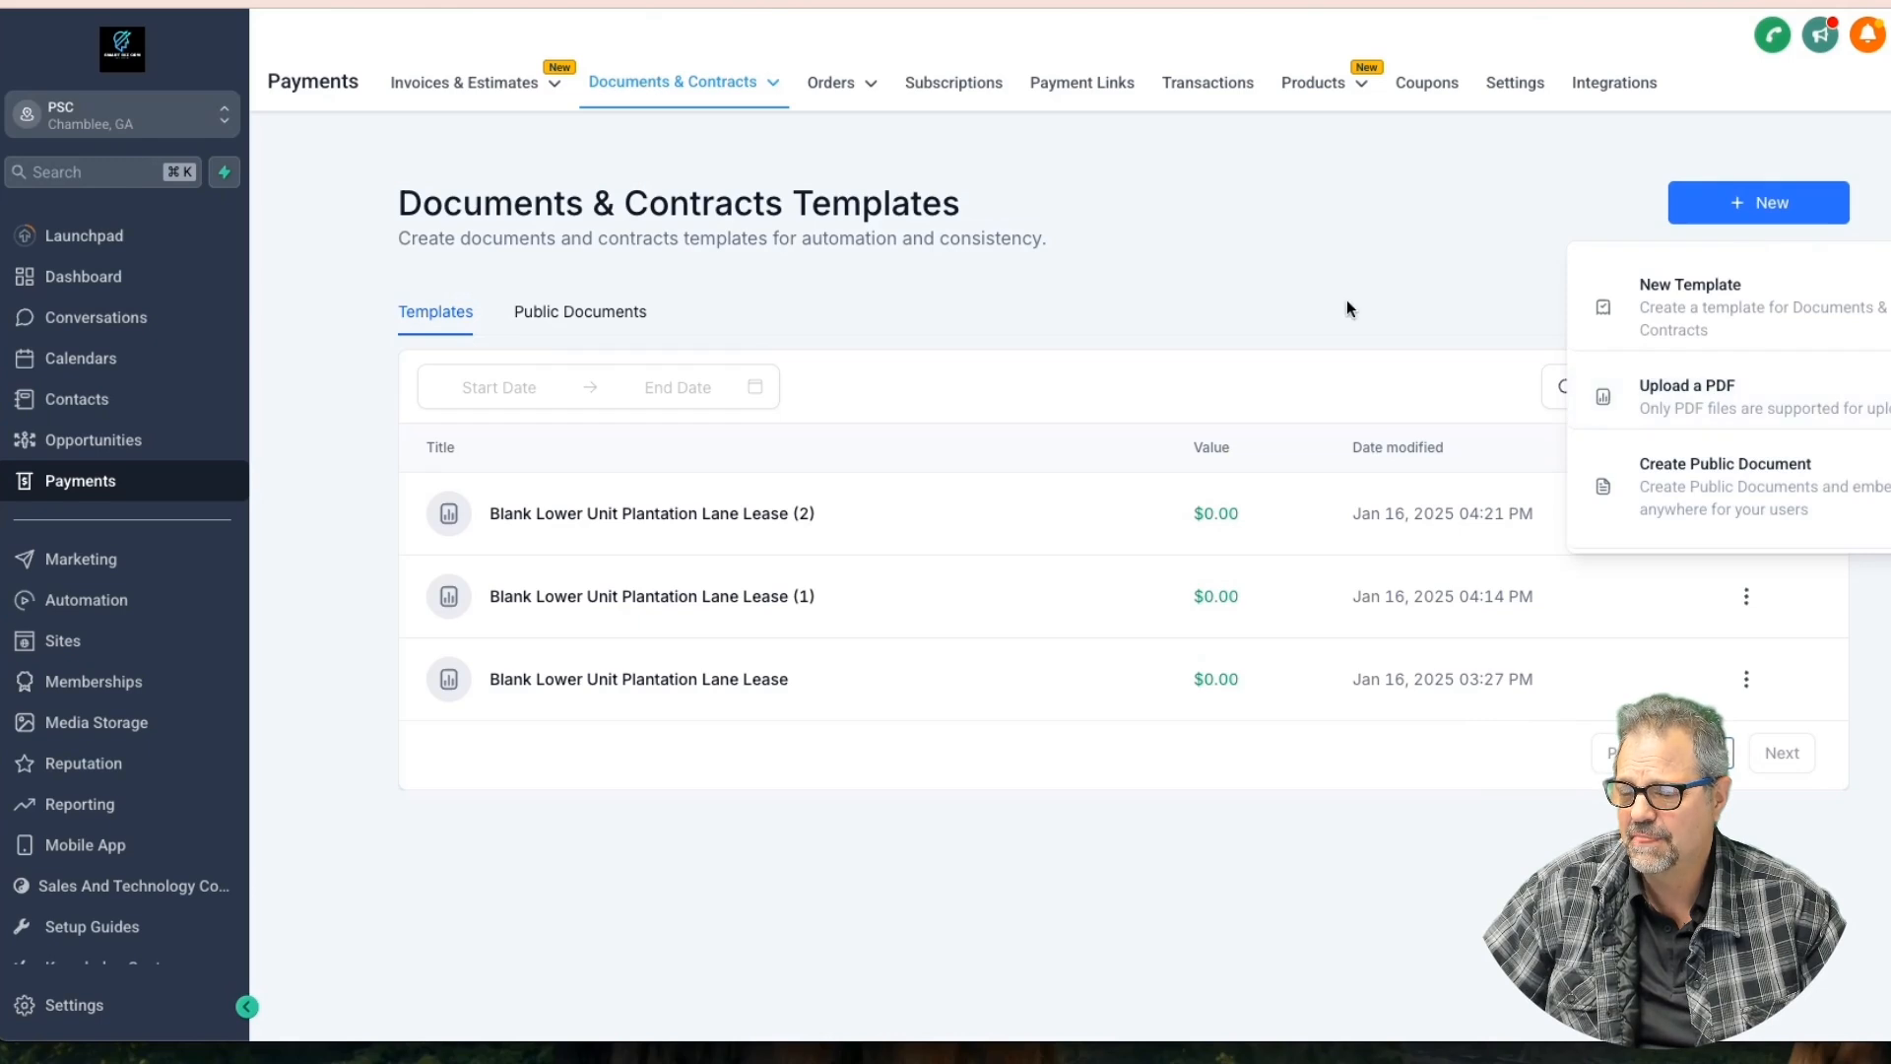
Go to the document templates list and bring up the new-template options
left_click(739, 94)
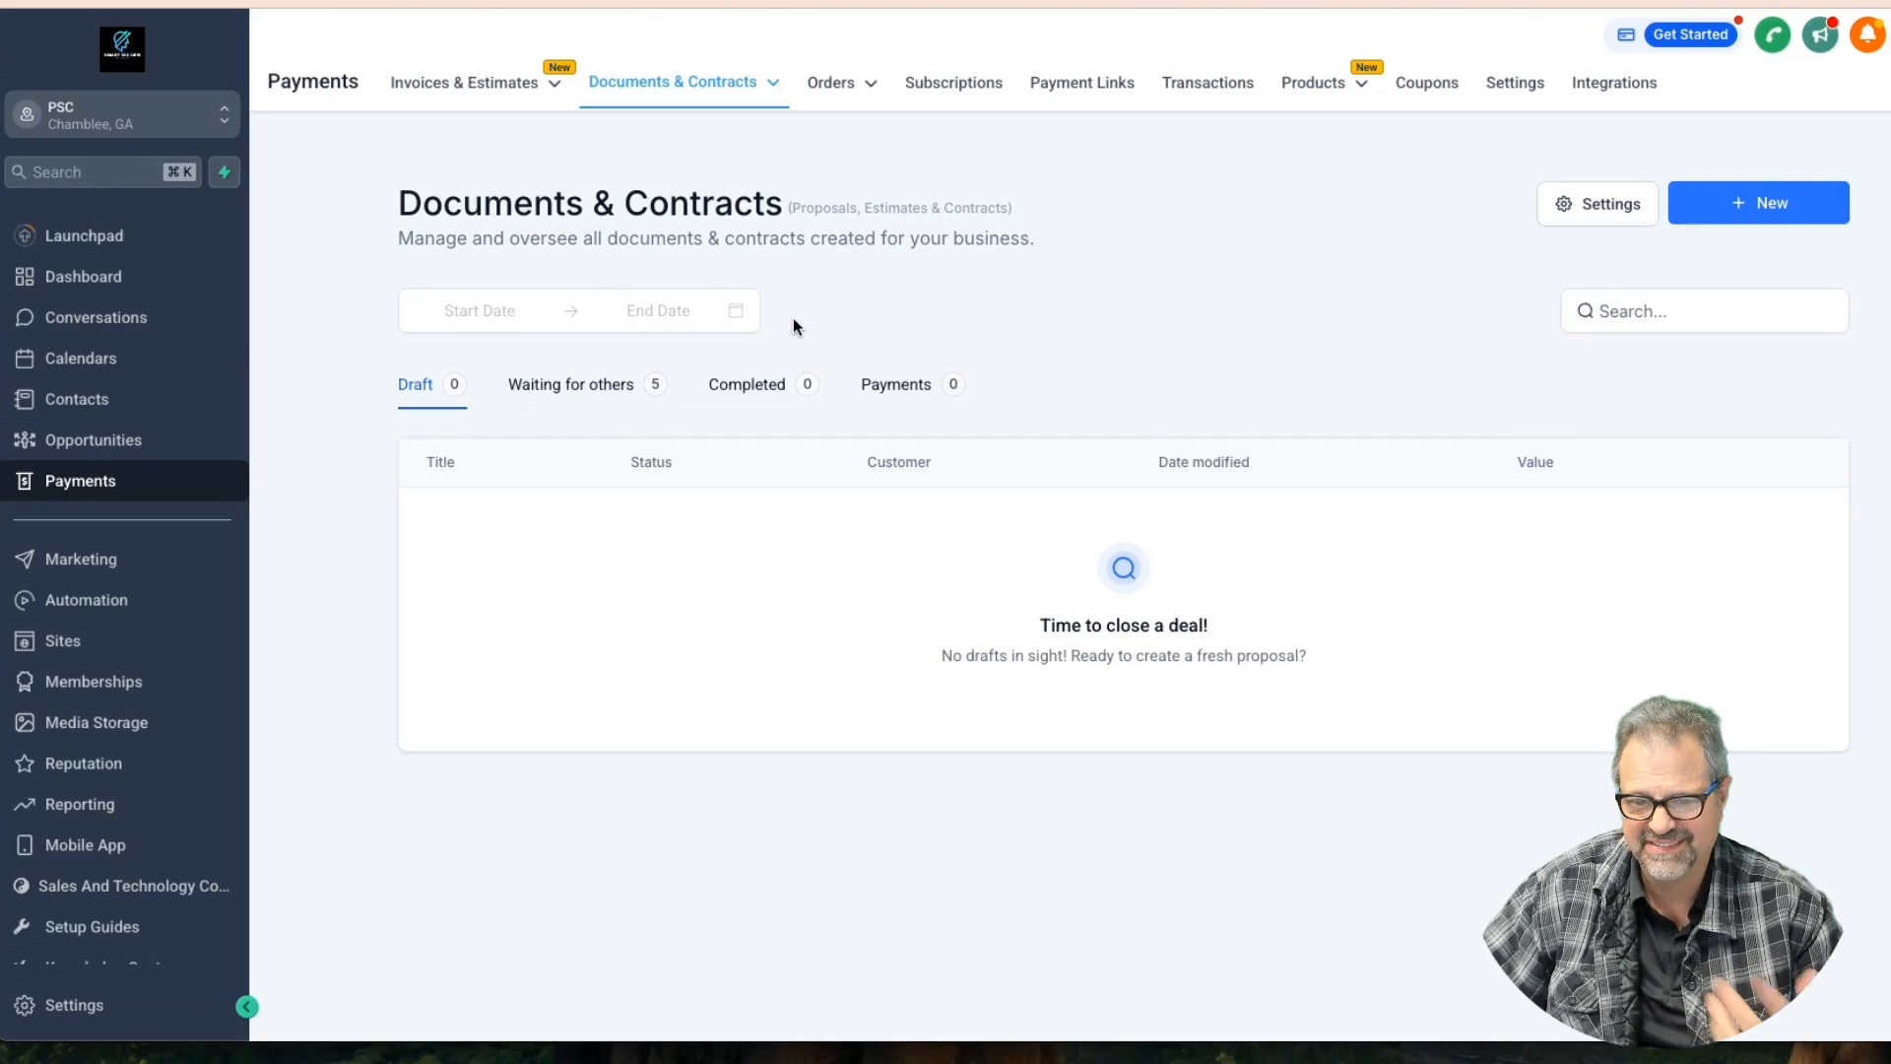
mouse_move(729, 106)
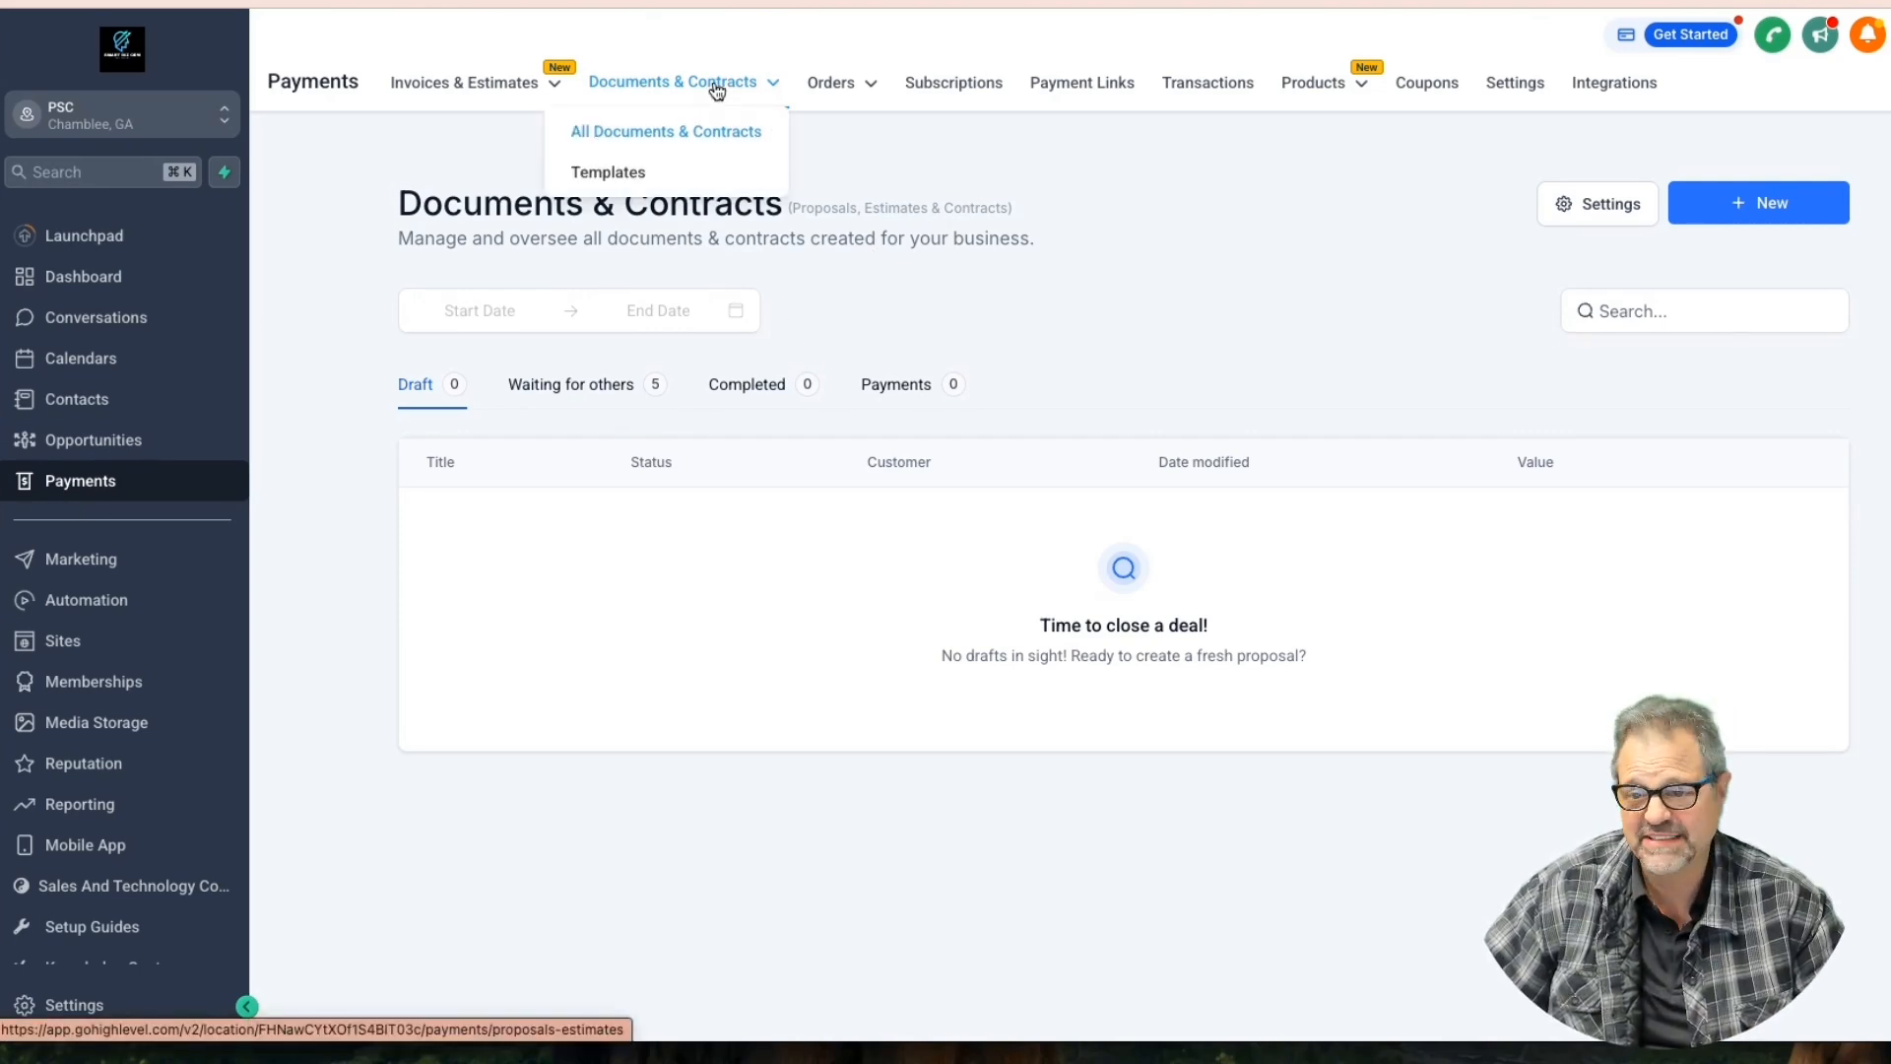
left_click(614, 182)
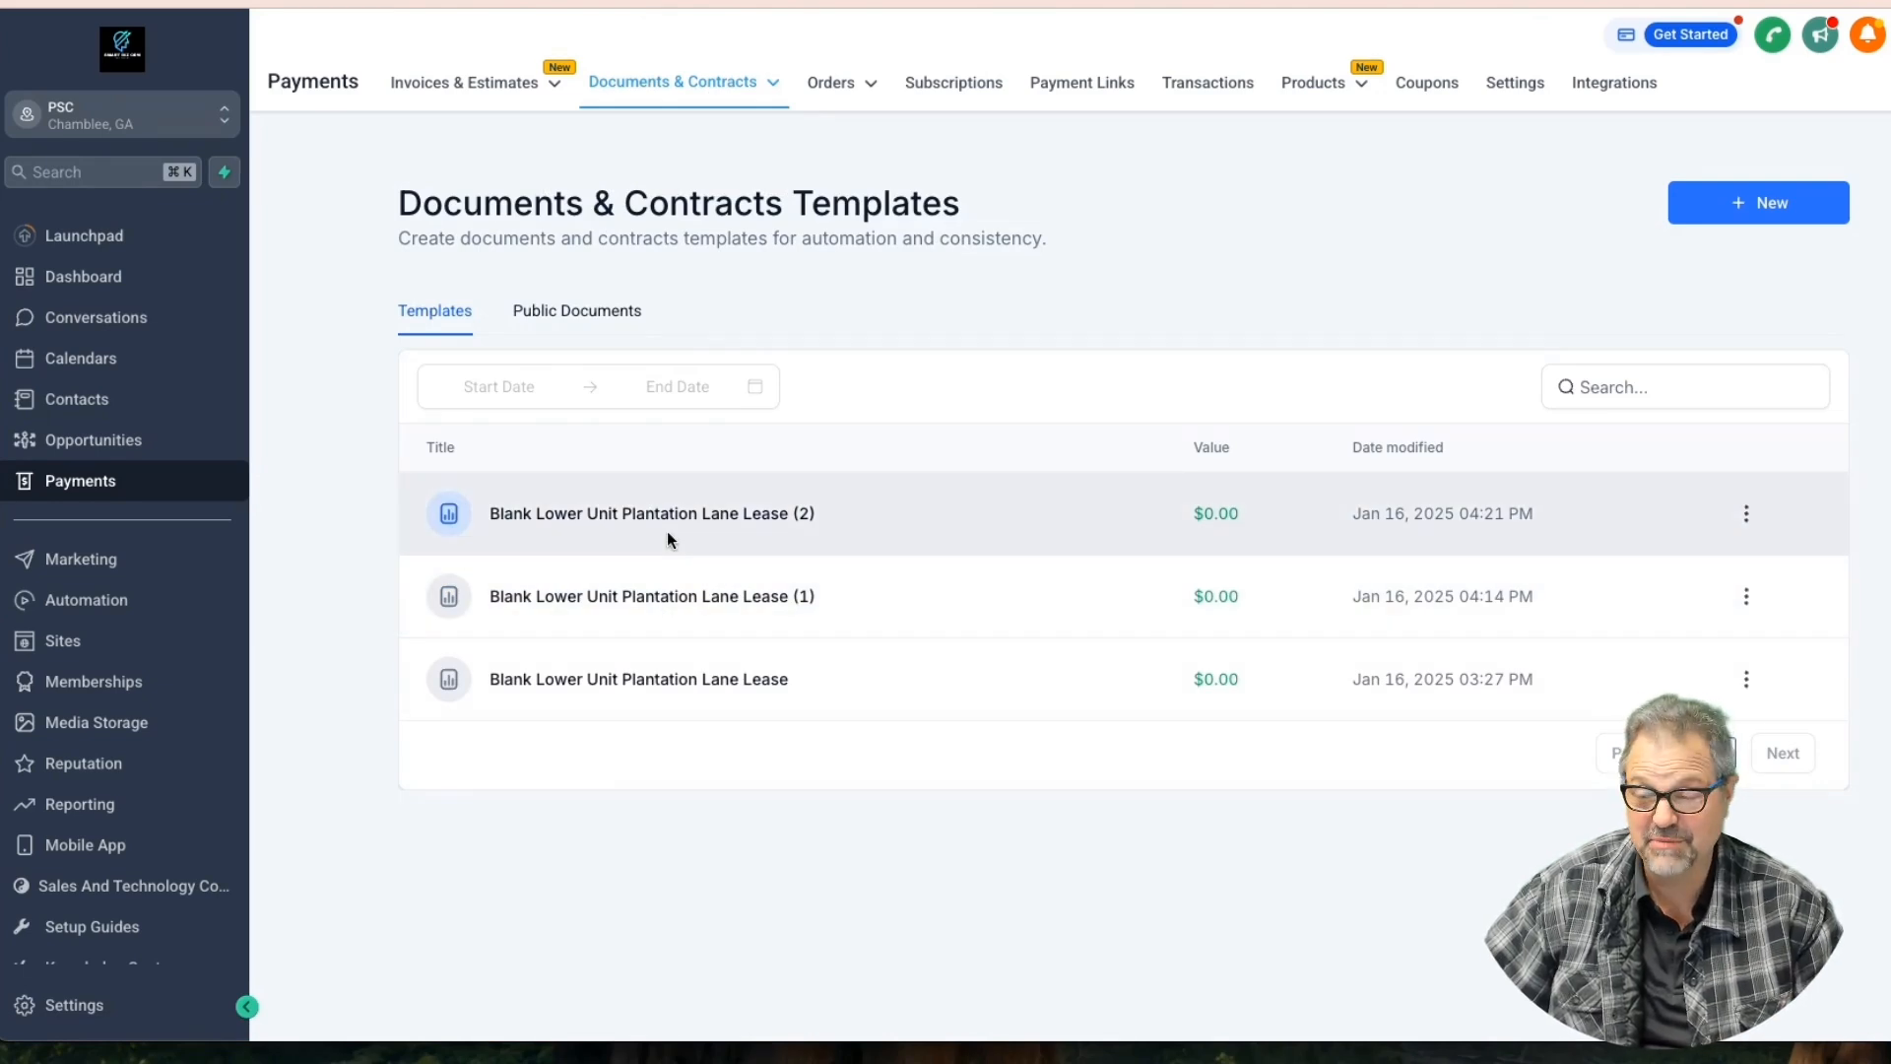
left_click(1758, 213)
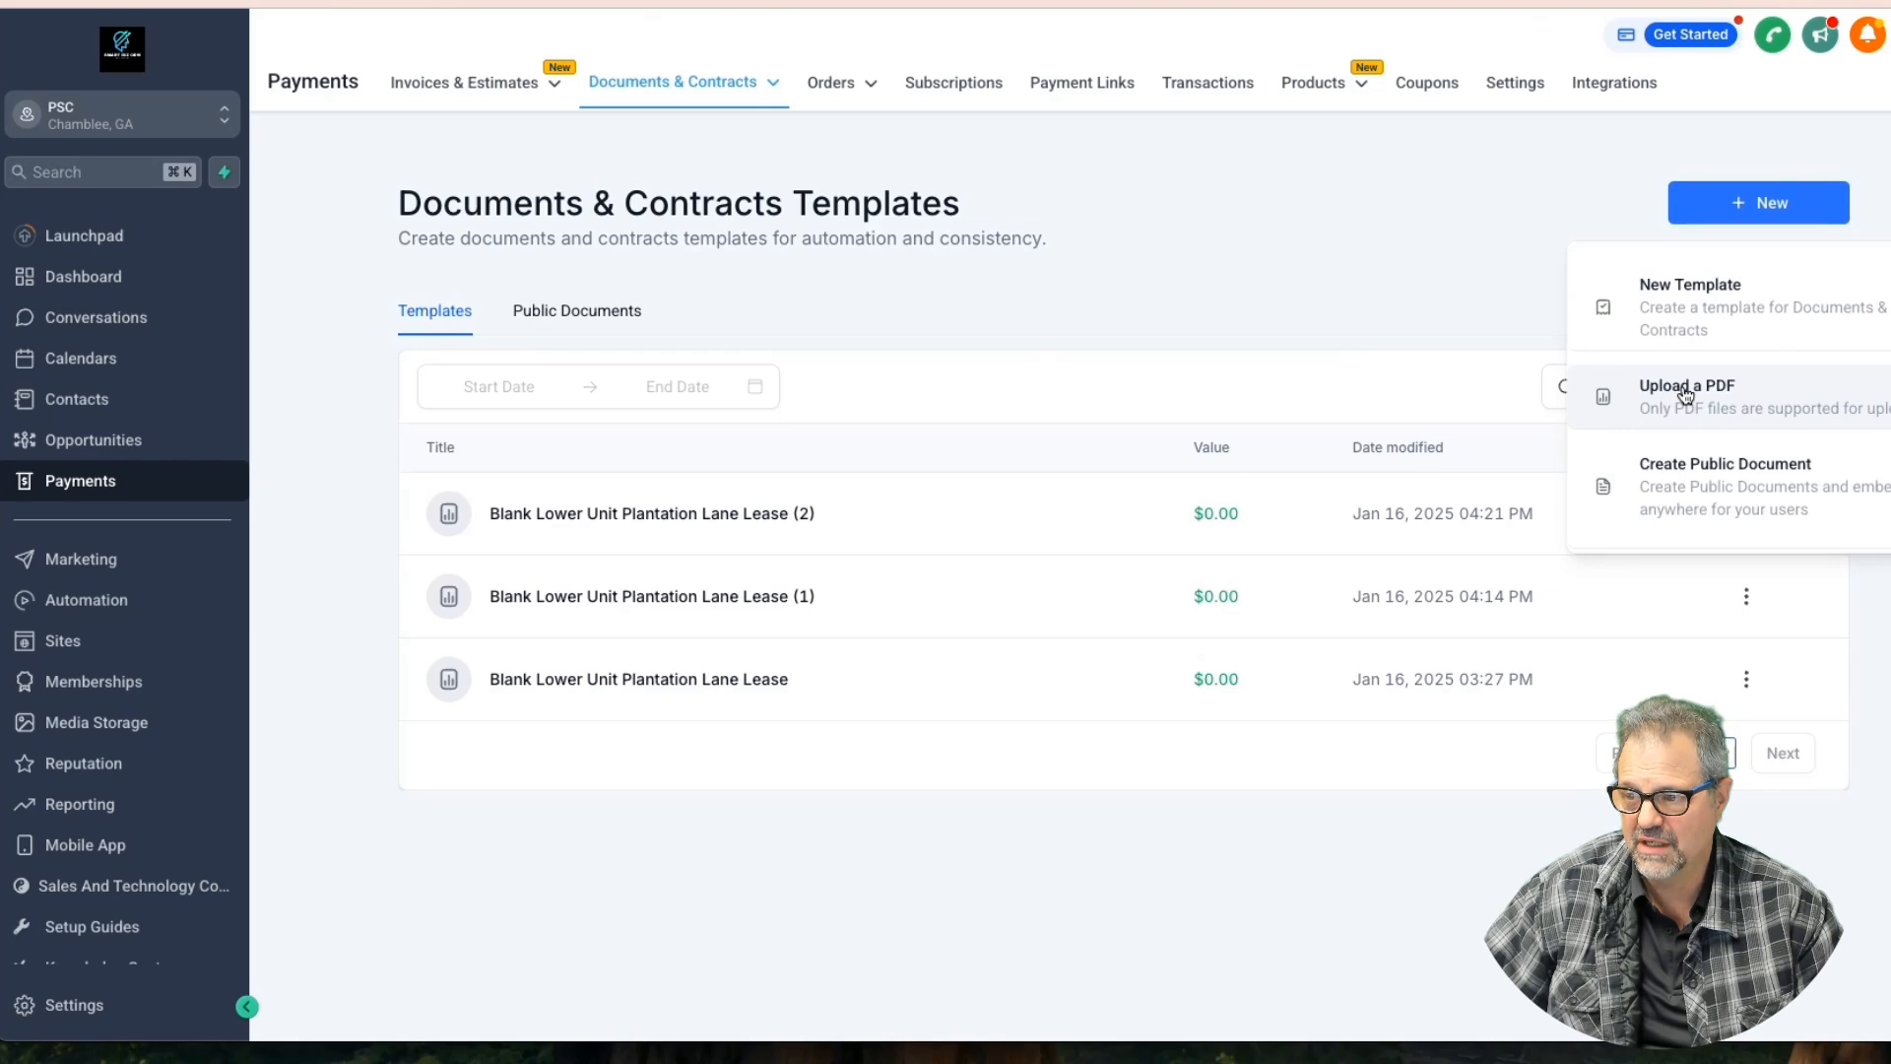
Upload 'Blank Lower Unit Plantation Lane Lease (3).pdf' as a new template from PDF
left_click(1685, 395)
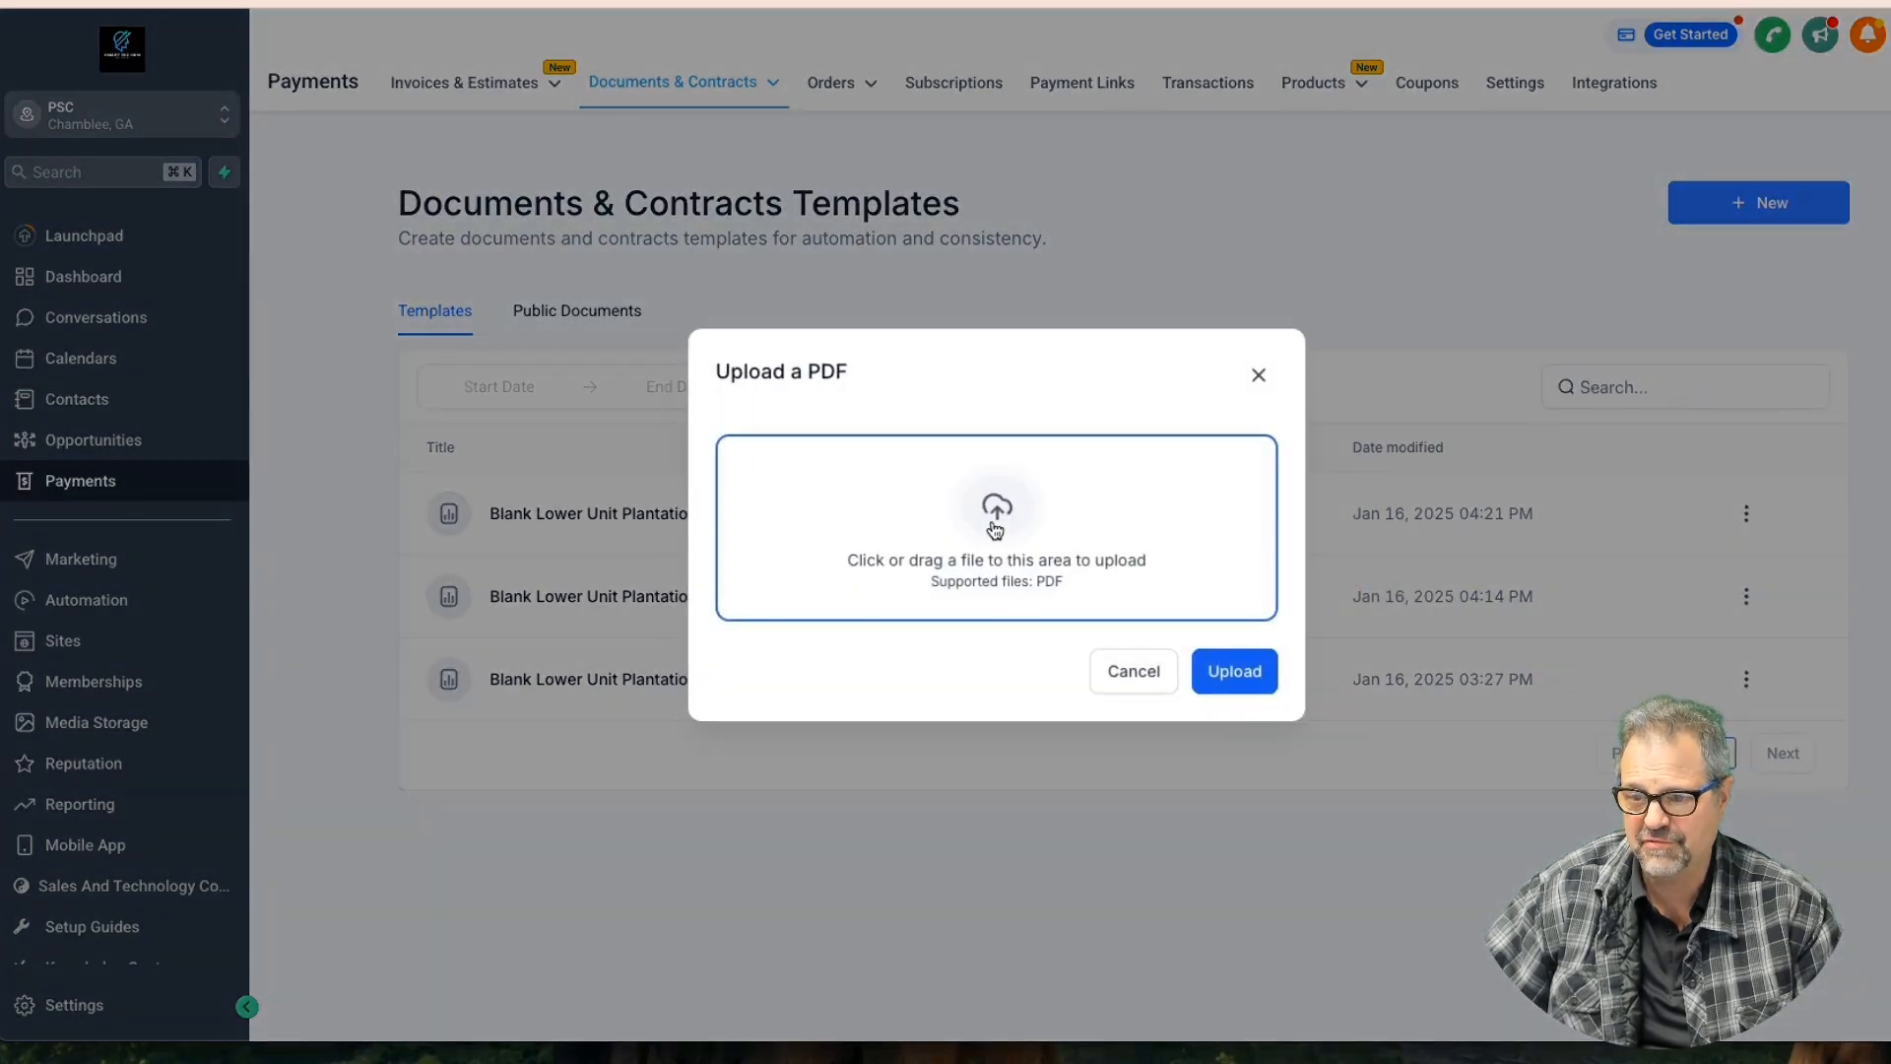
left_click(995, 530)
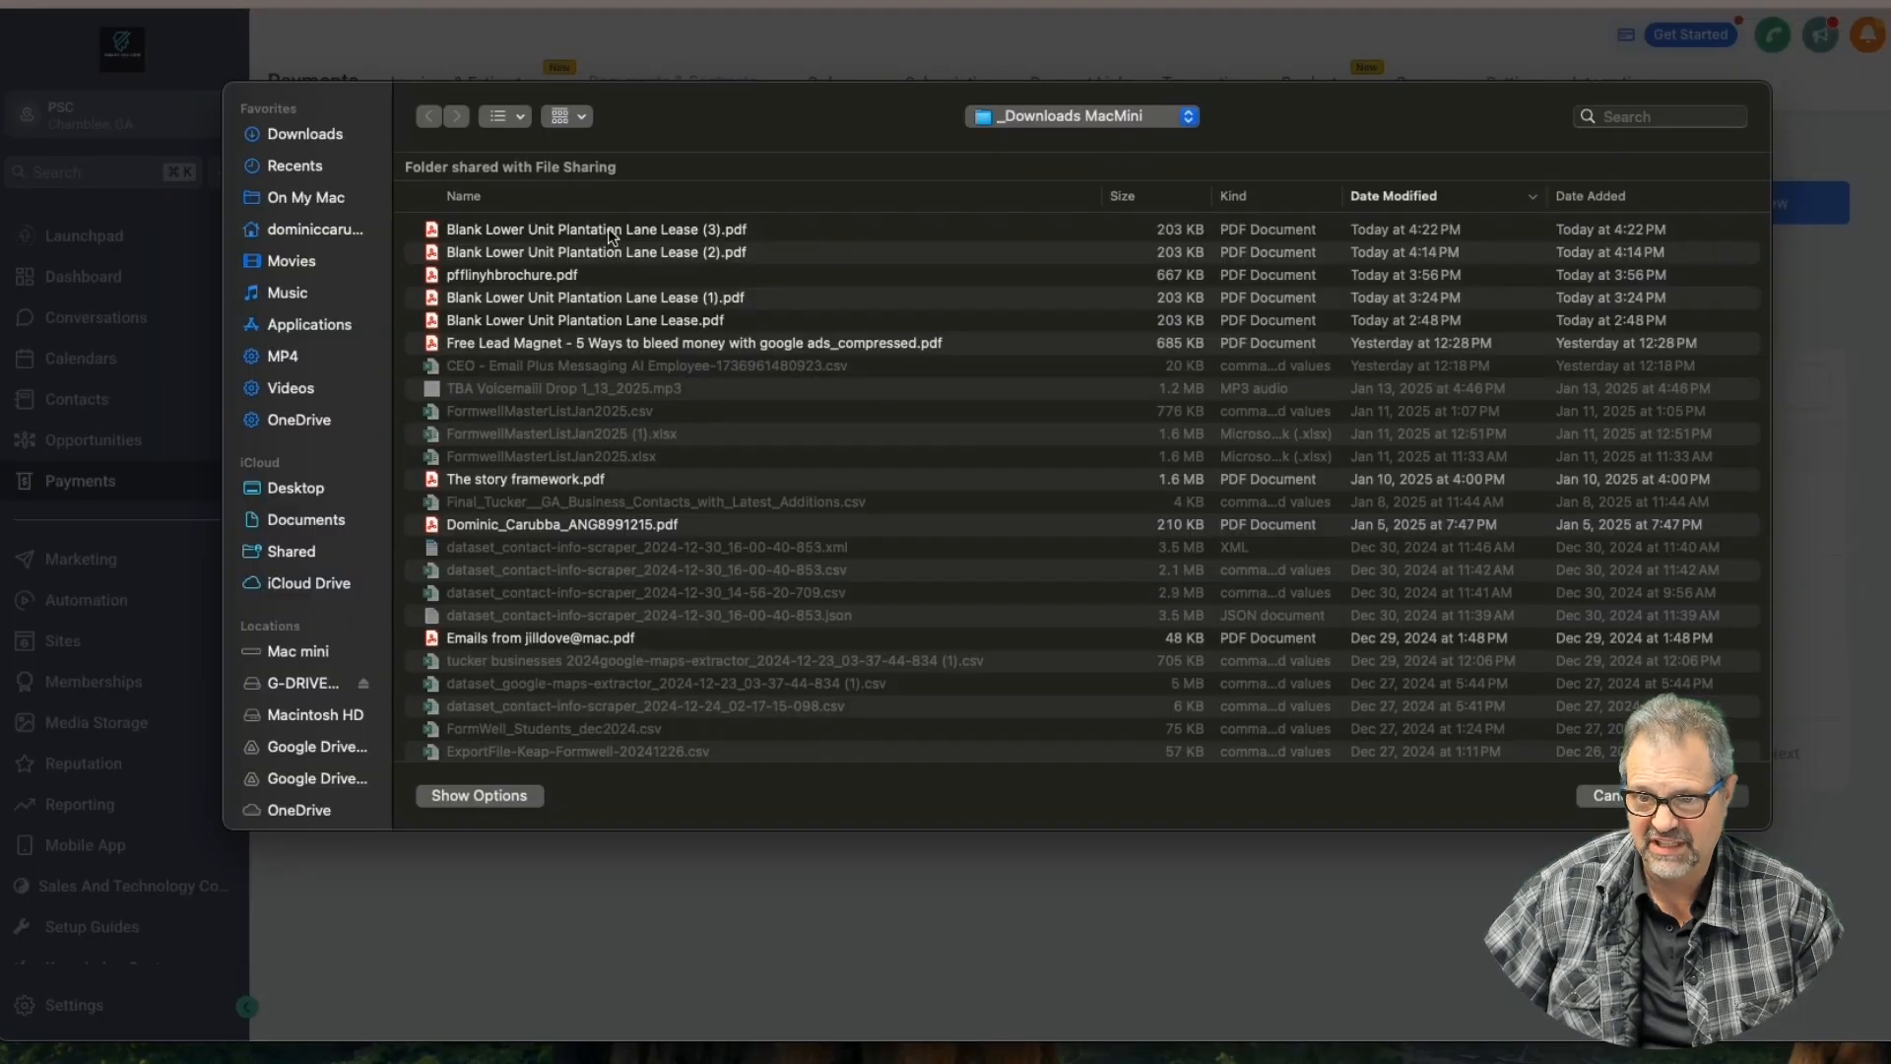
left_click(606, 230)
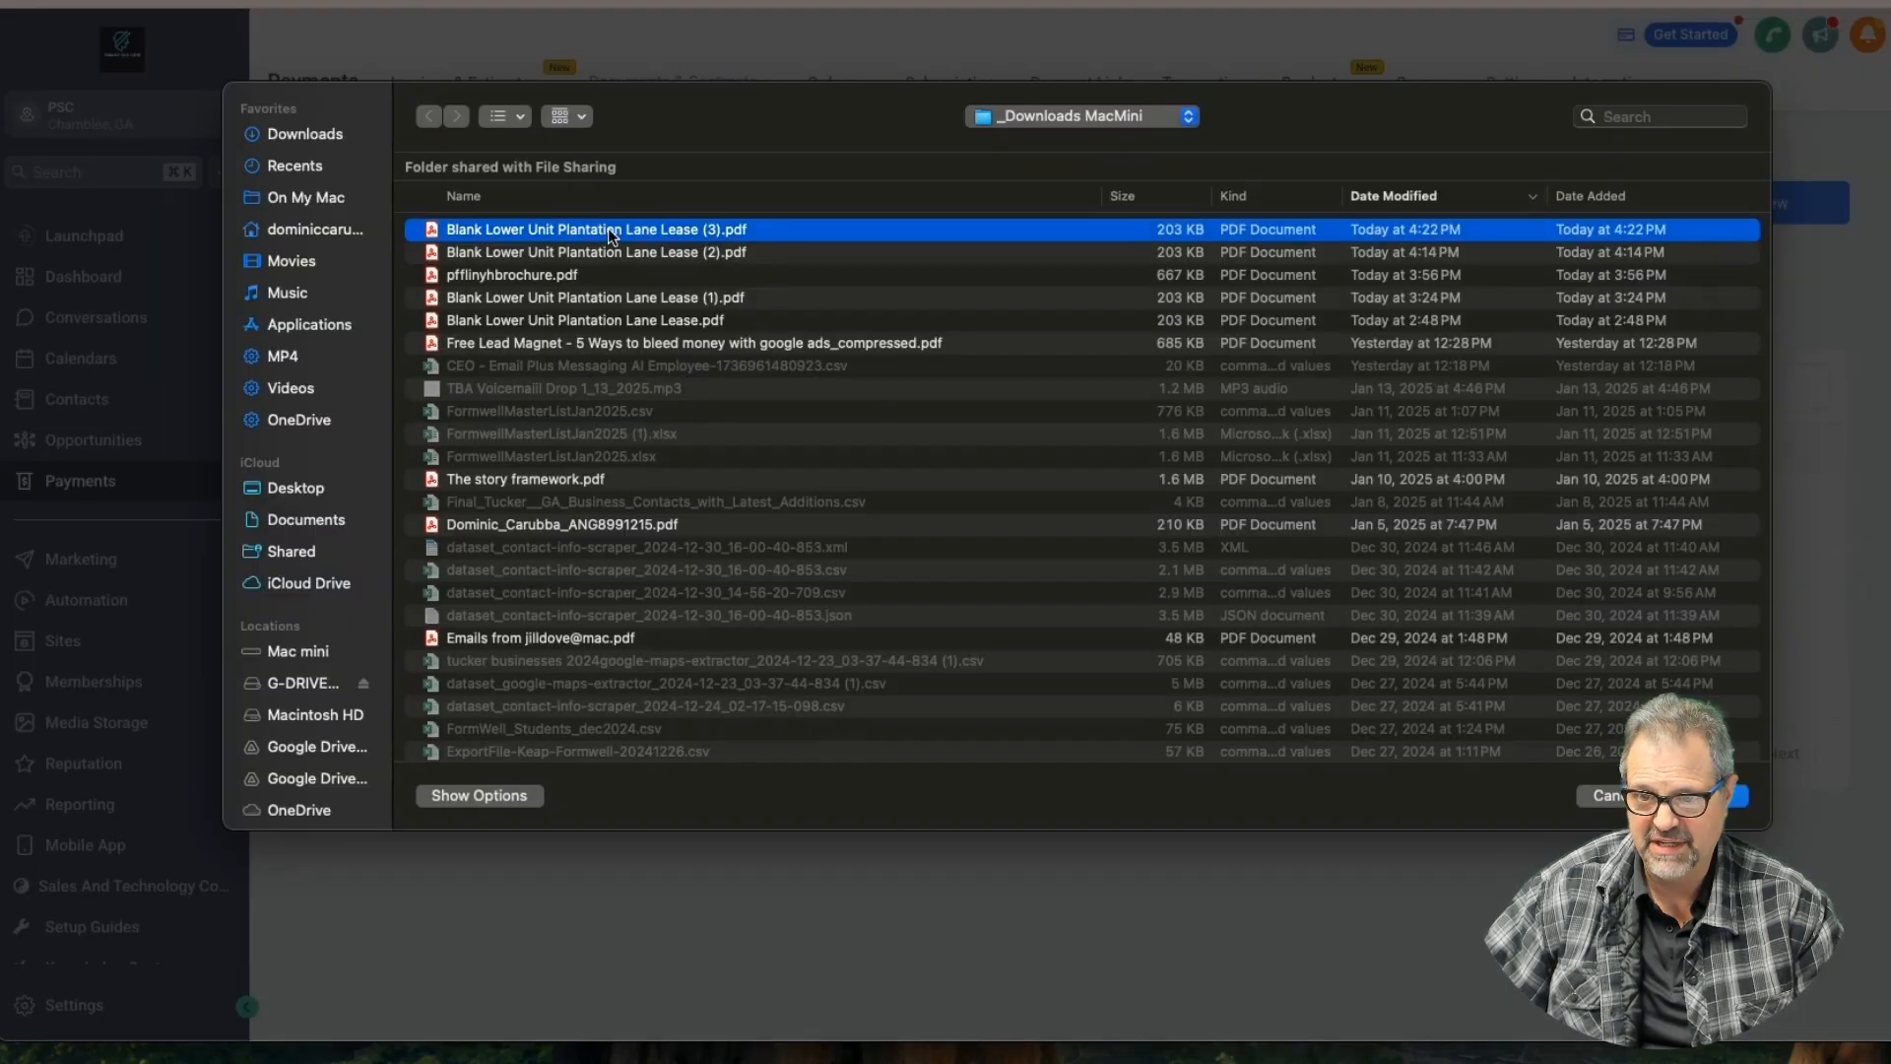
key("Return")
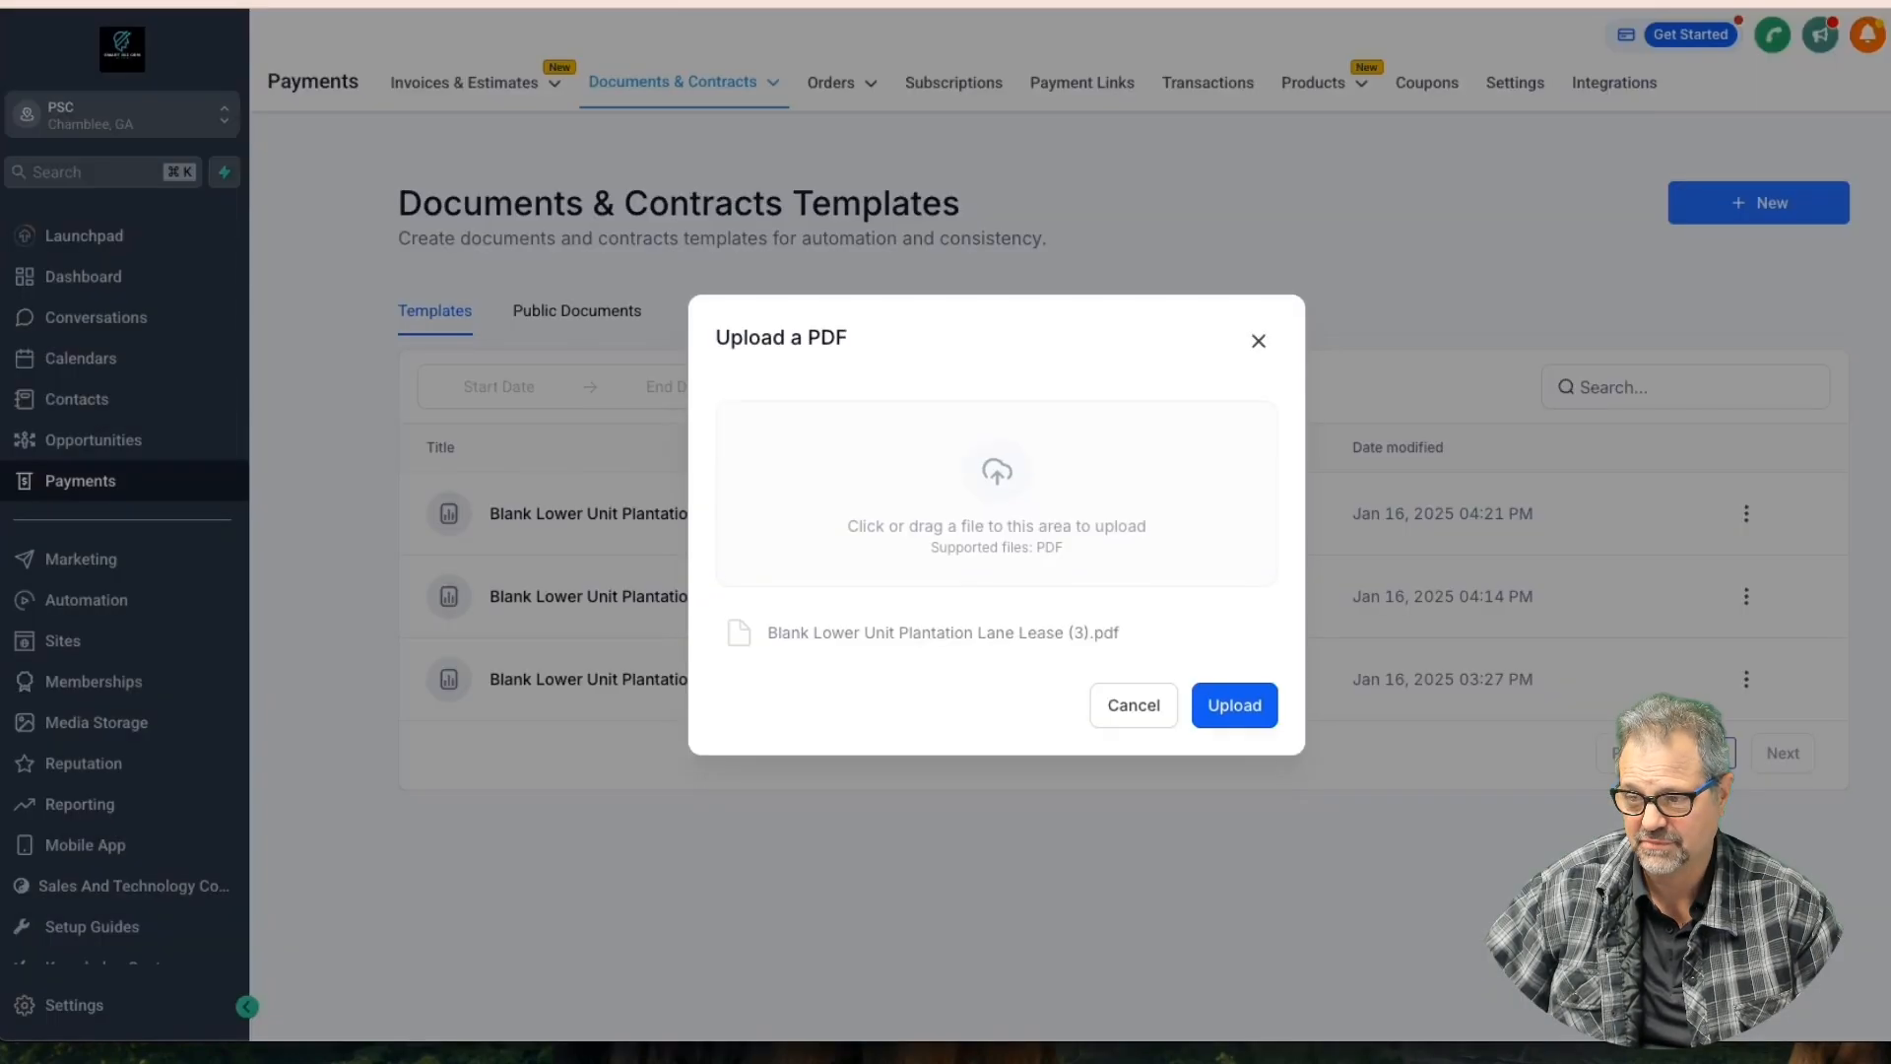
left_click(1244, 711)
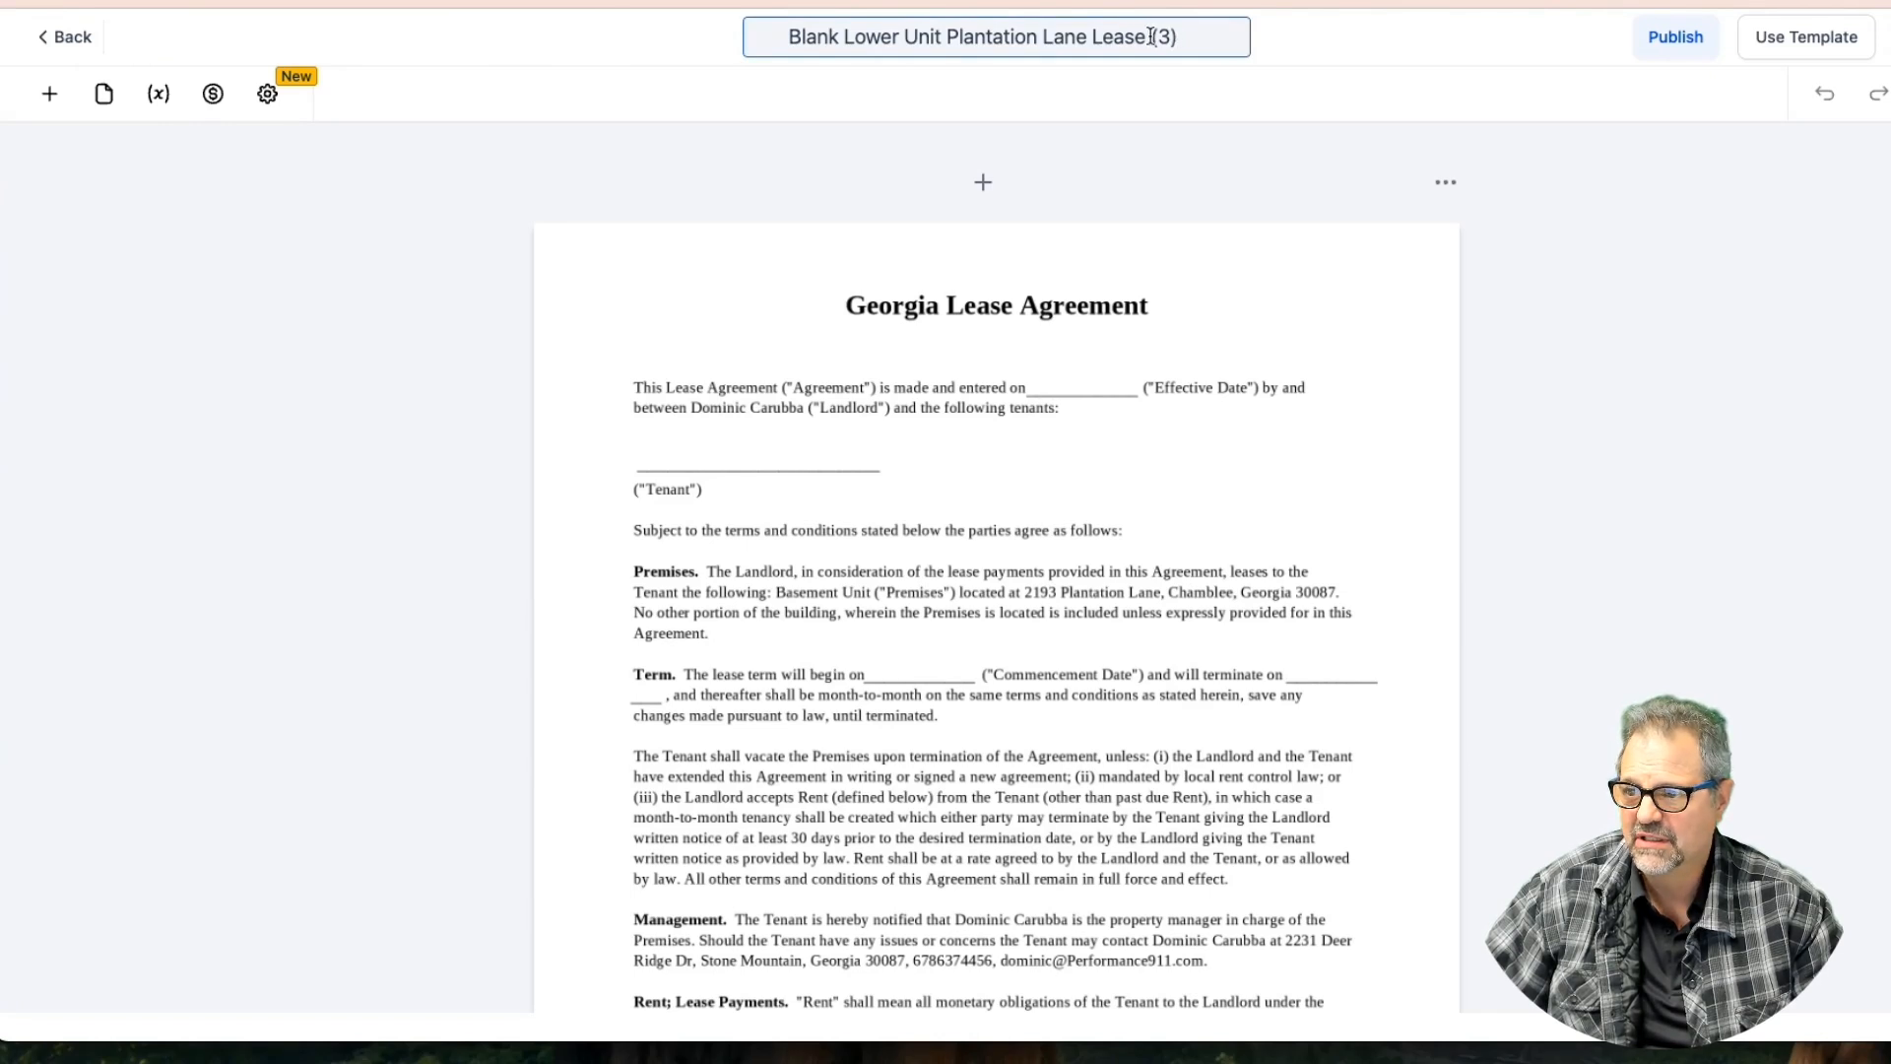
Remove 'Blank' and '(3)' so the title reads 'Lower Unit Plantation Lane Lease'
left_click_drag(1151, 37, 1231, 54)
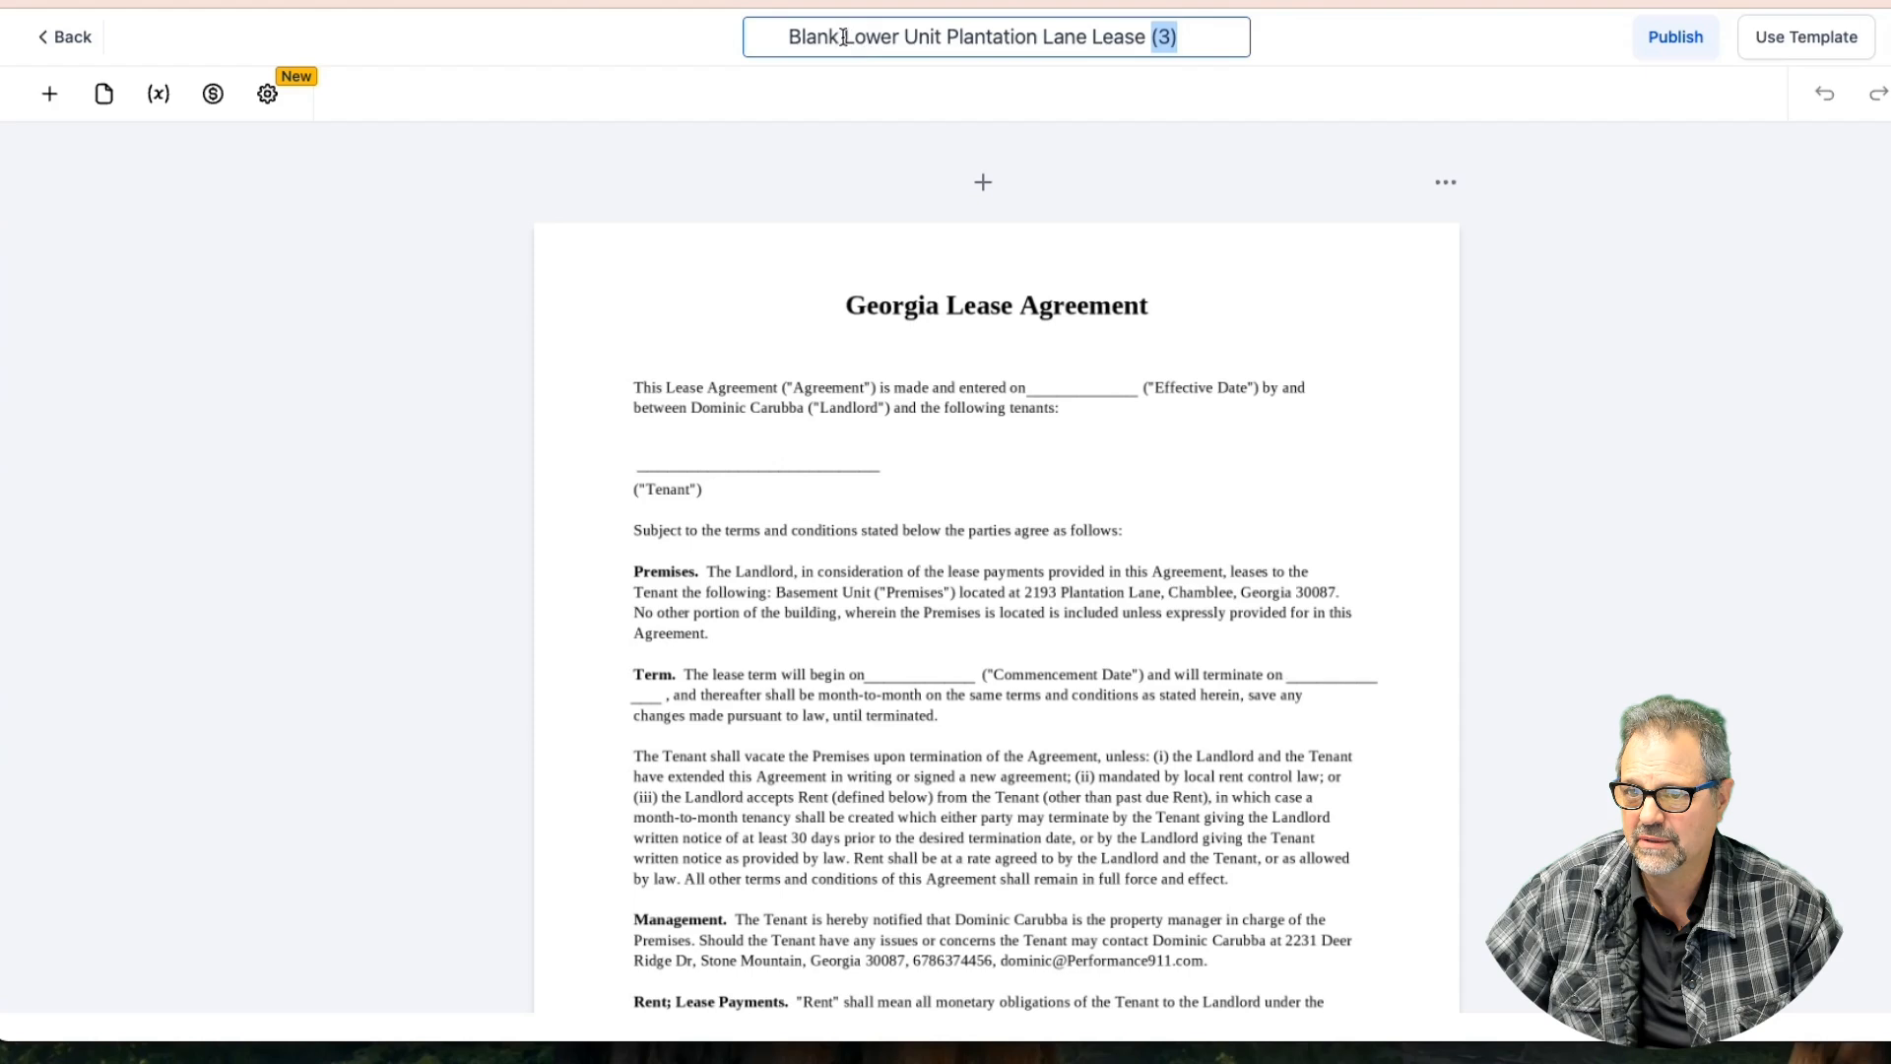
left_click_drag(844, 37, 760, 44)
key("BackSpace")
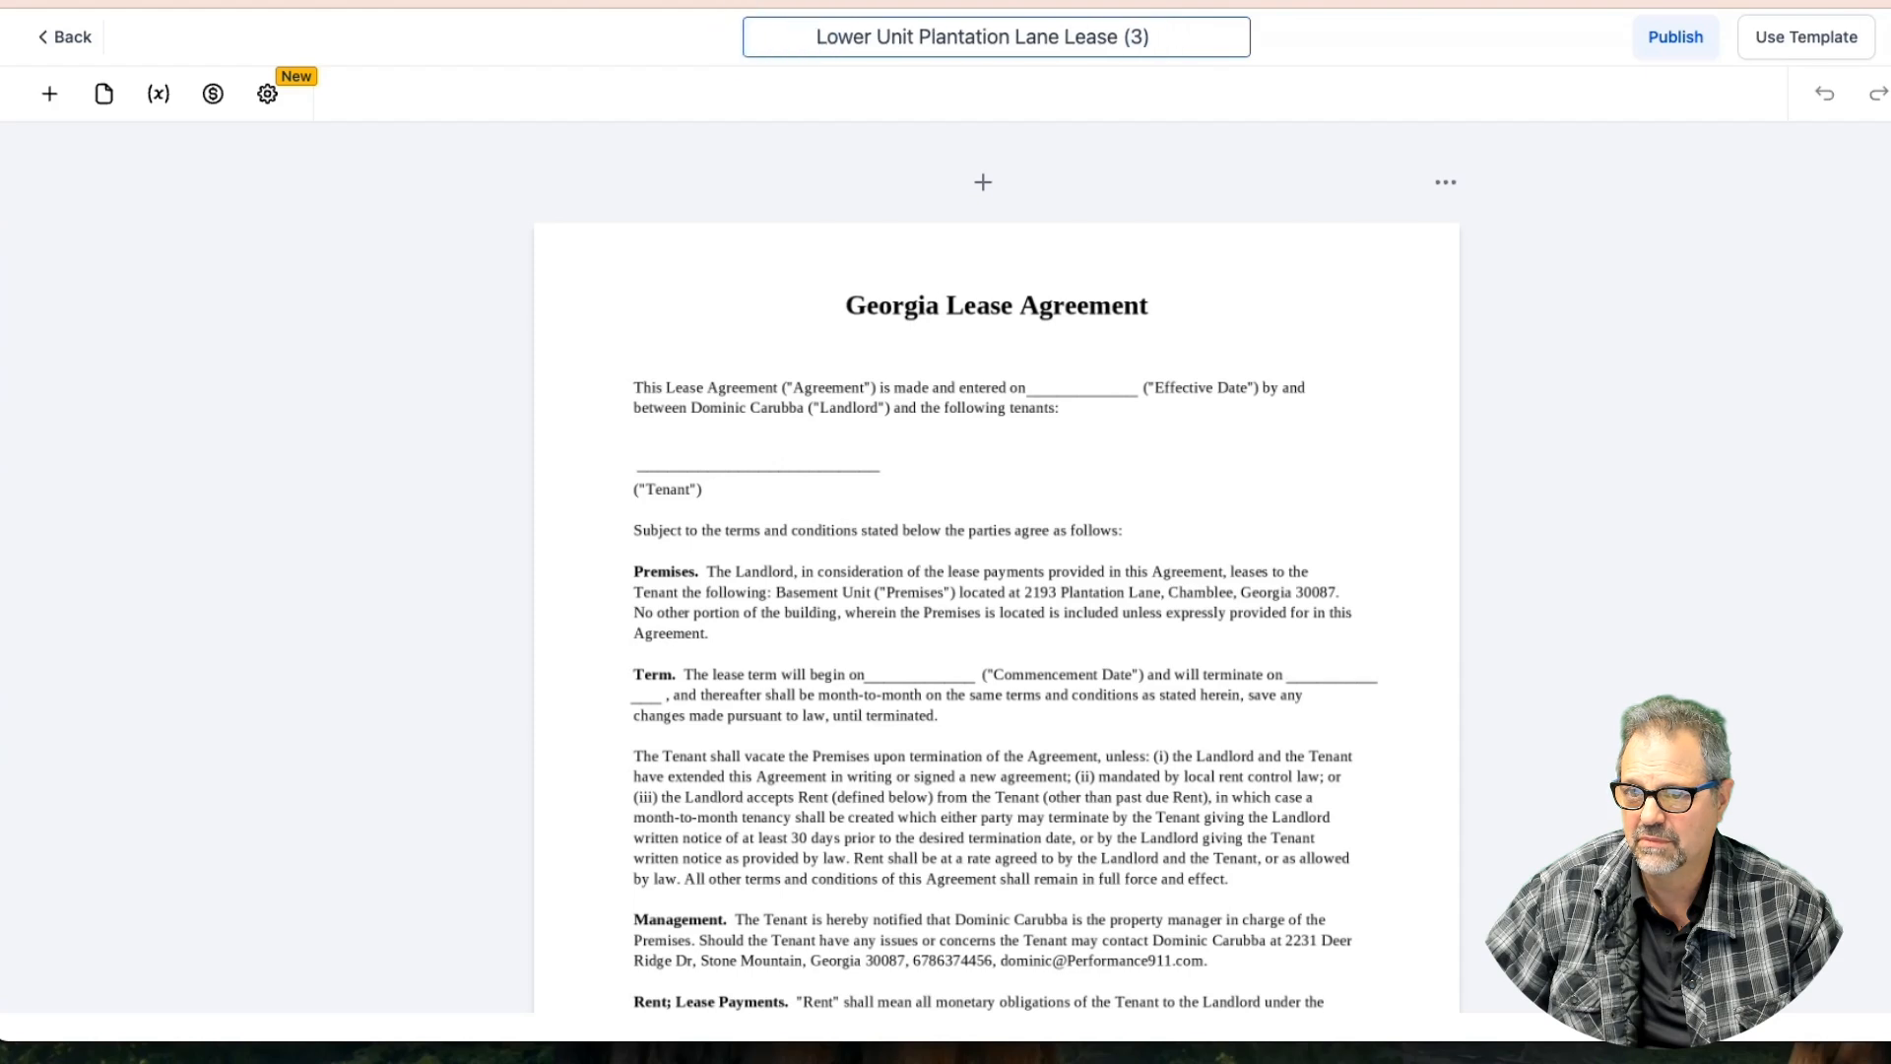
left_click(1122, 38)
left_click_drag(1122, 39, 1173, 39)
key("BackSpace")
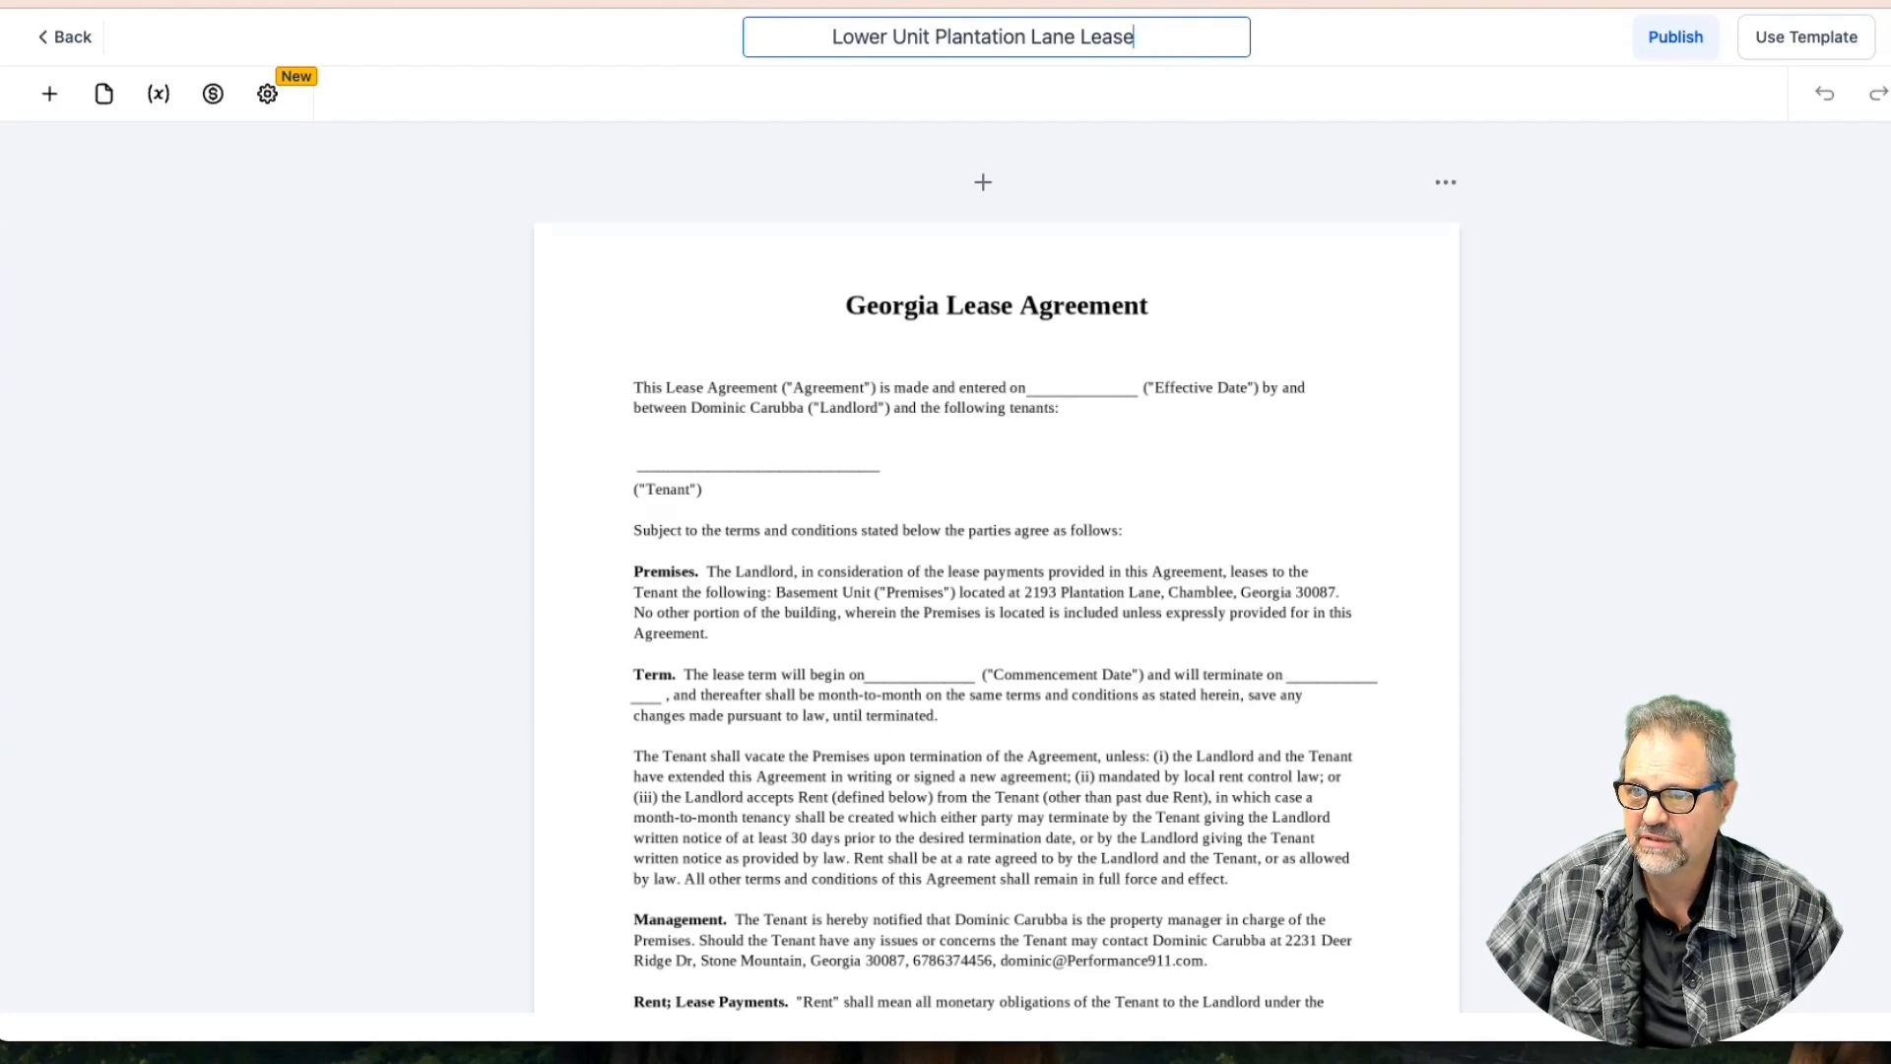
left_click(1531, 92)
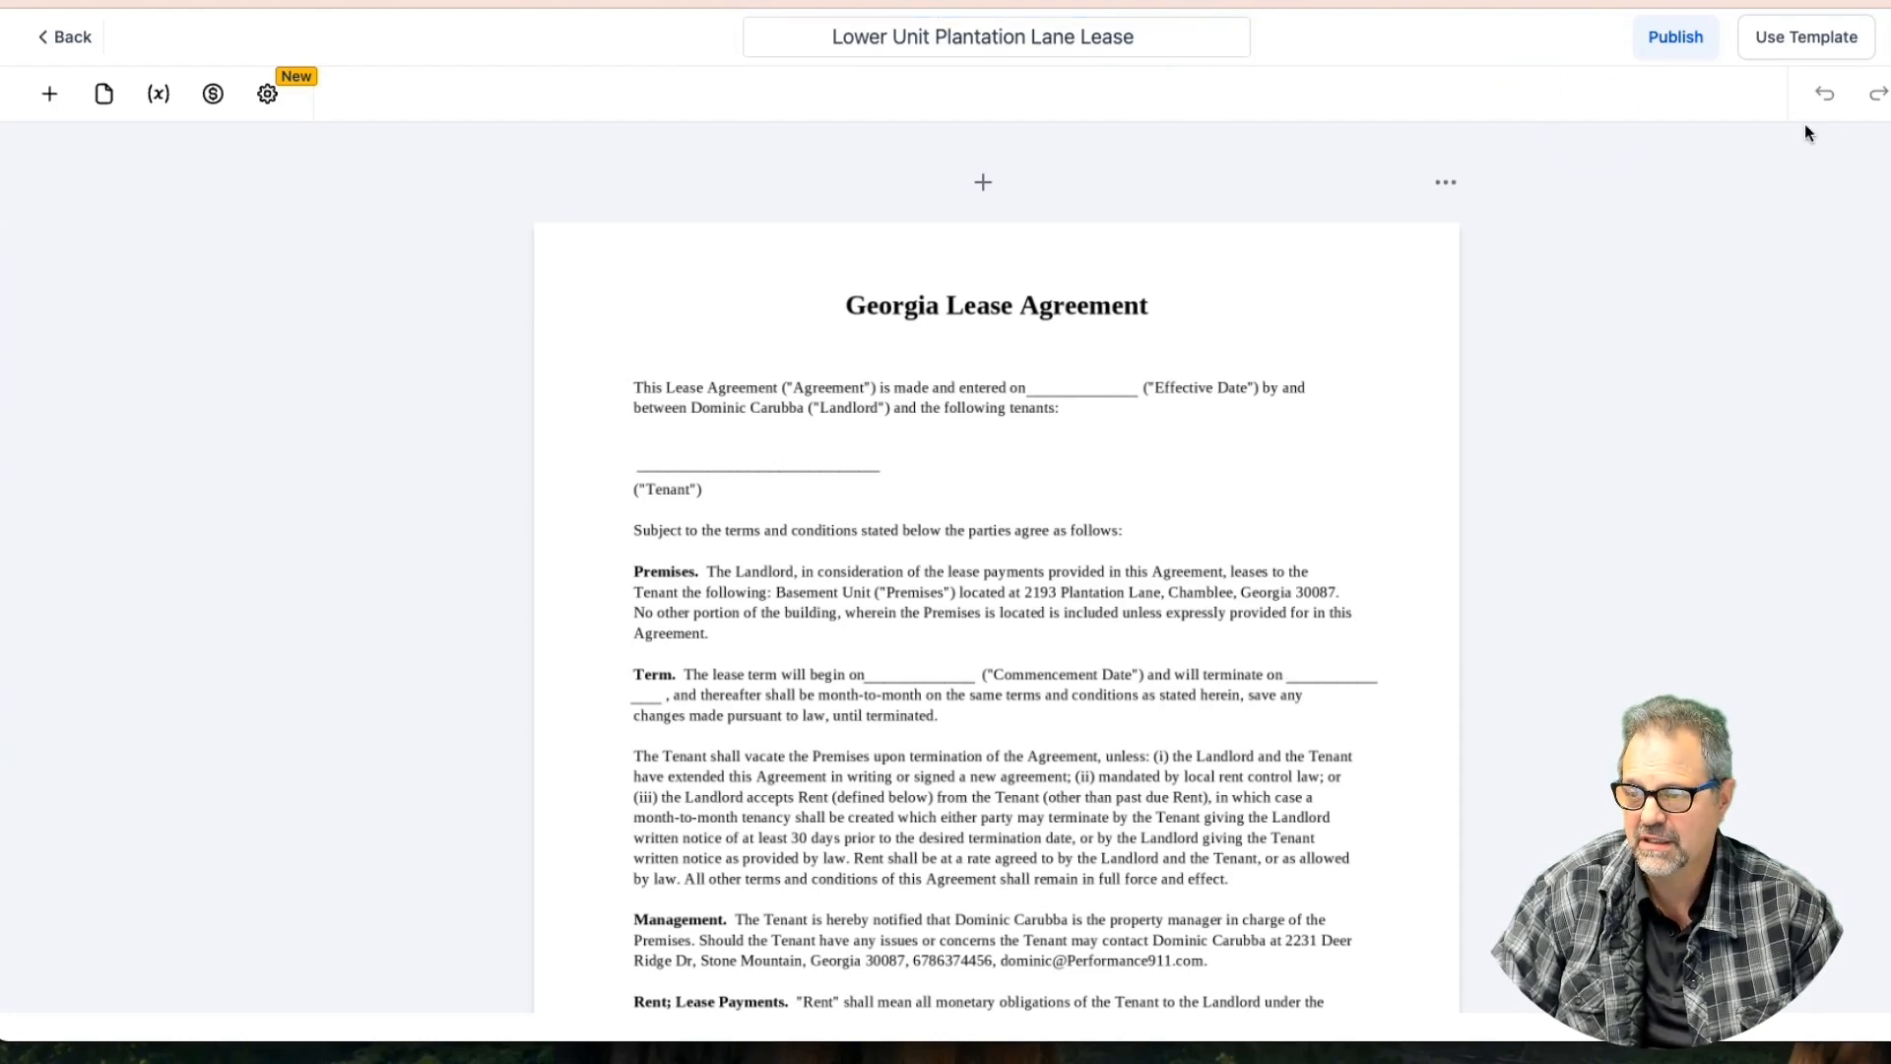
Publish the renamed template and show the Add an Element panel
left_click(1675, 37)
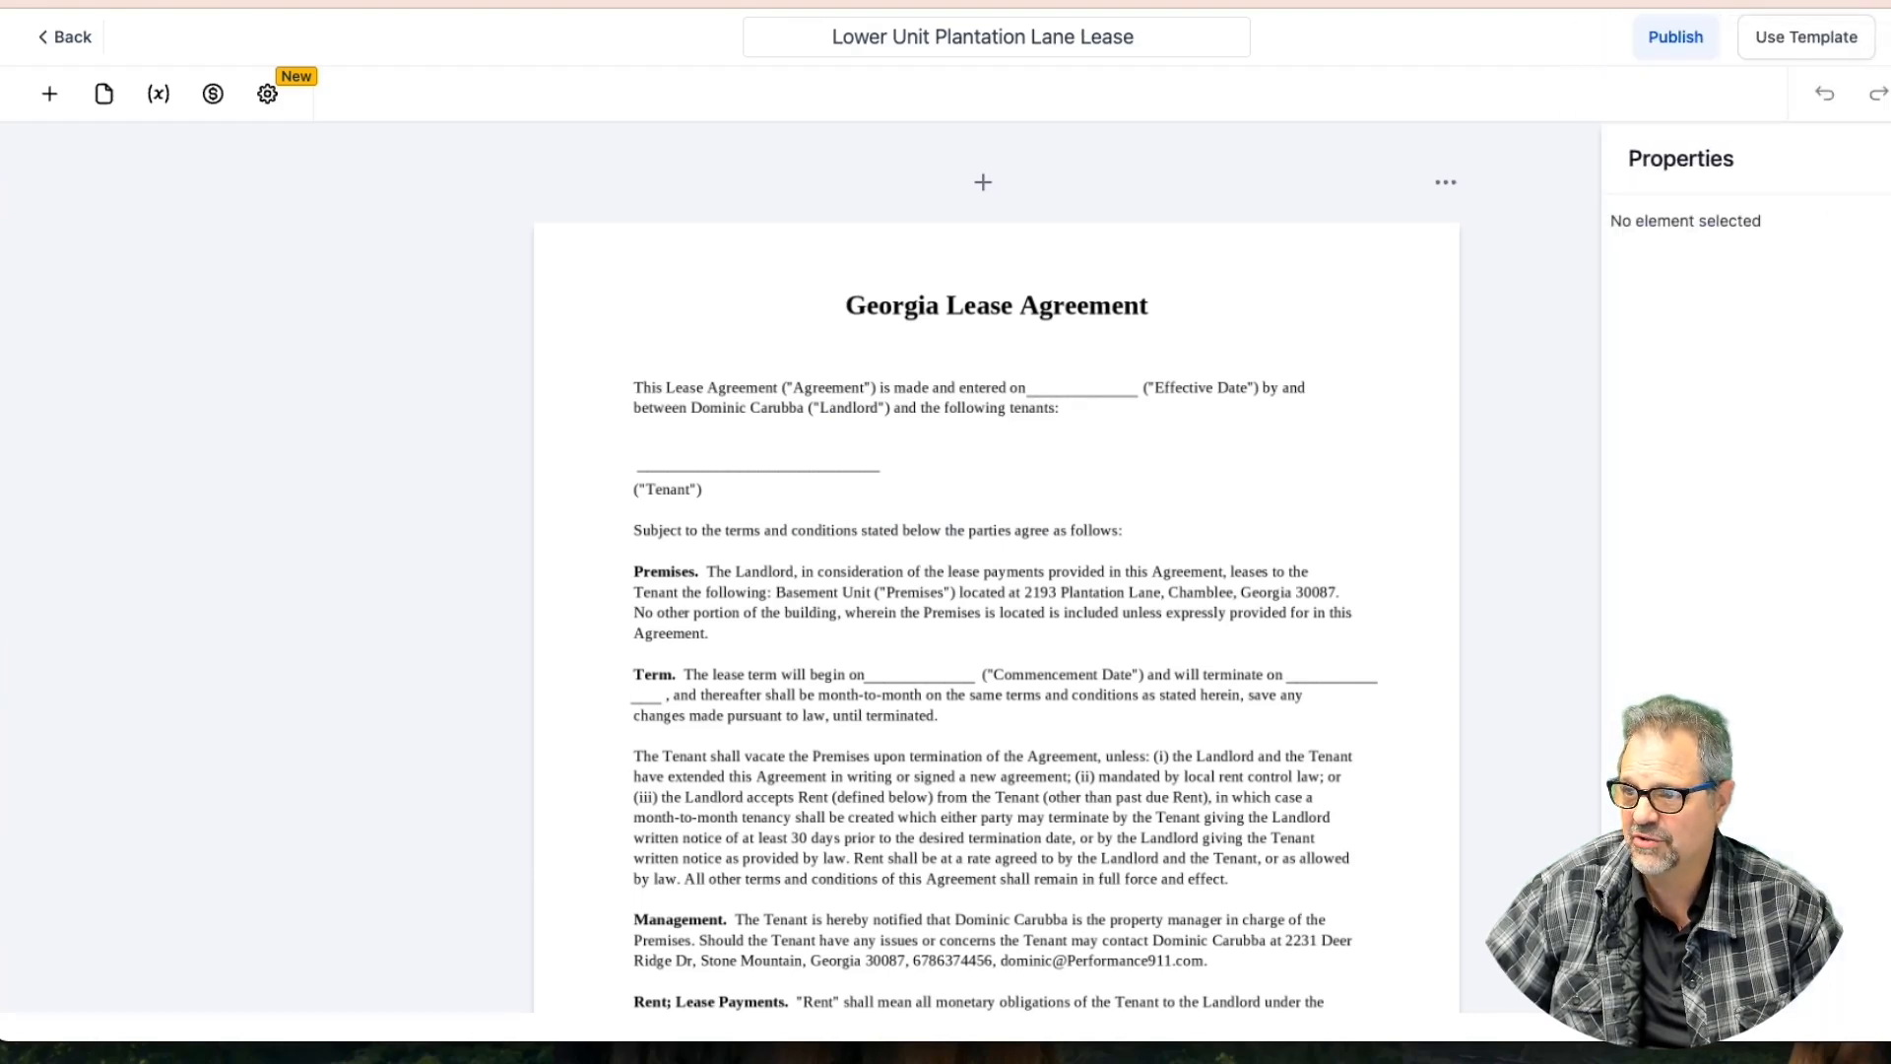
left_click(896, 309)
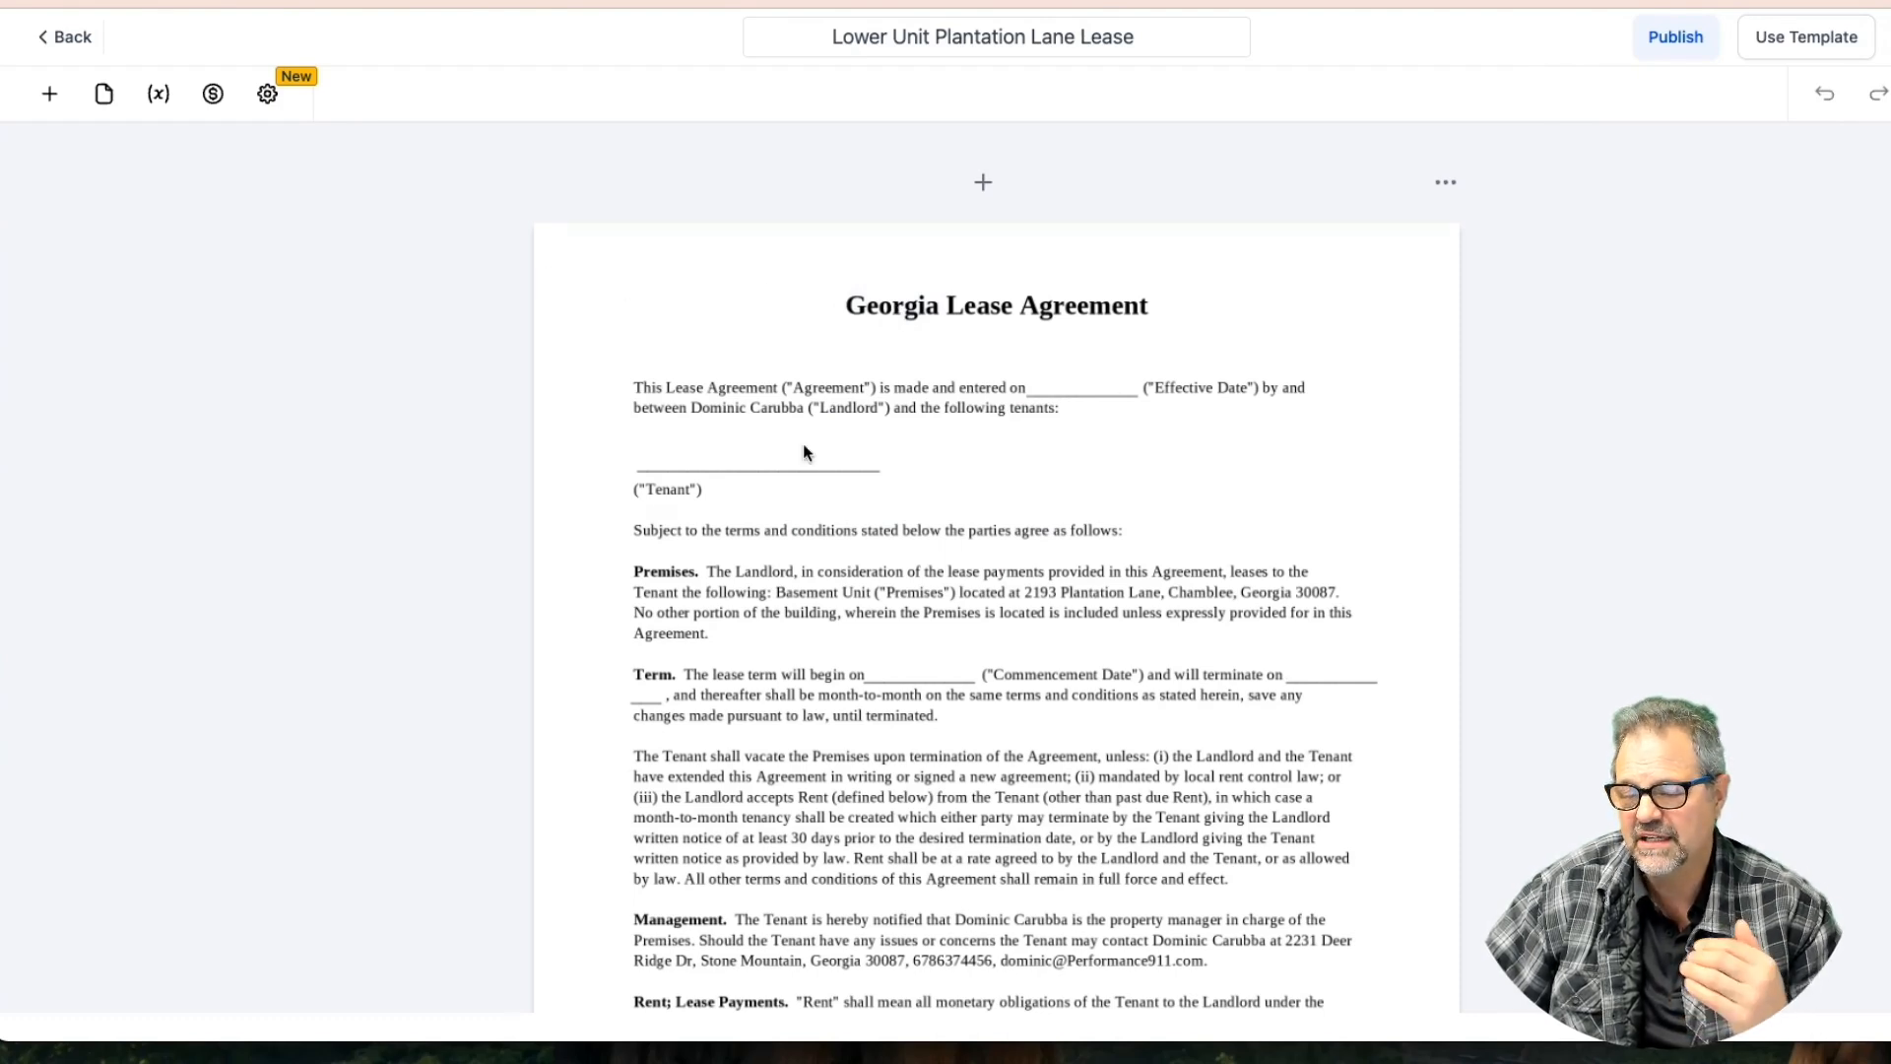
left_click(50, 94)
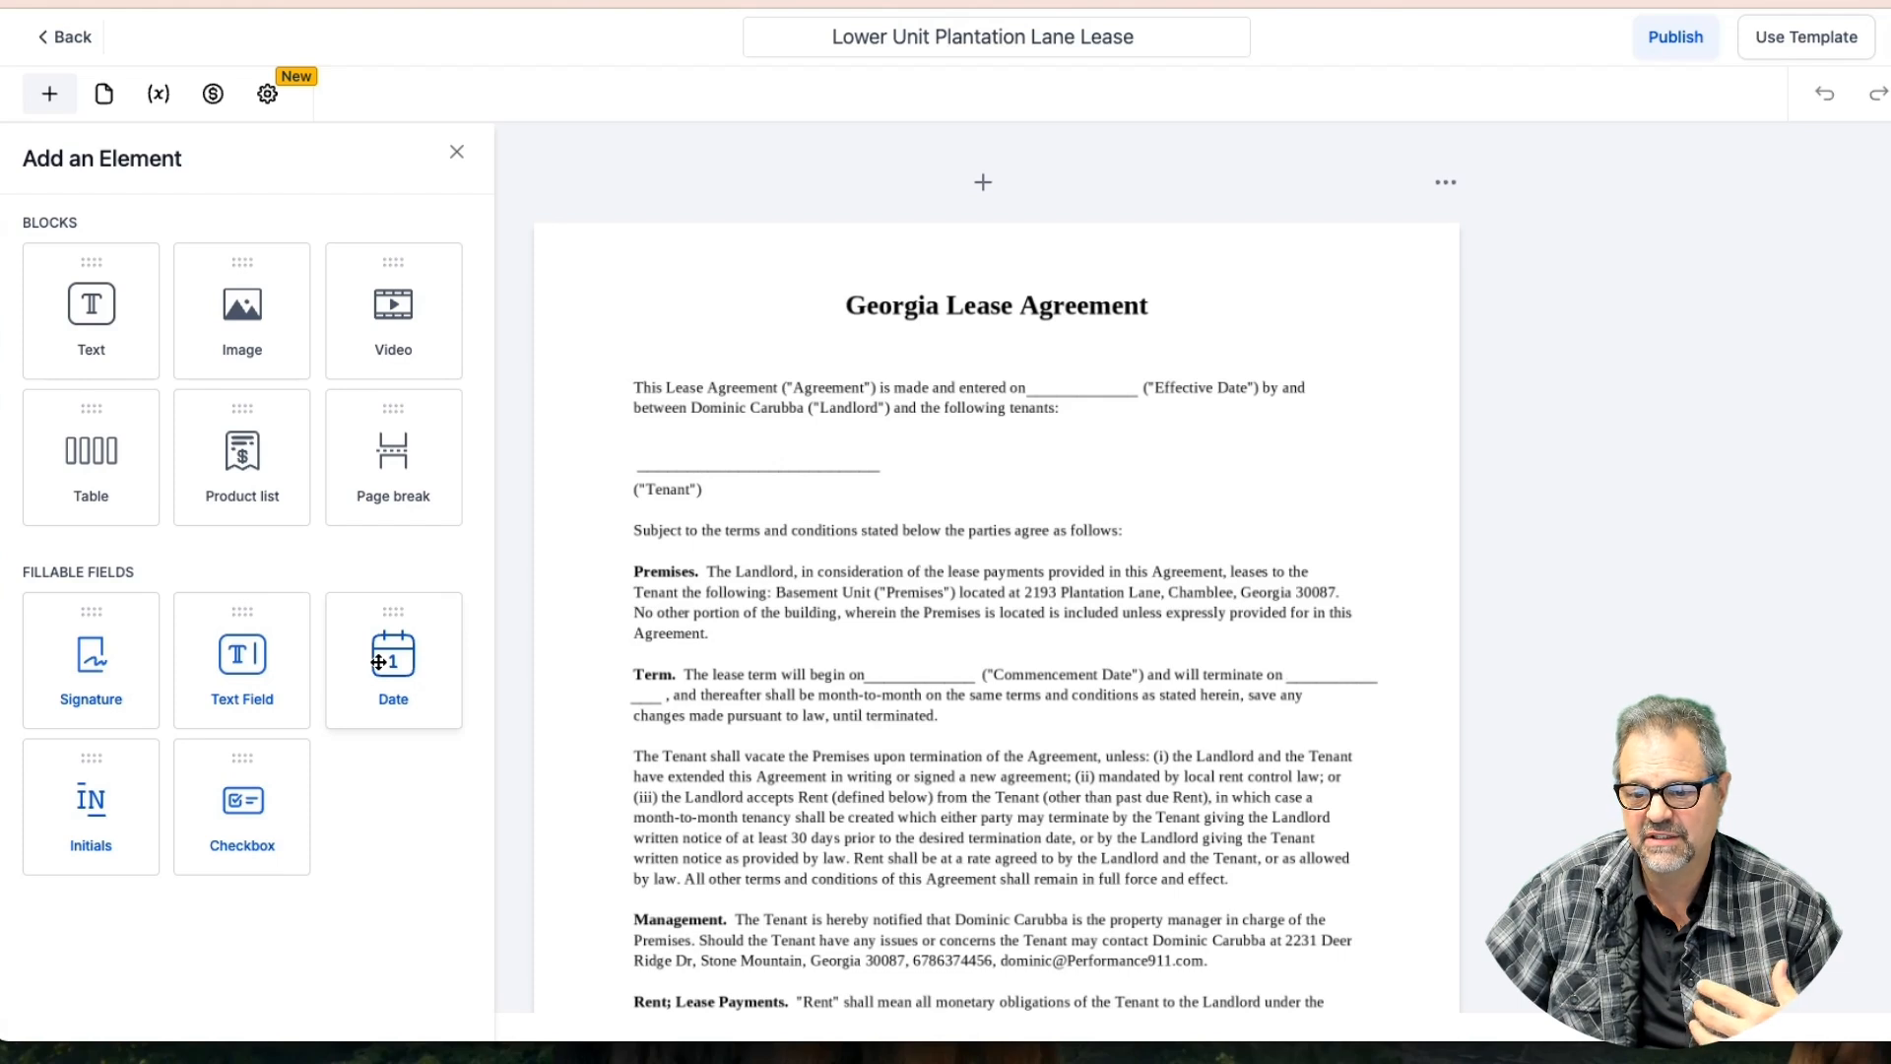
Replace a misplaced date field with one on the Effective Date blank
left_click_drag(378, 662, 1164, 389)
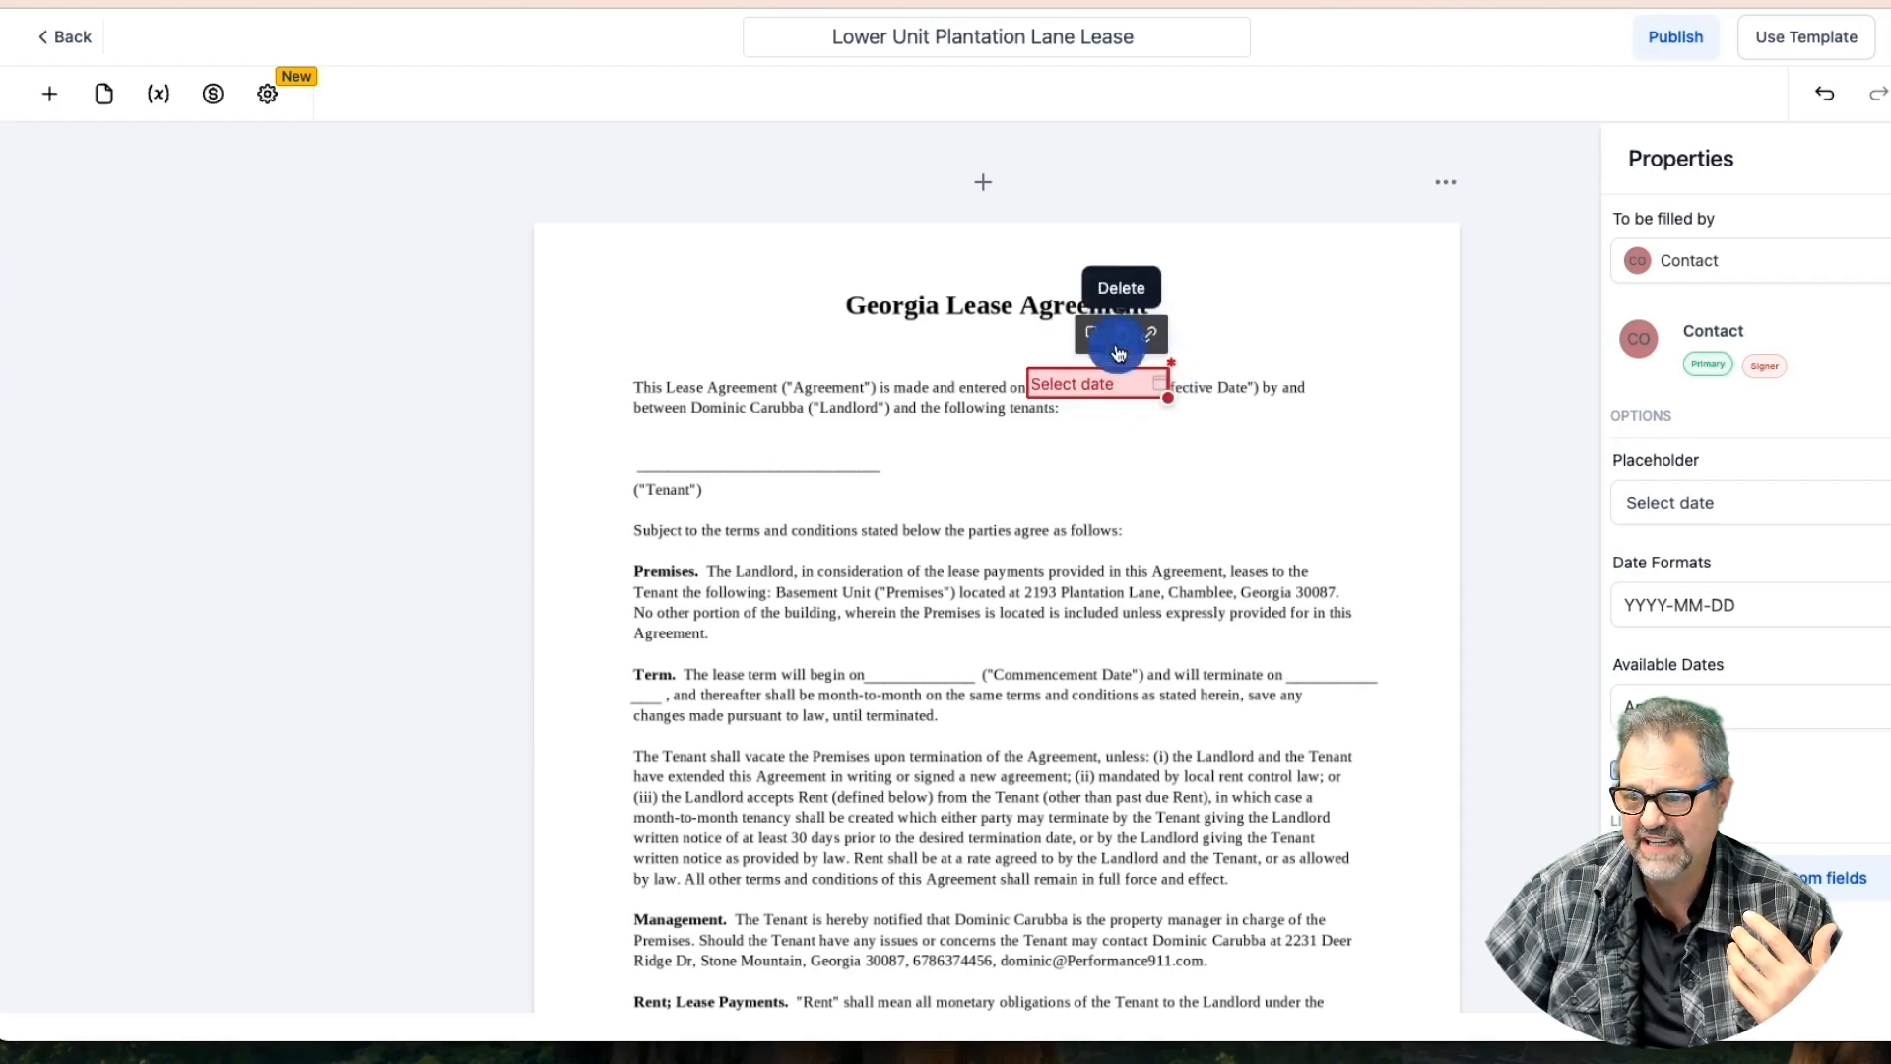
left_click(1119, 336)
left_click(57, 103)
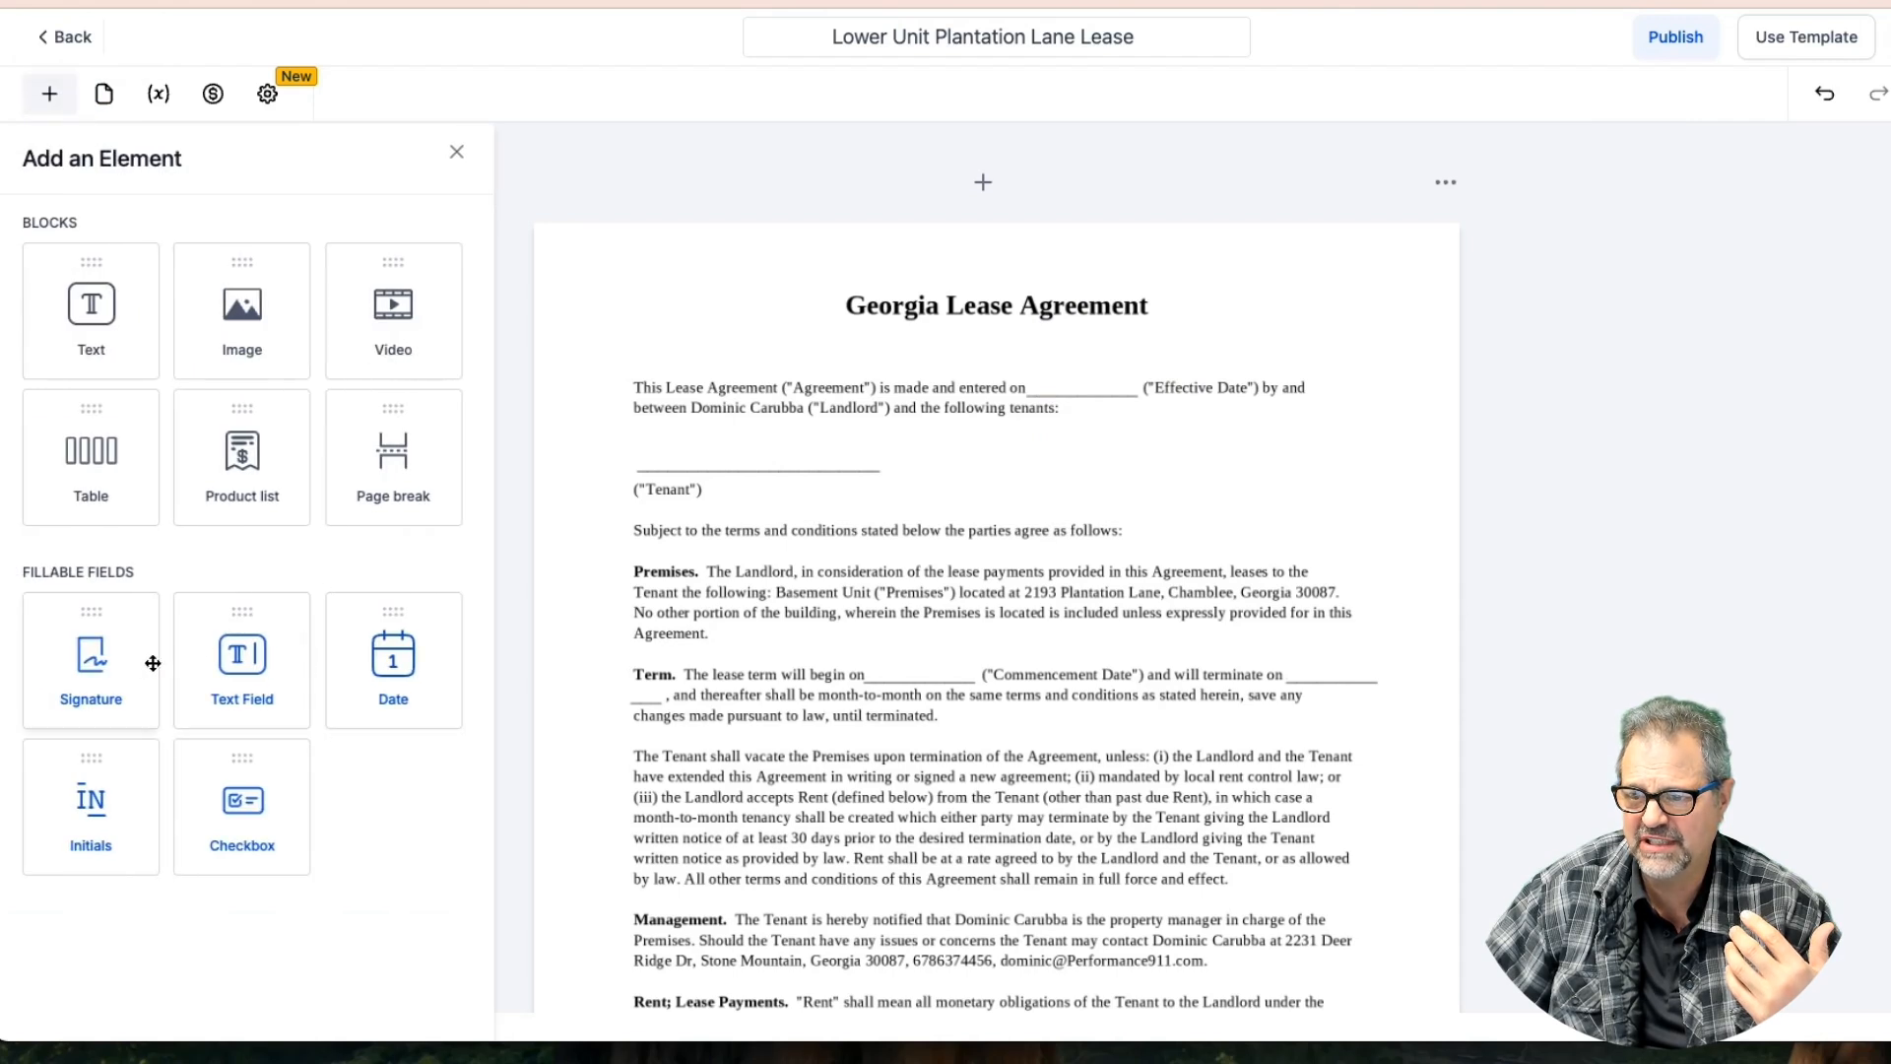
left_click_drag(369, 666, 1103, 363)
left_click(1443, 183)
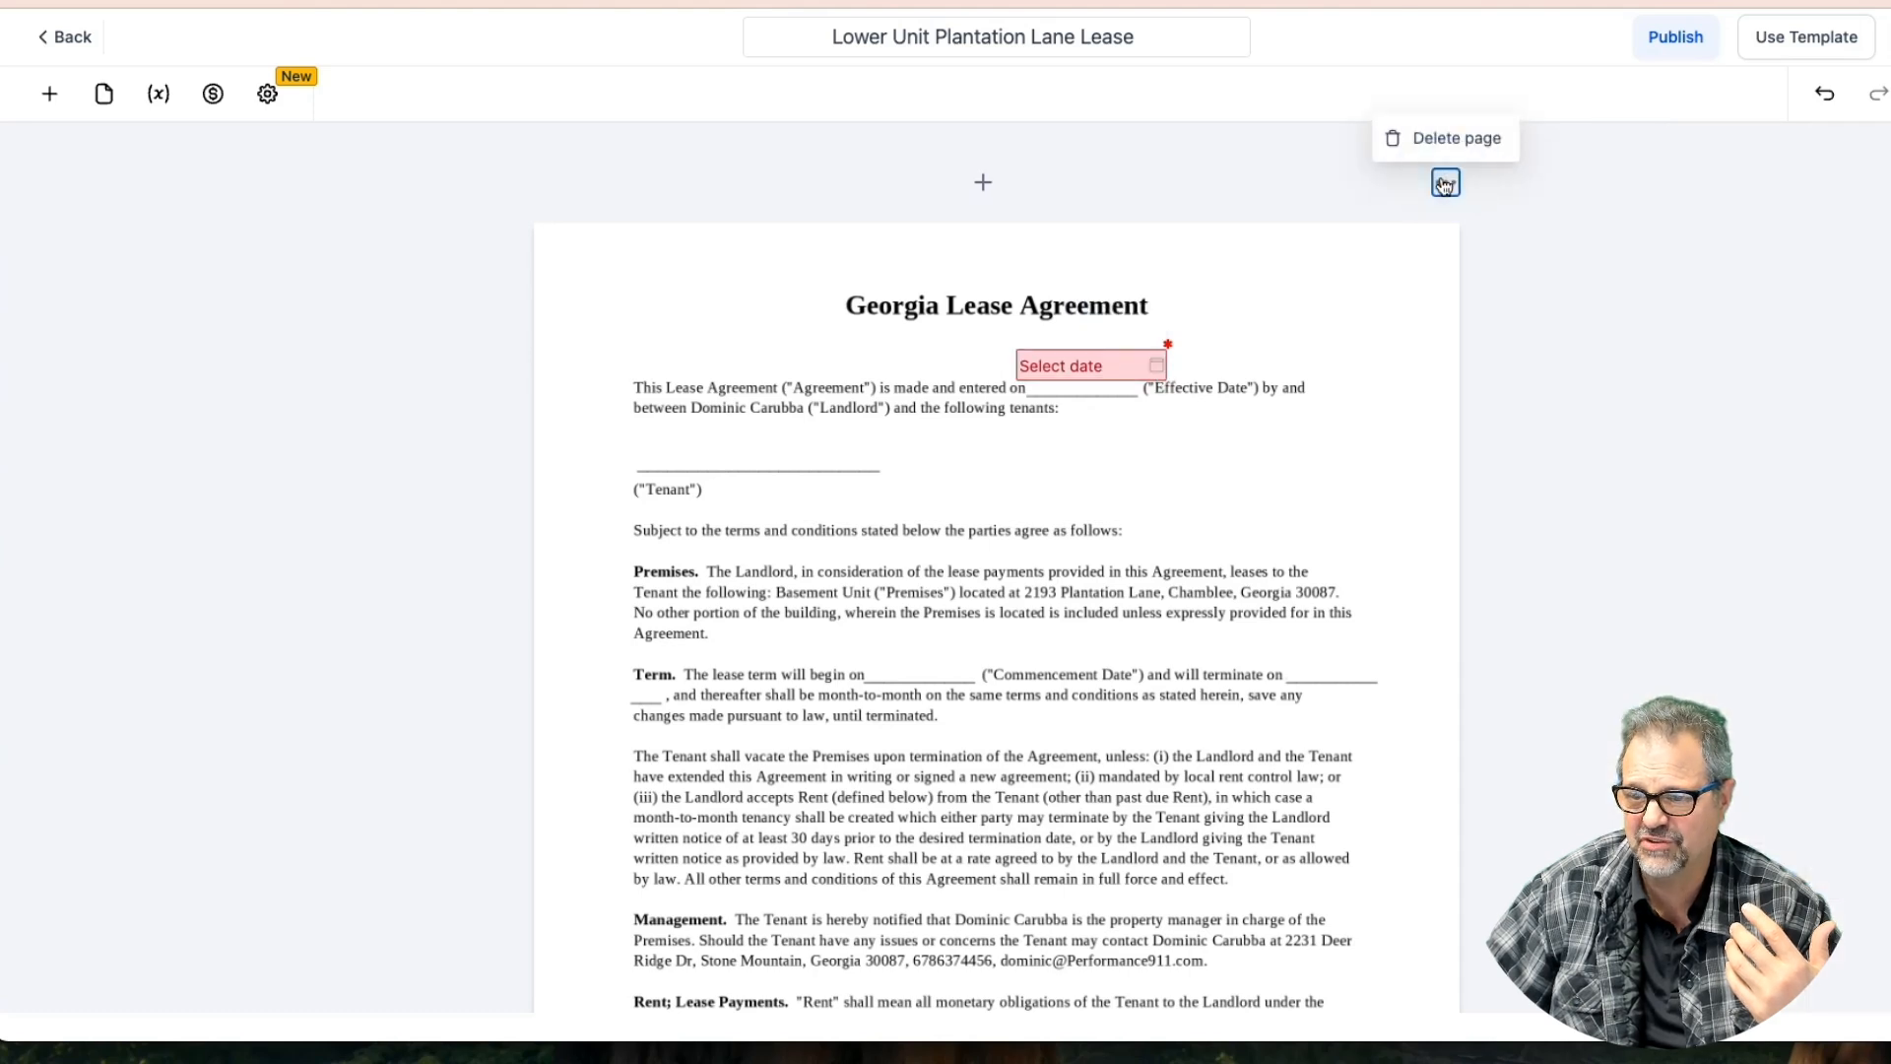
left_click(1244, 328)
left_click(1105, 365)
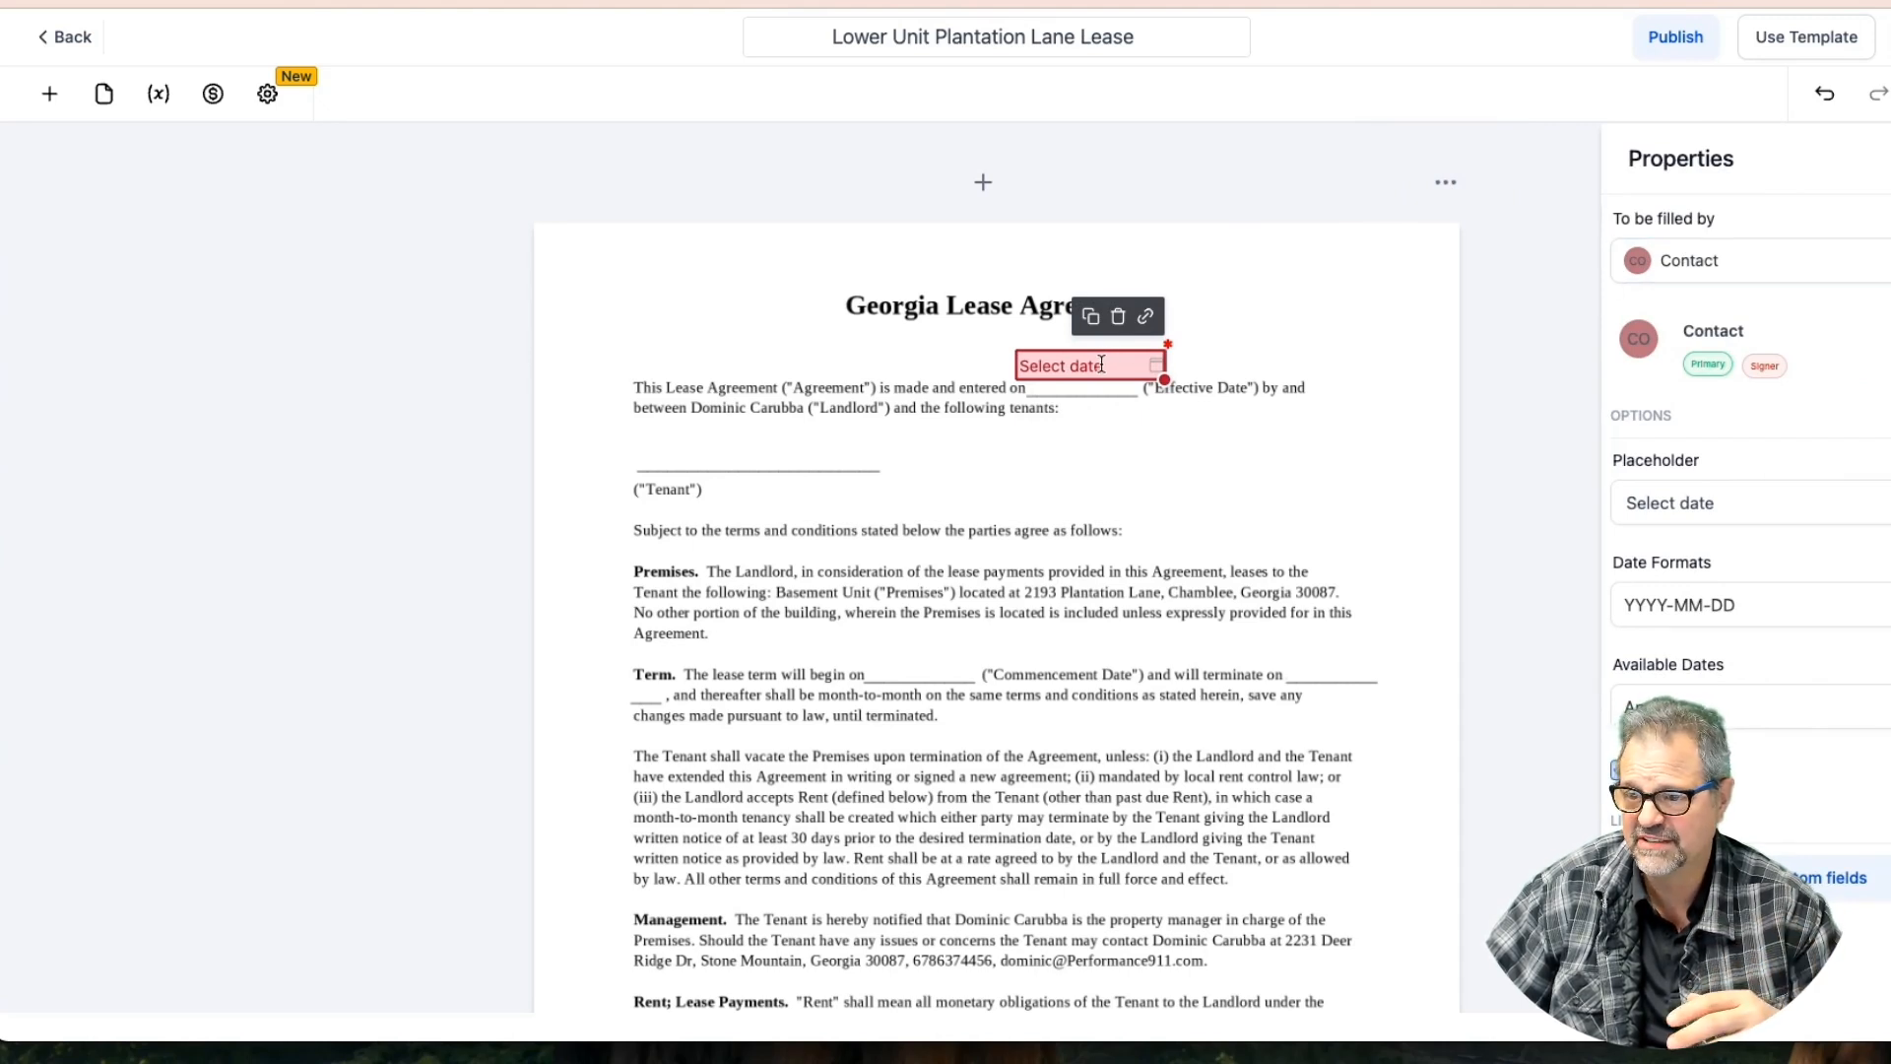
Set the Effective Date field to be filled by yourself in MM-DD-YYYY format
left_click(1716, 258)
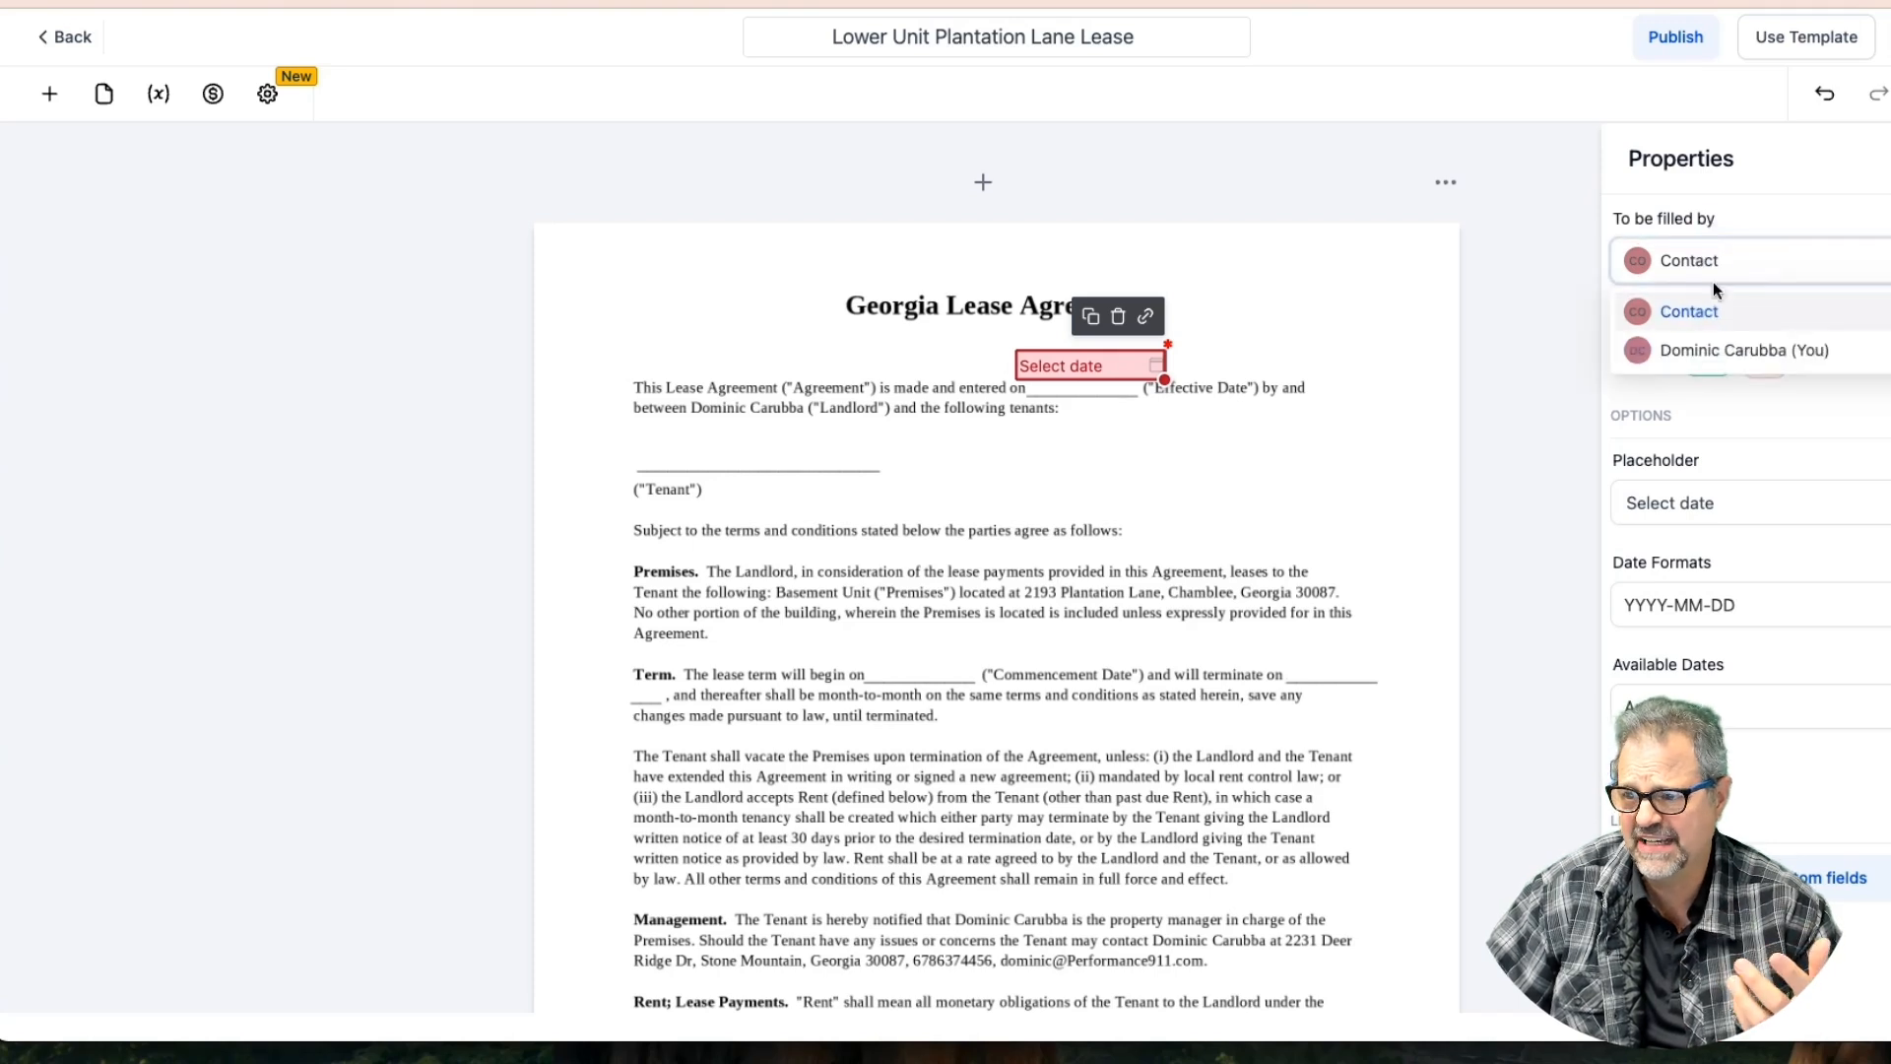
left_click(1712, 352)
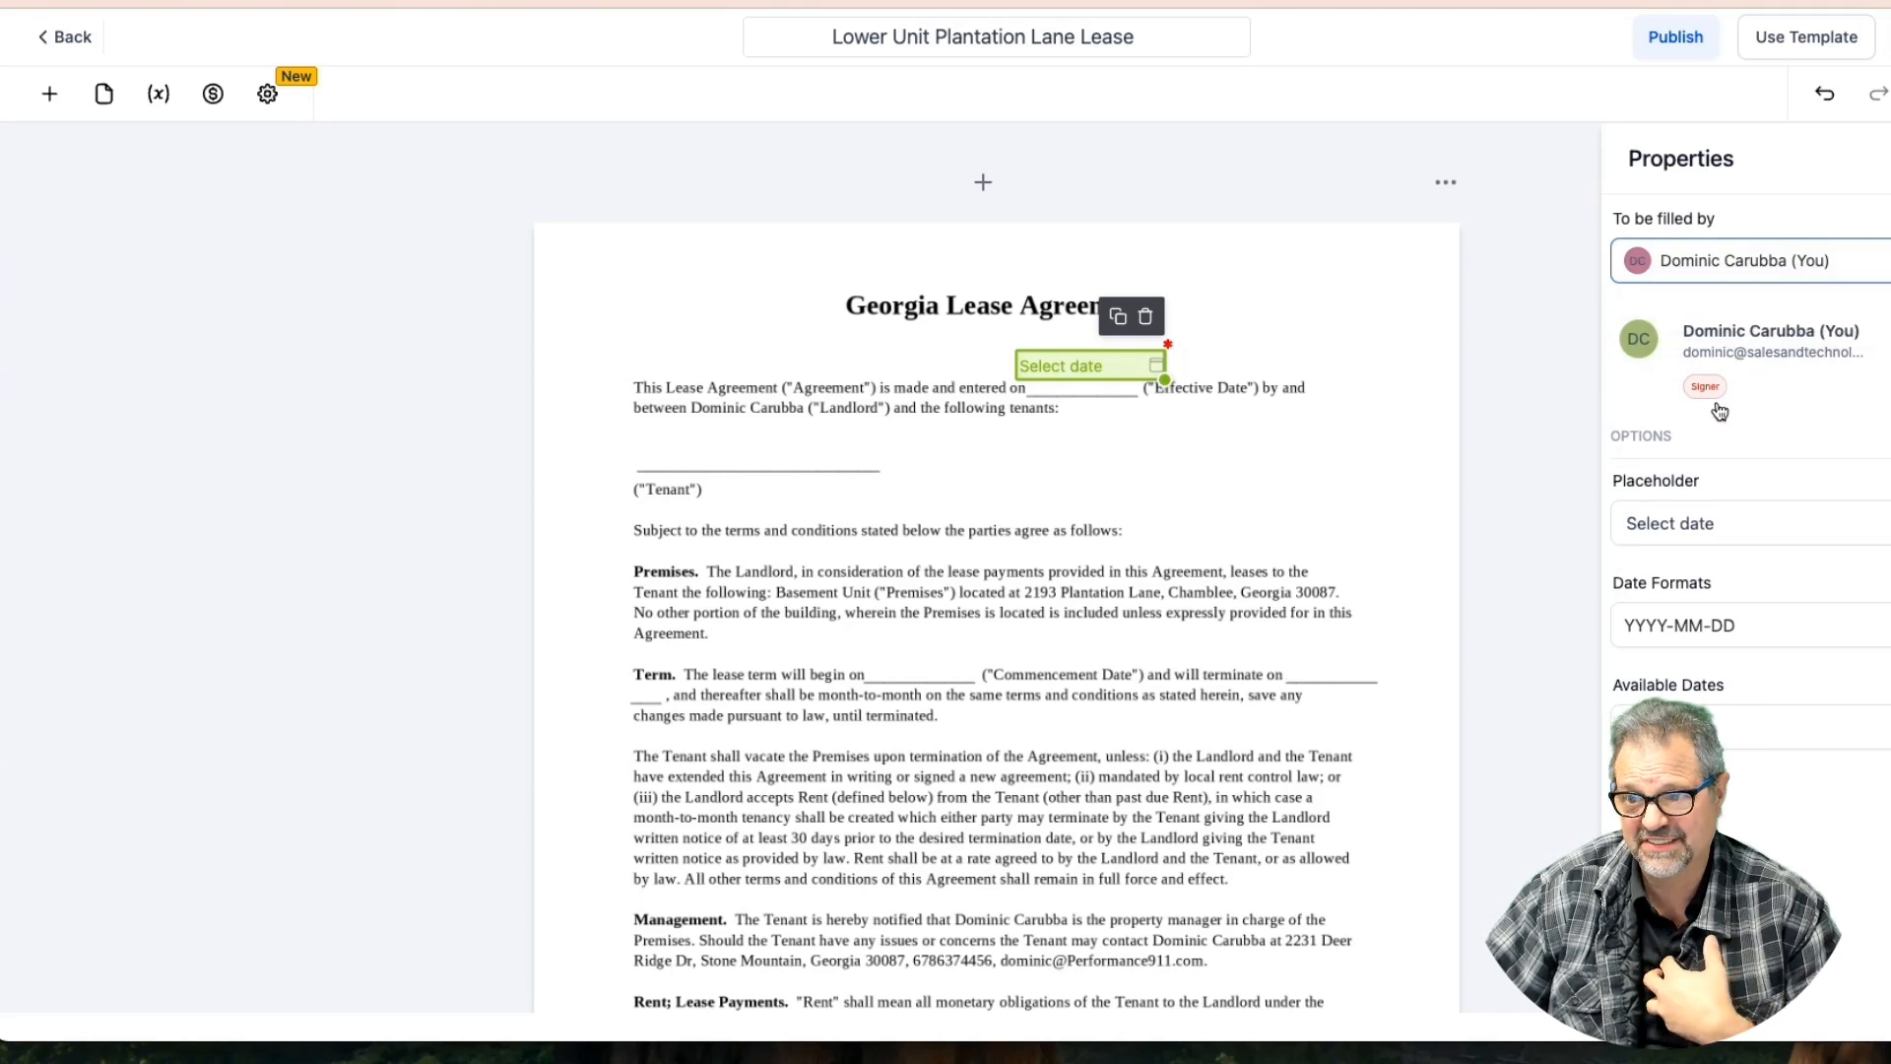
left_click(1704, 628)
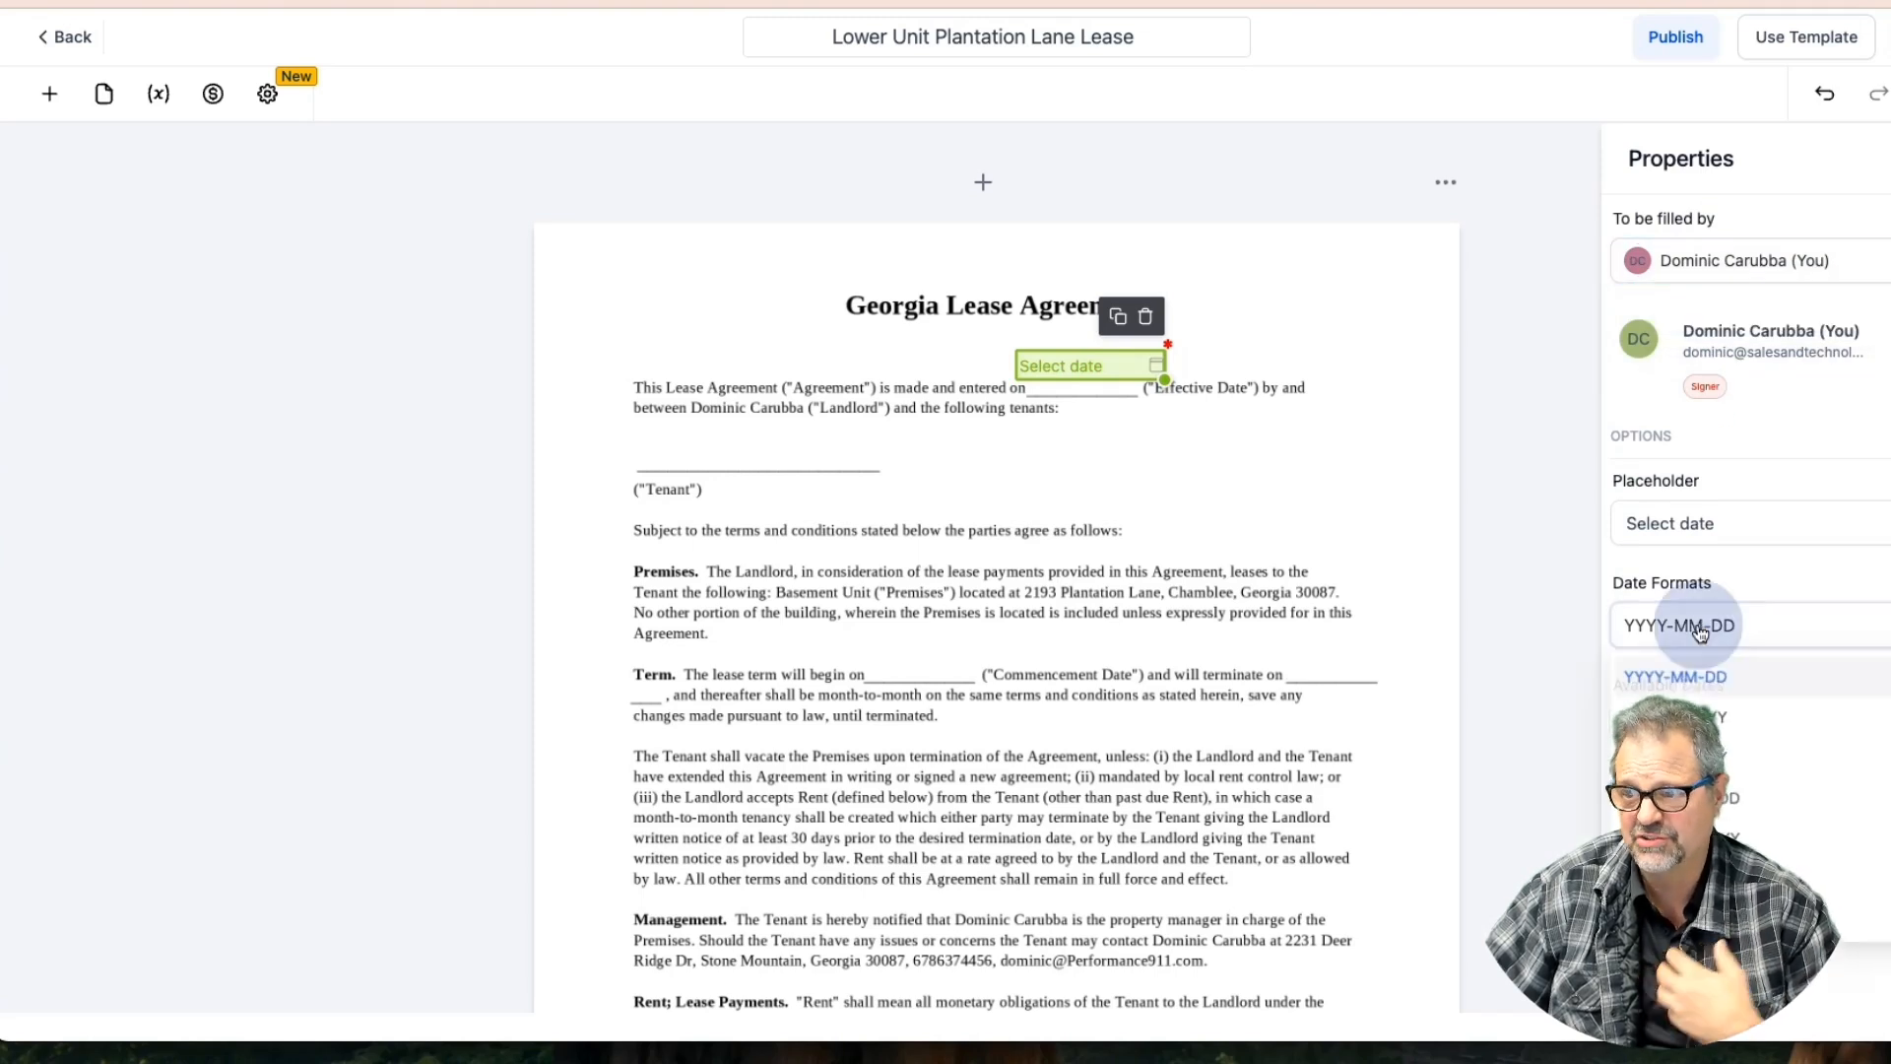
left_click(1680, 524)
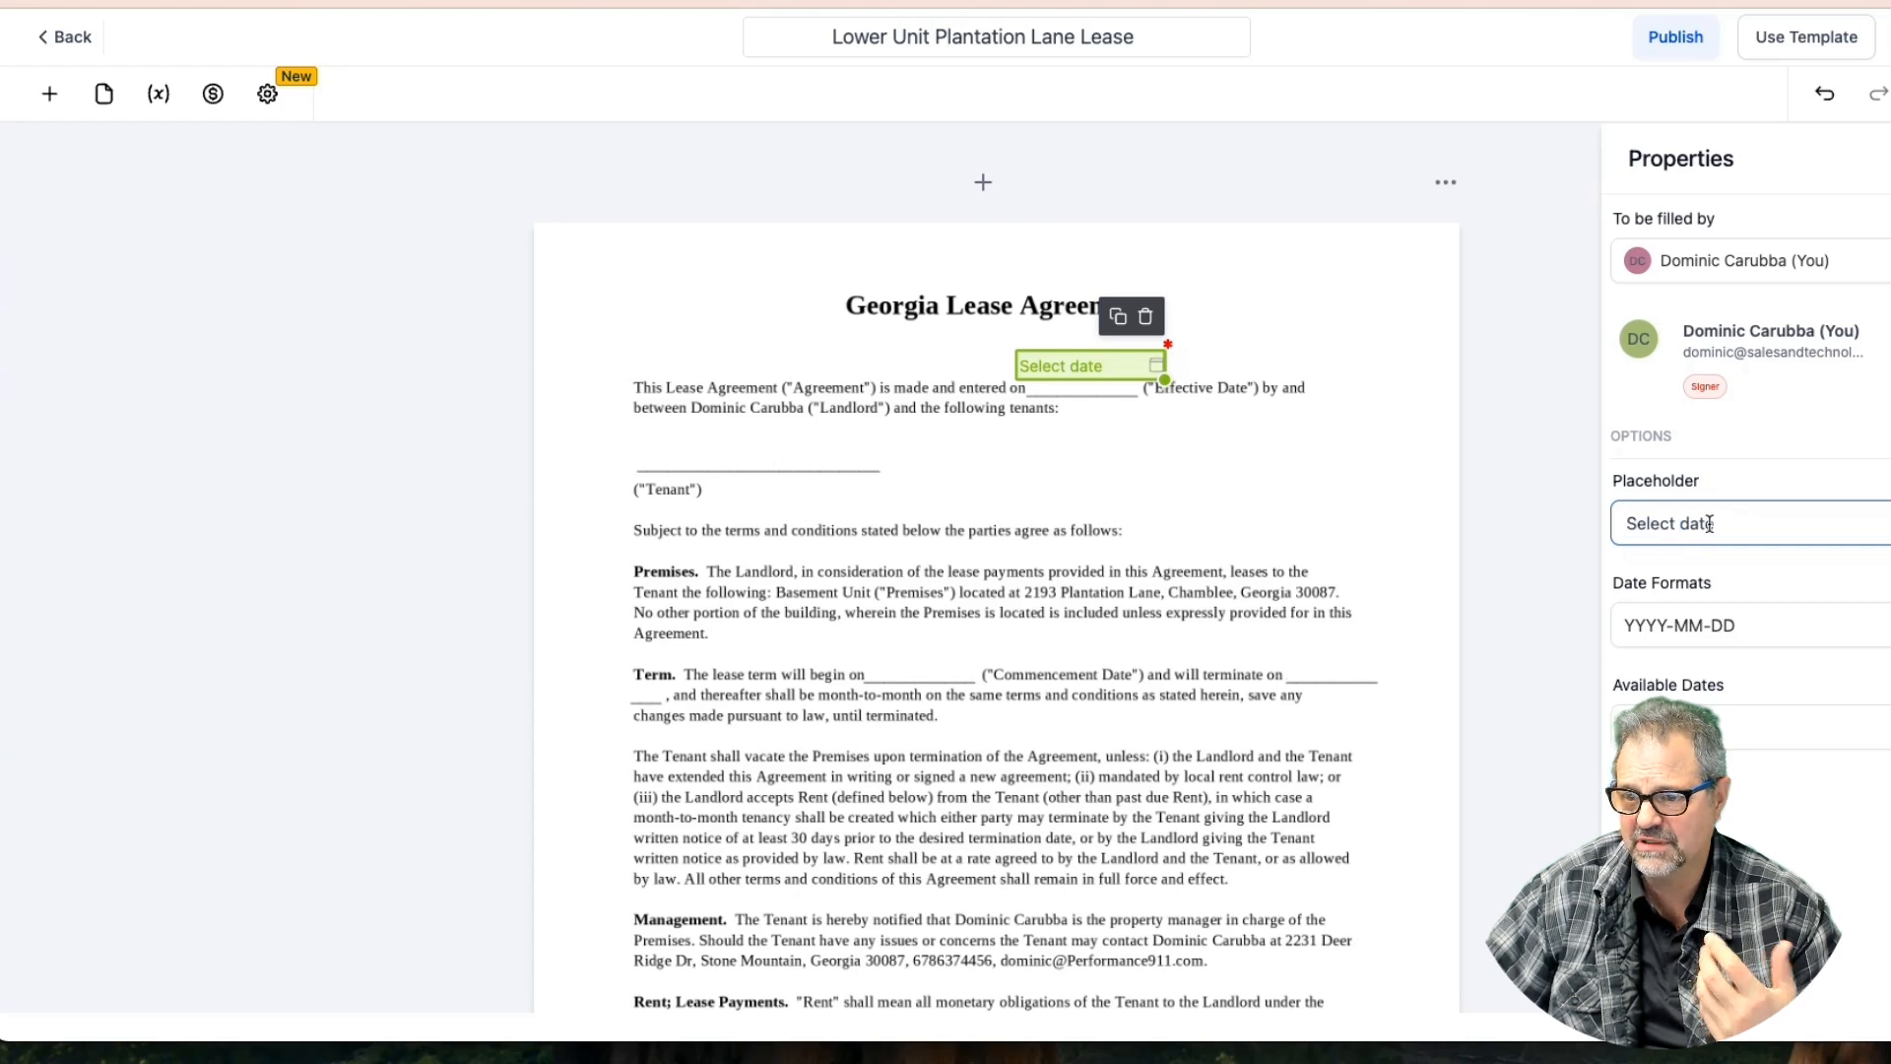
left_click(1671, 624)
left_click(1674, 717)
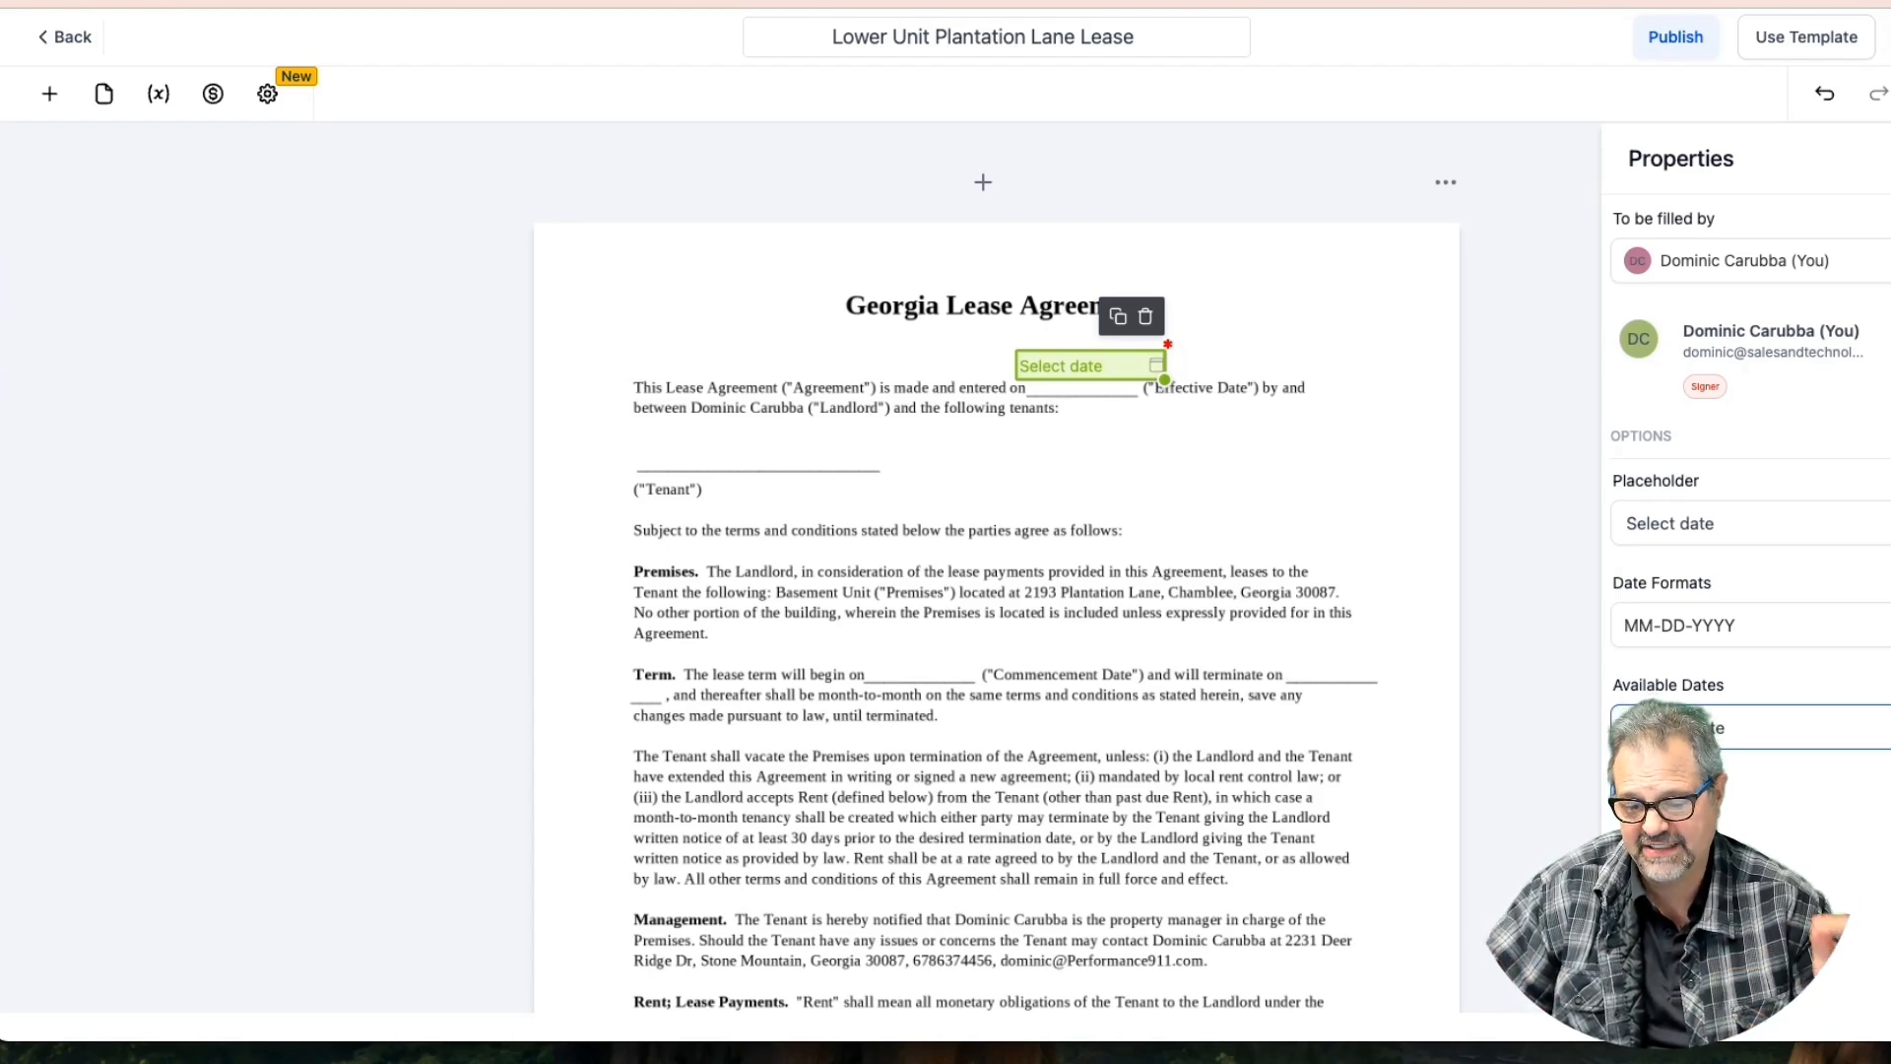
left_click(1812, 727)
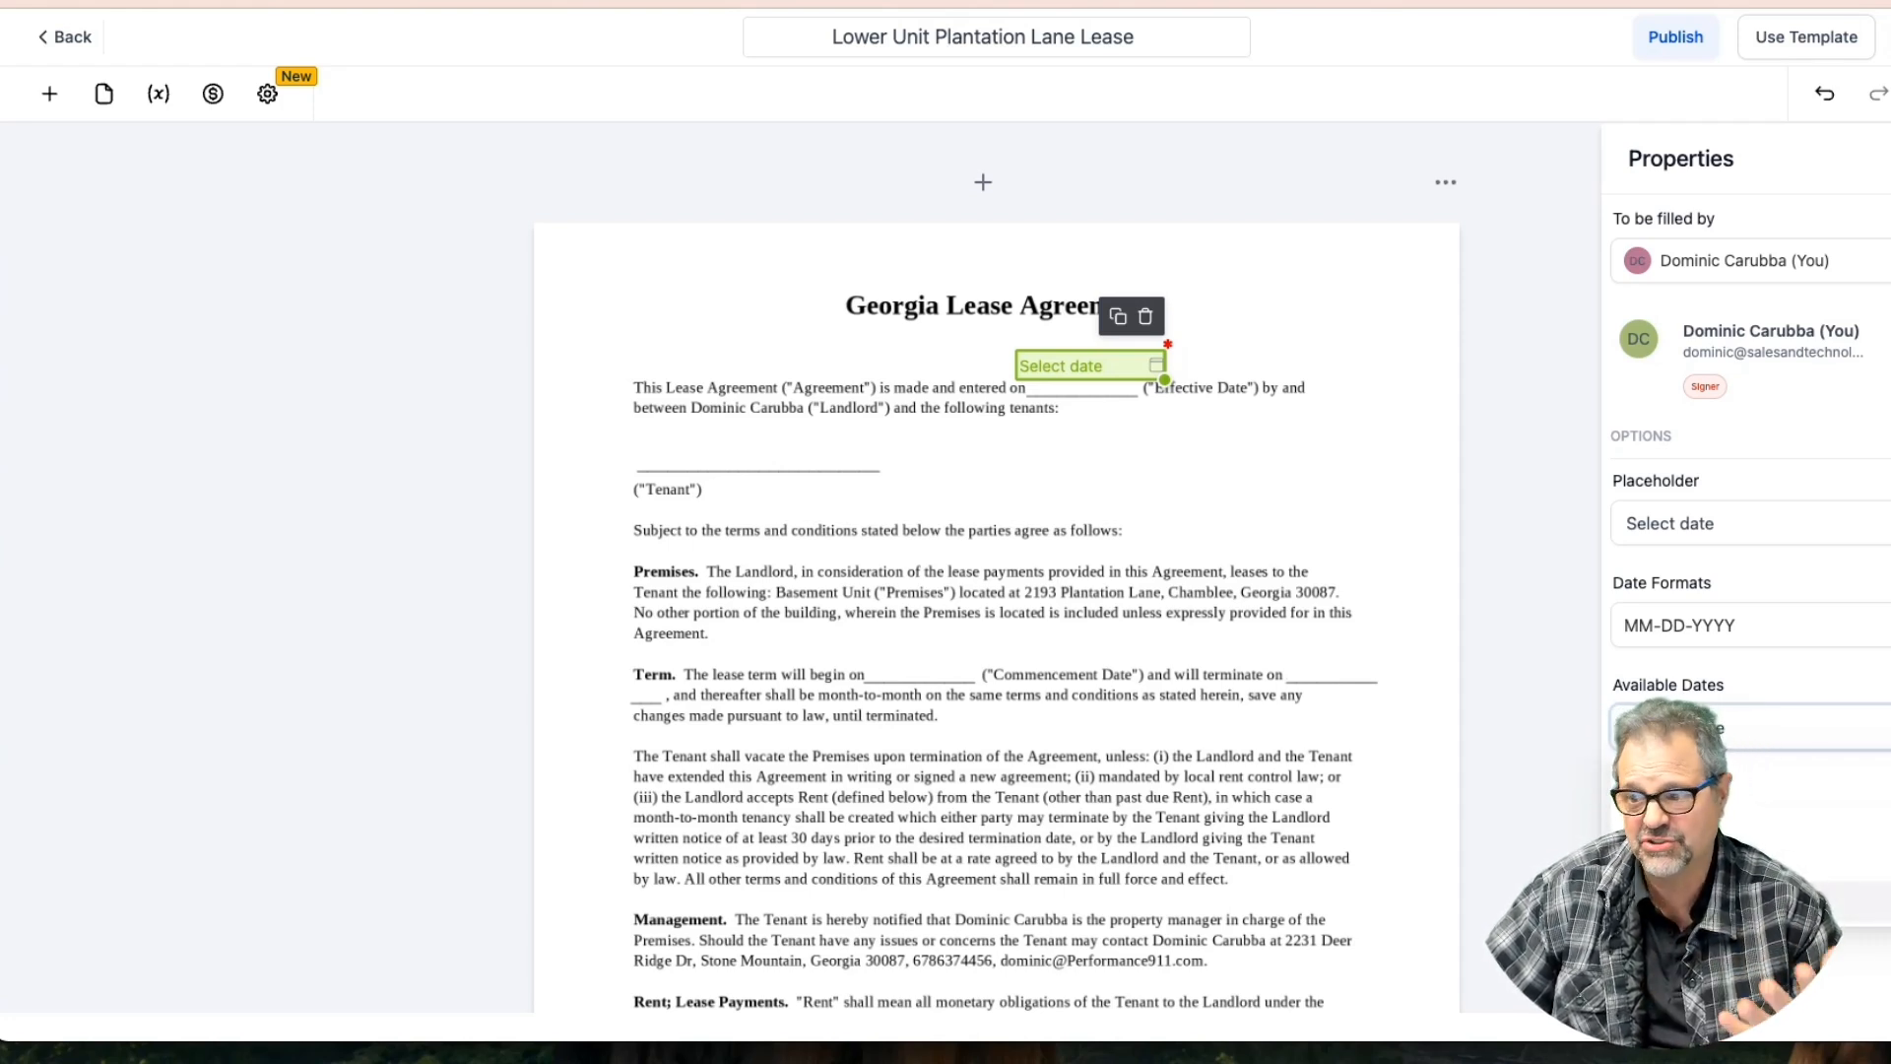
left_click(1867, 903)
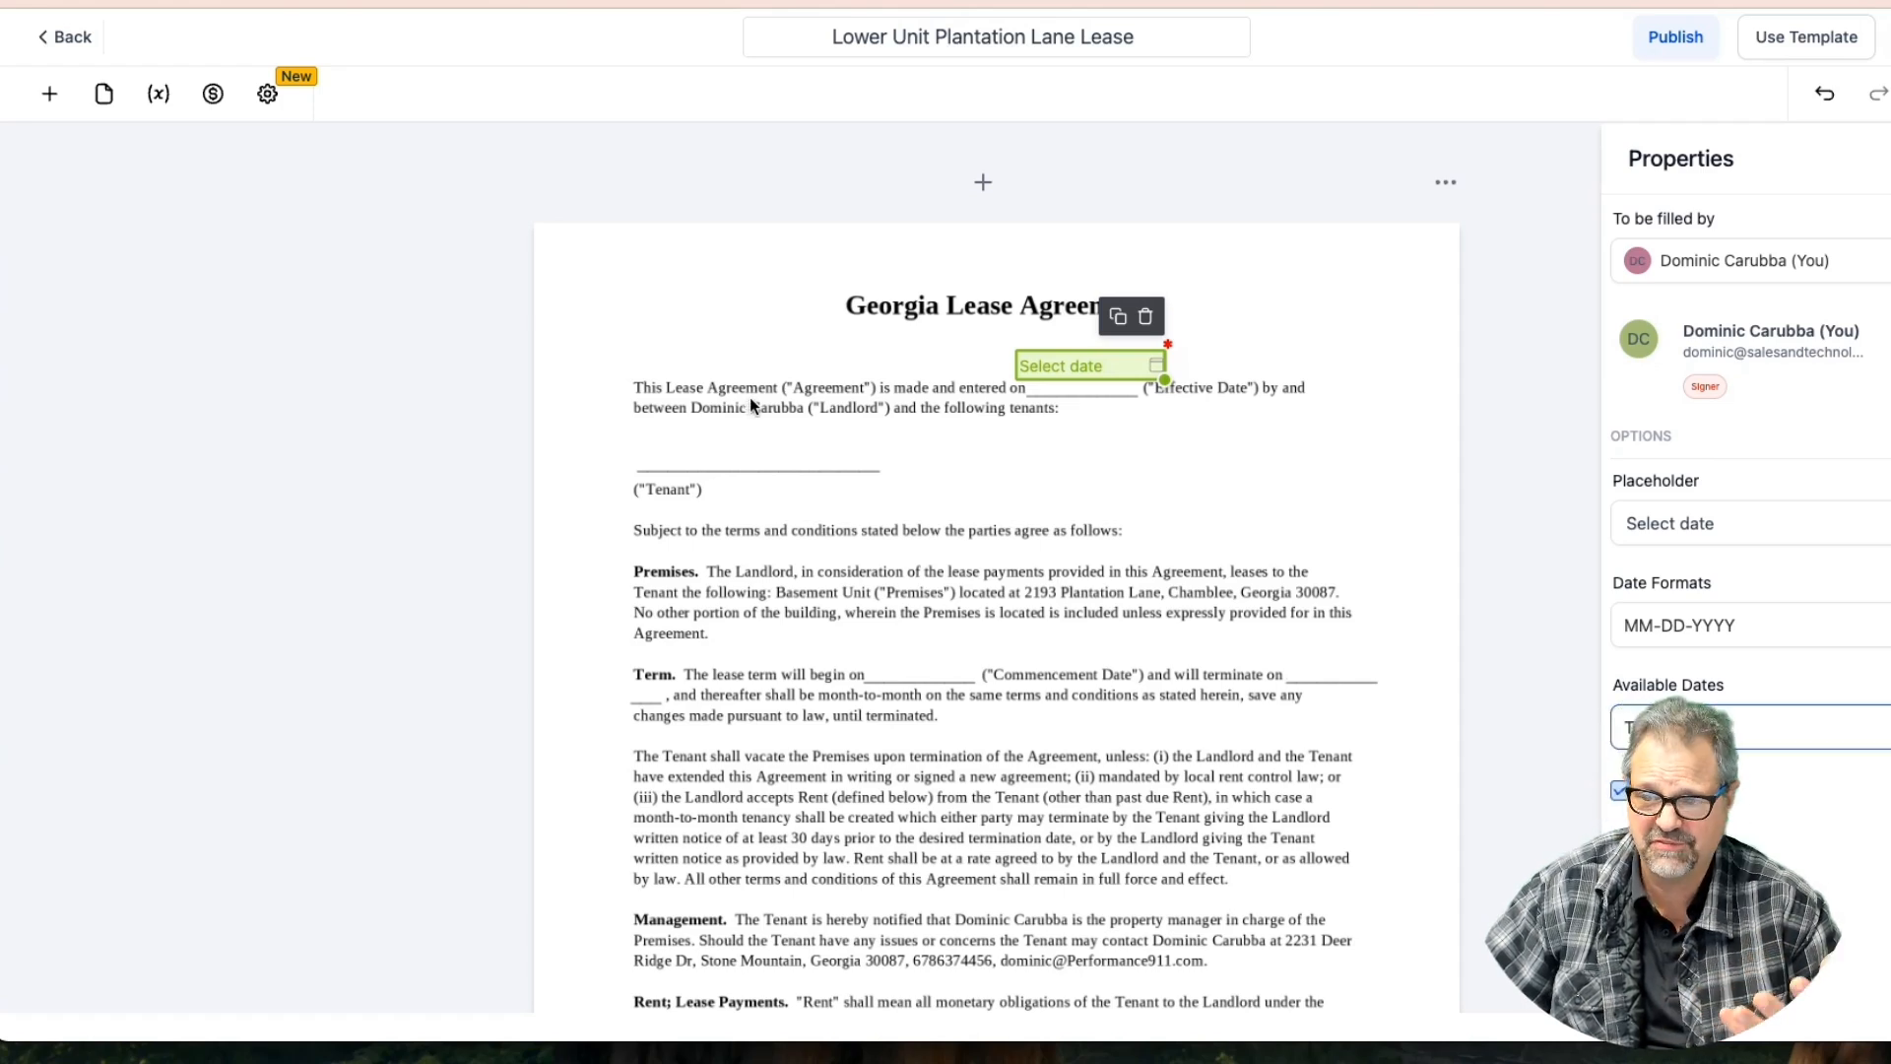
left_click(49, 94)
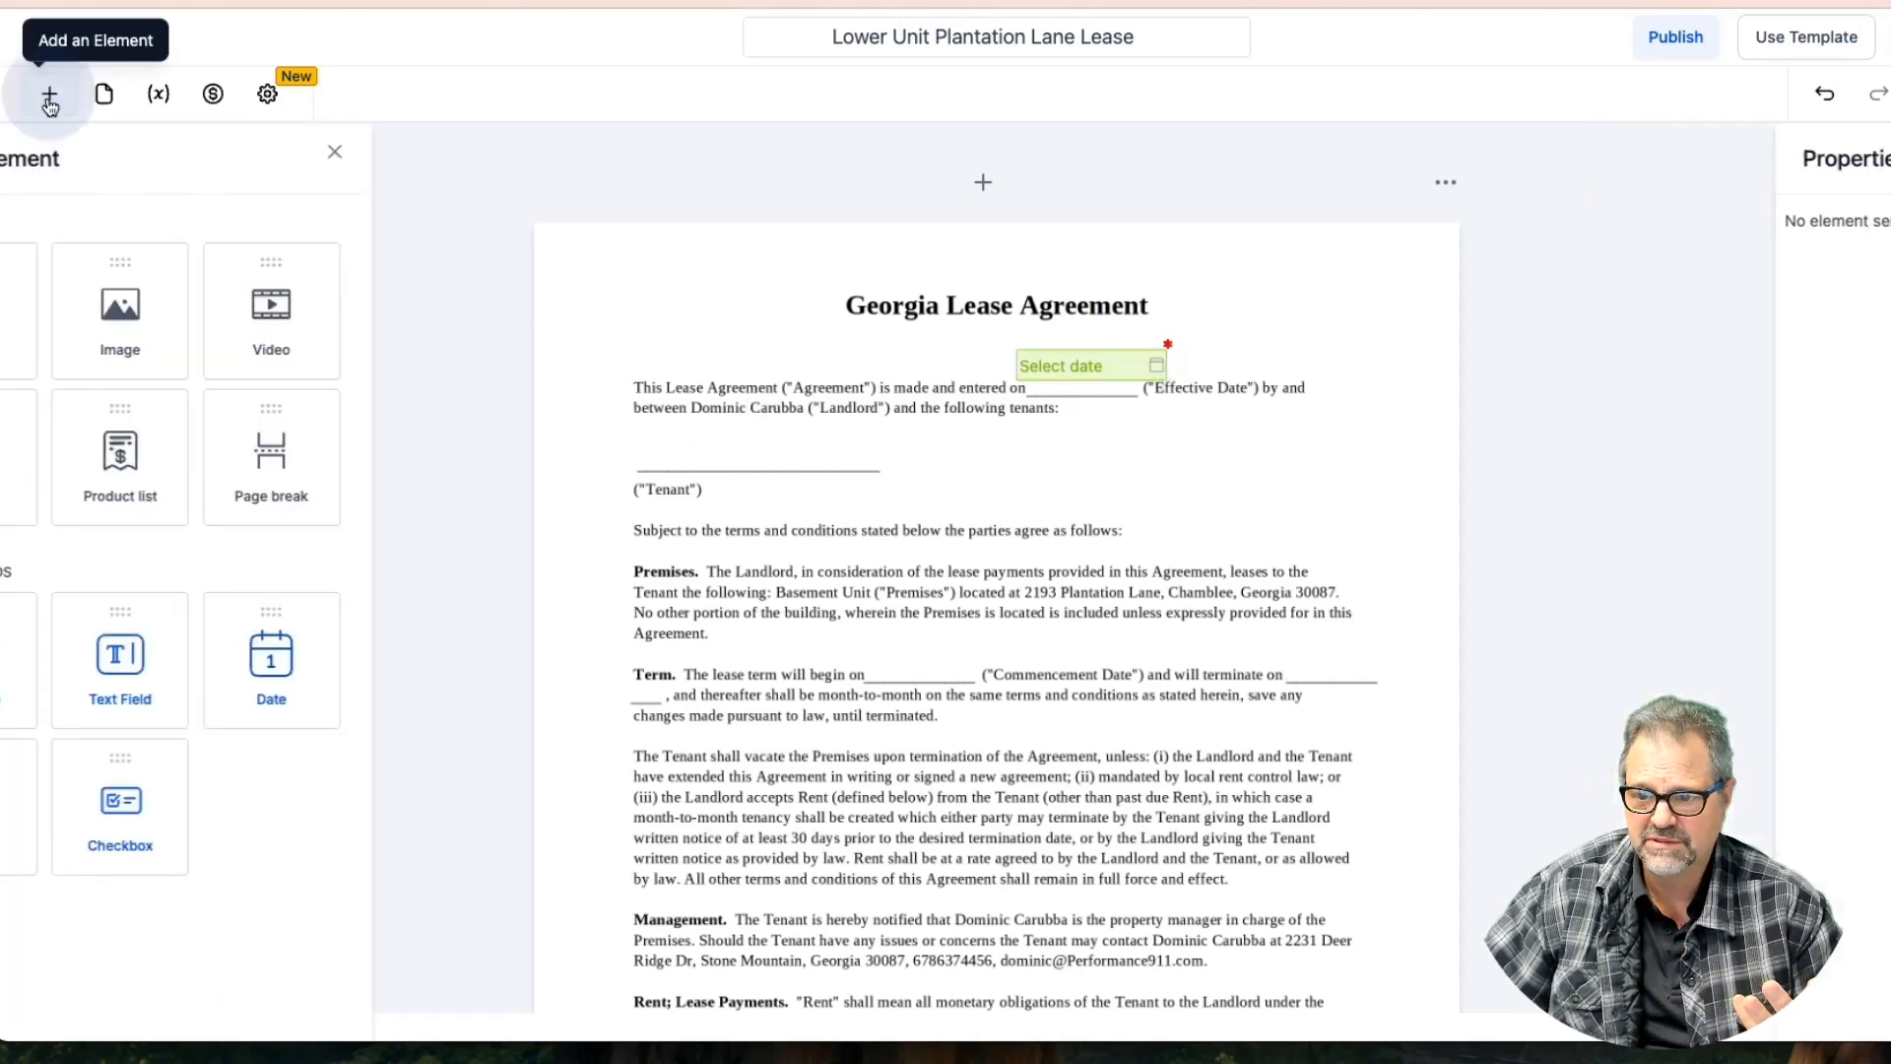
Add a widened text field on the Tenant line filled with Contact > Full Name
left_click_drag(250, 665, 746, 462)
left_click_drag(827, 476, 978, 476)
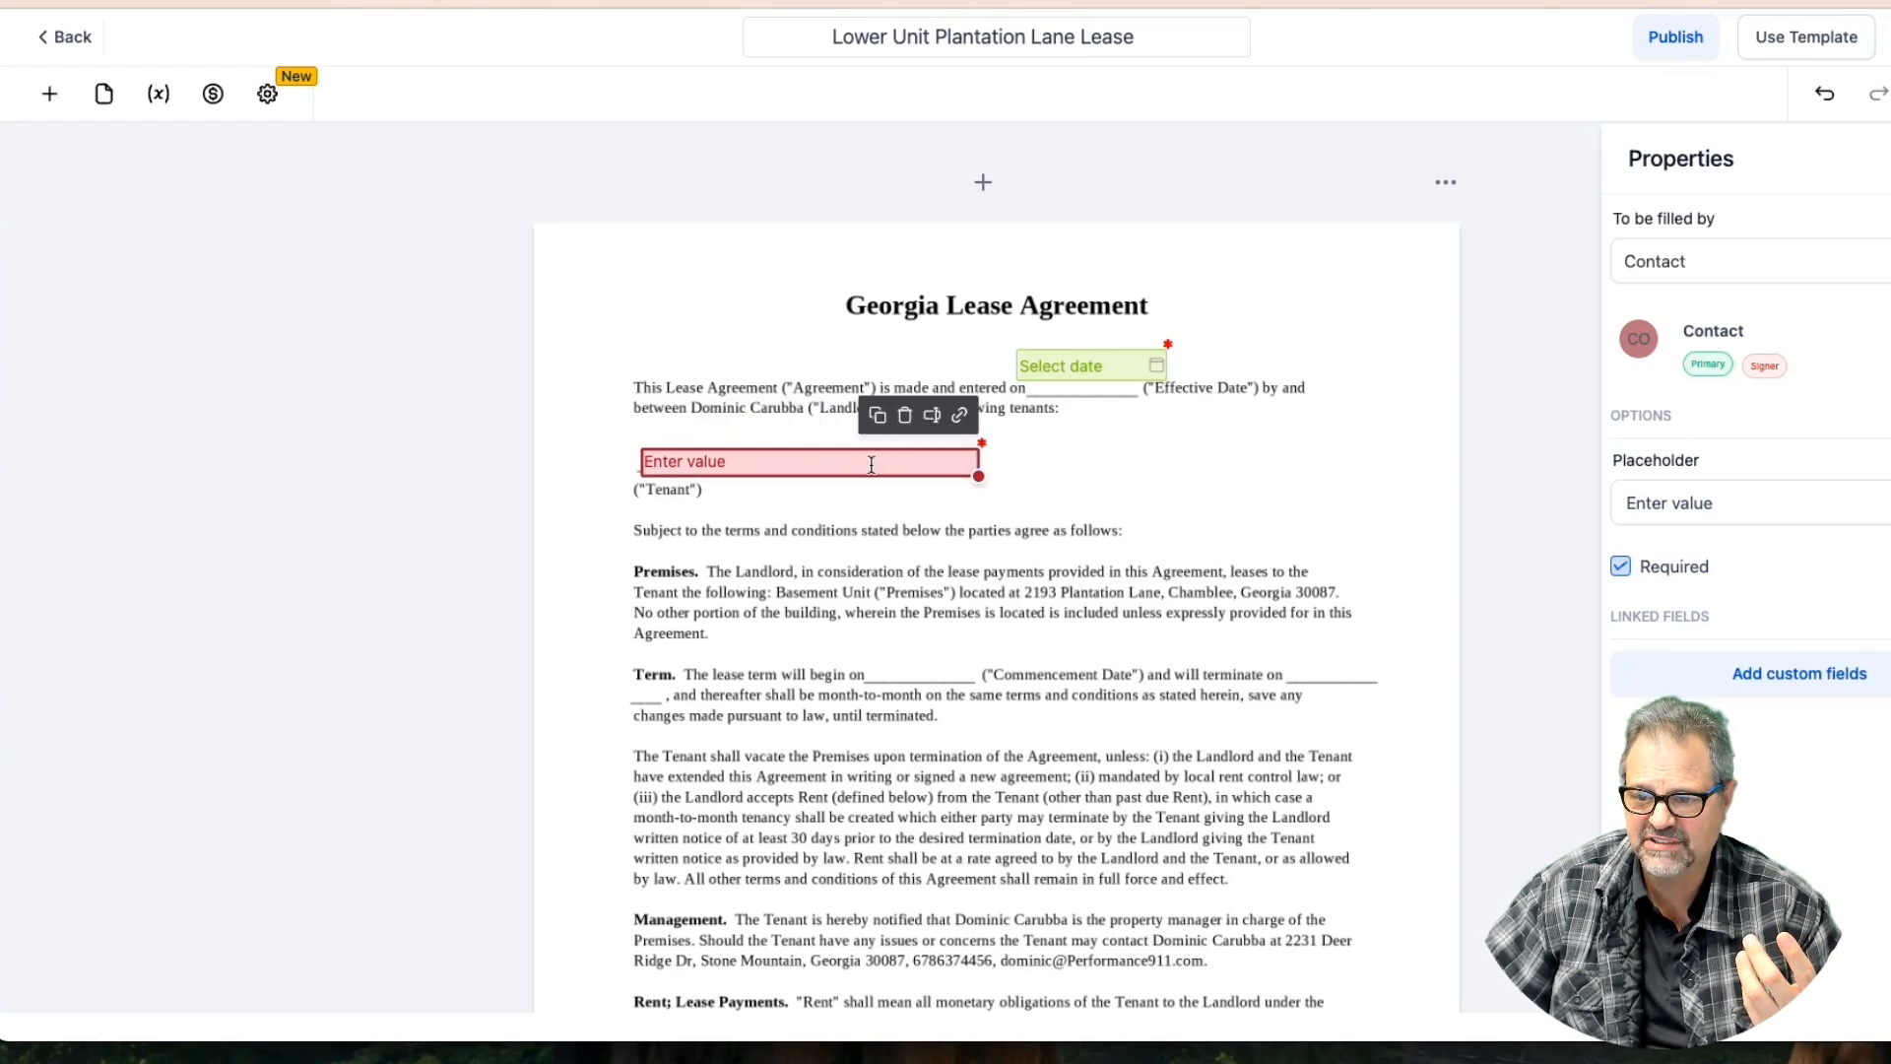
left_click(933, 417)
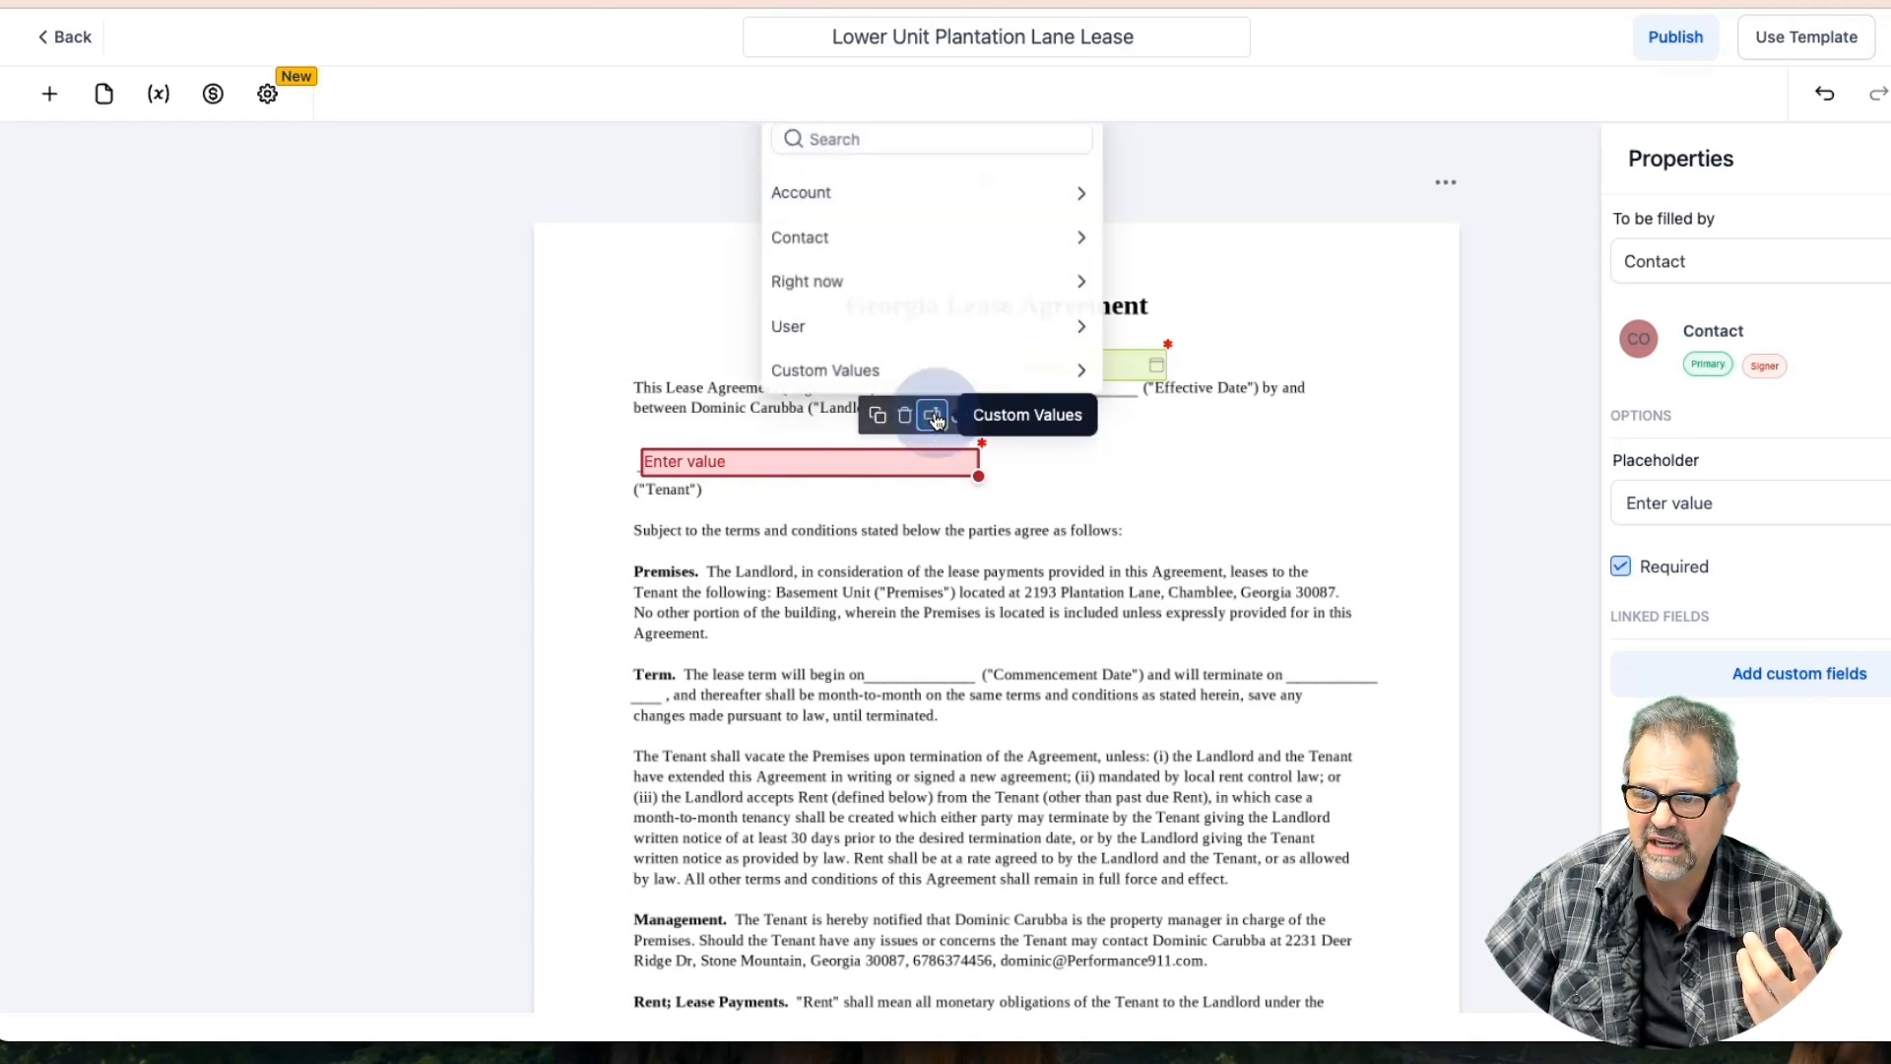
left_click(848, 236)
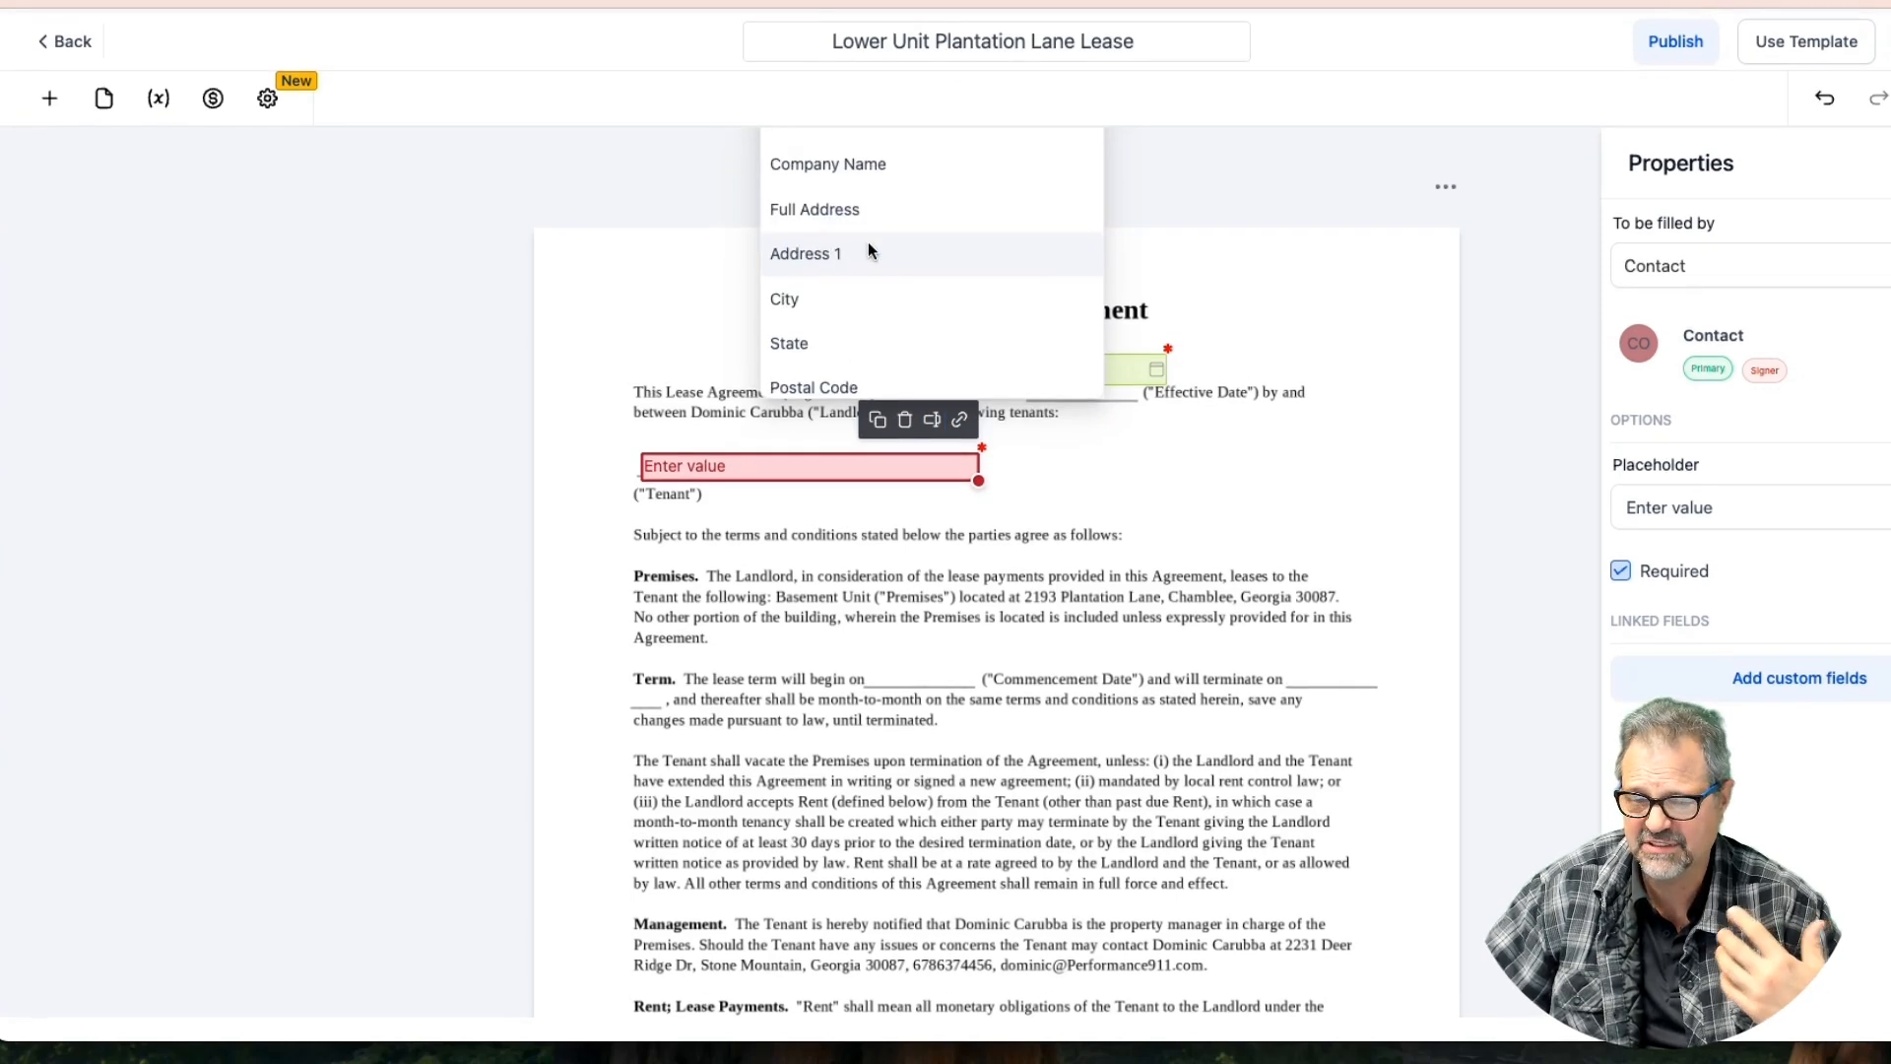
scroll(867, 251, "down", 2)
scroll(867, 252, "up", 1)
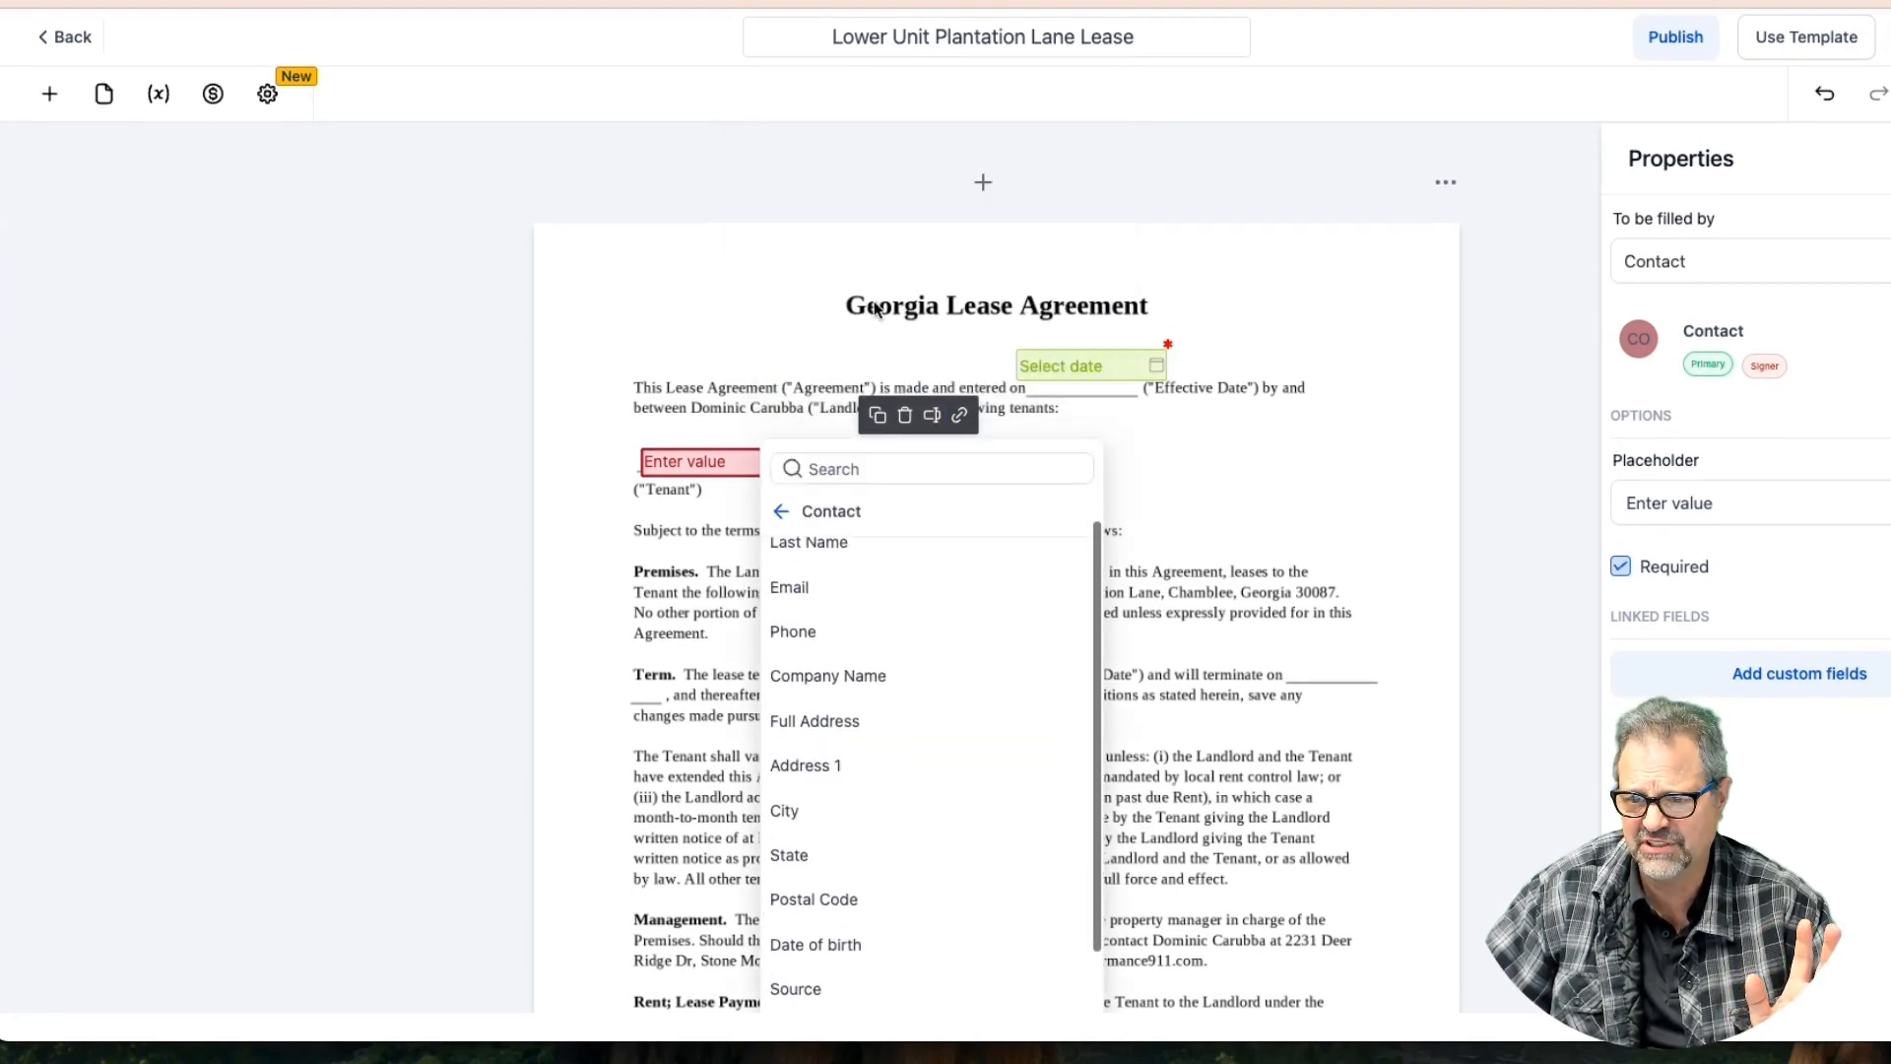
scroll(877, 309, "up", 2)
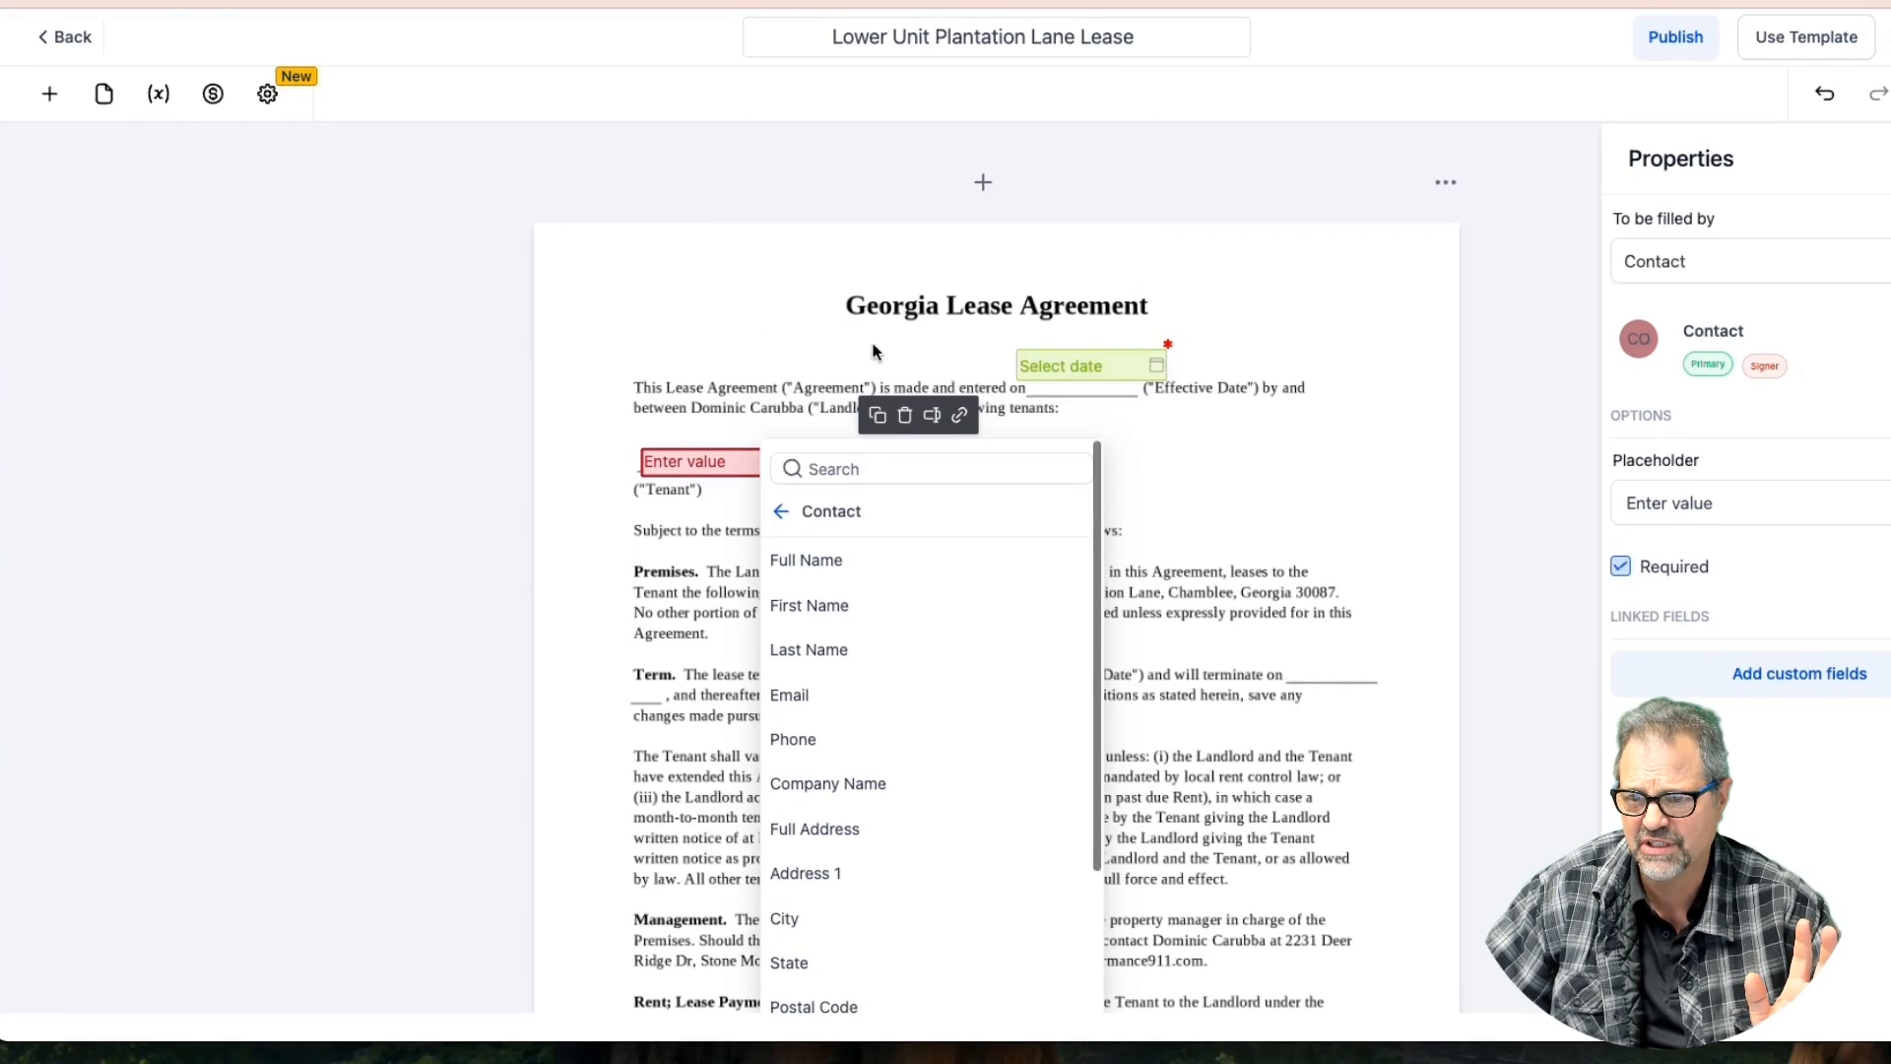
left_click(826, 563)
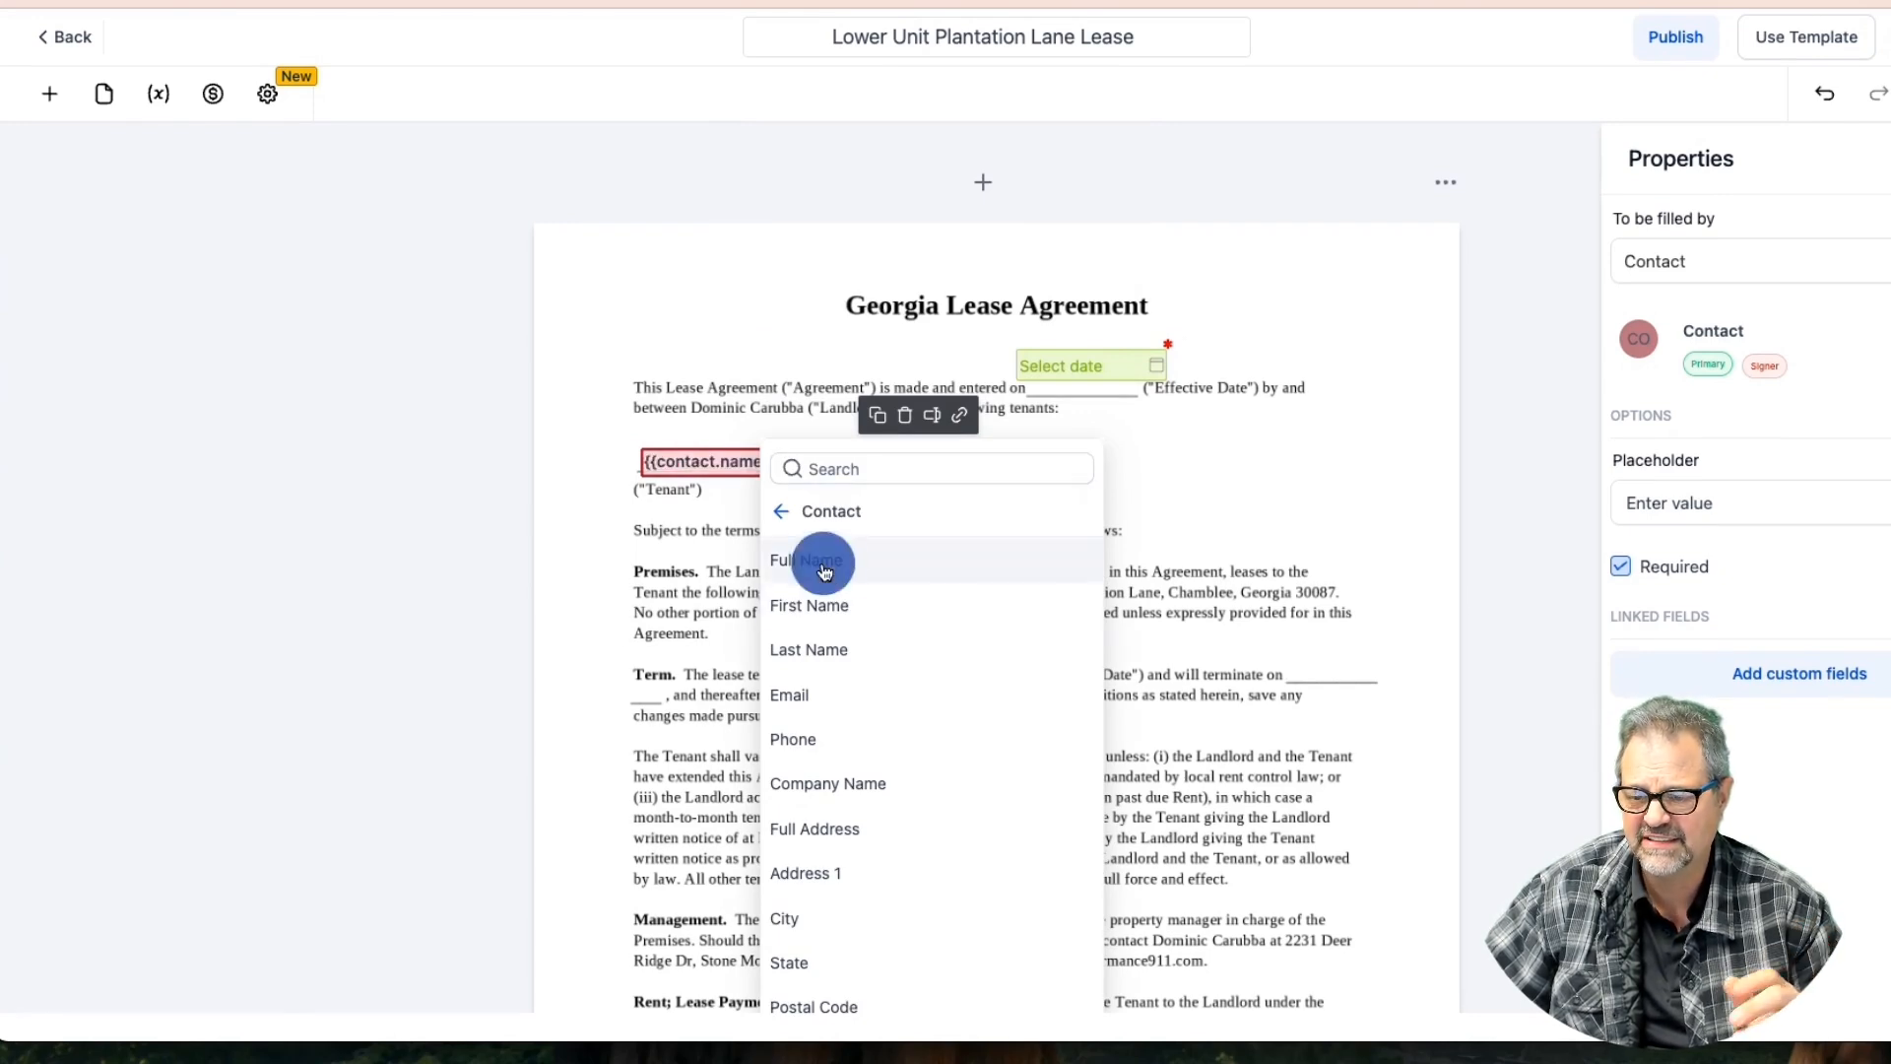
left_click(1143, 502)
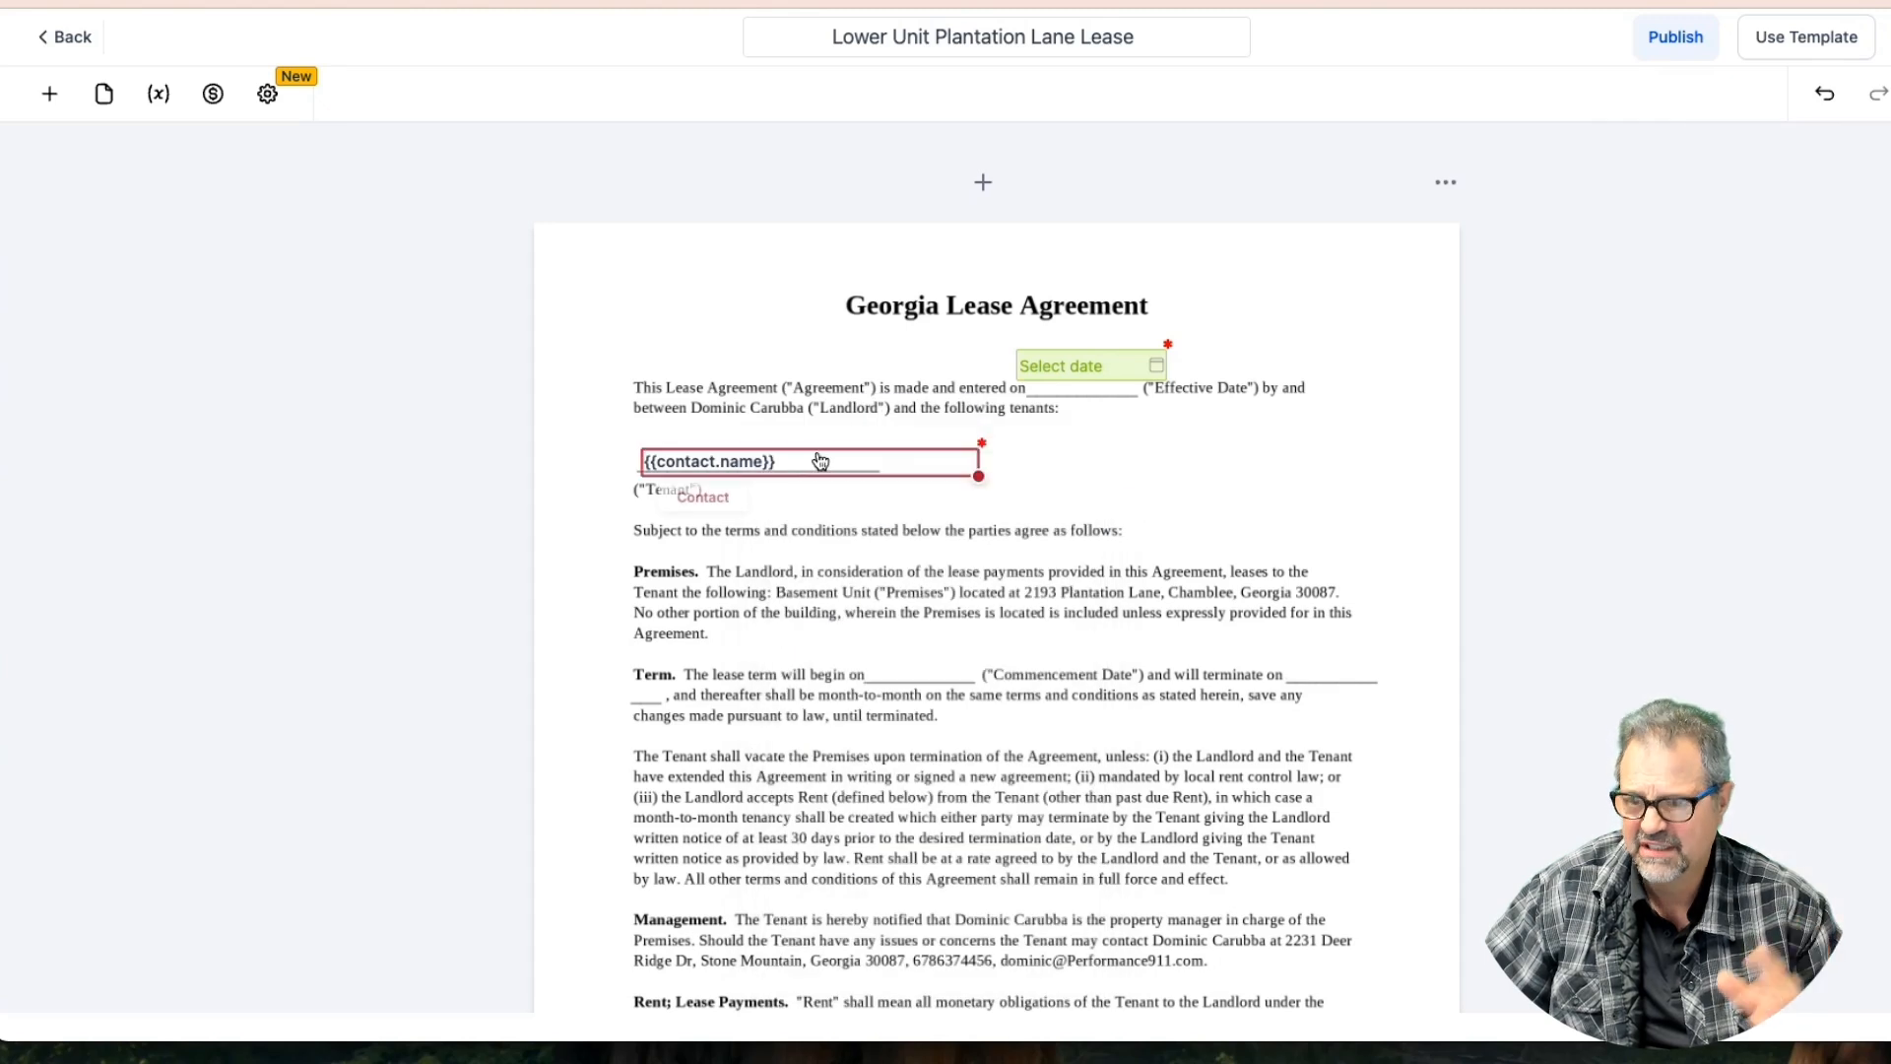
Explore linking the tenant field's response to a variable, then cancel the dialog
left_click(788, 461)
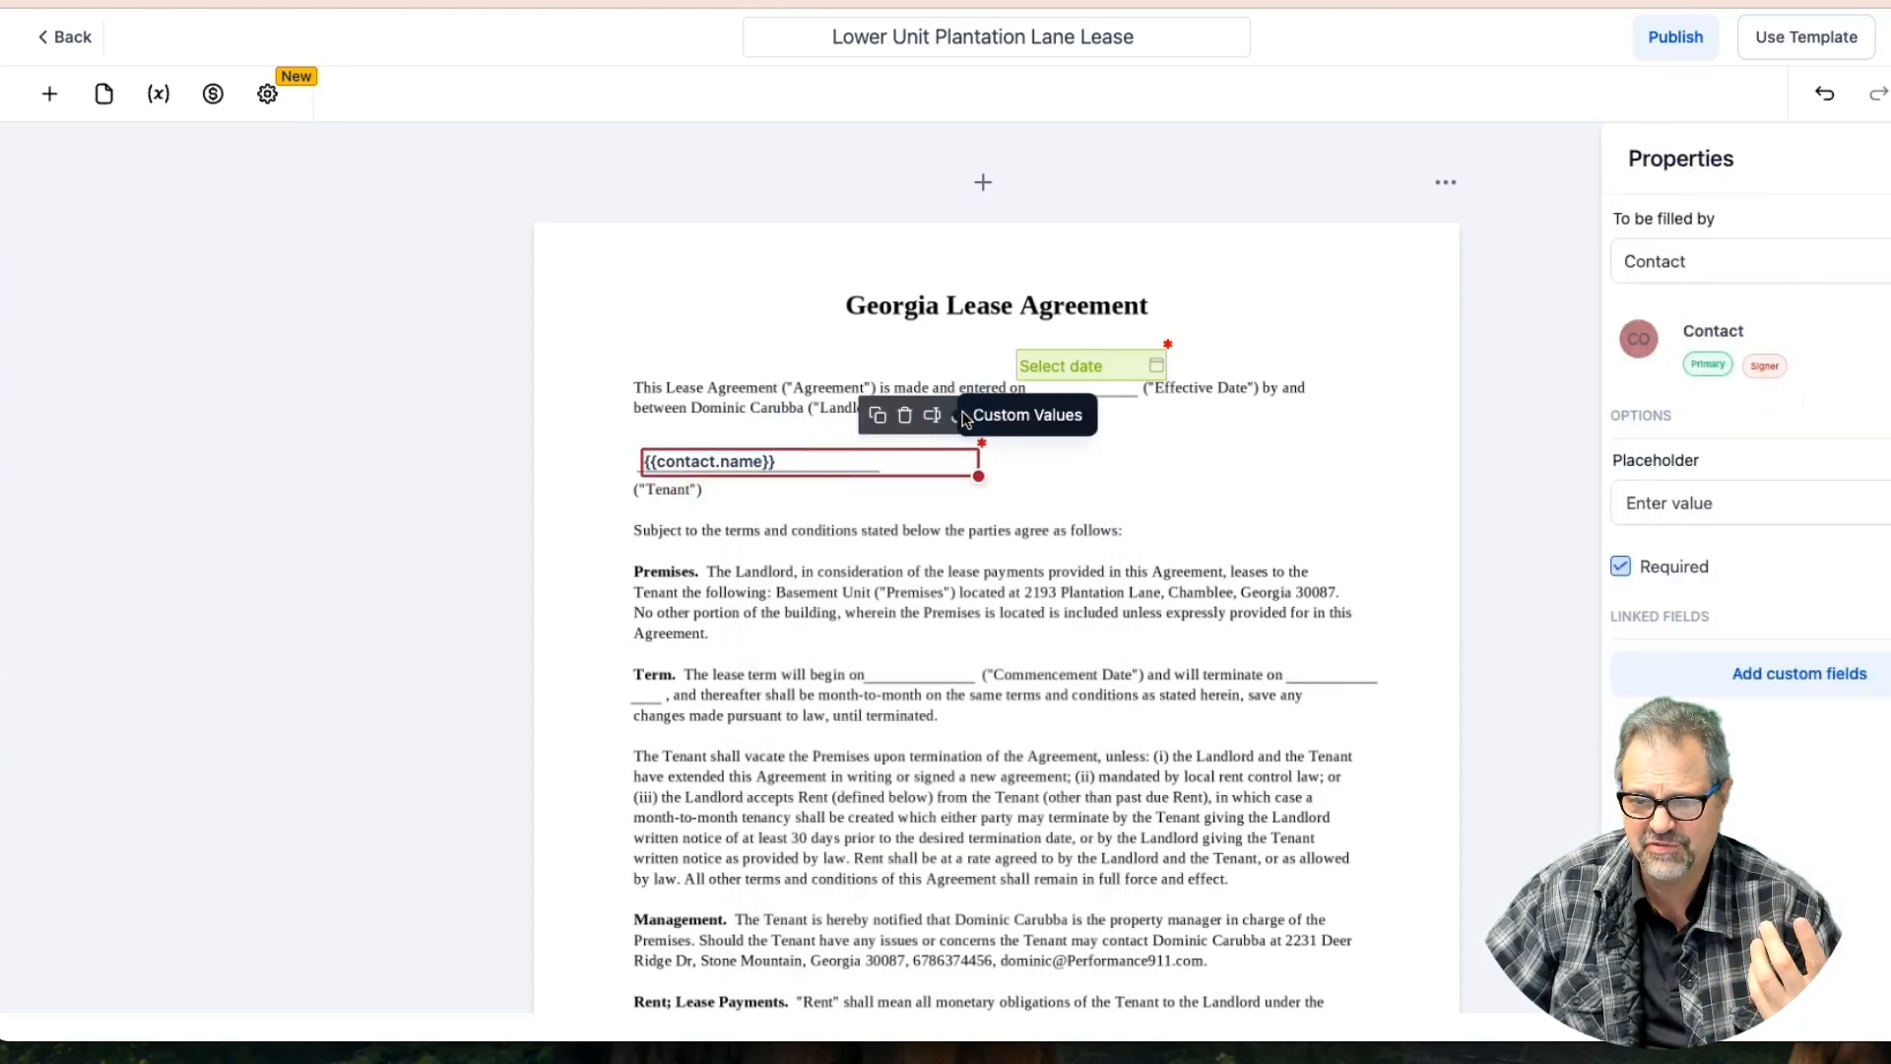
left_click(955, 425)
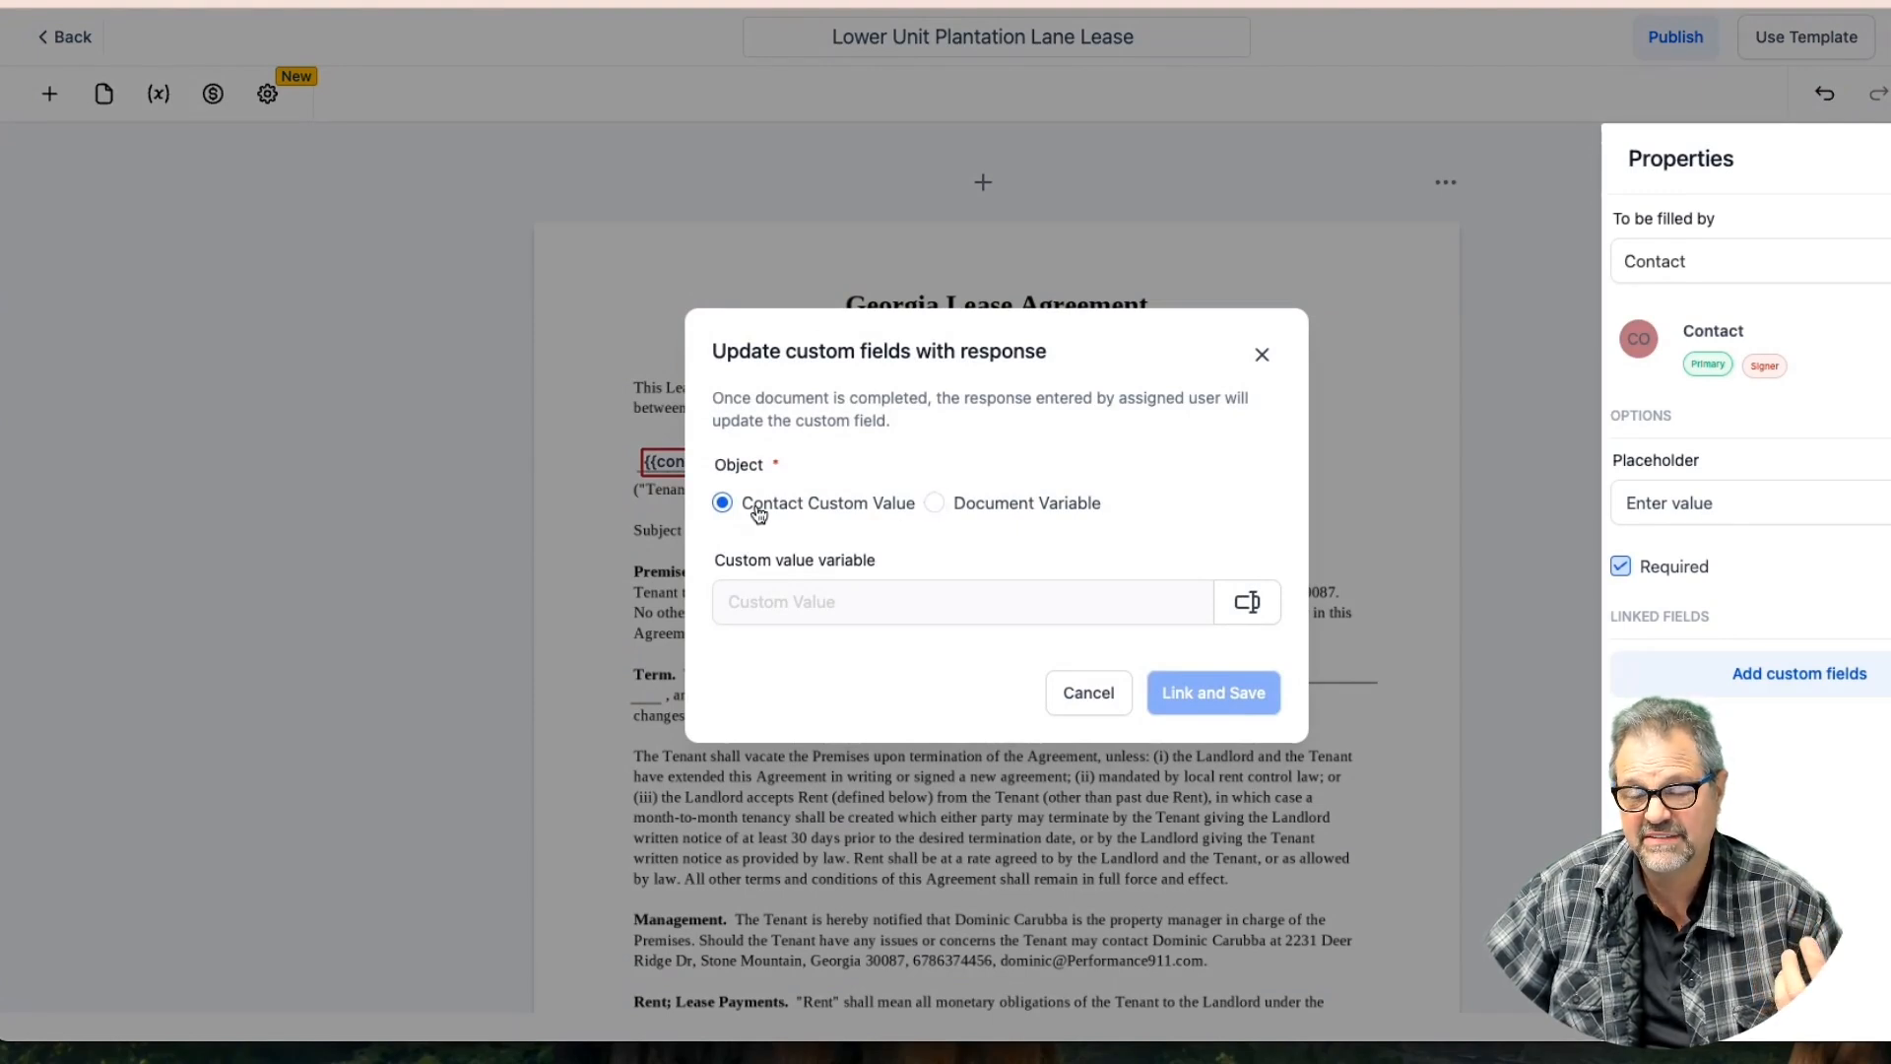
left_click(932, 504)
left_click(767, 602)
left_click(722, 504)
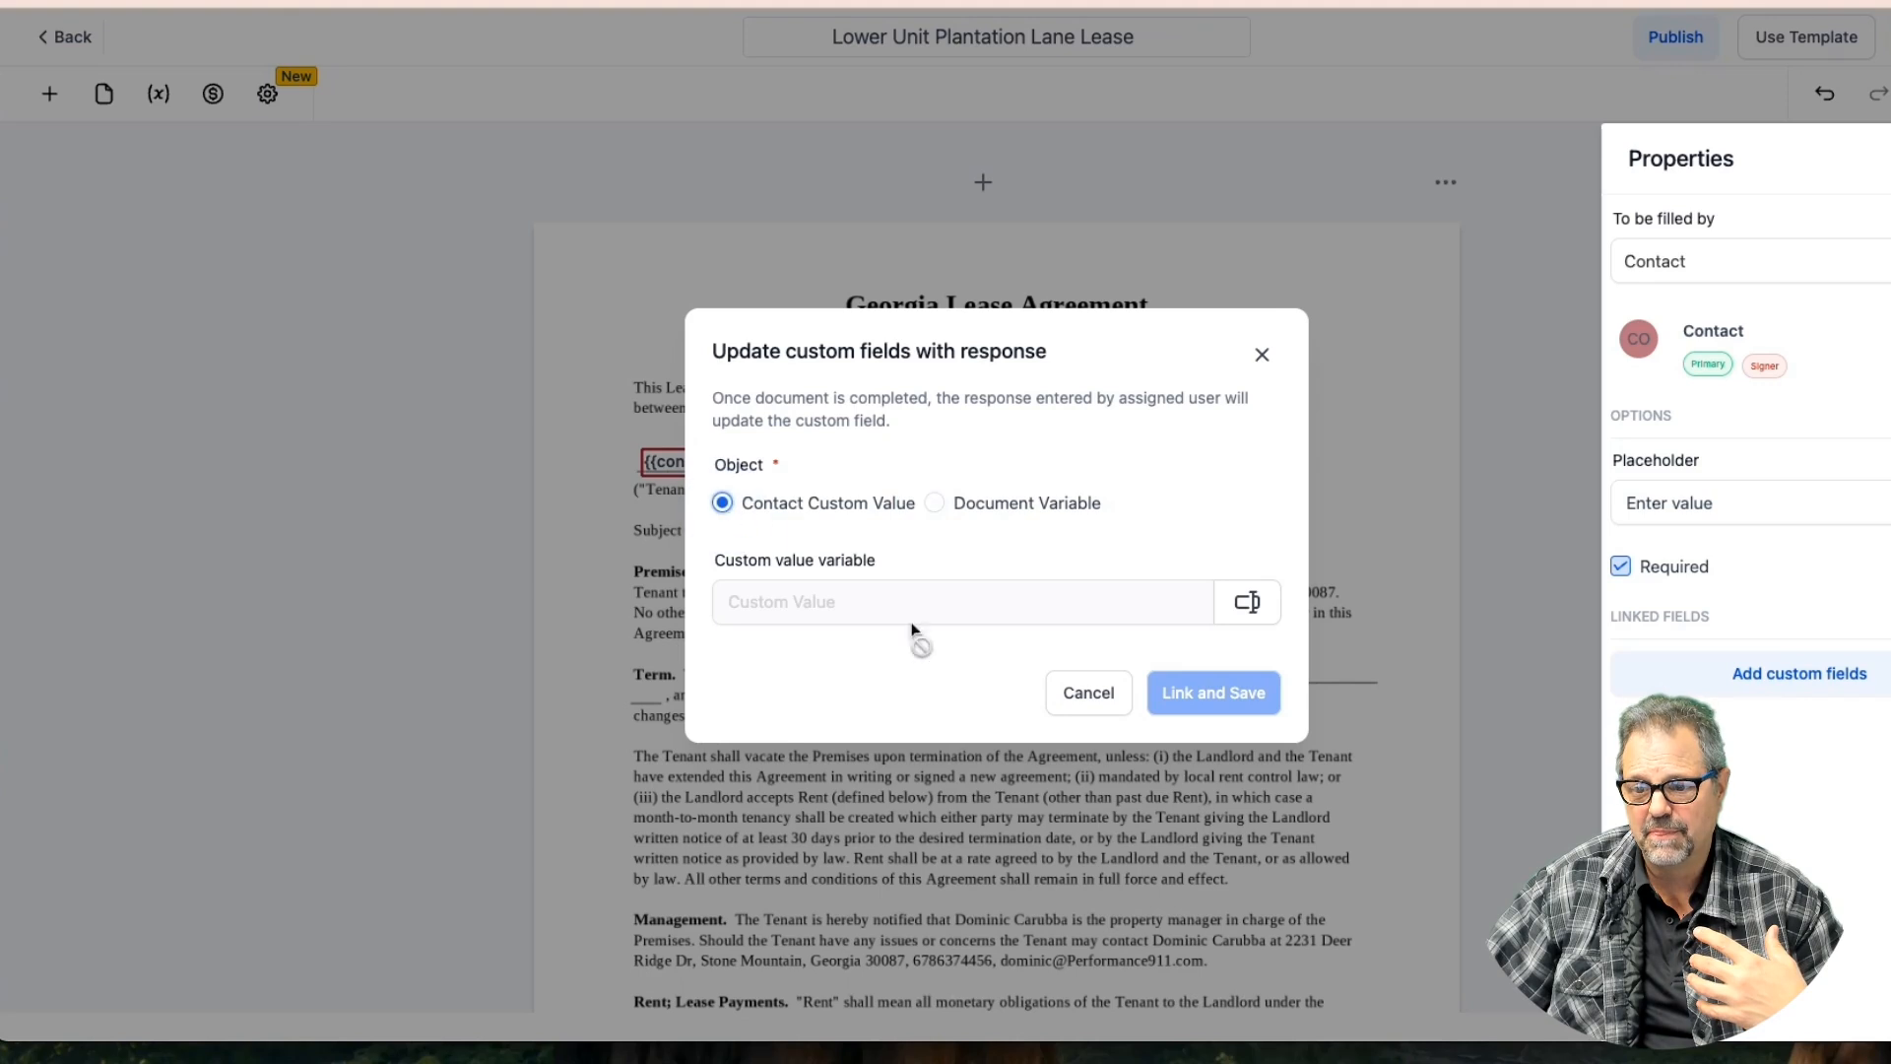
left_click(1089, 693)
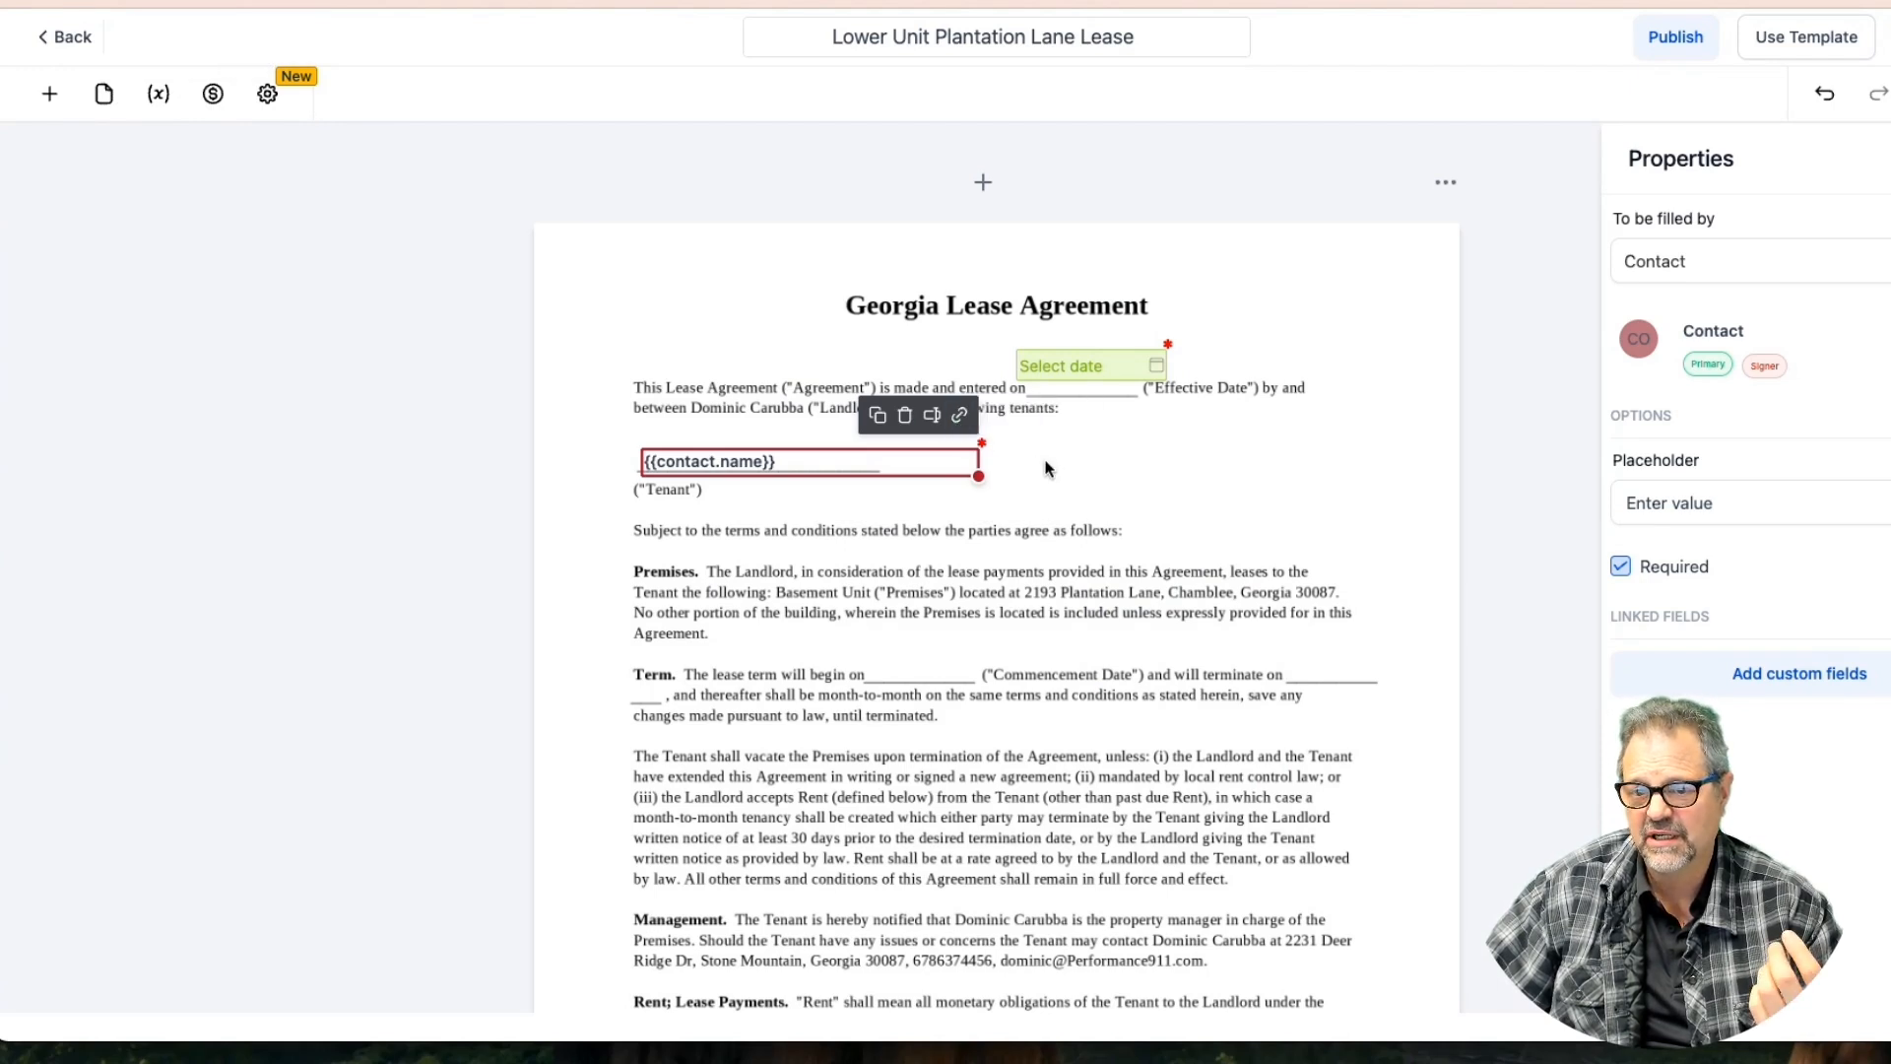
Review who is set to fill the tenant name field
left_click(1047, 468)
left_click(1082, 368)
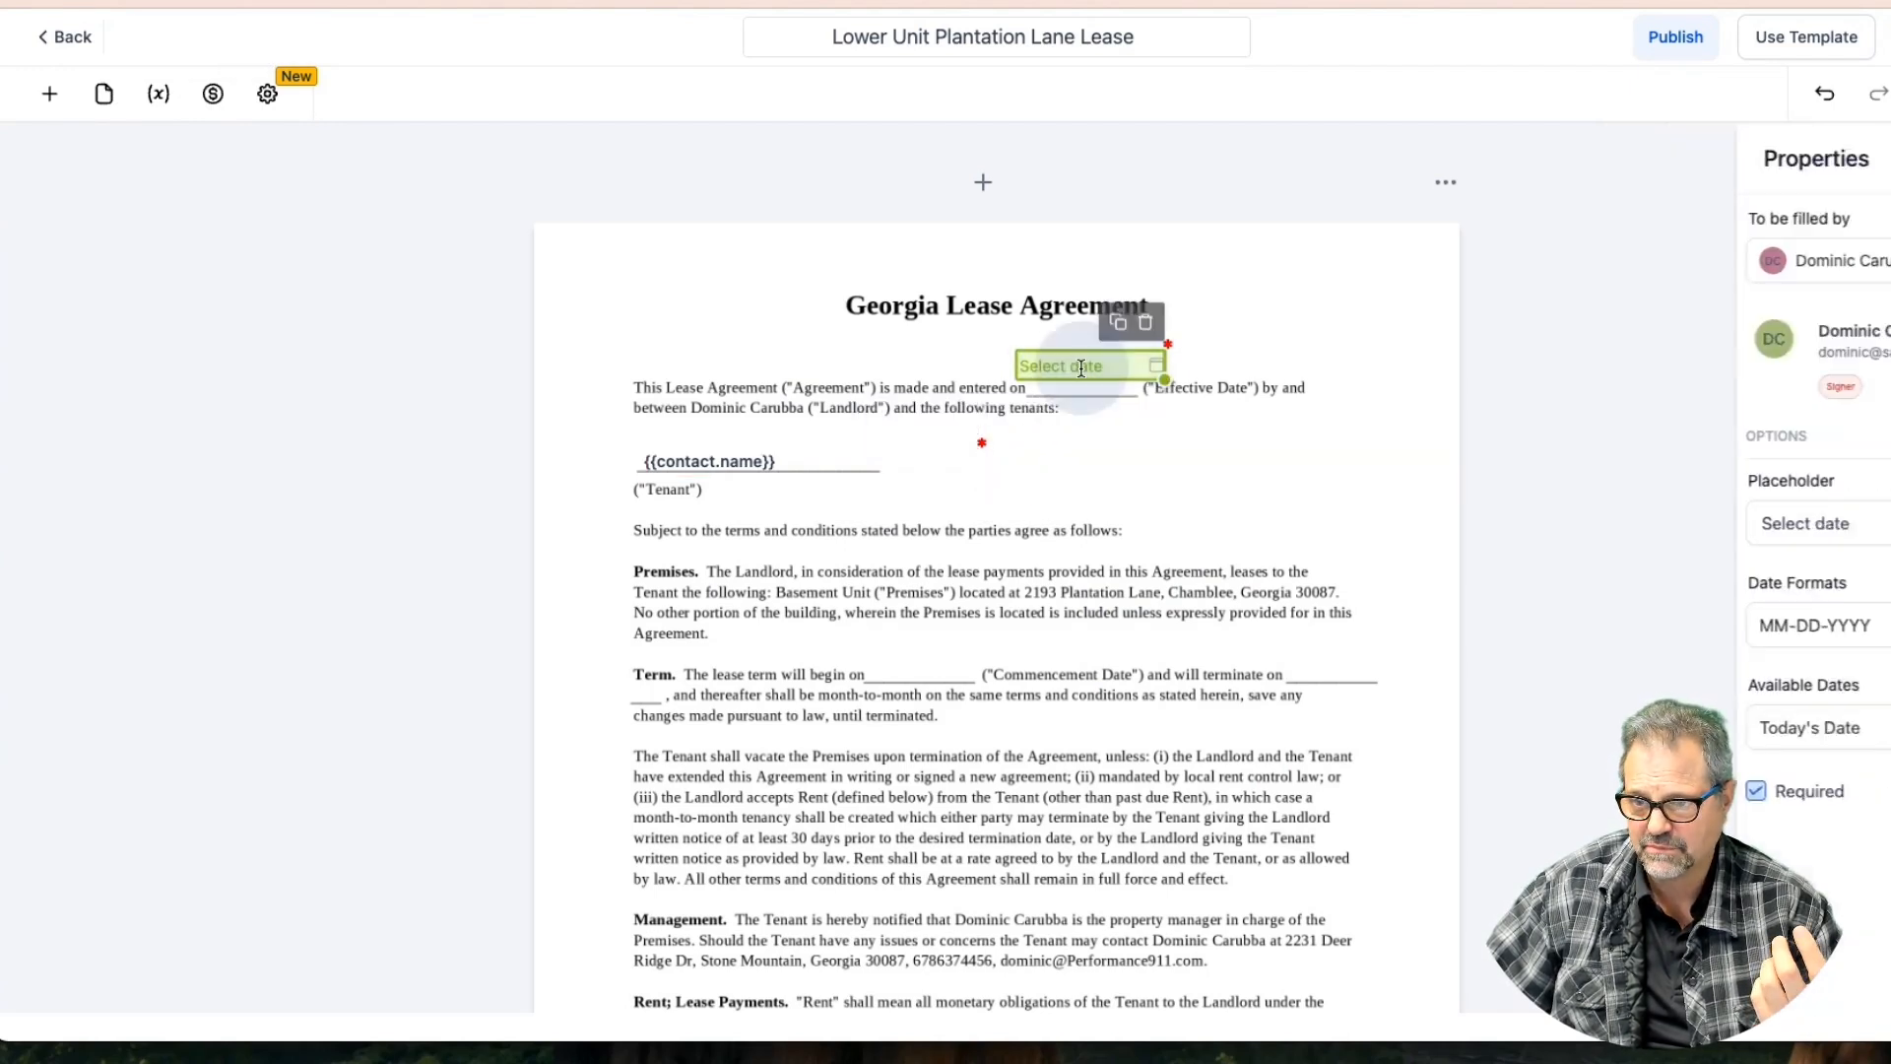
left_click(768, 461)
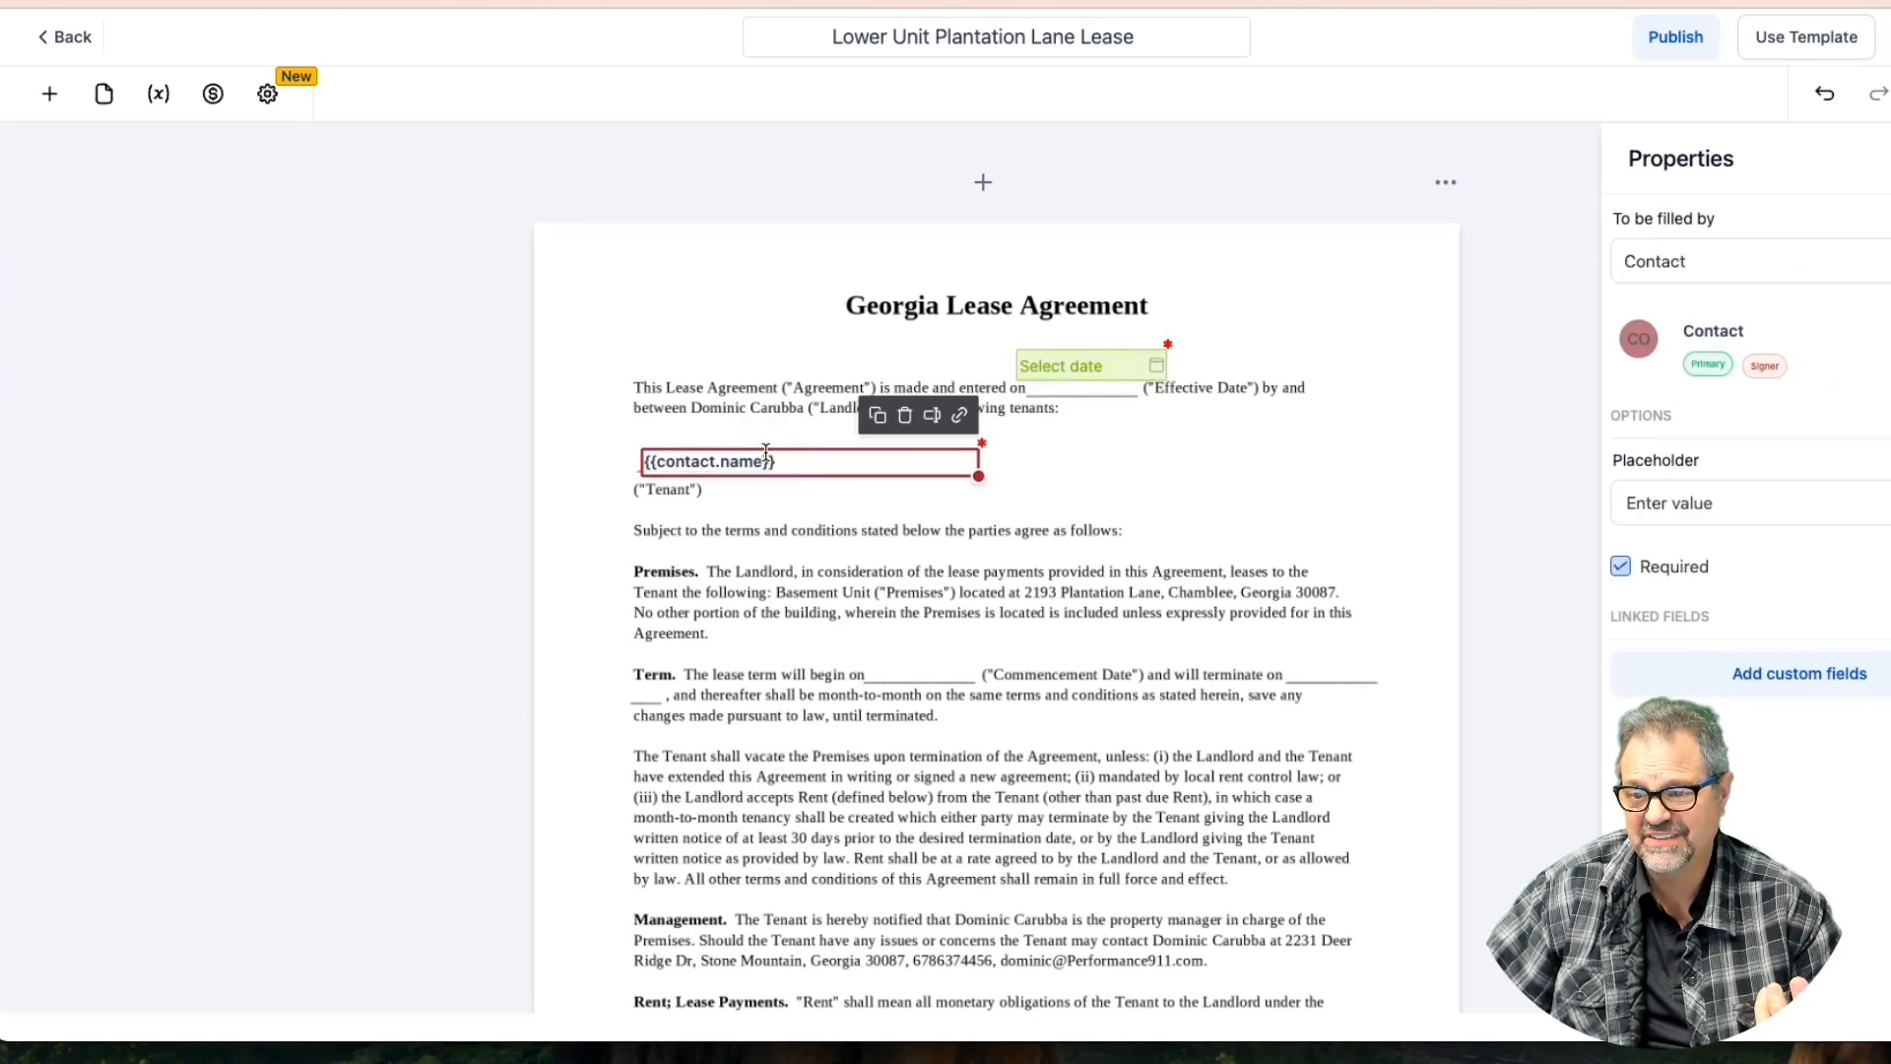
left_click(1710, 258)
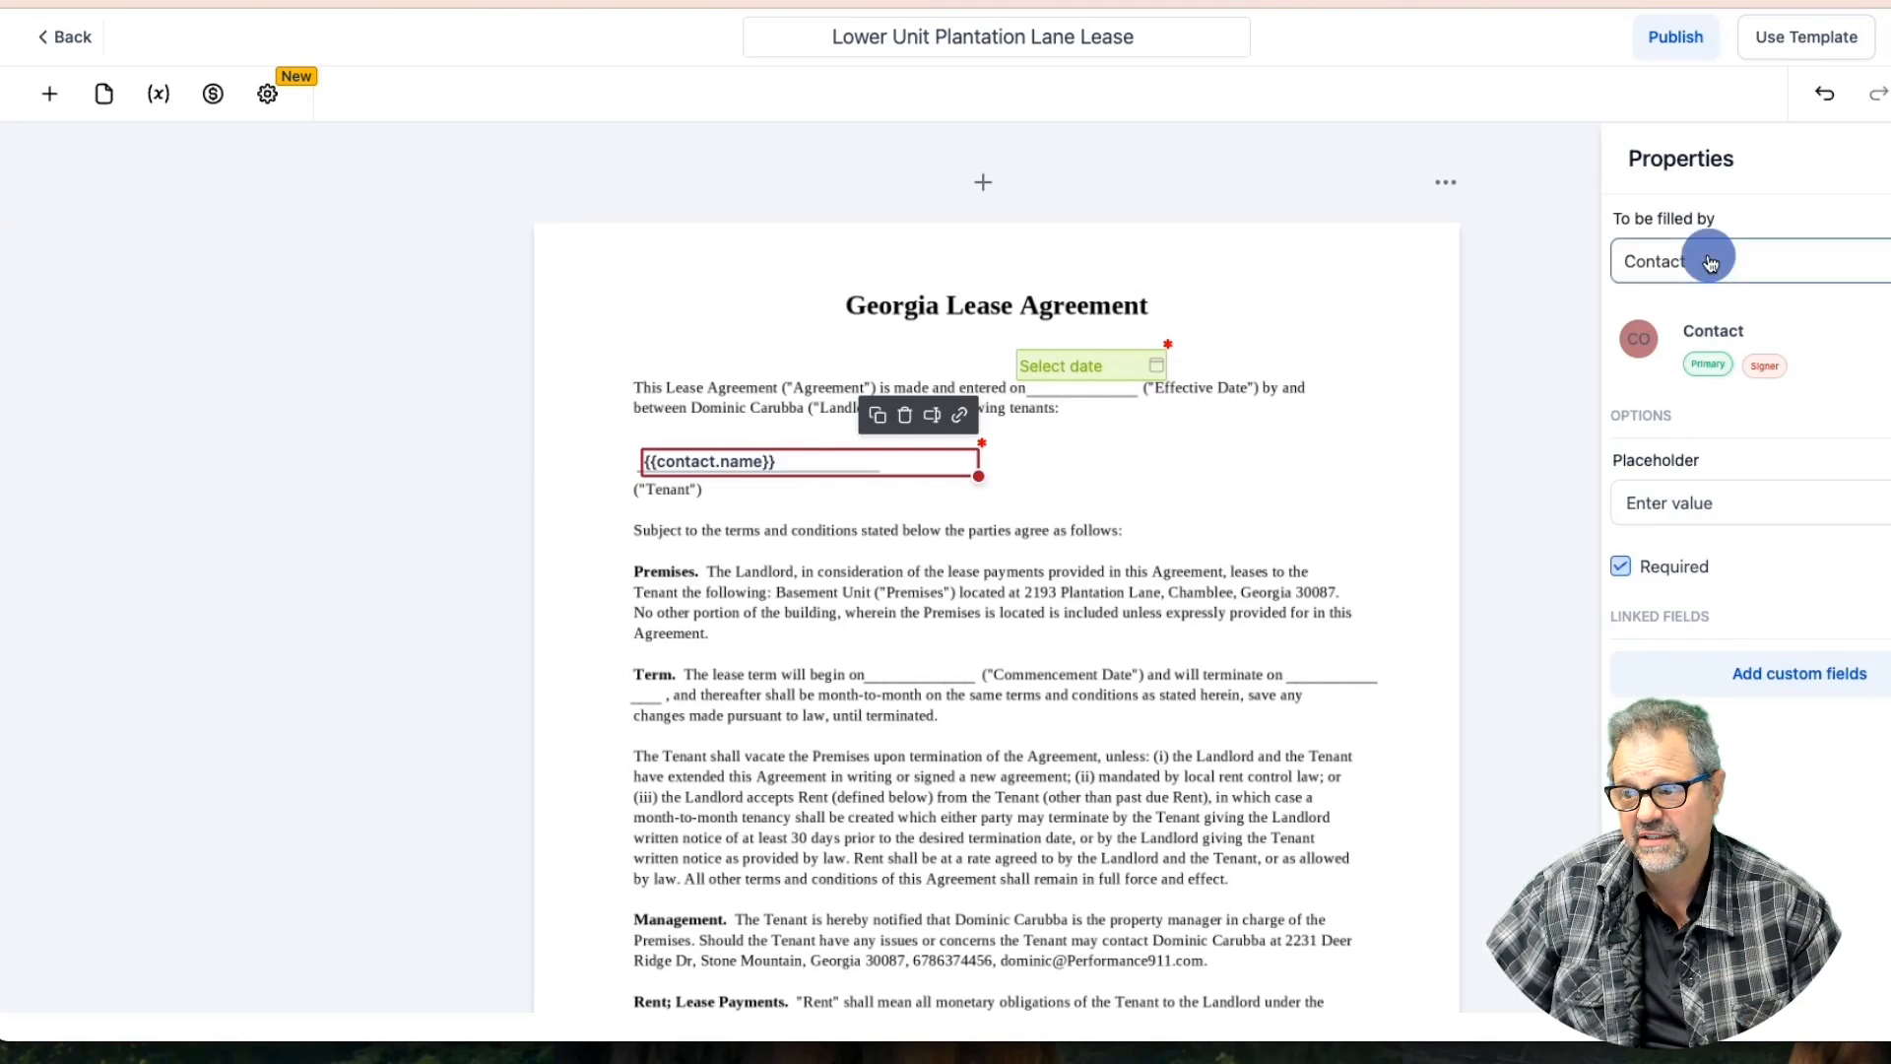
left_click(823, 453)
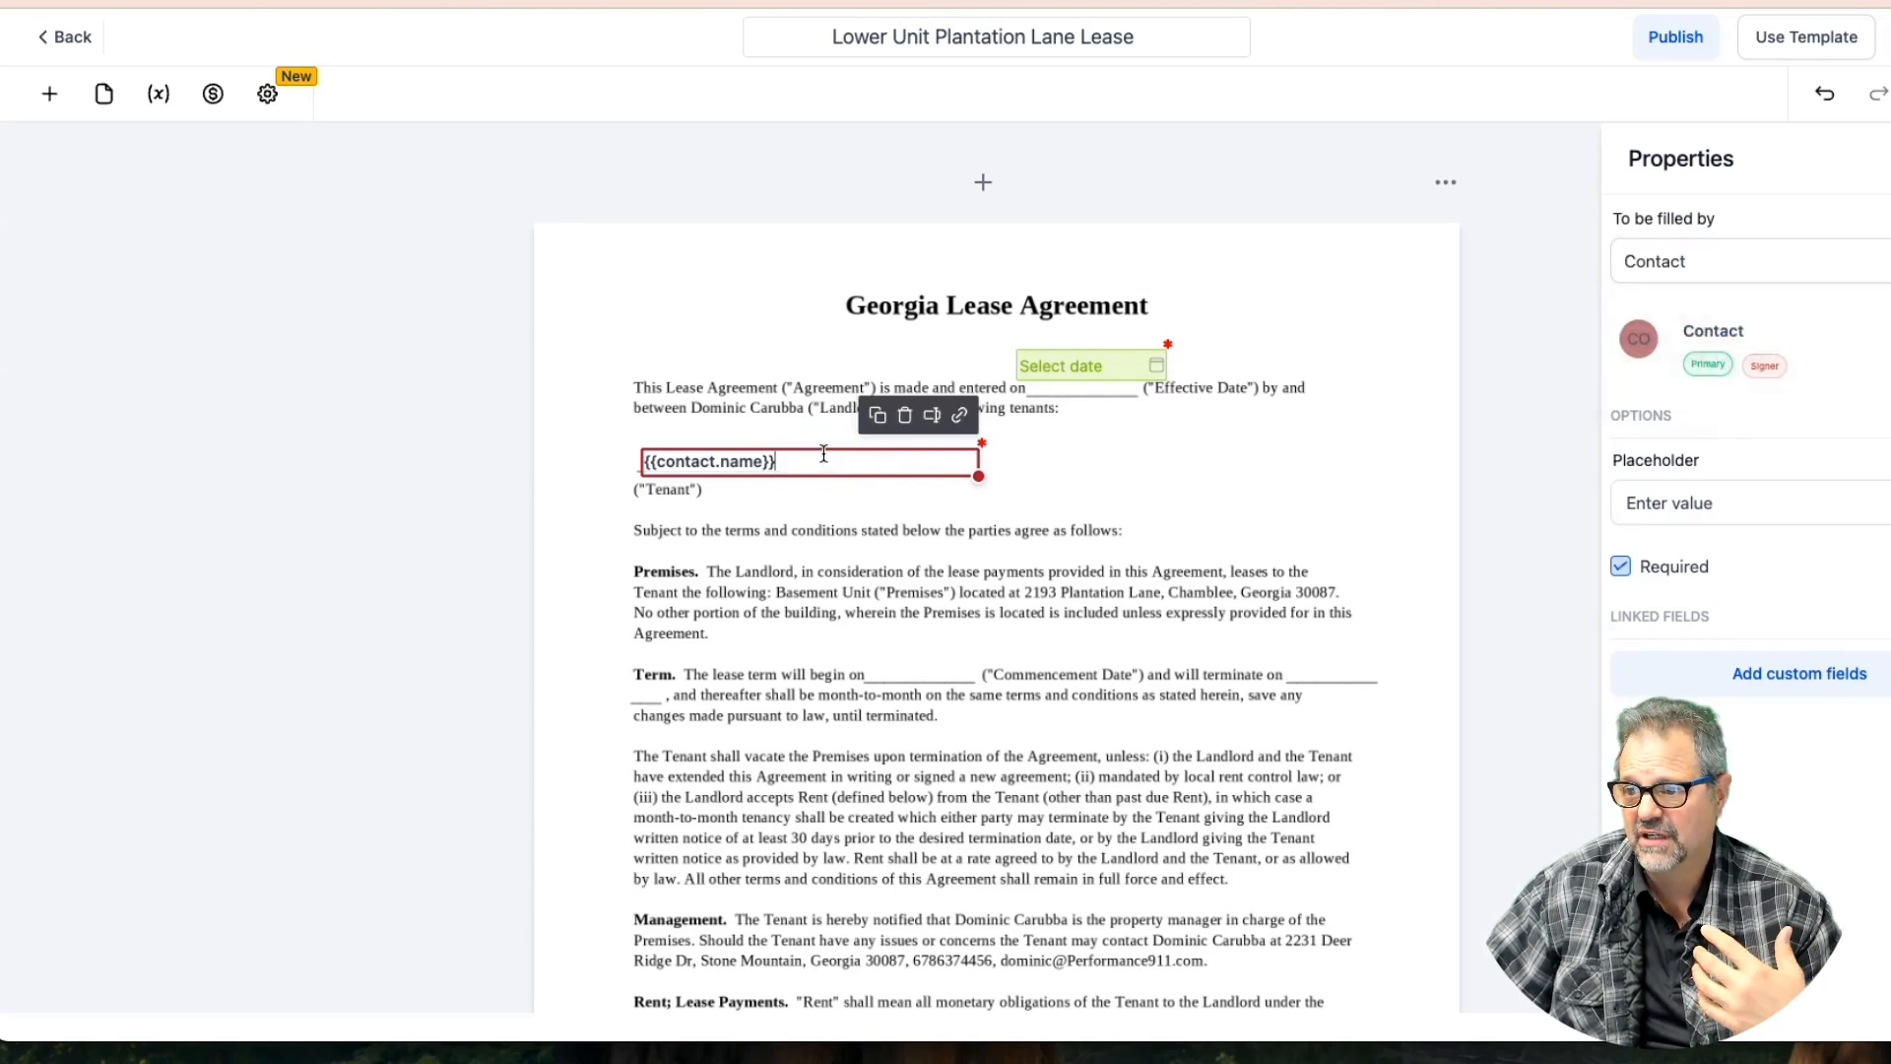
left_click(1671, 248)
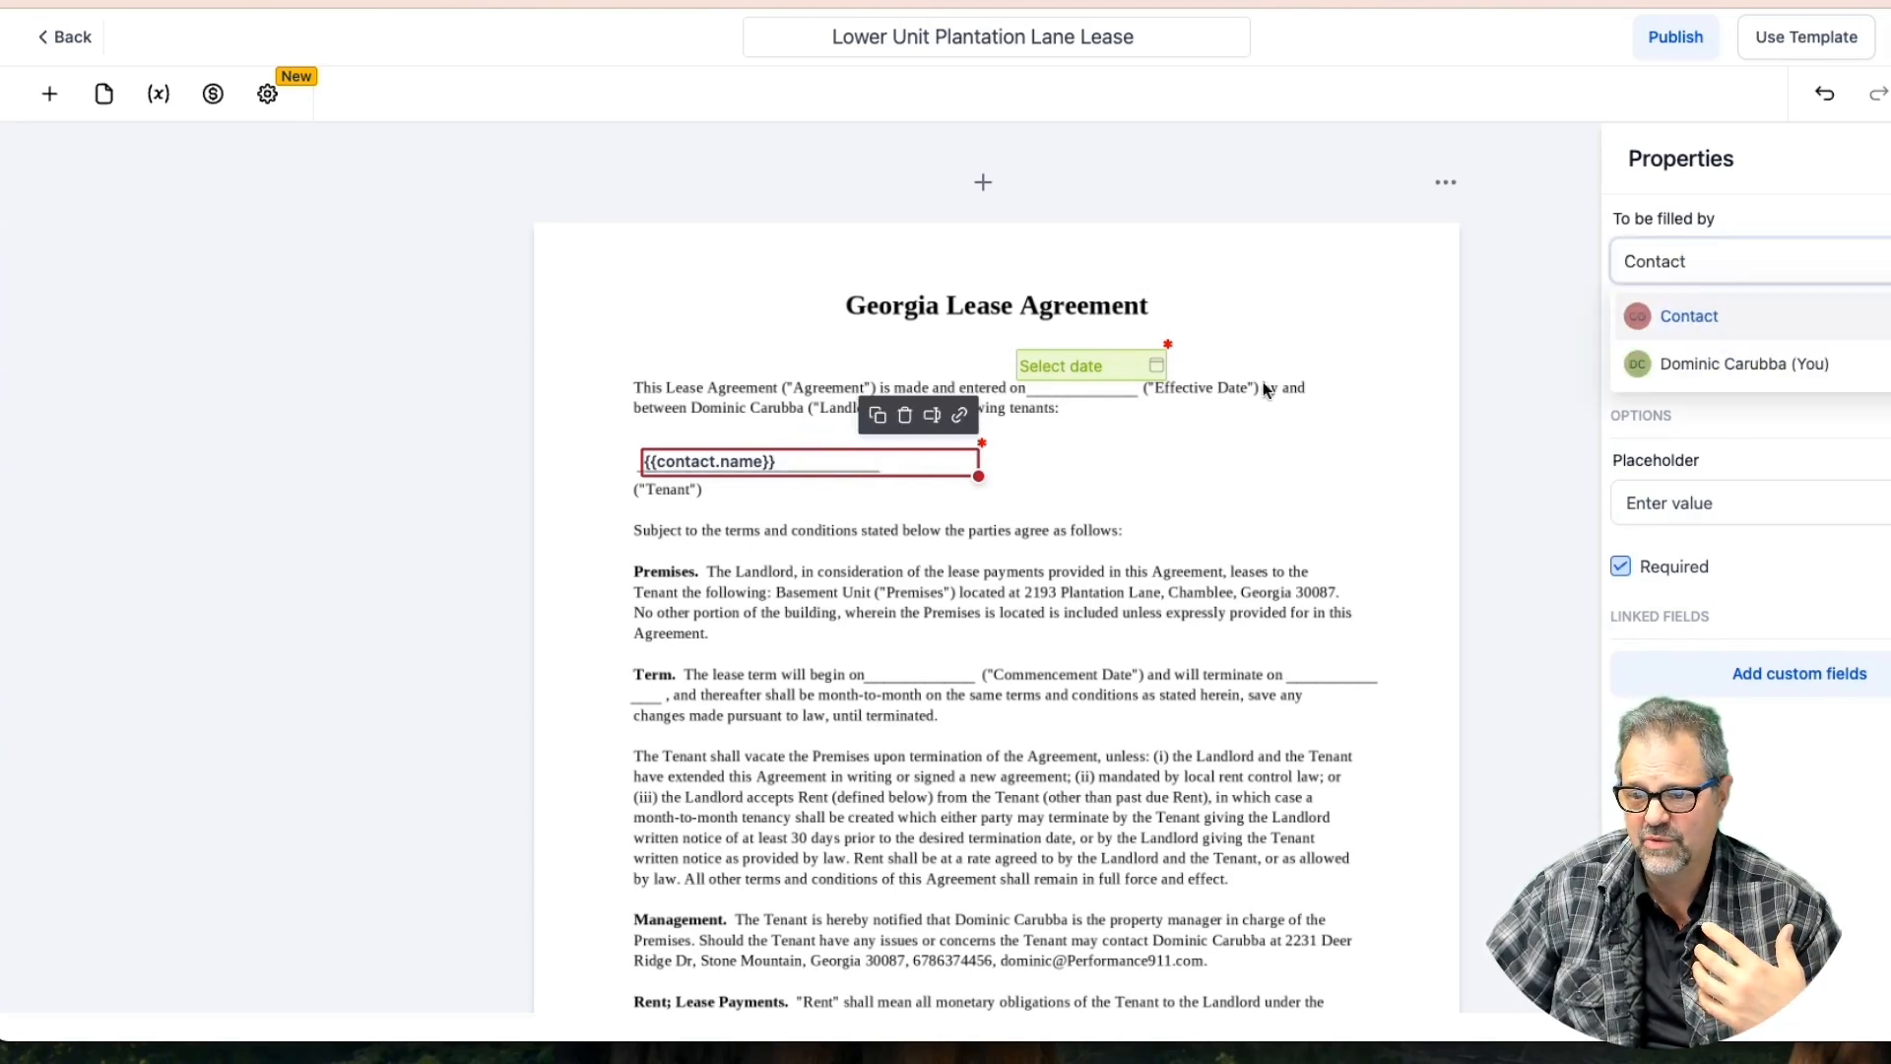
left_click(1109, 431)
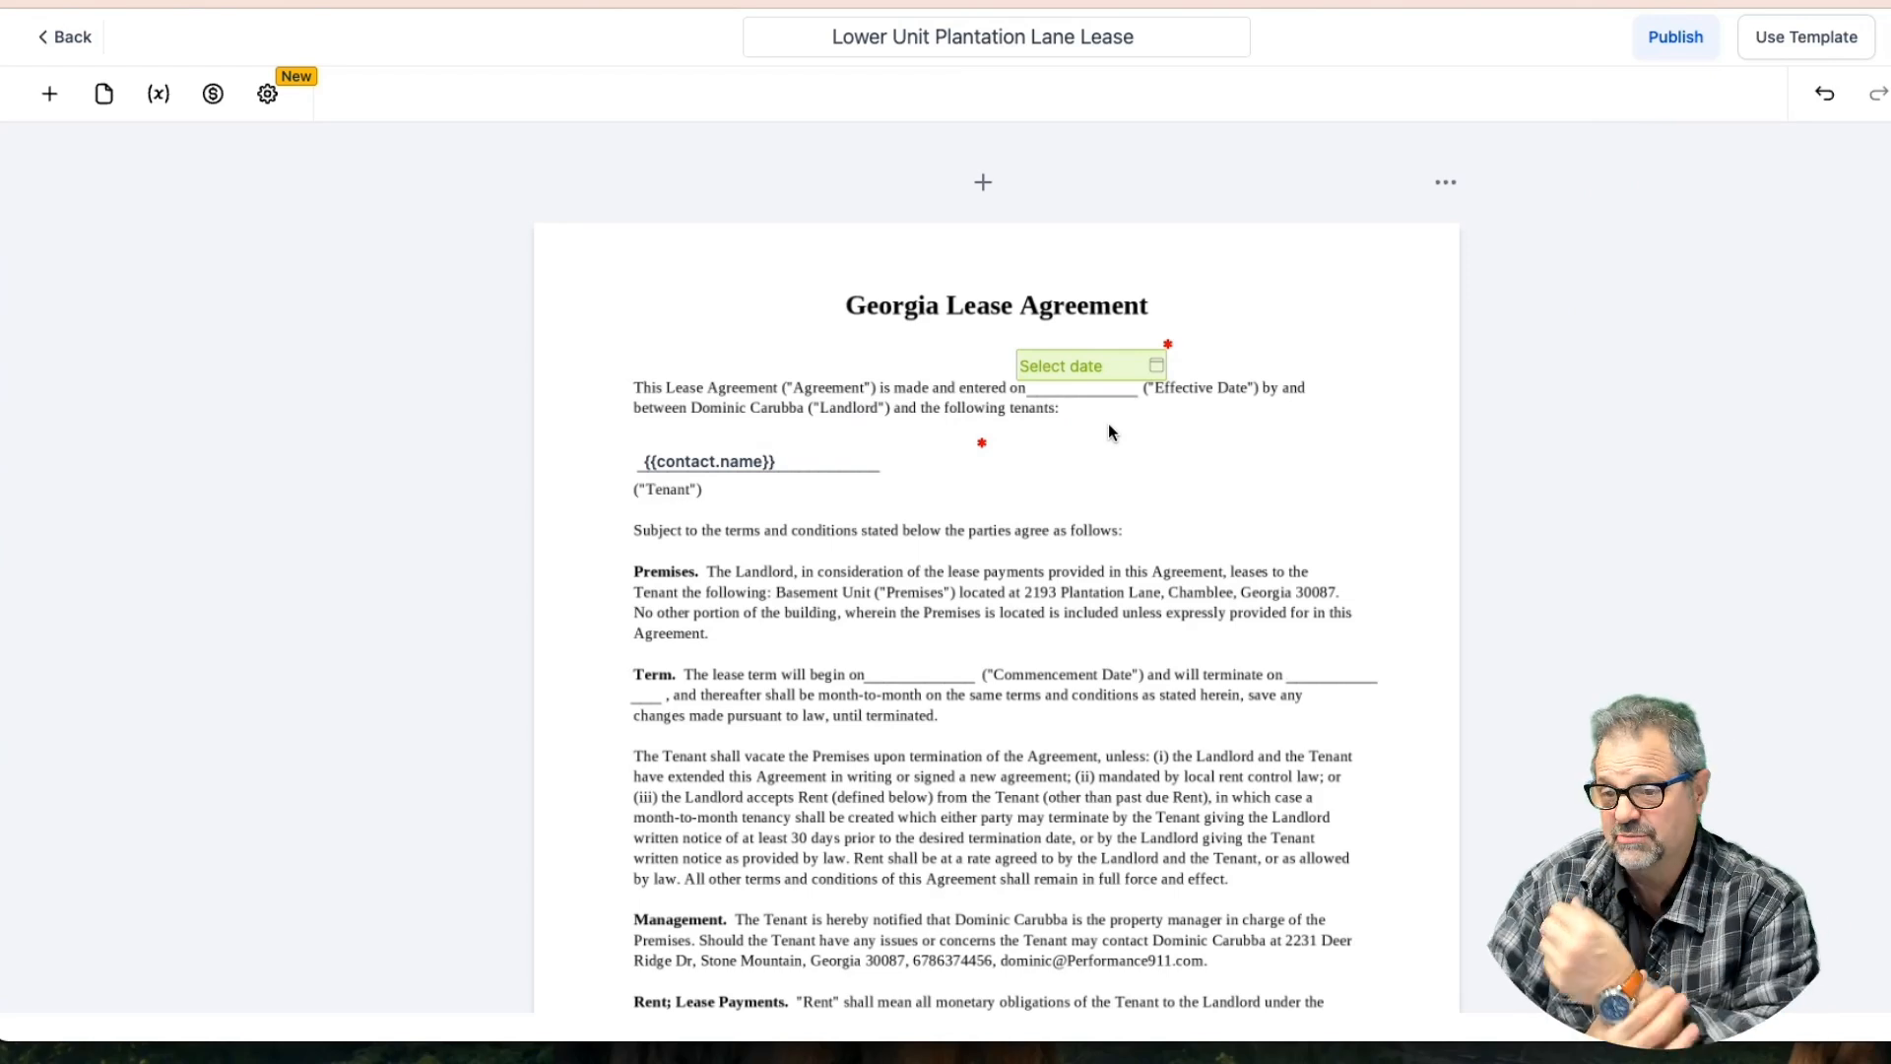
Drop a date field on Effective Date and move a copy to the Commencement Date blank
left_click(50, 111)
left_click_drag(394, 658, 1110, 360)
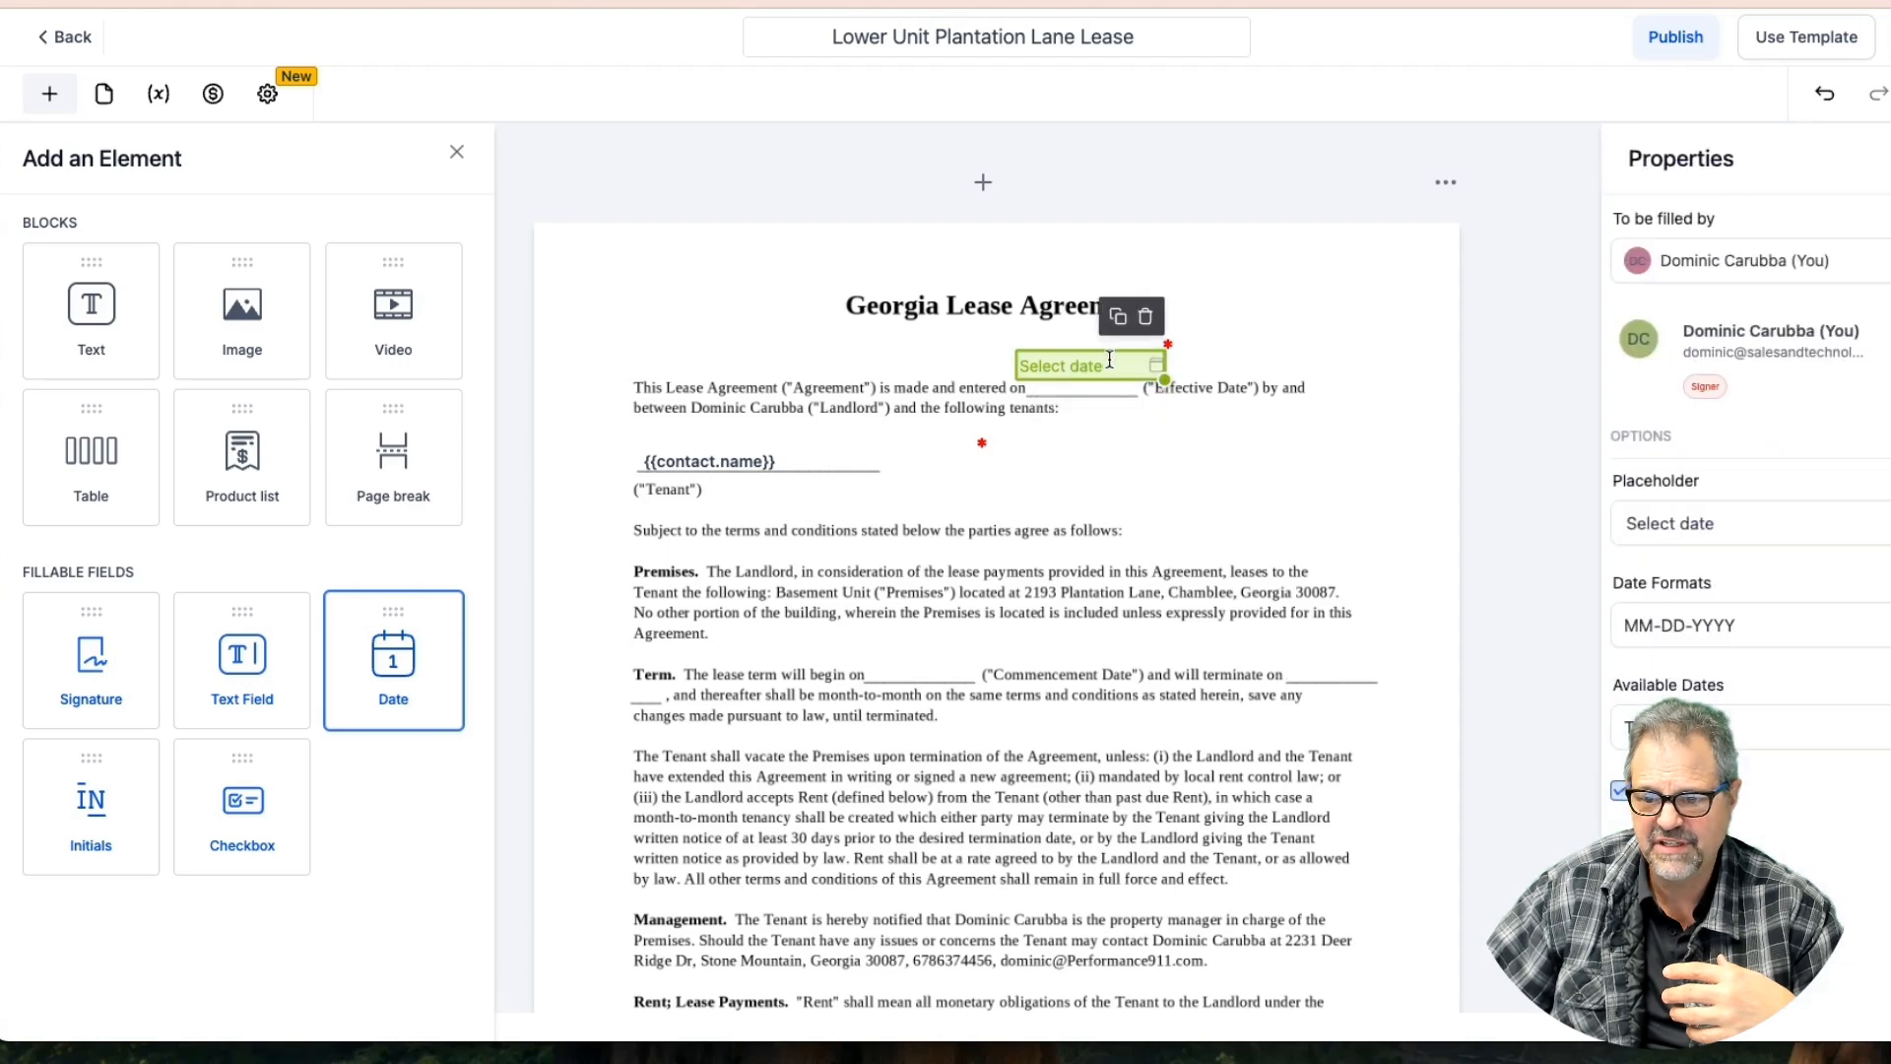
left_click(1118, 316)
left_click(1122, 376)
left_click_drag(1123, 375, 940, 660)
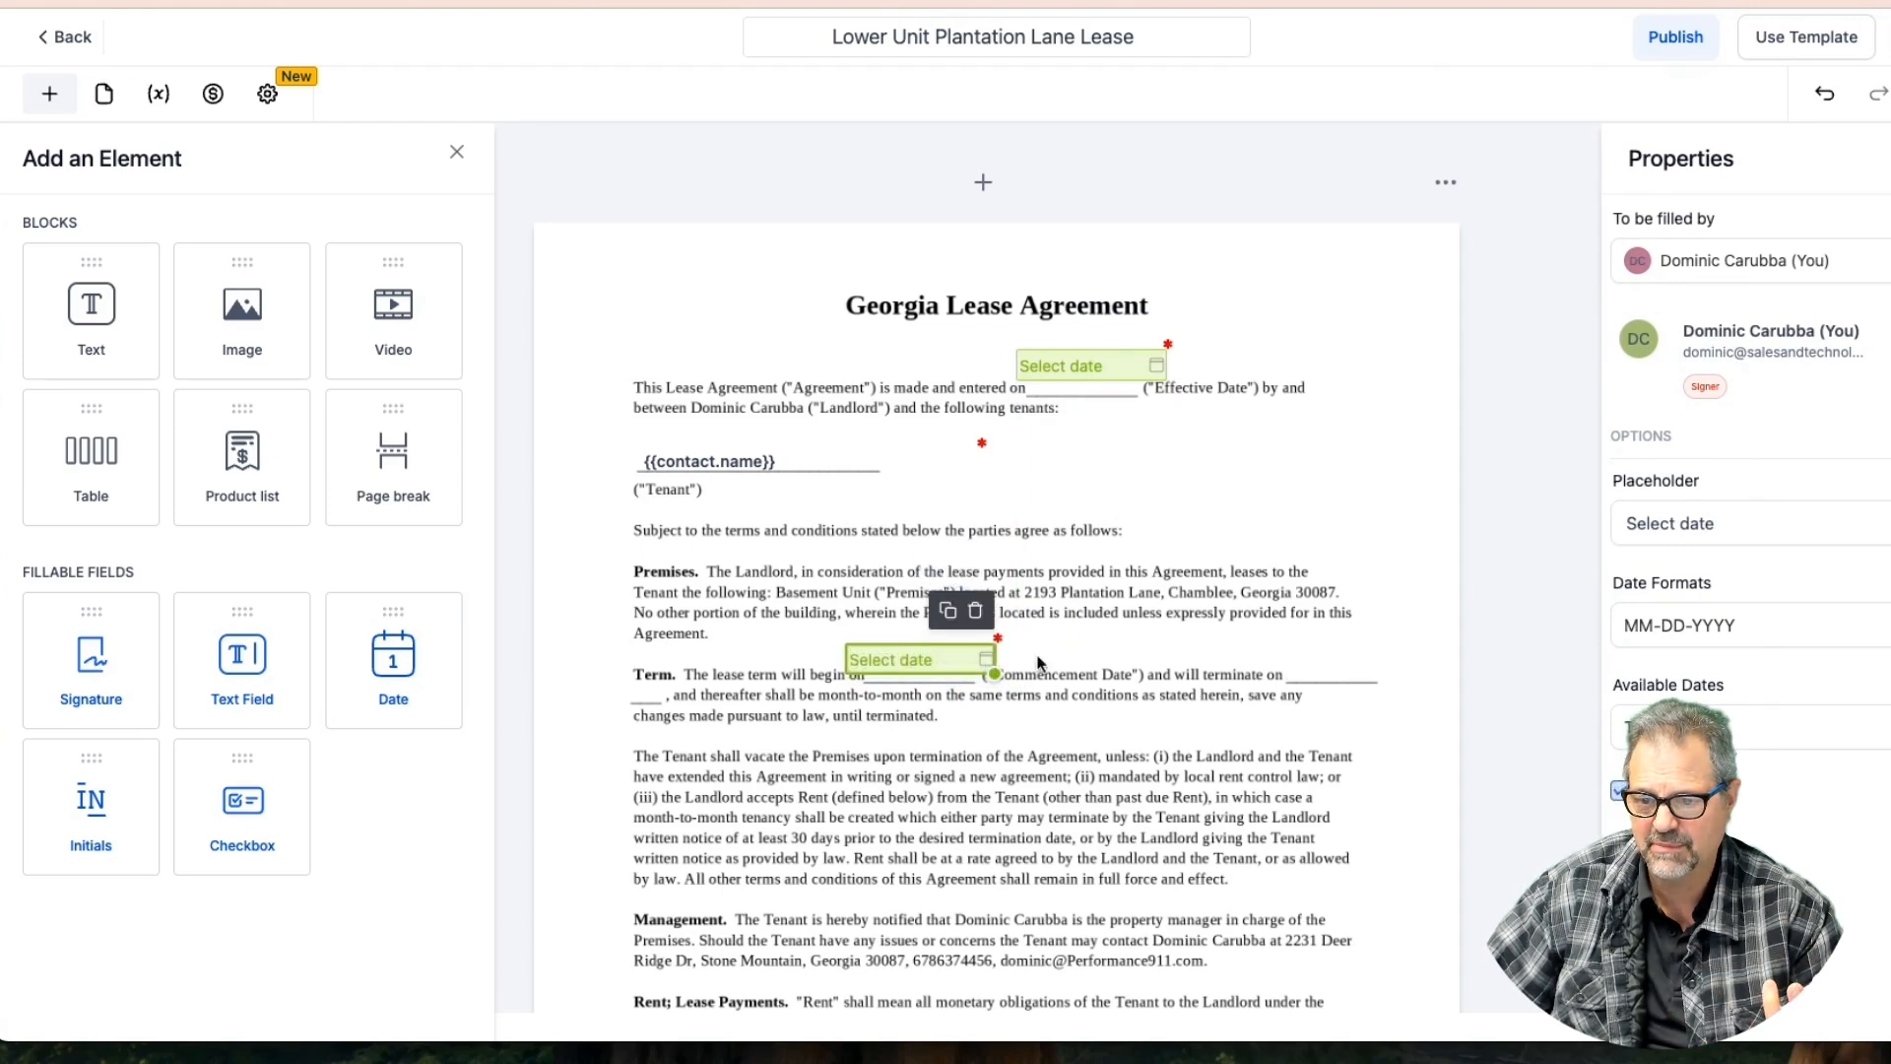
Set the commencement date's allowed dates and copy it to the Term paragraph's termination-date blank
left_click(1753, 726)
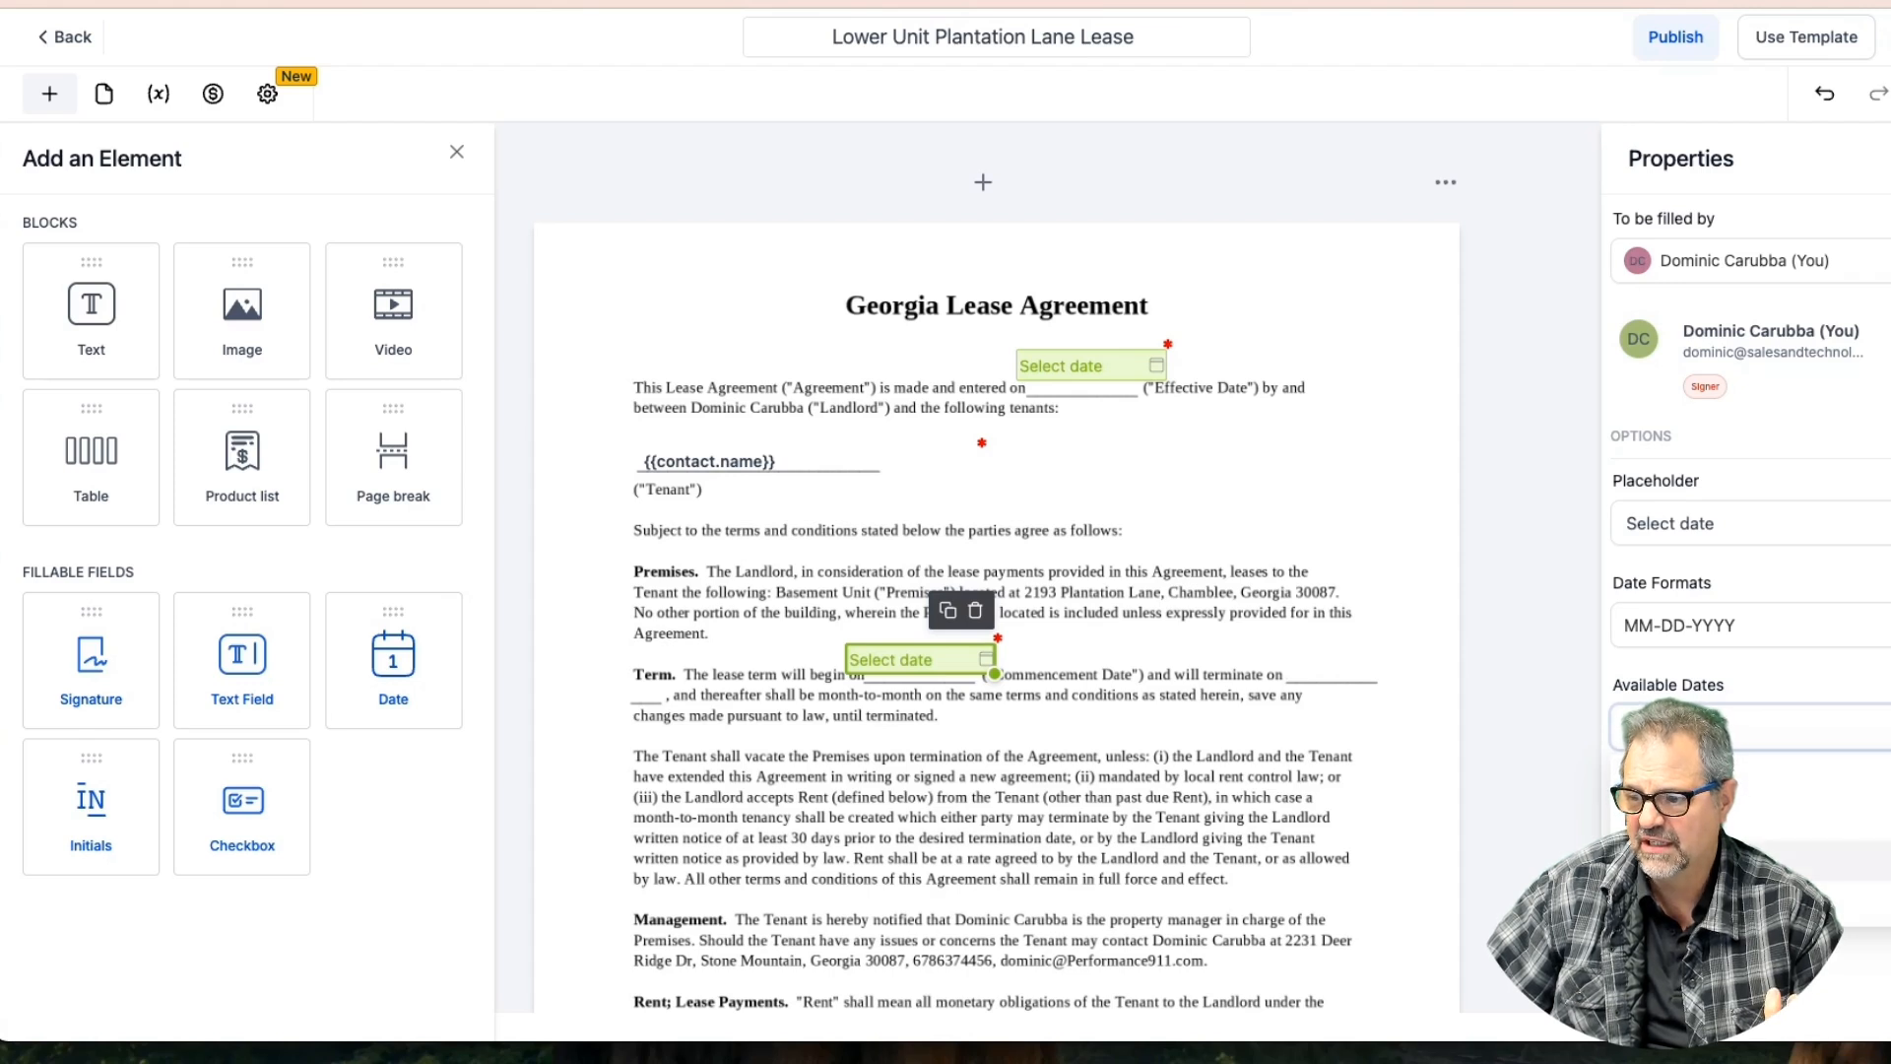
left_click(1753, 859)
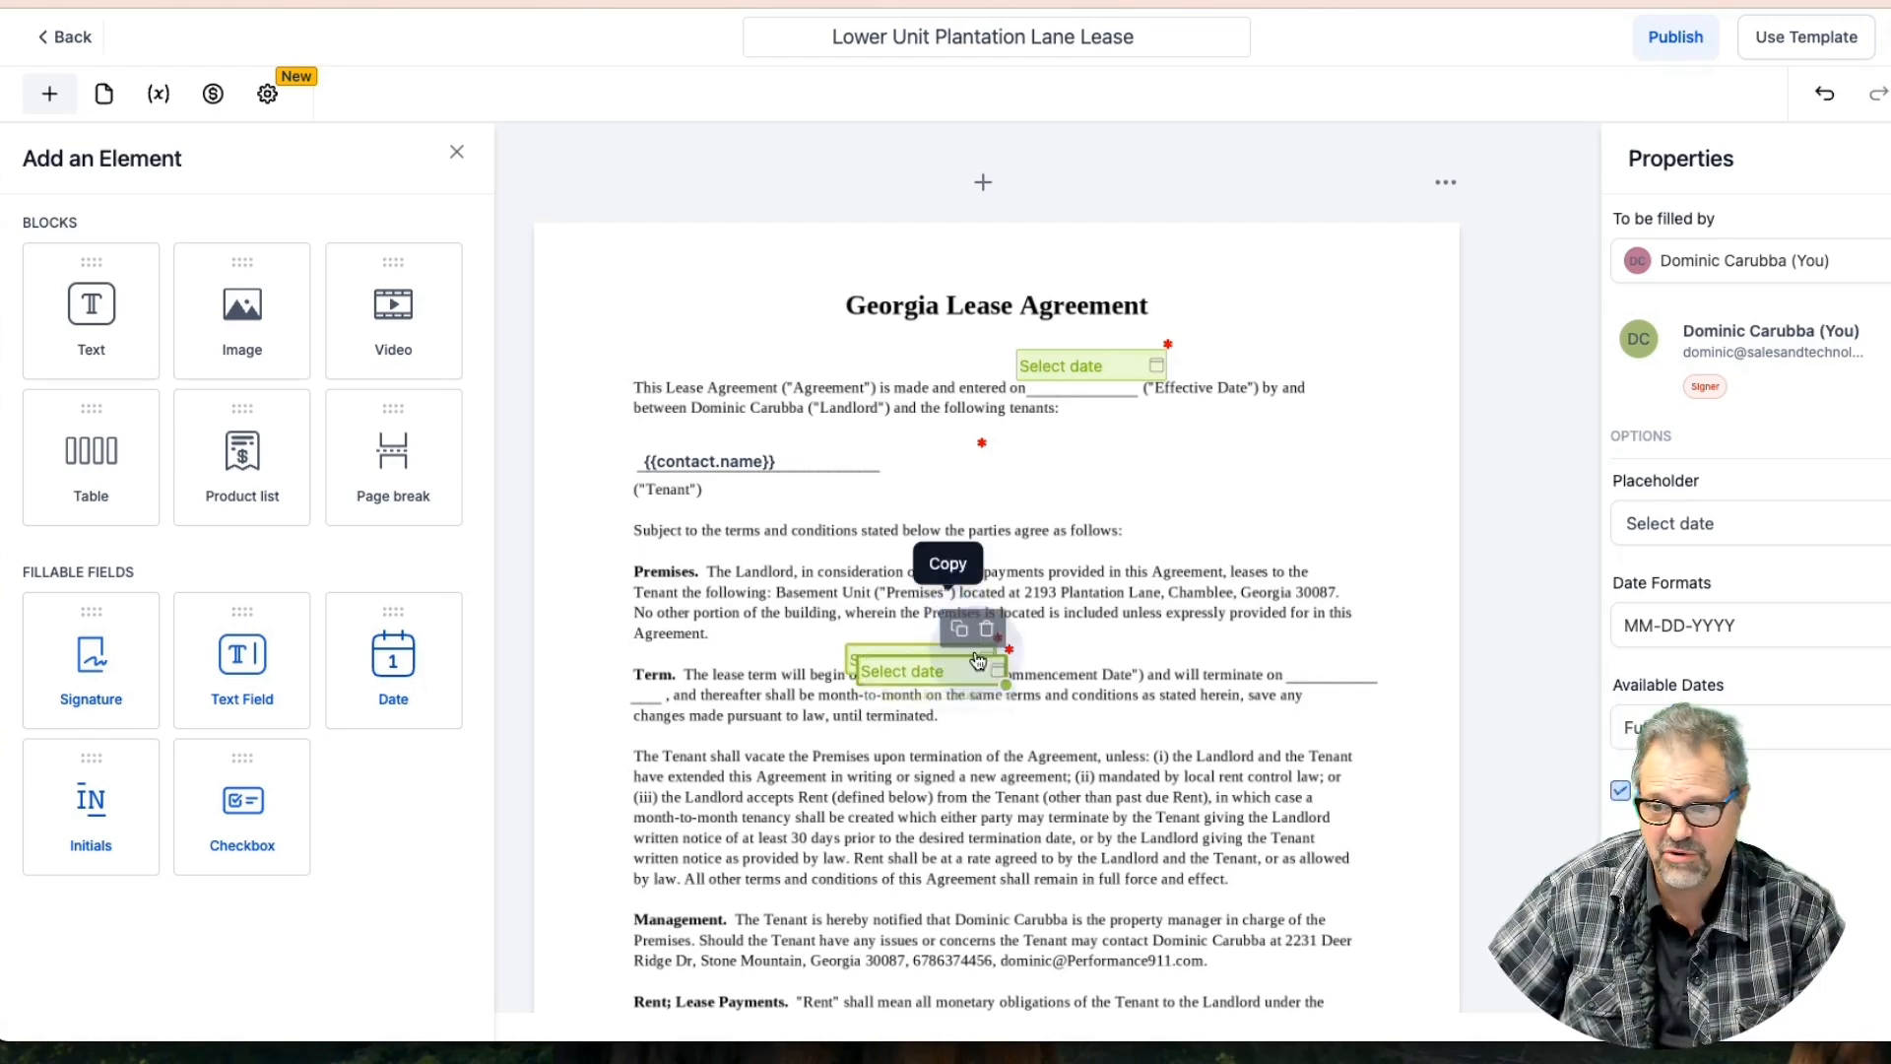
left_click(948, 611)
left_click_drag(985, 662, 1477, 661)
scroll(1004, 713, "down", 5)
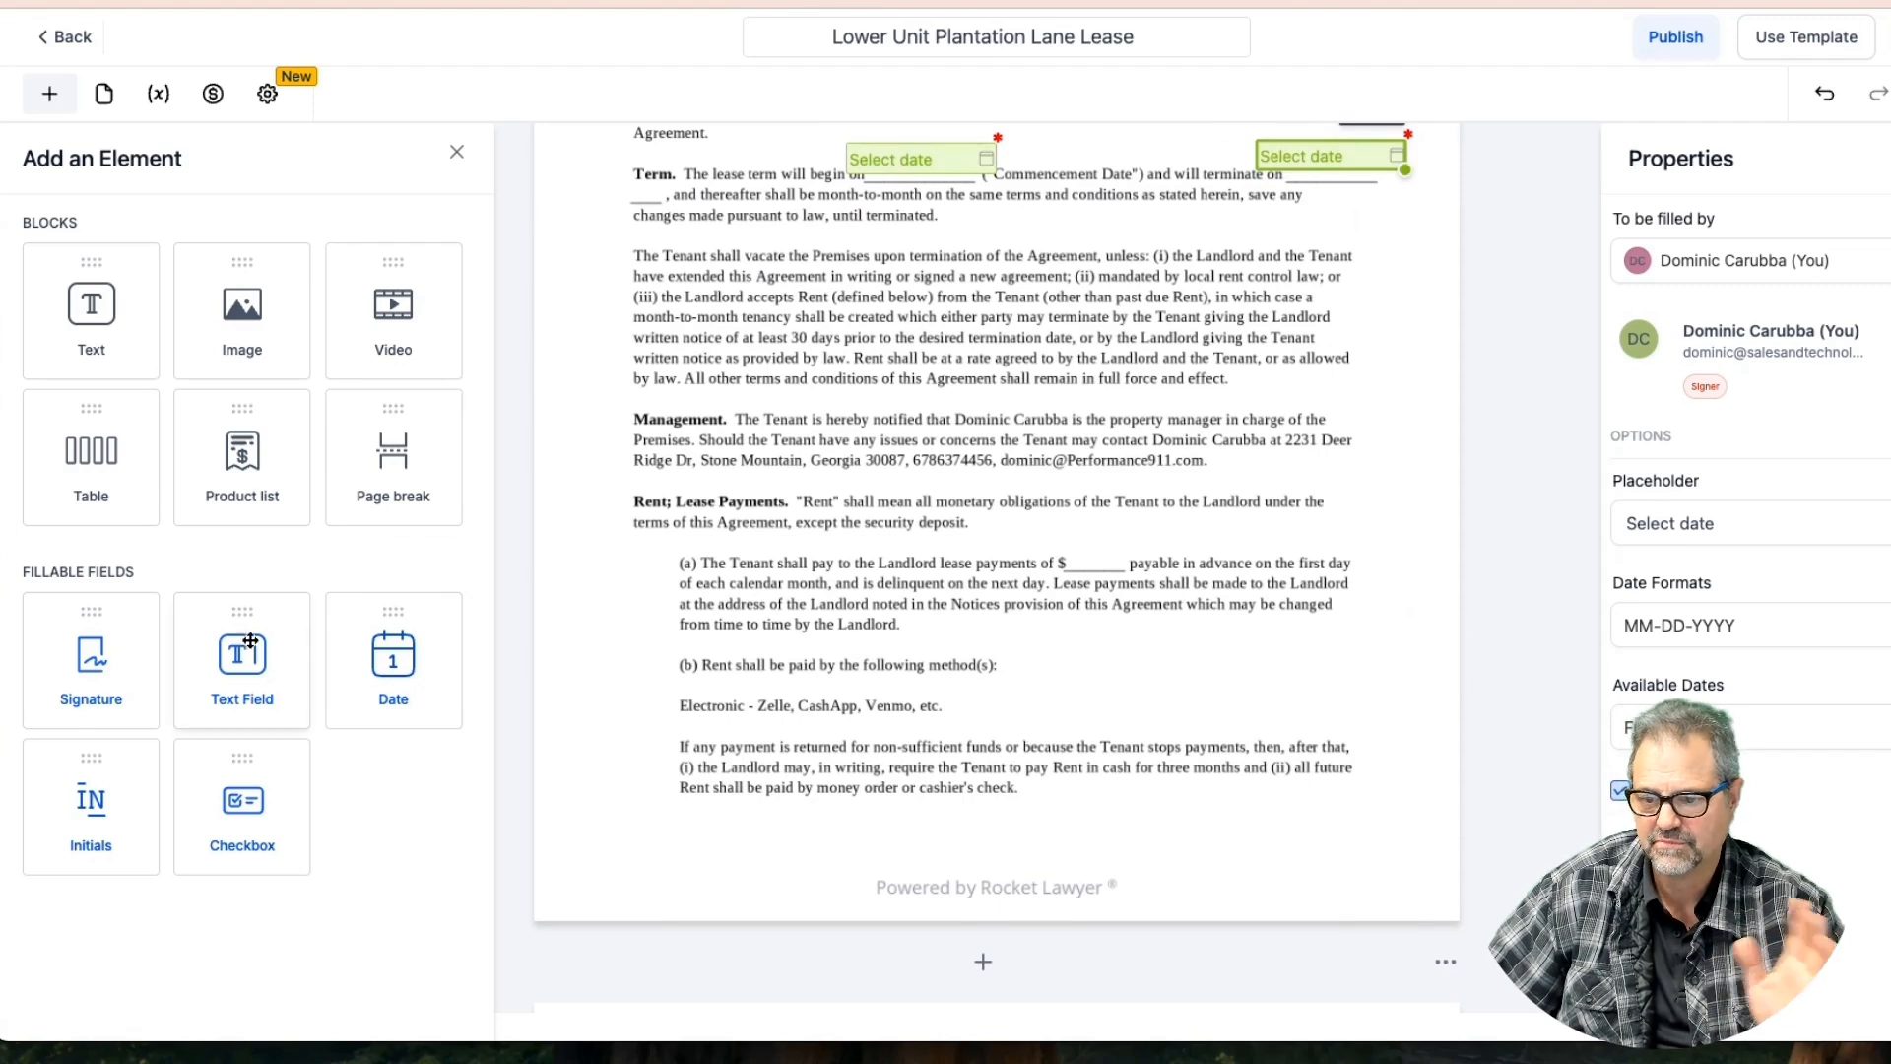
Add a text field at the rent amount blank with placeholder 1597, nudged into position
left_click_drag(246, 654, 1122, 573)
left_click(1087, 490)
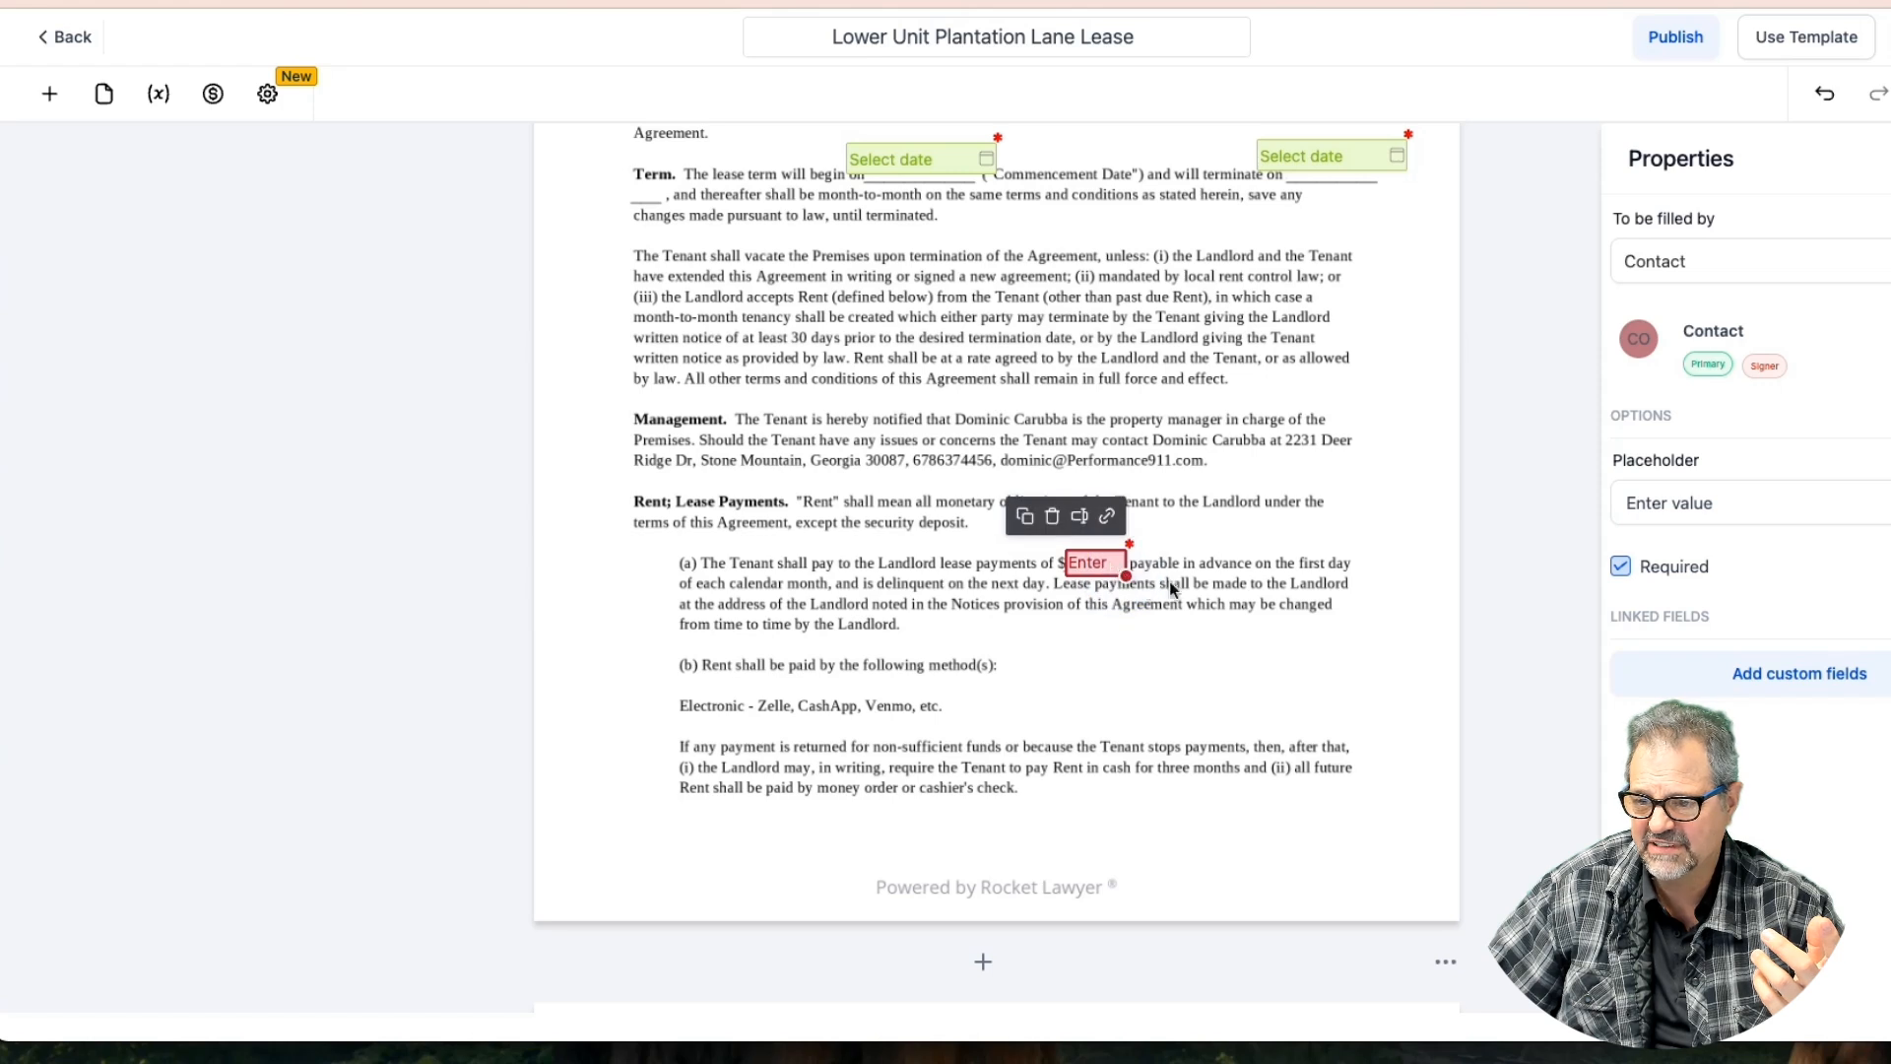
left_click_drag(1745, 505, 1587, 512)
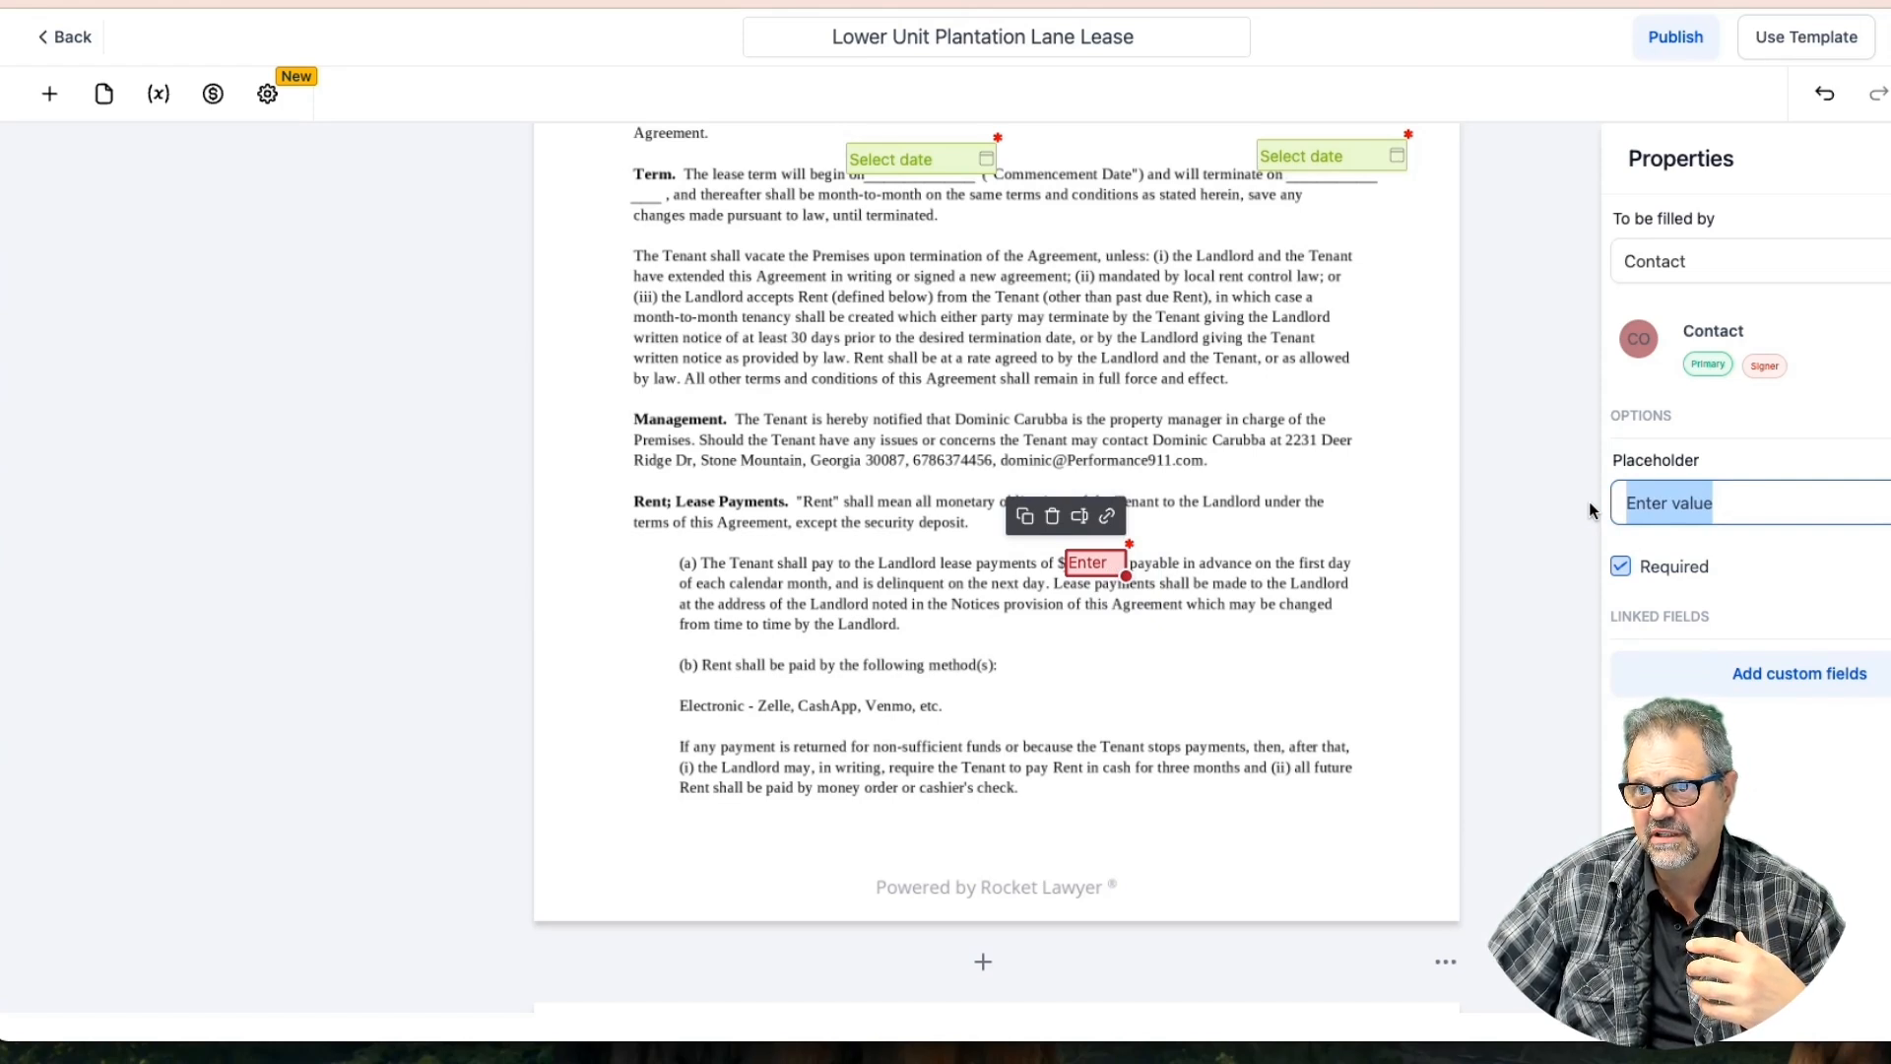
type("1597")
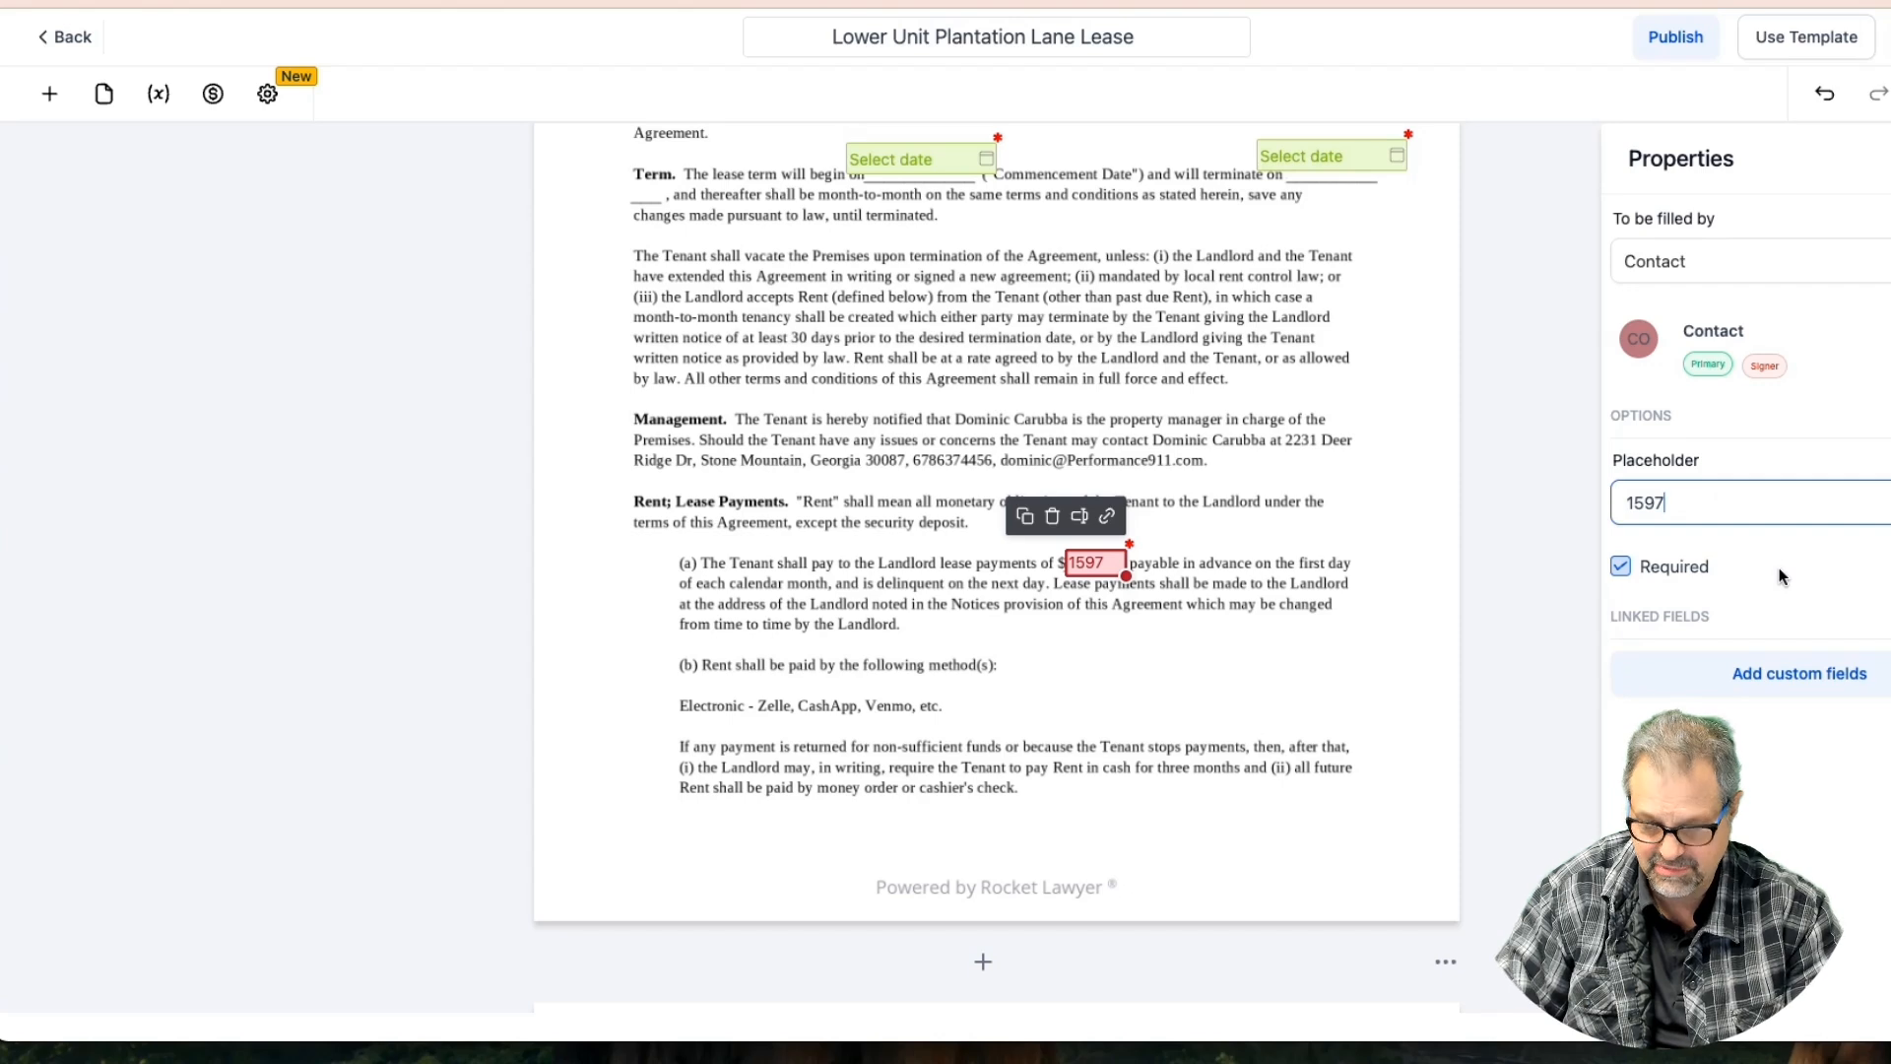
left_click(1261, 626)
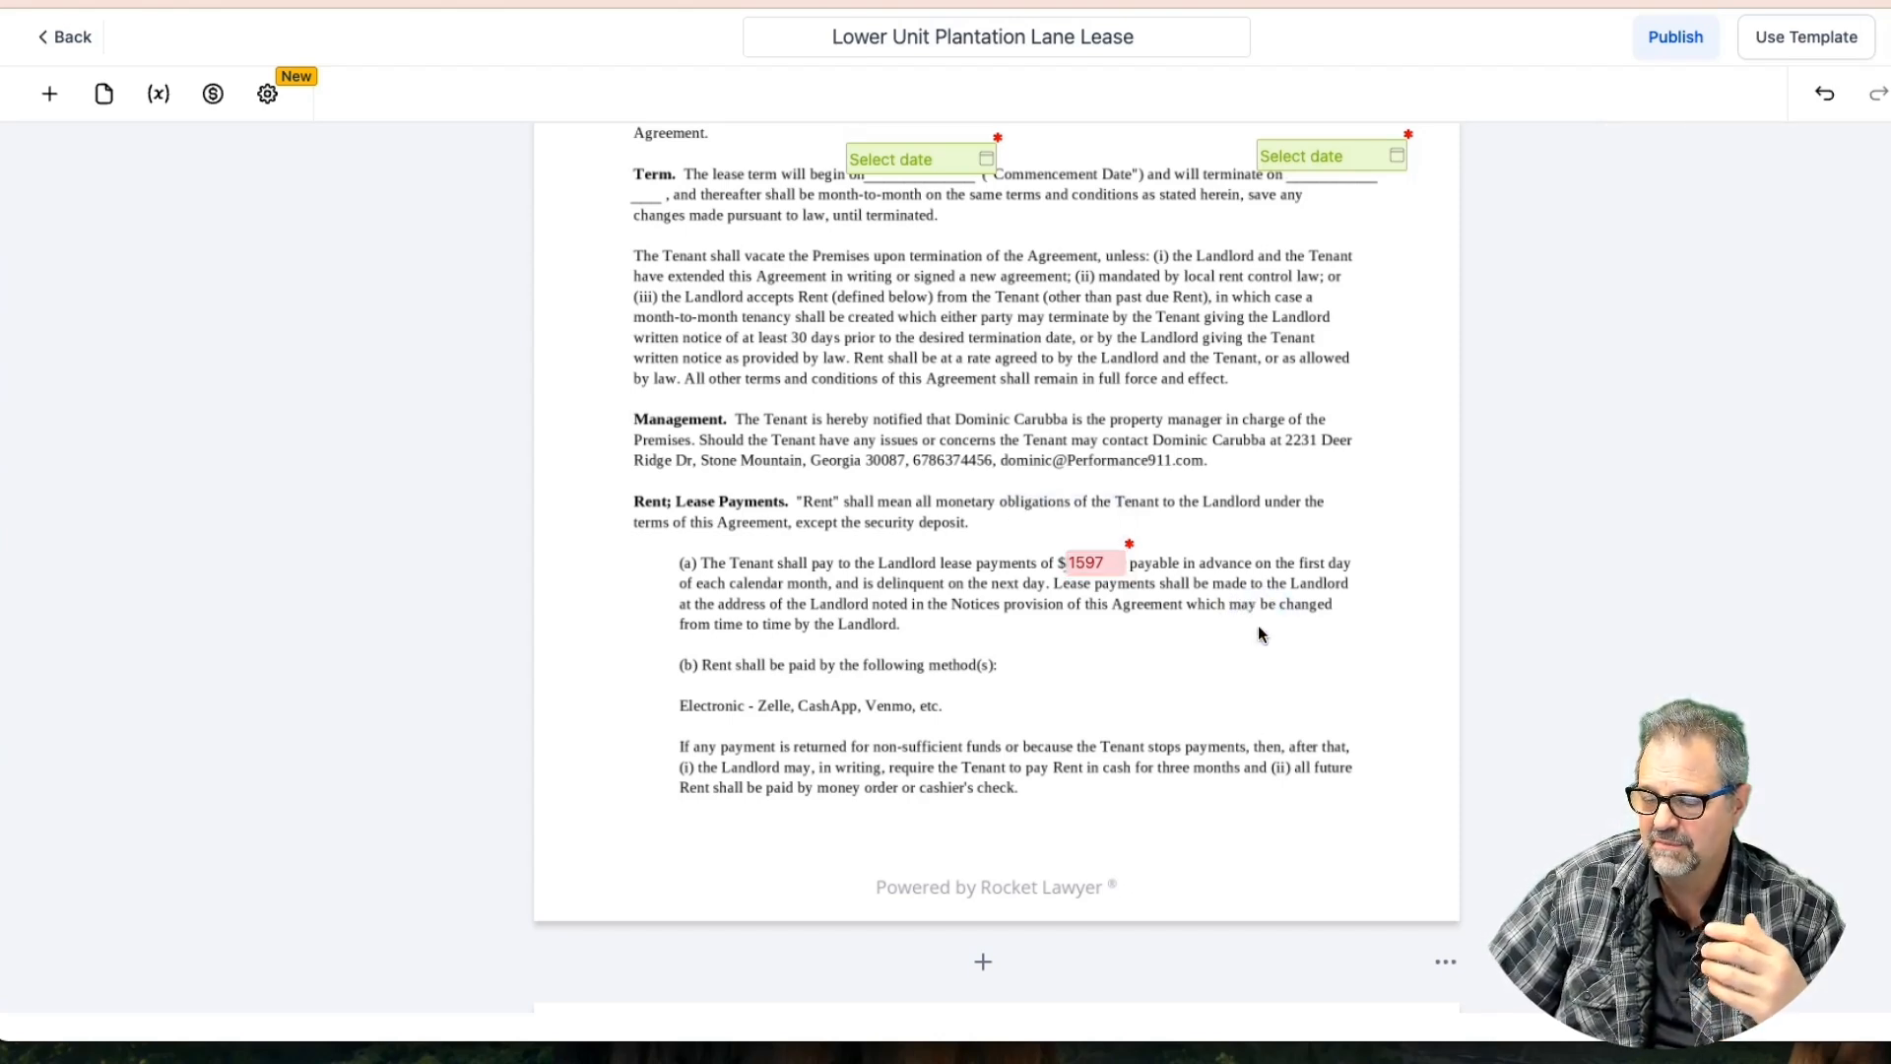
left_click(1088, 569)
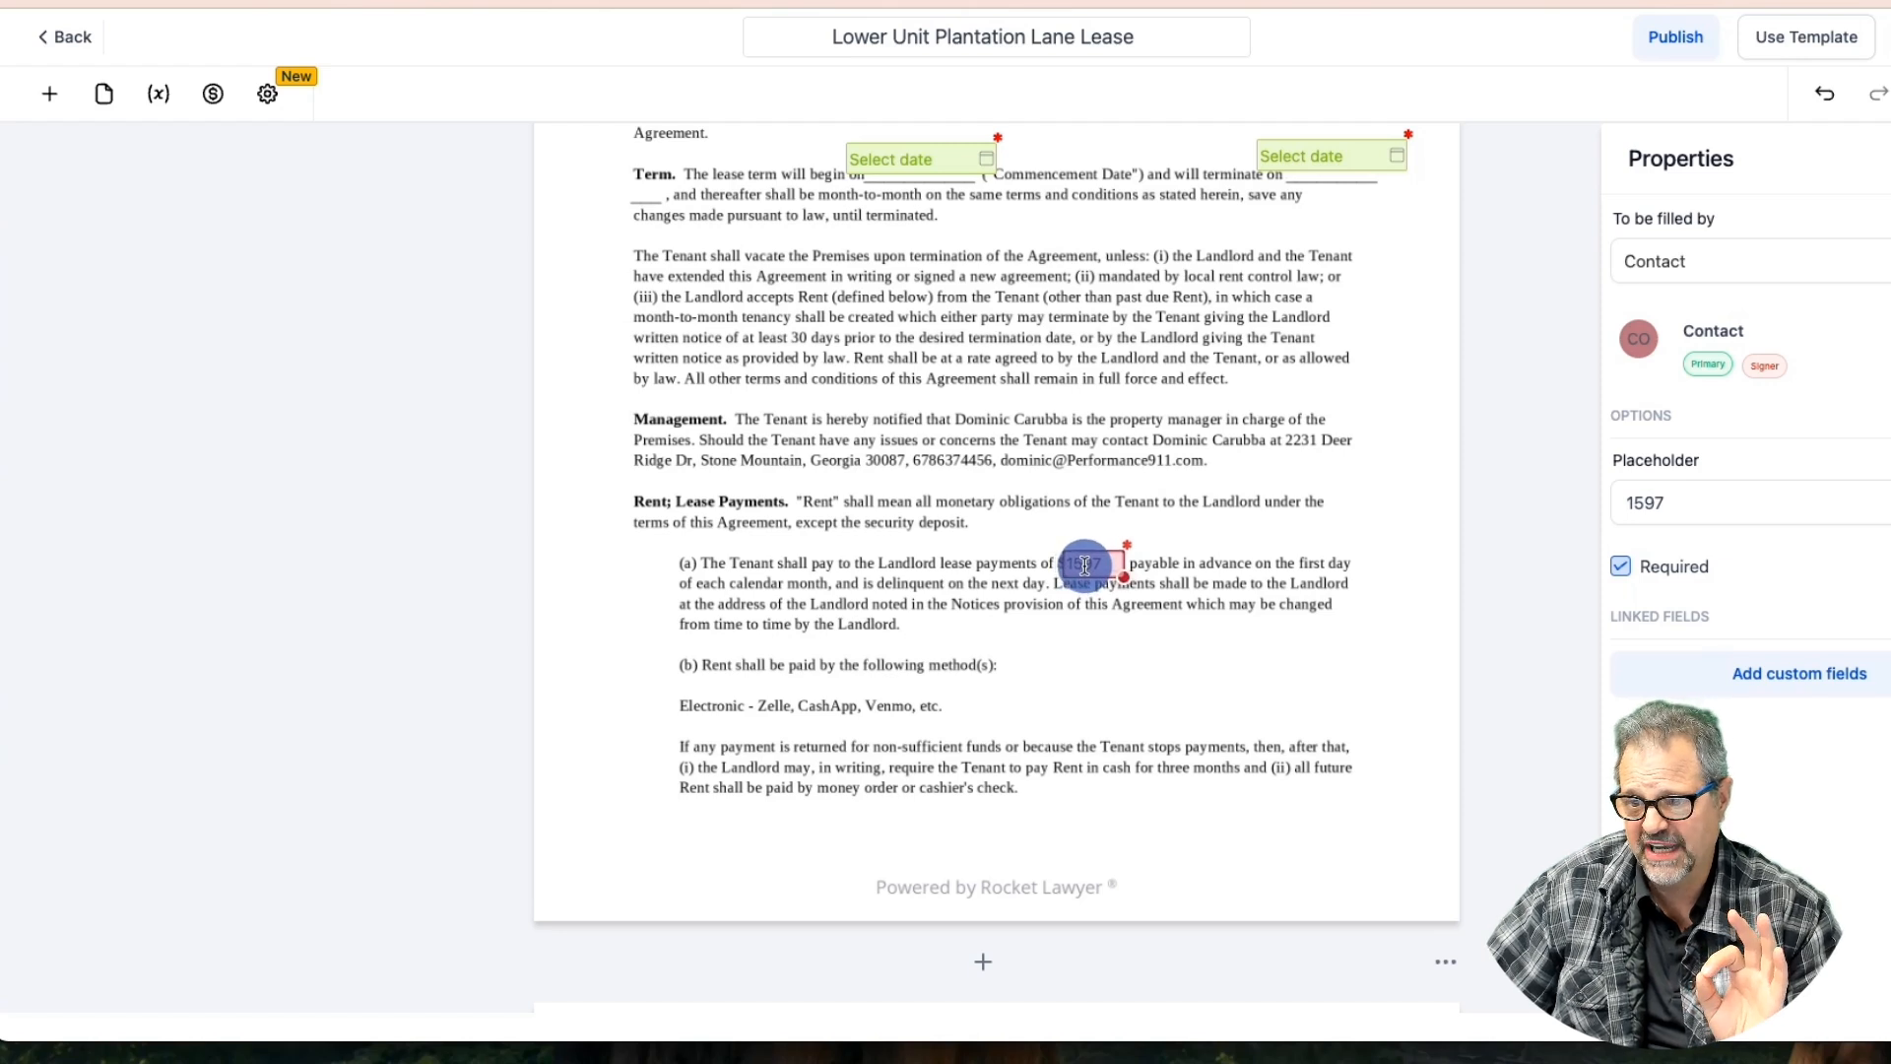
left_click_drag(1110, 565, 1115, 564)
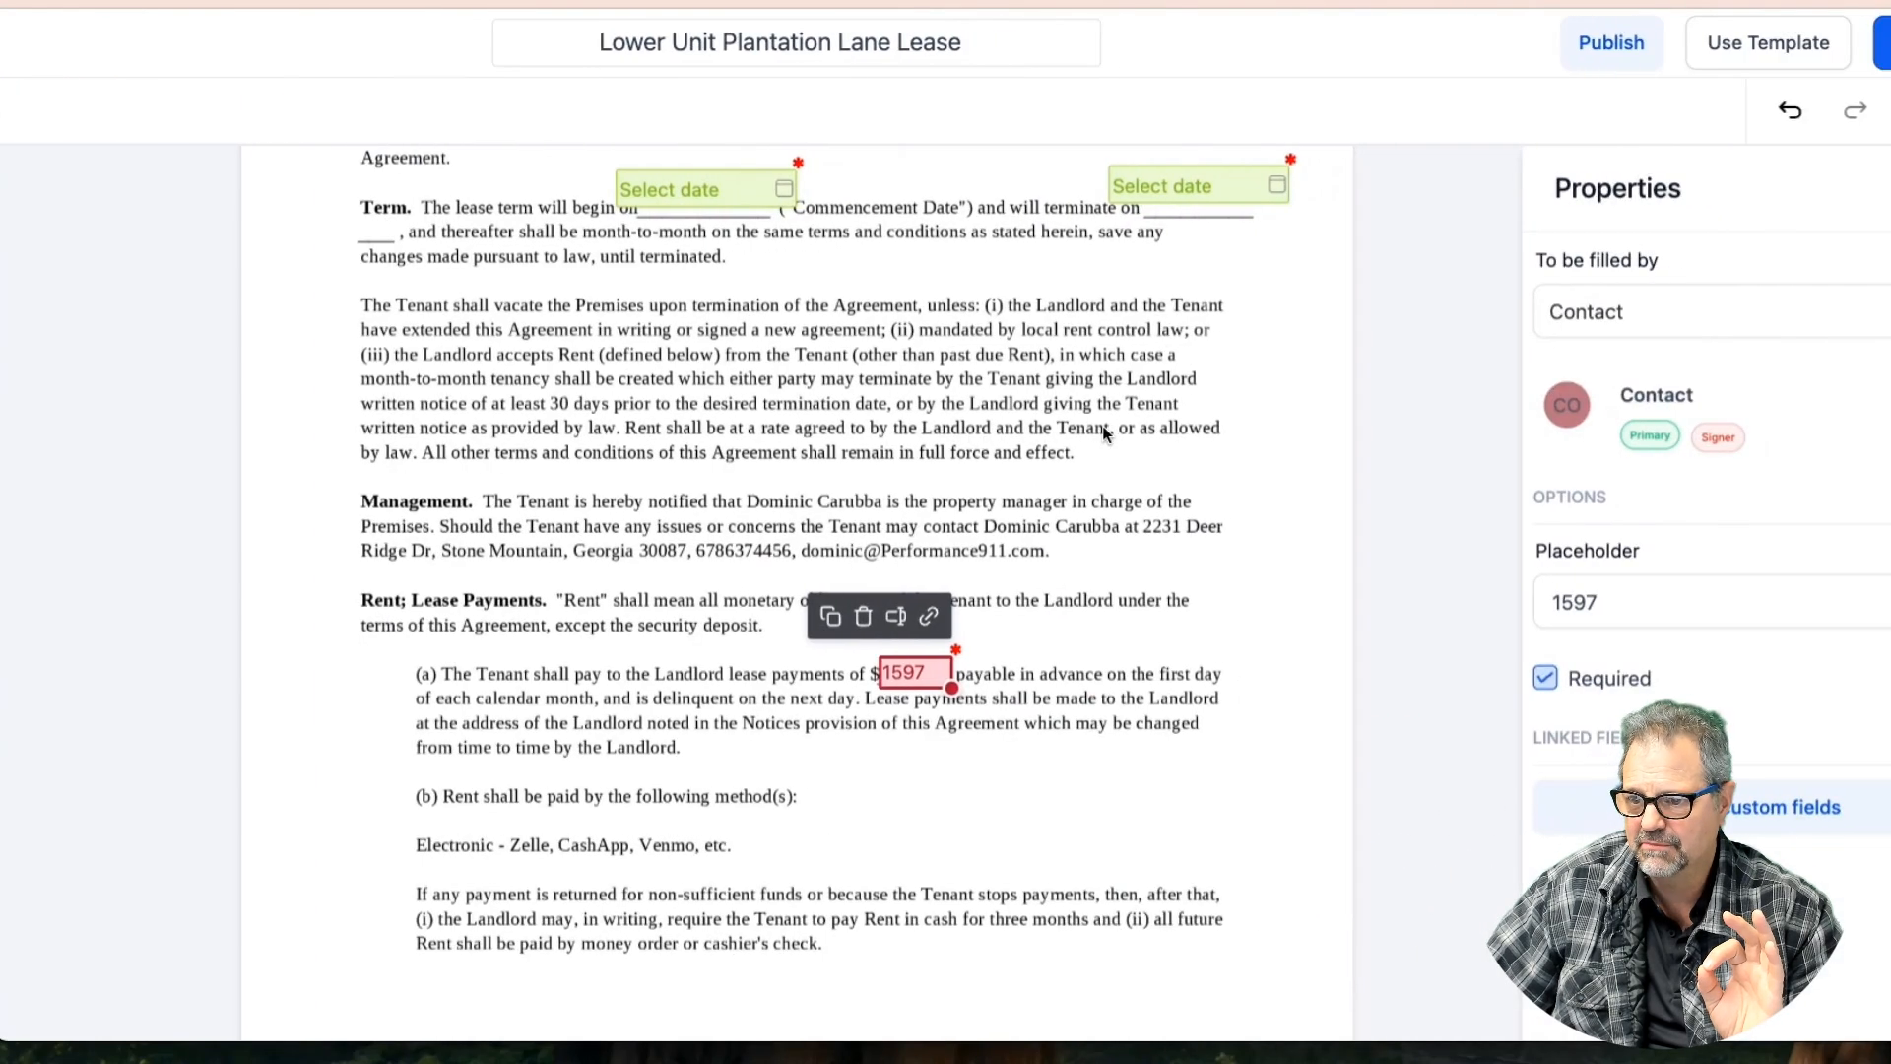
Zoom the browser page in to 150%
scroll(1097, 490, "down", 2)
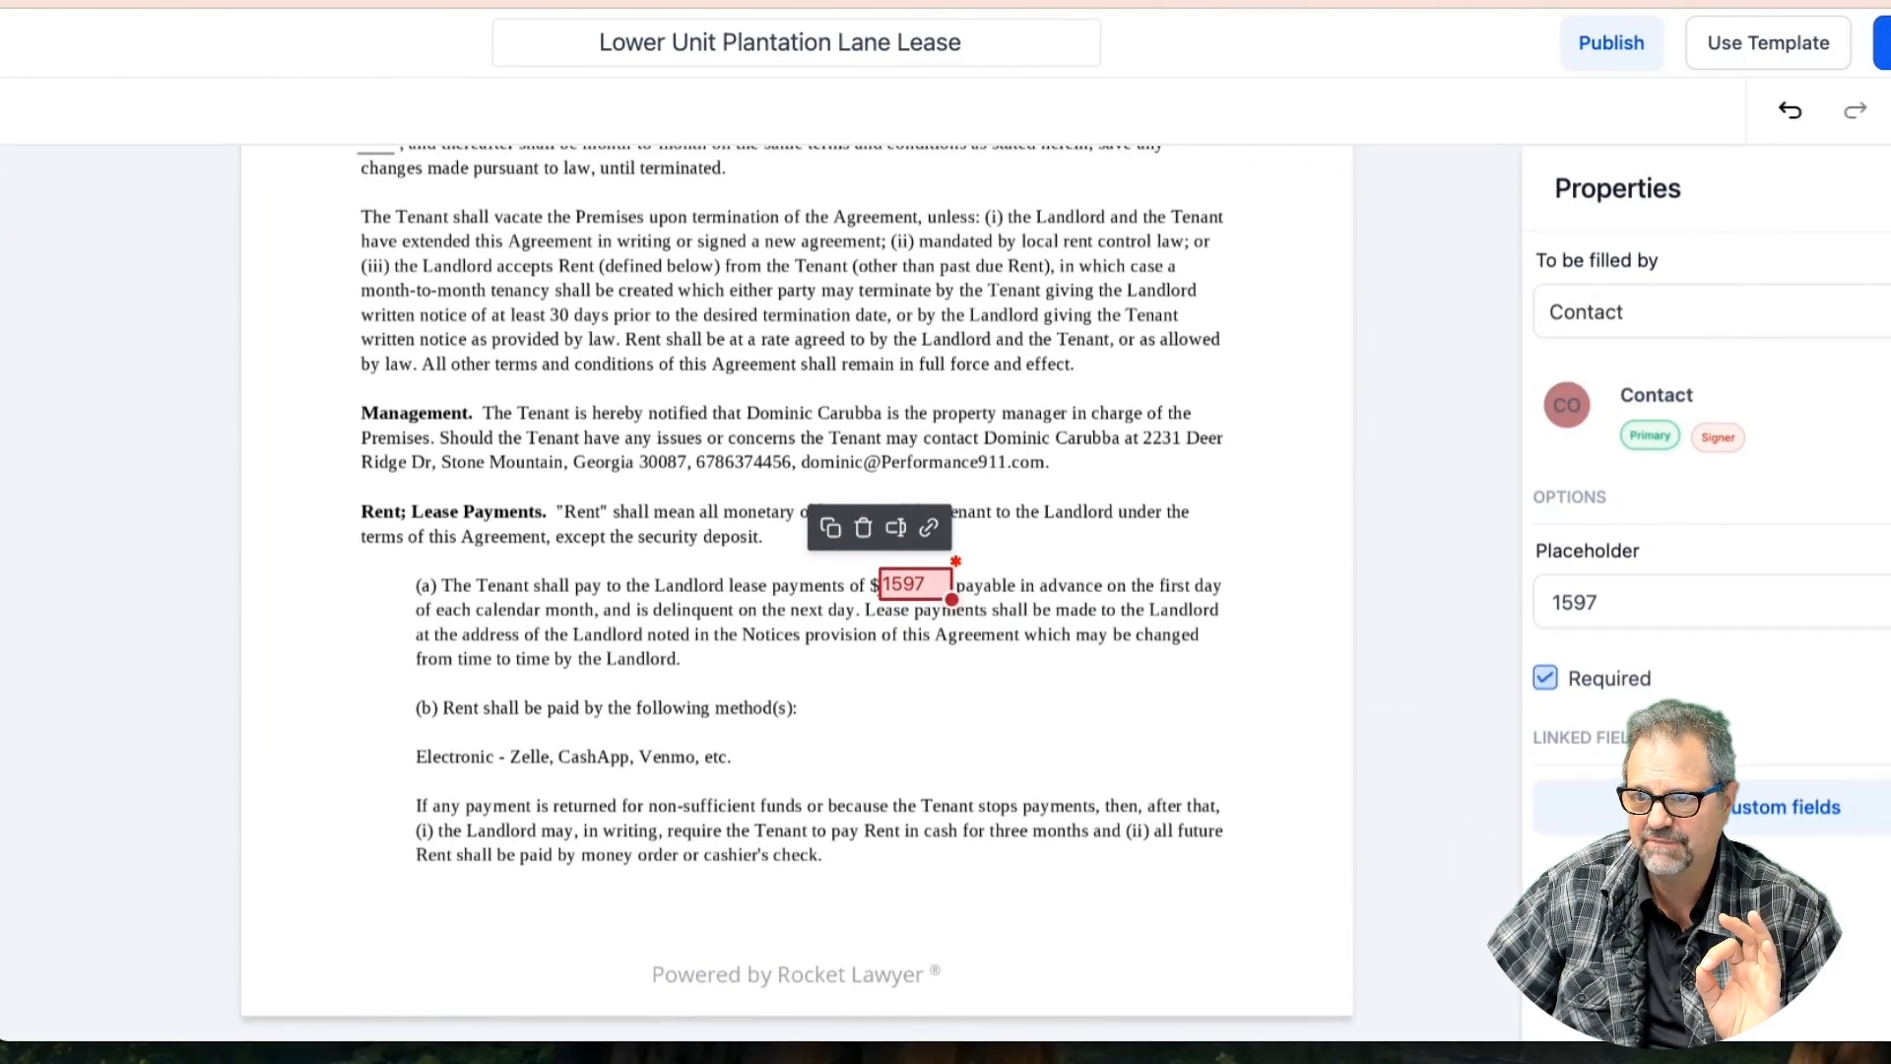
left_click(1890, 1)
left_click(1890, 398)
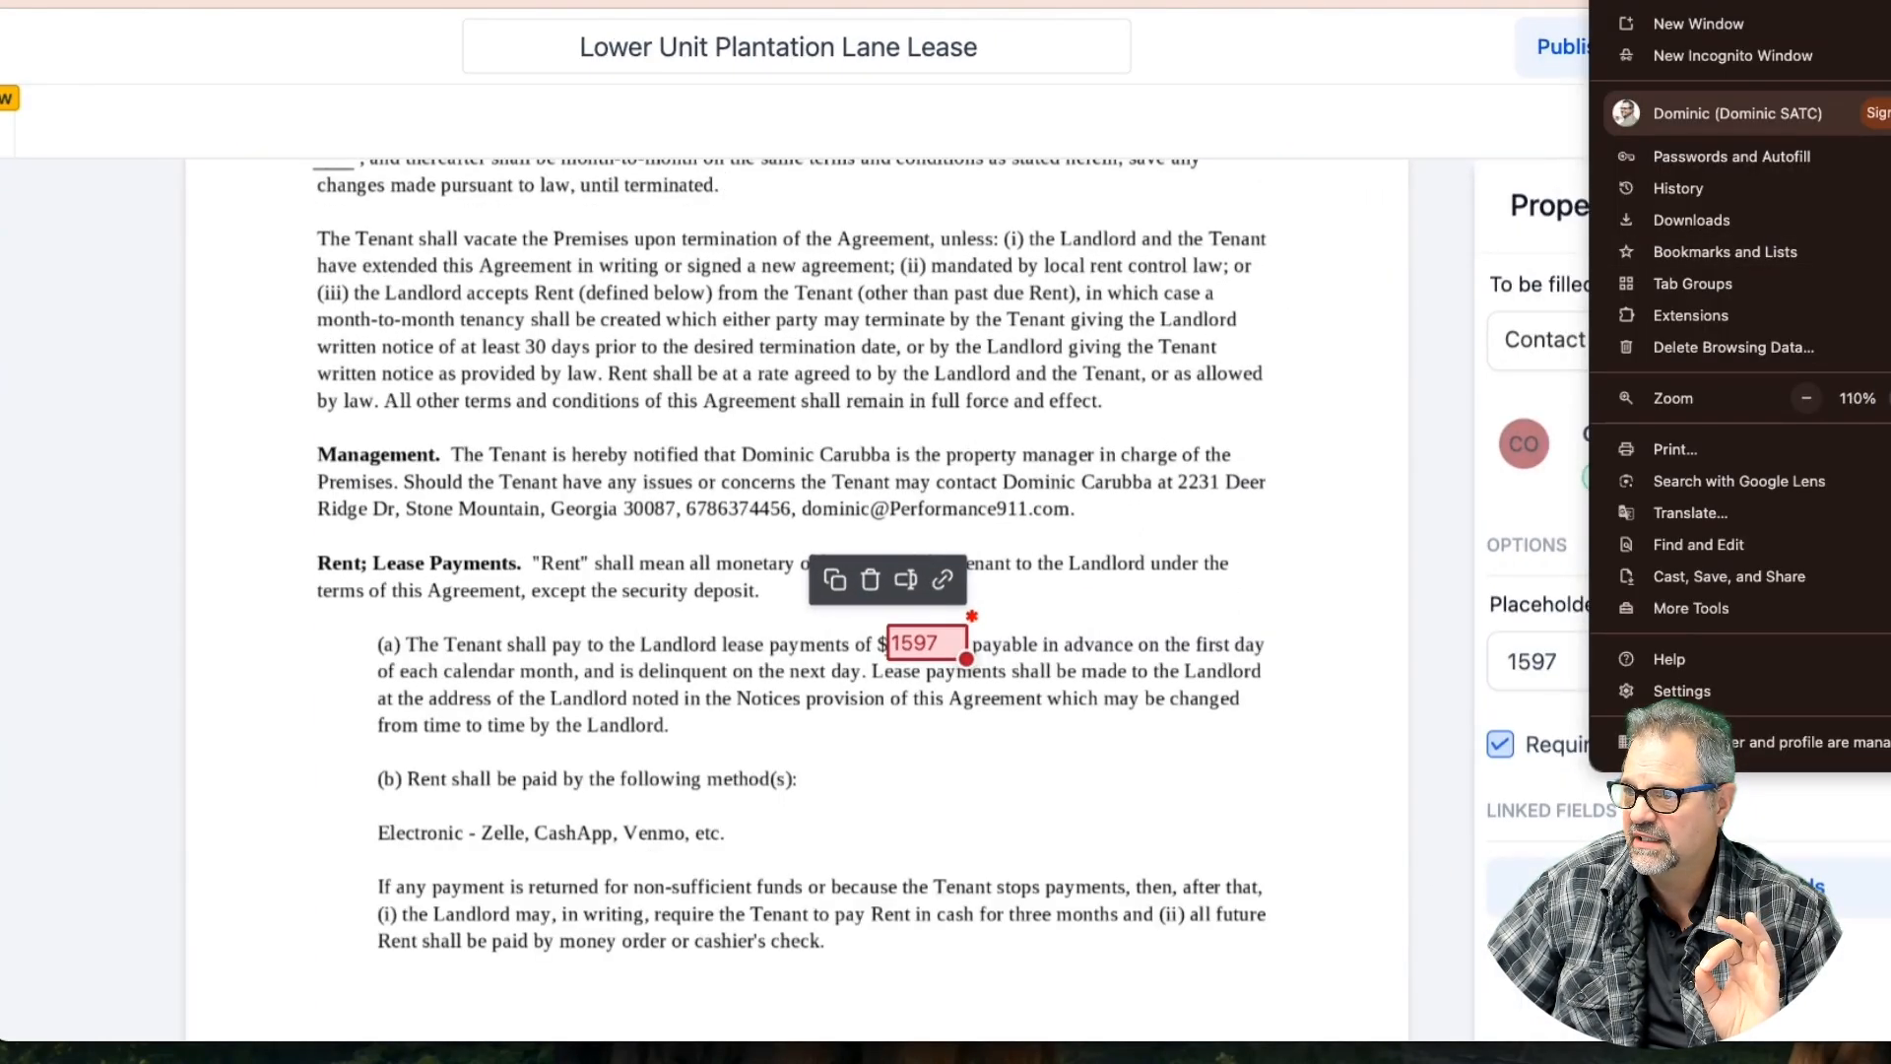
left_click(1890, 398)
left_click(1890, 398)
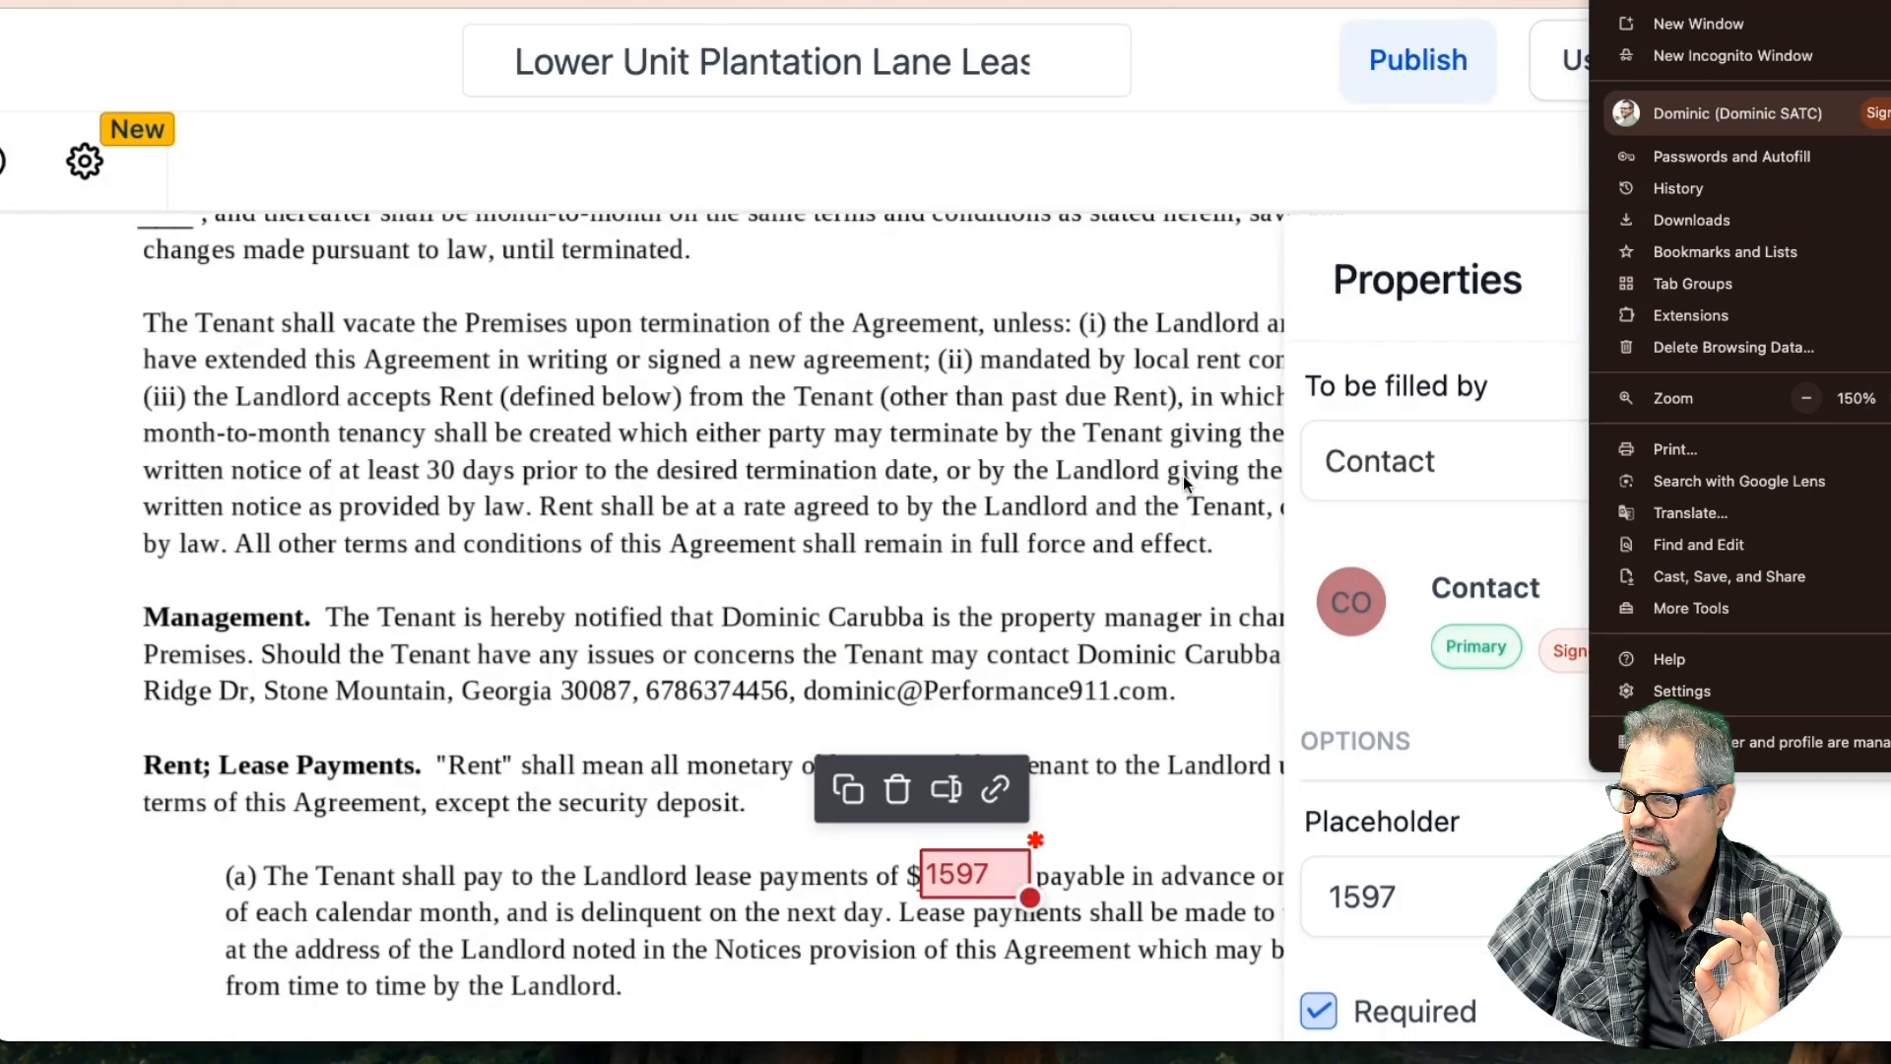
left_click(1183, 475)
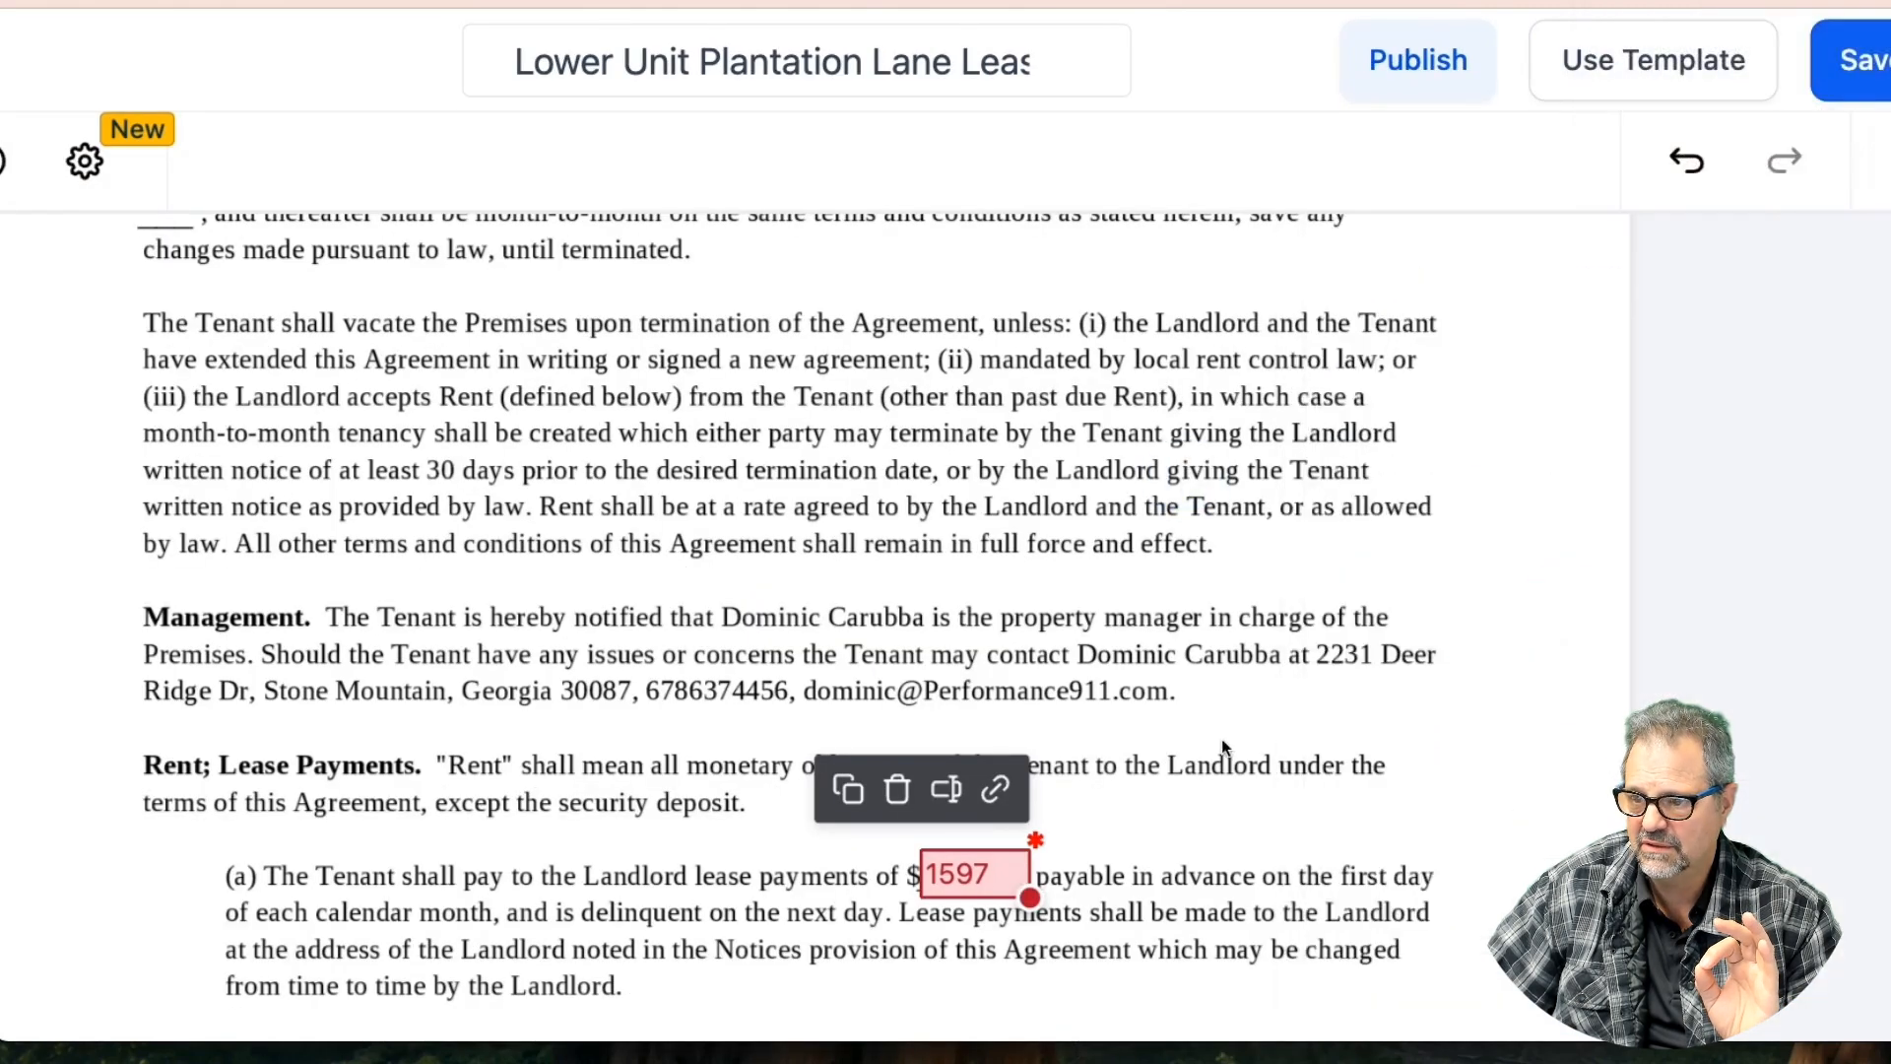
Narrow the 1597 rent field slightly
scroll(1213, 748, "down", 3)
left_click(987, 553)
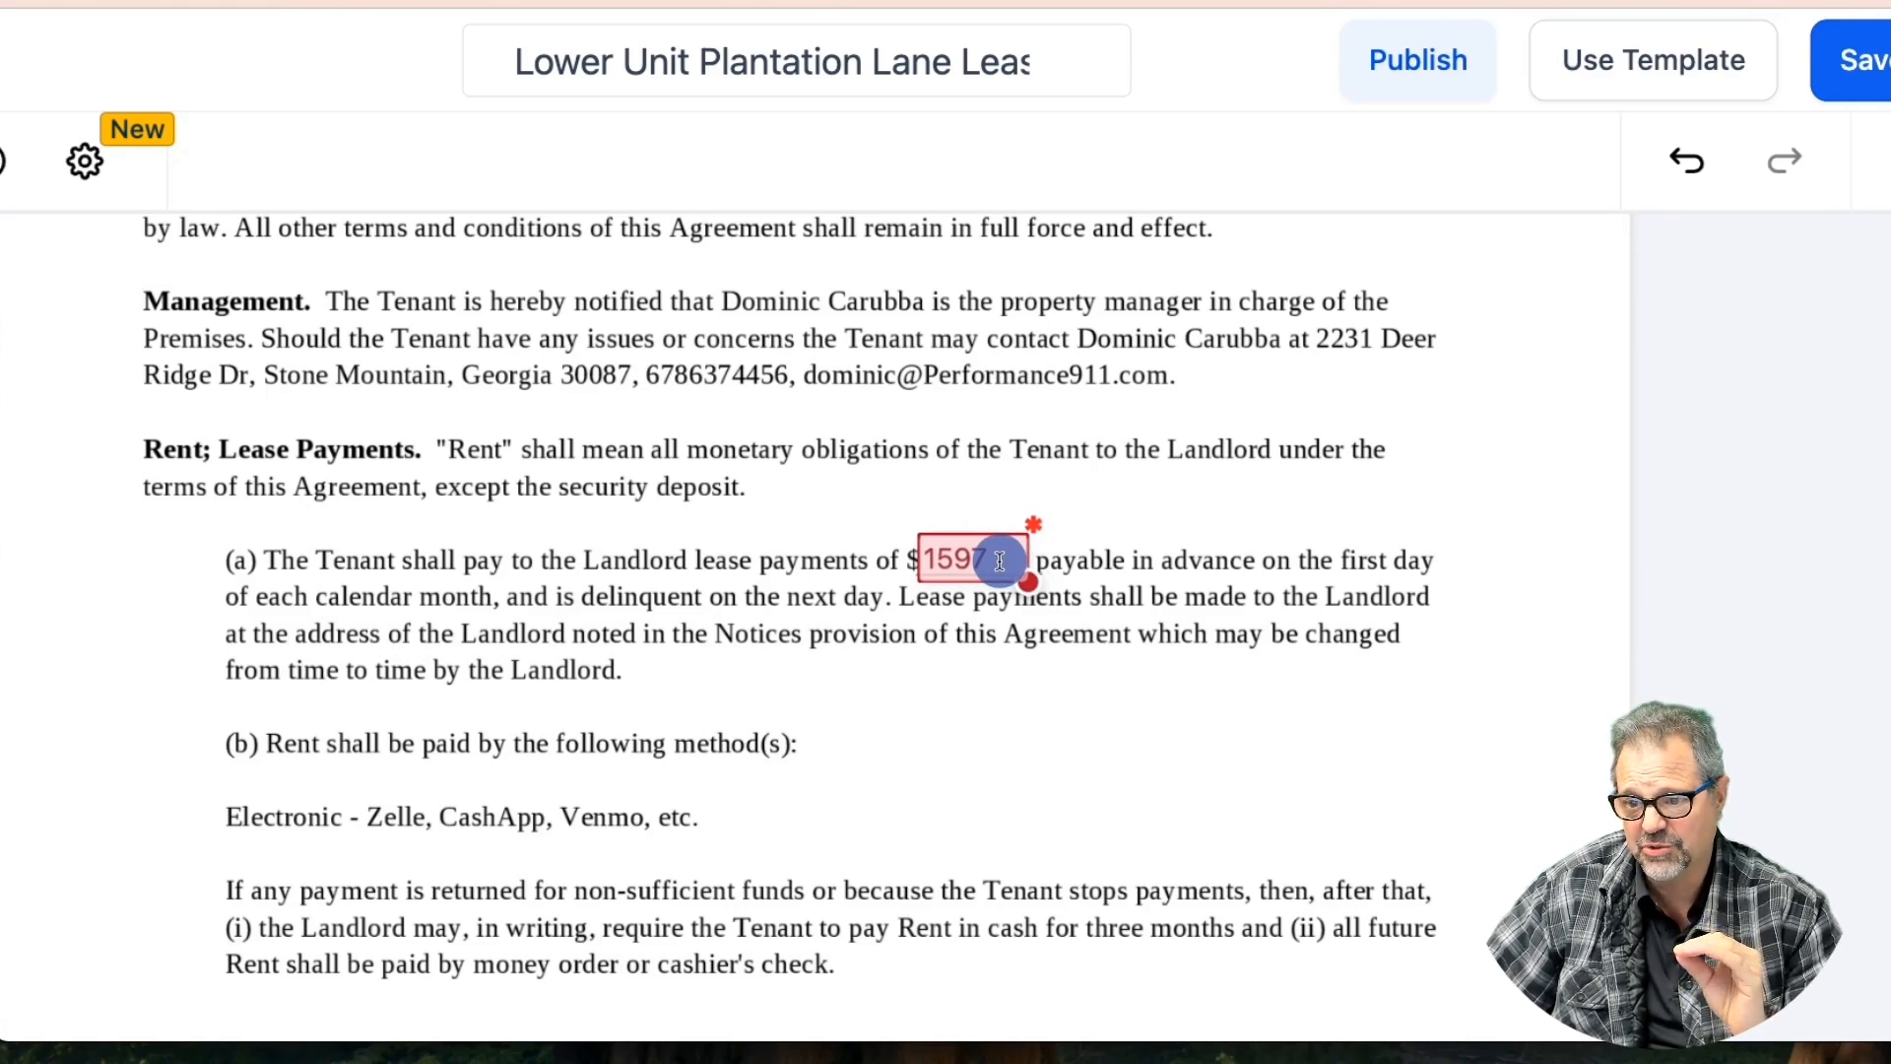
left_click(999, 560)
left_click_drag(1032, 579, 951, 555)
left_click(1209, 511)
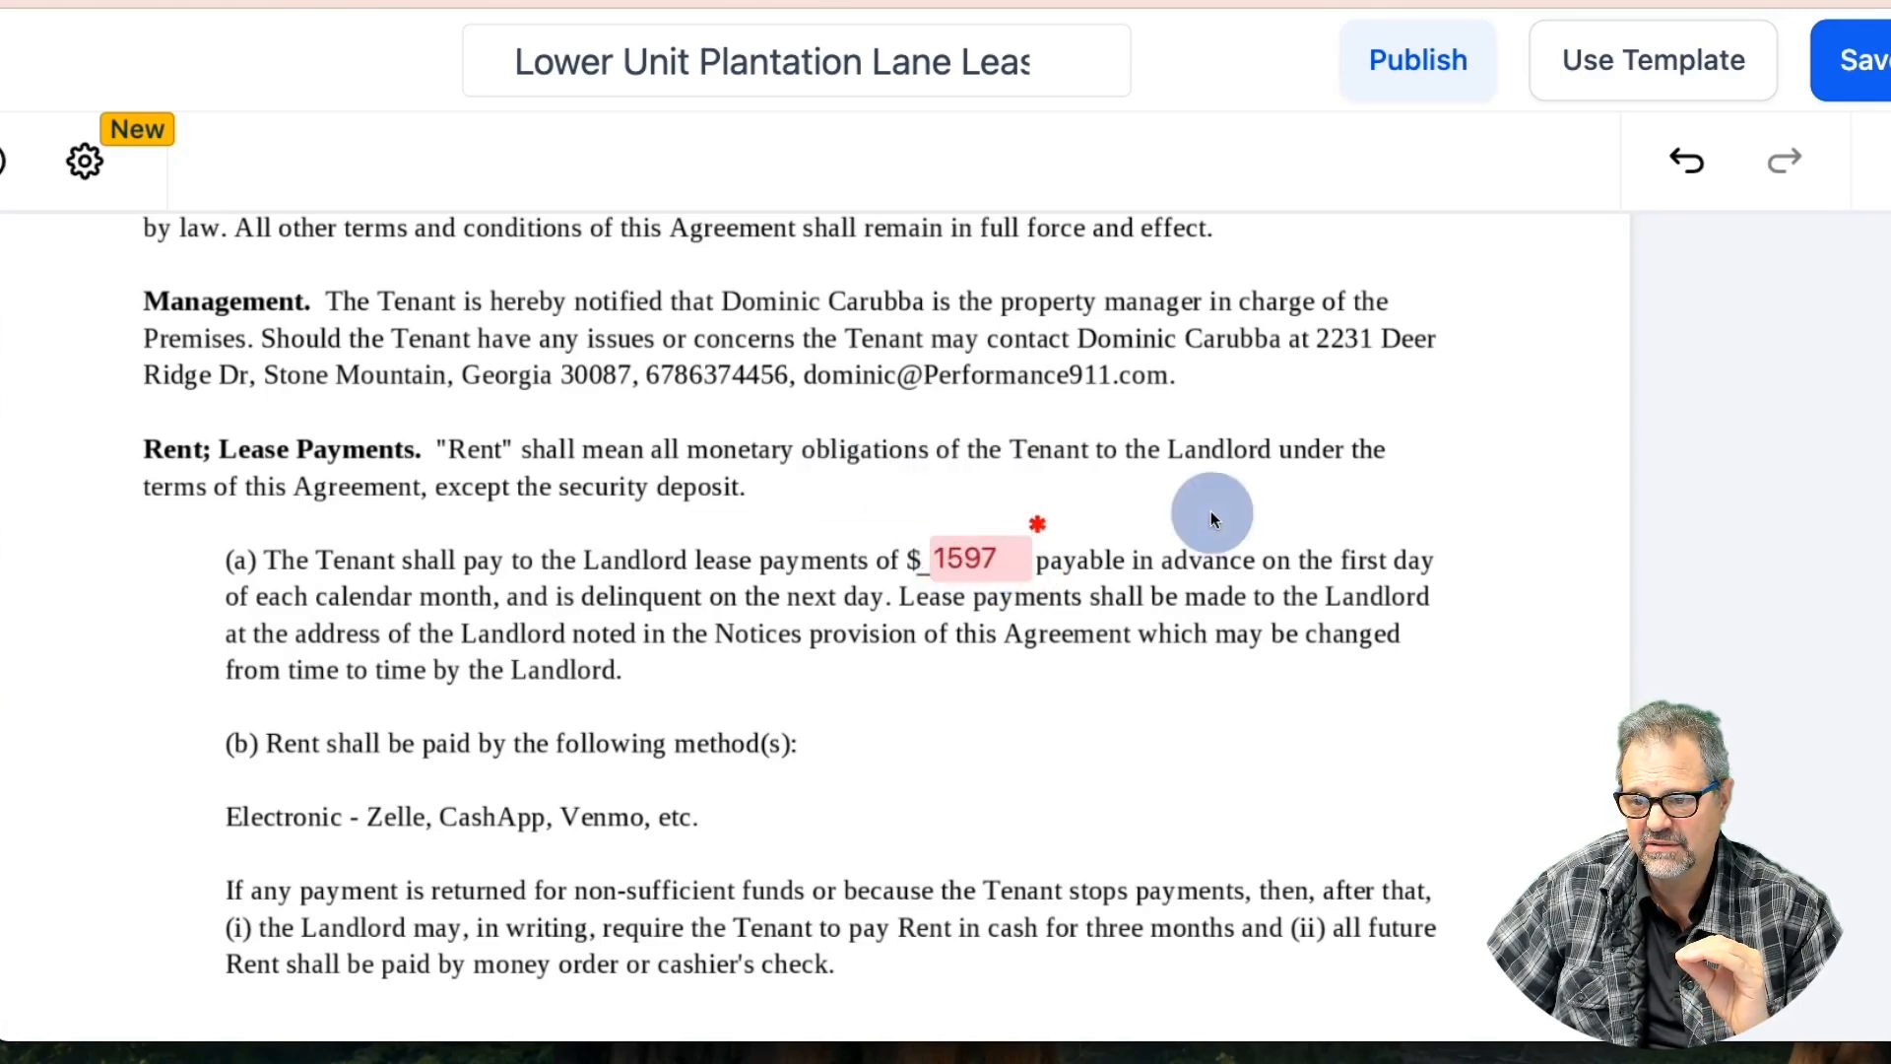
Change the rent field's placeholder to 1,597 and close its properties
left_click(1020, 556)
scroll(1513, 730, "down", 1)
scroll(1513, 731, "down", 1)
left_click(1343, 686)
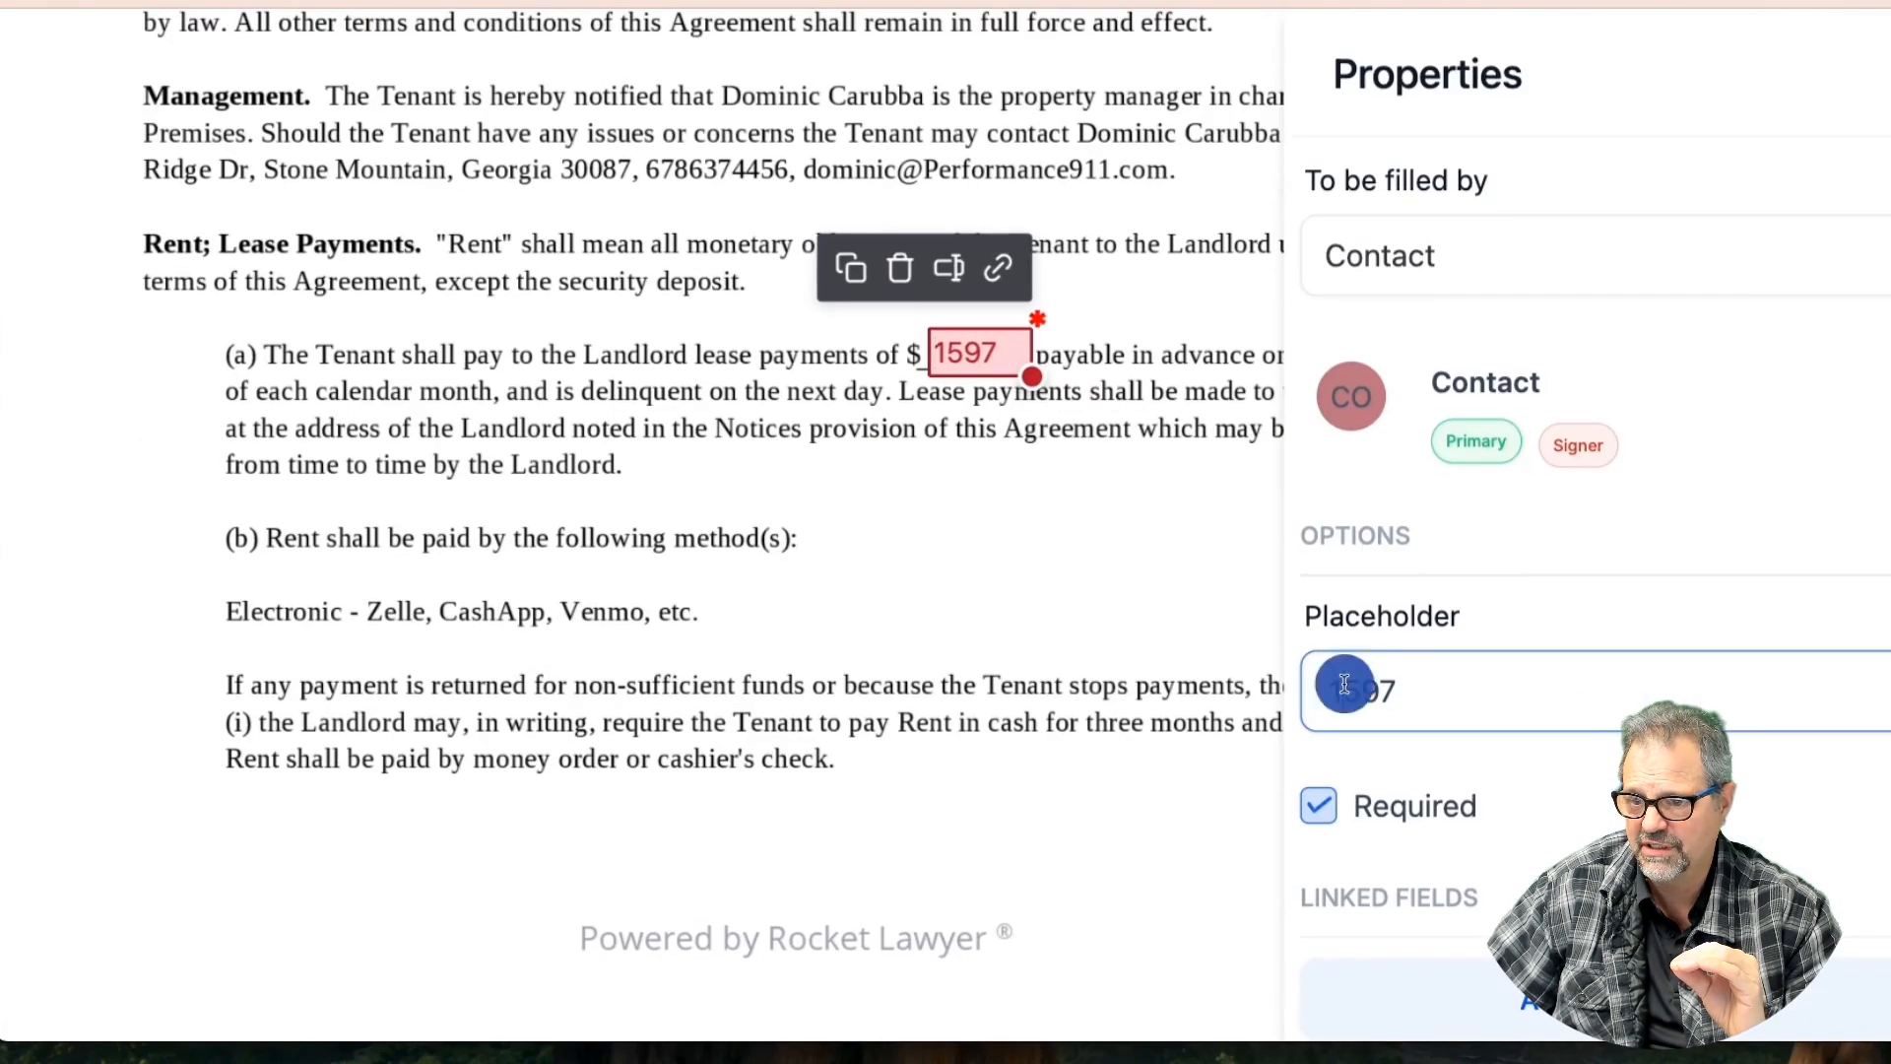
type(",")
left_click(1498, 606)
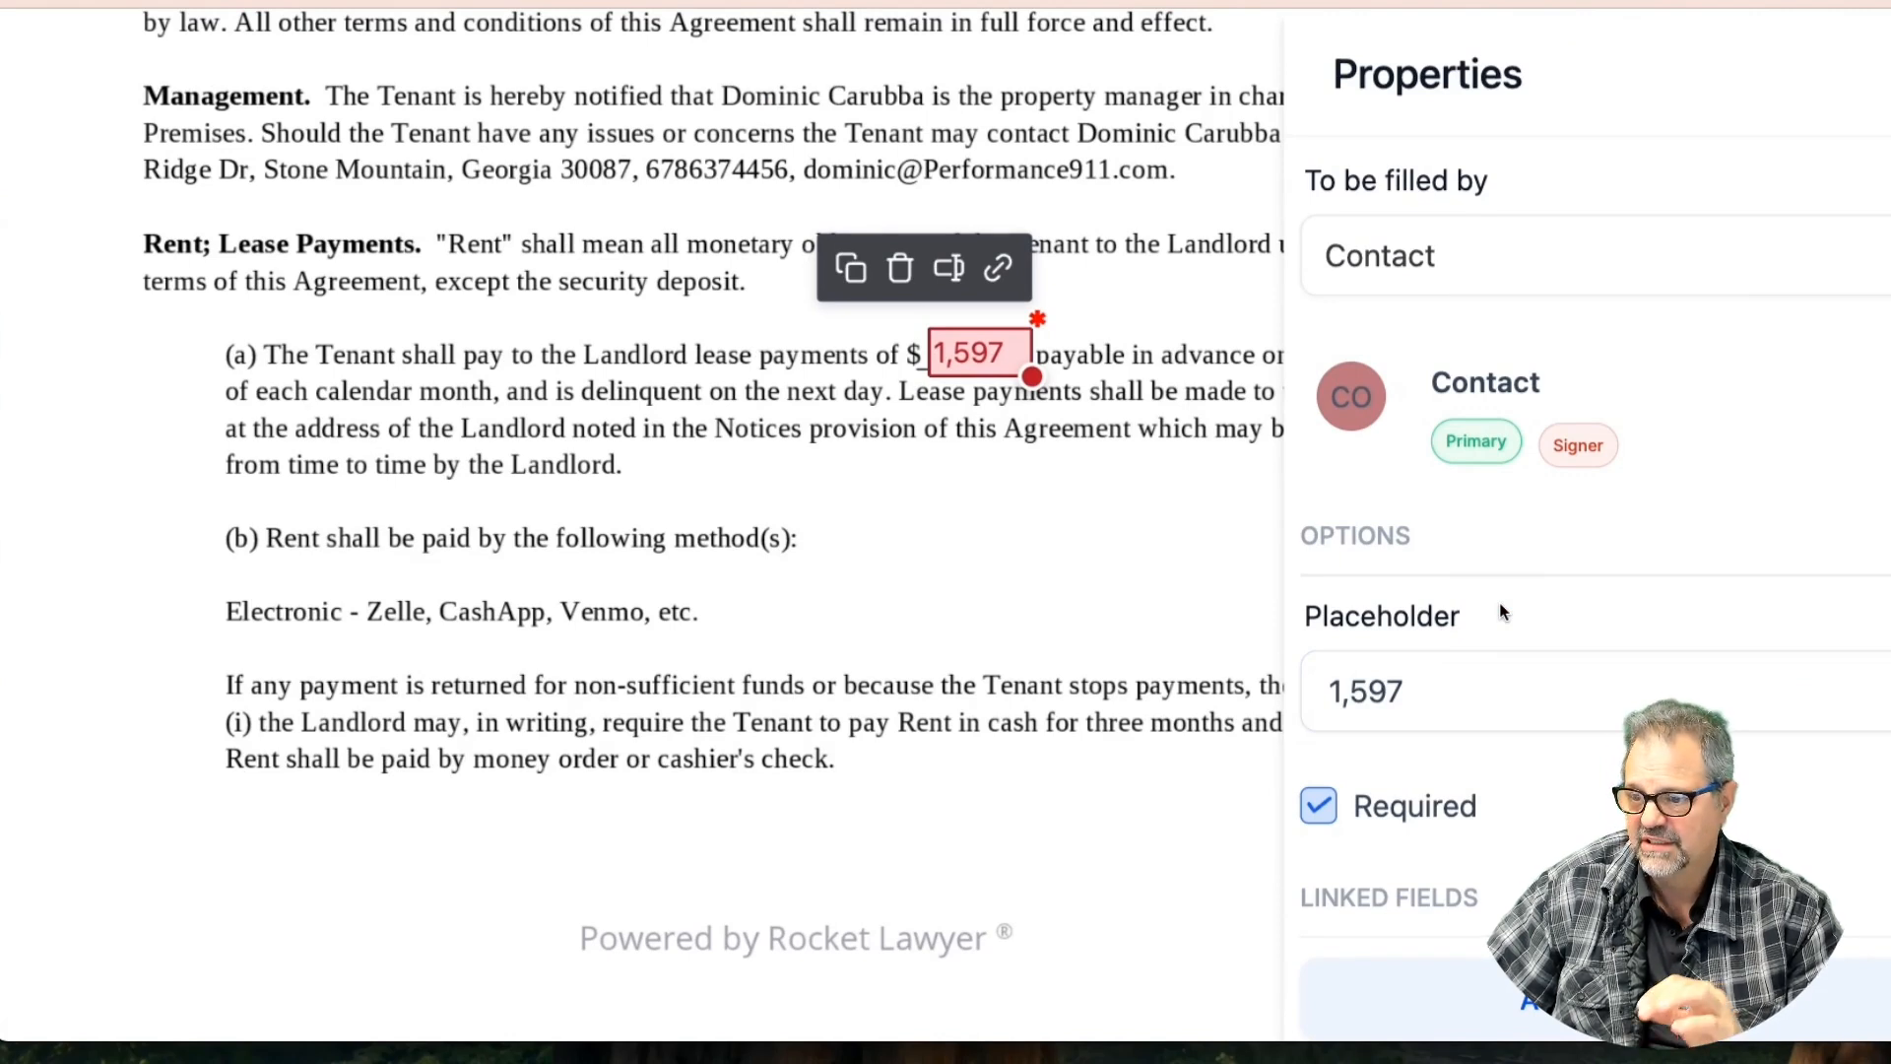
left_click(1890, 74)
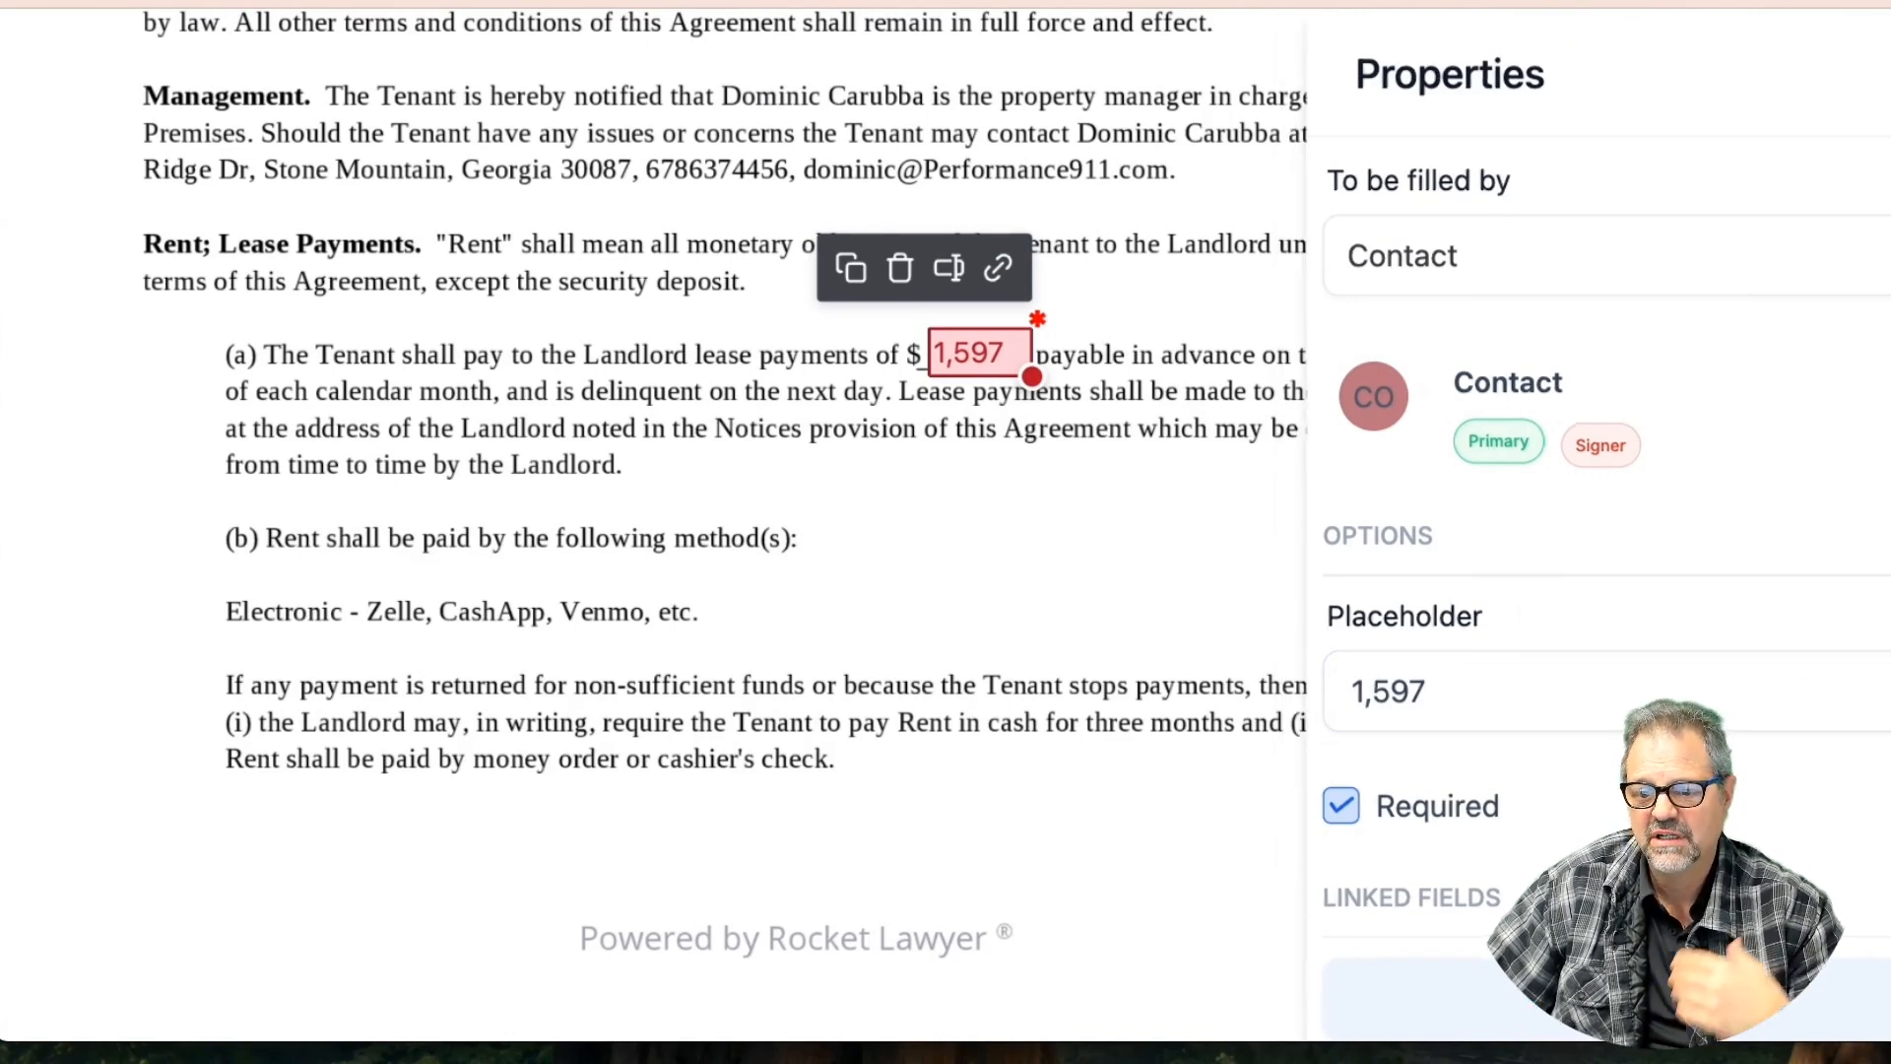
scroll(644, 648, "up", 1)
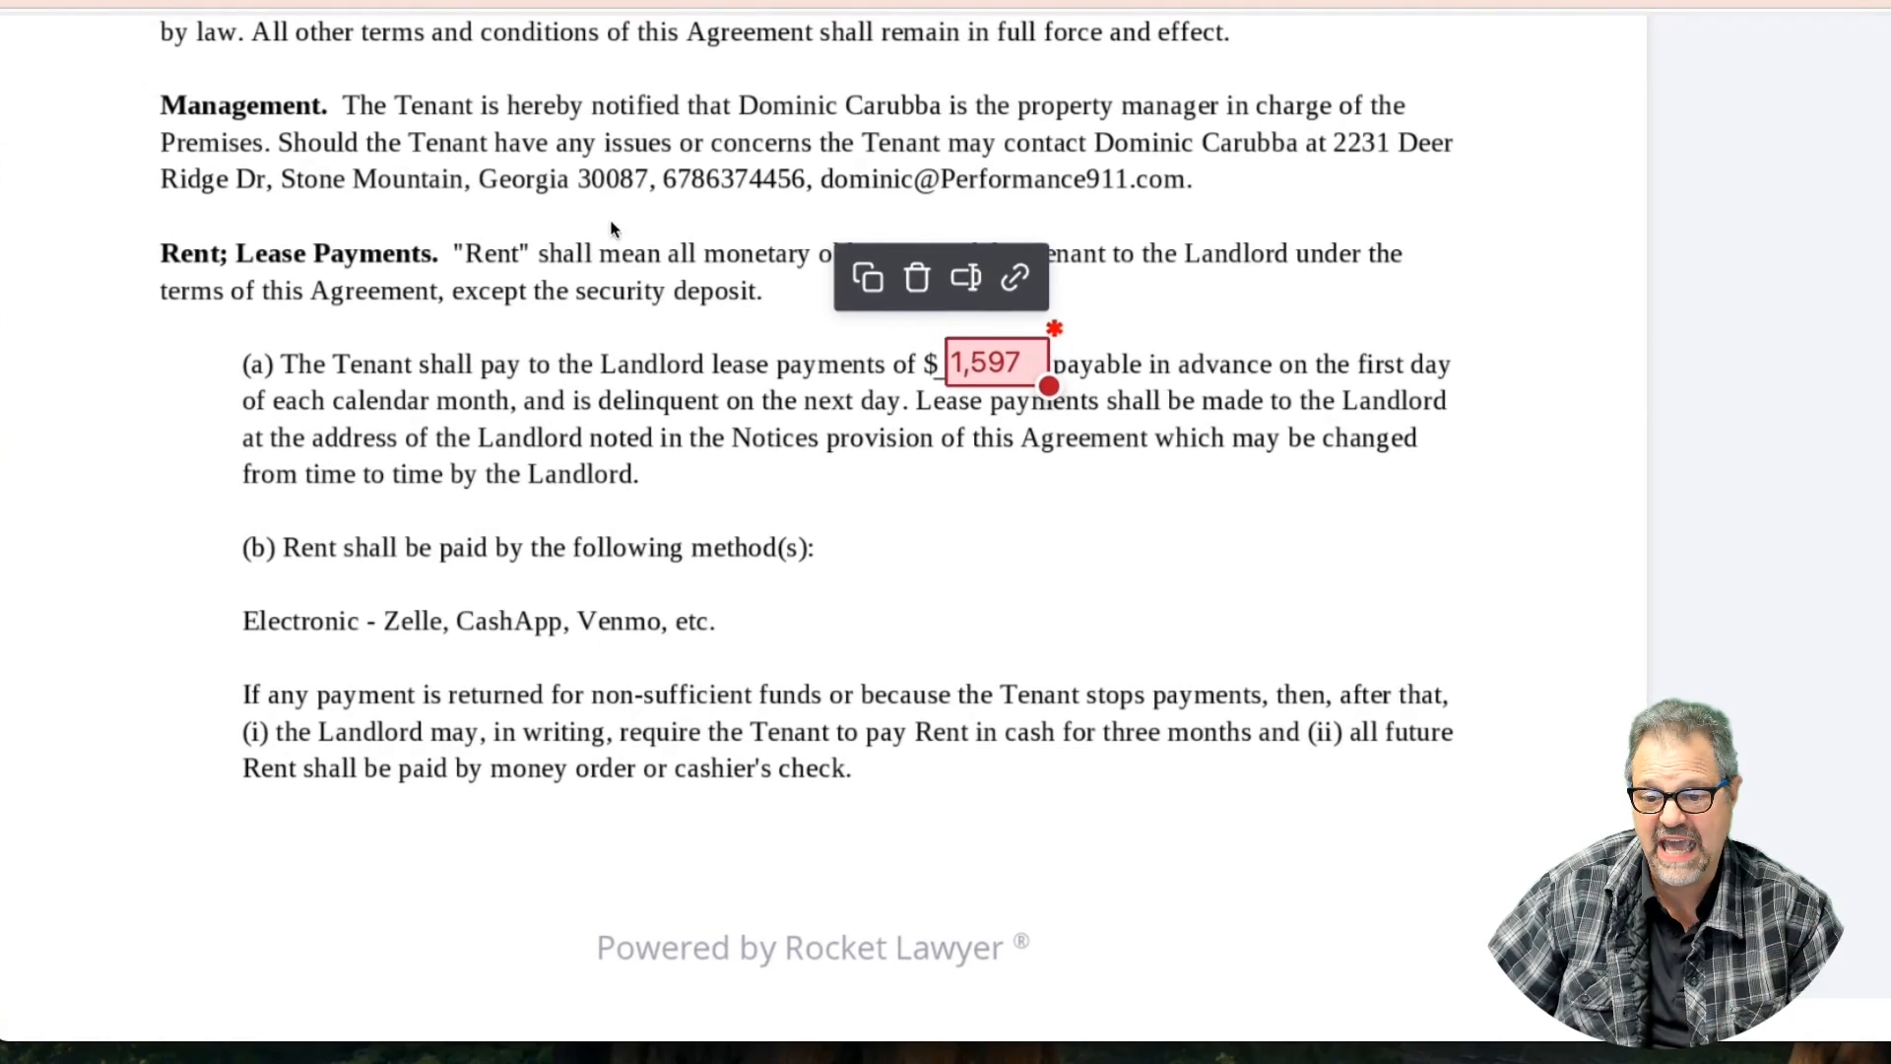
Scroll through the lease and reveal the Fillable Fields in Add an Element
scroll(568, 276, "left", 4)
scroll(567, 276, "up", 12)
scroll(567, 277, "down", 5)
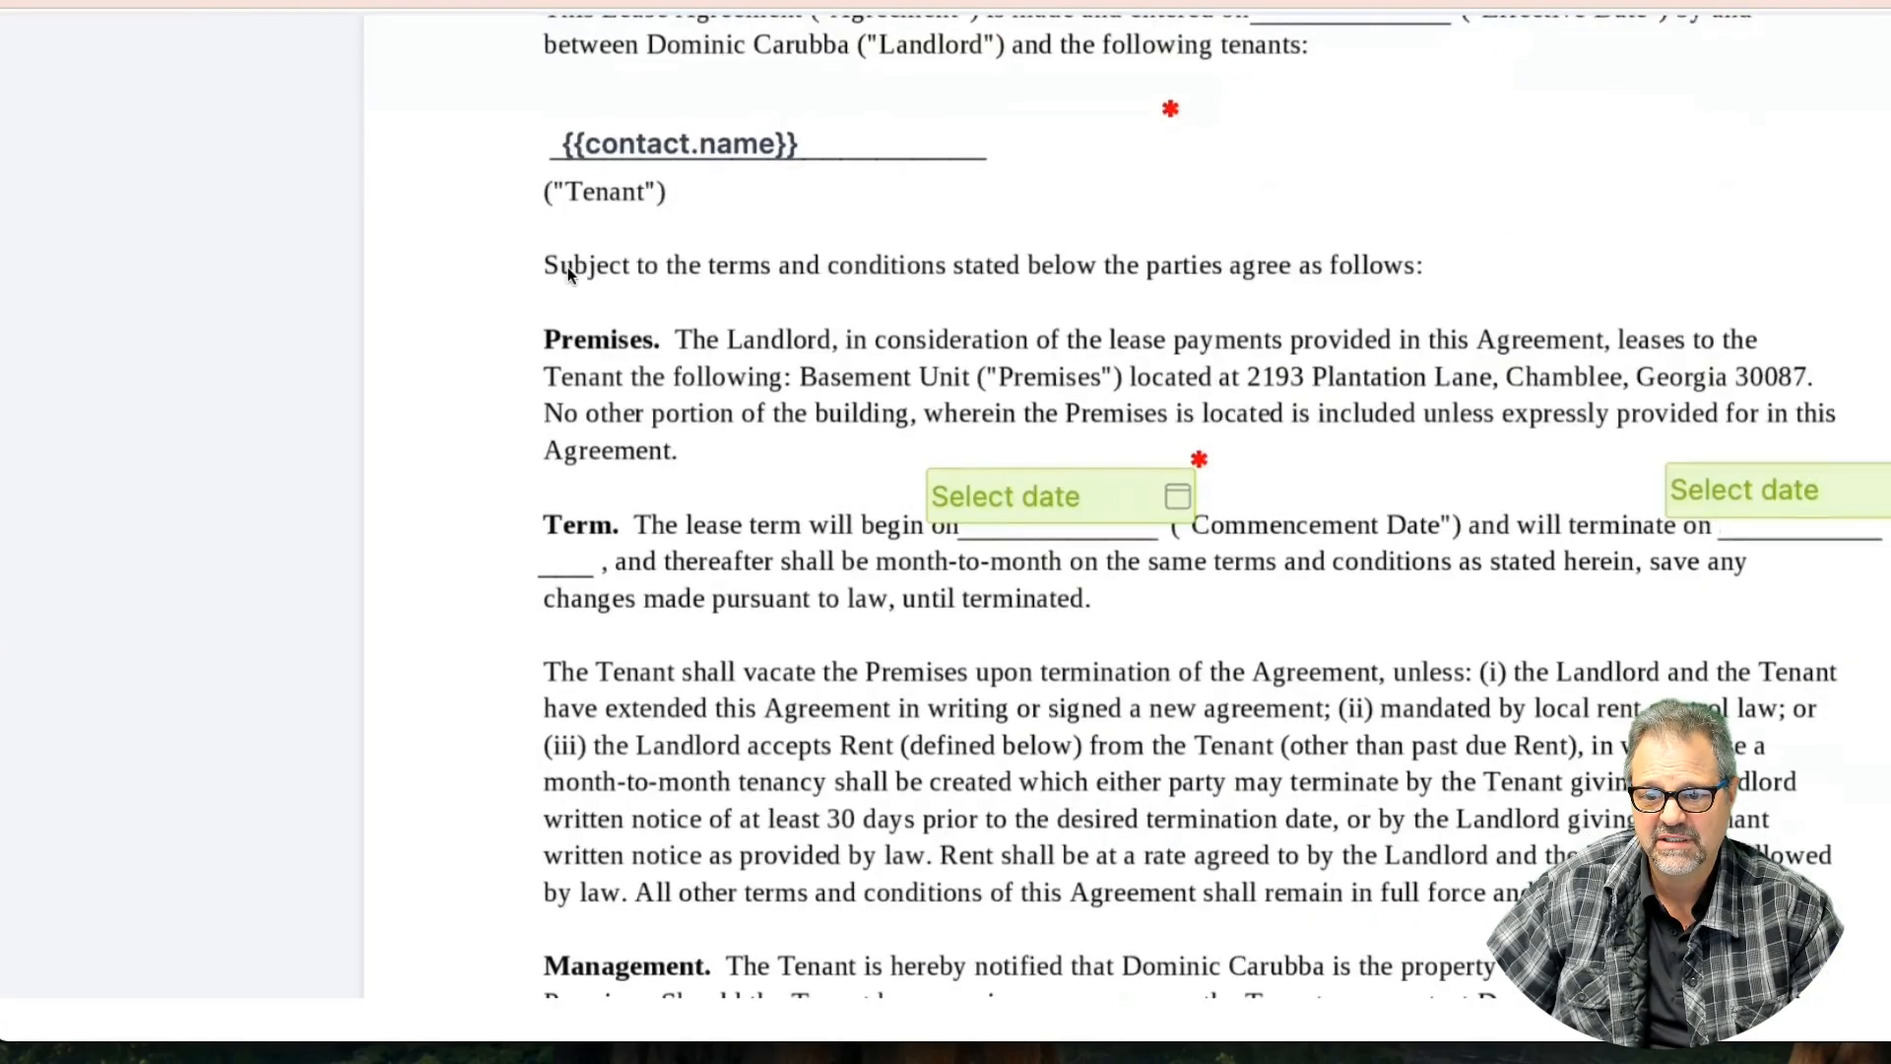
scroll(567, 277, "down", 2)
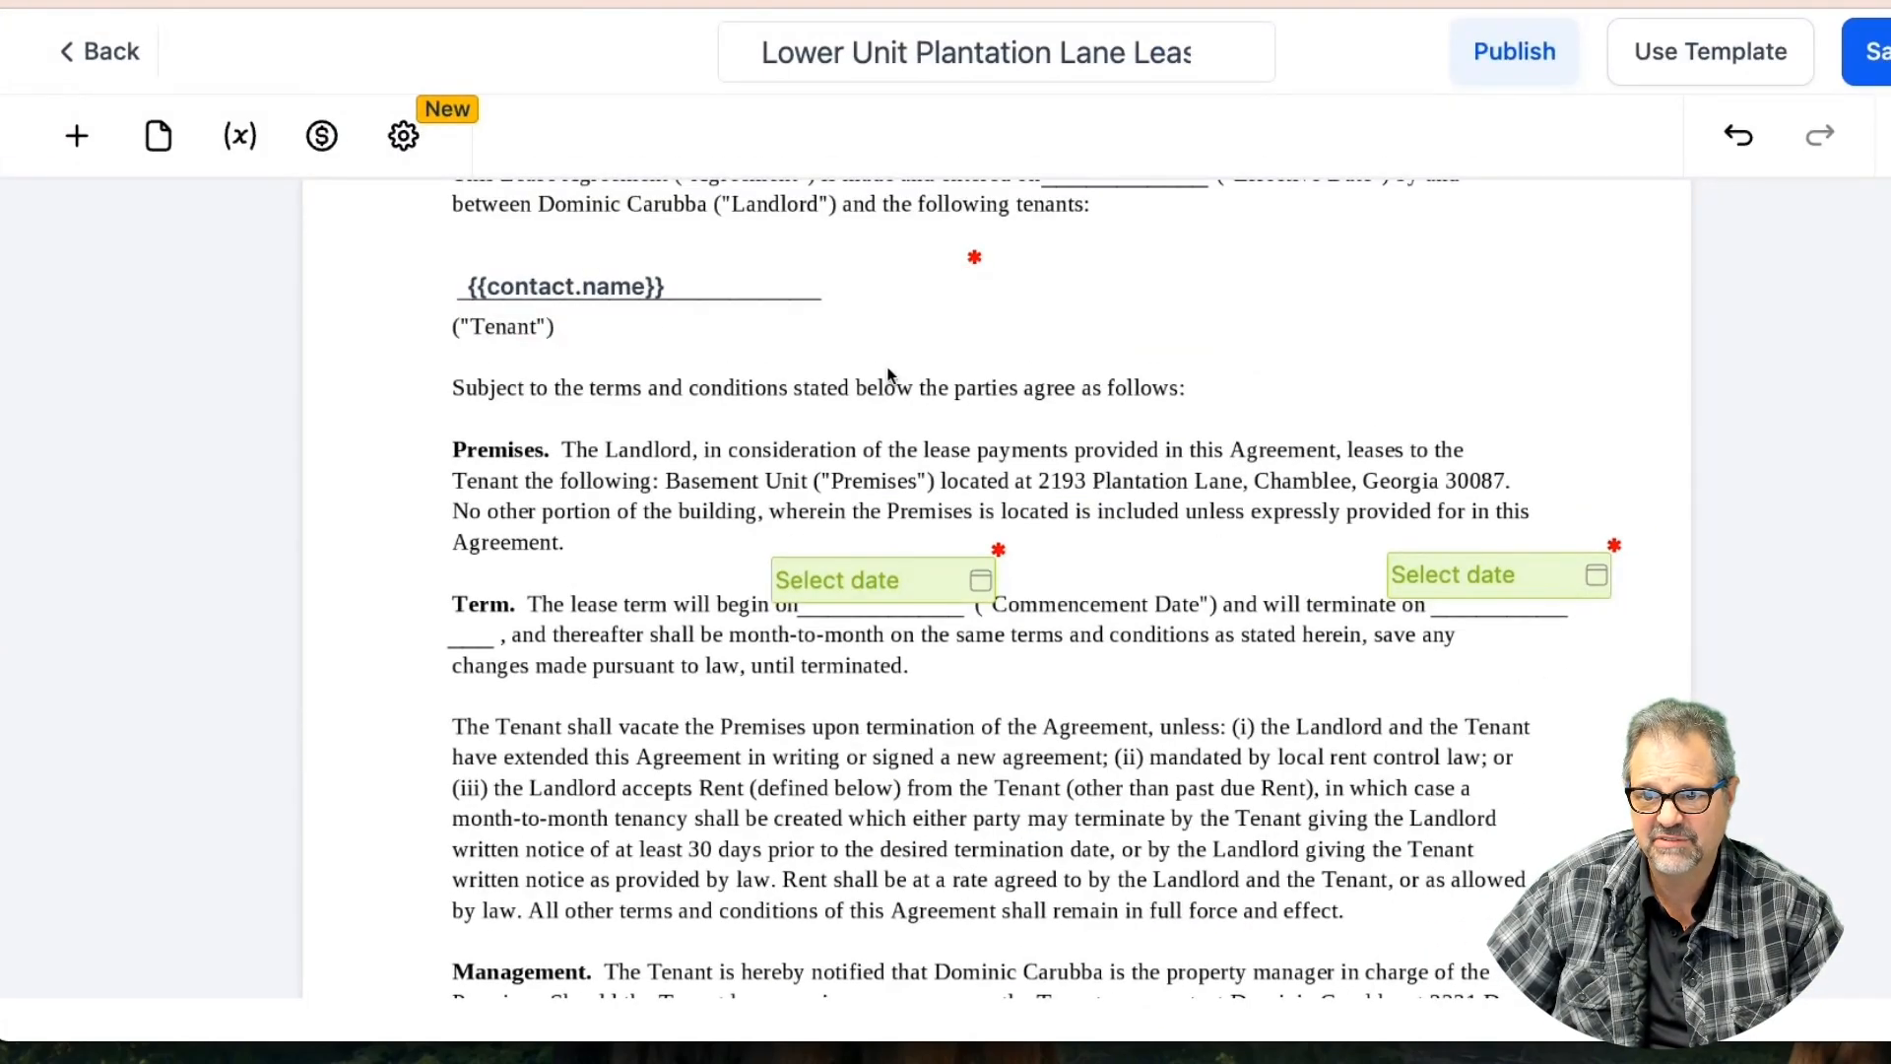
scroll(1046, 482, "down", 3)
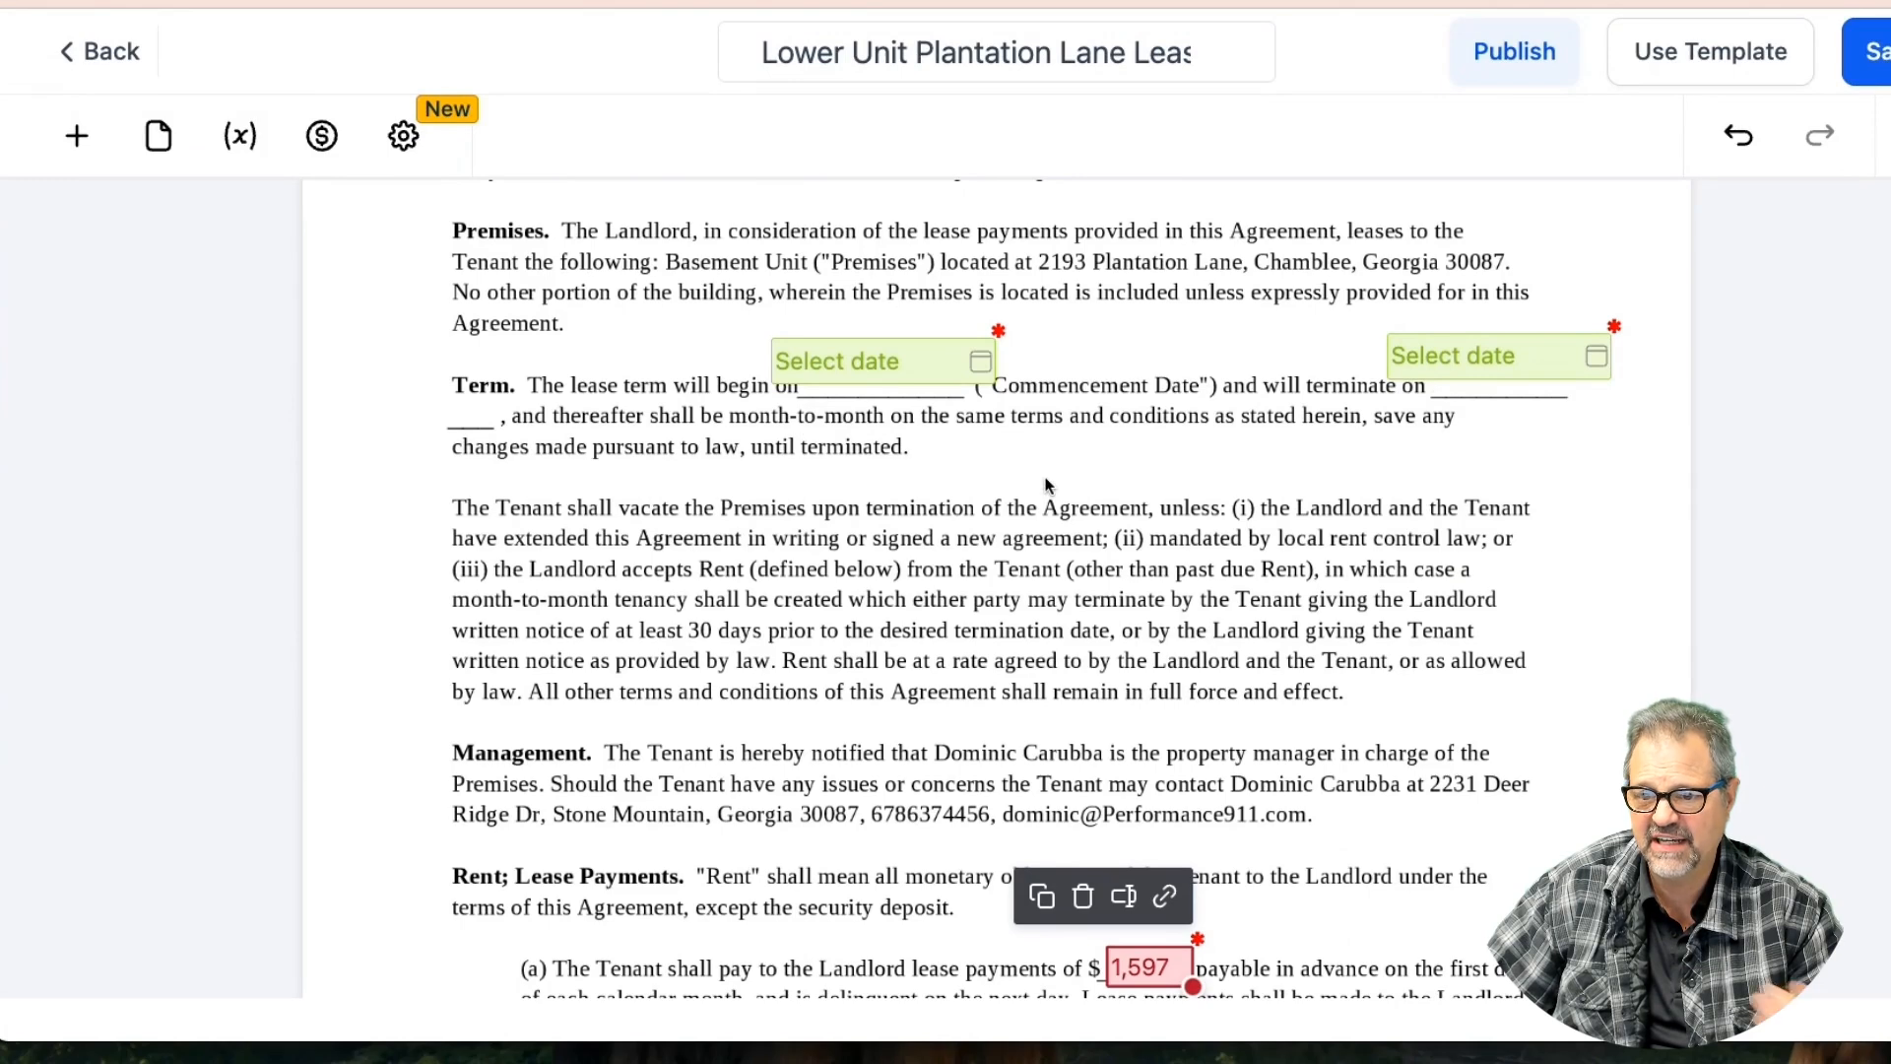
scroll(1046, 483, "down", 10)
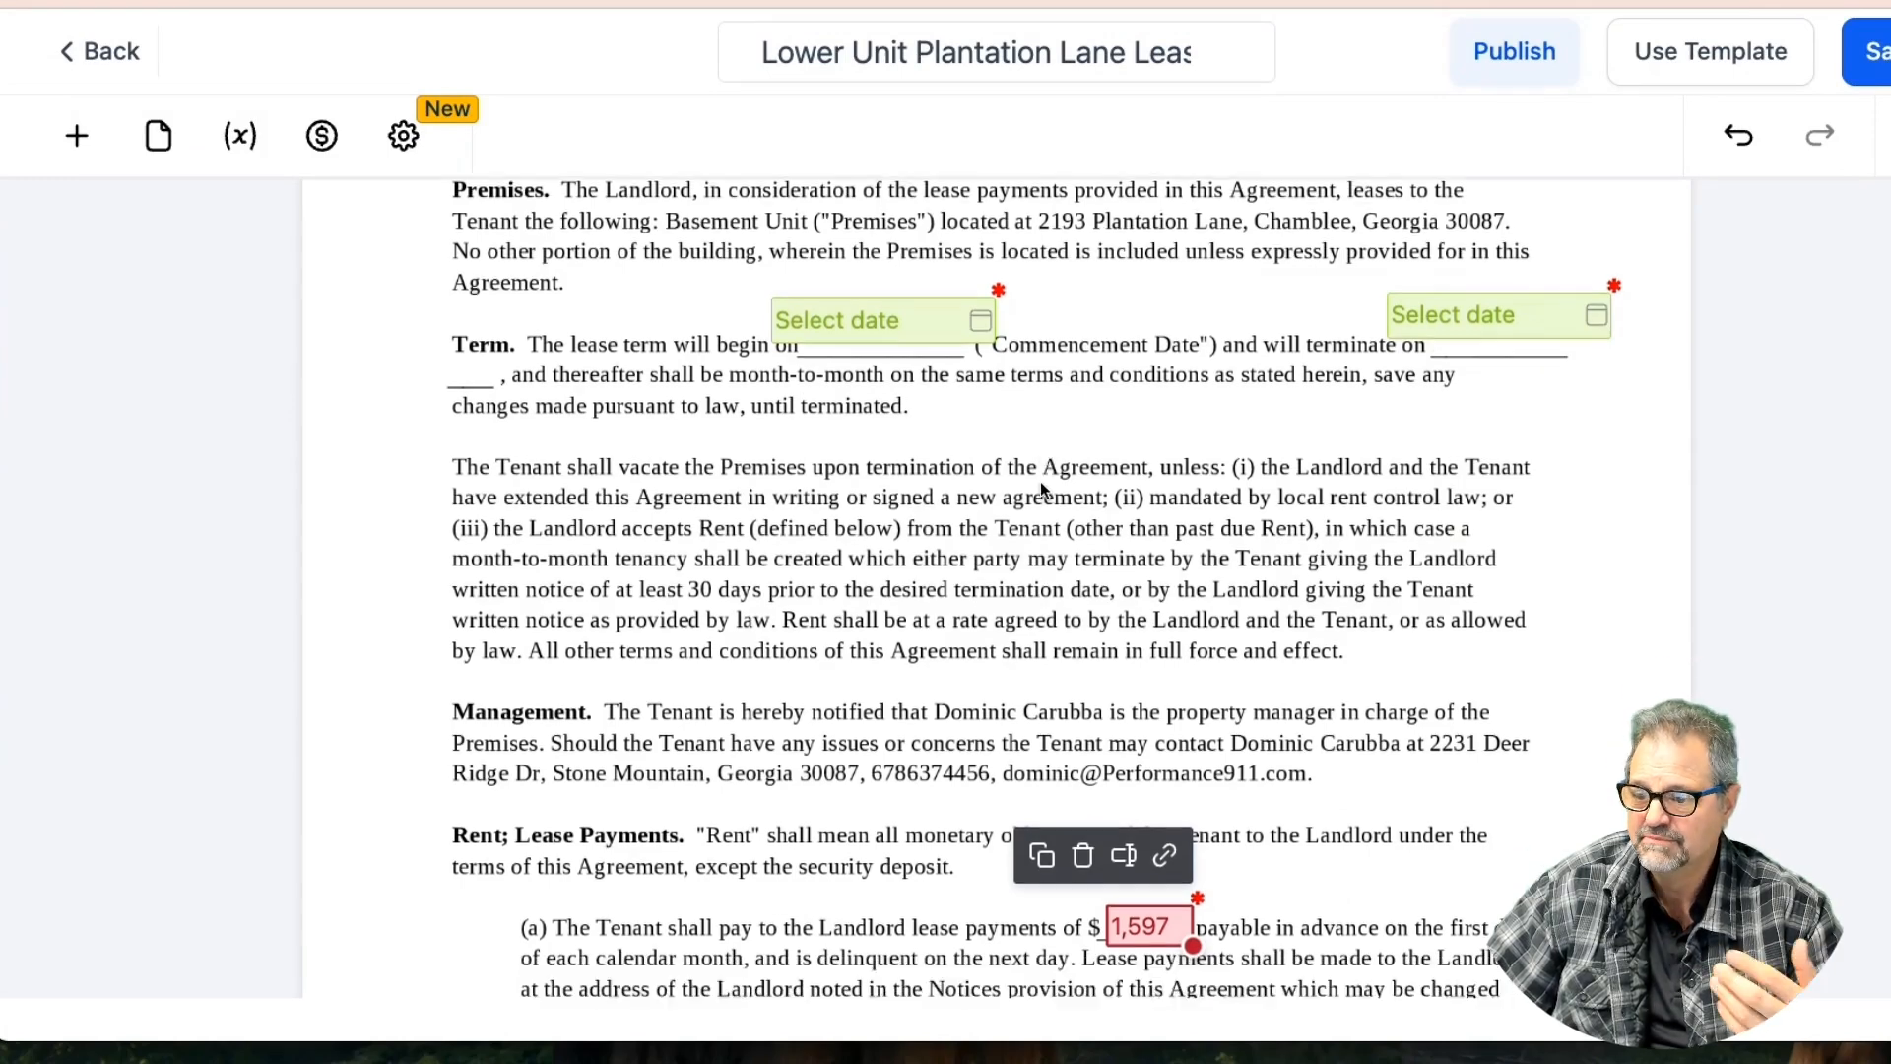
scroll(1041, 490, "up", 12)
scroll(1041, 490, "down", 6)
scroll(1041, 490, "up", 5)
scroll(1041, 489, "down", 10)
scroll(1042, 489, "up", 7)
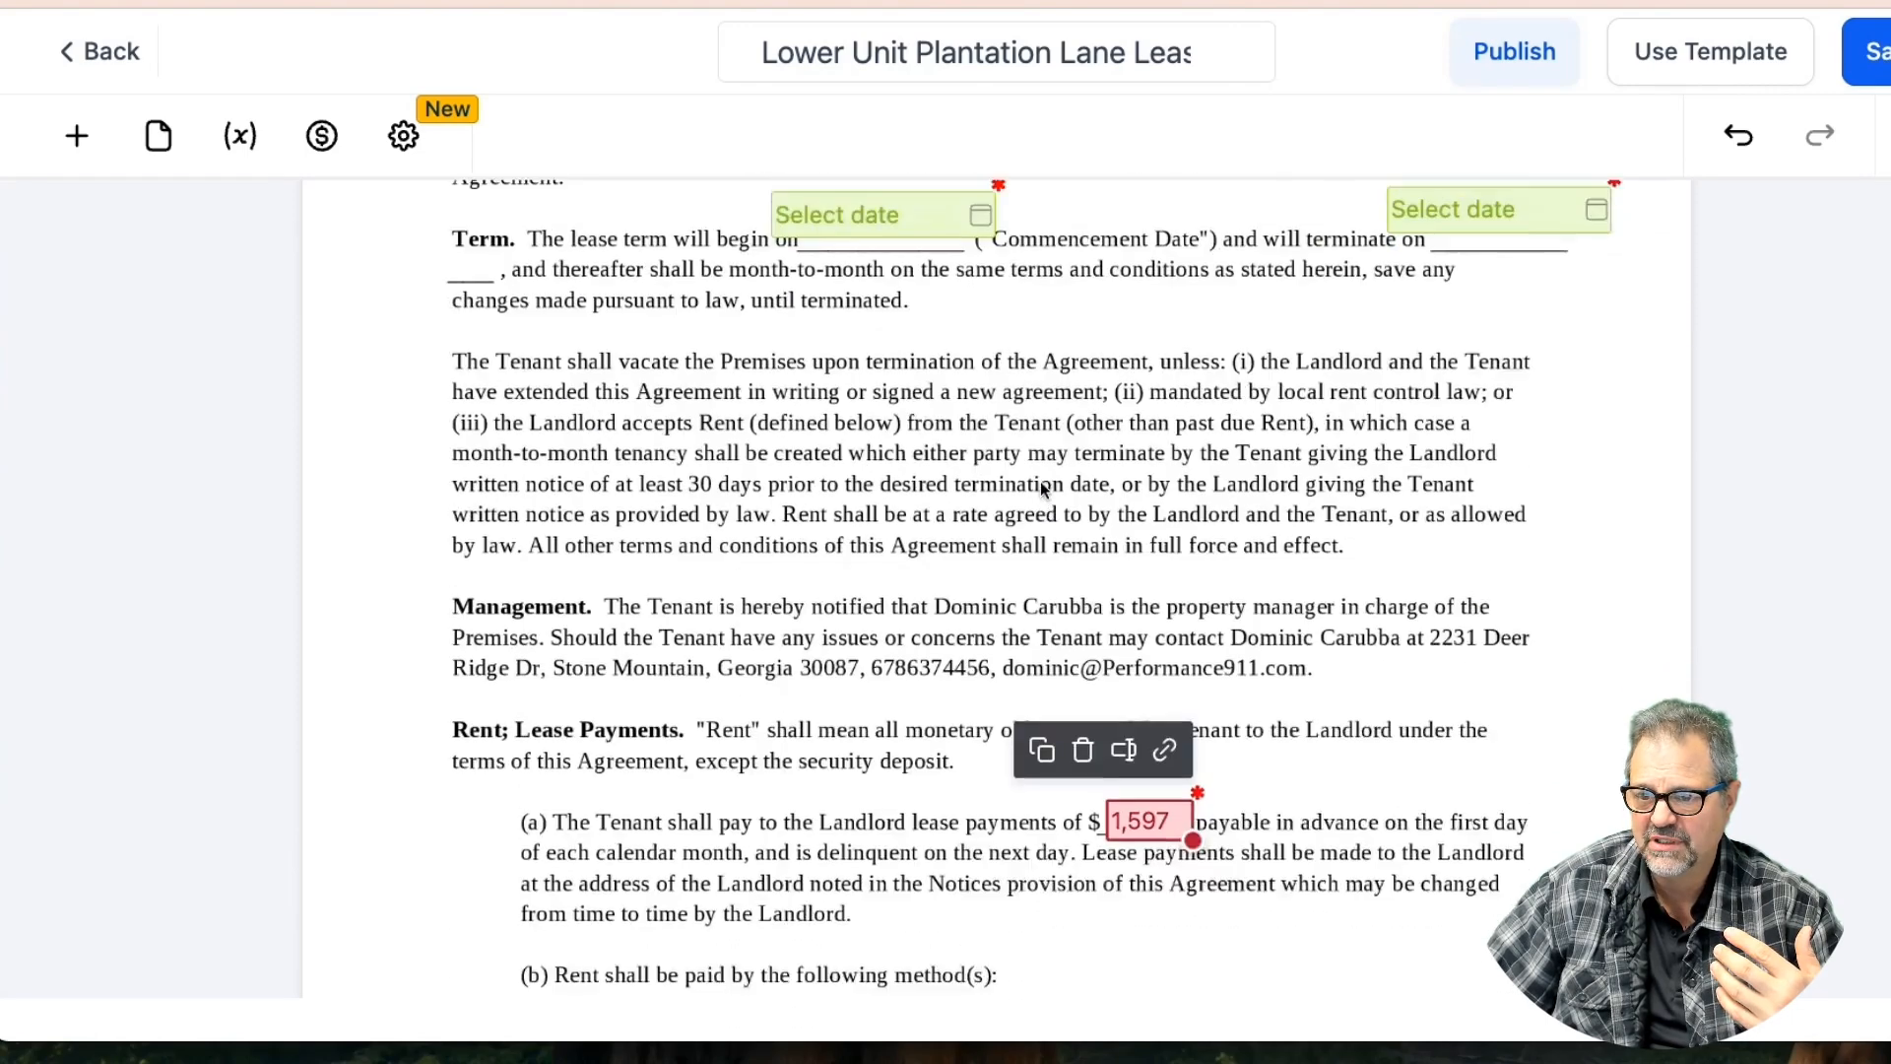
scroll(1042, 489, "down", 4)
scroll(1040, 481, "down", 1)
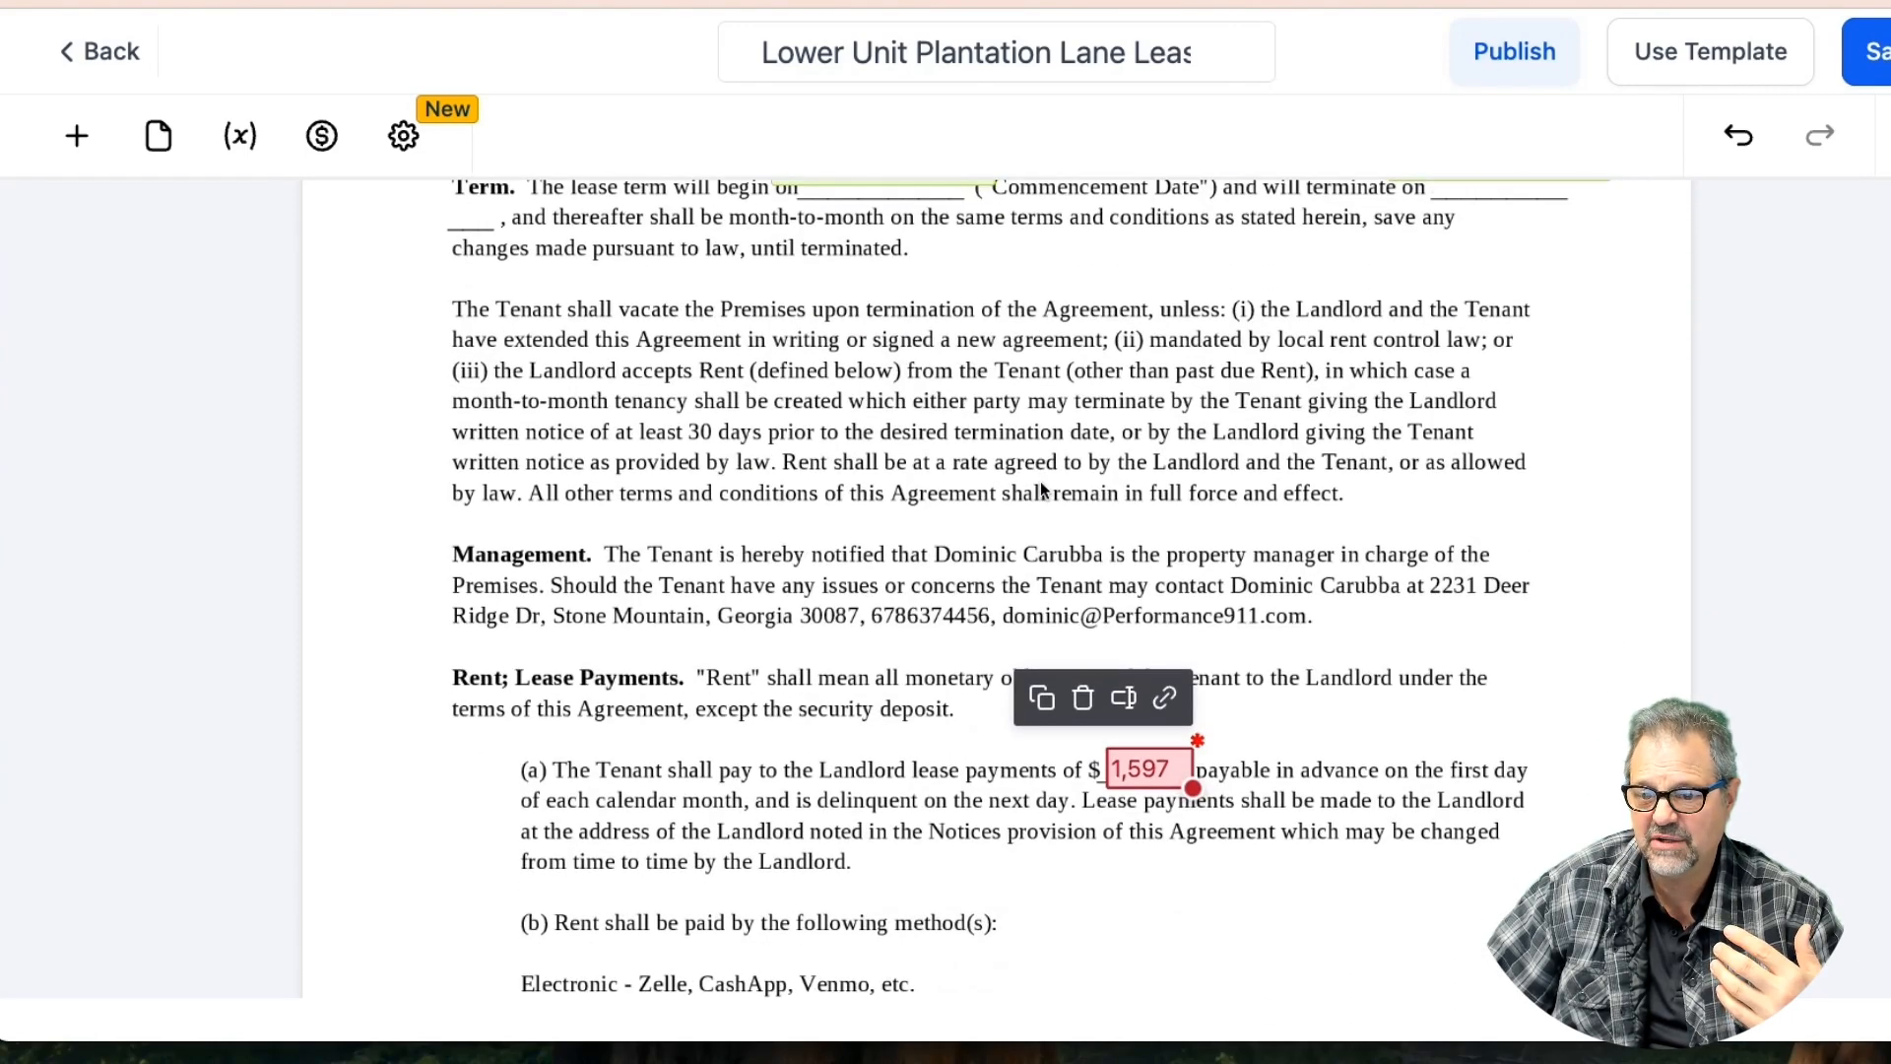
left_click(77, 135)
scroll(418, 575, "down", 2)
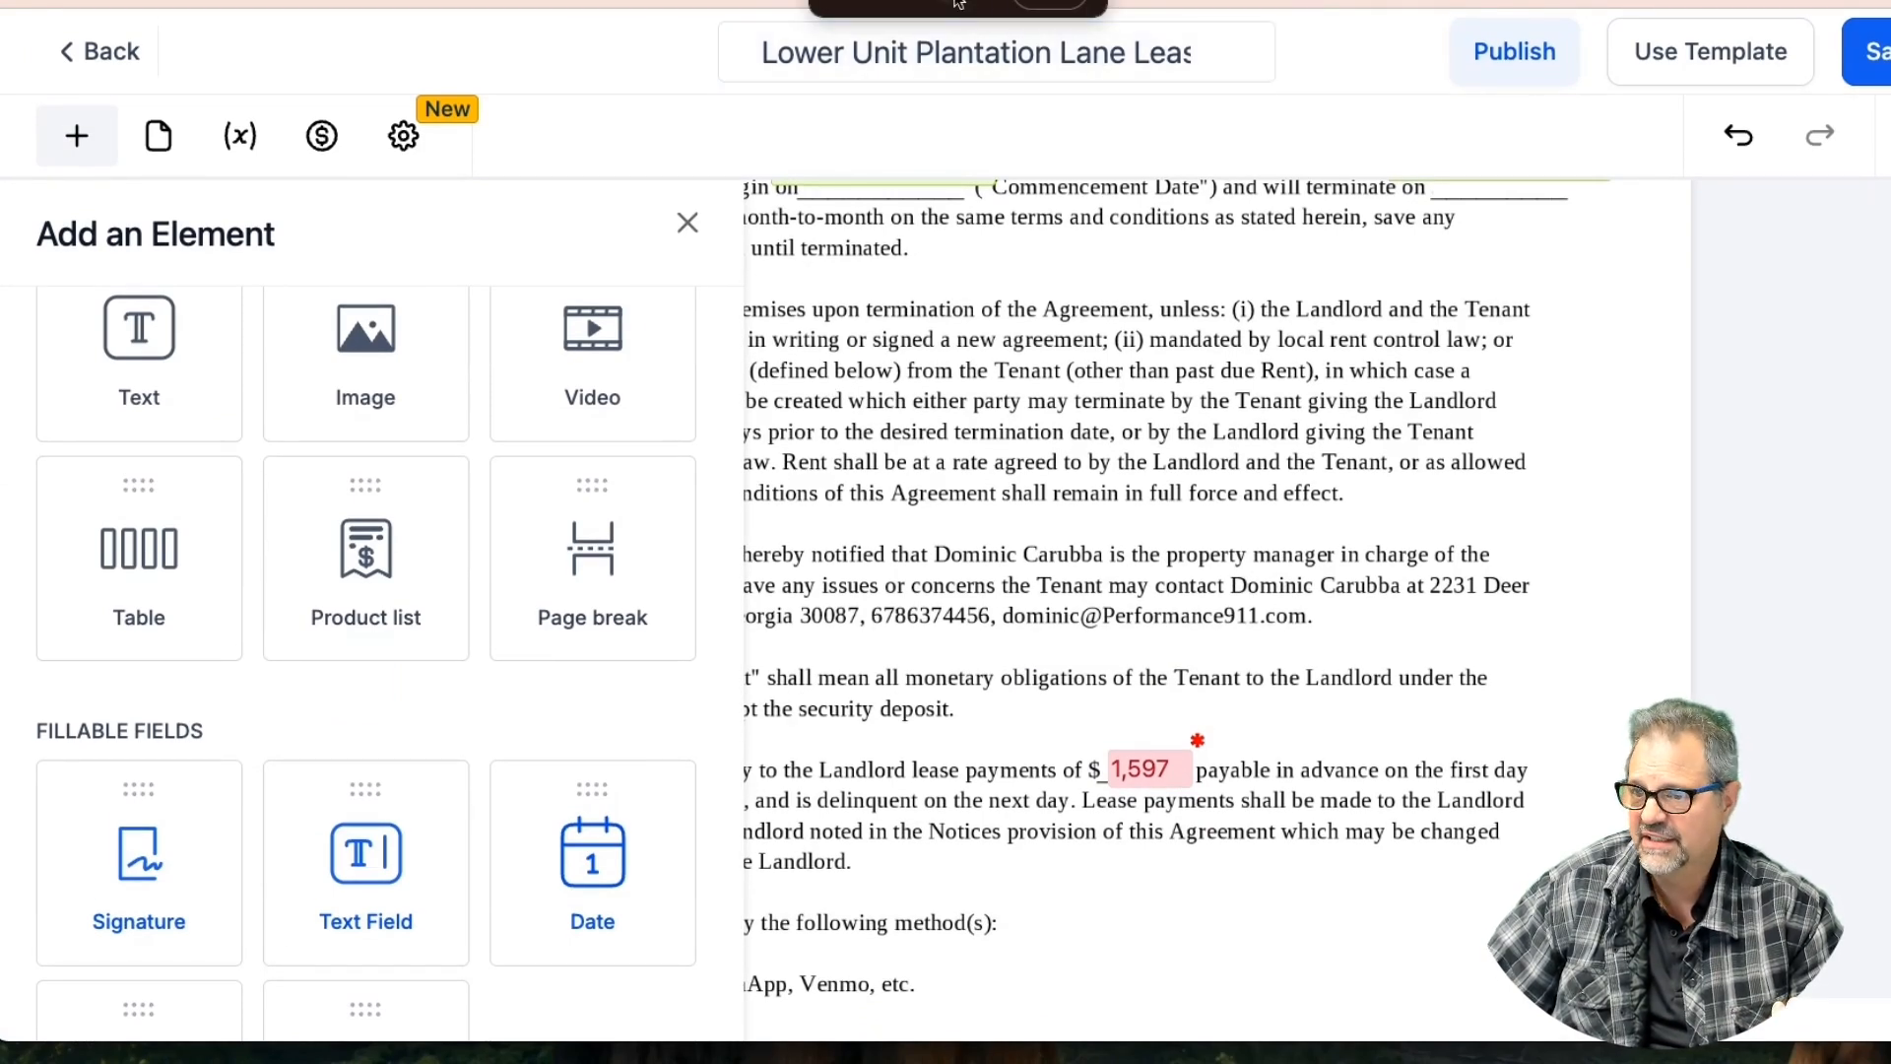
Place a widened Initials field below the Rent paragraph and save the template
key("super+minus")
left_click_drag(181, 926, 298, 1012)
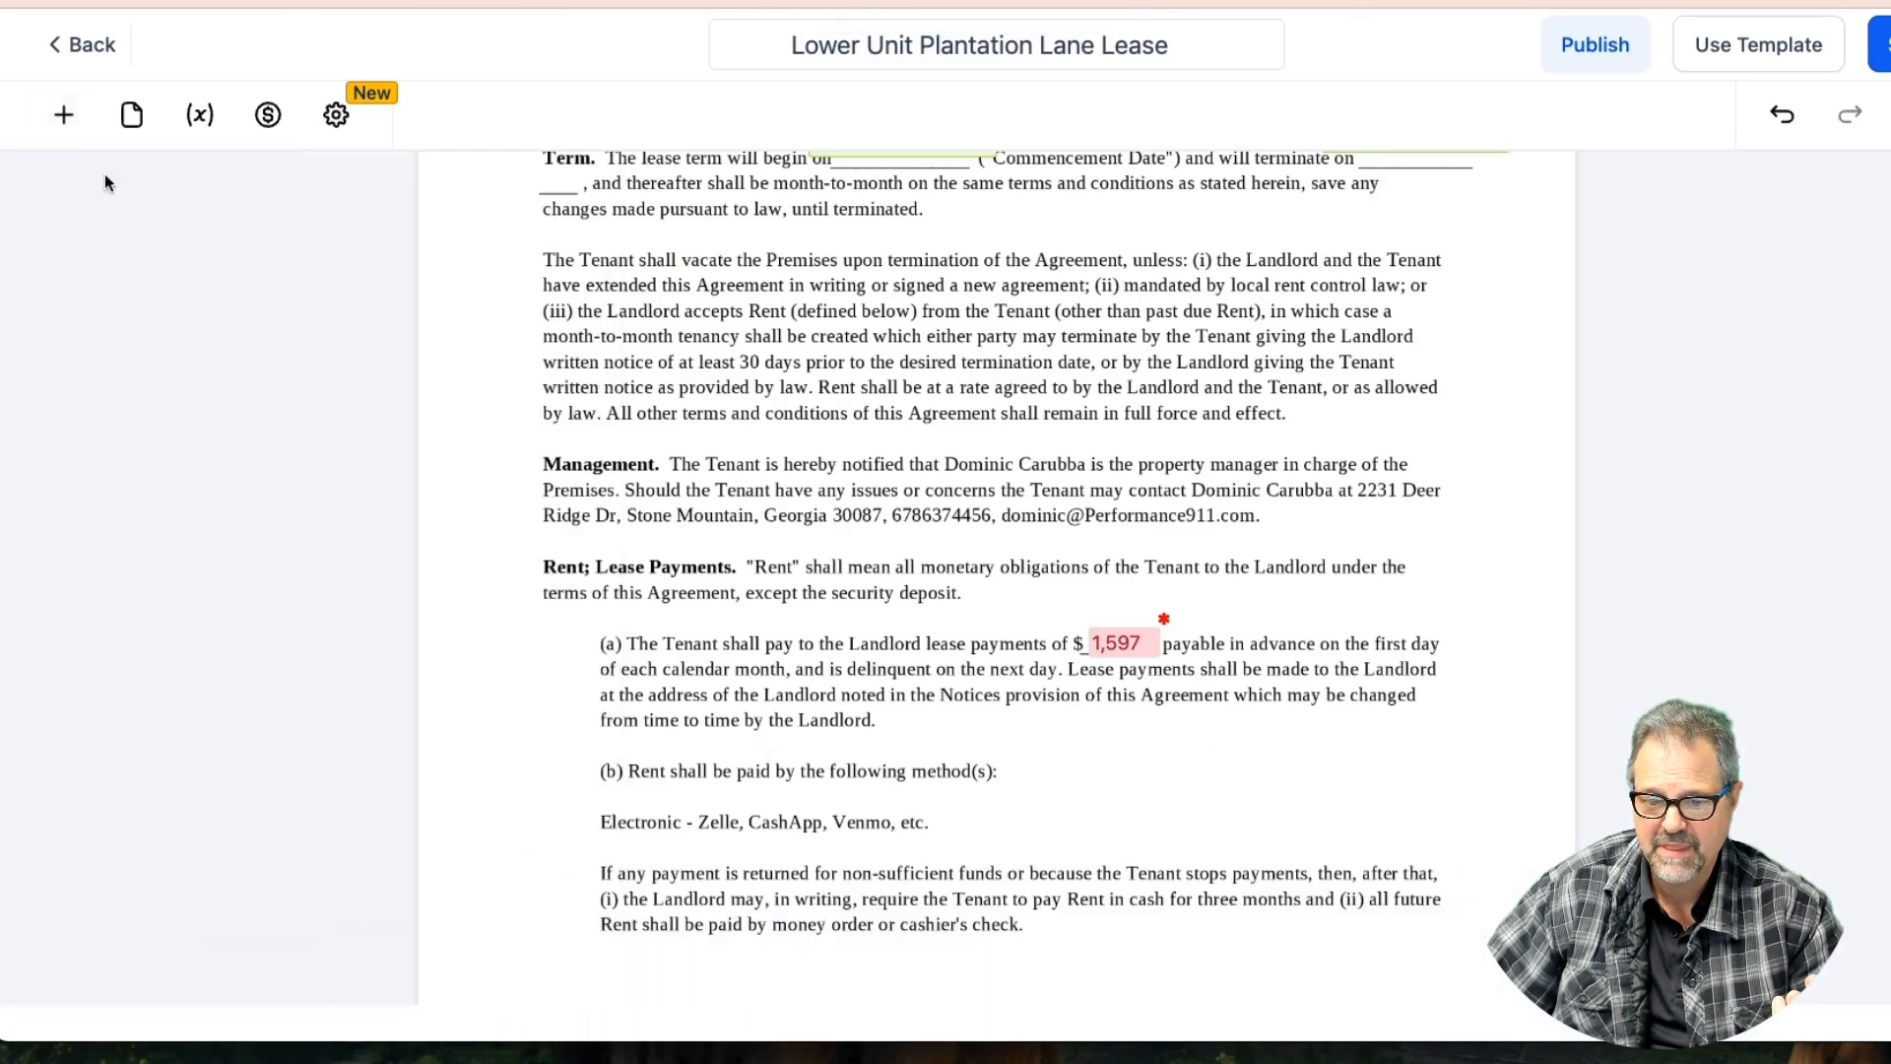
left_click(63, 114)
left_click_drag(114, 975, 725, 799)
scroll(1053, 776, "down", 3)
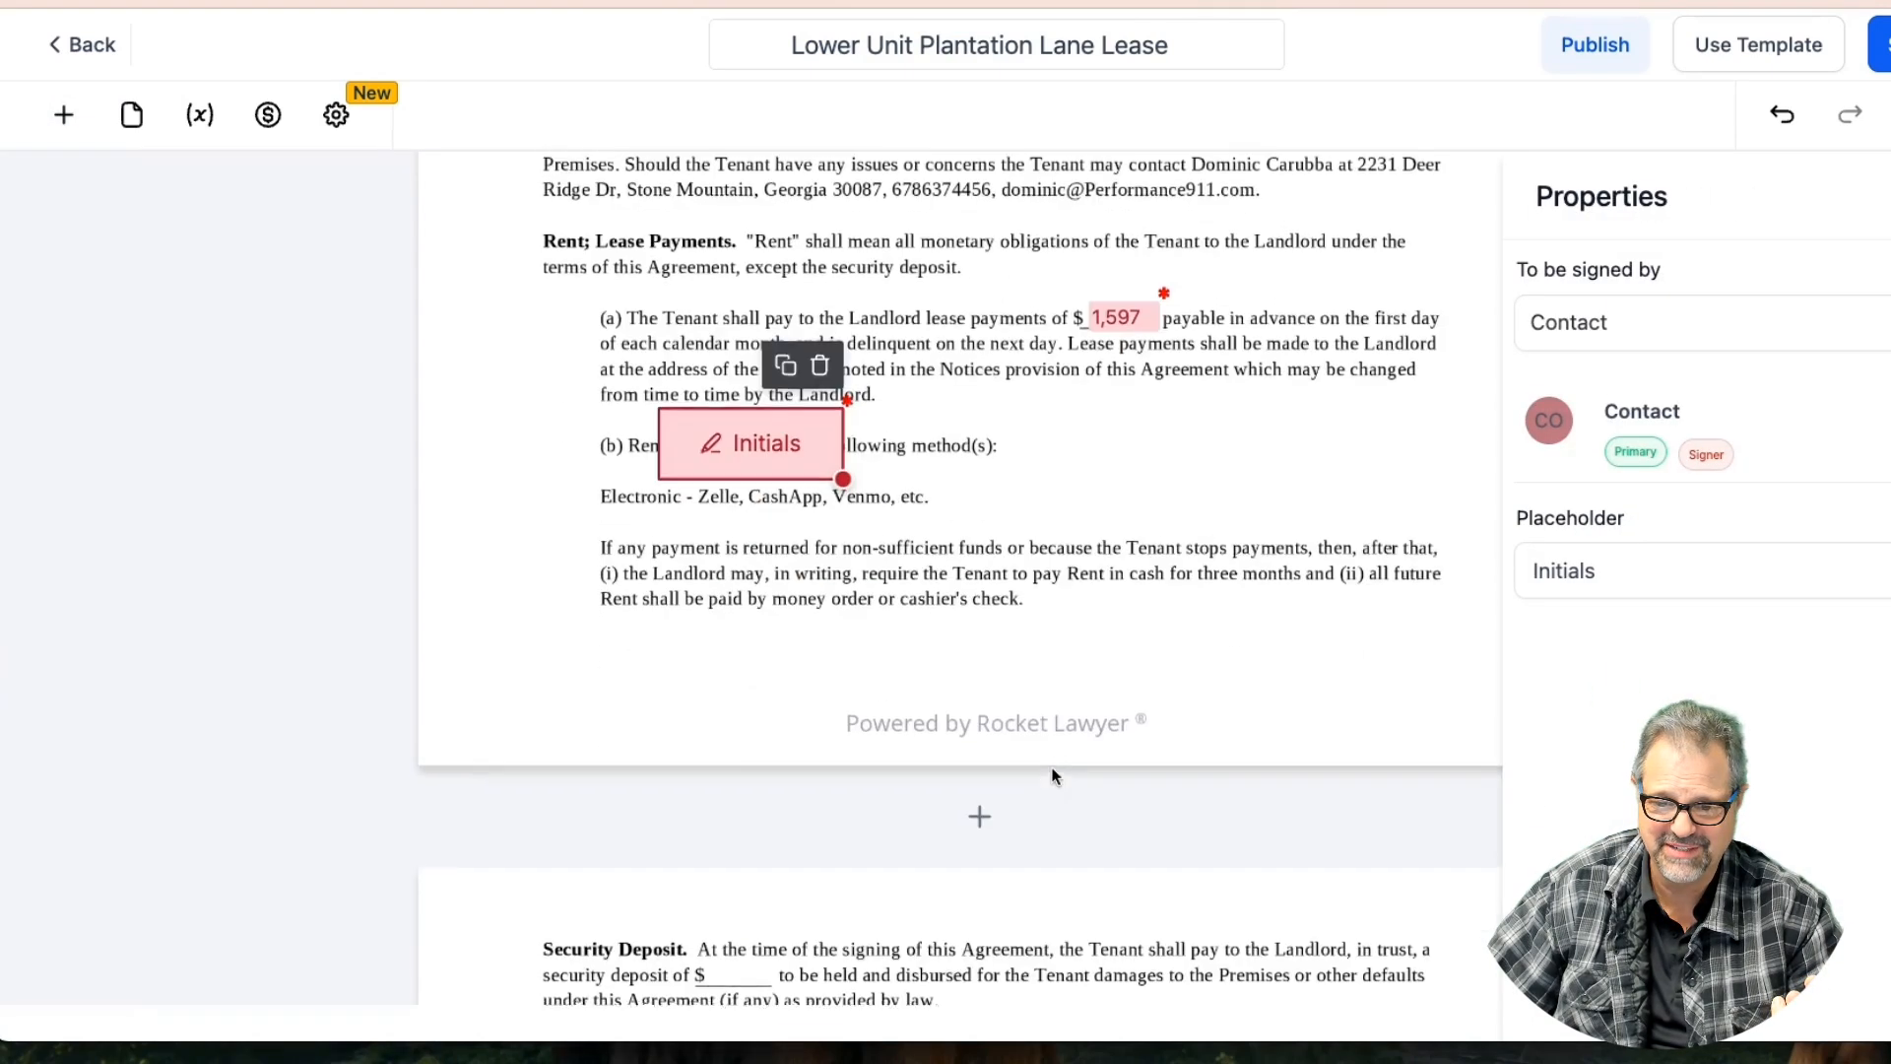
left_click_drag(769, 458, 581, 691)
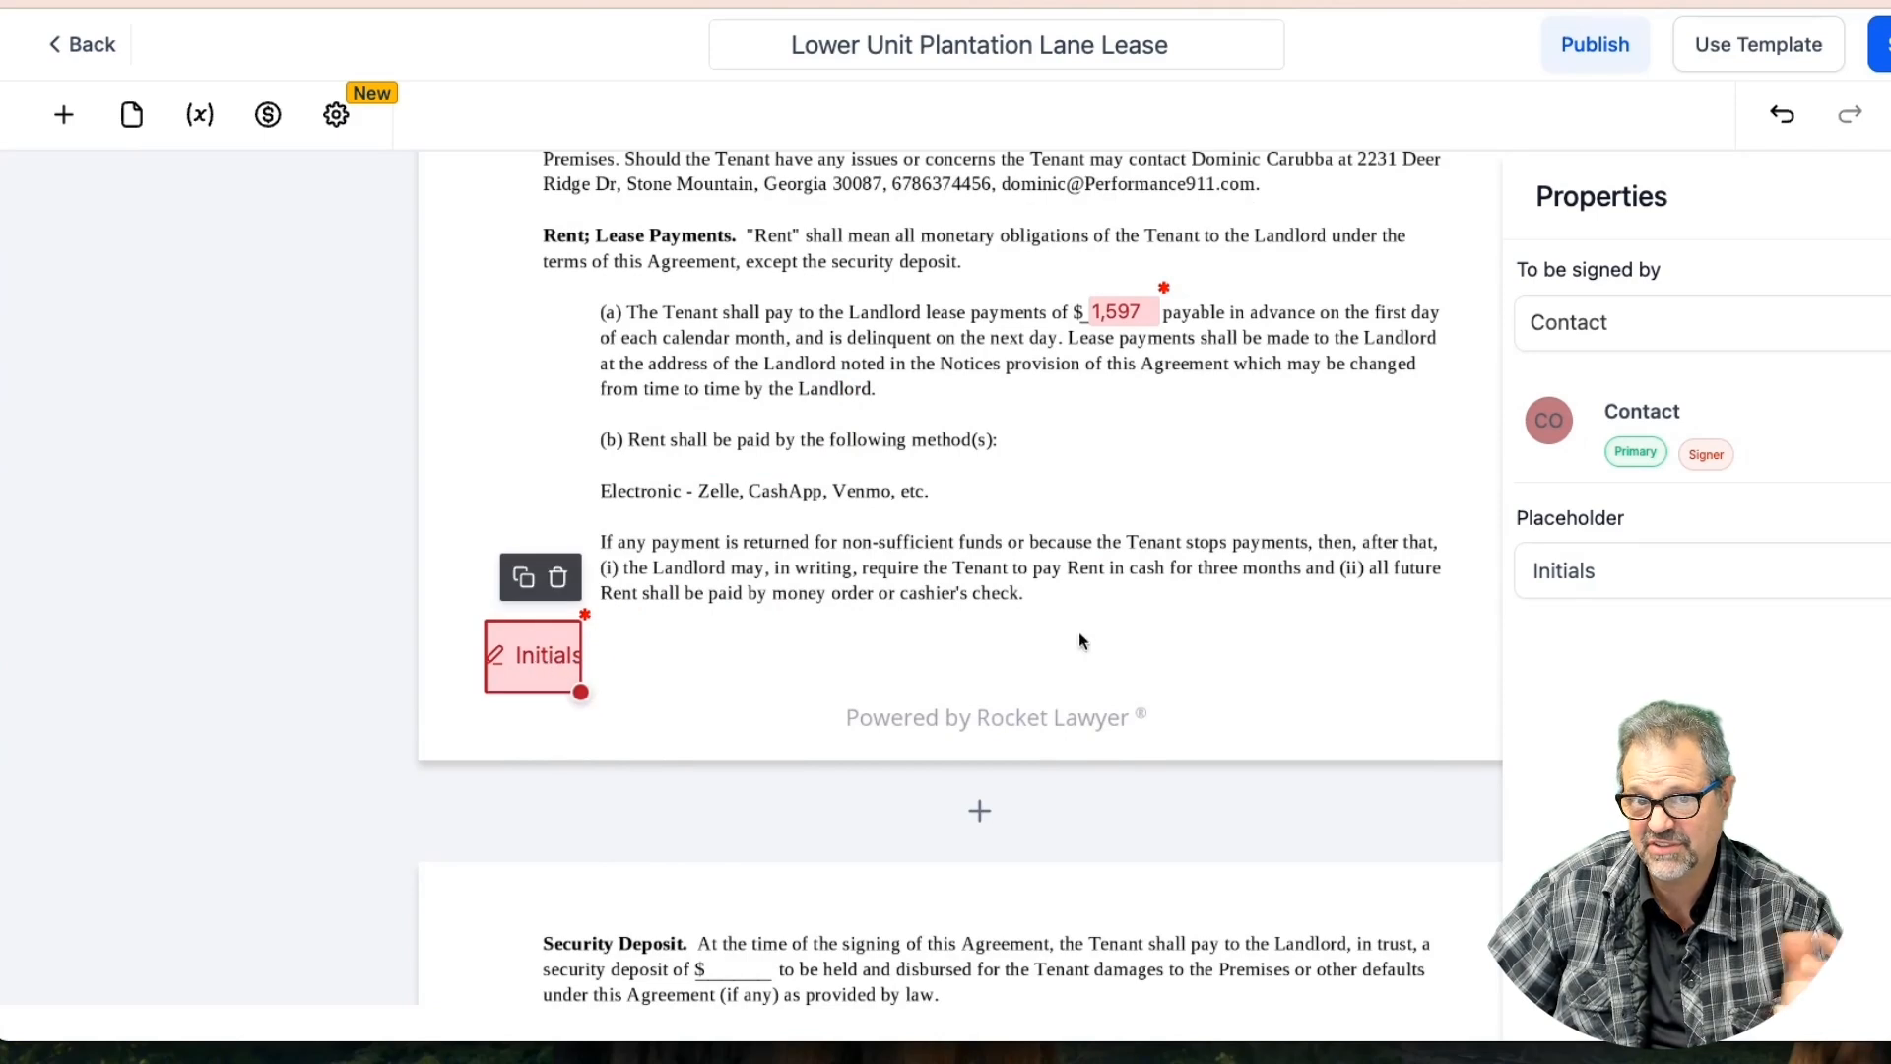
left_click_drag(571, 686, 620, 691)
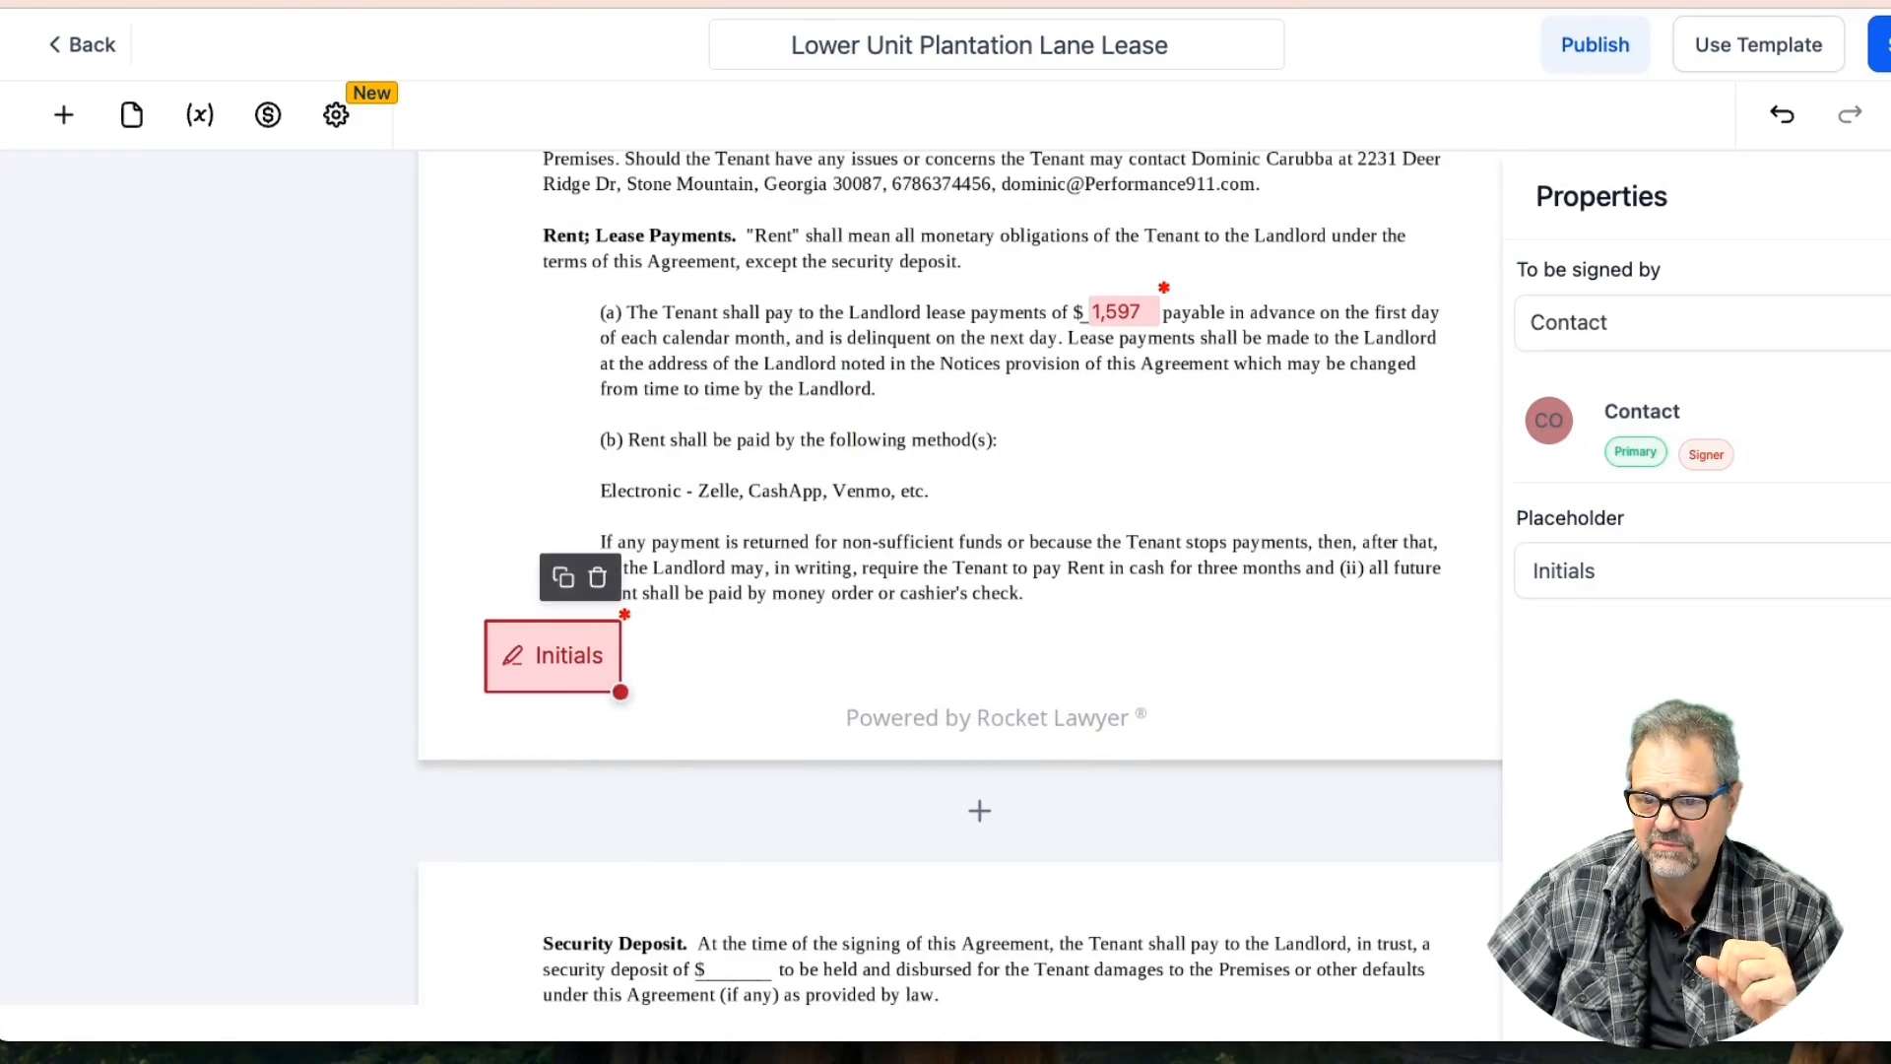
left_click(1883, 55)
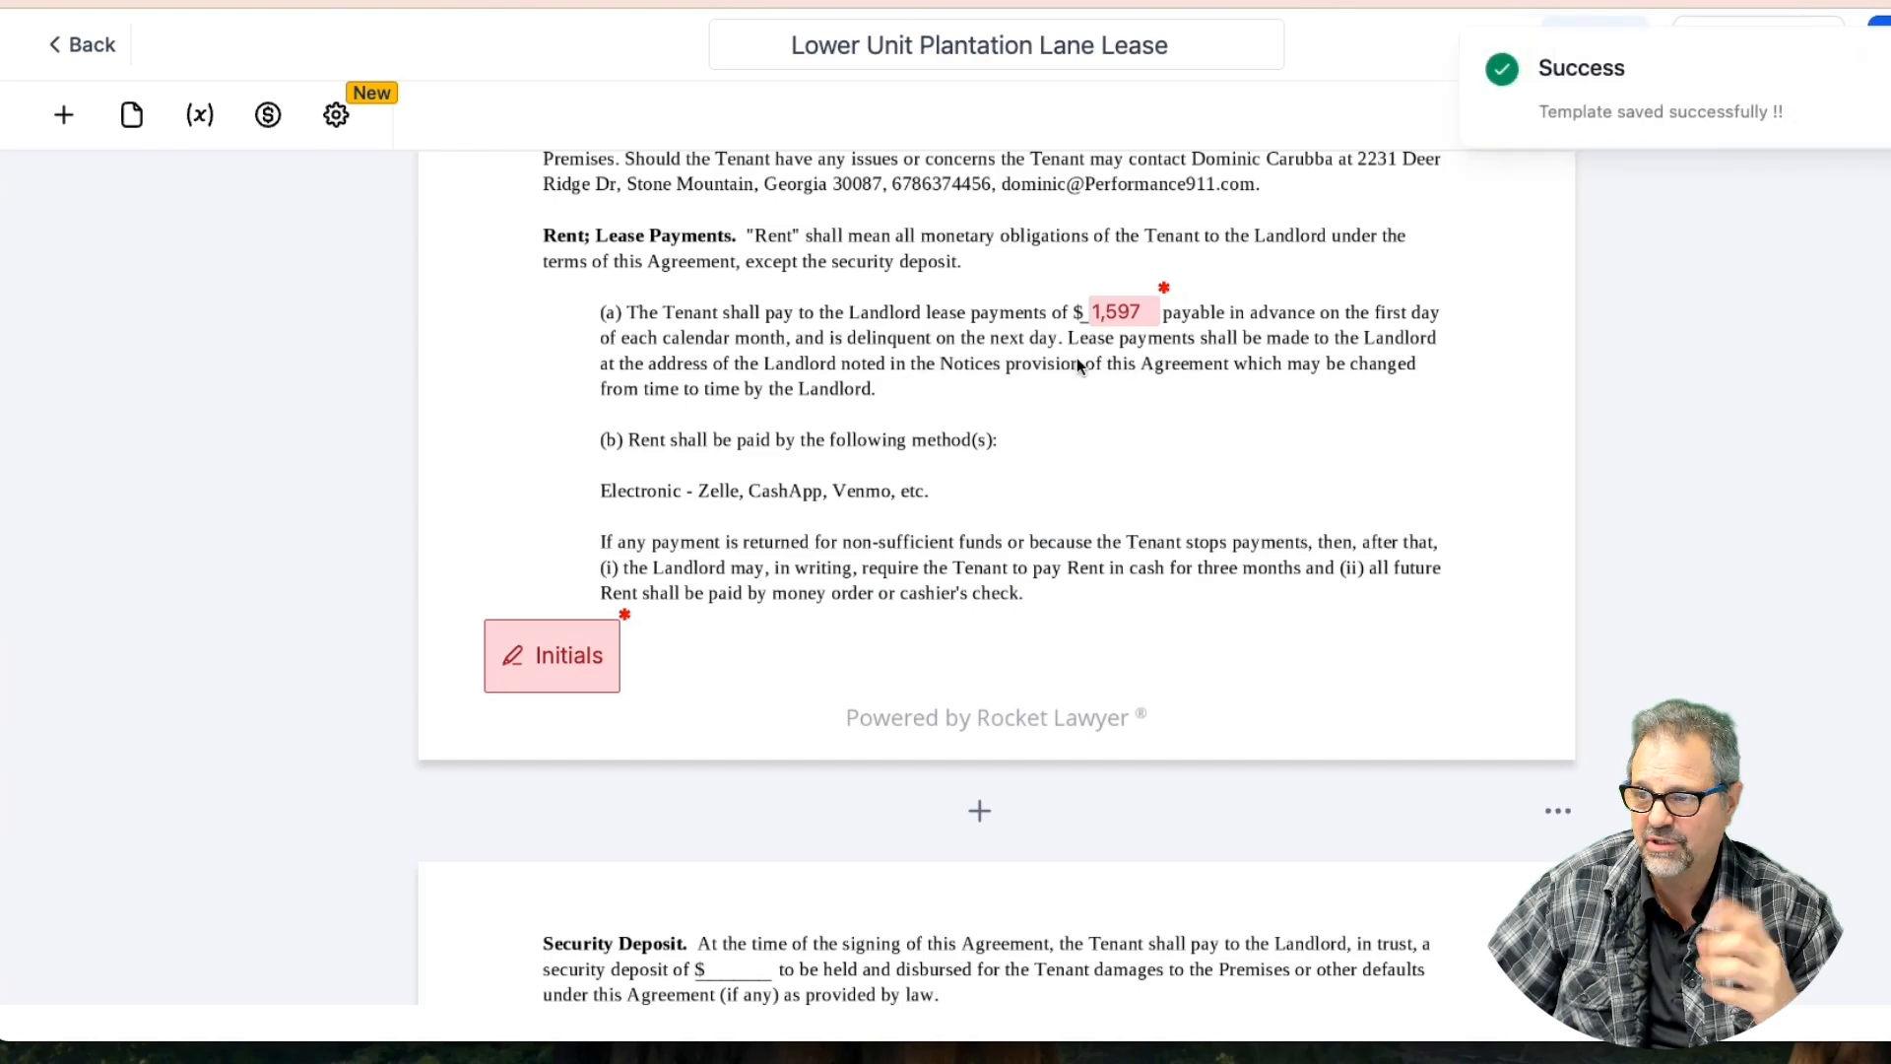
scroll(1078, 364, "down", 4)
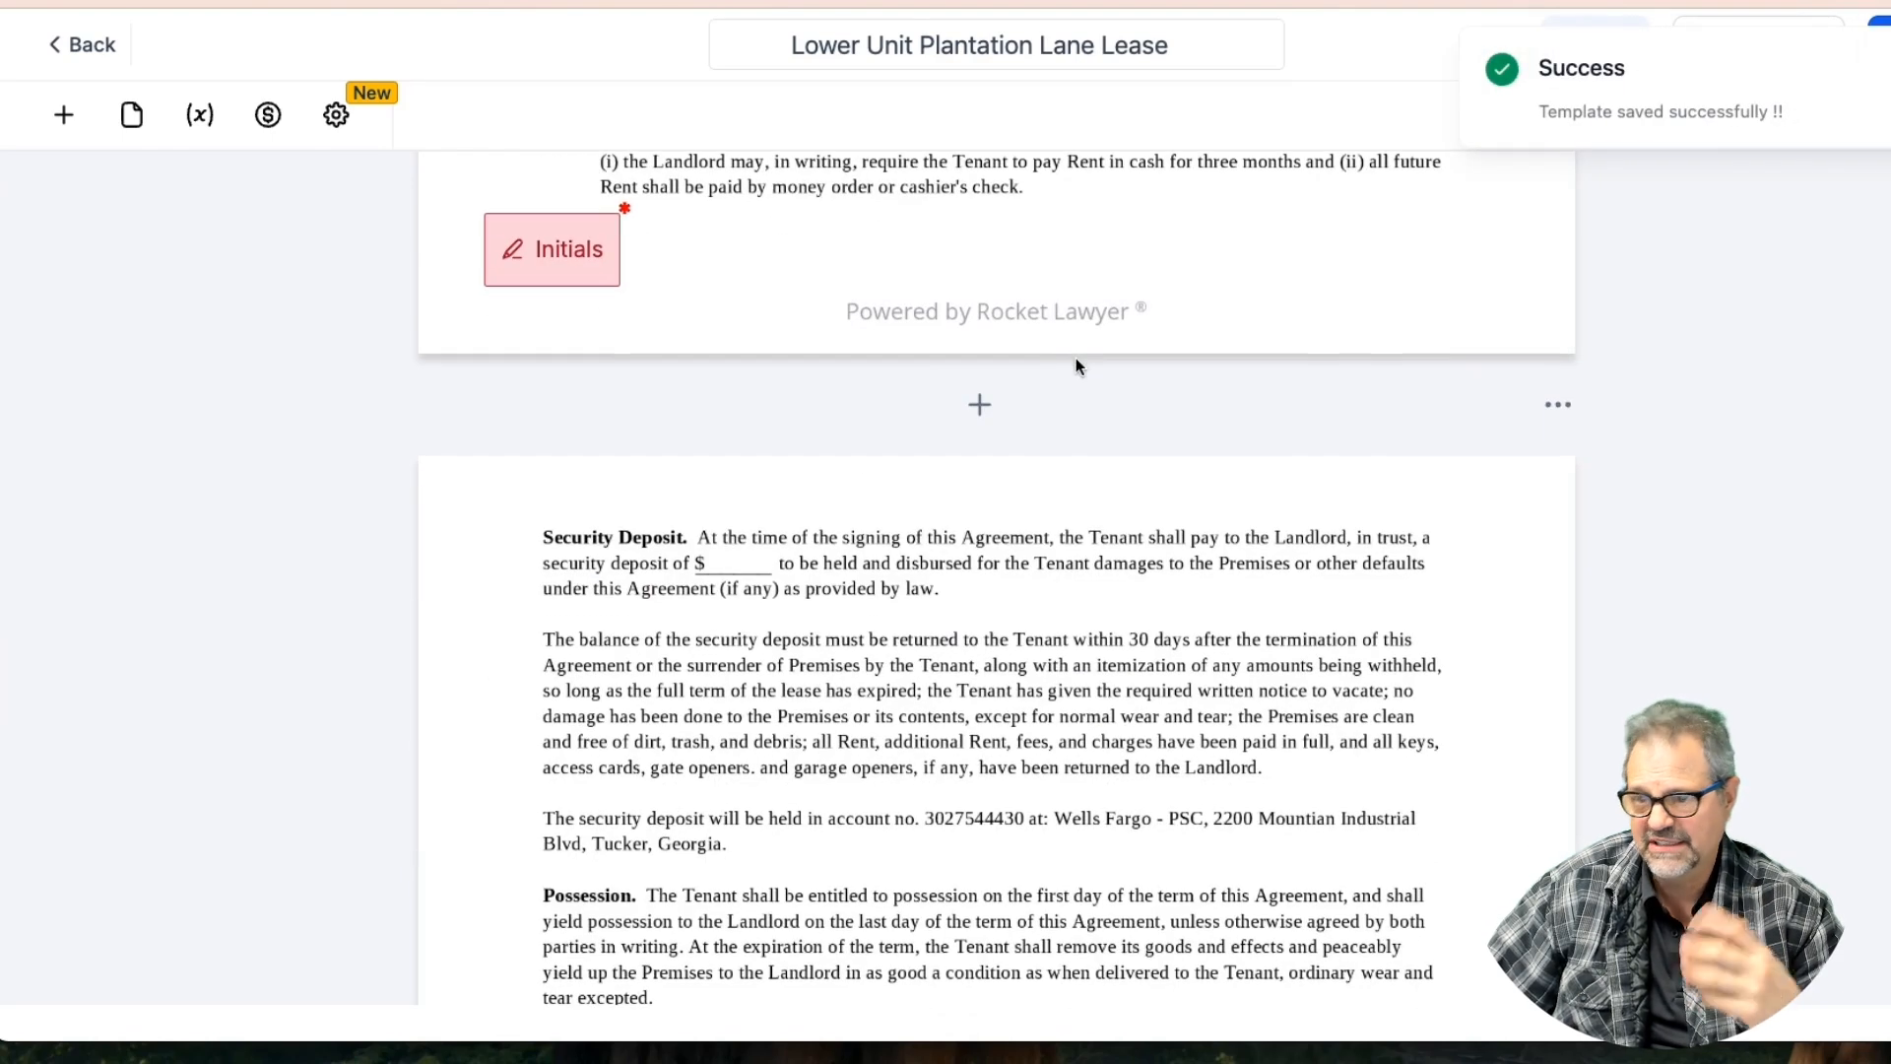
Add a narrowed text field at the security deposit blank, filled by yourself
left_click(63, 115)
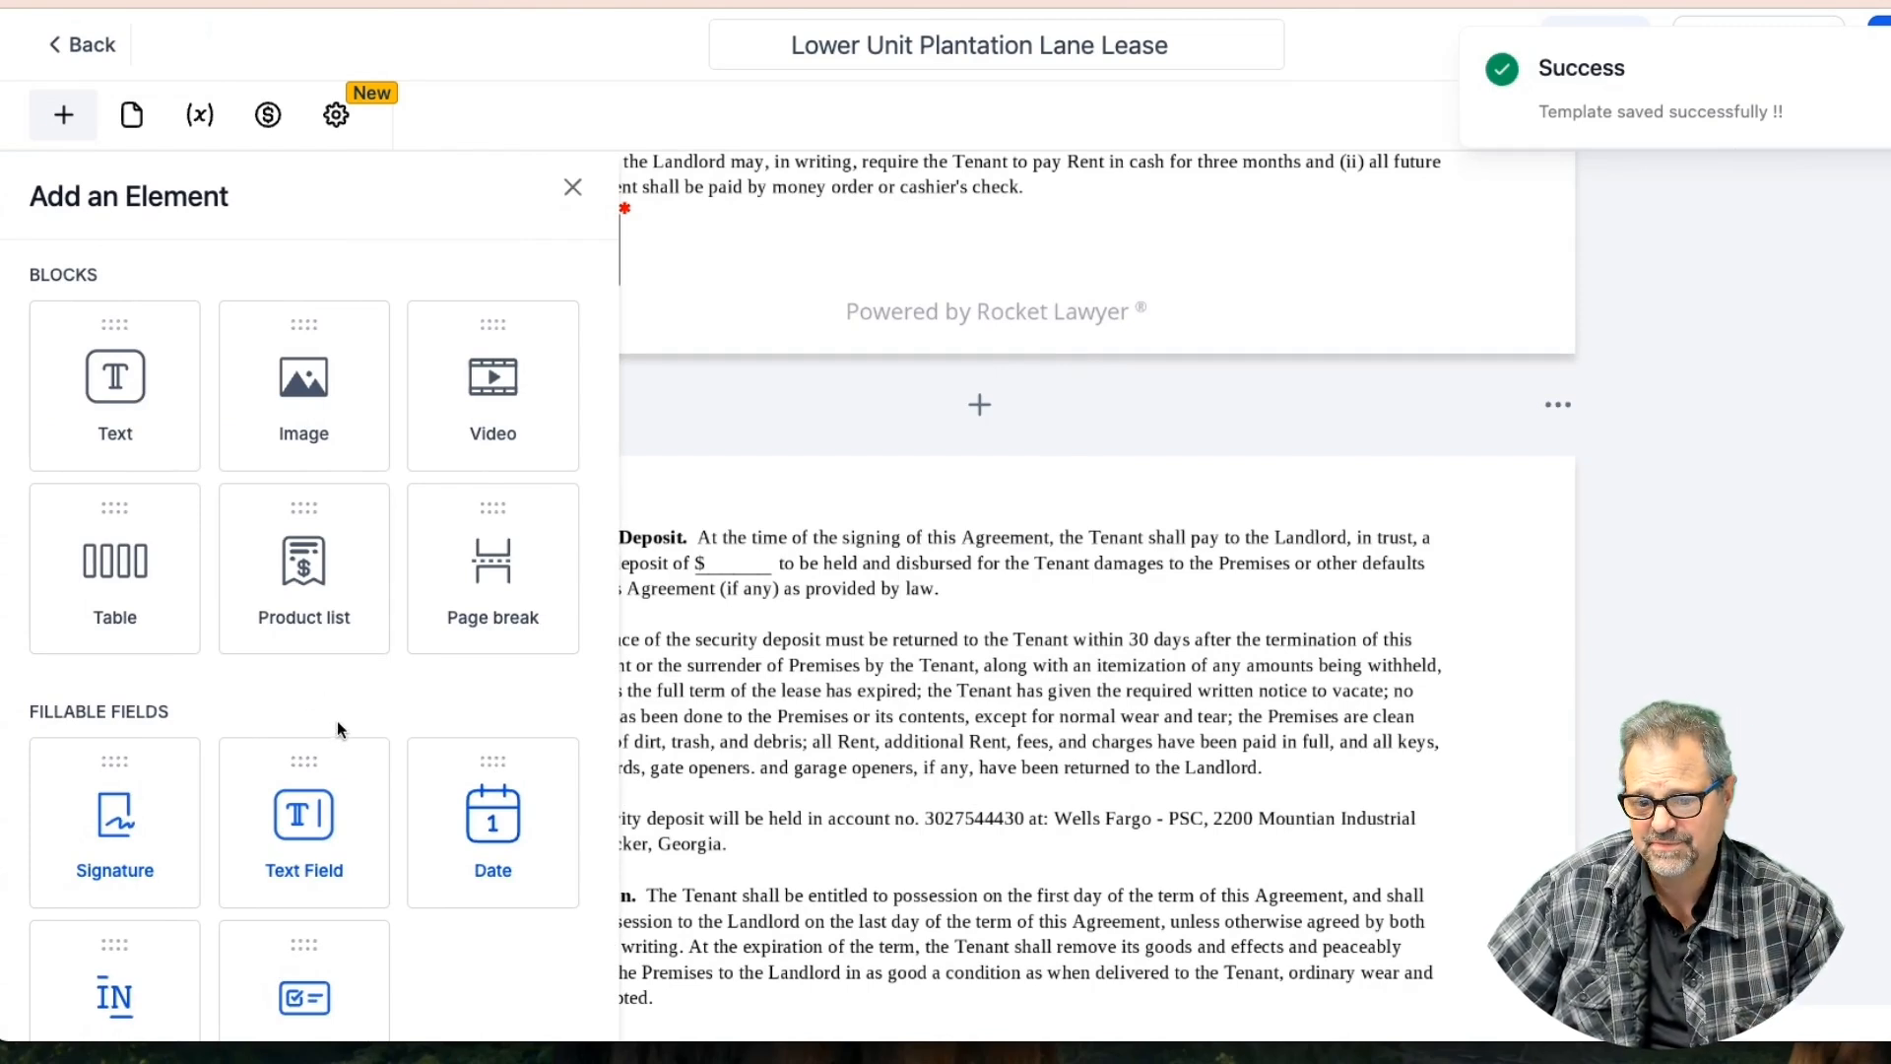
left_click_drag(280, 830, 807, 567)
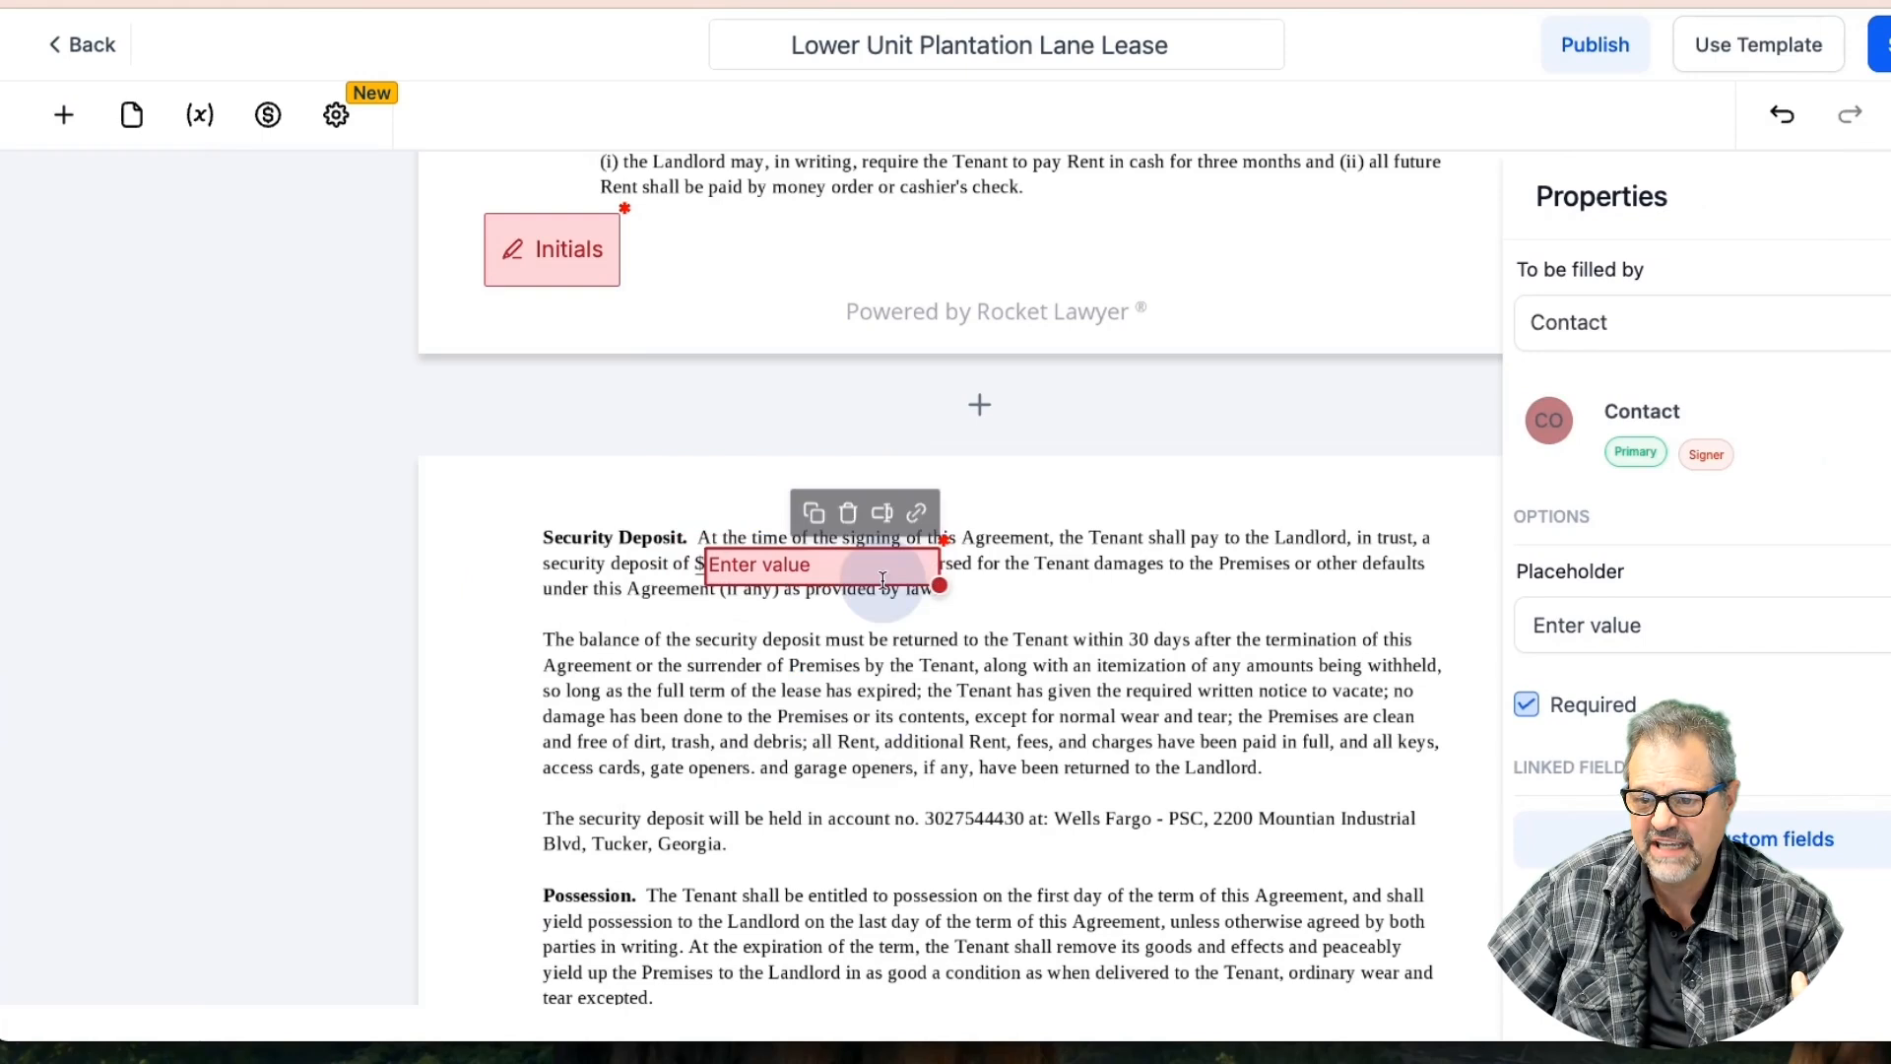
left_click_drag(940, 585, 748, 564)
left_click(1659, 320)
left_click(1607, 389)
Browse the contact values and General Info custom fields available for the deposit field
left_click(741, 506)
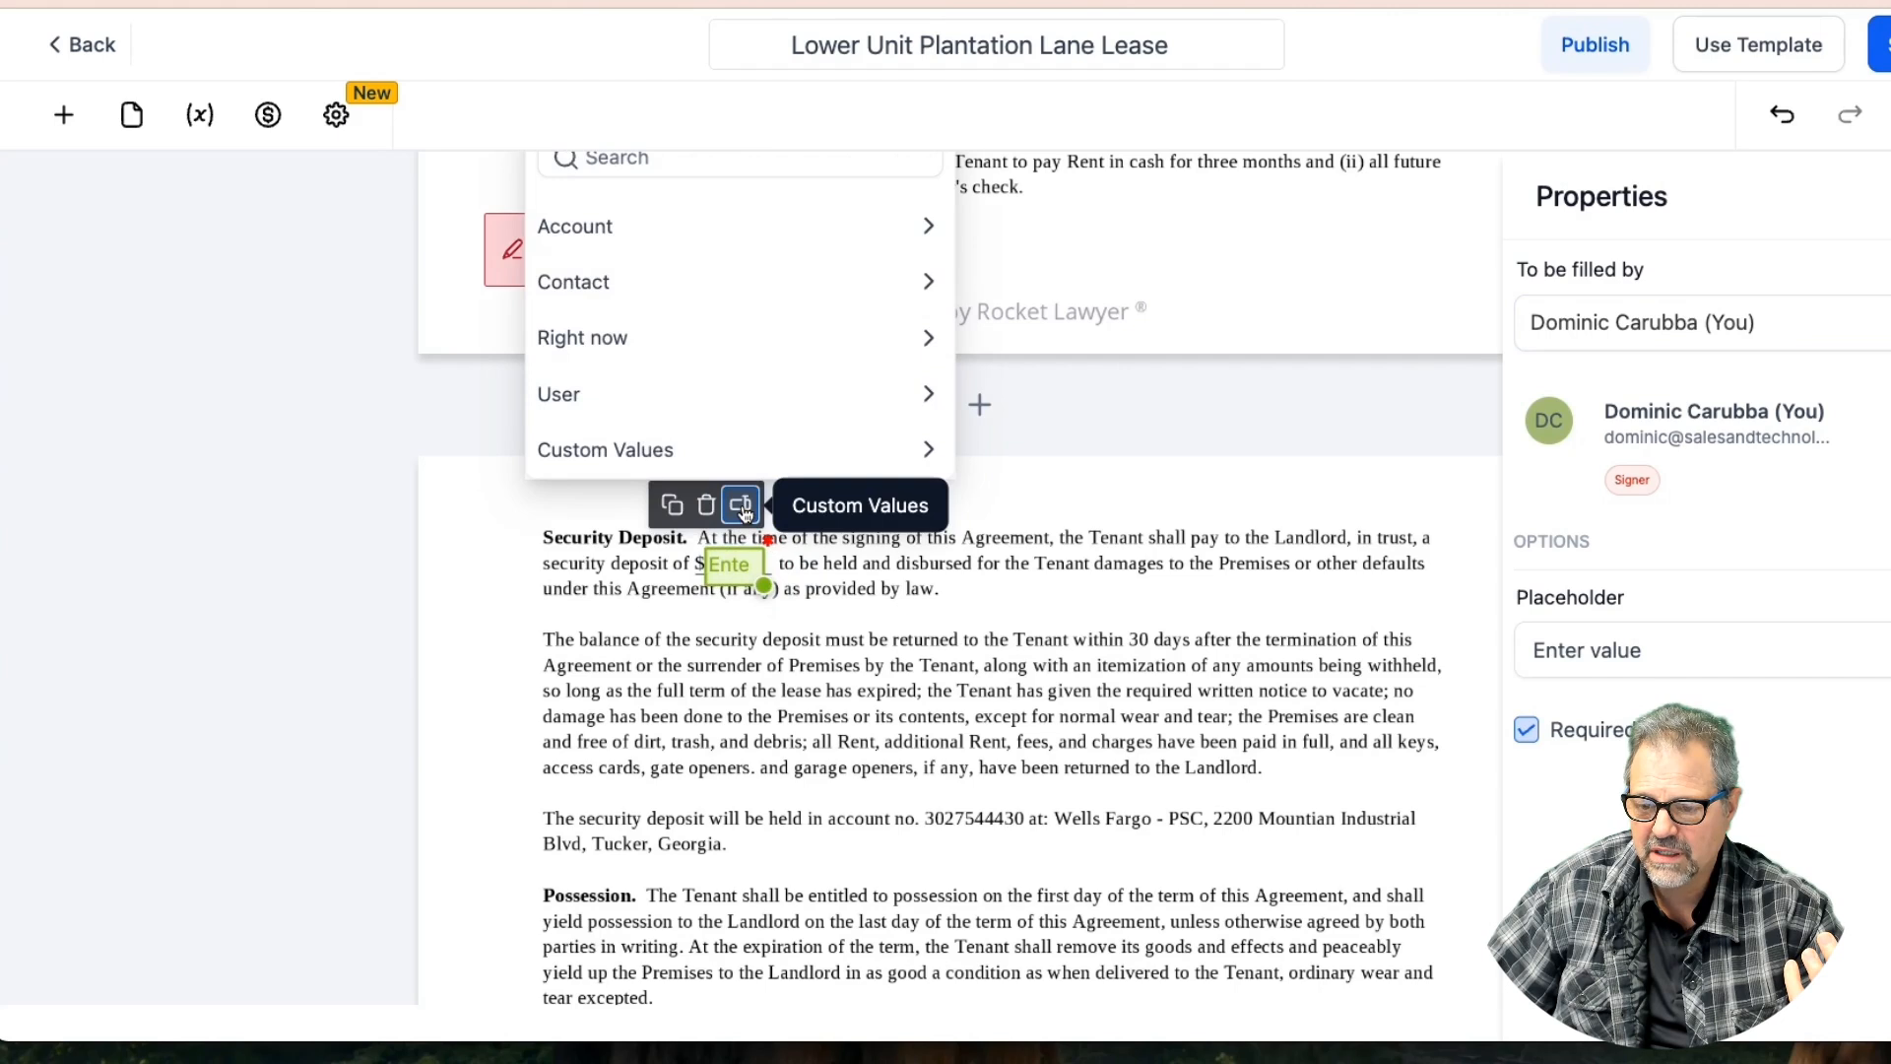
left_click(676, 266)
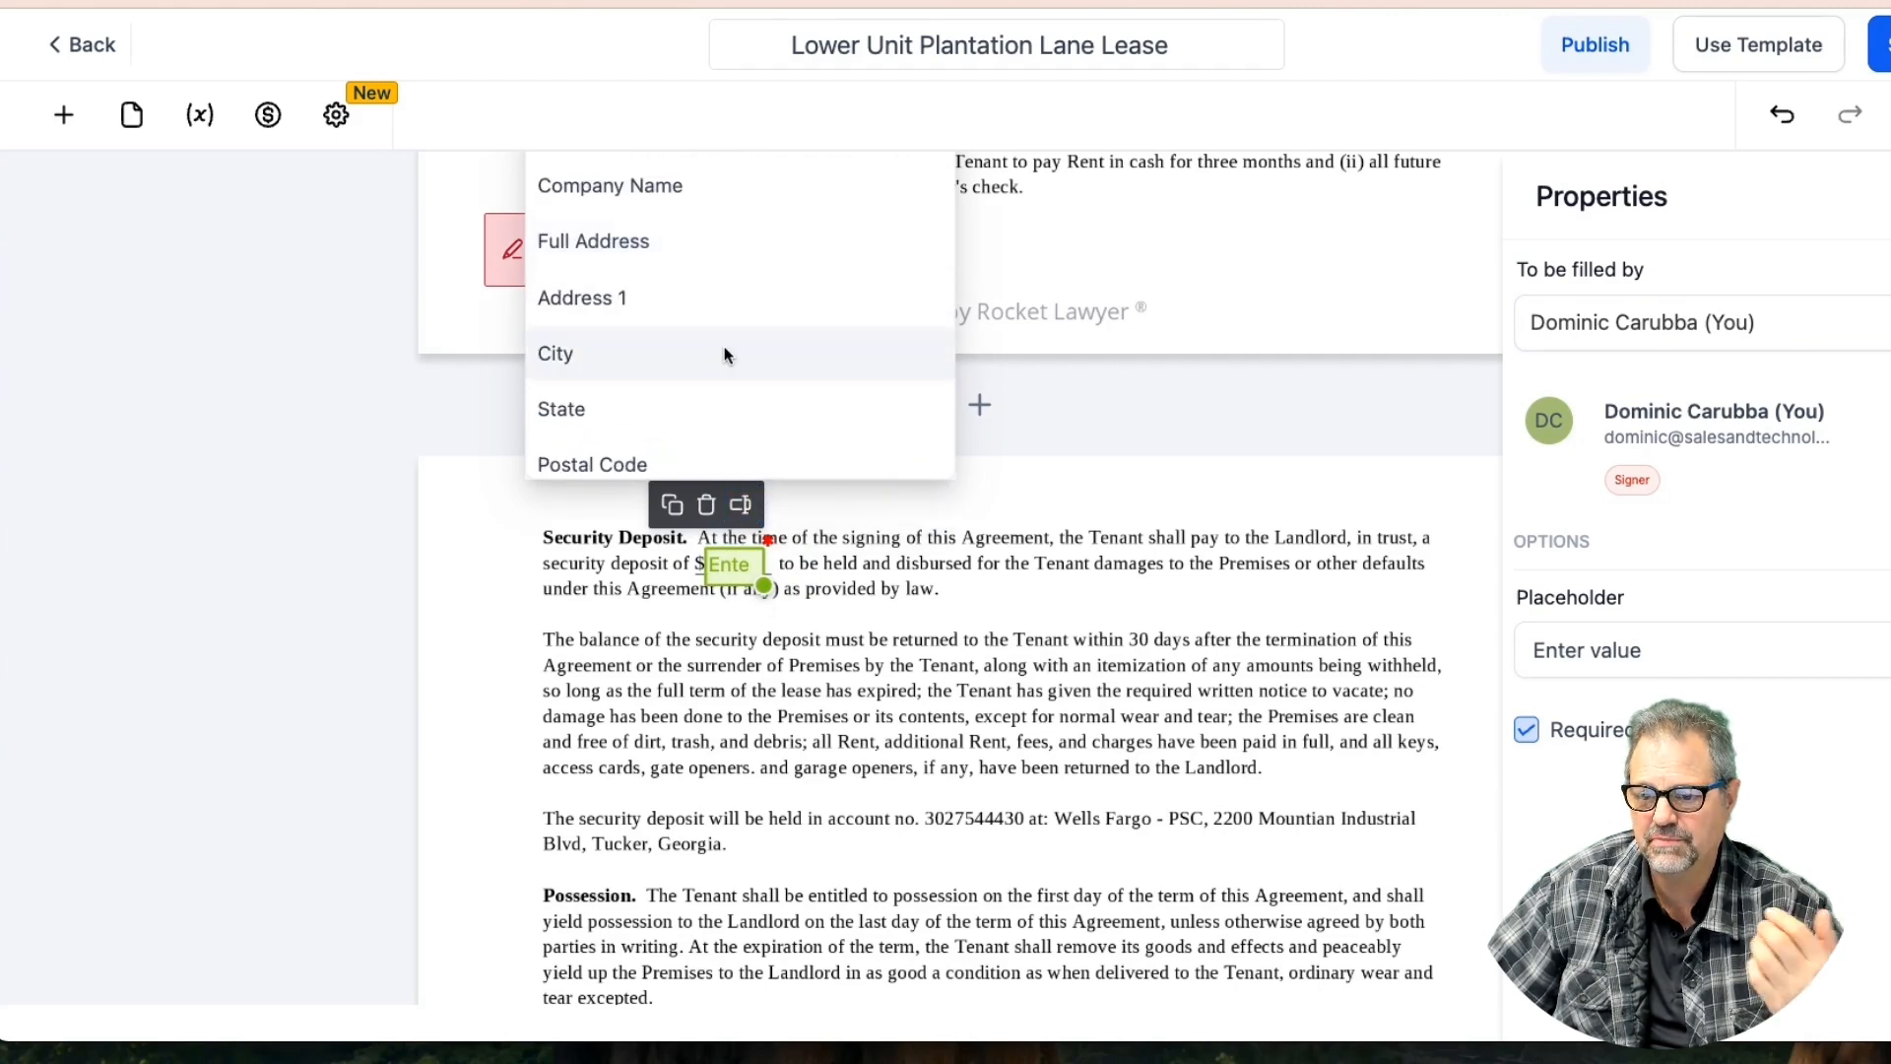
scroll(831, 677, "down", 5)
left_click(721, 676)
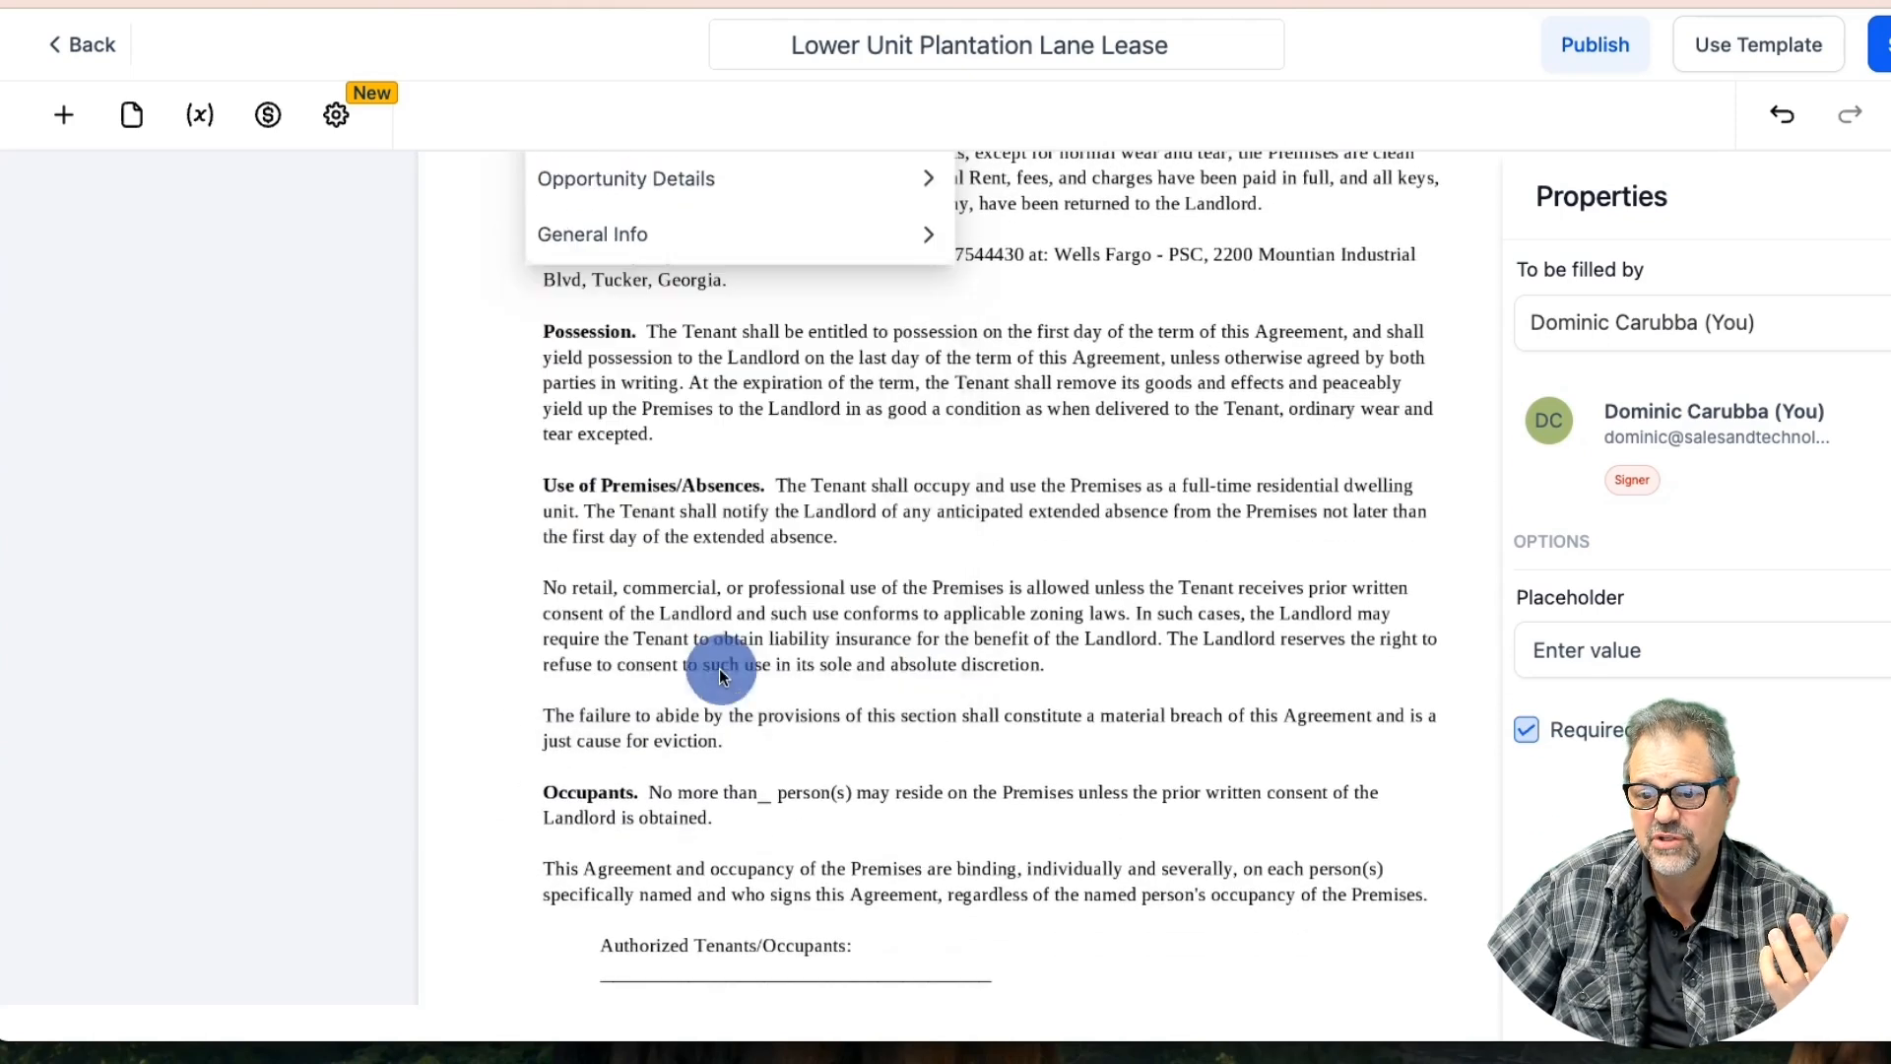
scroll(887, 325, "up", 5)
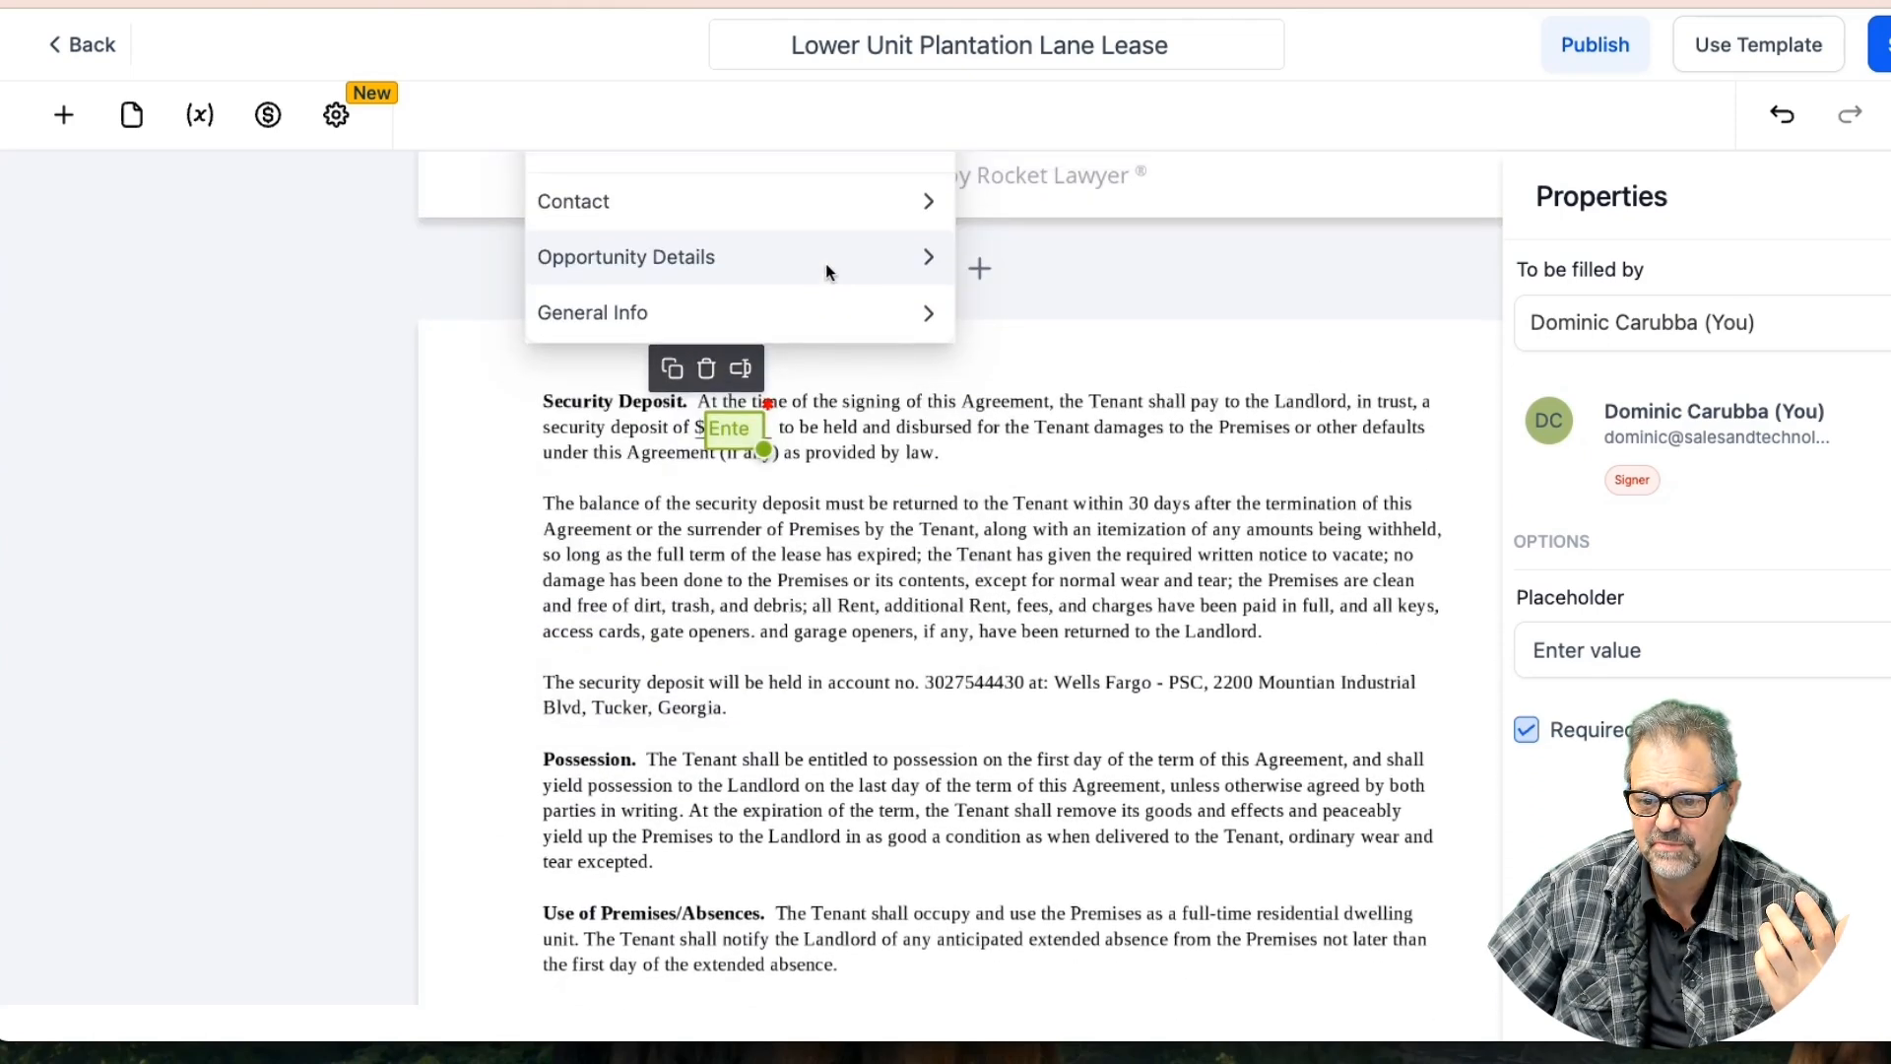
scroll(811, 306, "up", 1)
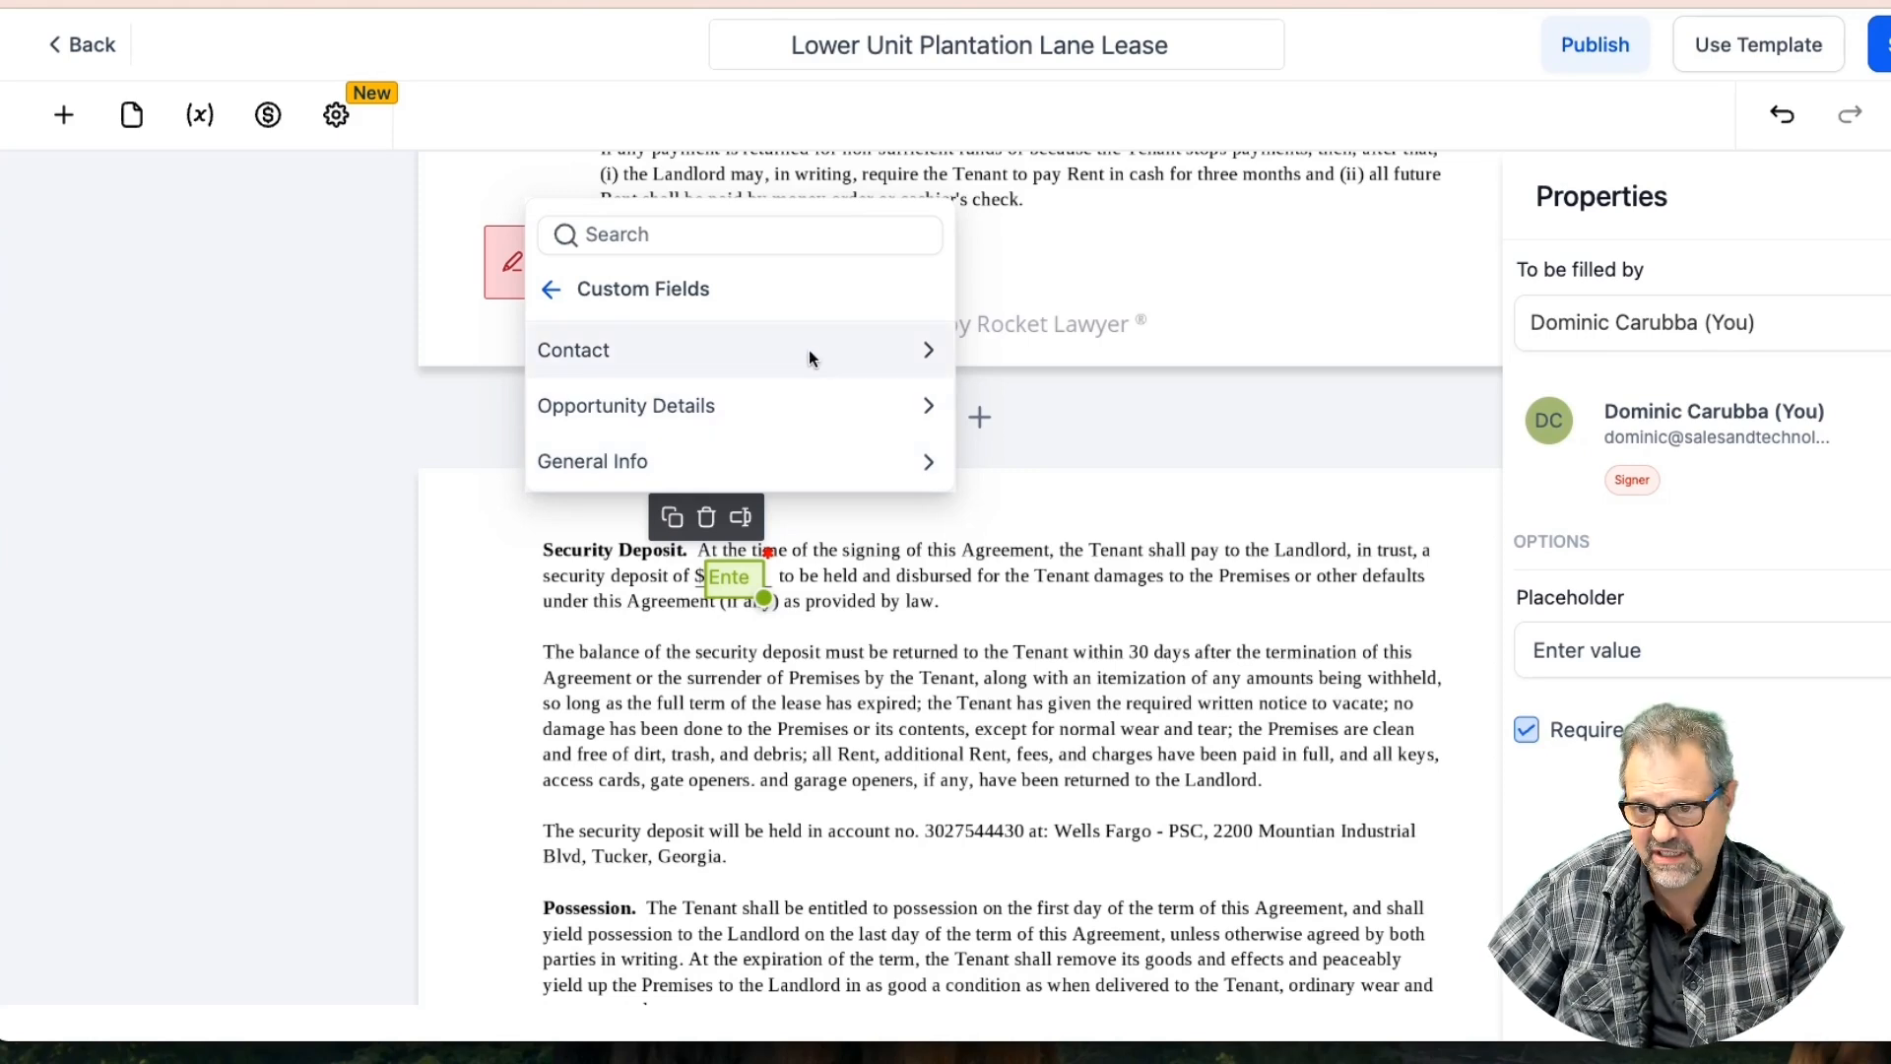
left_click(833, 465)
scroll(754, 304, "up", 3)
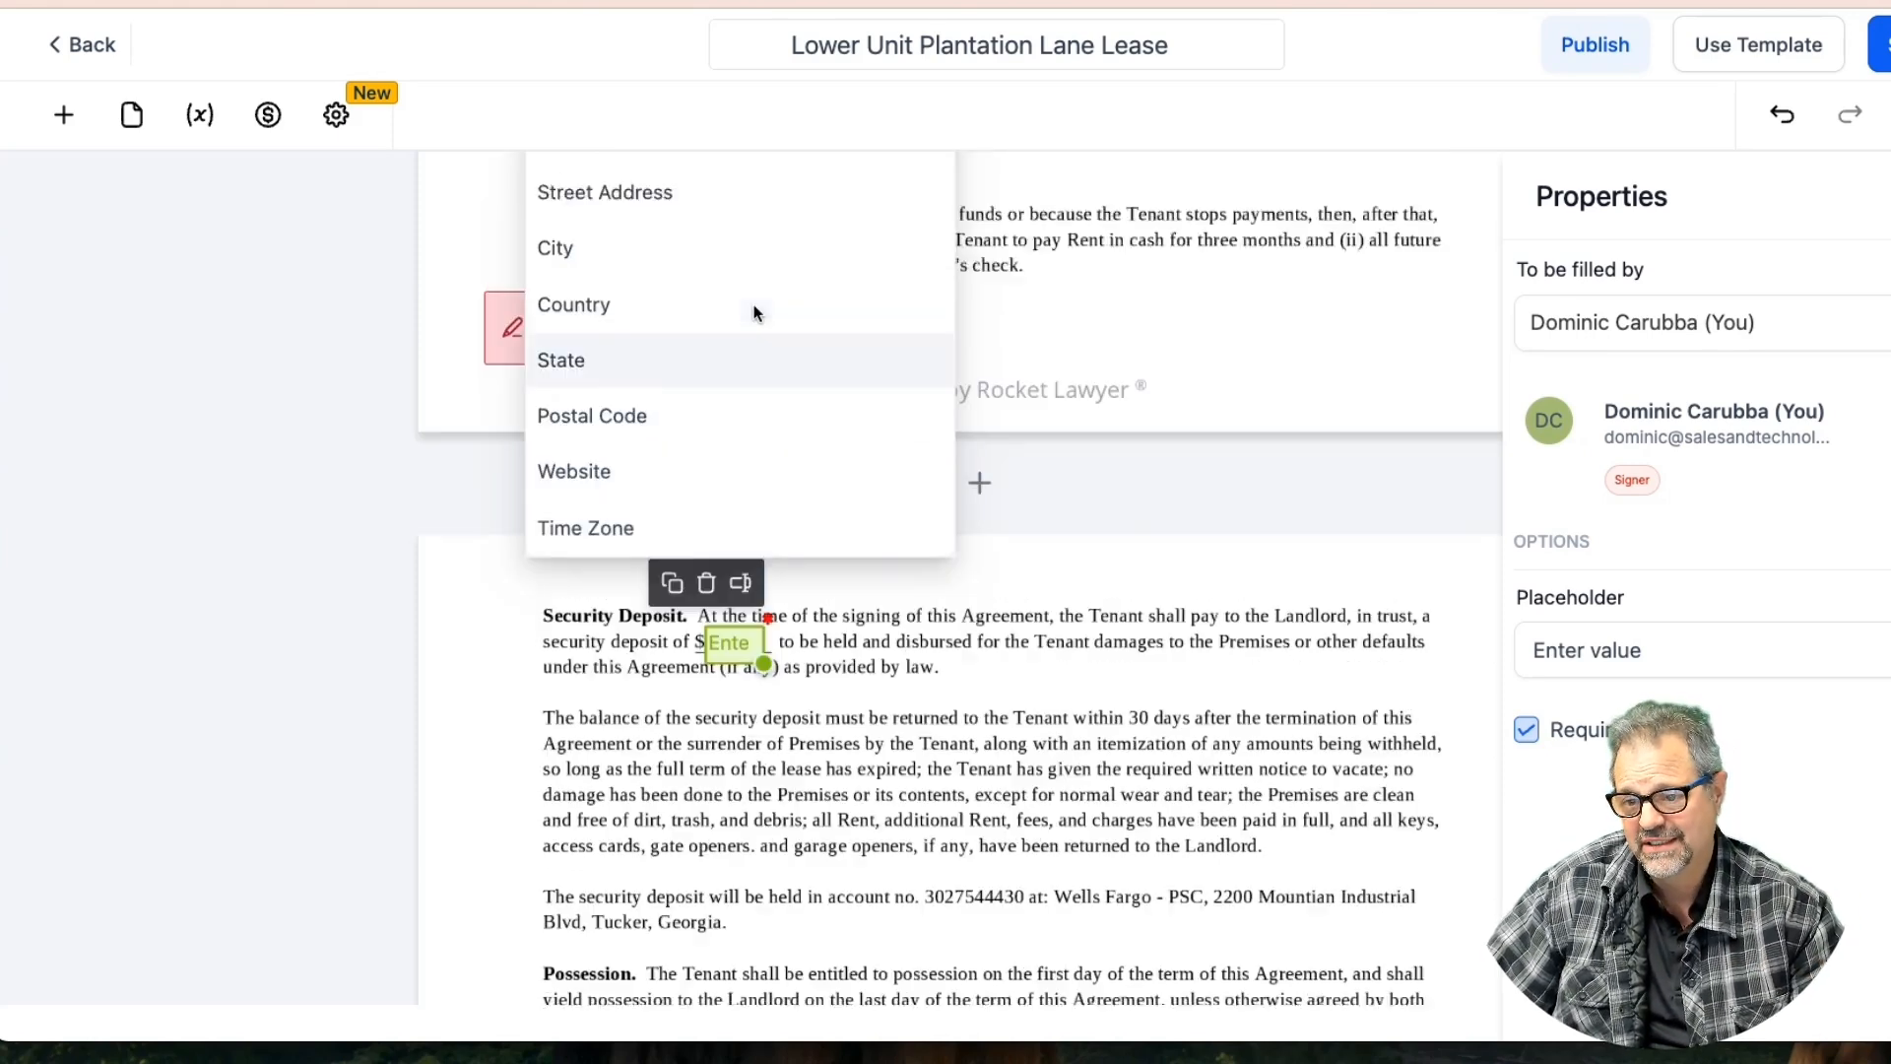
scroll(696, 482, "down", 2)
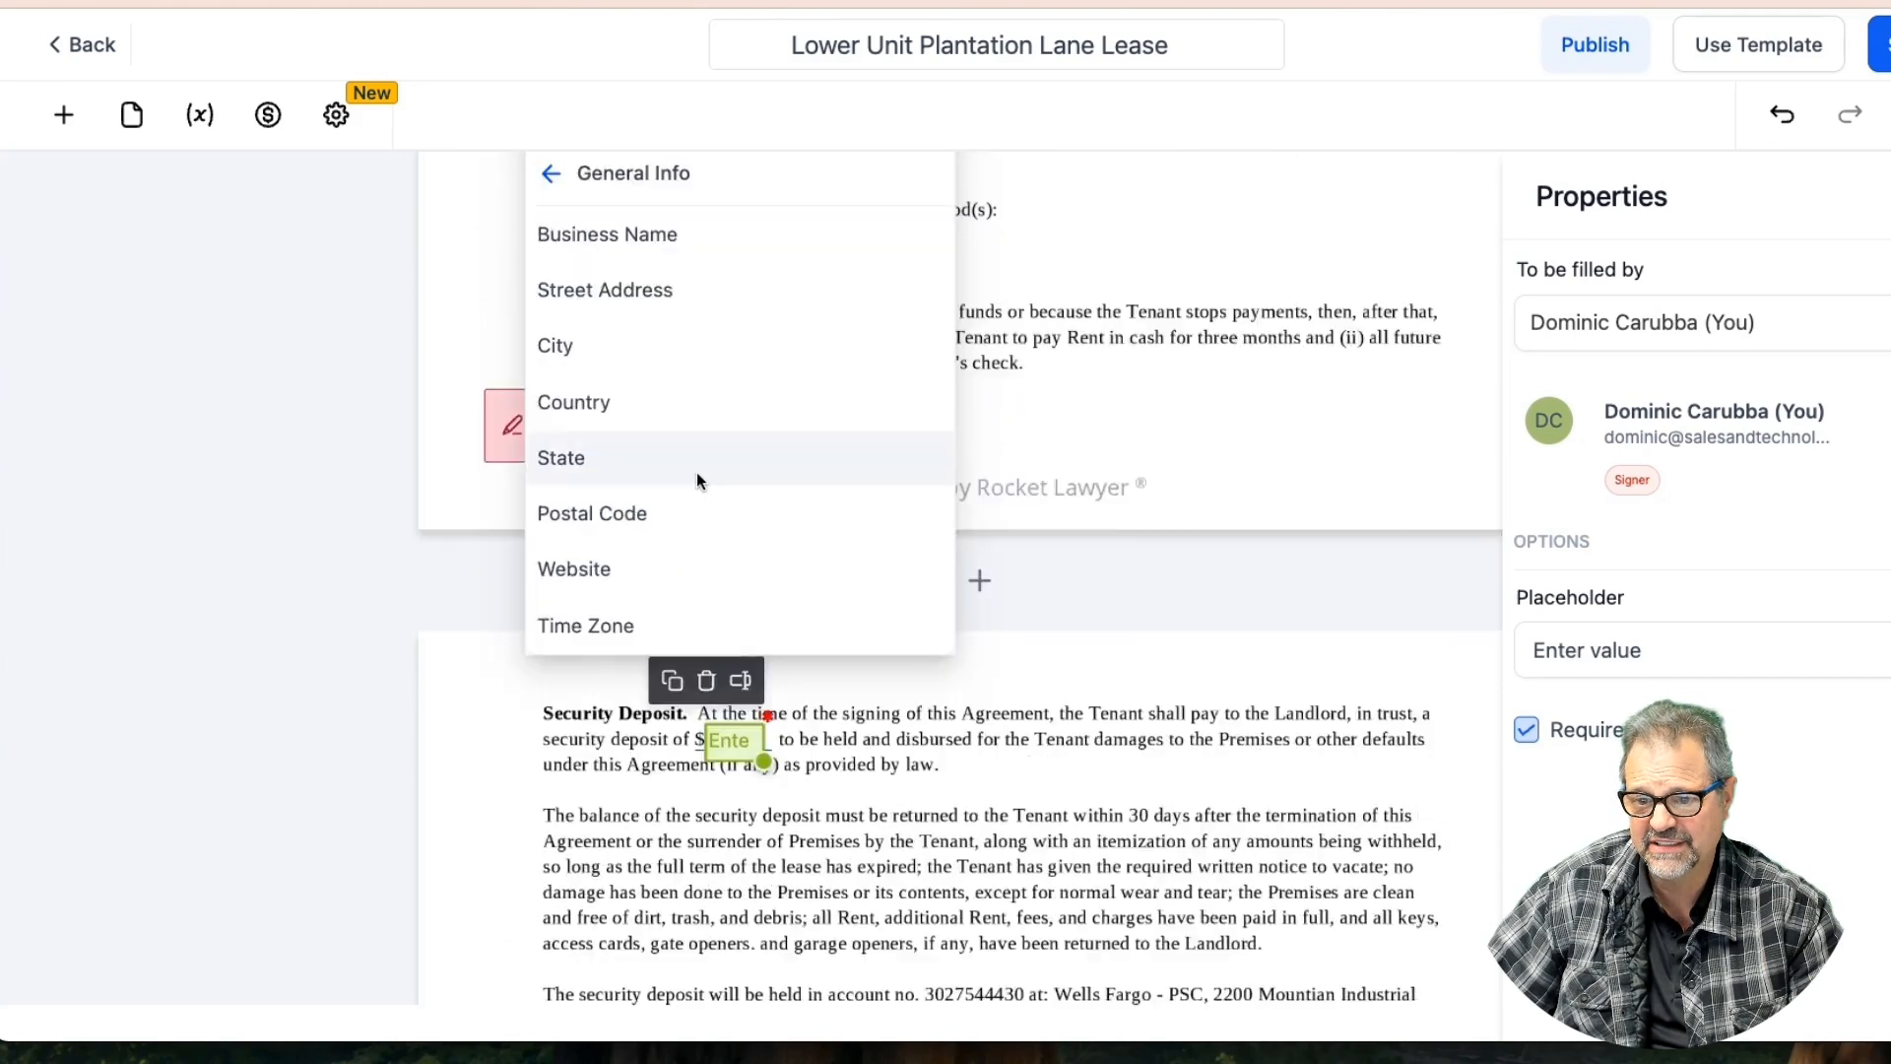
scroll(696, 476, "up", 3)
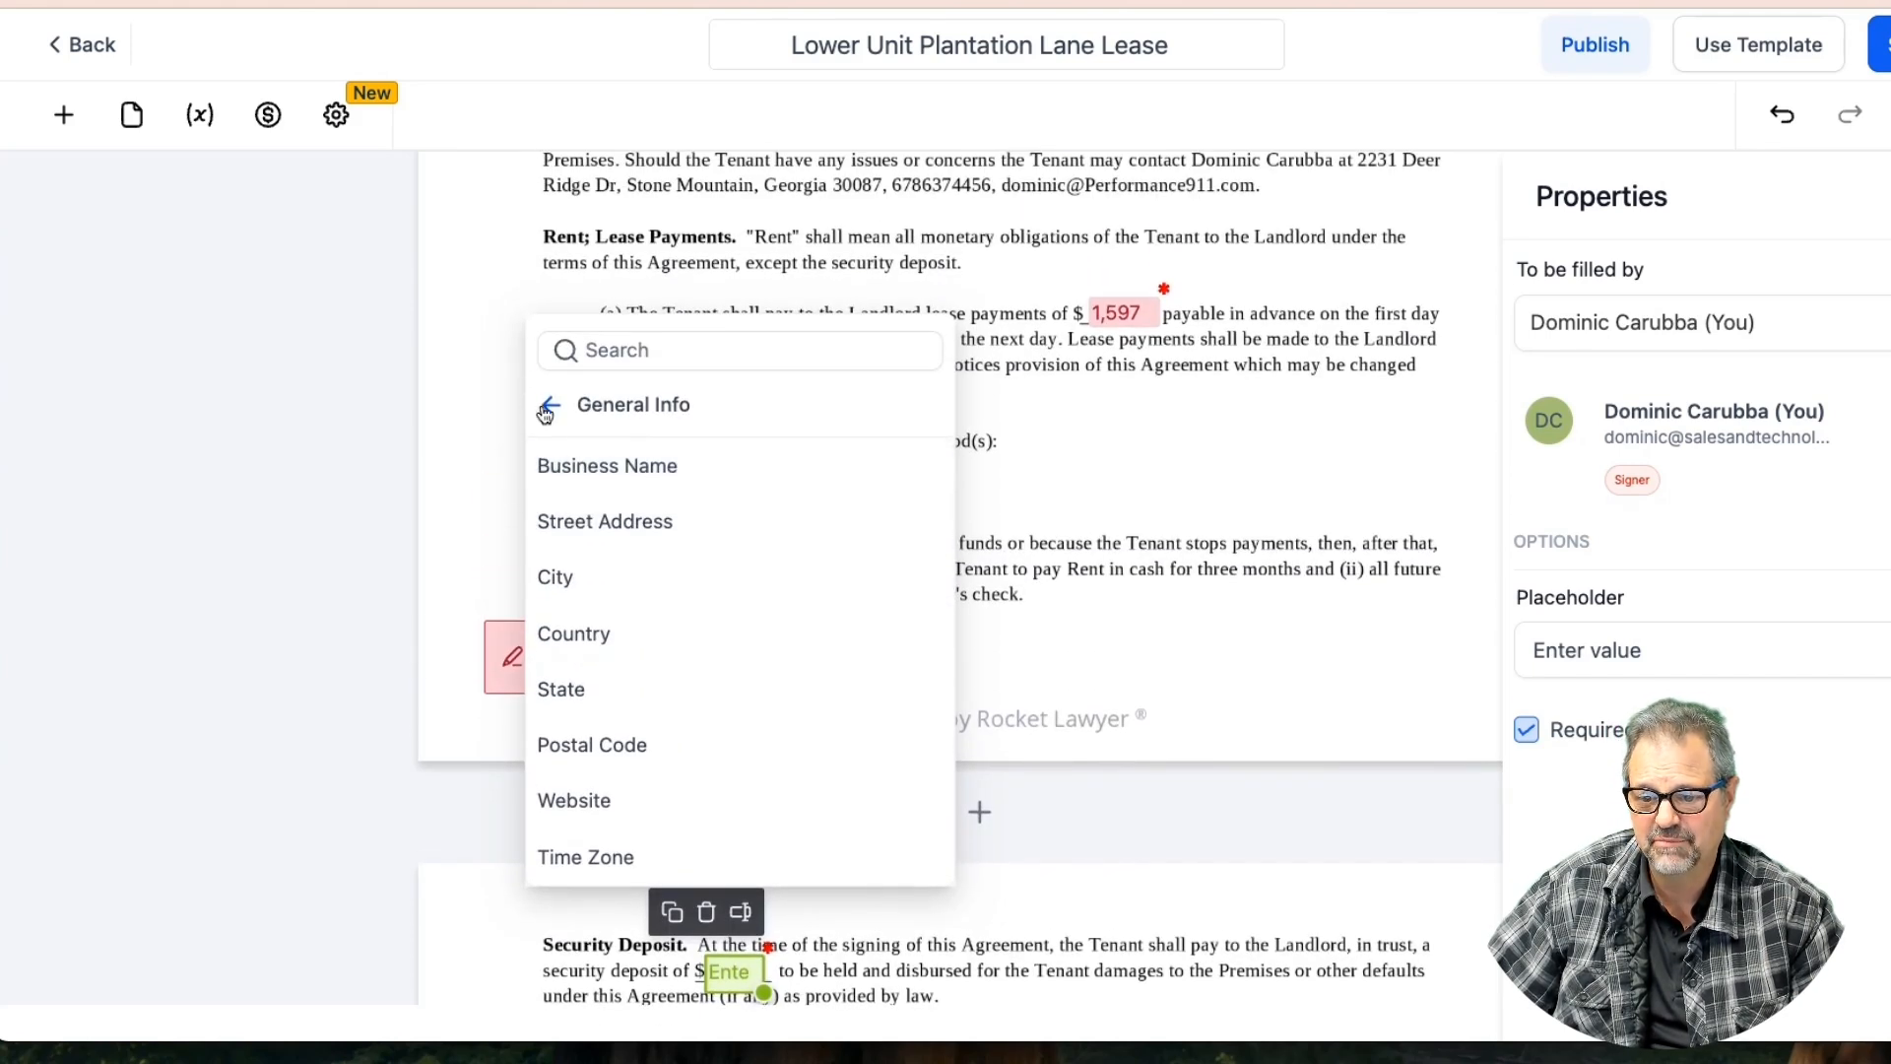
scroll(725, 547, "down", 2)
scroll(719, 532, "up", 2)
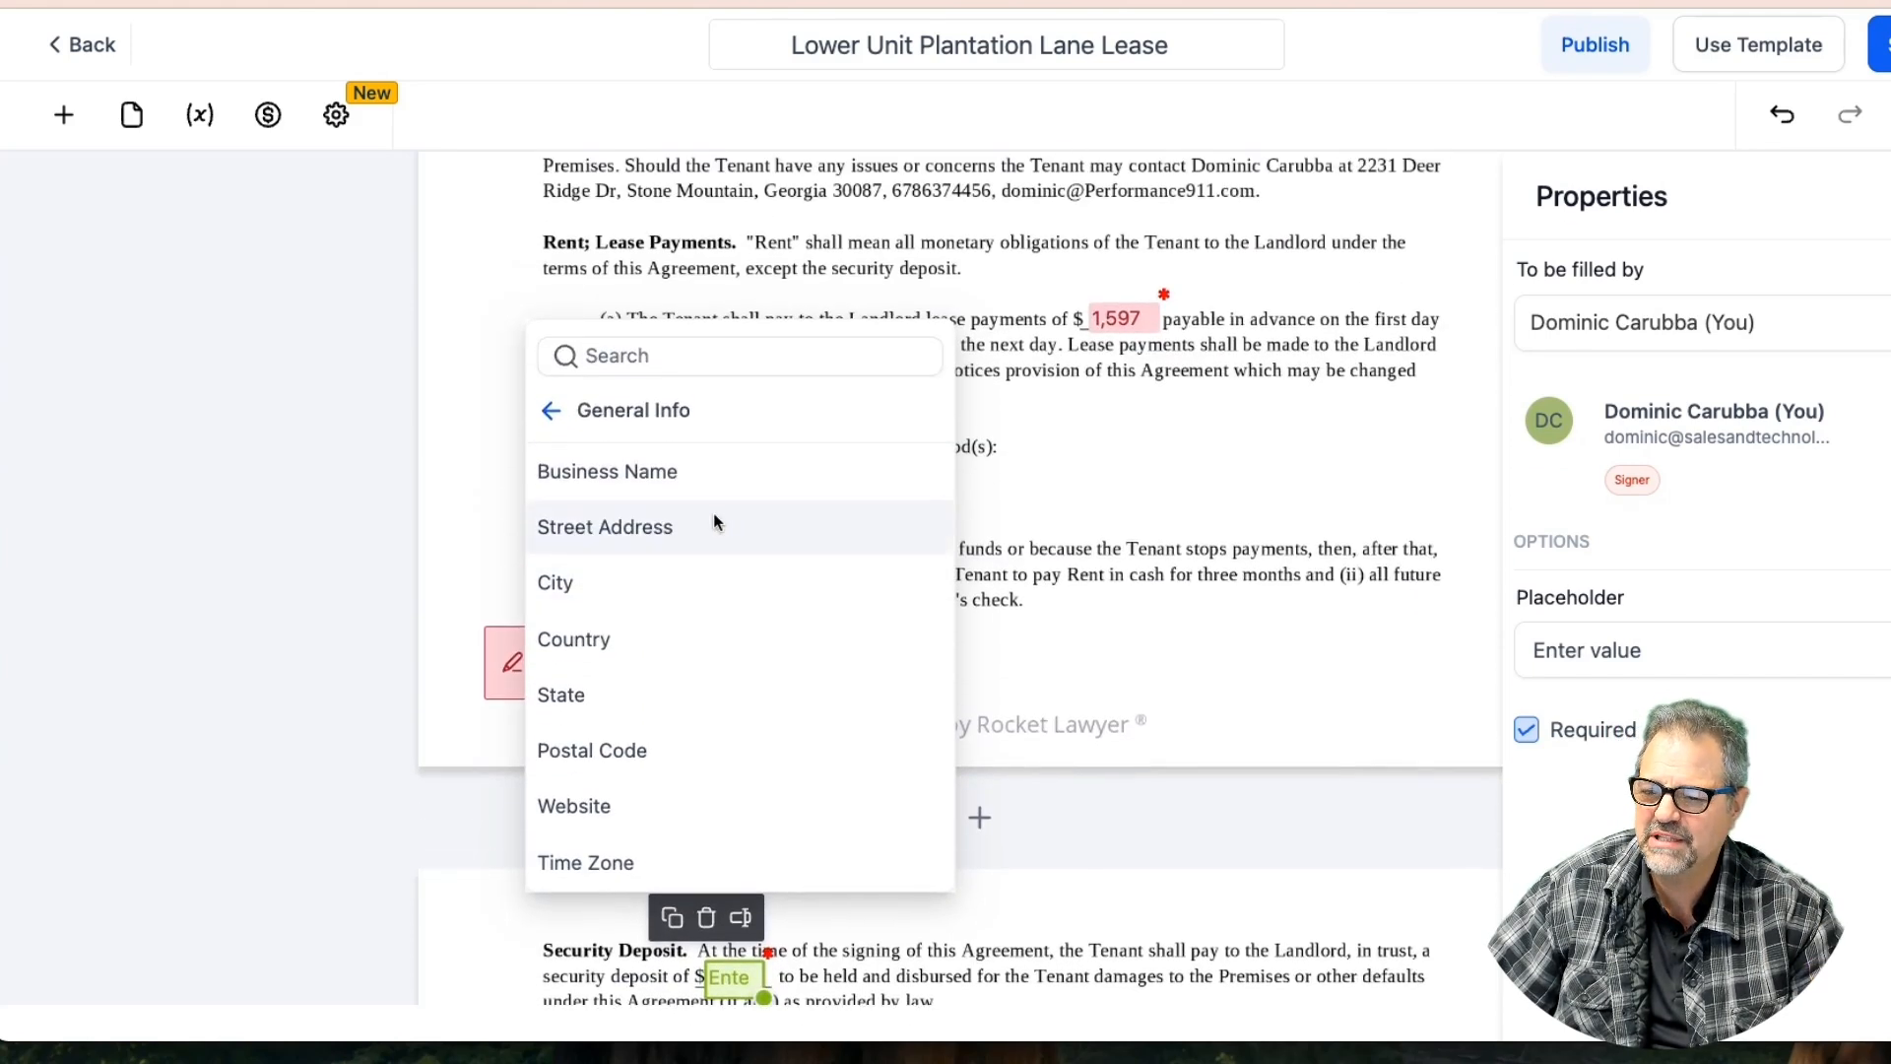
Check the contact custom fields, then close the menu leaving the deposit field unlinked
left_click(540, 410)
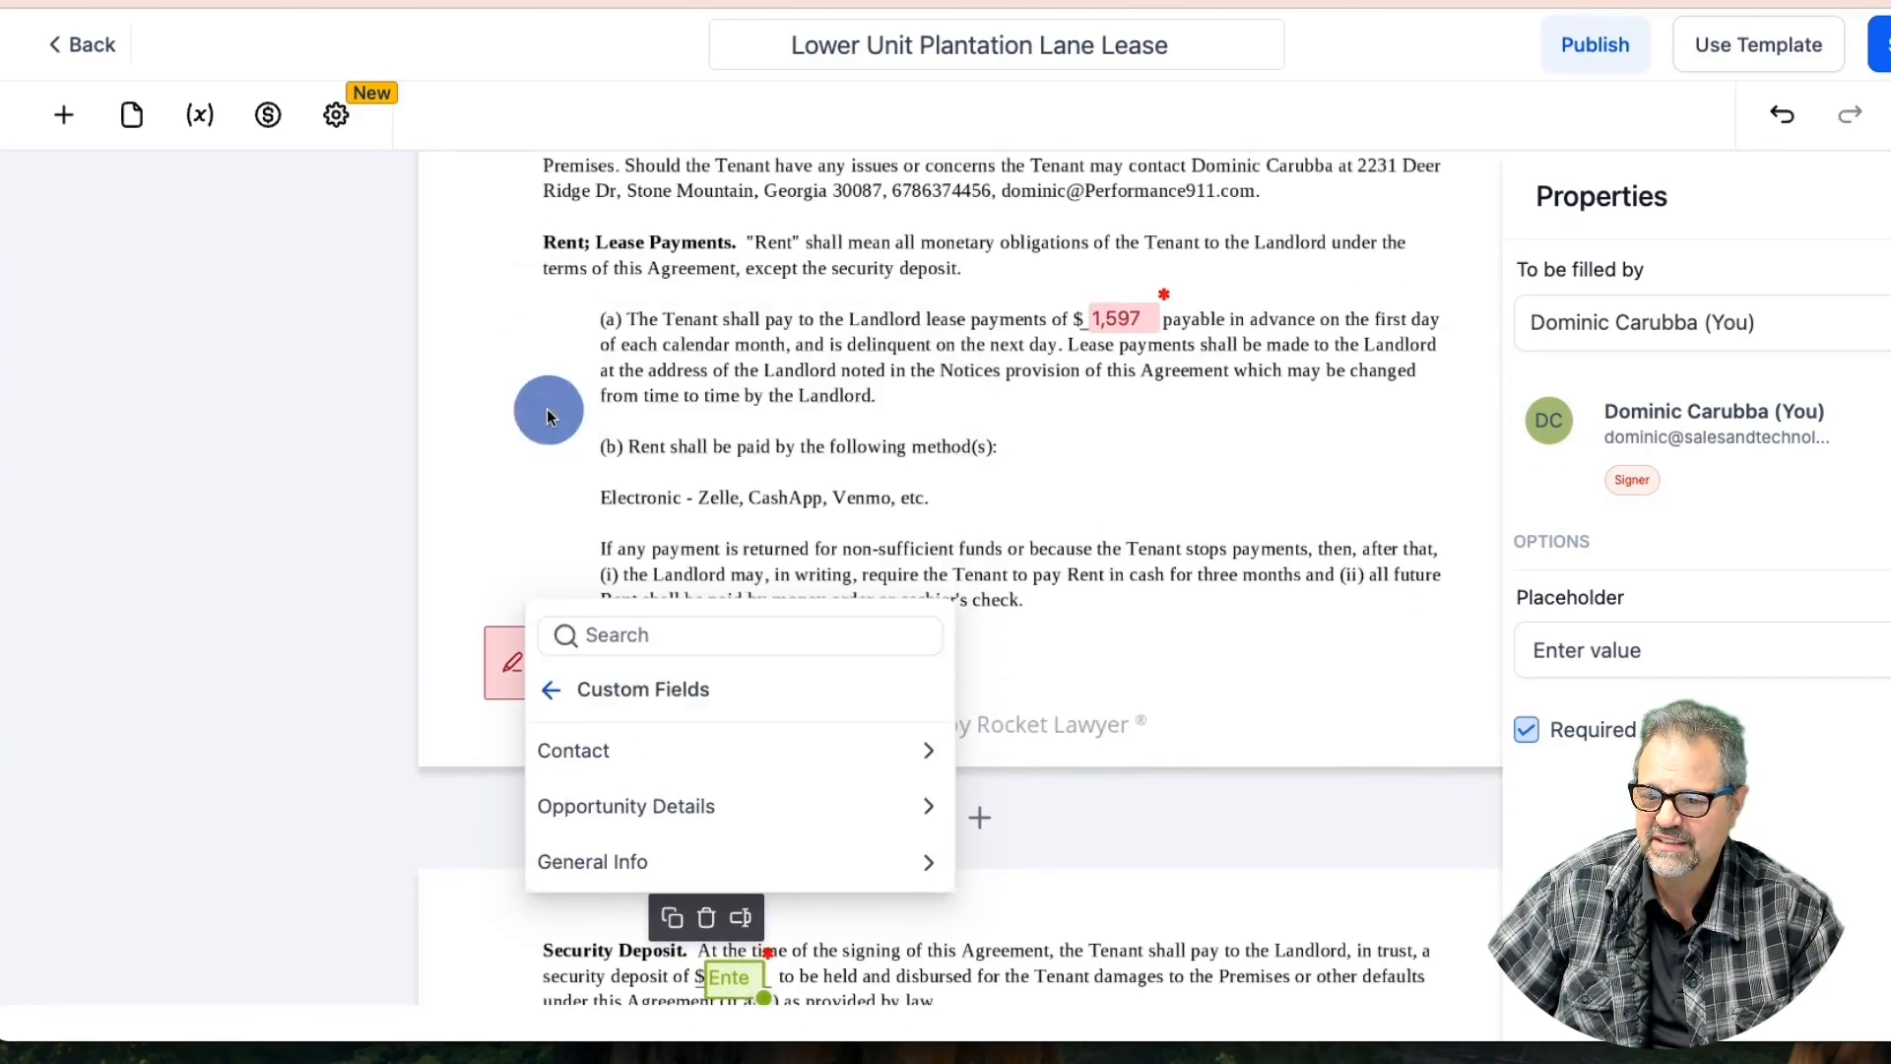
left_click(895, 751)
scroll(829, 551, "down", 3)
scroll(770, 493, "down", 1)
scroll(729, 459, "up", 2)
scroll(737, 461, "down", 1)
scroll(734, 465, "up", 1)
scroll(730, 463, "up", 1)
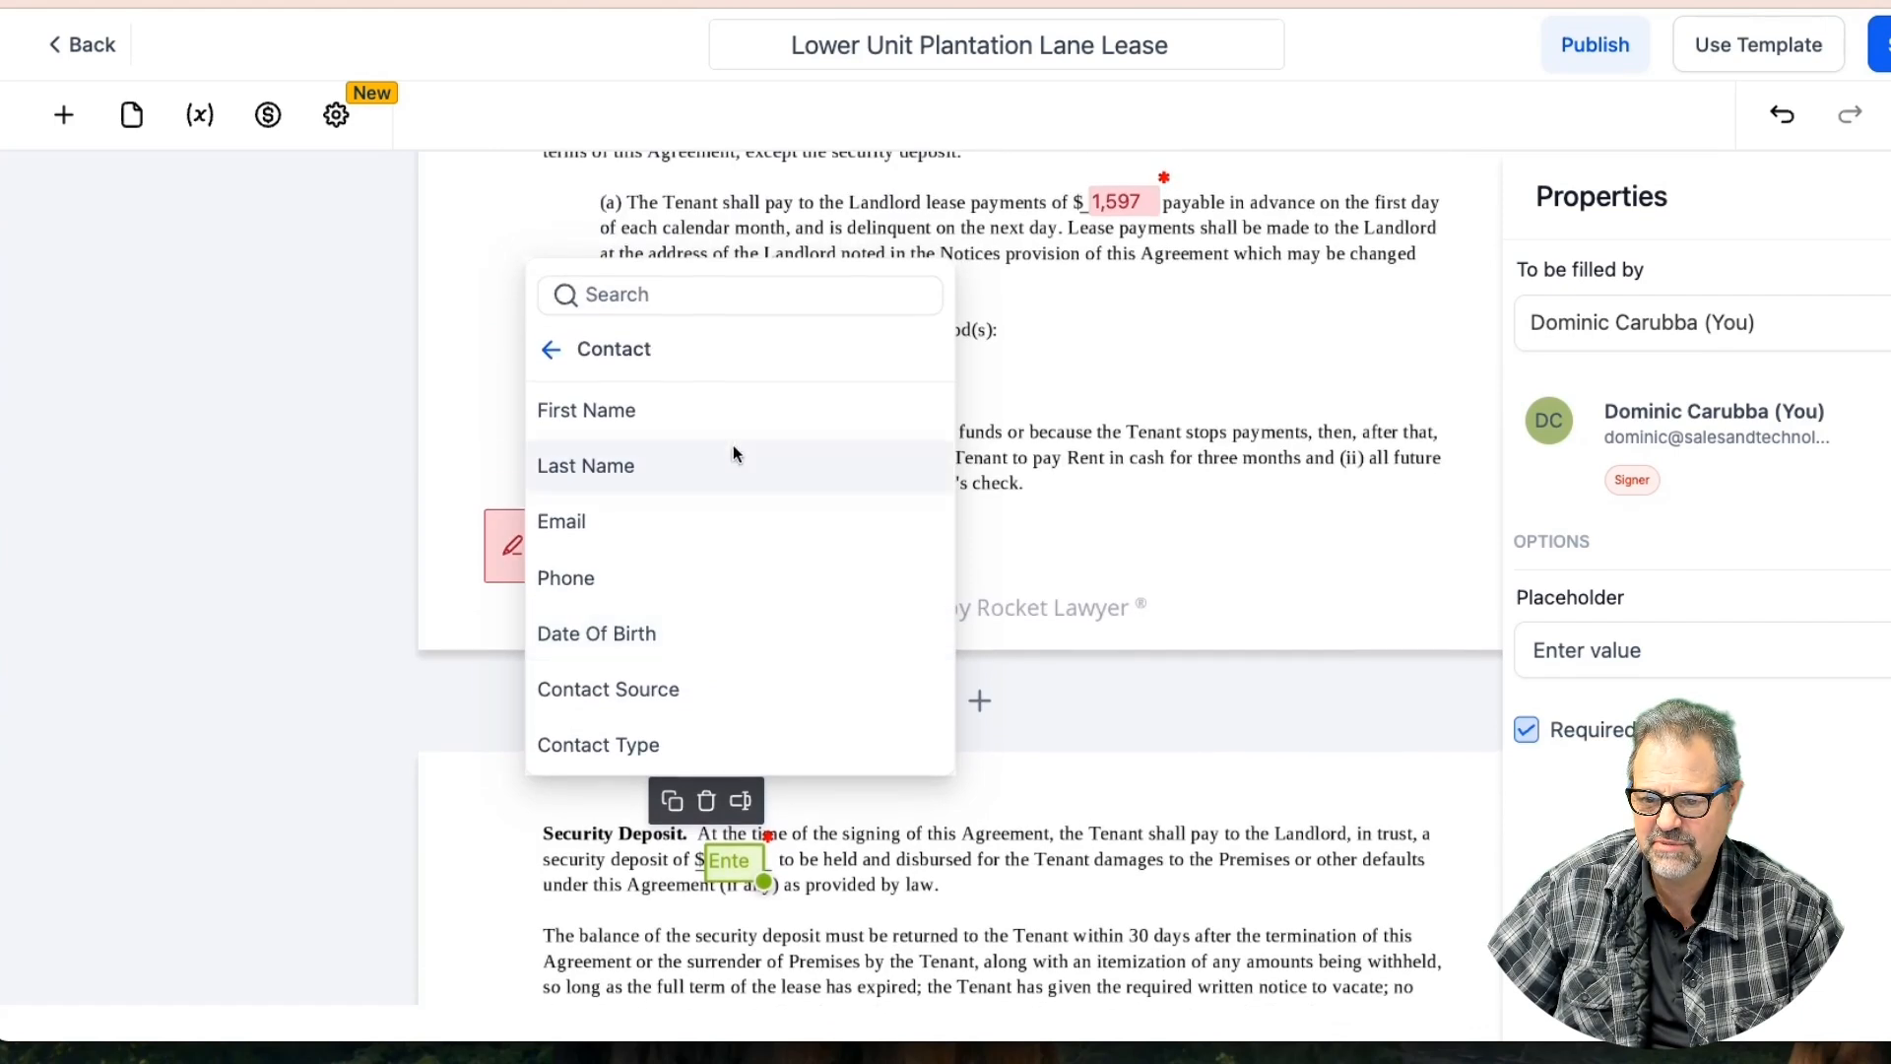
left_click(554, 352)
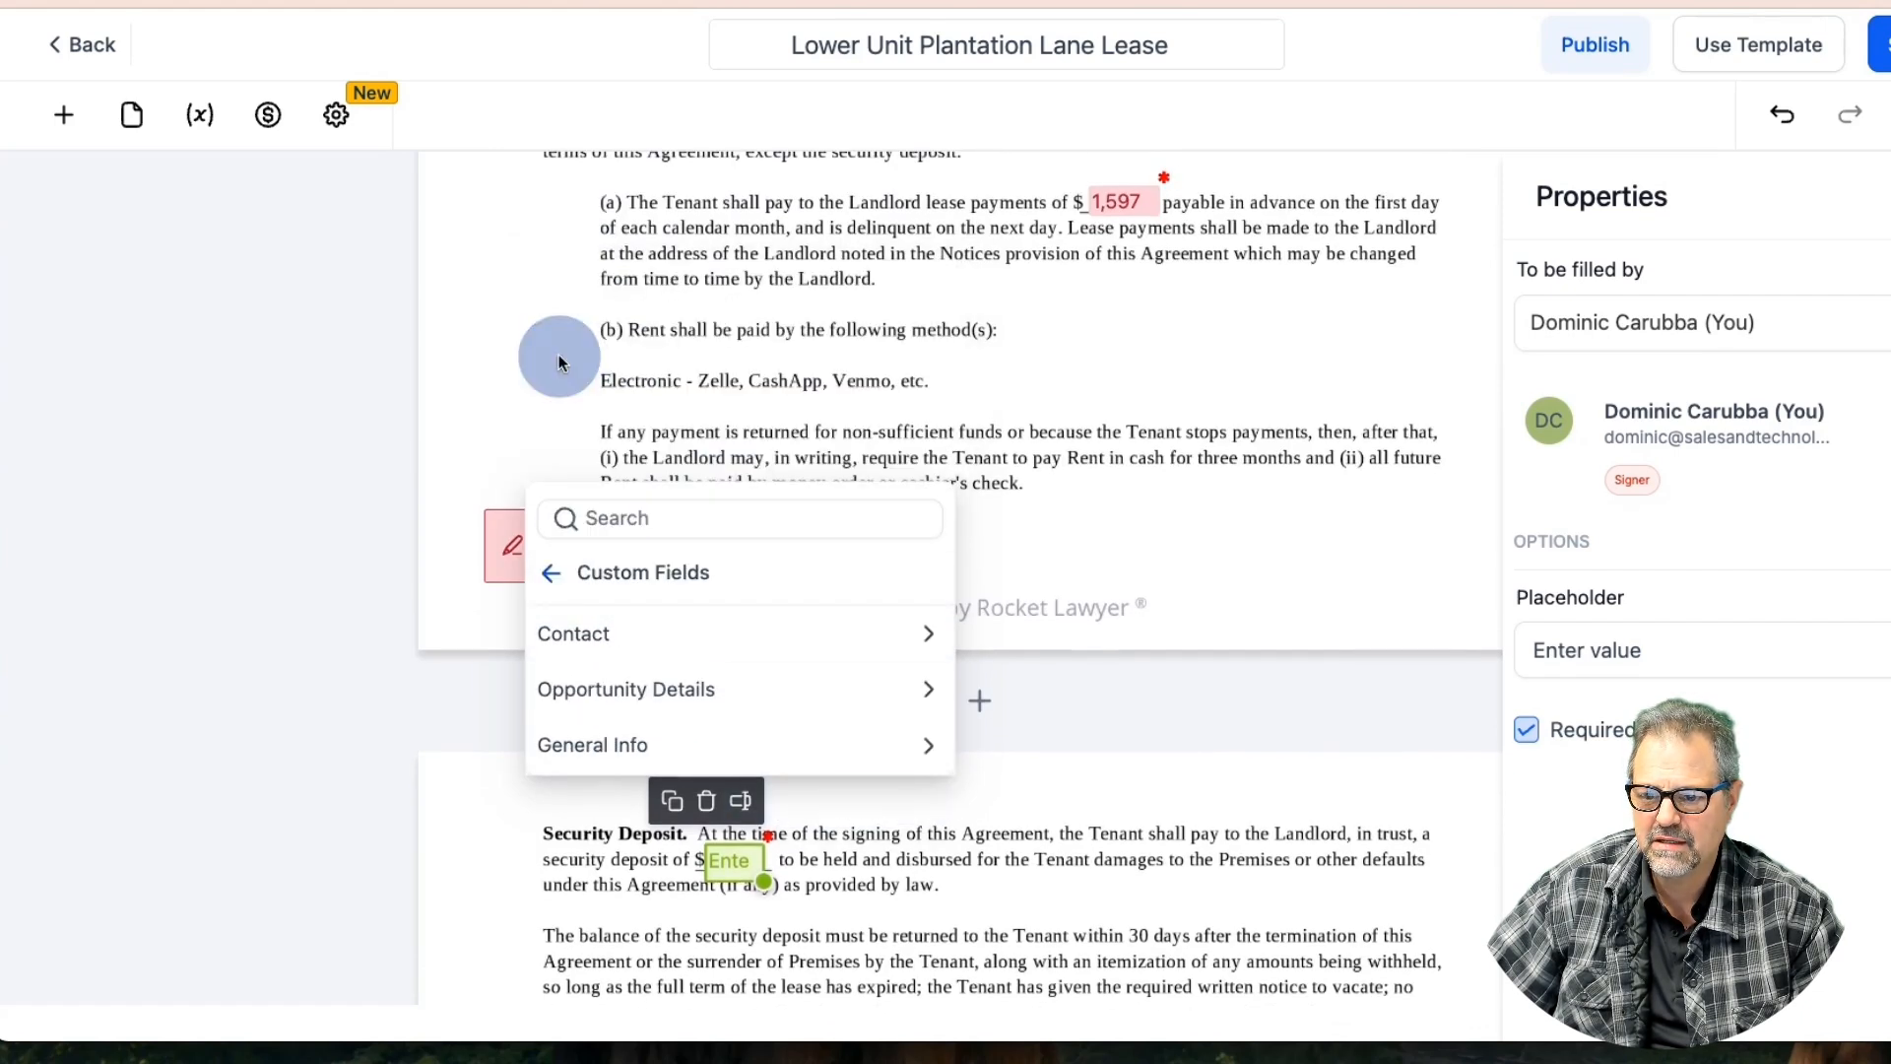
left_click(1154, 500)
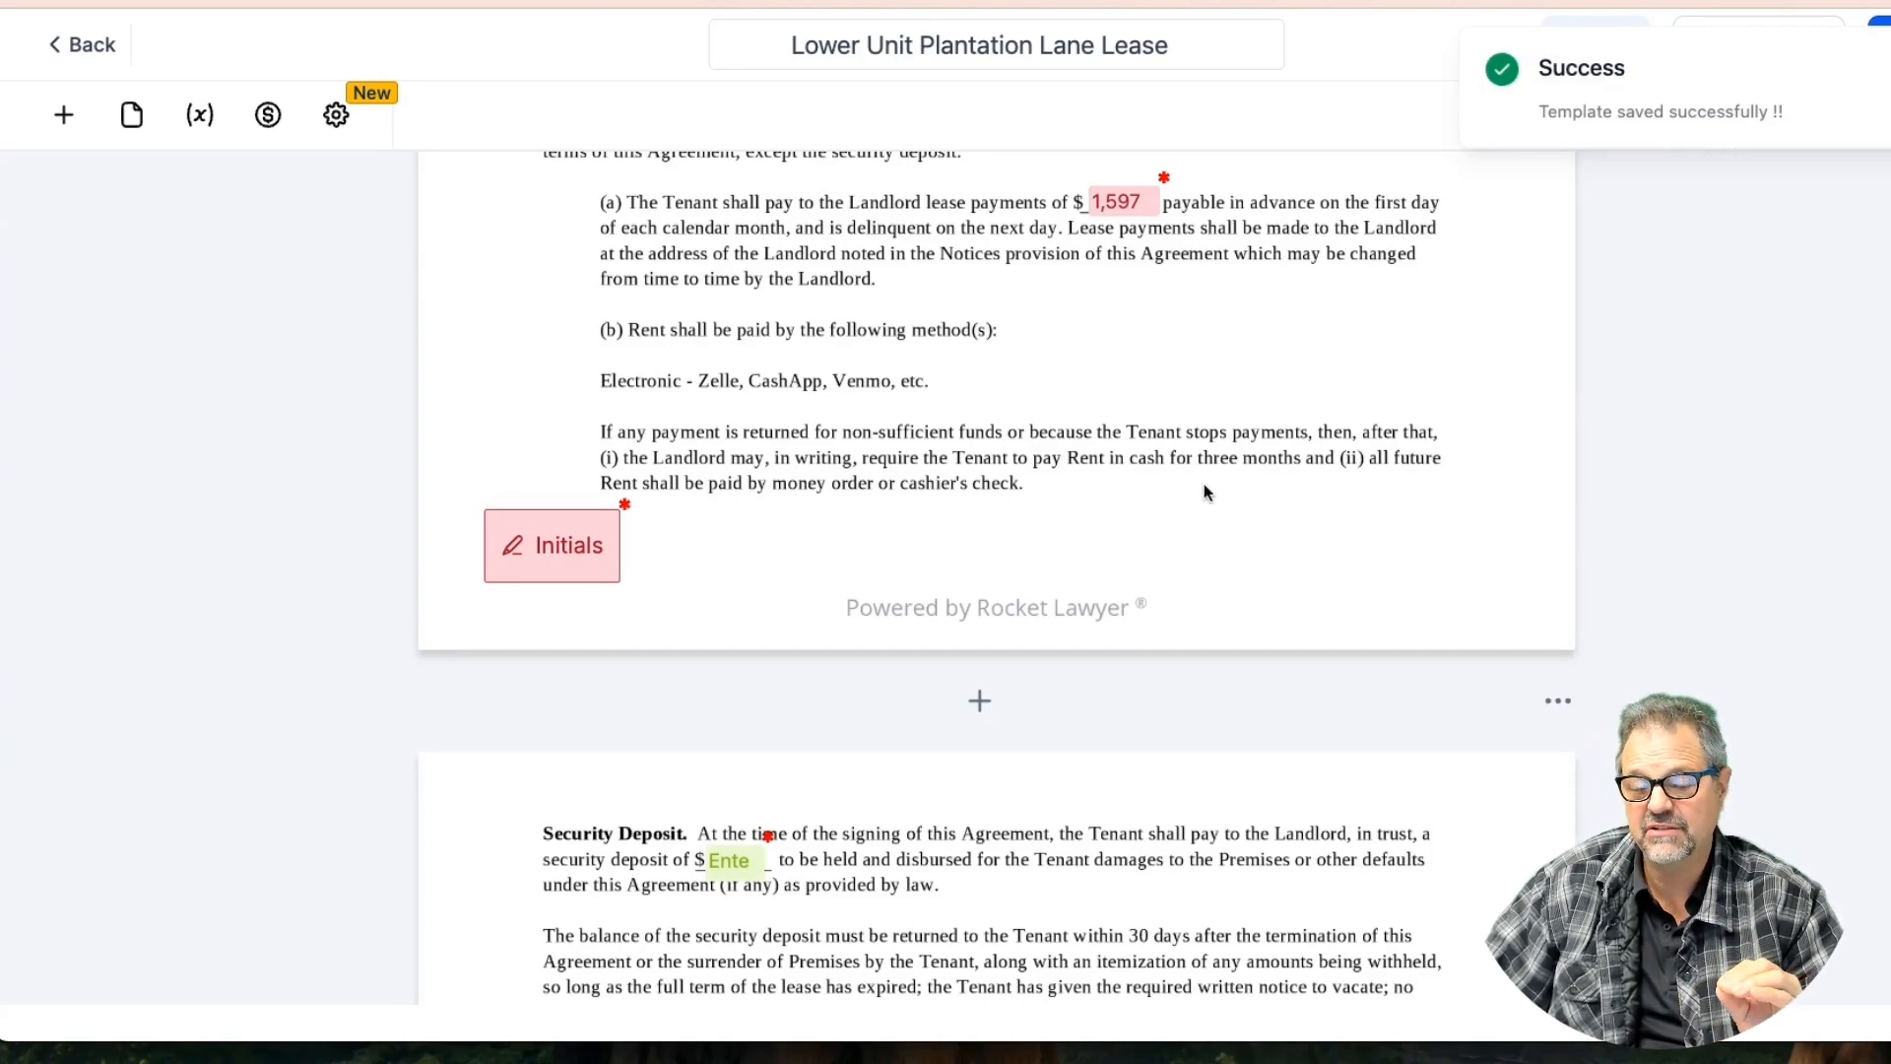
scroll(1205, 444, "down", 10)
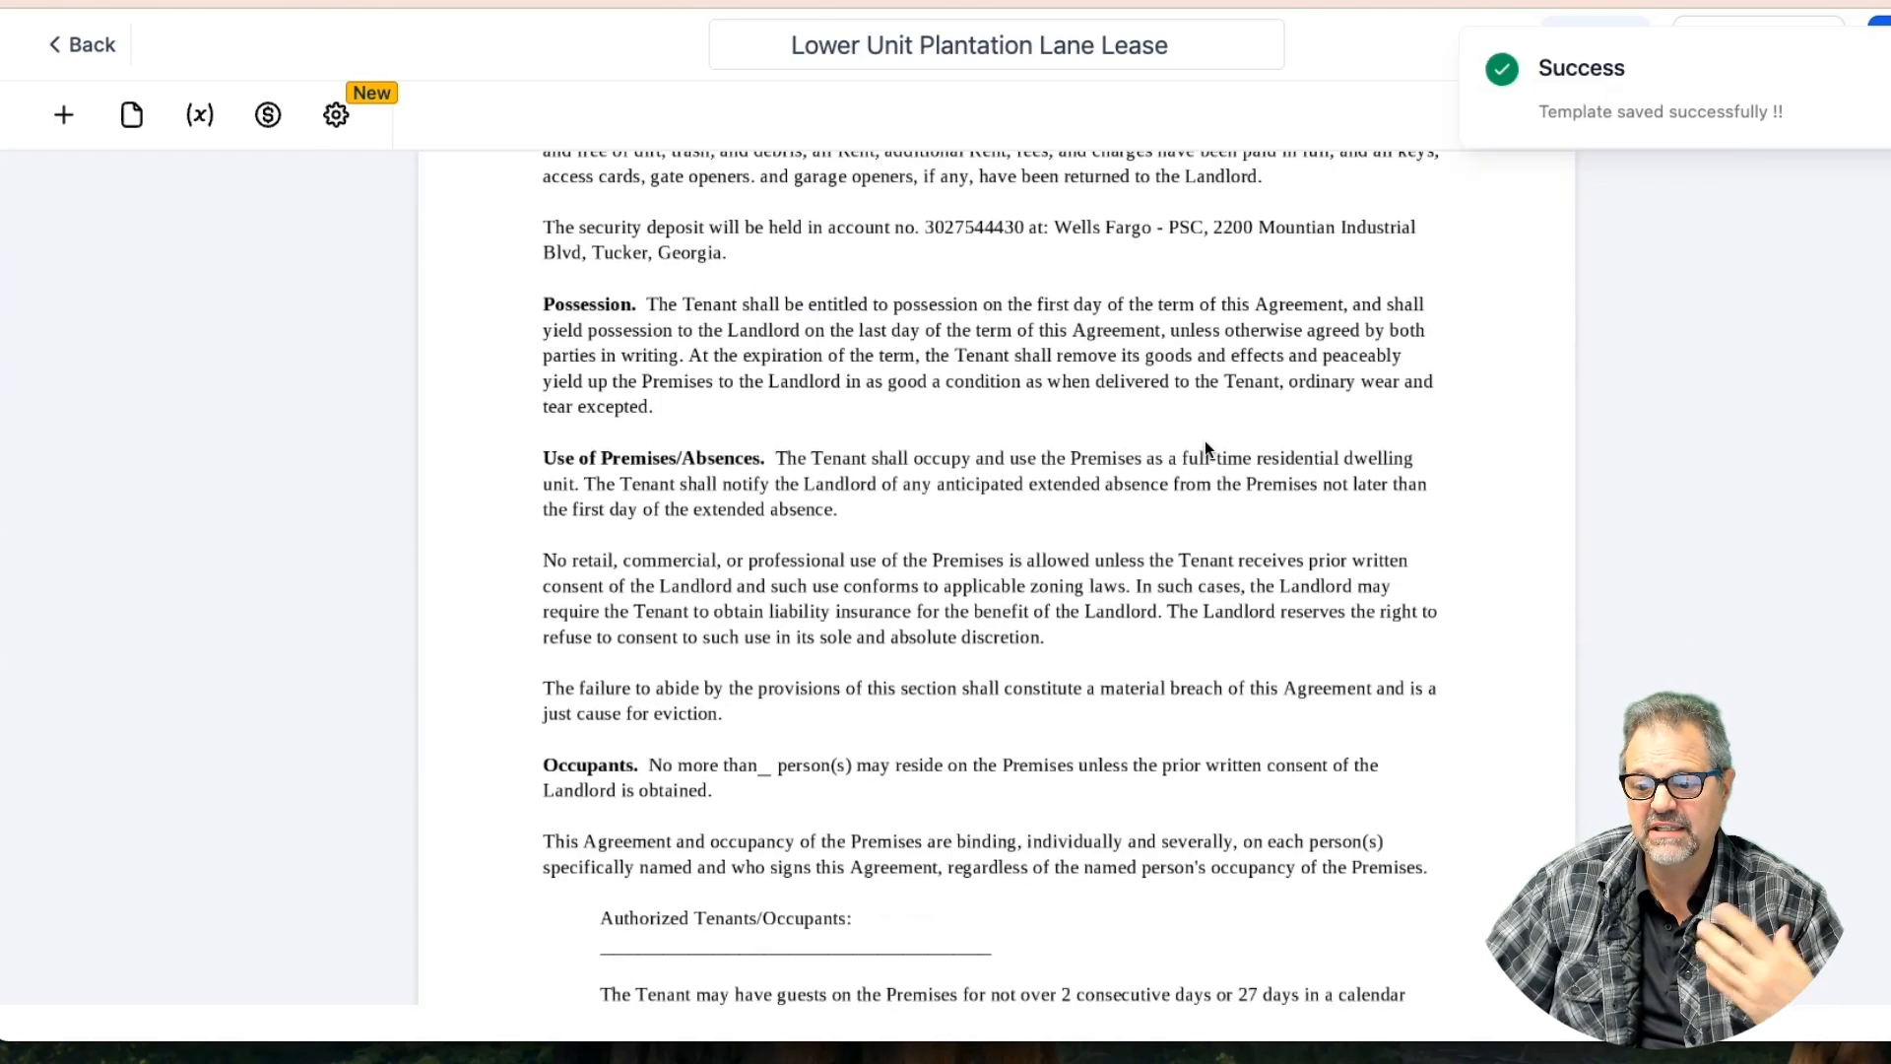
scroll(1203, 440, "down", 4)
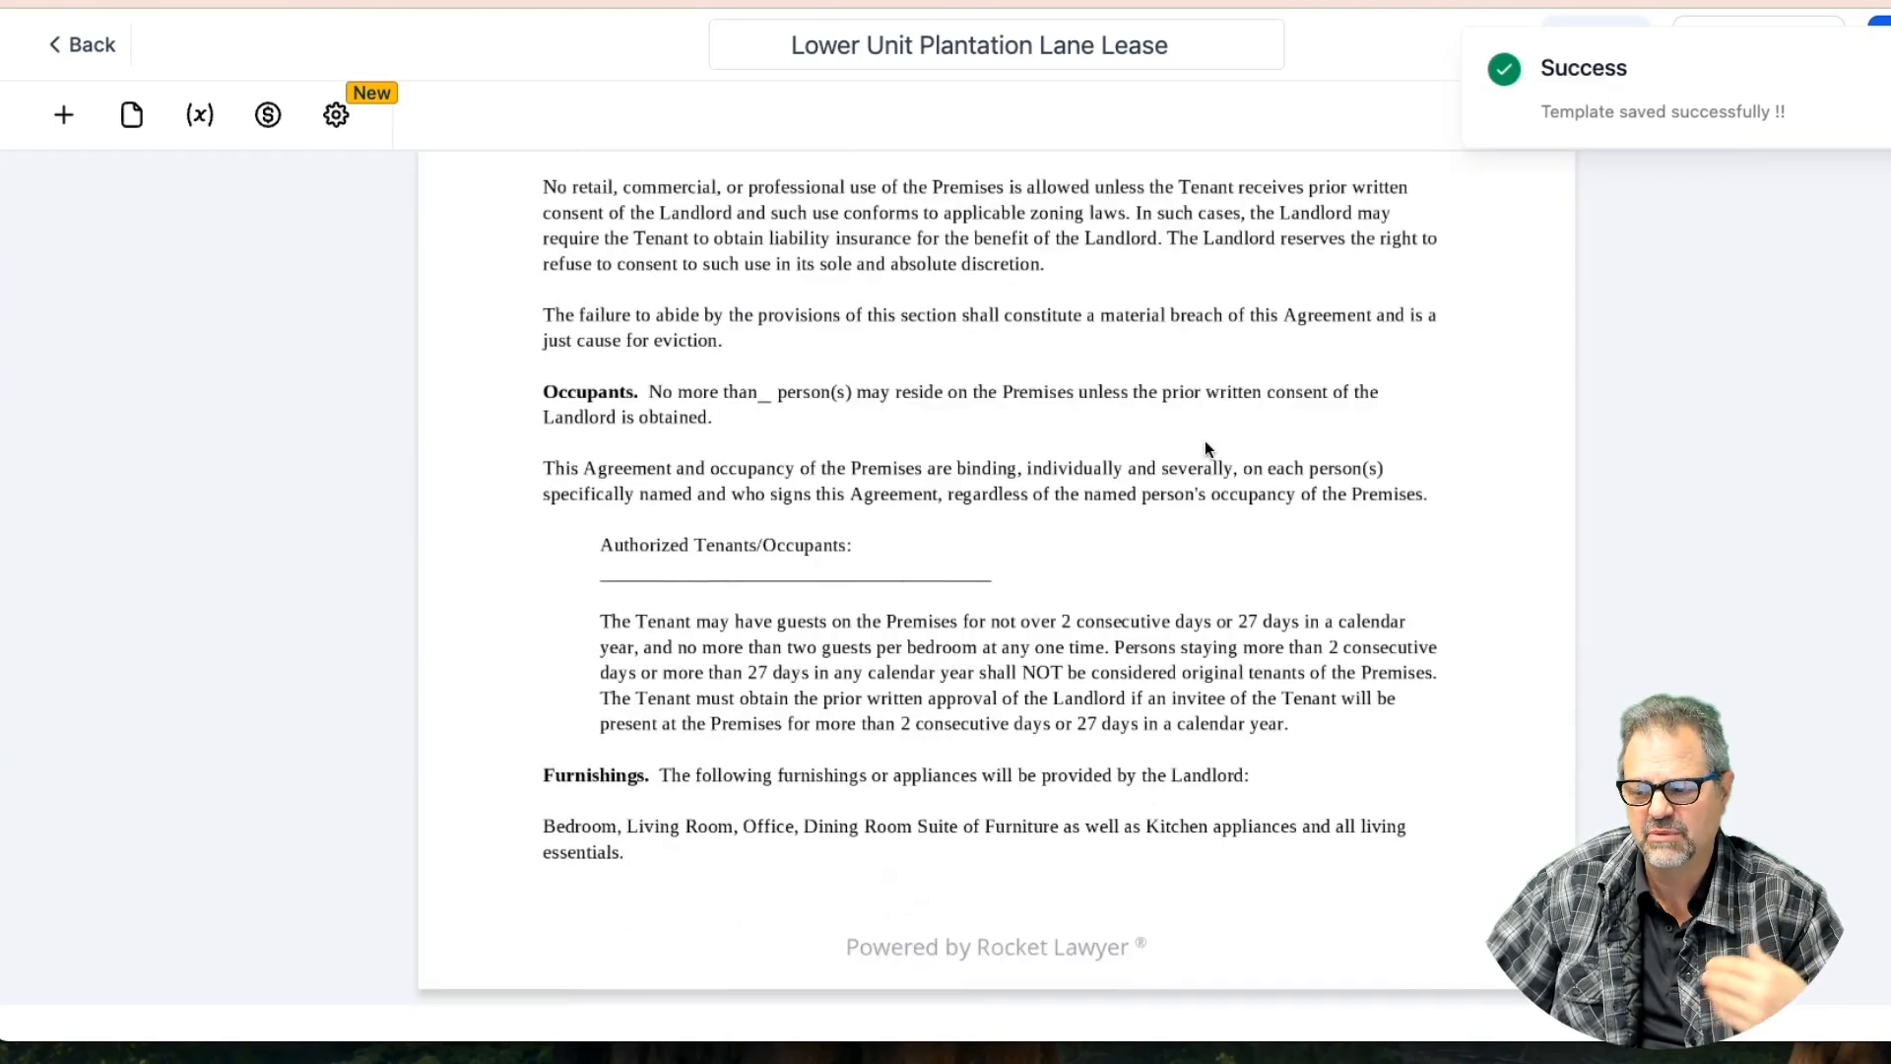
left_click(63, 114)
left_click(962, 439)
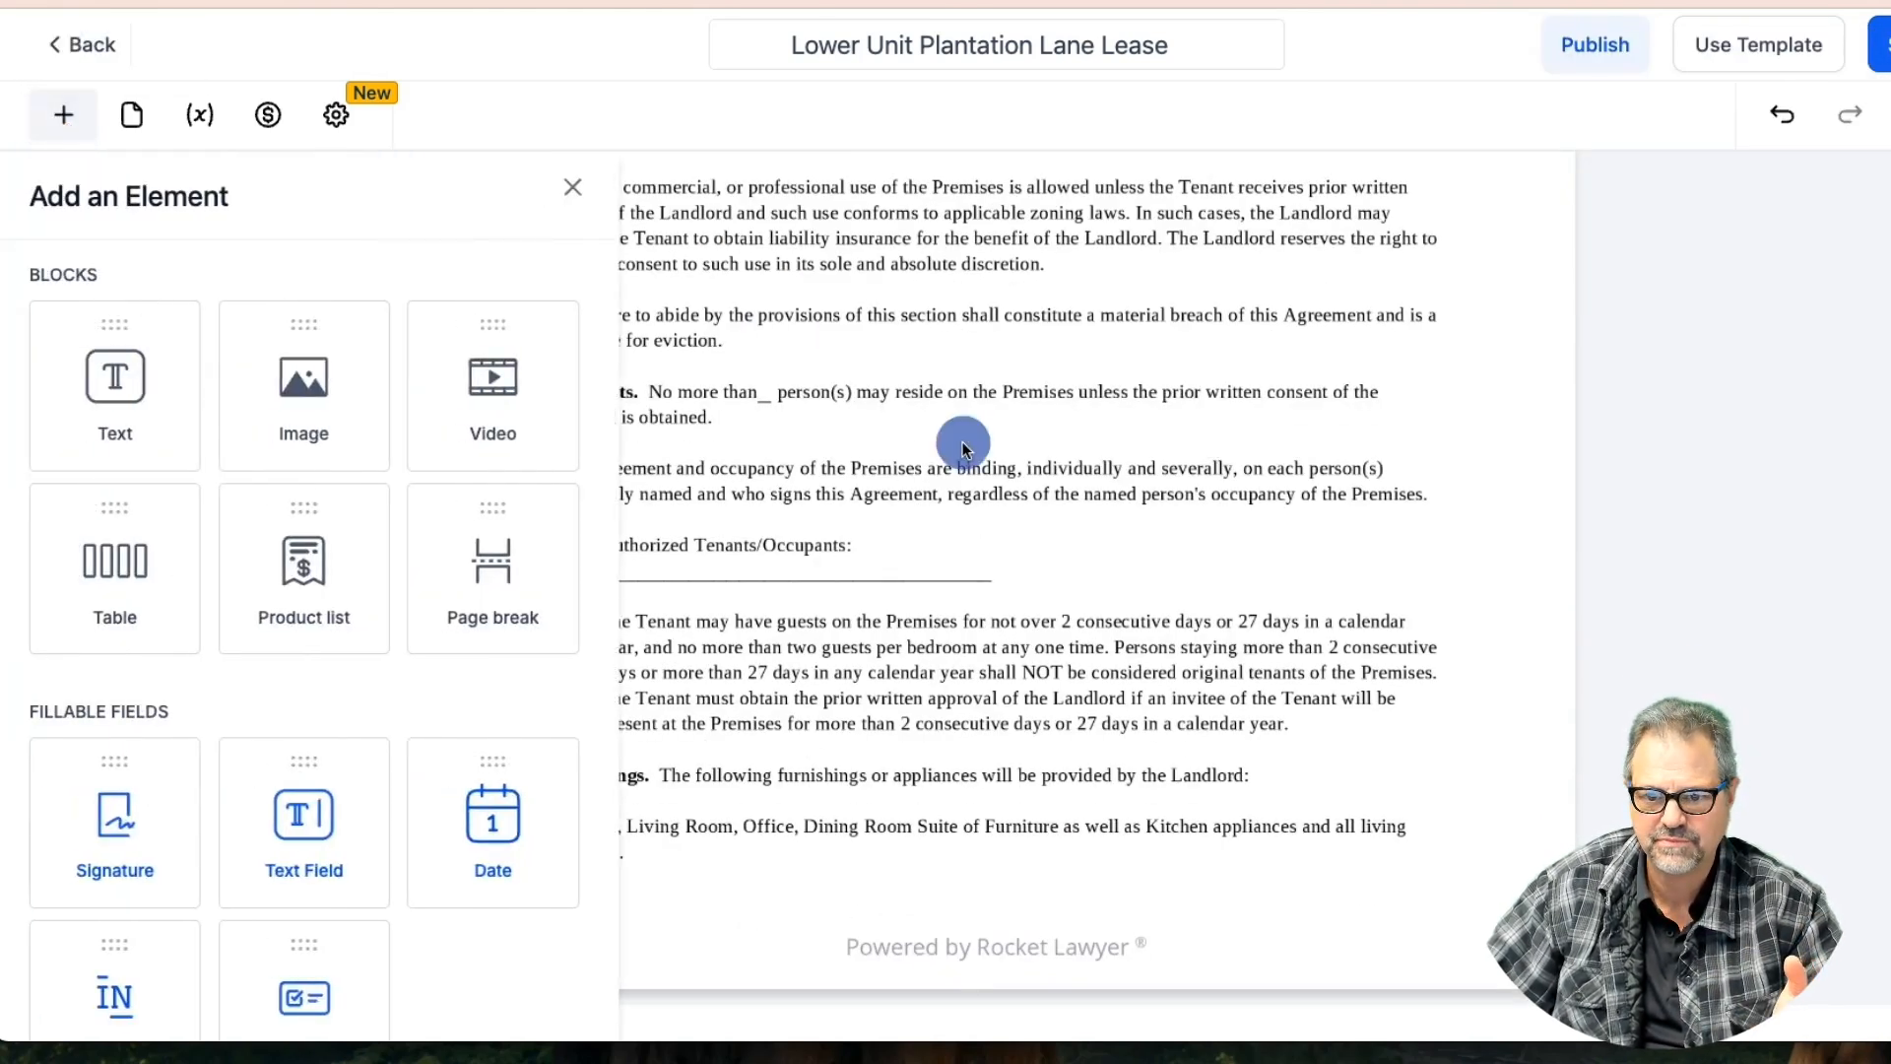
scroll(871, 384, "up", 15)
scroll(723, 478, "down", 1)
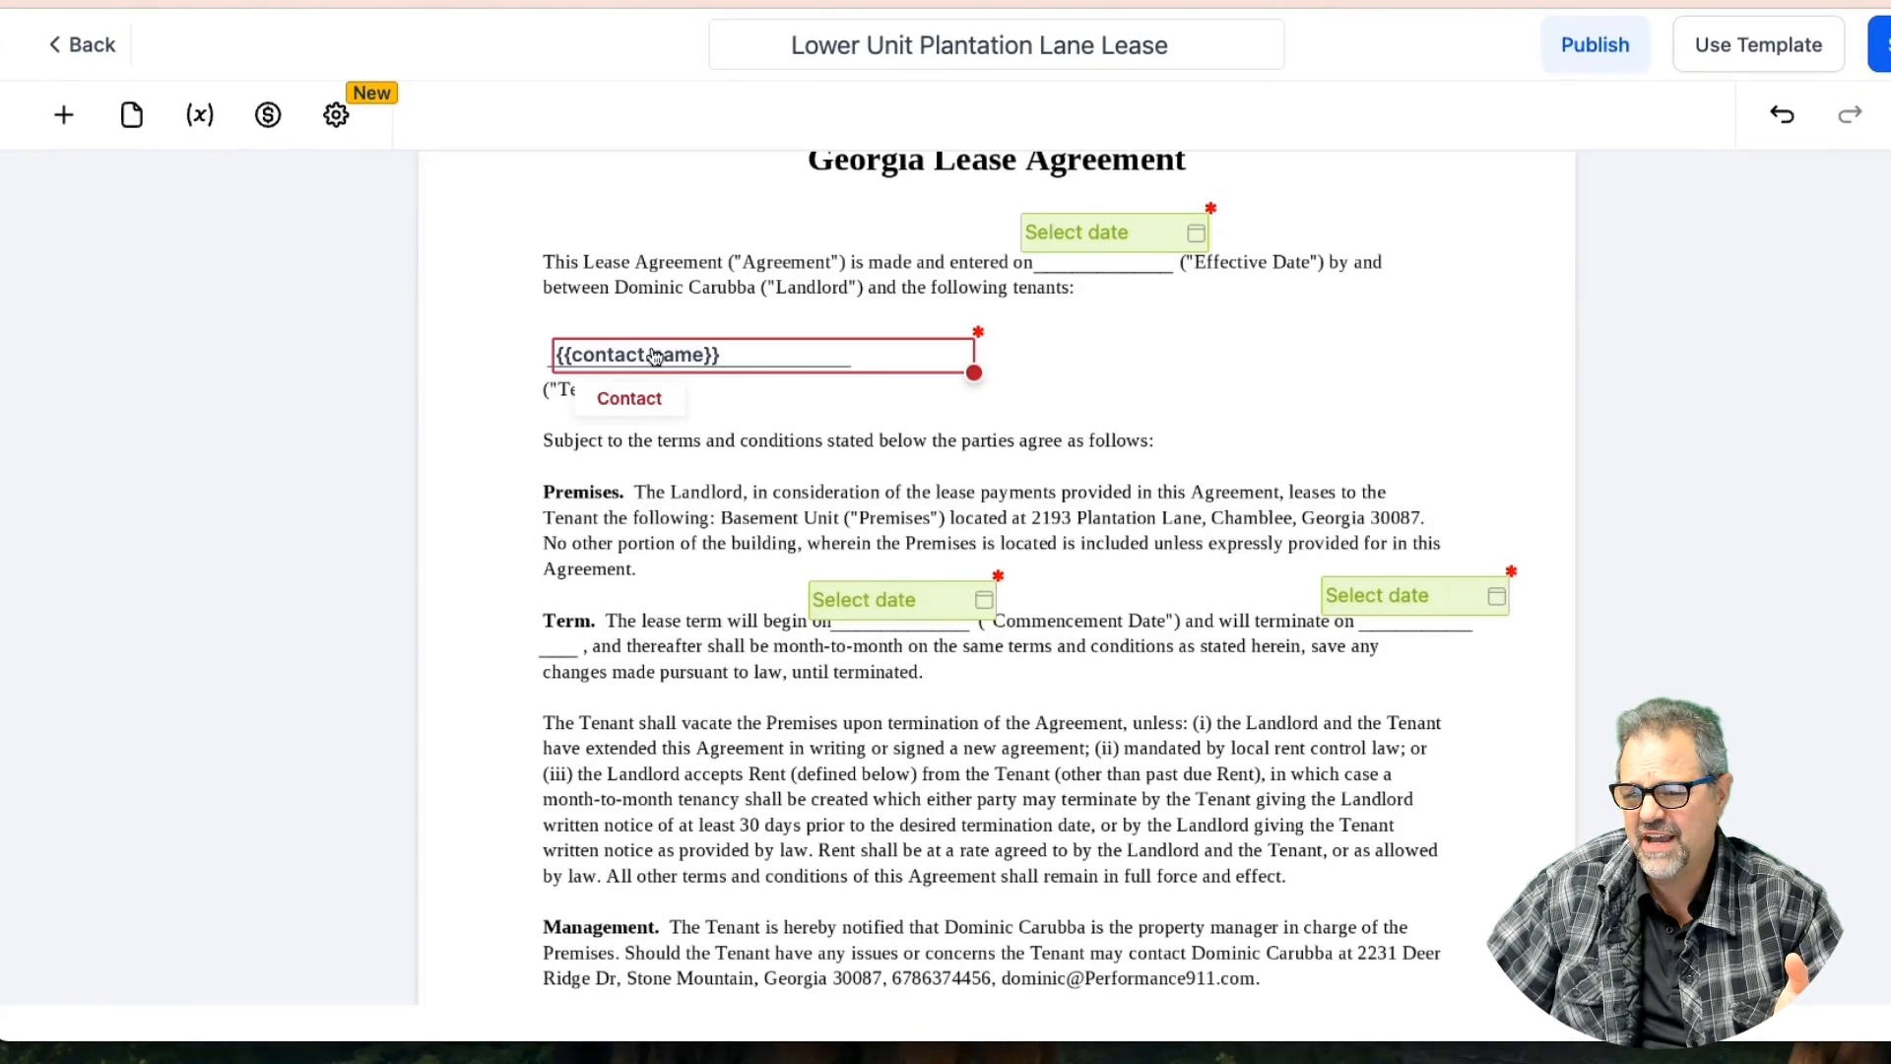
left_click(654, 354)
left_click(847, 299)
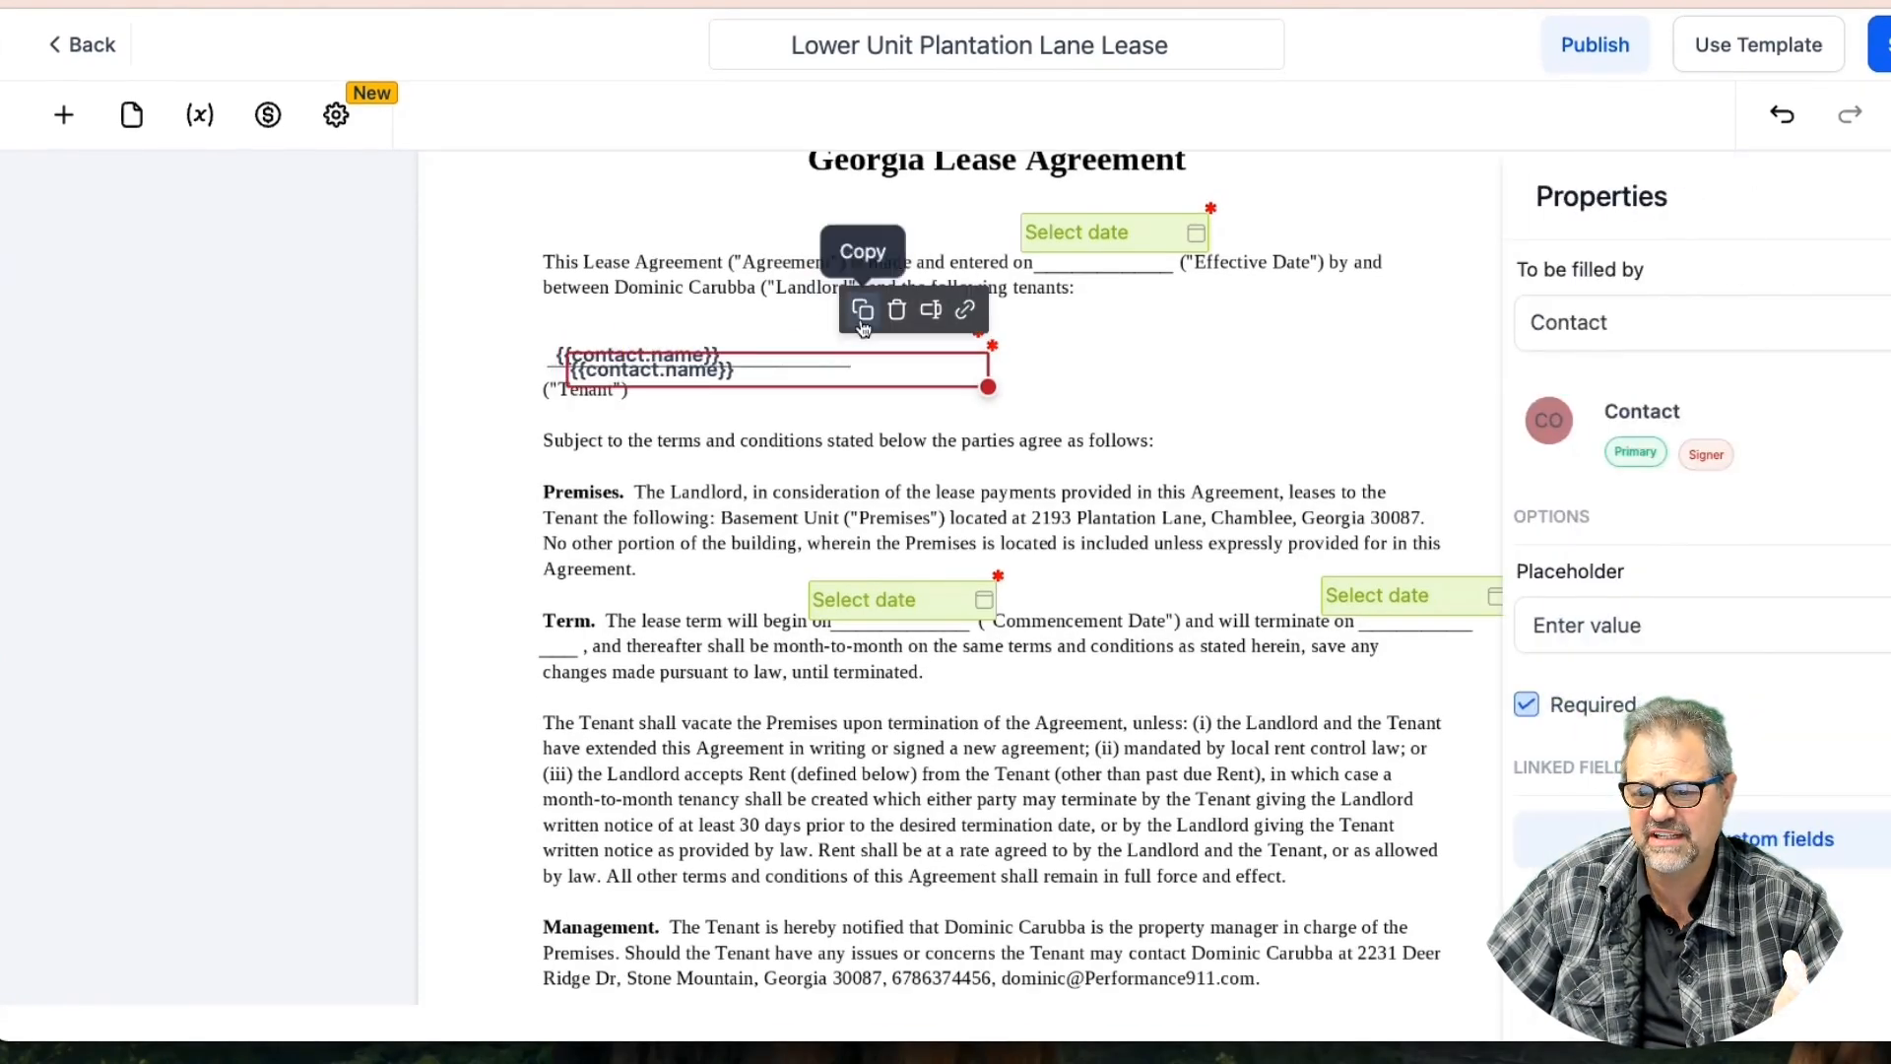
left_click_drag(836, 368, 870, 939)
scroll(890, 902, "down", 3)
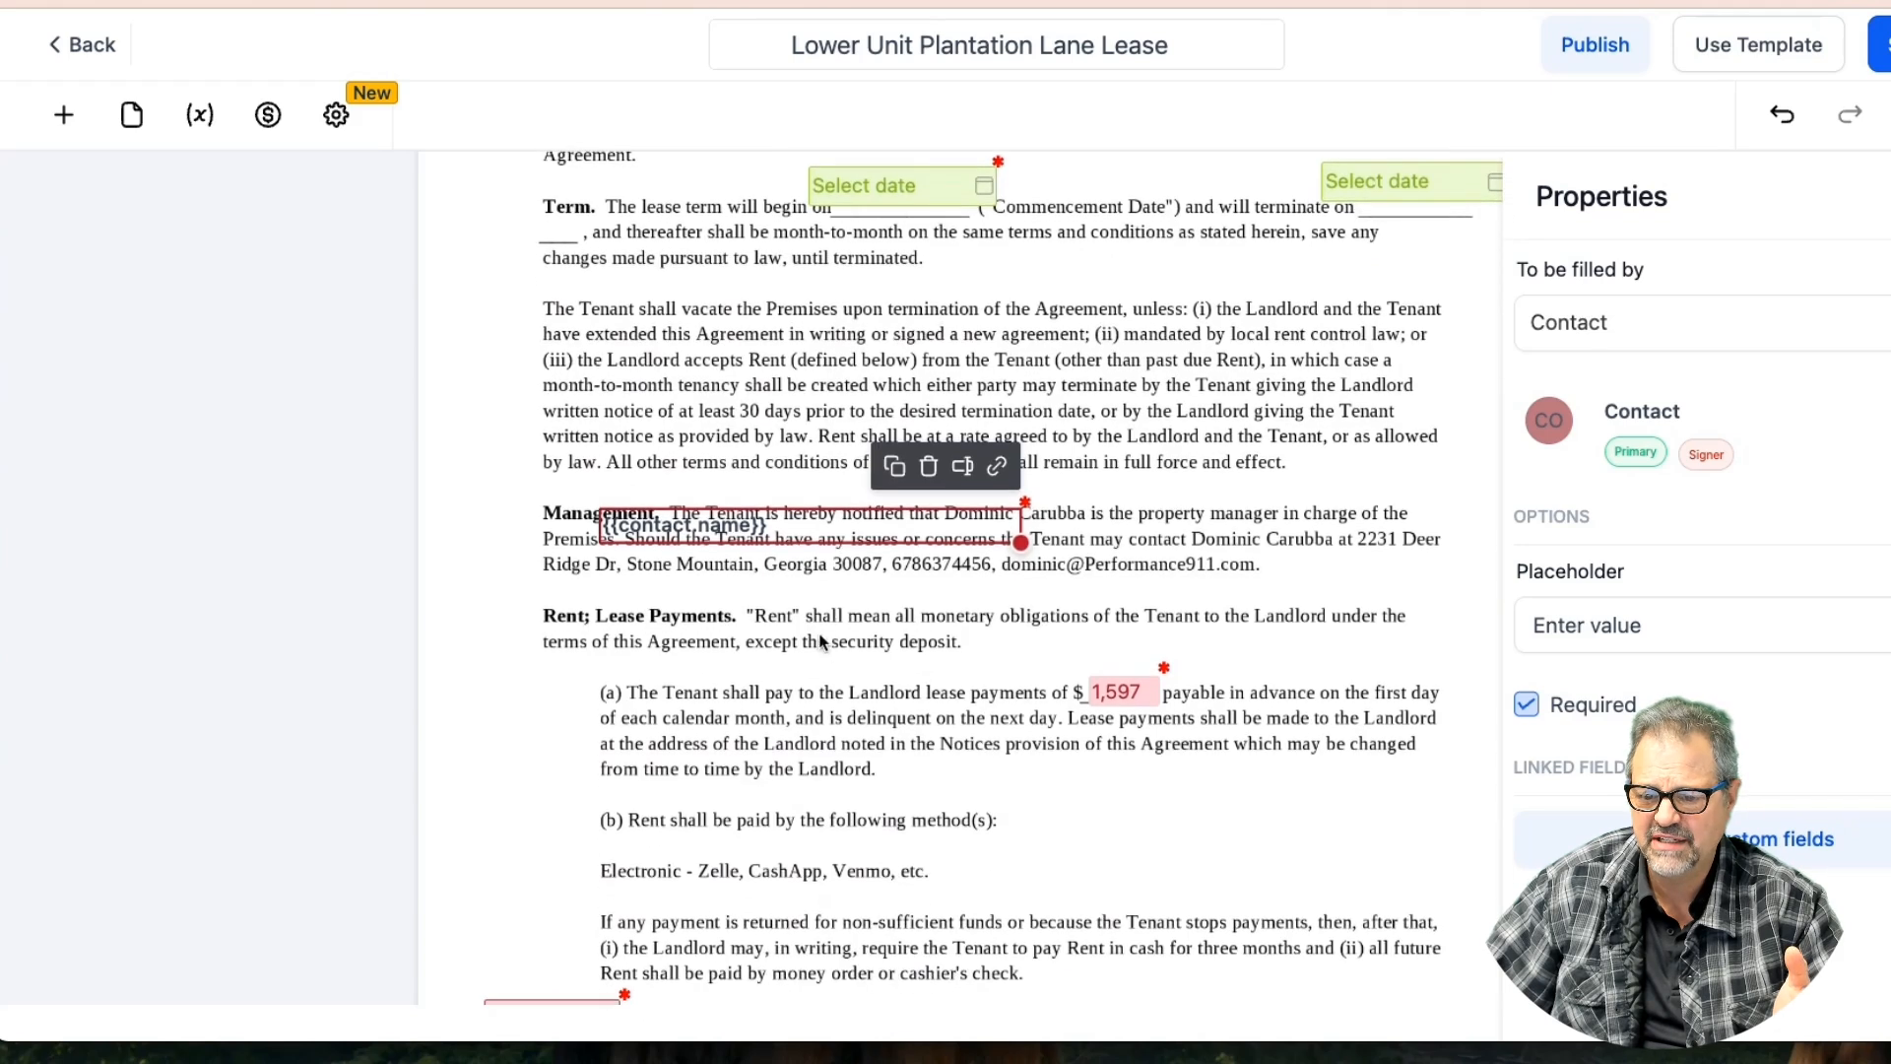
left_click_drag(840, 527, 844, 865)
scroll(985, 630, "down", 3)
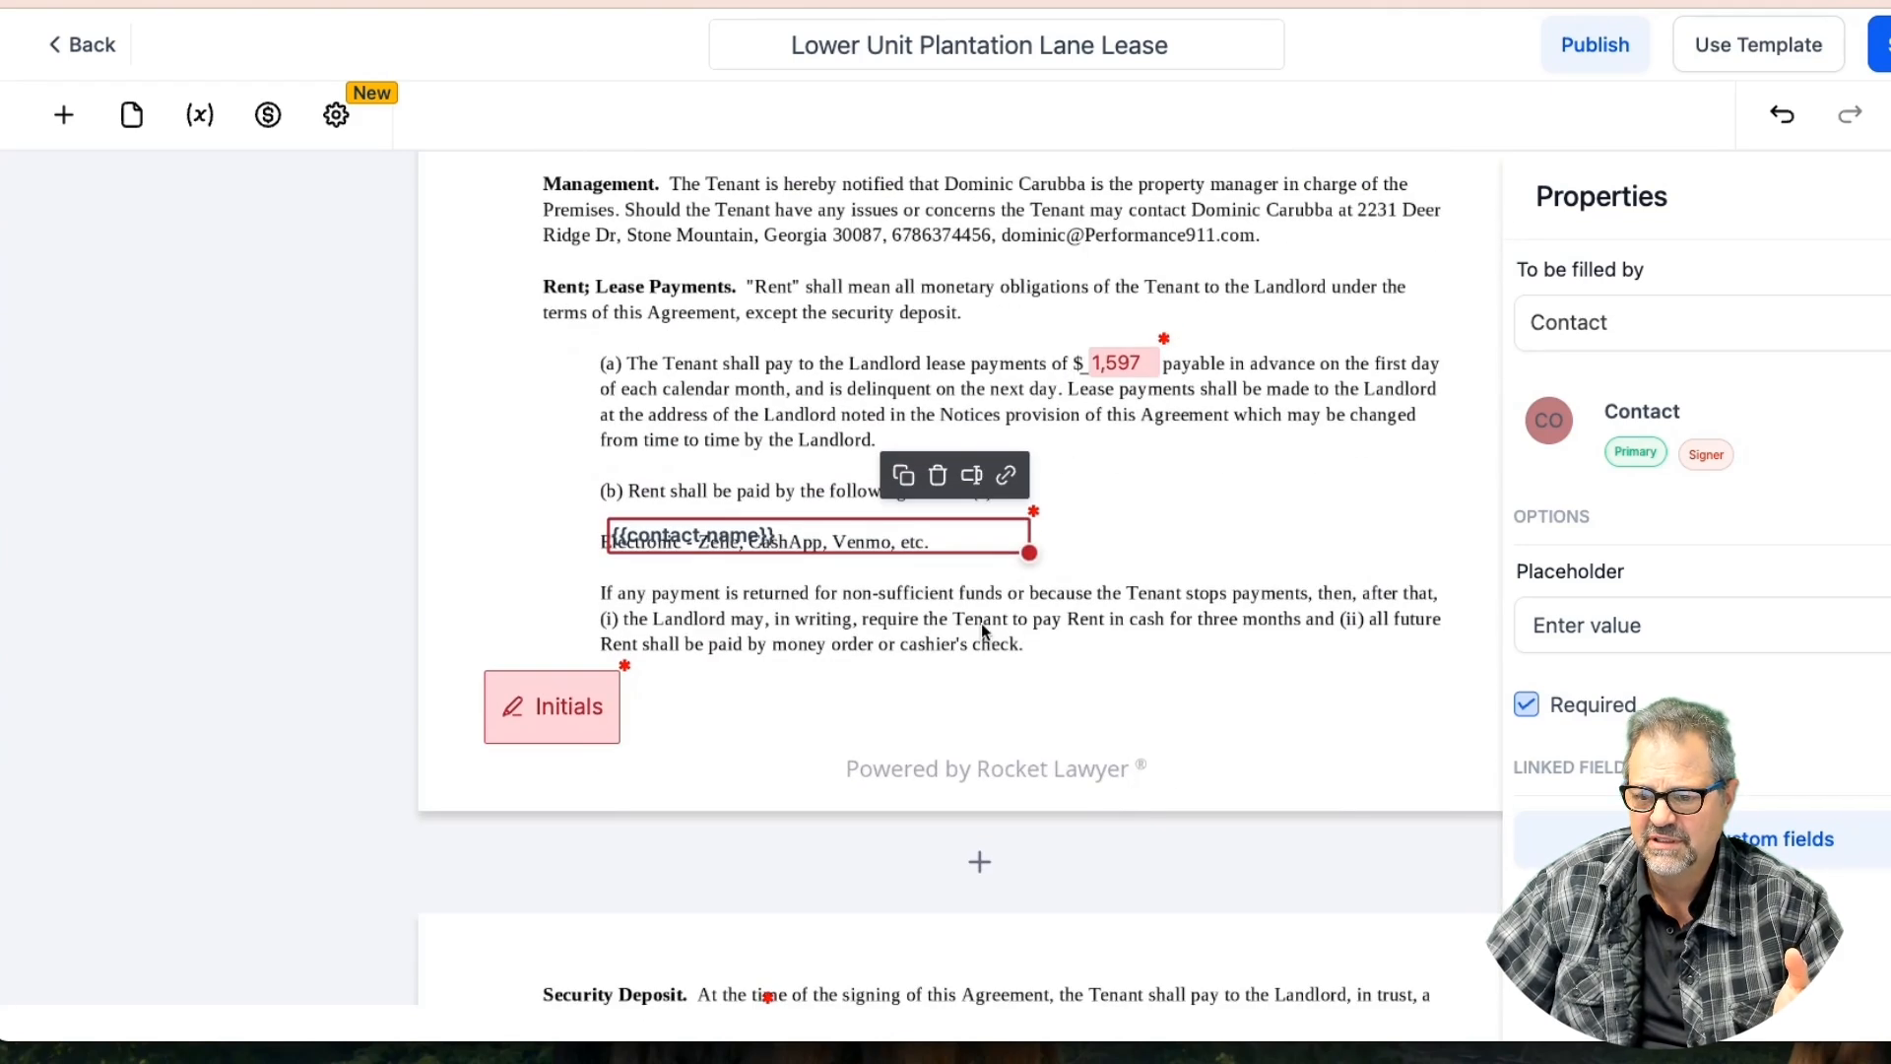
mouse_move(873, 544)
left_mouse_down()
mouse_move(827, 901)
mouse_move(861, 801)
mouse_move(964, 824)
mouse_move(895, 519)
mouse_move(895, 536)
left_mouse_up()
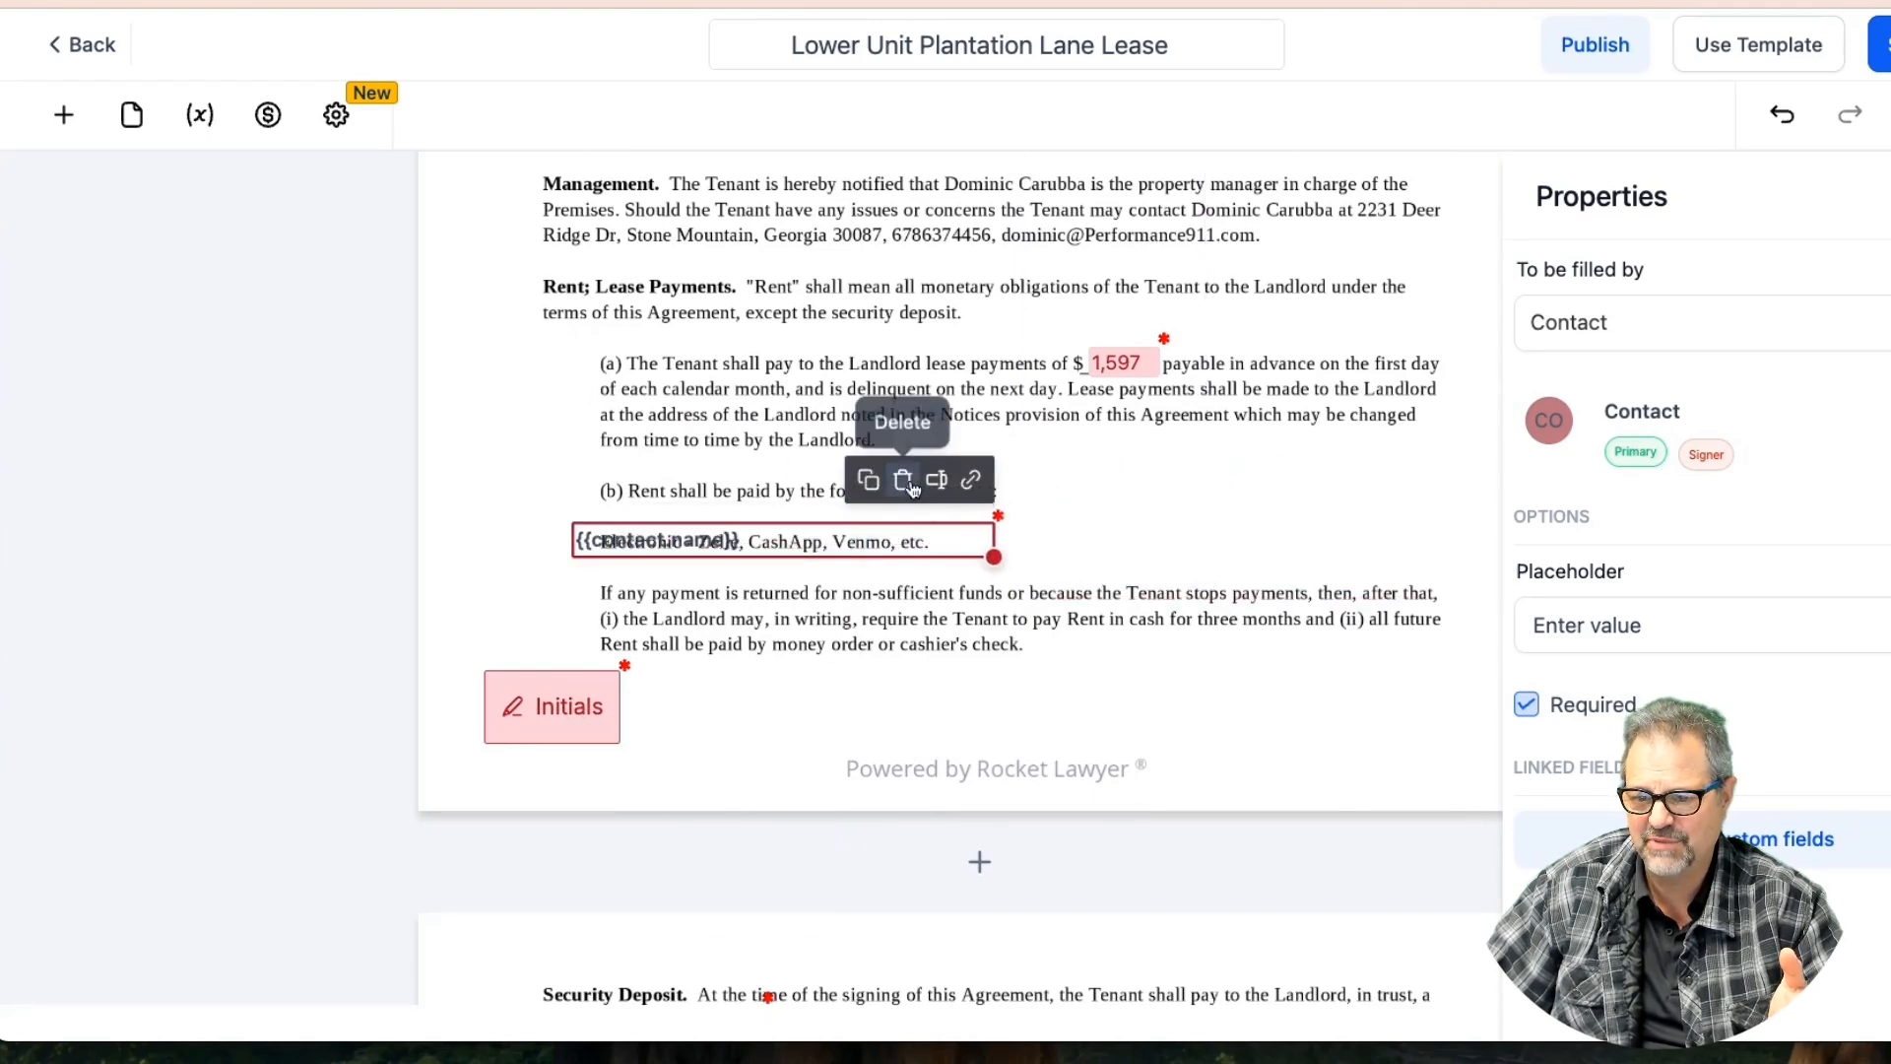
left_click(899, 482)
scroll(762, 652, "down", 15)
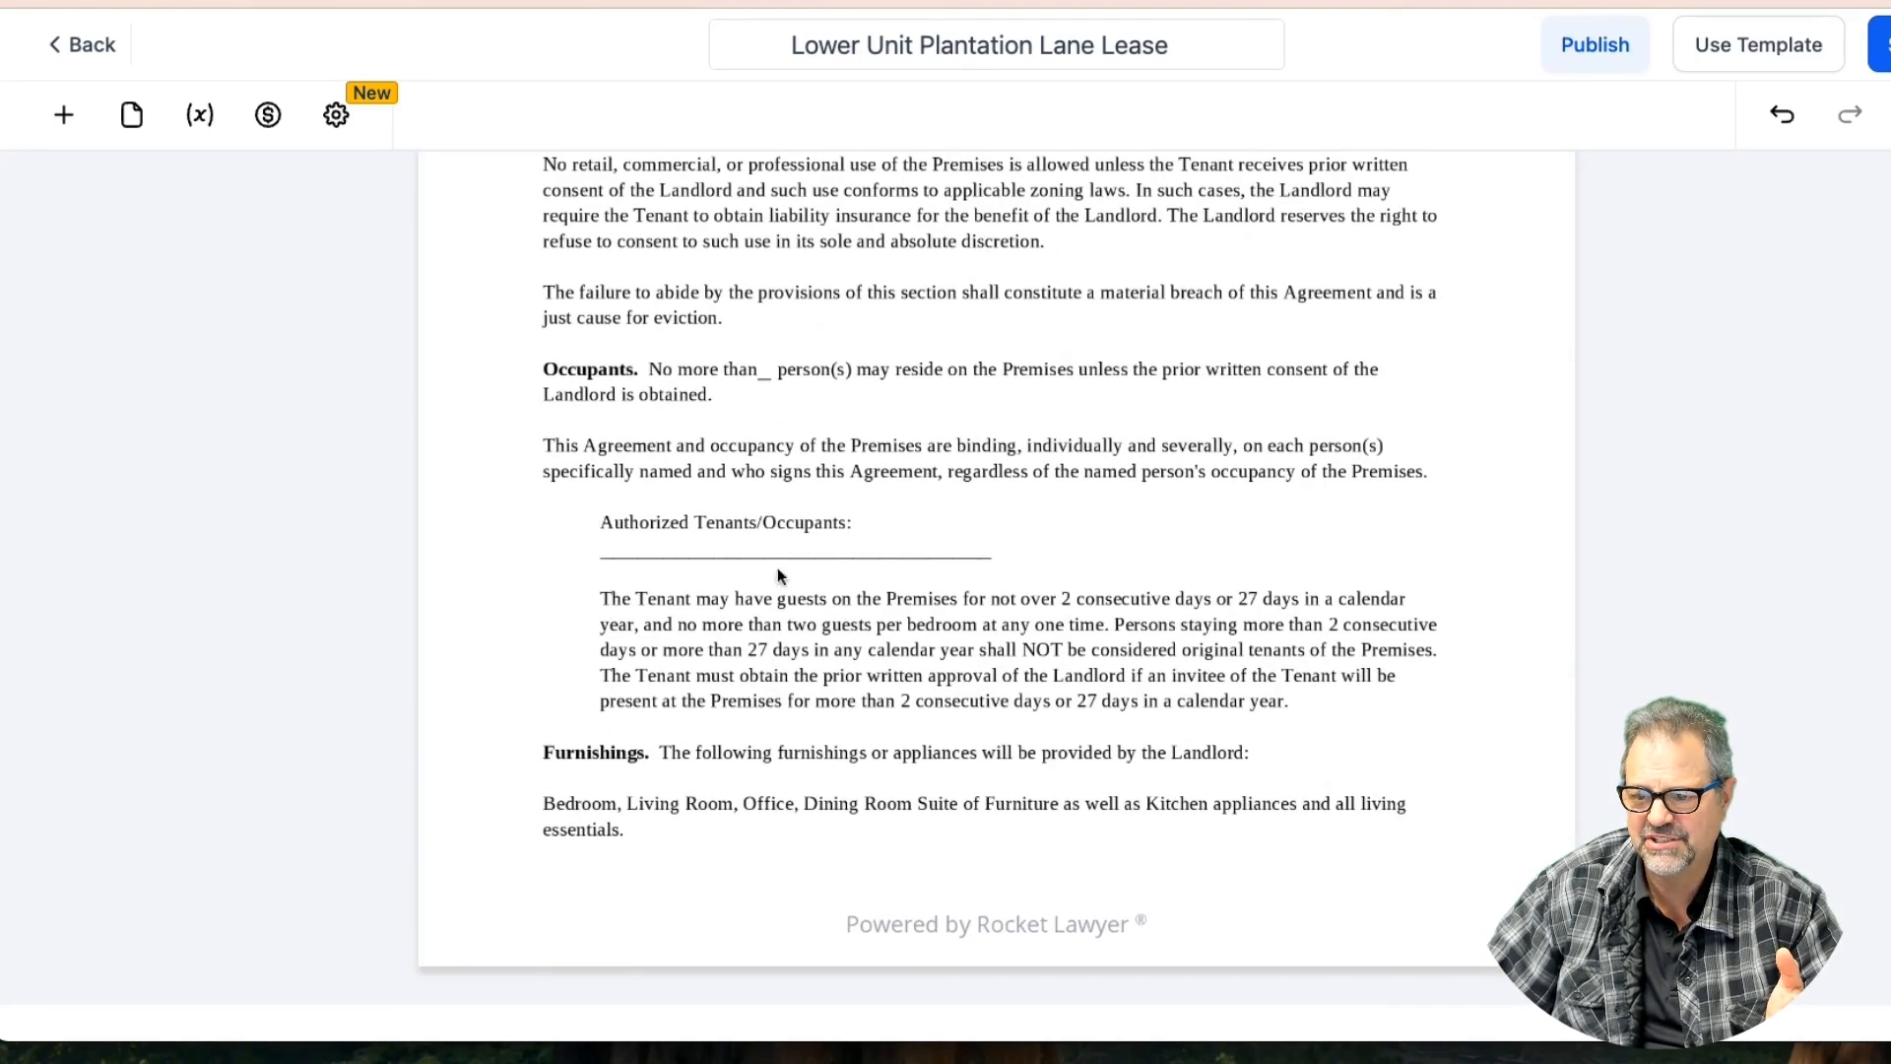
left_click(64, 114)
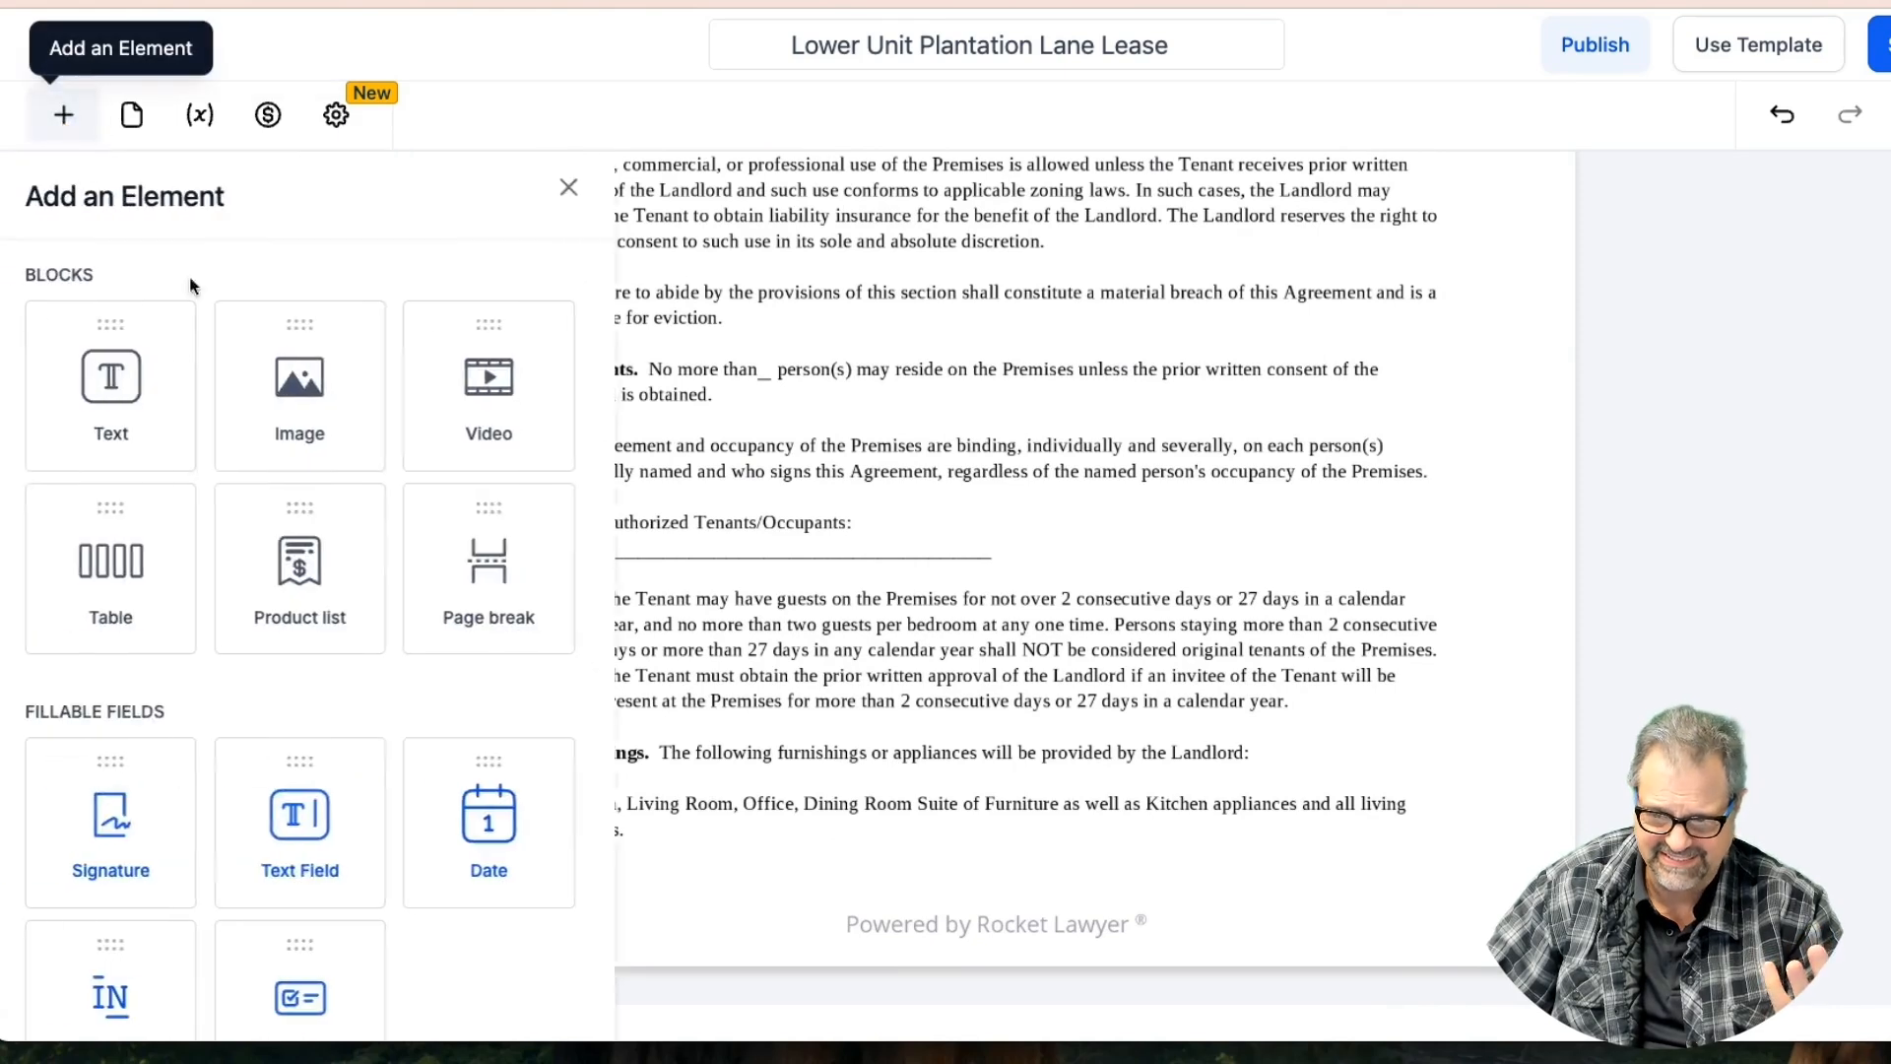
Place a widened text field on the Authorized Tenants/Occupants line filled with Contact Full Name
left_click_drag(340, 845, 723, 545)
left_click_drag(832, 567, 999, 569)
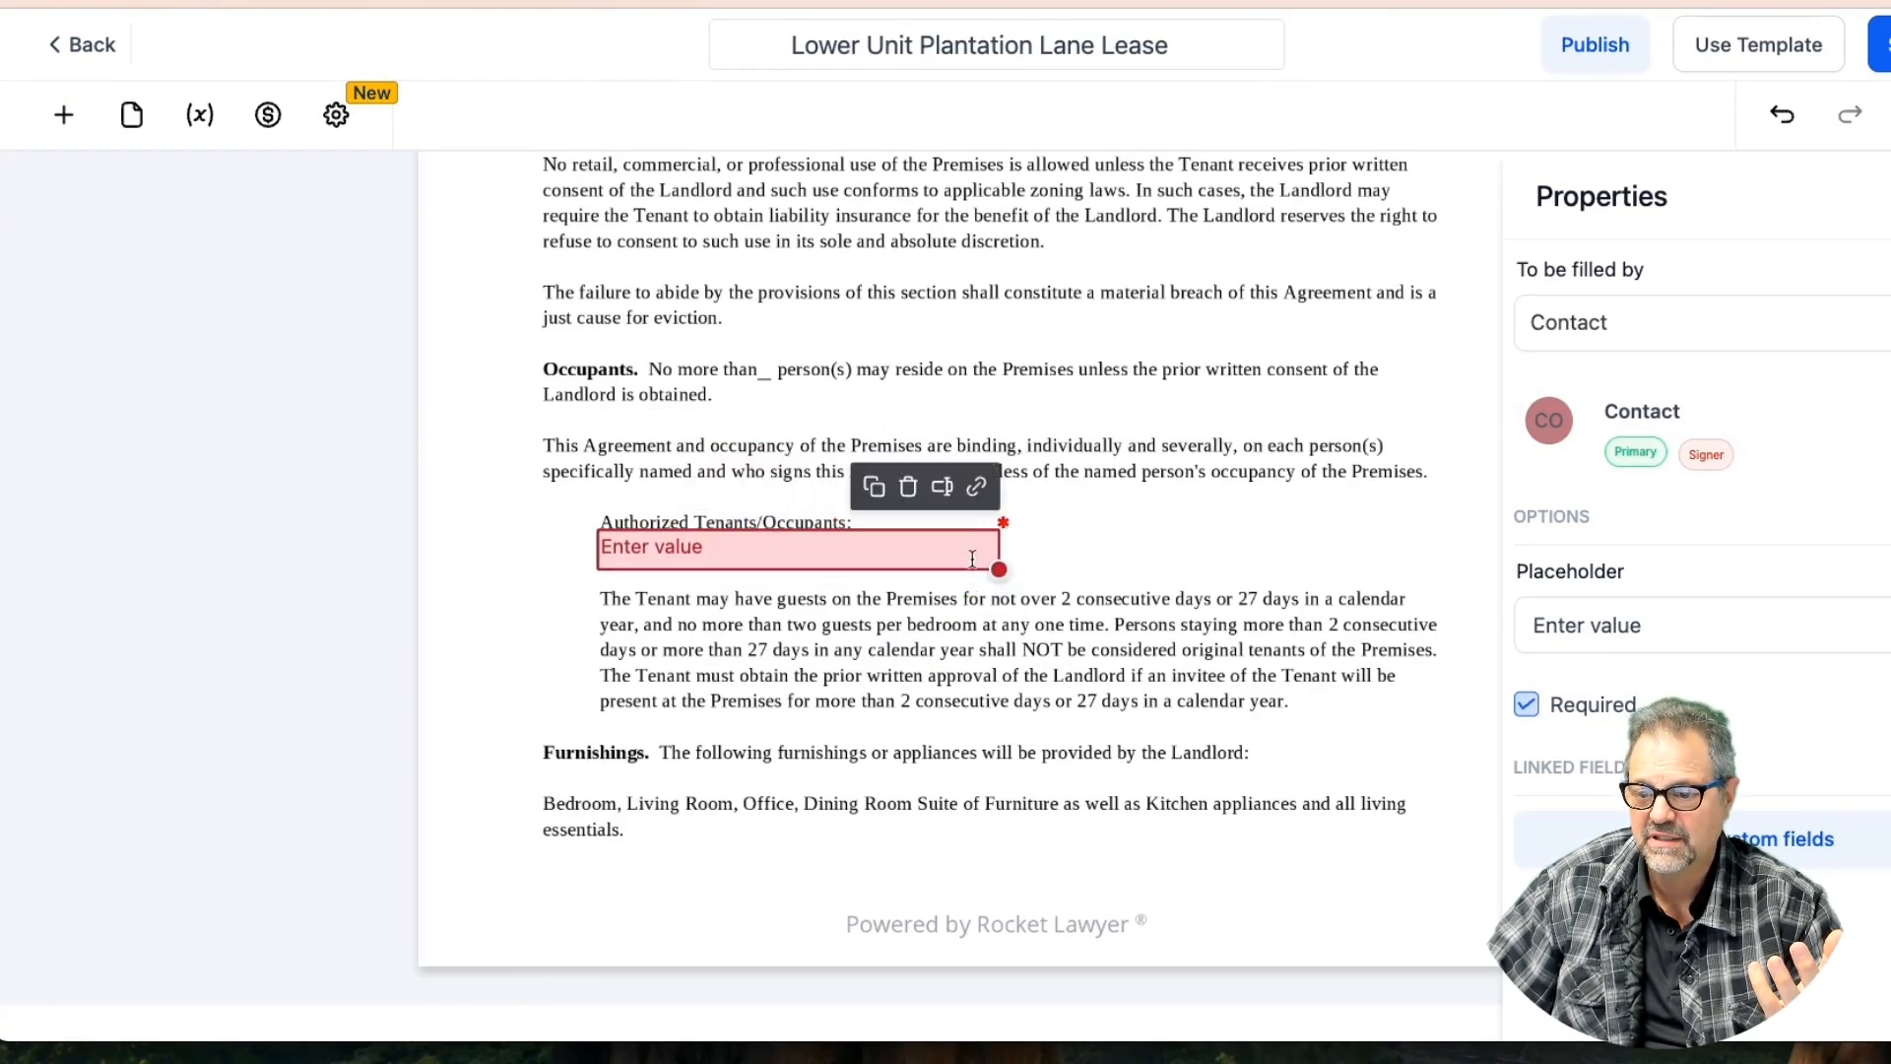
left_click(942, 489)
left_click(813, 268)
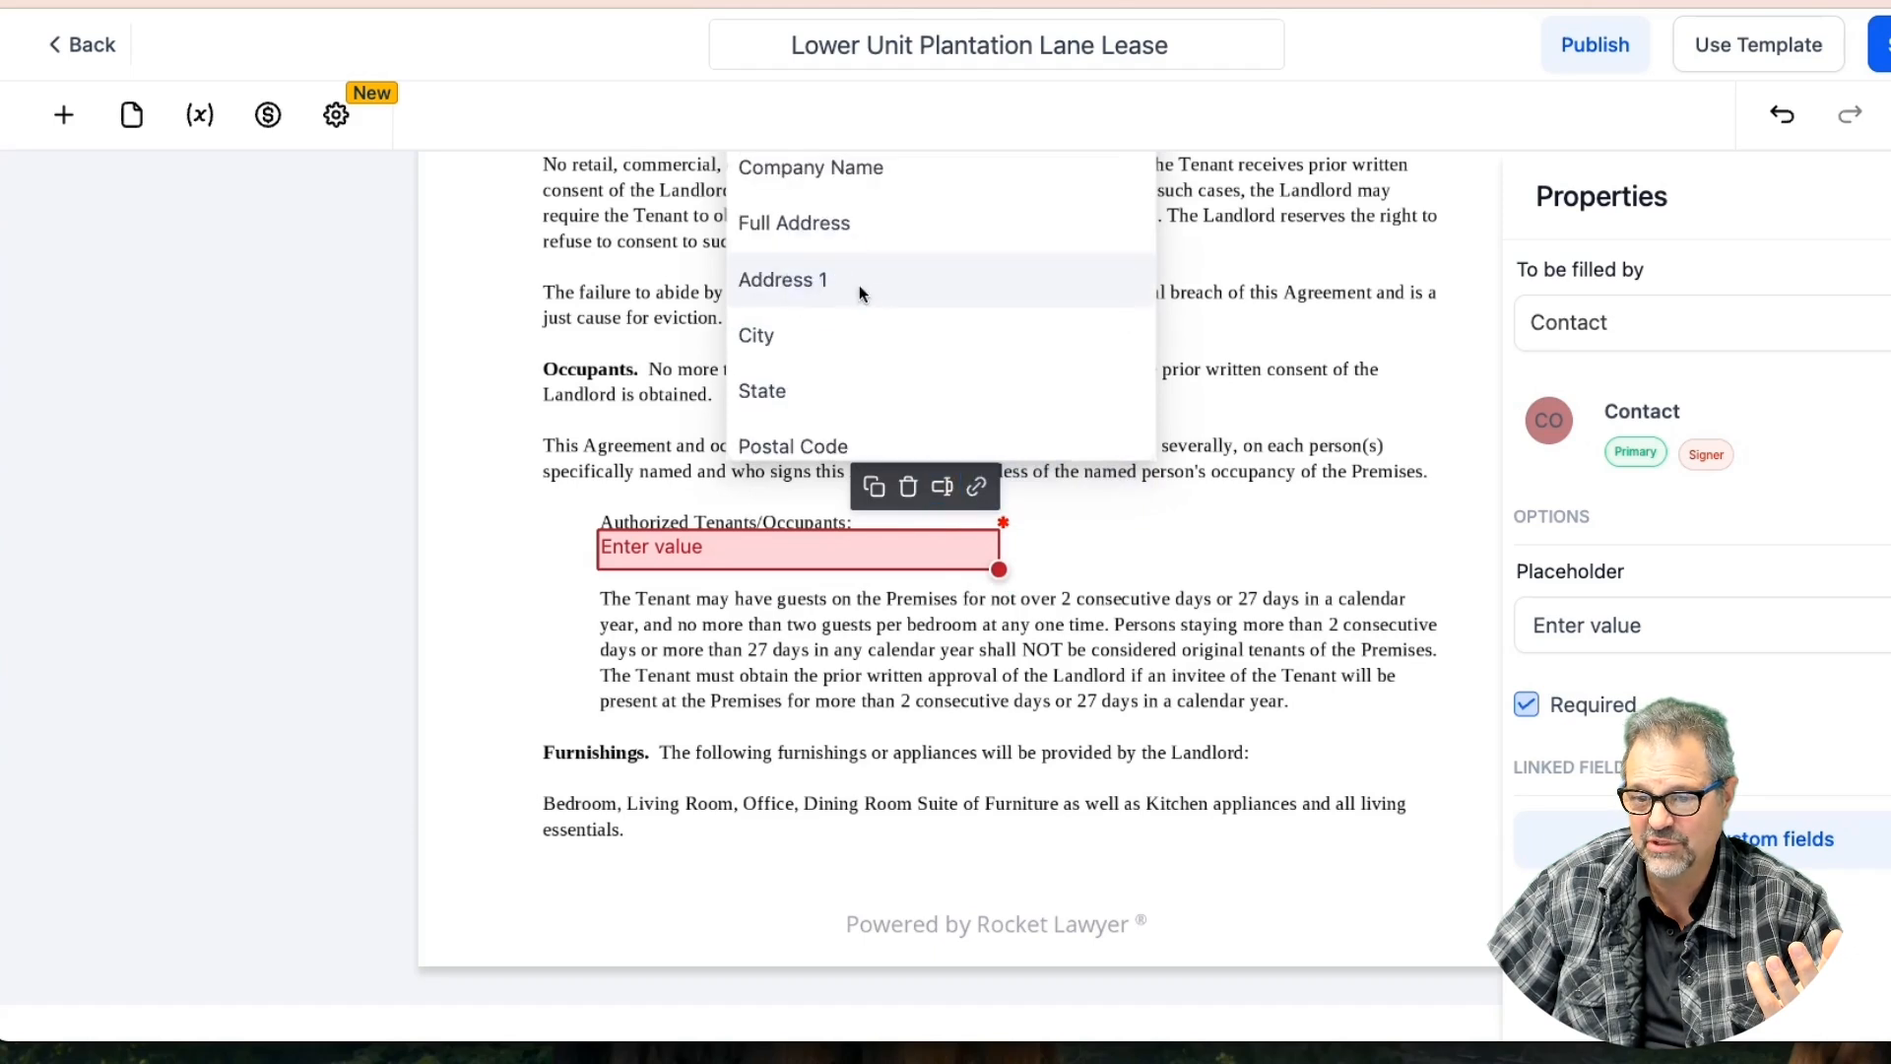
scroll(858, 278, "up", 2)
scroll(857, 278, "up", 3)
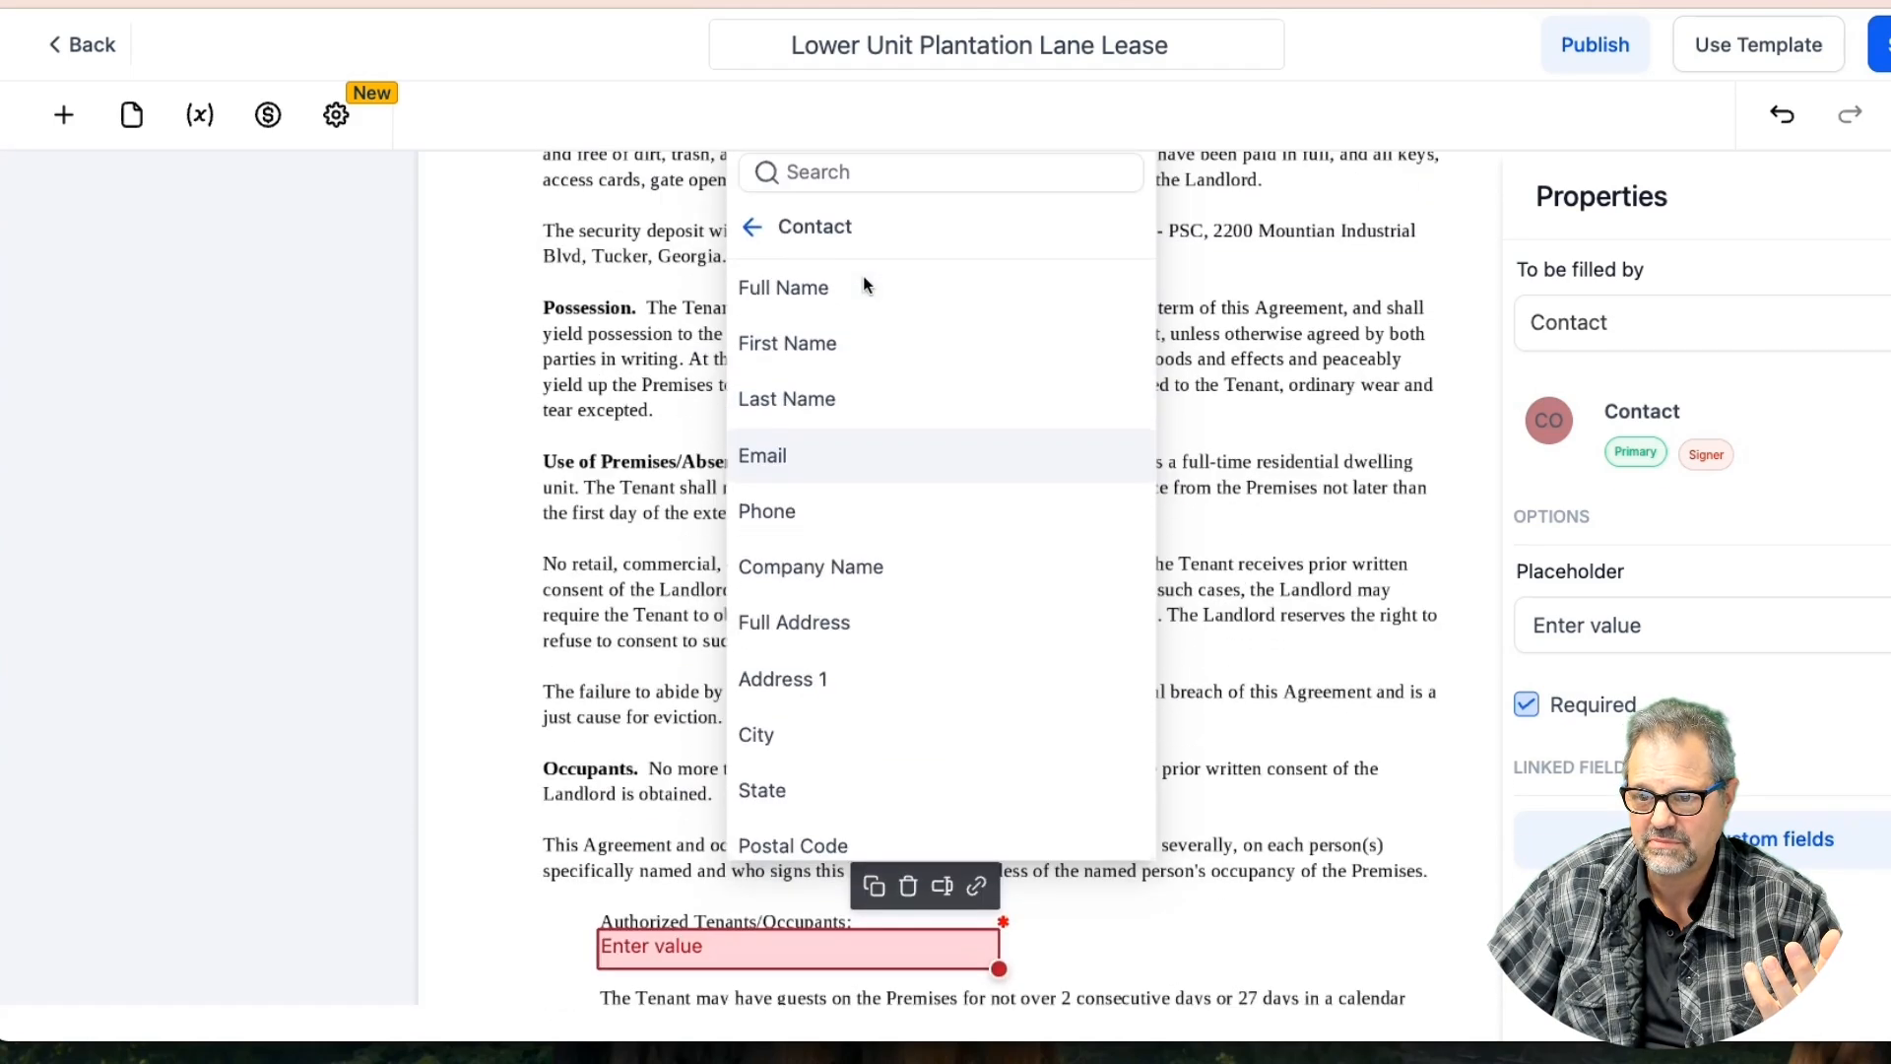
left_click(820, 276)
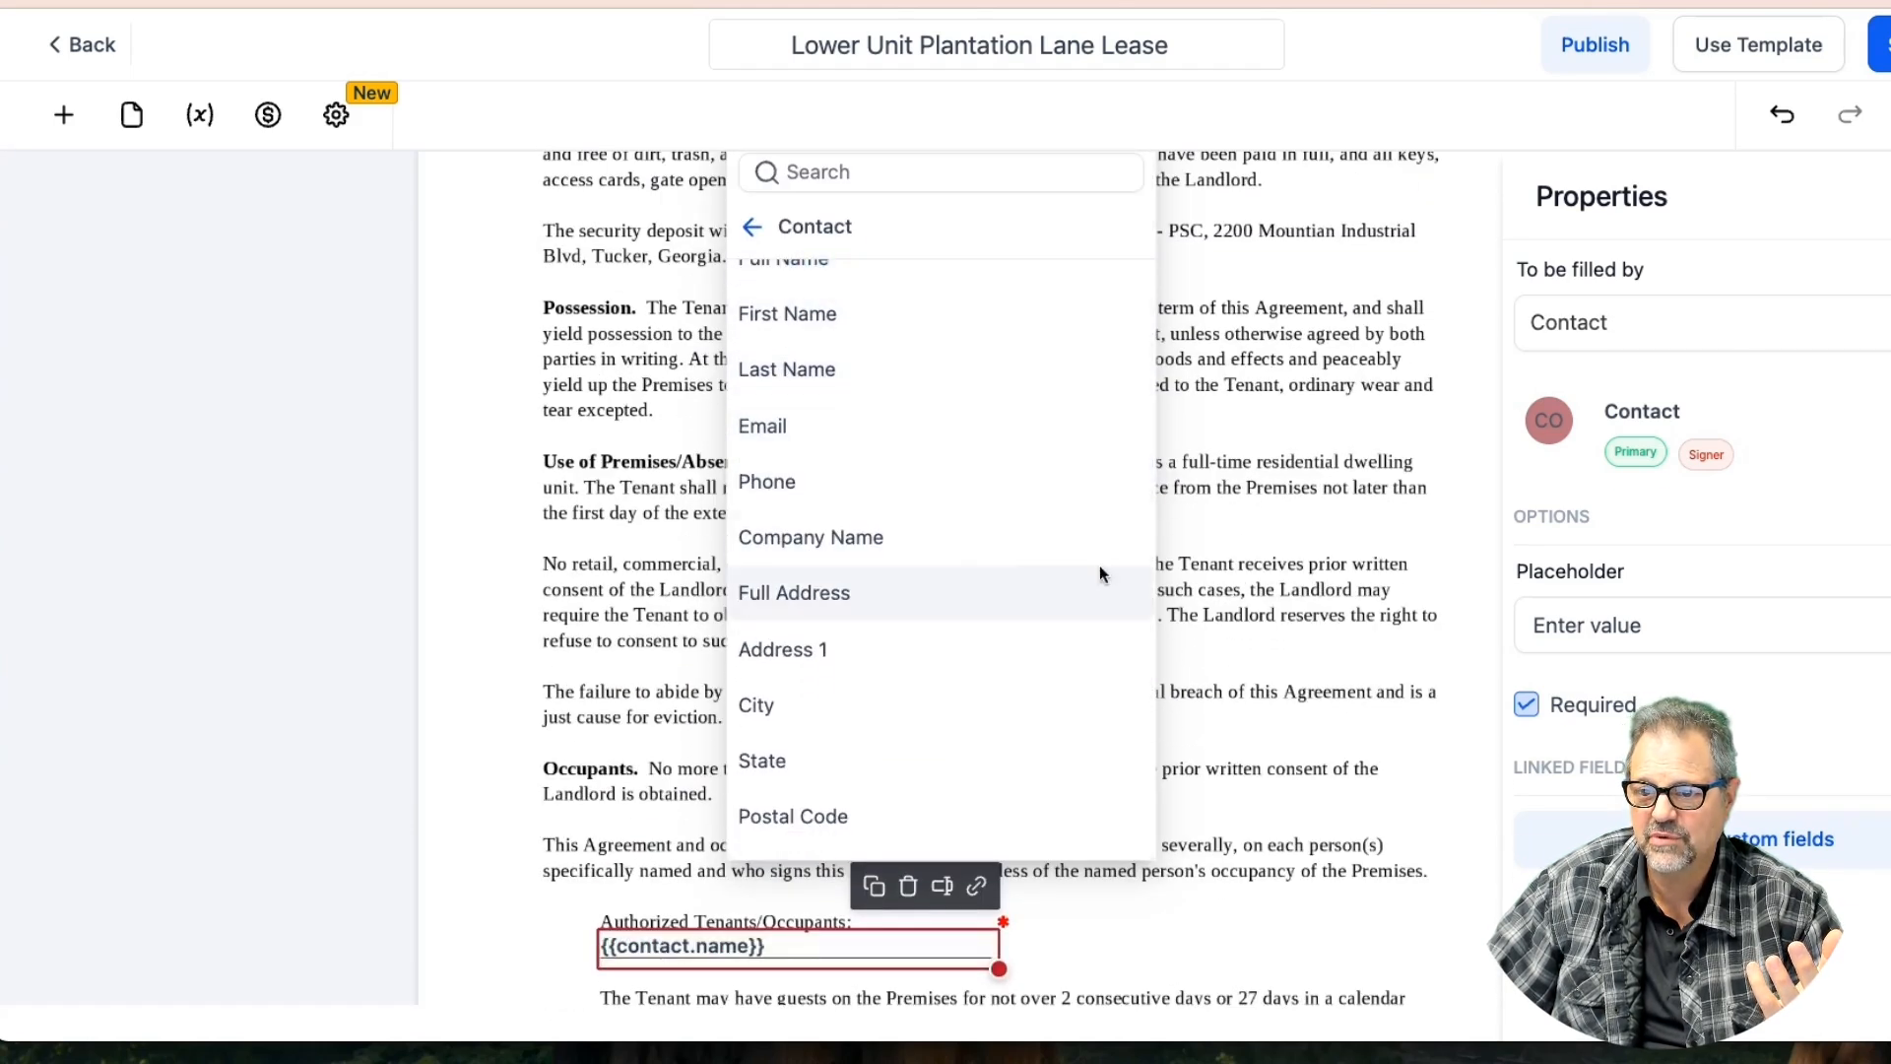
left_click(1240, 636)
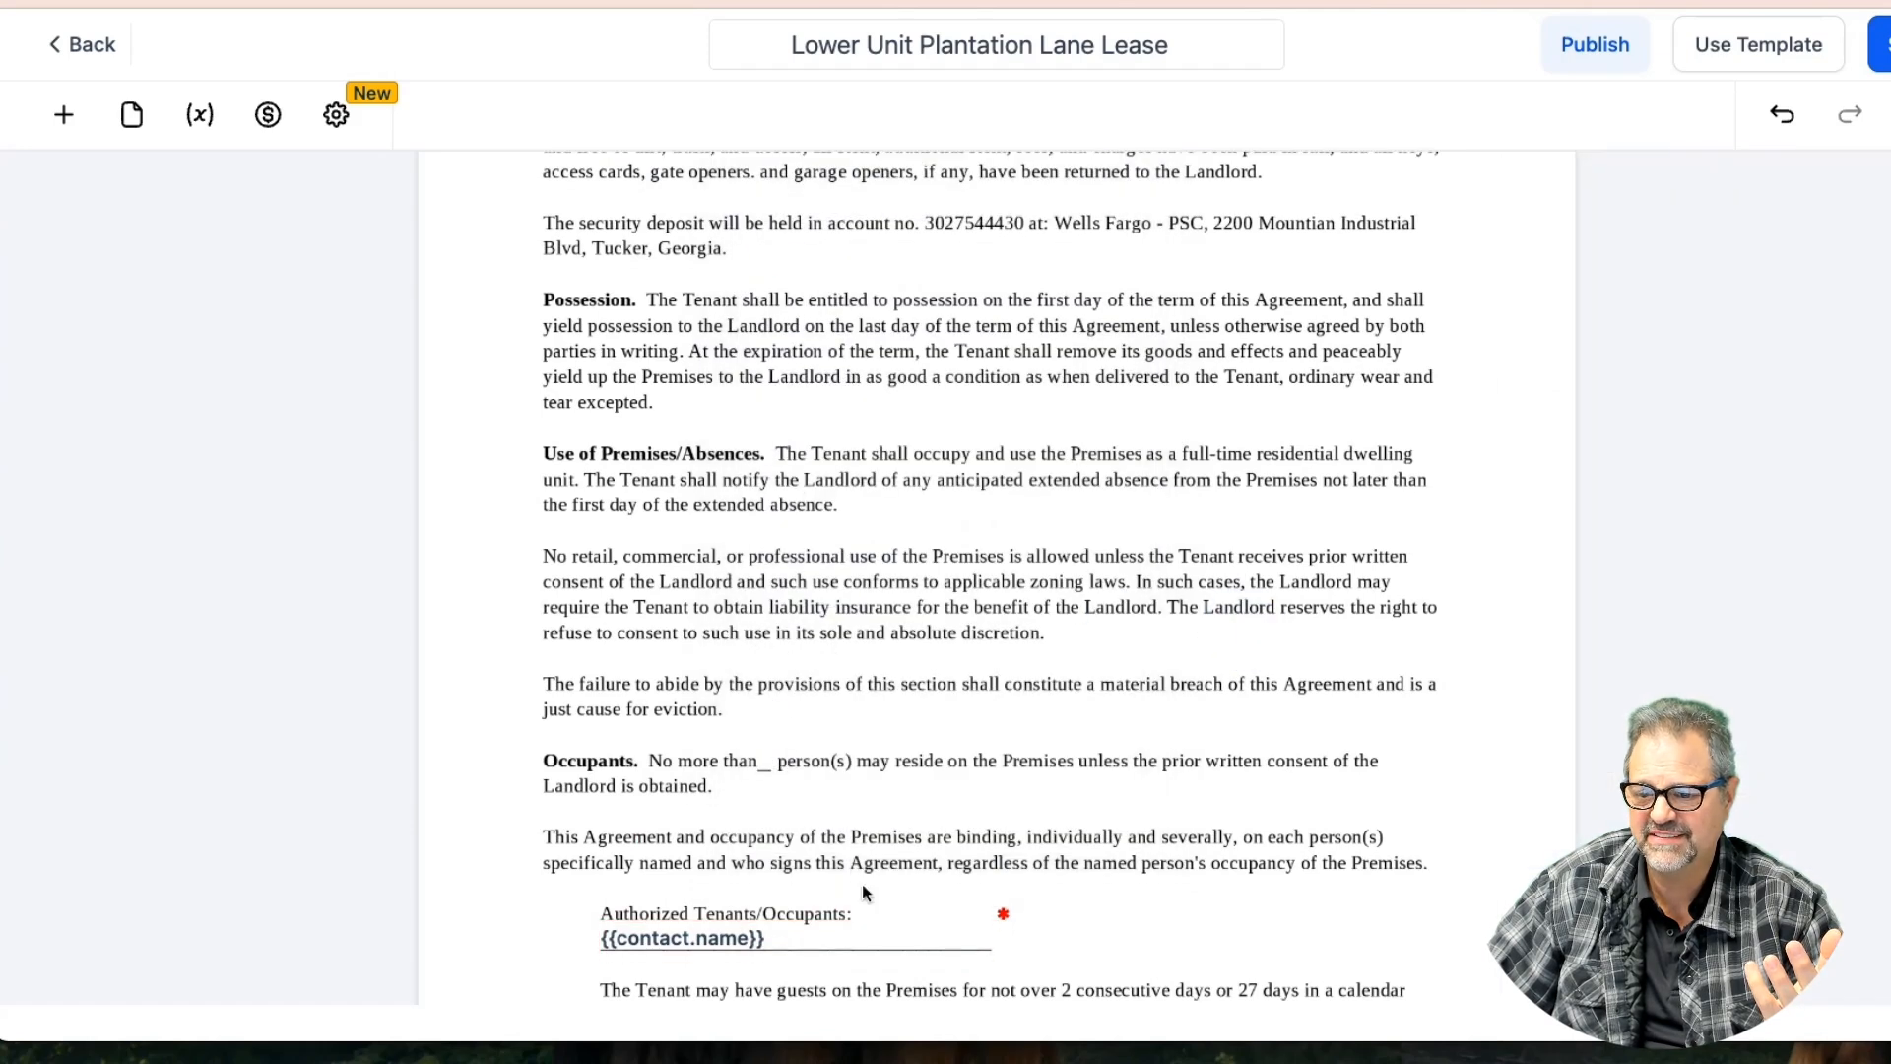
Set the contact name field to be filled by you
left_click(791, 937)
left_click(1659, 333)
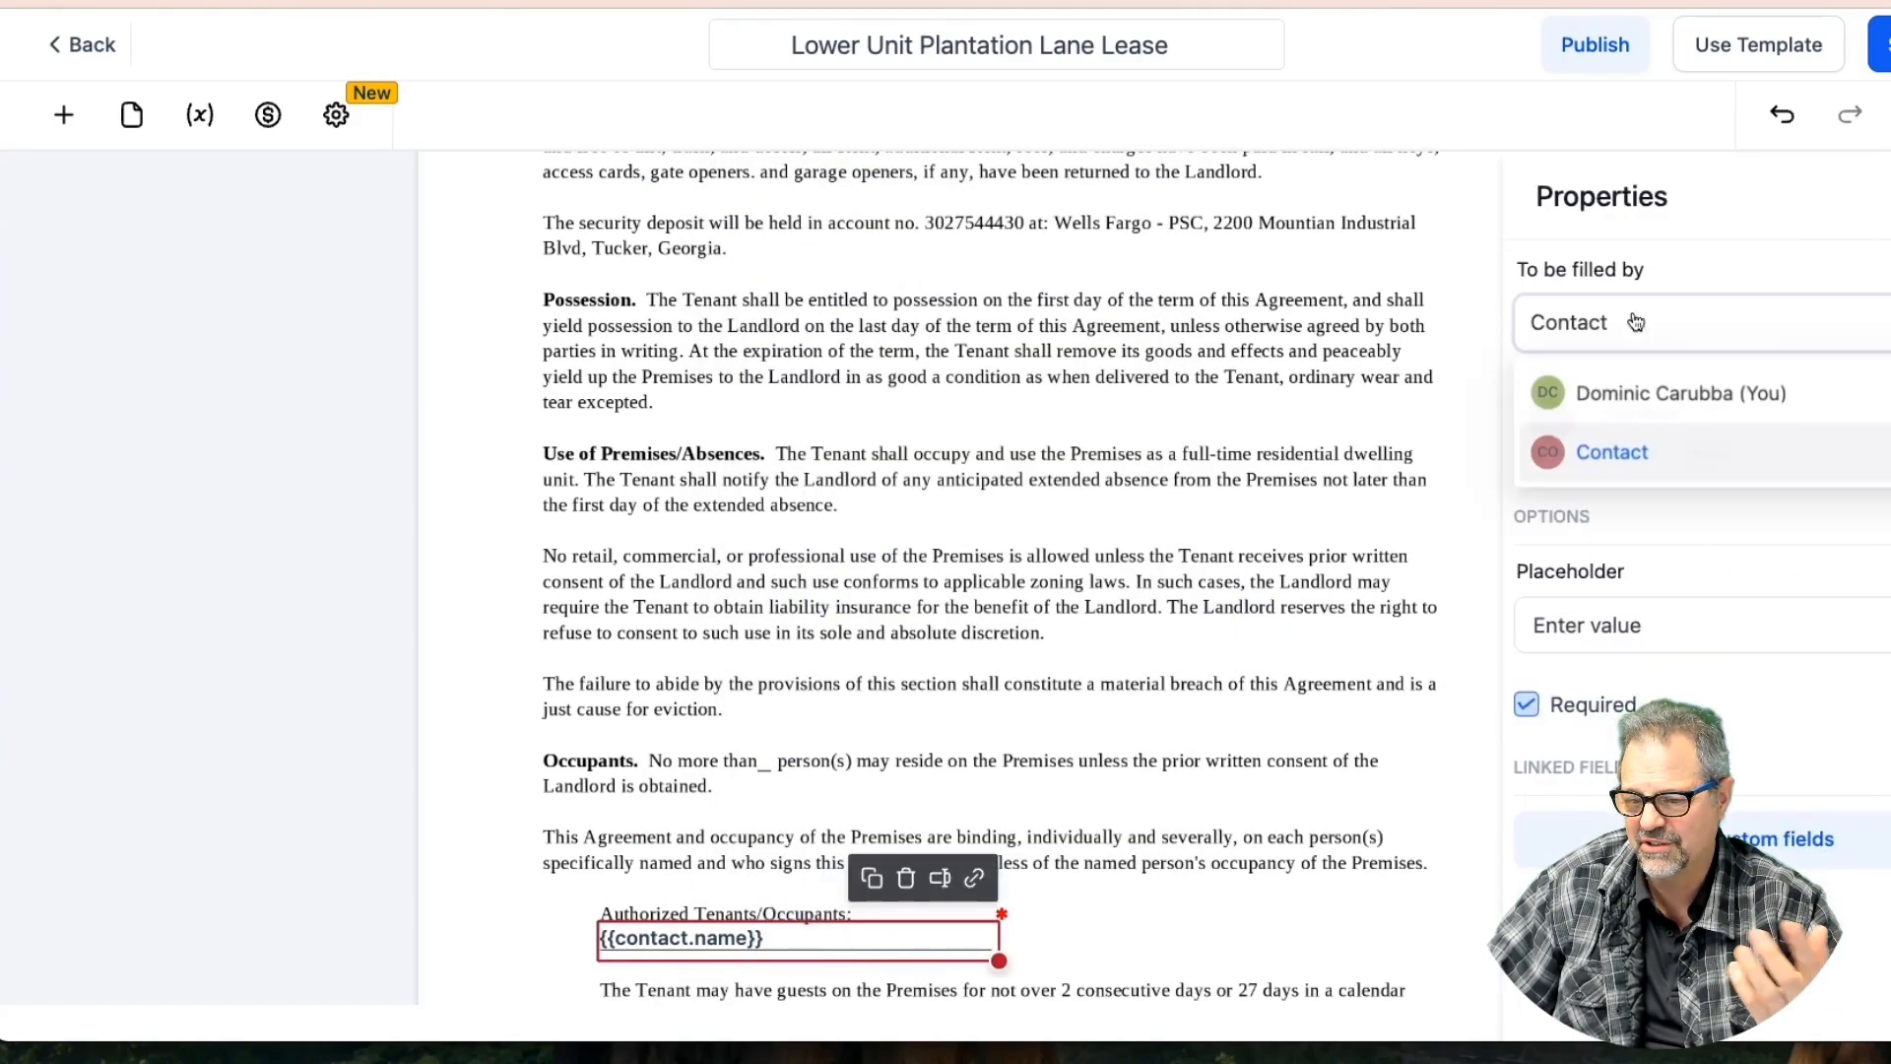
left_click(1615, 404)
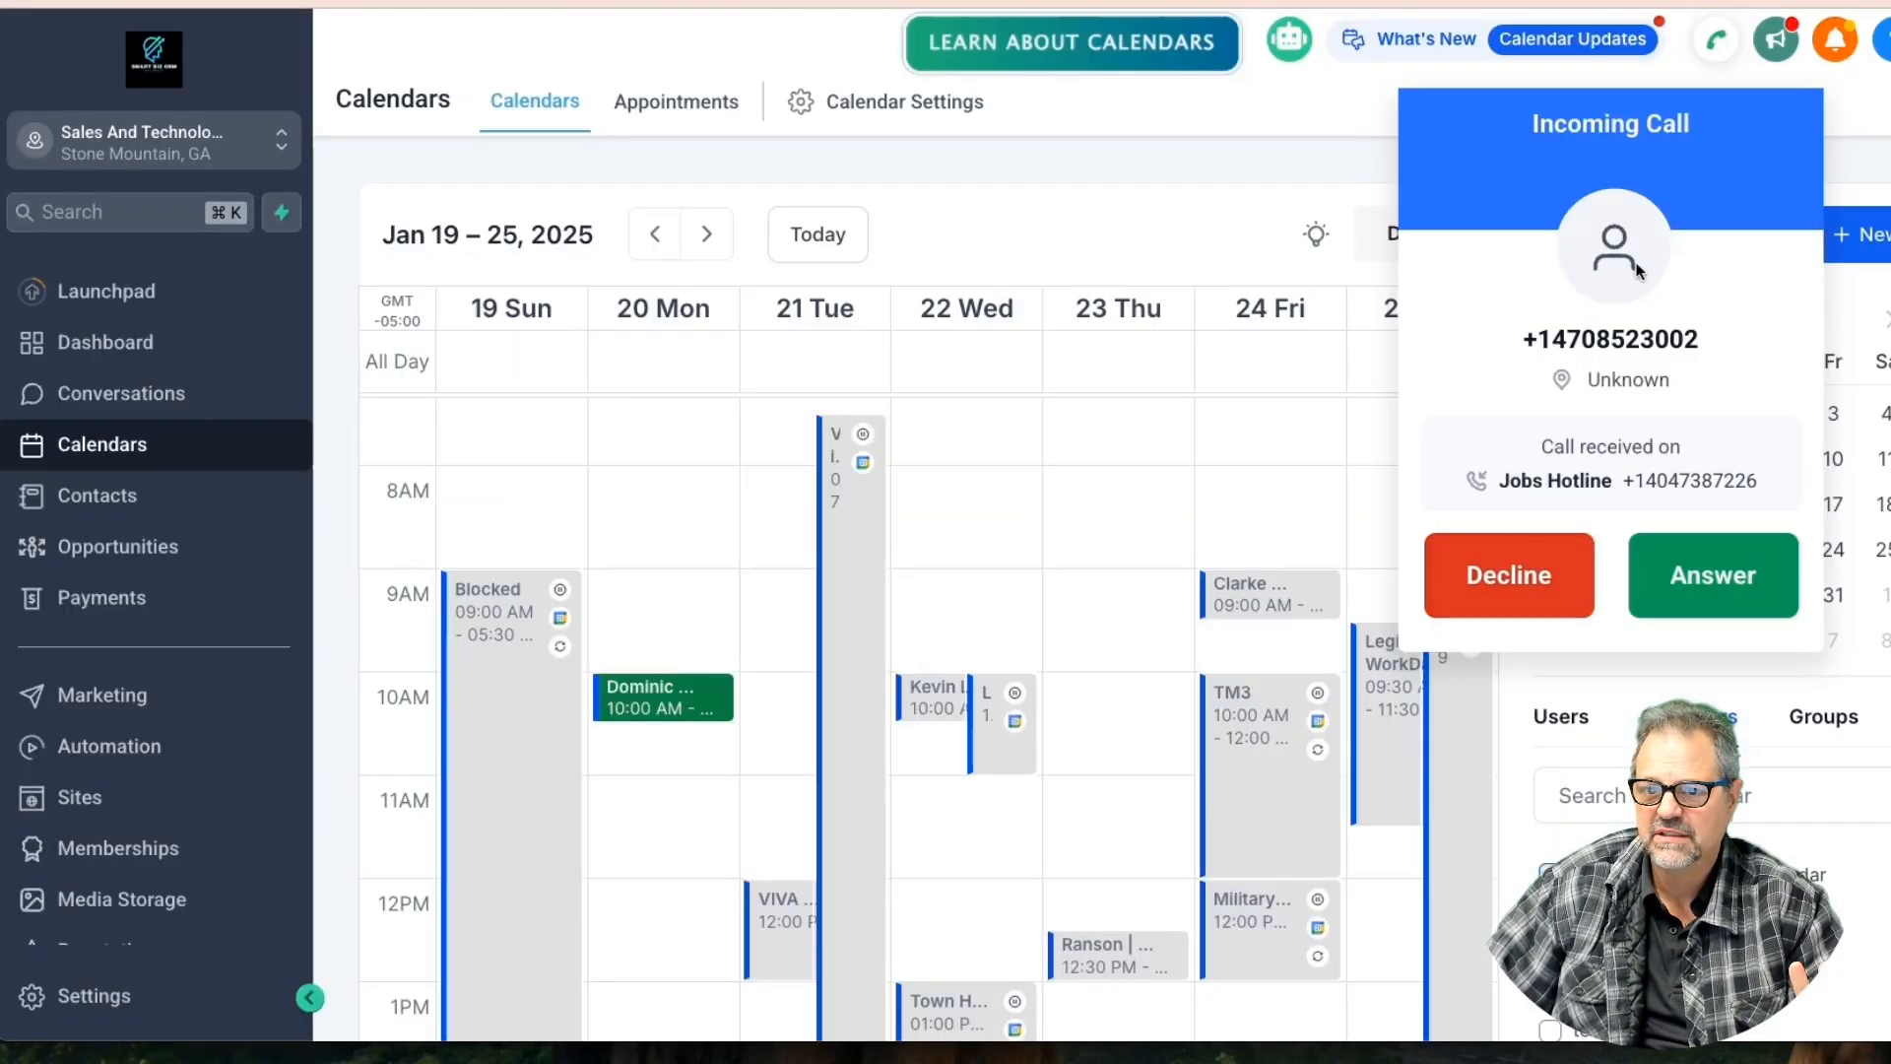
Dismiss the incoming call and assign the selected field and top tenant name field to the contact
left_click(1537, 574)
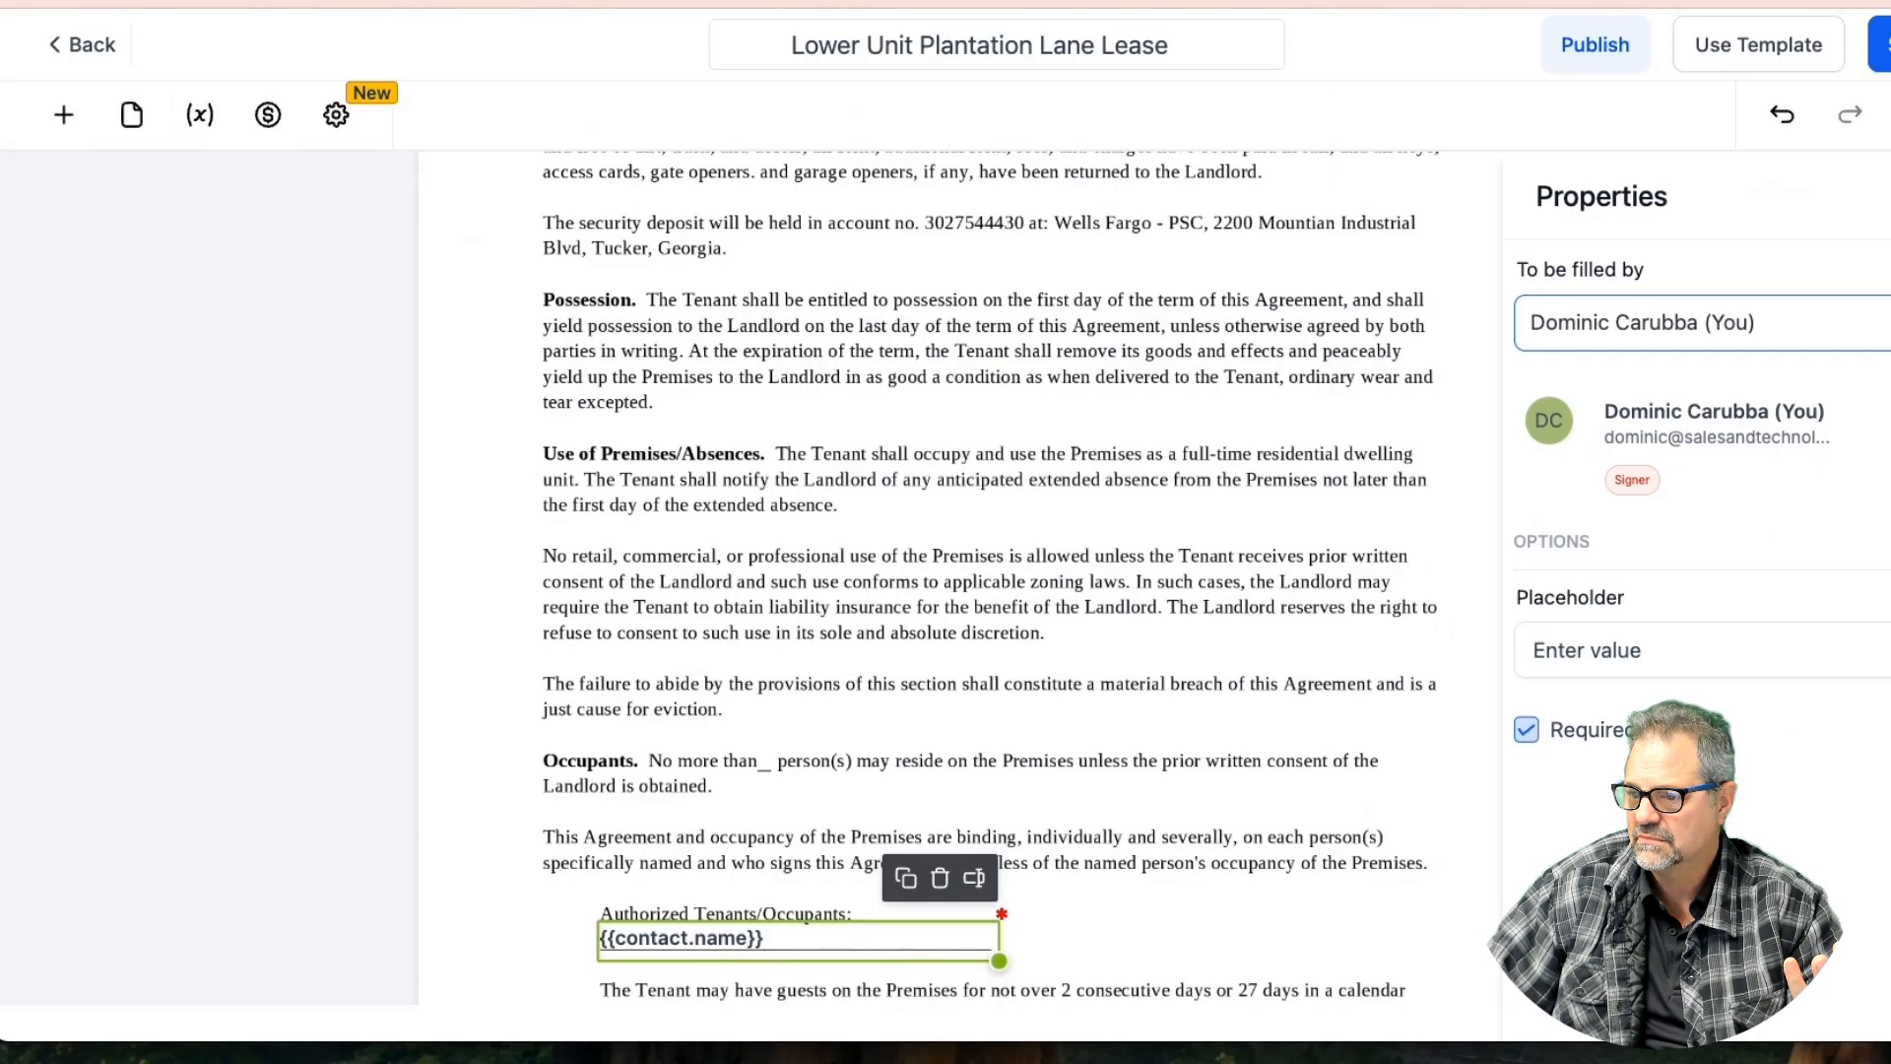
left_click(1625, 305)
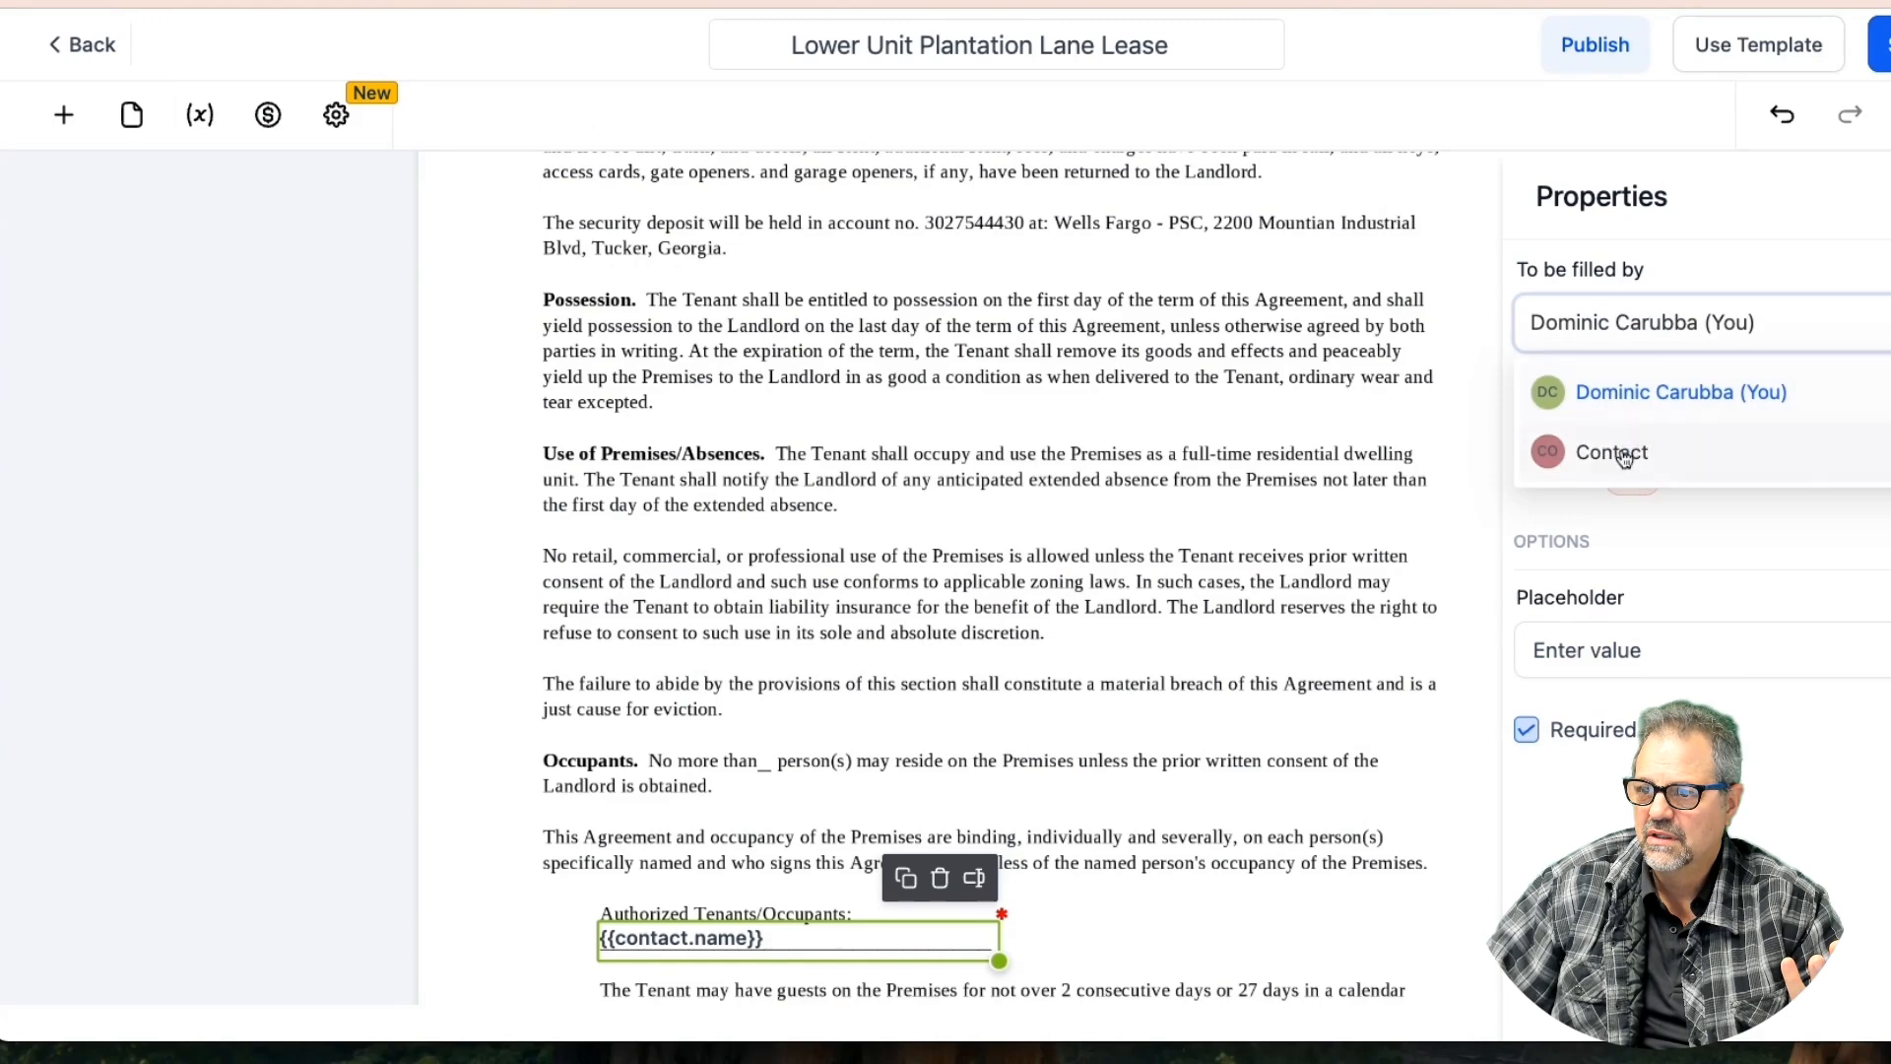
left_click(1616, 448)
scroll(1301, 325, "up", 2)
scroll(1191, 292, "up", 15)
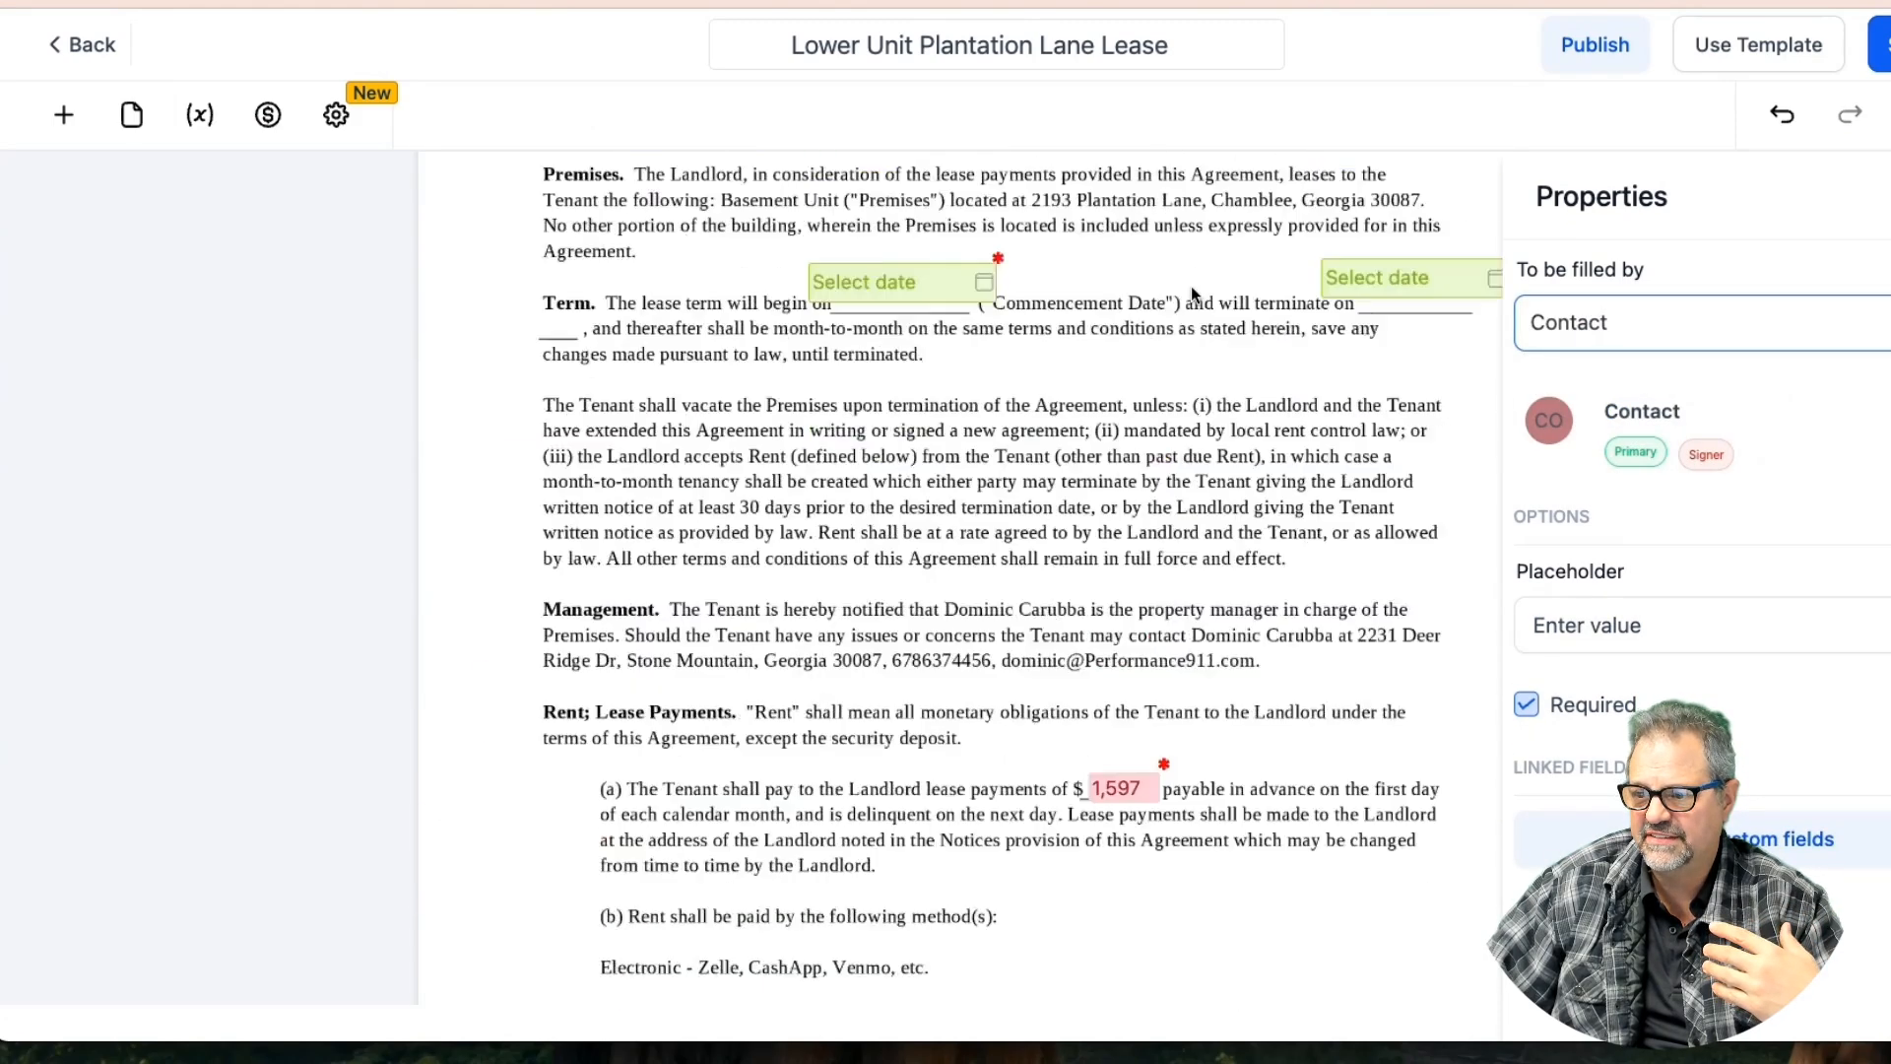
left_click(868, 297)
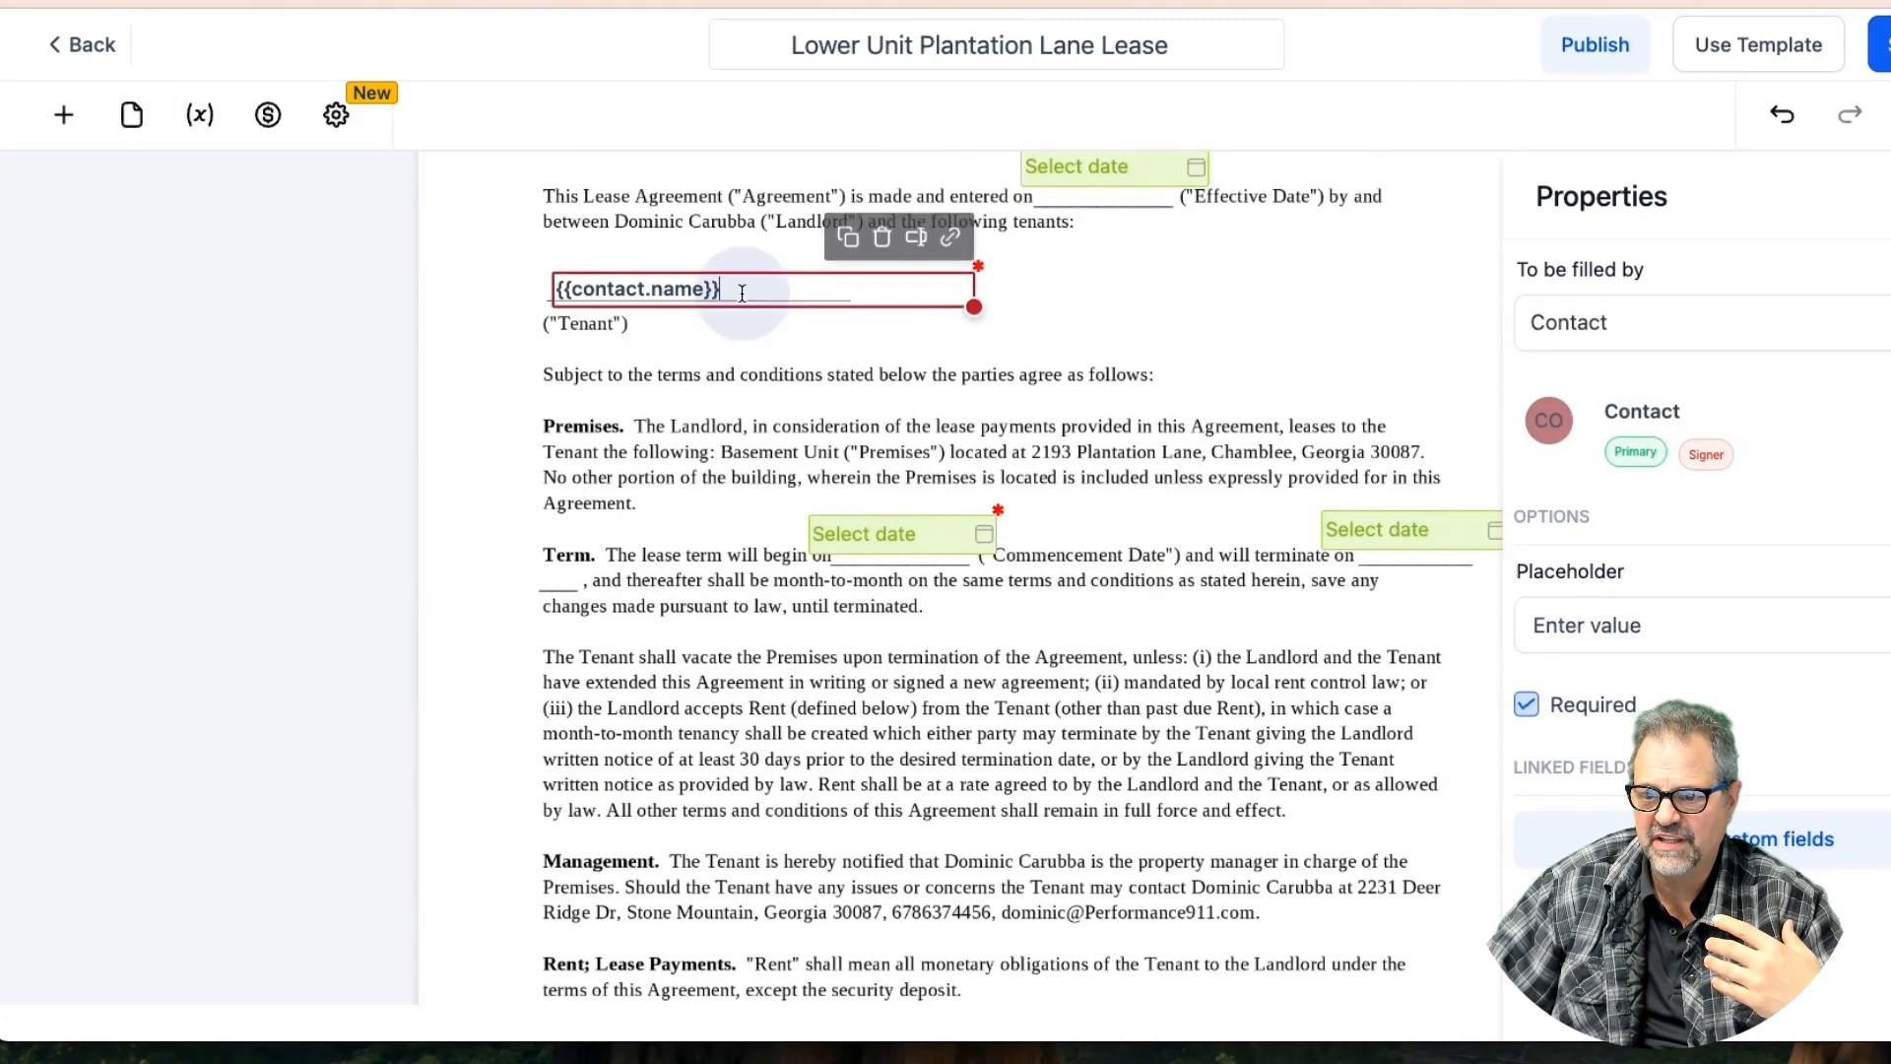
left_click(1670, 329)
left_click(1643, 457)
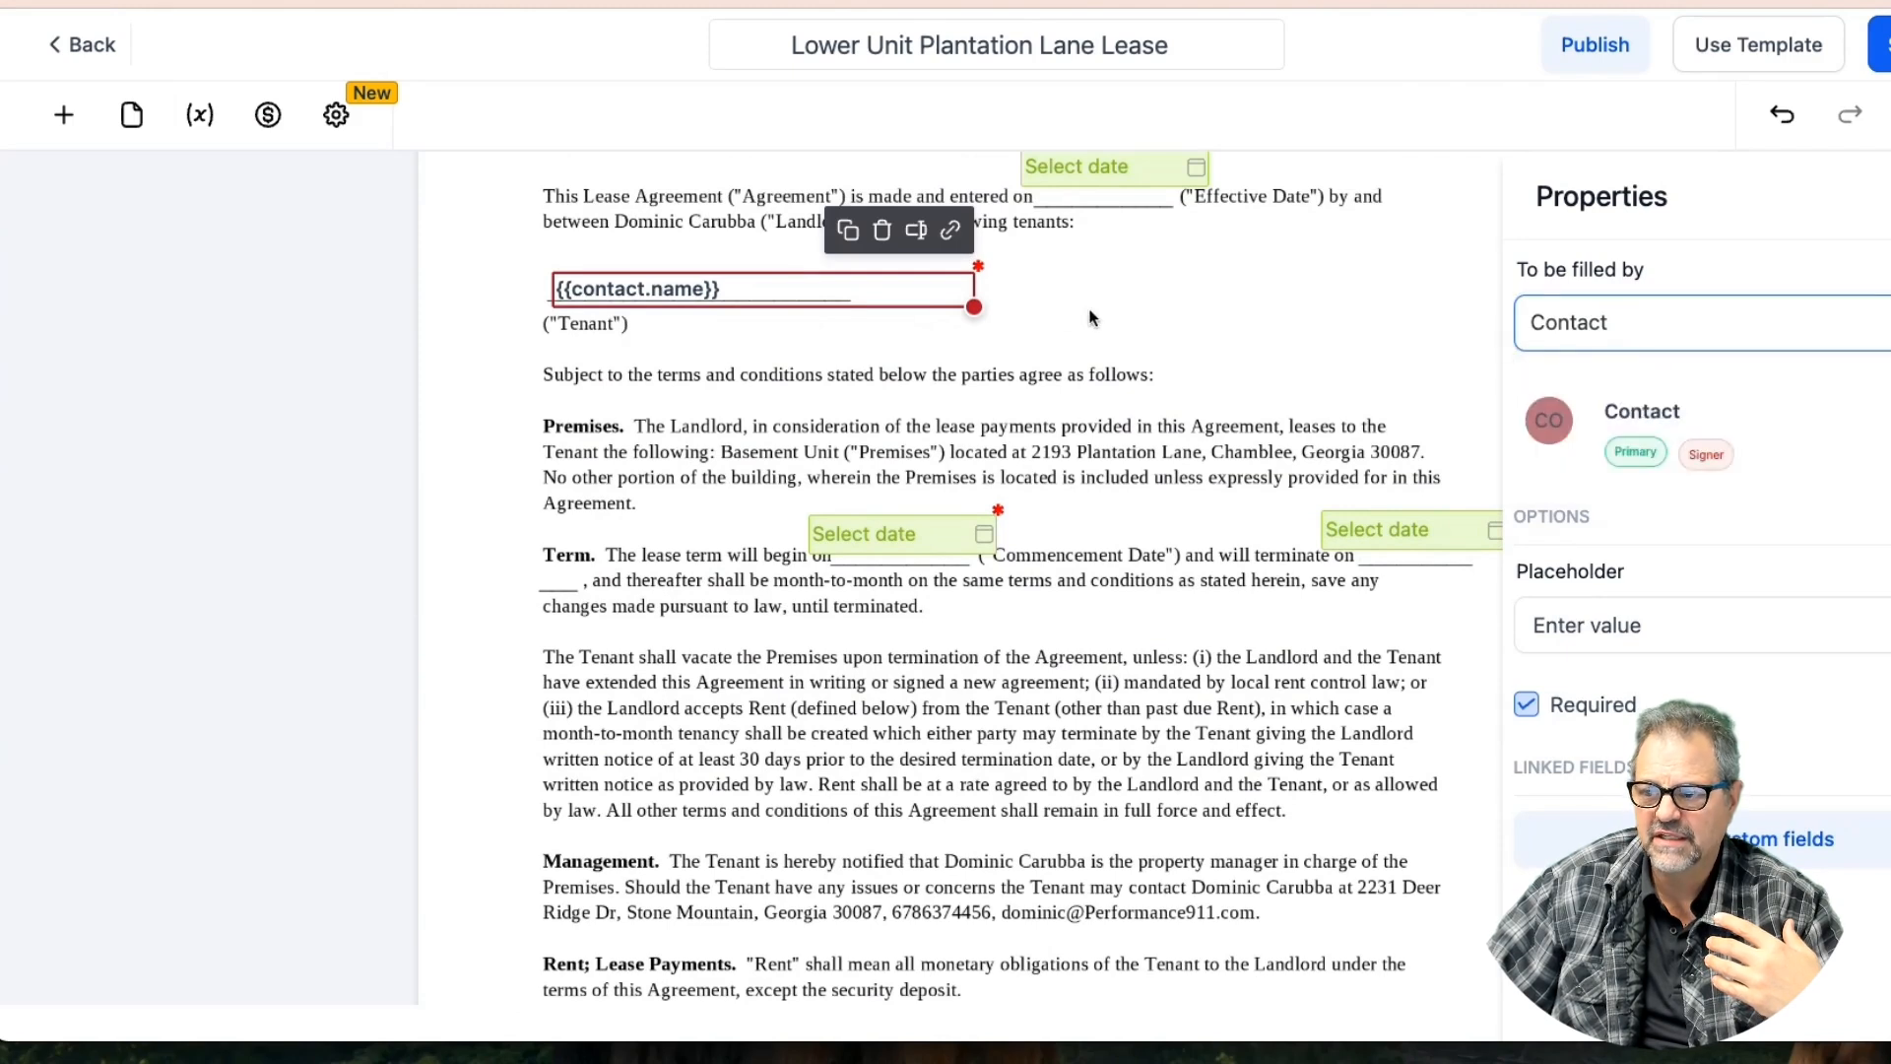
Reassign the tenant name field at the lease top to yourself and save the template
left_click(1089, 317)
left_click(823, 285)
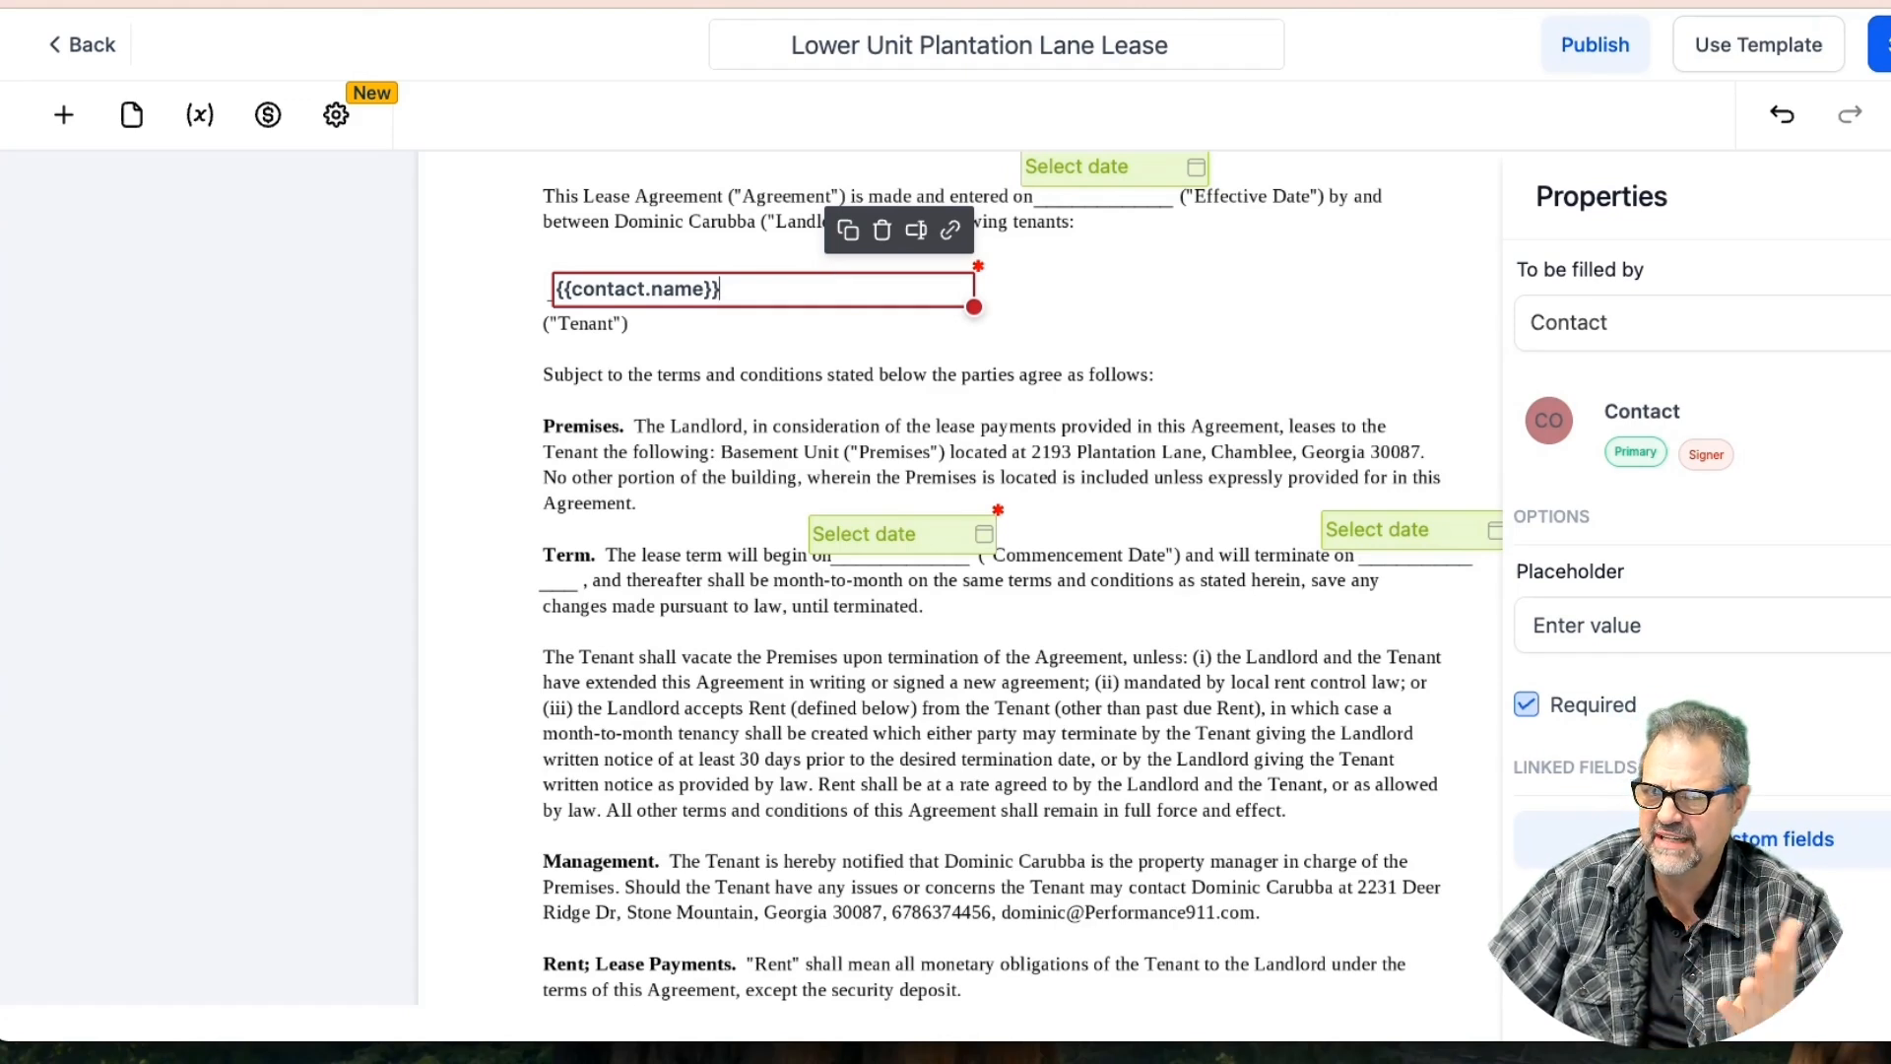
left_click(1640, 322)
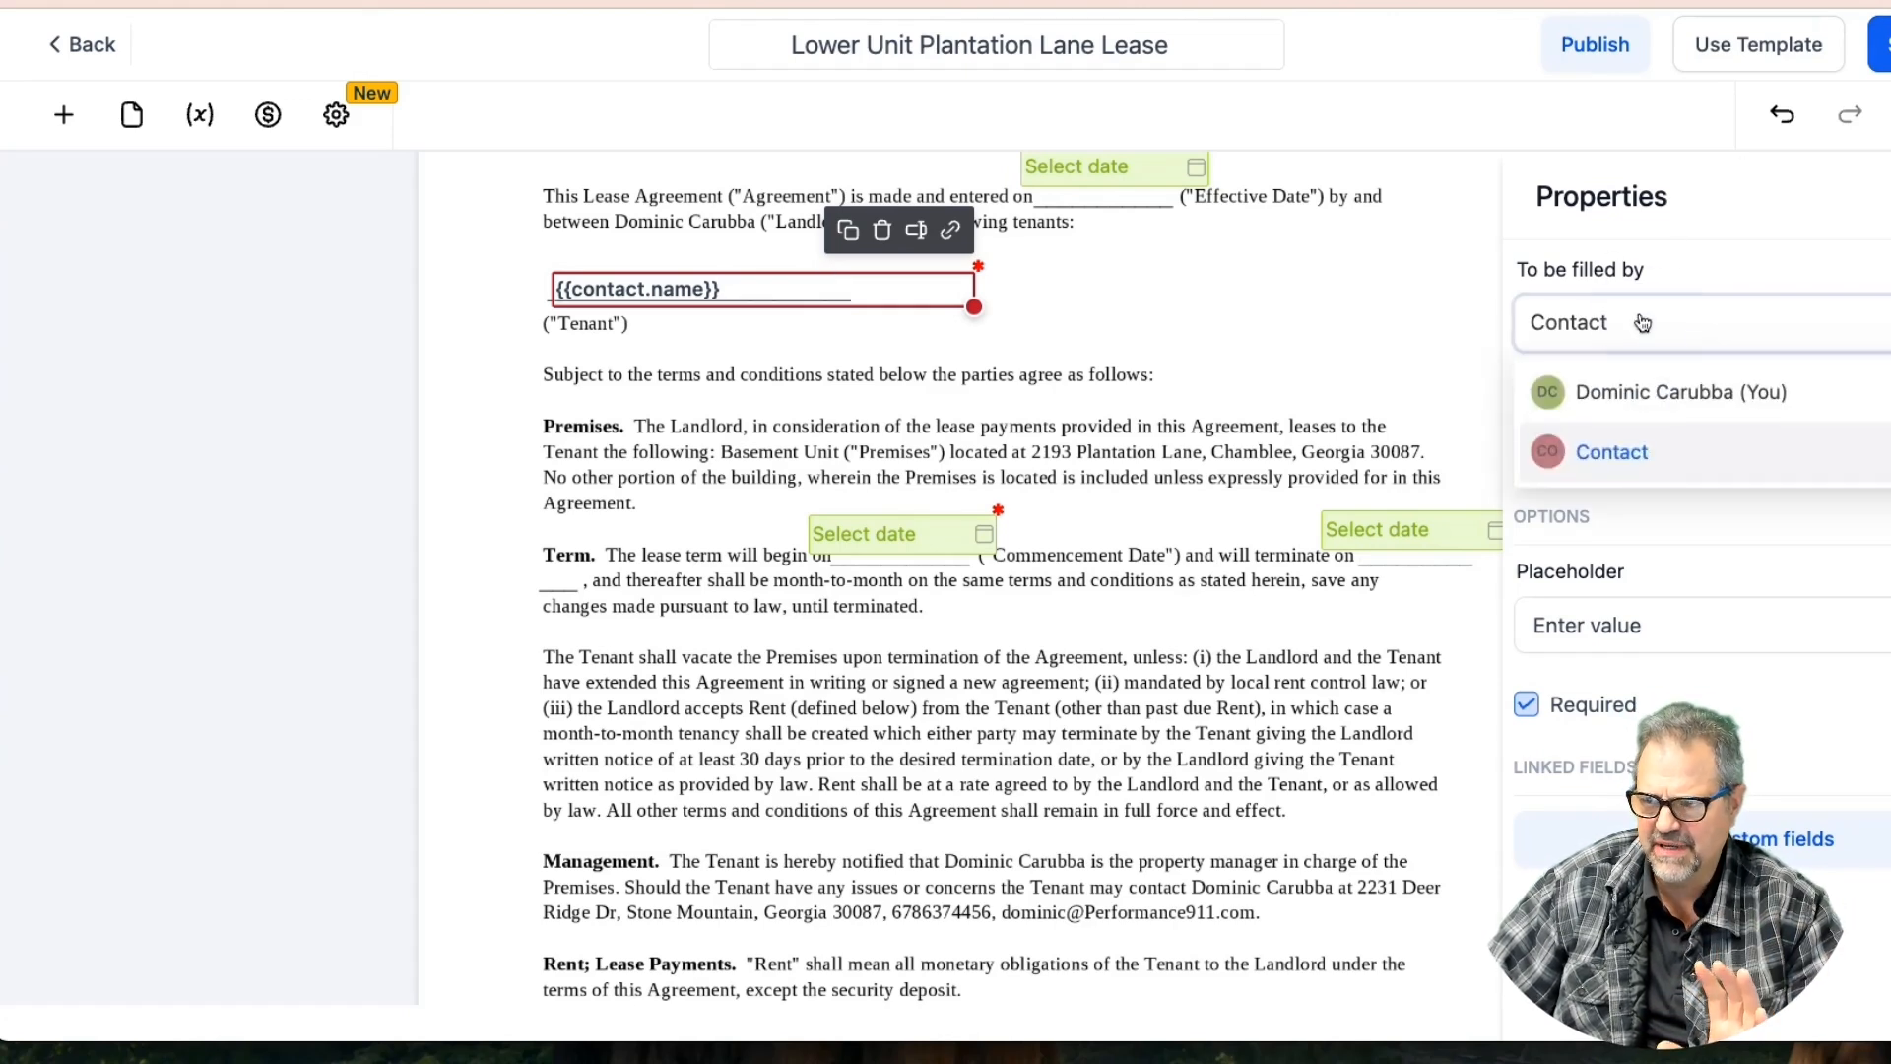
left_click(1635, 399)
left_click(1879, 45)
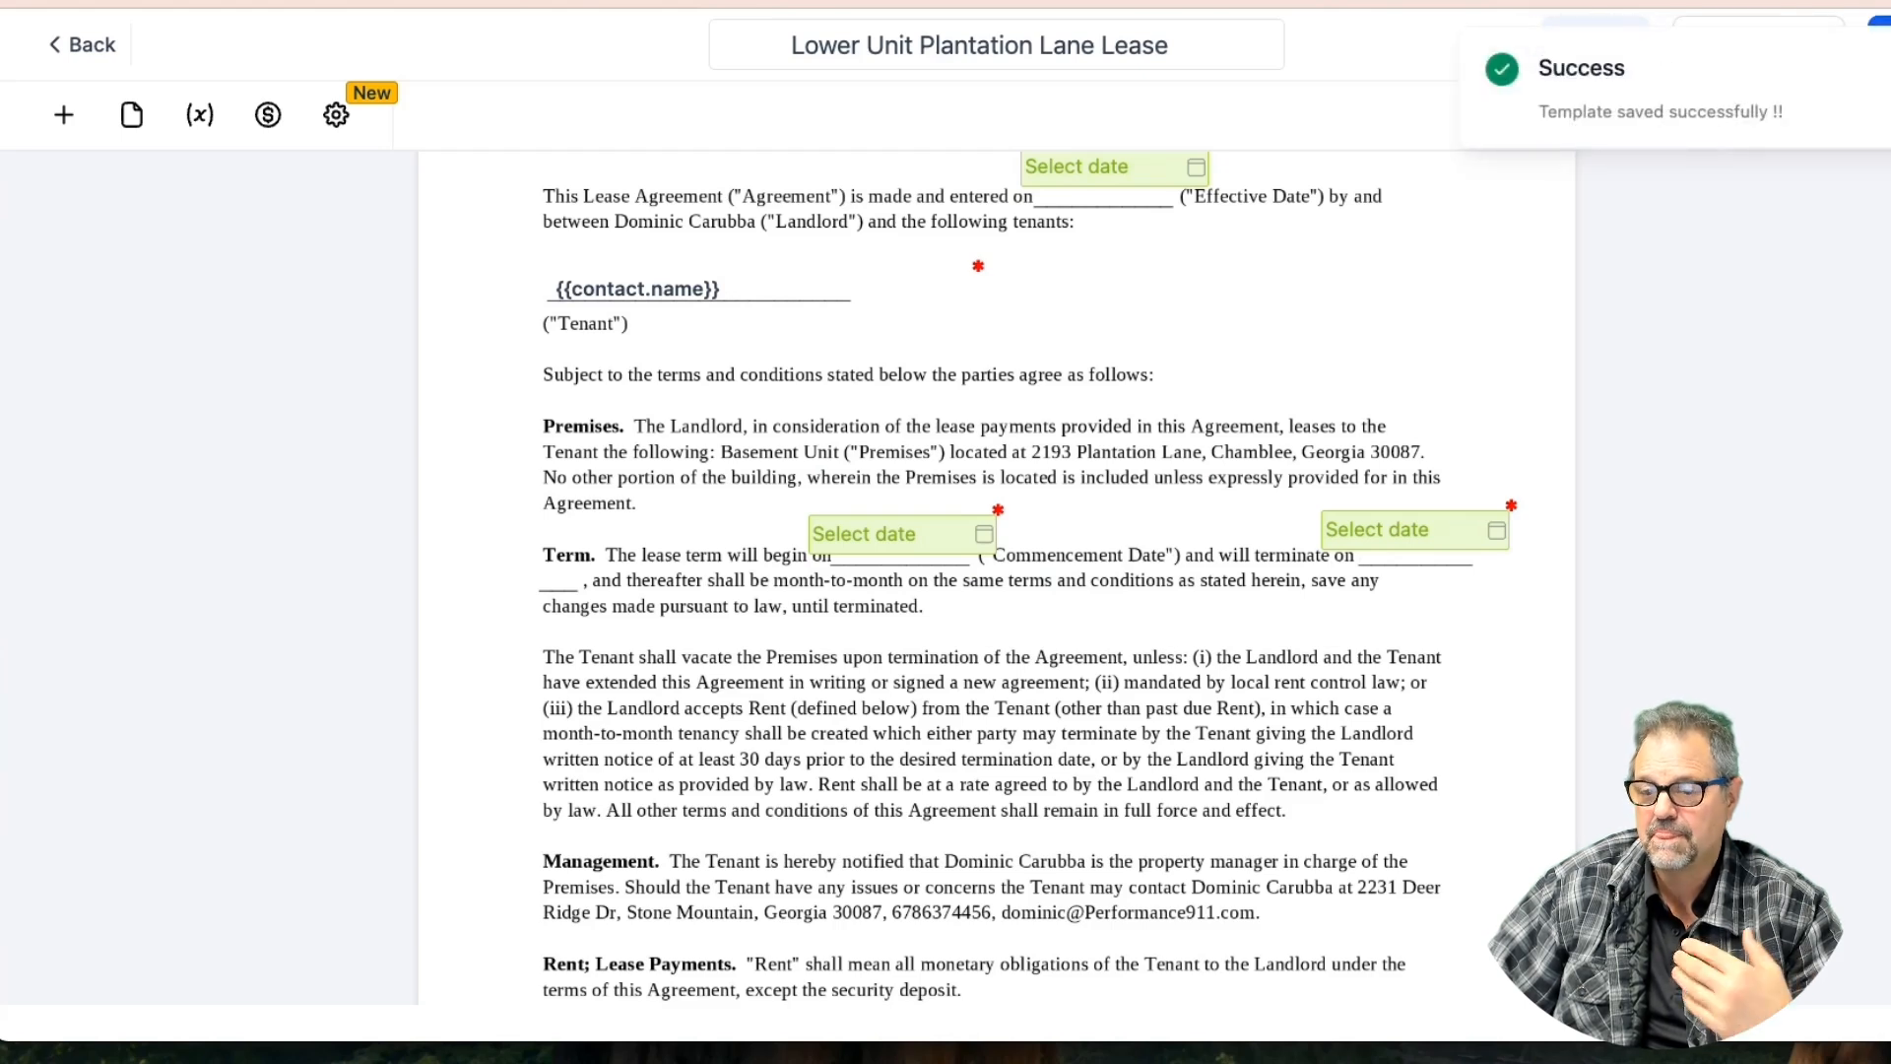
Set the 1,597 rent amount field to be filled by yourself
left_click(810, 281)
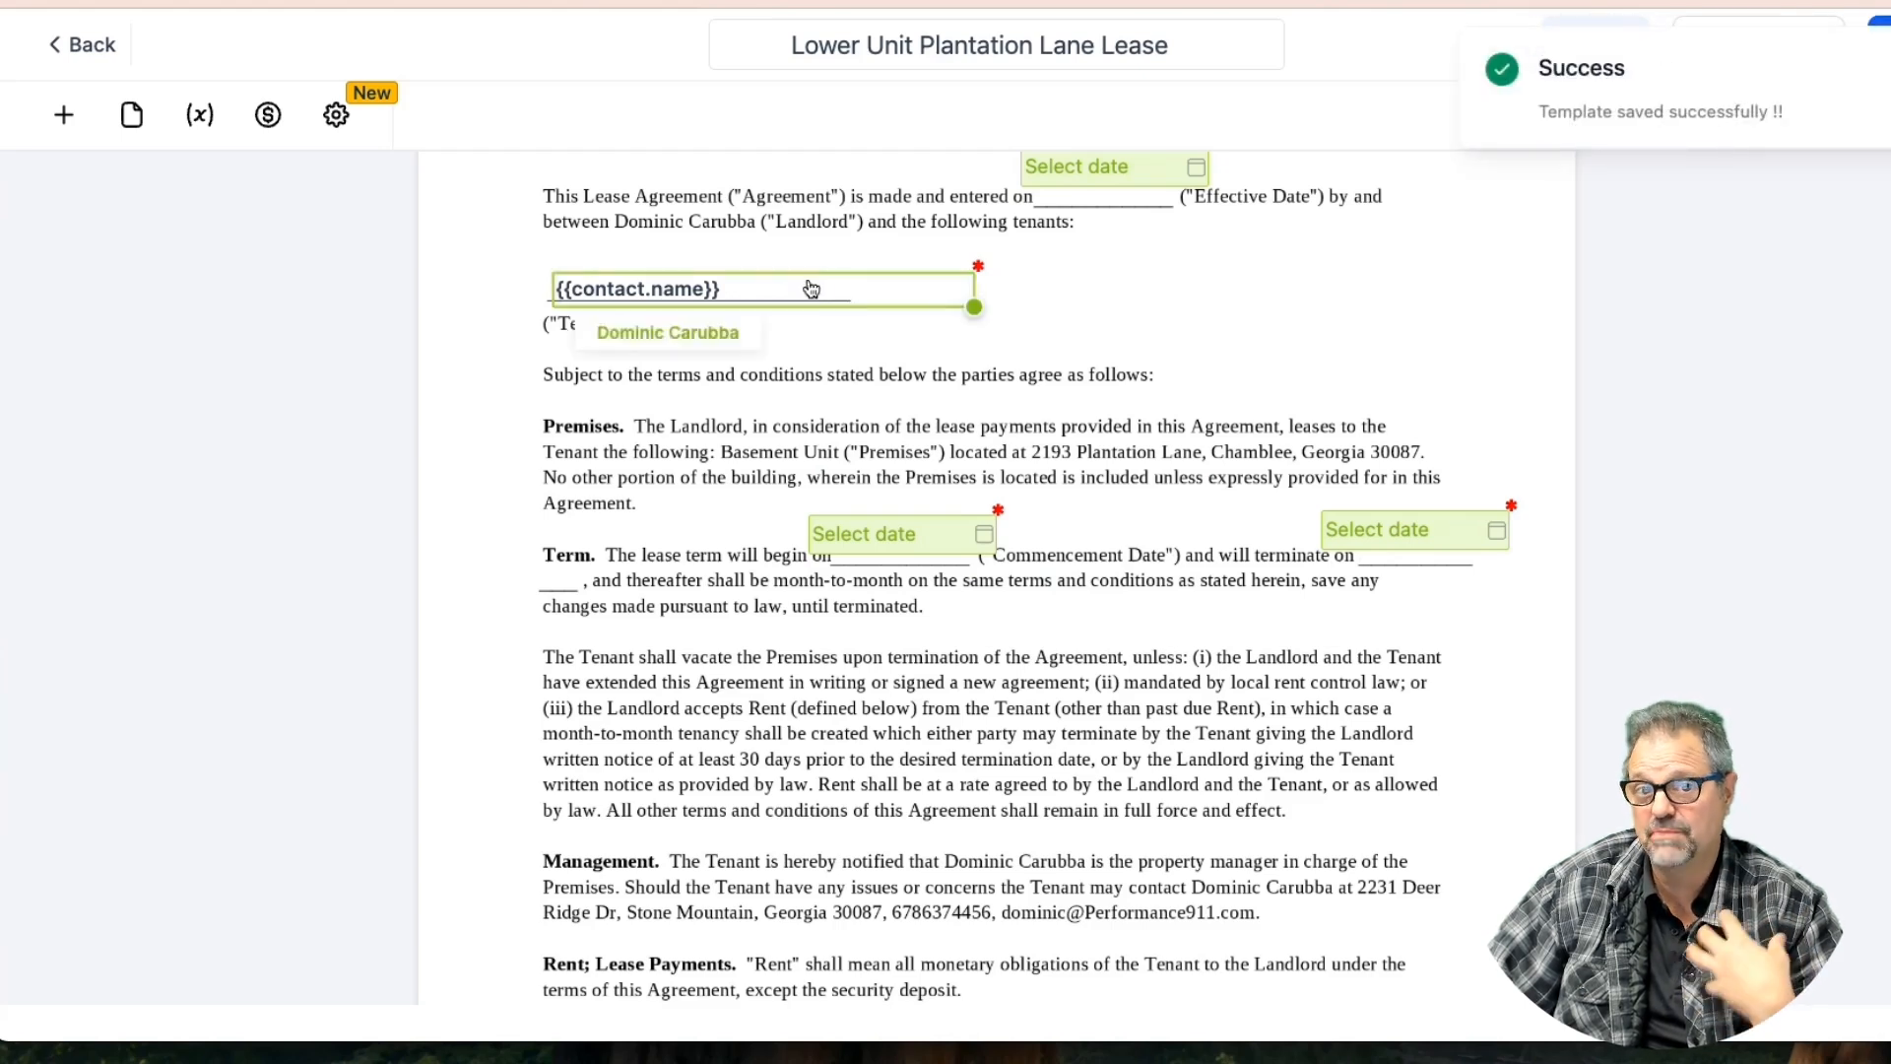
scroll(809, 282, "down", 8)
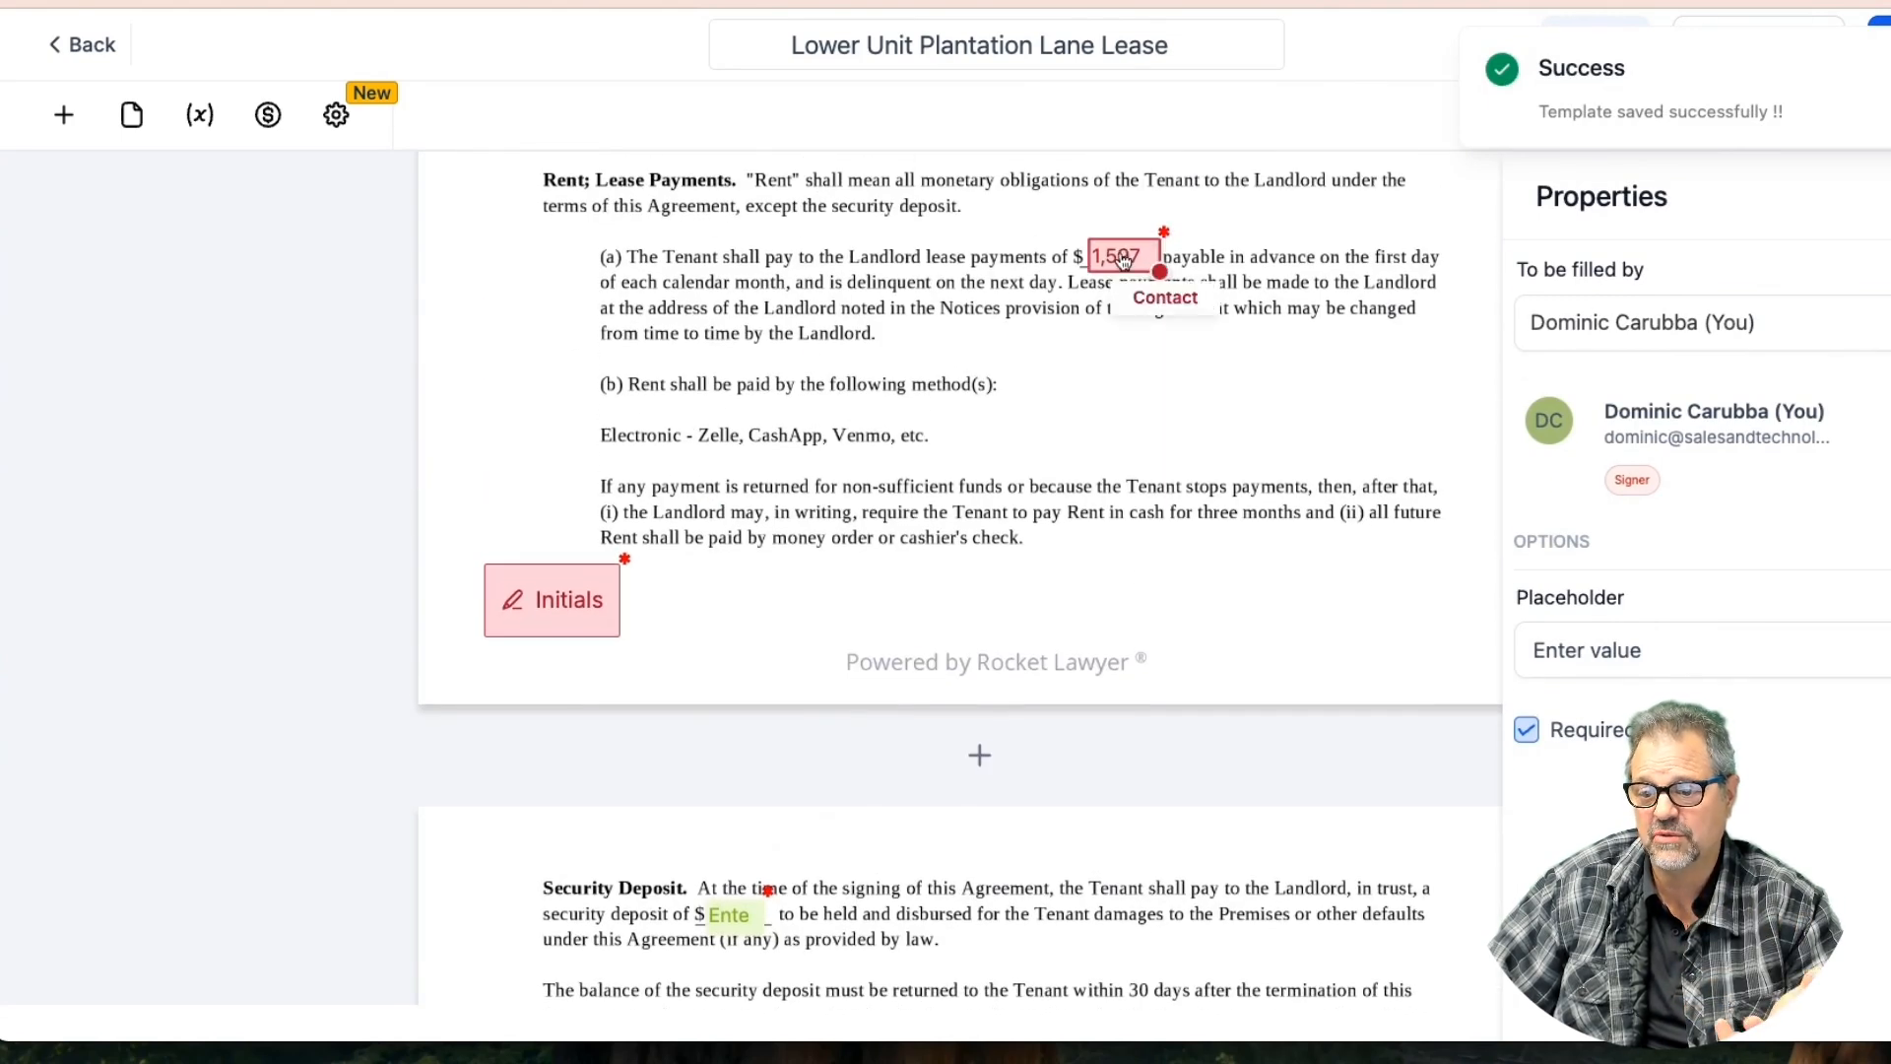
left_click(1112, 256)
left_click(1591, 324)
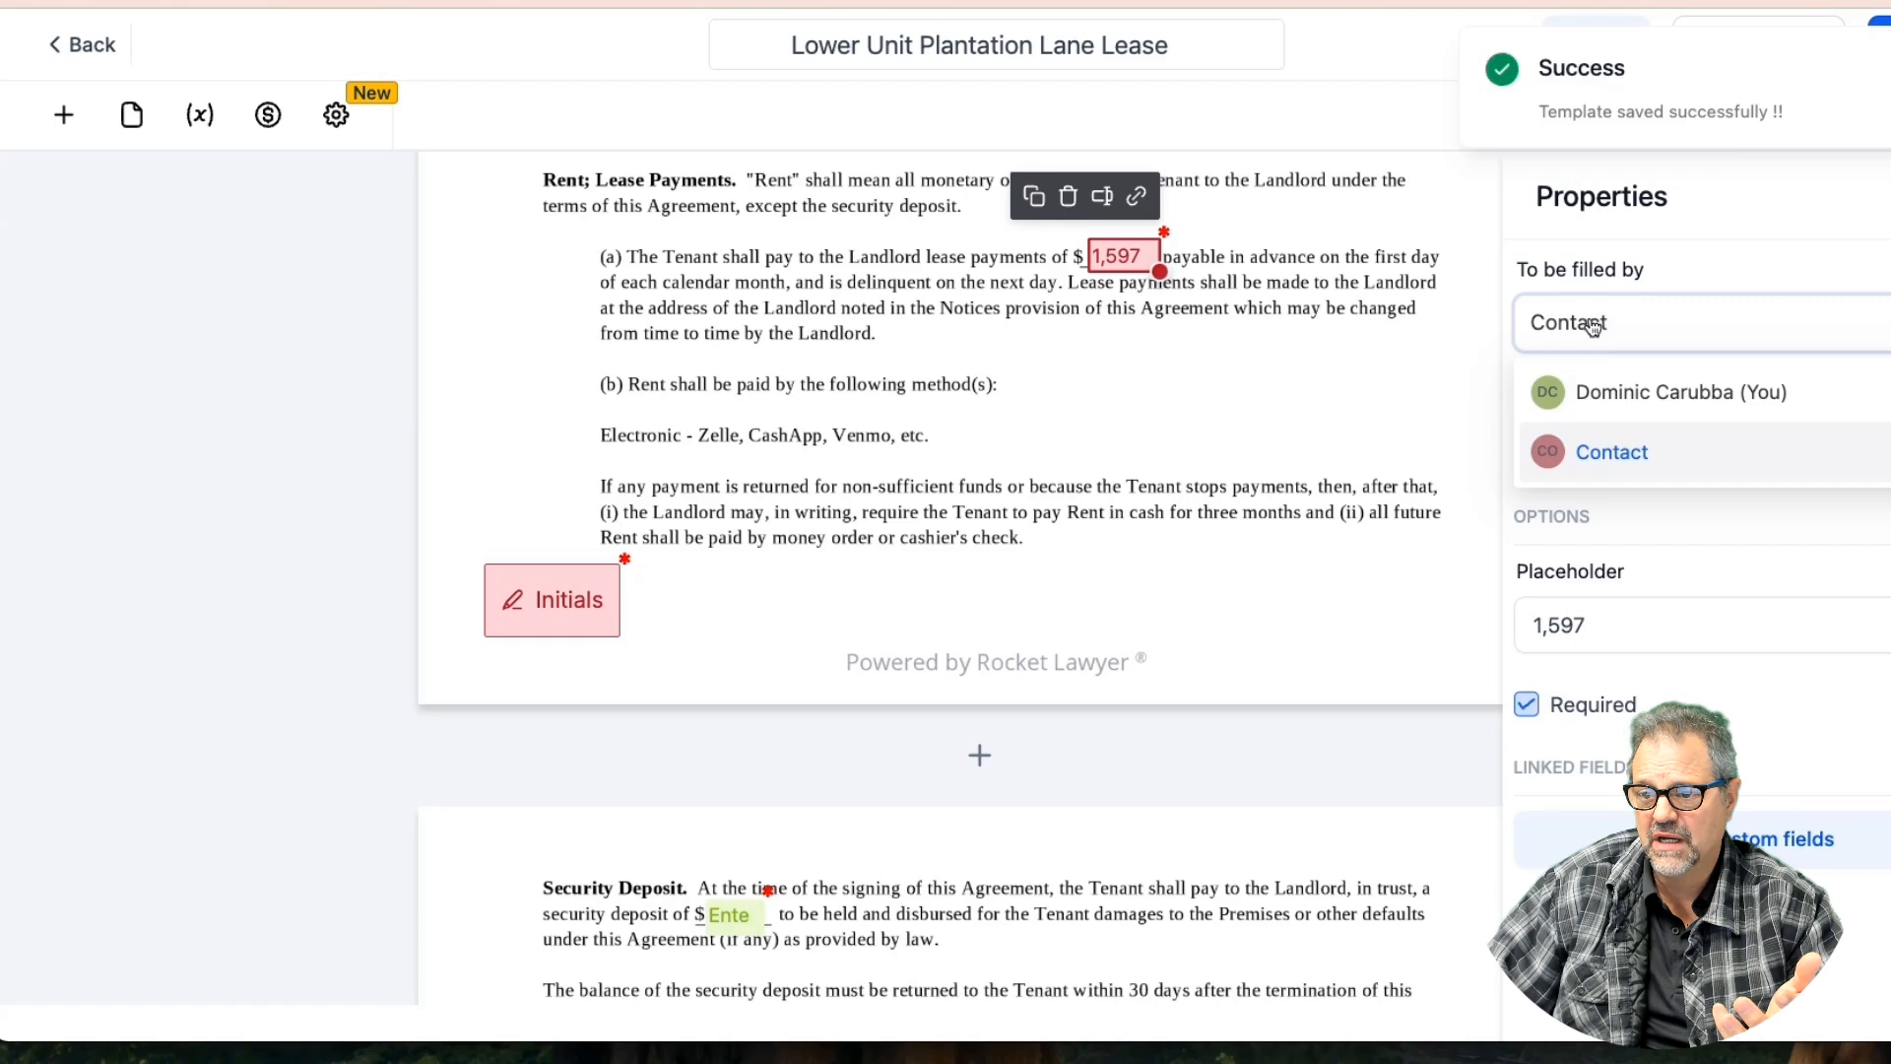
left_click(1603, 390)
left_click(1285, 377)
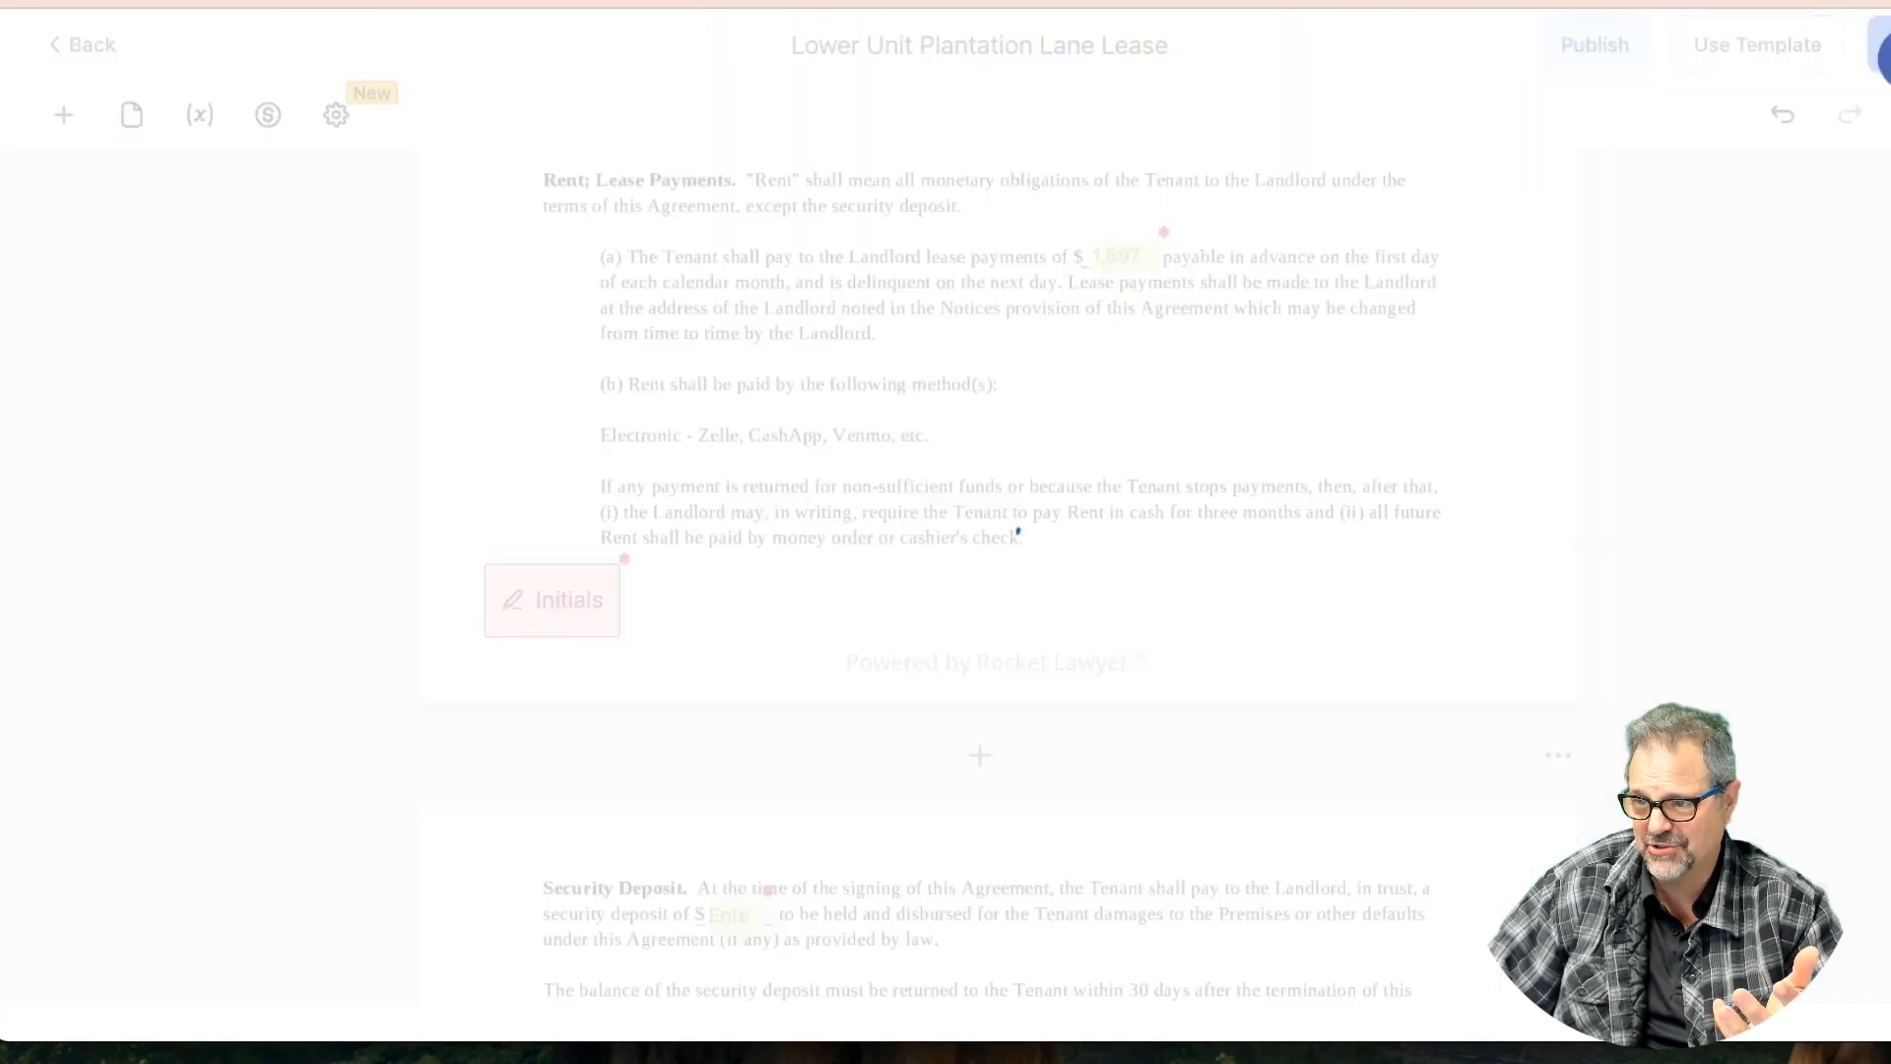
scroll(1169, 381, "down", 3)
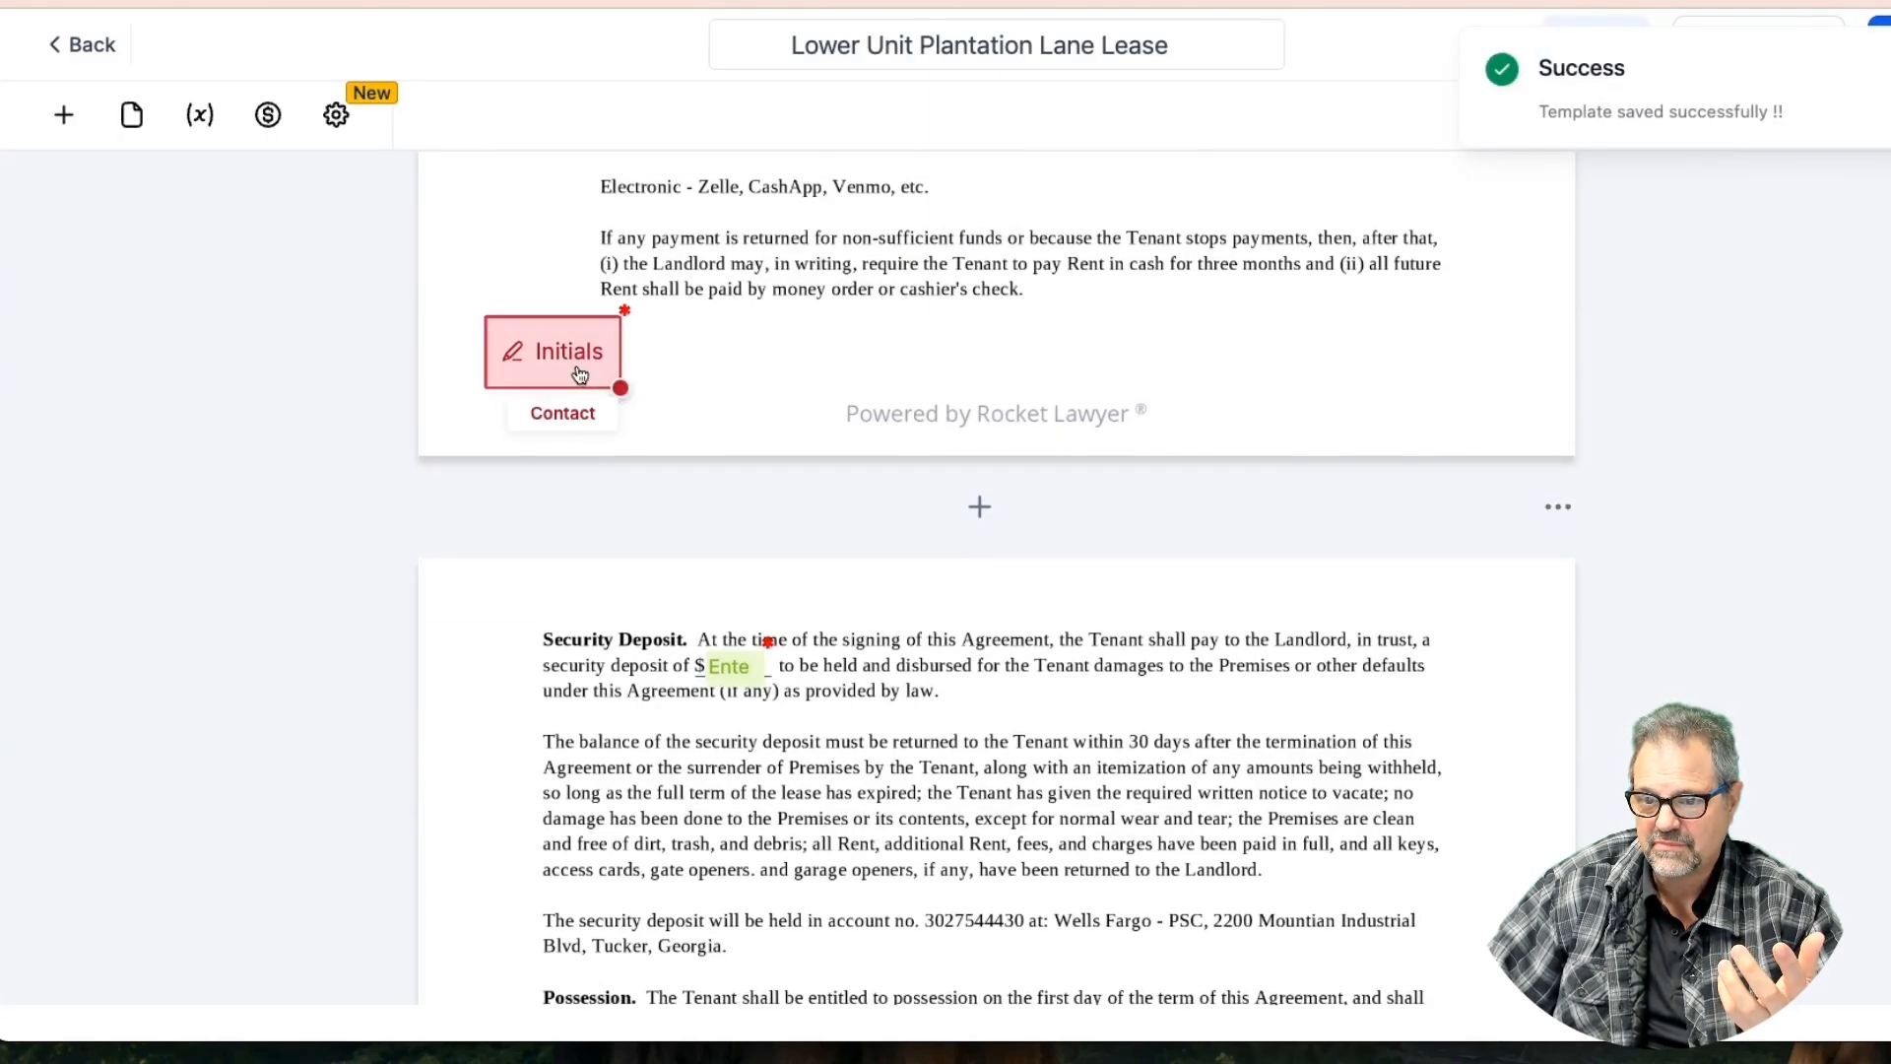
scroll(580, 375, "down", 4)
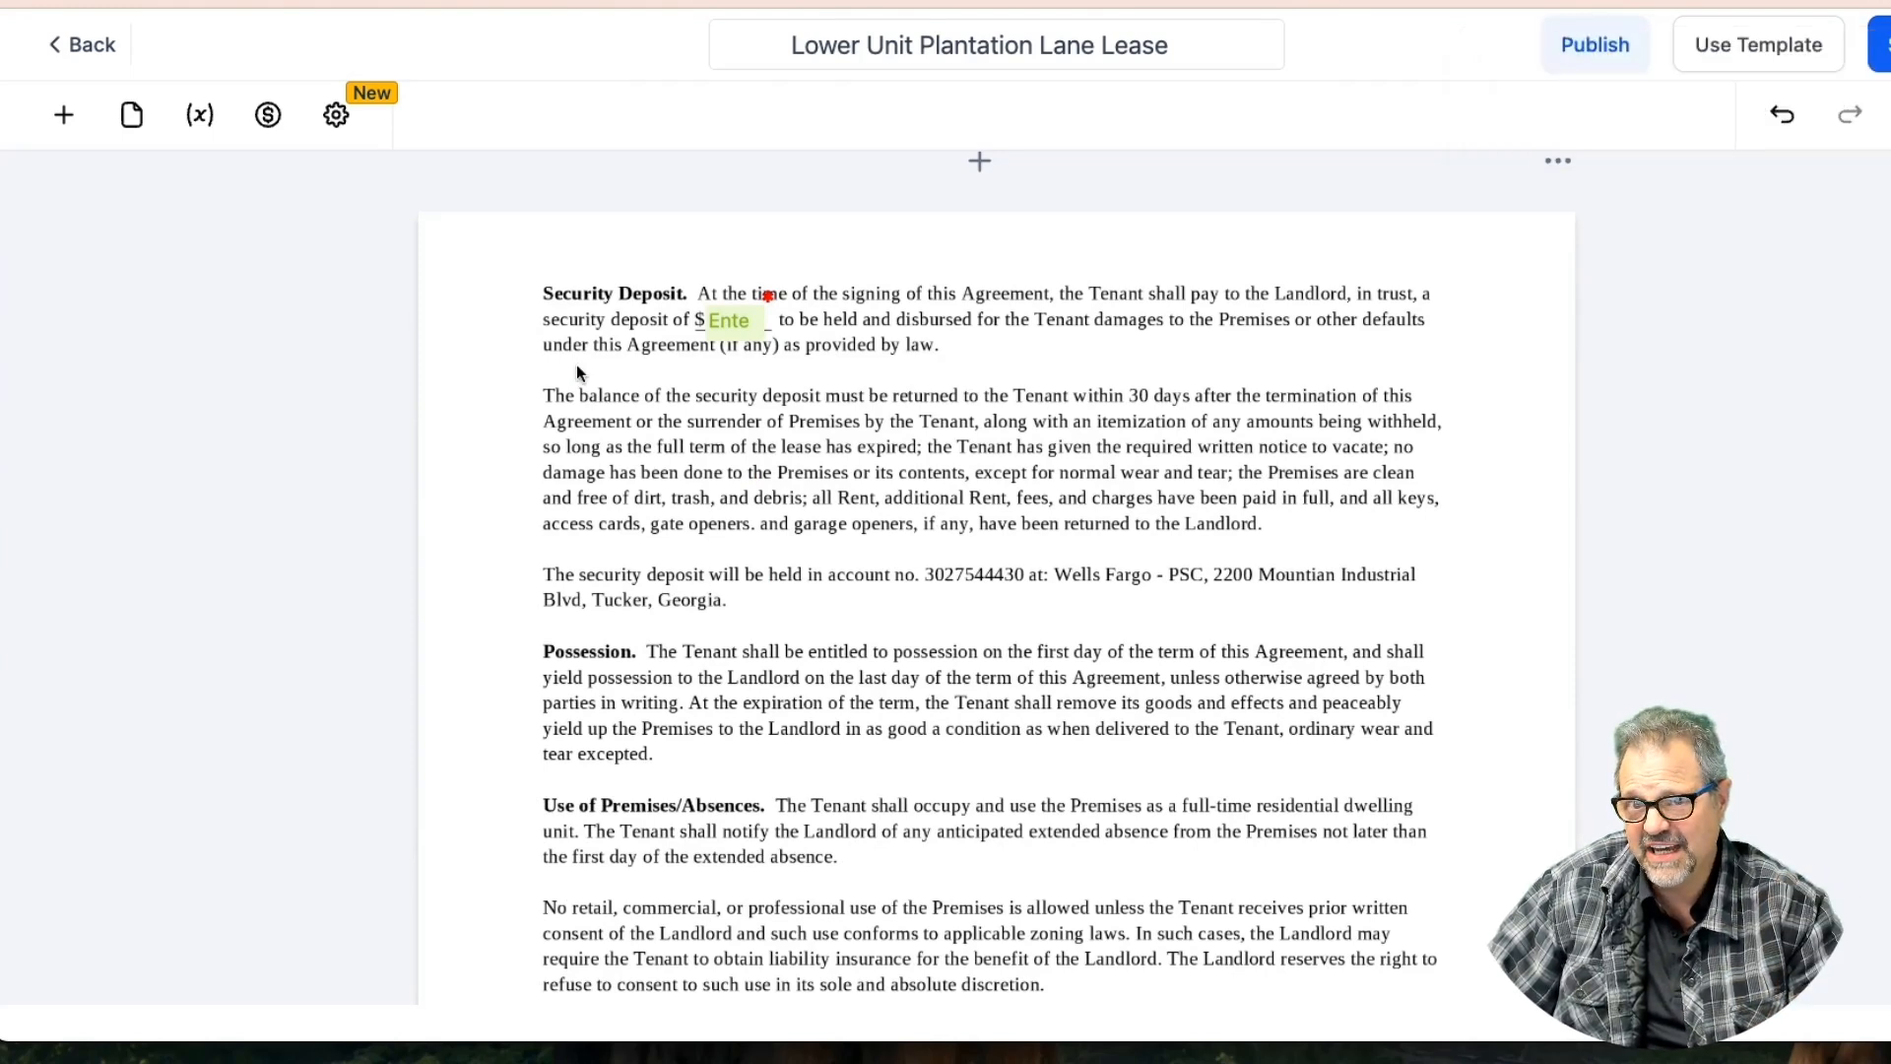
Scroll down to the Occupants section and select the {{contact.name}} field
scroll(576, 364, "down", 7)
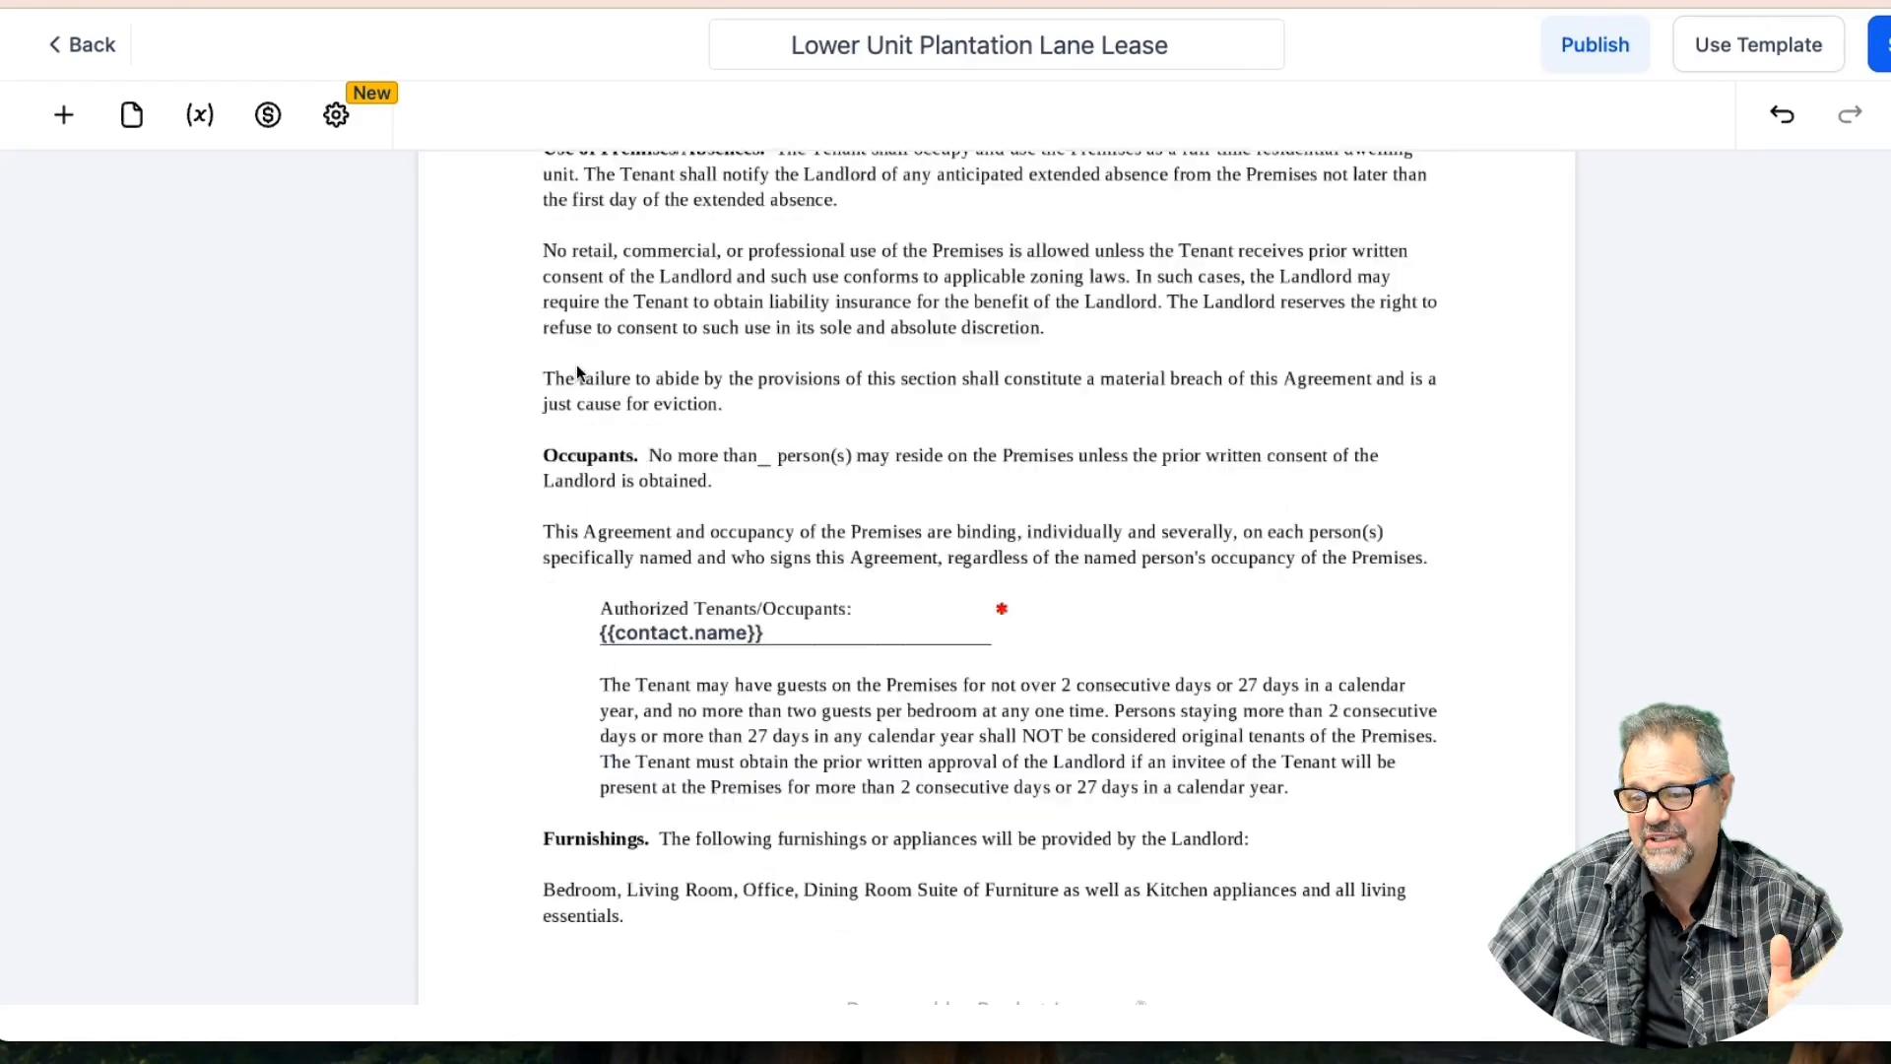
scroll(576, 364, "down", 2)
left_click(793, 499)
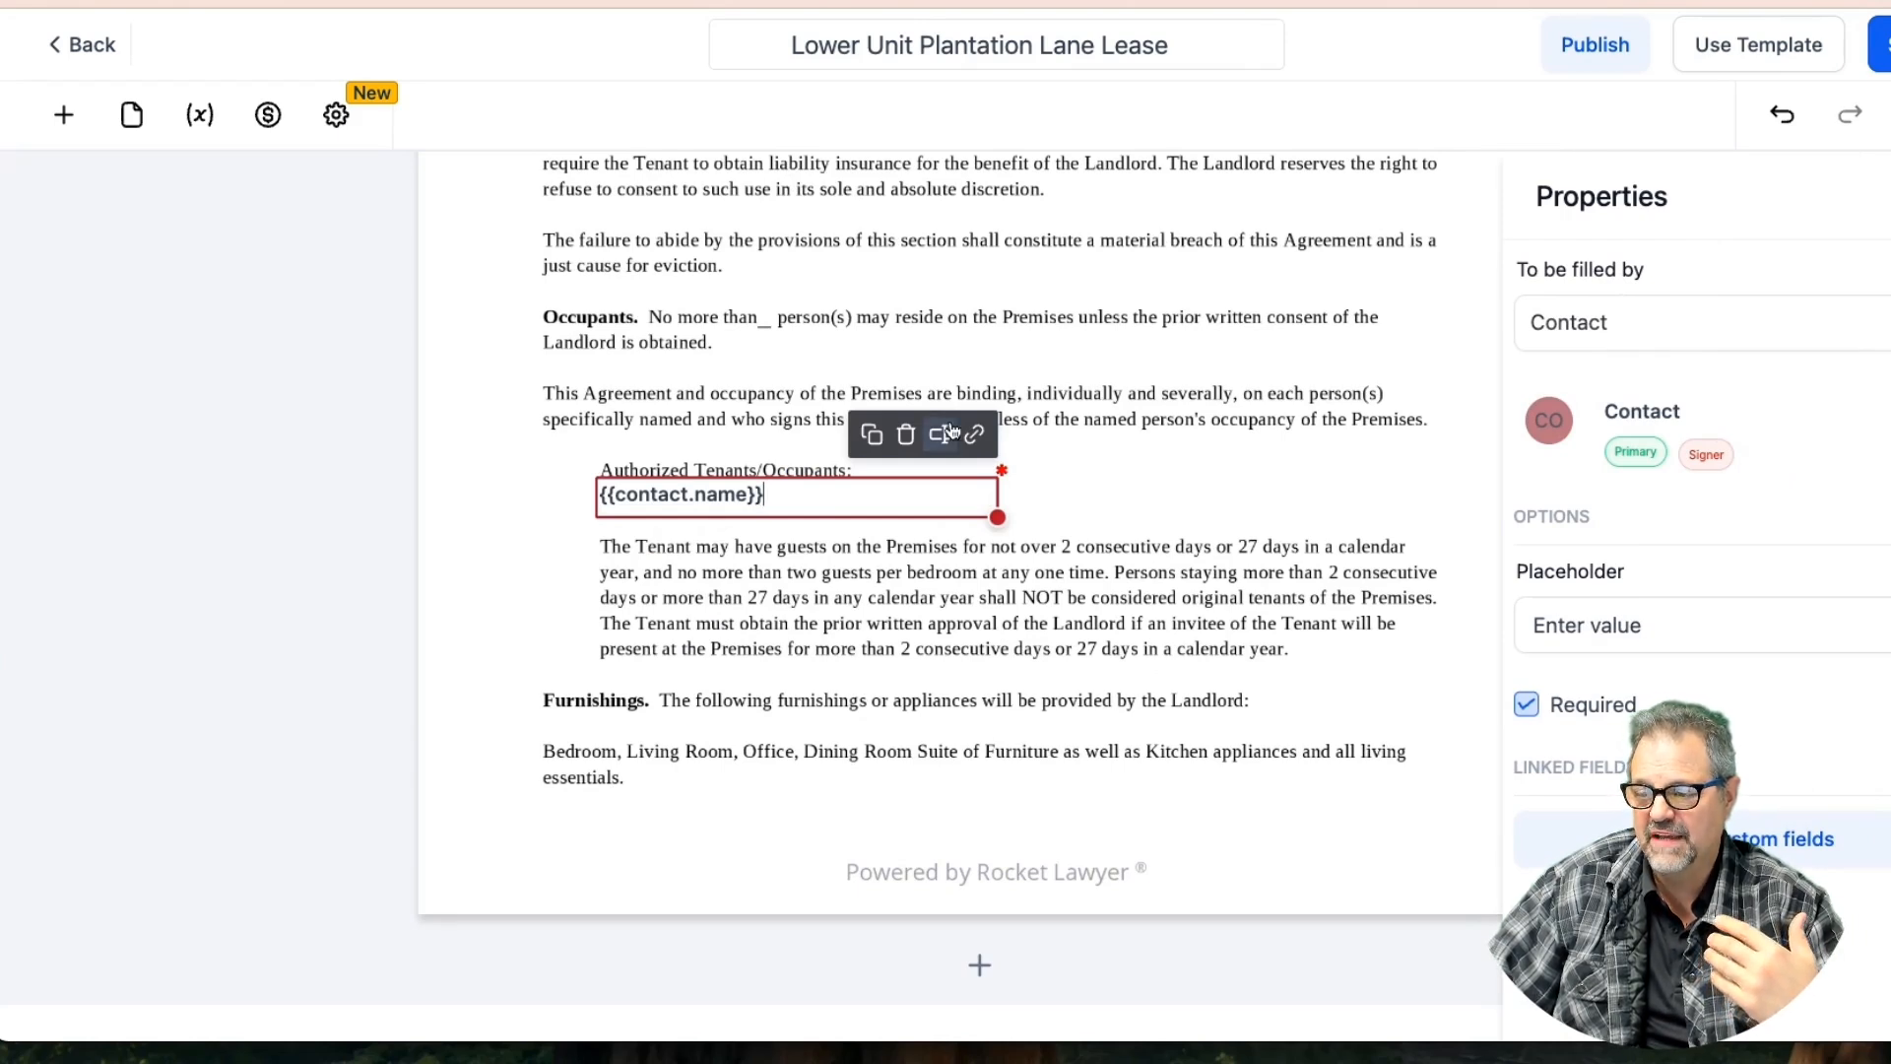
Duplicate the {{contact.name}} field to its right and retype the copy as 'Additional Occupant'
left_click(872, 436)
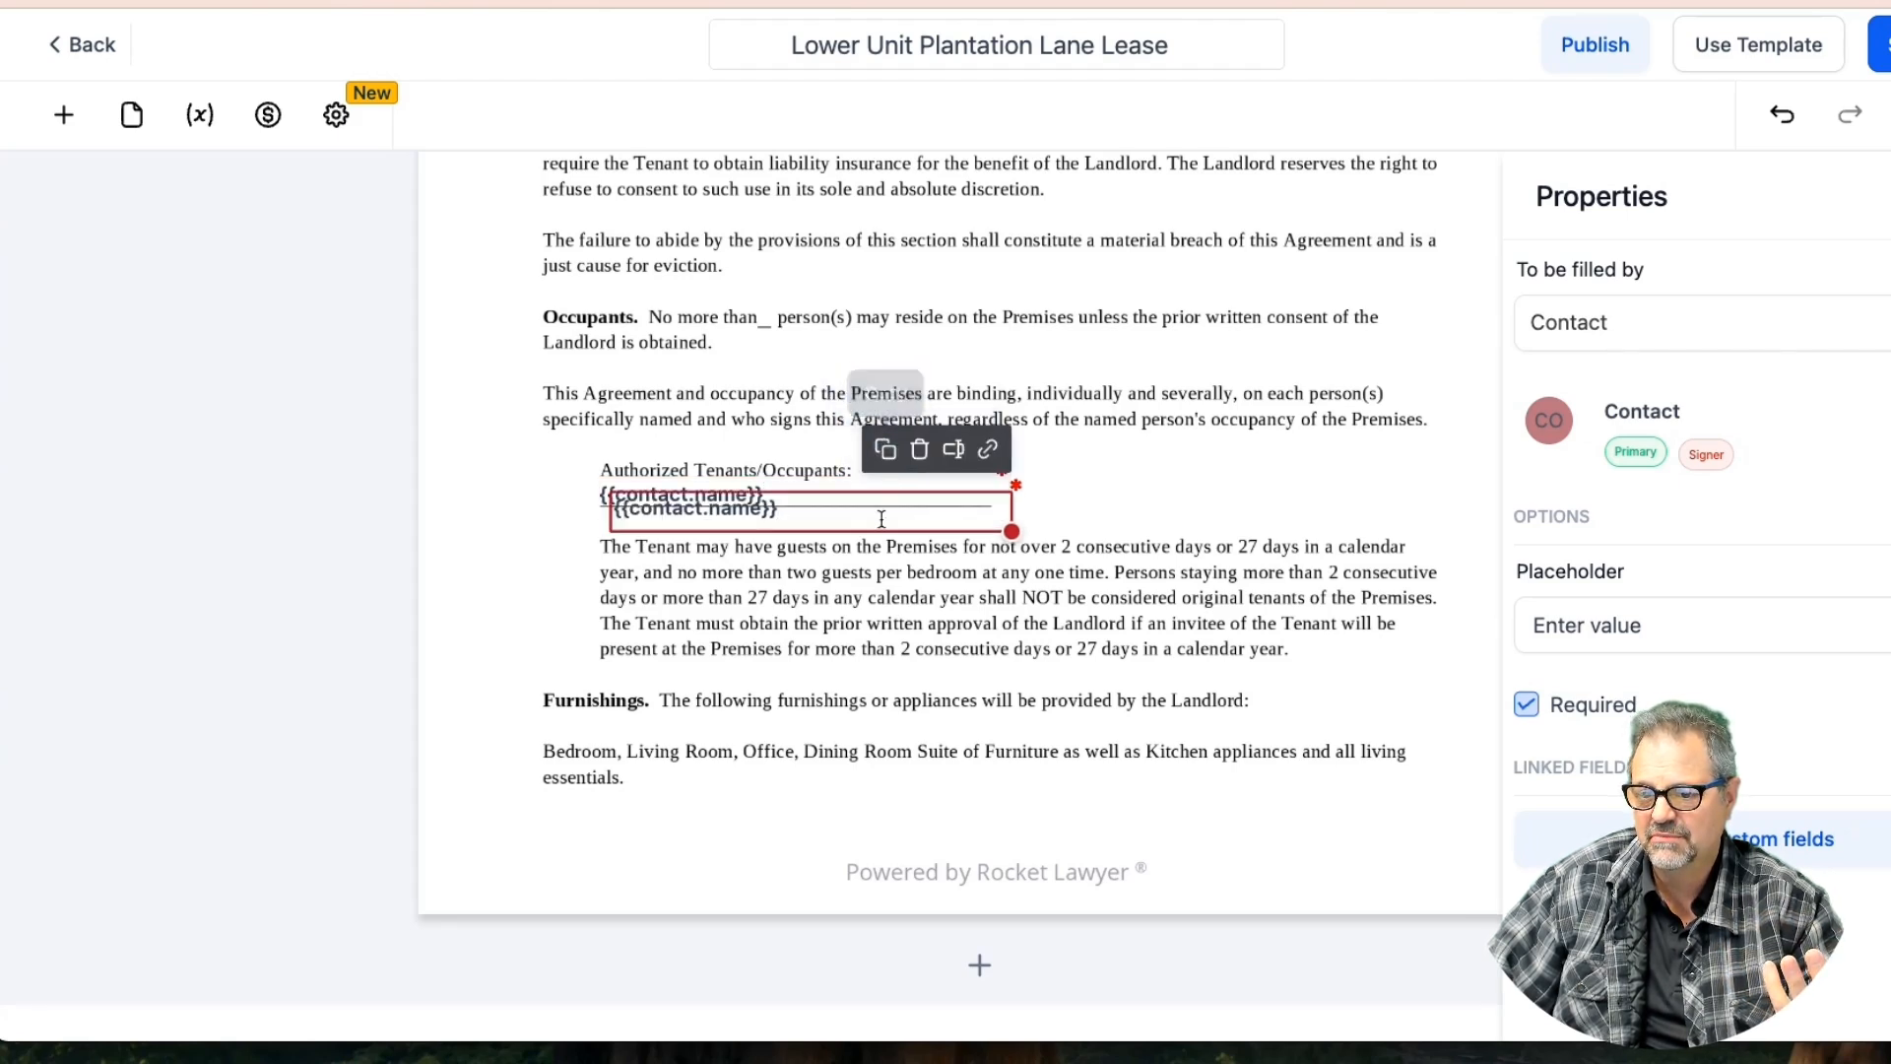
left_click_drag(903, 506, 1322, 482)
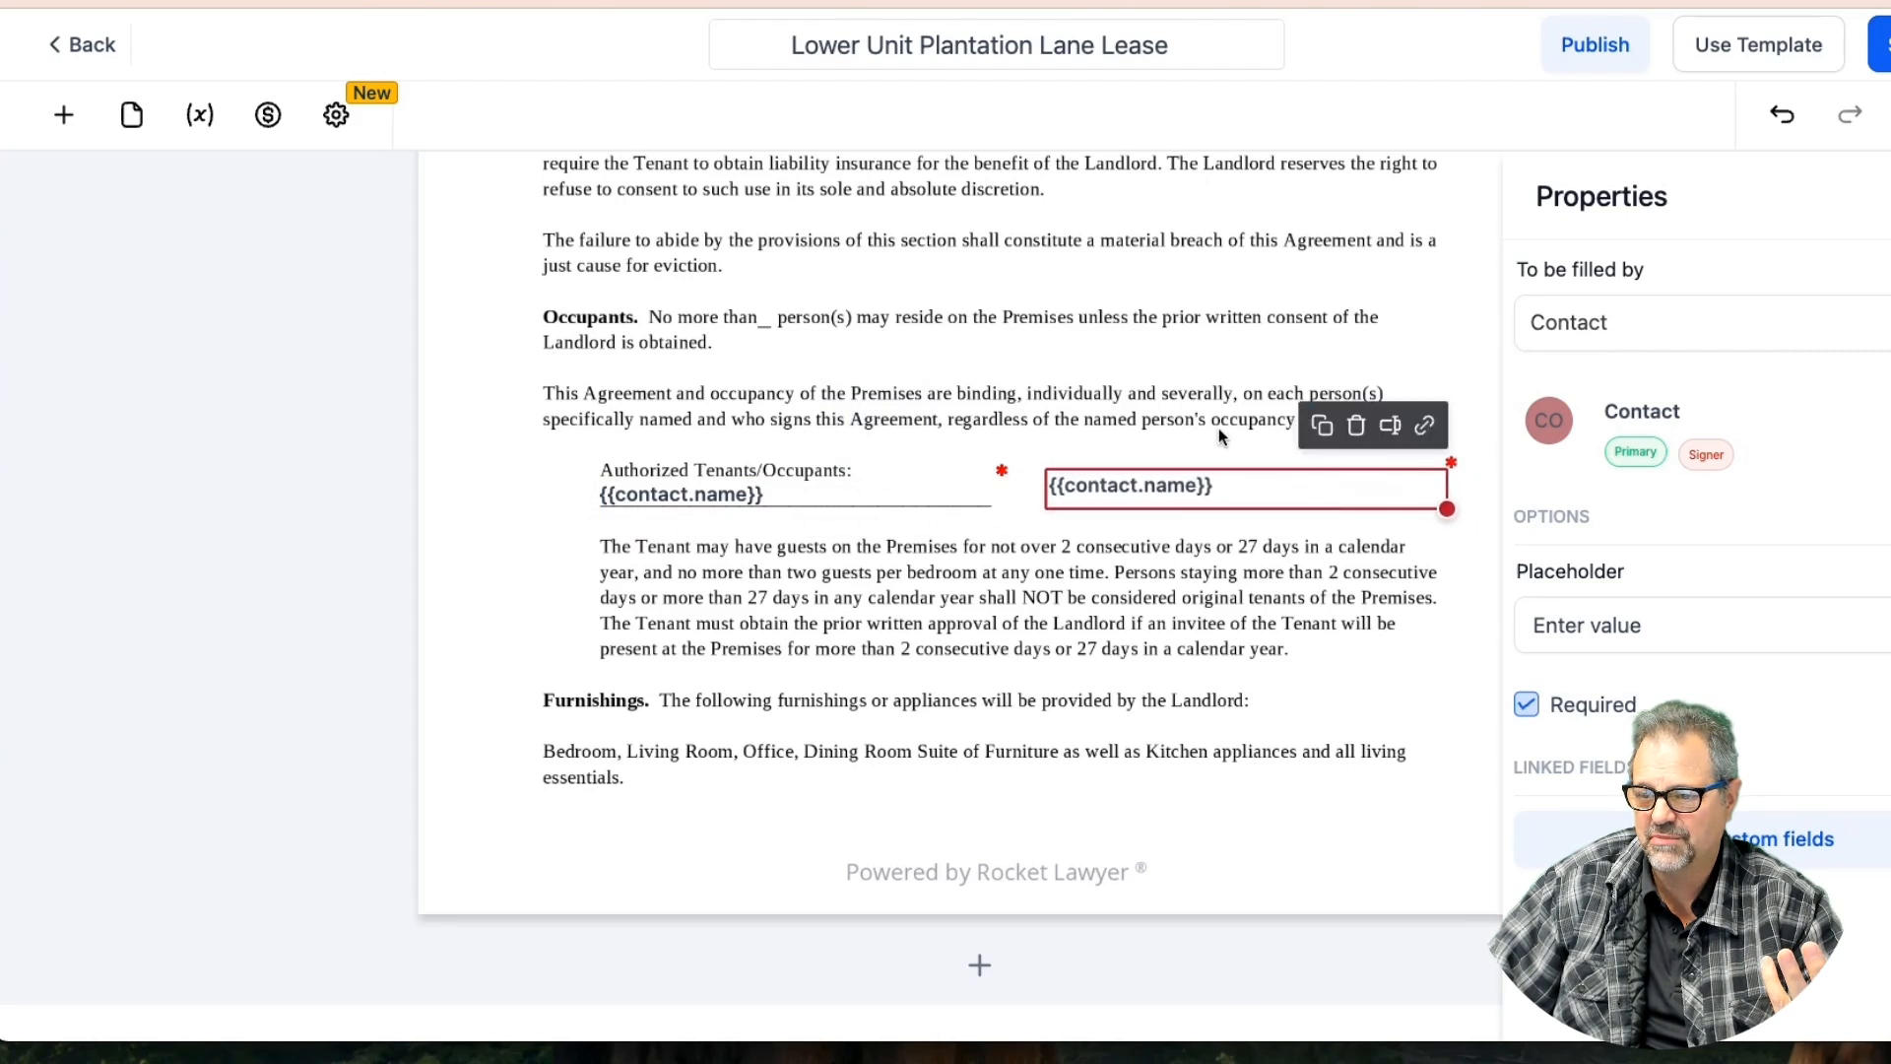
left_click(865, 500)
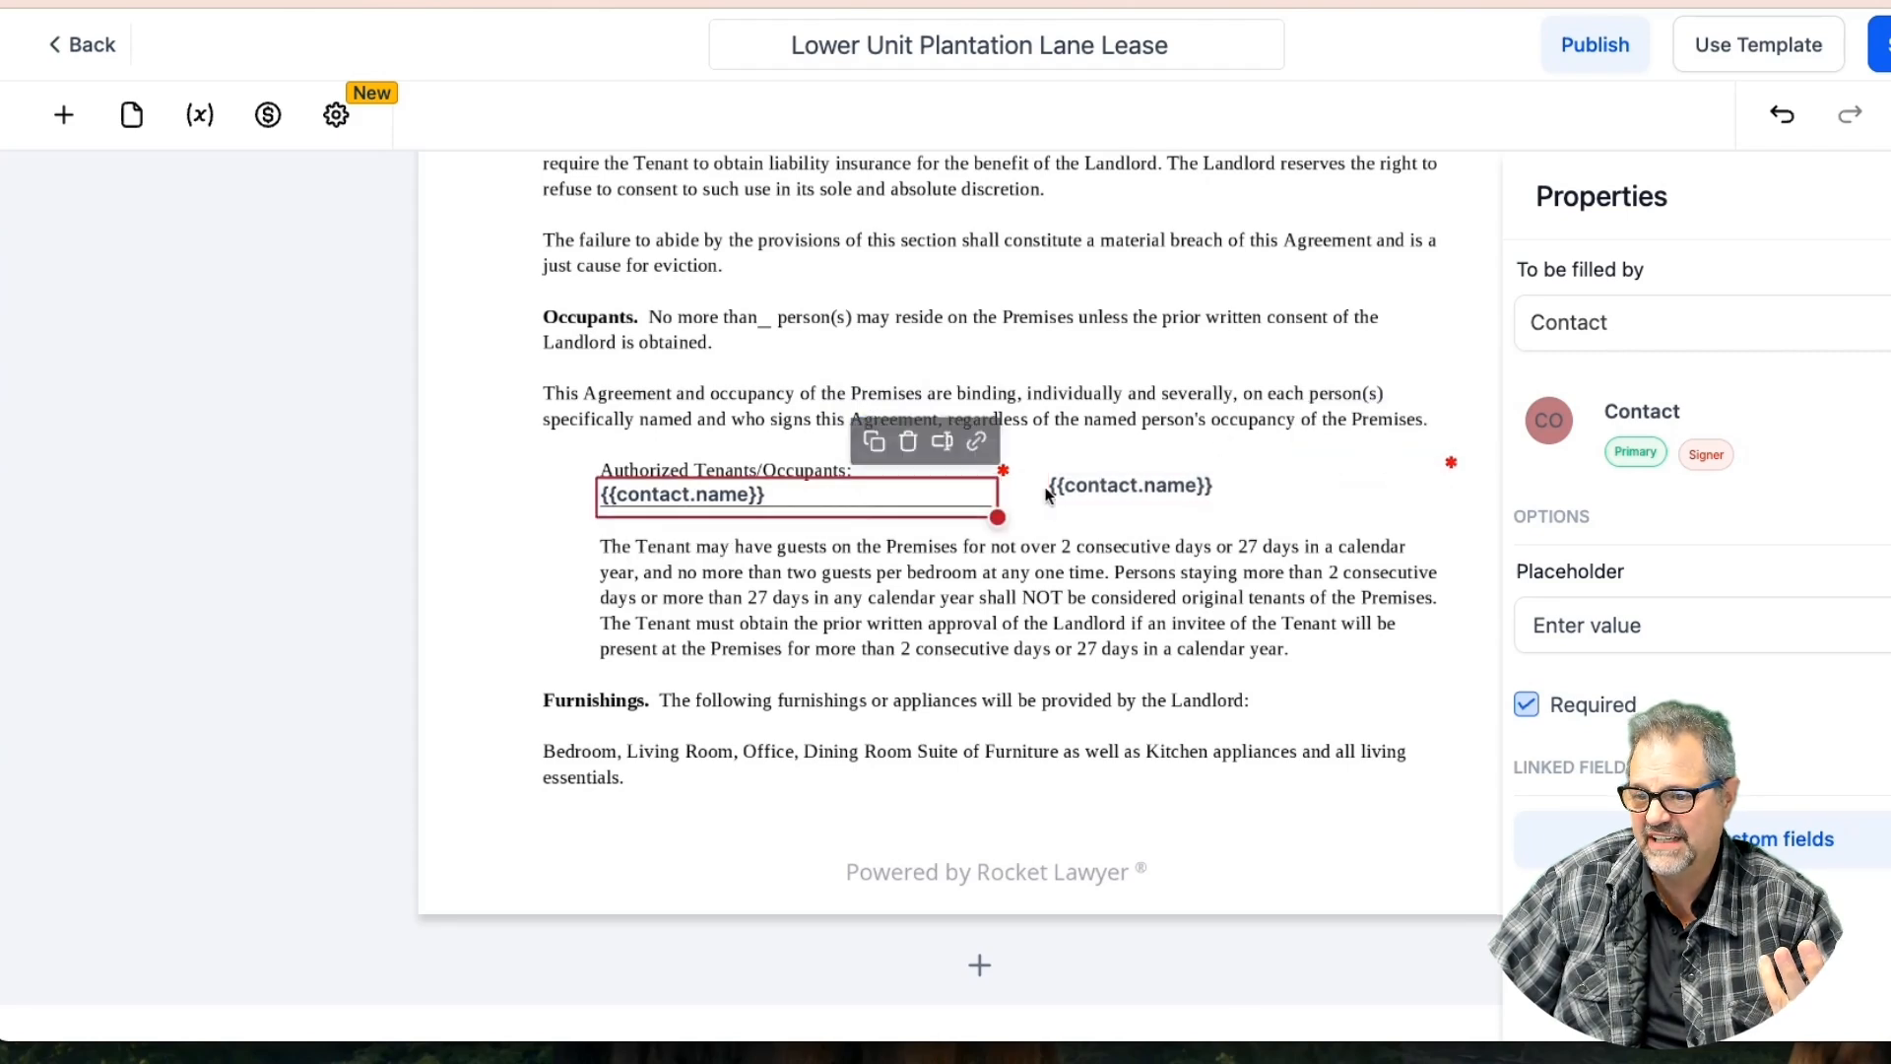
left_click(1604, 327)
left_click(1611, 394)
left_click(1176, 490)
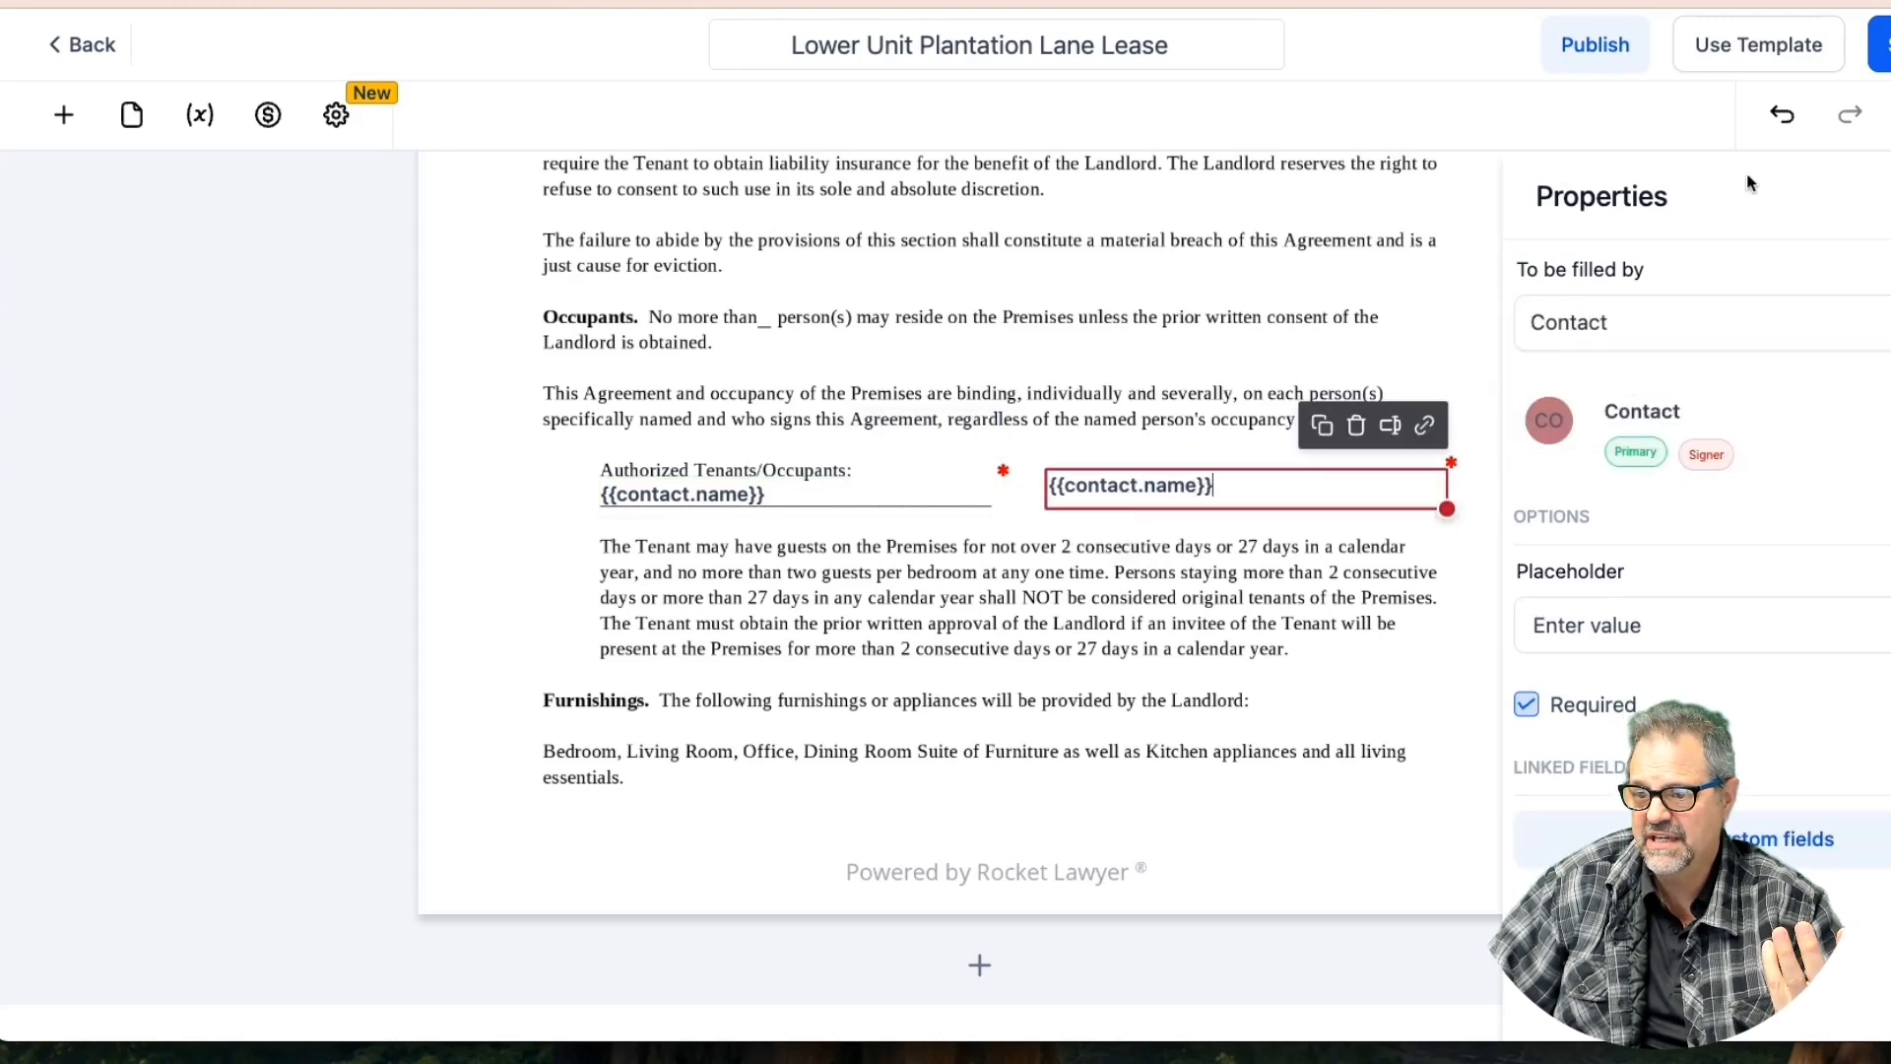
left_click_drag(1233, 485, 1036, 488)
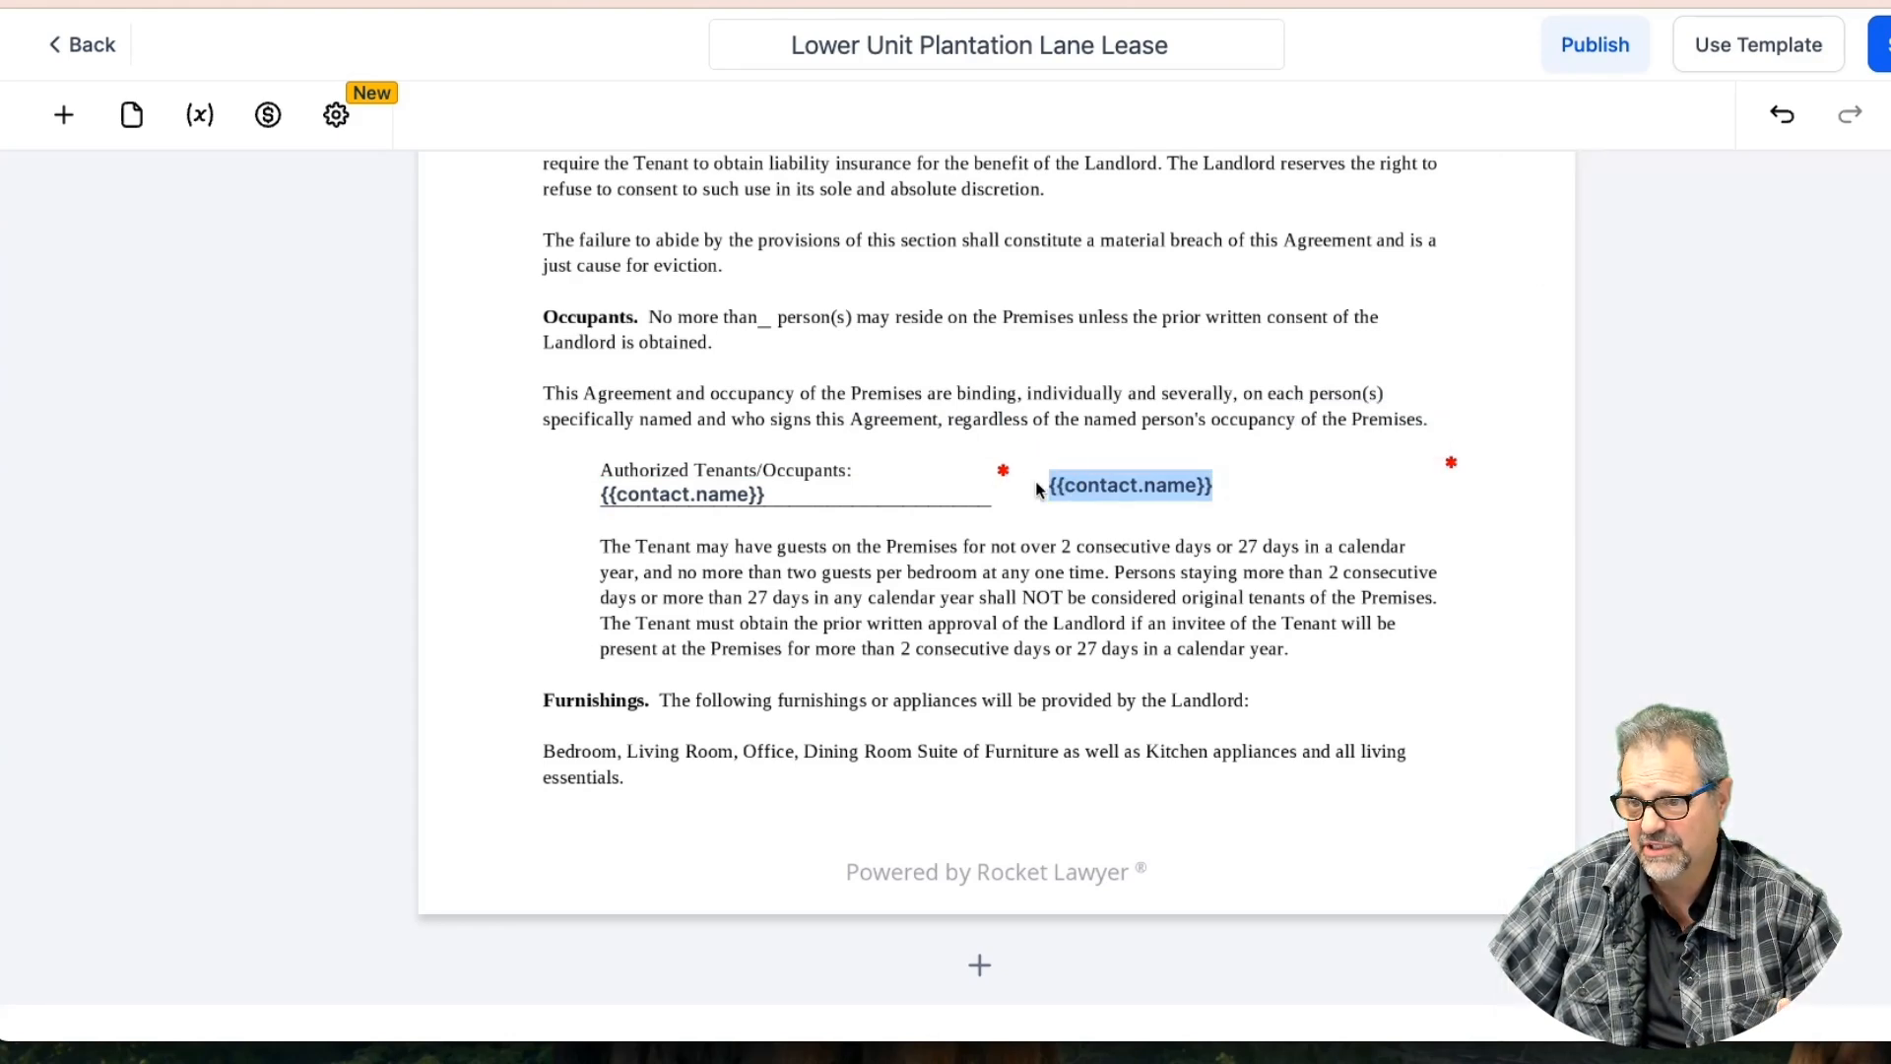
key("BackSpace")
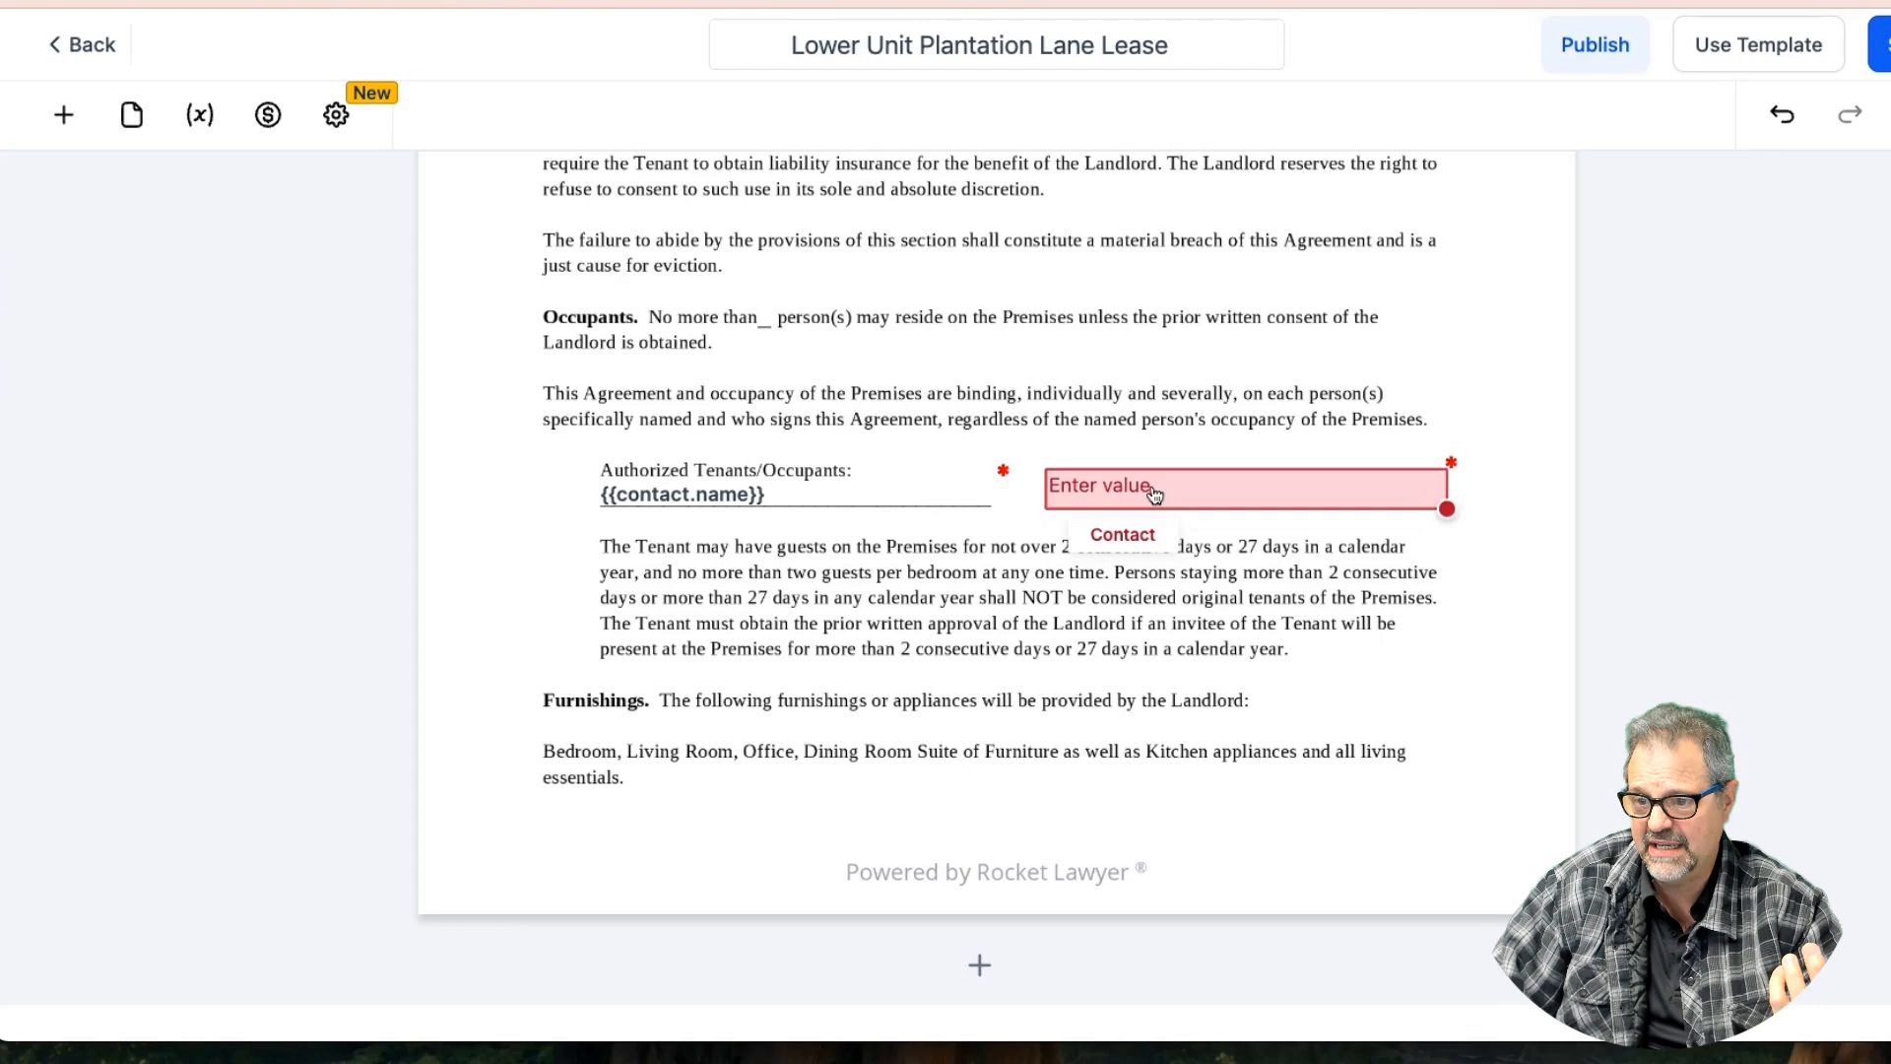
type("Additional Occupant")
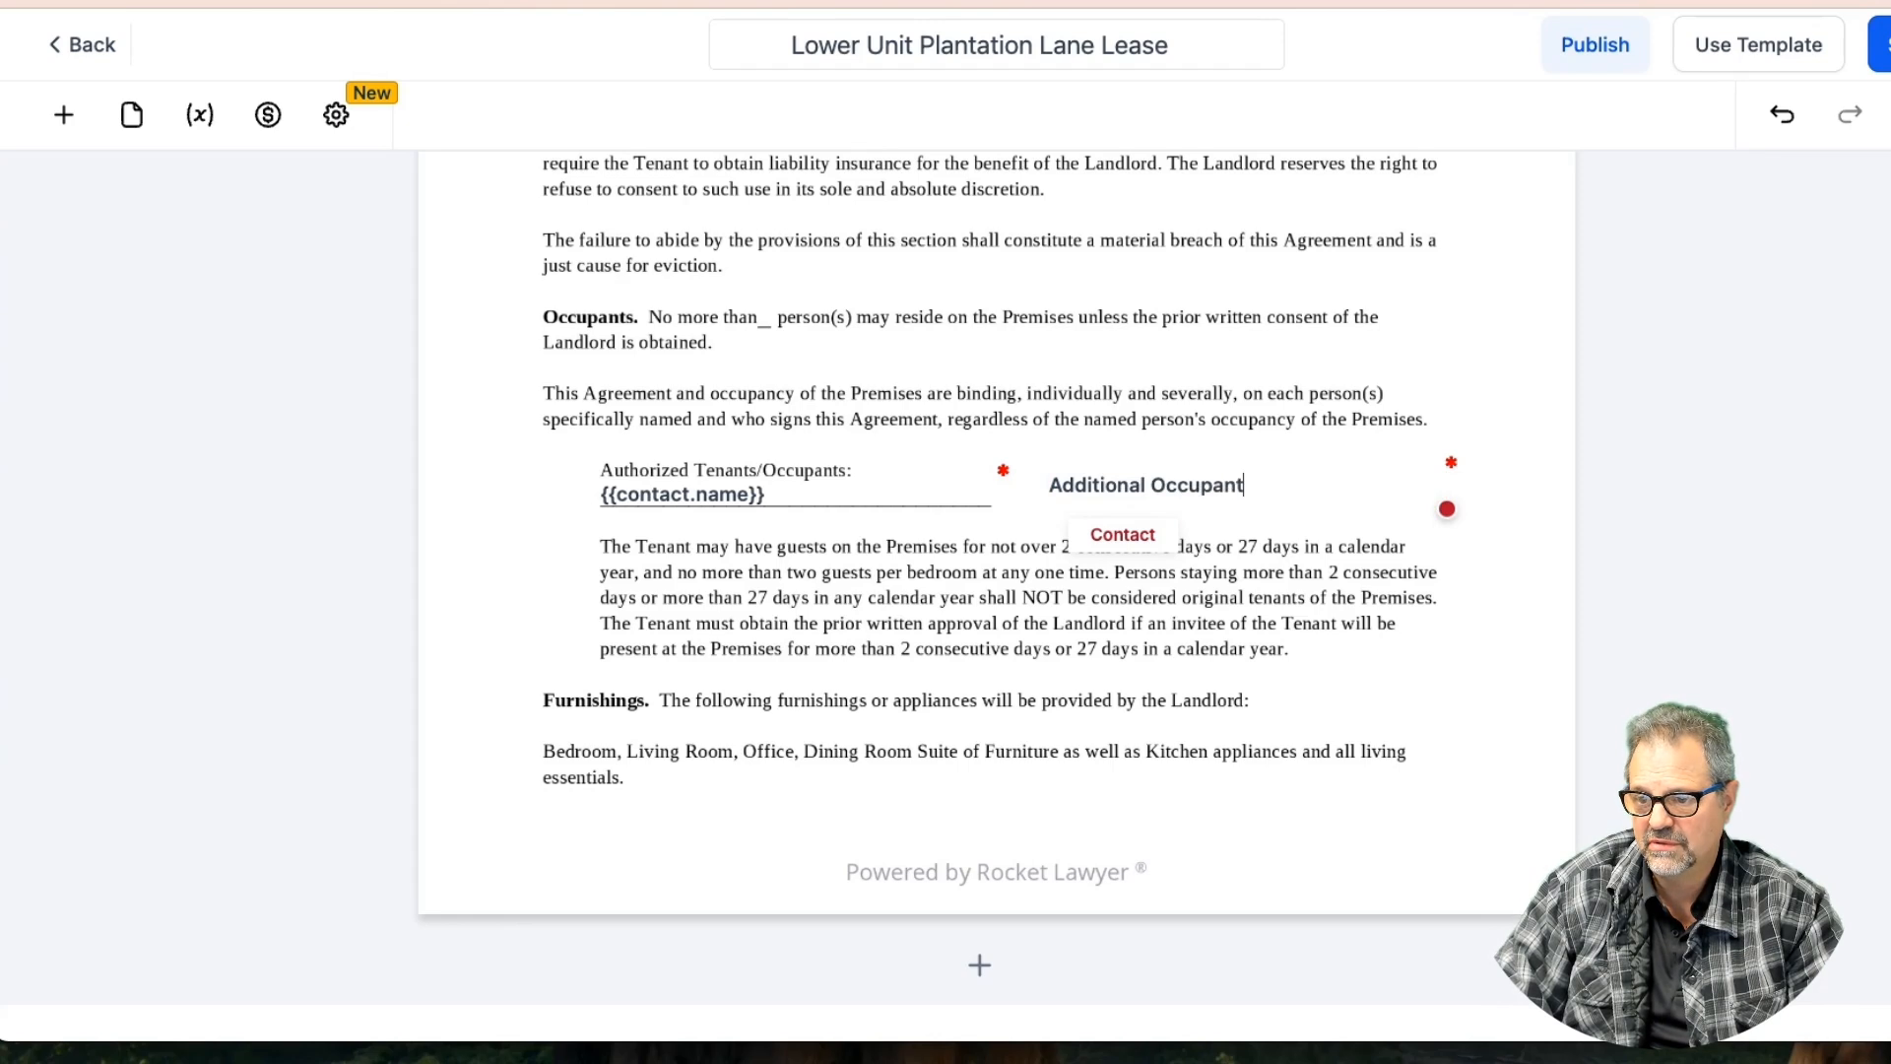
left_click(1486, 396)
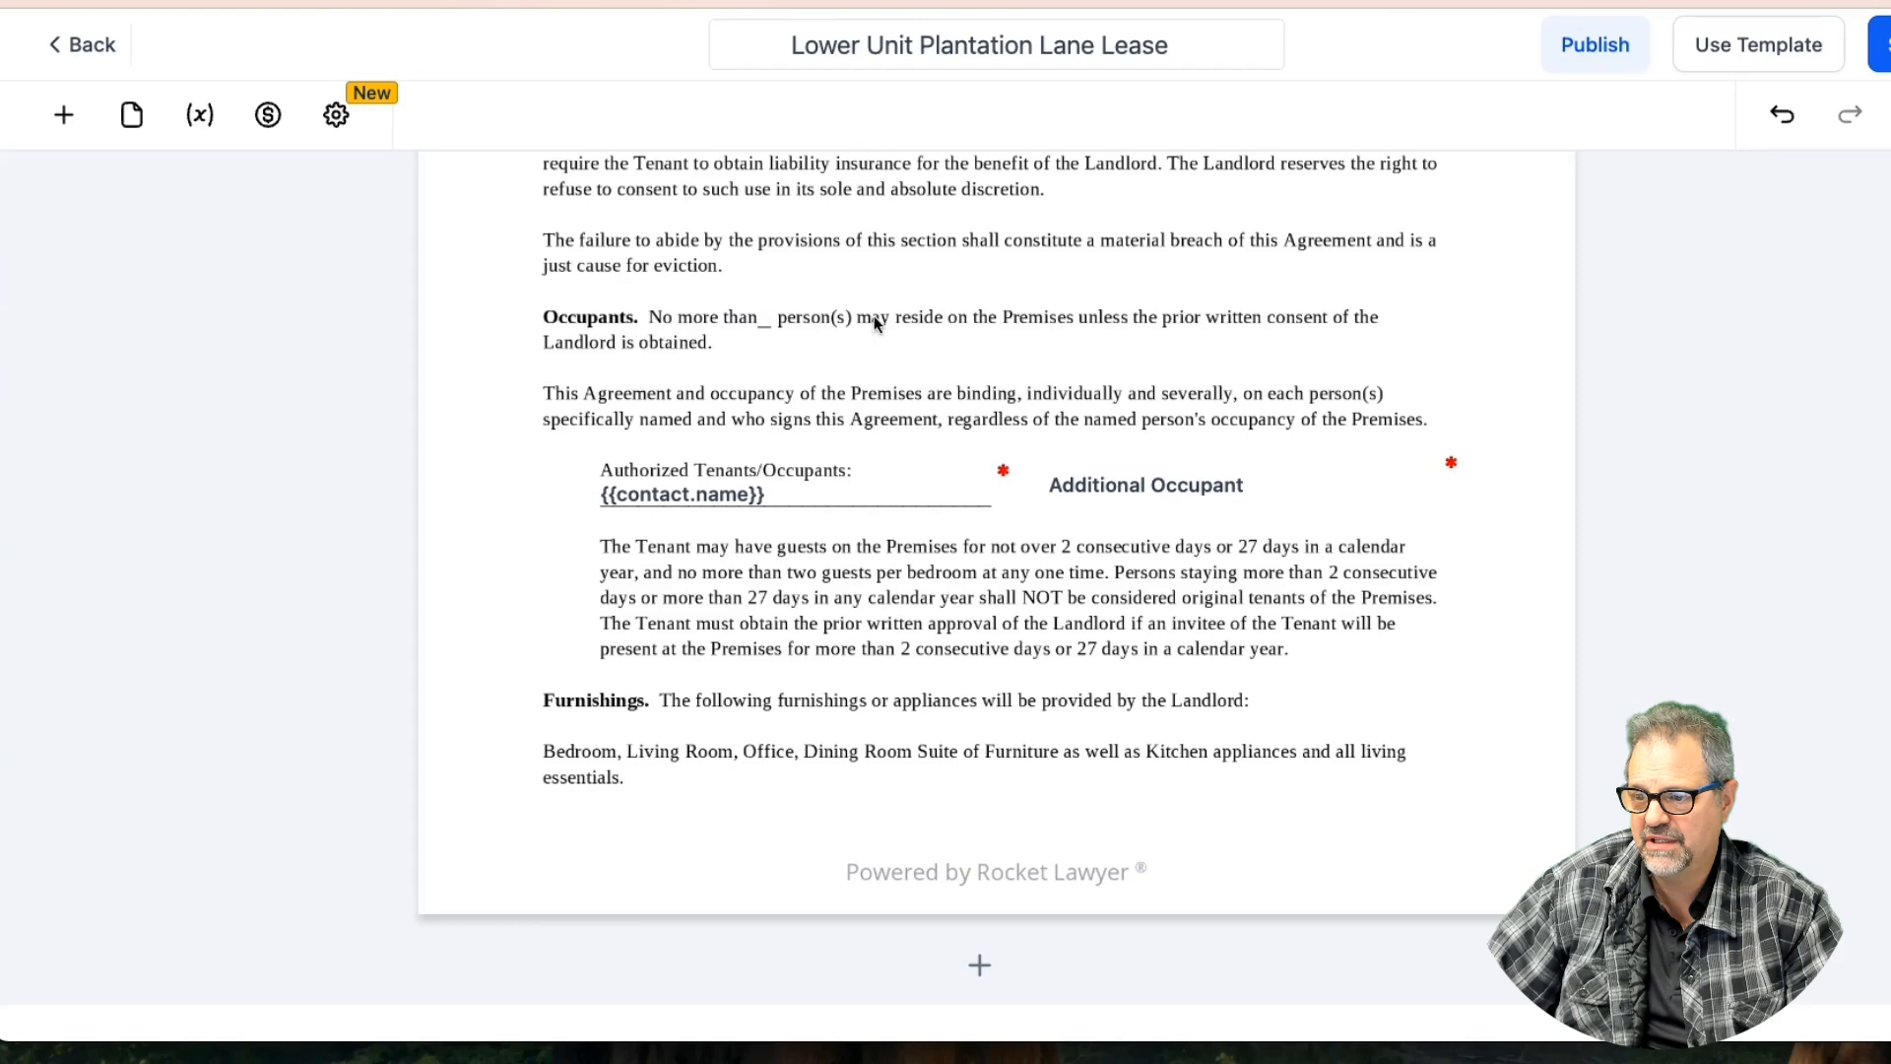
Drop a Text Field into the person(s) blank, shrink it to fit, and make it self-filled
left_click(63, 114)
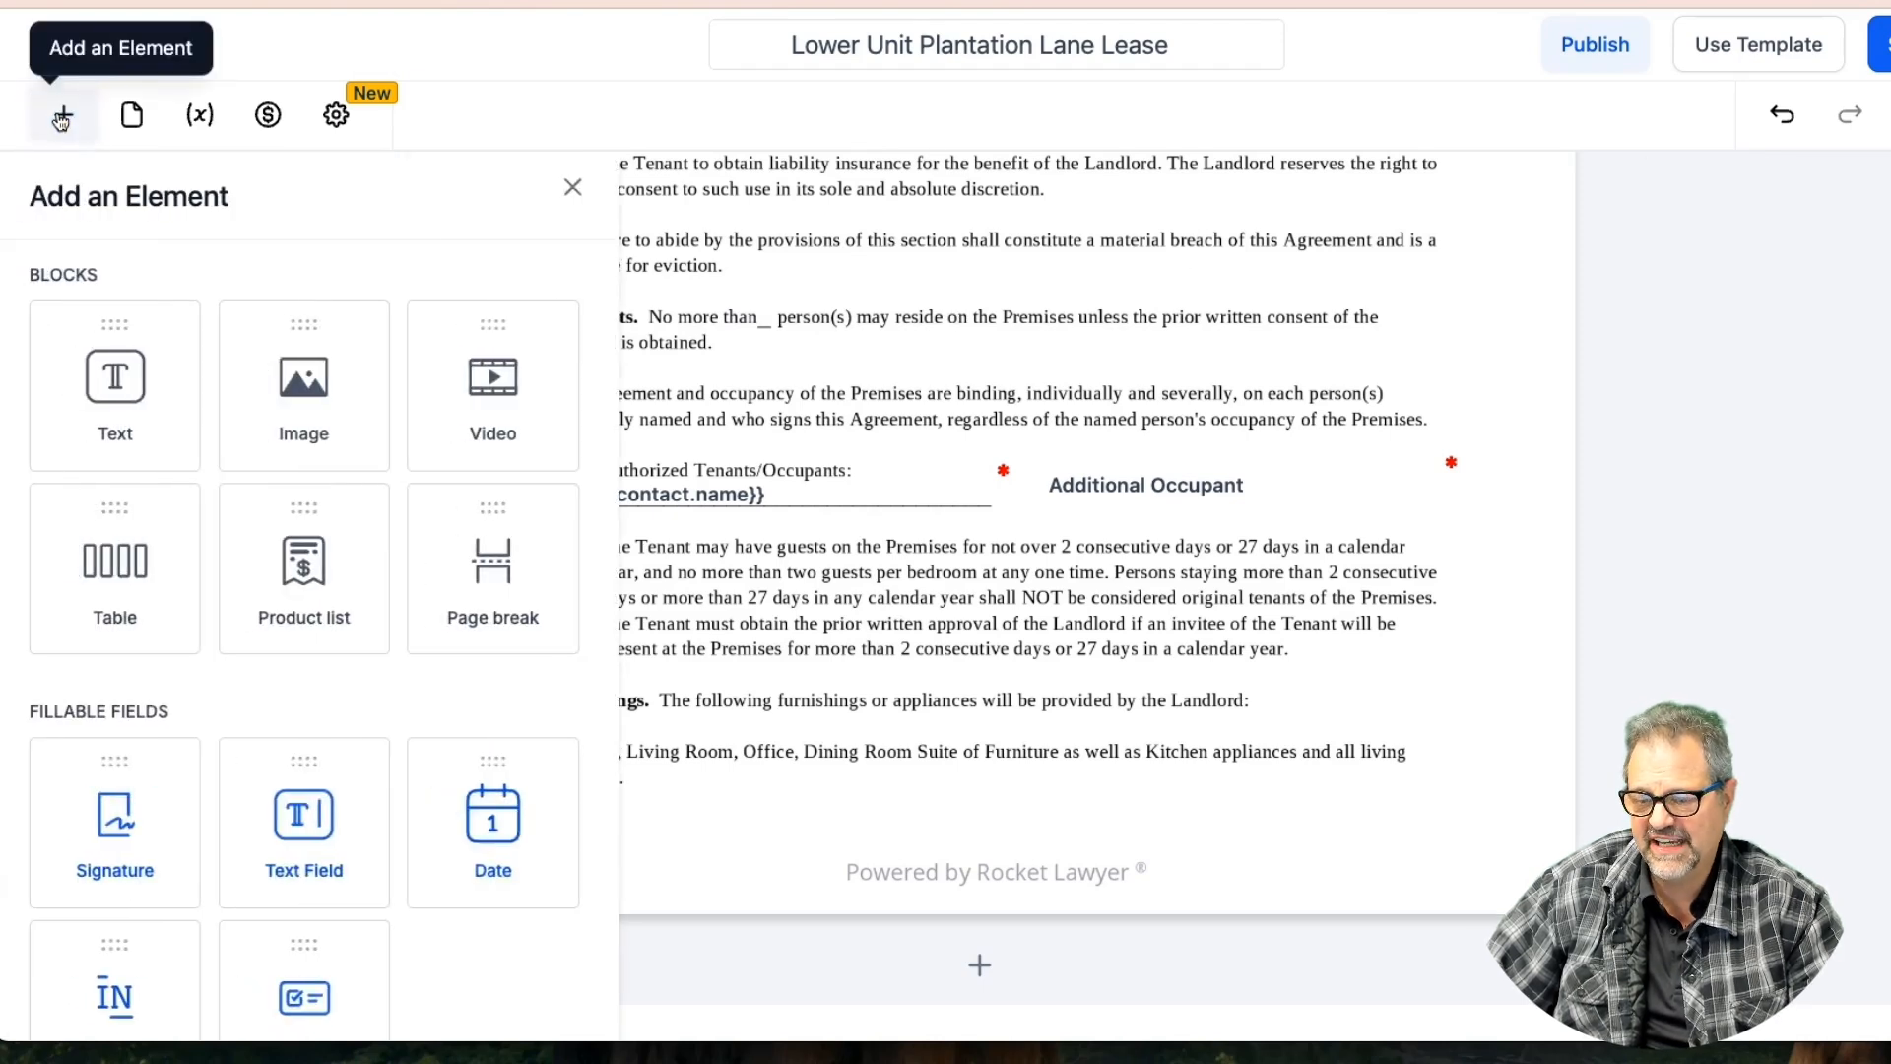
left_click_drag(306, 820, 759, 231)
left_click_drag(880, 247, 772, 316)
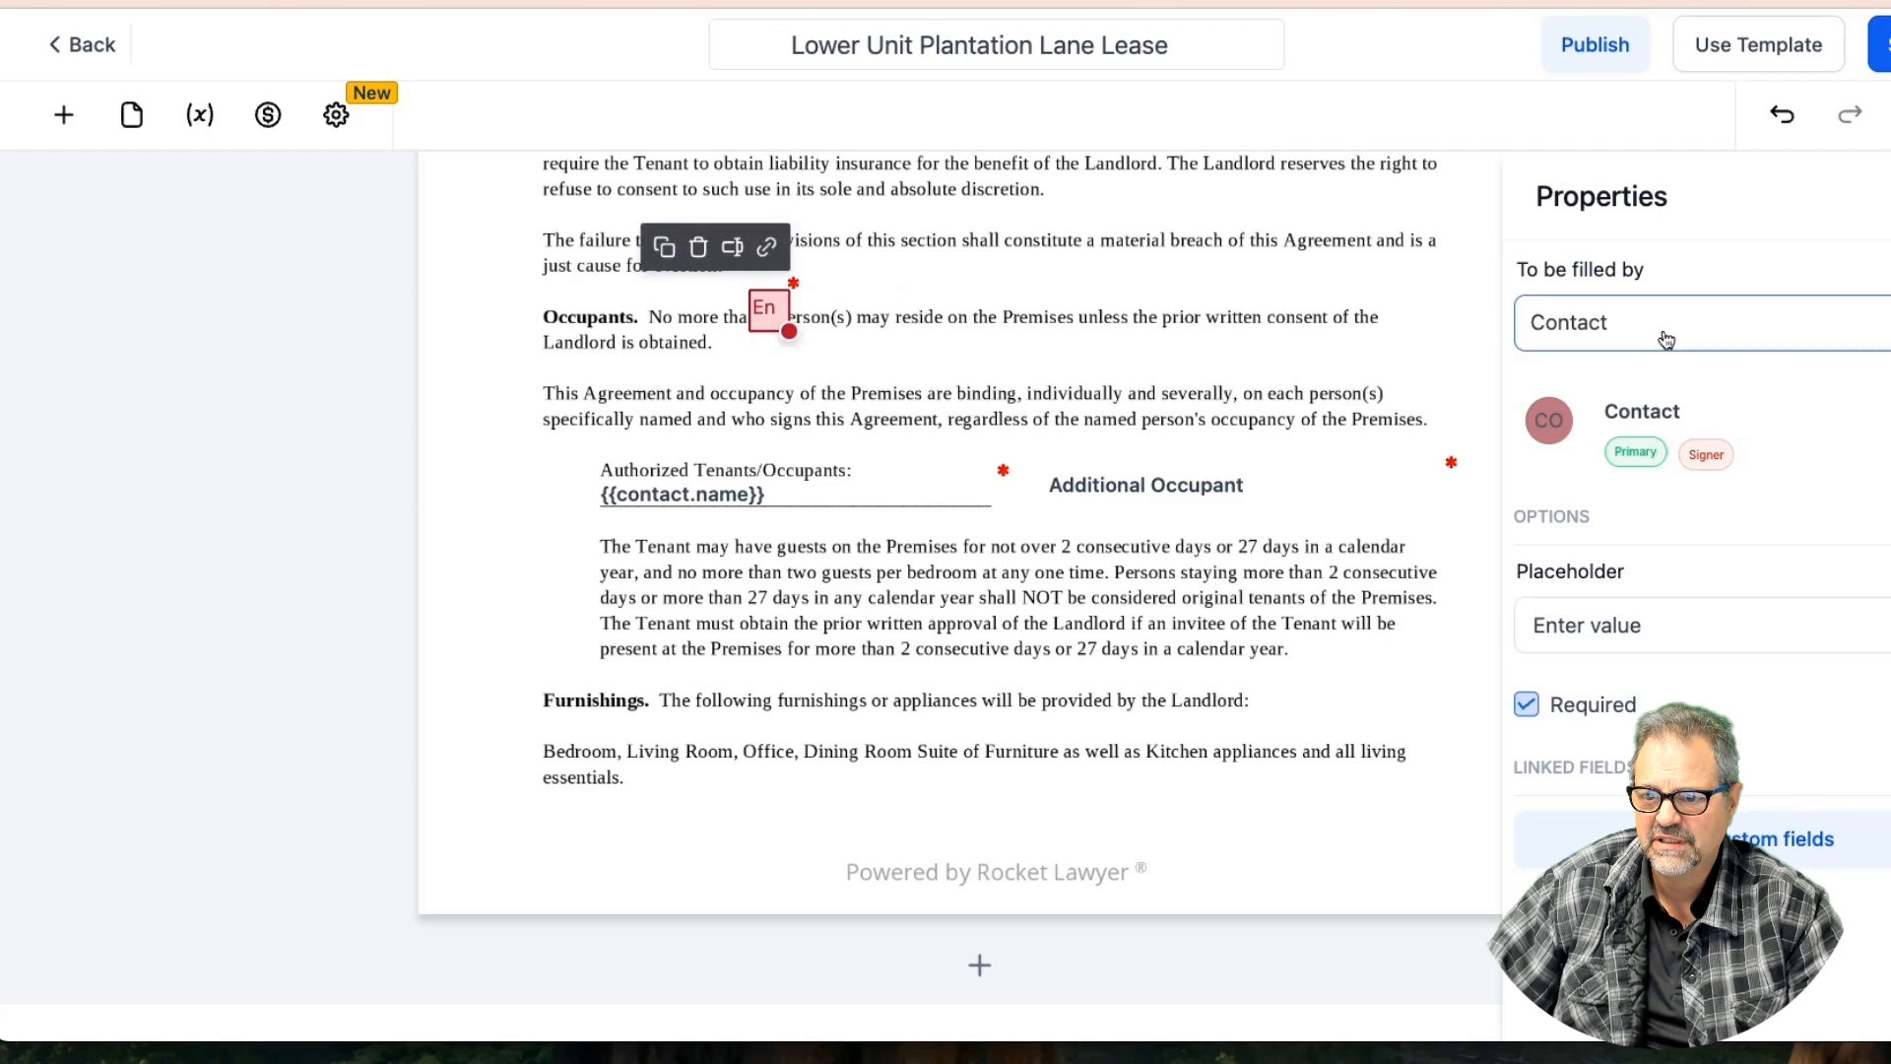
left_click(1633, 335)
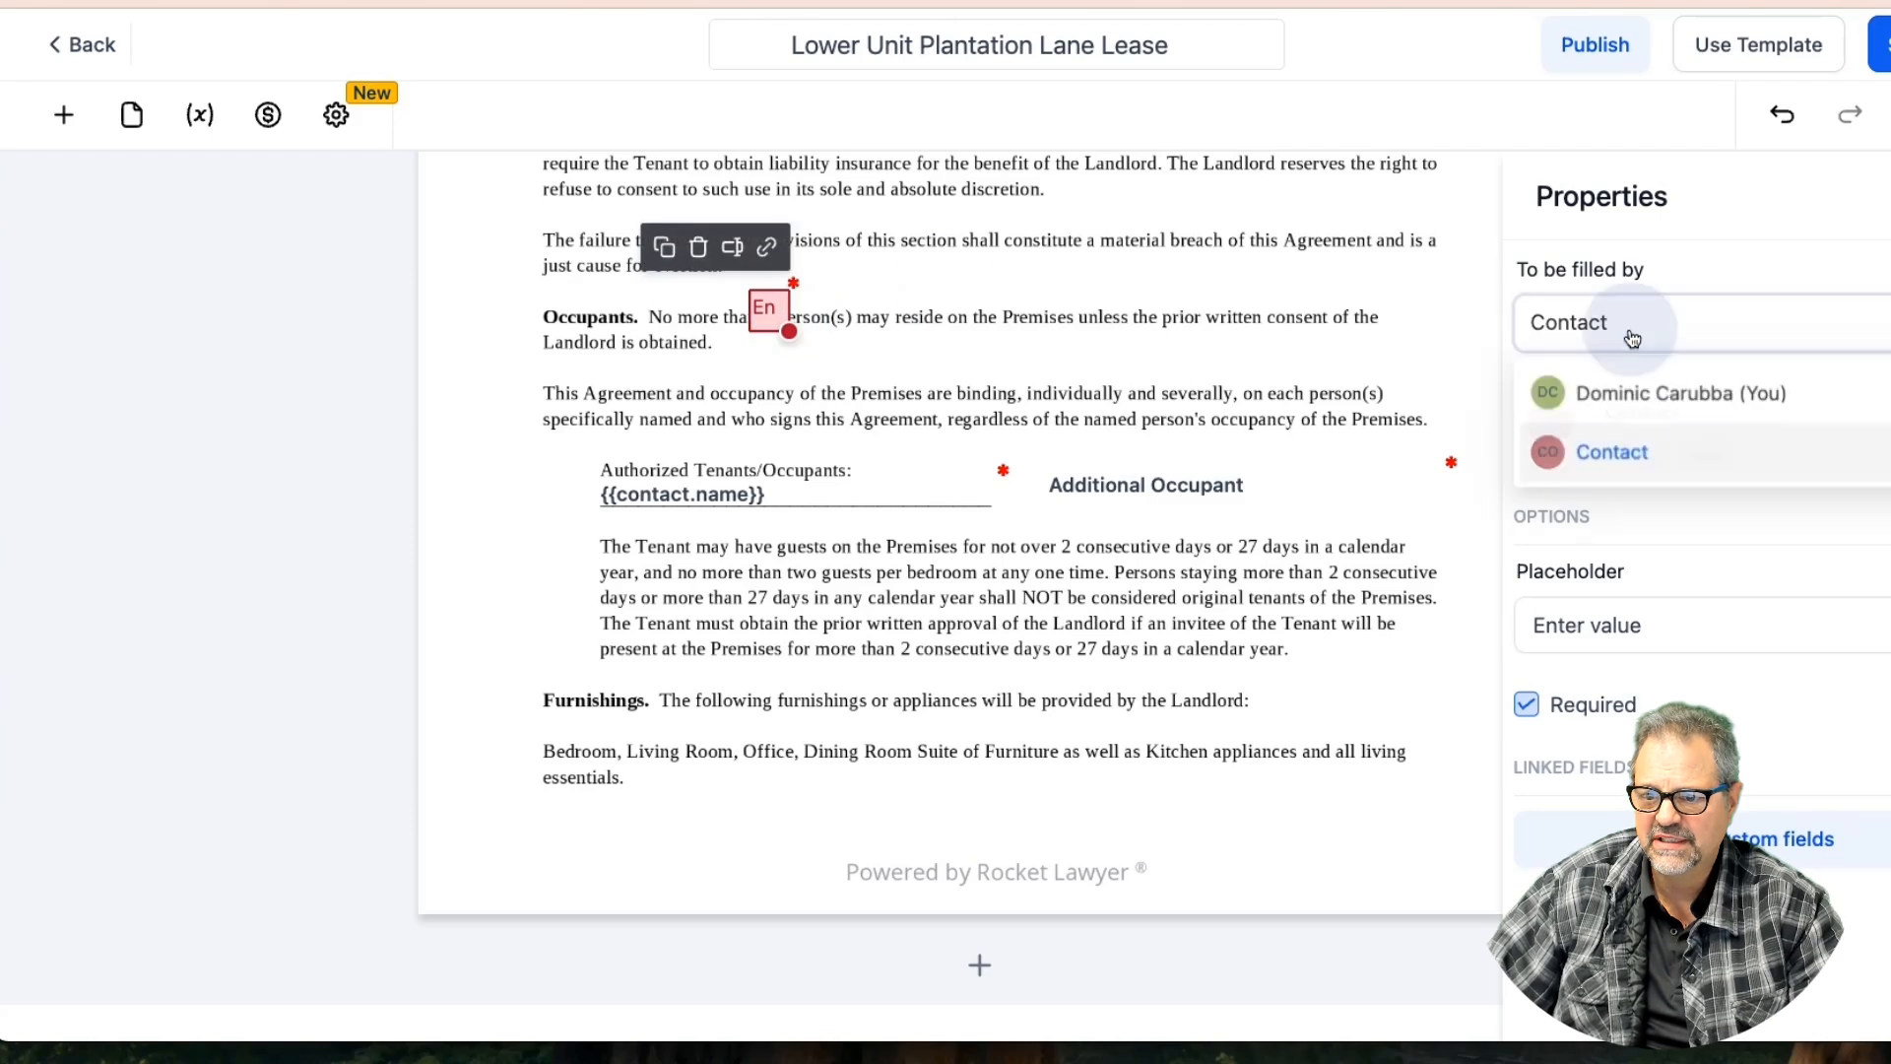
left_click(1642, 394)
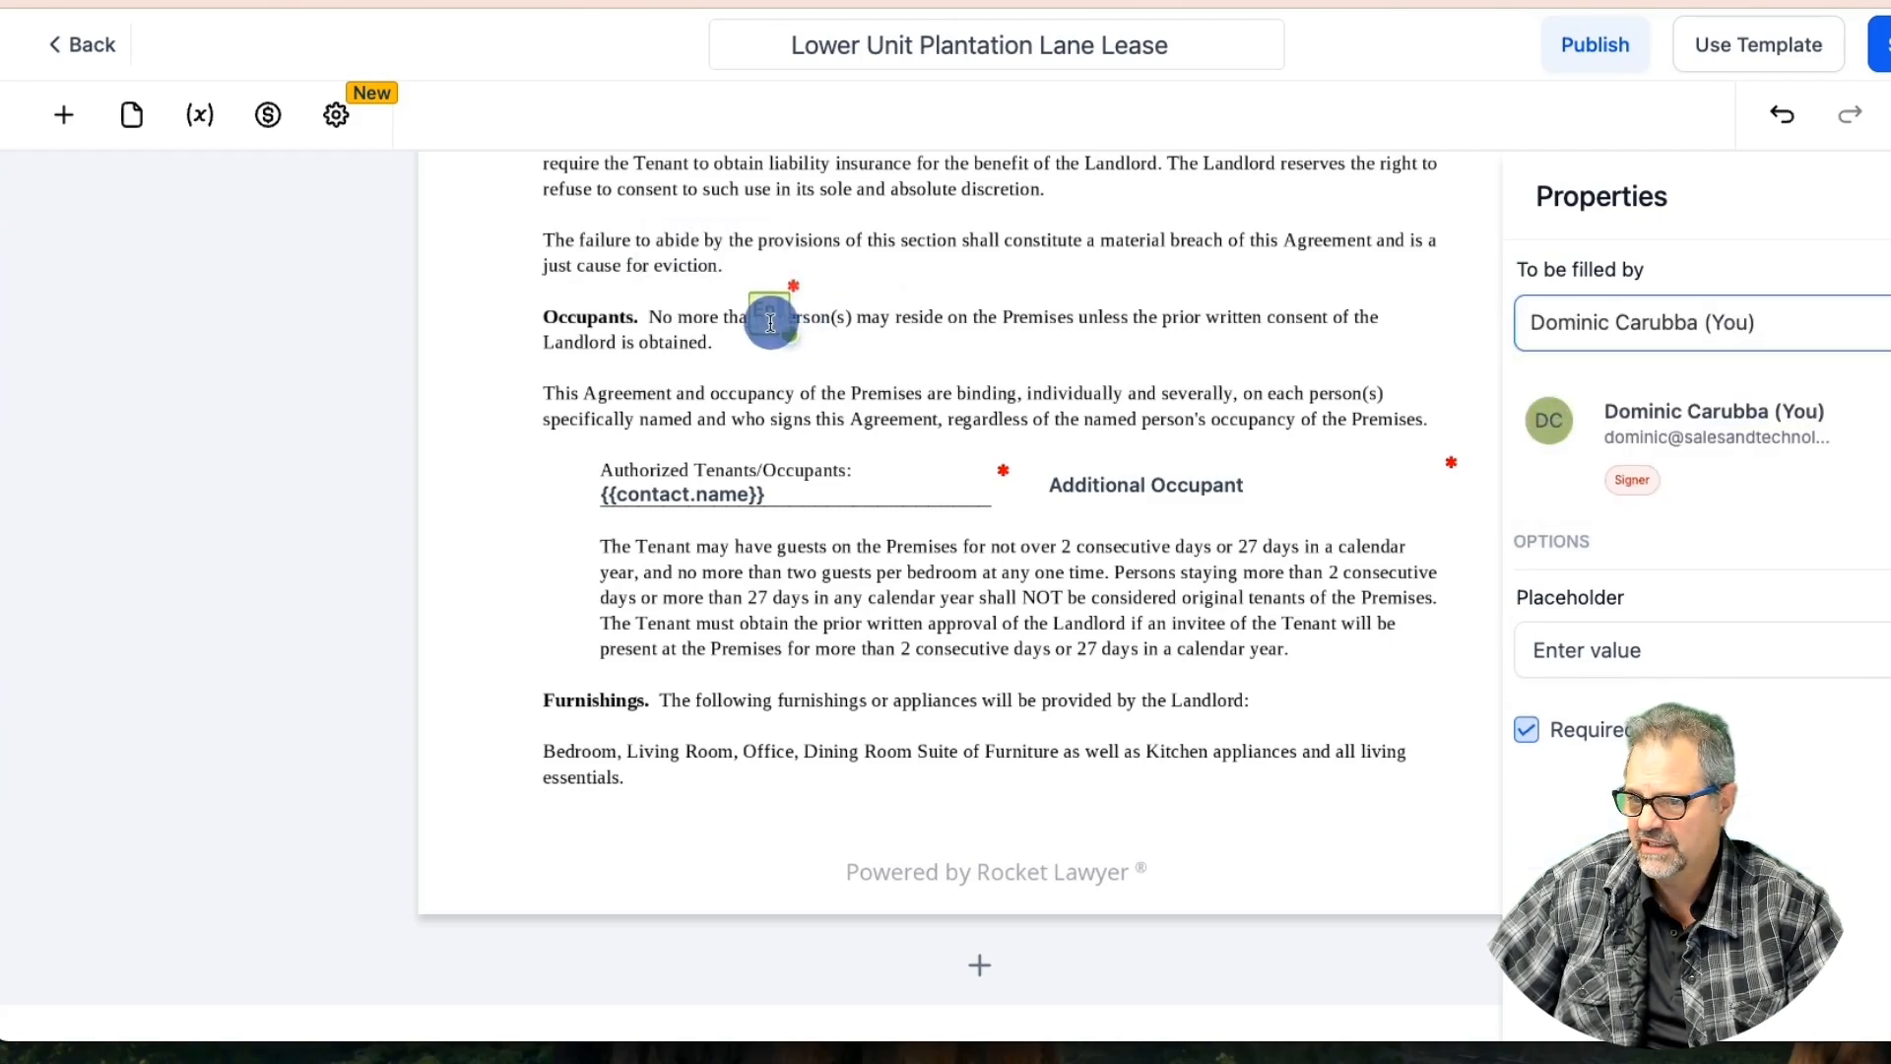
left_click_drag(788, 326, 772, 322)
left_click_drag(763, 308, 764, 312)
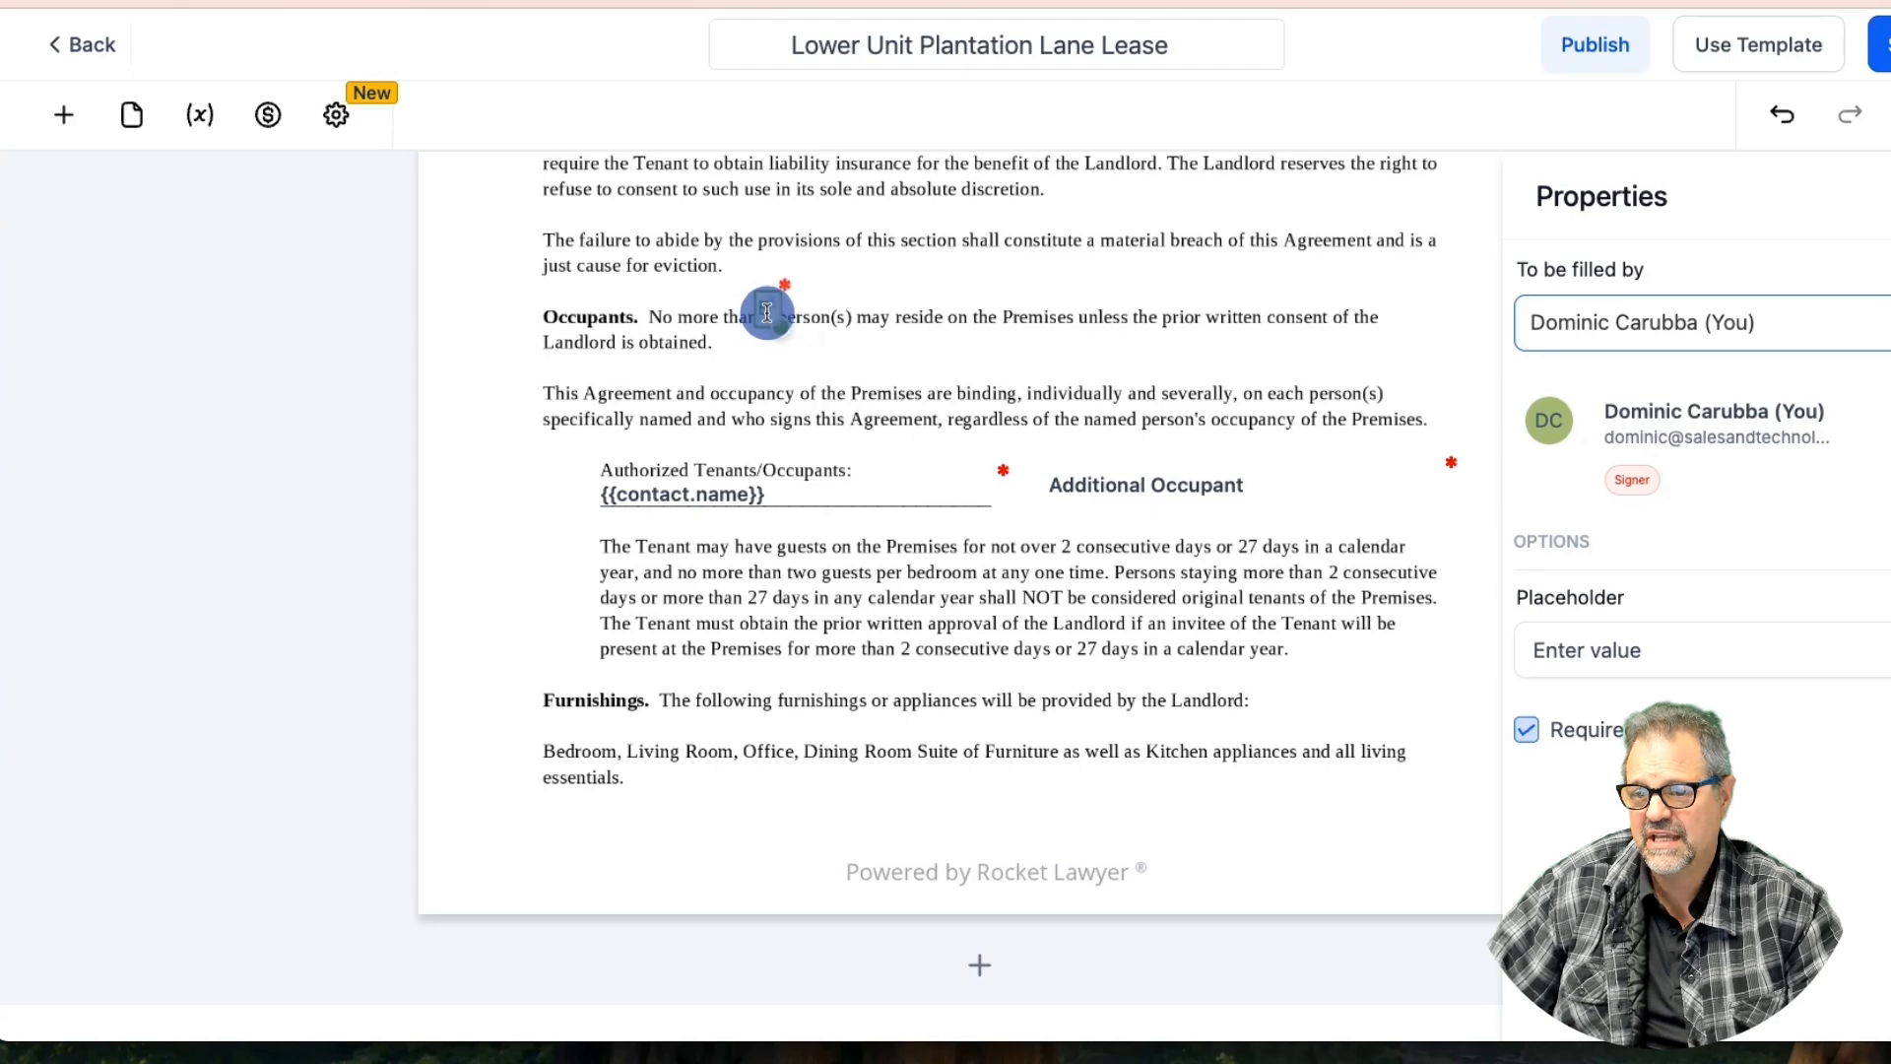
left_click(861, 300)
scroll(860, 300, "up", 20)
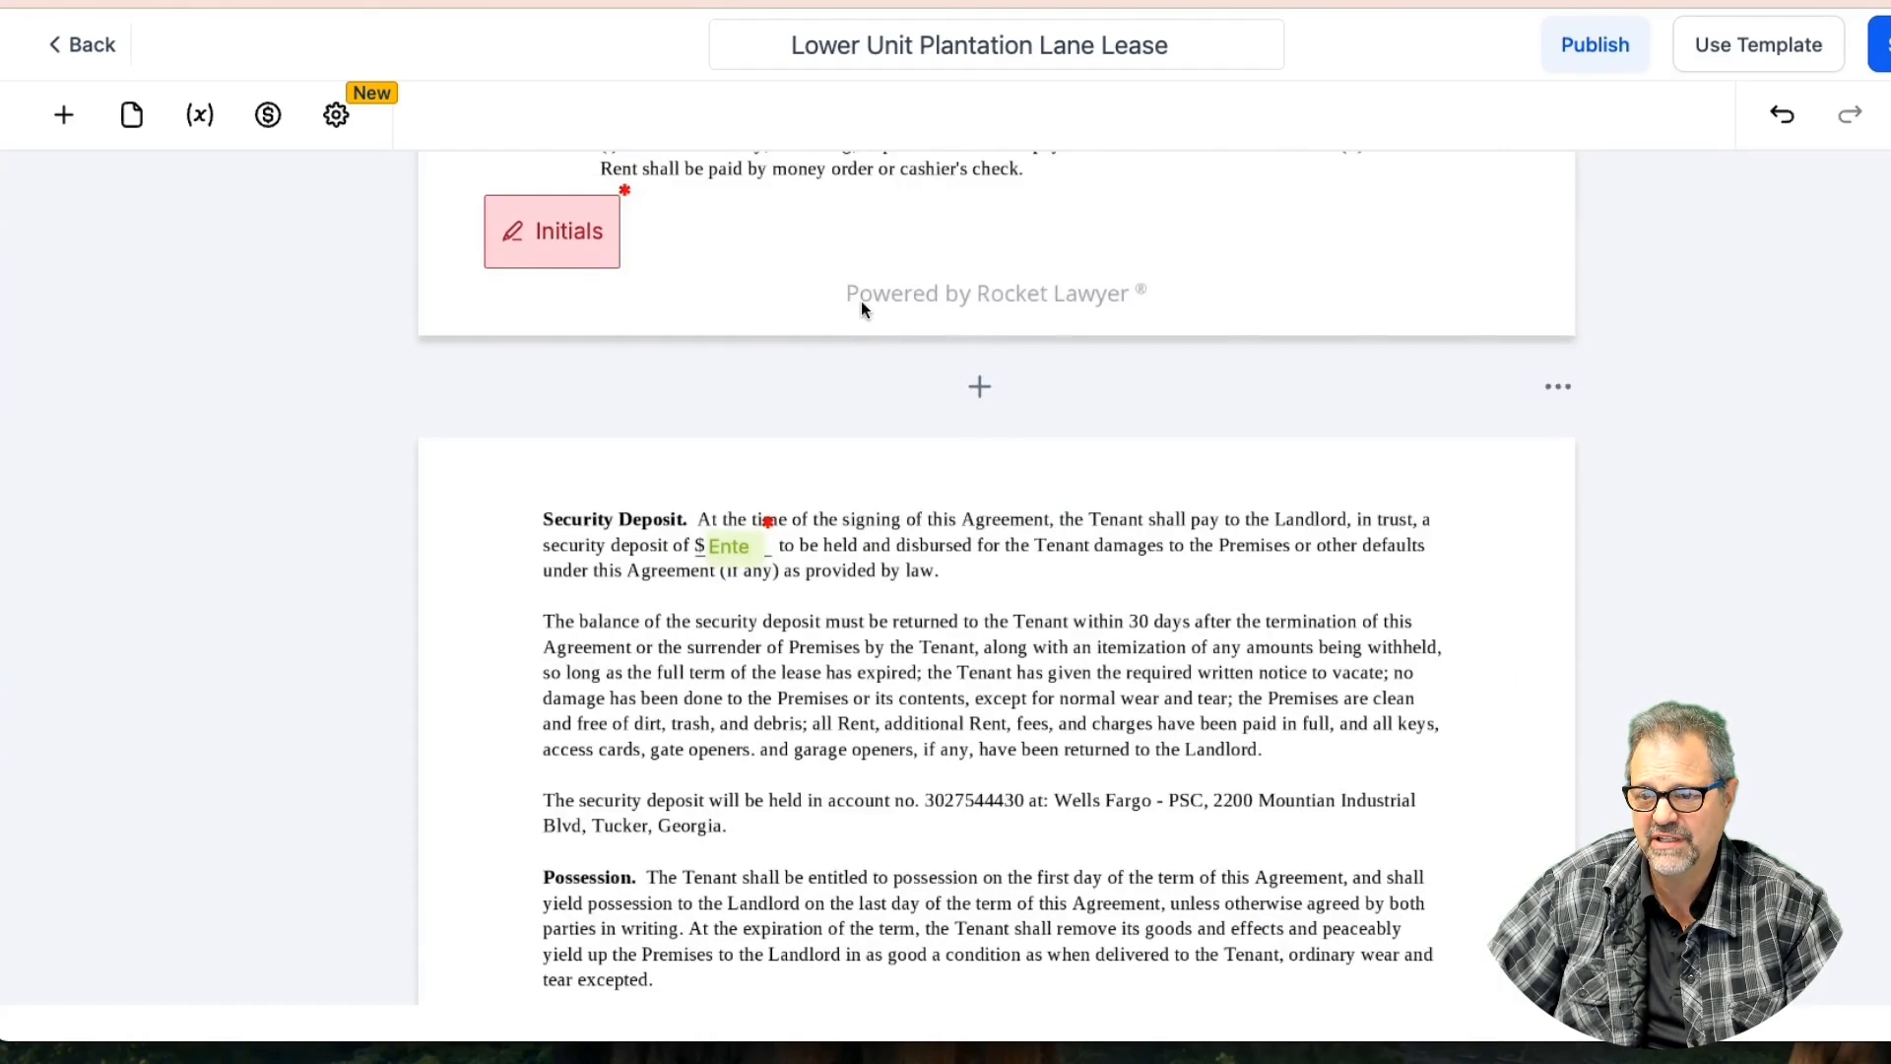
scroll(861, 300, "down", 12)
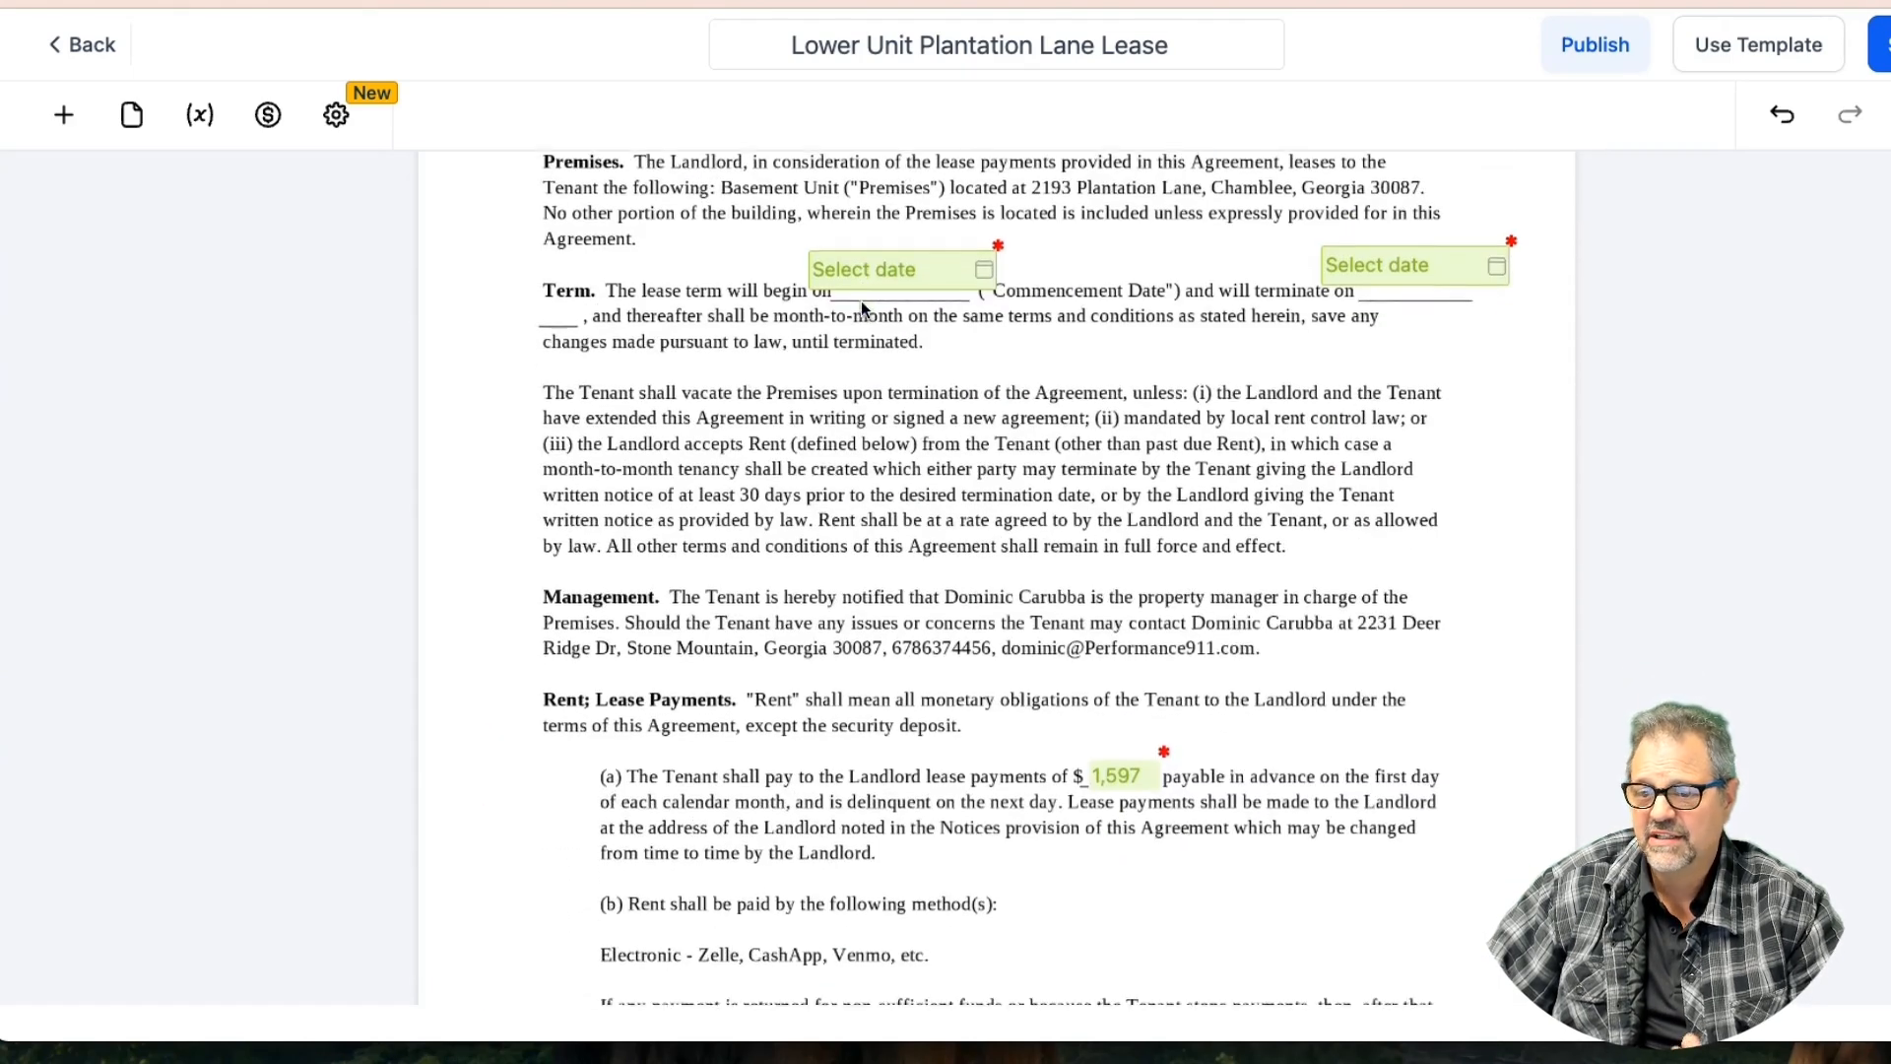
scroll(860, 300, "down", 4)
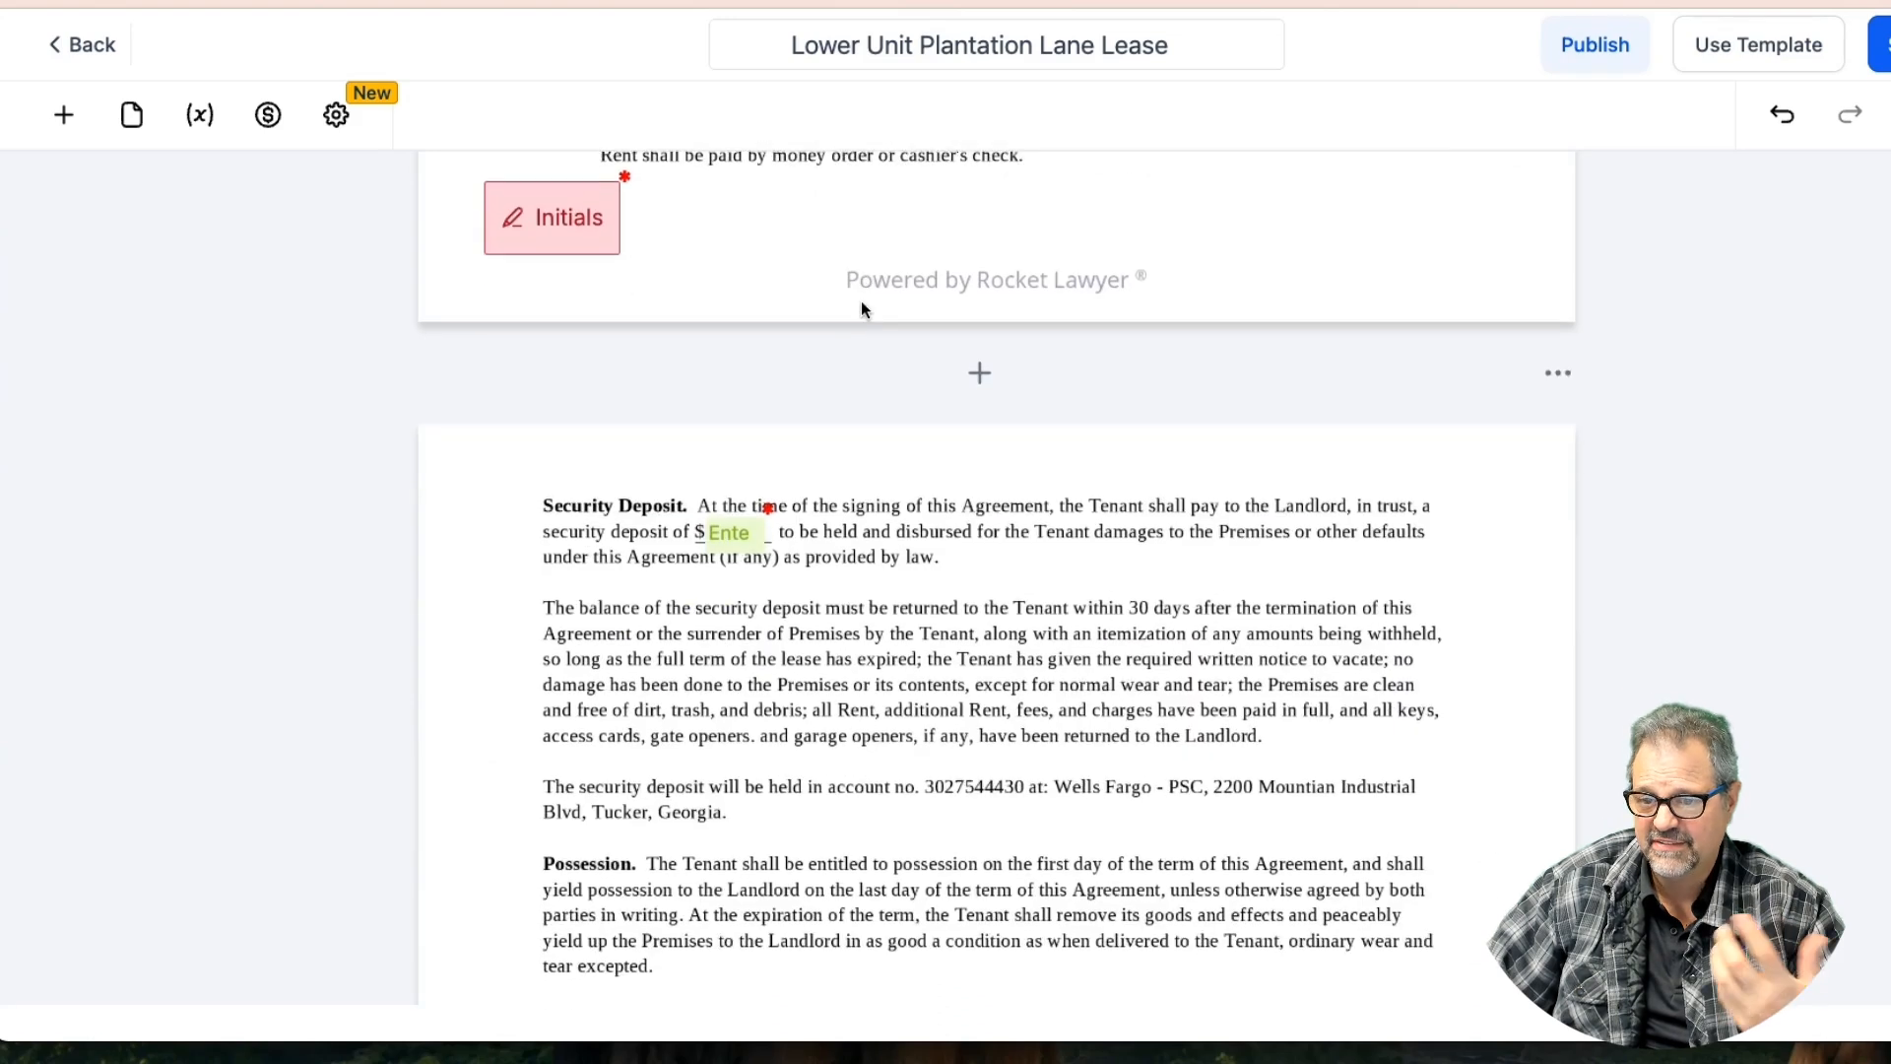
scroll(849, 312, "down", 1)
left_click(738, 192)
left_click(995, 417)
scroll(995, 418, "down", 5)
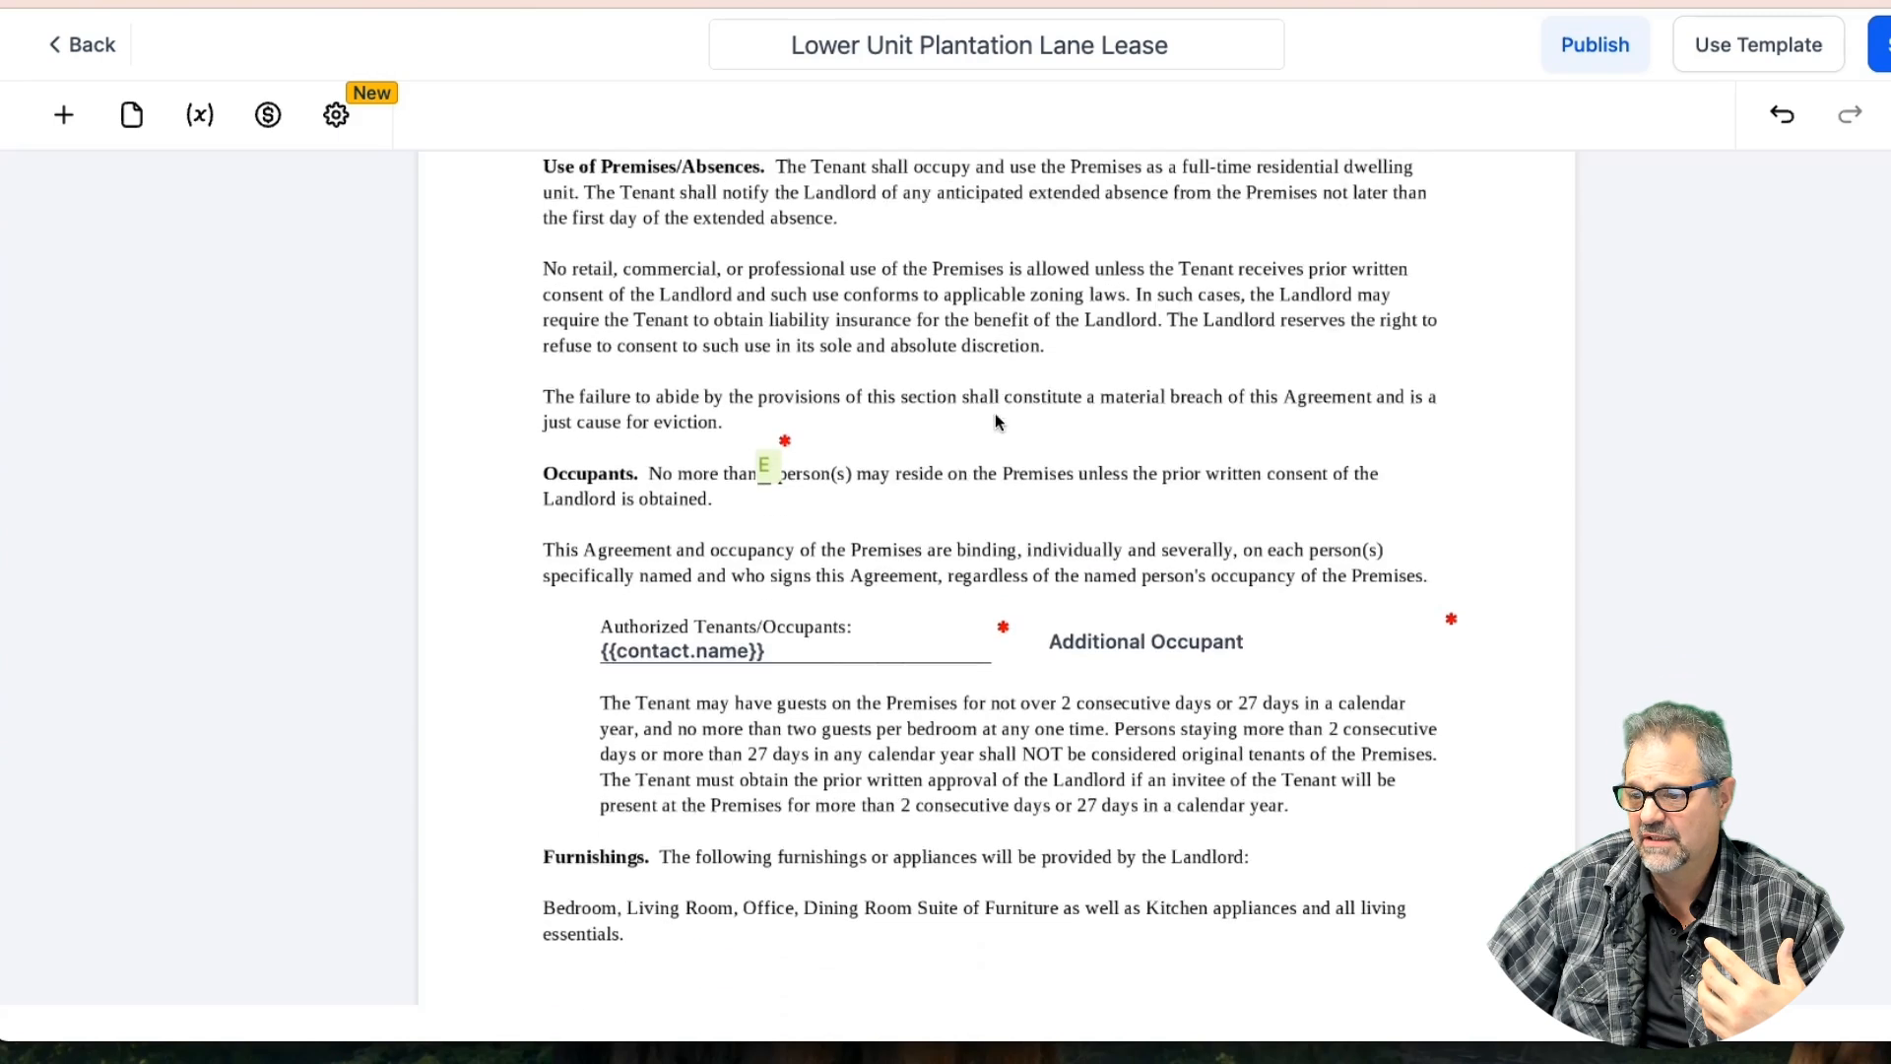
scroll(995, 421, "down", 2)
left_click(1132, 439)
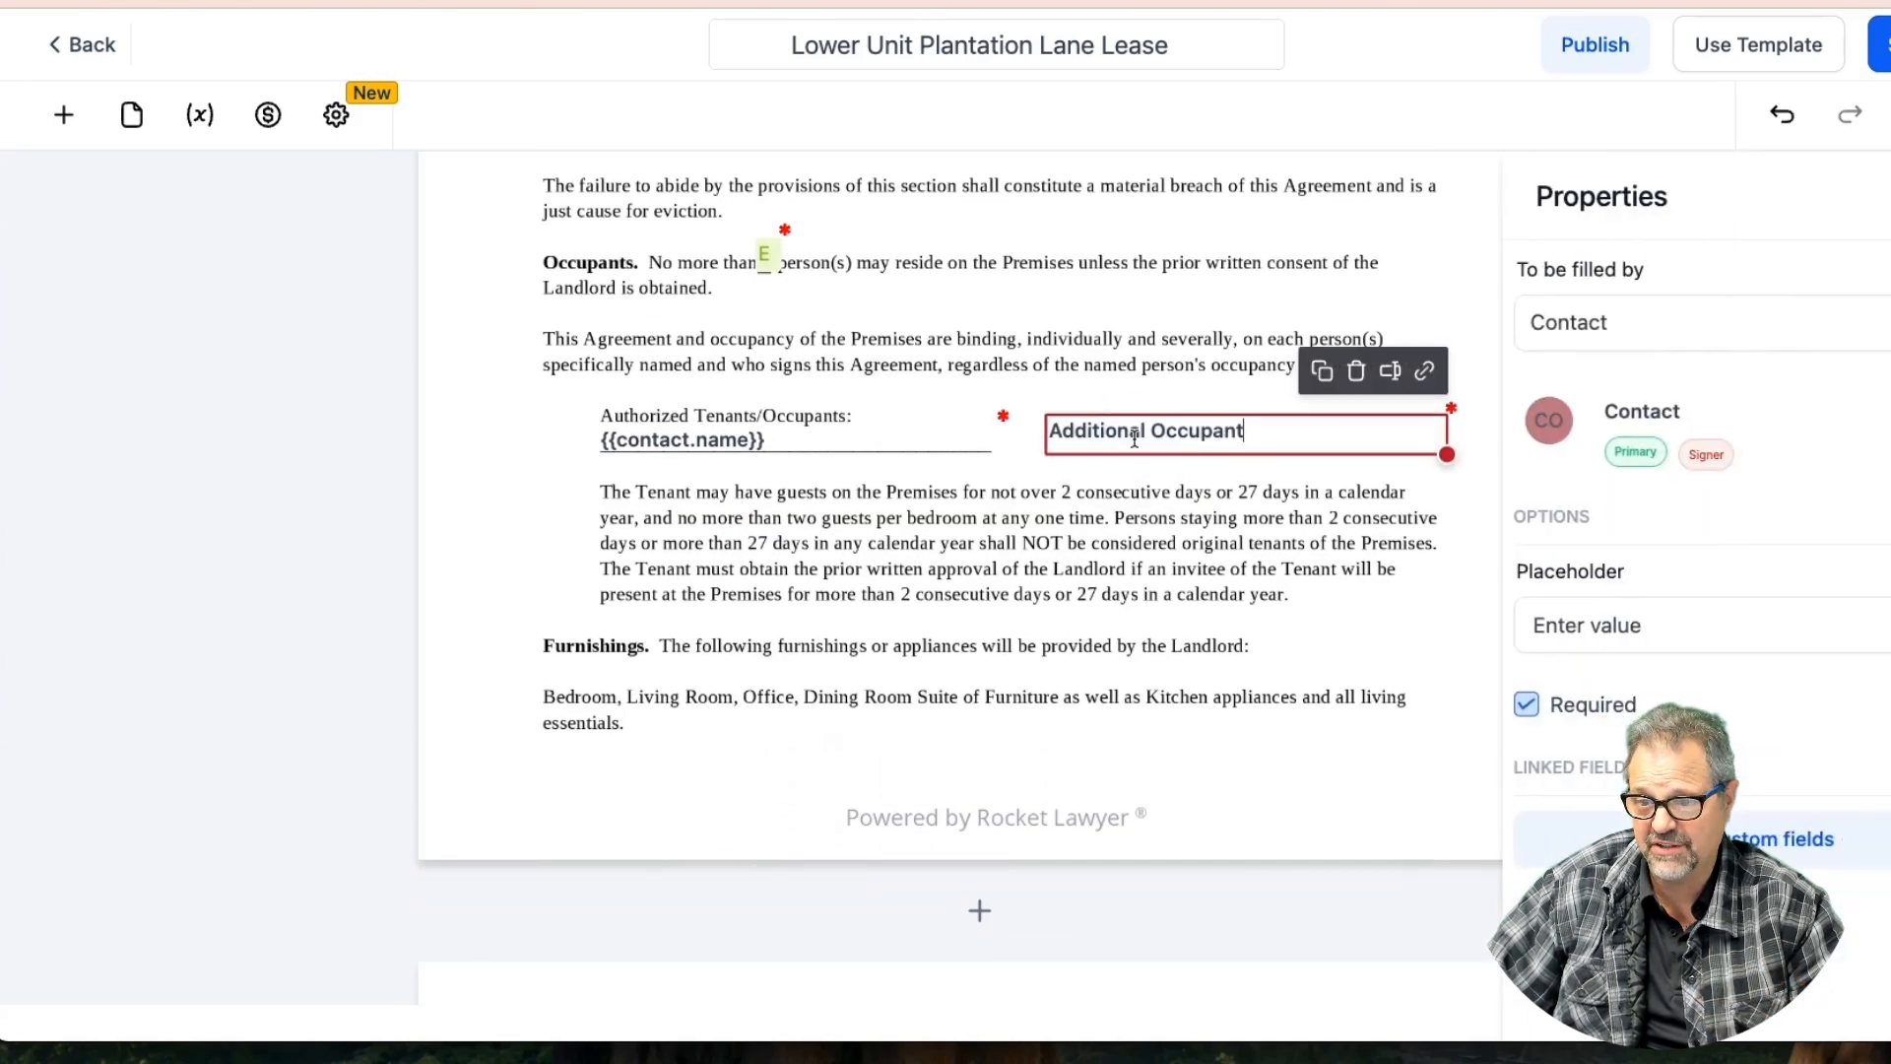
Clear the Additional Occupant text and set its placeholder to 'Specify Additional Occupant'
left_click_drag(1247, 430, 1034, 429)
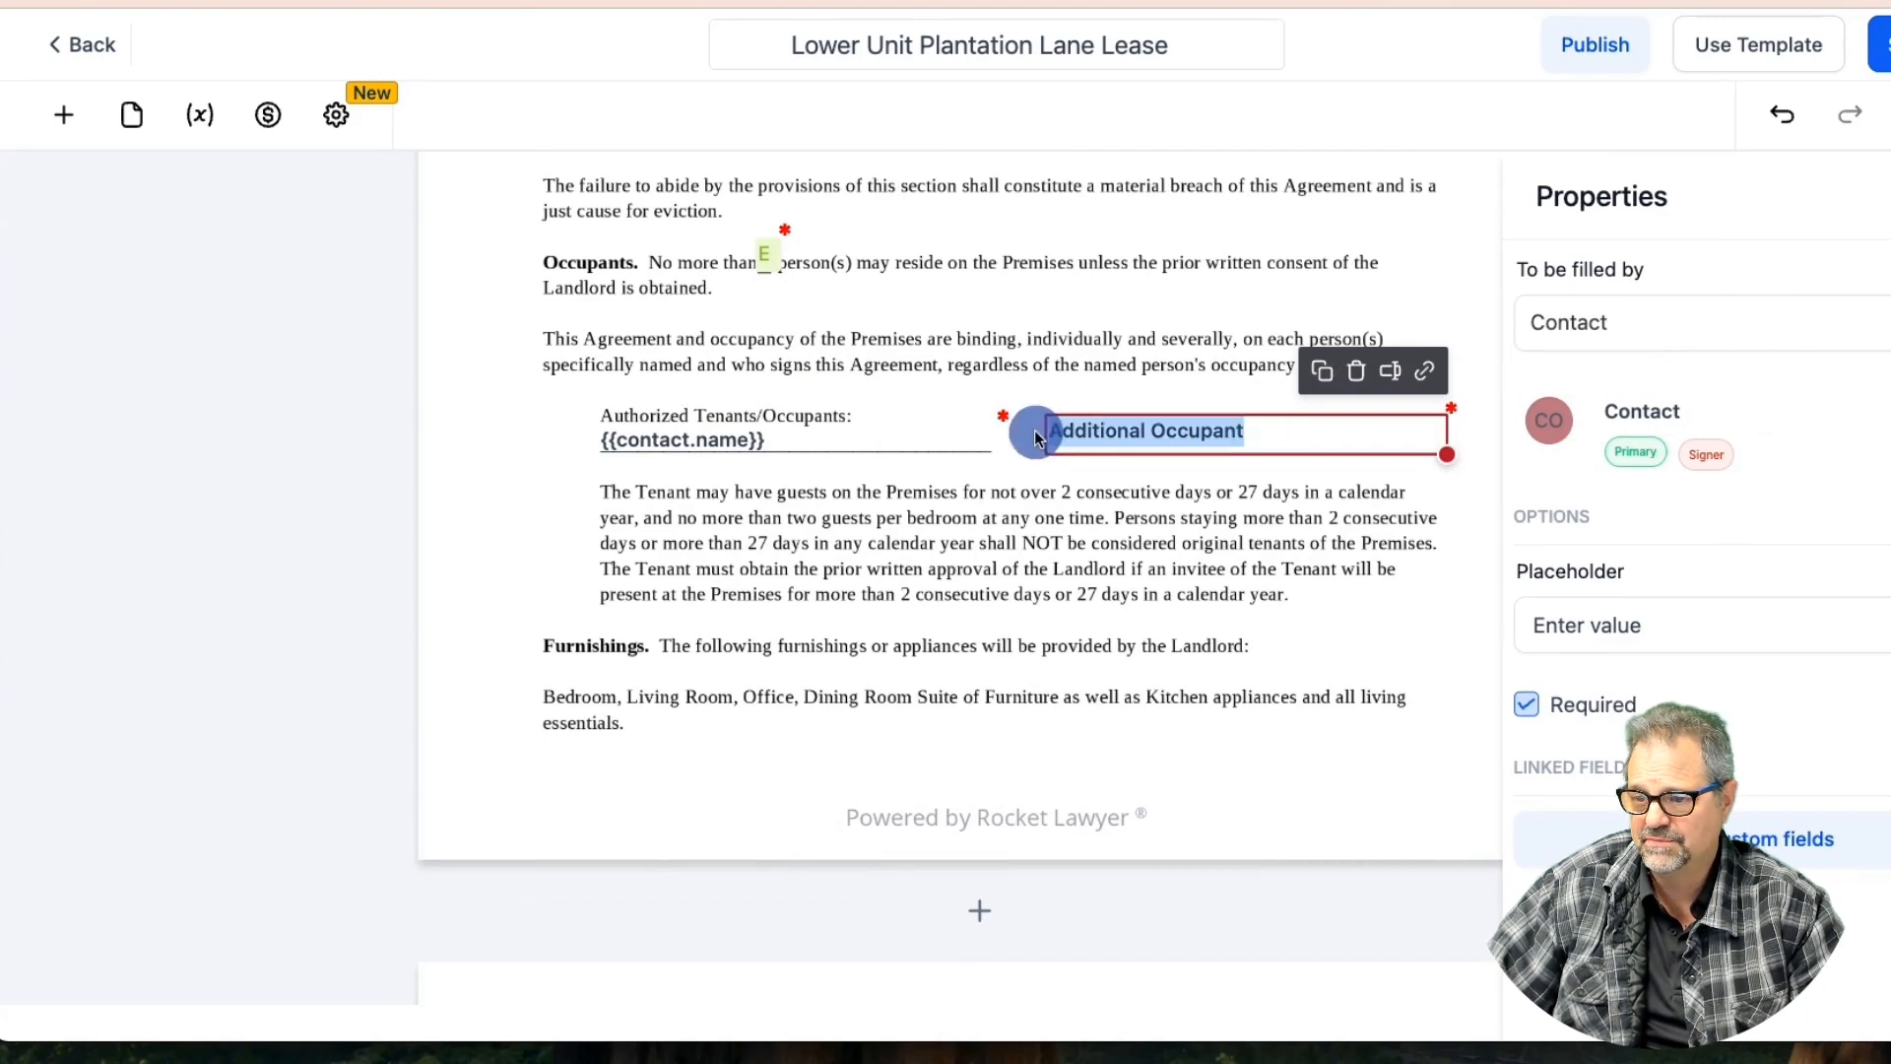
key("BackSpace")
left_click(1139, 448)
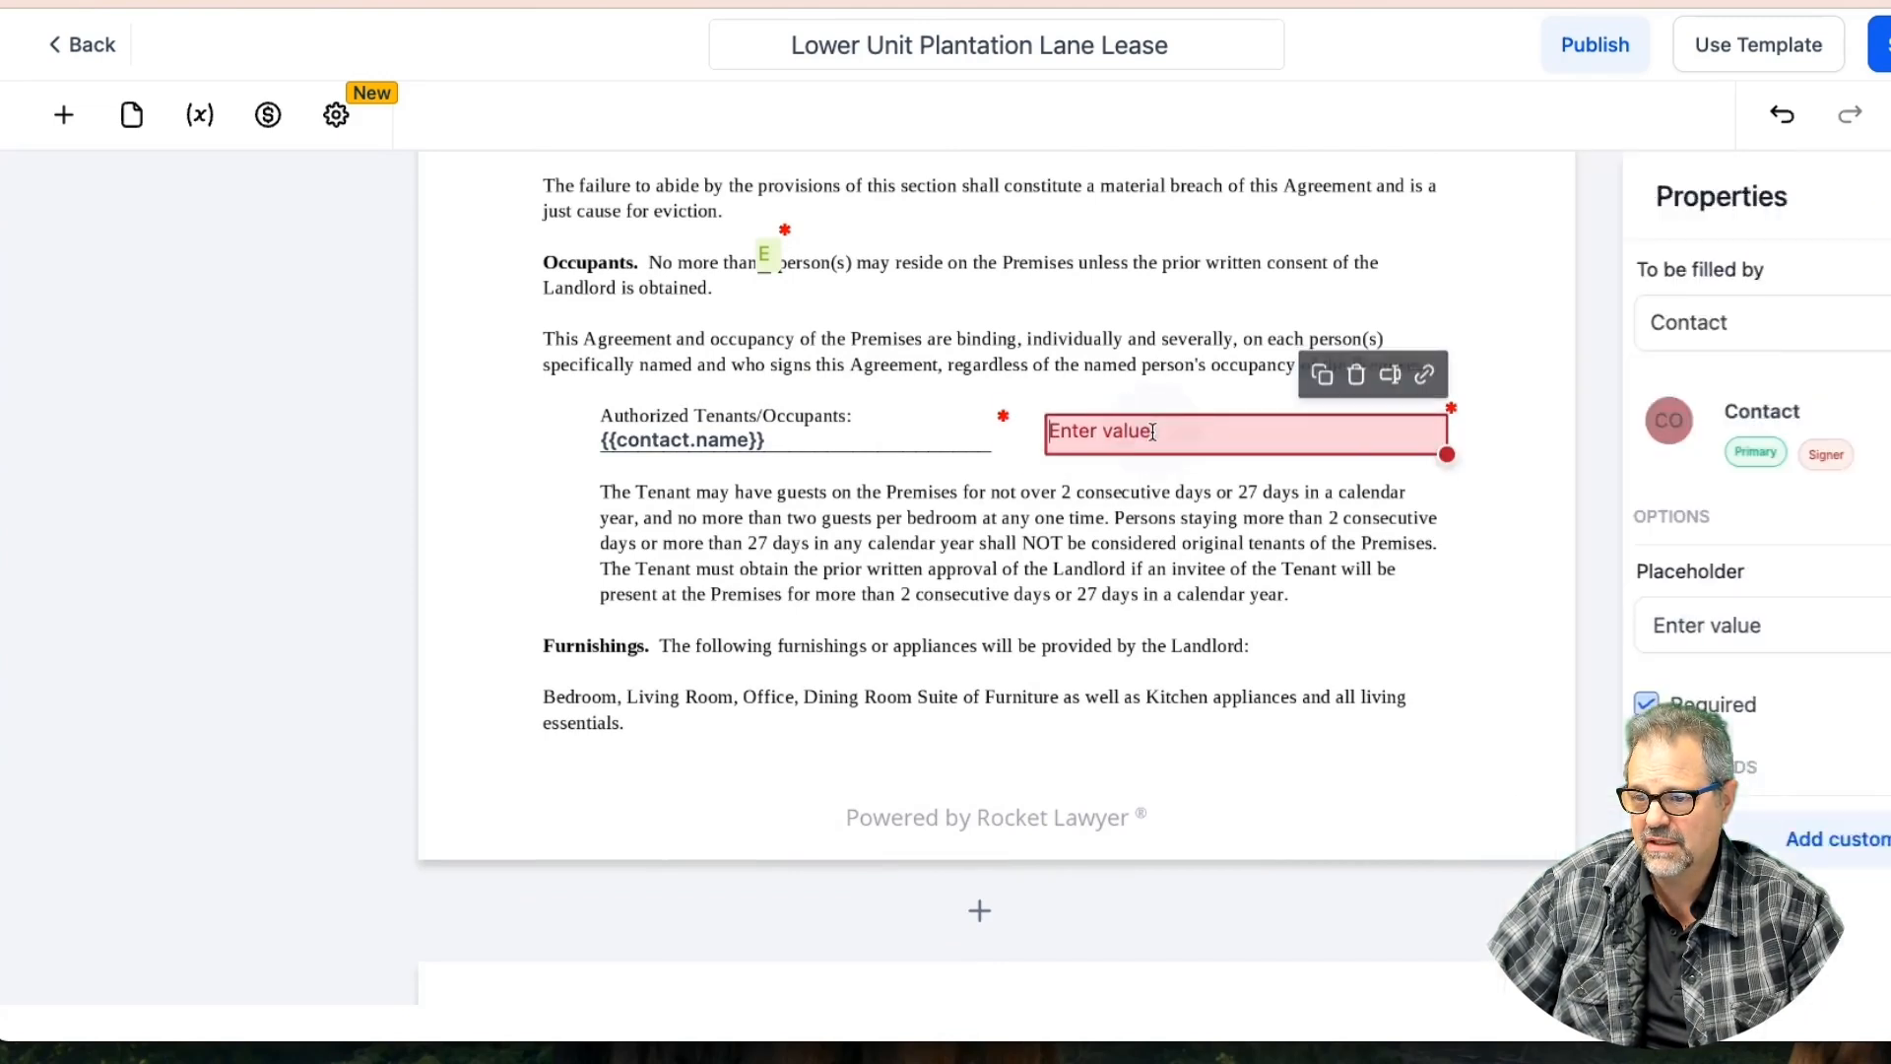
left_click_drag(1643, 624, 1504, 615)
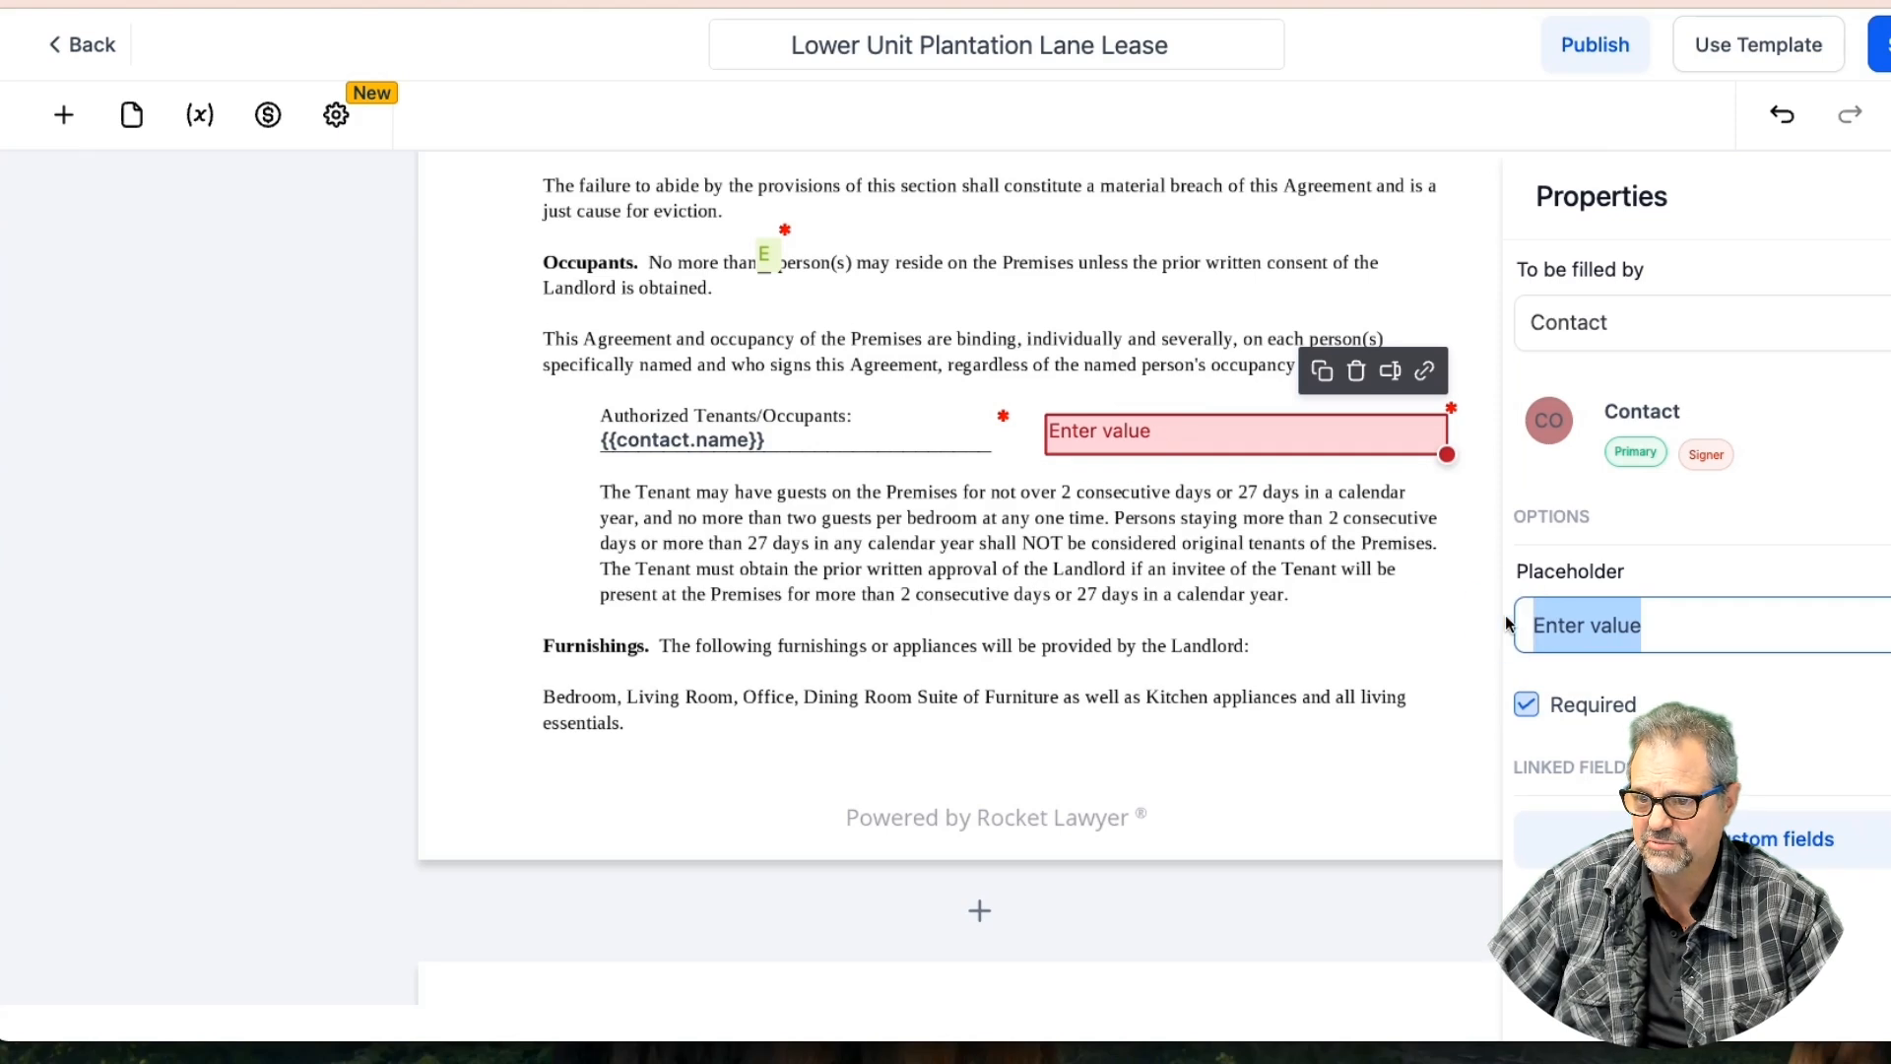
type("N")
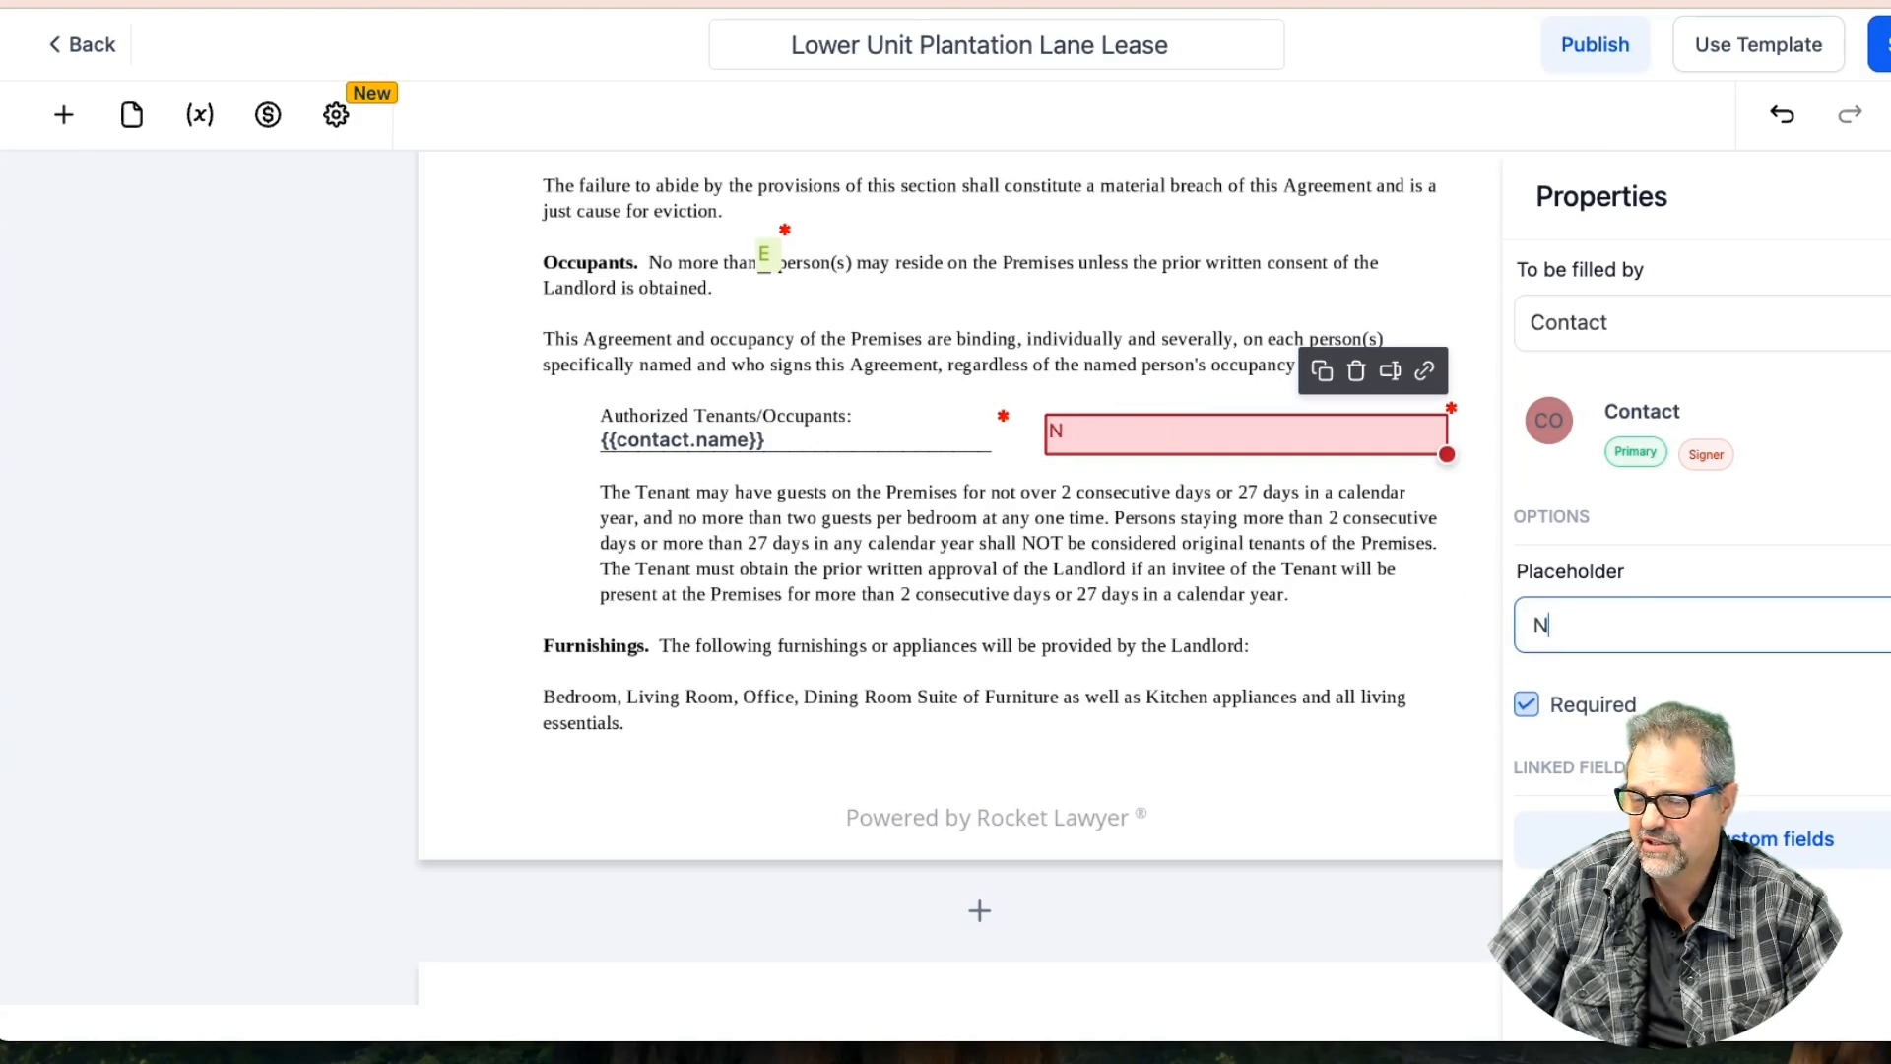
type("one")
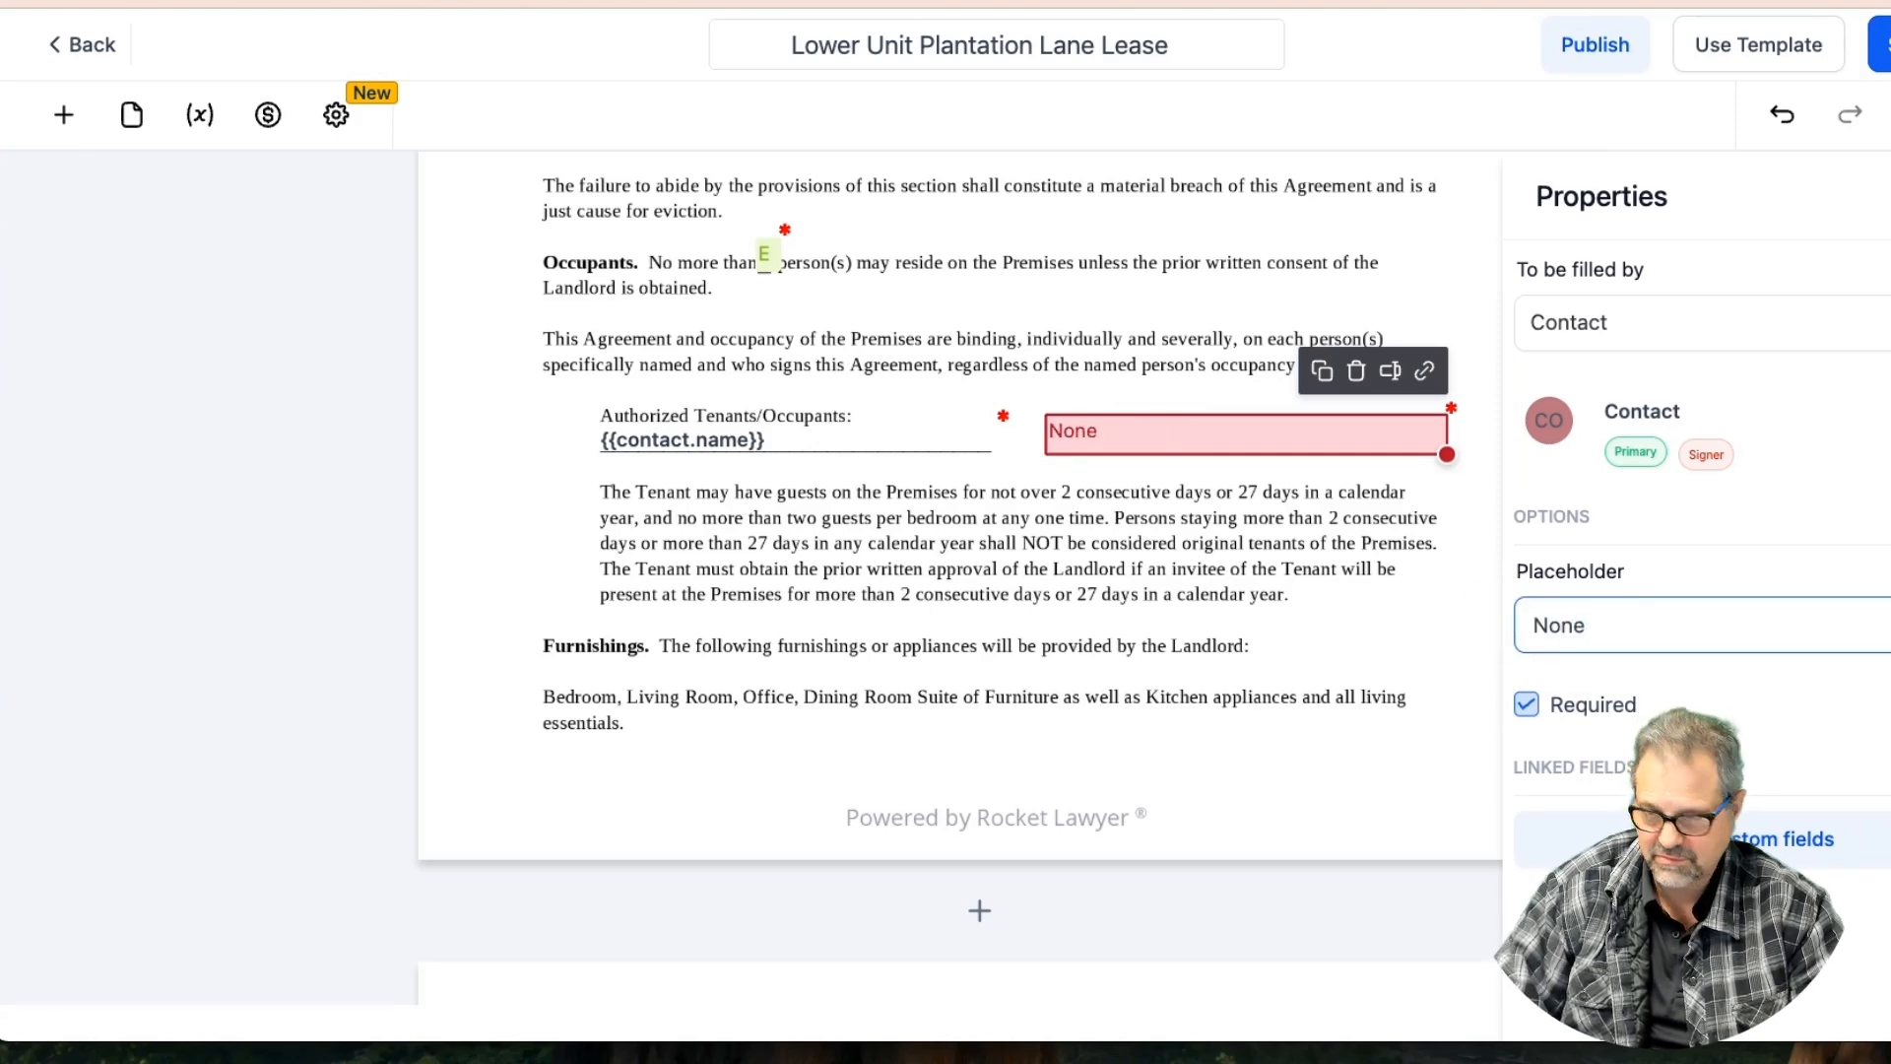
key("BackSpace")
key("BackSpace")
key("BackSpace")
key("BackSpace")
type("Specify Addi")
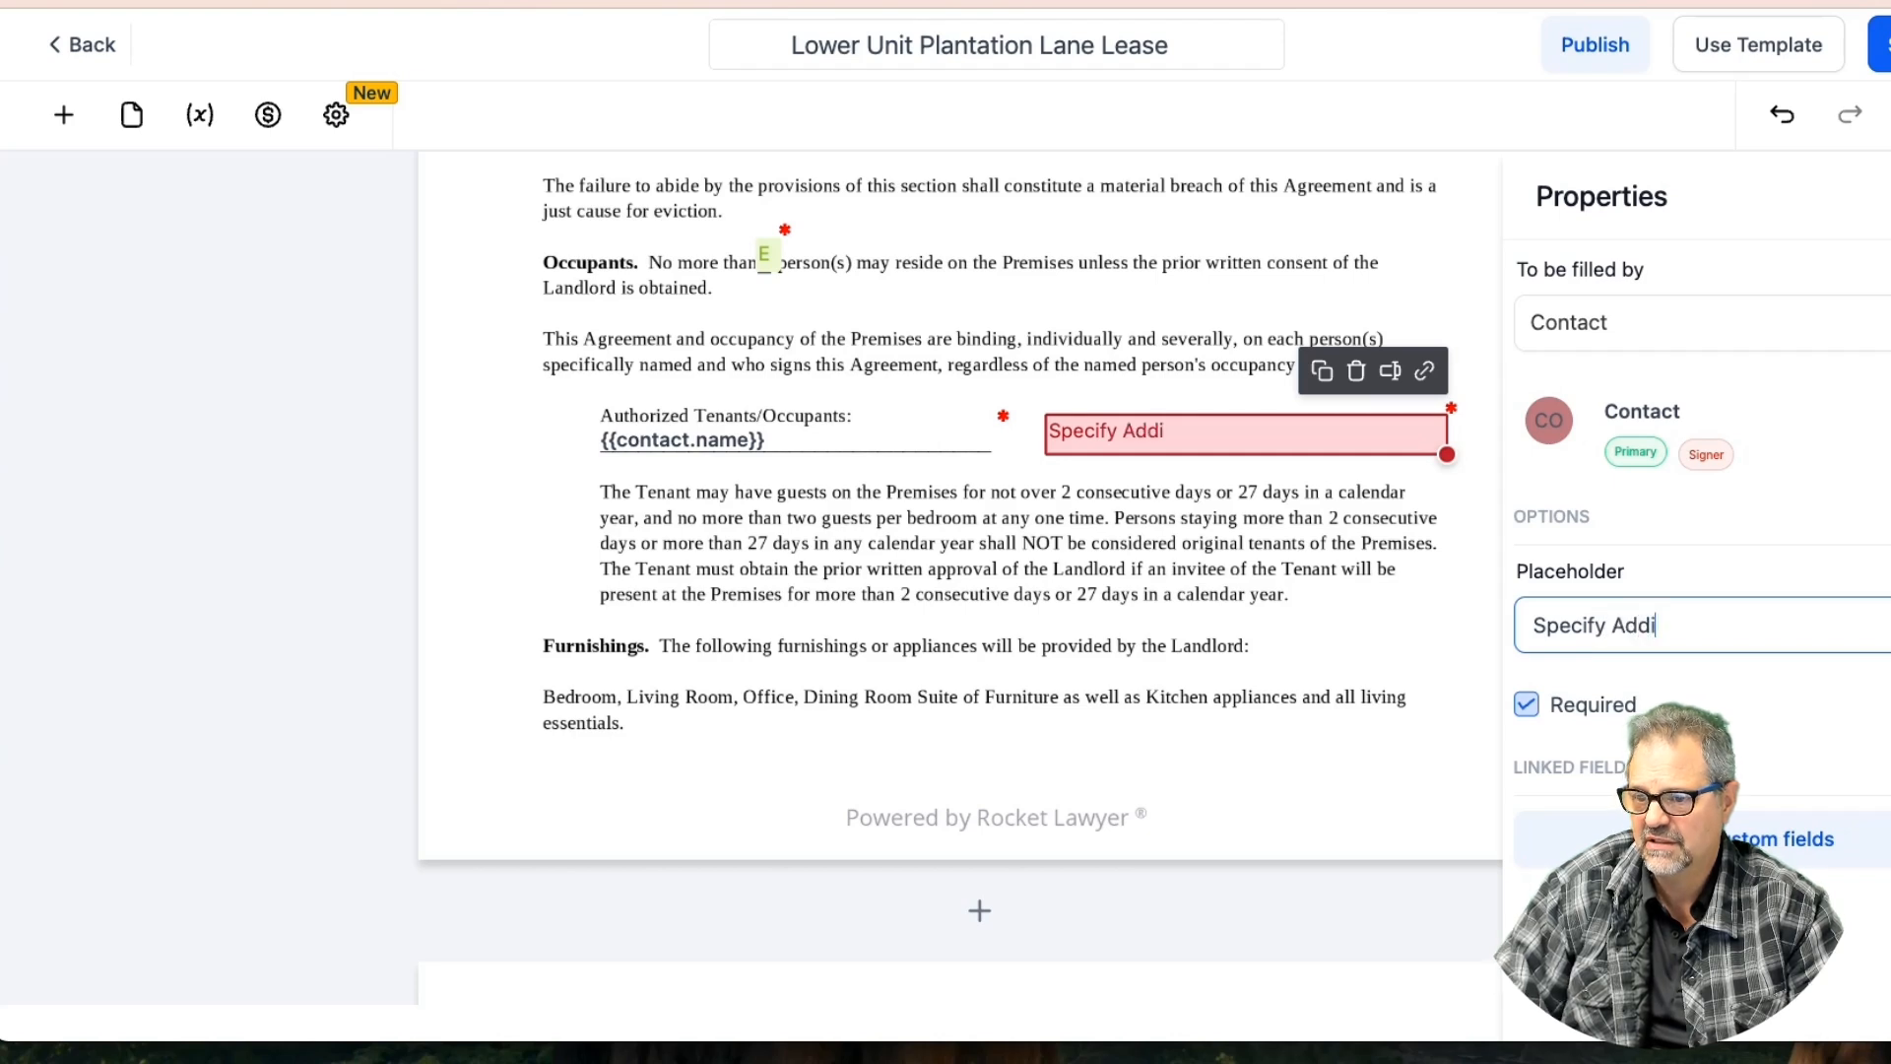
type("tional")
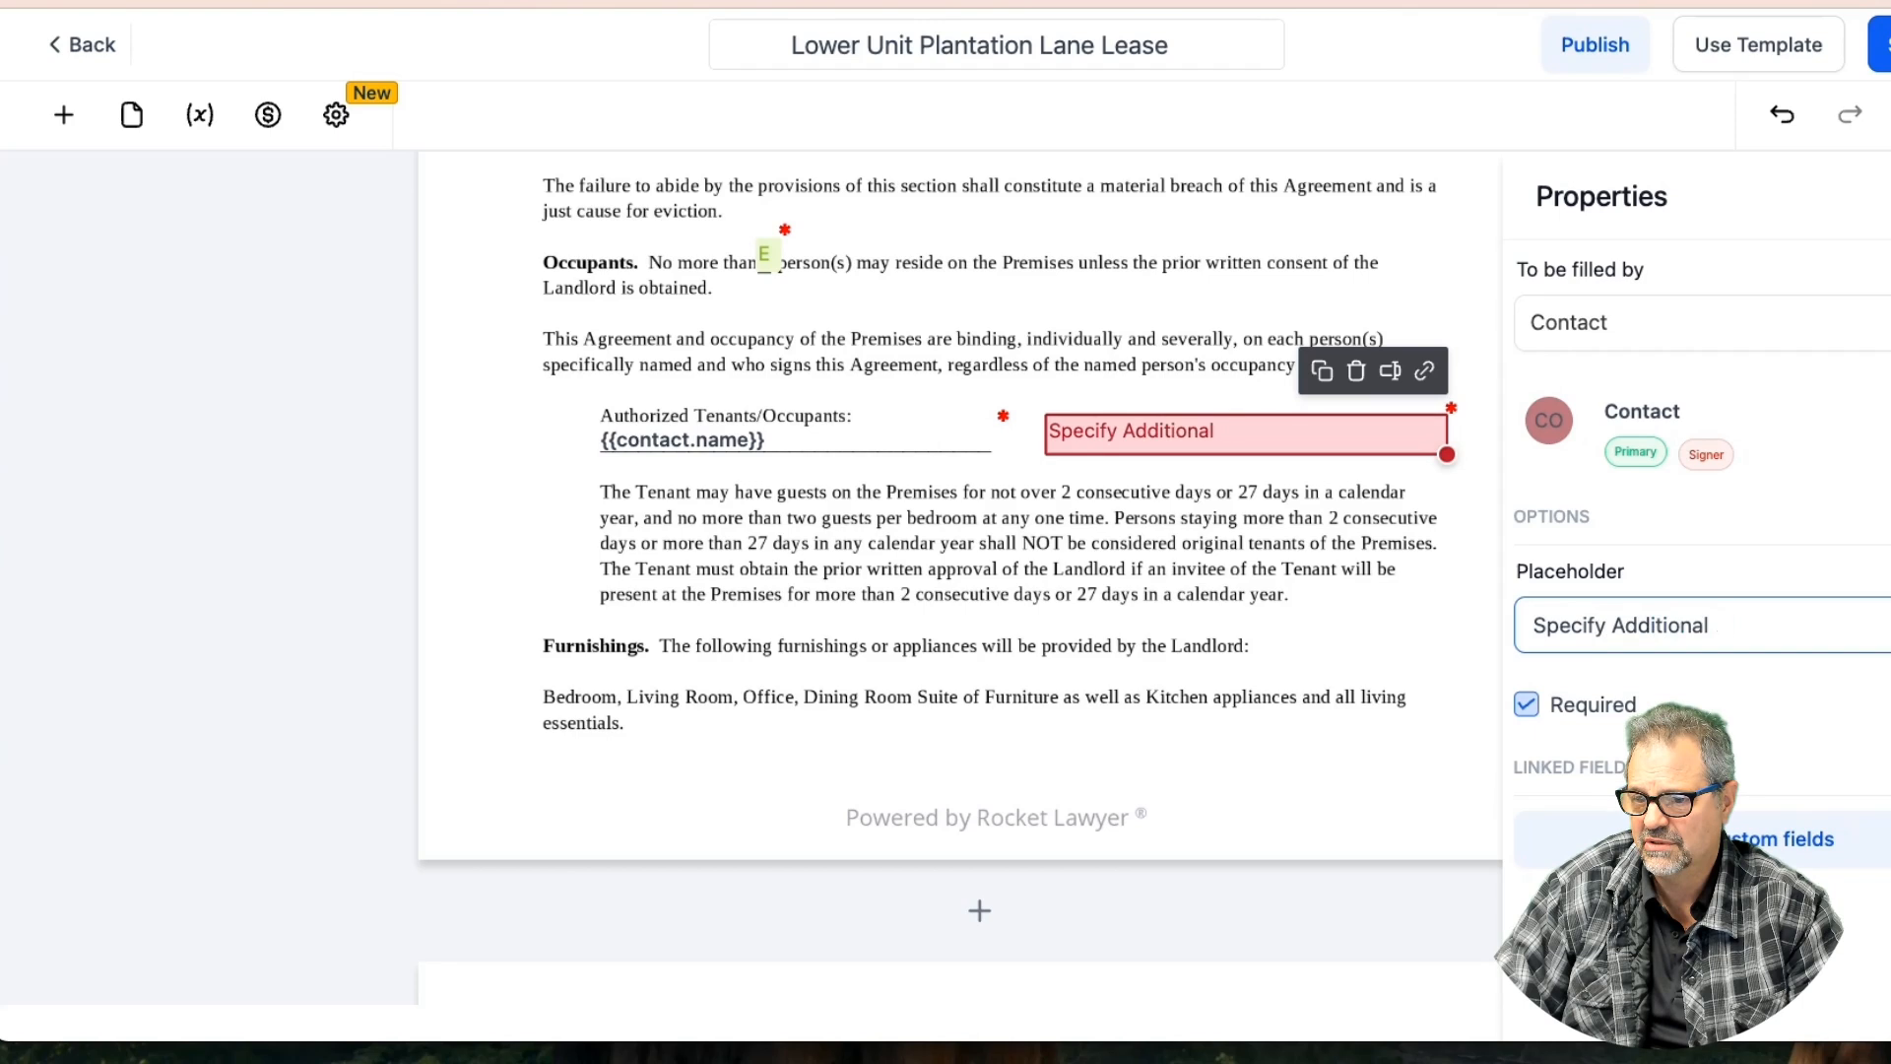
type(" Occupant")
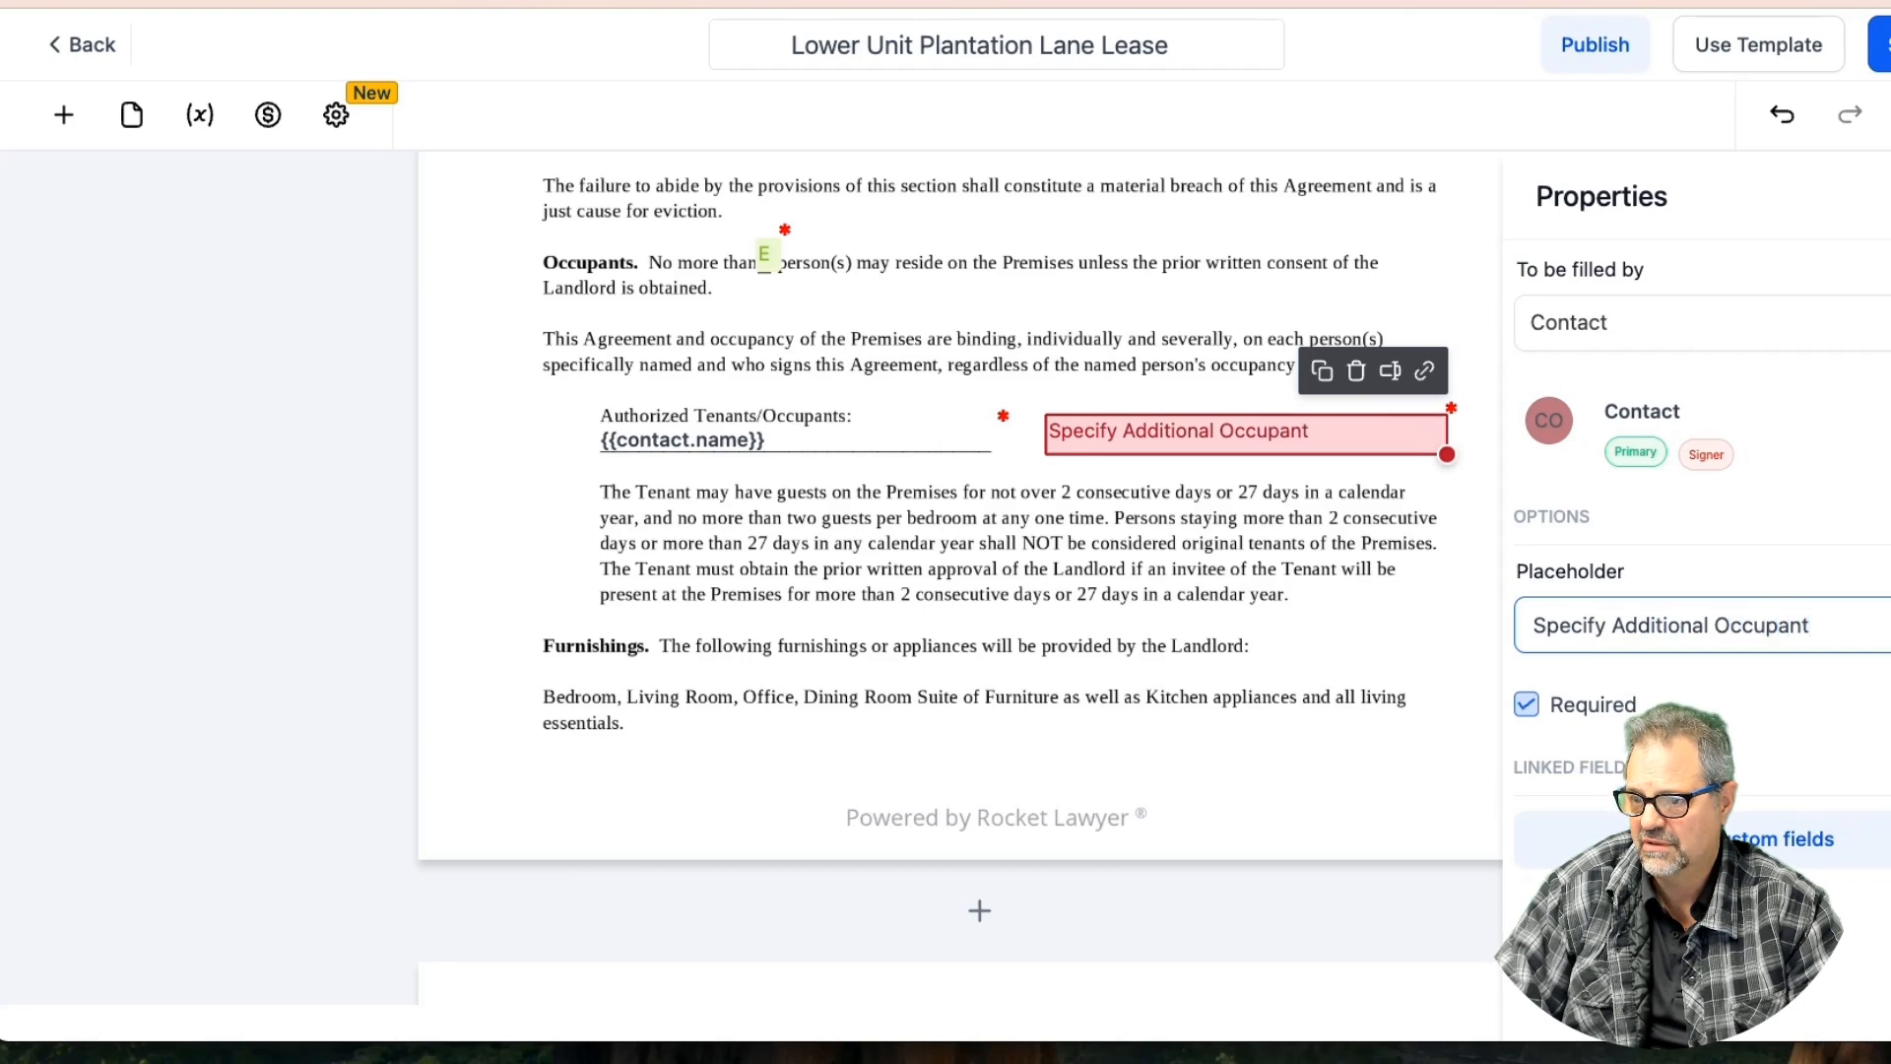
left_click(1341, 624)
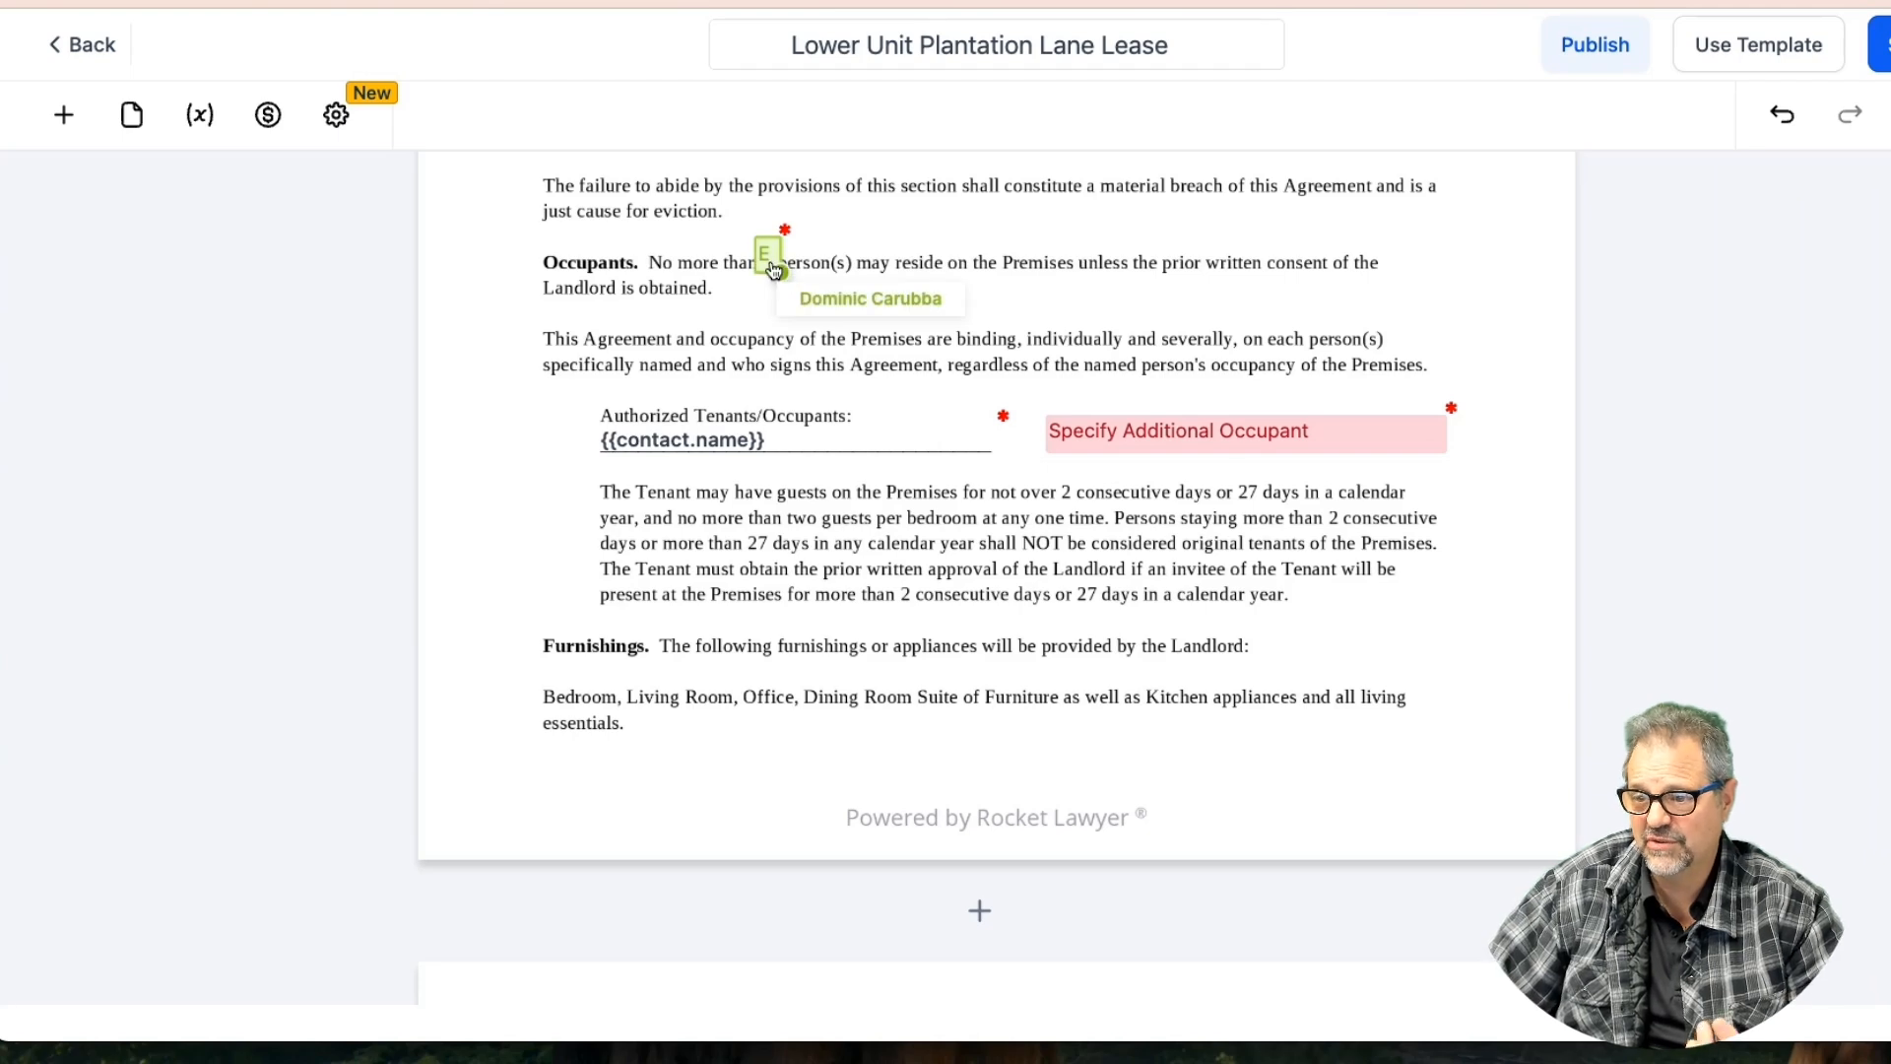
left_click(71, 122)
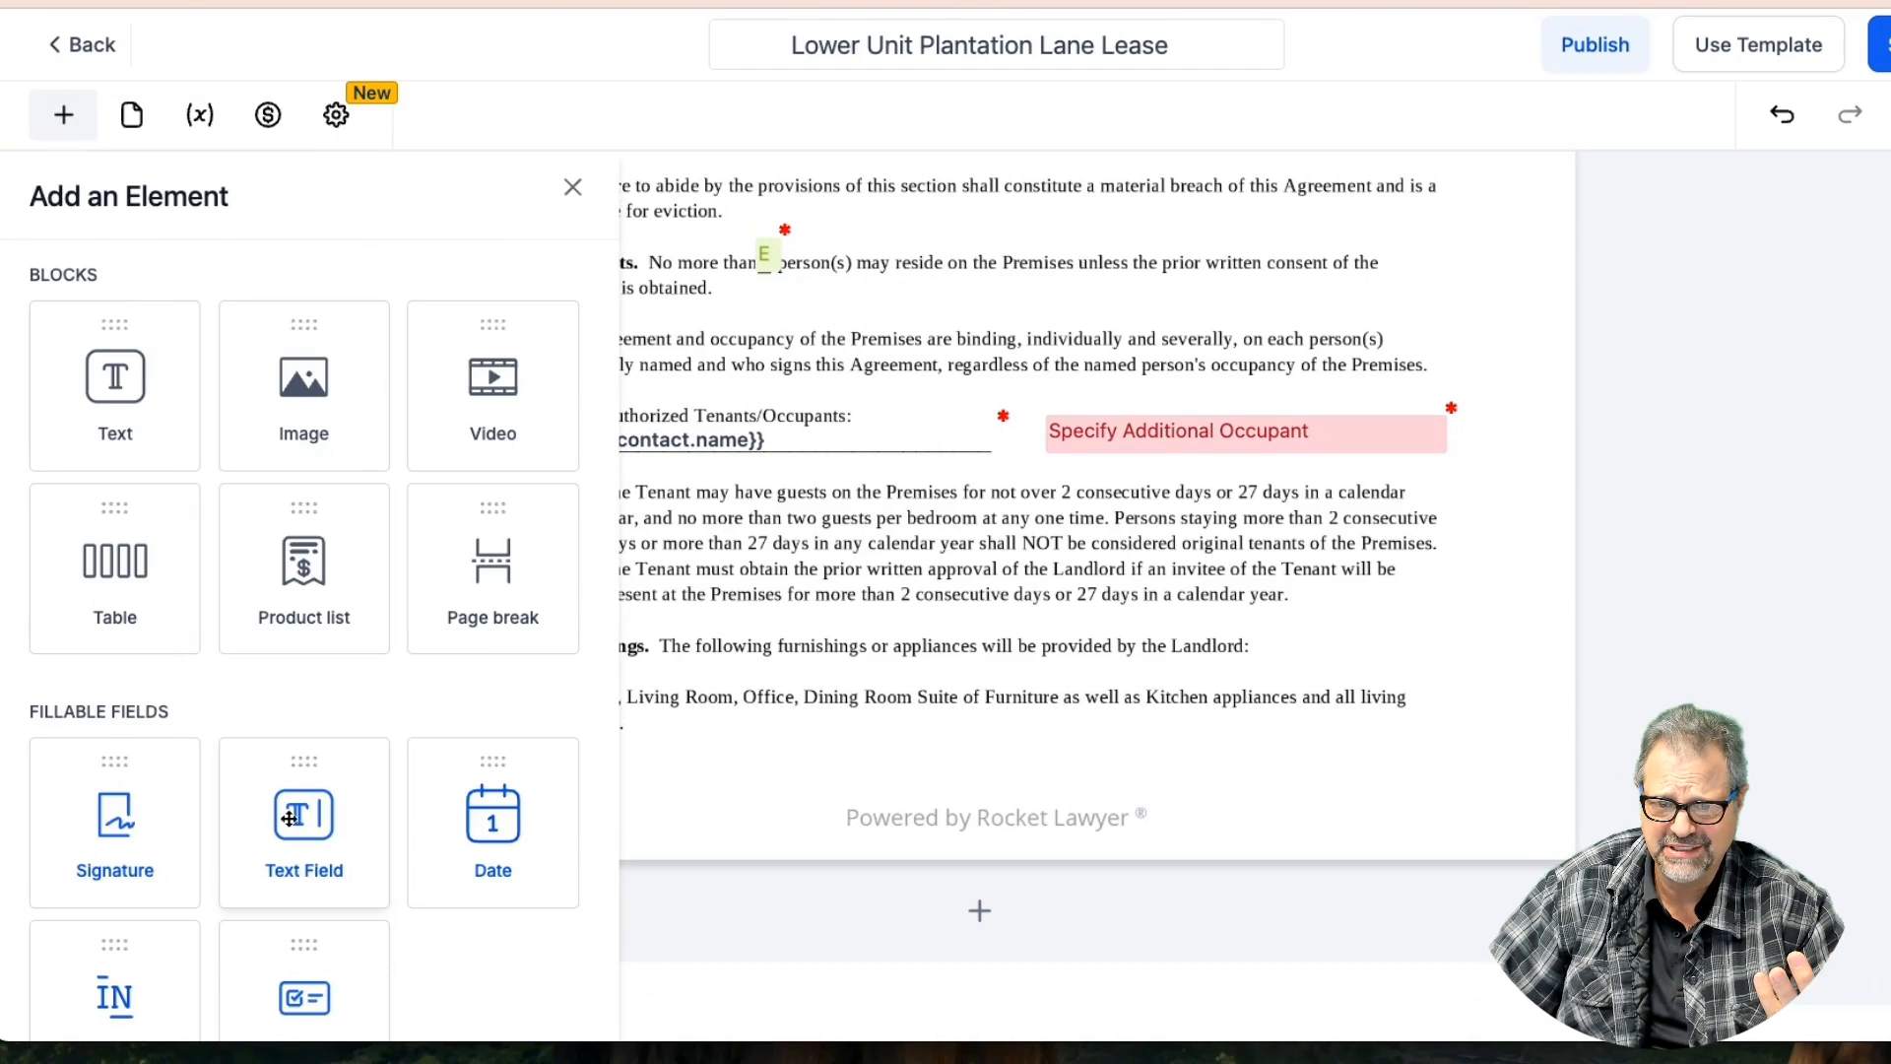
Drop an Initials element next to the Furnishings paragraph of the lease
left_click_drag(138, 922, 551, 794)
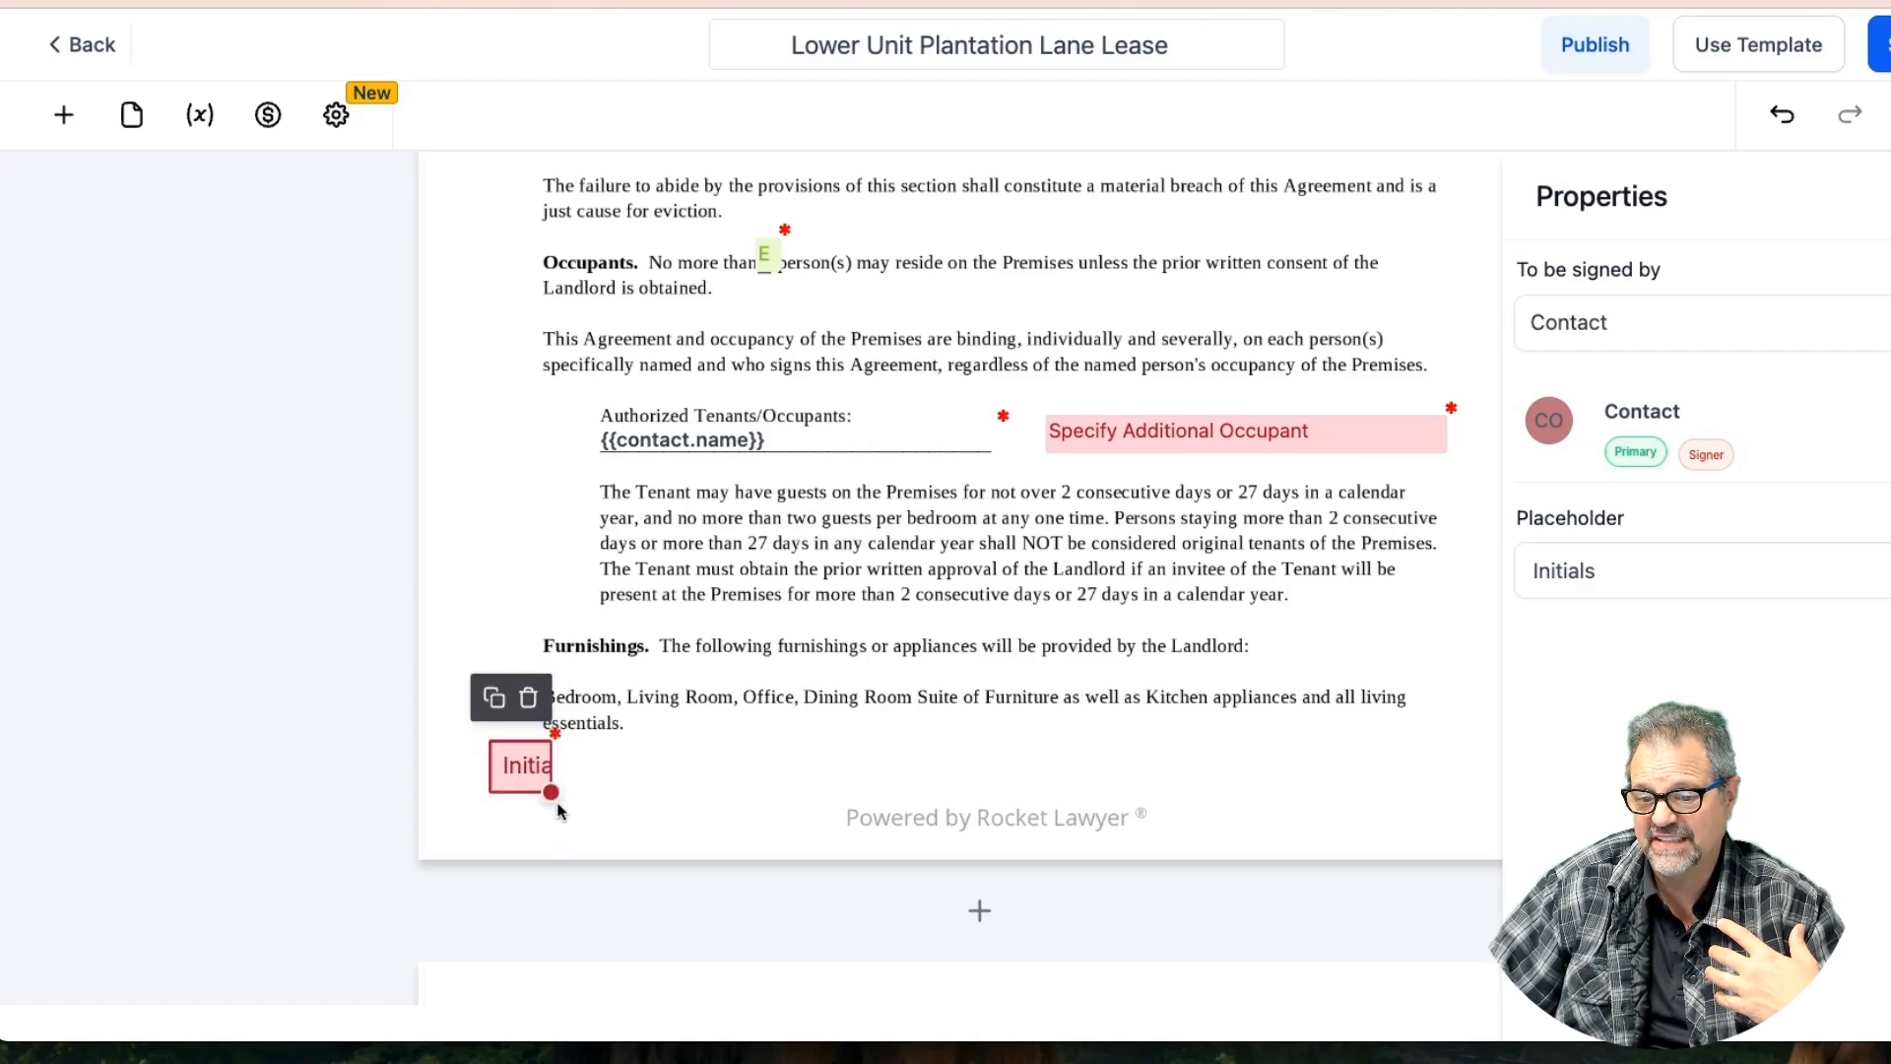
left_click(1086, 543)
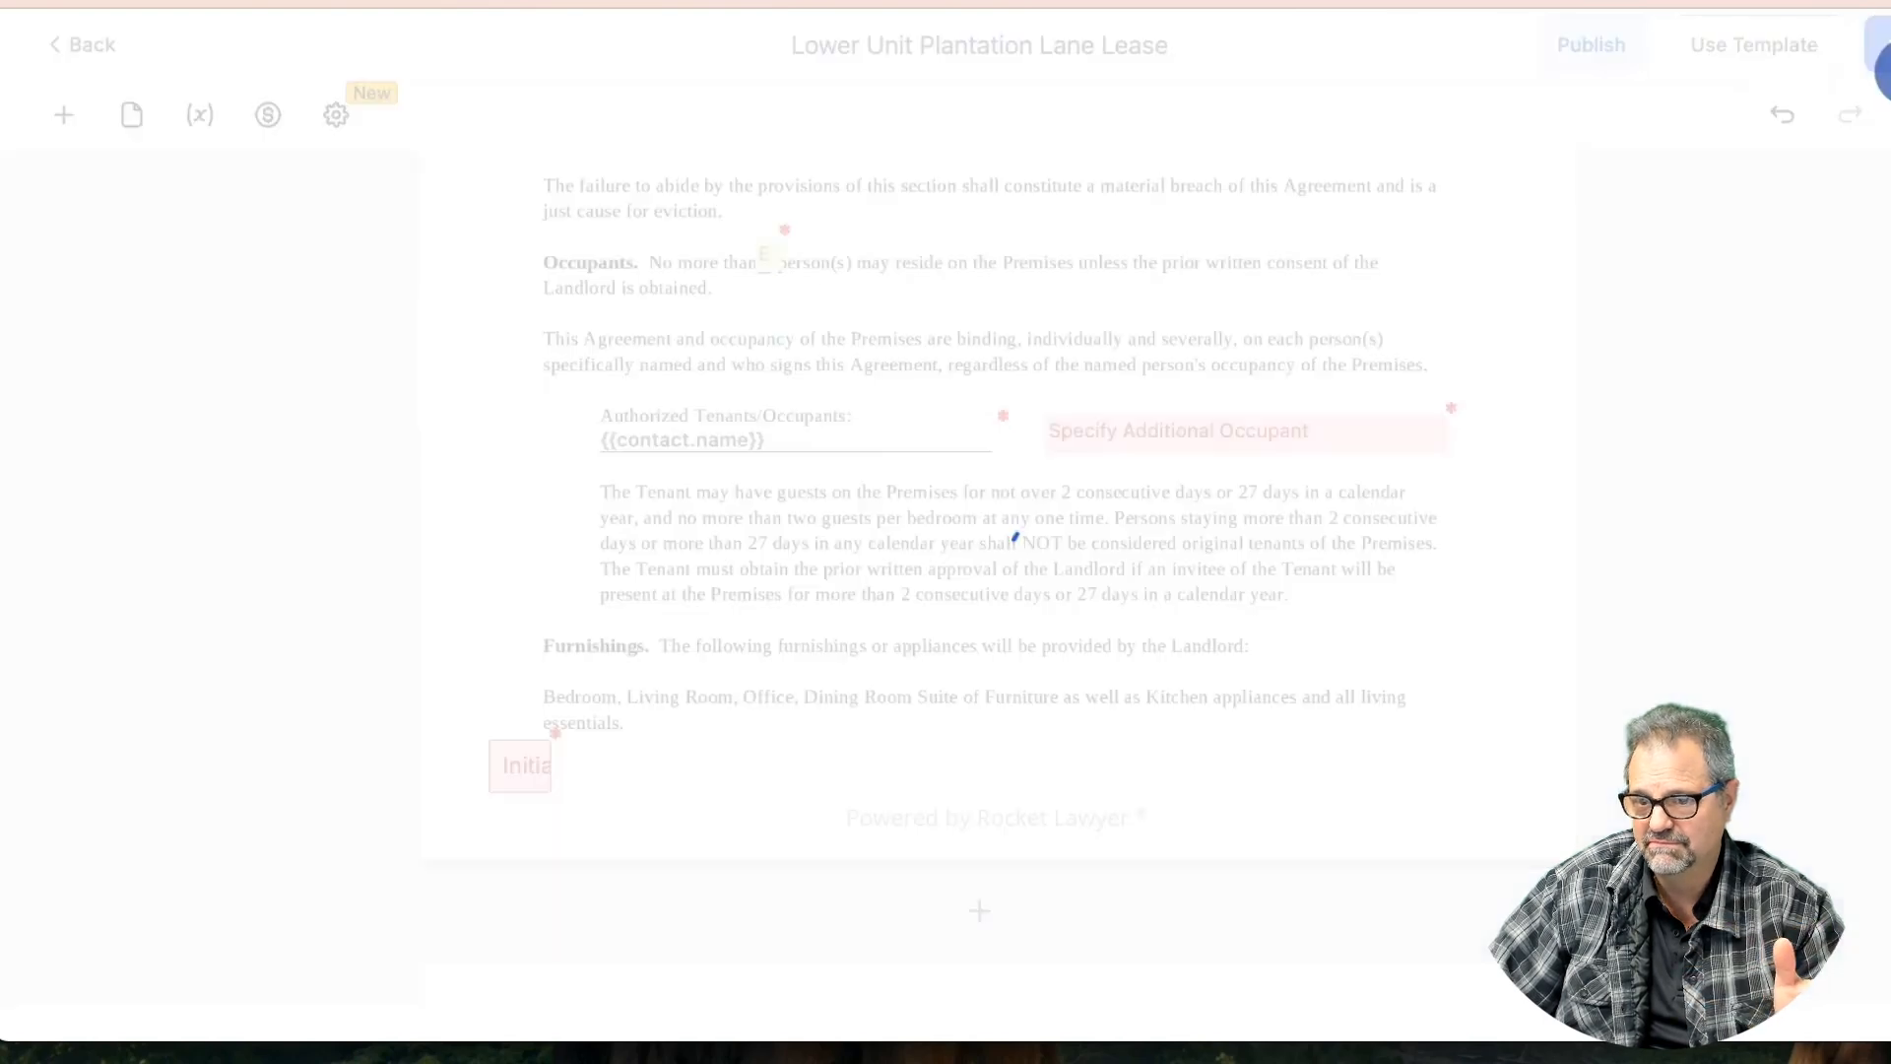
left_click(1106, 445)
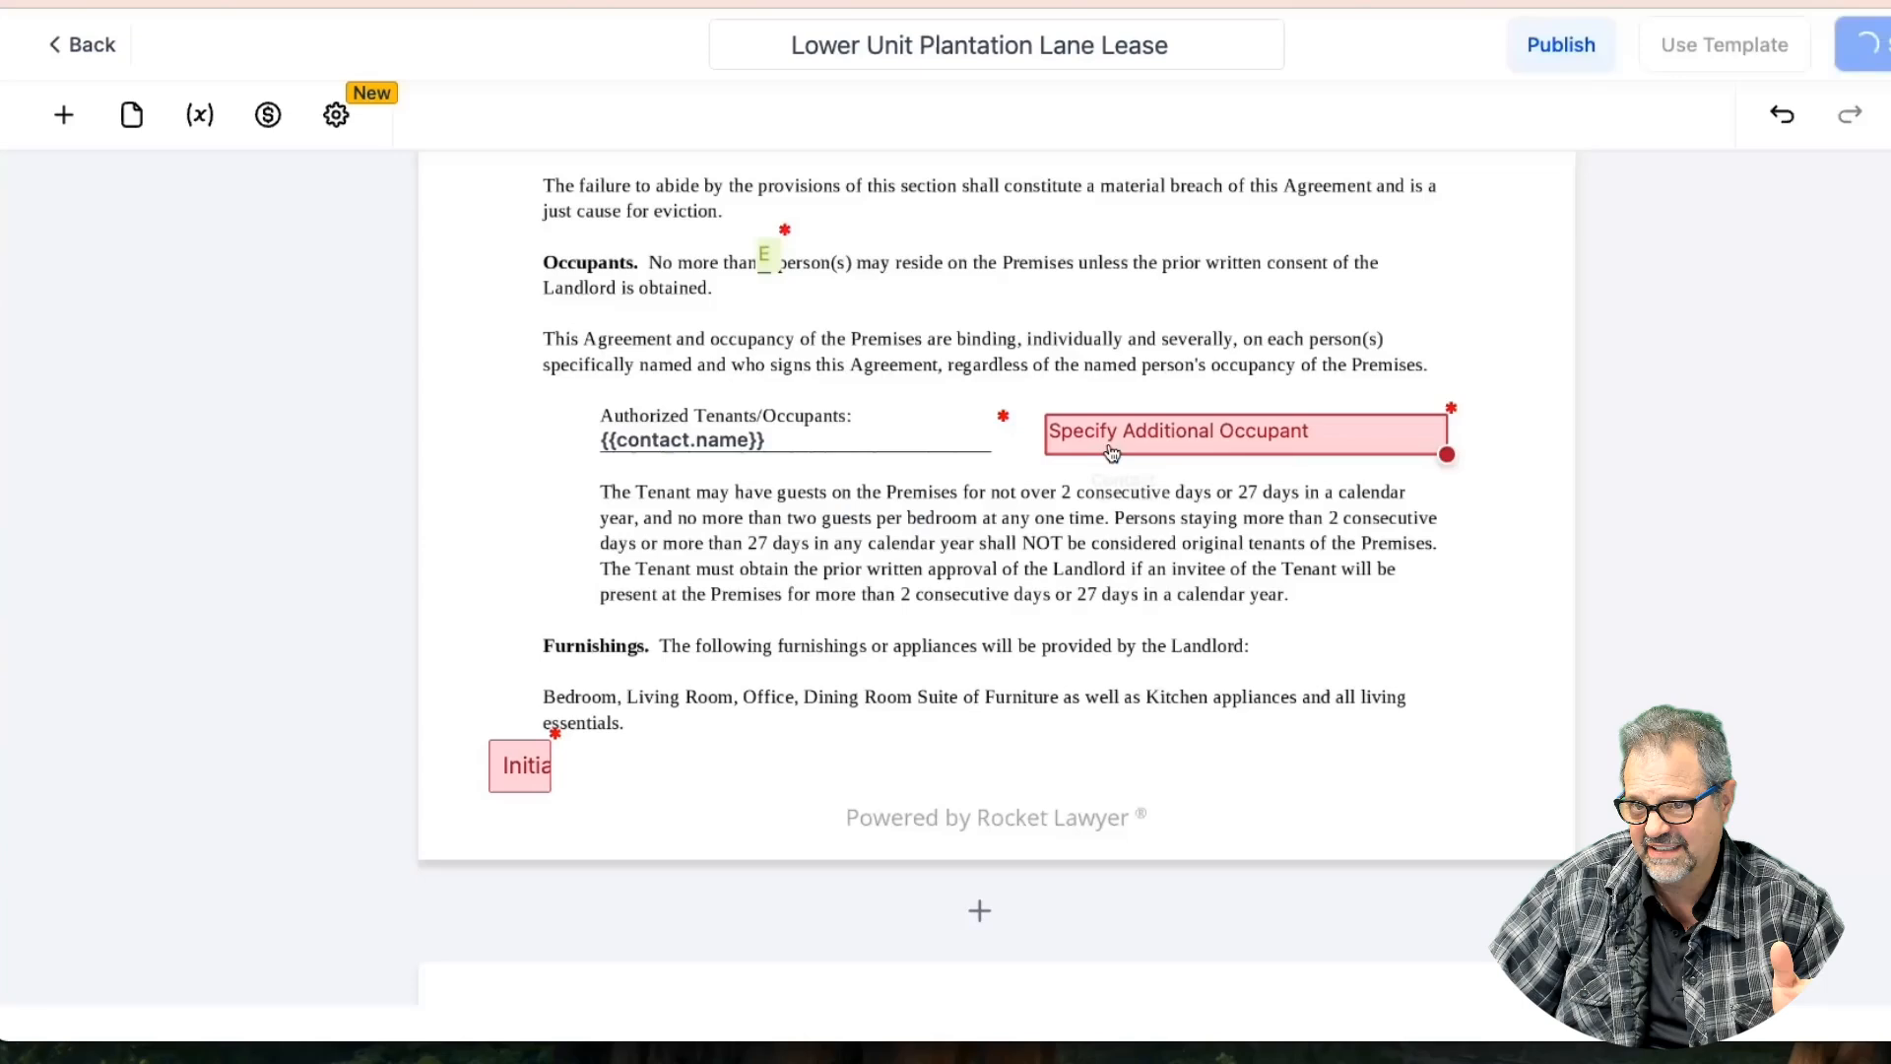
scroll(1098, 450, "down", 3)
scroll(1098, 451, "down", 10)
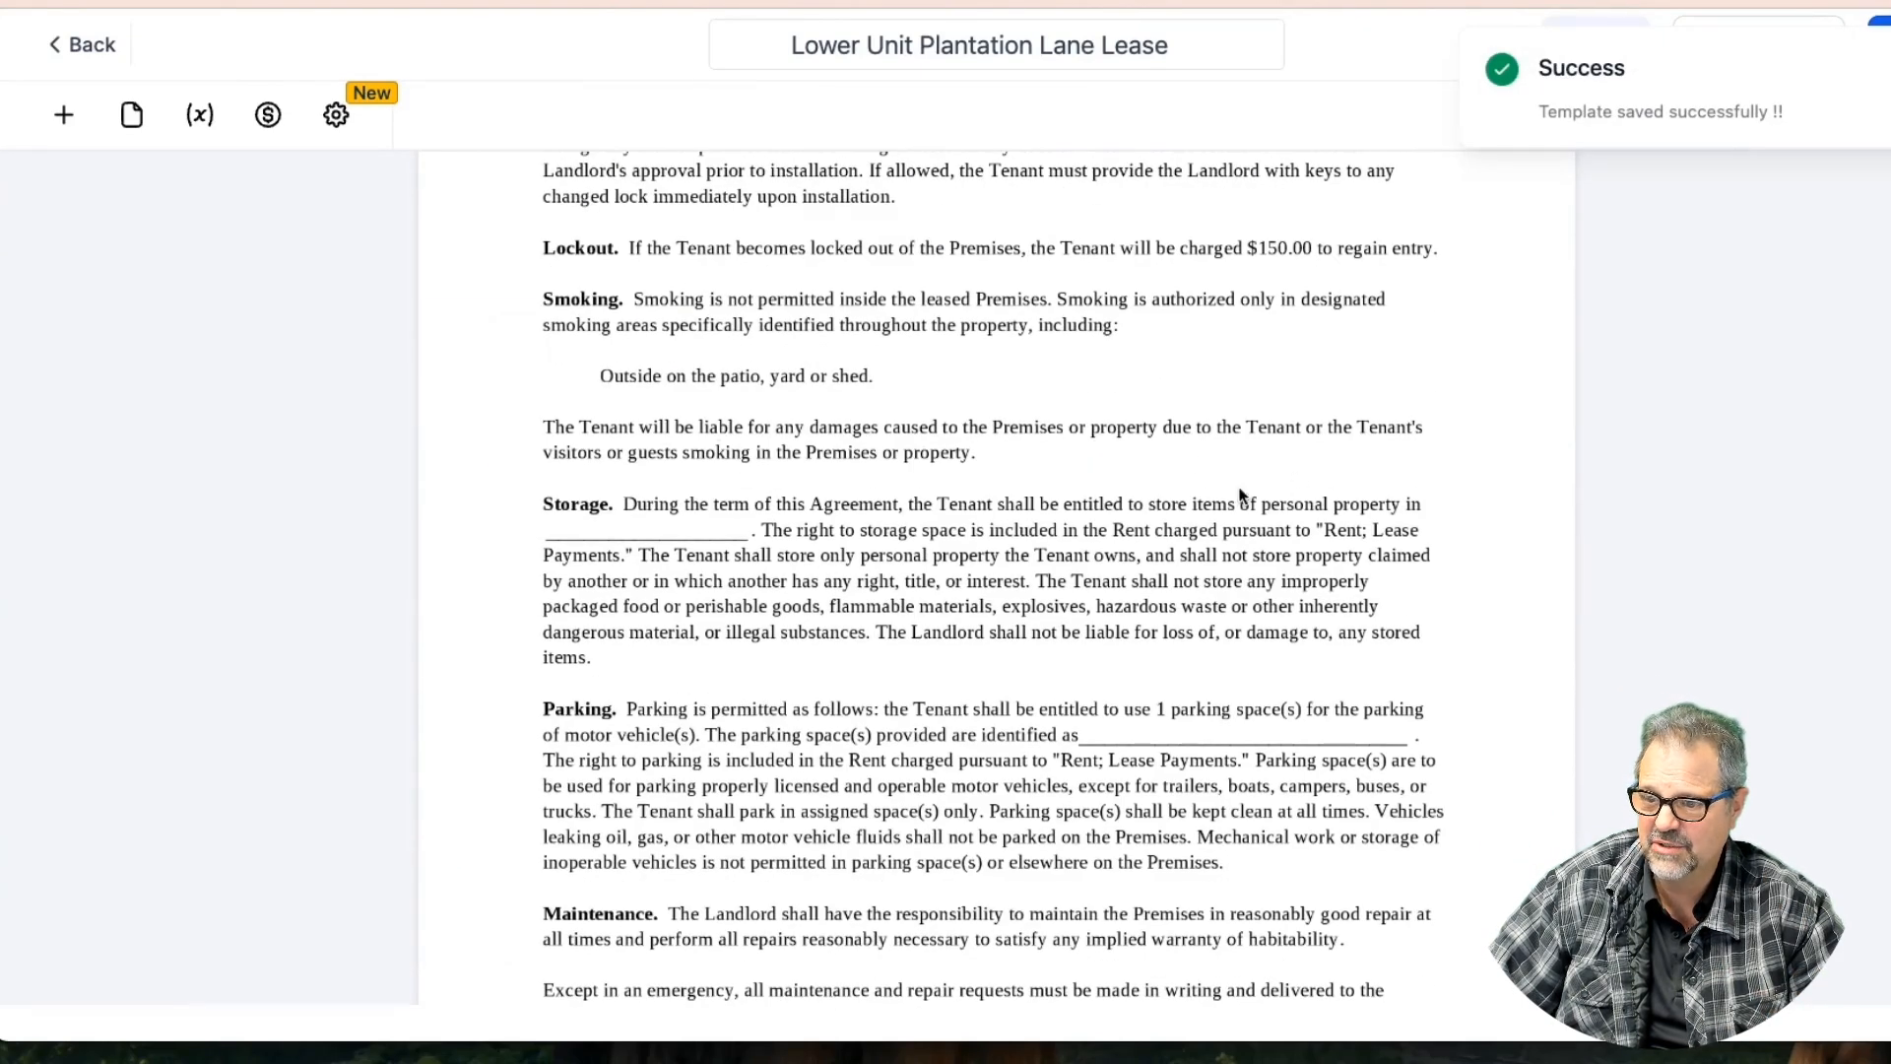
Place a text field on the Storage blank line and set it to be filled by you
left_click(65, 123)
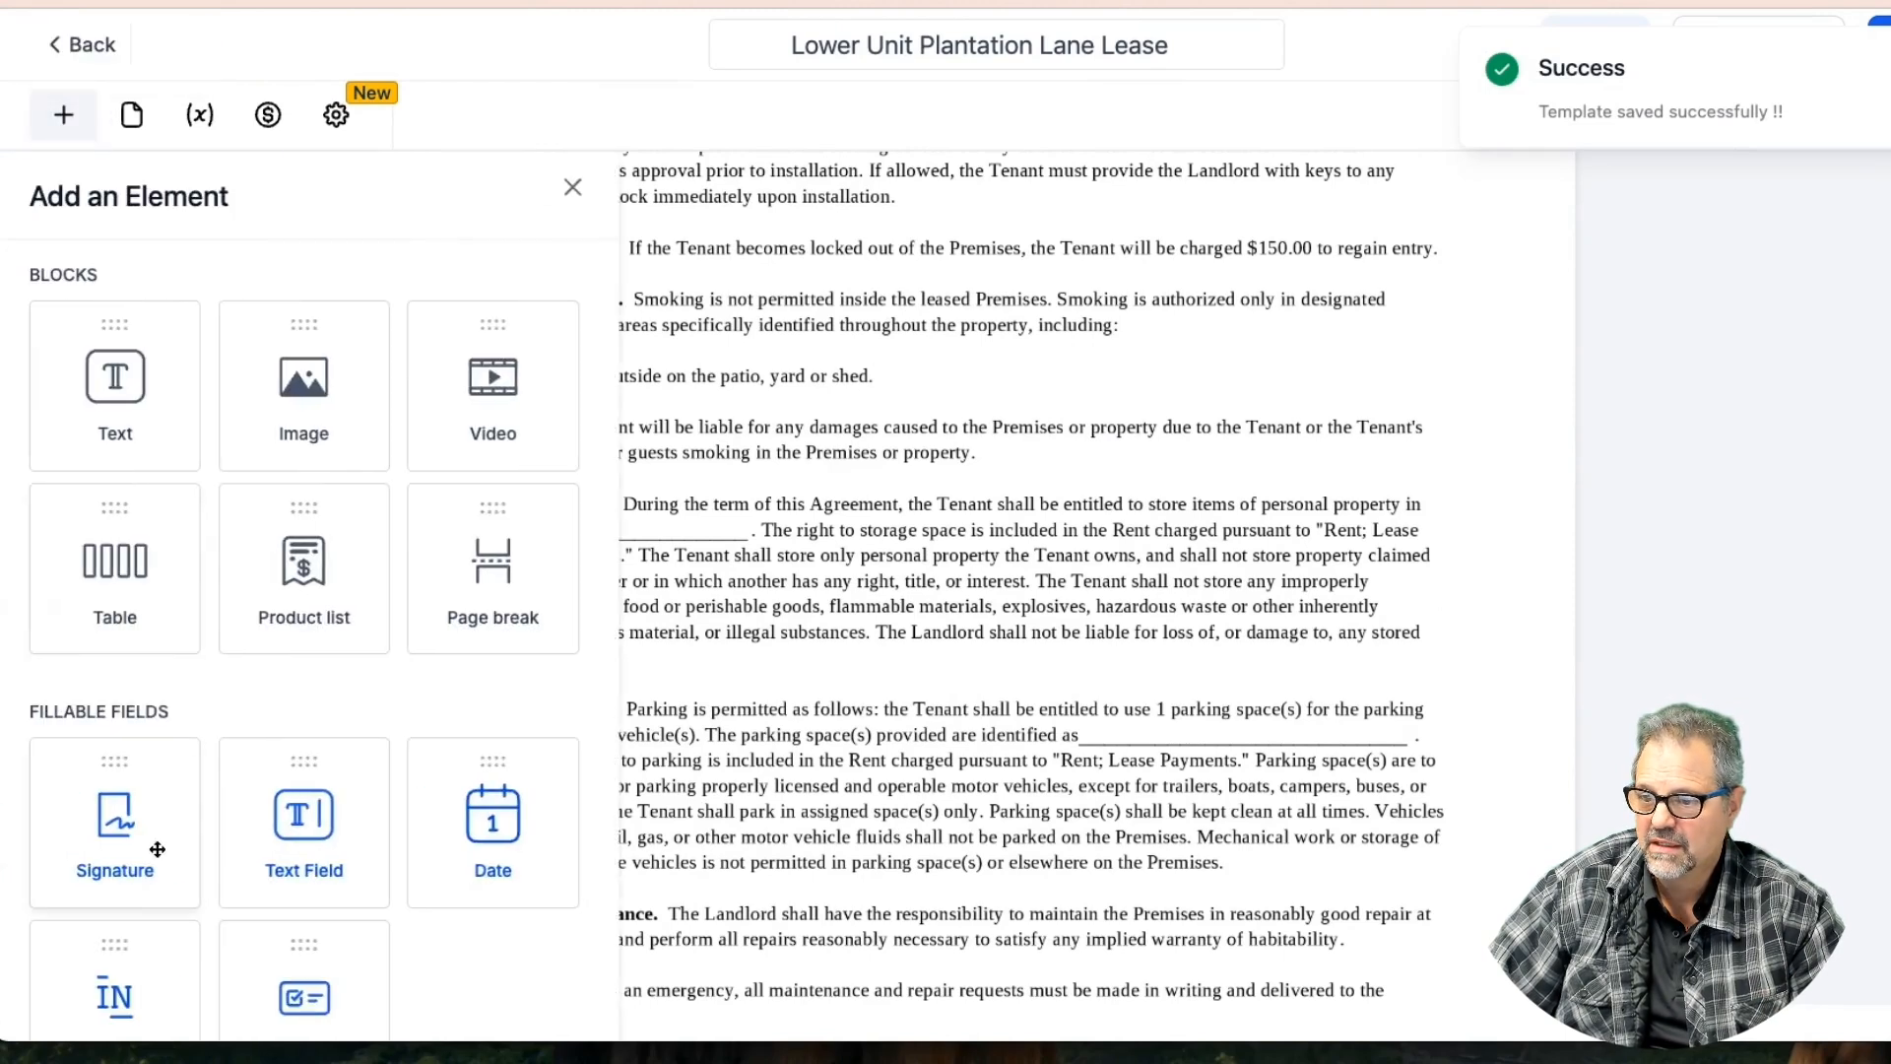
left_click_drag(304, 810, 537, 409)
left_click_drag(689, 429, 747, 553)
left_click(1605, 319)
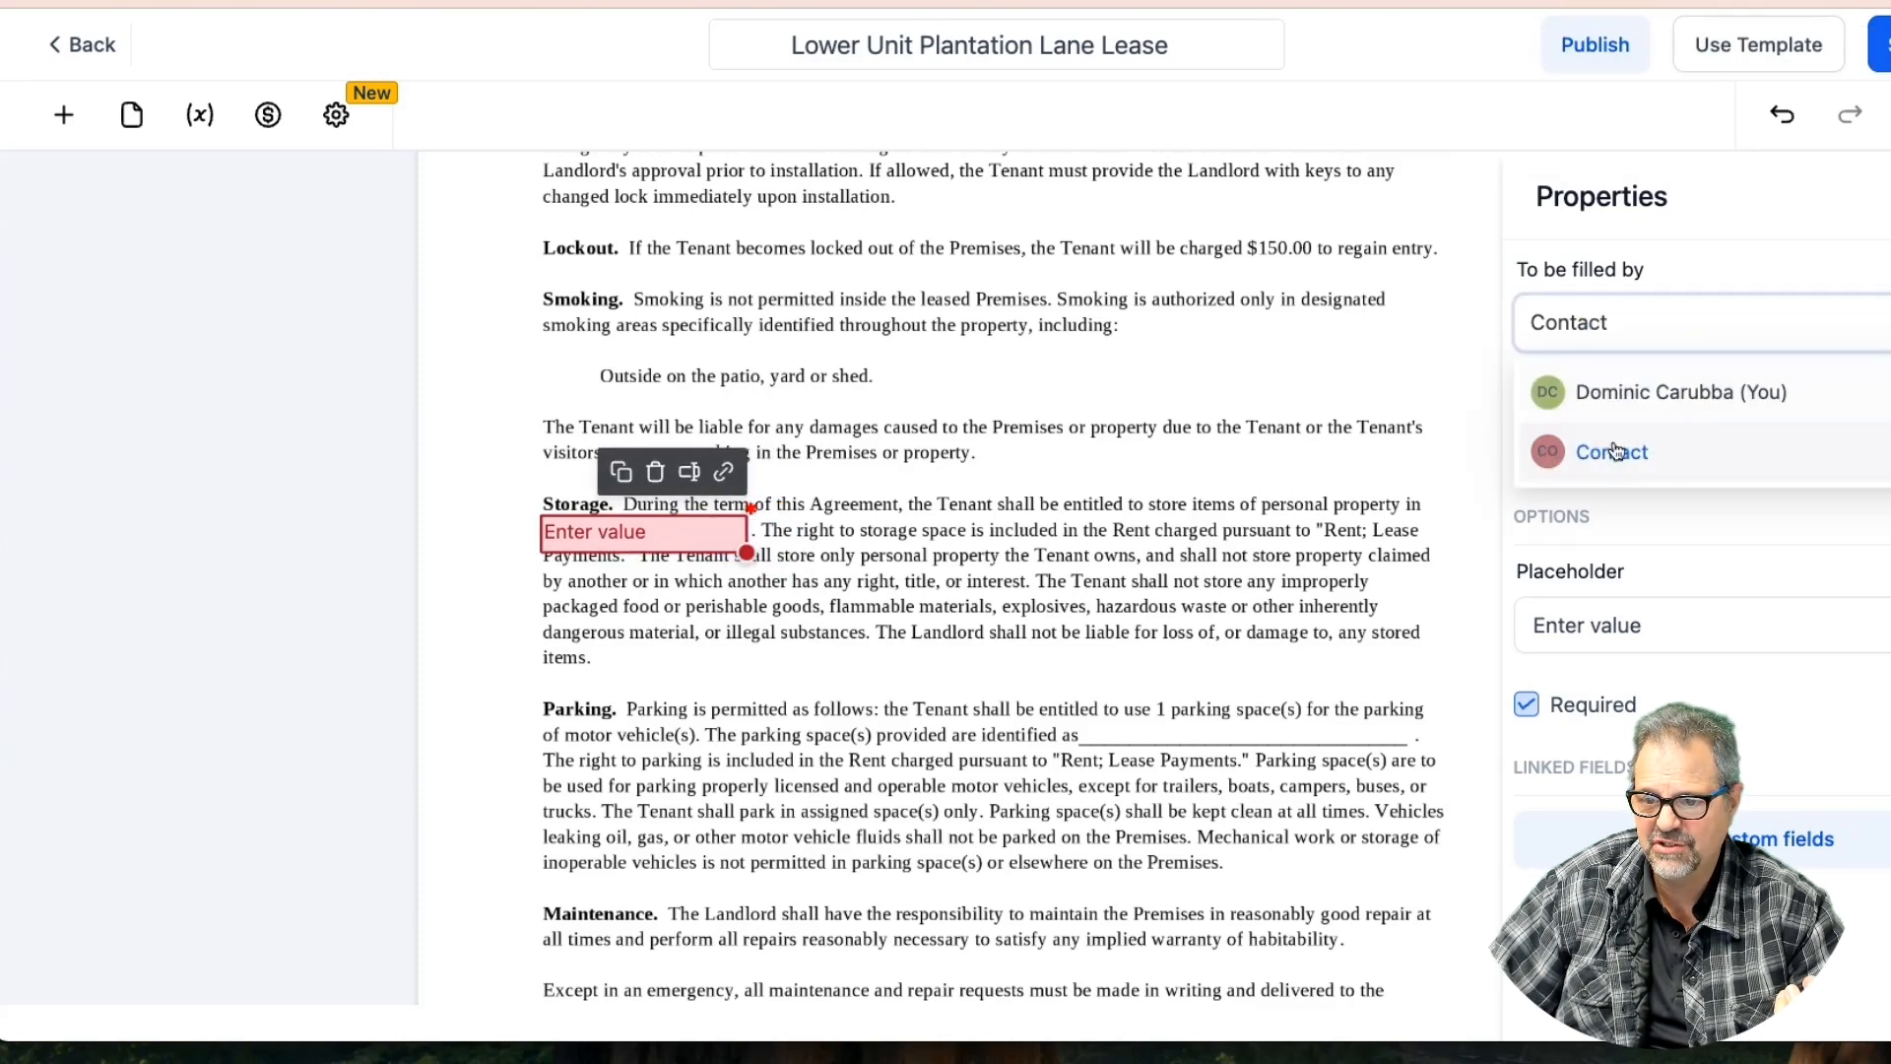
left_click(1625, 391)
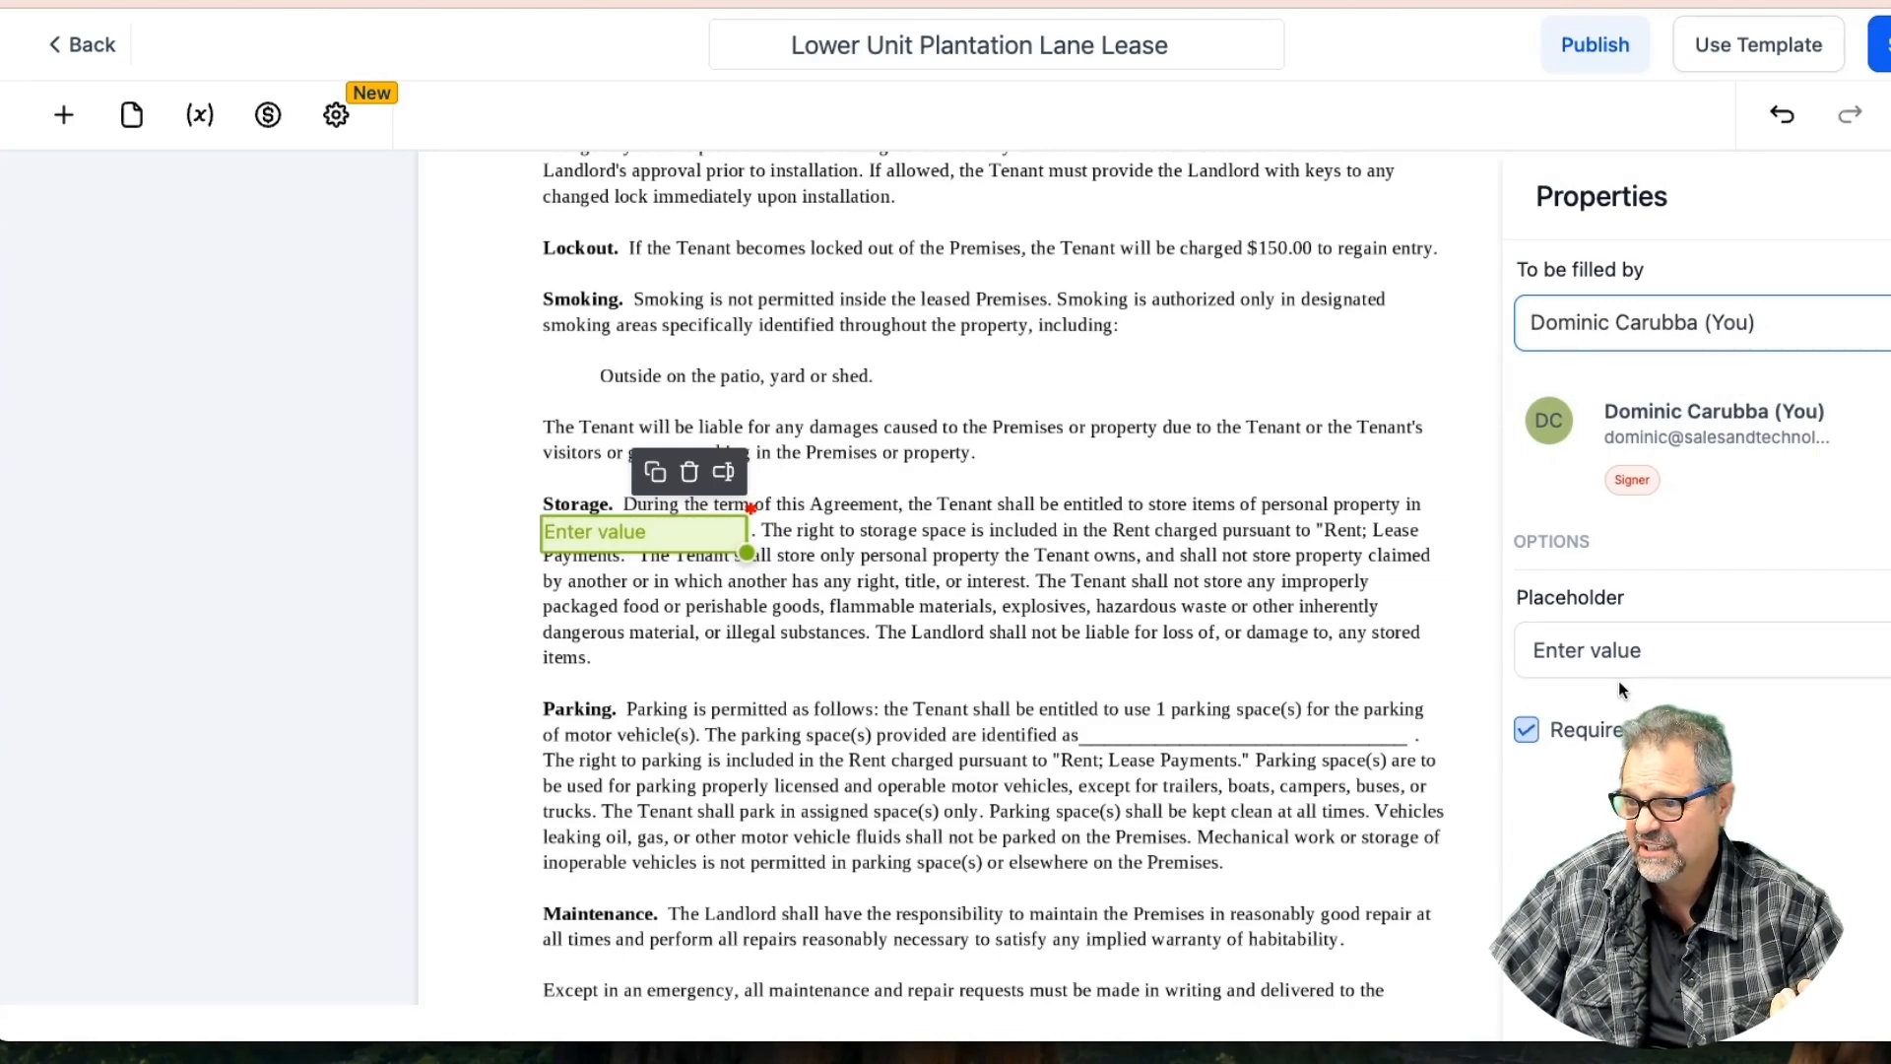
Set the Storage field's placeholder to 'covered carport' and nudge it onto the blank line
left_click(1647, 651)
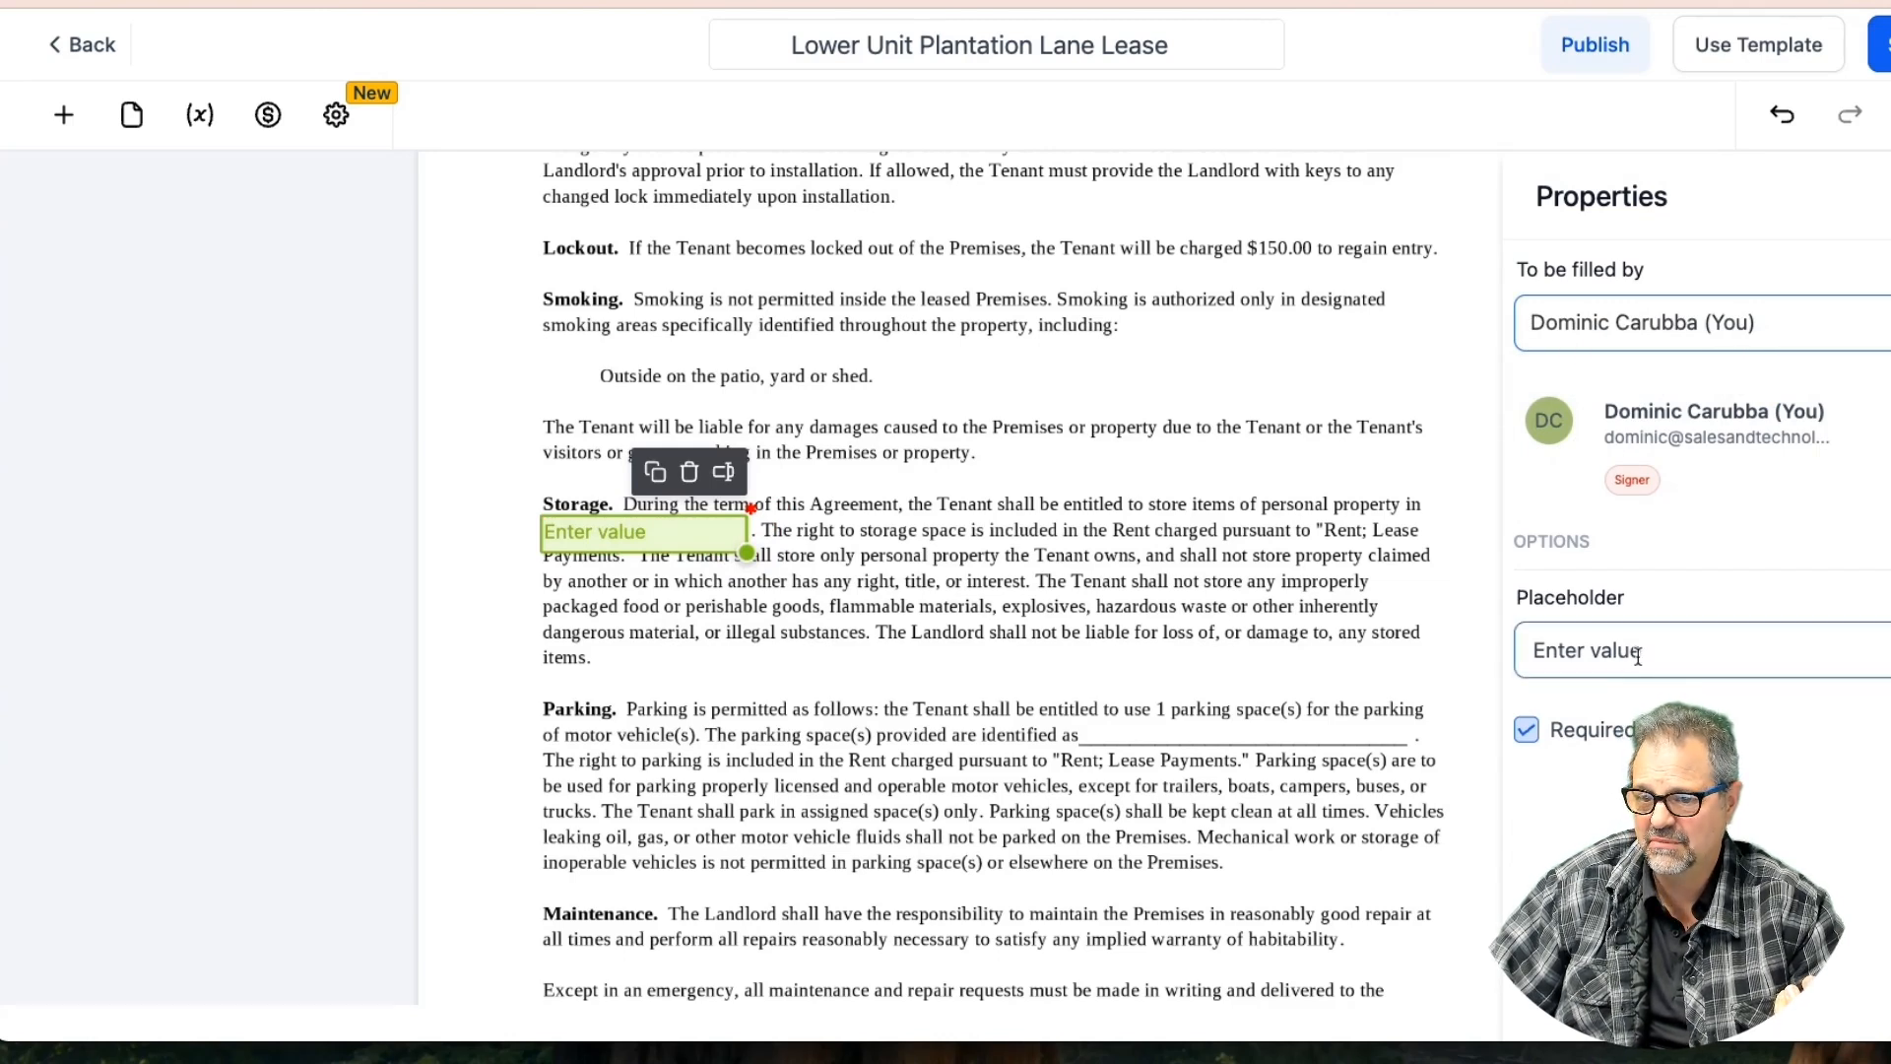
left_click_drag(1660, 658, 1496, 654)
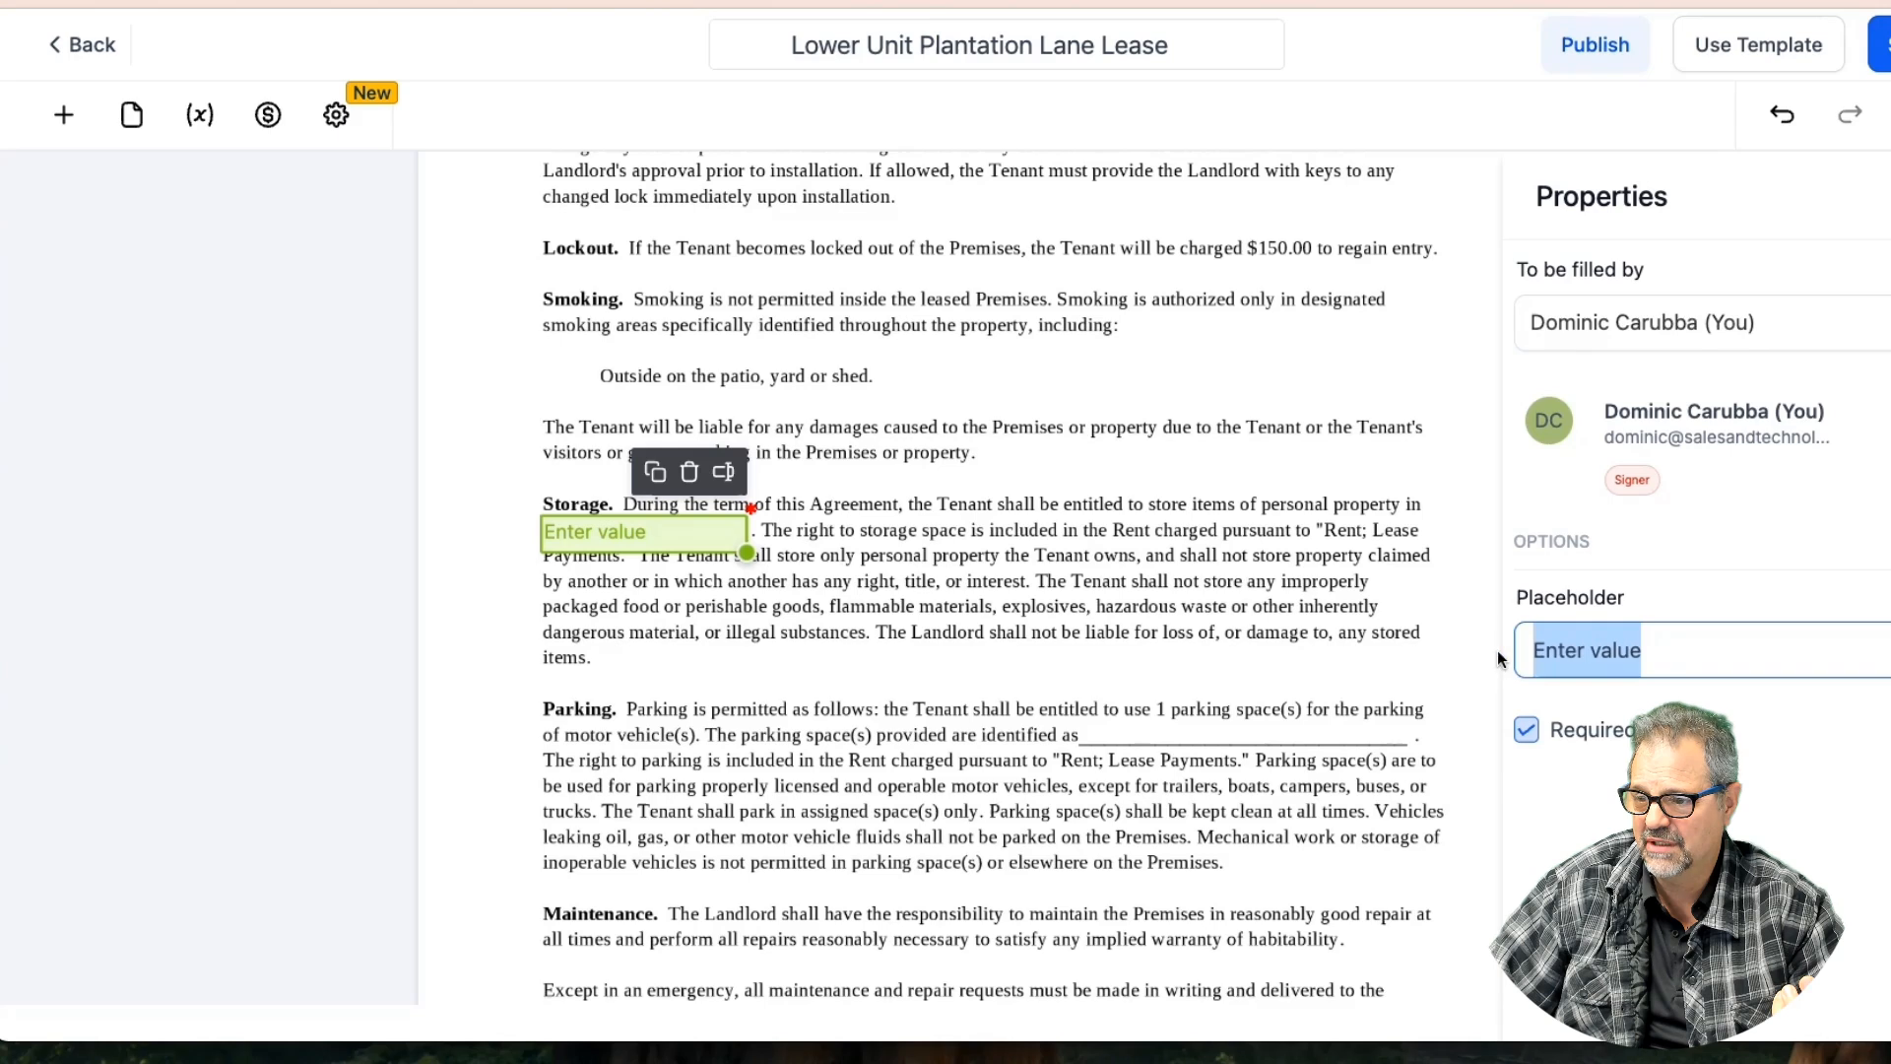
type("under")
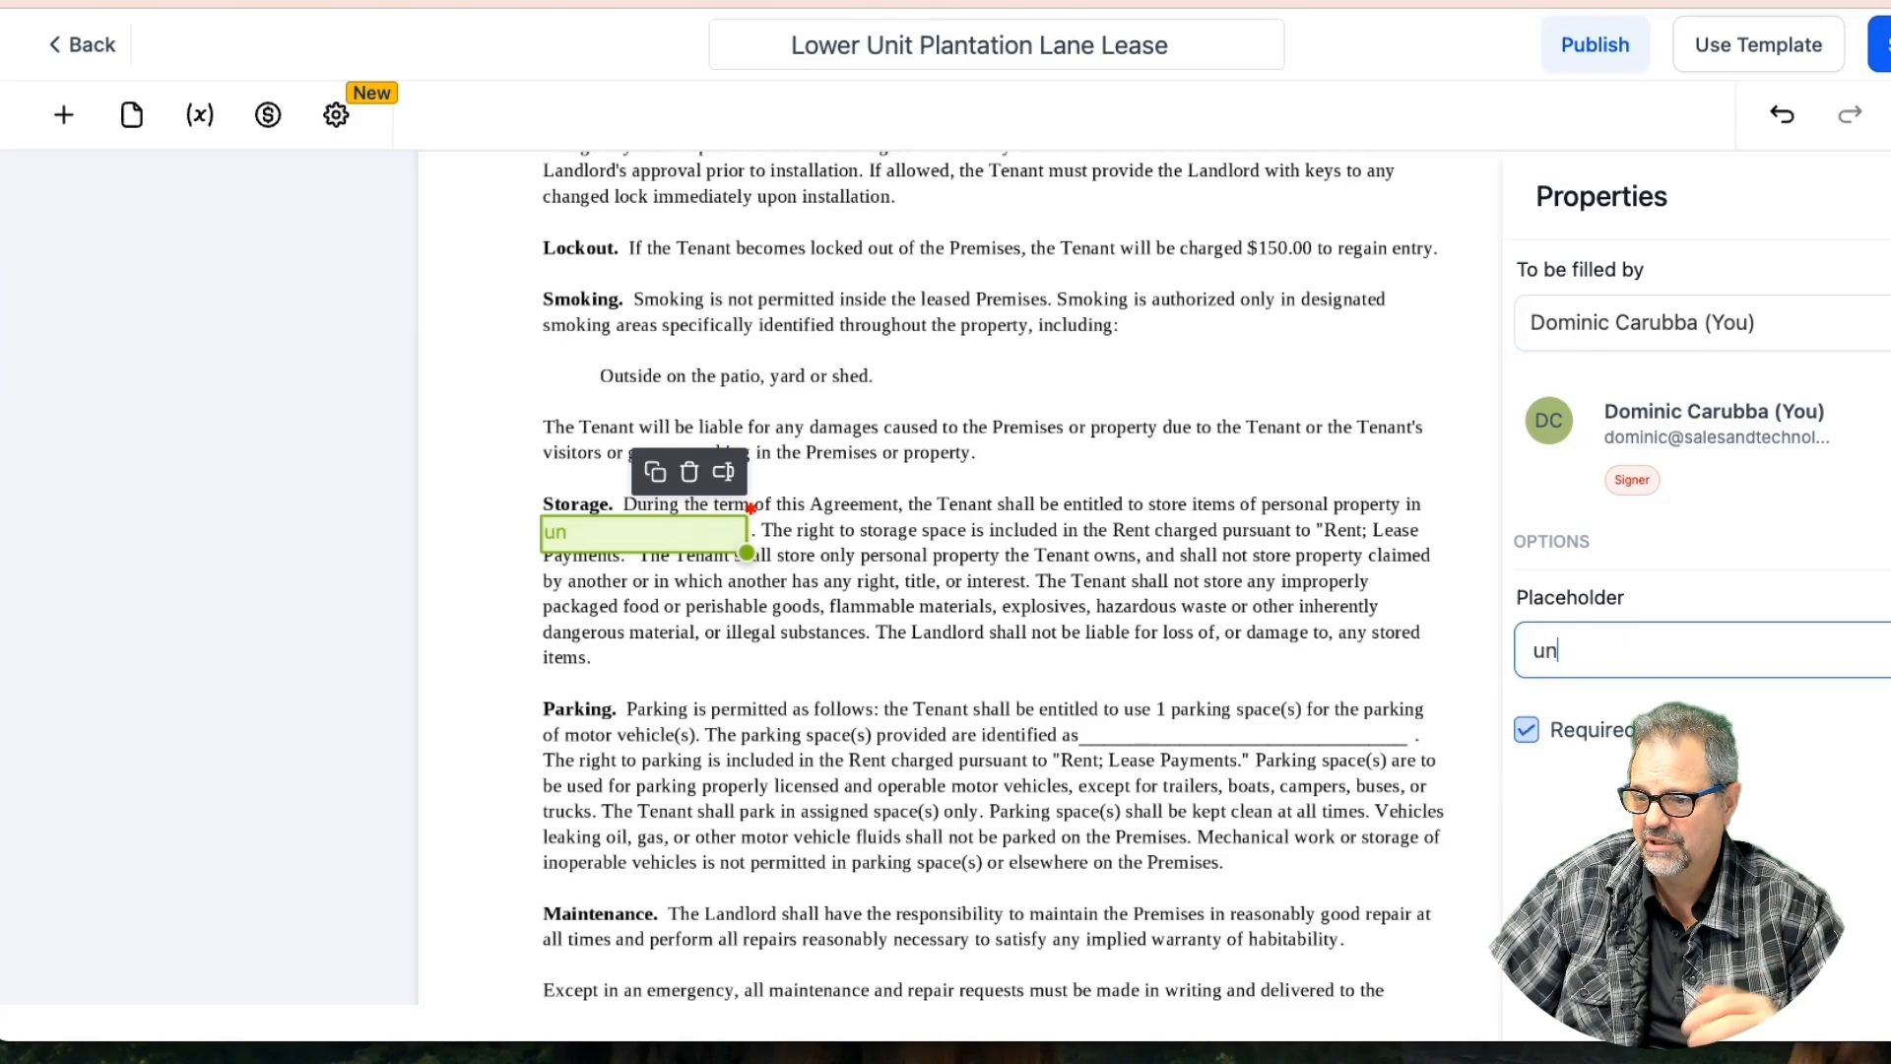
key("BackSpace")
key("BackSpace")
key("BackSpace")
key("BackSpace")
key("BackSpace")
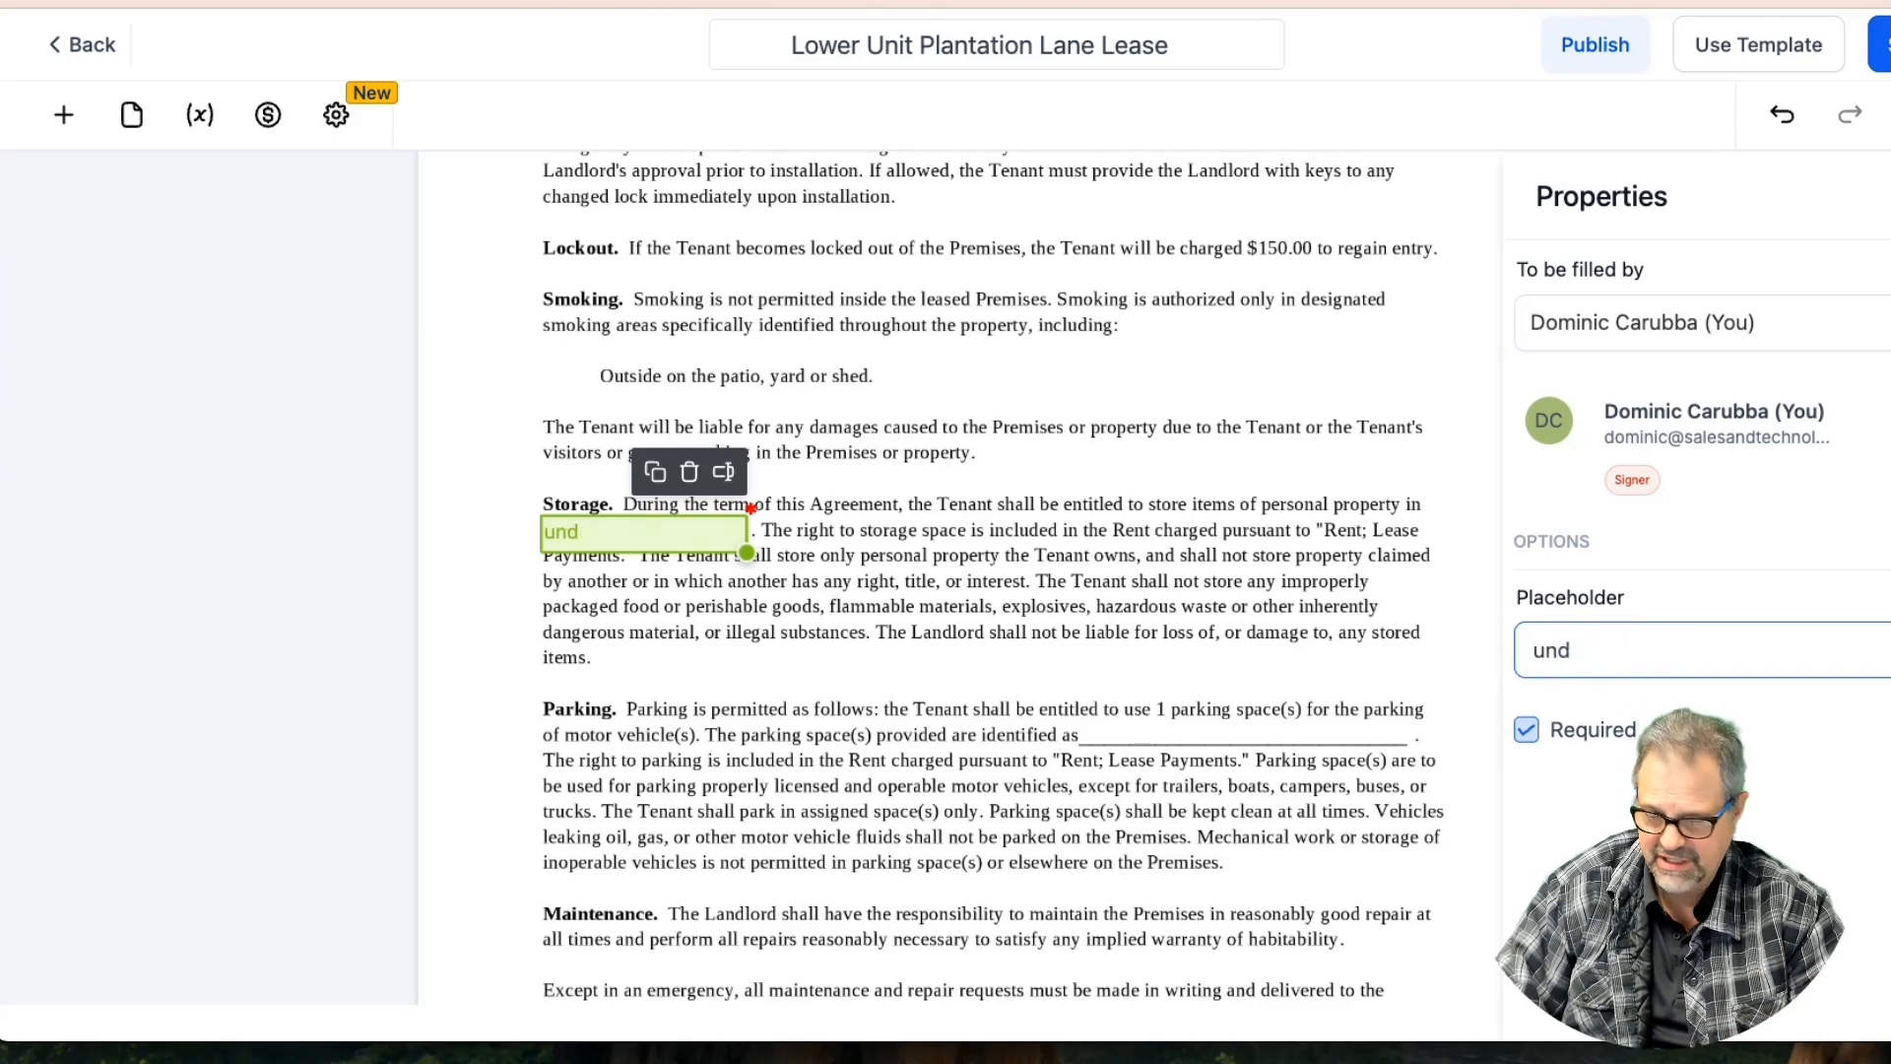
type("covered")
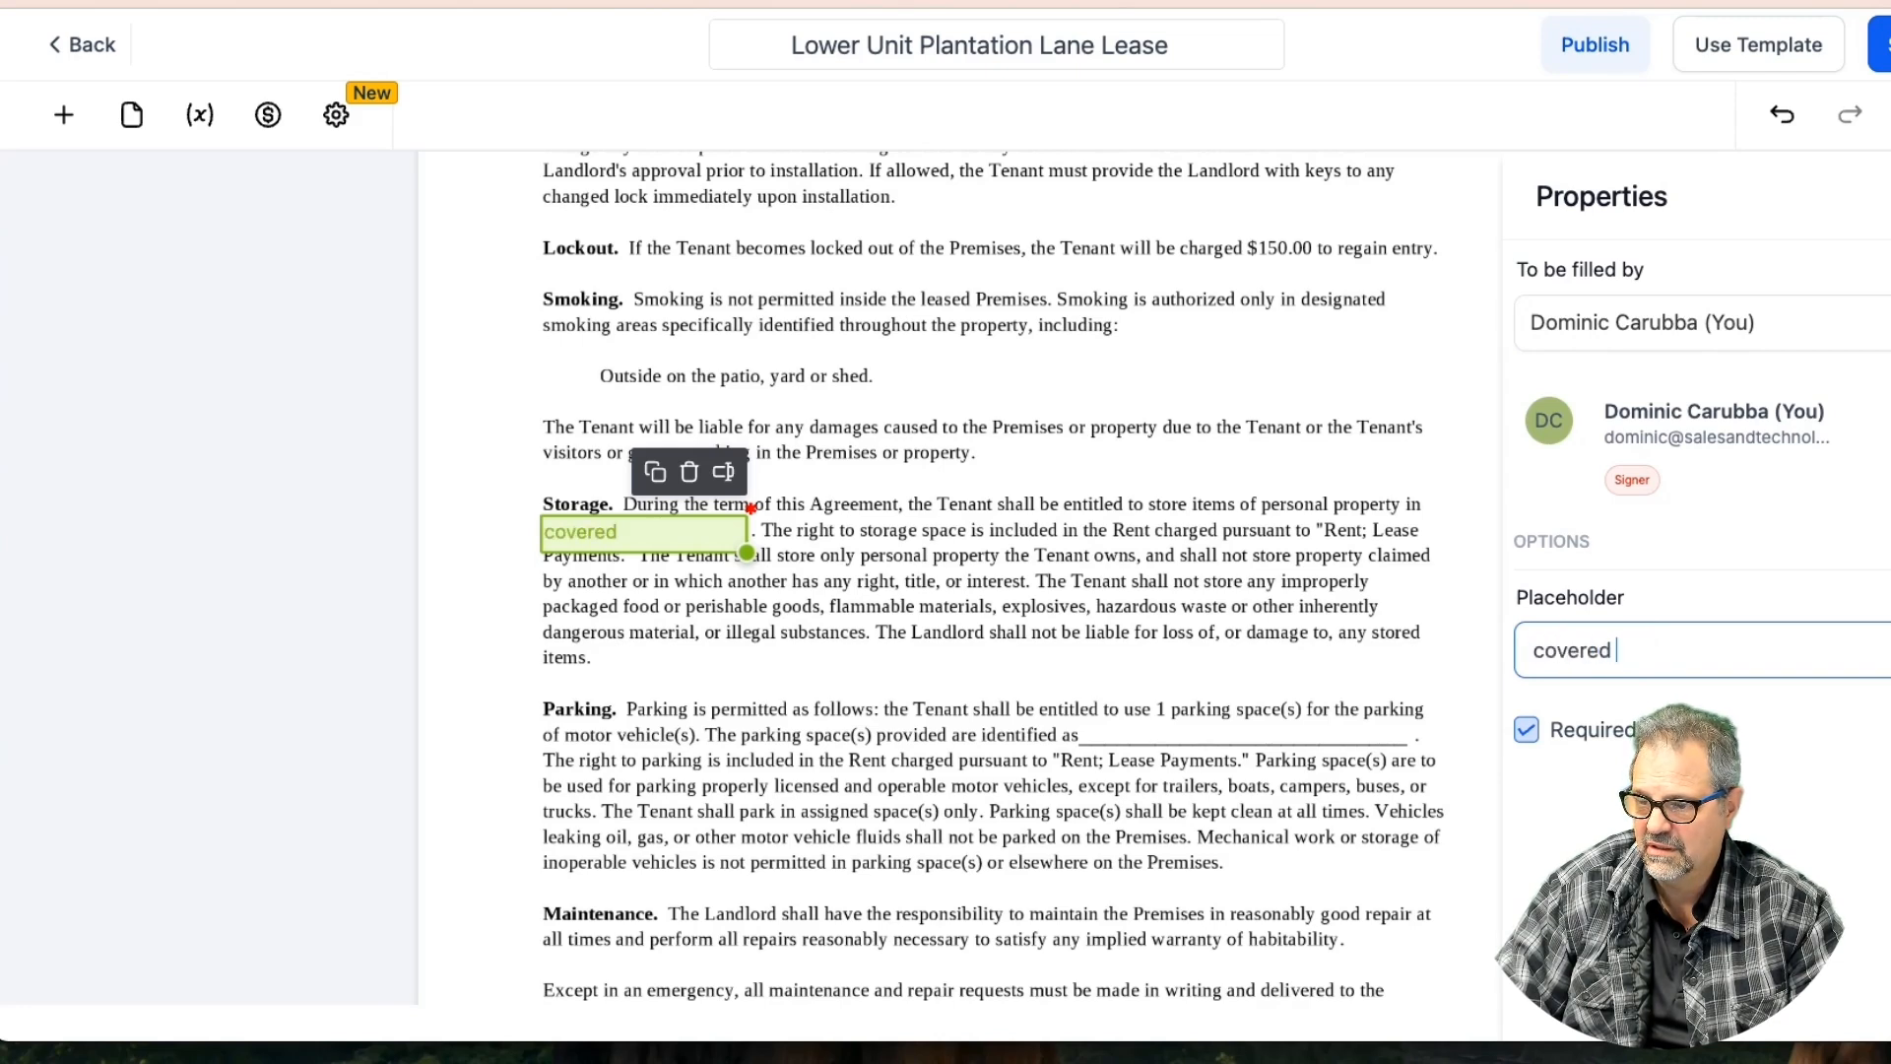
type(" carport")
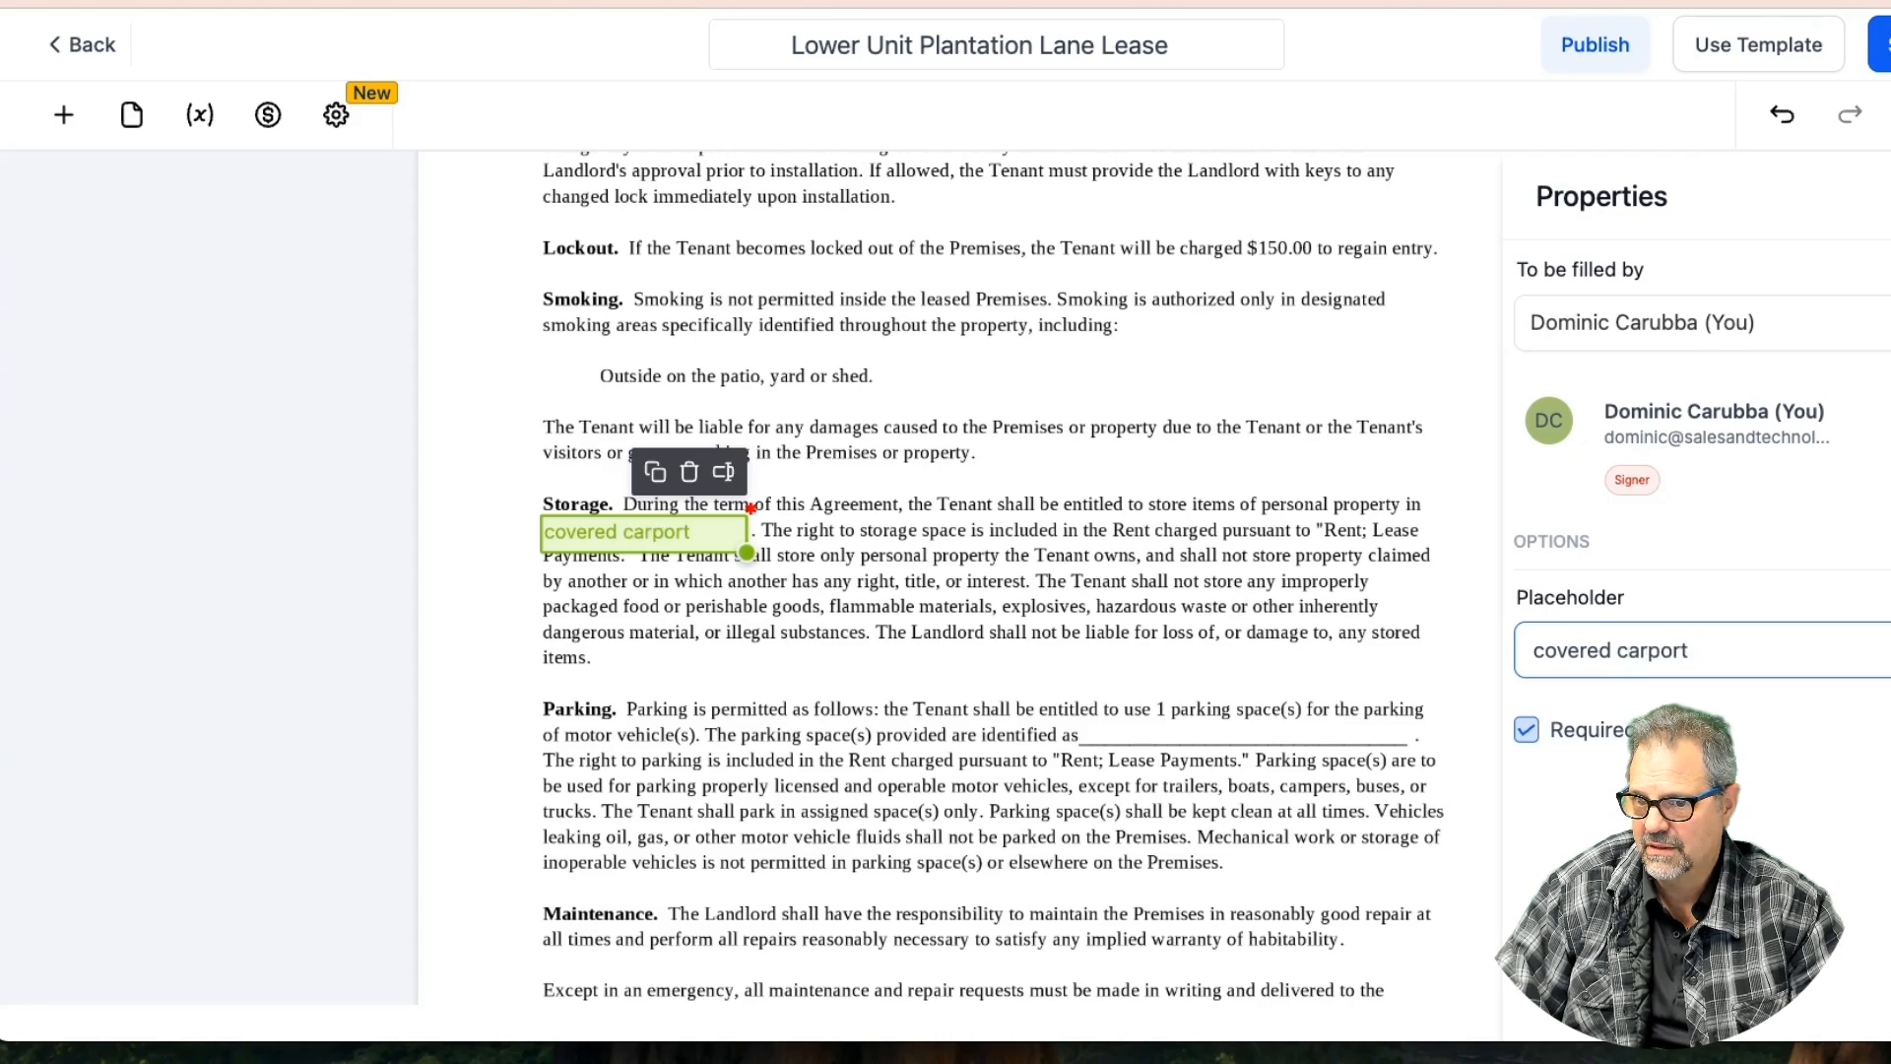
type(" in ba")
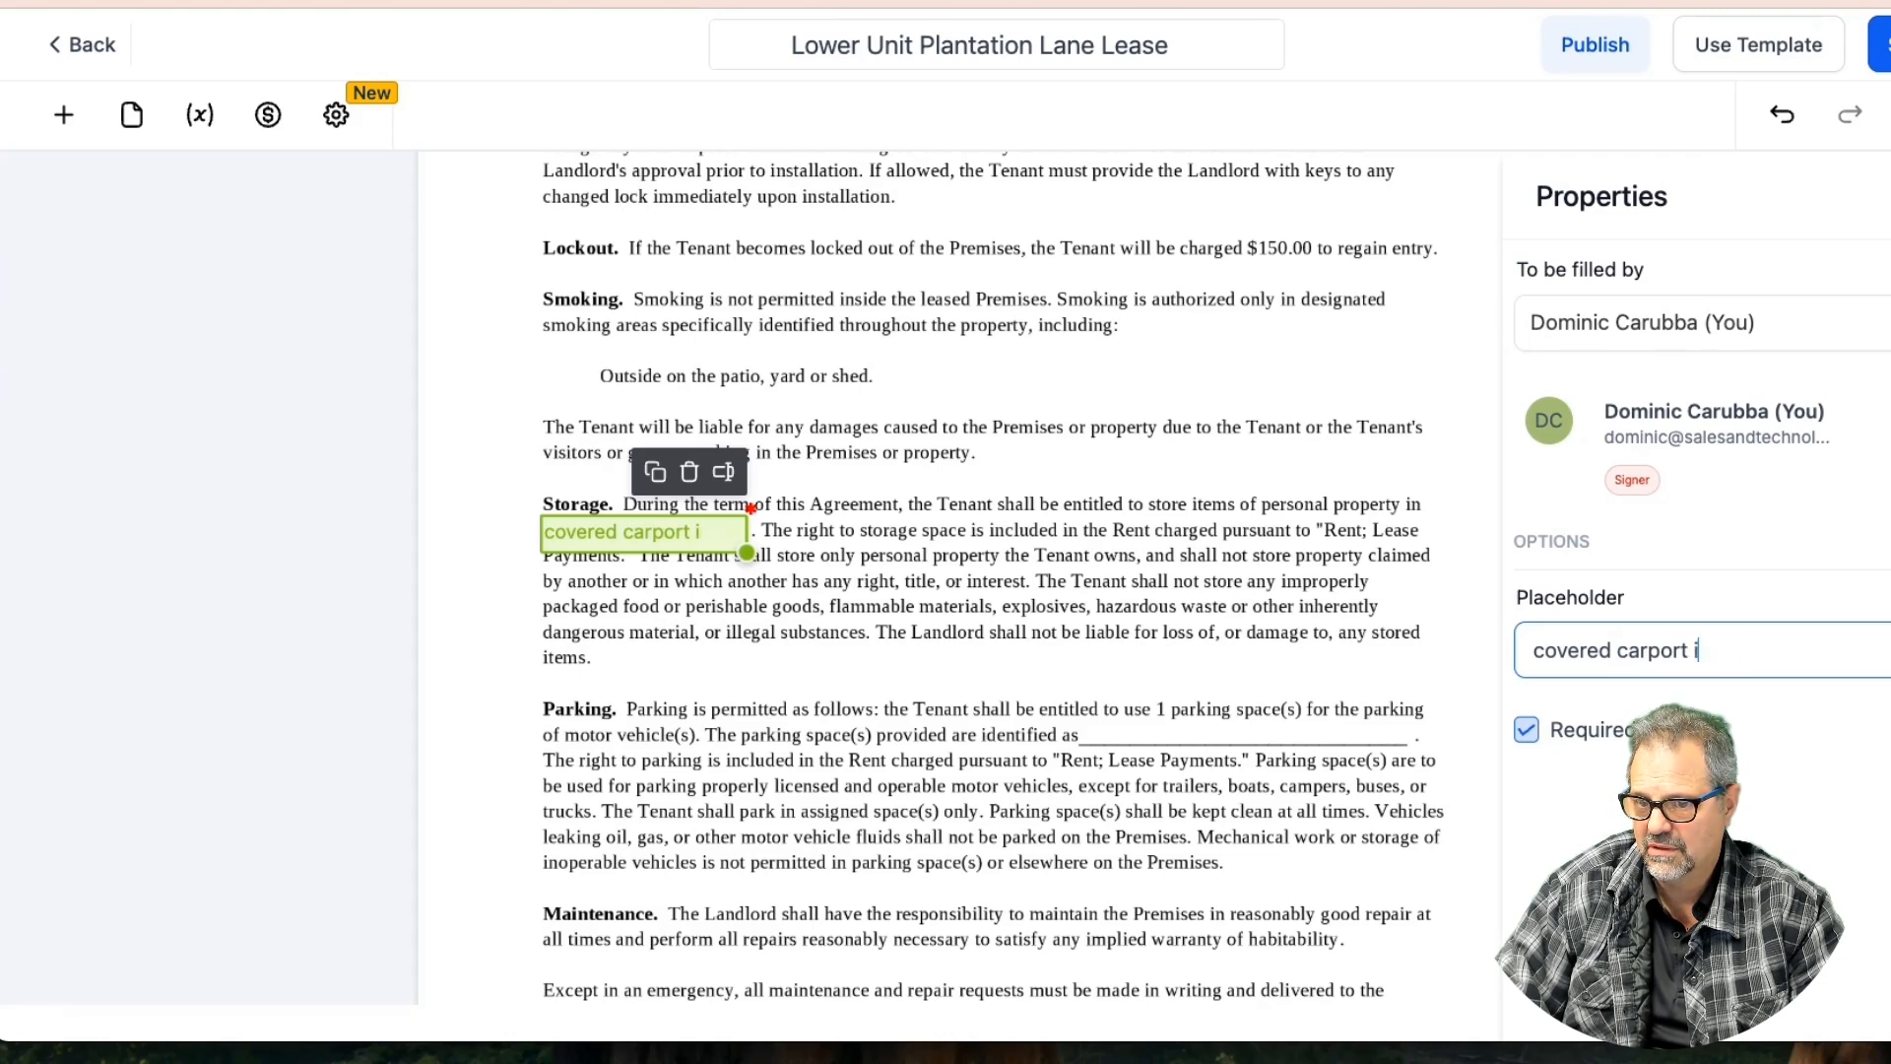
left_click(1239, 655)
left_click_drag(654, 523, 662, 522)
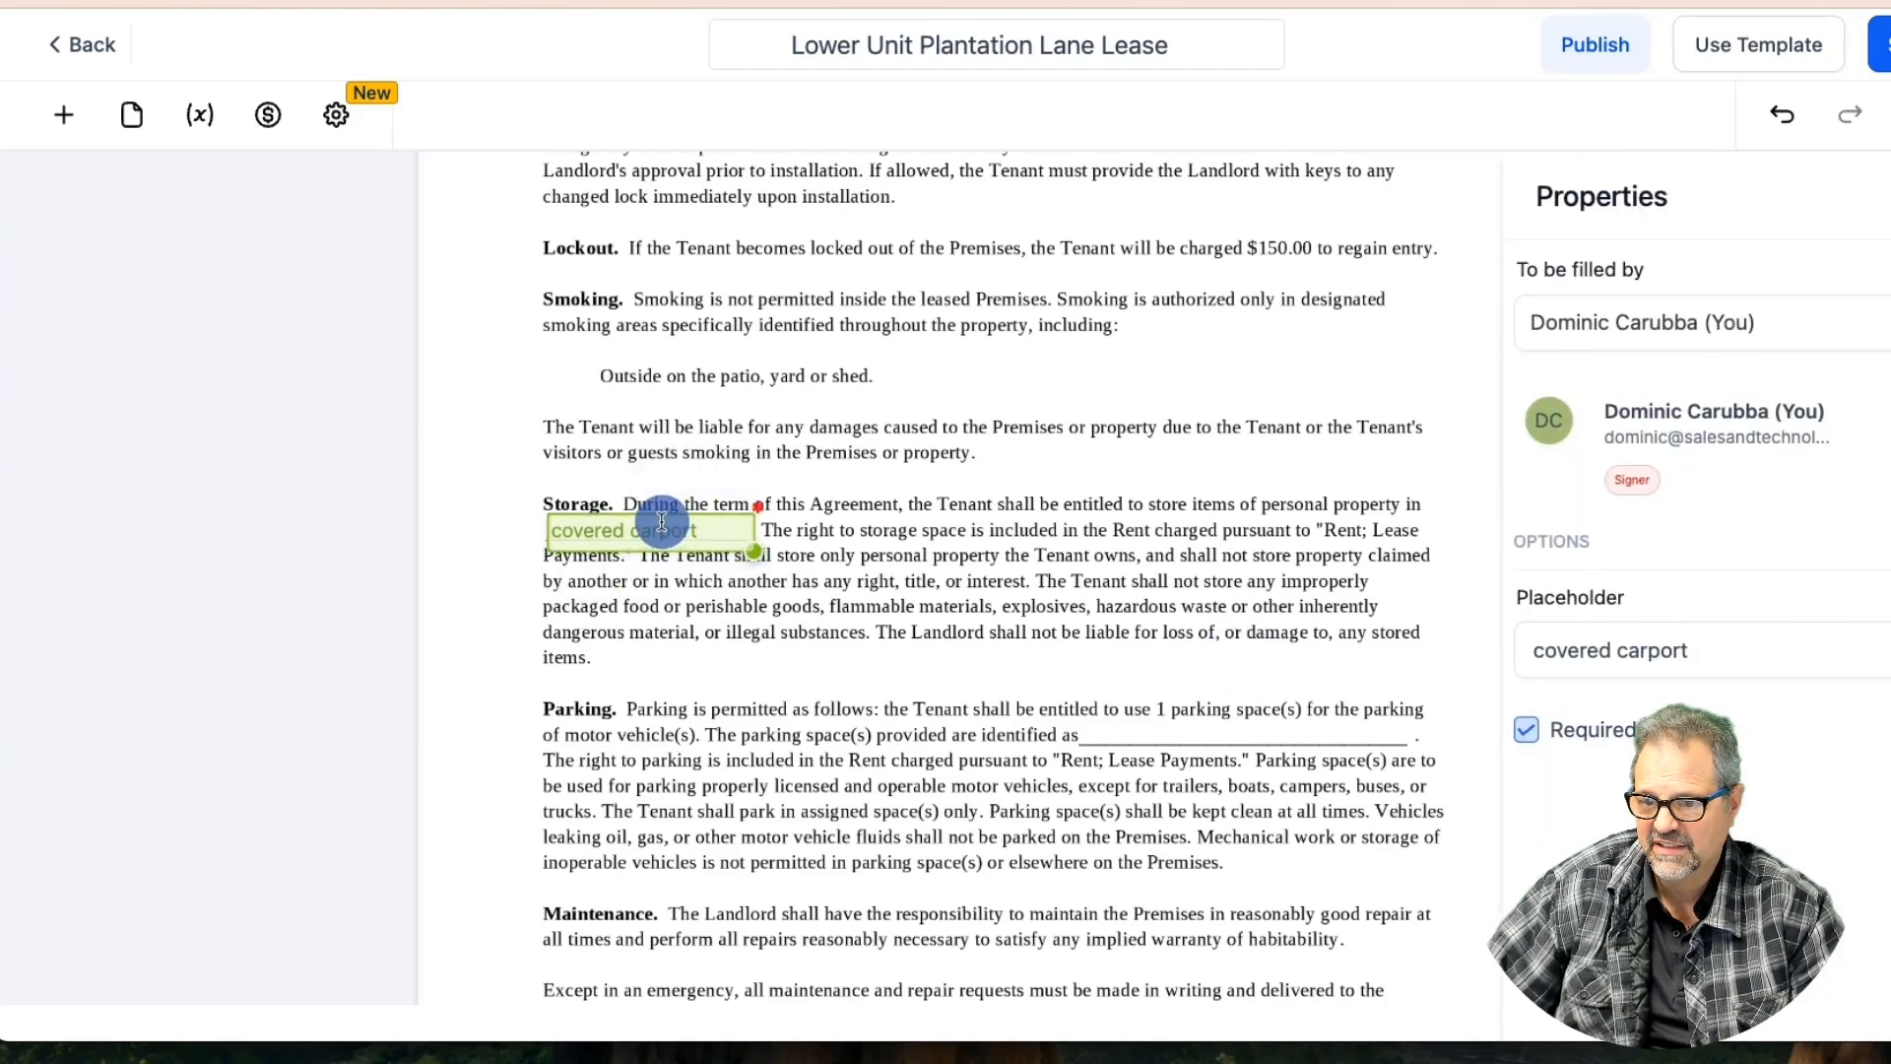
scroll(924, 682, "down", 2)
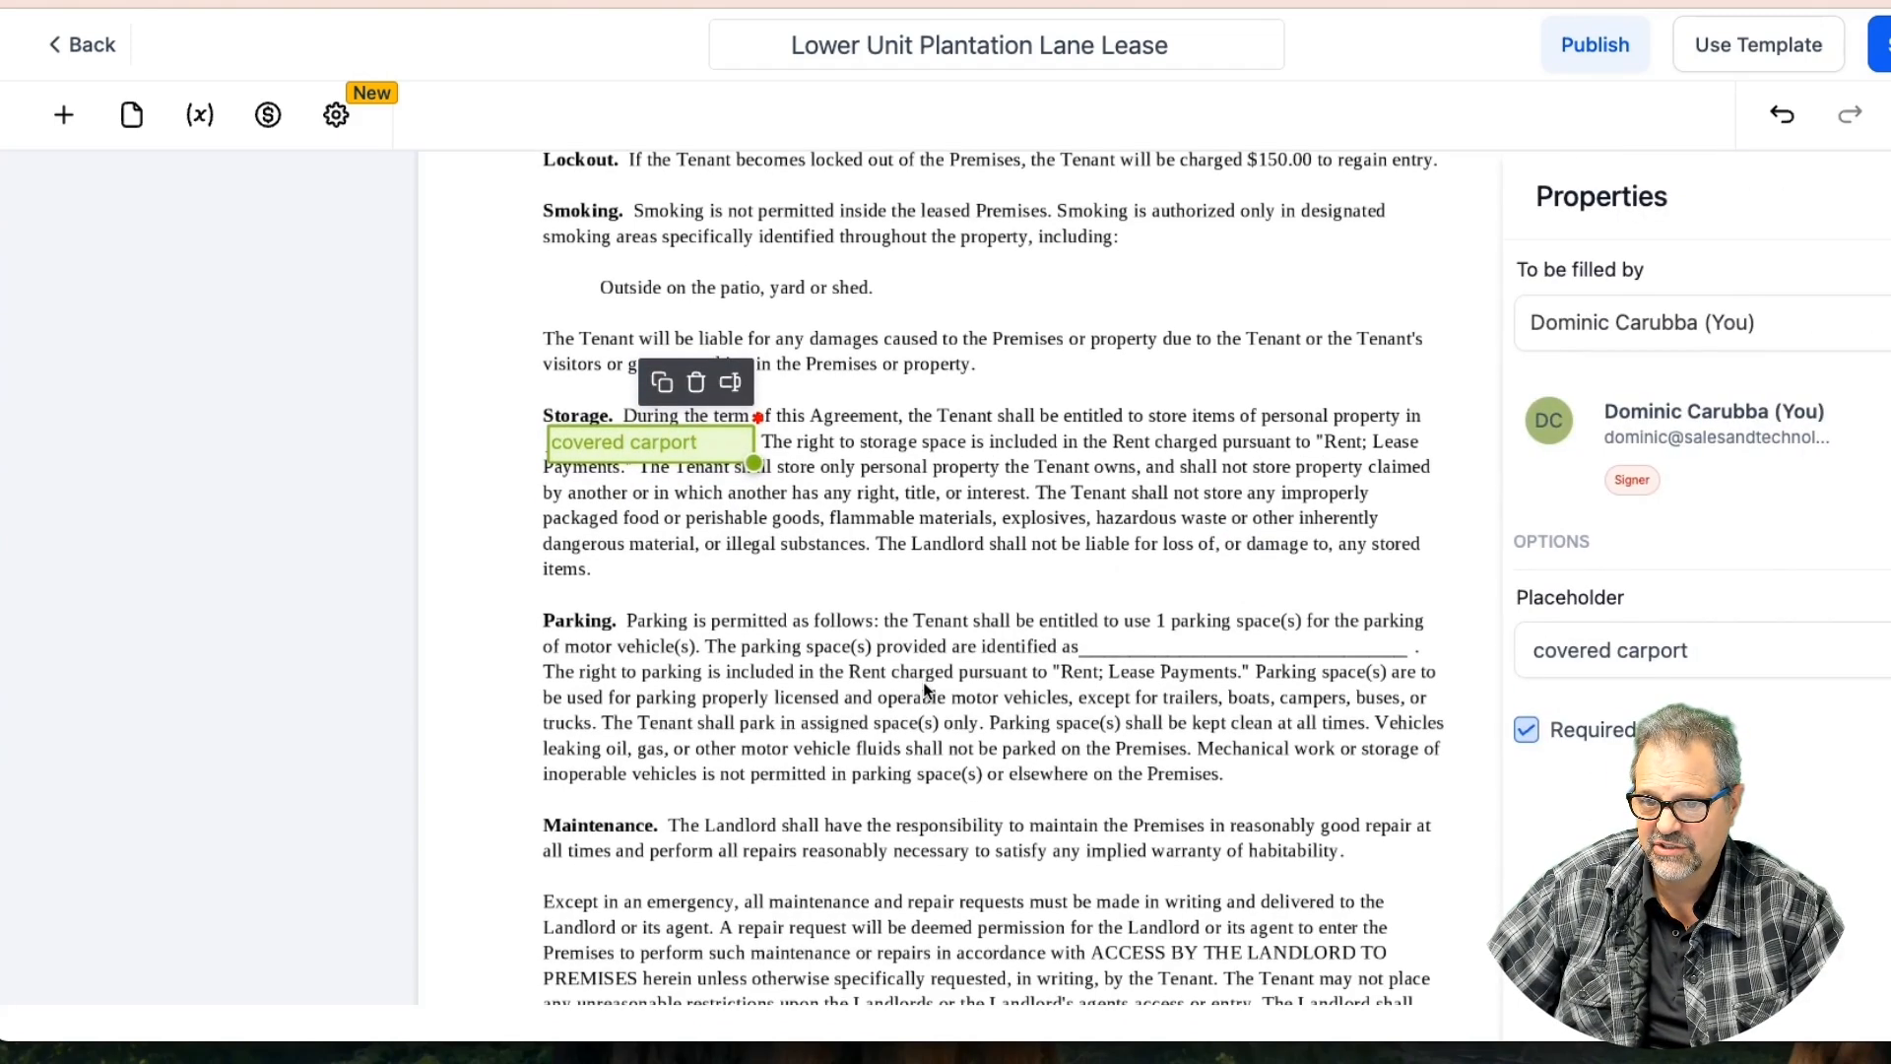
Duplicate the carport field onto the Parking blank line and type 'the' into it
left_click(659, 399)
left_click_drag(692, 463, 1213, 653)
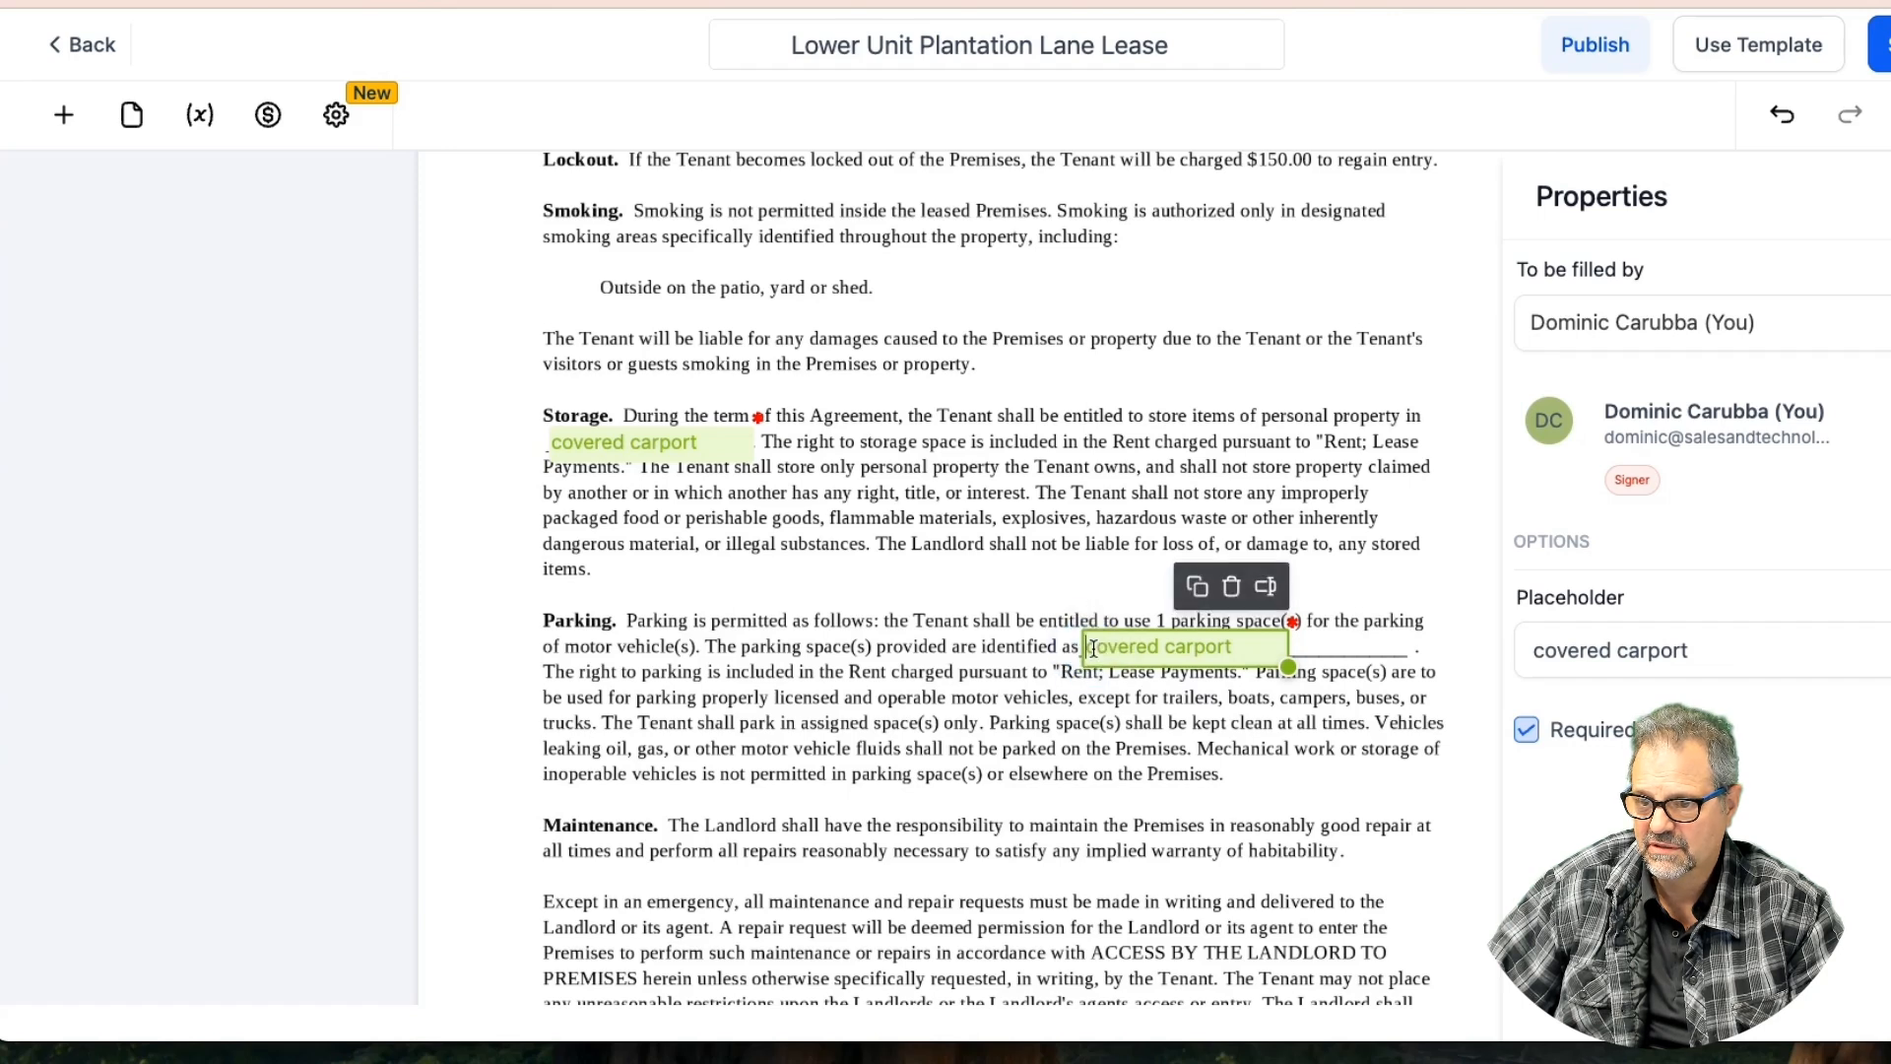
left_click(1092, 649)
type("t")
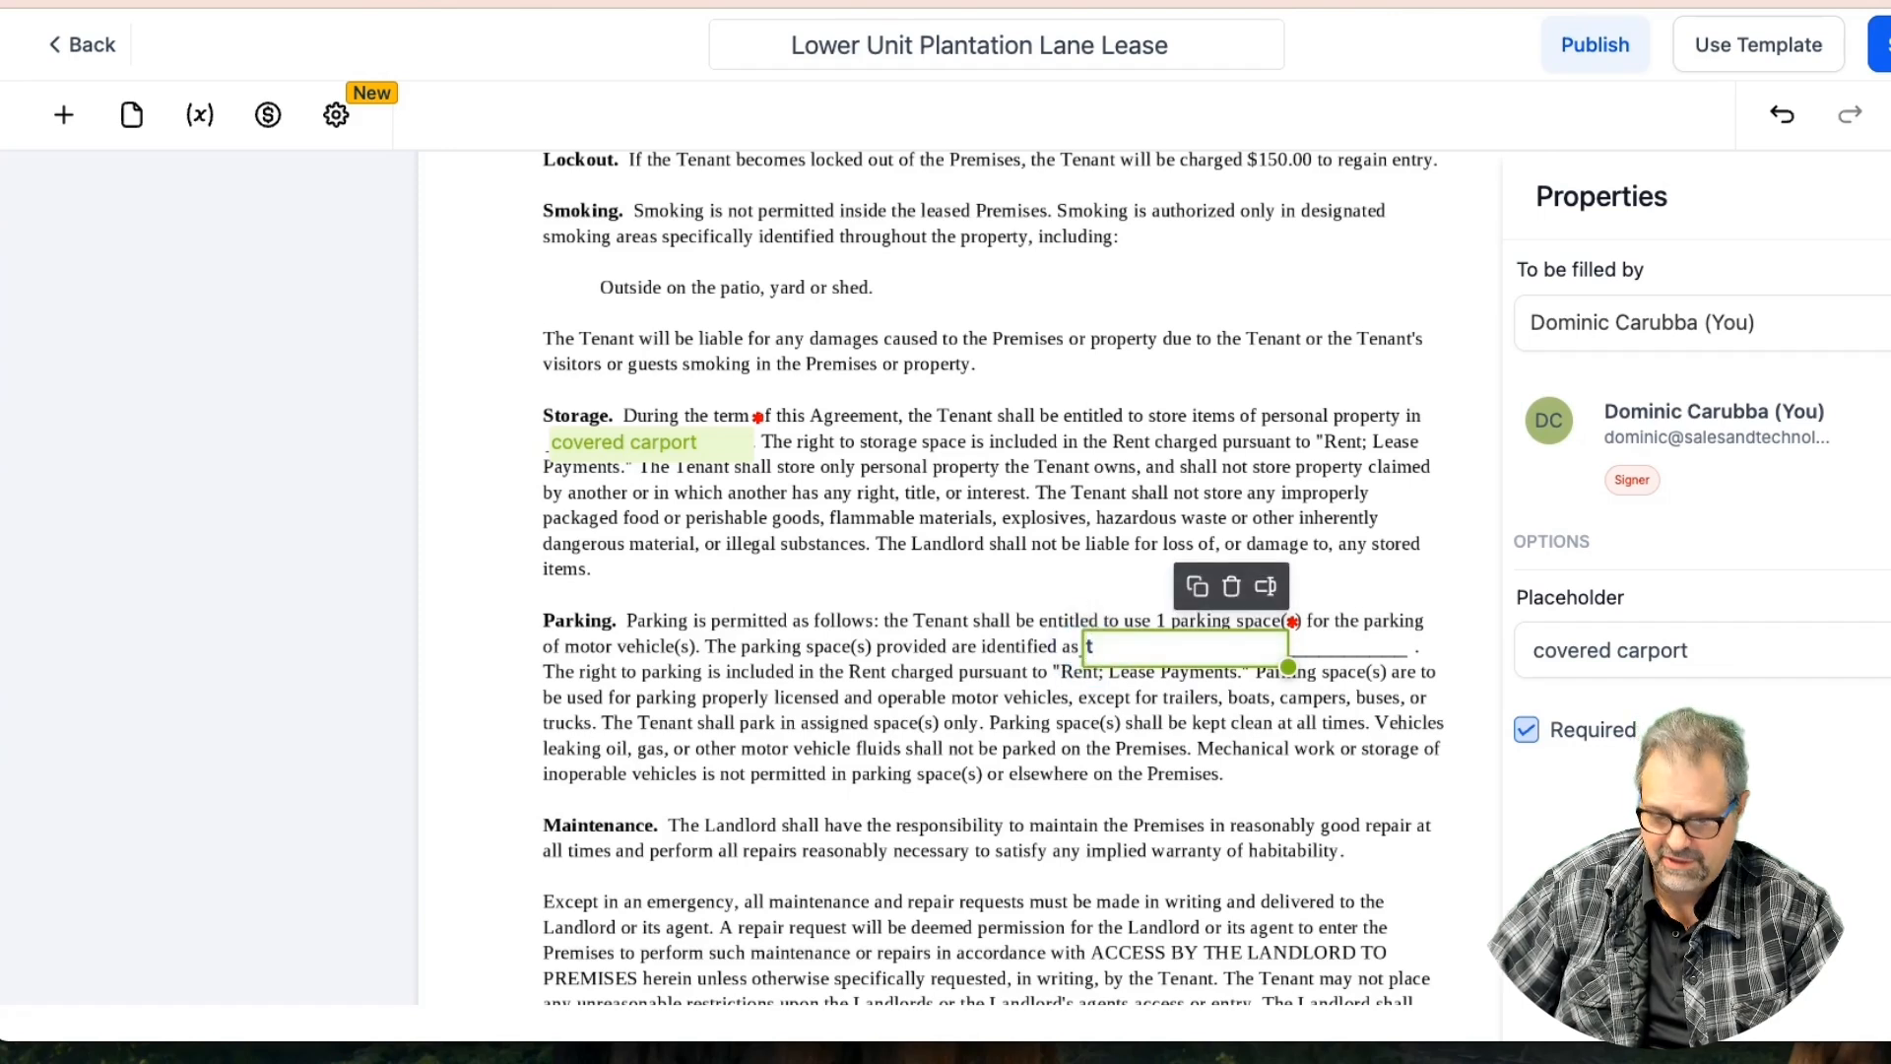
key("BackSpace")
type("the")
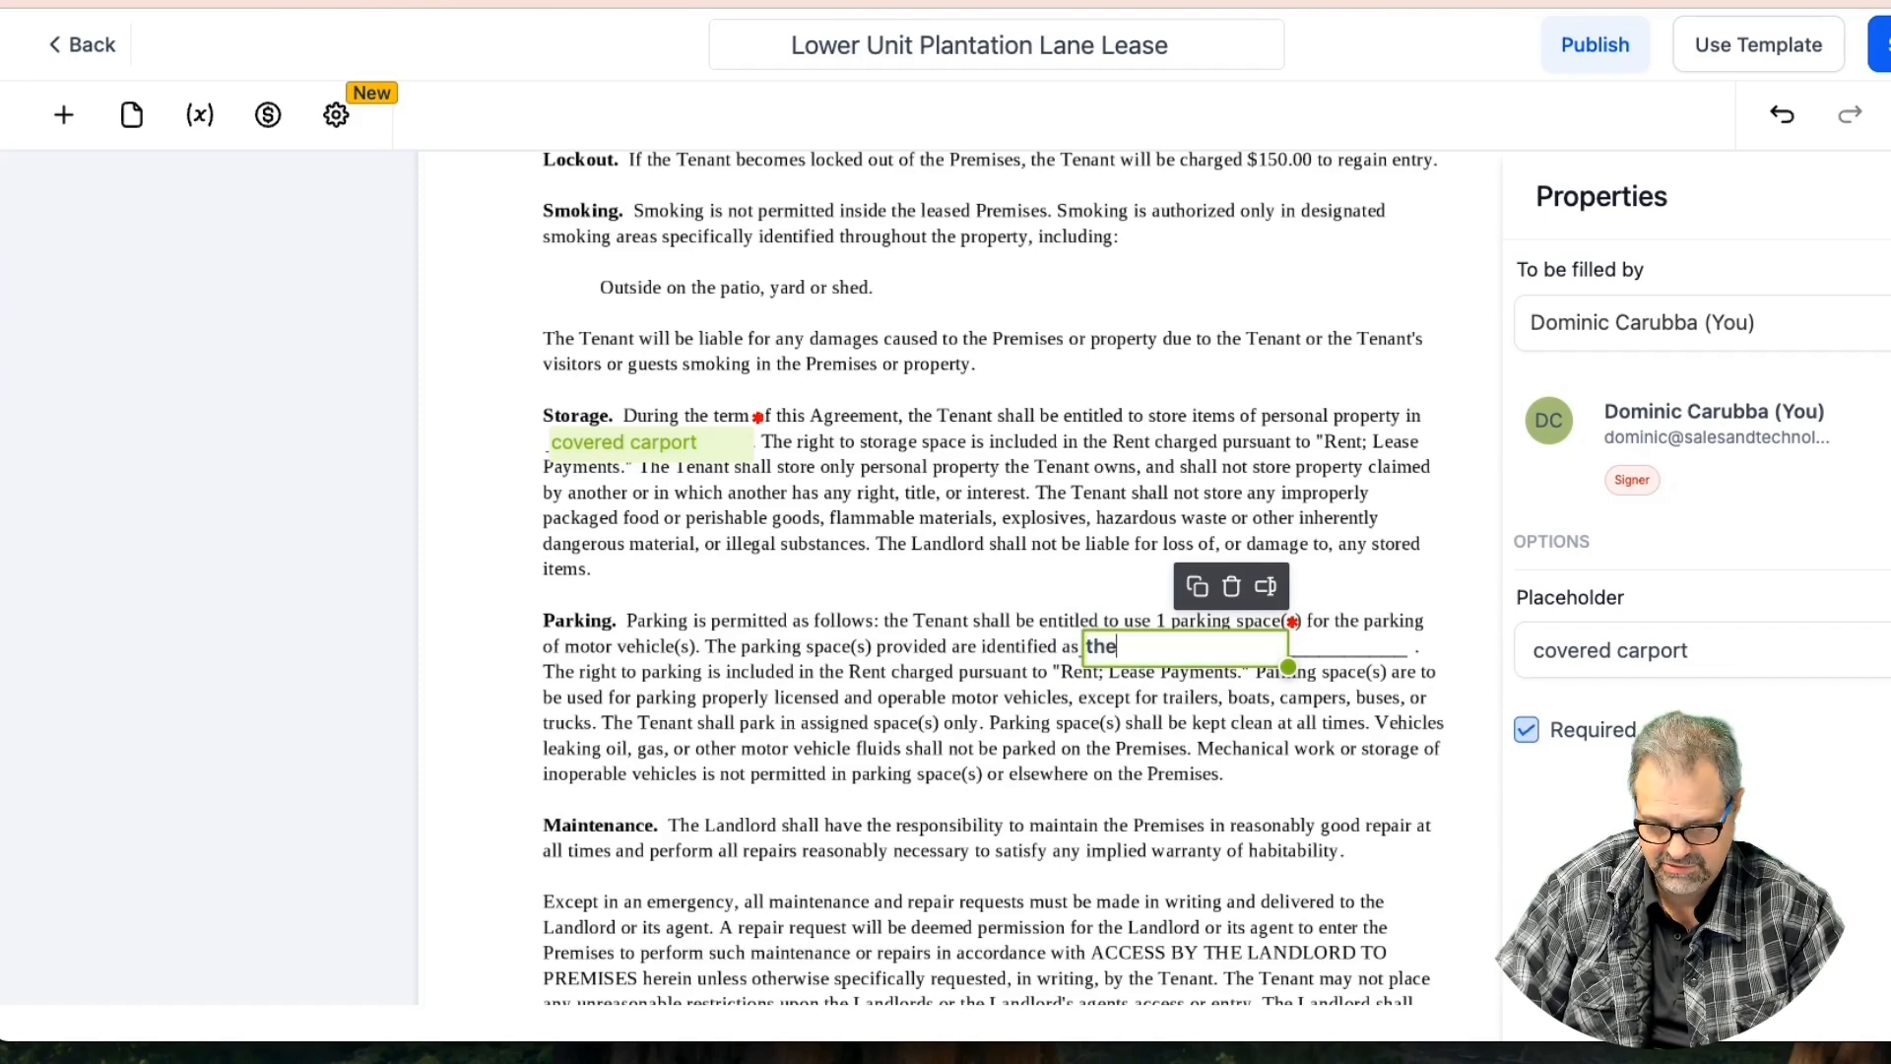
Change the Parking field's placeholder to 'the covered carport or driveway'
left_click(1529, 653)
left_click(1535, 652)
type("the")
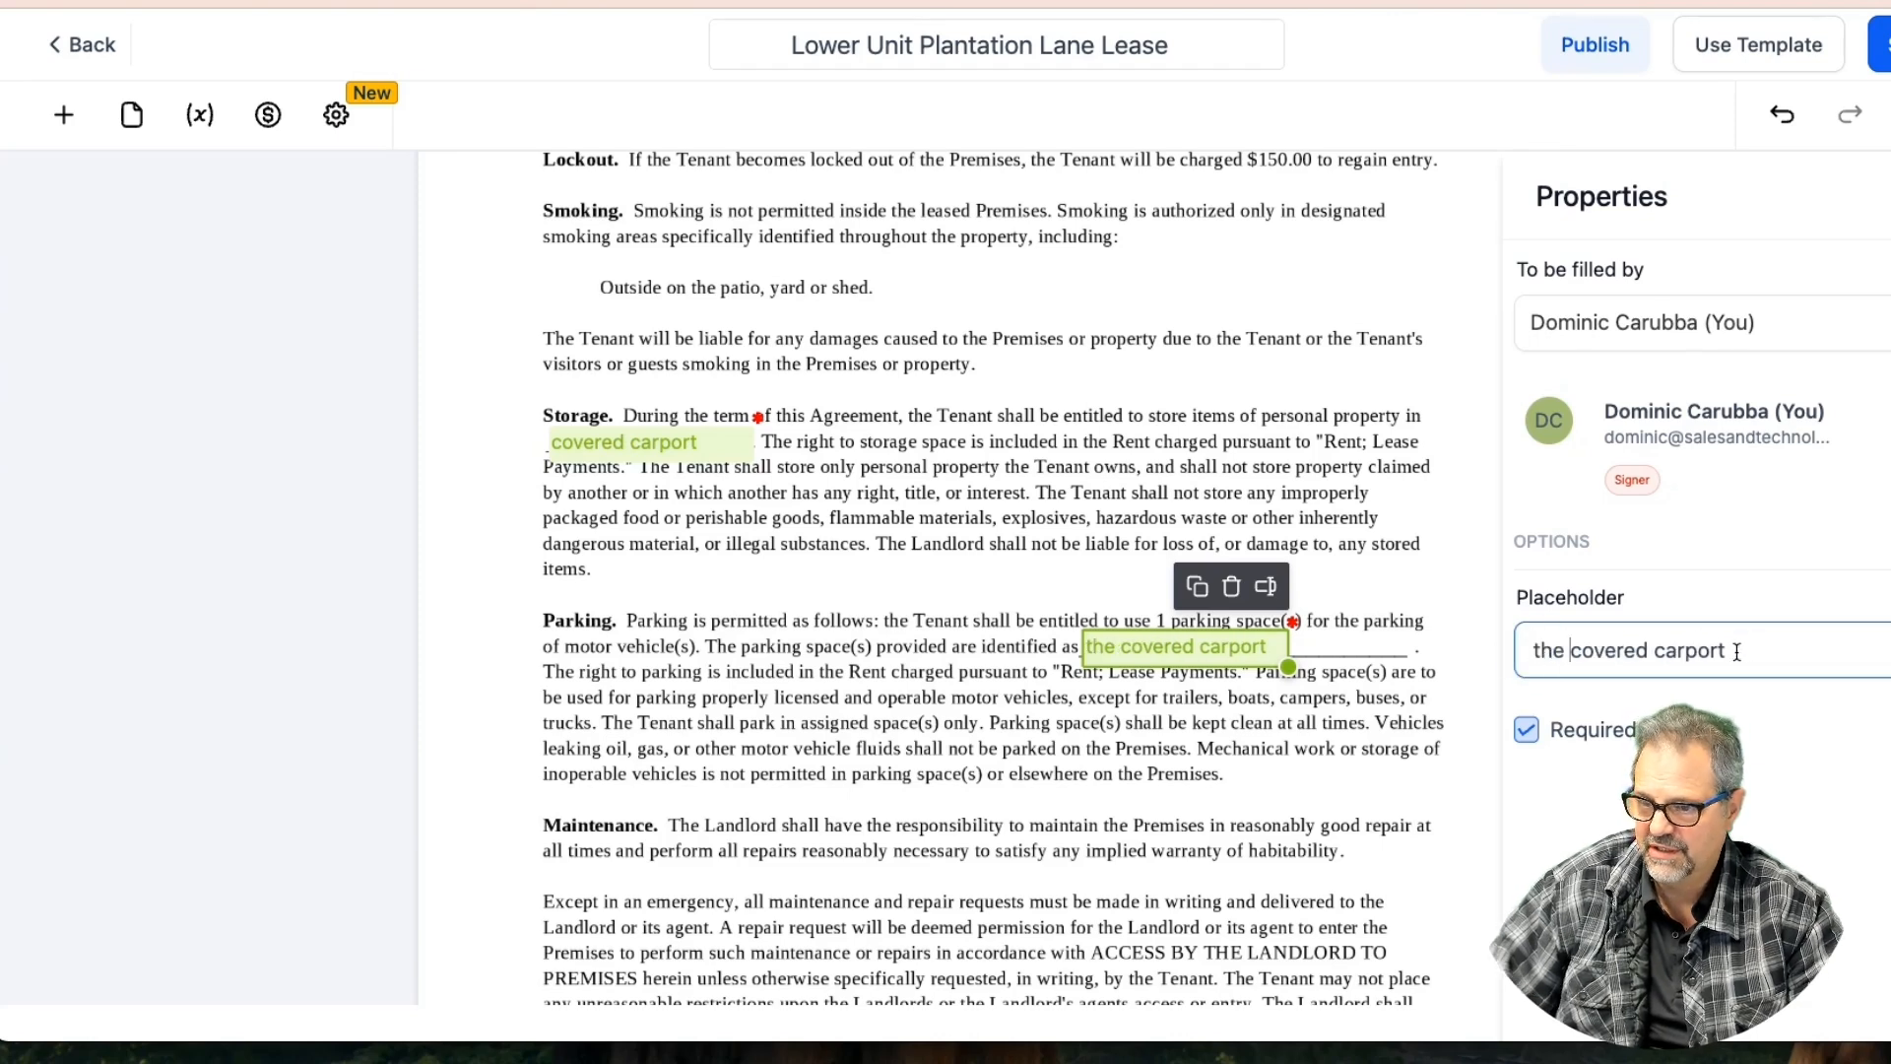
left_click(1734, 650)
type("or driveway")
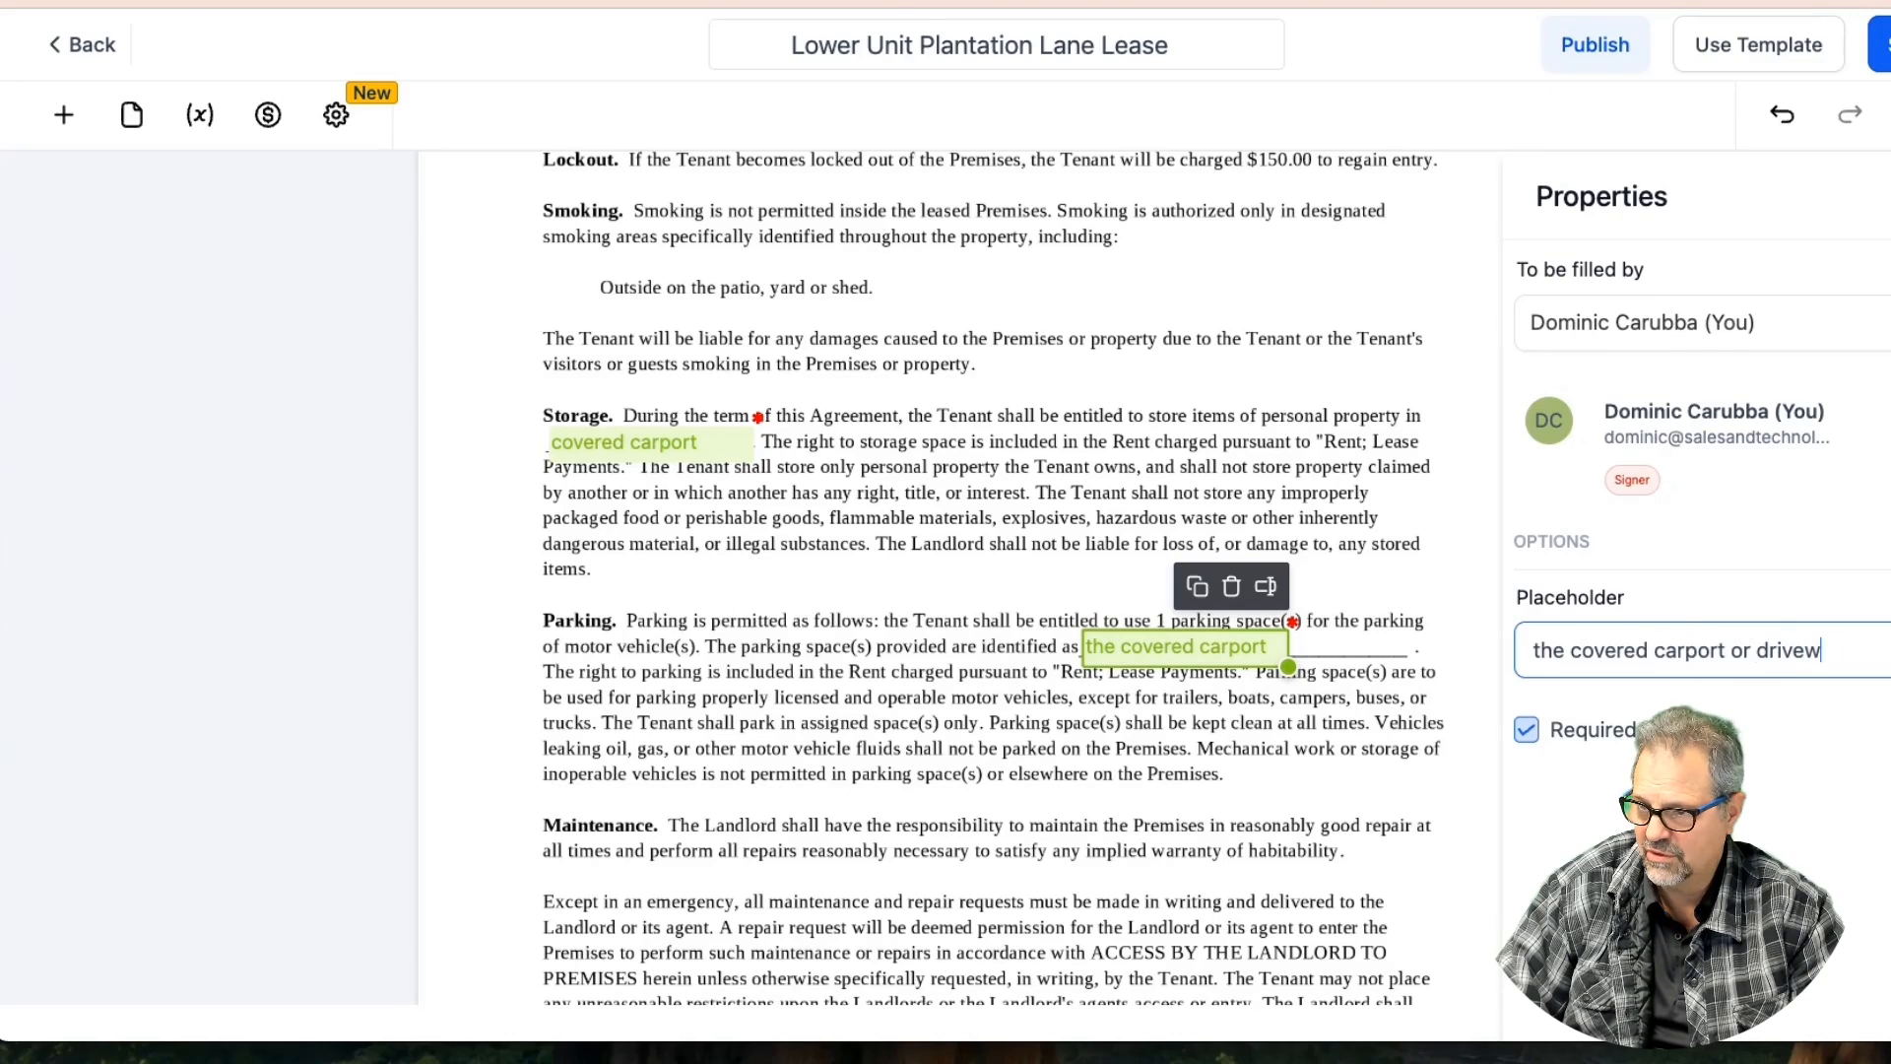
Widen the Parking field to fit its text and save the lease template
left_click(1312, 677)
left_click(1258, 654)
left_click_drag(1288, 666, 1413, 657)
left_click(1200, 645)
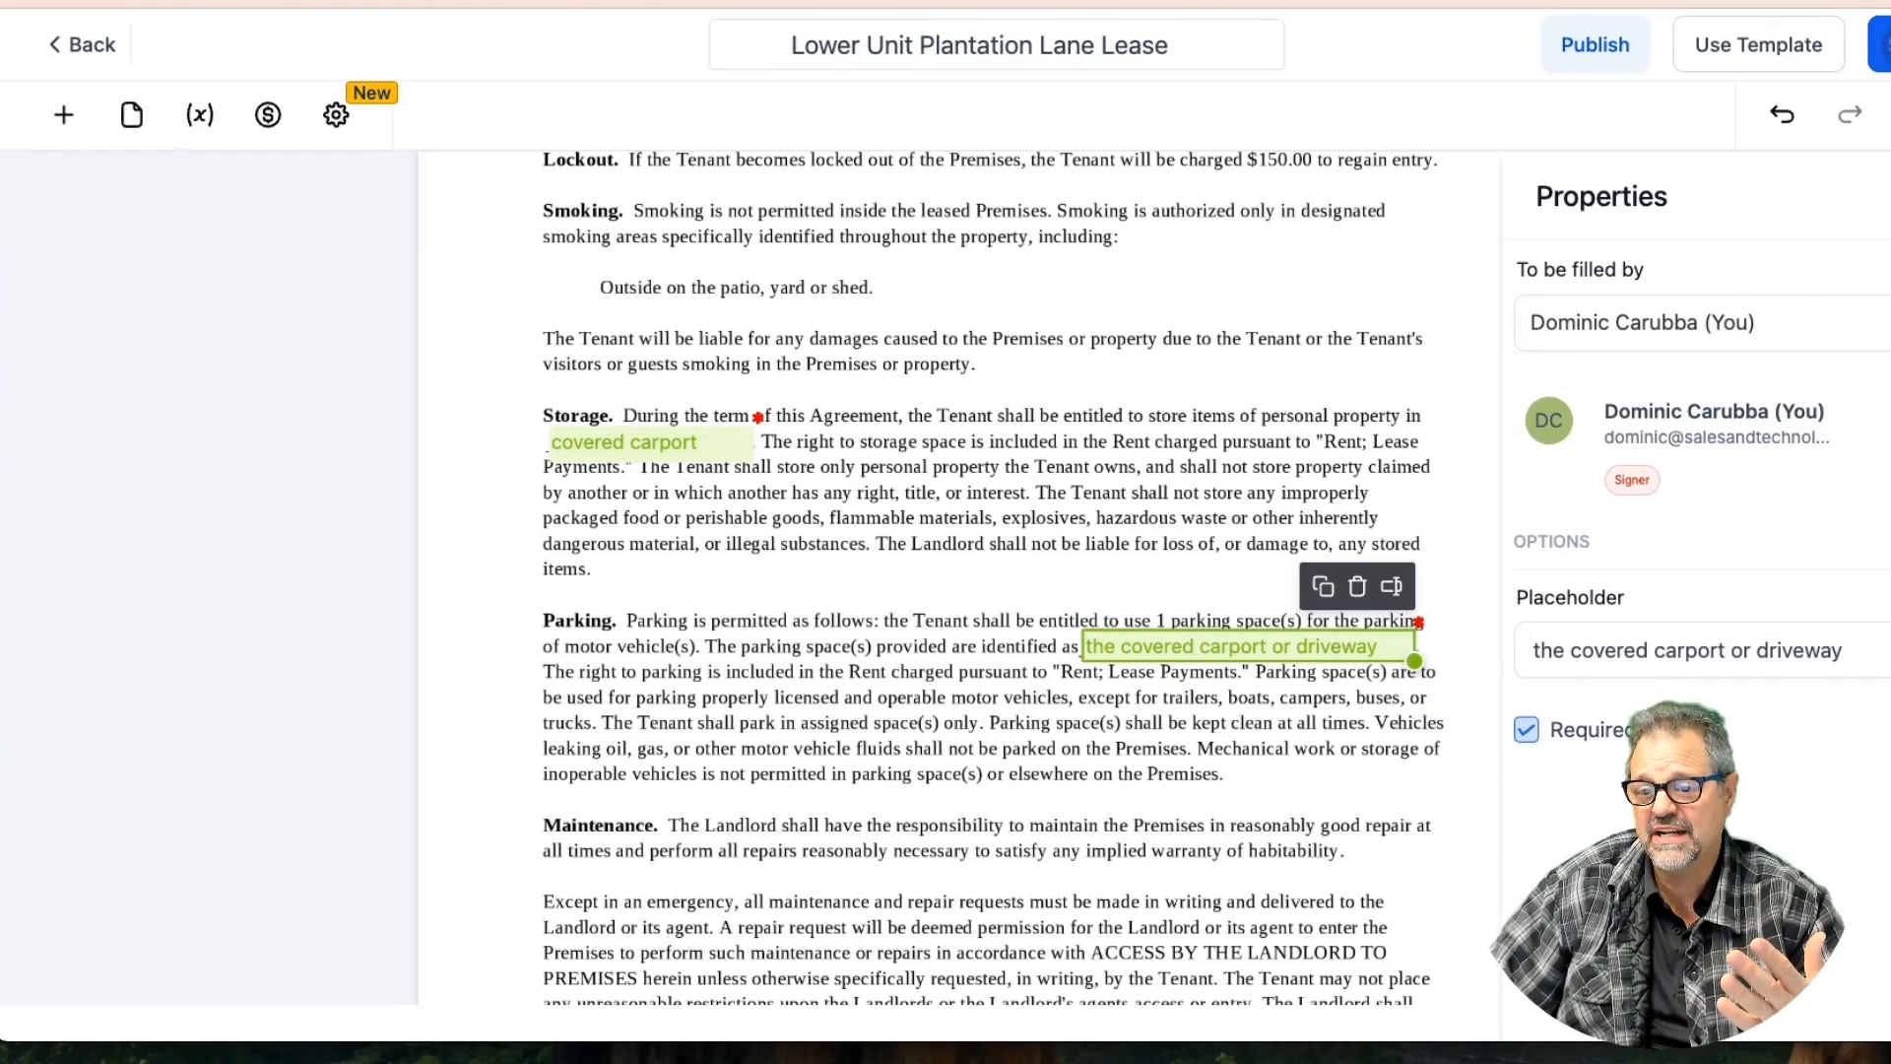
left_click(1883, 44)
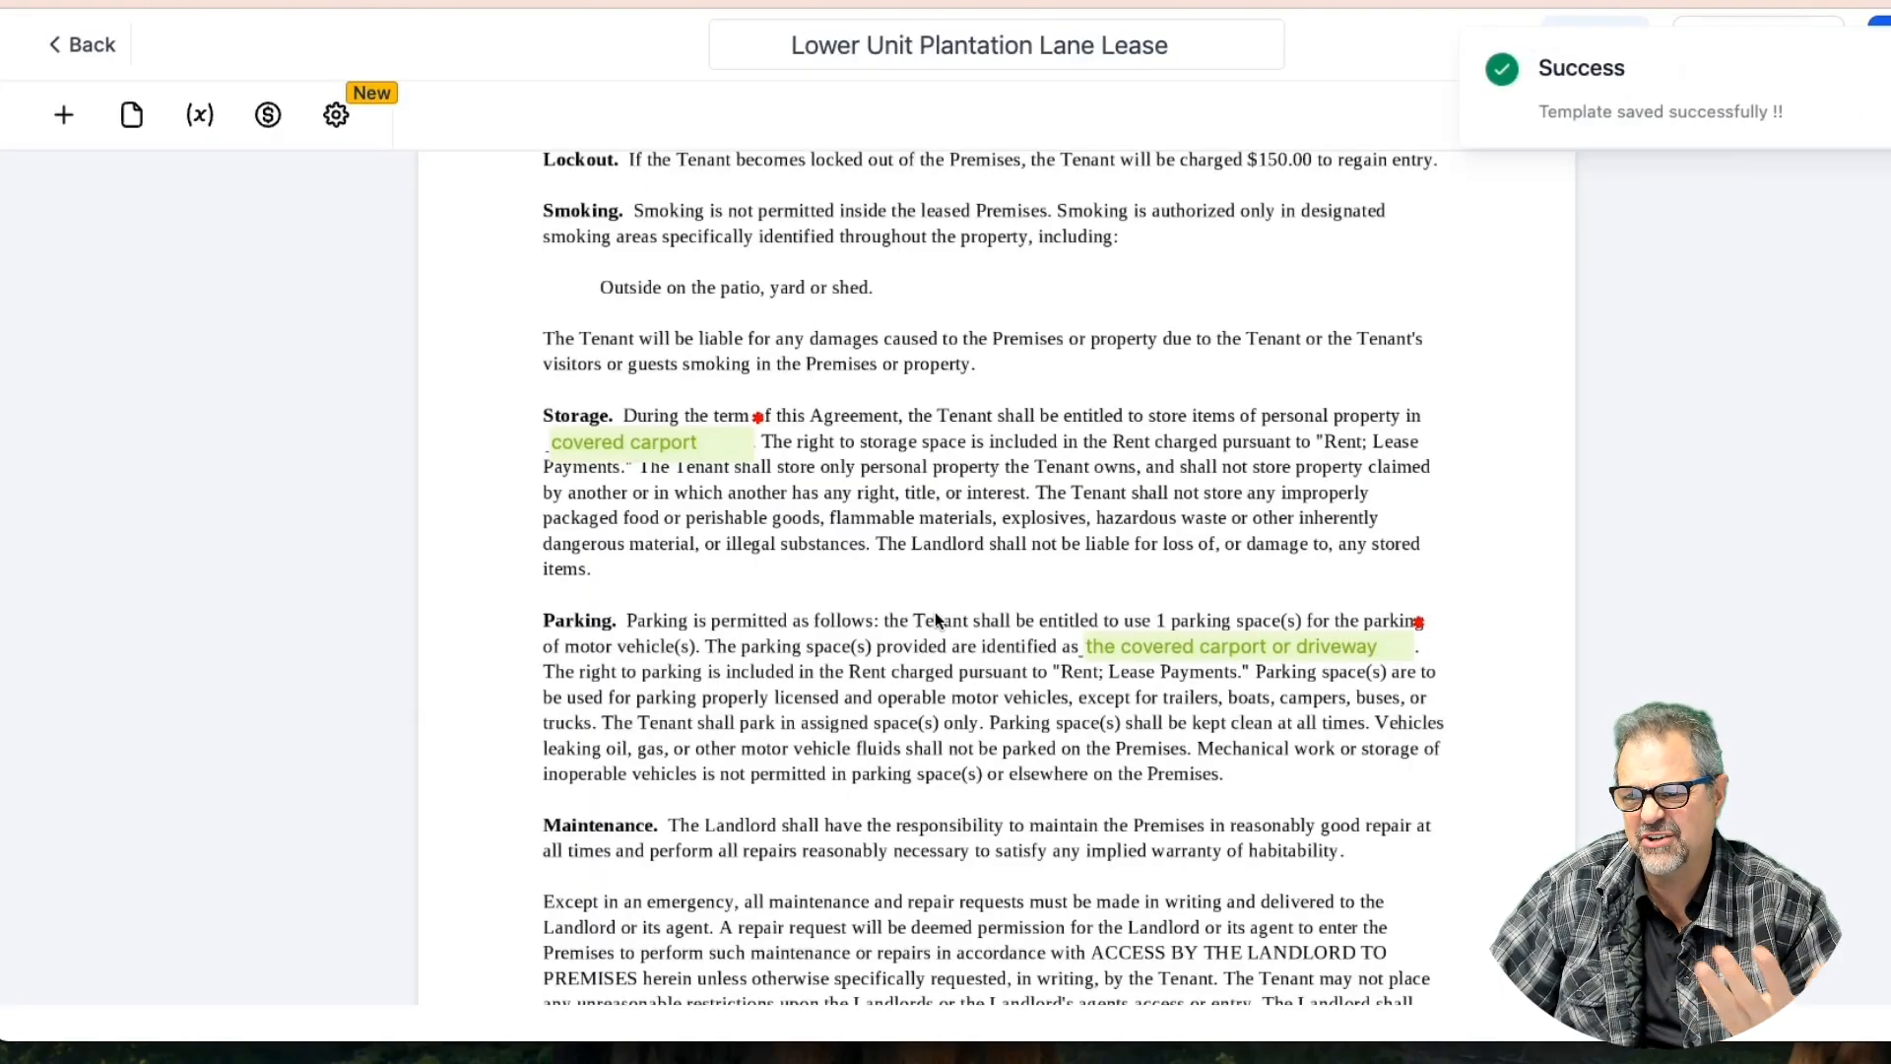
scroll(936, 620, "up", 2)
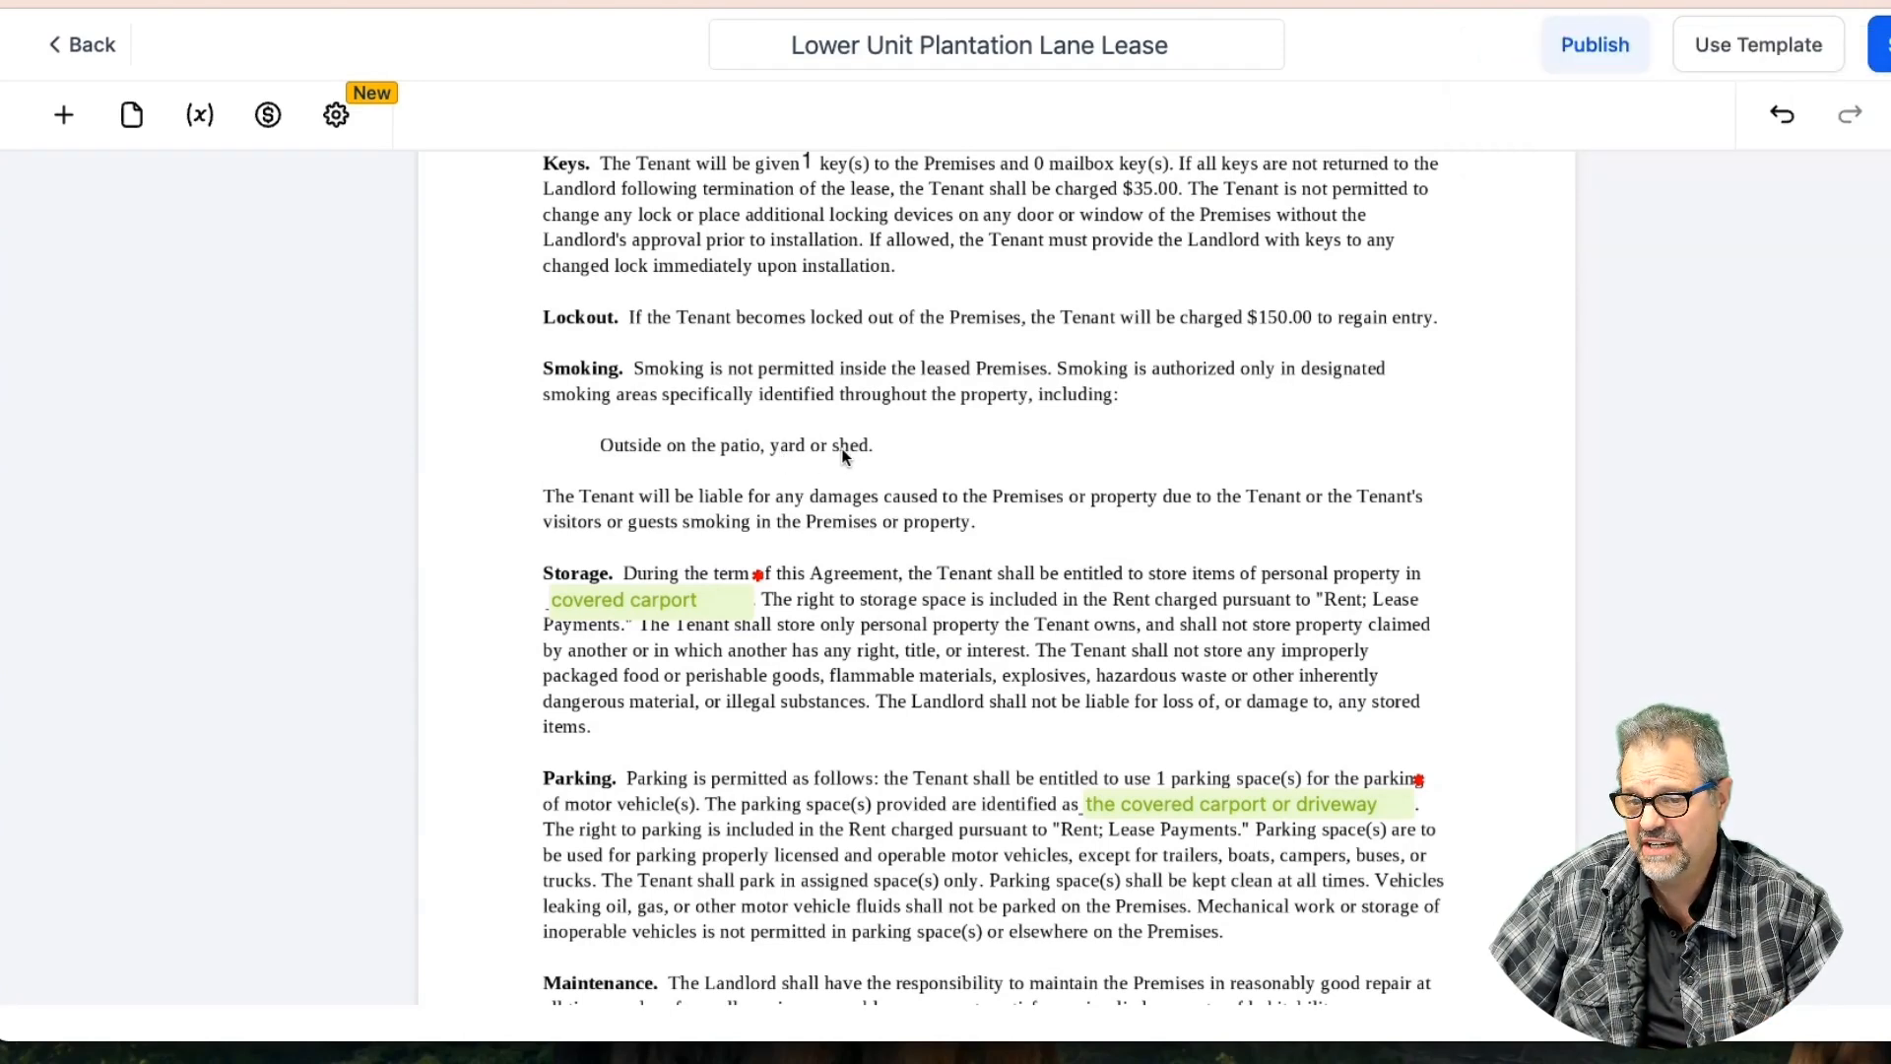
scroll(859, 608, "down", 6)
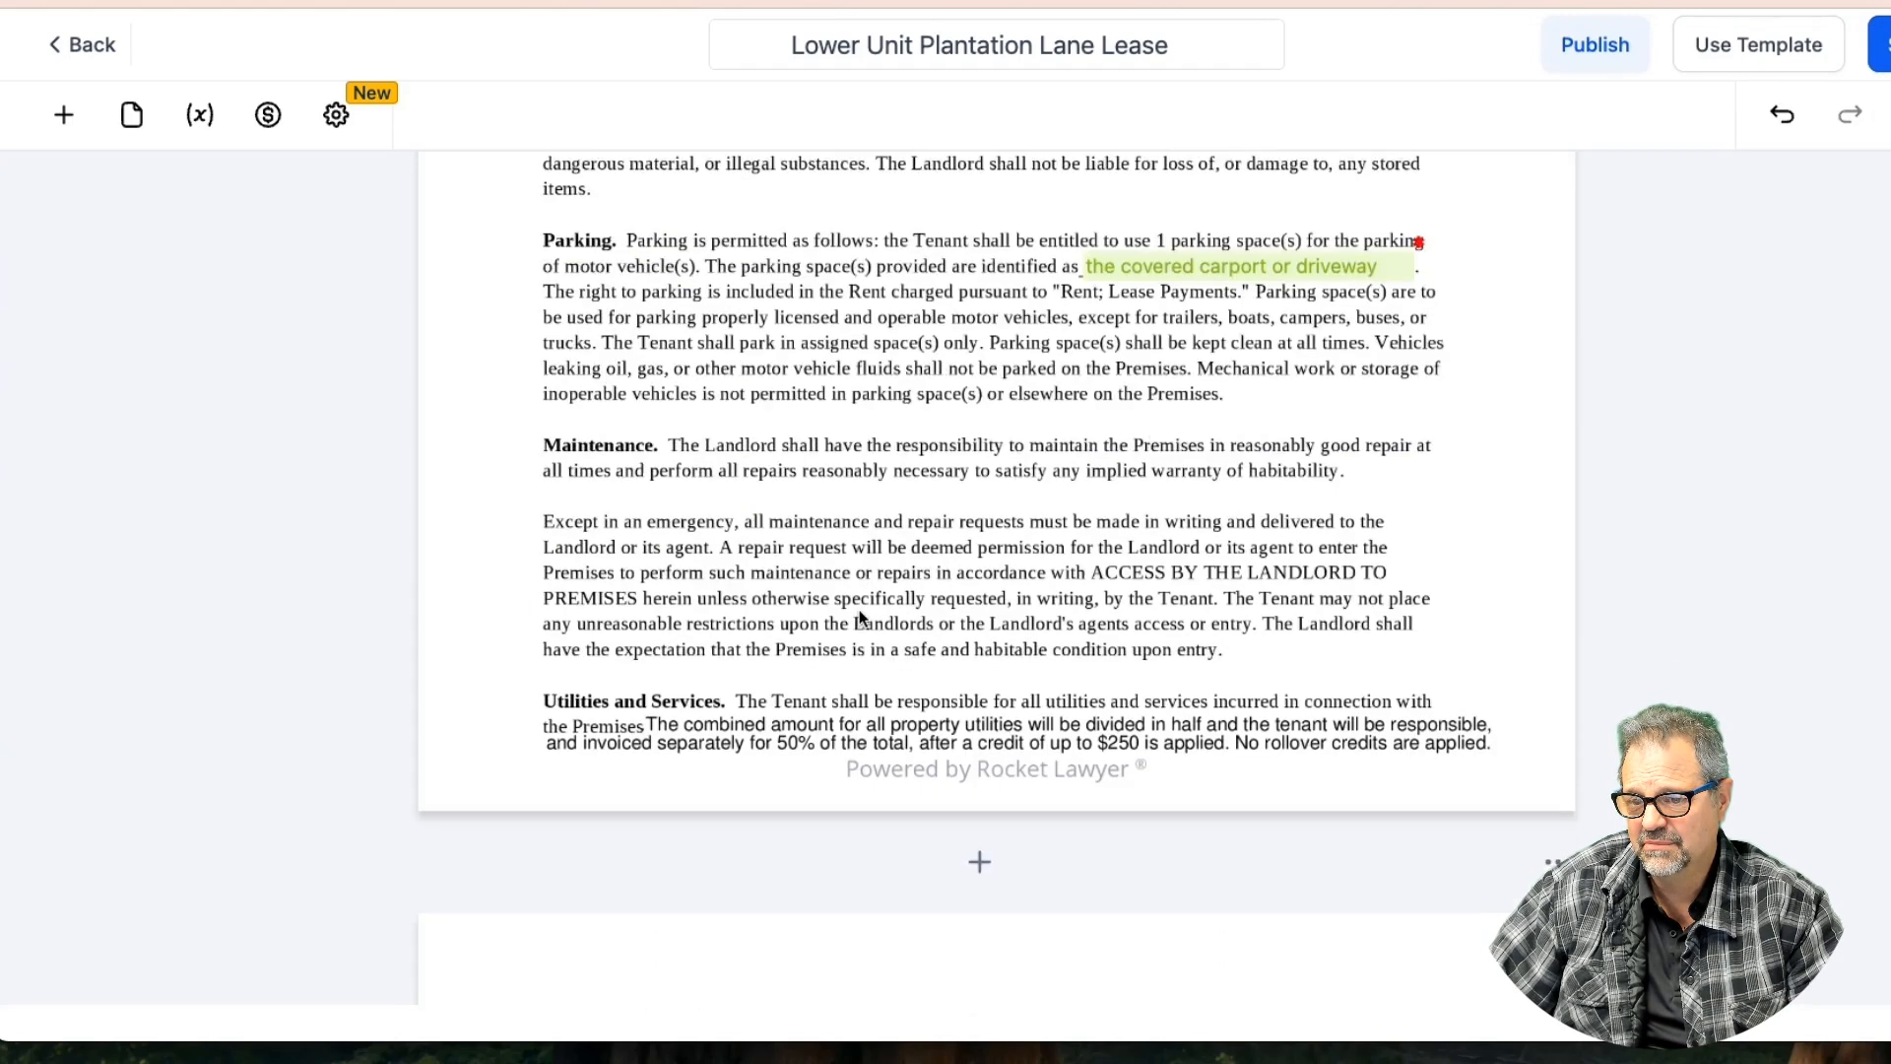
Add an Initials field beside the Utilities and Services clause and resize it
left_click(63, 114)
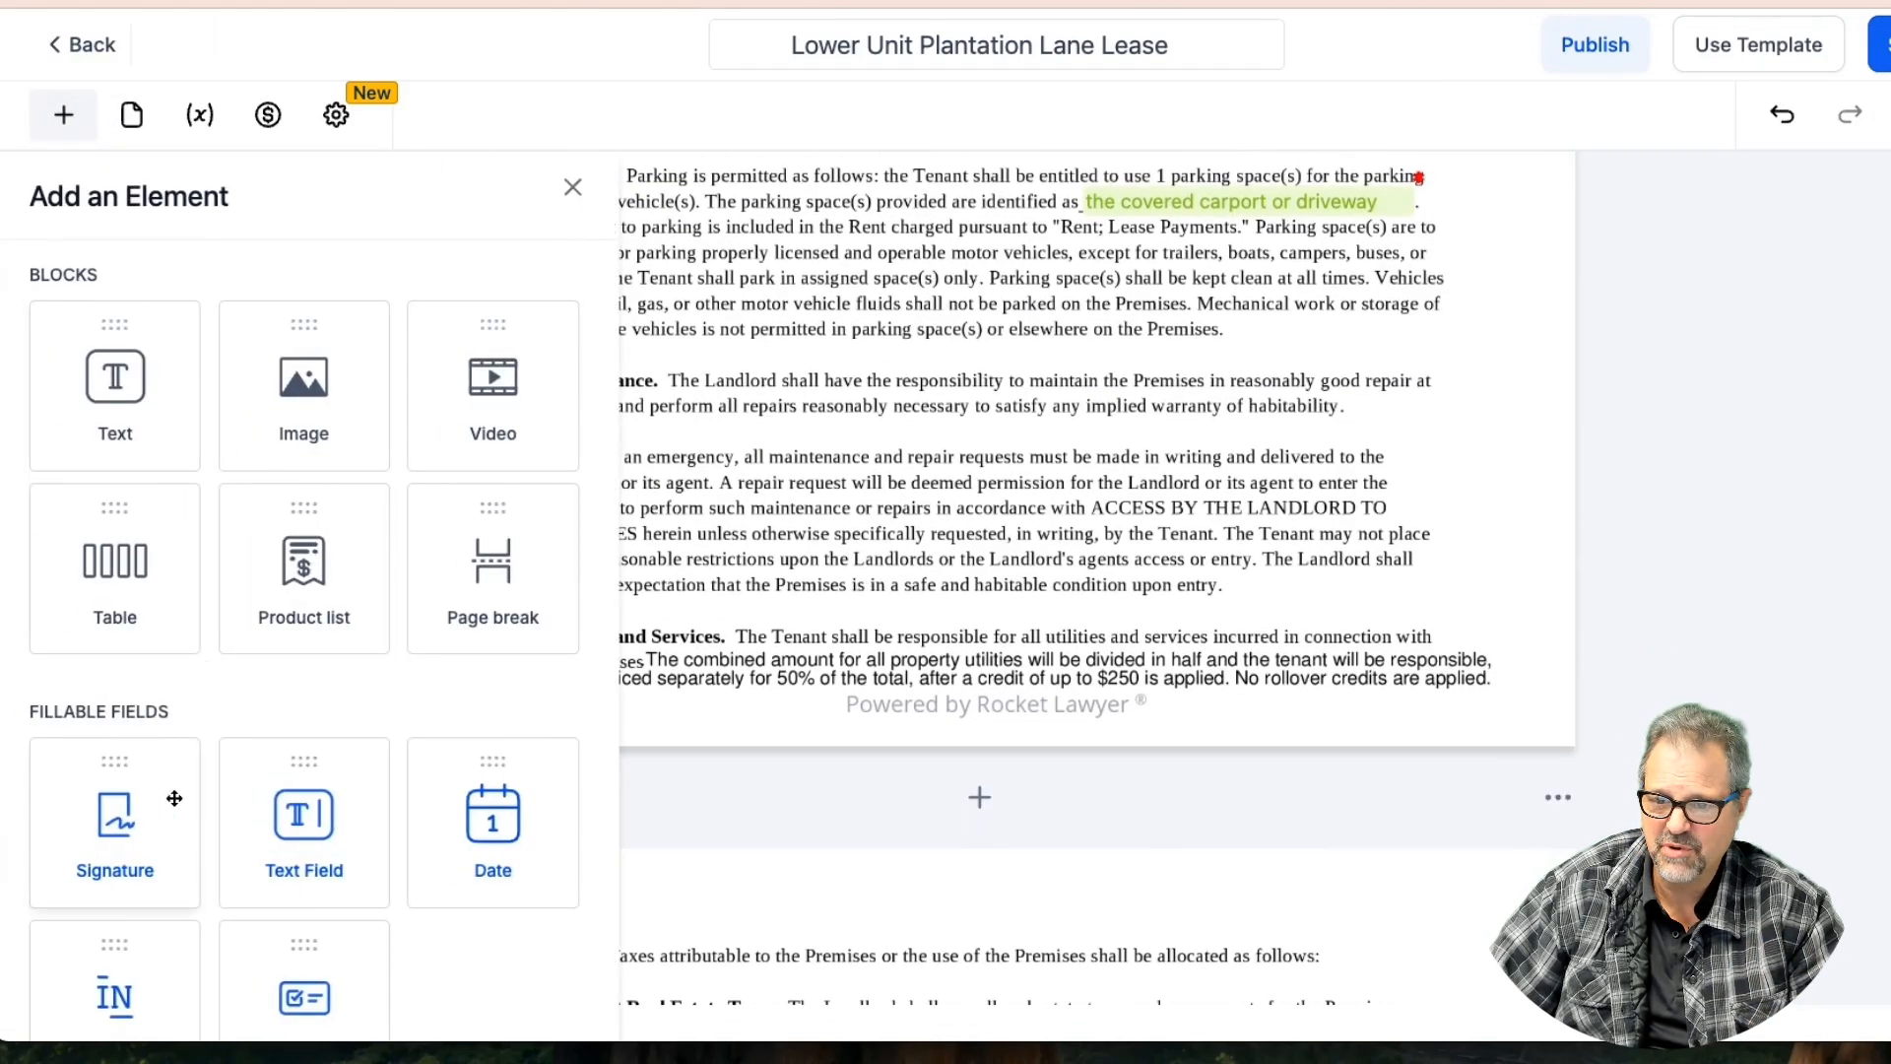
left_click_drag(106, 983, 532, 647)
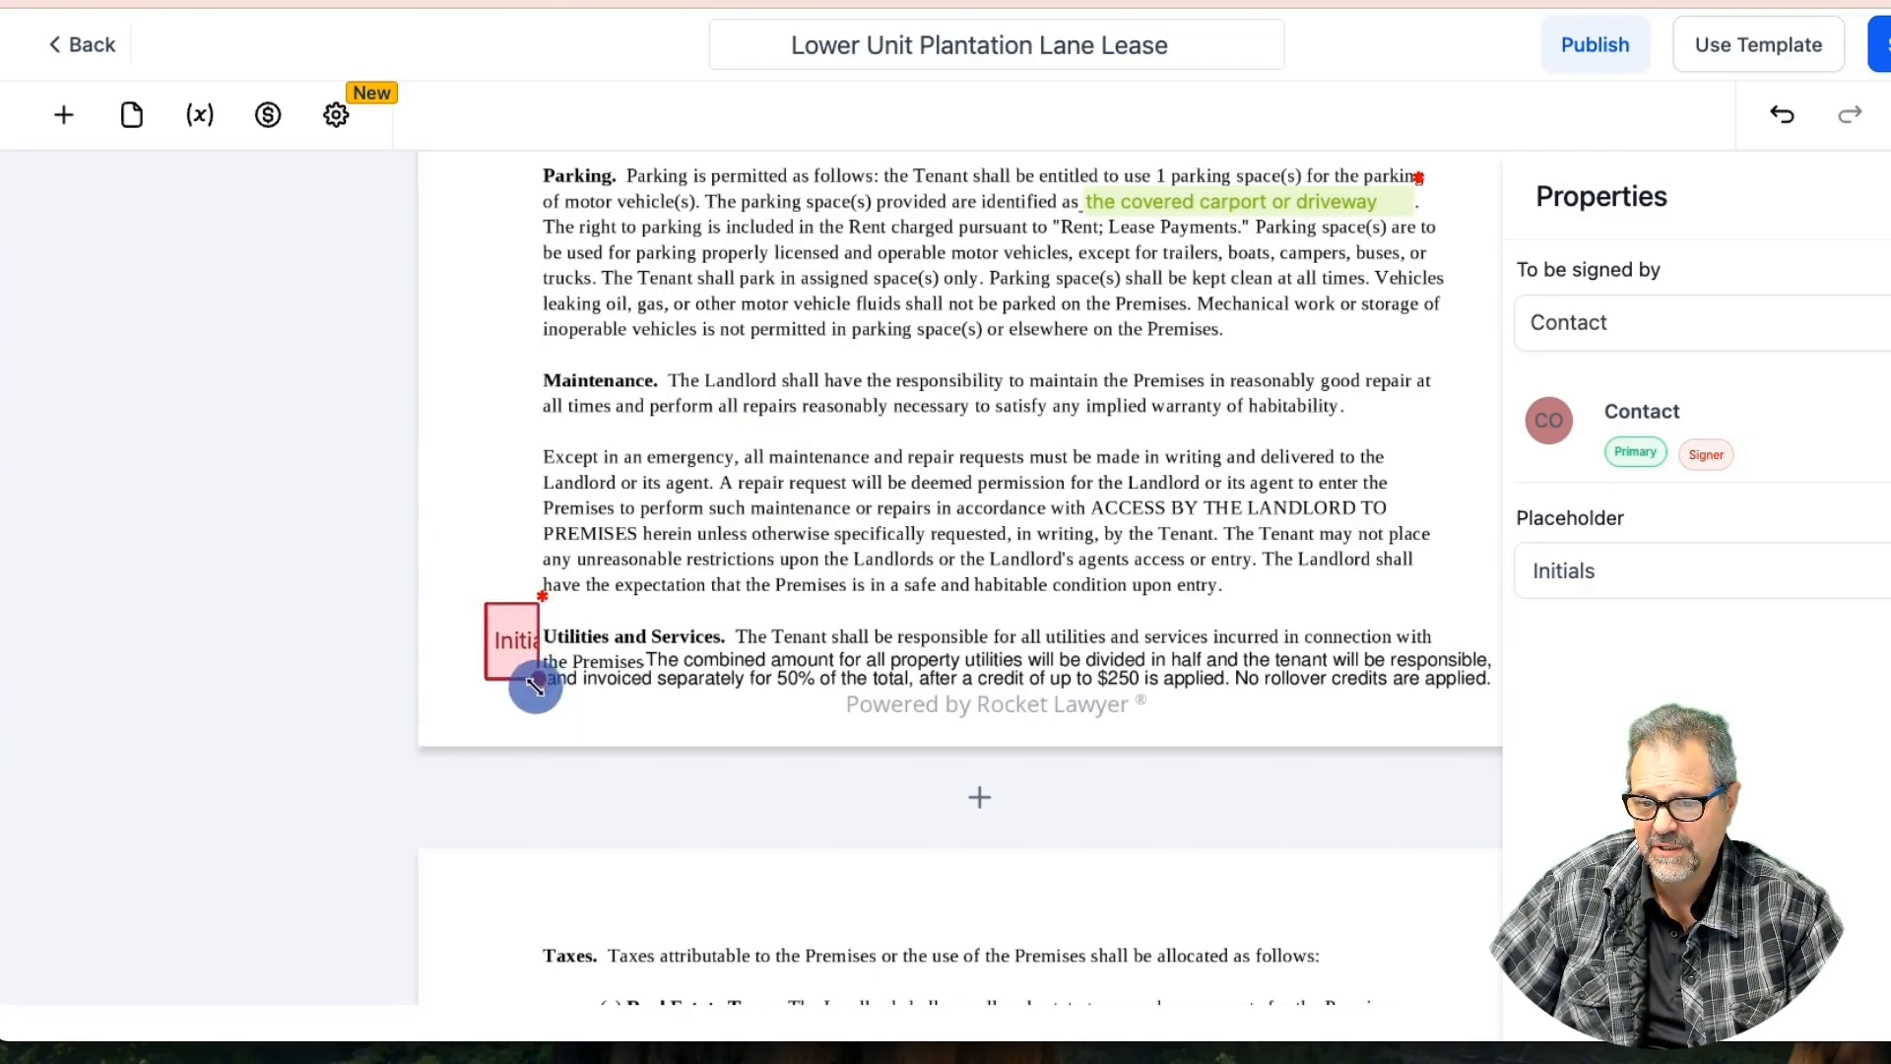
left_click_drag(535, 685, 533, 684)
left_click(729, 673)
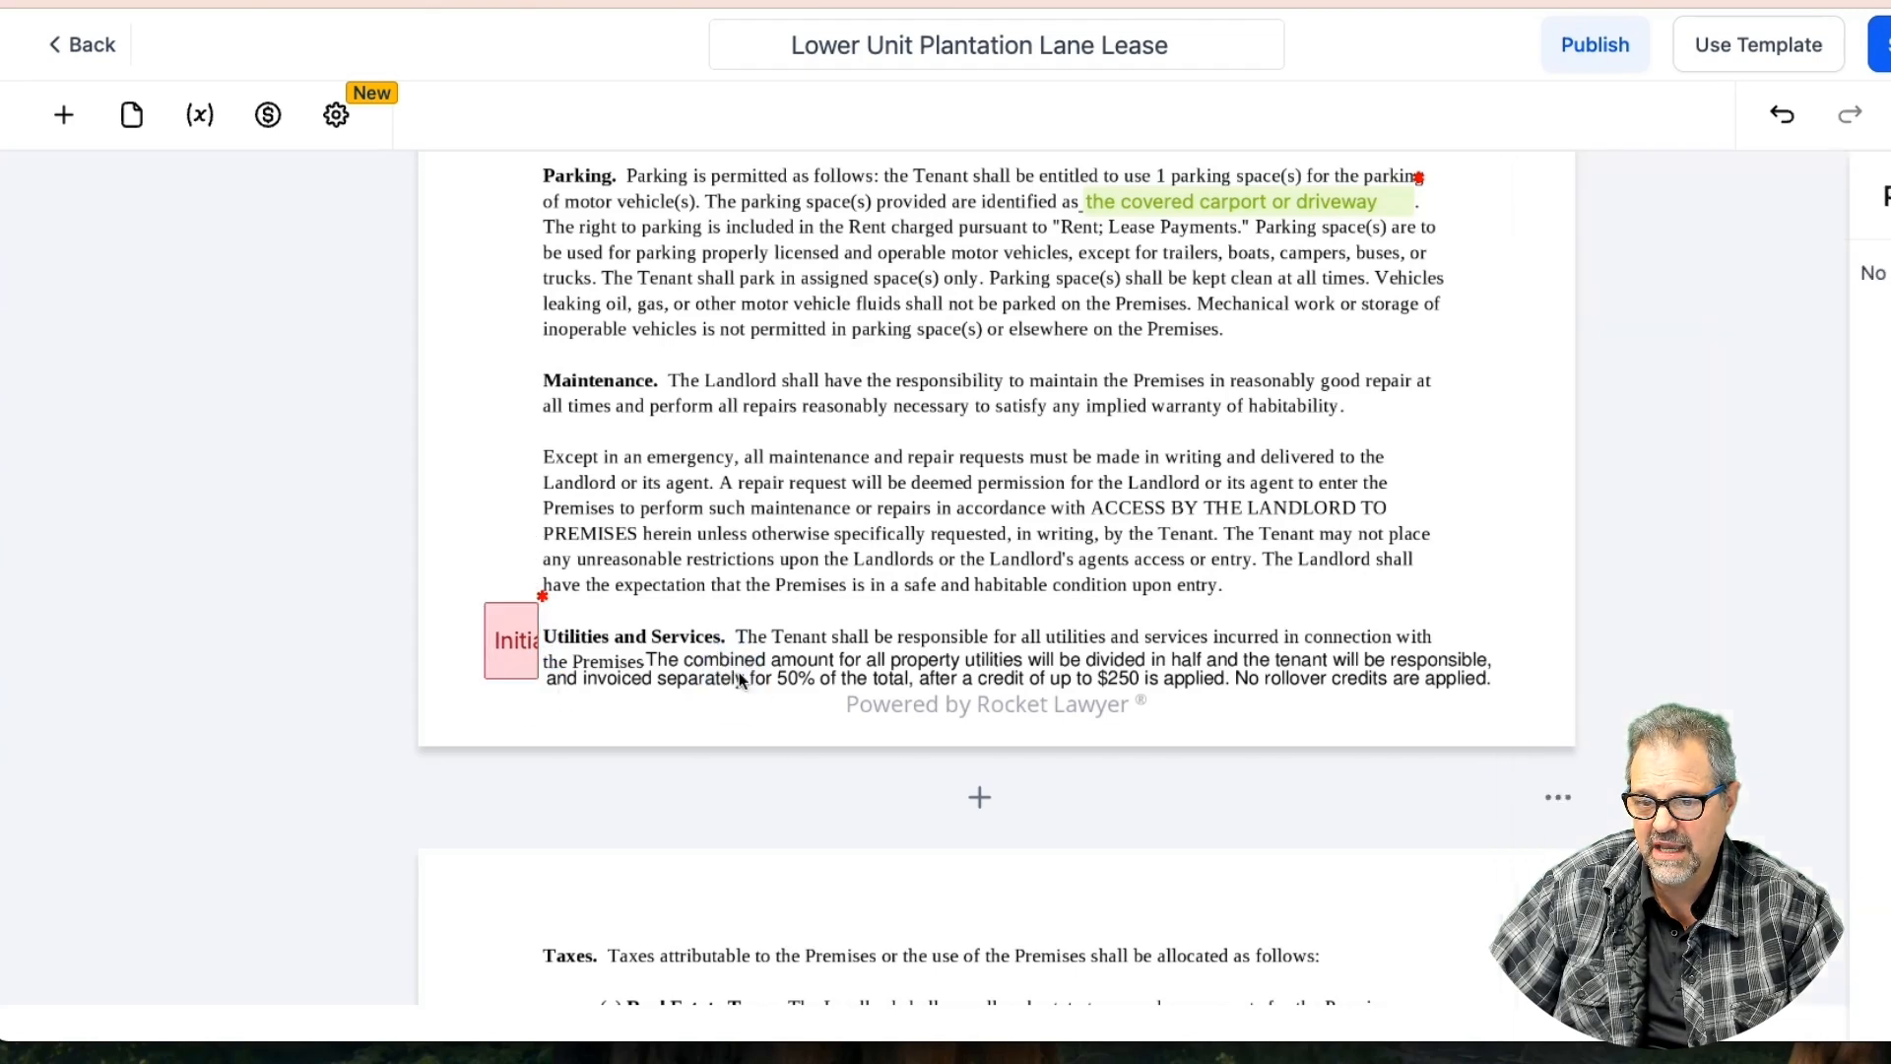
Save the lease template and scroll down to the end of the page
scroll(756, 678, "down", 1)
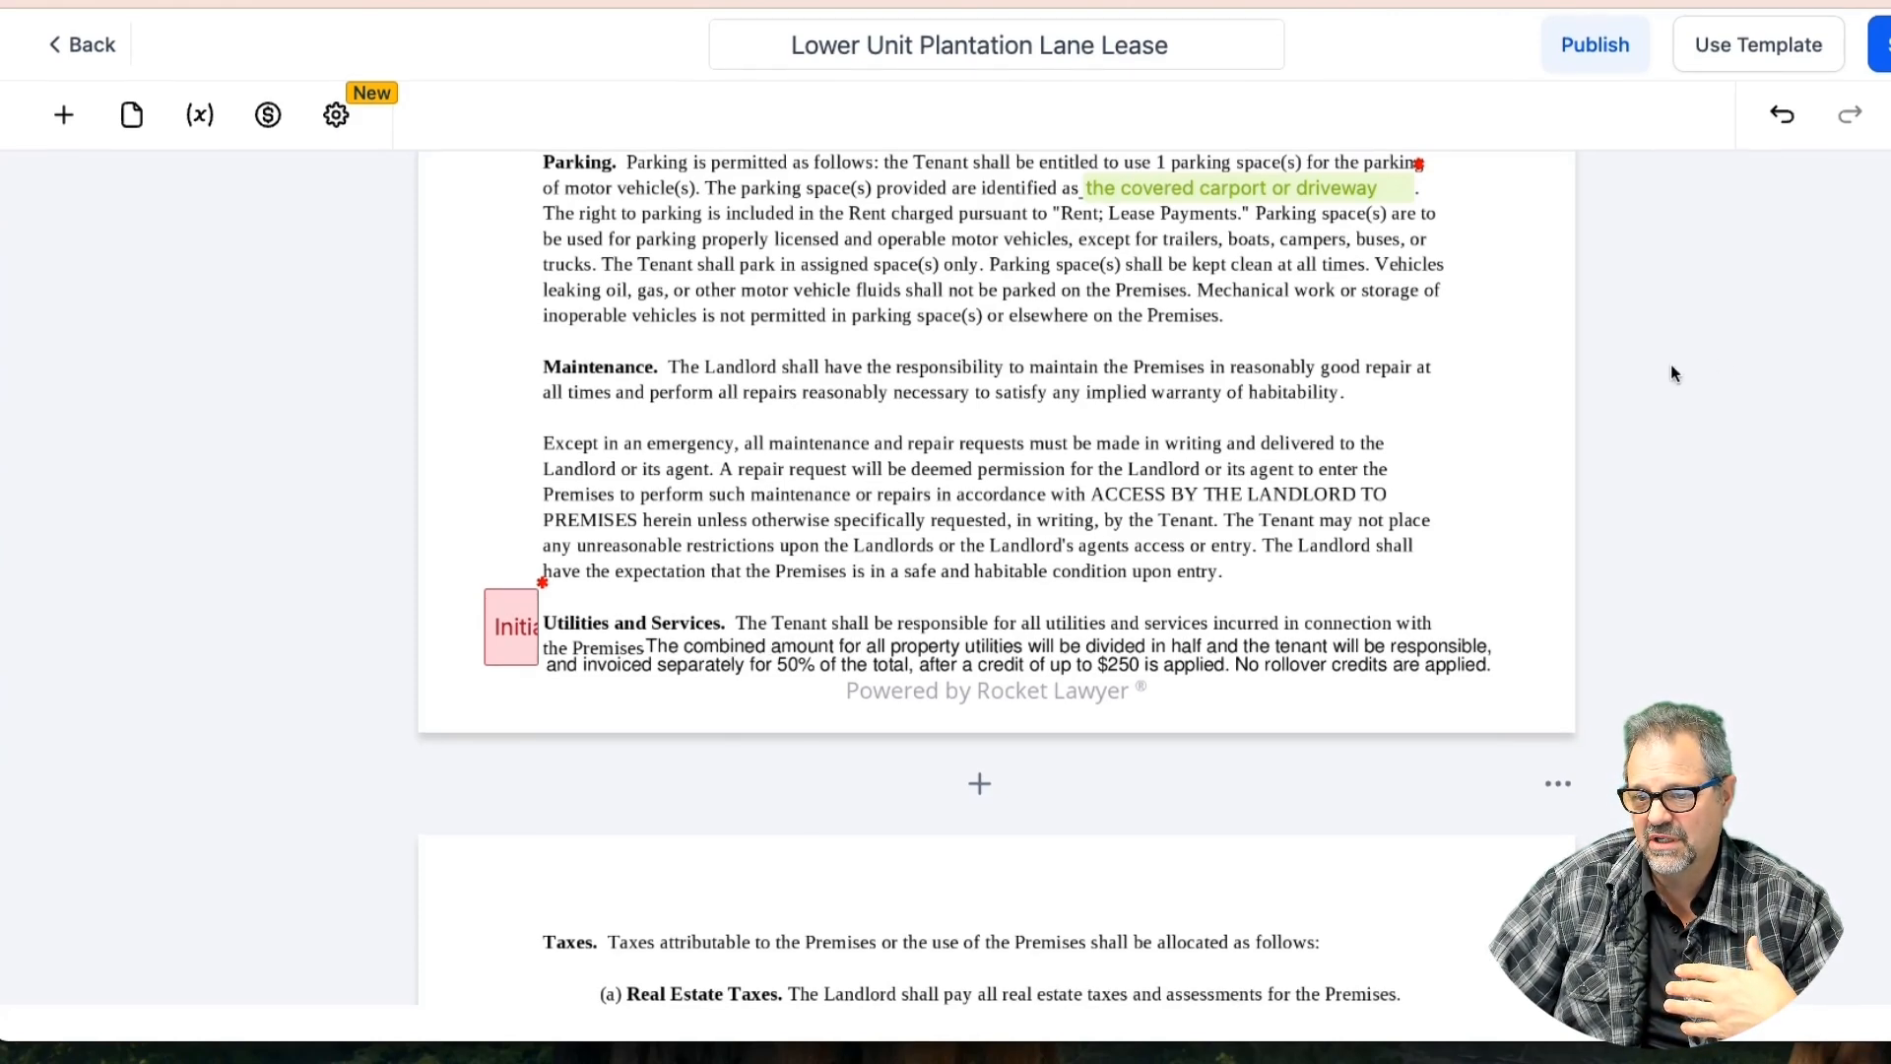
left_click(1881, 49)
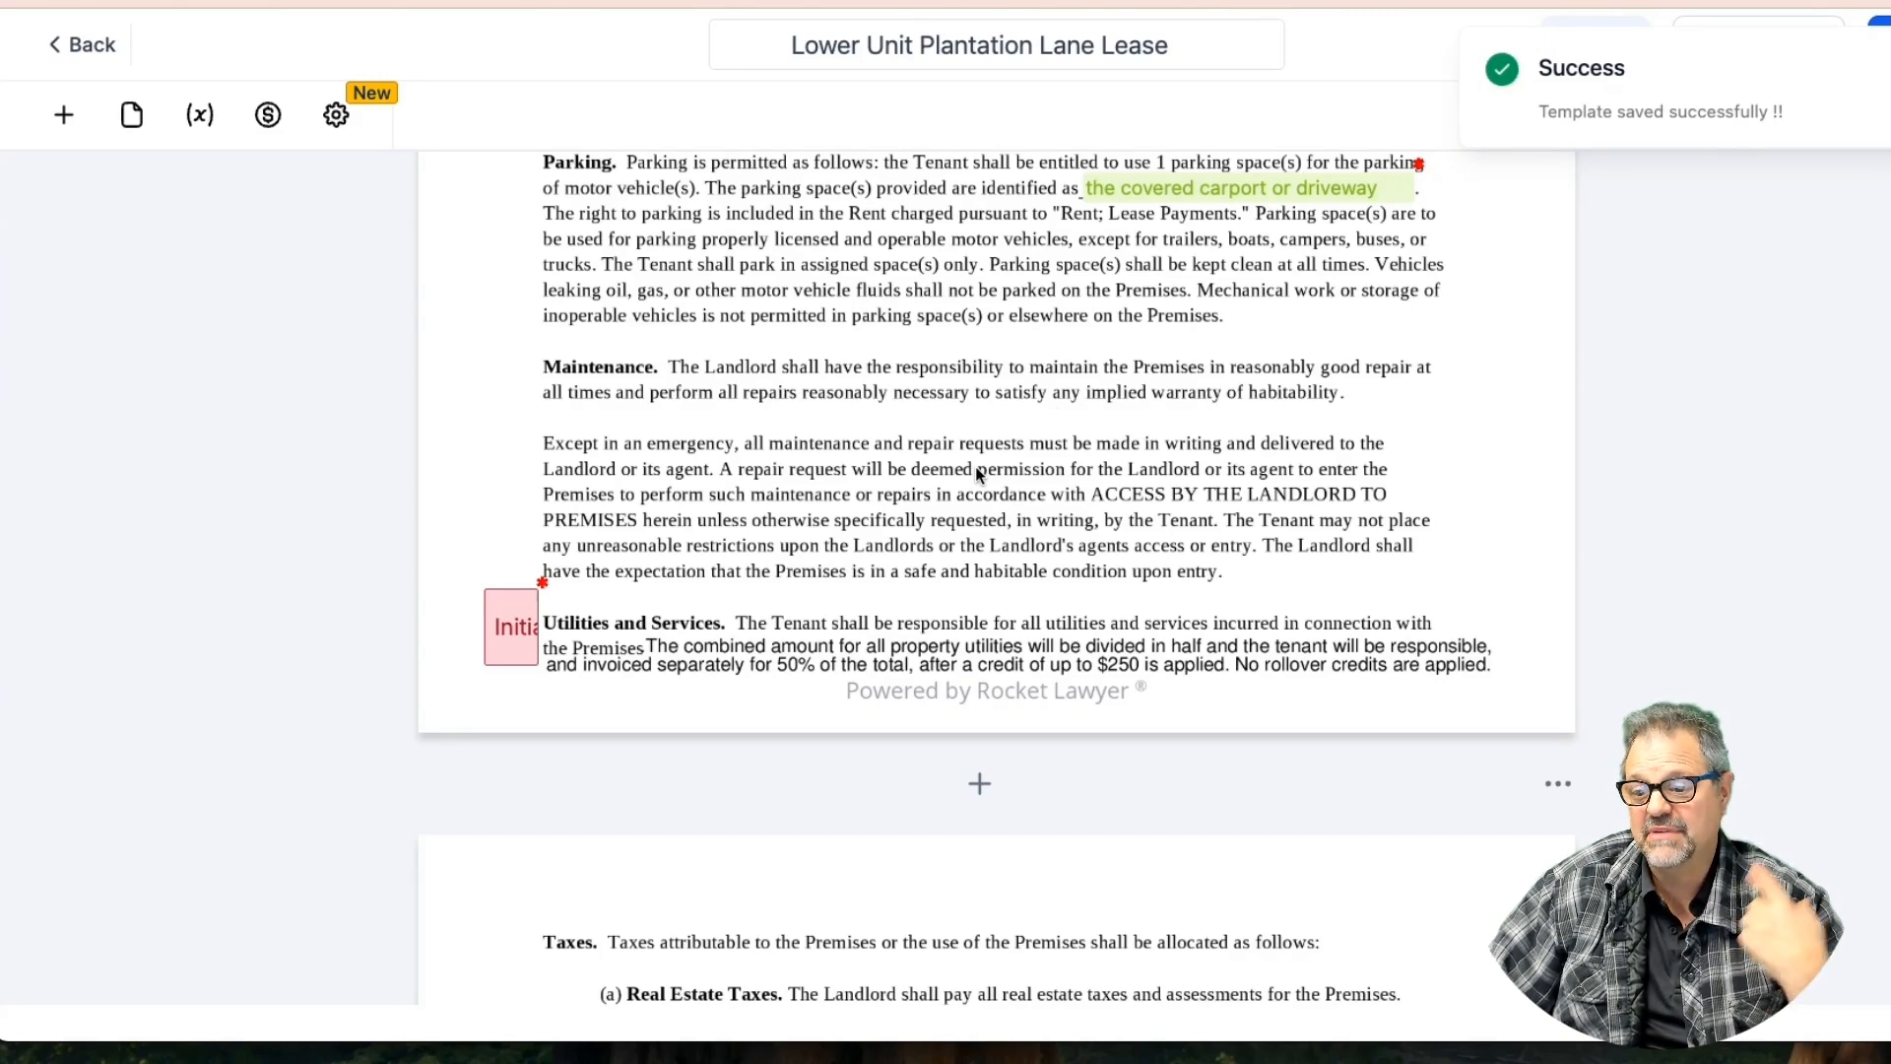
scroll(1013, 478, "down", 5)
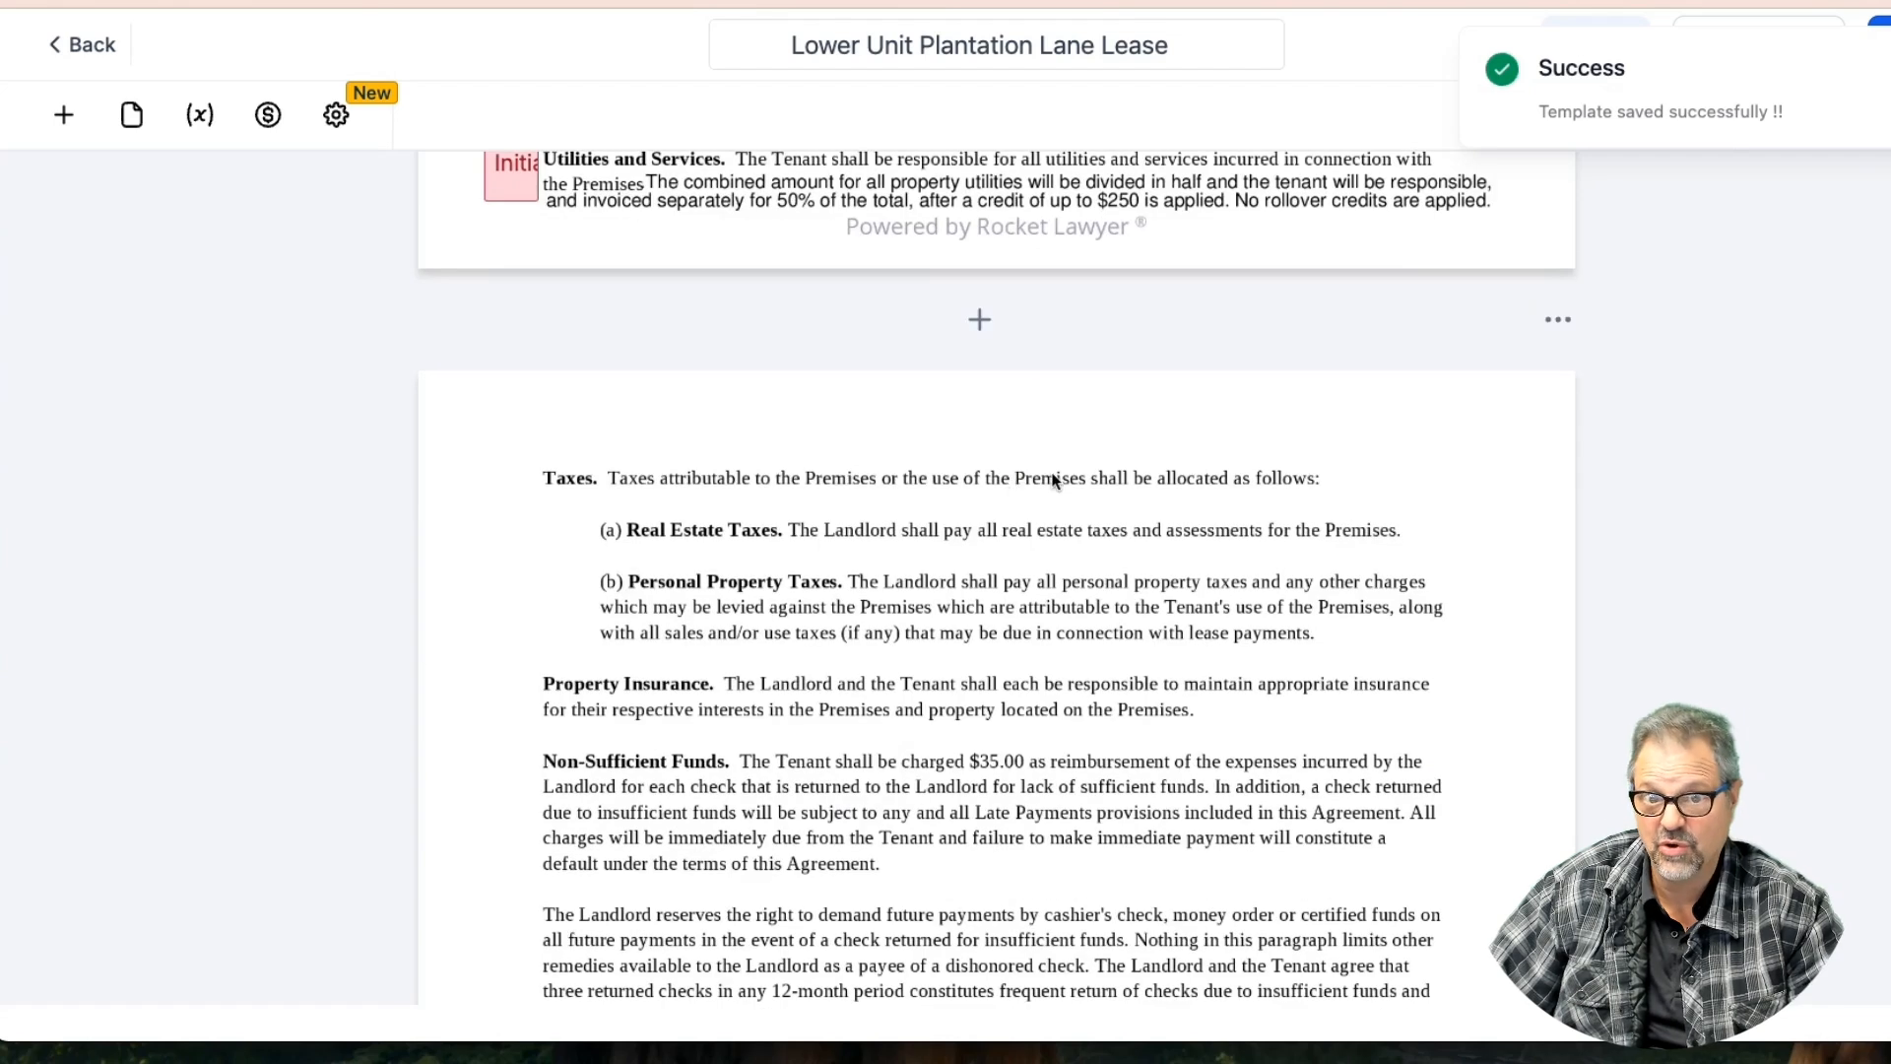
scroll(912, 449, "down", 4)
scroll(912, 449, "down", 6)
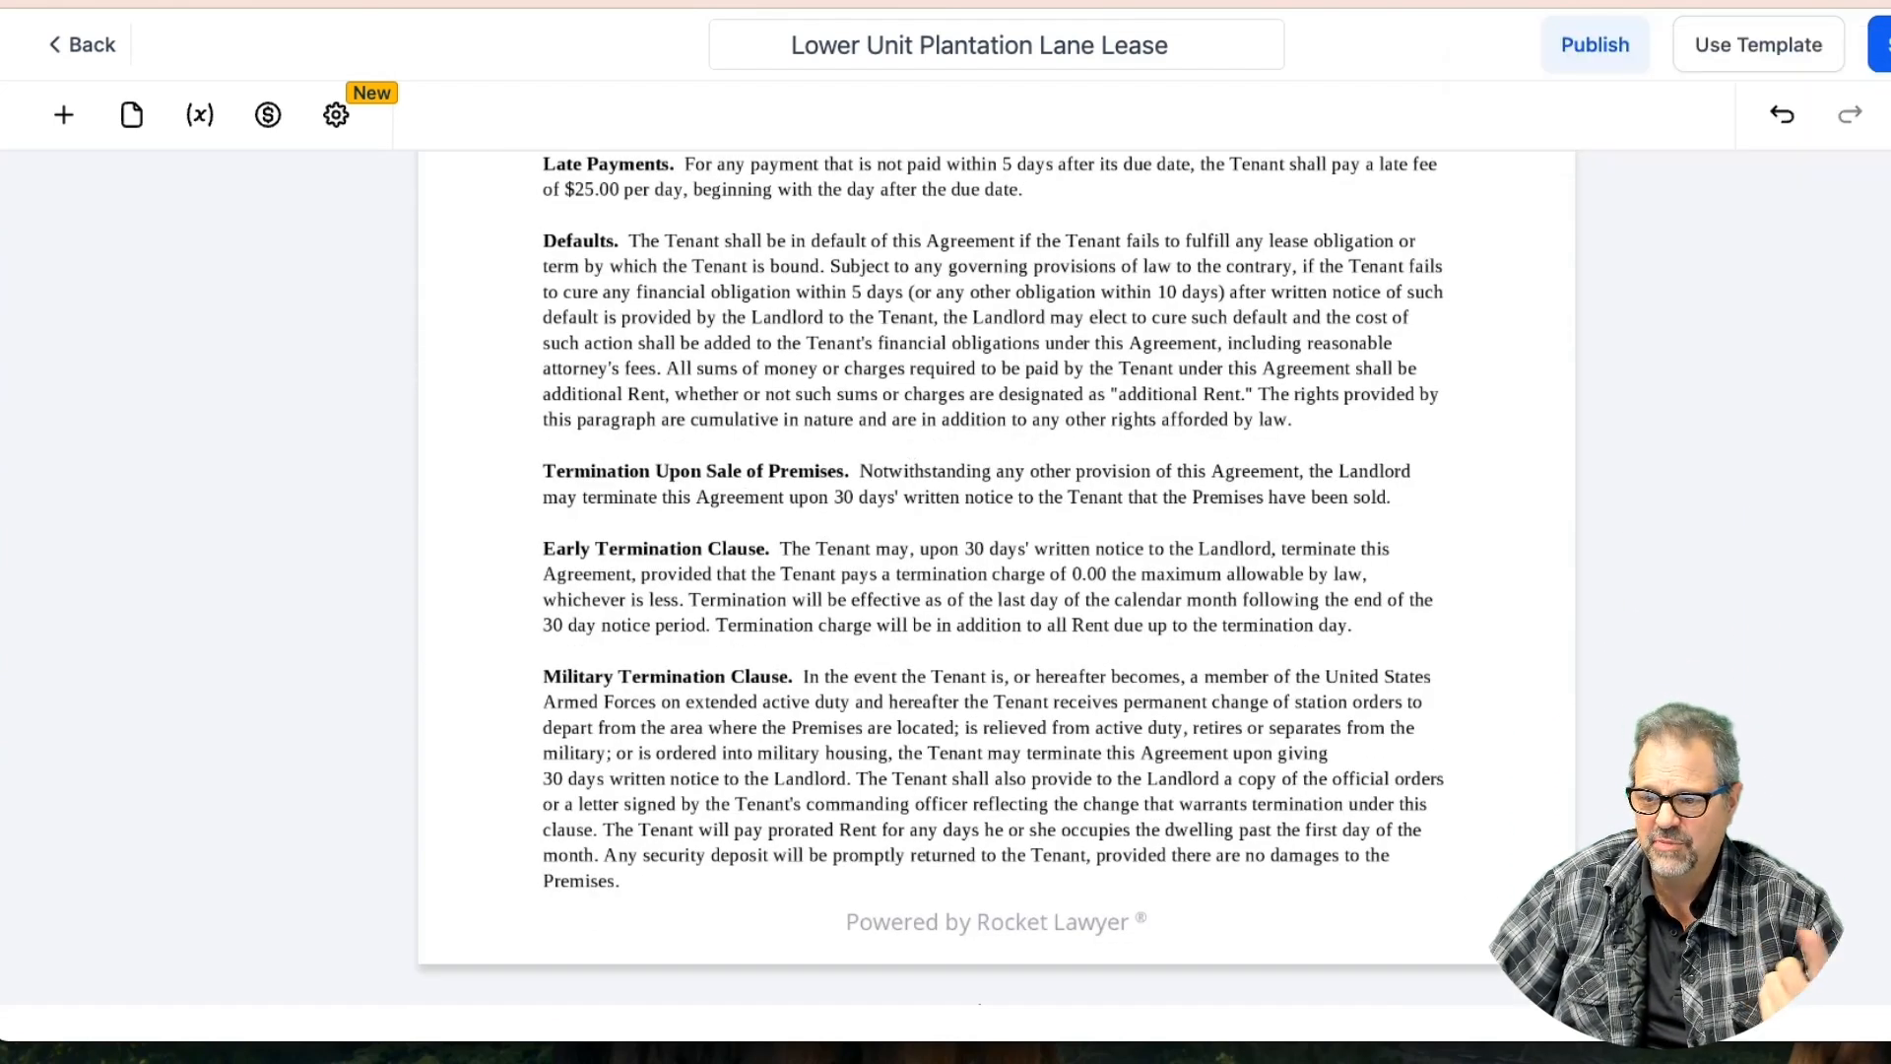
left_click(63, 115)
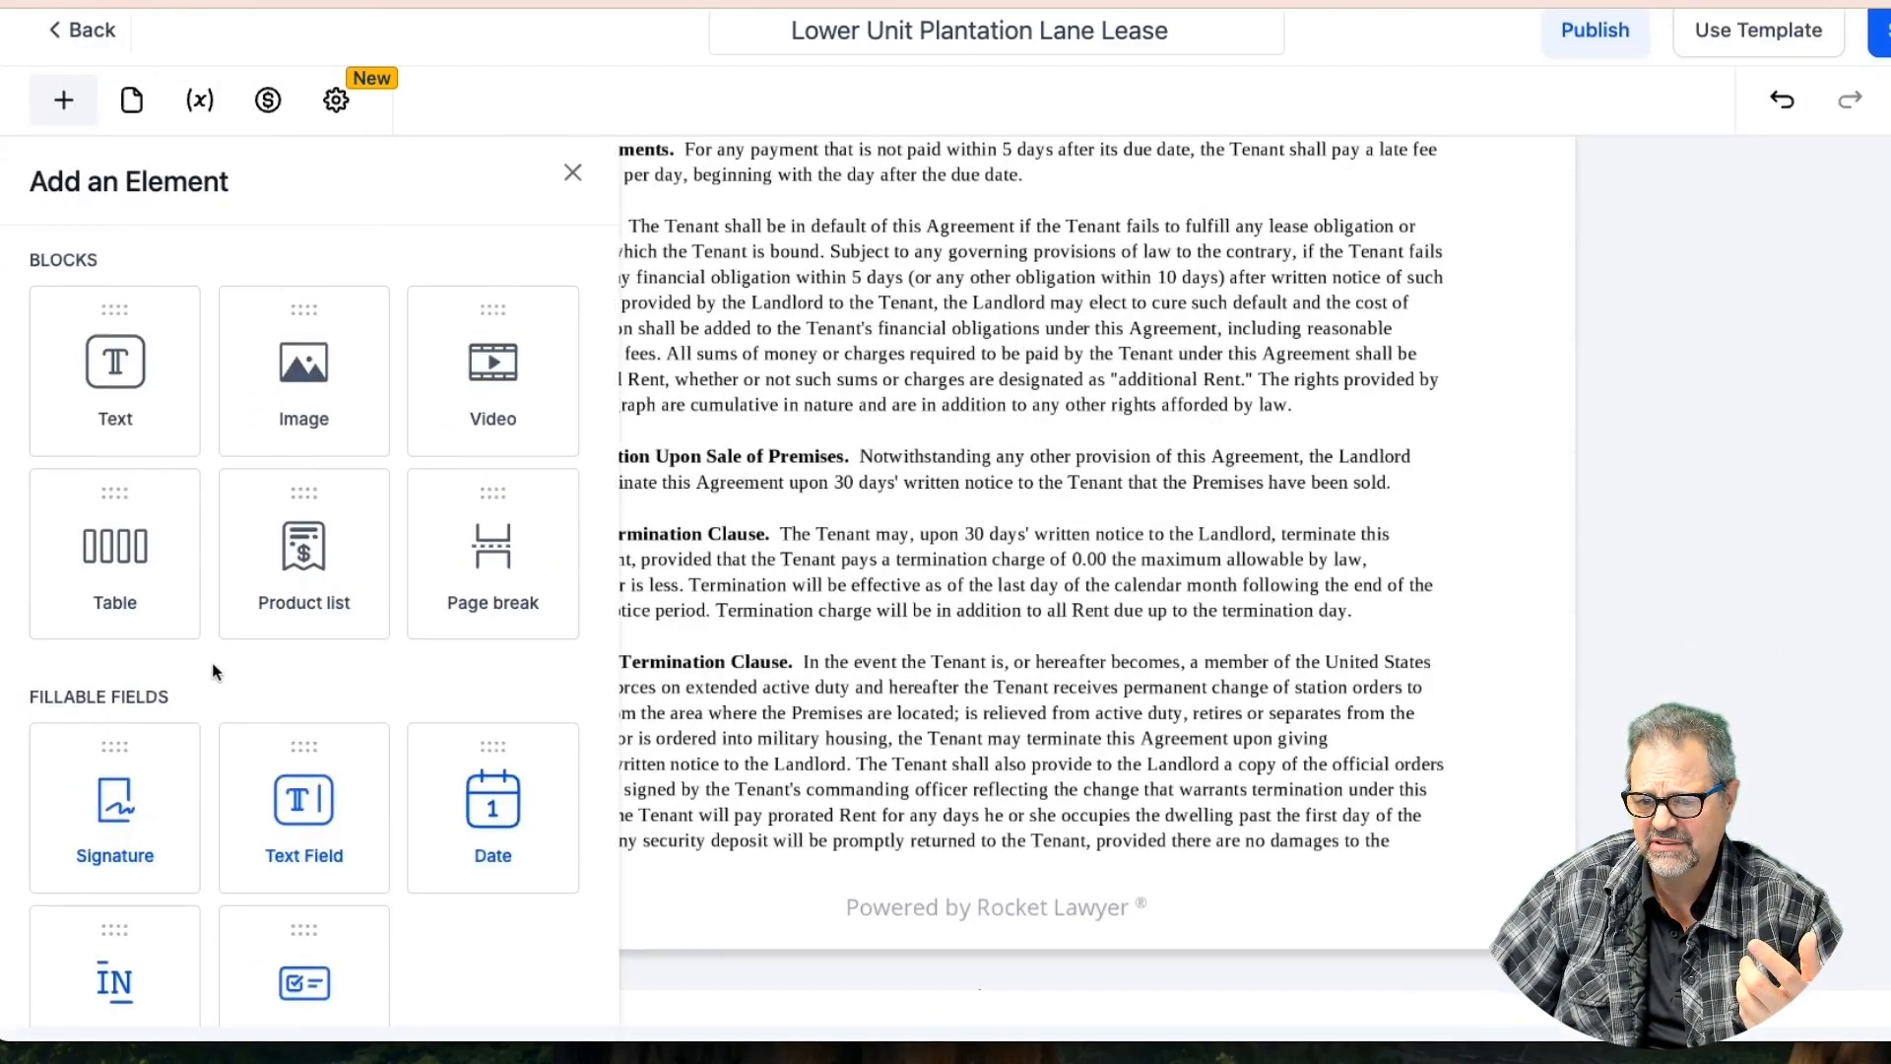
Place an Initials field beside the Military Termination clause and save the template
left_click_drag(152, 962, 533, 891)
left_click(937, 674)
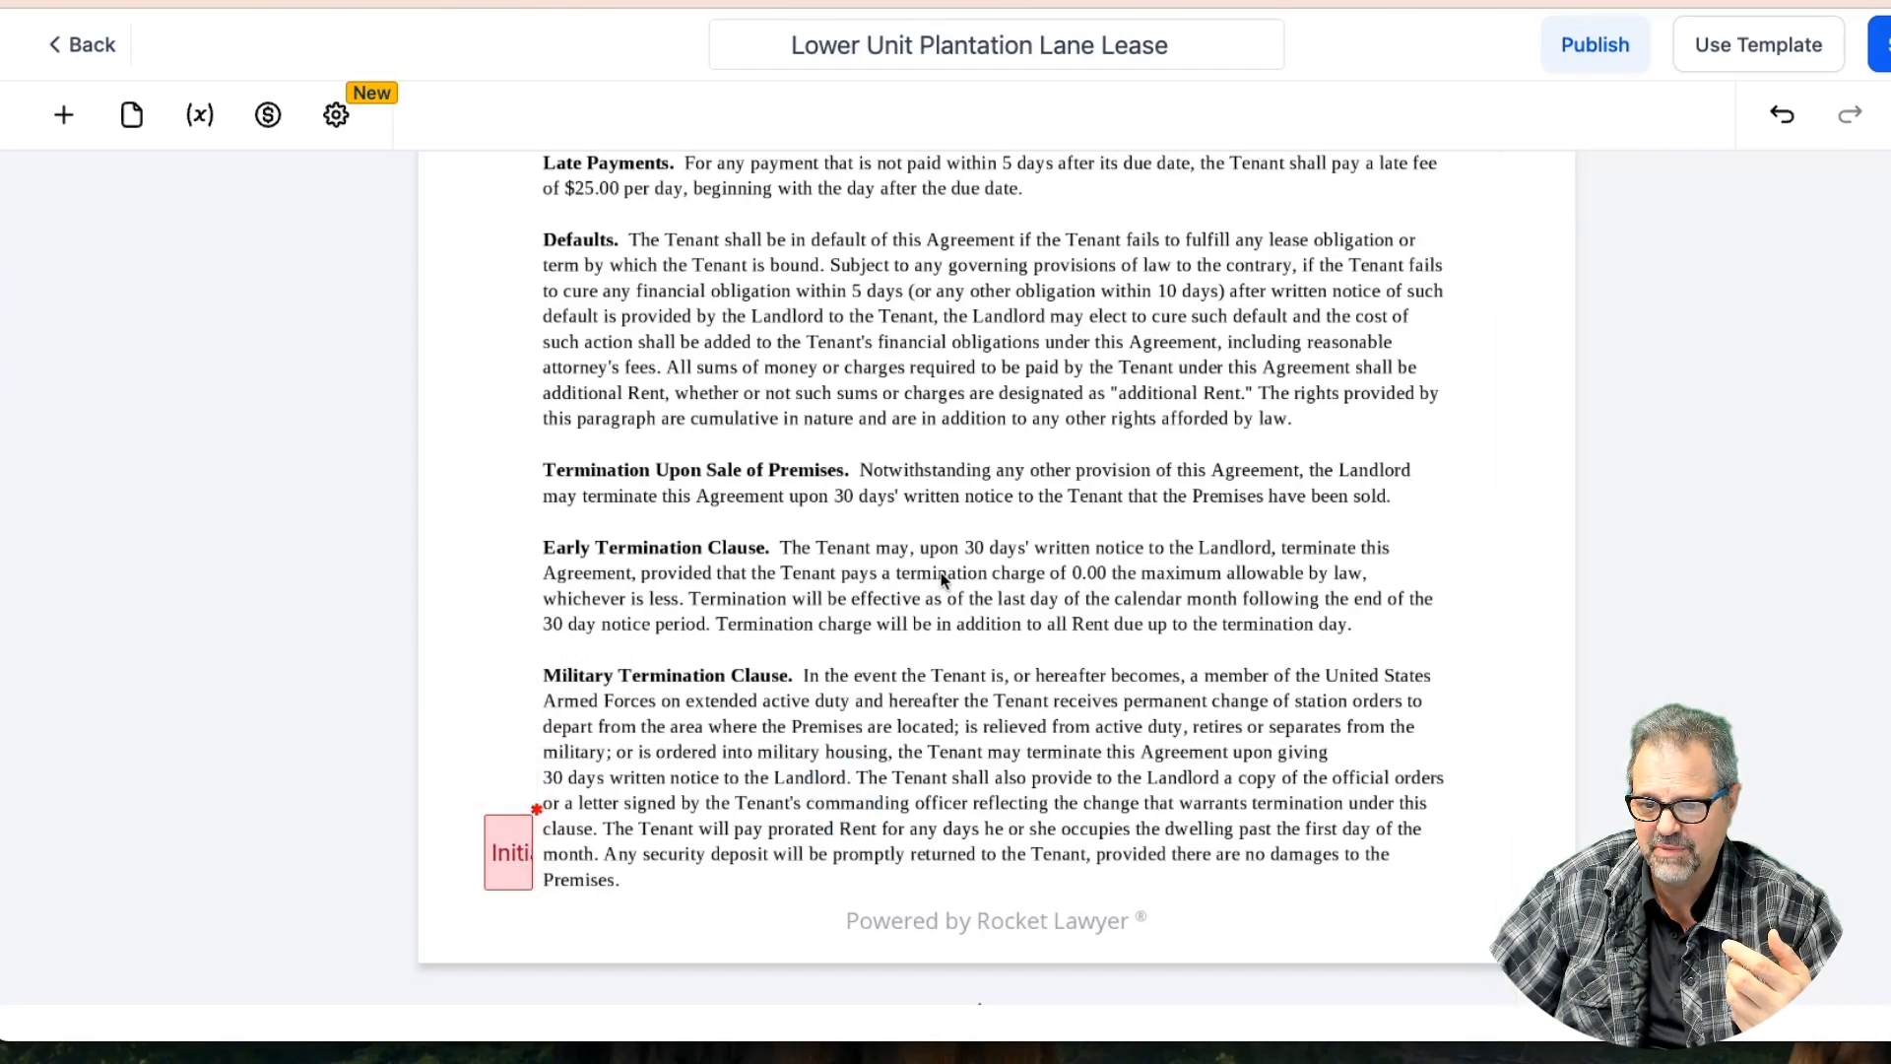
scroll(943, 579, "up", 8)
scroll(942, 579, "down", 10)
scroll(943, 579, "down", 6)
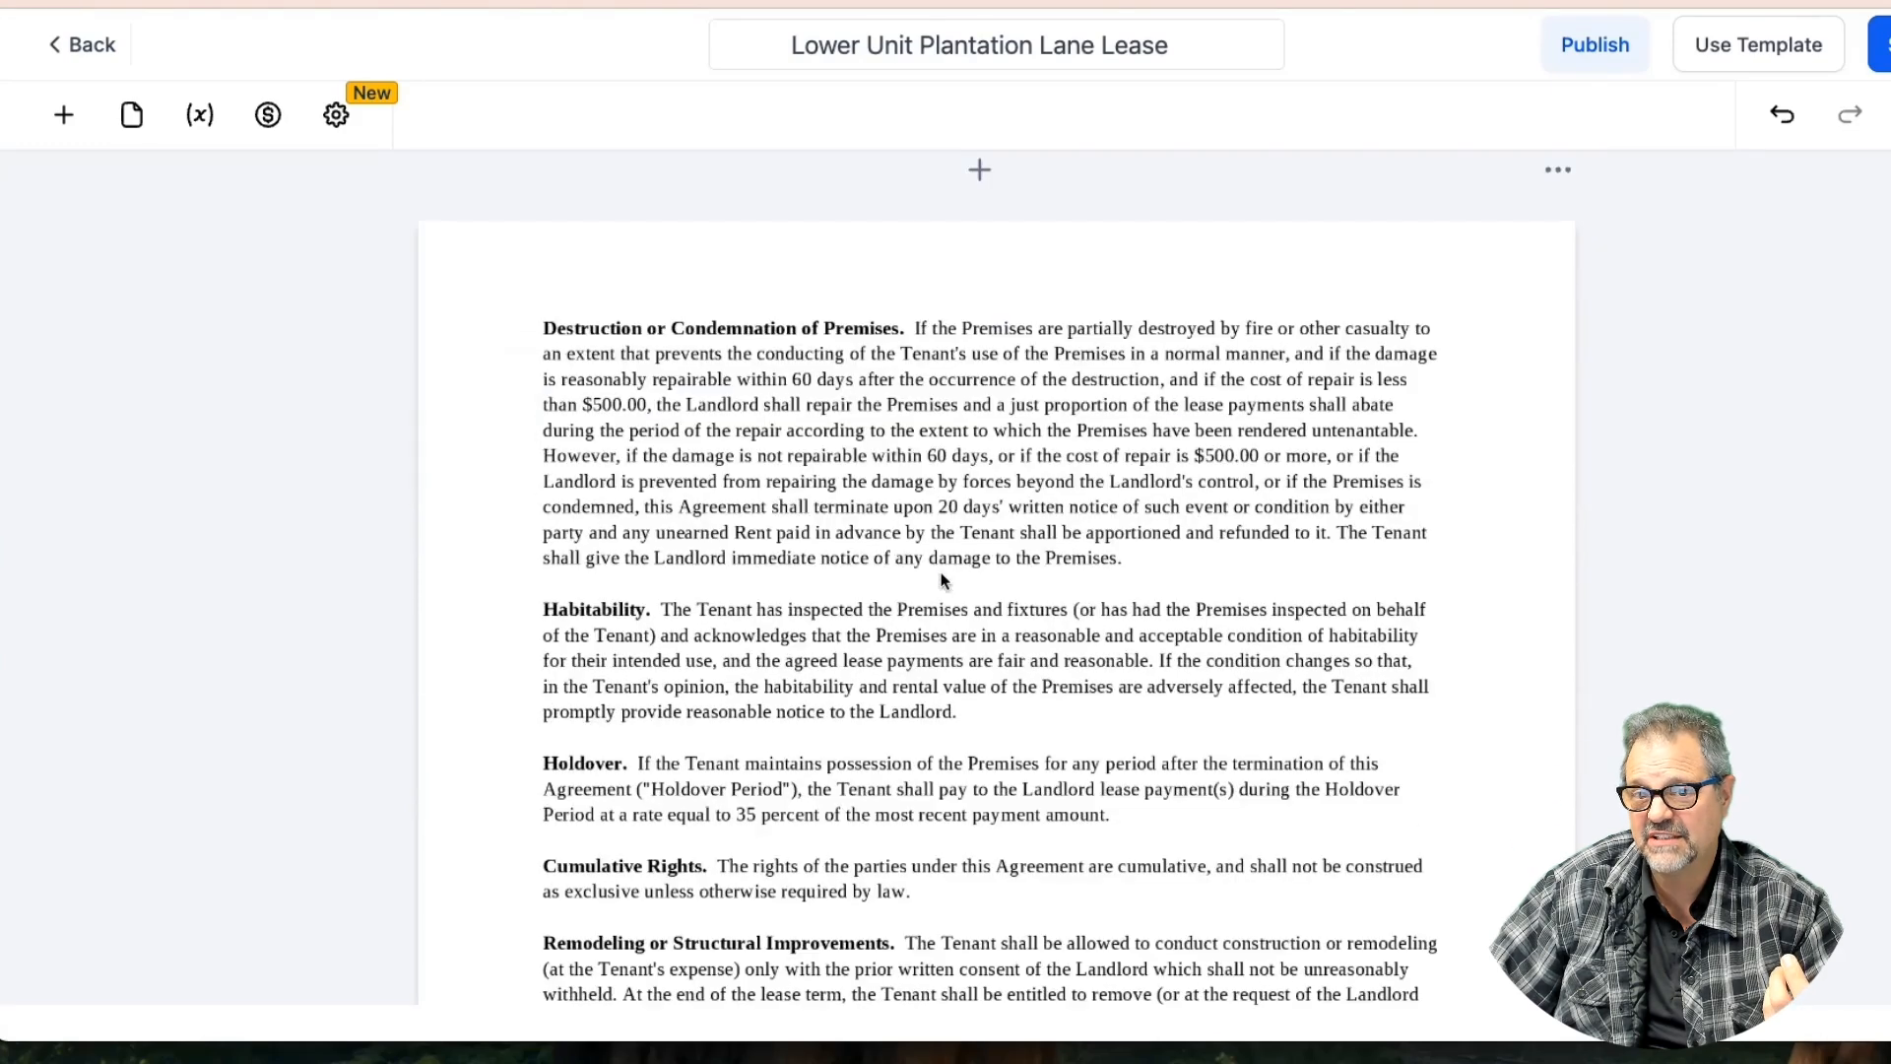
scroll(942, 579, "down", 2)
left_click(1881, 44)
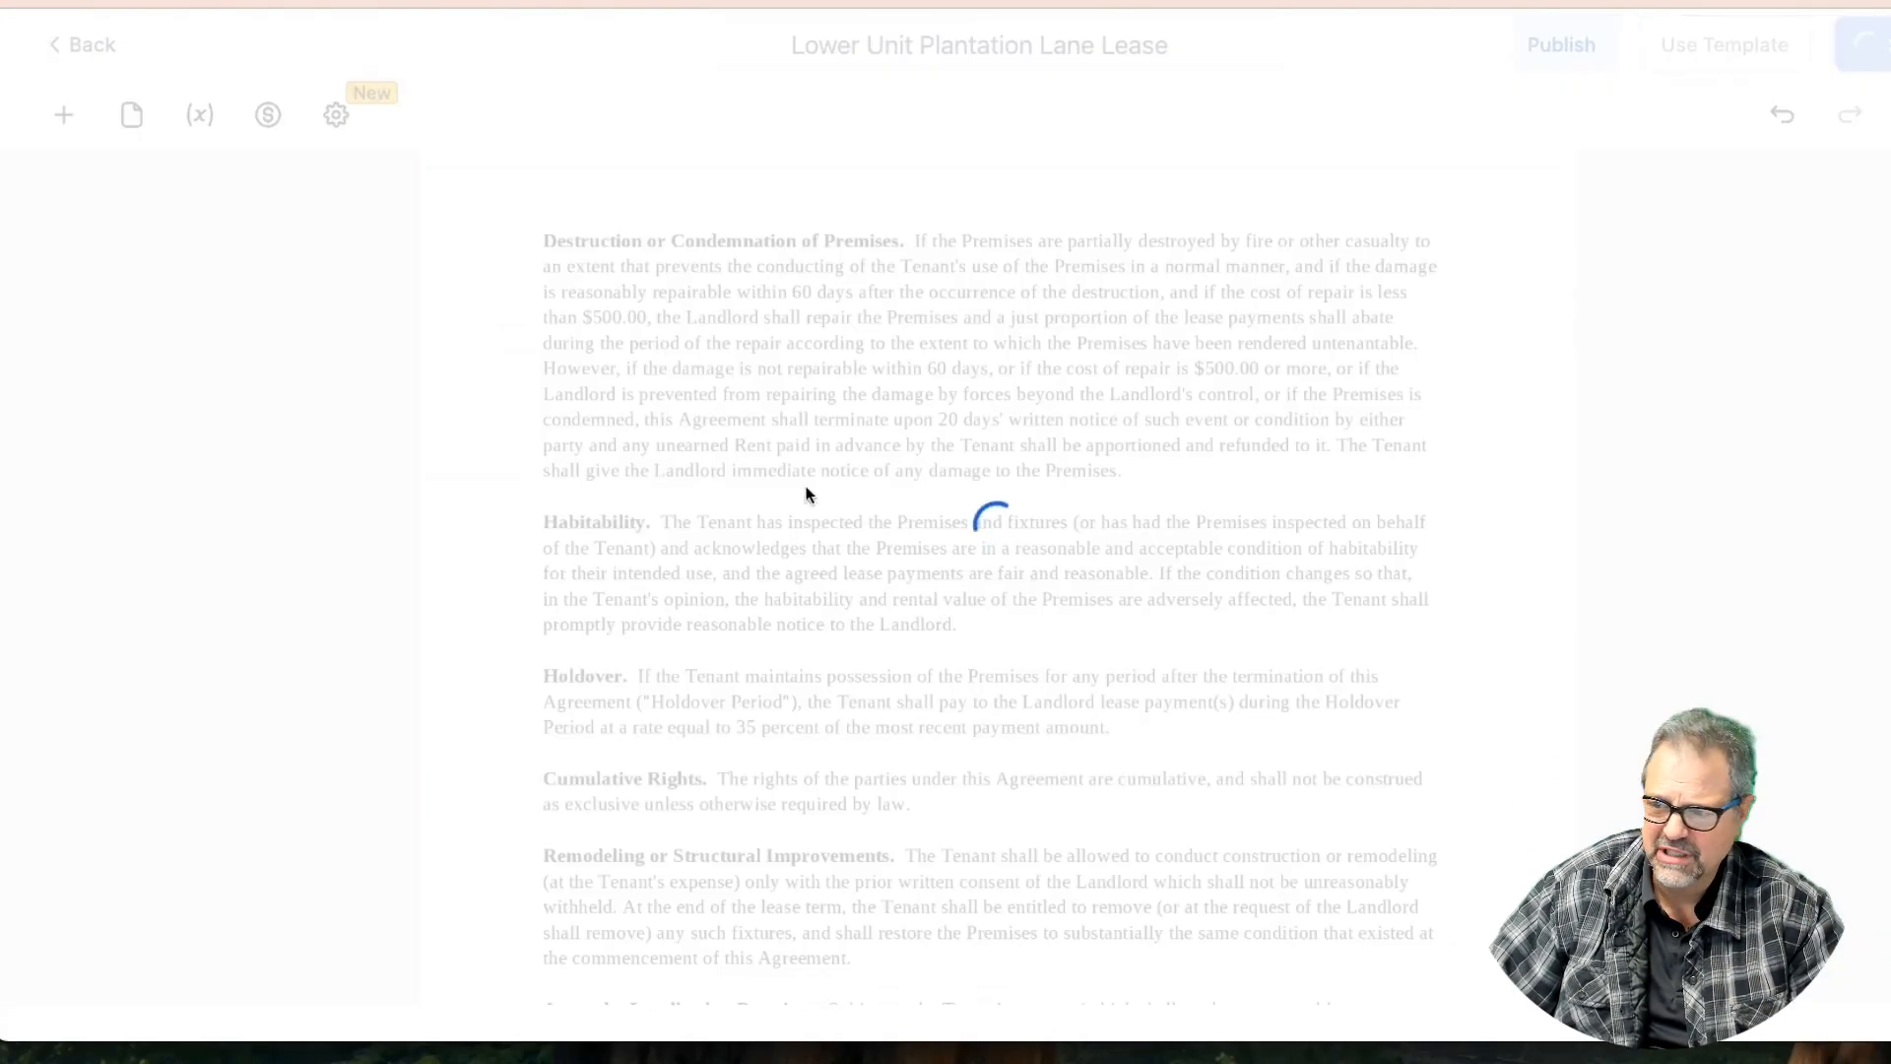
scroll(680, 538, "down", 9)
scroll(680, 537, "down", 1)
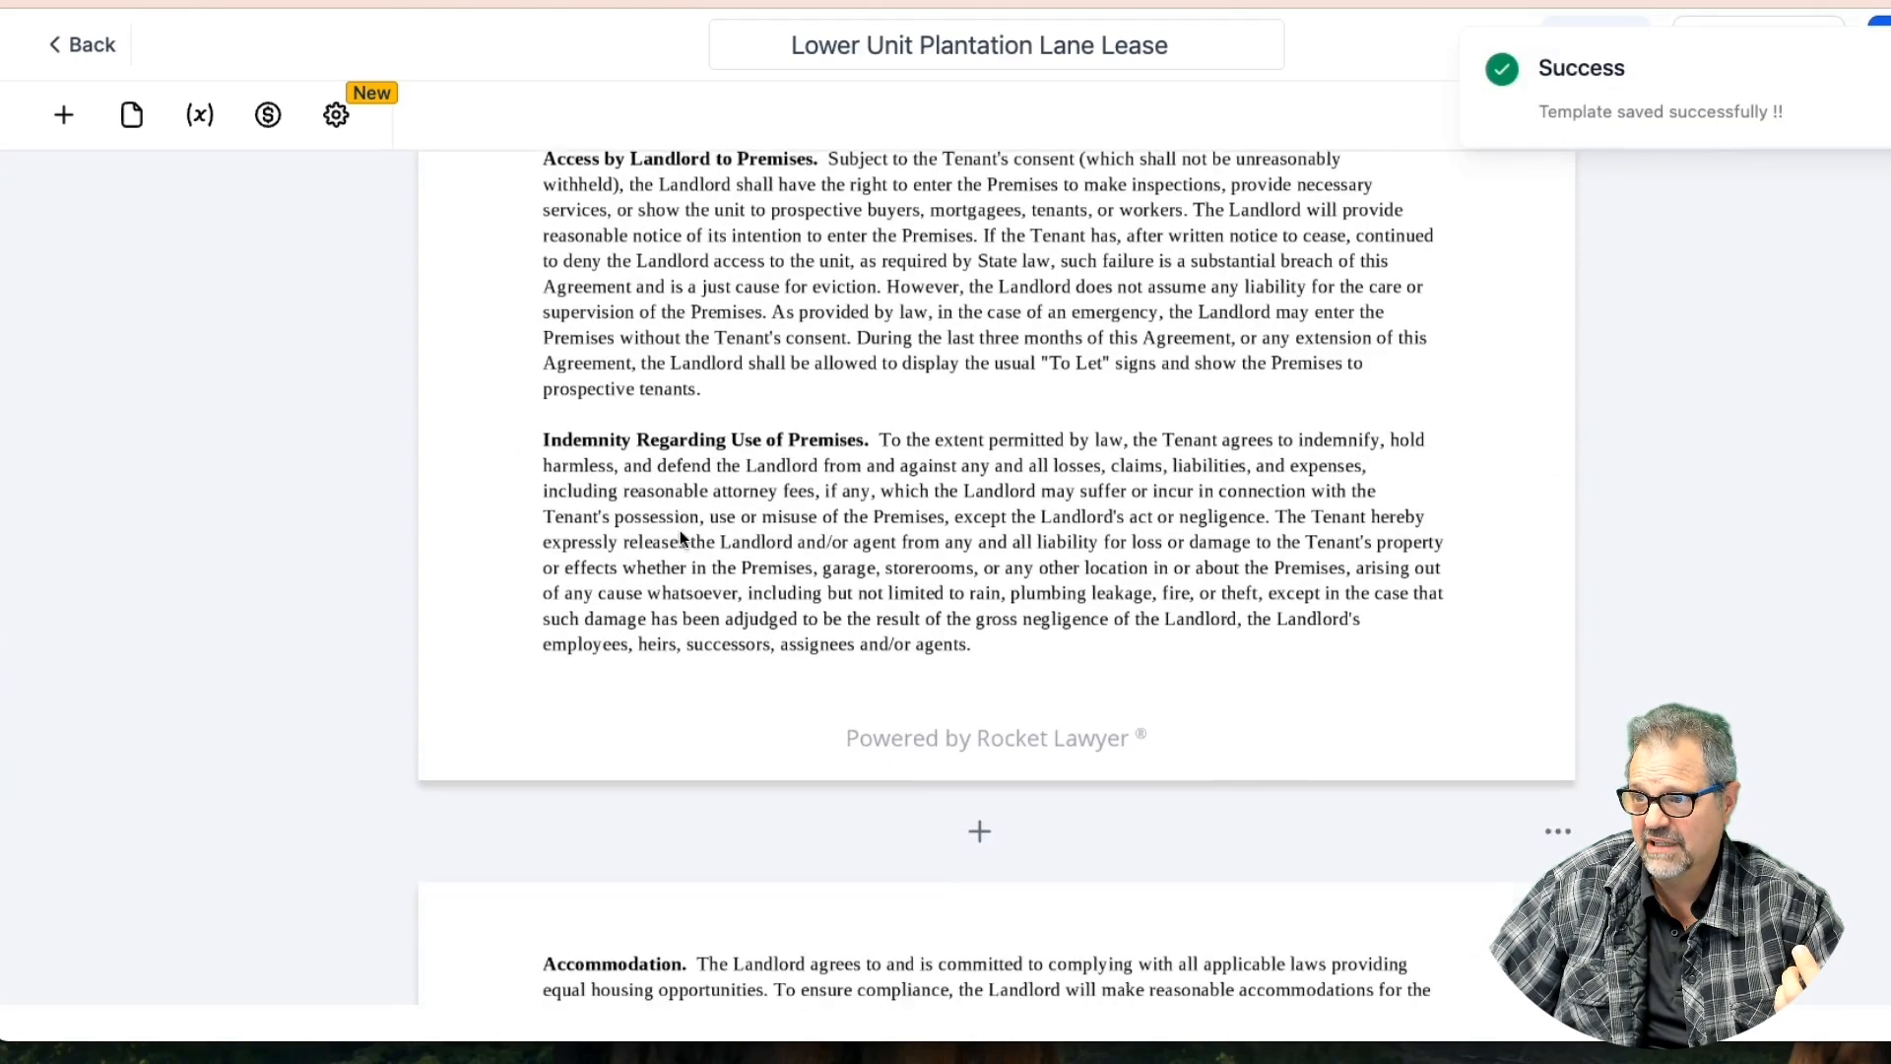
Add an Initials field below the Indemnity Regarding Use of Premises clause and save
left_click(64, 115)
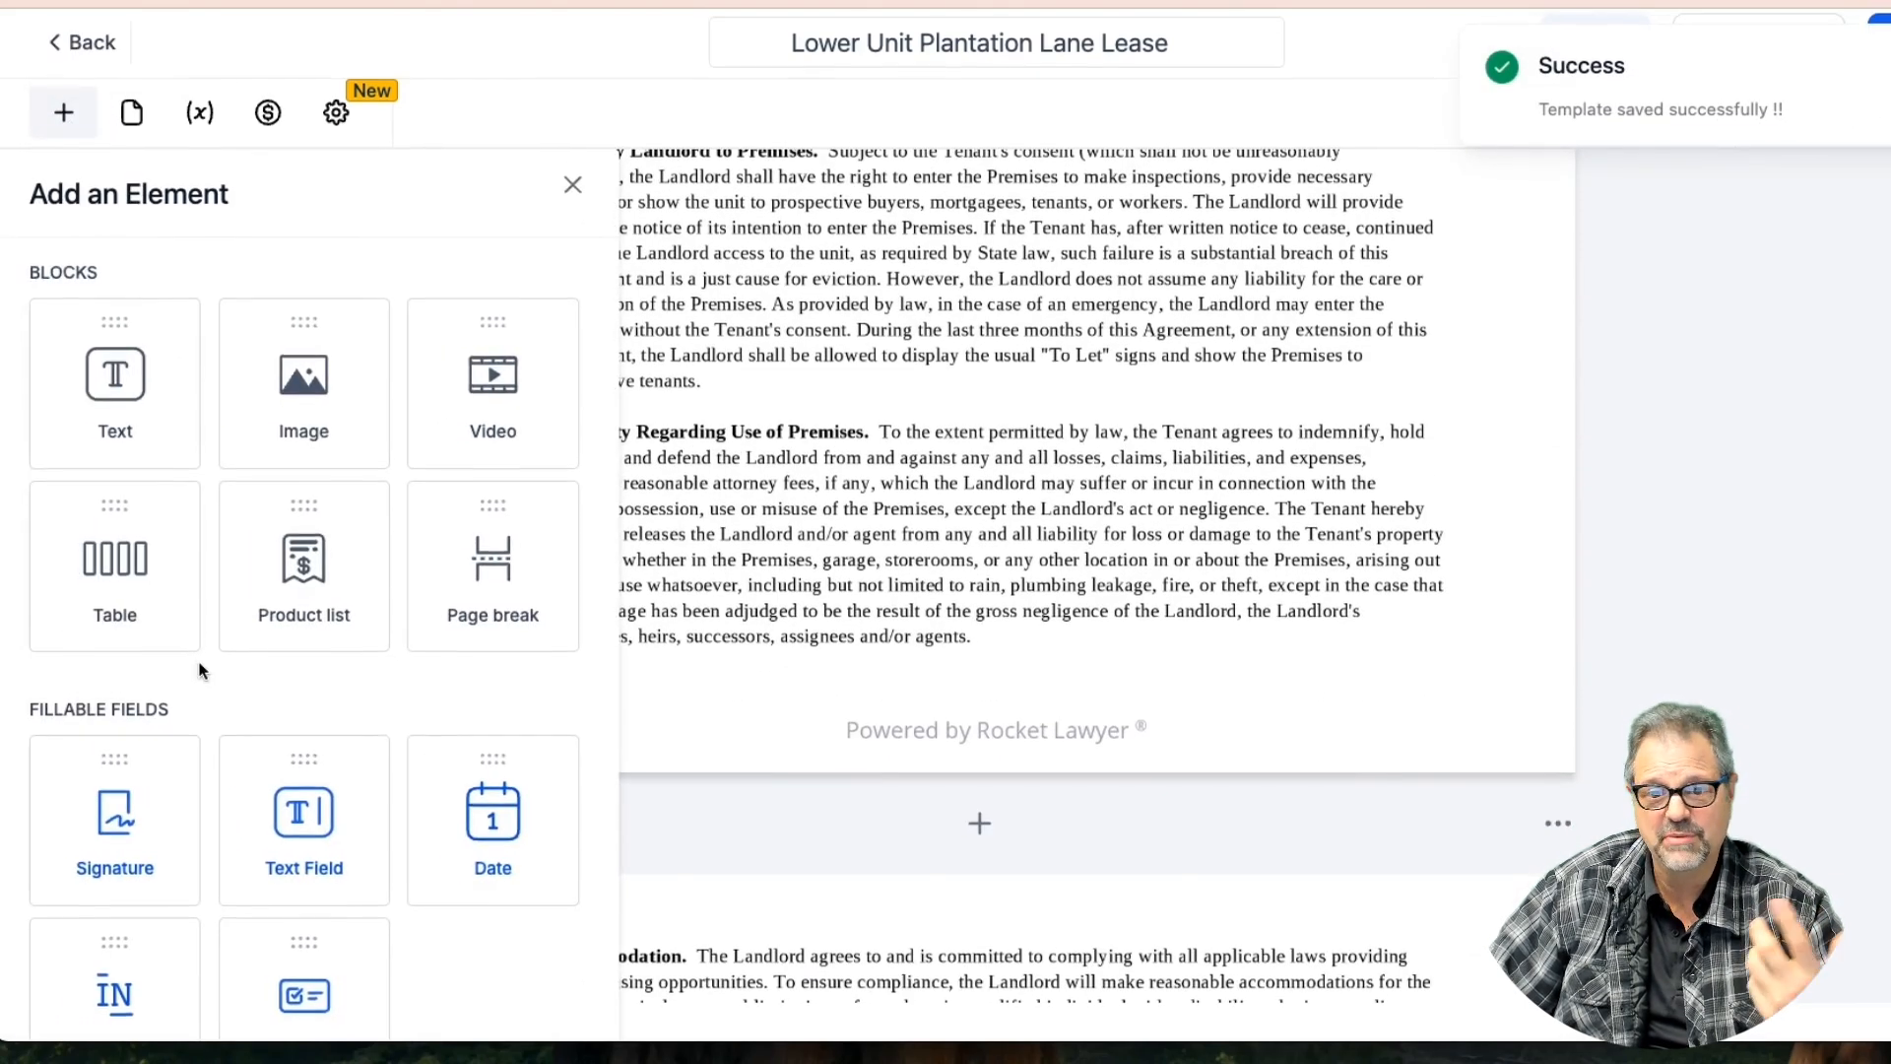
left_click_drag(131, 949, 569, 722)
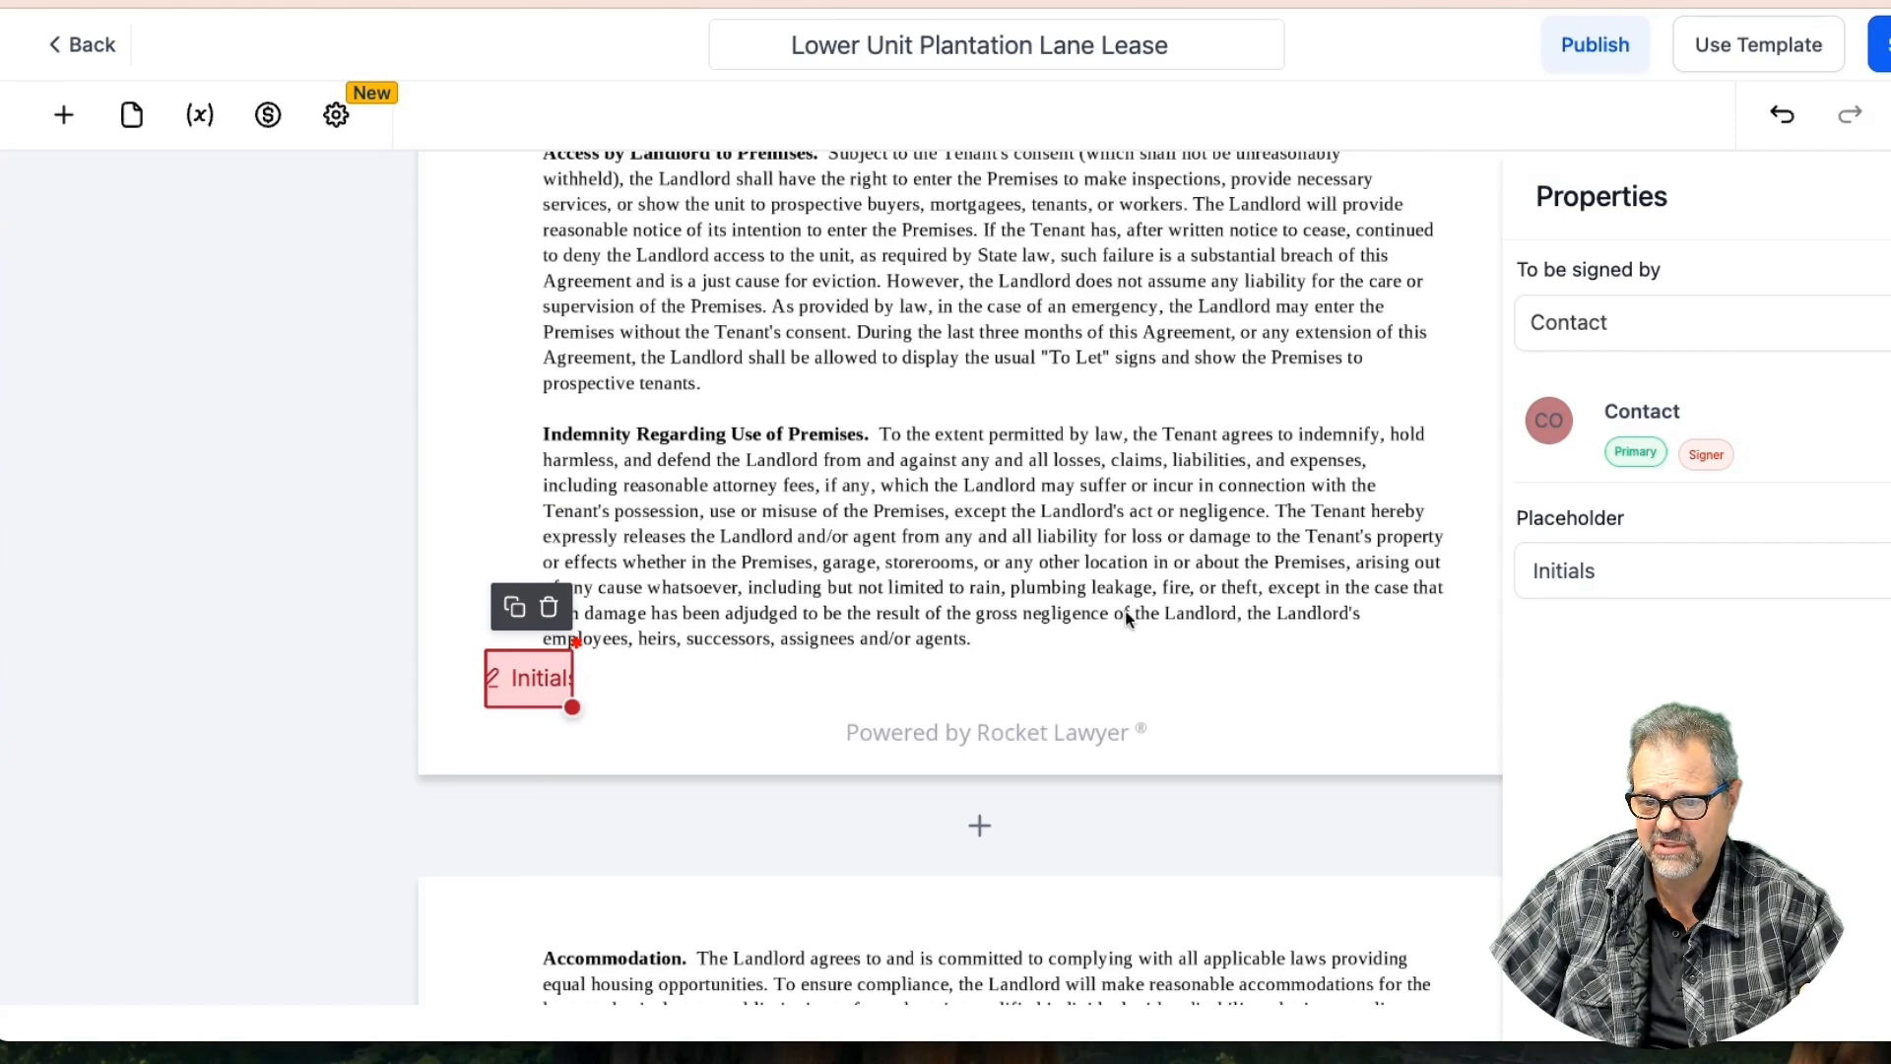
left_click(1782, 114)
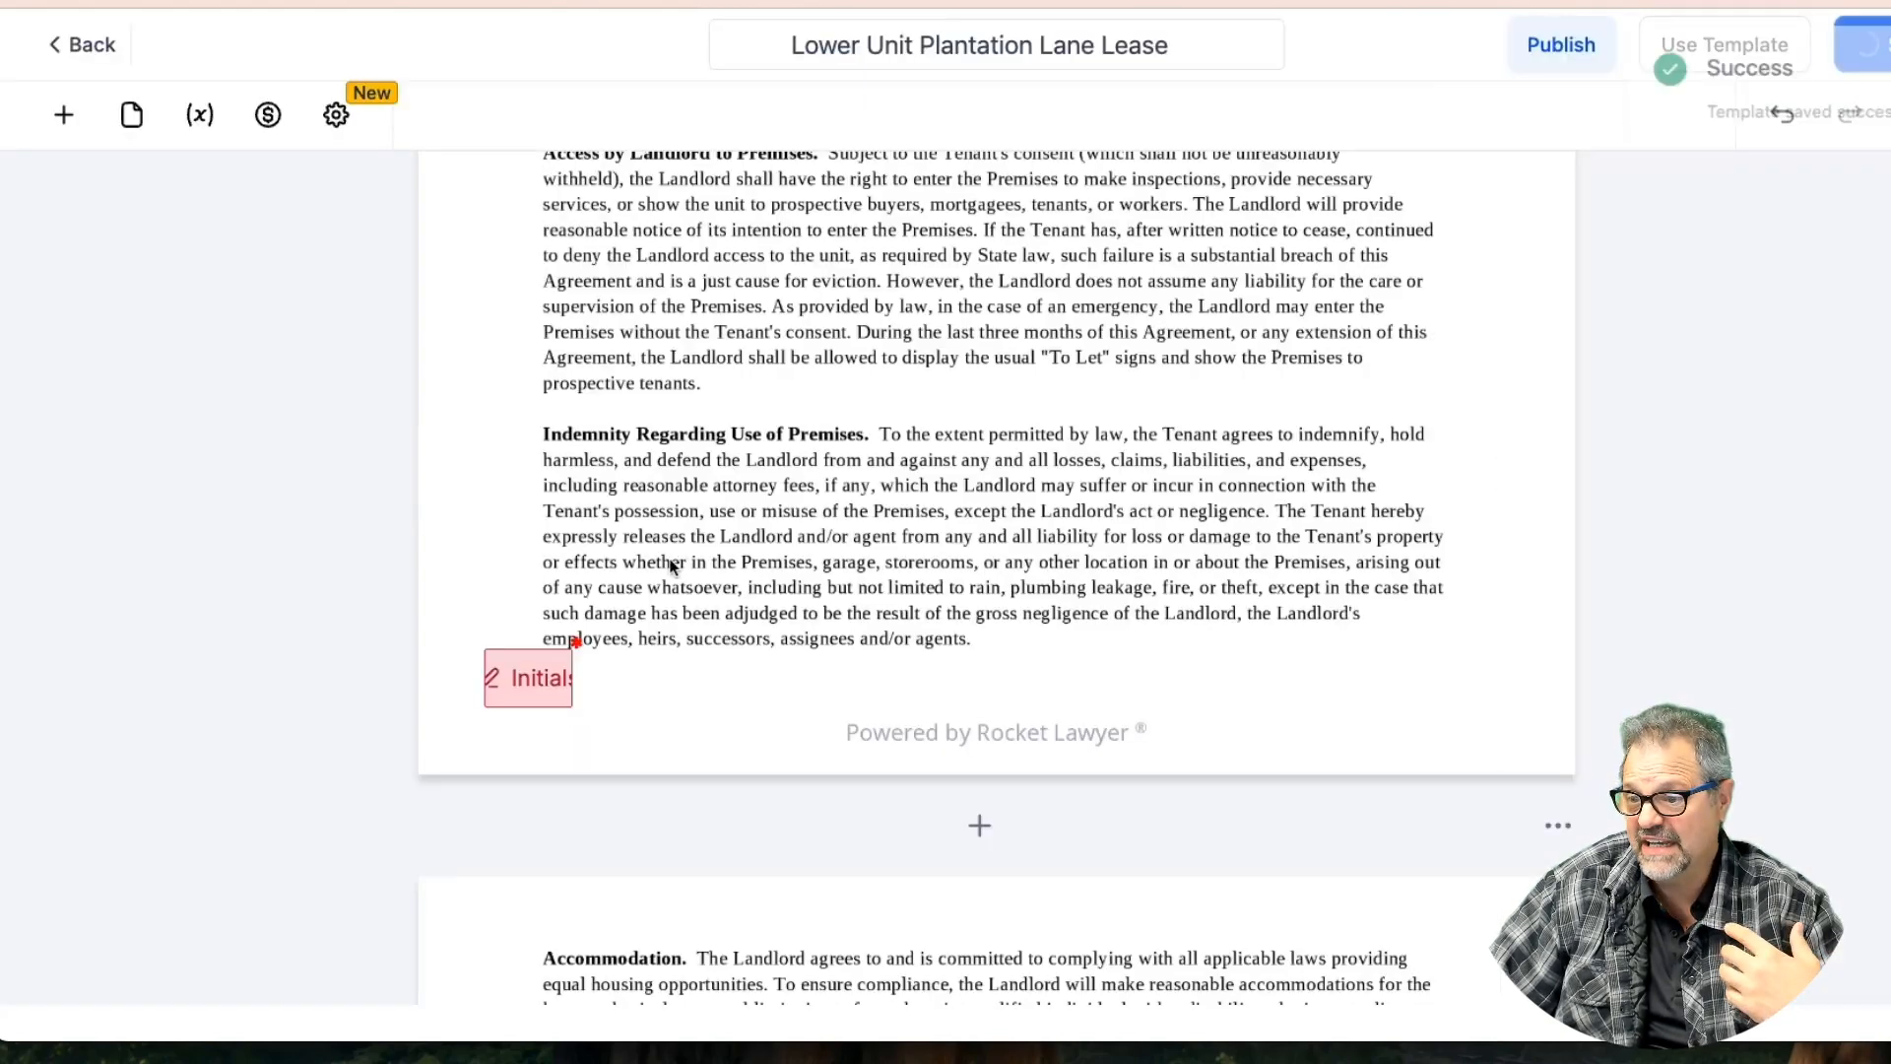
scroll(702, 559, "down", 5)
scroll(701, 559, "down", 9)
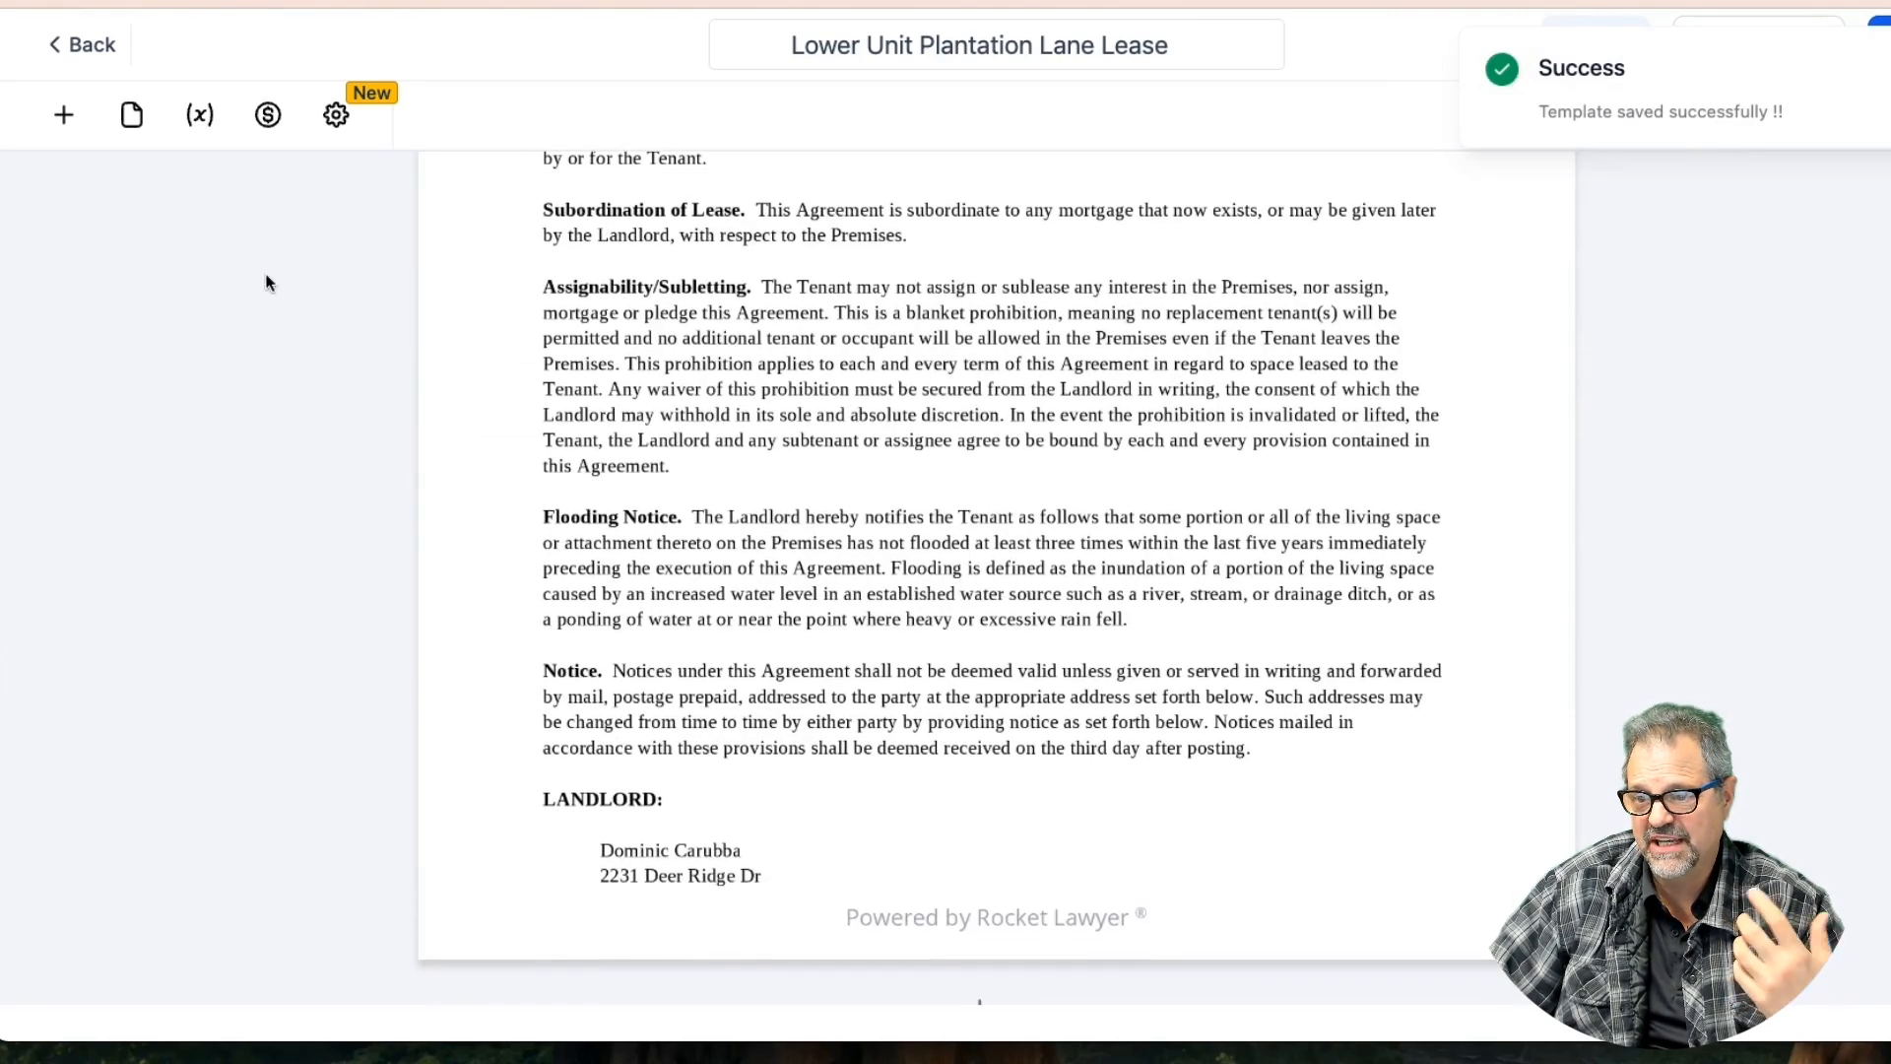
Place an Initials field beside the LANDLORD address block
left_click(63, 114)
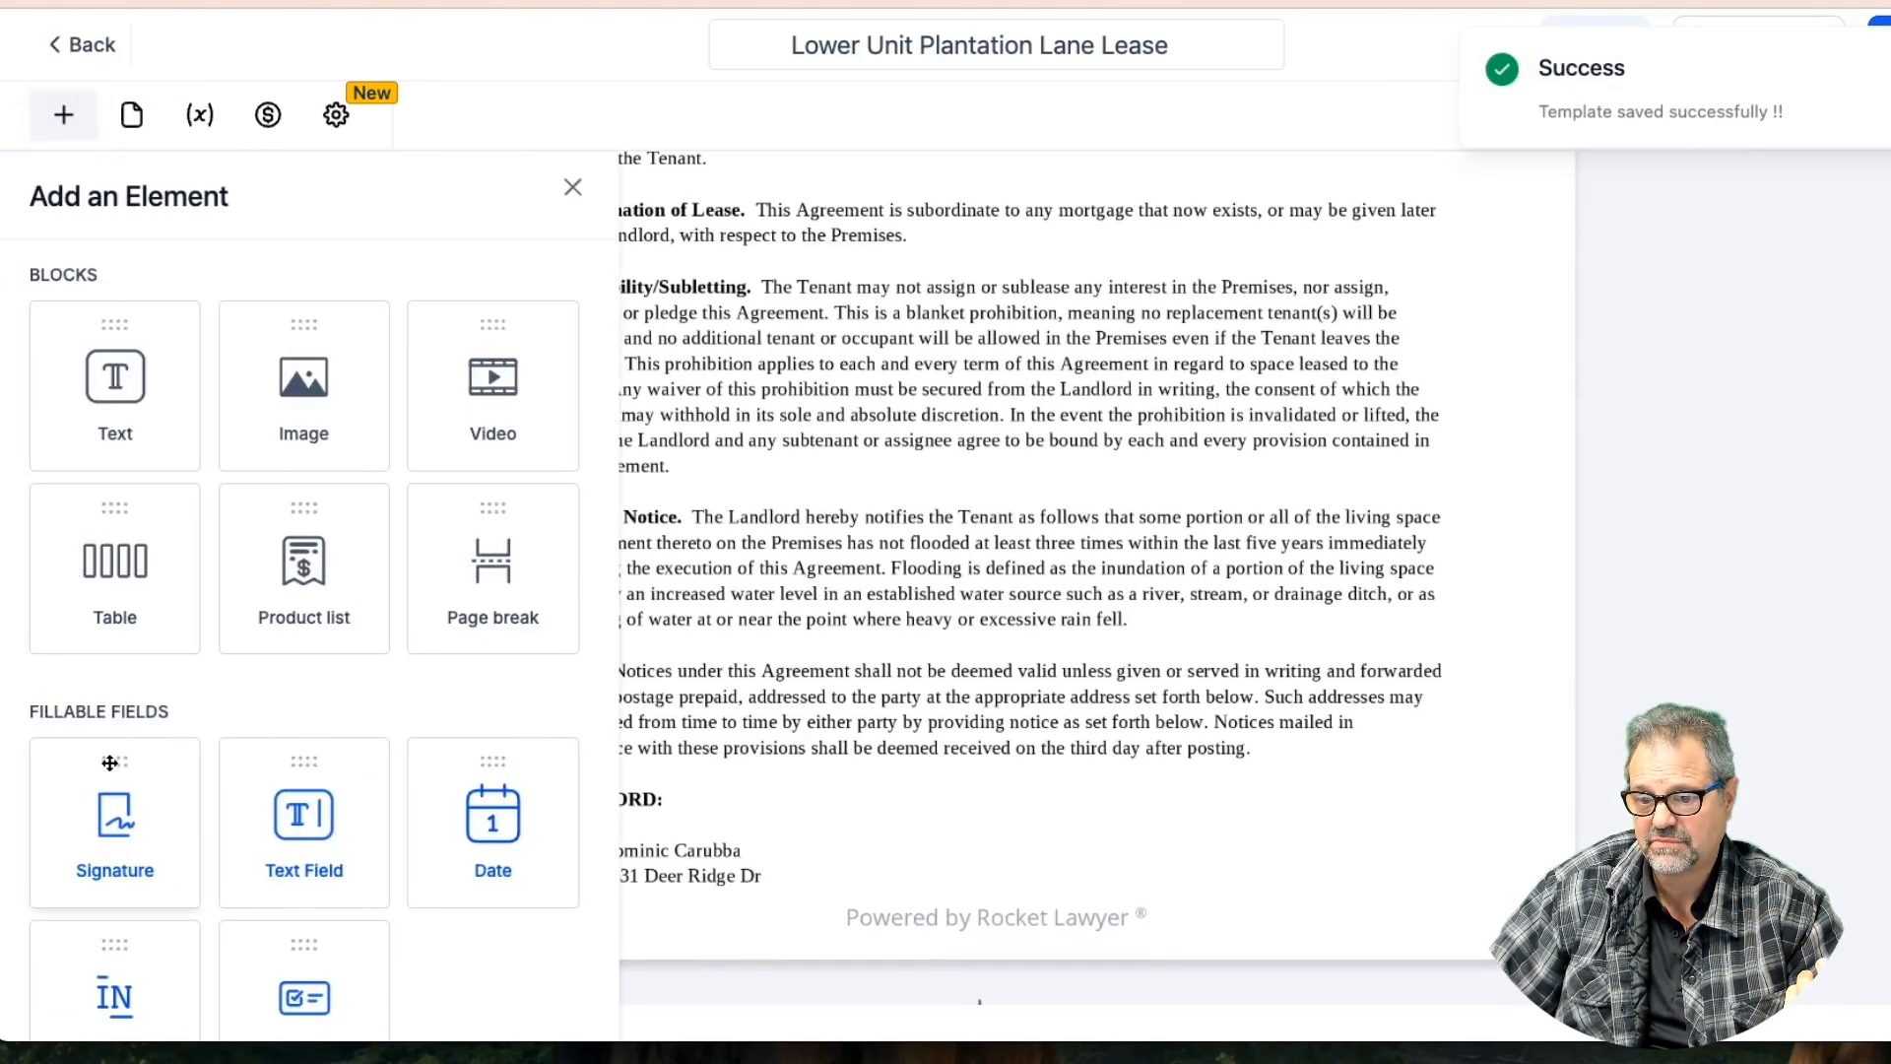
left_click_drag(122, 921, 572, 892)
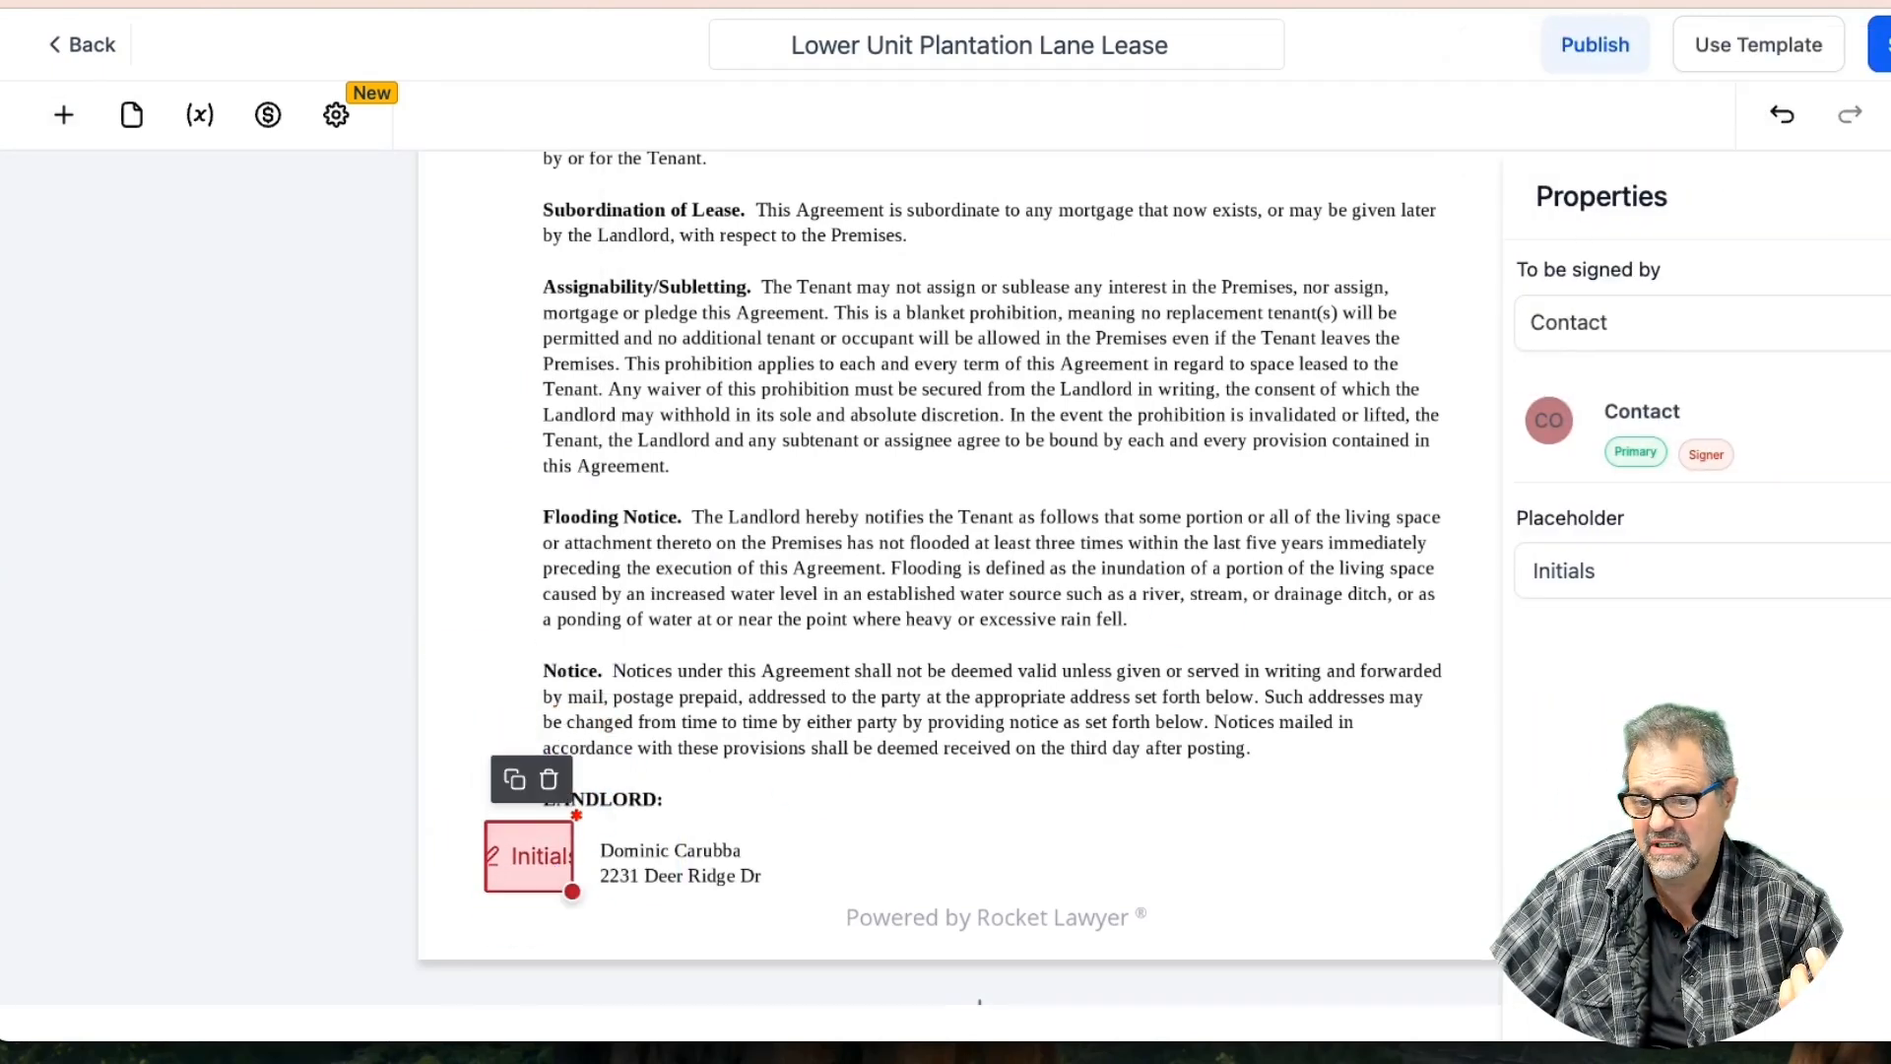
scroll(513, 443, "down", 10)
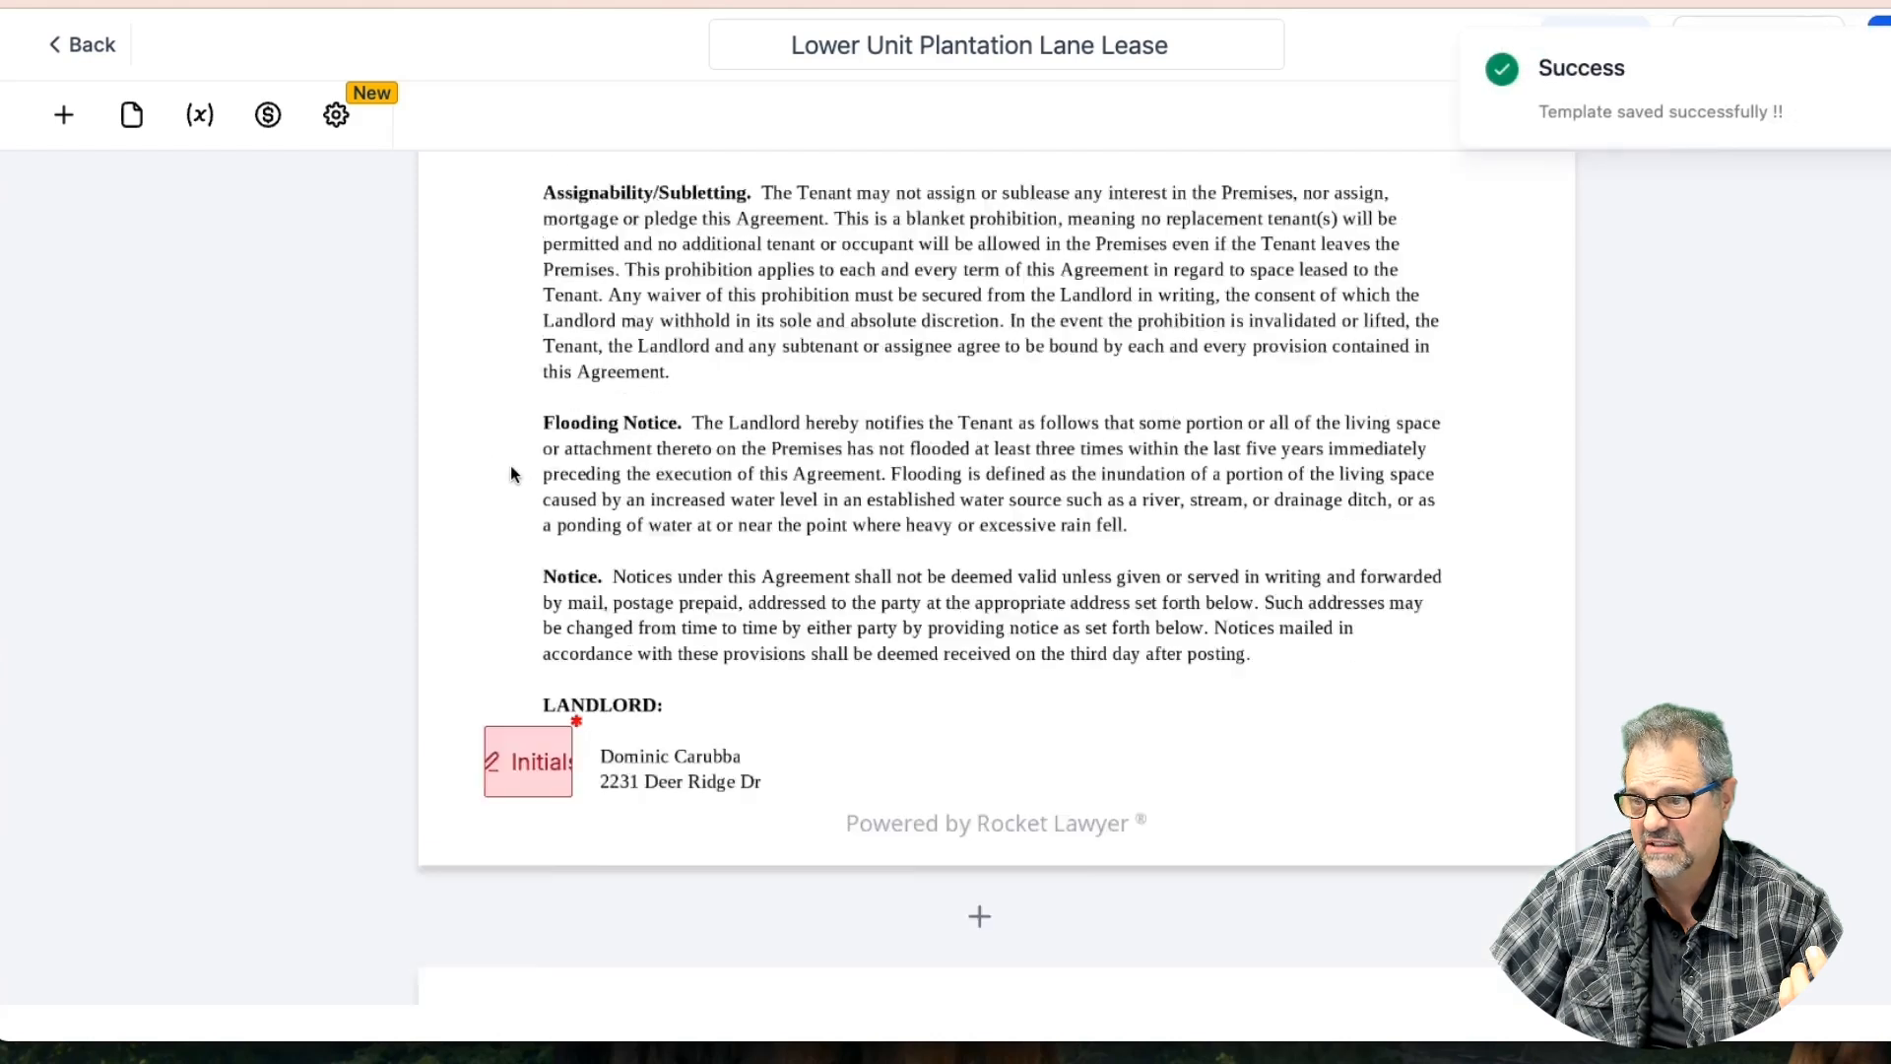
scroll(511, 474, "down", 8)
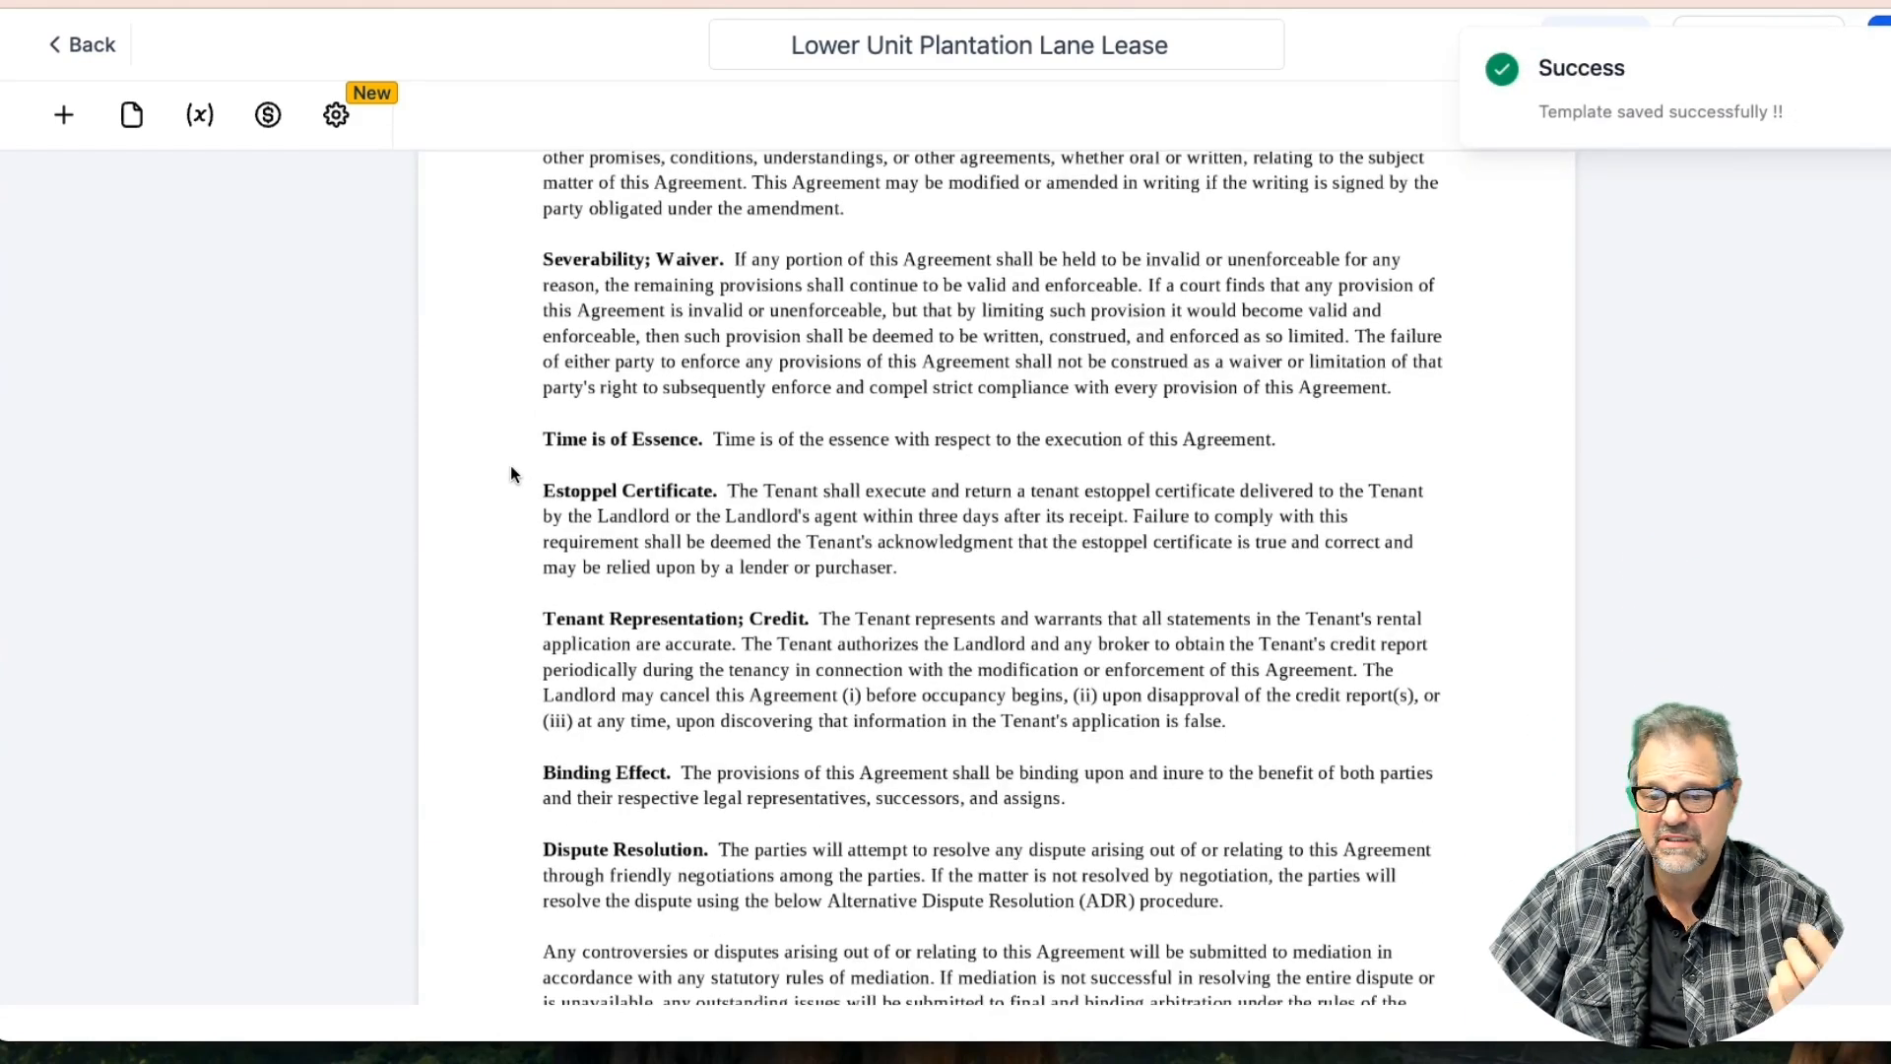
Add a shrunken Initials field beside The Landlord: line and save the template
left_click(62, 114)
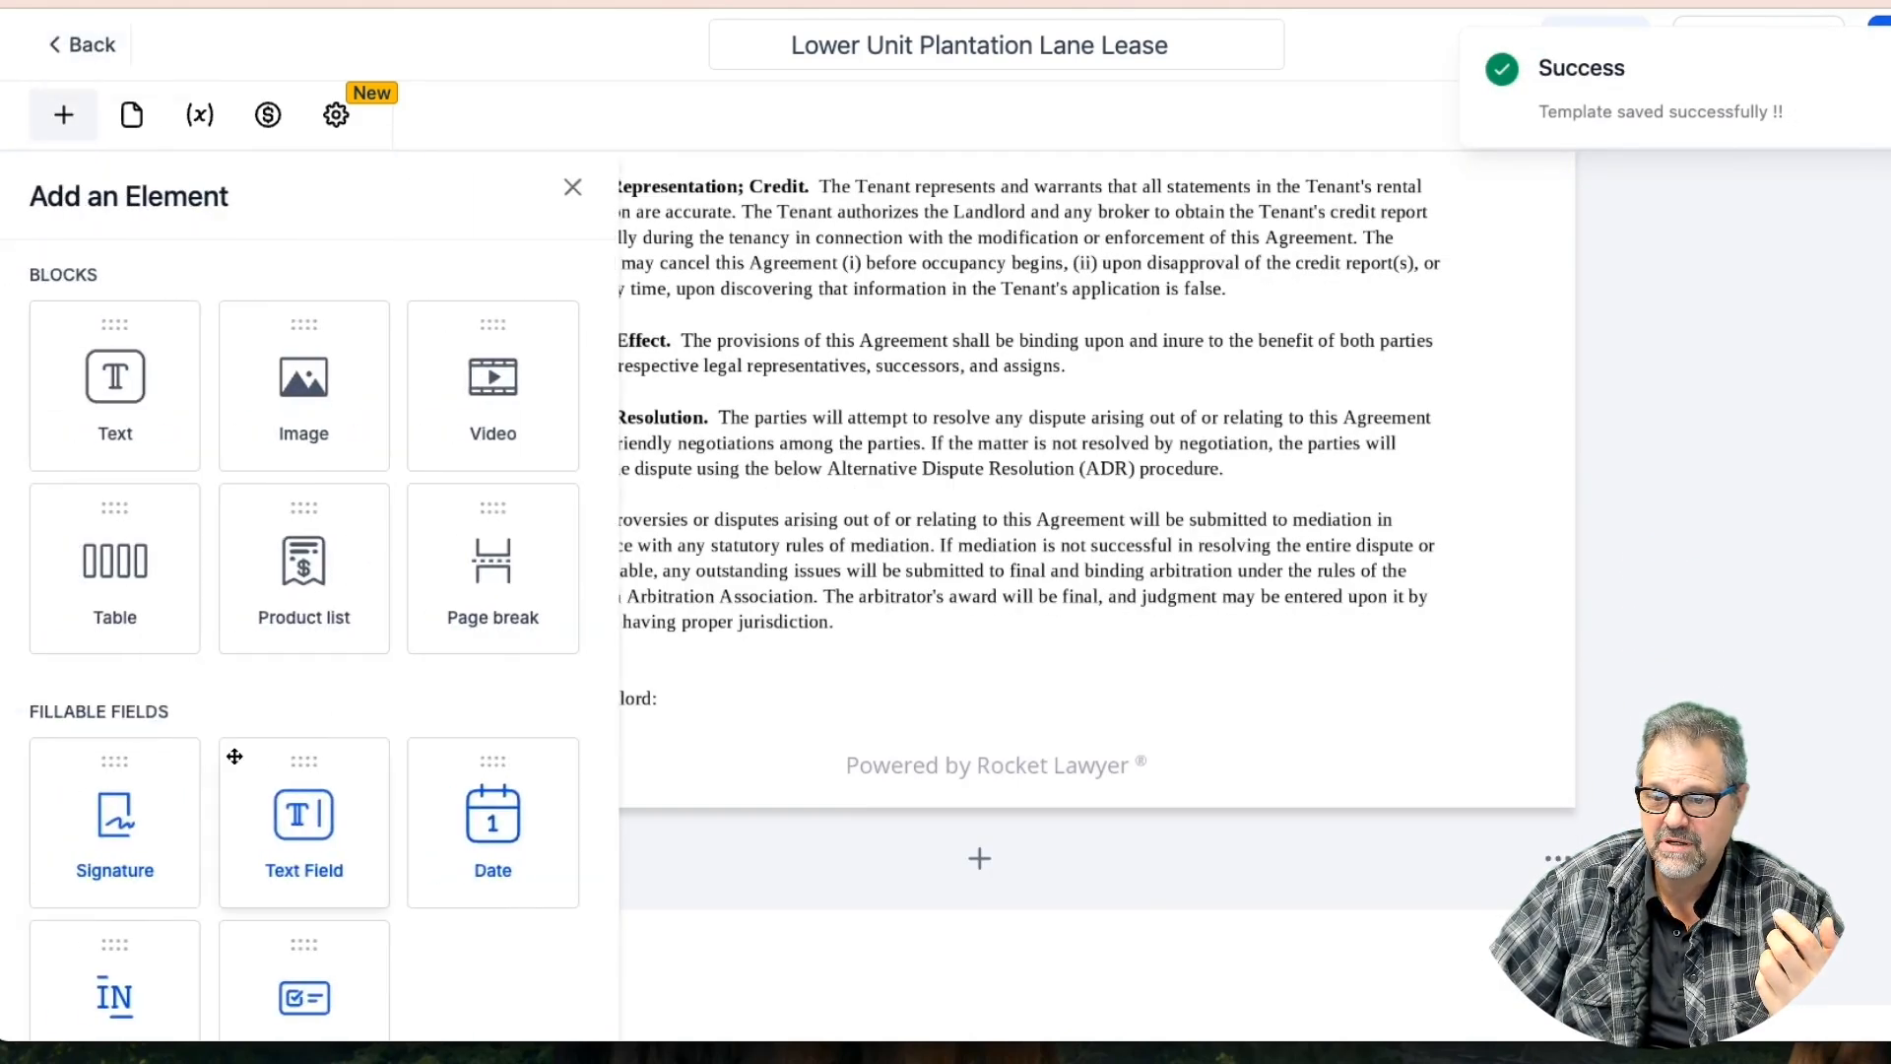
left_click_drag(115, 947, 621, 667)
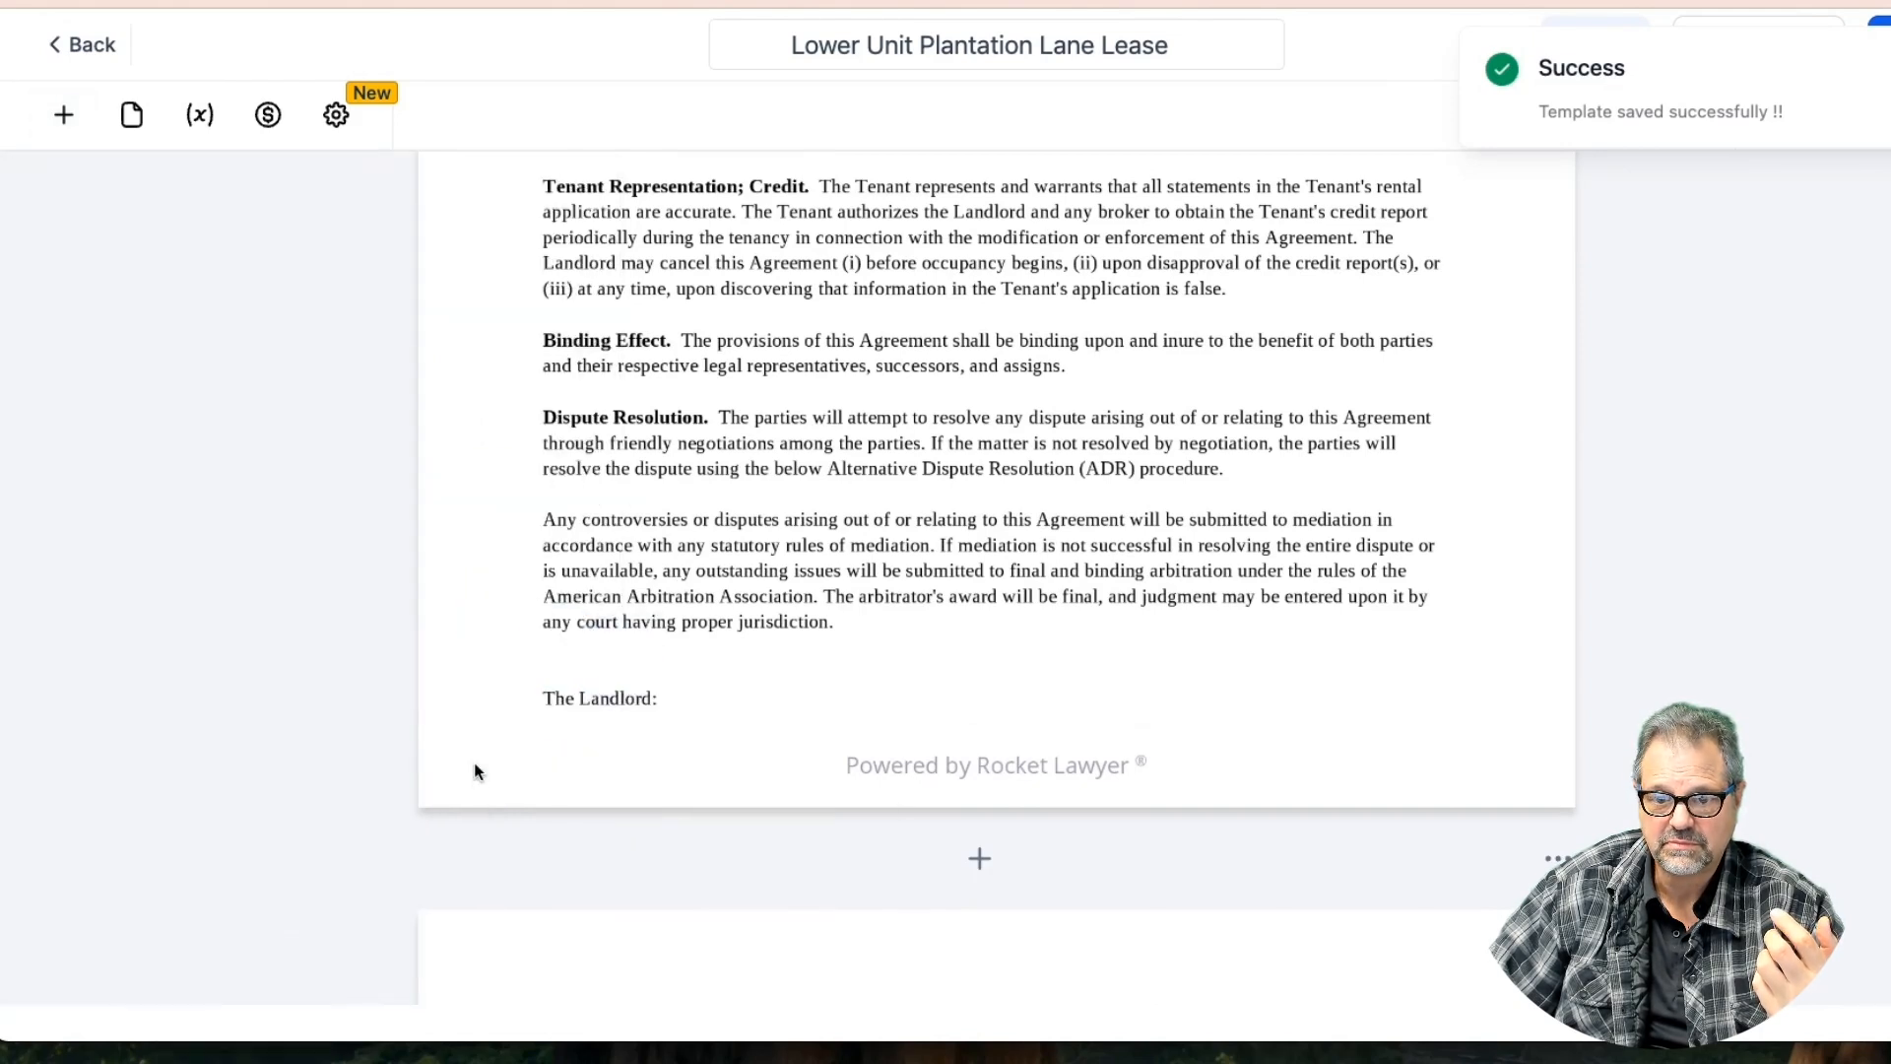
left_click(83, 148)
left_click_drag(109, 951, 711, 624)
left_click_drag(826, 621, 540, 740)
left_click(522, 724)
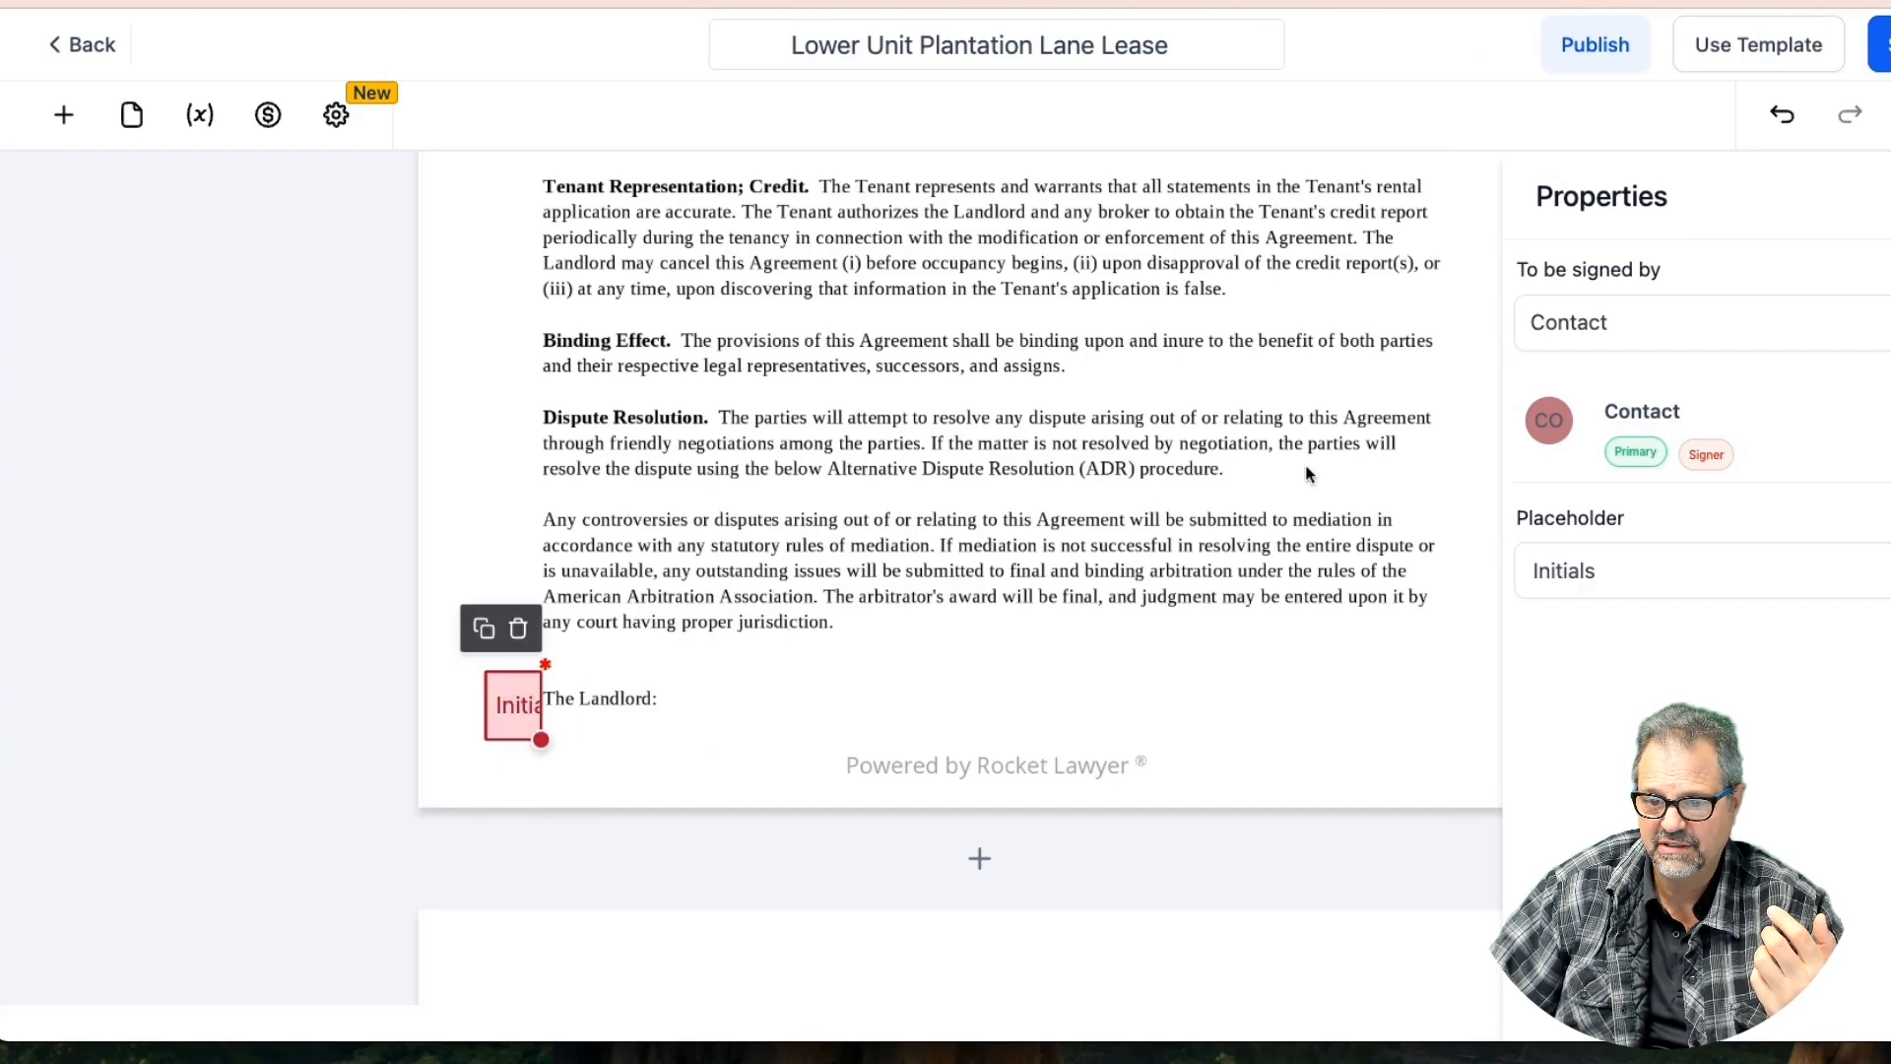
left_click(1881, 44)
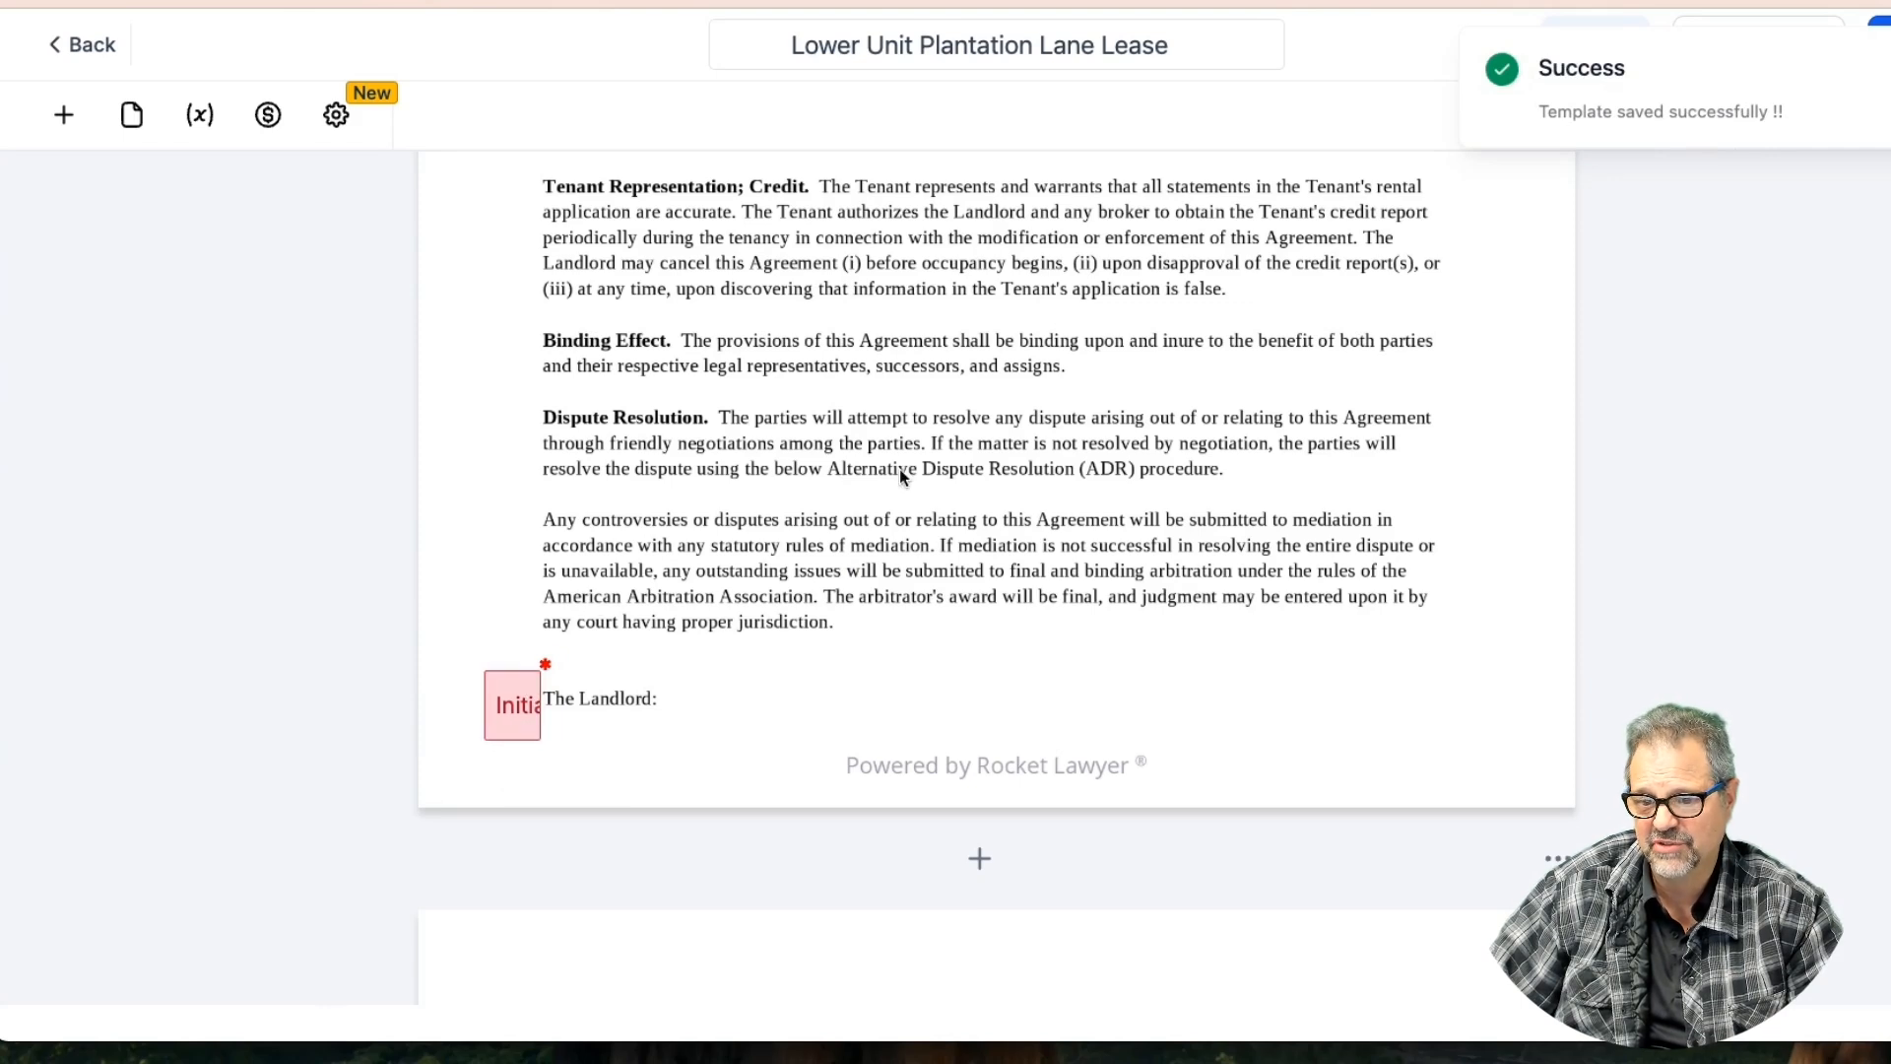
scroll(740, 445, "down", 8)
scroll(769, 448, "up", 2)
Place a widened Signature field on the landlord's signature line, signed by You
left_click(63, 114)
mouse_move(114, 836)
left_mouse_down()
mouse_move(612, 506)
mouse_move(668, 546)
left_mouse_up()
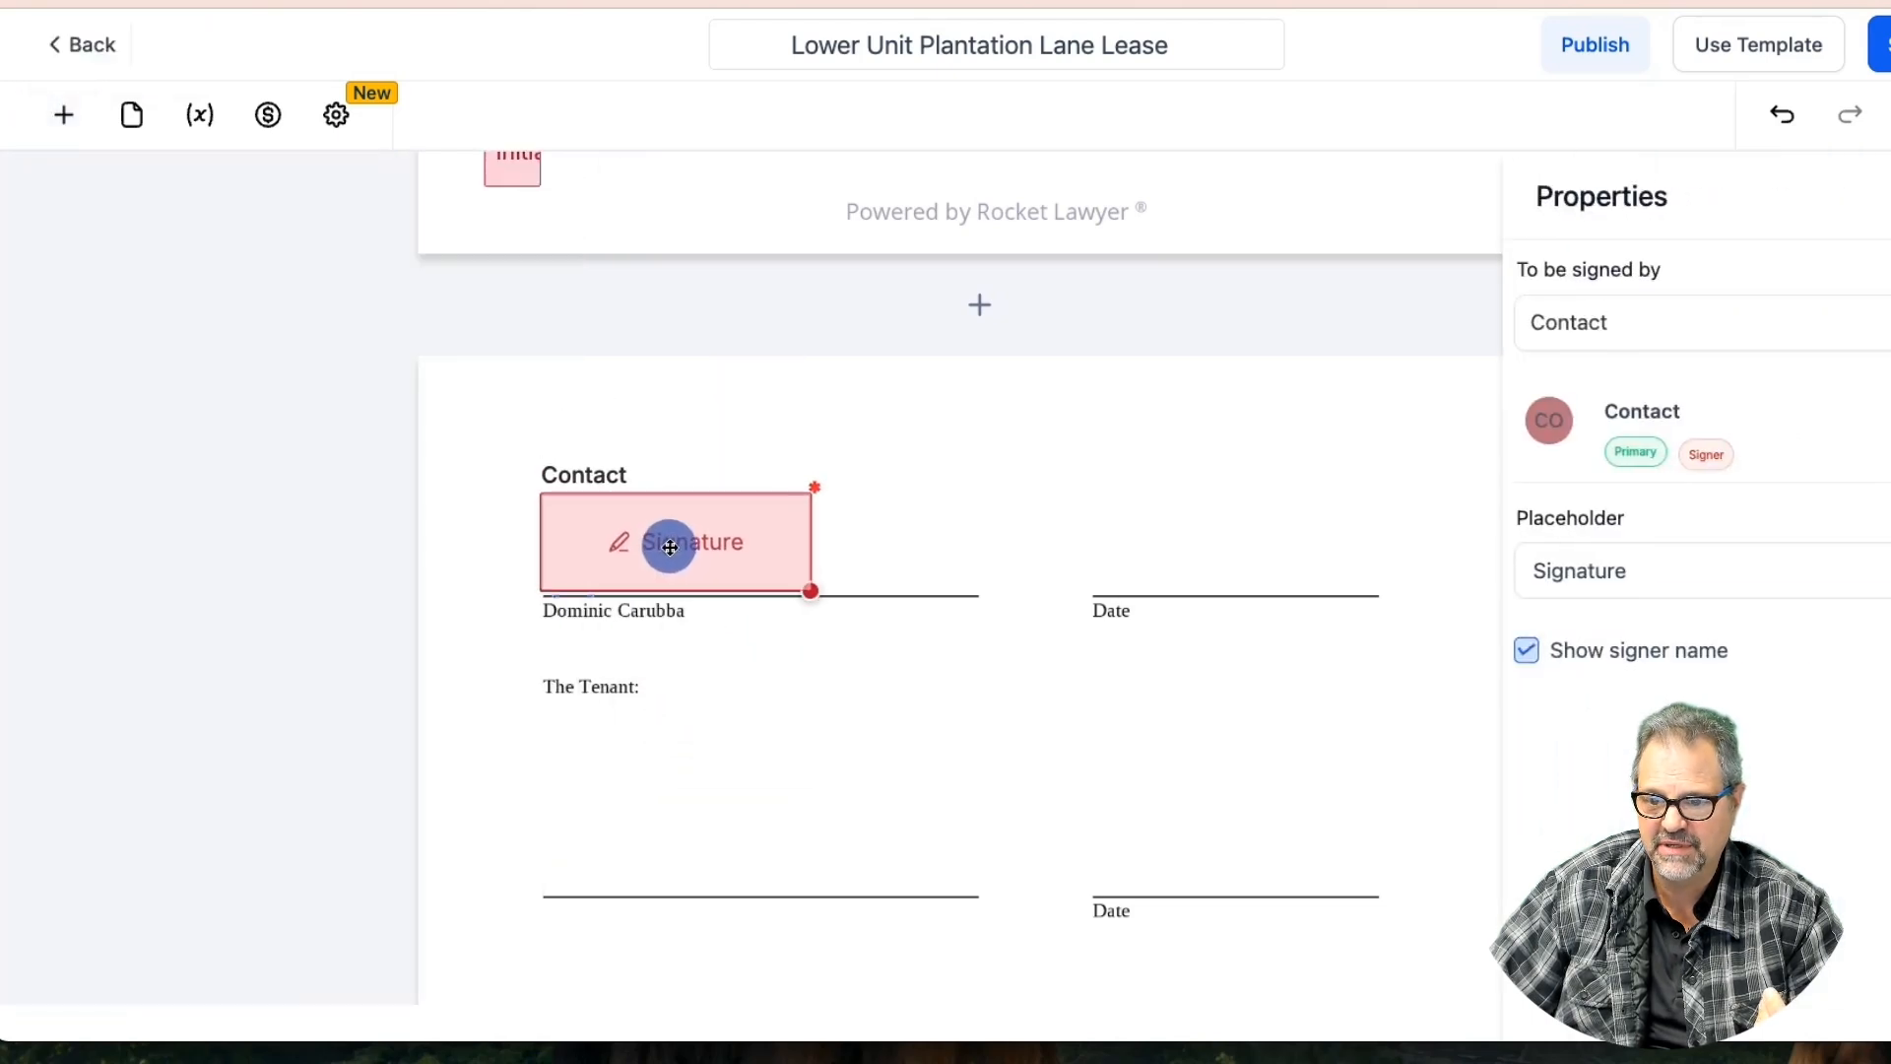
left_click_drag(809, 589, 973, 589)
left_click(873, 553)
left_click(1637, 329)
left_click(1615, 390)
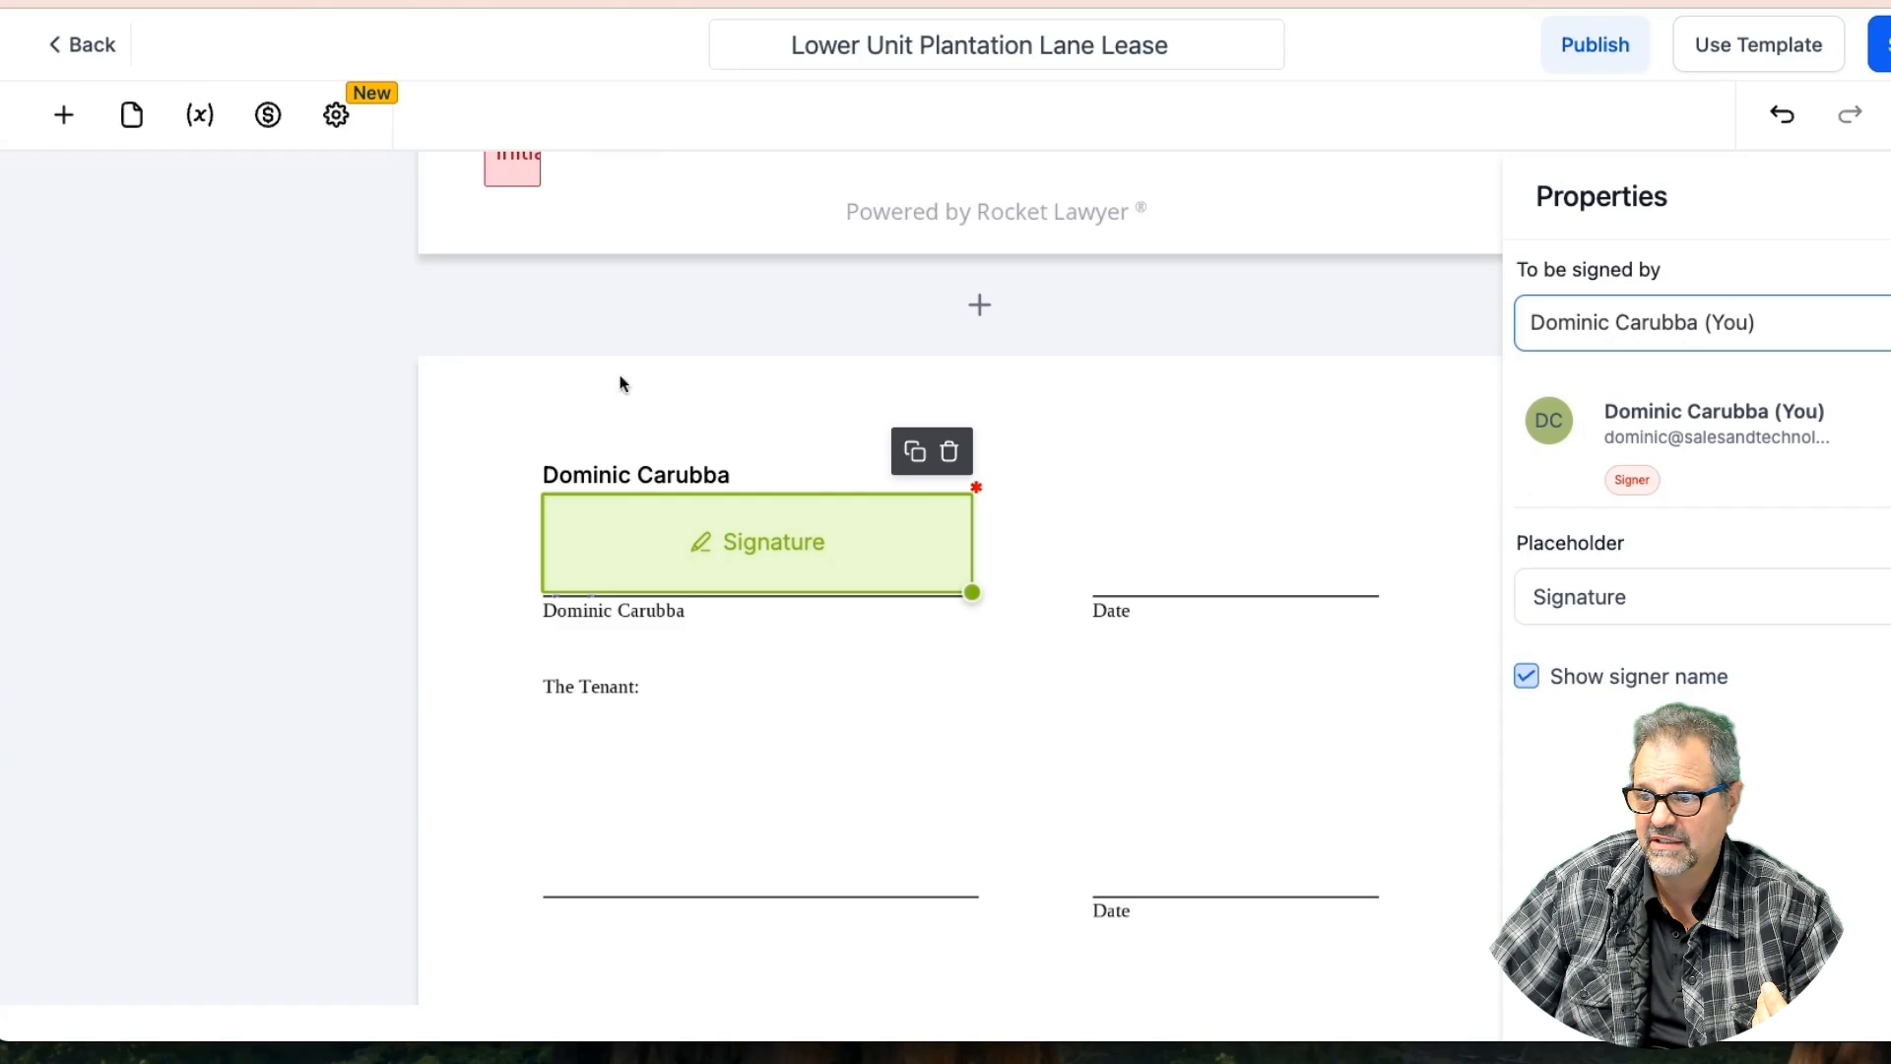
Add a Date field on the landlord's Date line: filled by You, MM-DD-YYYY, Today's Date; save
left_click(64, 114)
left_click_drag(505, 841, 1191, 562)
left_click(1591, 327)
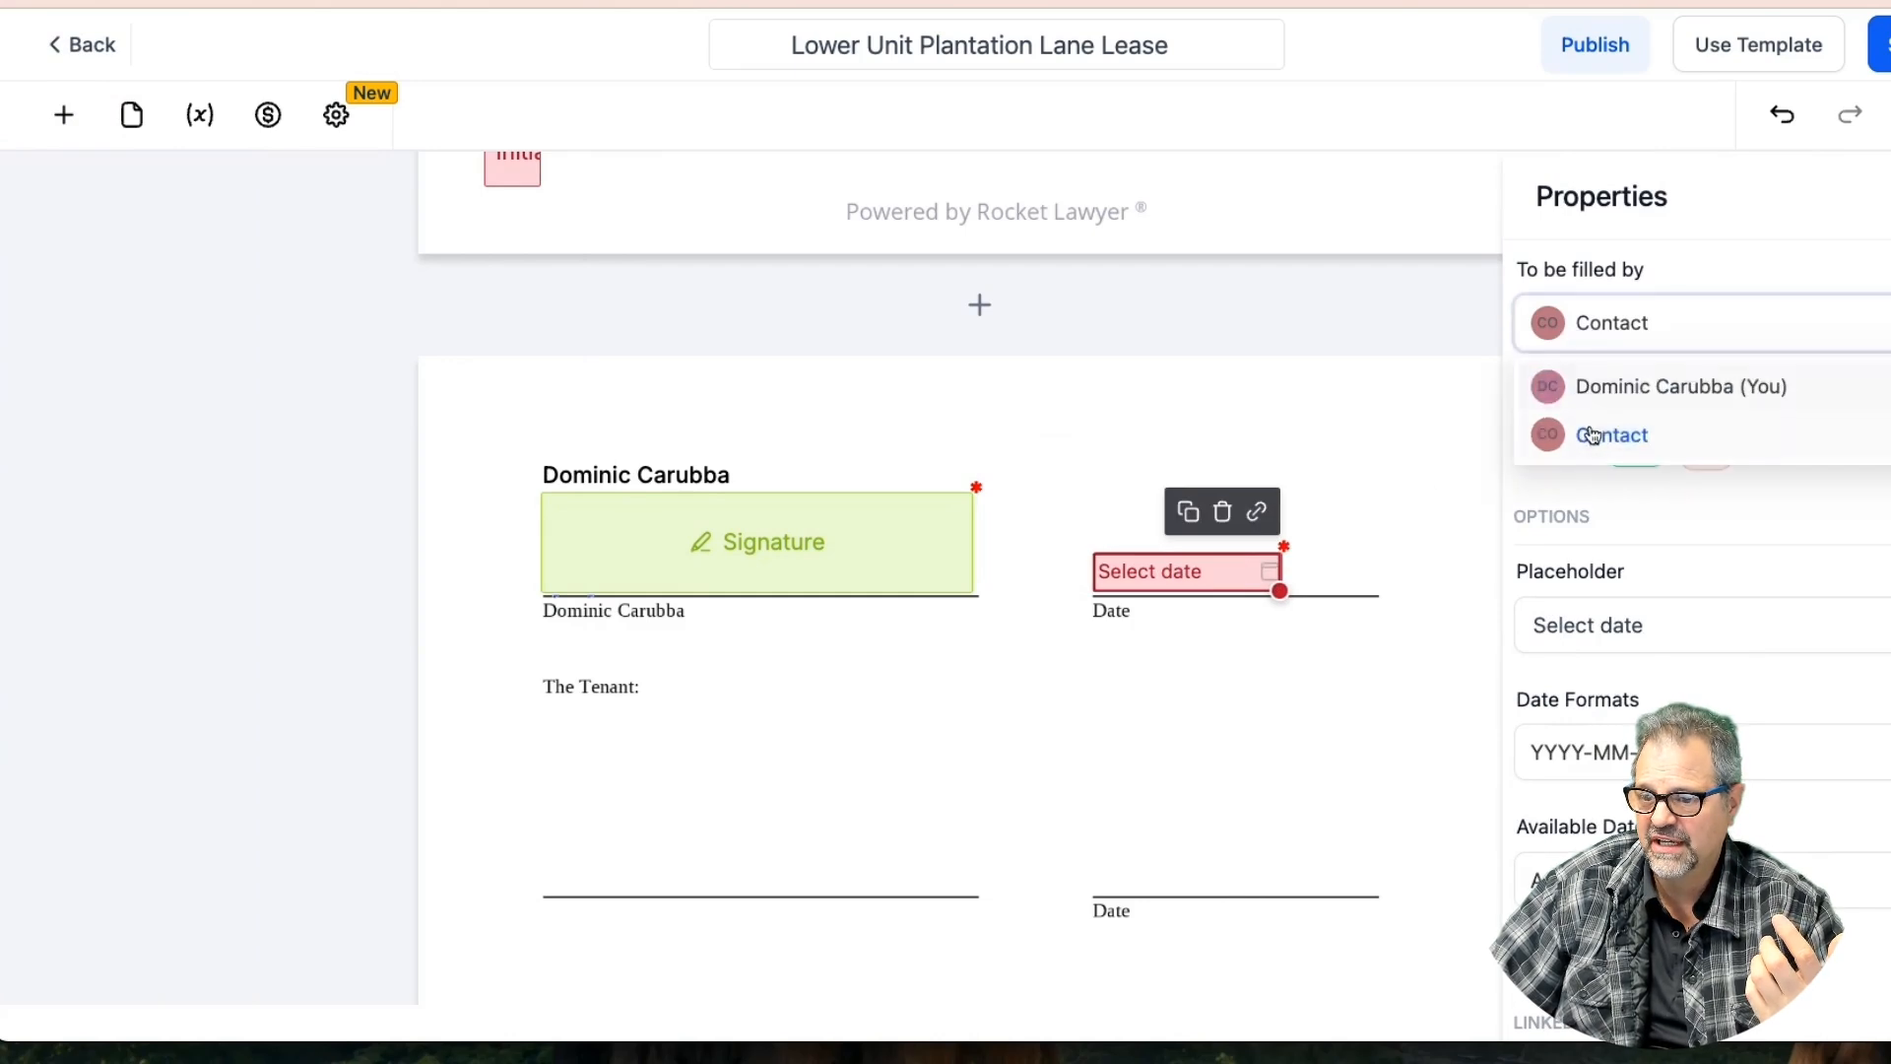
left_click(1586, 387)
left_click(1610, 783)
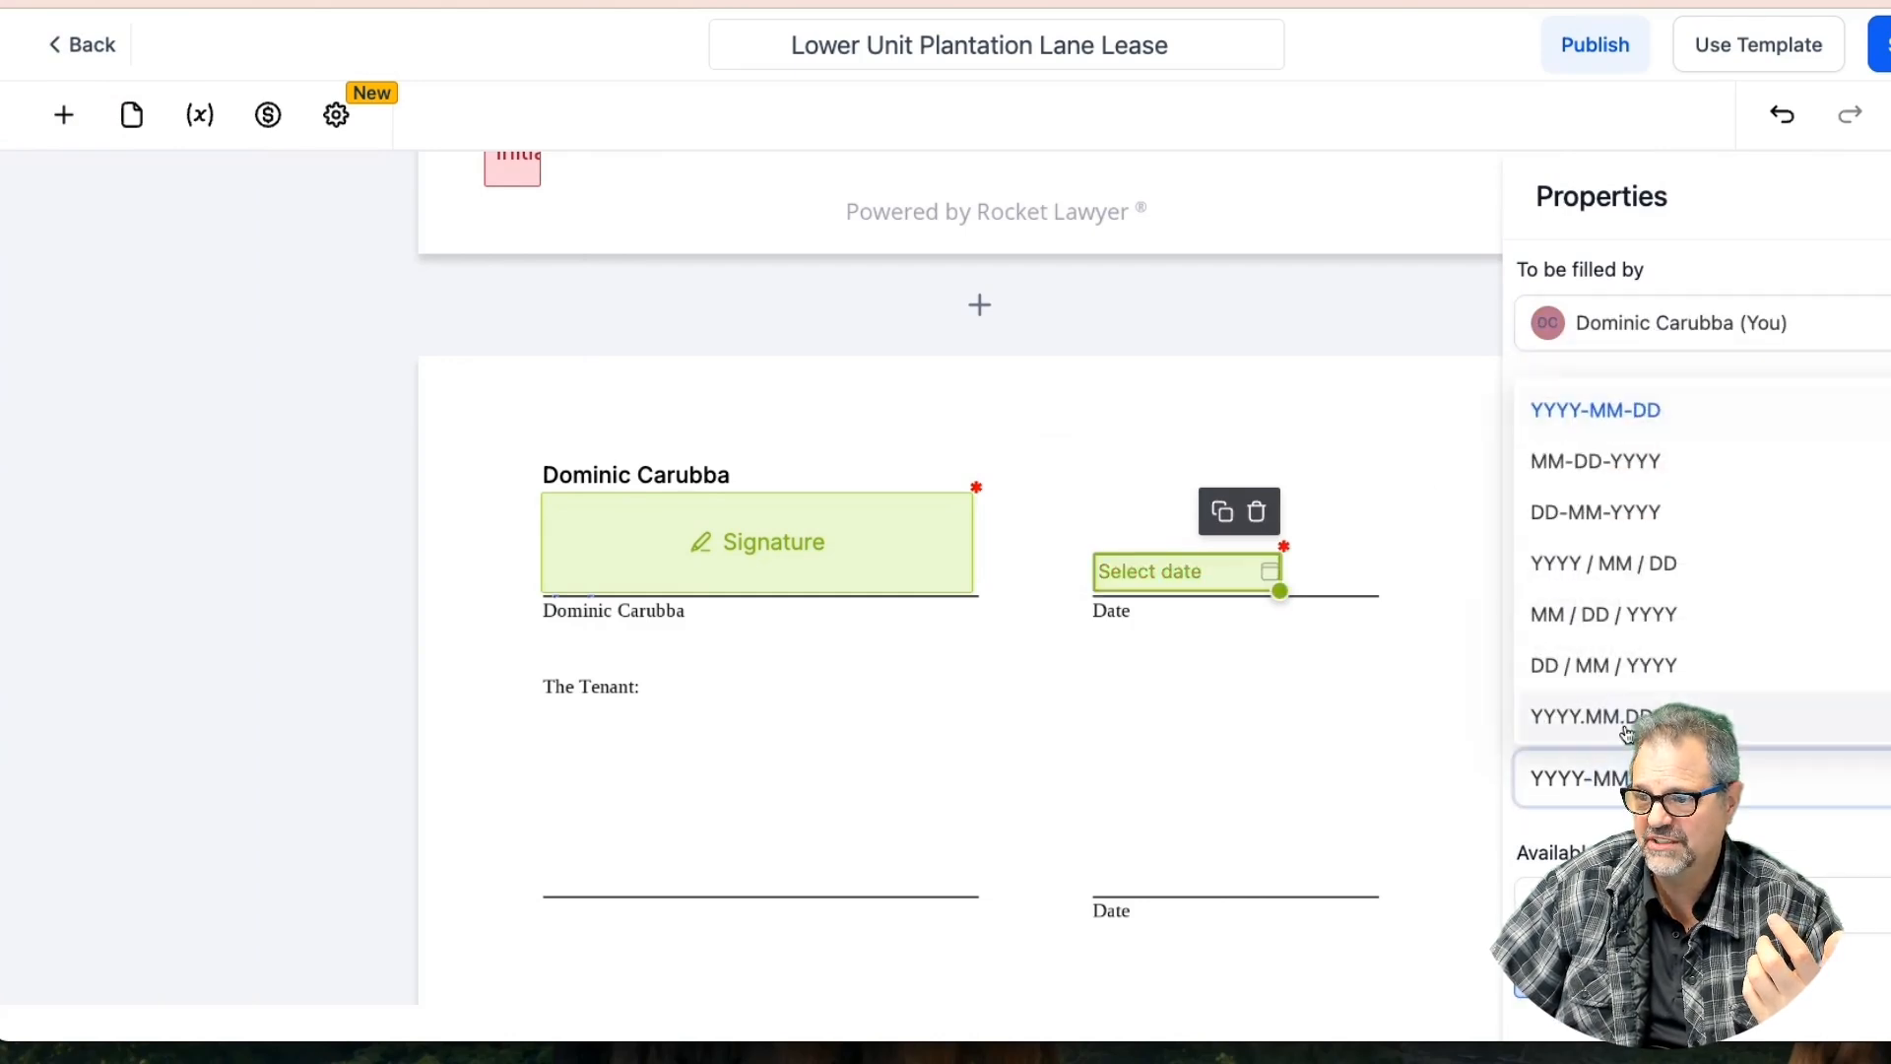
left_click(1576, 460)
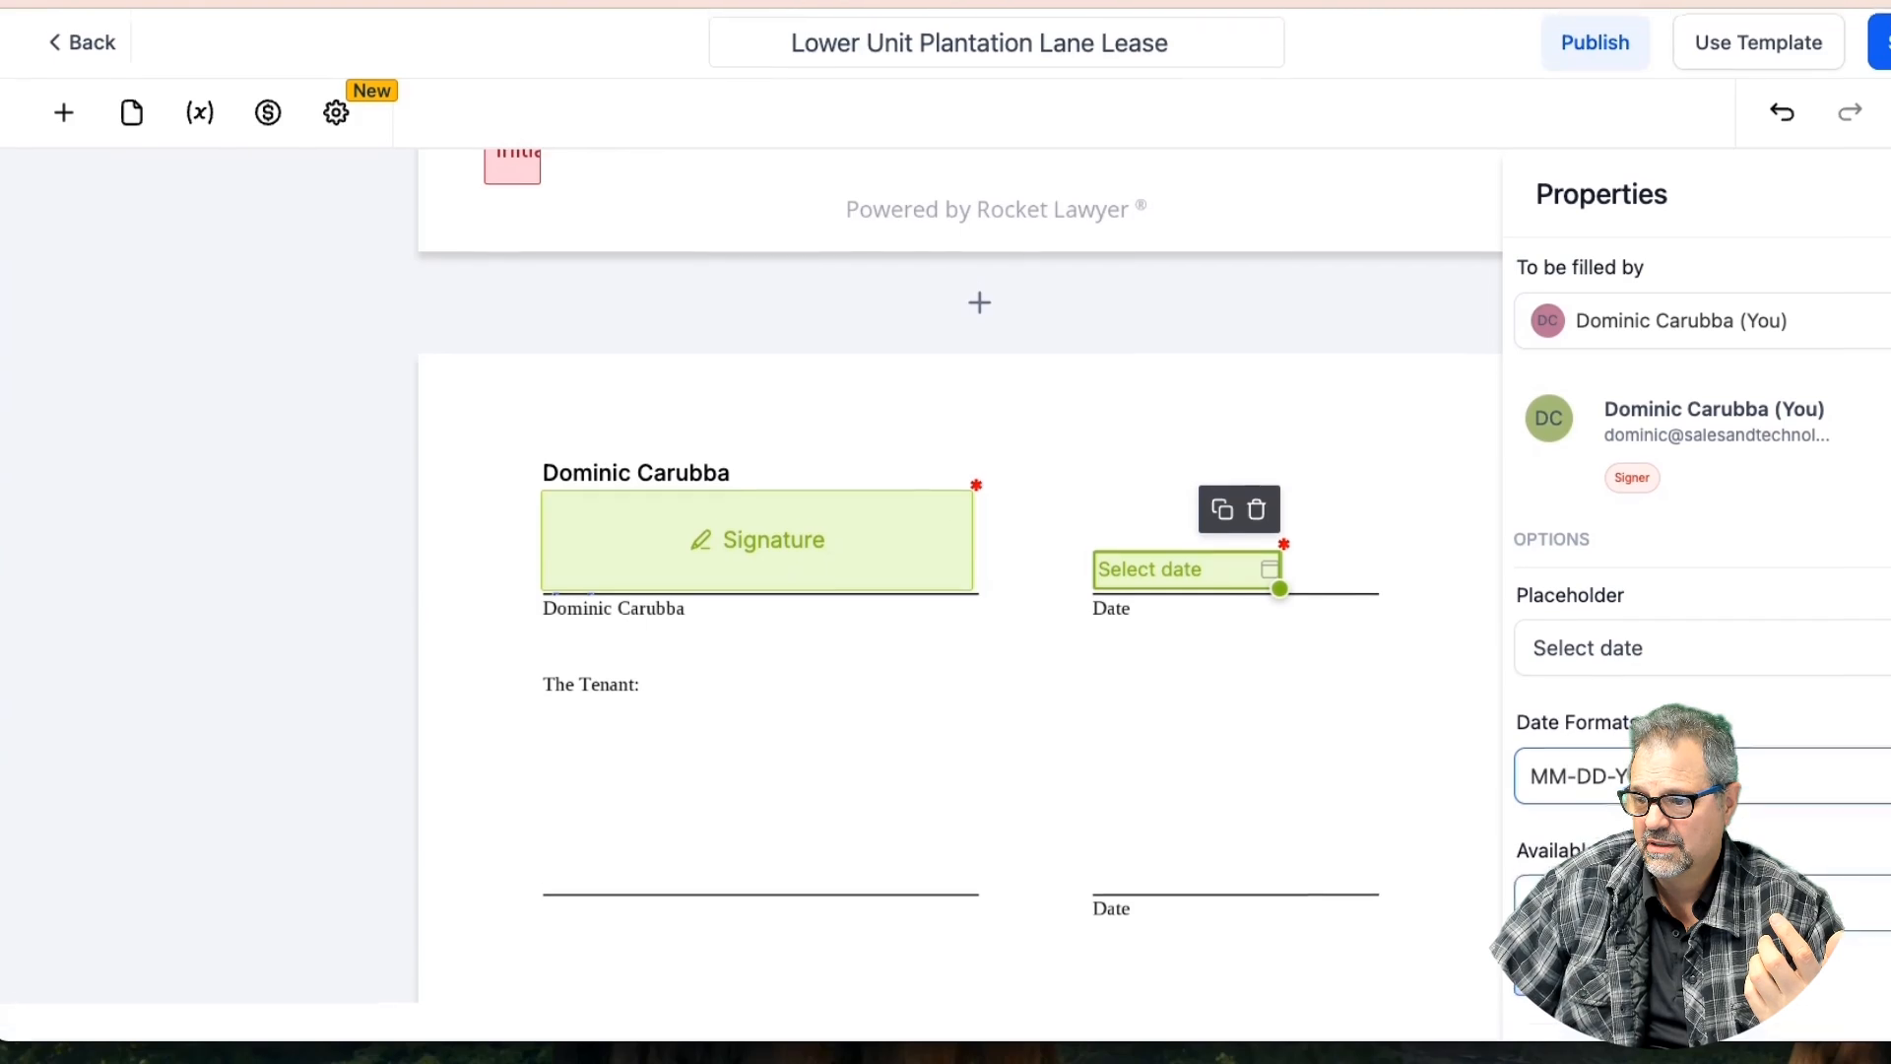
left_click(1576, 885)
left_click(1579, 844)
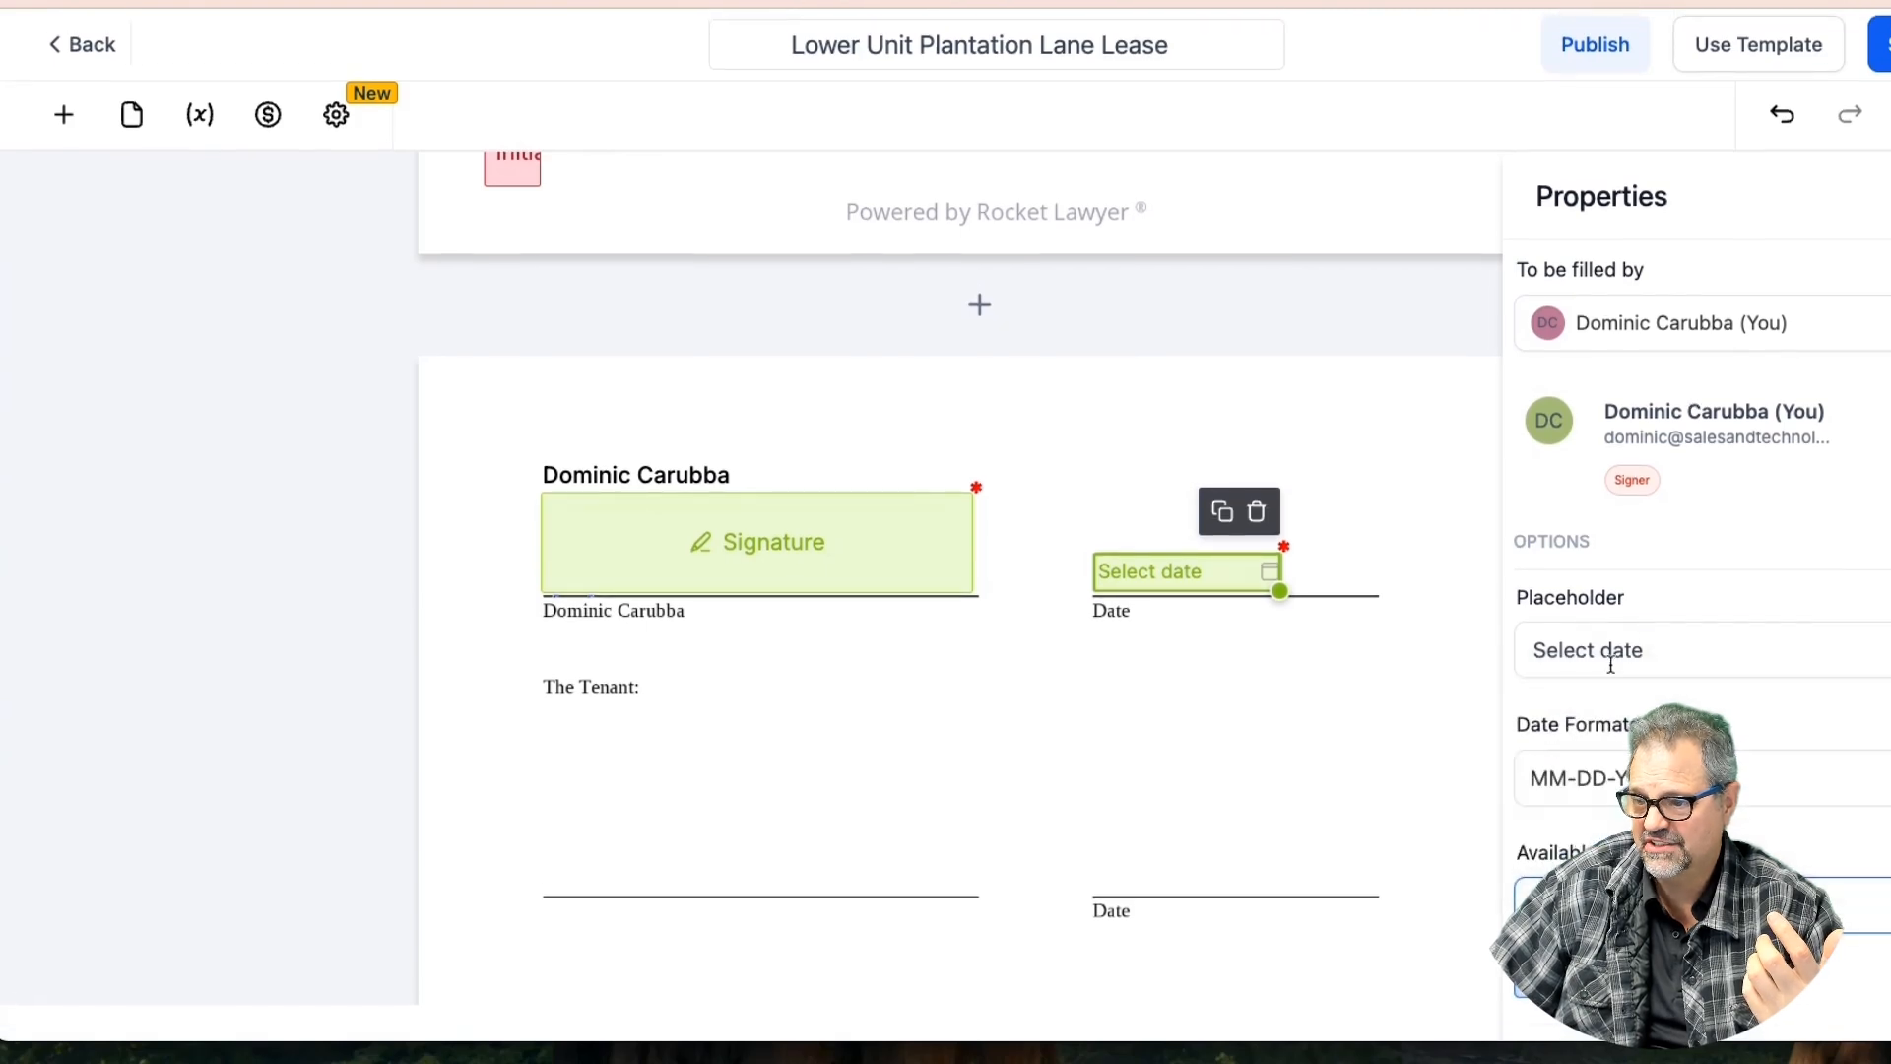
left_click(1879, 44)
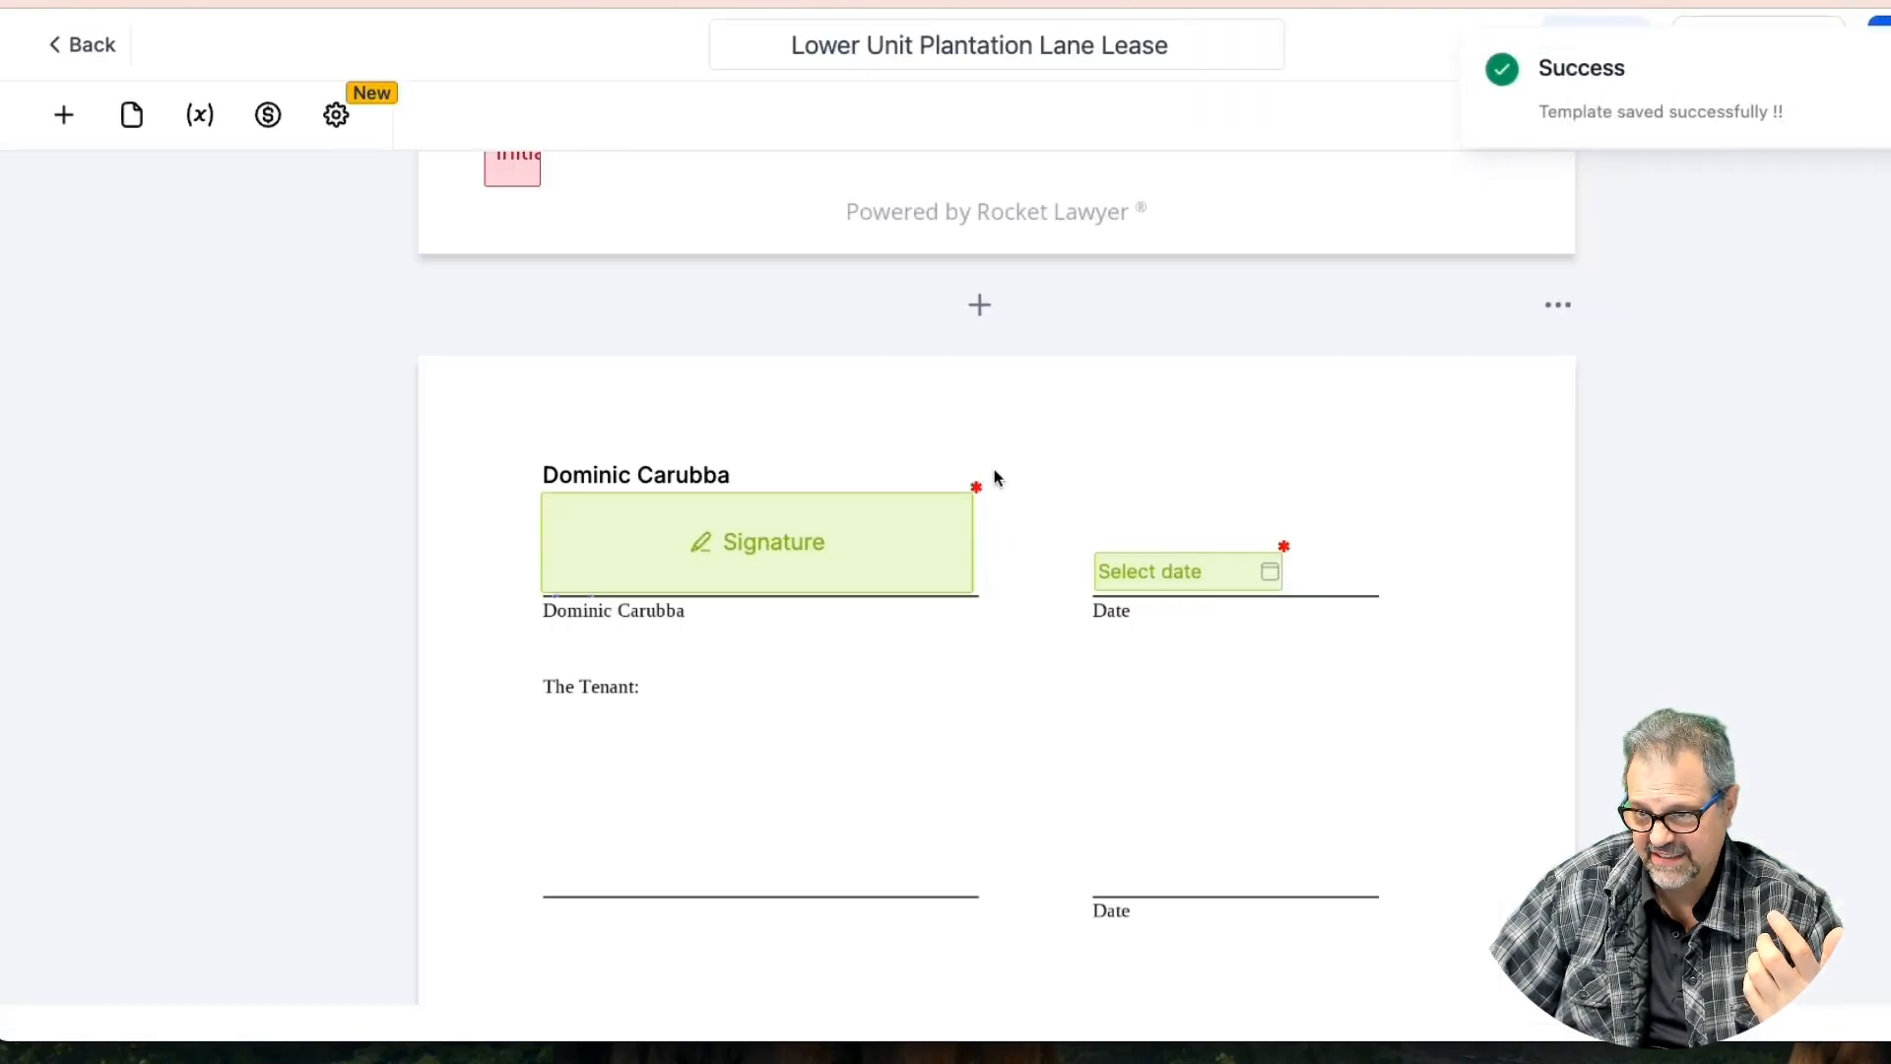
left_click(63, 114)
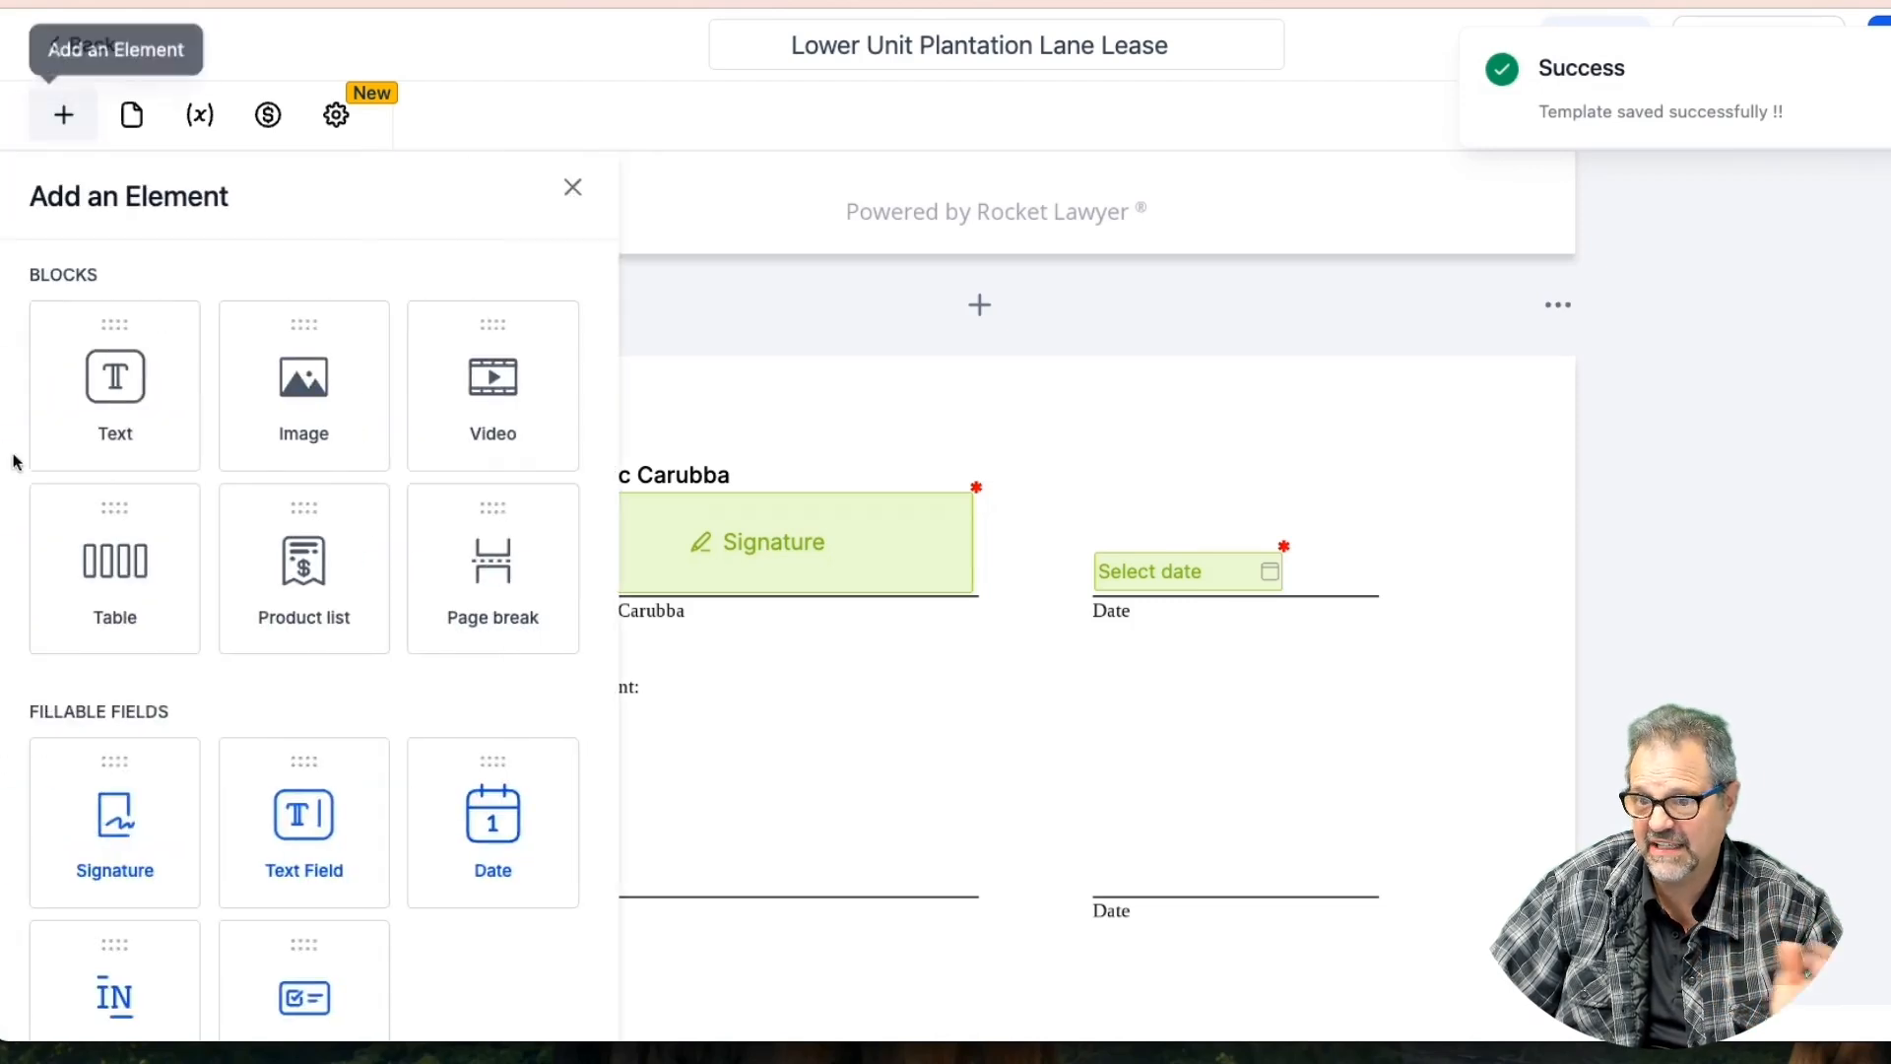
Place a widened Signature field on the tenant's signature line and a Date field on the tenant's Date line
mouse_move(104, 796)
left_mouse_down()
mouse_move(549, 768)
mouse_move(659, 856)
left_mouse_up()
left_click_drag(816, 895, 983, 882)
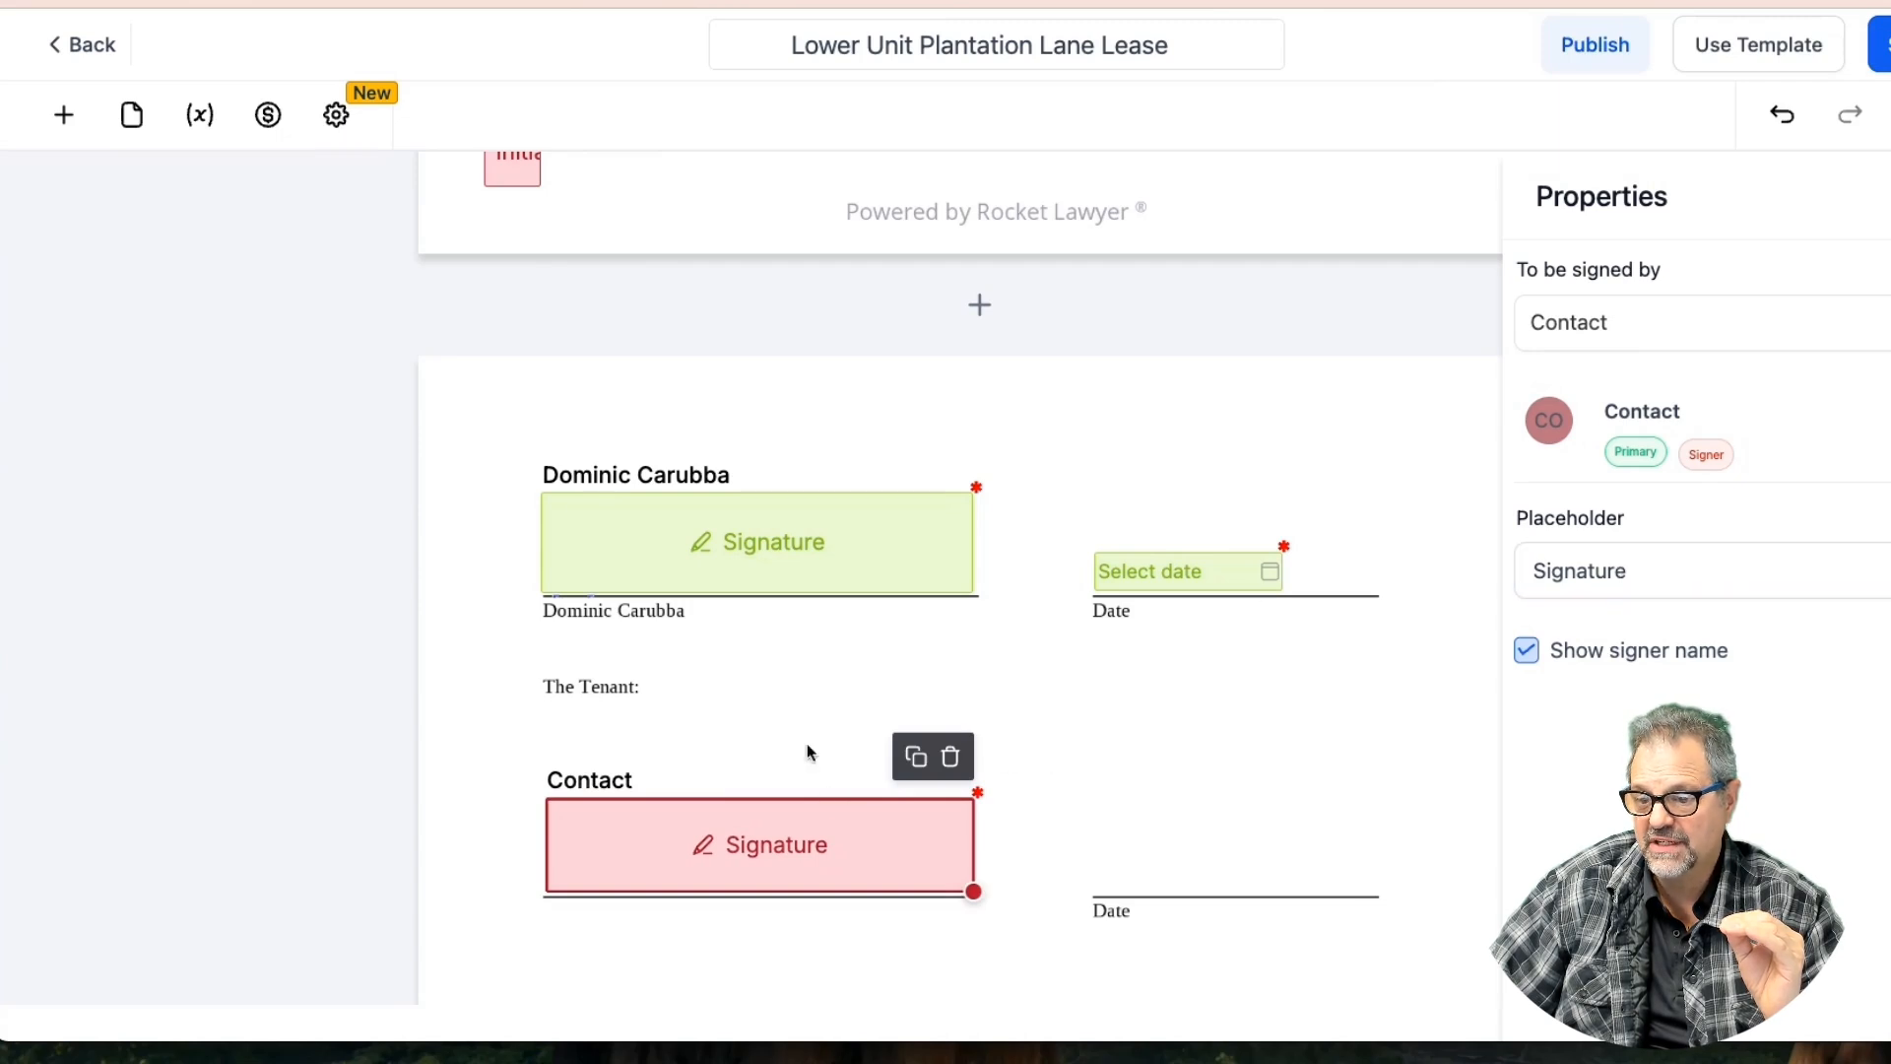
left_click(63, 114)
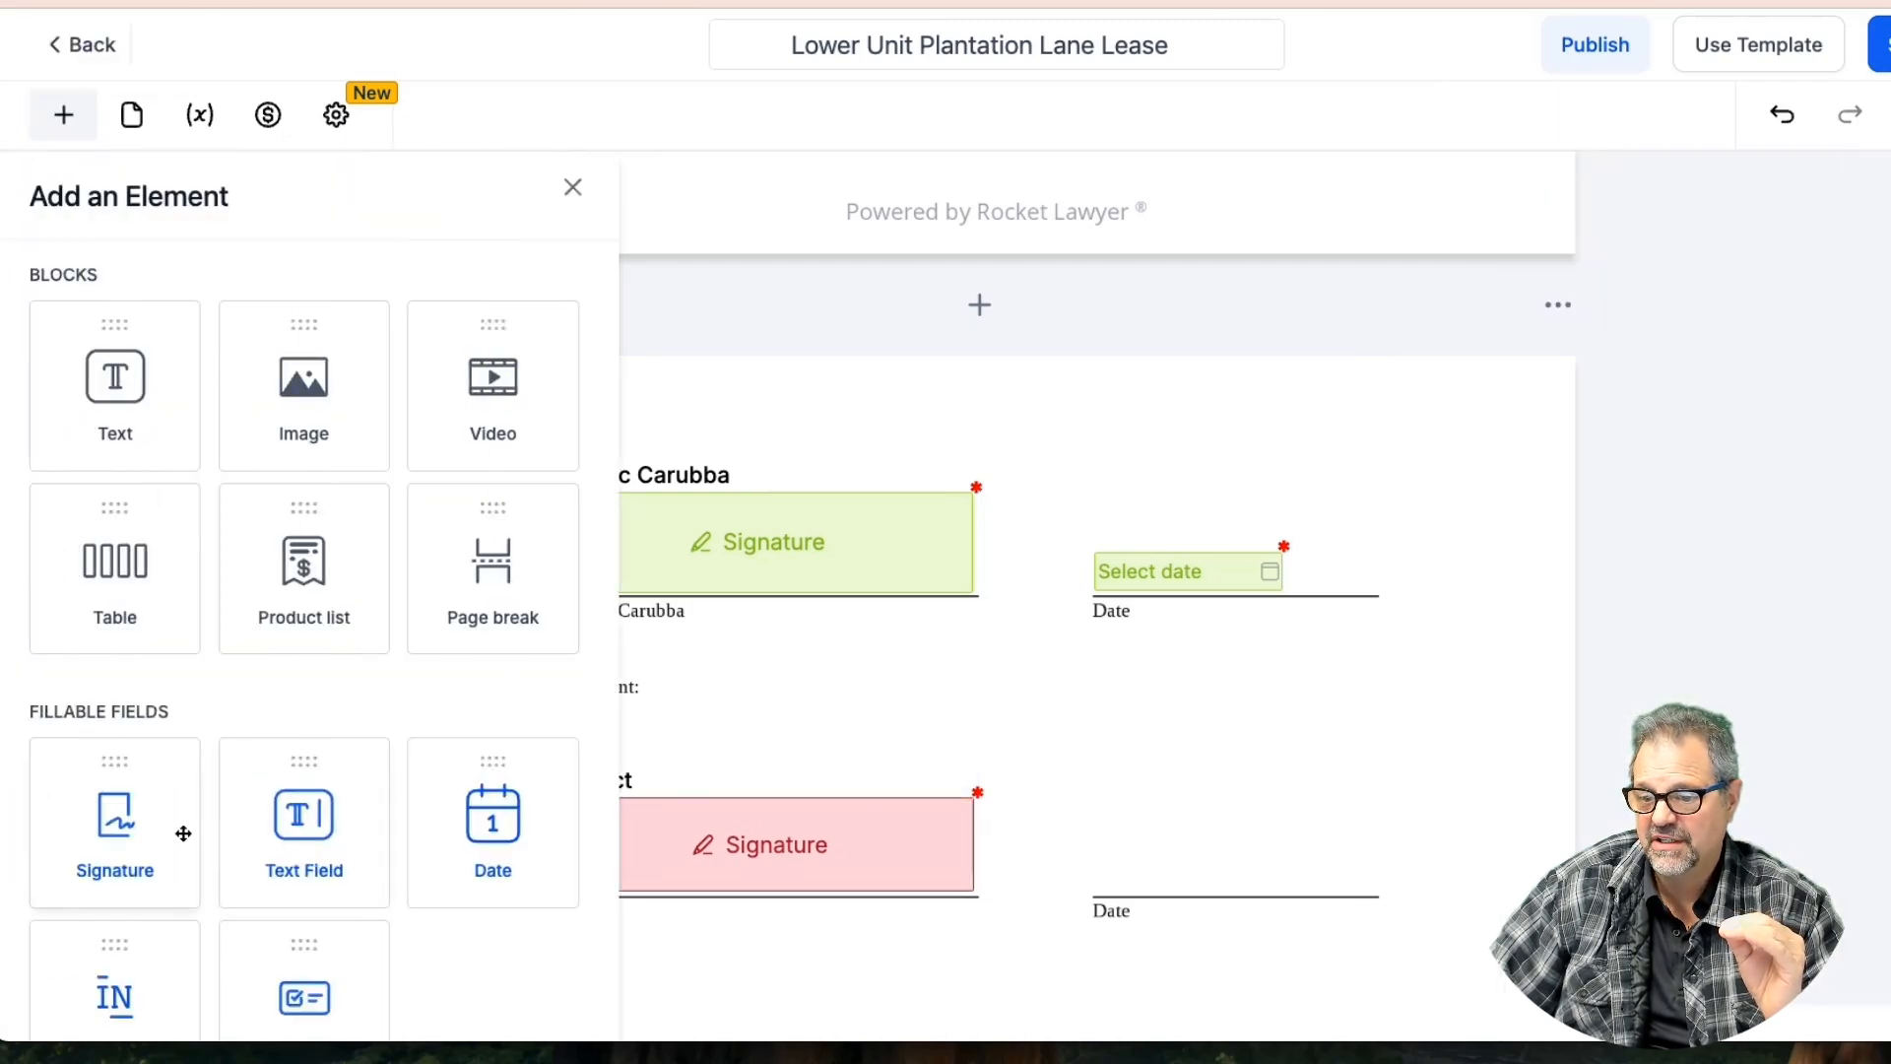
left_click_drag(490, 820, 1093, 822)
left_click_drag(1076, 755, 1182, 874)
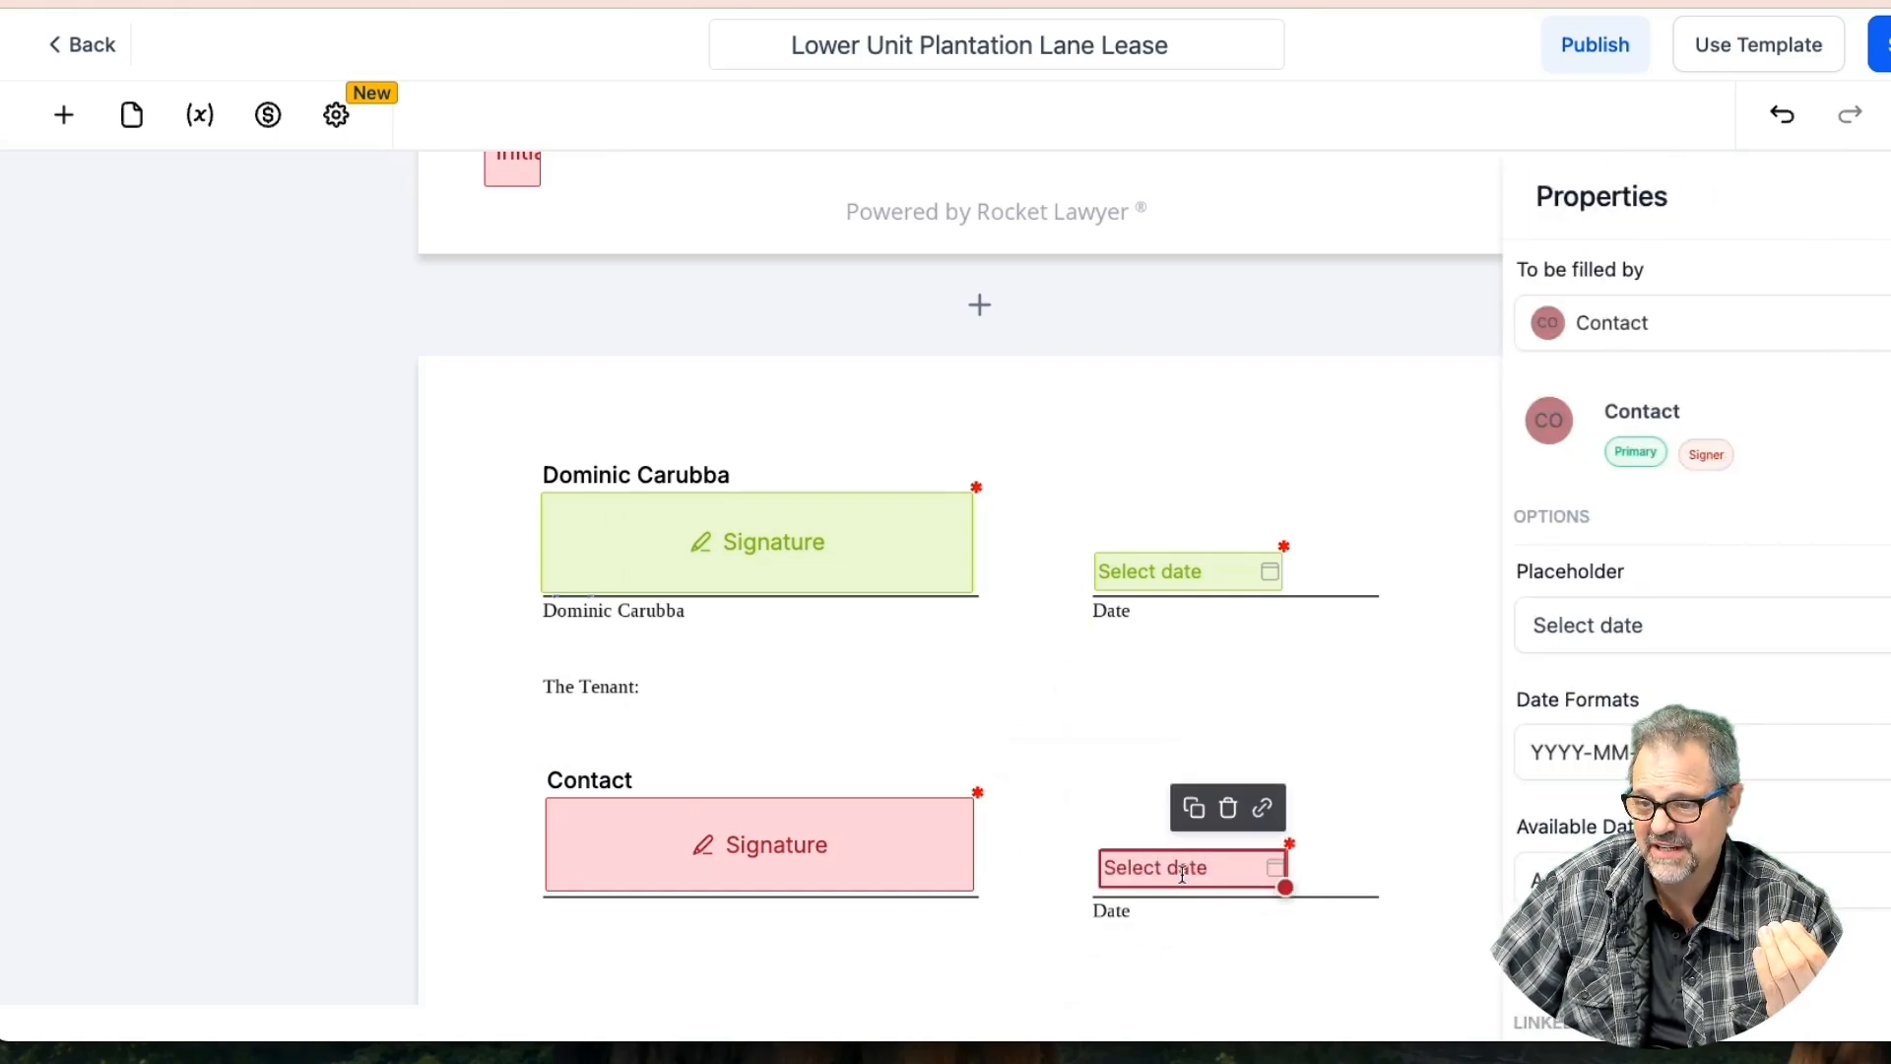
Set the tenant date to MM-DD-YYYY format with Today's Date only, and save
left_click(1609, 754)
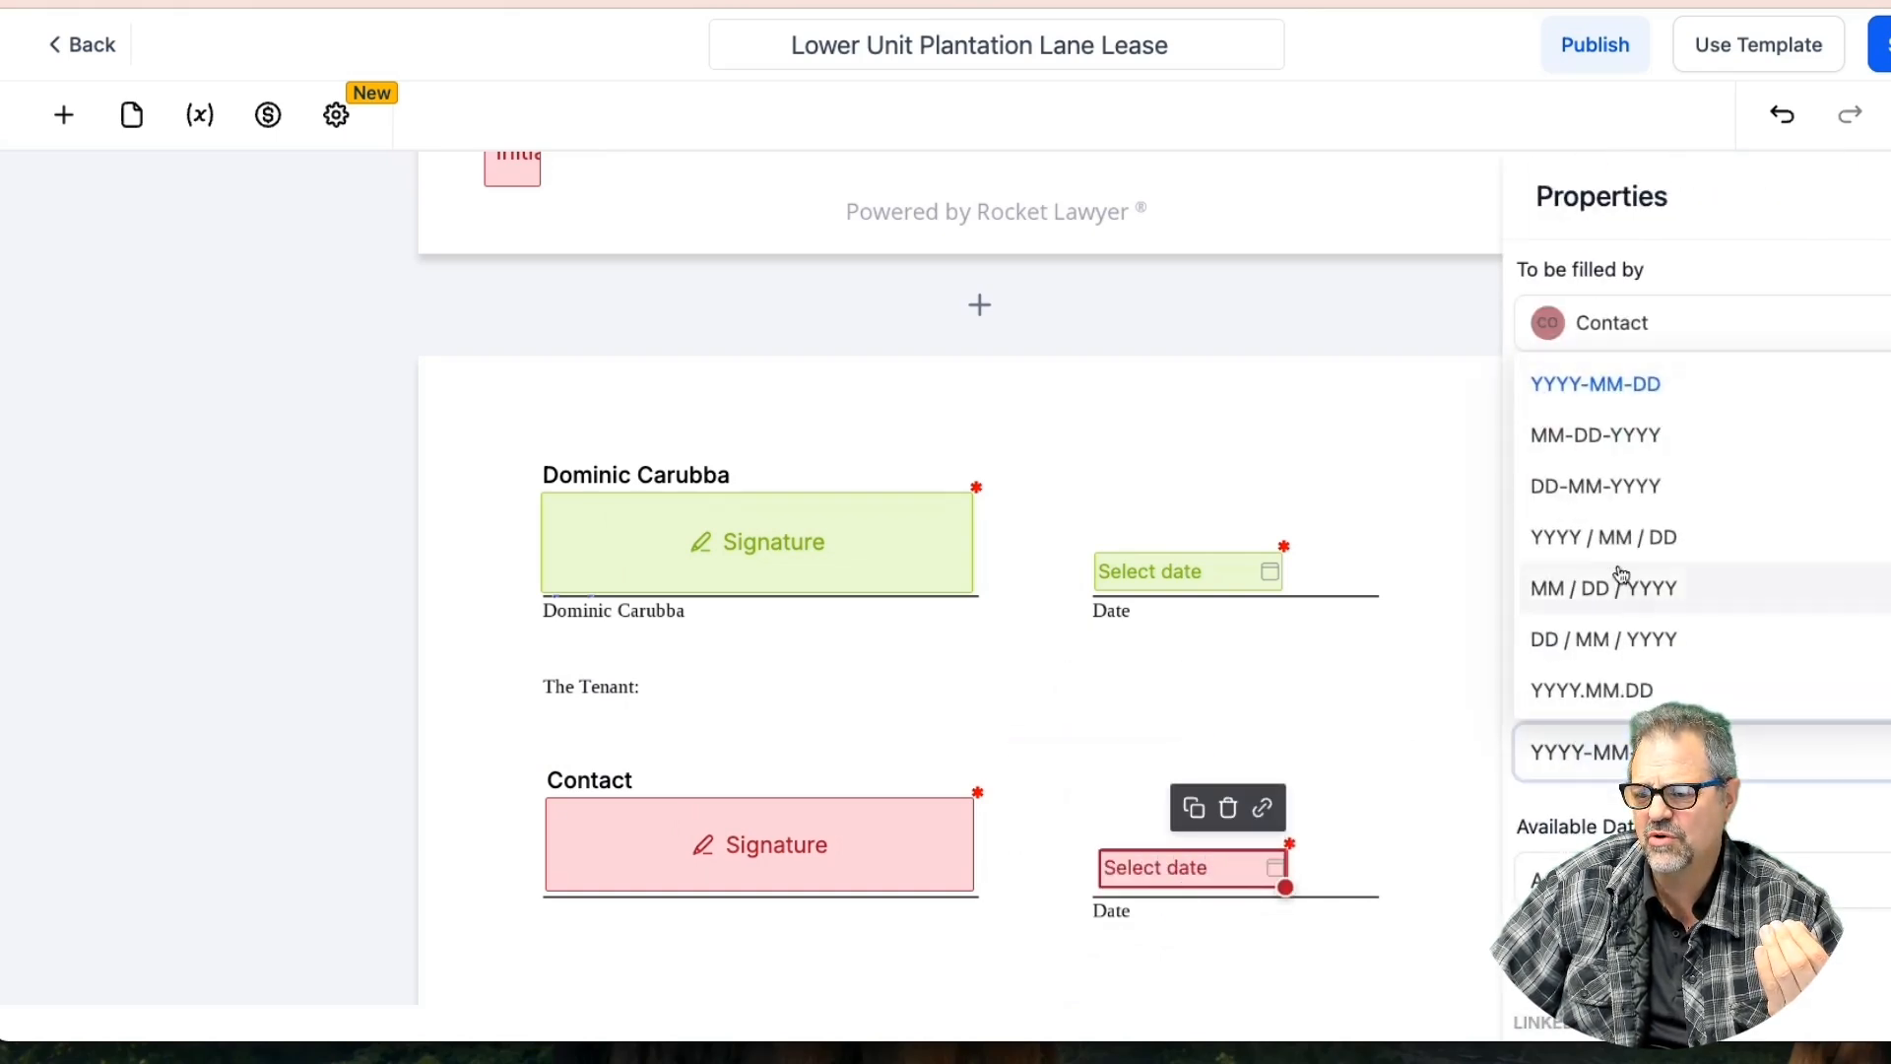
left_click(1562, 430)
left_click(1625, 879)
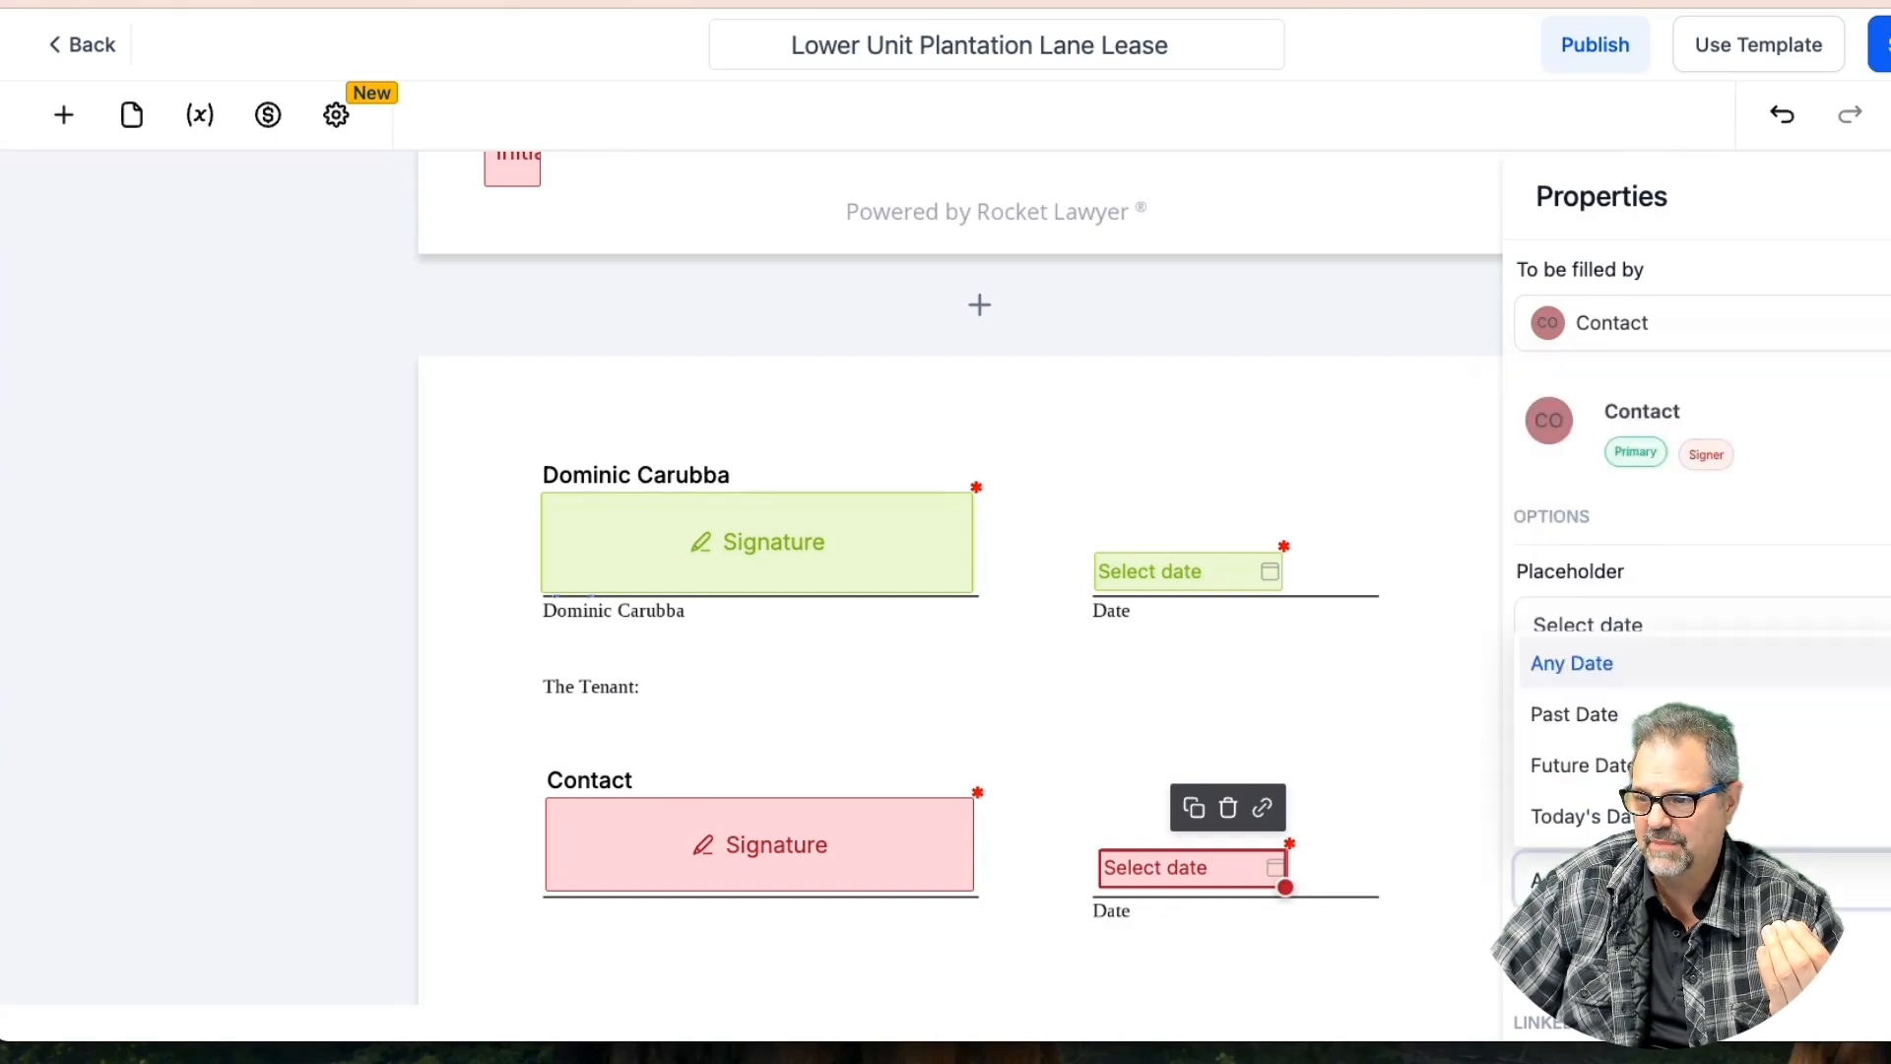
left_click(1587, 825)
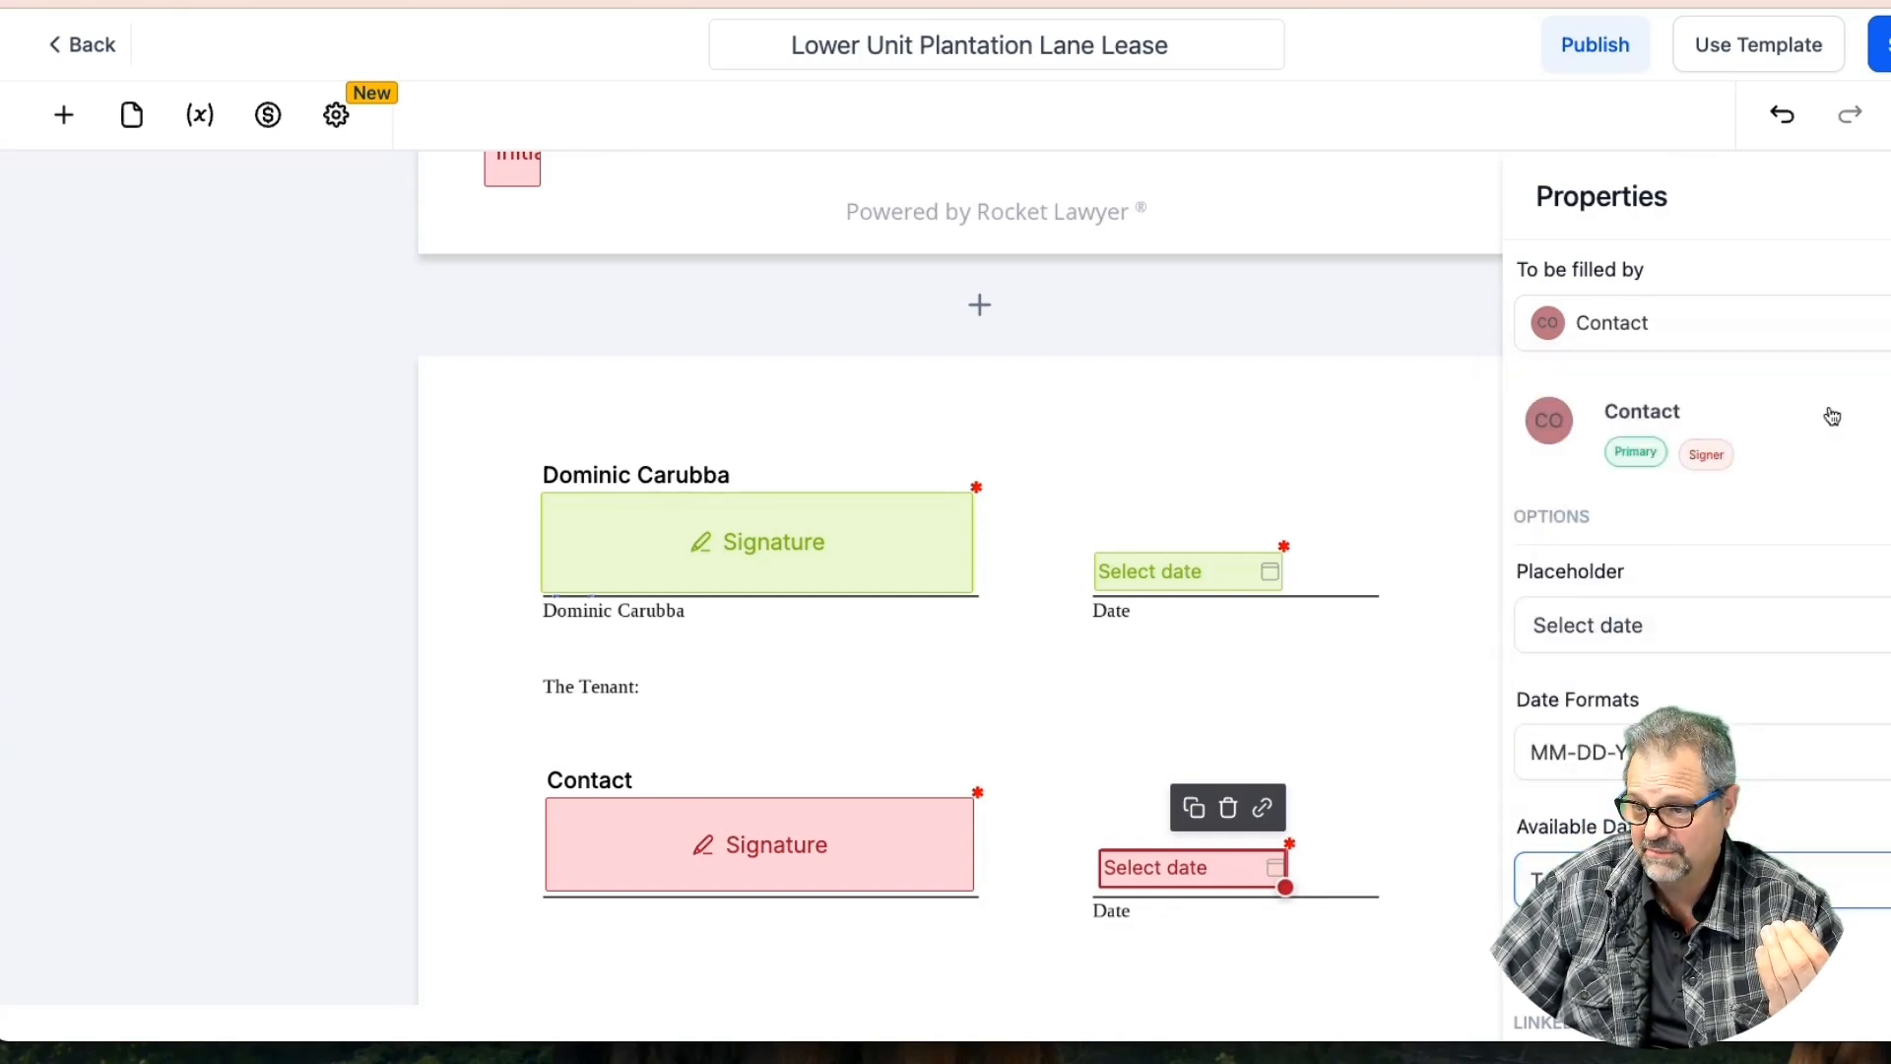
left_click(1296, 561)
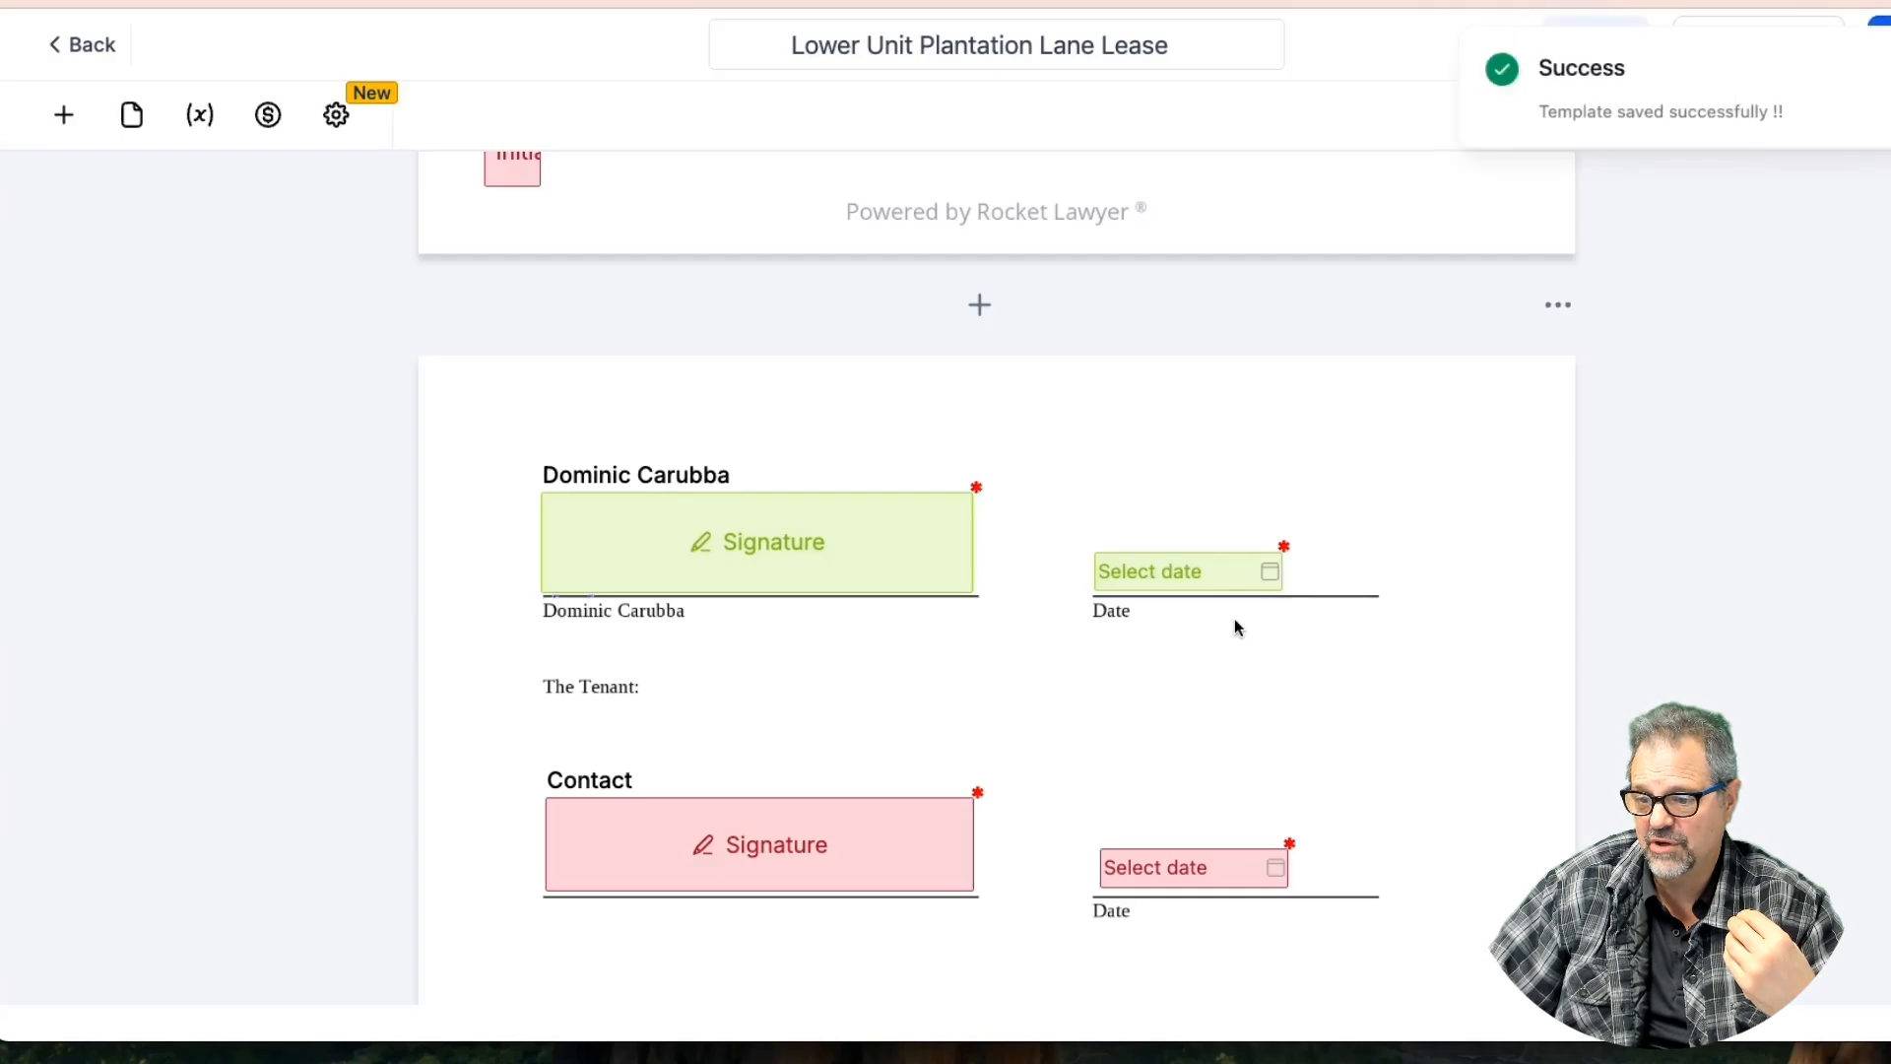
scroll(793, 666, "down", 15)
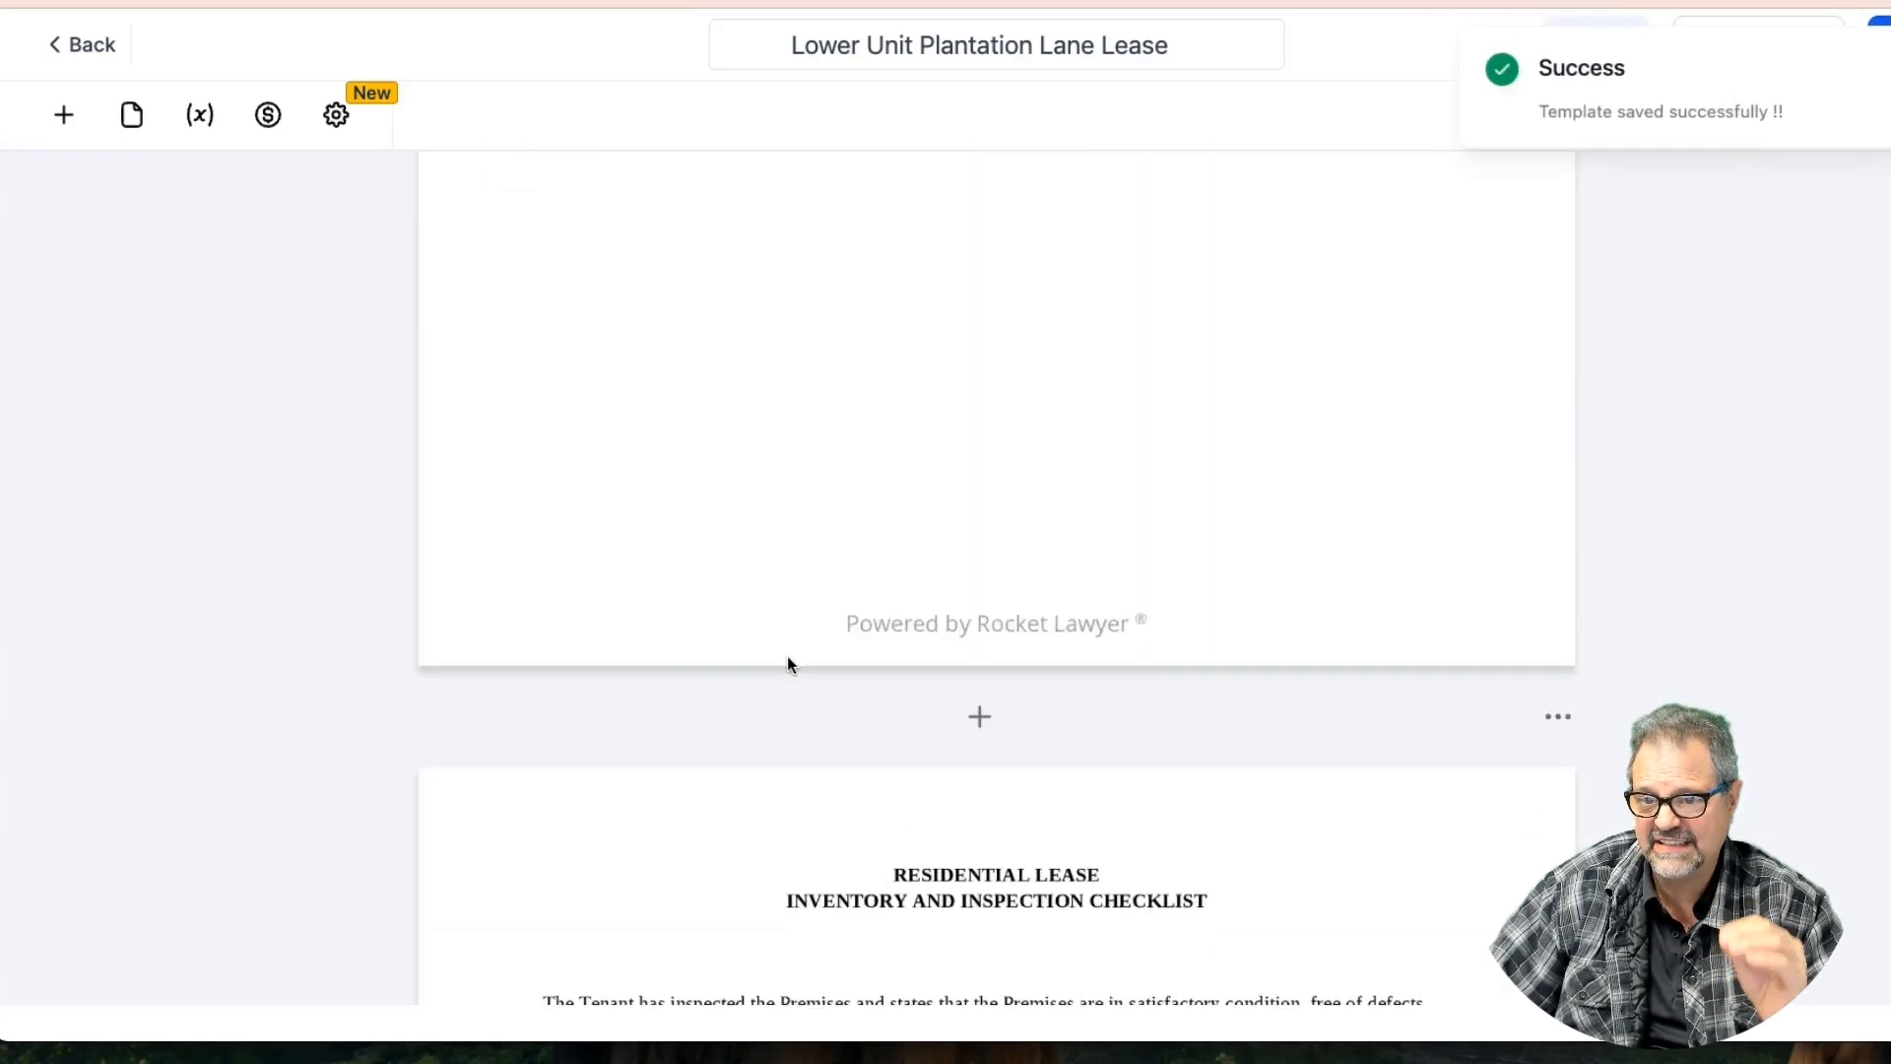
Add a Text Field for the tenant's printed name, widened to the line's end
scroll(788, 658, "down", 8)
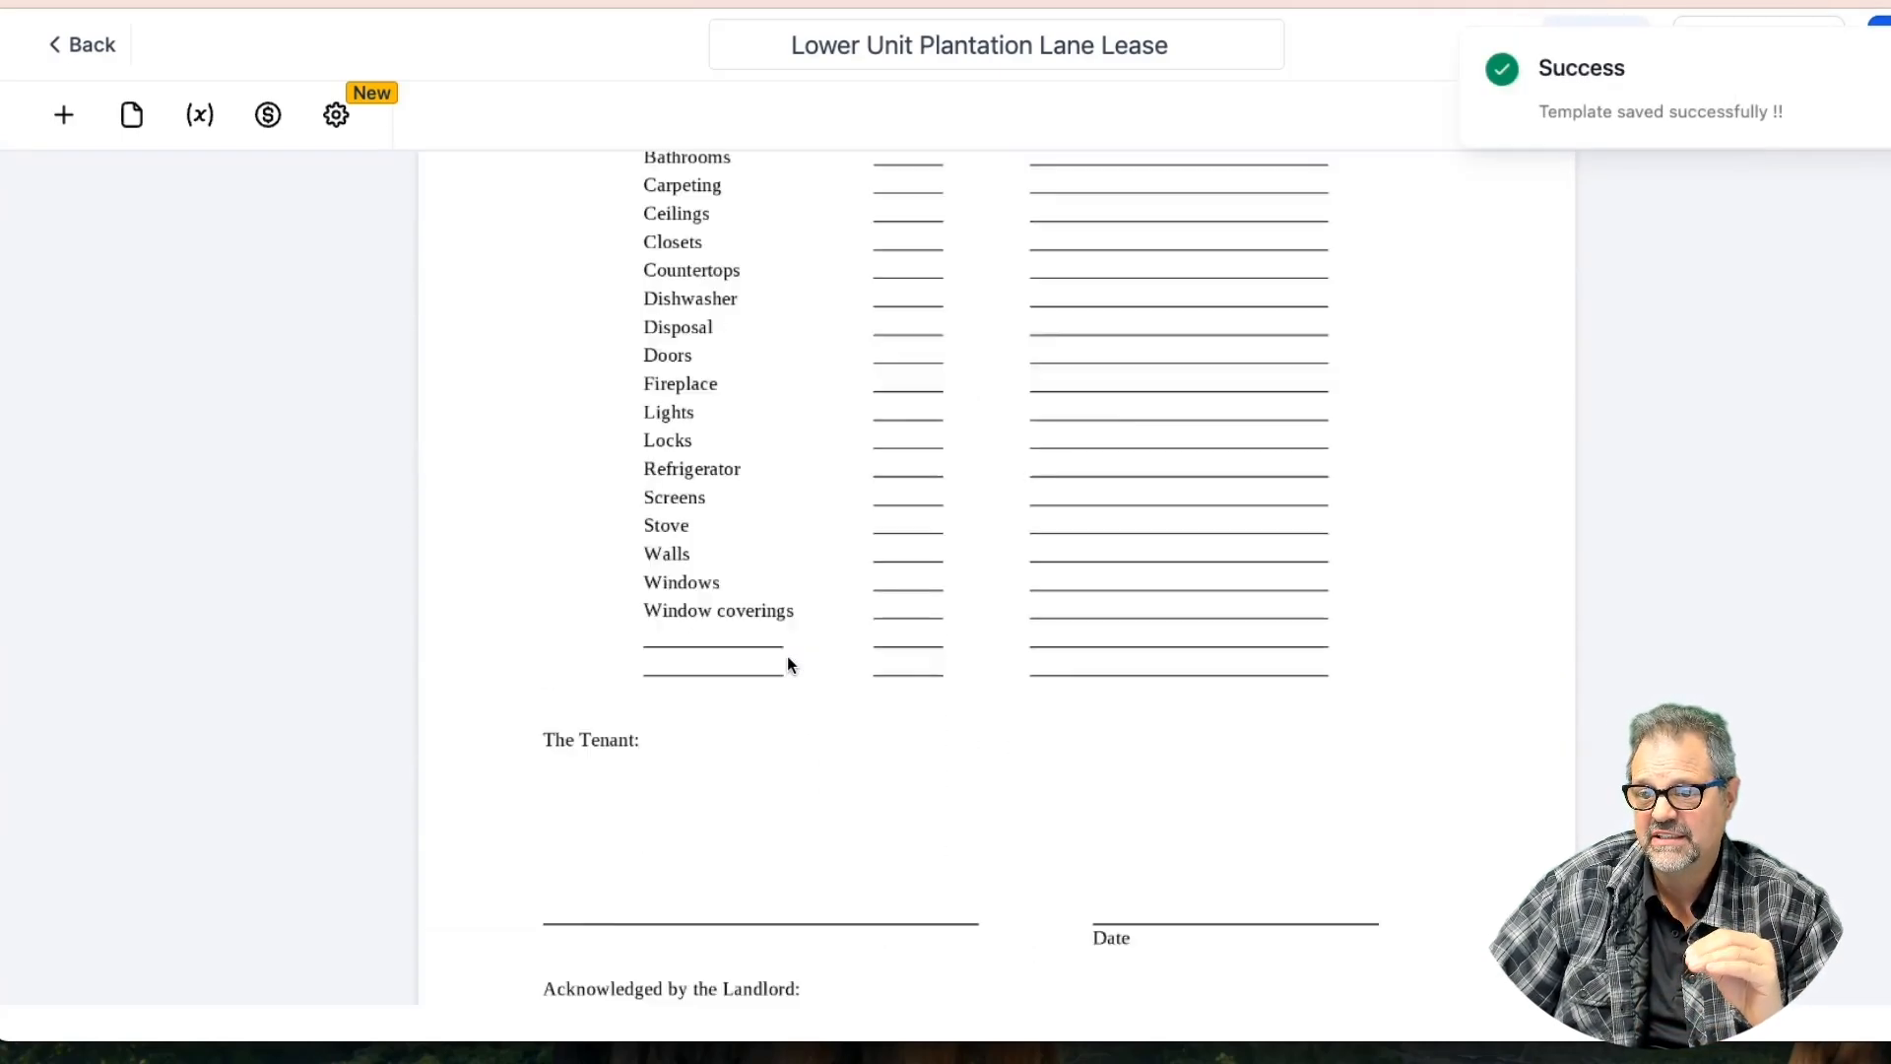
scroll(788, 665, "down", 5)
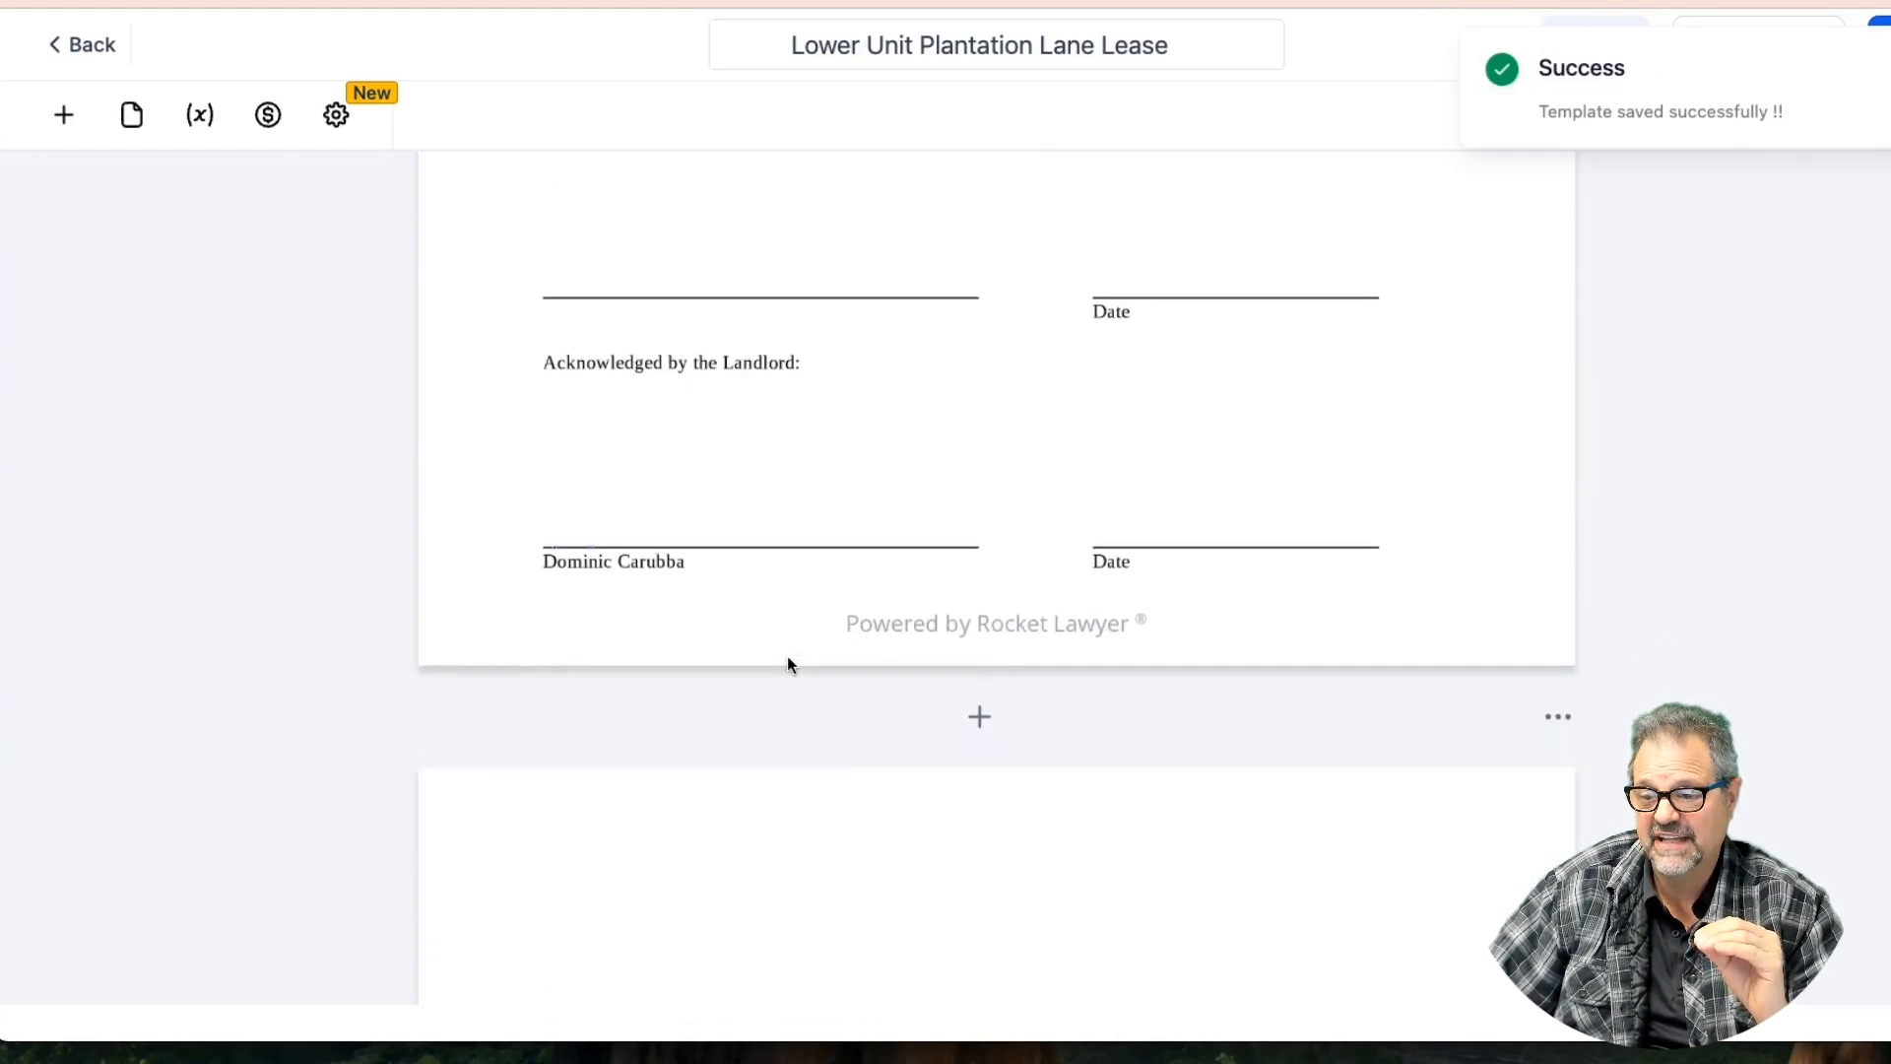
scroll(756, 598, "up", 3)
scroll(742, 630, "down", 2)
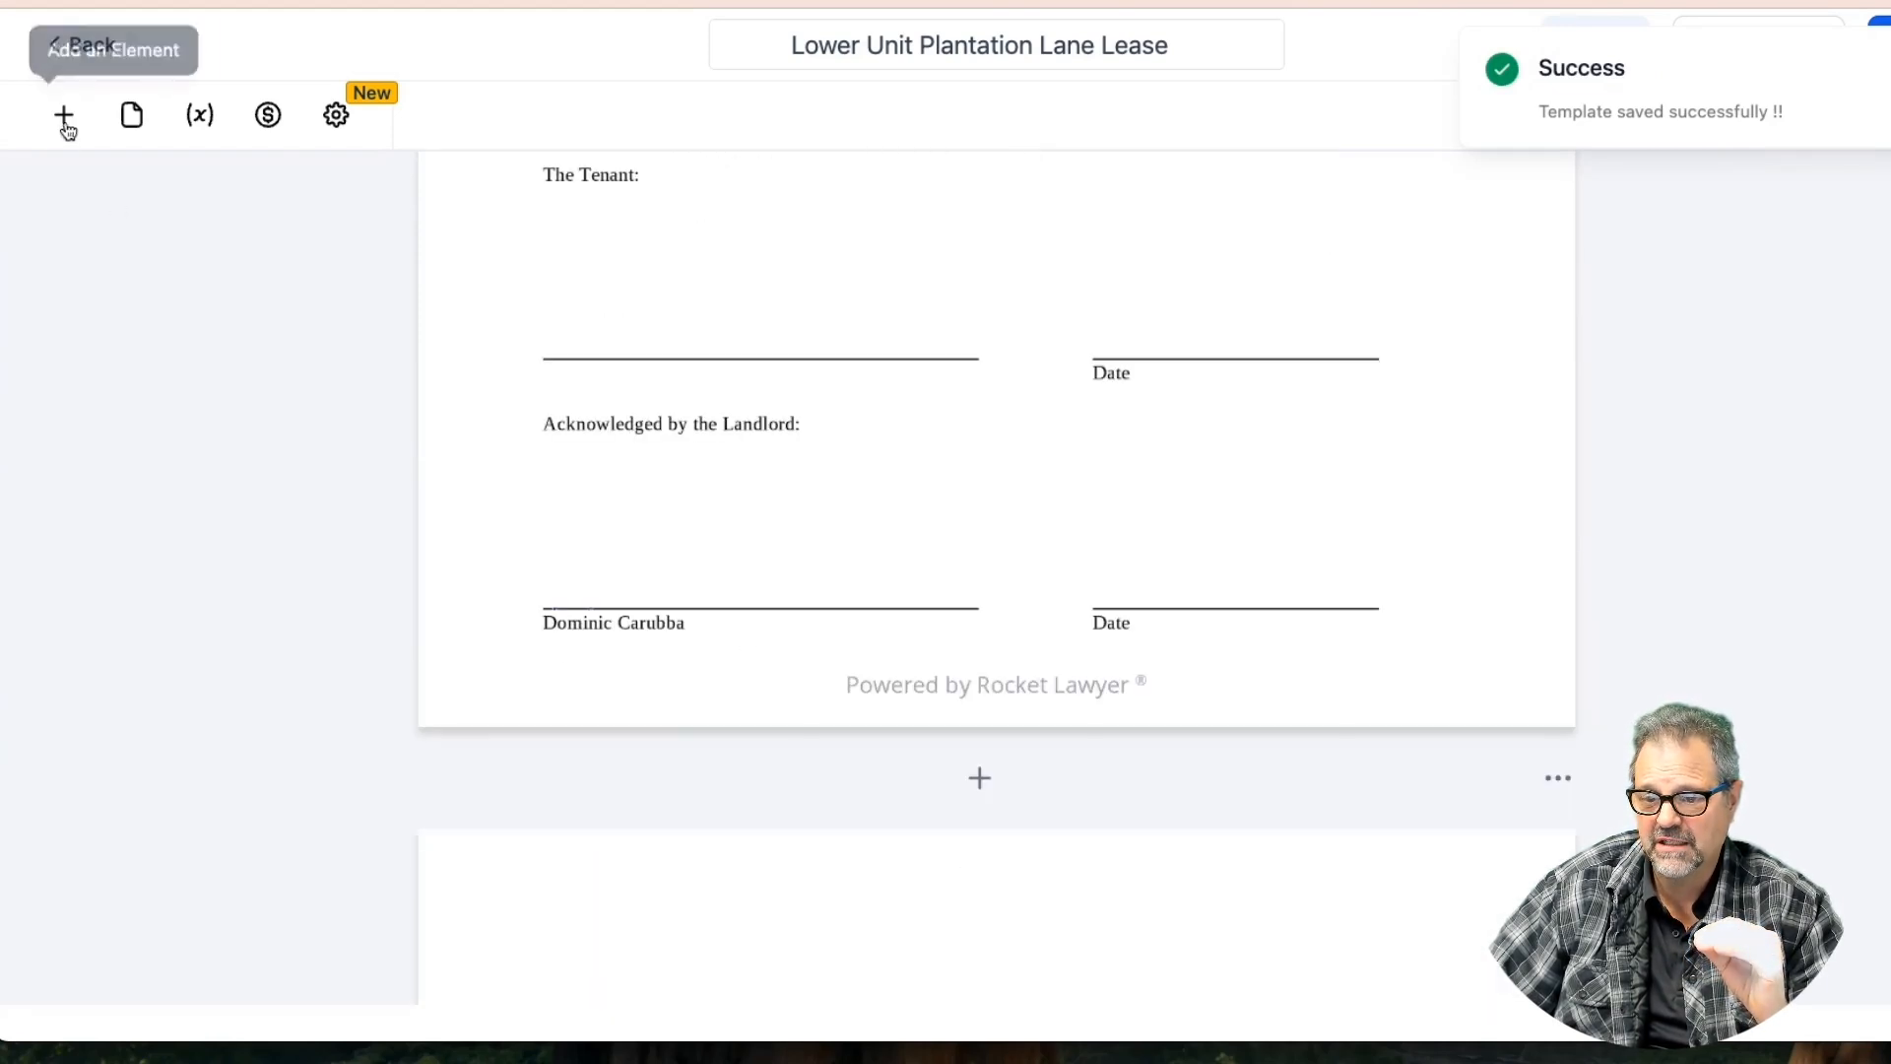
left_click(63, 115)
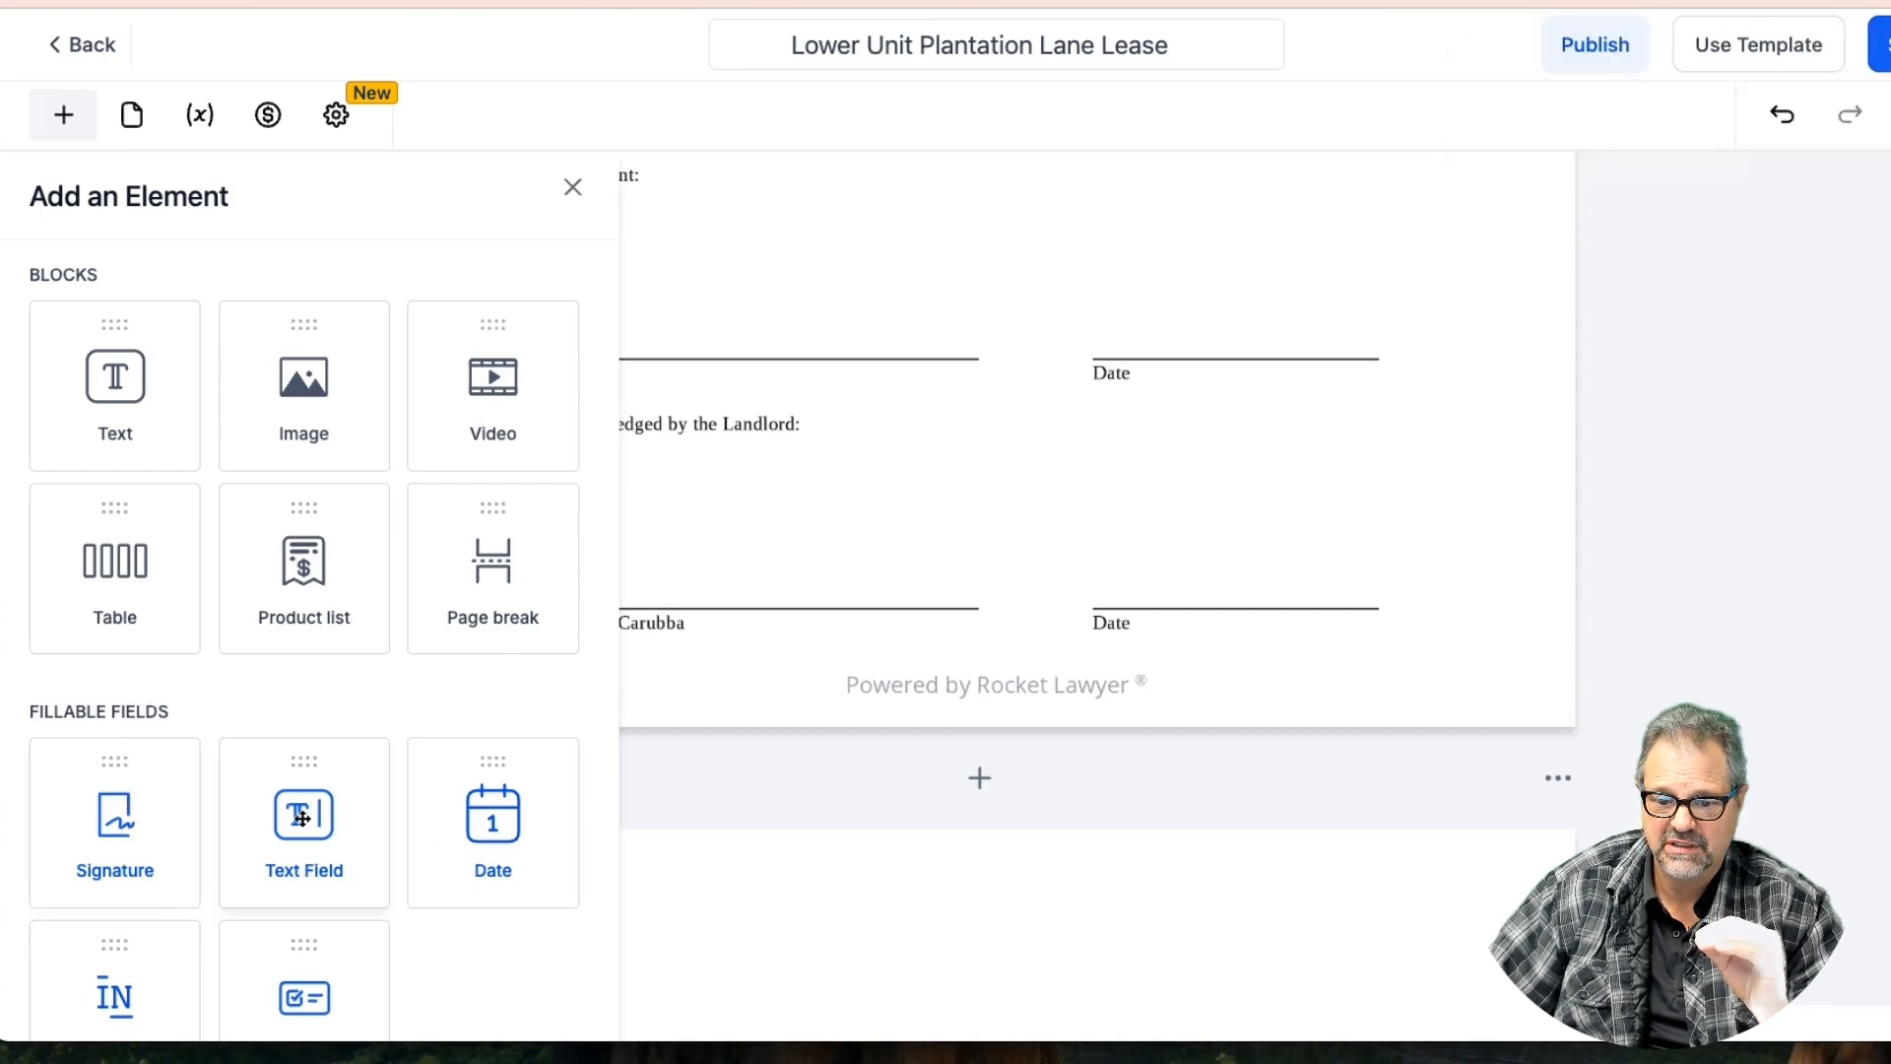
mouse_move(274, 827)
left_mouse_down()
mouse_move(671, 362)
mouse_move(578, 358)
mouse_move(665, 402)
left_mouse_up()
left_click(616, 291)
left_click(622, 341)
left_click(627, 324)
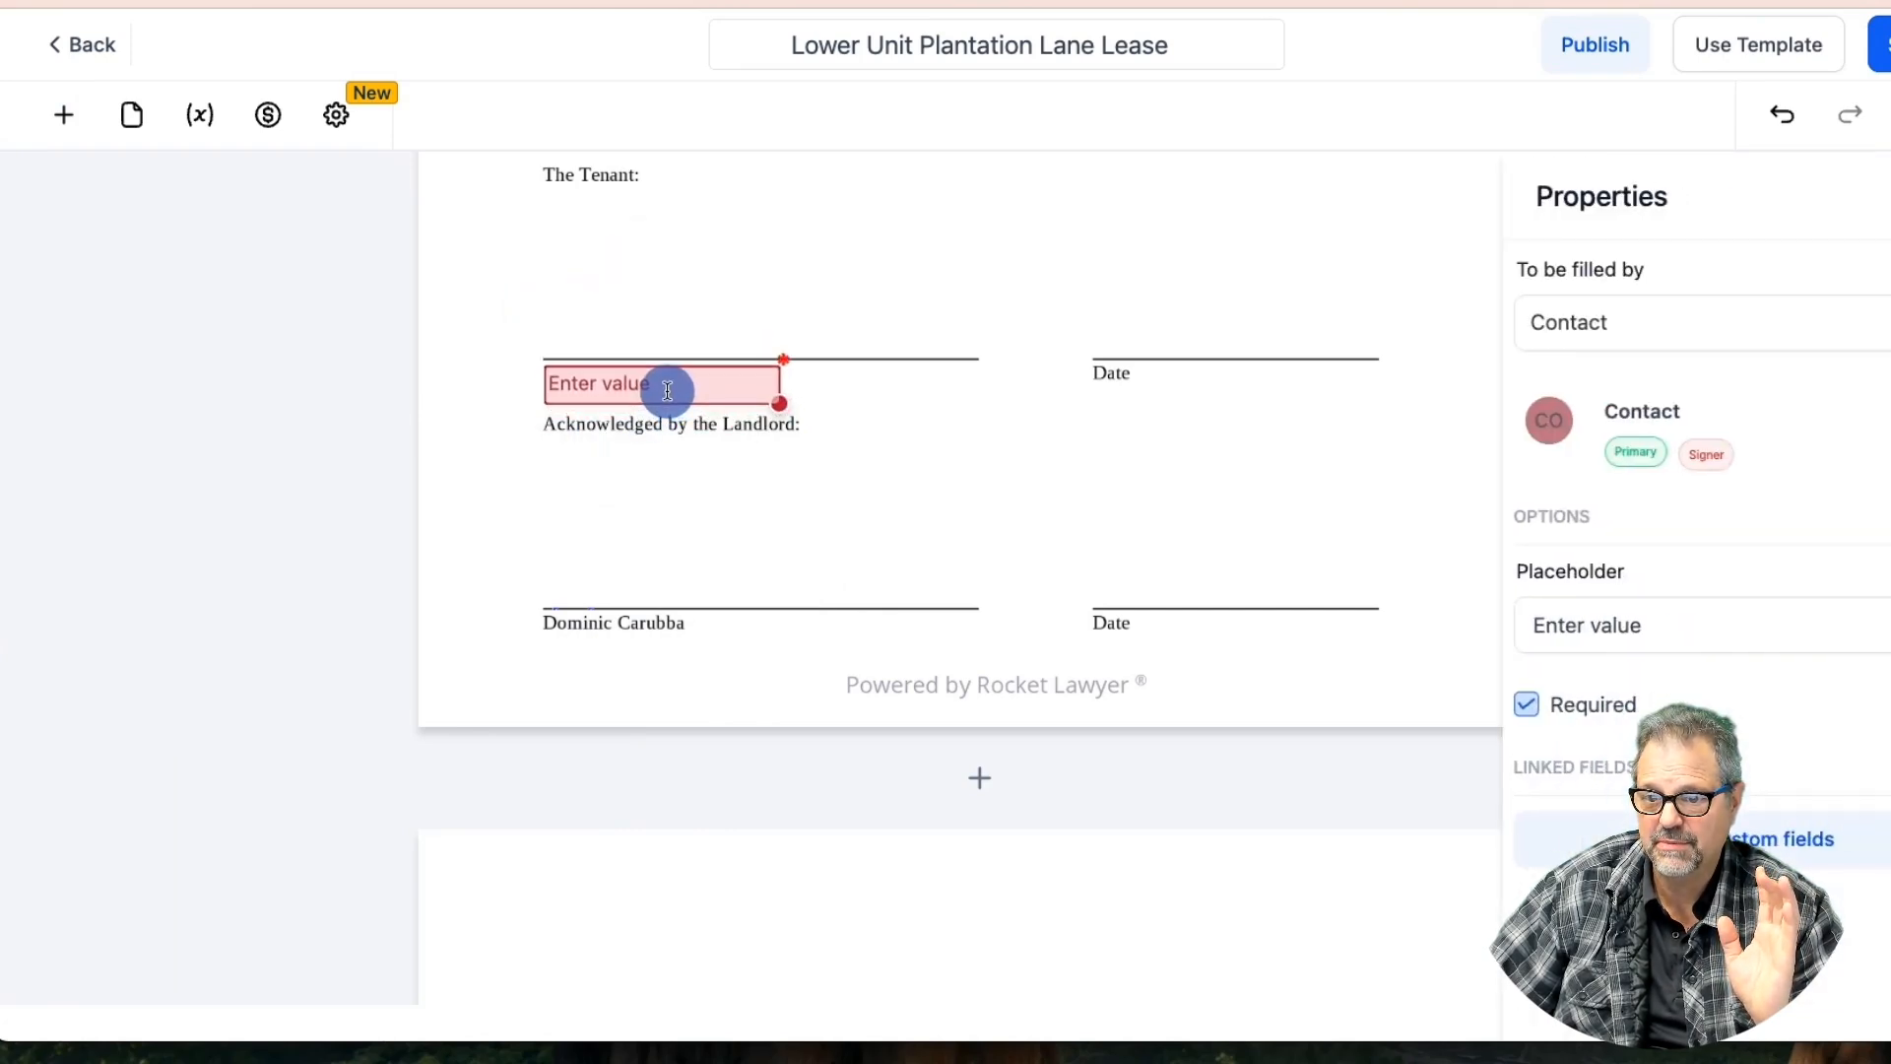
left_click_drag(778, 404, 975, 399)
left_click(1055, 427)
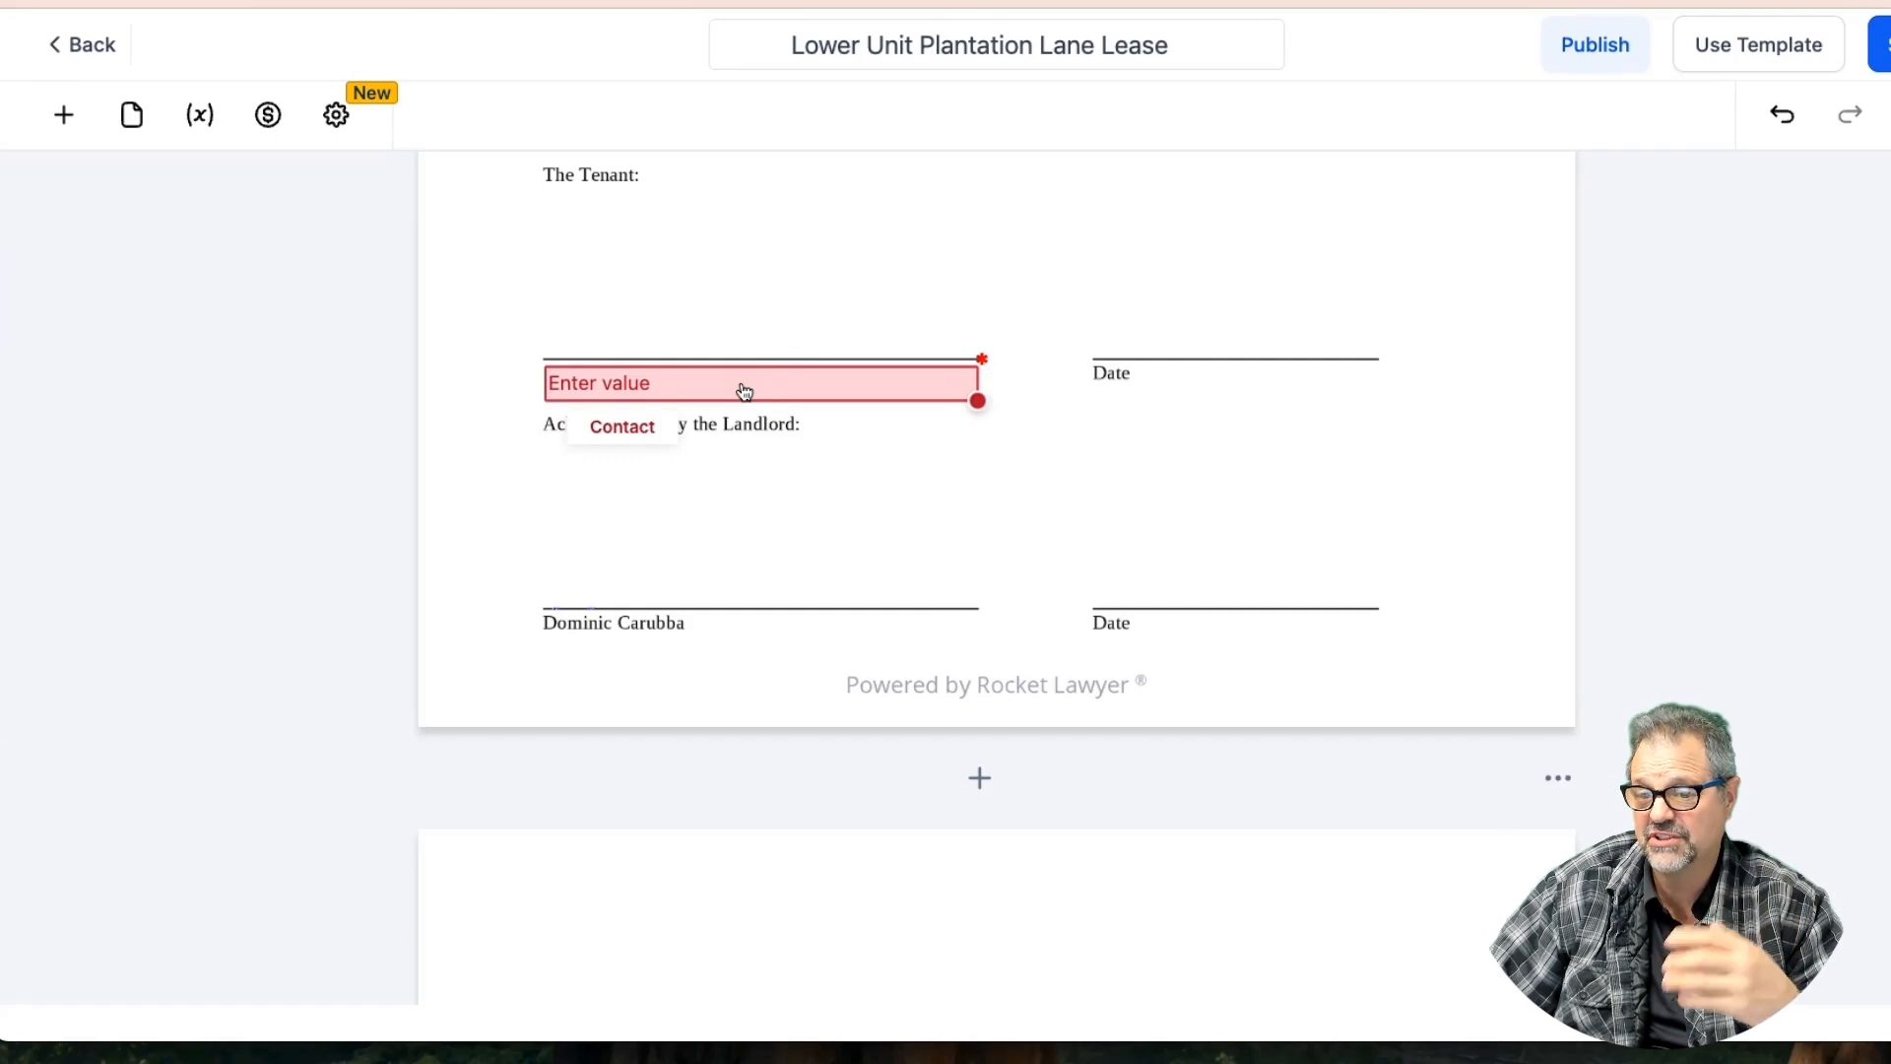
Place a widened Signature field on the tenant's signature line
left_click(64, 116)
mouse_move(114, 807)
left_mouse_down()
mouse_move(593, 214)
mouse_move(570, 220)
mouse_move(665, 310)
left_mouse_up()
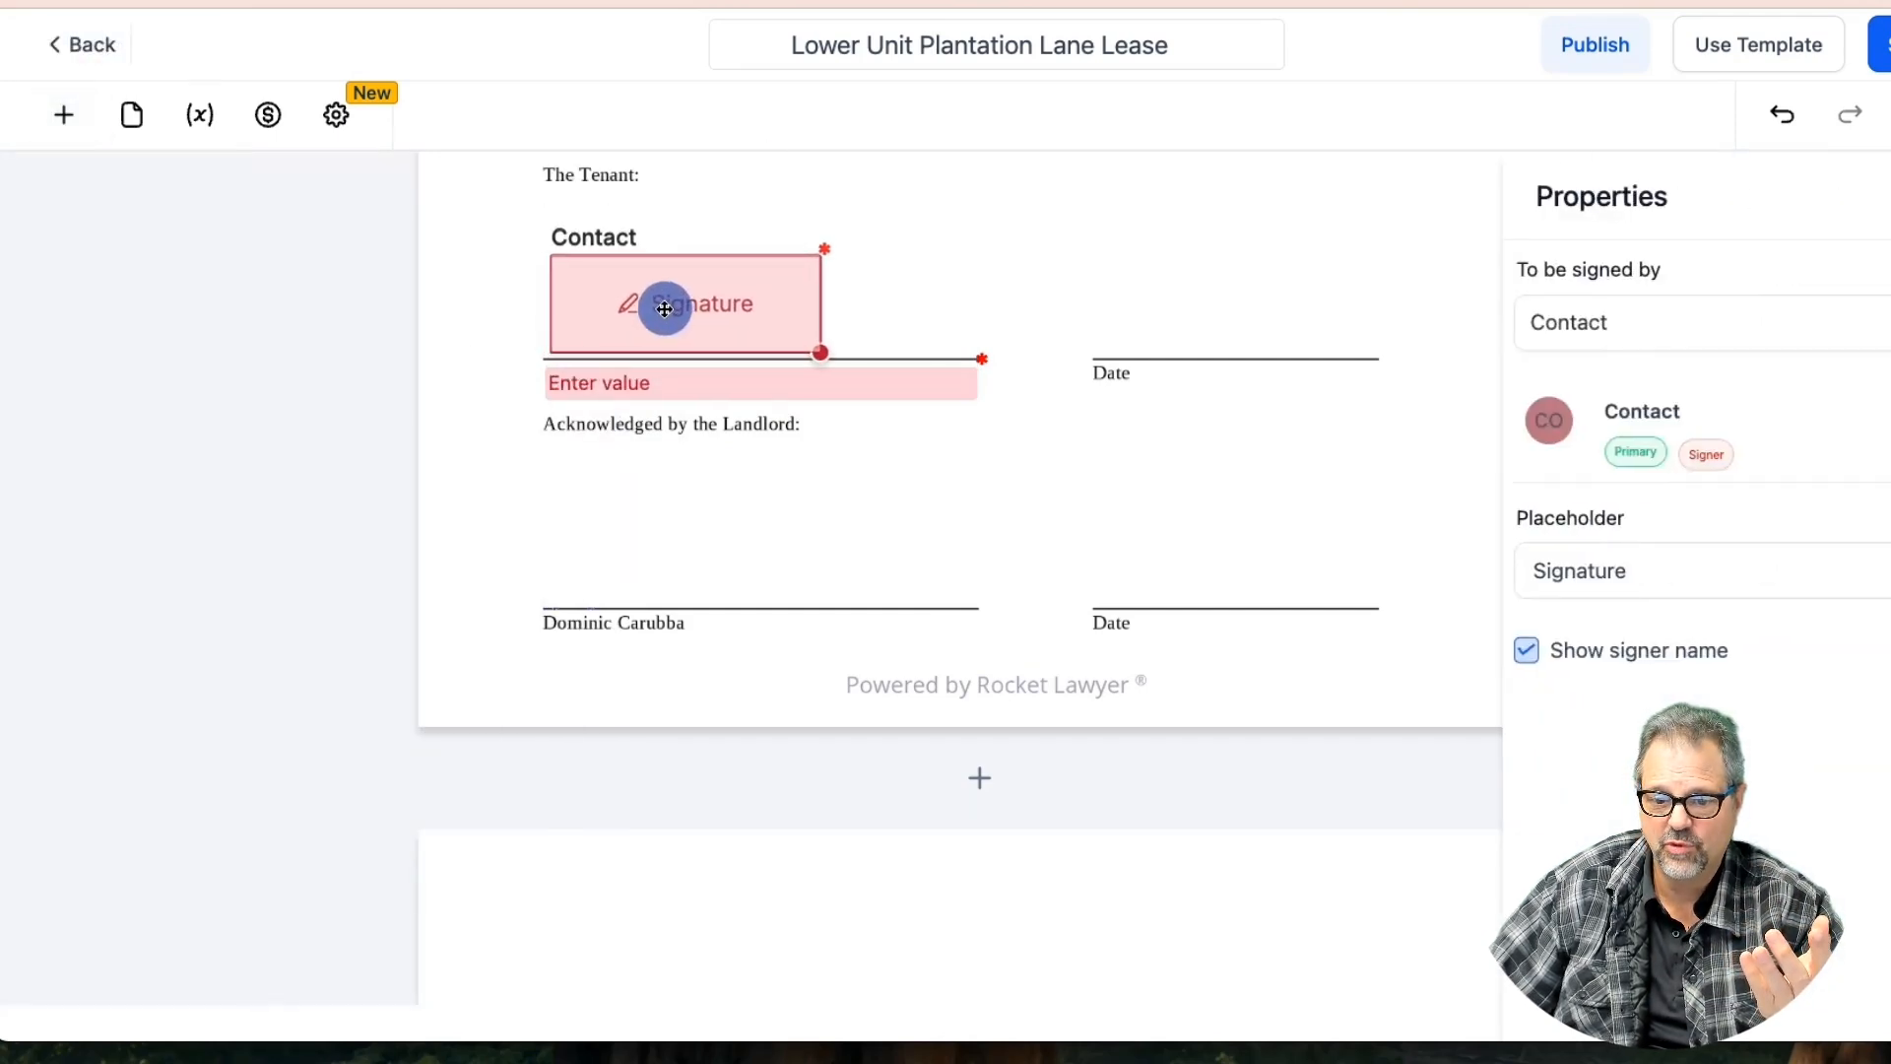
left_click_drag(820, 352, 971, 345)
Put a Date field on the tenant's Date line with MM-DD-YYYY format and Today's Date only
left_click(64, 115)
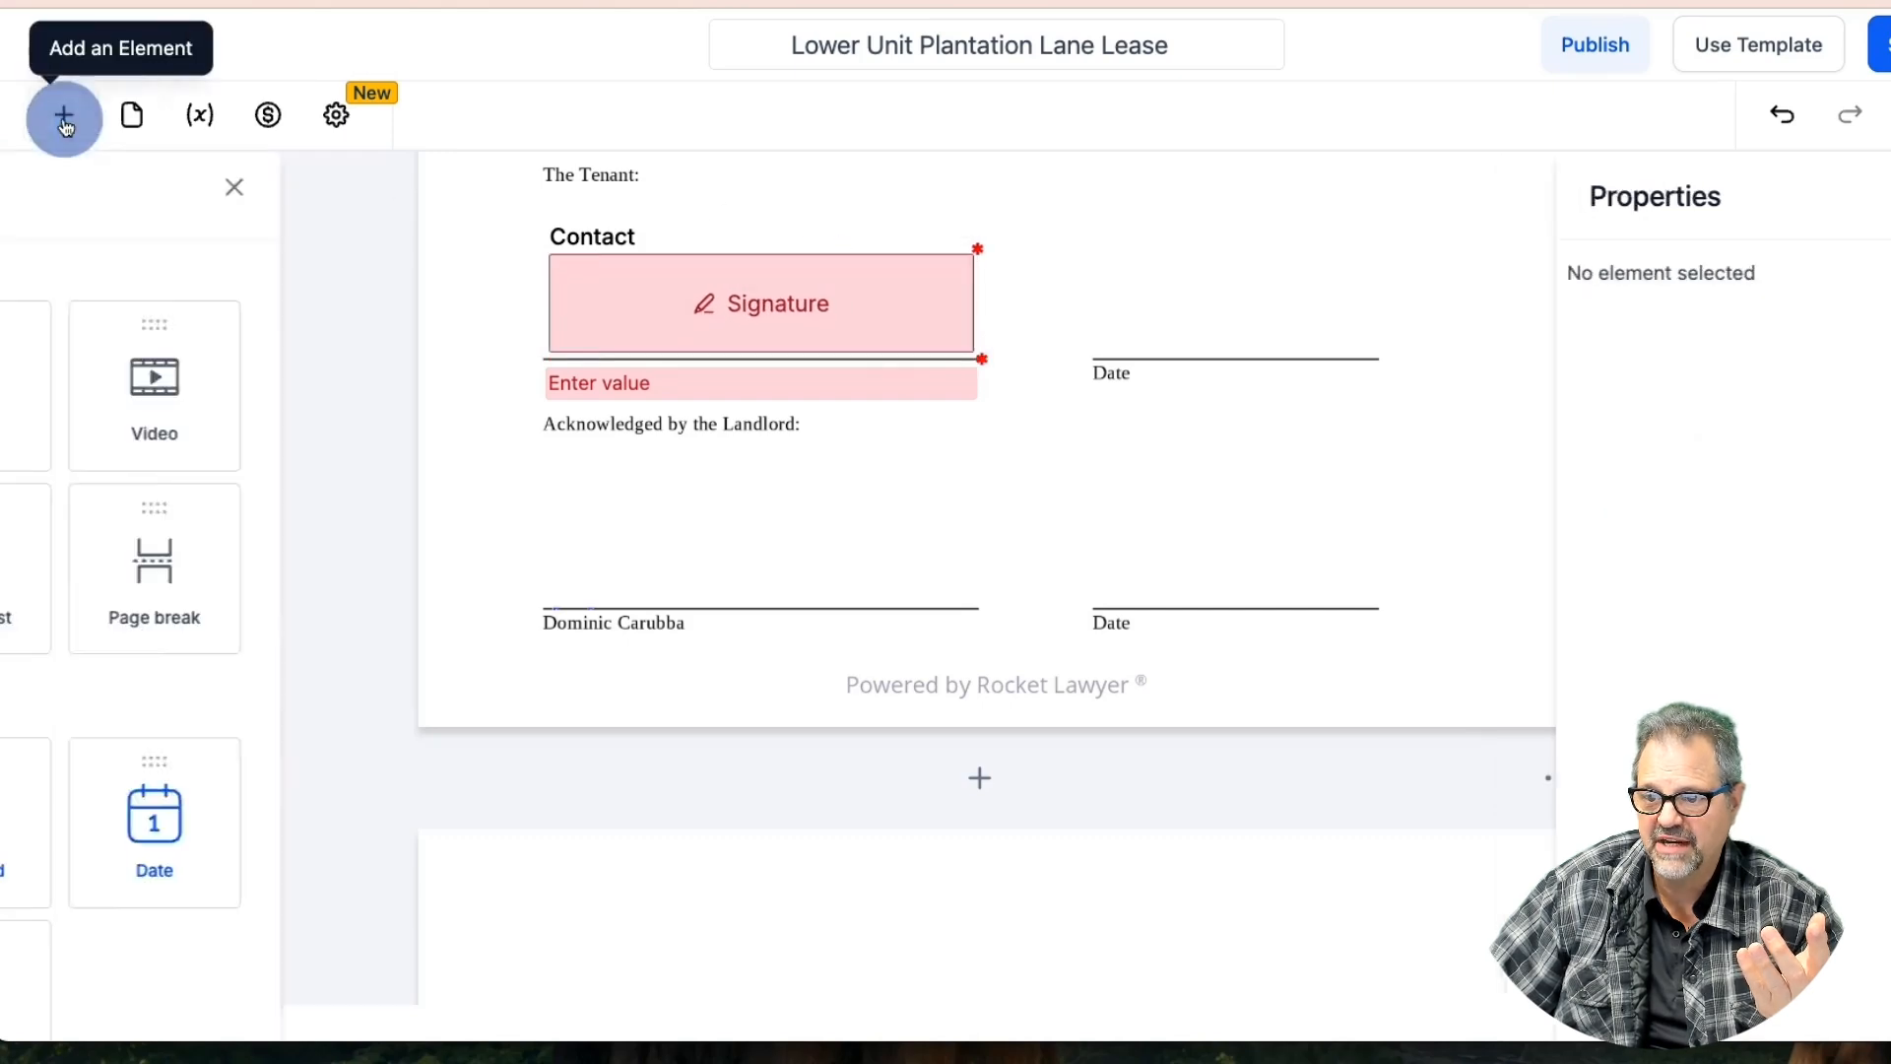
left_click_drag(494, 807, 1131, 279)
left_click_drag(1113, 189, 1181, 335)
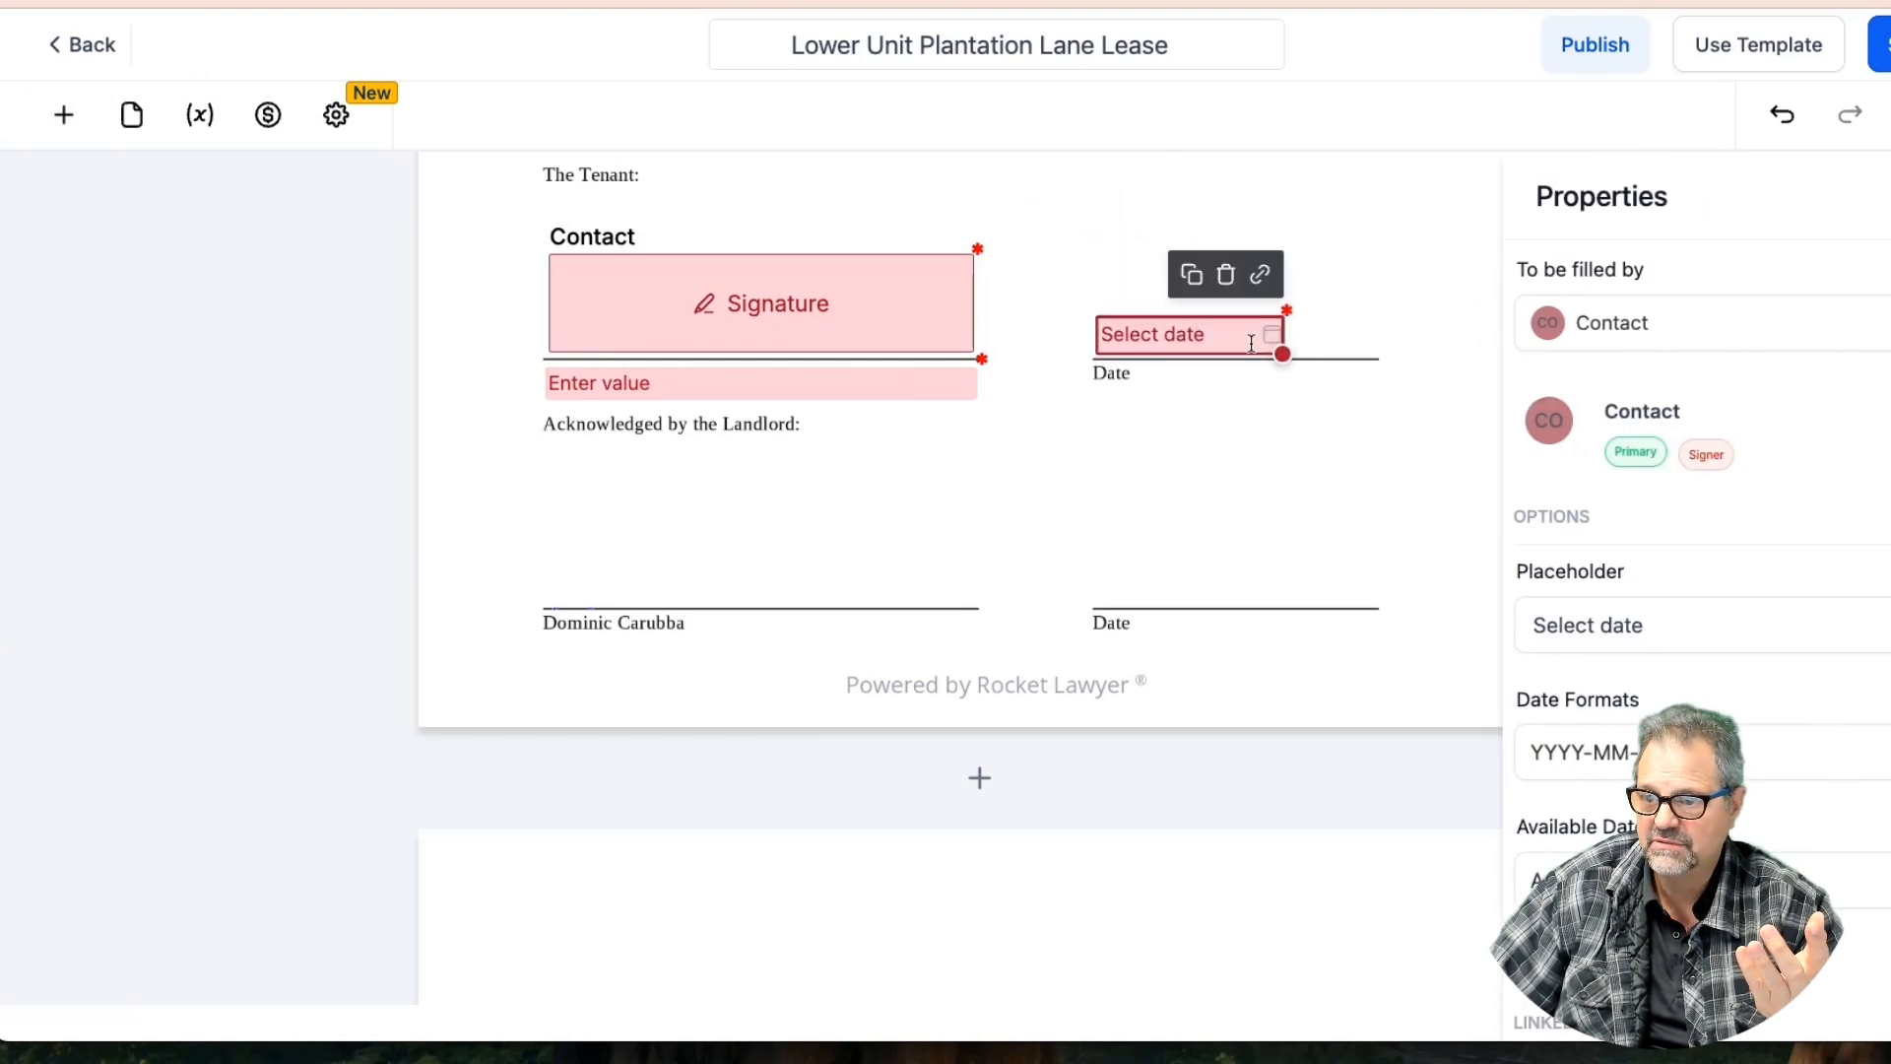
left_click(1618, 751)
left_click(1566, 434)
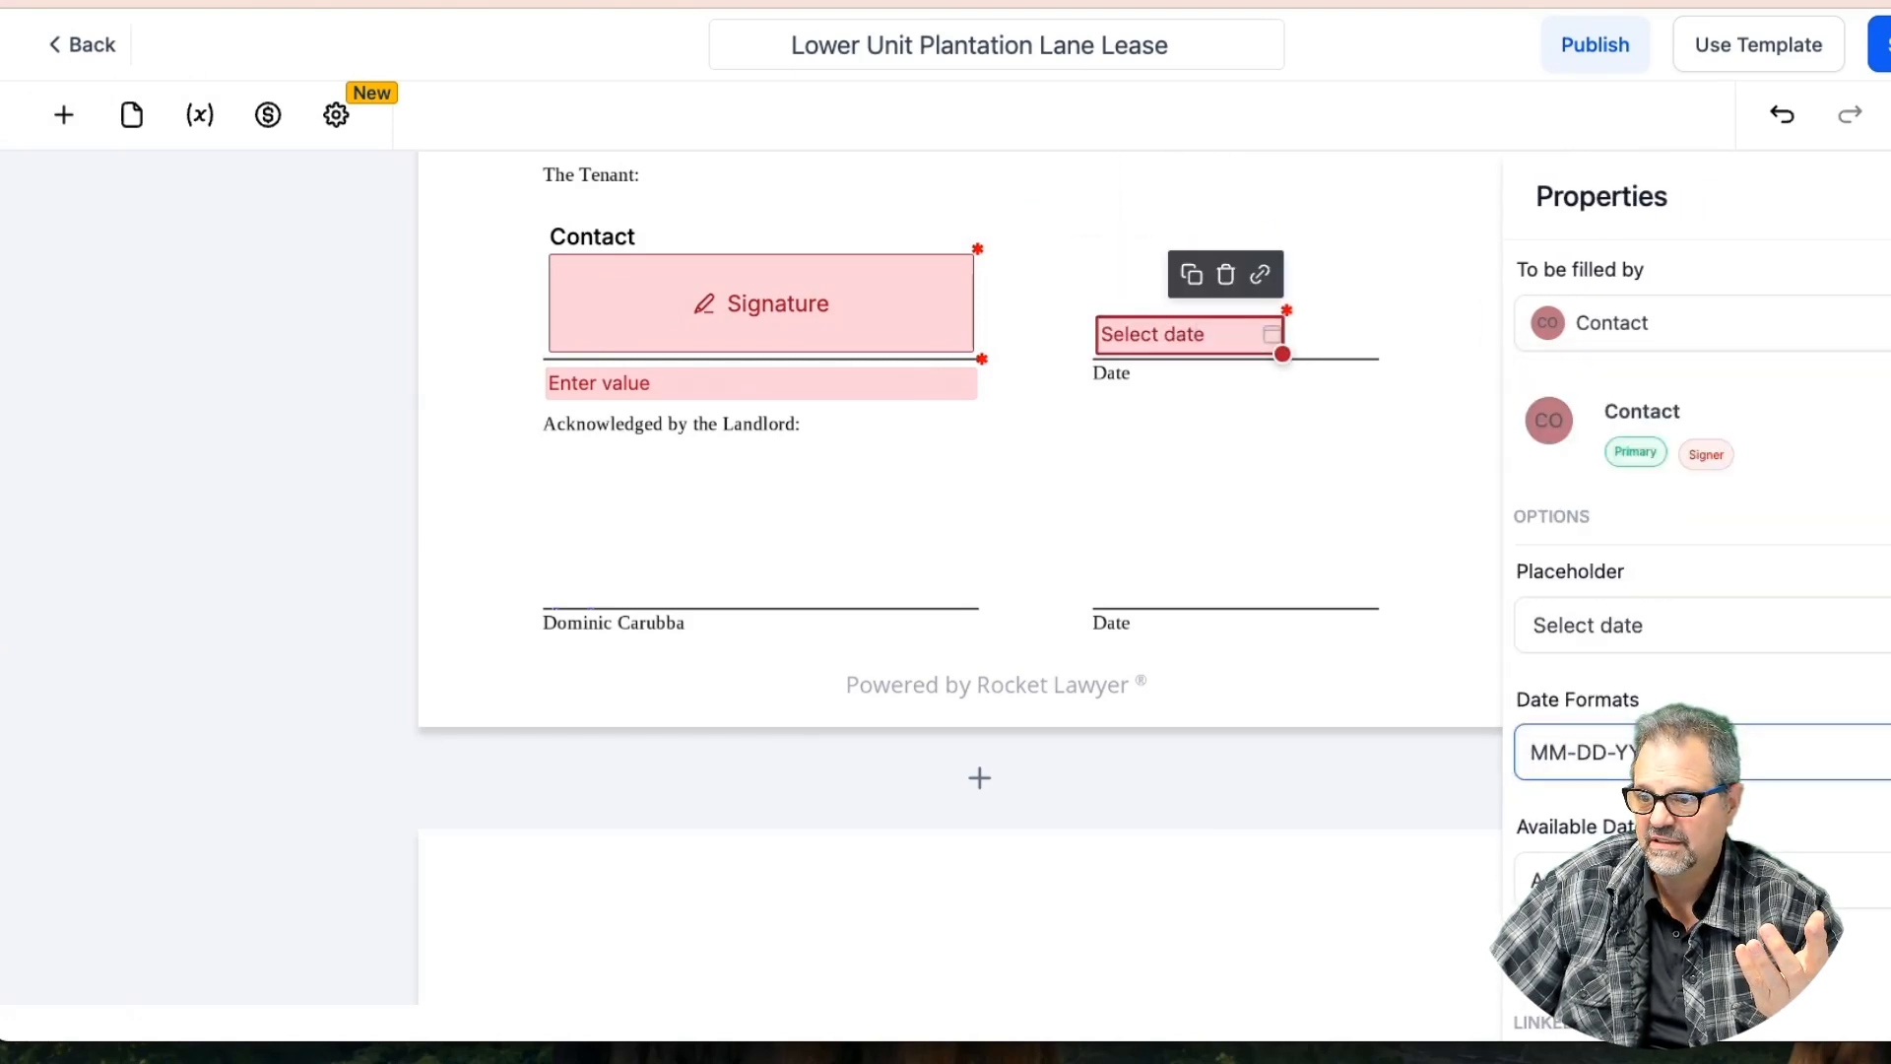
left_click(1588, 880)
left_click(1587, 816)
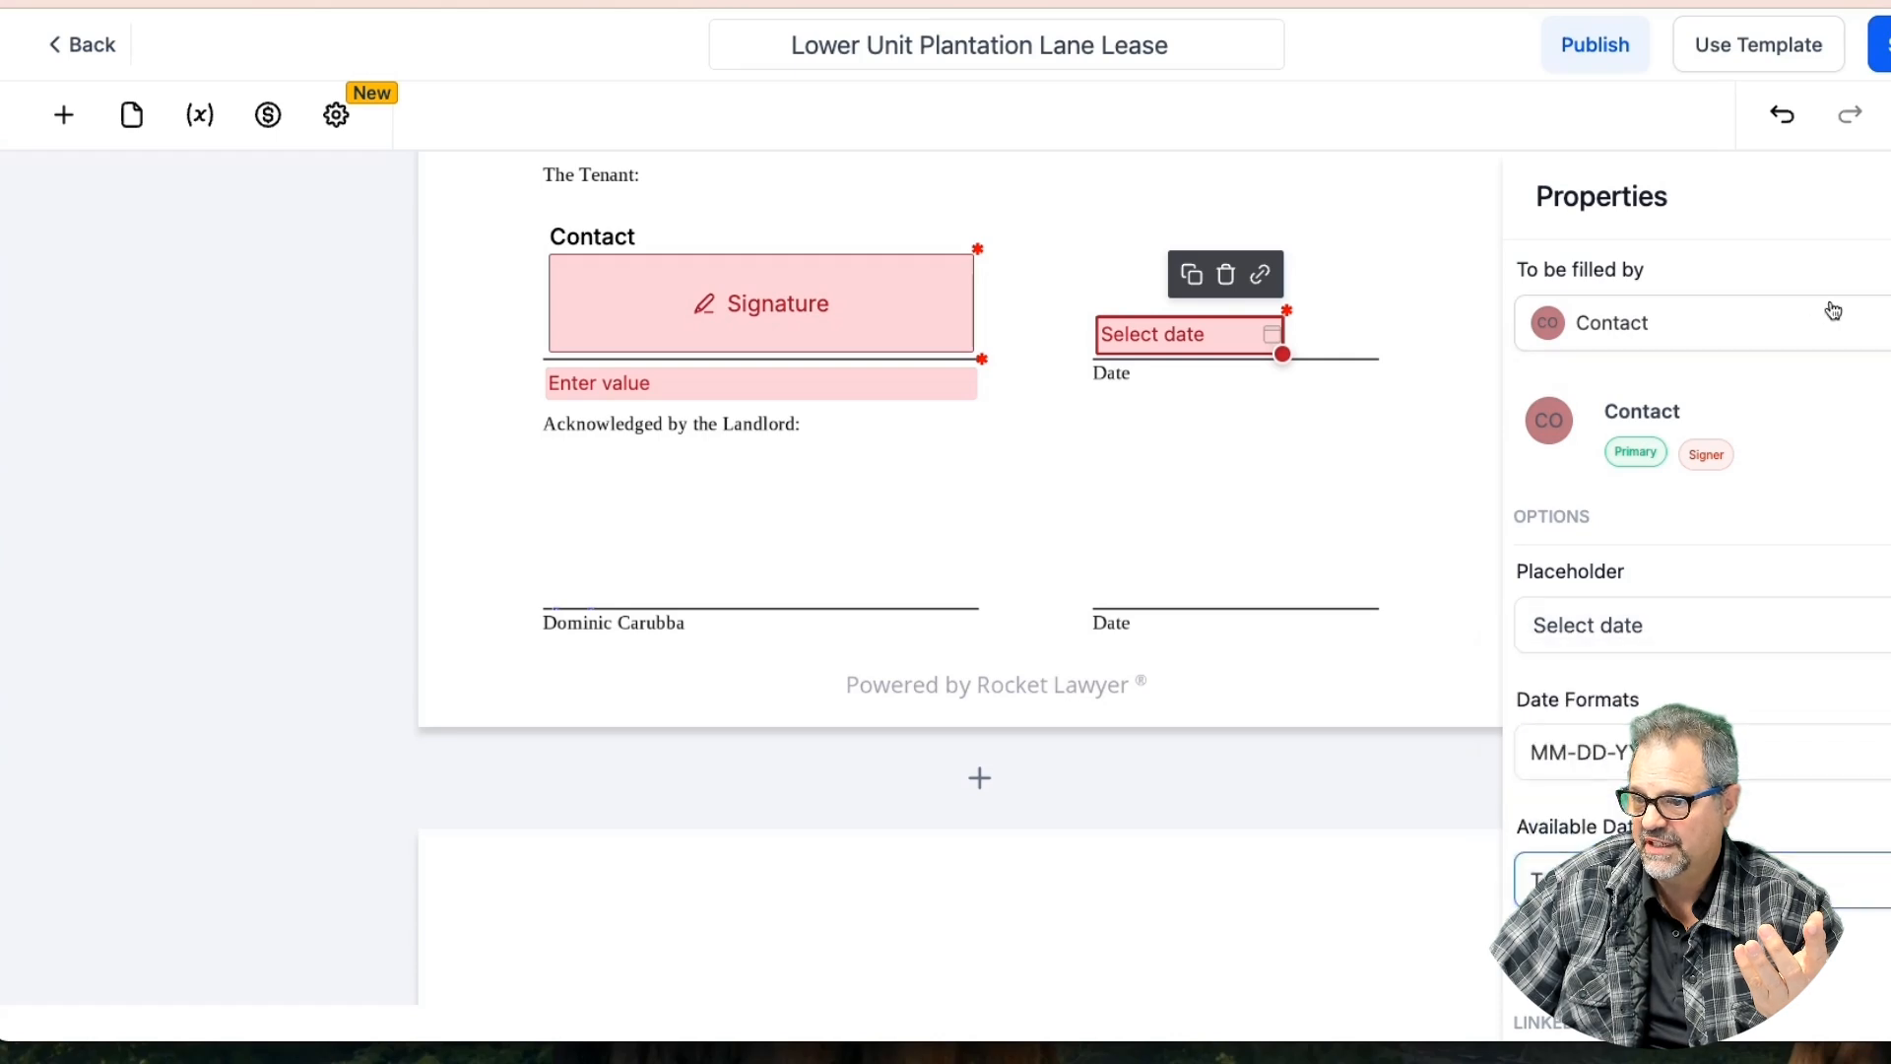
Copy the date field onto the landlord's Date line and assign it to yourself
left_click(1192, 275)
left_click_drag(1196, 342, 1185, 581)
left_click(1599, 333)
left_click(1600, 386)
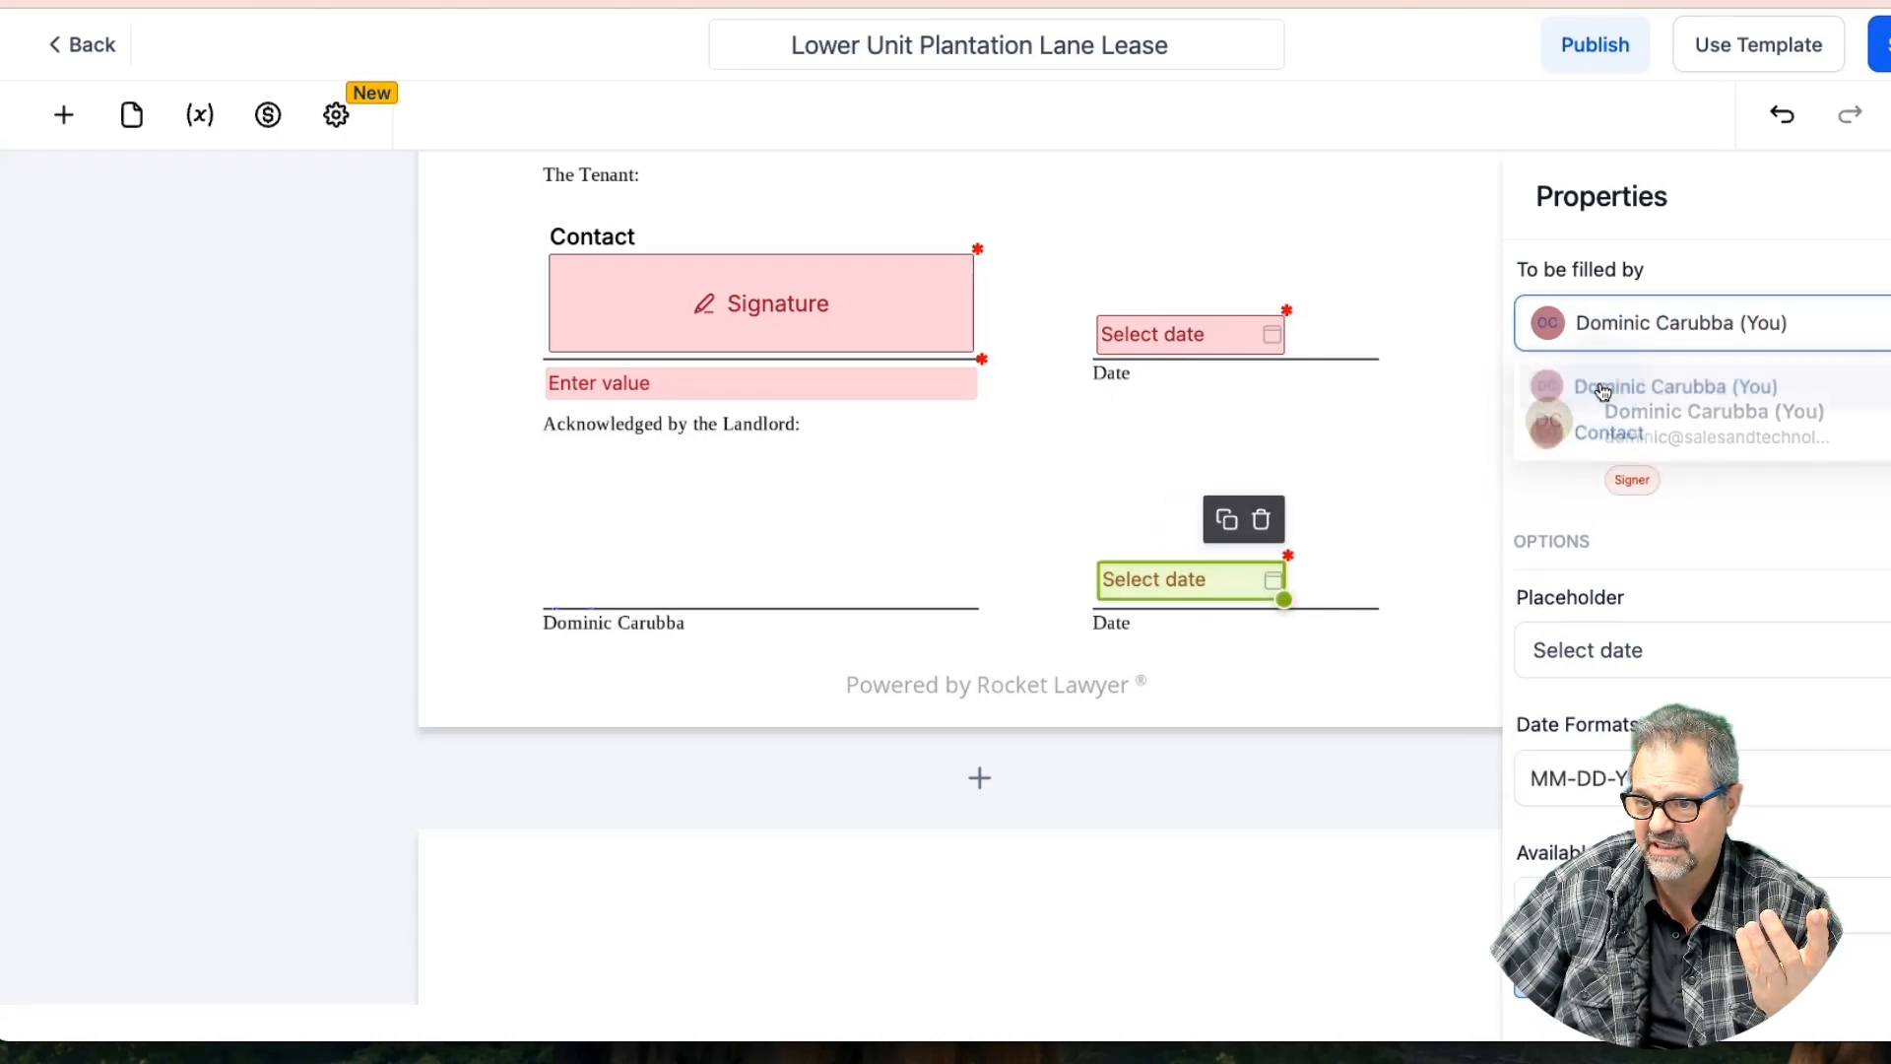
Copy the tenant signature onto the landlord's signature line and make yourself the signer
left_click(697, 287)
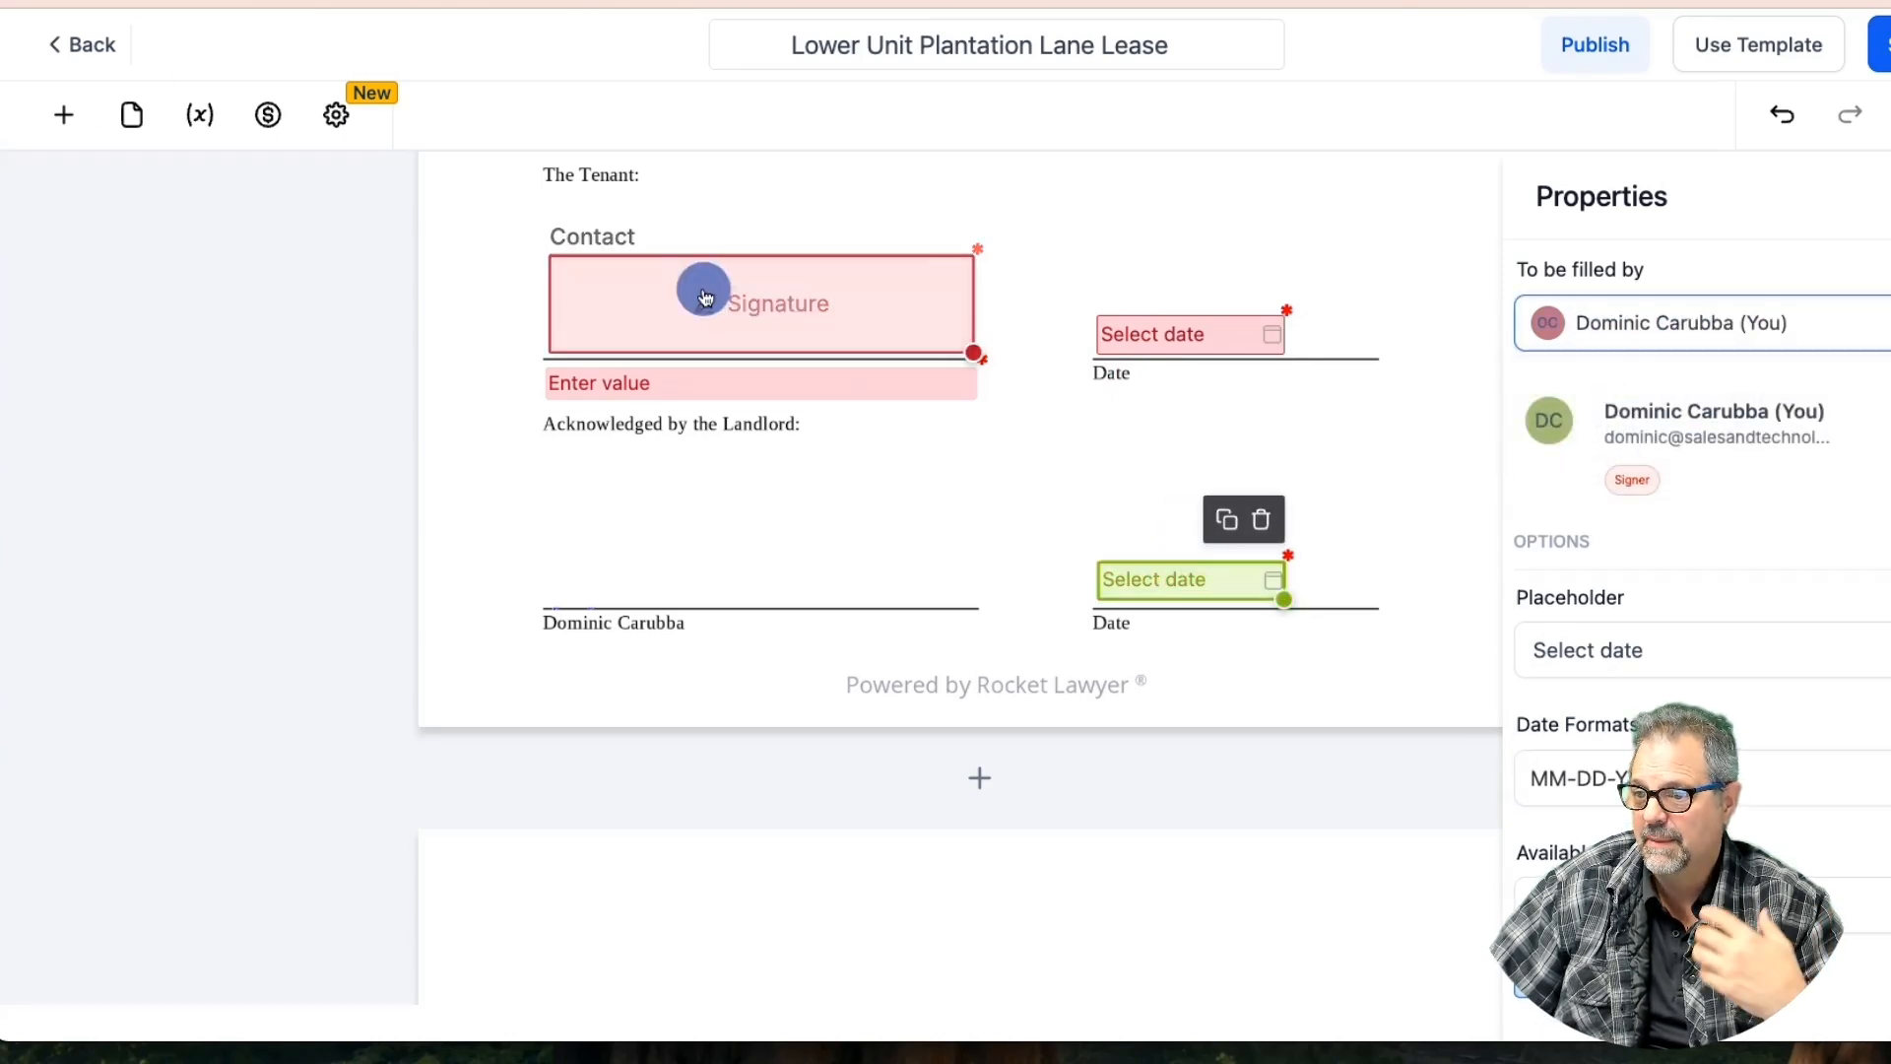
left_click(917, 219)
mouse_move(823, 346)
left_mouse_down()
mouse_move(802, 548)
mouse_move(781, 562)
mouse_move(802, 552)
left_mouse_up()
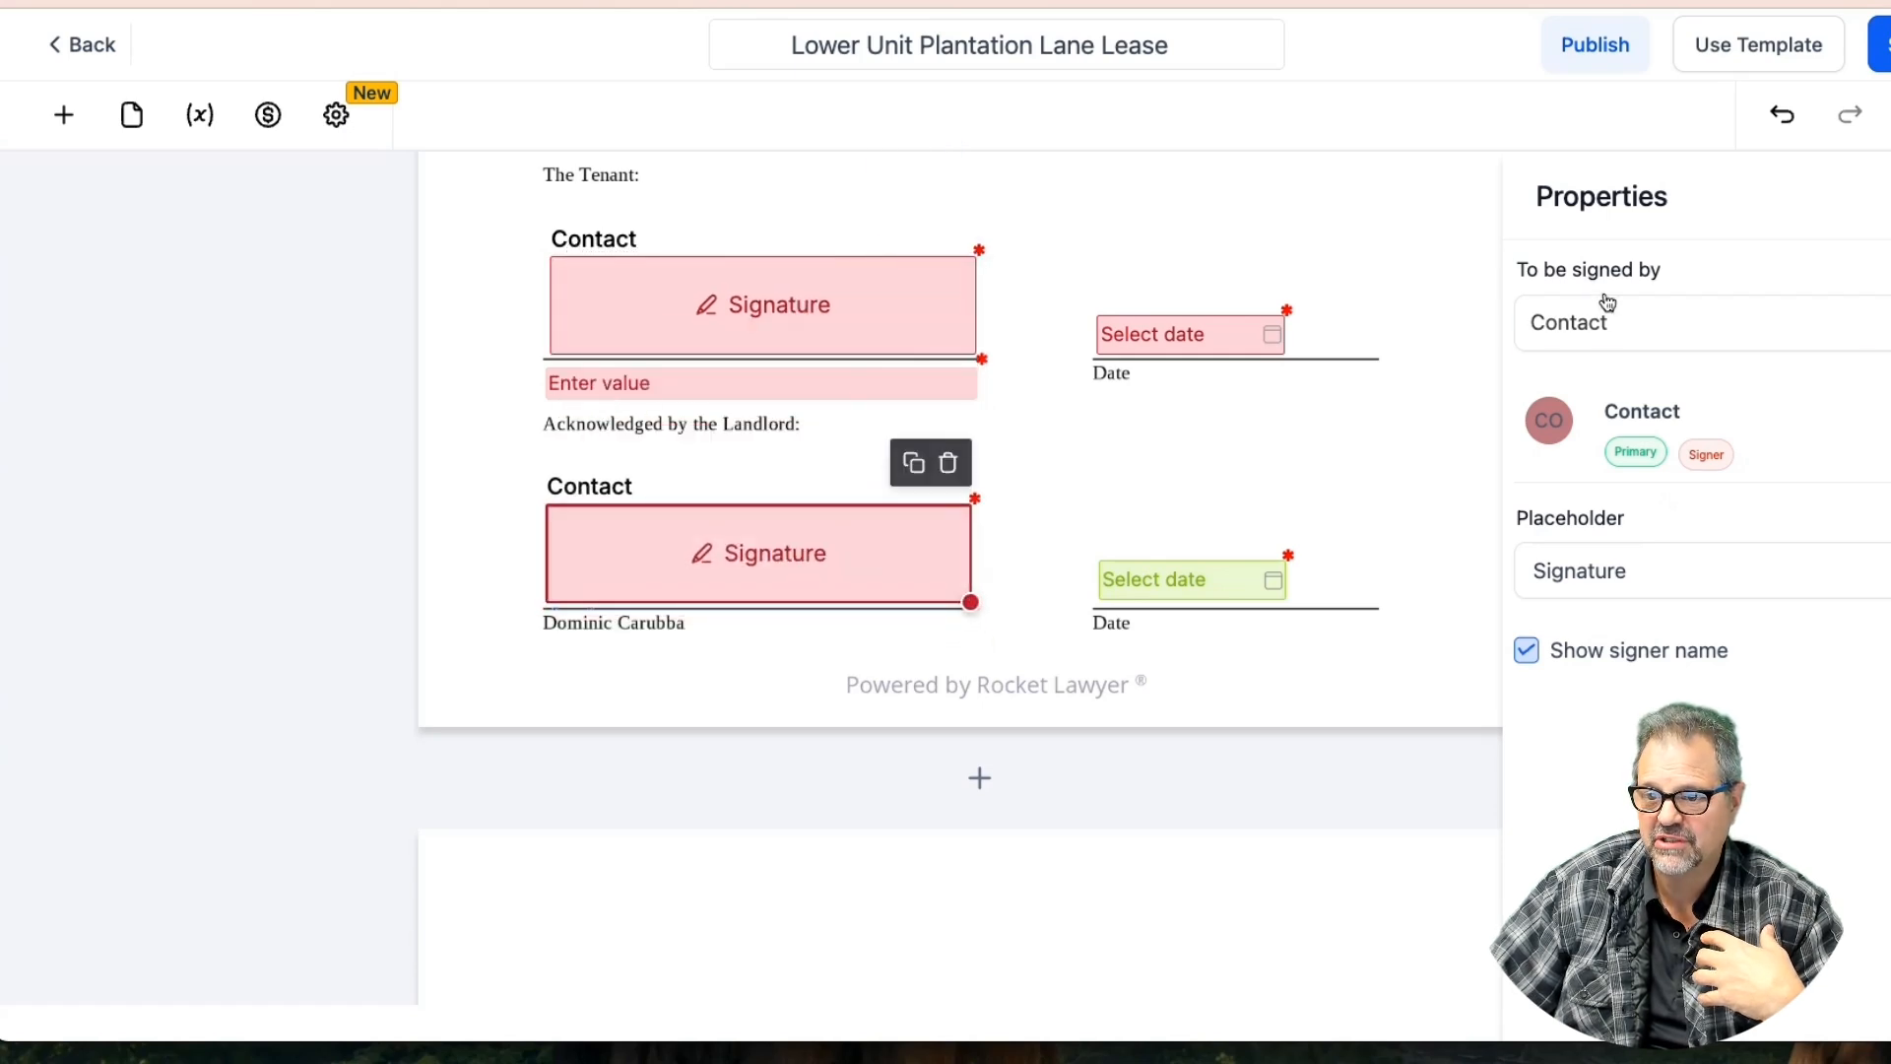
left_click(1627, 323)
left_click(1601, 391)
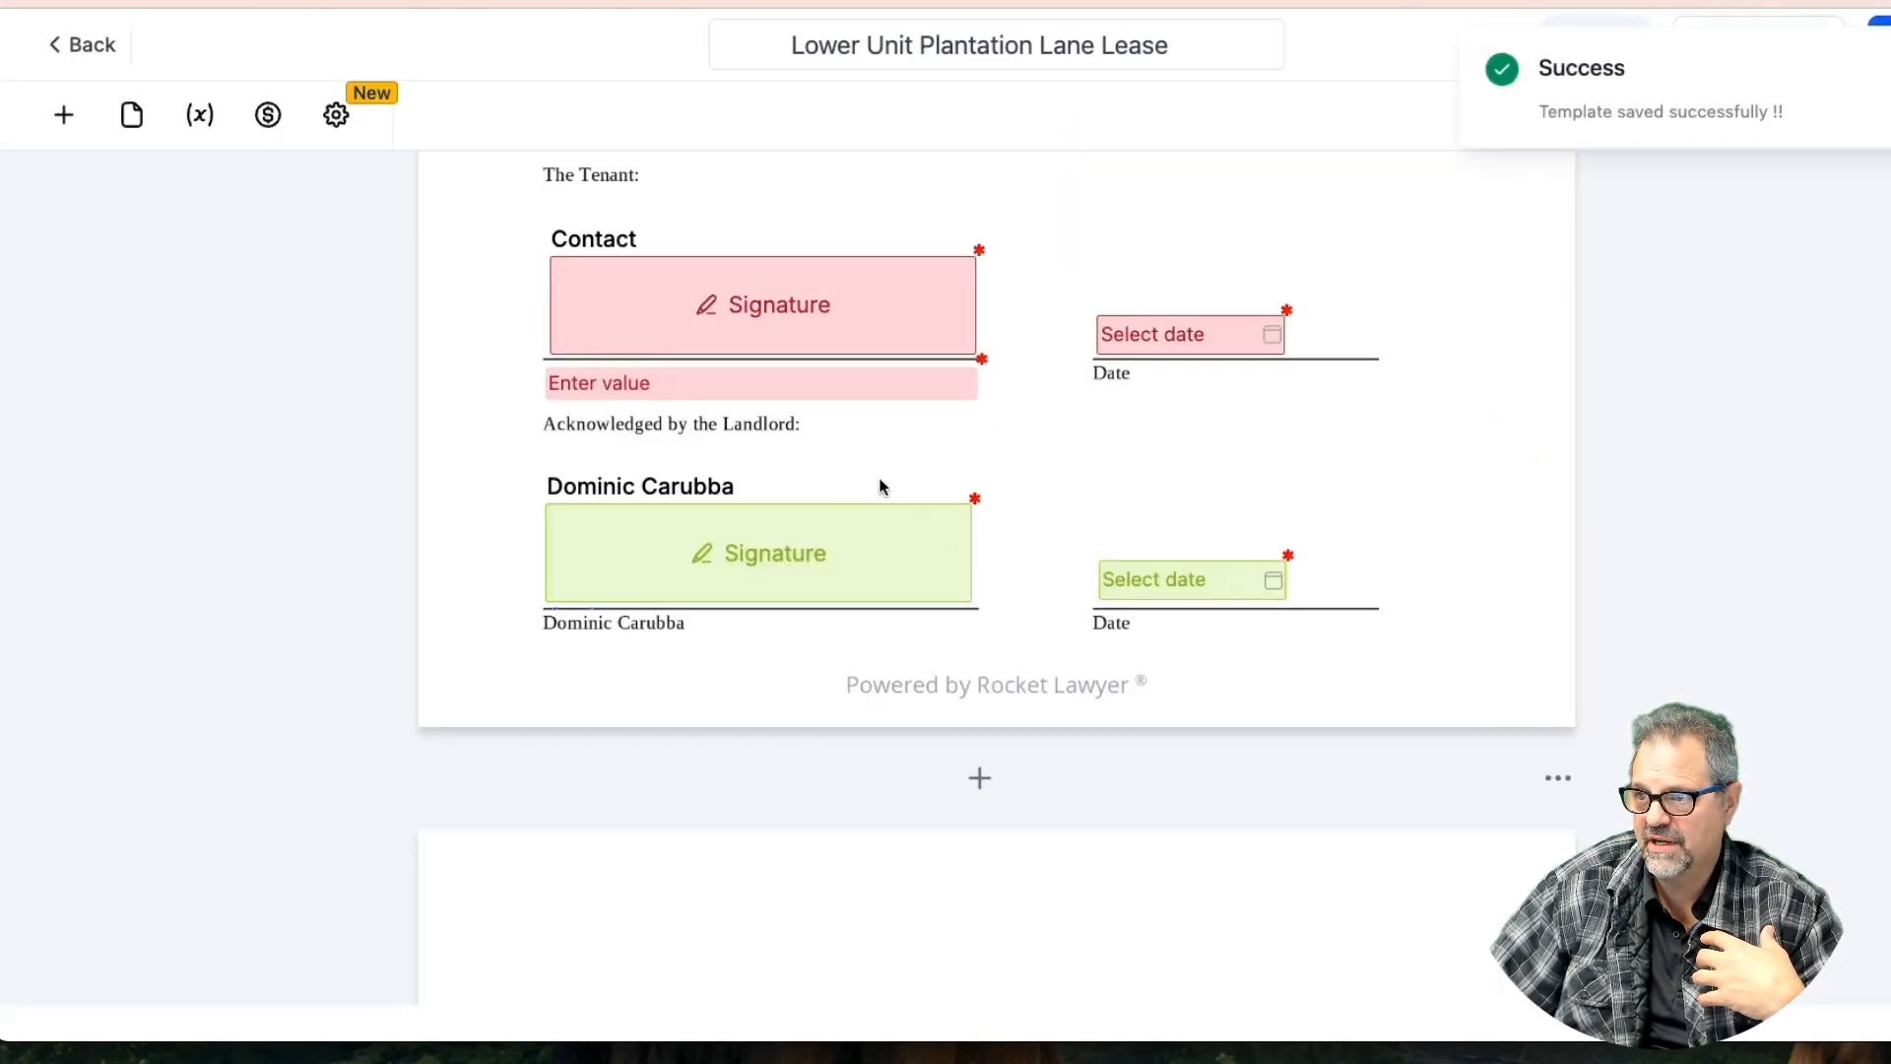
Delete the empty page from the template
scroll(883, 486, "down", 10)
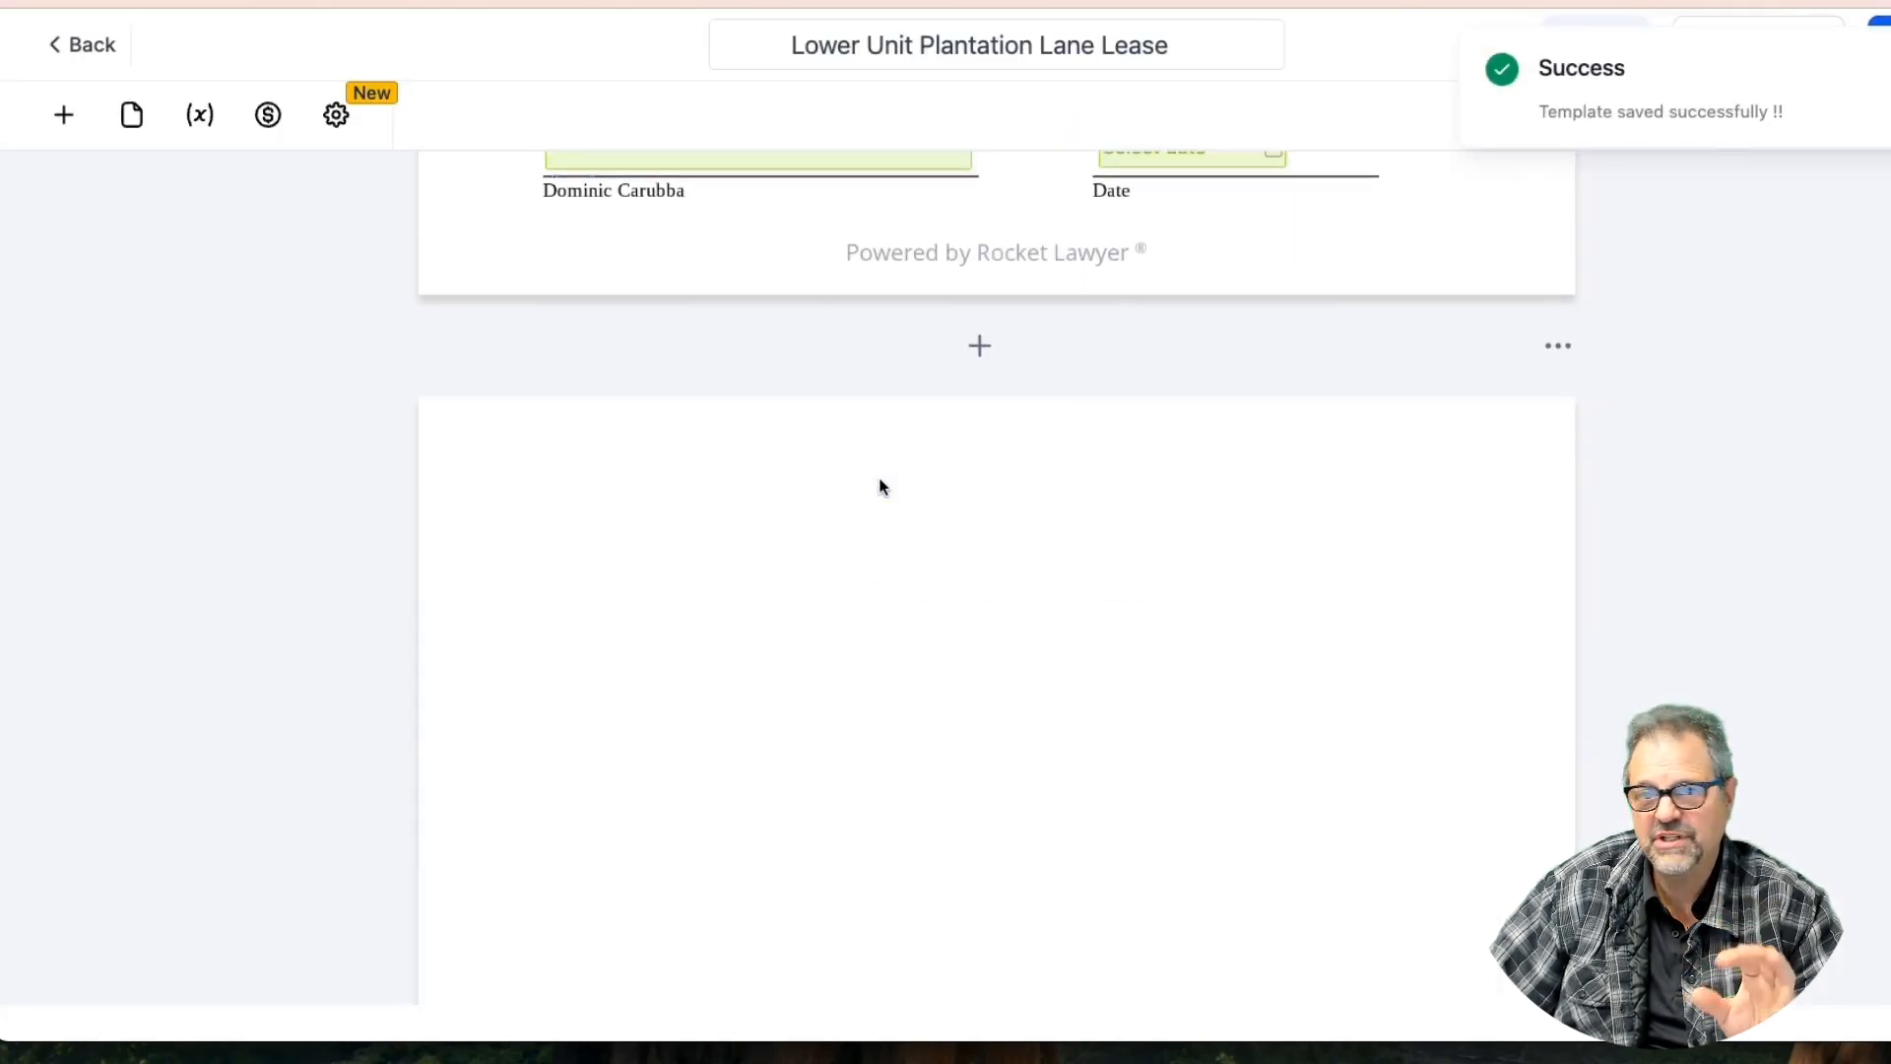
scroll(882, 487, "up", 5)
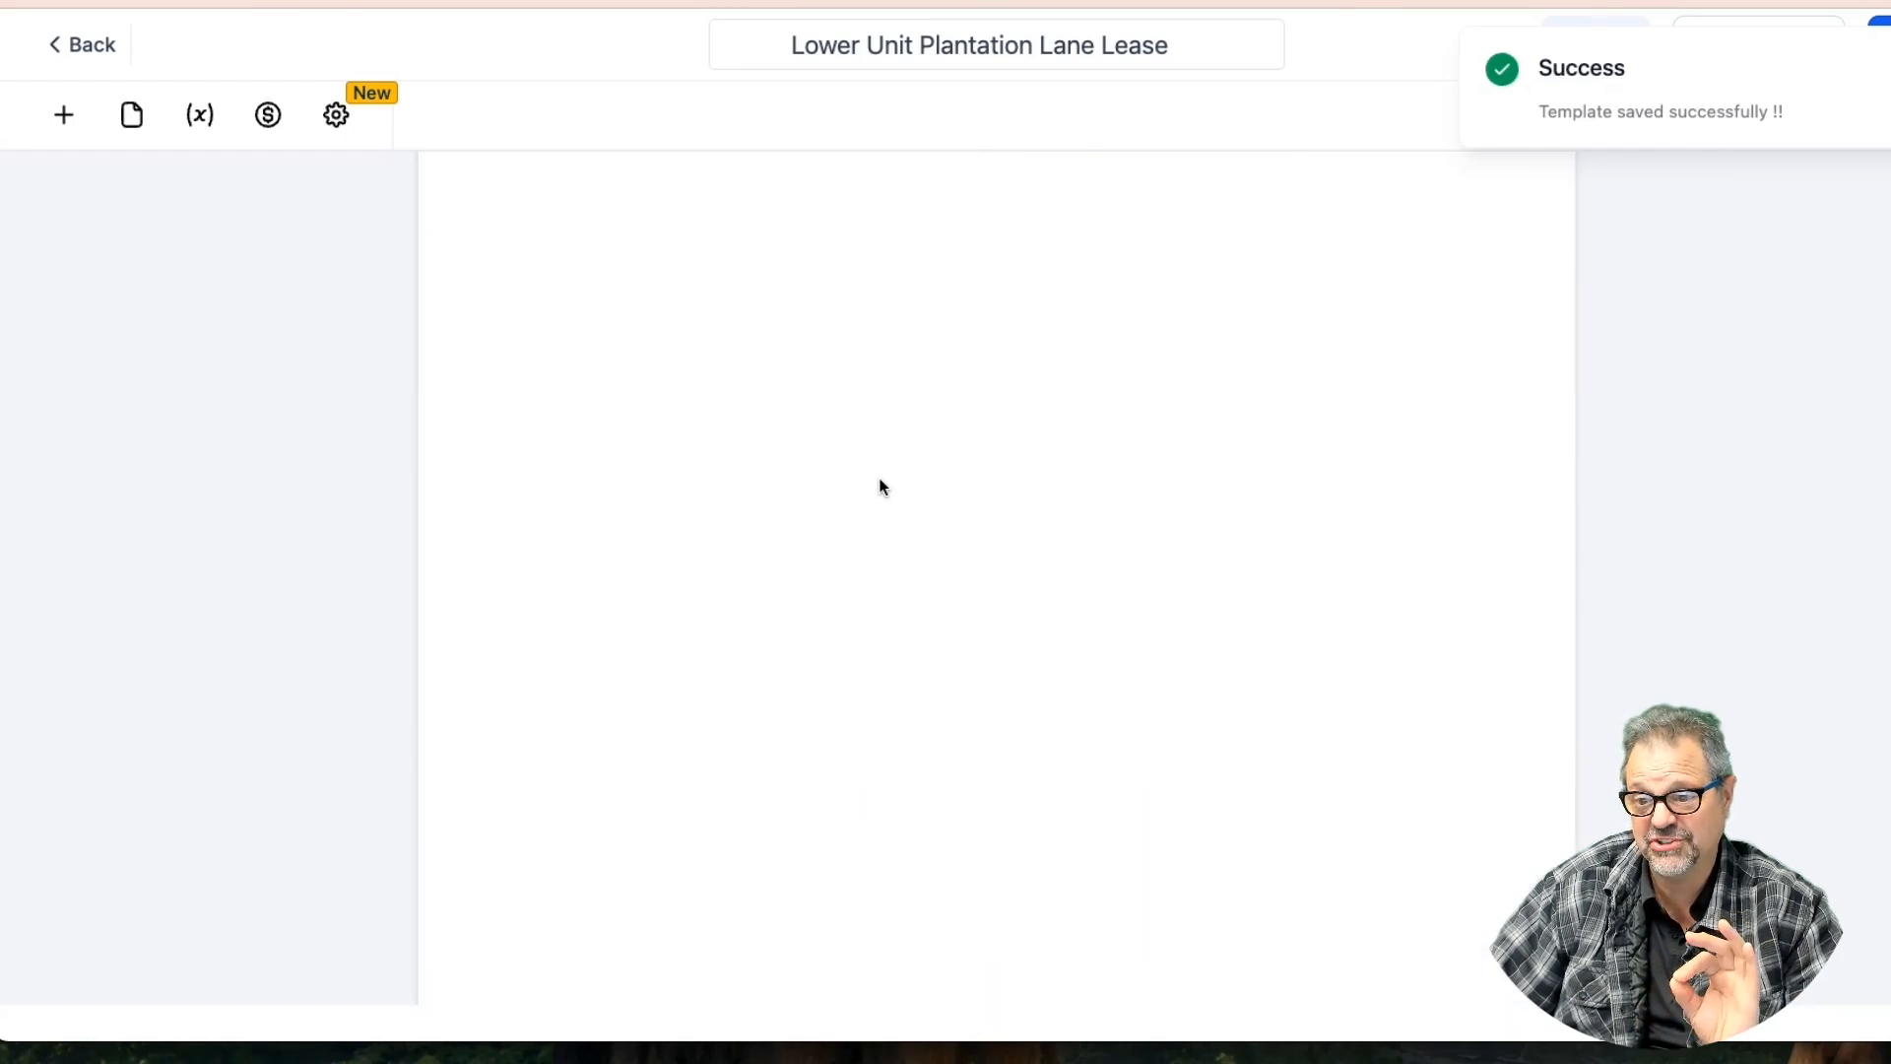
left_click(1560, 669)
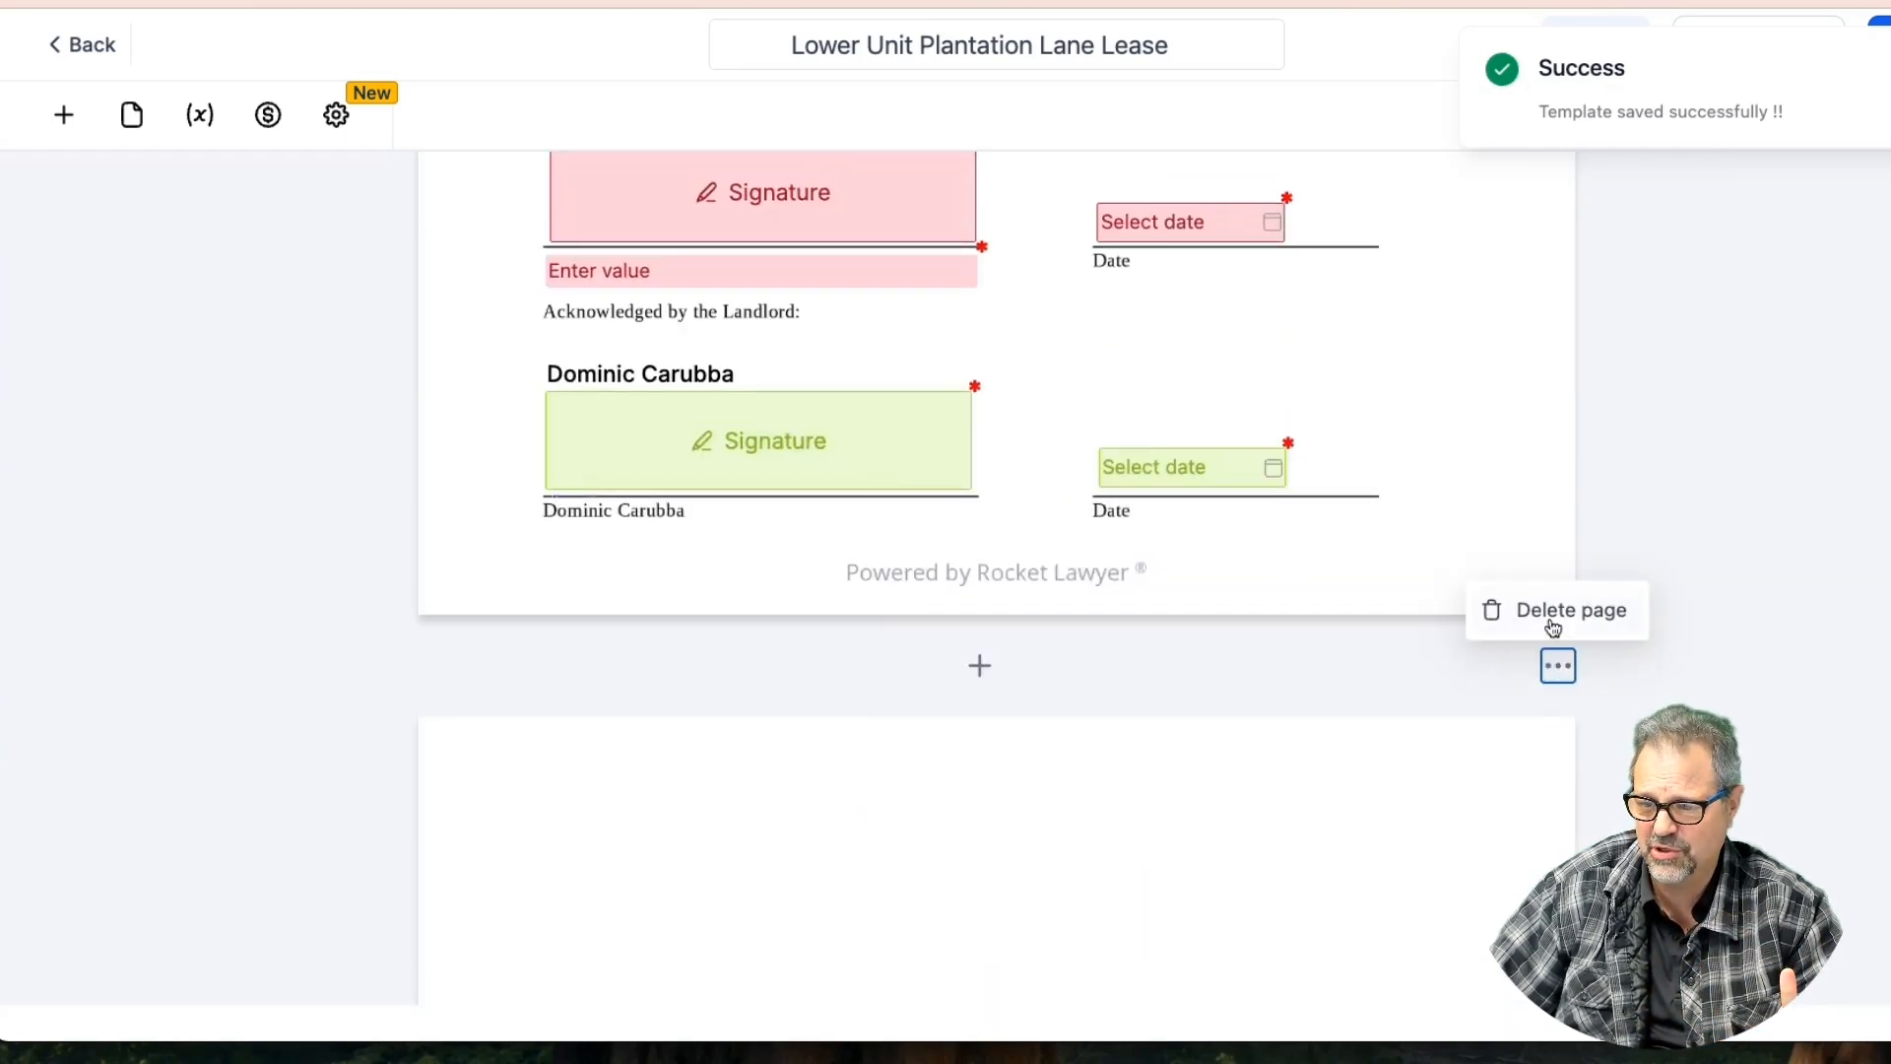
left_click(1553, 625)
Place small Signature fields on the (c) and (d) blanks of the Tenant's Acknowledgment
scroll(631, 703, "down", 8)
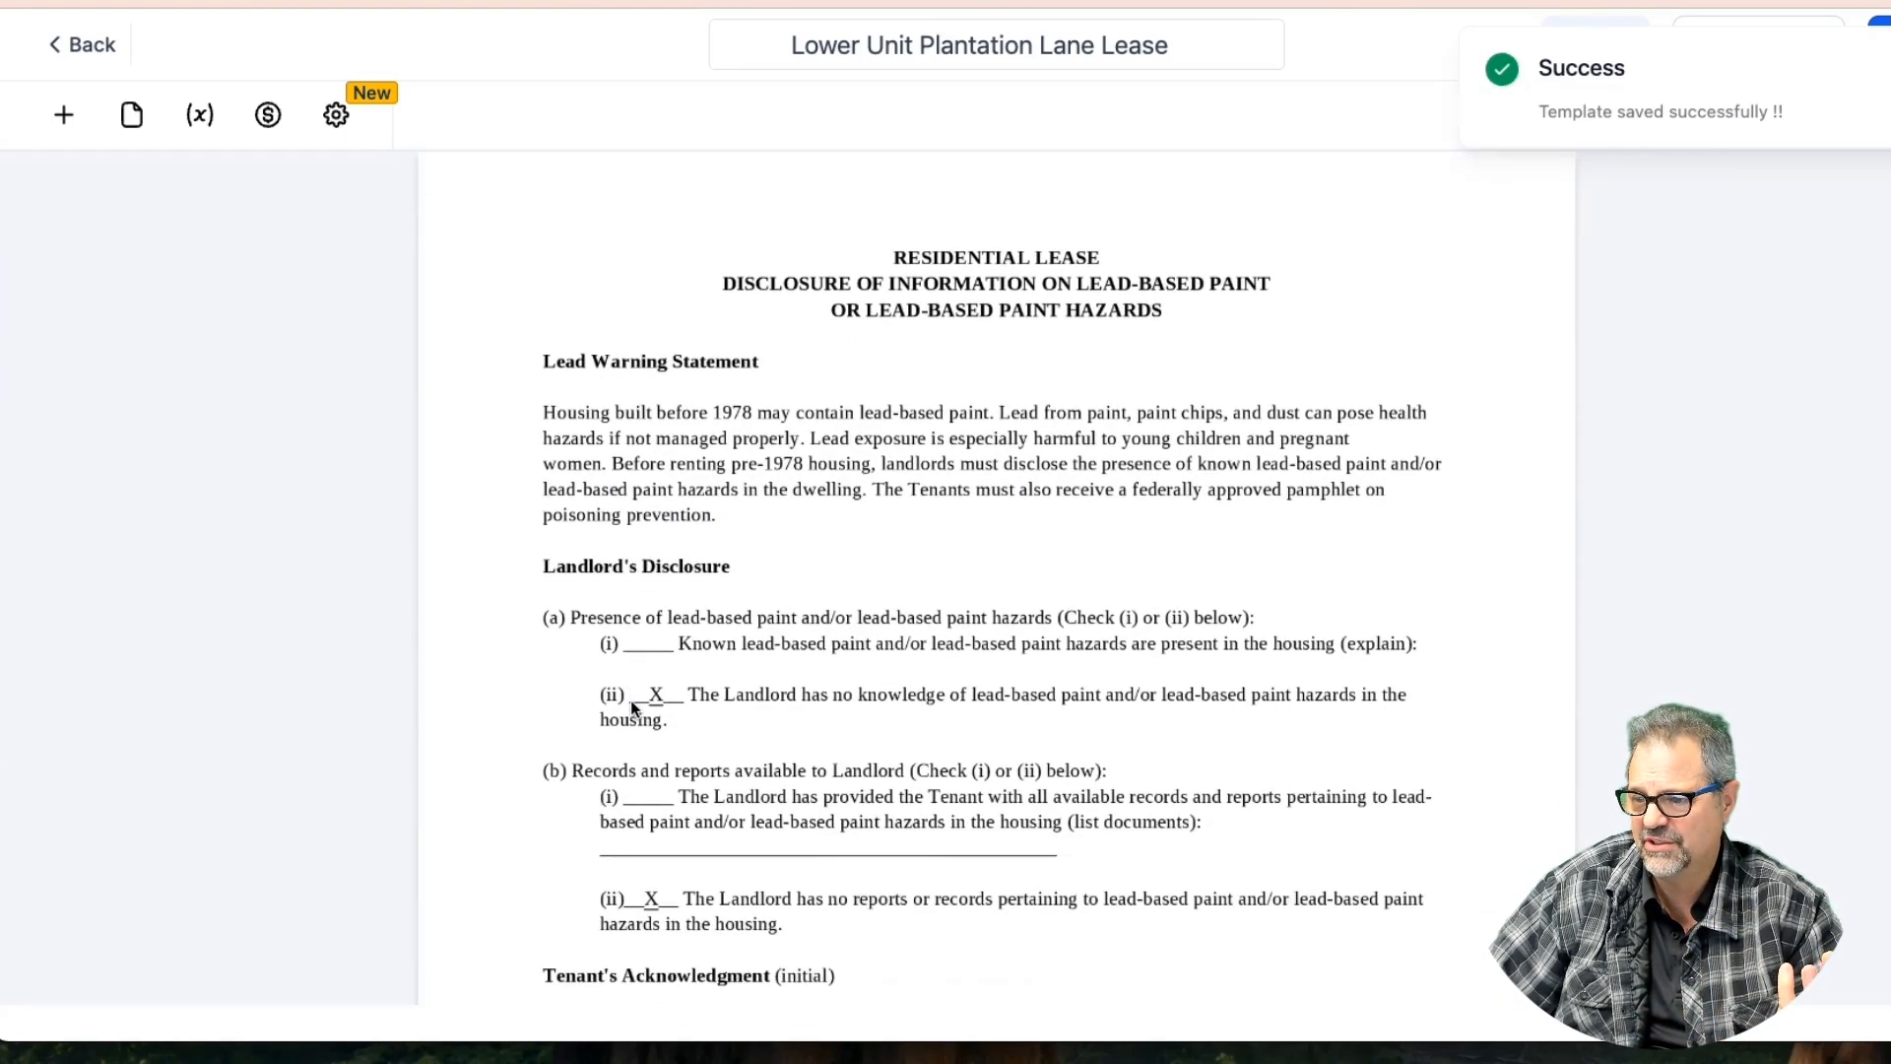
scroll(631, 699, "down", 2)
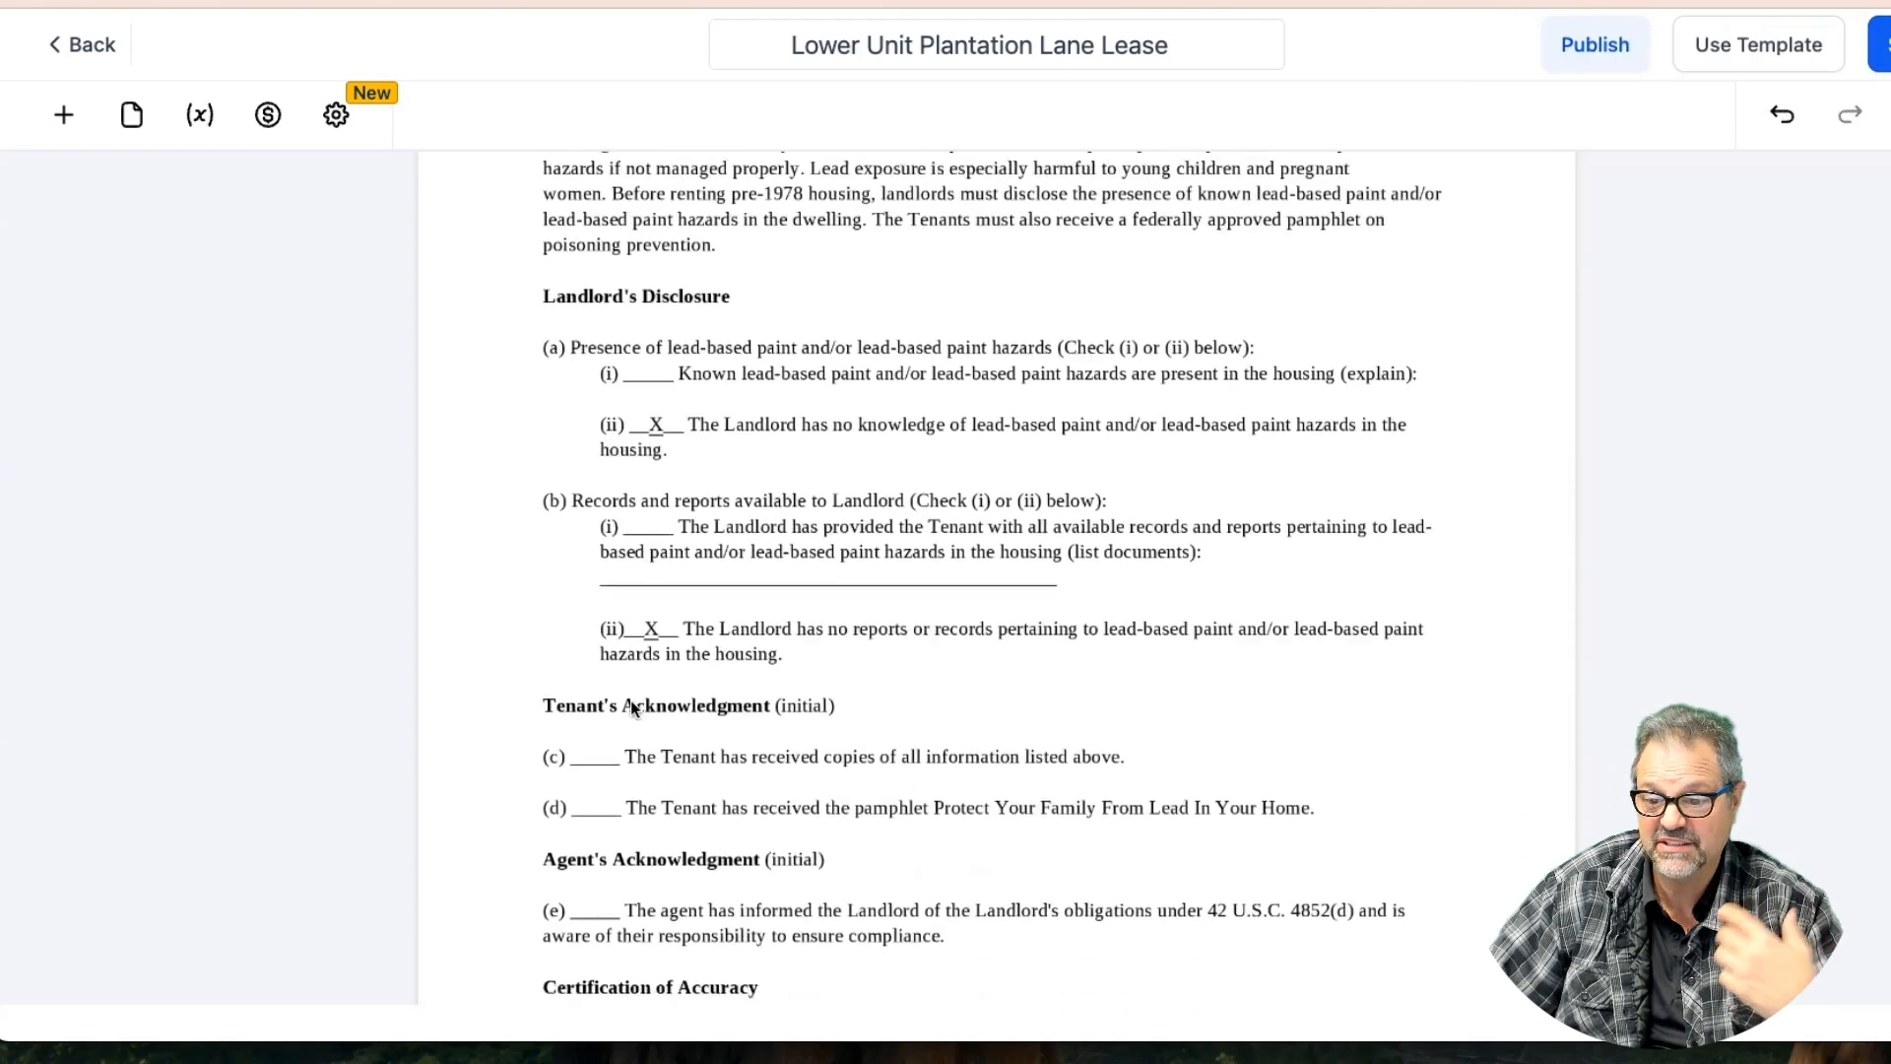
left_click(63, 114)
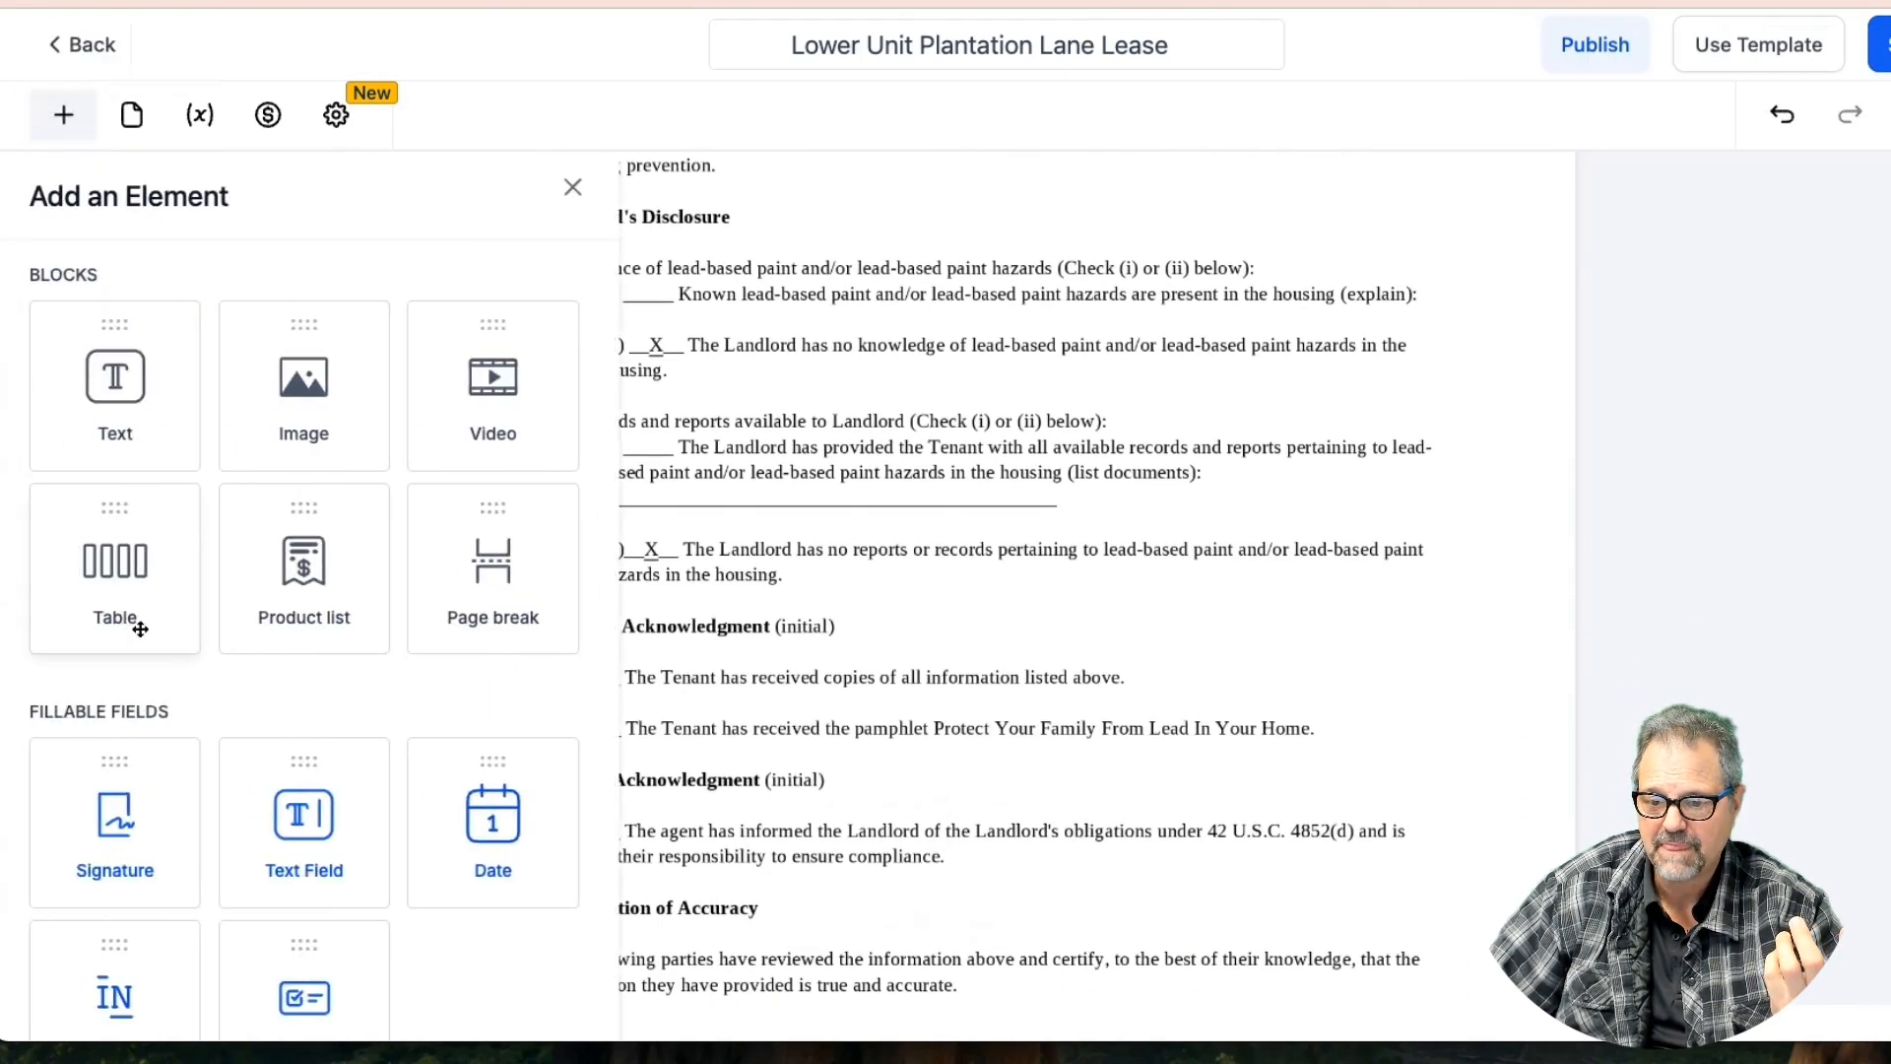
mouse_move(74, 822)
left_mouse_down()
mouse_move(709, 651)
mouse_move(611, 678)
mouse_move(553, 660)
mouse_move(589, 651)
left_mouse_up()
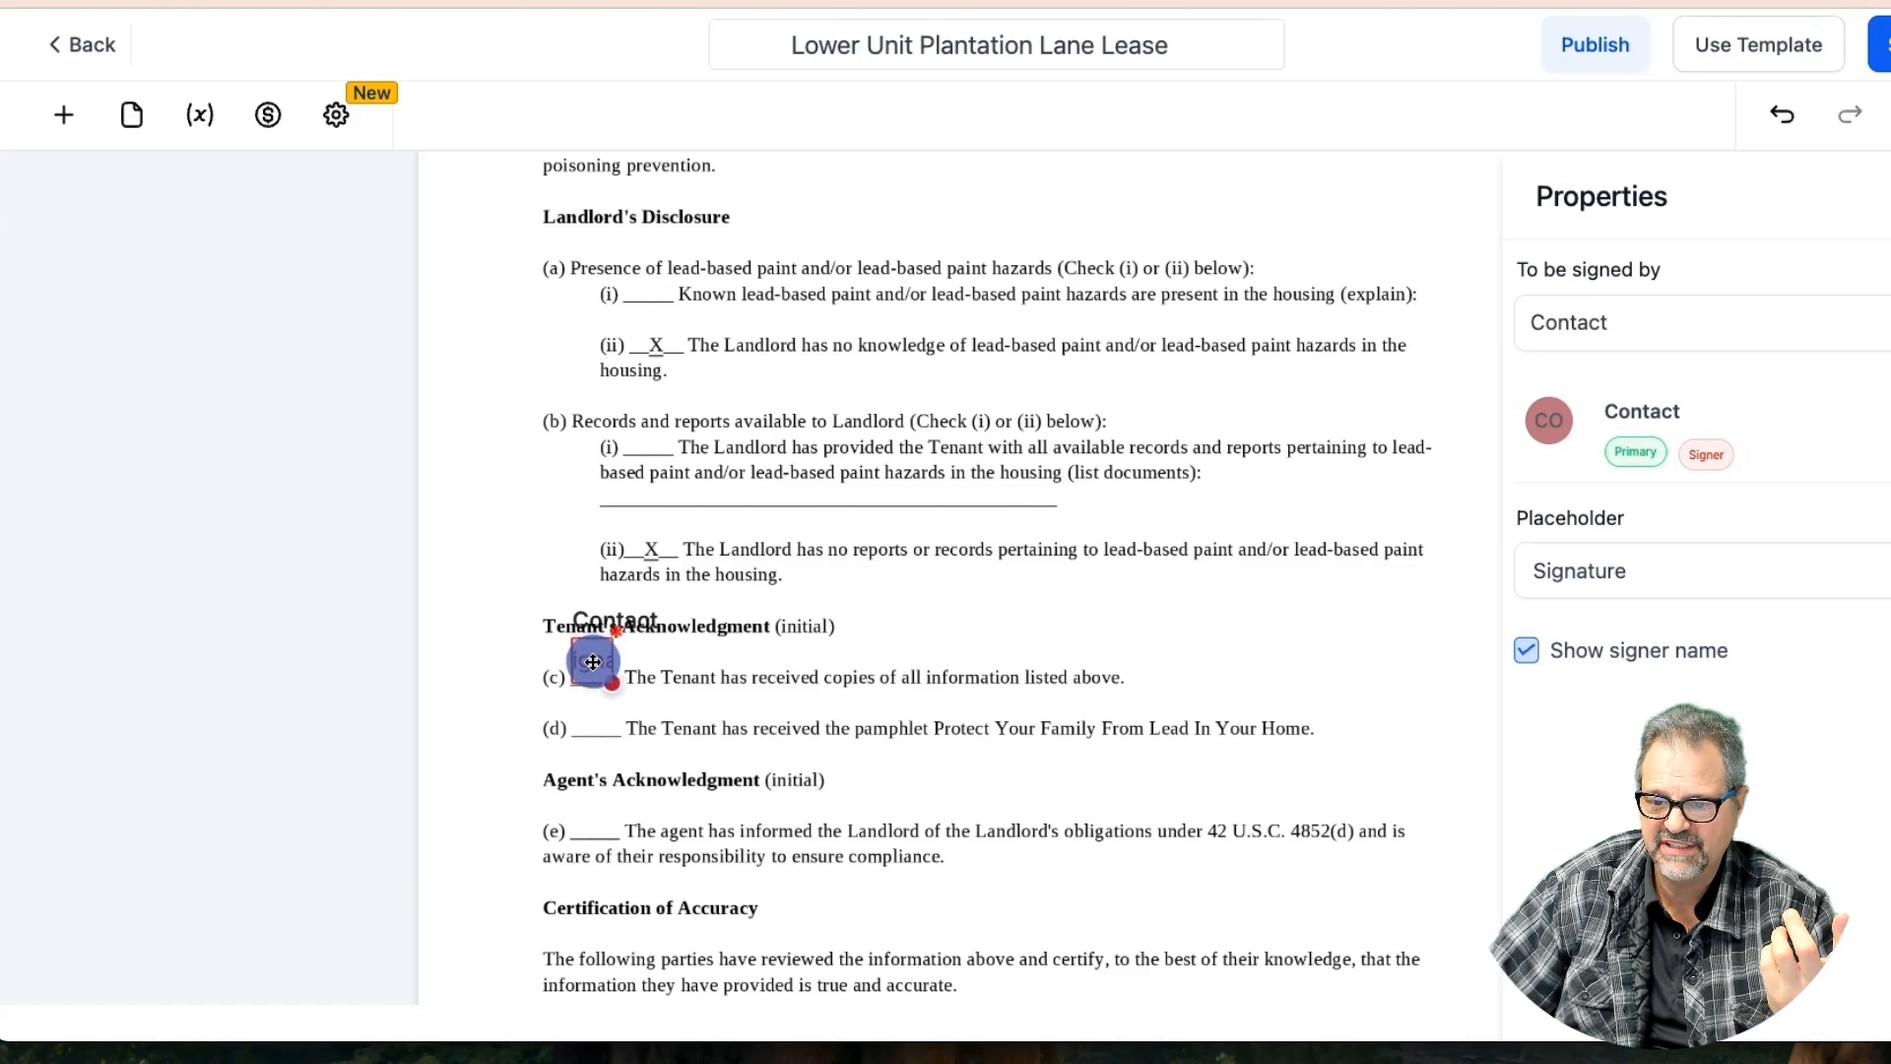
left_click_drag(591, 667, 588, 719)
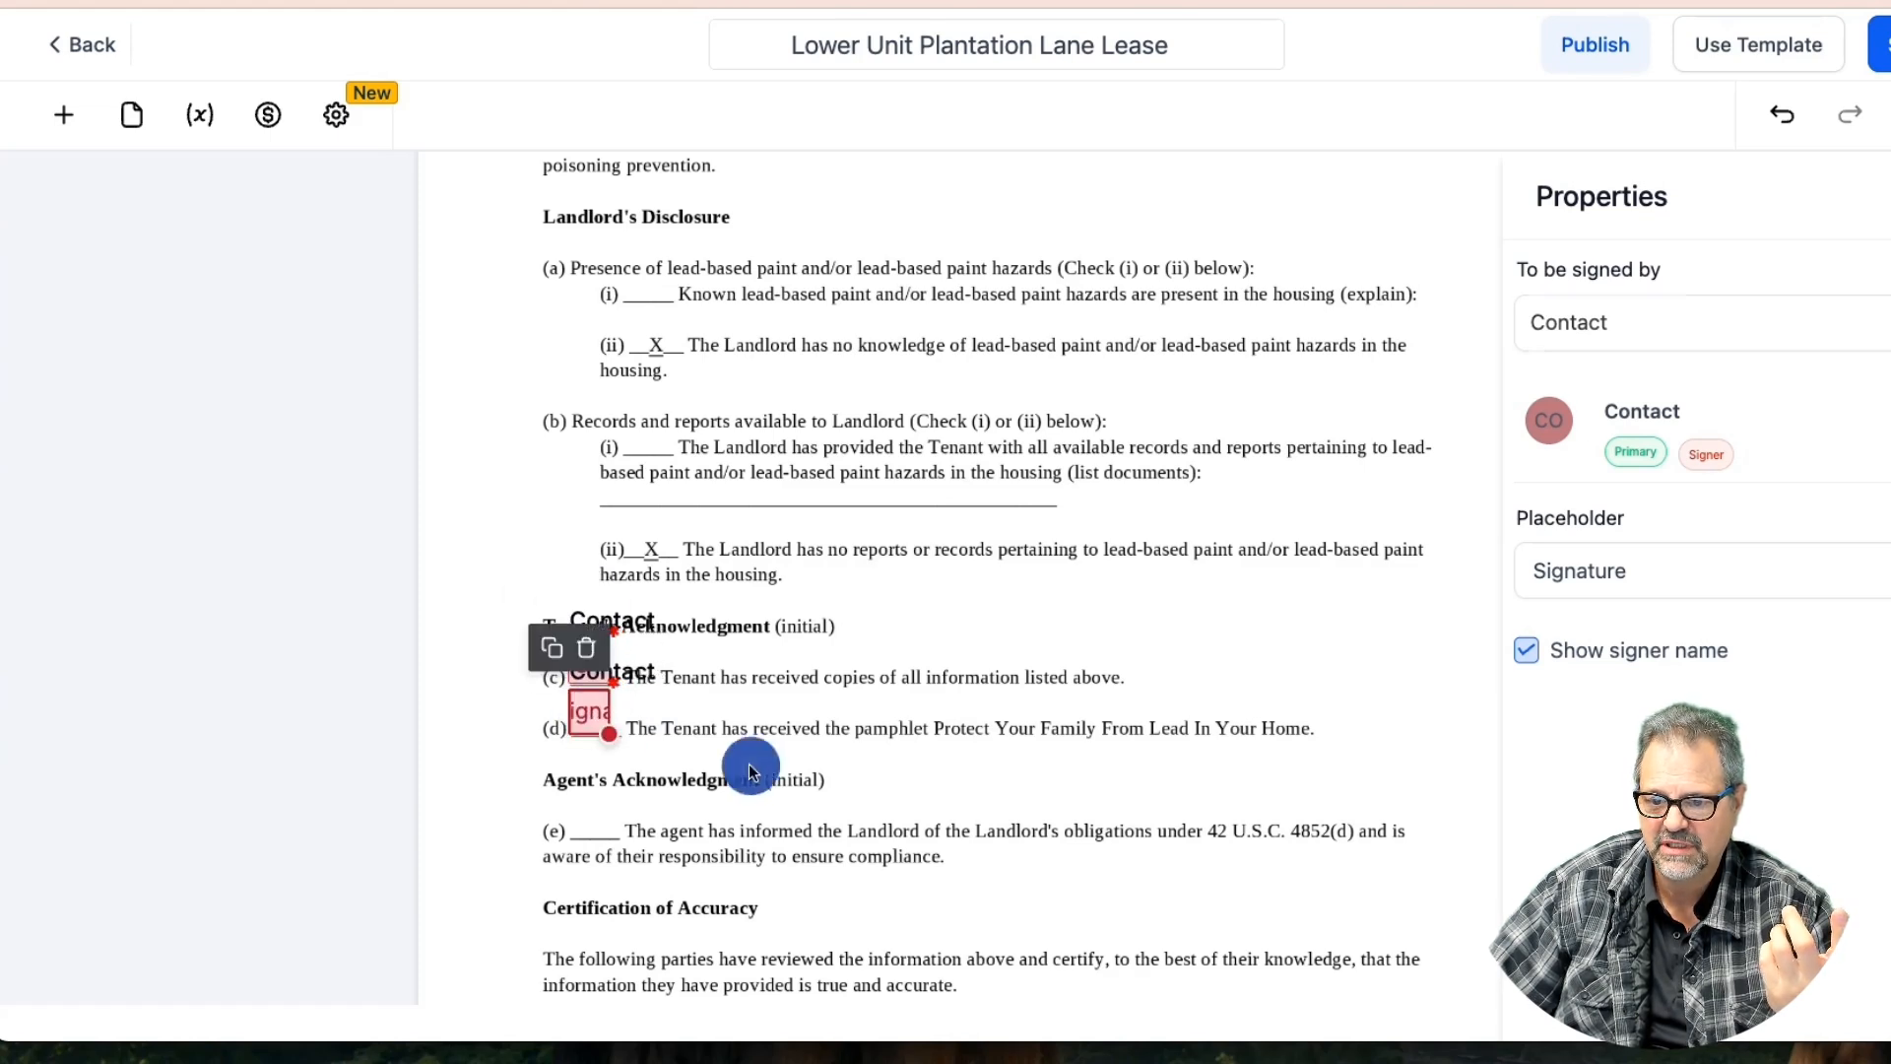
left_click(752, 766)
scroll(753, 770, "down", 5)
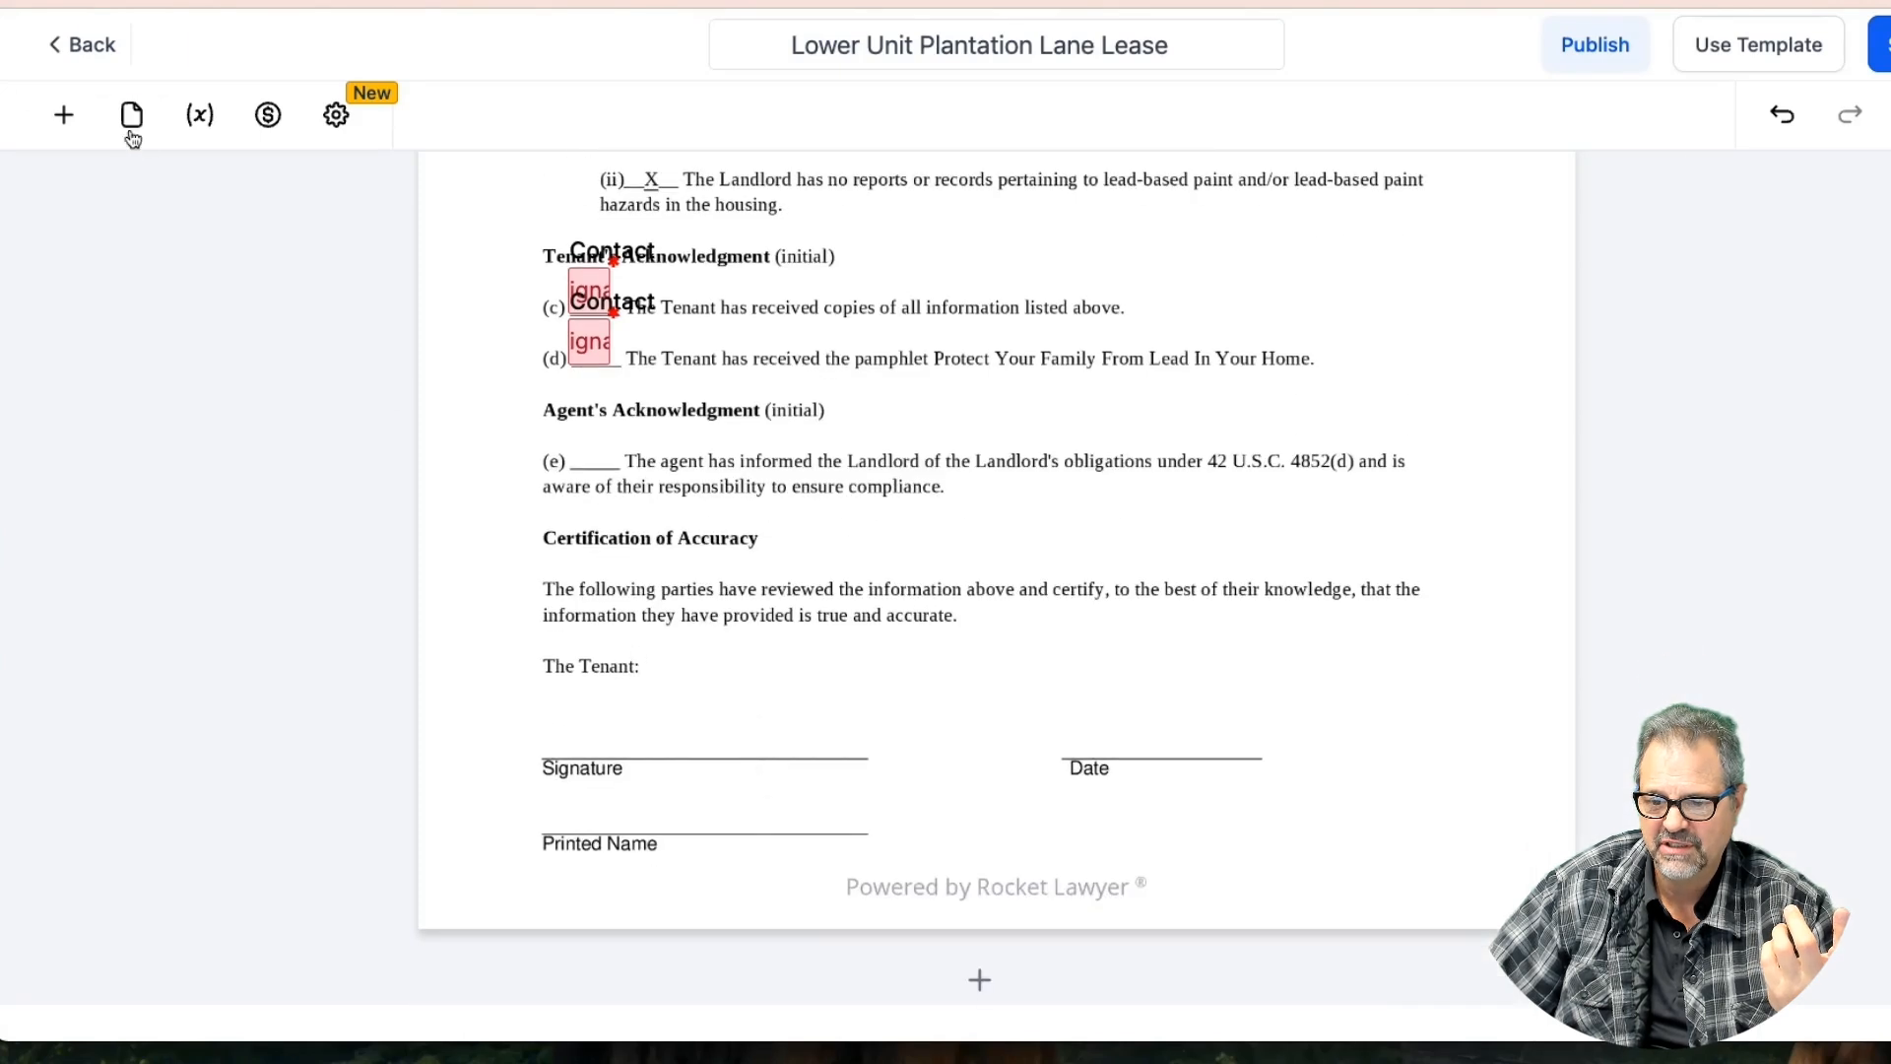
Place a Signature field on the tenant's signature line under The Tenant:
left_click(64, 116)
mouse_move(114, 818)
left_mouse_down()
mouse_move(597, 667)
mouse_move(634, 705)
left_mouse_up()
mouse_move(796, 743)
left_mouse_down()
mouse_move(764, 709)
mouse_move(718, 709)
mouse_move(791, 751)
mouse_move(857, 753)
left_mouse_up()
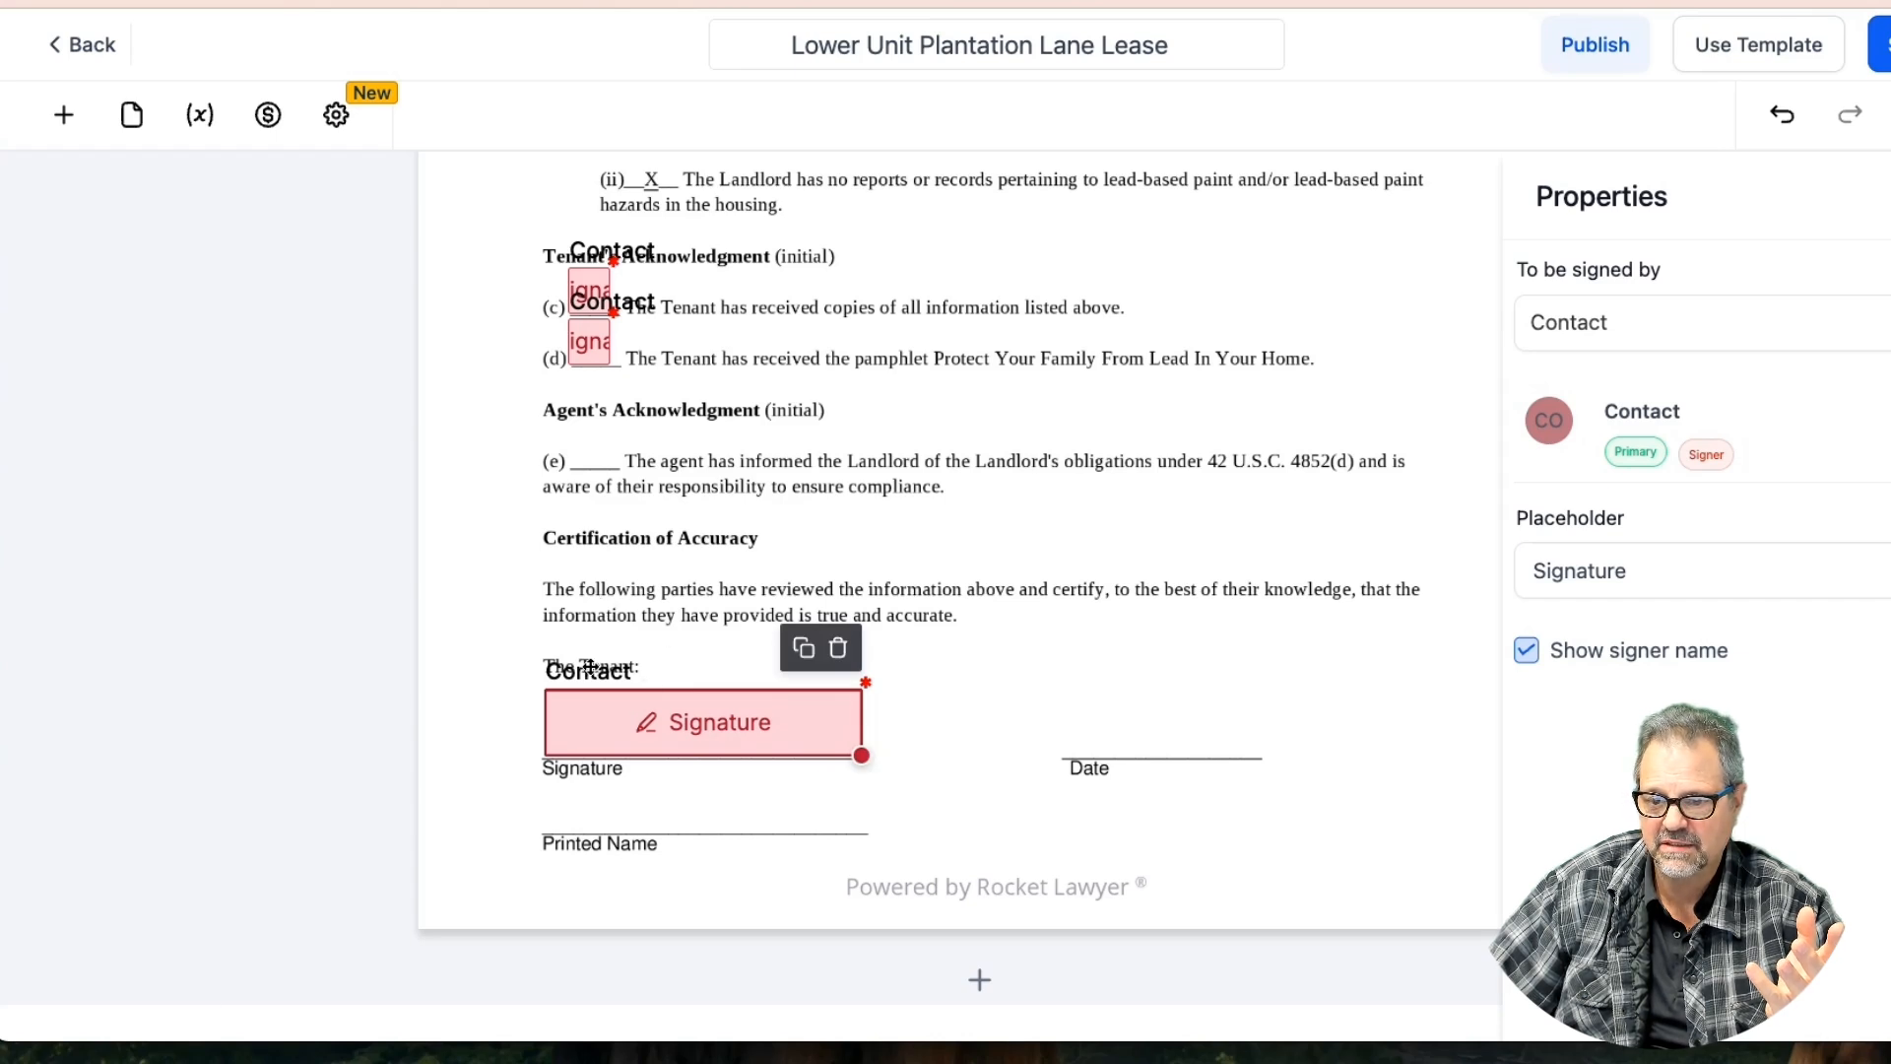
left_click_drag(601, 699, 701, 703)
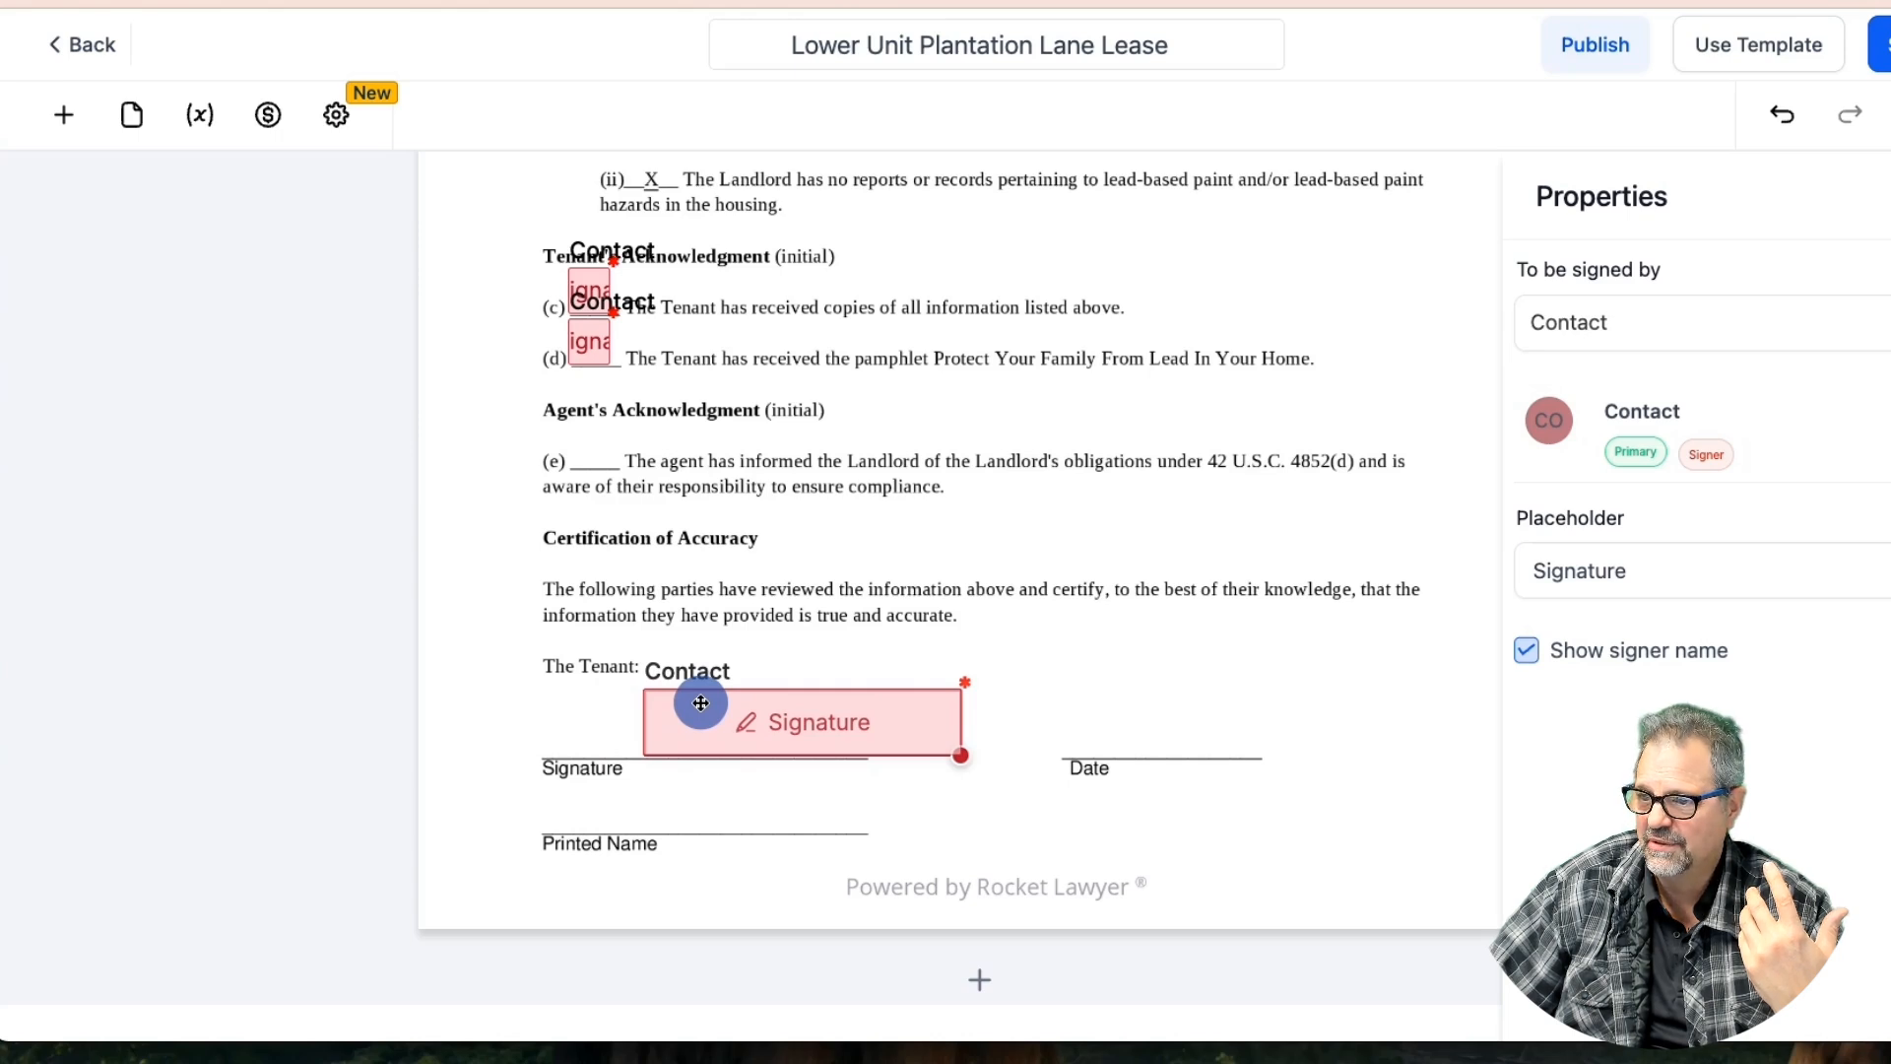
left_click_drag(701, 702, 701, 702)
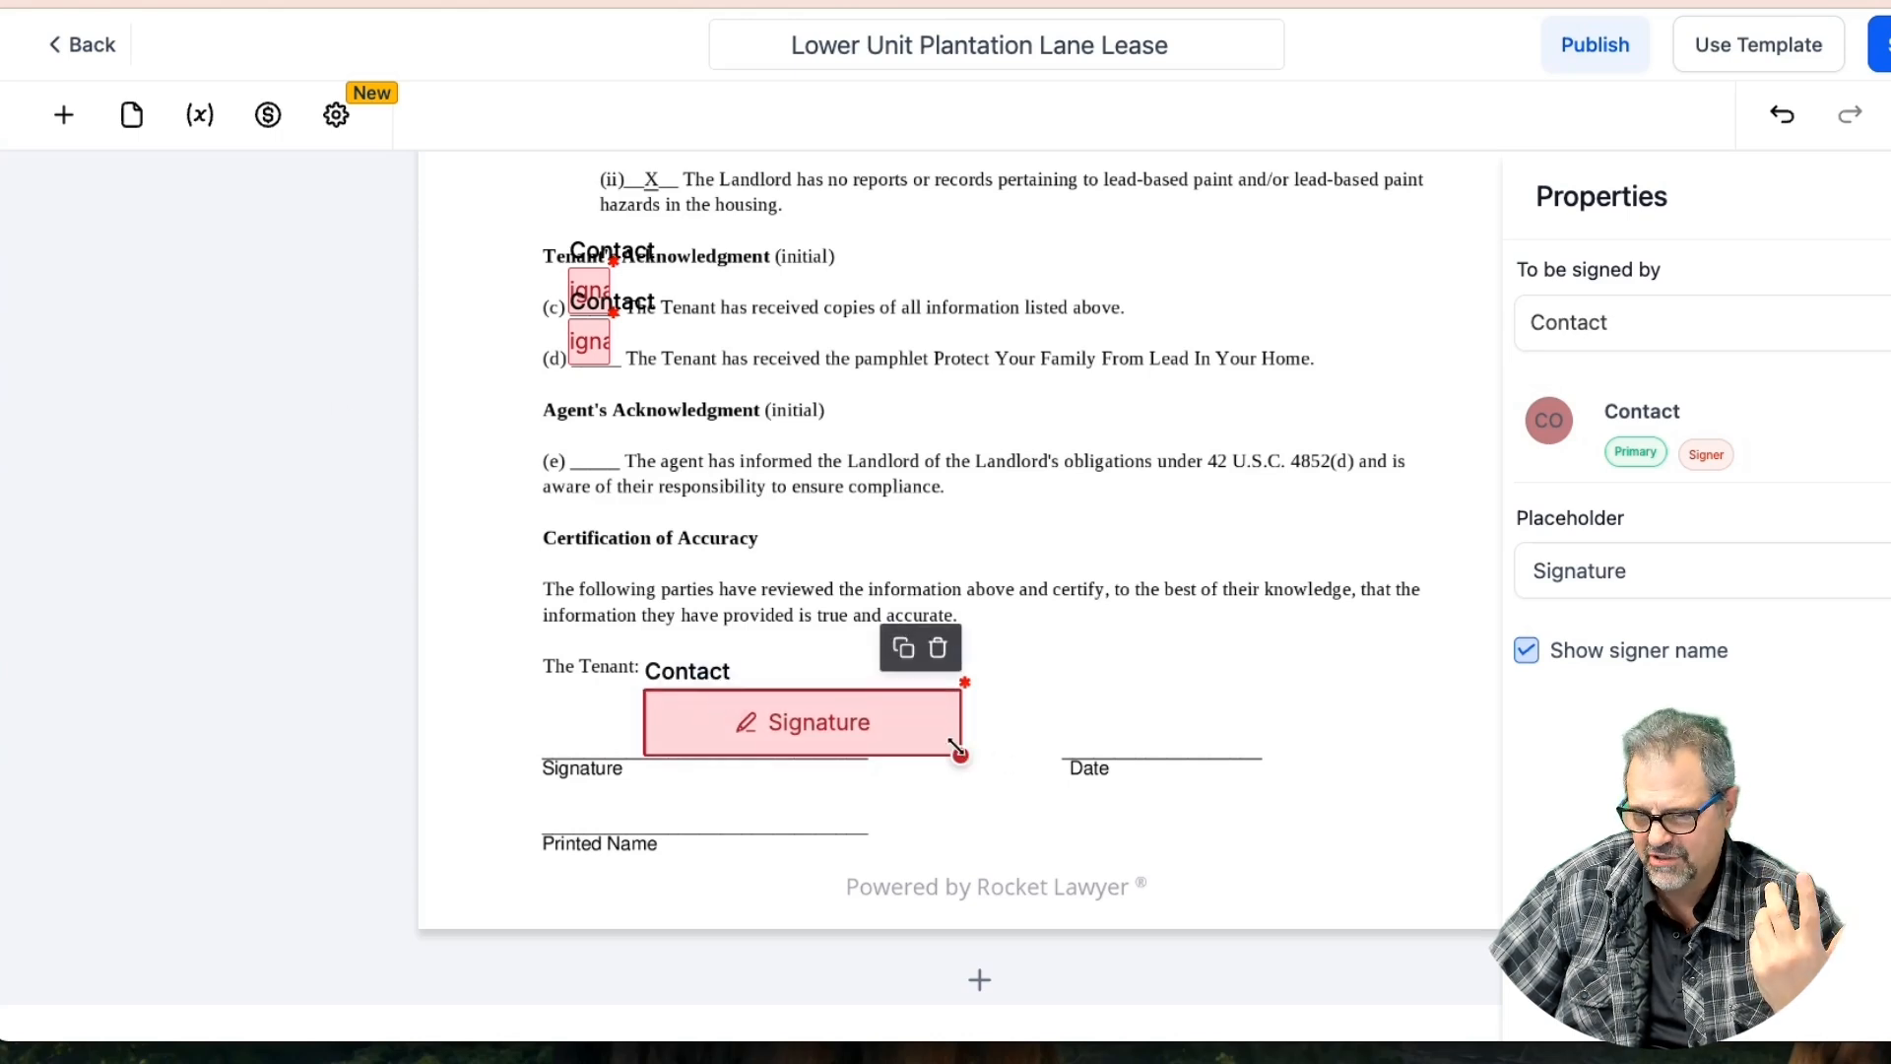
Add a Date field on the tenant's Date line in MM-DD-YYYY format
left_click(63, 115)
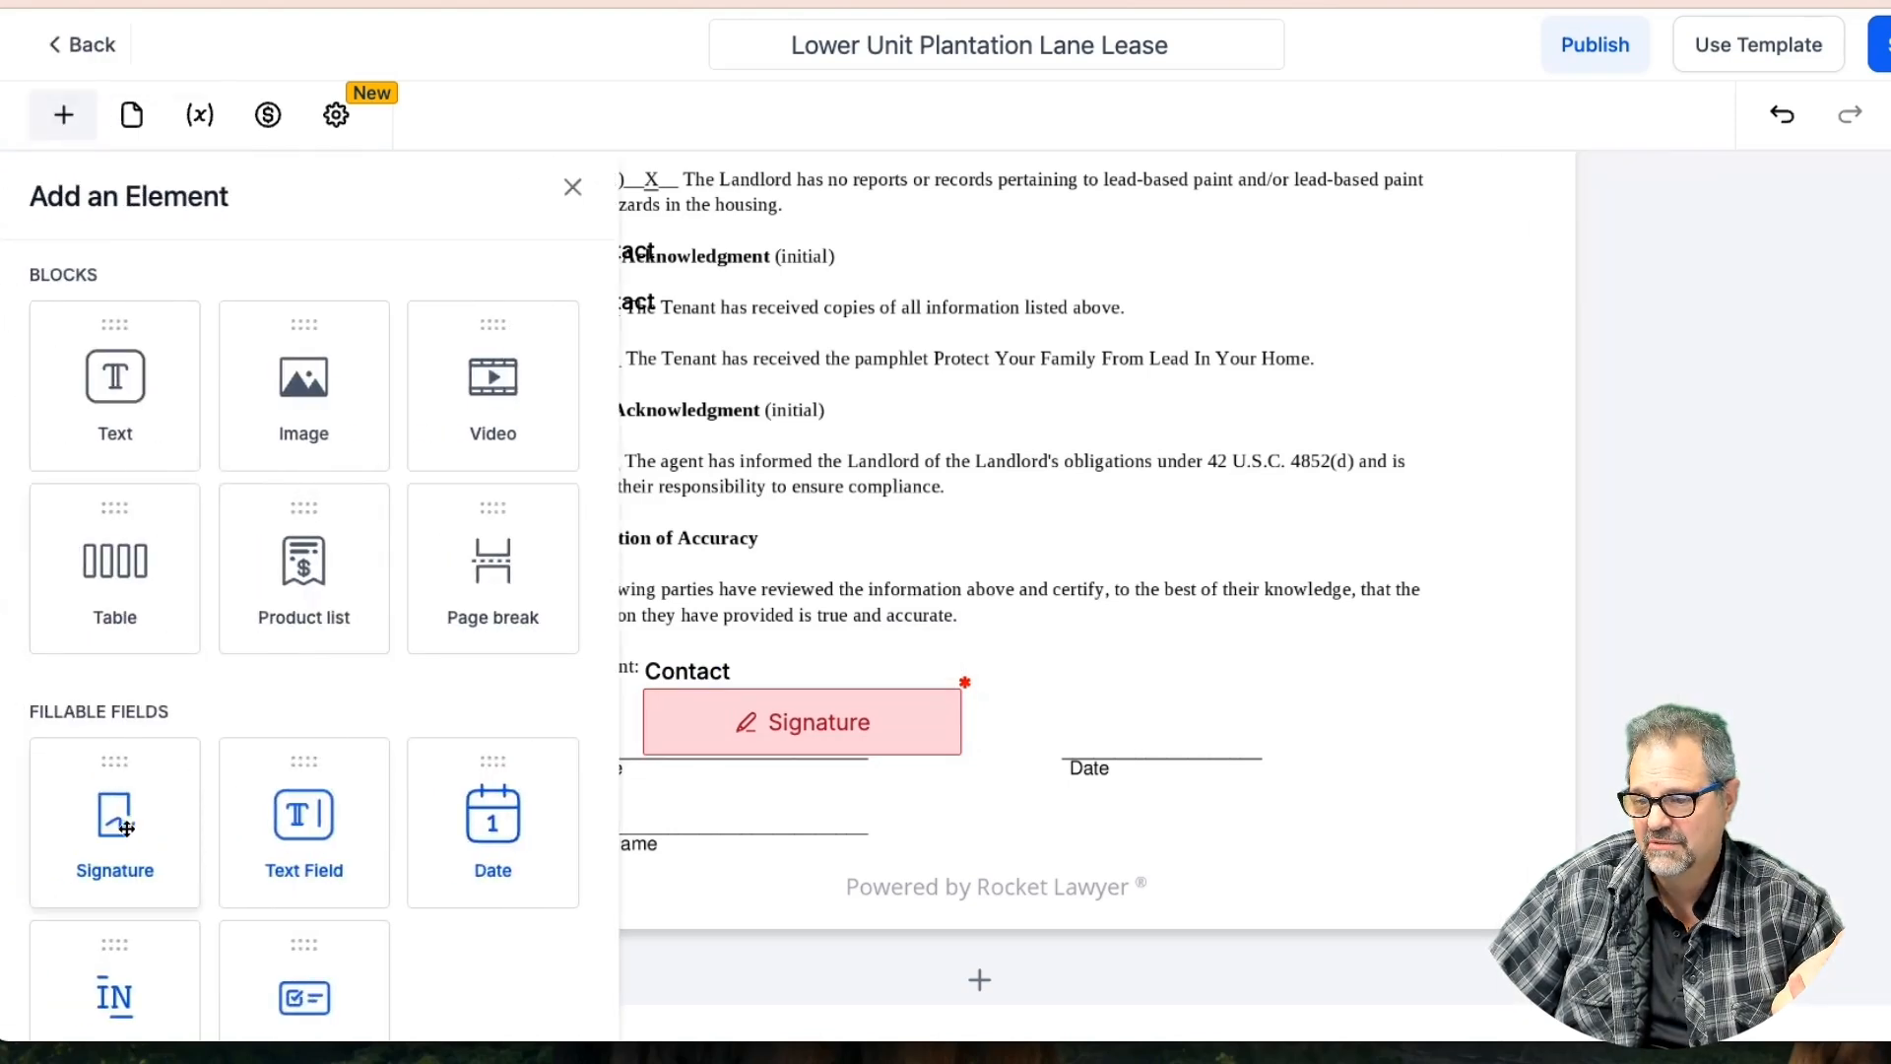
left_click_drag(467, 838, 1168, 726)
left_click(1575, 751)
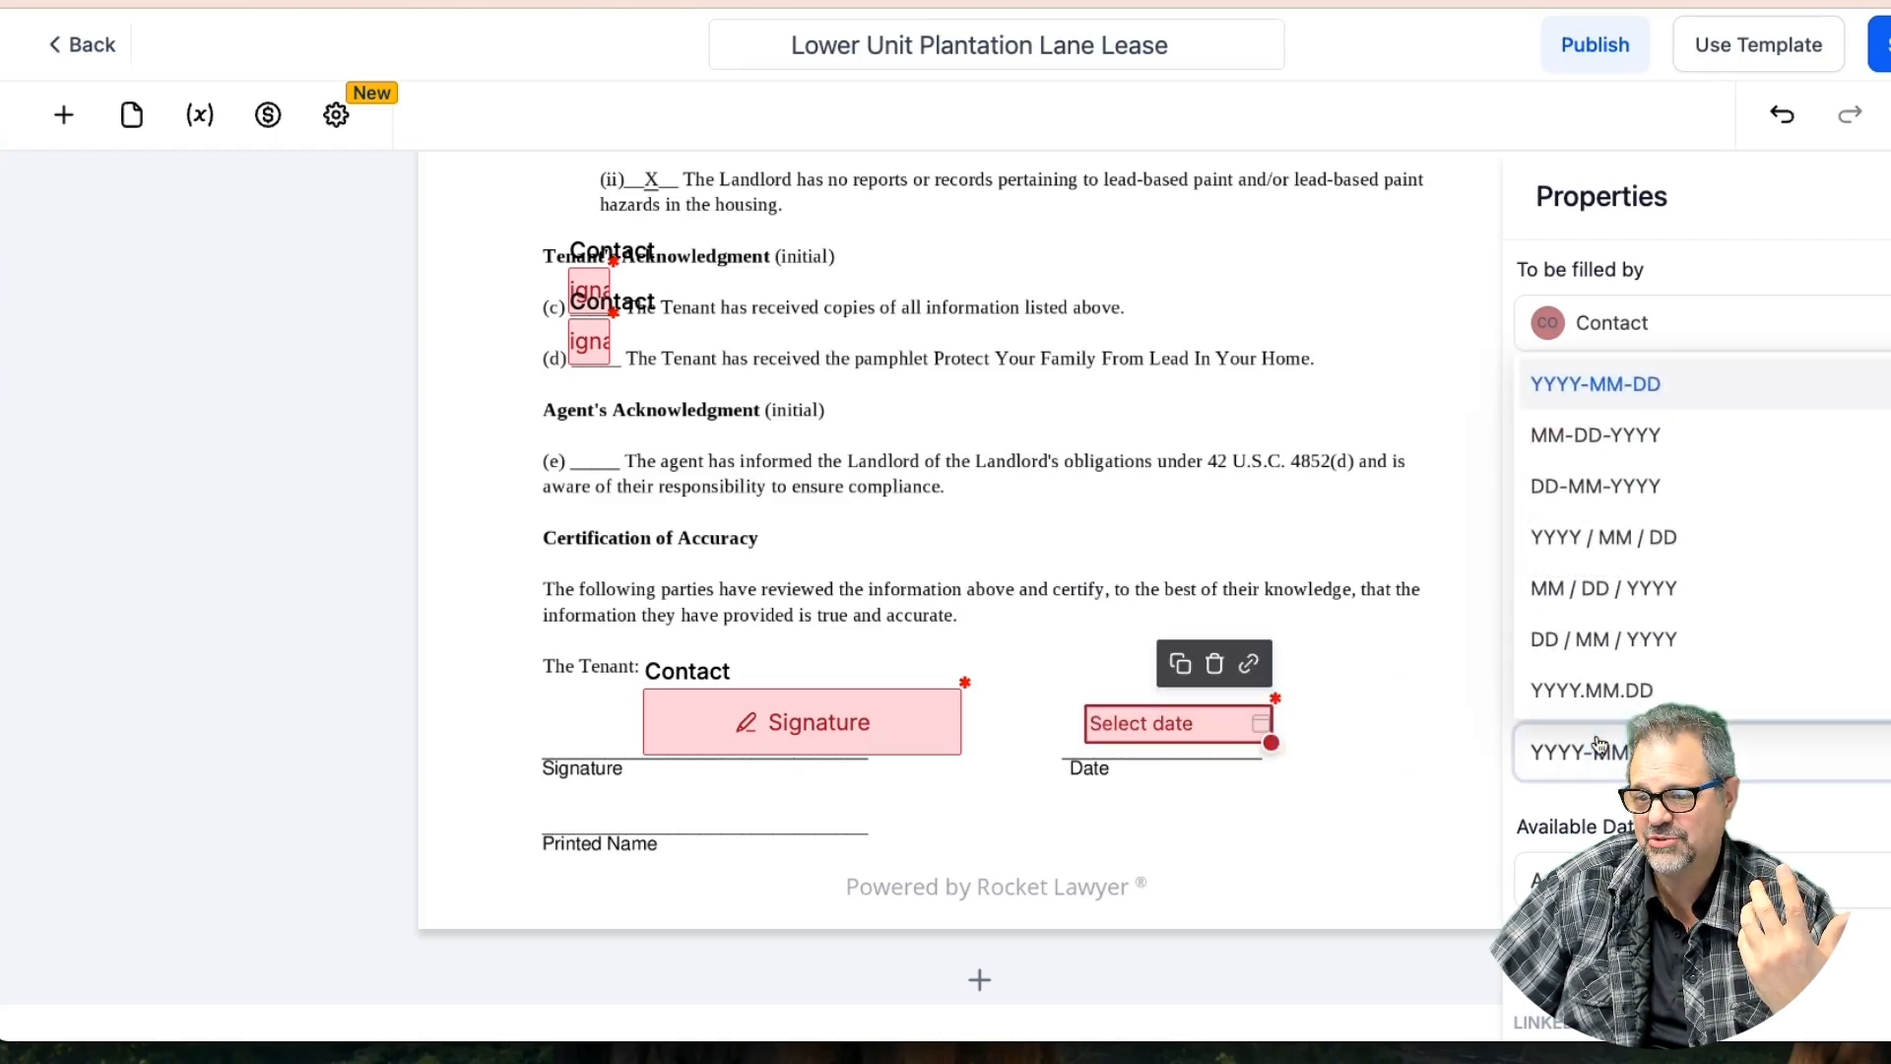
left_click(1562, 434)
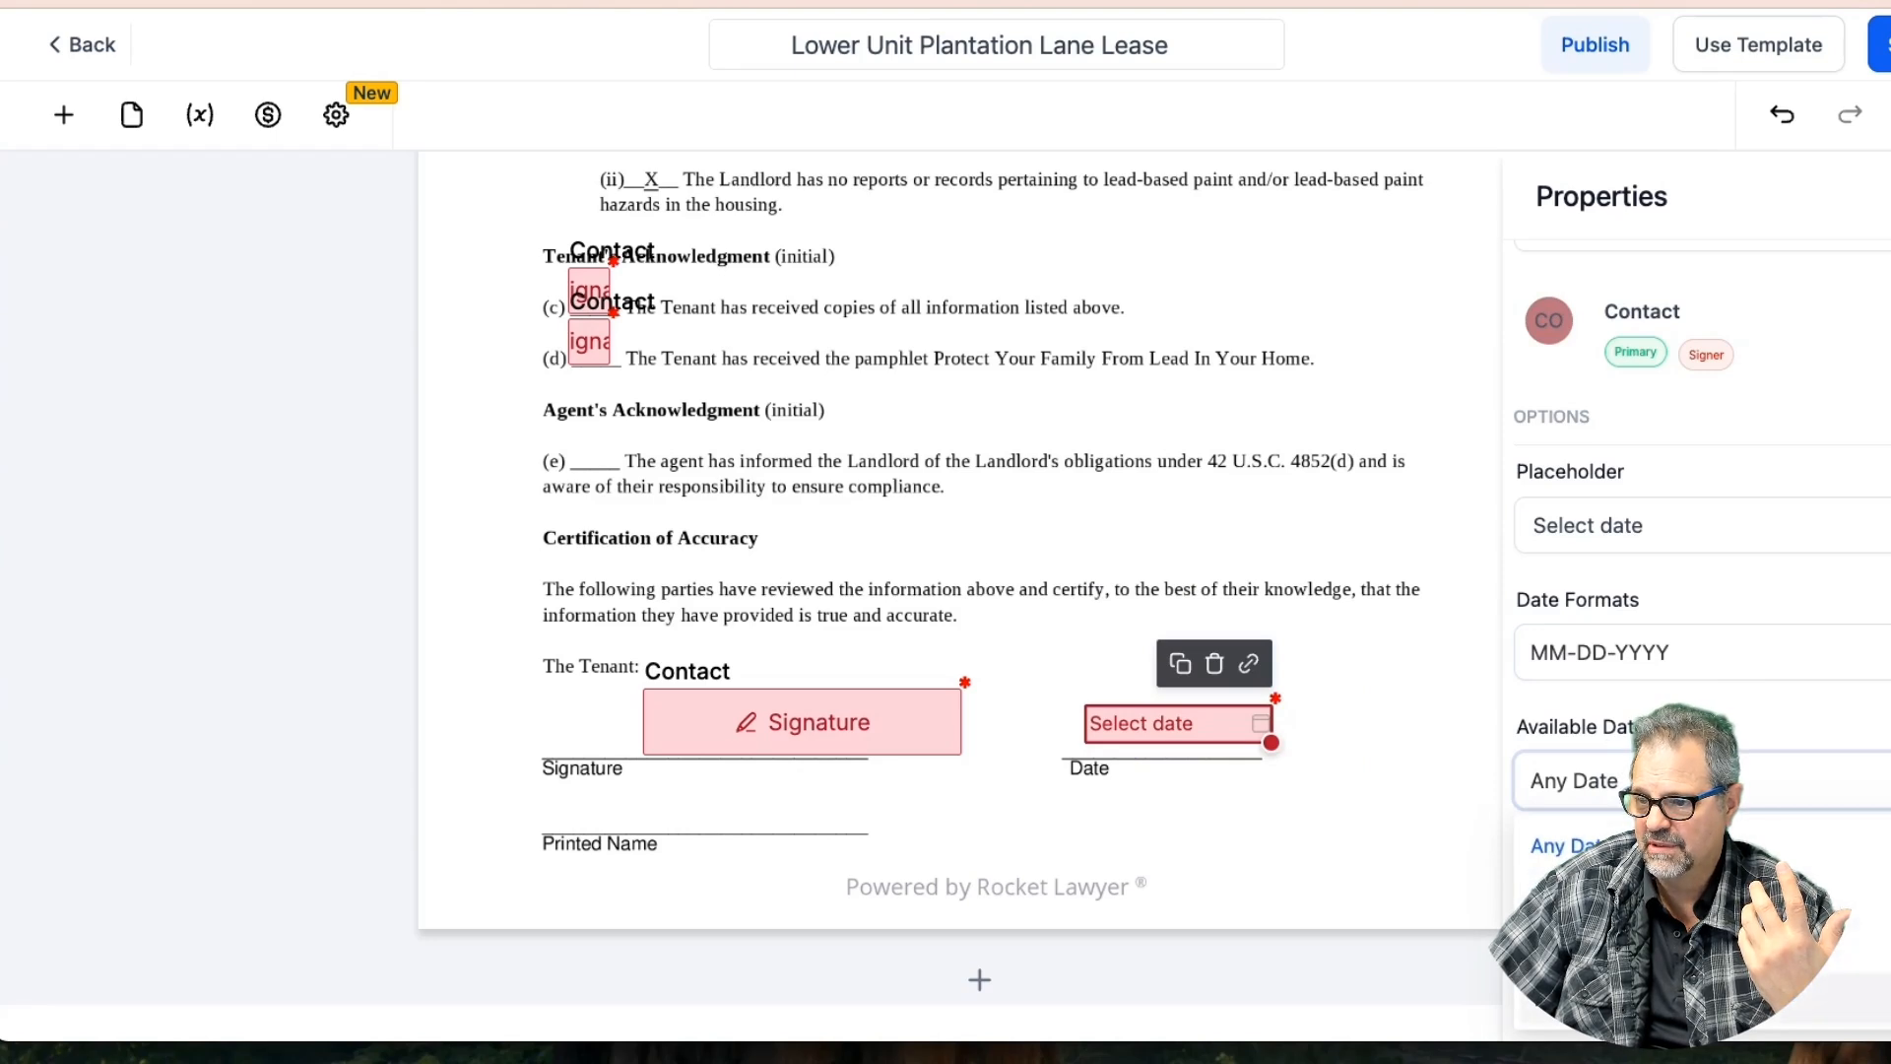
Add a widened Text Field above Printed Name
left_click(66, 117)
left_click_drag(333, 829, 642, 820)
left_click_drag(775, 840, 959, 827)
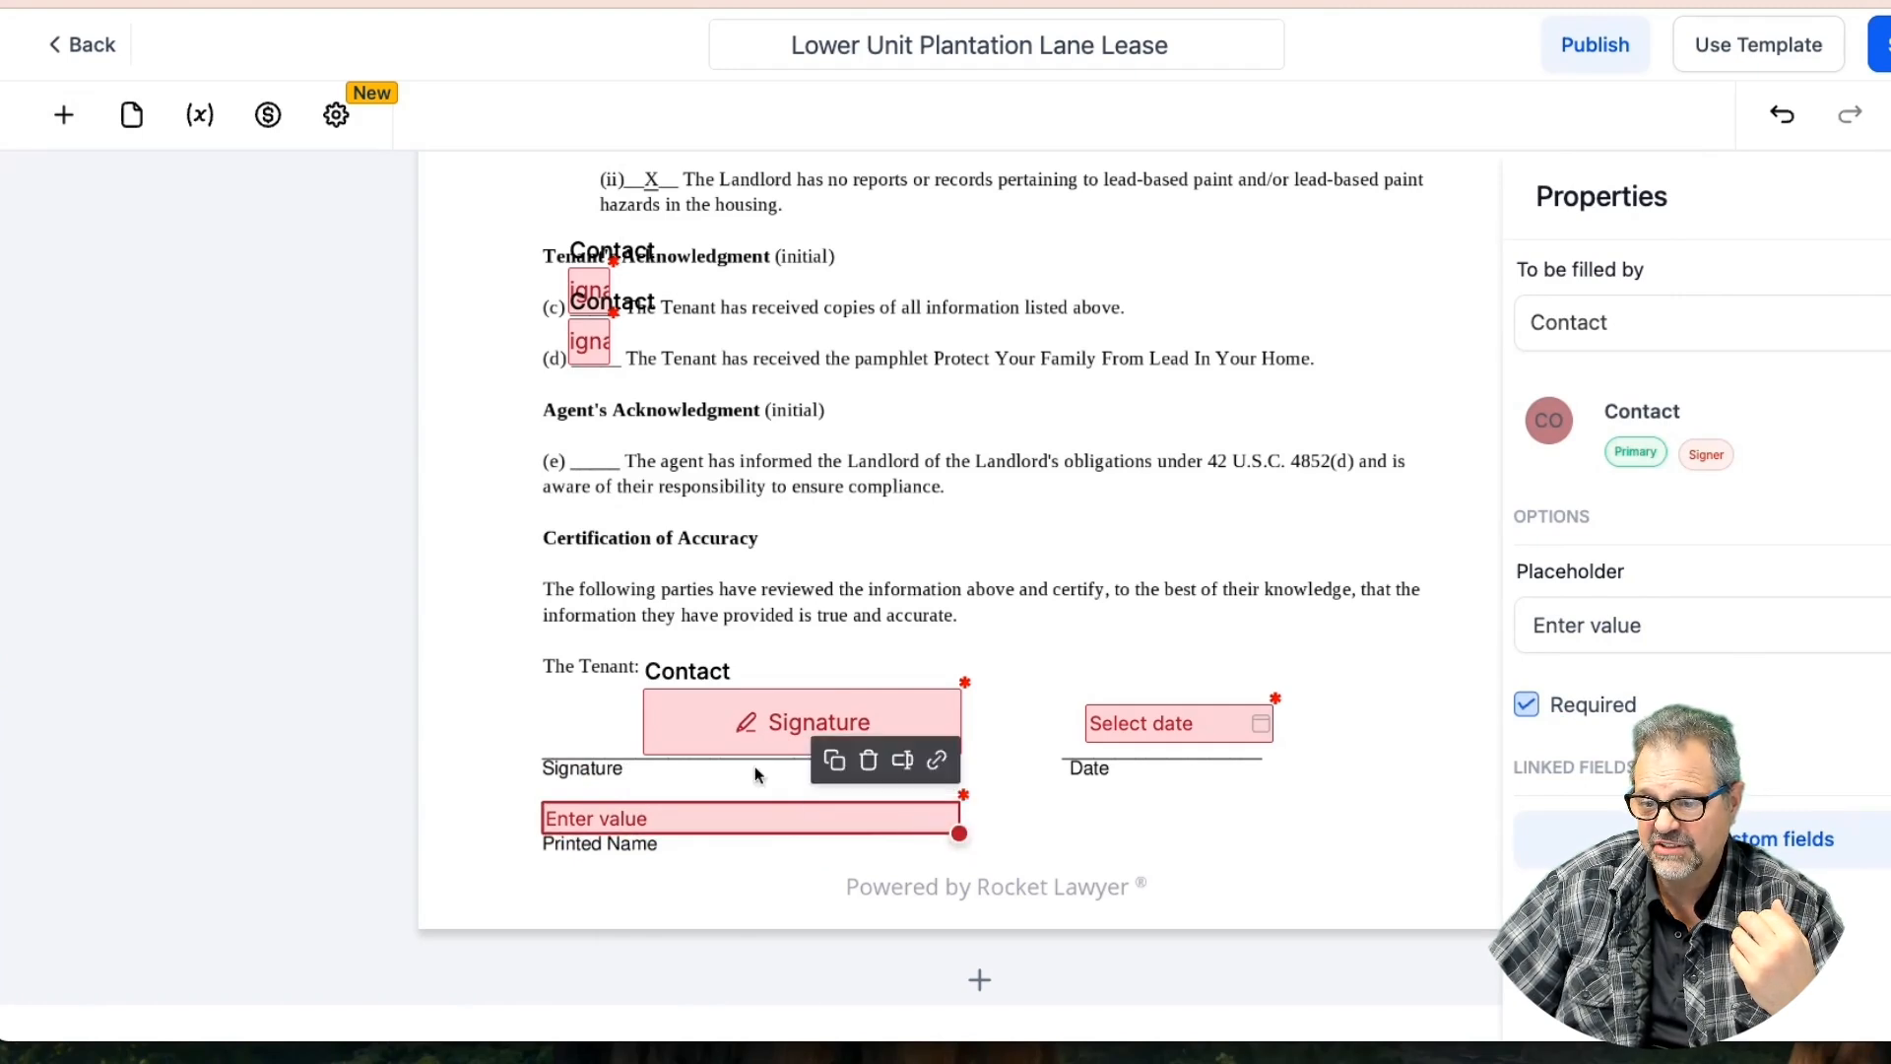
Make the Printed Name field insert the contact's Full Name custom value
left_click(902, 759)
left_click(759, 536)
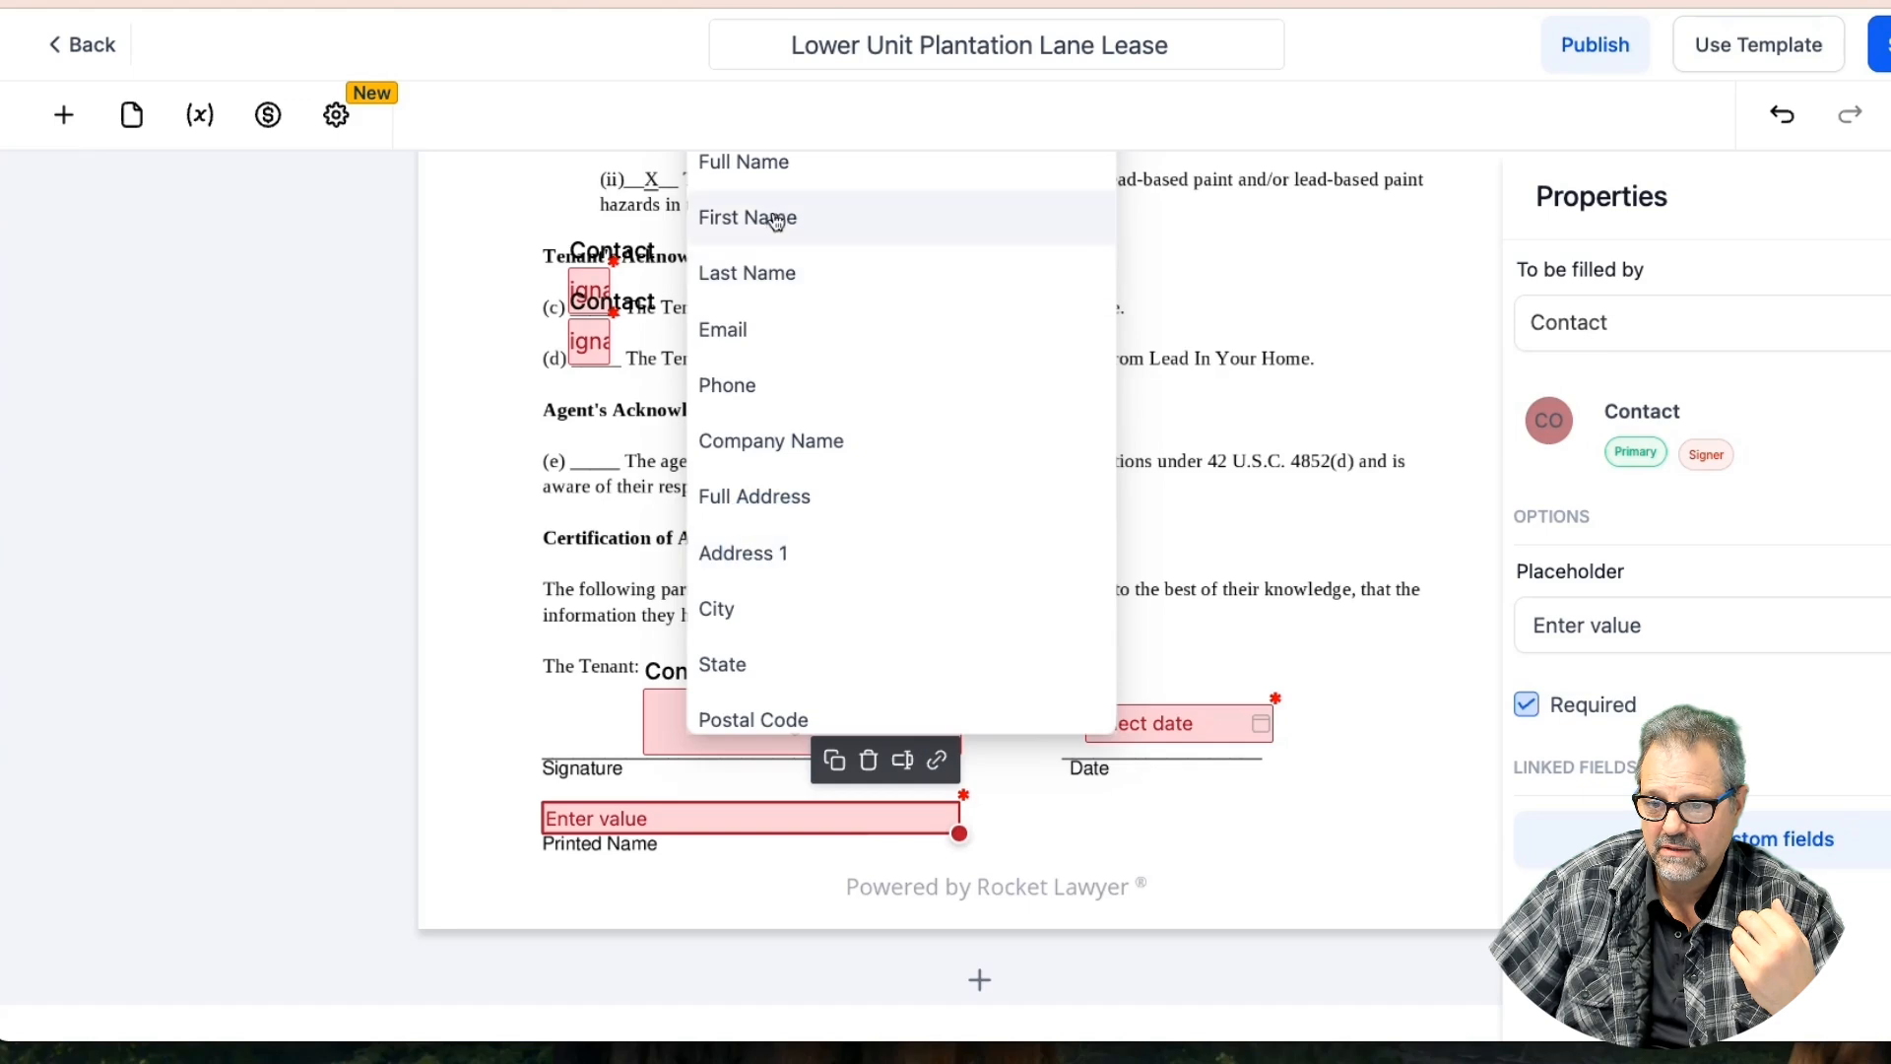
left_click(759, 301)
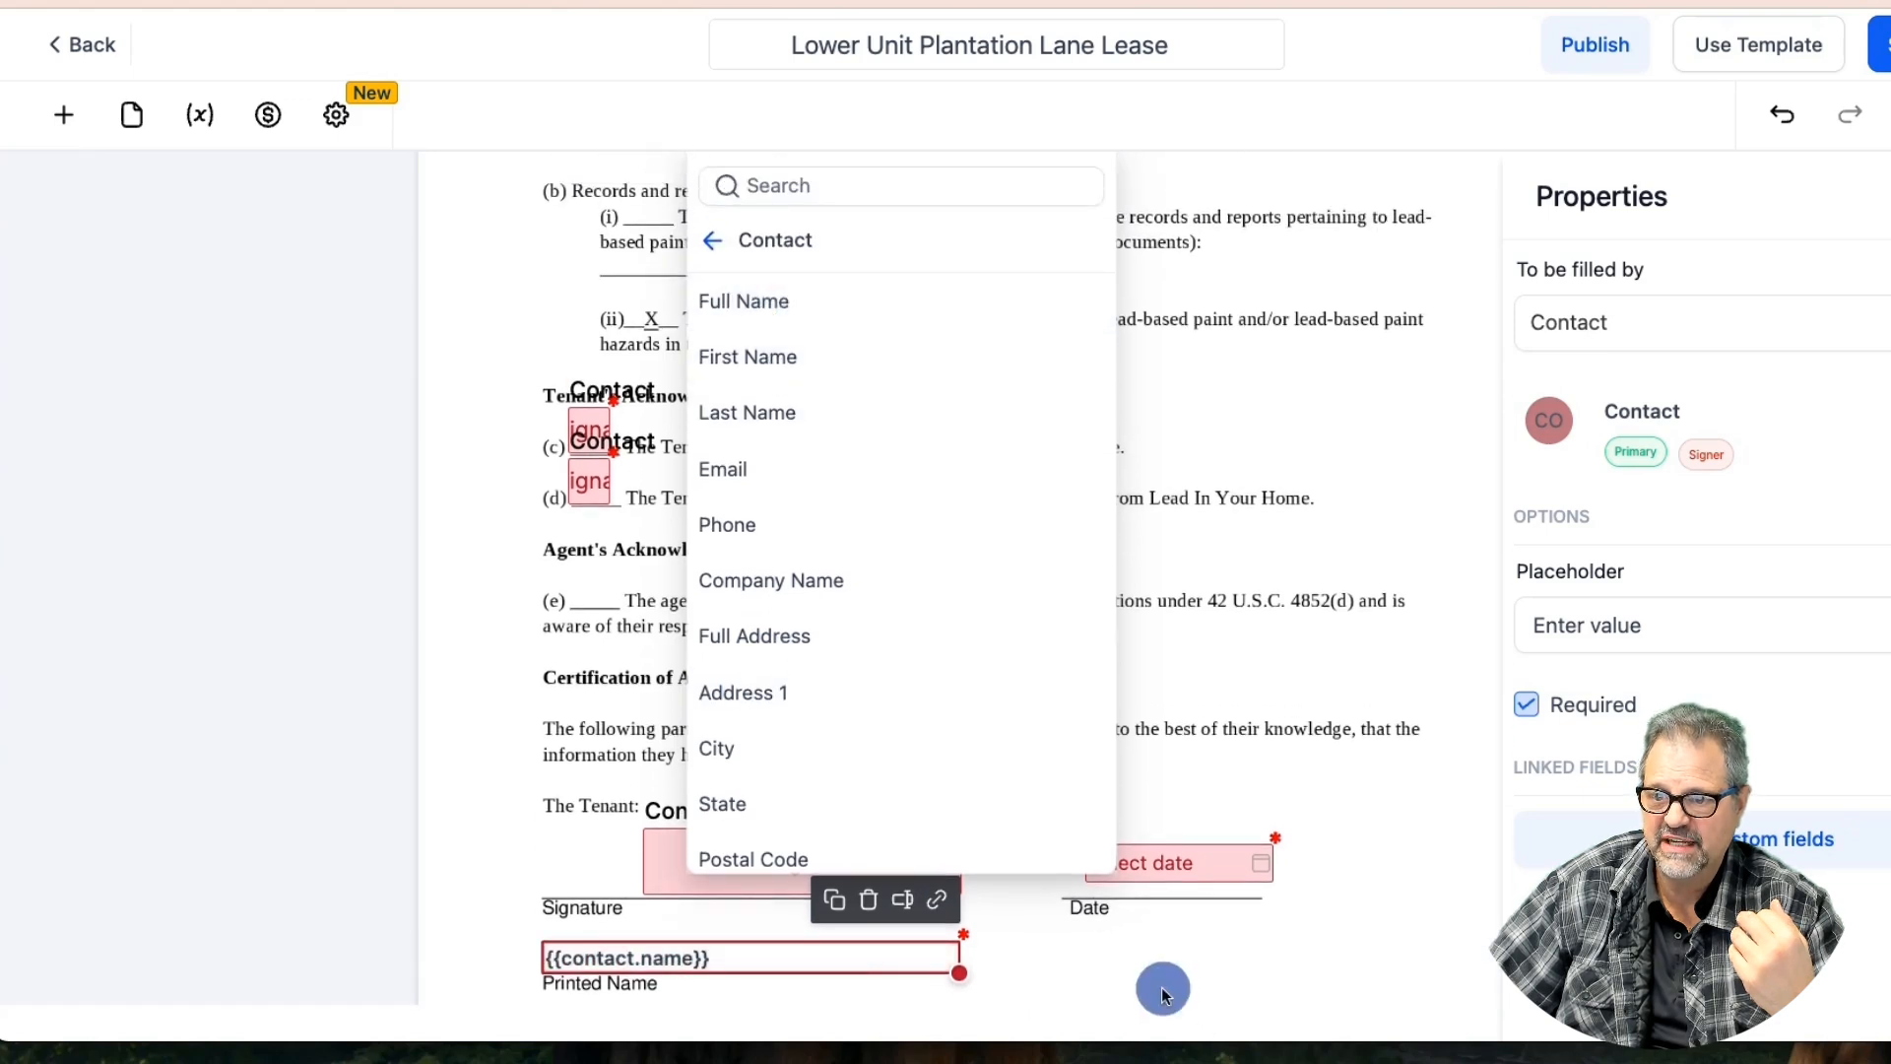
left_click(1161, 987)
left_click(710, 959)
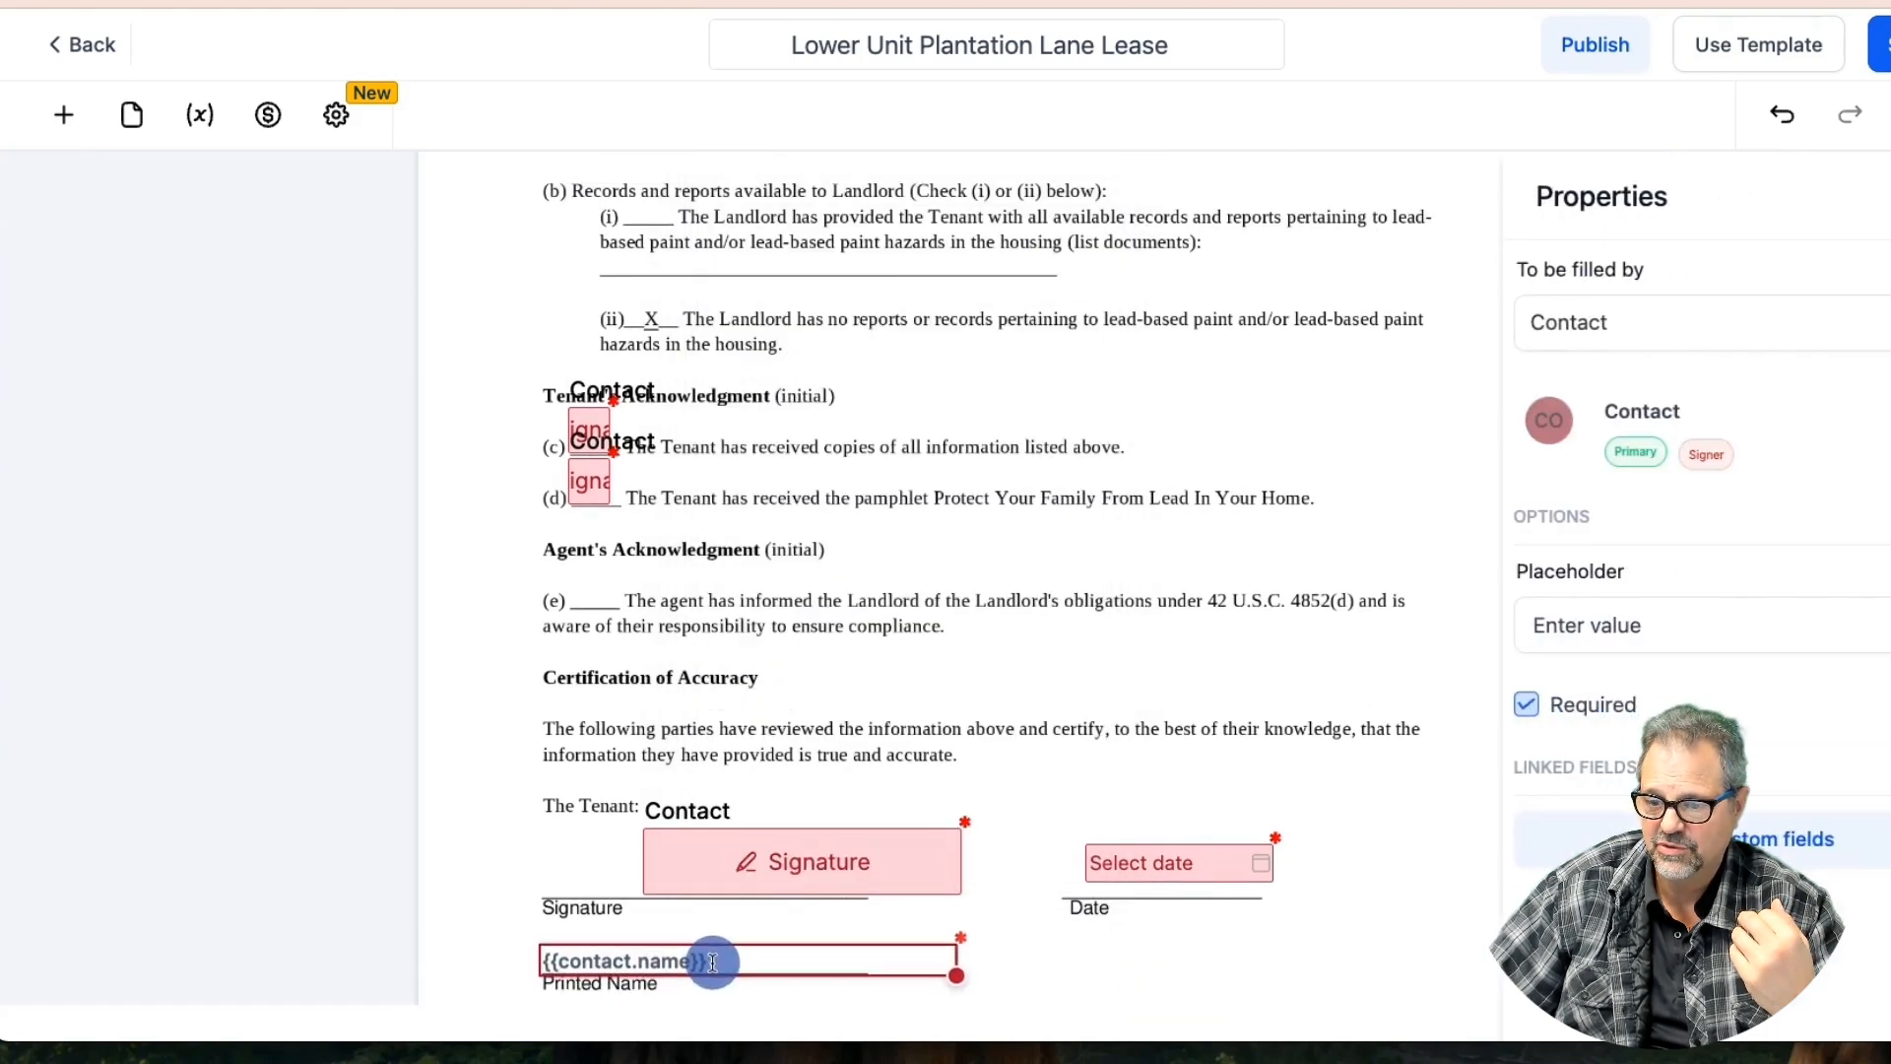
left_click(1071, 961)
Align the tenant date and signature fields on their lines and save the template
left_click_drag(1142, 868, 1118, 891)
left_click(1250, 953)
left_click_drag(793, 853, 788, 853)
left_click(1226, 826)
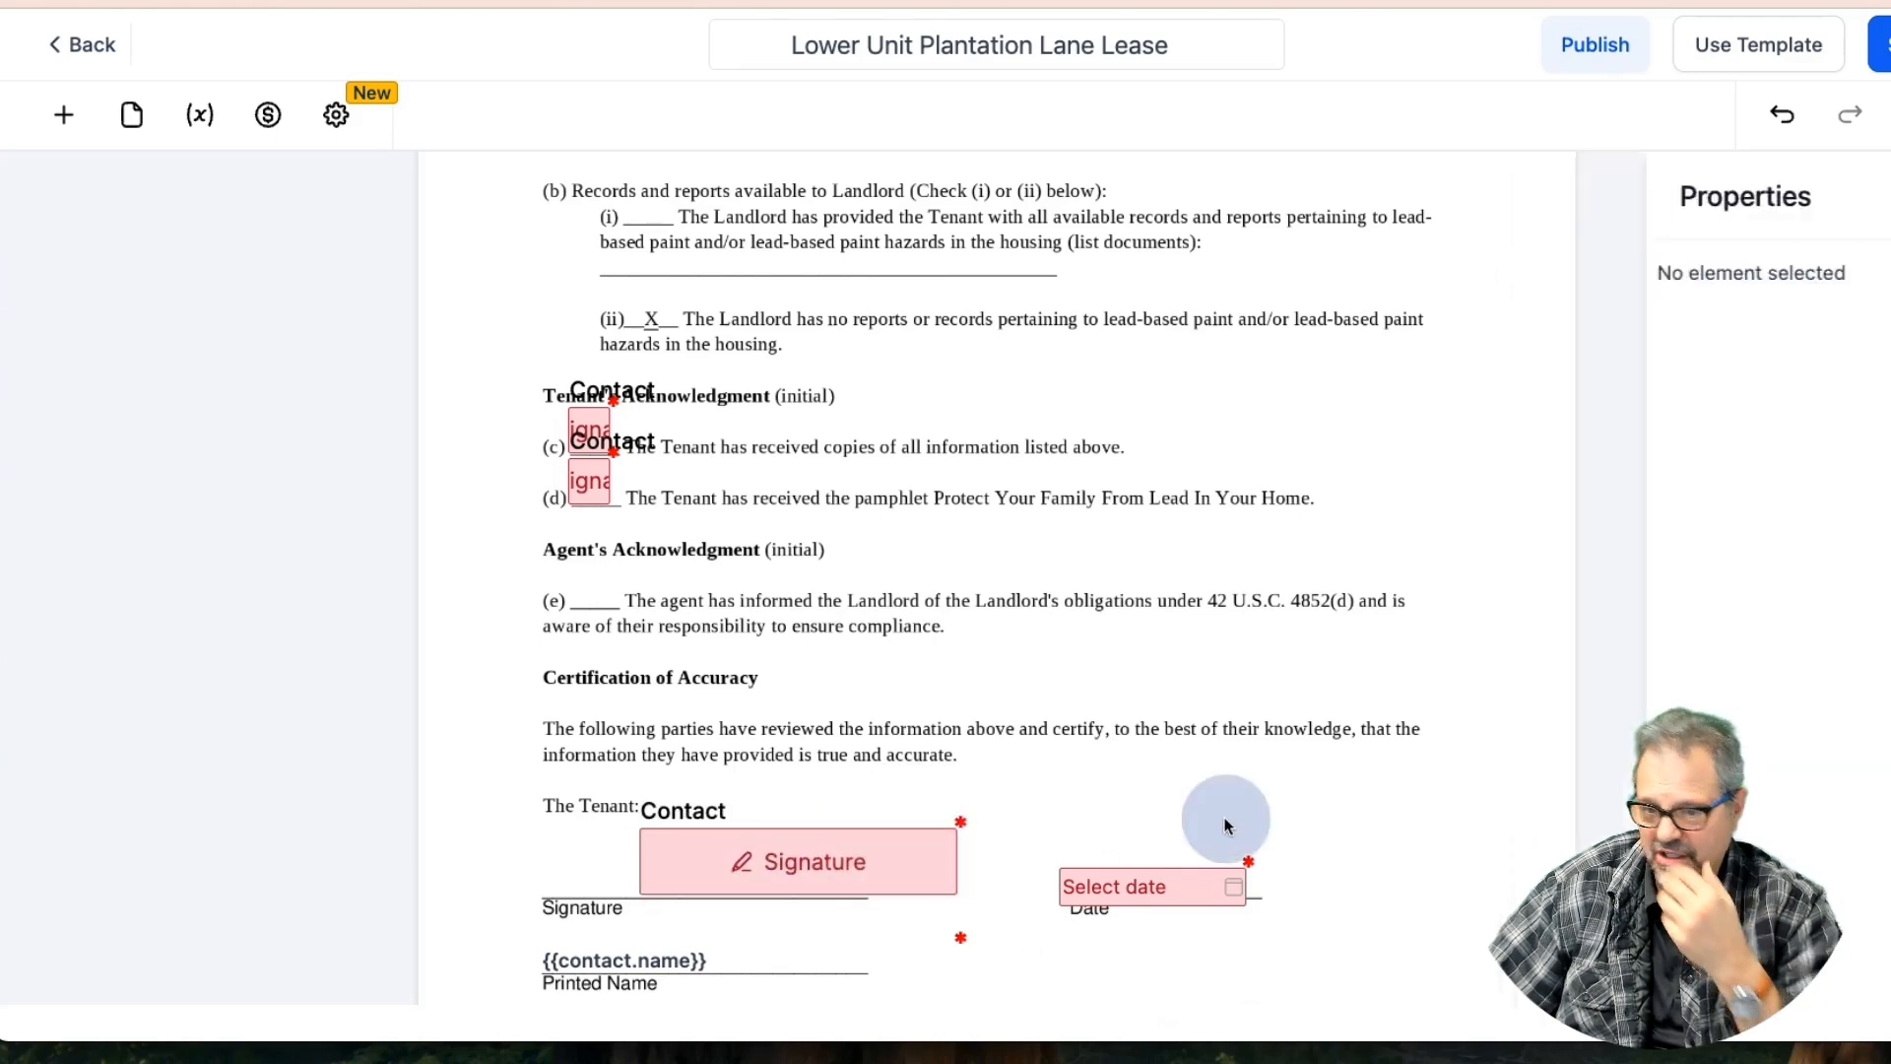
left_click(1883, 44)
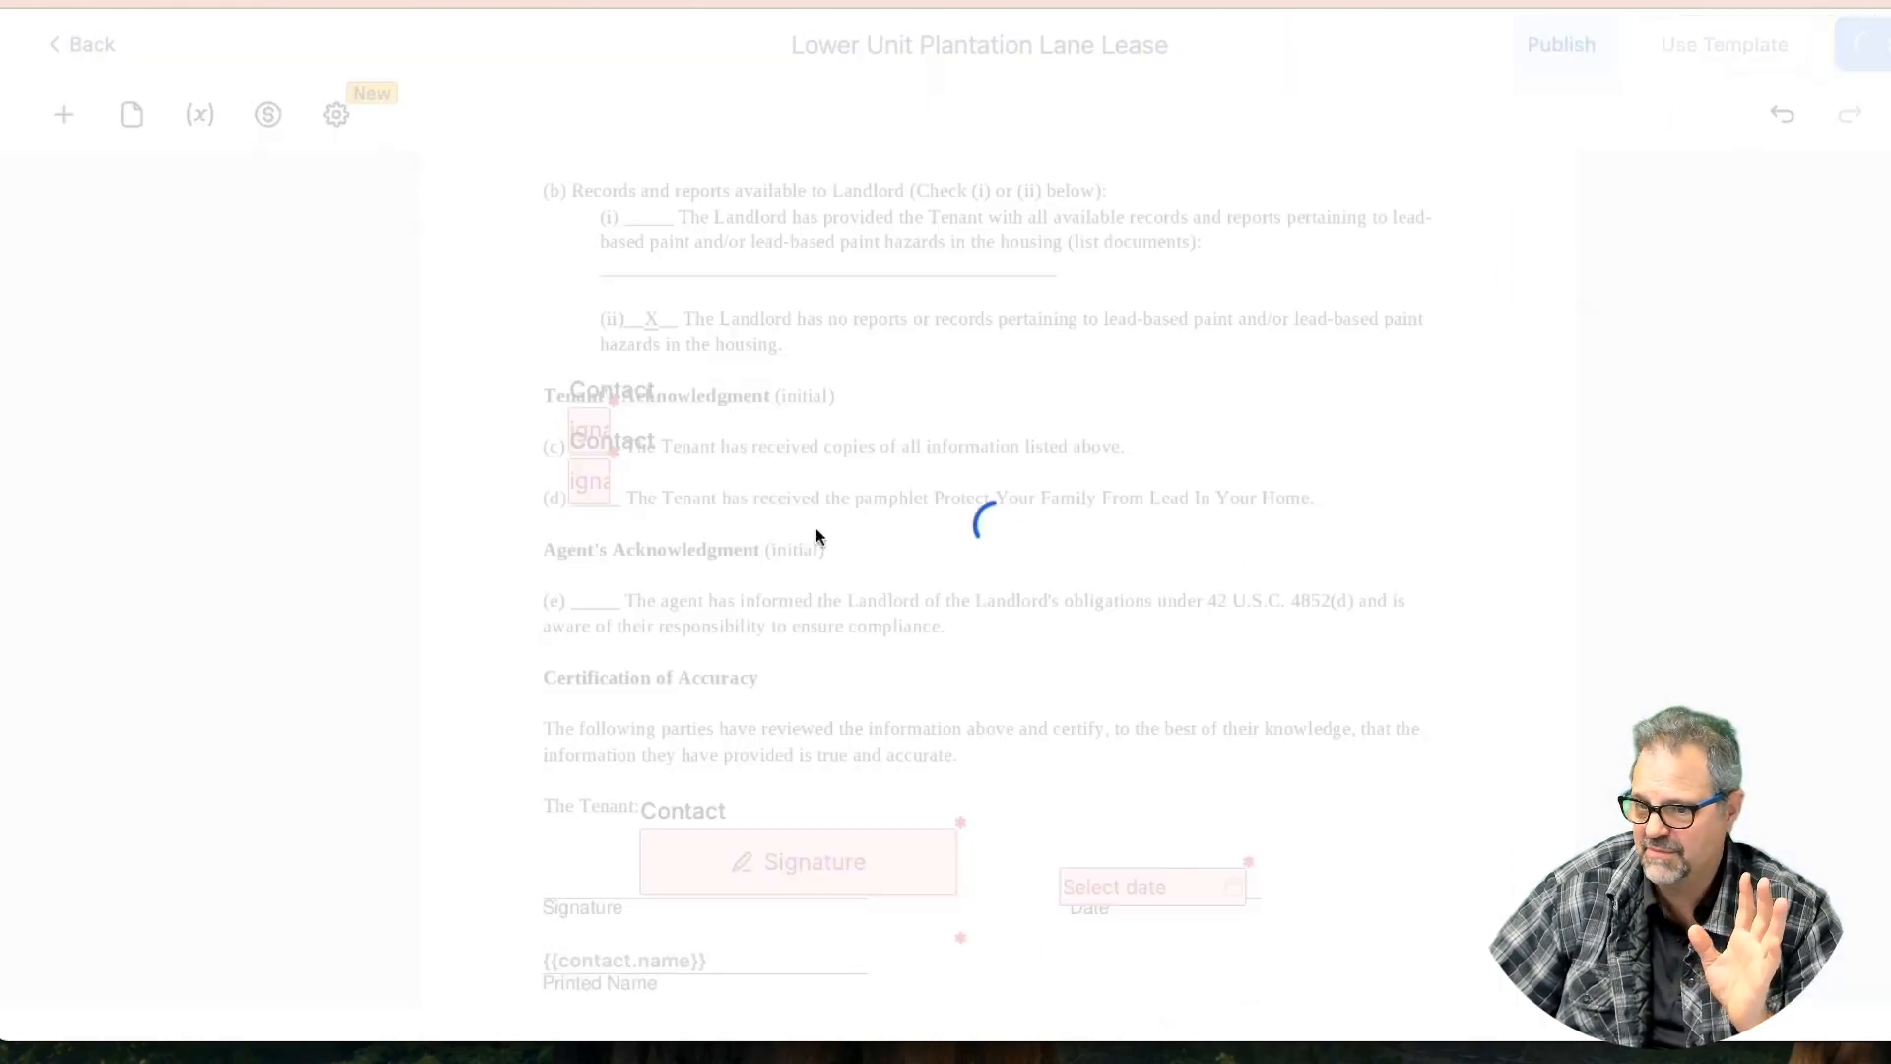
Align the tenant signature under The Tenant, narrow the Printed Name field, and save
left_click(631, 443)
left_click(634, 393)
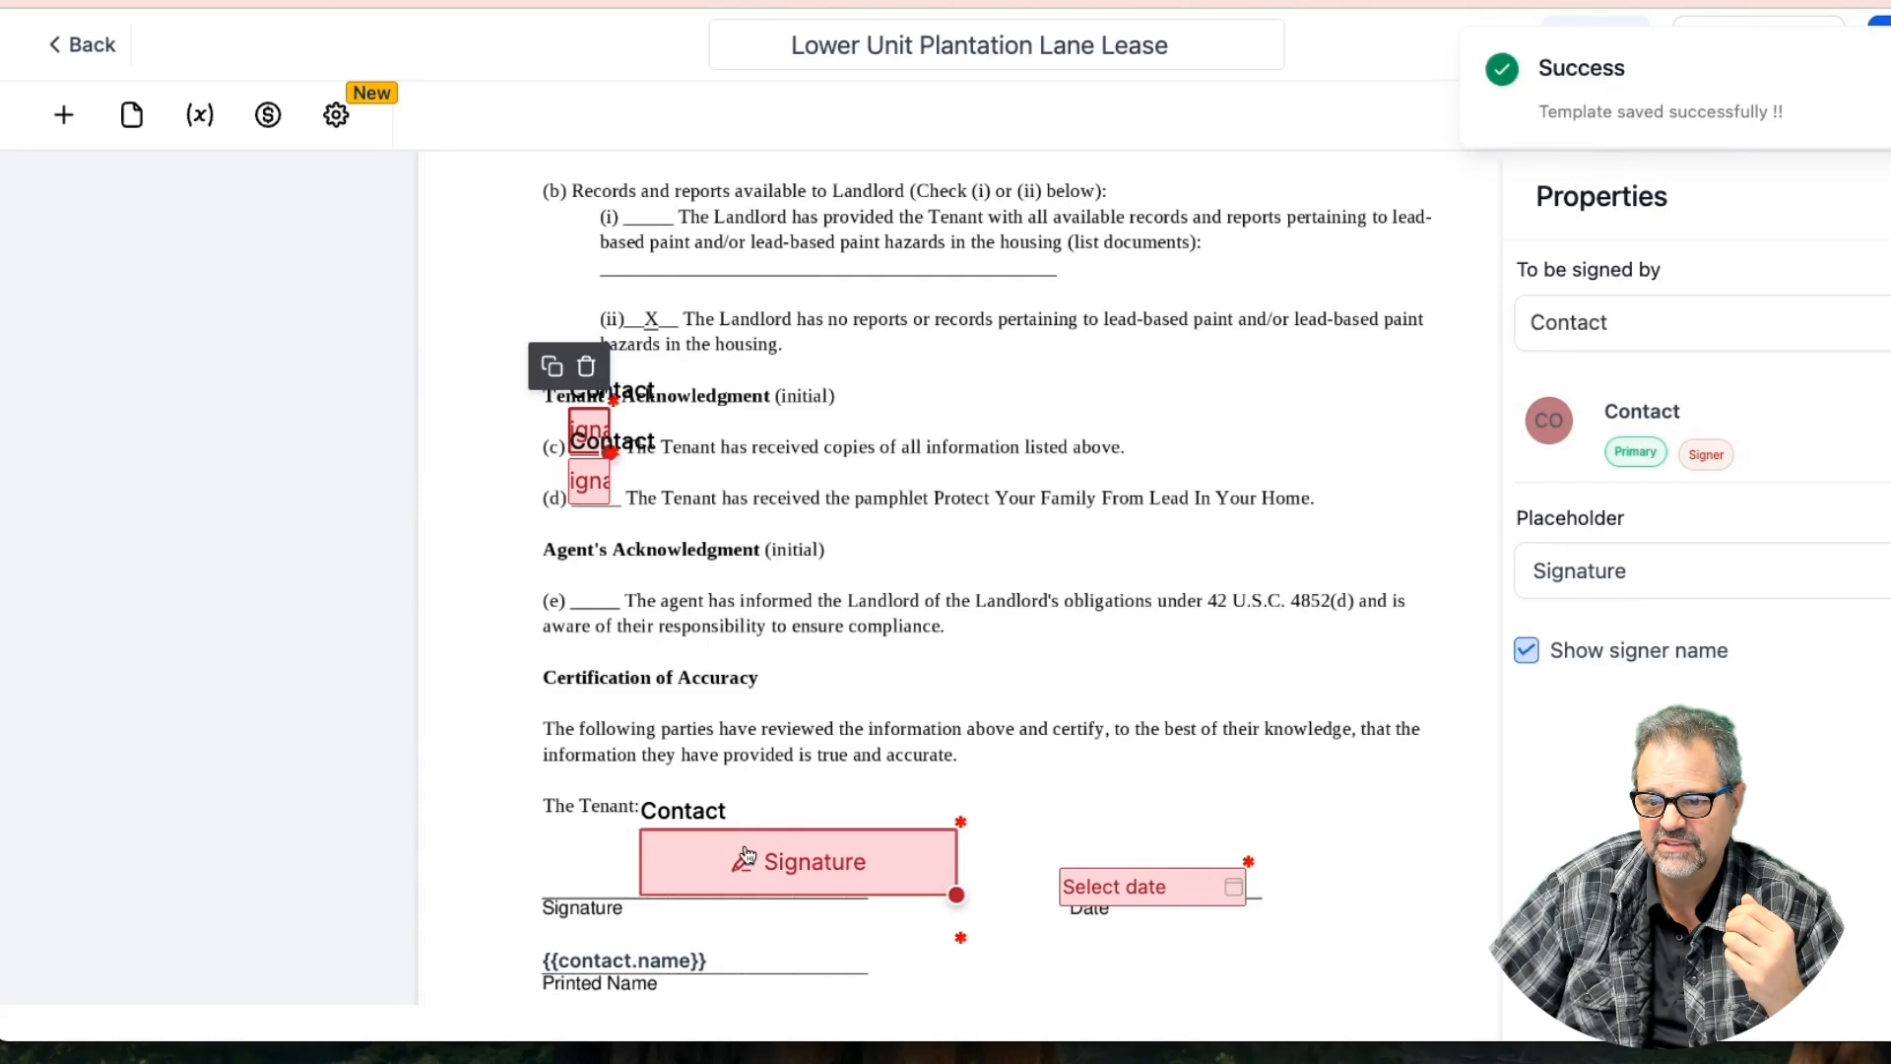
left_click_drag(746, 854, 649, 850)
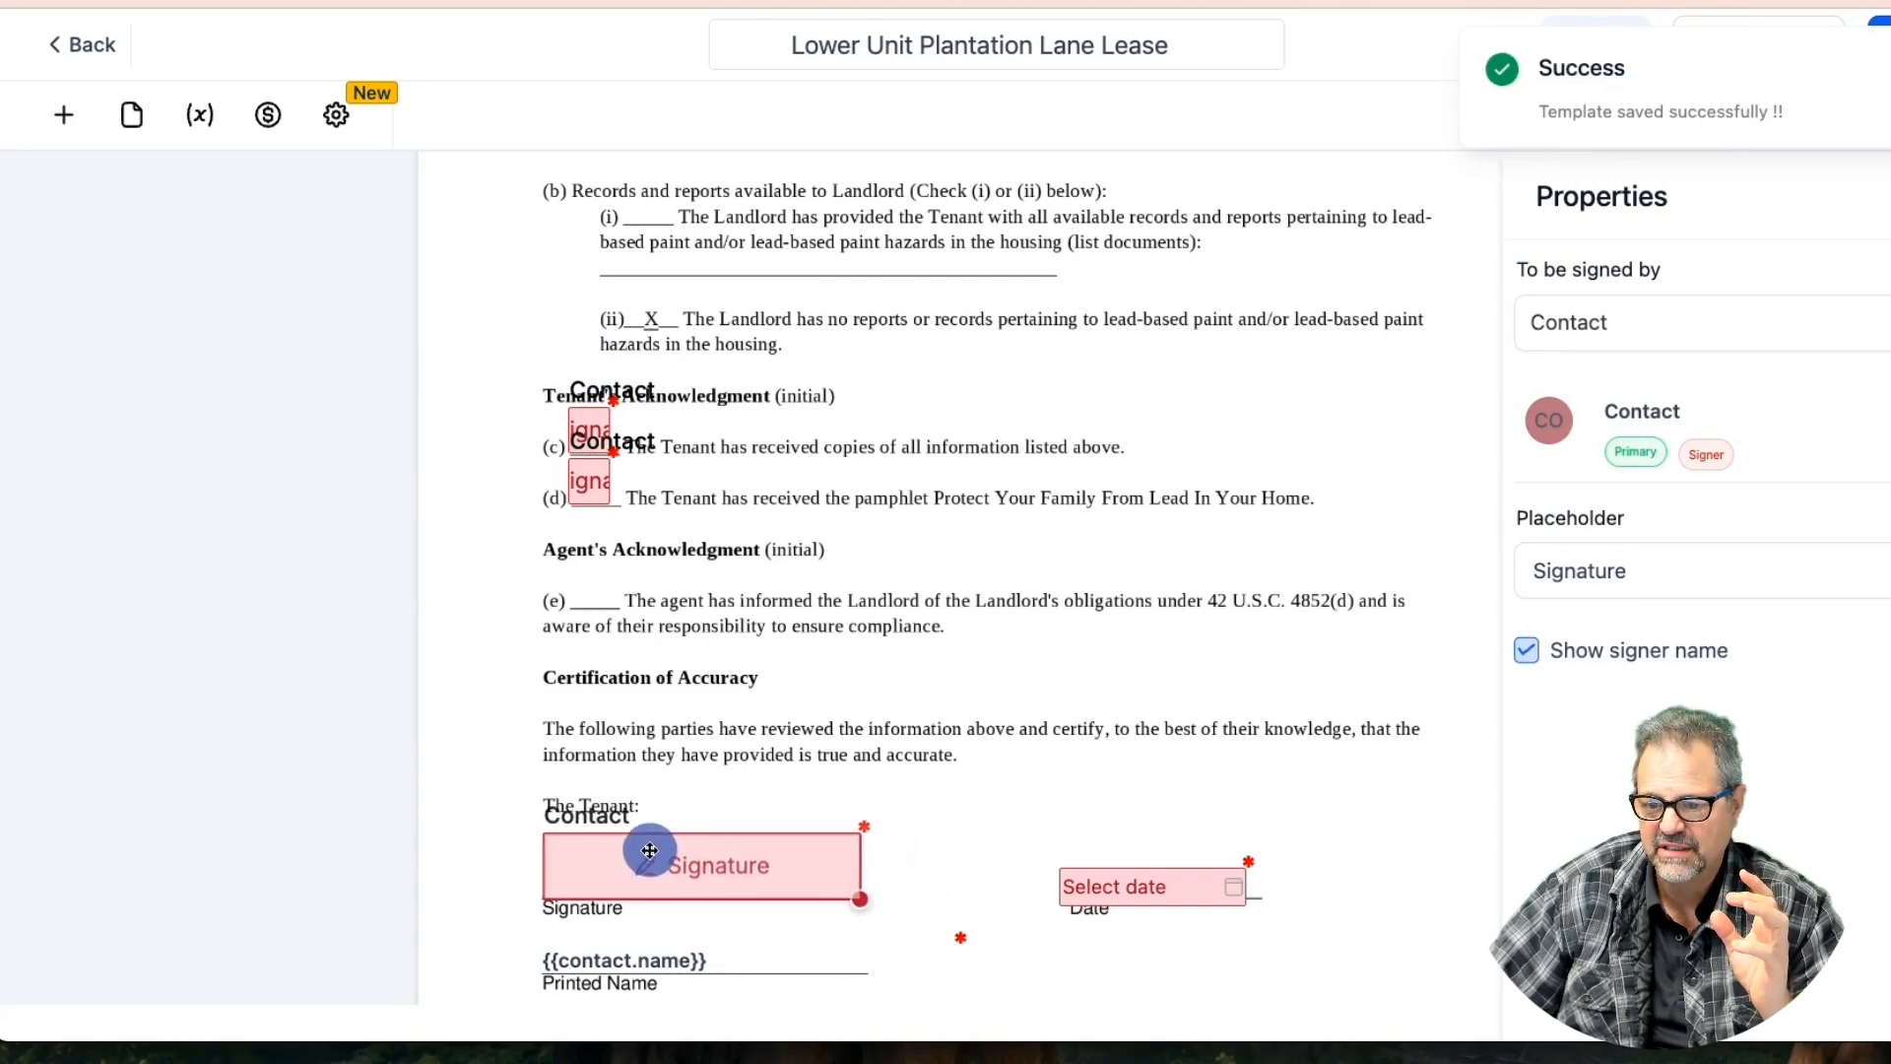
left_click(943, 807)
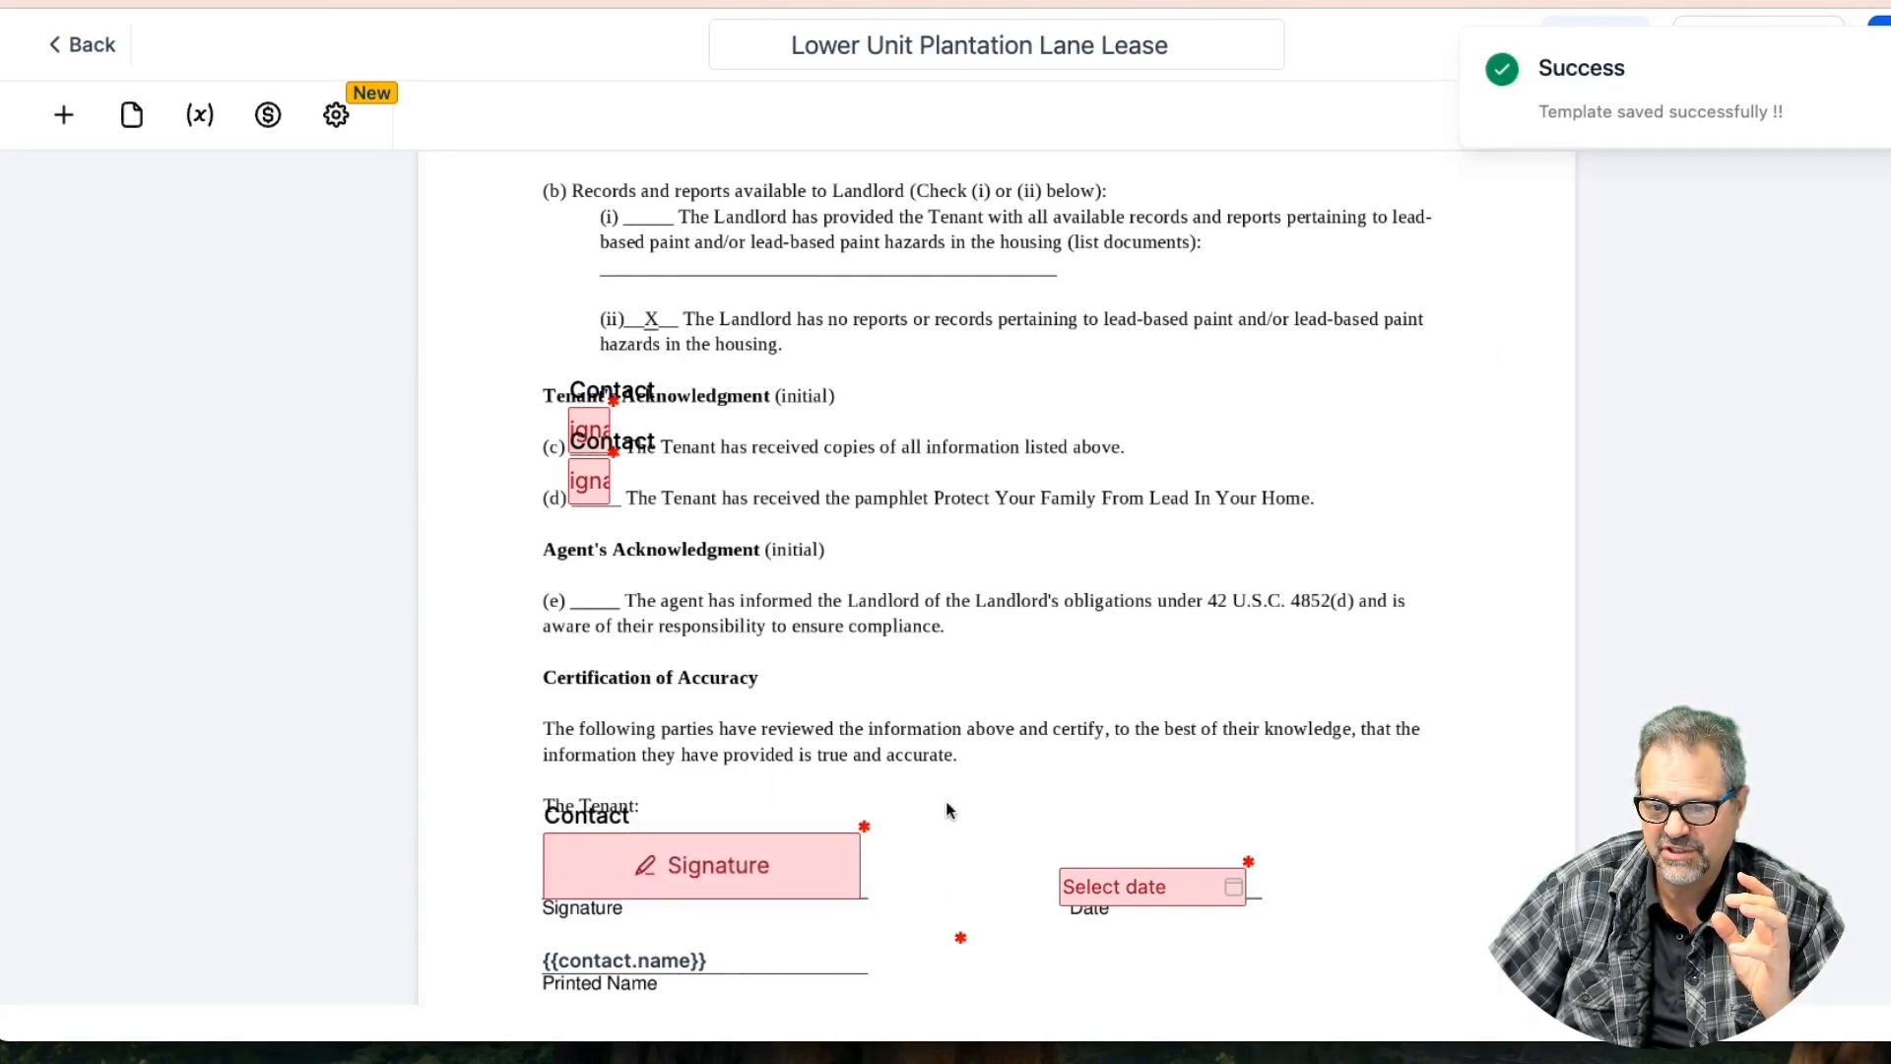
left_click(816, 957)
left_click_drag(955, 974, 874, 967)
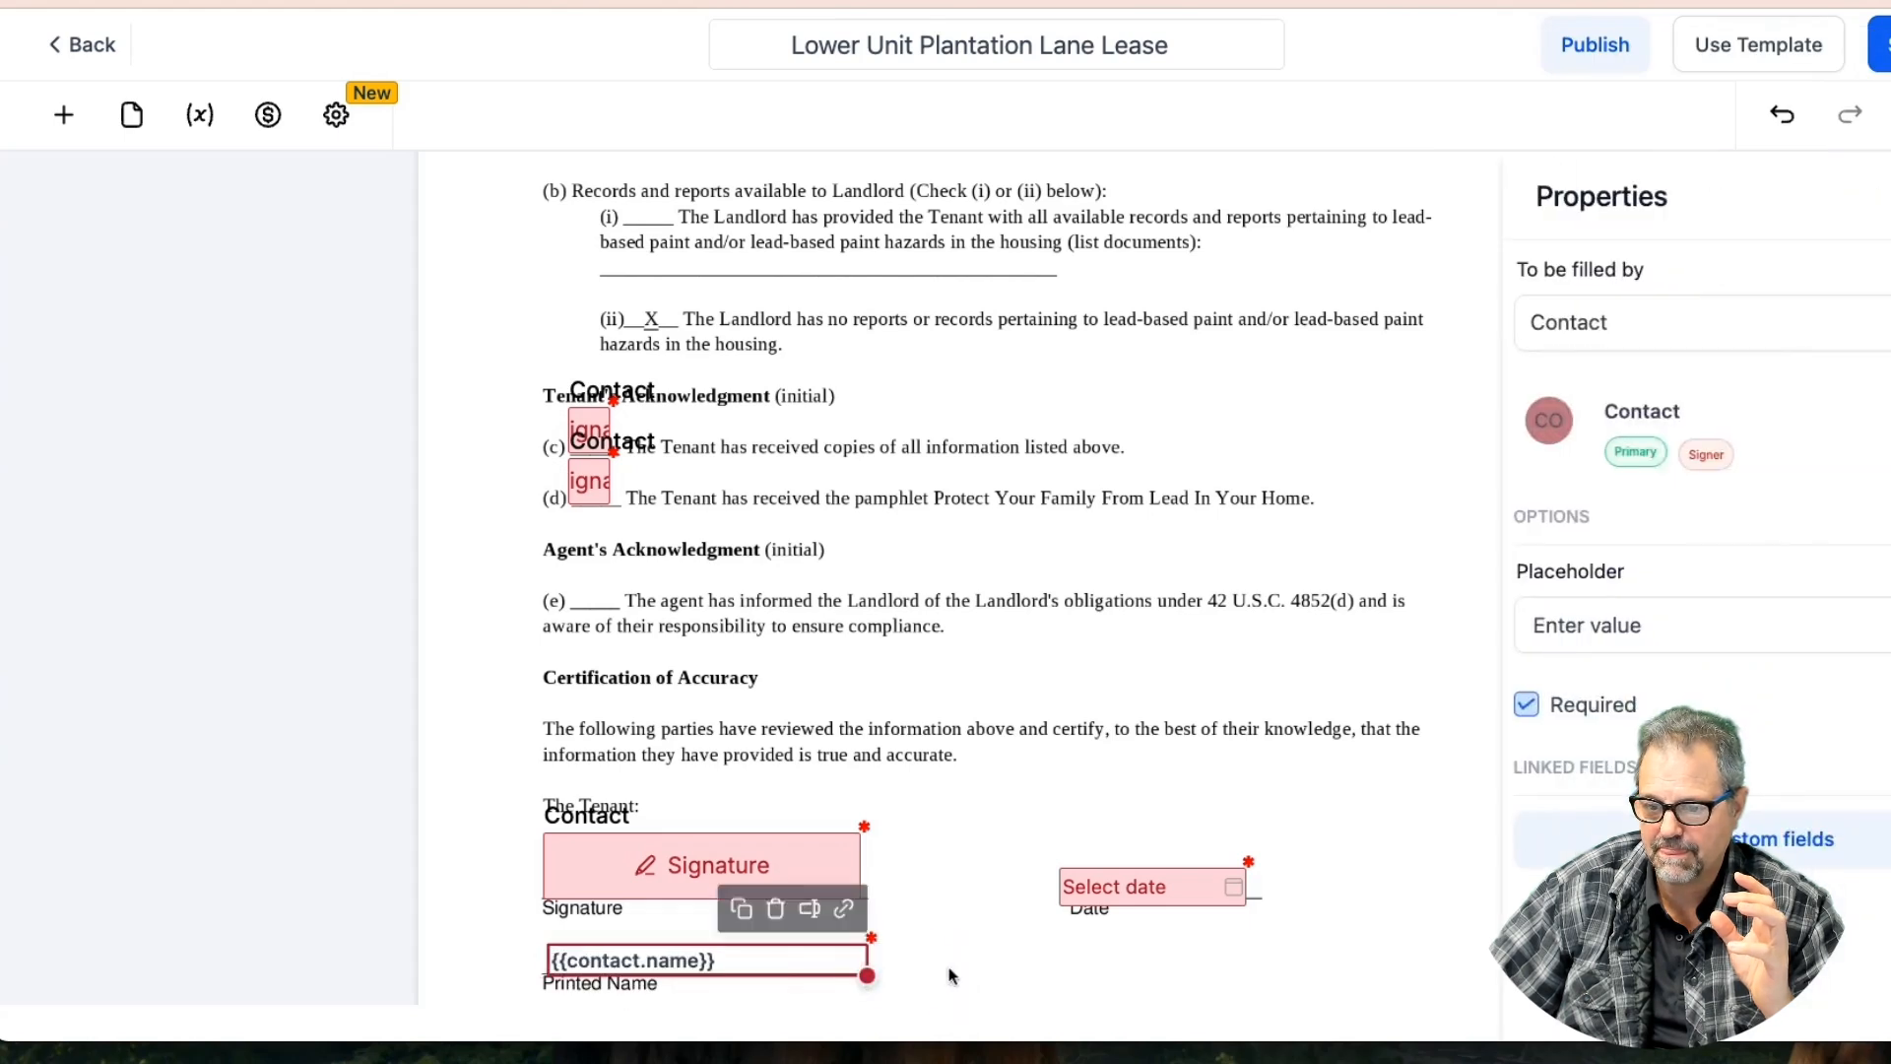
left_click(953, 970)
left_click(1882, 44)
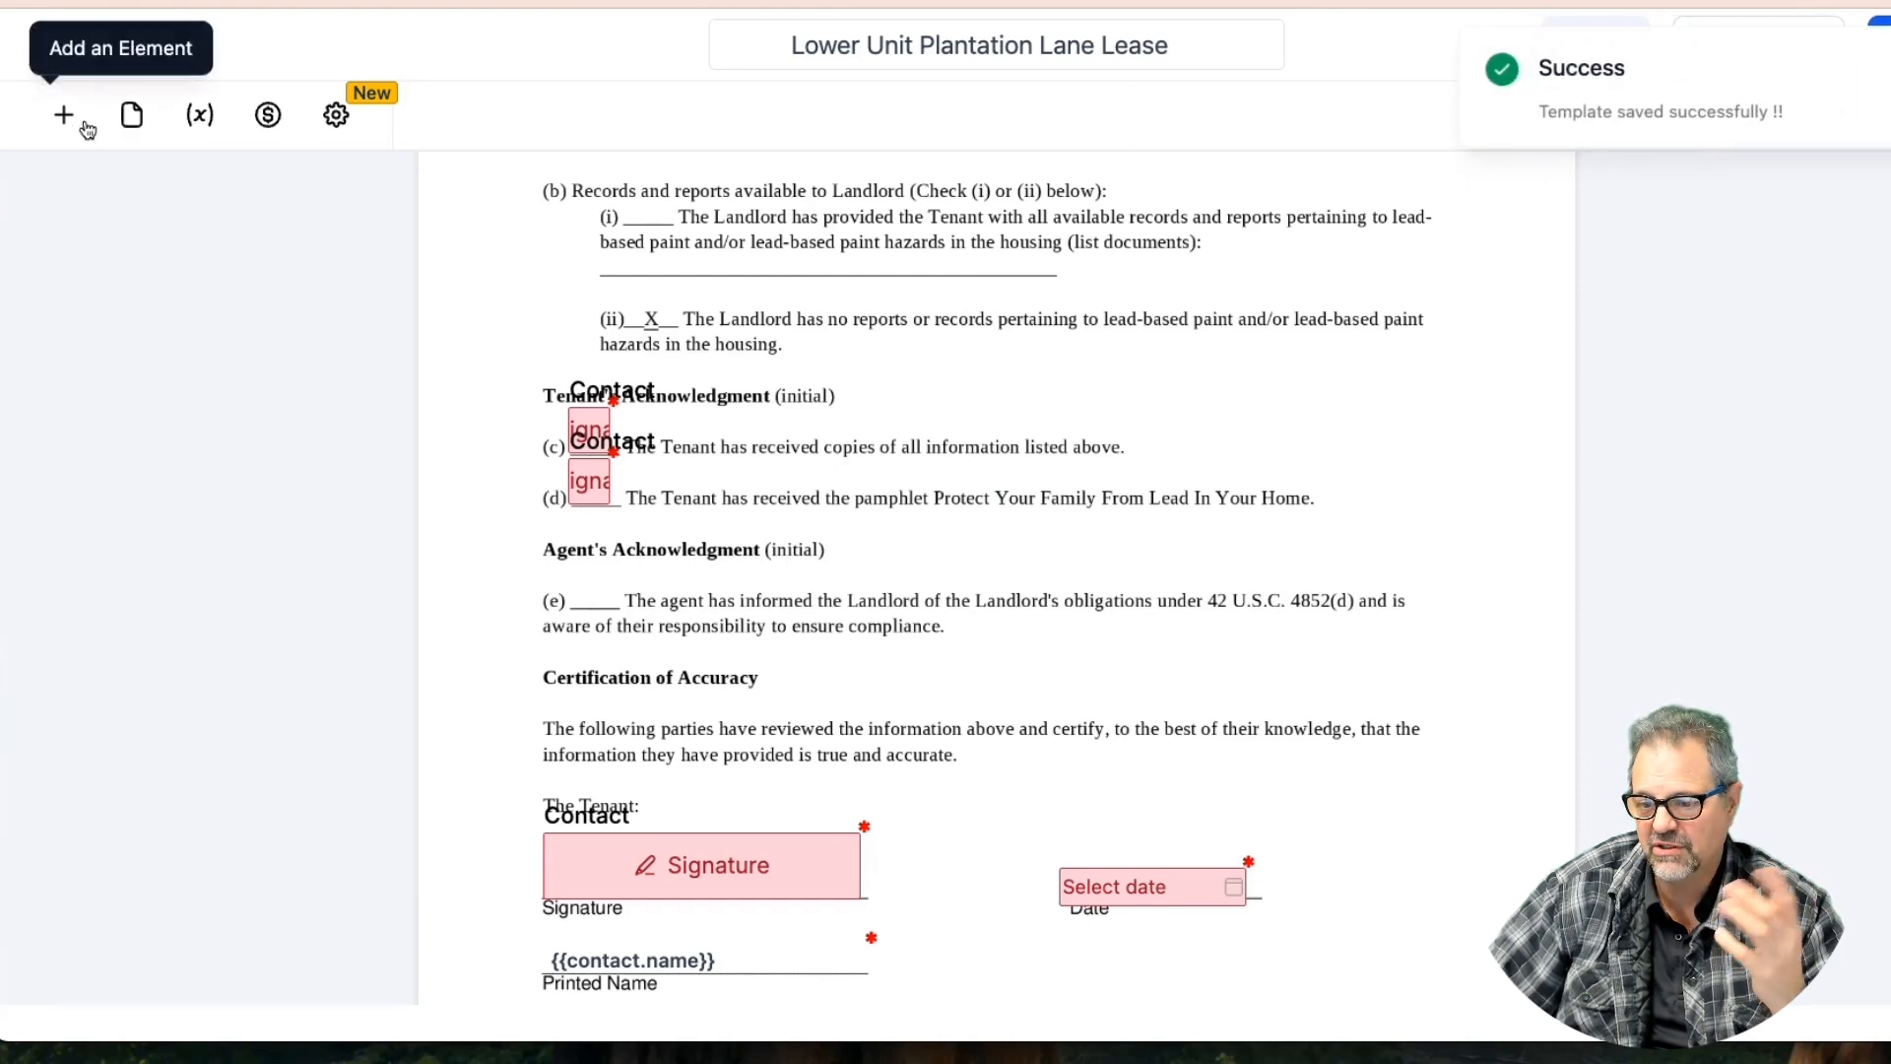
Place and widen a signature field on the landlord's signature line, assigned to the template owner
scroll(809, 436, "down", 5)
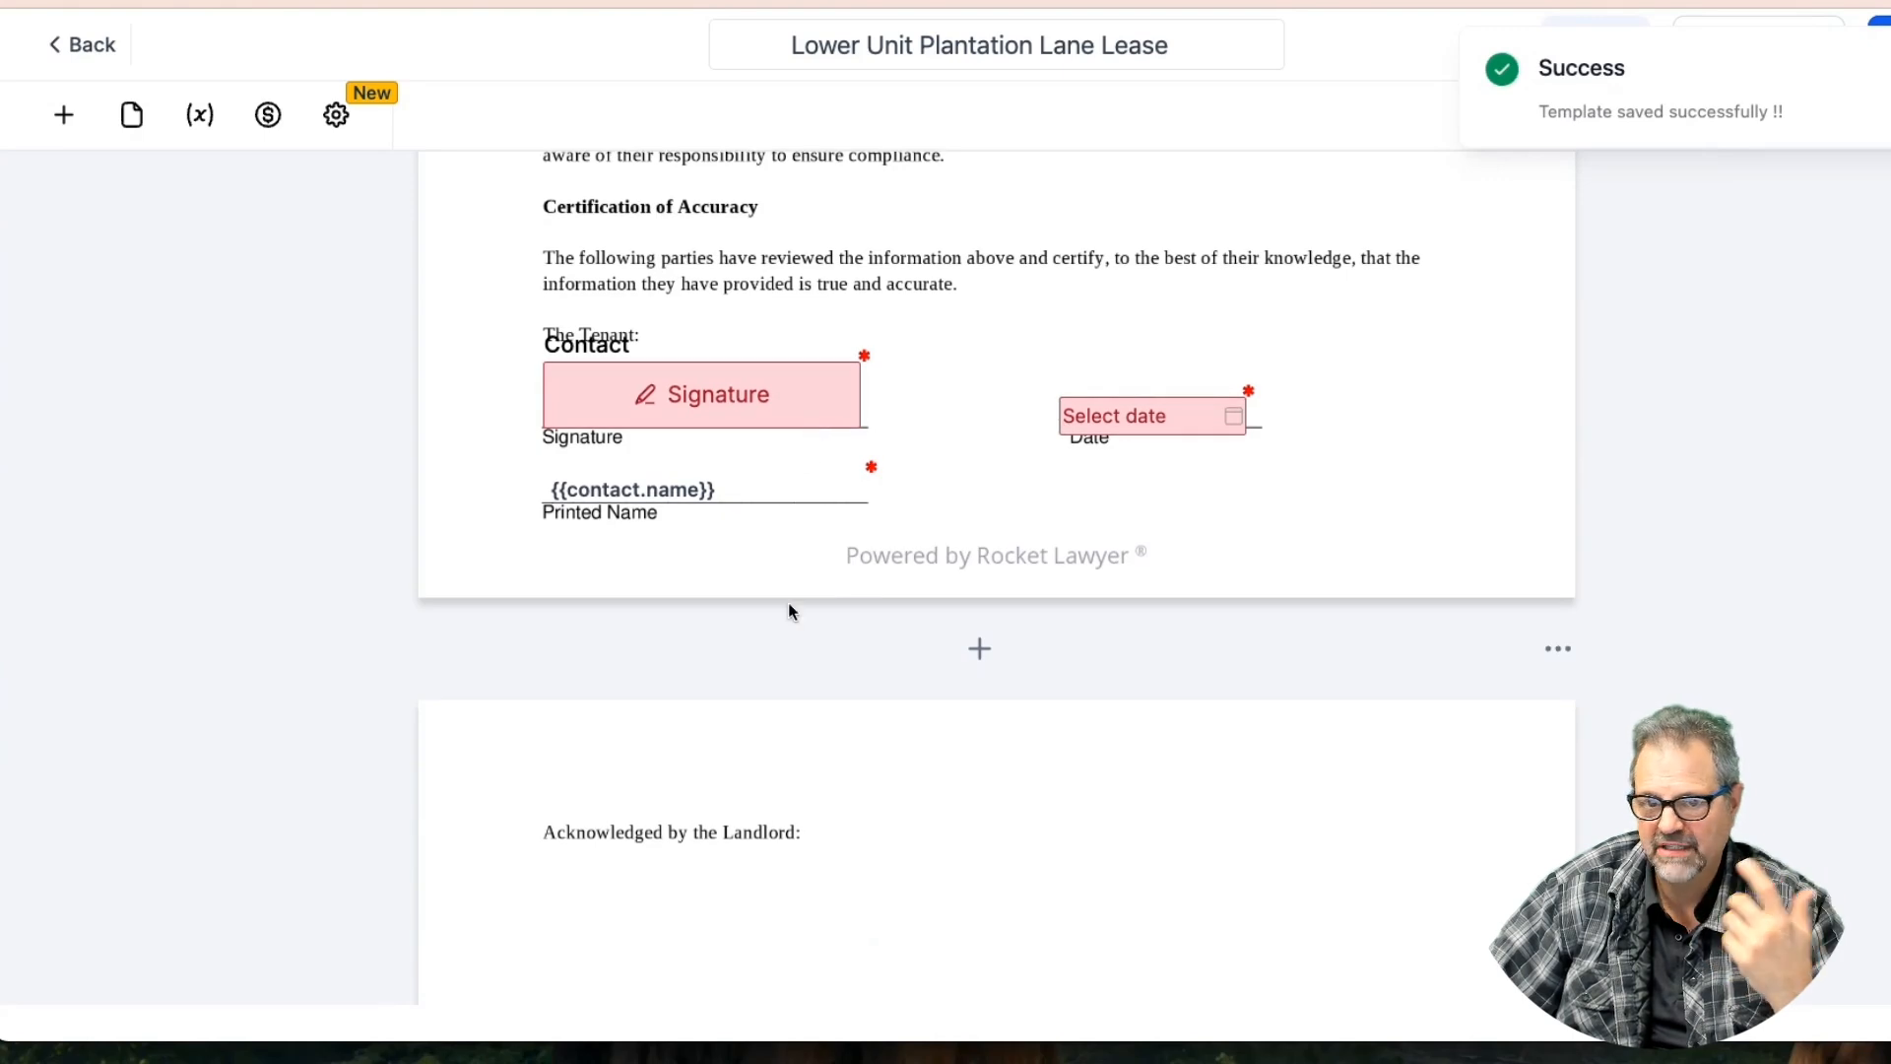
scroll(788, 603, "down", 5)
left_click(63, 114)
mouse_move(131, 836)
left_mouse_down()
mouse_move(815, 426)
mouse_move(654, 431)
mouse_move(663, 417)
mouse_move(646, 476)
left_mouse_up()
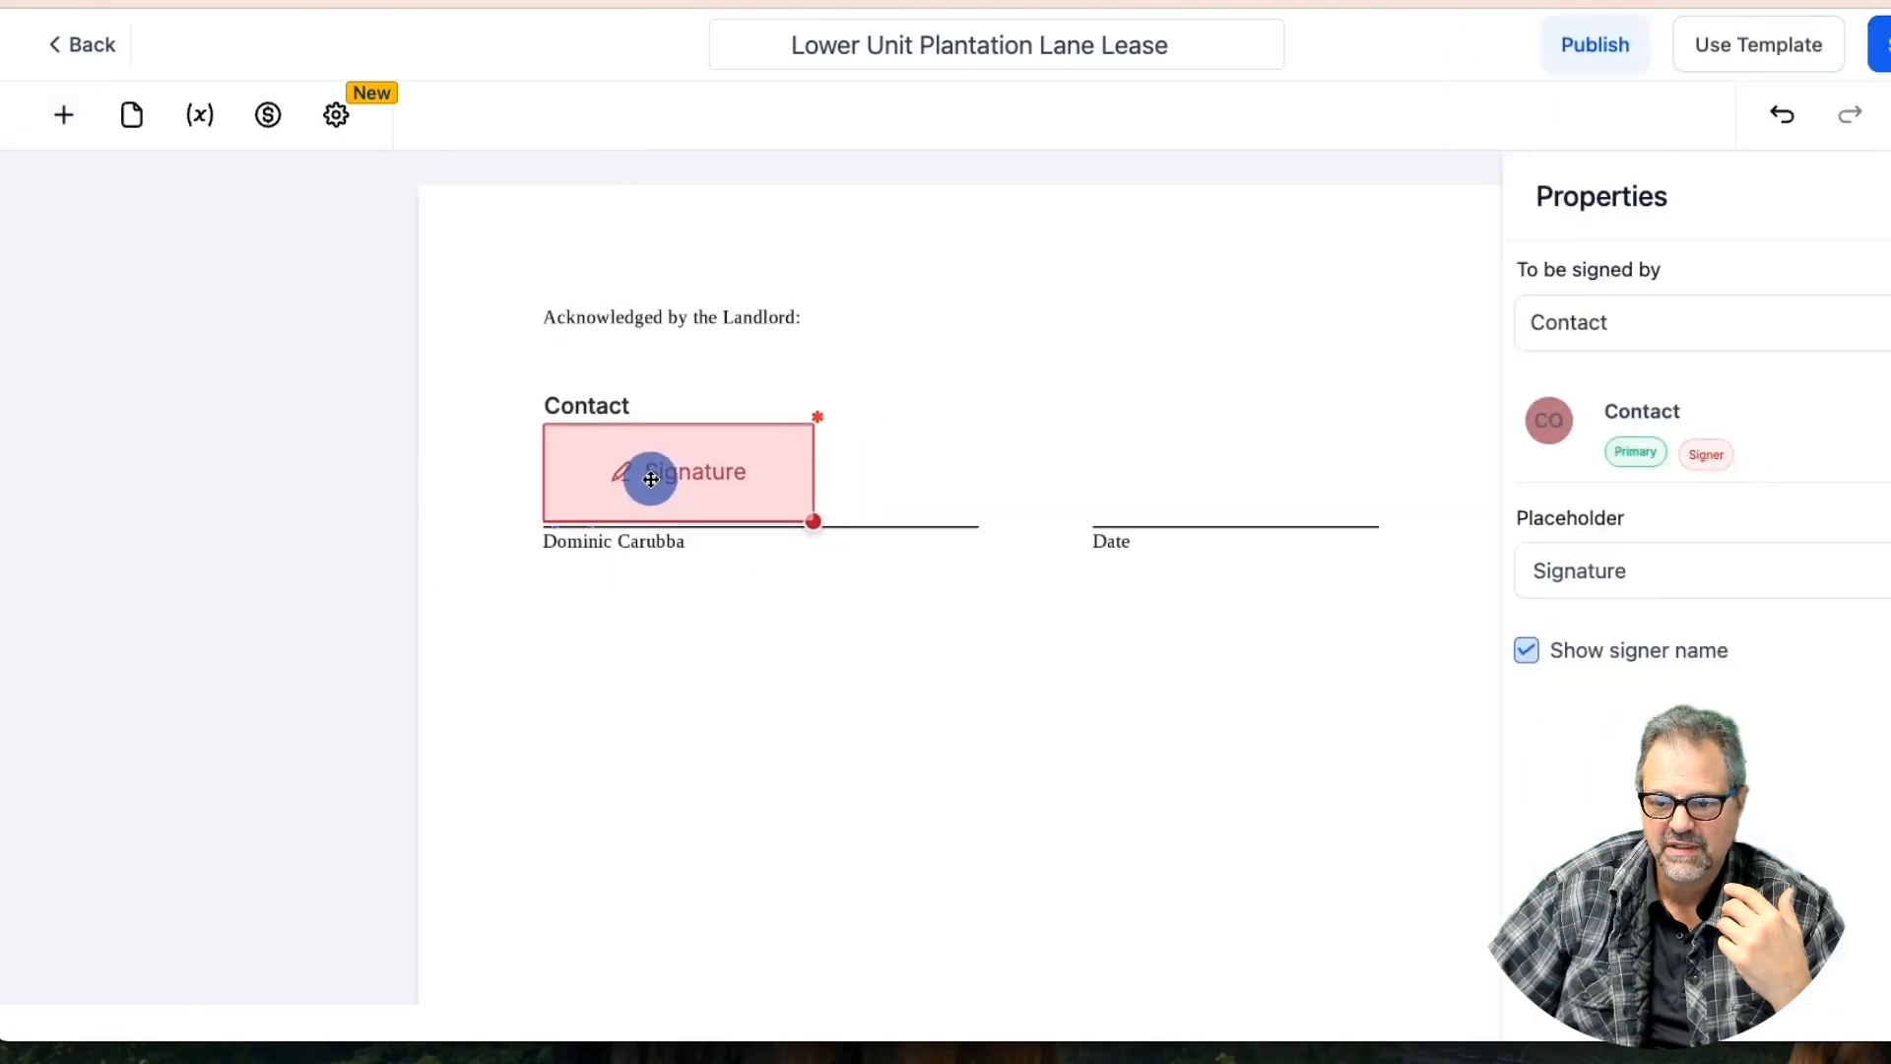
left_click_drag(814, 521, 981, 521)
left_click(1699, 332)
left_click(1643, 394)
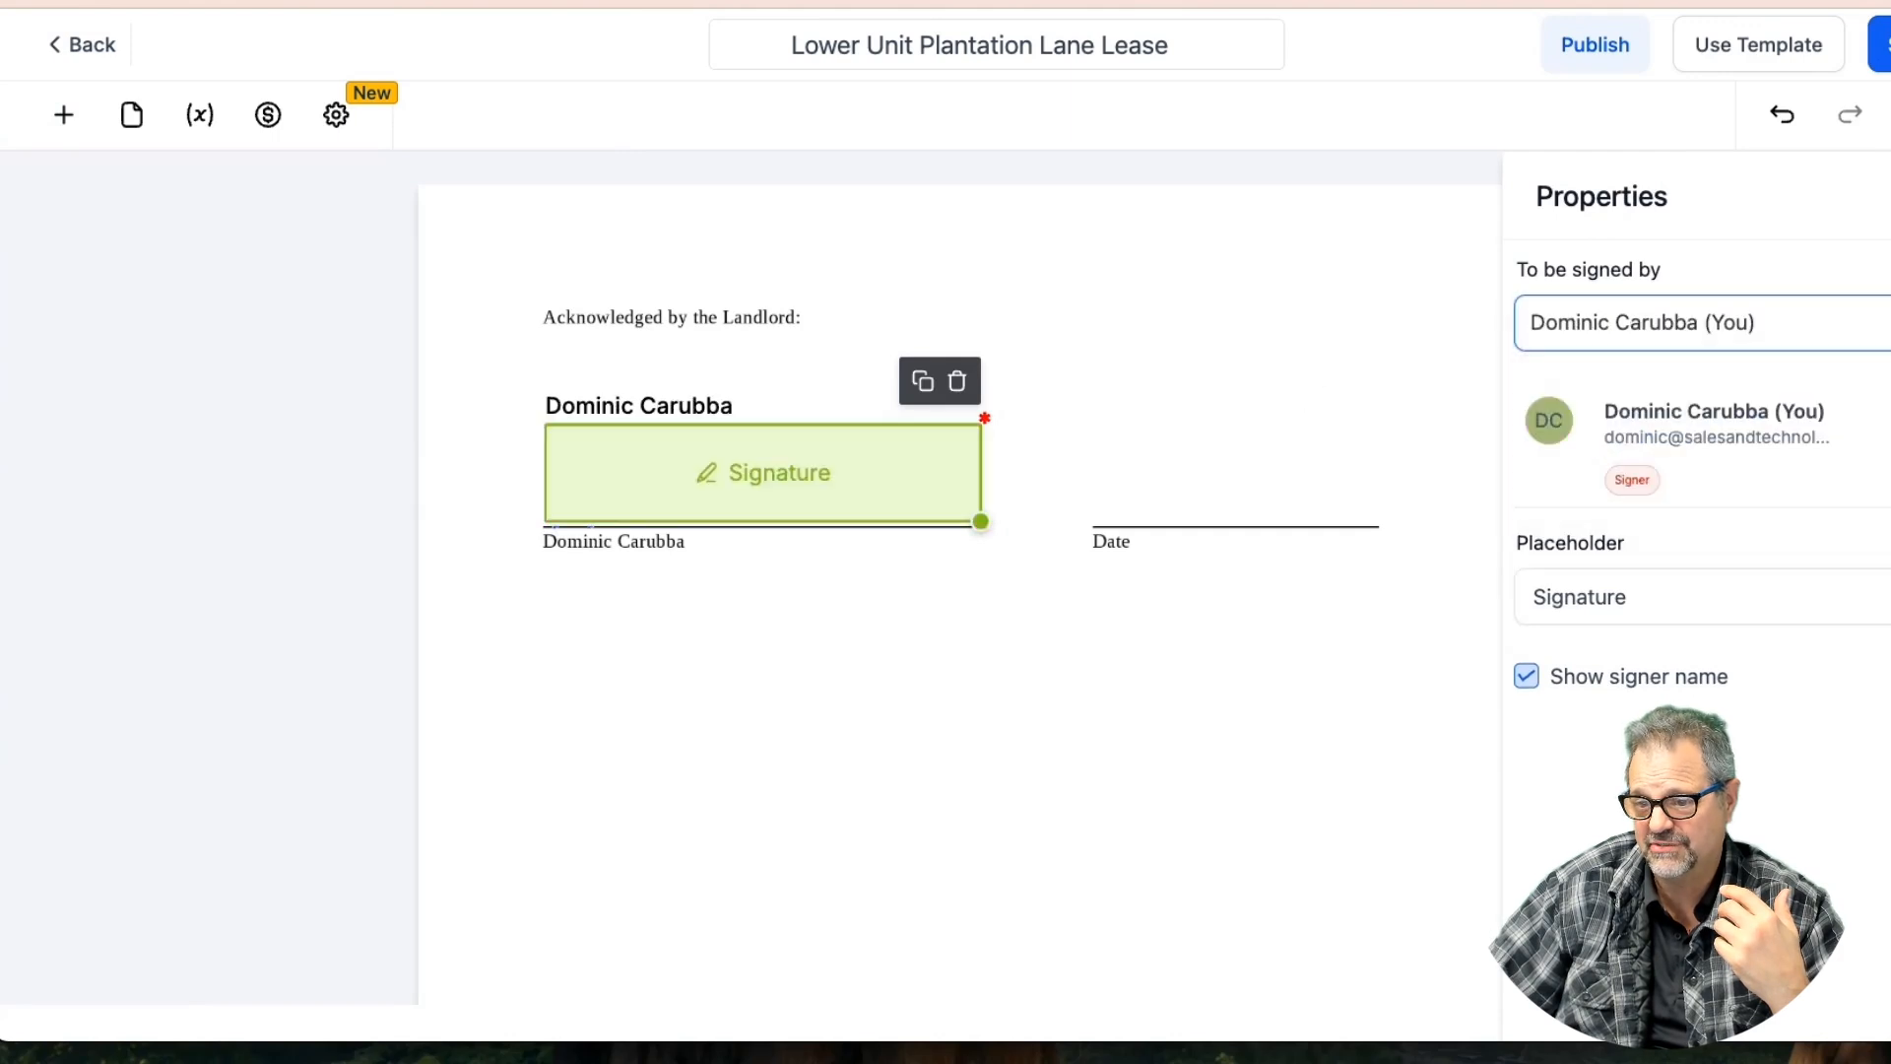
Add a date field on the landlord's Date line, filled by the owner, formatted MM-DD-YYYY, with allowed dates set
left_click(63, 114)
left_click_drag(444, 860, 1093, 473)
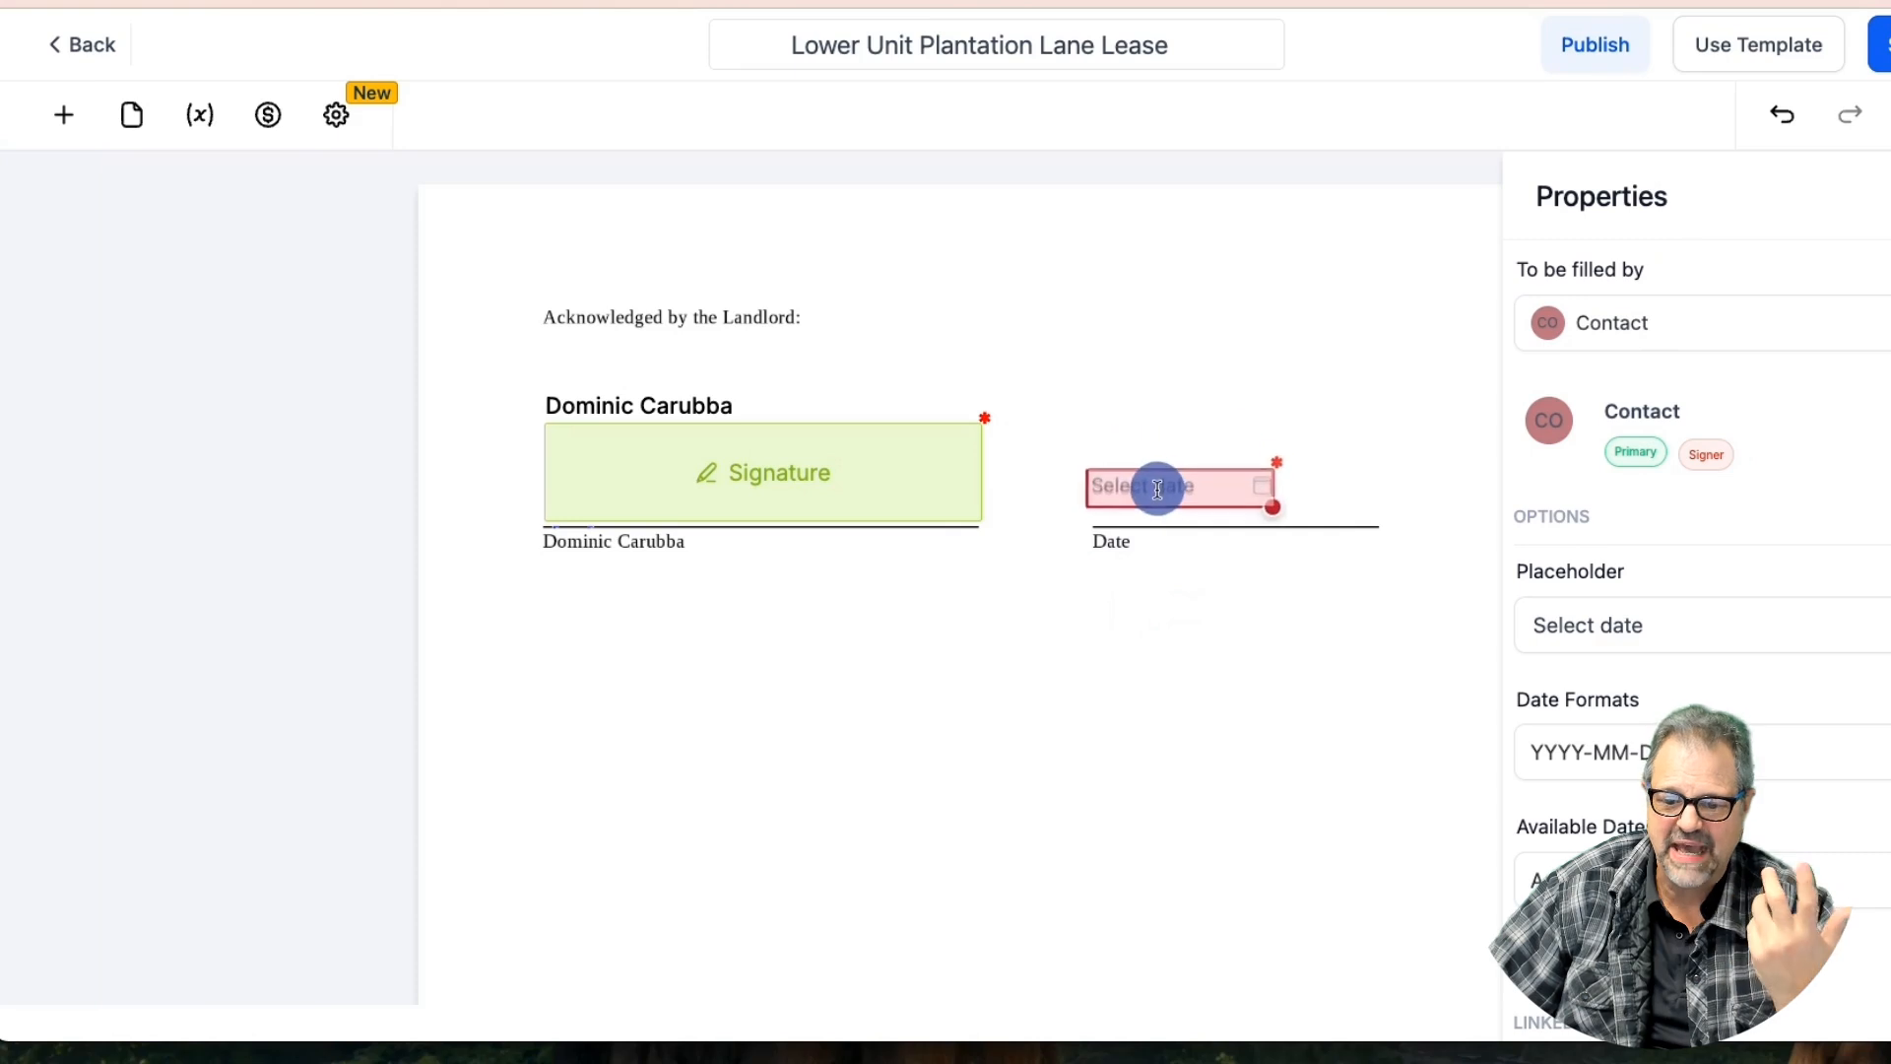
left_click(1646, 340)
left_click(1625, 399)
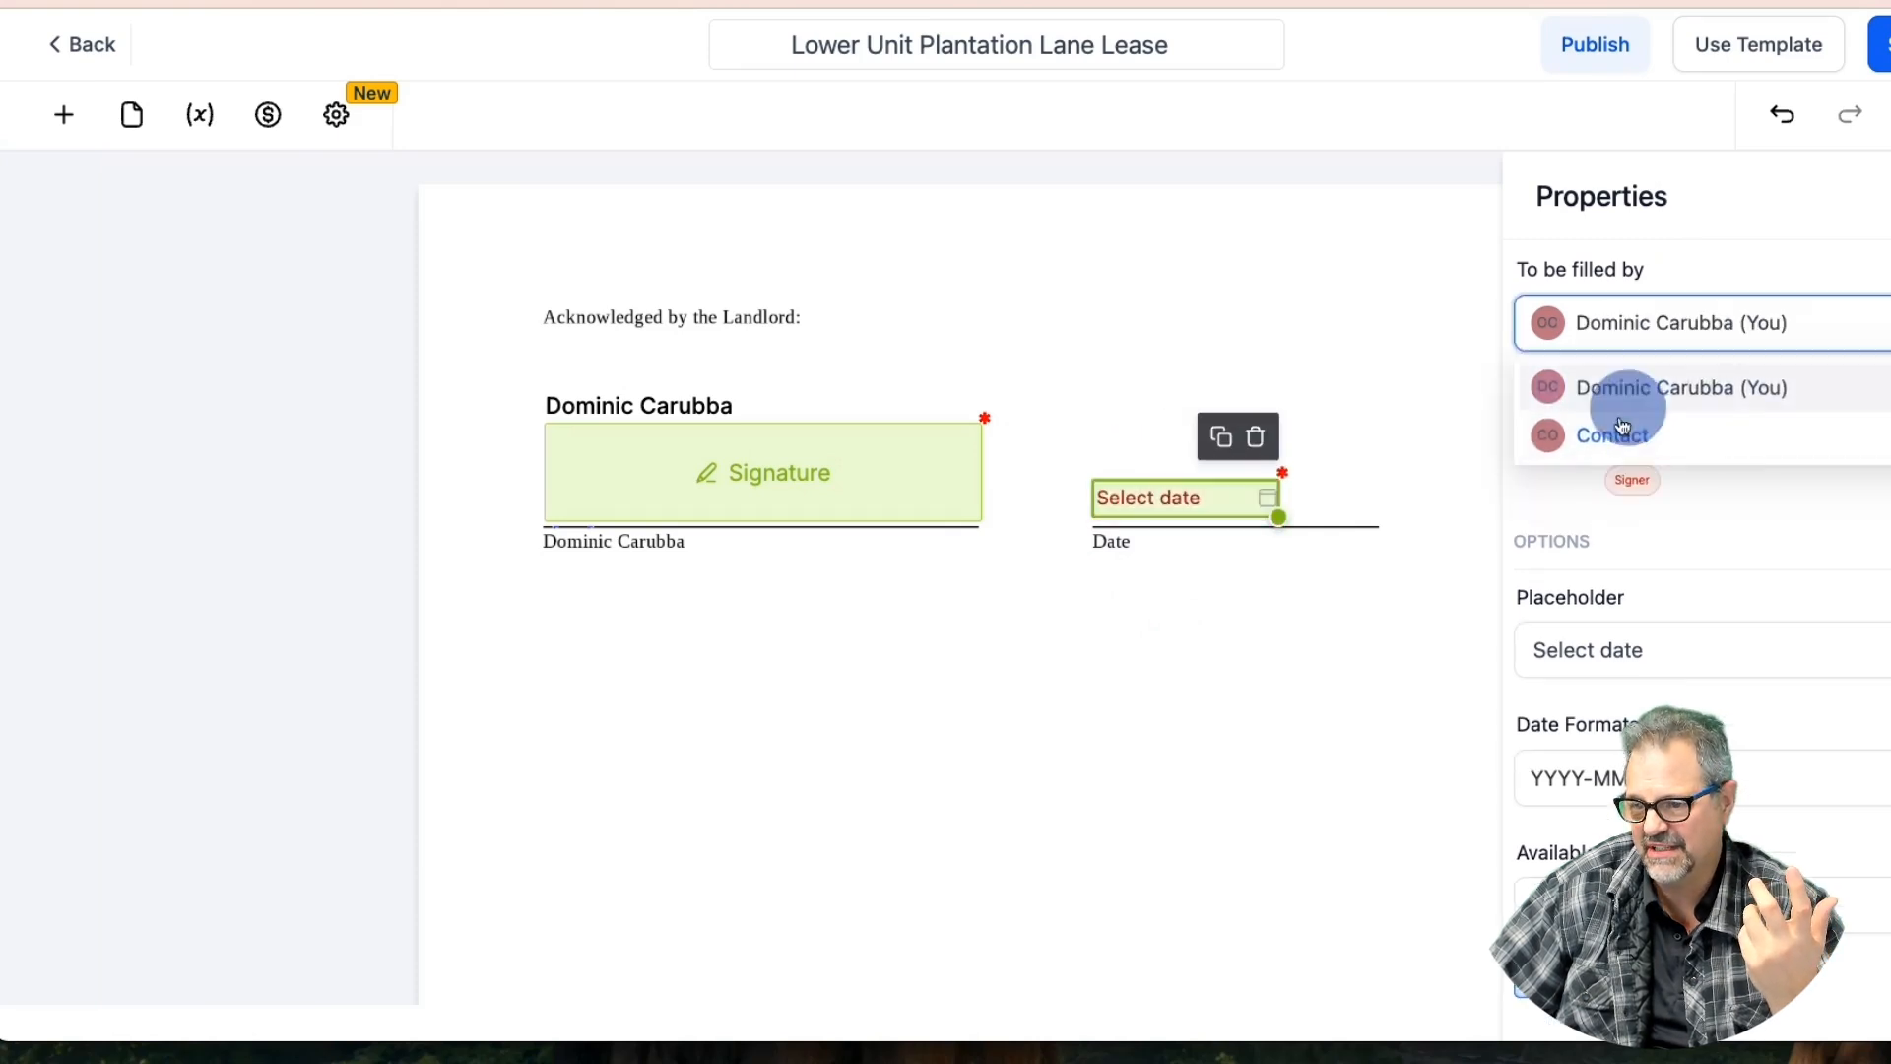
left_click(1620, 778)
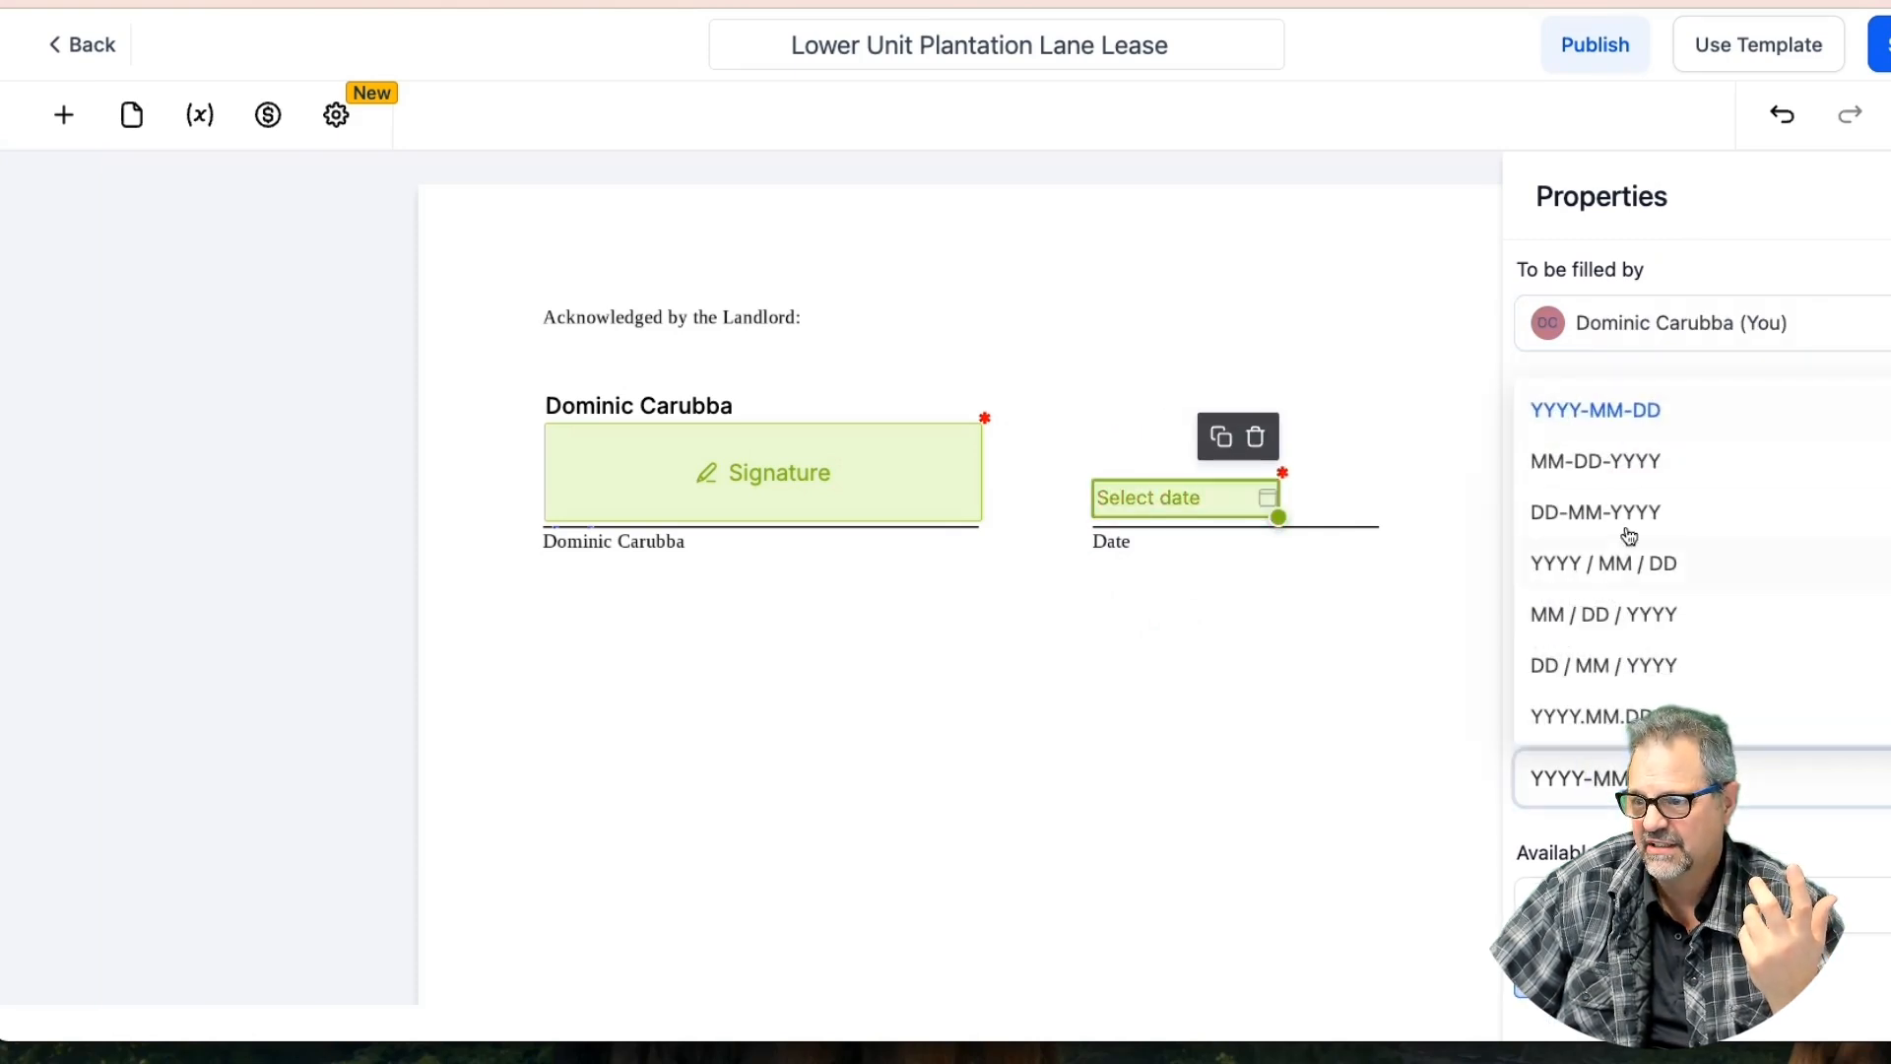
left_click(1595, 460)
left_click(1551, 904)
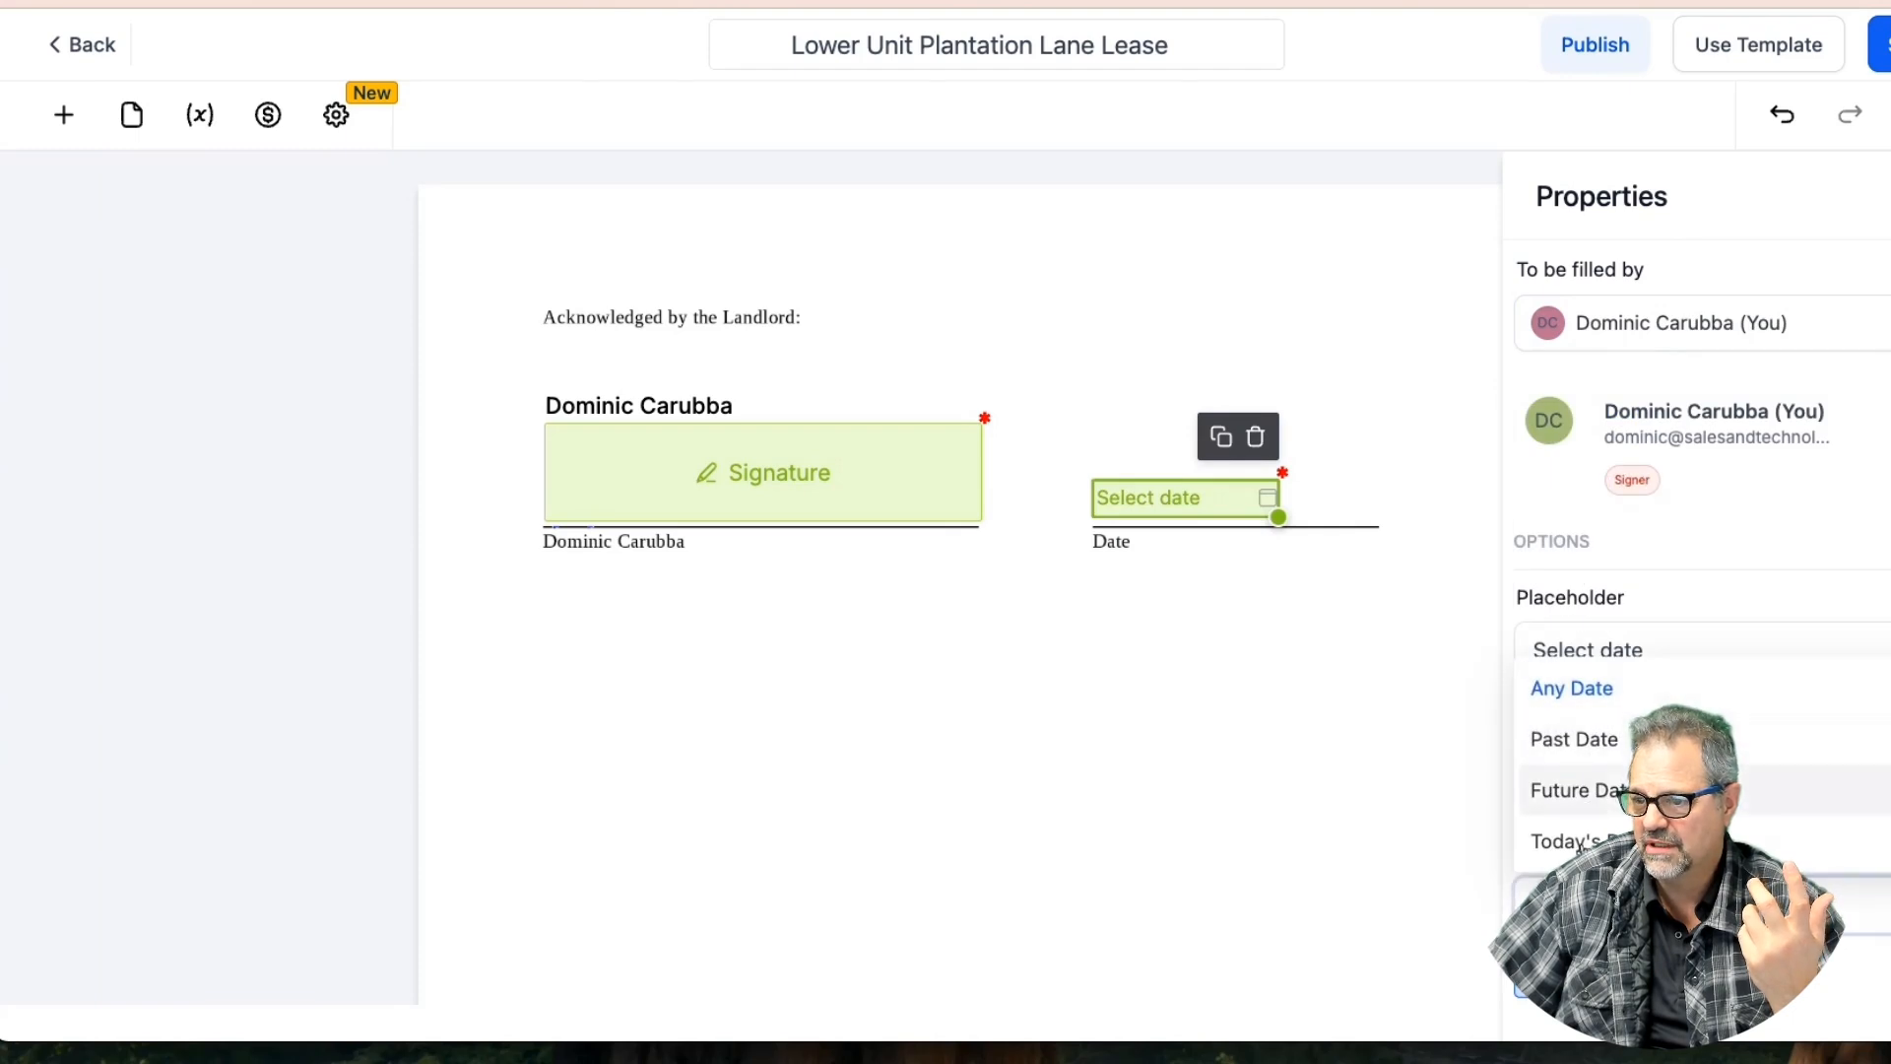
left_click(1556, 840)
Save the lease template and review the updated pages
left_click(1880, 44)
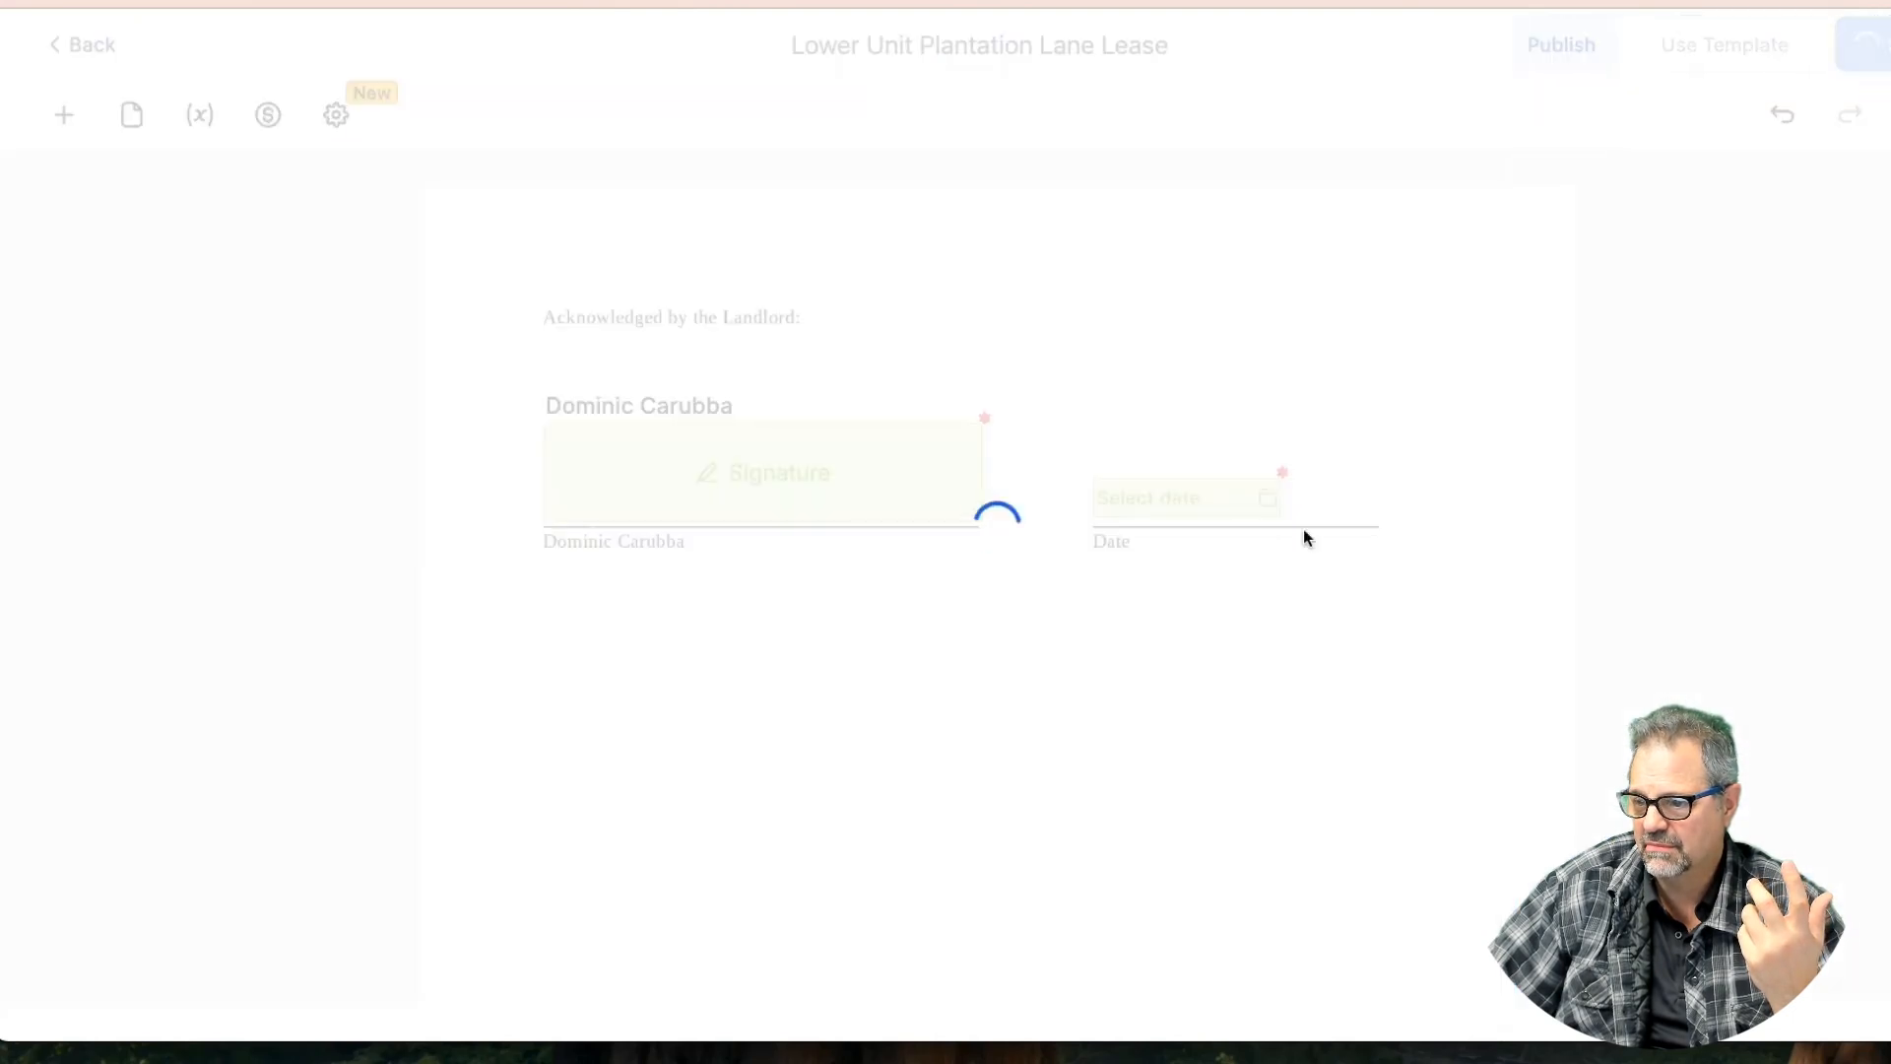
scroll(1008, 539, "down", 8)
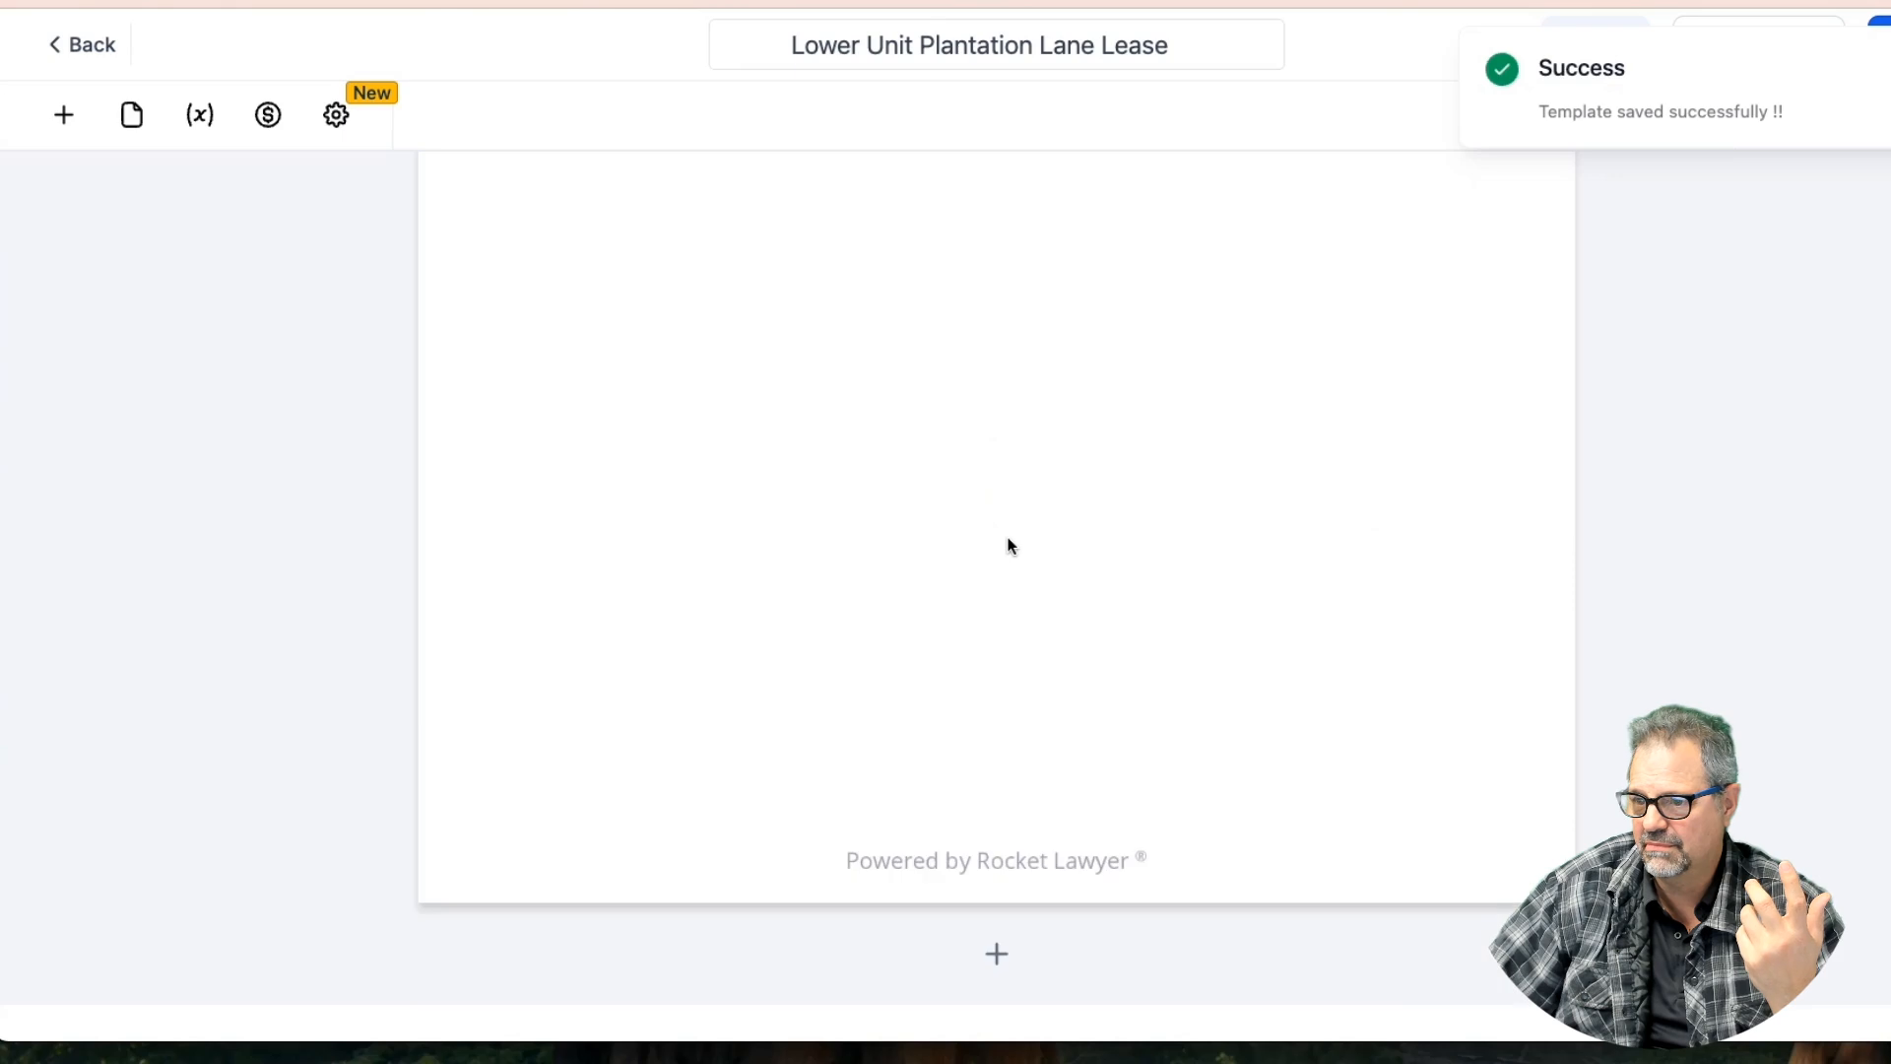
scroll(1008, 539, "up", 6)
scroll(1007, 545, "up", 12)
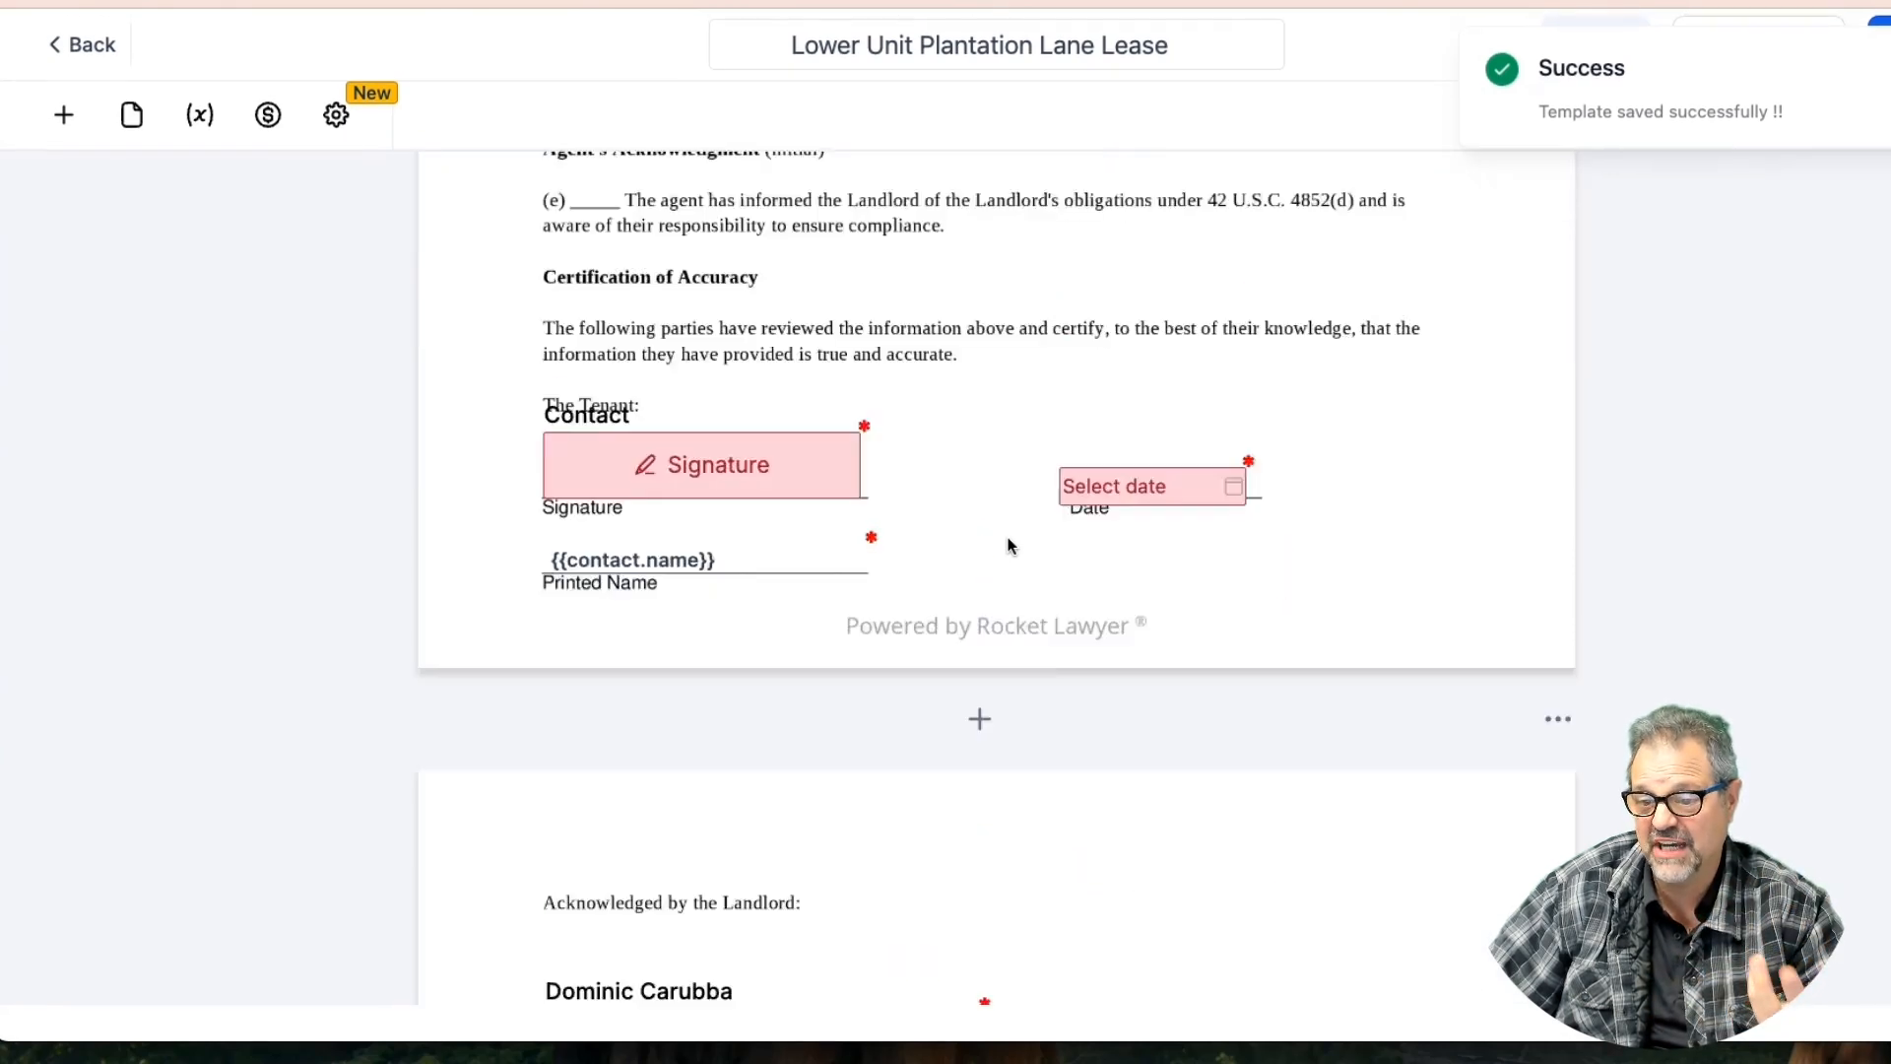
scroll(1007, 545, "up", 10)
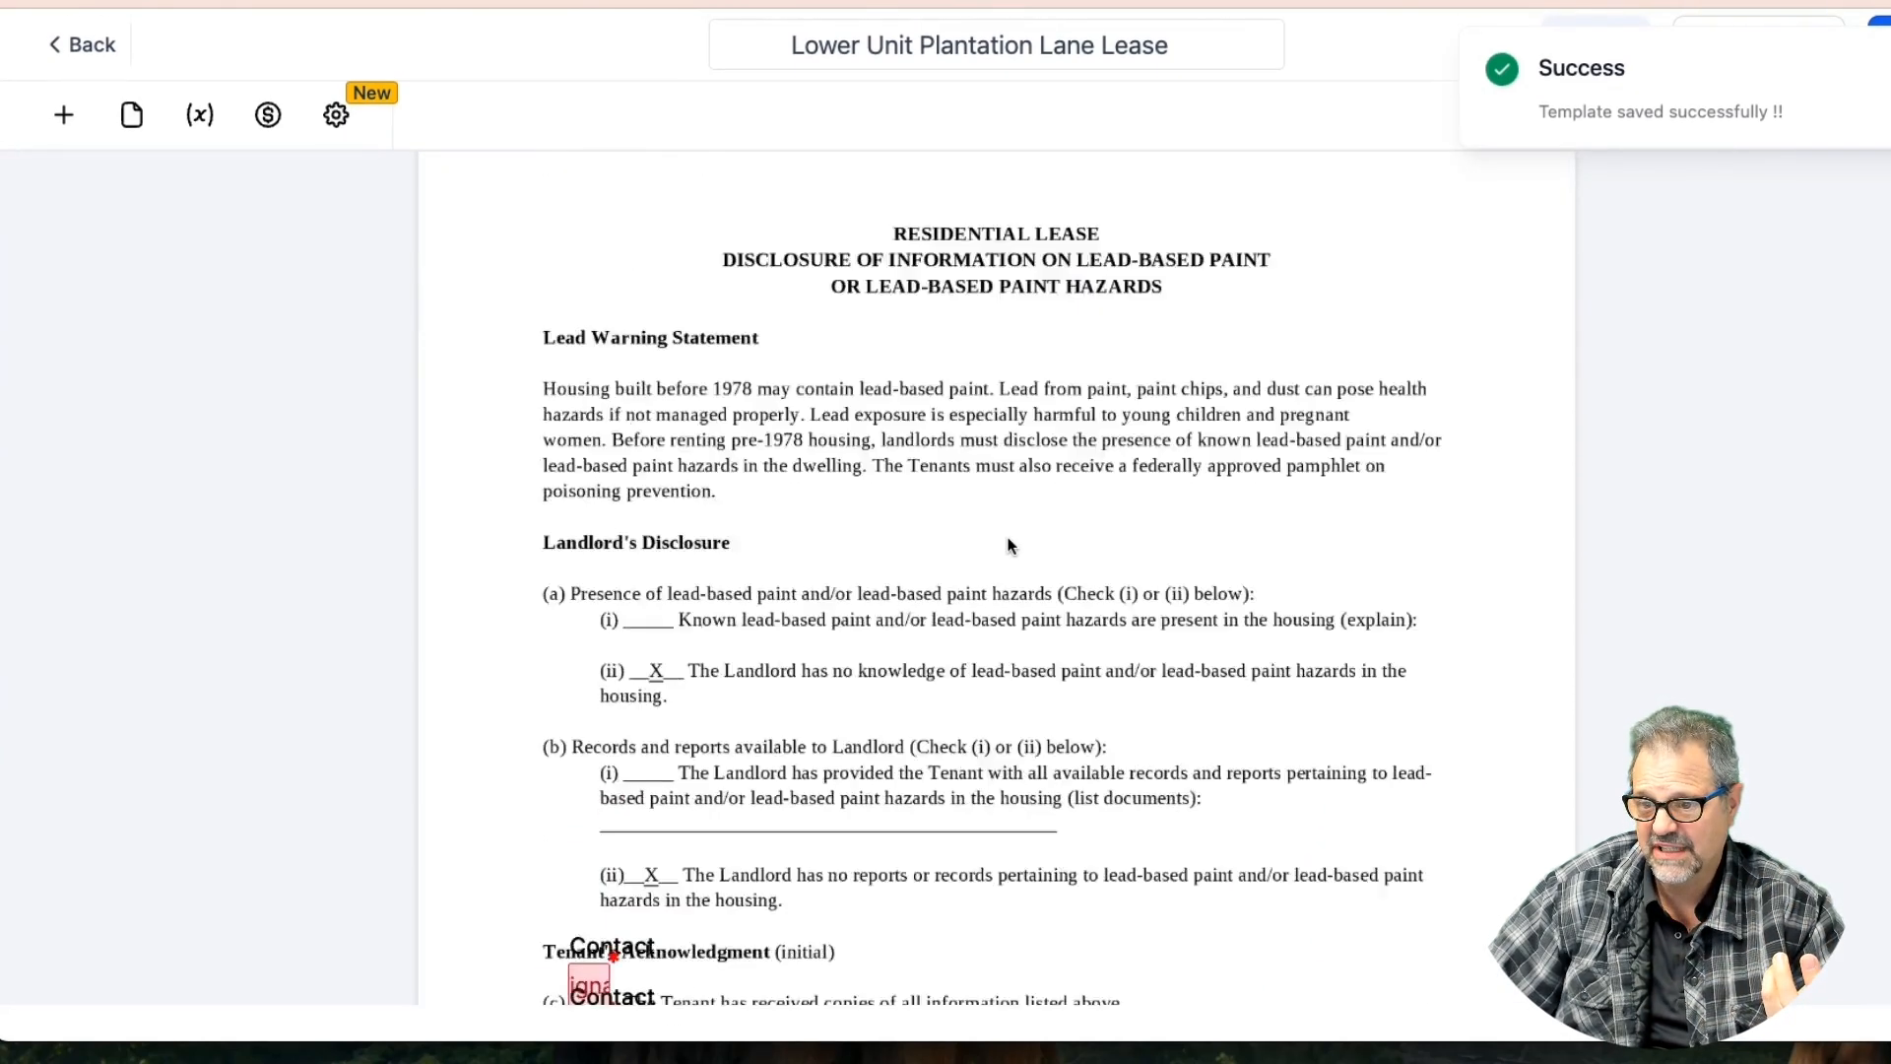
Place a checkbox beside Bathrooms under SATISFACTORY, set it not required and pre-checked
scroll(1008, 546, "up", 5)
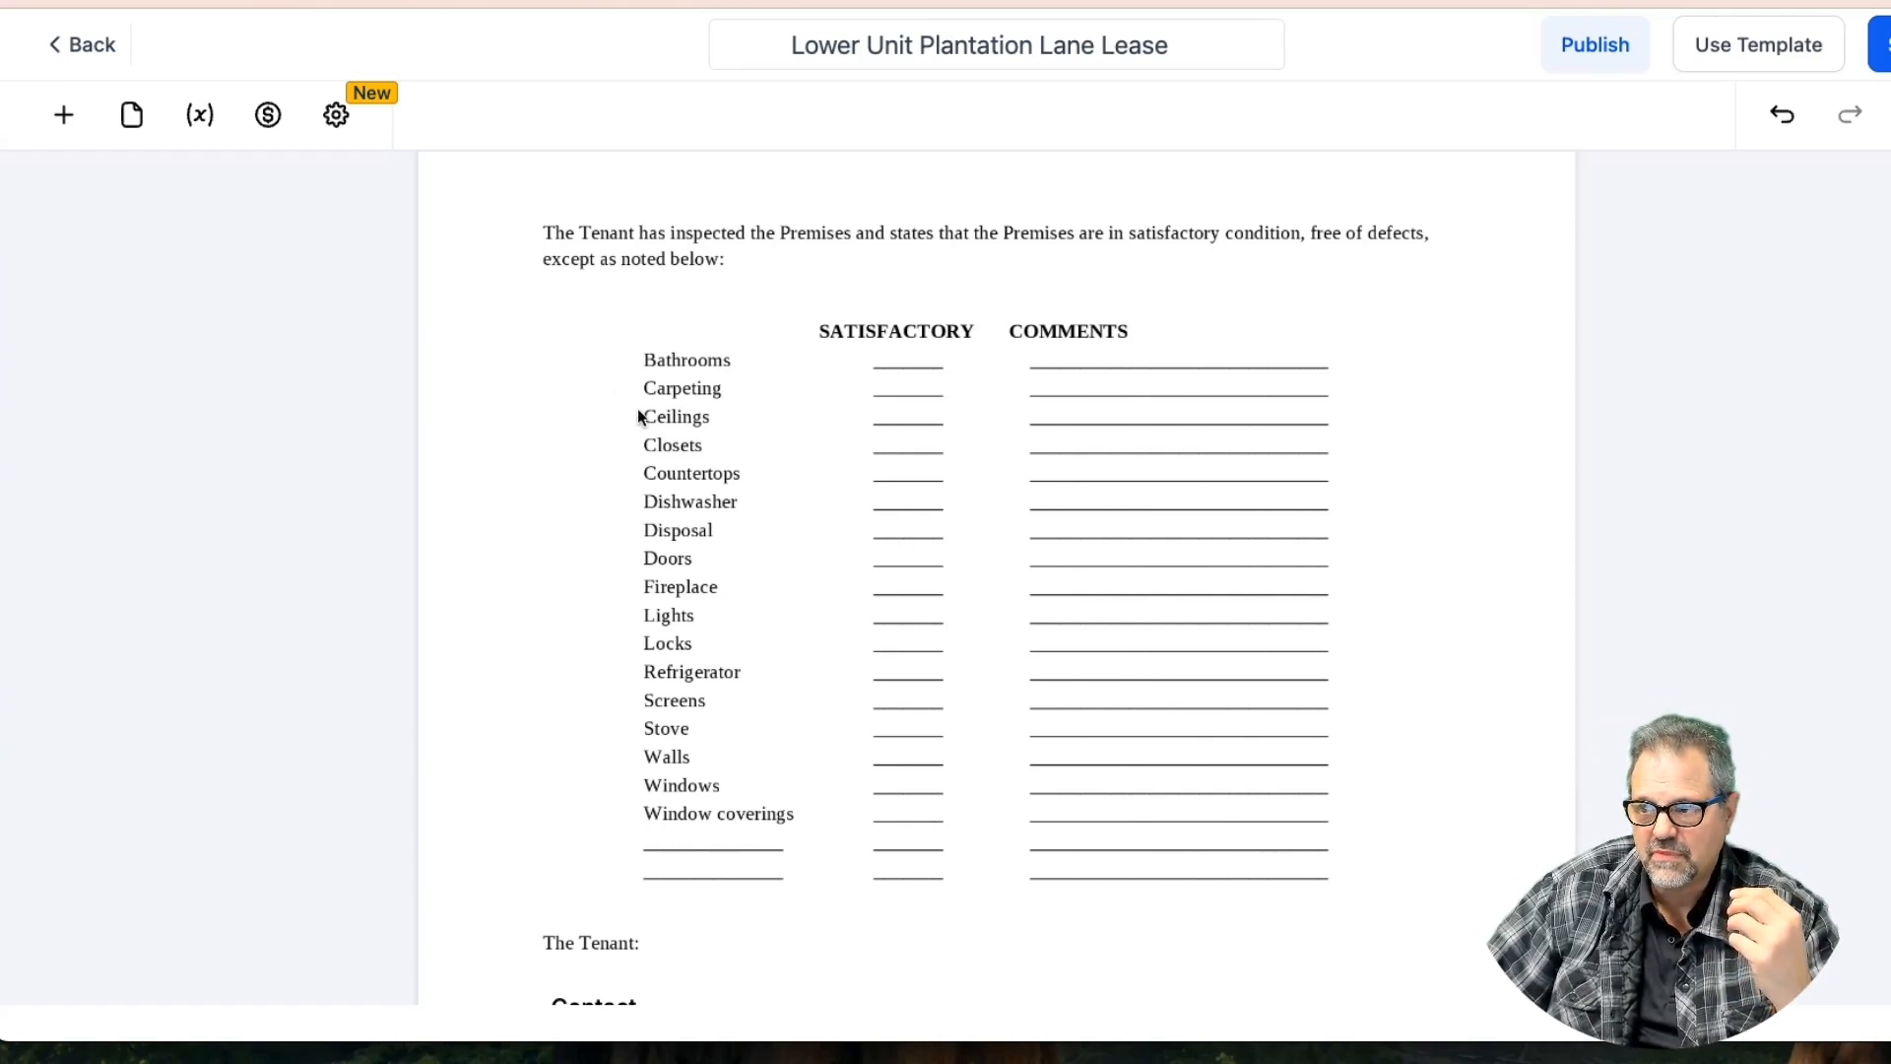
left_click(63, 114)
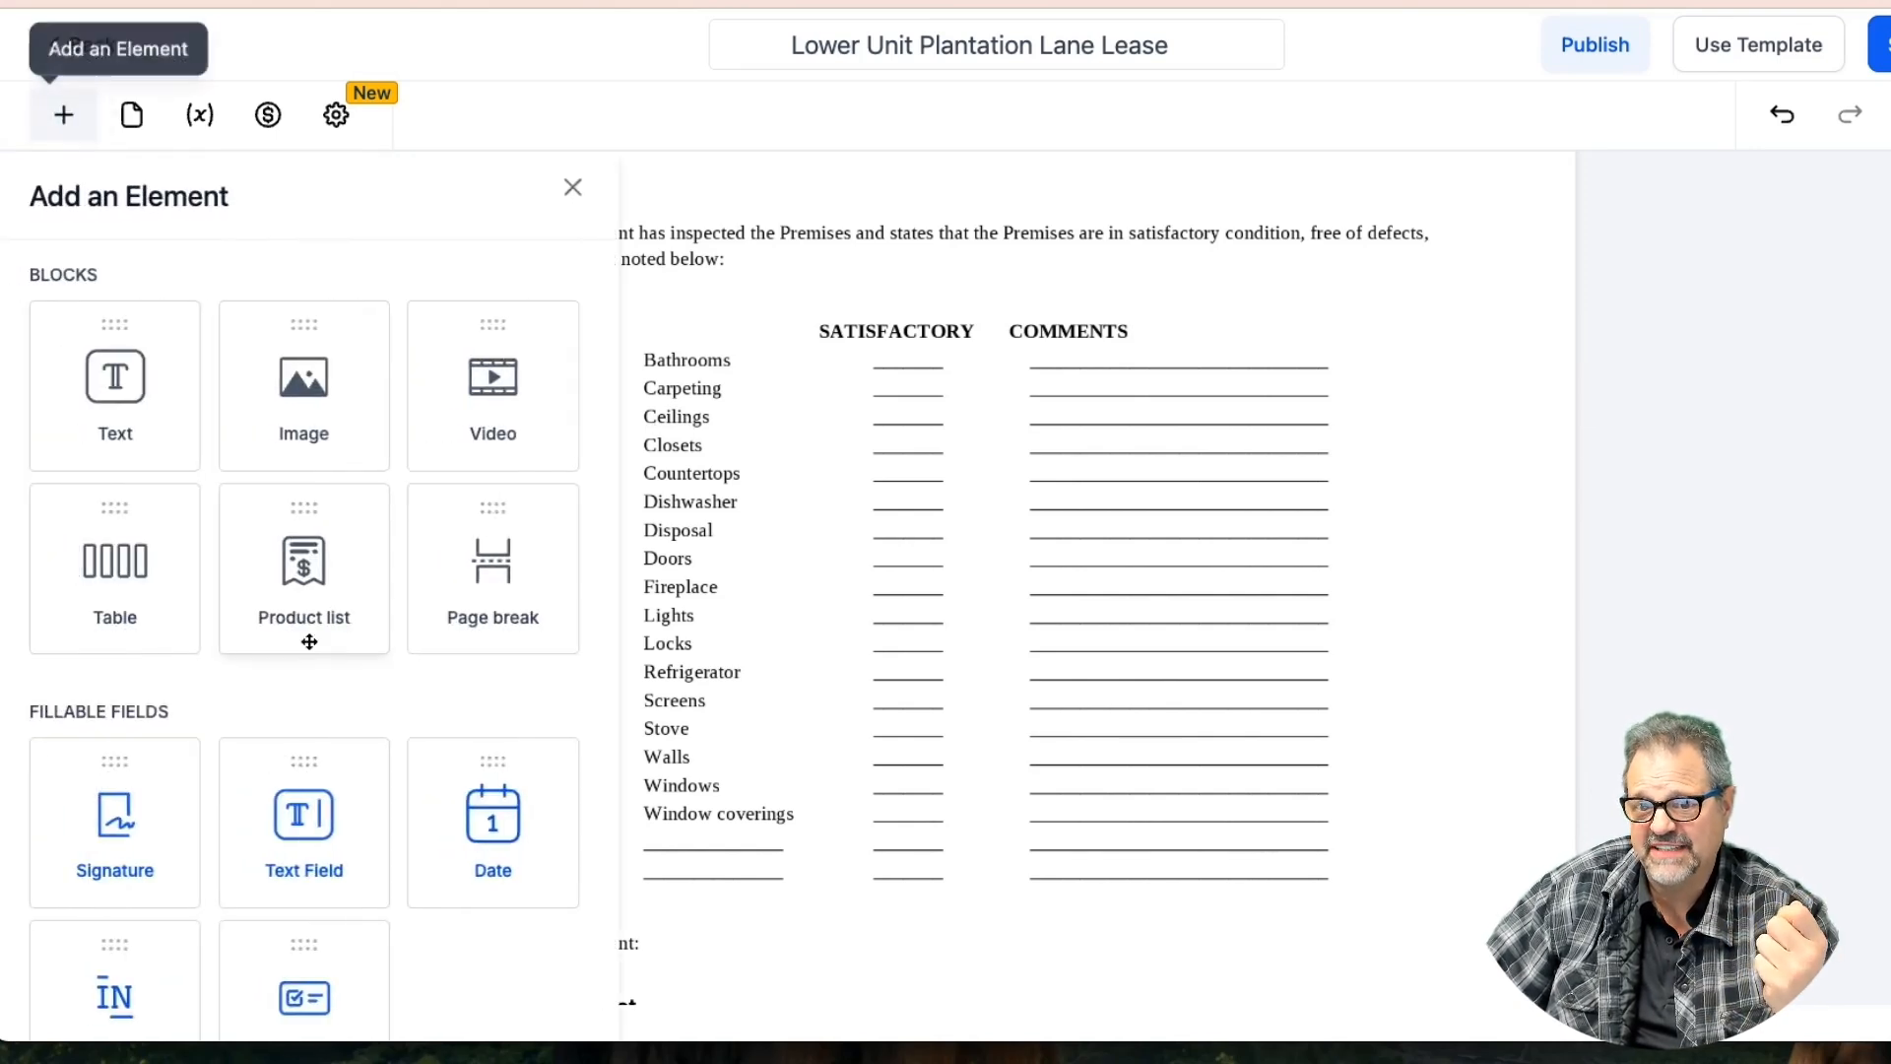
left_click_drag(303, 975, 896, 362)
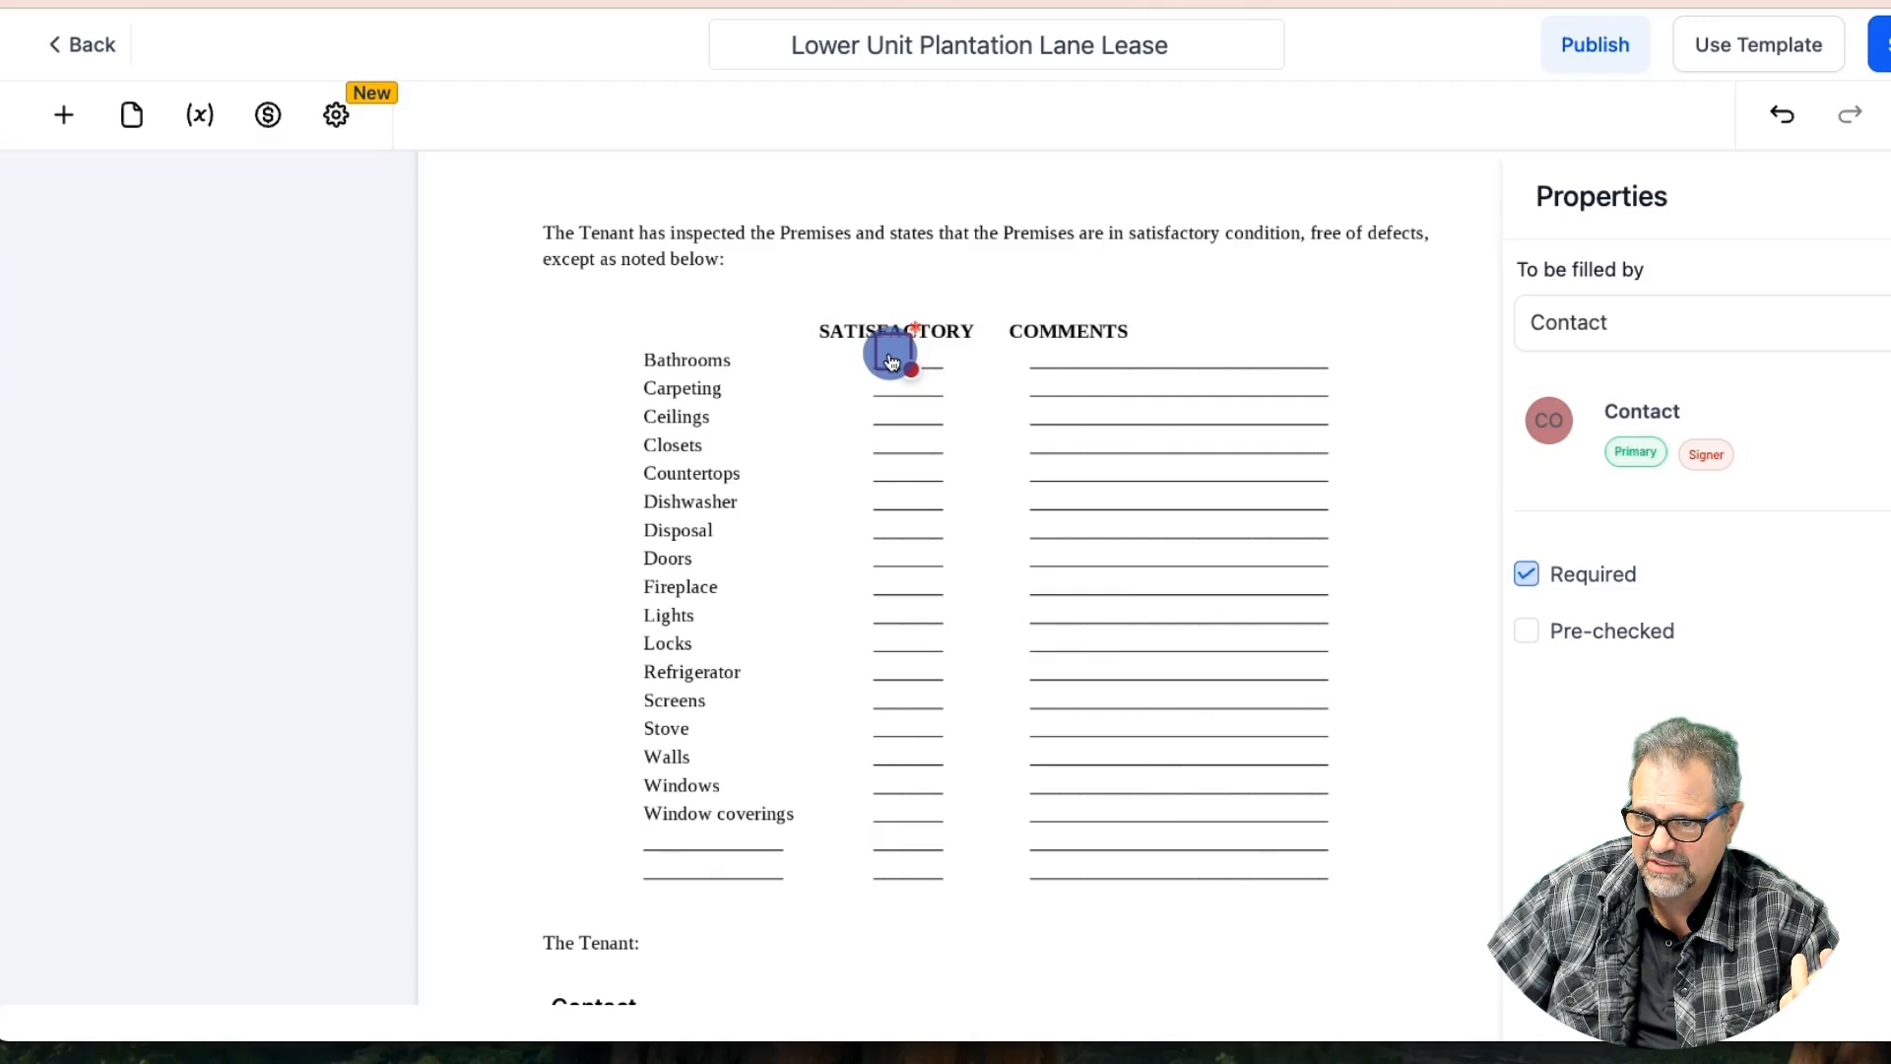
left_click_drag(893, 362, 889, 362)
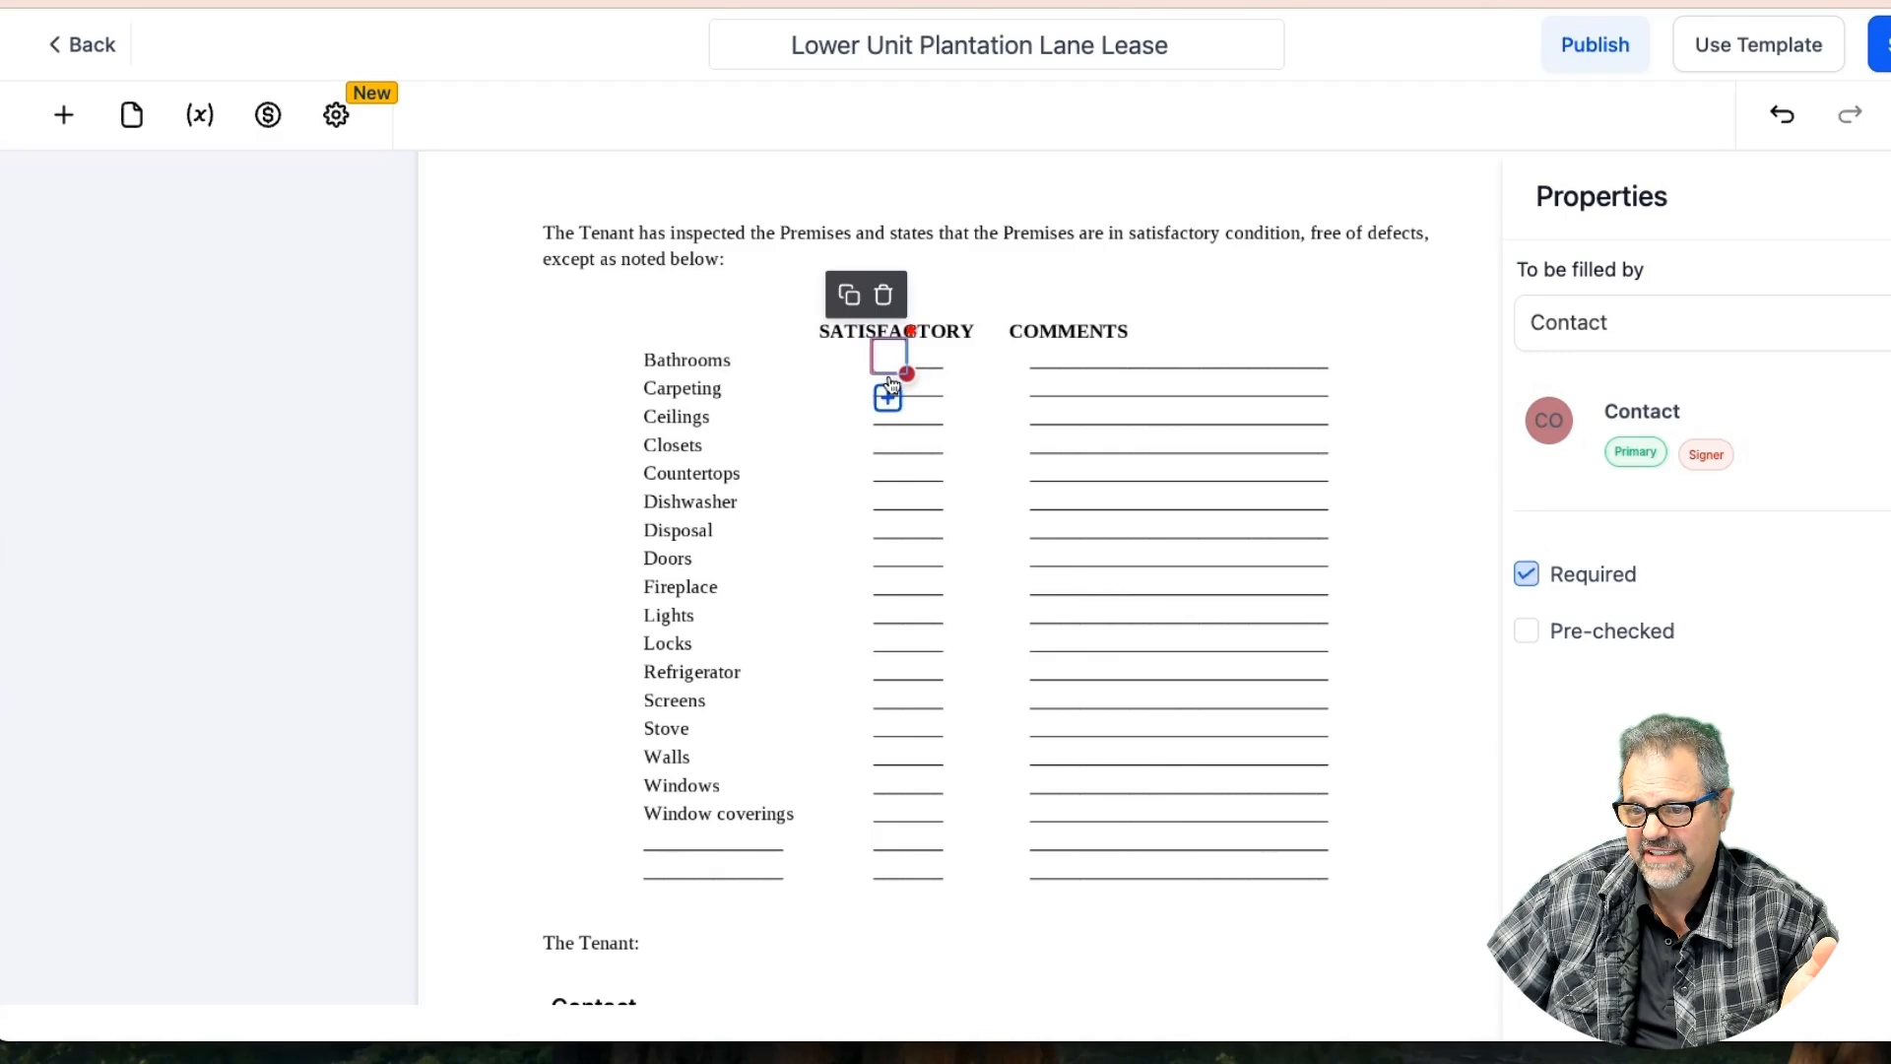
left_click(1526, 574)
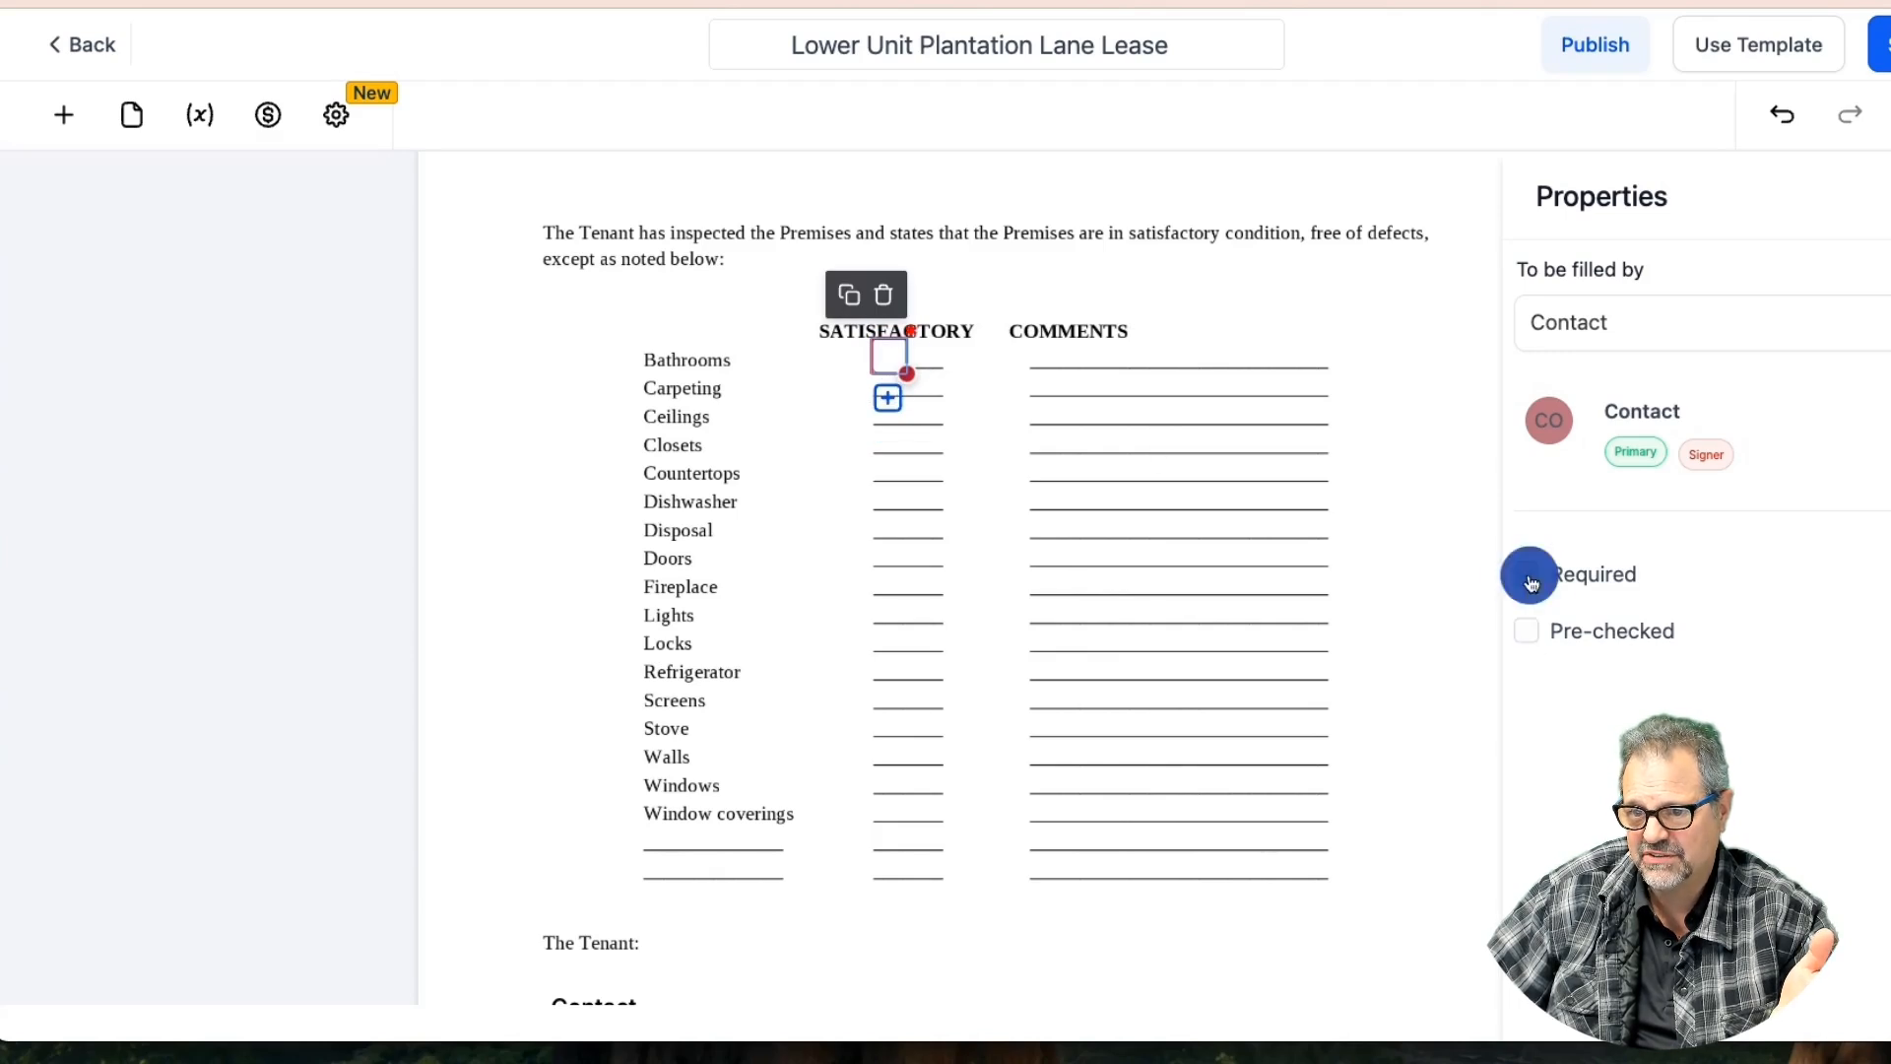
left_click(1529, 635)
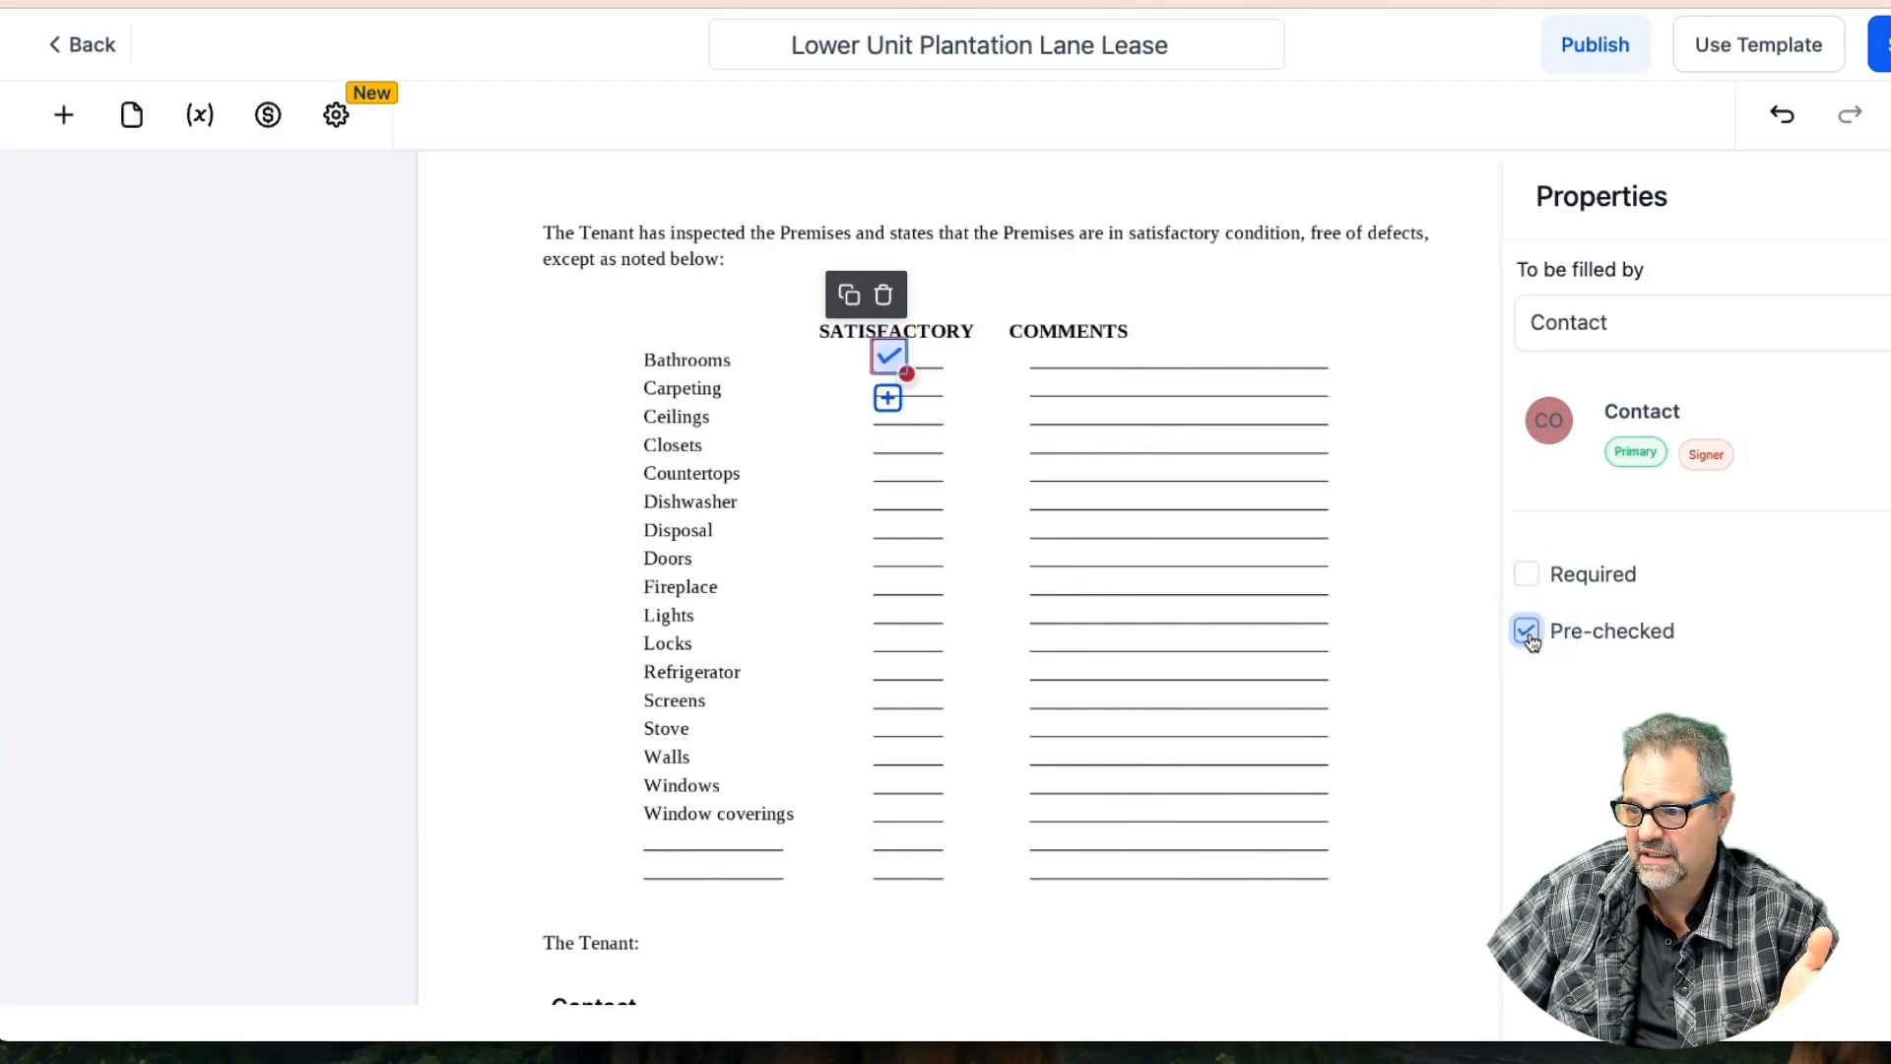
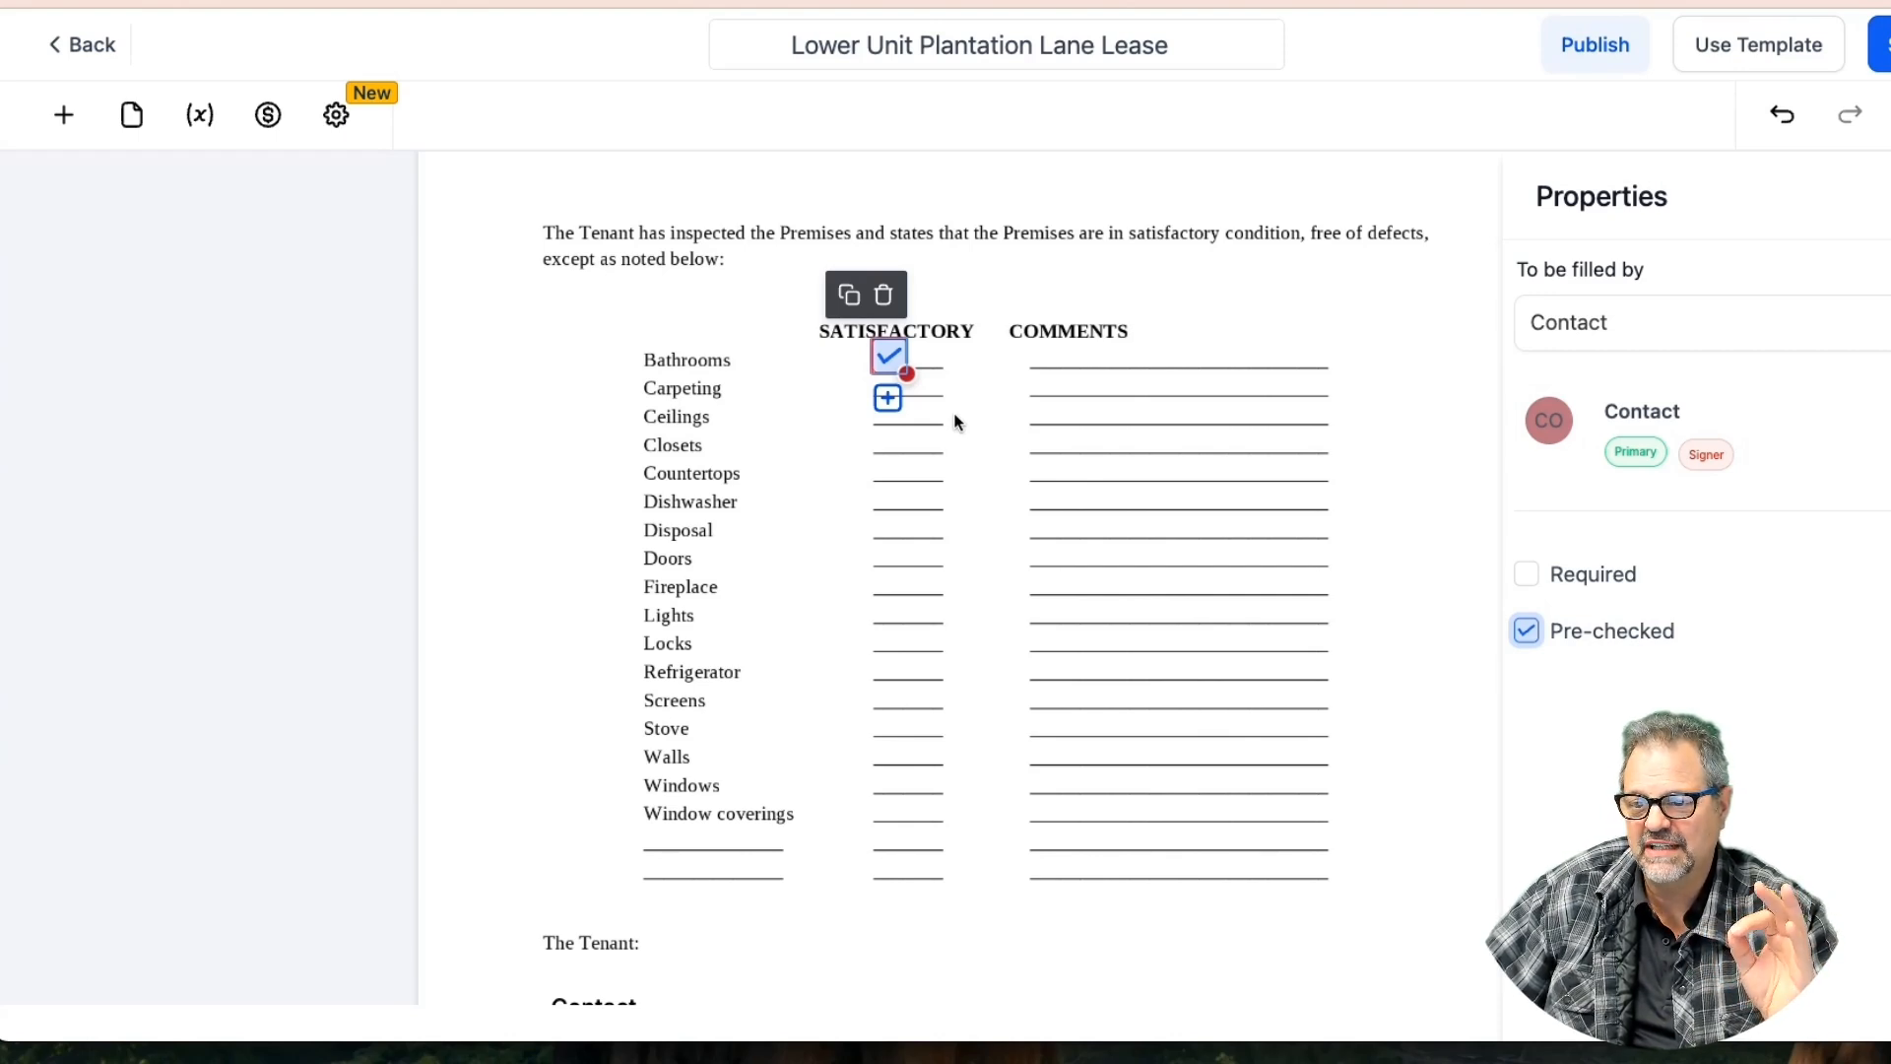
Copy the pre-checked checkbox down to Carpeting, Ceilings, Closets, Dishwasher, Disposal and Doors
left_click(845, 297)
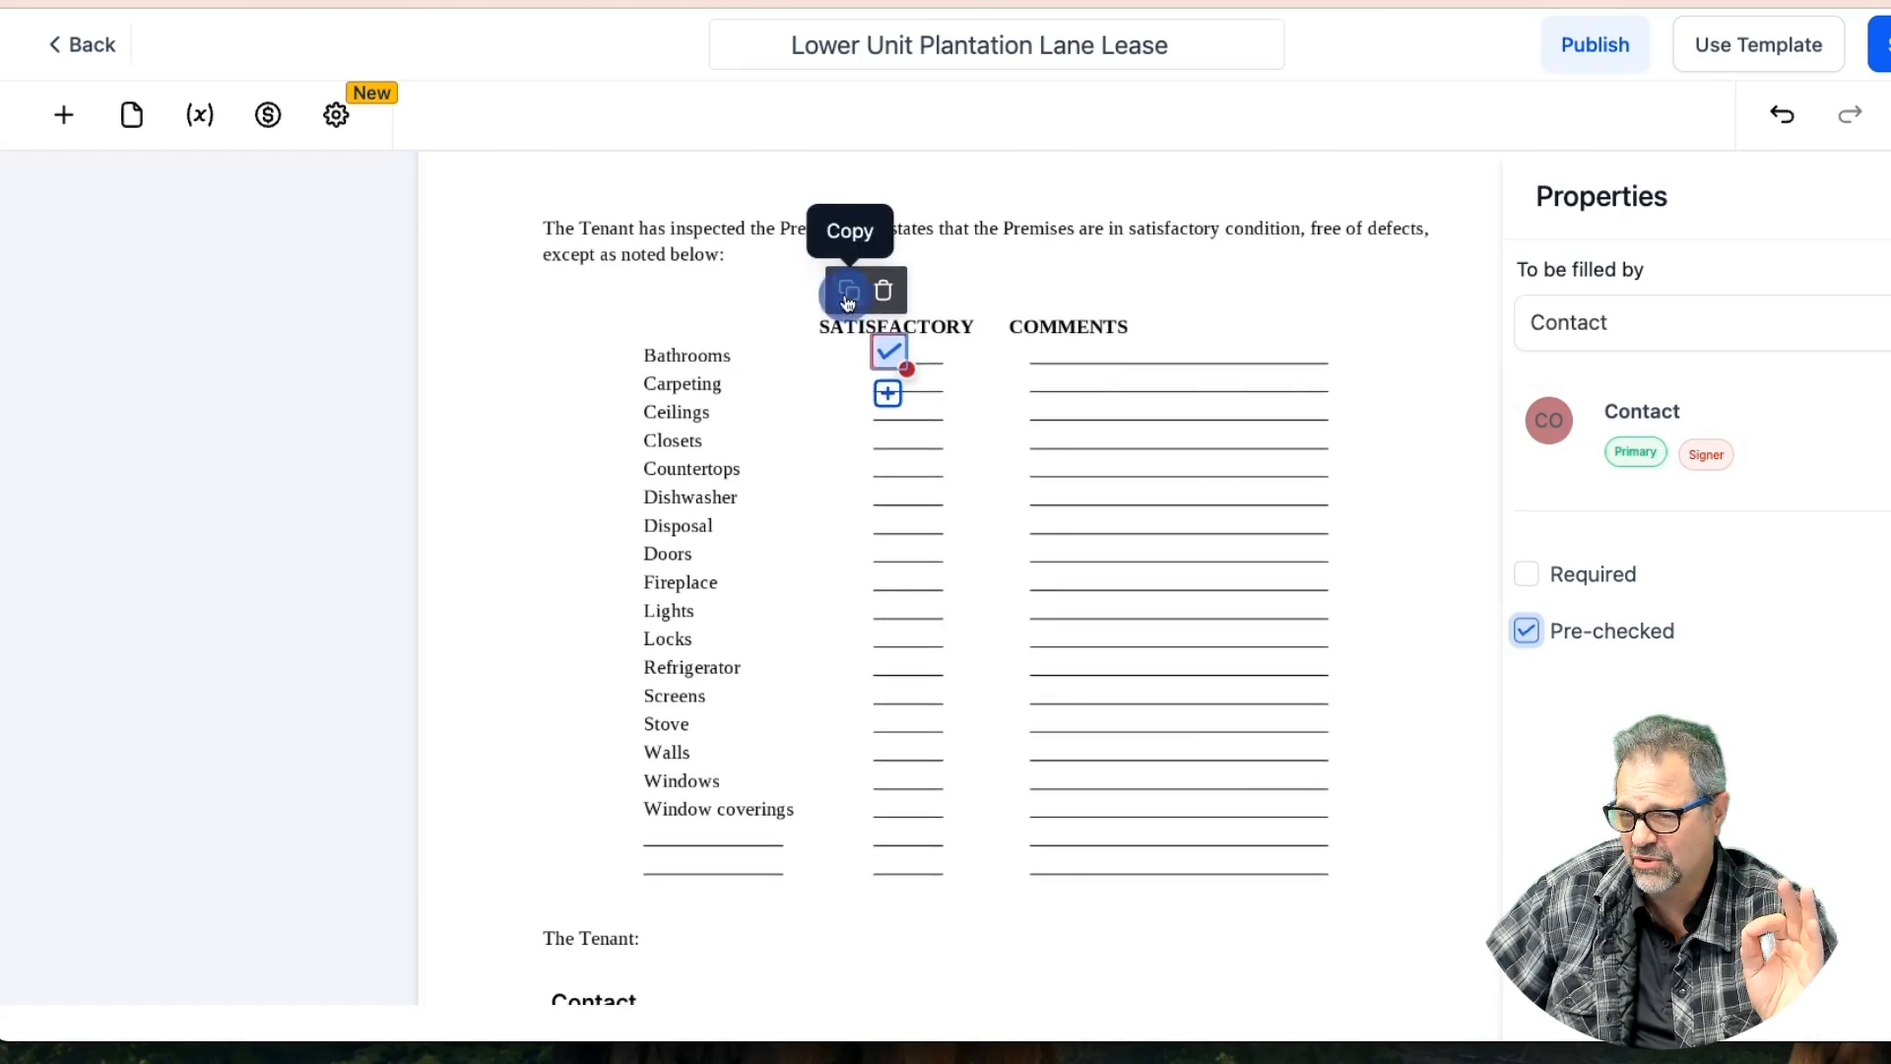
left_click_drag(897, 364, 926, 385)
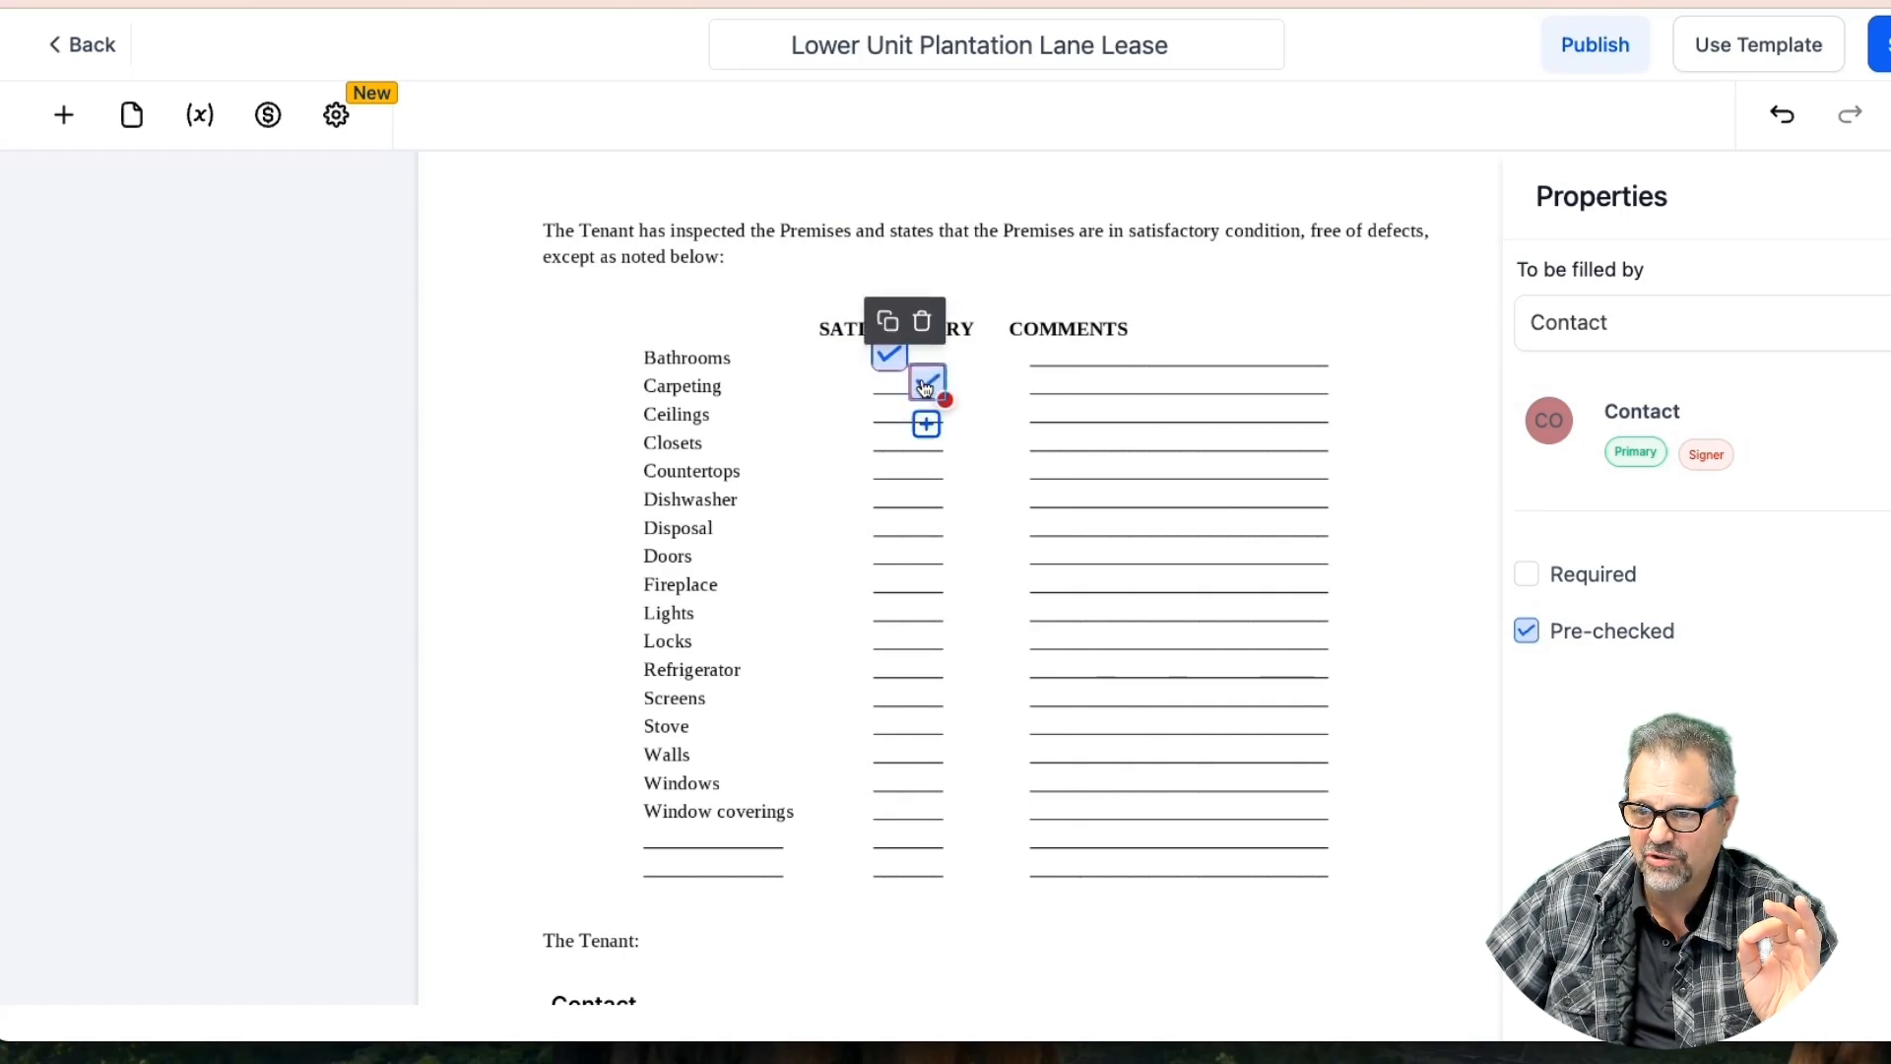
left_click(886, 321)
left_click_drag(936, 408, 890, 408)
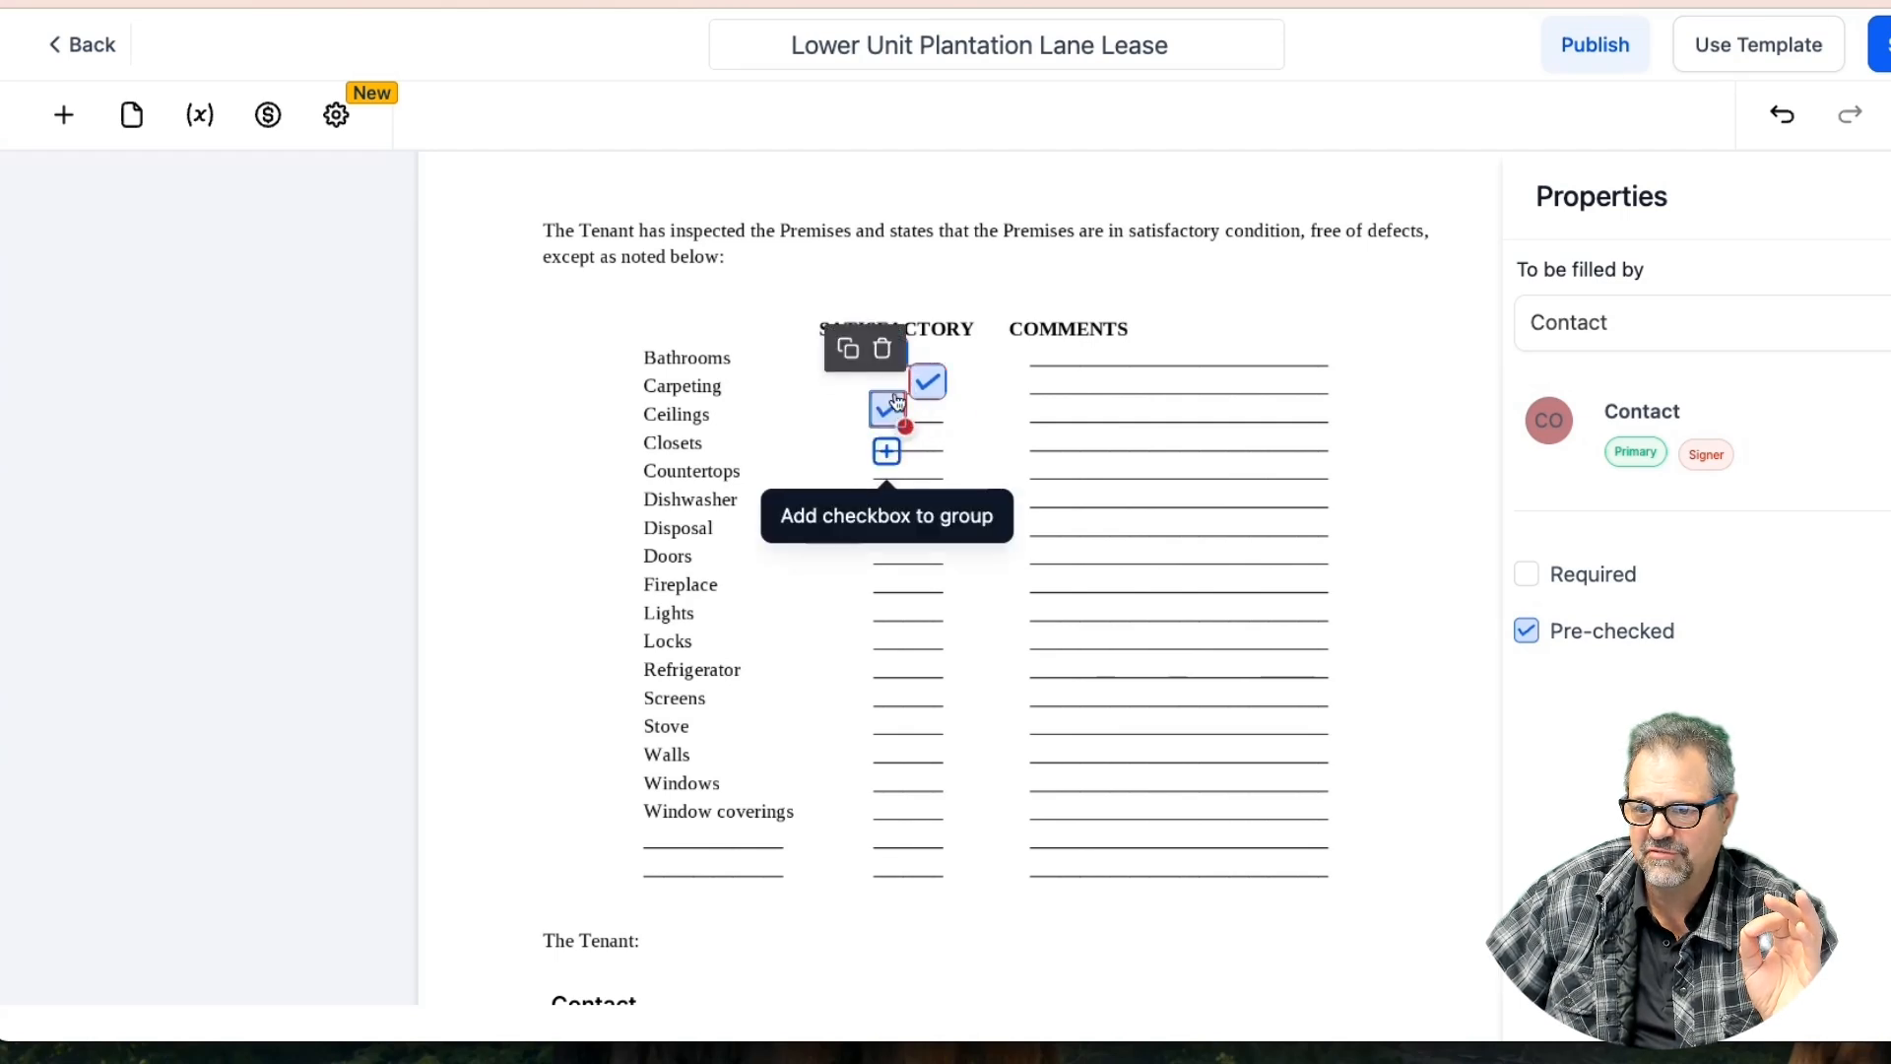
left_click(849, 351)
left_click_drag(904, 430, 905, 873)
left_click(844, 396)
left_click(885, 437)
left_click(860, 478)
Add checkbox copies for Lights, Locks, Refrigerator, Screens, Stove, Walls, Windows, Window coverings and the blank row
left_click(849, 513)
left_click(883, 548)
left_click(847, 578)
left_click(882, 608)
left_click(851, 640)
left_click(895, 673)
left_click(845, 689)
left_click(899, 718)
left_click(848, 752)
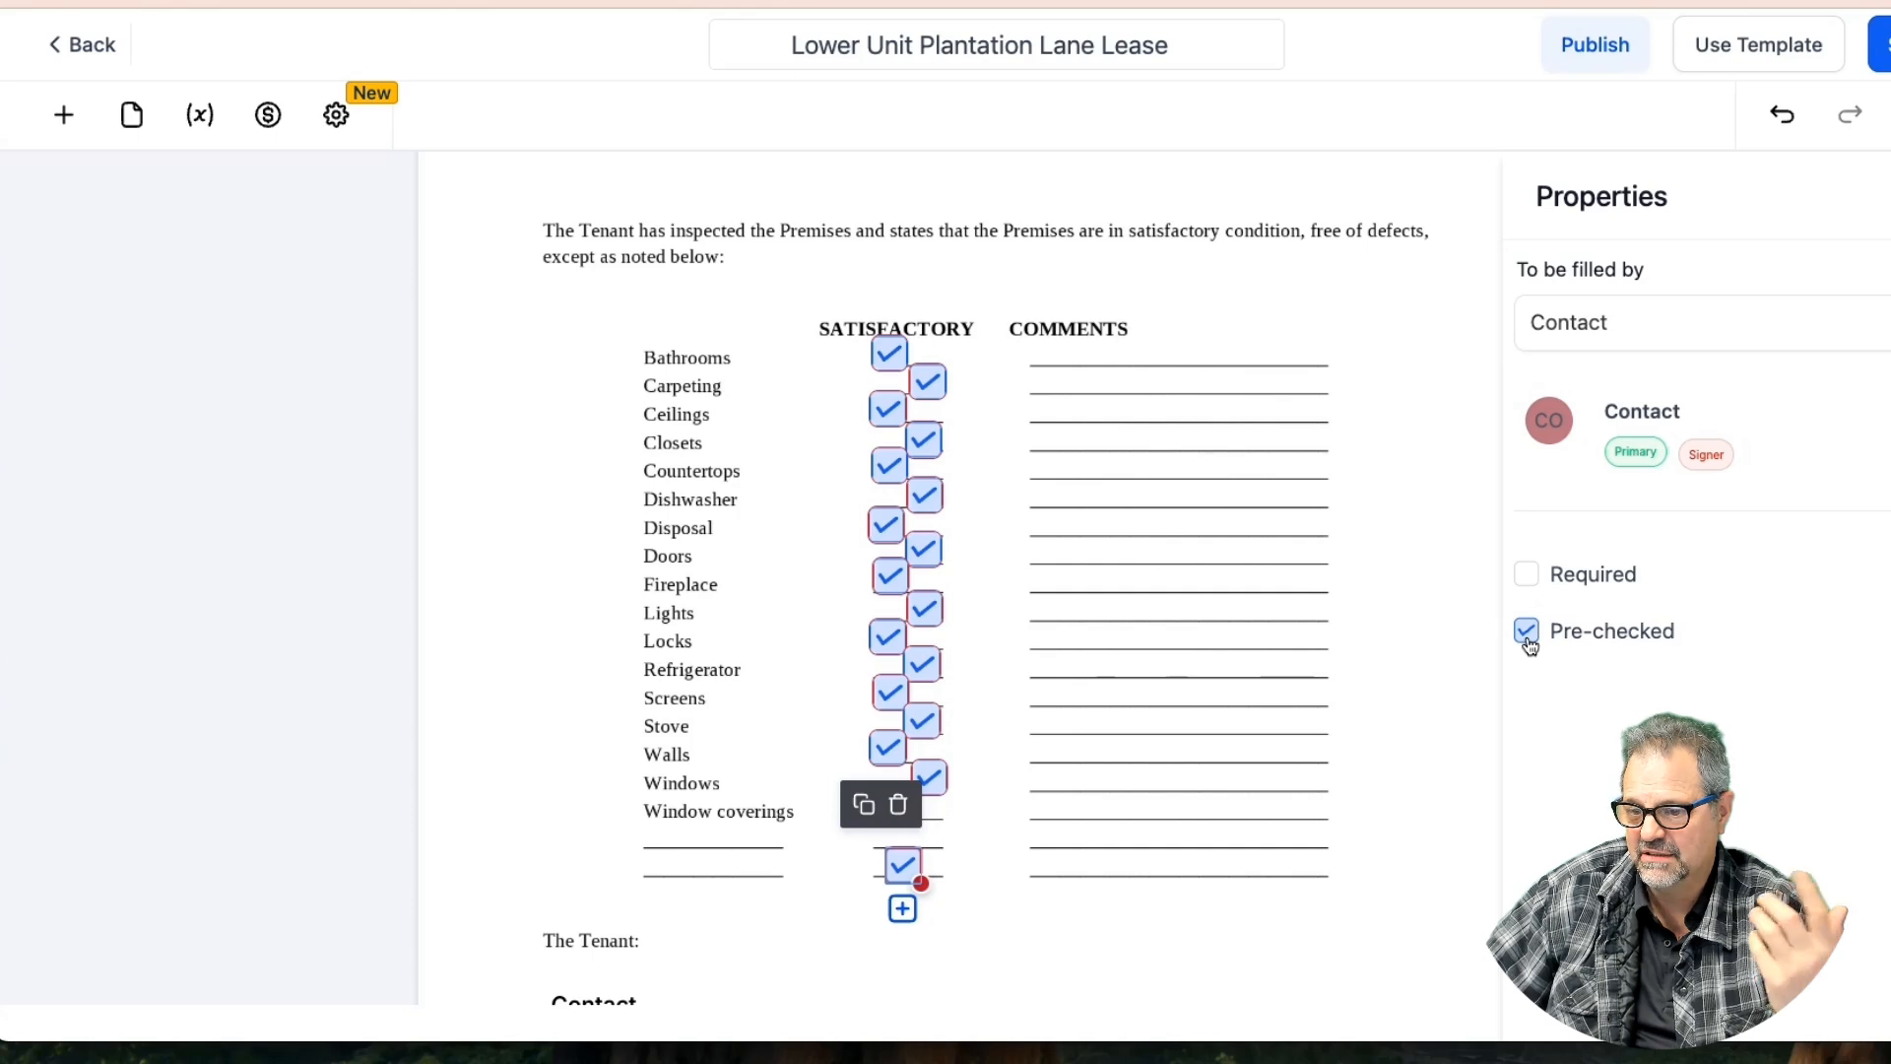
Drop a text field on the blank line with placeholder 'Any Other Items Not Listed'
left_click(63, 114)
left_click_drag(306, 826, 754, 867)
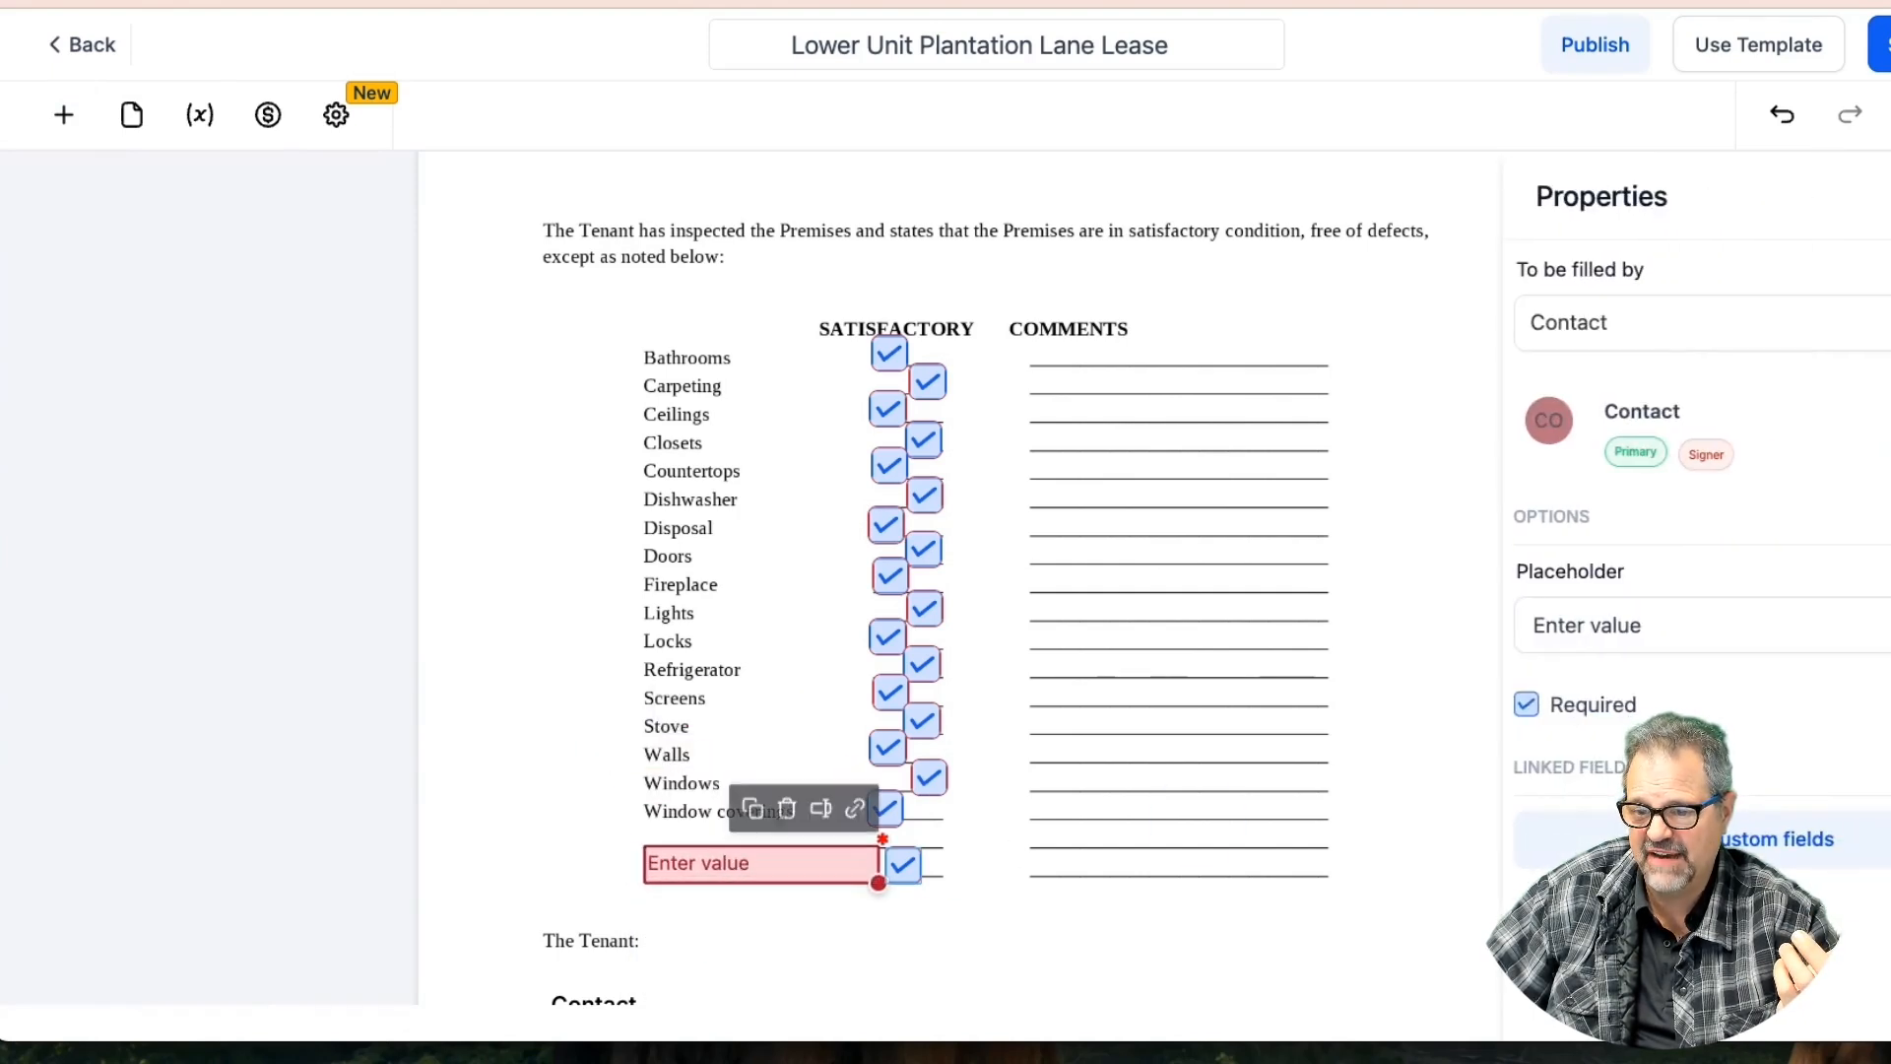
left_click(1677, 631)
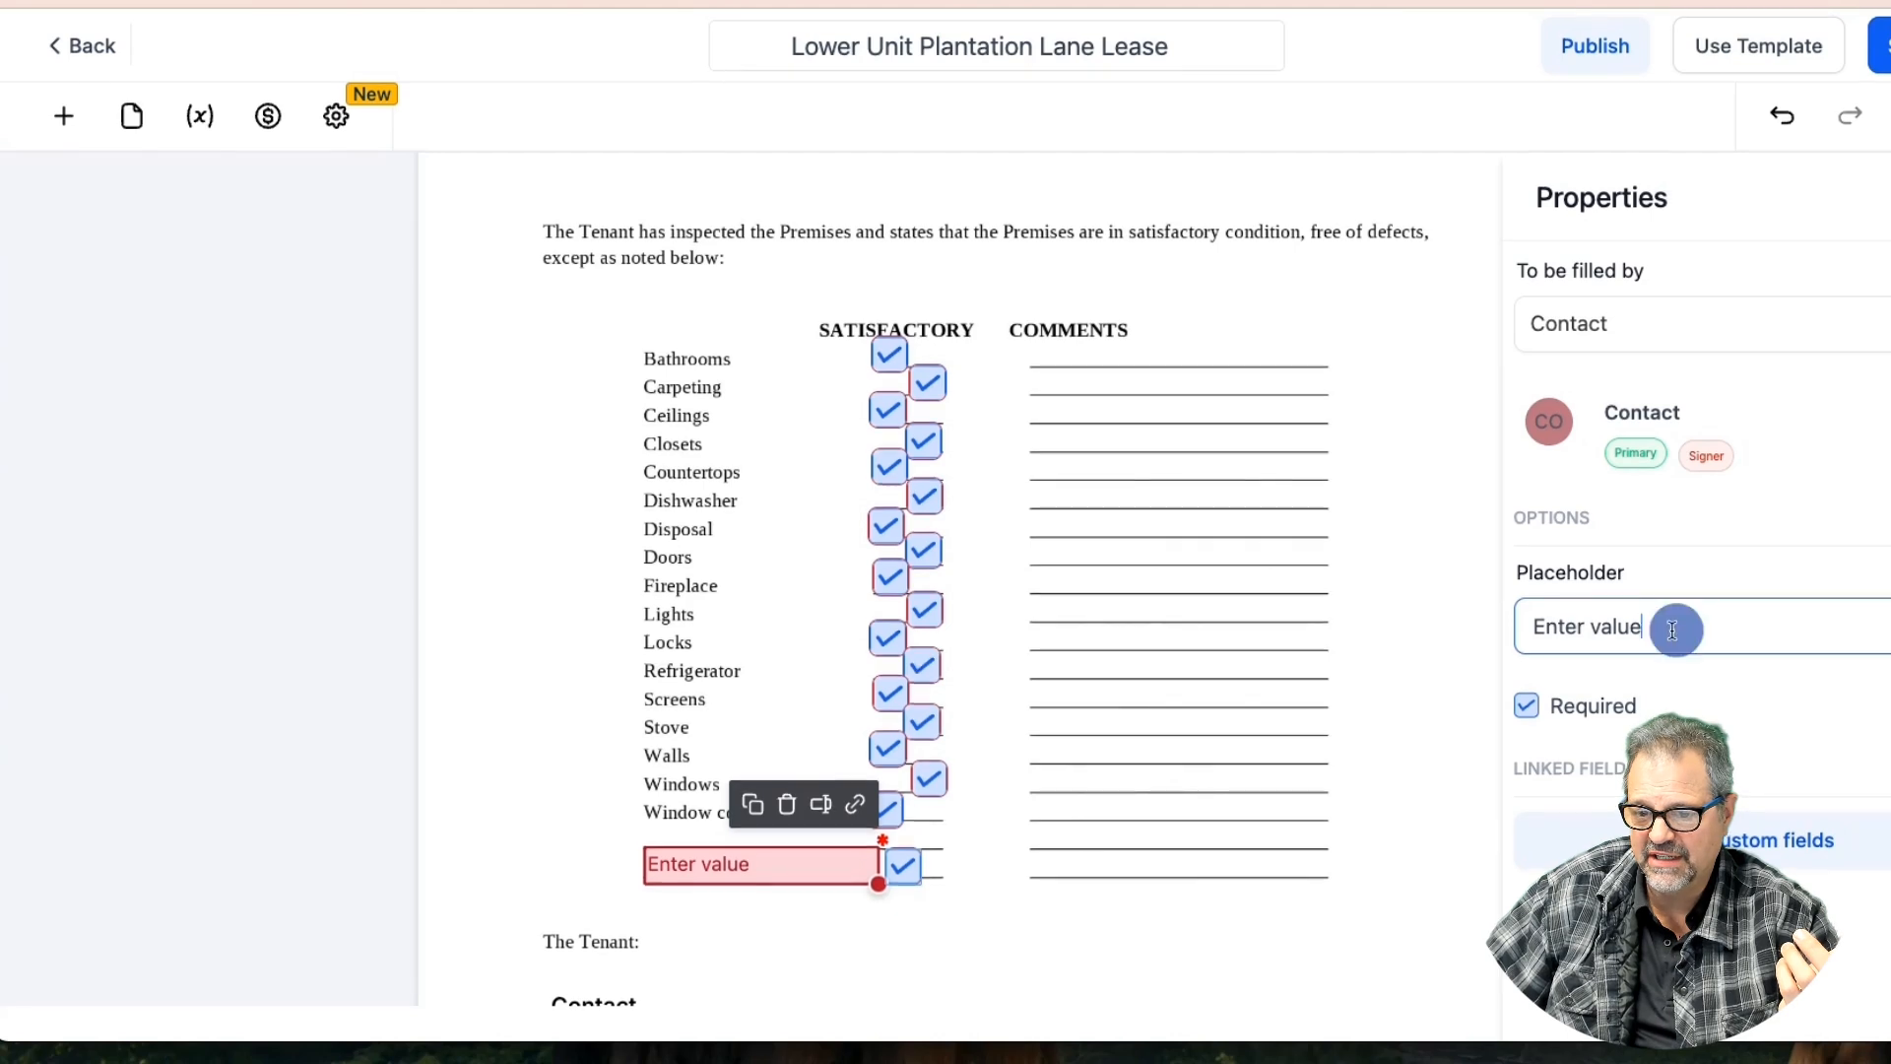
left_click_drag(1677, 631, 1509, 630)
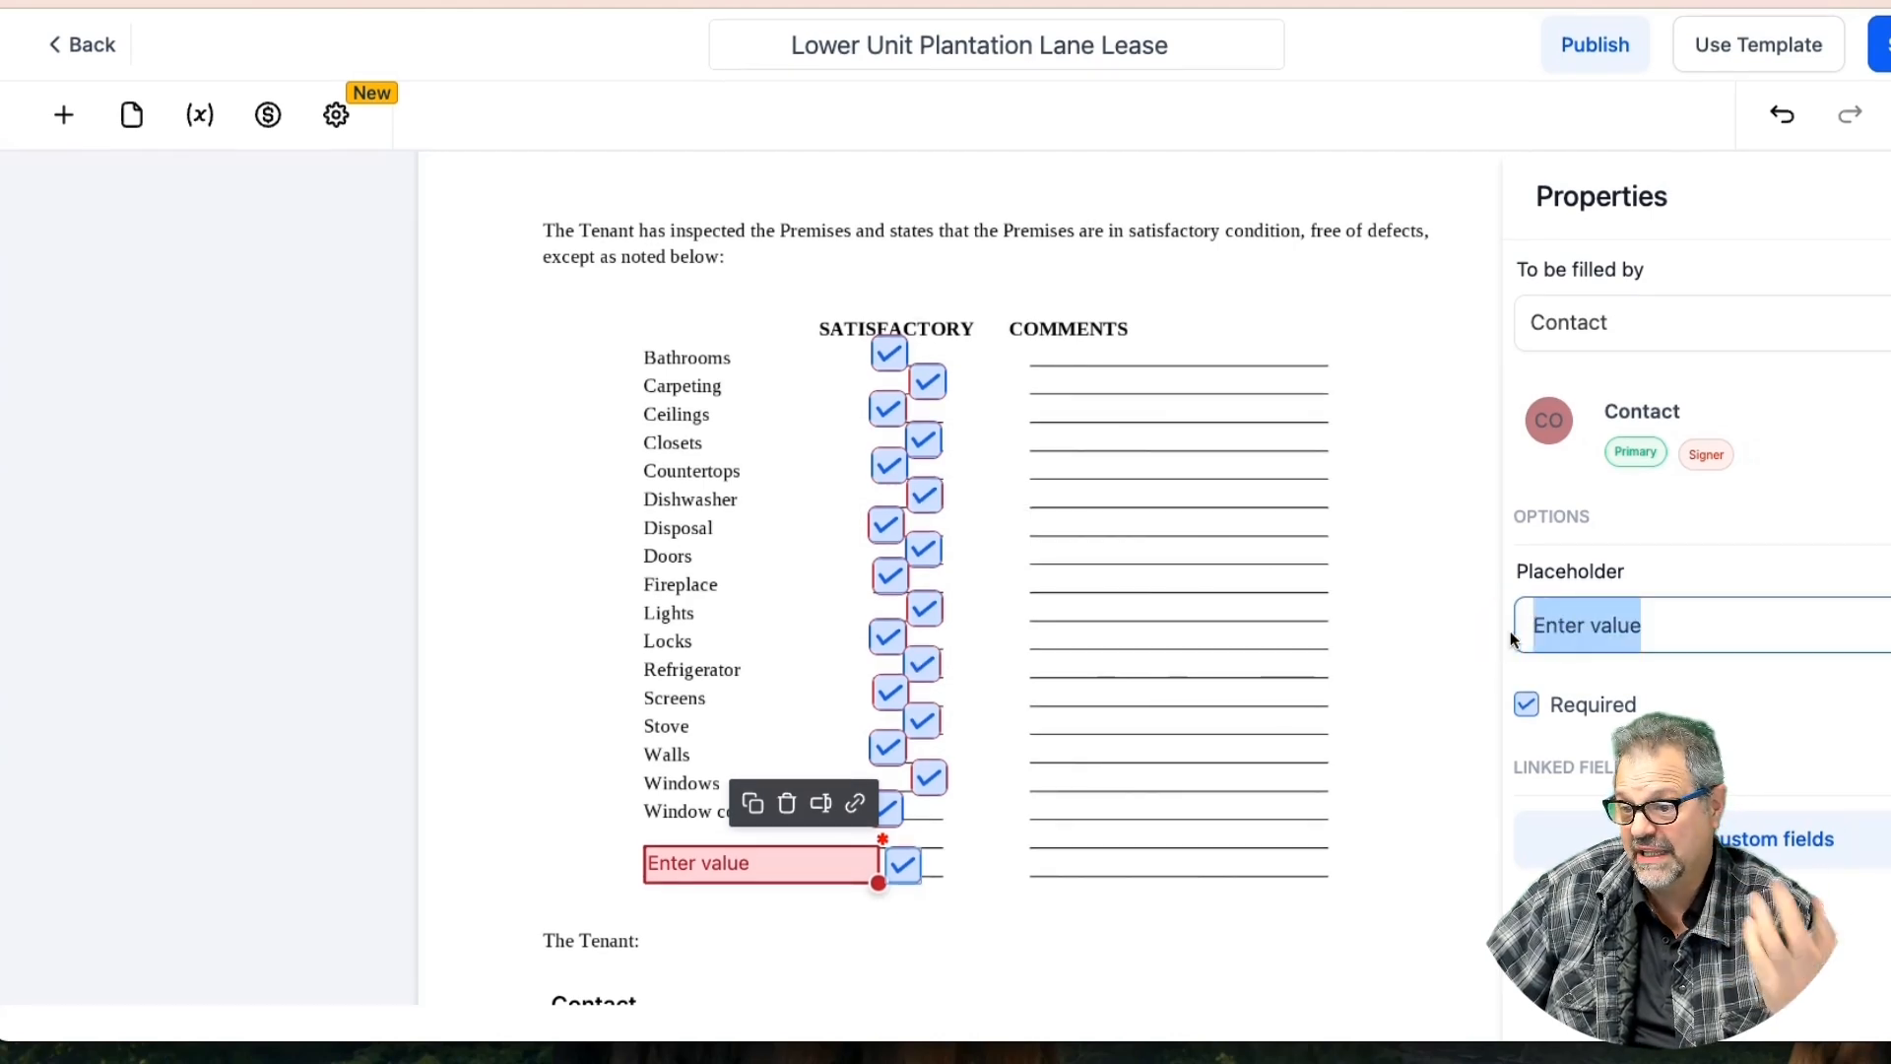
type("Any Oth")
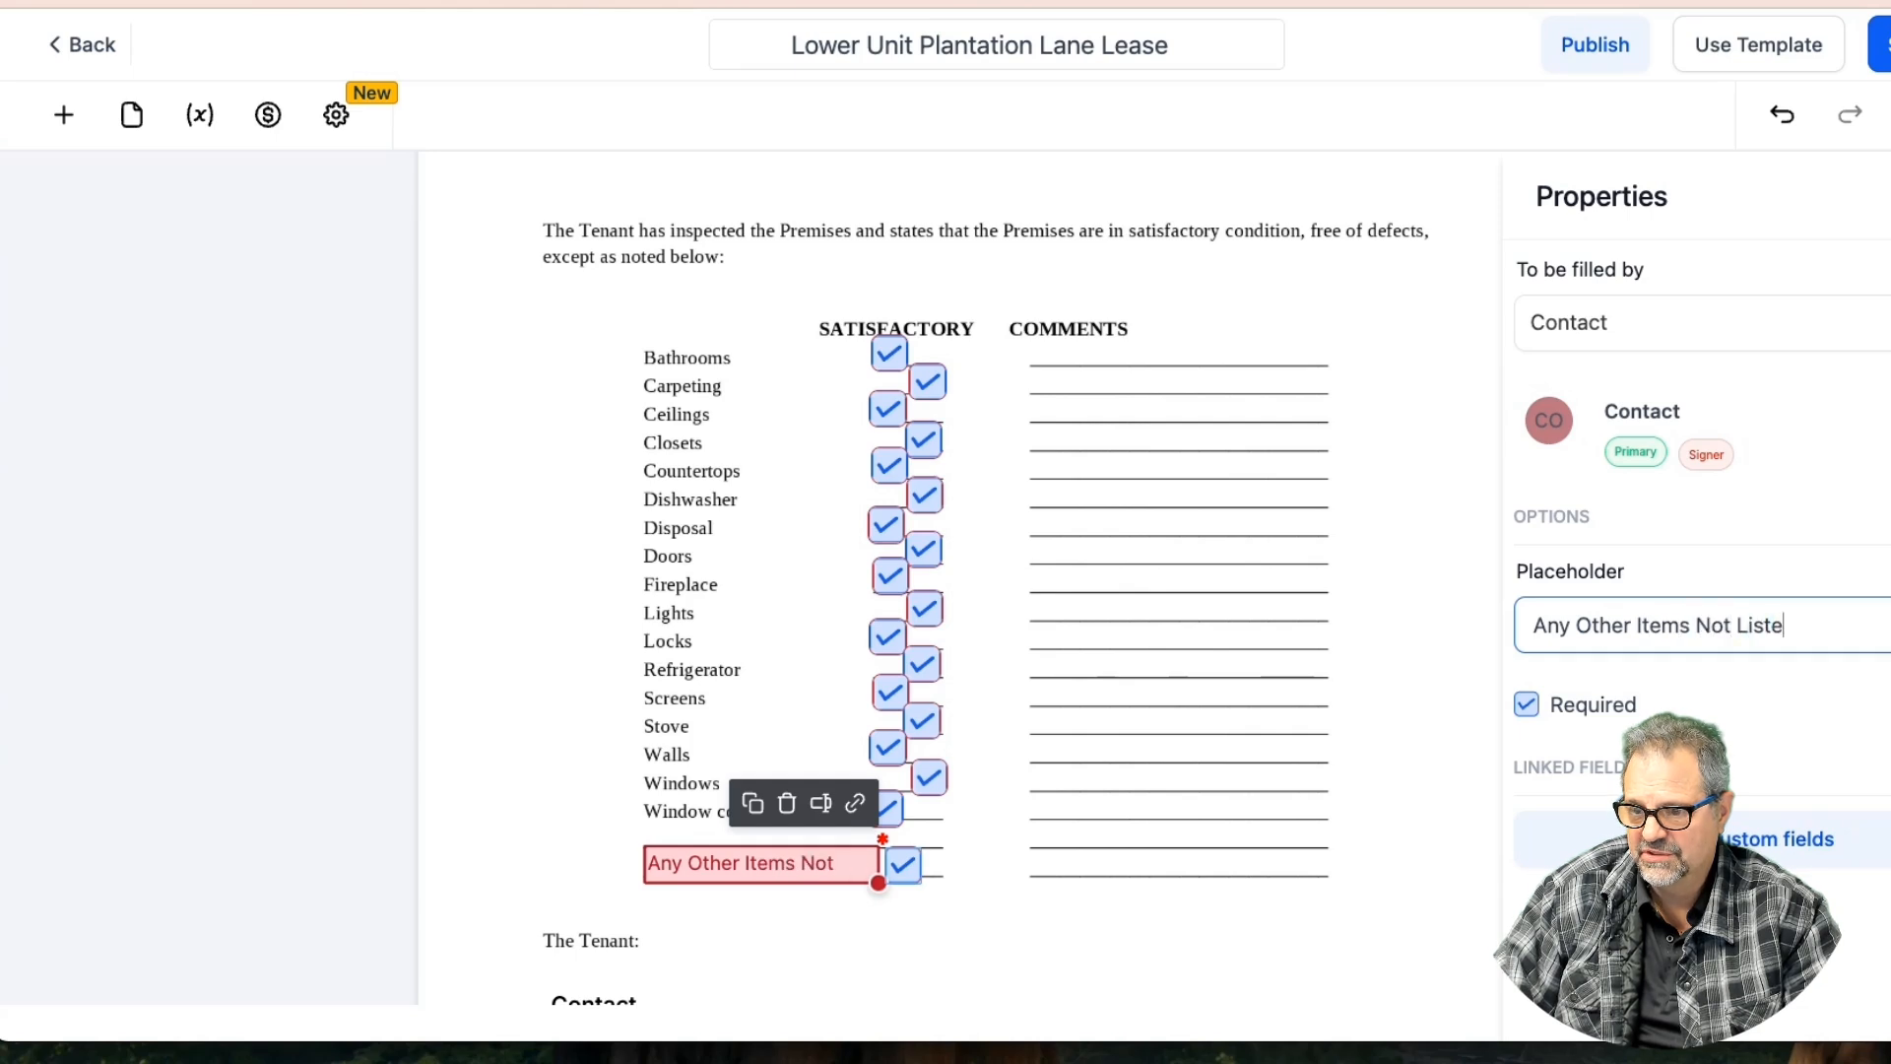
Move the field left under the item labels and widen it to show the full text
left_click(706, 855)
left_click(757, 862)
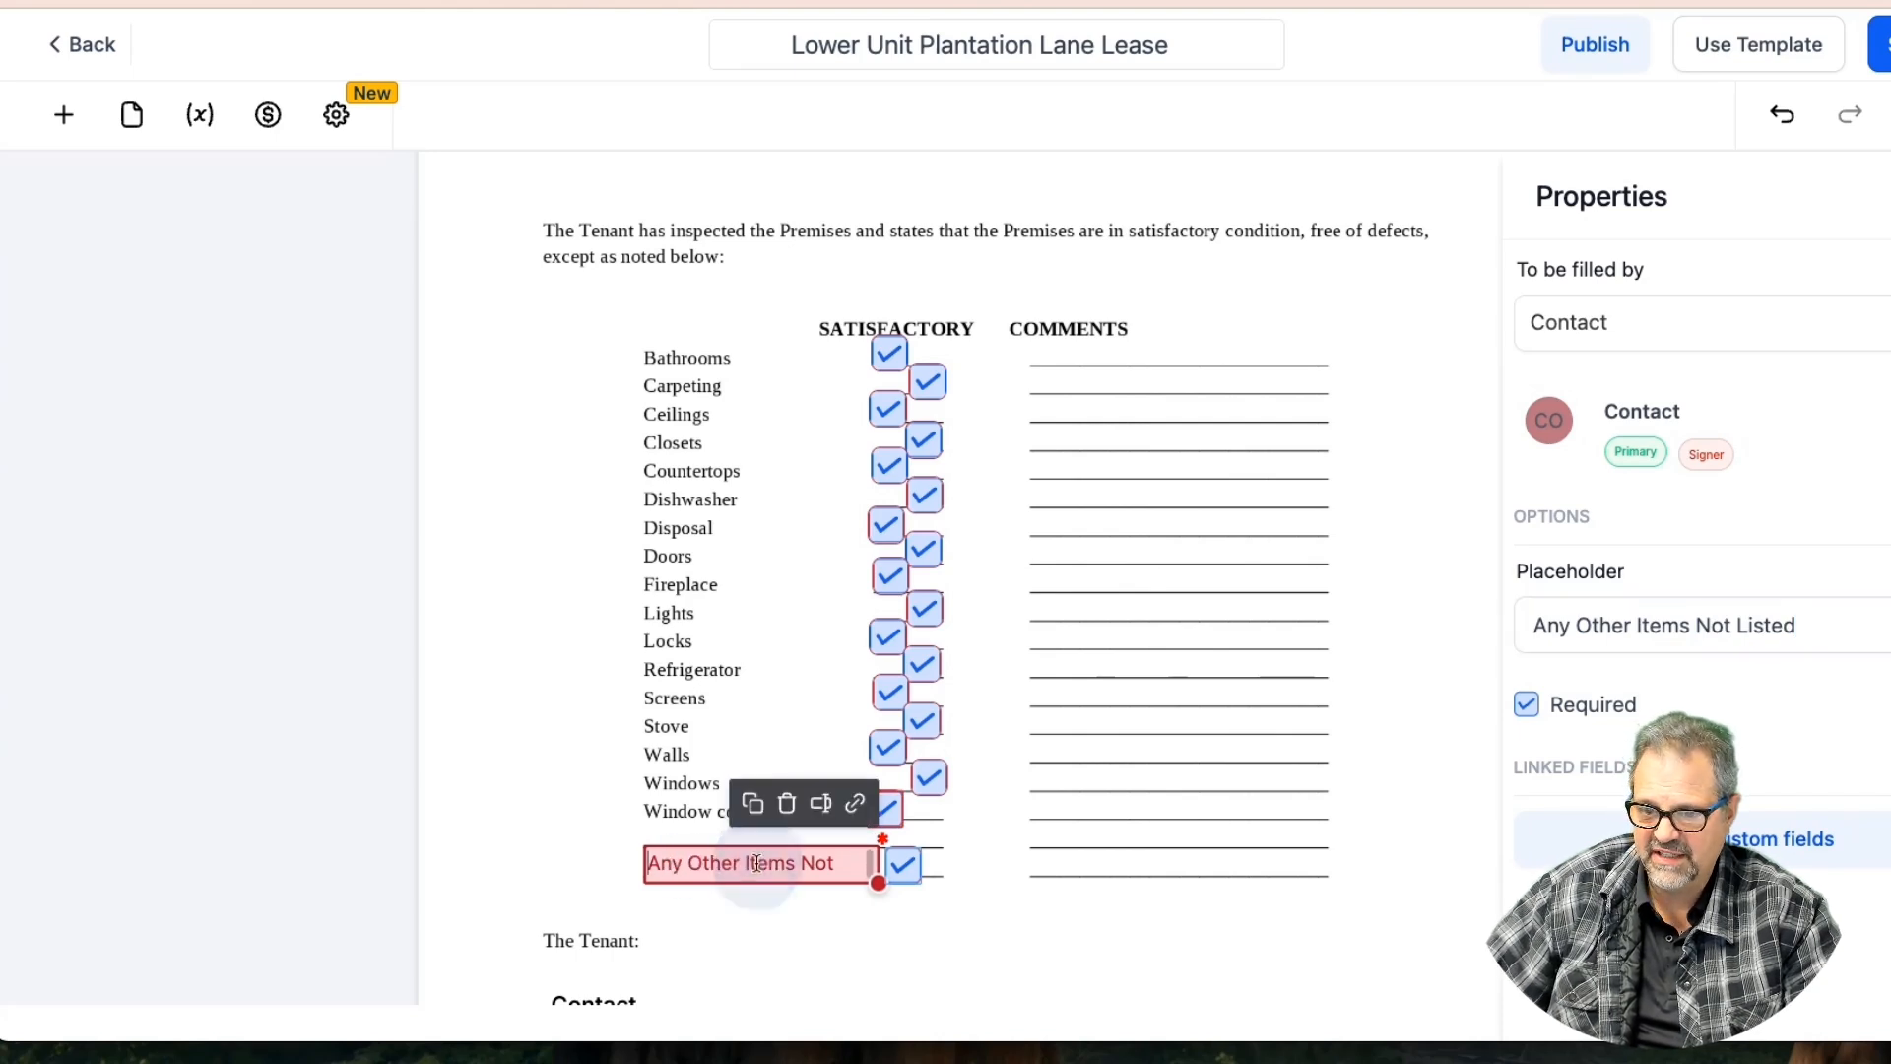
left_click_drag(706, 839, 647, 840)
left_click_drag(820, 883, 865, 882)
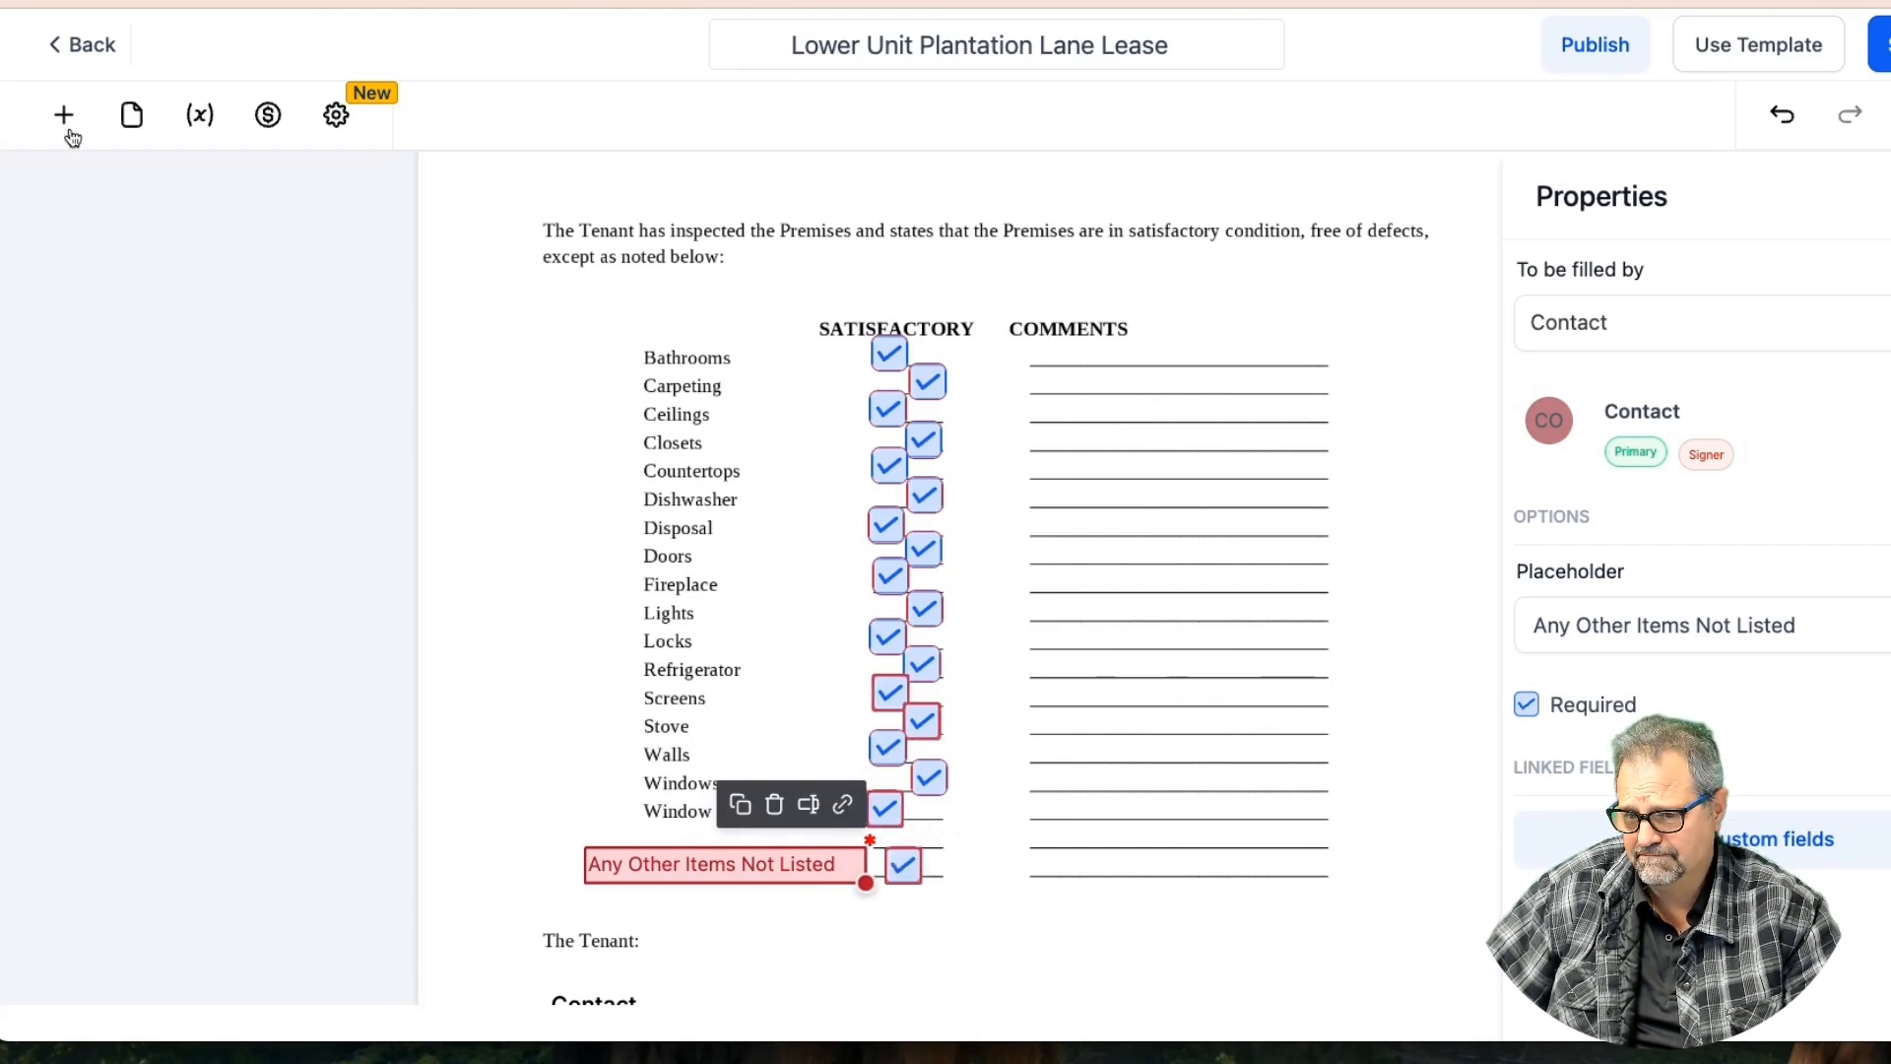
Copy the field into the COMMENTS column, make it taller, and set its placeholder to 'Add details in comments'
left_click(740, 805)
left_click_drag(778, 881, 1209, 841)
left_click_drag(1311, 856, 1340, 975)
left_click(1097, 833)
triple_click(1655, 630)
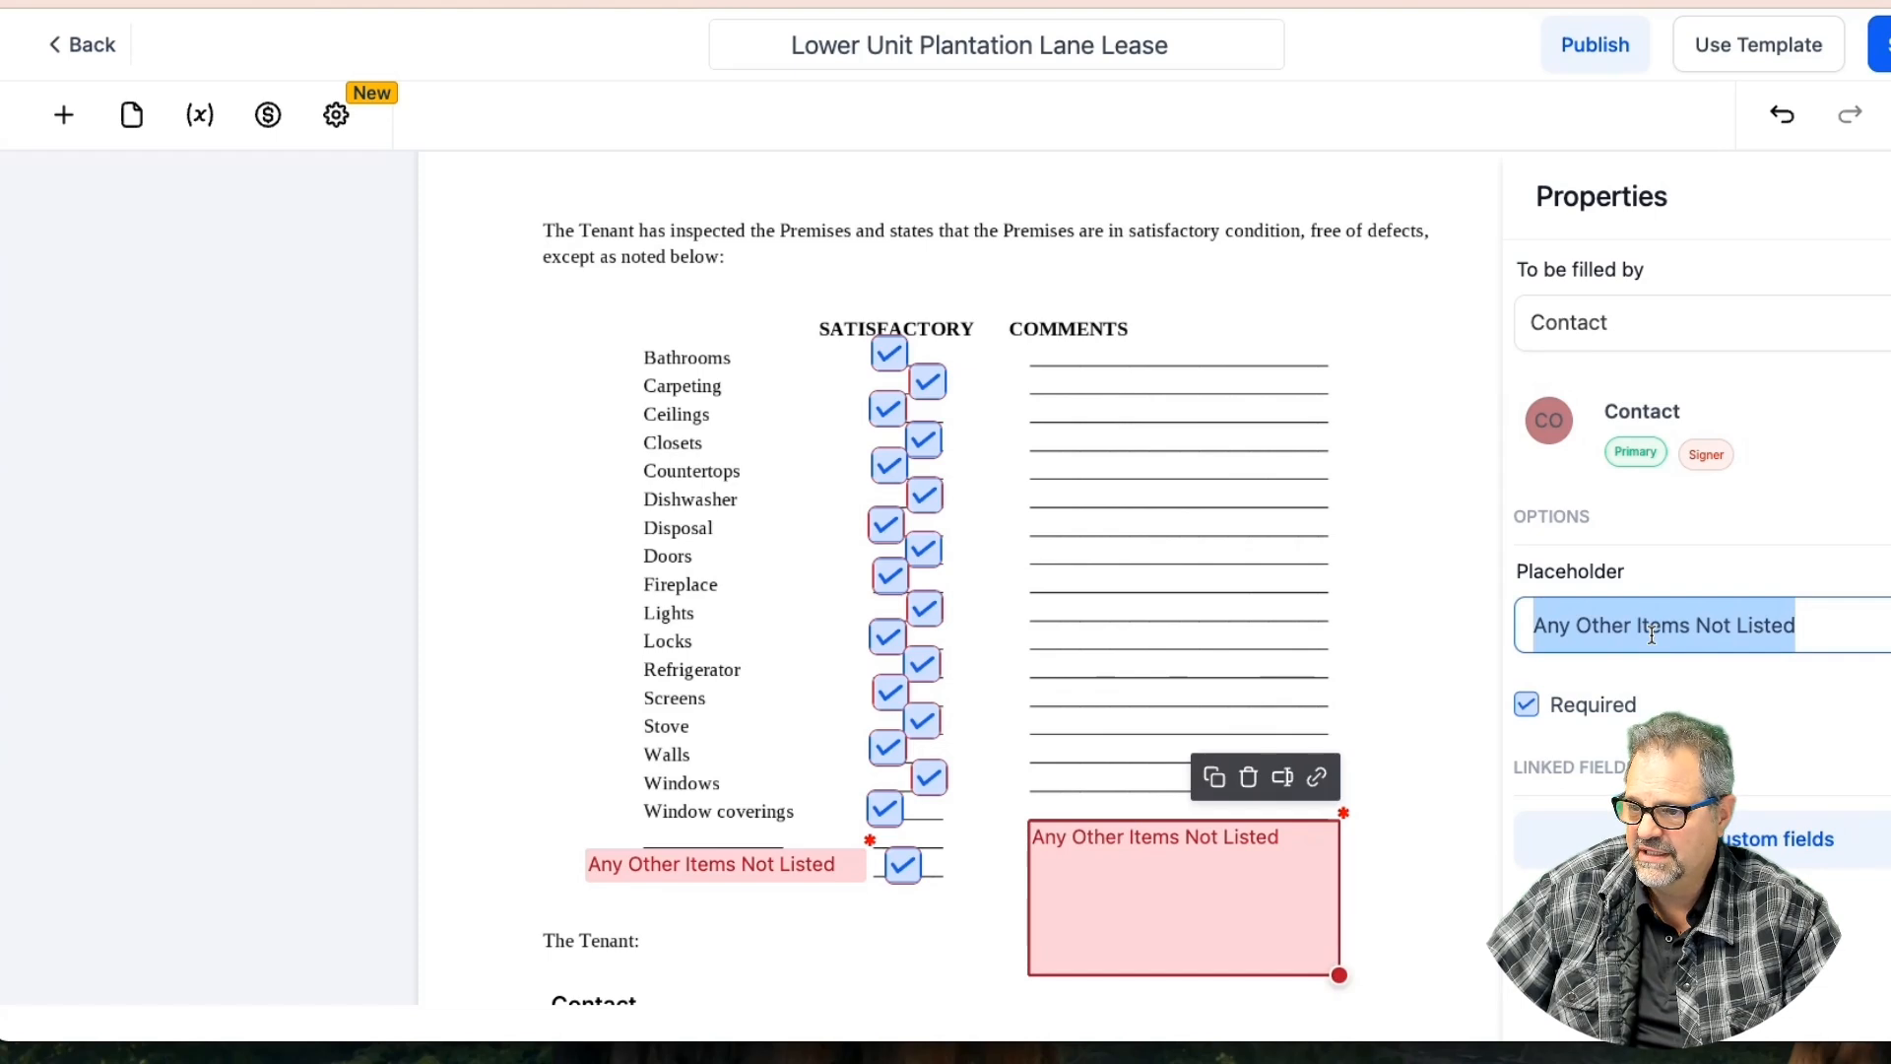
type("Add deta")
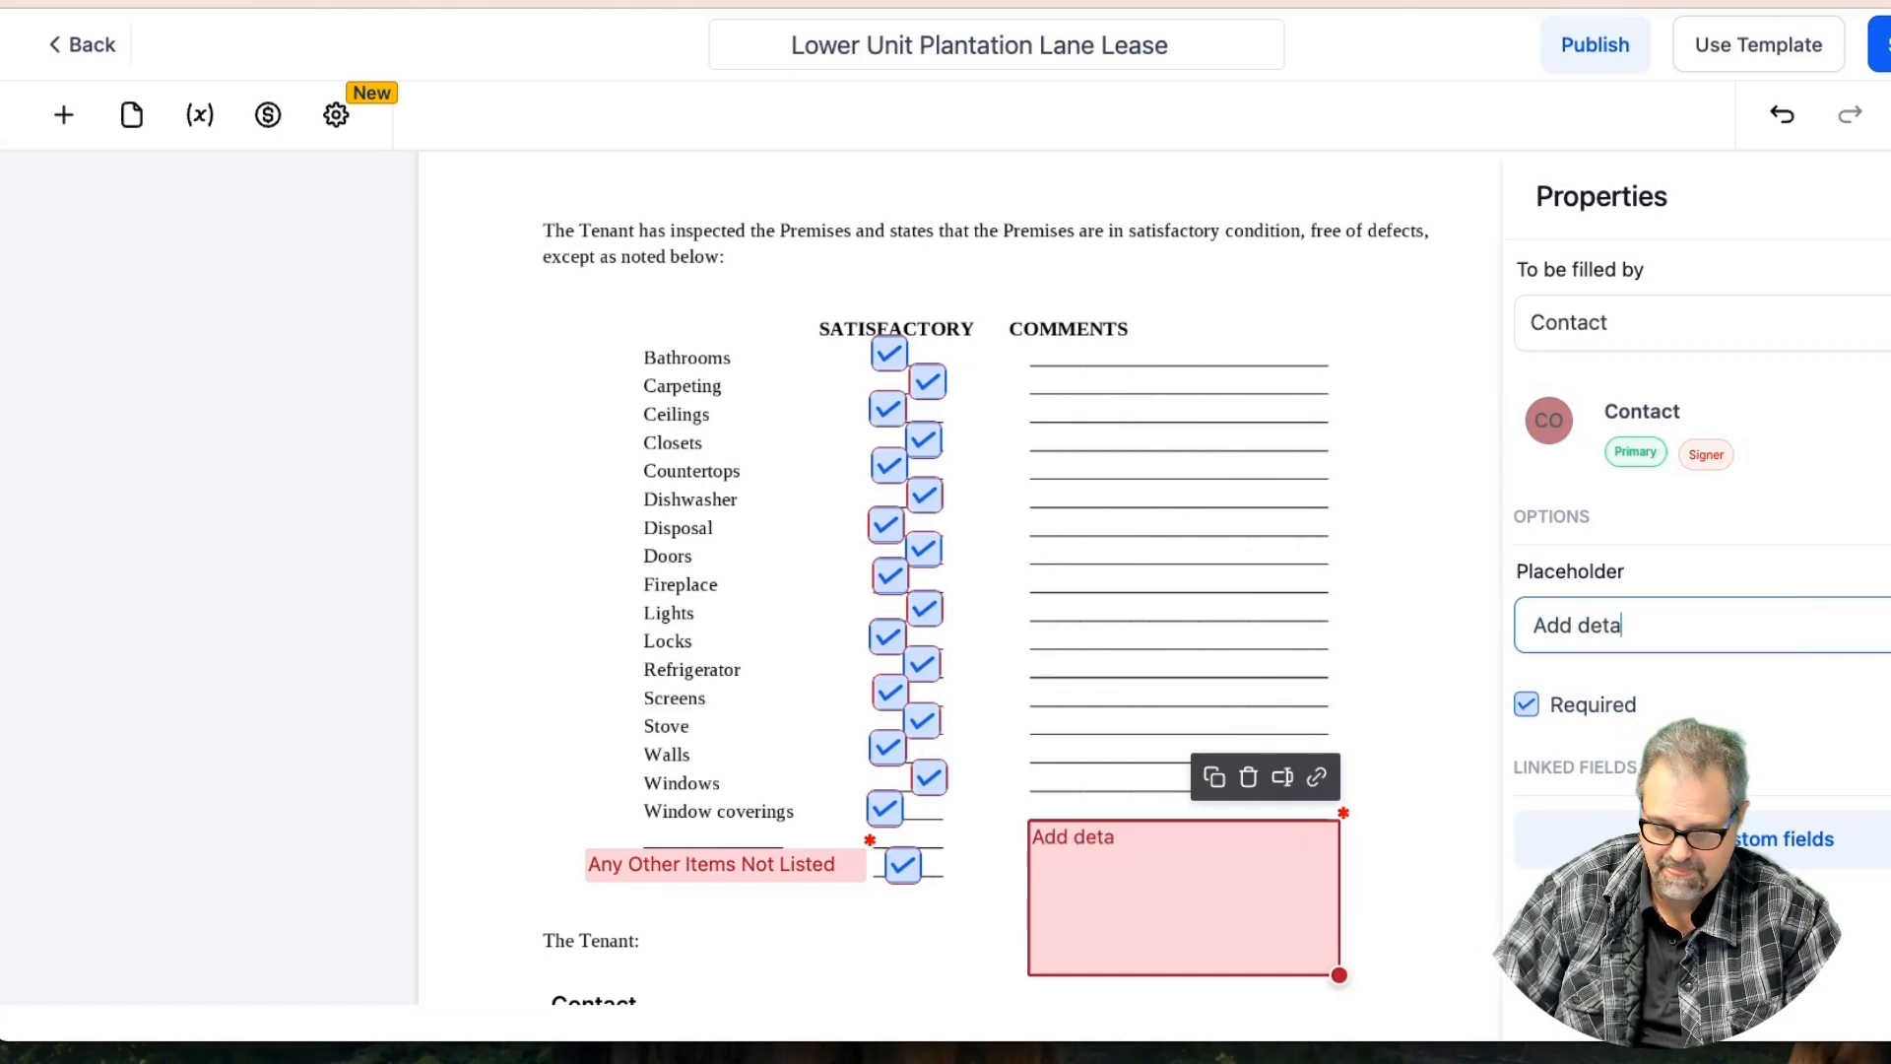
type("ils in comments")
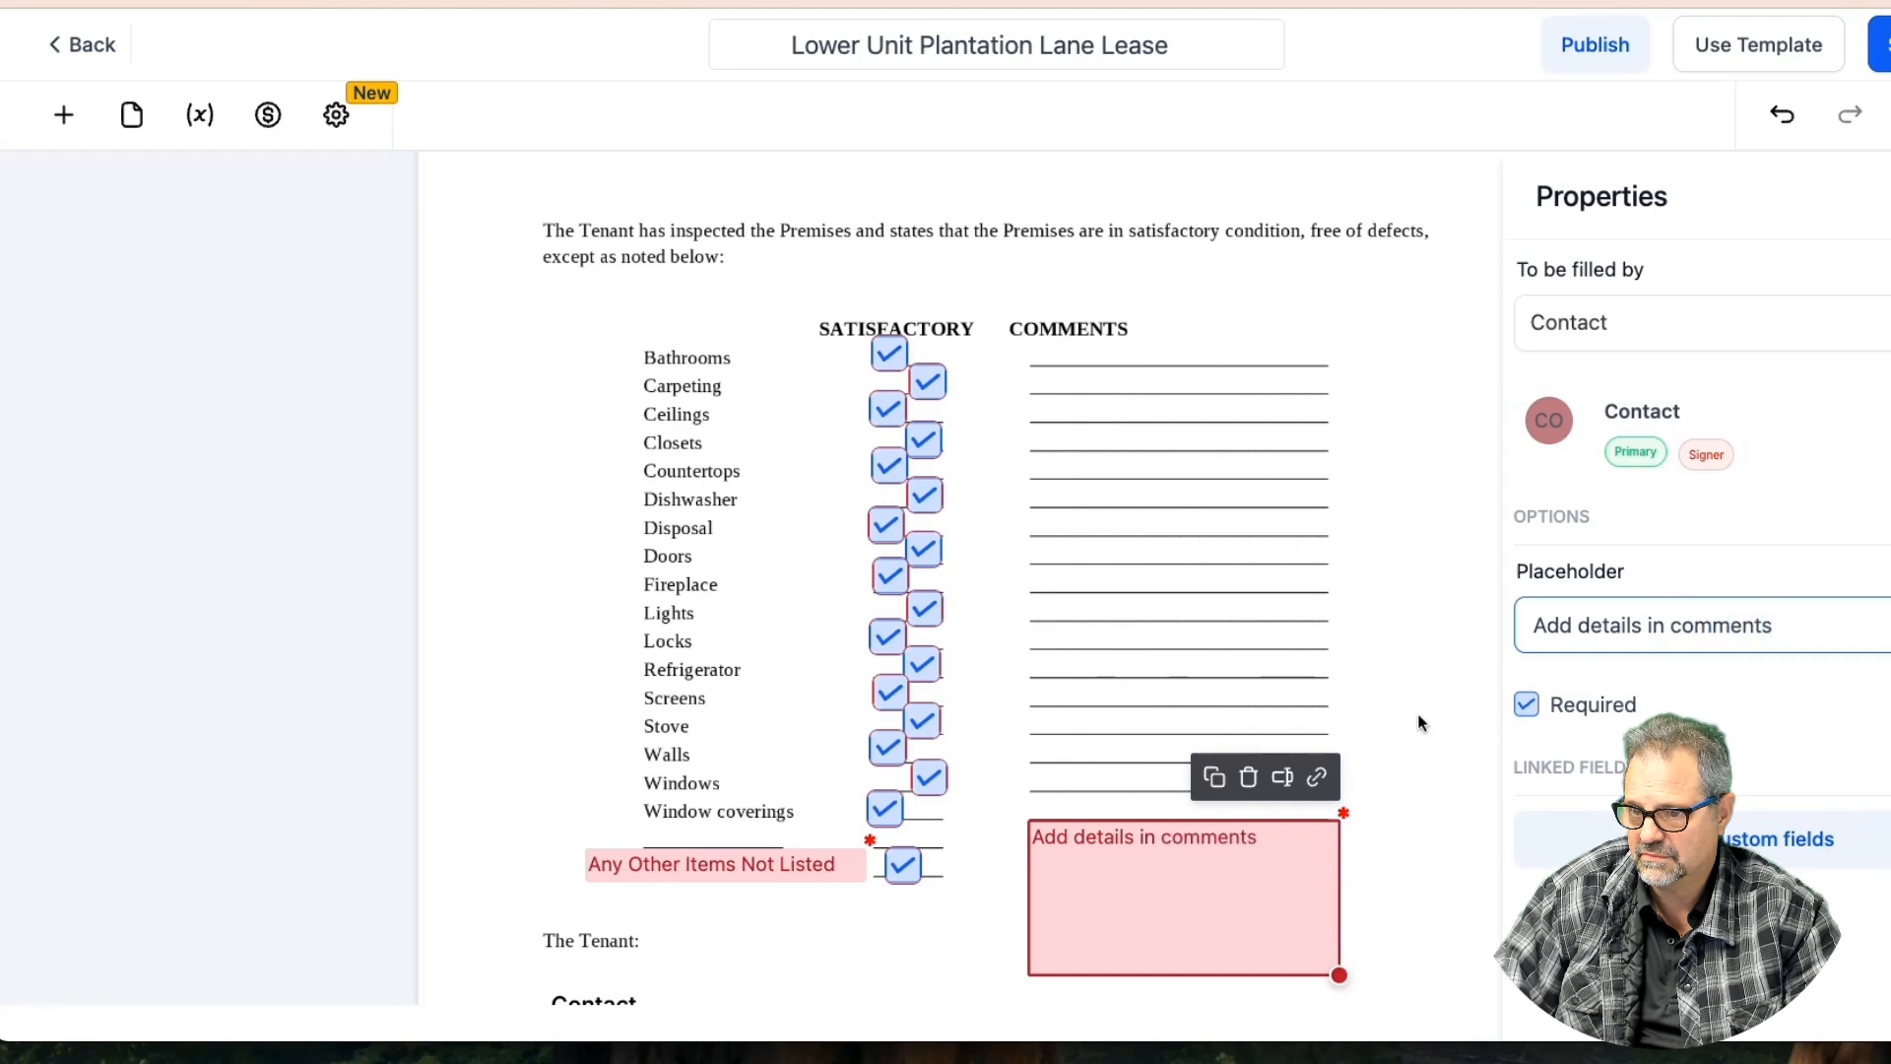
left_click(1419, 722)
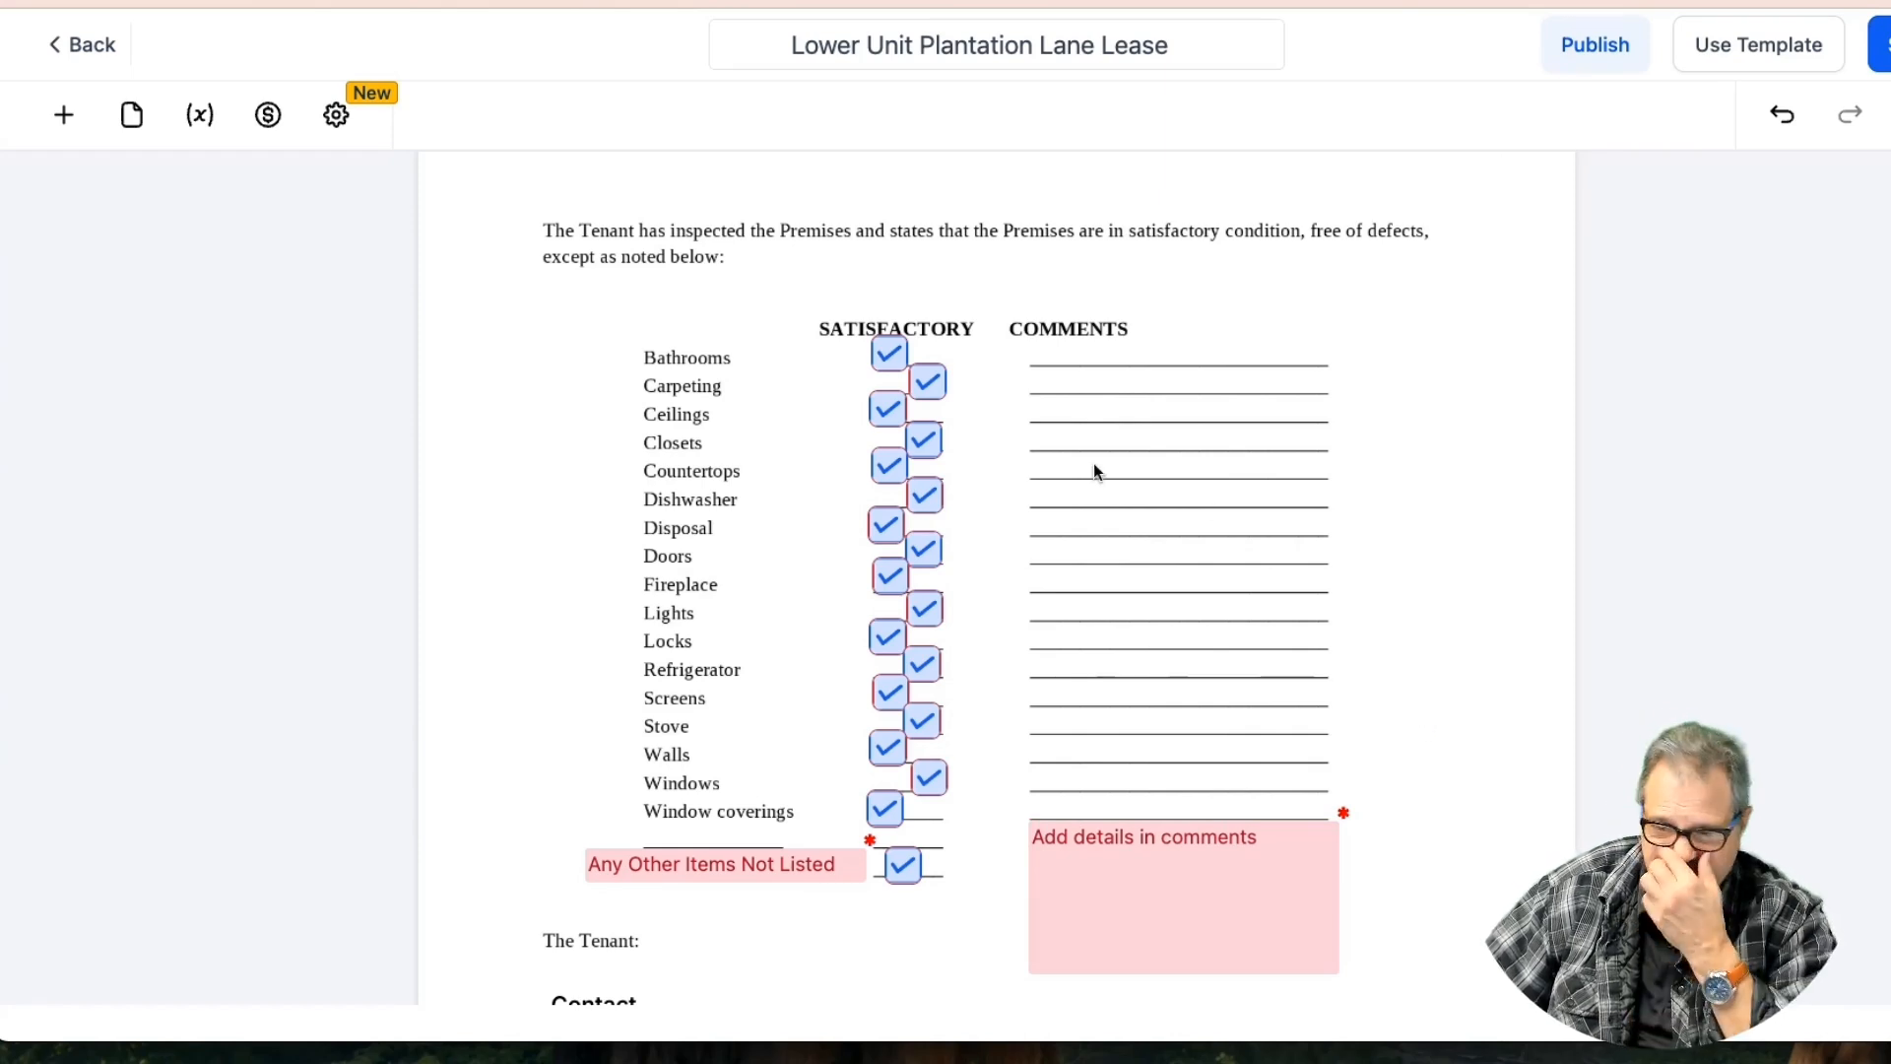
left_click(926, 389)
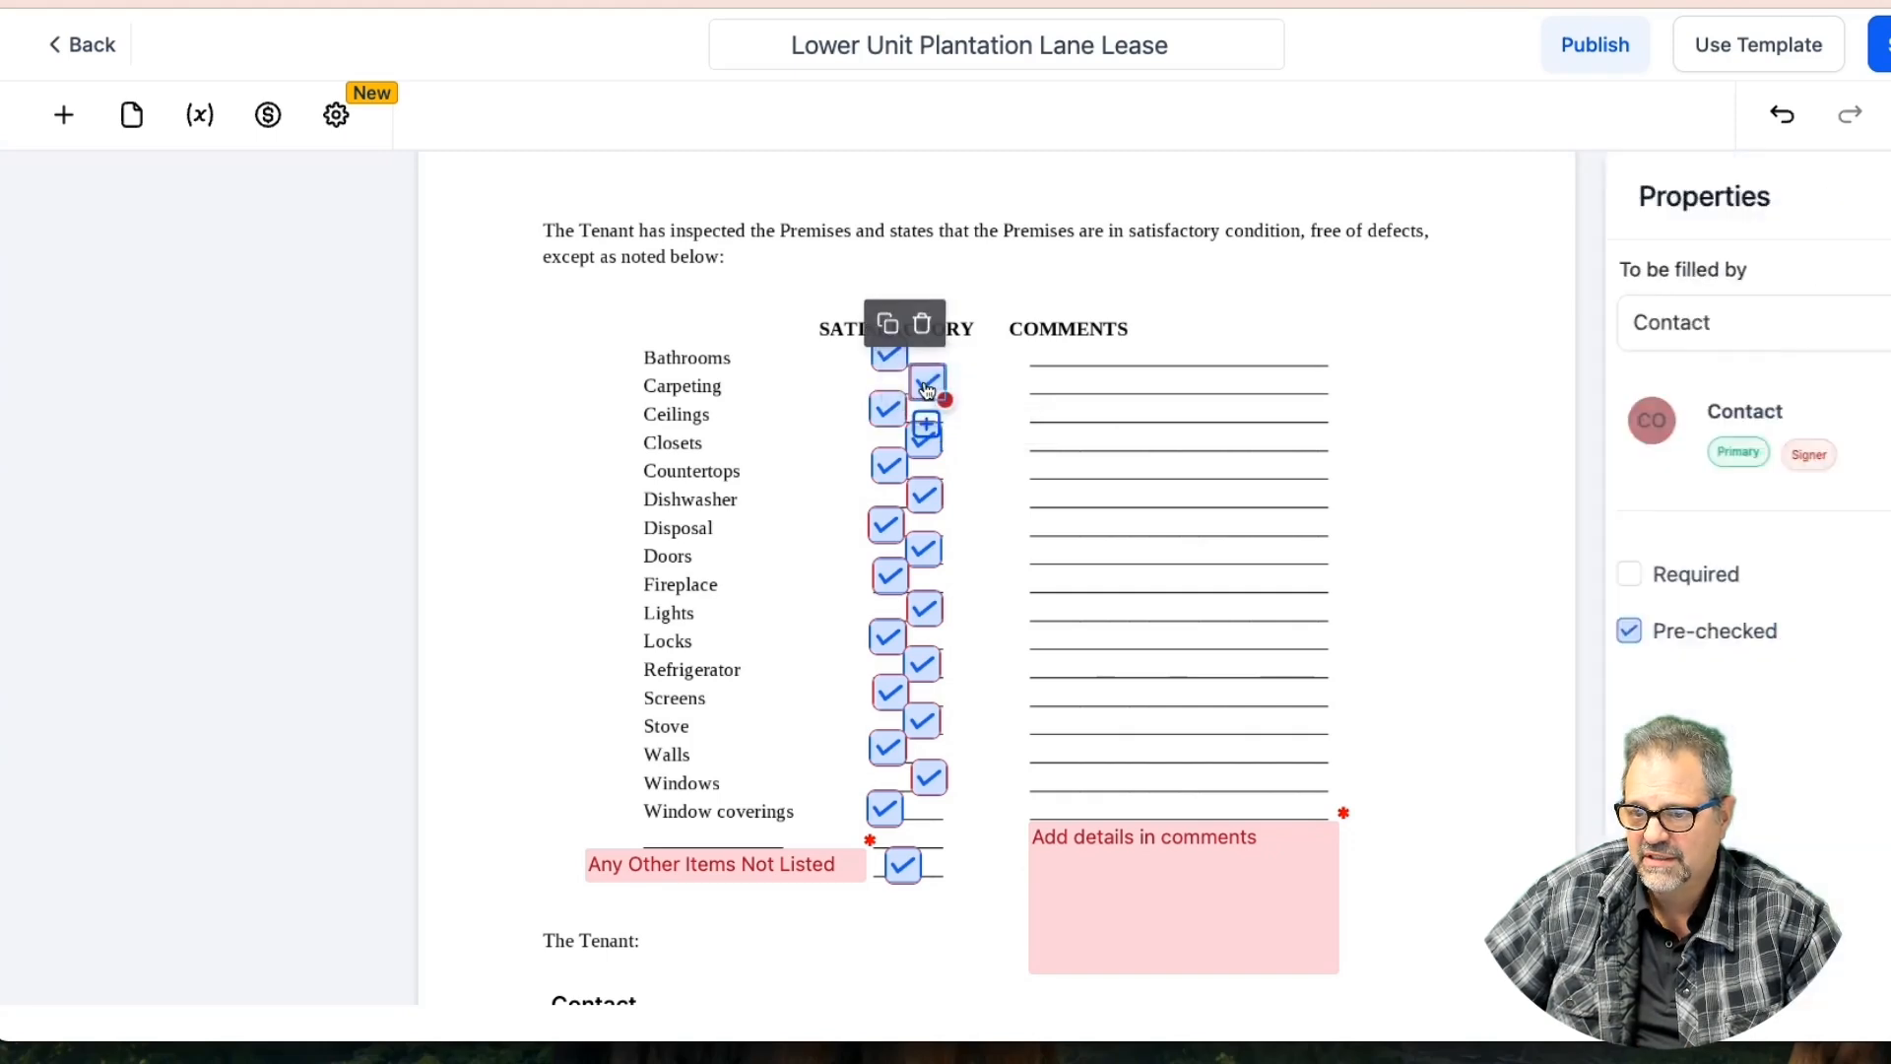
Replace the Carpeting checkbox with a narrow 'n/a' text field filled by the sender
left_click(923, 322)
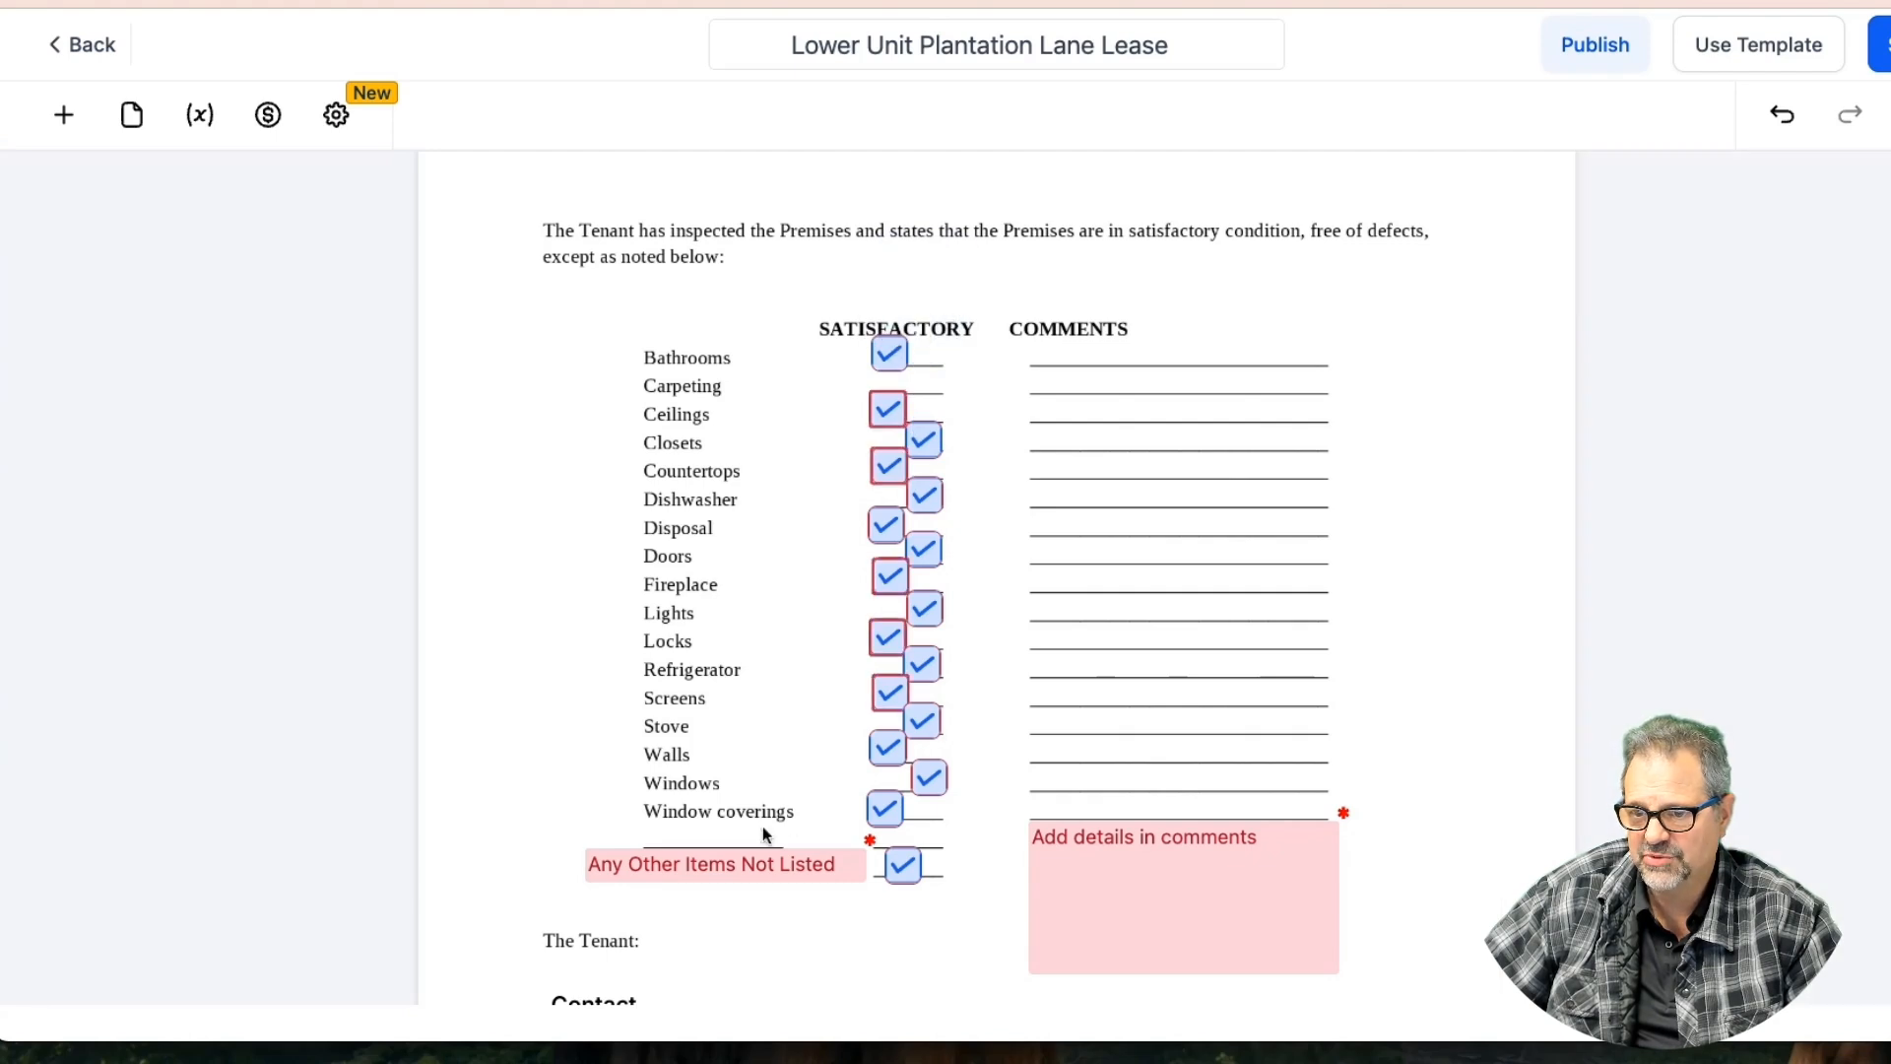
left_click(63, 115)
left_click_drag(311, 830, 926, 329)
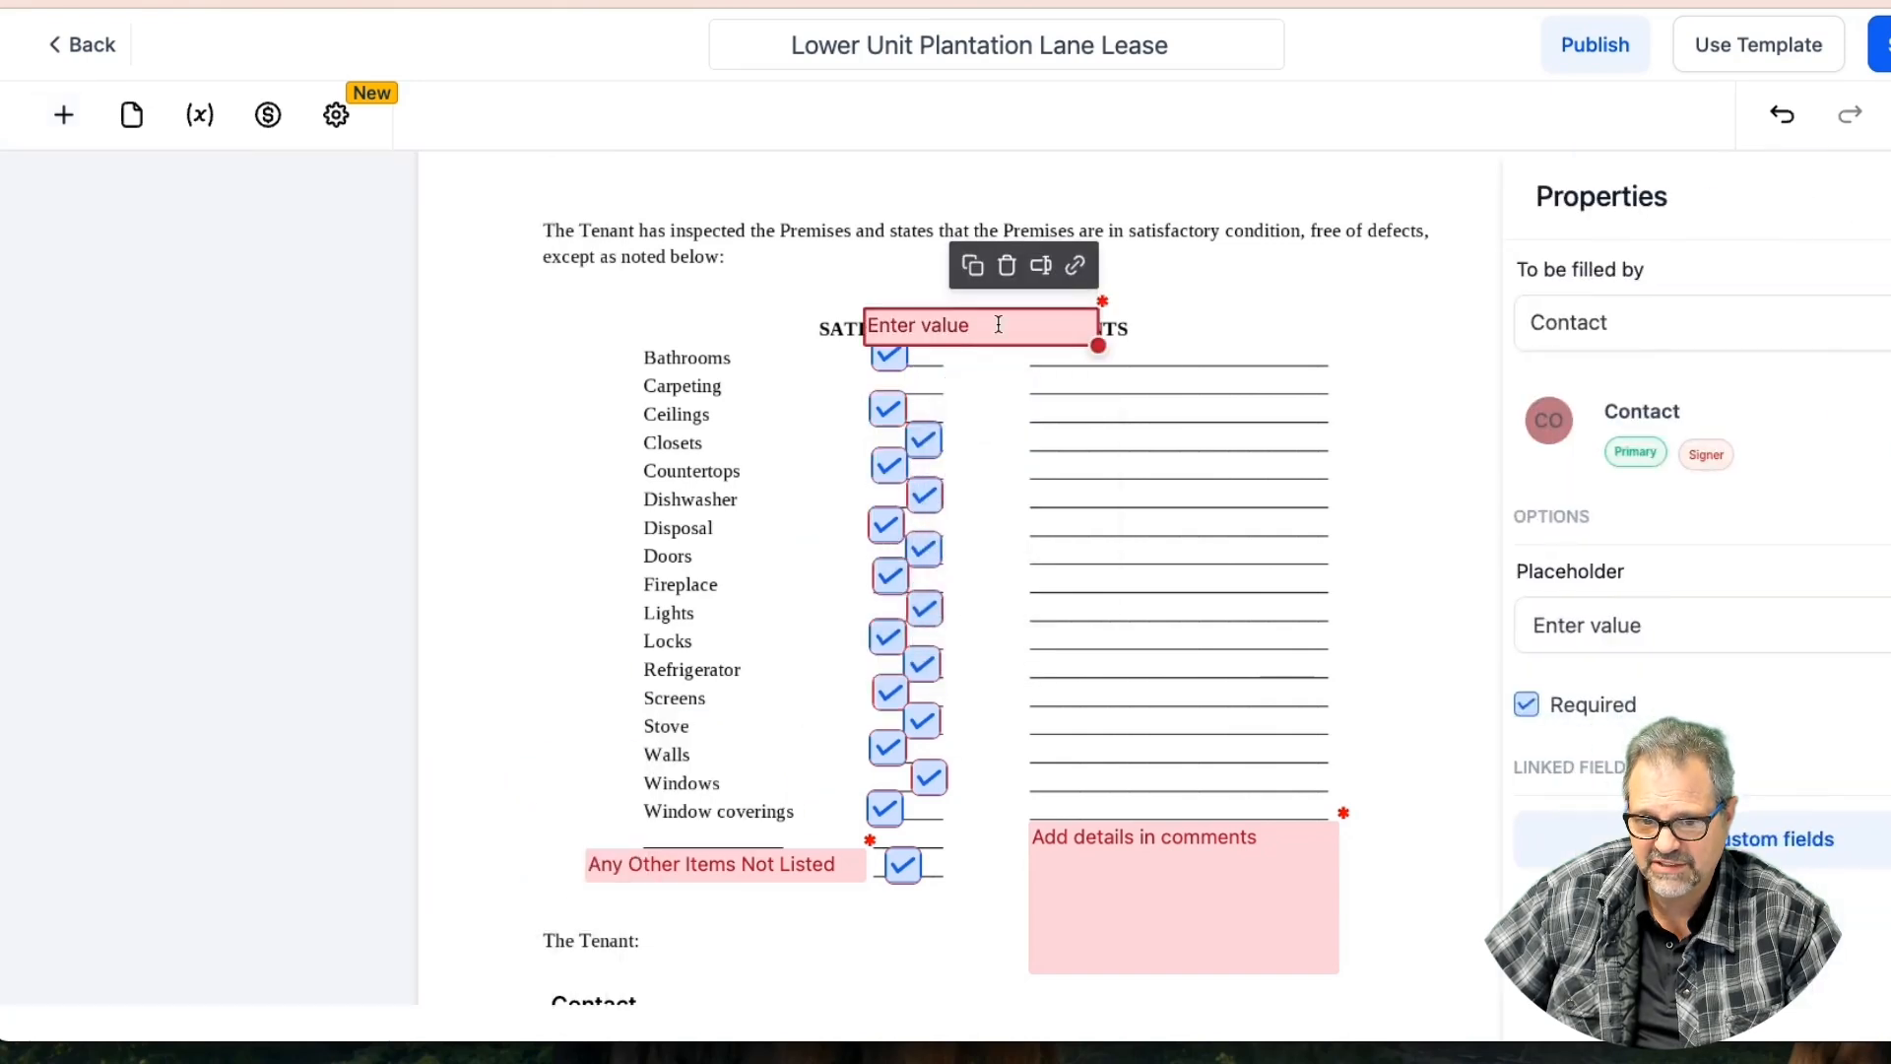
left_click(1567, 626)
left_click(1557, 627)
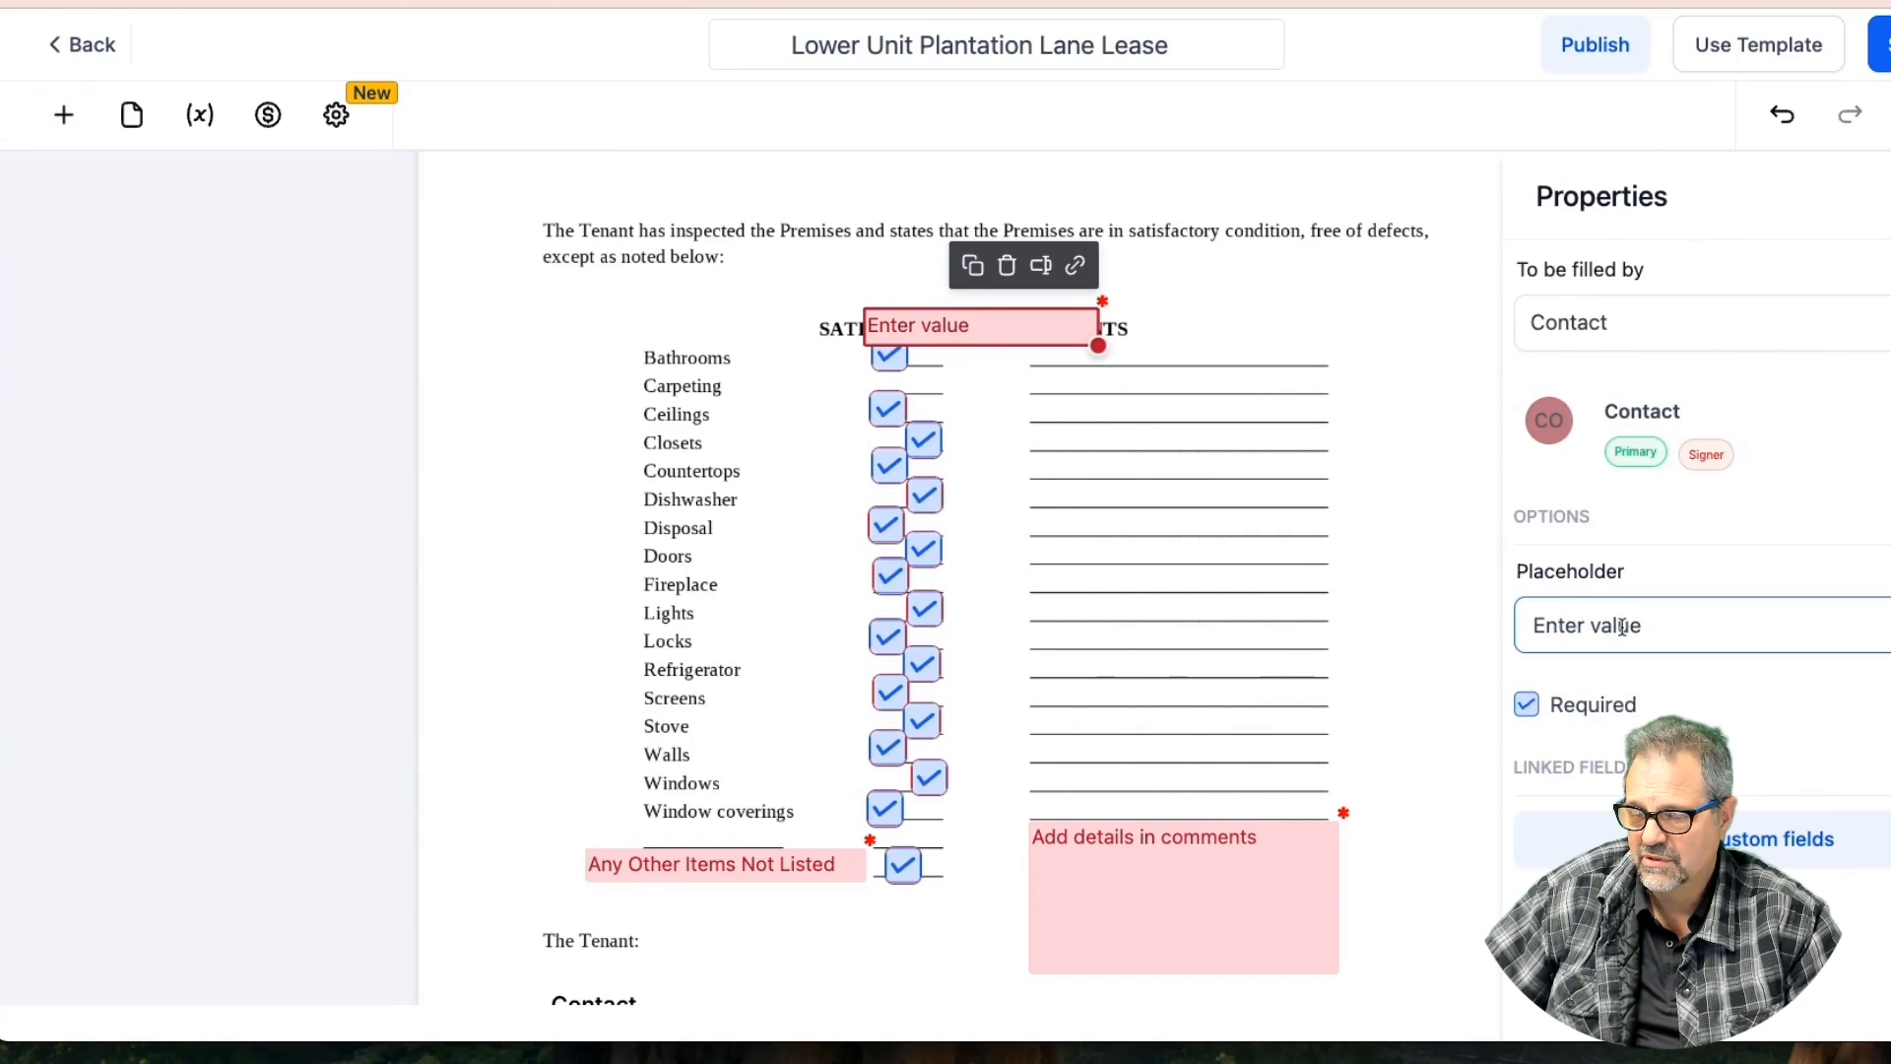
left_click_drag(1642, 626, 1503, 627)
left_click(953, 325)
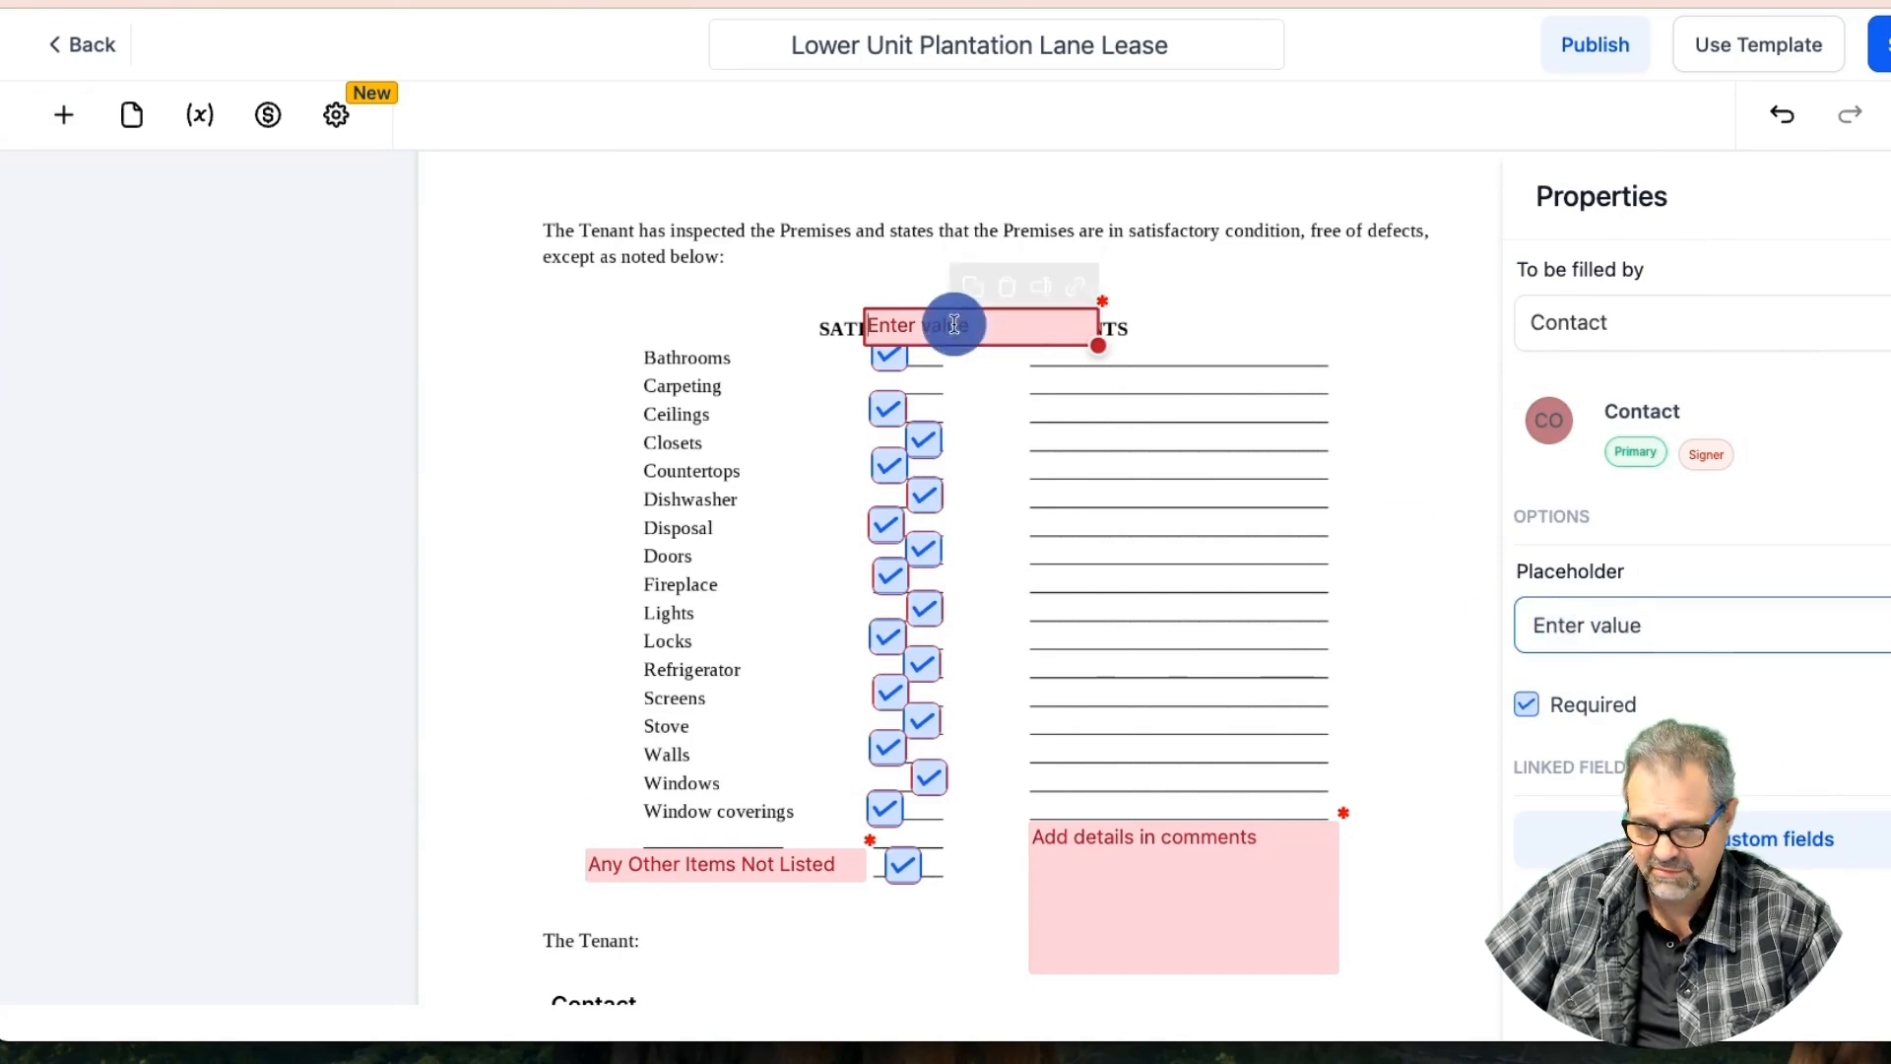
type("na")
type("/a")
left_click_drag(1097, 343, 931, 386)
left_click(1616, 318)
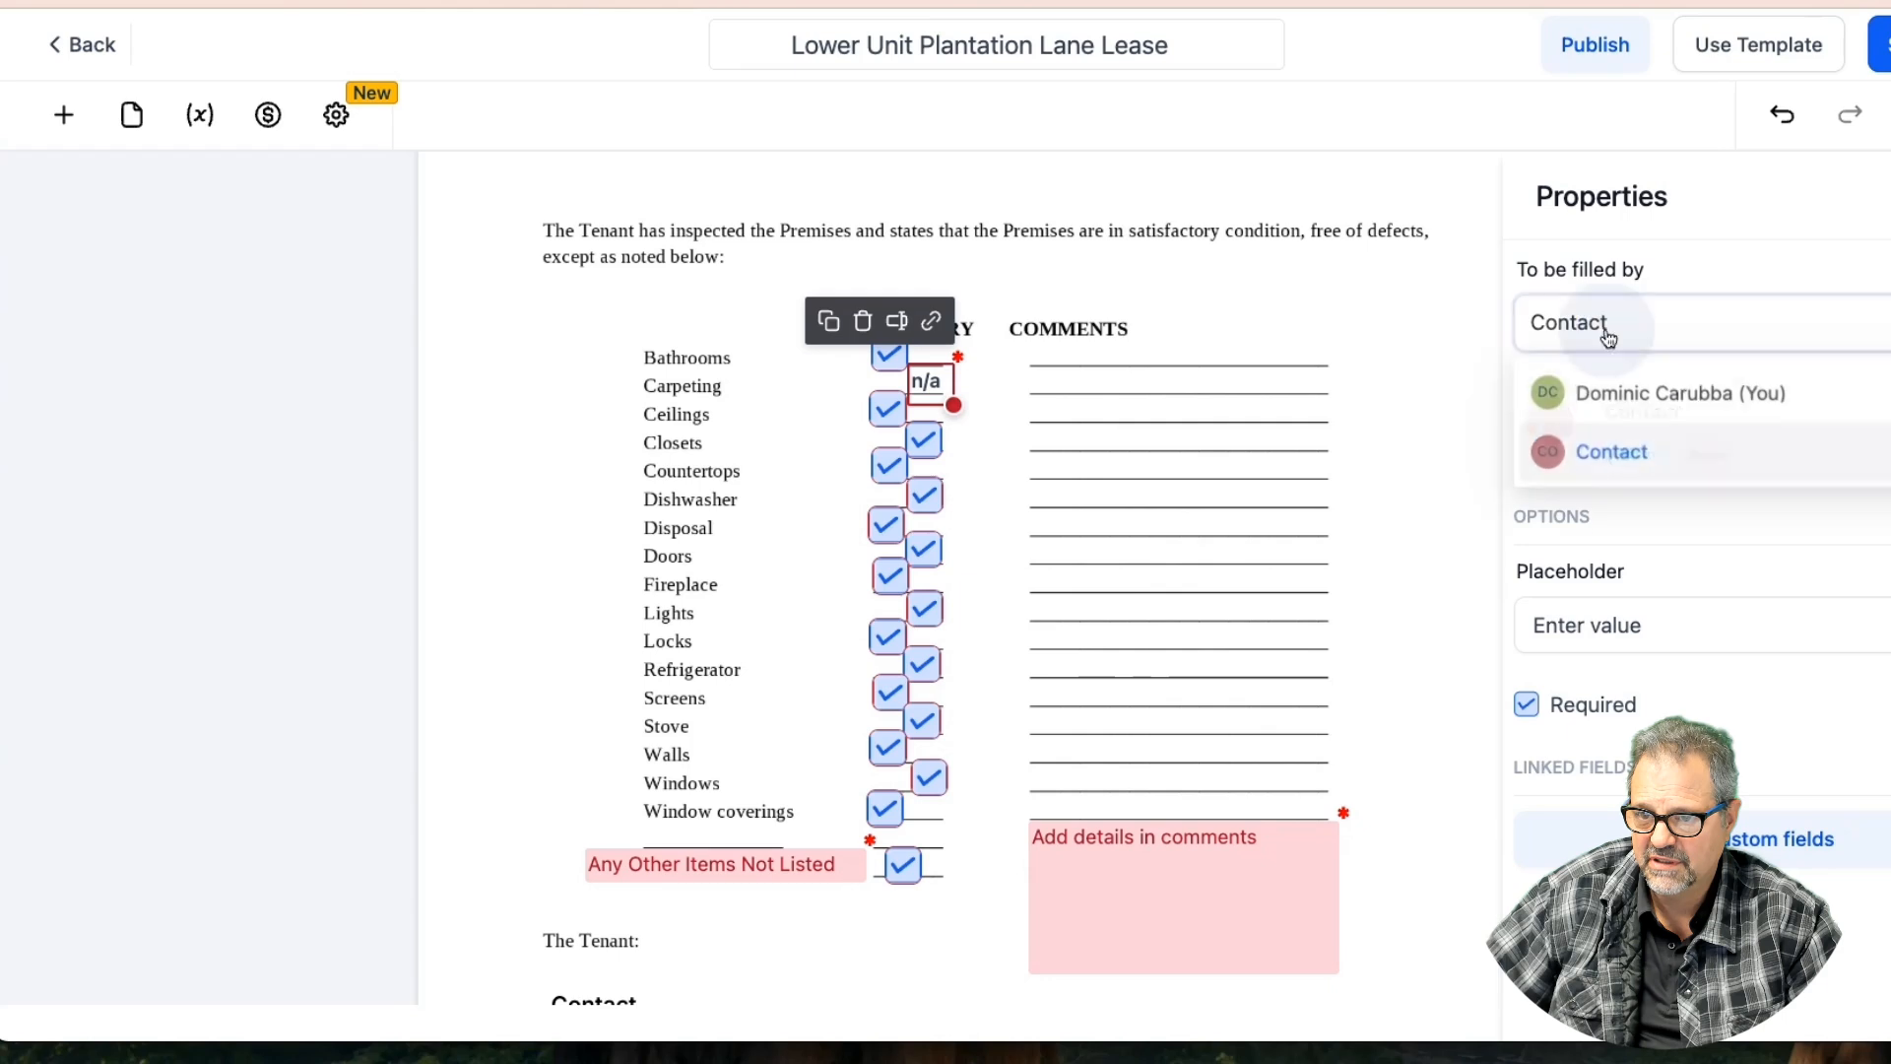
left_click(1621, 392)
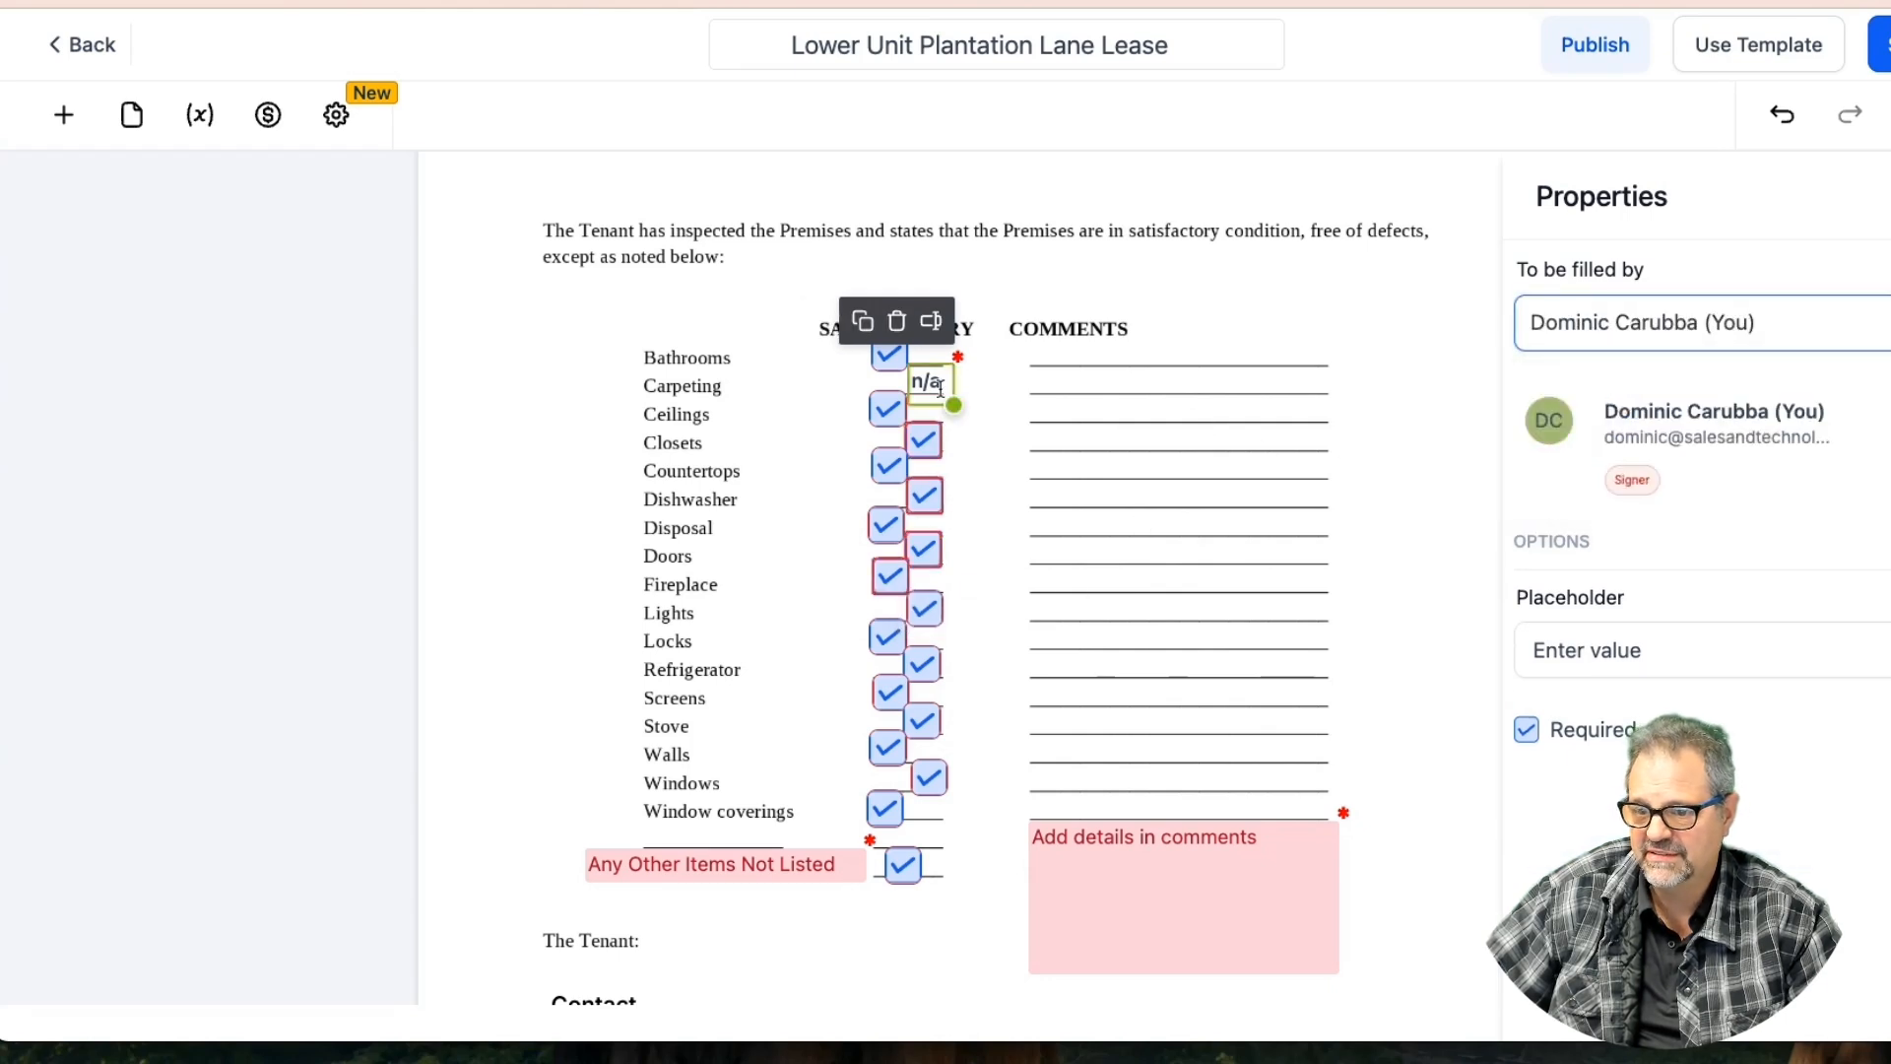
Swap the Fireplace checkbox for a copy of the 'n/a' field and save the template
left_click(865, 328)
left_click_drag(940, 399, 926, 587)
left_click(882, 578)
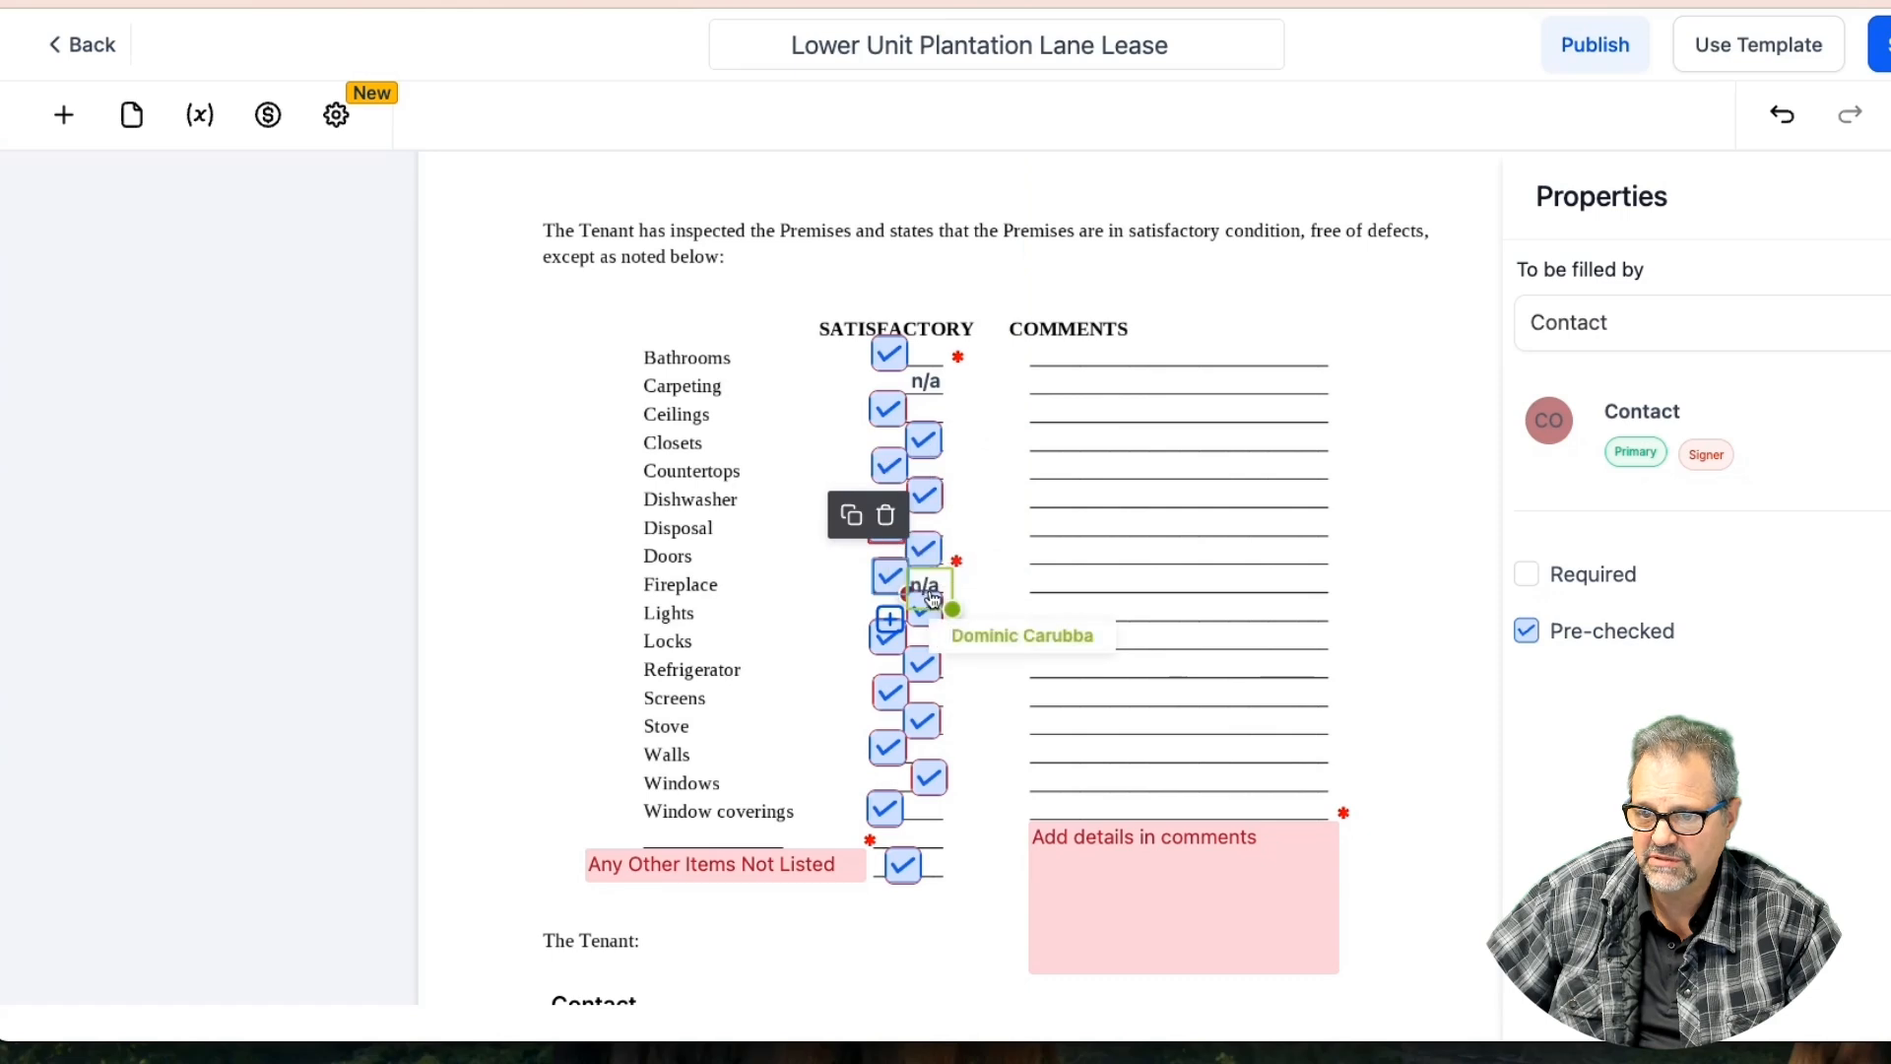
left_click(887, 529)
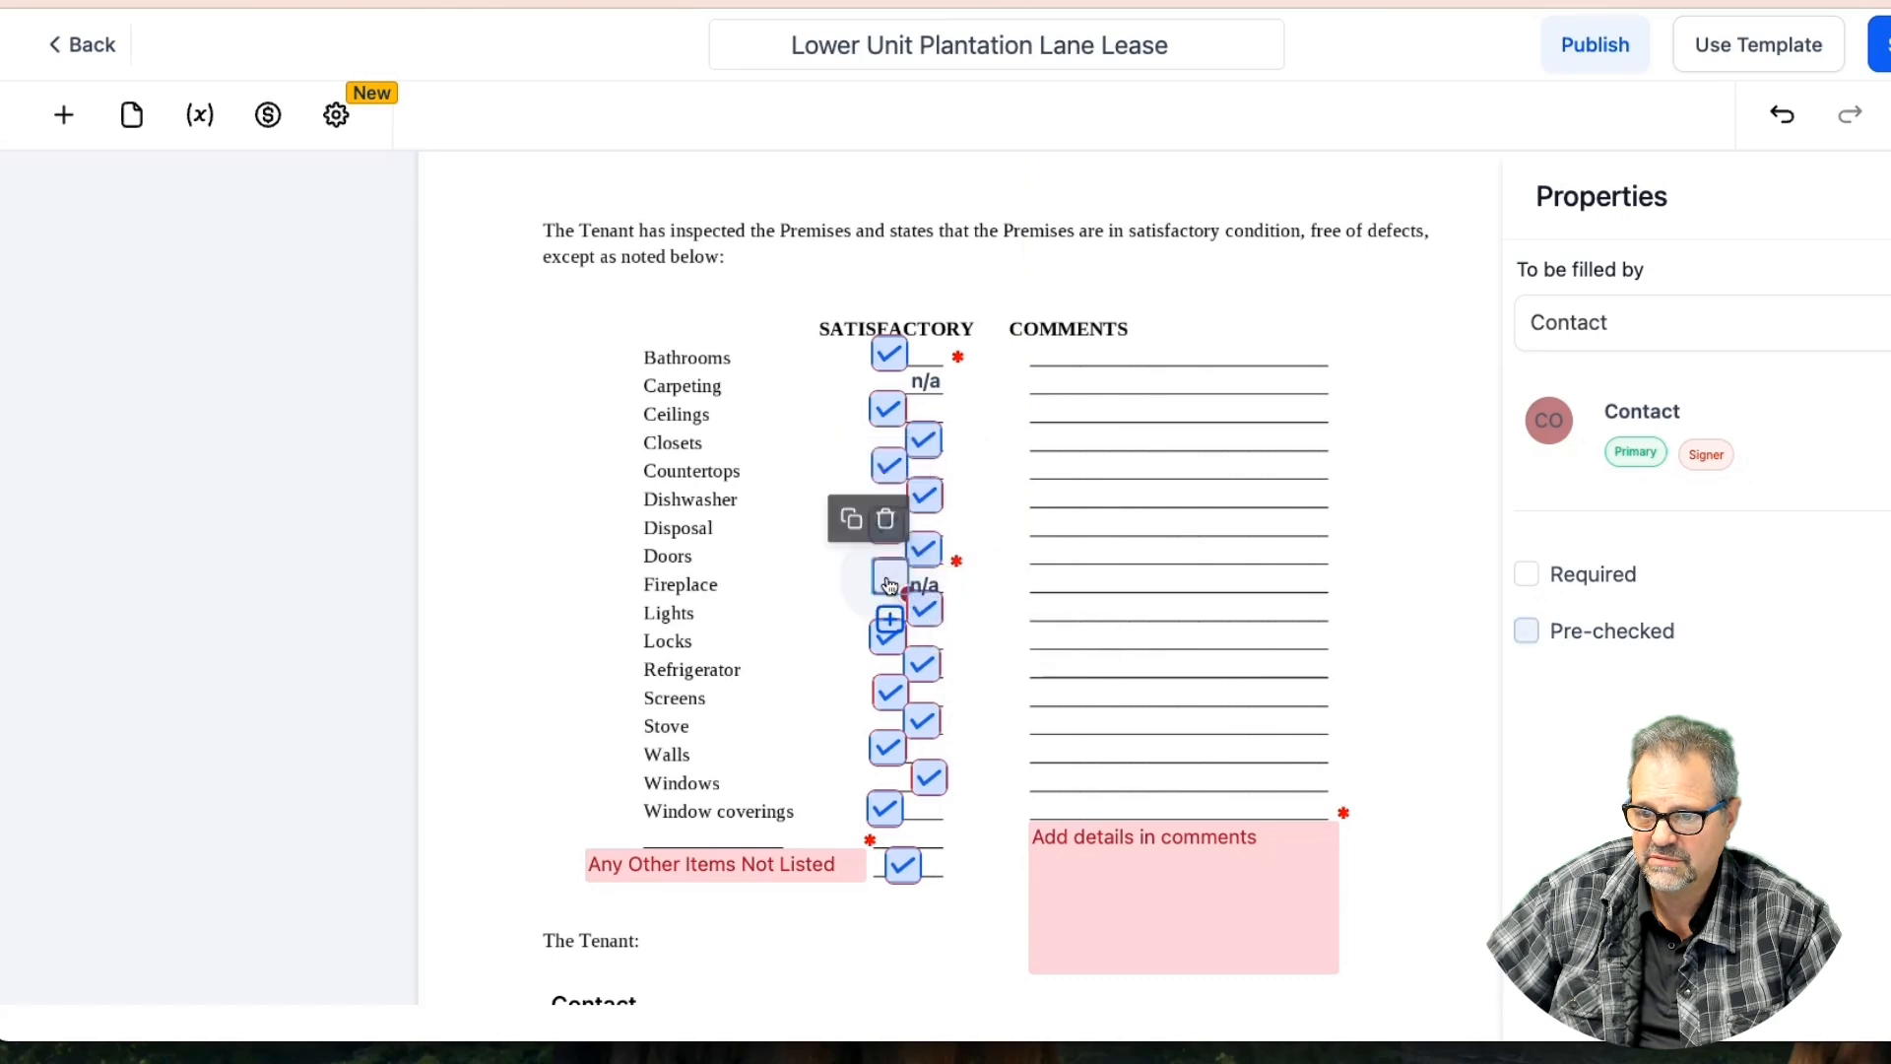
left_click_drag(929, 573, 899, 575)
left_click(985, 569)
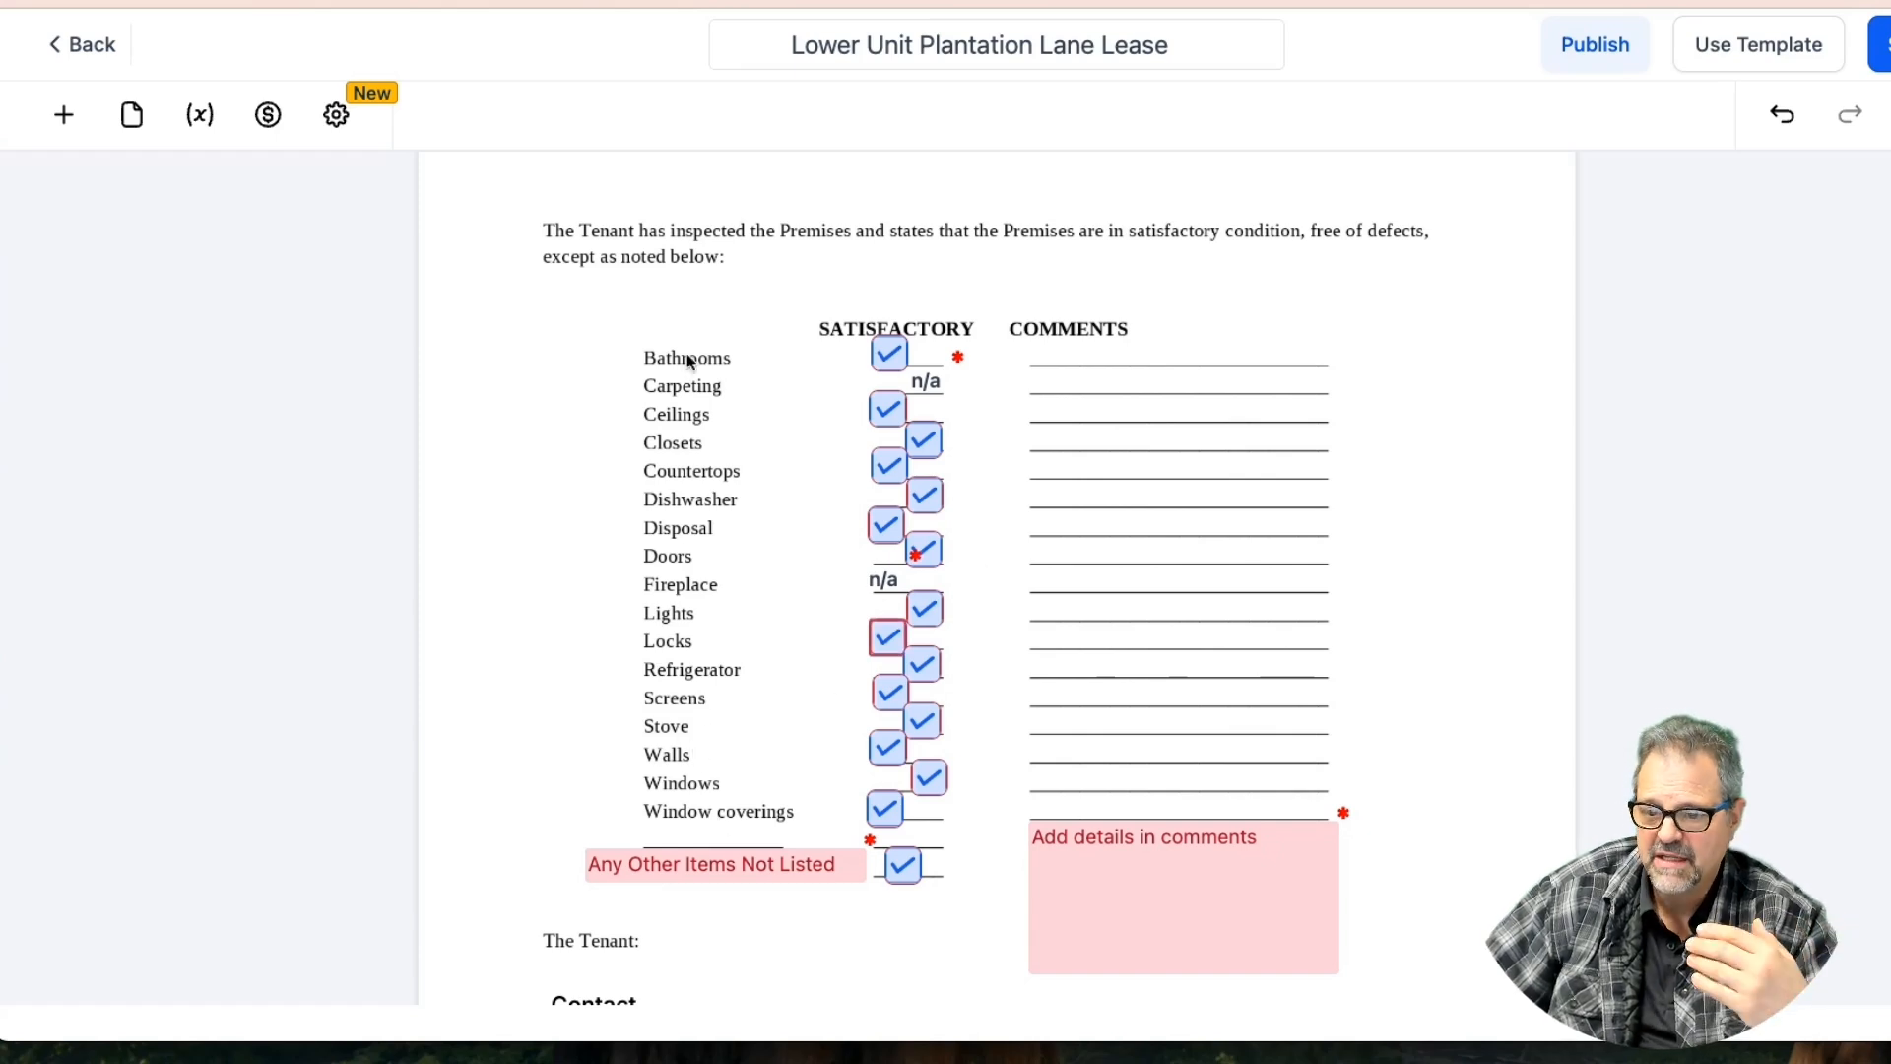
left_click(1881, 44)
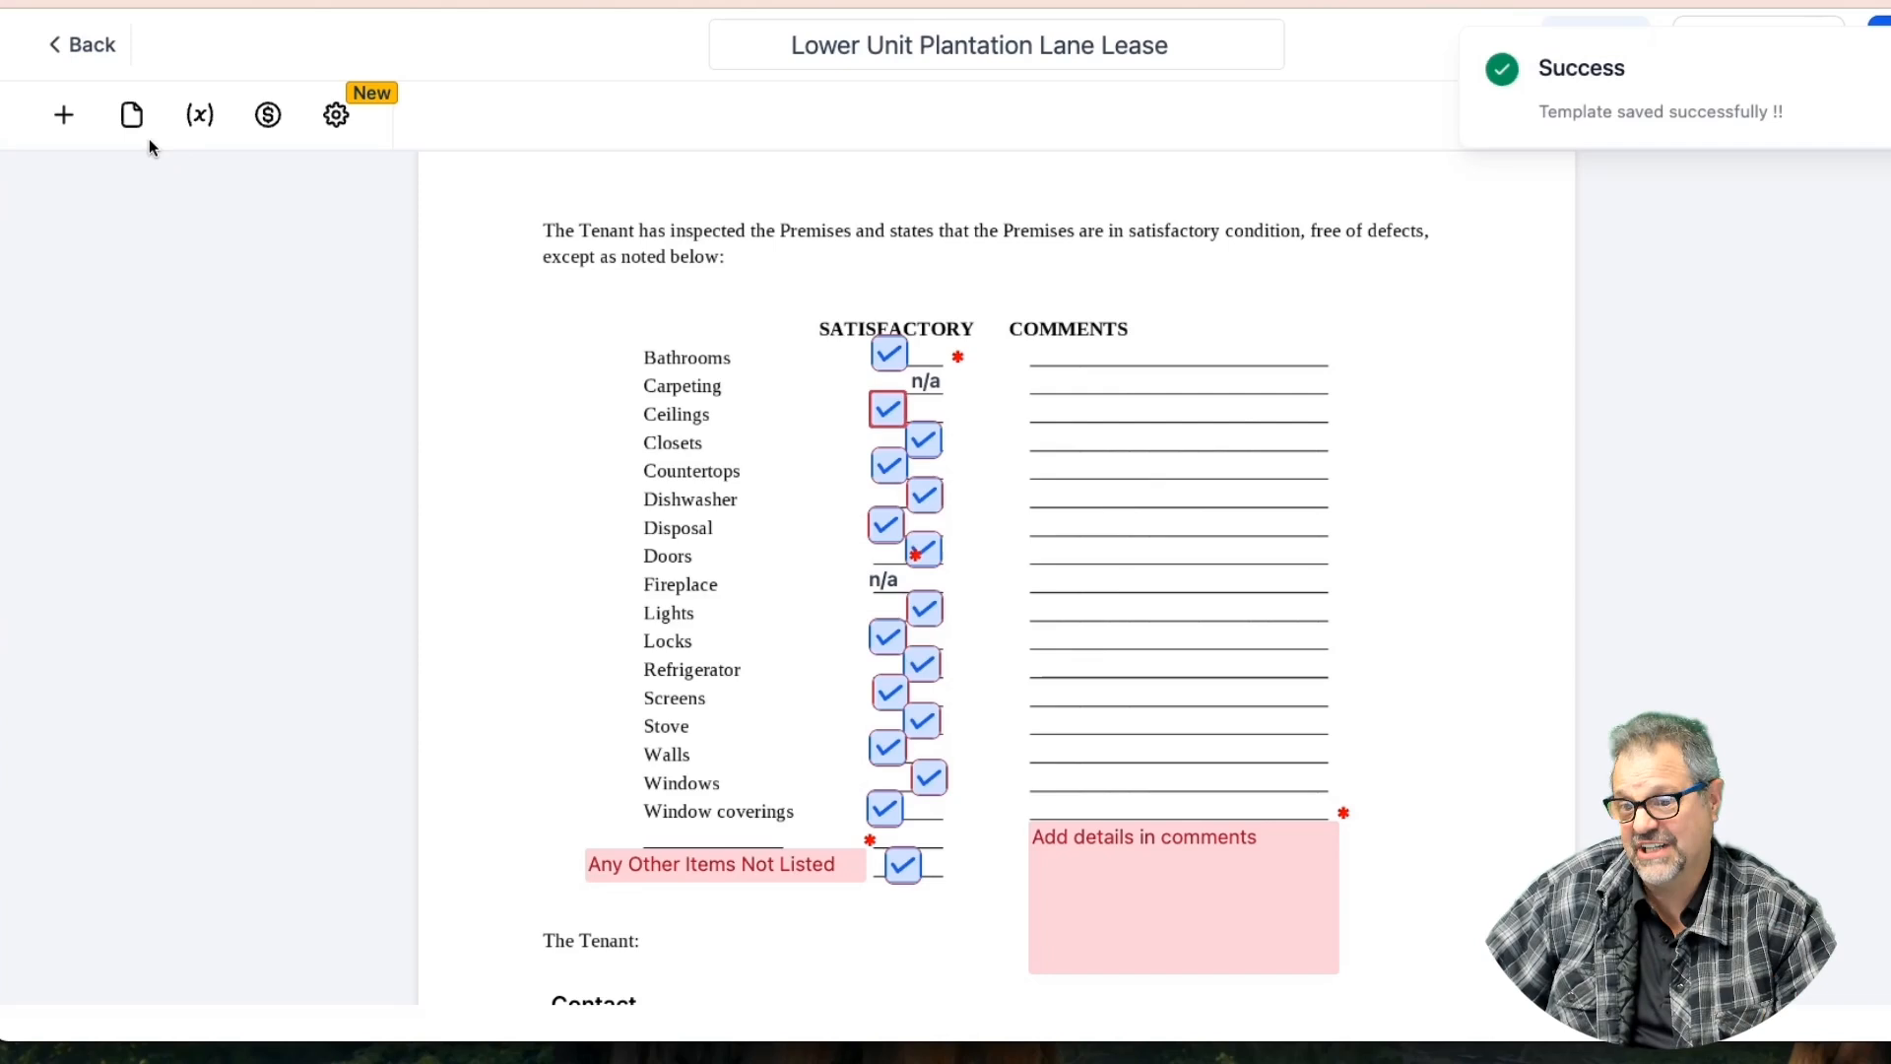
left_click(63, 114)
Place a new text field on the Bathrooms comment line and widen it across the line
left_click(291, 823)
left_click_drag(306, 833, 1110, 362)
left_click(1131, 295)
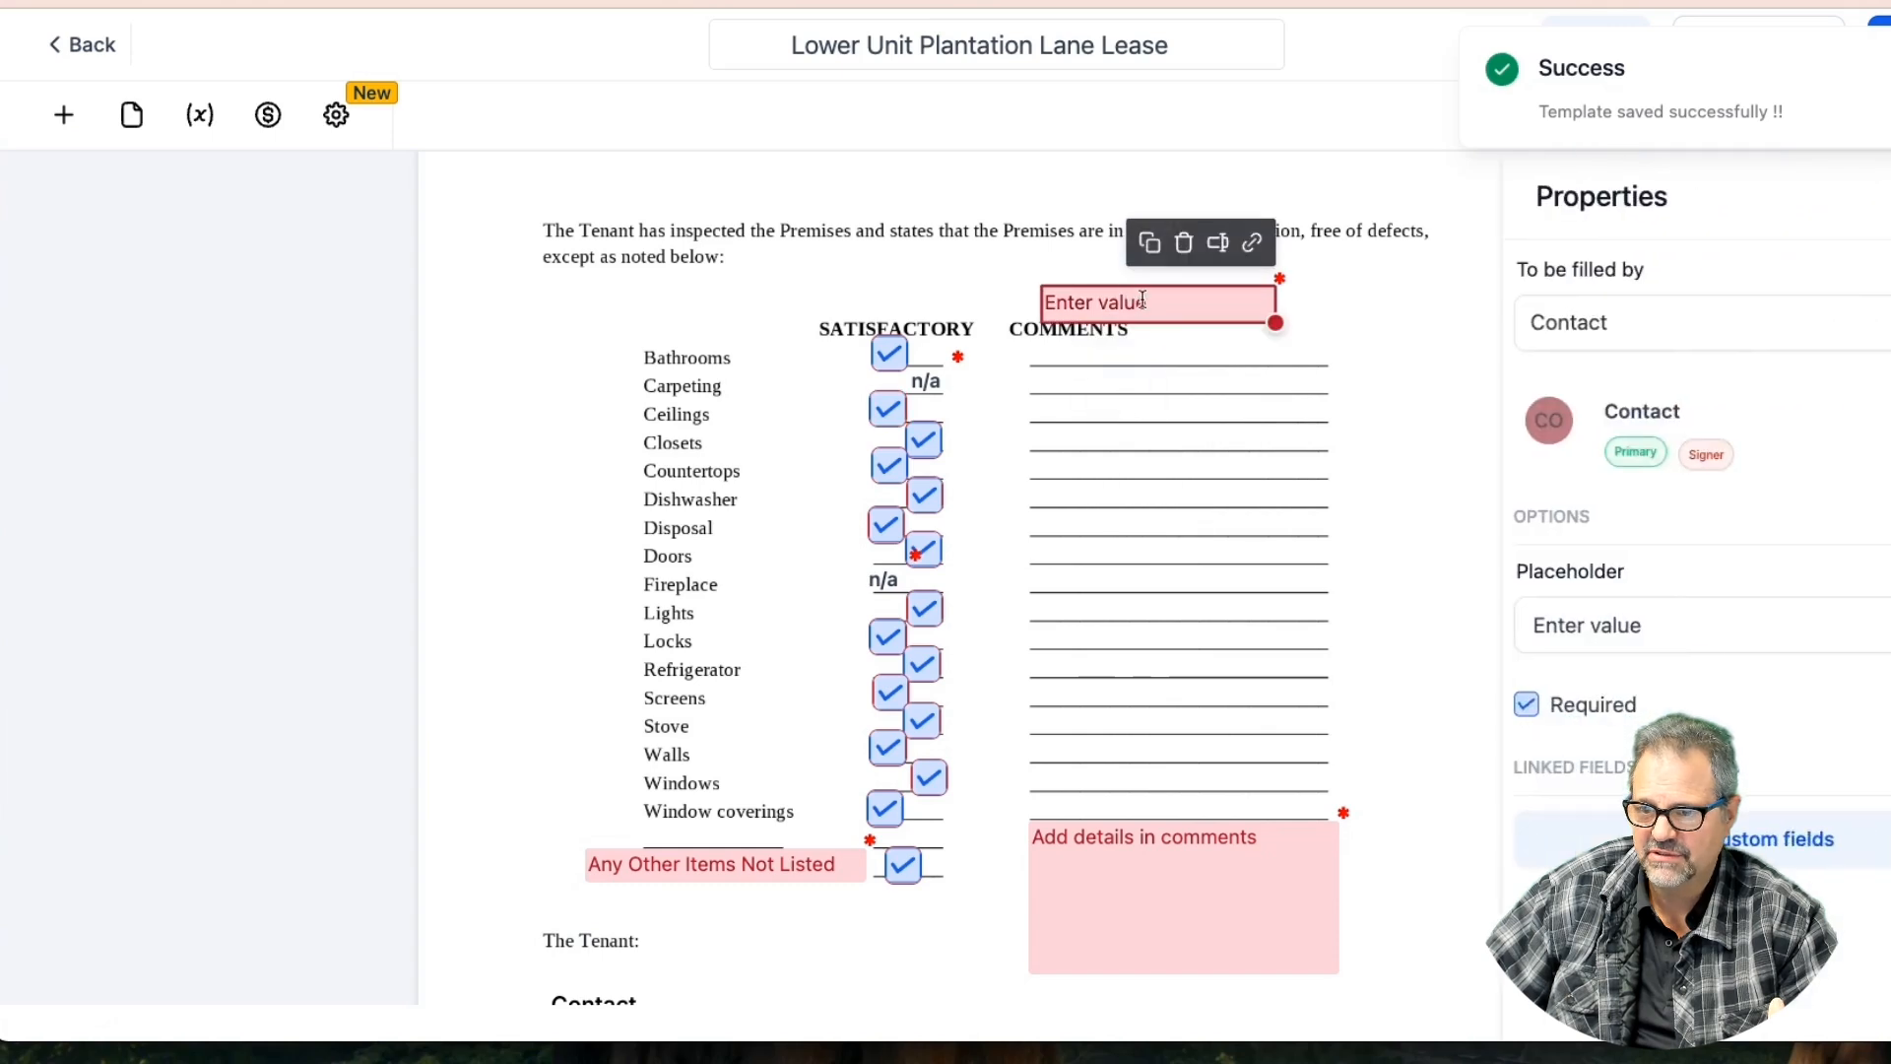
left_click_drag(1162, 300, 1149, 353)
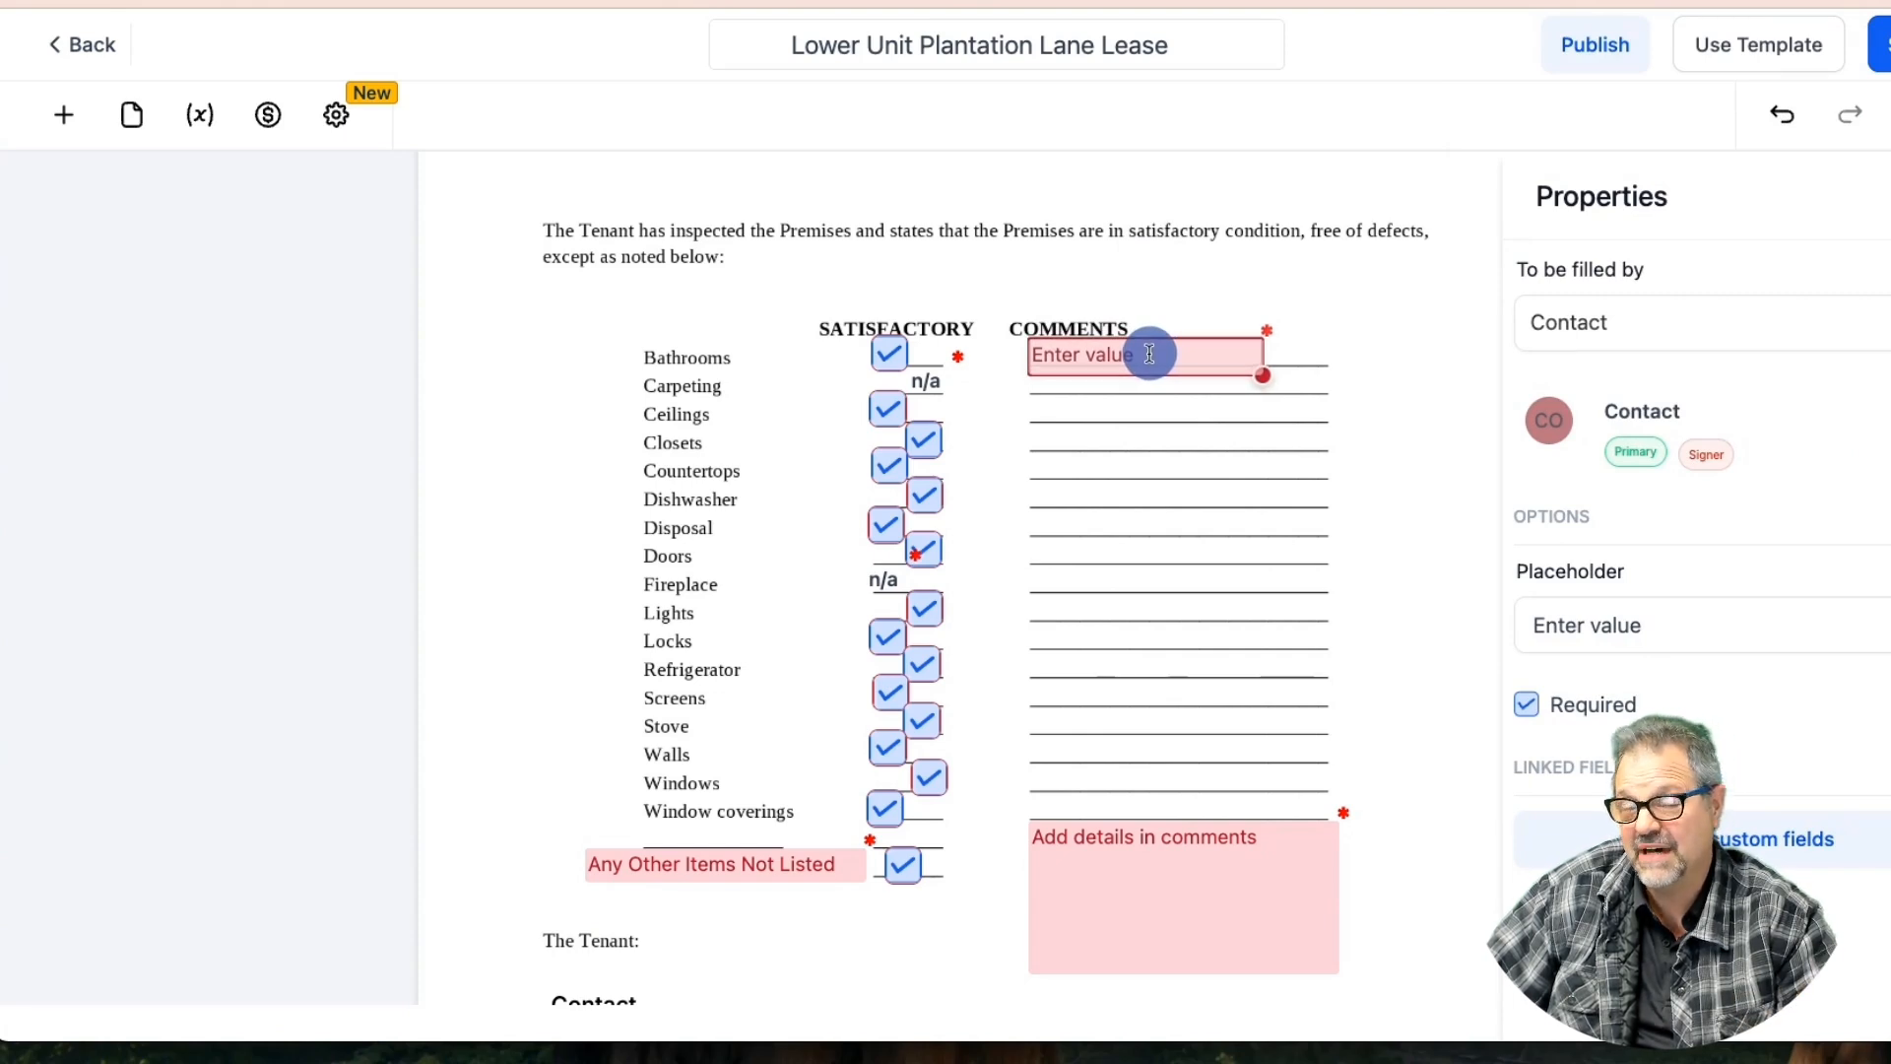
left_click_drag(1262, 374, 1330, 374)
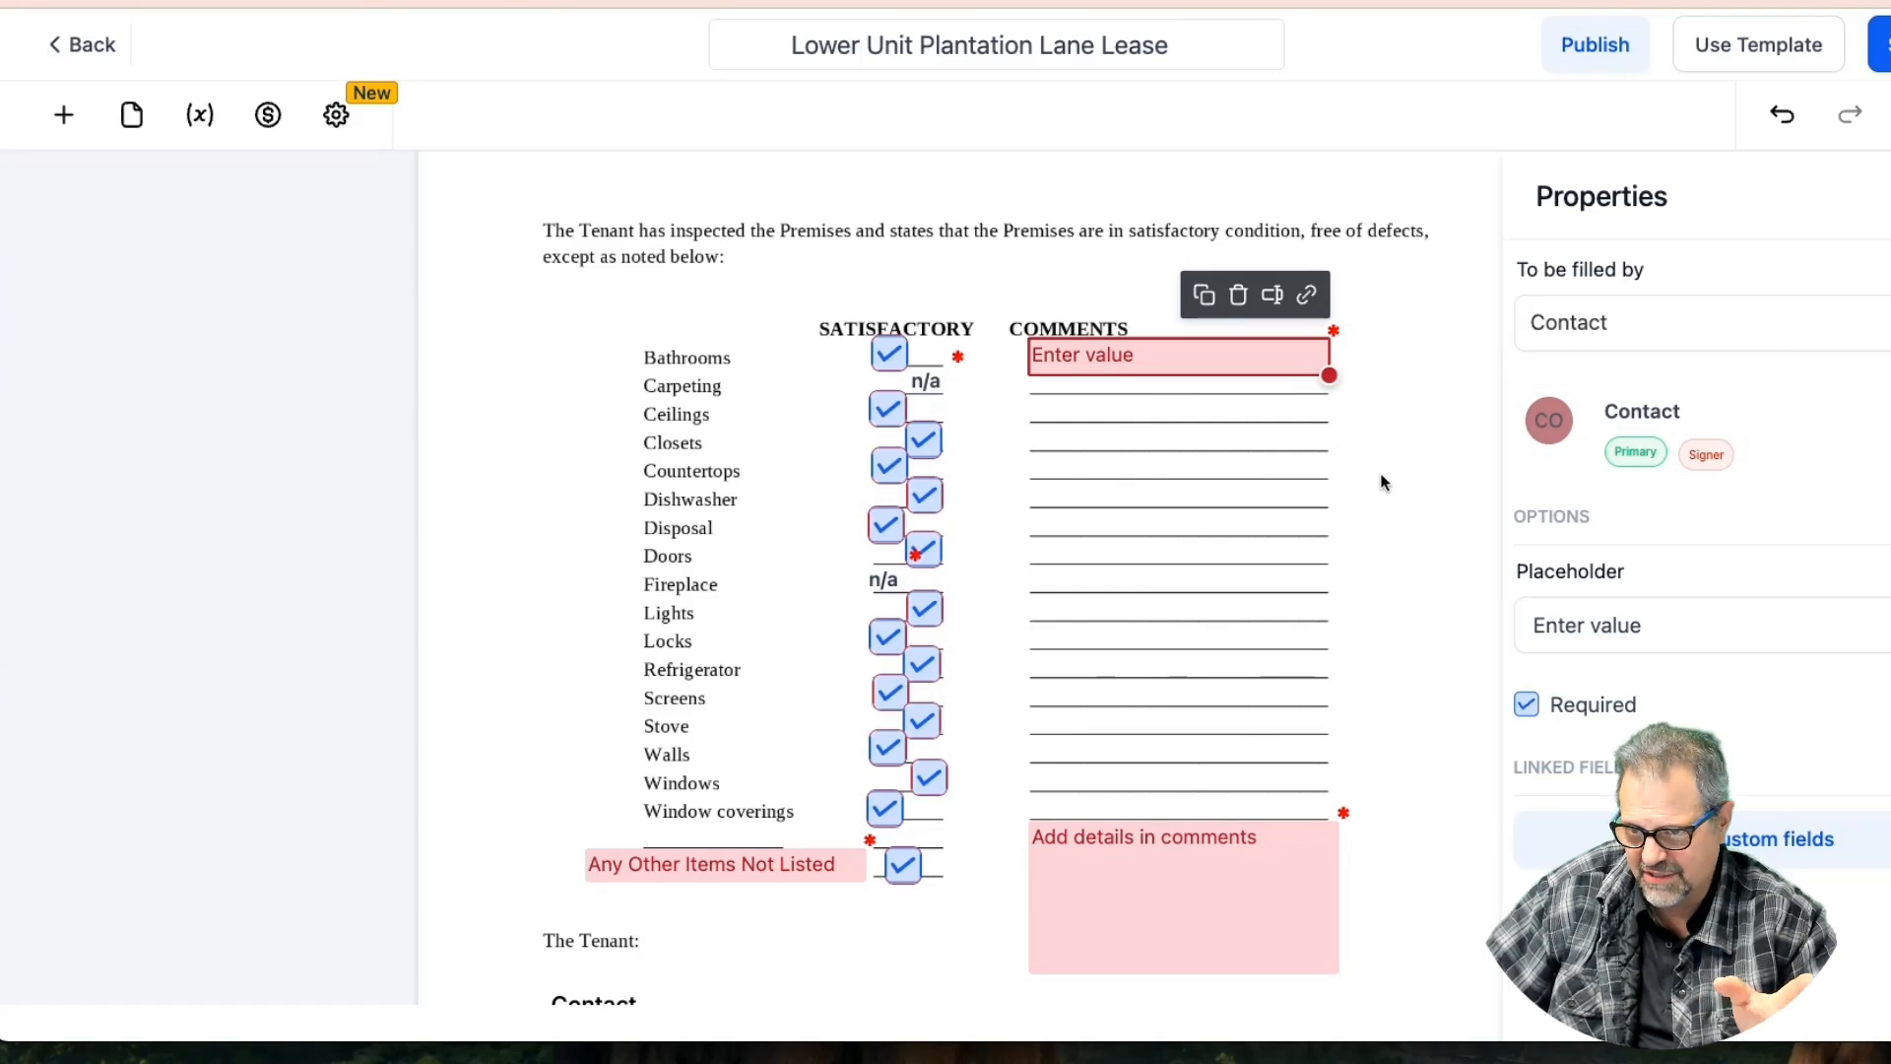
Set the Bathrooms comment field's placeholder to 'Describe unsatisfactory item'
left_click(1649, 626)
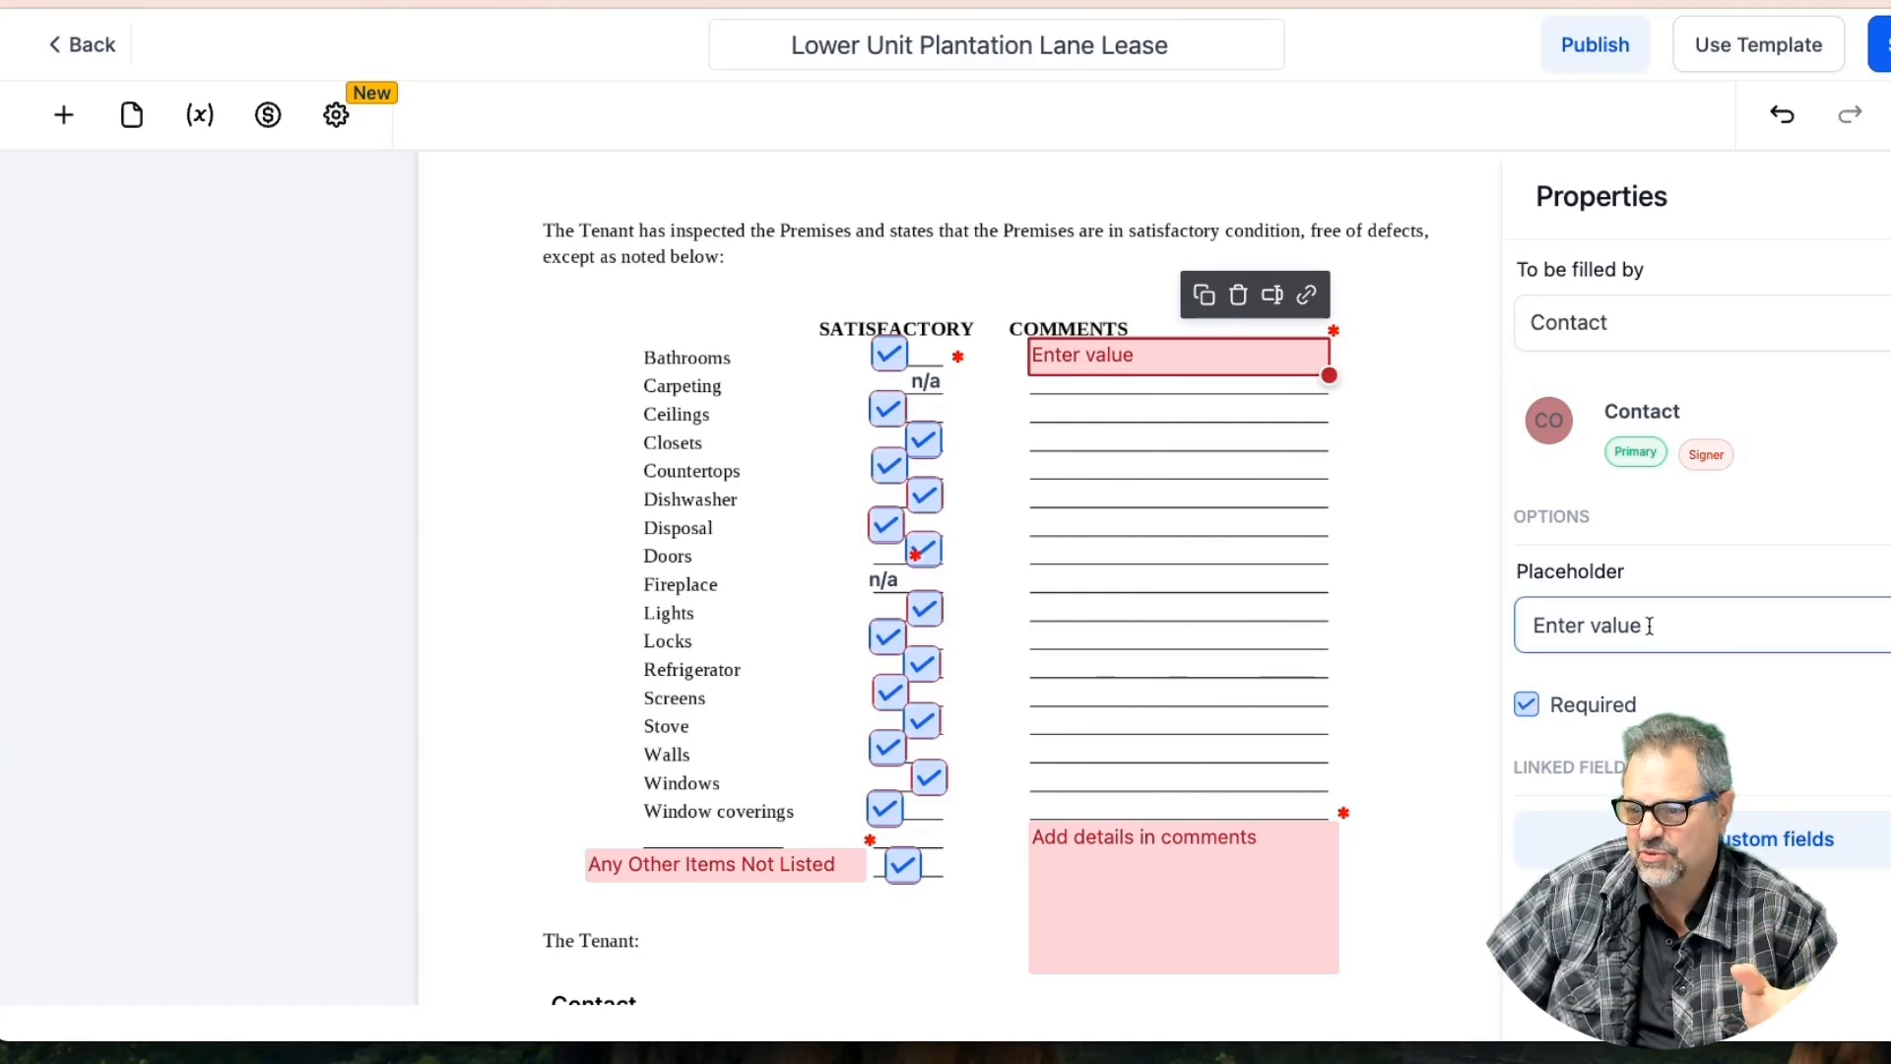
left_click(1649, 626)
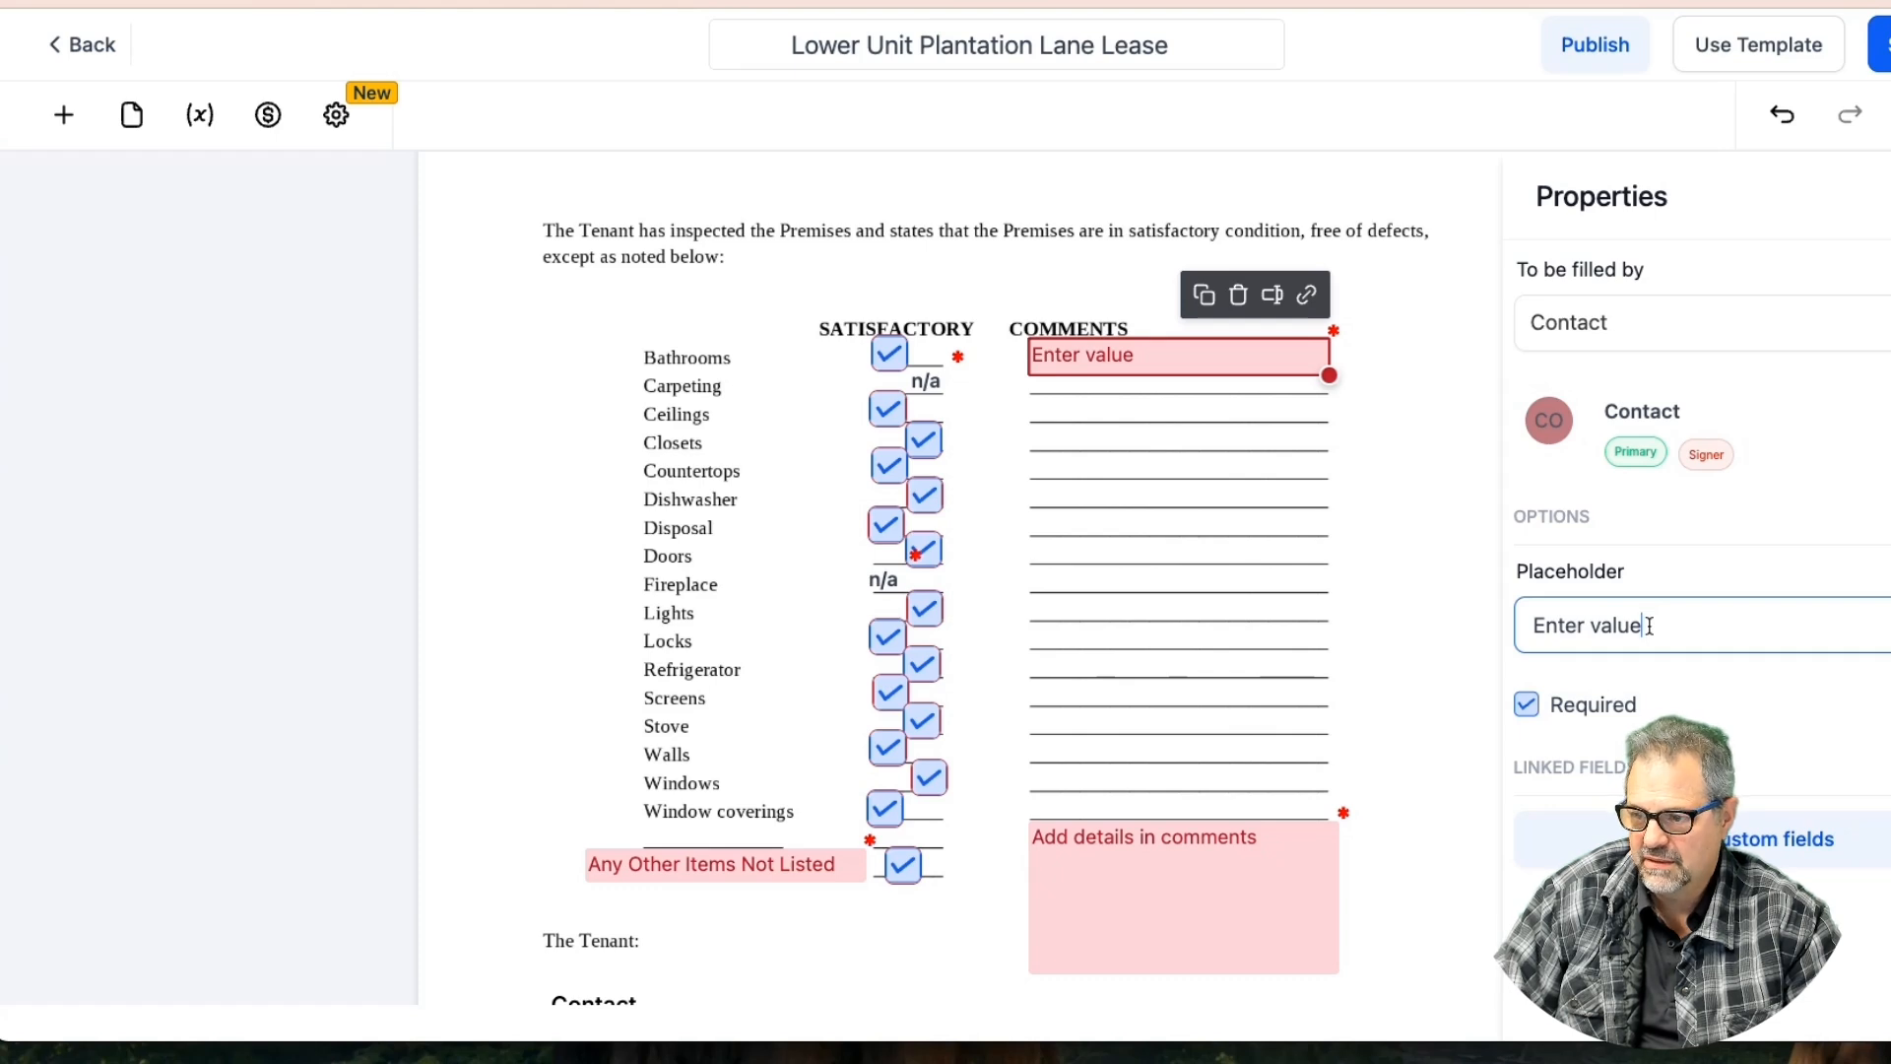
left_click_drag(1649, 626, 1517, 623)
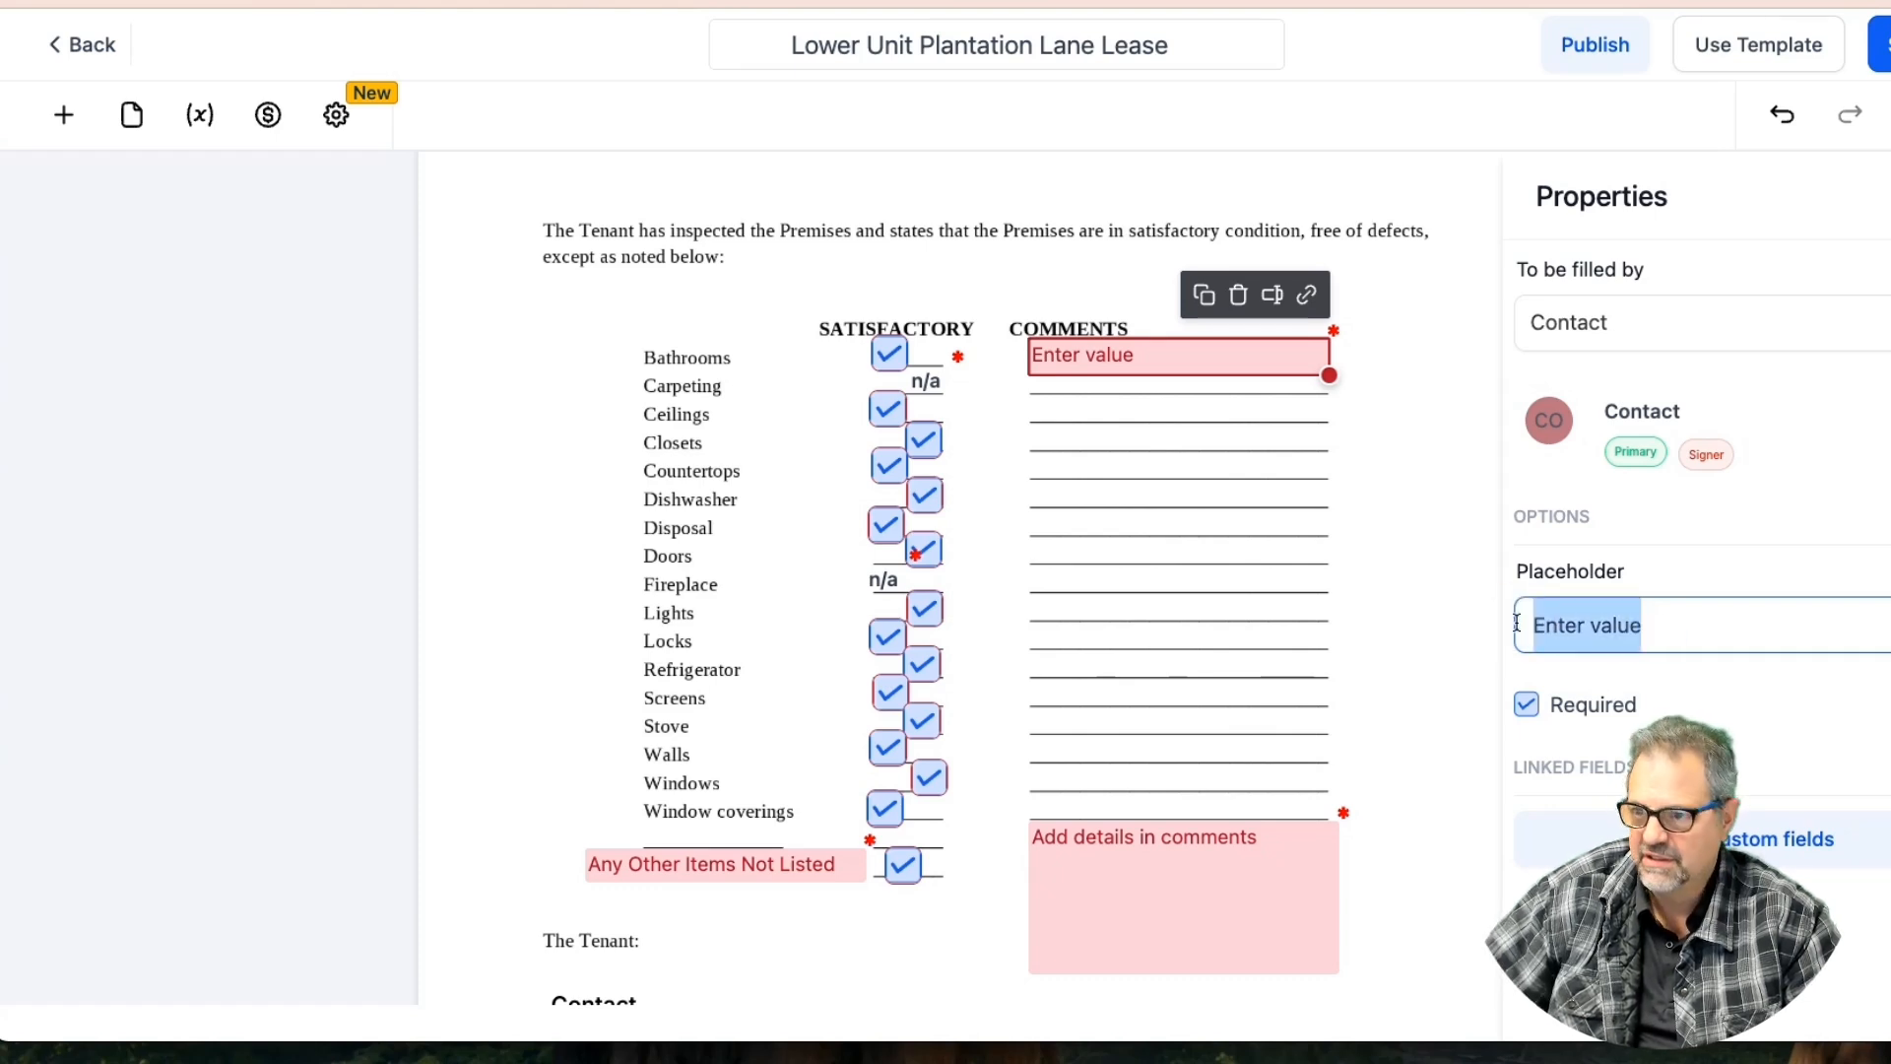
type("Enter co")
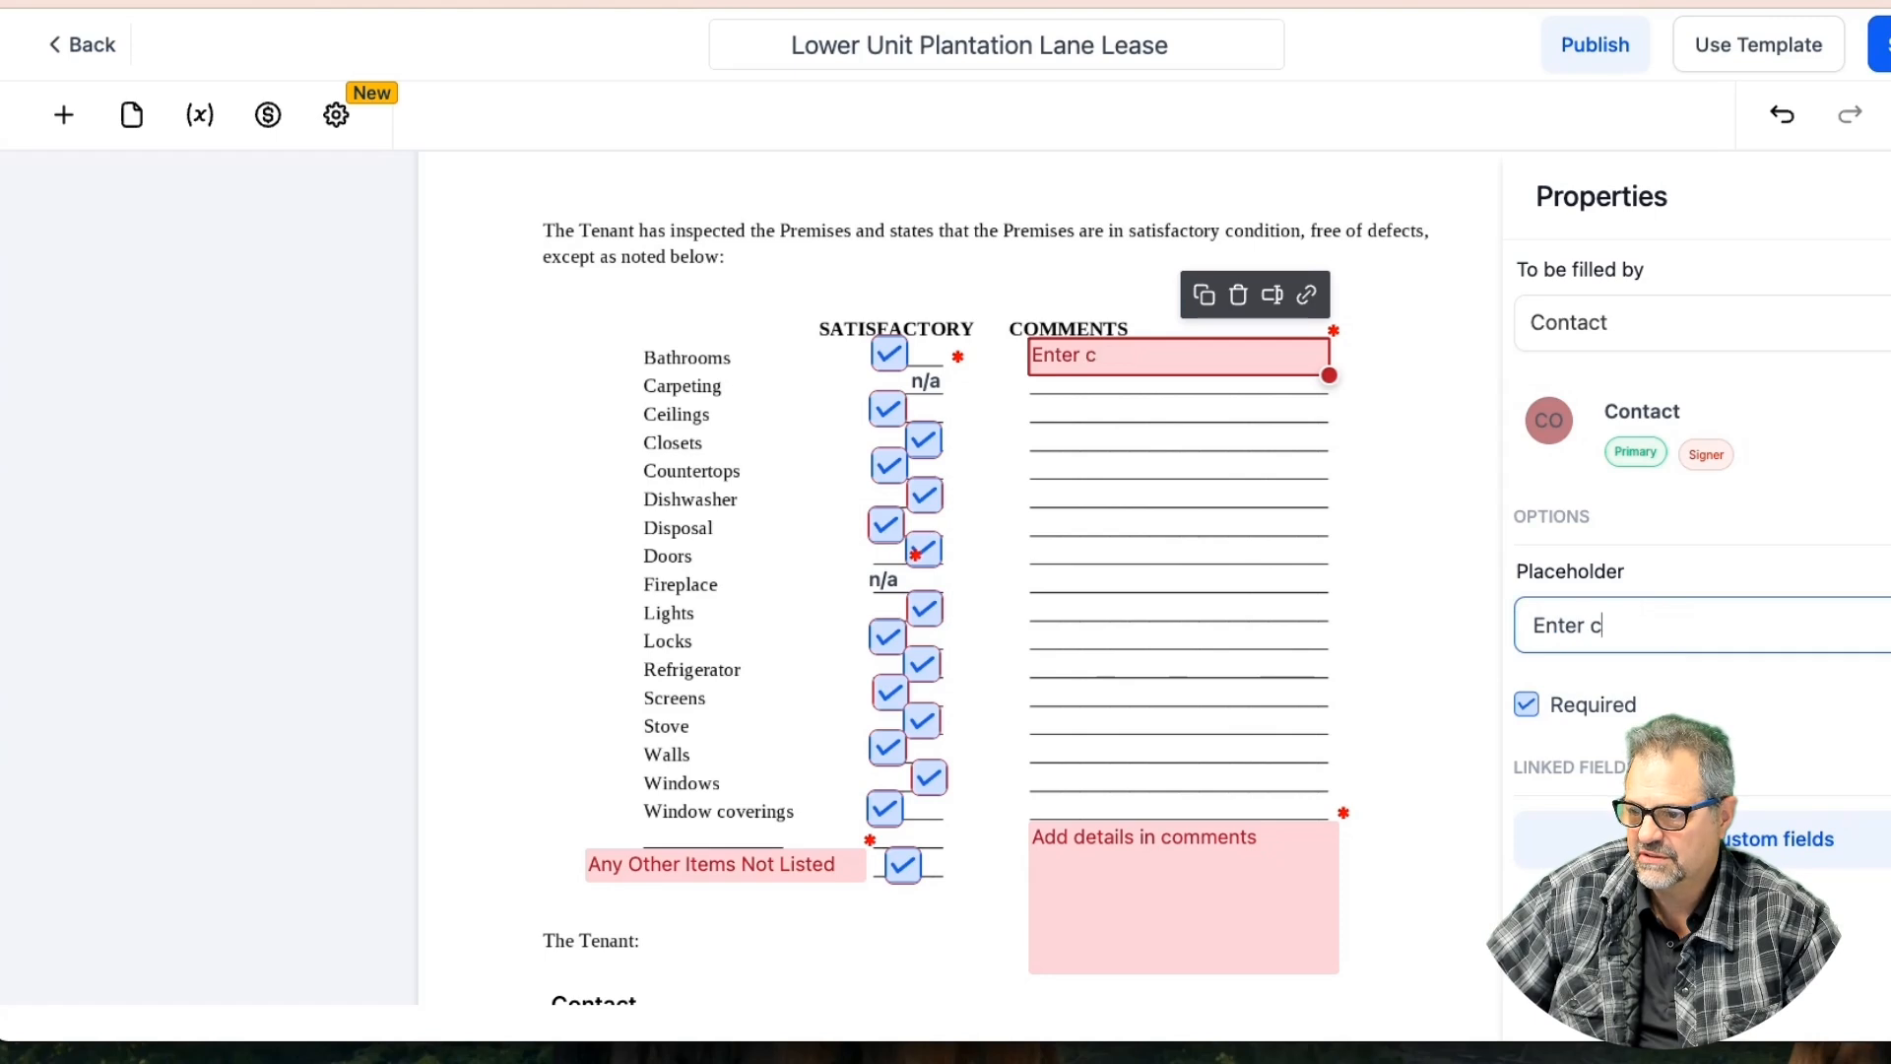
key("BackSpace")
key("BackSpace")
key("BackSpace")
key("BackSpace")
key("BackSpace")
type("Des")
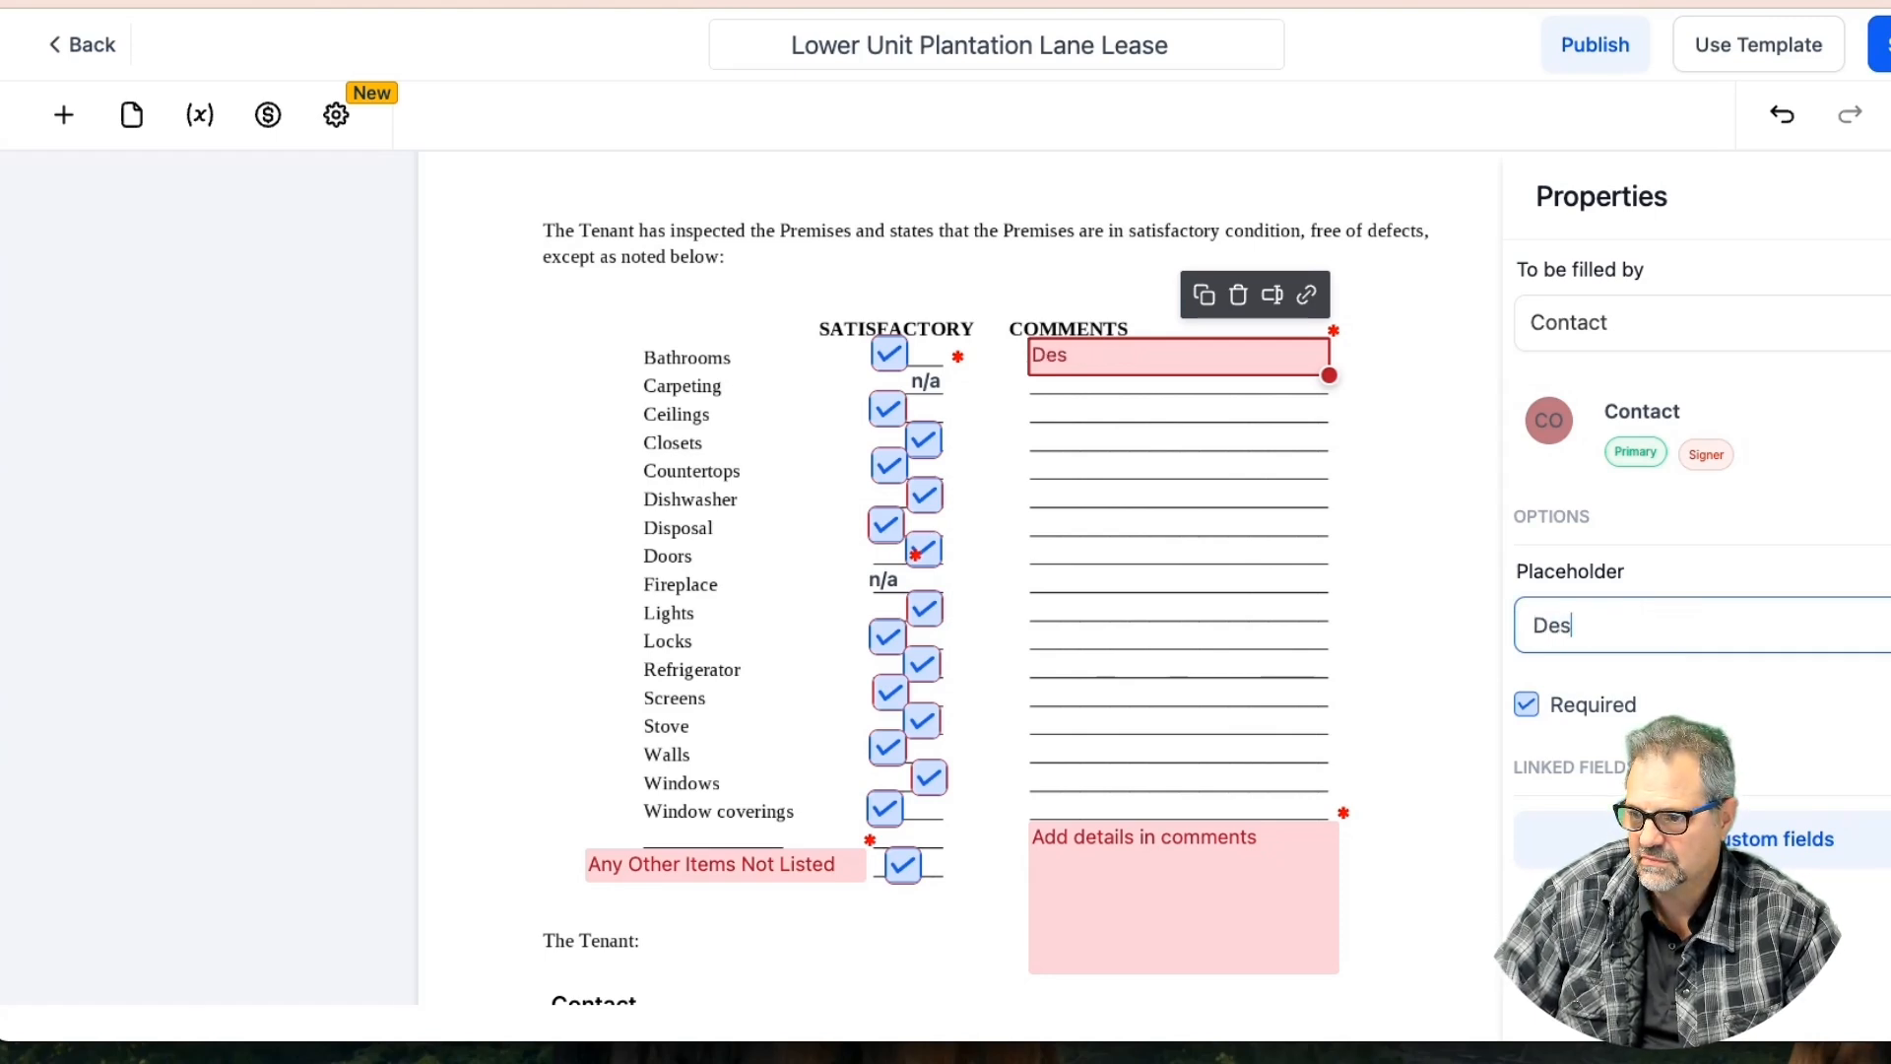
type("cribe condition in ")
type("co")
key("BackSpace")
key("BackSpace")
key("BackSpace")
key("BackSpace")
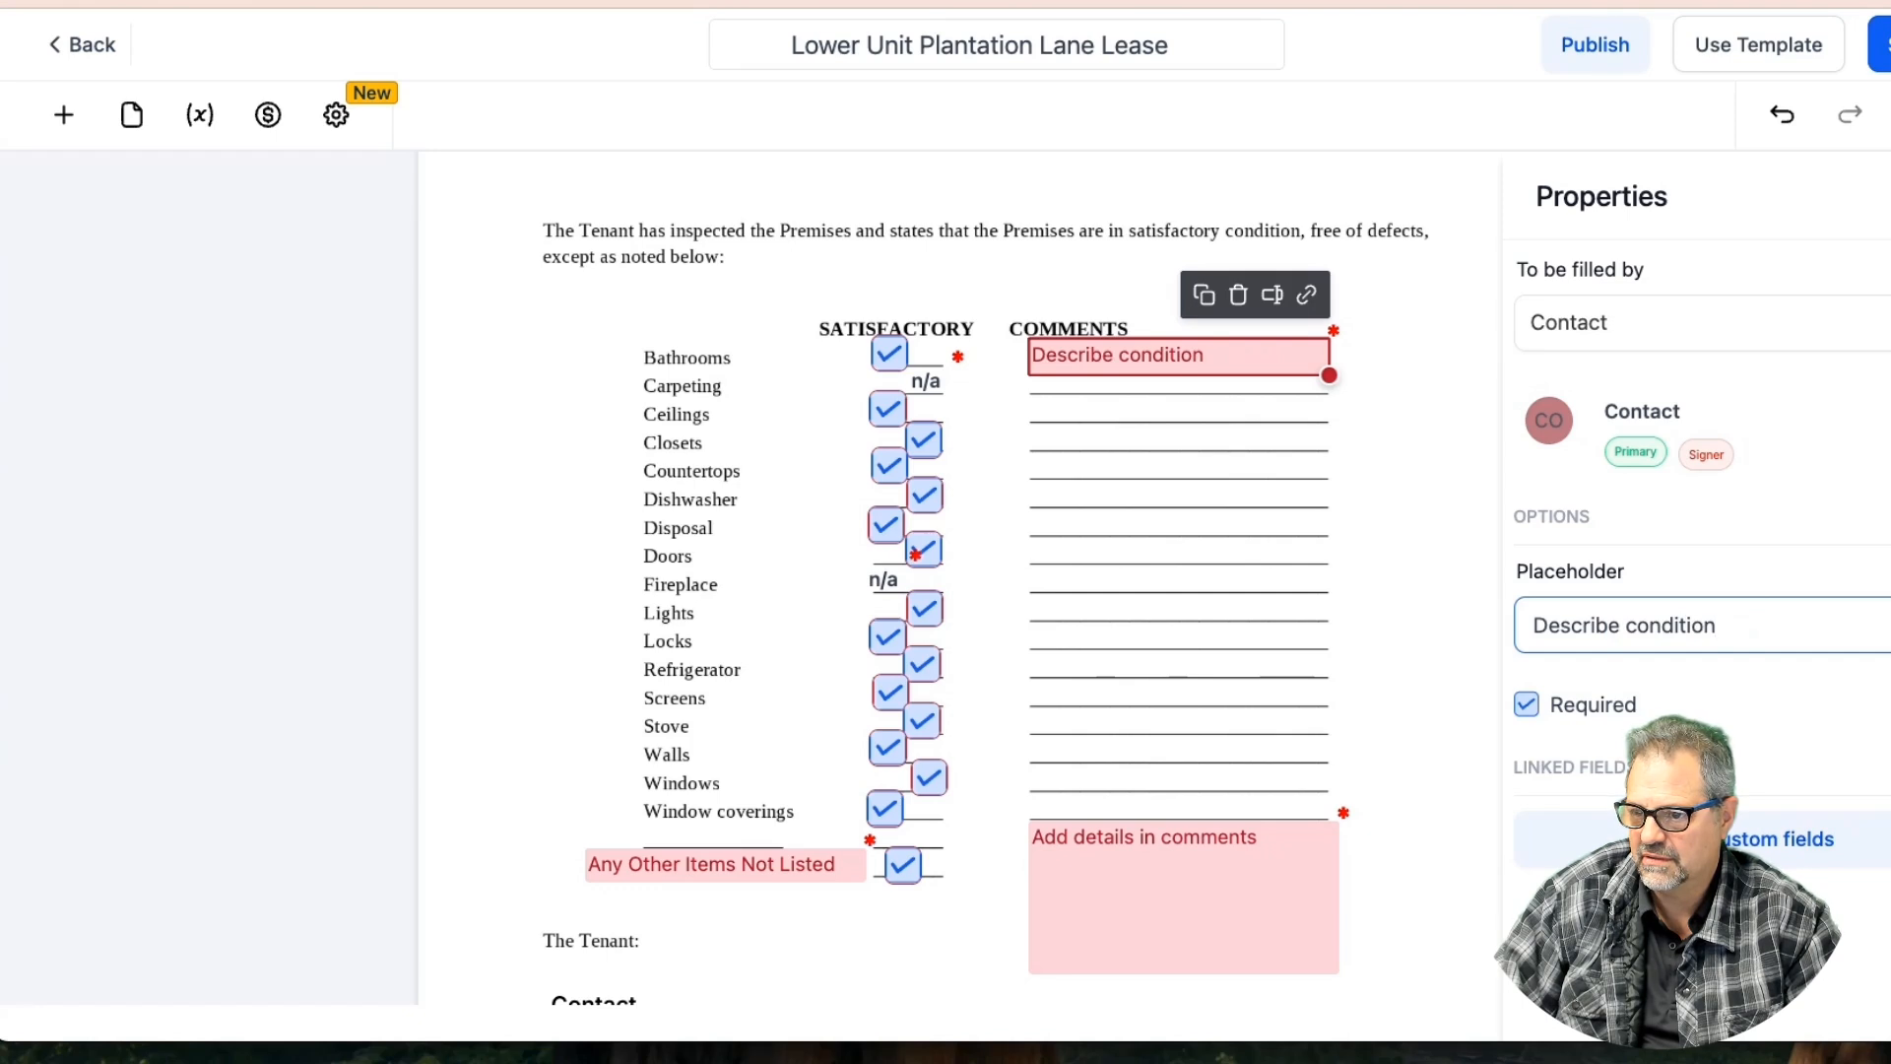
type("n")
key("BackSpace")
key("BackSpace")
key("BackSpace")
key("BackSpace")
key("BackSpace")
key("BackSpace")
key("BackSpace")
key("BackSpace")
key("BackSpace")
key("BackSpace")
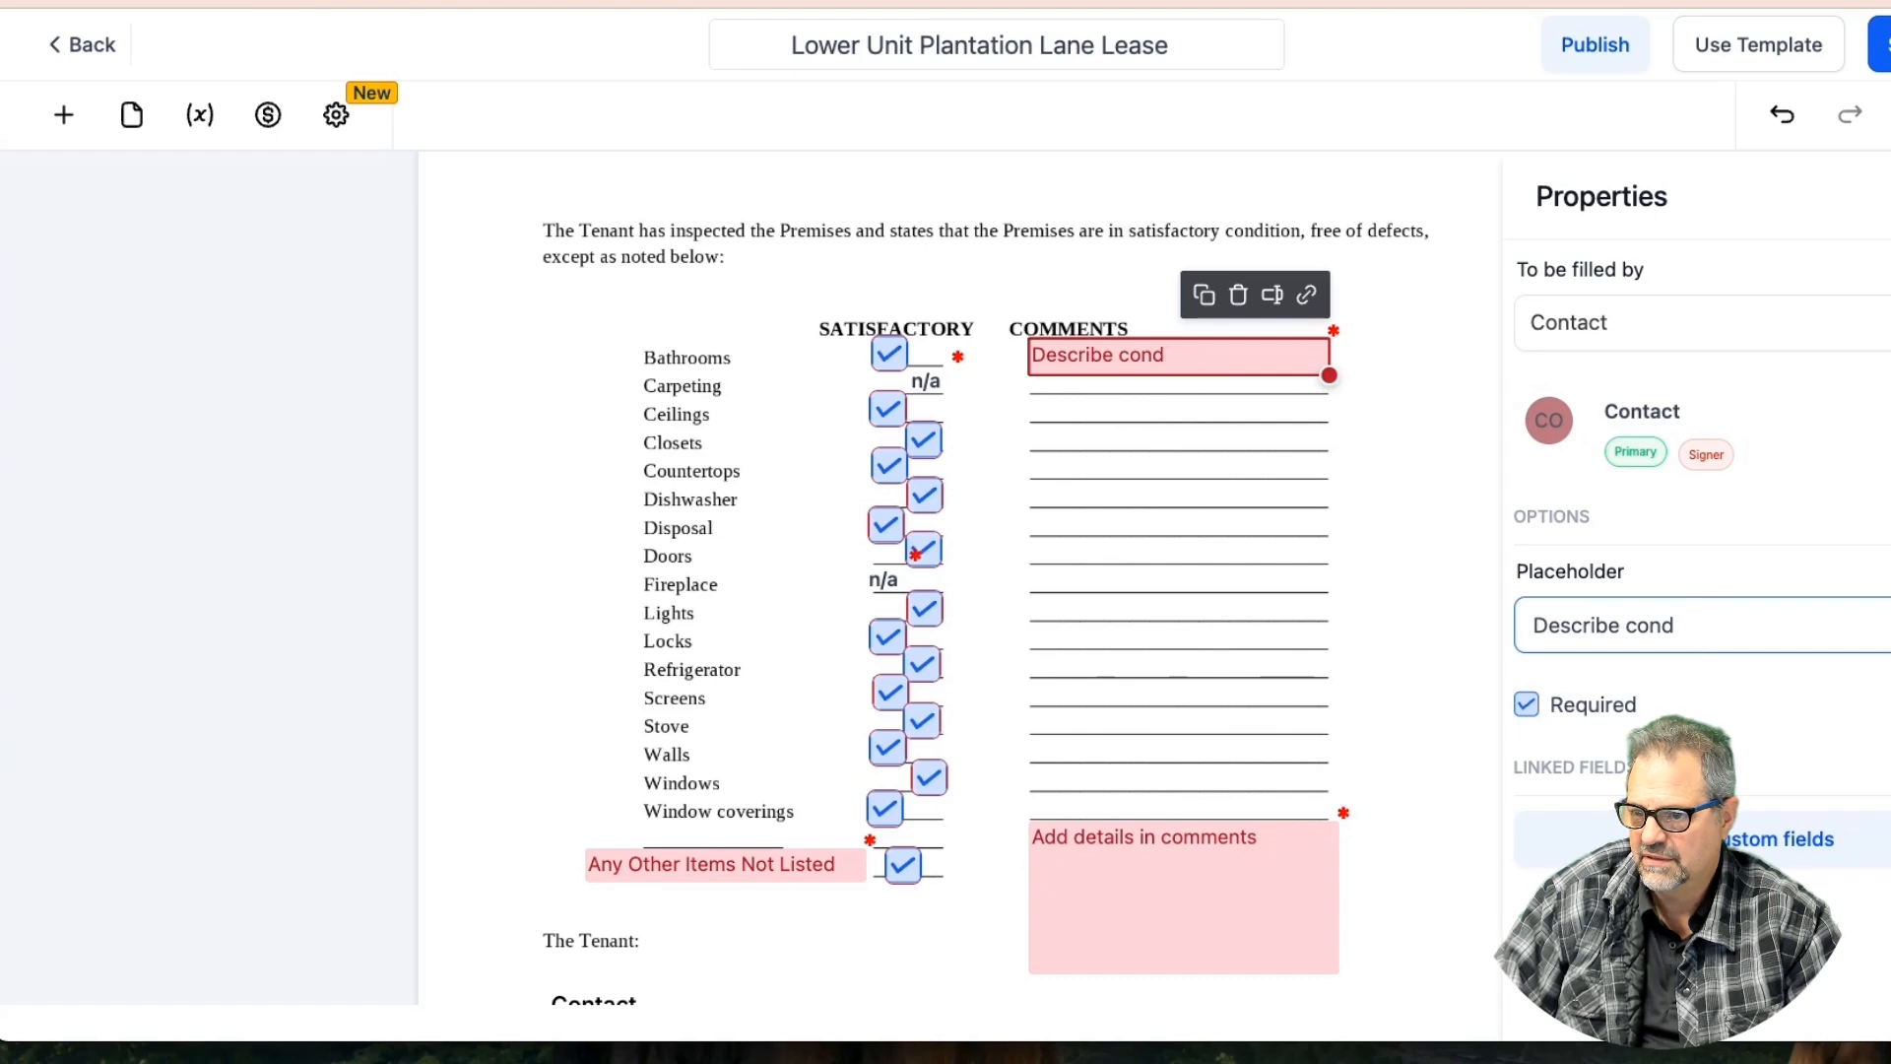
type("unsa")
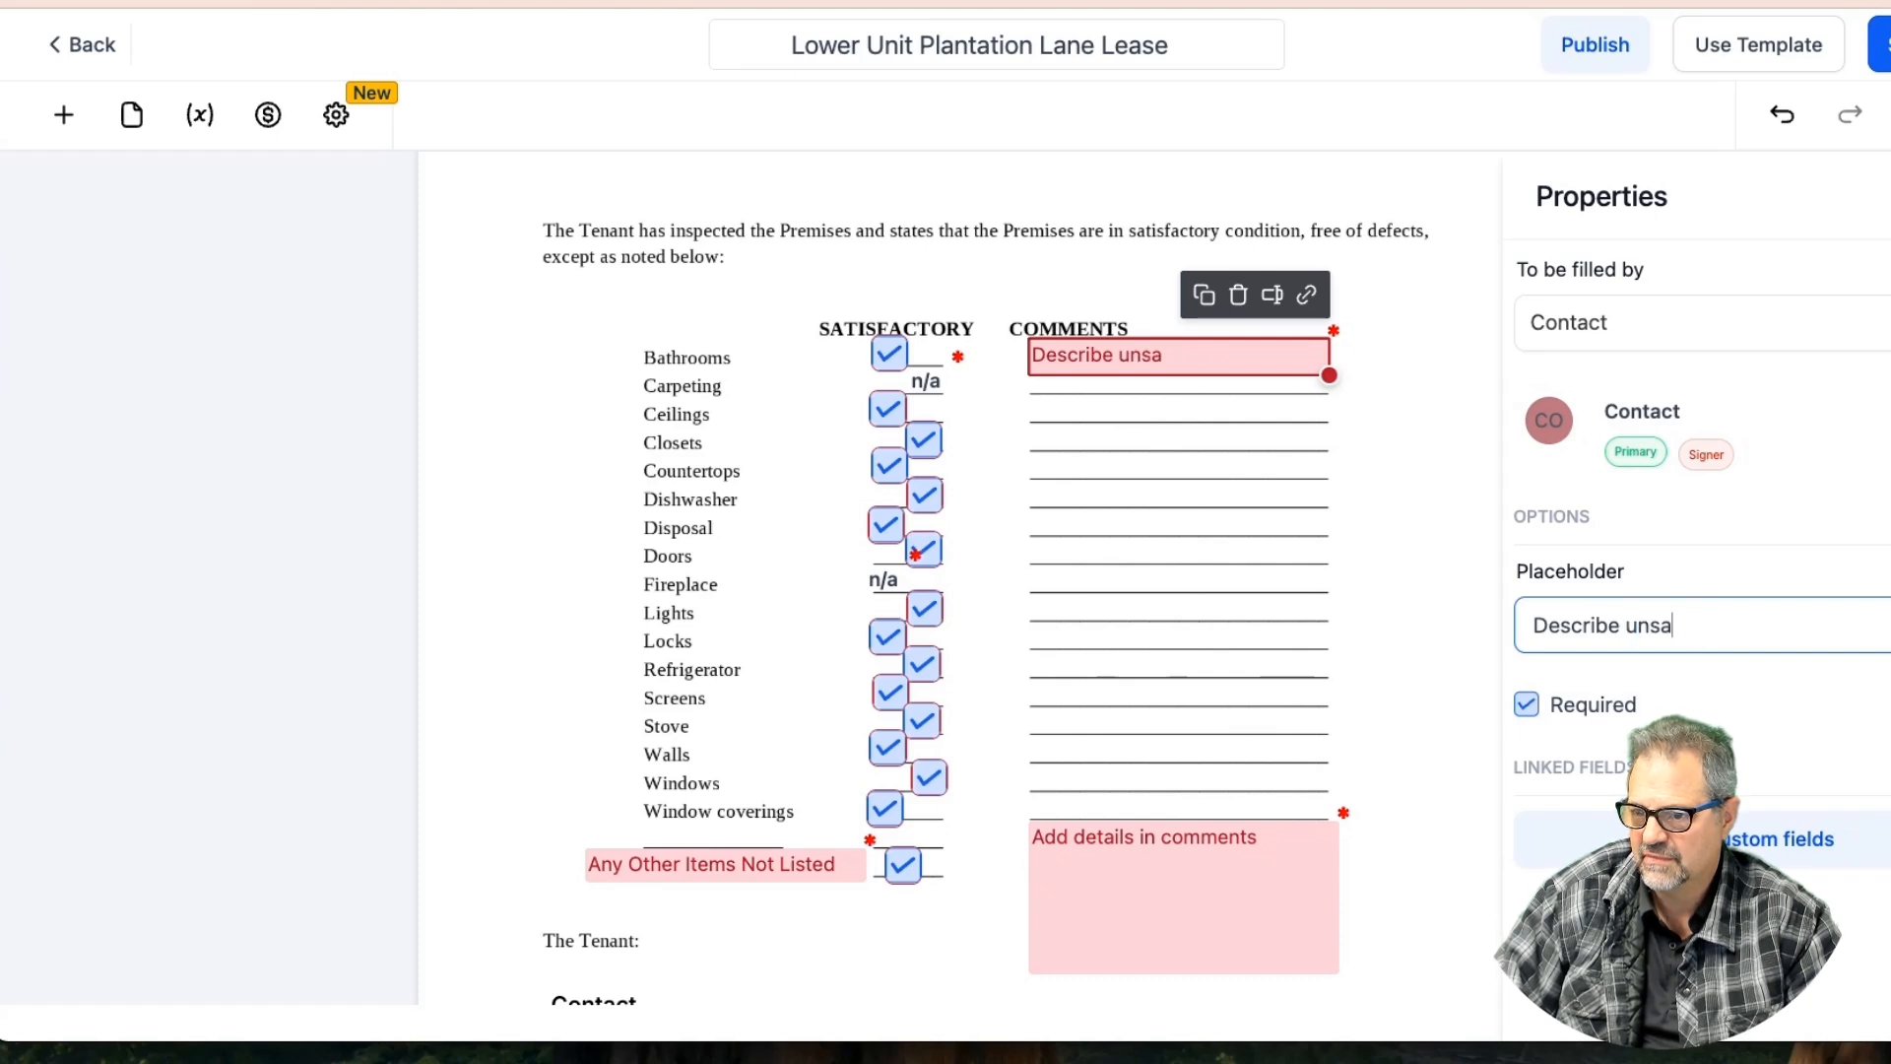
type("tisfac")
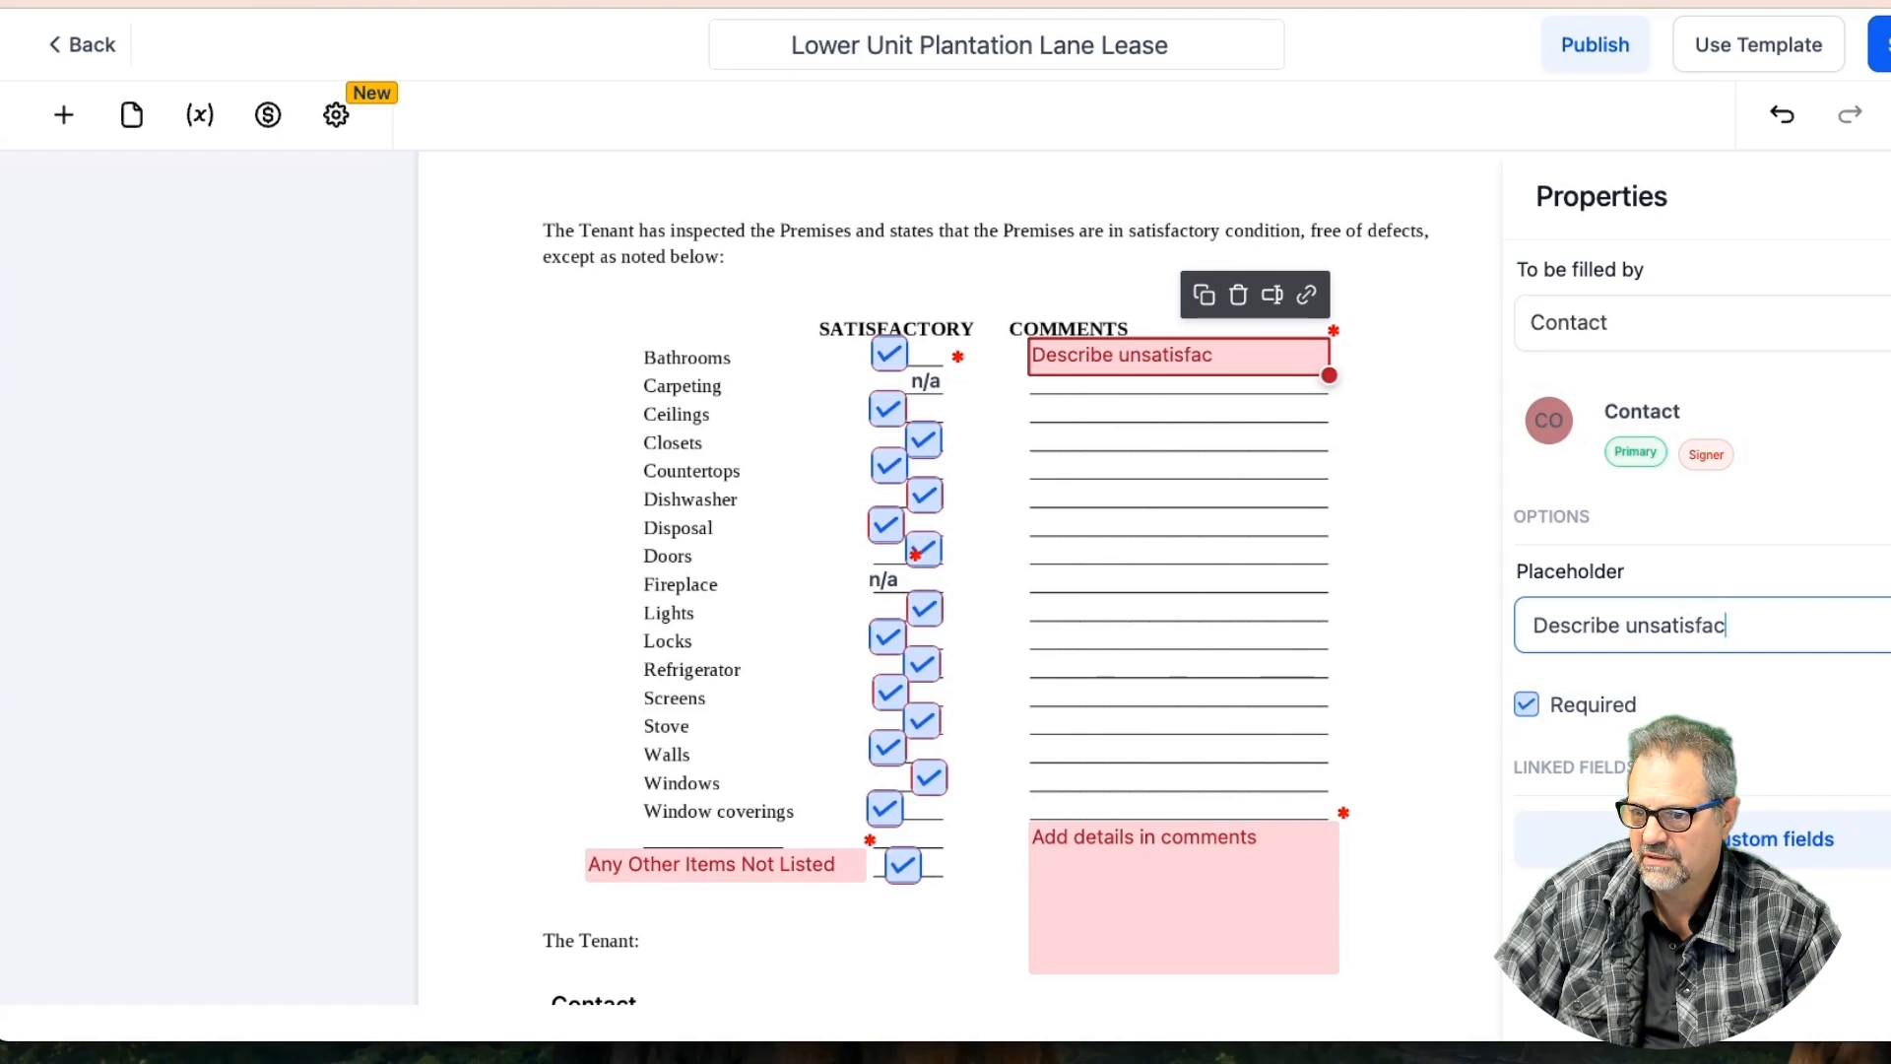
type("tory item")
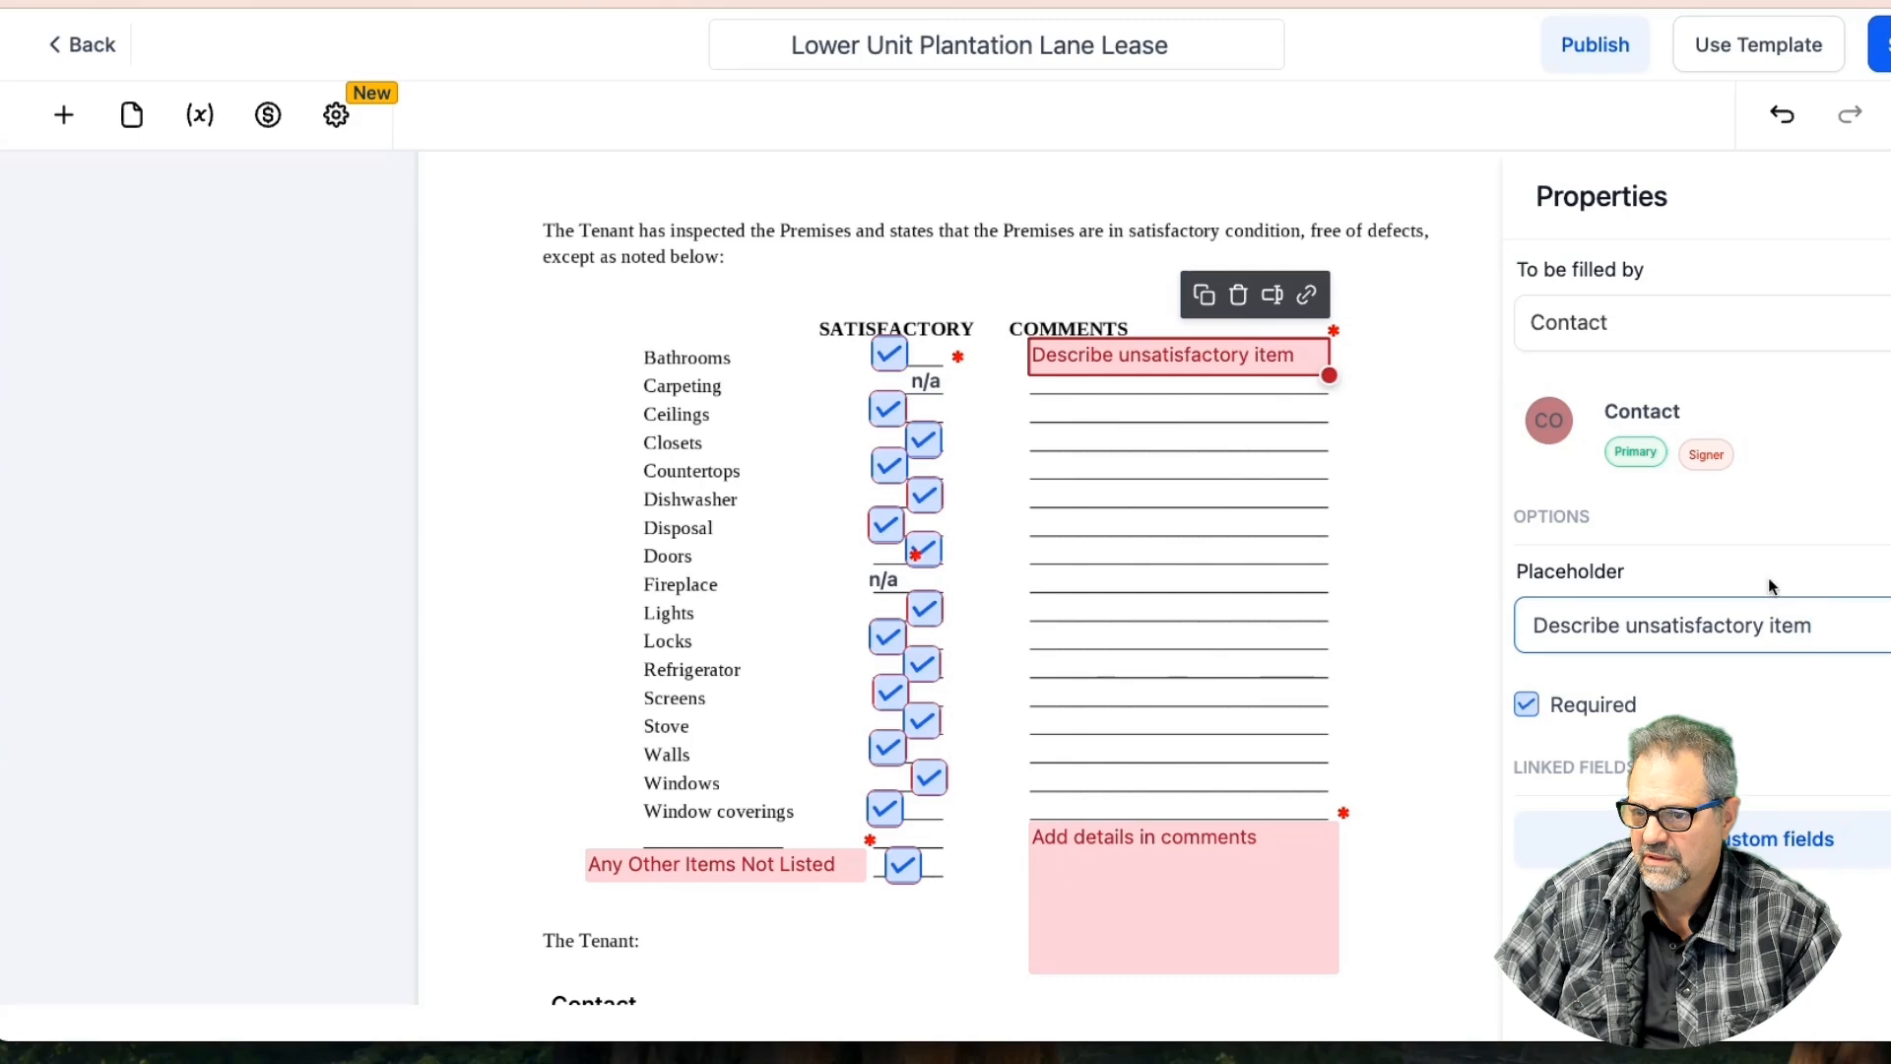
Copy the comment field onto the Carpeting line, keeping the 'Describe unsatisfactory item' placeholder
left_click(1204, 294)
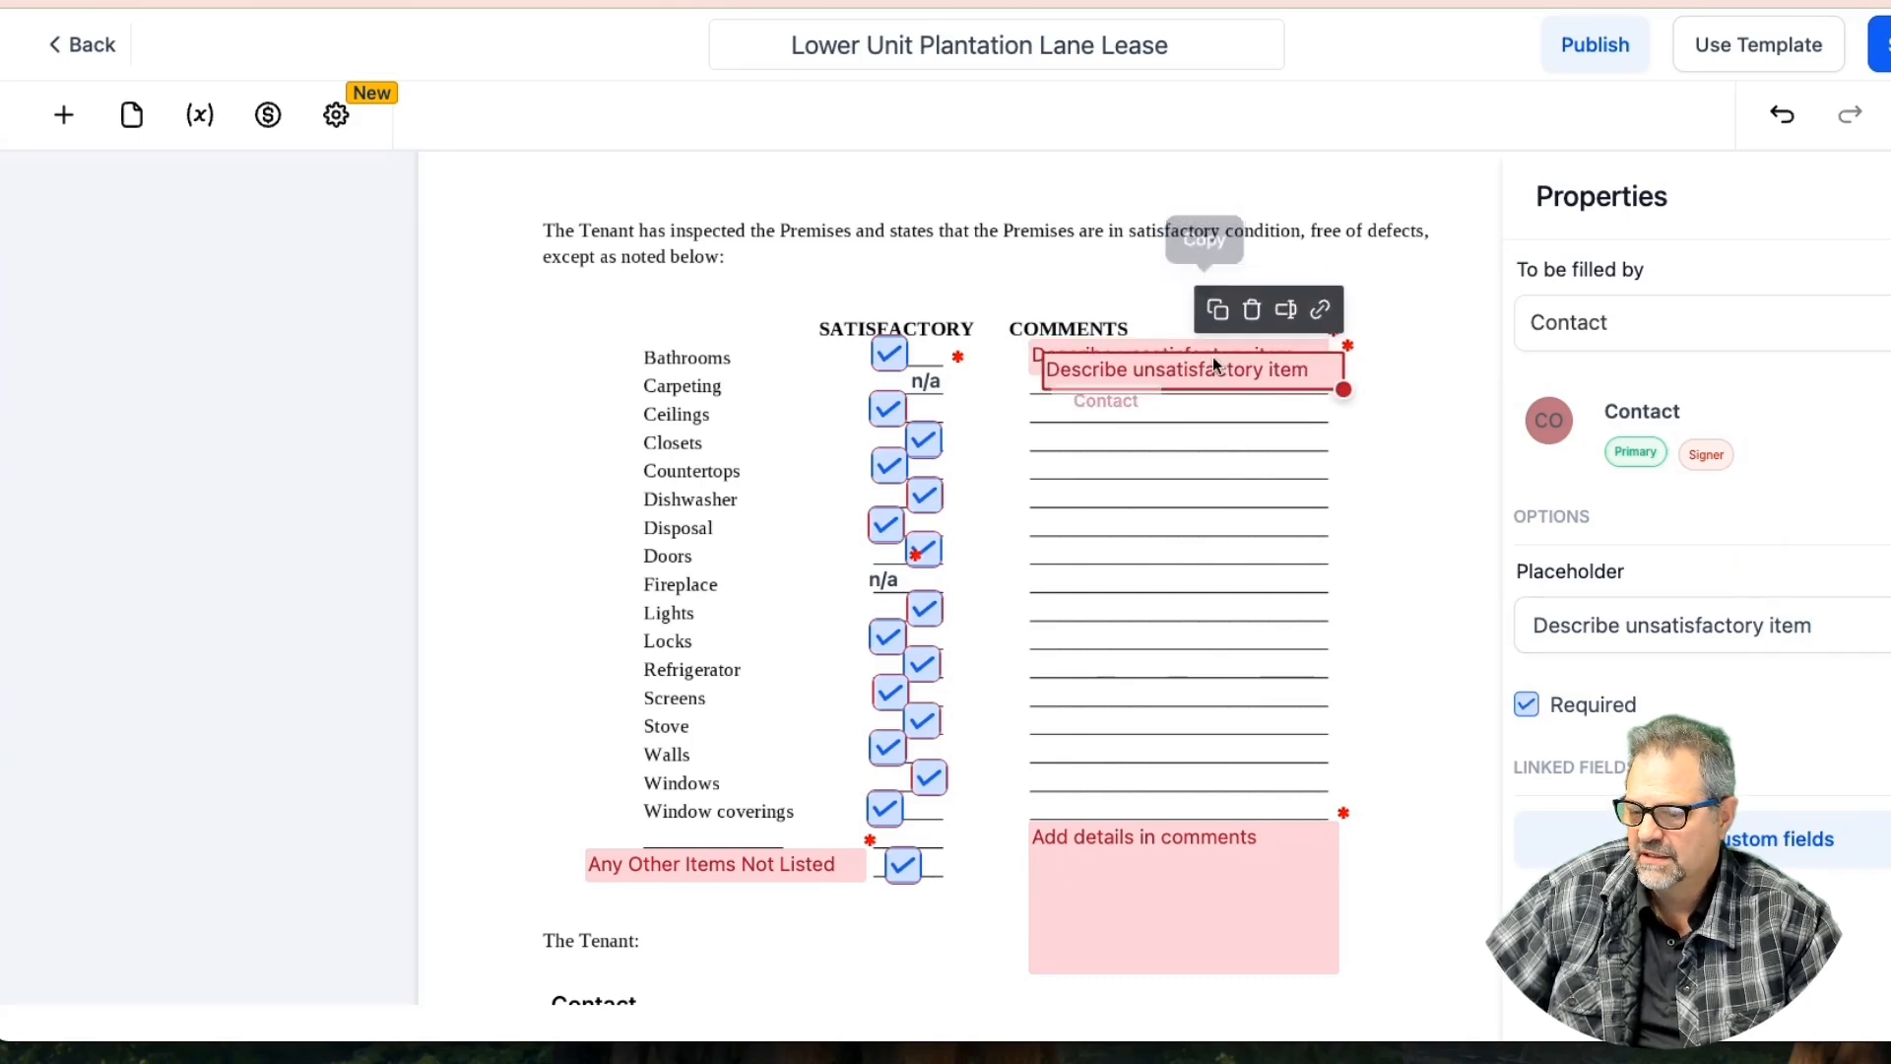
left_click_drag(1214, 364, 1198, 385)
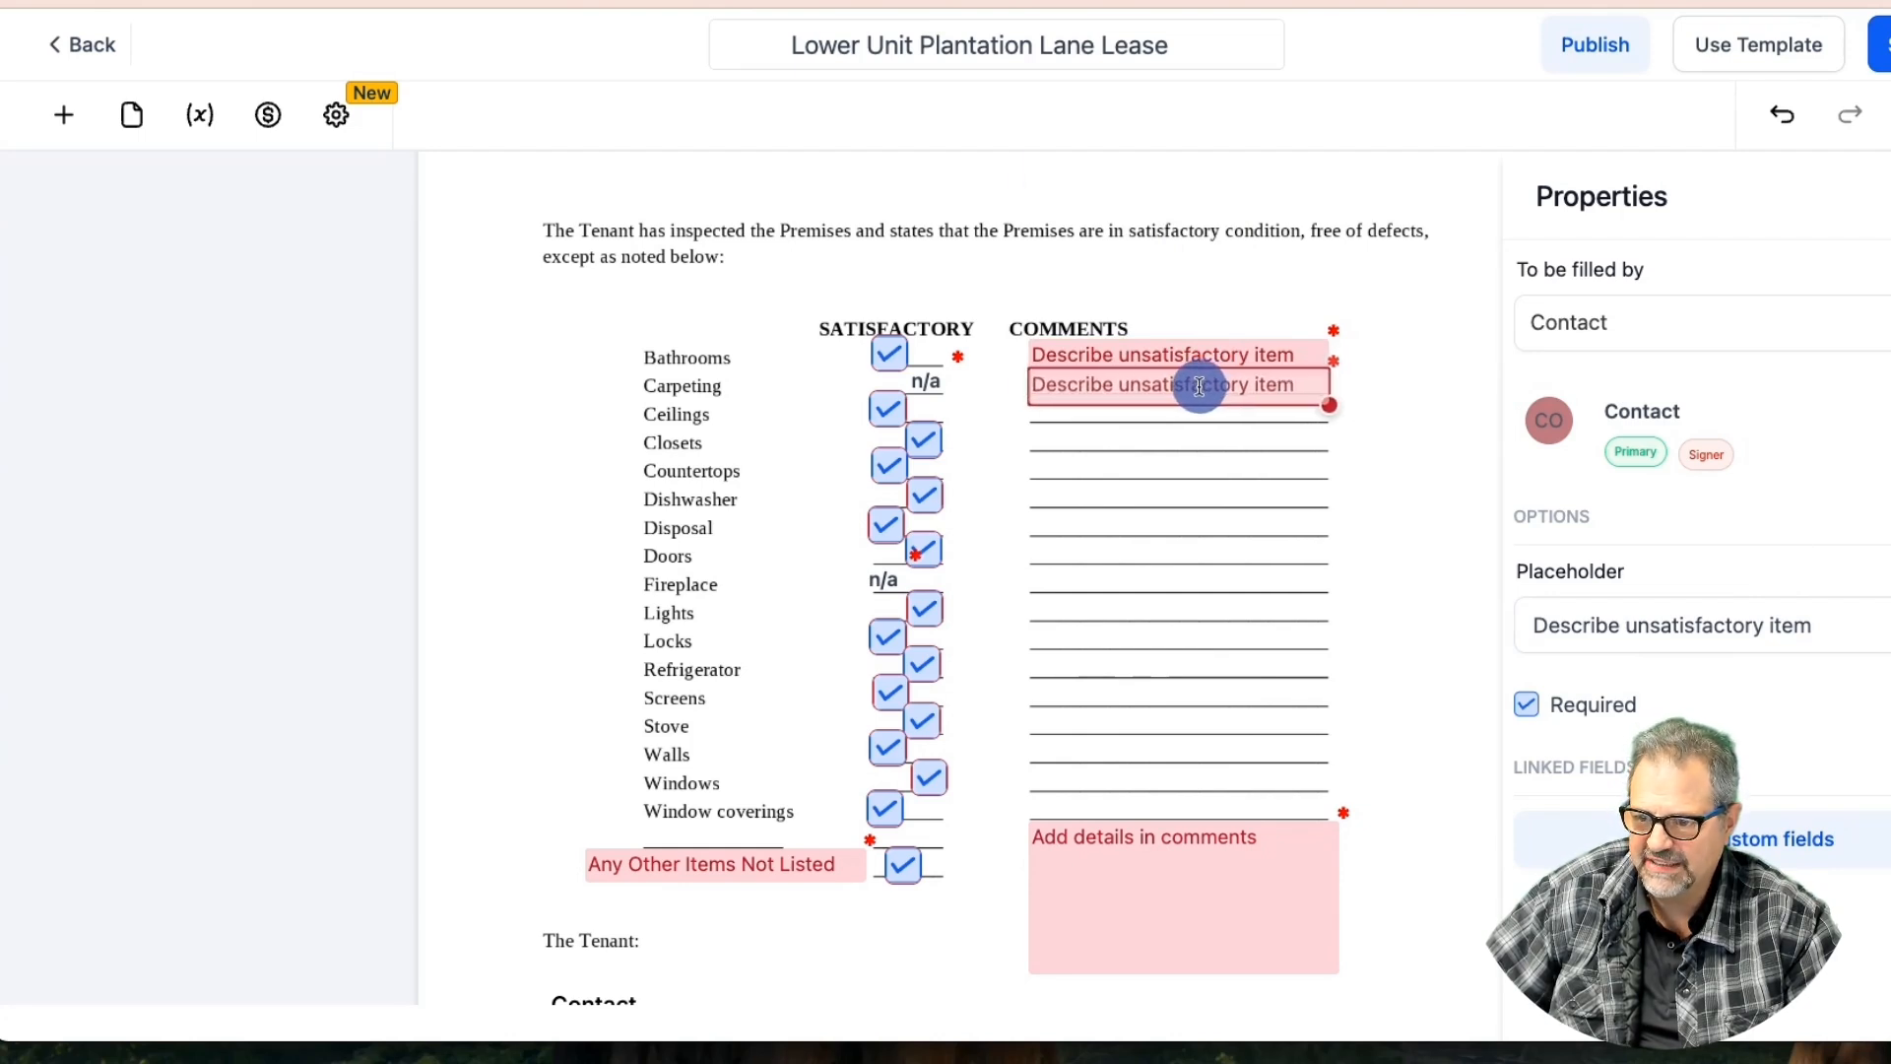
left_click_drag(1198, 386, 1199, 386)
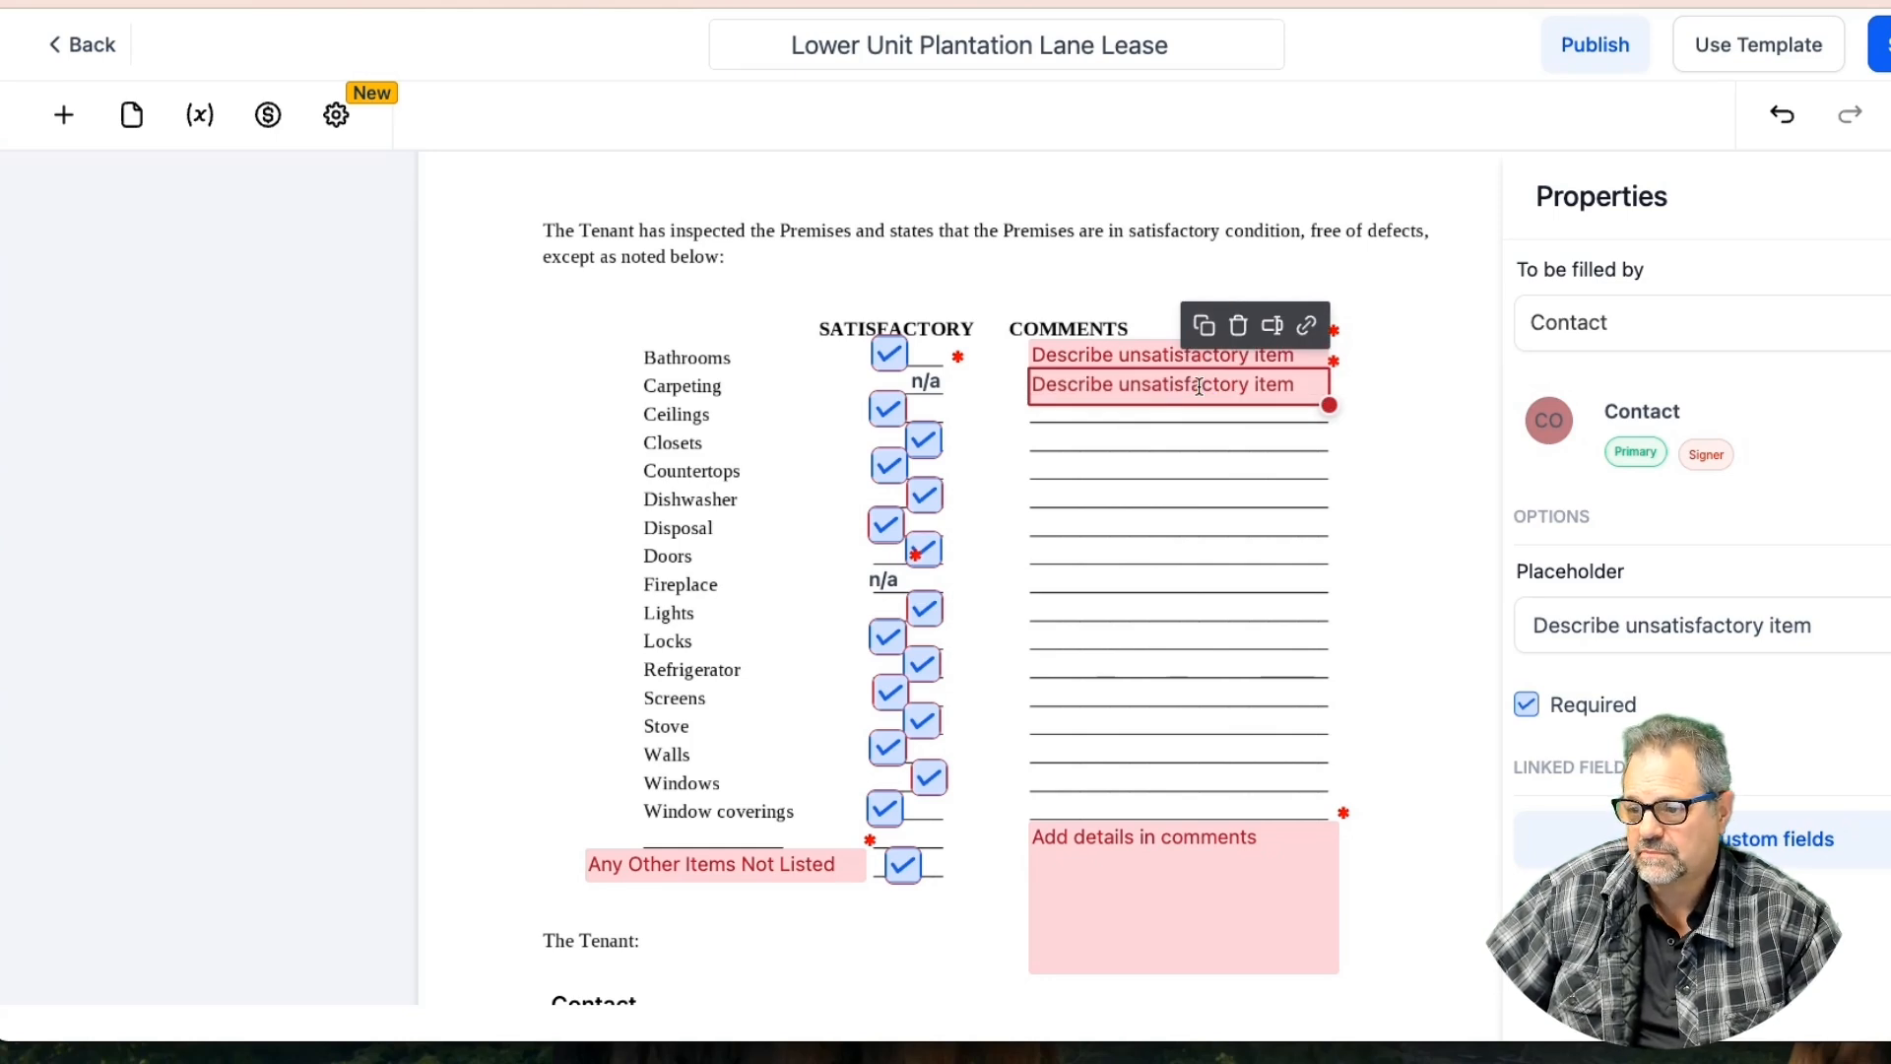
left_click(1198, 386)
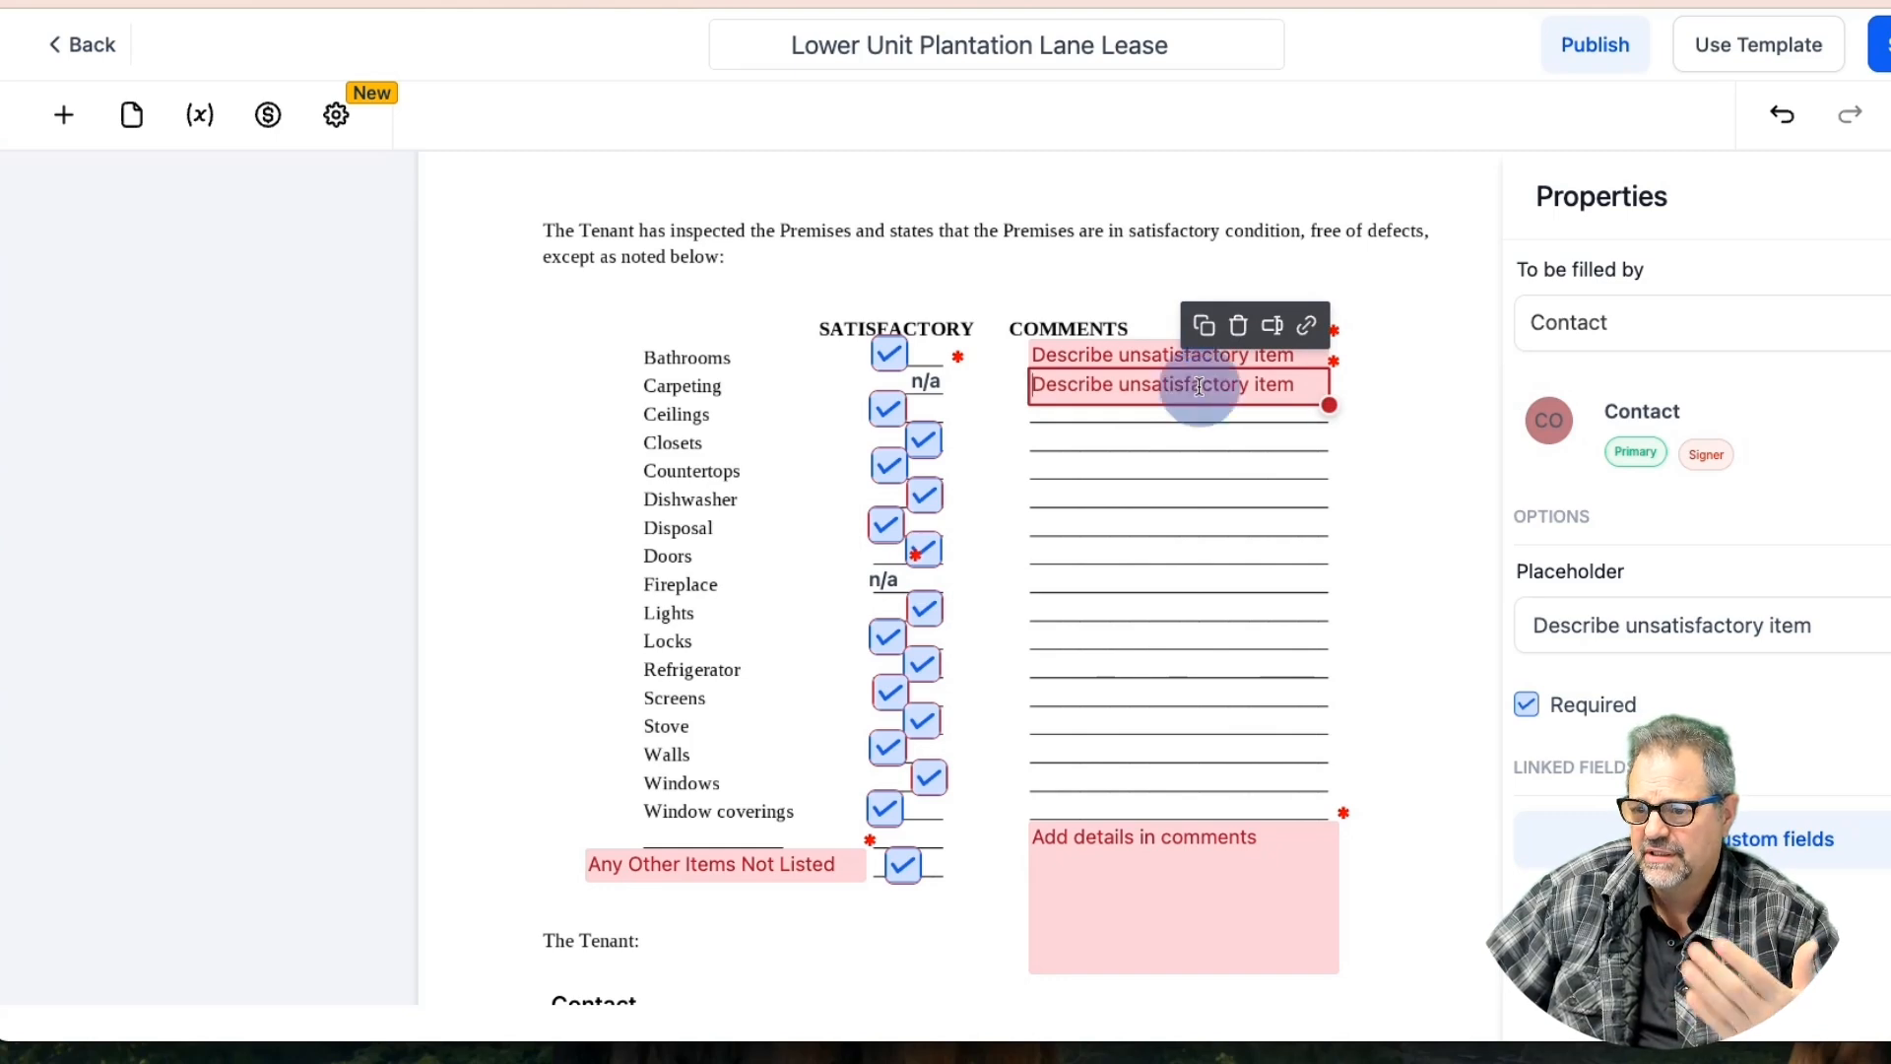
triple_click(1642, 626)
key("super+c")
key("BackSpace")
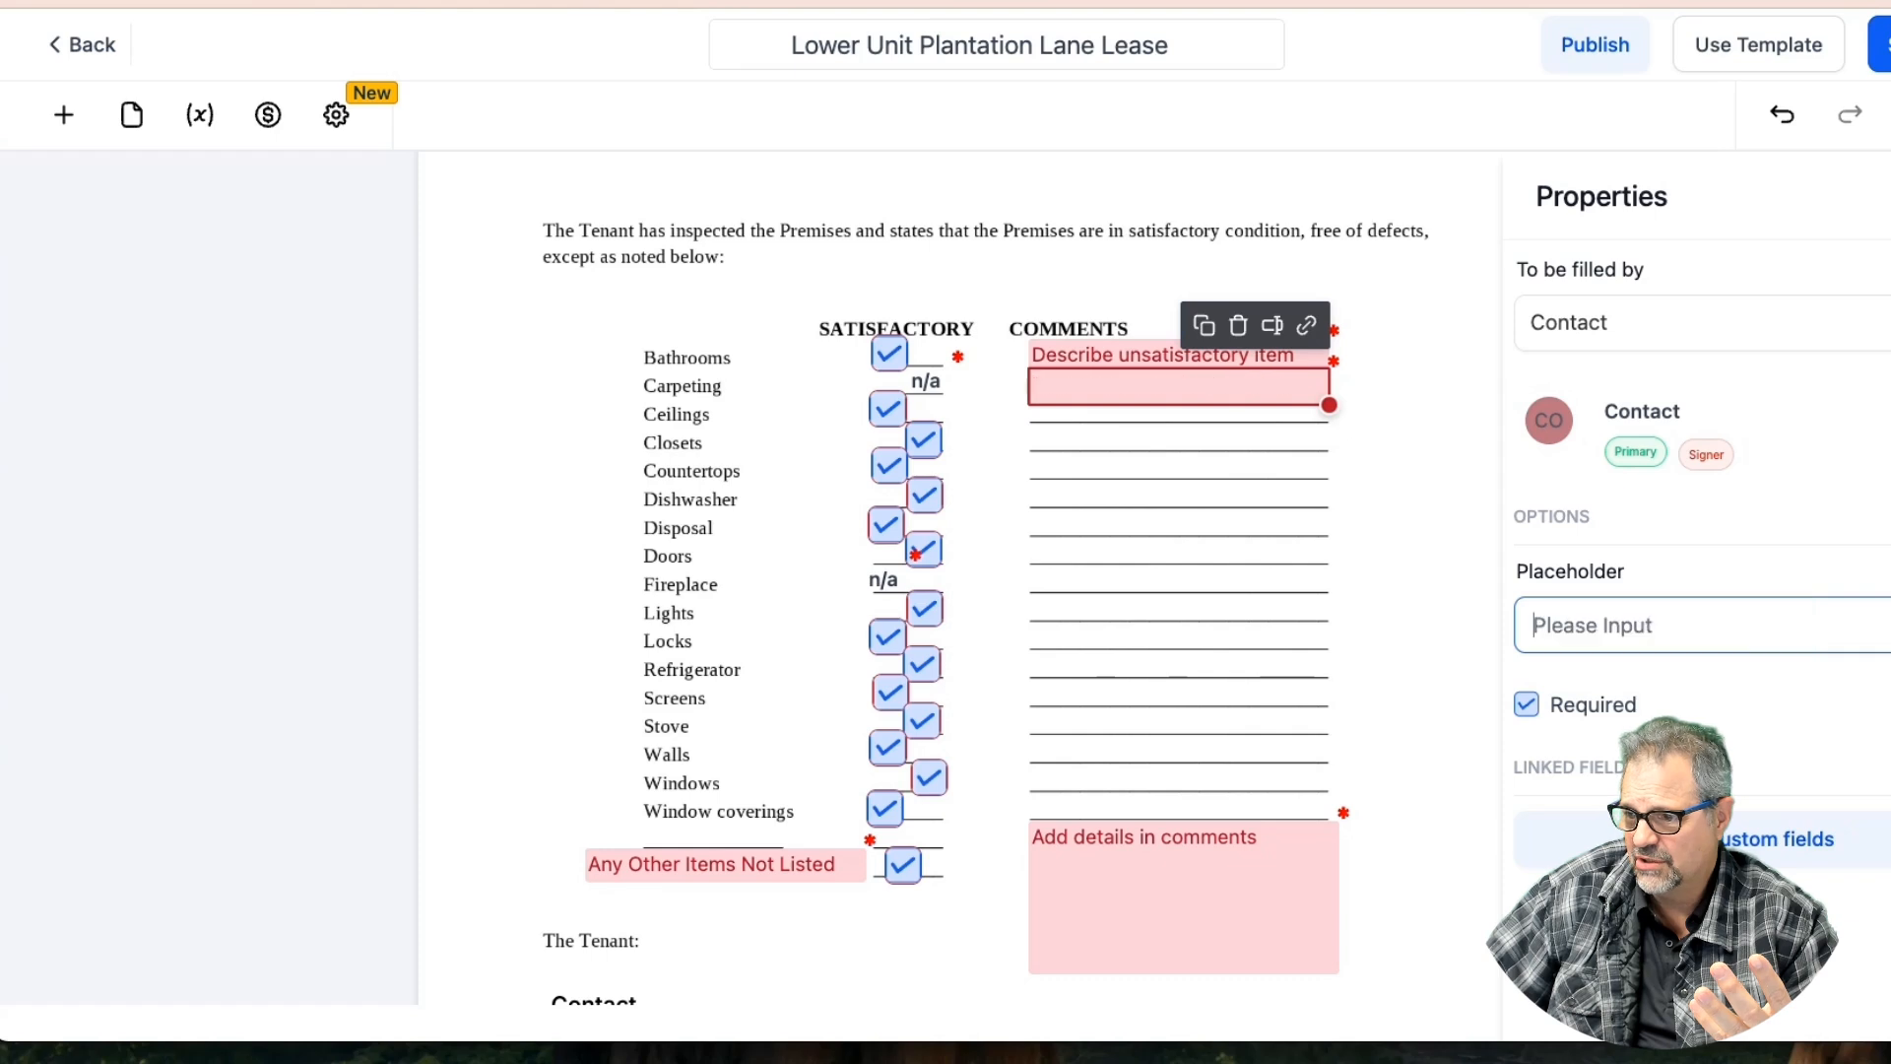
left_click(1688, 570)
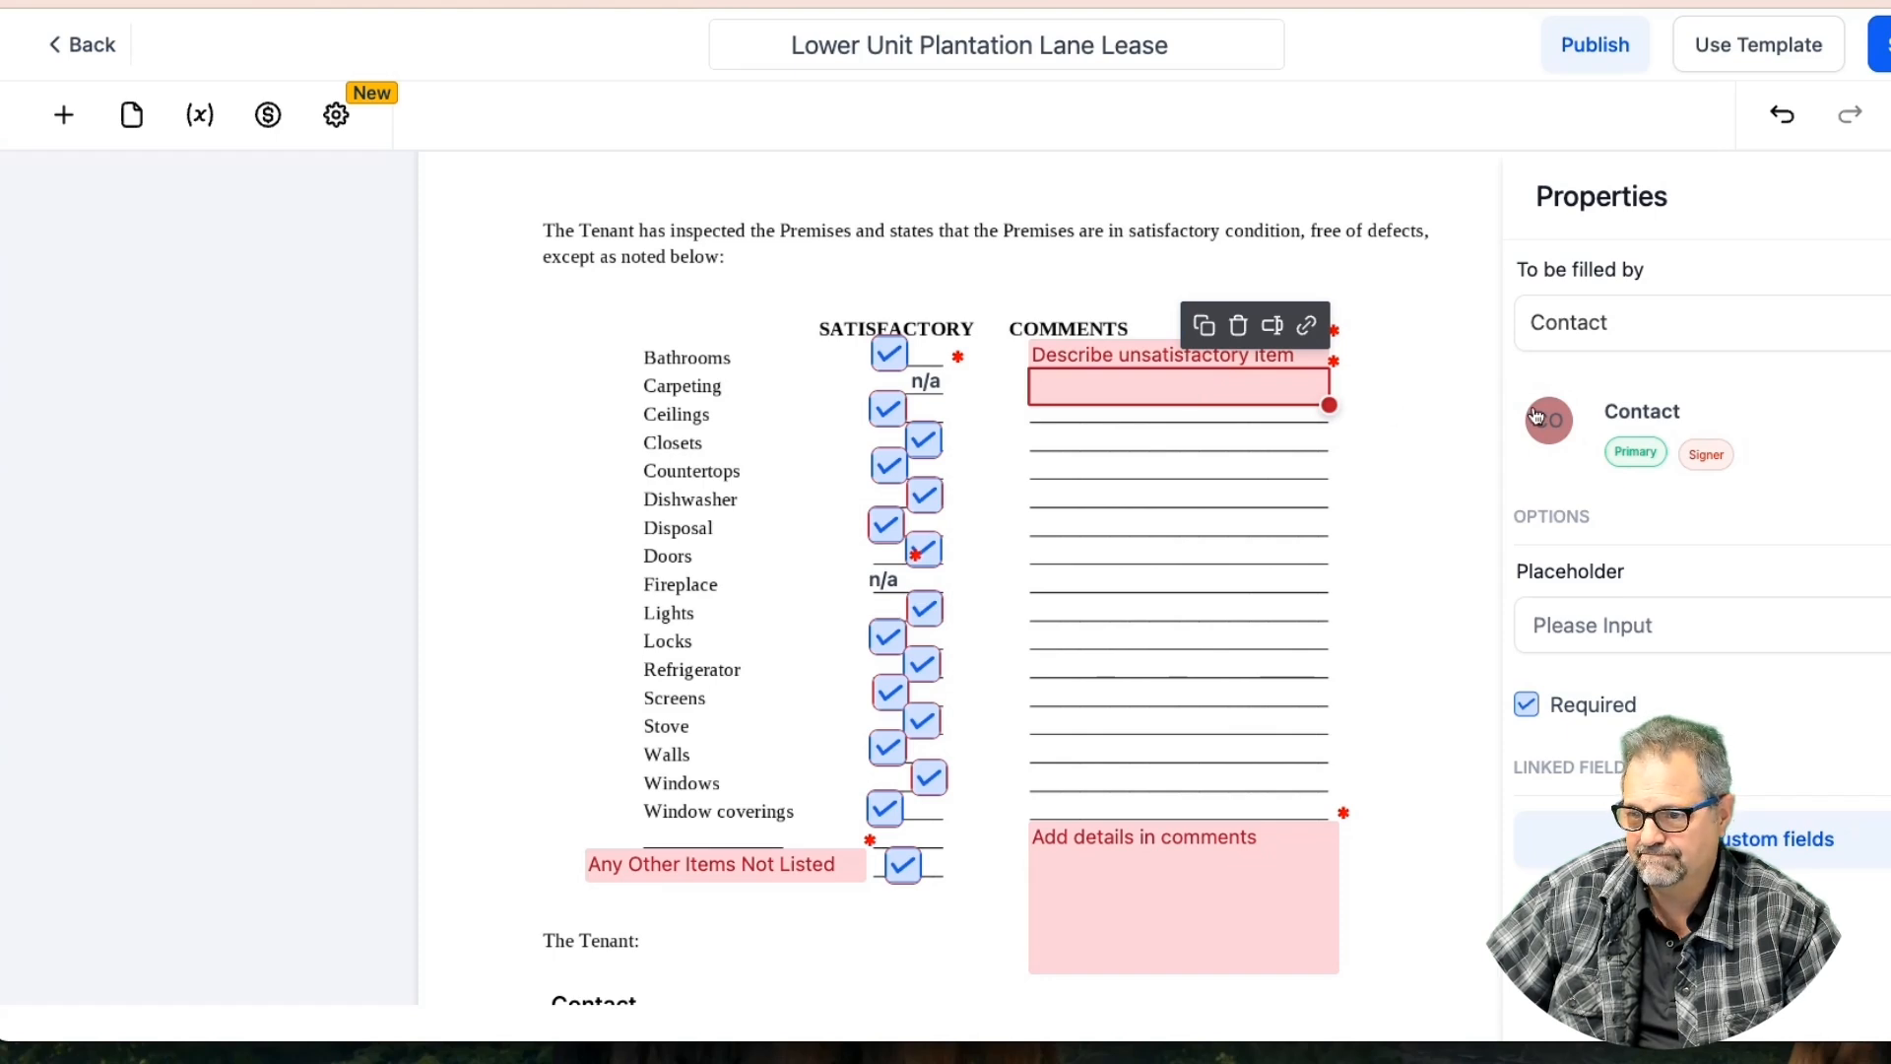
left_click(1596, 618)
key("super+v")
key("super+a")
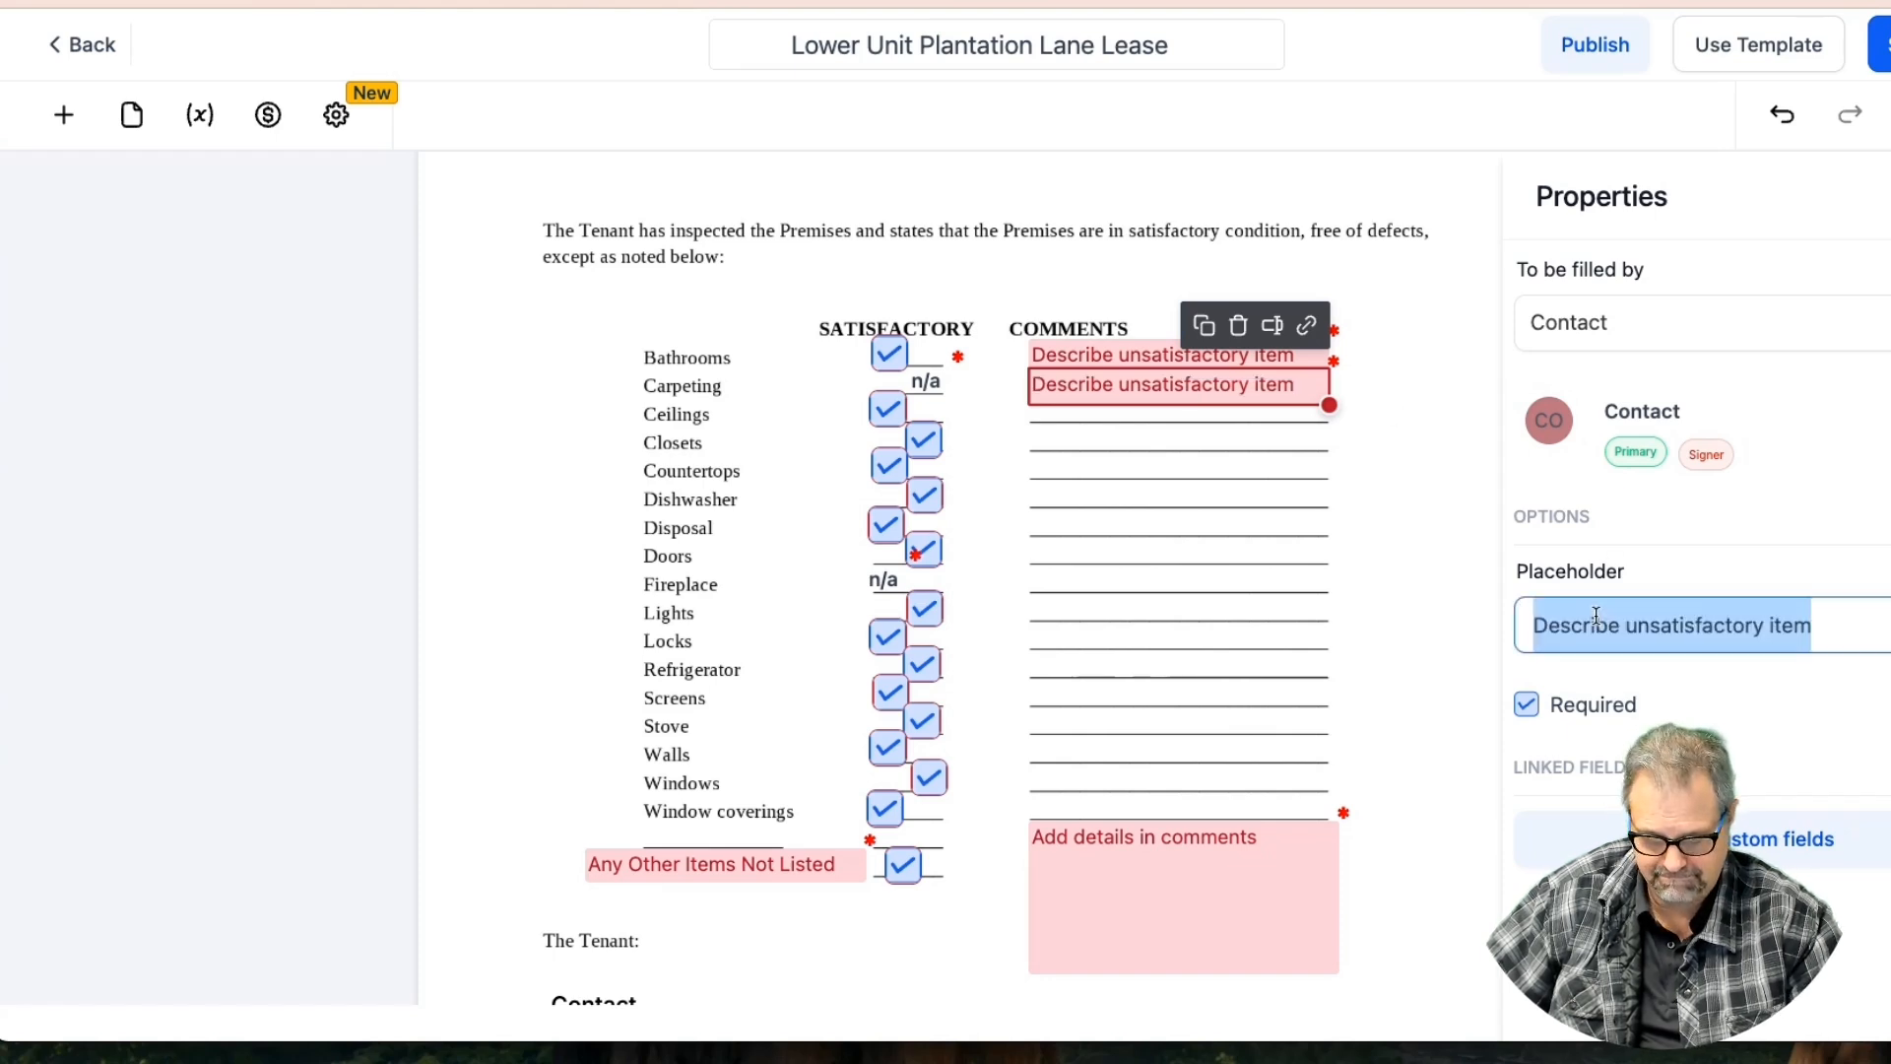
Repeat the comment field on the Ceilings, Closets and following lines down to Lights, removing an extra copy
left_click(1203, 325)
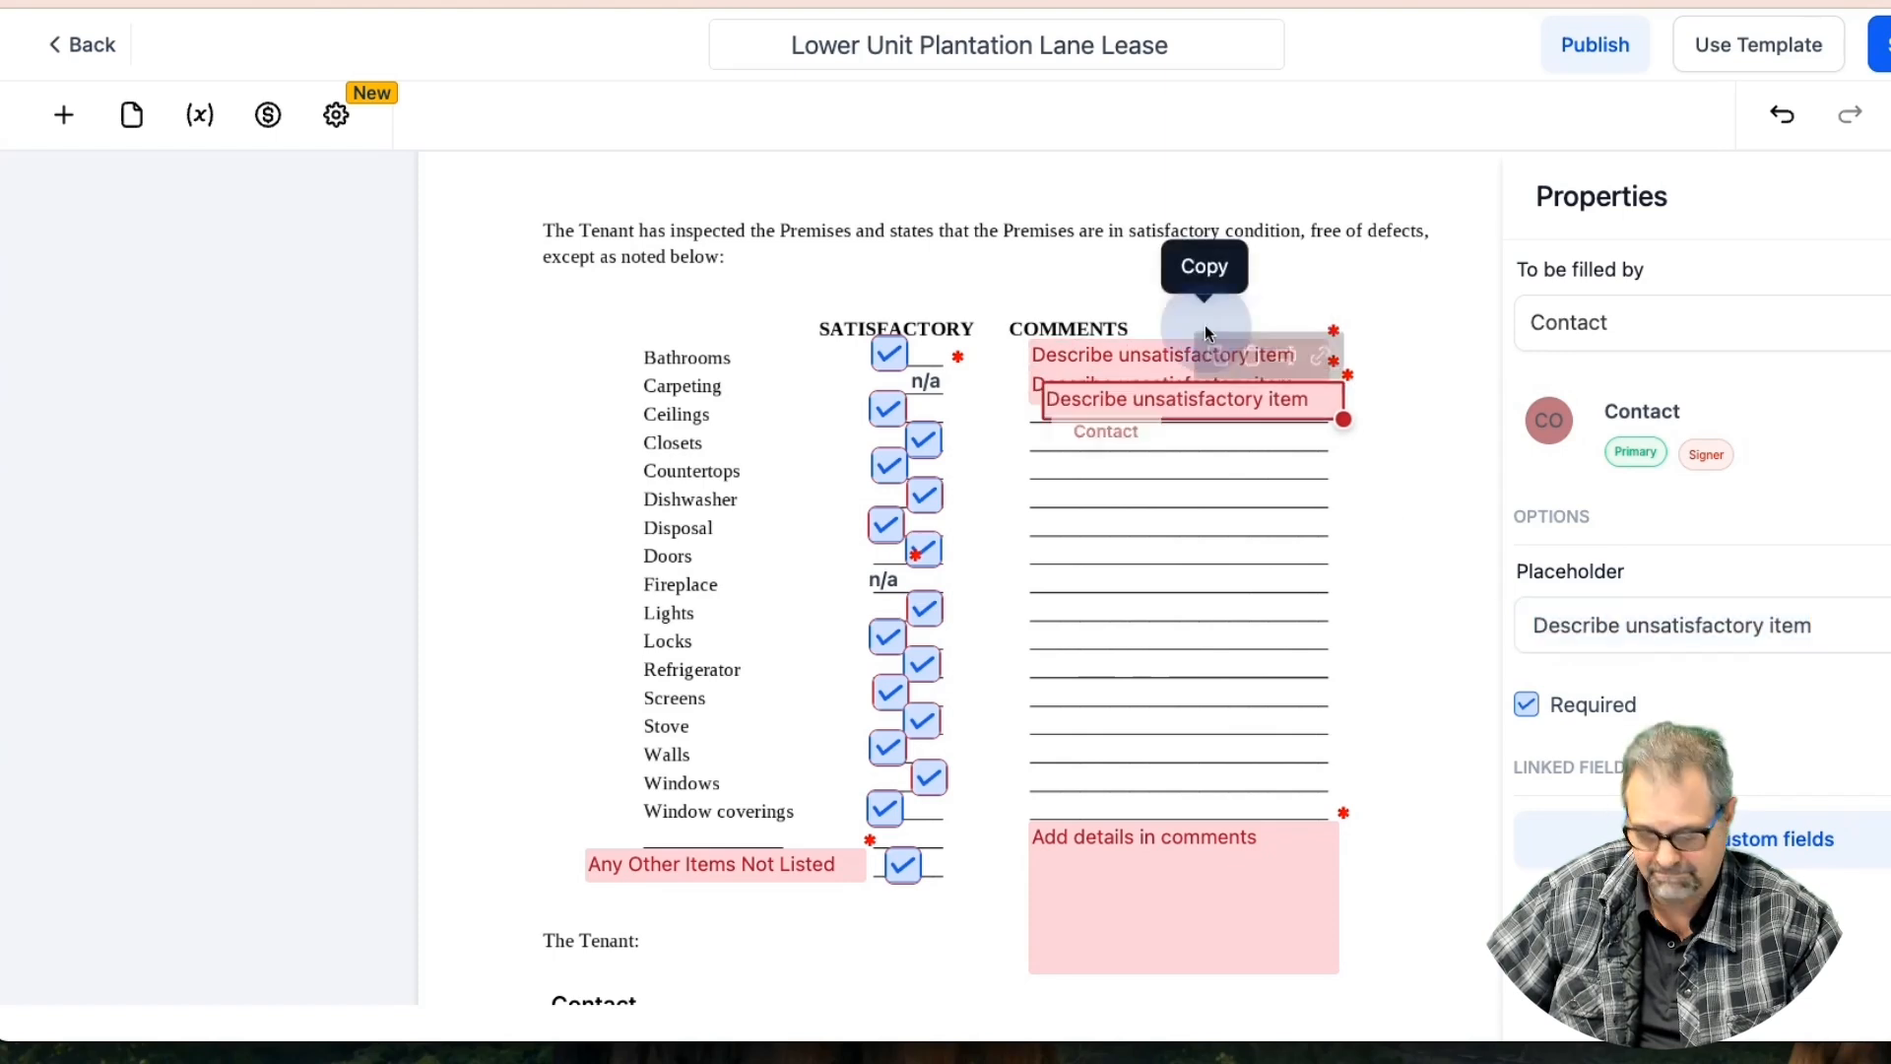
left_click(1226, 402)
left_click_drag(1226, 402, 1235, 470)
left_click(1205, 368)
left_click(1205, 380)
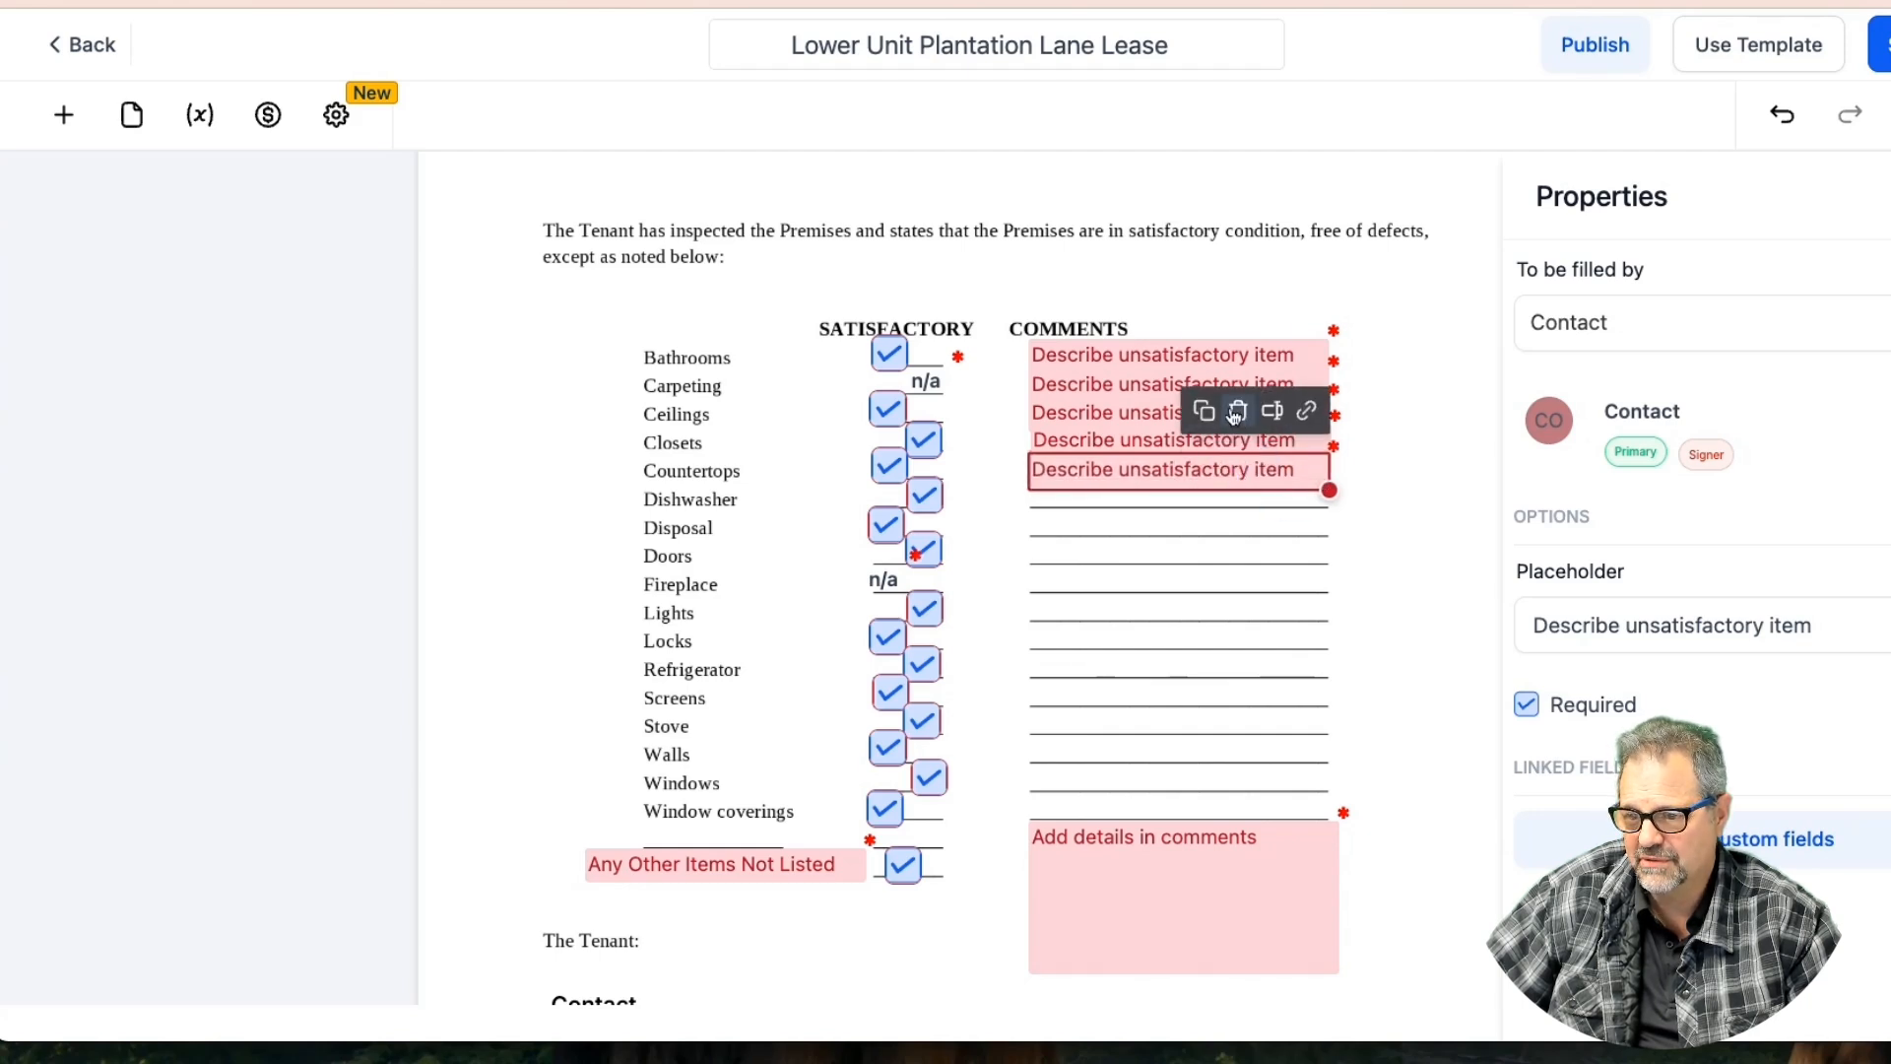
left_click(1217, 410)
left_click_drag(1227, 475, 1234, 591)
left_click(1219, 435)
left_click(1210, 475)
left_click(1209, 500)
left_click(1213, 520)
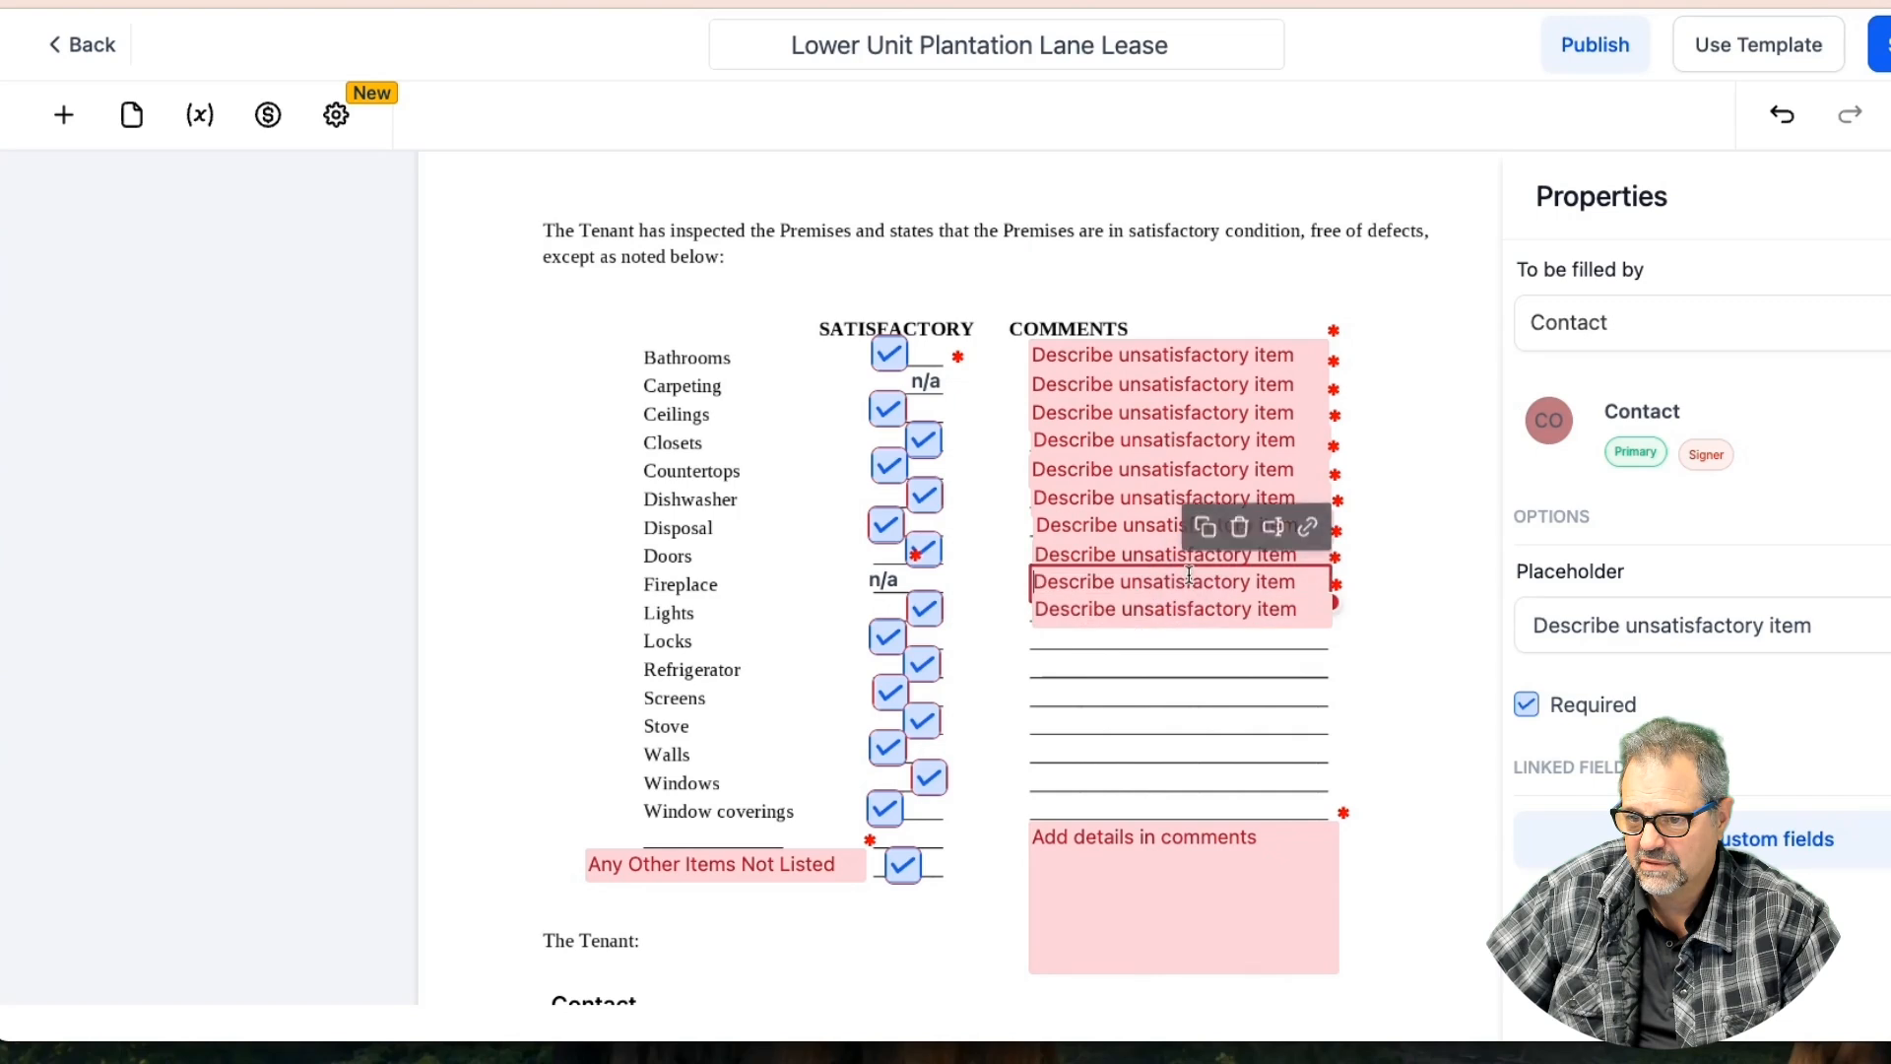
left_click(1237, 523)
left_click(1215, 605)
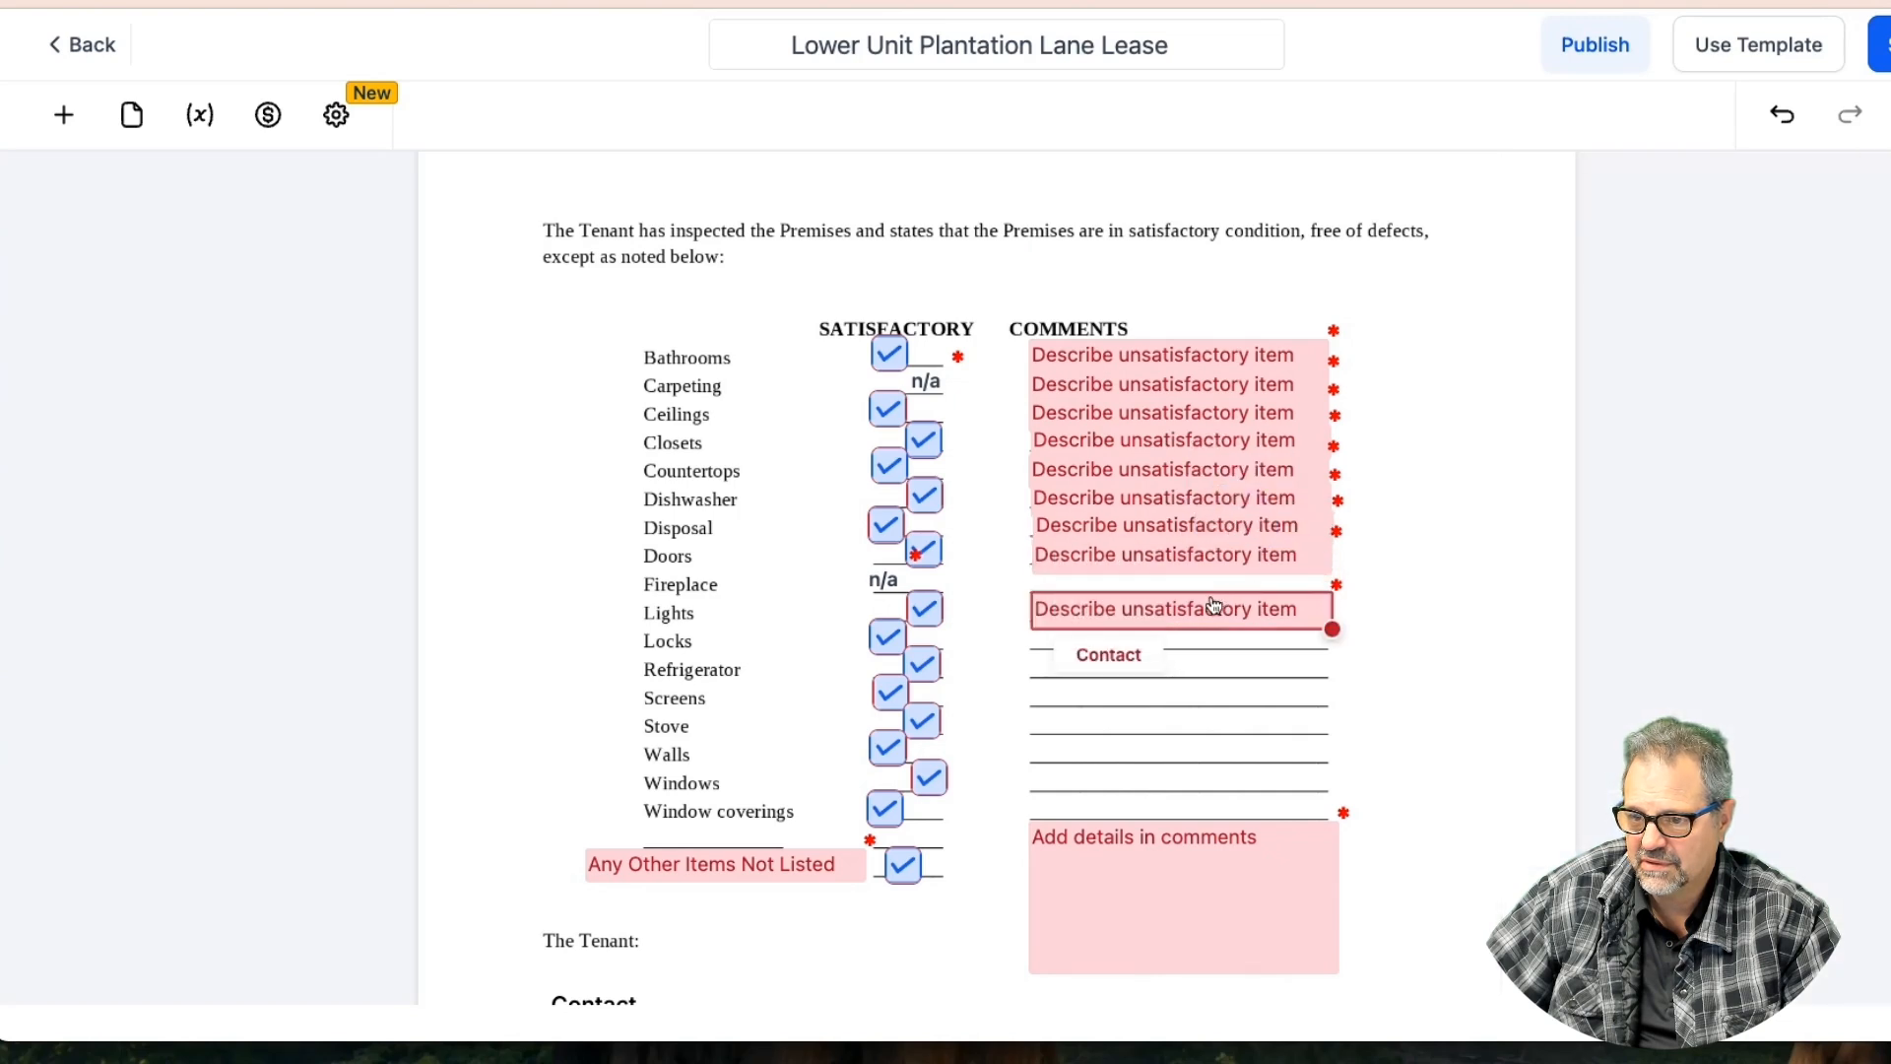
Delete the Carpeting comment field
left_click(1208, 569)
left_click(1083, 384)
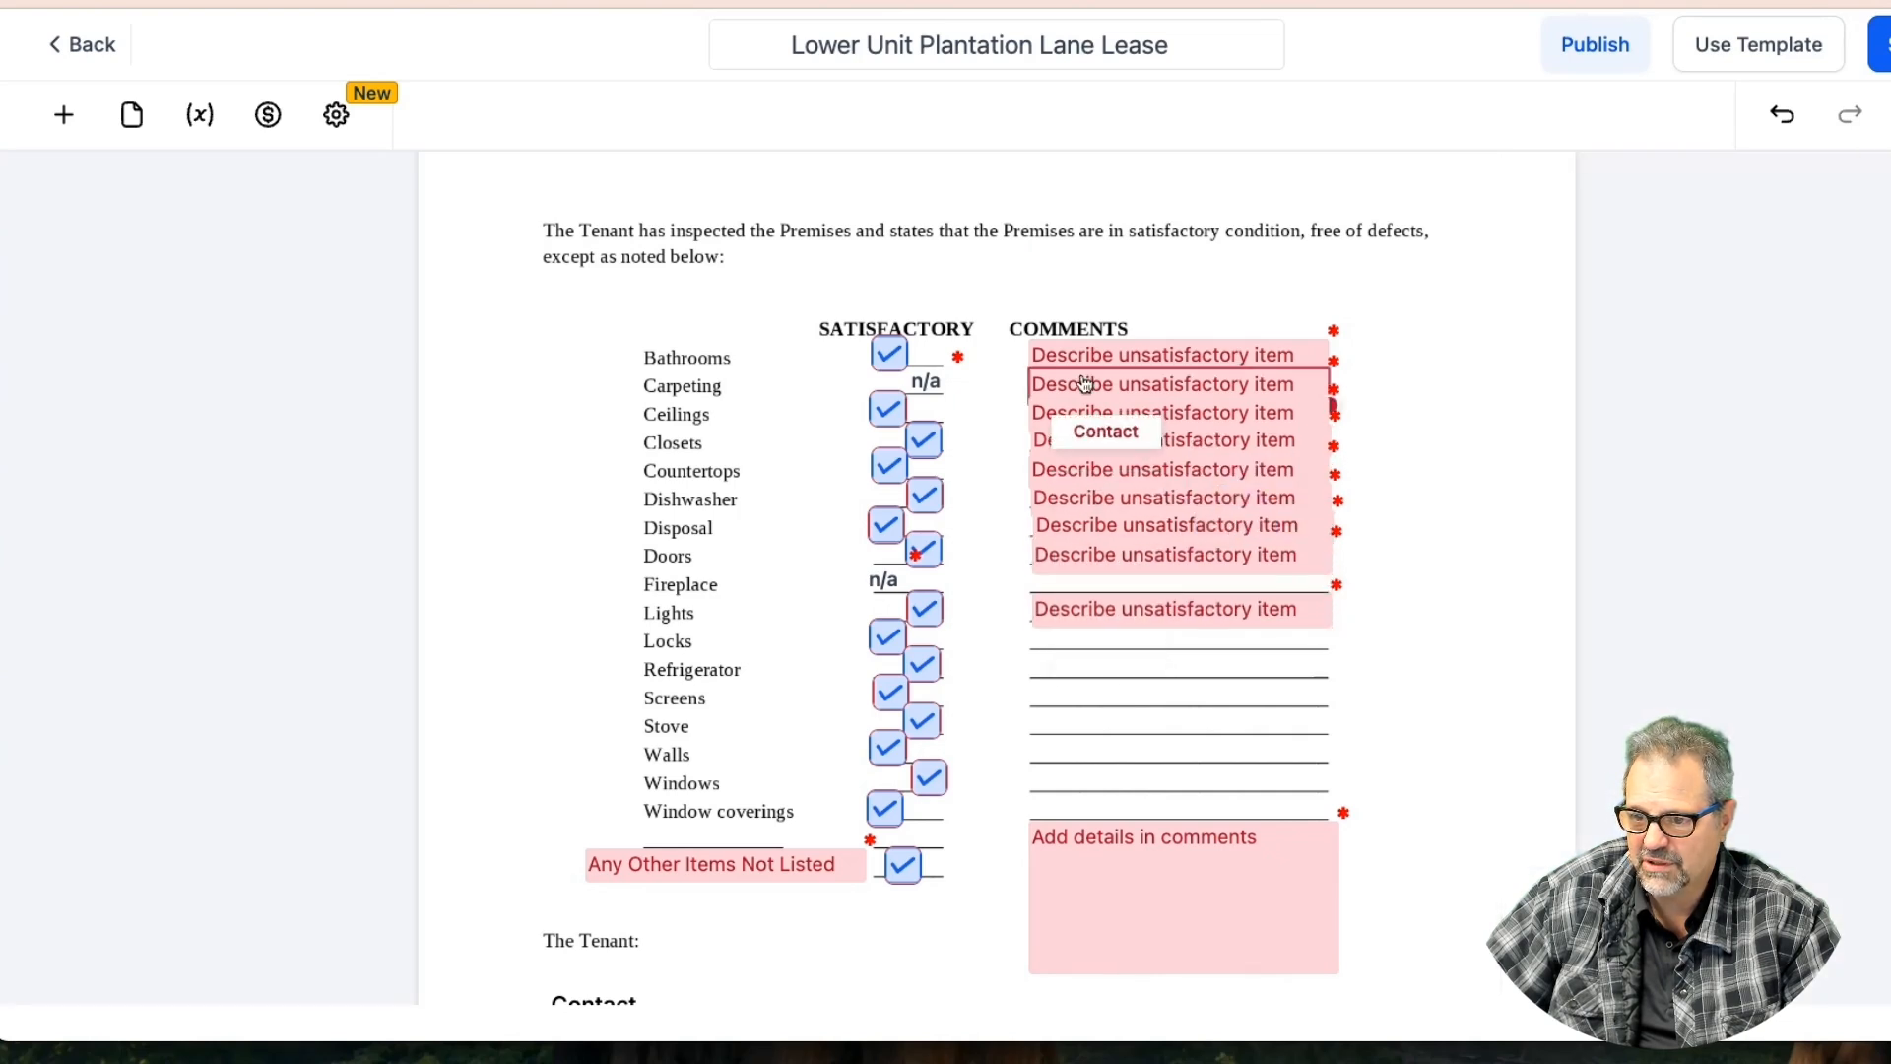
left_click(1232, 330)
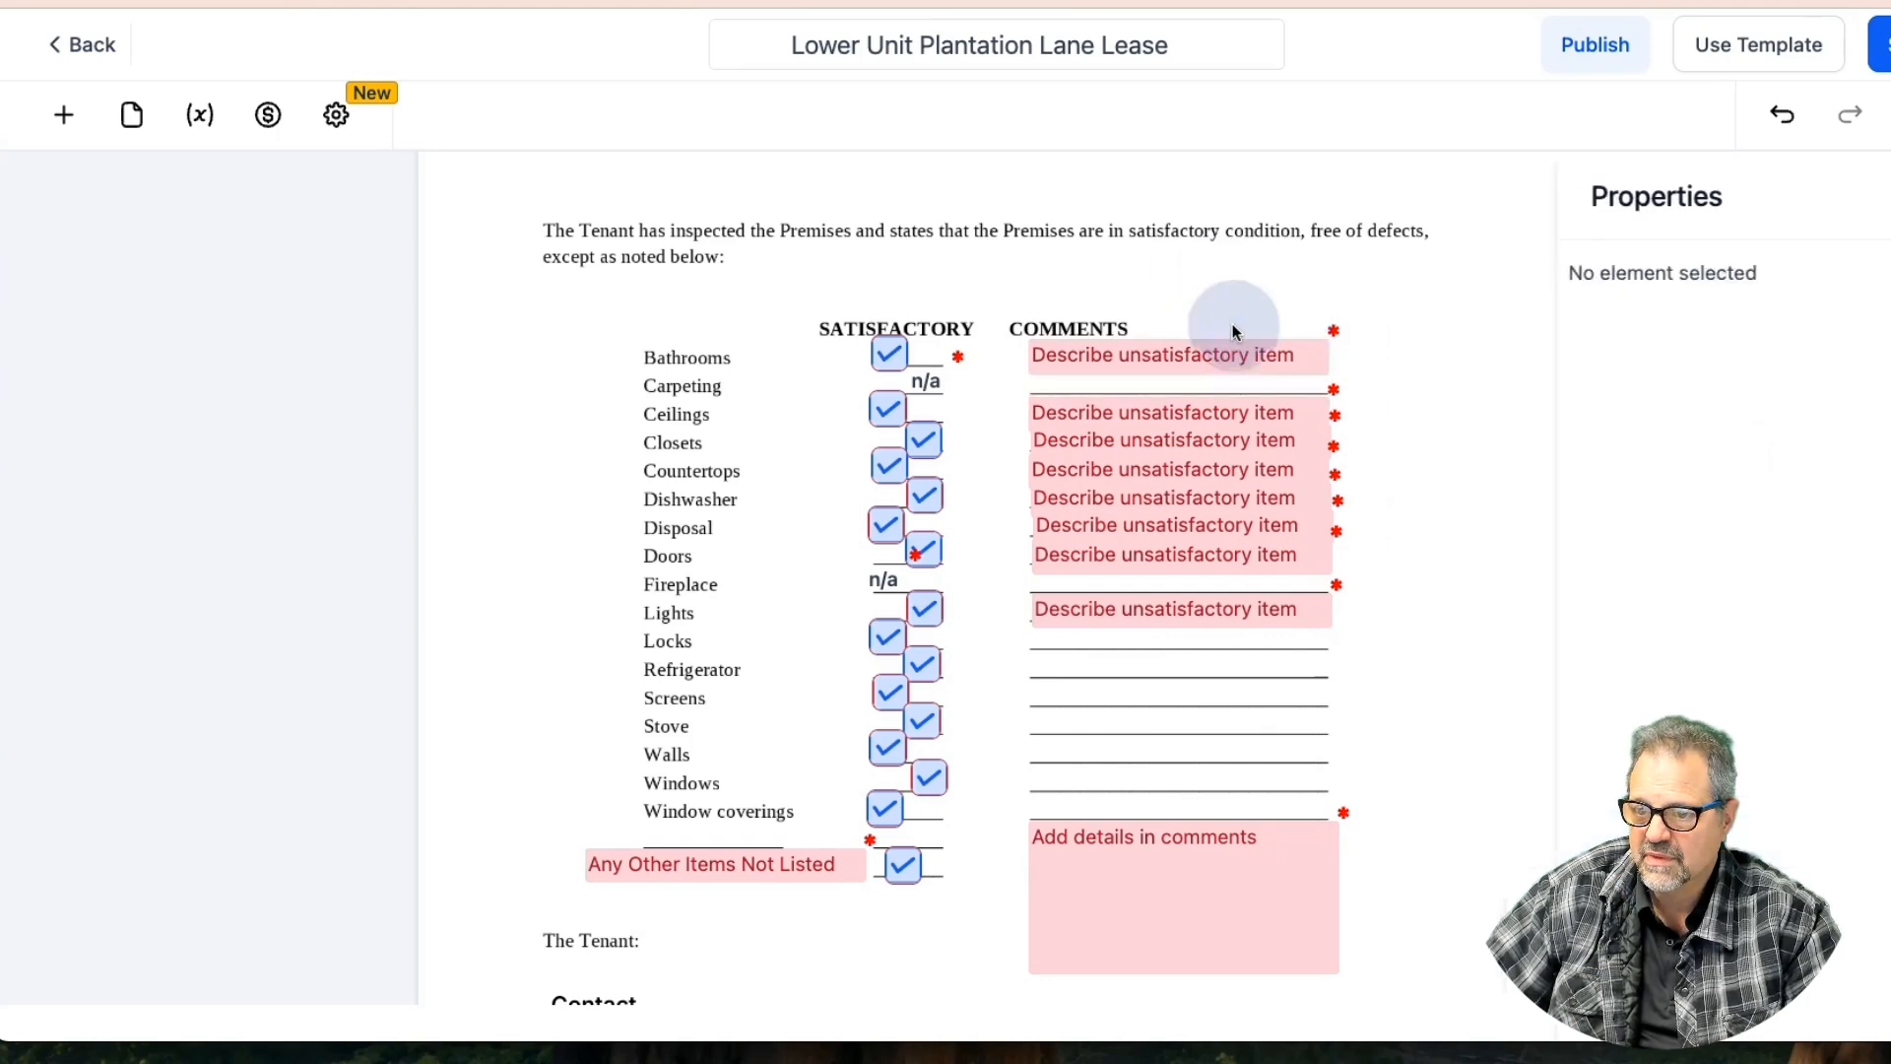
left_click(1228, 559)
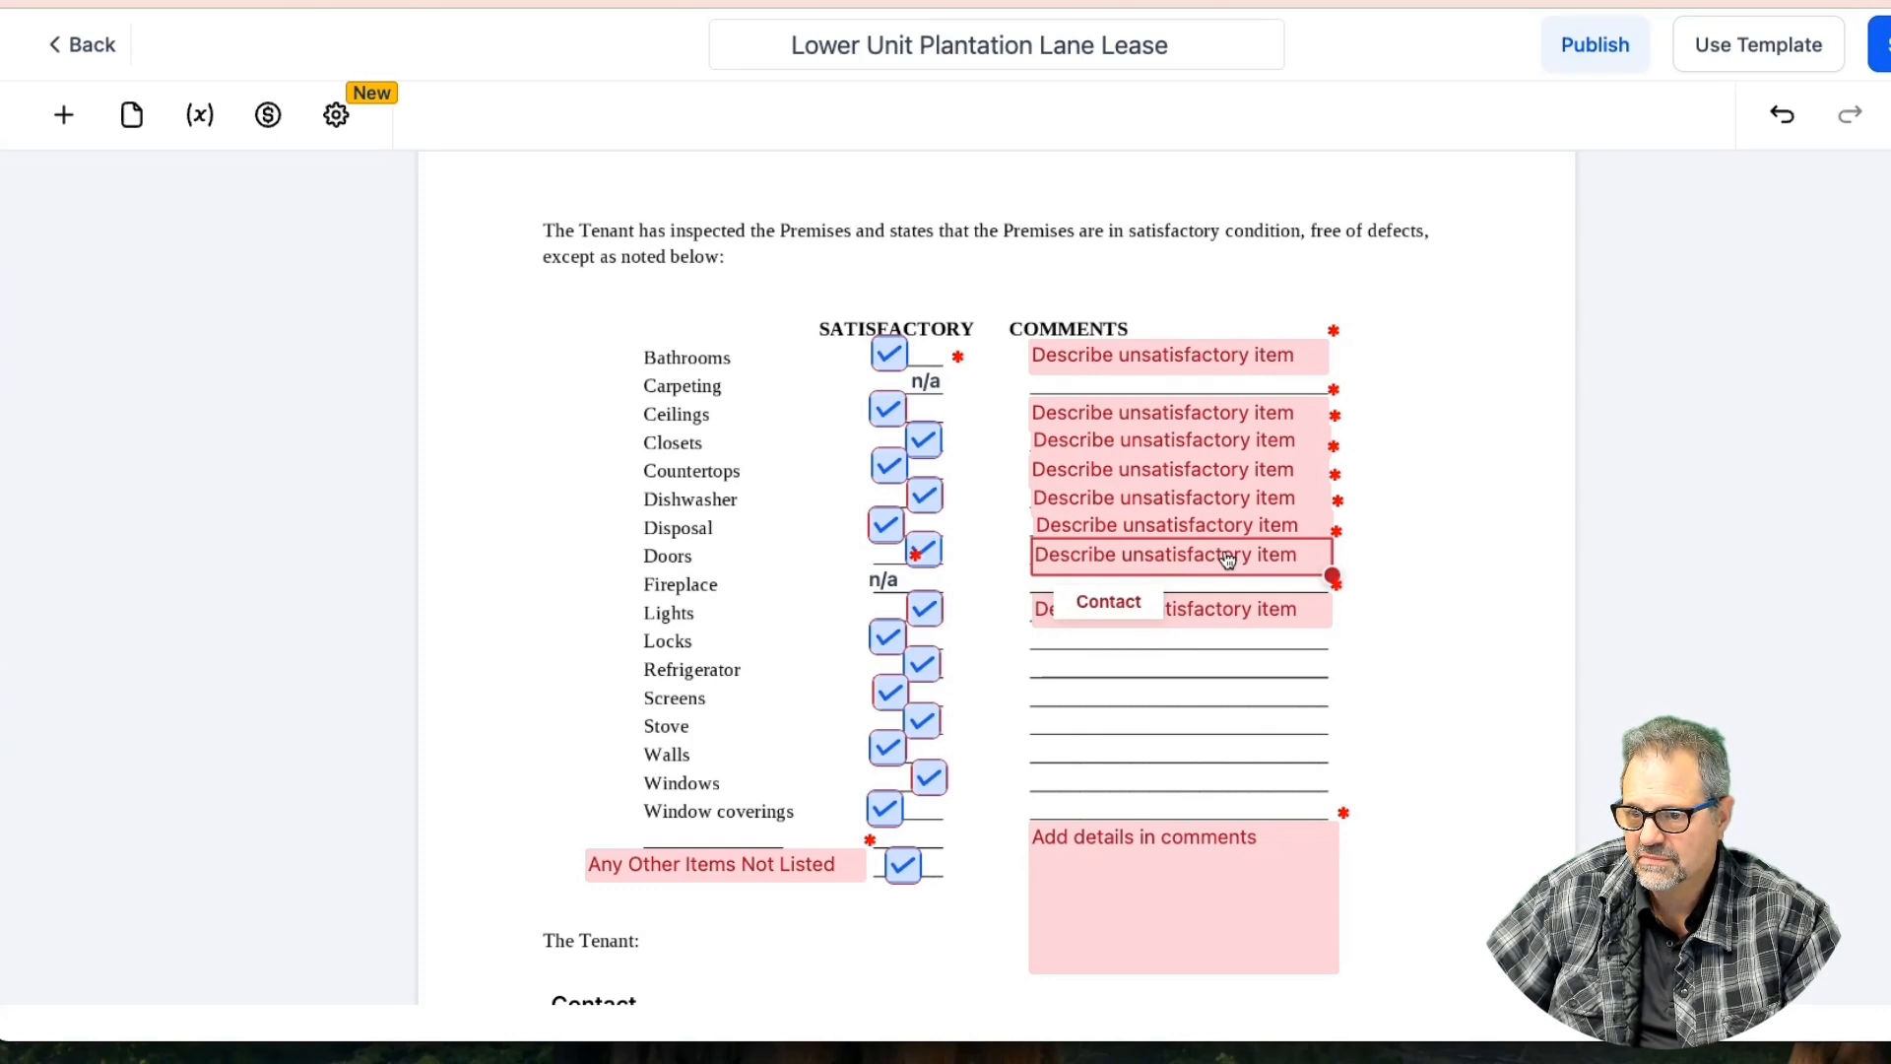
left_click(1180, 619)
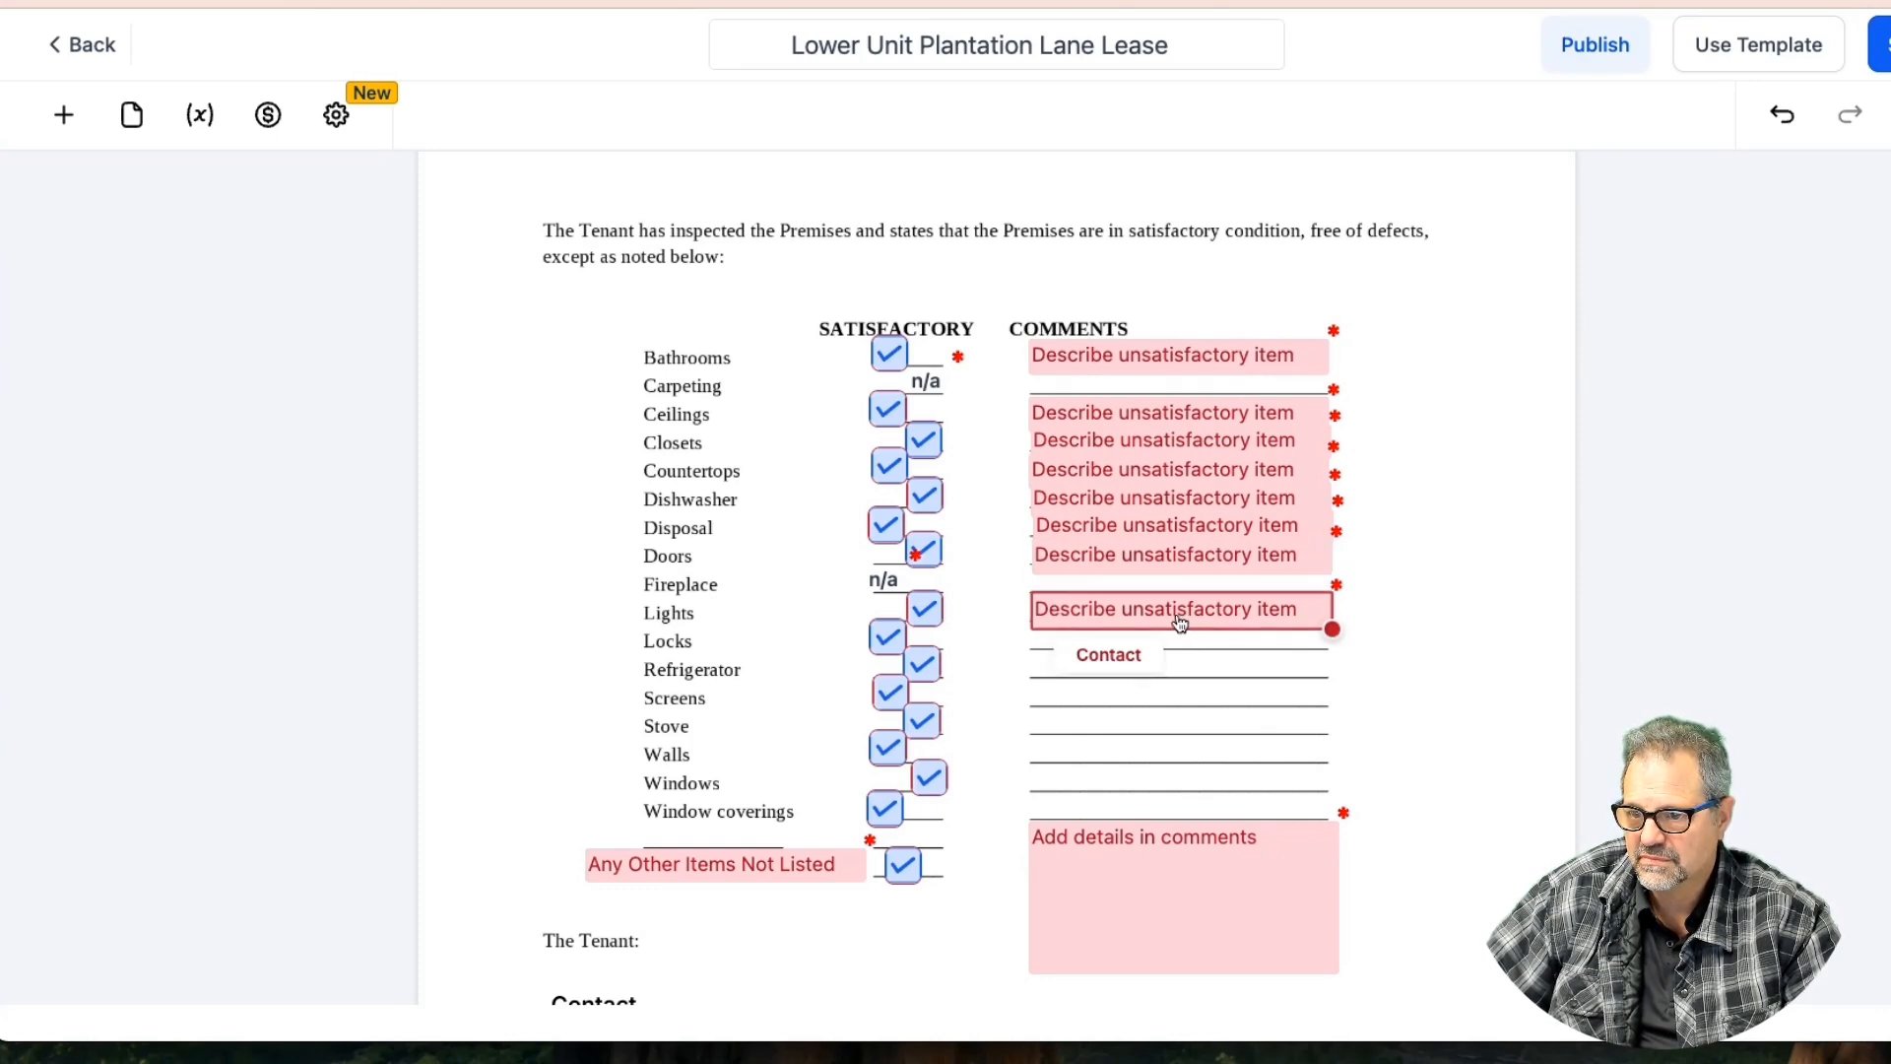
left_click(1179, 624)
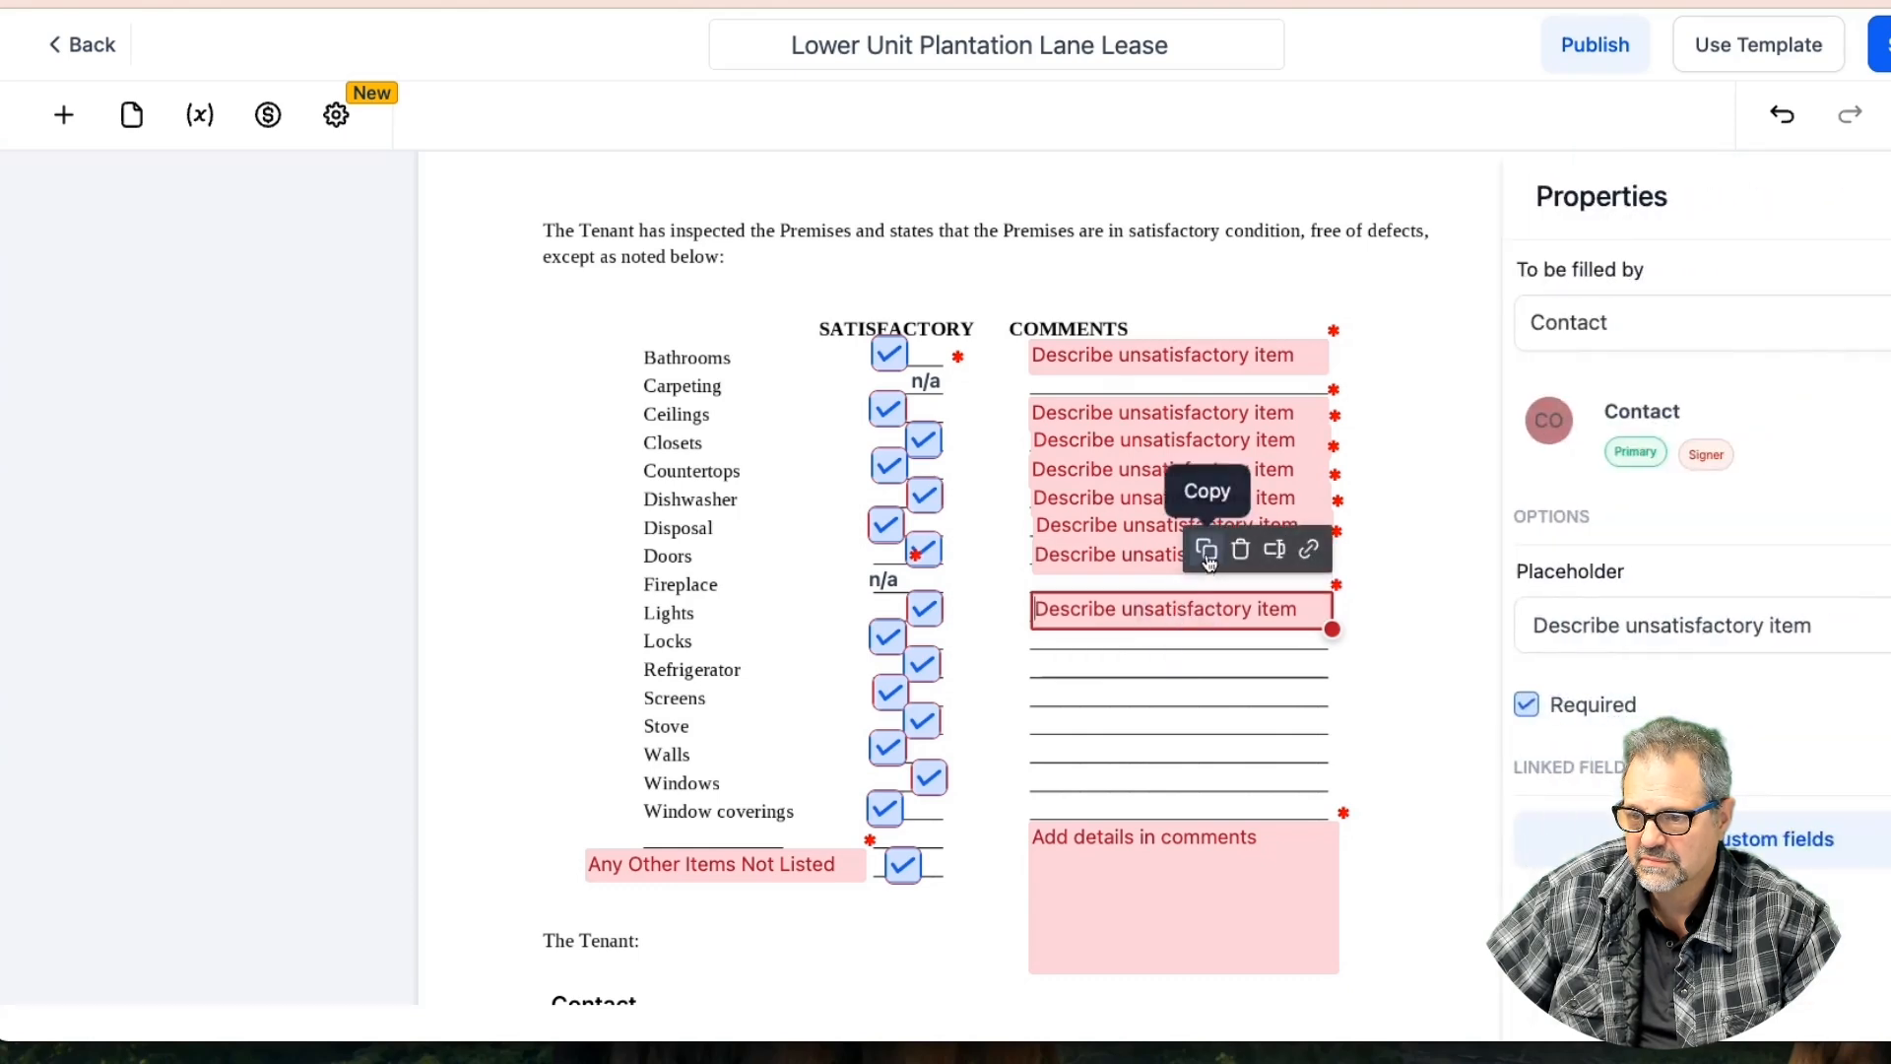
Copy the Lights comment field onto Locks, Refrigerator, Screens, Stove, Walls, Windows and Window coverings
left_click(1217, 564)
left_click_drag(1201, 641, 1211, 745)
left_click(1205, 580)
left_click(1205, 619)
left_click(1203, 642)
left_click(1208, 675)
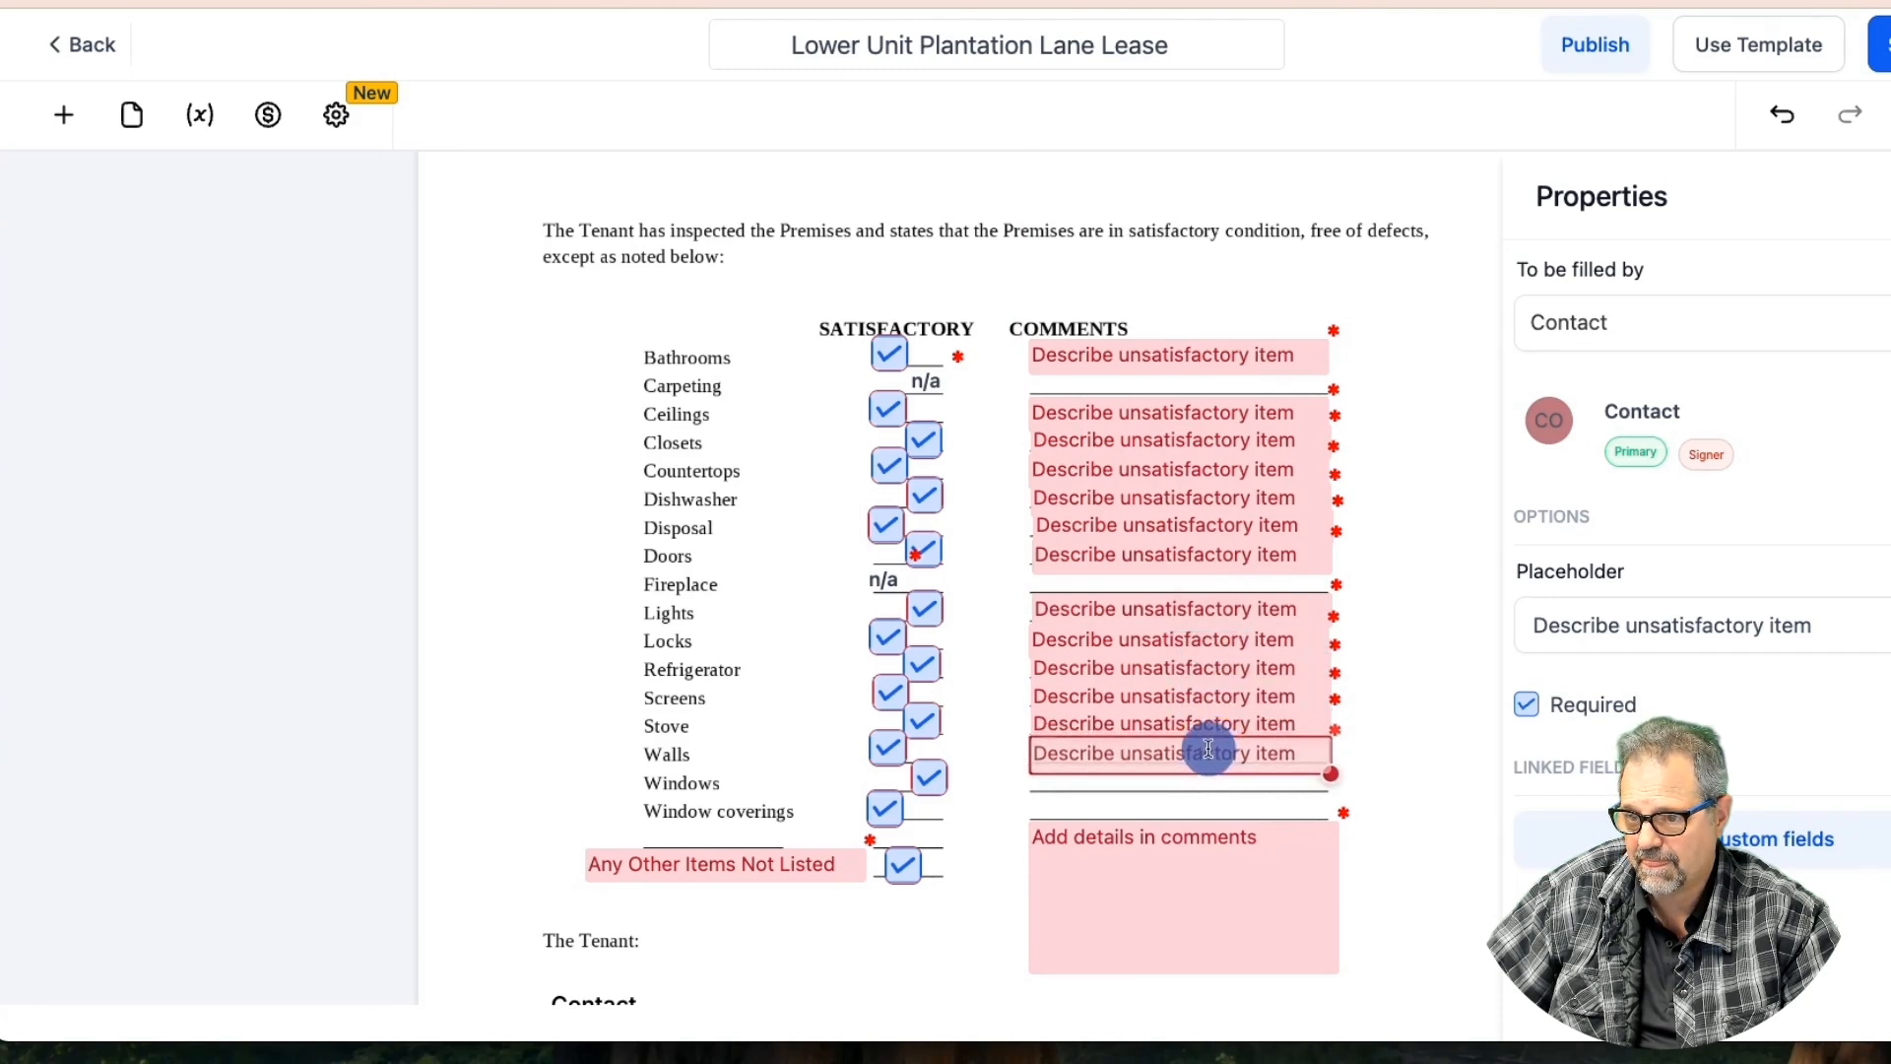
left_click(1208, 688)
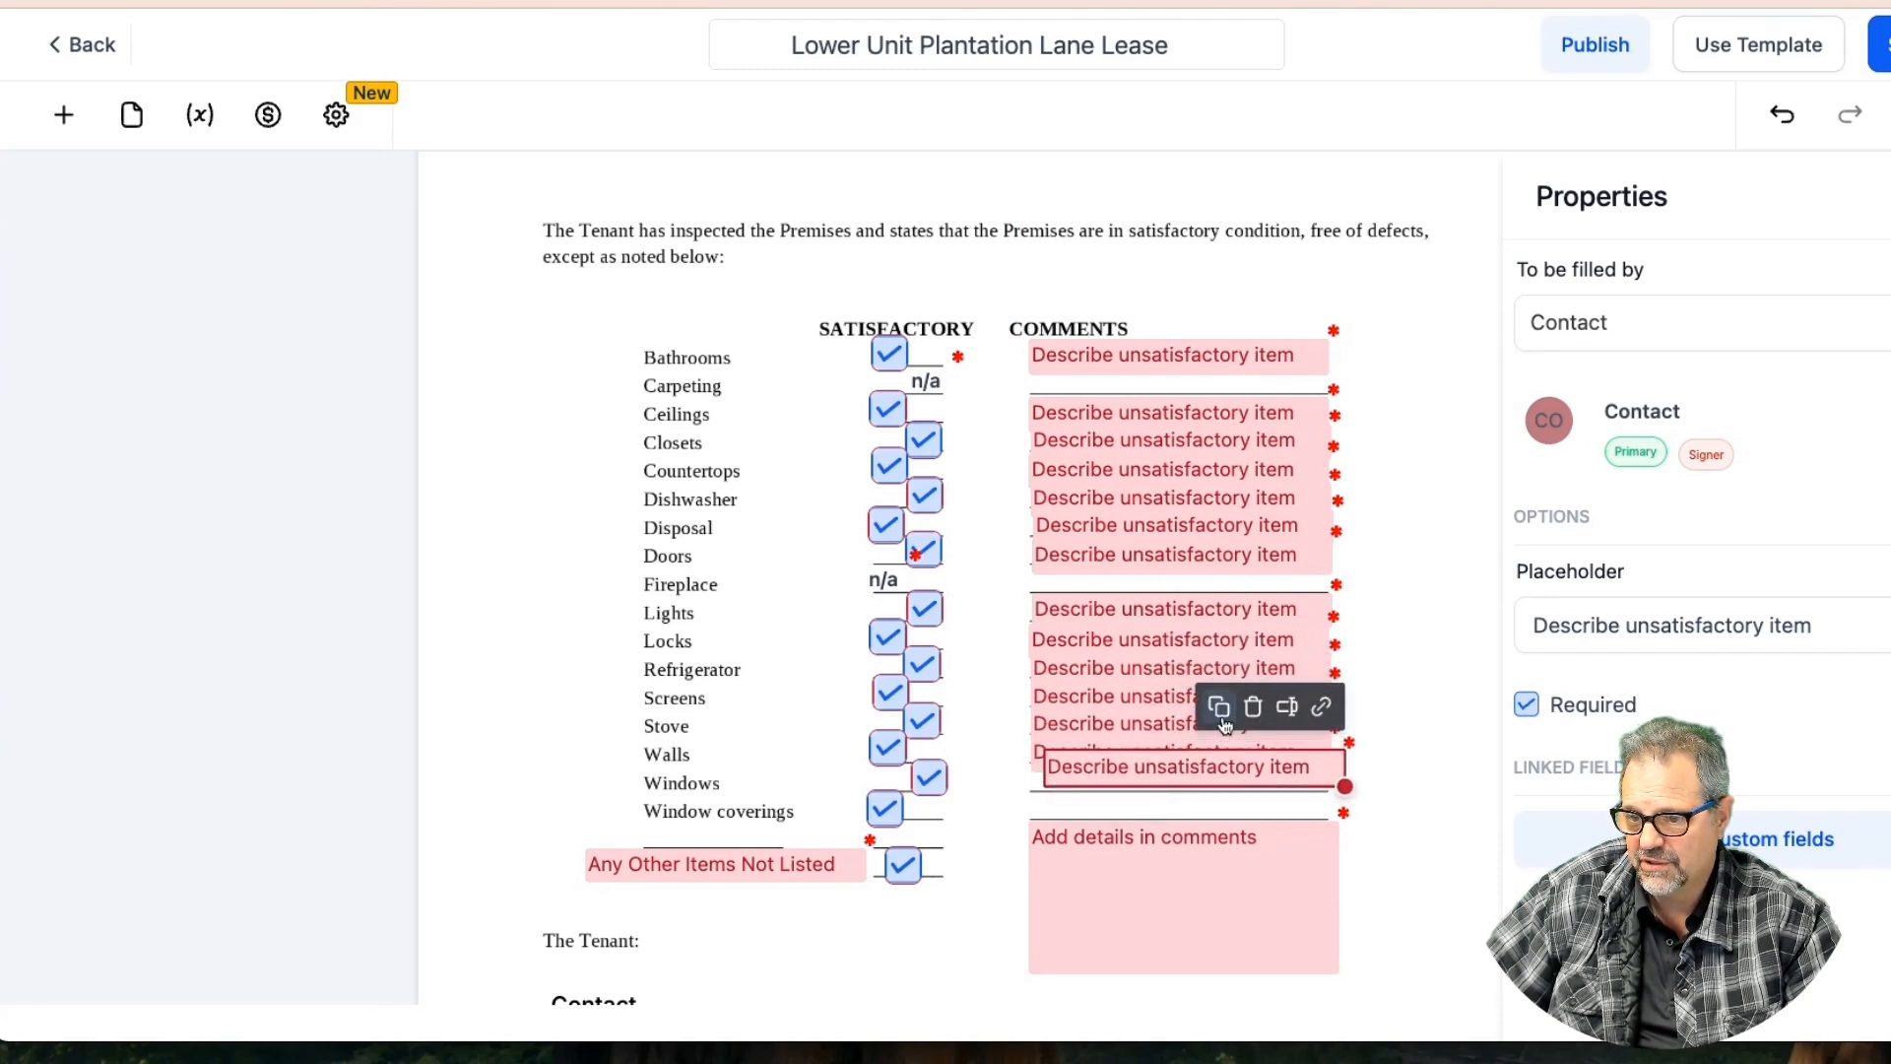
left_click_drag(1221, 763, 1214, 802)
left_click(1205, 720)
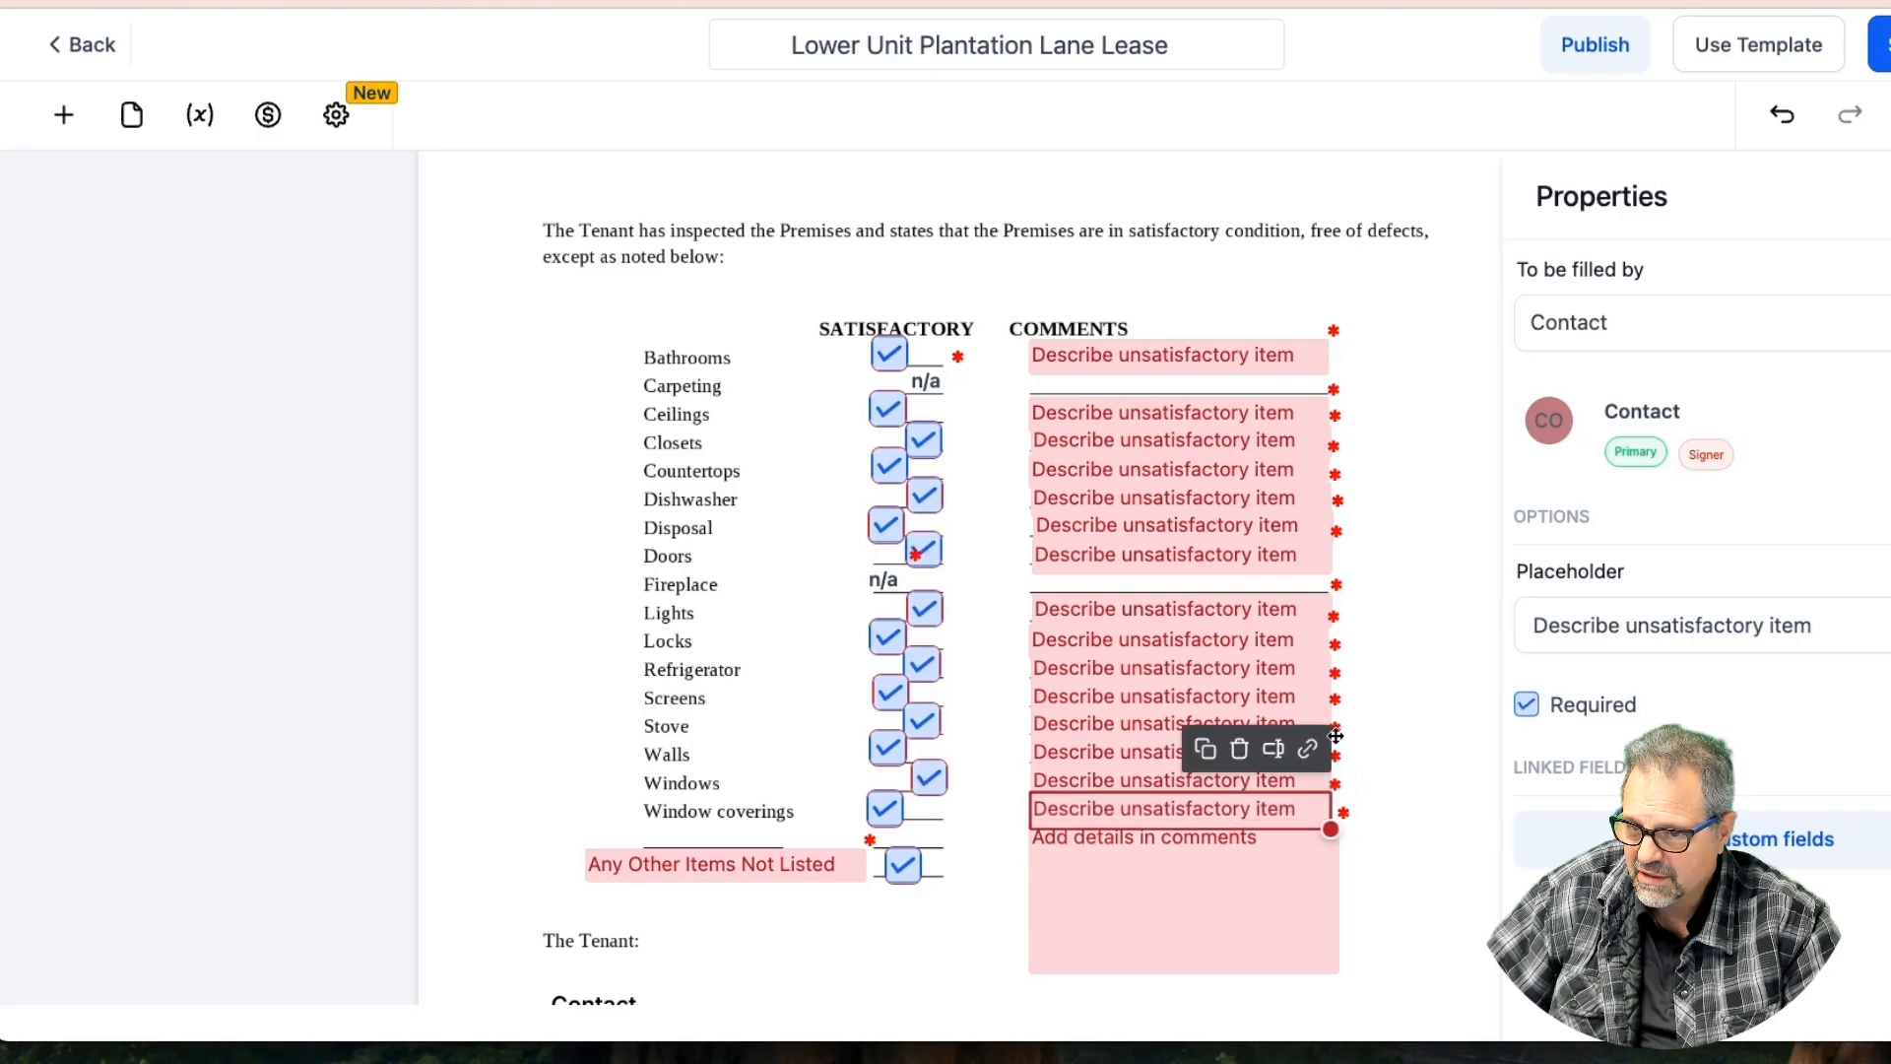
left_click(1376, 681)
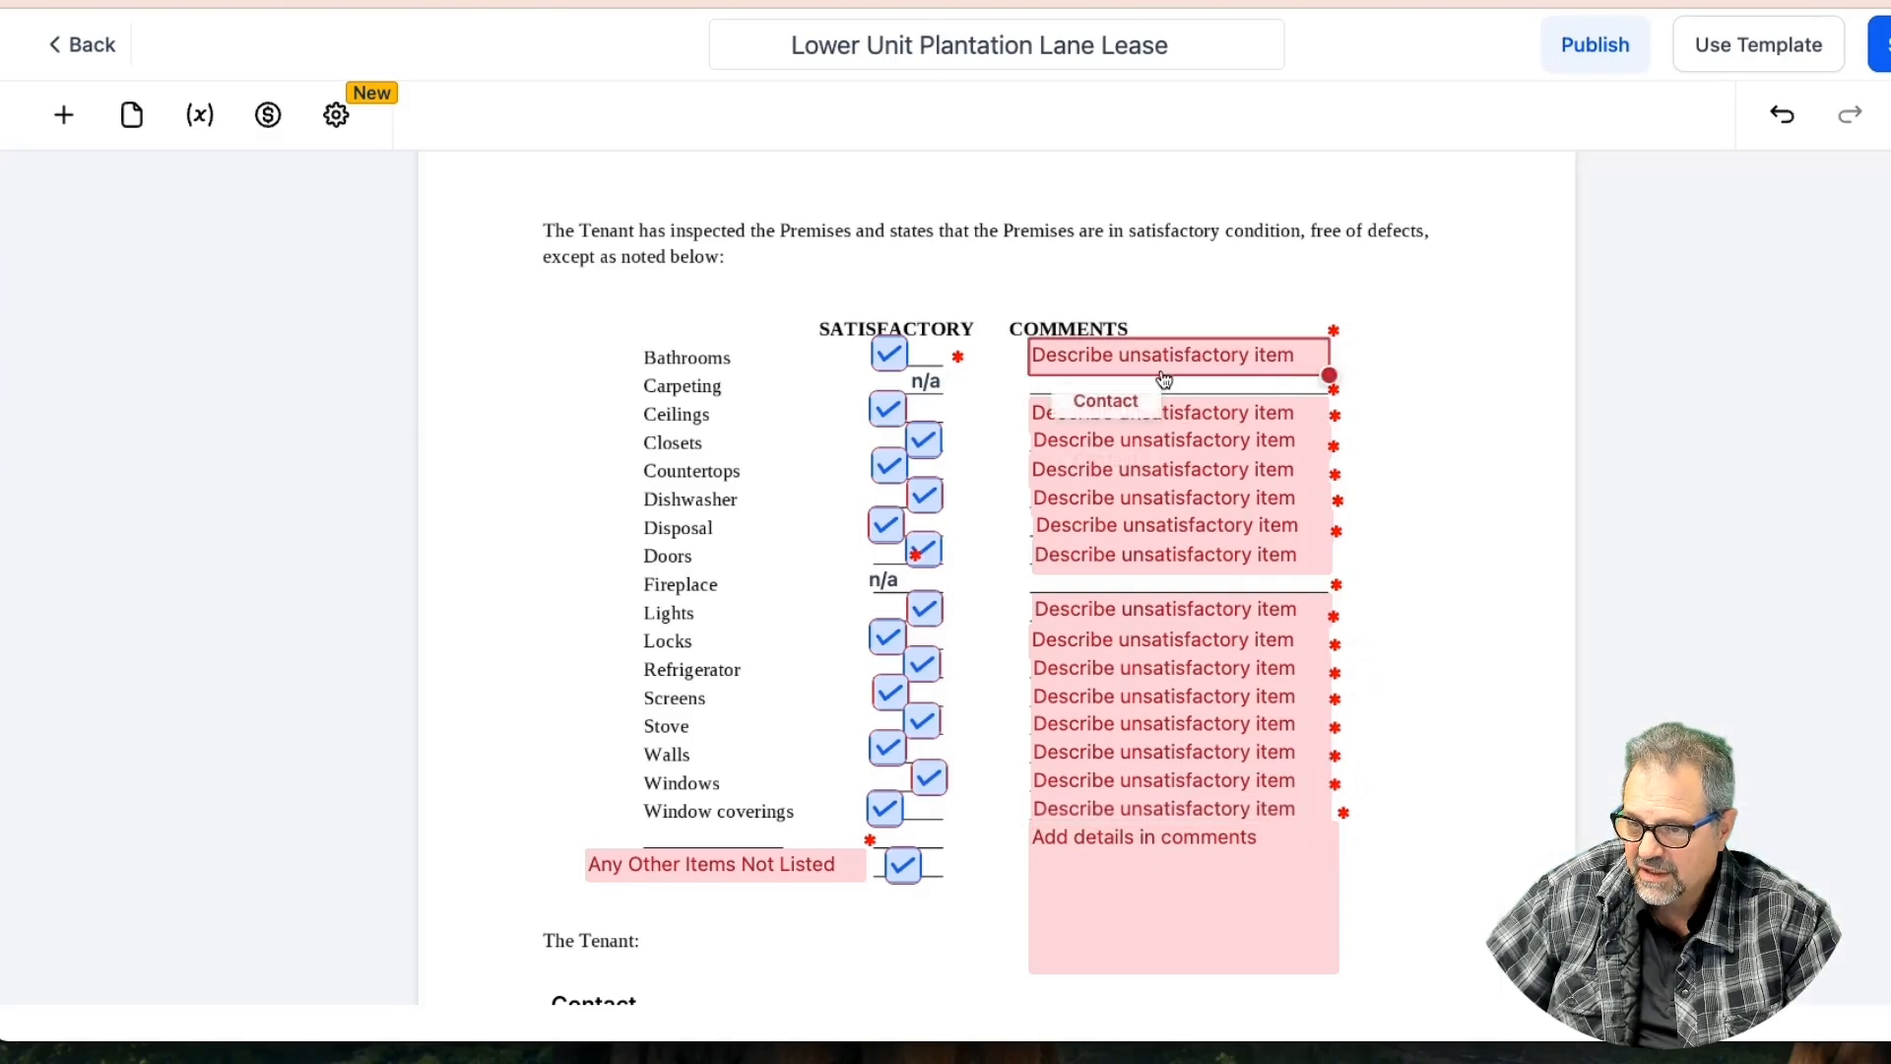
left_click(1139, 411)
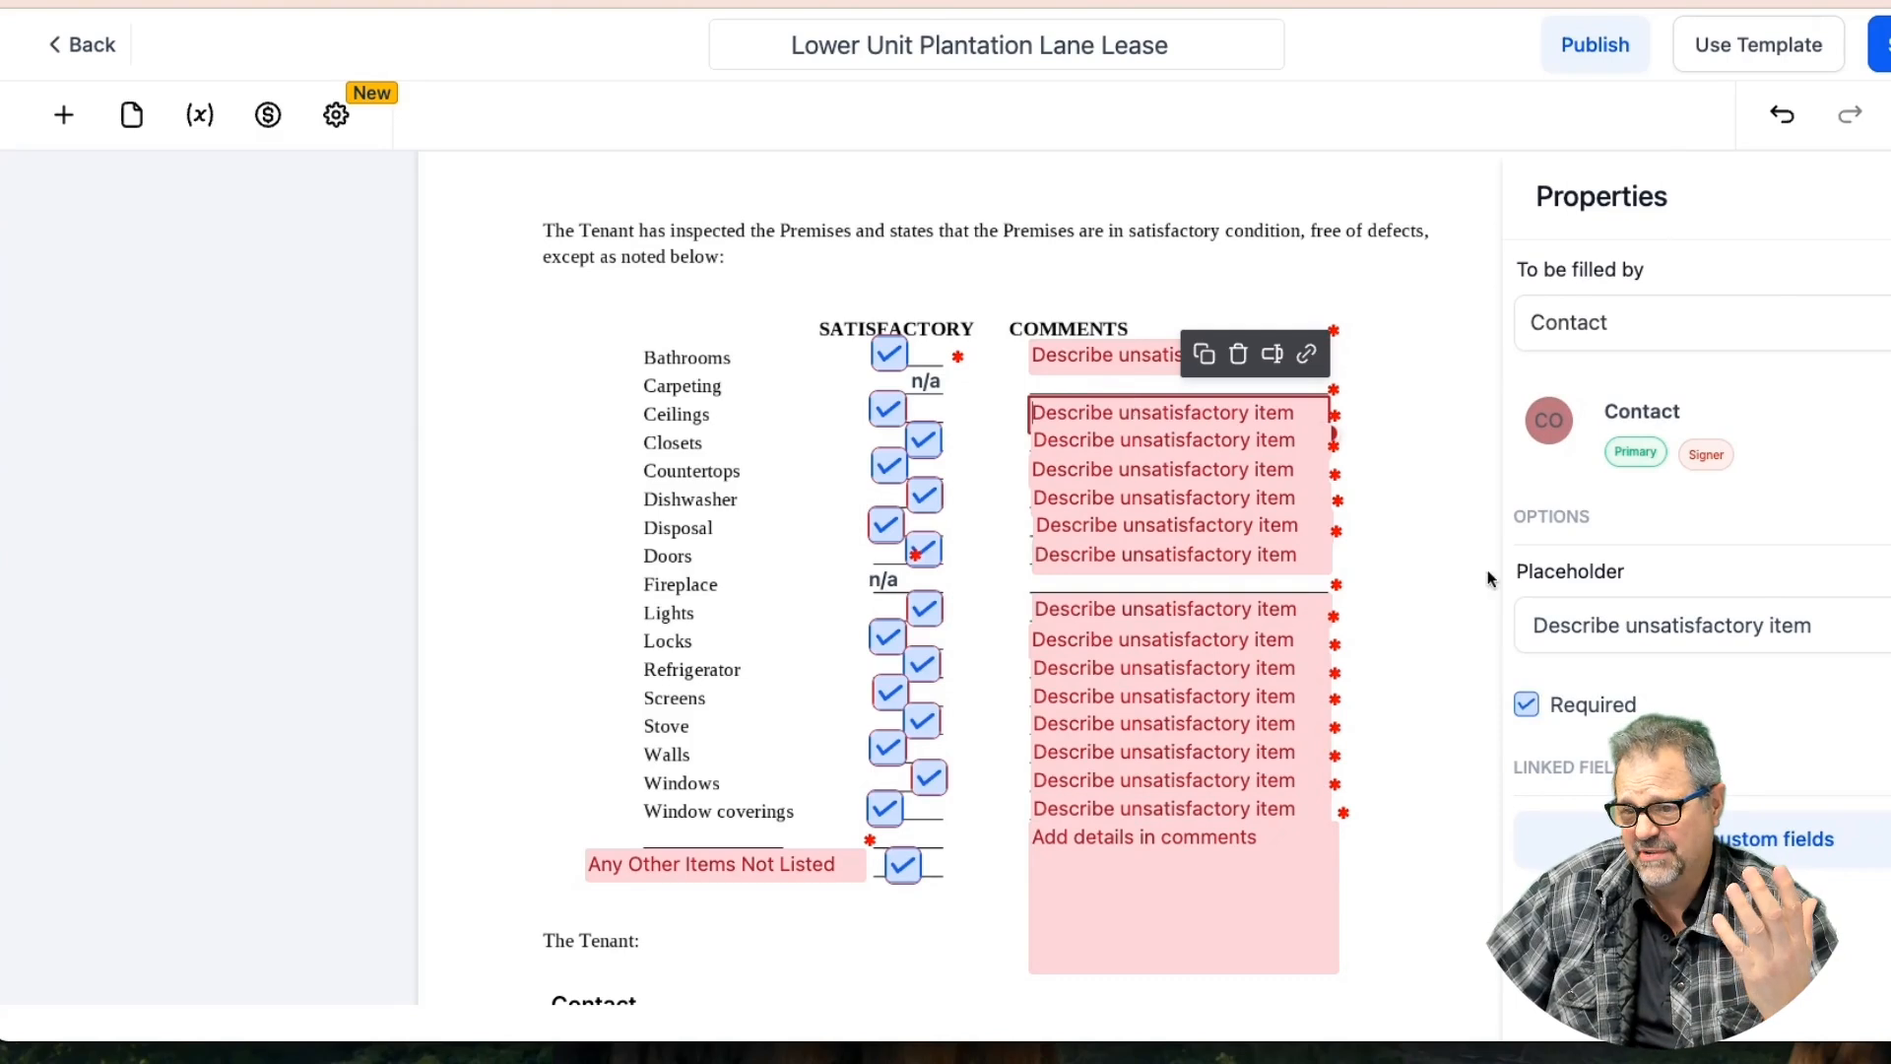
Clear the placeholder text from the first seven comment fields below Bathrooms
triple_click(1622, 627)
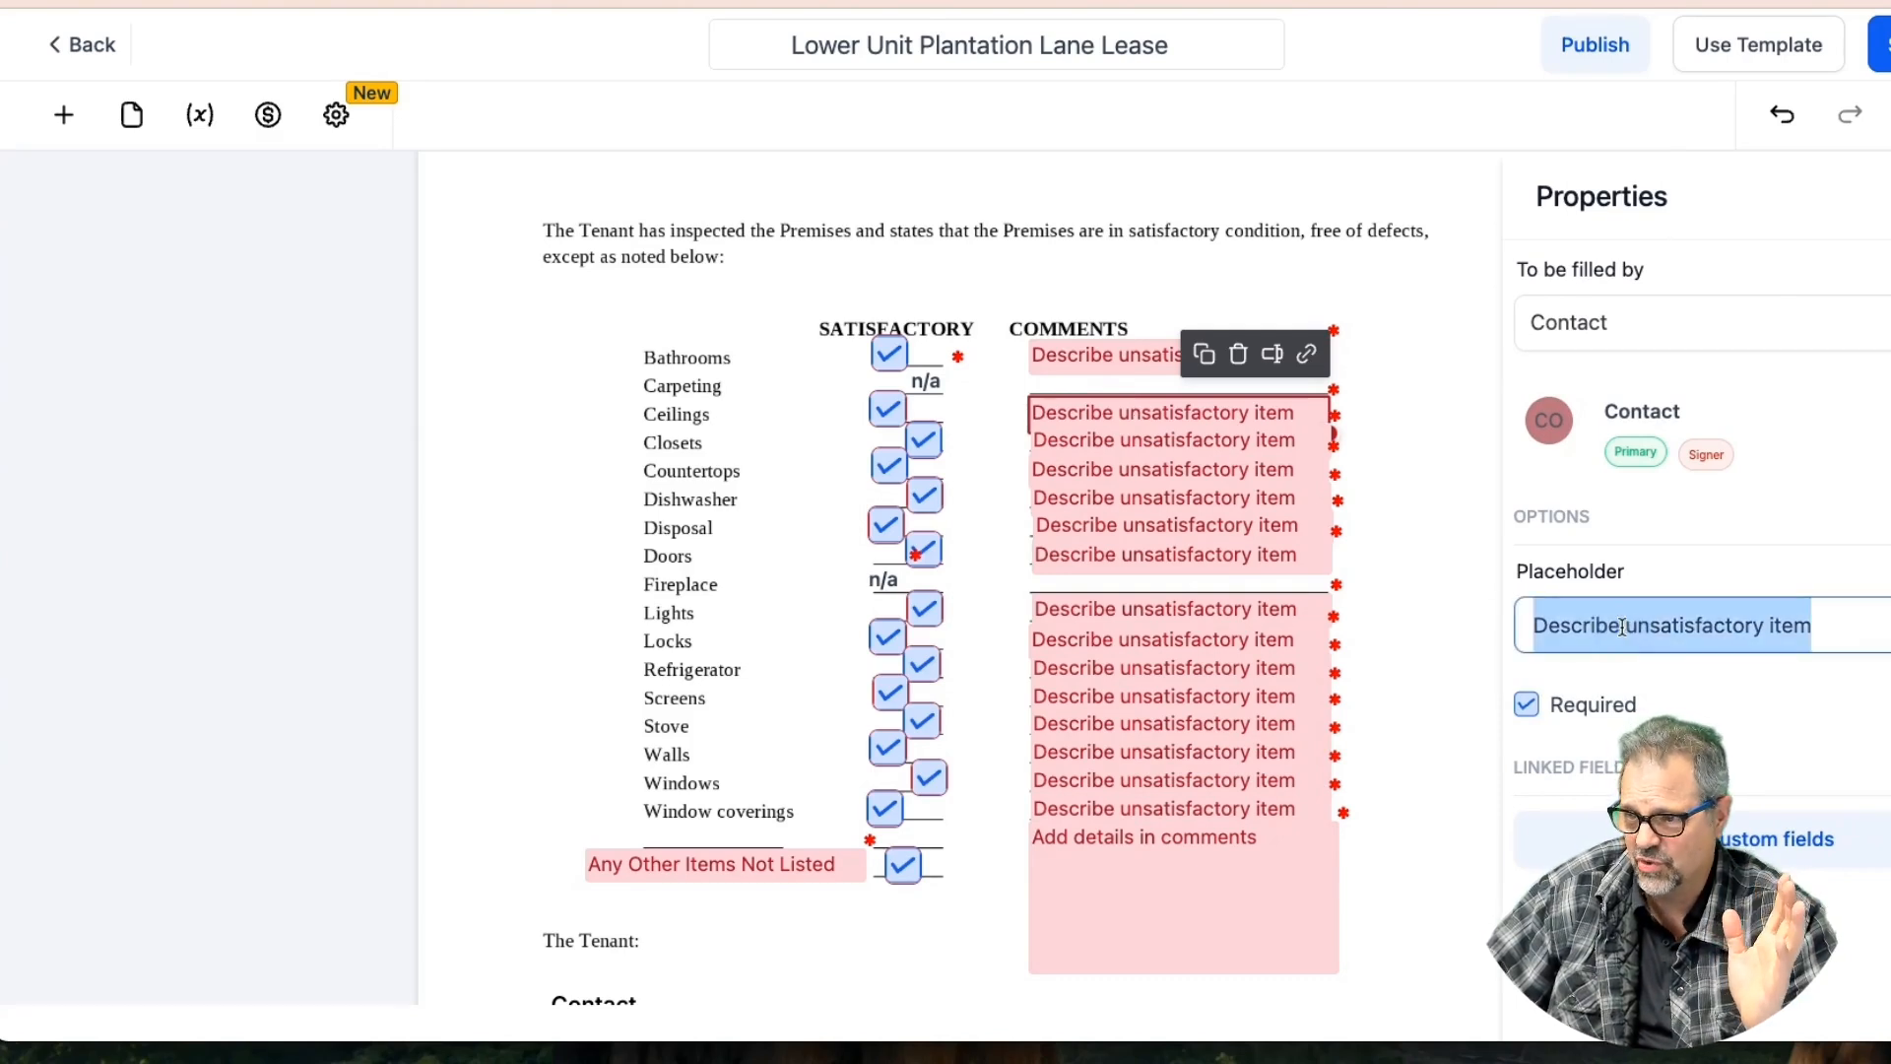
key("BackSpace")
left_click(1140, 436)
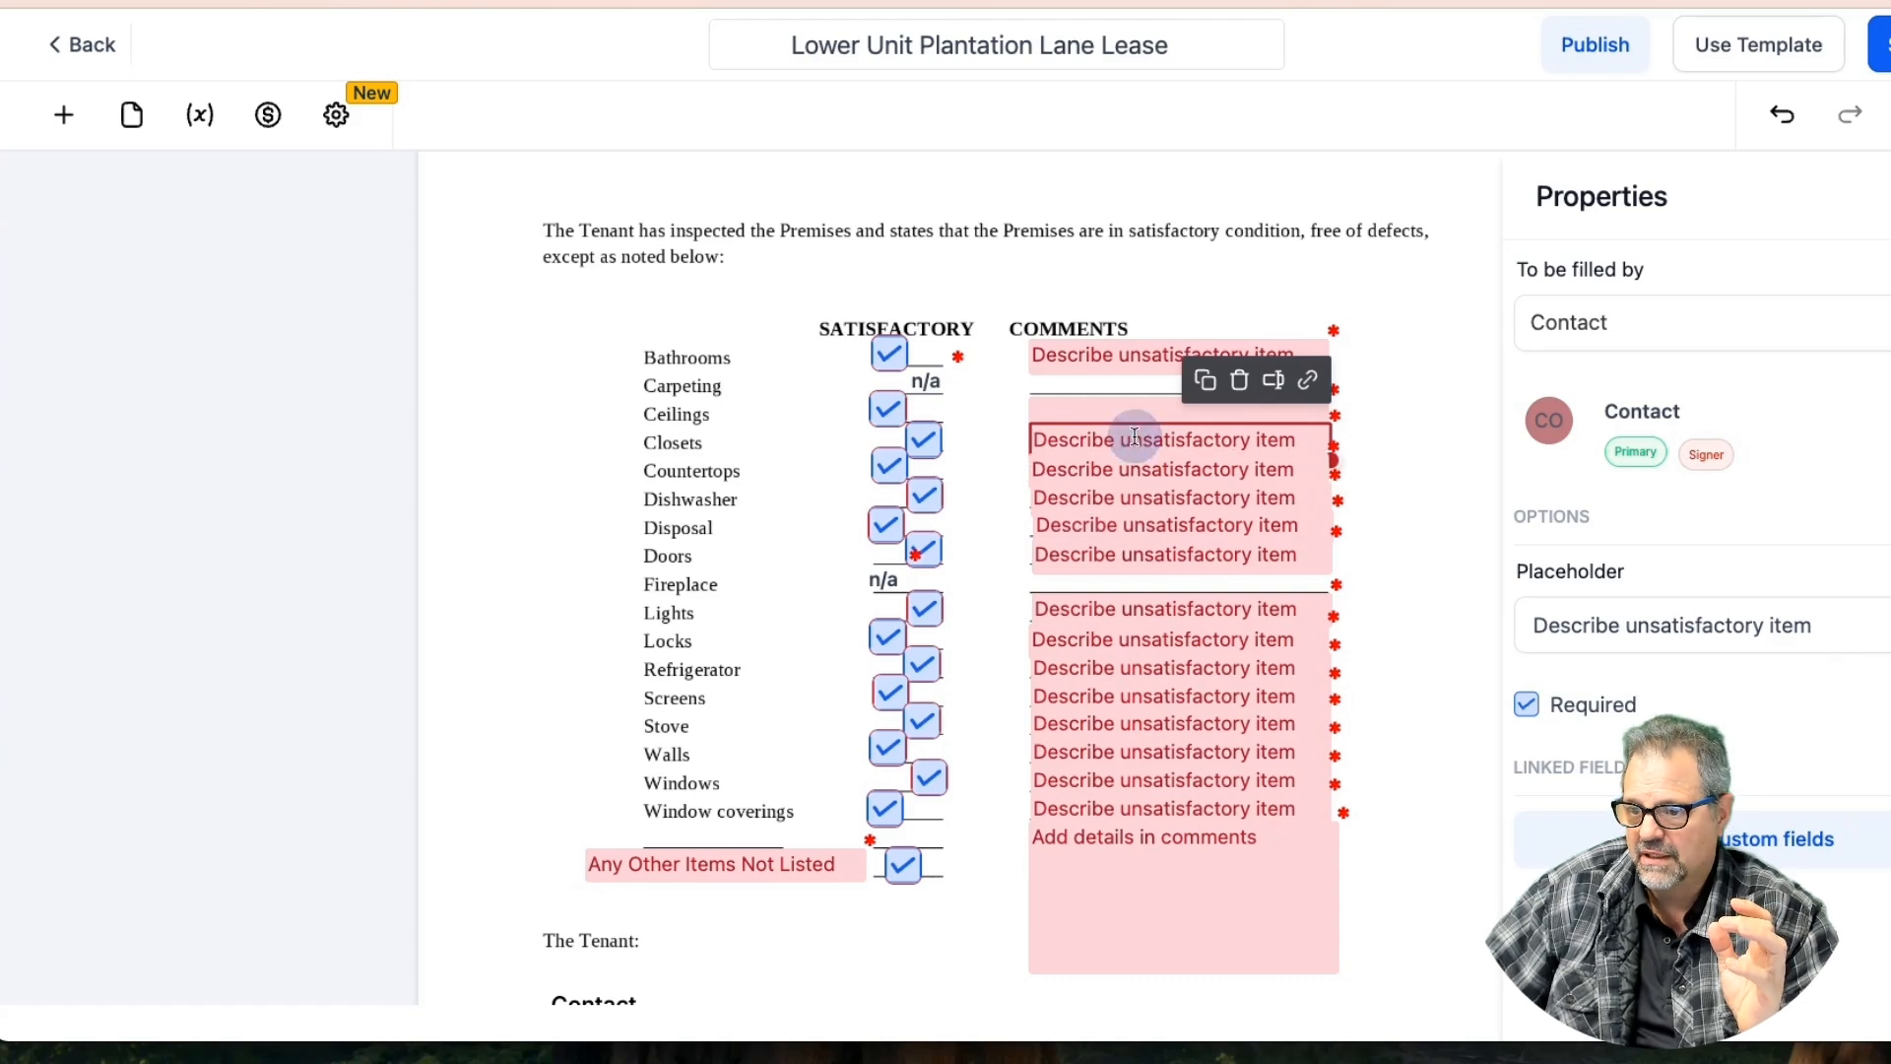
triple_click(1658, 627)
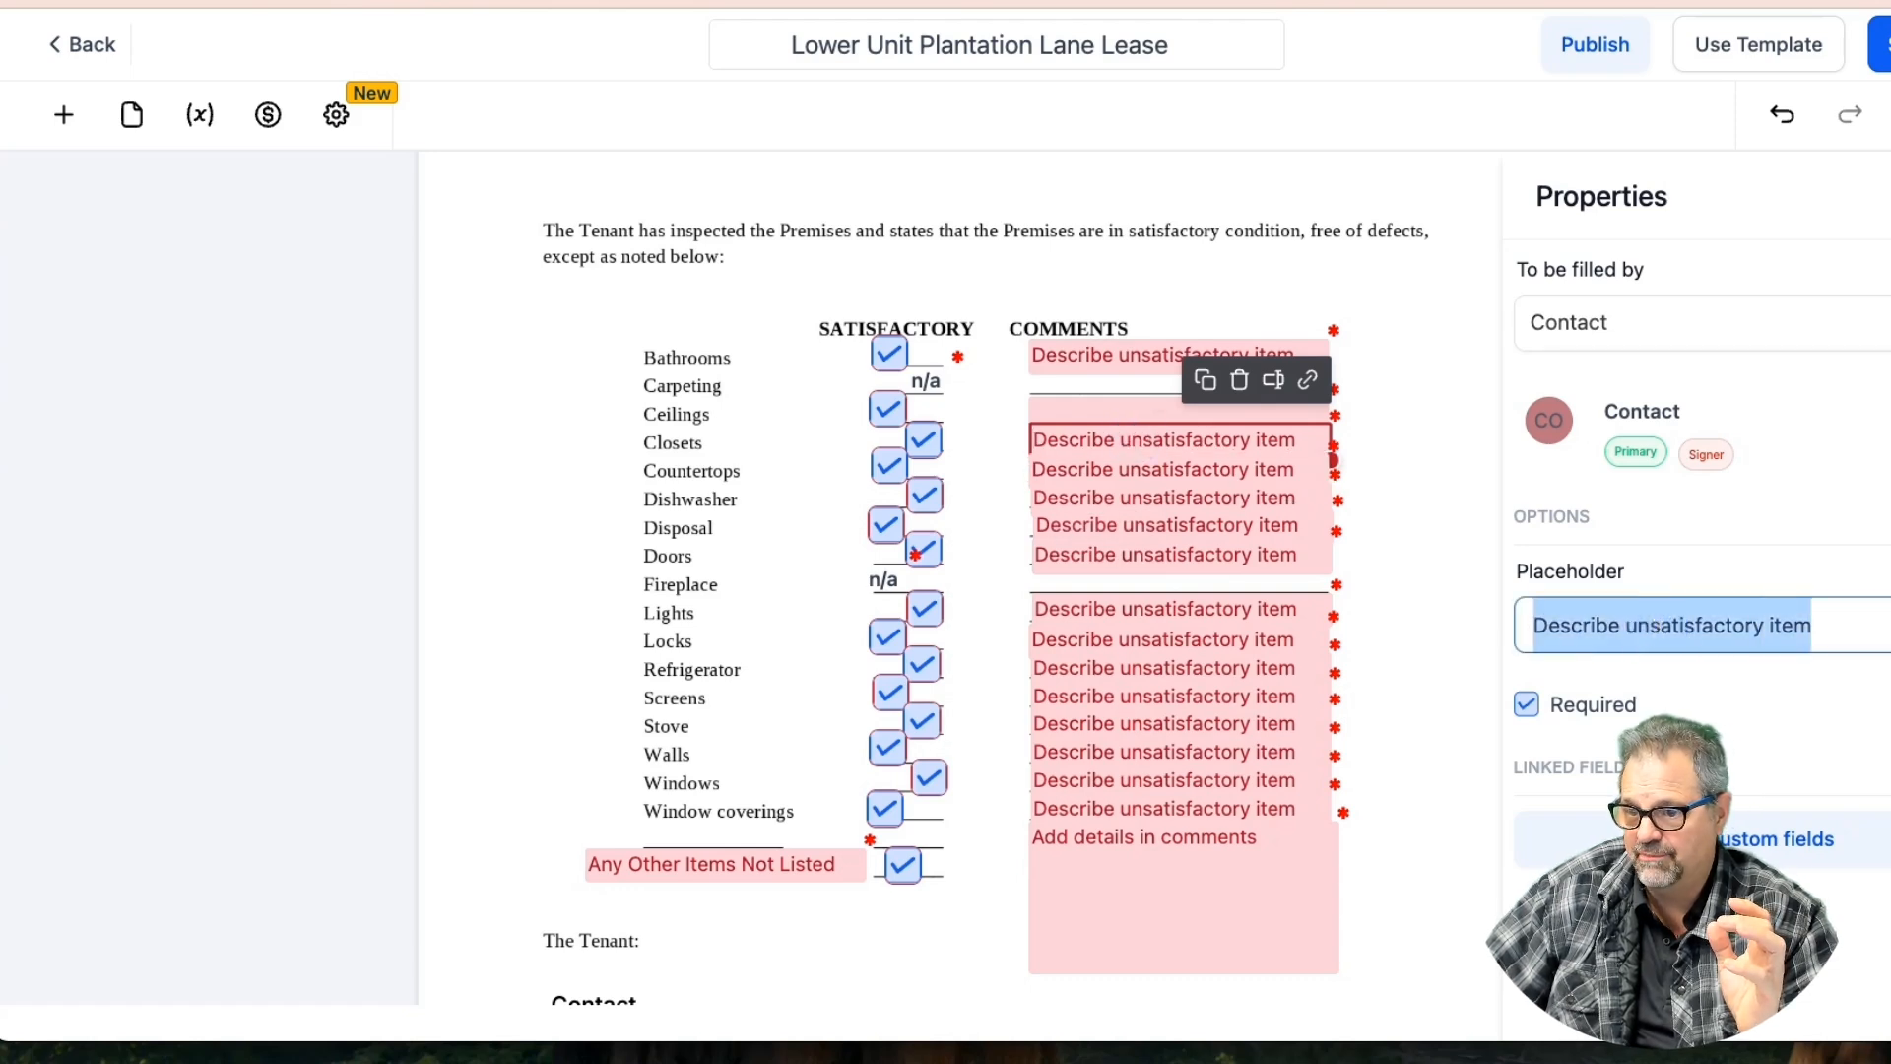
key("BackSpace")
left_click(1211, 471)
triple_click(1641, 621)
key("BackSpace")
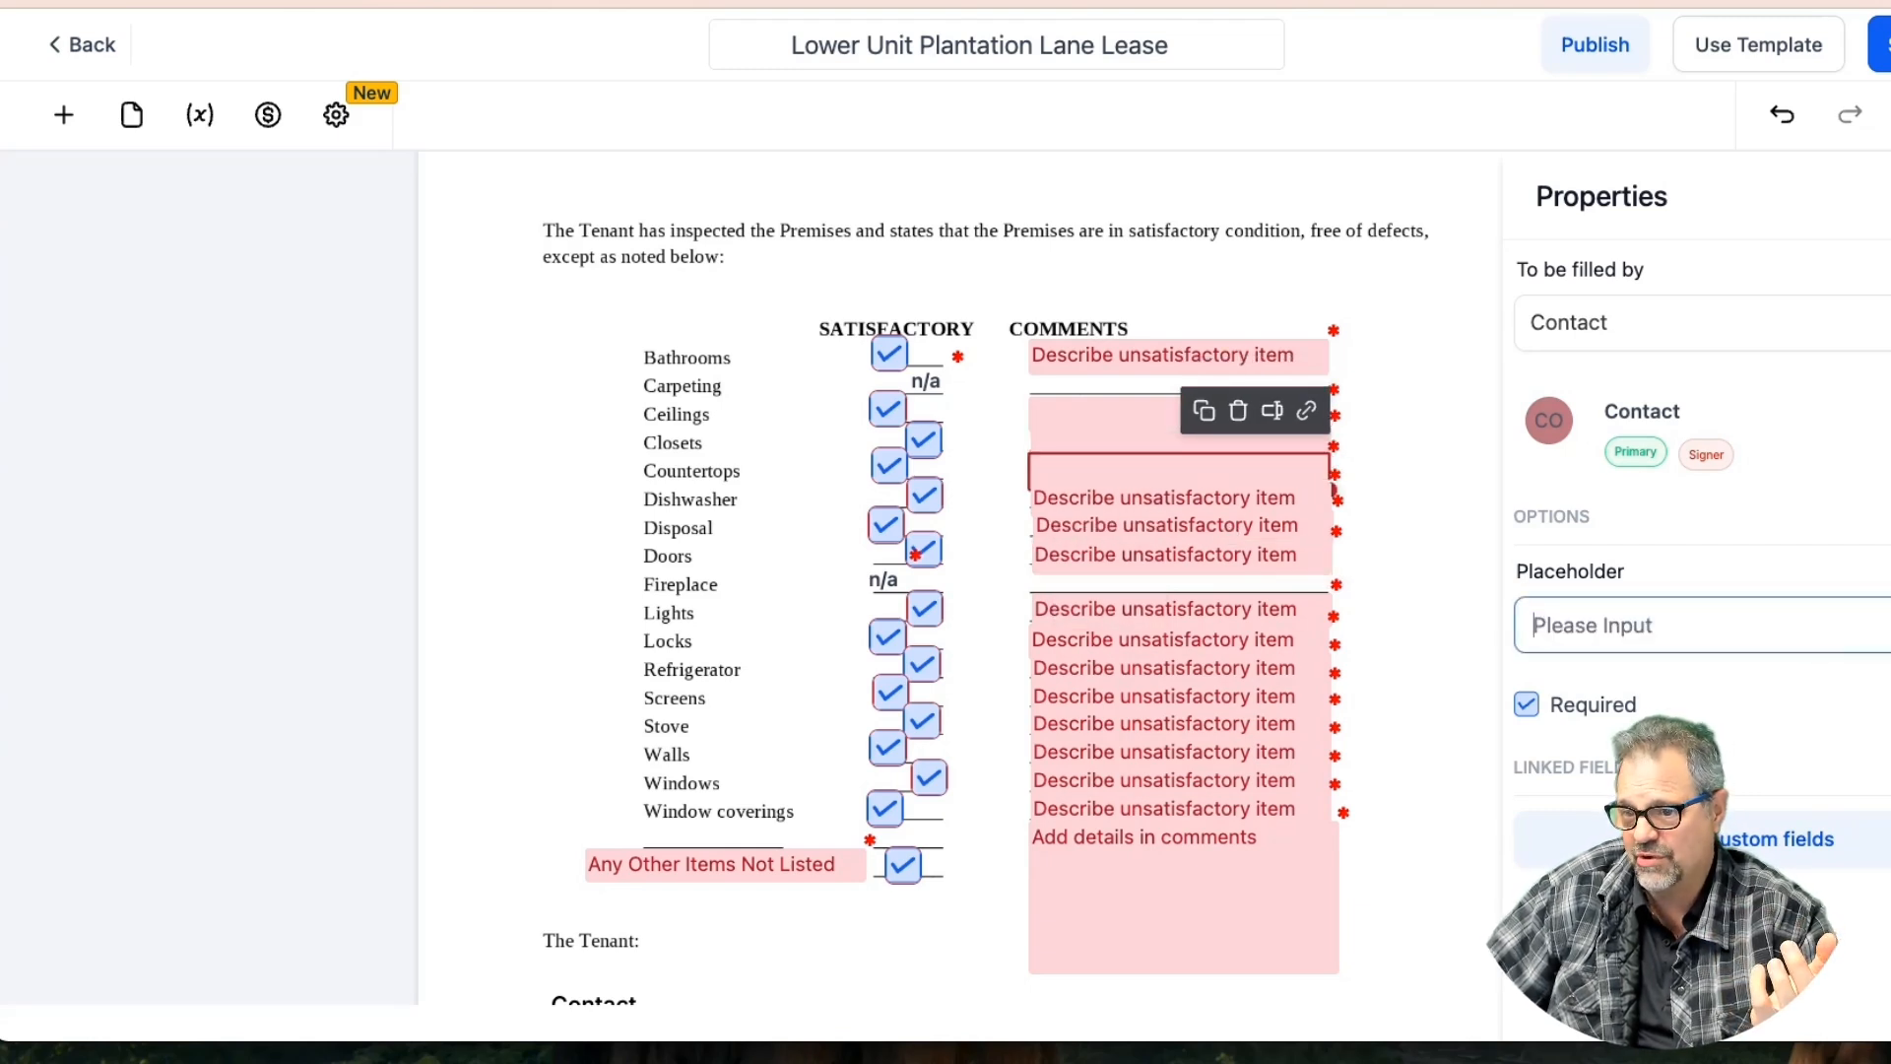
left_click(1182, 498)
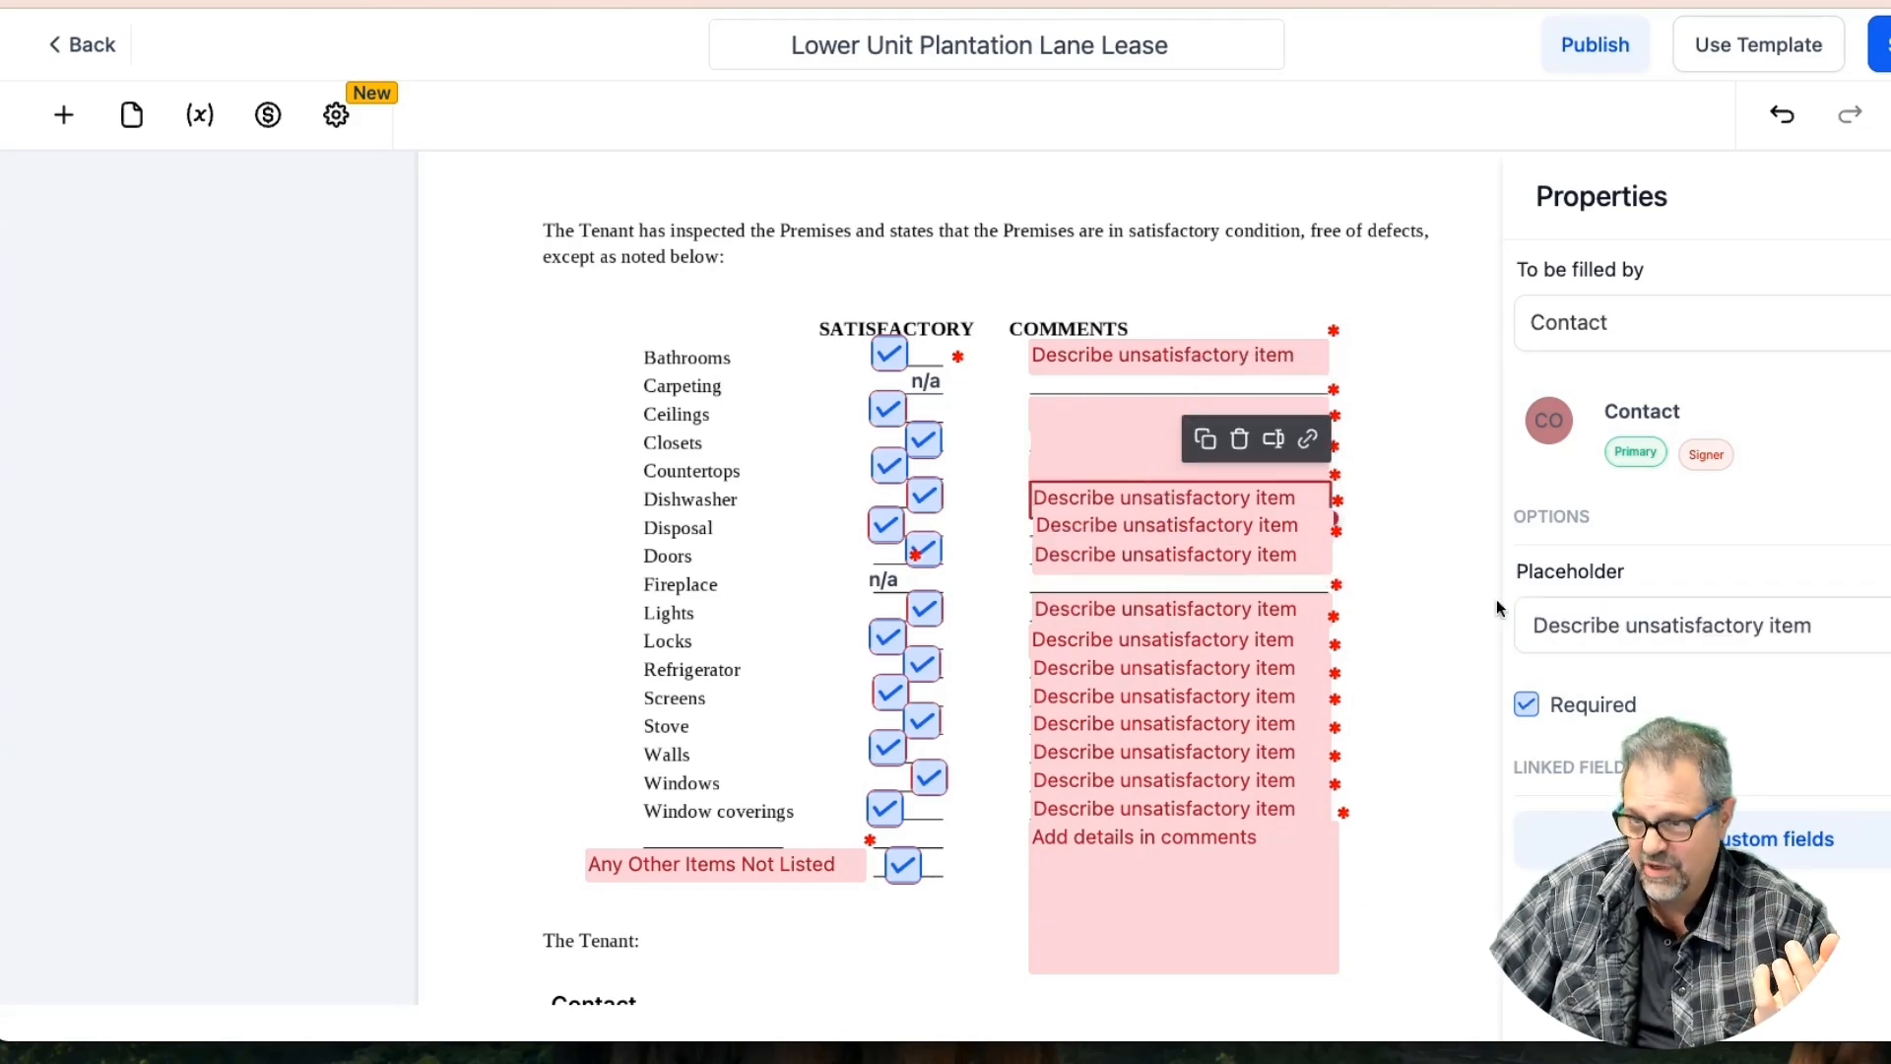
triple_click(1629, 635)
key("BackSpace")
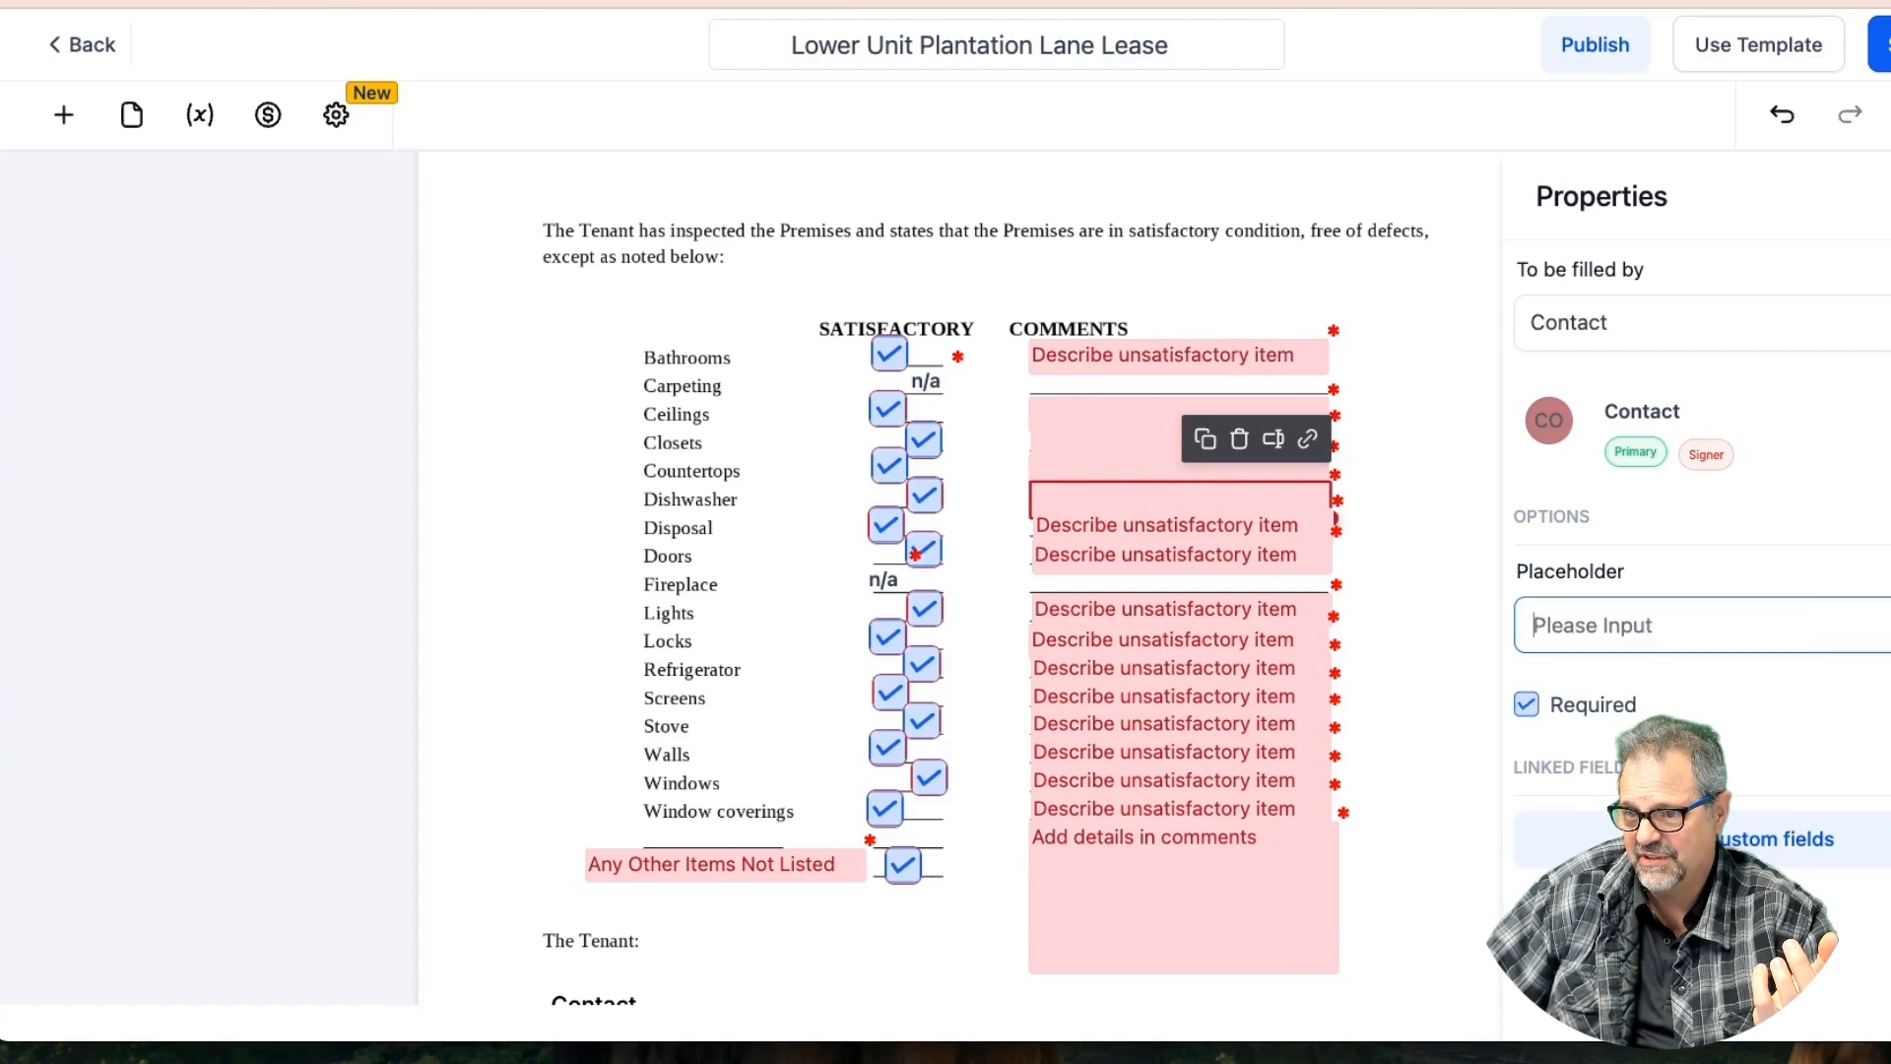
left_click(1132, 527)
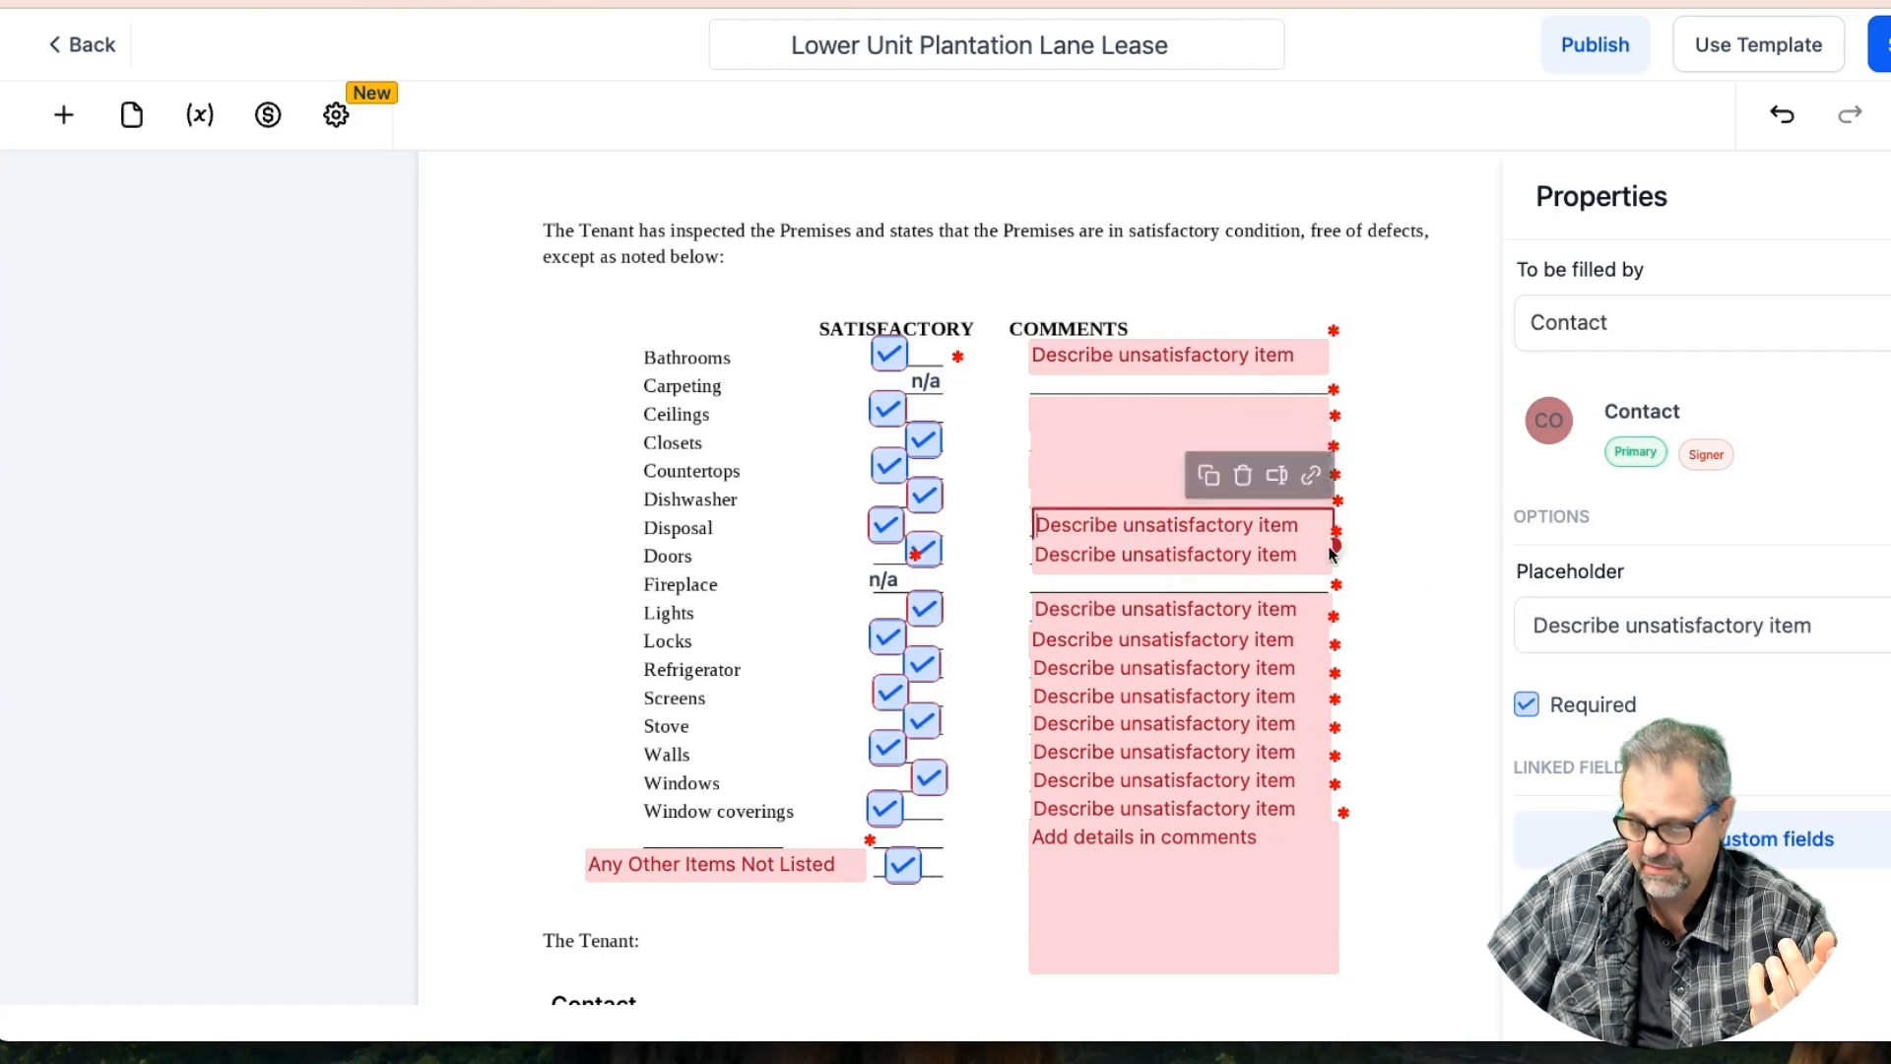
triple_click(1707, 638)
key("BackSpace")
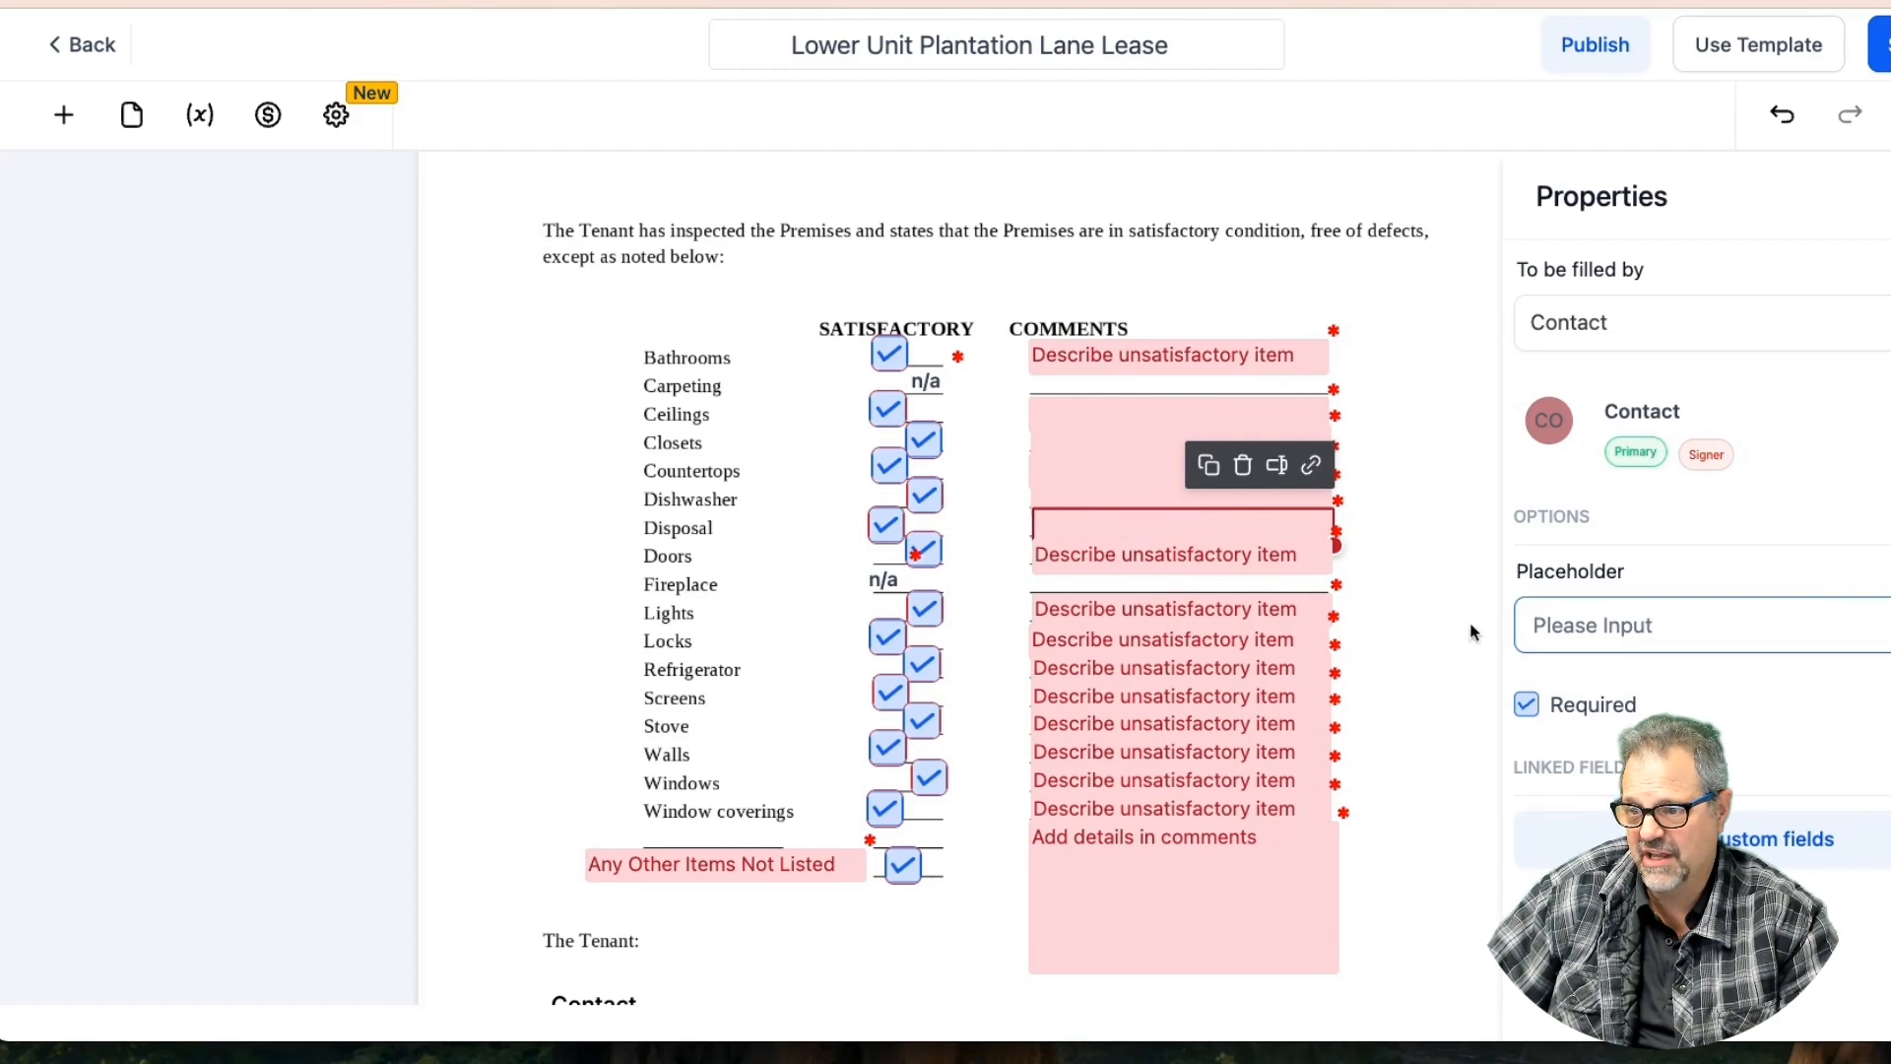
left_click(1224, 552)
triple_click(1646, 624)
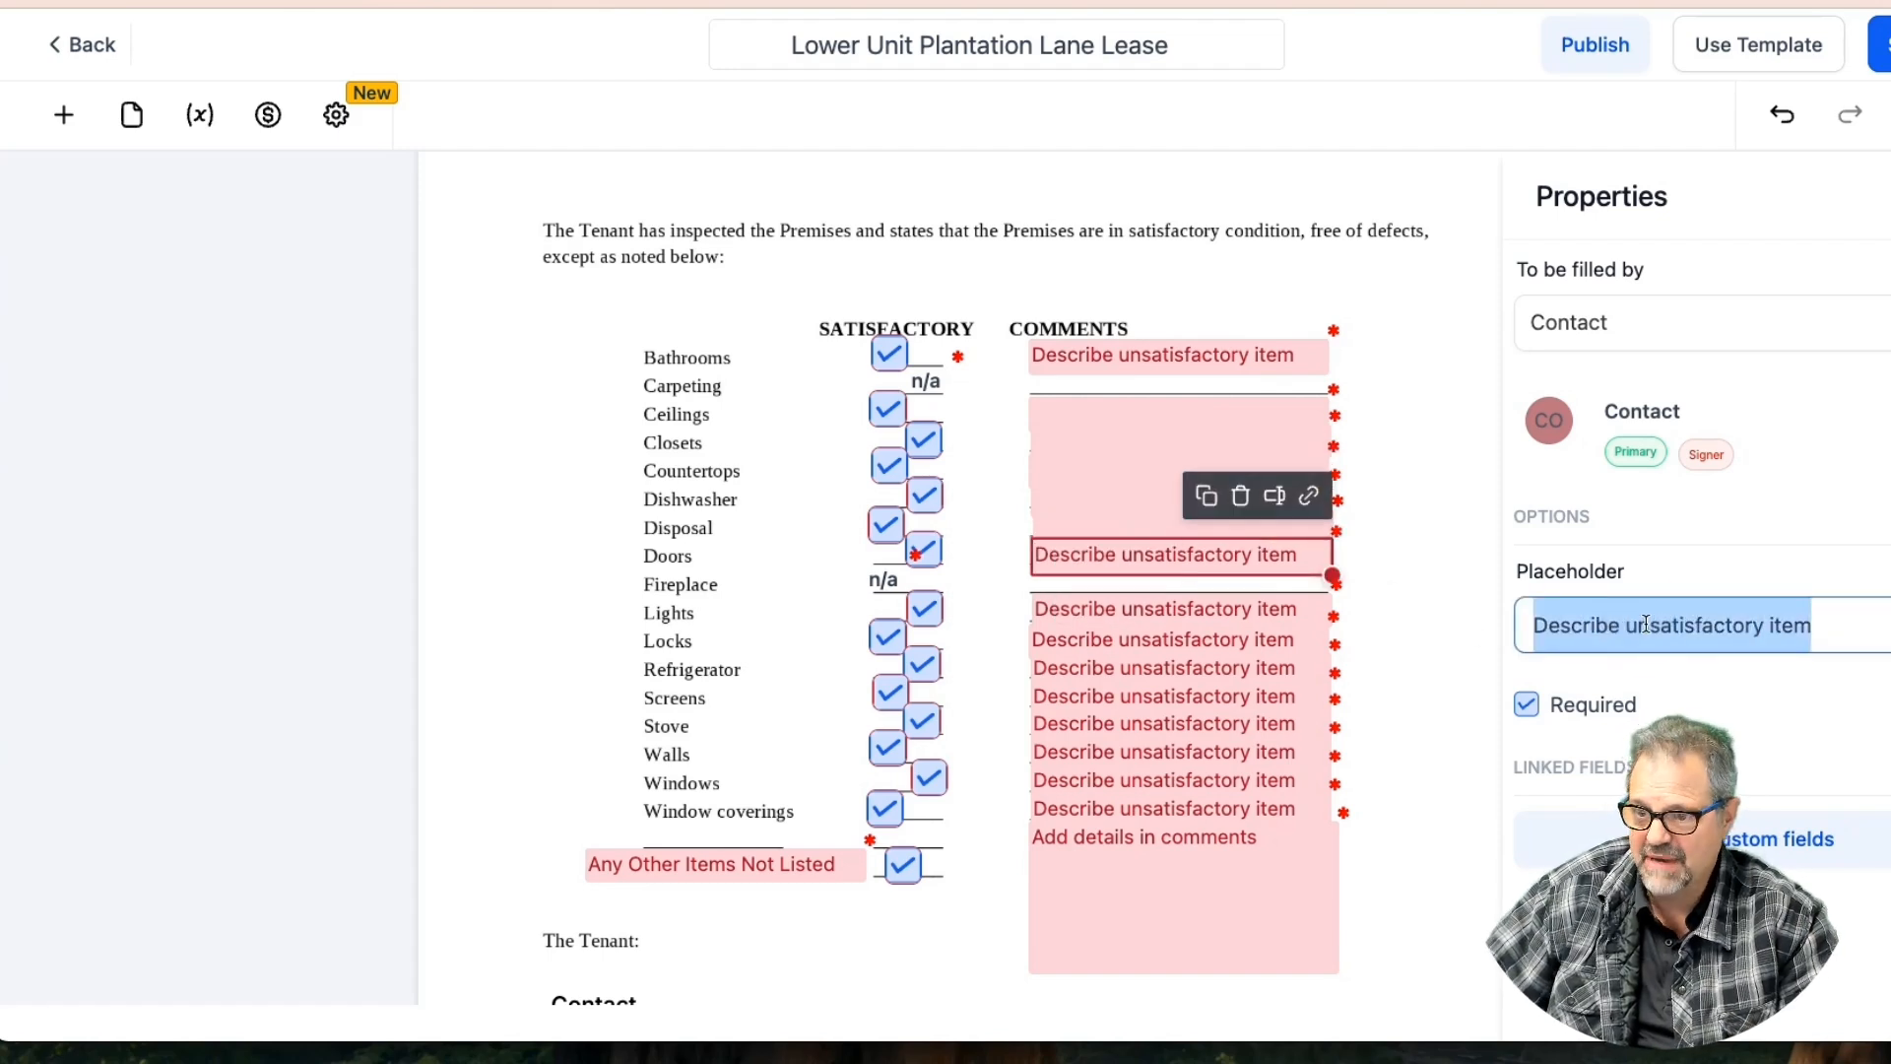
key("BackSpace")
left_click(1207, 605)
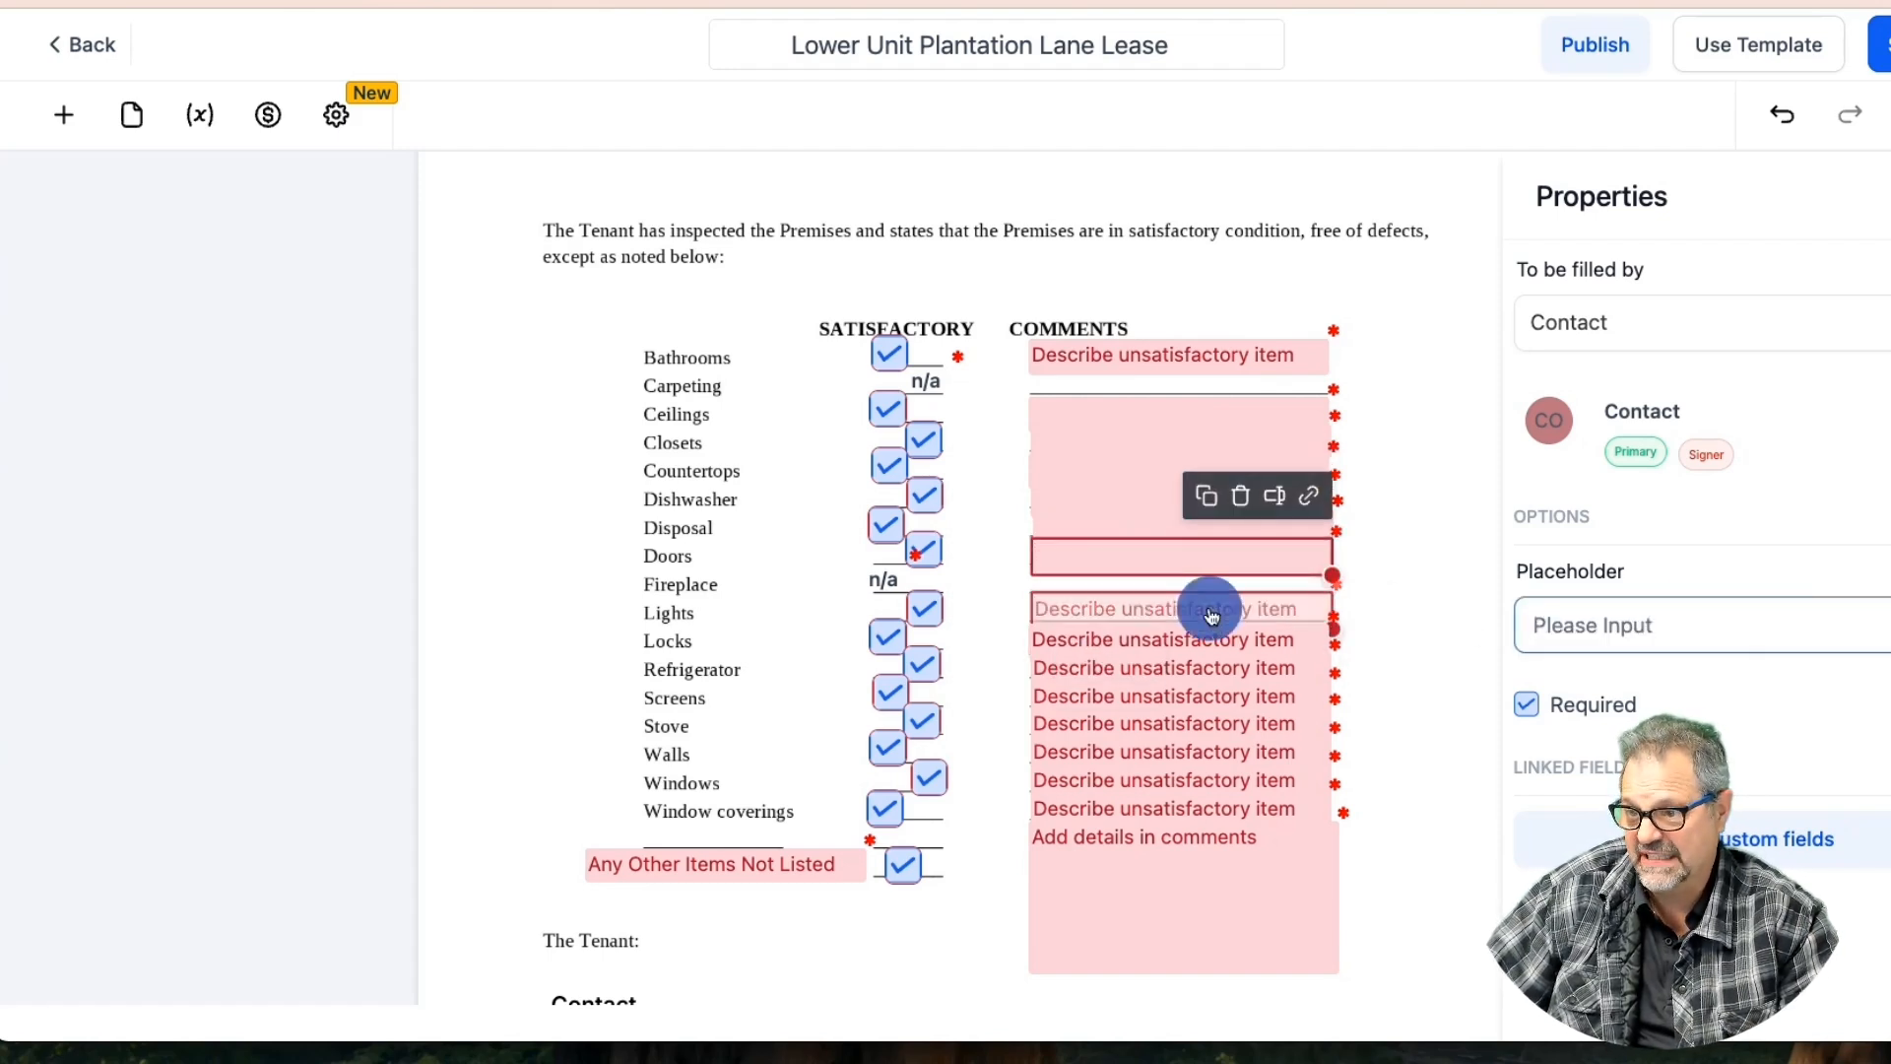
triple_click(1734, 635)
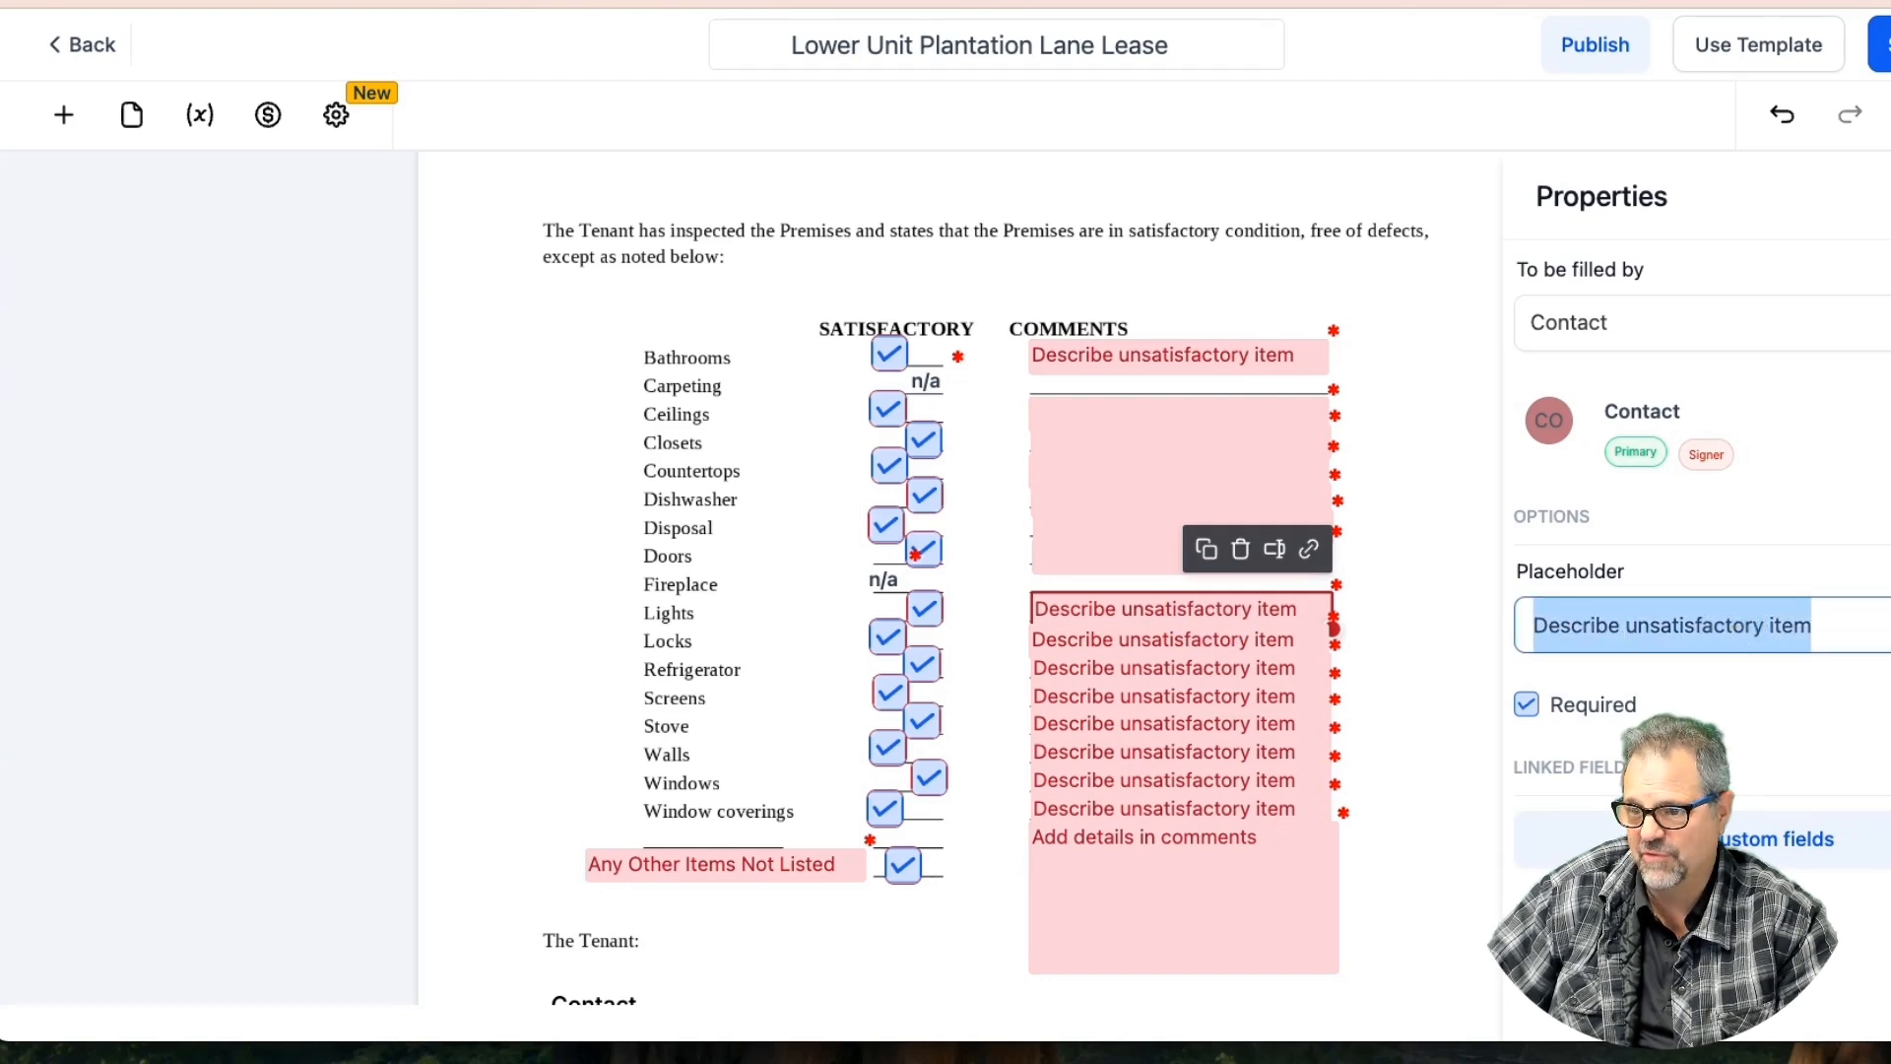
key("BackSpace")
Blank the Locks, Refrigerator, Screens and Stove comment placeholders
left_click(1237, 643)
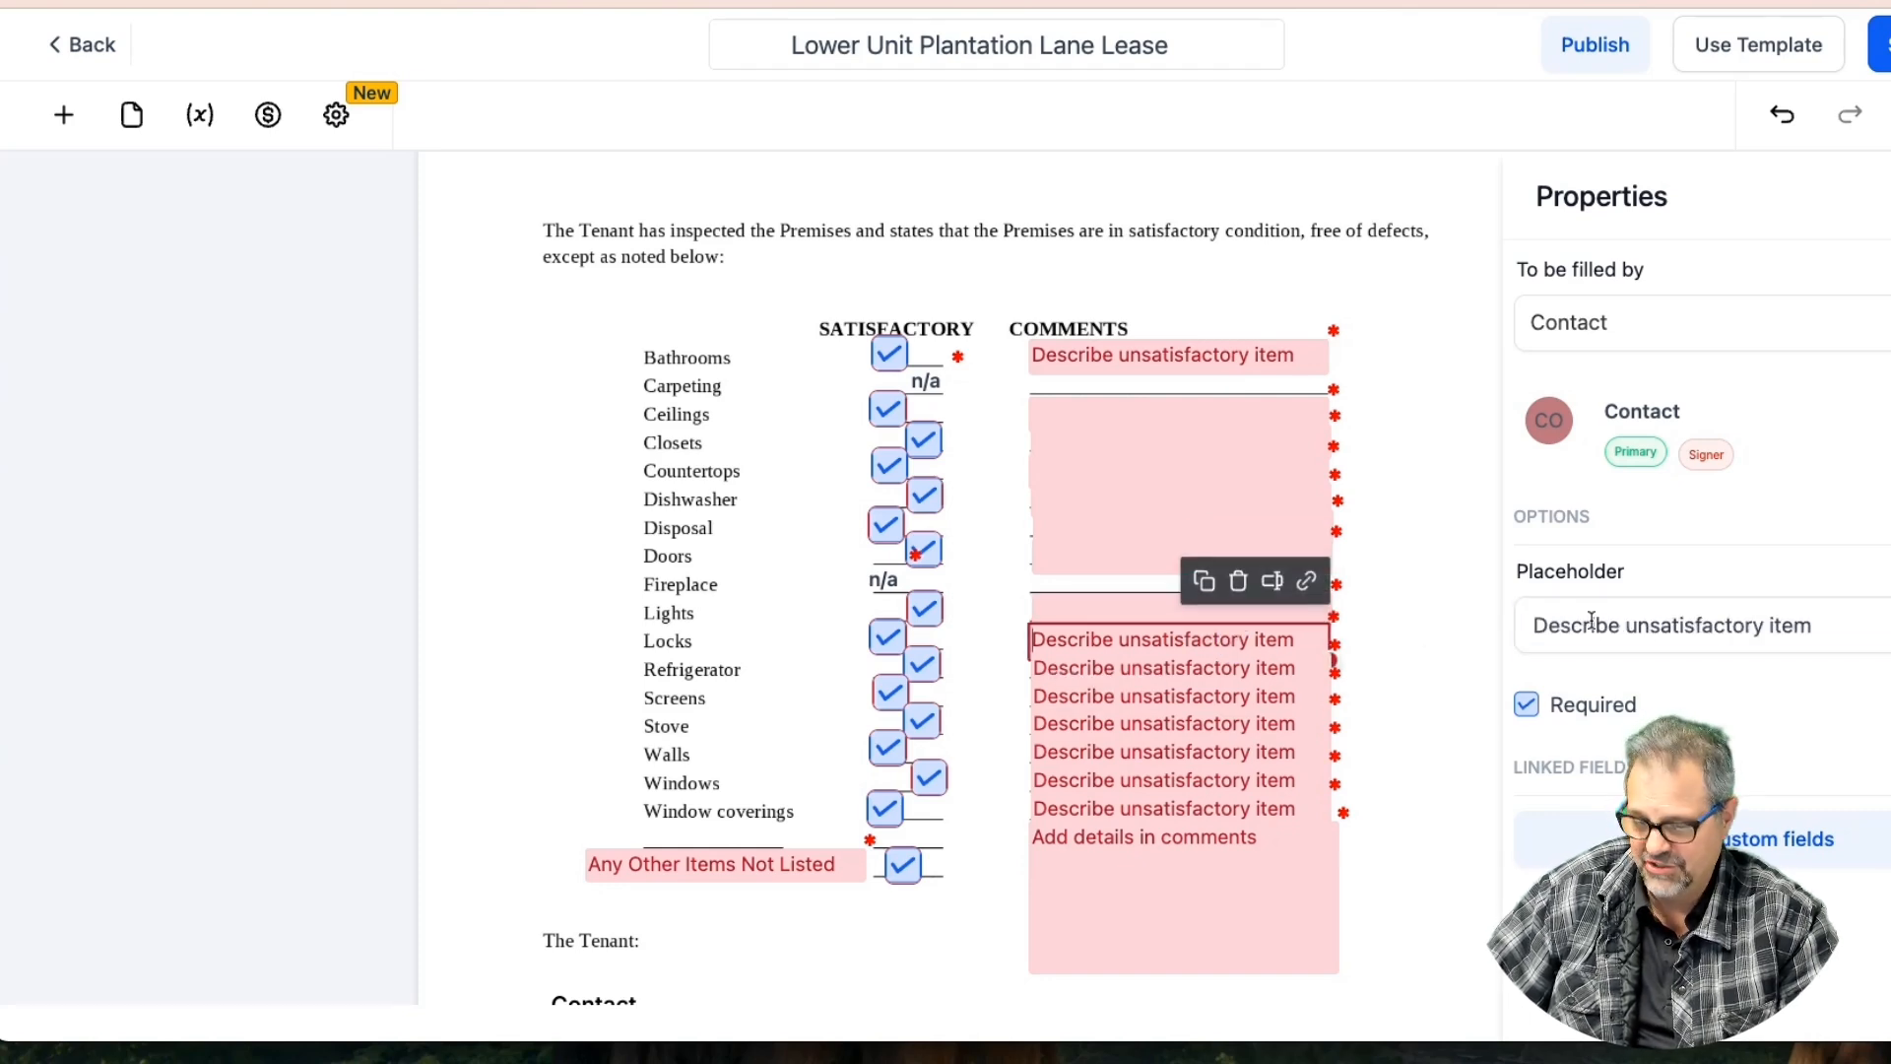
triple_click(1651, 615)
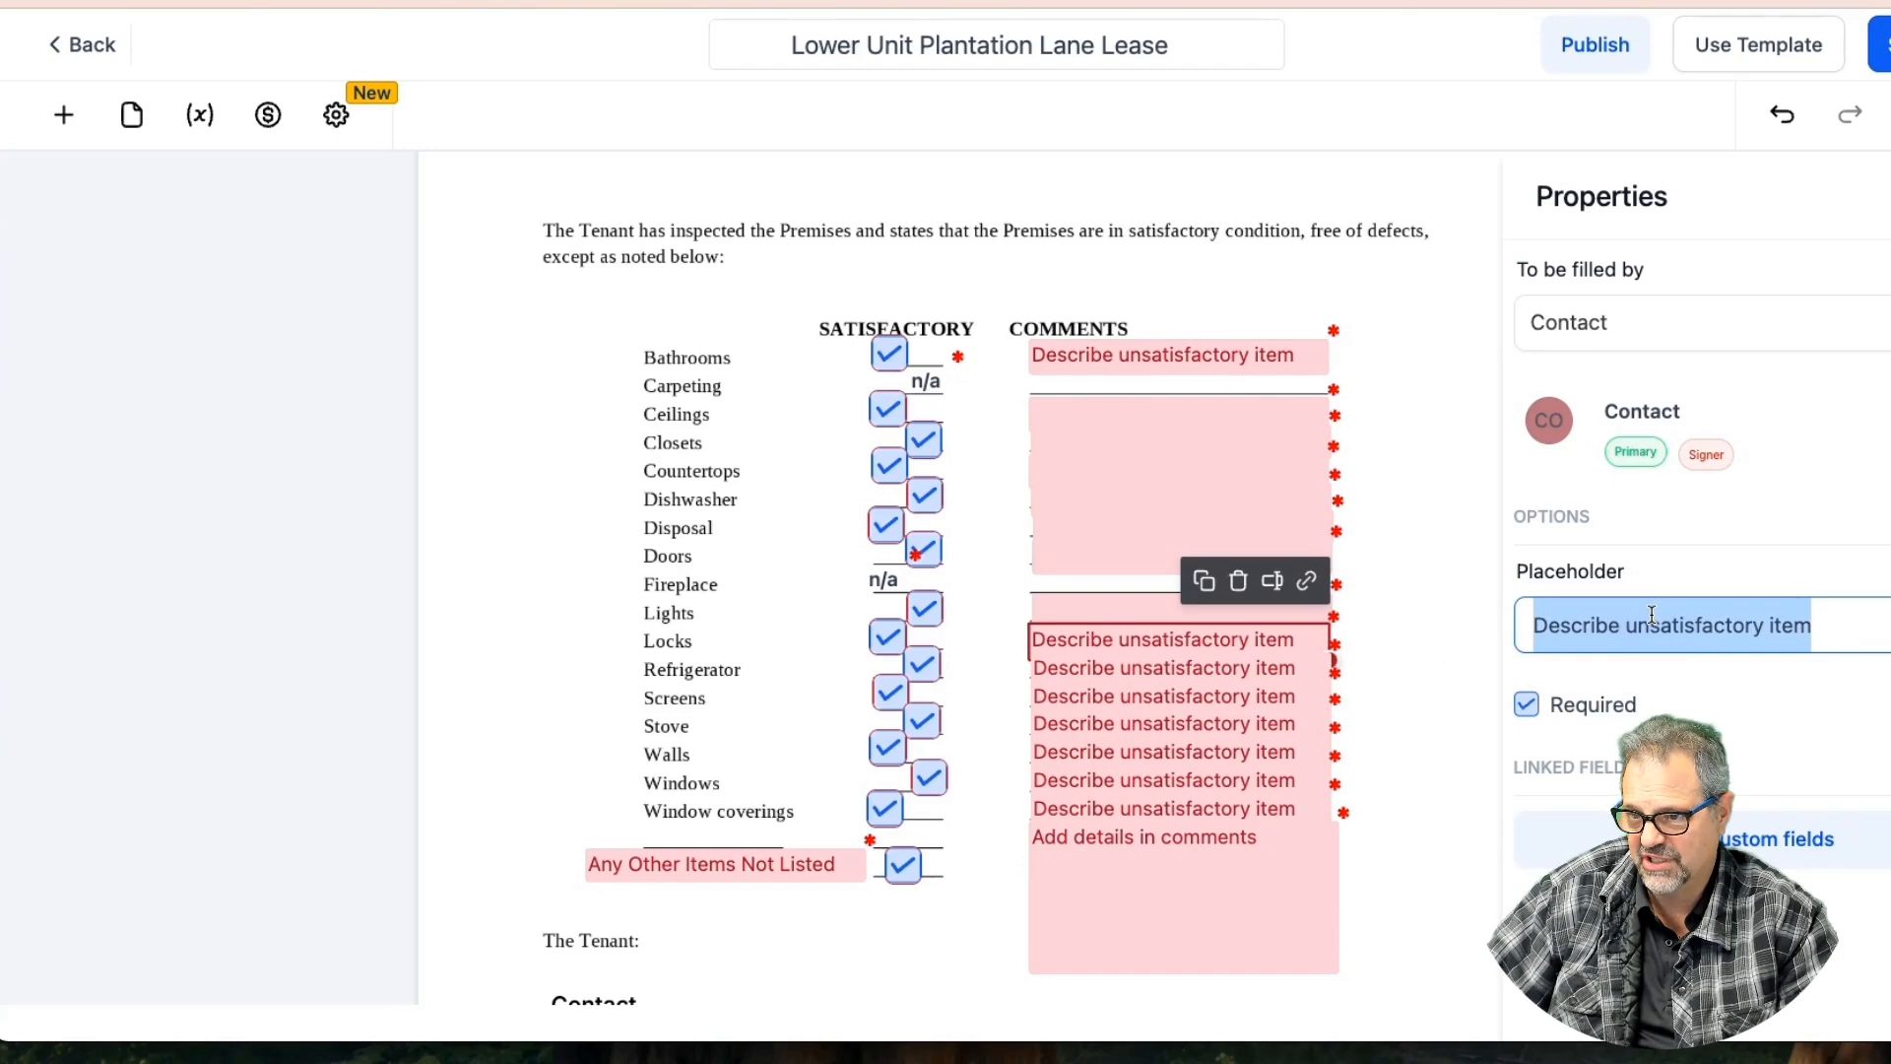
key("BackSpace")
left_click(1229, 658)
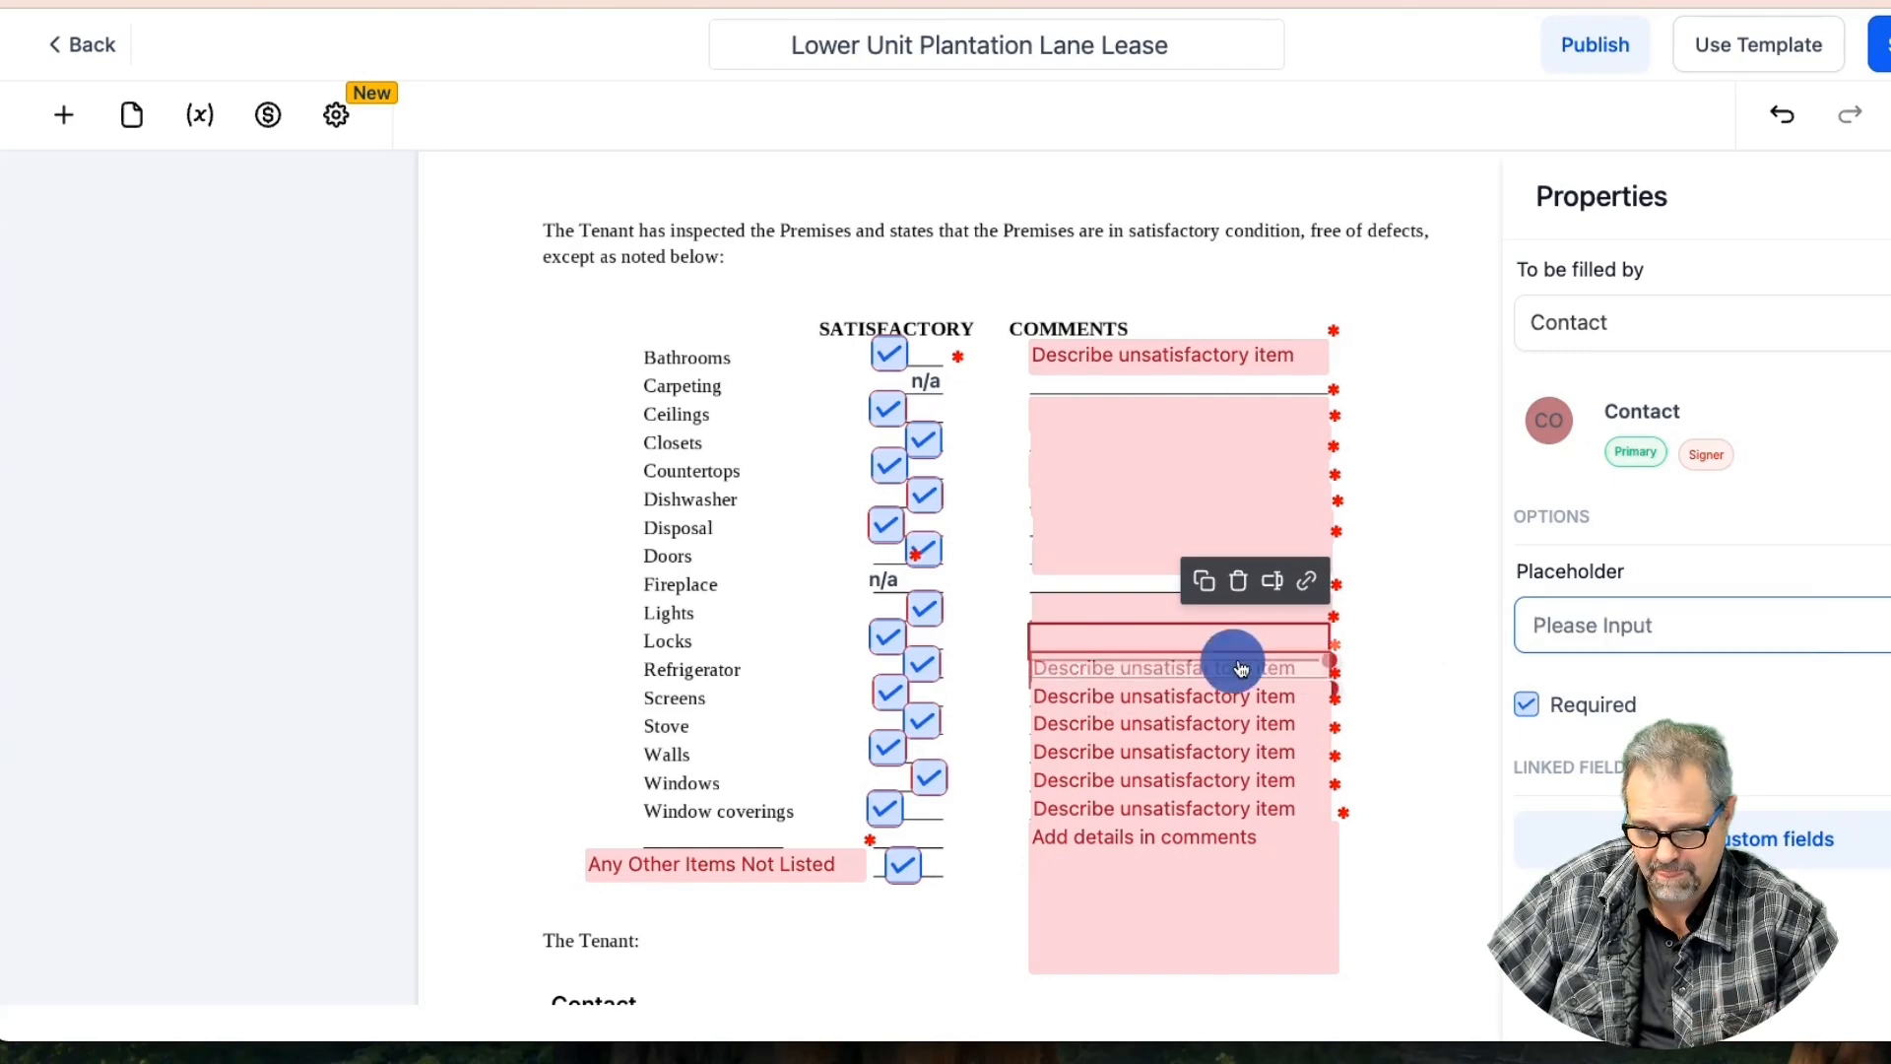
left_click(1635, 628)
triple_click(1635, 629)
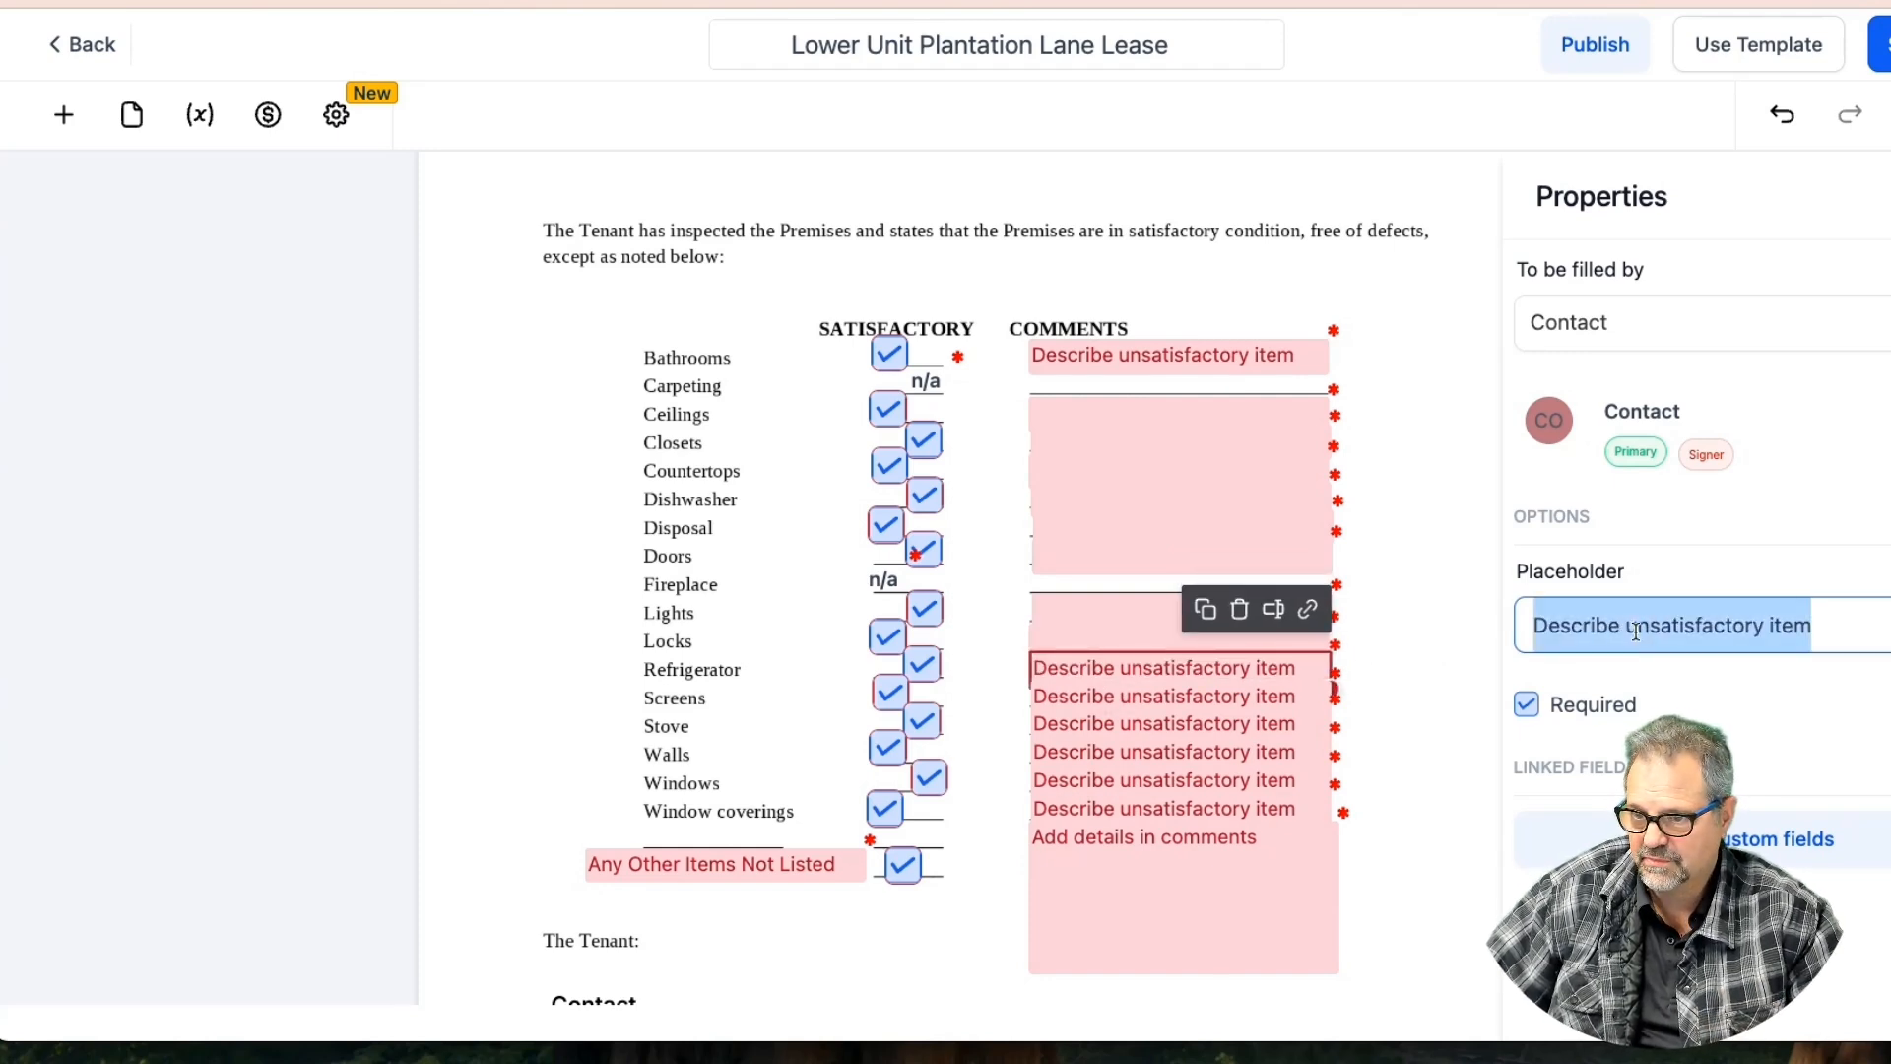
key("BackSpace")
left_click(1236, 695)
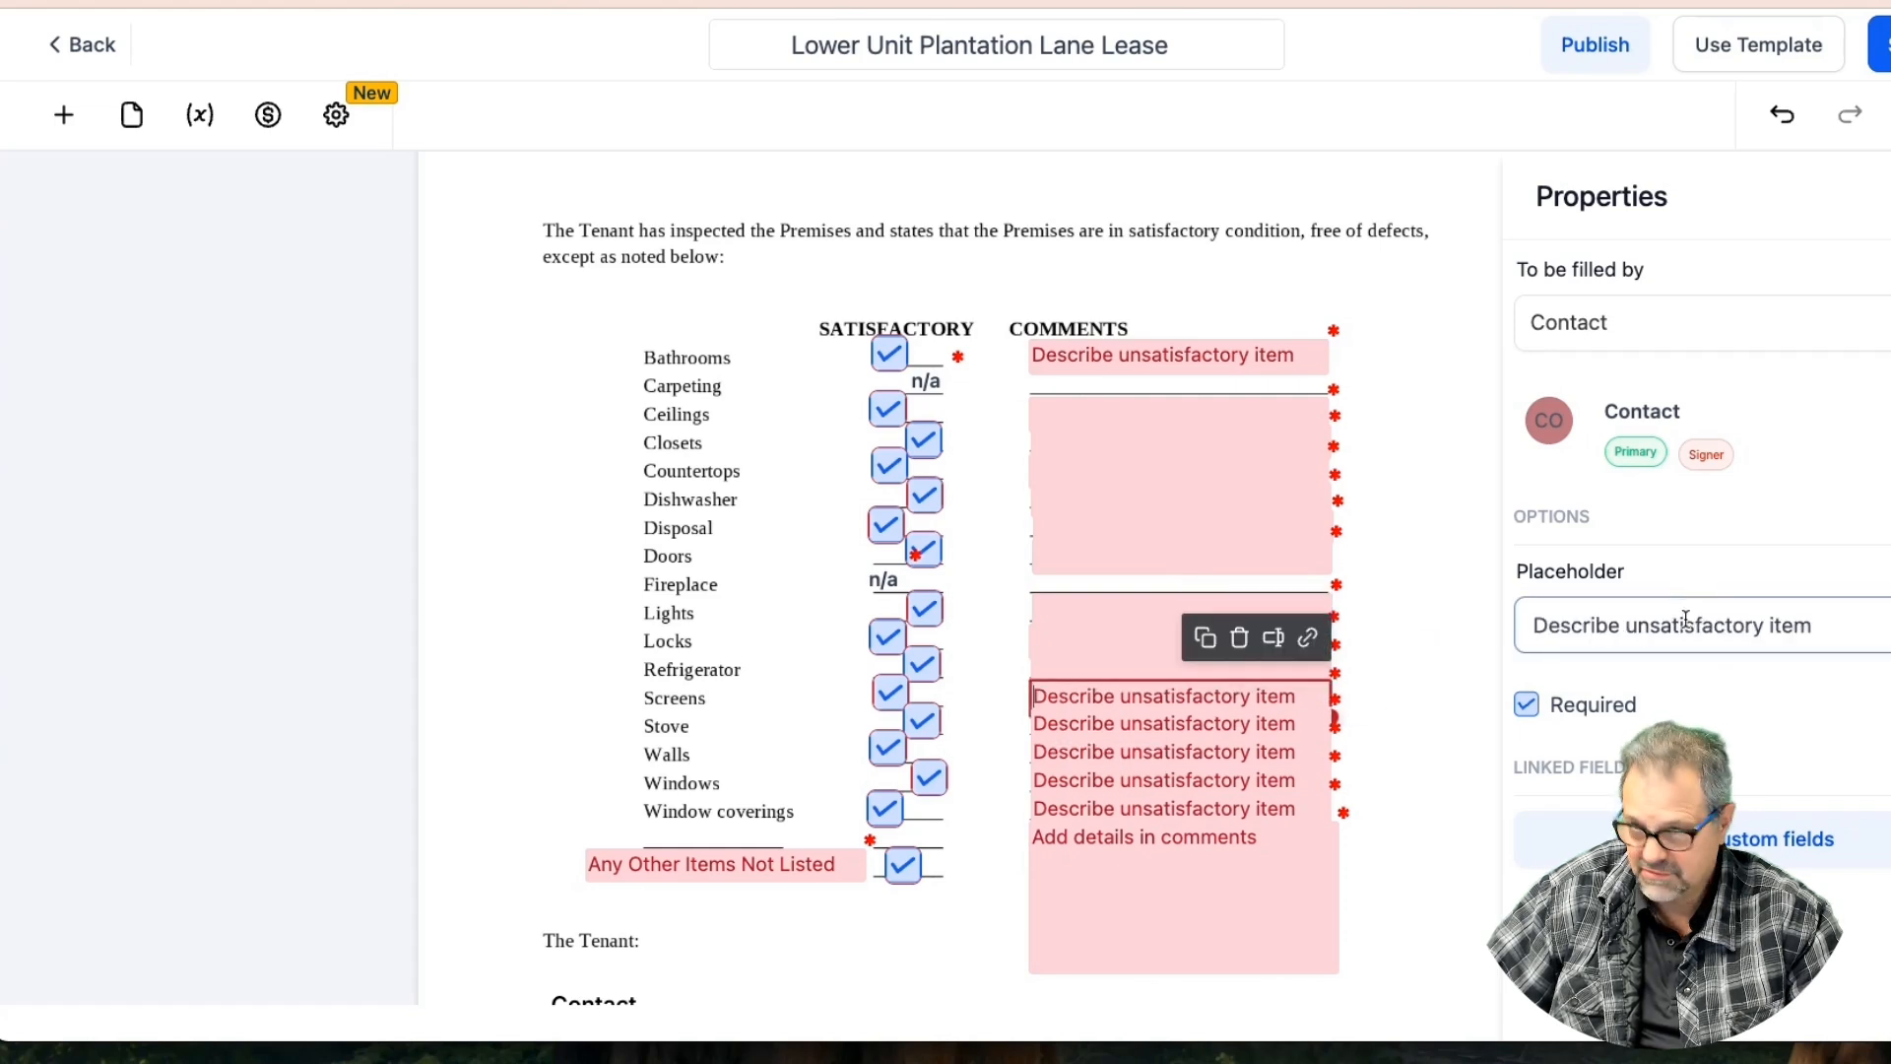
triple_click(1688, 618)
key("BackSpace")
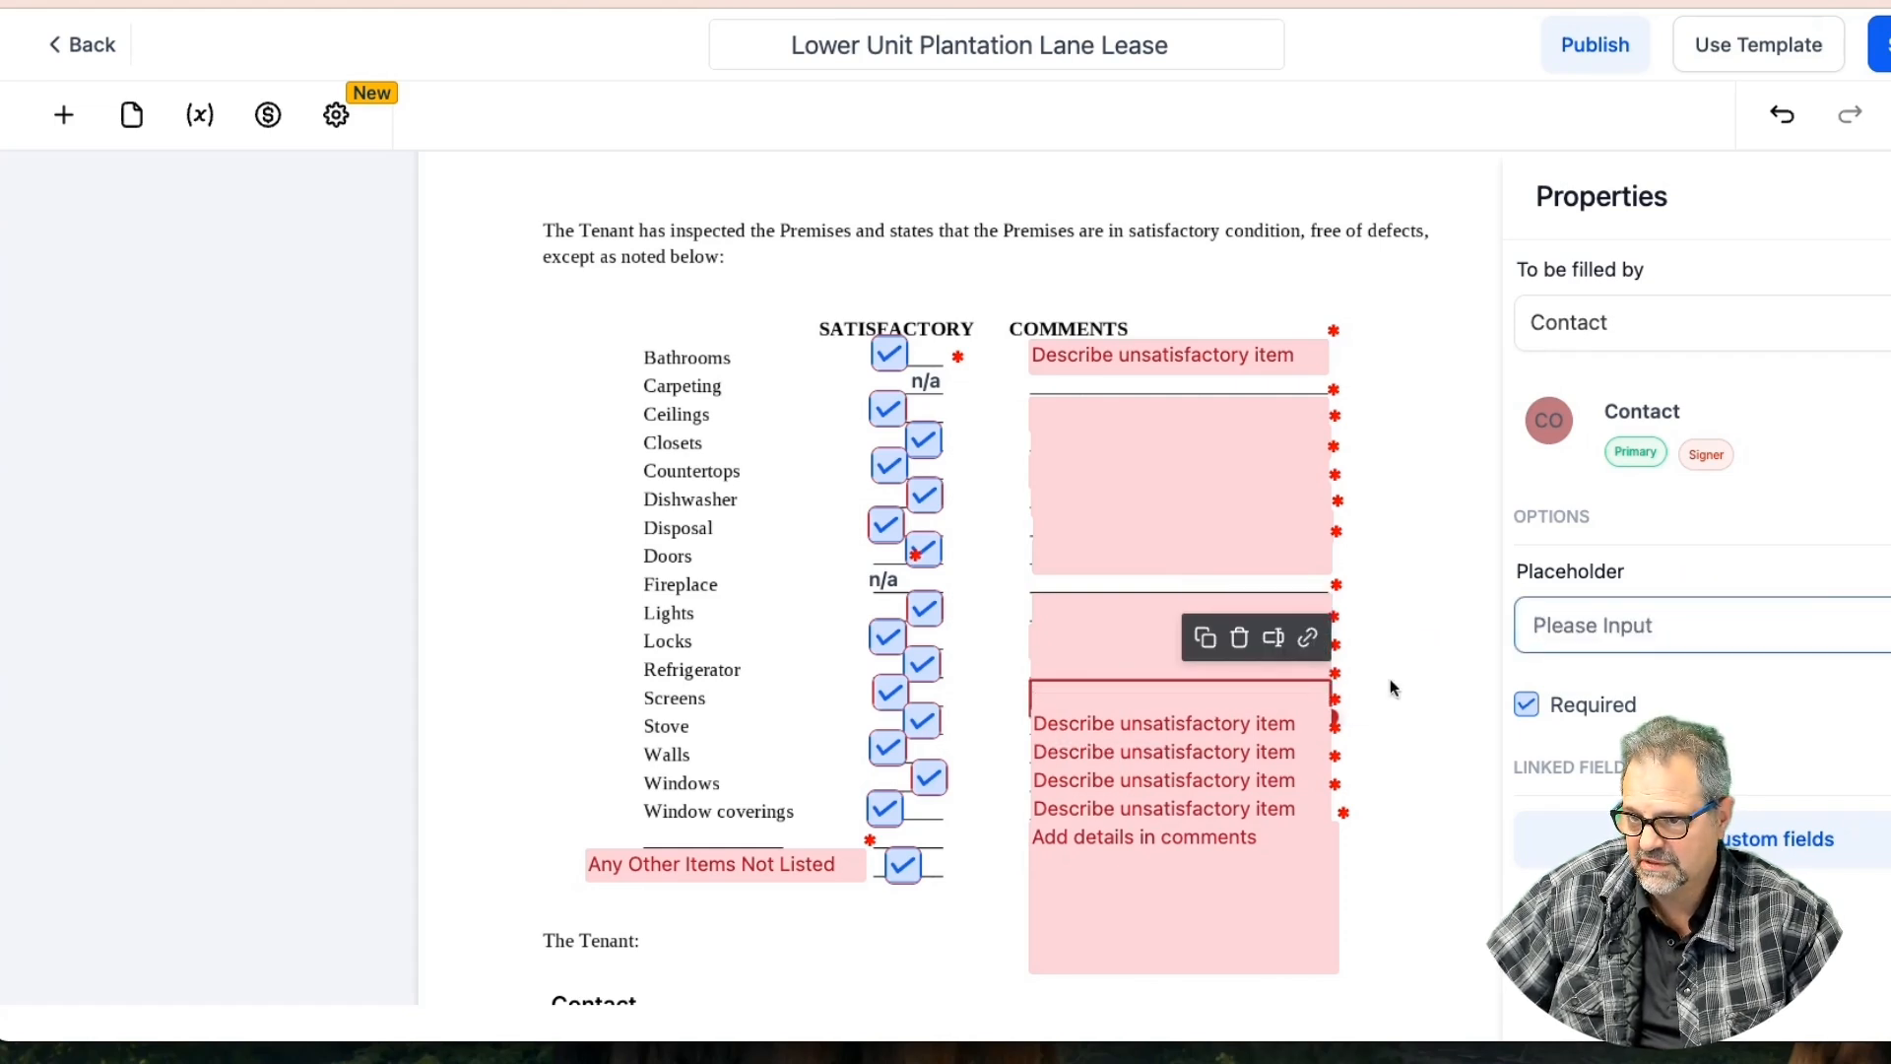
left_click(1232, 724)
triple_click(1725, 627)
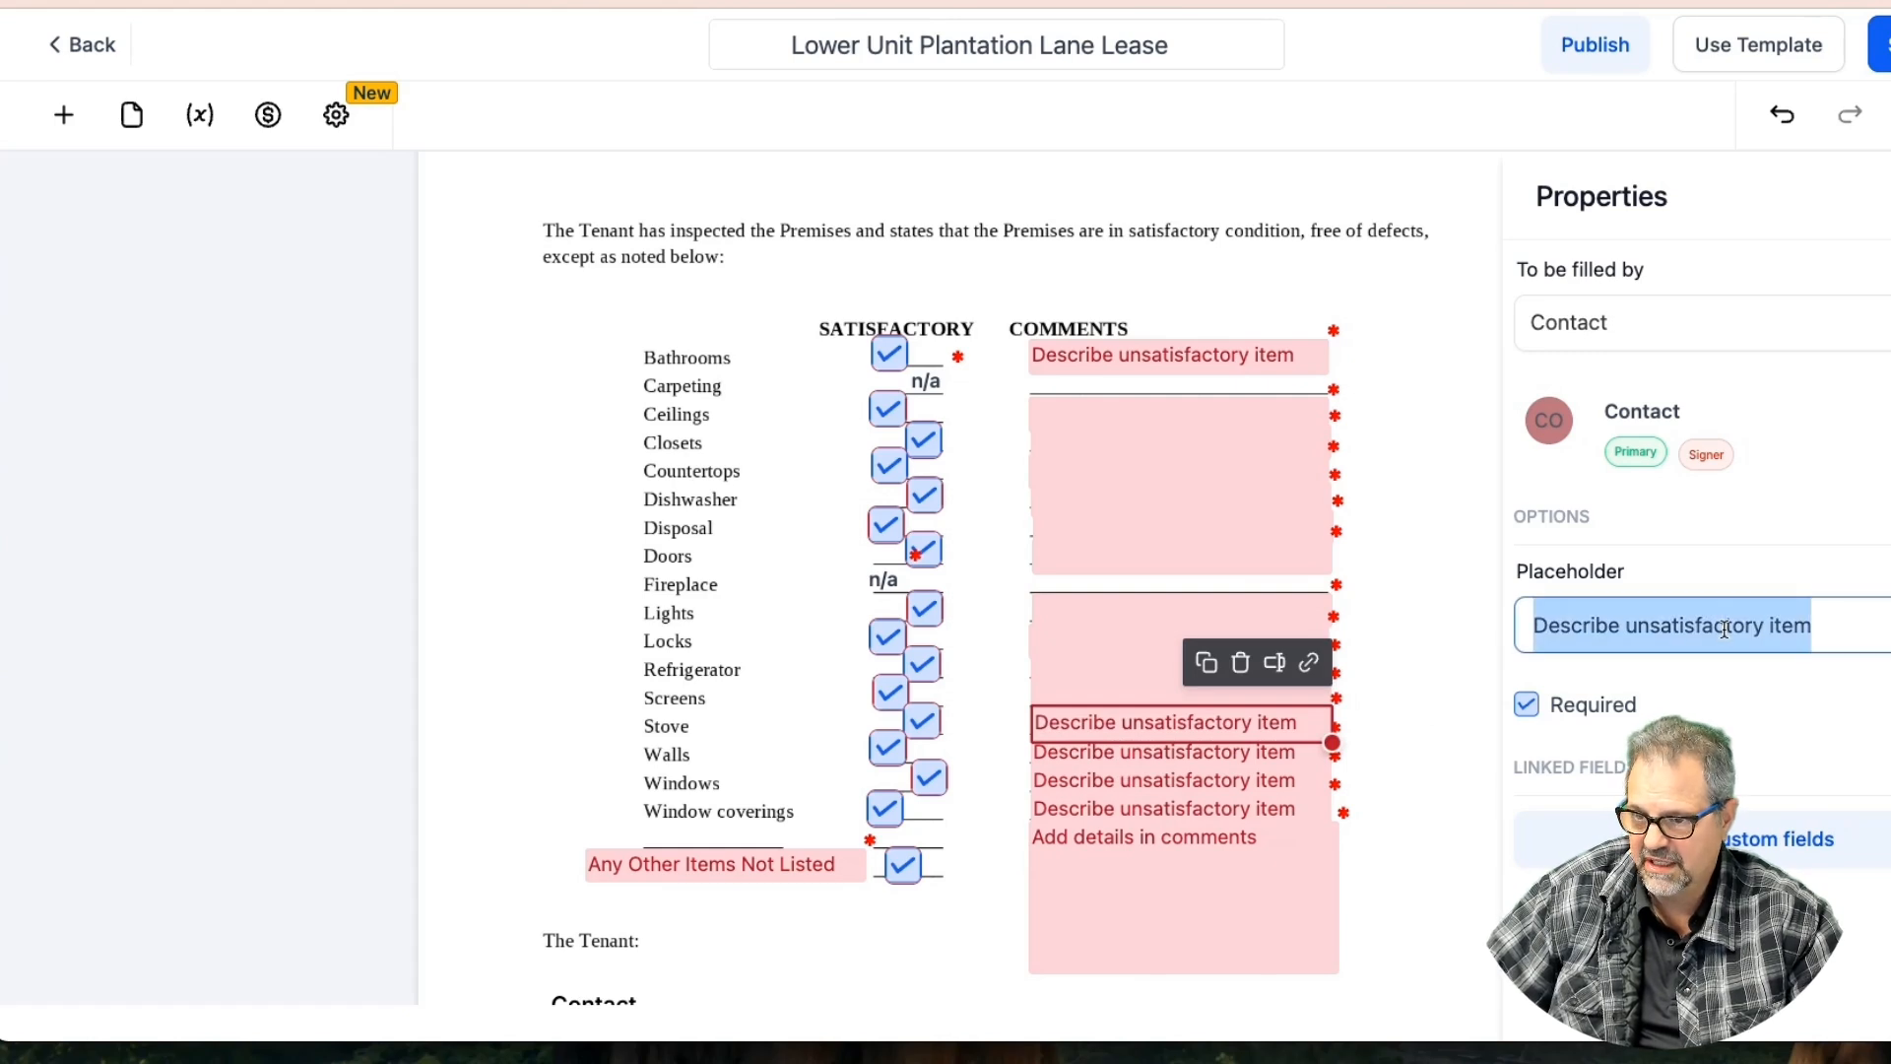
key("BackSpace")
scroll(1253, 725, "up", 1)
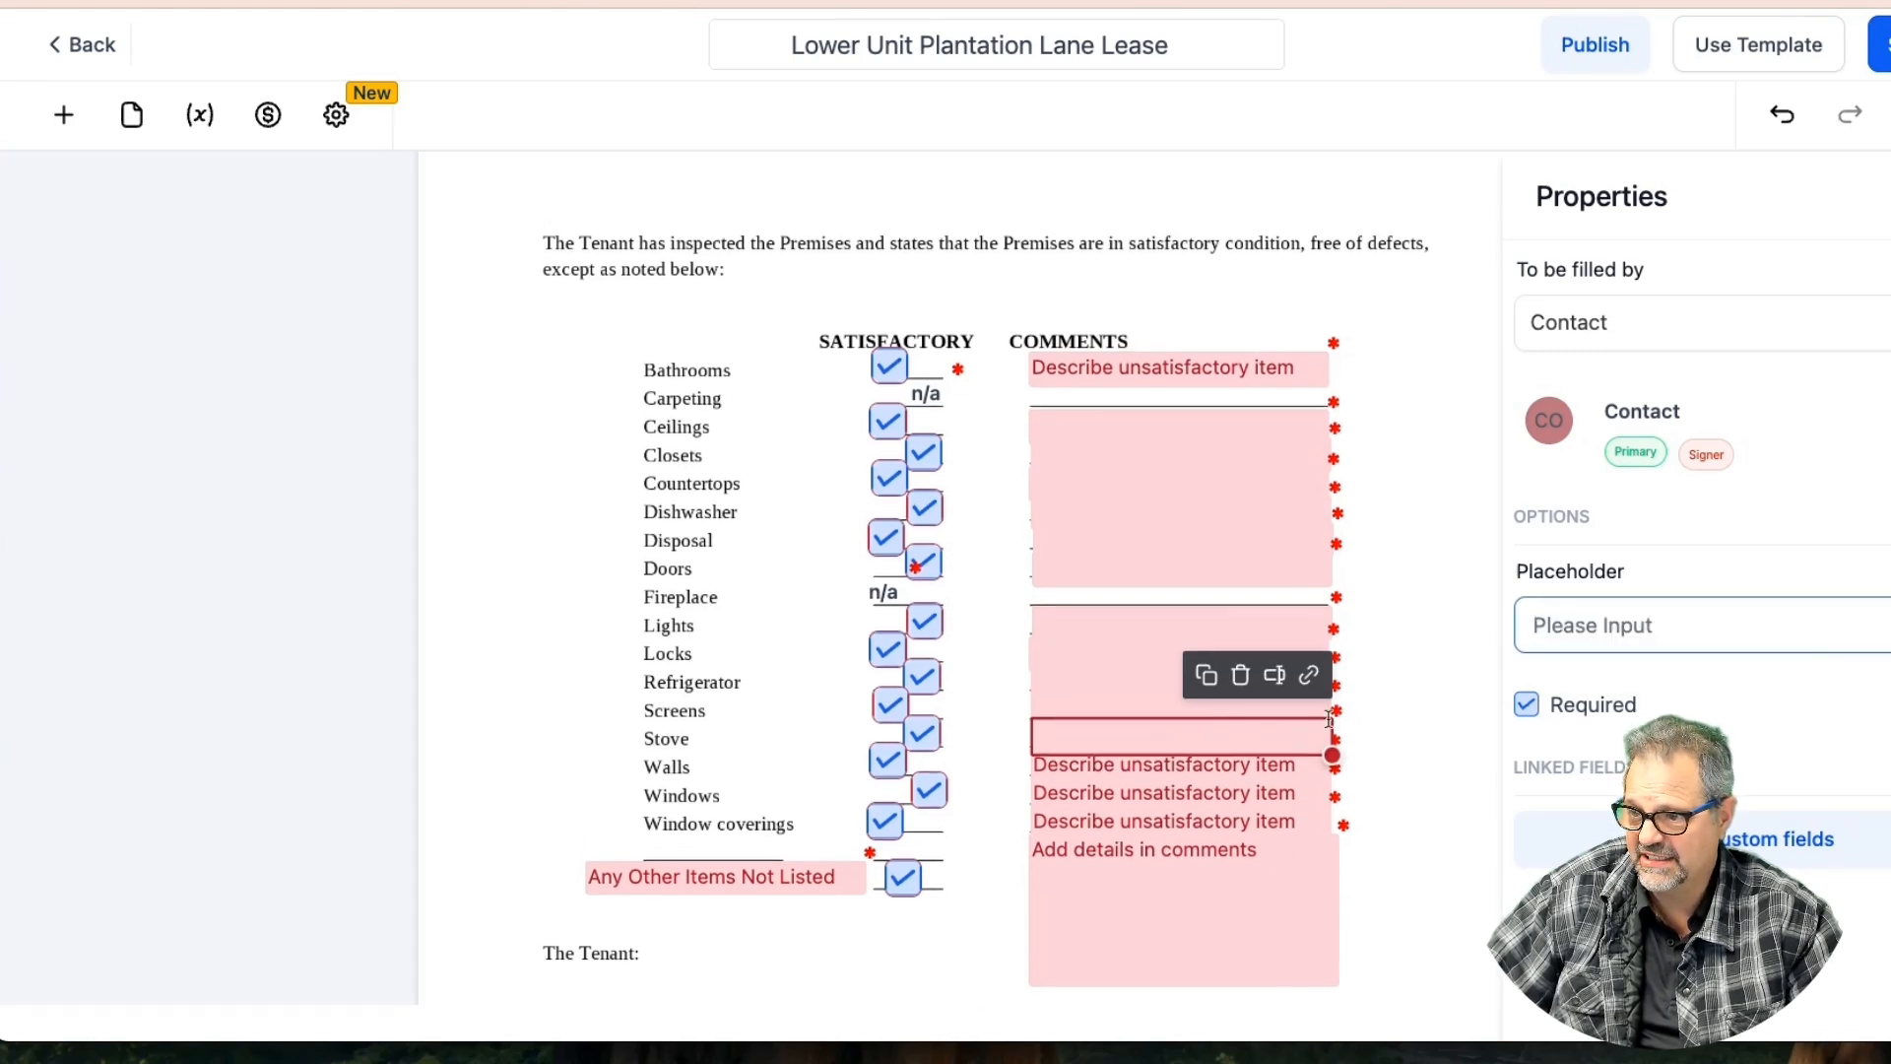
Blank the Walls and Window coverings comment placeholders
left_click(1093, 753)
left_click(1608, 626)
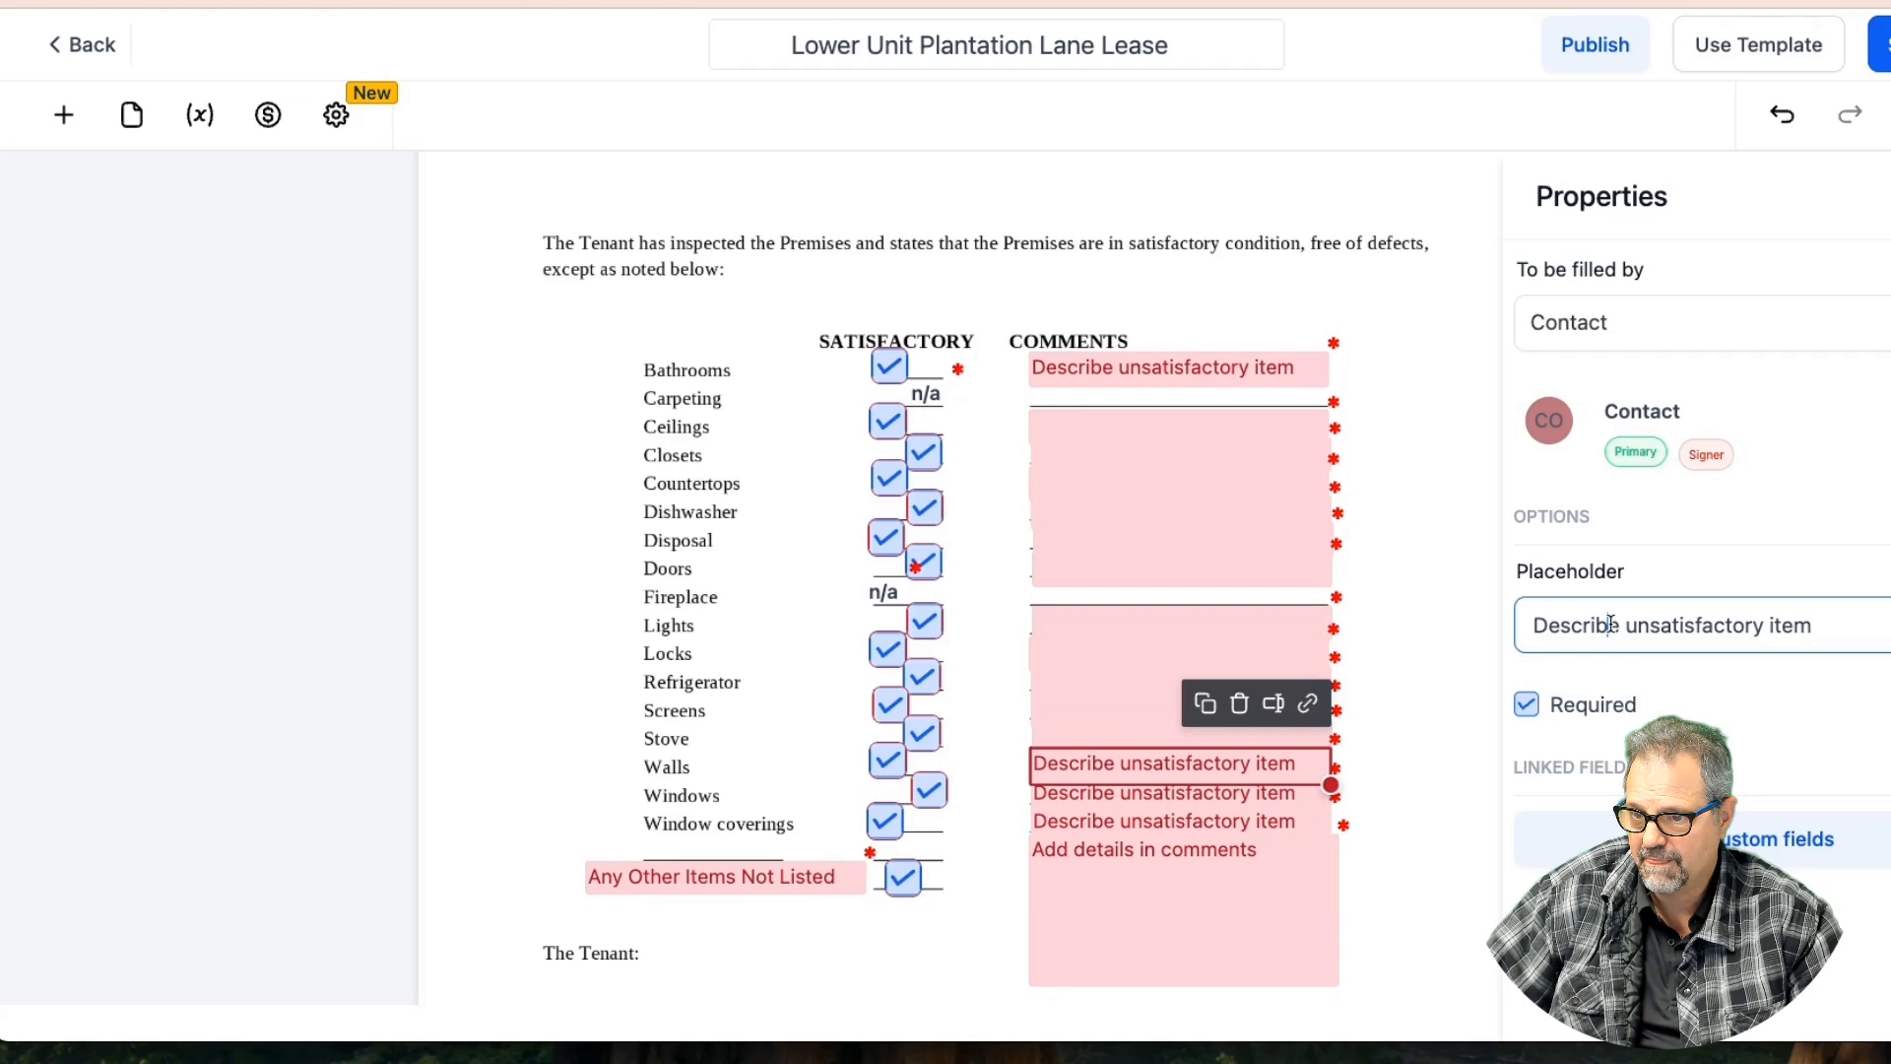
triple_click(1610, 624)
key("BackSpace")
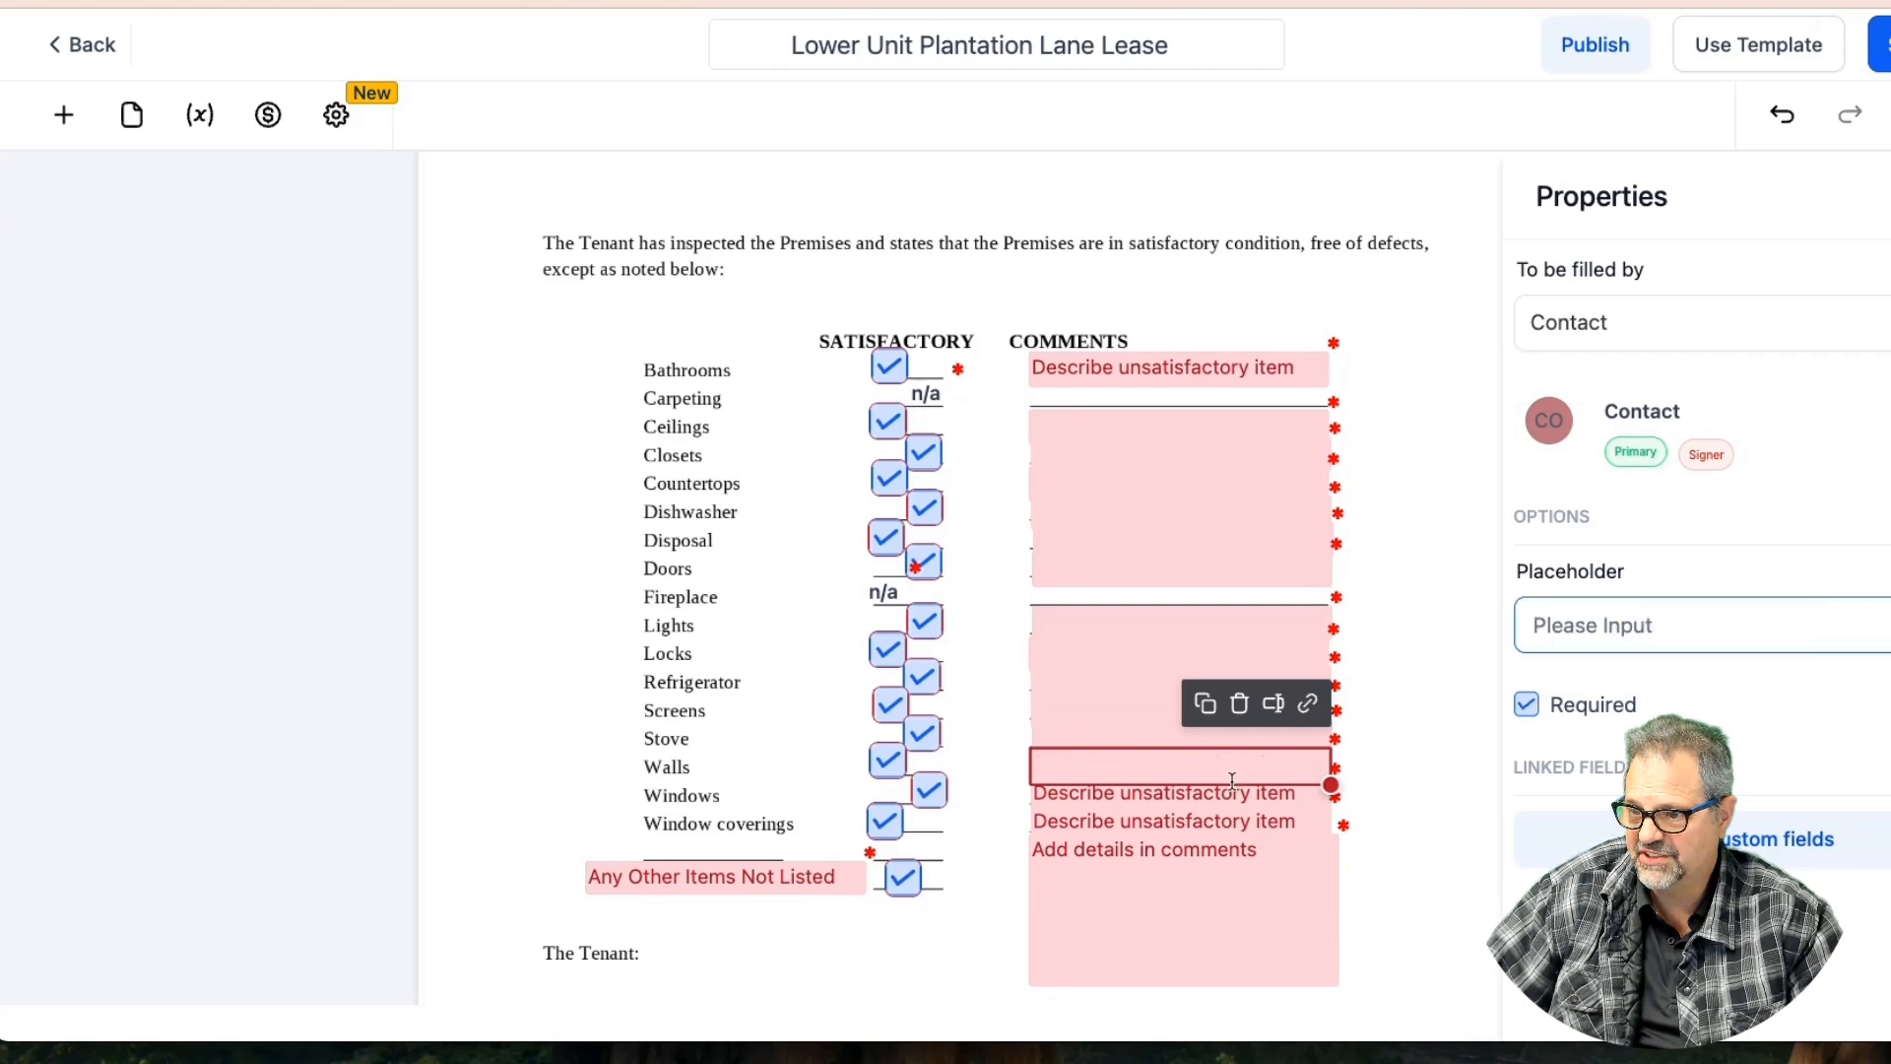
key("ctrl+z")
left_click(1657, 625)
triple_click(1656, 624)
key("BackSpace")
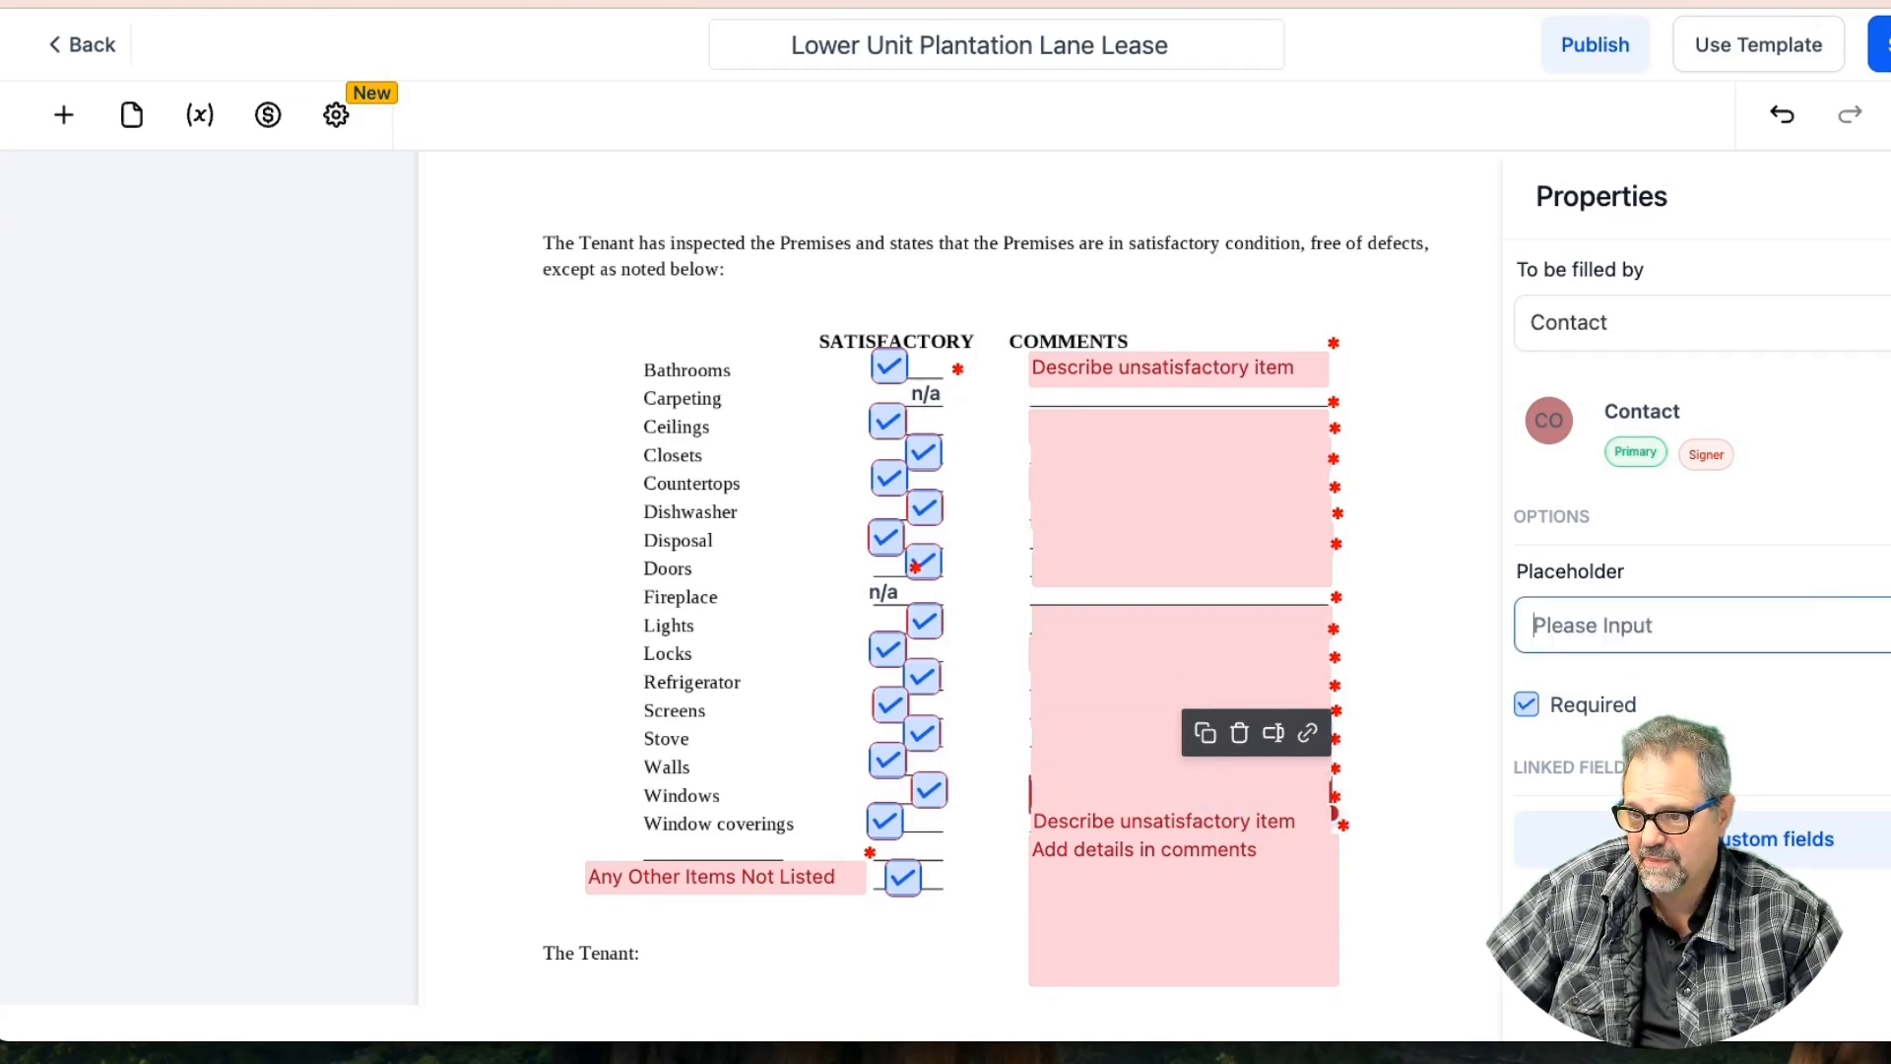
left_click(1208, 824)
left_click(1703, 637)
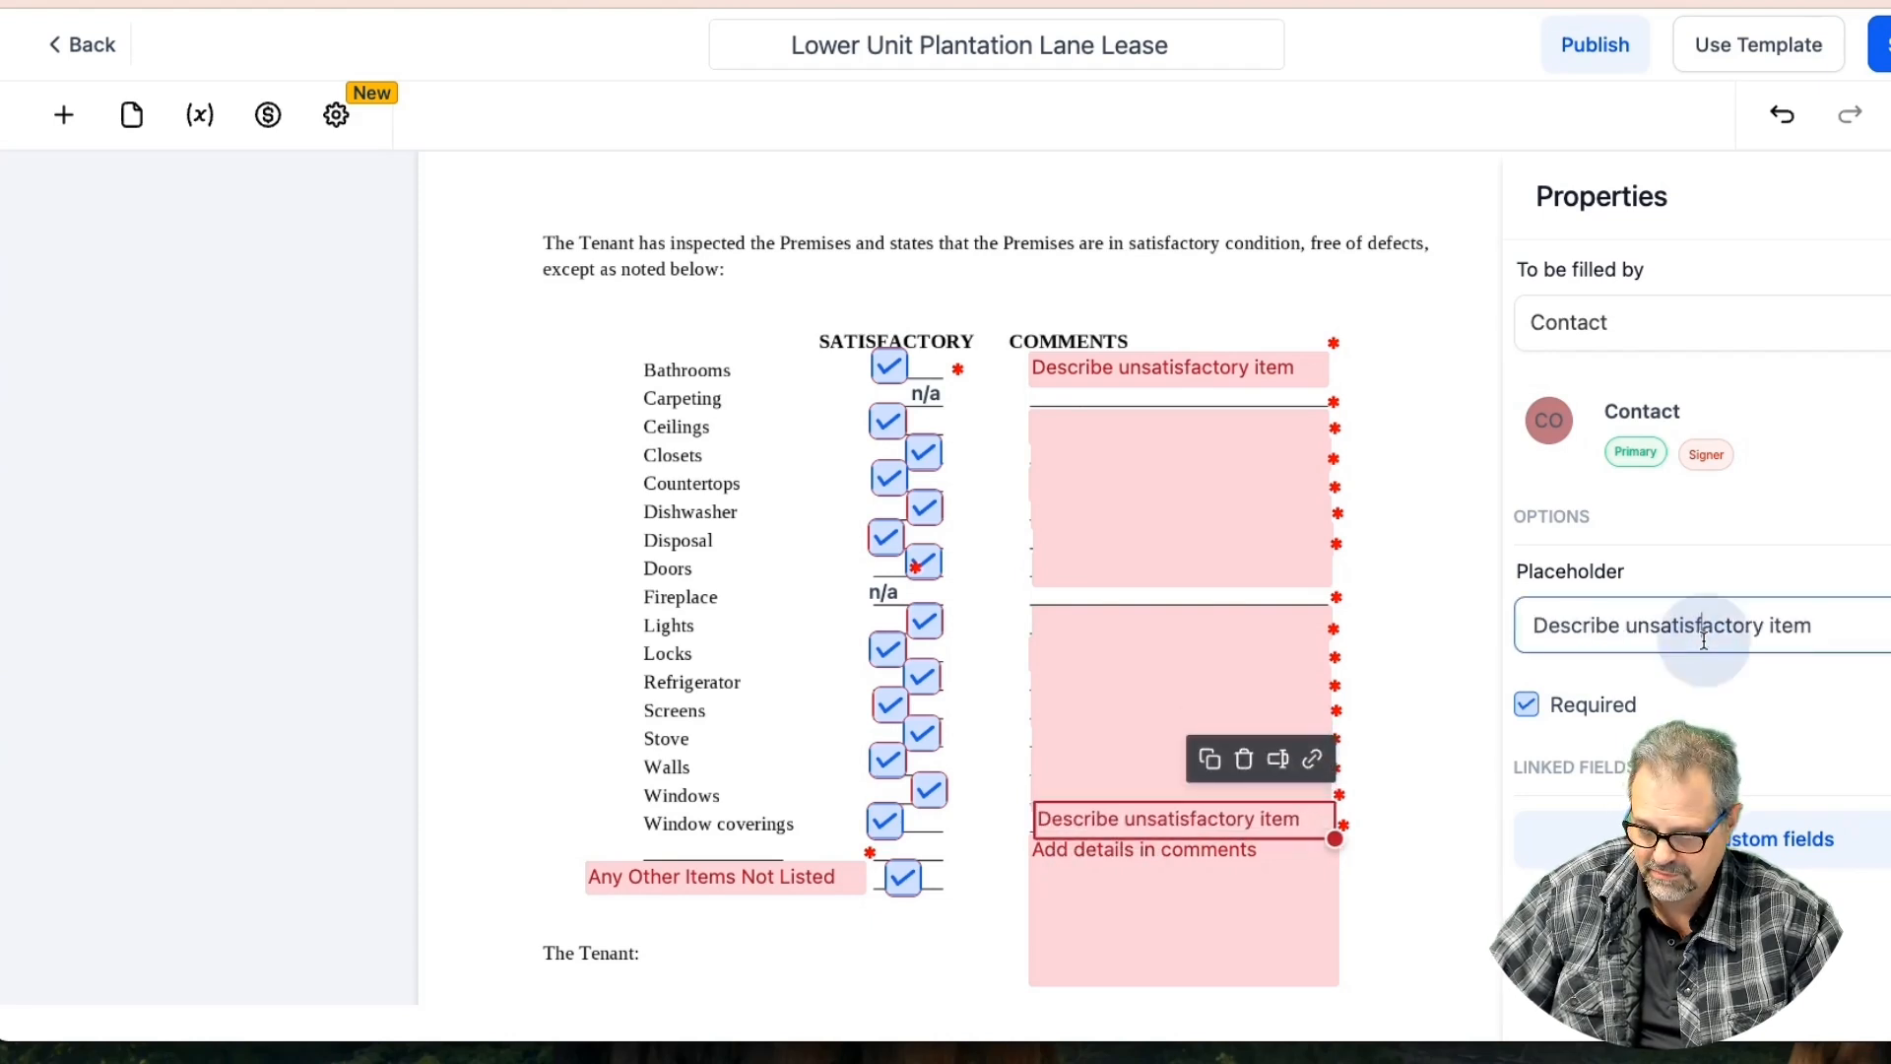
triple_click(1703, 640)
key("BackSpace")
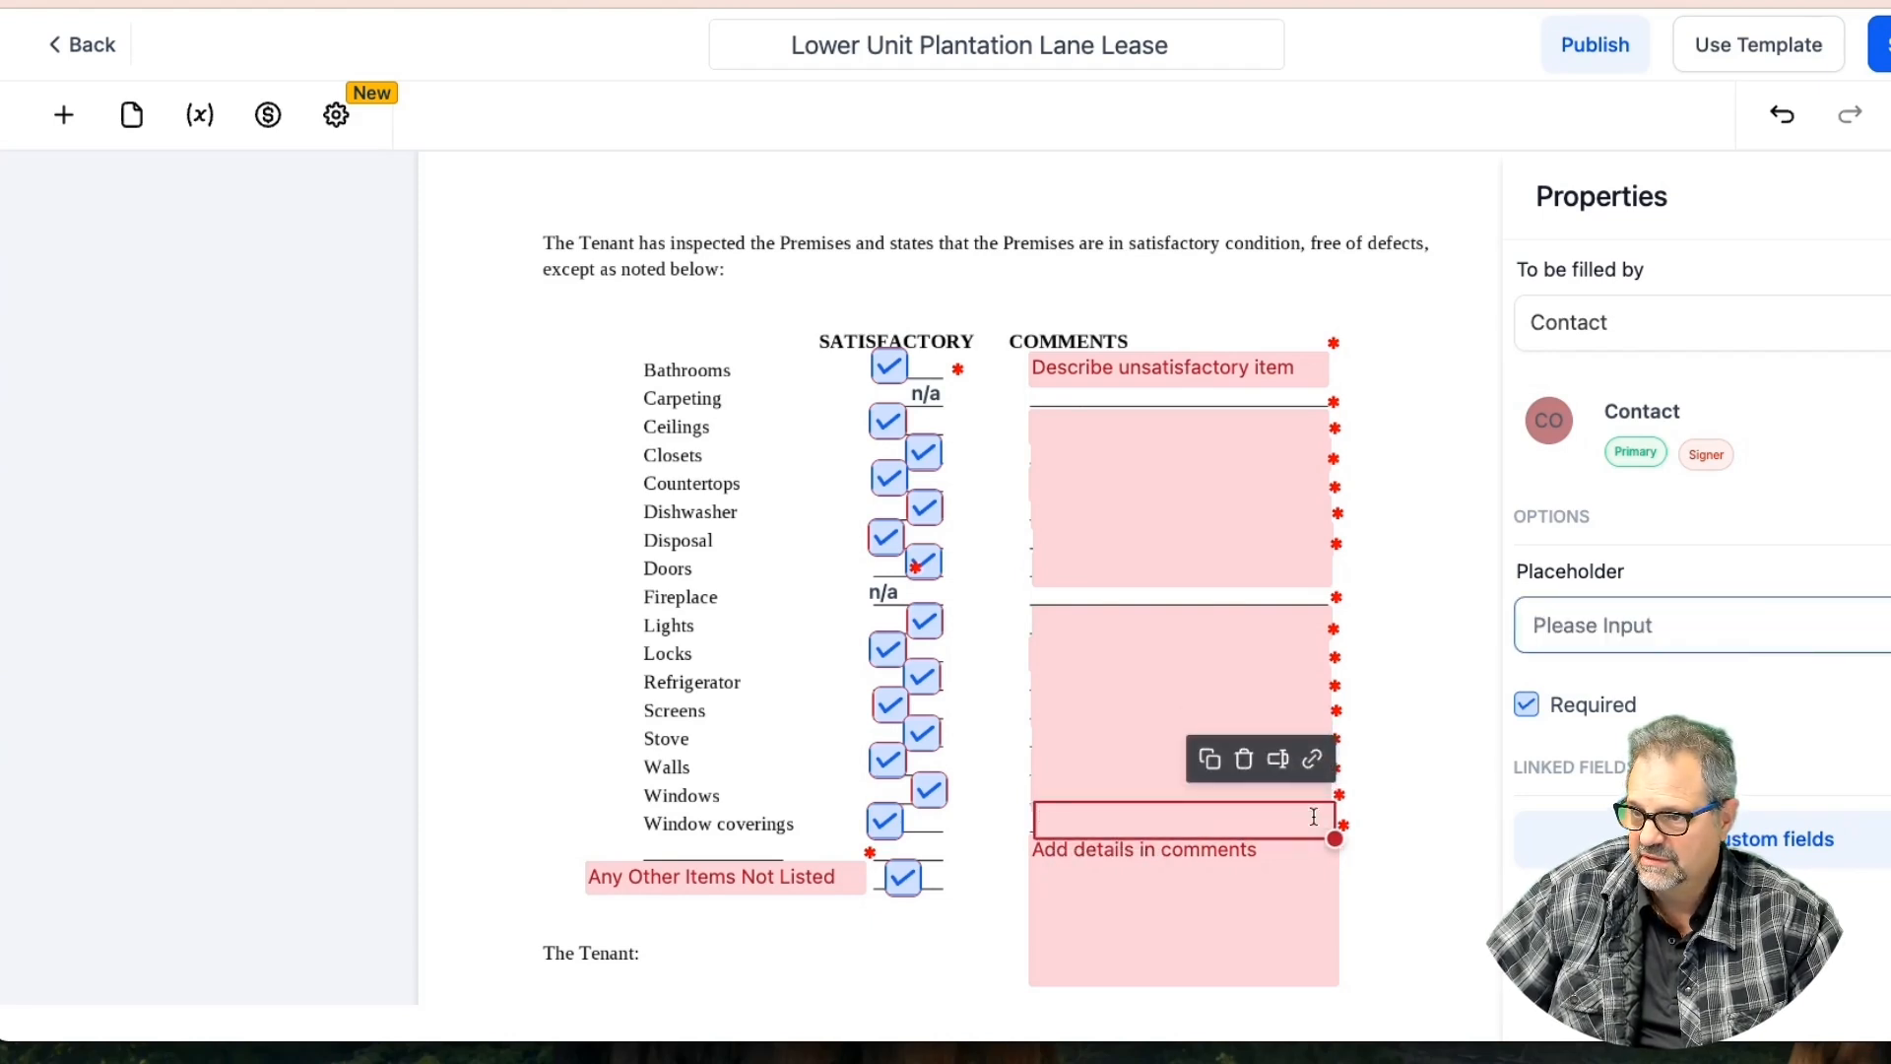
Select the large Add details in comments field and save the lease template
left_click(1243, 849)
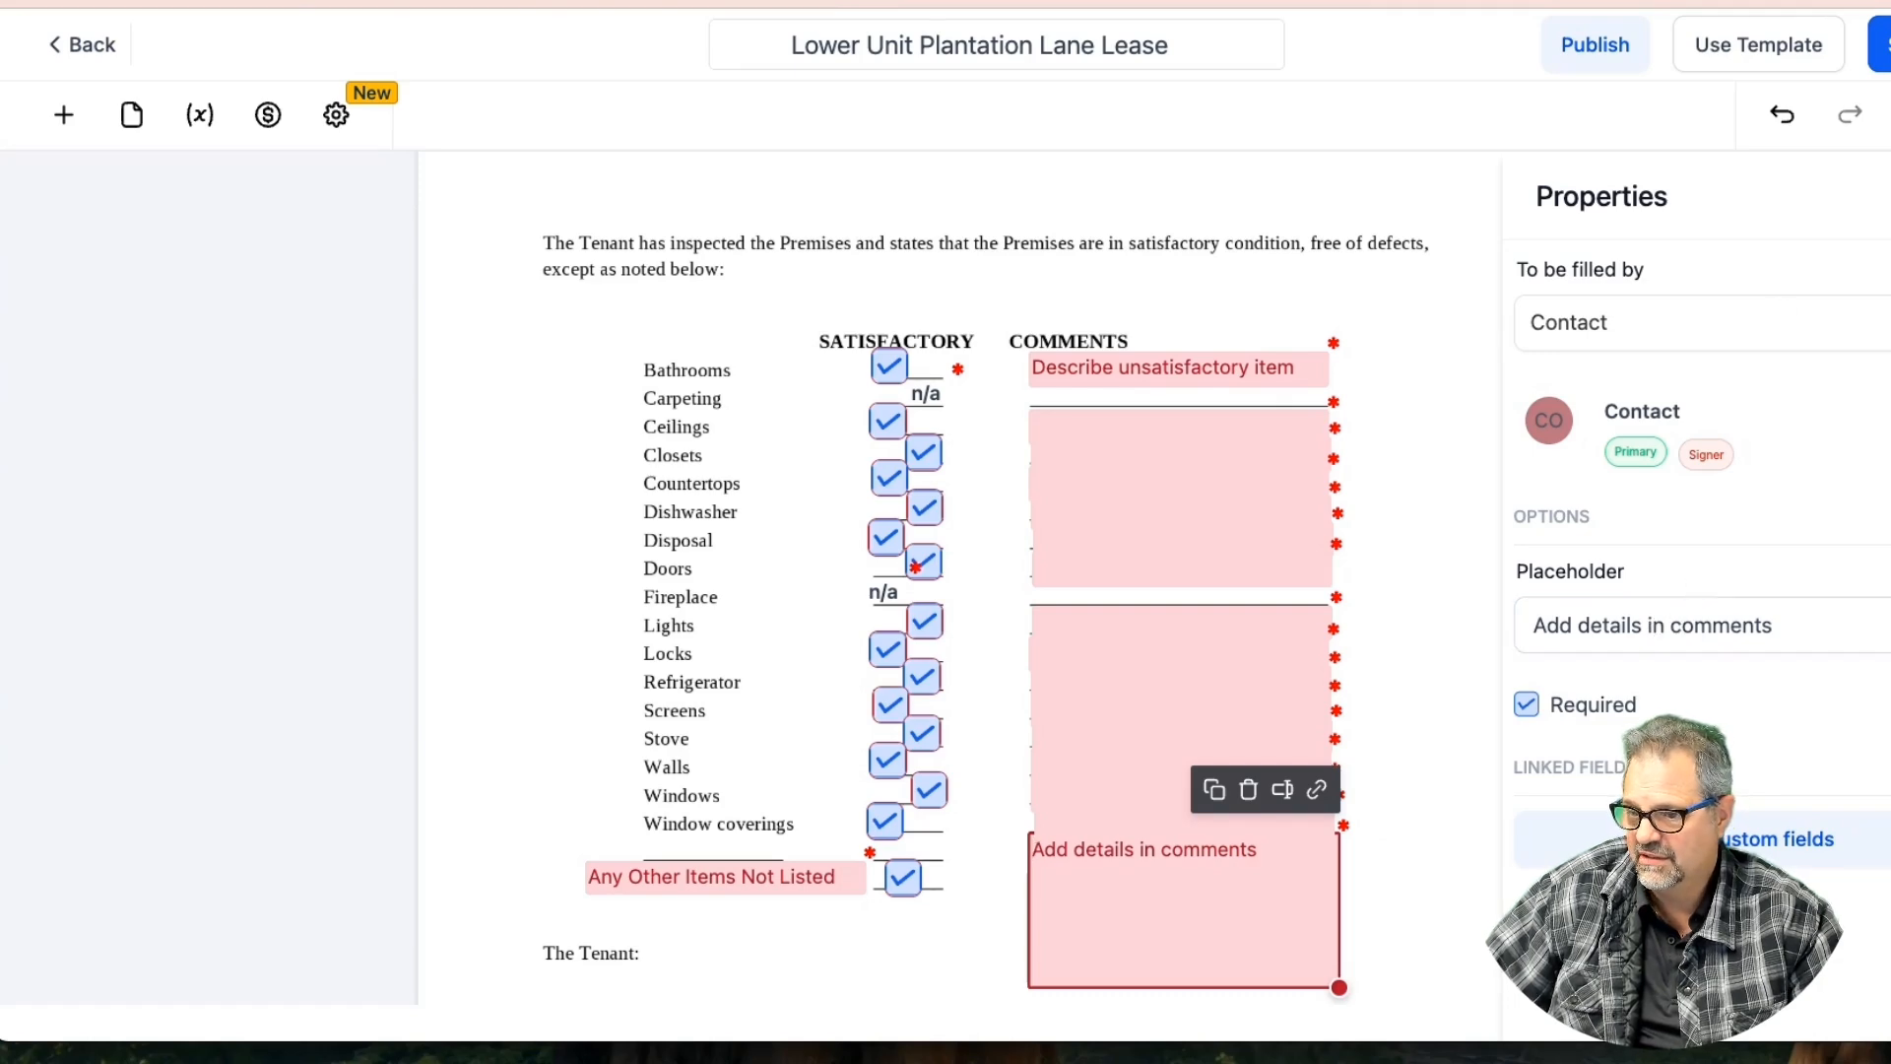
left_click(1881, 44)
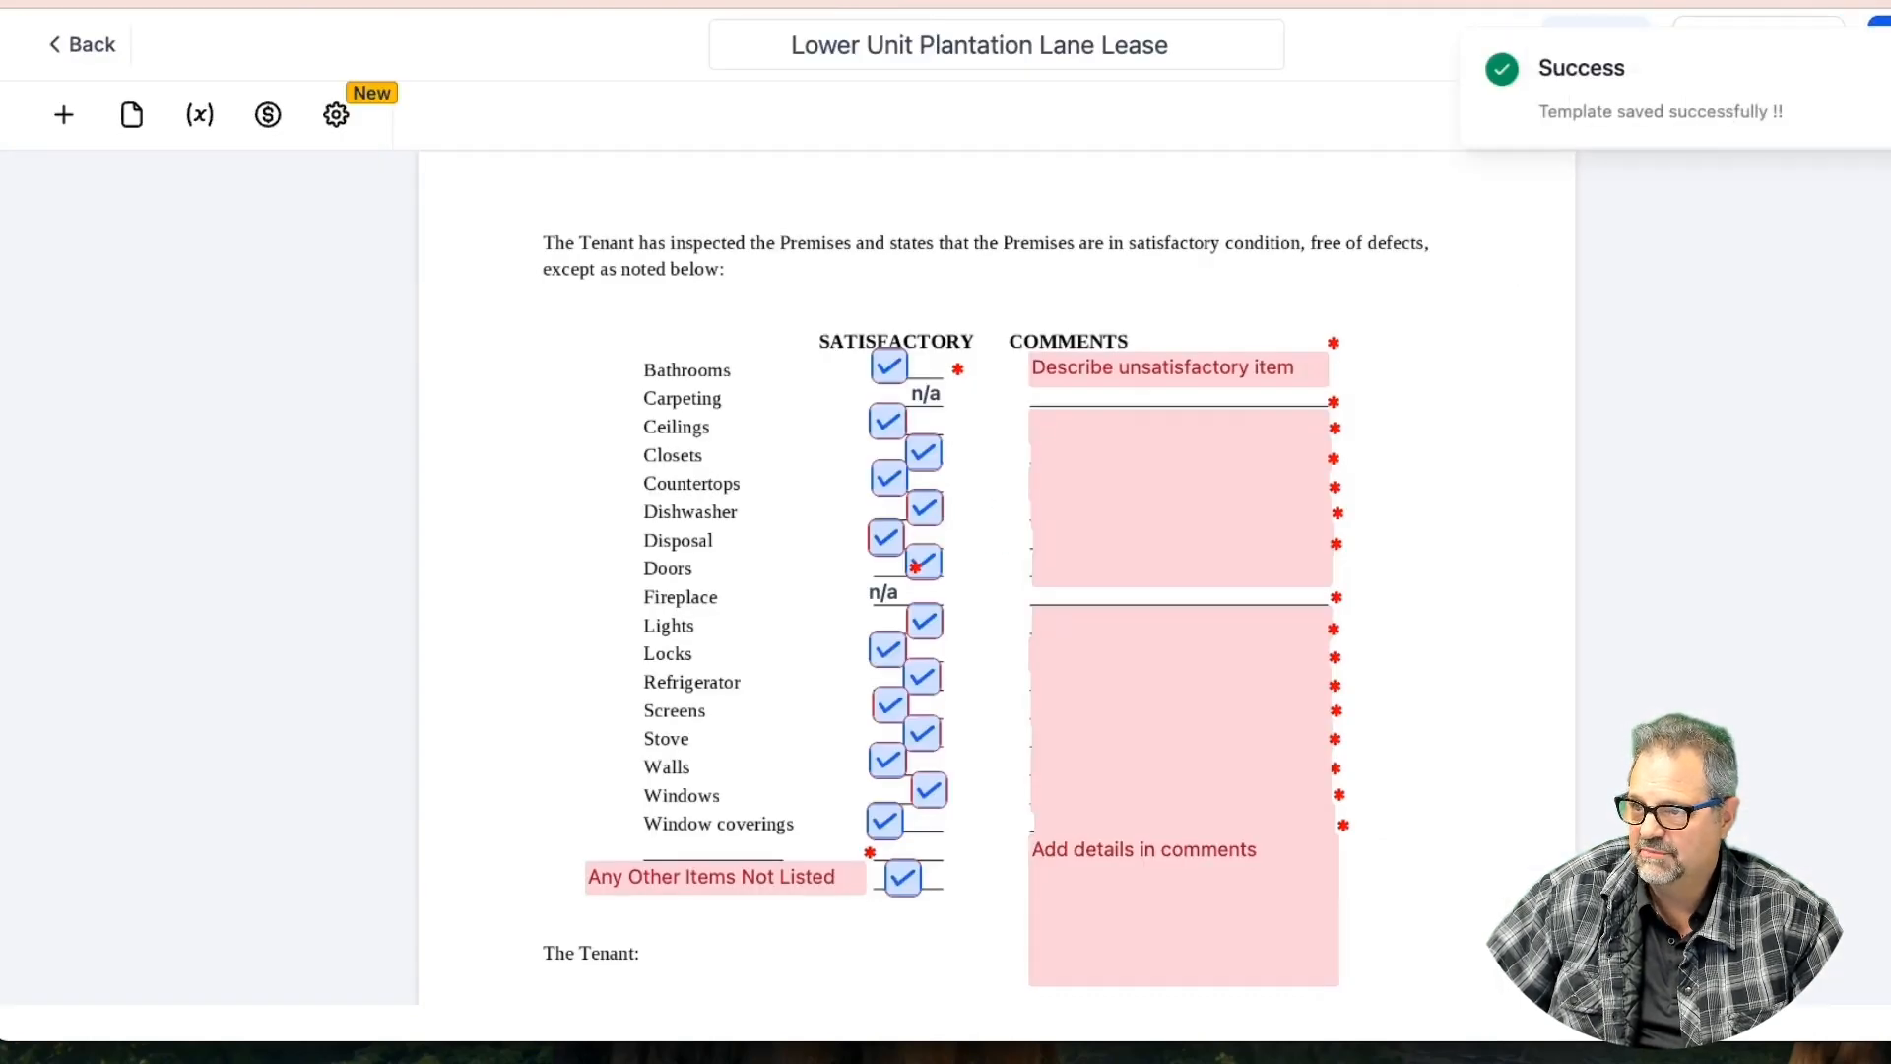
scroll(1368, 448, "down", 3)
Set the occupant count field's placeholder to 1 and save the template
scroll(1368, 447, "down", 15)
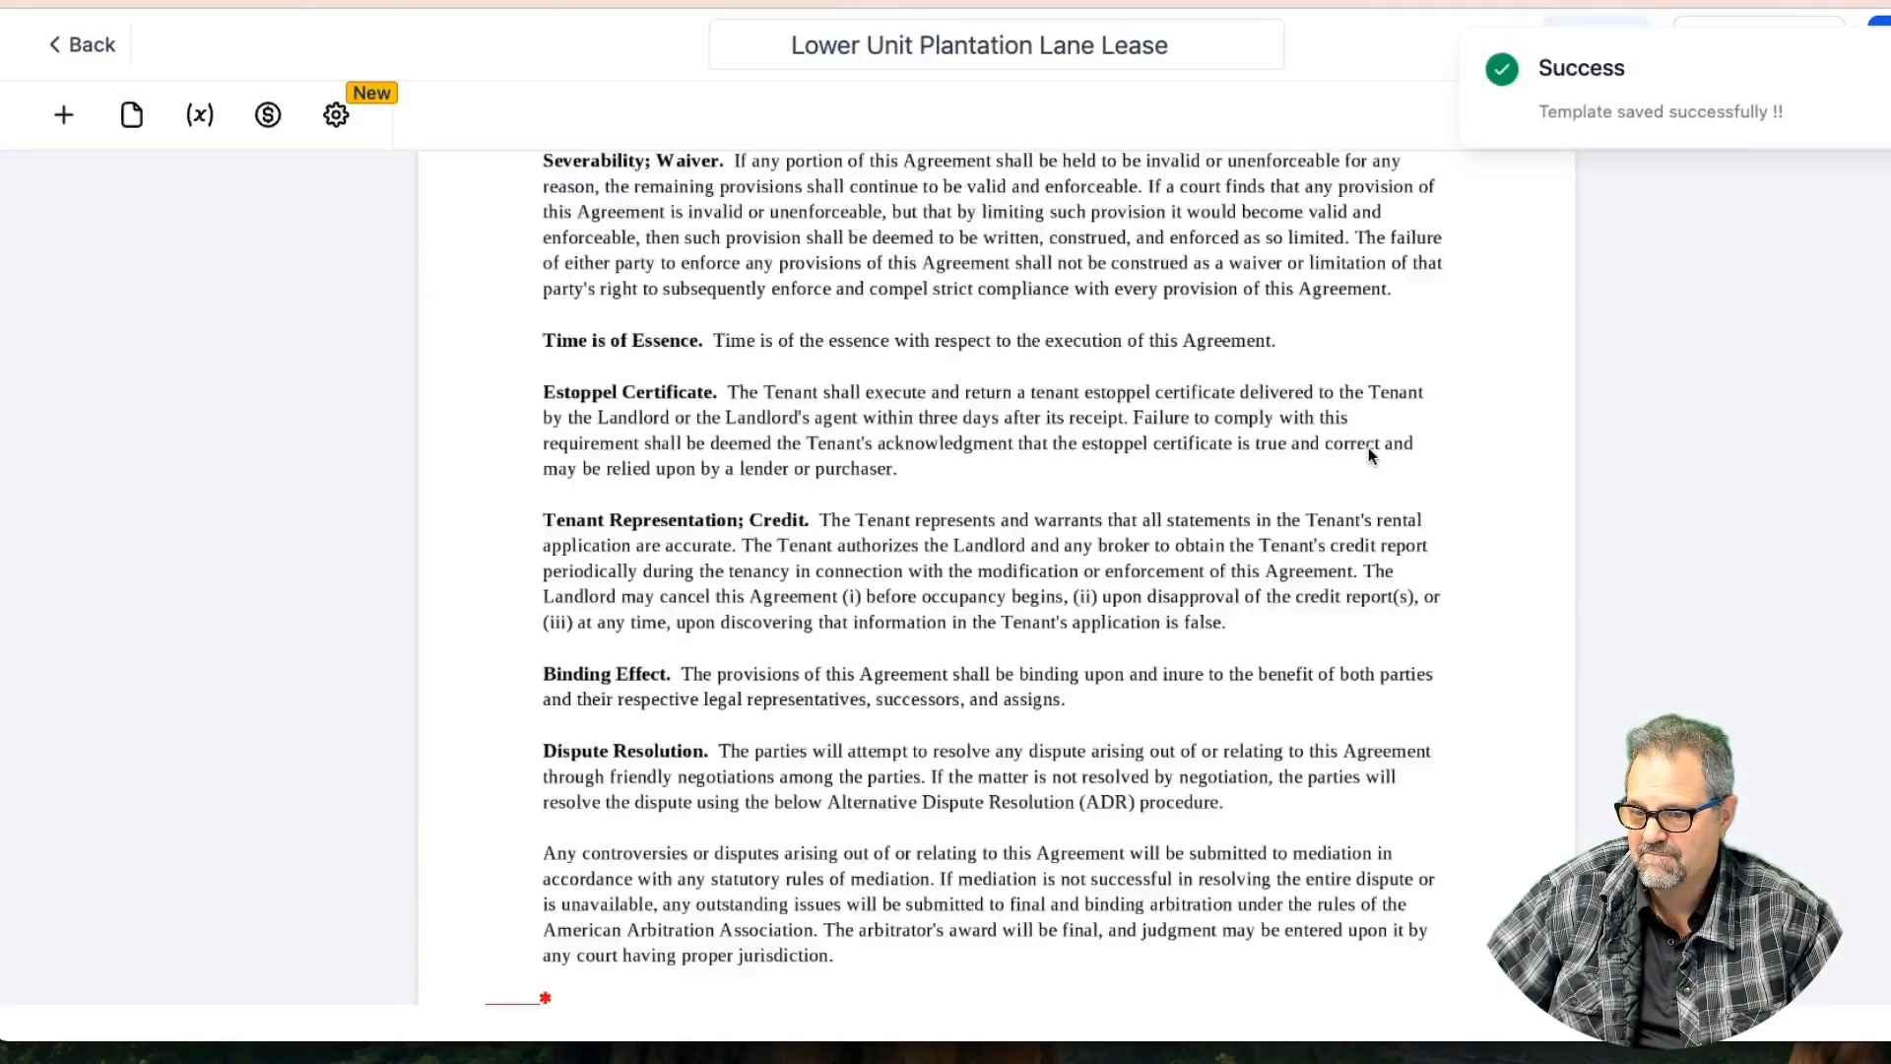
scroll(1368, 447, "up", 15)
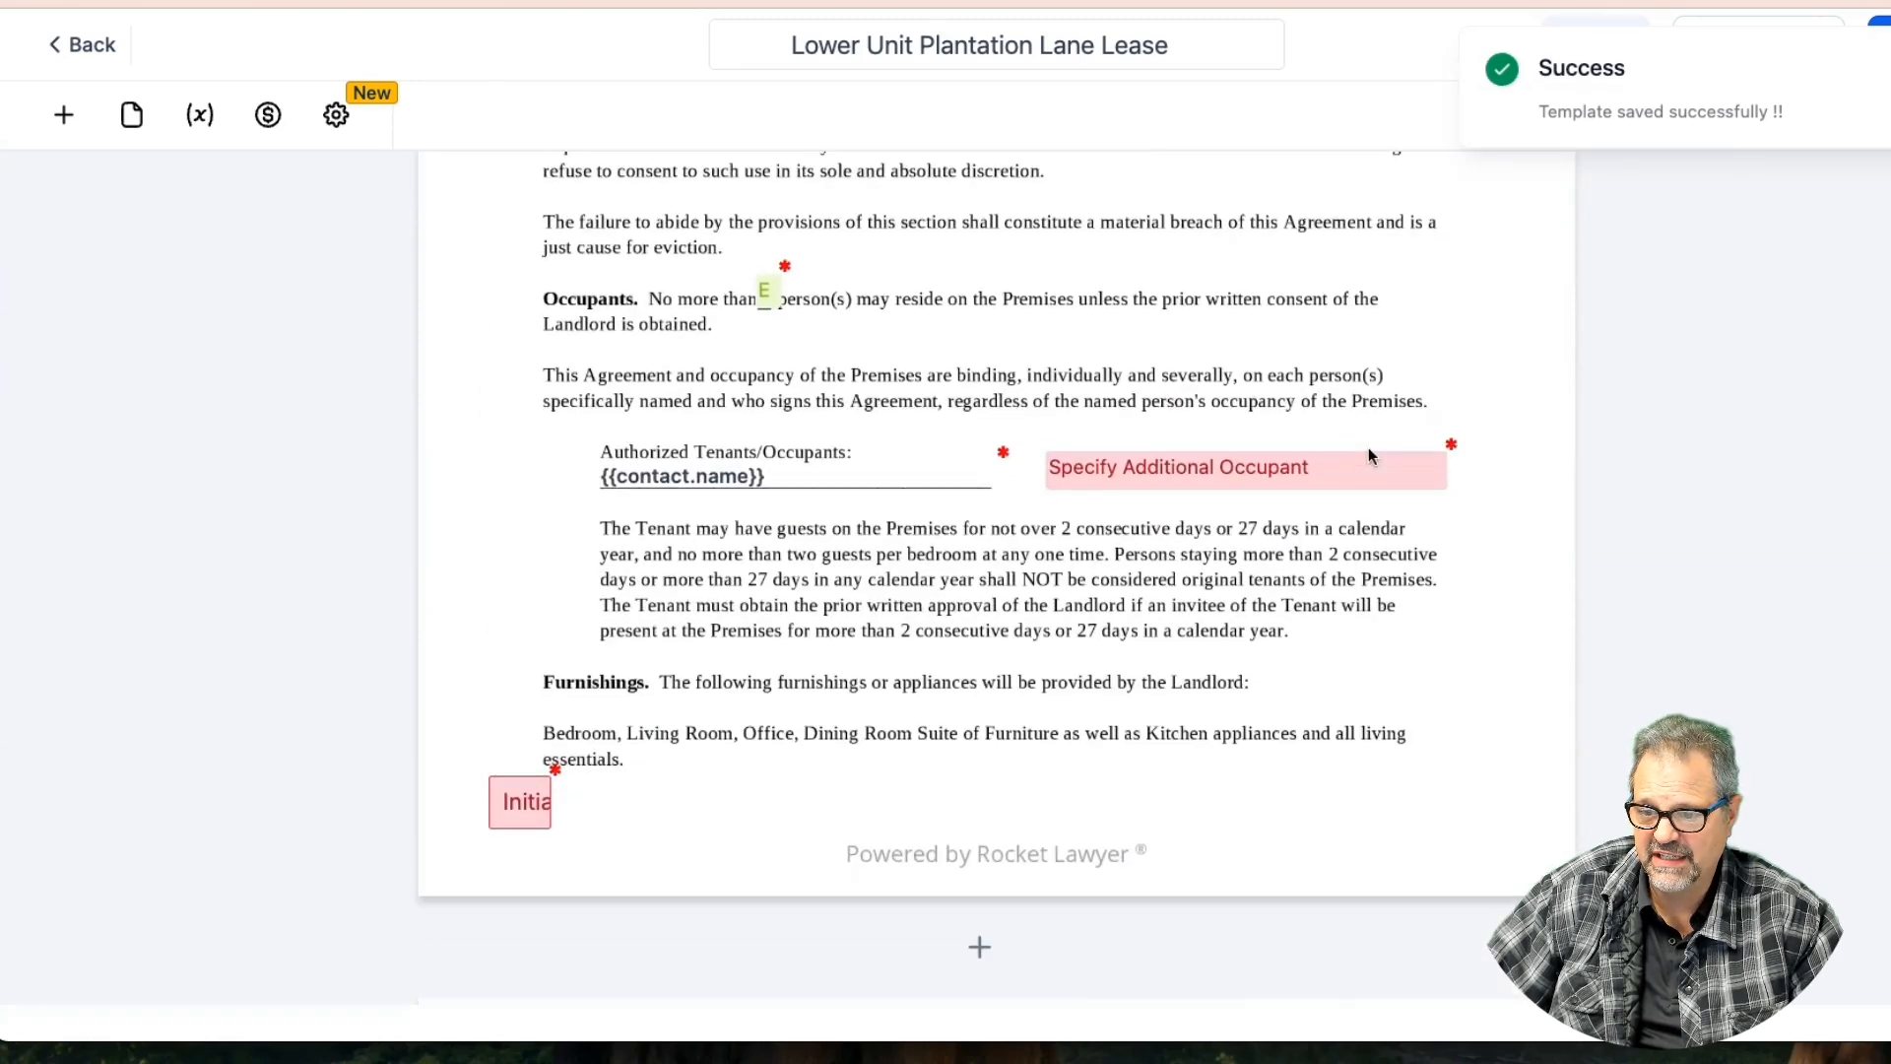
scroll(1368, 449, "up", 5)
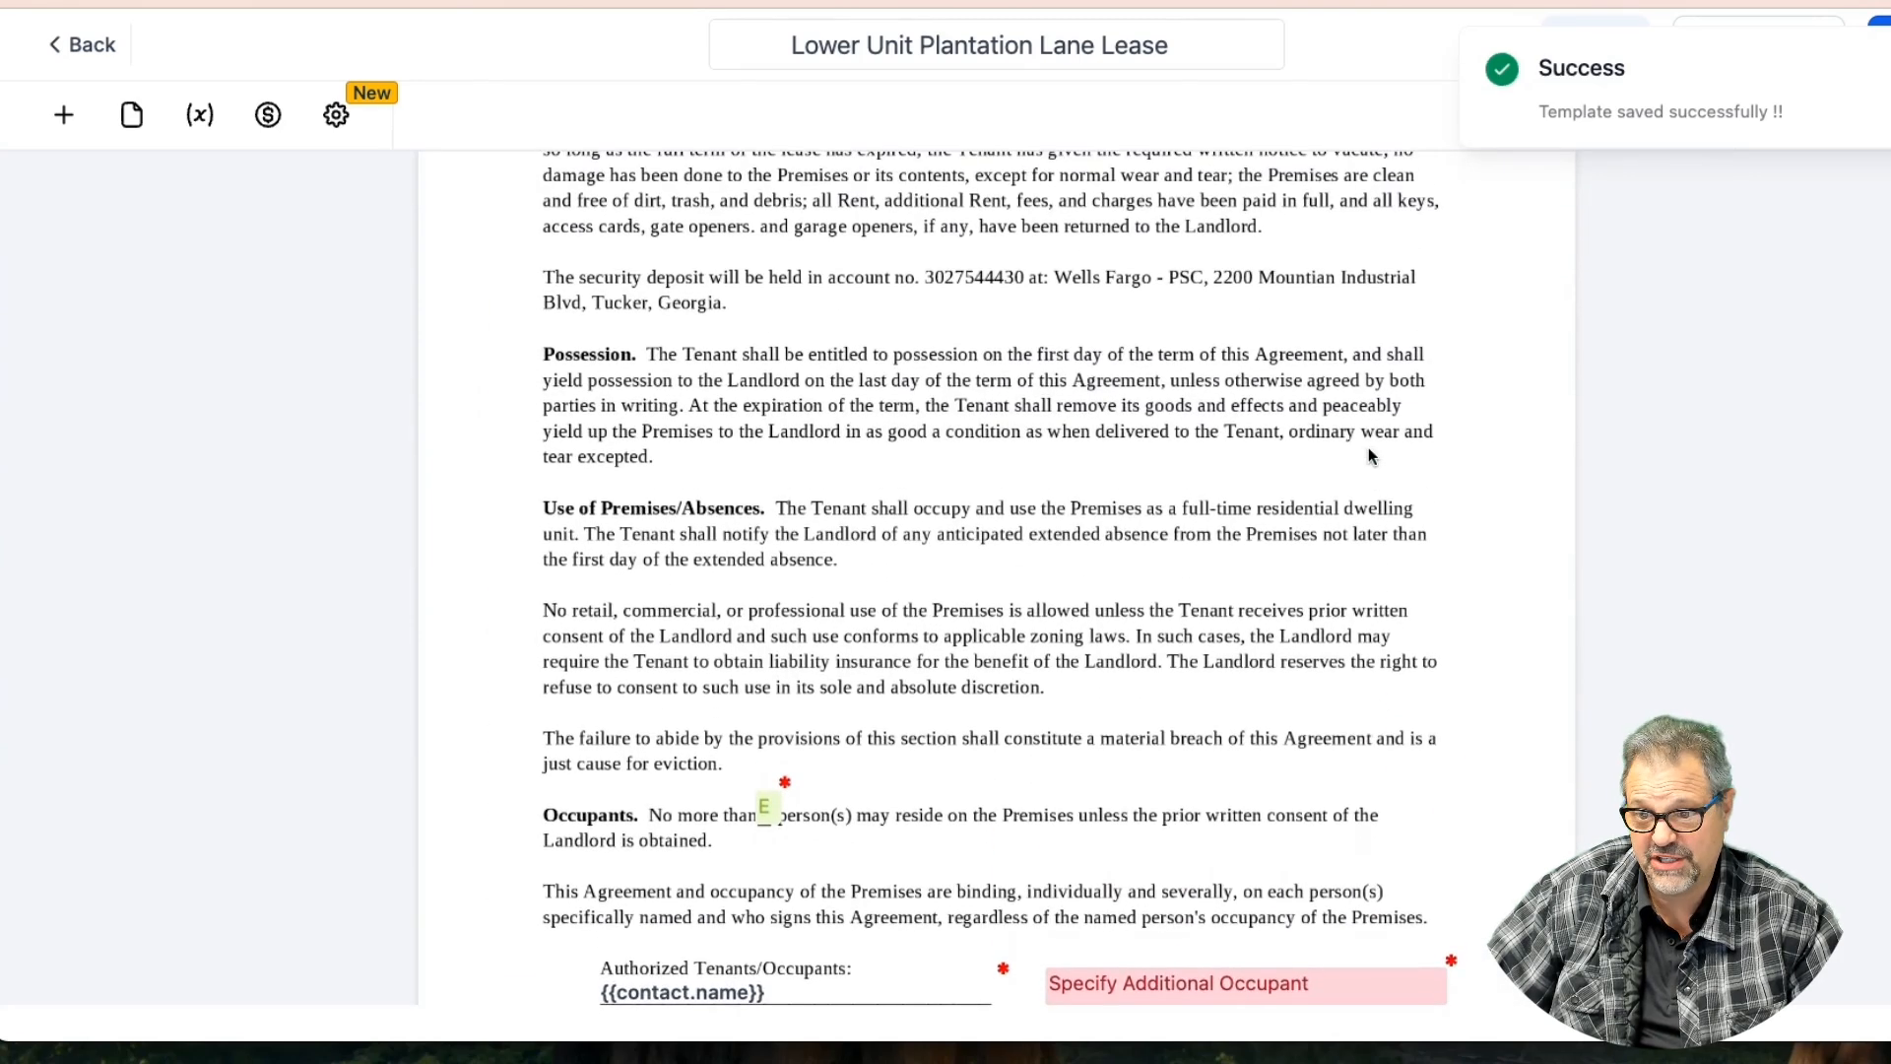
scroll(1368, 448, "down", 1)
left_click(767, 545)
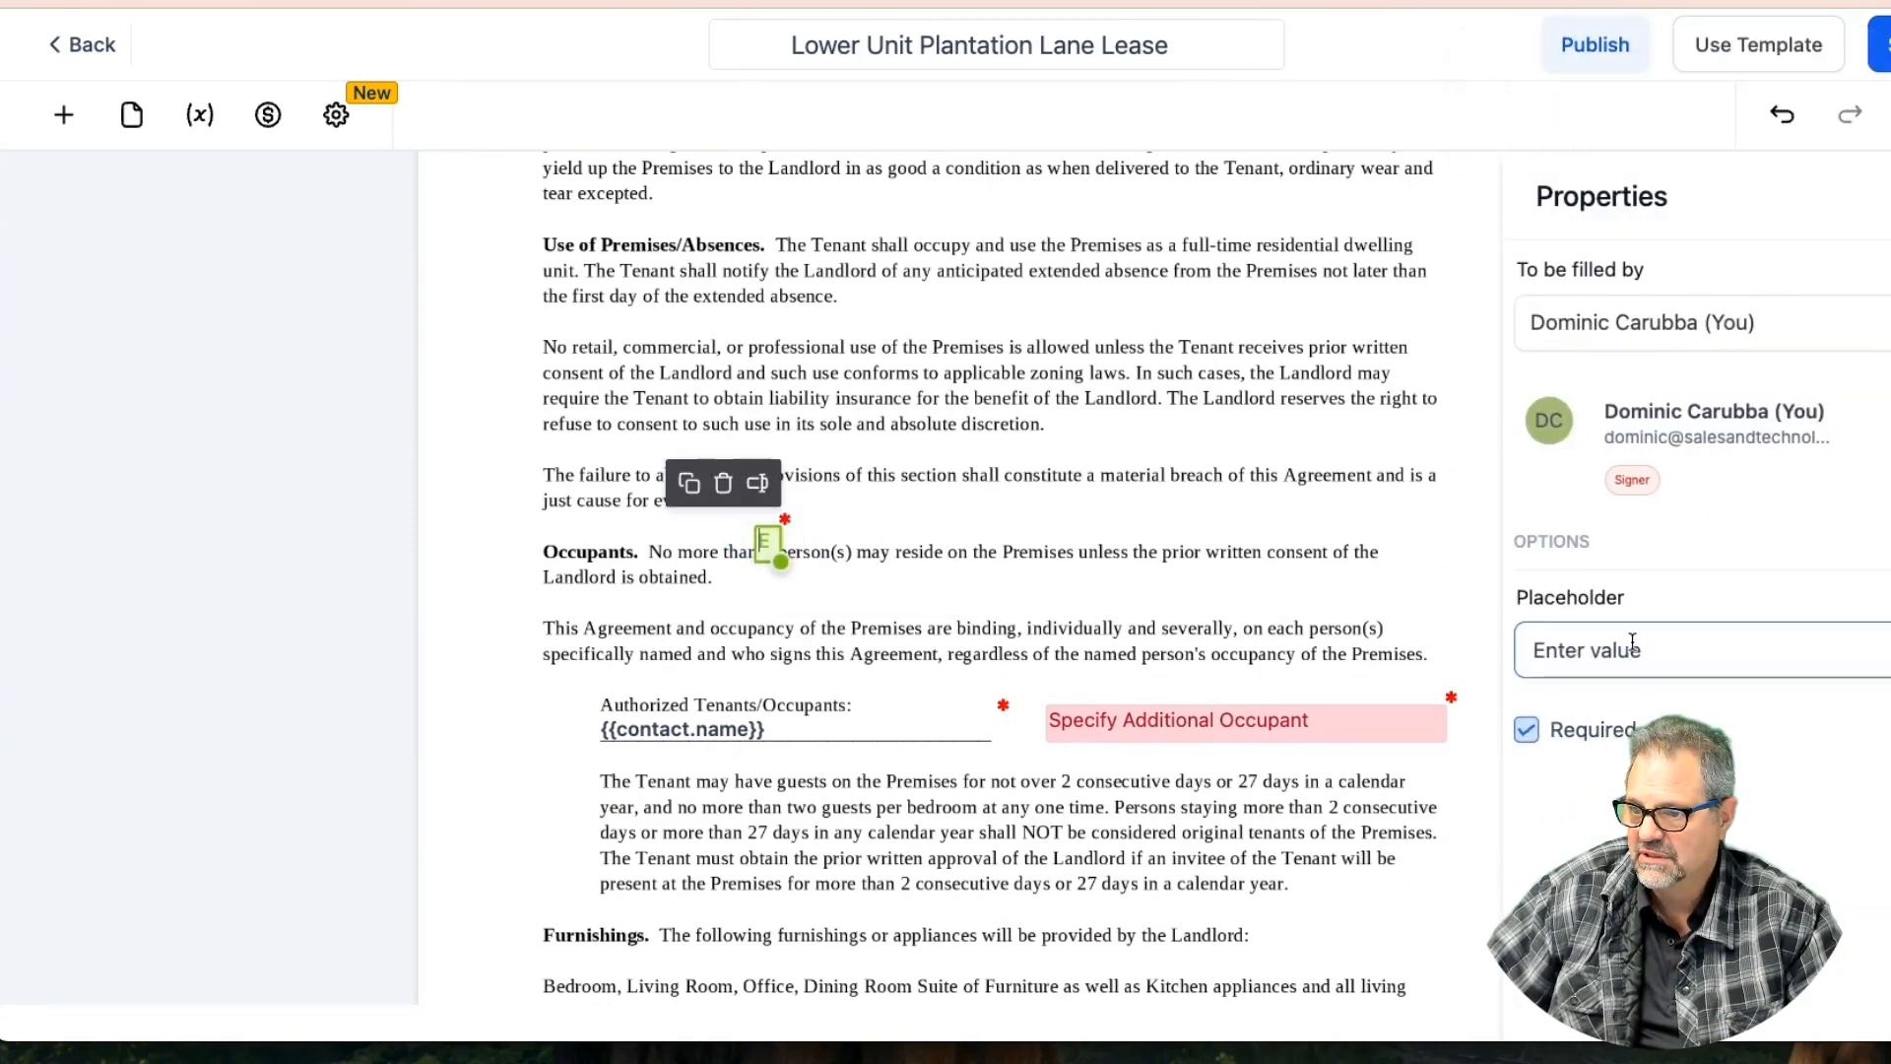
left_click_drag(1646, 650, 1503, 650)
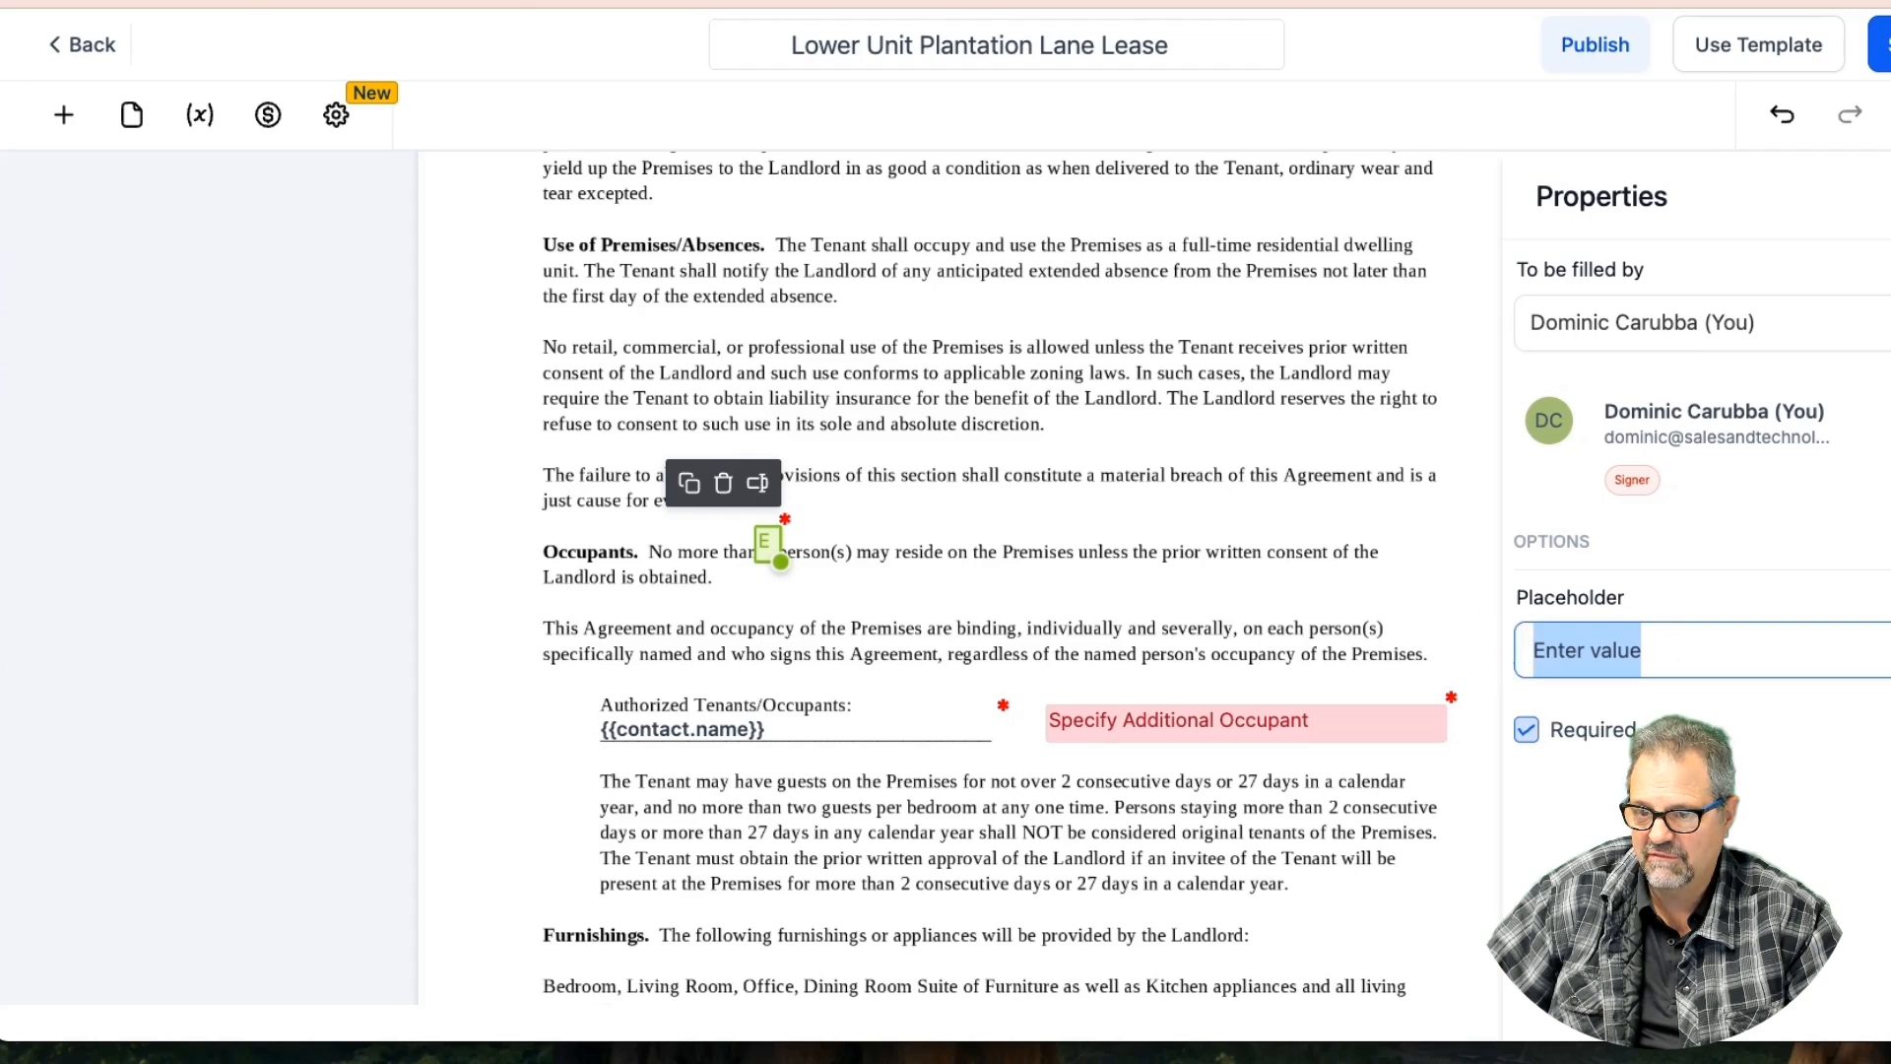
type("1")
left_click(1764, 735)
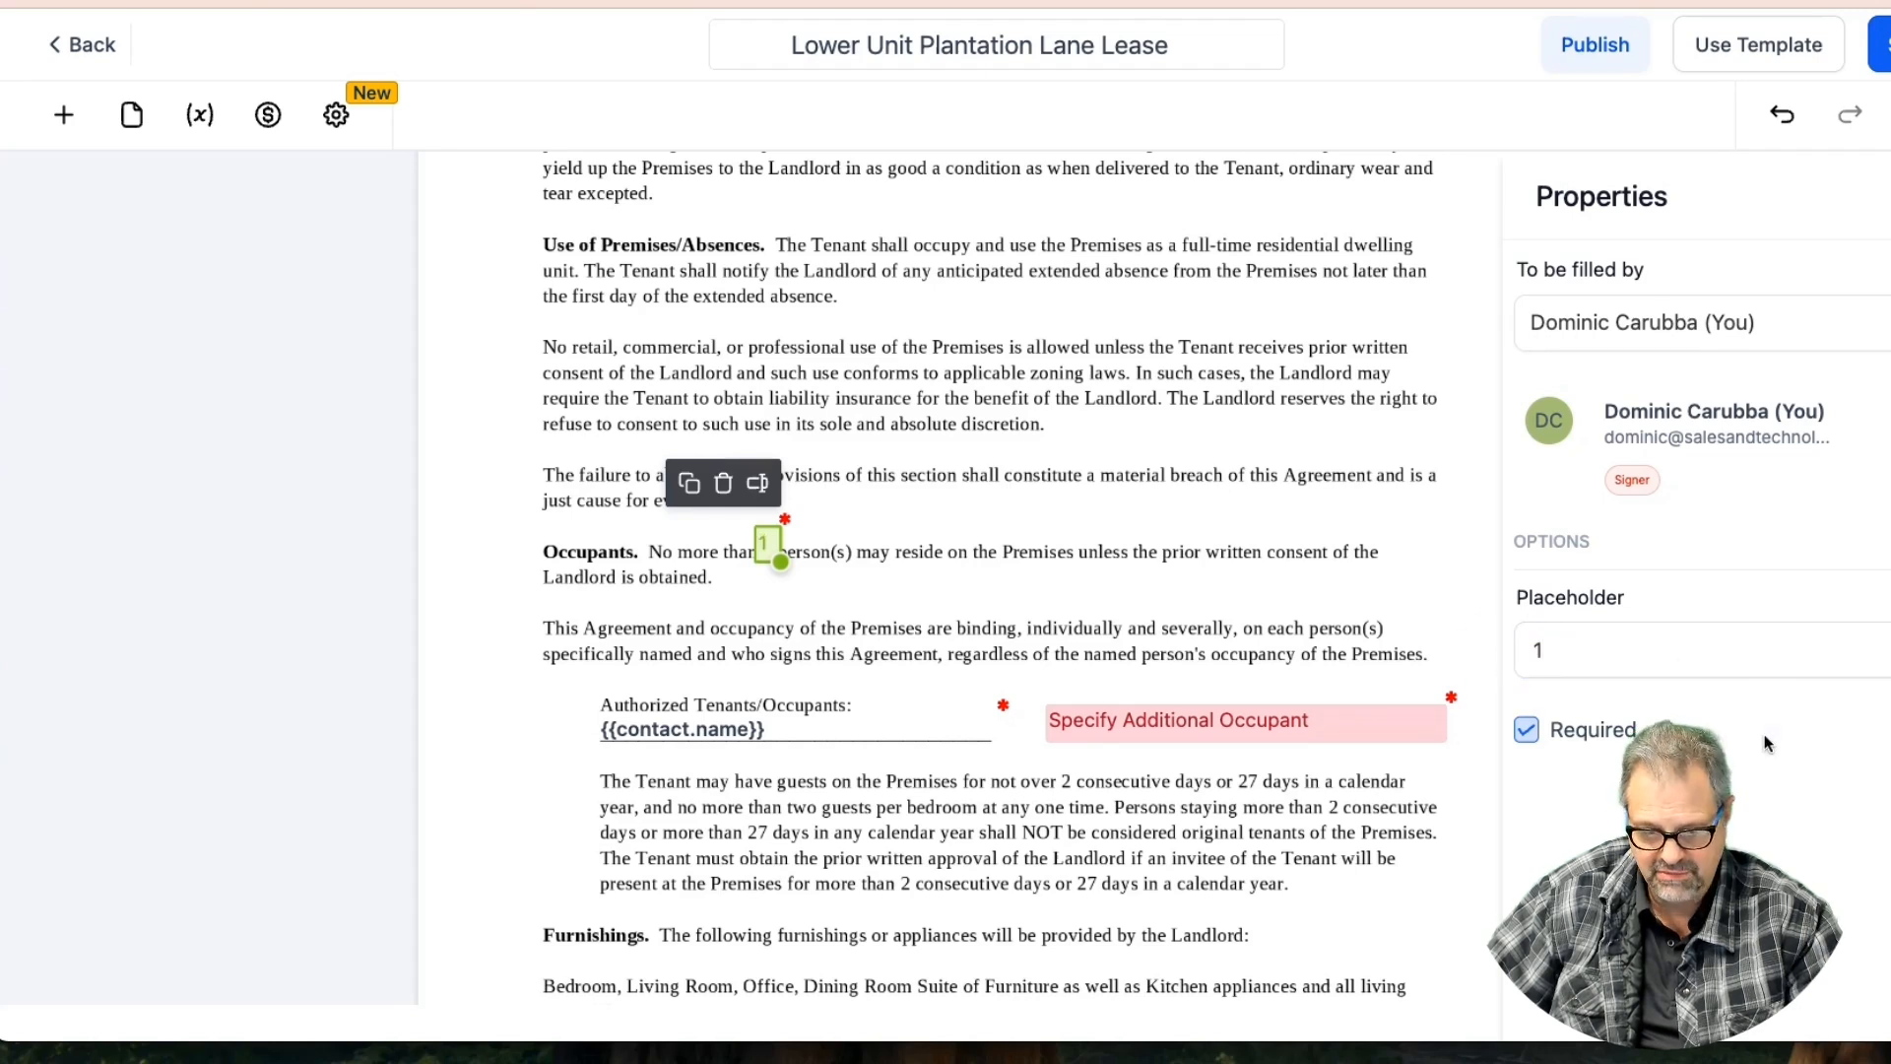
left_click(1881, 44)
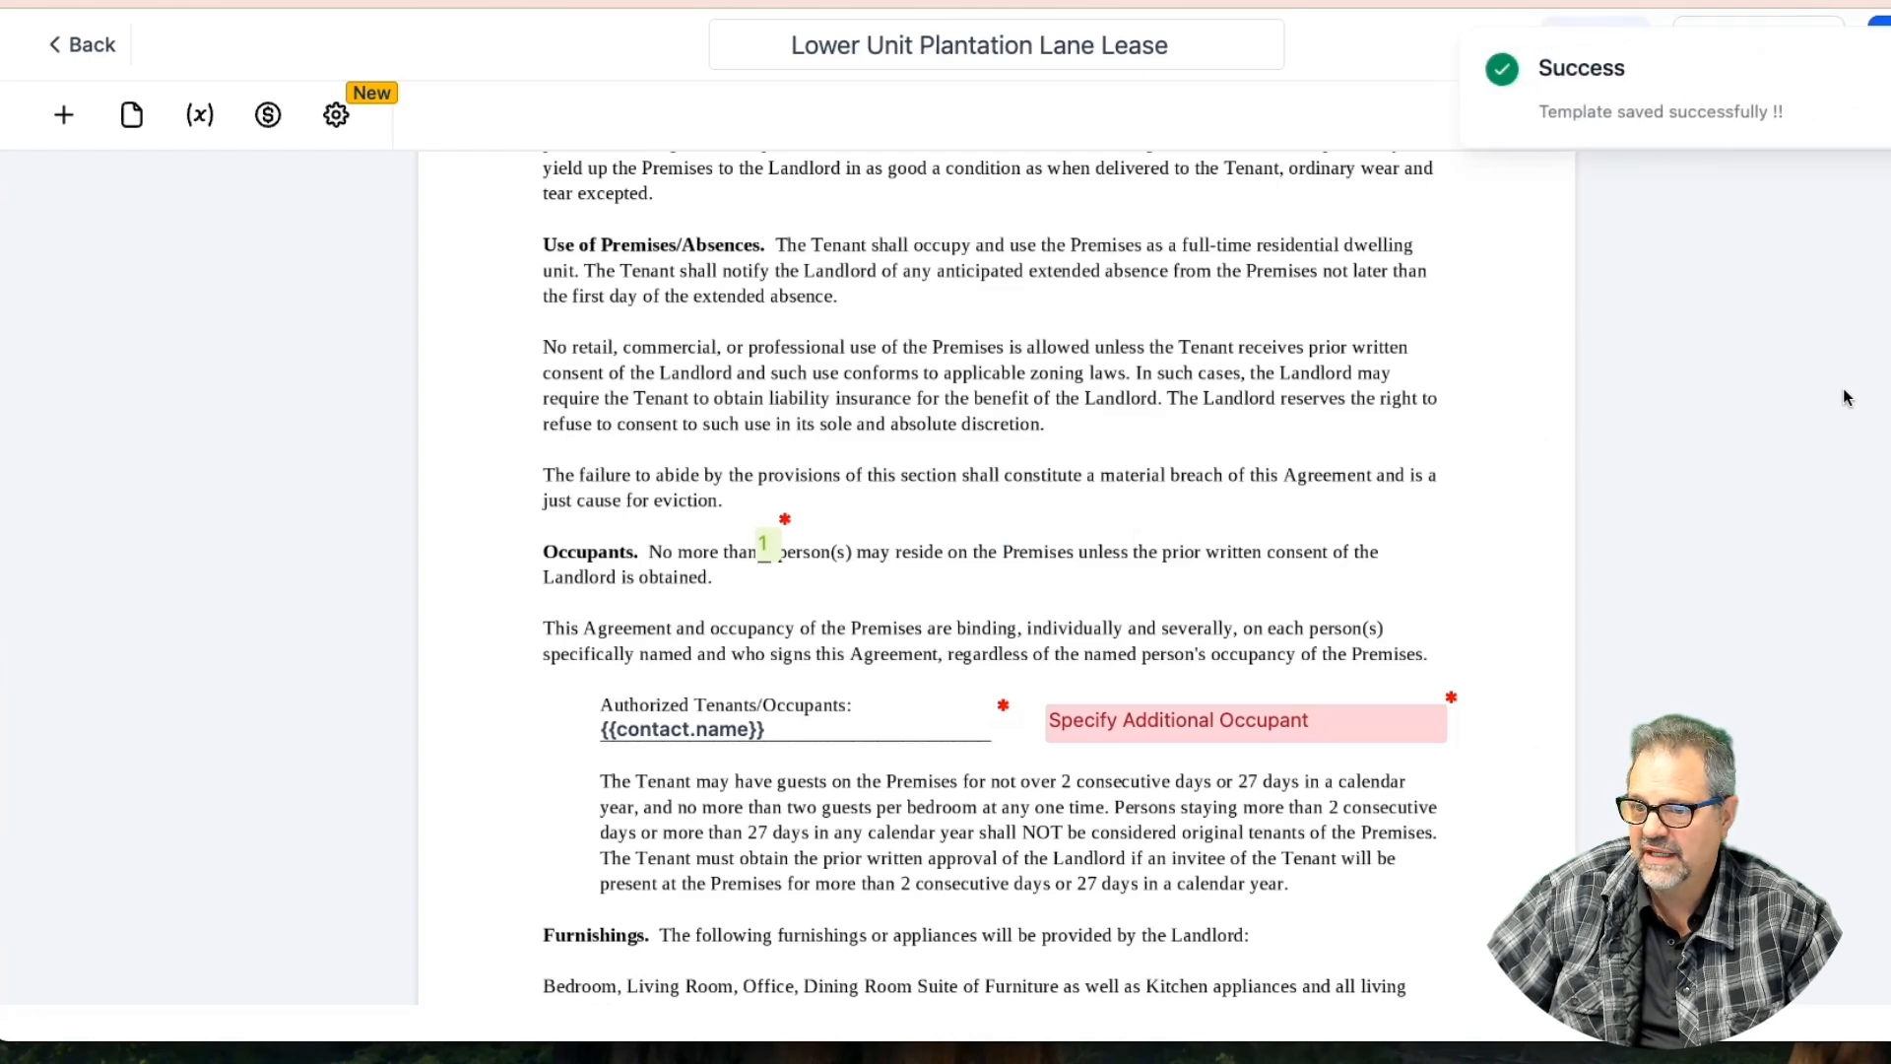
Align the effective, commencement and termination date fields onto their blank lines
left_click(894, 729)
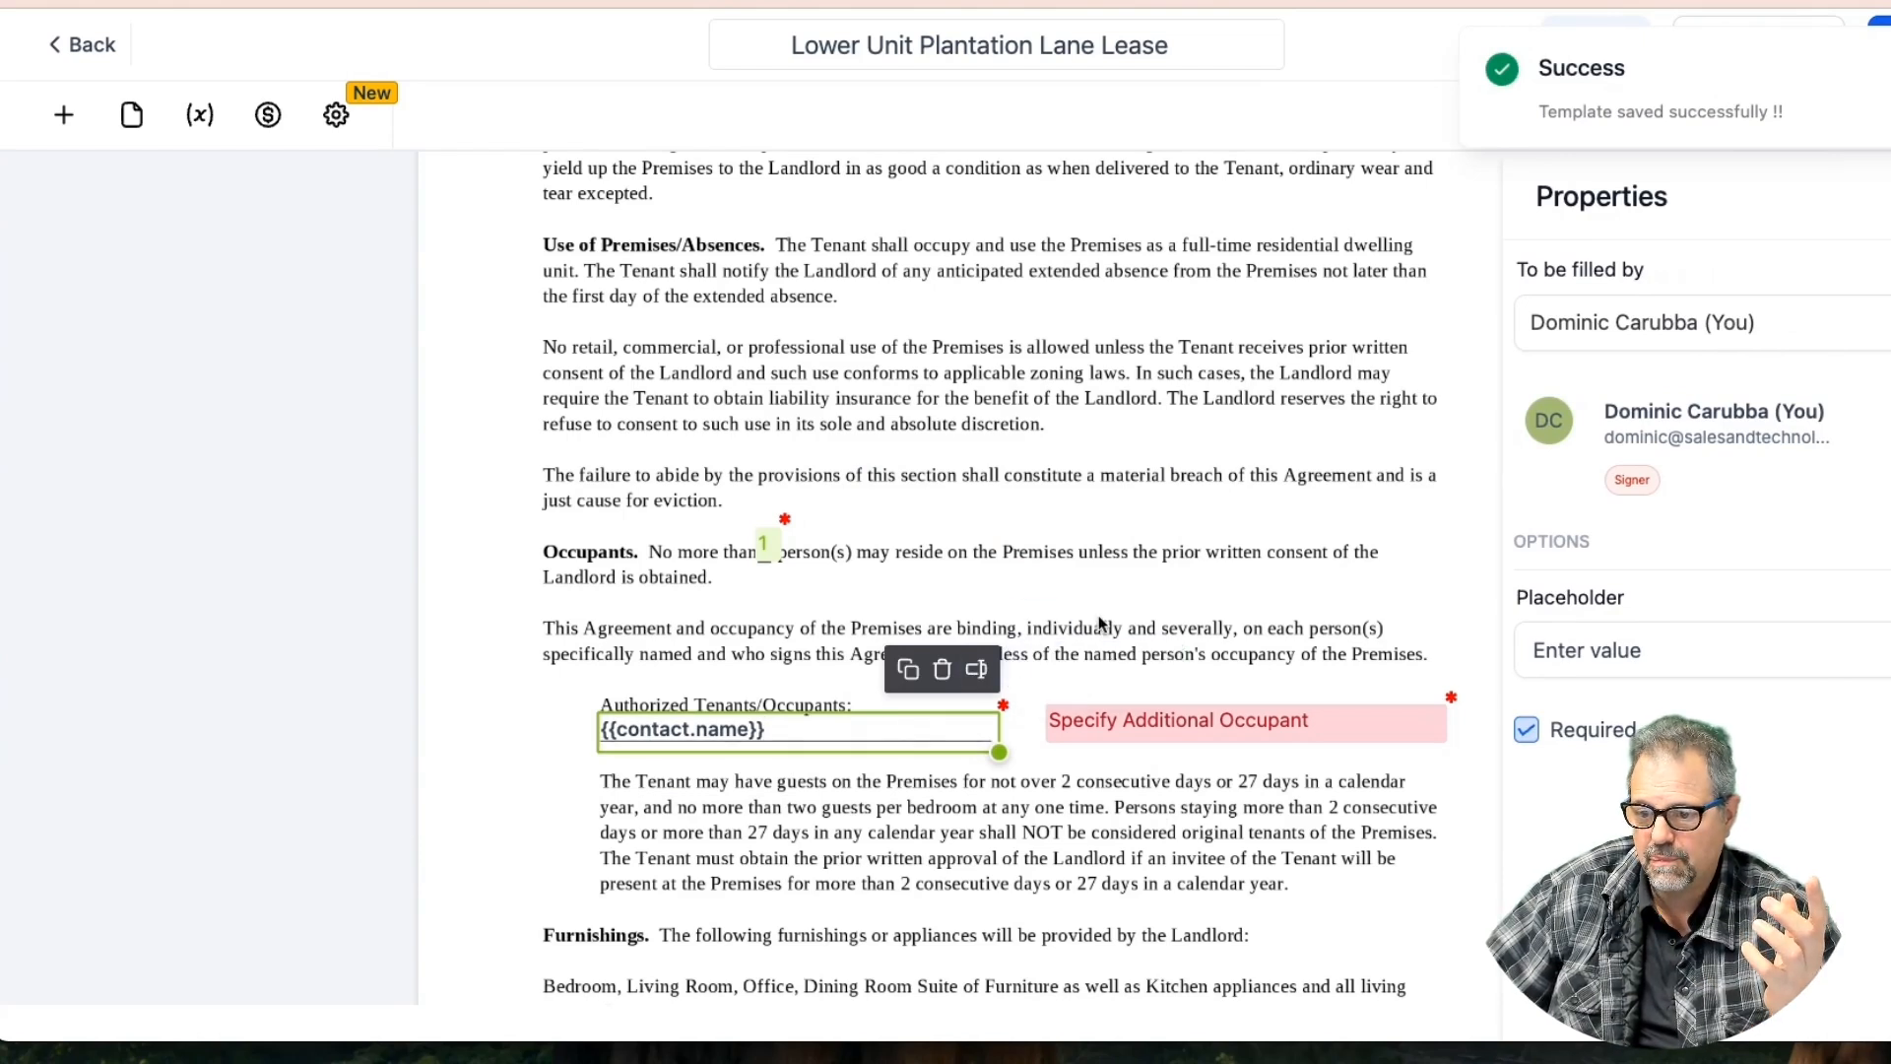
scroll(1099, 620, "up", 15)
left_click(1099, 463)
left_click_drag(1099, 465, 1109, 474)
left_click(1173, 518)
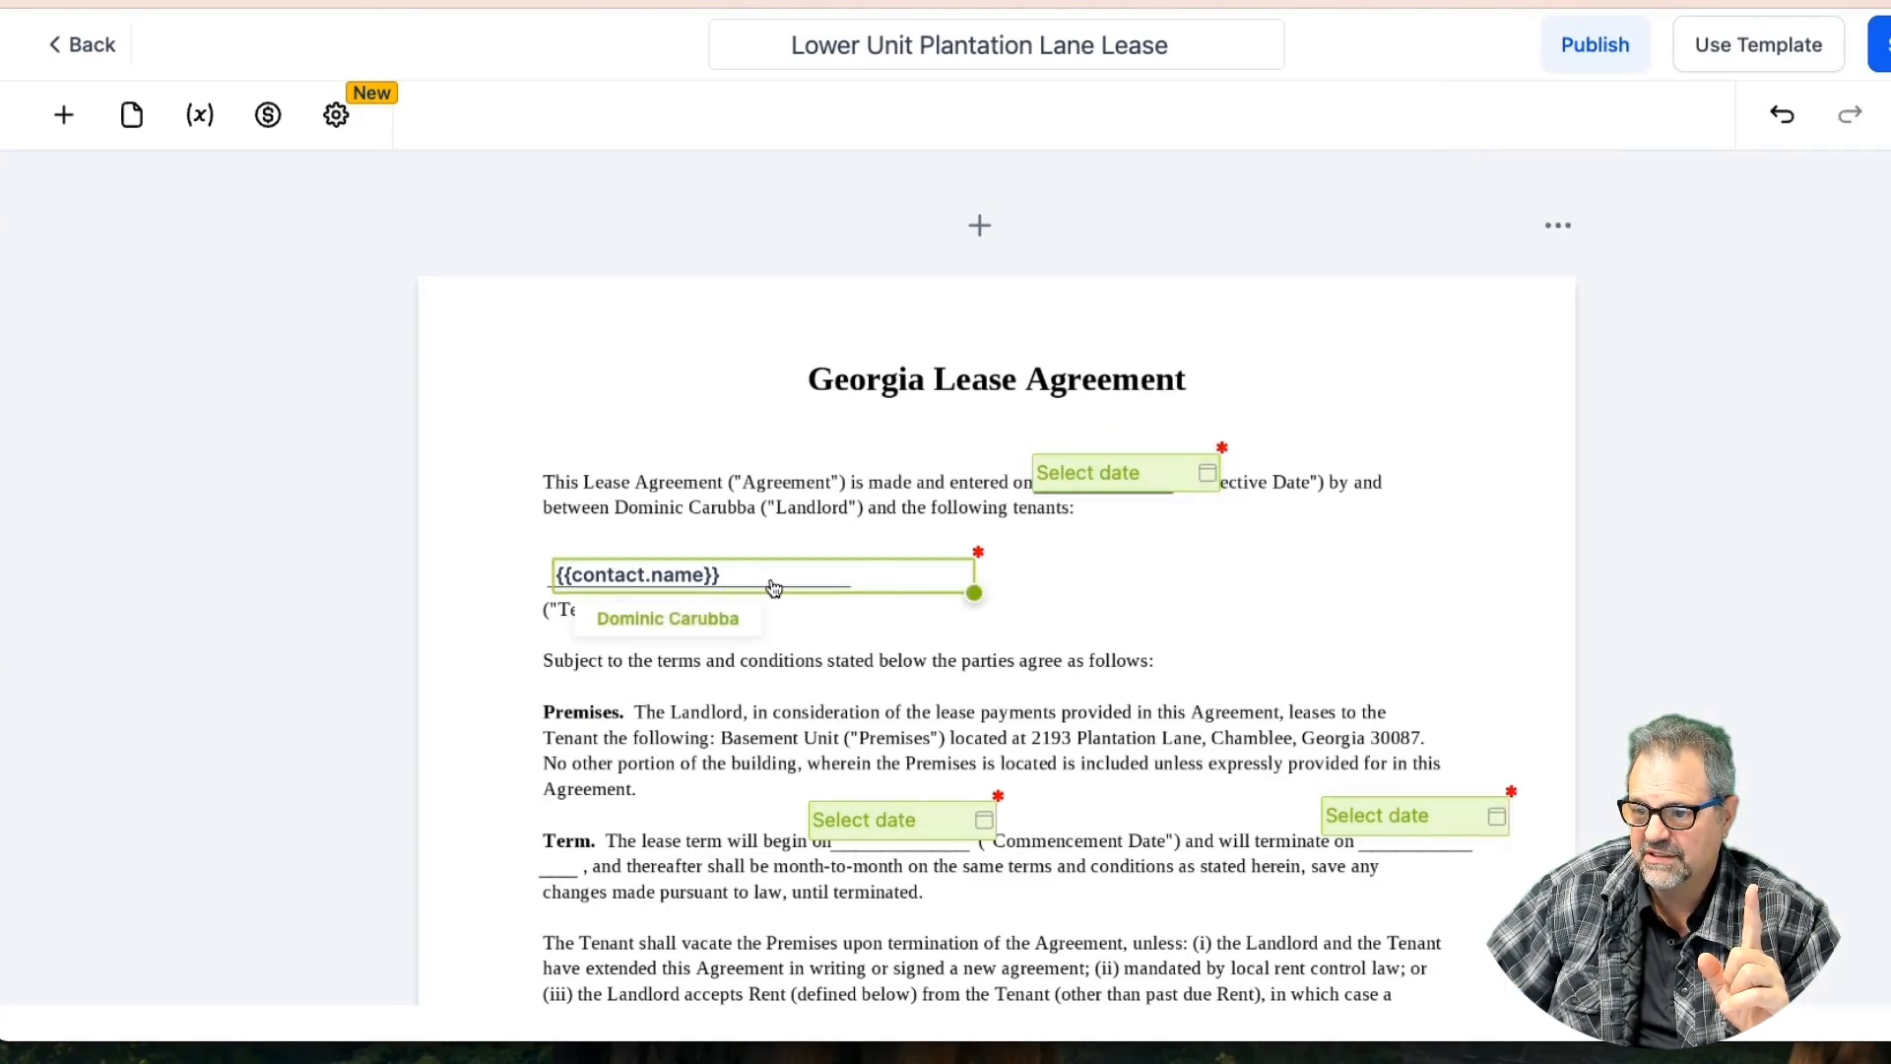
scroll(774, 588, "down", 5)
left_click_drag(916, 596, 934, 599)
left_click_drag(1383, 585, 1399, 583)
scroll(885, 554, "down", 1)
Replace the security deposit amount field's placeholder with 1,600
left_click(902, 499)
scroll(954, 623, "down", 5)
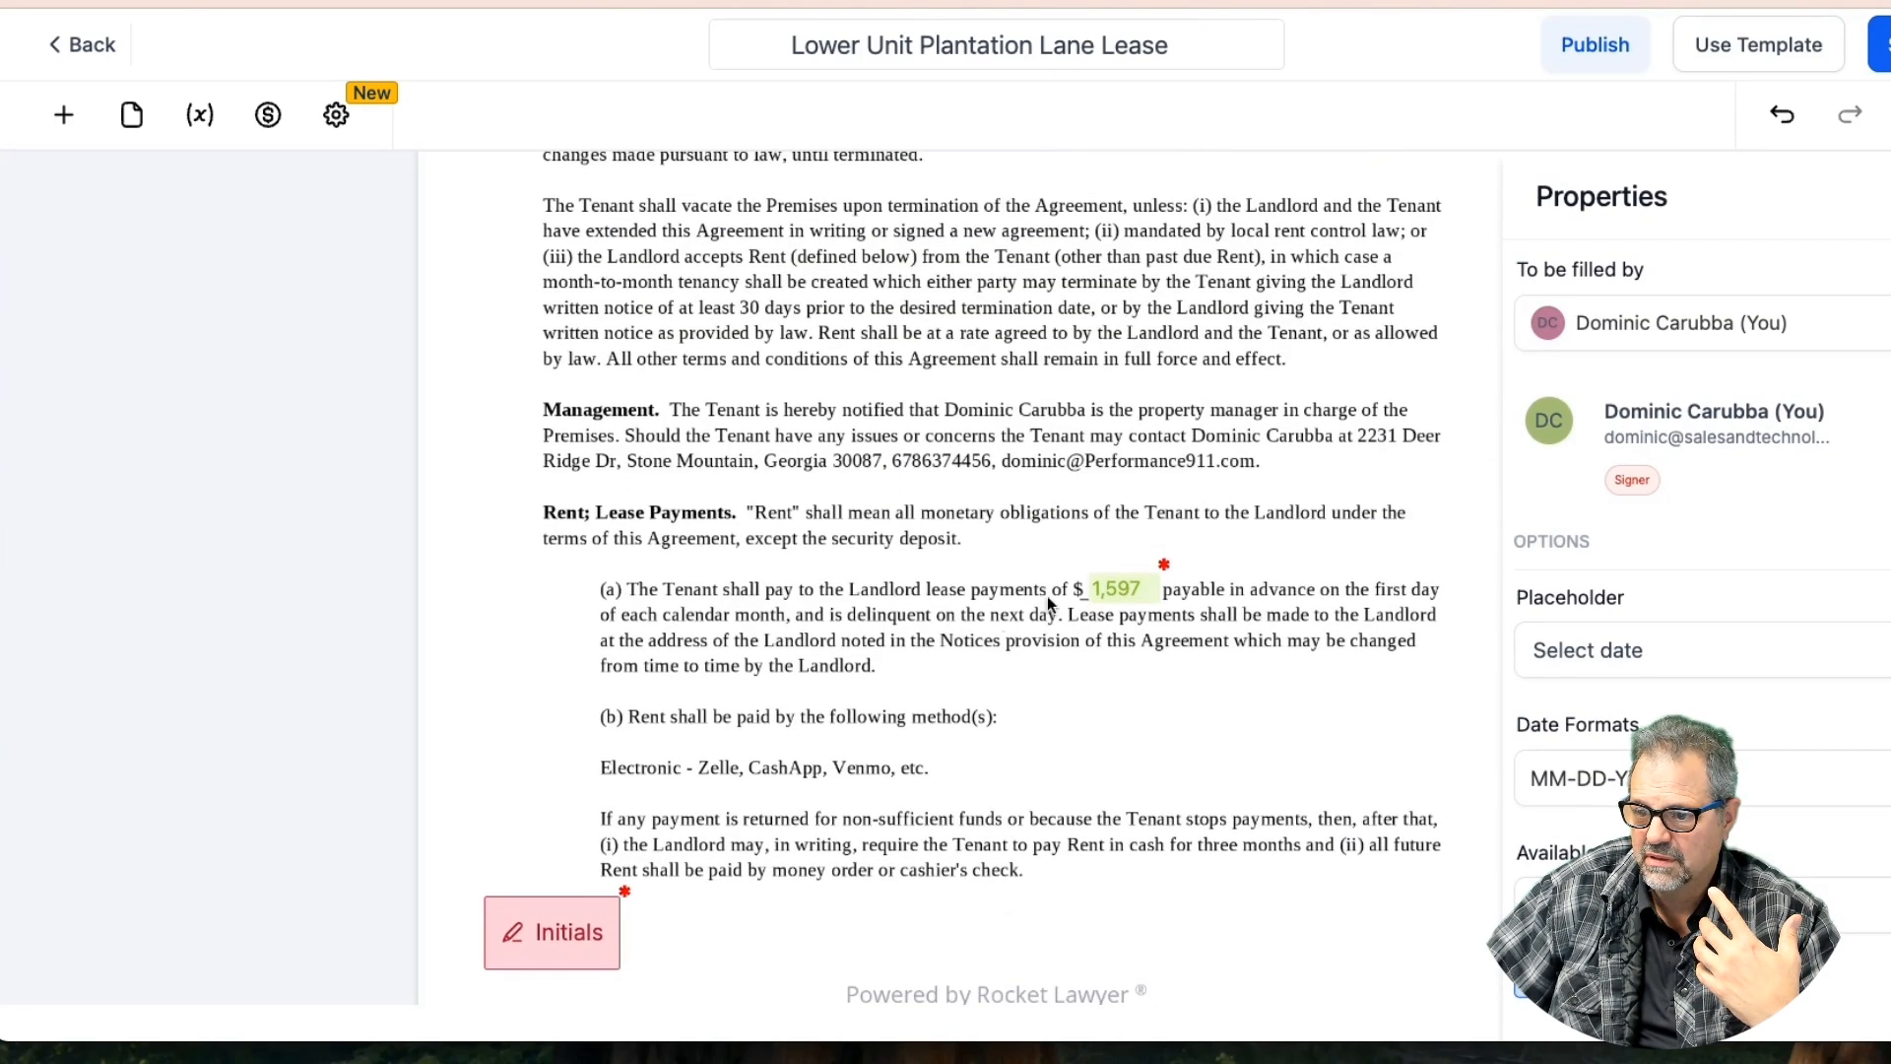
left_click(1110, 588)
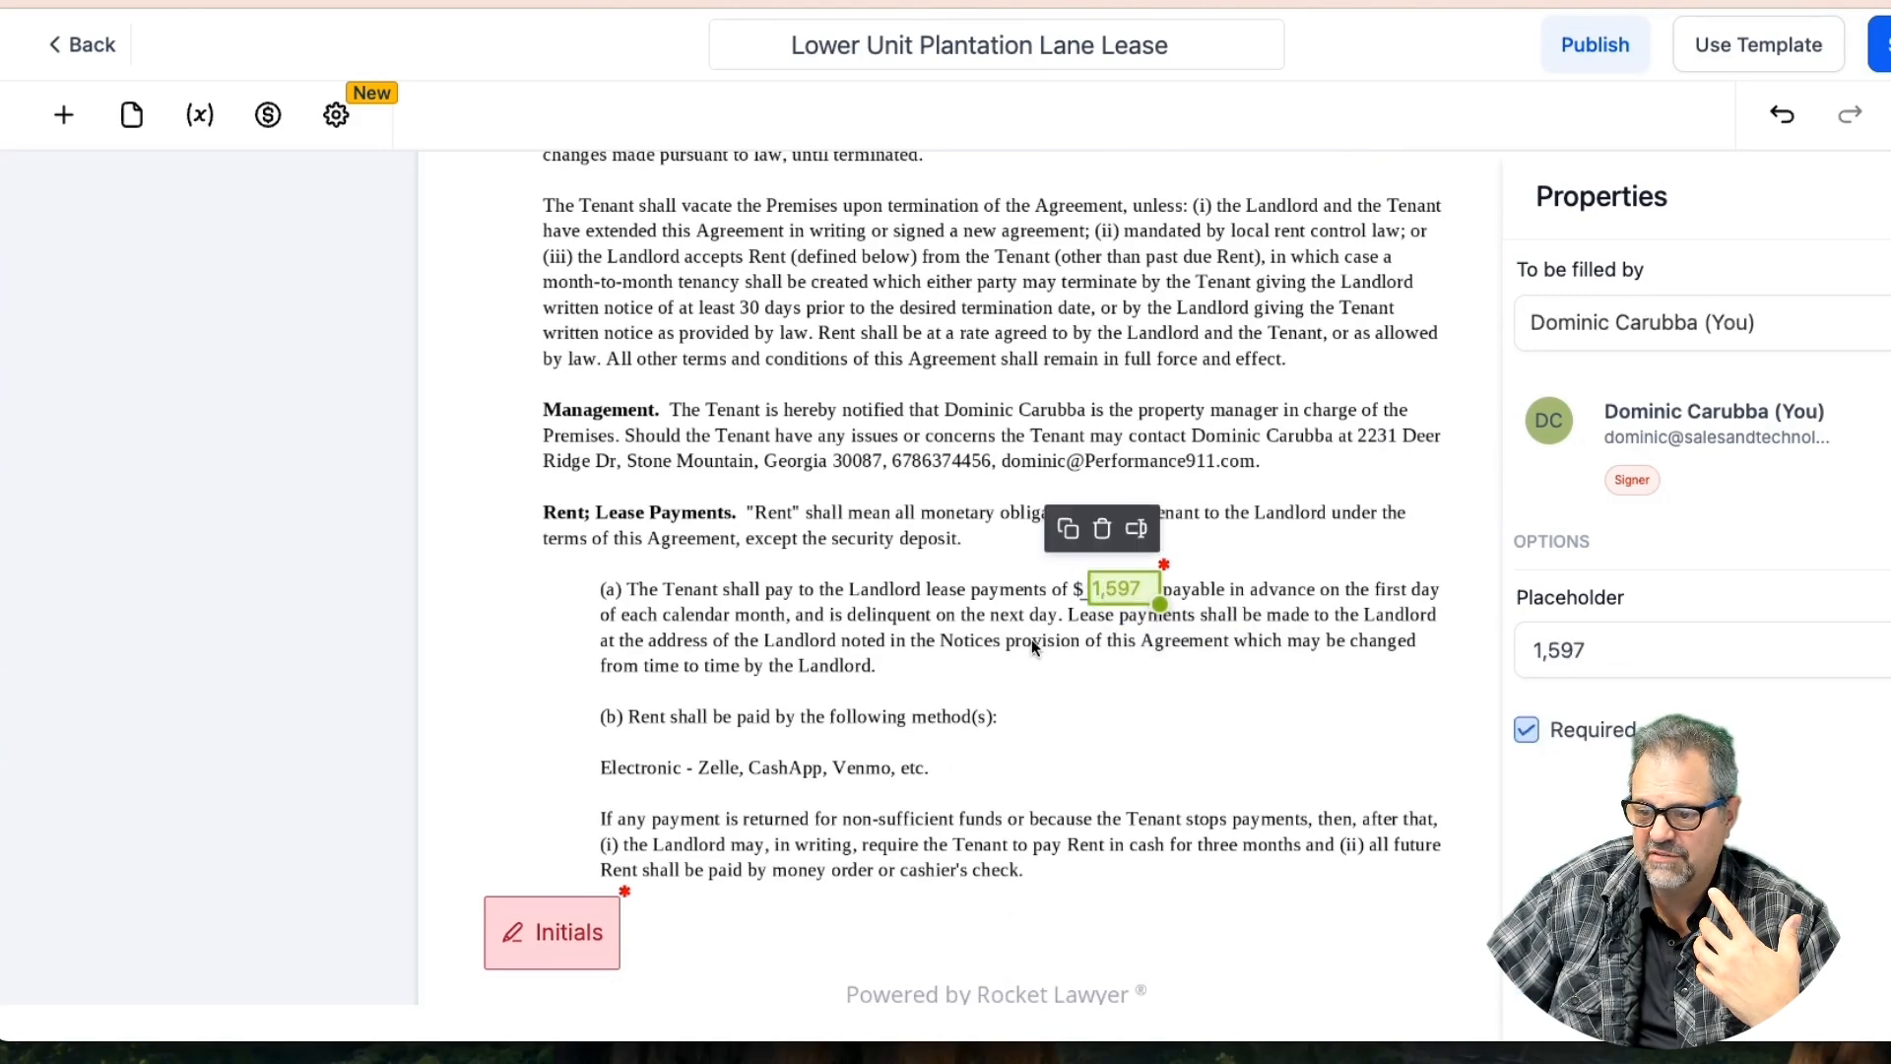
scroll(987, 636, "down", 4)
scroll(986, 636, "up", 3)
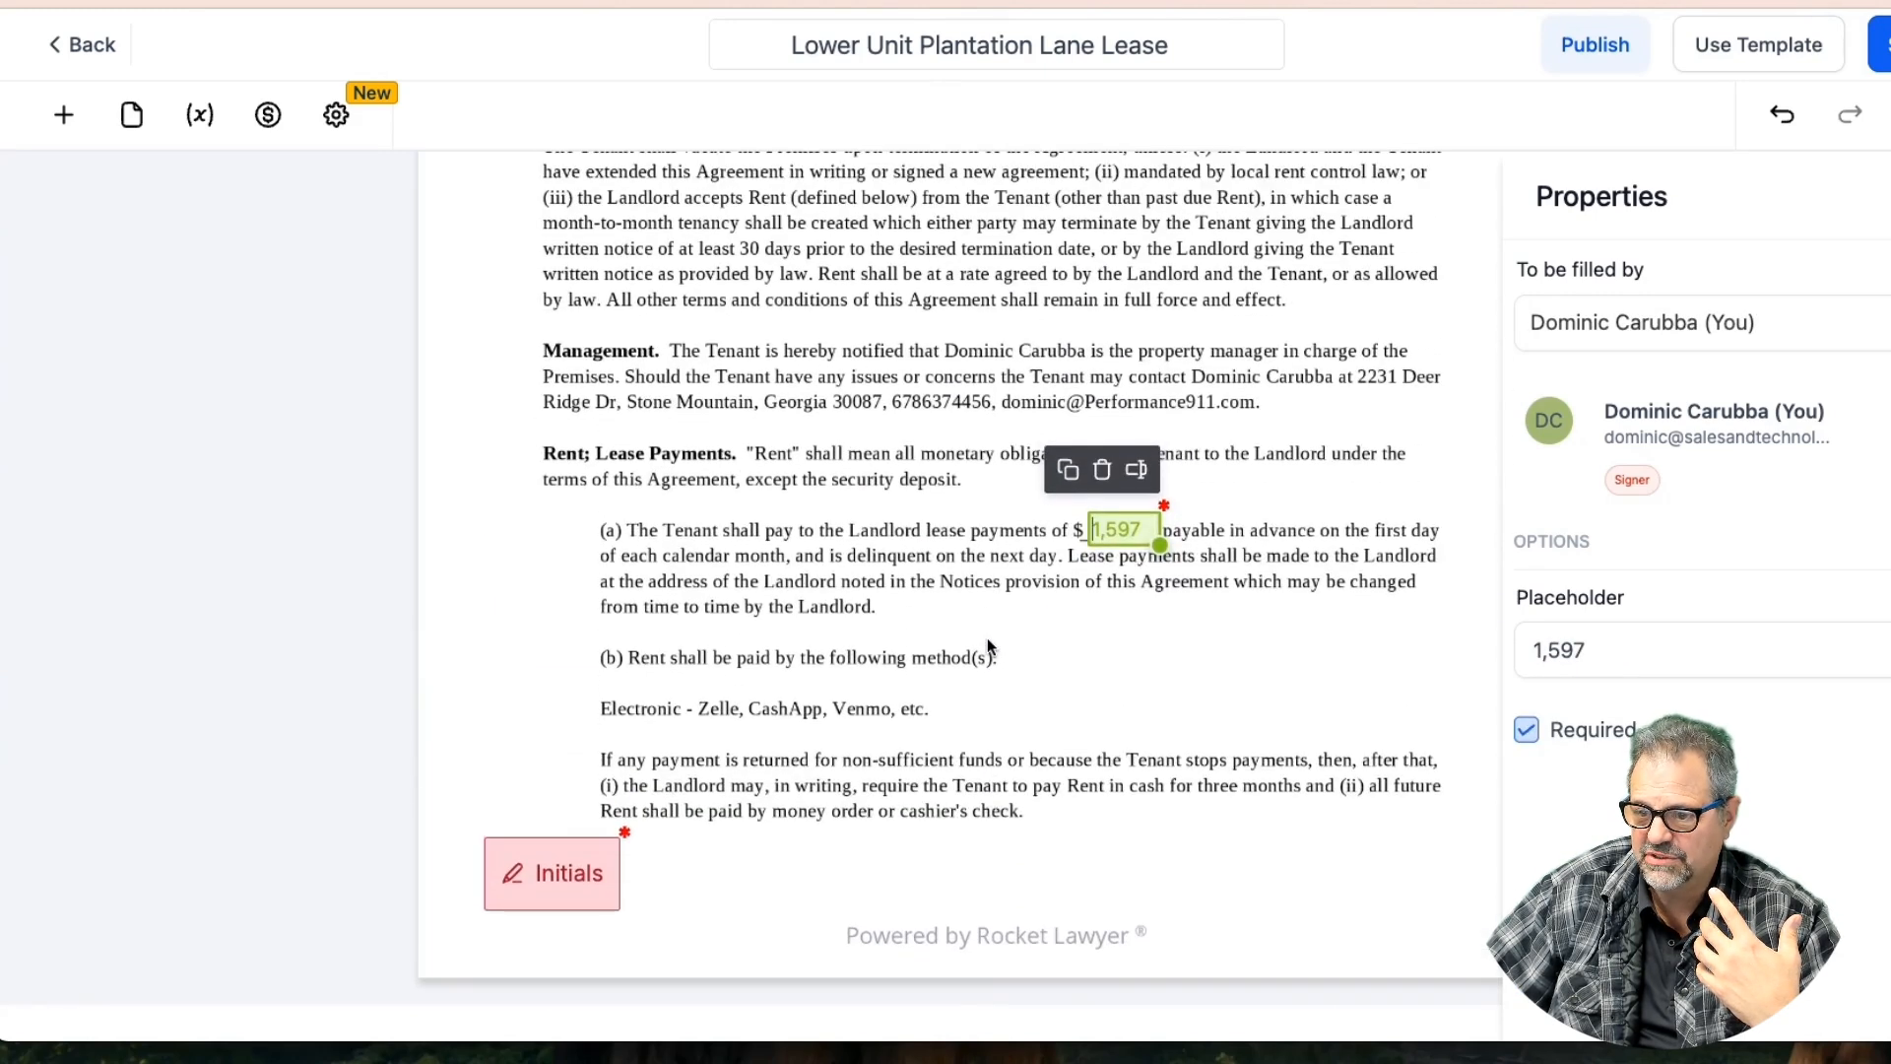
scroll(987, 636, "down", 4)
scroll(987, 636, "down", 2)
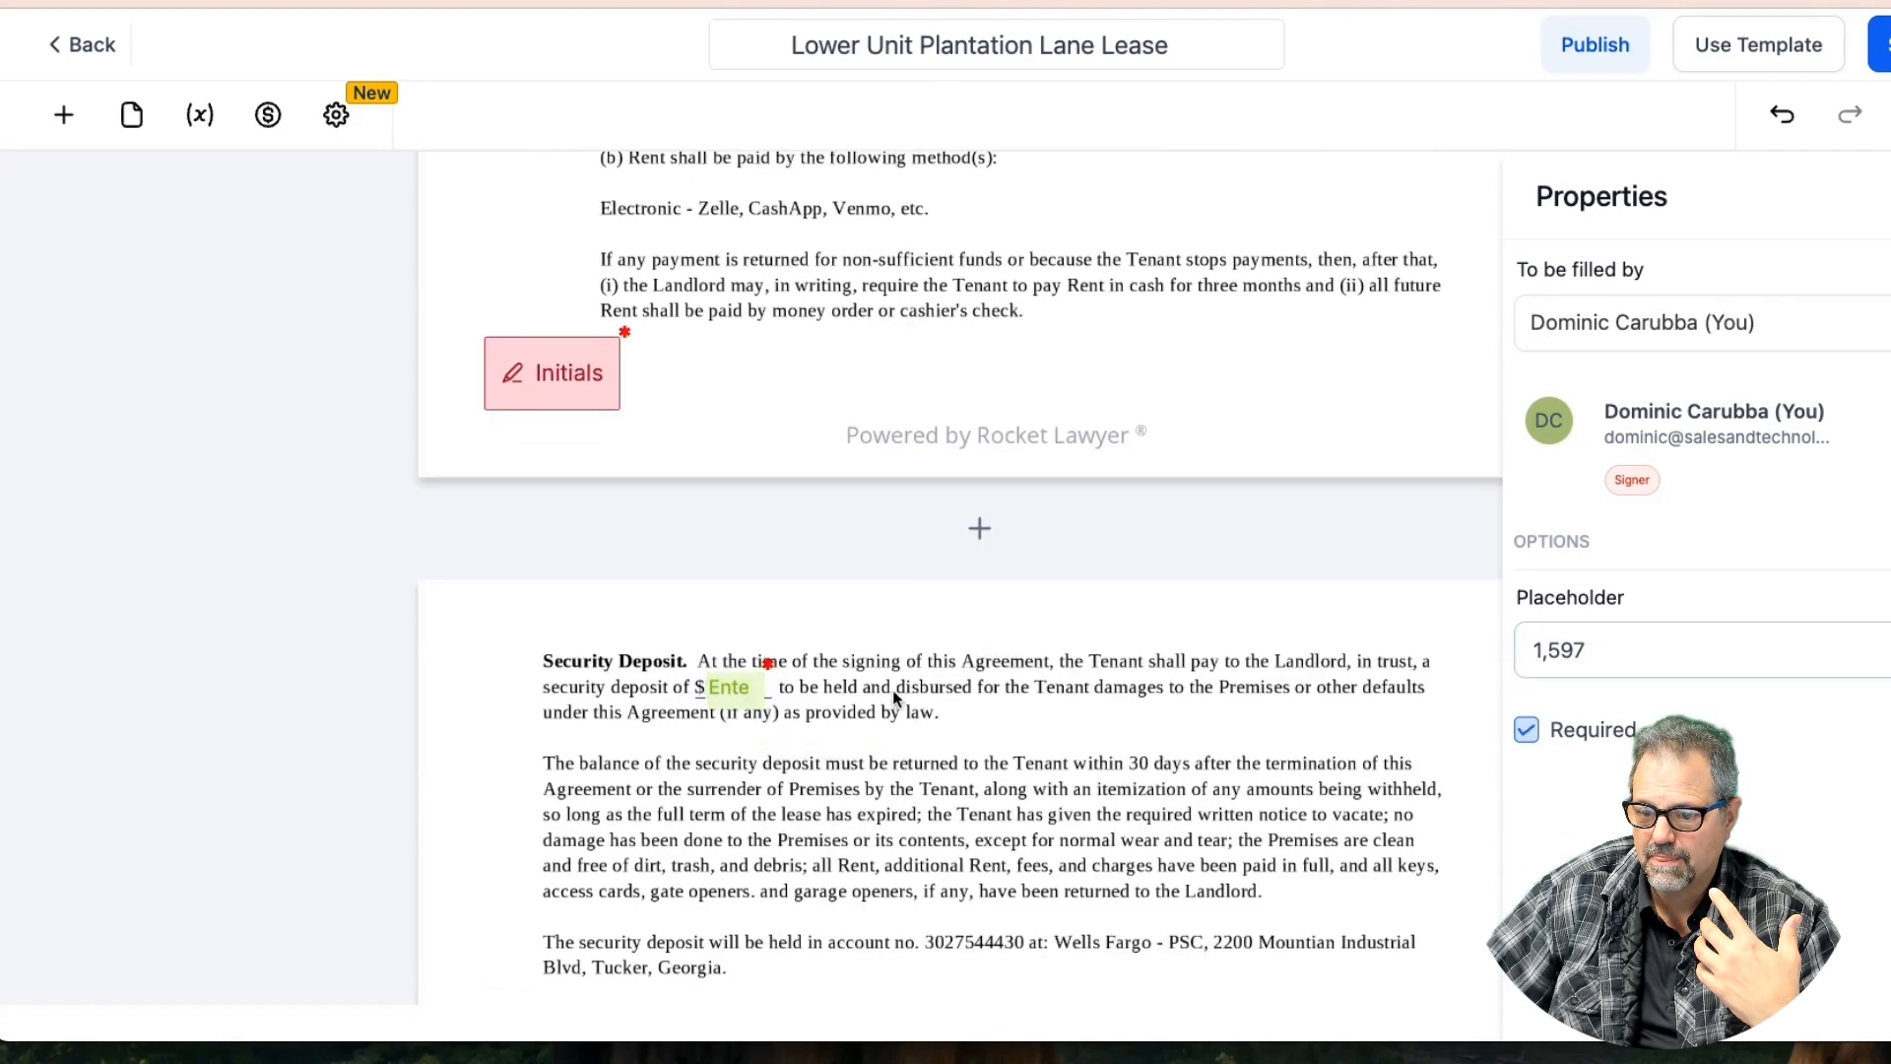
left_click(734, 687)
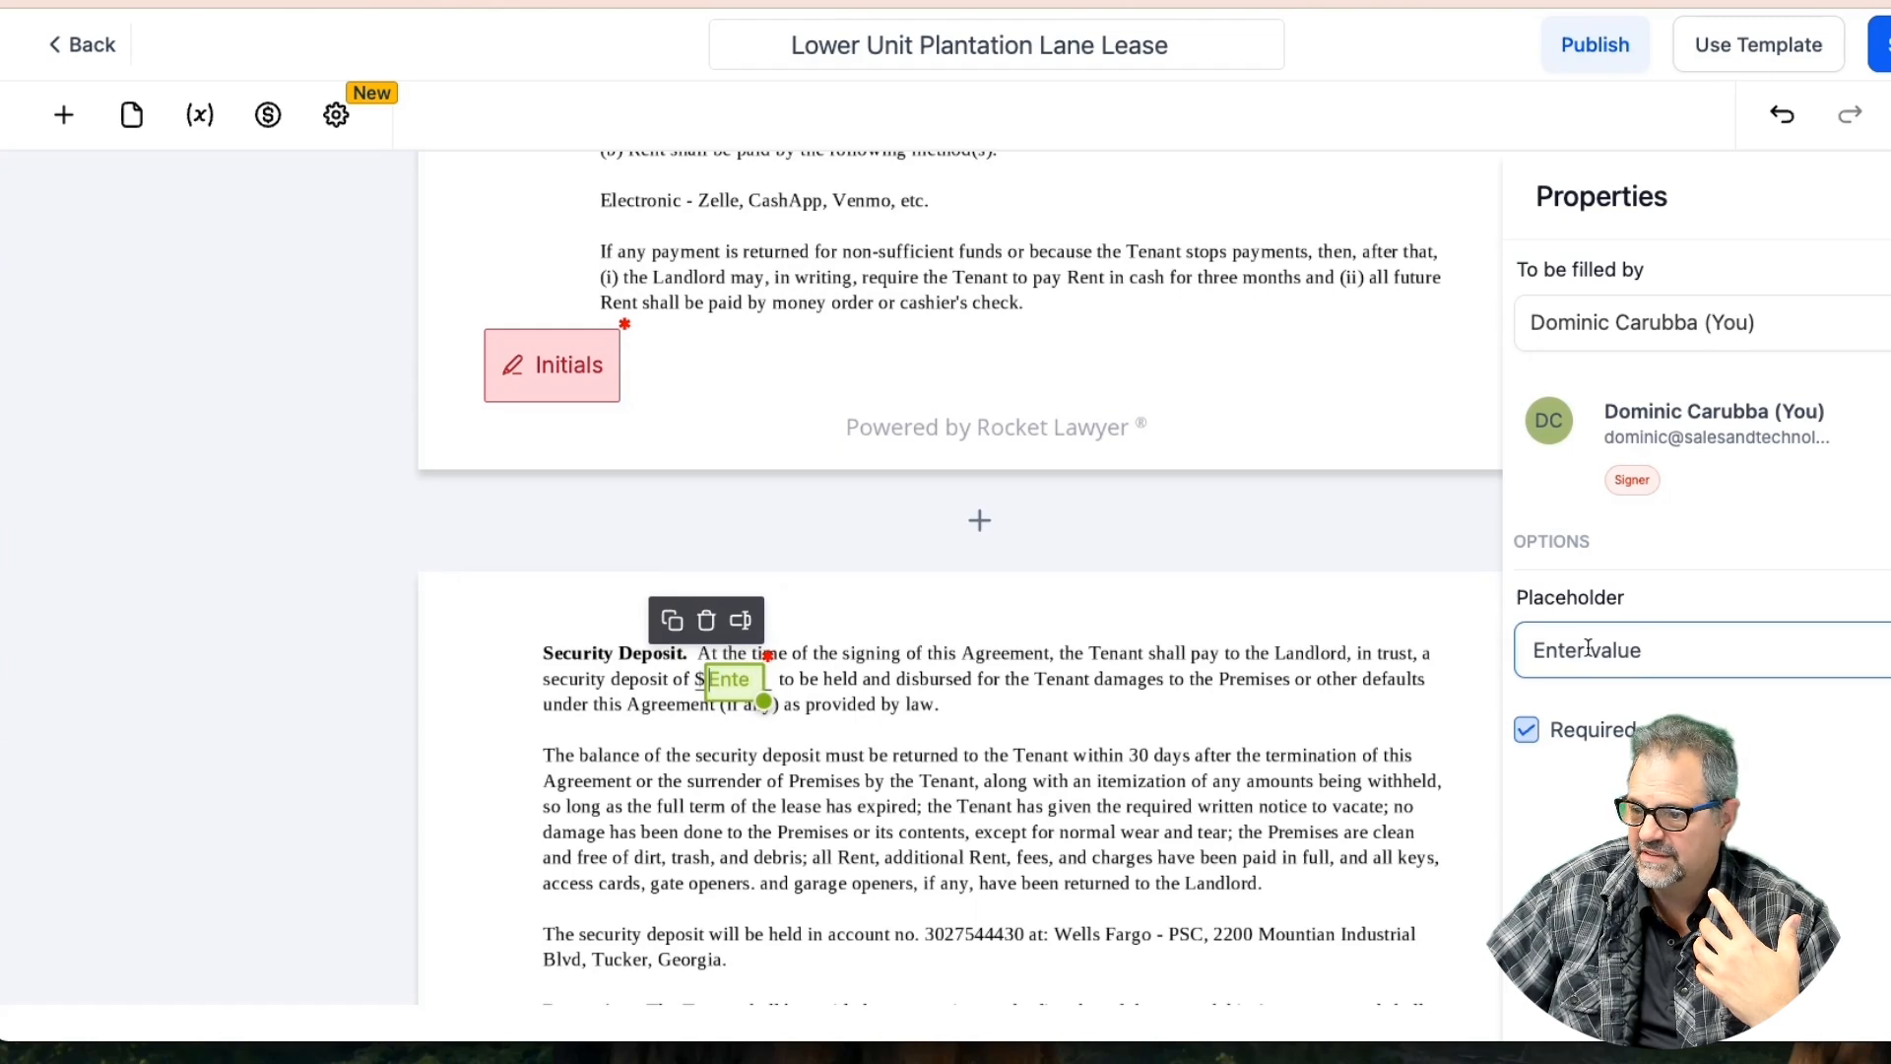
left_click_drag(1650, 650, 1467, 645)
type("1600")
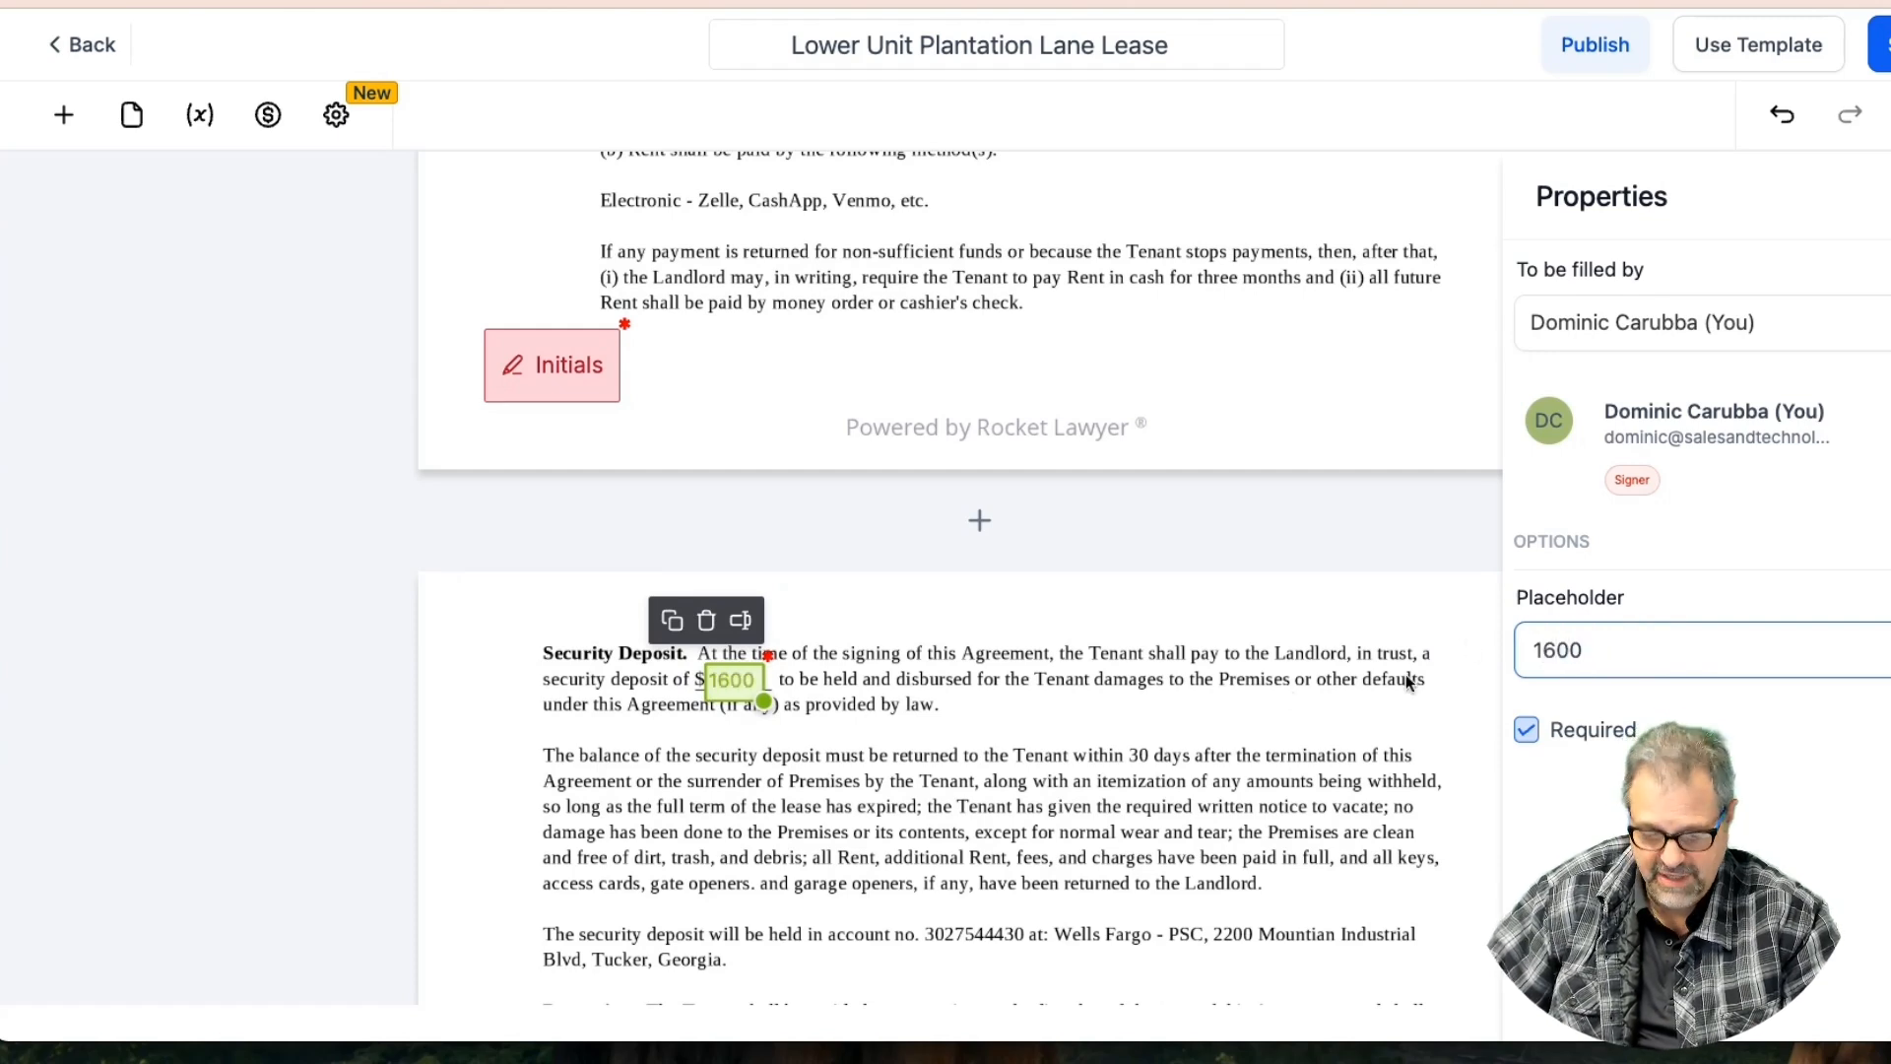
left_click(1153, 700)
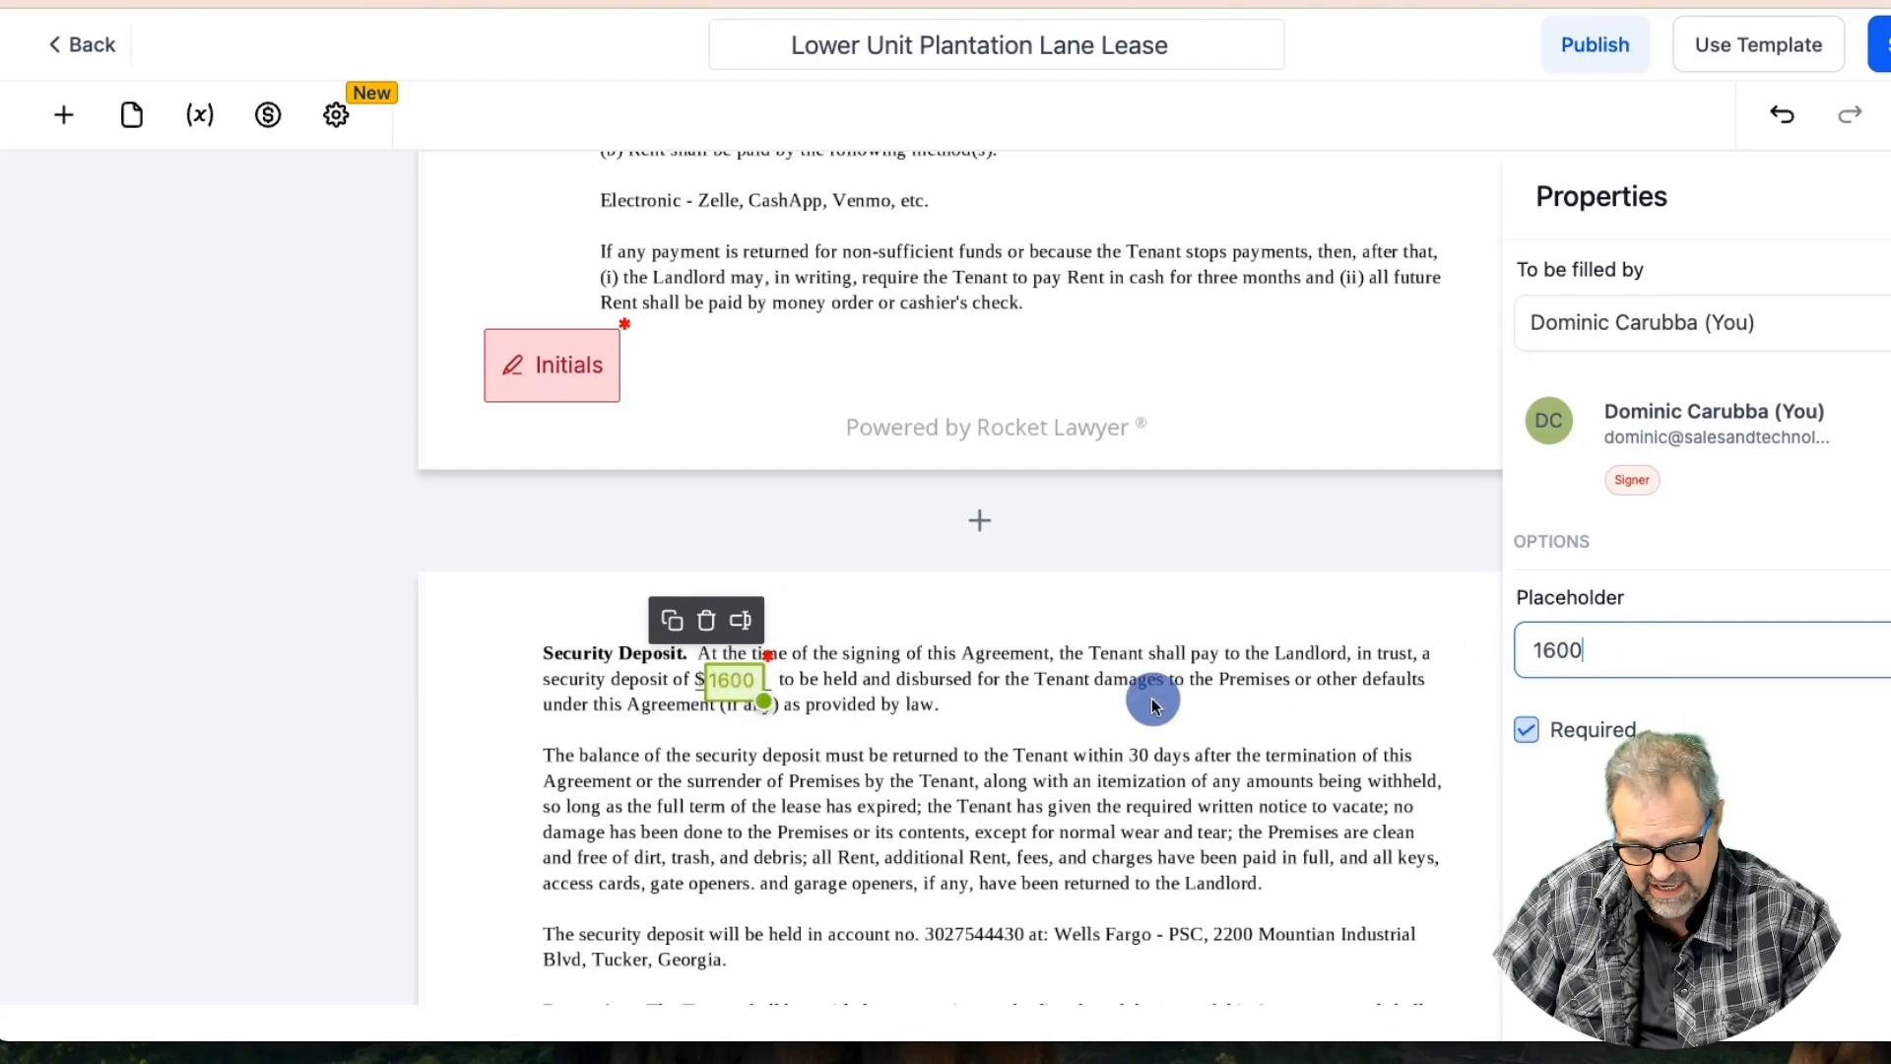
Widen the 1,600 deposit field slightly and save the template
left_click(740, 684)
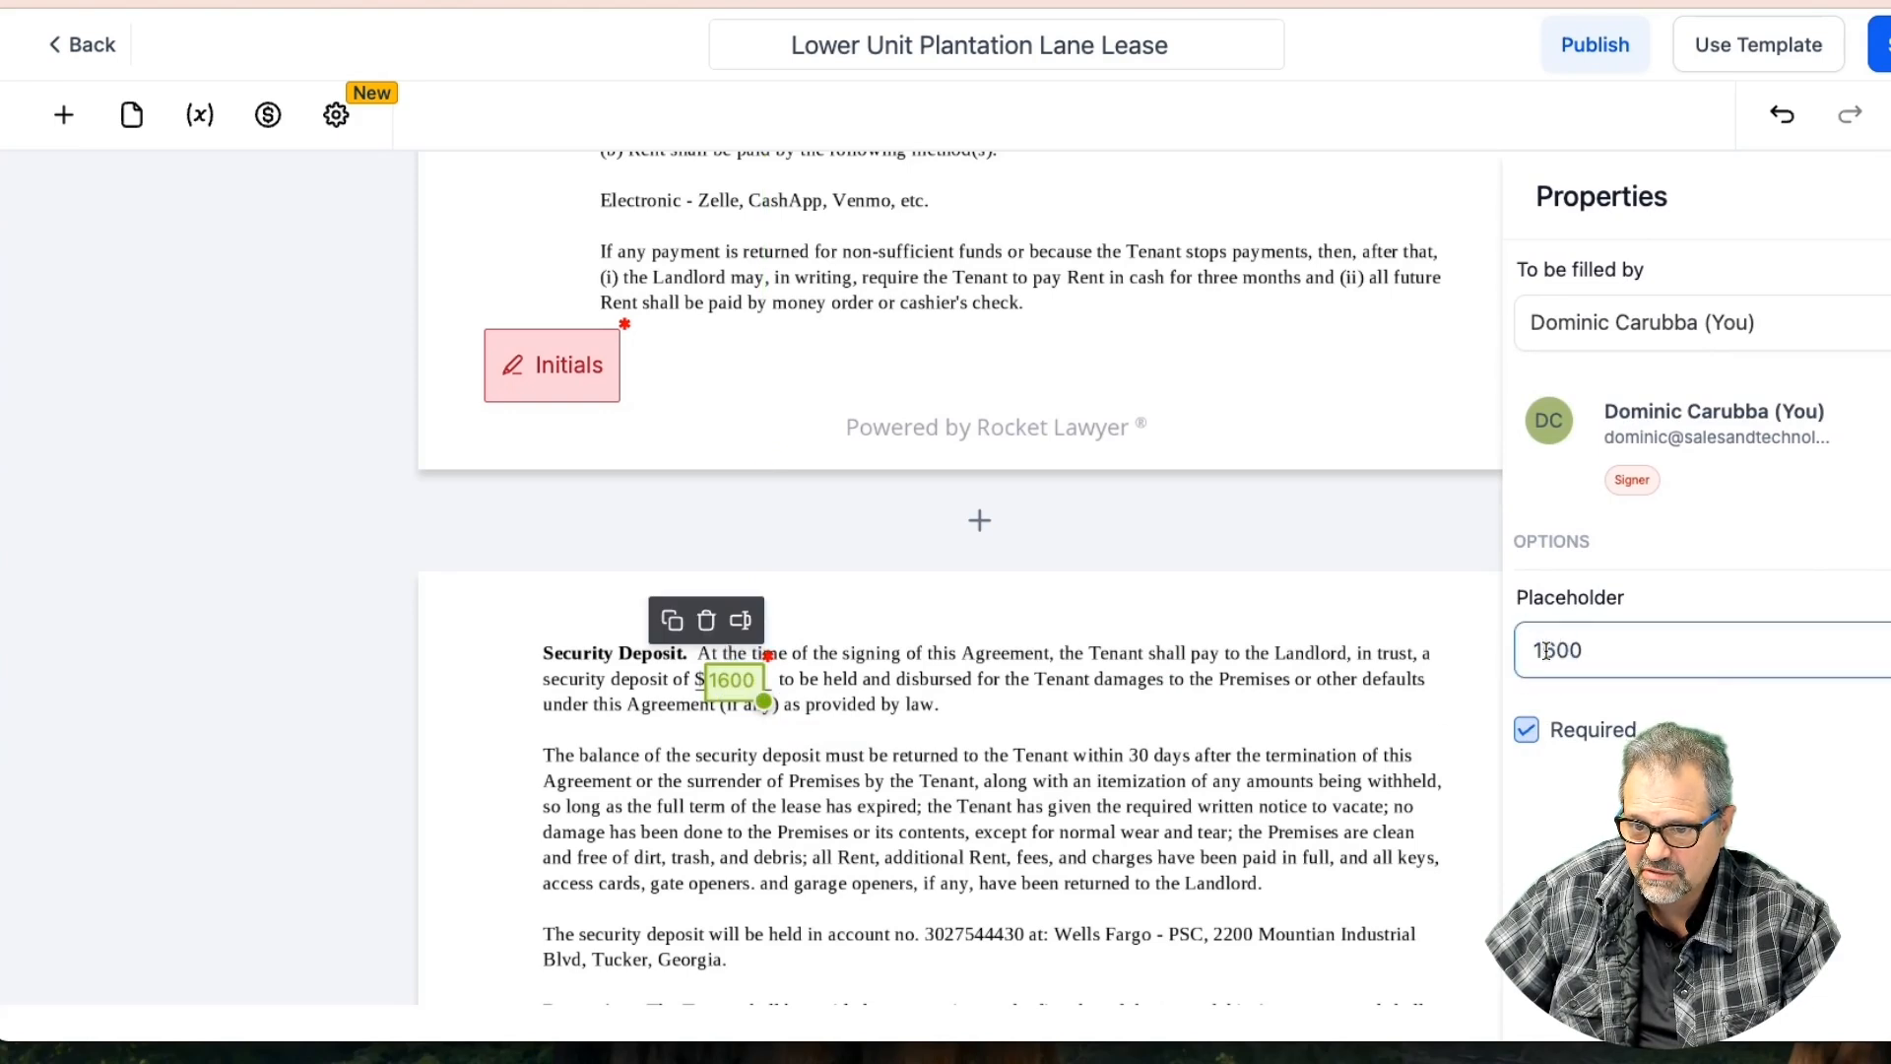
left_click(1309, 683)
left_click(726, 681)
left_click_drag(766, 701, 775, 700)
left_click(901, 700)
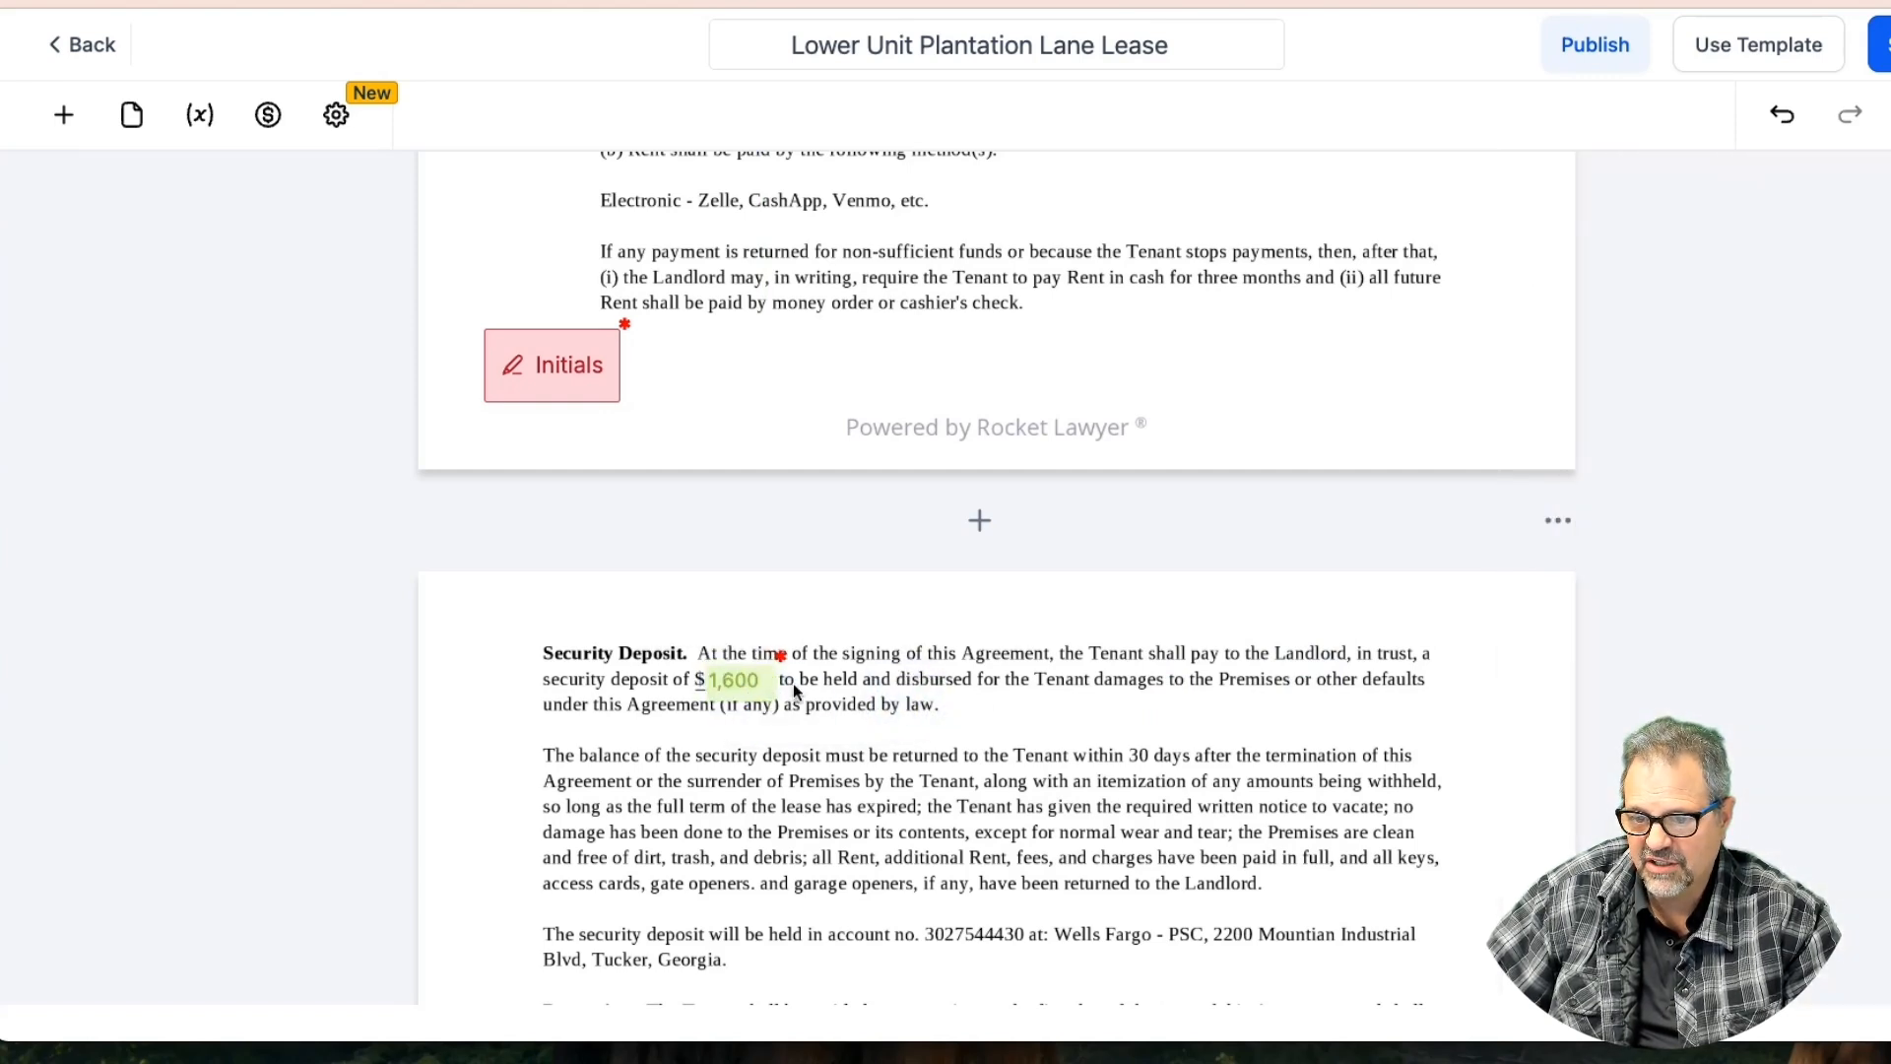
left_click(1881, 45)
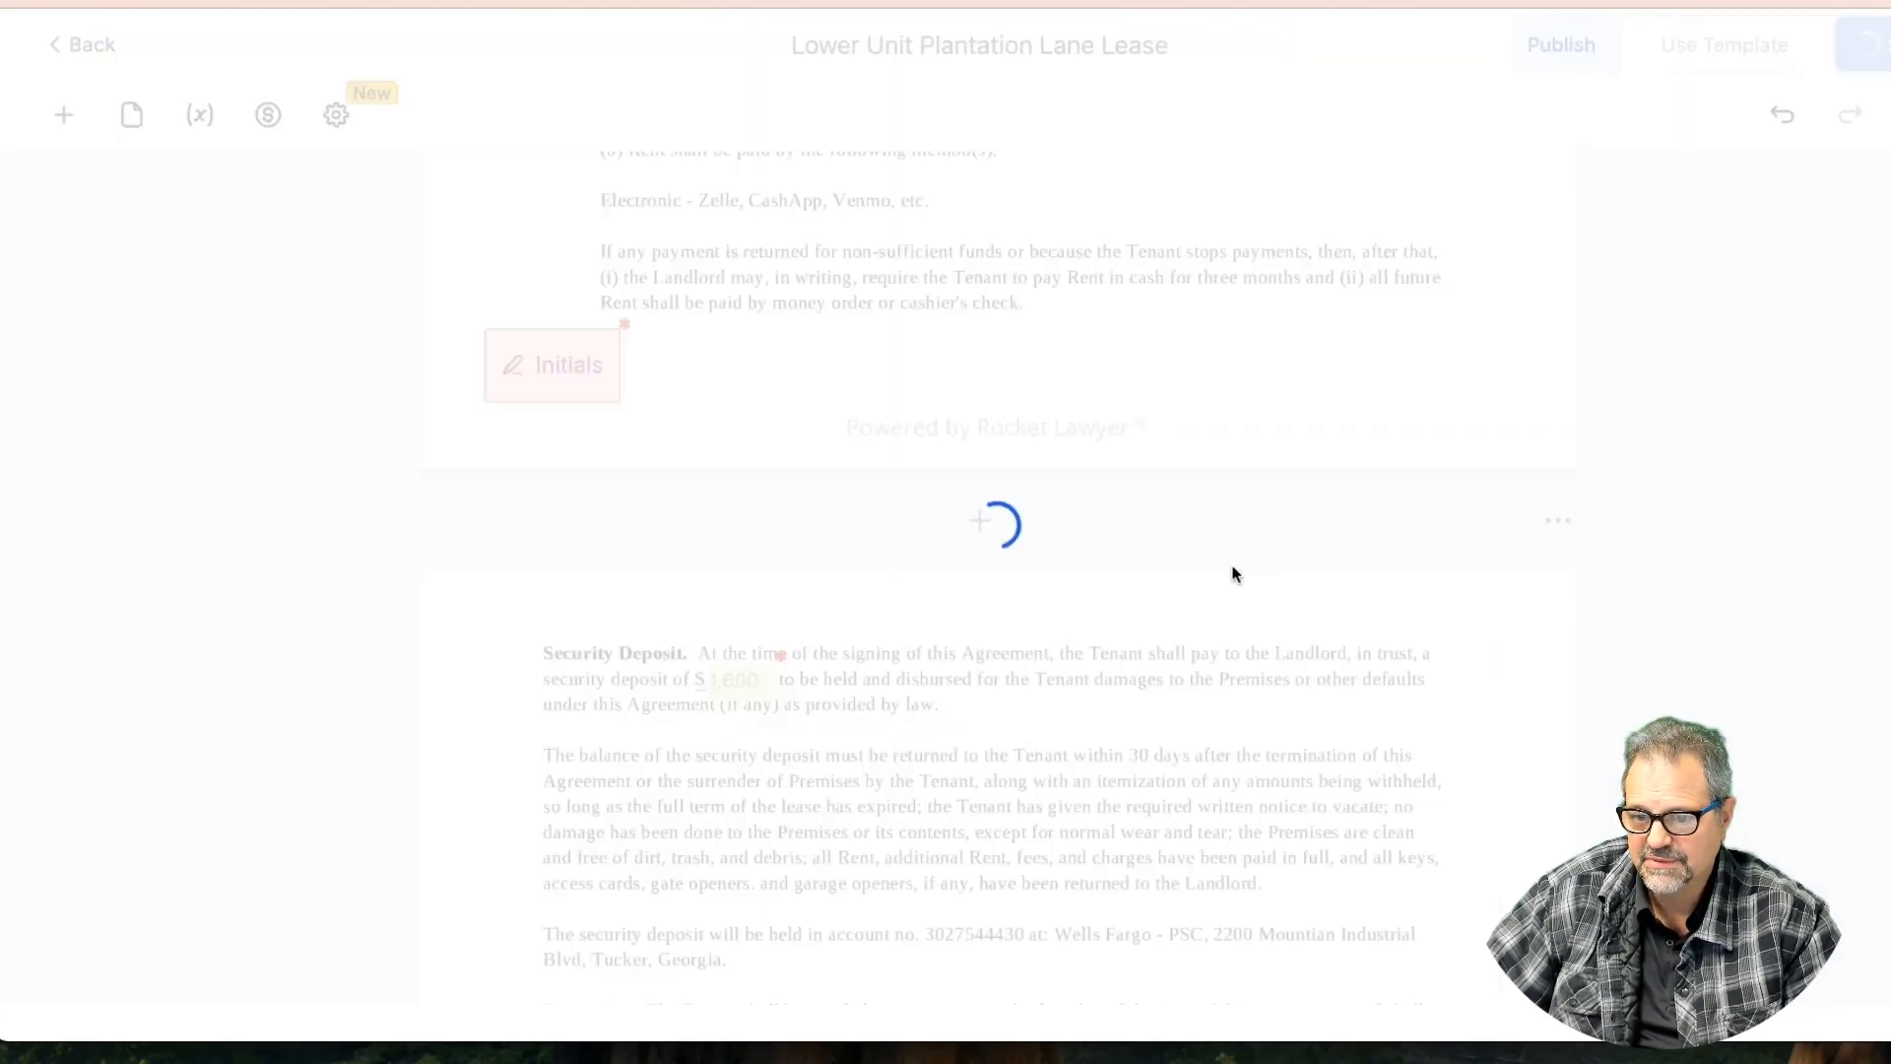
Check the covered carport storage field's placeholder value and save the template
scroll(1034, 687, "down", 3)
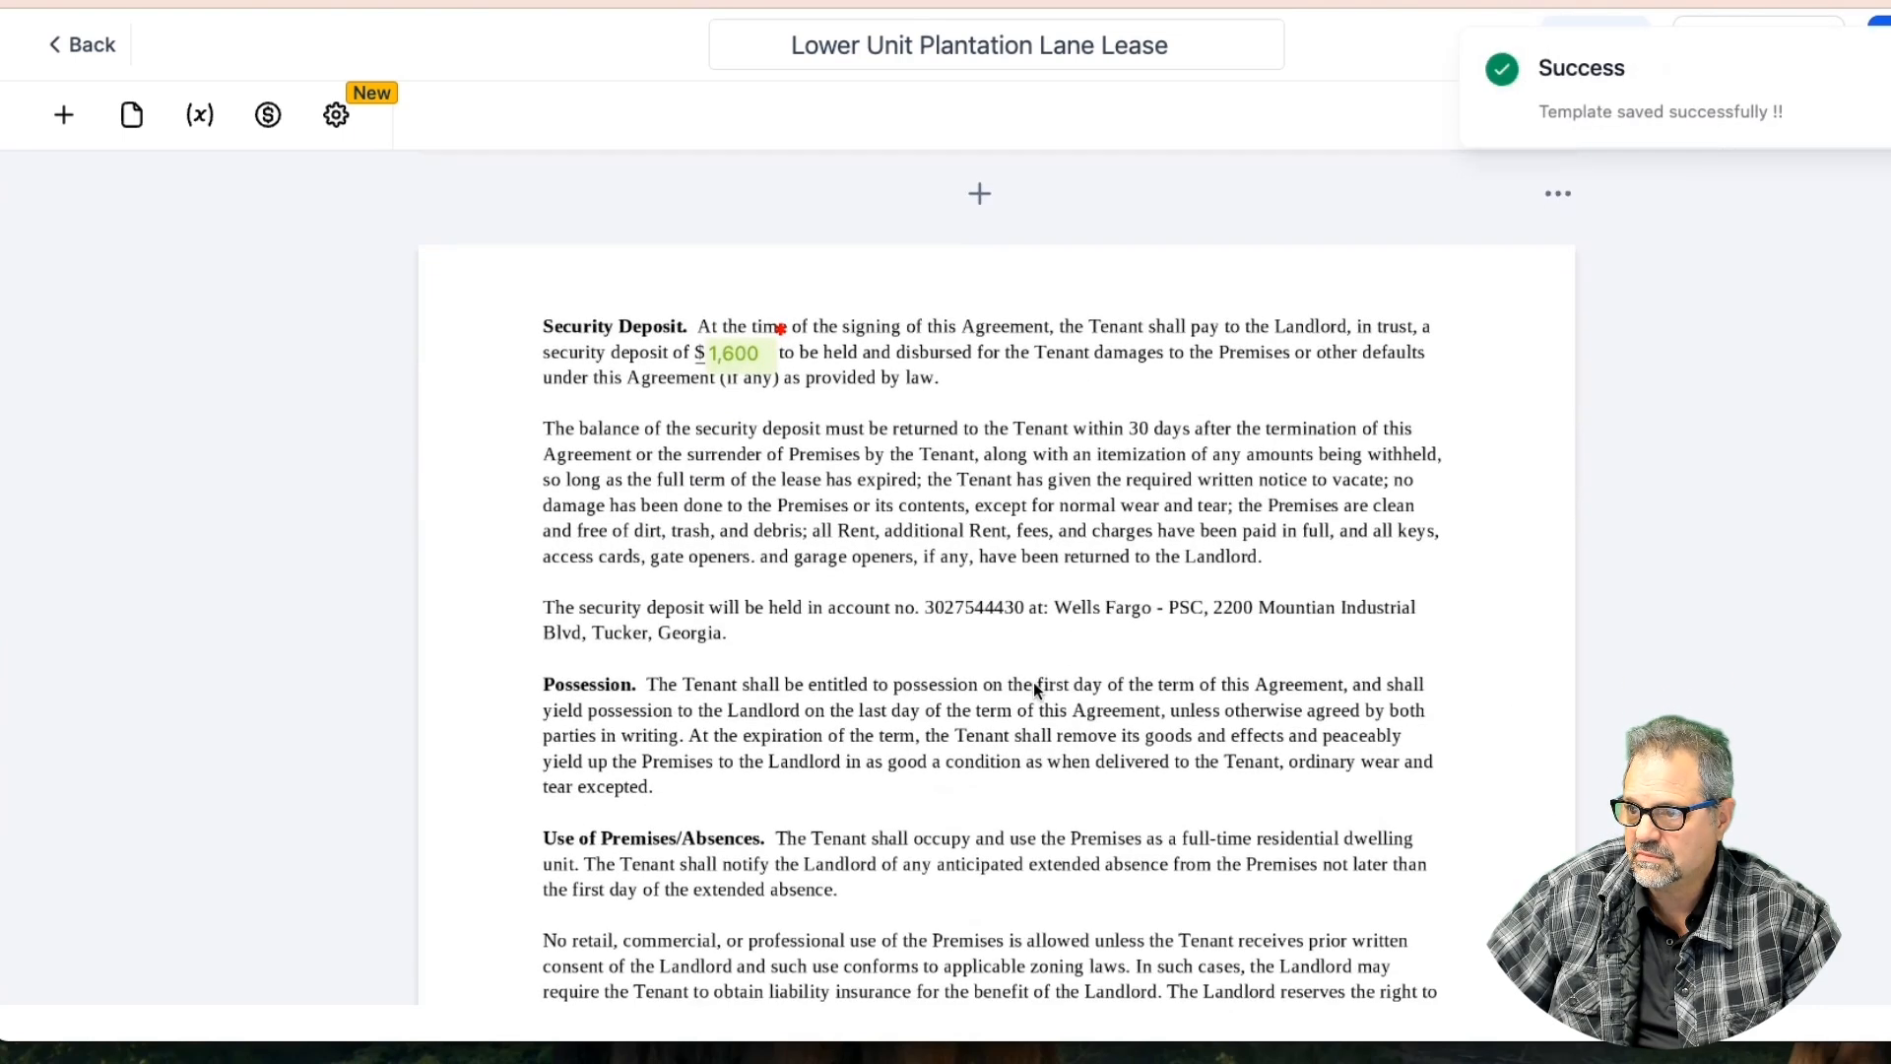
scroll(1034, 687, "down", 3)
scroll(1034, 687, "down", 7)
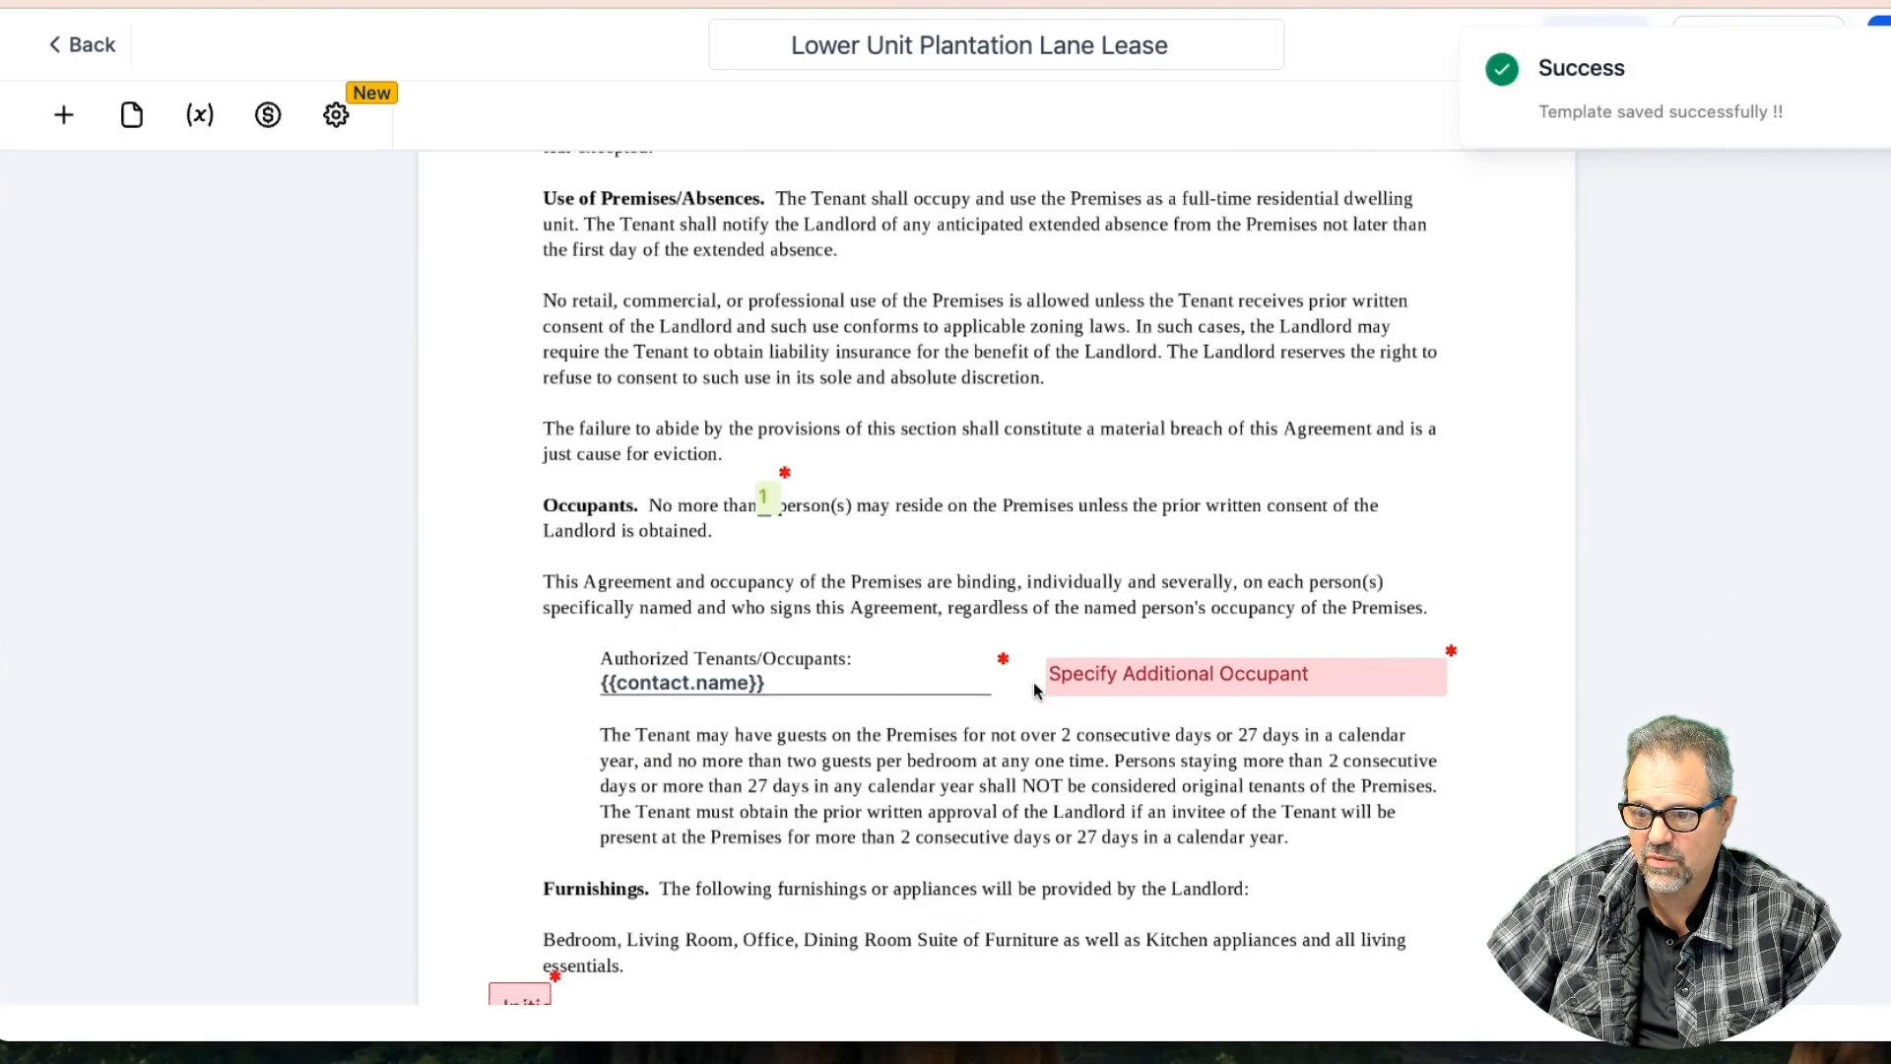
scroll(1034, 687, "down", 9)
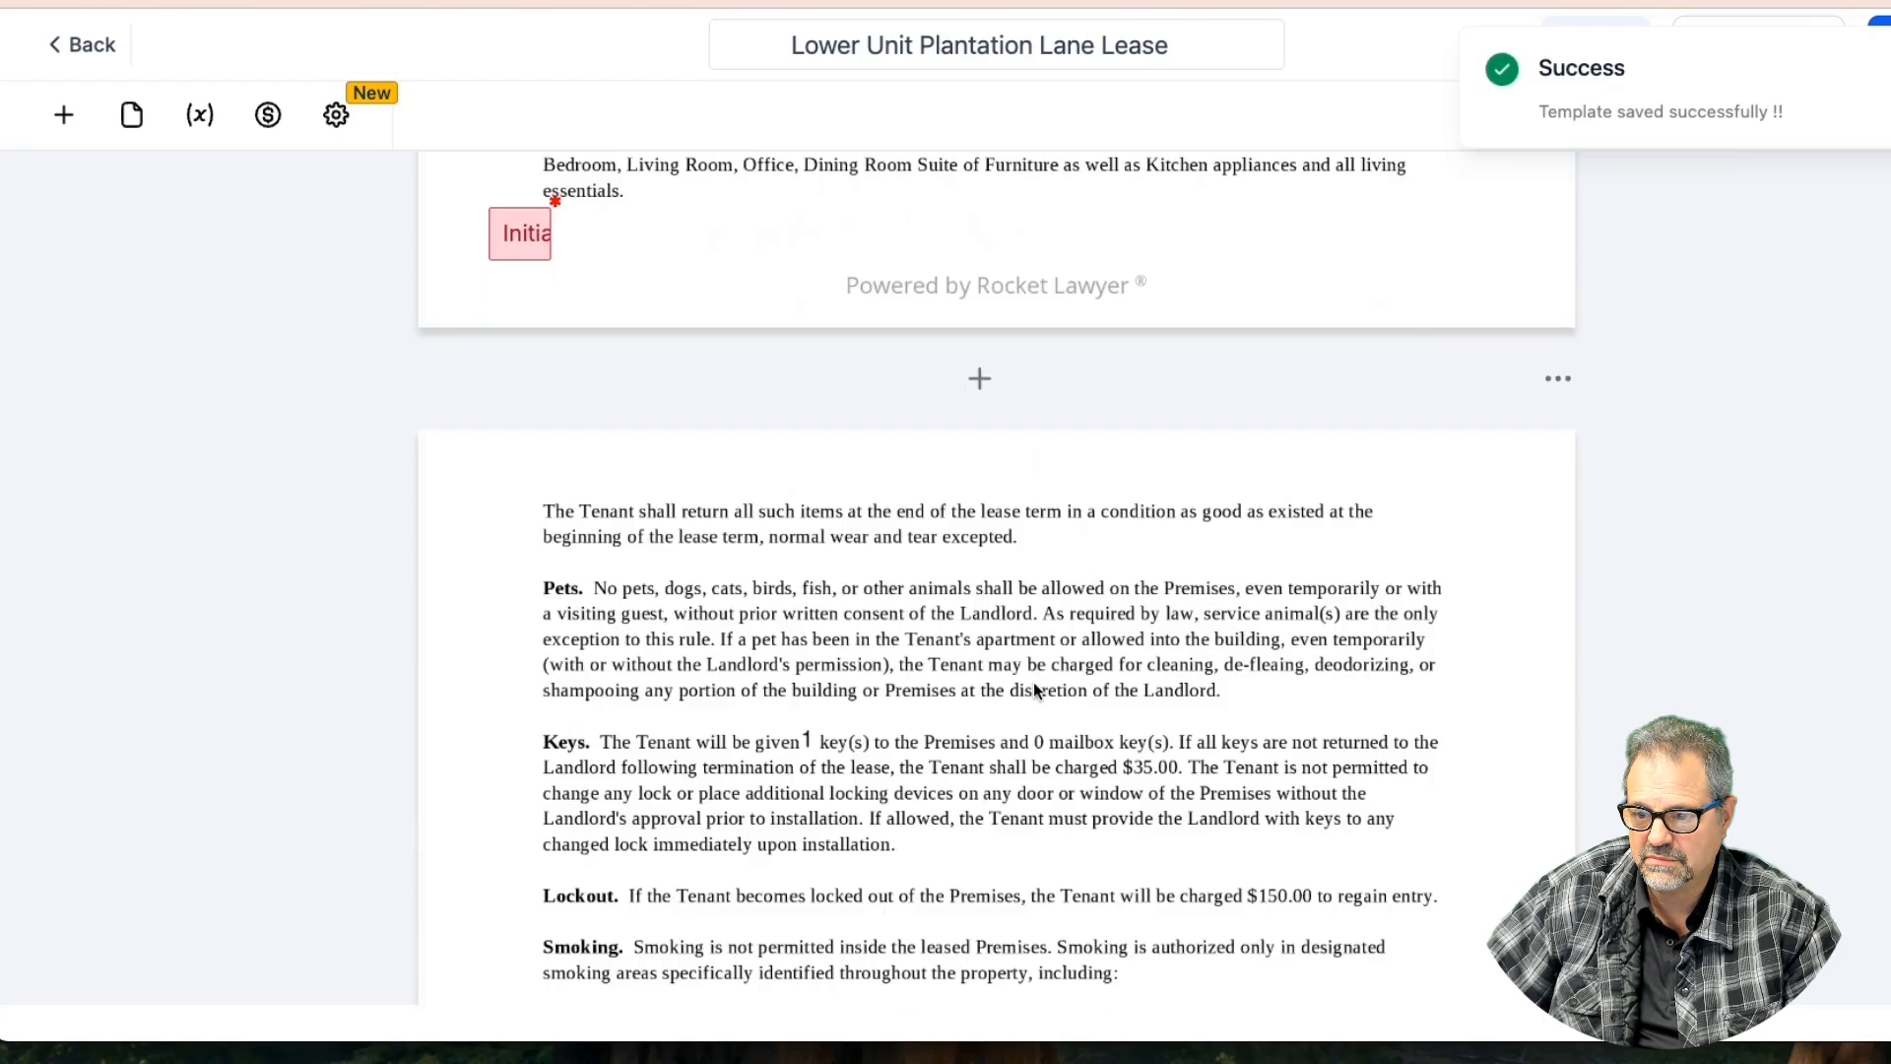
scroll(1032, 682, "down", 1)
left_click(719, 588)
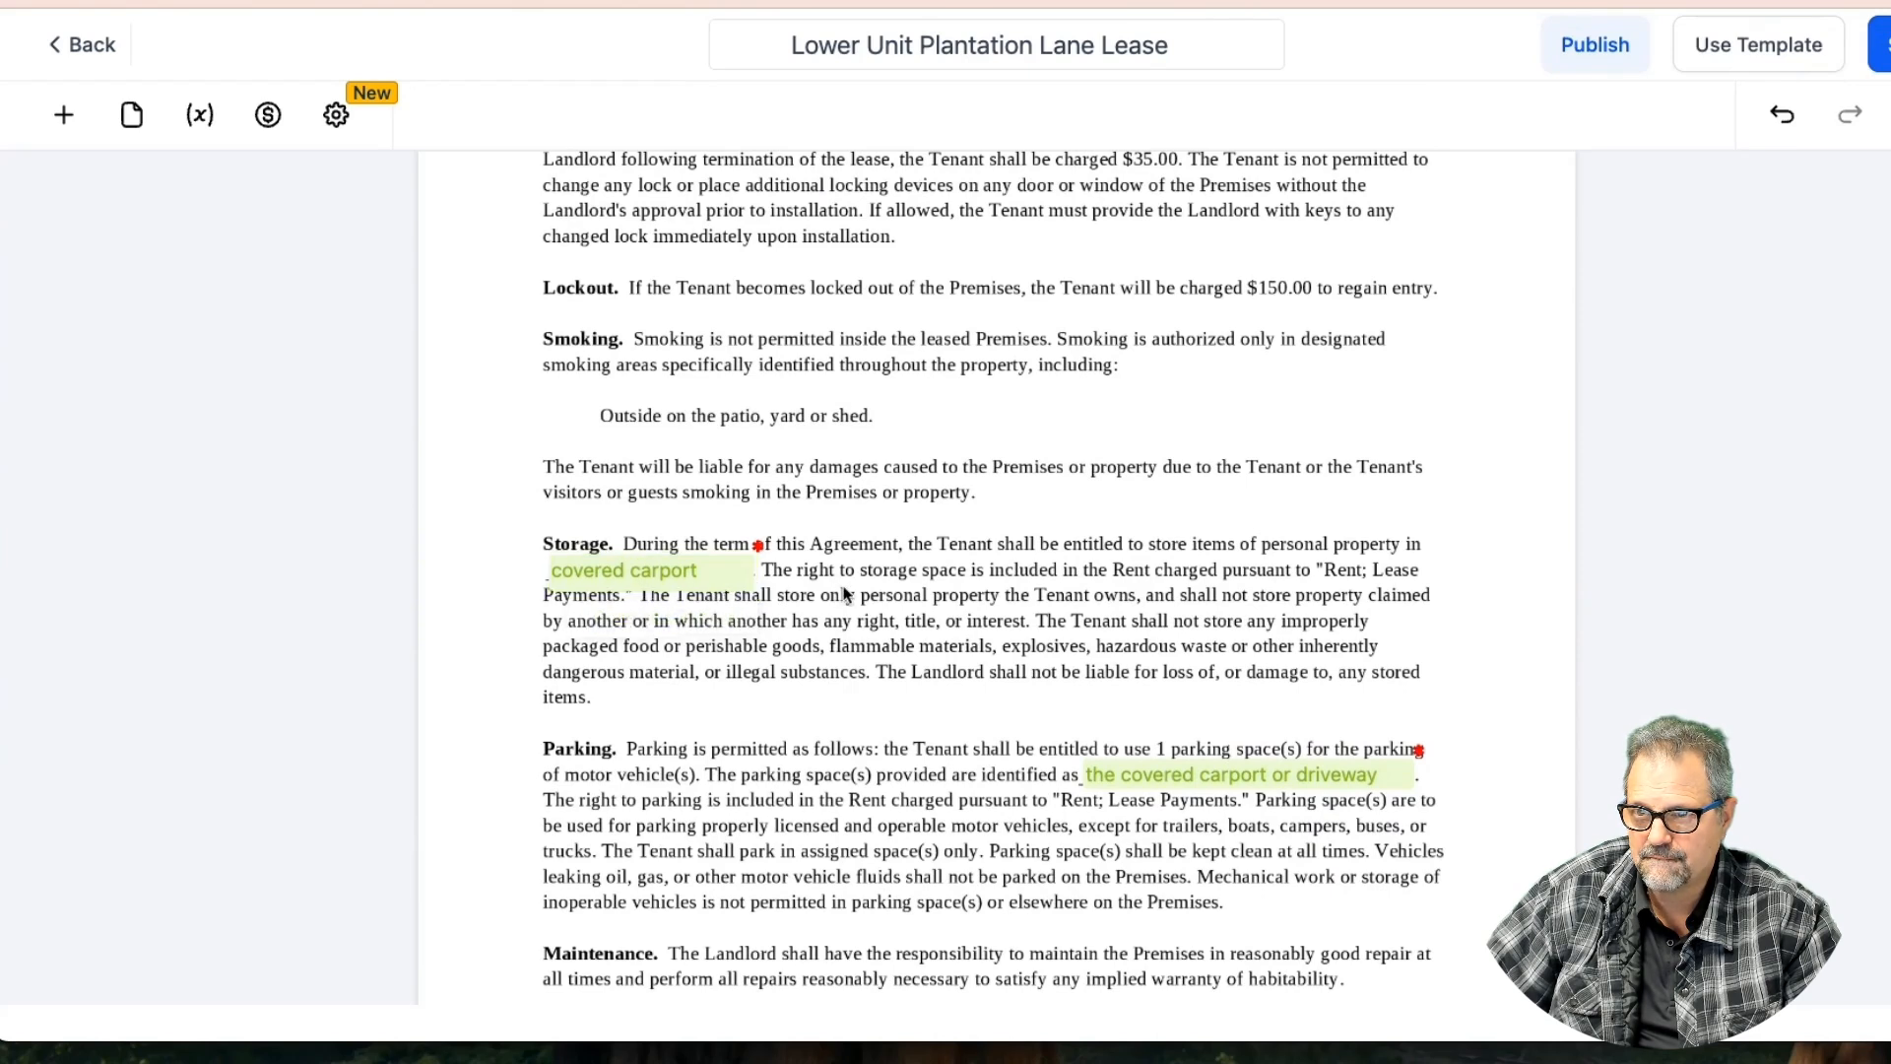
scroll(844, 594, "down", 3)
scroll(844, 594, "up", 1)
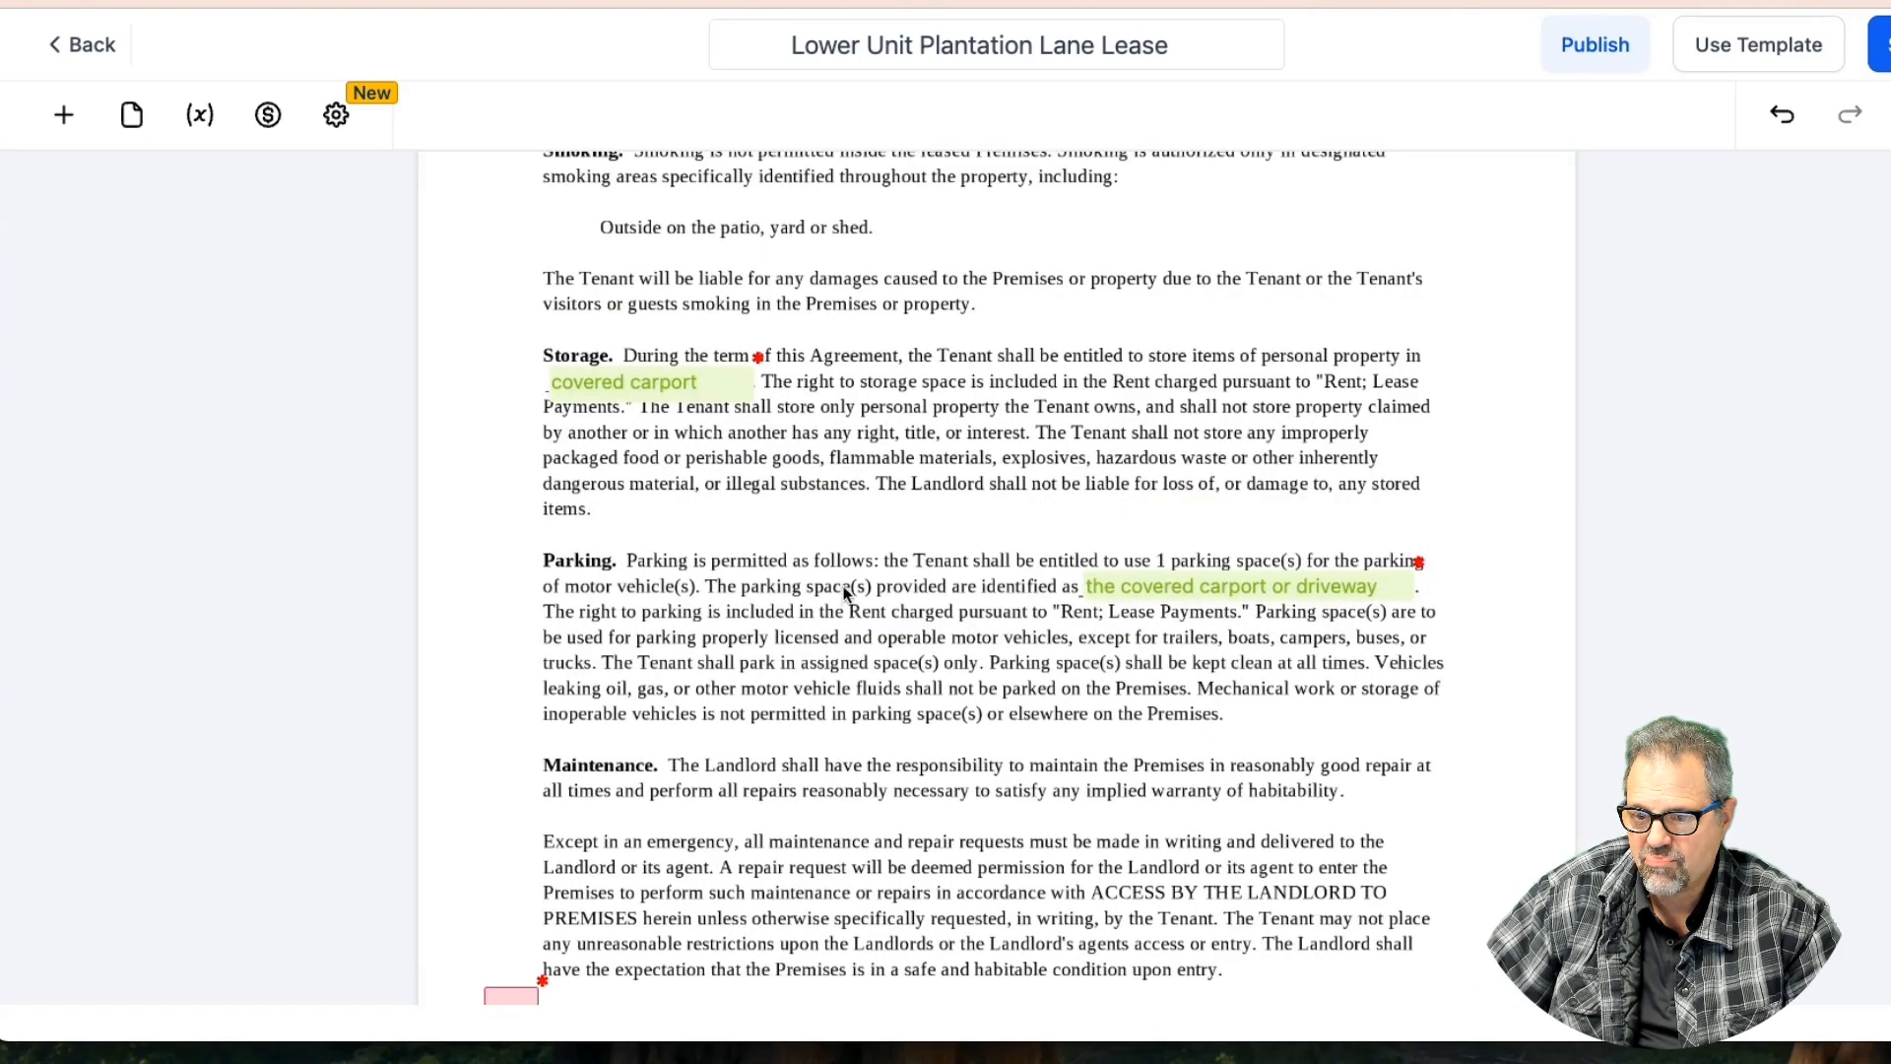
left_click(707, 381)
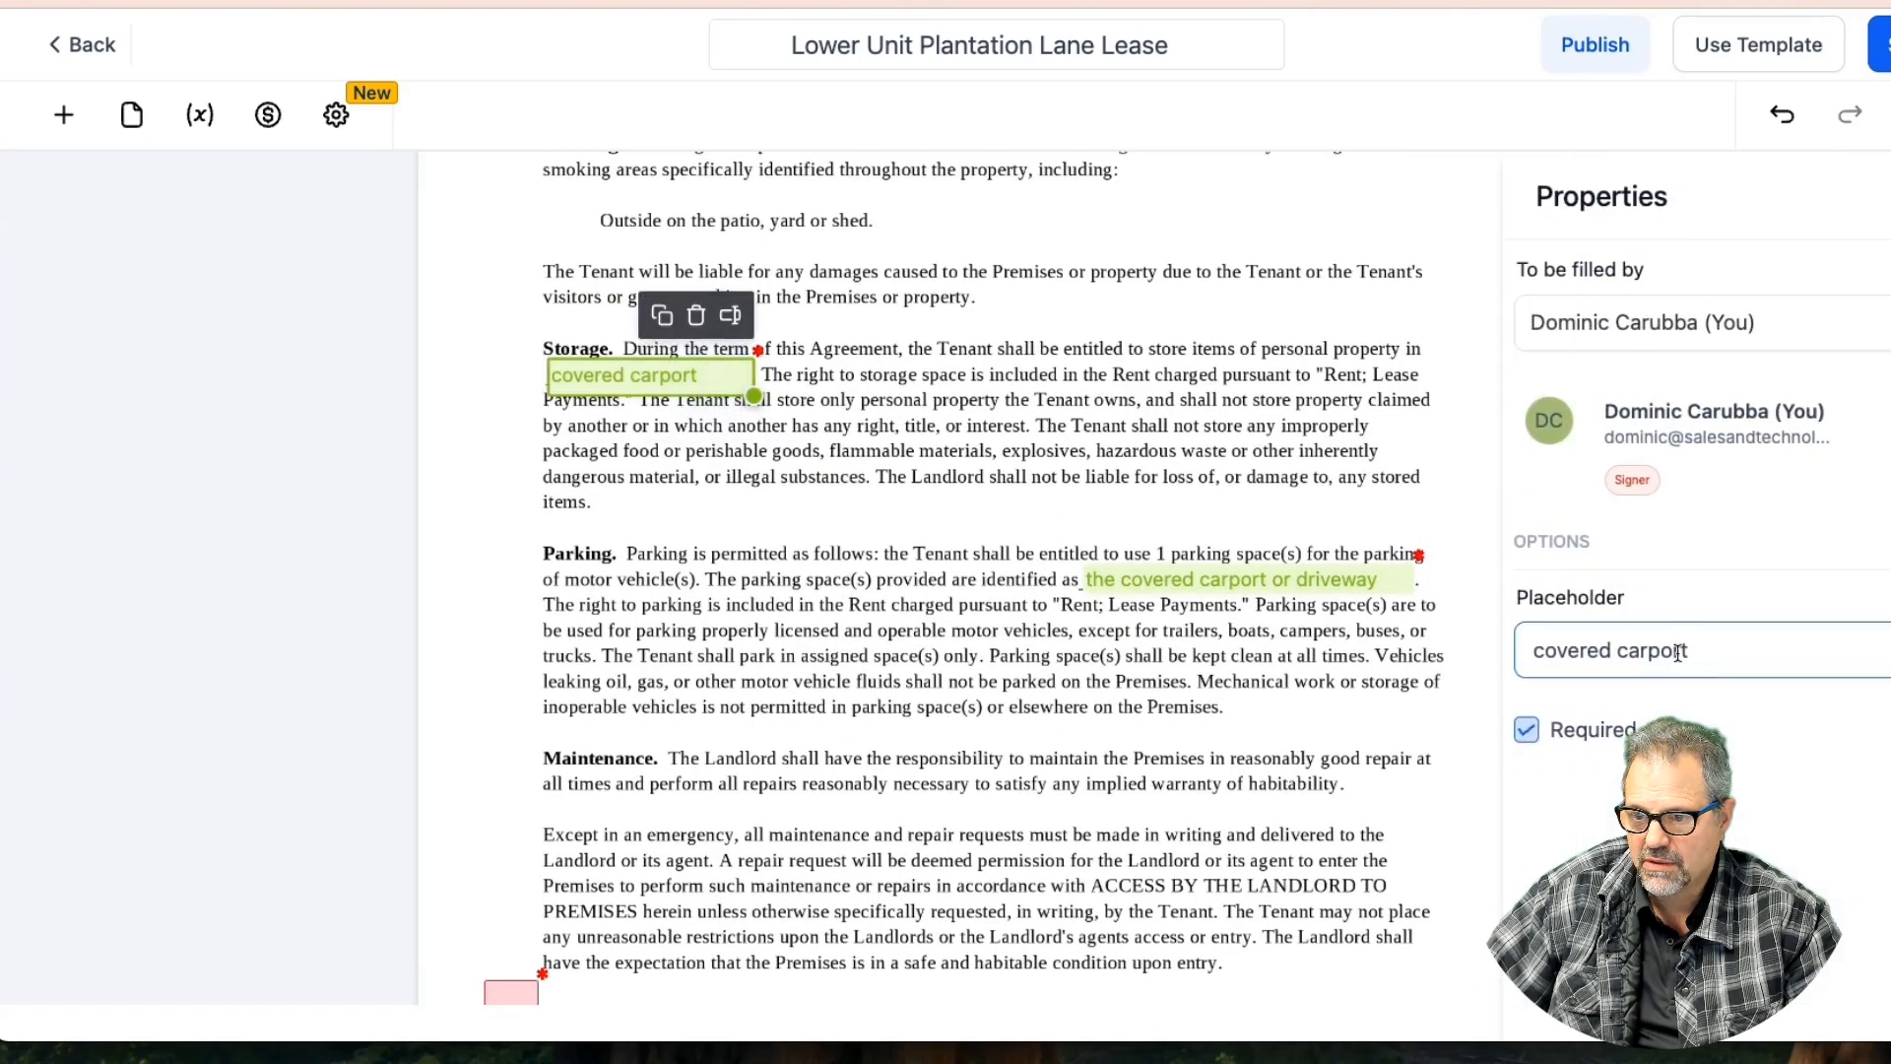
triple_click(1678, 652)
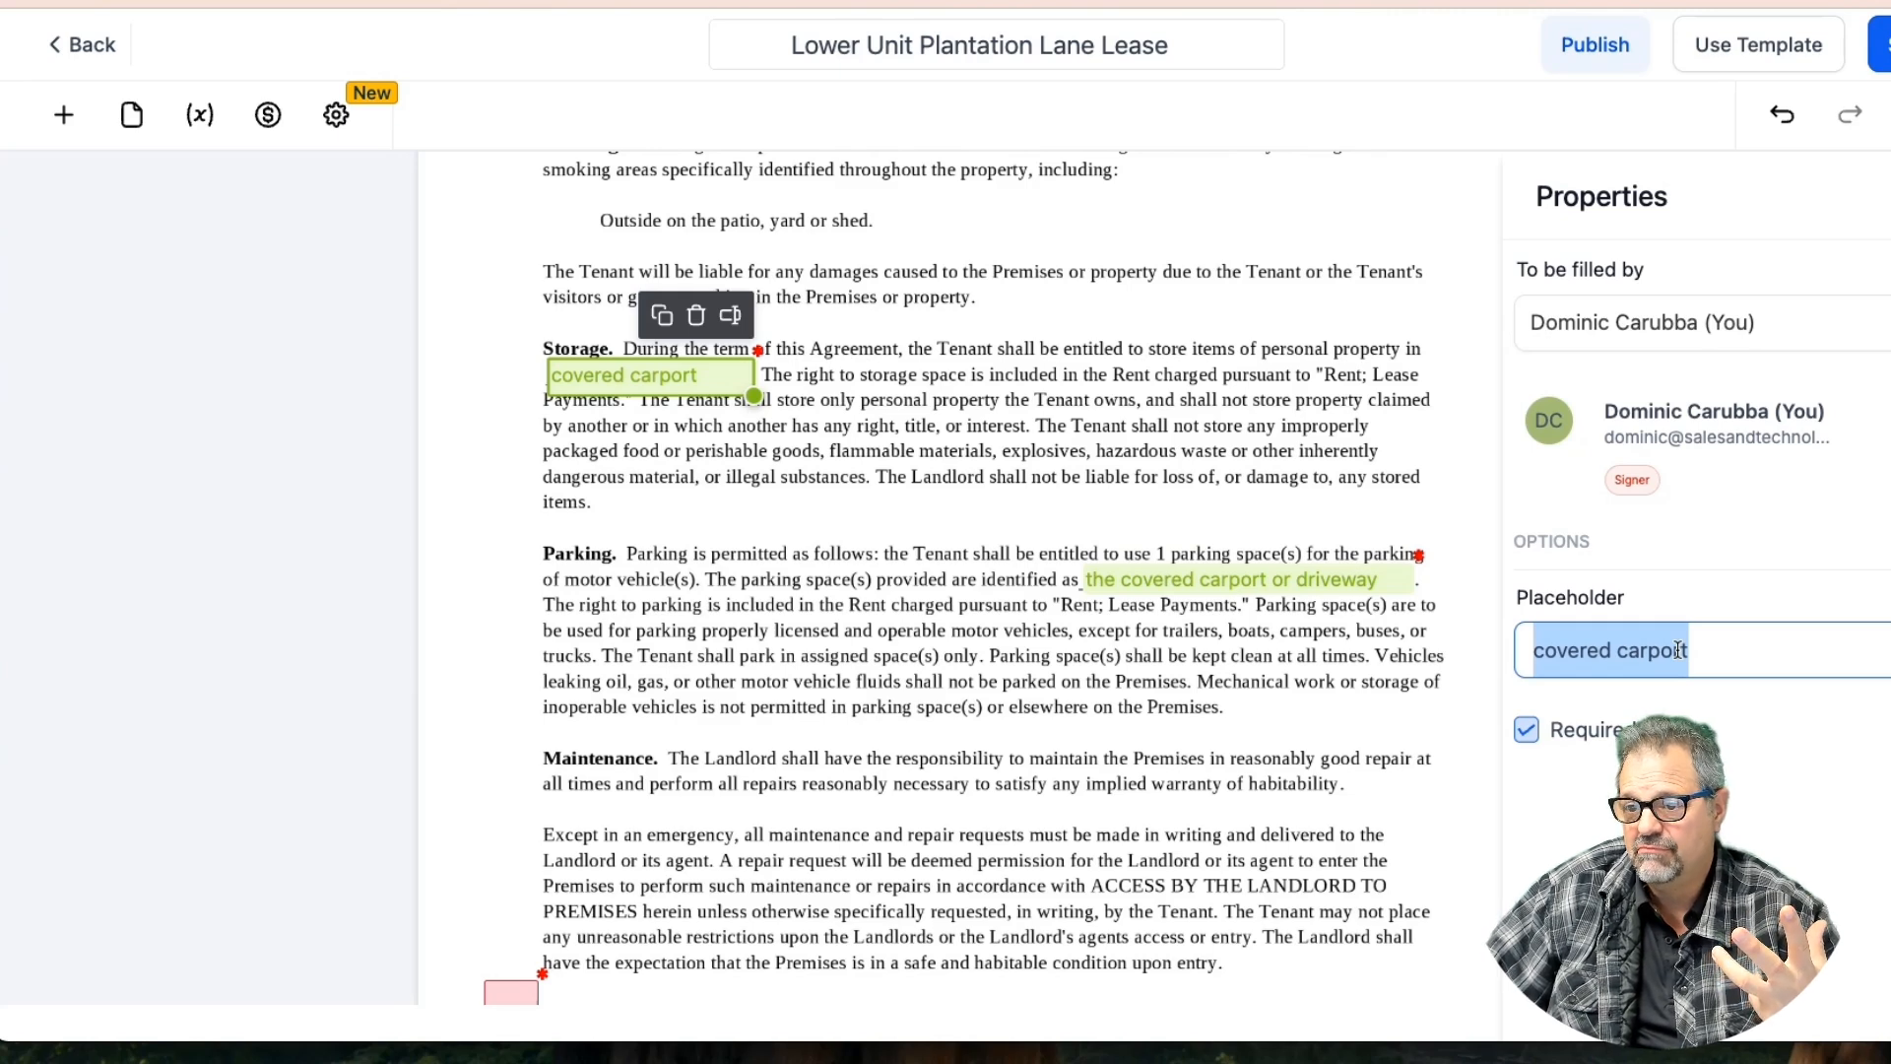
left_click(1883, 44)
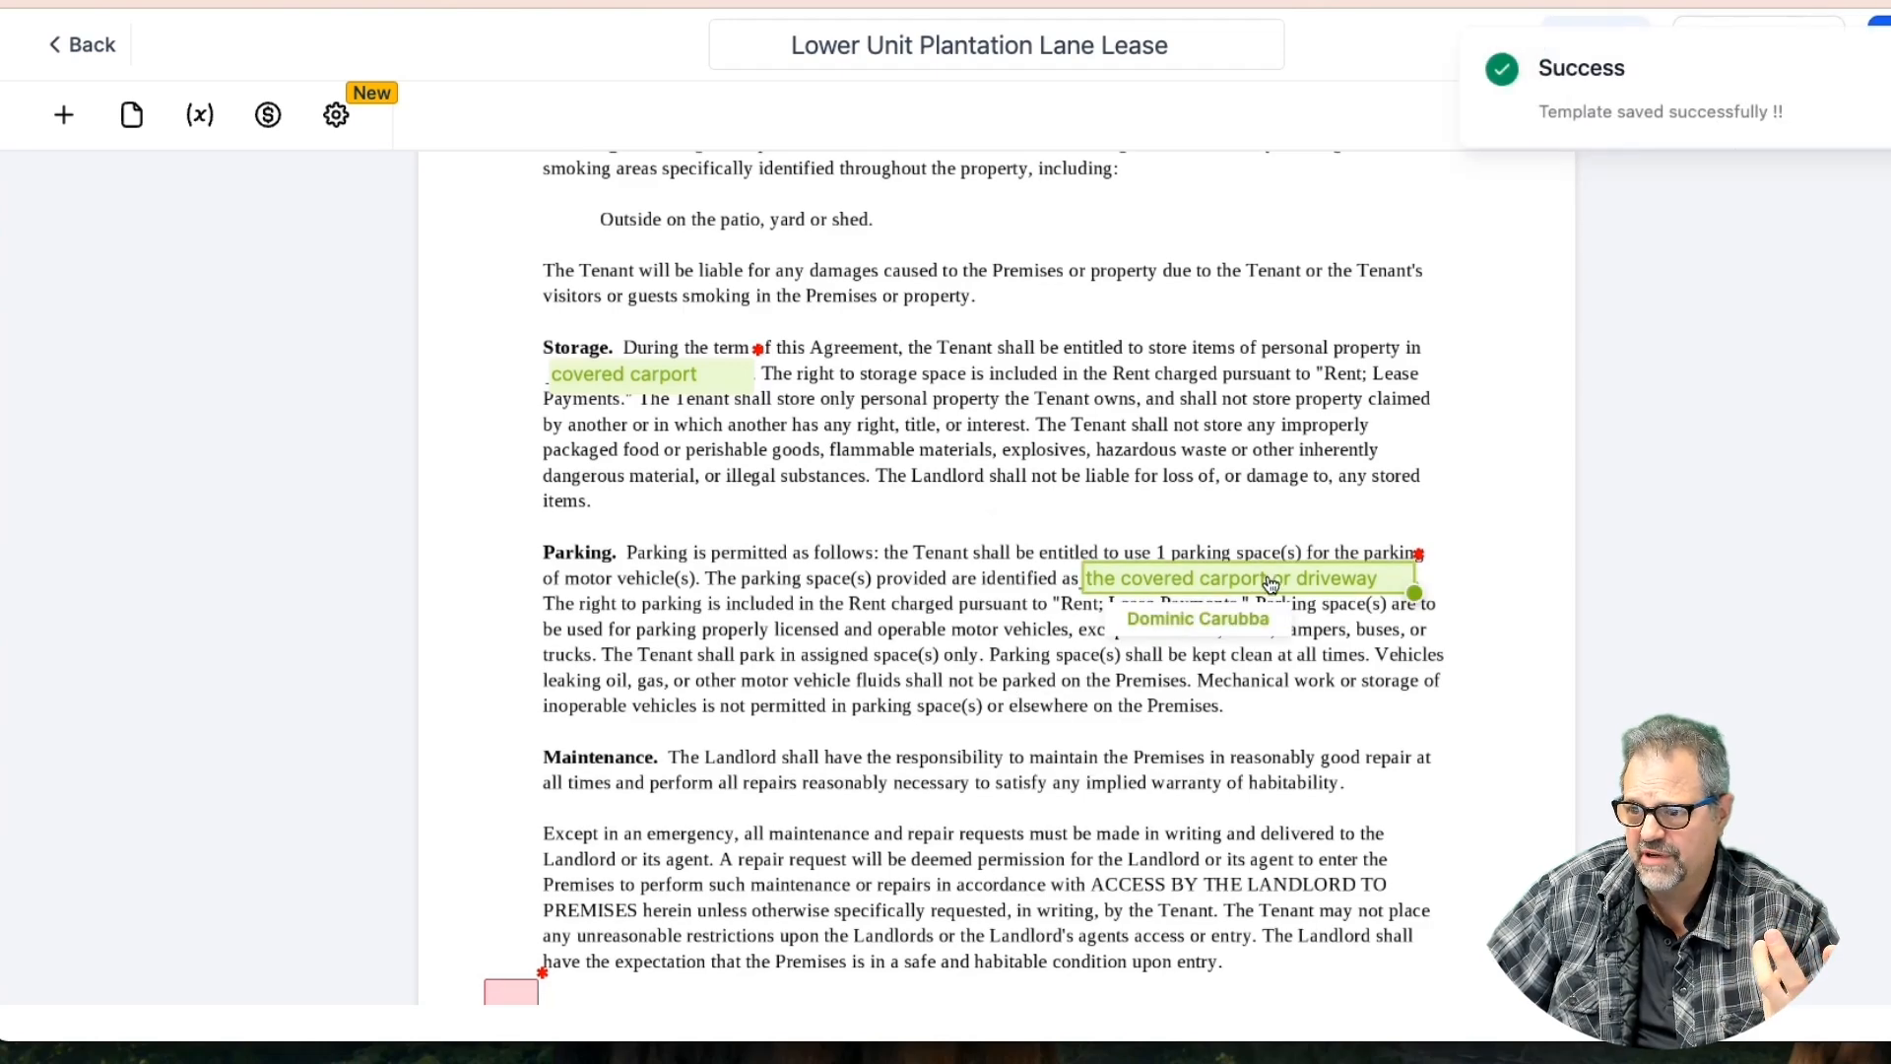
Scroll down to the landlord and tenant signature block on the last page
scroll(960, 686, "down", 4)
scroll(1020, 662, "down", 7)
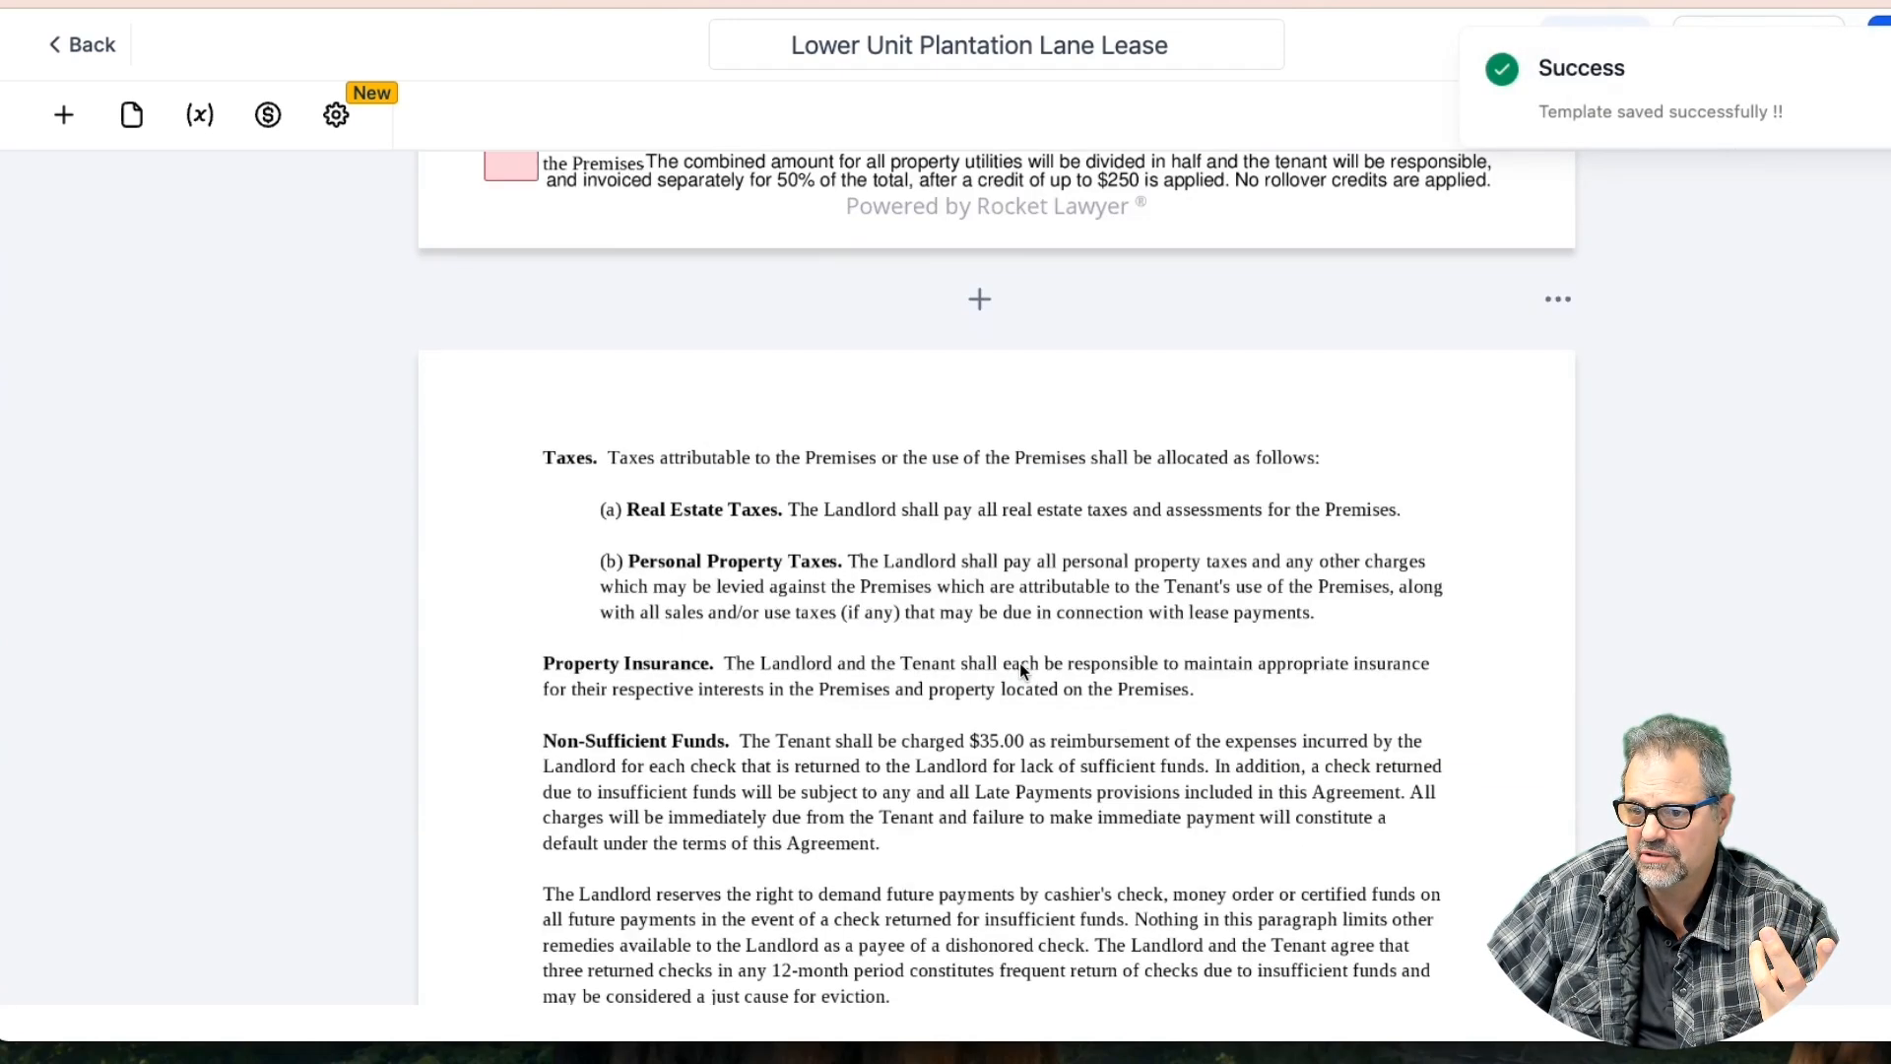
scroll(1020, 662, "up", 15)
scroll(1019, 661, "down", 18)
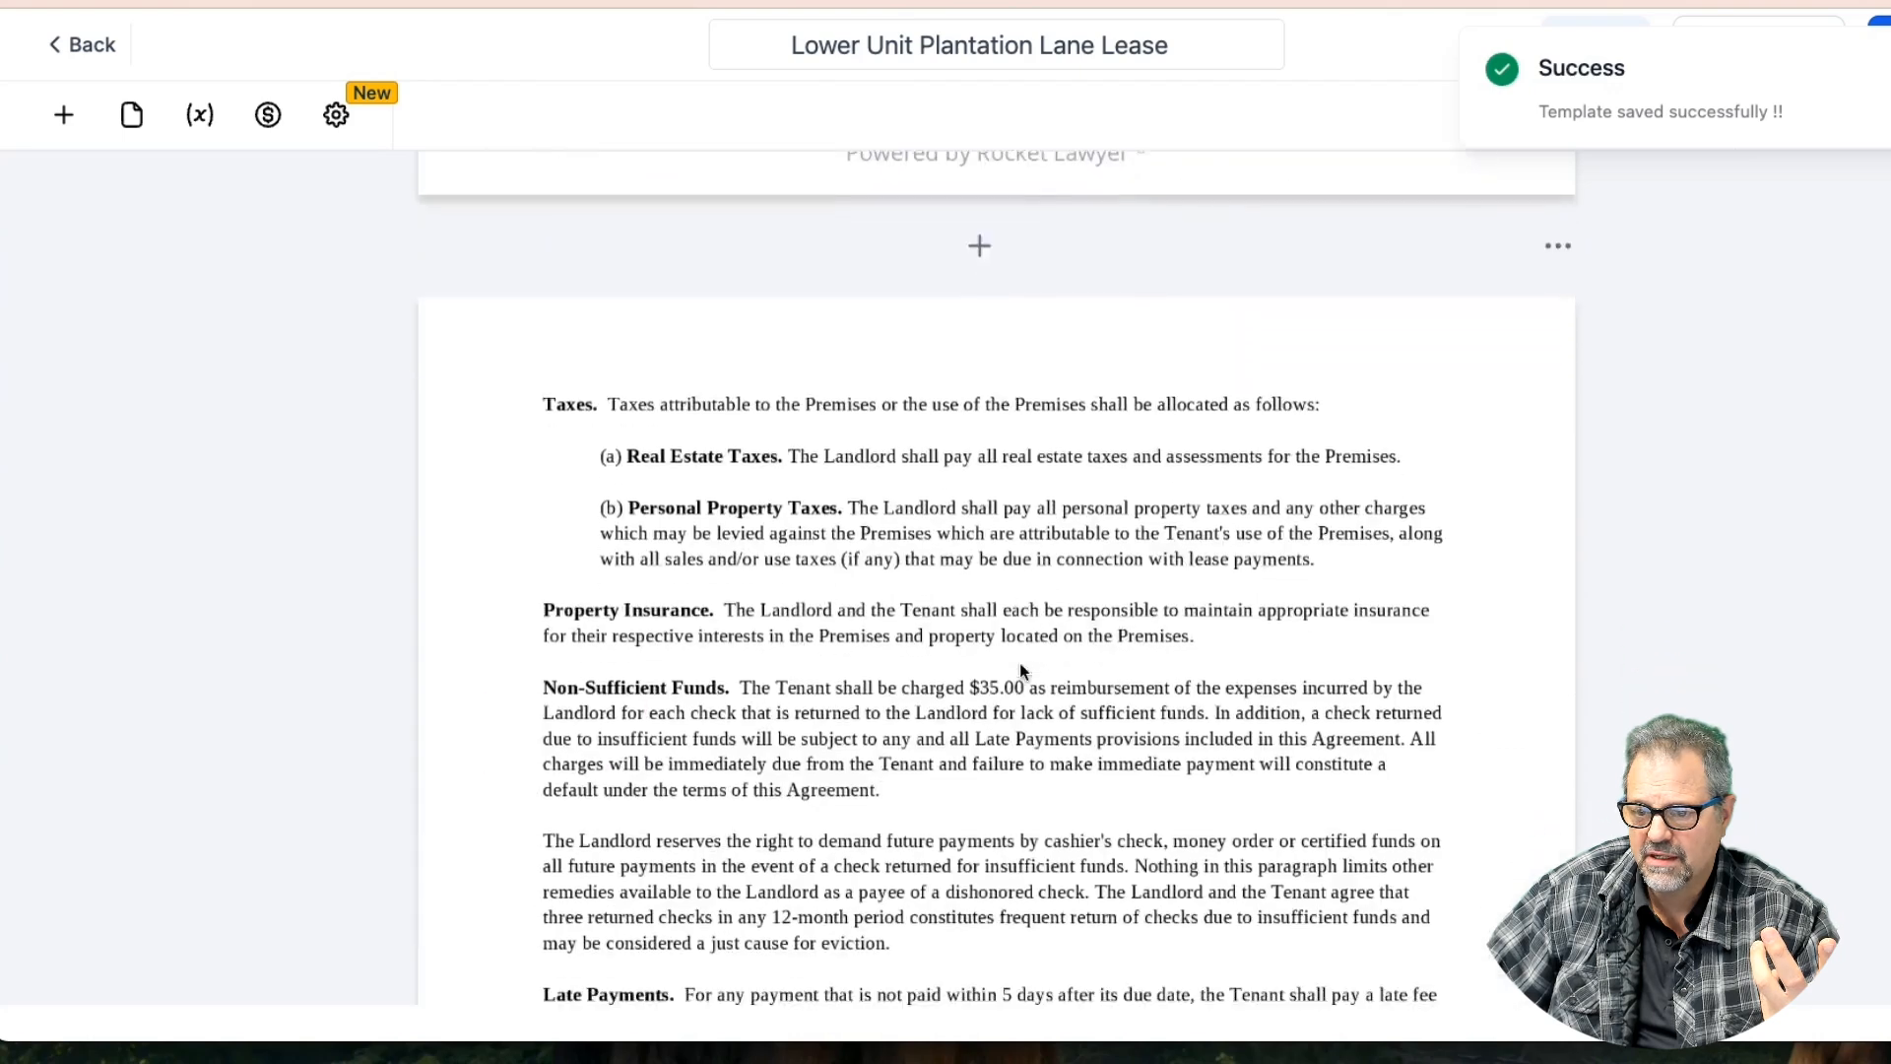
scroll(1019, 661, "down", 10)
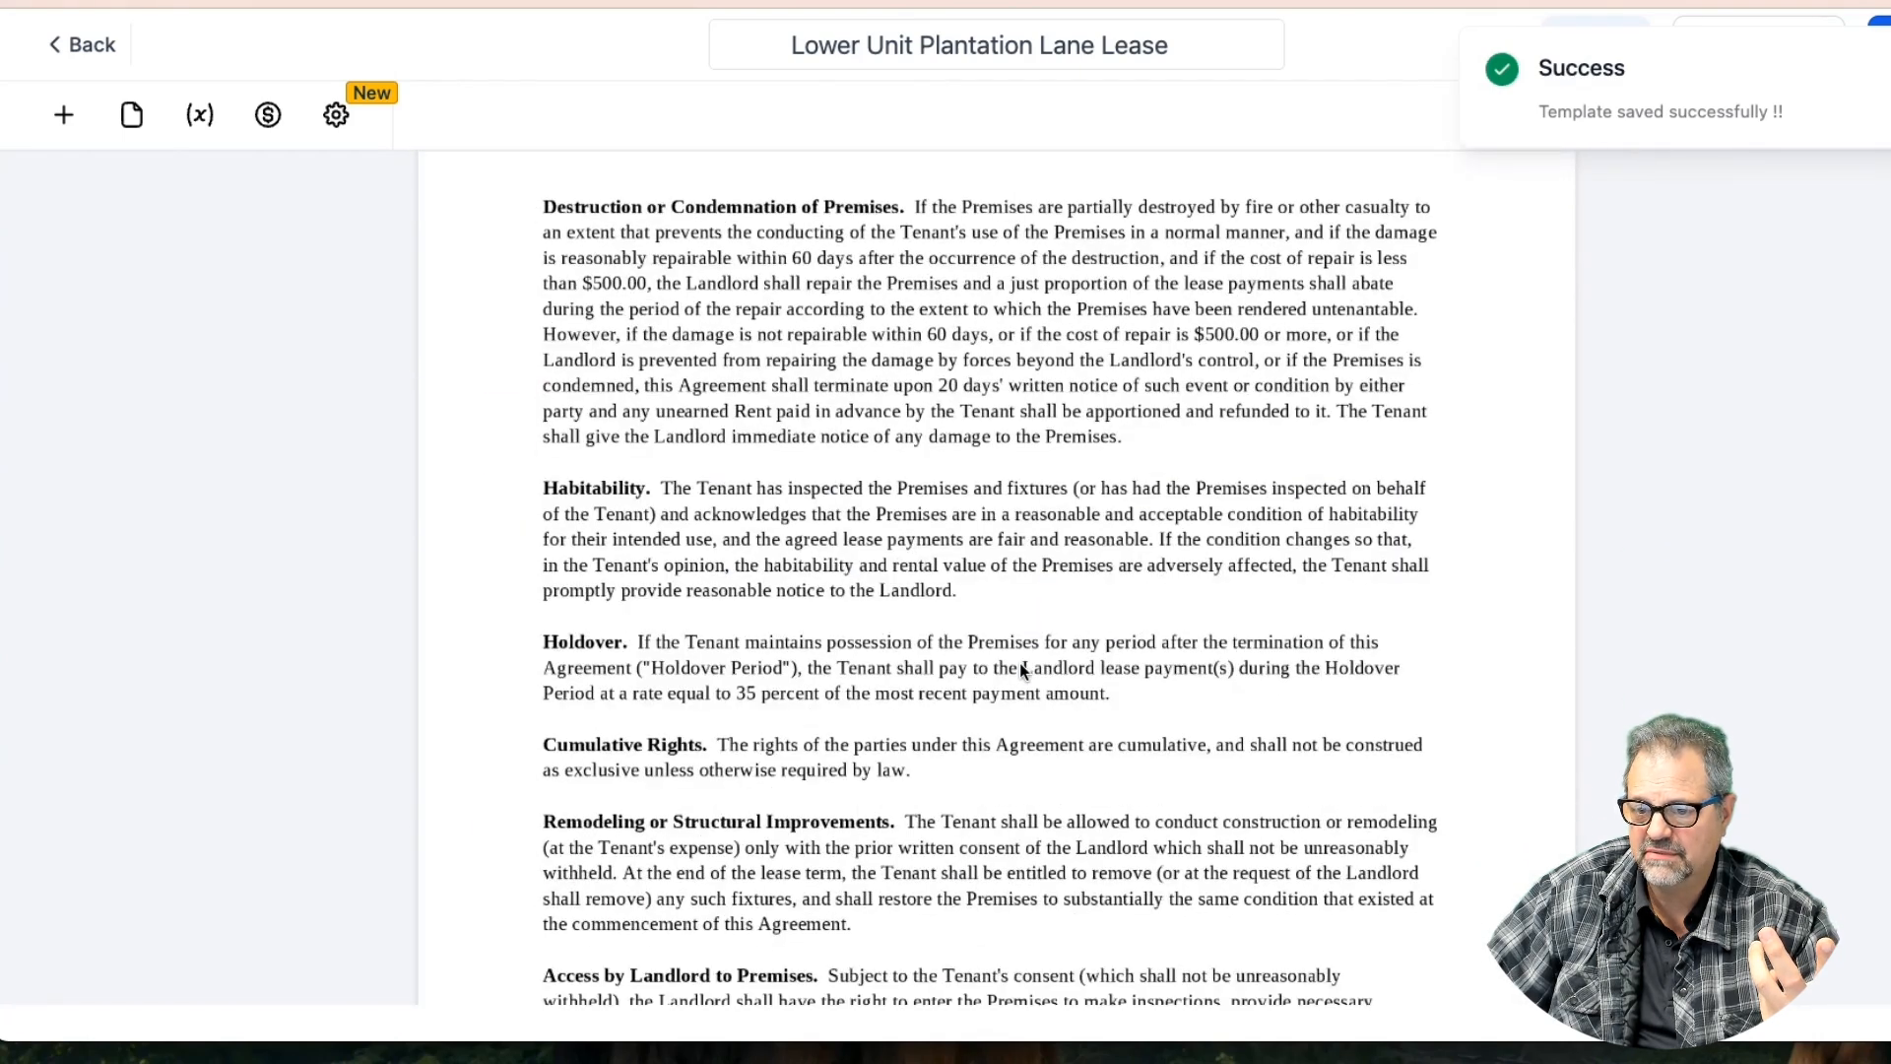
scroll(1022, 671, "down", 10)
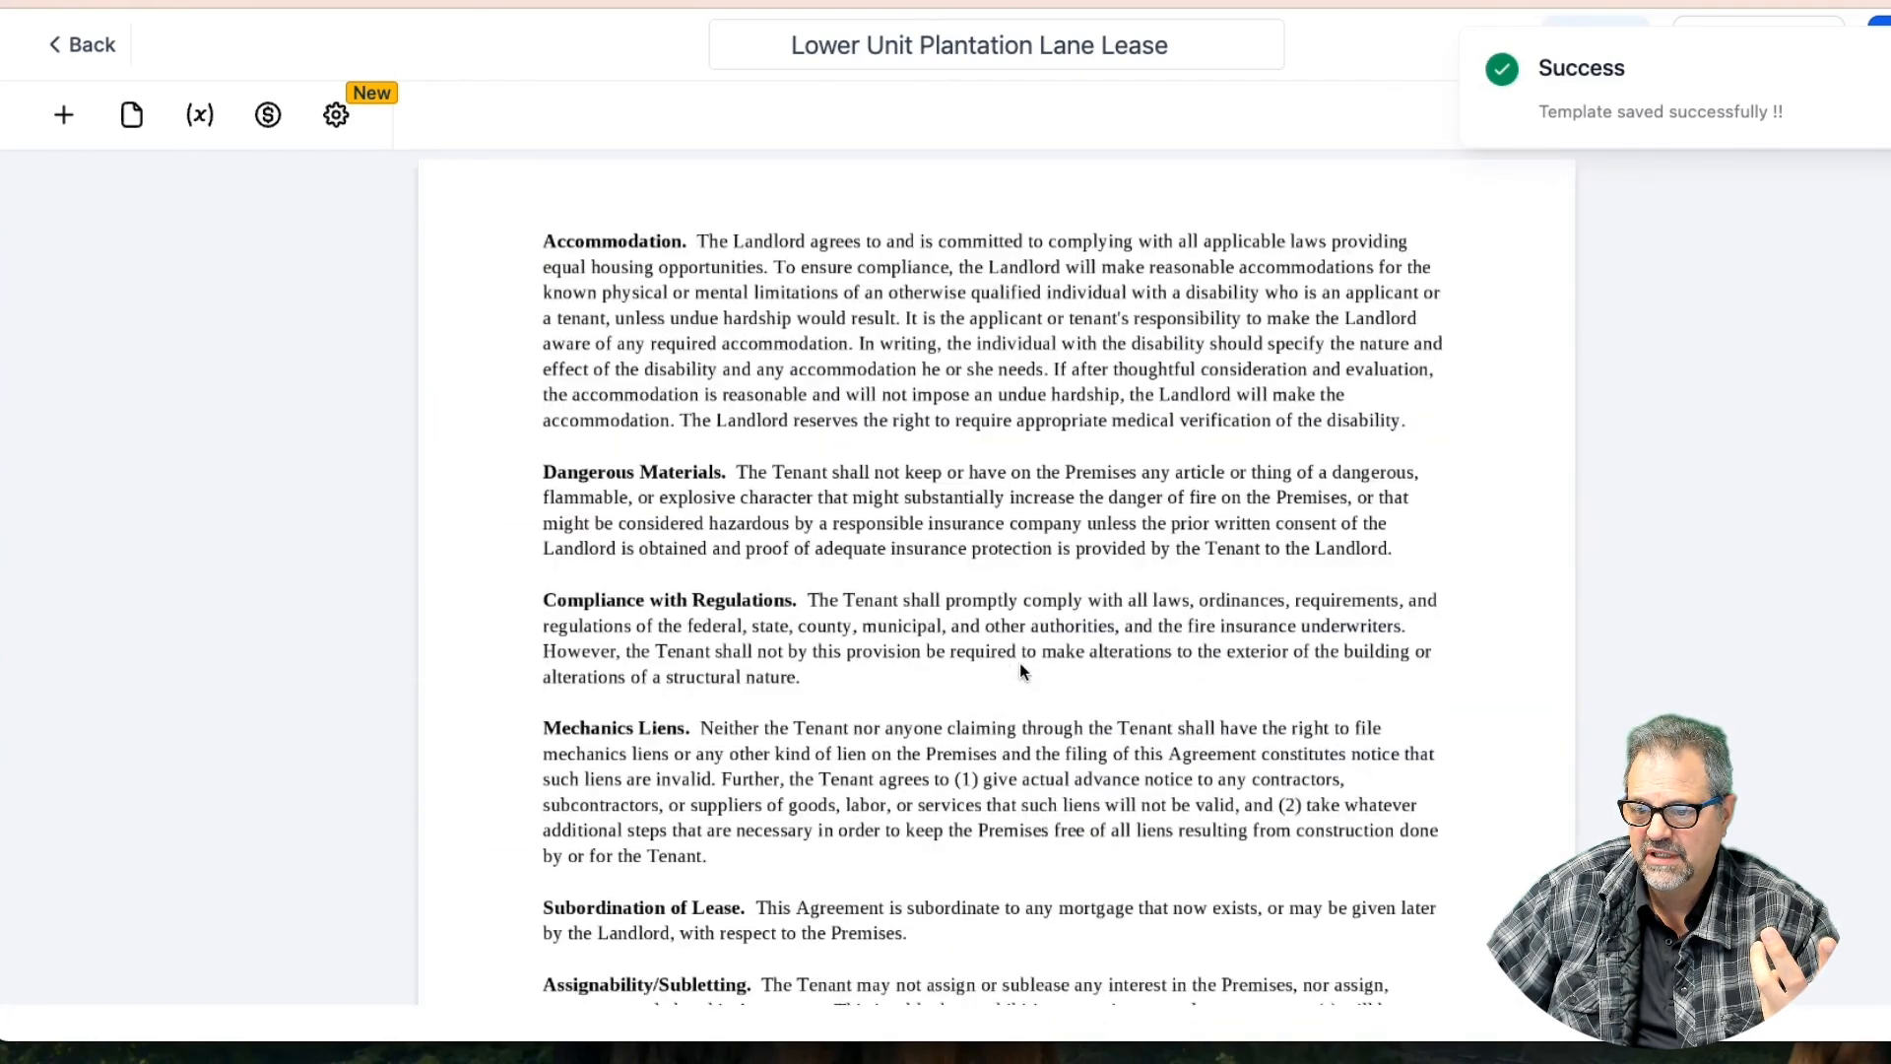
scroll(1020, 671, "down", 8)
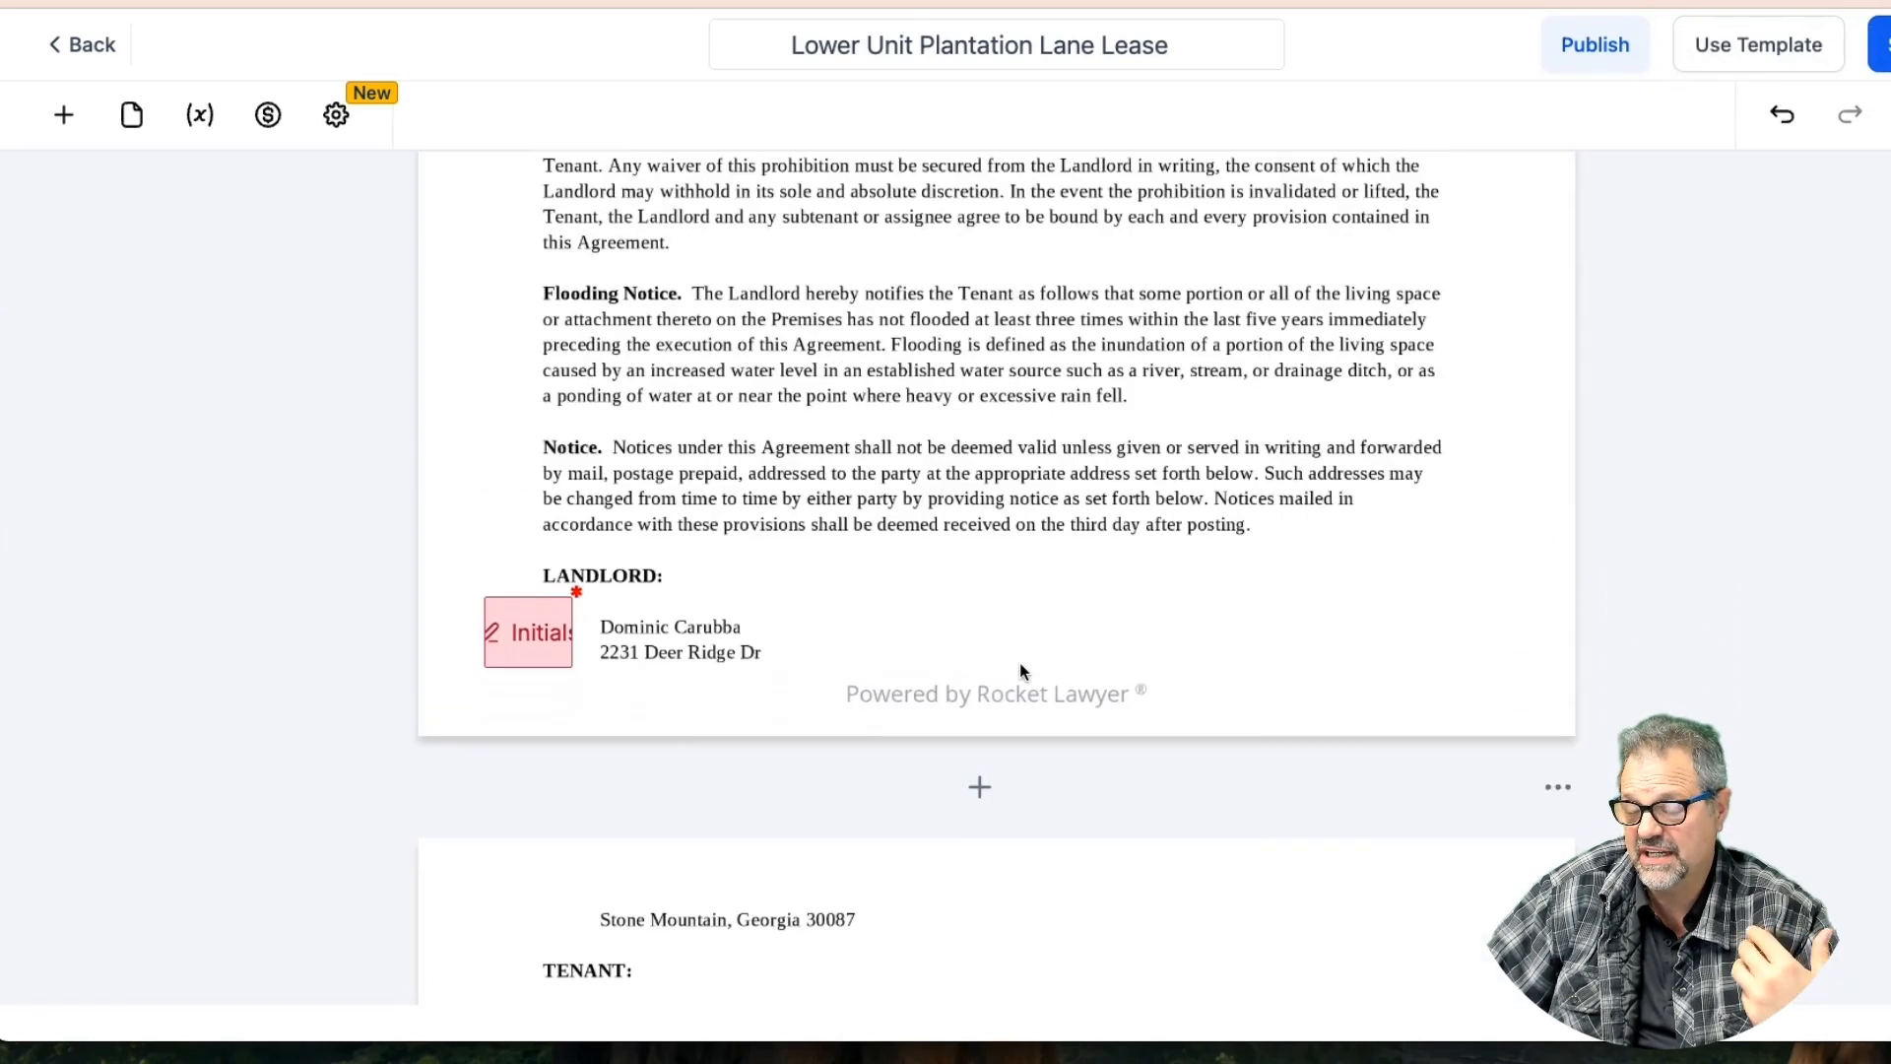
scroll(1022, 671, "down", 10)
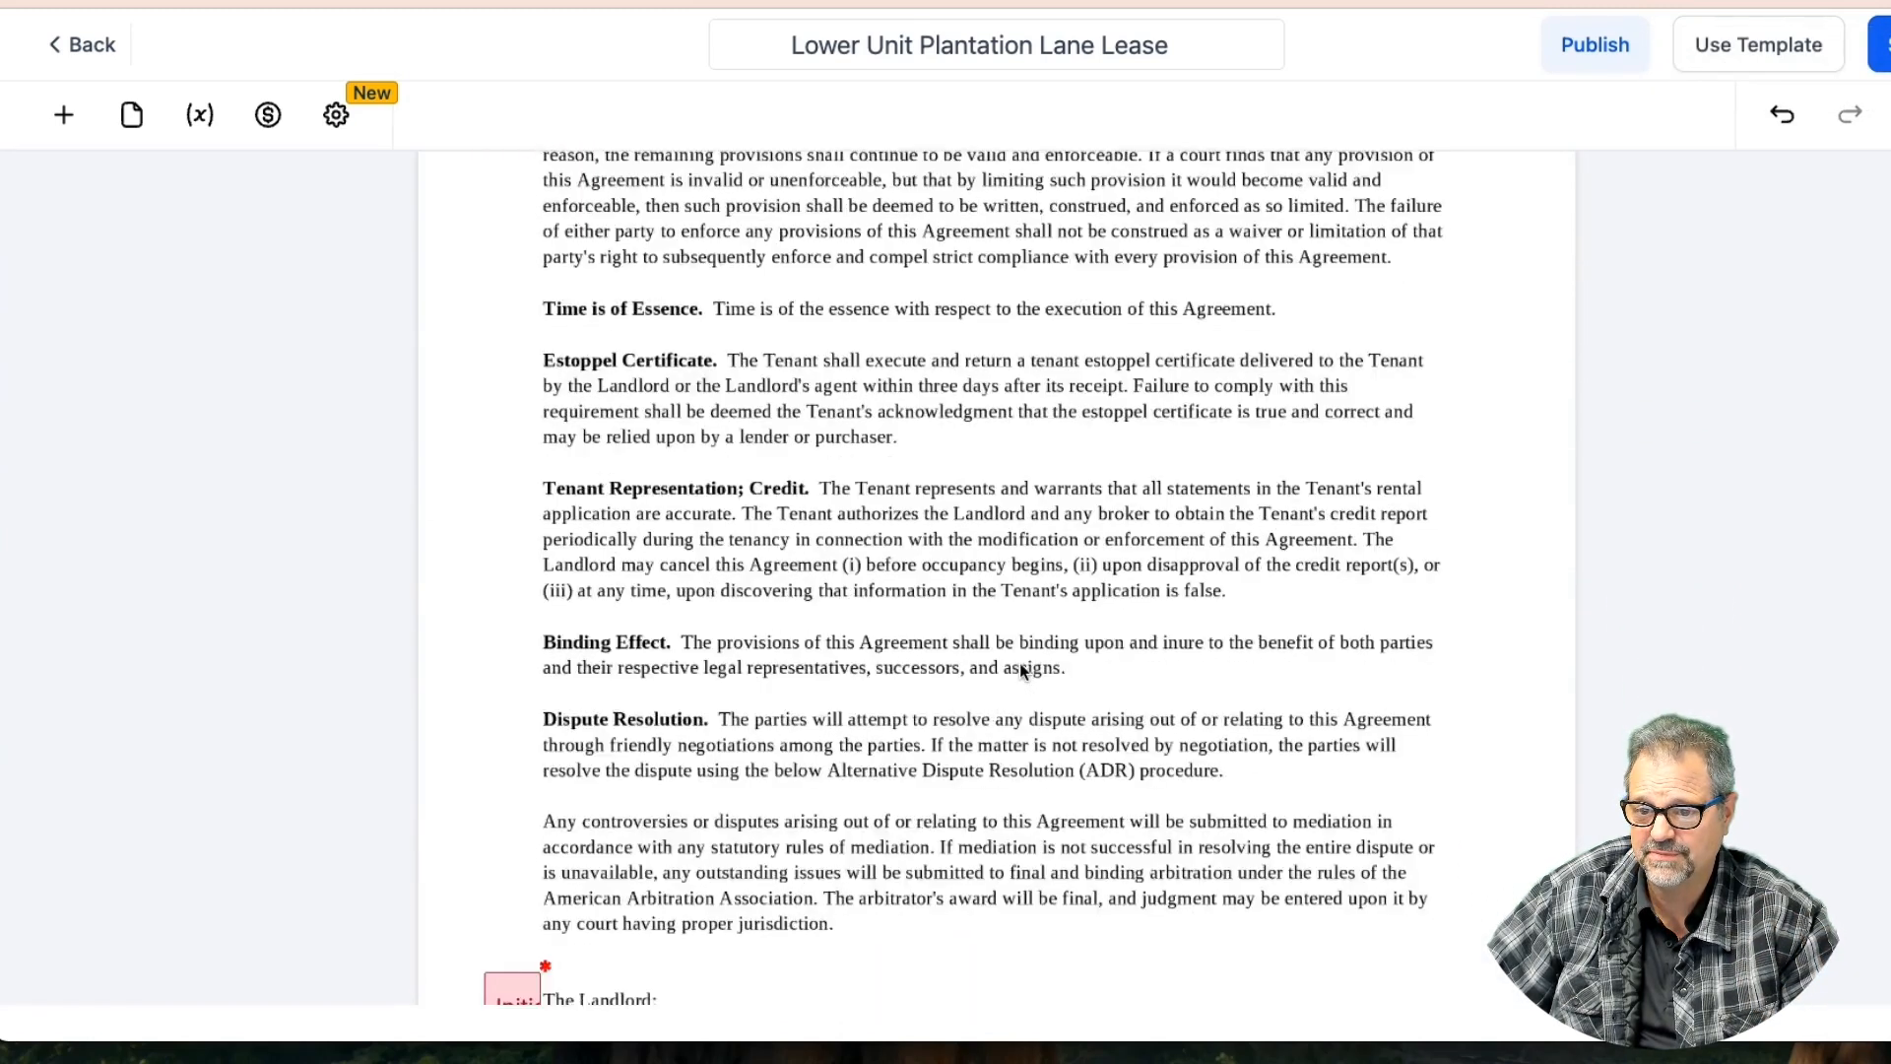
scroll(1019, 671, "down", 7)
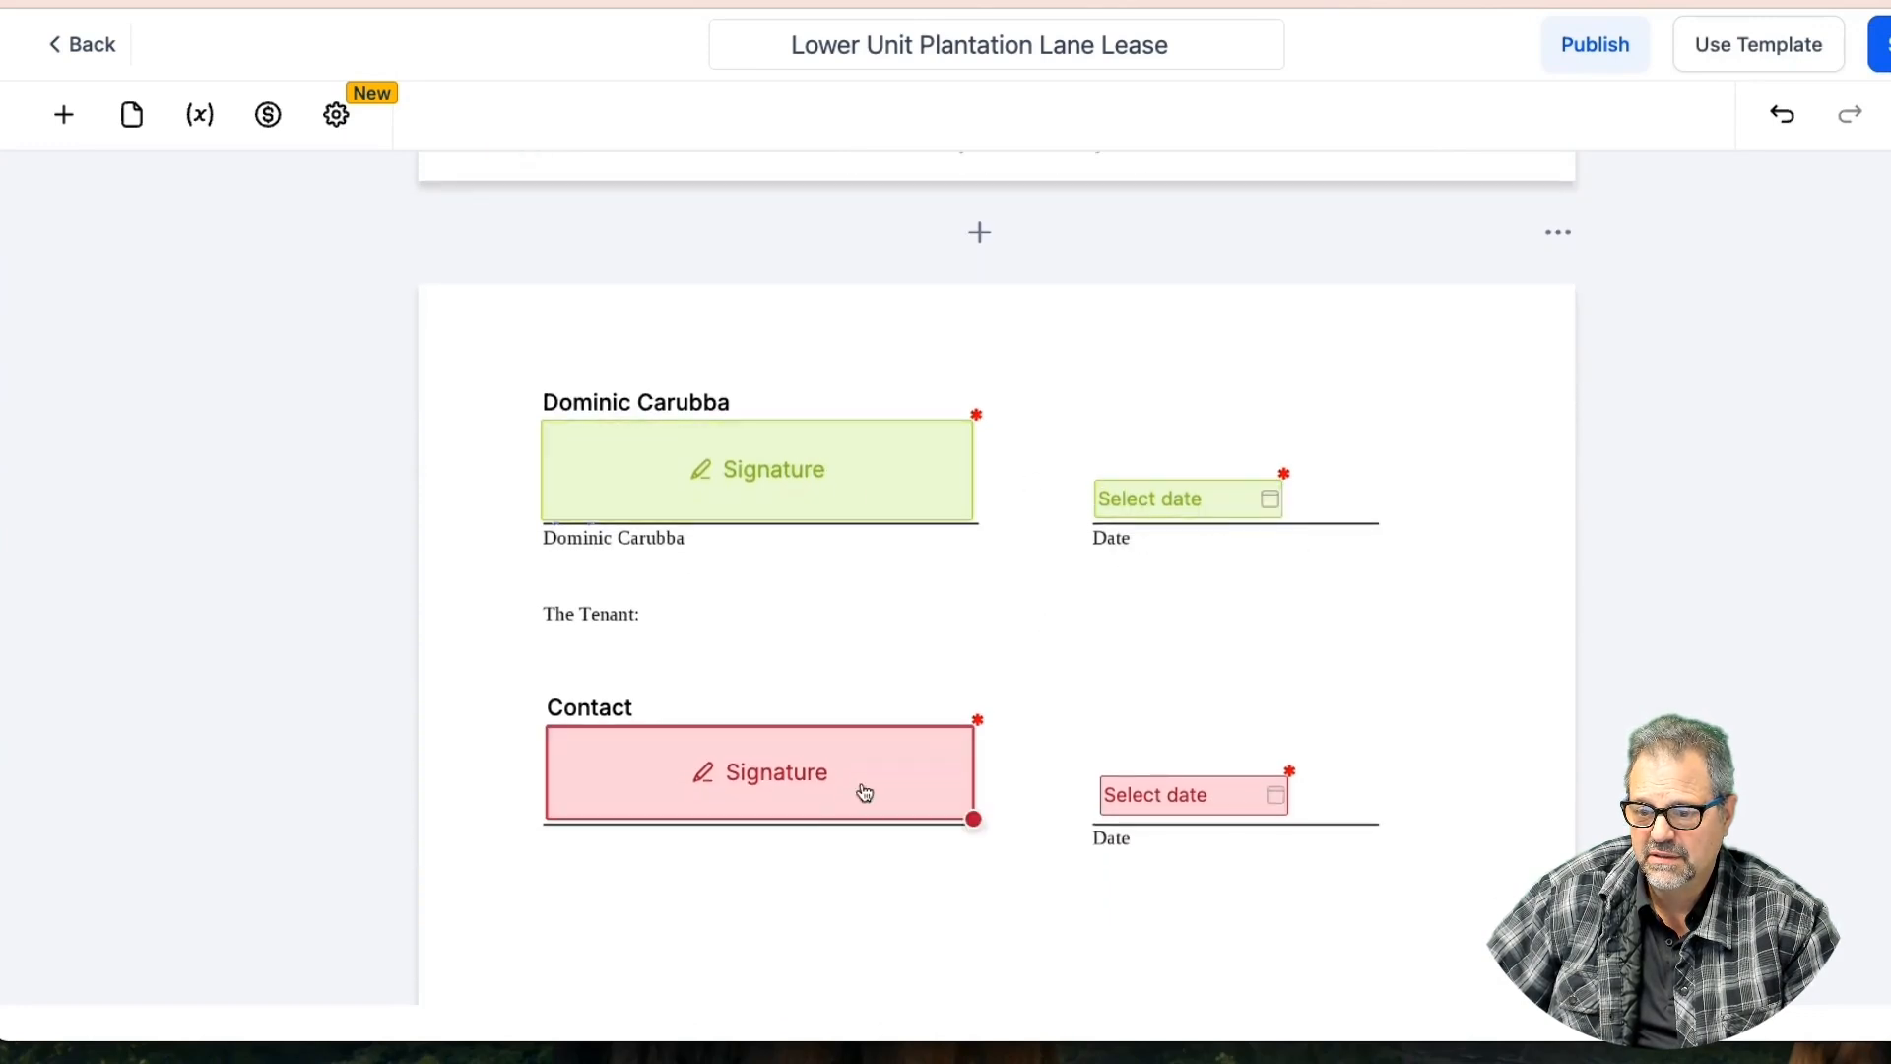
scroll(1022, 817, "down", 3)
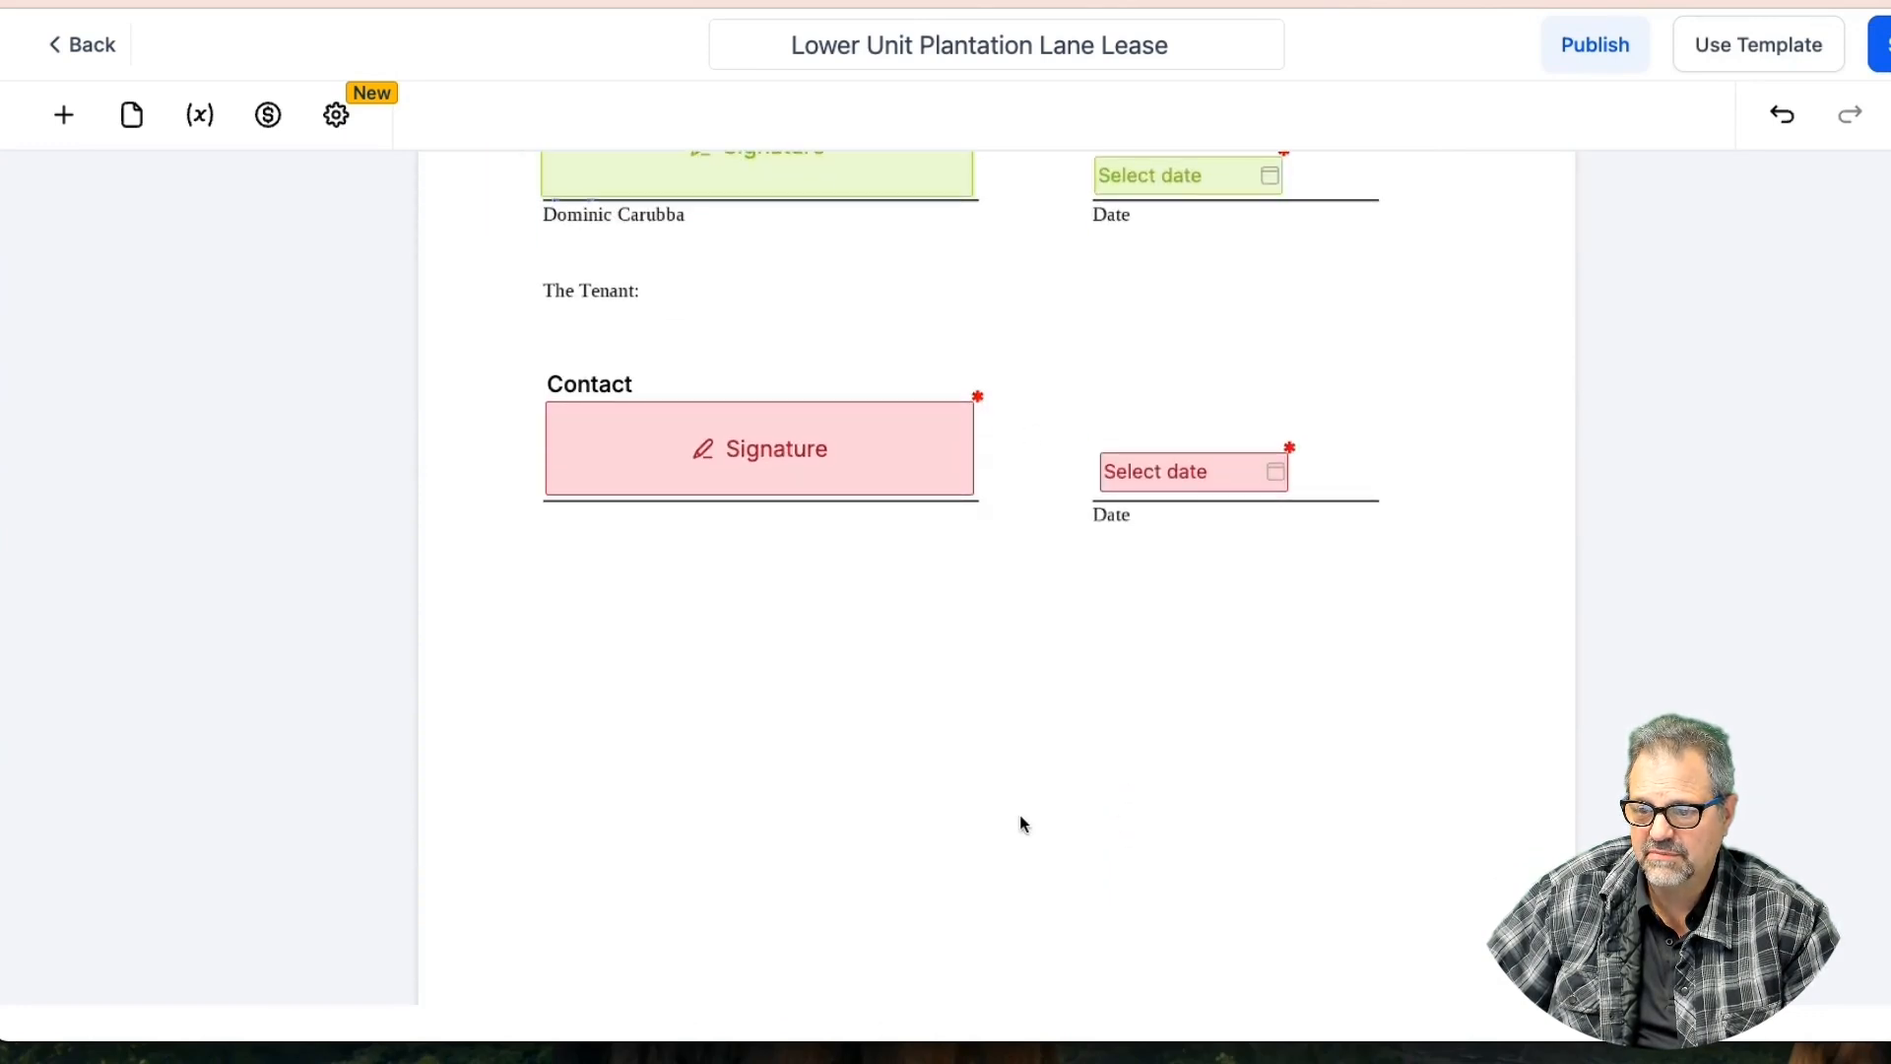
scroll(834, 382, "up", 1)
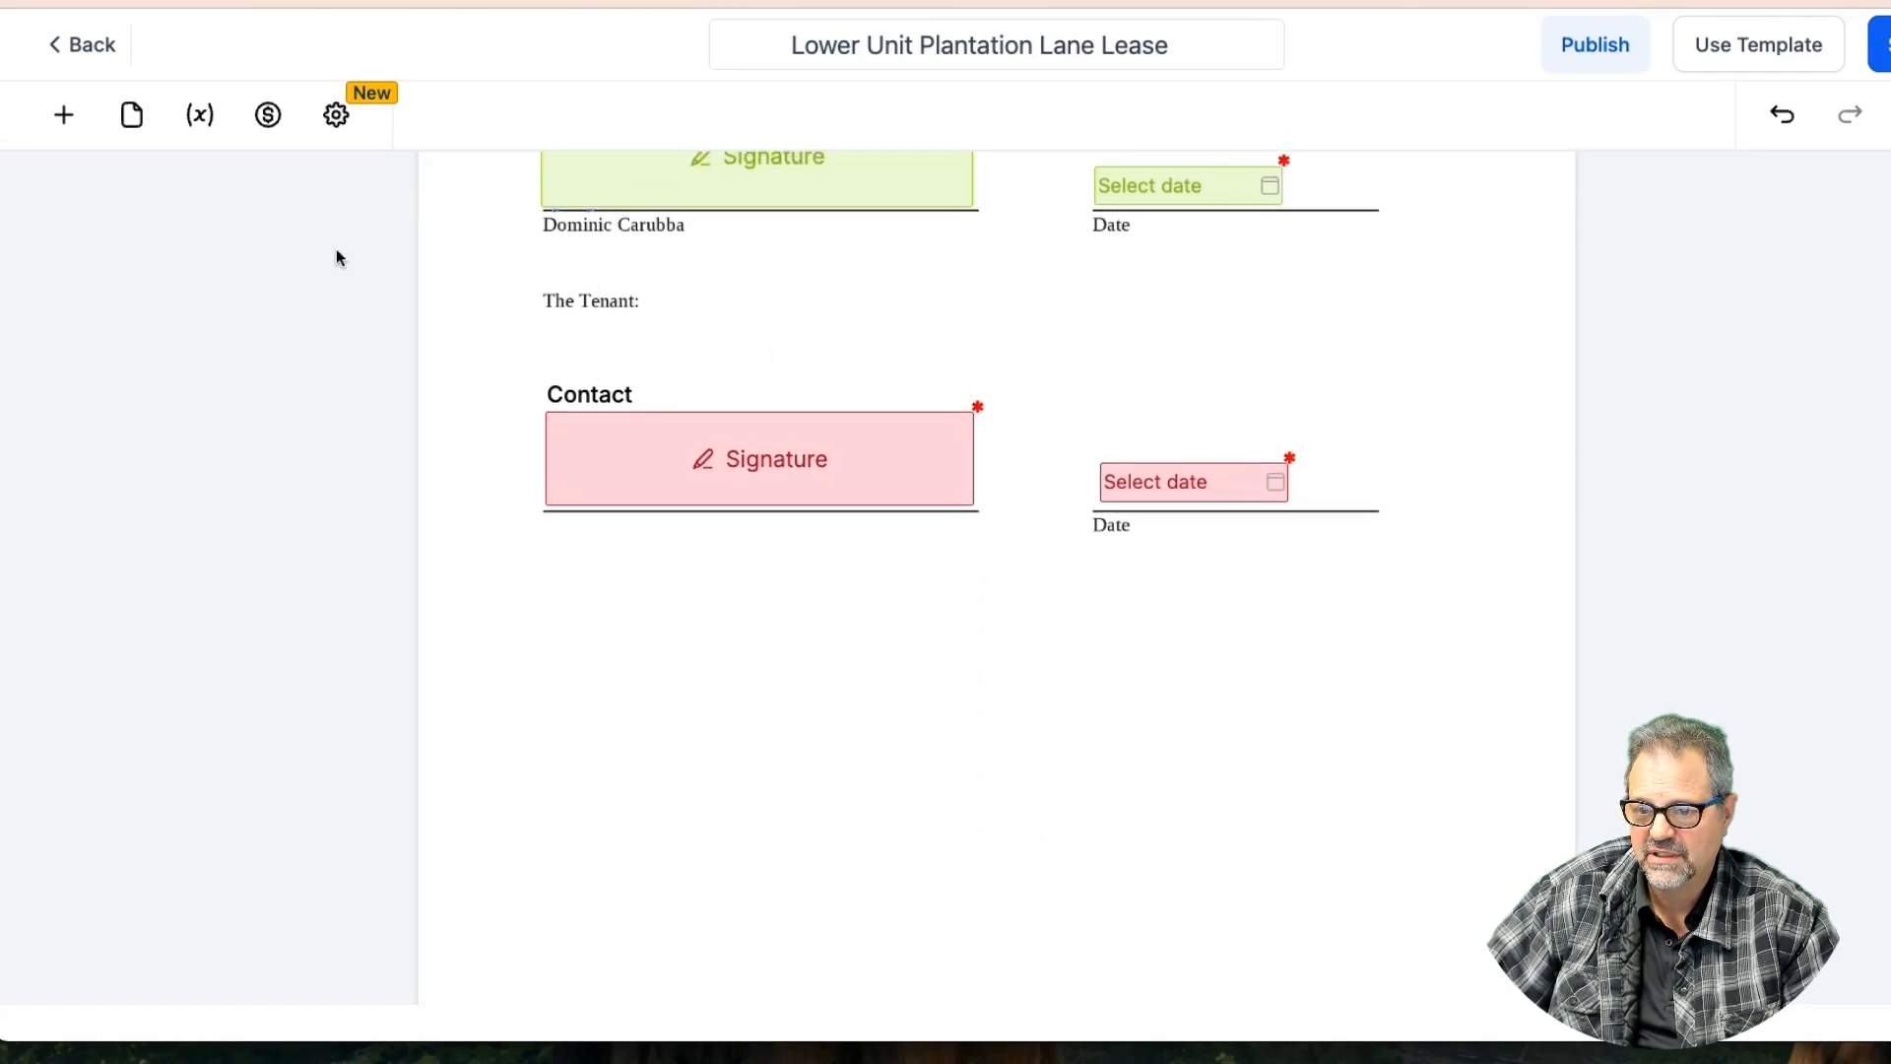
Place a text field under the tenant's signature, widened to match the signature line
left_click(64, 115)
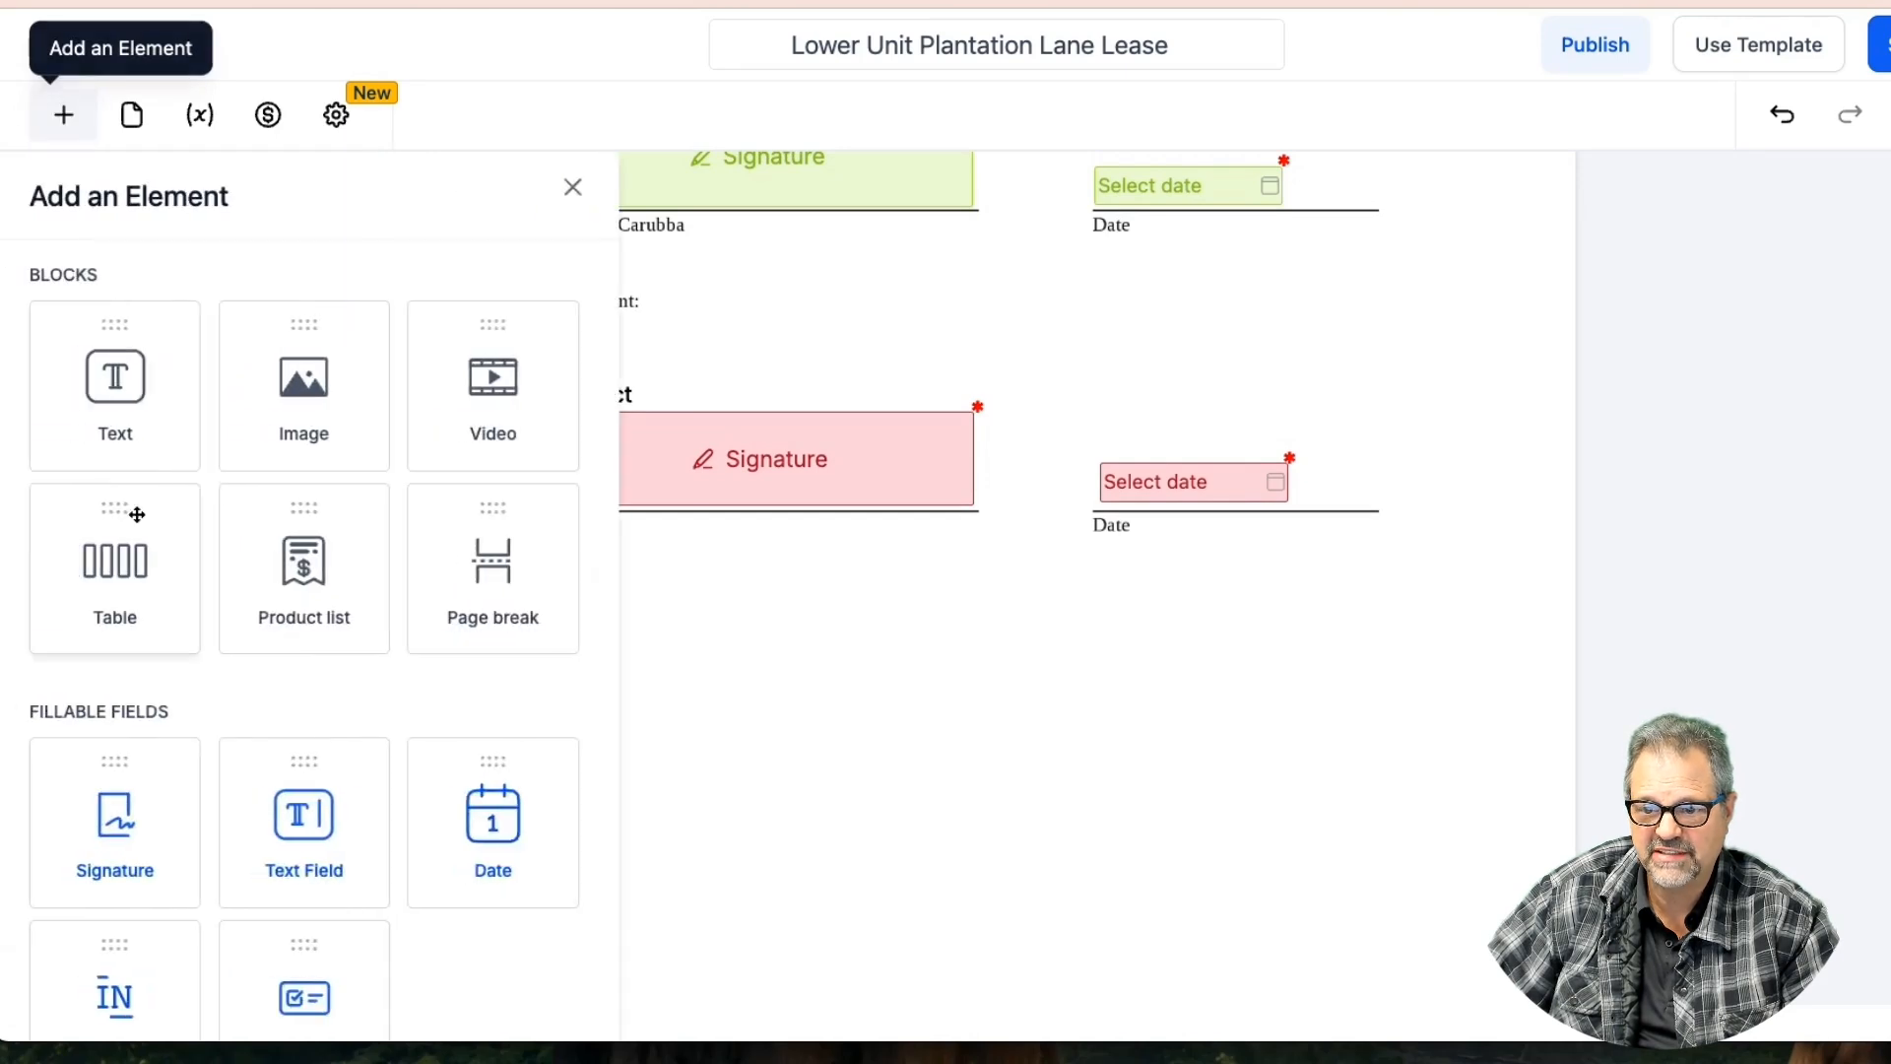
mouse_move(303, 825)
left_mouse_down()
mouse_move(764, 637)
mouse_move(574, 541)
mouse_move(664, 547)
left_mouse_up()
left_click(656, 539)
left_click_drag(787, 560, 985, 561)
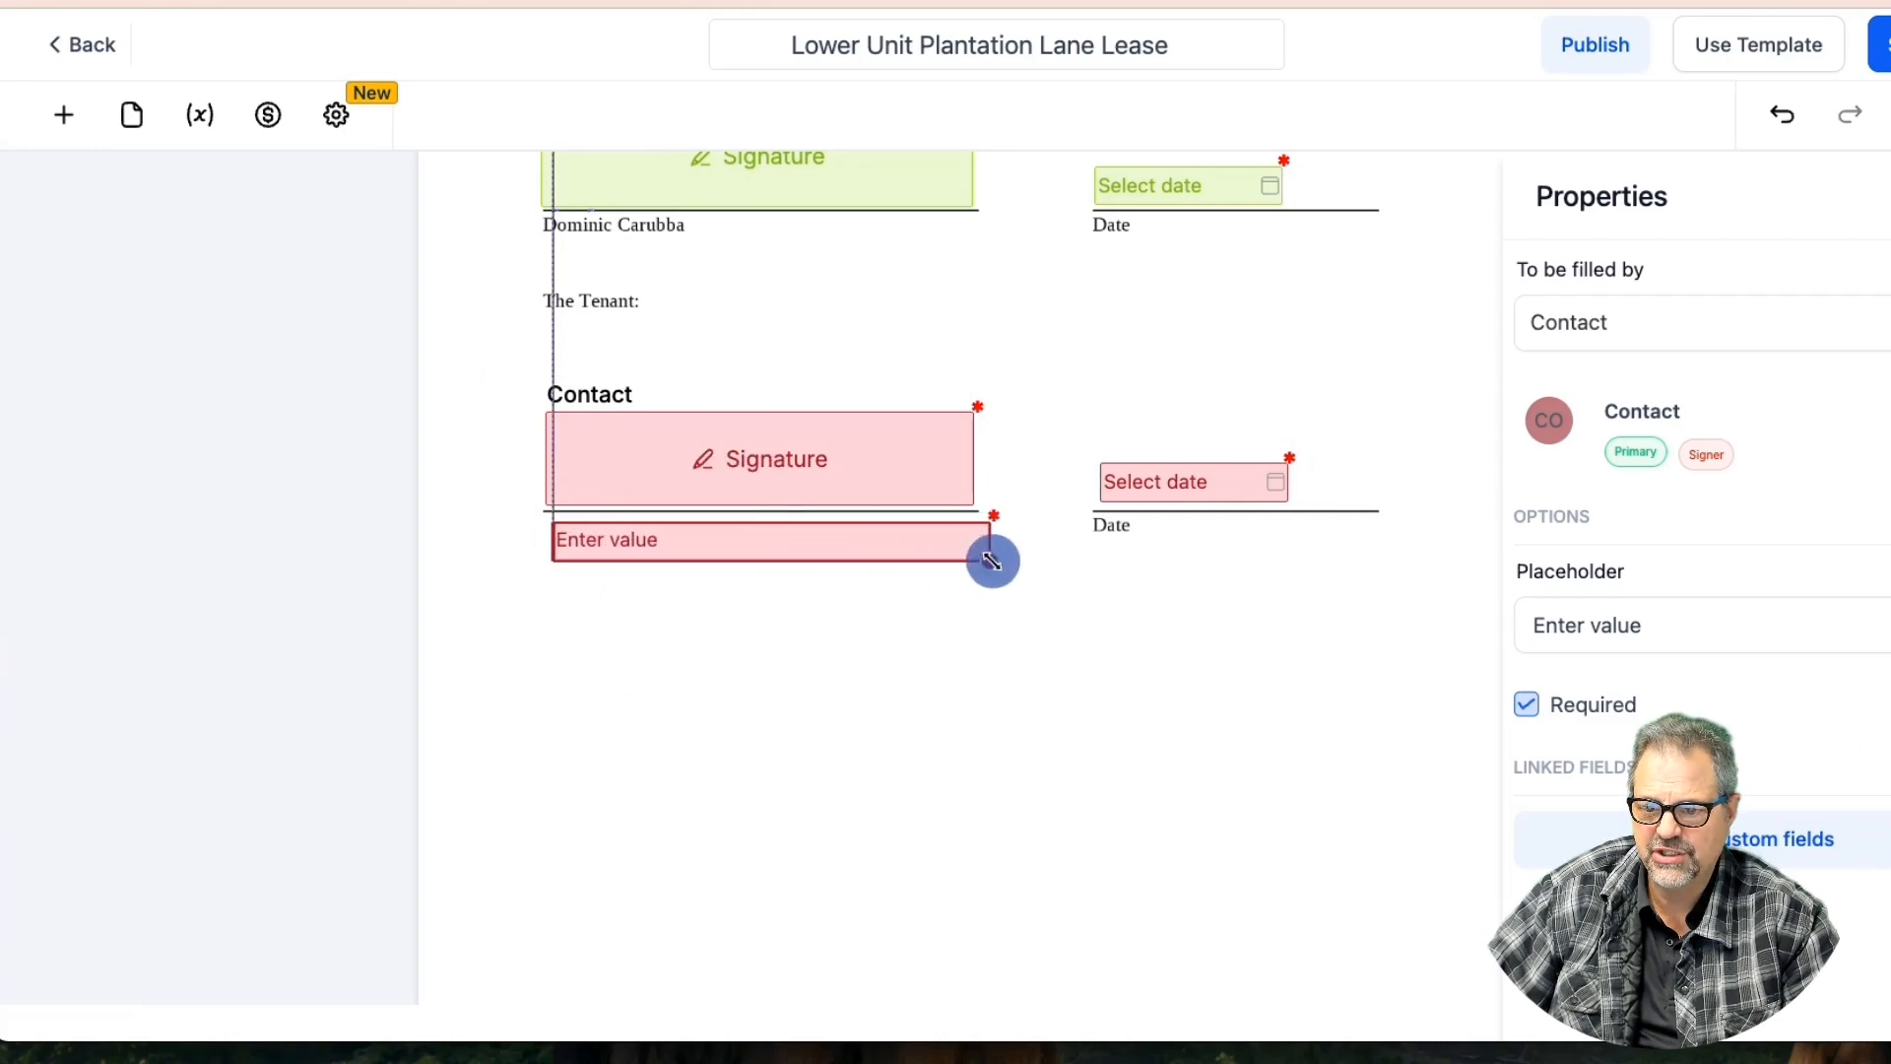
Fill the text field with the Custom Values > Contact > Full Name value
left_click(745, 548)
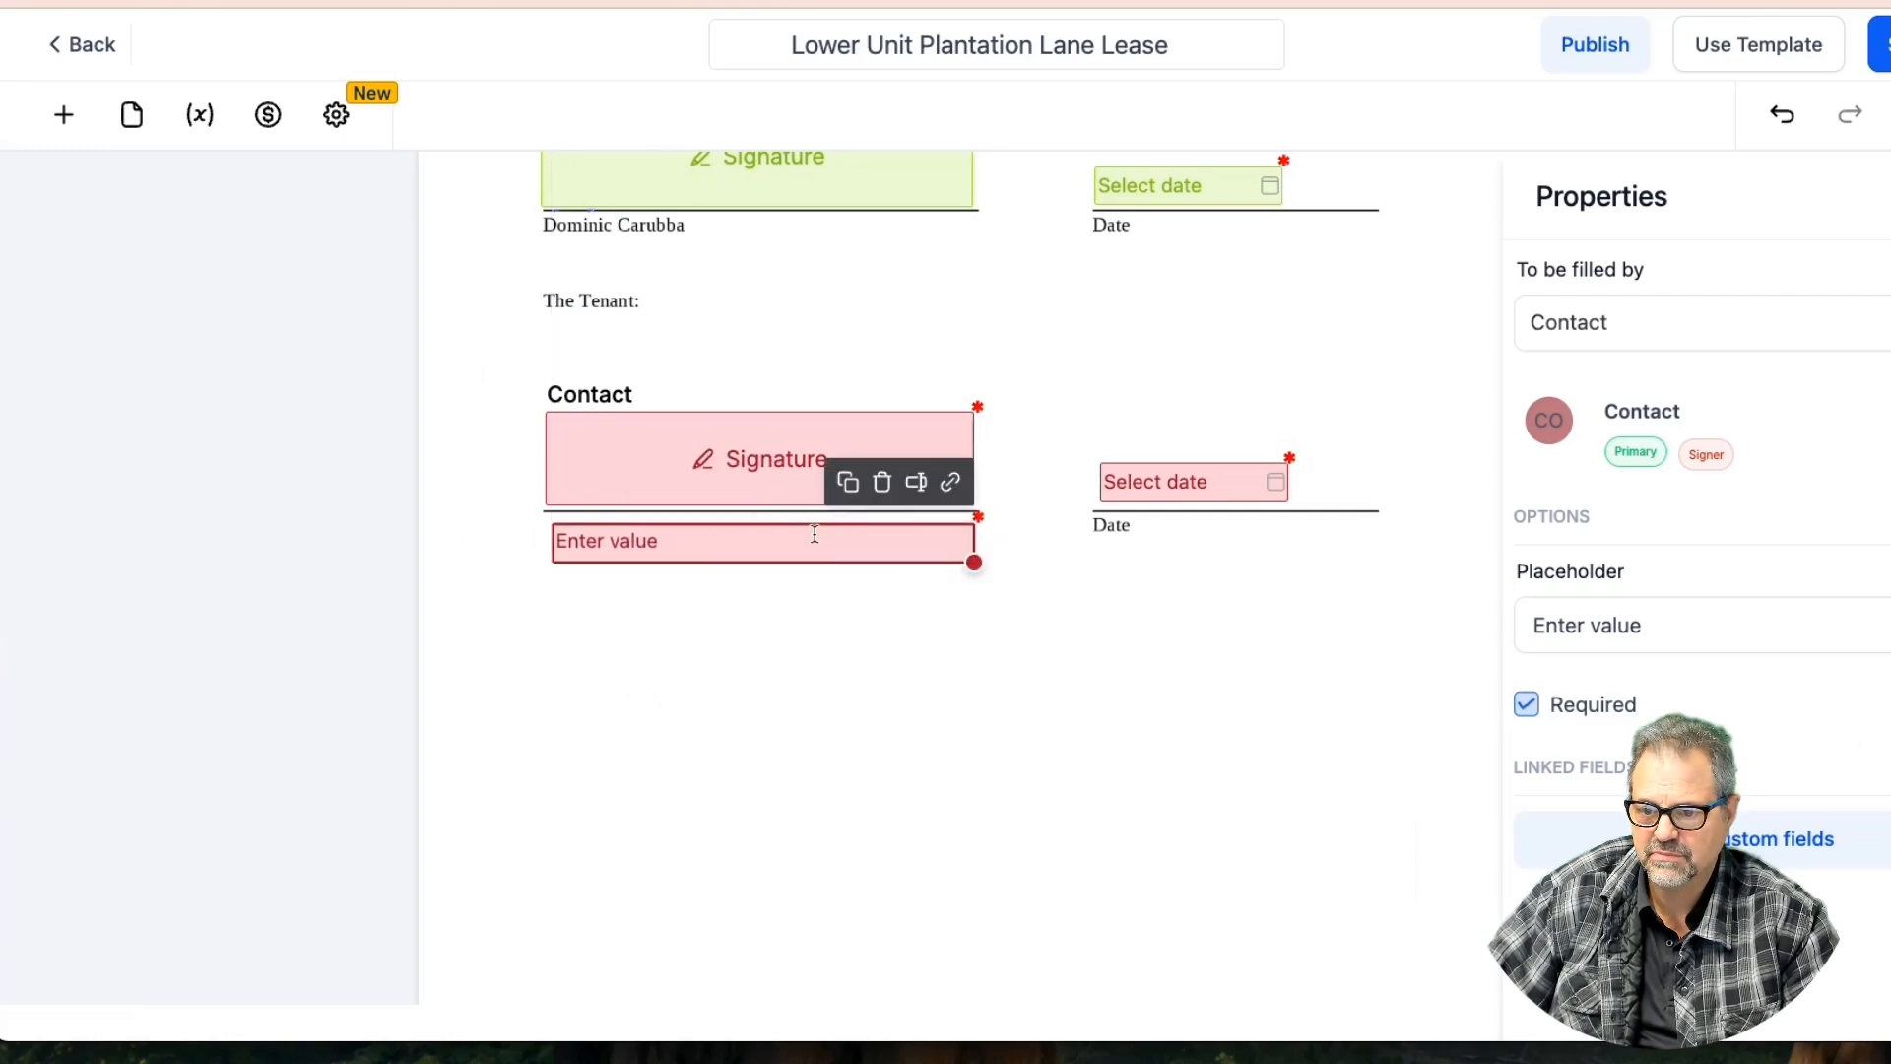
left_click(916, 482)
left_click(866, 268)
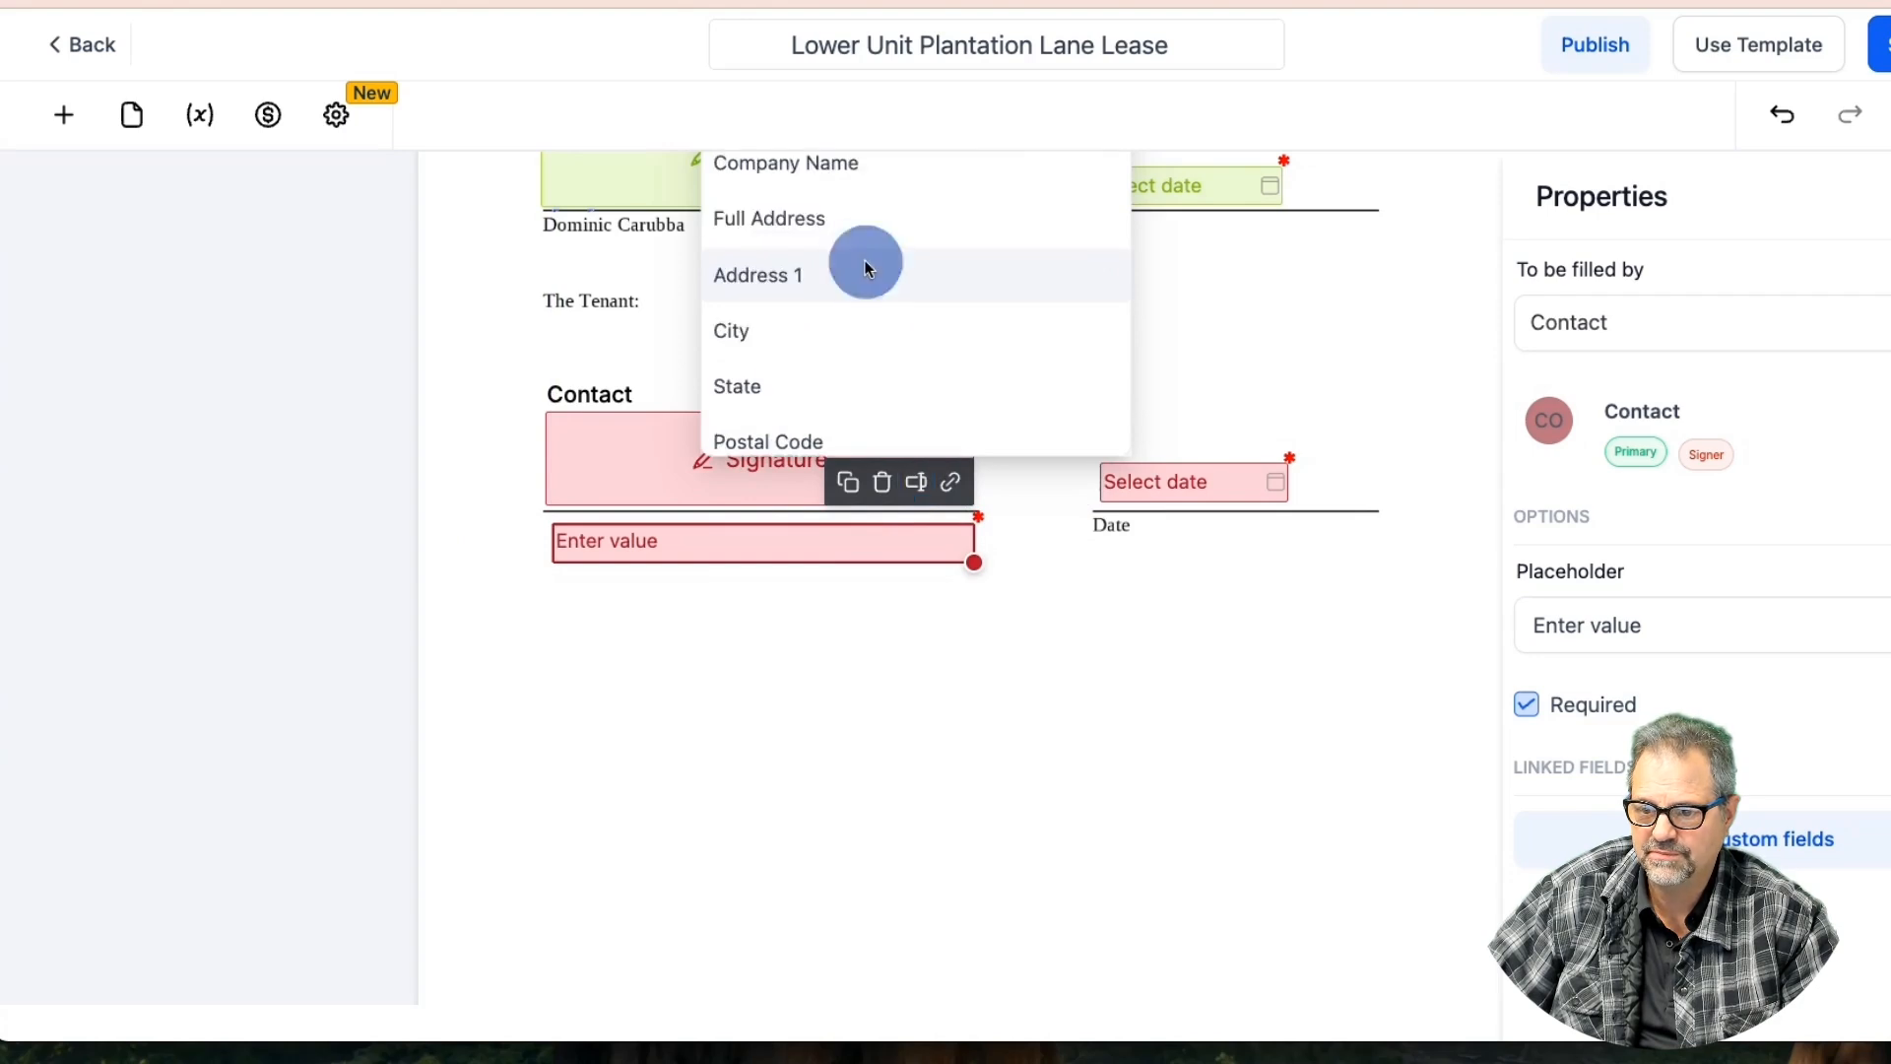
scroll(847, 270, "up", 5)
scroll(821, 246, "up", 2)
left_click(814, 260)
left_click(1252, 694)
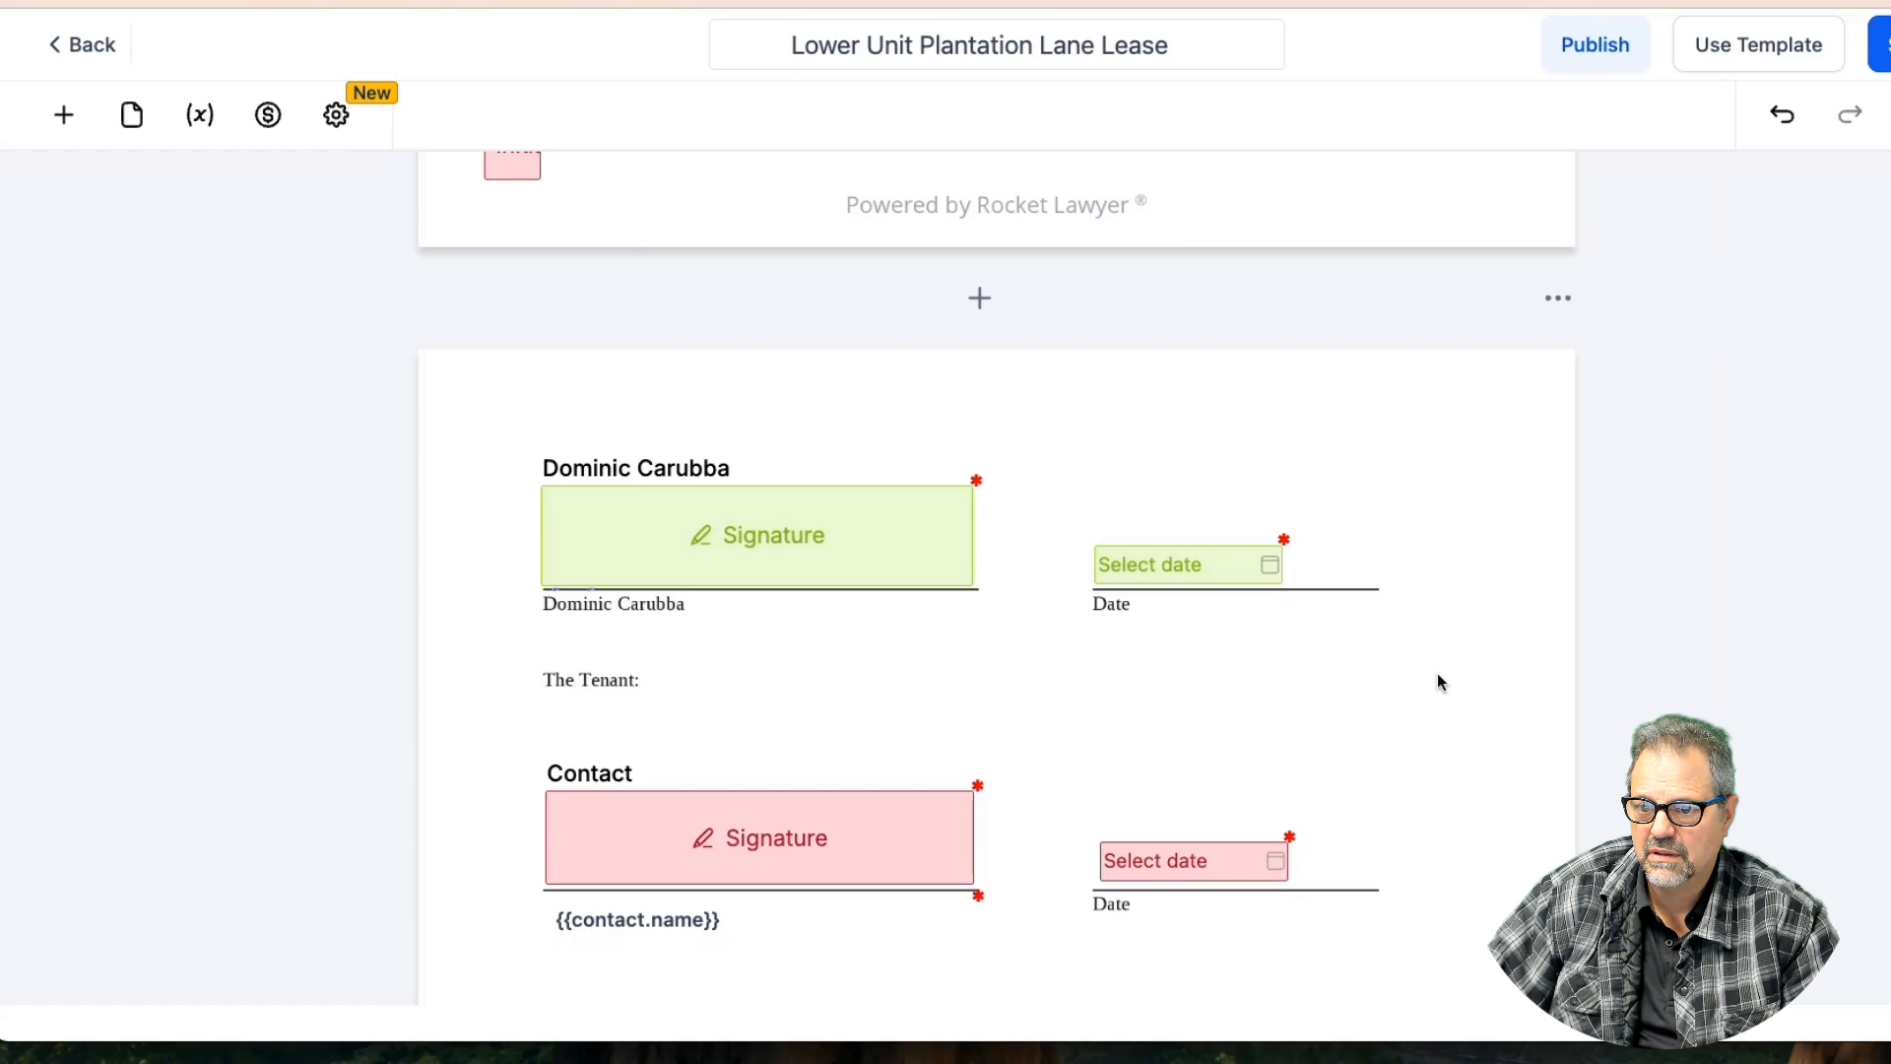
scroll(1361, 669, "down", 4)
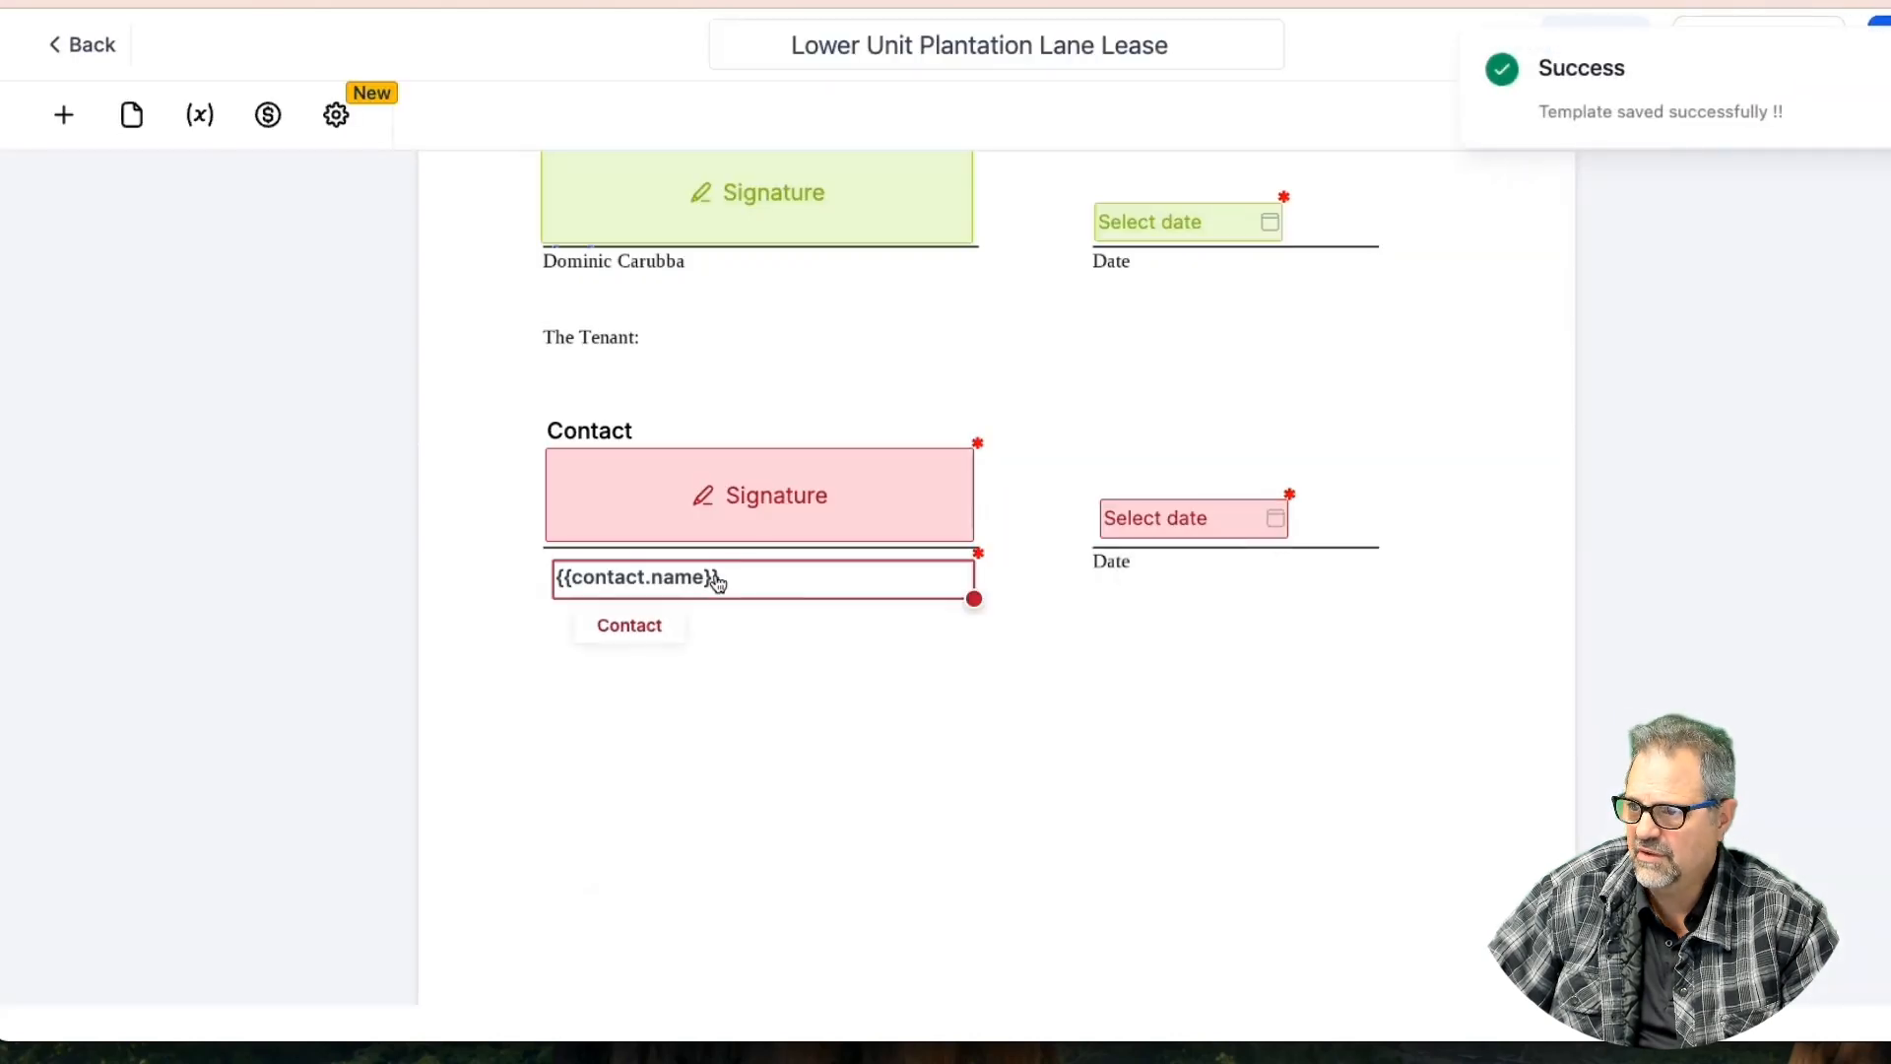
left_click(718, 577)
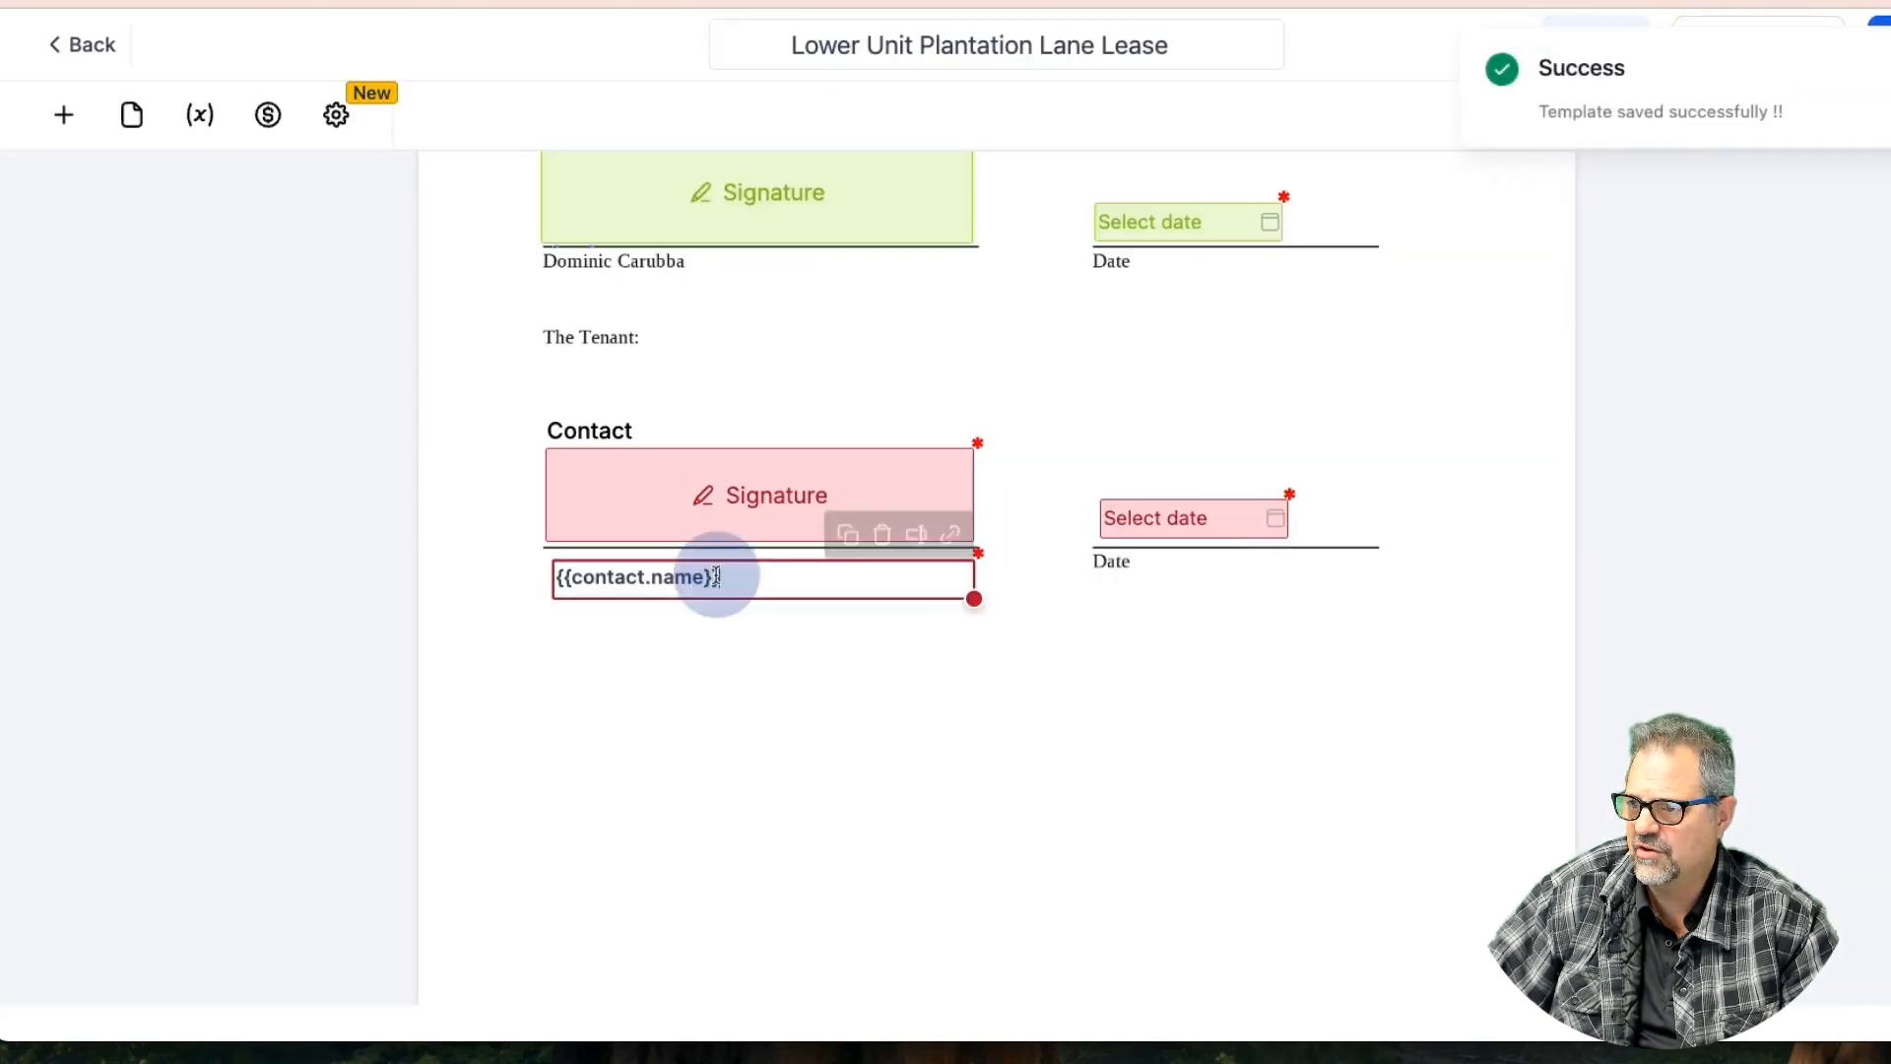
Review the tenant date field's settings on the inspection checklist
left_click(1190, 527)
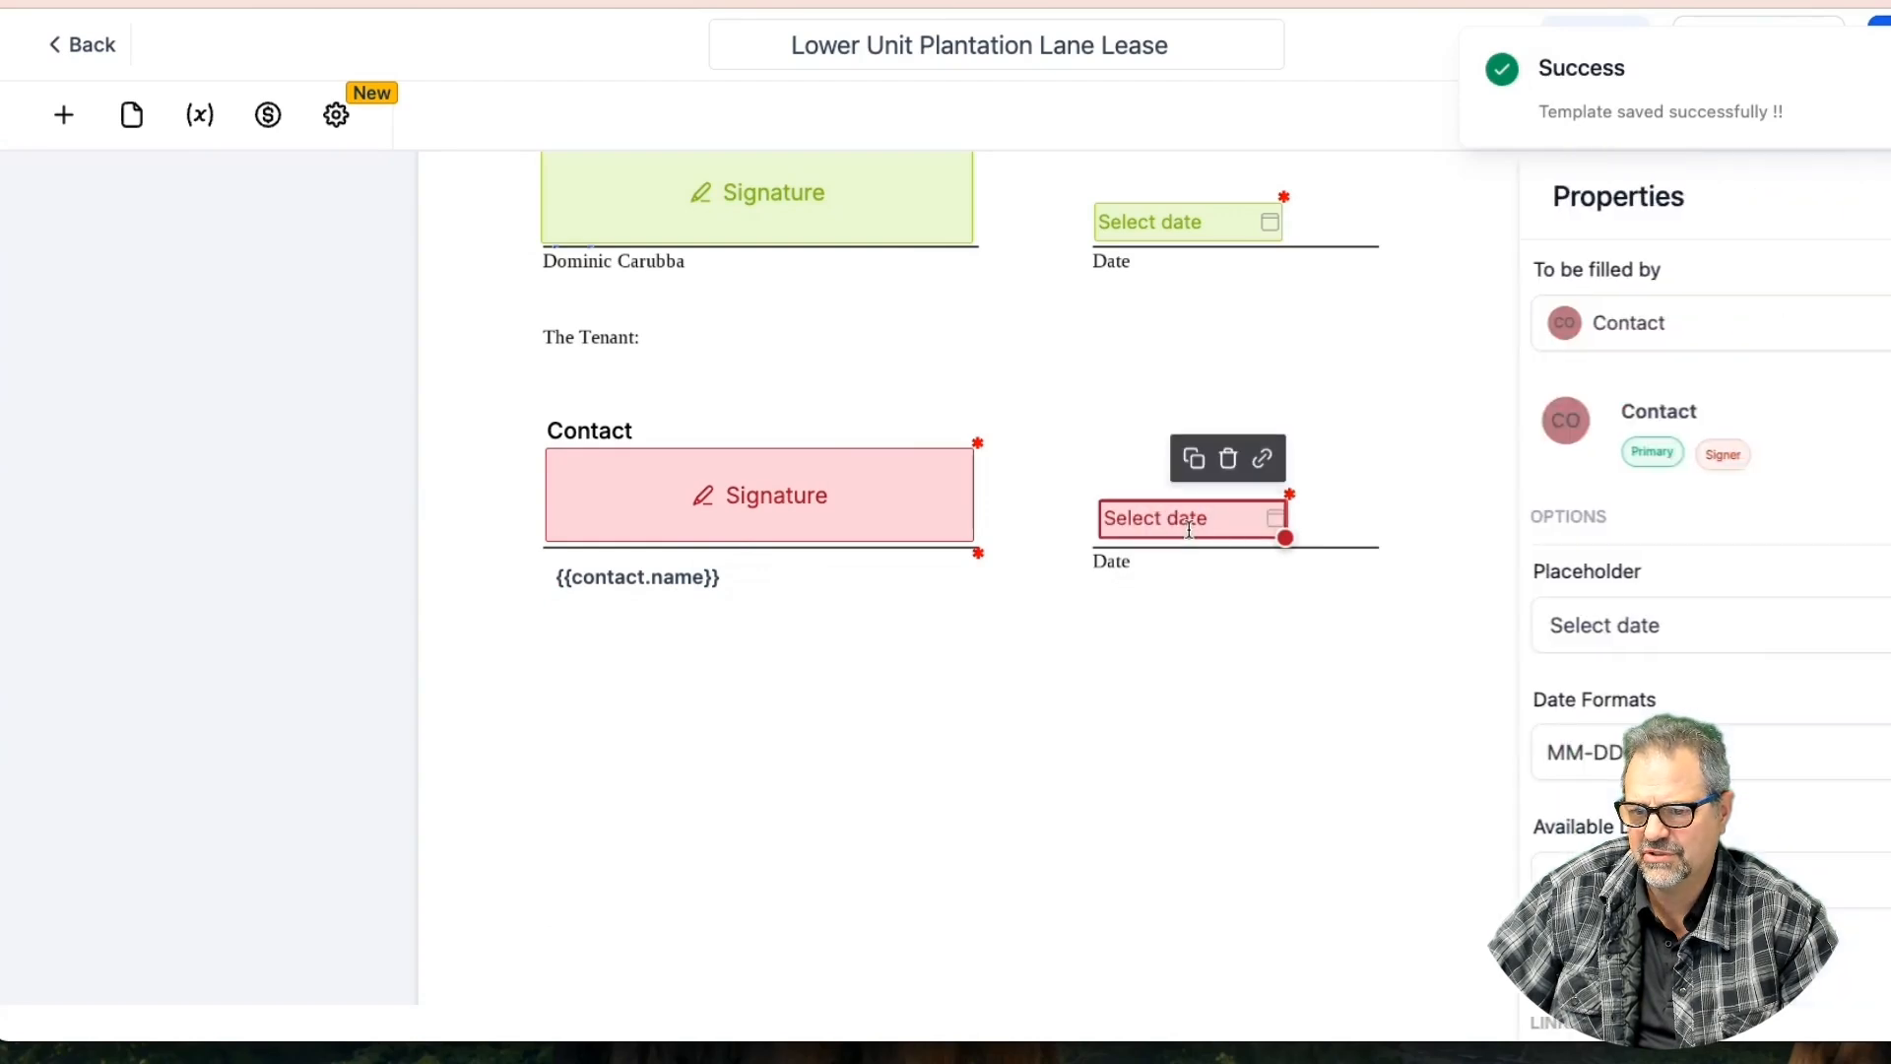
left_click(1144, 815)
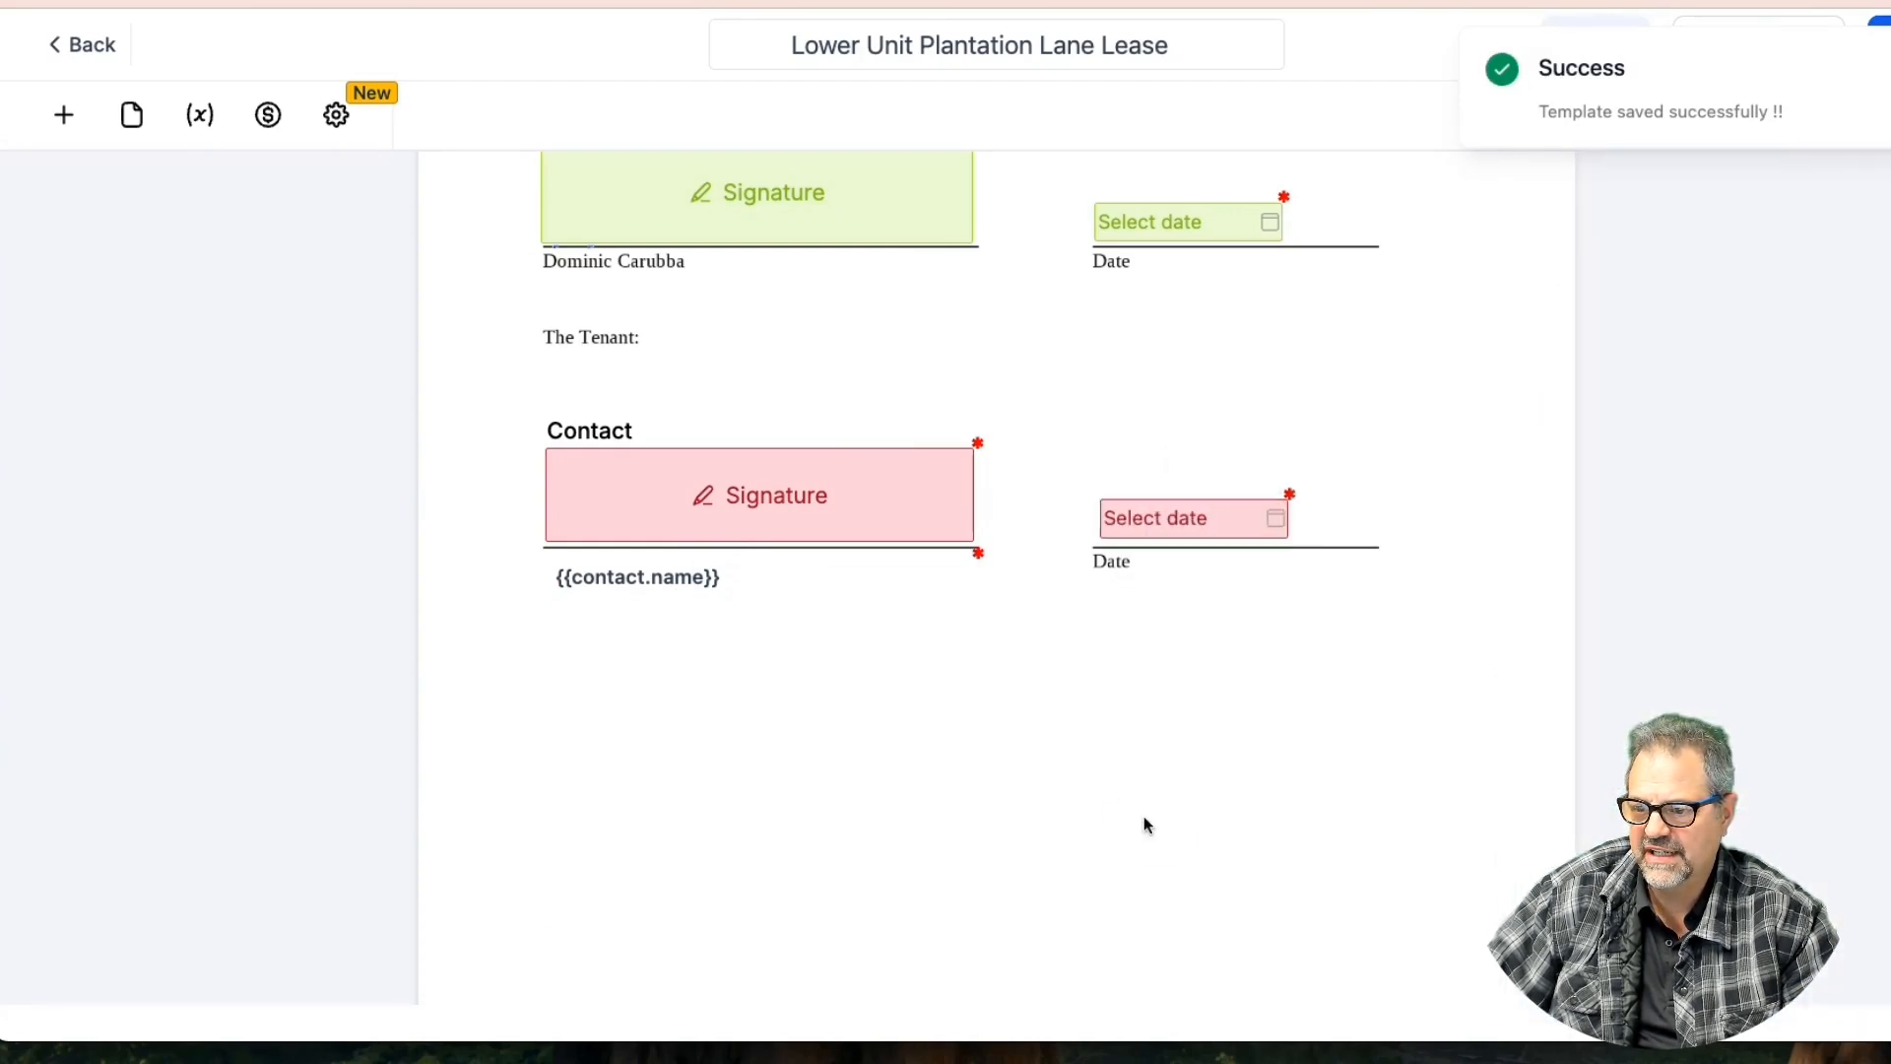
scroll(1103, 810, "down", 6)
scroll(1067, 805, "down", 8)
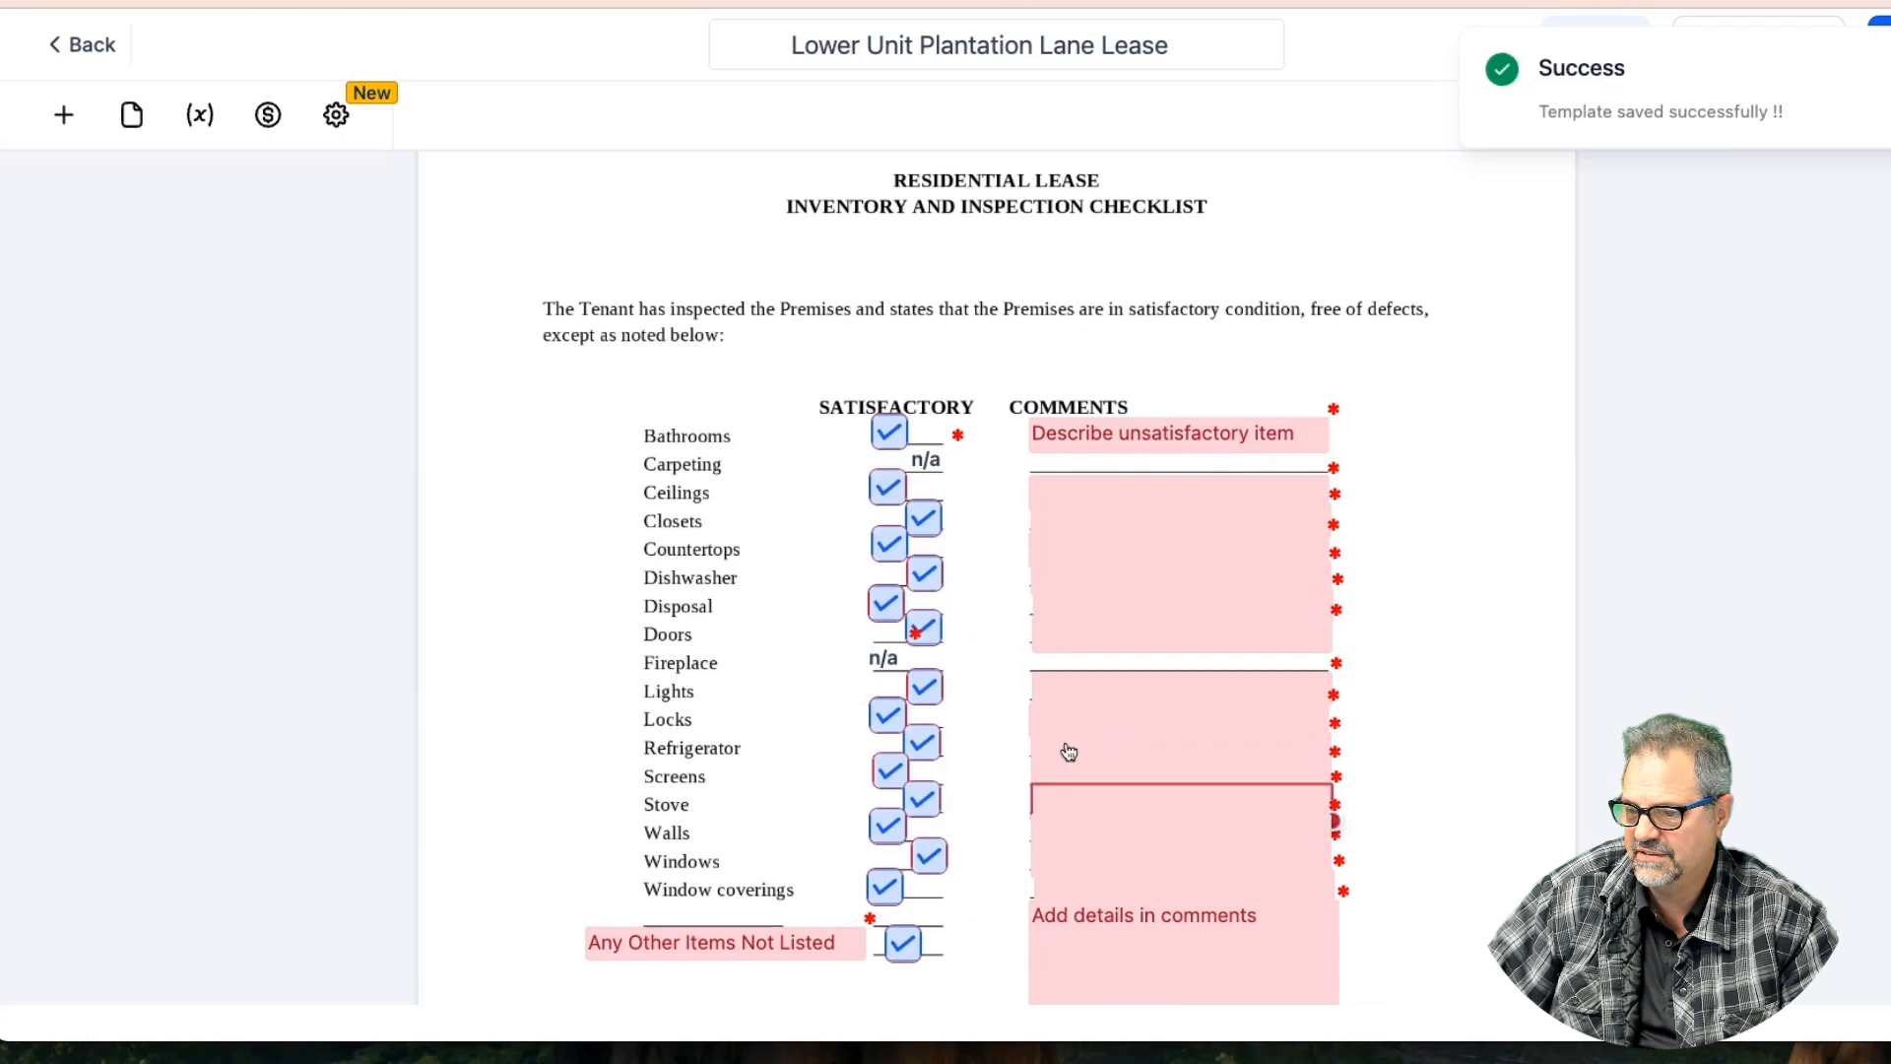
scroll(1064, 607, "down", 5)
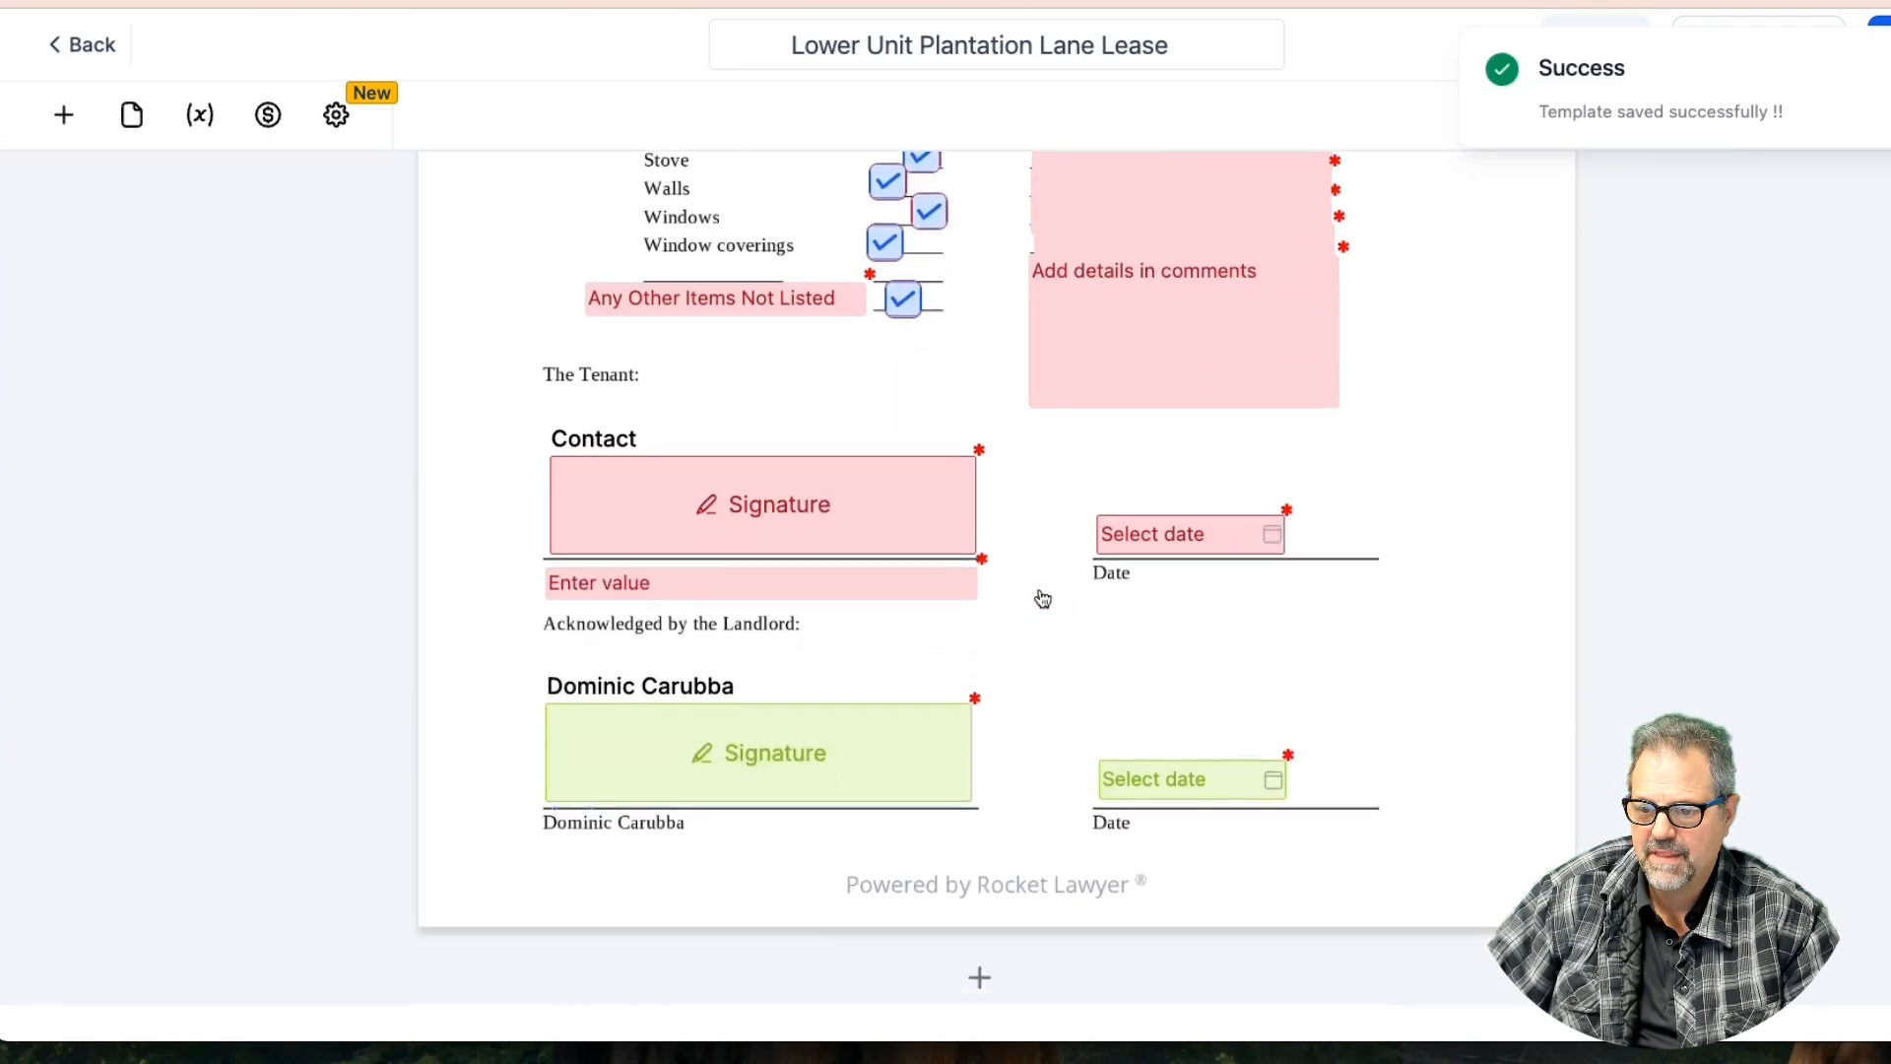
Fill the checklist's tenant name field with the Custom Values > Contact > Full Name value
left_click(664, 582)
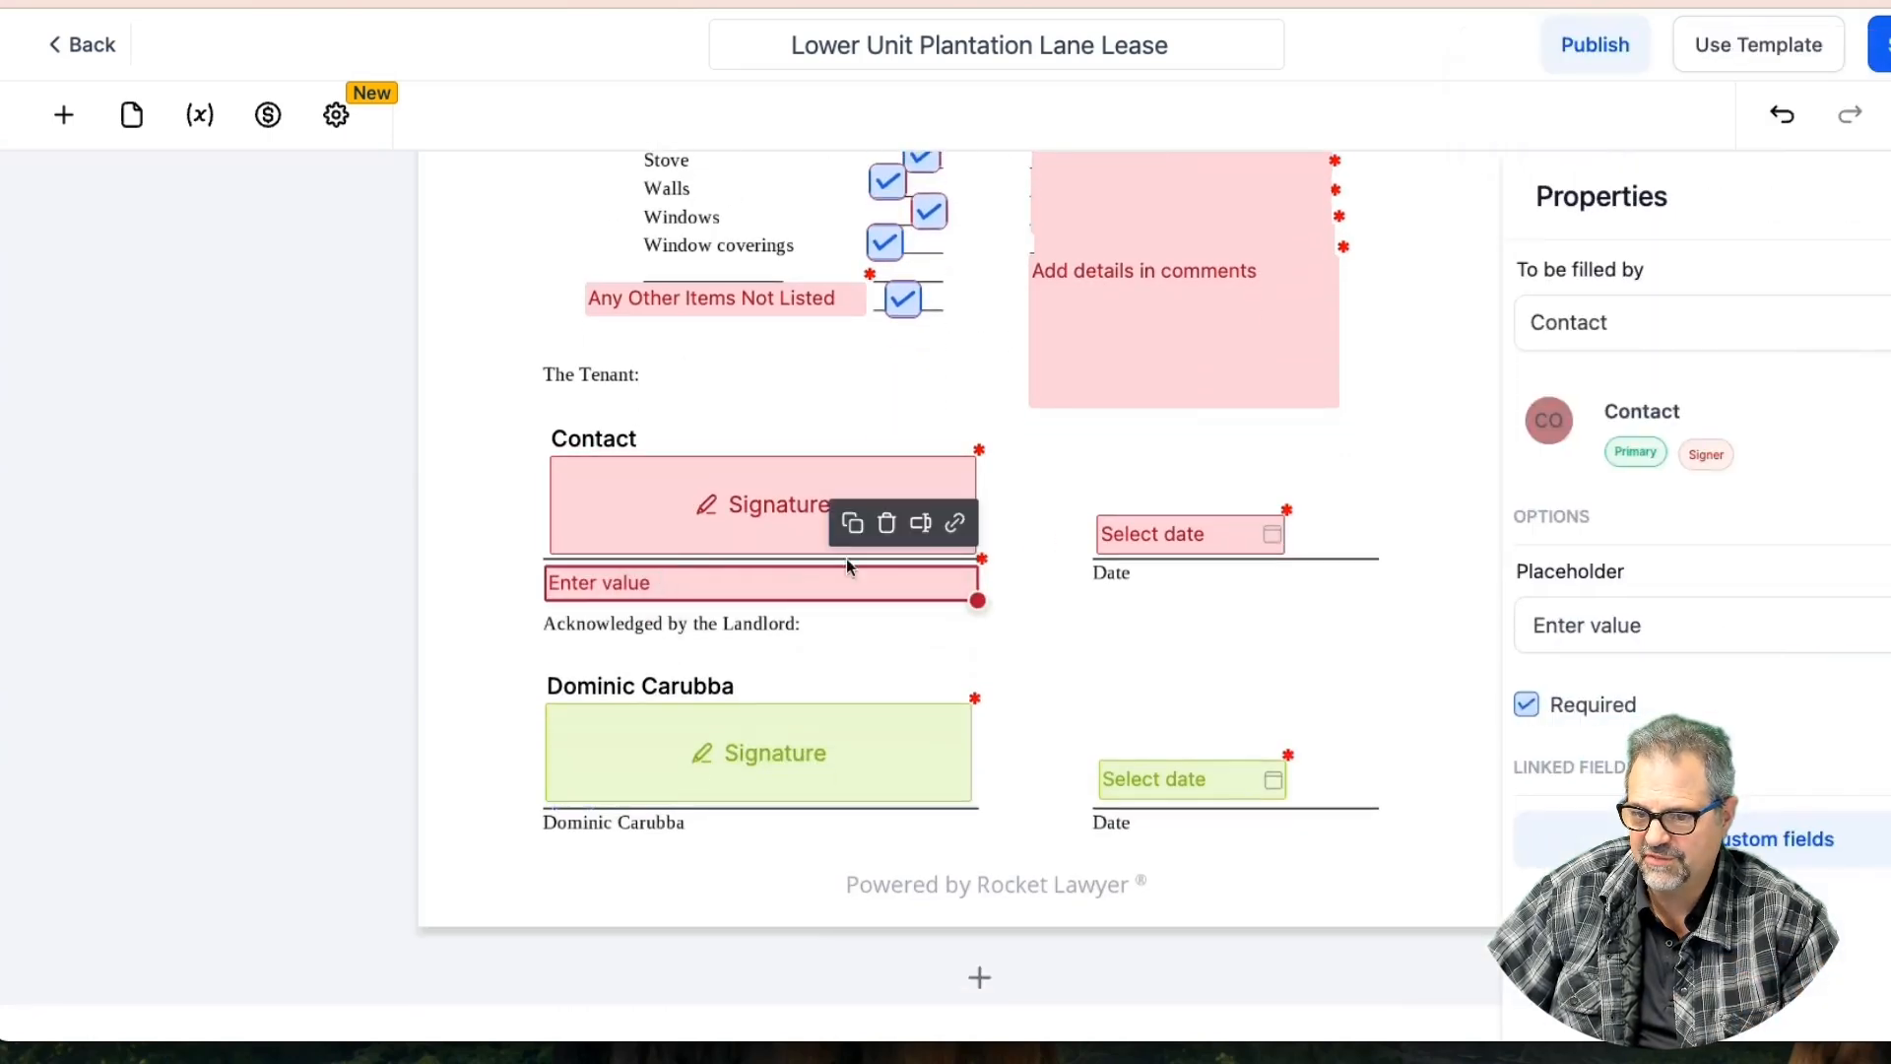
left_click(921, 523)
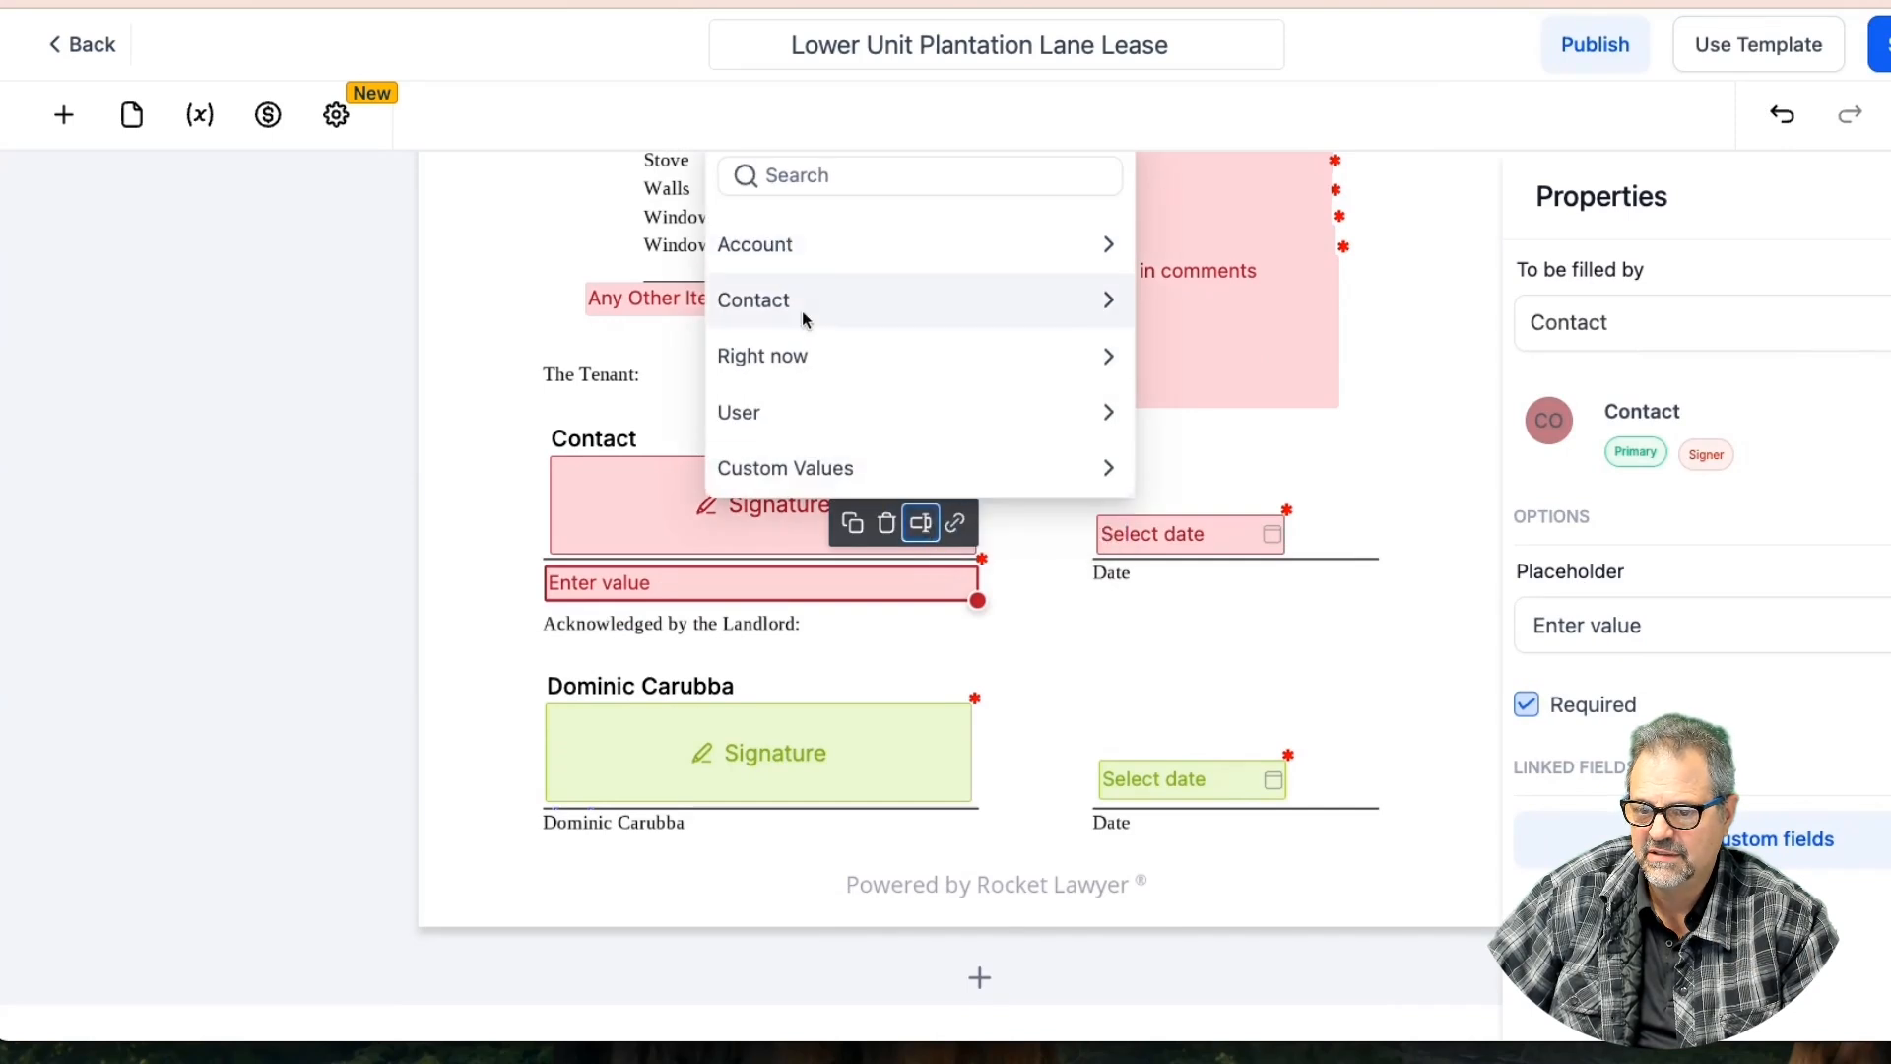
left_click(802, 302)
scroll(809, 295, "up", 5)
left_click(817, 199)
left_click(1090, 900)
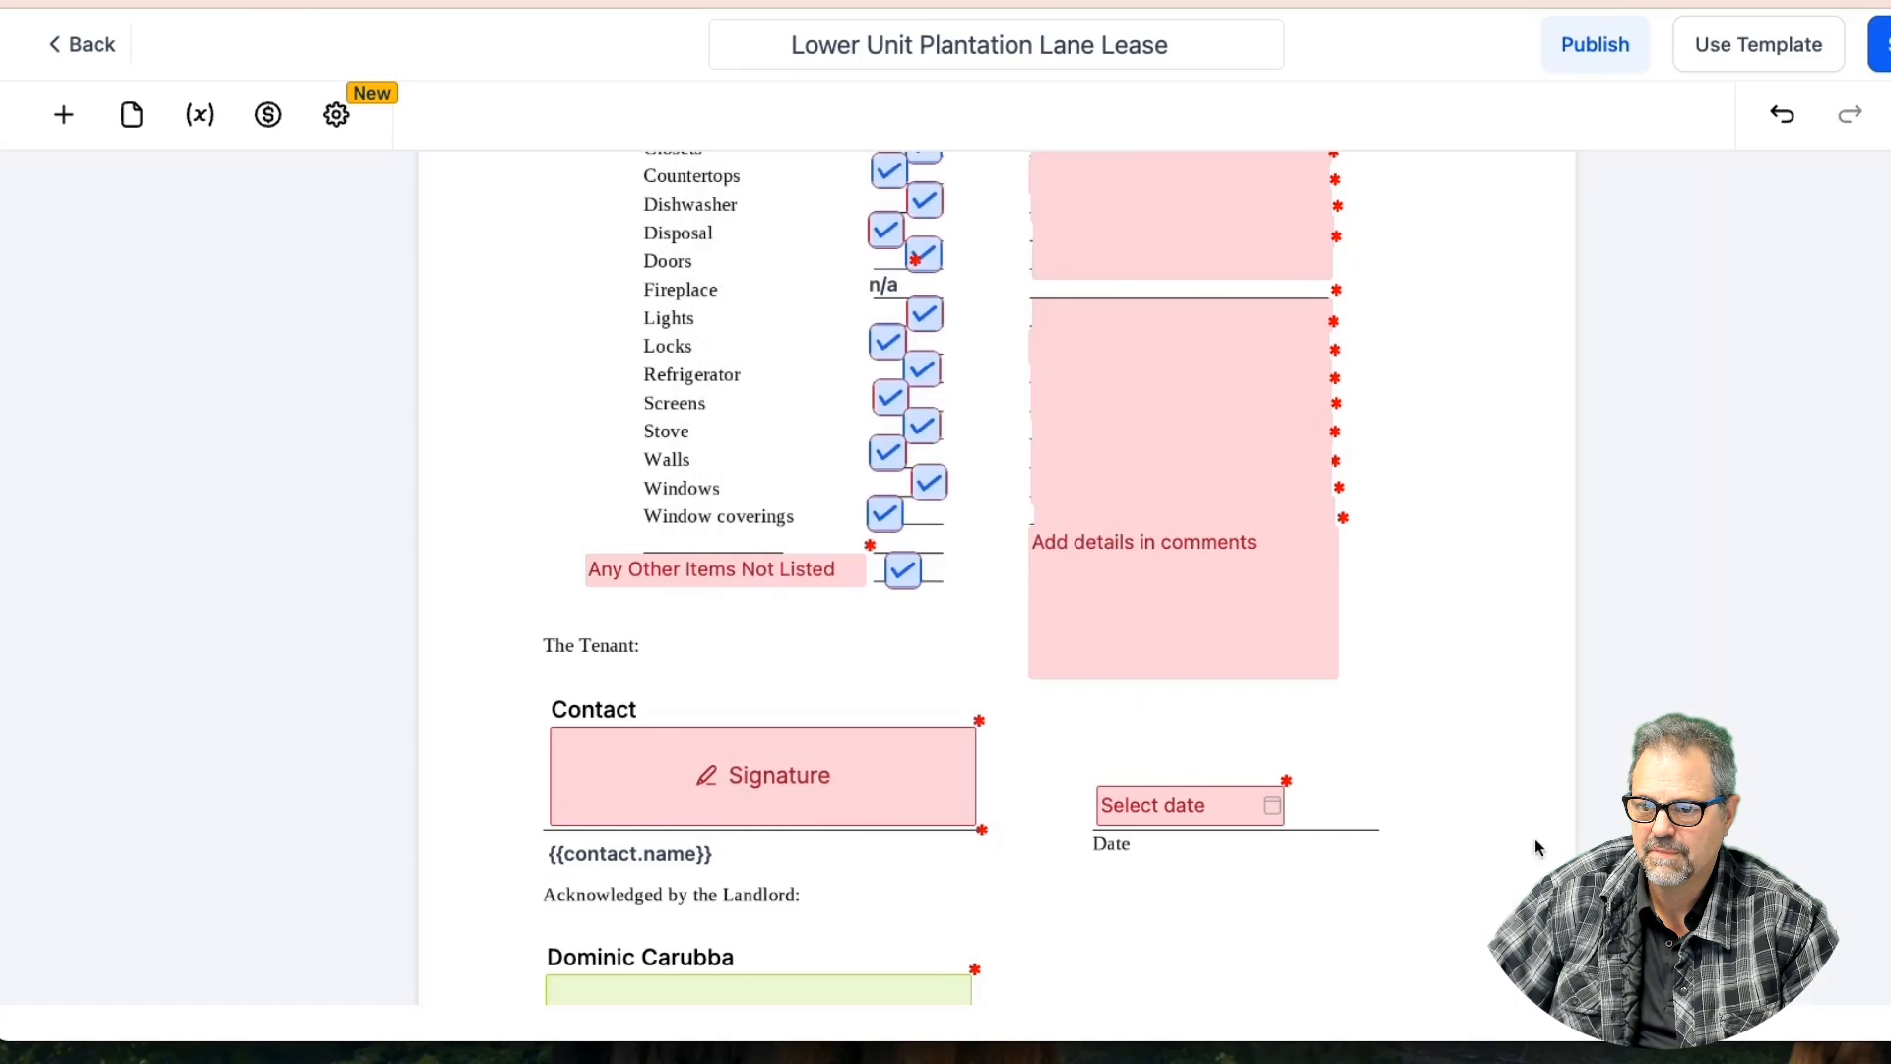
Check the tenant and landlord date fields, confirming the MM-DD-YYYY format
left_click(1164, 819)
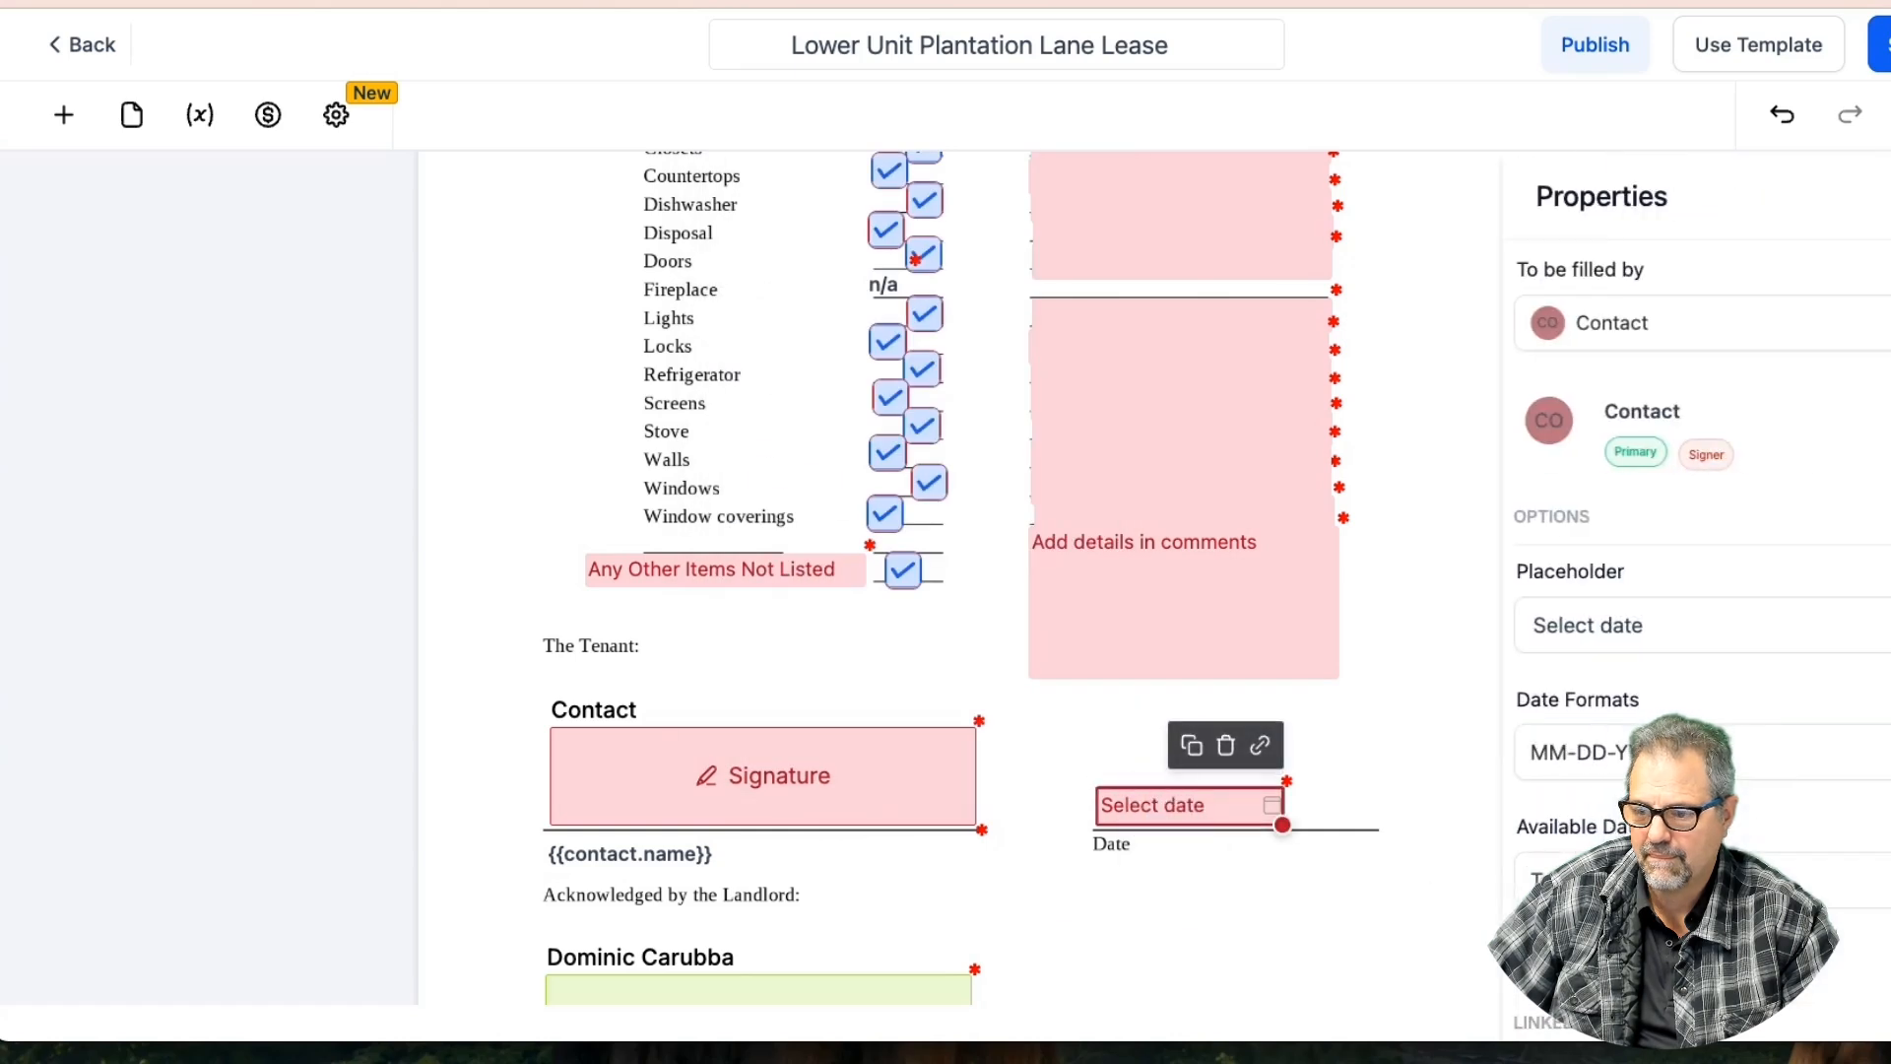
scroll(1018, 857, "down", 4)
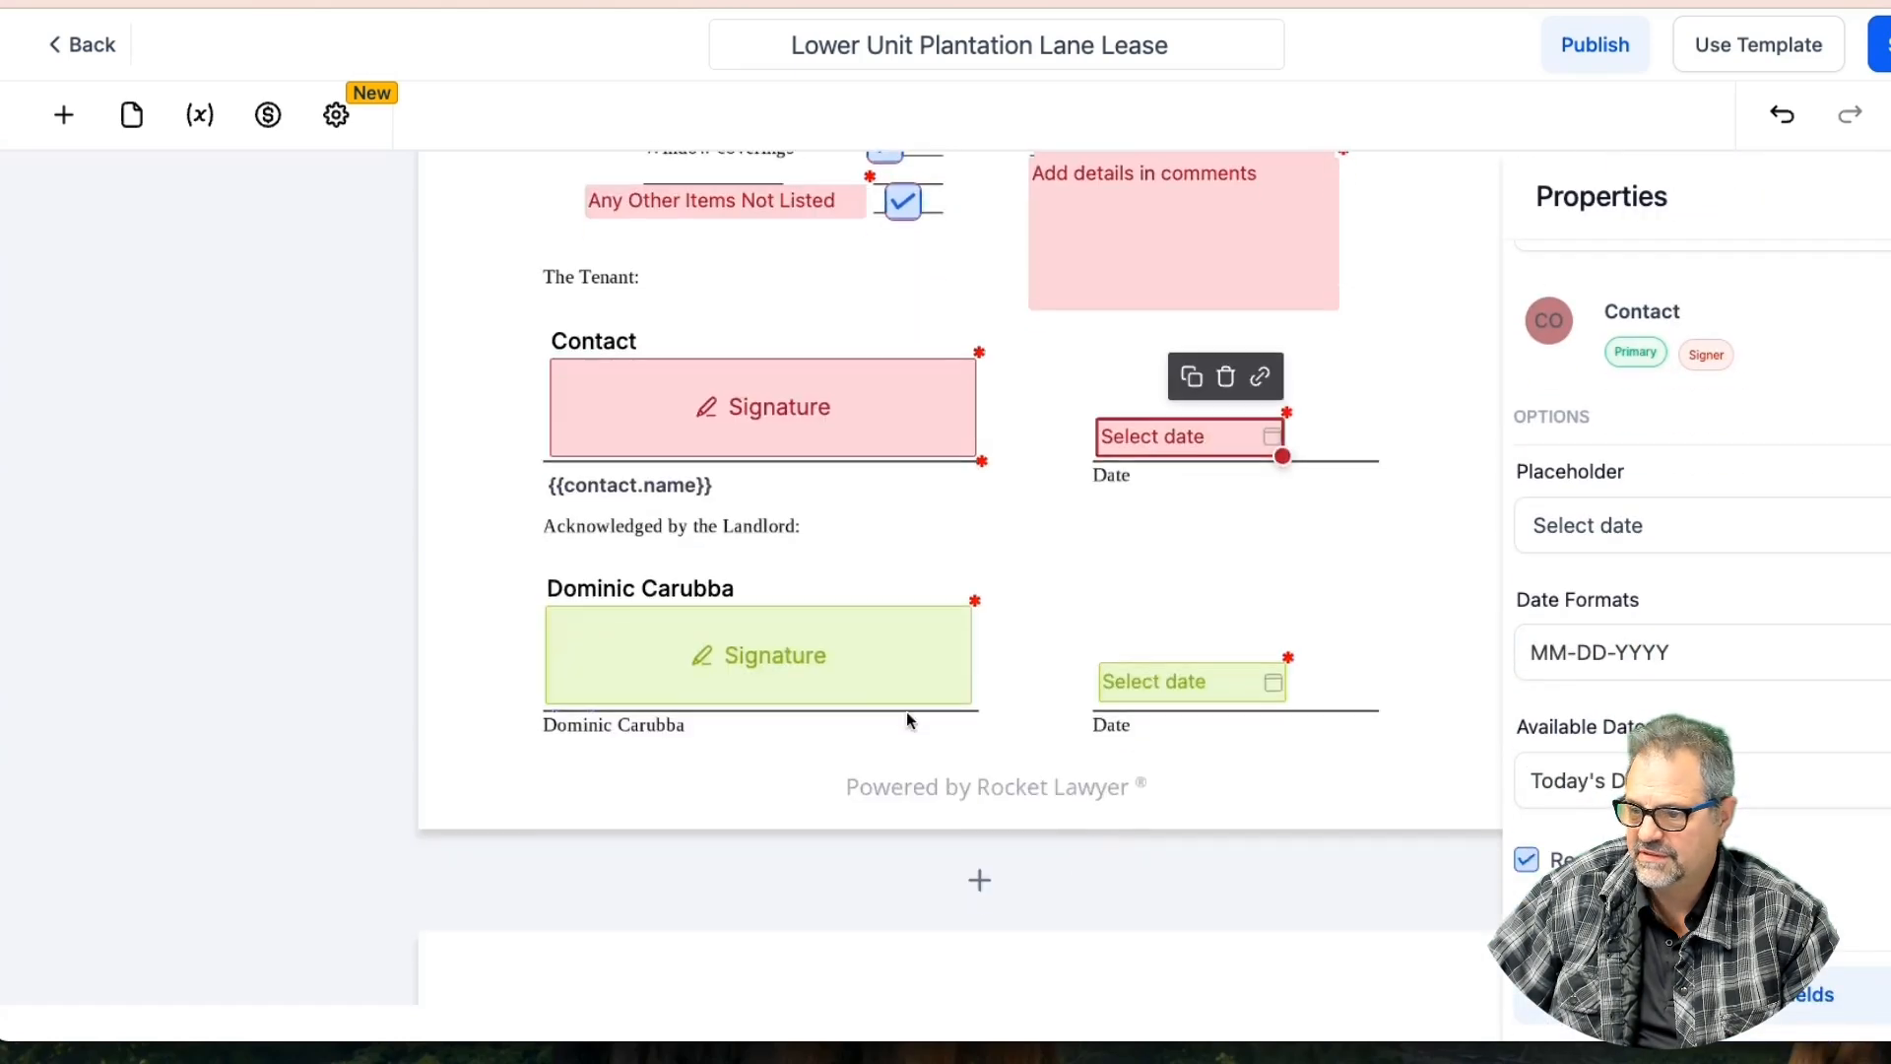
left_click(1170, 679)
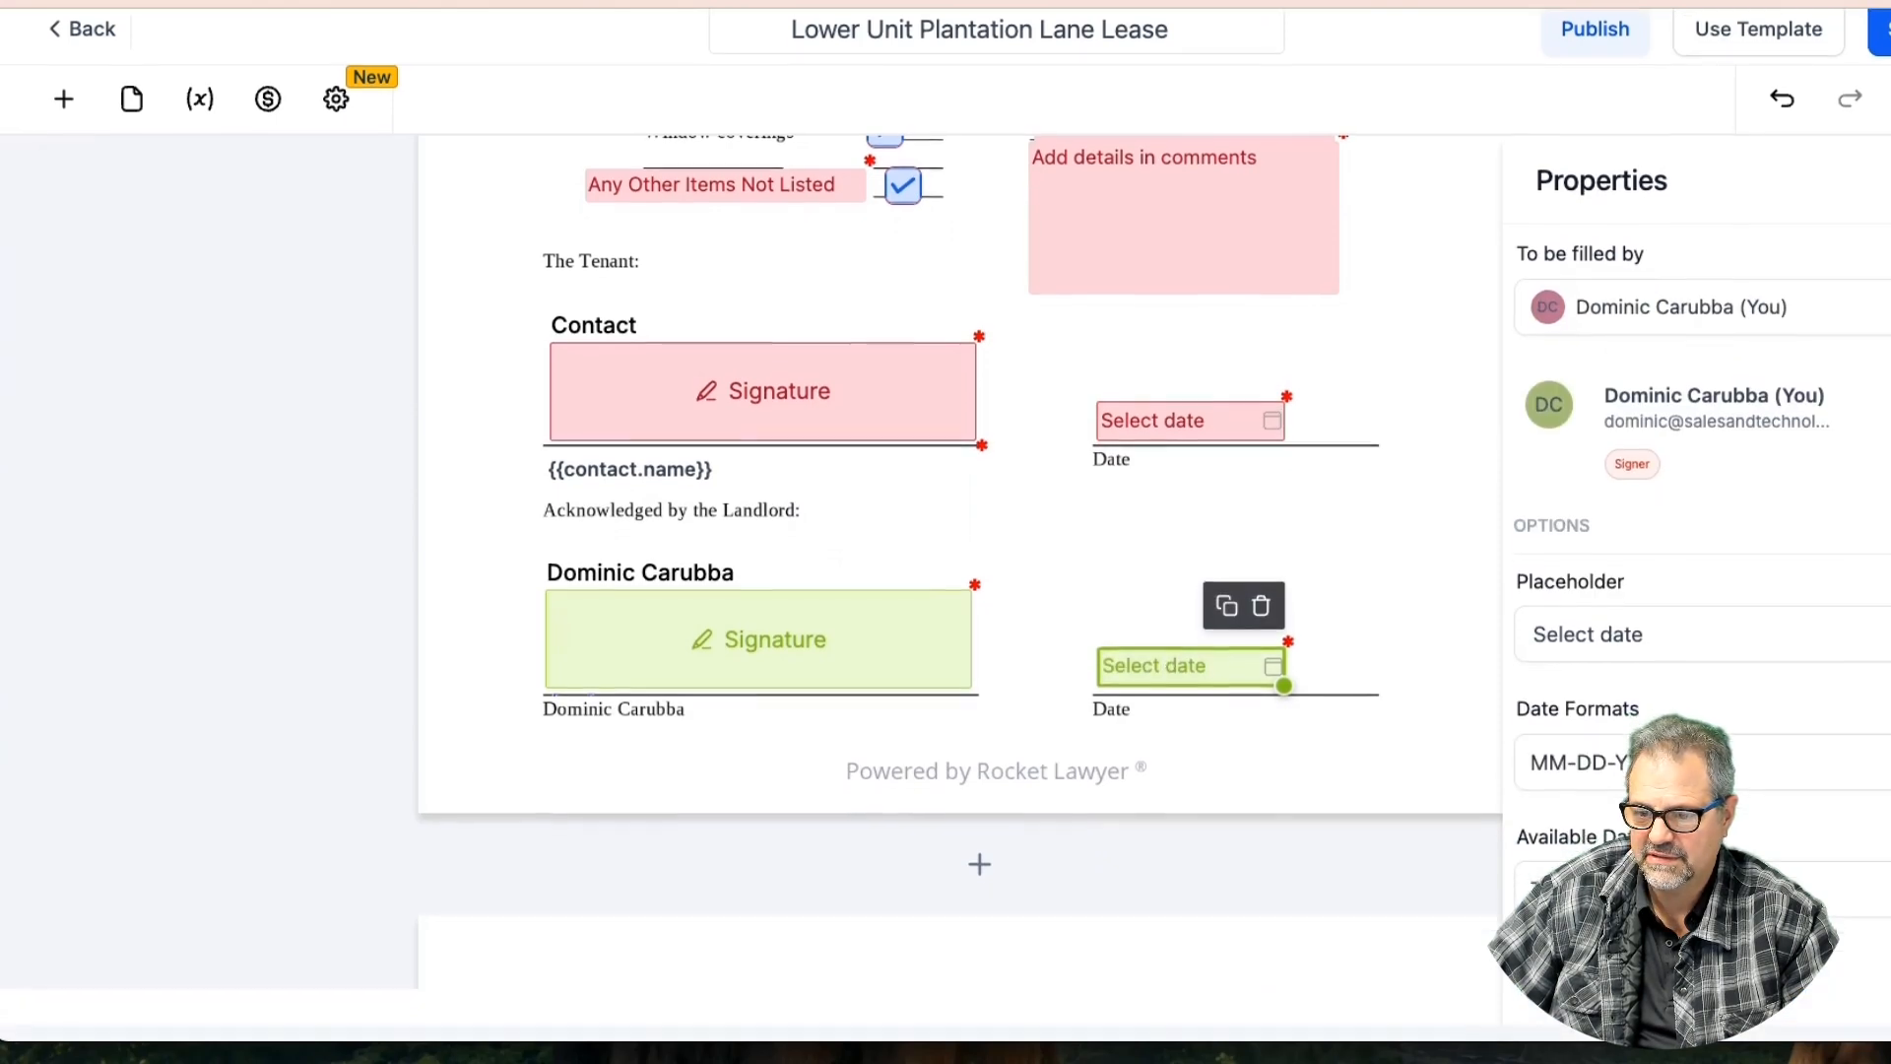
left_click(979, 793)
scroll(981, 800, "down", 4)
scroll(981, 799, "down", 7)
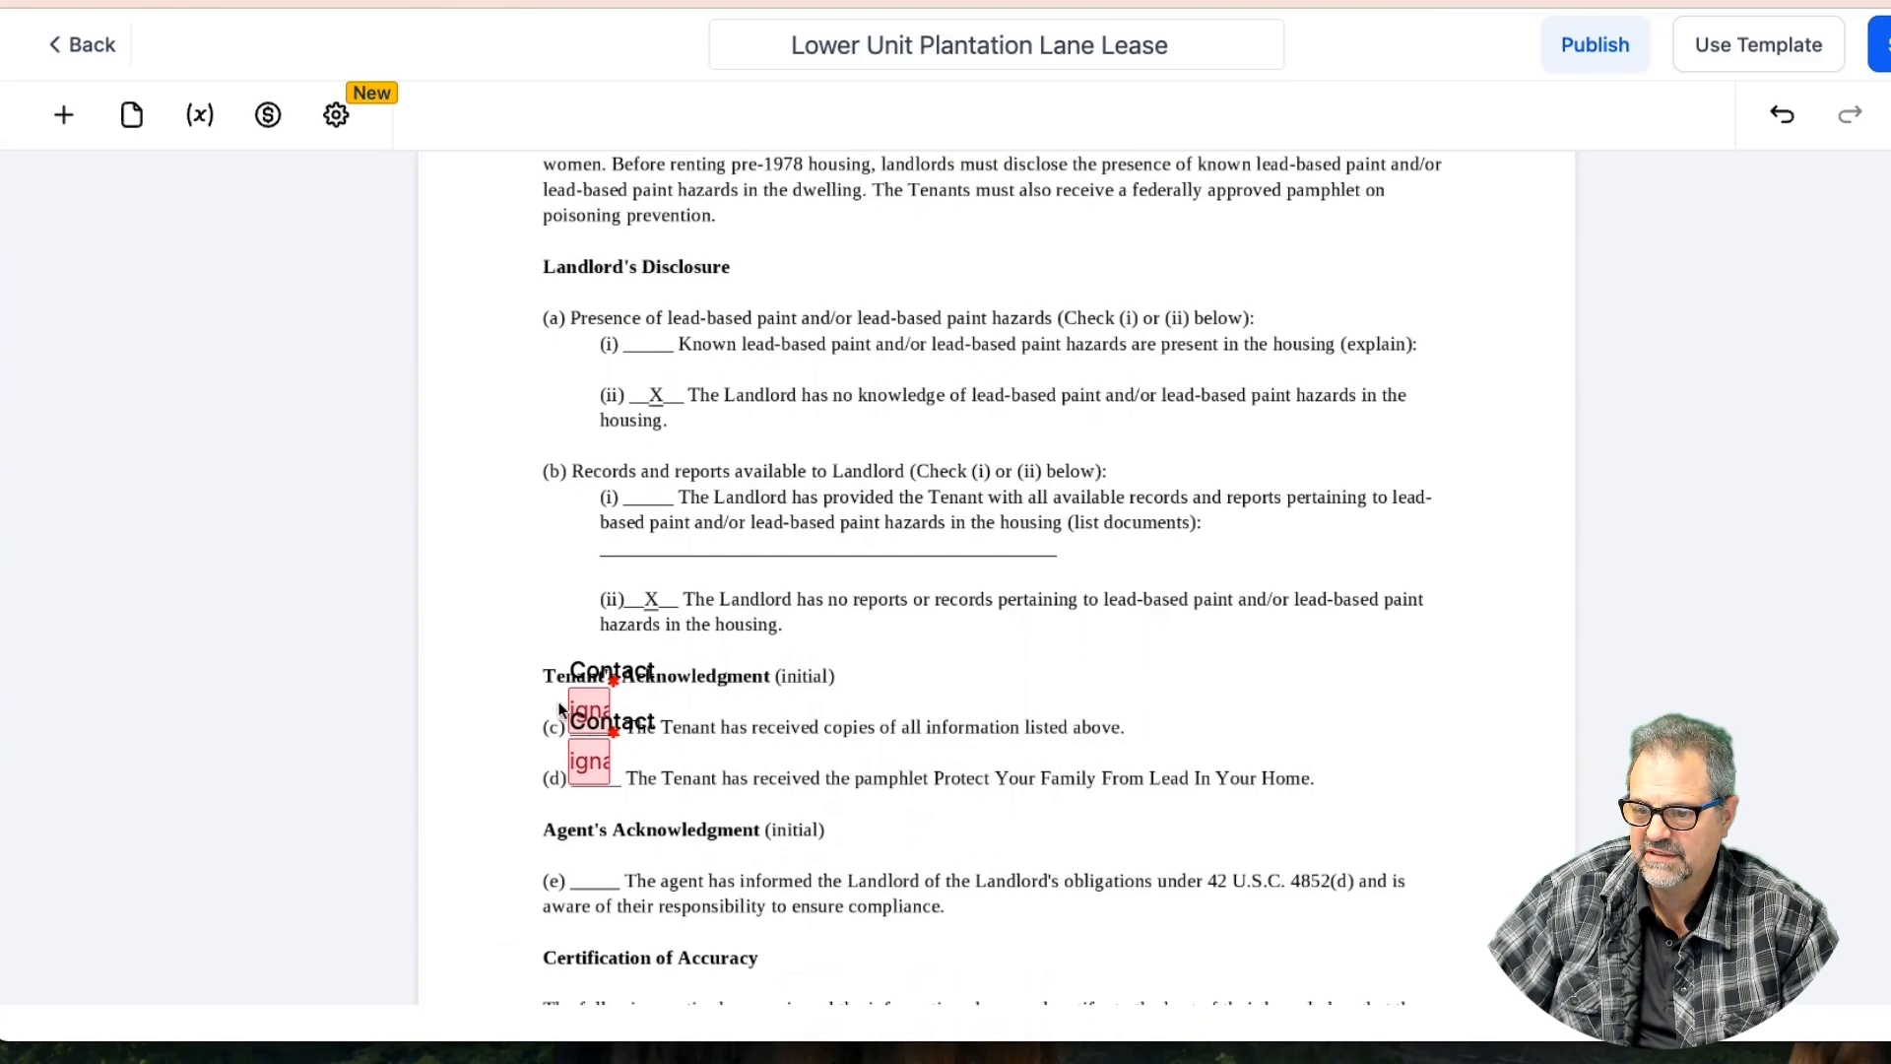
scroll(959, 736, "down", 5)
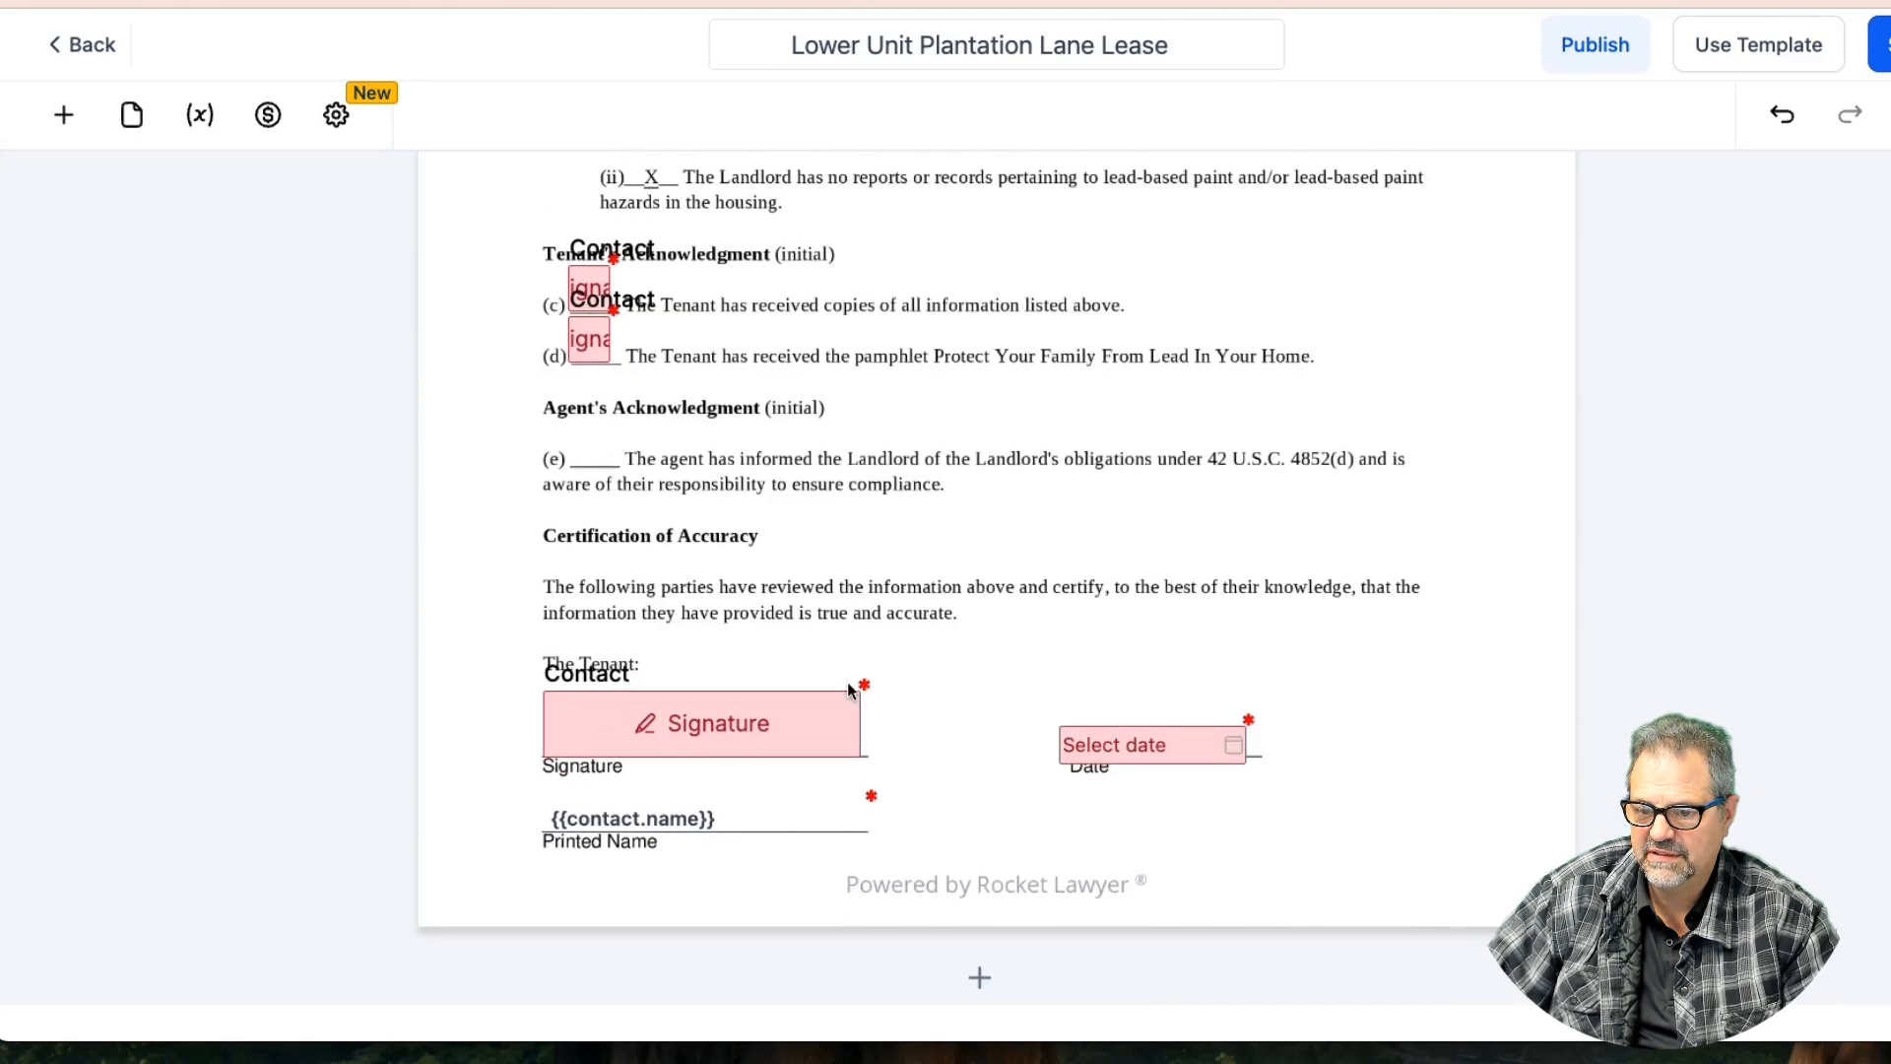
Review the certification signature, date and printed name fields, then save the template
left_click_drag(799, 710, 800, 711)
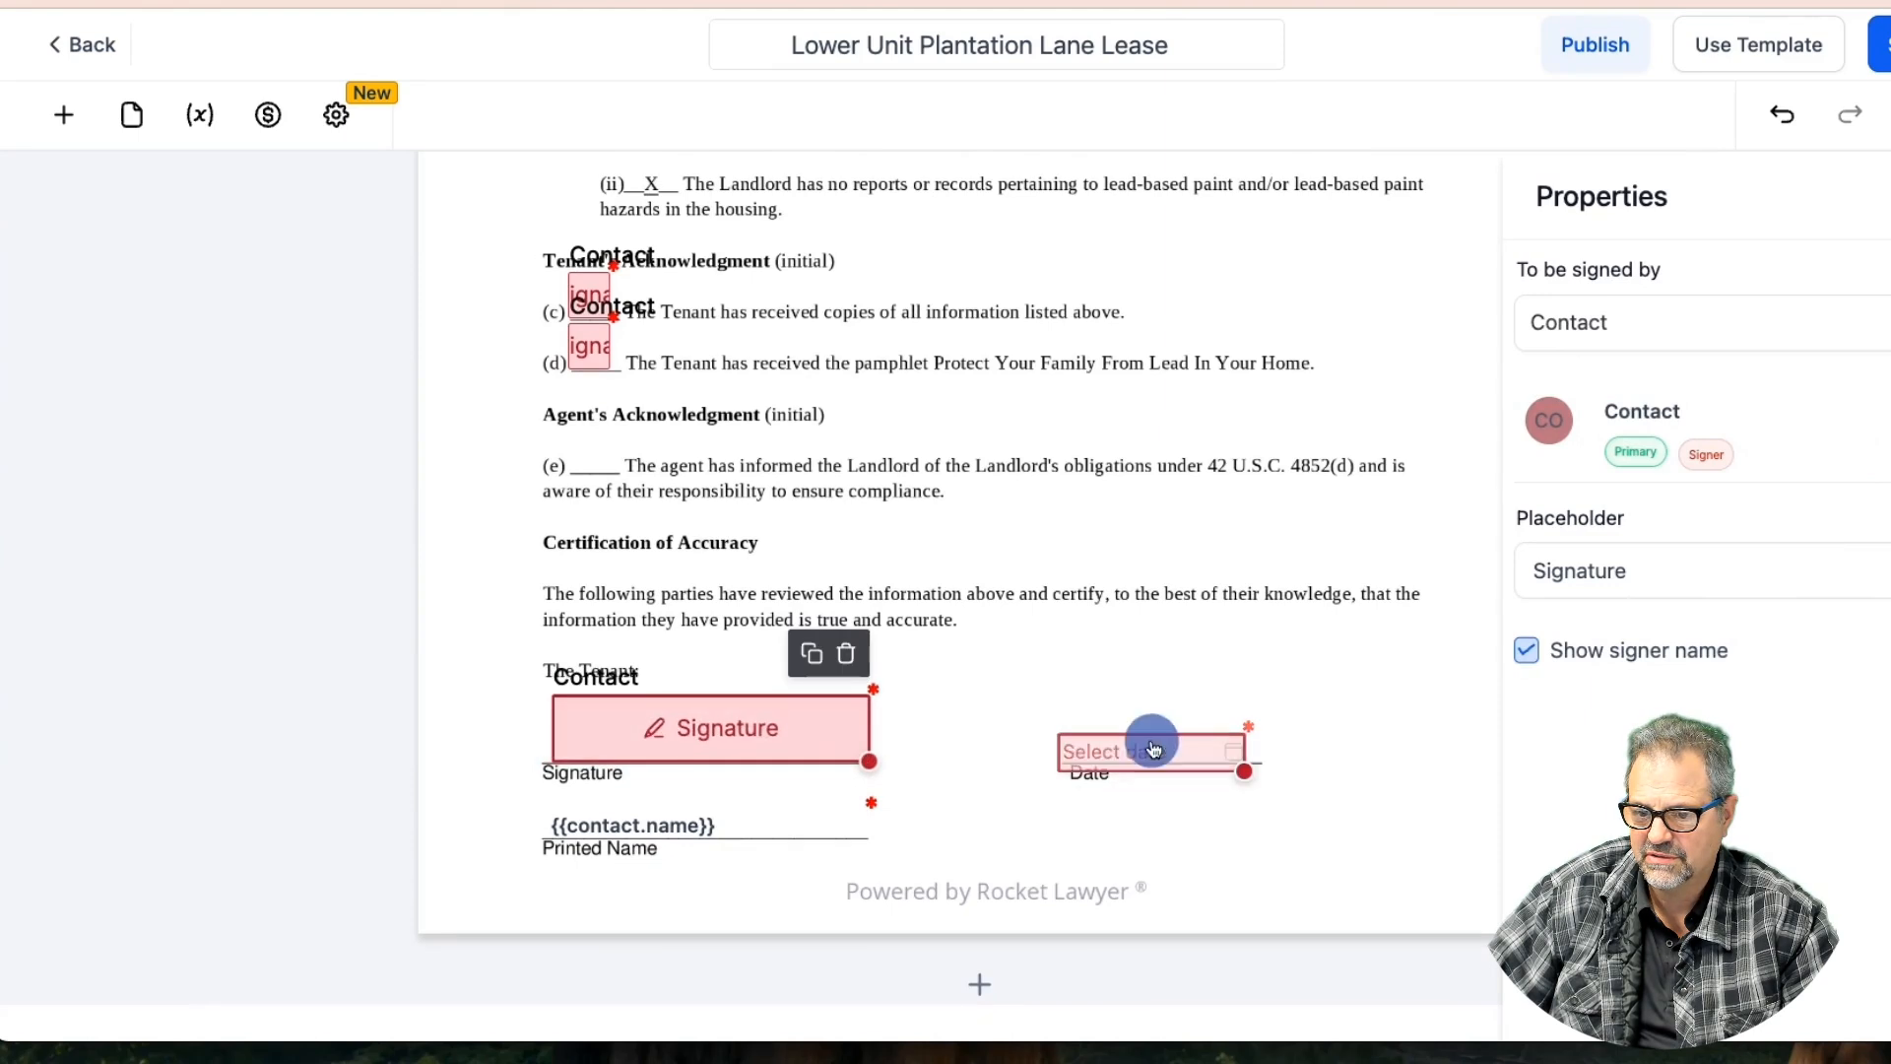
left_click(1153, 748)
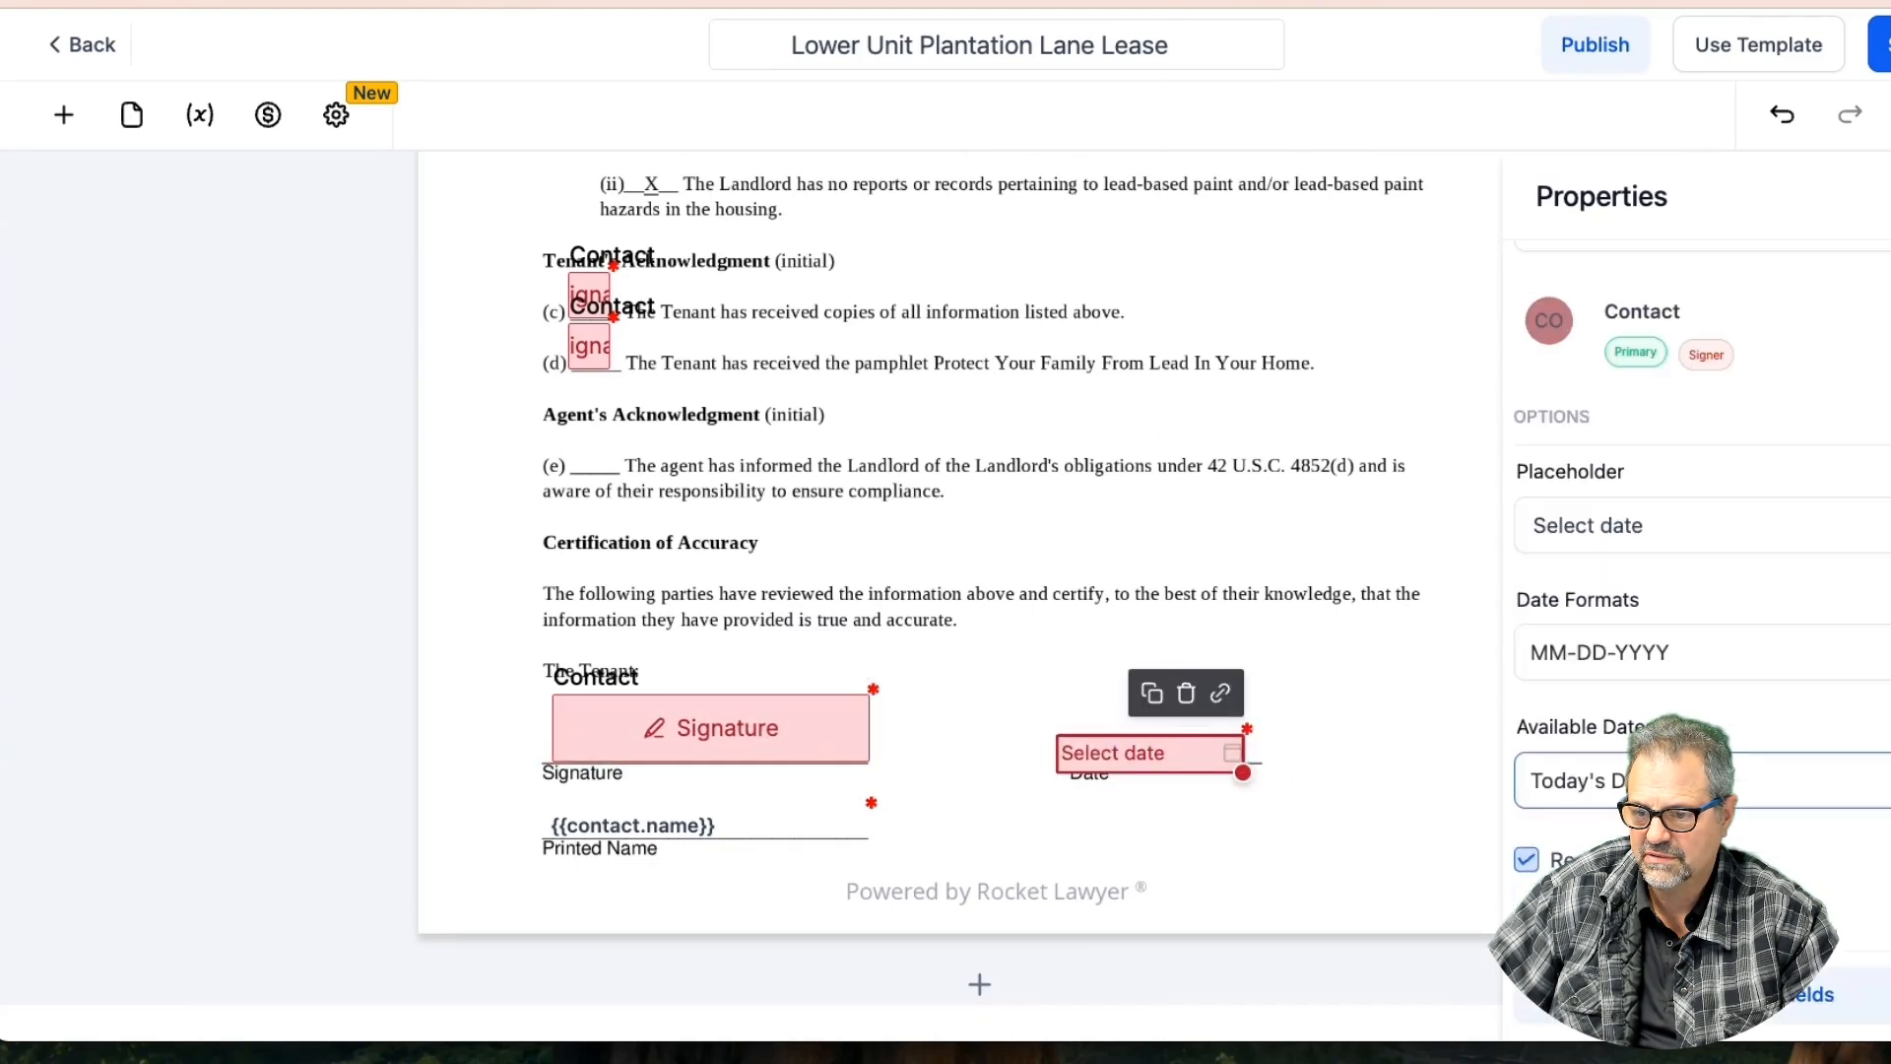
left_click(729, 826)
left_click(935, 819)
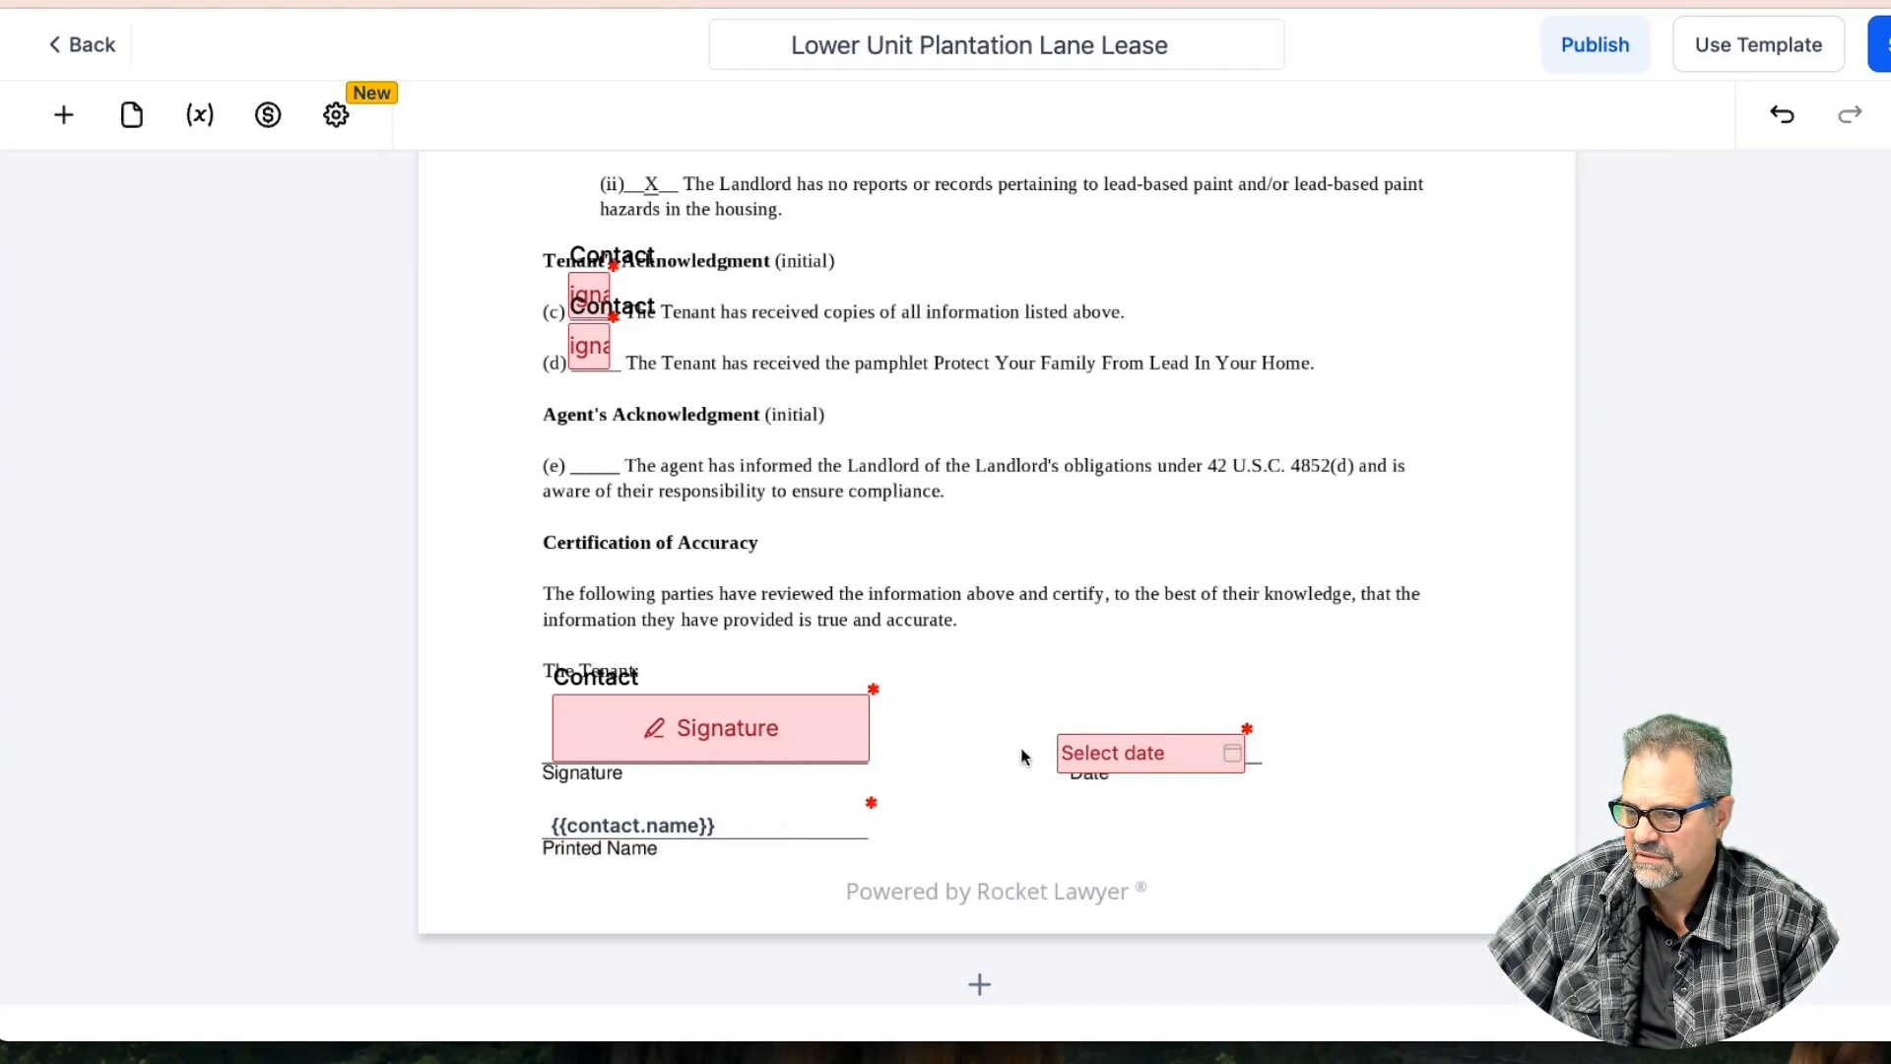
scroll(1029, 739, "down", 7)
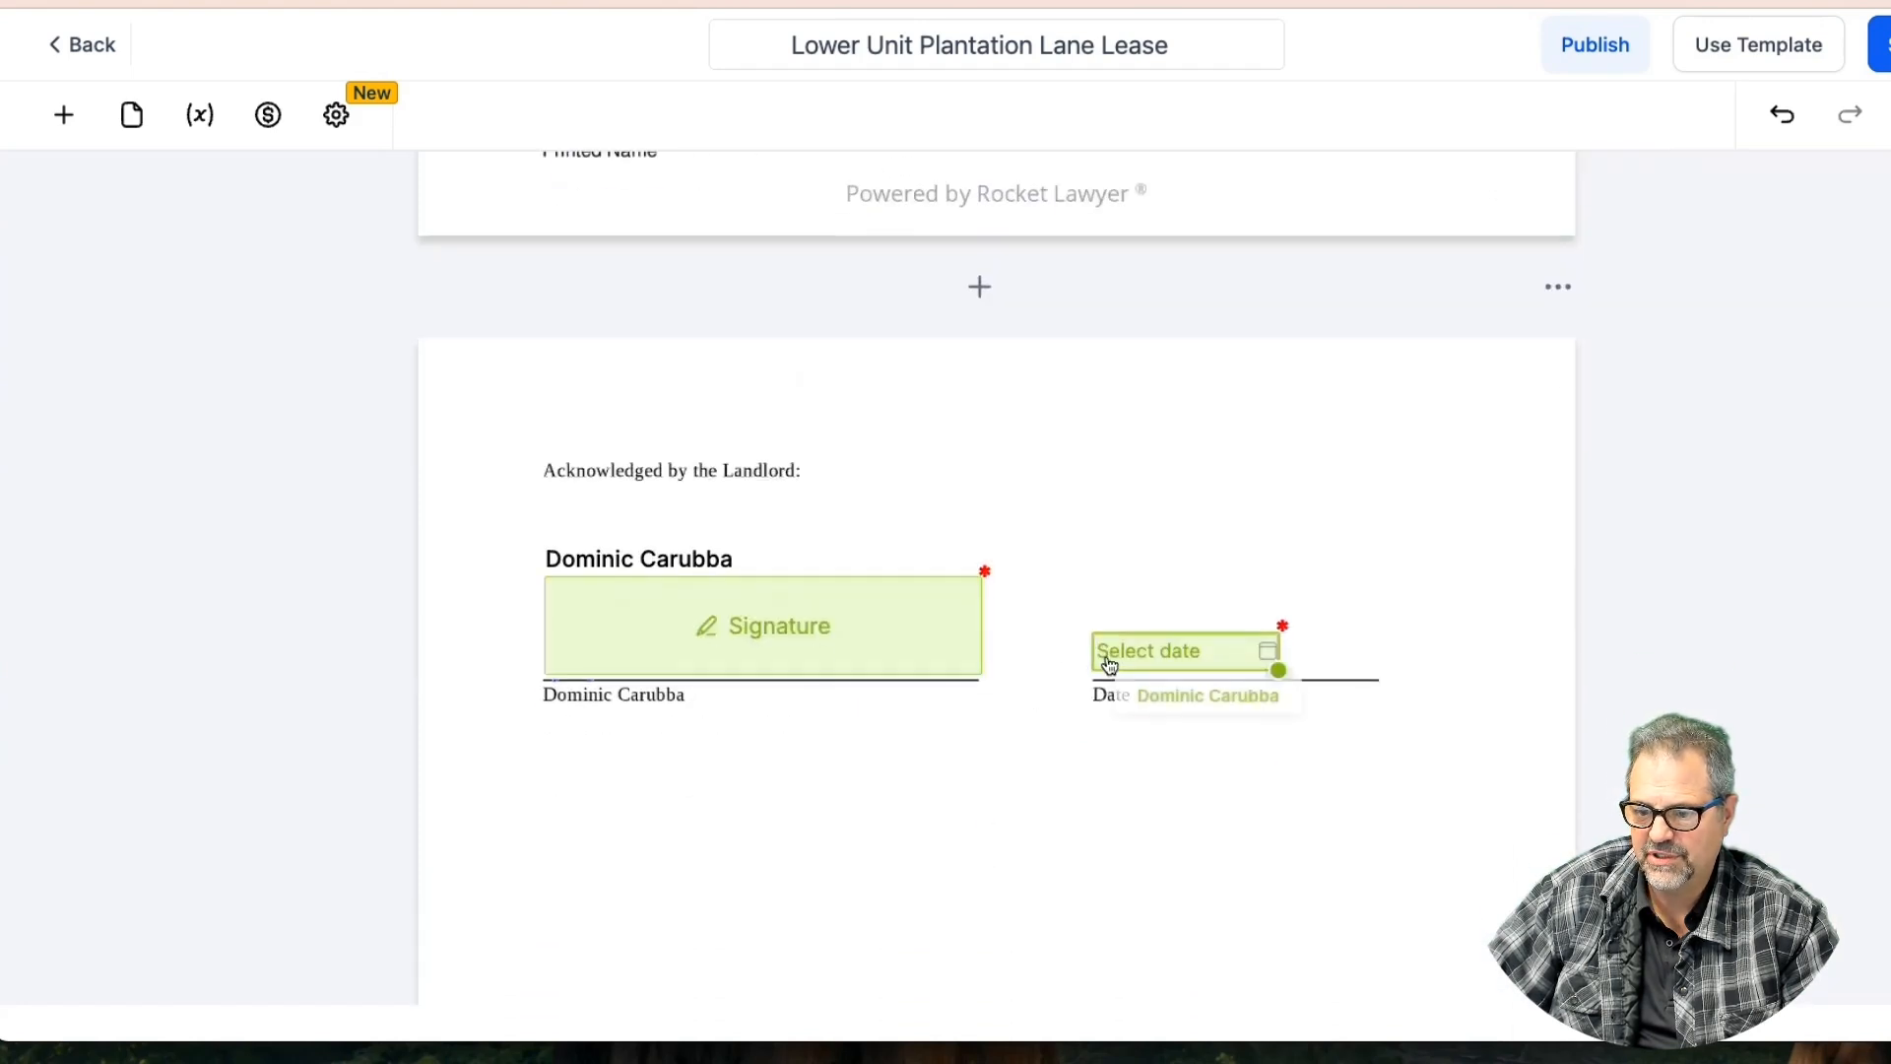
scroll(1182, 709, "down", 8)
scroll(1184, 705, "up", 8)
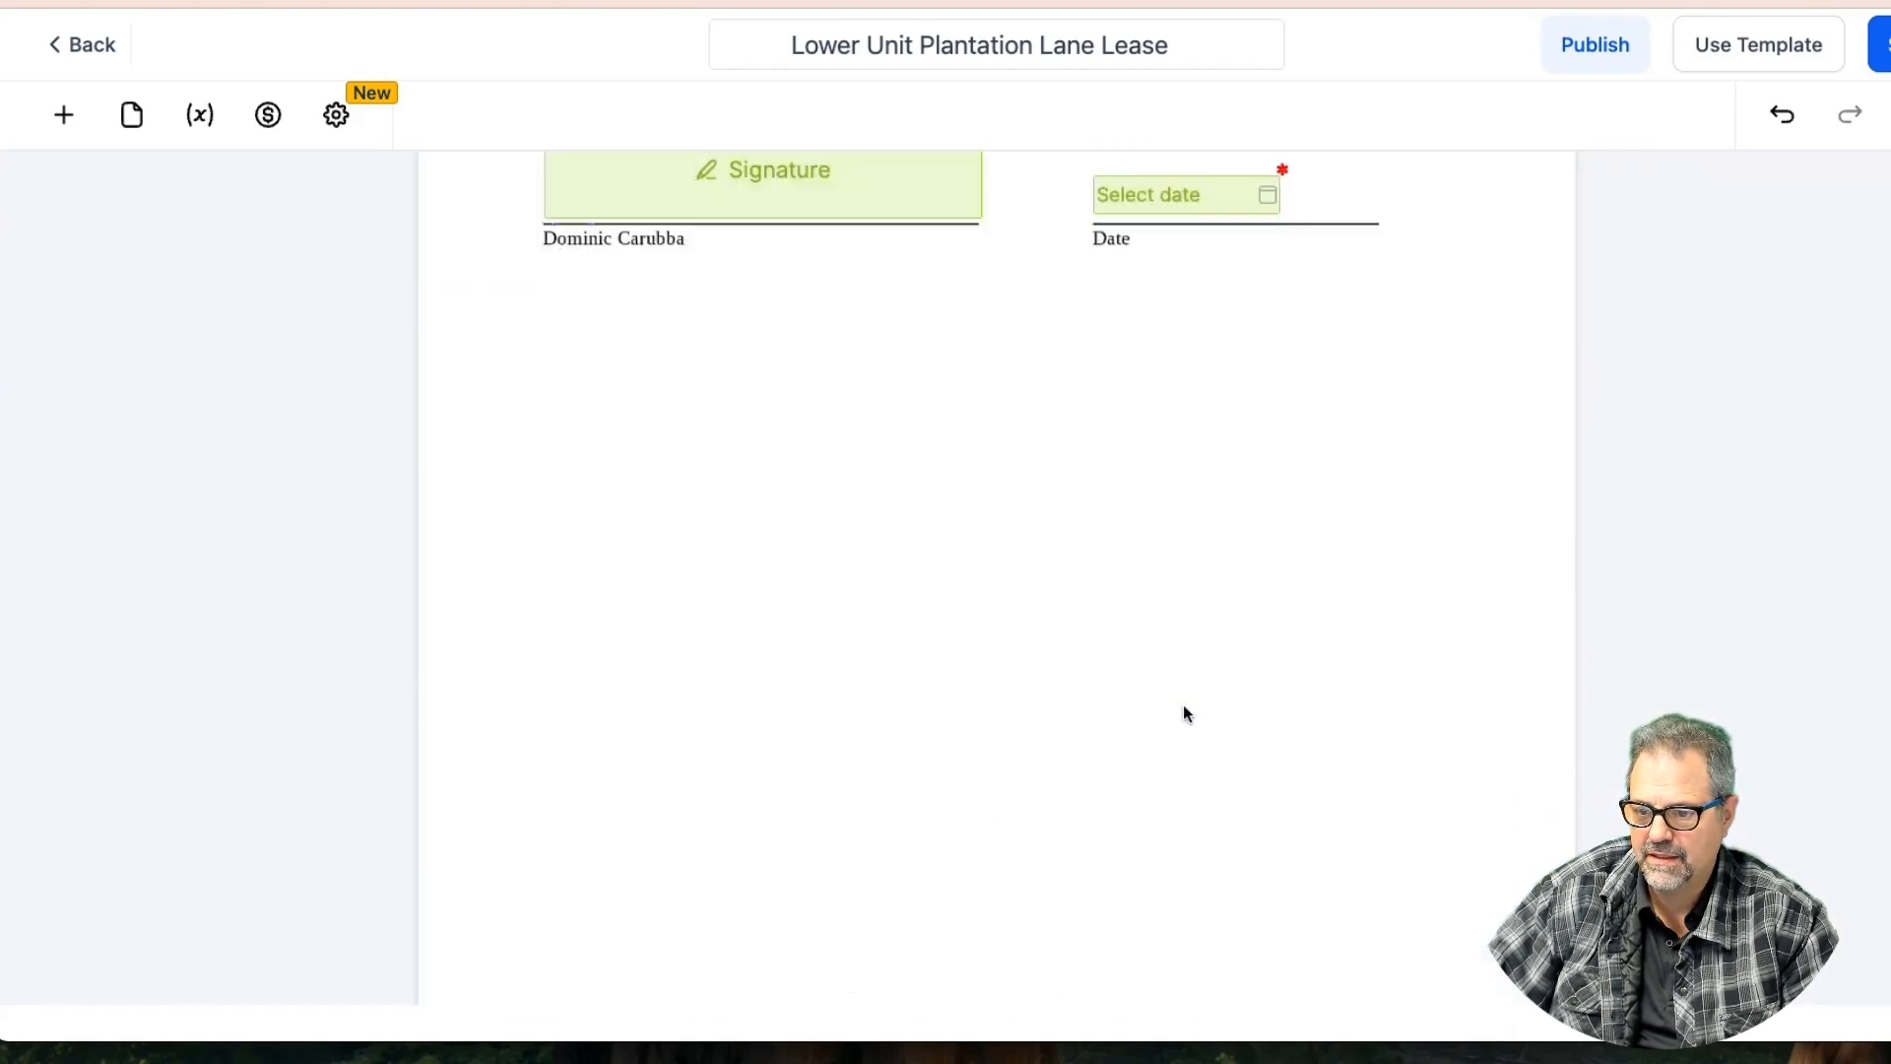
left_click(1881, 44)
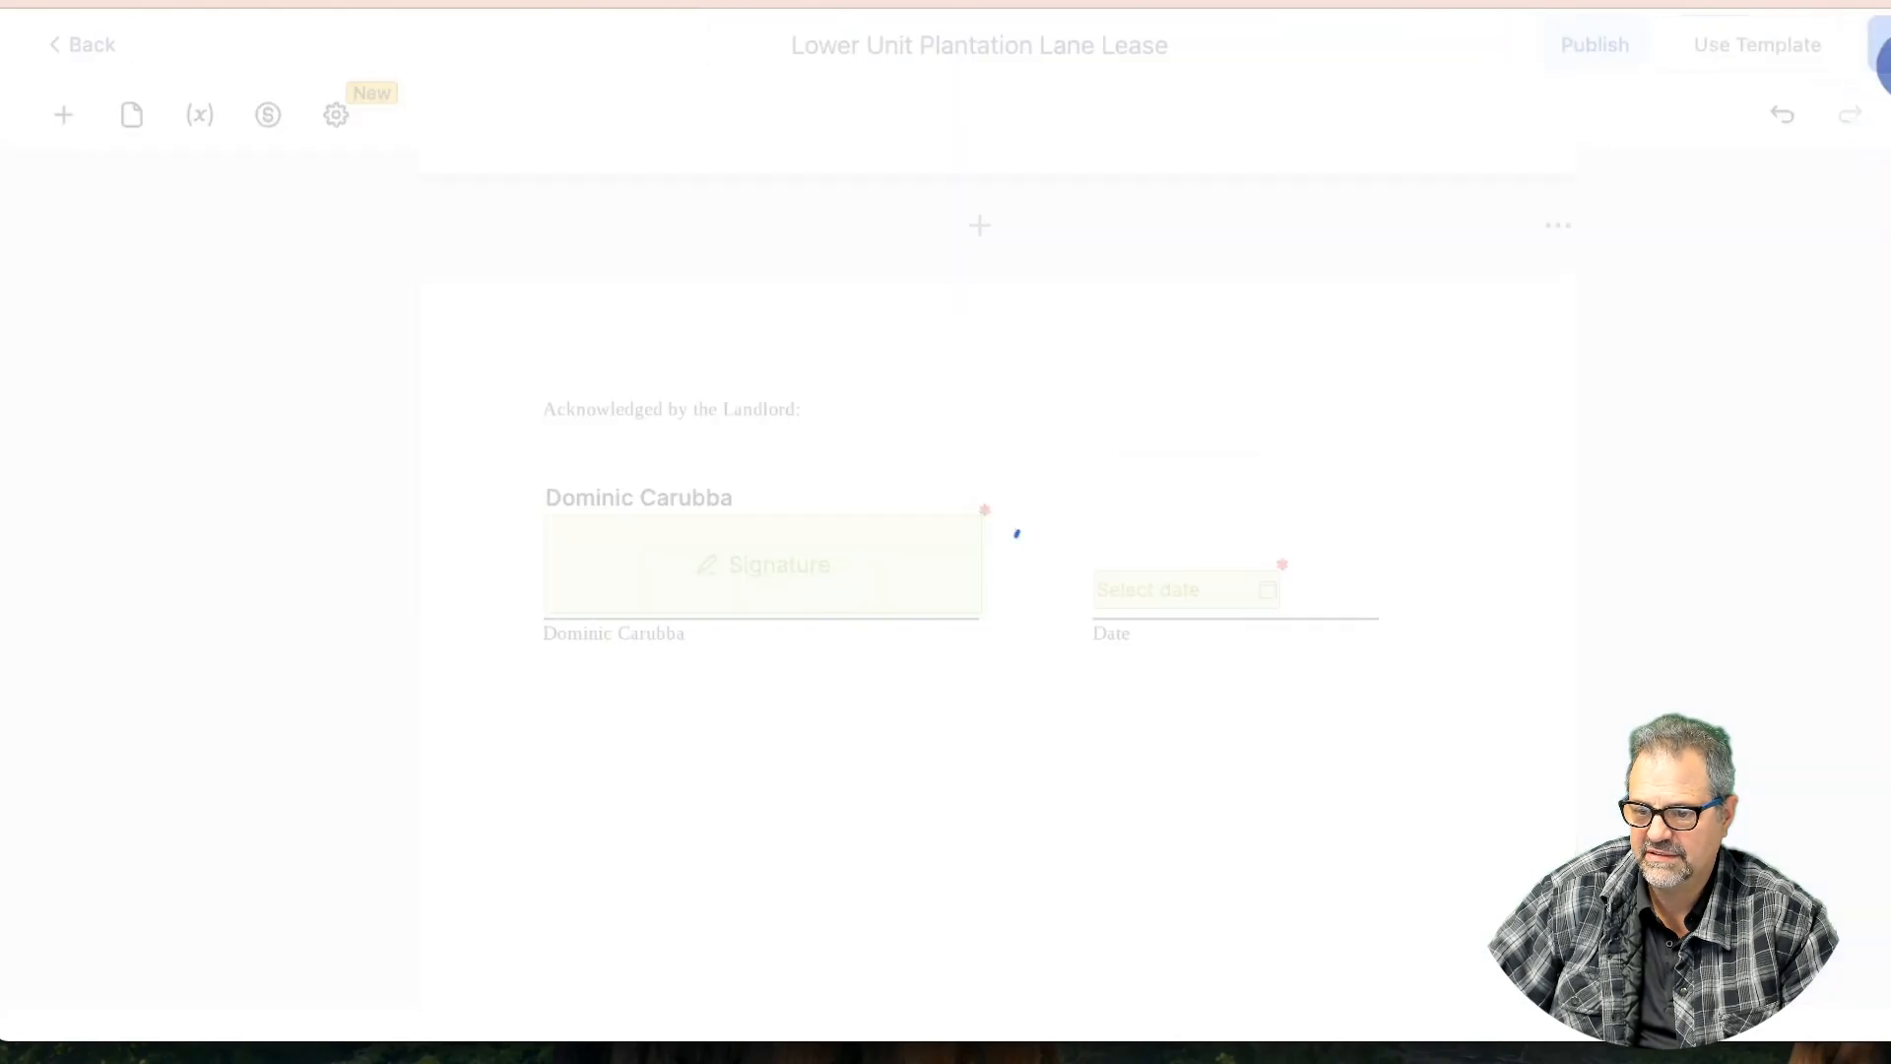
Open the Pages overview and jump to the top of page 1 of the lease
scroll(927, 635, "down", 8)
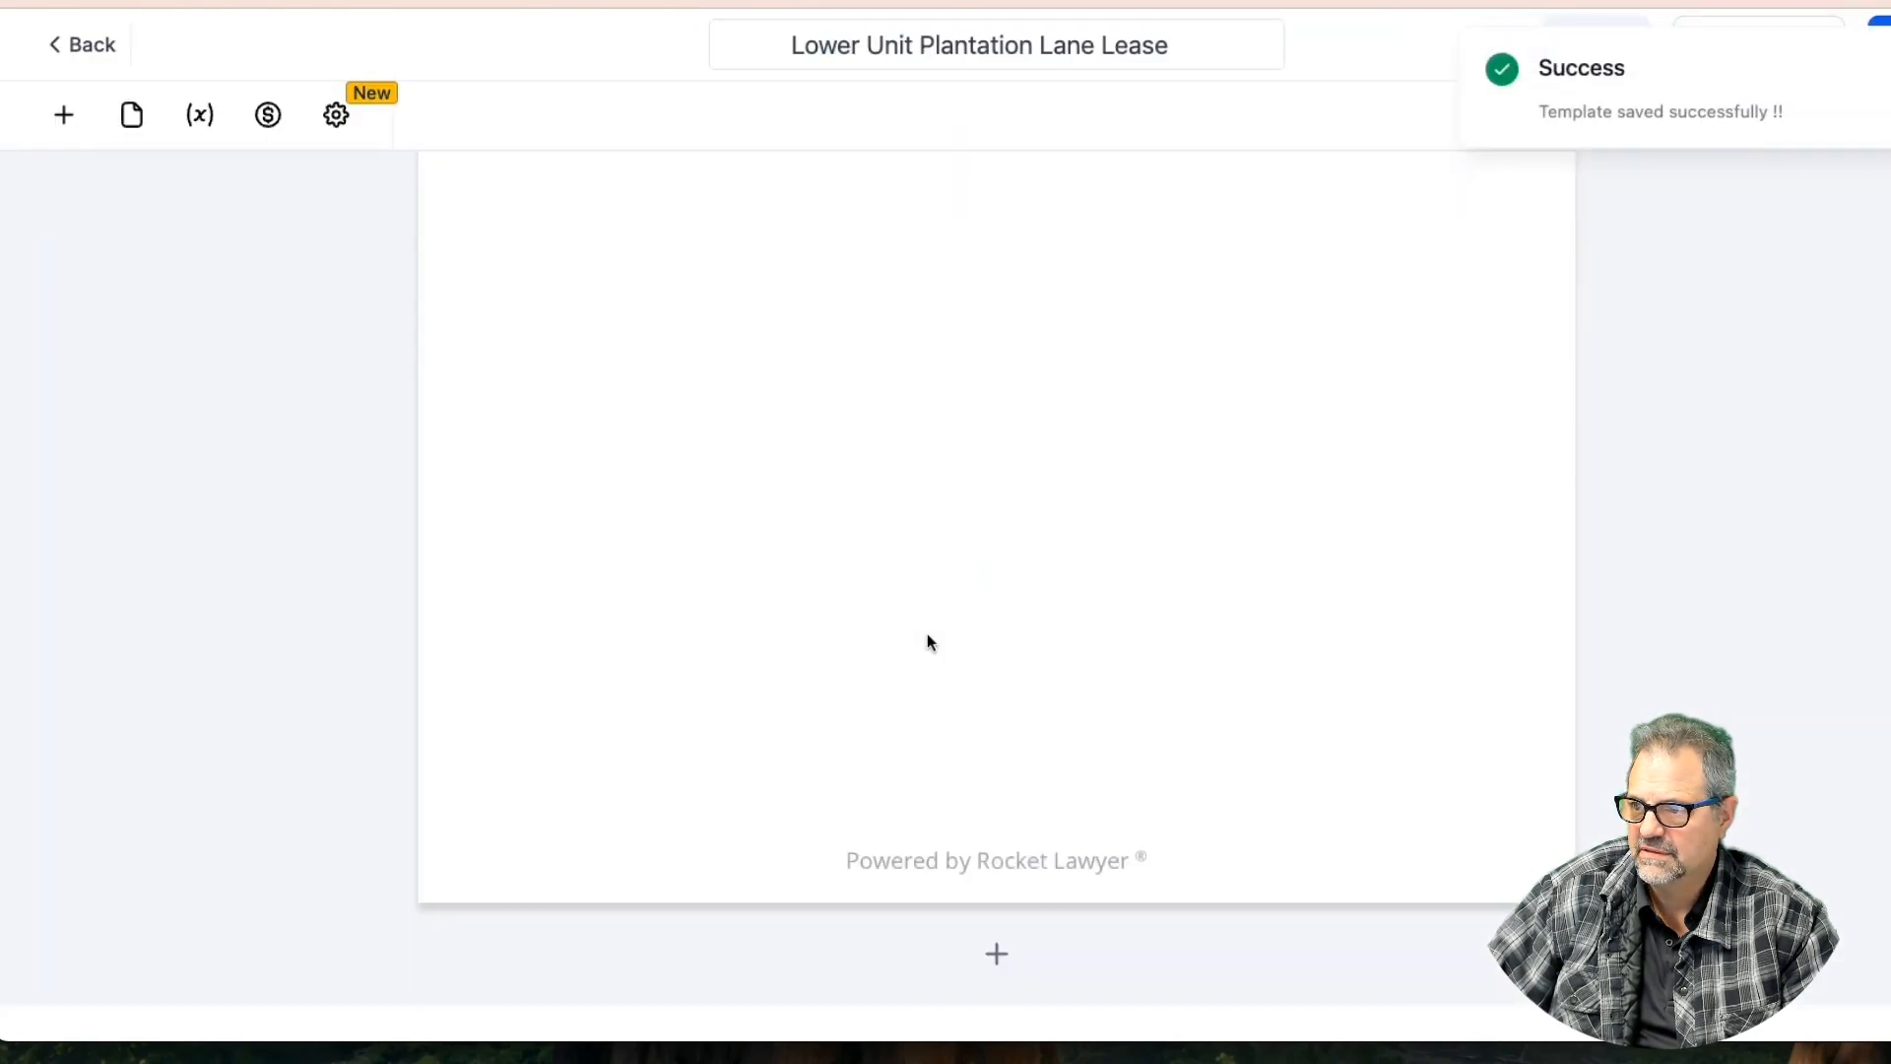
scroll(926, 640, "up", 10)
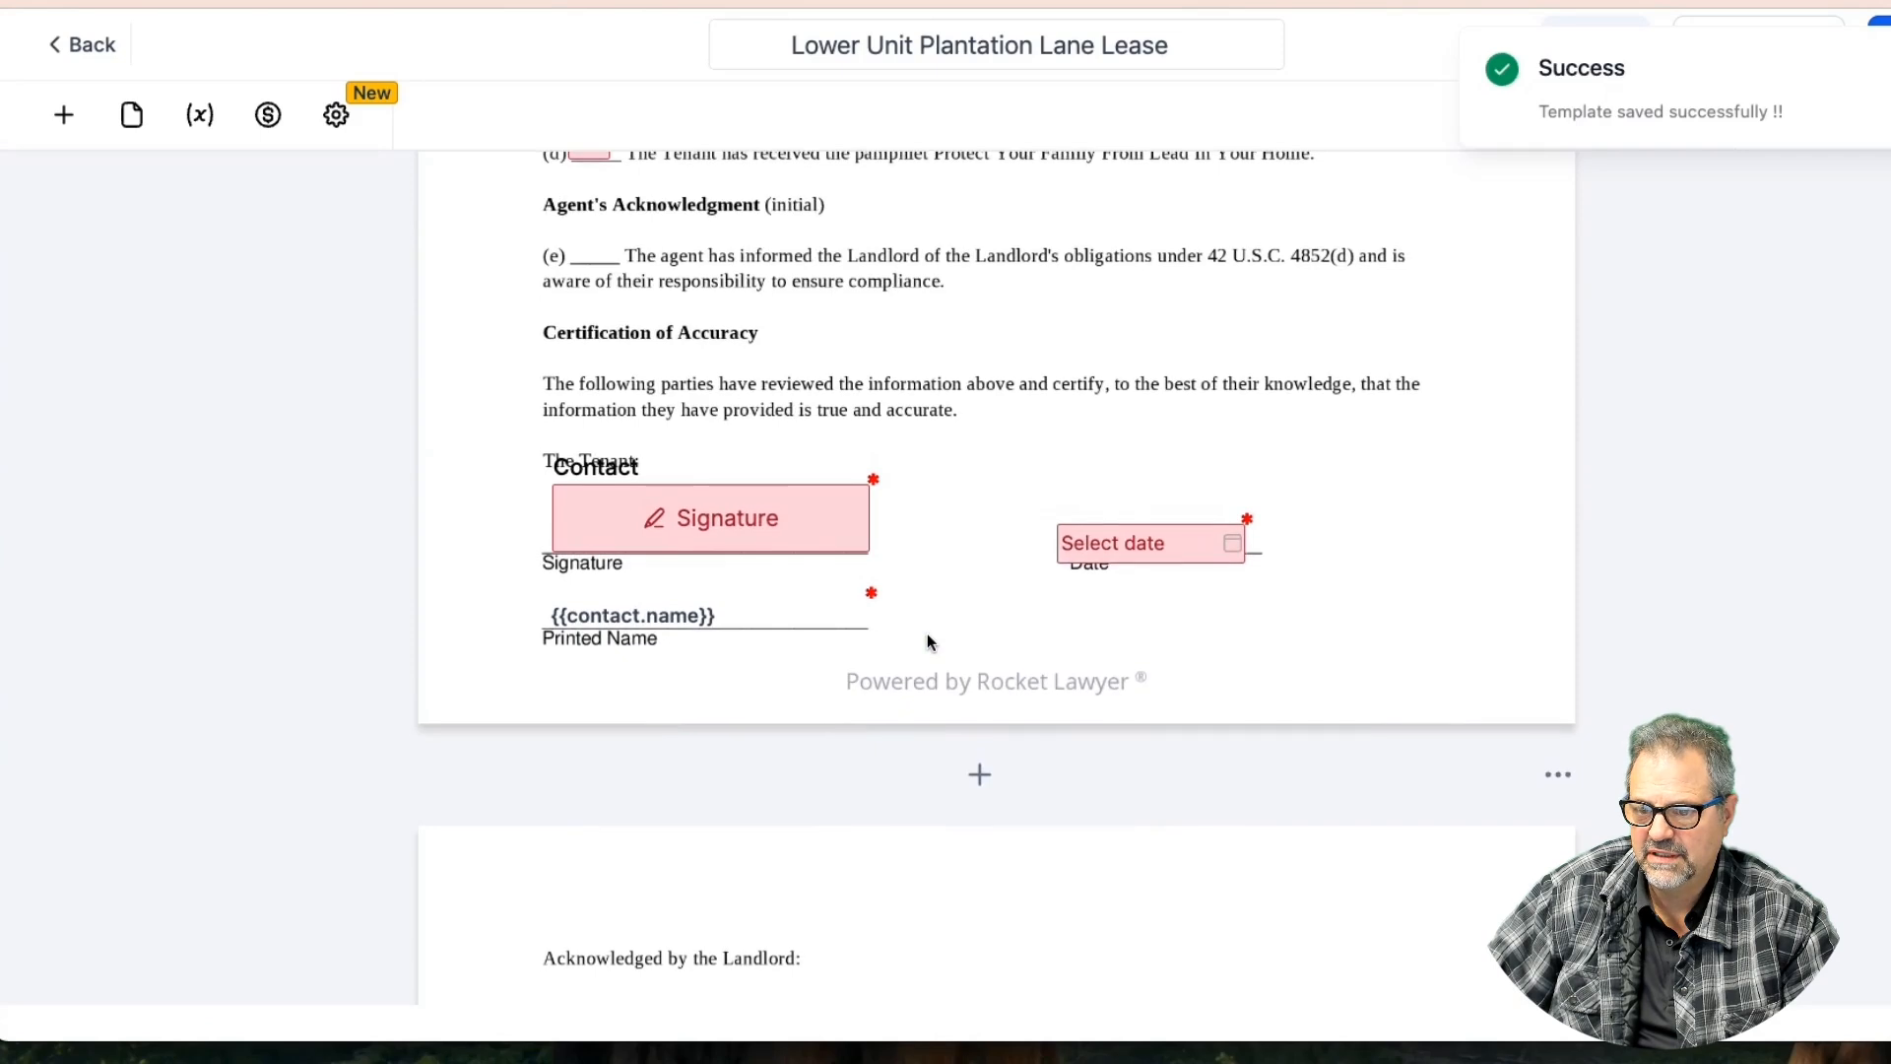
scroll(926, 640, "down", 15)
scroll(926, 641, "down", 10)
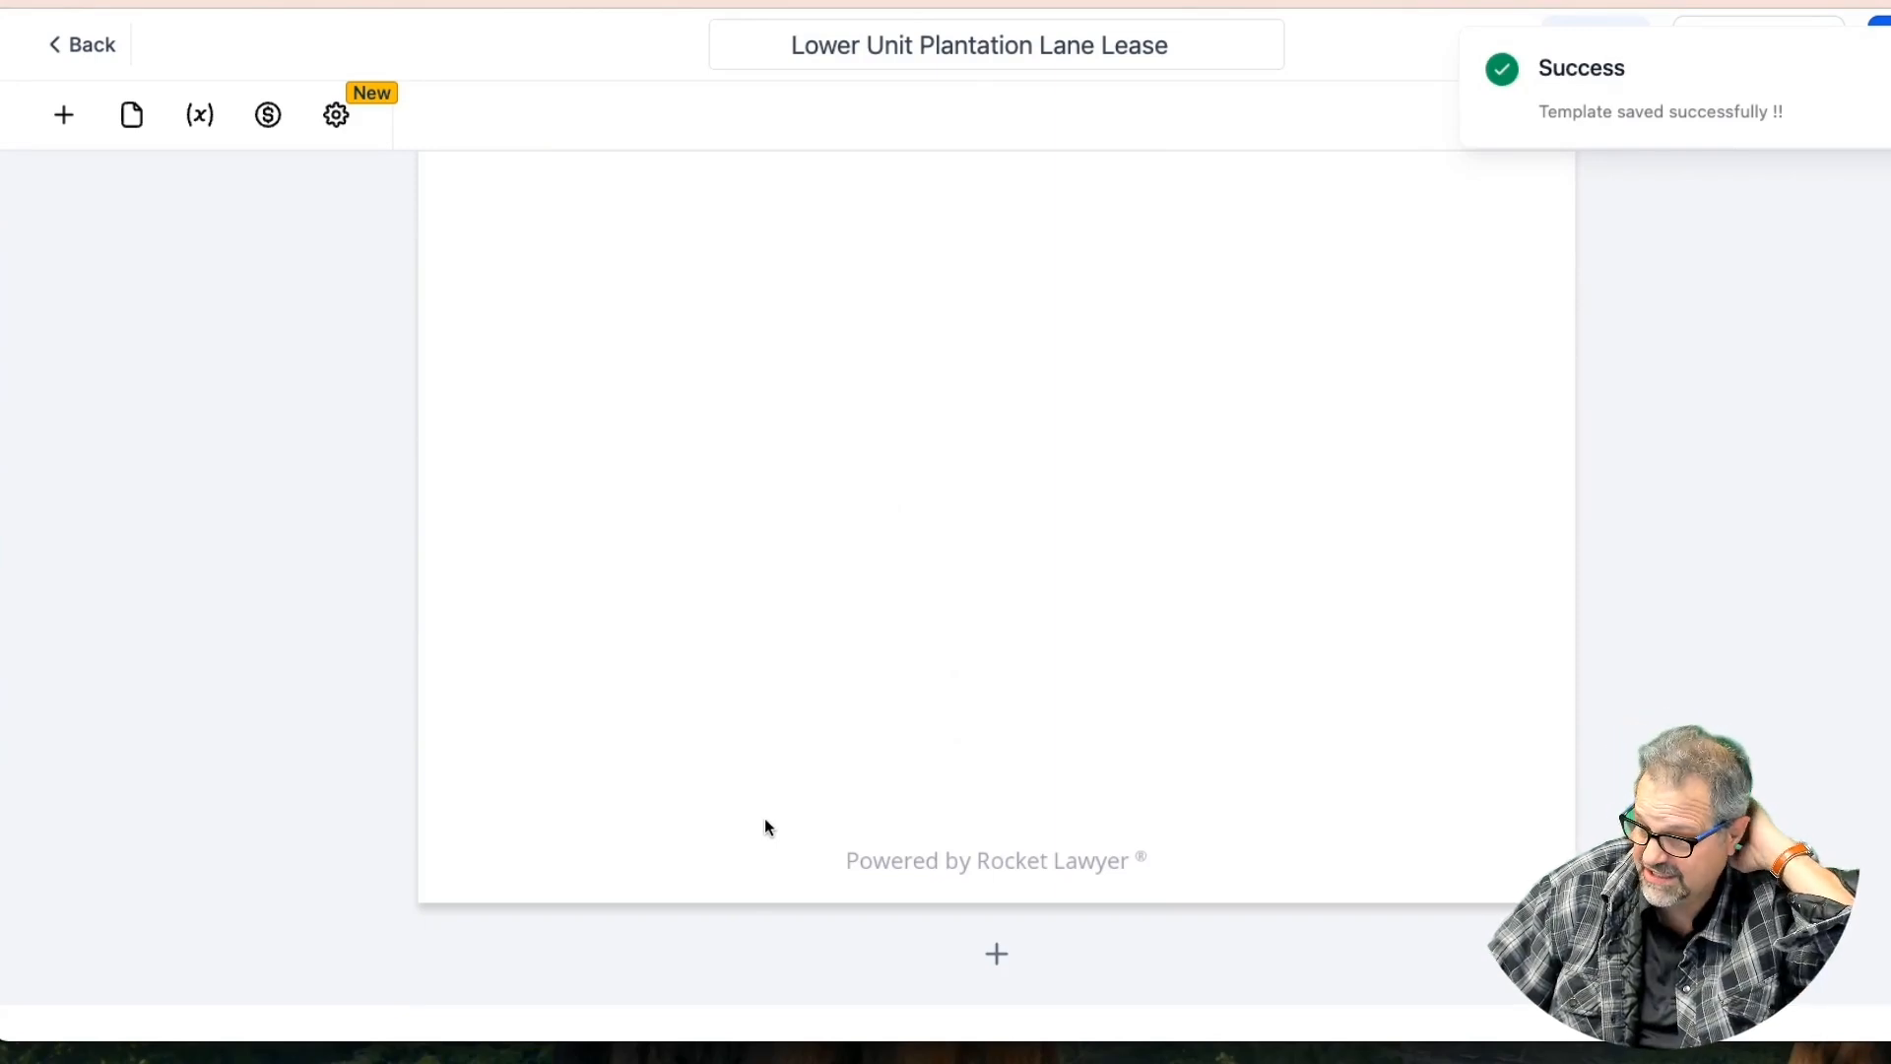
scroll(767, 825, "up", 7)
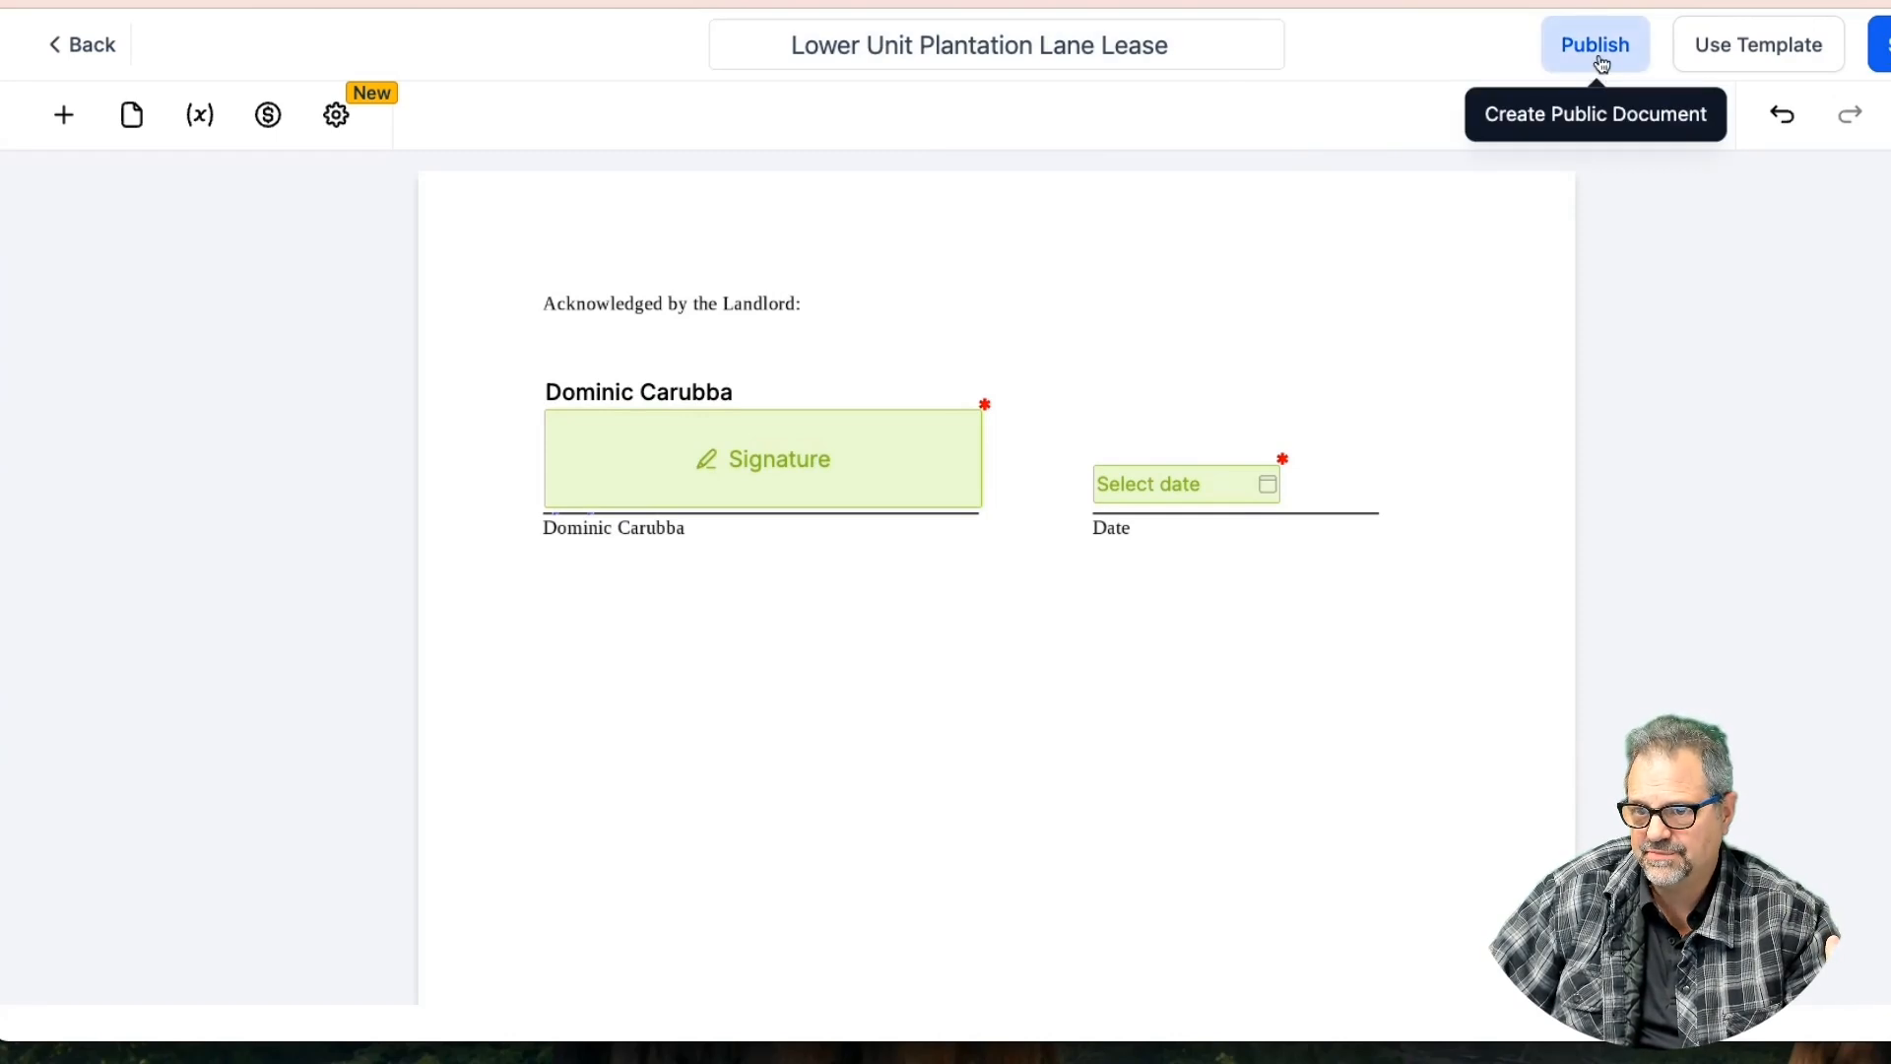
left_click(132, 116)
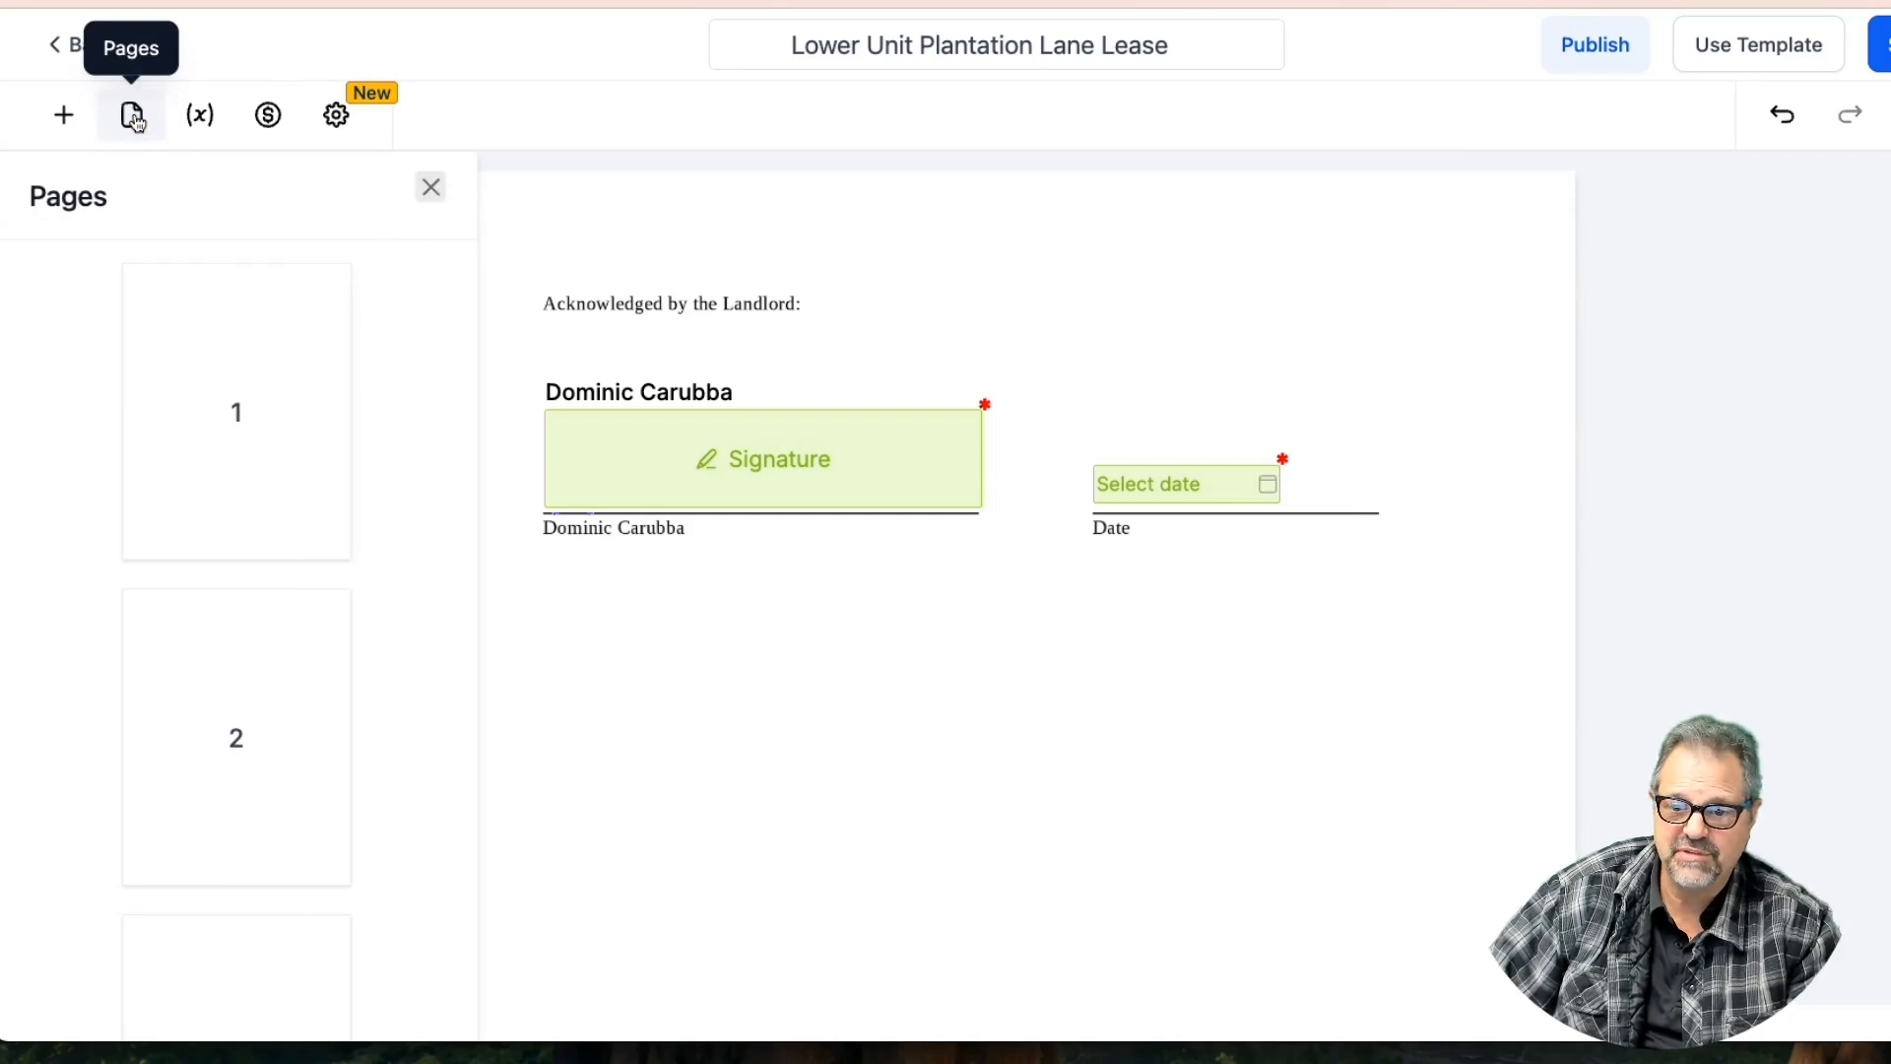
scroll(236, 545, "down", 10)
scroll(236, 545, "down", 5)
scroll(236, 544, "up", 8)
scroll(237, 545, "down", 8)
scroll(236, 545, "up", 15)
scroll(237, 544, "up", 3)
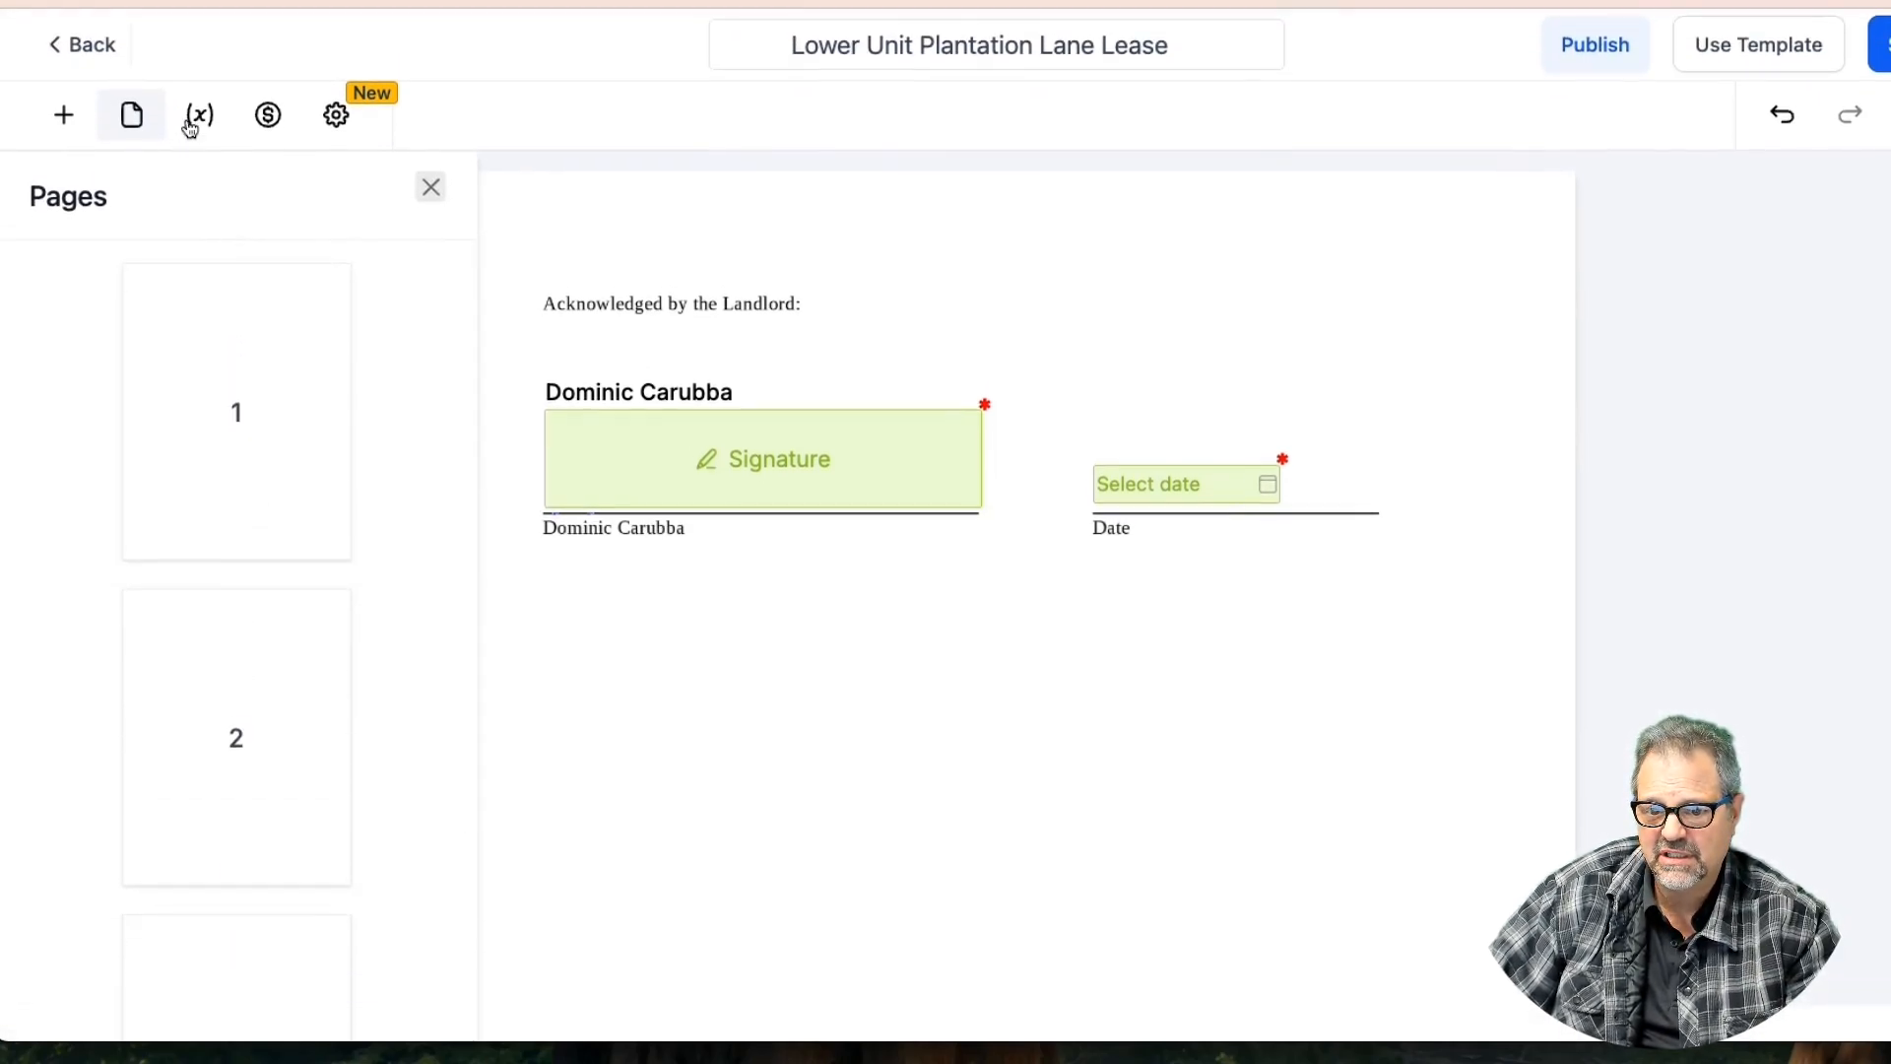
left_click(283, 346)
scroll(802, 369, "down", 20)
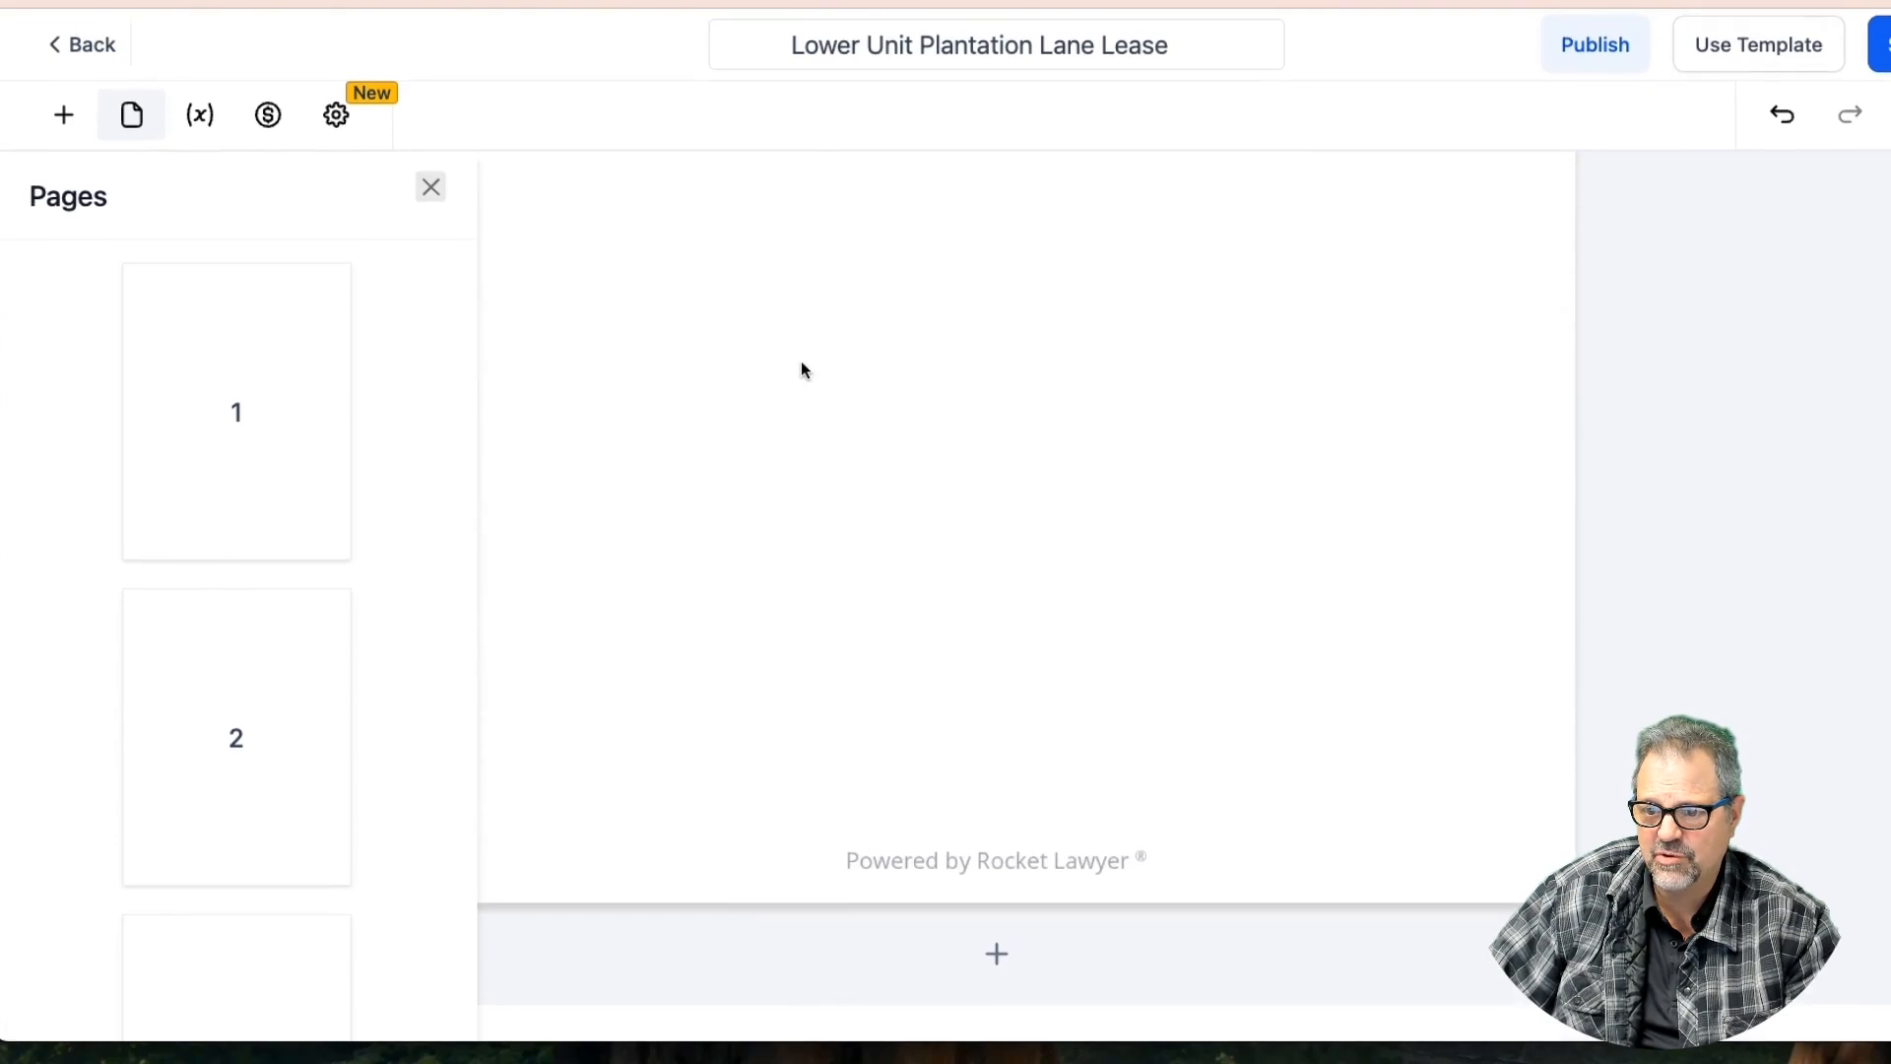
left_click(241, 434)
Go to page 11's signature lines and append a new blank page after it
scroll(801, 558, "down", 10)
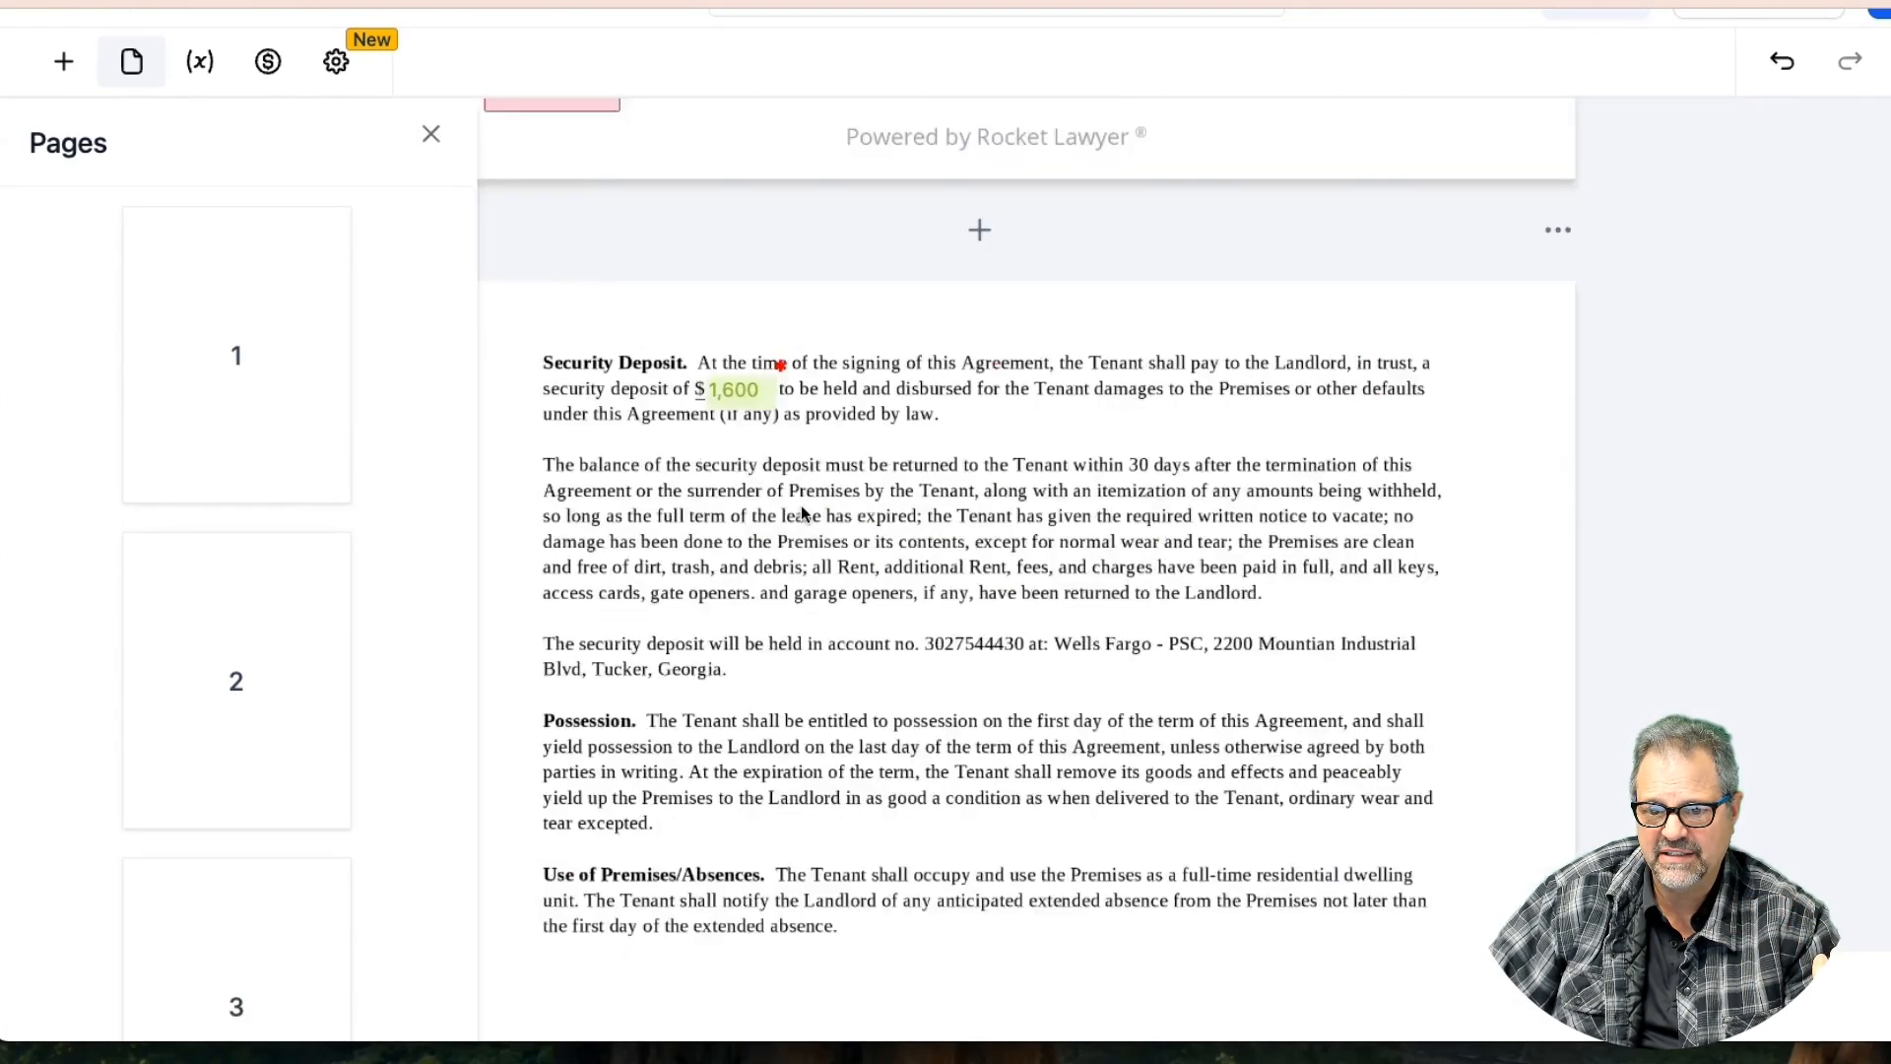
scroll(801, 504, "down", 20)
scroll(801, 507, "down", 20)
scroll(803, 512, "down", 3)
scroll(226, 645, "down", 15)
left_click(245, 865)
scroll(1008, 870, "down", 5)
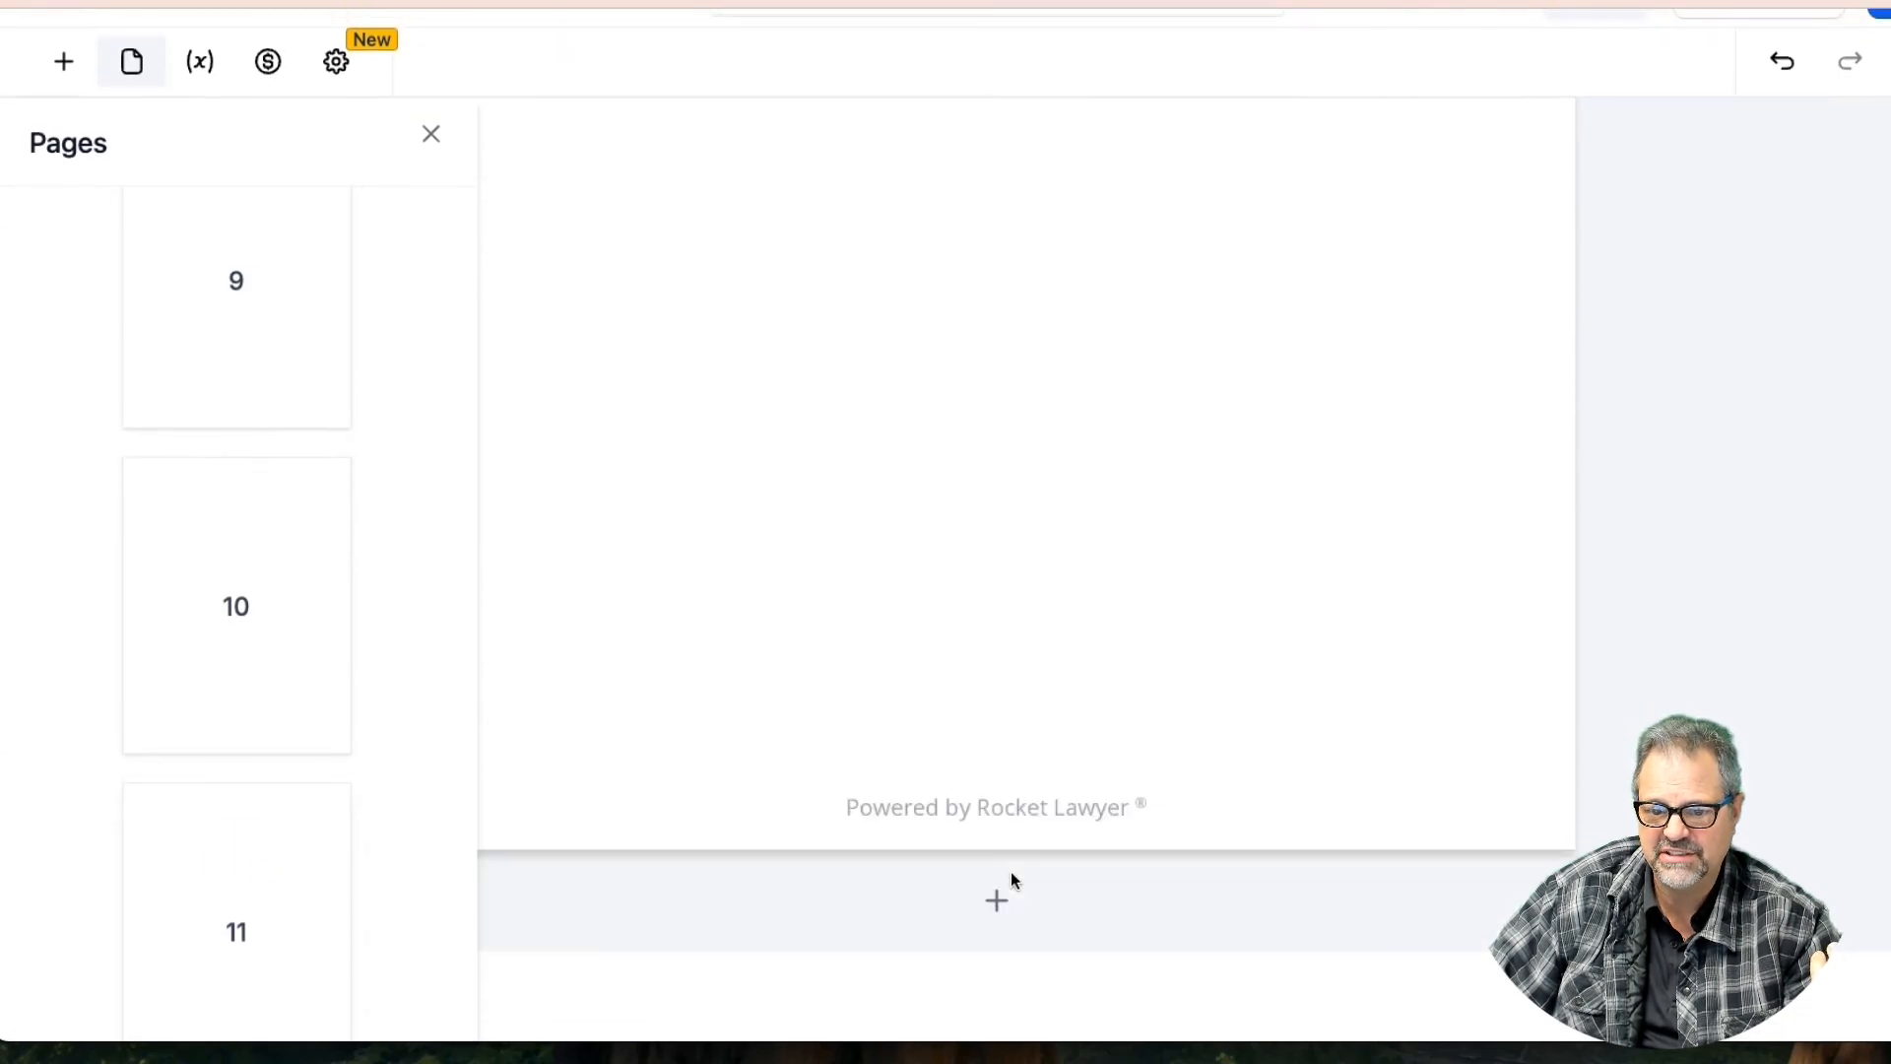
left_click(998, 902)
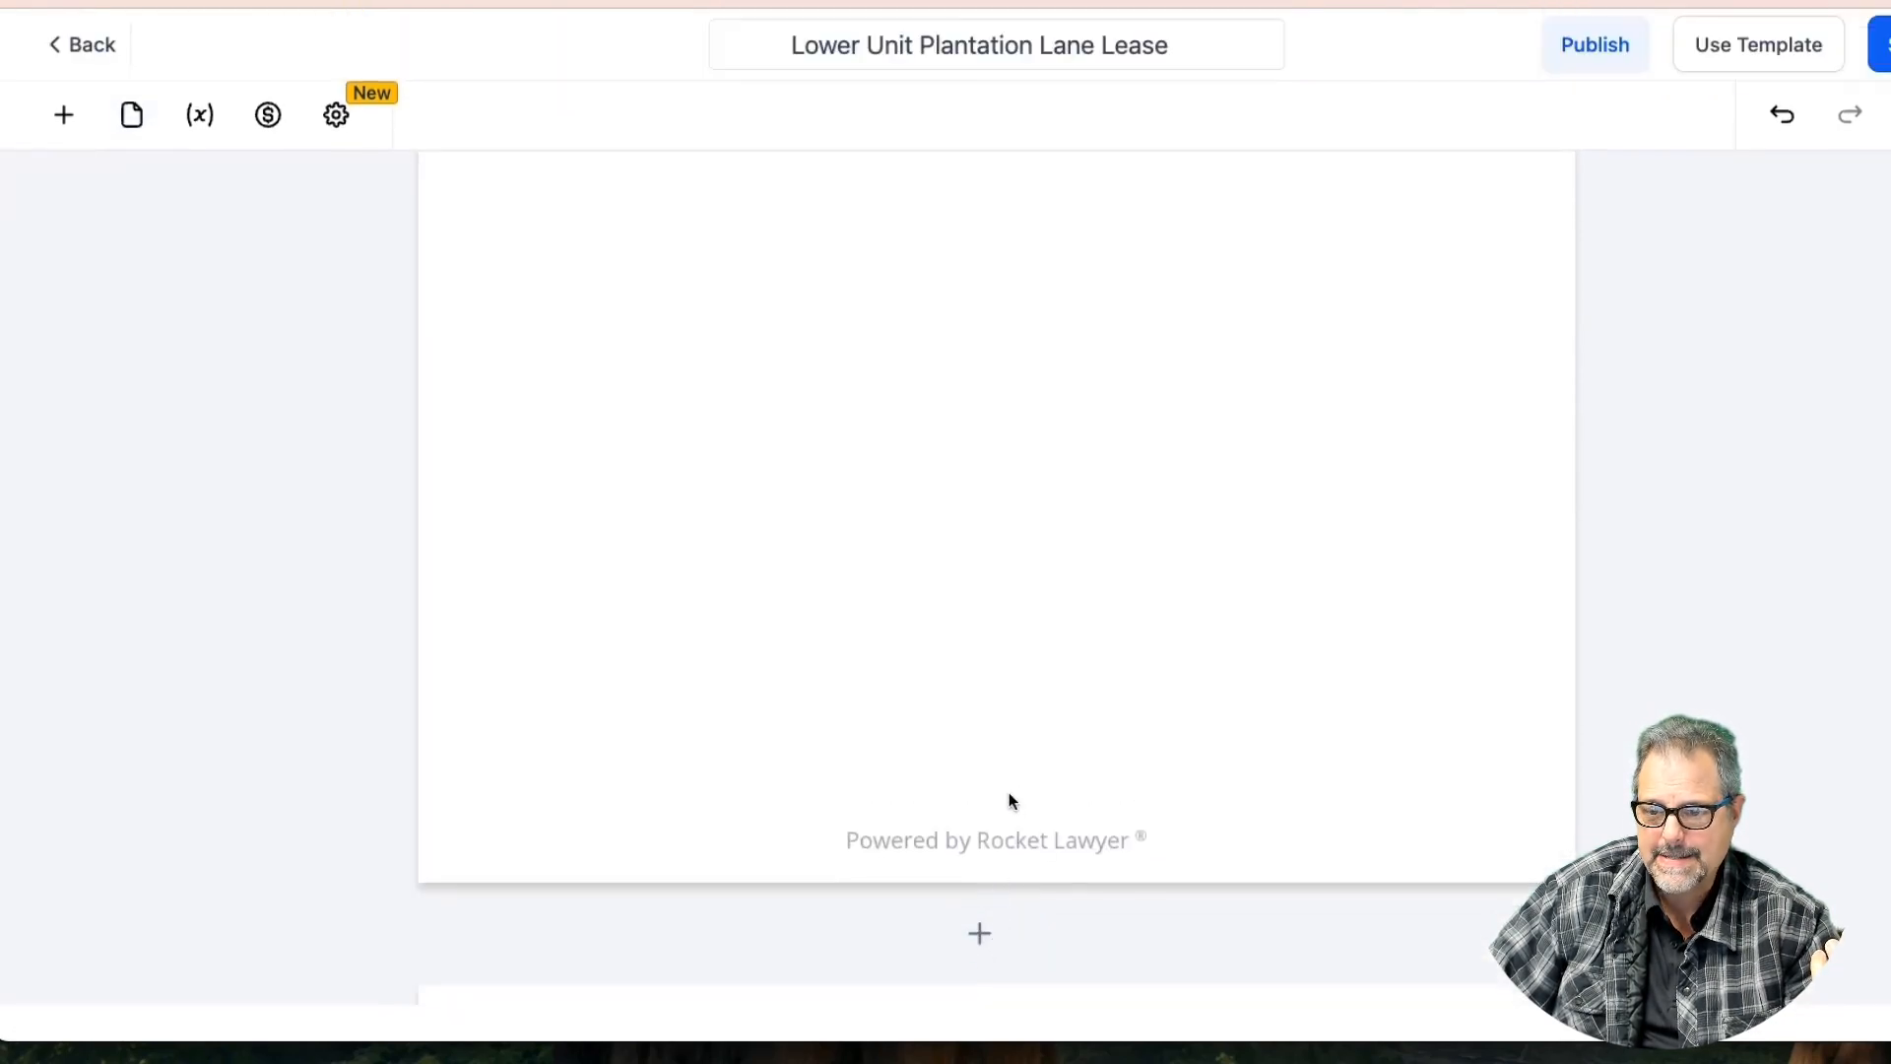
left_click(63, 114)
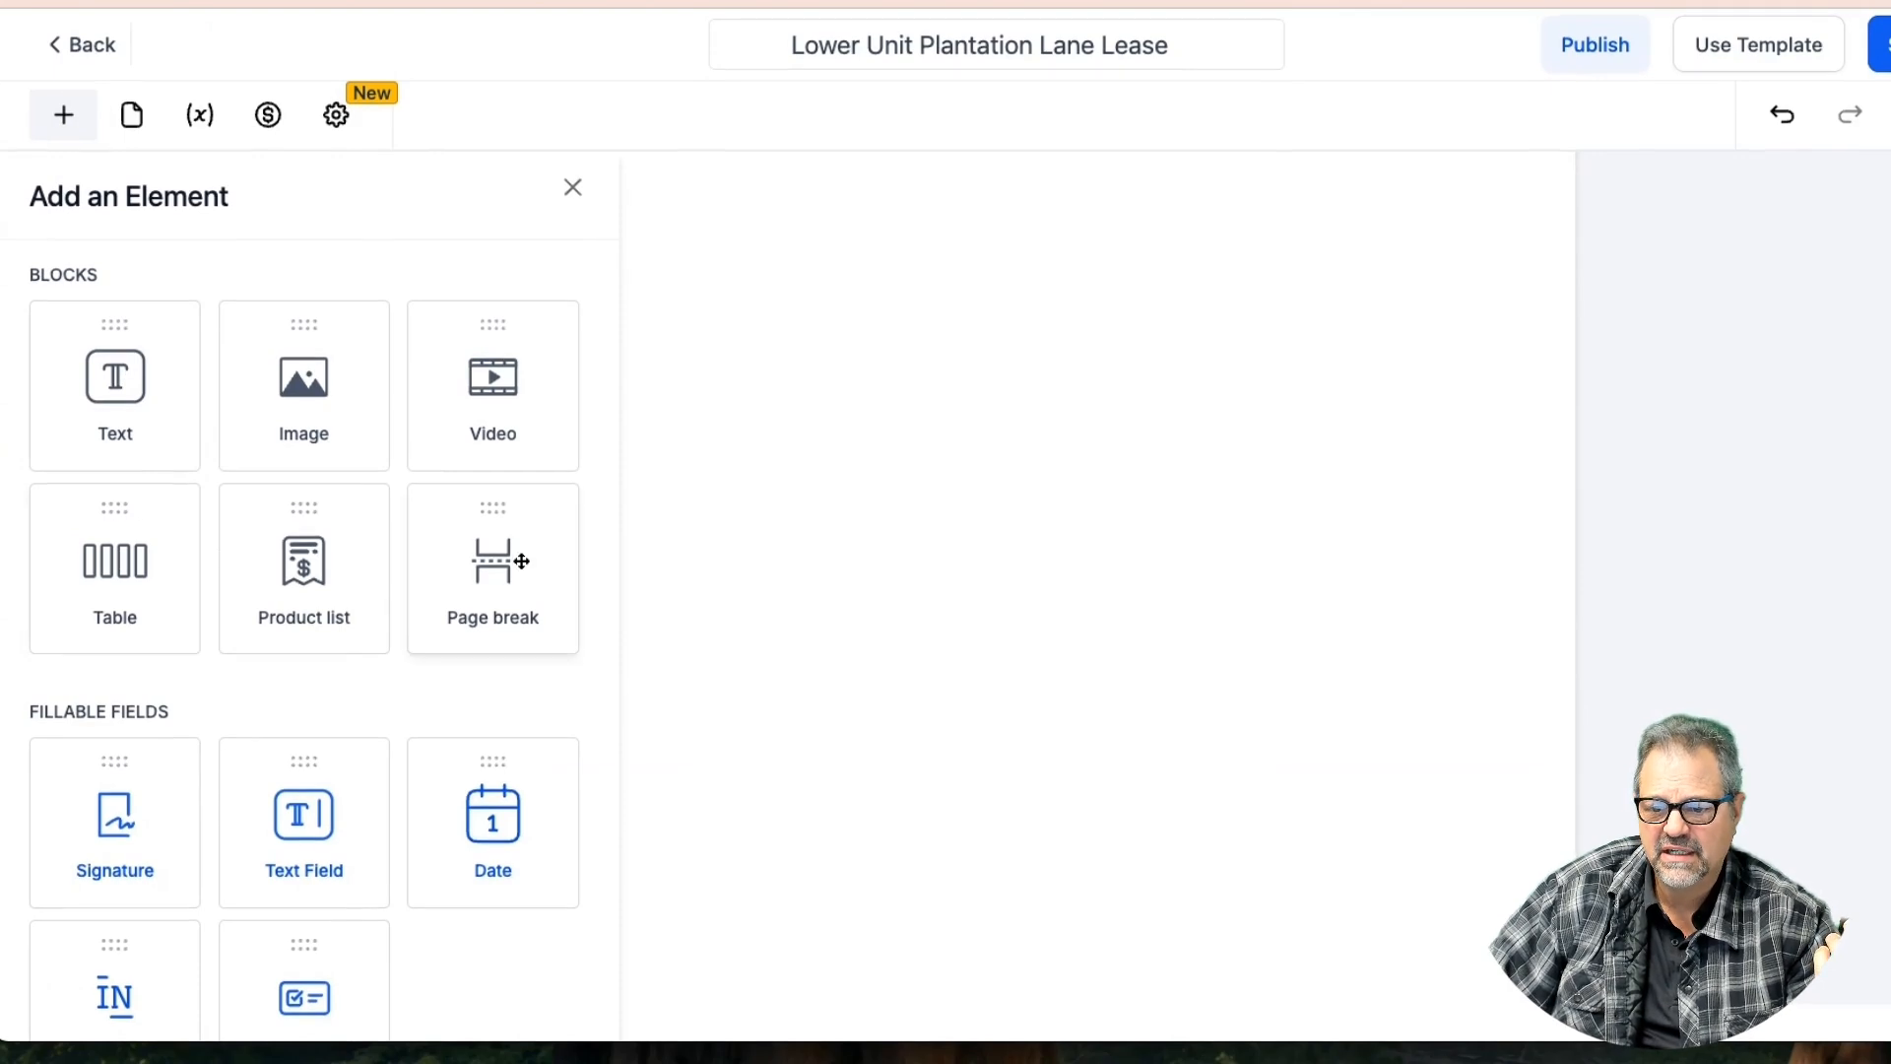
Try a product list on the new page, then remove it without adding products
left_click_drag(310, 564, 874, 434)
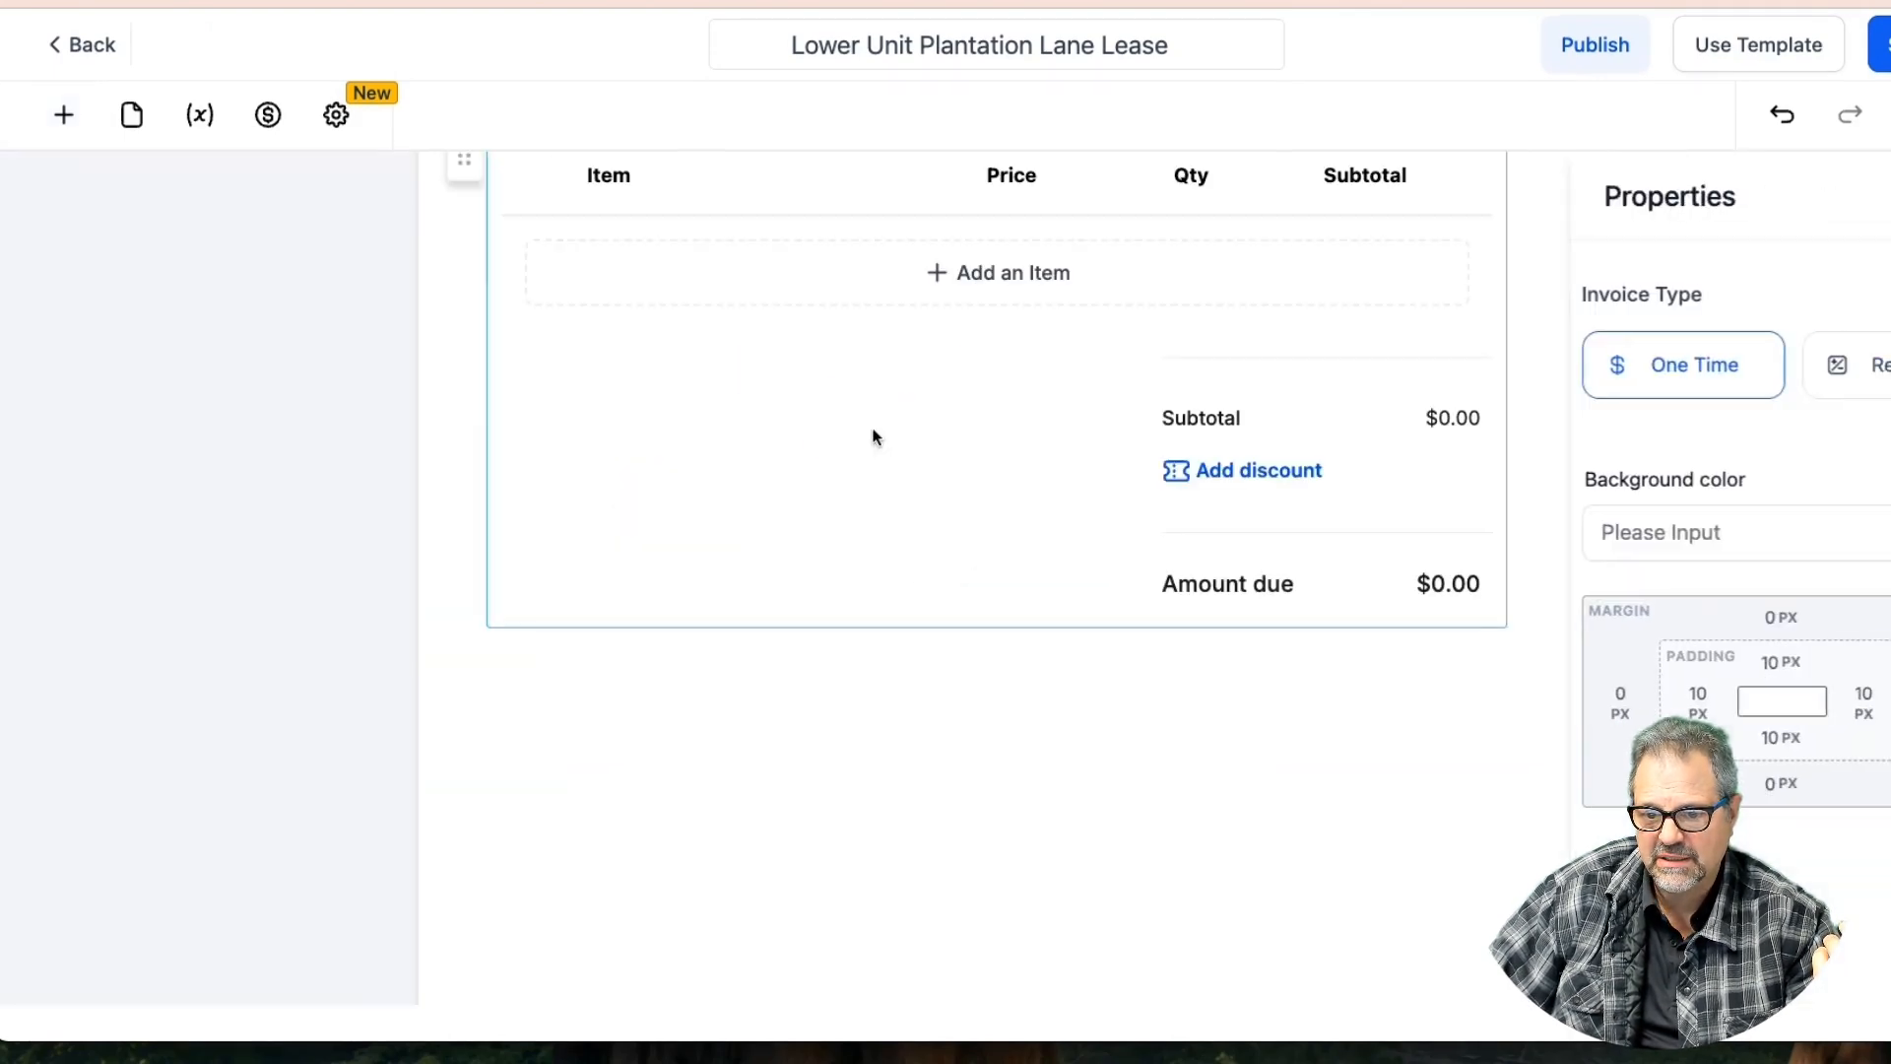
scroll(1014, 281, "up", 3)
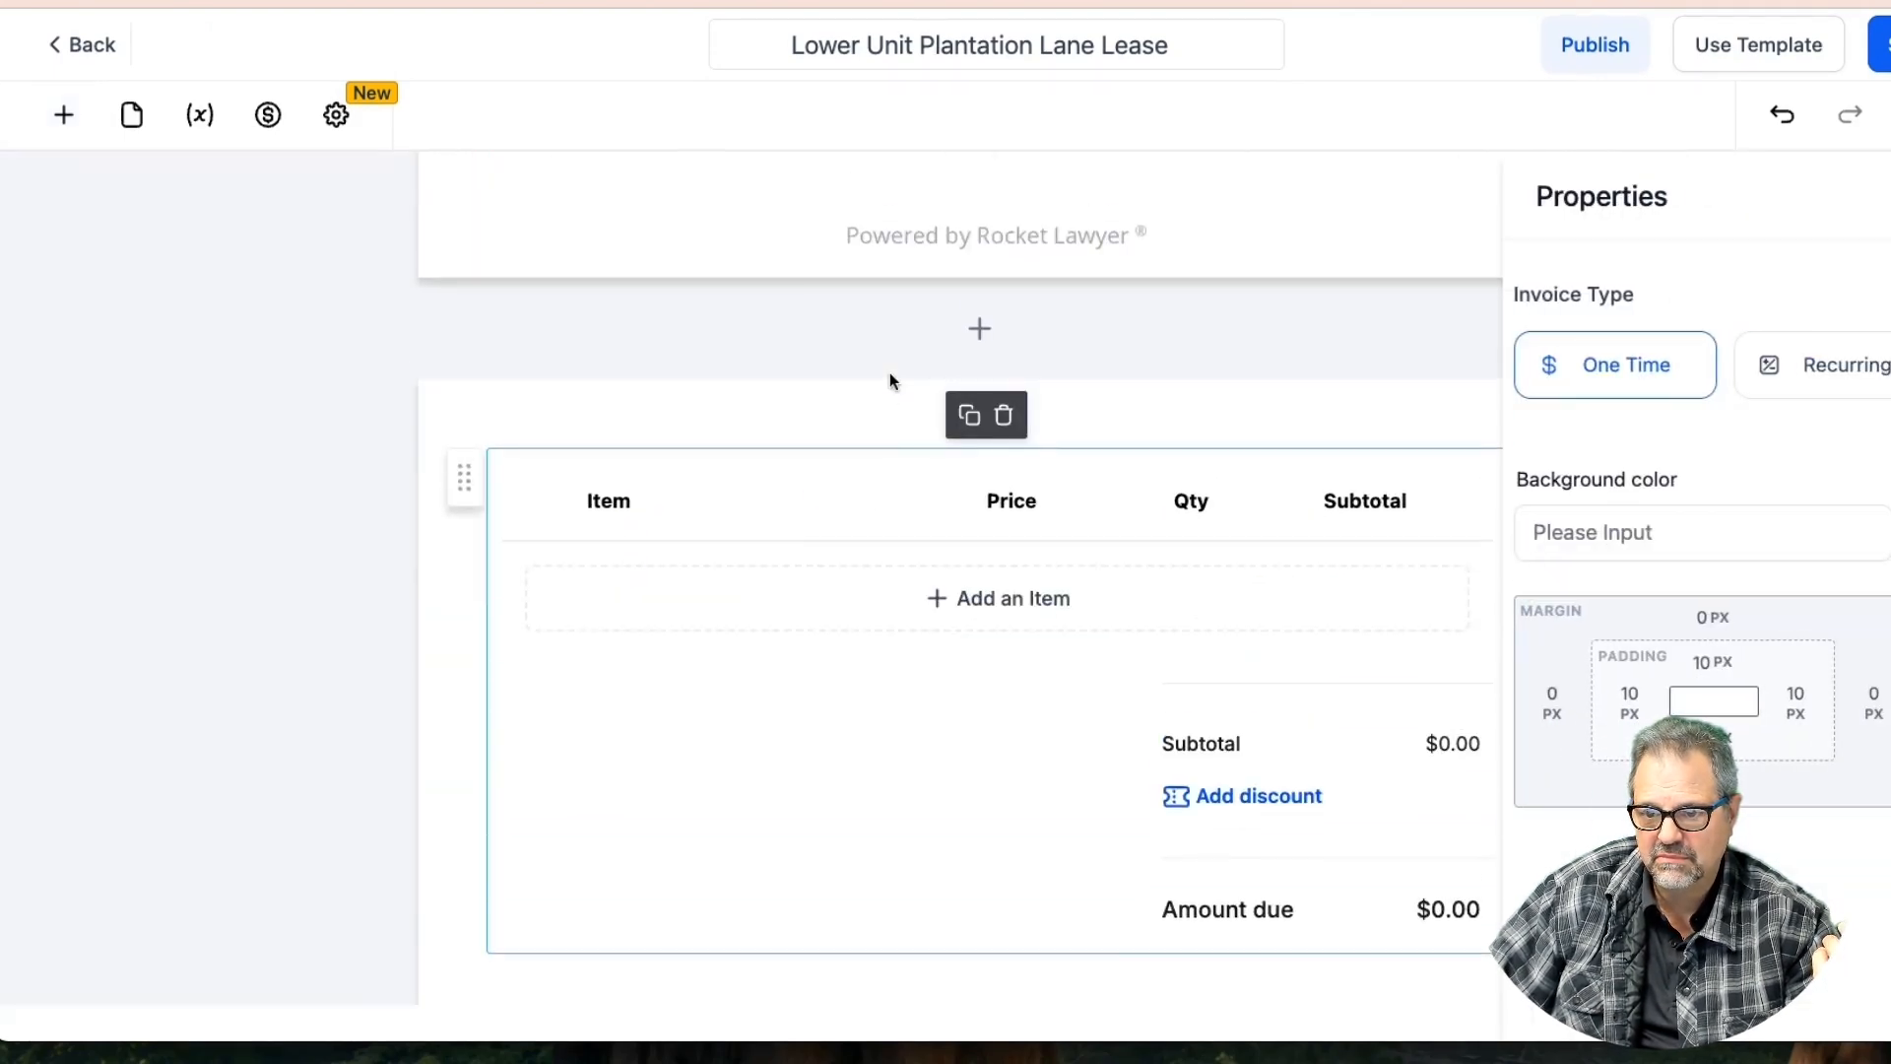
left_click(976, 592)
left_click(847, 485)
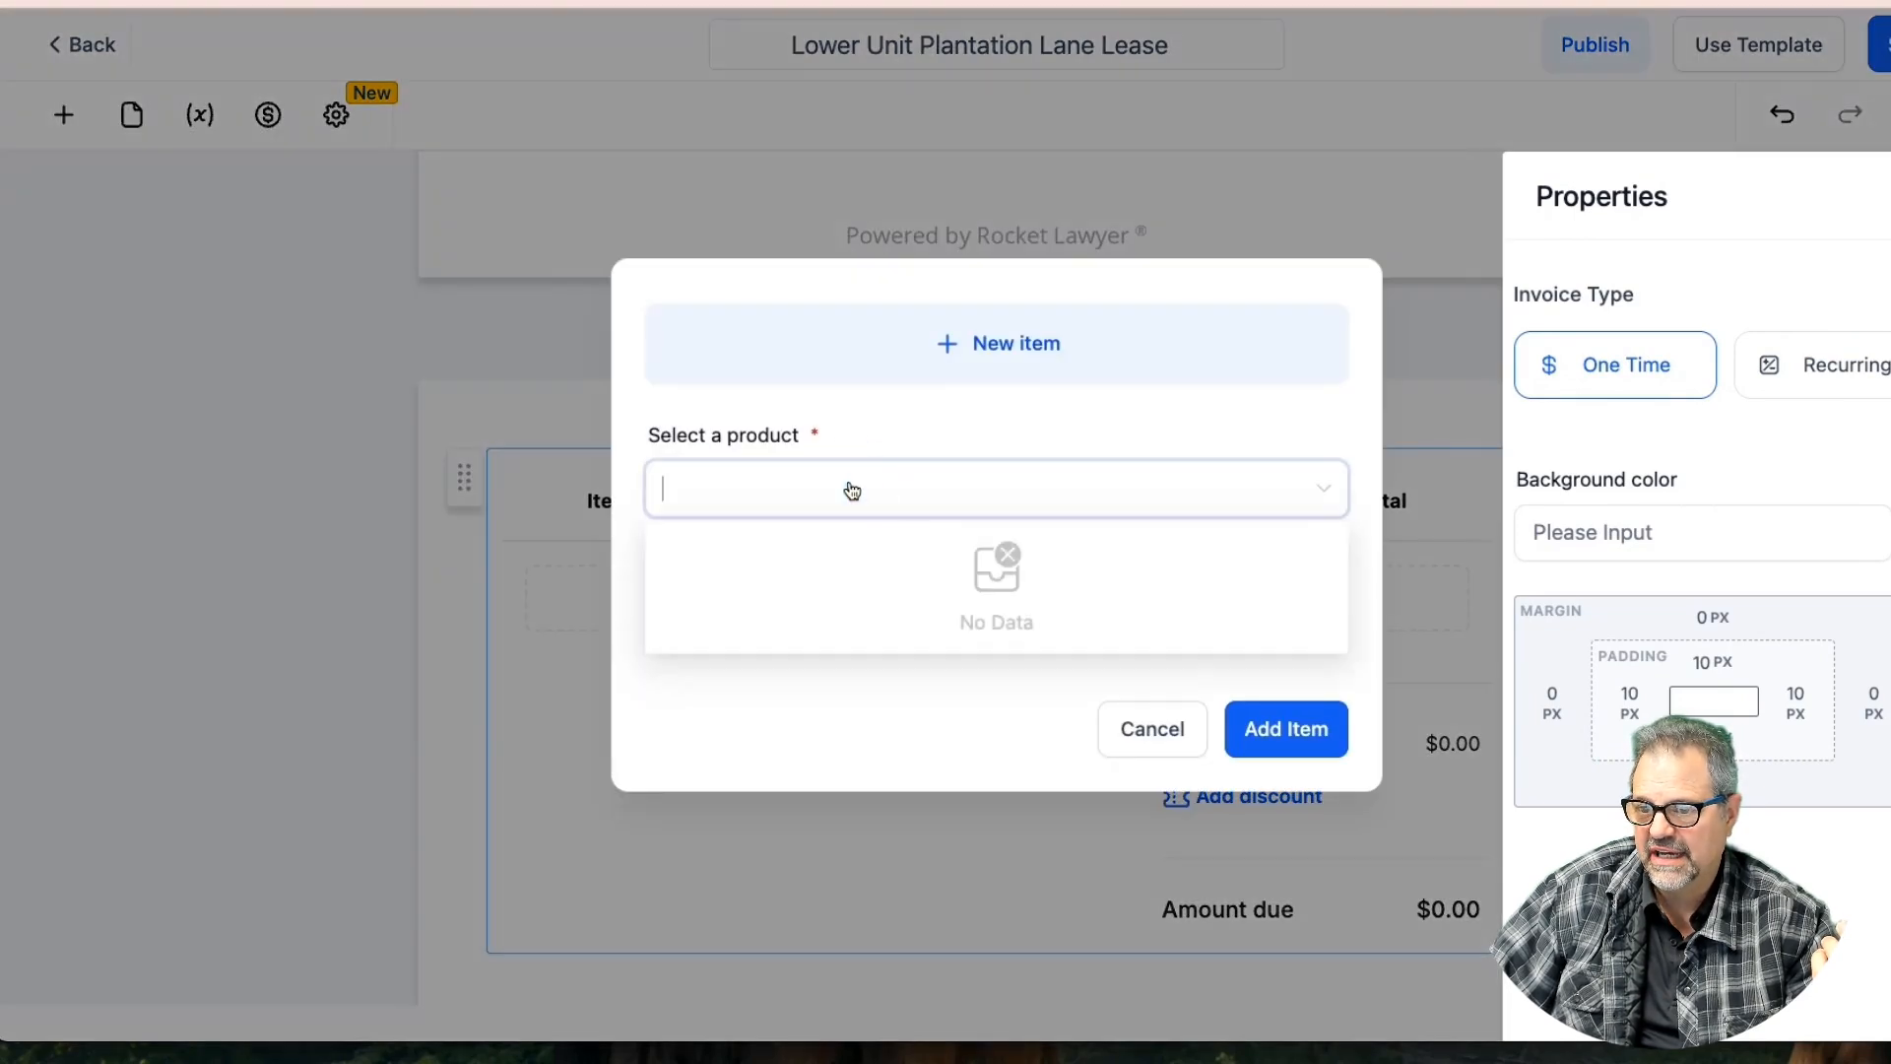
left_click(1143, 727)
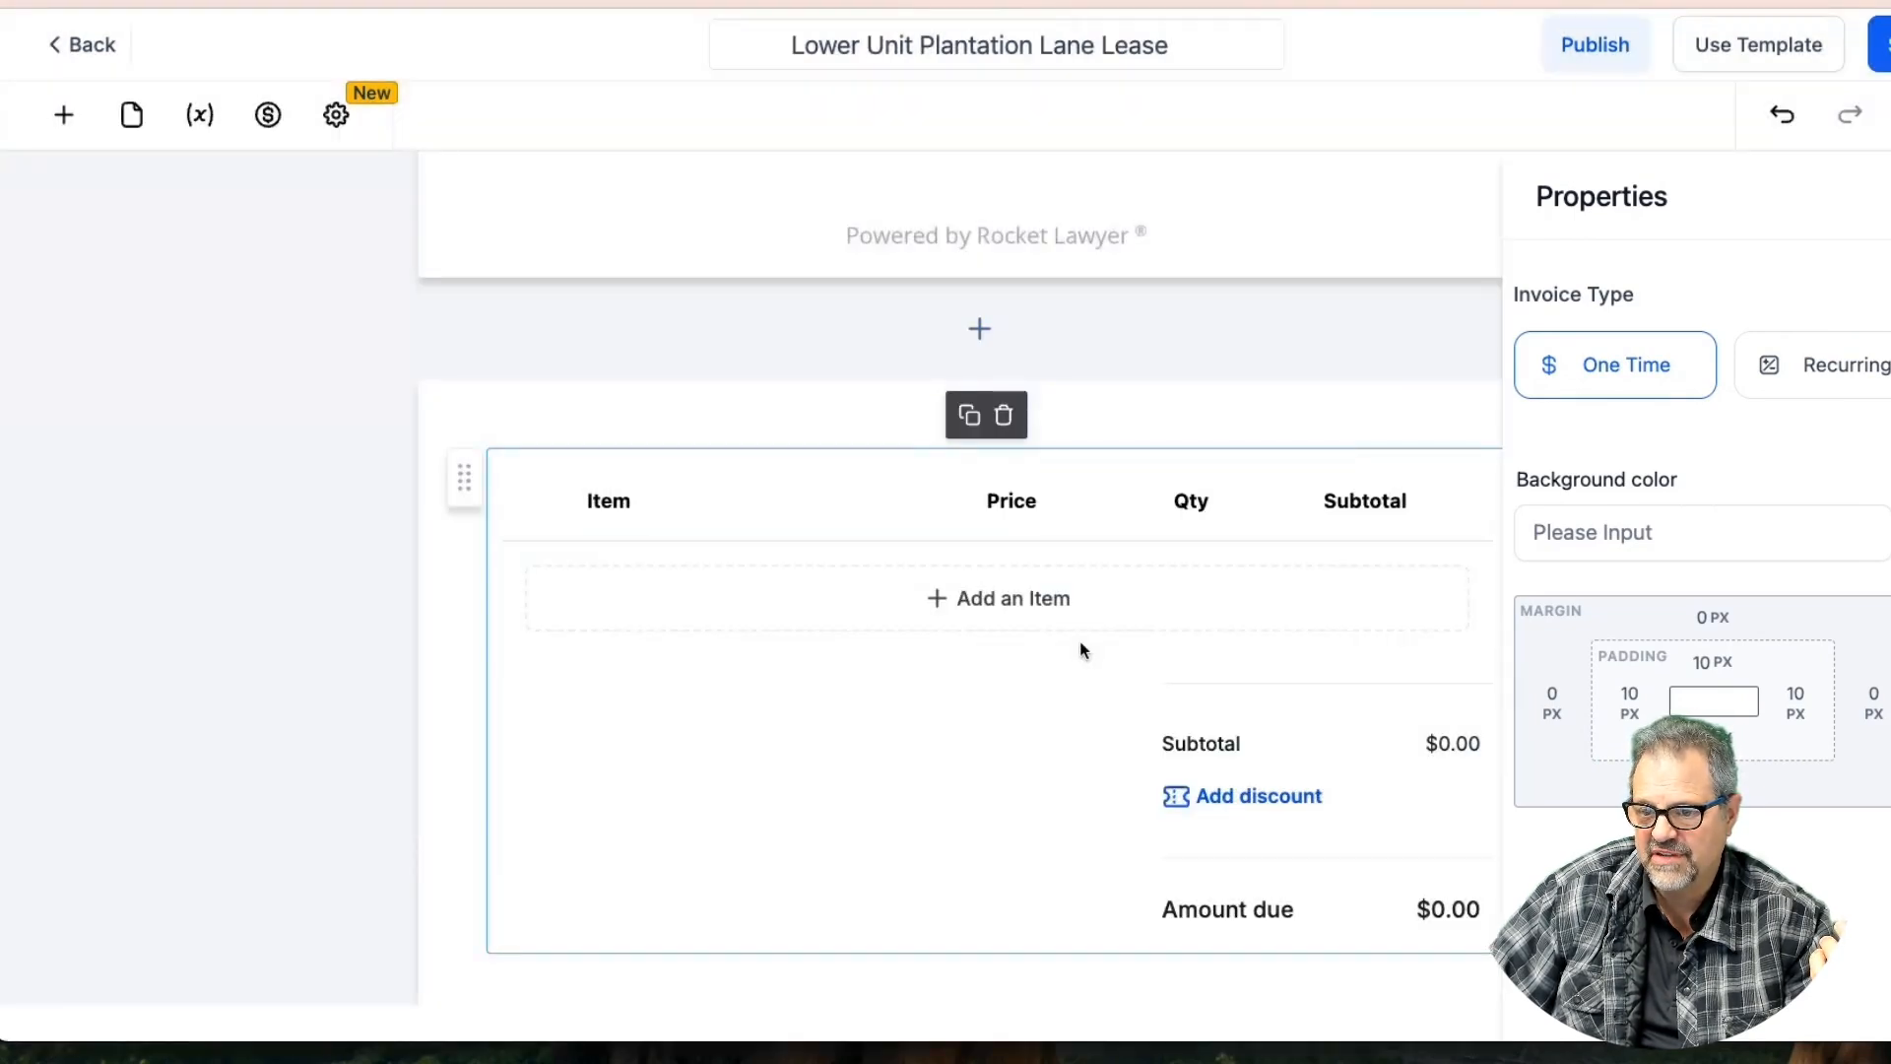
left_click(1004, 415)
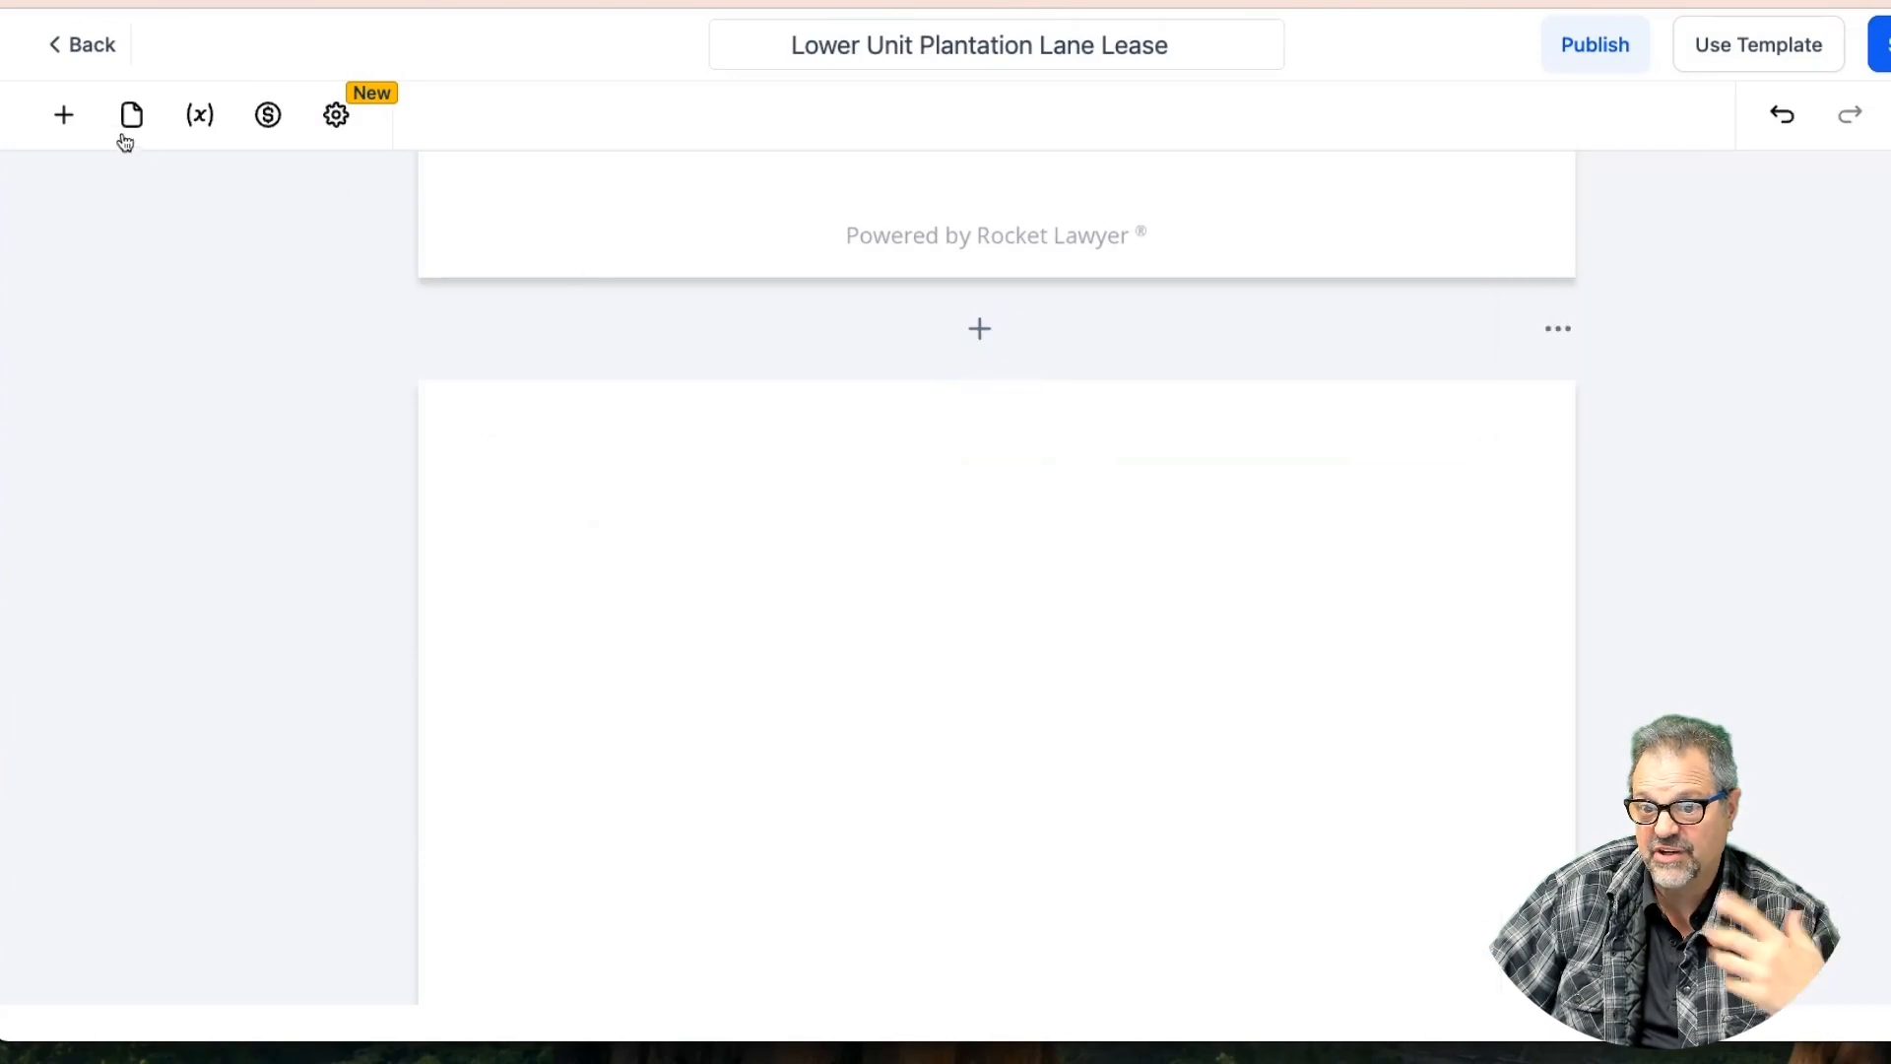
Add a centred 'Addendum A' heading text block, then delete it
left_click(63, 114)
left_click_drag(190, 399, 760, 461)
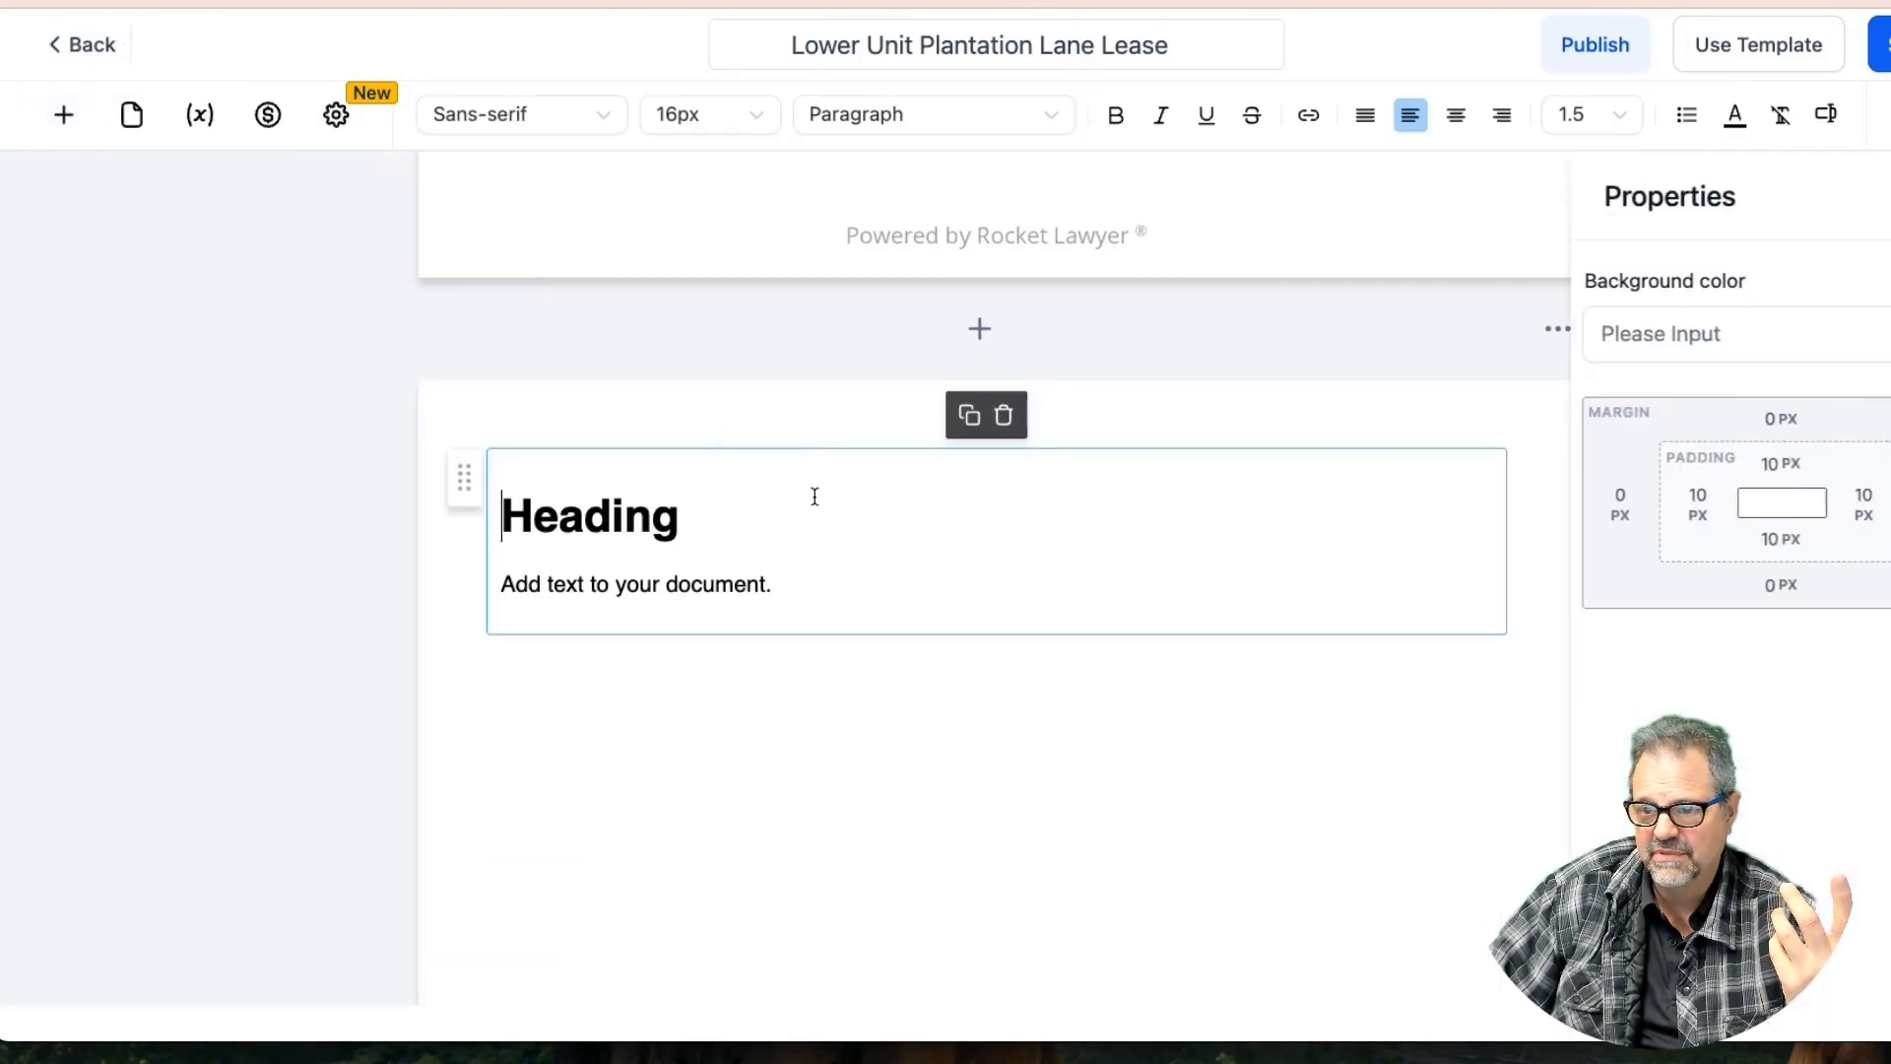
double_click(584, 516)
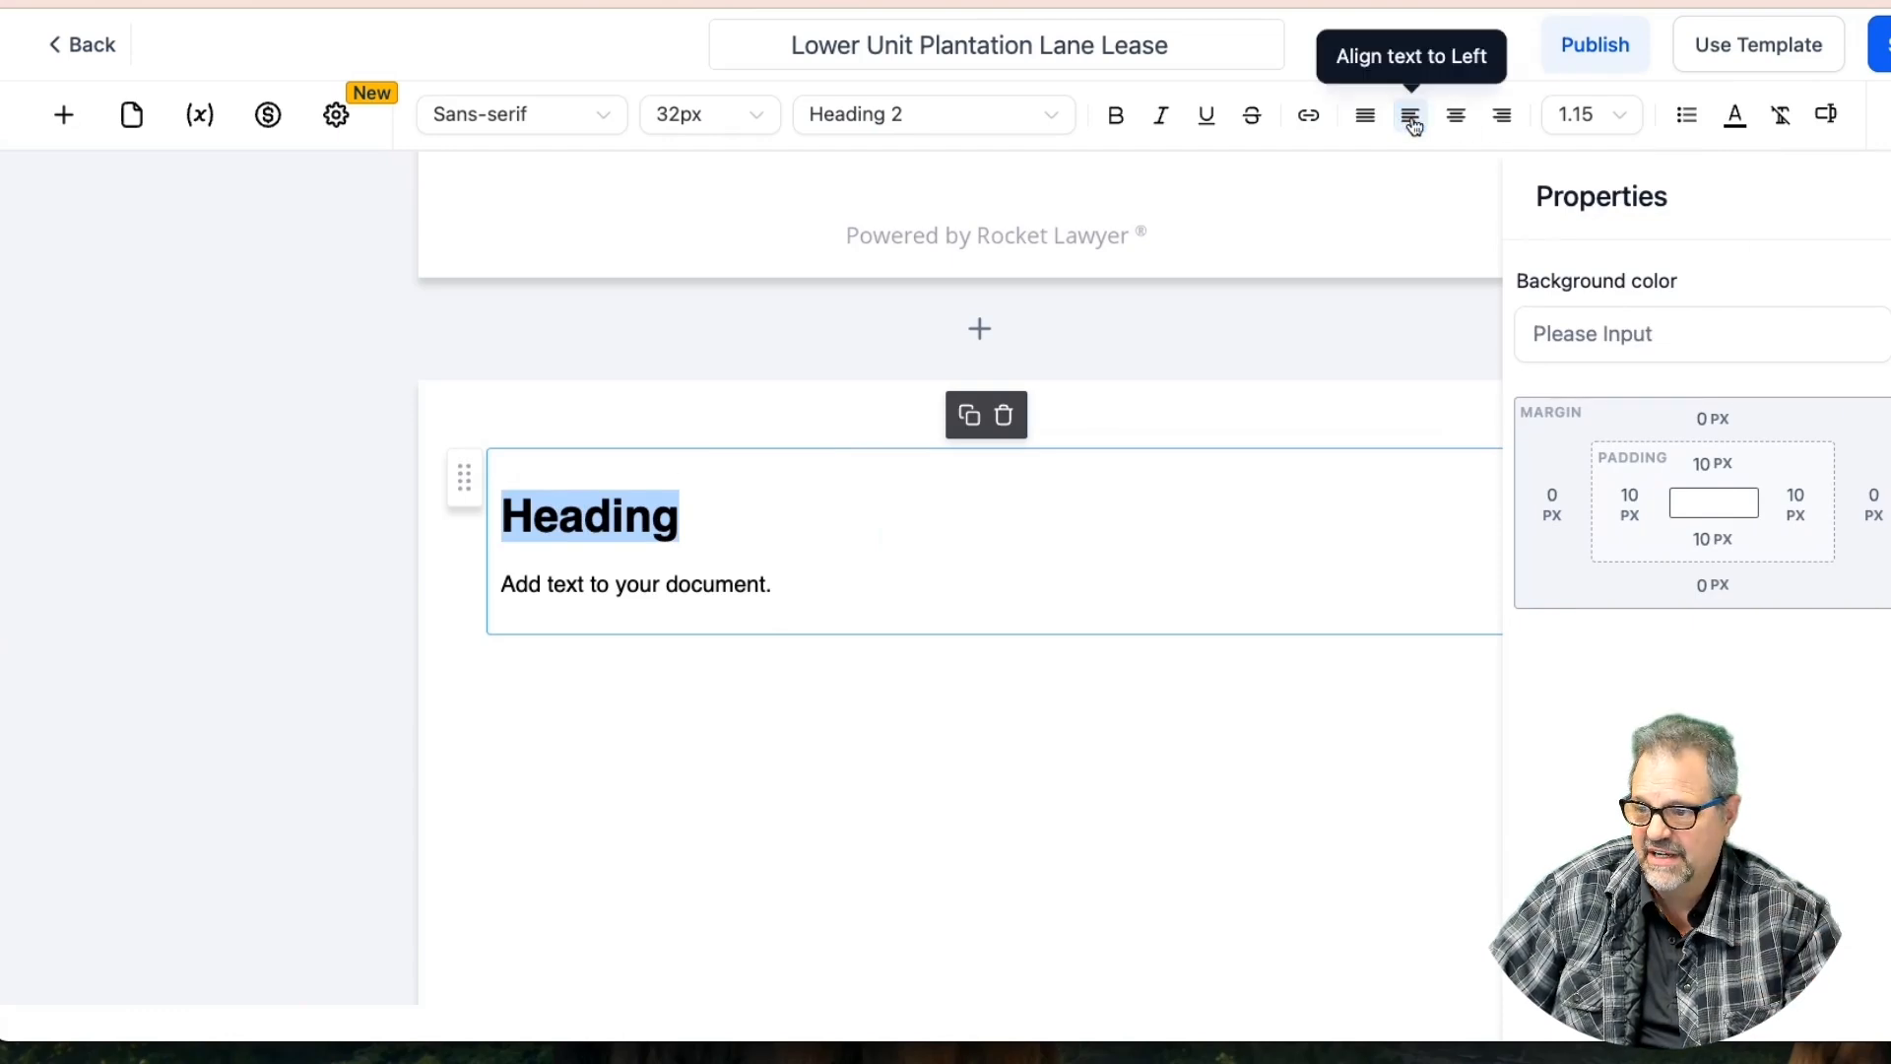
left_click(1454, 115)
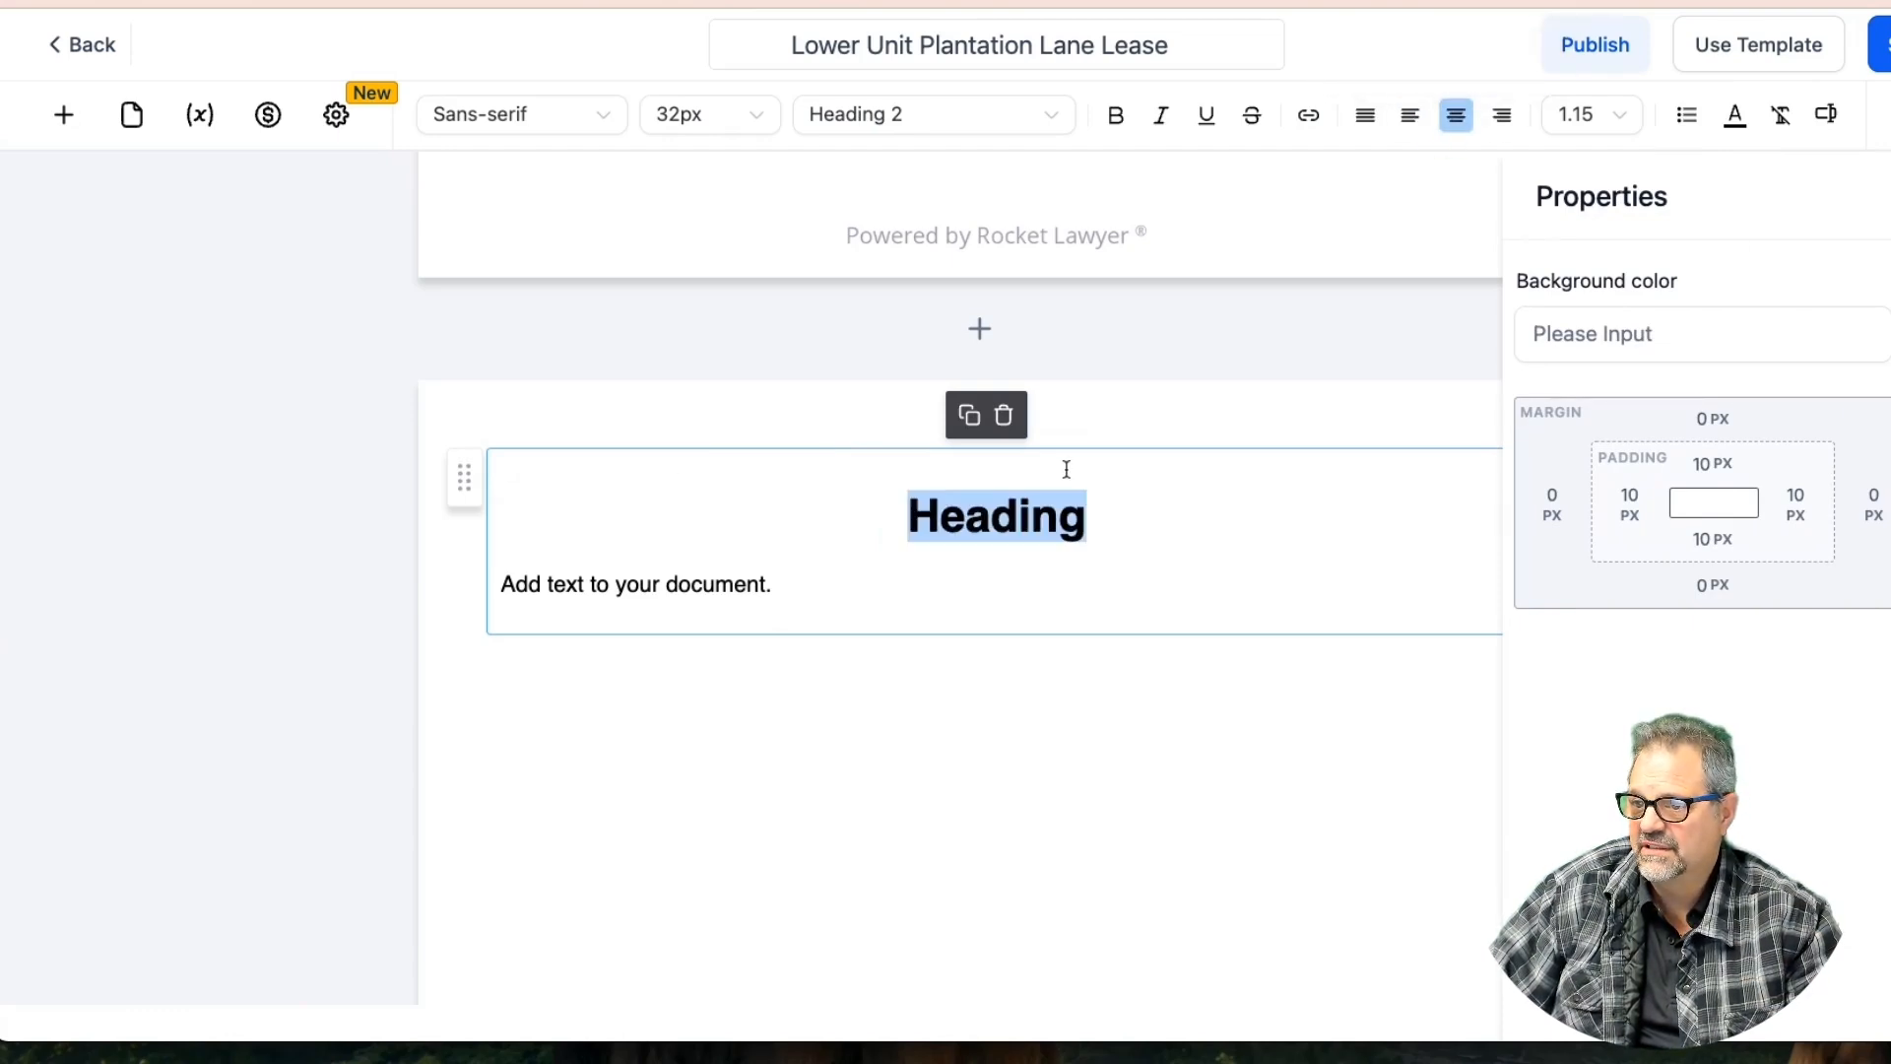
type("Addendum ")
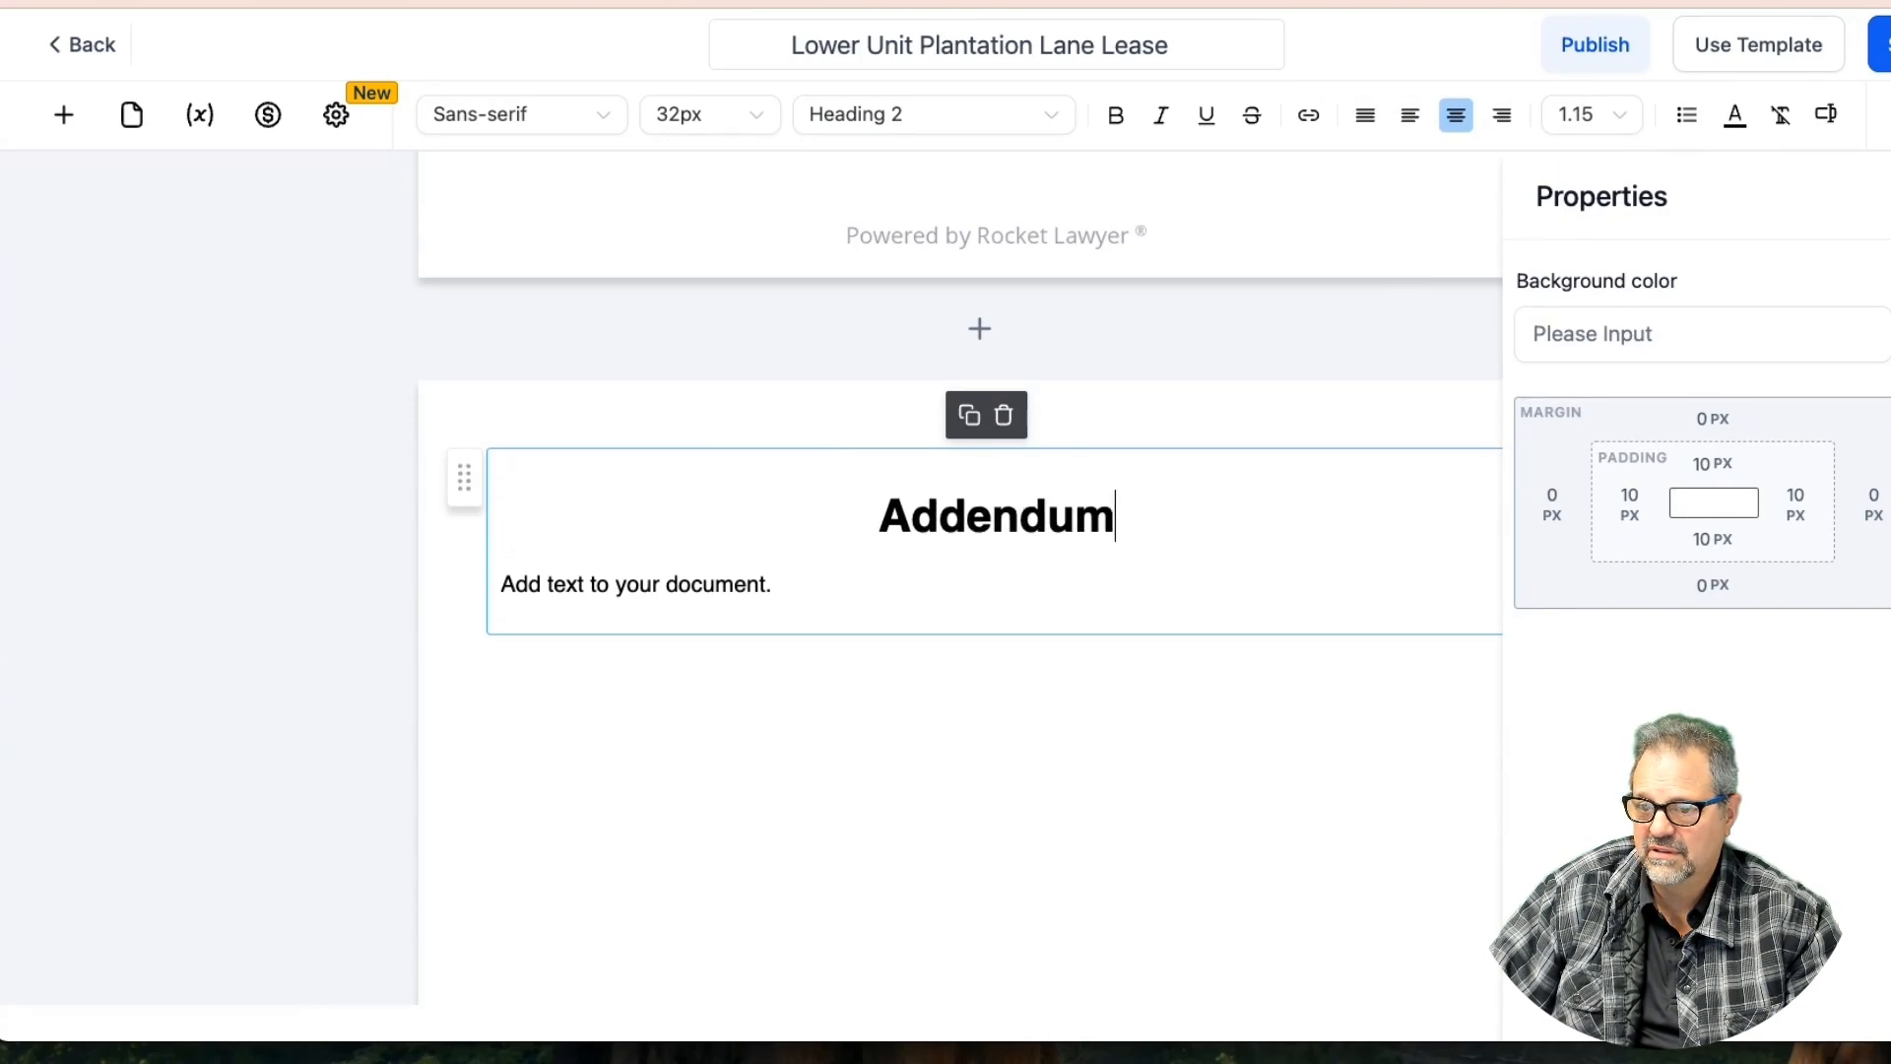
type("A")
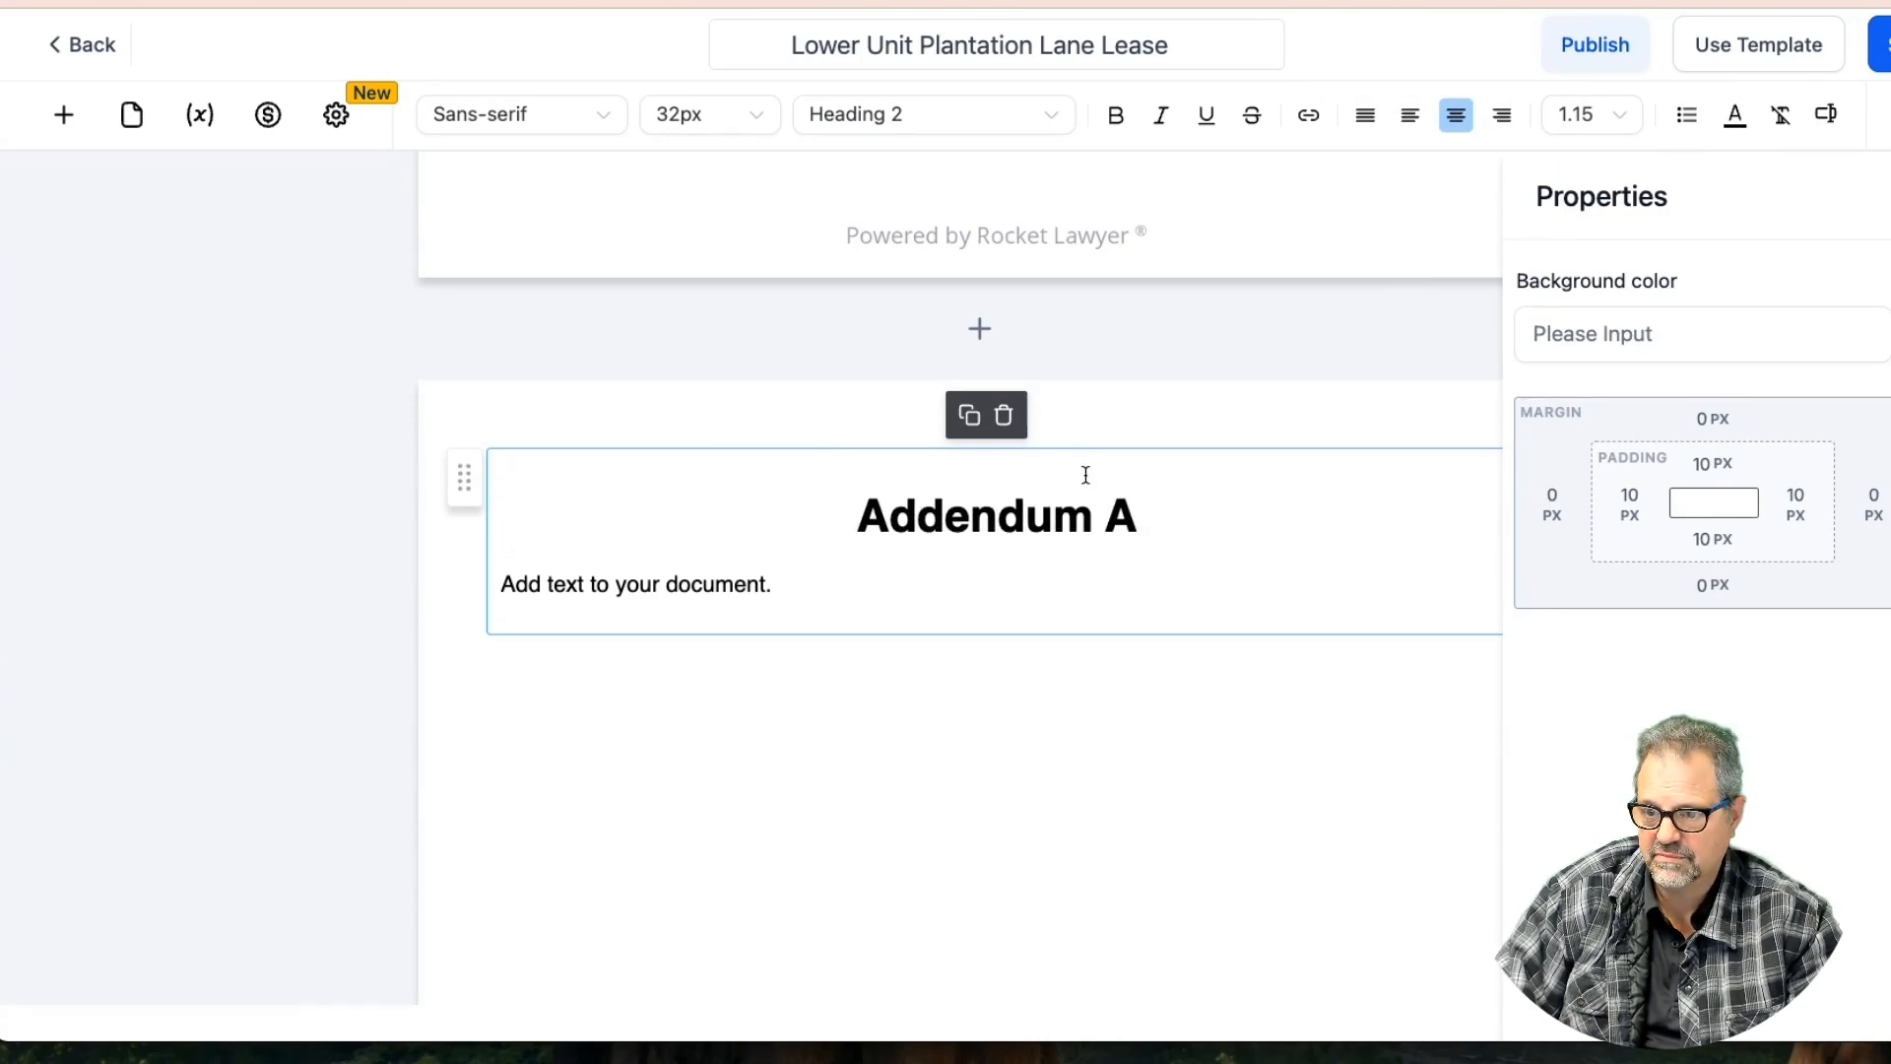
triple_click(657, 590)
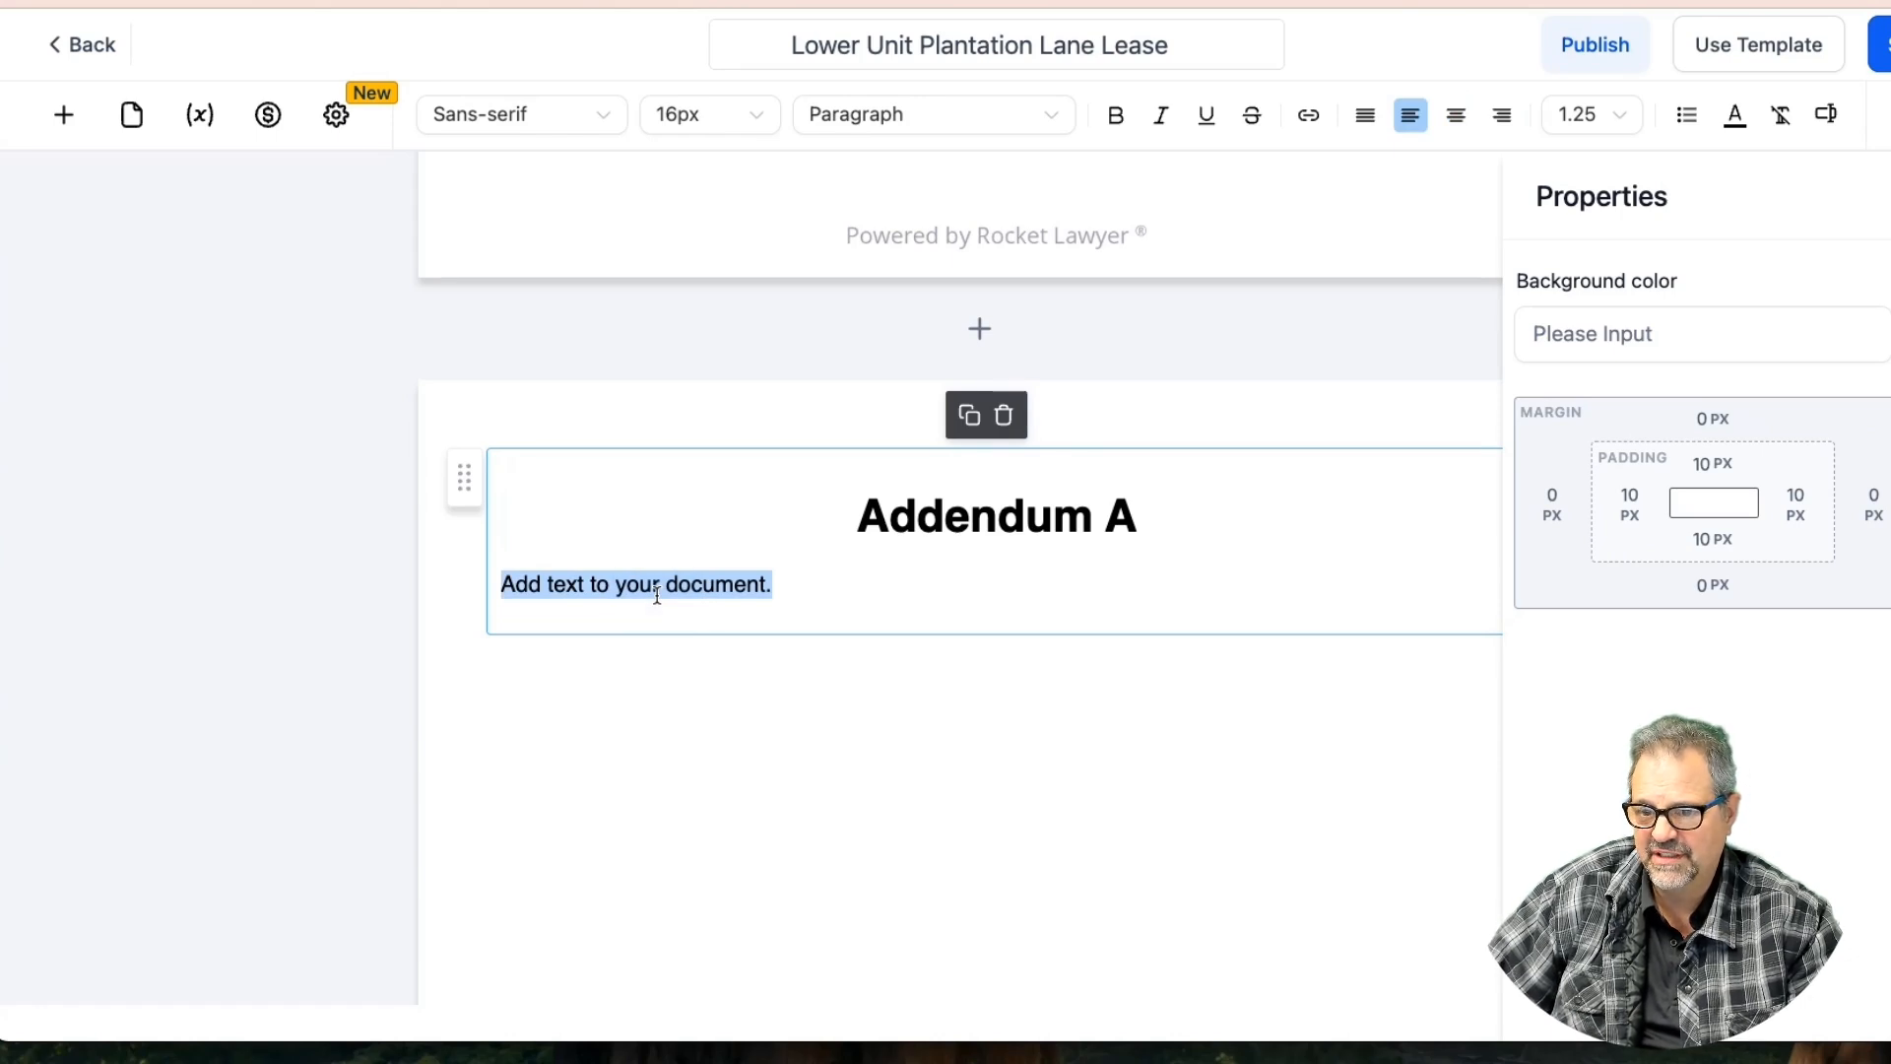
left_click(1003, 415)
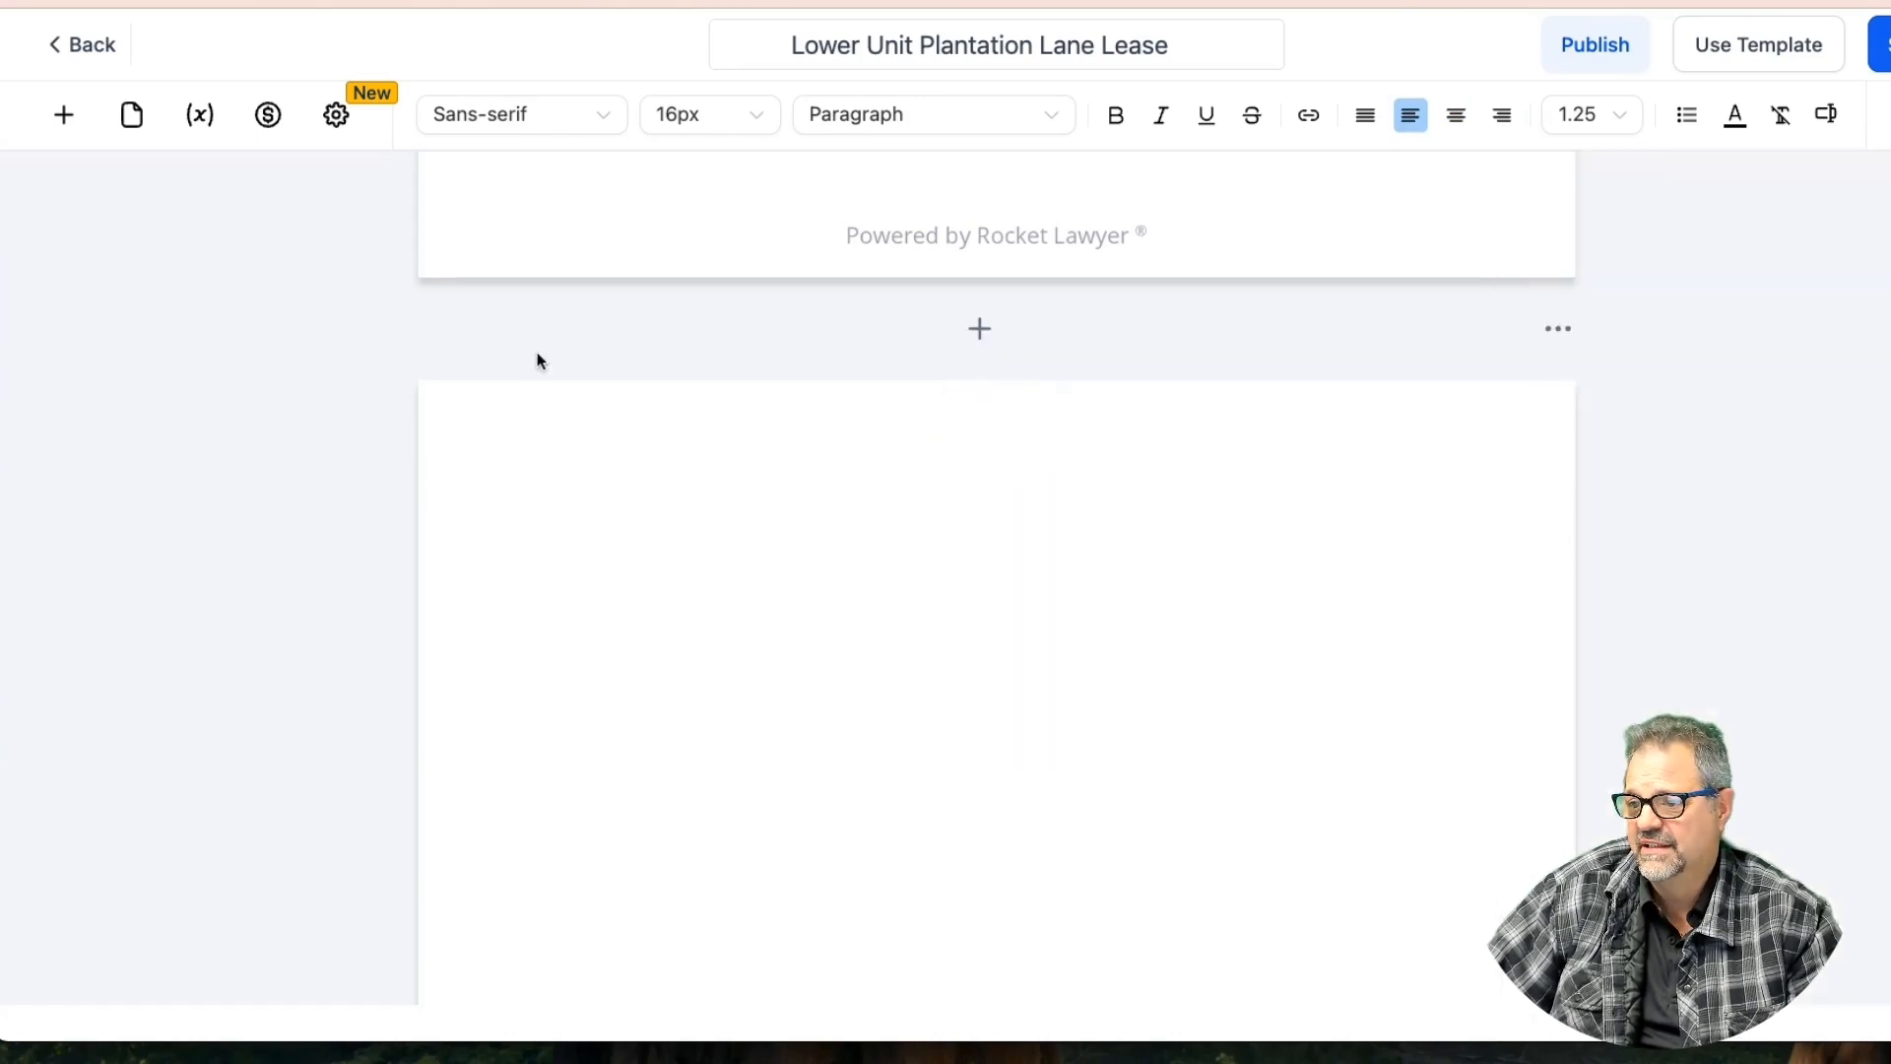
Place an image block and a video block on the new page
left_click(56, 112)
left_click_drag(303, 384, 648, 467)
left_click(63, 114)
left_click_drag(500, 384, 888, 541)
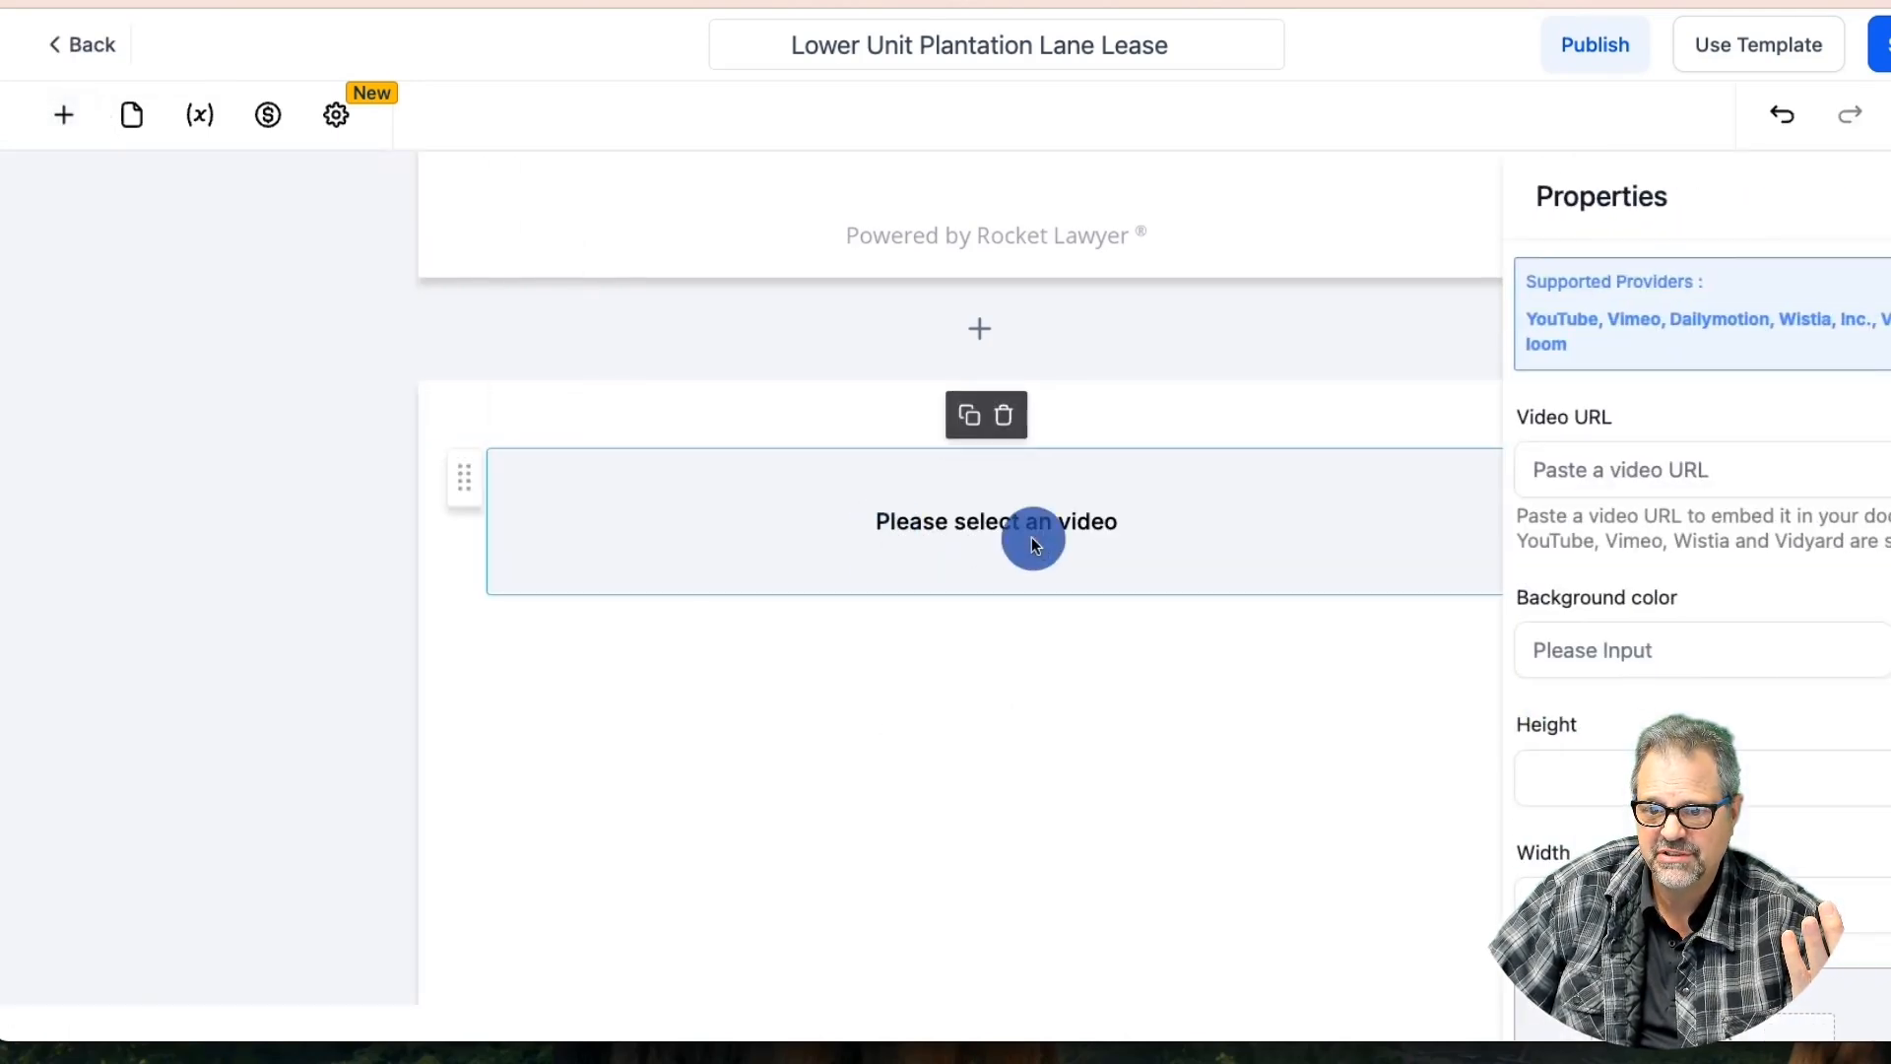
scroll(1302, 613, "down", 5)
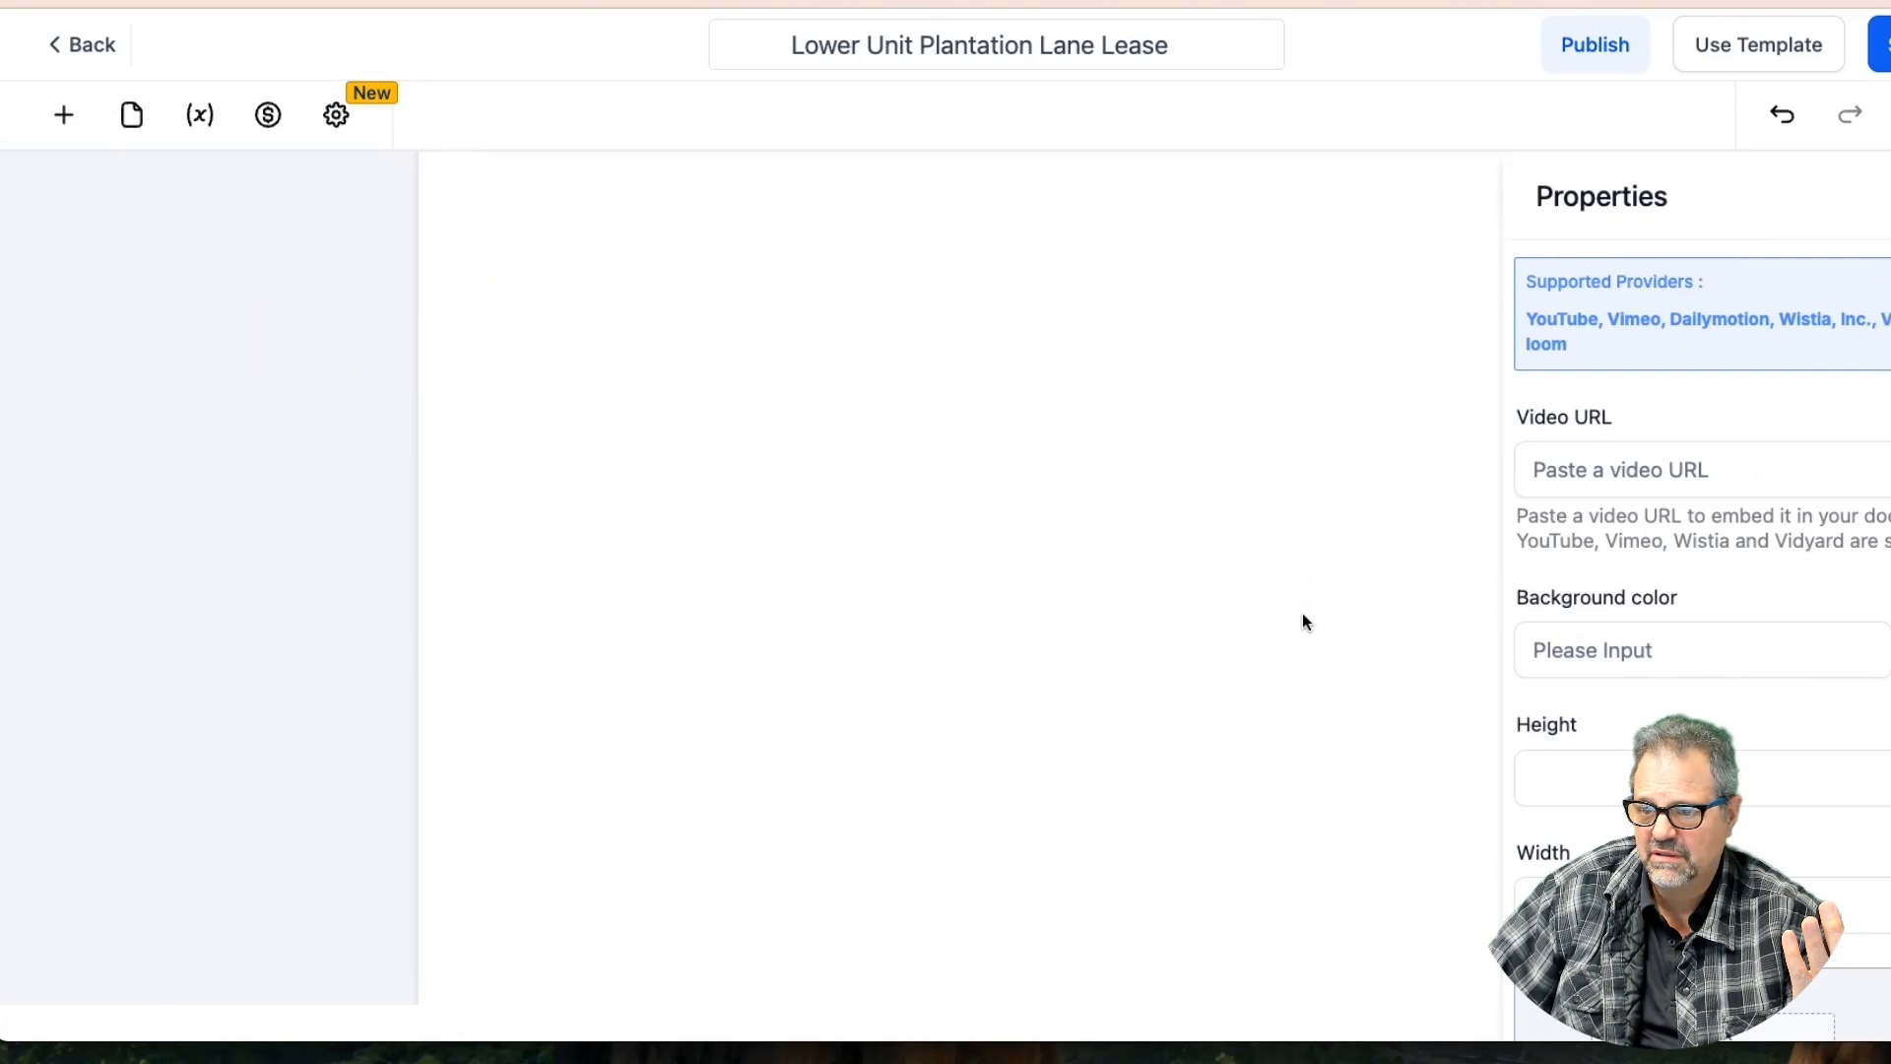
Add an image block above the landlord signature, browse the media library, then delete it
left_click(63, 114)
left_click_drag(262, 380, 778, 806)
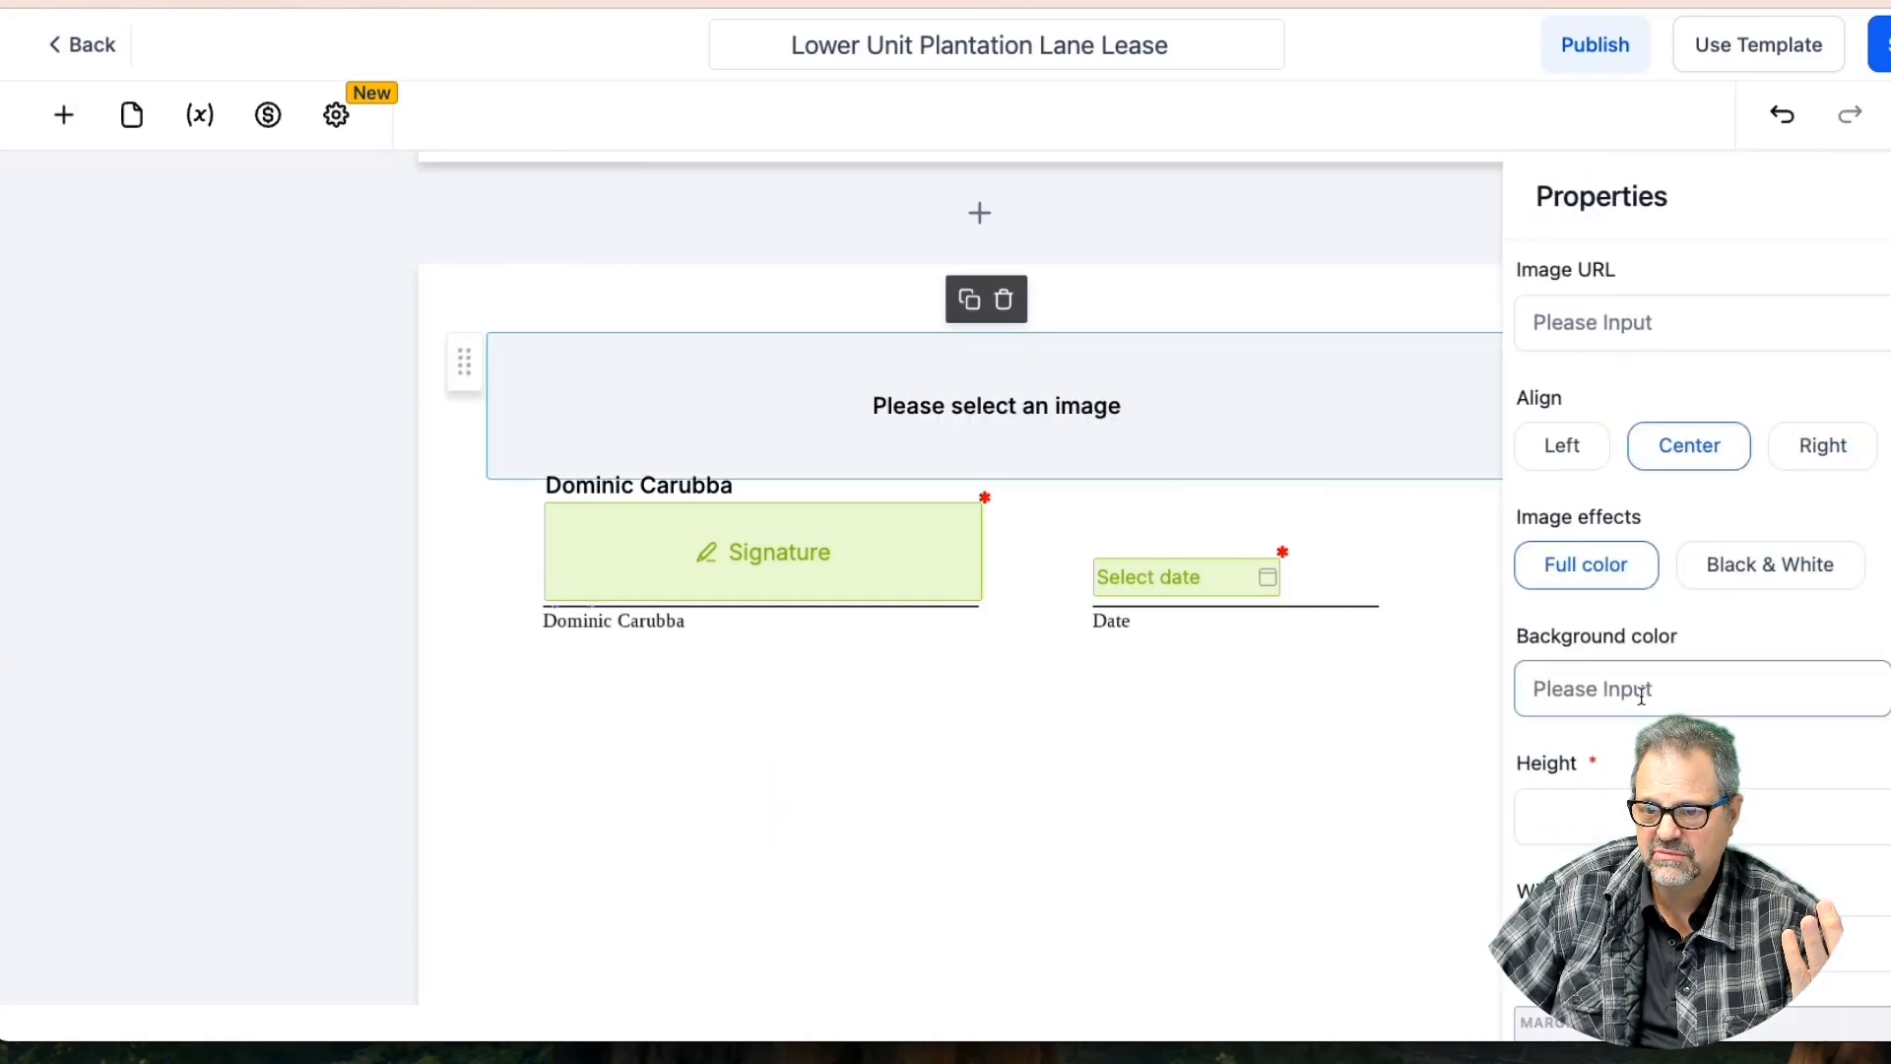
scroll(1641, 718, "down", 3)
scroll(1642, 724, "up", 3)
left_click(983, 405)
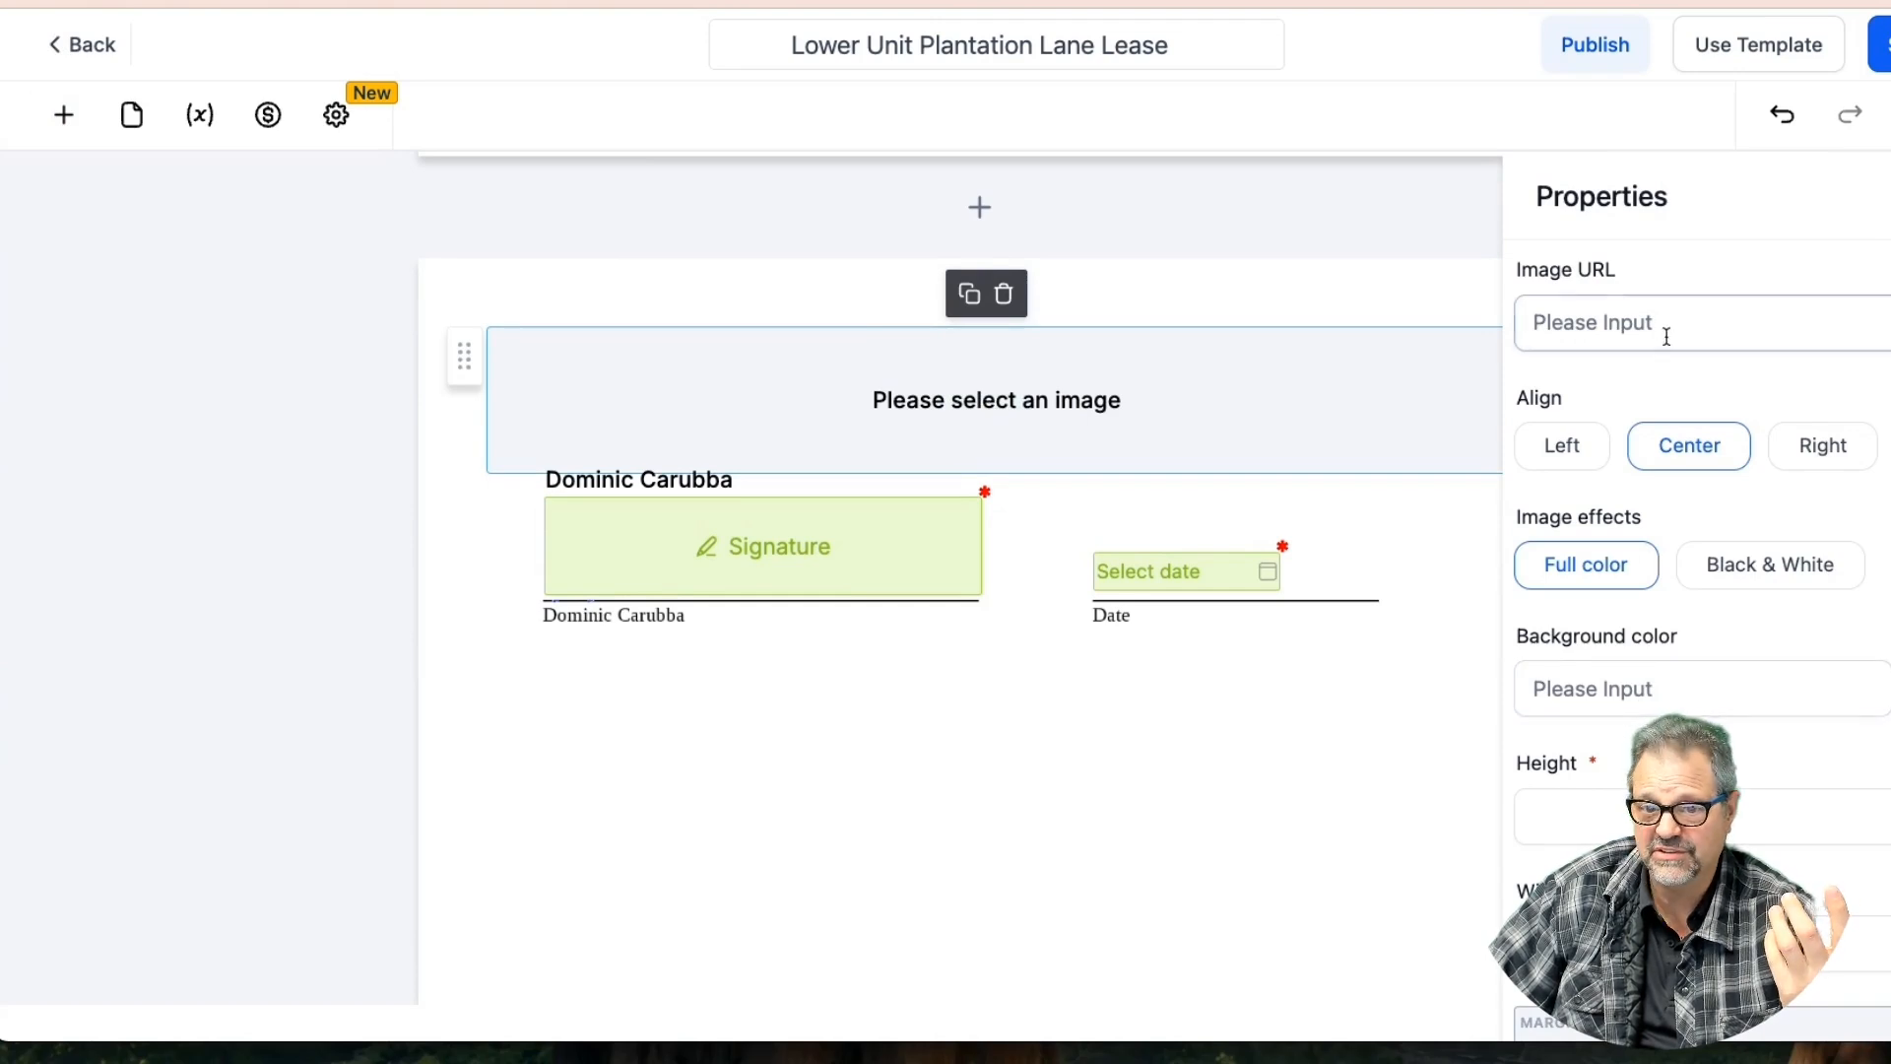
left_click(1888, 323)
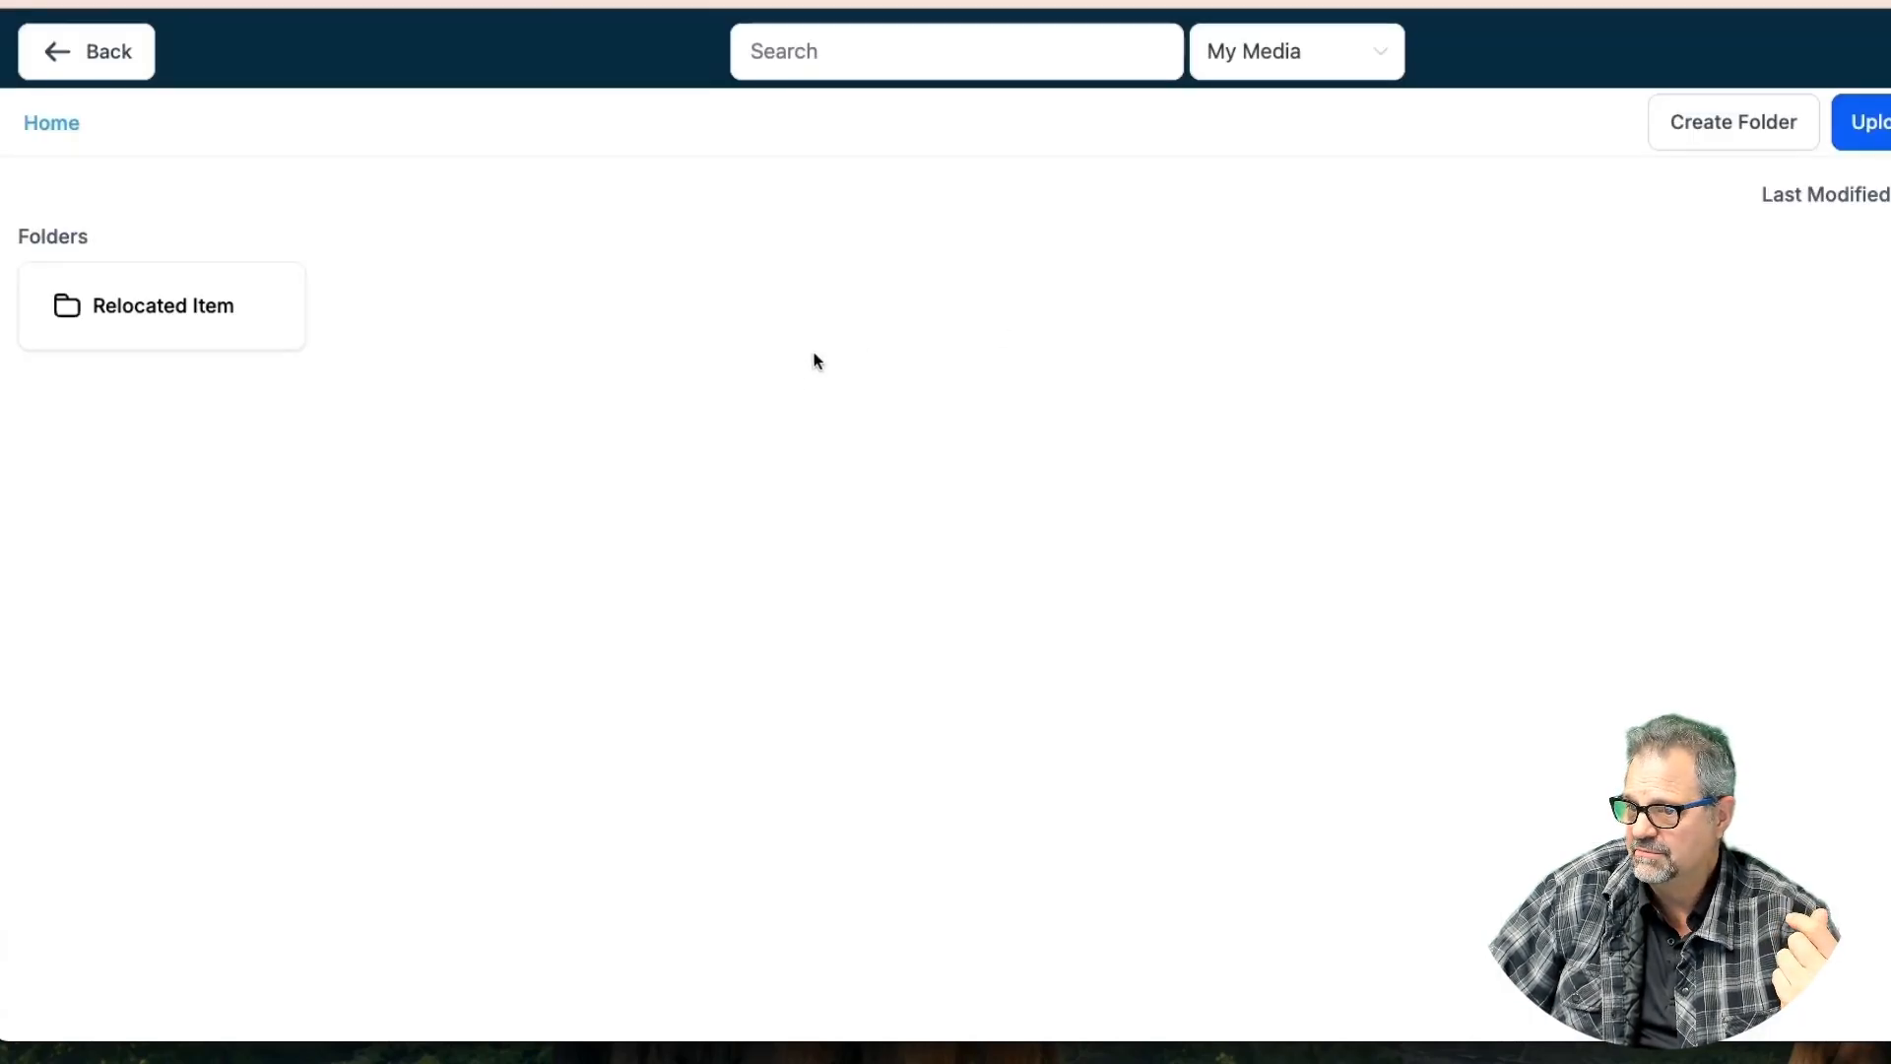
left_click(99, 71)
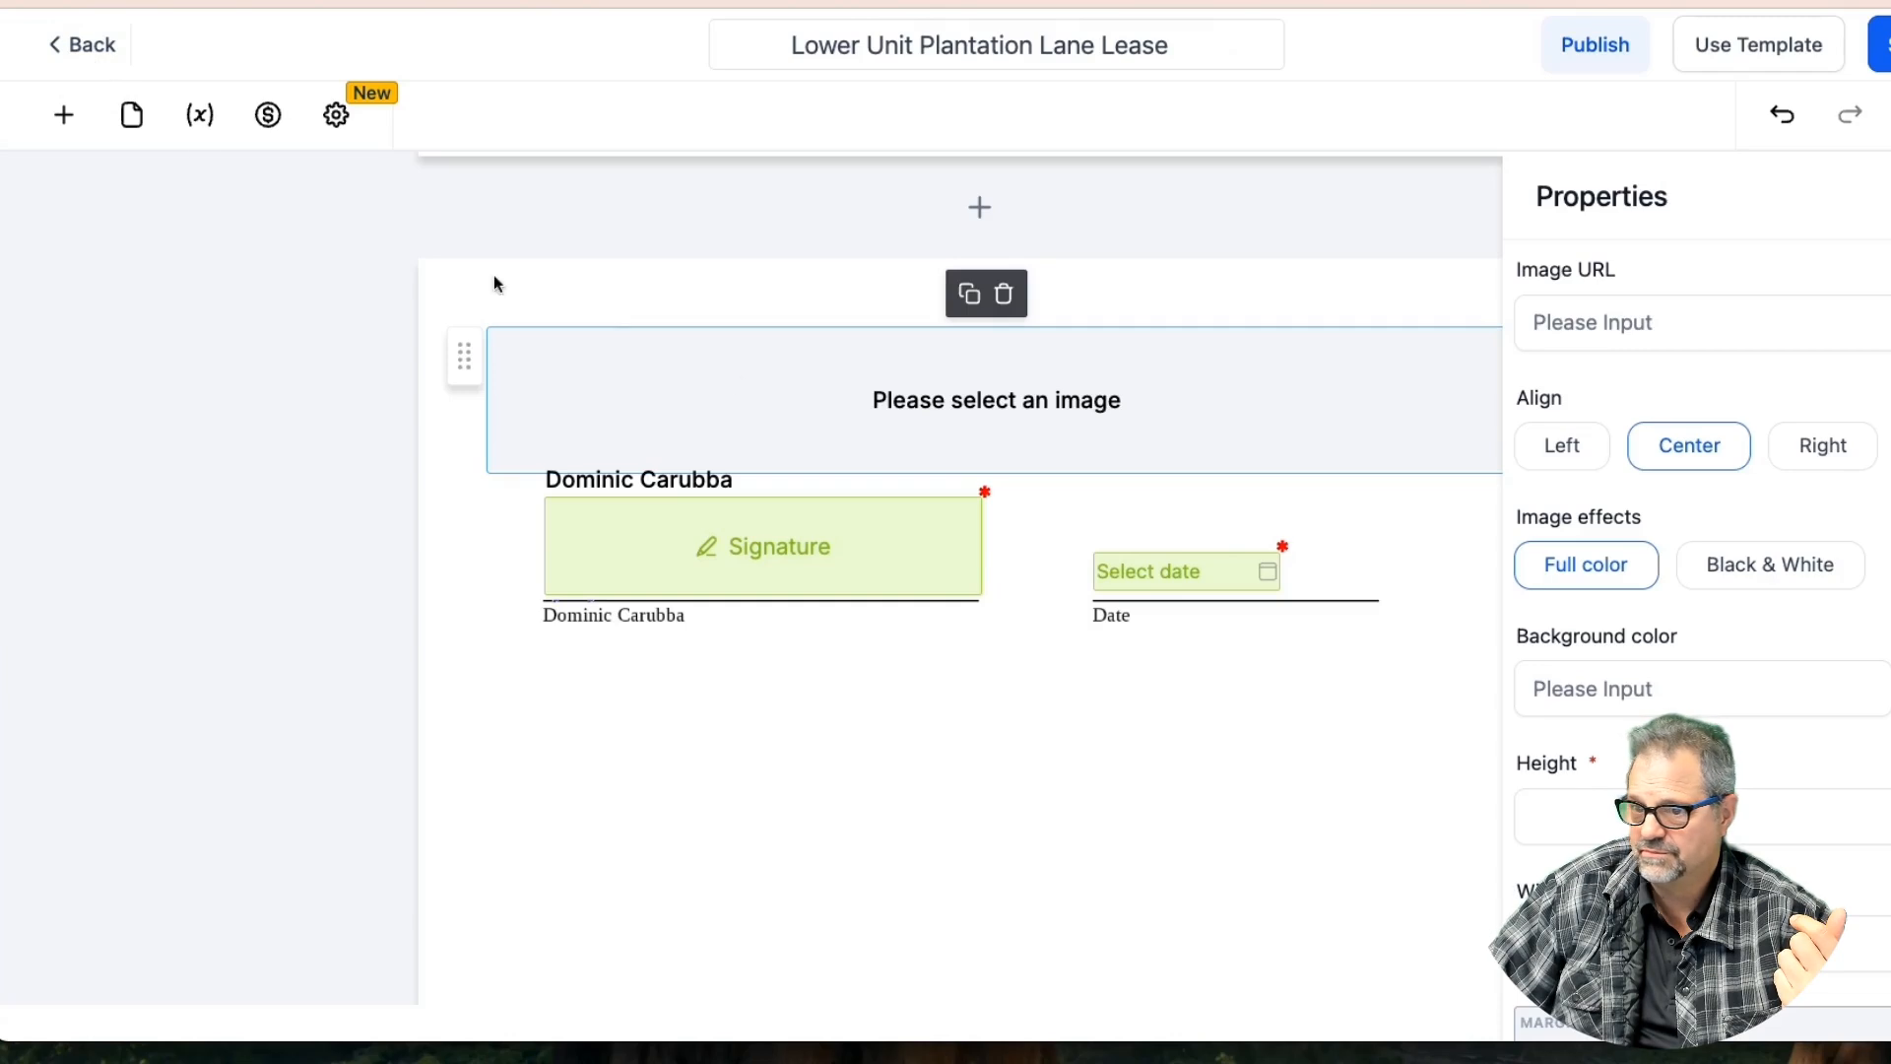
left_click(1004, 293)
left_click(696, 367)
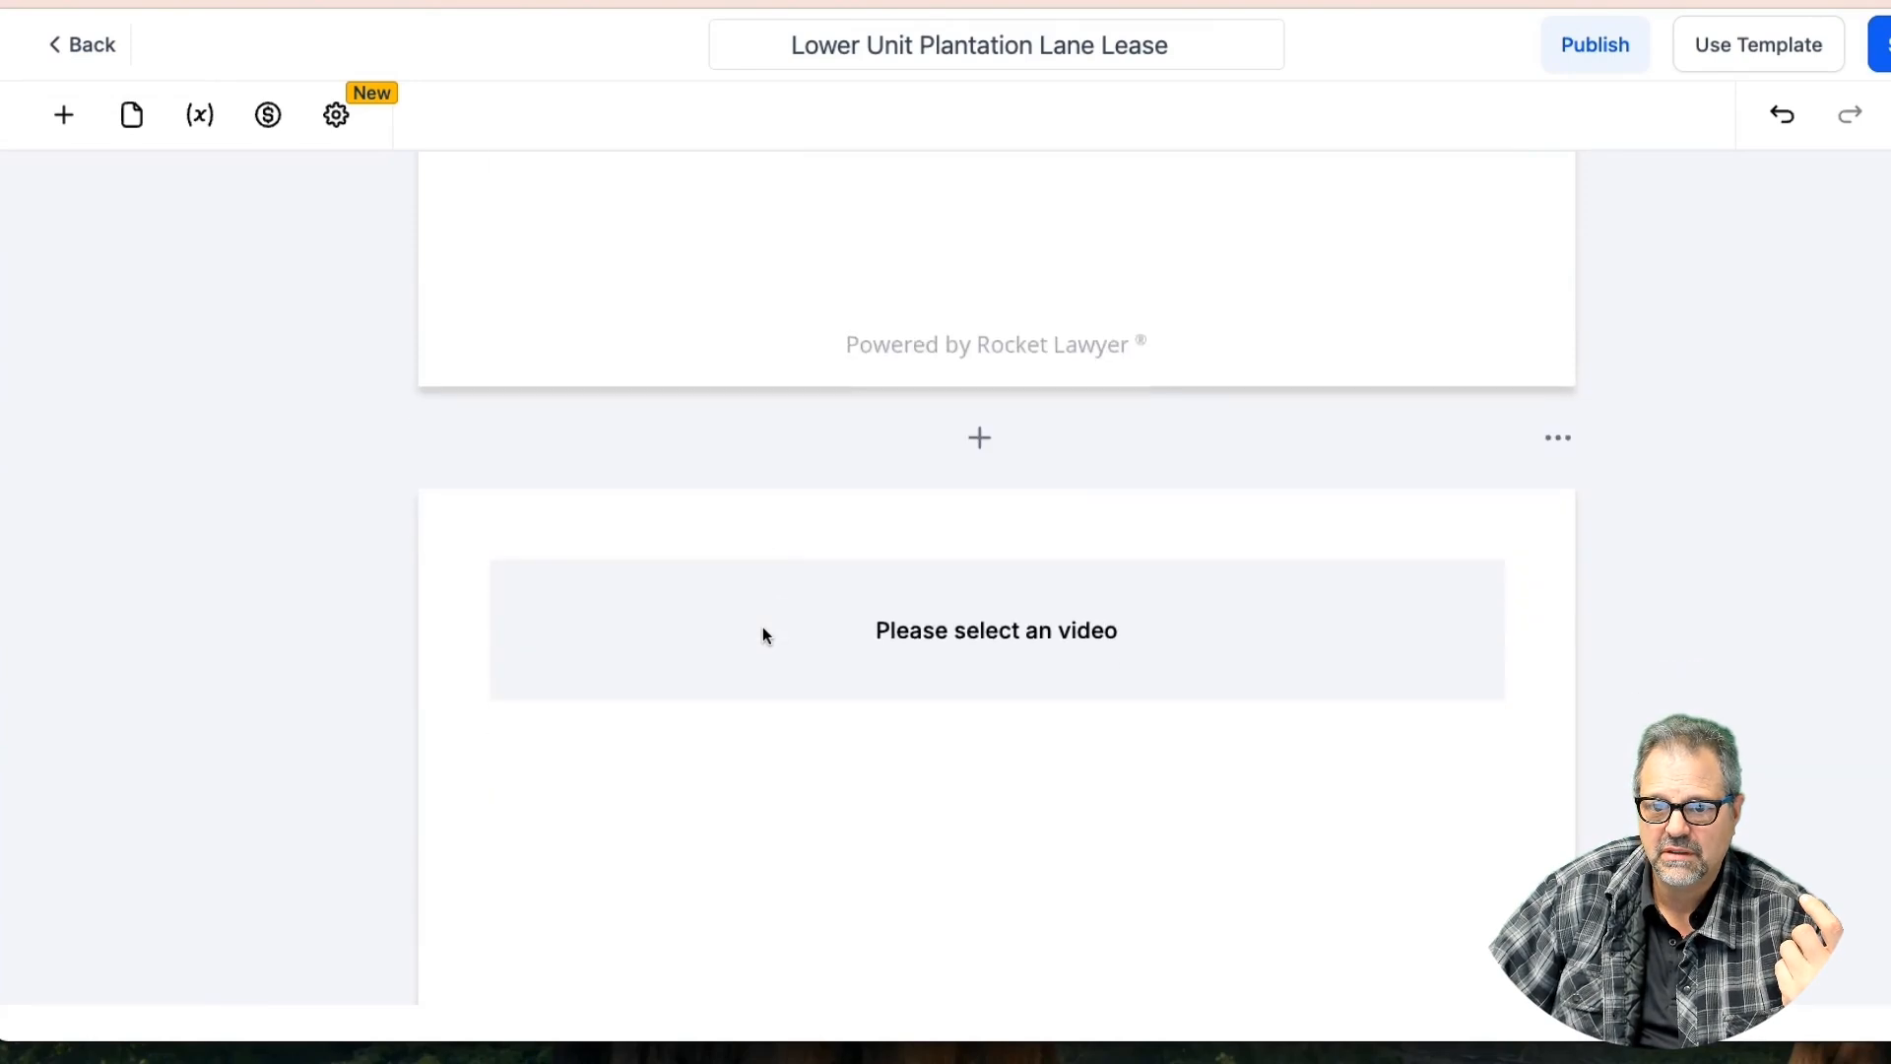
Add a video block at the document's end with a table below it
left_click(788, 638)
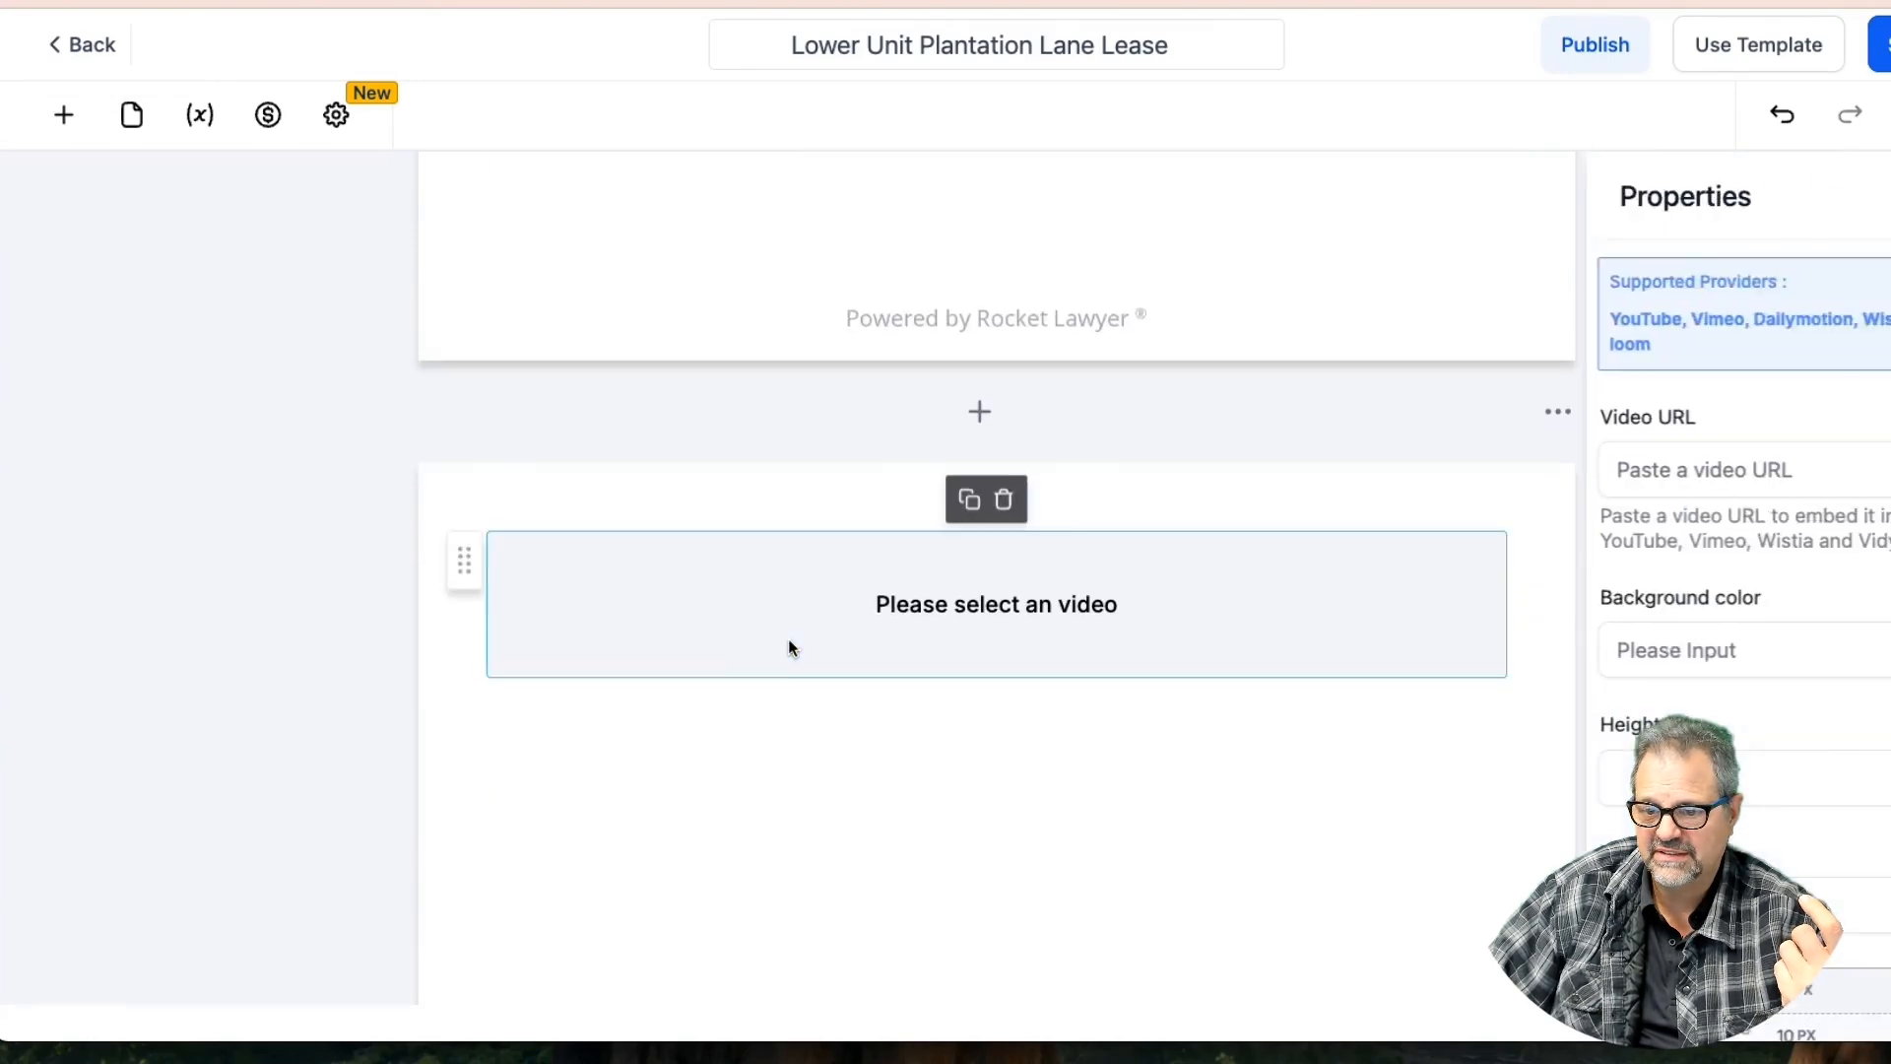
left_click(1605, 469)
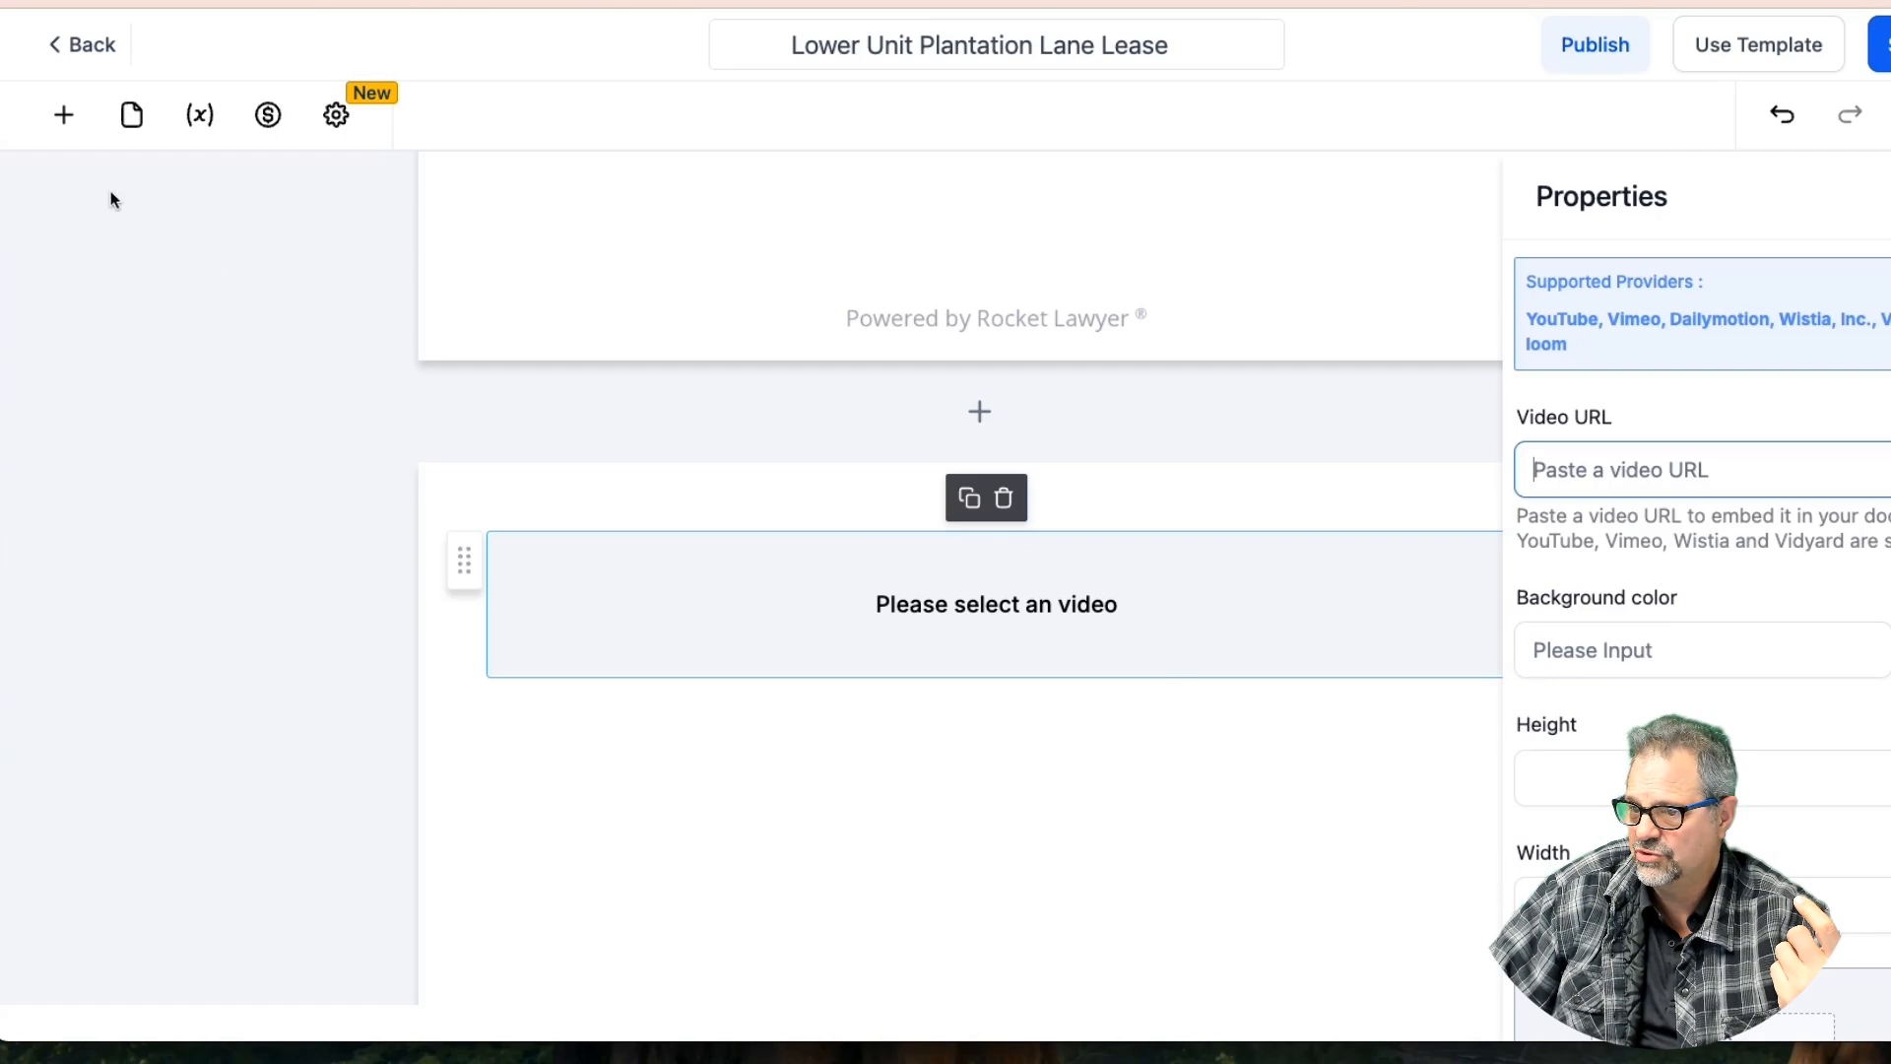
left_click(63, 115)
left_click_drag(139, 564, 843, 674)
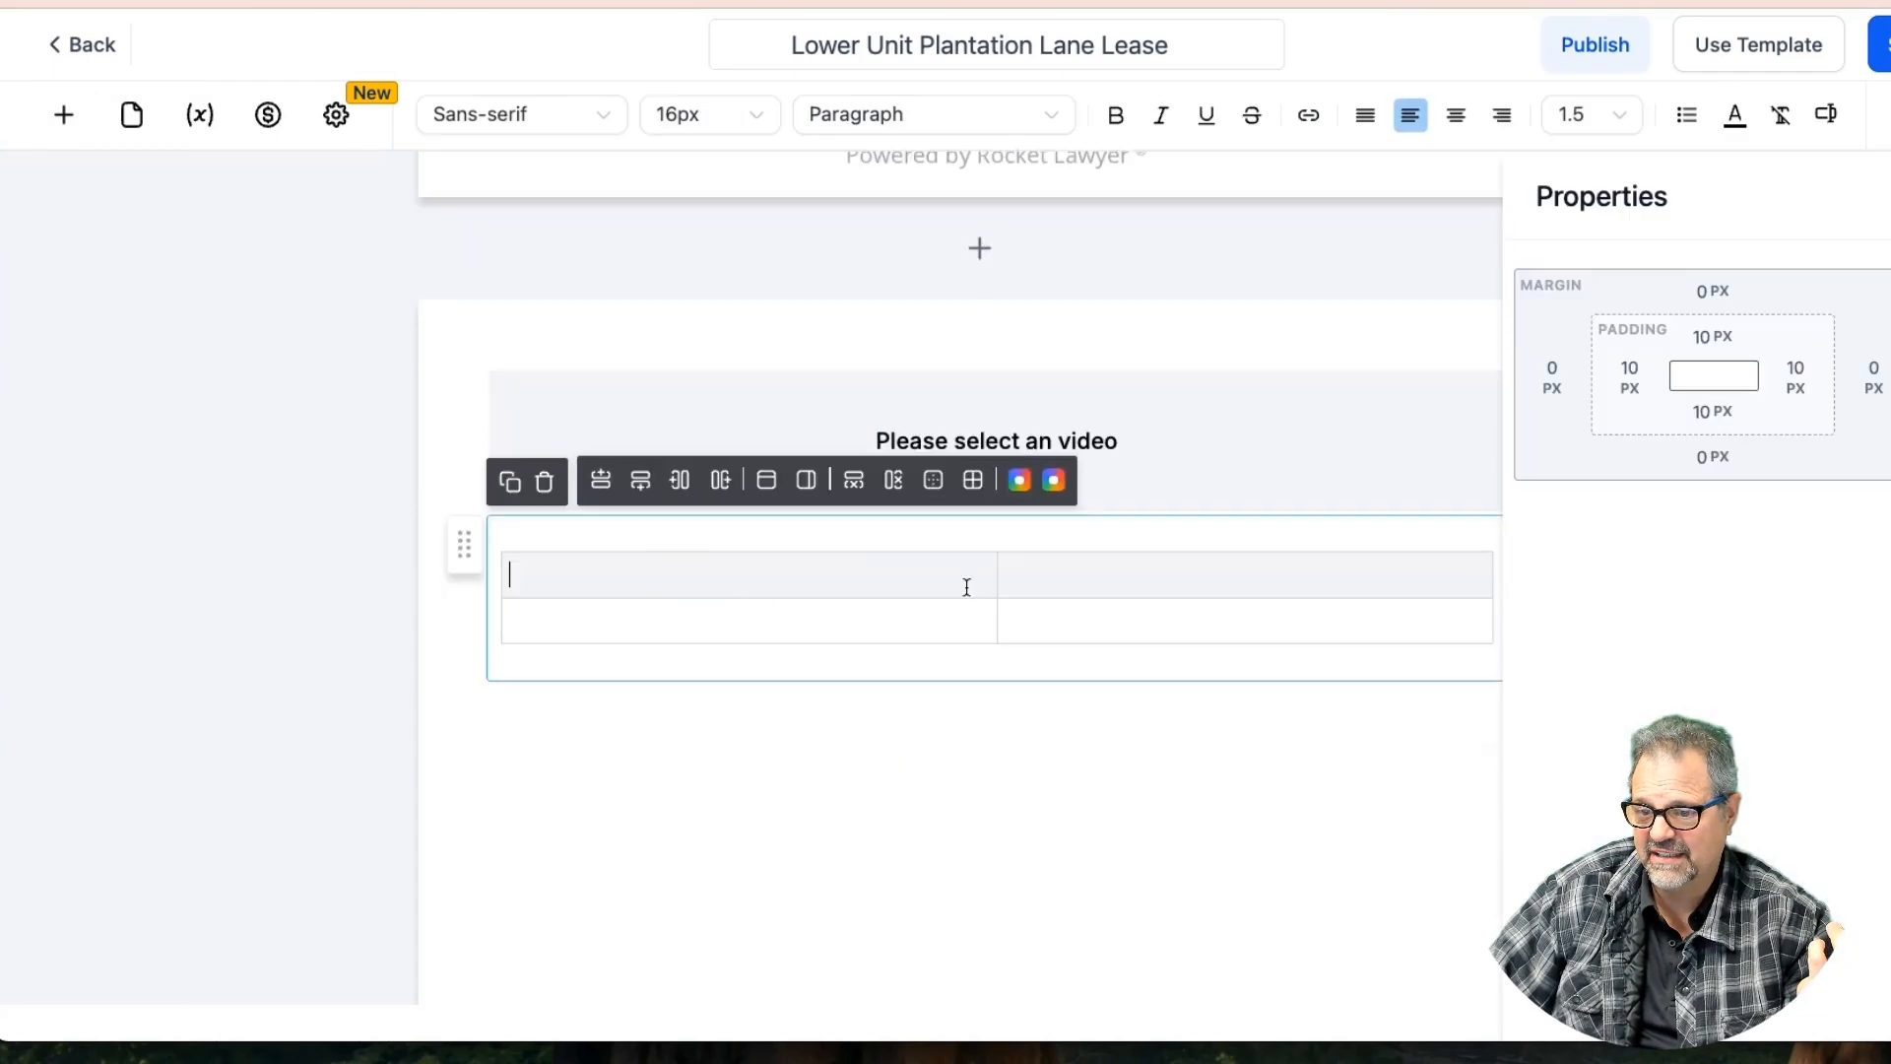
left_click(1089, 595)
left_click(903, 624)
left_click(1111, 626)
scroll(914, 630, "down", 2)
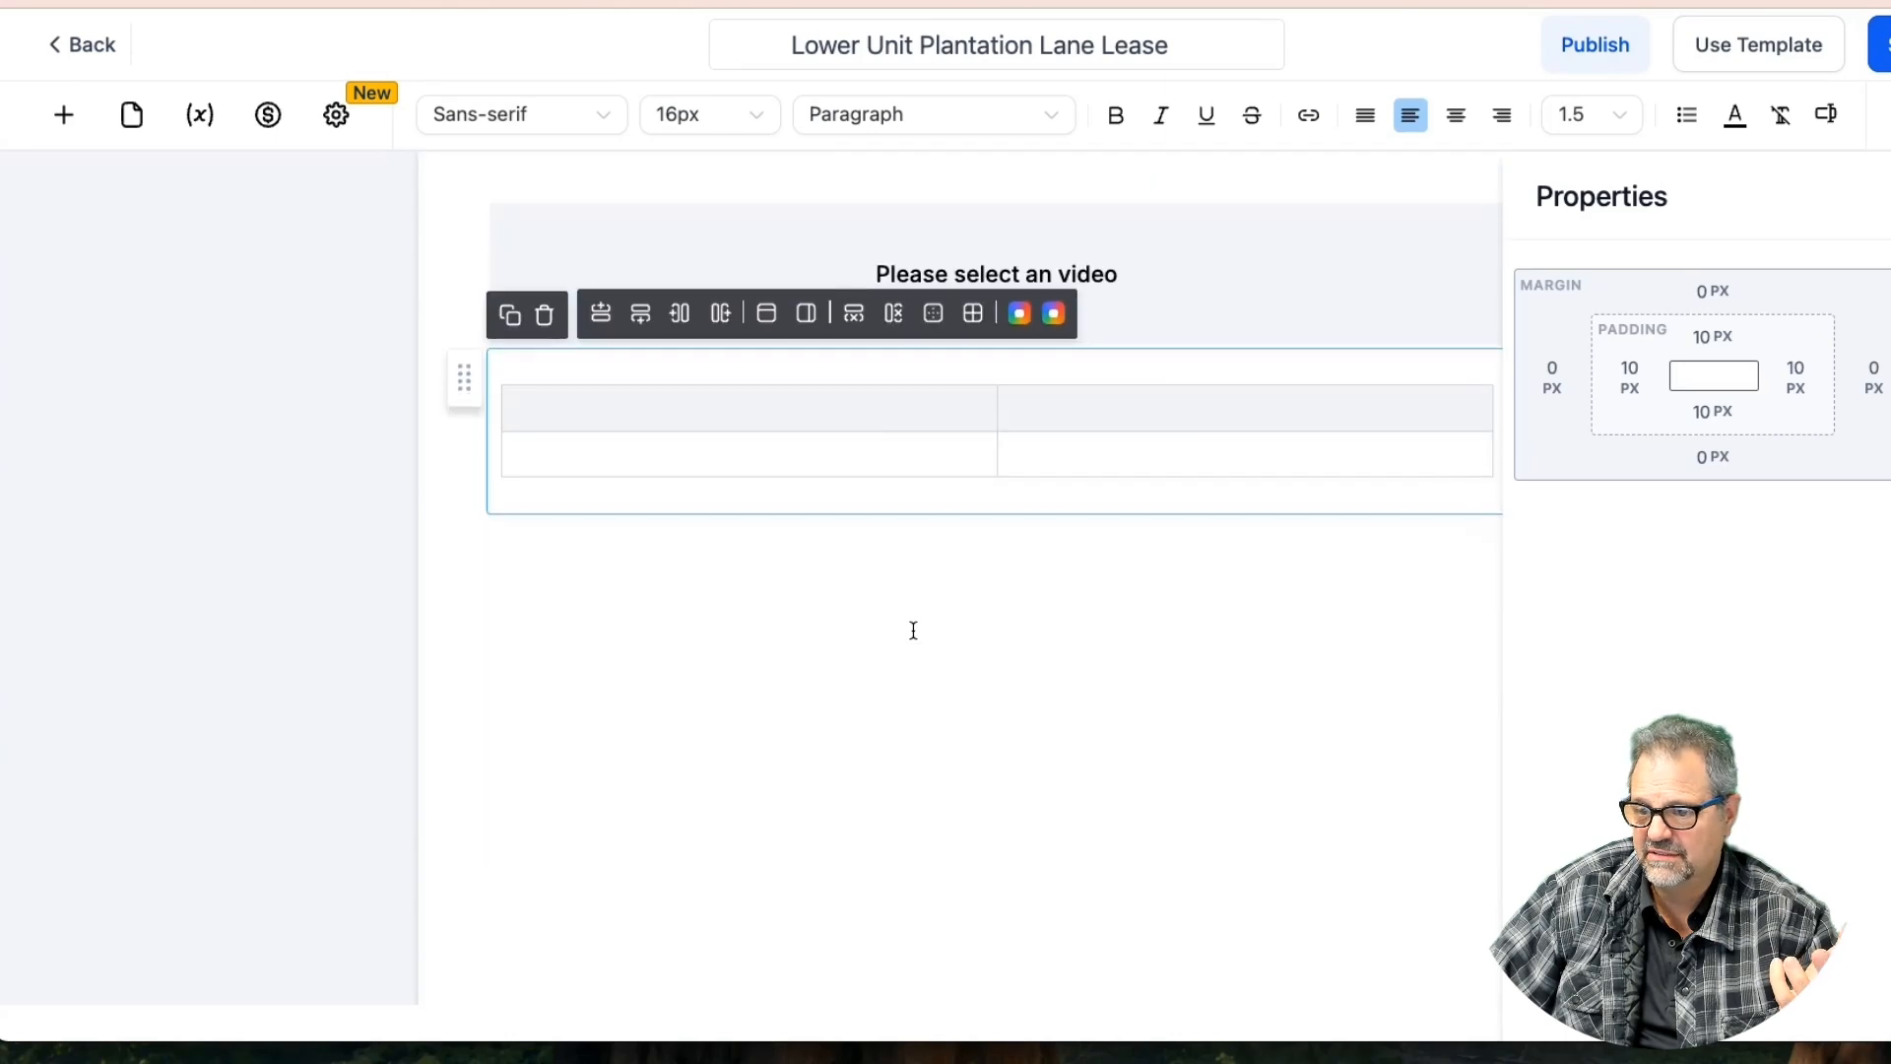
Insert a page break above the table and inspect the video block
left_click(69, 117)
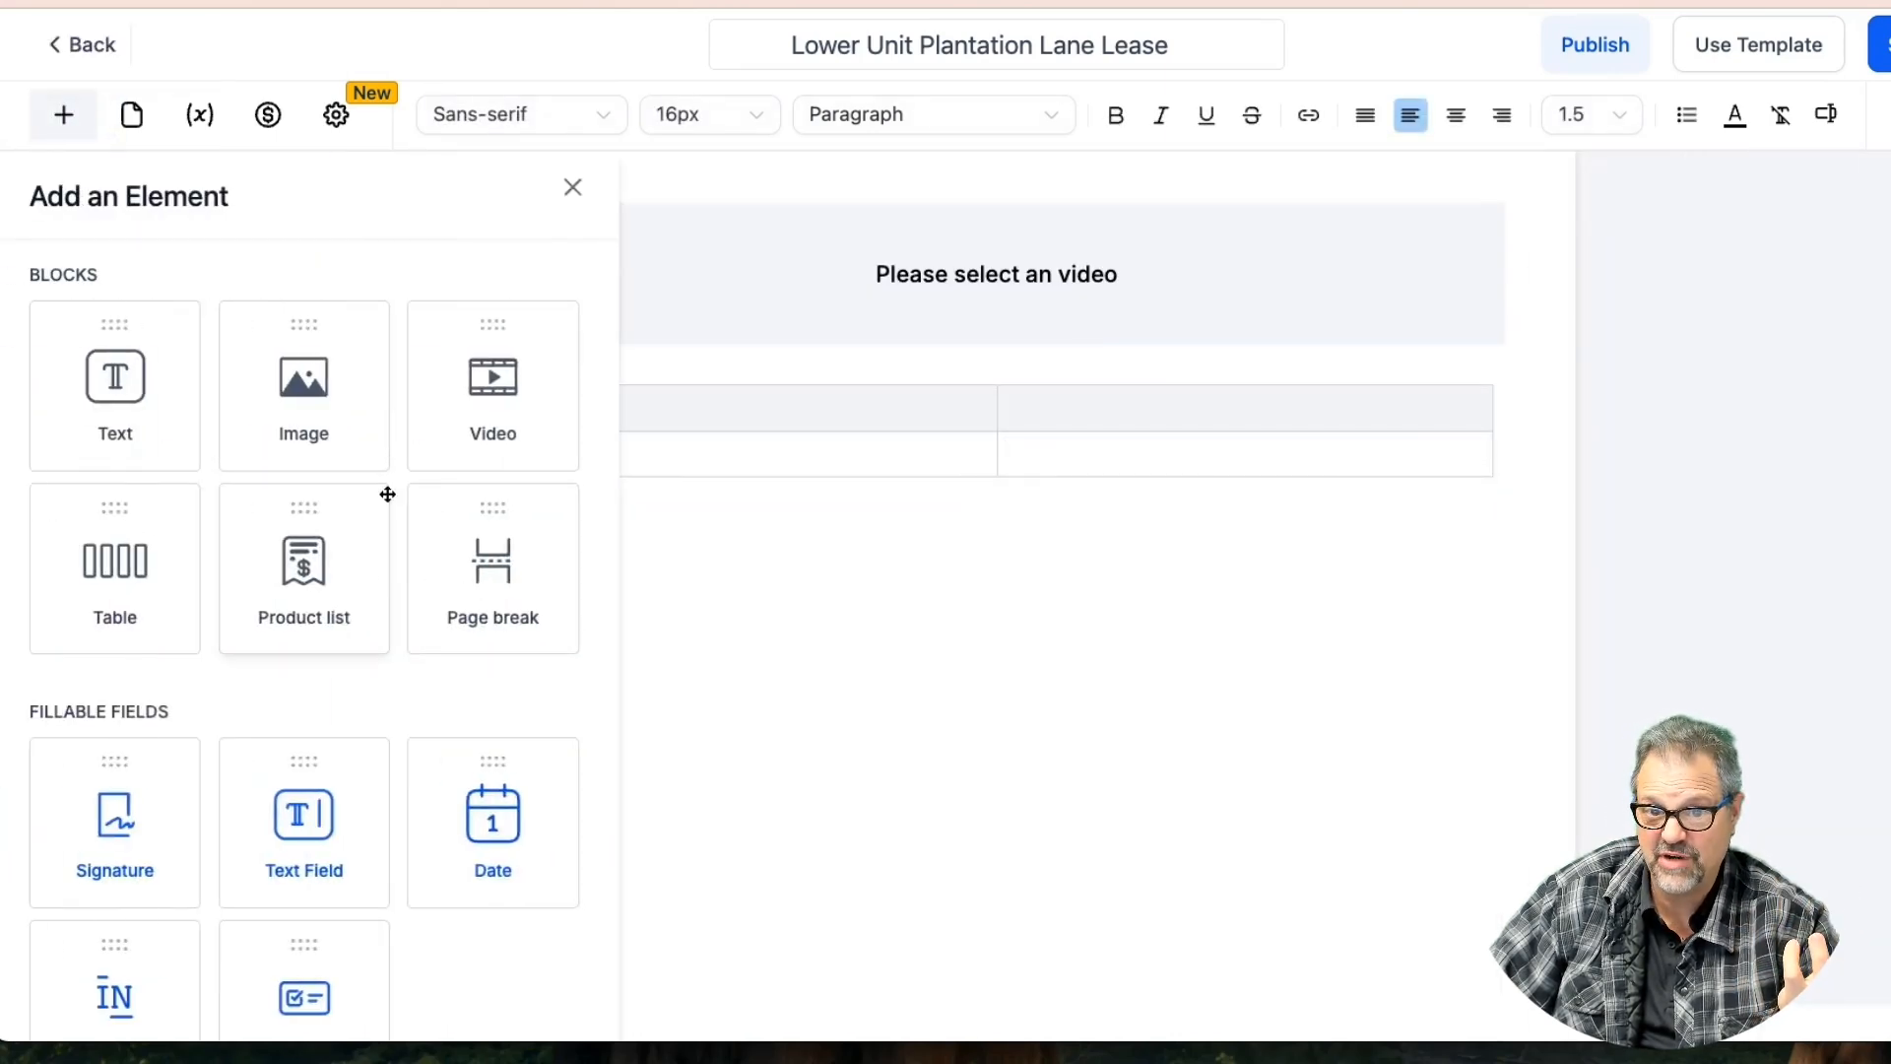
left_click_drag(475, 582, 872, 351)
scroll(890, 720, "down", 5)
scroll(889, 719, "up", 8)
scroll(889, 728, "down", 5)
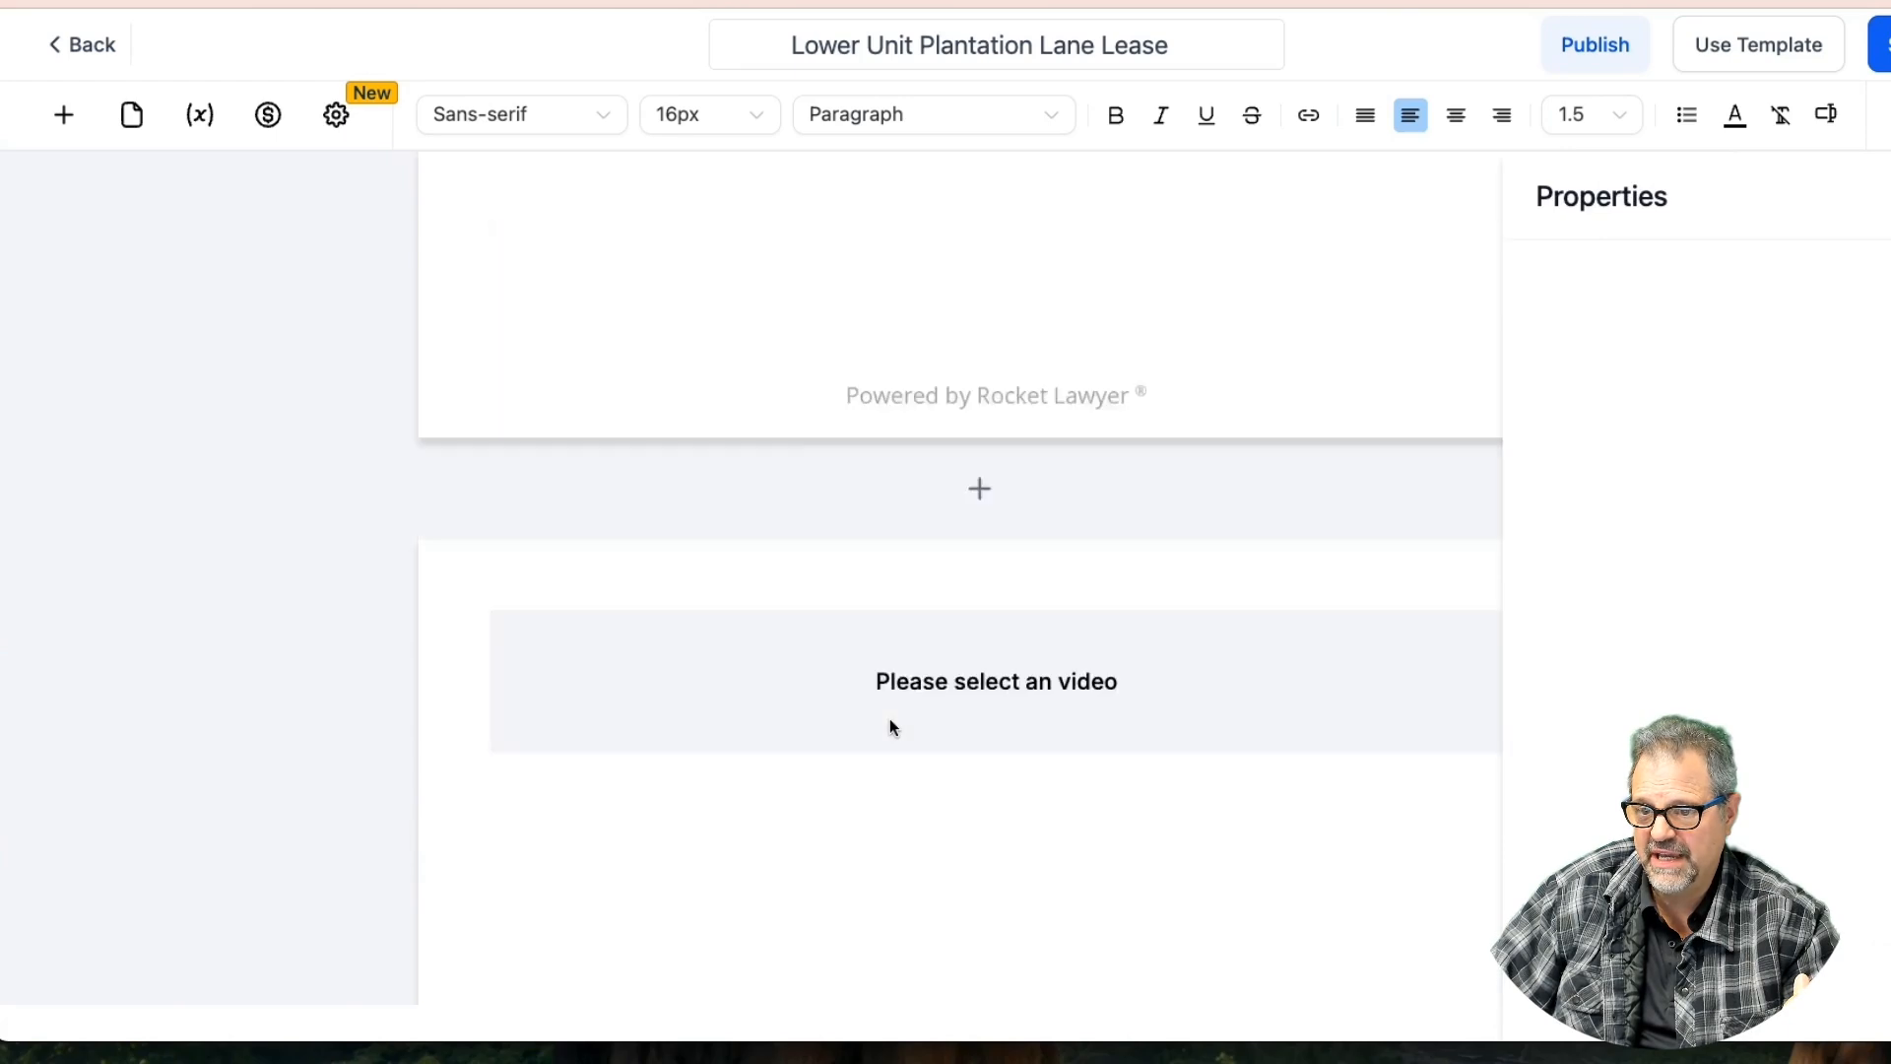
left_click(924, 610)
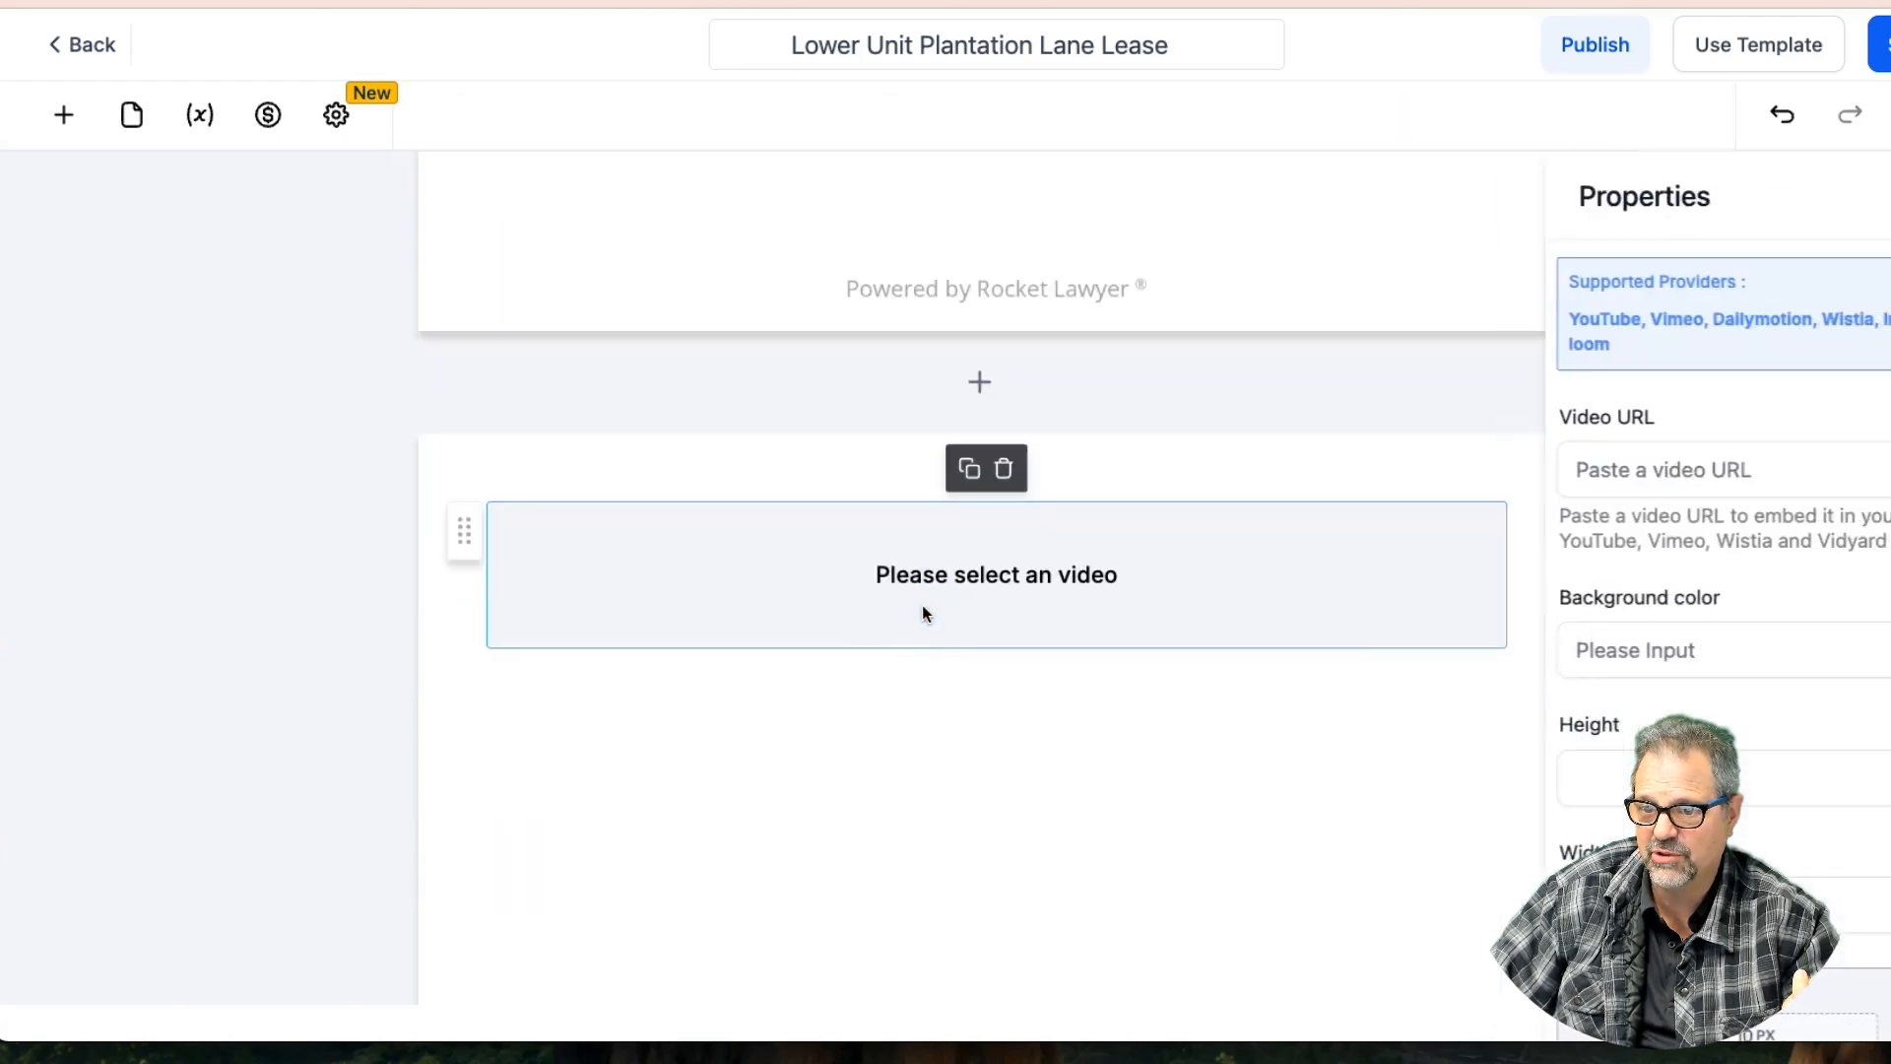
scroll(1197, 510, "up", 2)
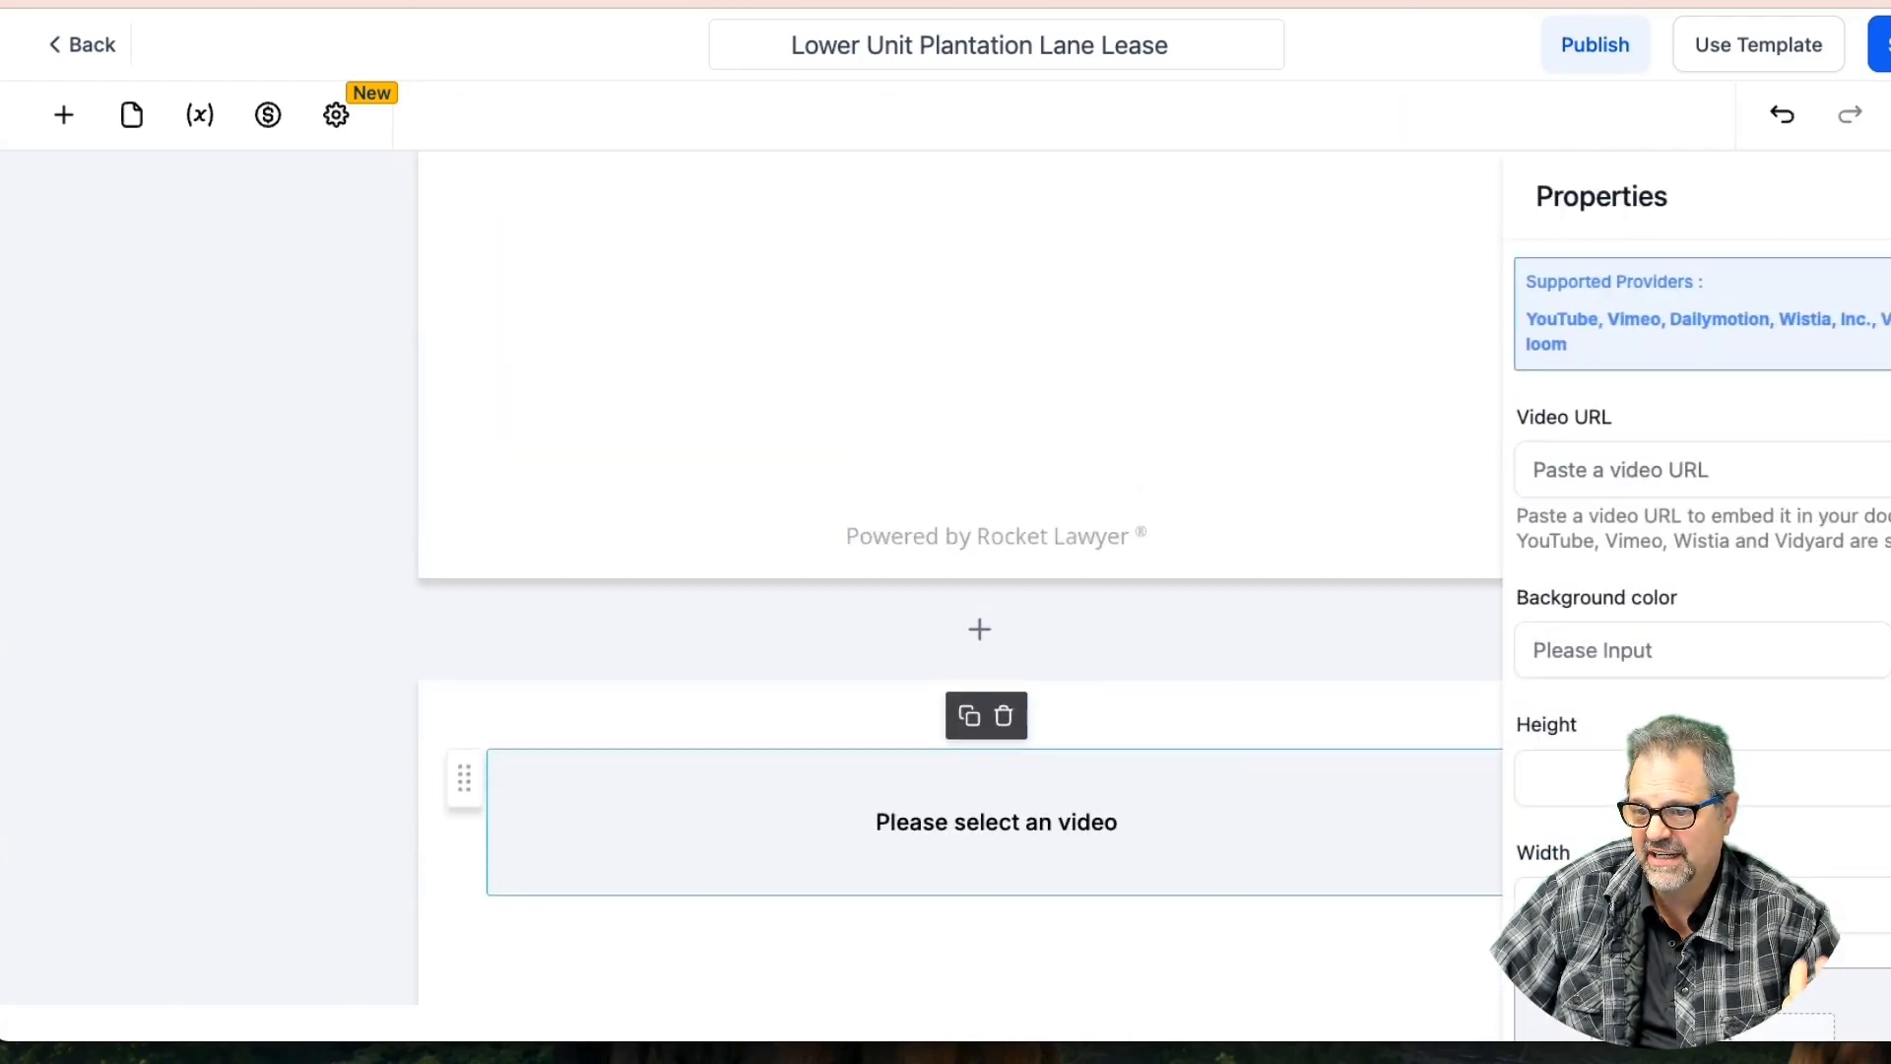
left_click(1889, 196)
Delete the video page and the table page, then save the lease template
left_click(1557, 629)
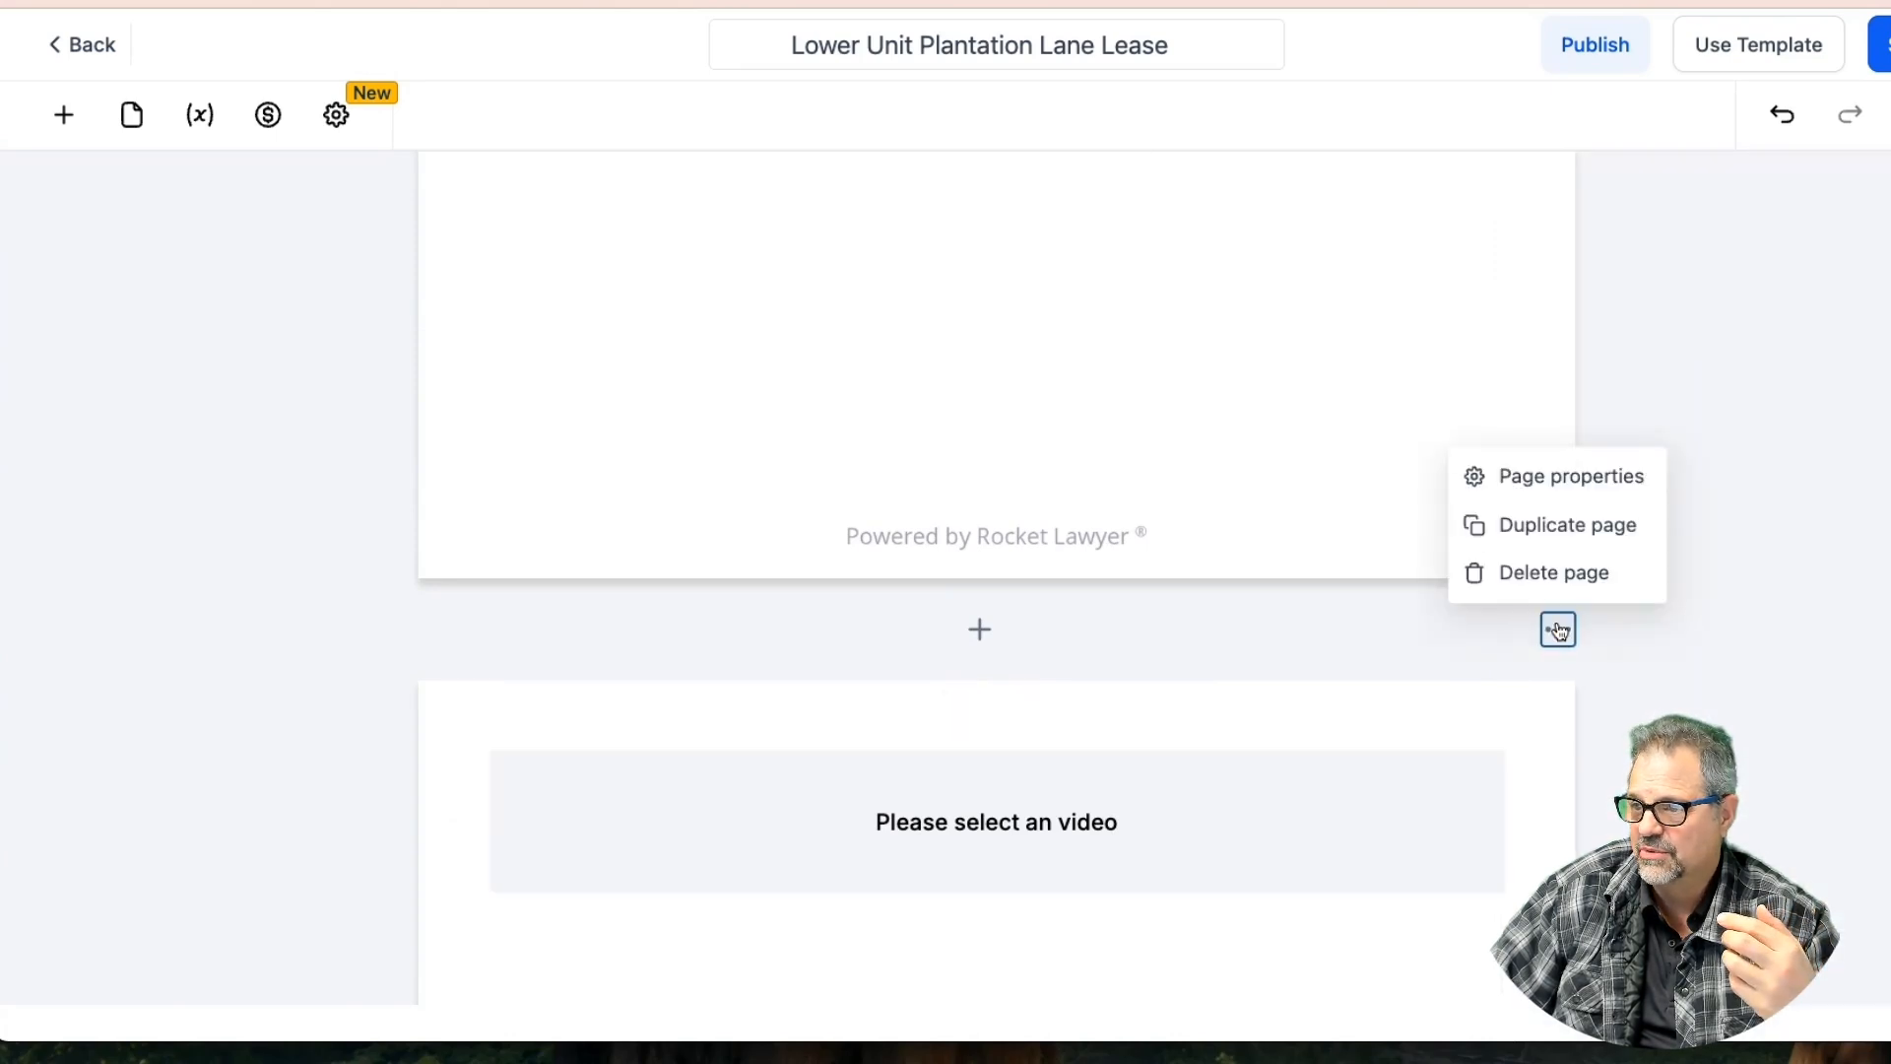
left_click(1522, 572)
left_click(1557, 632)
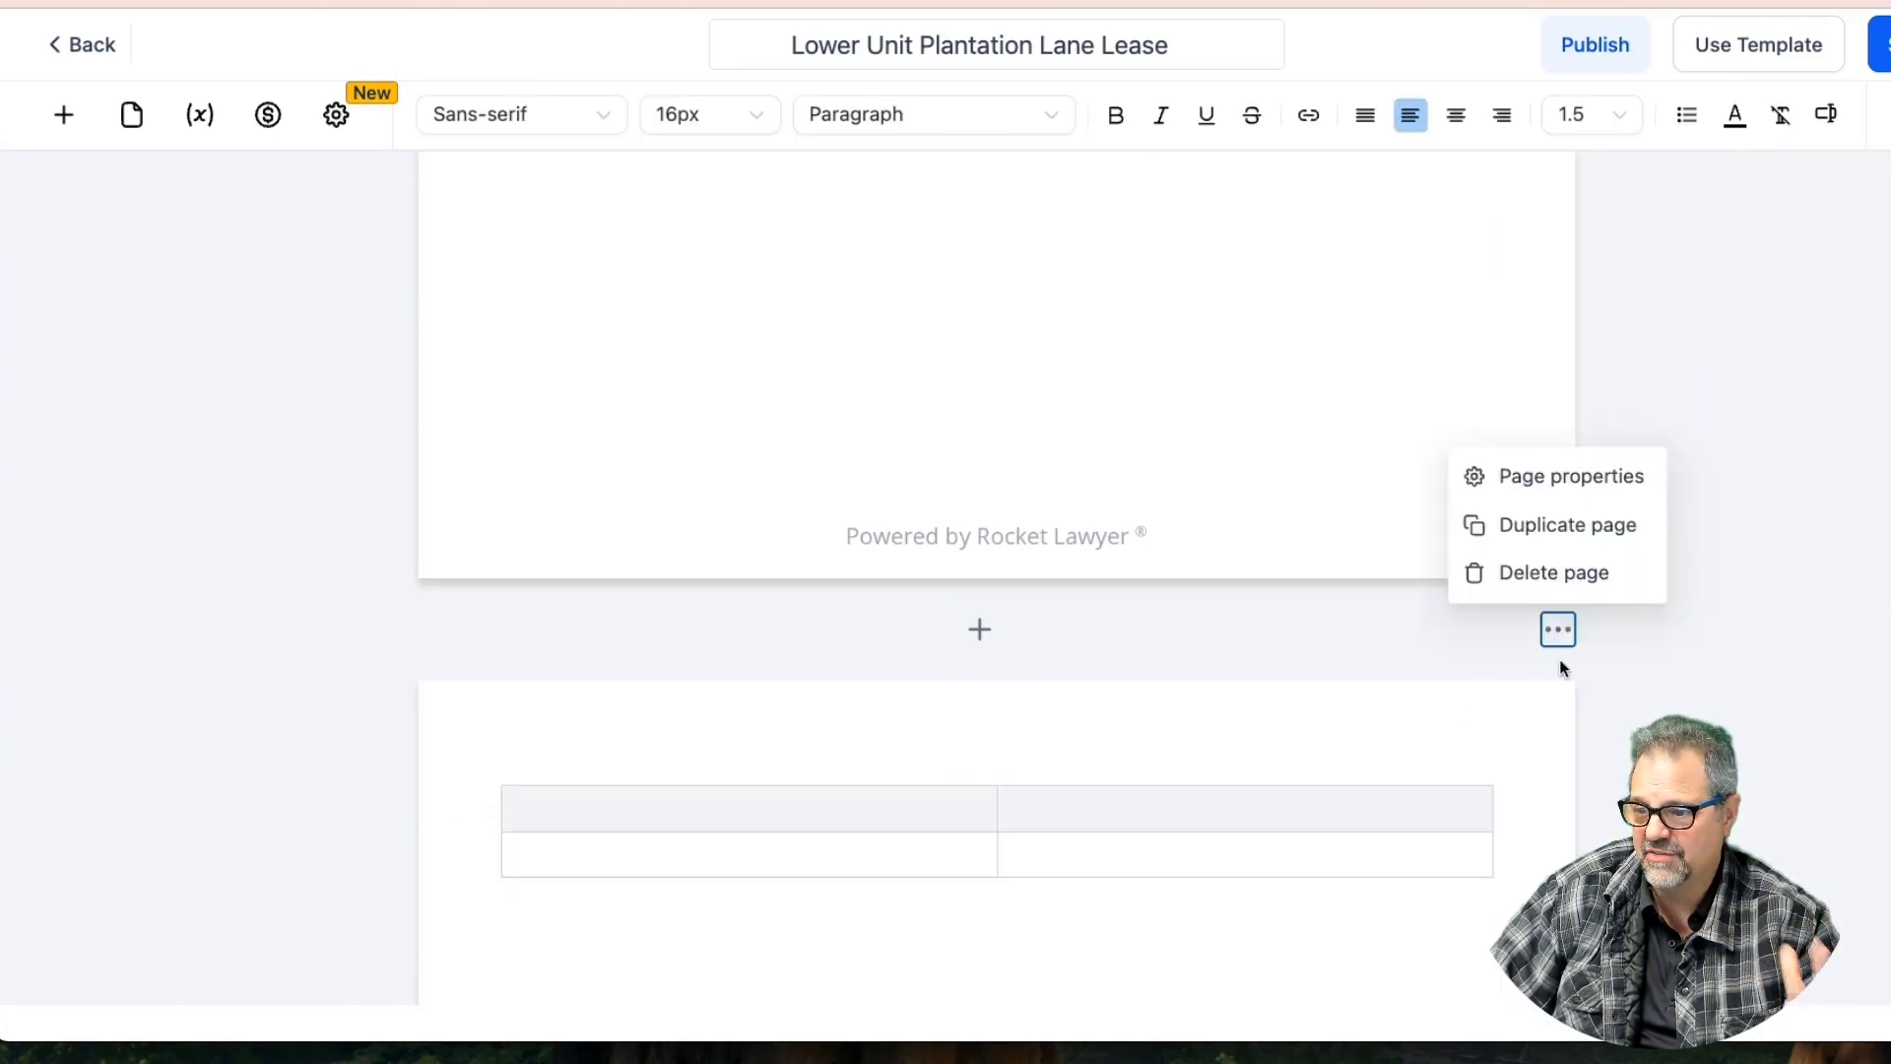
left_click(1528, 572)
scroll(891, 689, "up", 1)
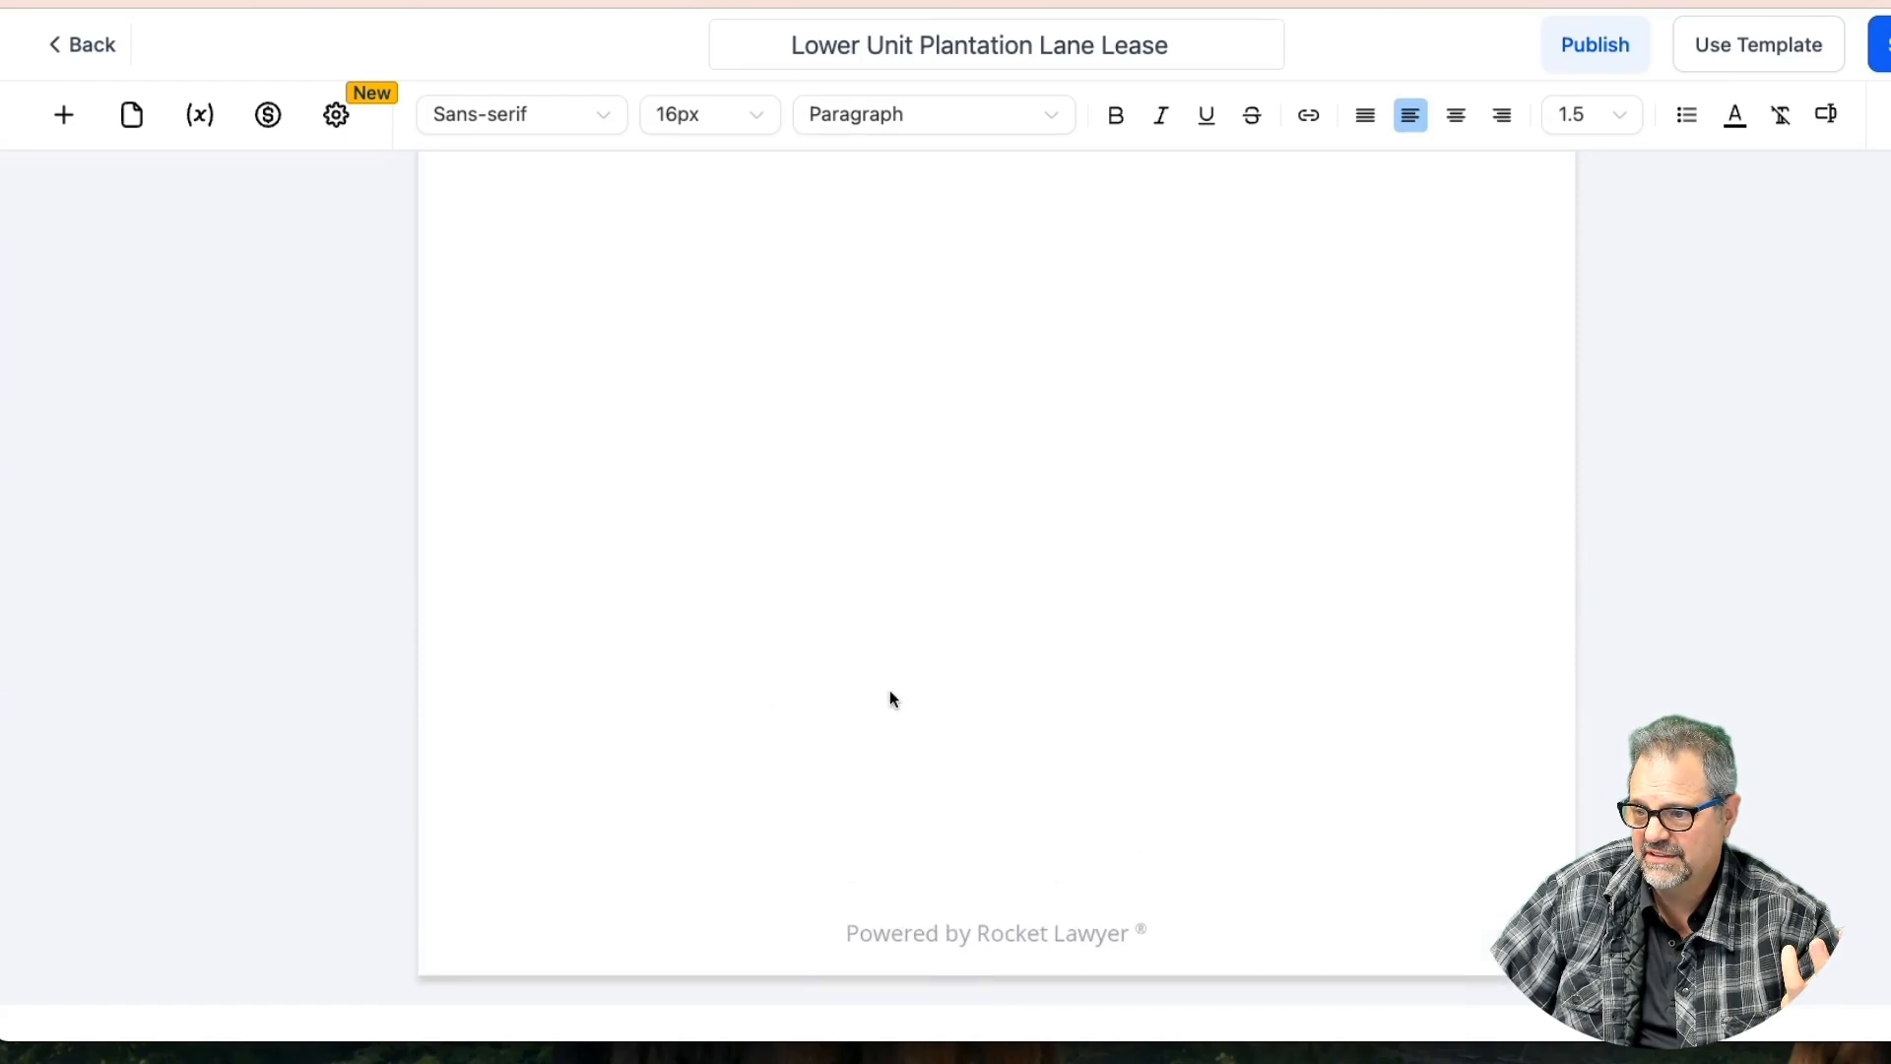
left_click(1881, 45)
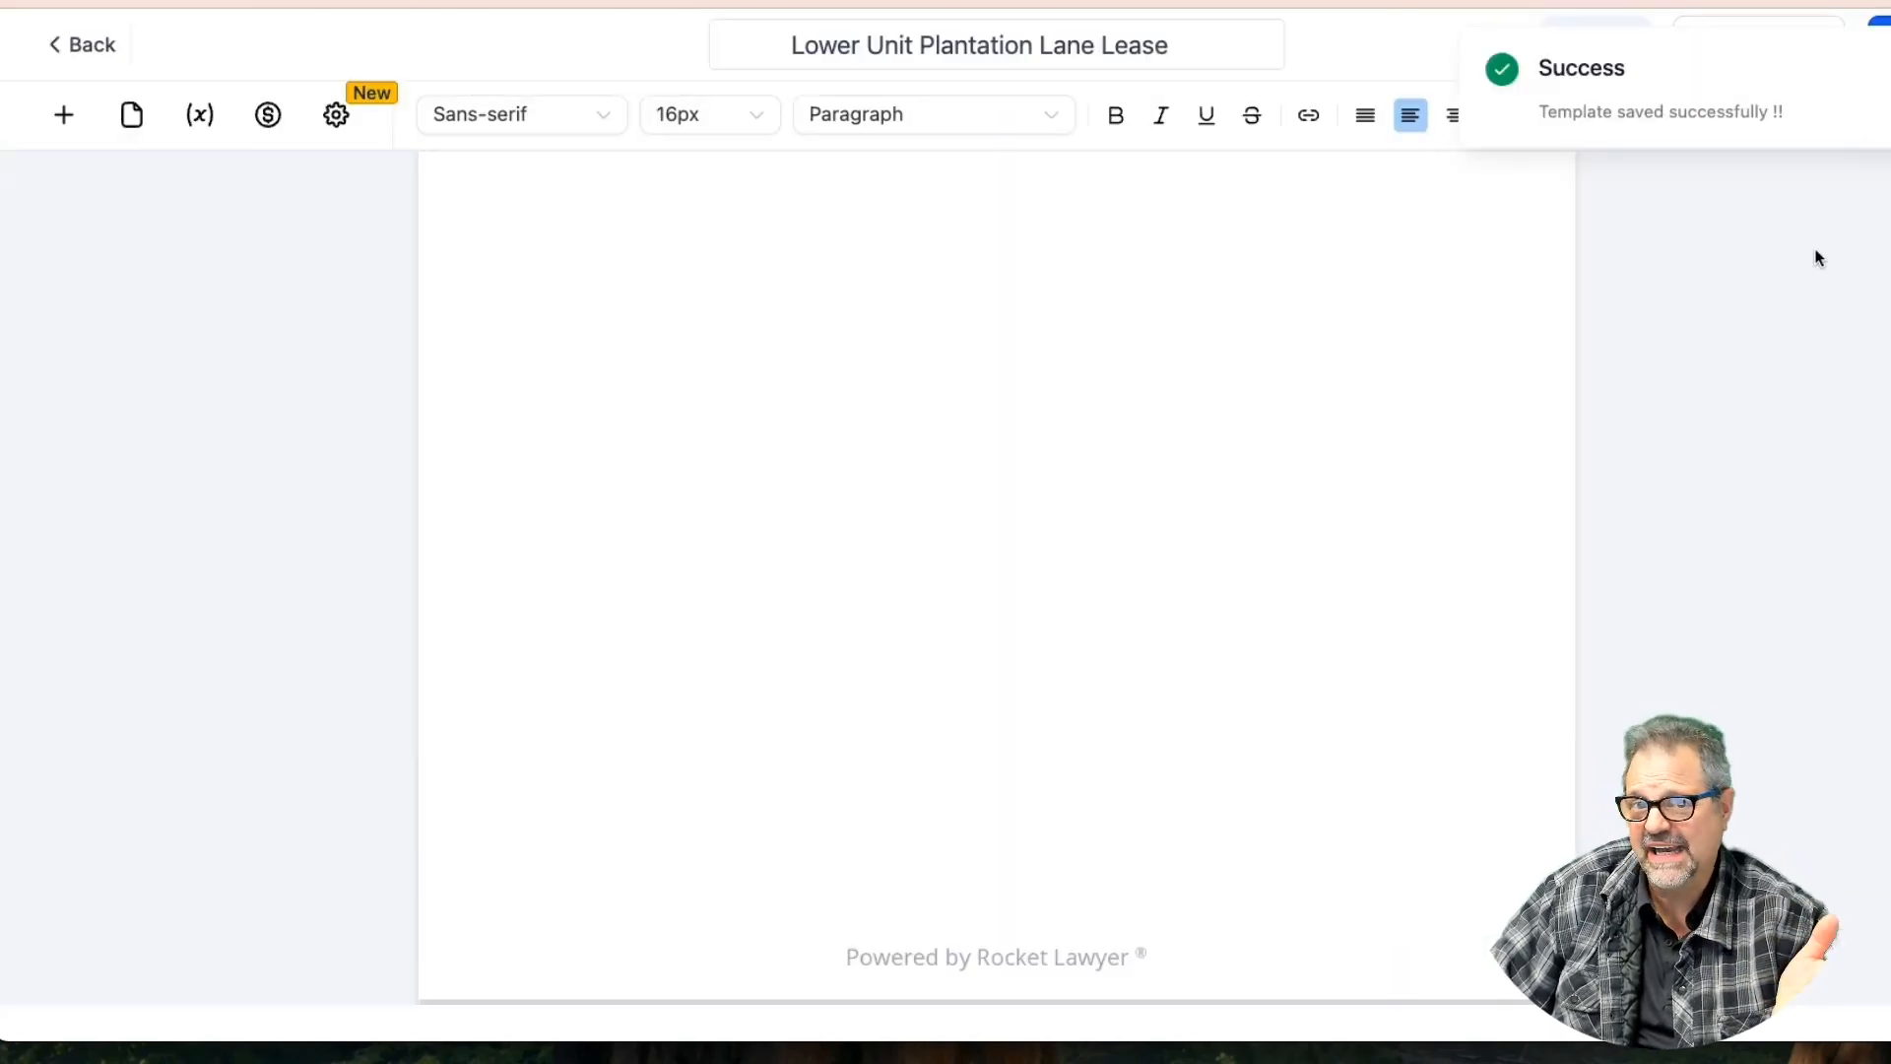
Publish the lease, generate its public link and copy it
scroll(1073, 313, "down", 8)
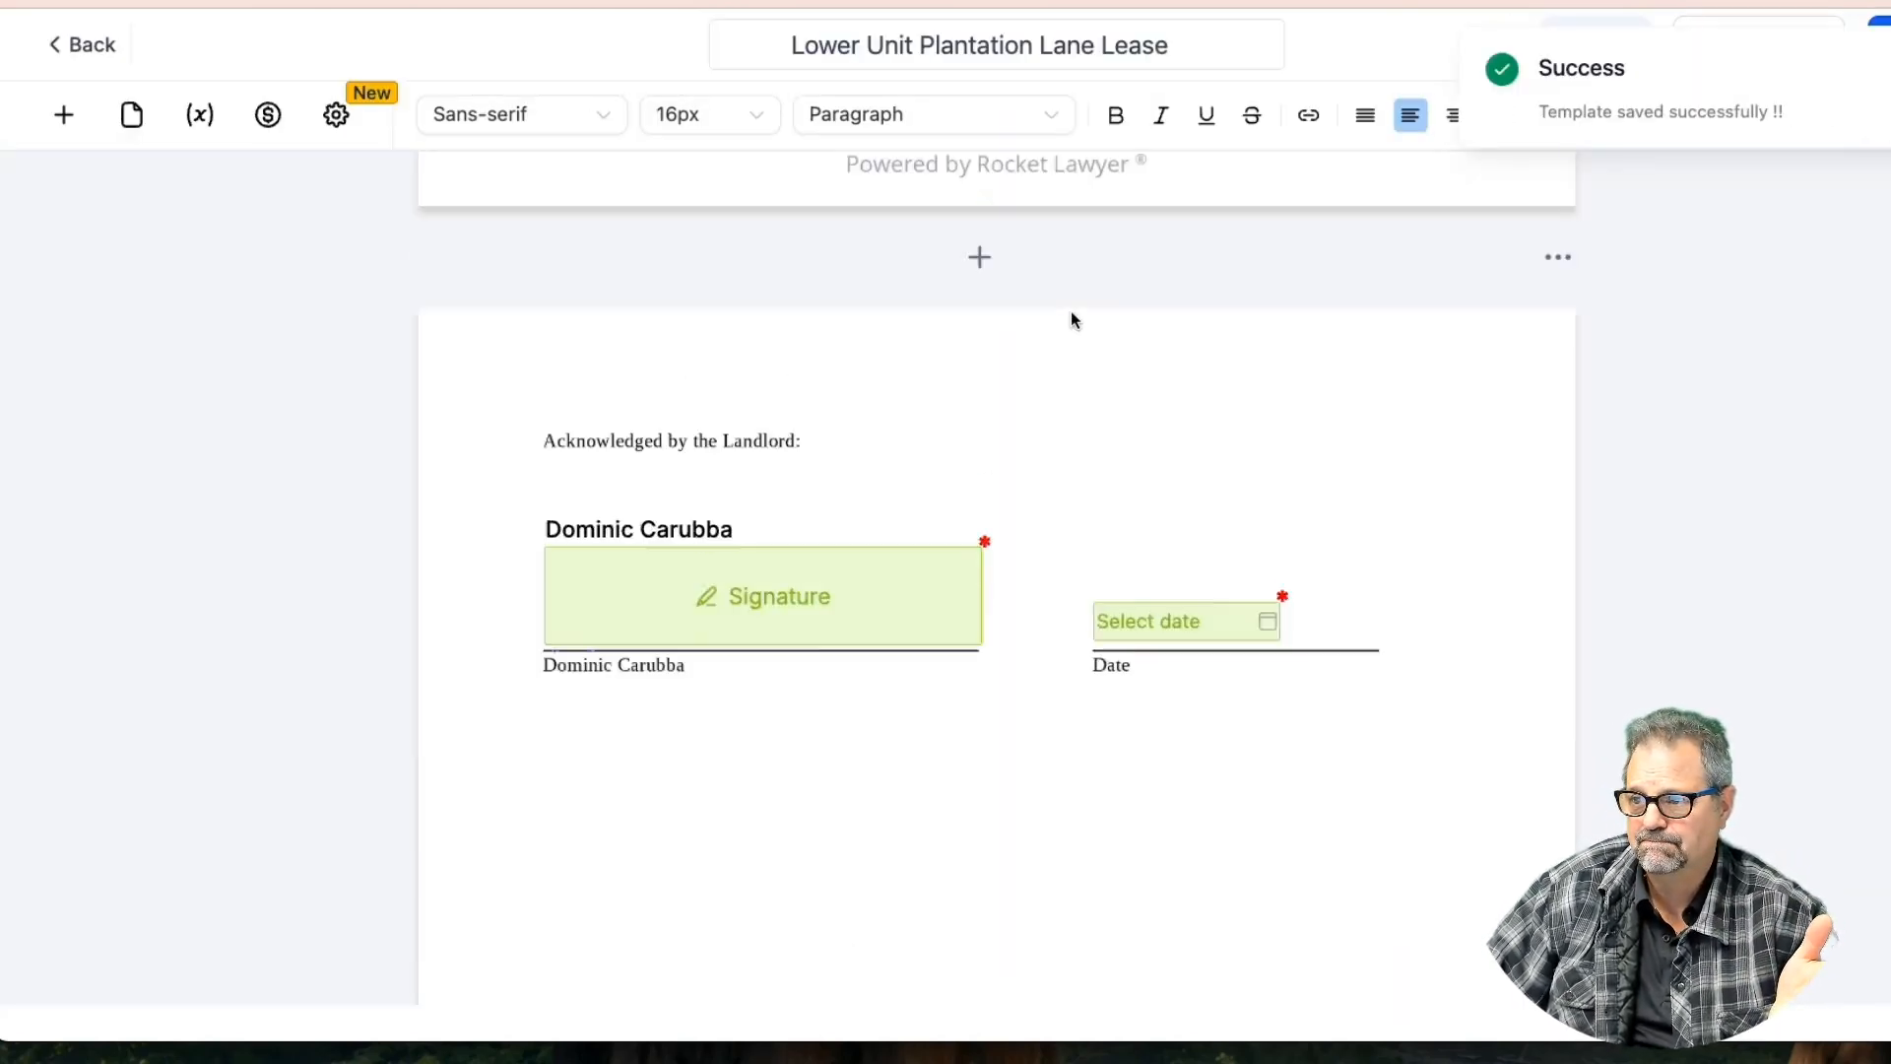
scroll(1072, 313, "up", 4)
scroll(1071, 320, "up", 1)
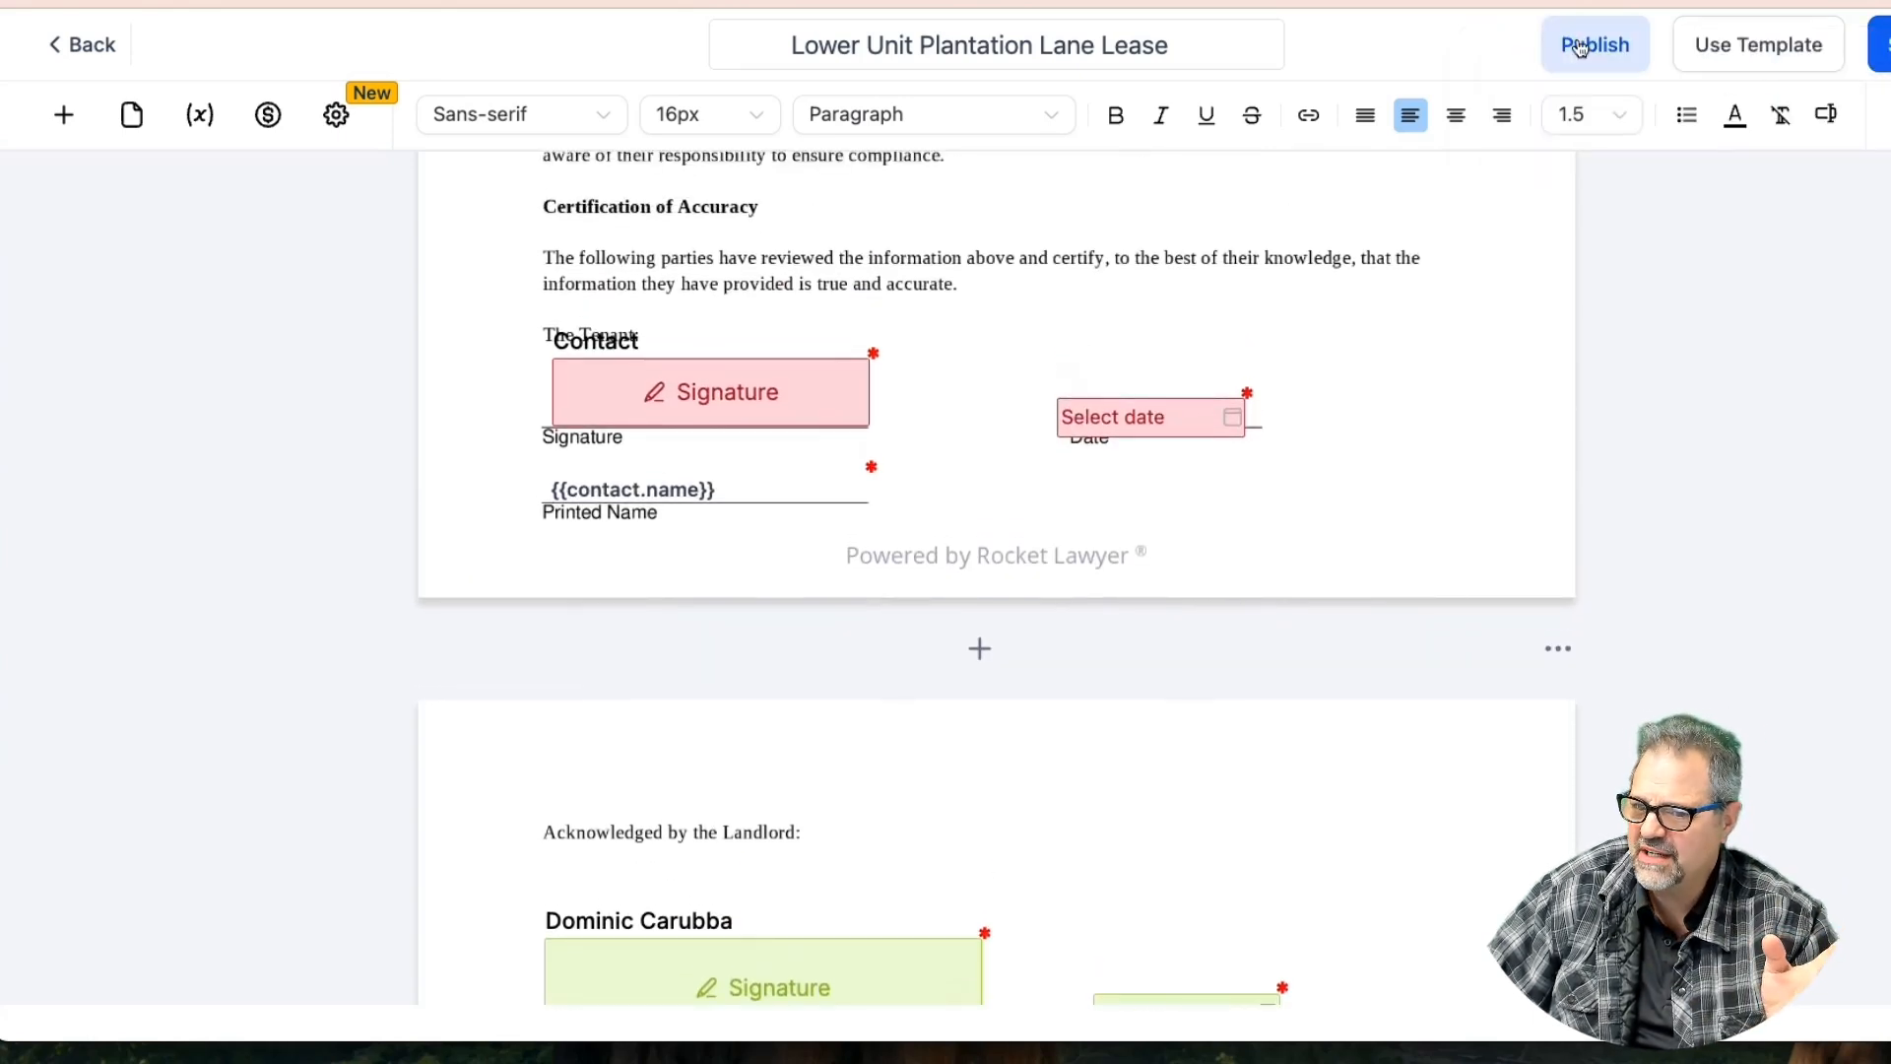
left_click(1592, 43)
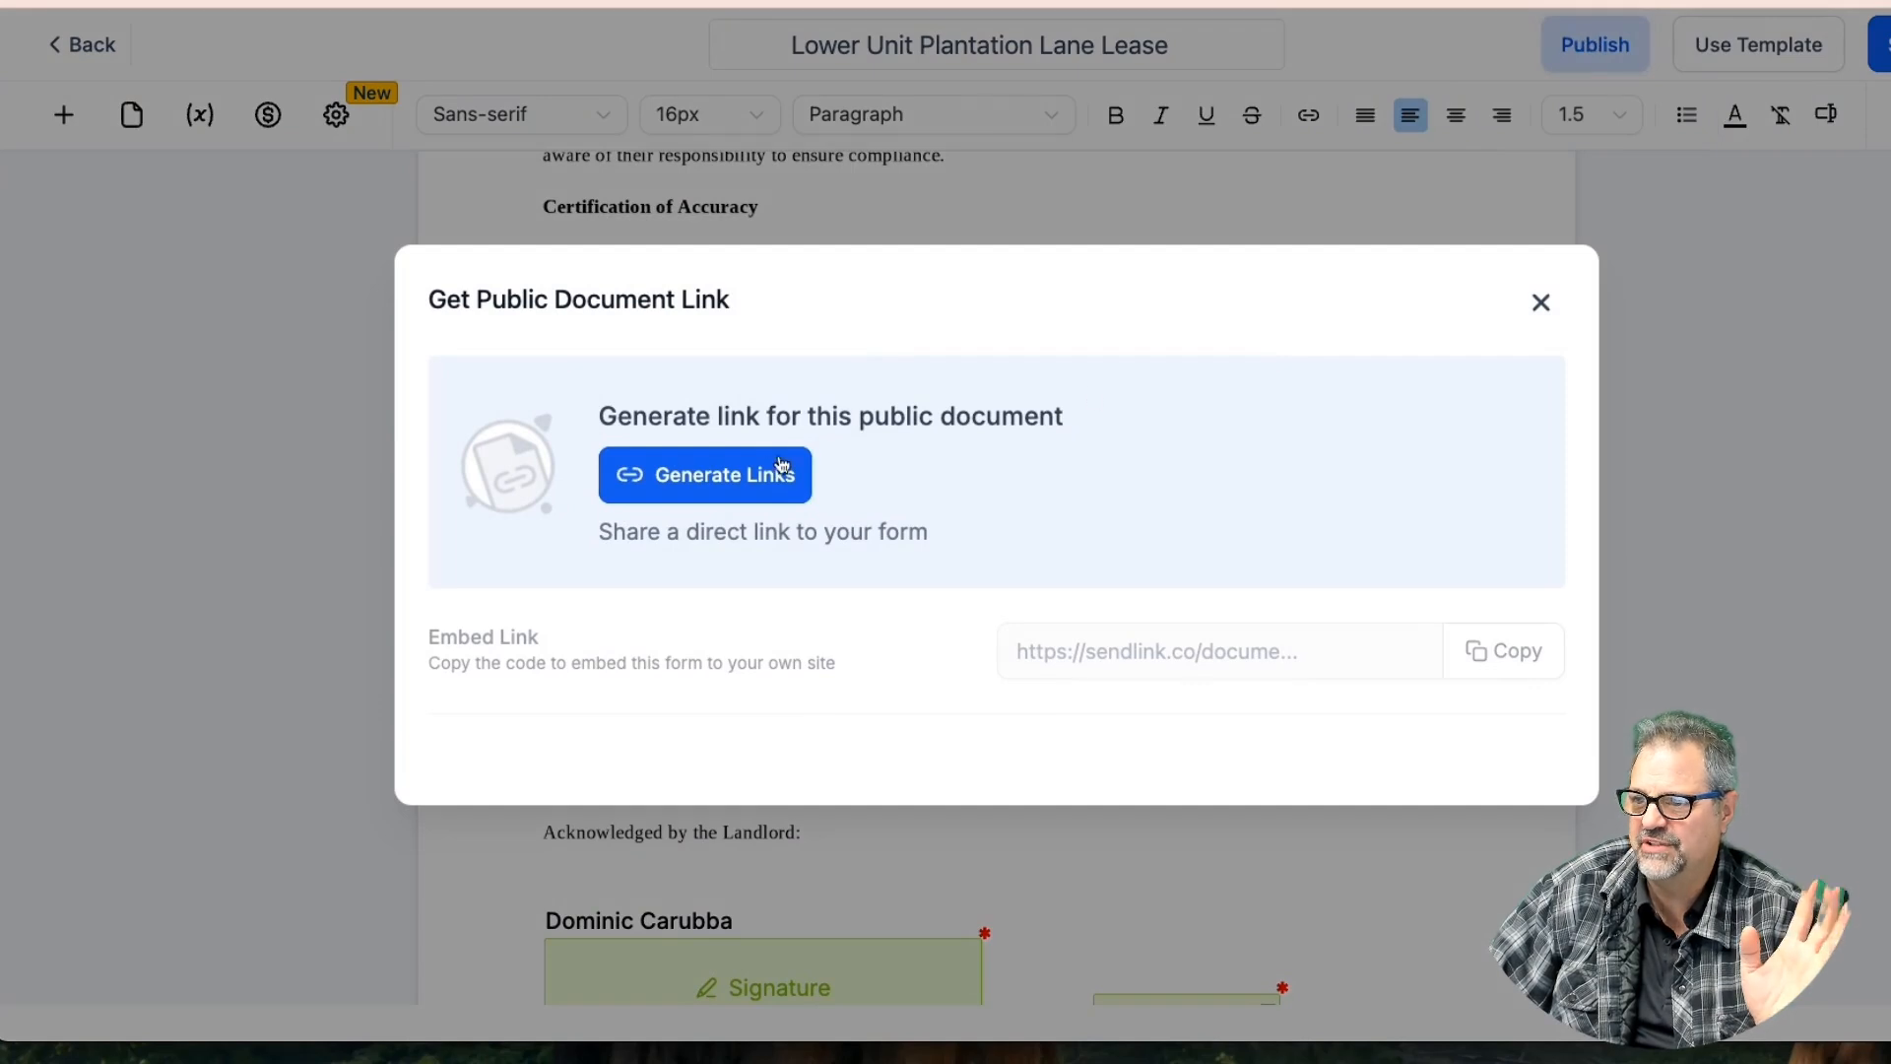
left_click(753, 462)
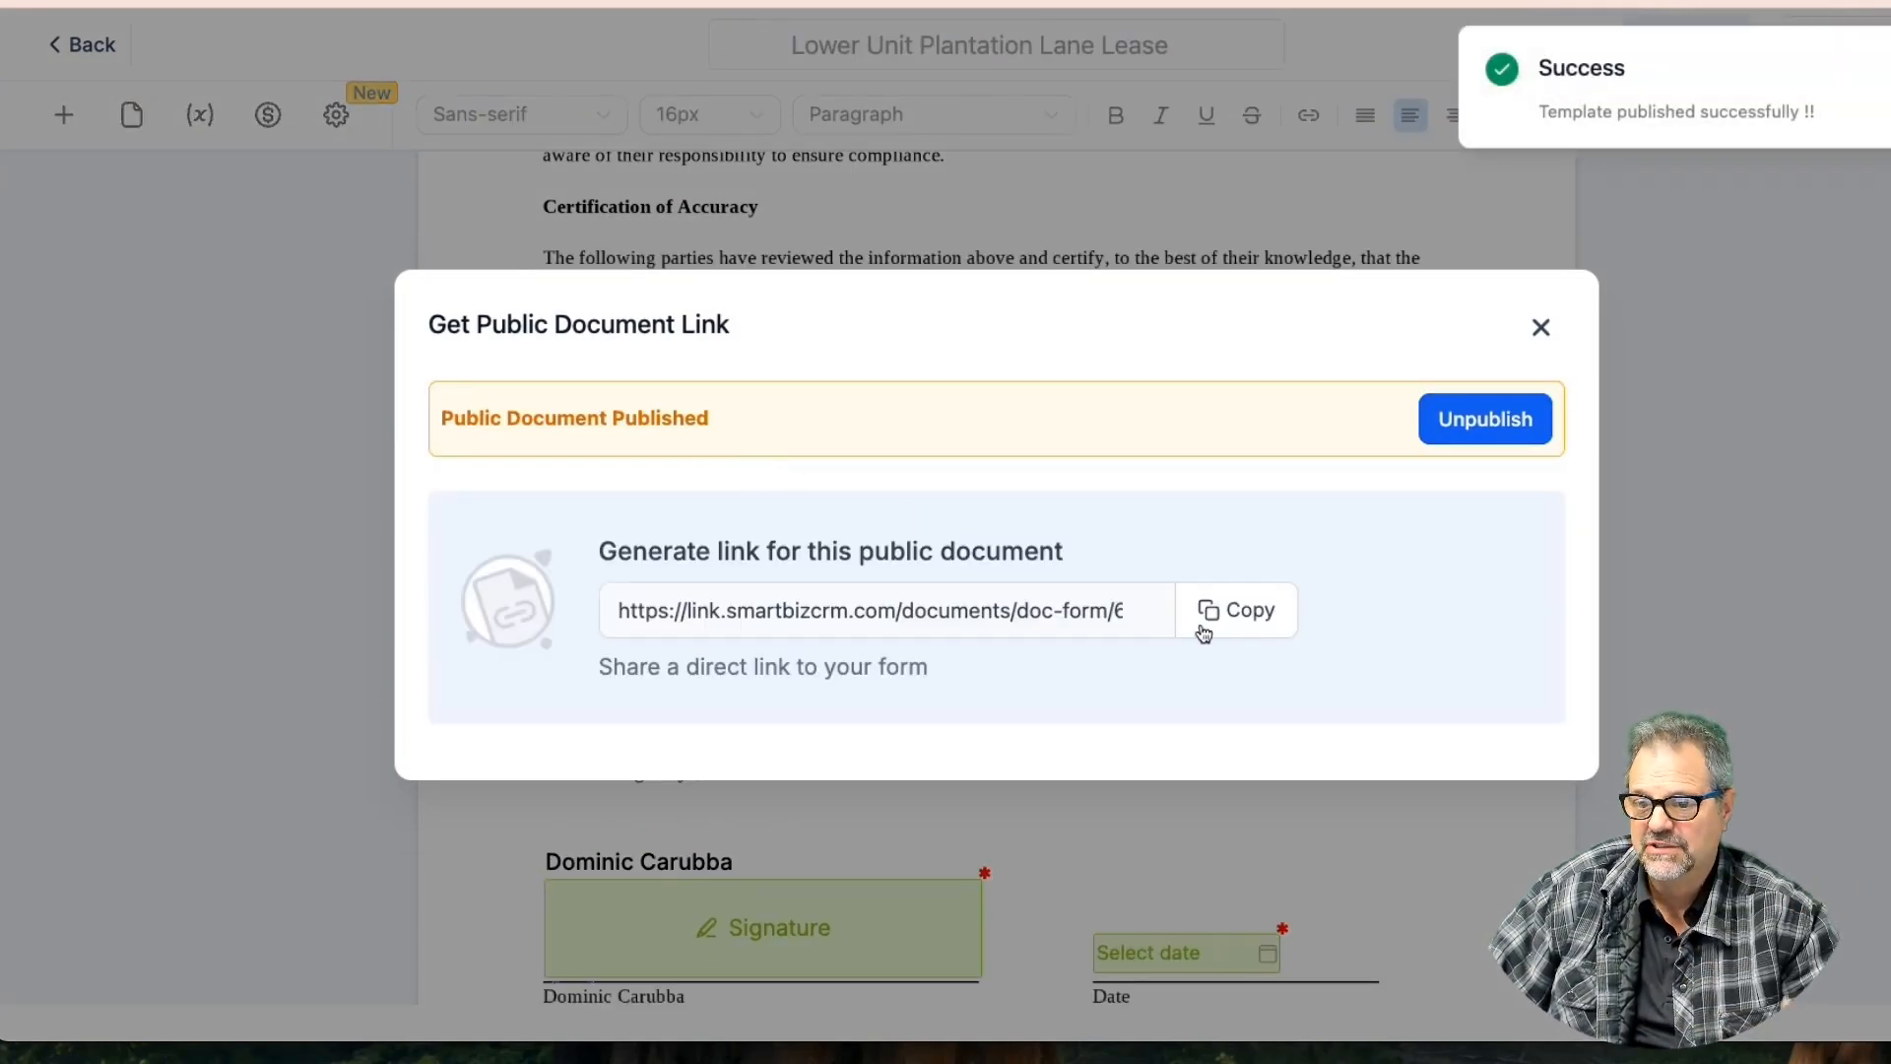
left_click(1234, 620)
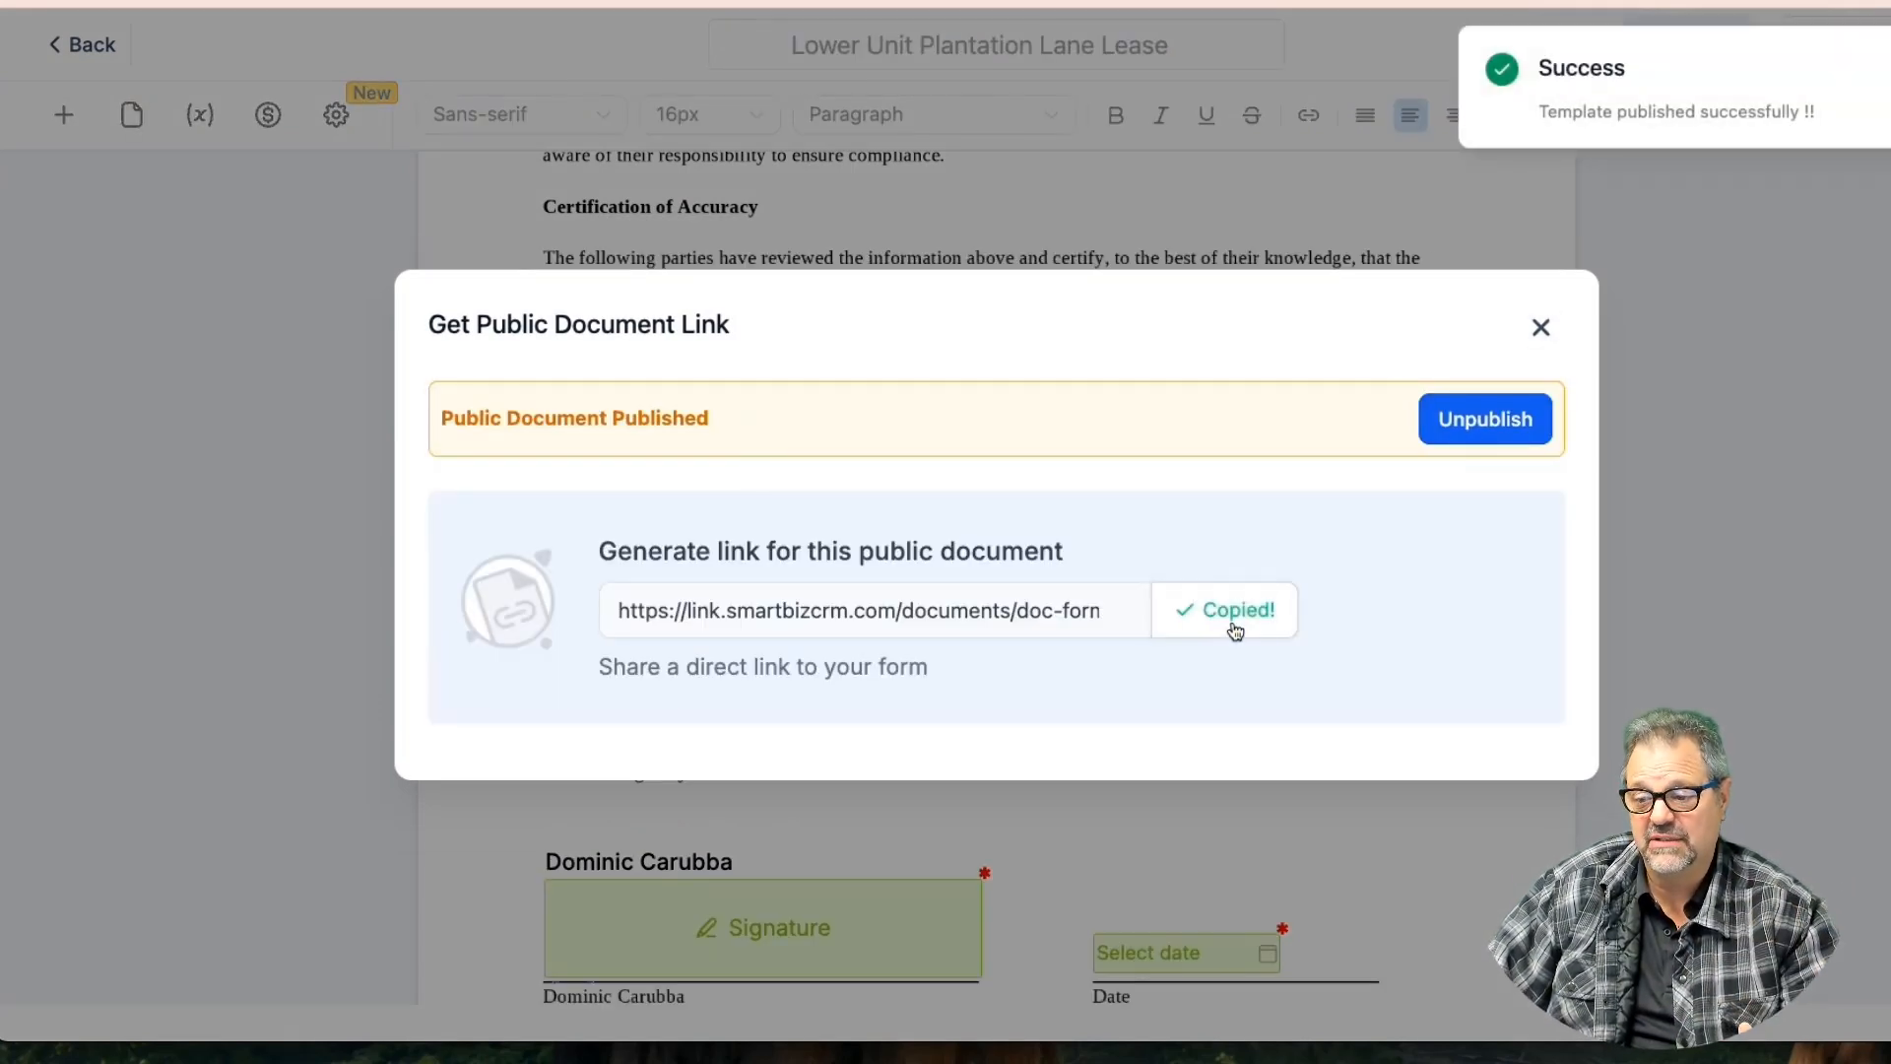
key("super+t")
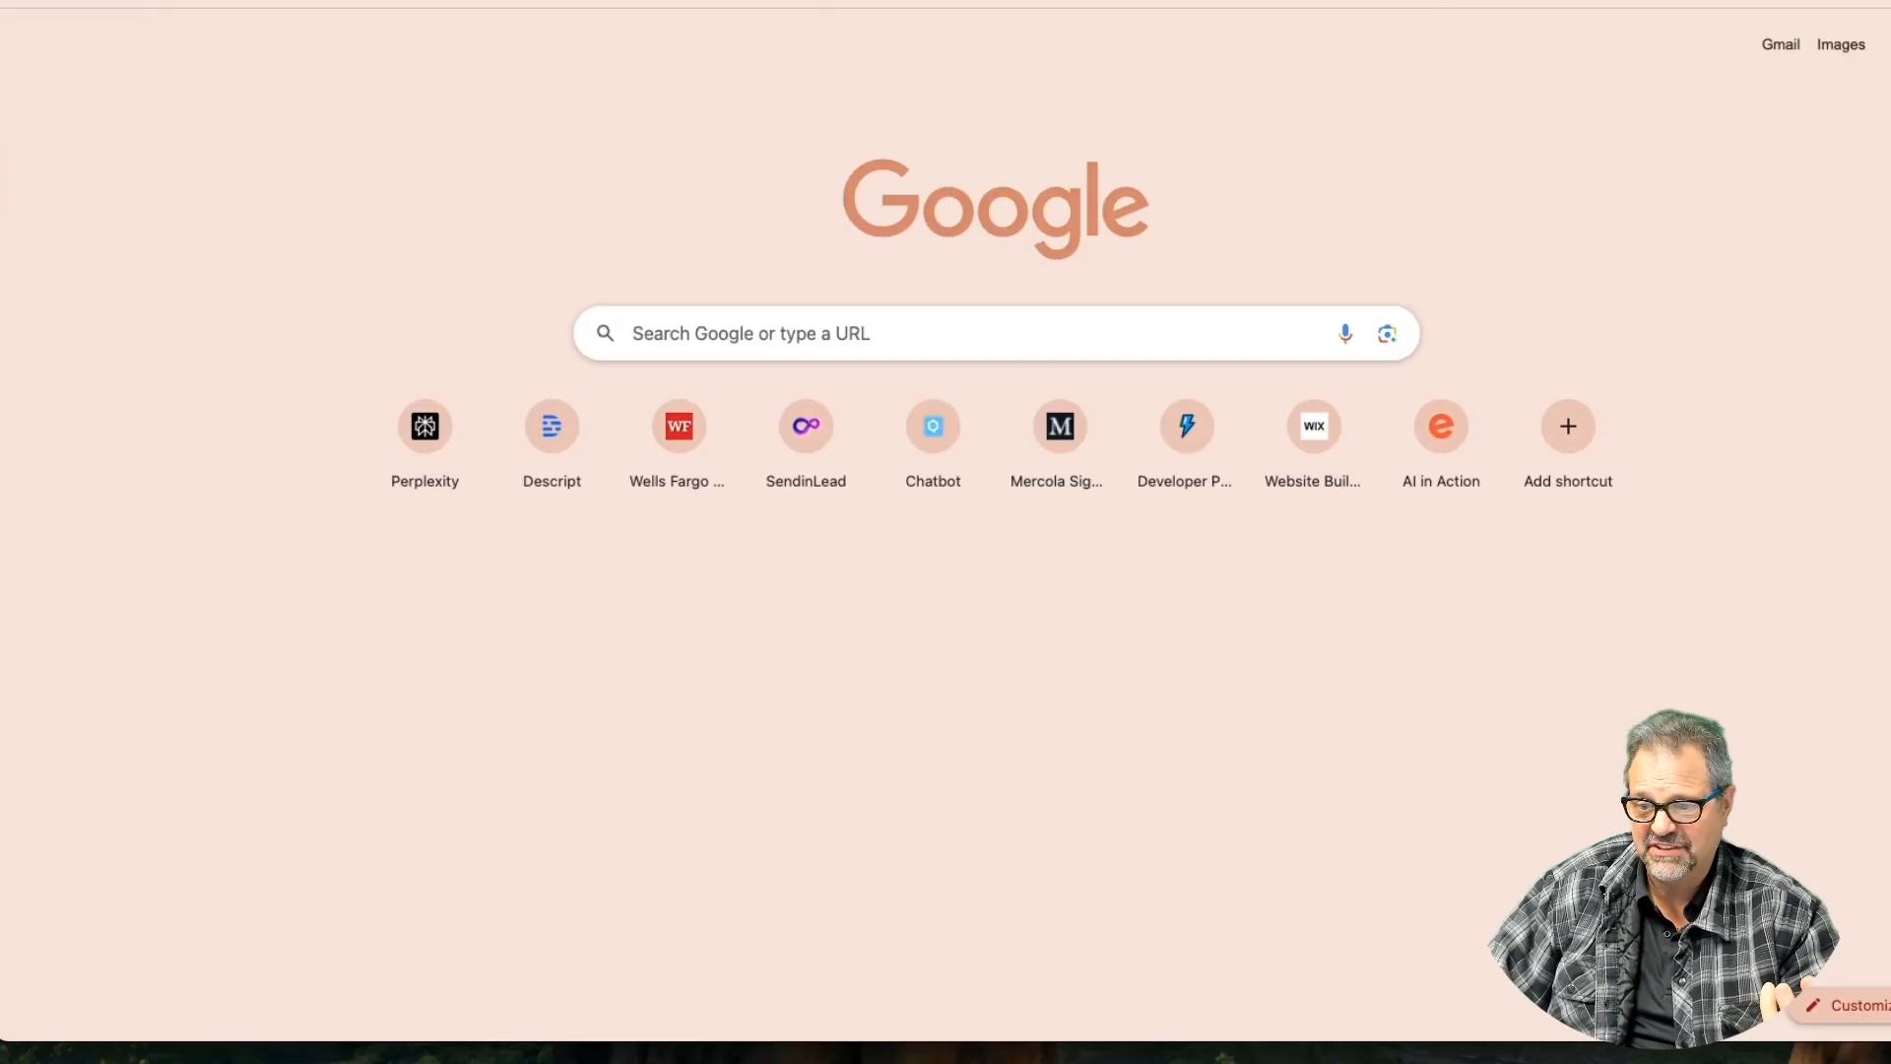
Paste and open the public lease link, then submit the signer's first name, last name and e-mail
right_click(873, 2)
left_click(957, 101)
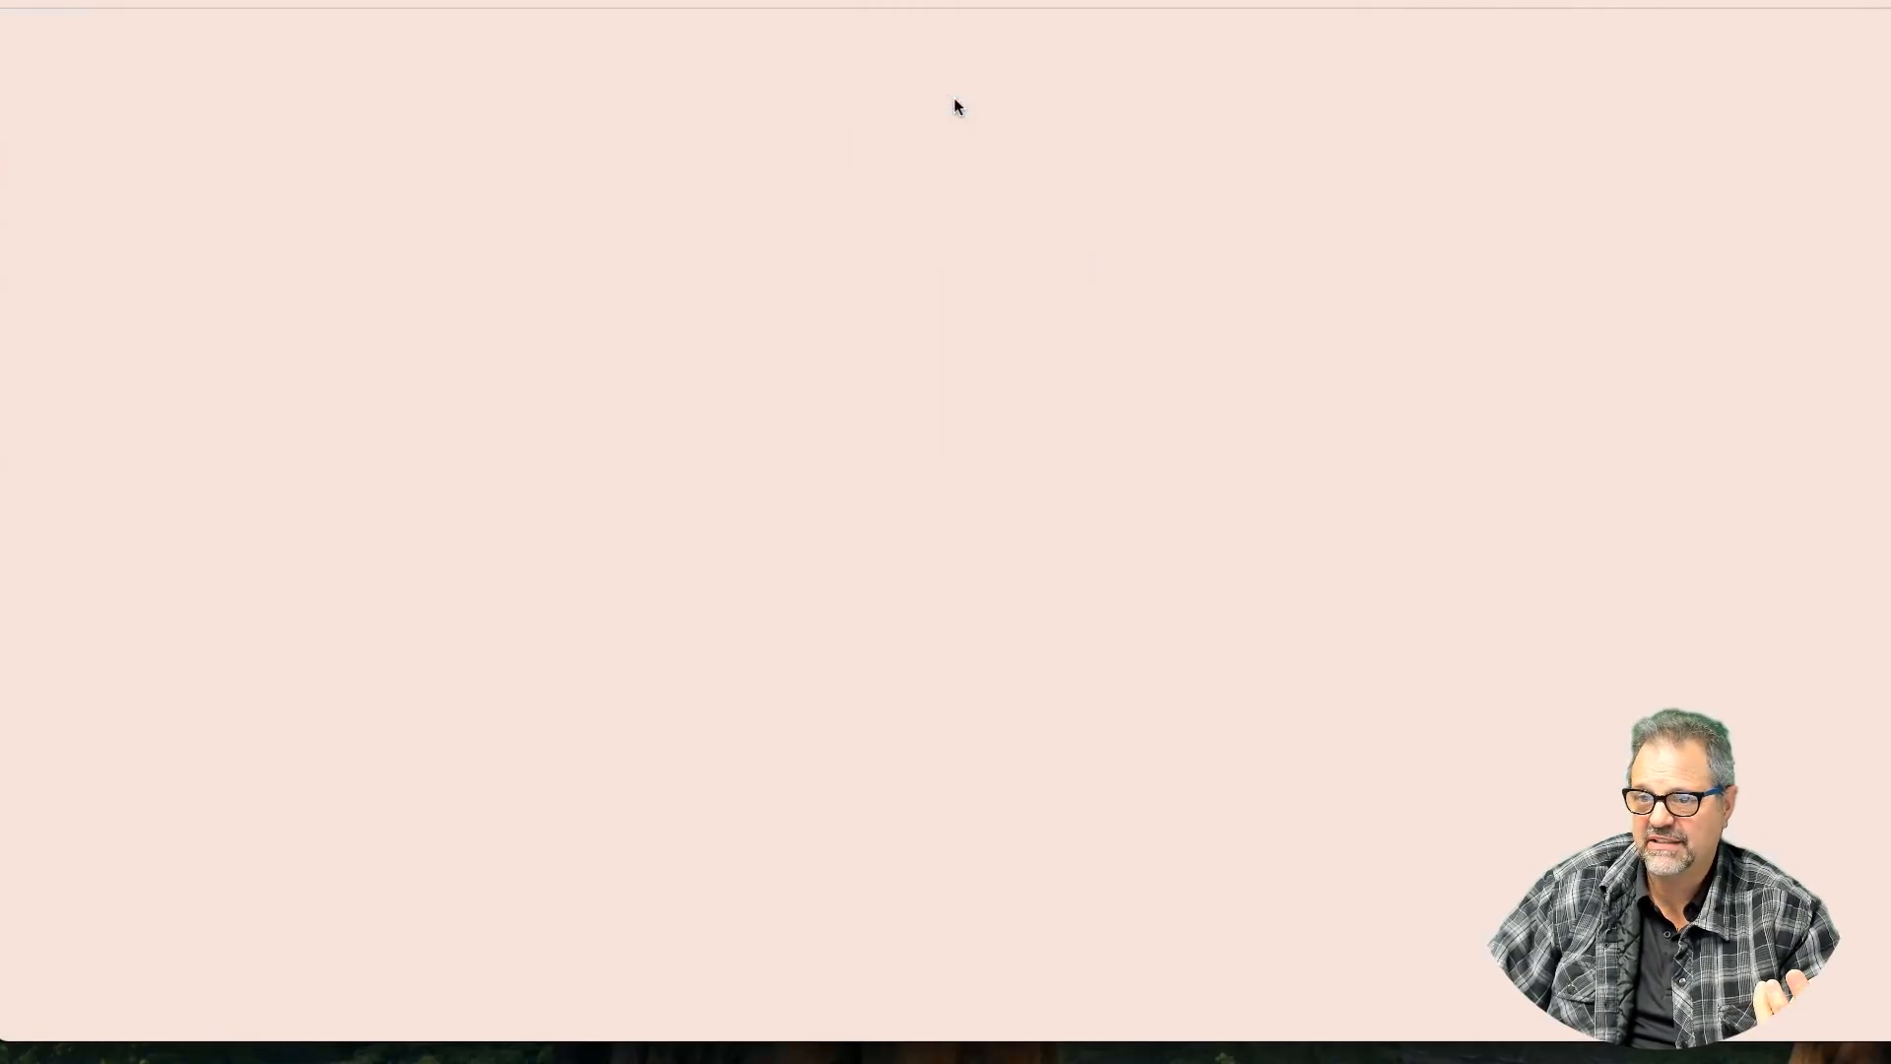
left_click(890, 420)
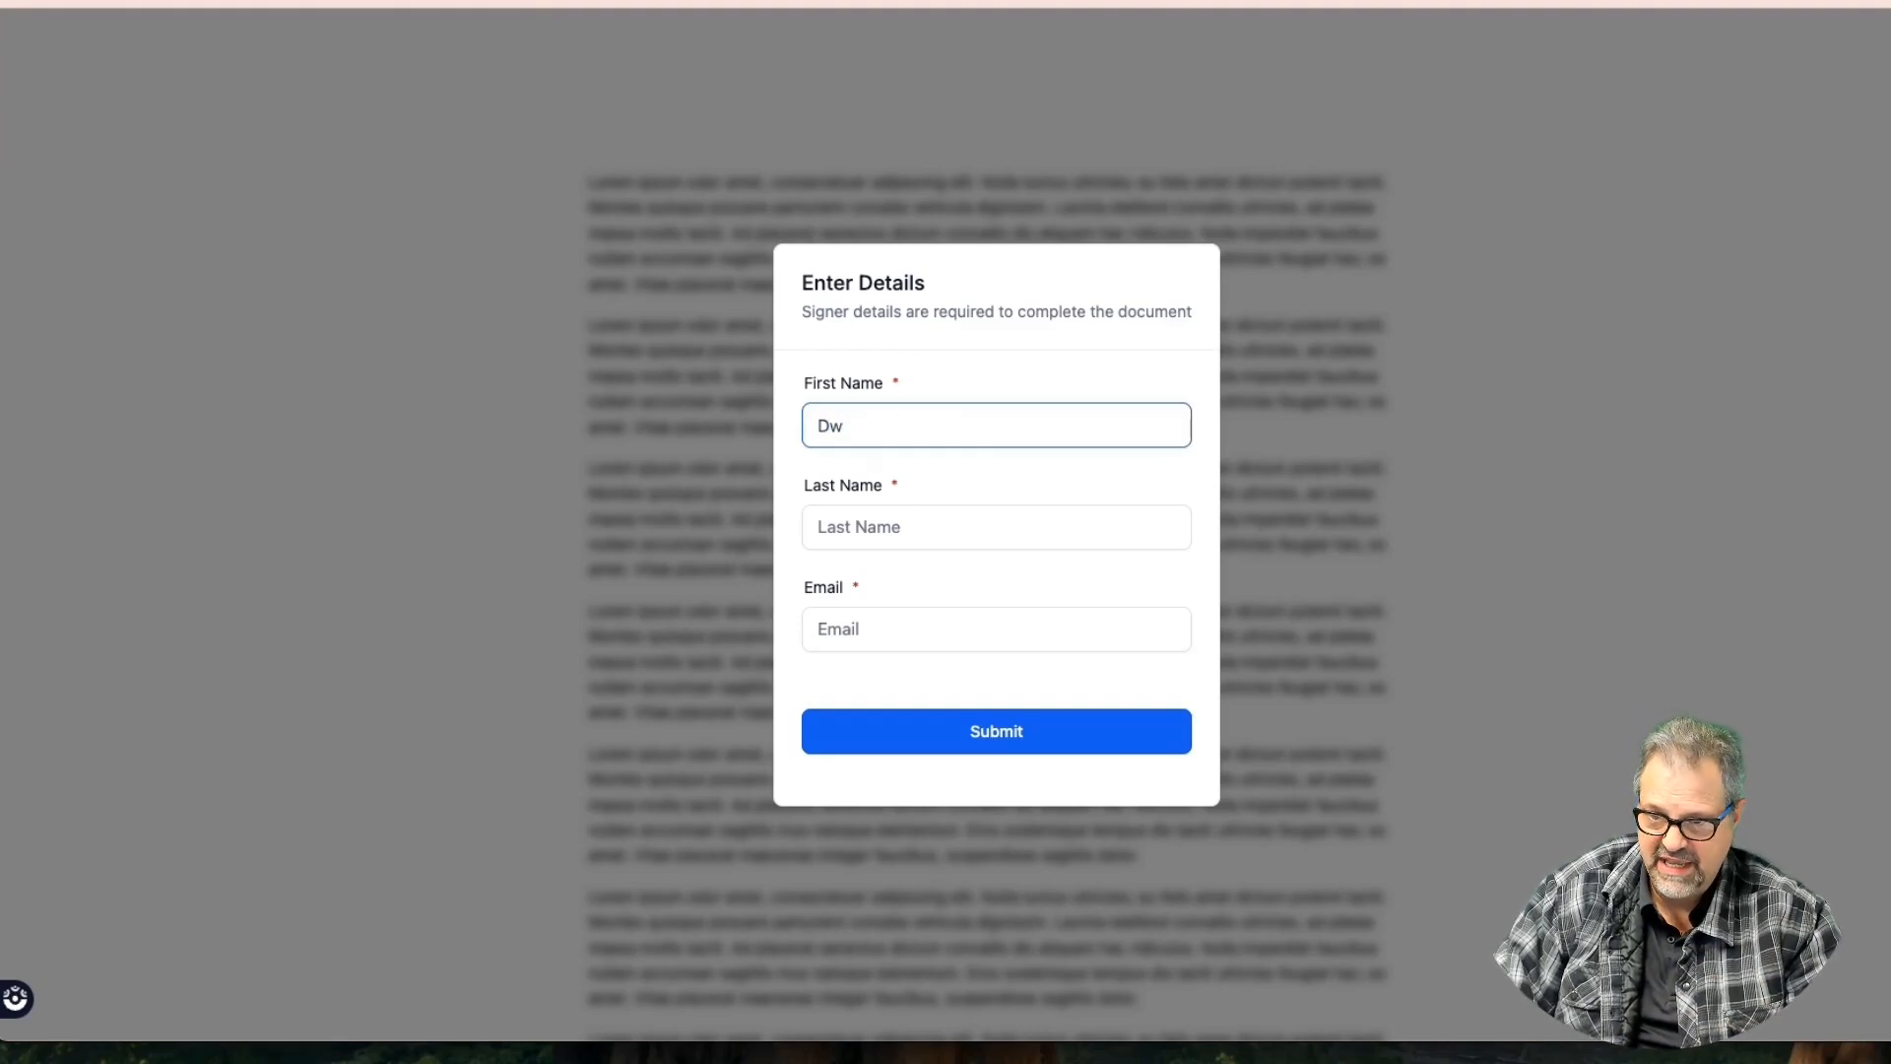
key("Tab")
type("Jo")
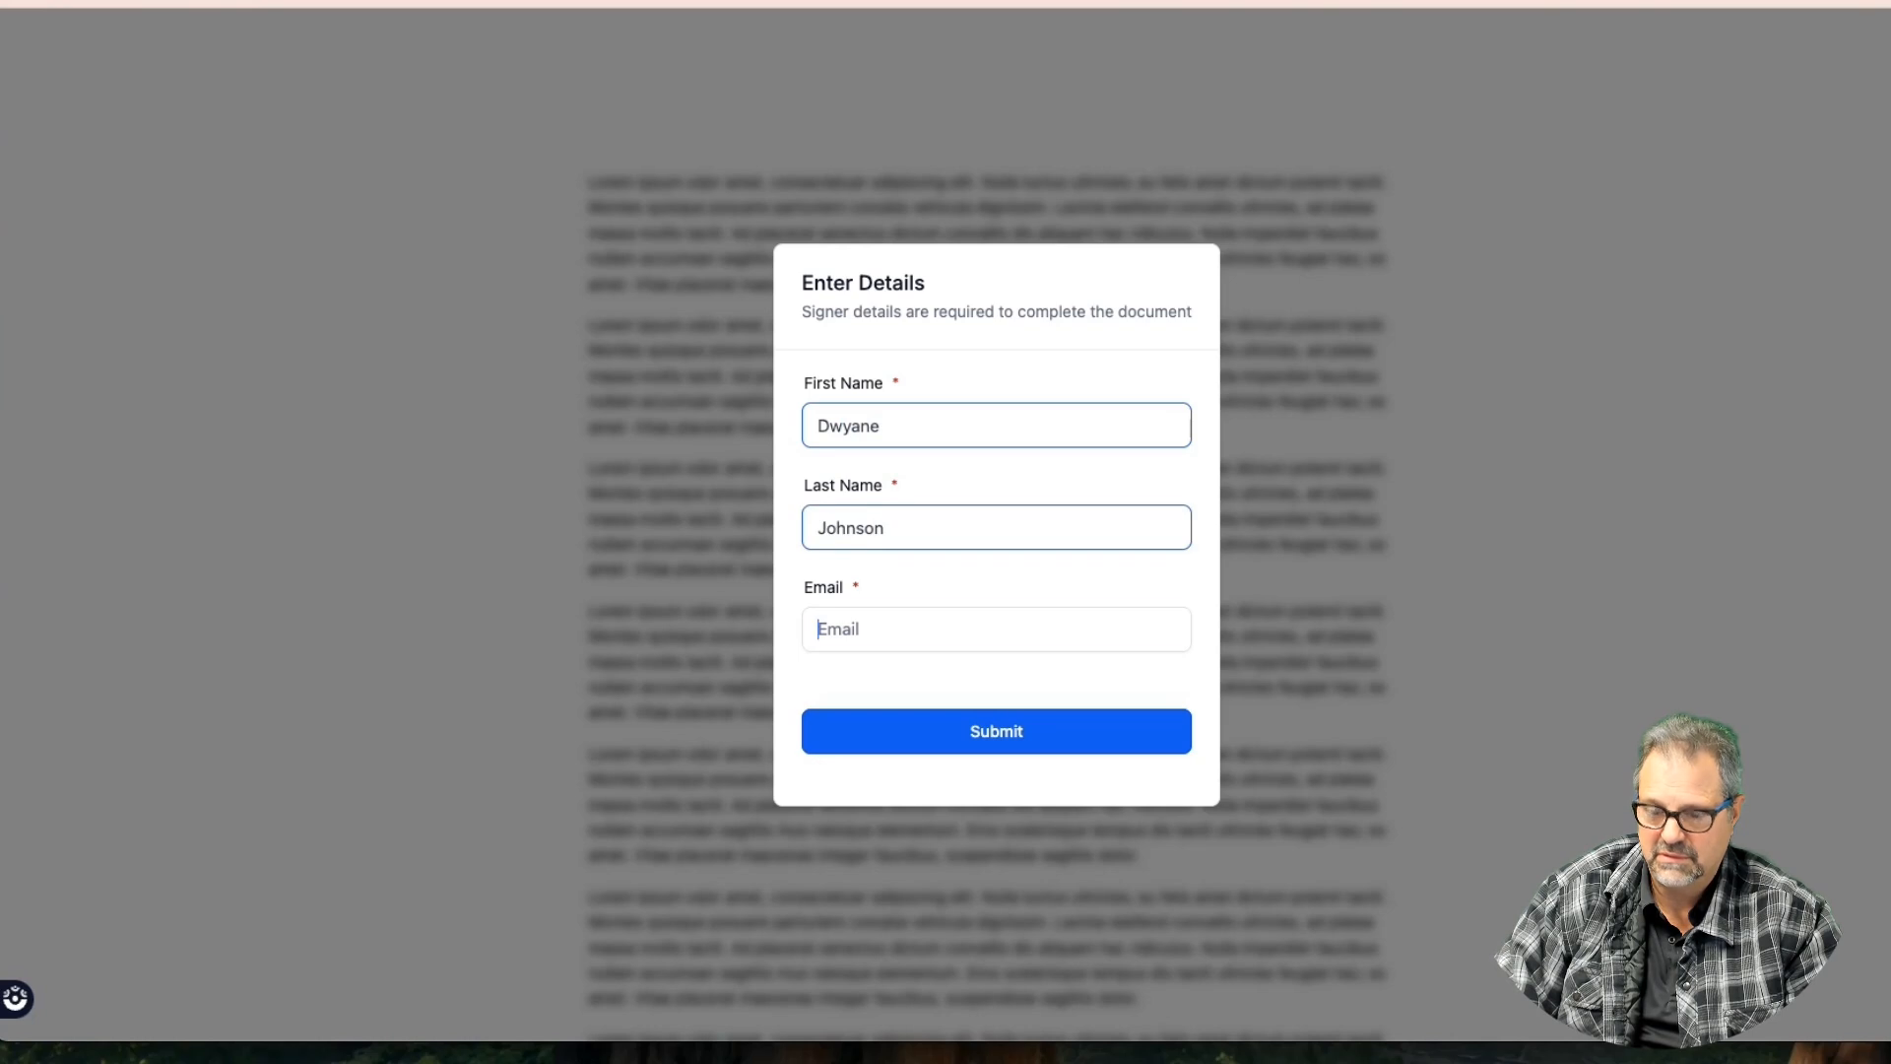
type("D")
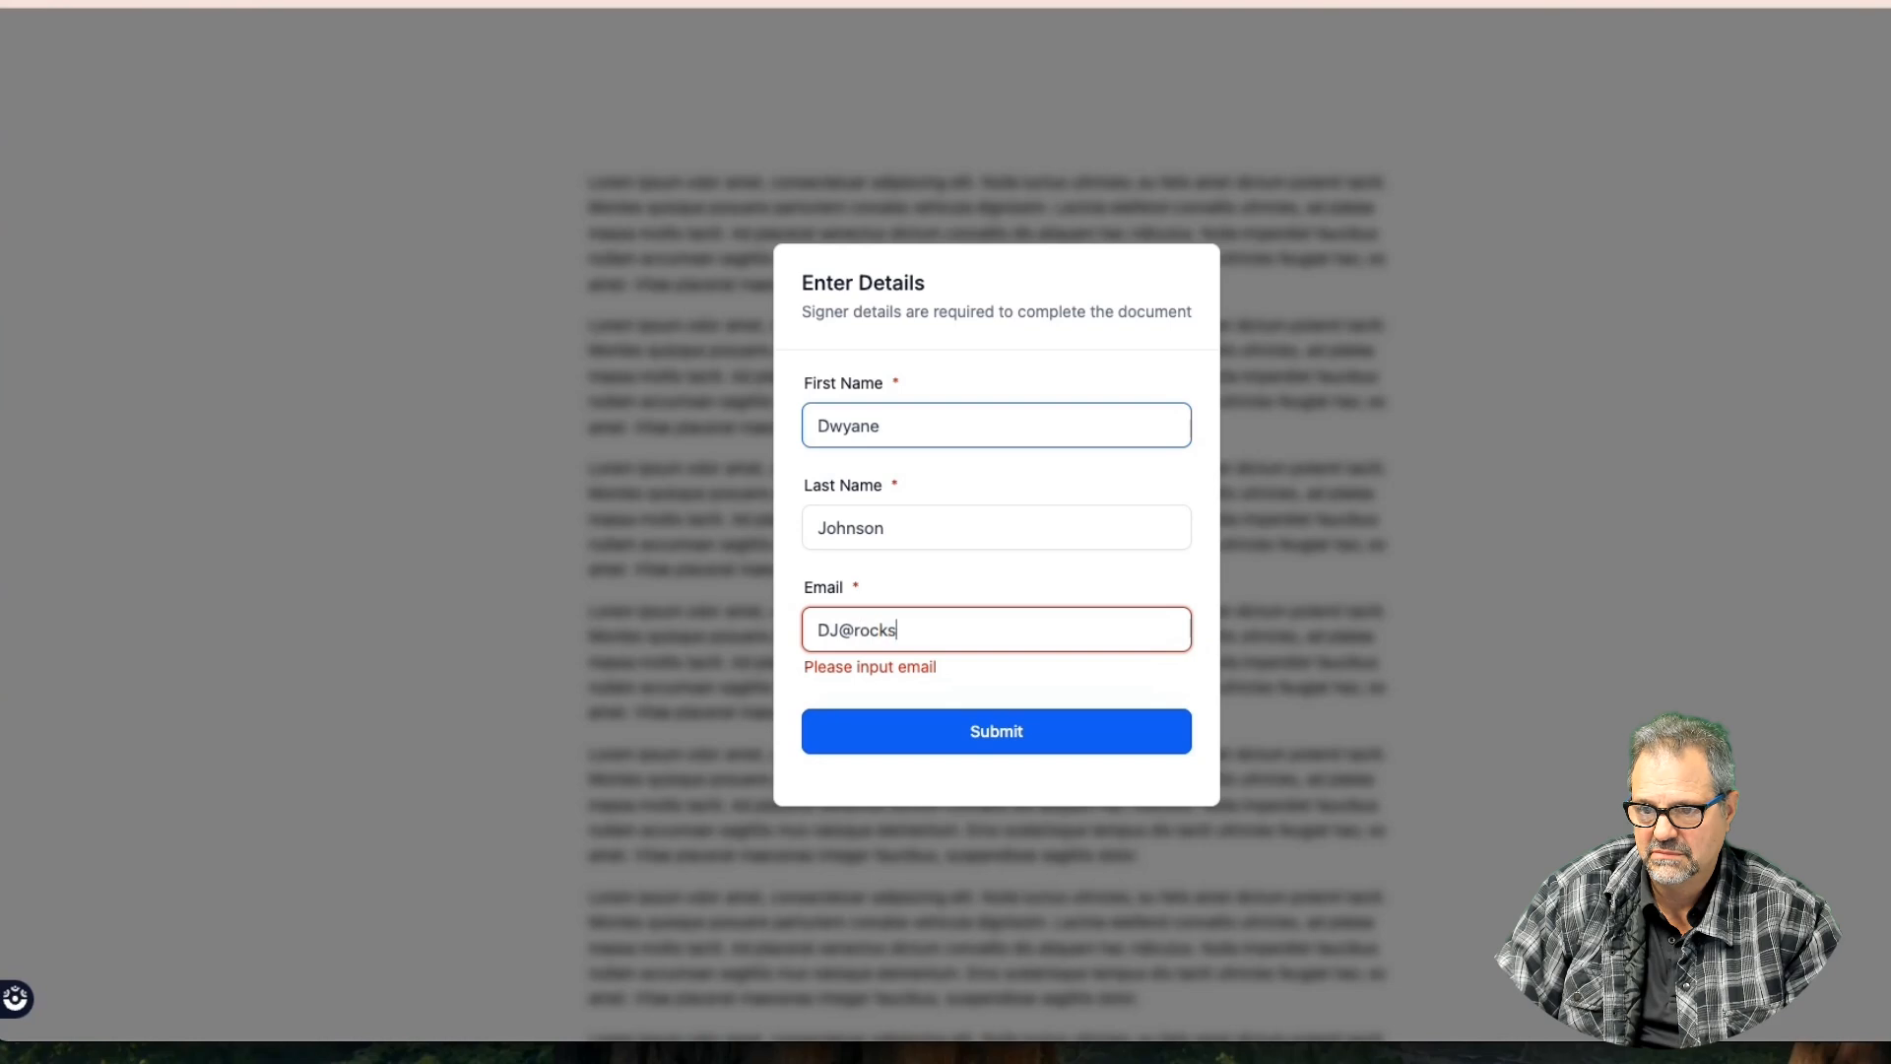
key("Return")
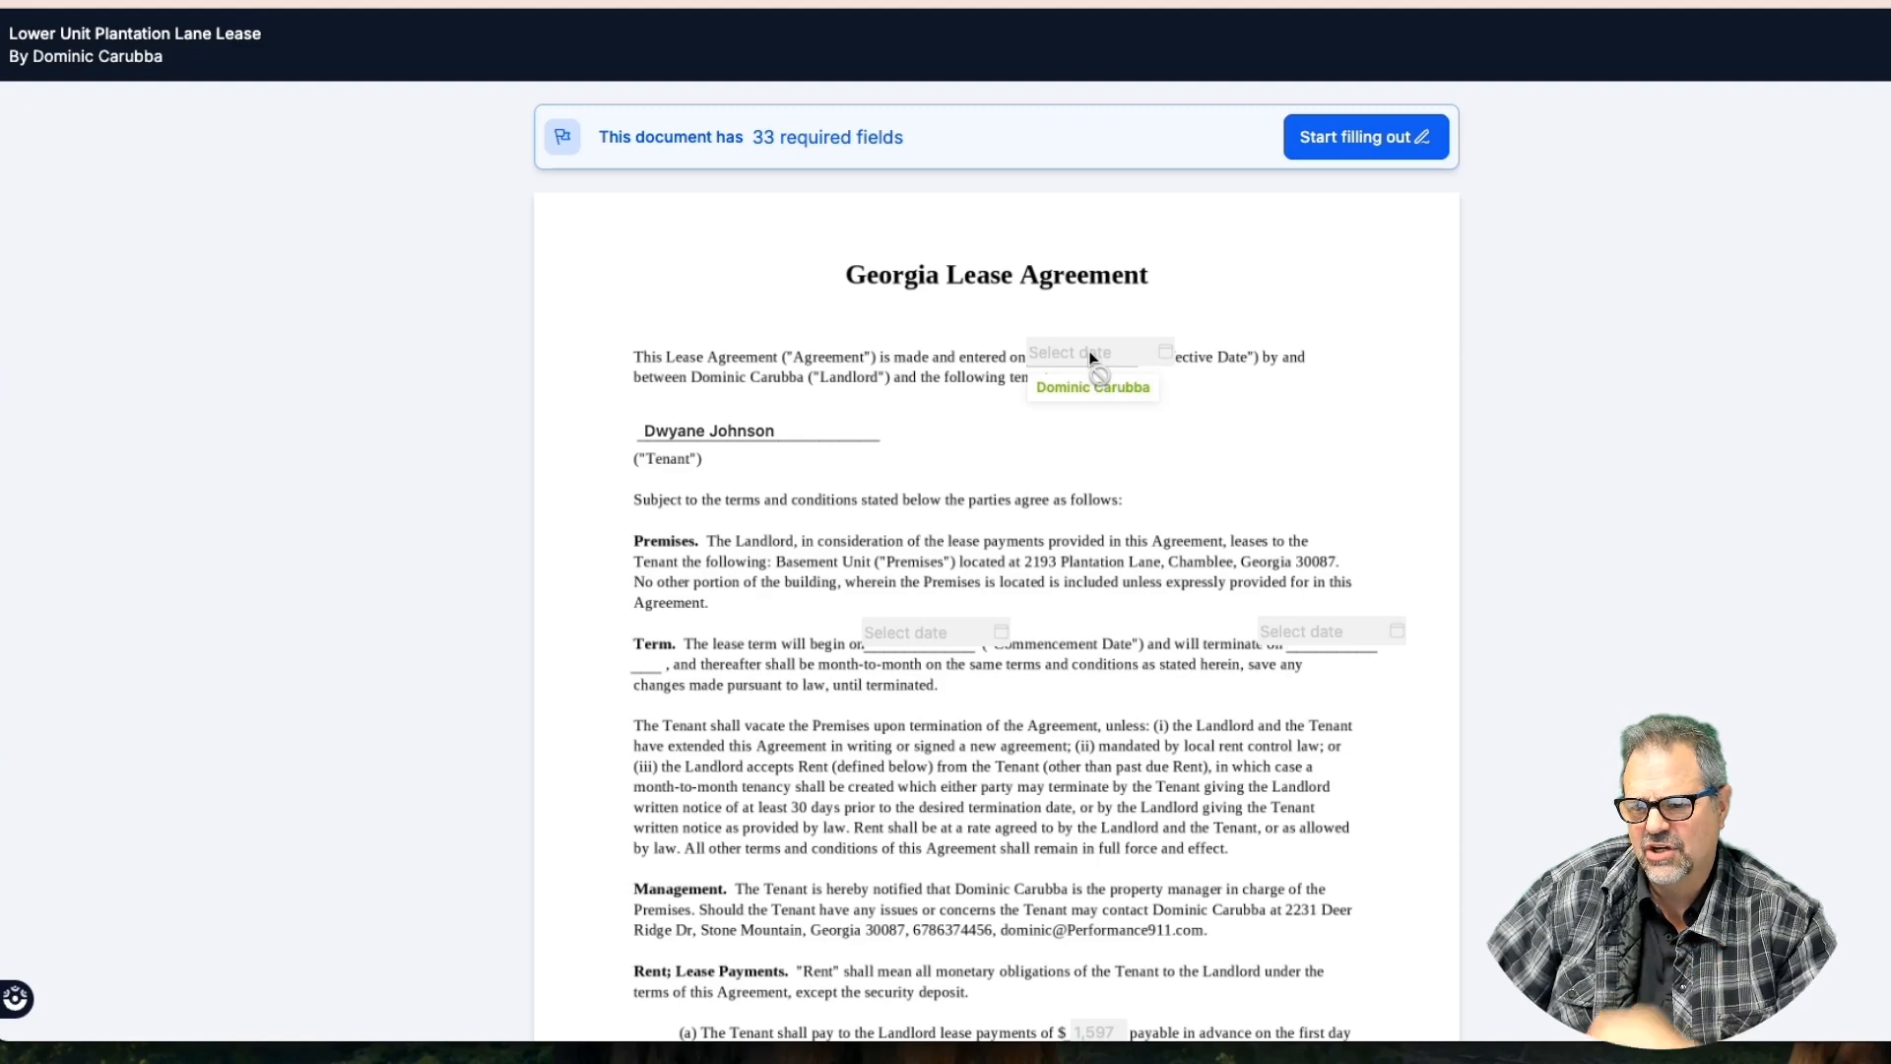
left_click(742, 425)
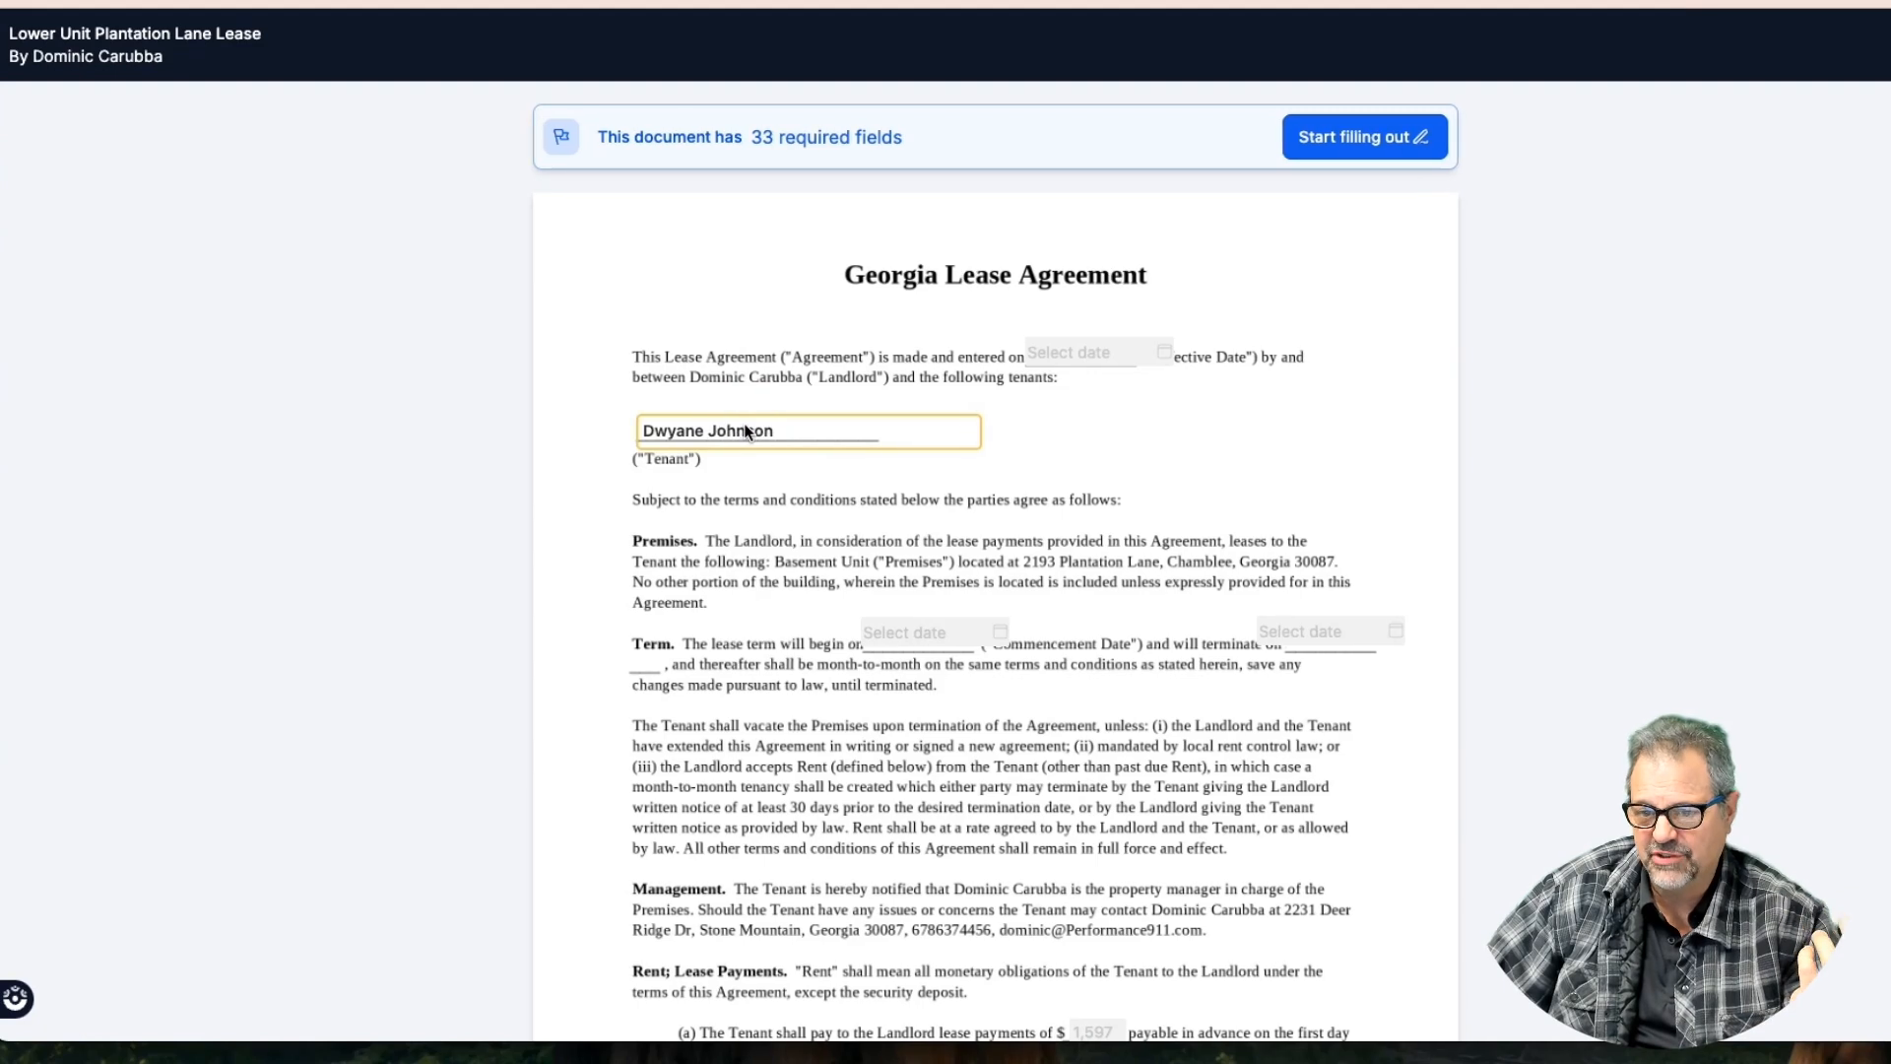
left_click(1346, 134)
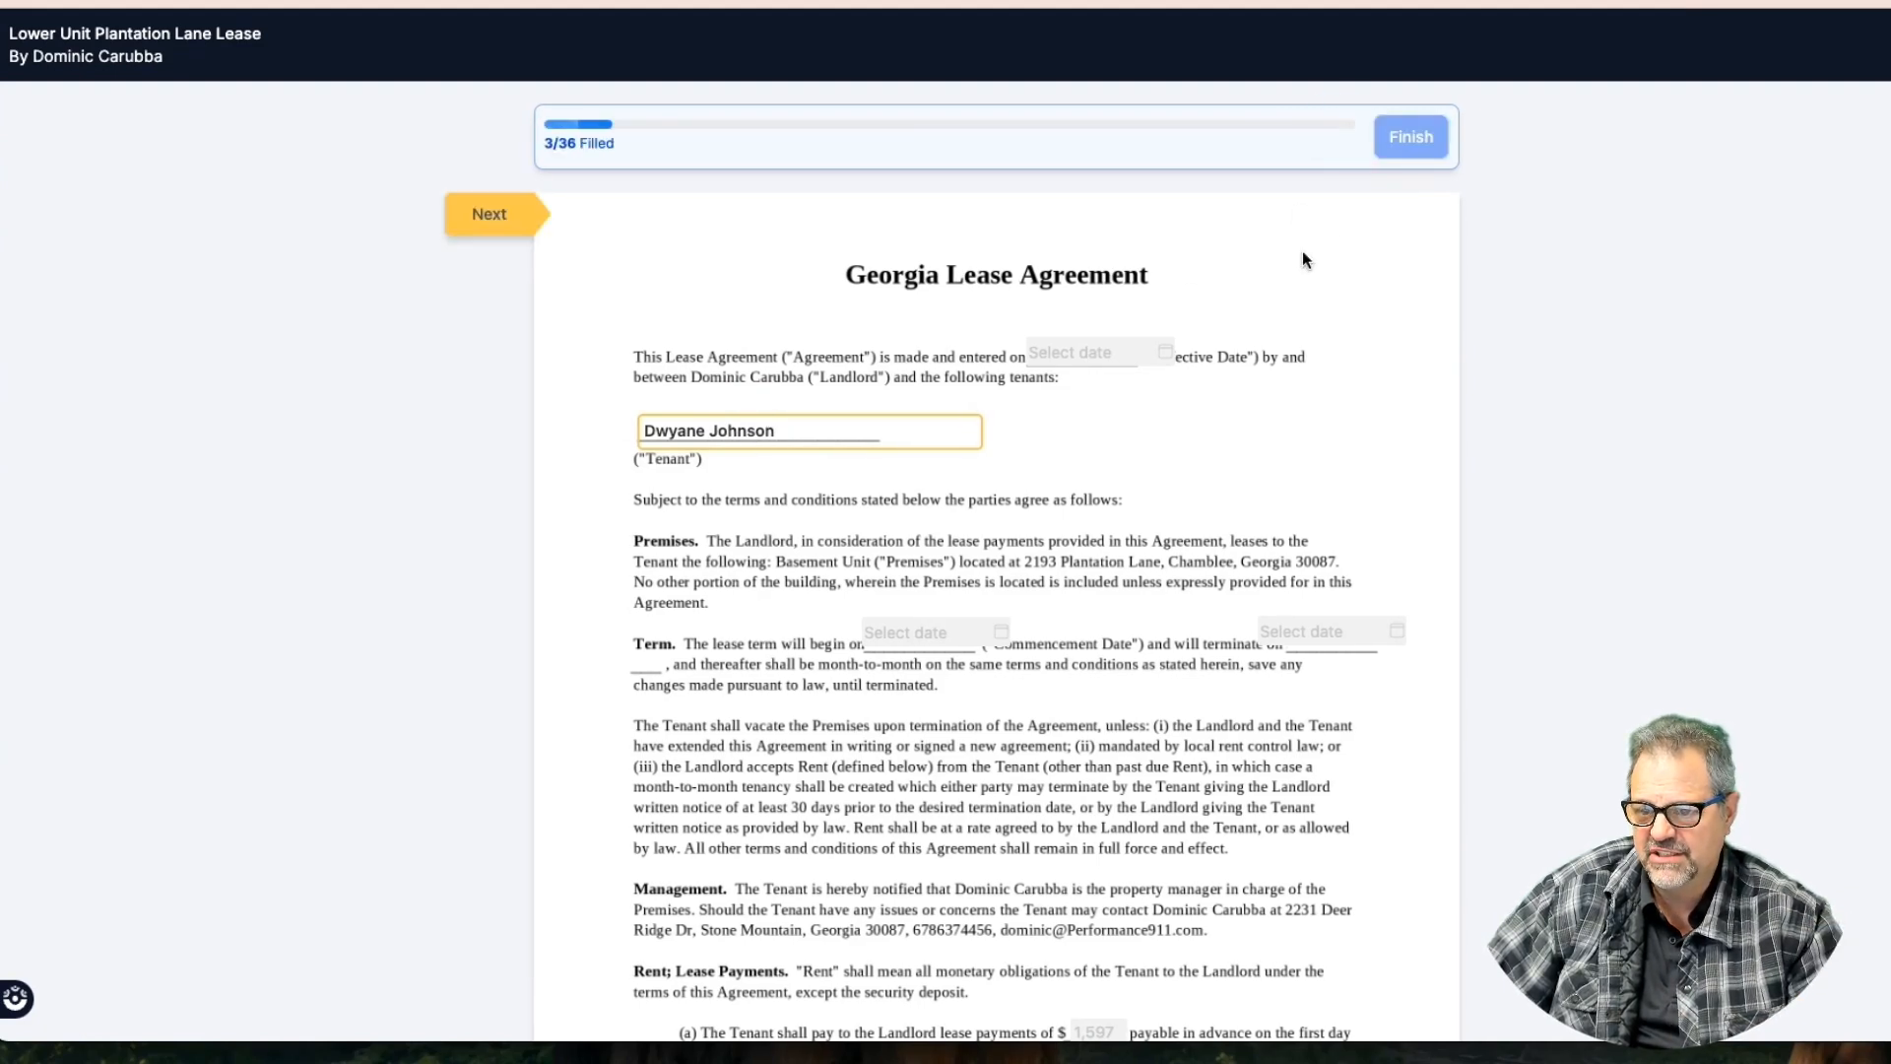
left_click(506, 217)
scroll(591, 266, "down", 3)
scroll(837, 374, "up", 6)
left_click(739, 433)
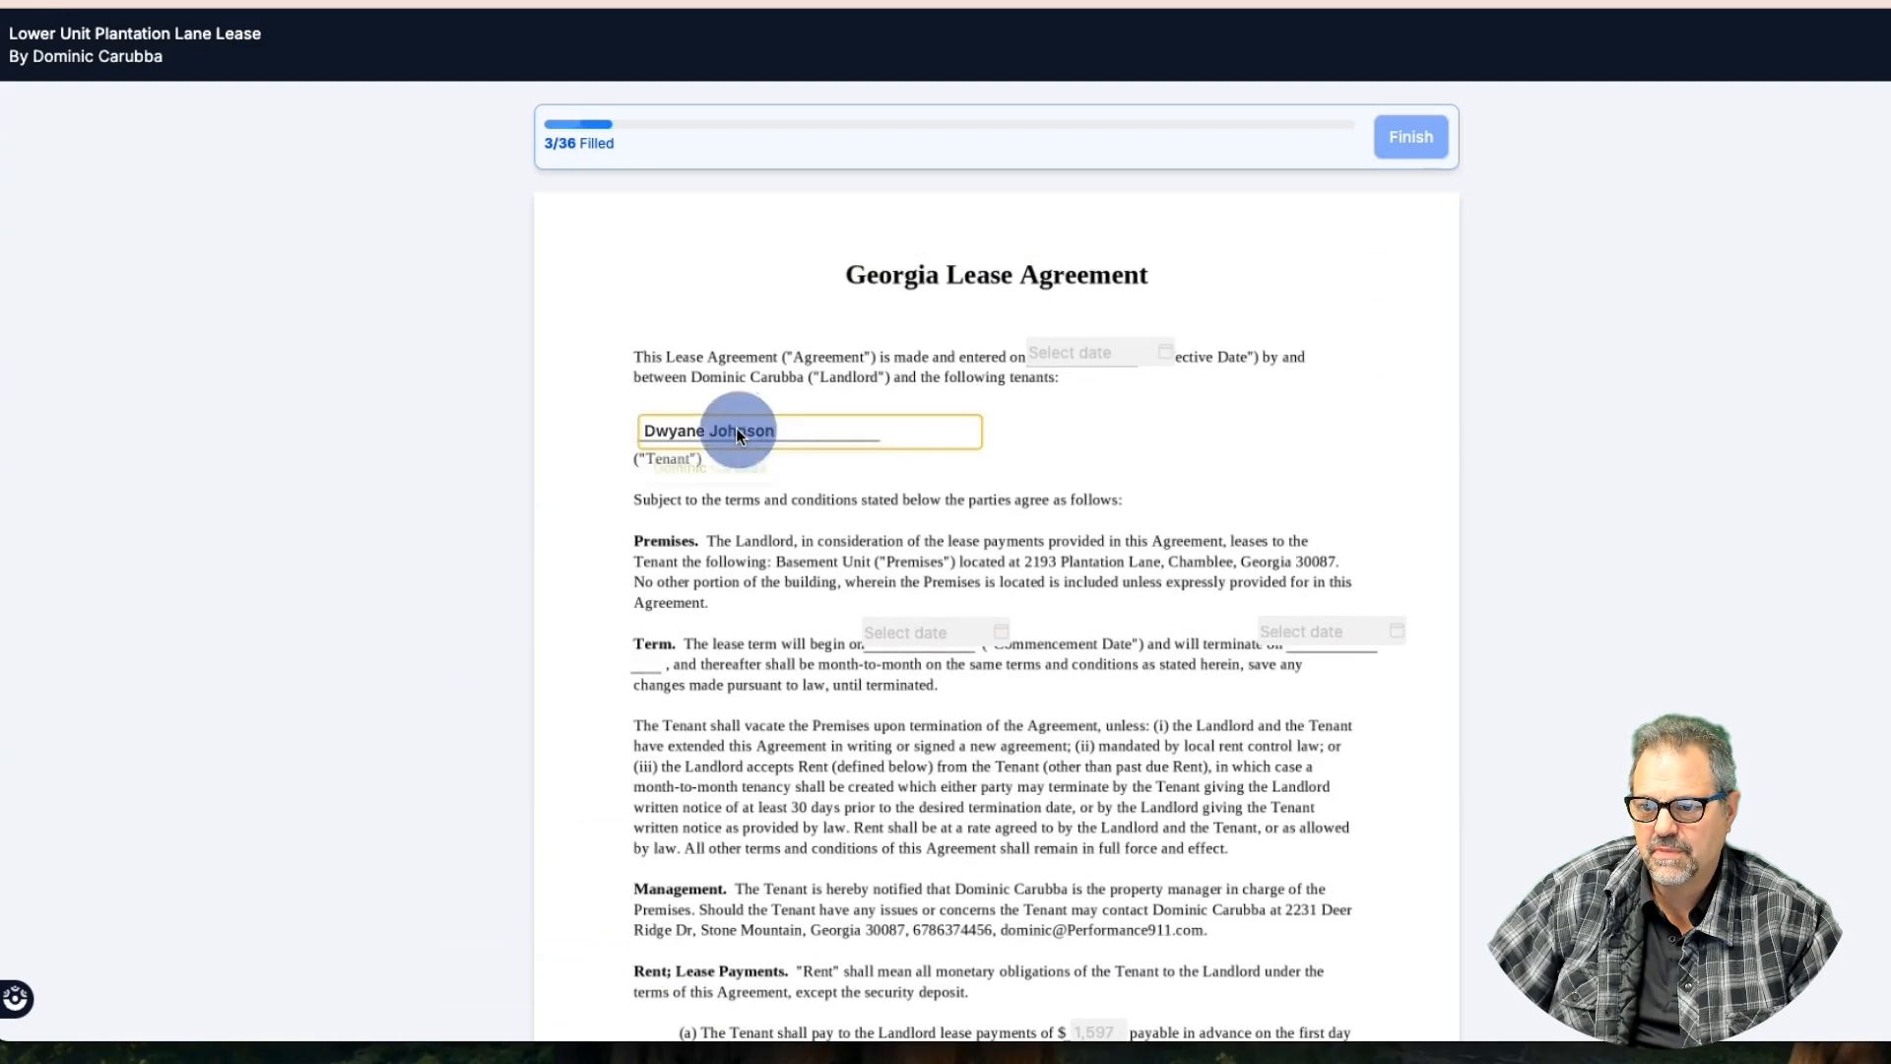
left_click(514, 230)
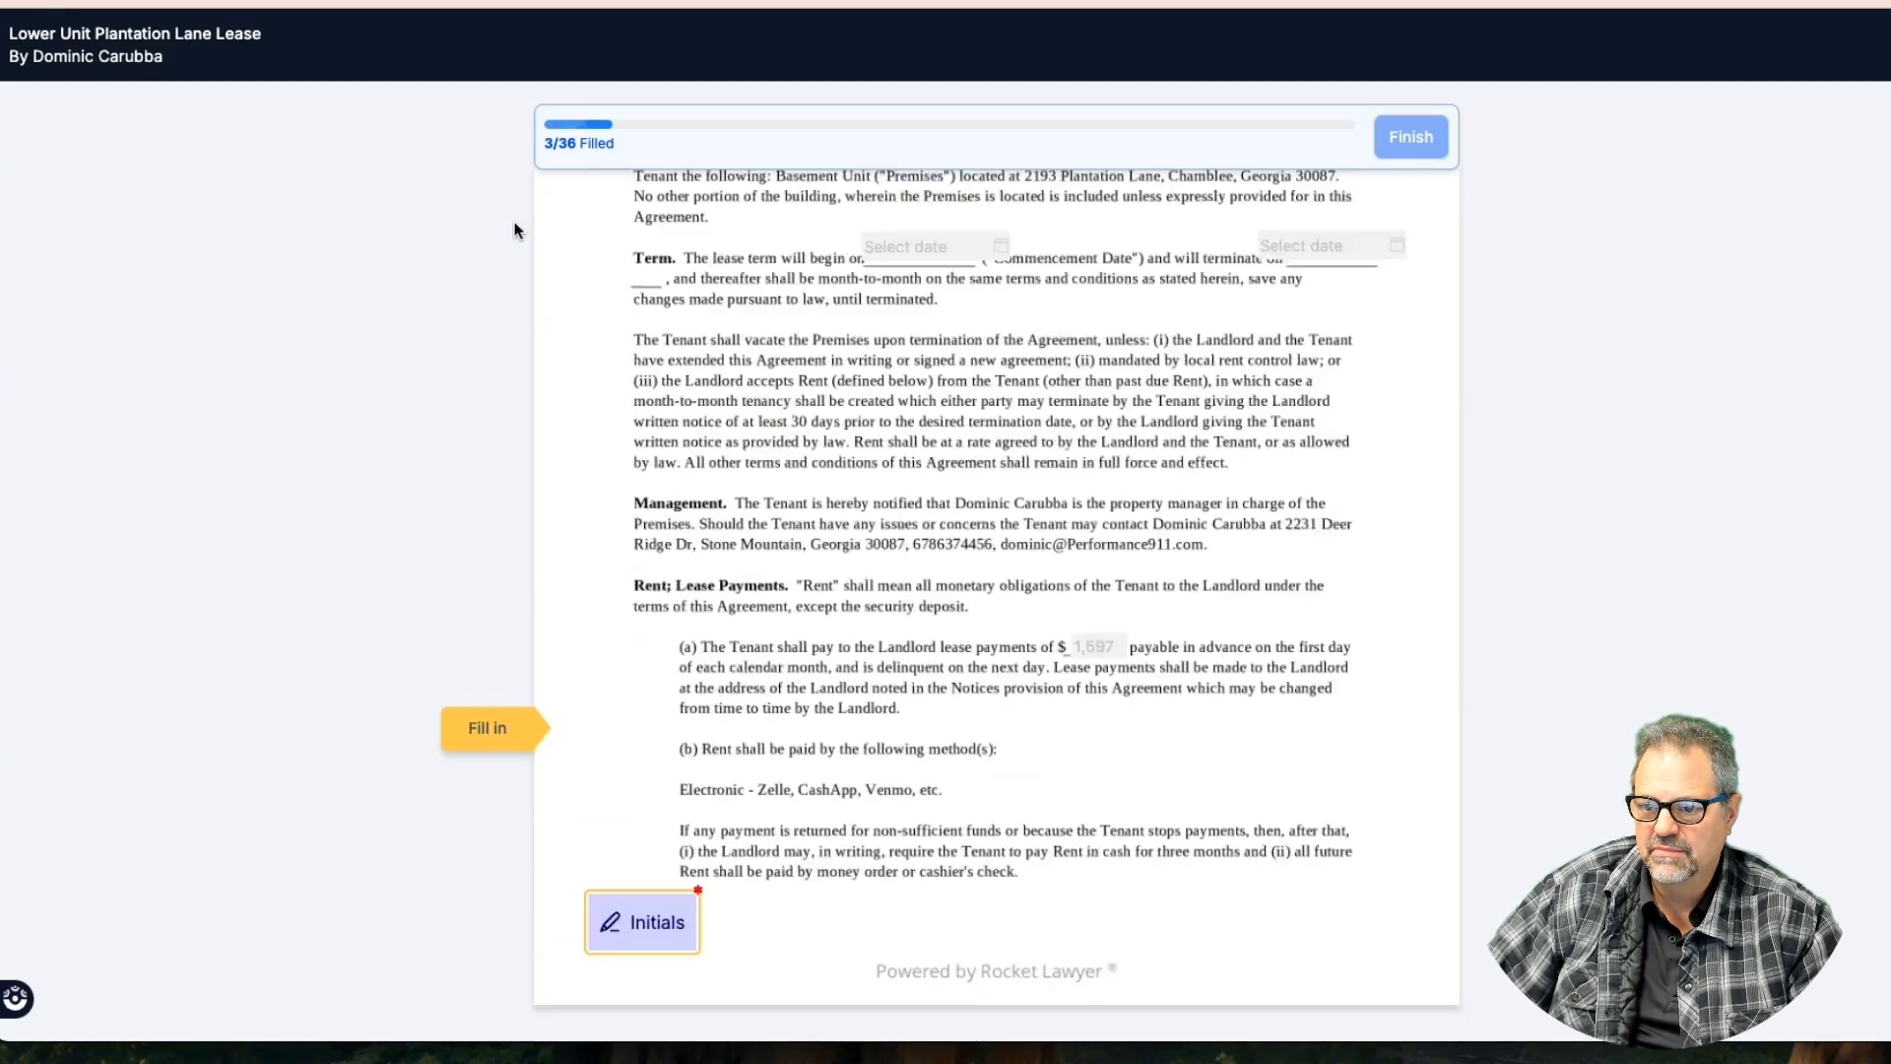
left_click(635, 754)
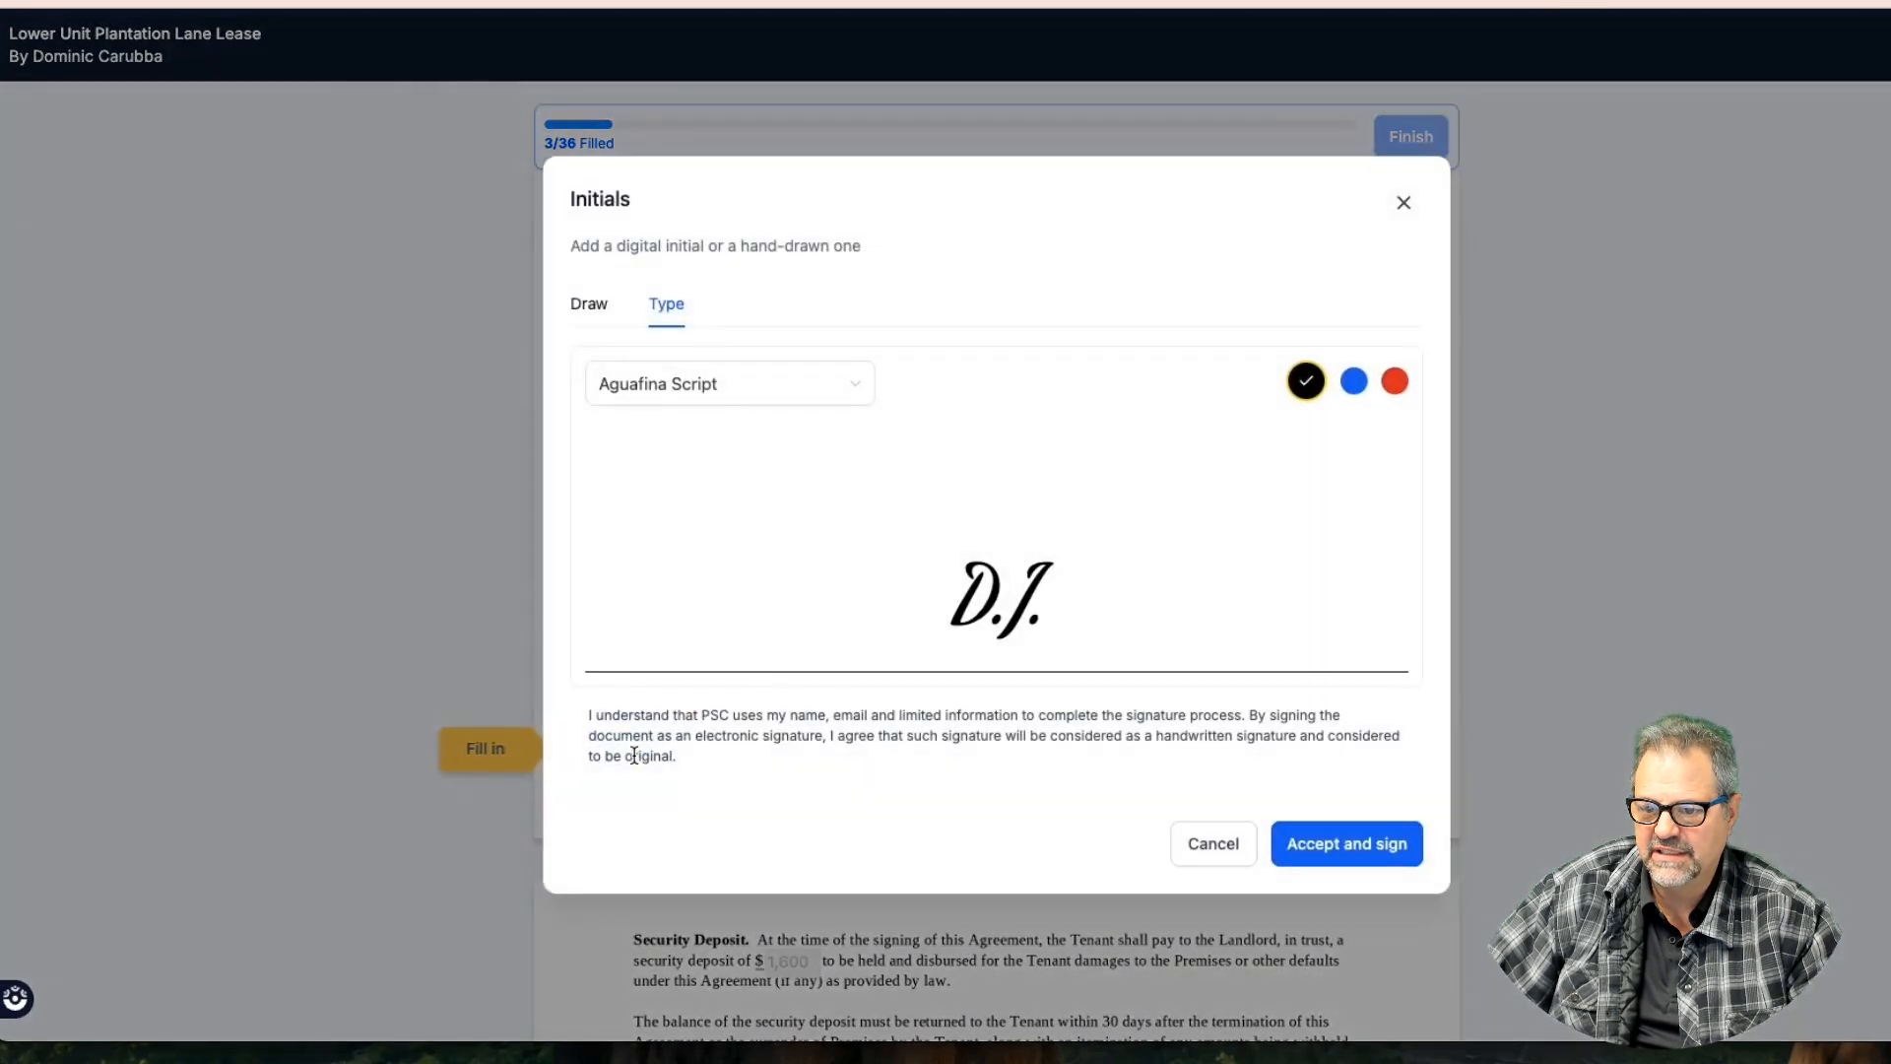
left_click(775, 401)
left_click(687, 527)
left_click(702, 412)
left_click(674, 474)
left_click(1354, 382)
left_click(594, 311)
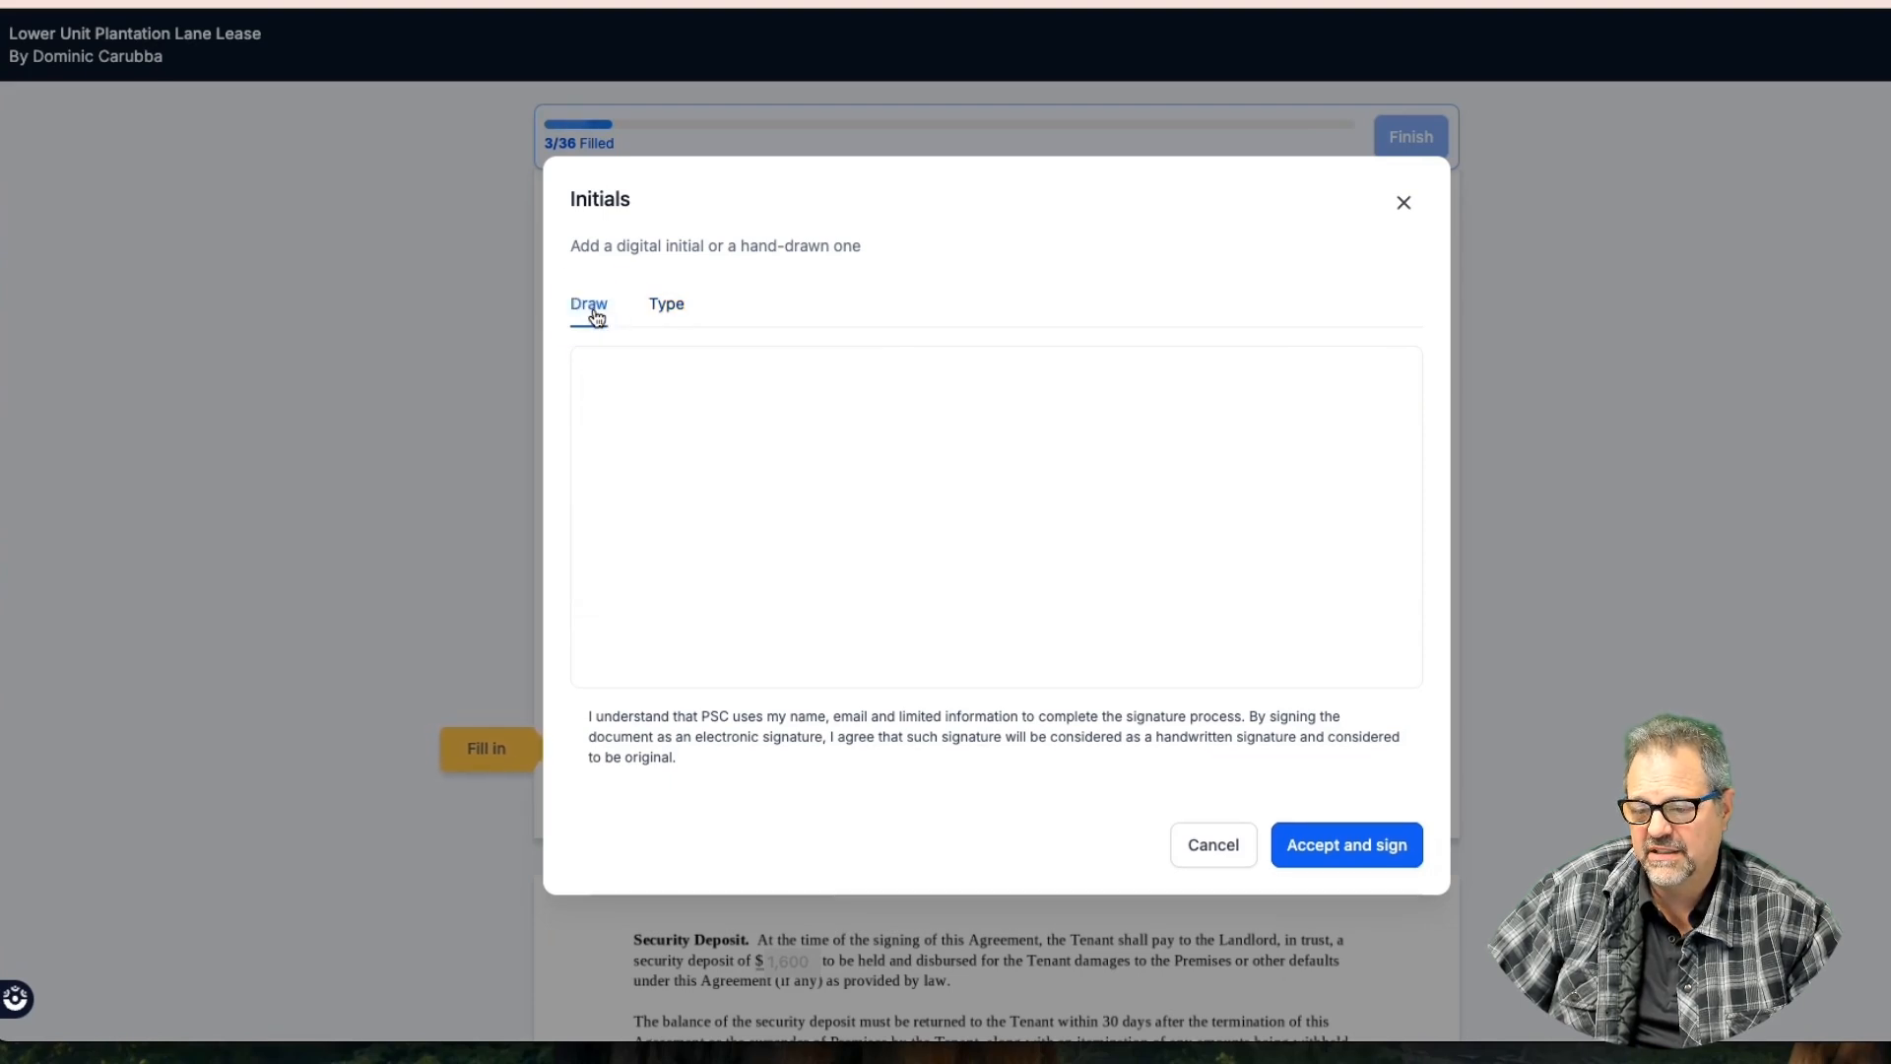
mouse_move(756, 447)
left_mouse_down()
mouse_move(841, 540)
mouse_move(903, 510)
left_mouse_up()
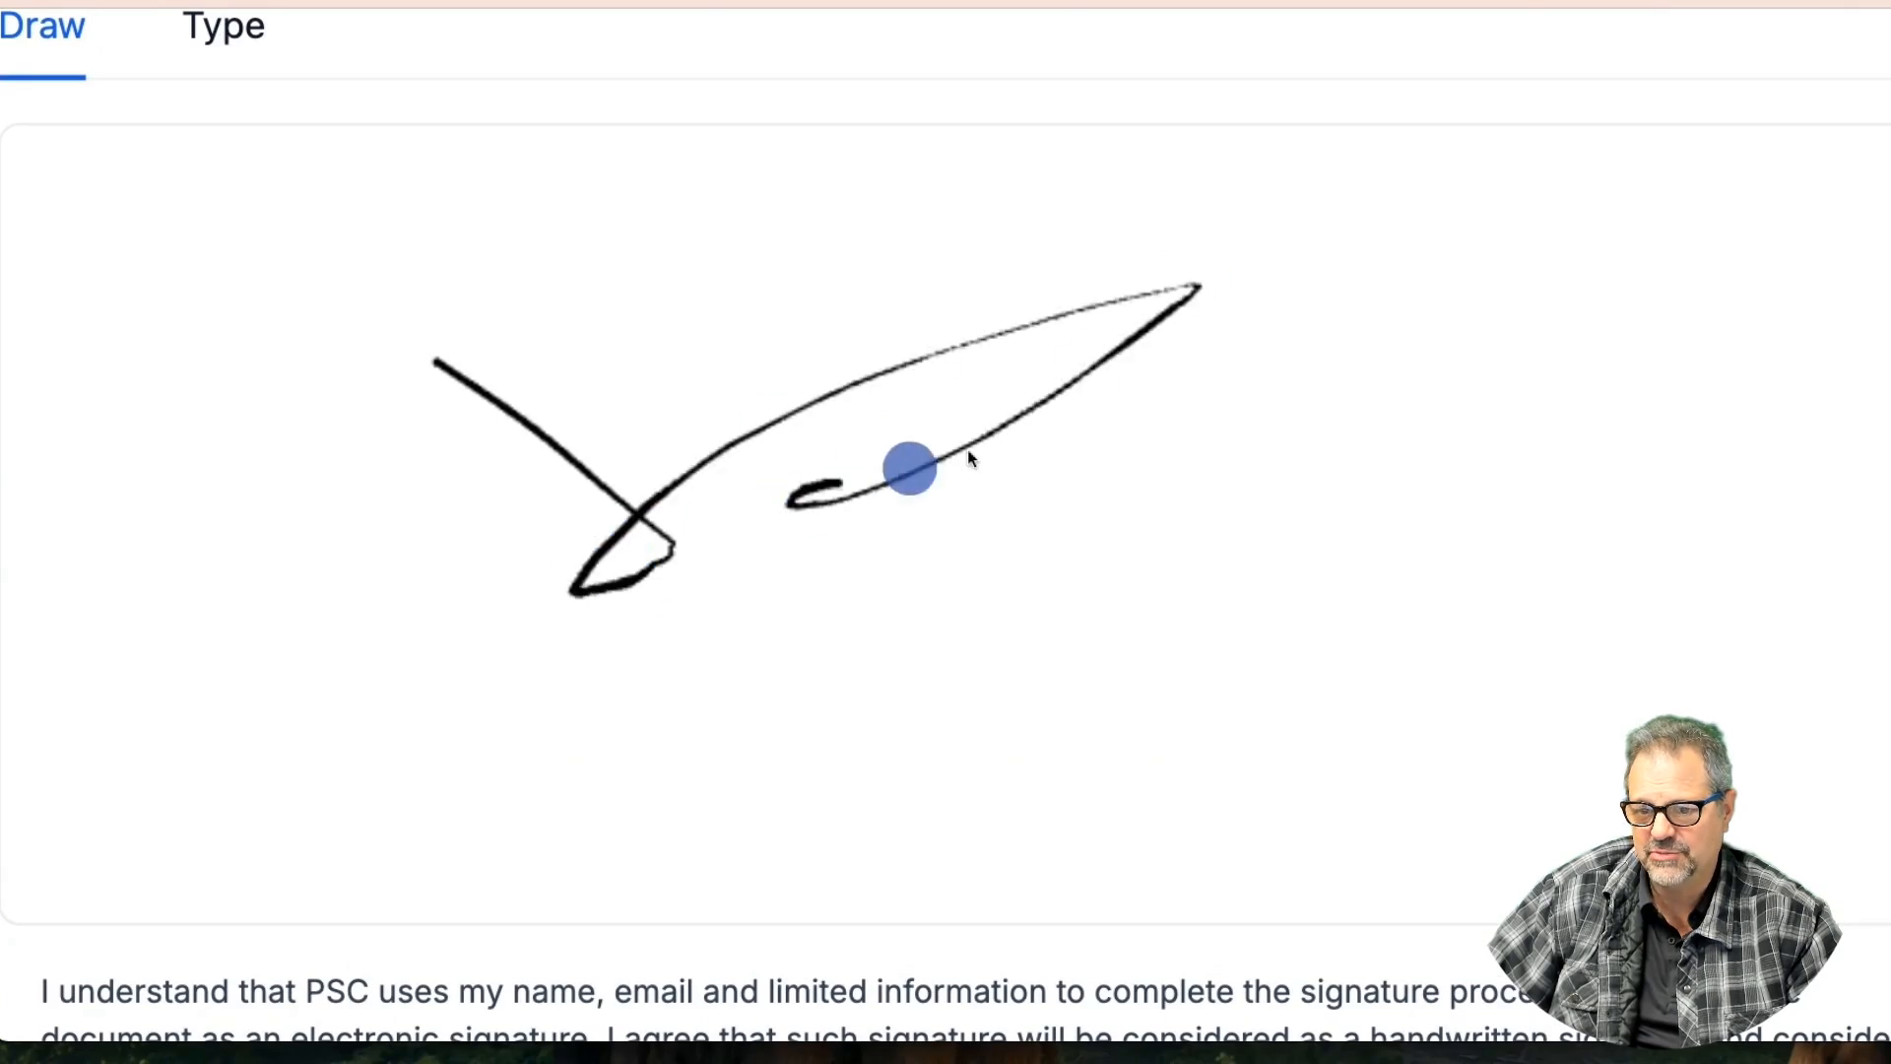
left_click_drag(967, 449, 867, 471)
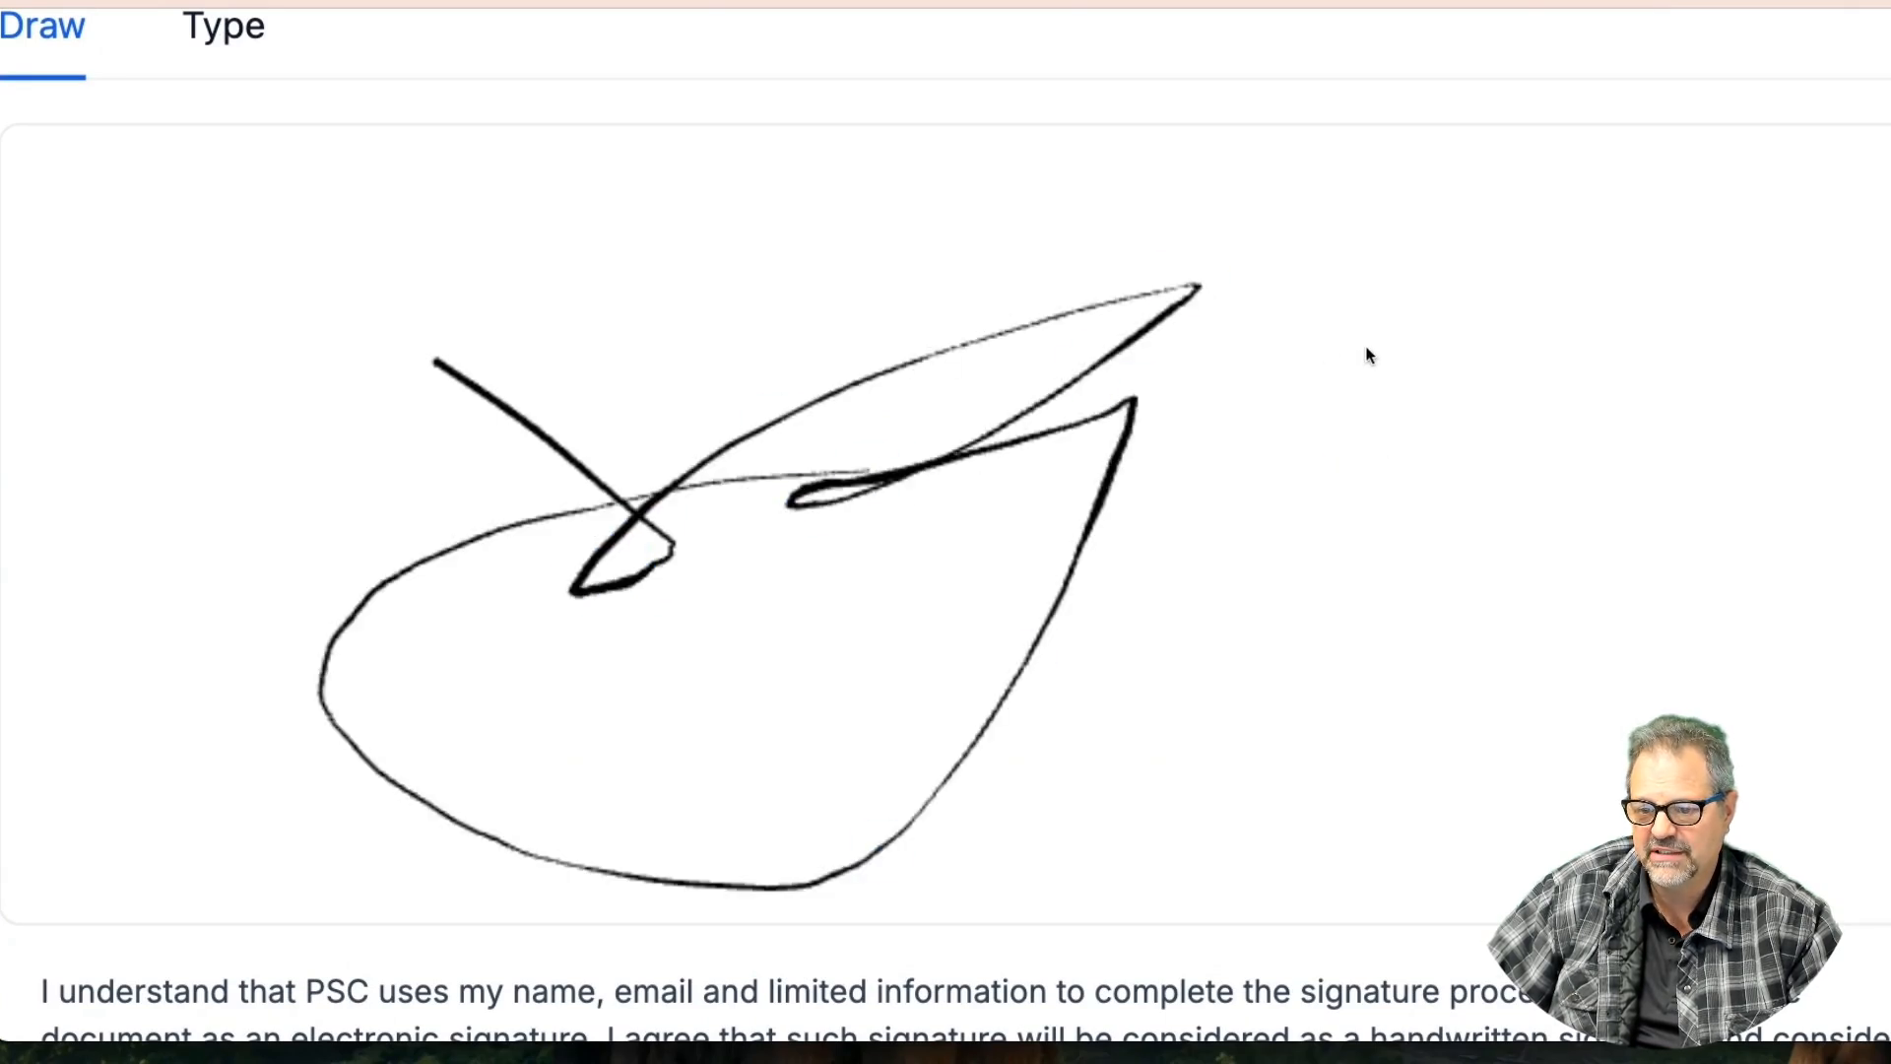
left_click(222, 28)
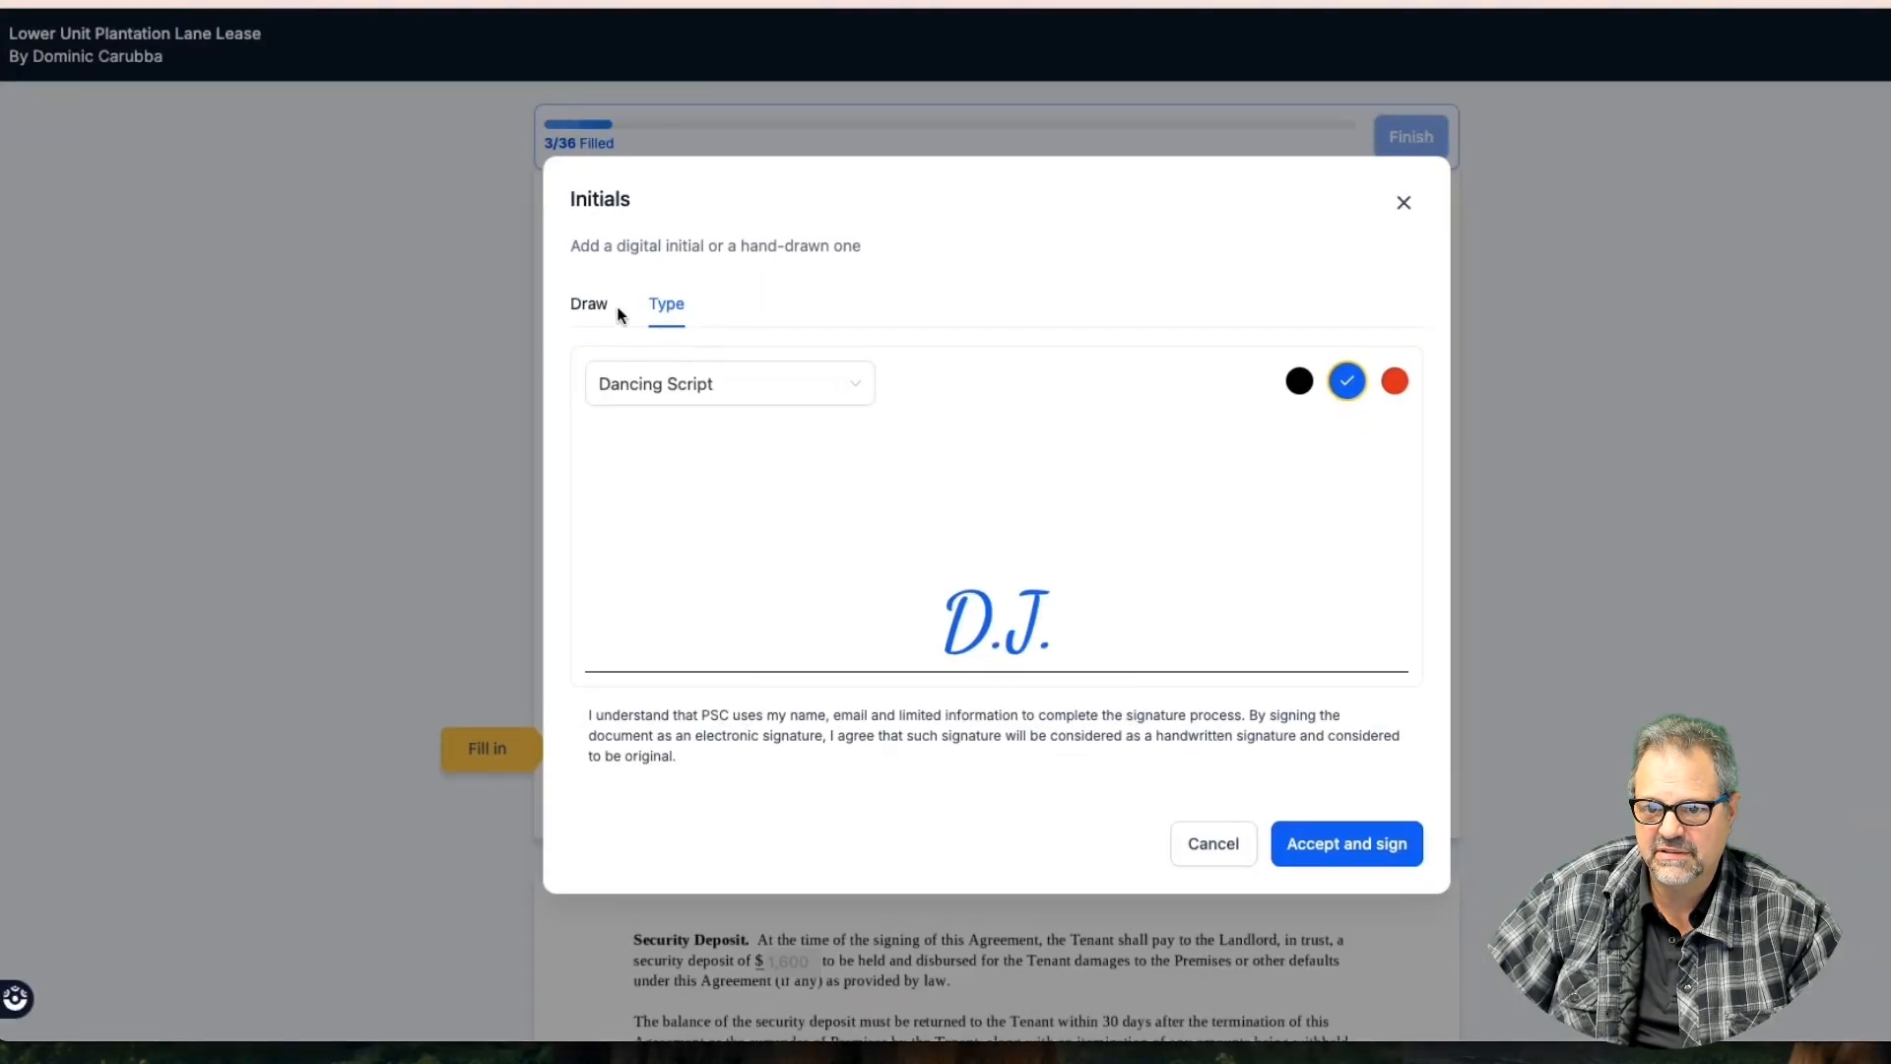
left_click(610, 313)
mouse_move(890, 471)
left_mouse_down()
mouse_move(785, 528)
mouse_move(1049, 466)
left_mouse_up()
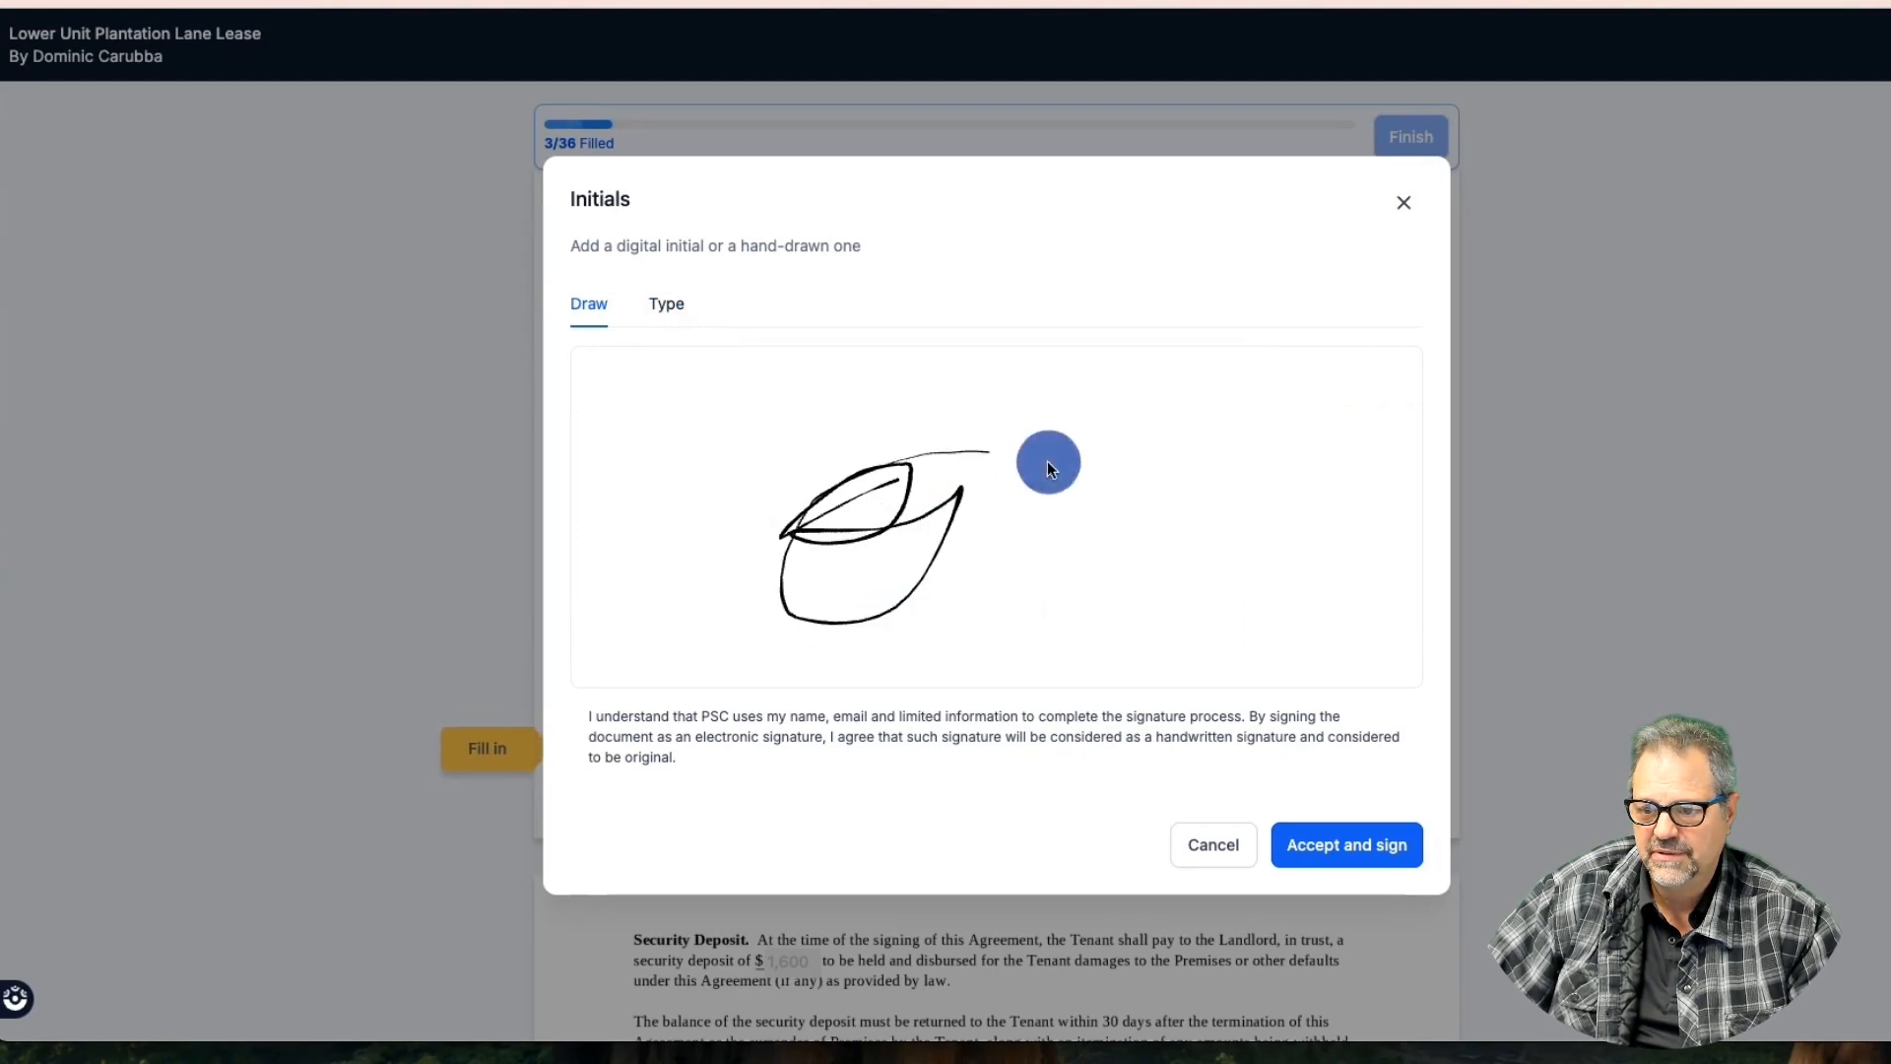
left_click(1345, 844)
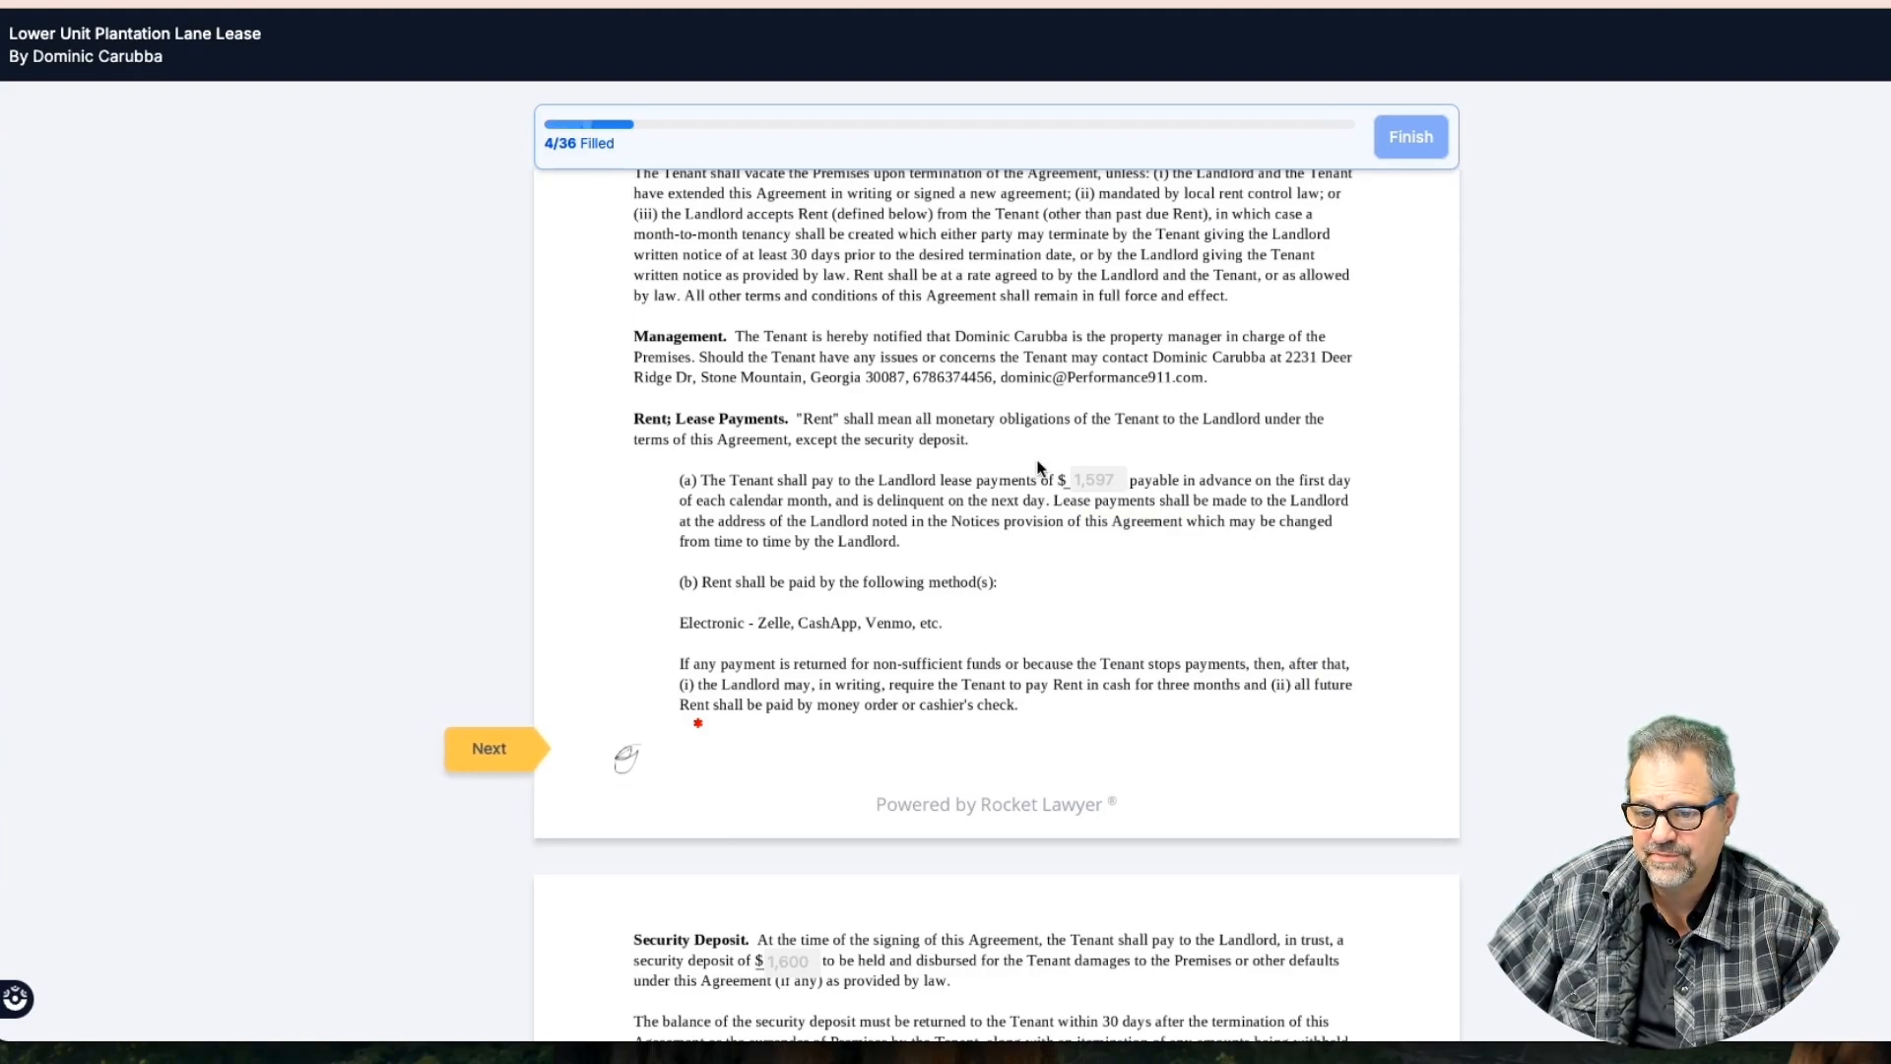
scroll(1039, 467, "up", 3)
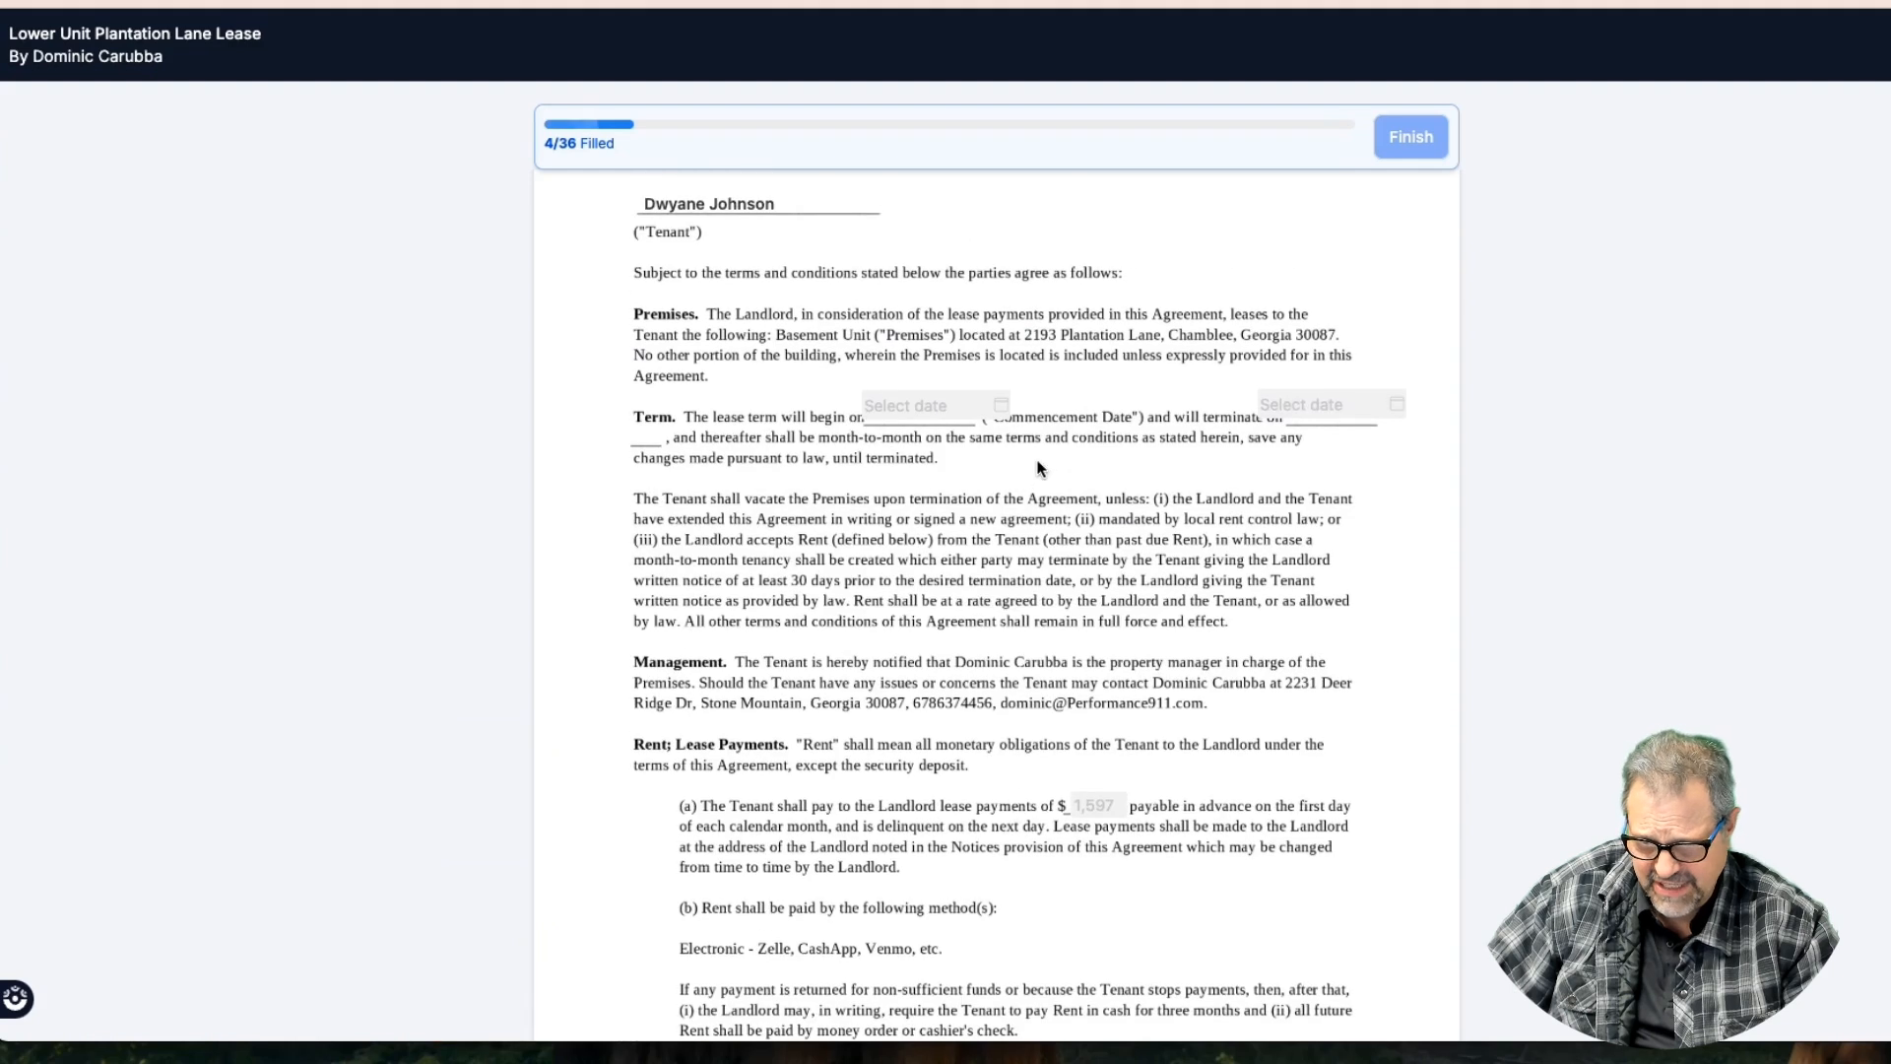
scroll(1039, 467, "down", 7)
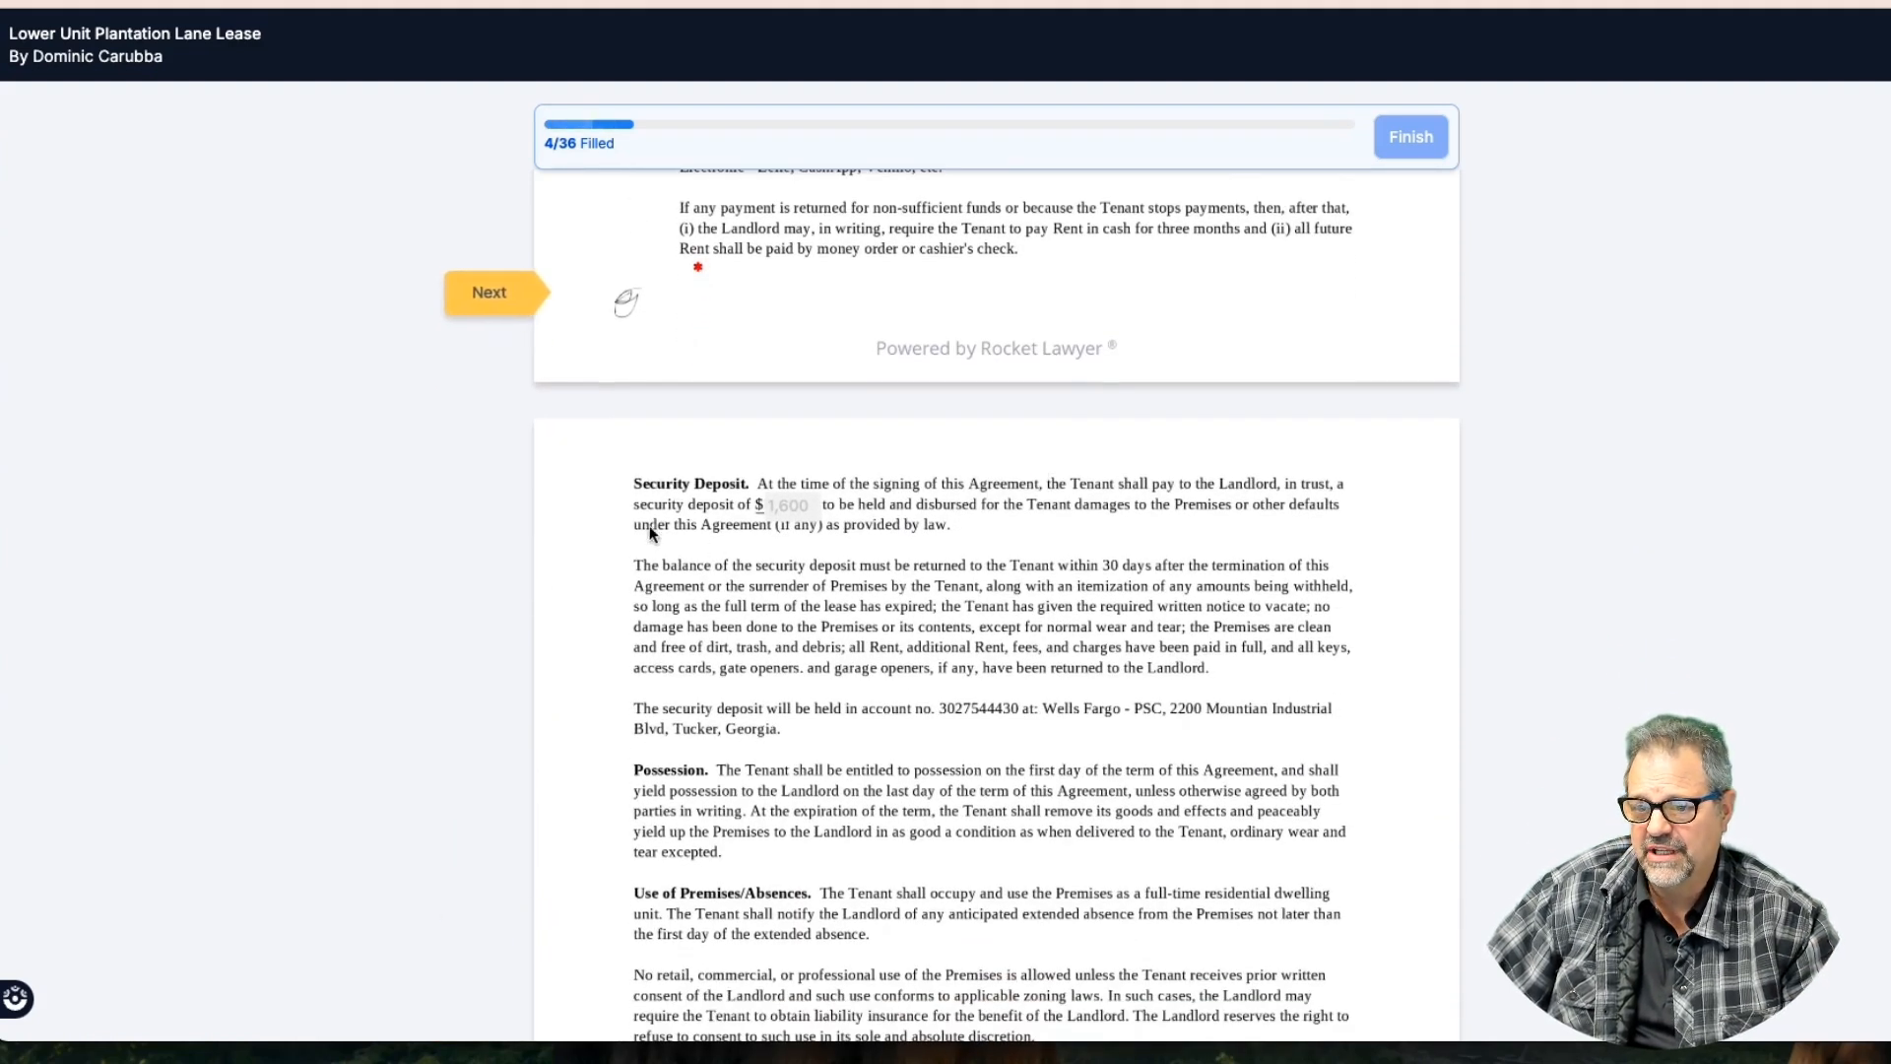
scroll(1017, 558, "down", 5)
scroll(1017, 558, "down", 4)
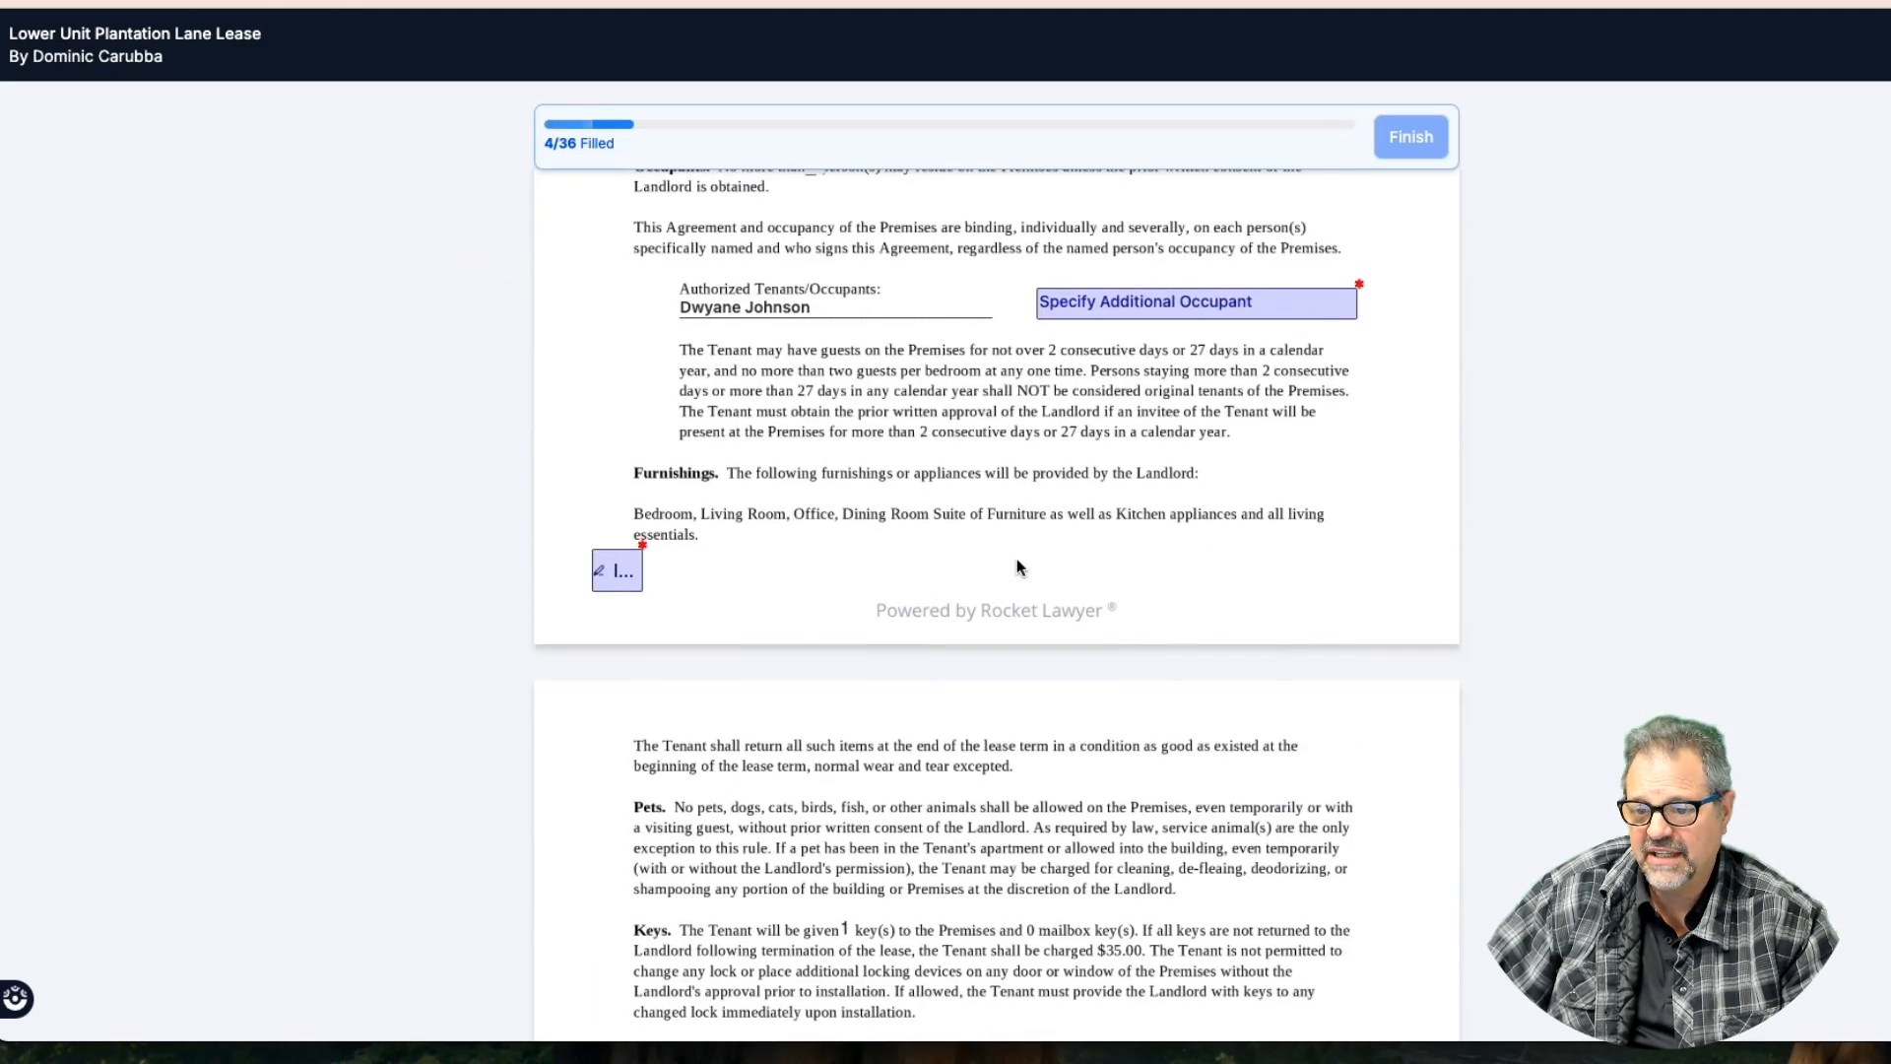
scroll(1024, 562, "up", 2)
left_click(1097, 510)
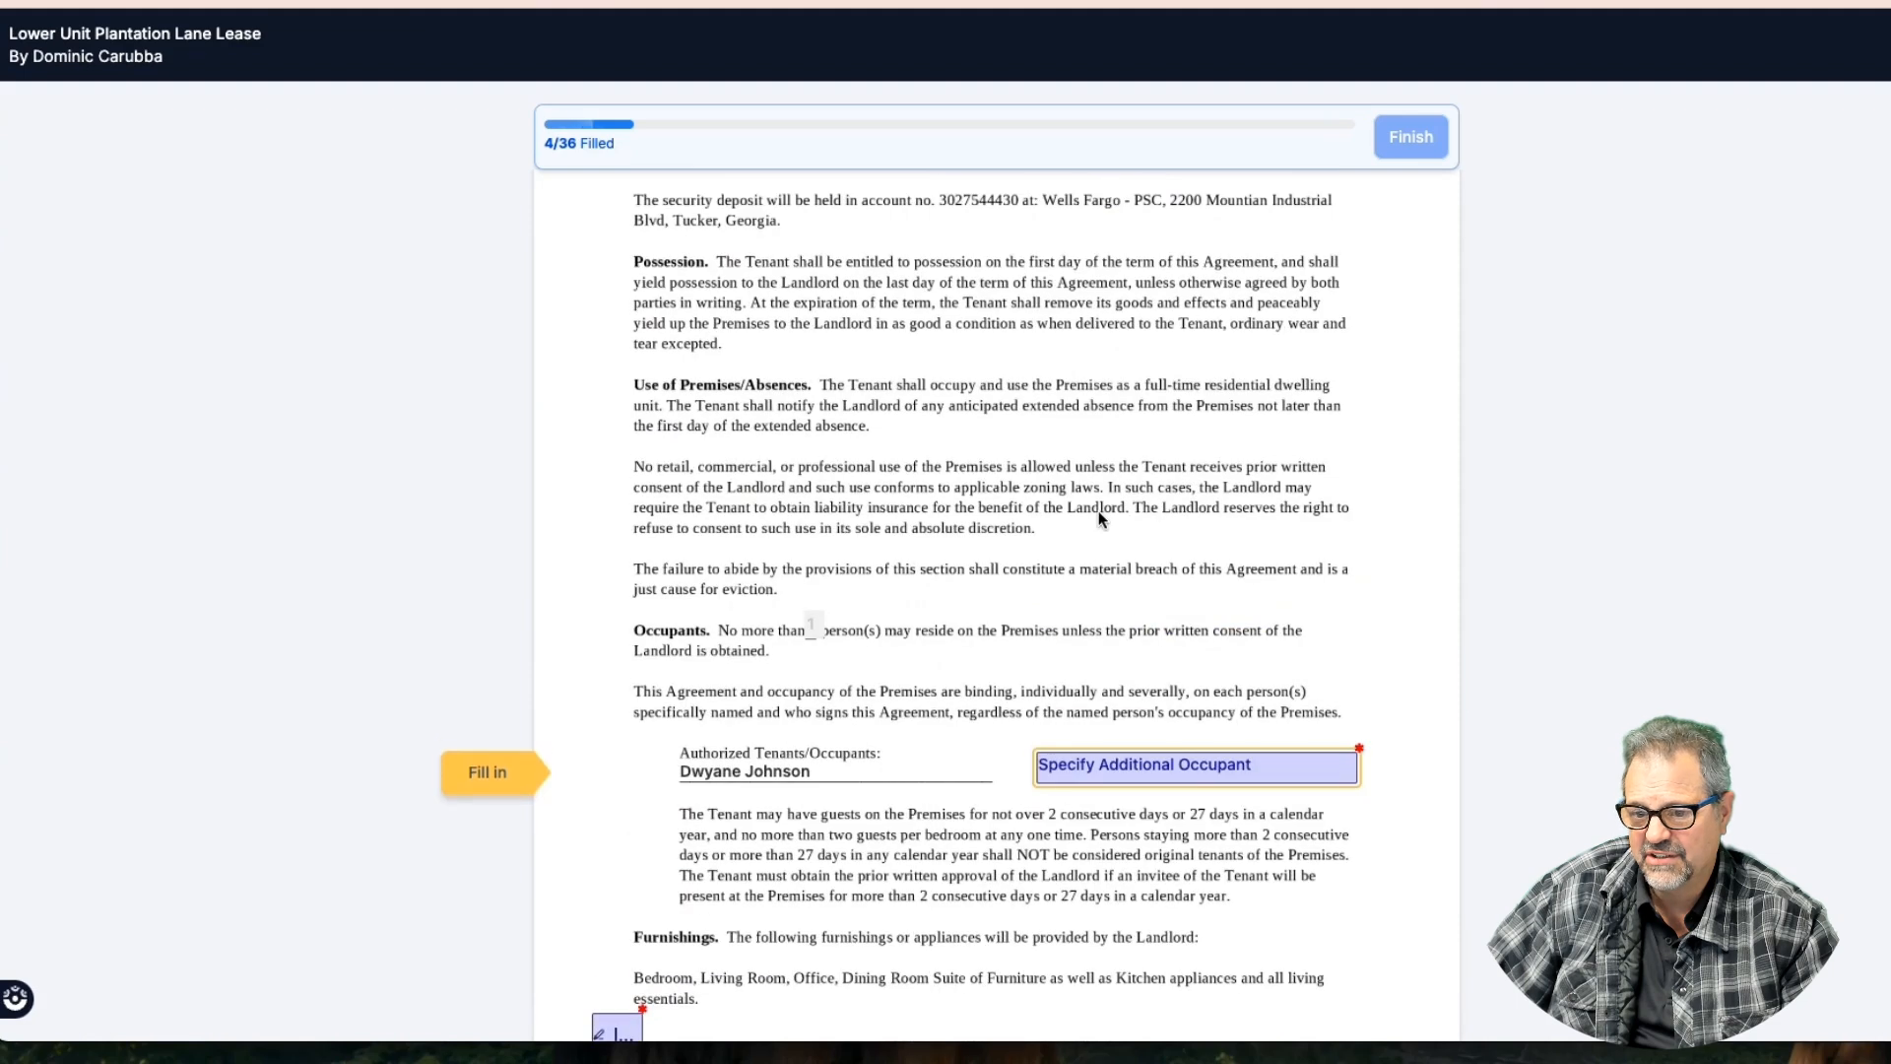
scroll(987, 492, "up", 8)
scroll(987, 493, "up", 1)
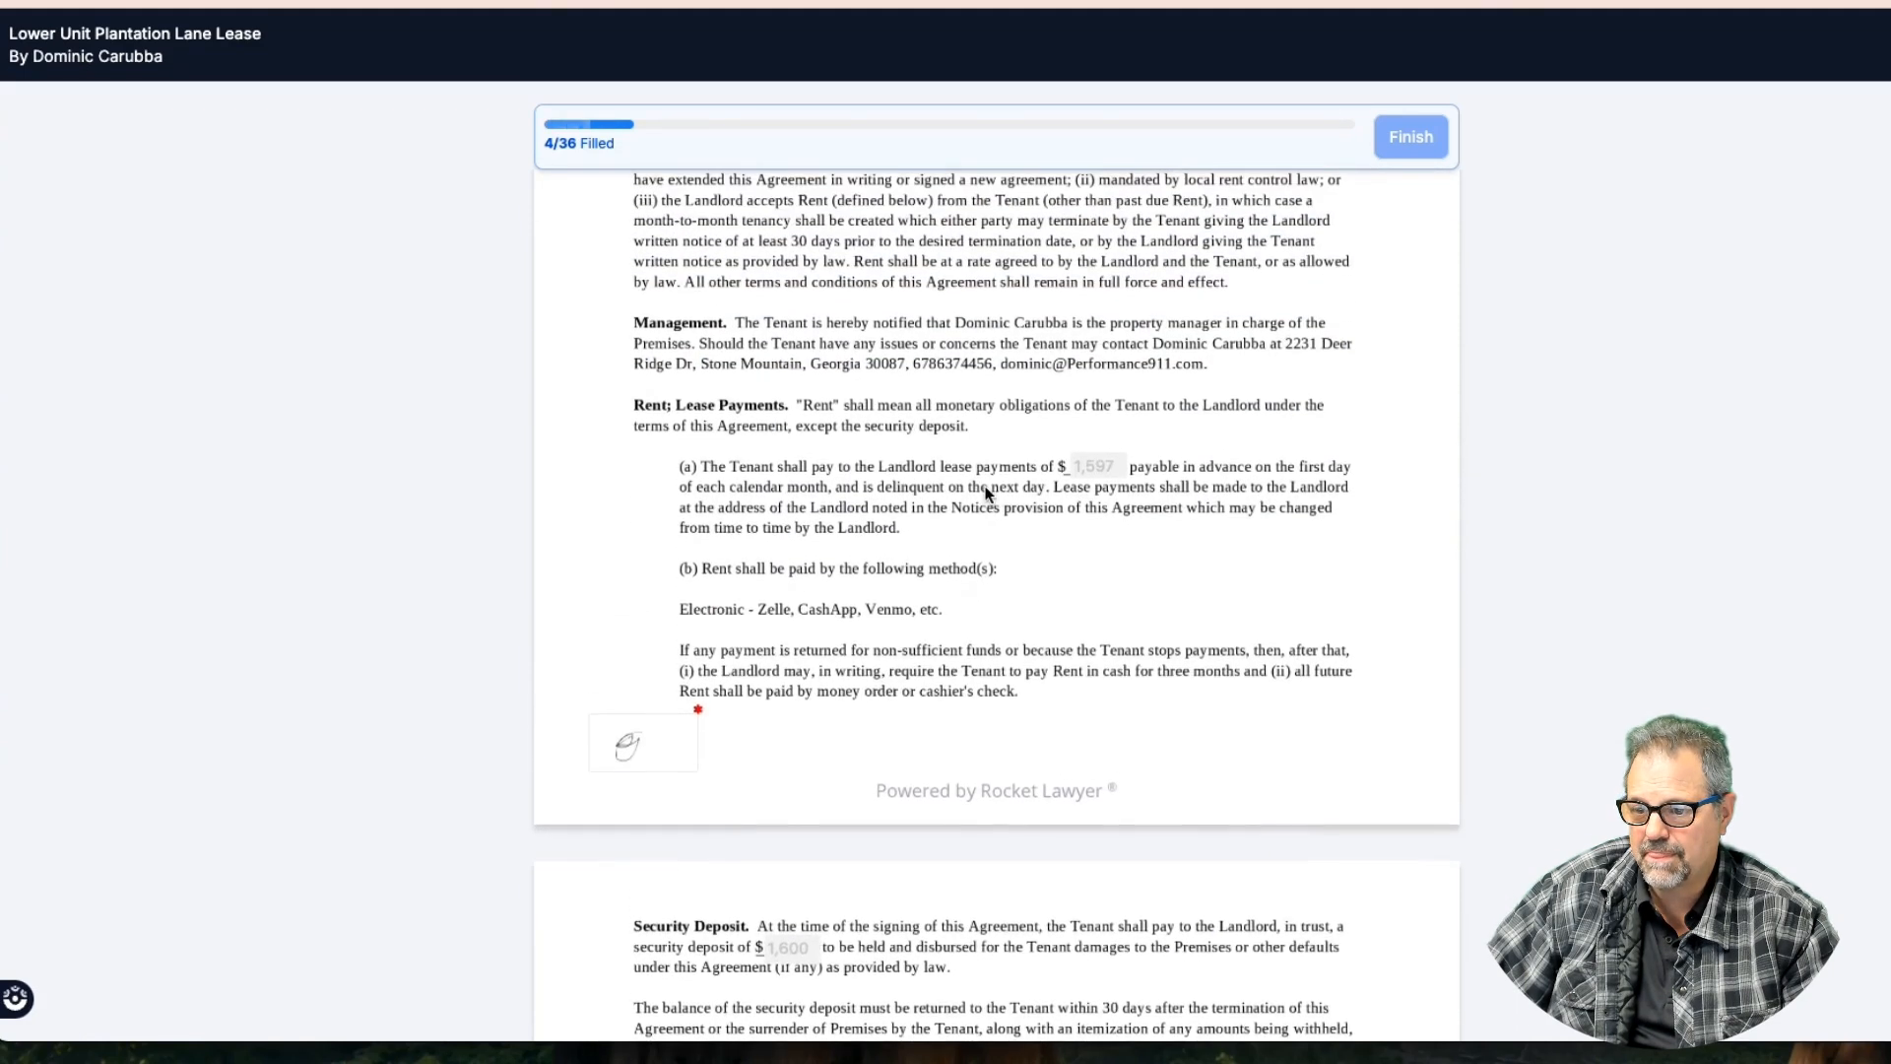
scroll(986, 492, "down", 9)
left_click(497, 637)
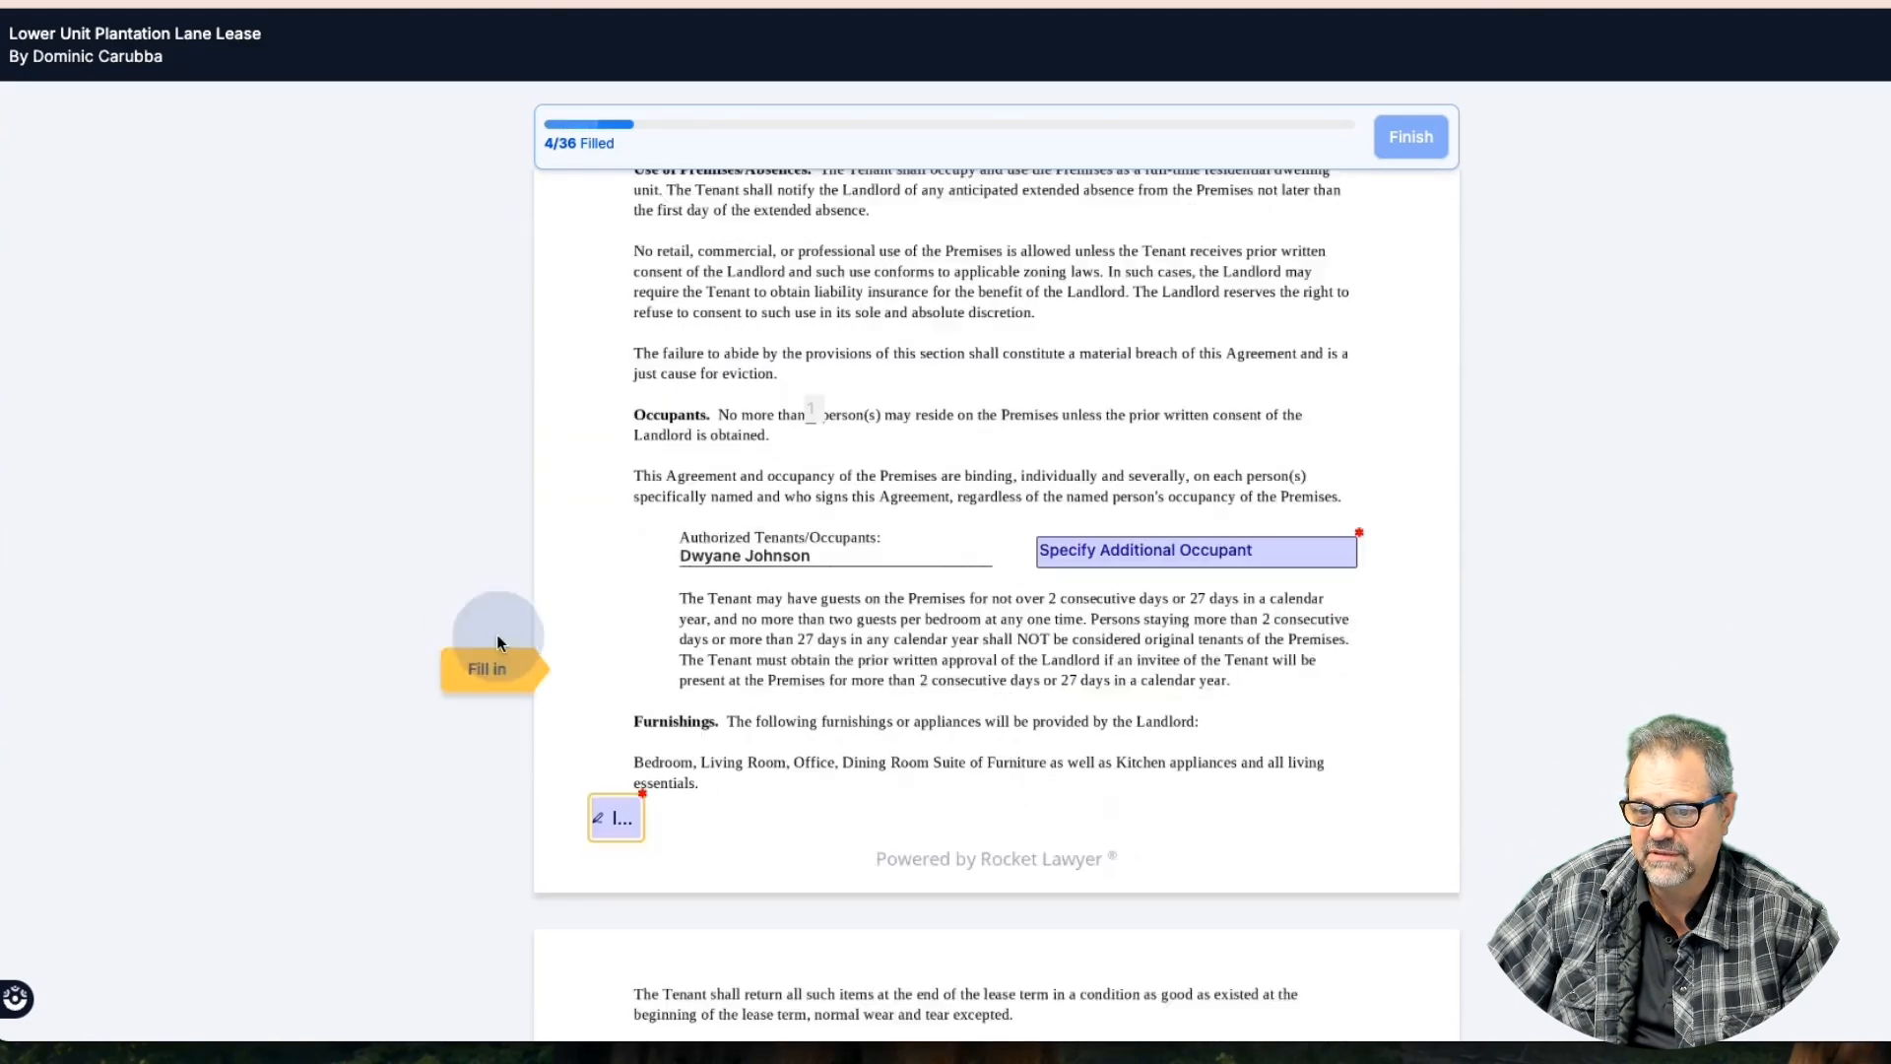
left_click(1096, 495)
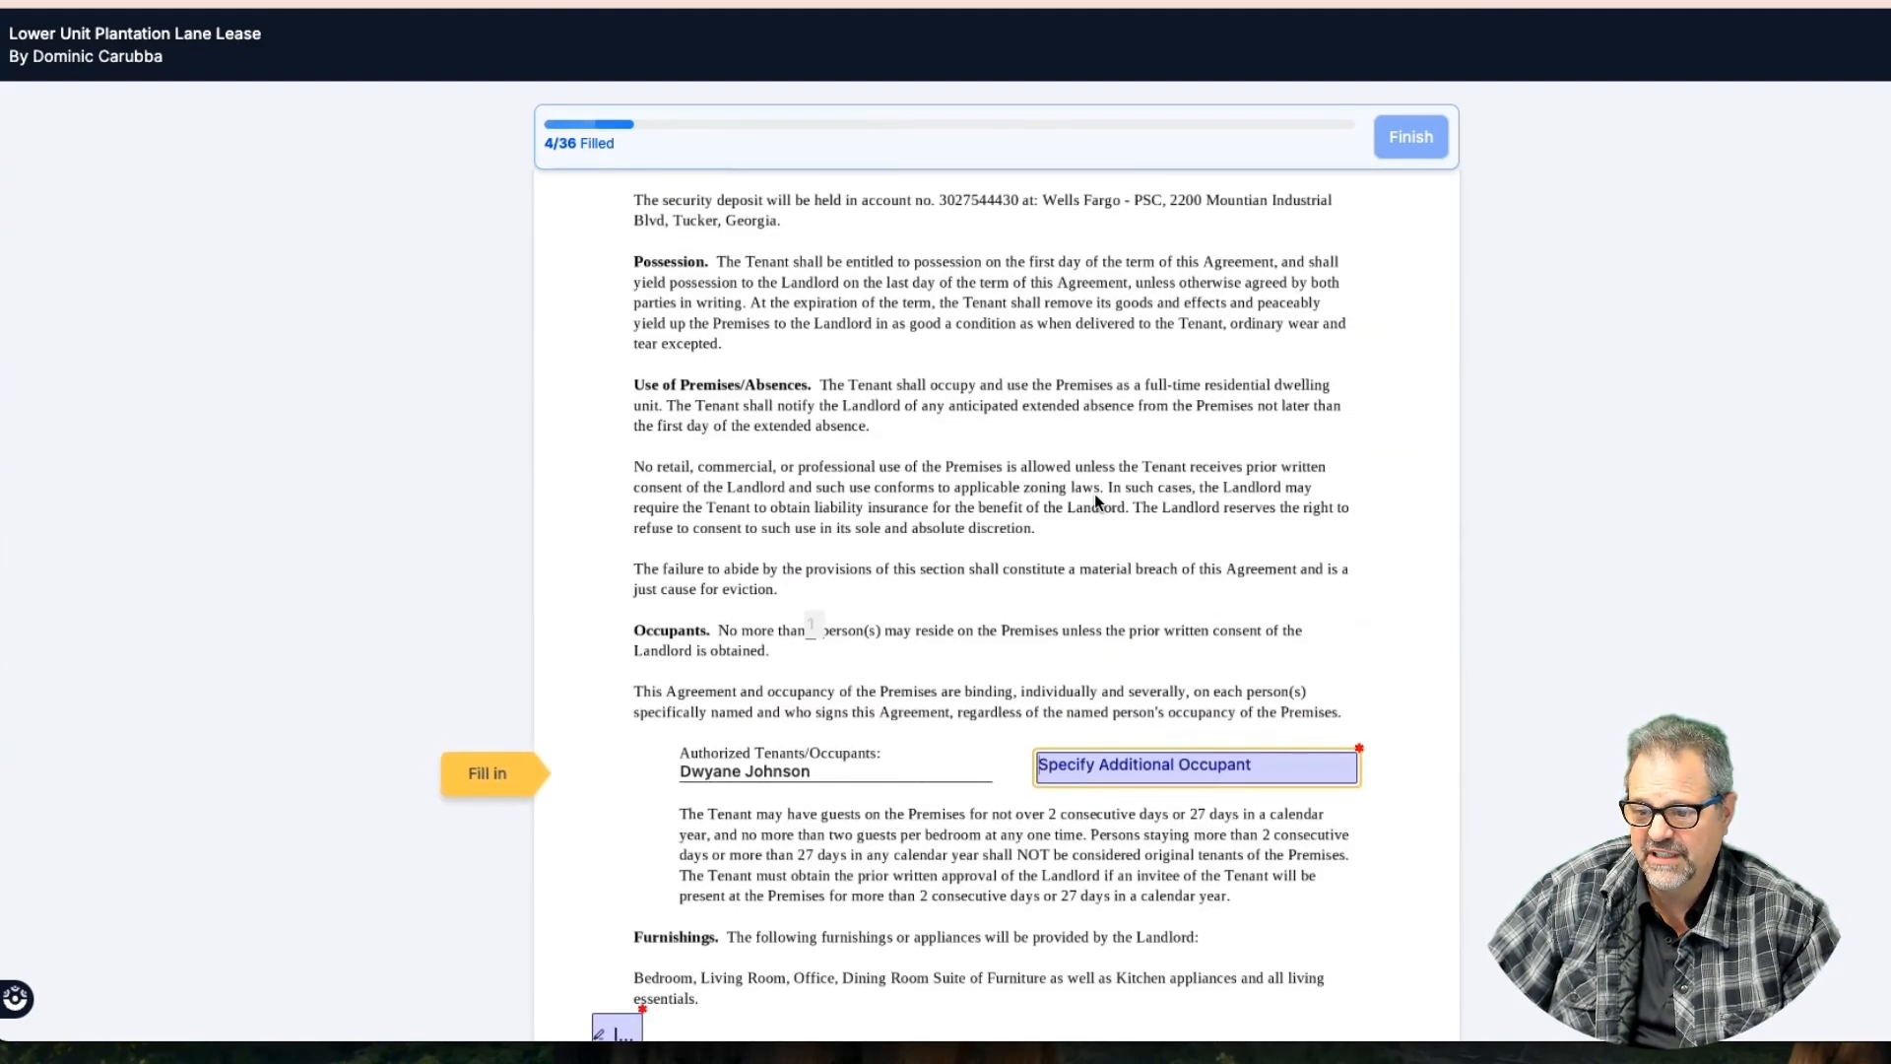
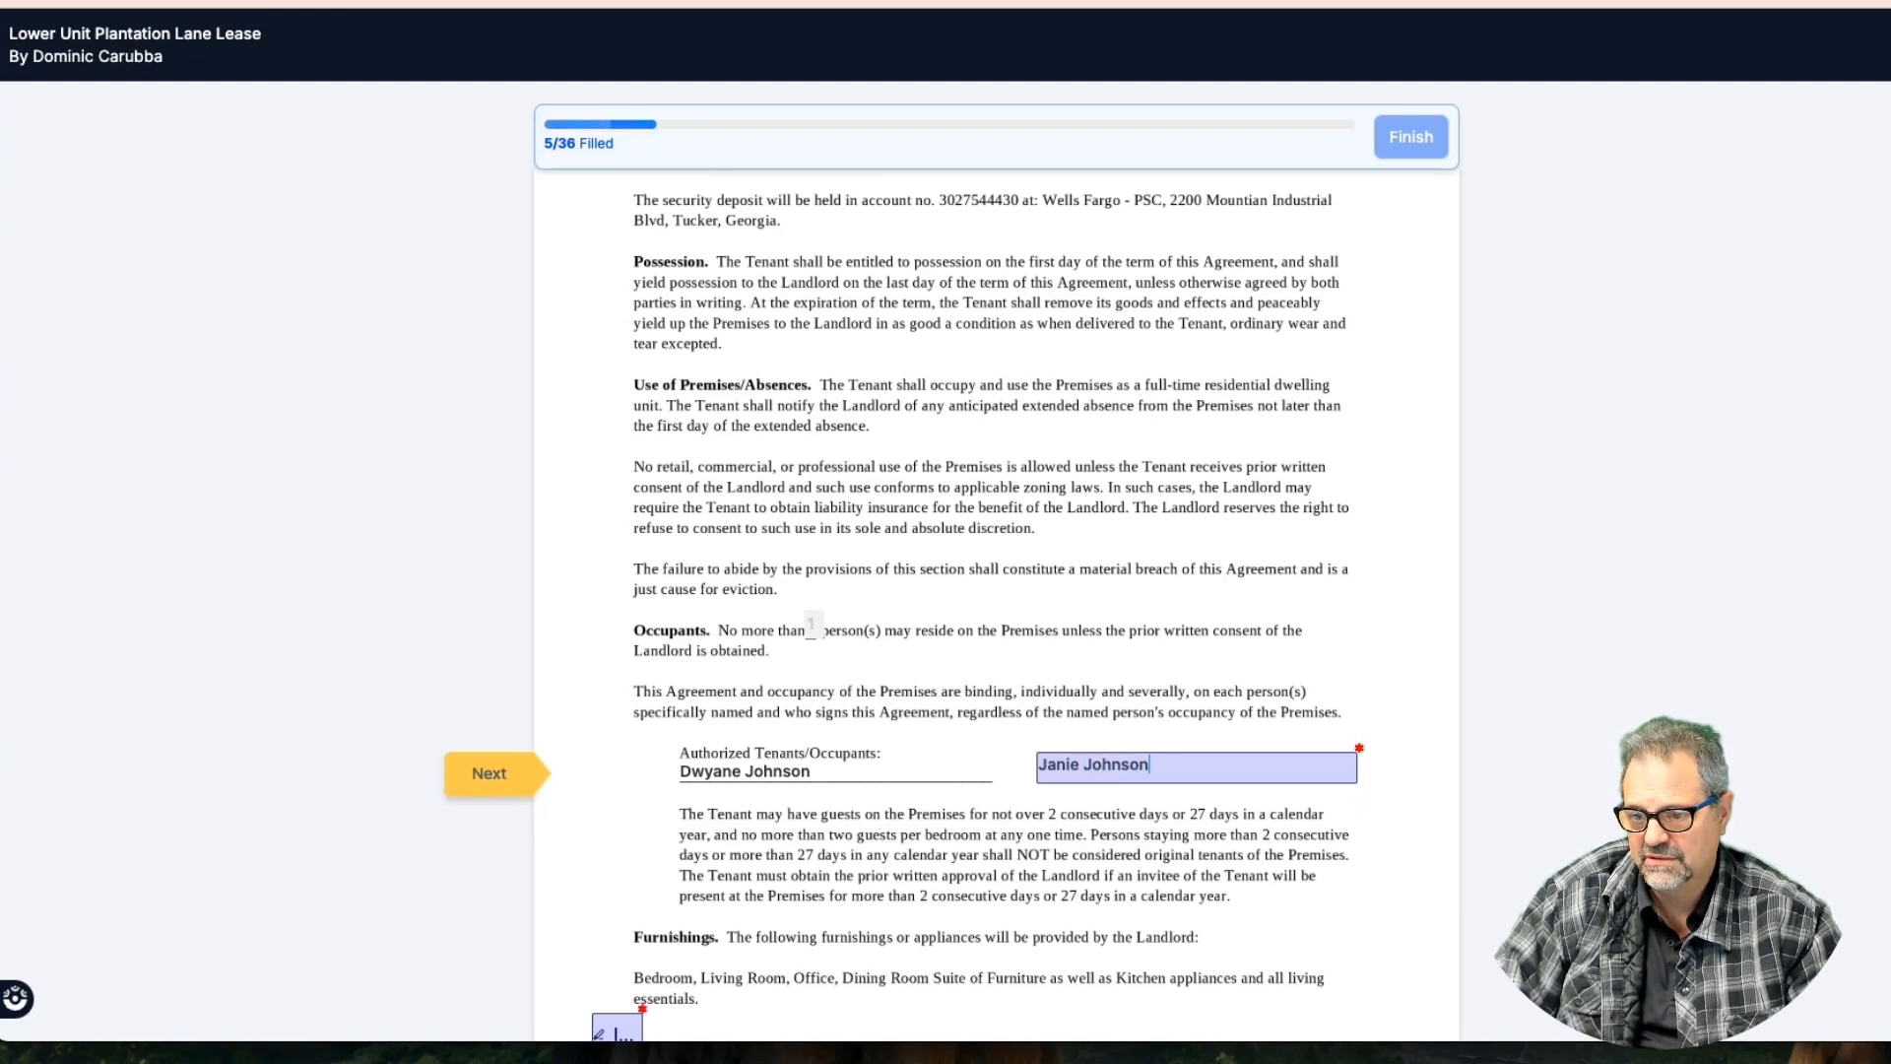
key("Tab")
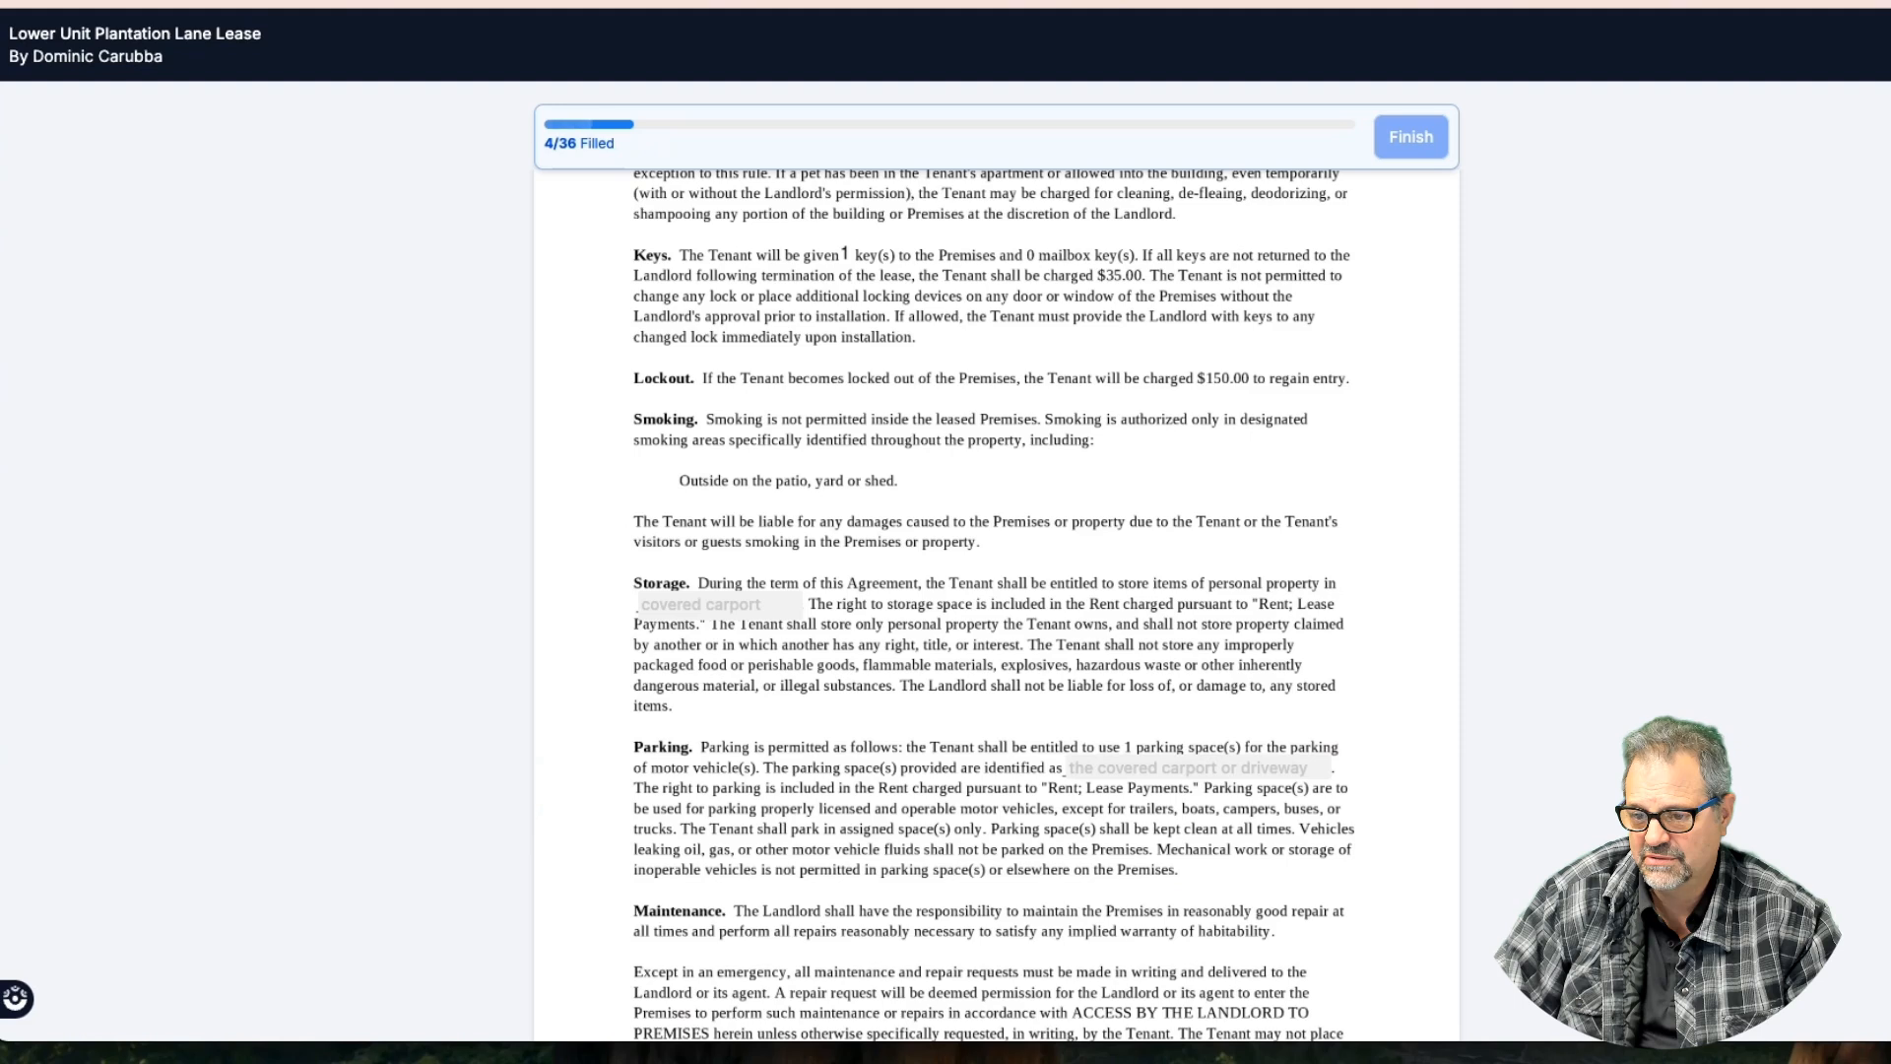
key("shift+Tab")
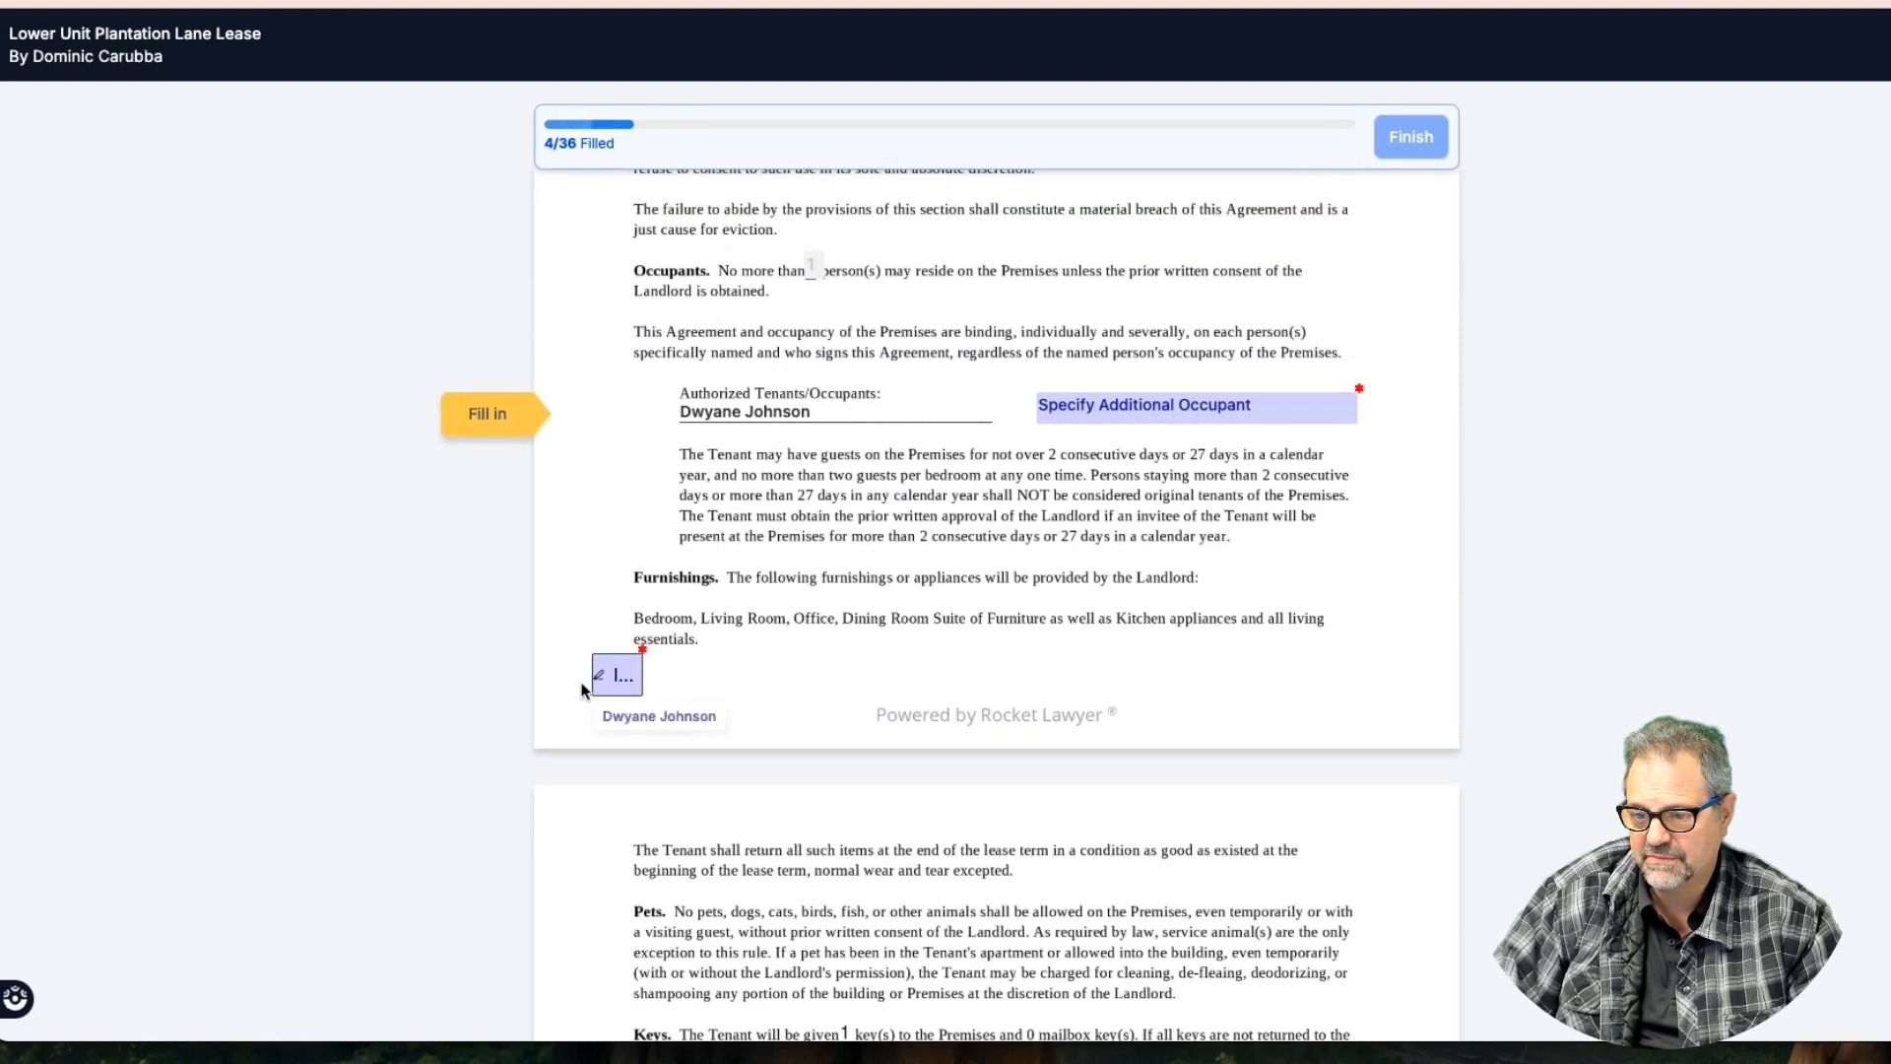
Unpublish the lease in the Get Public Document Link dialog and close it
left_click(479, 415)
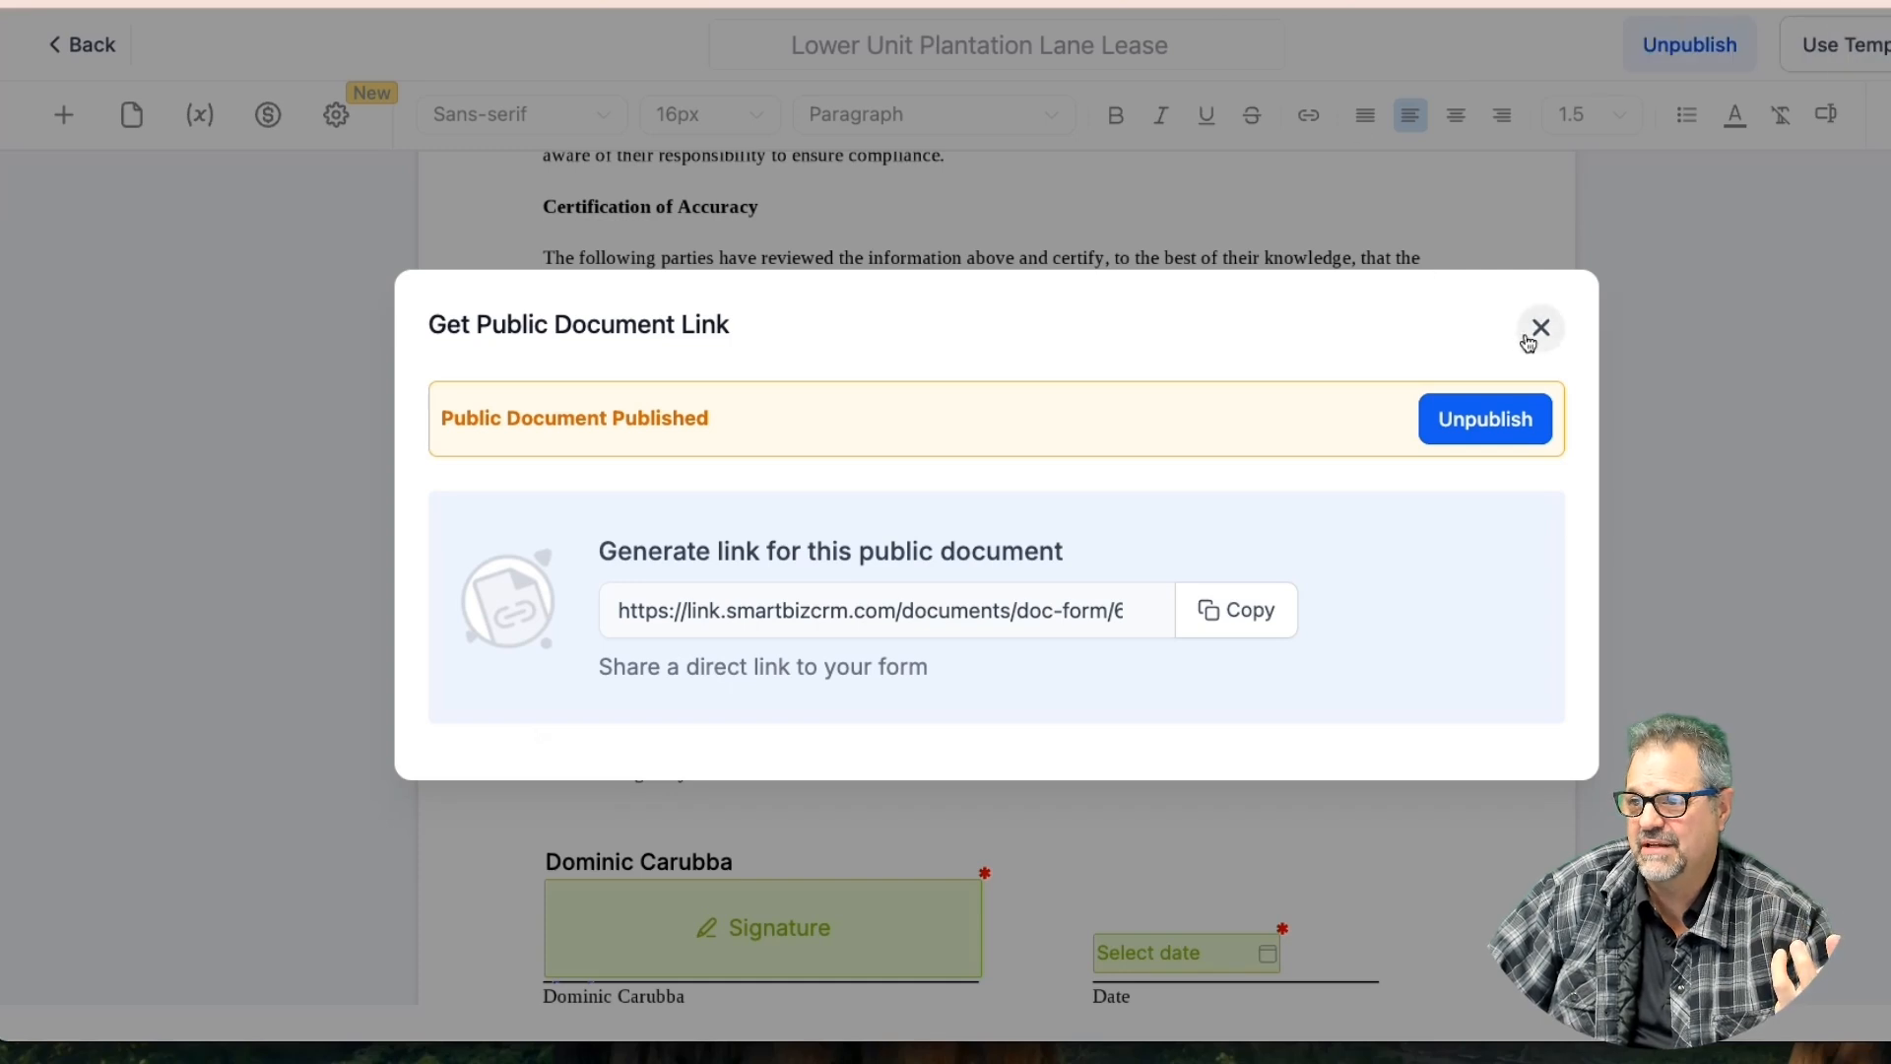
left_click(1519, 421)
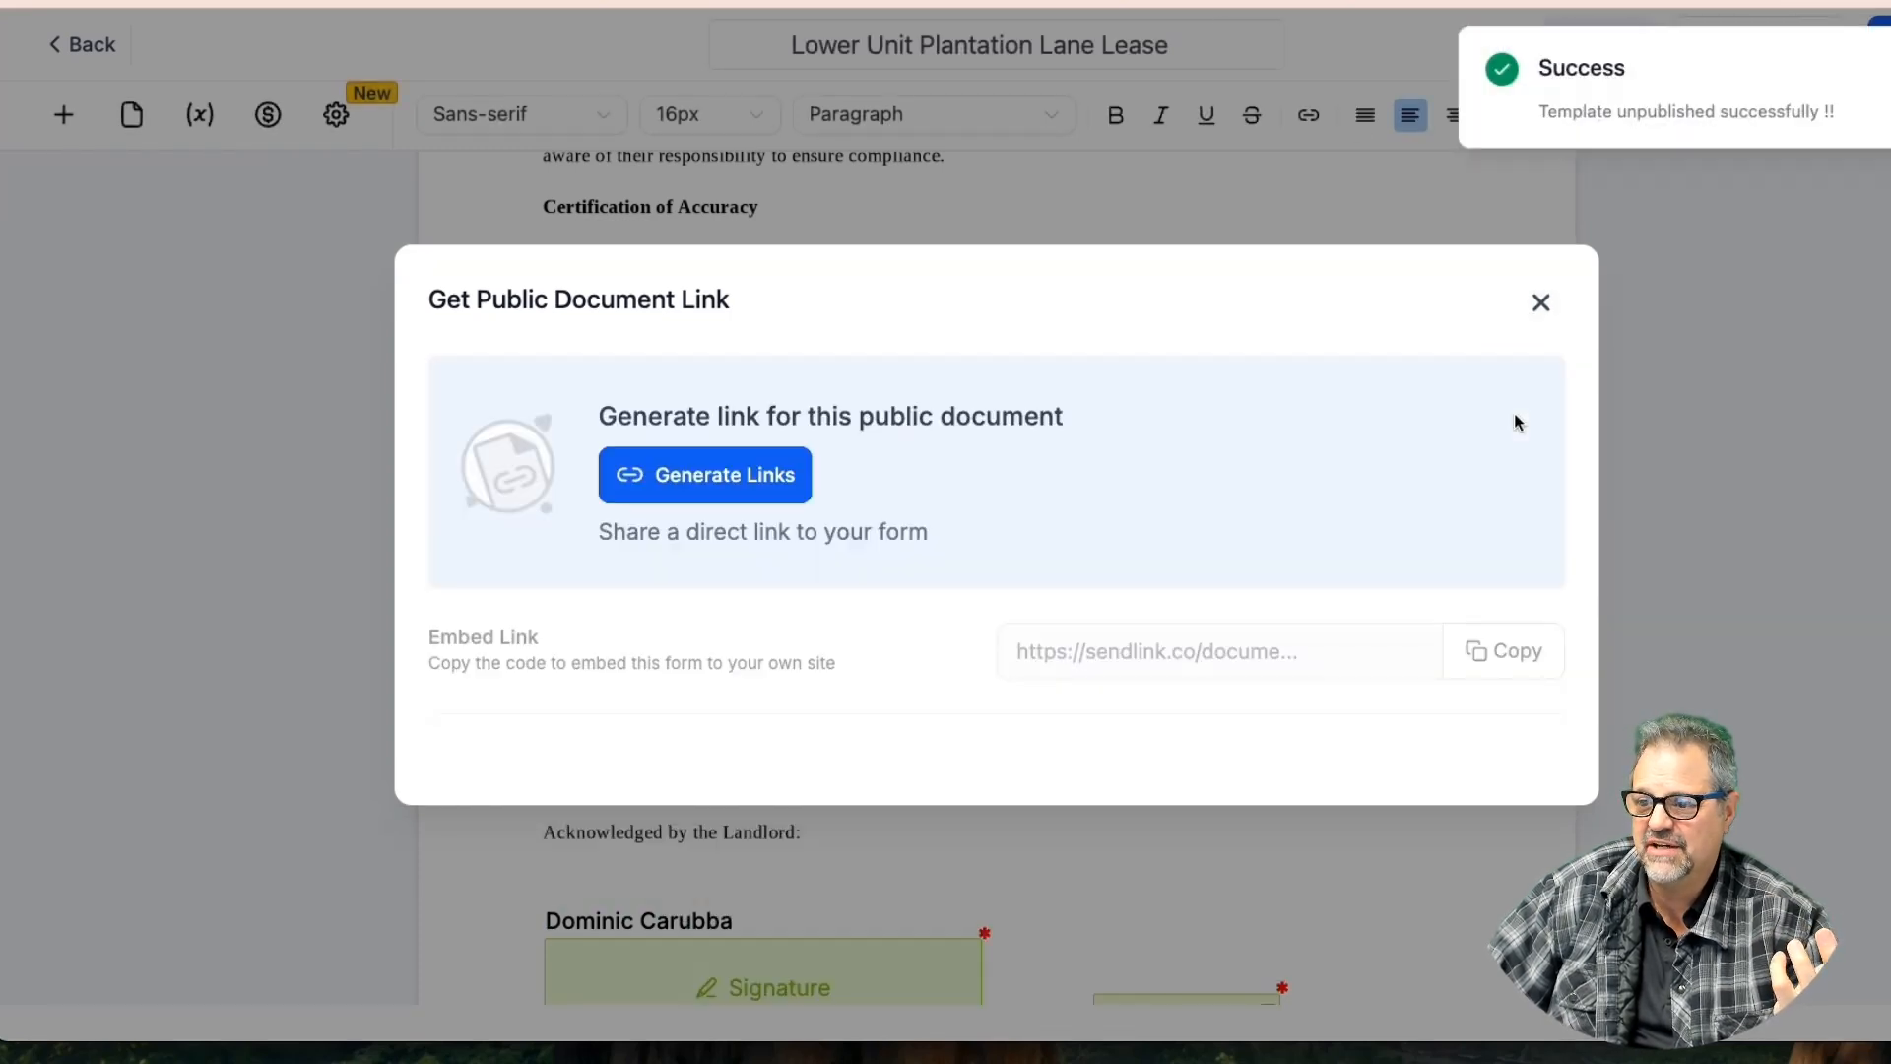
left_click(1542, 311)
scroll(1180, 591, "down", 2)
scroll(1182, 594, "up", 5)
scroll(1181, 595, "up", 15)
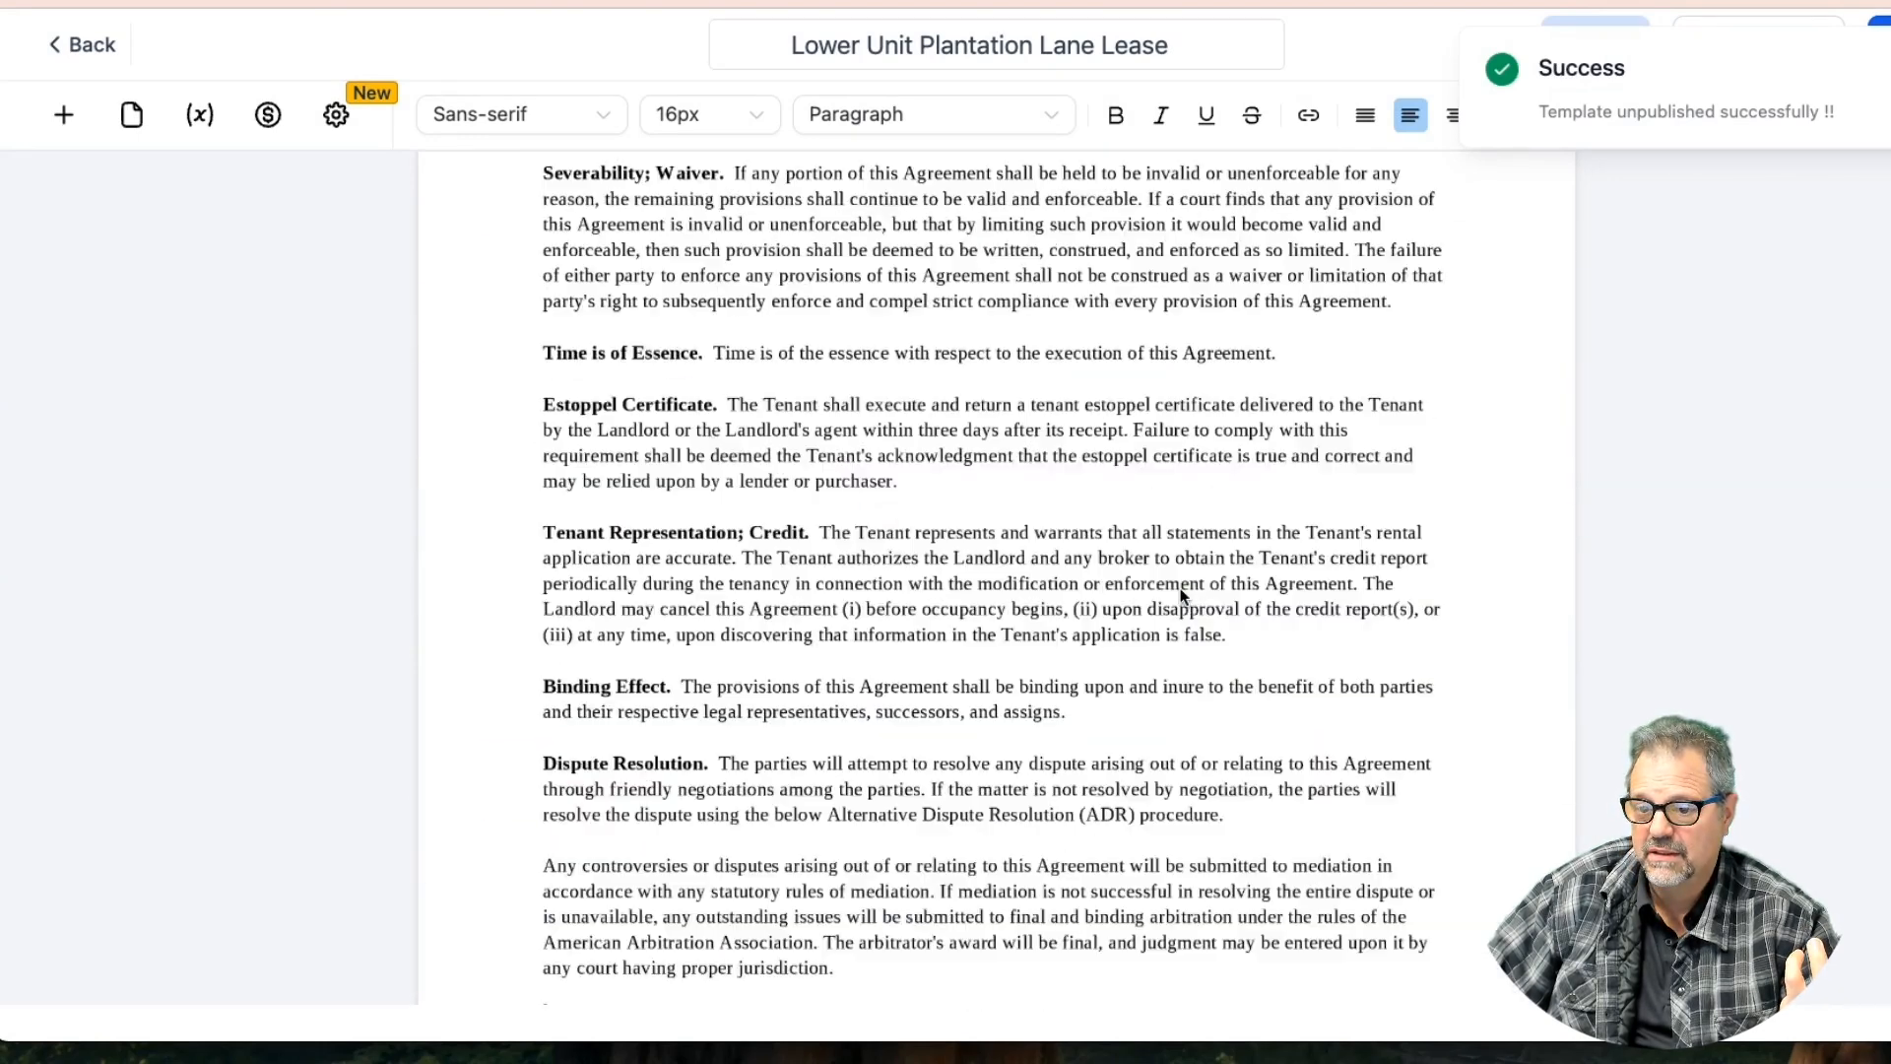
scroll(1181, 595, "up", 15)
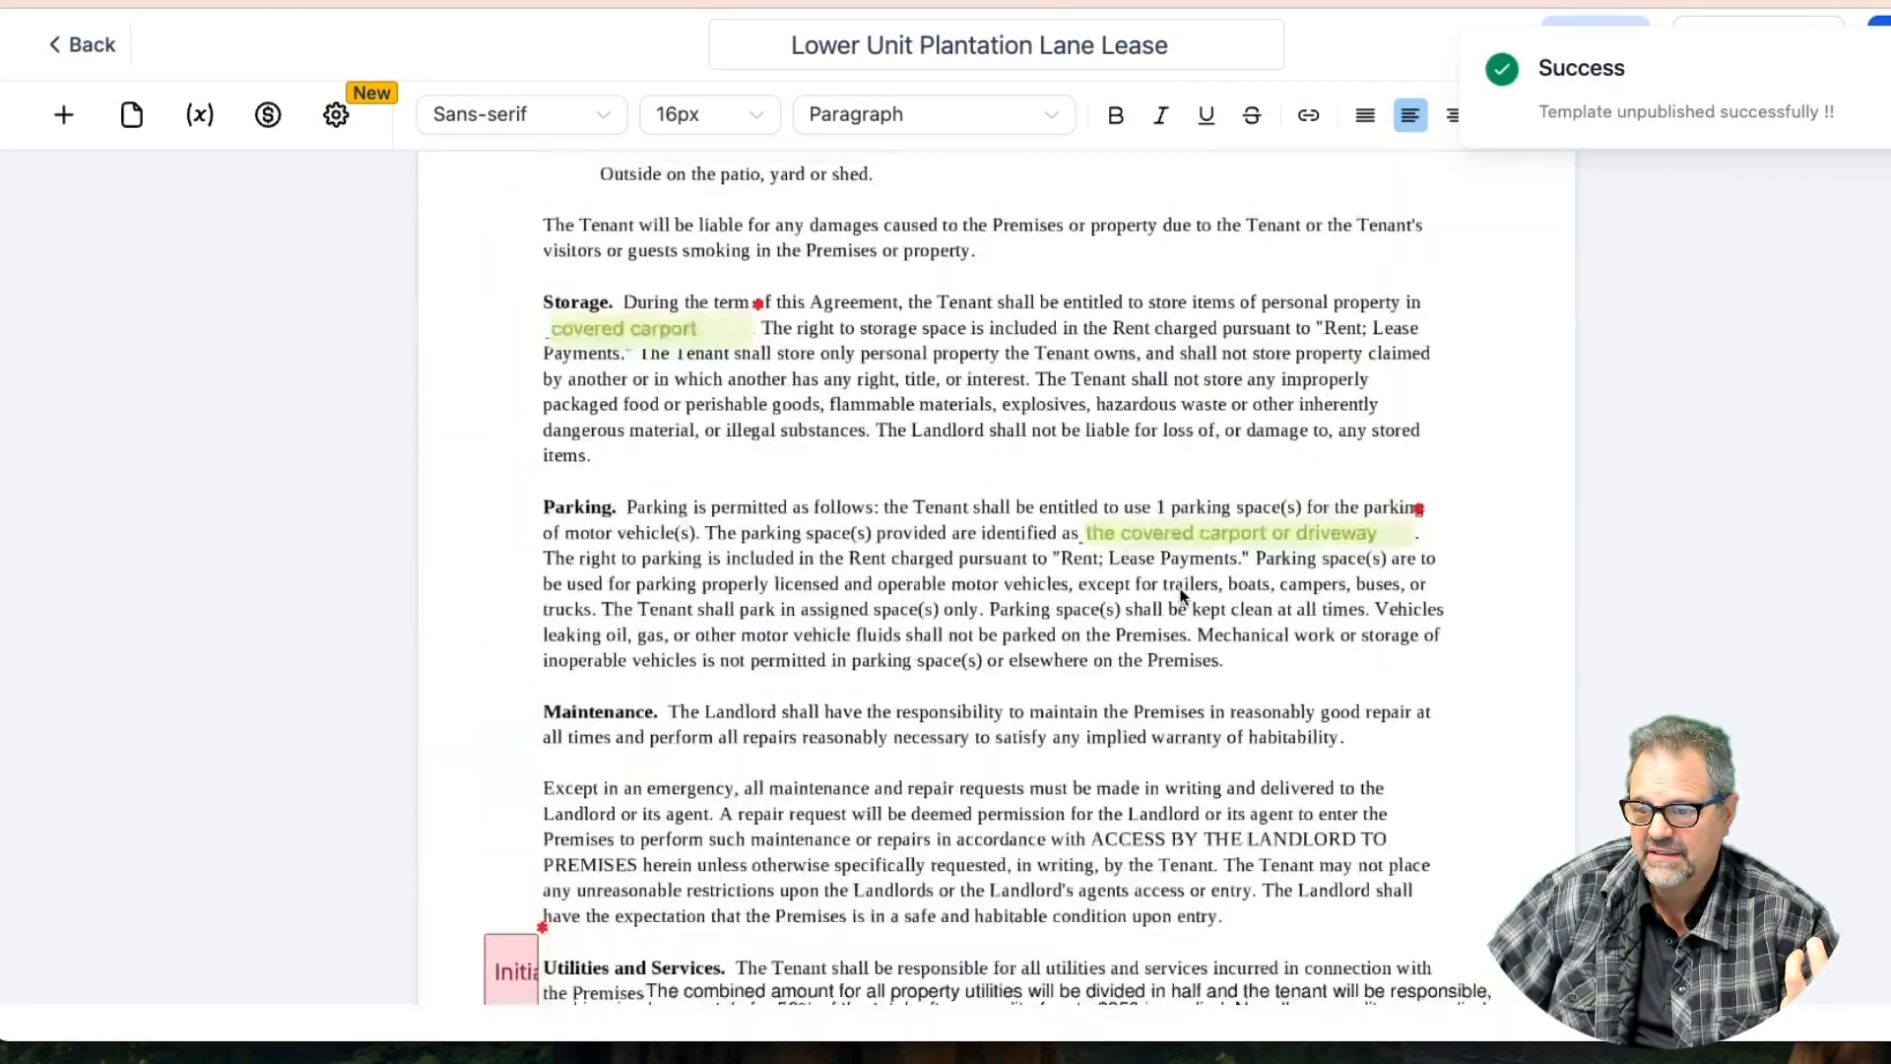
scroll(1182, 595, "up", 7)
scroll(1182, 595, "down", 8)
scroll(1182, 594, "up", 8)
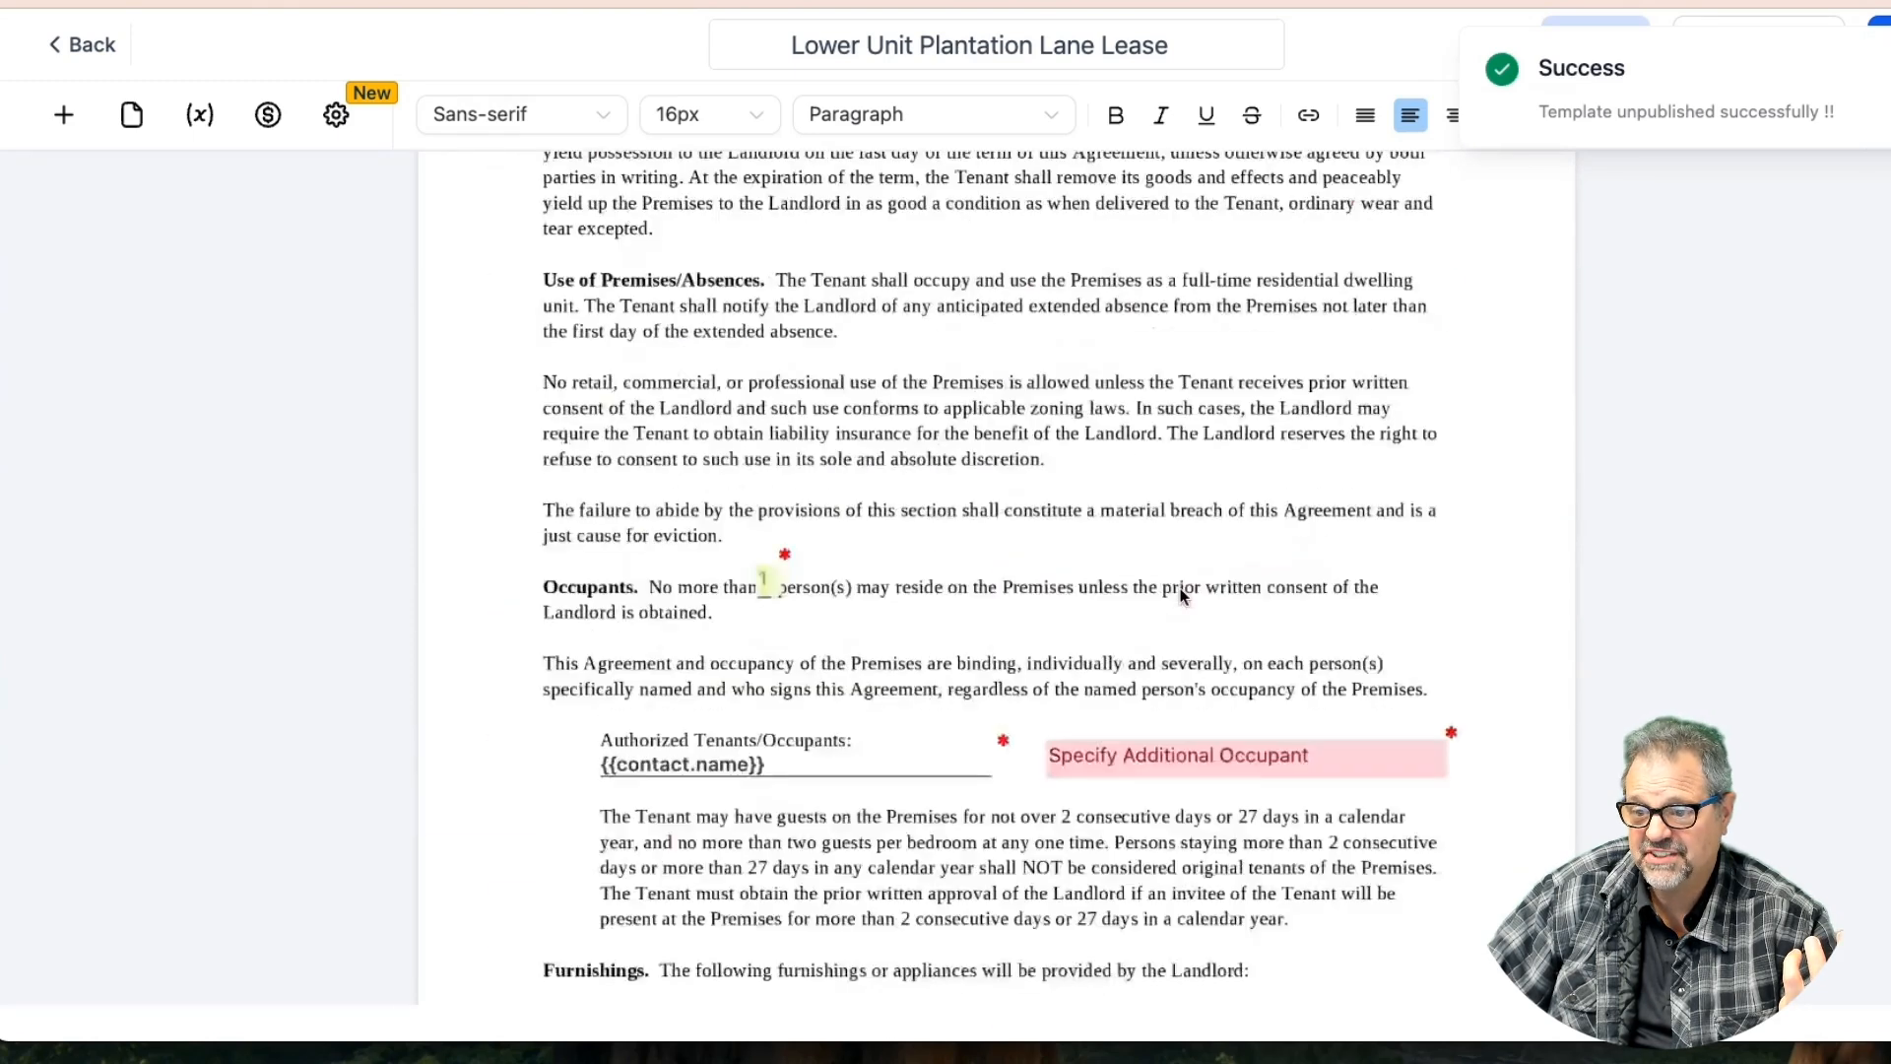
scroll(1182, 594, "down", 2)
Untick Required on the Specify Additional Occupant field and save the lease template
left_click(1181, 556)
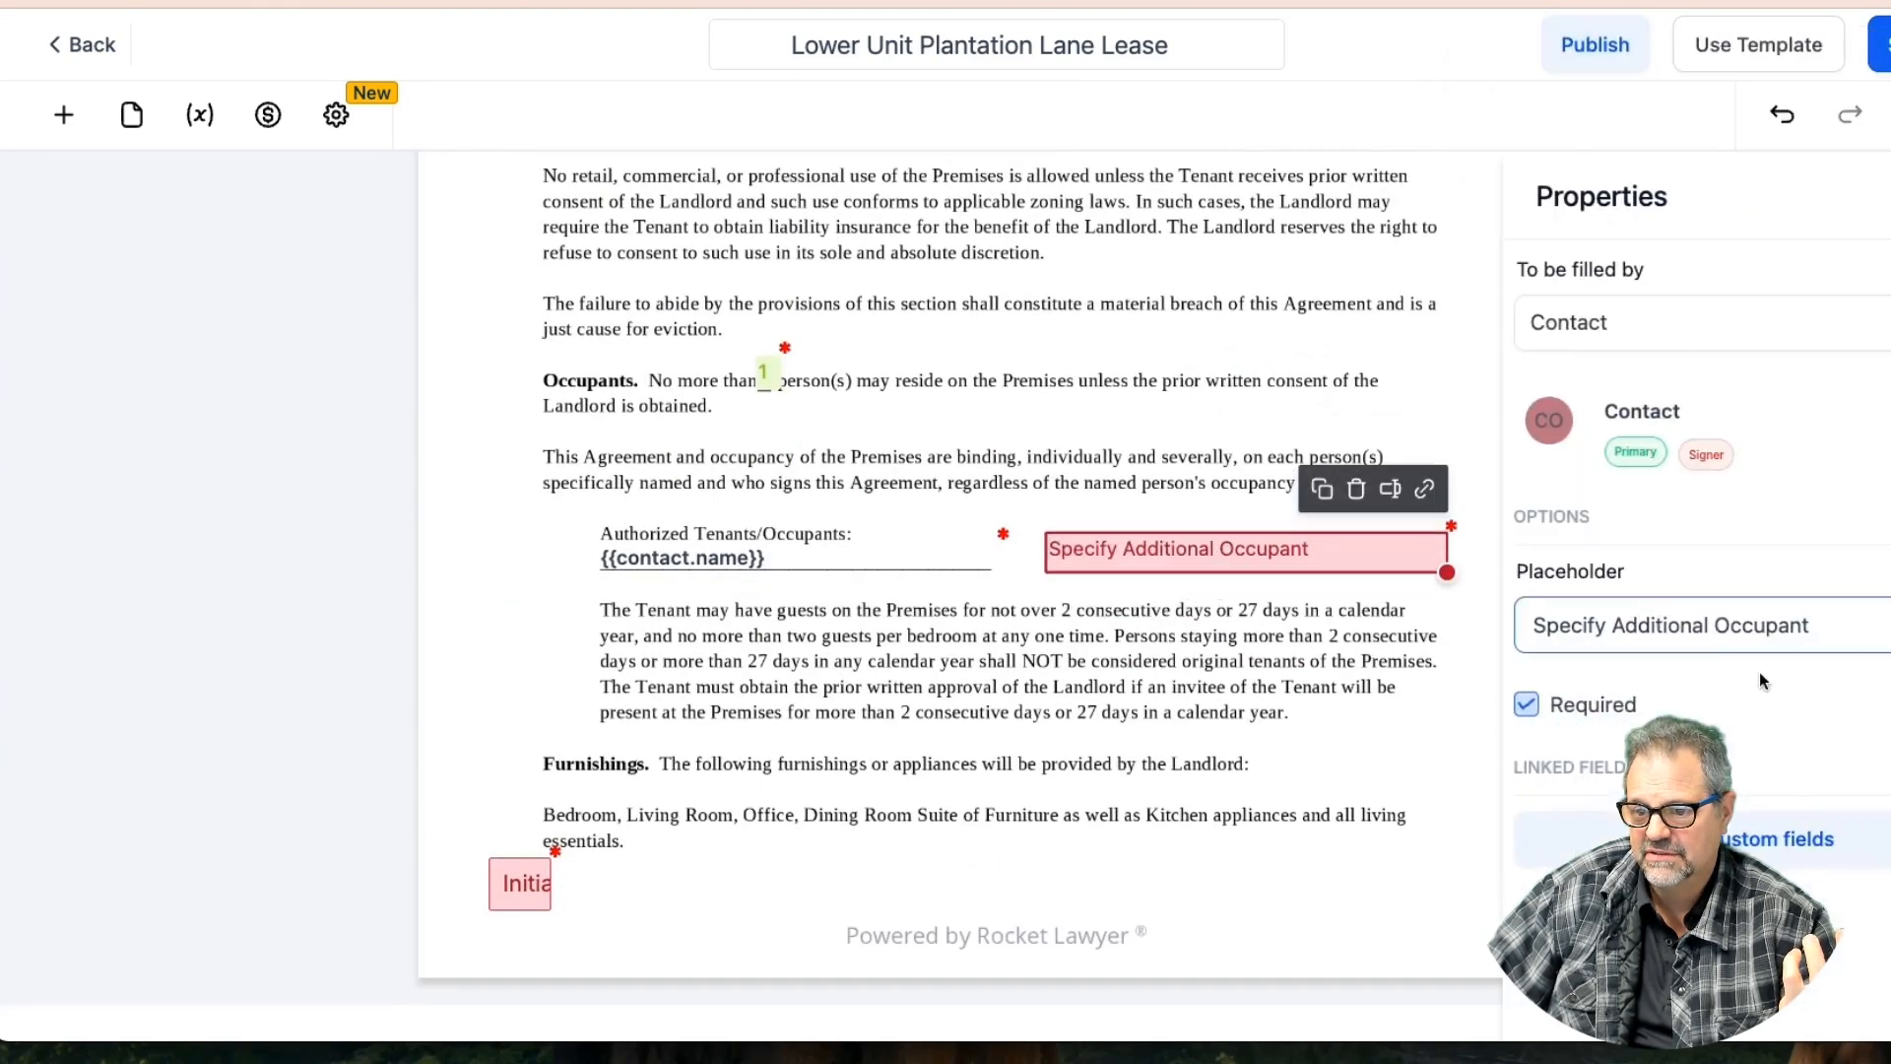
left_click(1542, 705)
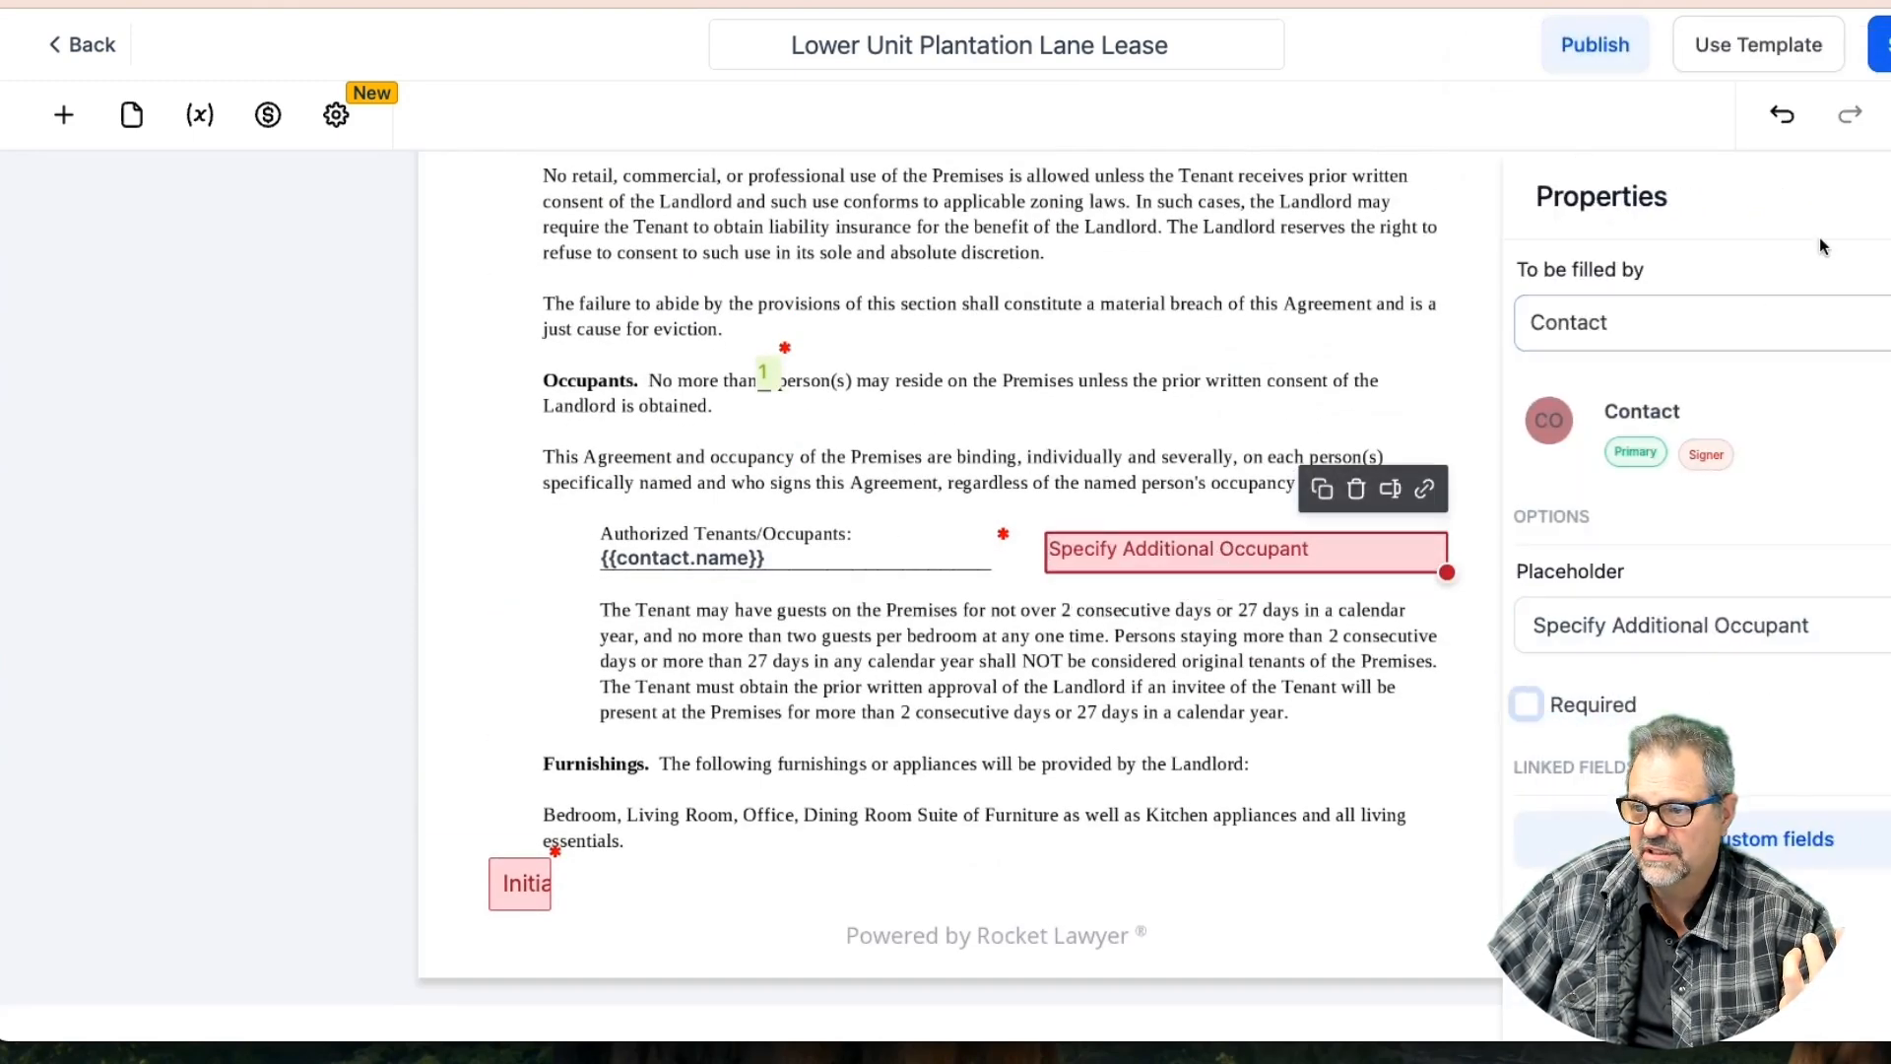
triple_click(1562, 626)
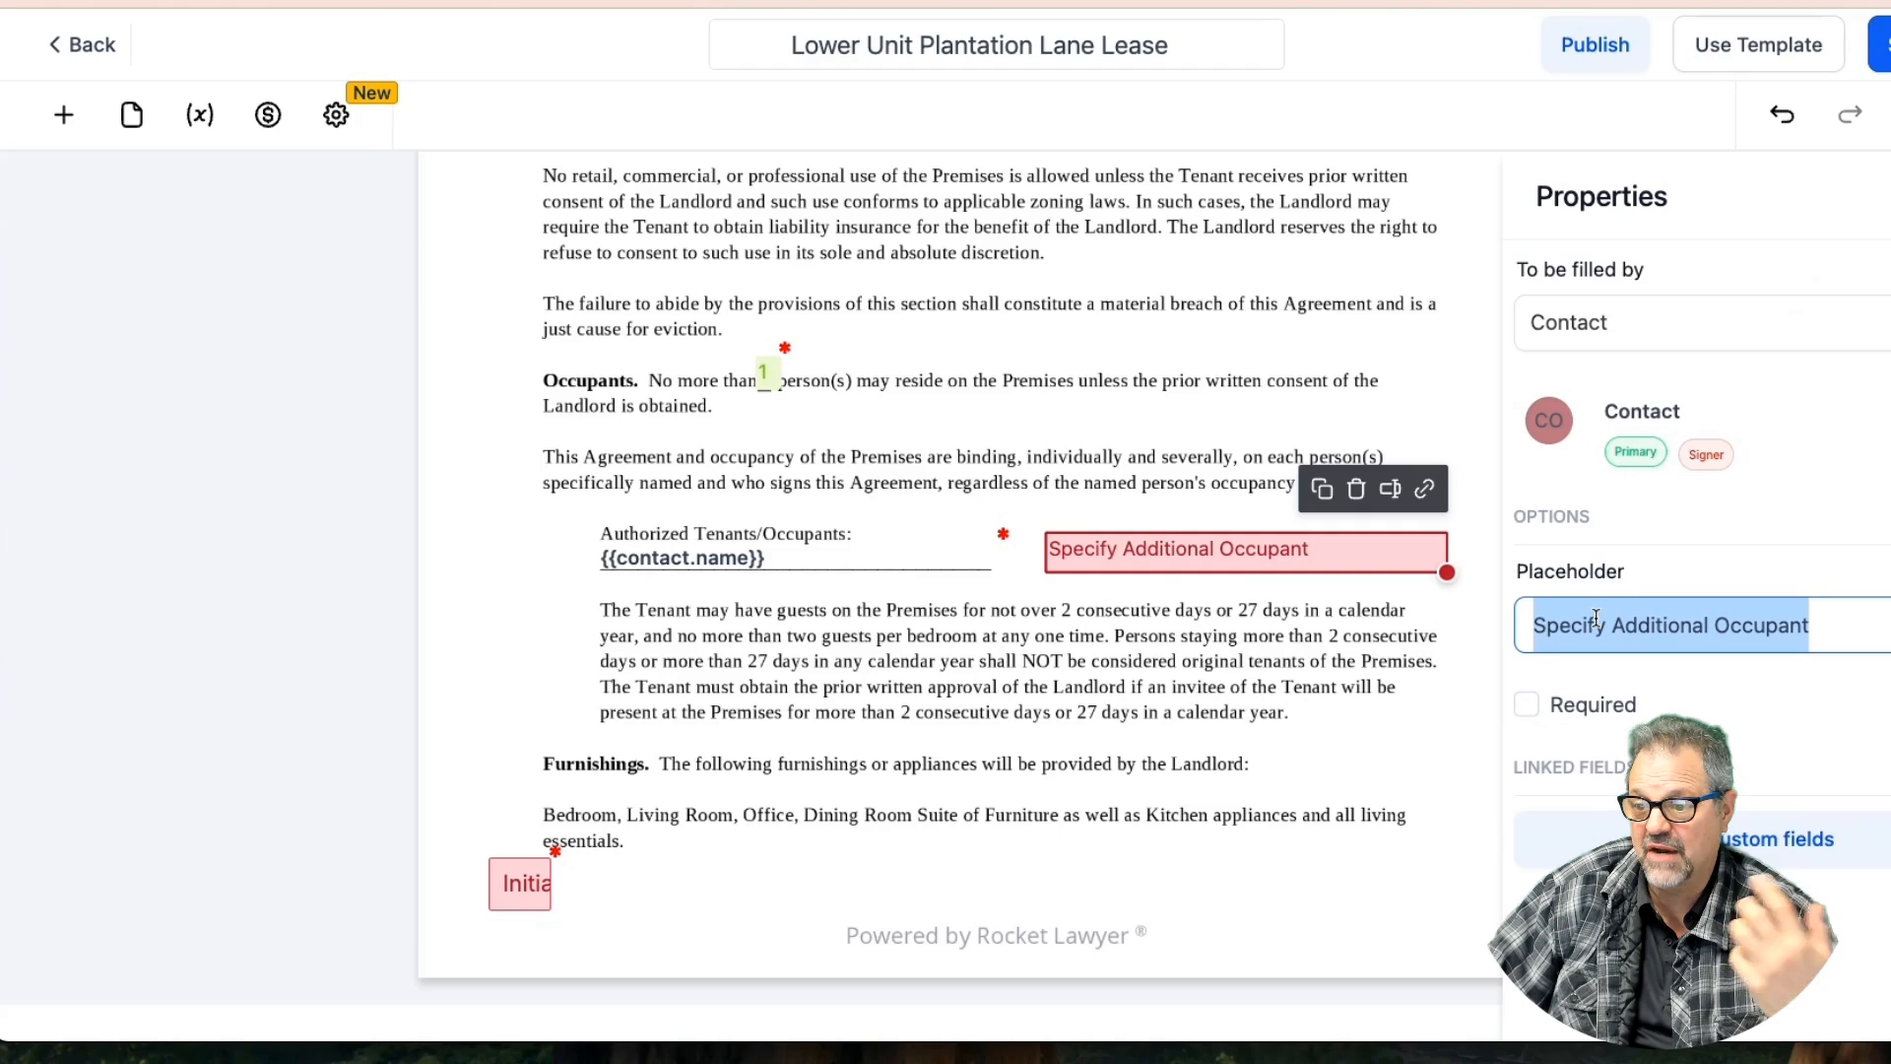
left_click(1879, 45)
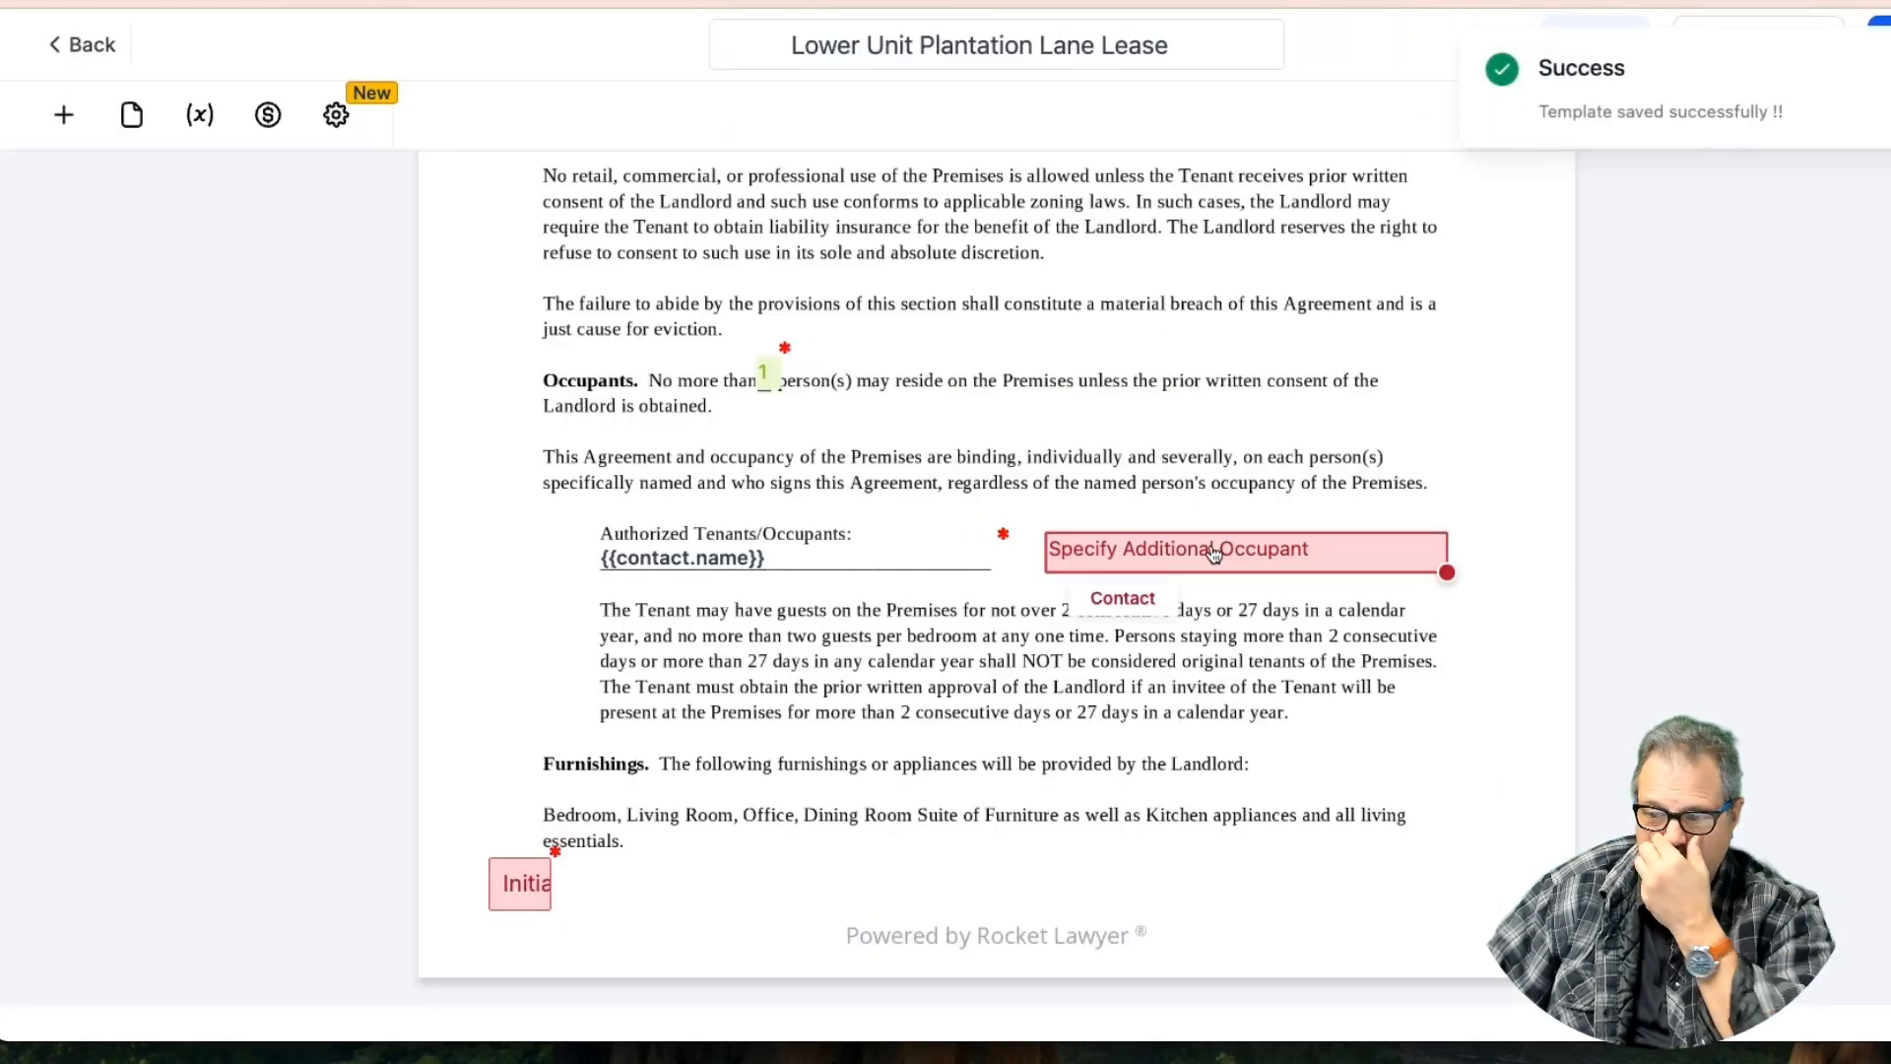
scroll(1152, 504, "up", 15)
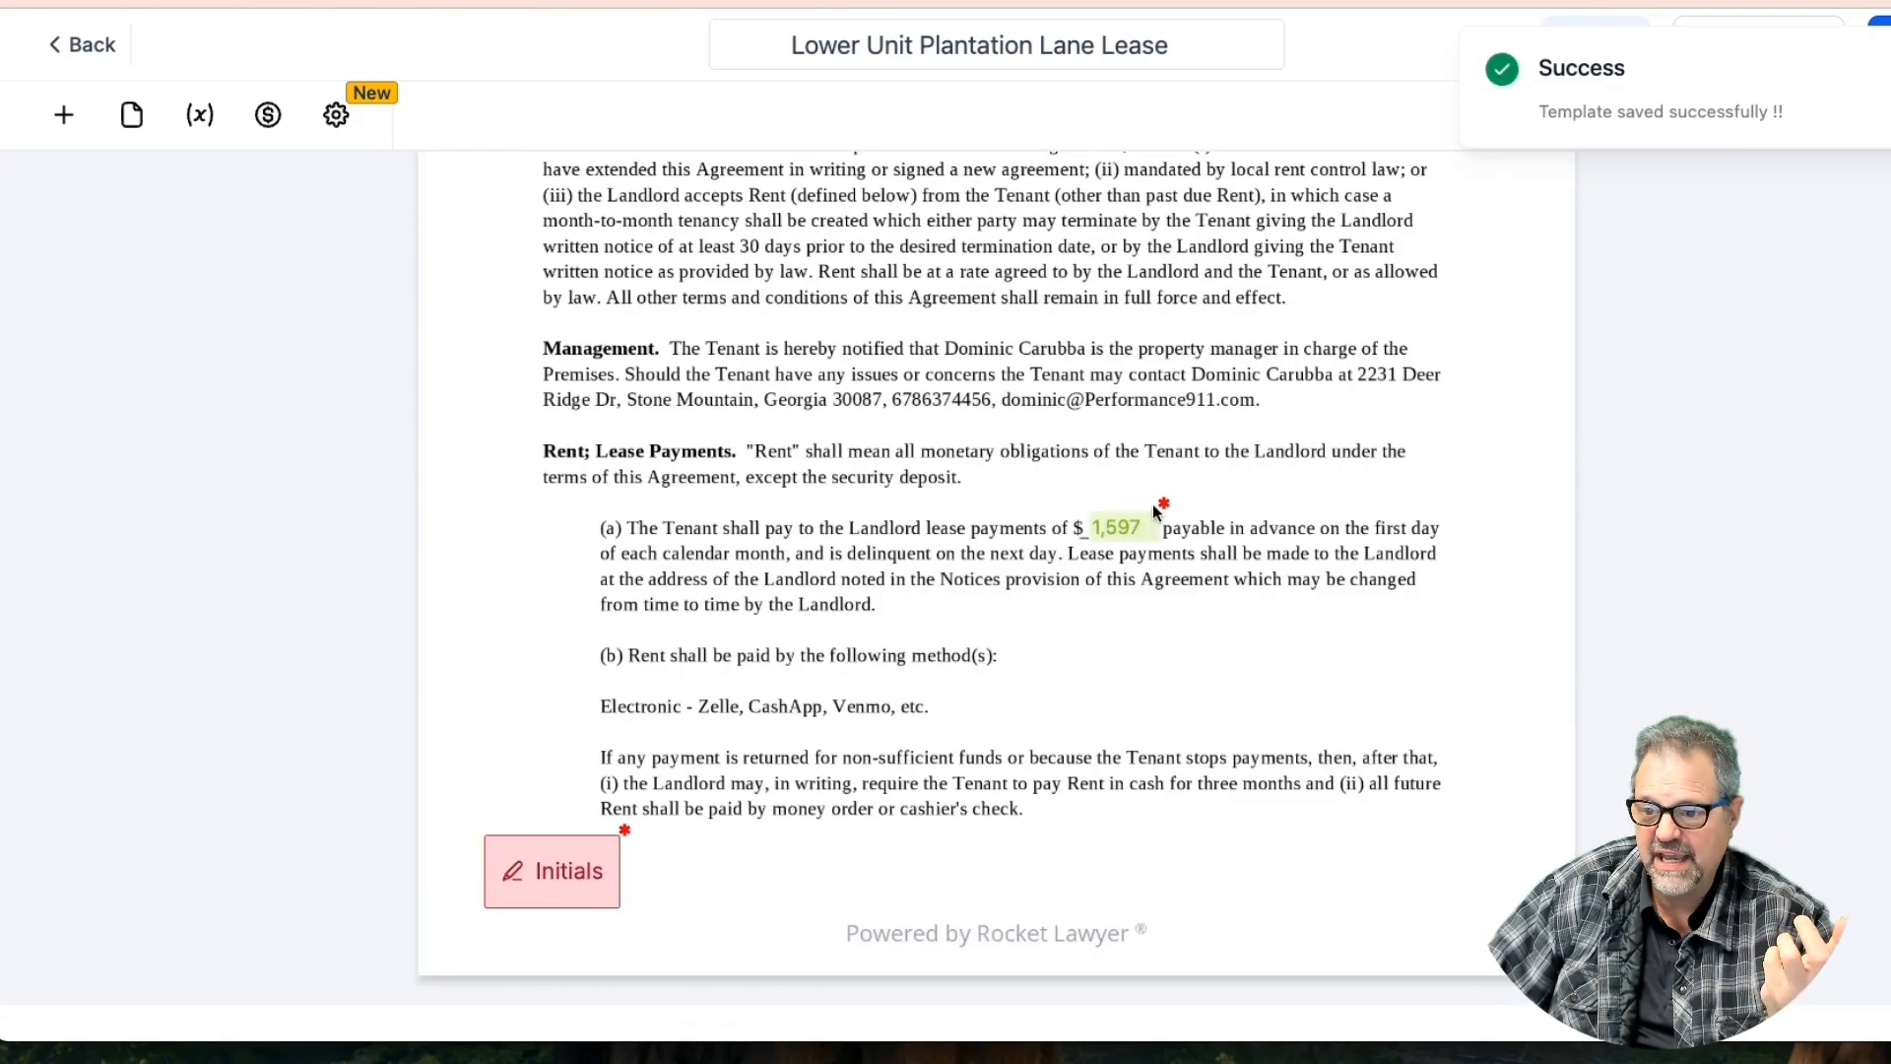
Shrink the Rent clause Initials field to a small box and set it beside the rent clause
left_click(618, 906)
left_click_drag(619, 906, 1070, 518)
left_click(1047, 509)
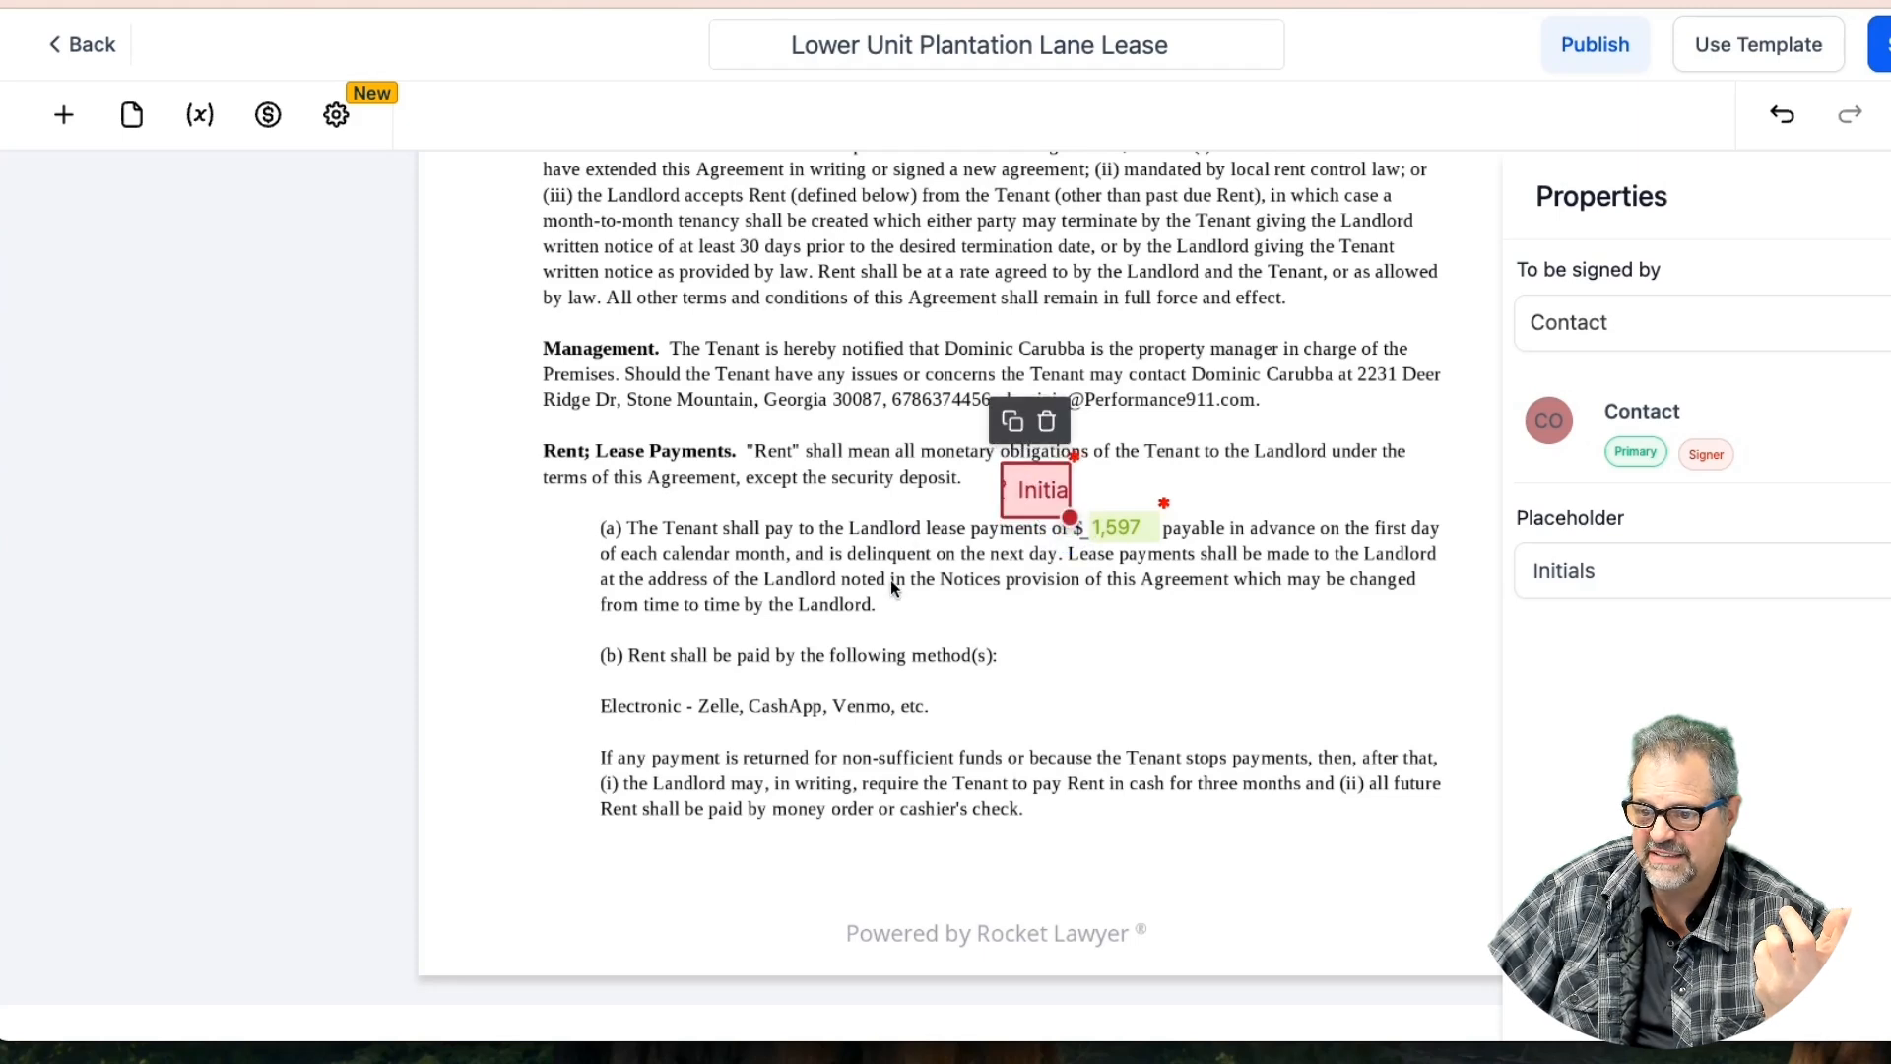
Add a new Initials field beside the Security Deposit clause
scroll(890, 579, "down", 5)
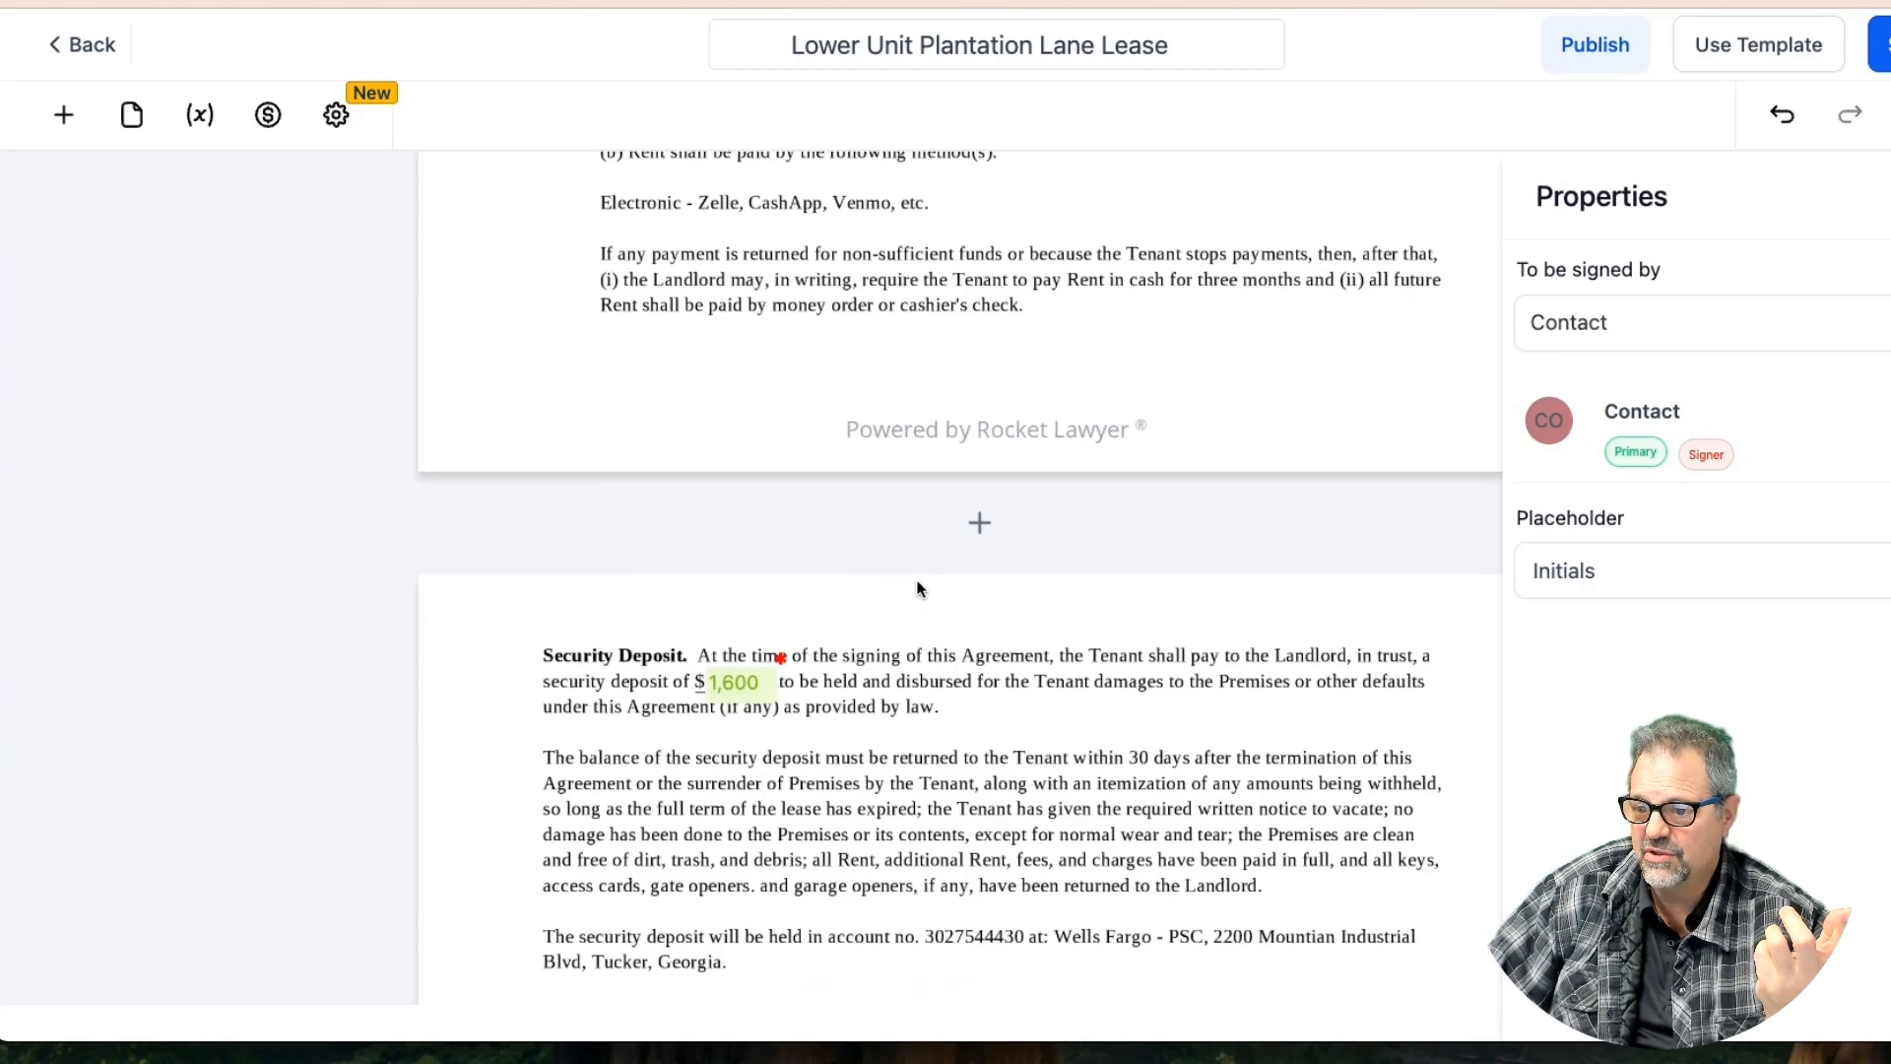
scroll(866, 579, "down", 10)
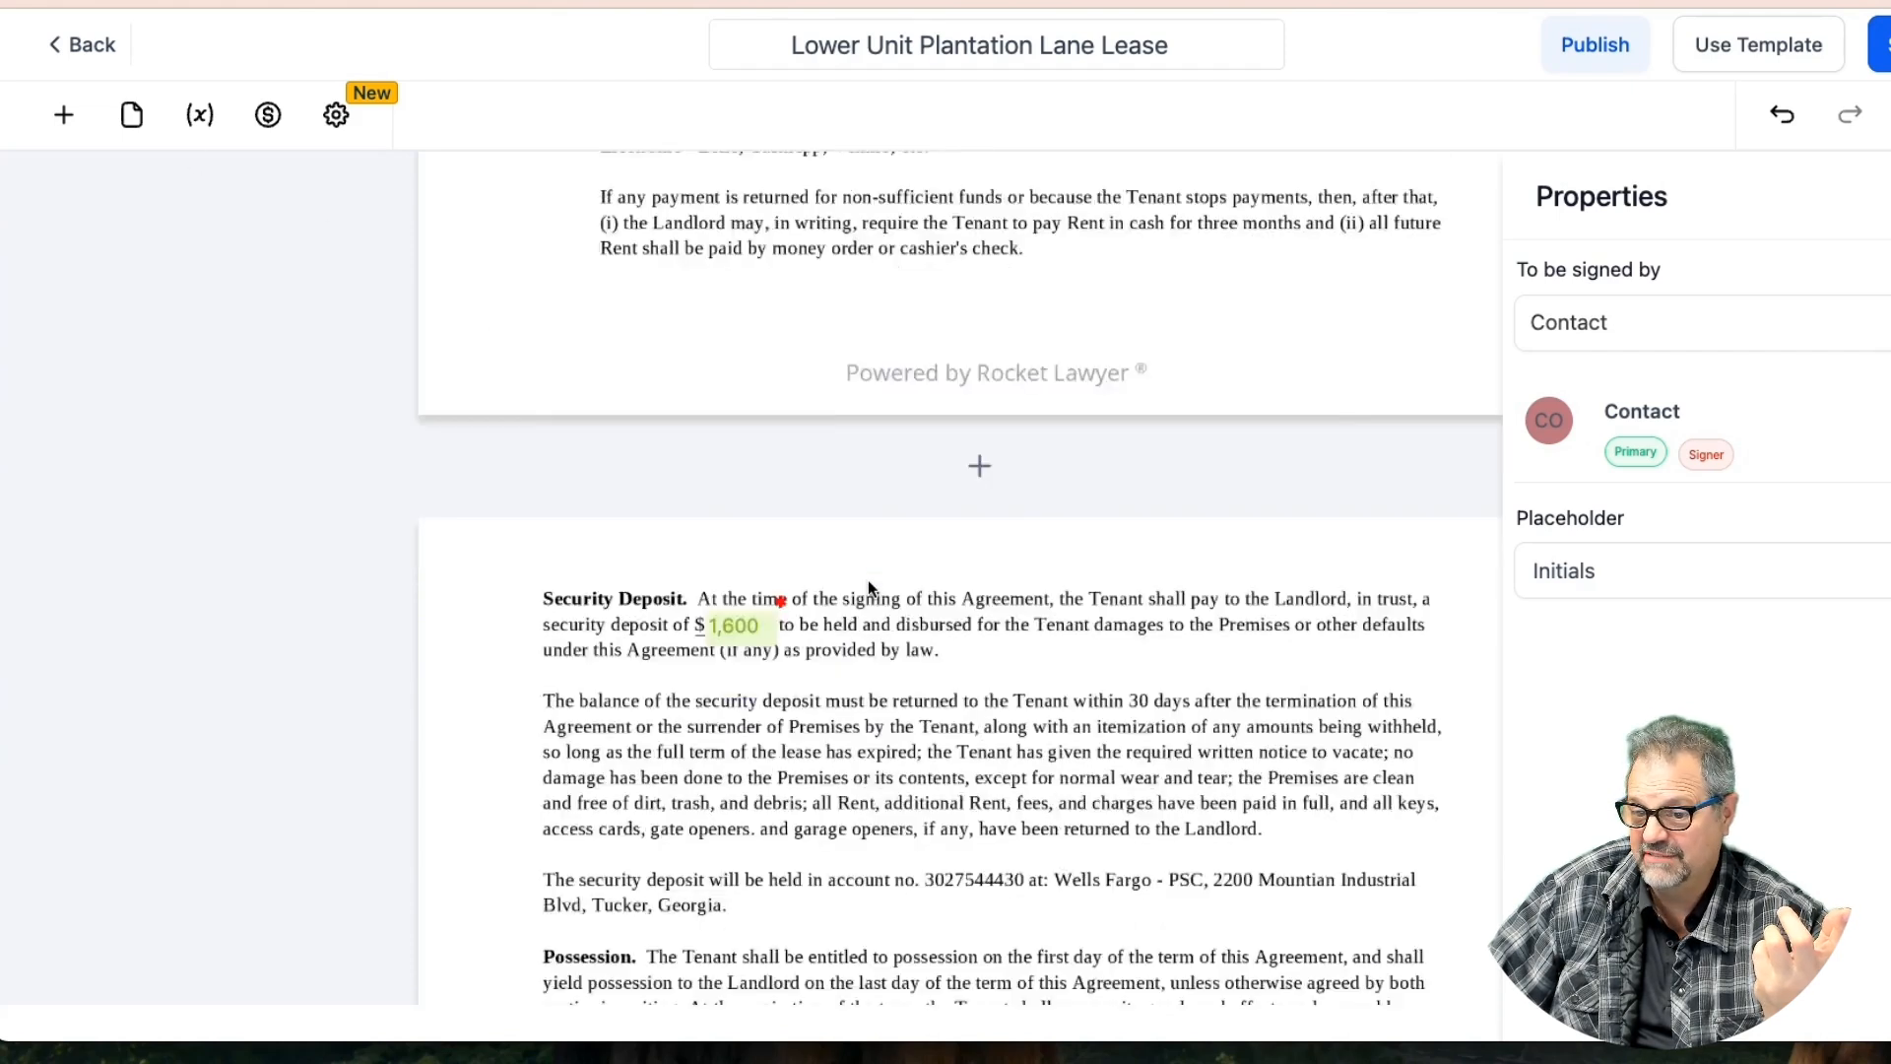
scroll(867, 579, "down", 3)
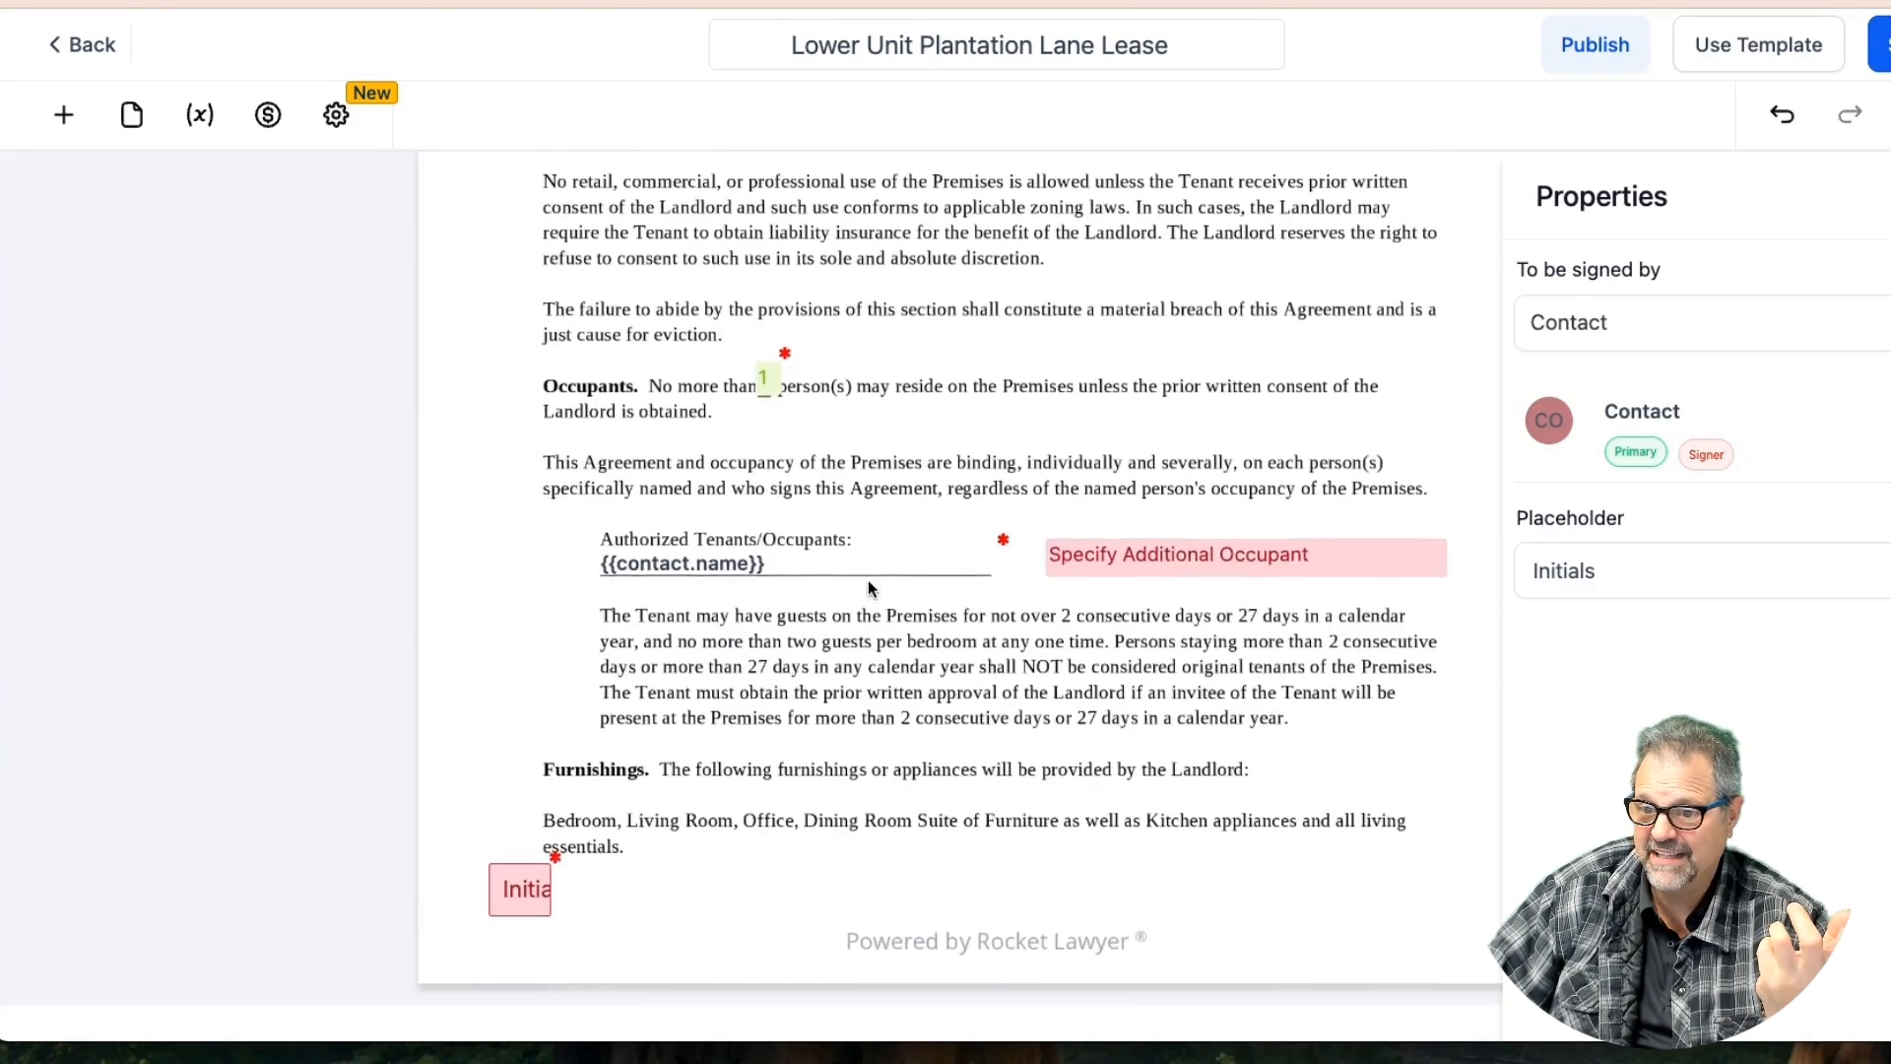
scroll(866, 579, "up", 10)
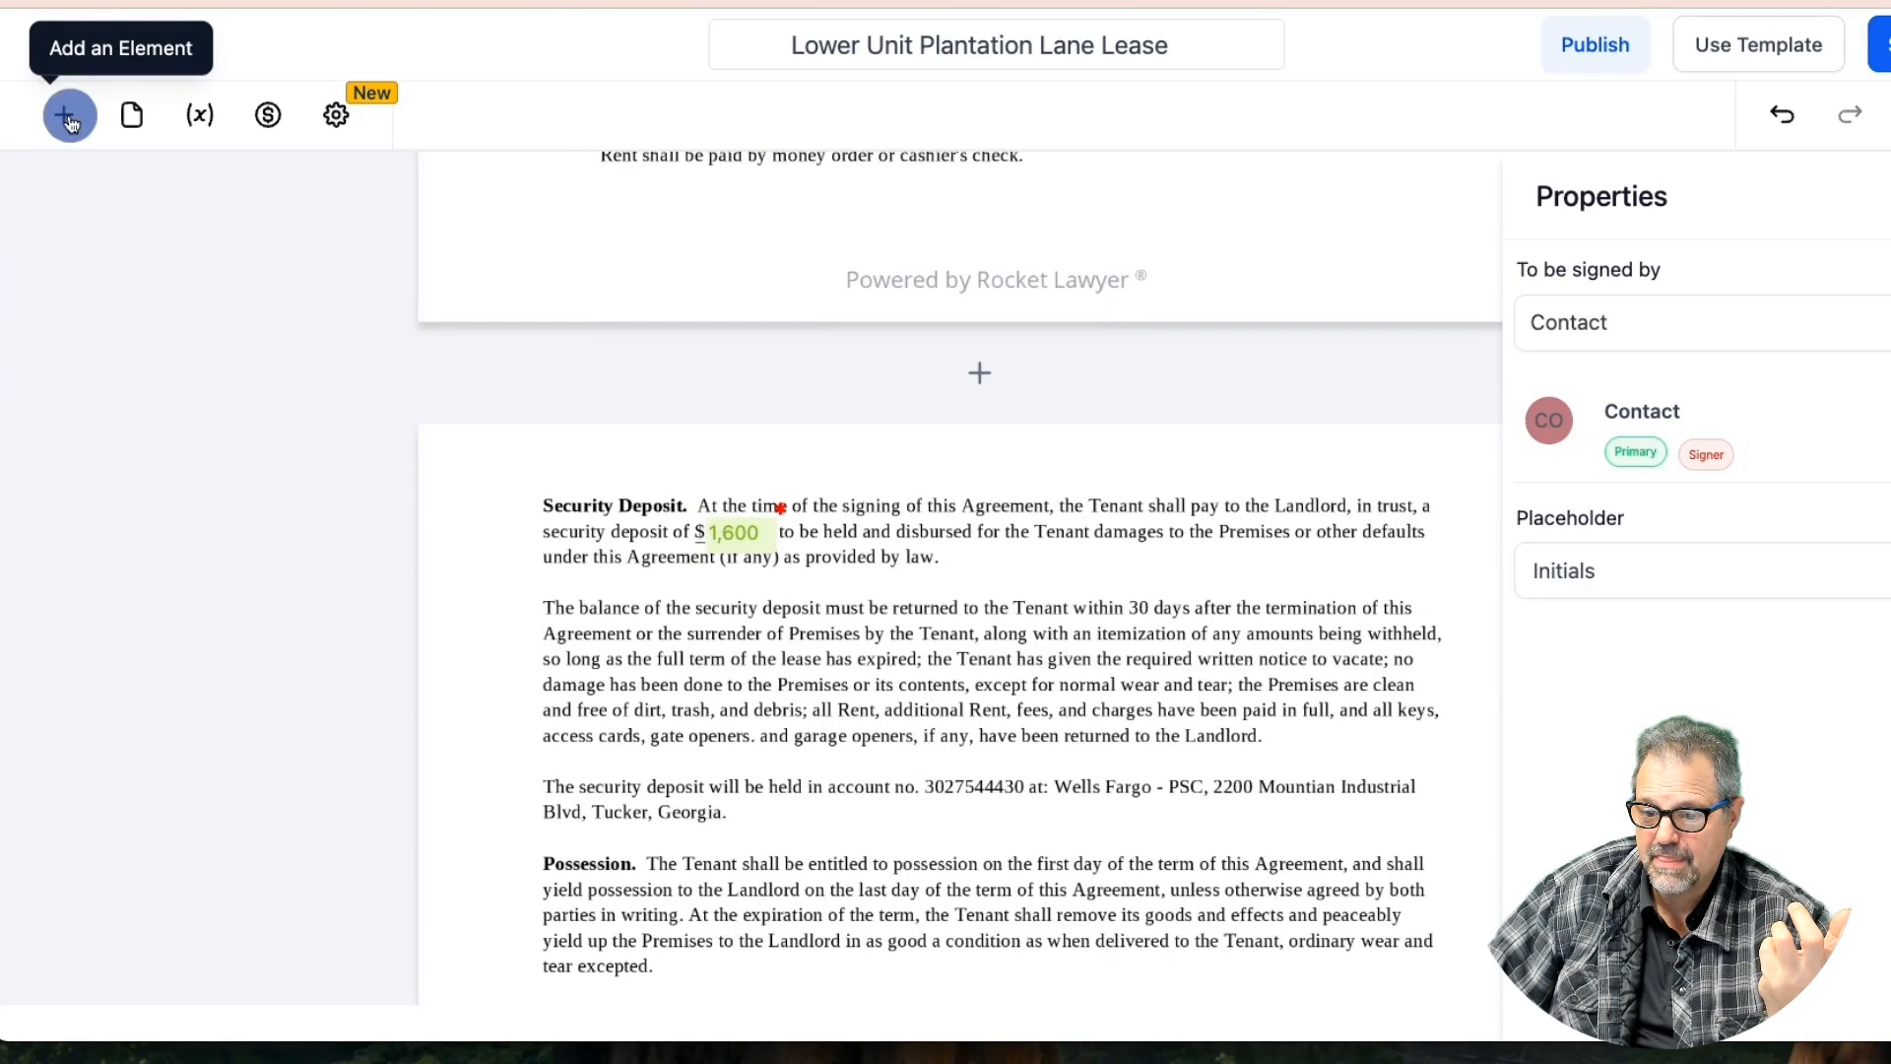
left_click(69, 116)
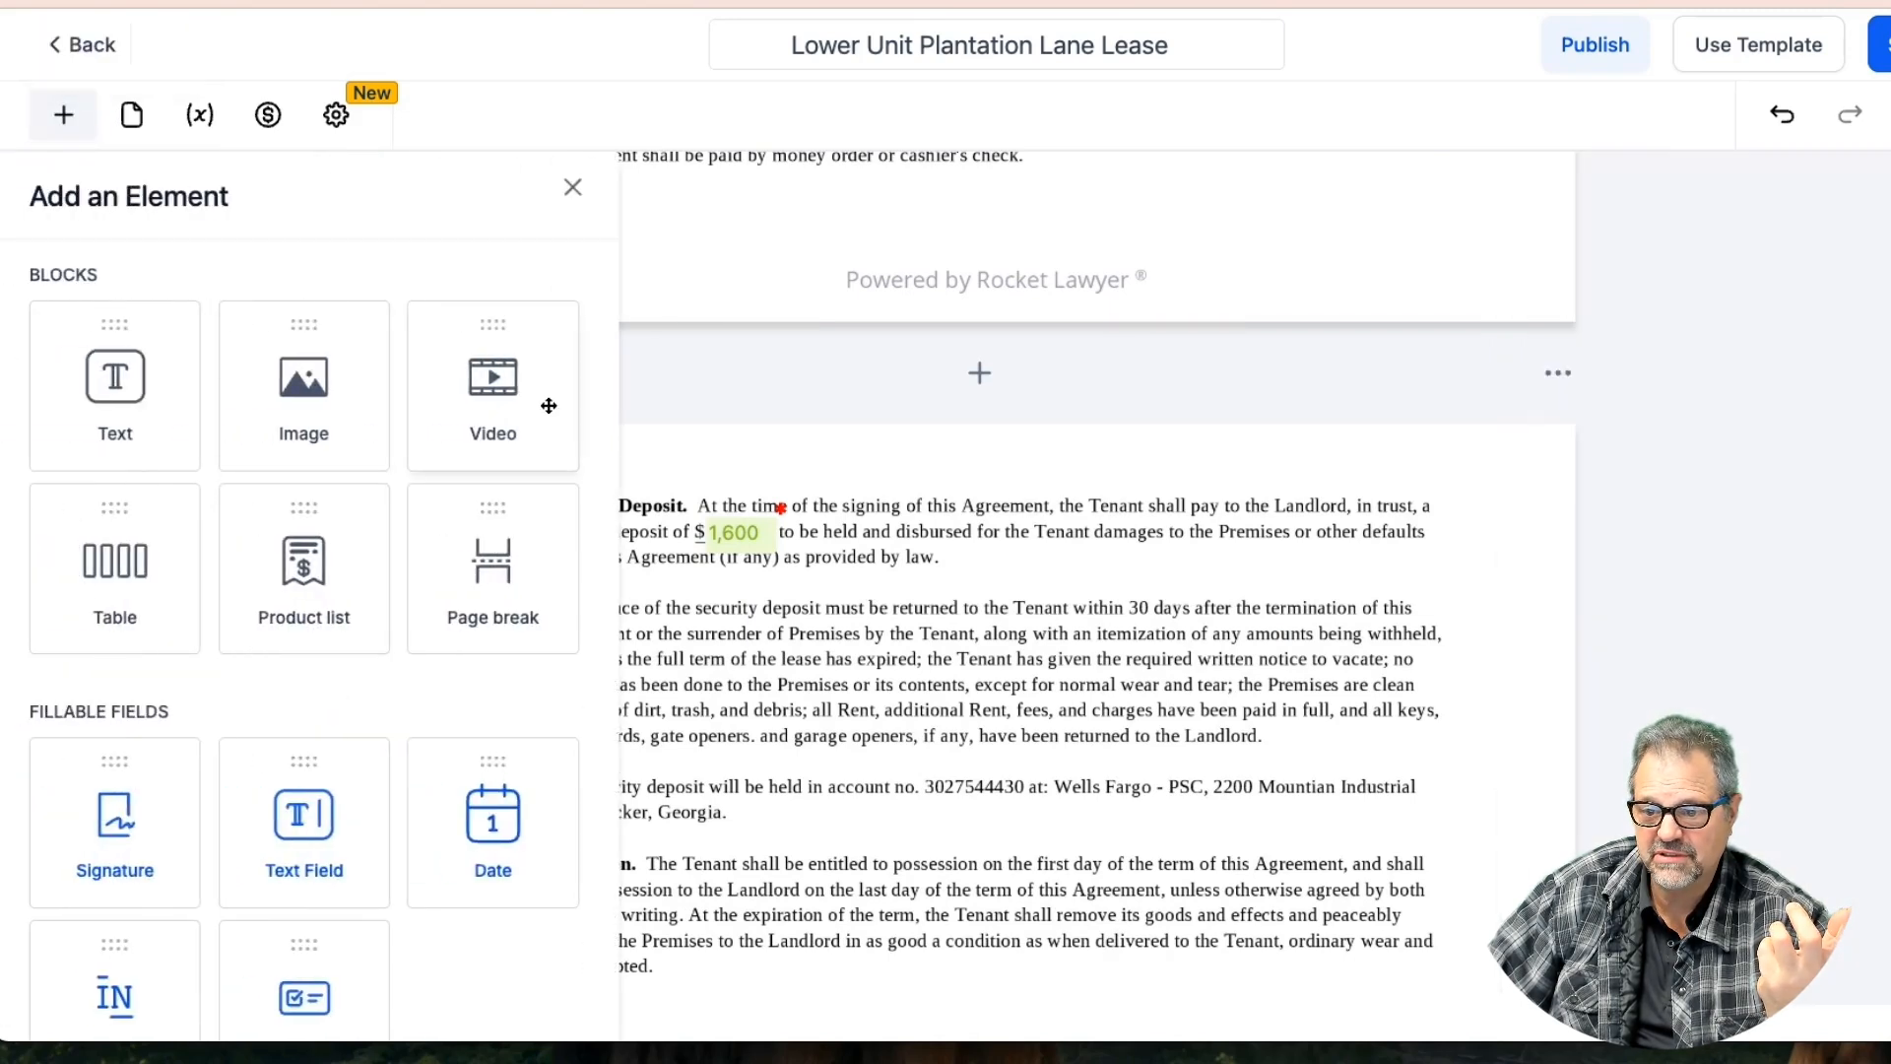
left_click_drag(118, 996, 1024, 582)
Scroll down to the Military Termination Clause to check its Initials field
scroll(837, 672, "down", 5)
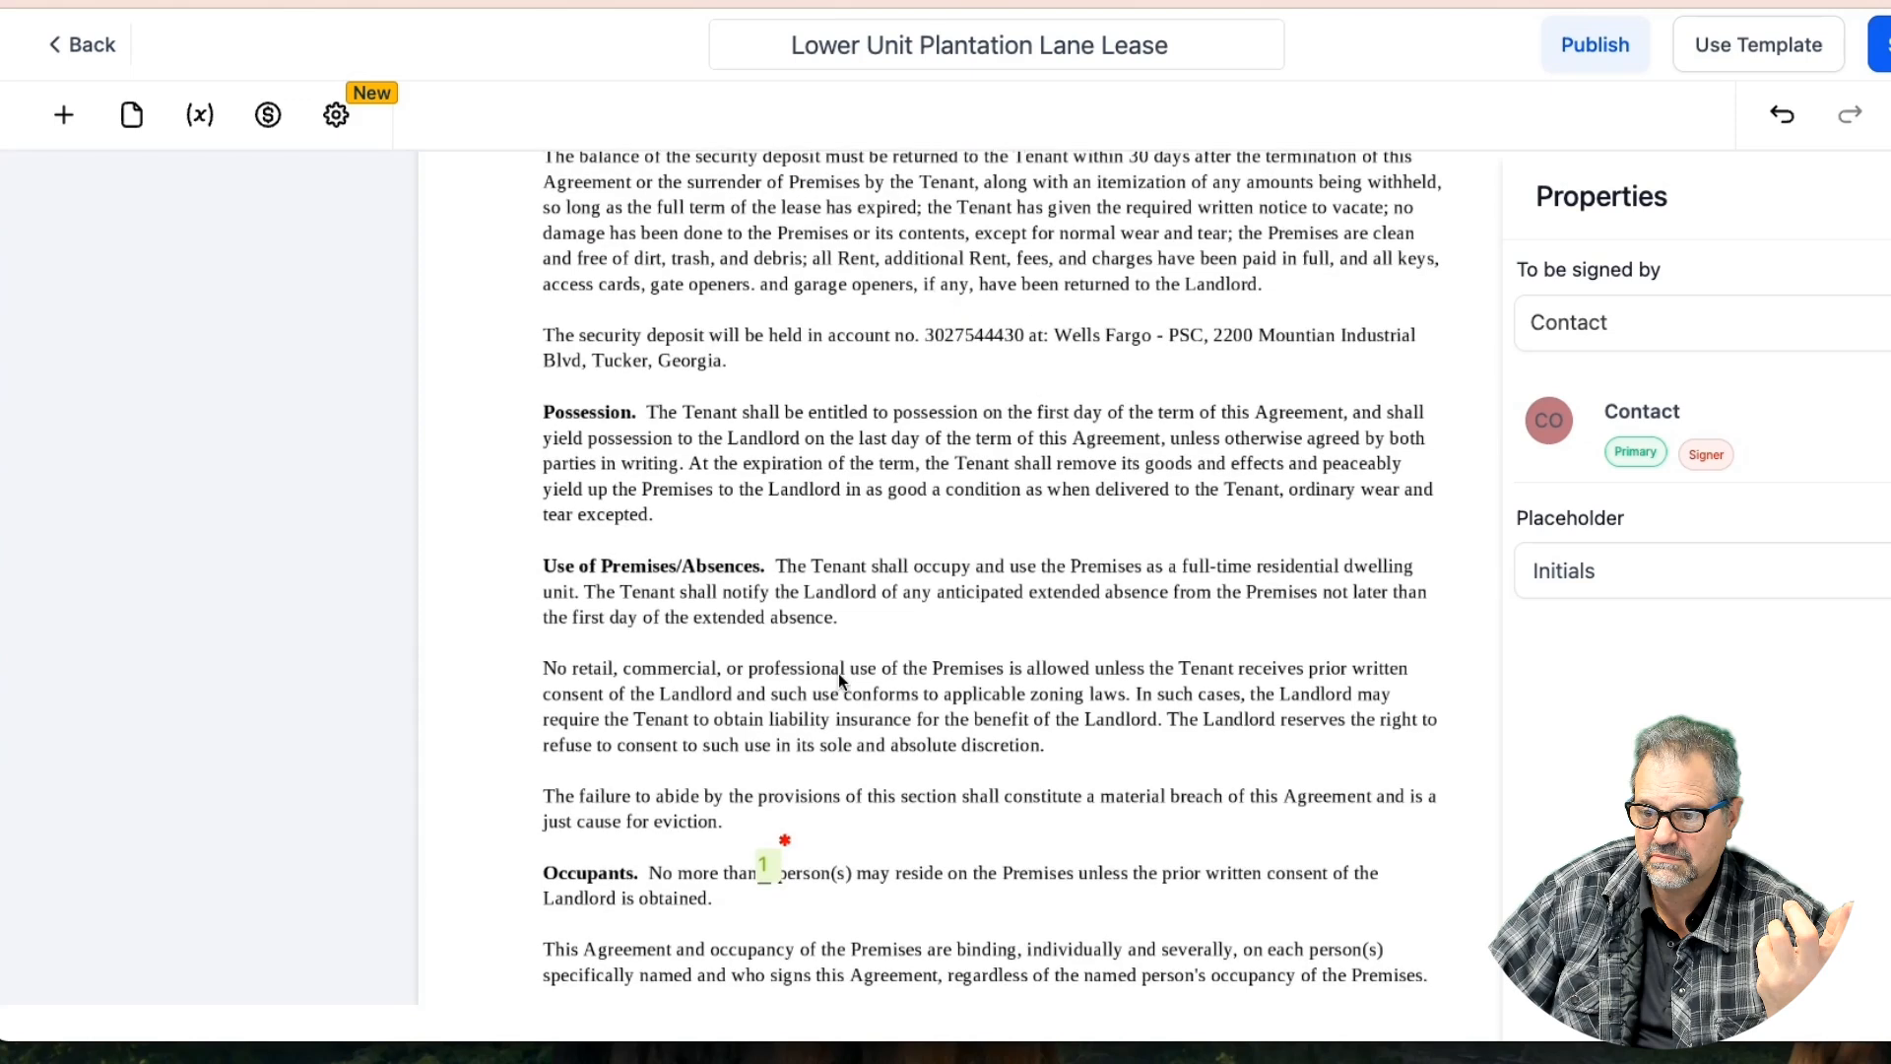
scroll(837, 672, "down", 2)
scroll(839, 680, "down", 5)
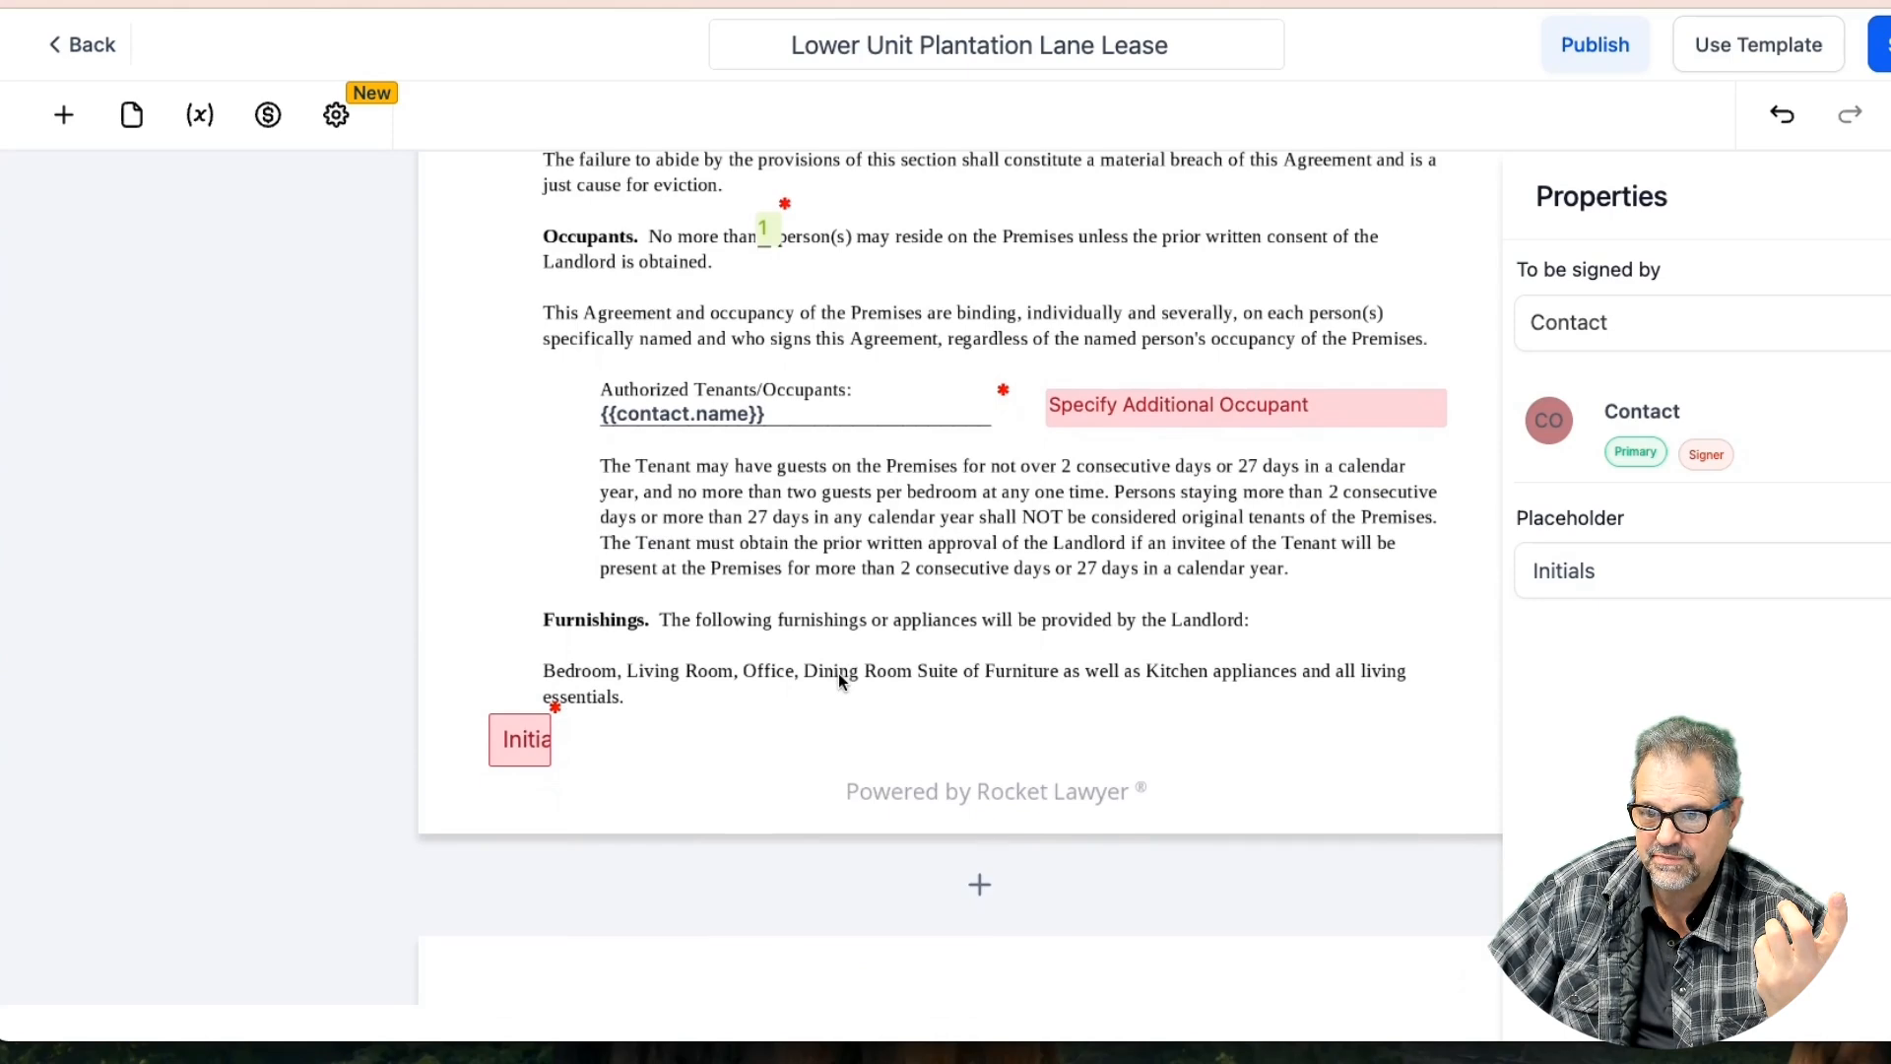
scroll(837, 672, "down", 8)
scroll(839, 680, "down", 10)
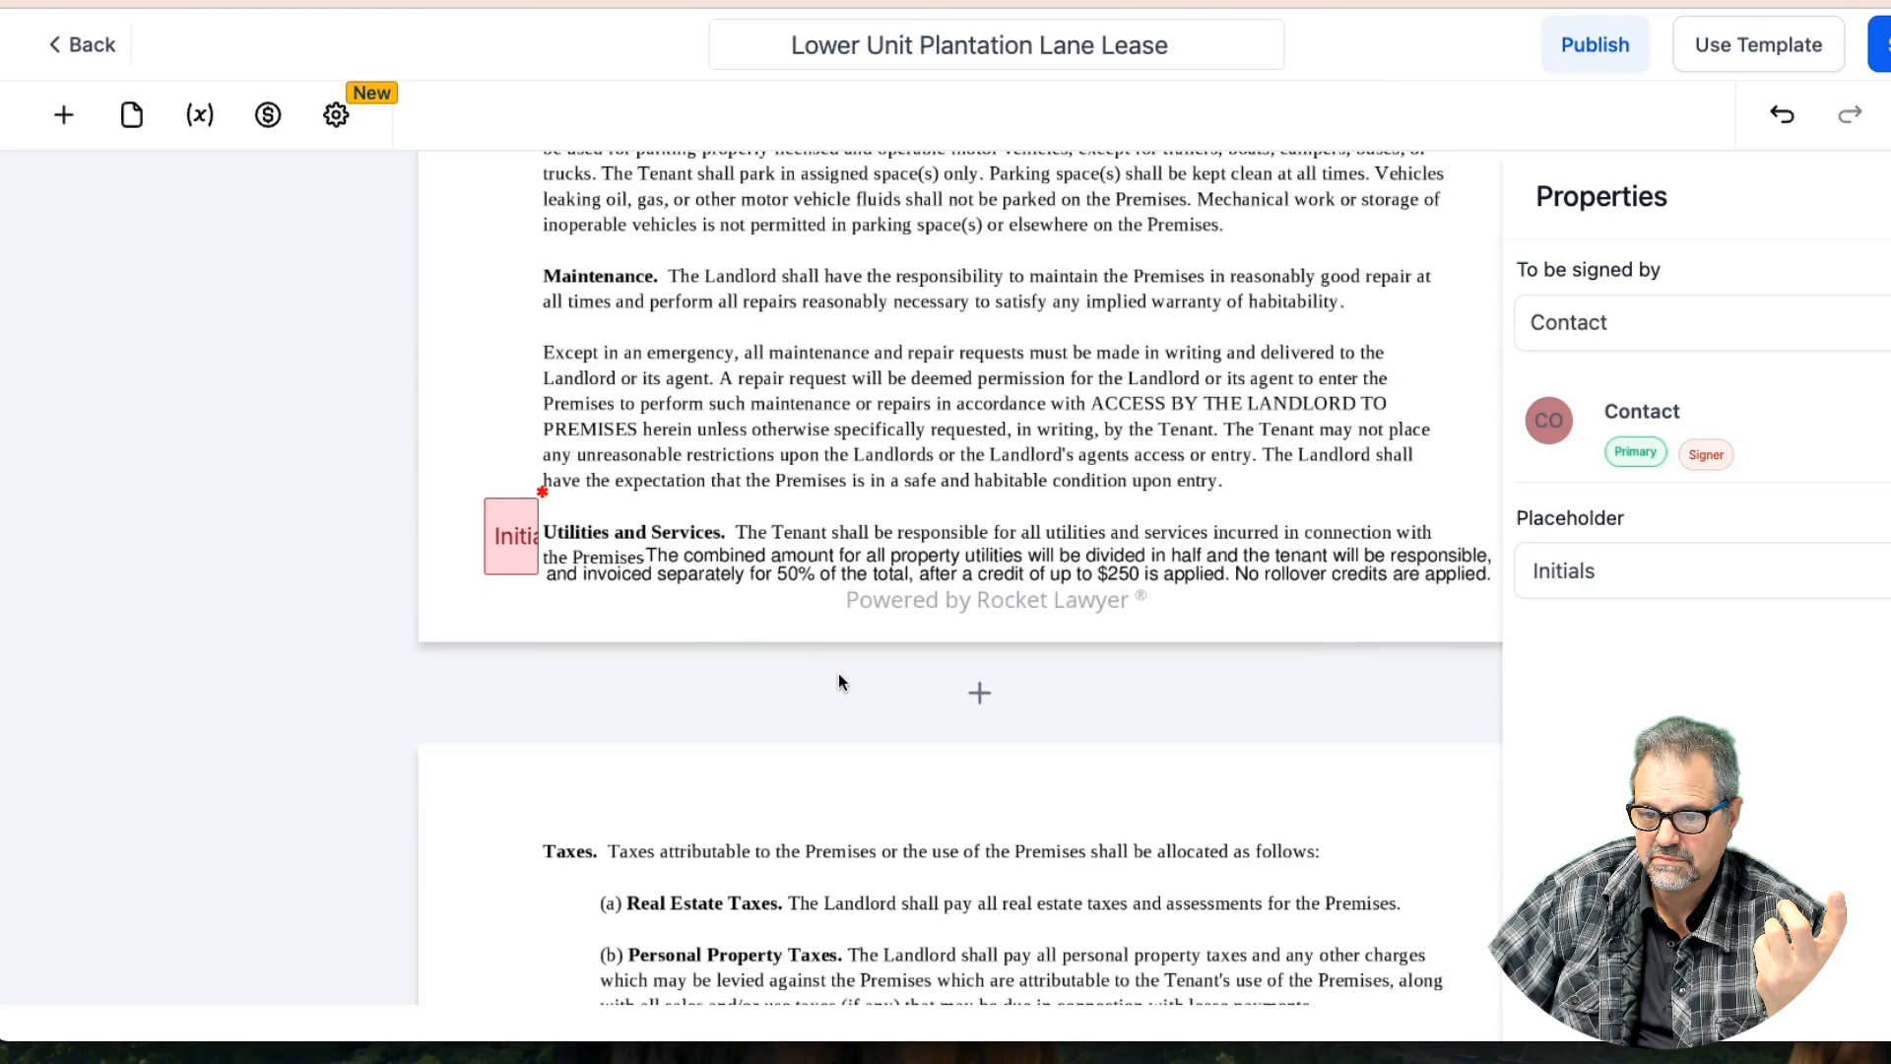
scroll(839, 679, "down", 6)
scroll(839, 679, "down", 5)
scroll(839, 680, "down", 2)
scroll(839, 679, "up", 3)
scroll(839, 680, "down", 5)
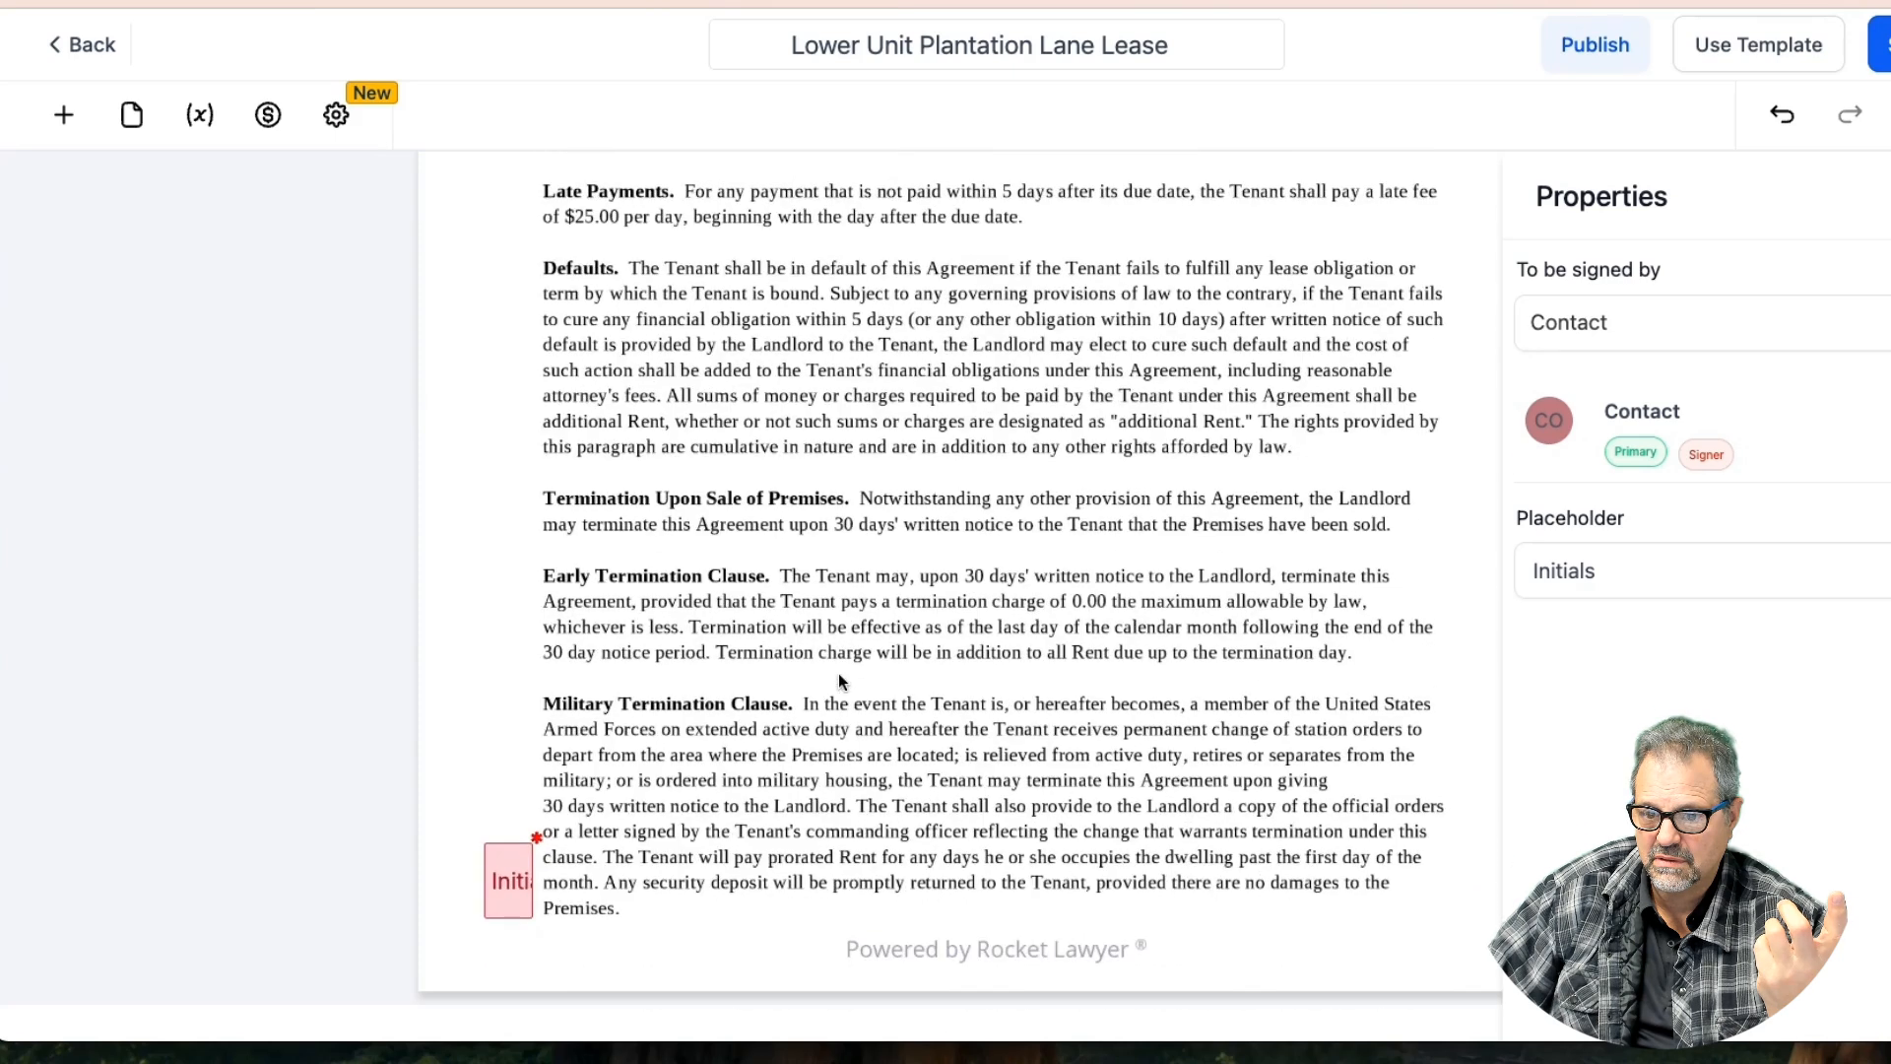
Duplicate the Initials field beside the Early Termination, Late Payments and Non-Sufficient Funds clauses
left_click(506, 873)
left_click(476, 805)
left_click_drag(524, 885, 507, 601)
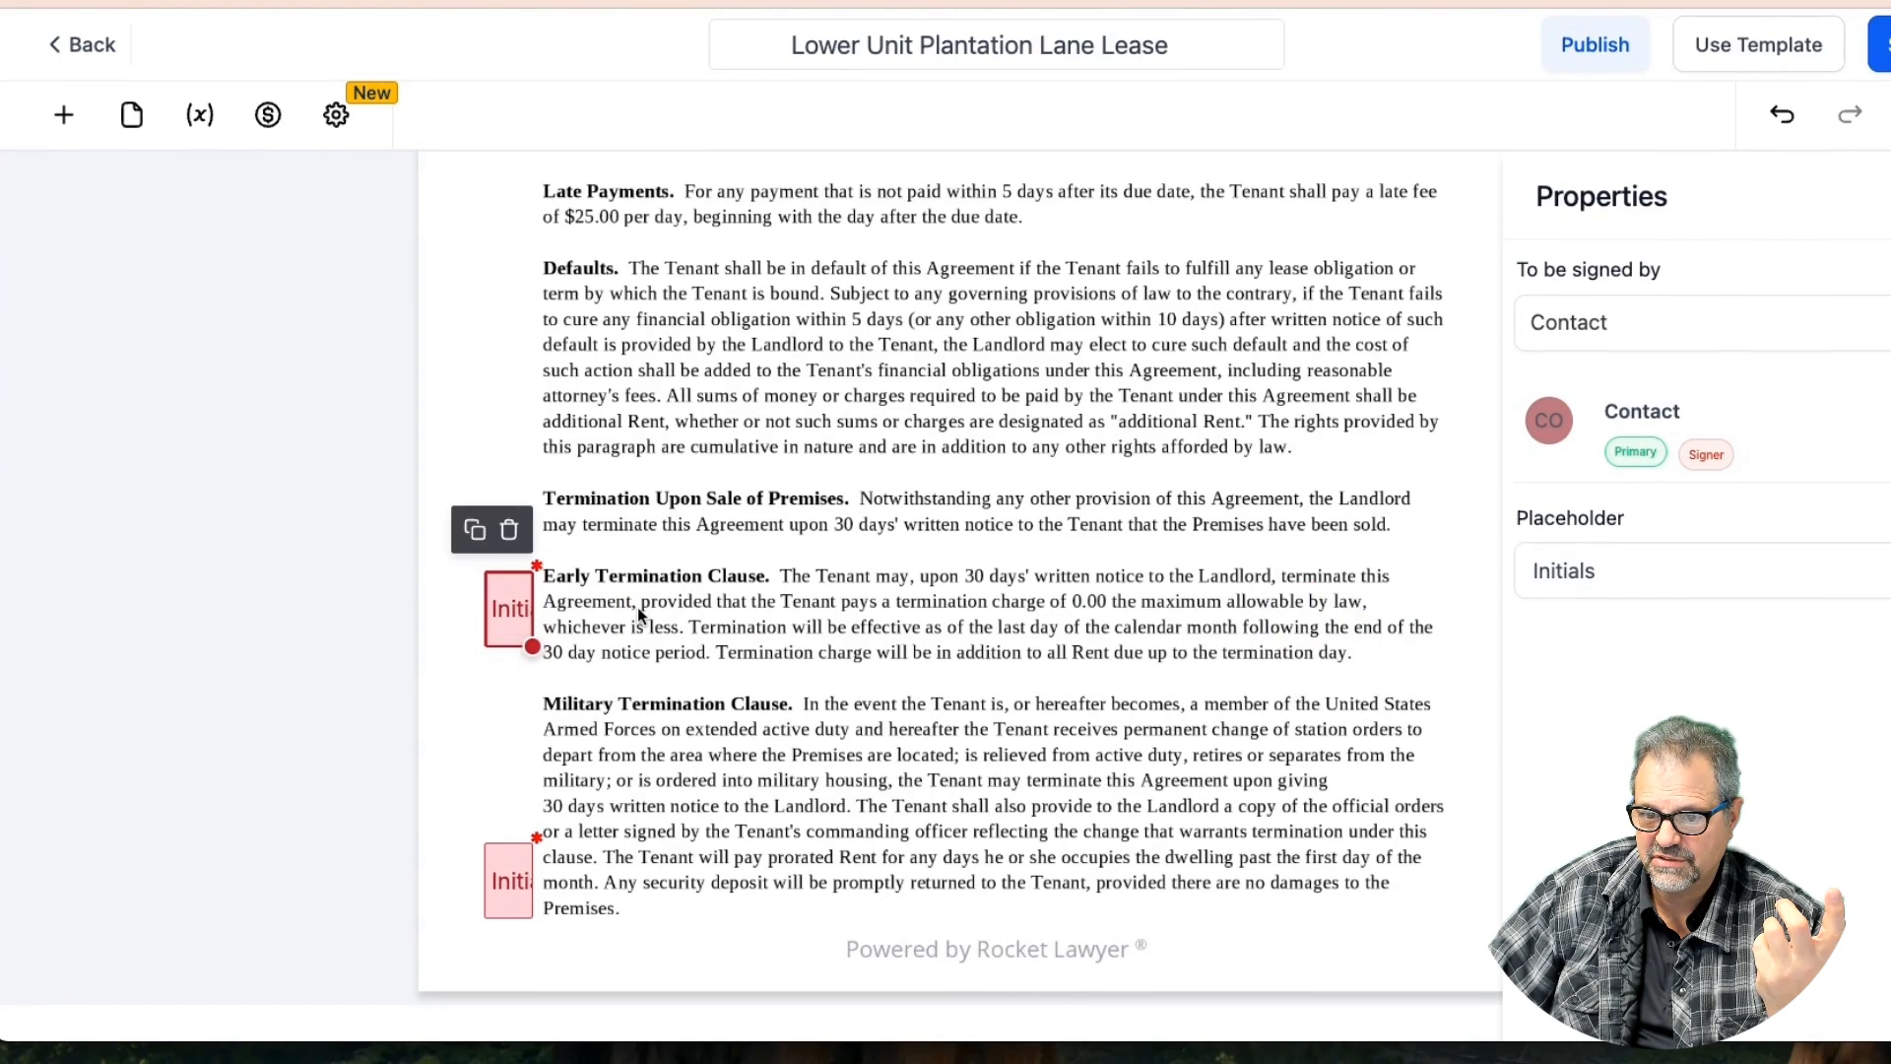
scroll(658, 604, "up", 2)
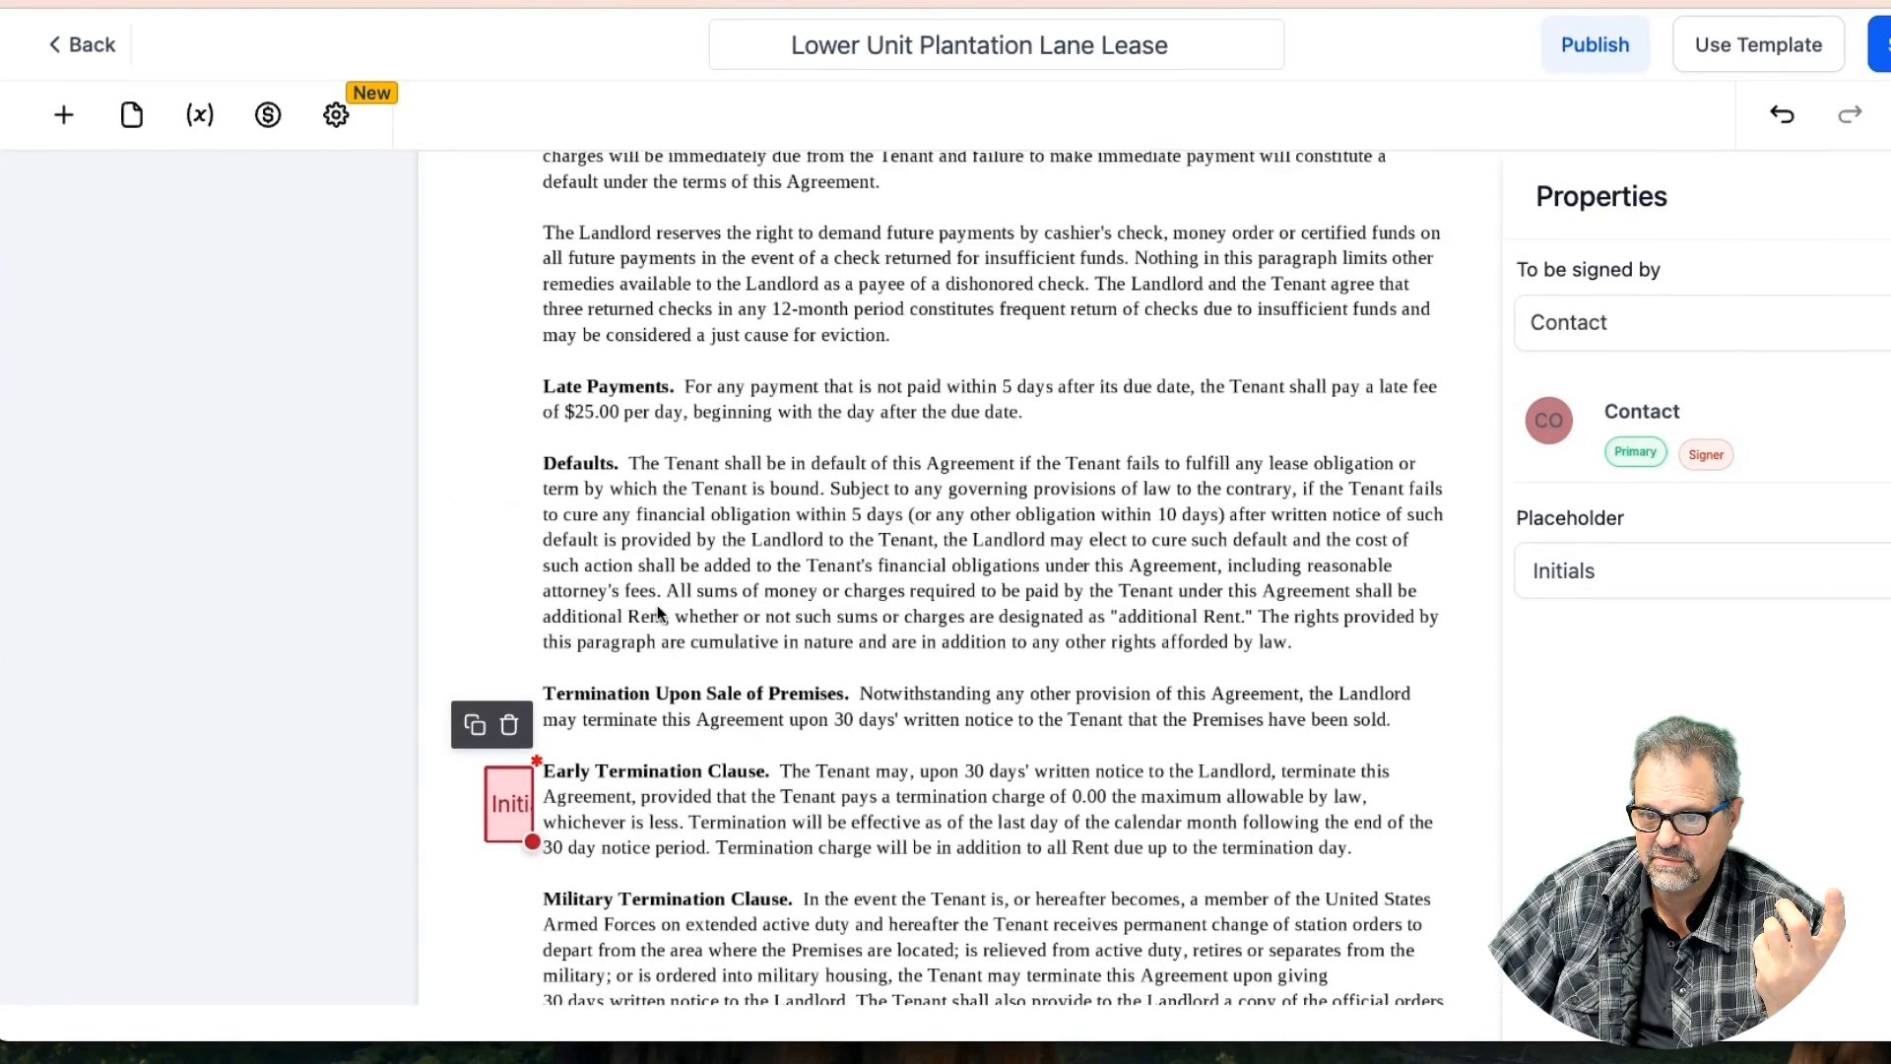
left_click(474, 724)
left_click_drag(532, 819, 503, 394)
scroll(836, 388, "up", 3)
scroll(836, 394, "up", 1)
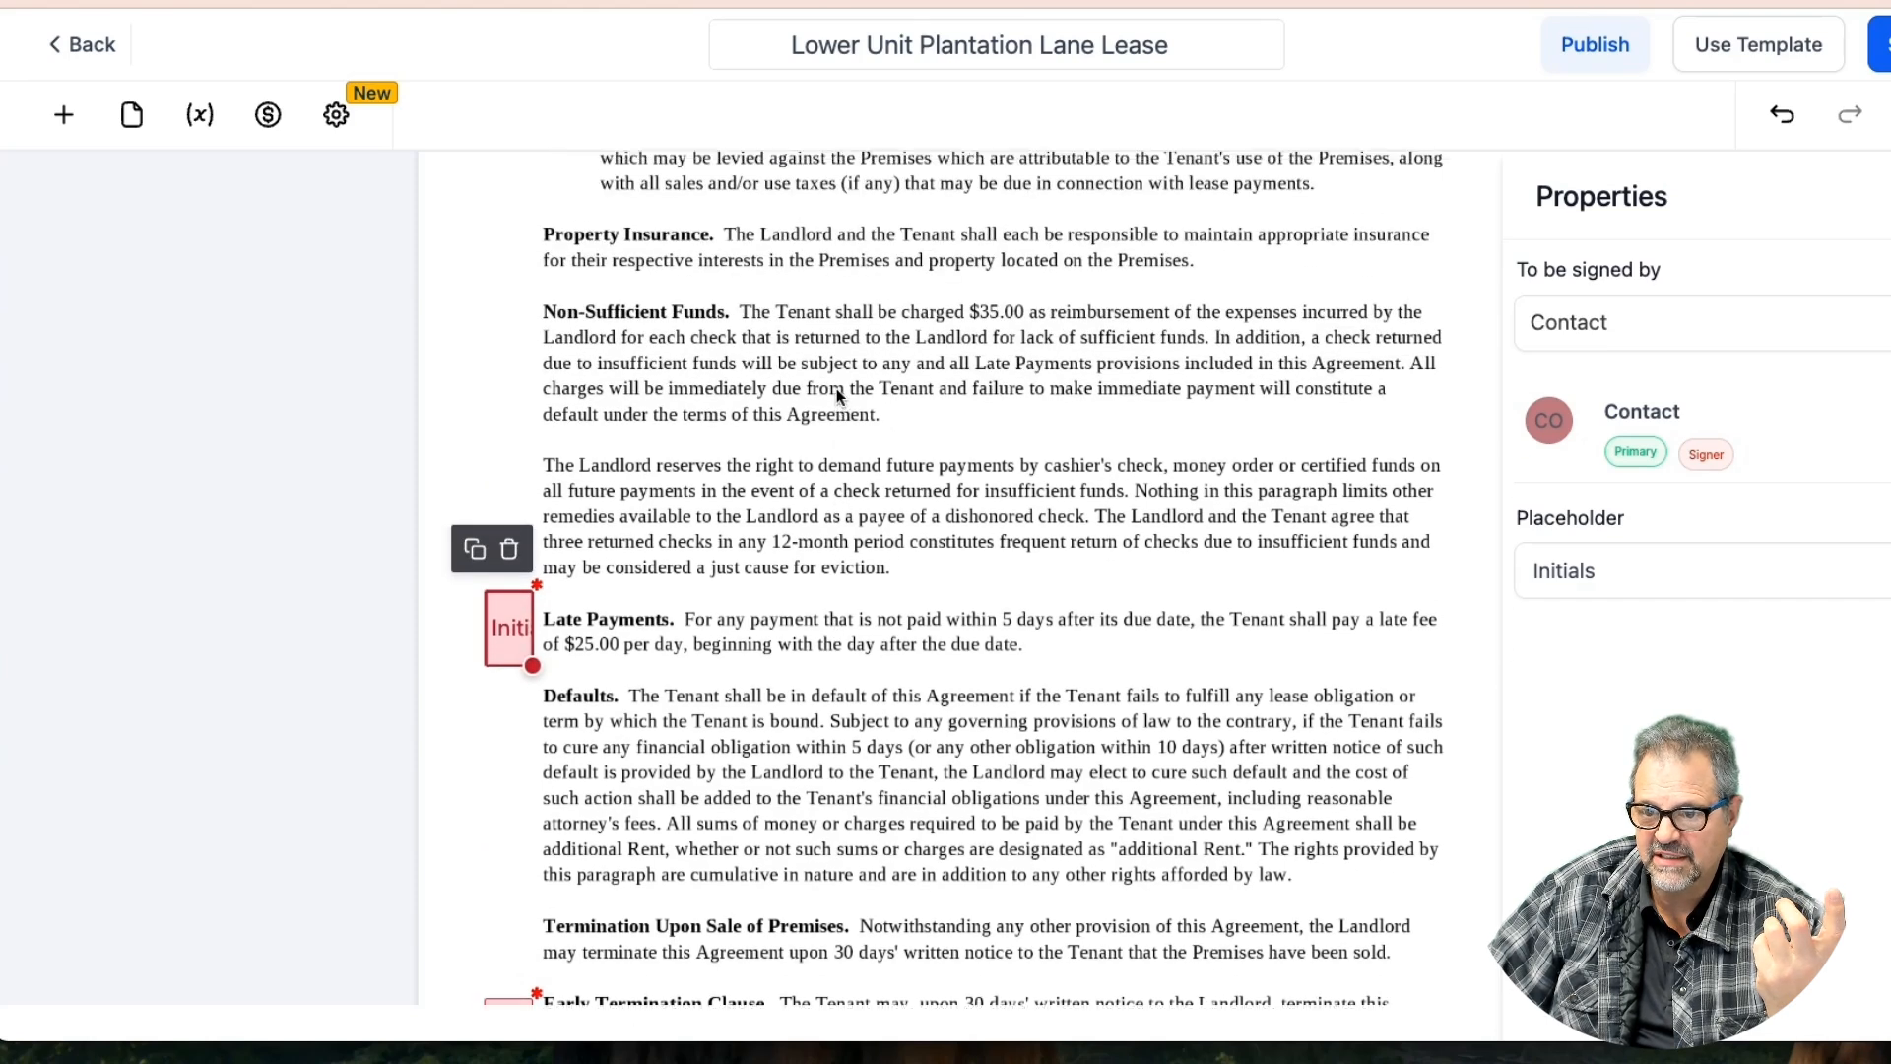
left_click(472, 599)
left_click_drag(497, 631, 503, 296)
Make an Initials field copy for the Property Insurance clause
left_click(475, 305)
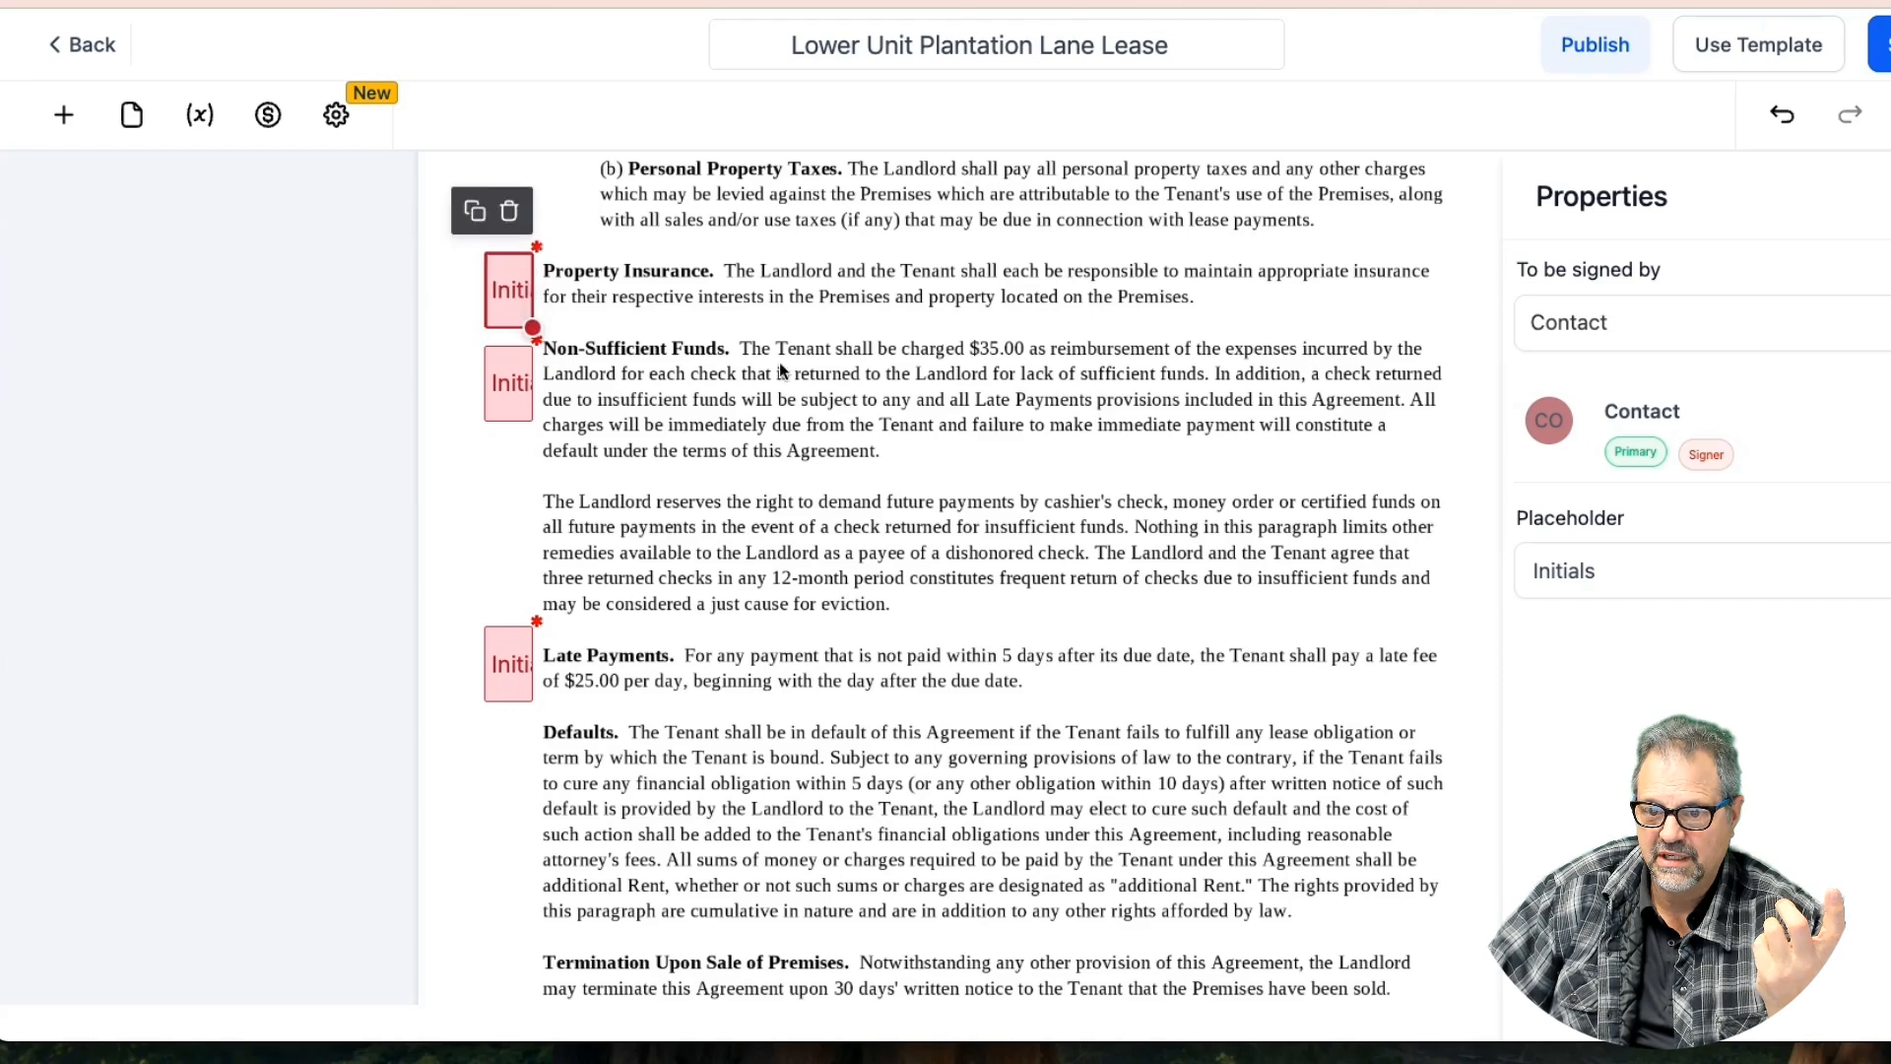
scroll(814, 410, "up", 3)
scroll(814, 410, "down", 1)
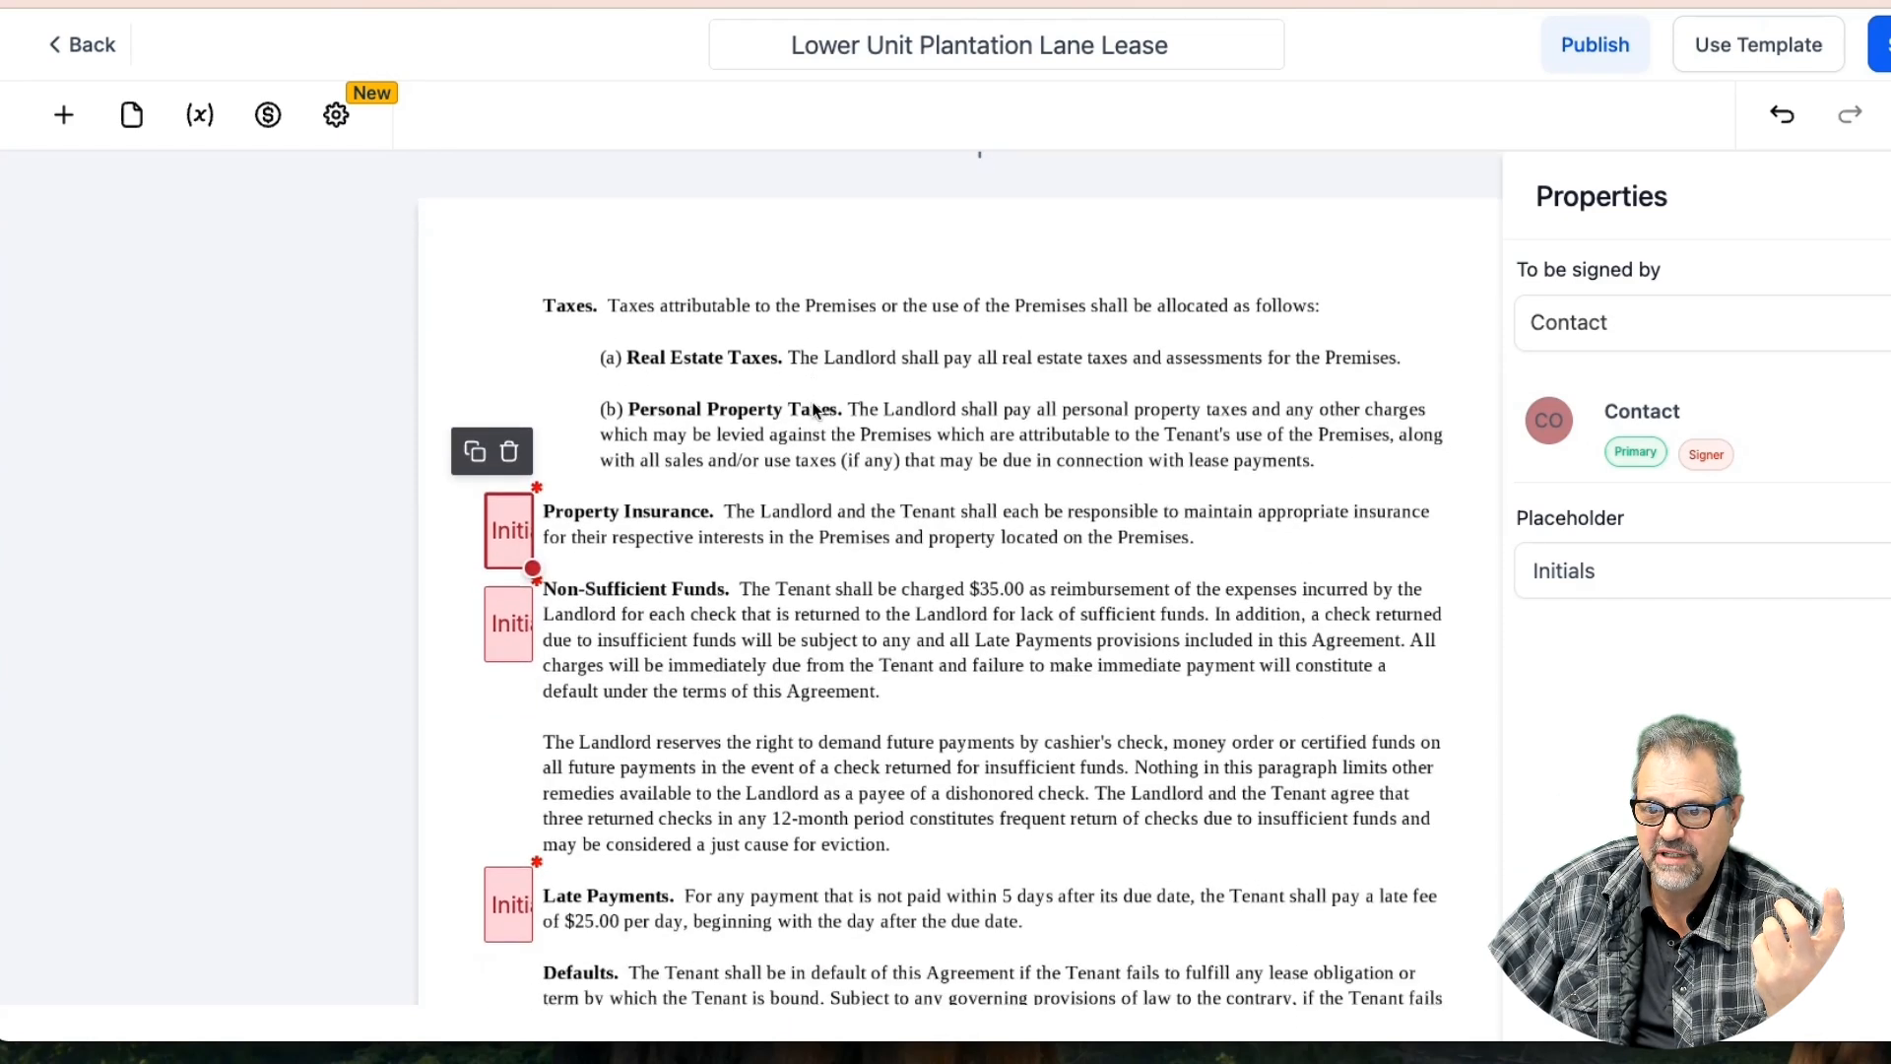
left_click(812, 470)
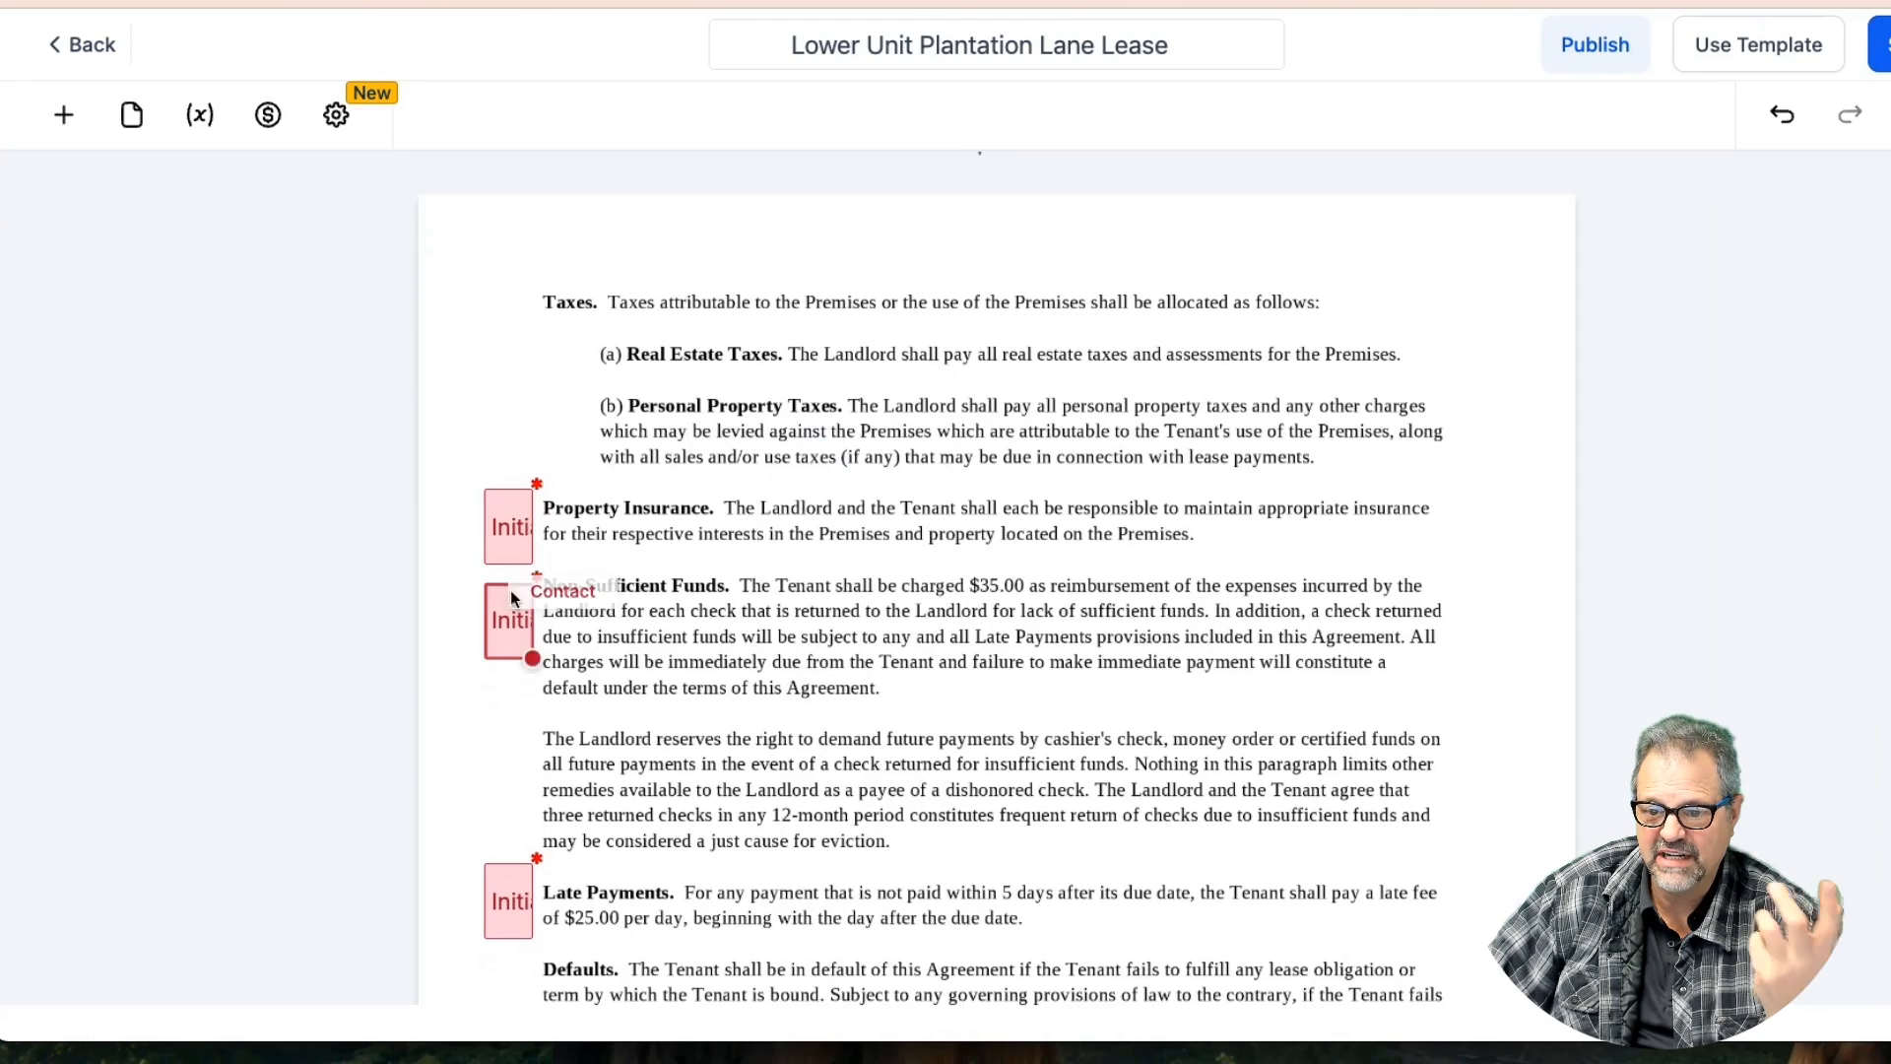
scroll(577, 717, "down", 12)
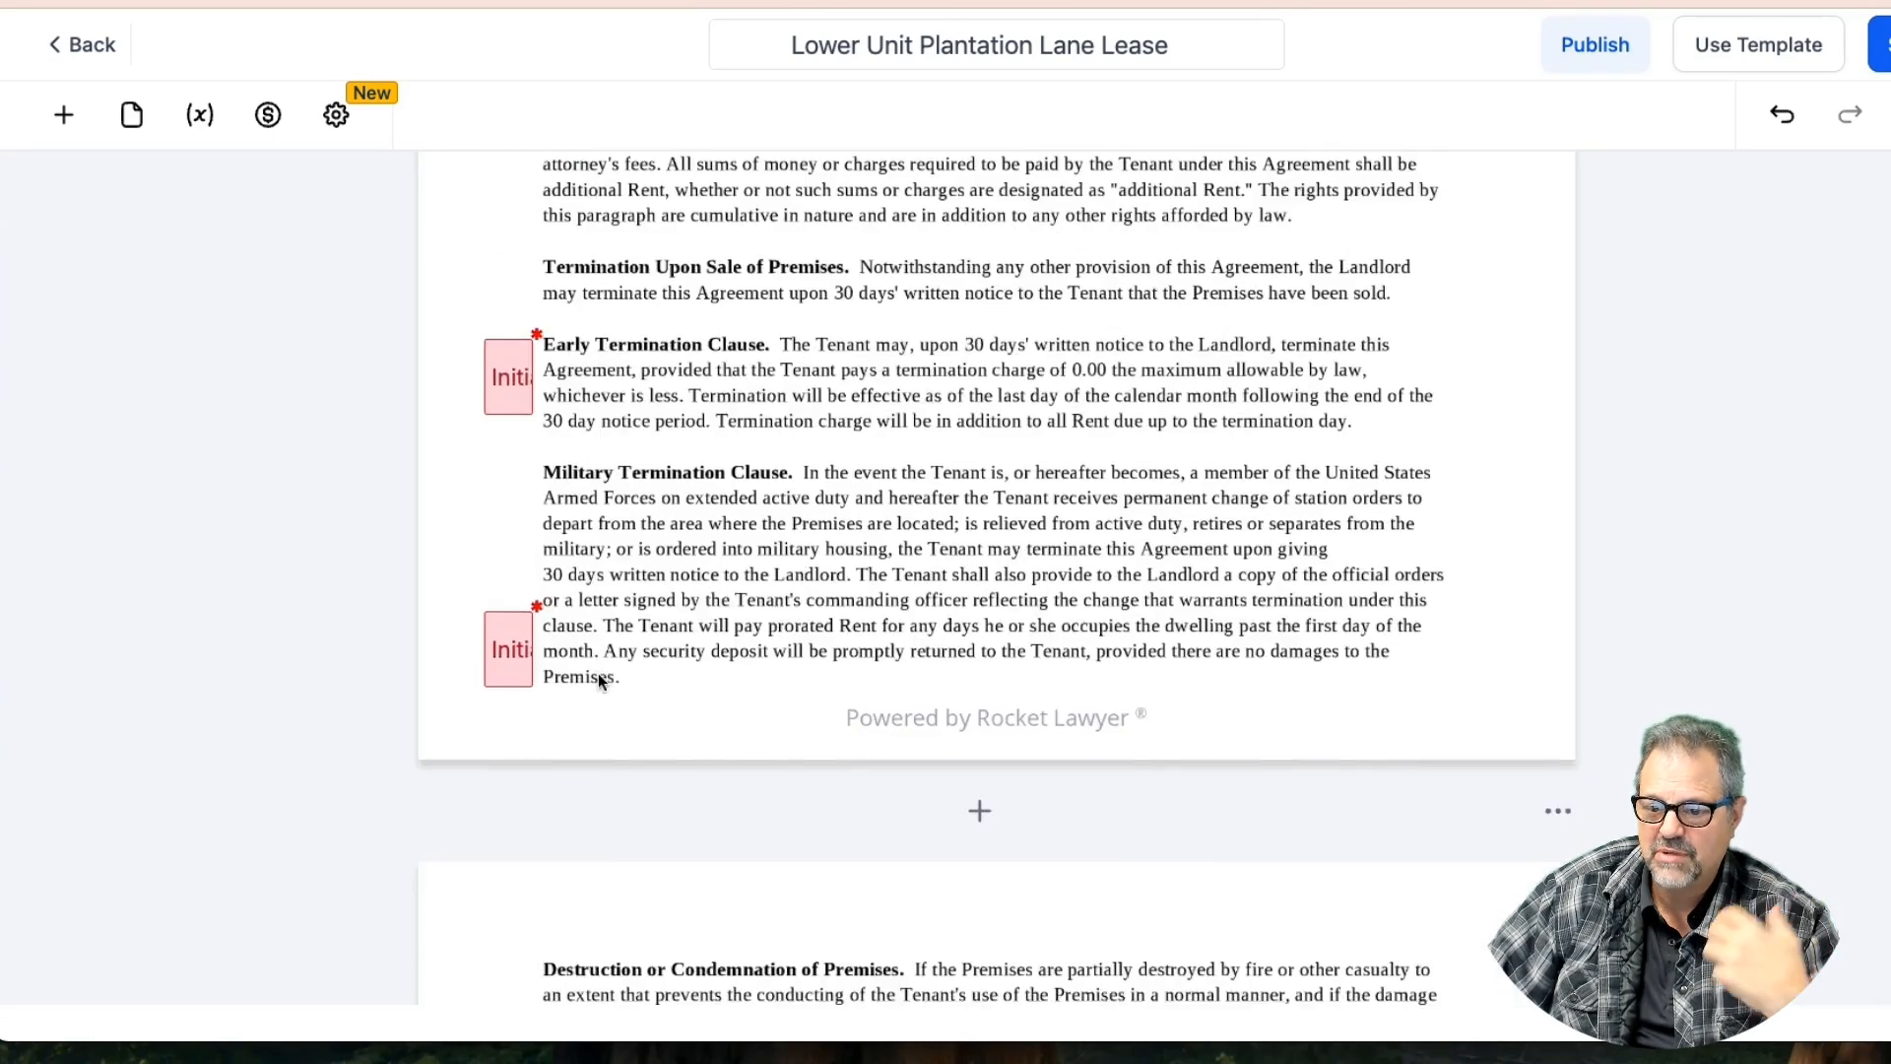
scroll(598, 680, "down", 10)
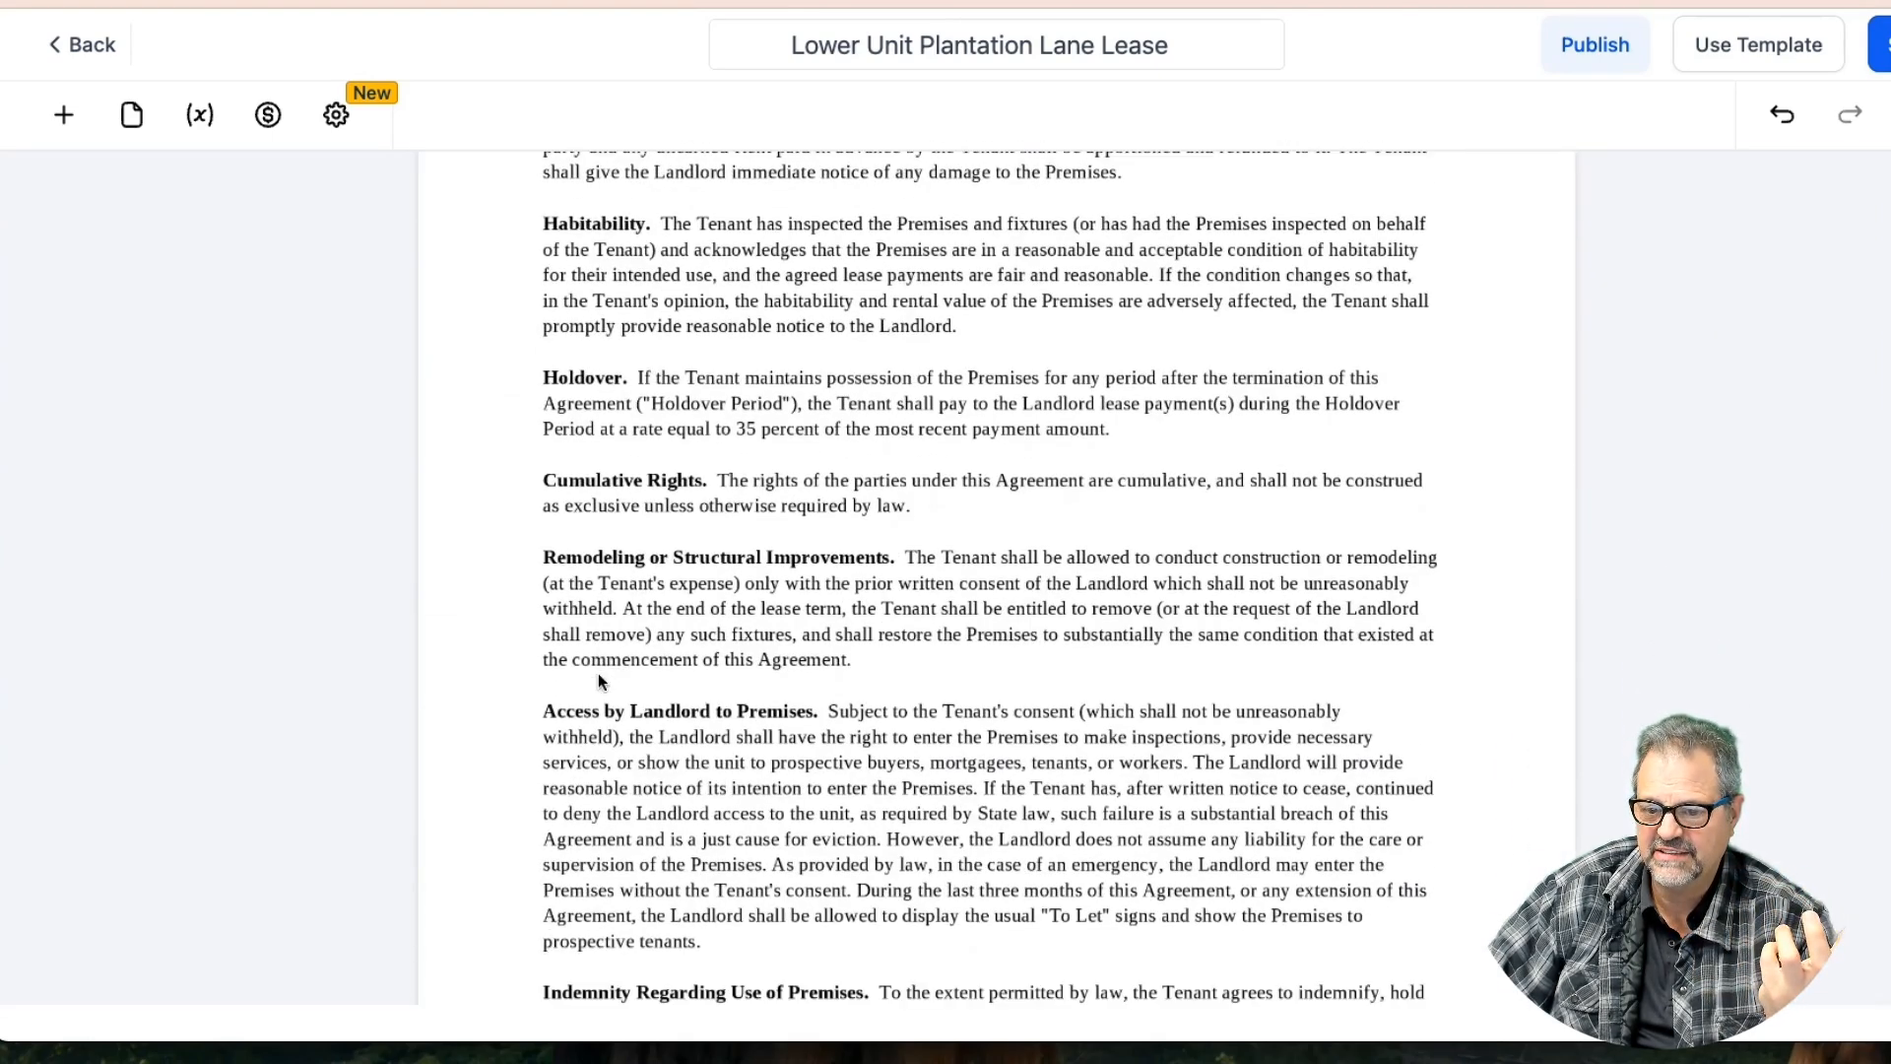
scroll(599, 678, "down", 6)
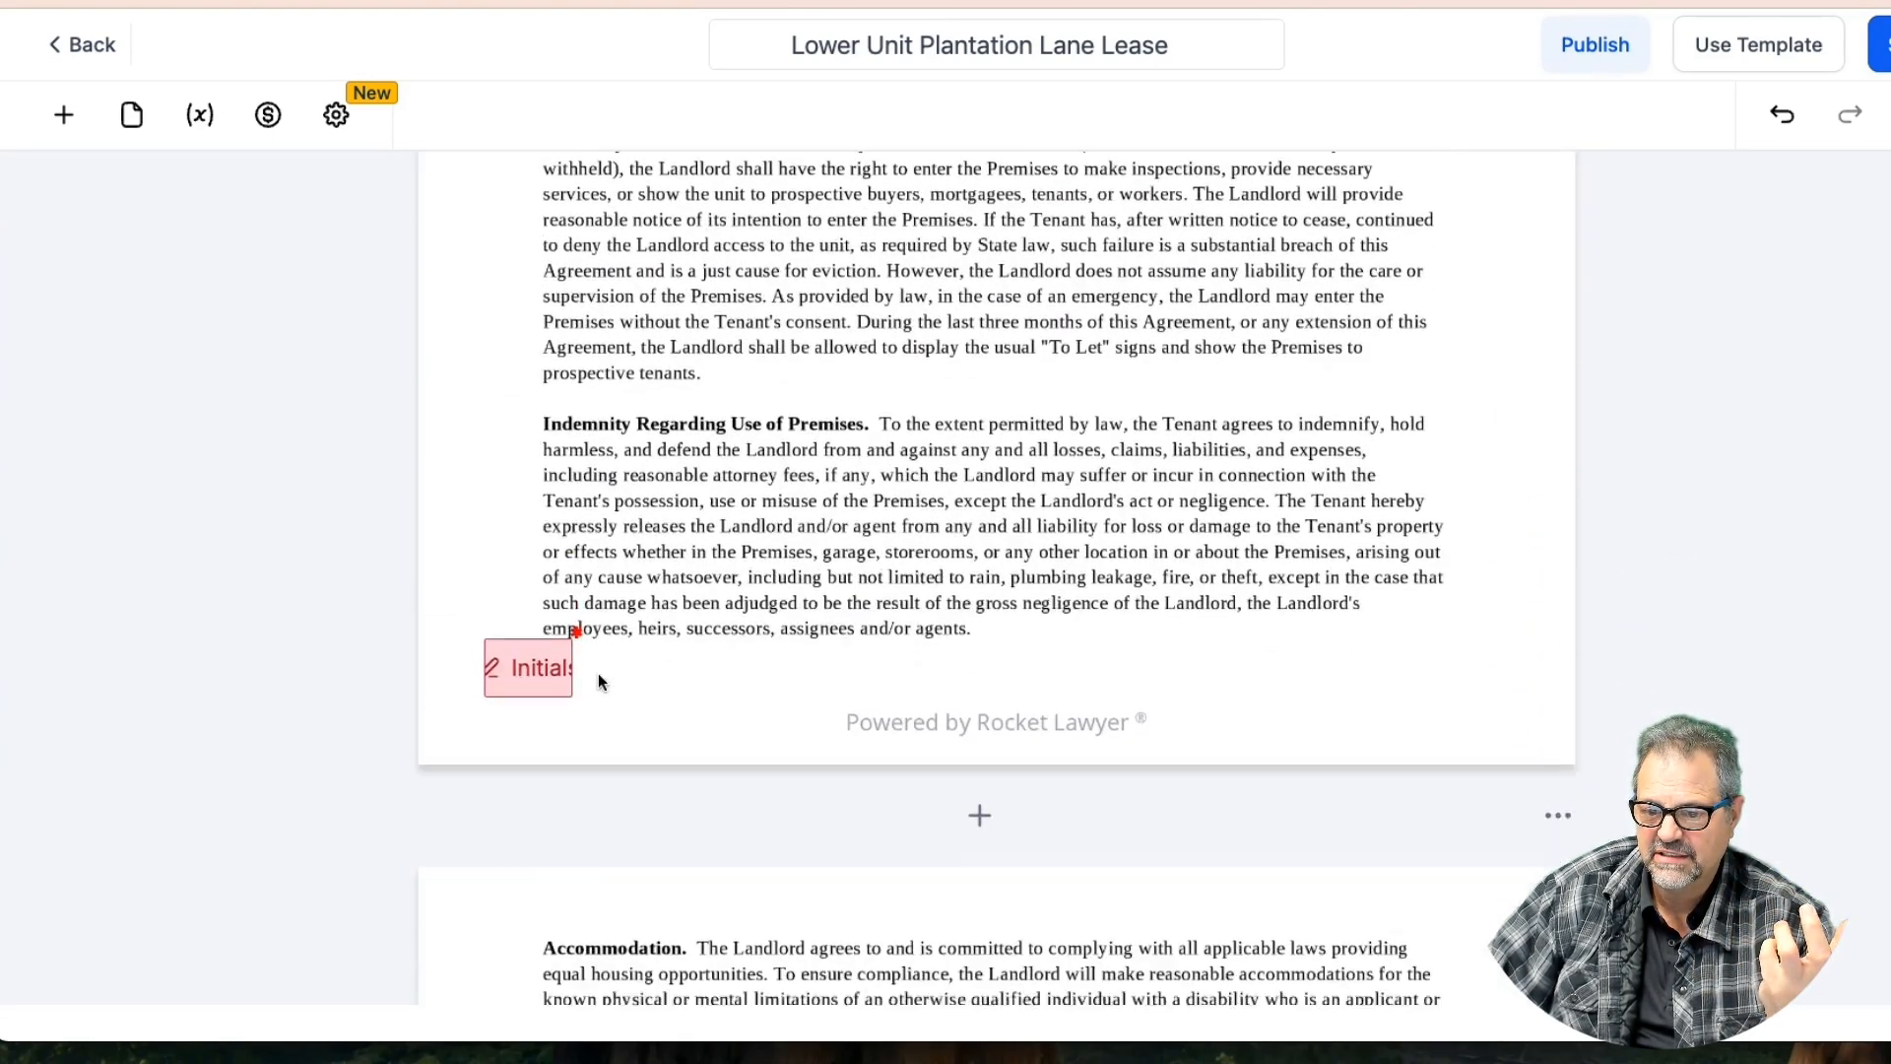
scroll(599, 679, "down", 9)
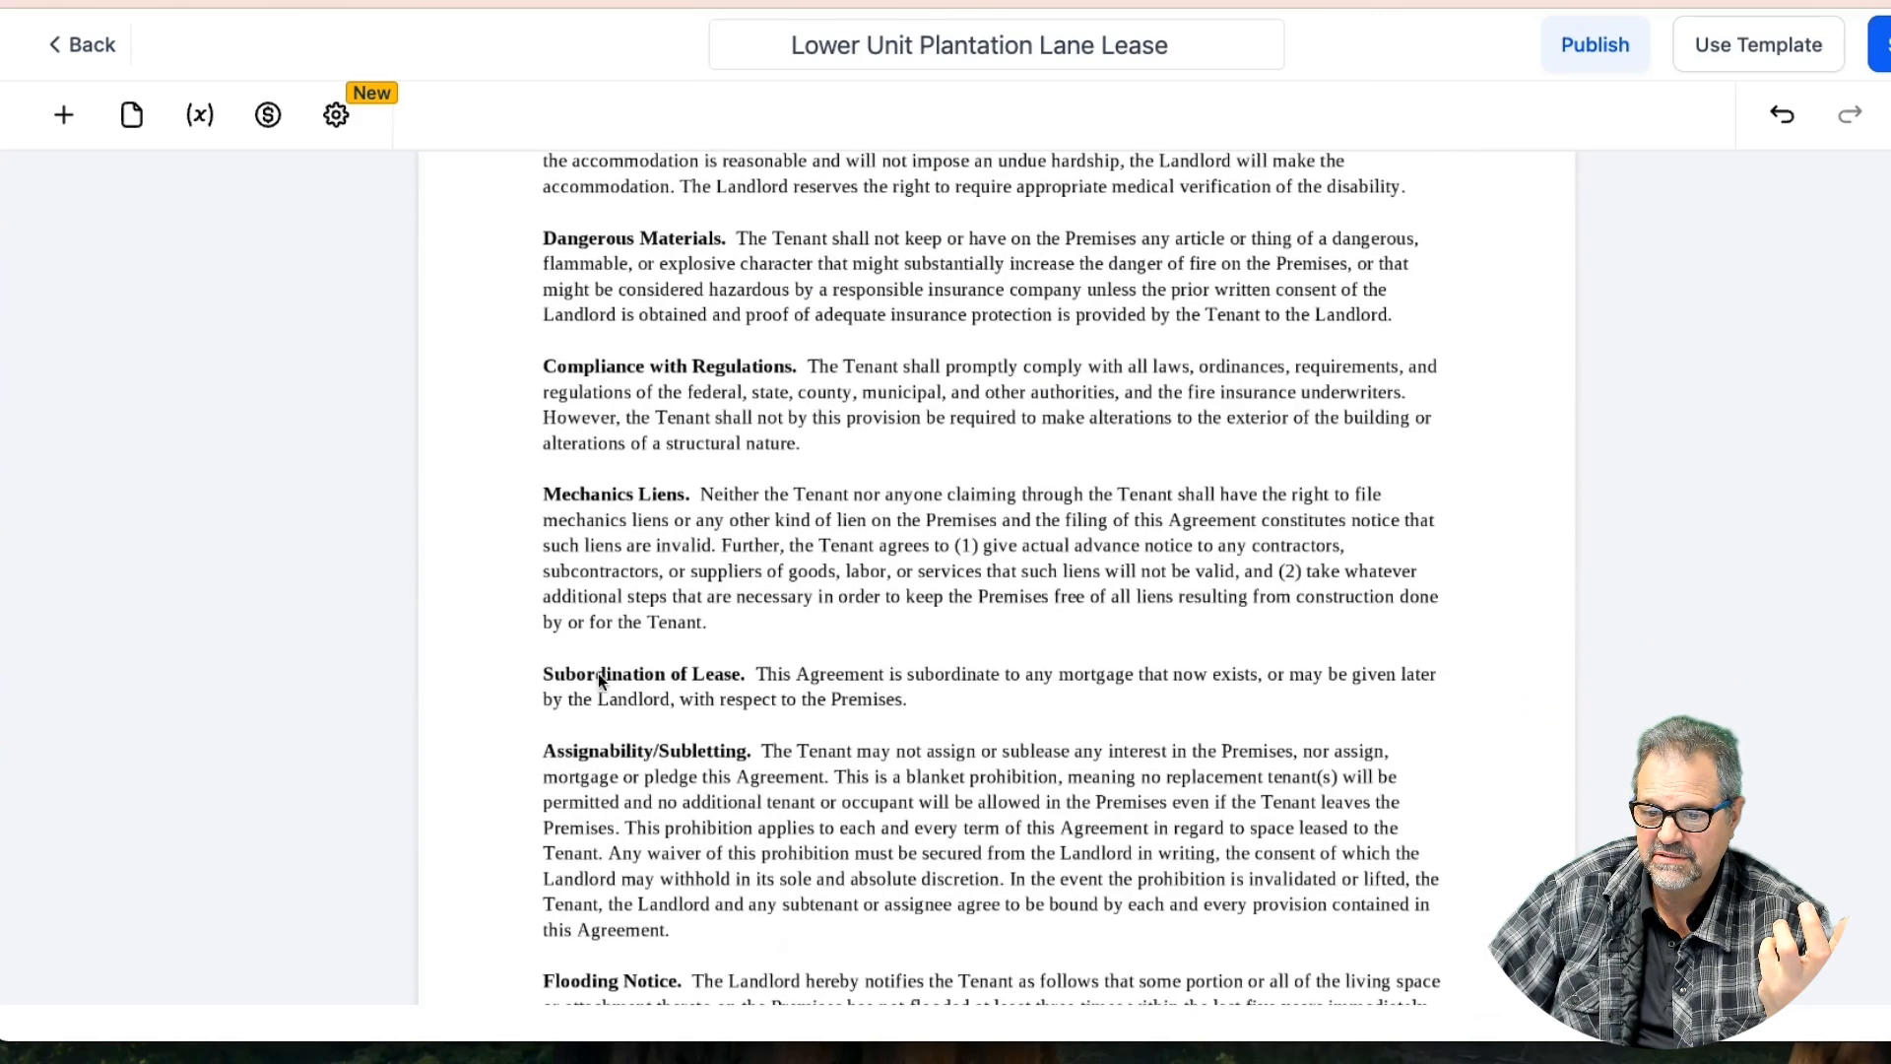
scroll(599, 677, "down", 3)
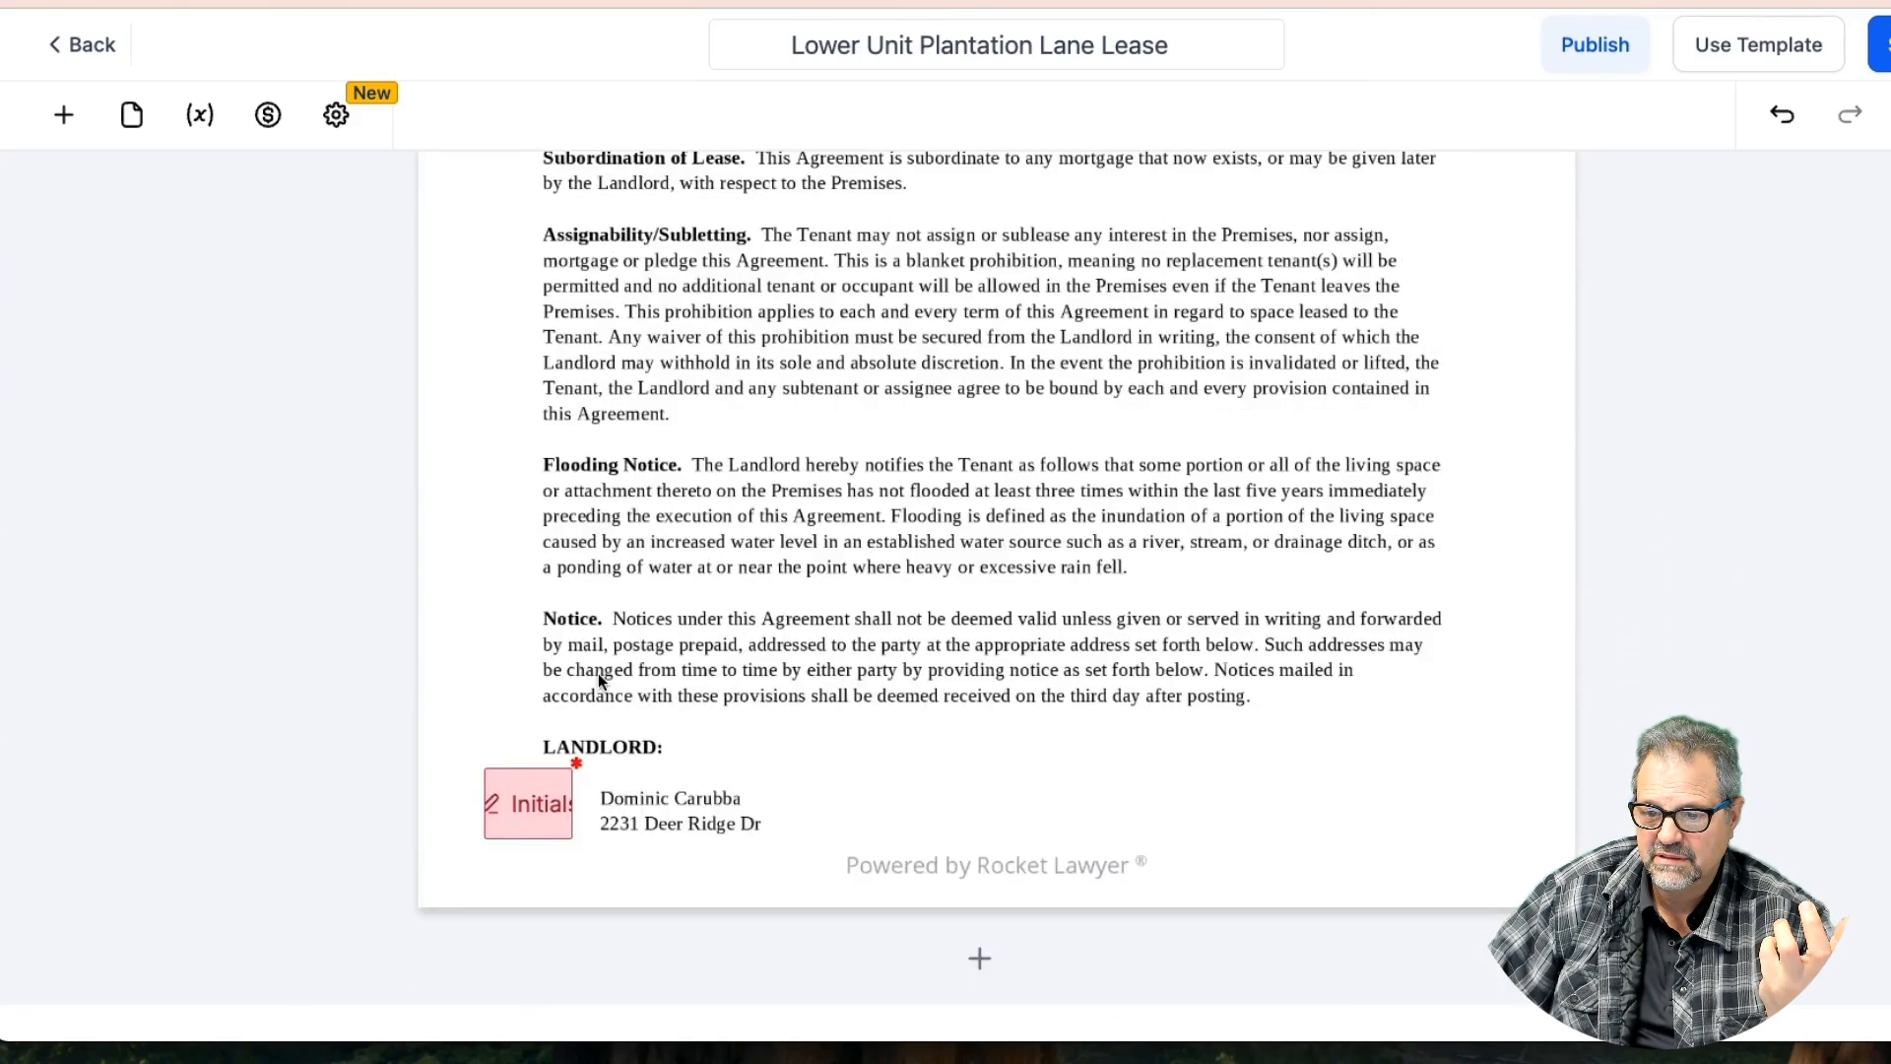
scroll(599, 678, "up", 5)
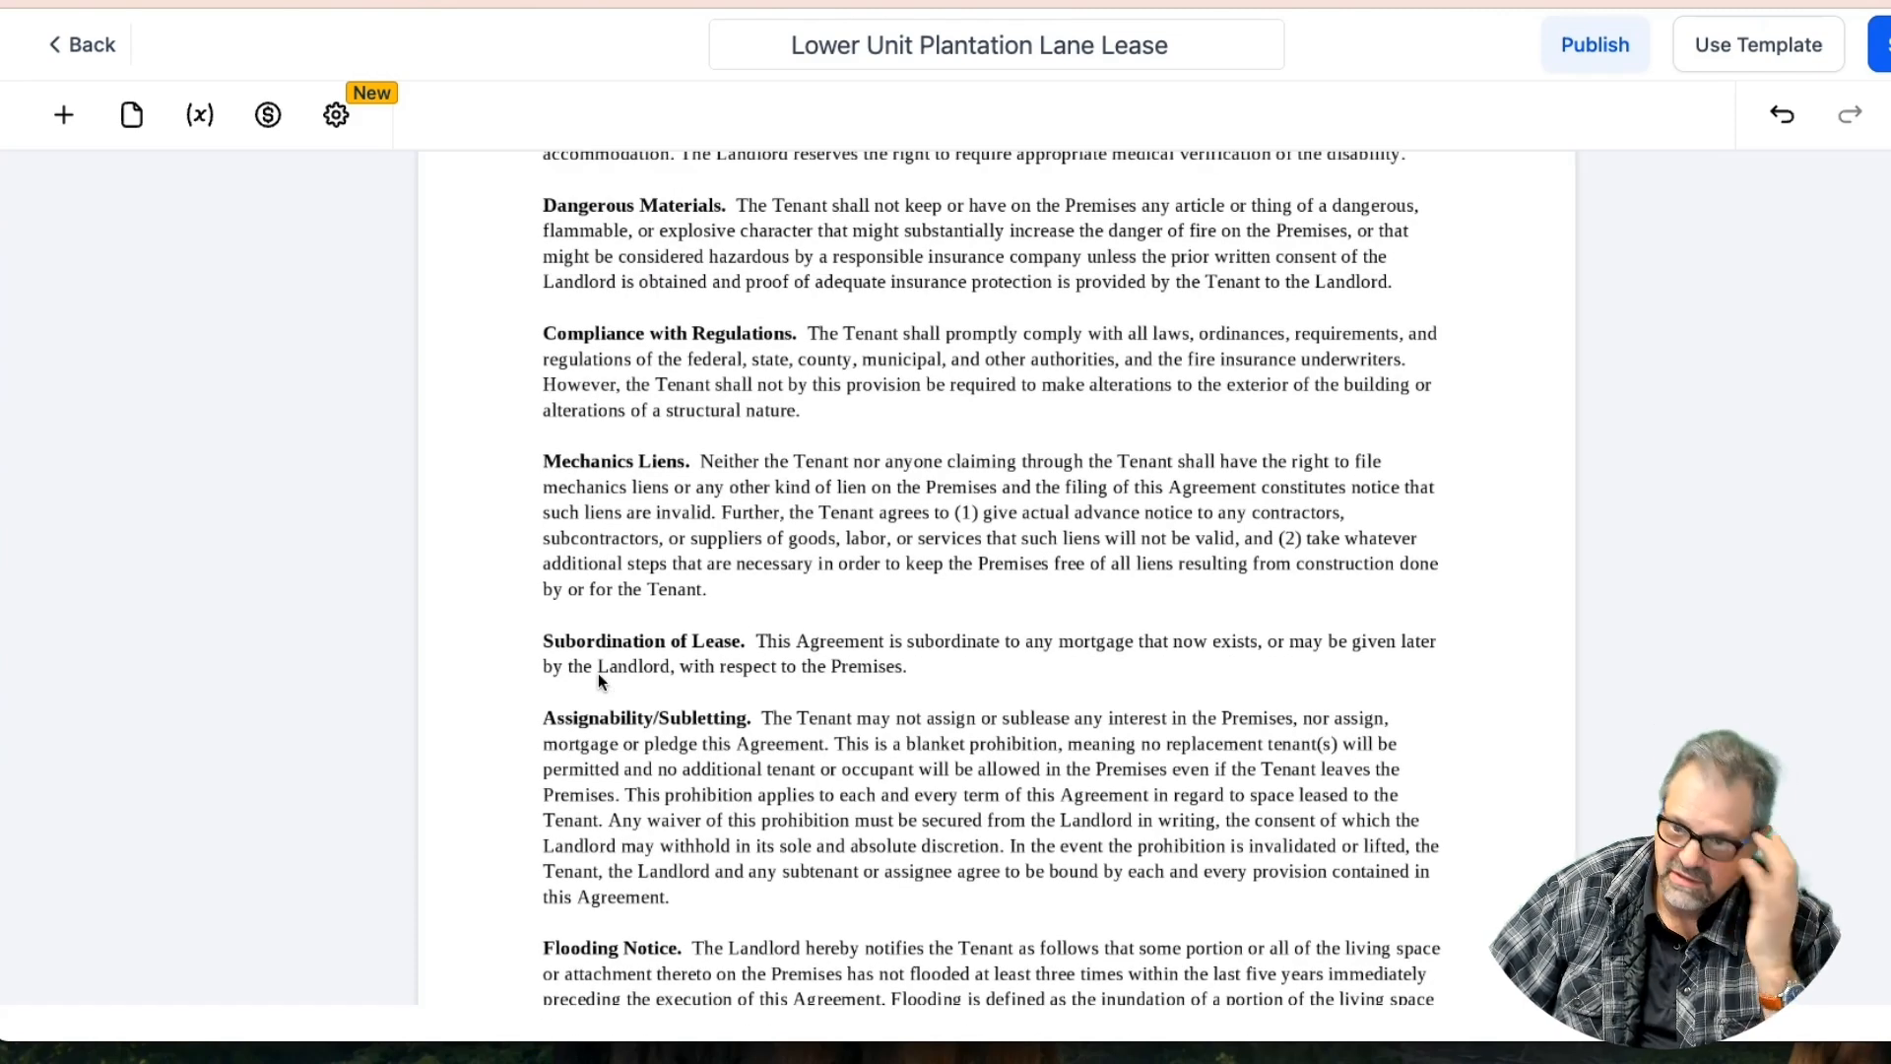
scroll(599, 677, "down", 4)
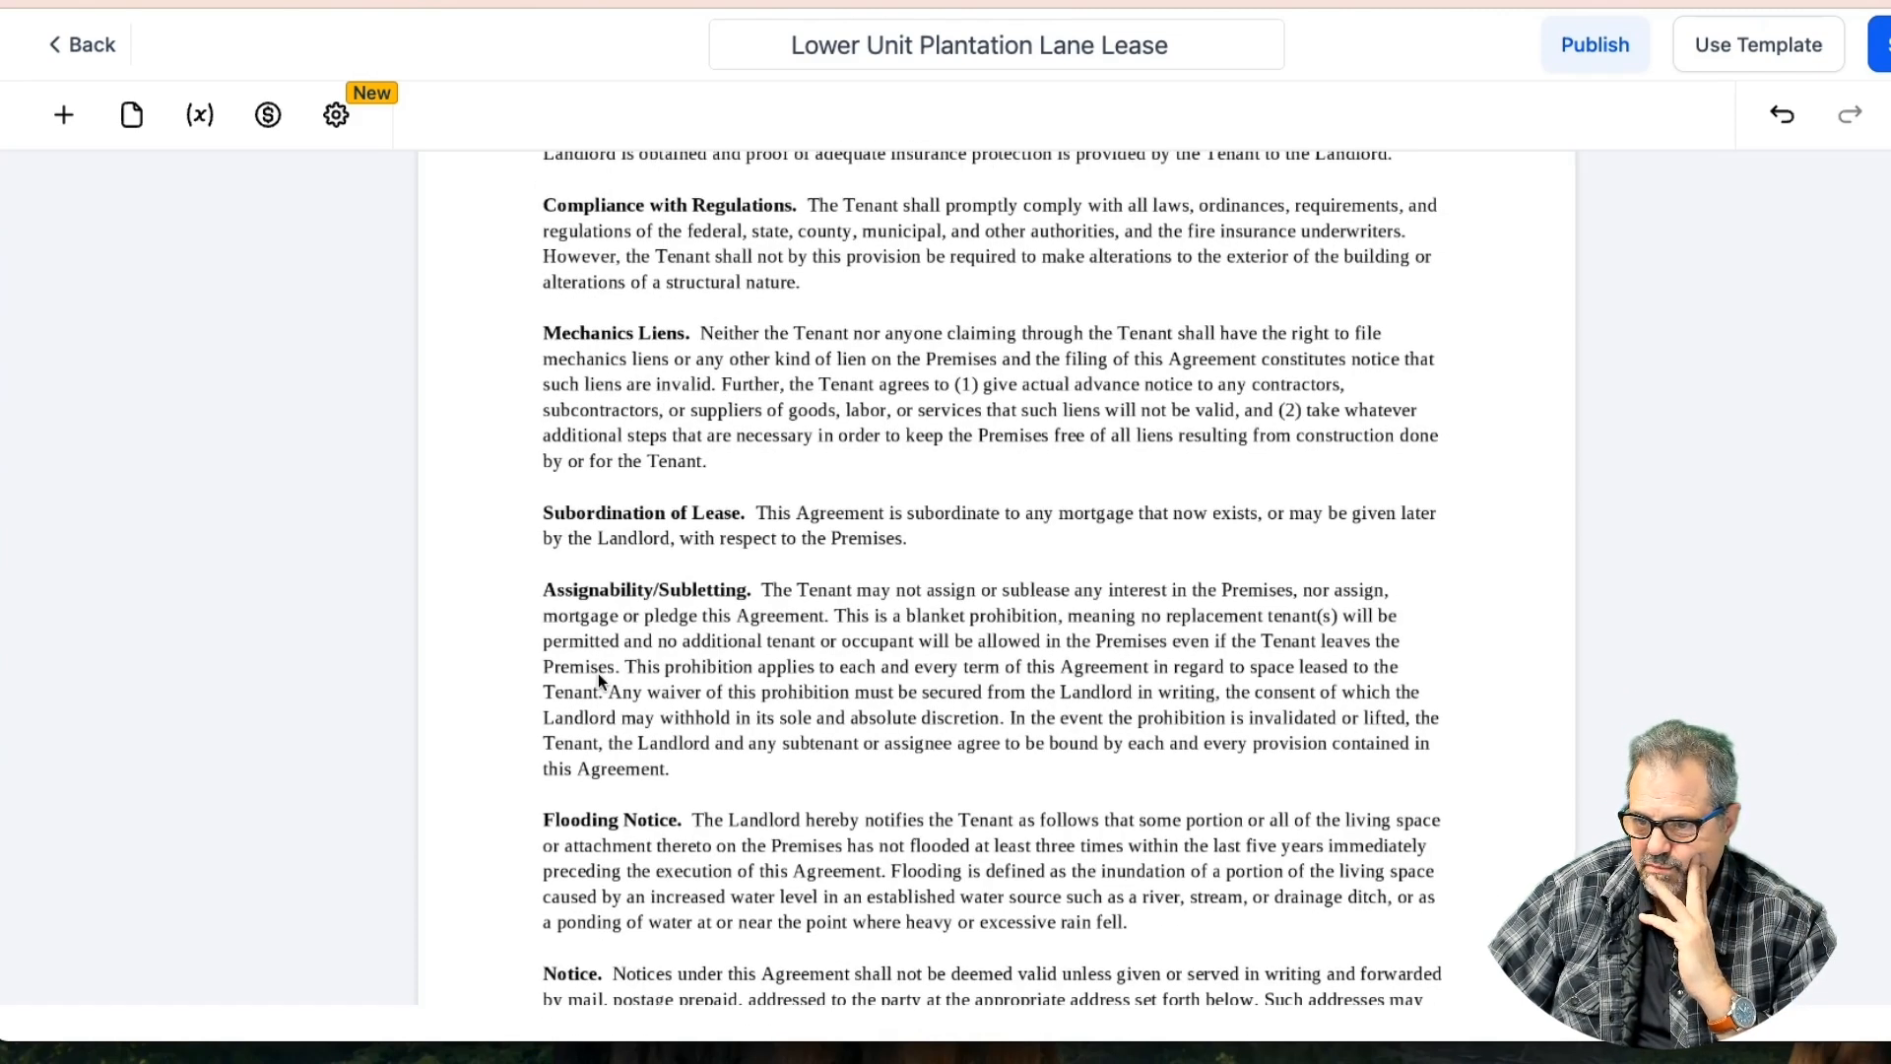
scroll(599, 672, "down", 3)
Narrow the Initials field beside LANDLORD and copy it beside the Assignability/Subletting clause
left_click(566, 696)
left_click_drag(566, 696, 530, 696)
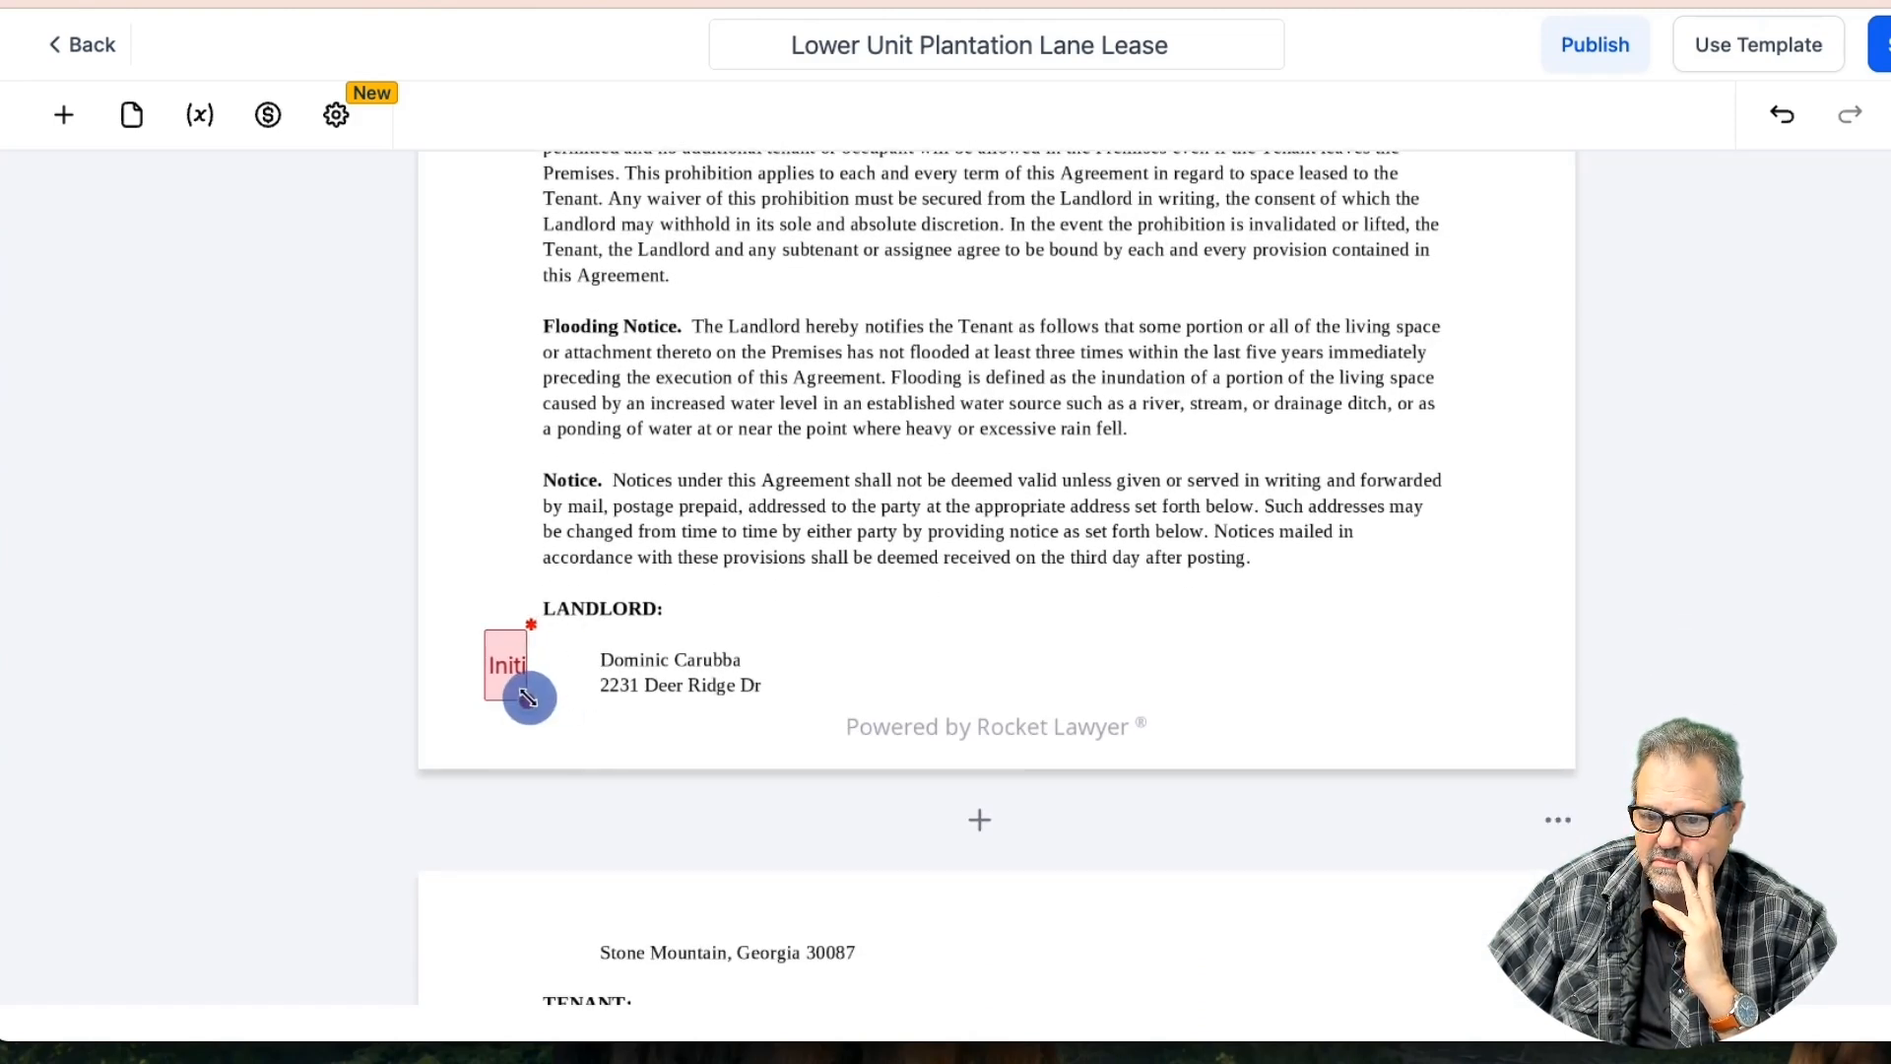
left_click(511, 665)
left_click(481, 597)
left_click_drag(482, 600, 511, 203)
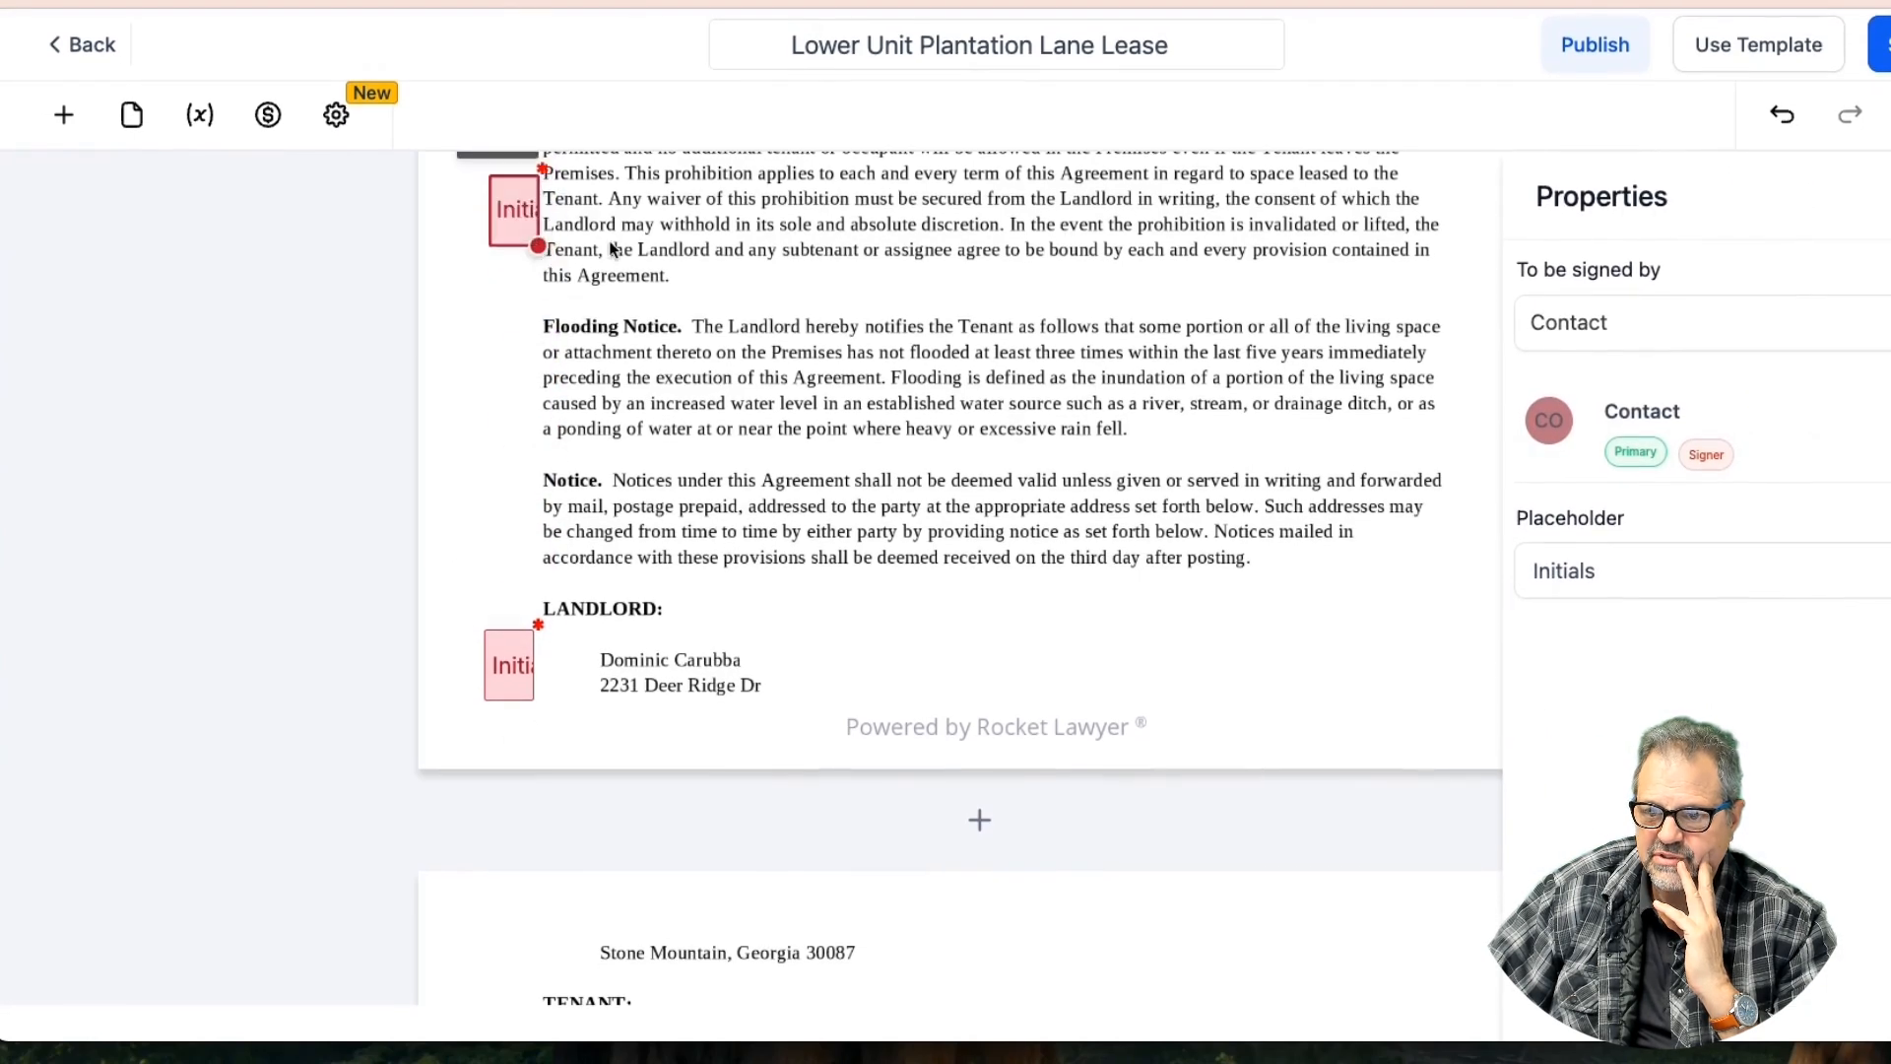
scroll(671, 268, "up", 2)
left_click_drag(506, 421, 489, 463)
left_click(741, 466)
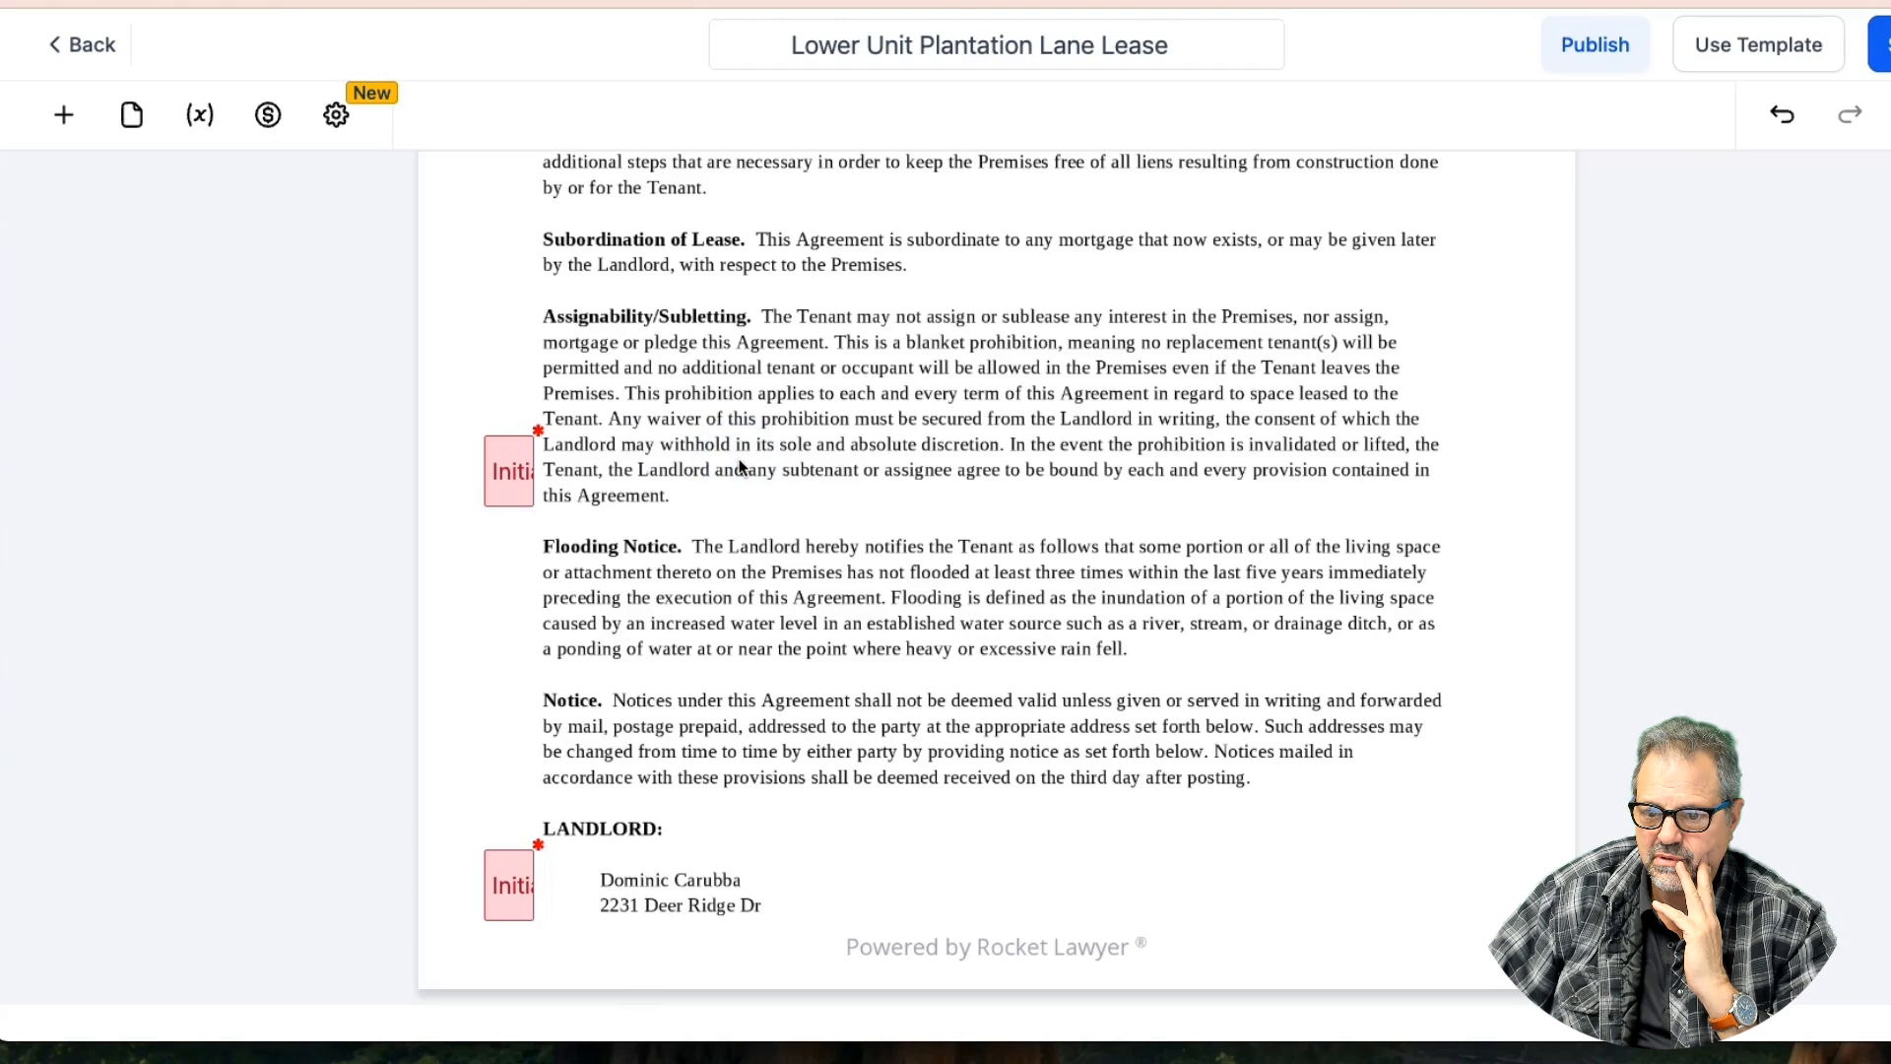
scroll(741, 467, "down", 4)
scroll(741, 467, "down", 5)
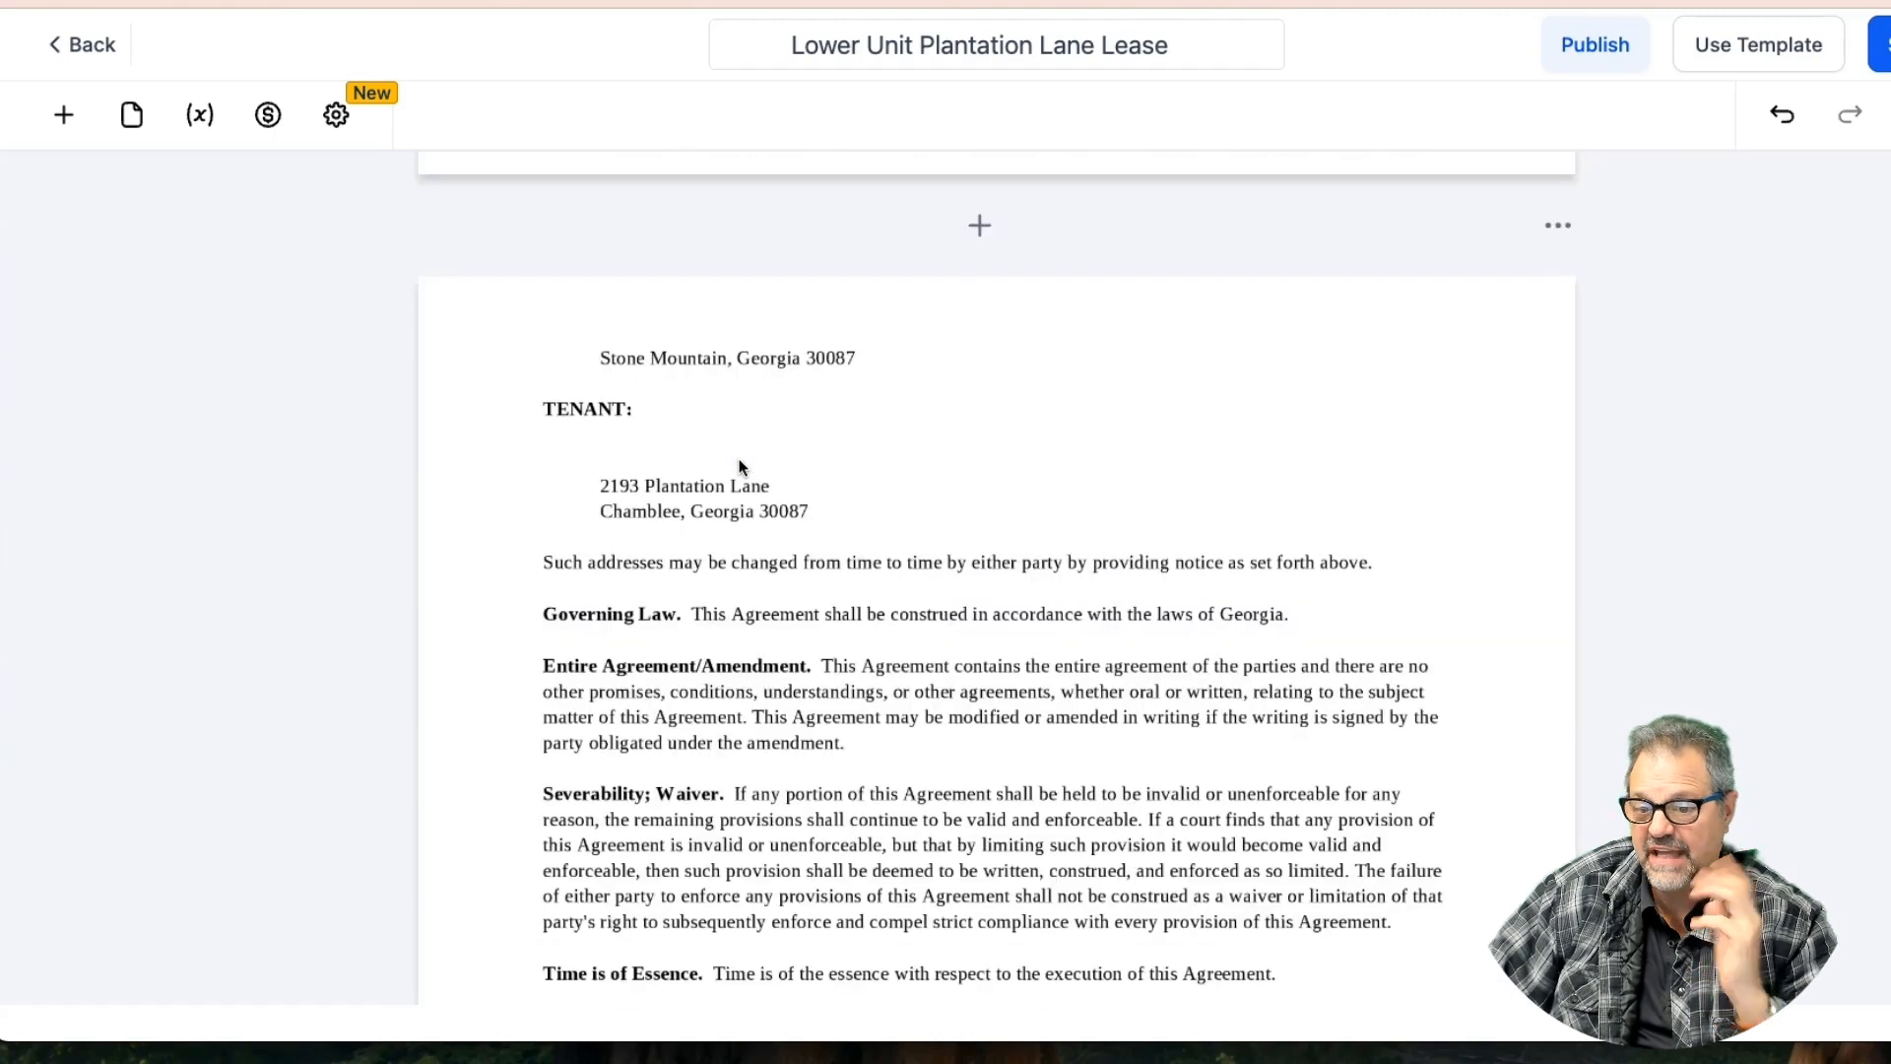
scroll(740, 467, "down", 1)
scroll(740, 467, "up", 1)
scroll(741, 467, "up", 4)
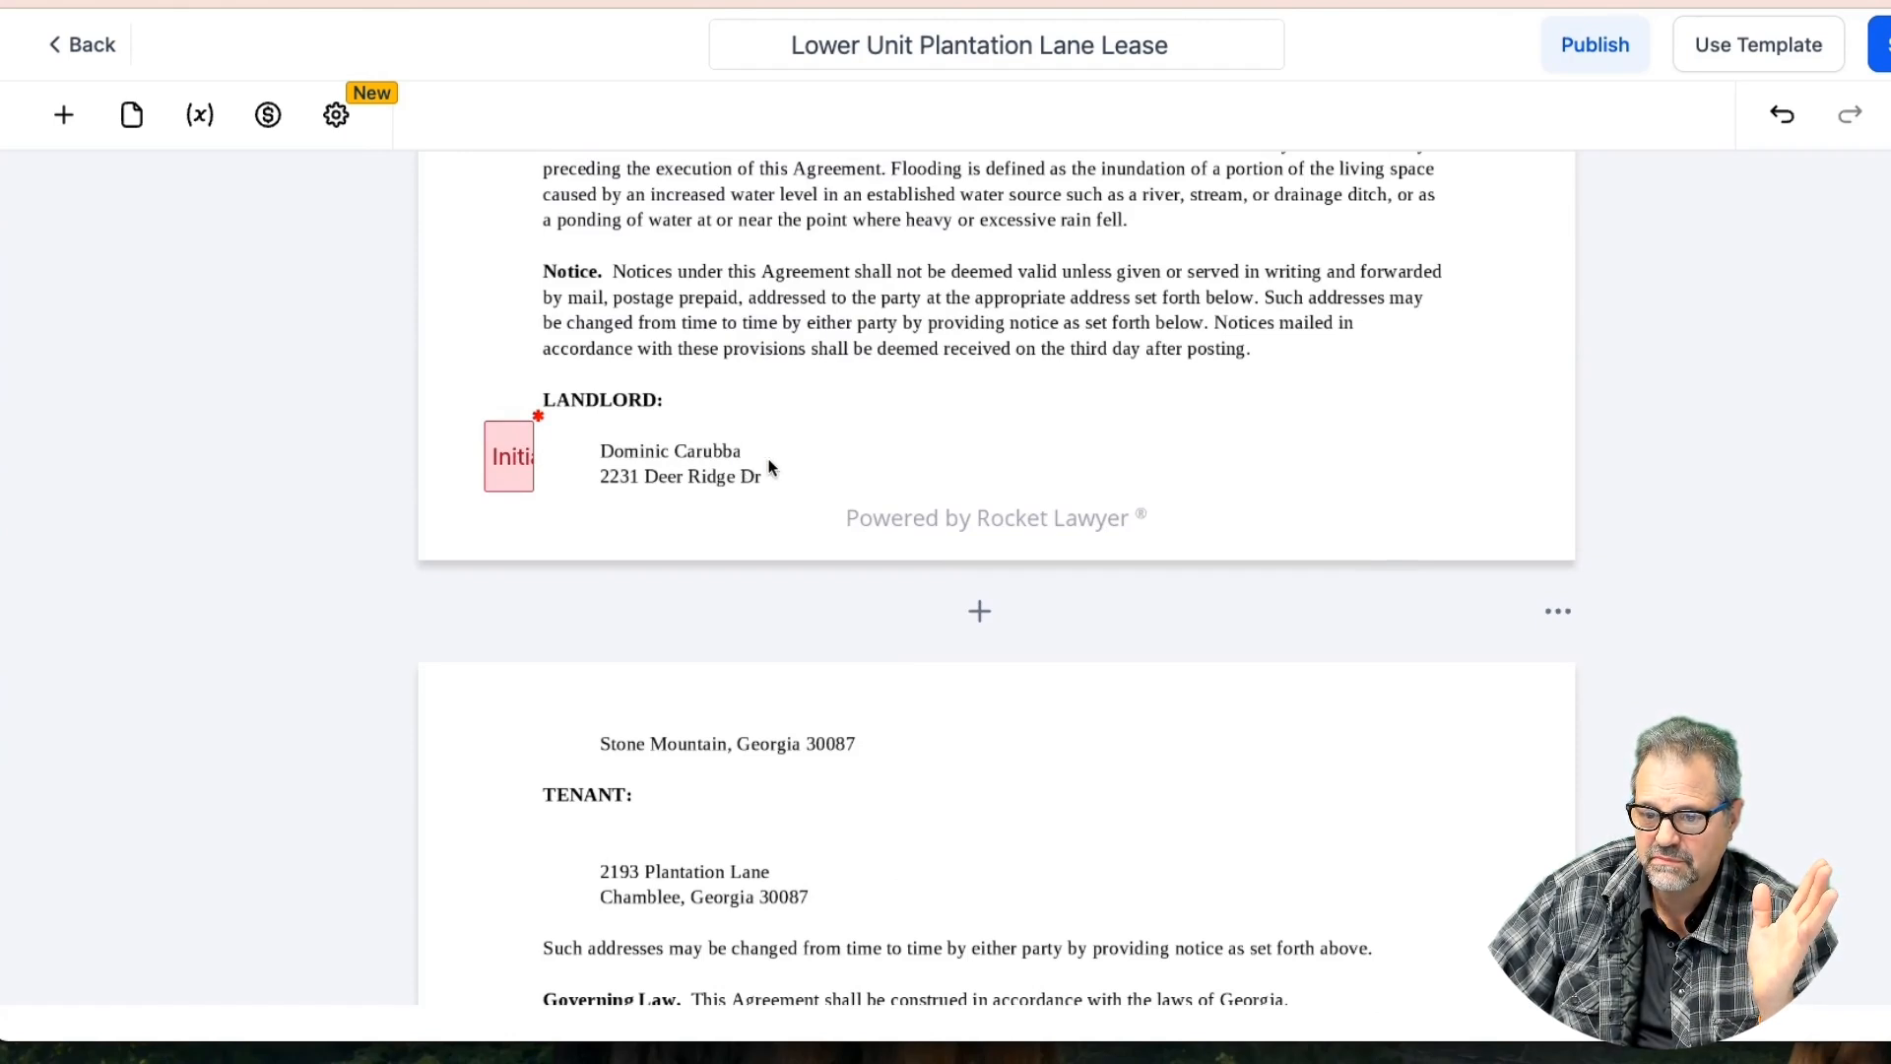
scroll(771, 467, "down", 7)
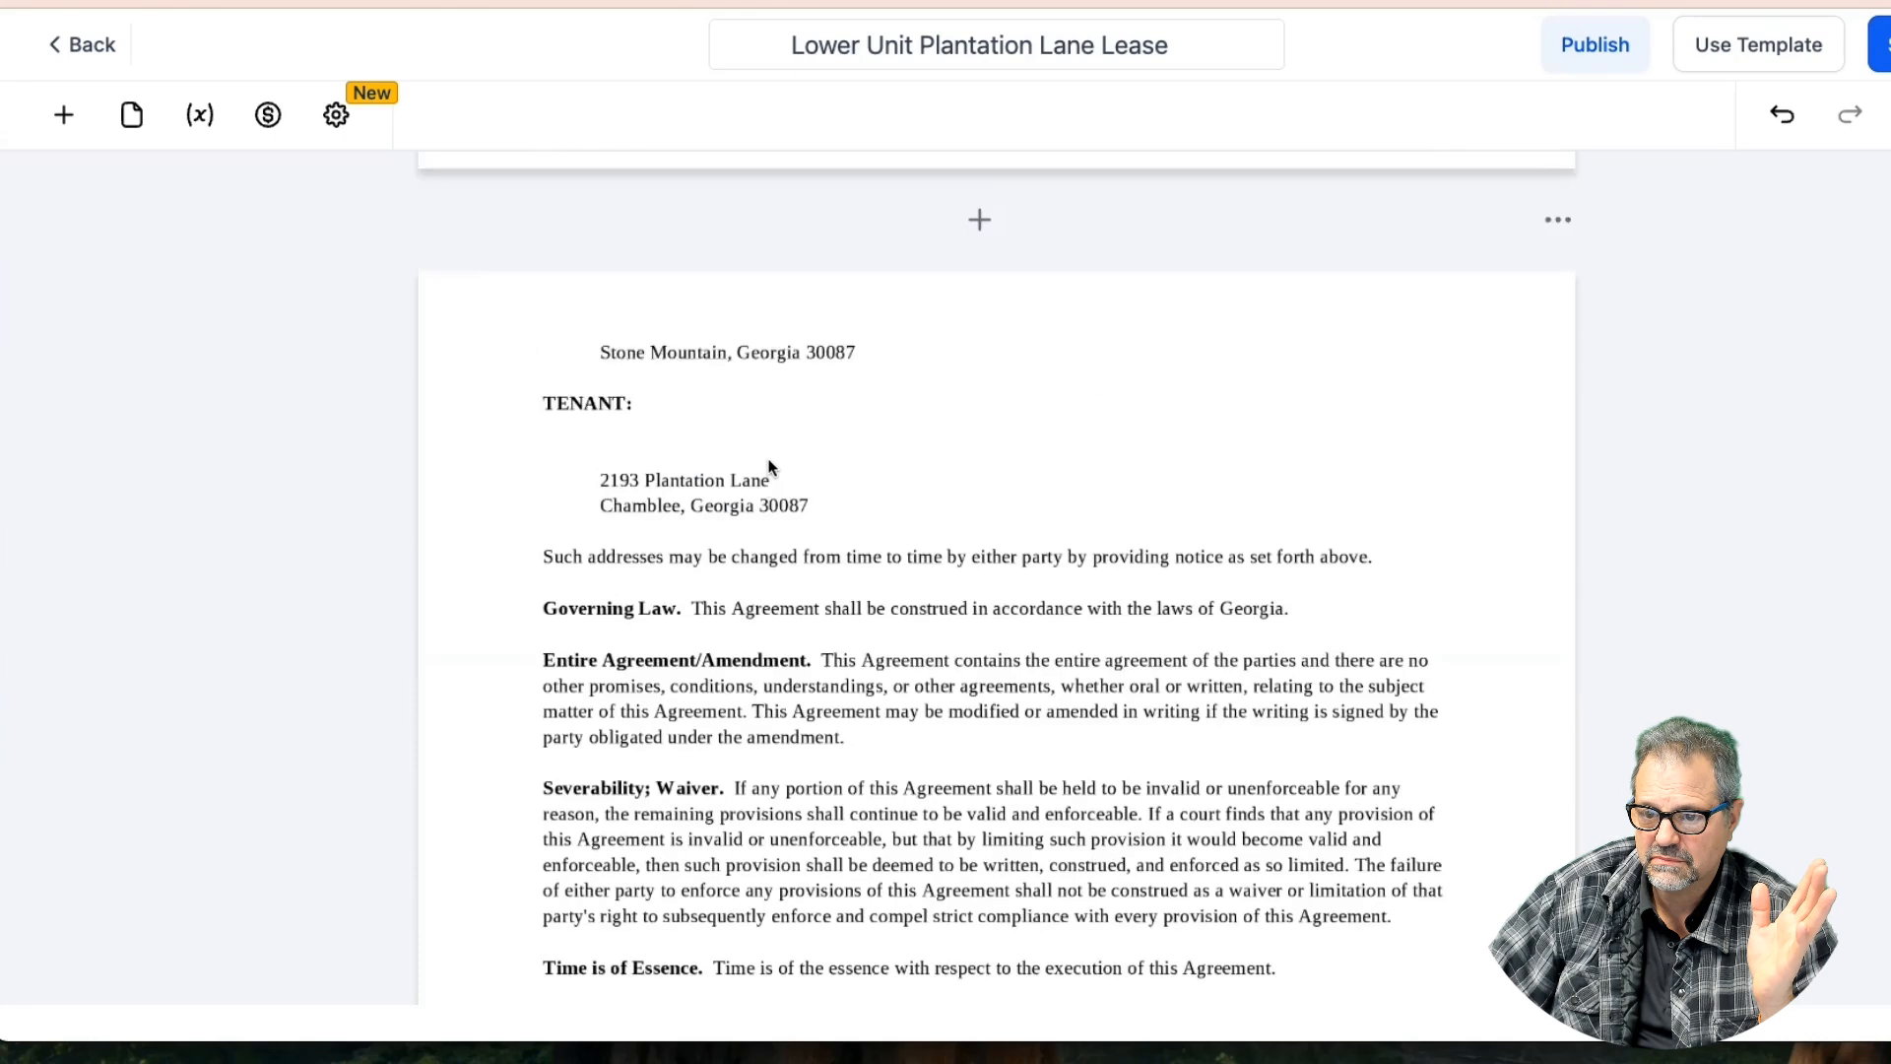
scroll(771, 466, "down", 3)
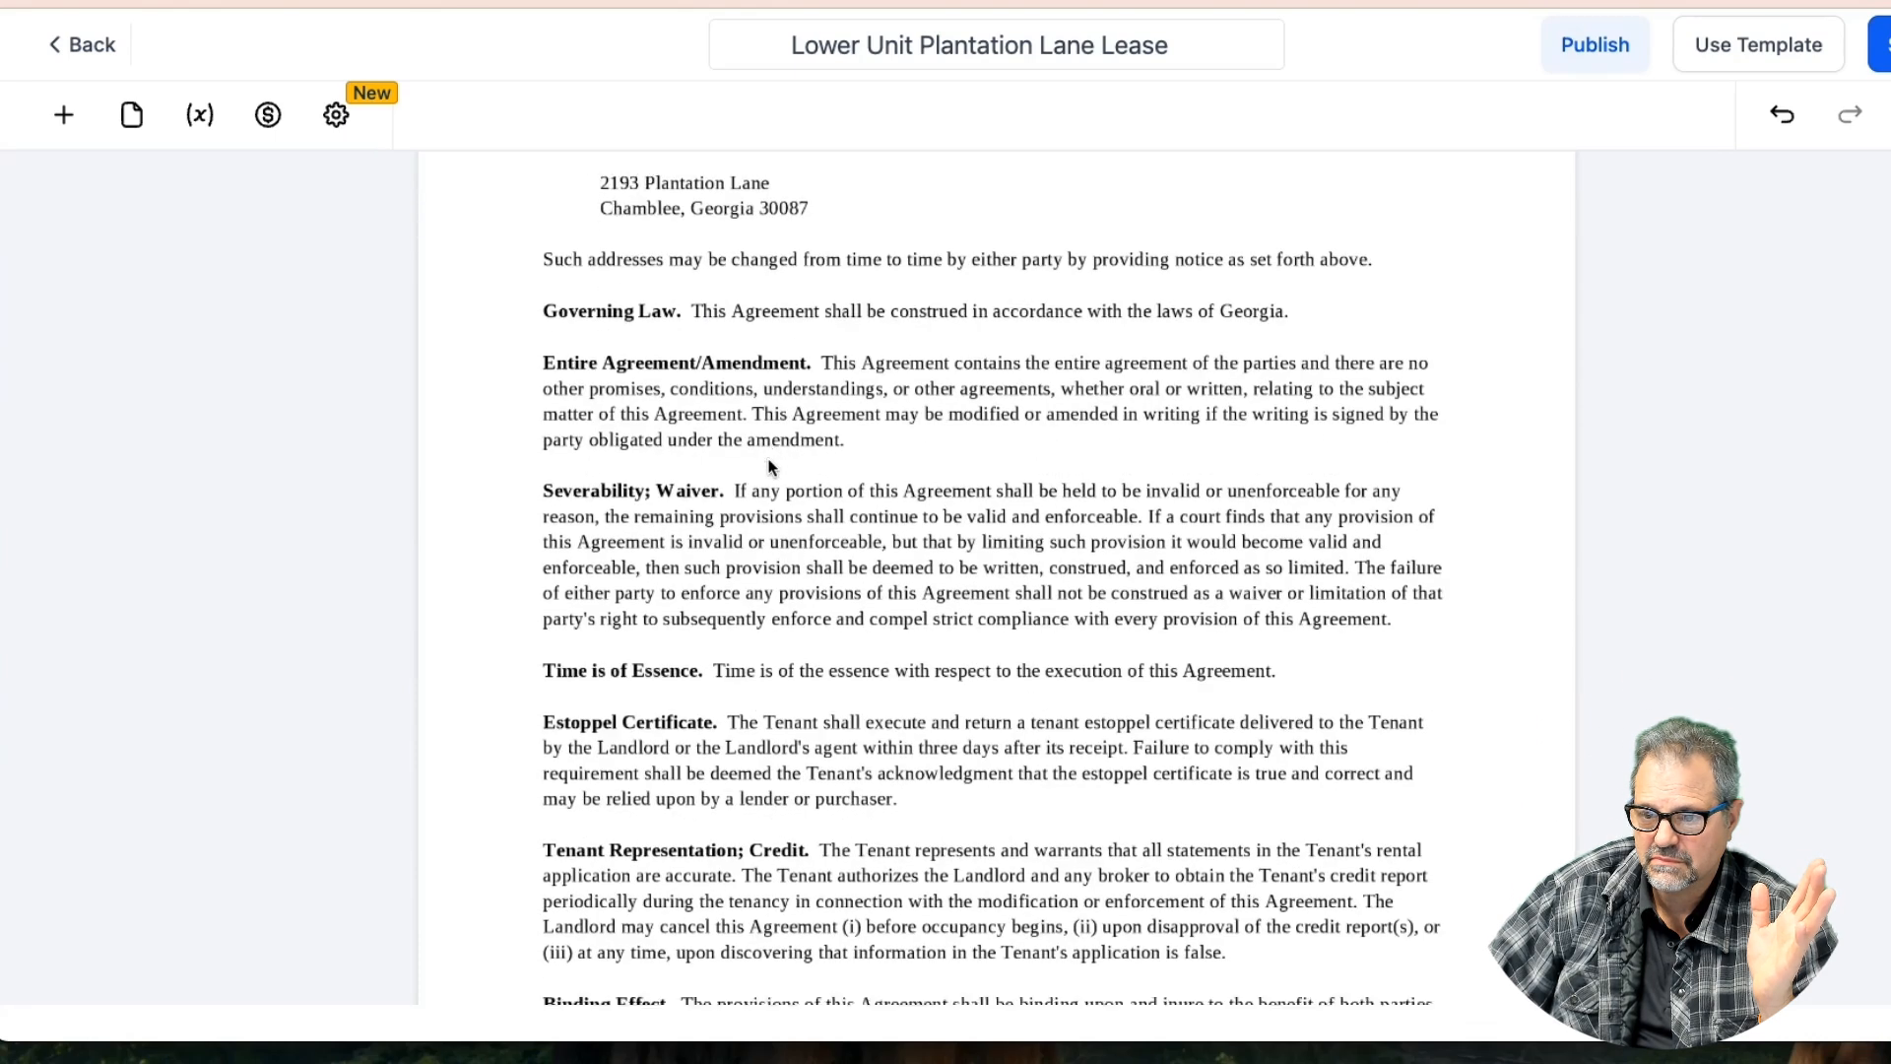
scroll(771, 467, "down", 2)
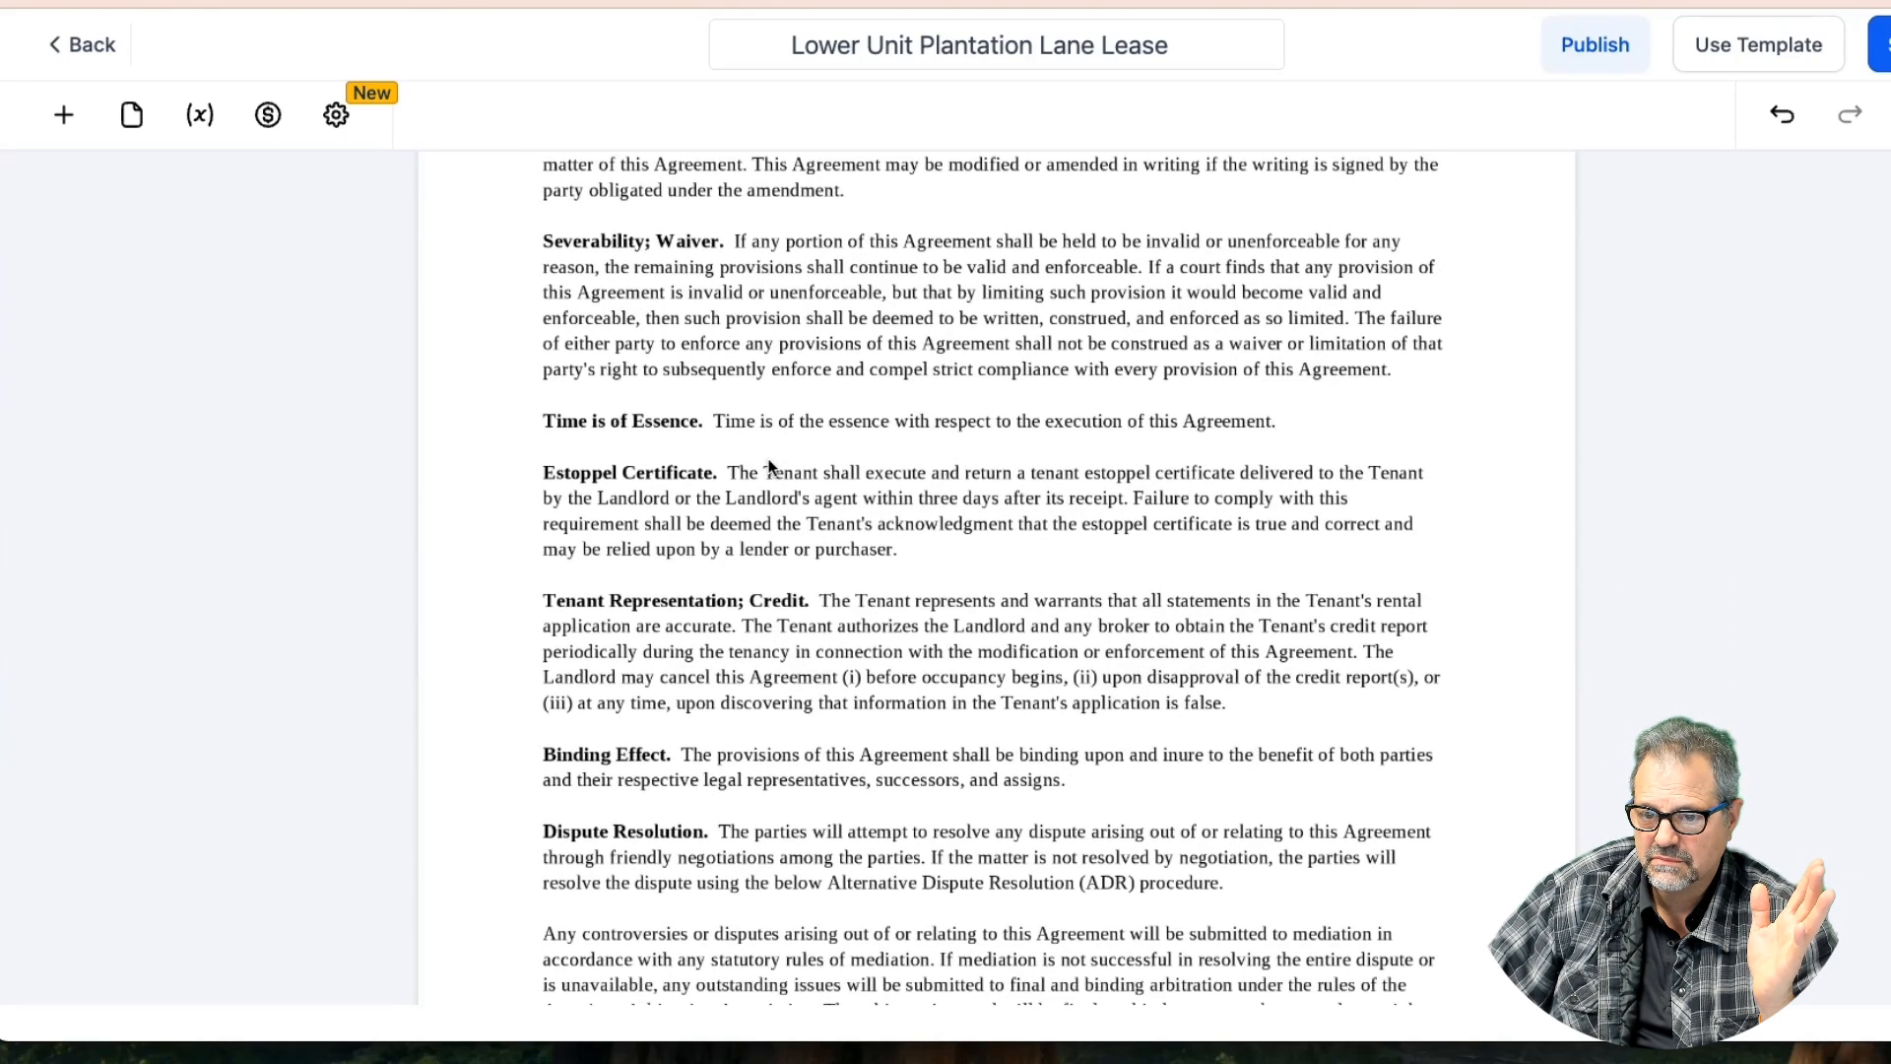
scroll(771, 467, "down", 1)
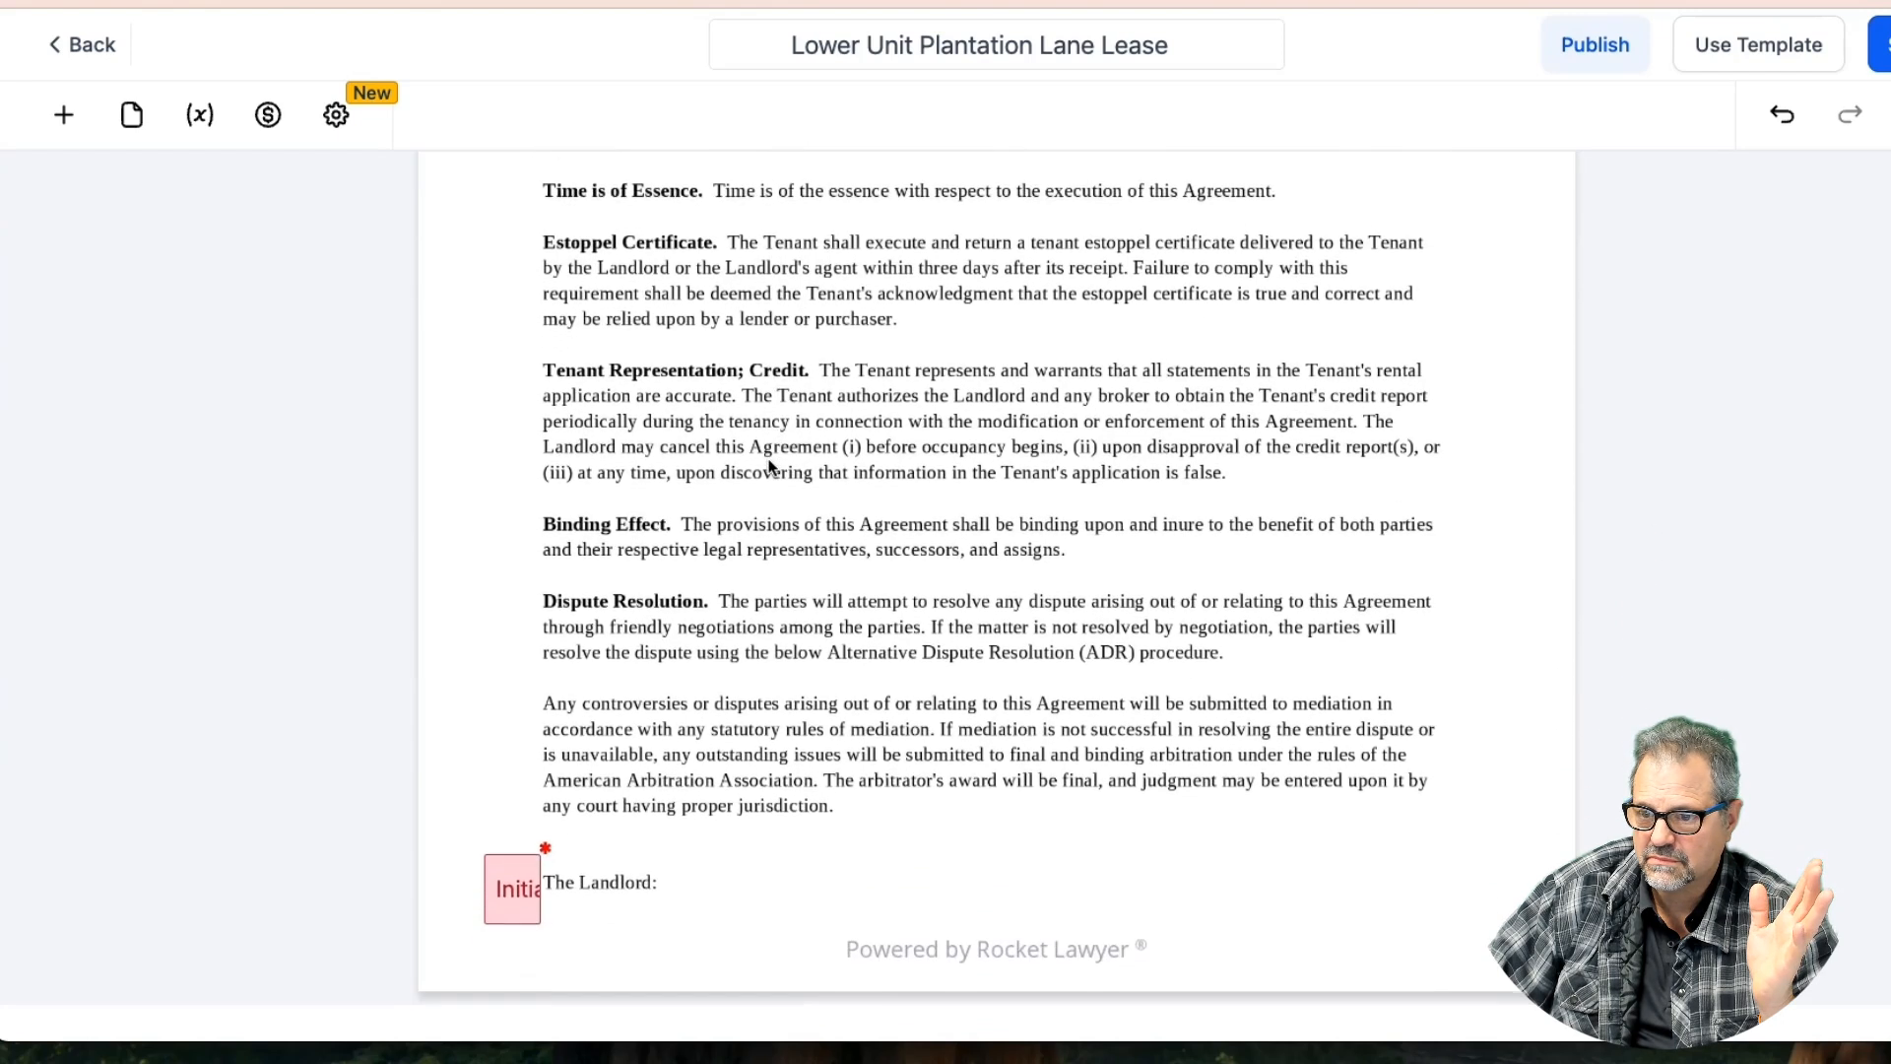
scroll(771, 467, "down", 1)
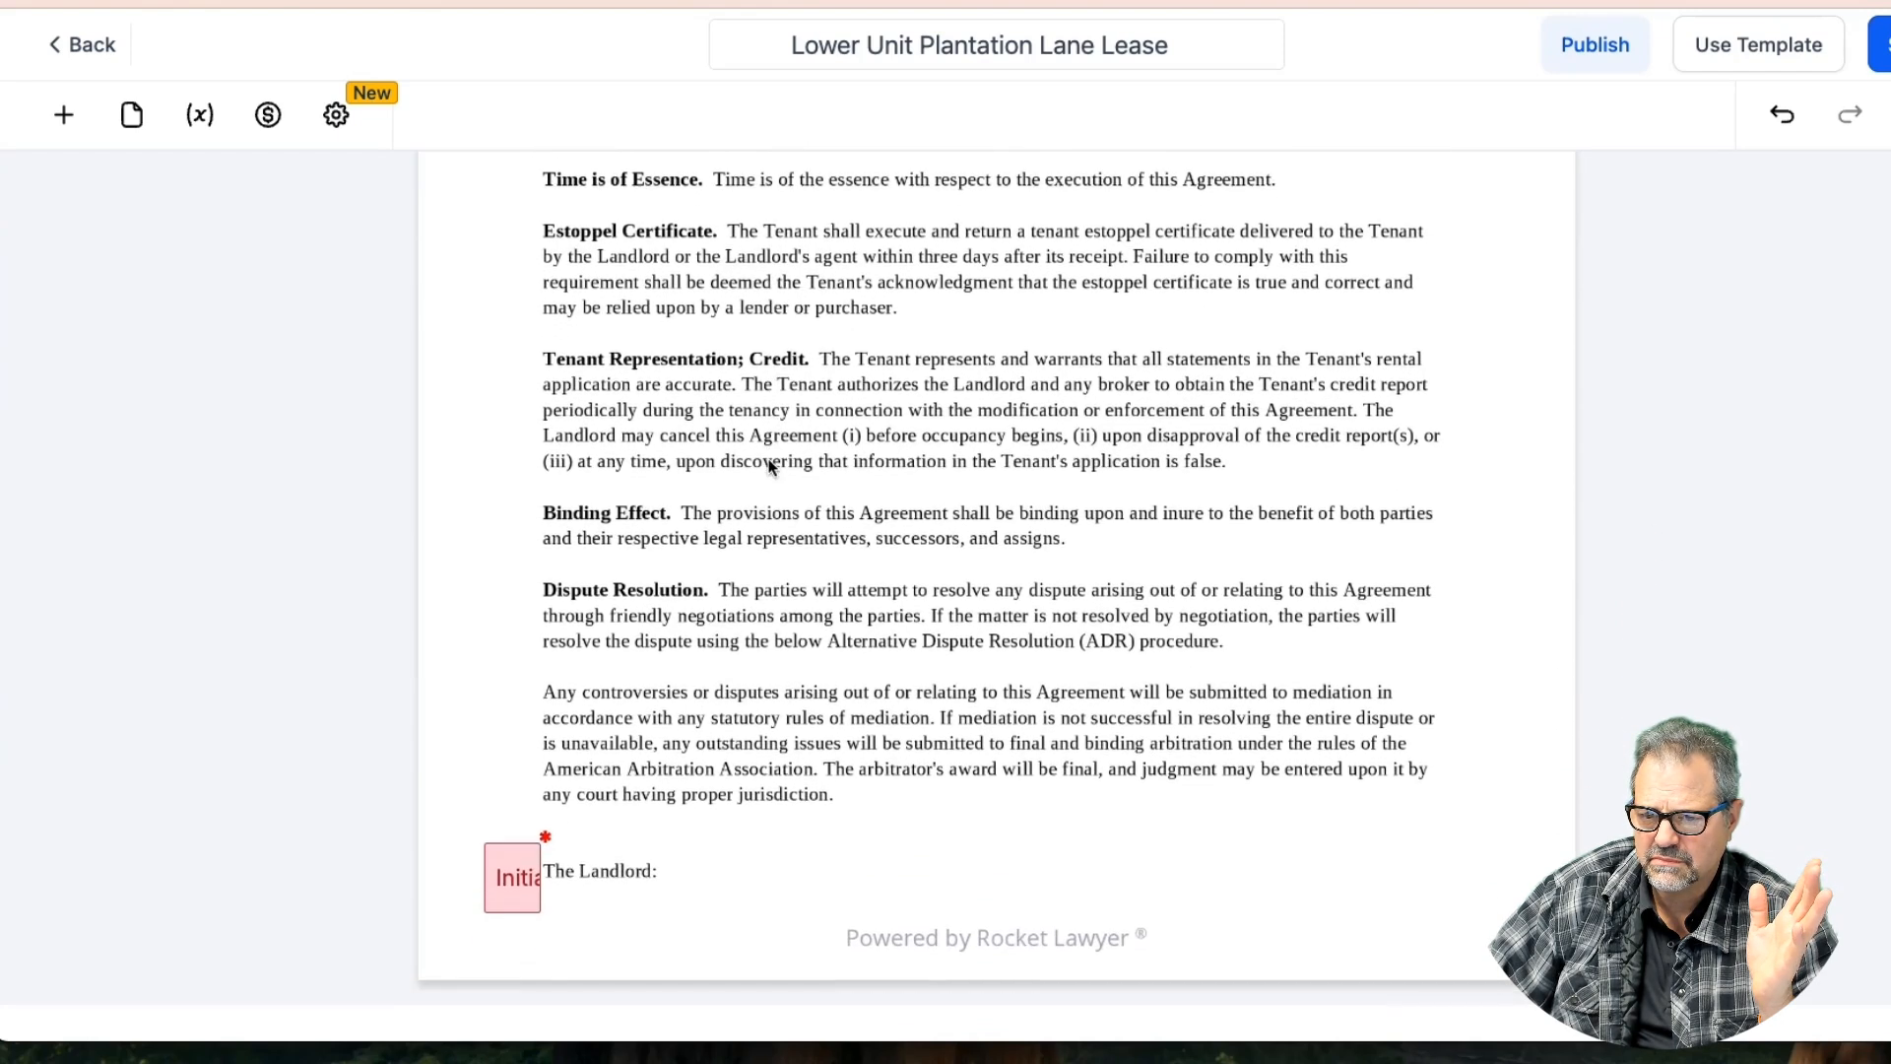
scroll(771, 466, "down", 4)
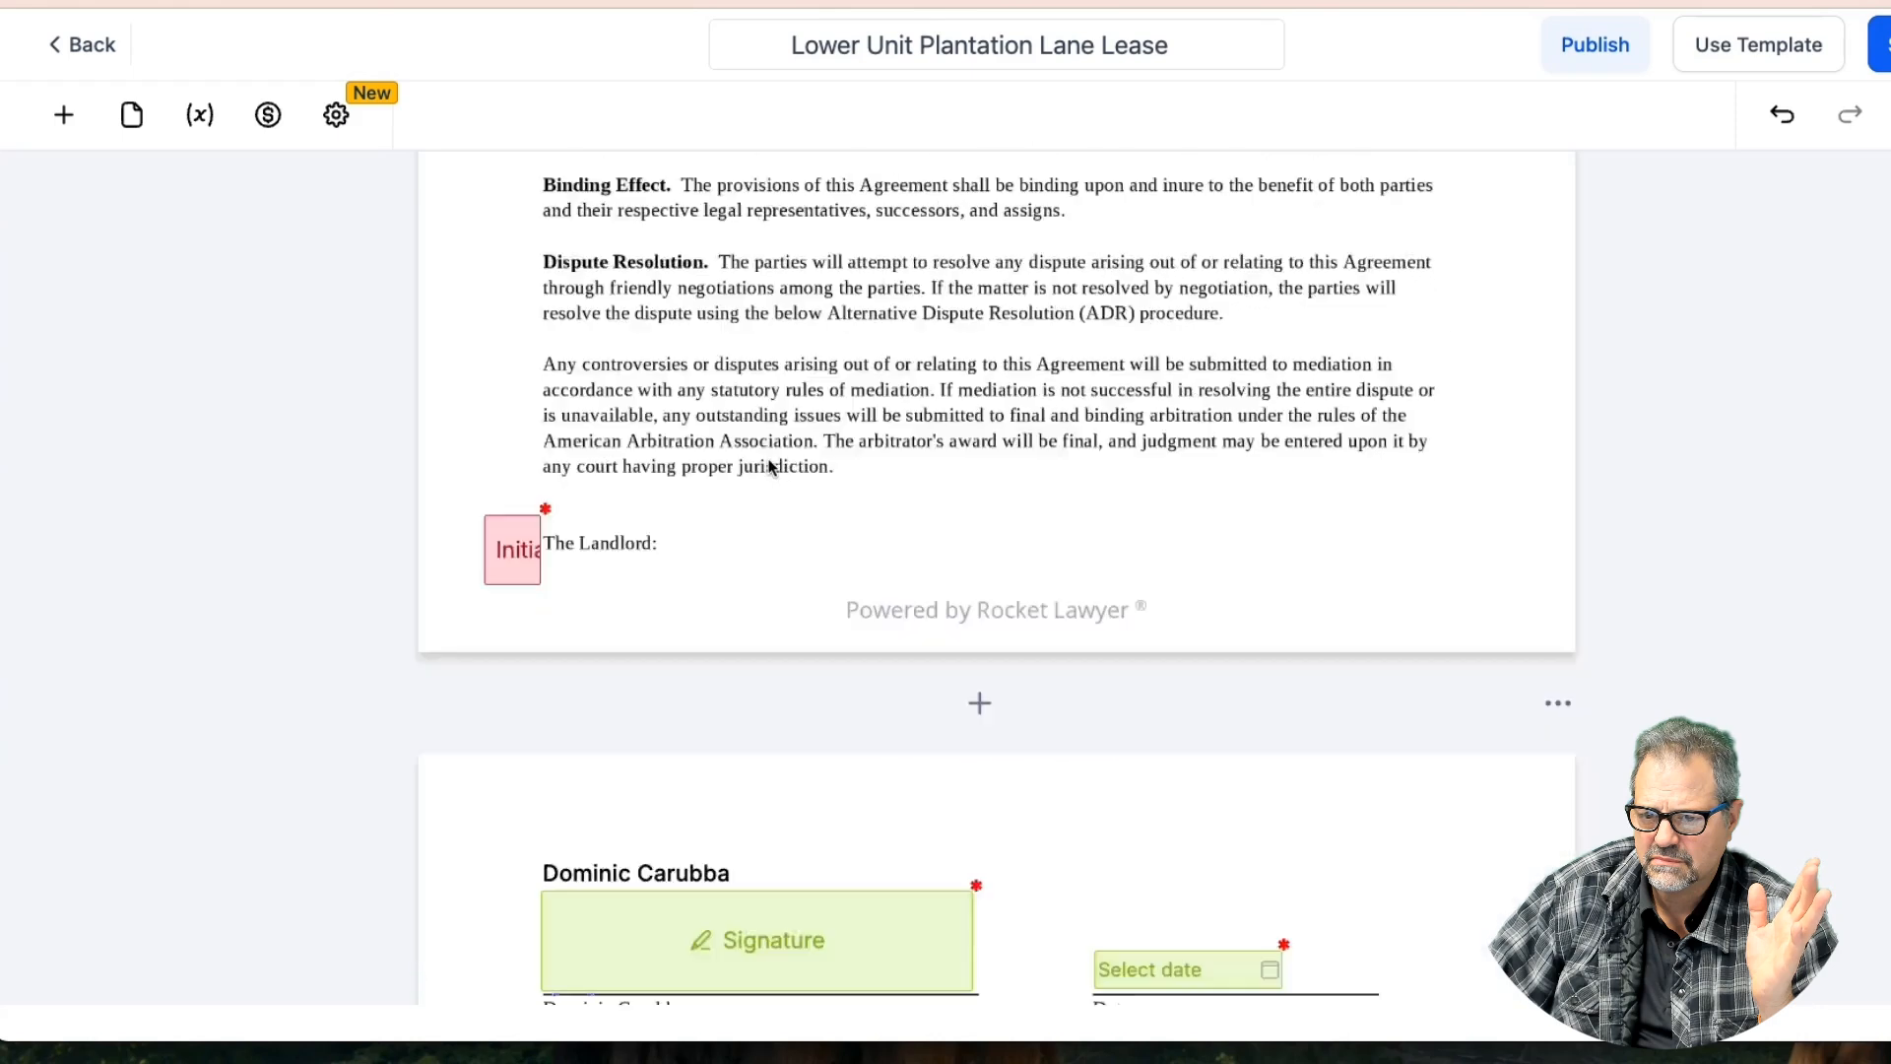
scroll(772, 467, "down", 6)
scroll(771, 467, "up", 12)
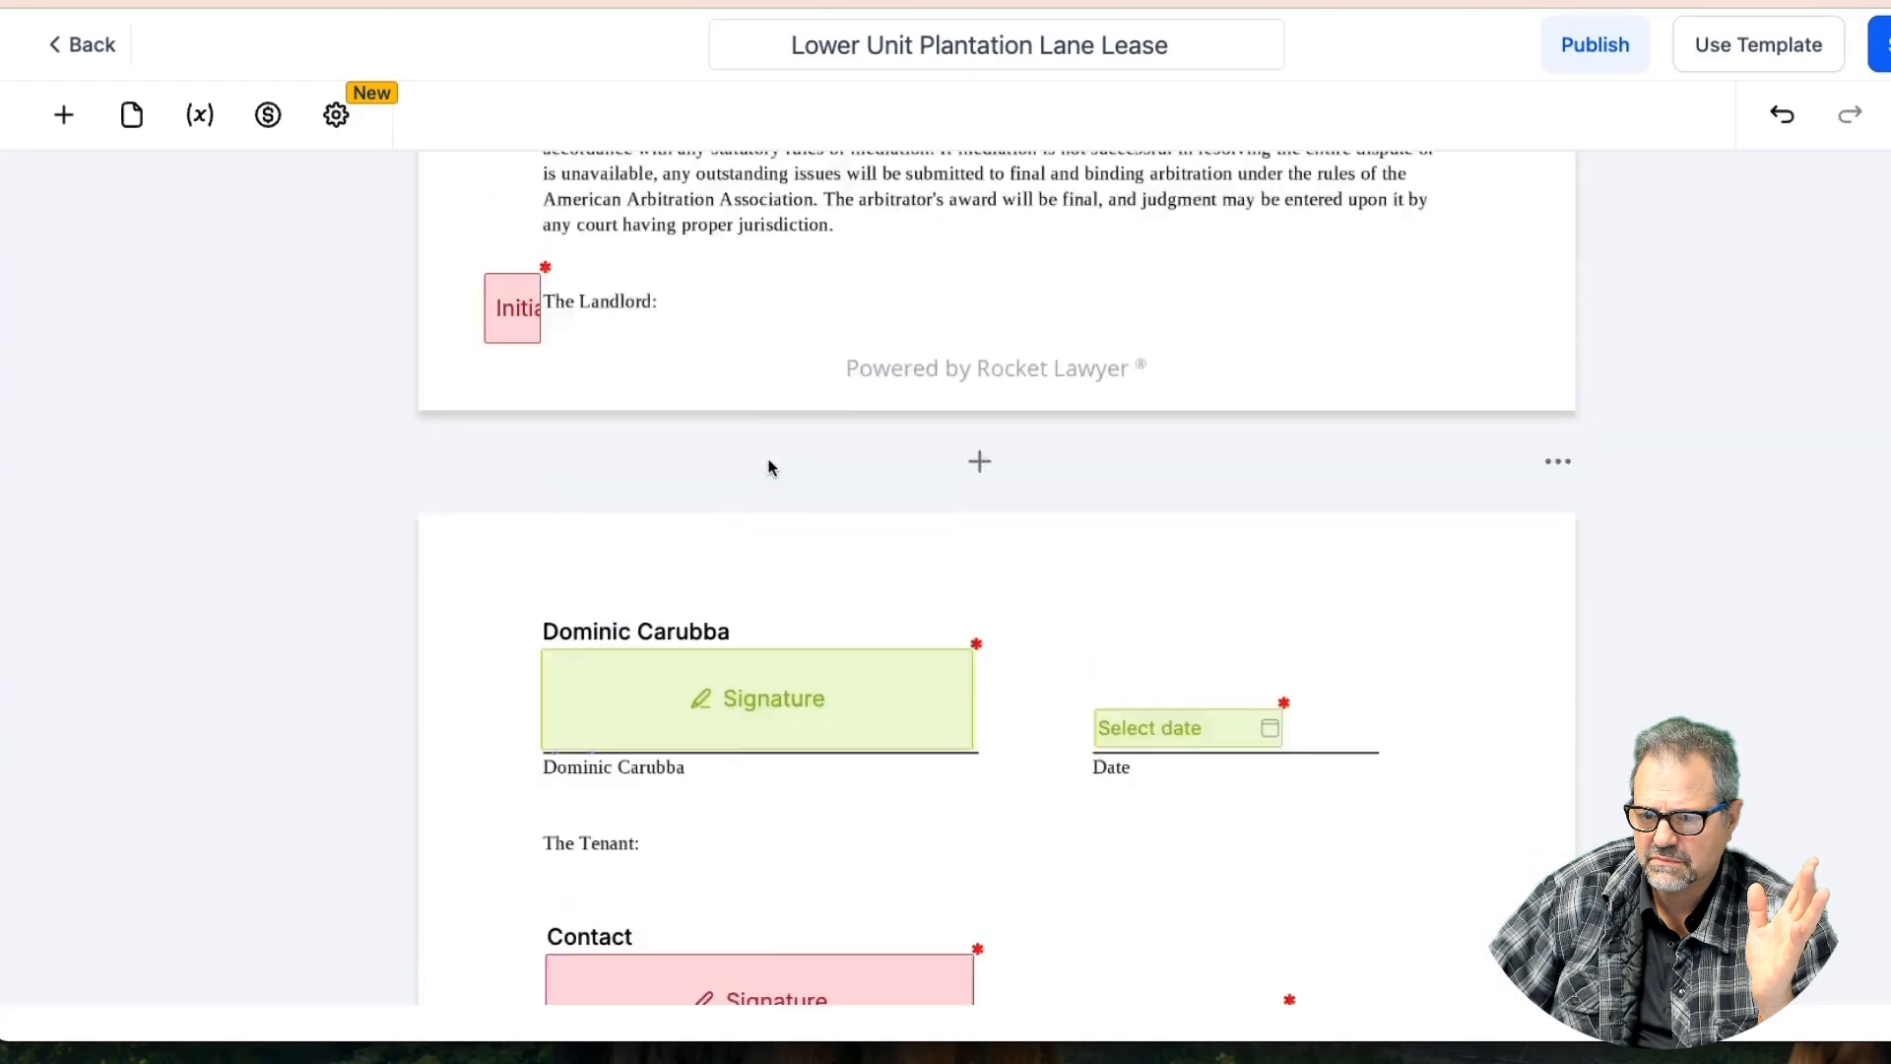
scroll(771, 467, "up", 15)
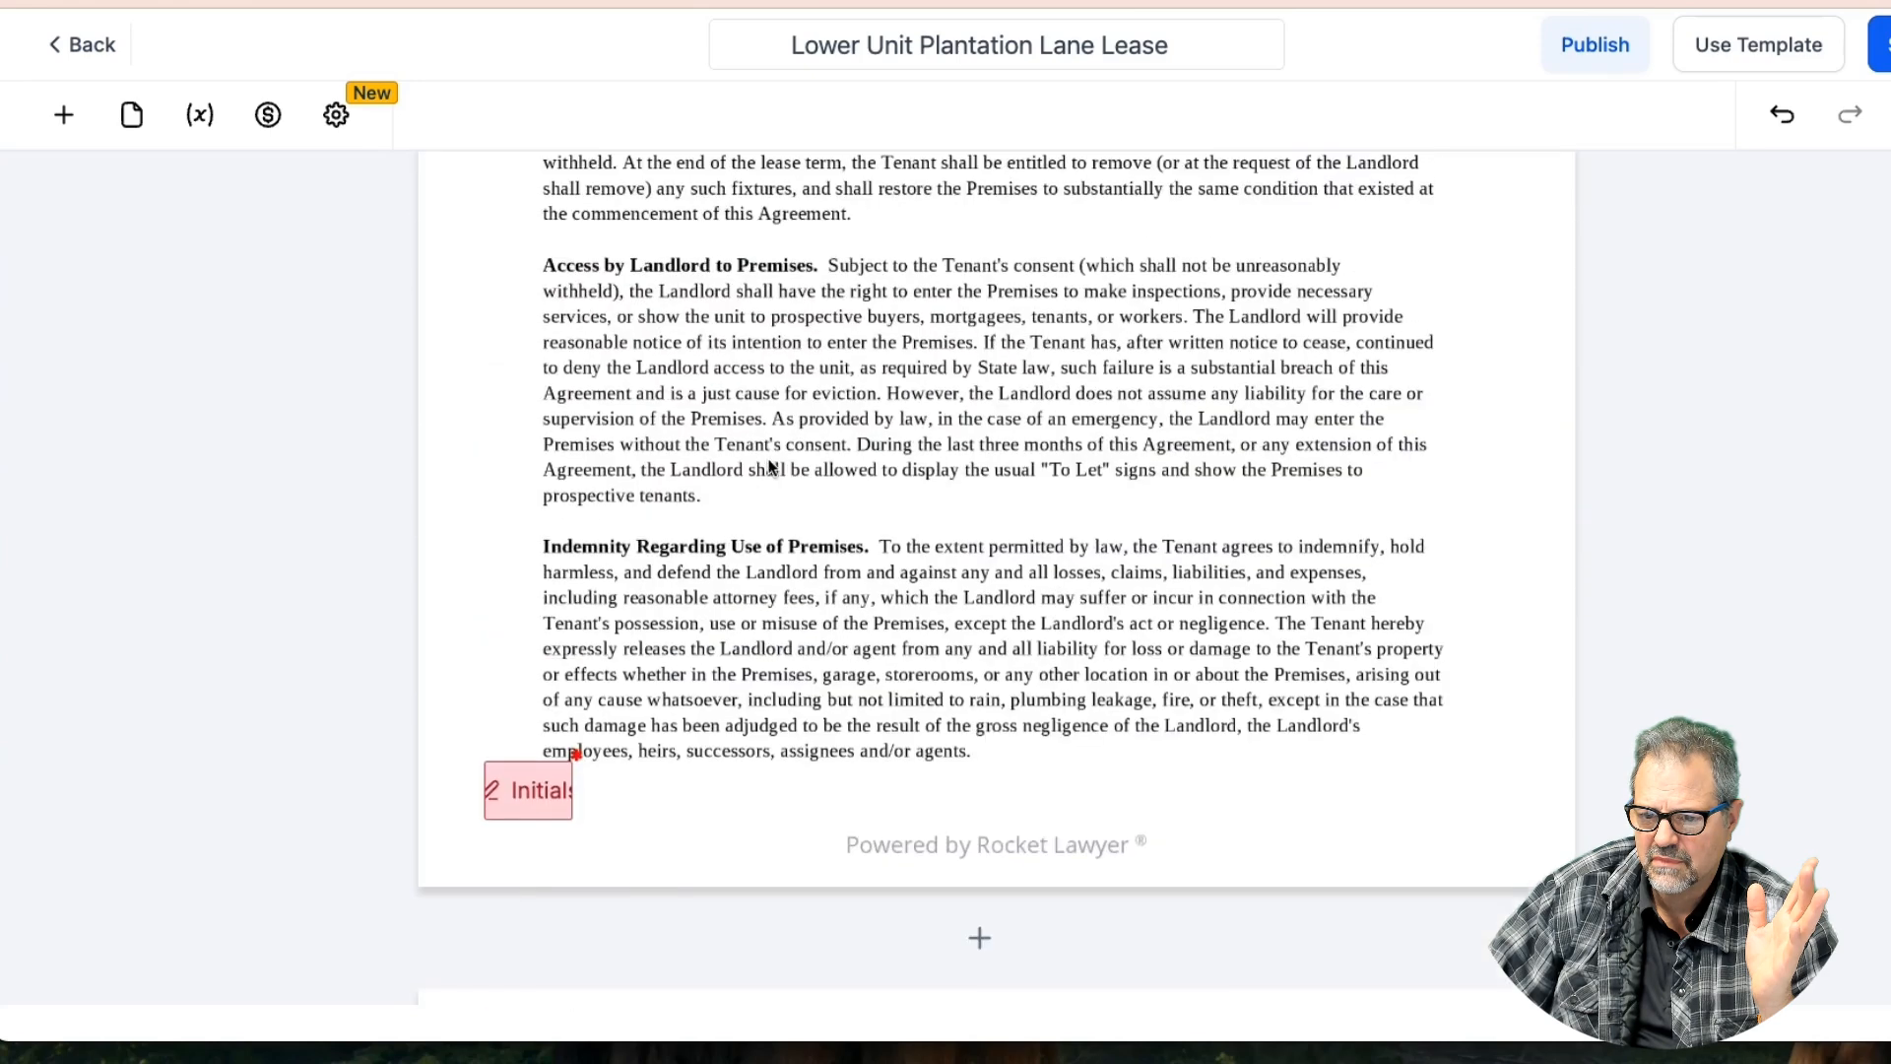
scroll(771, 467, "up", 11)
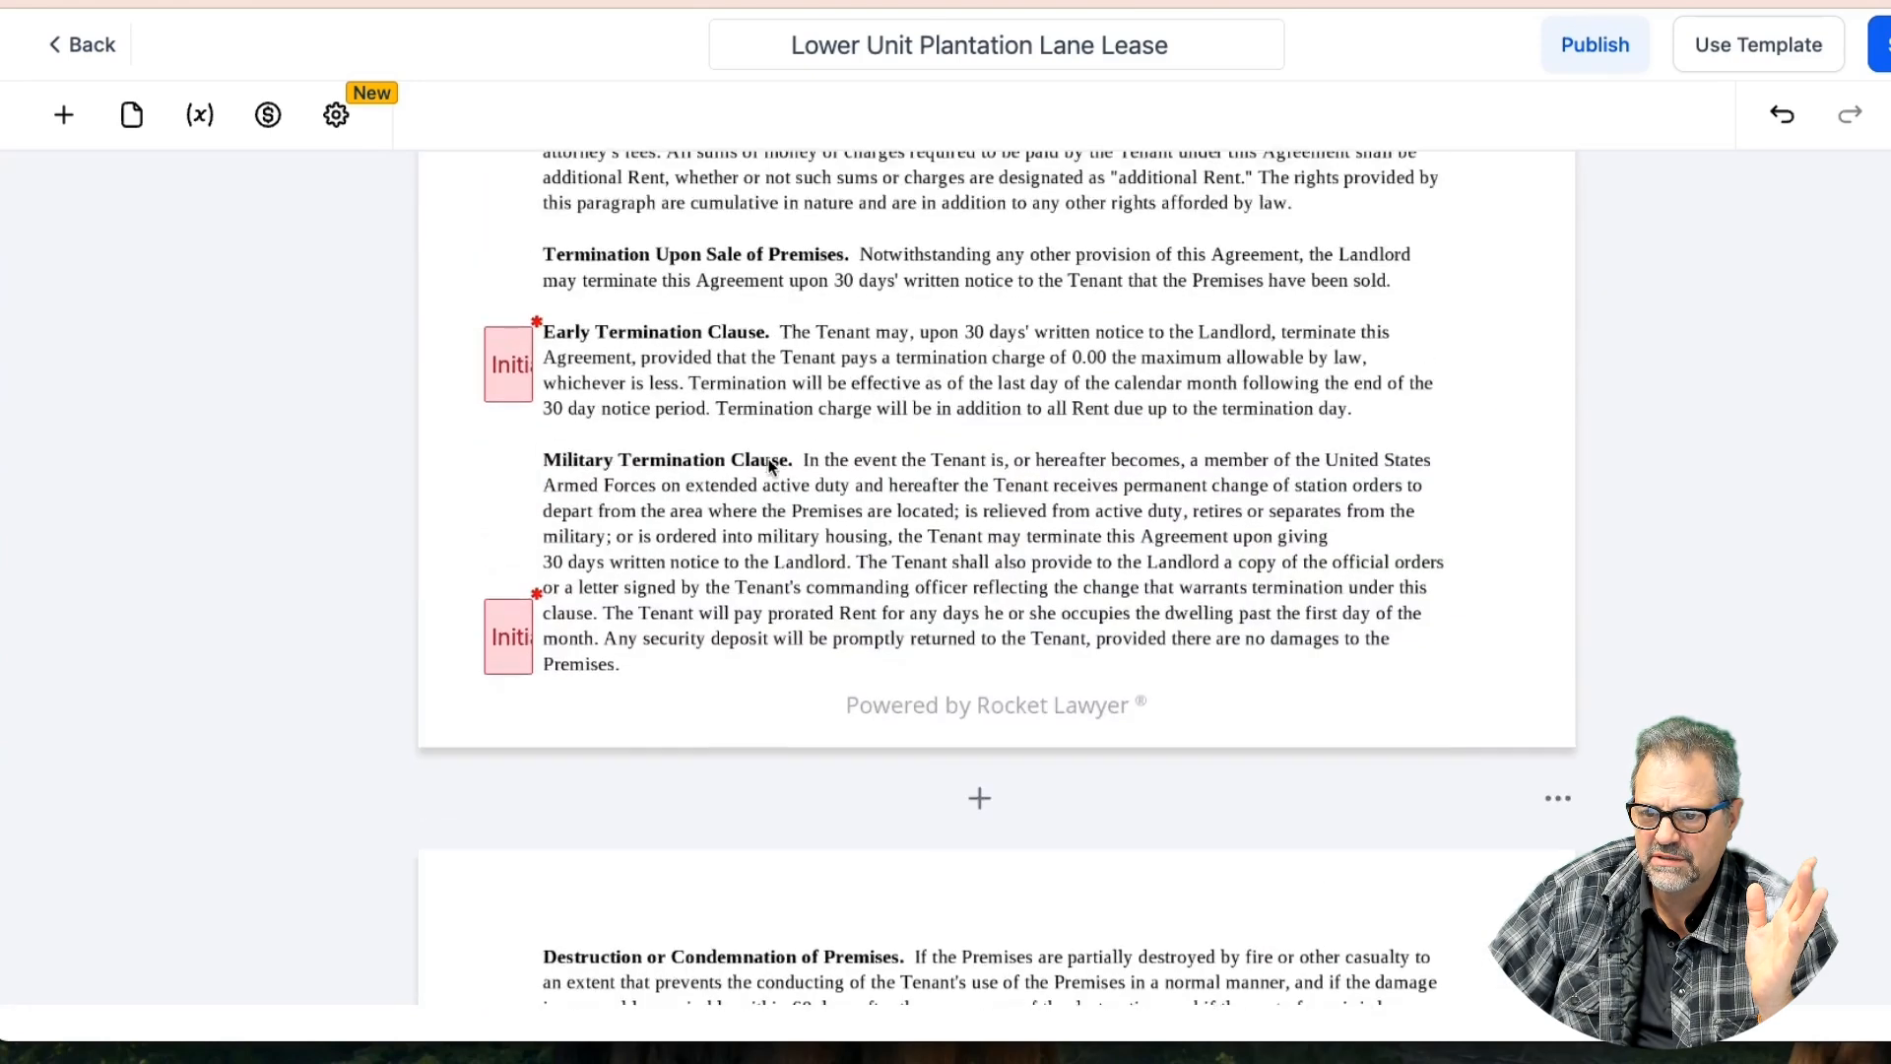
scroll(771, 467, "up", 10)
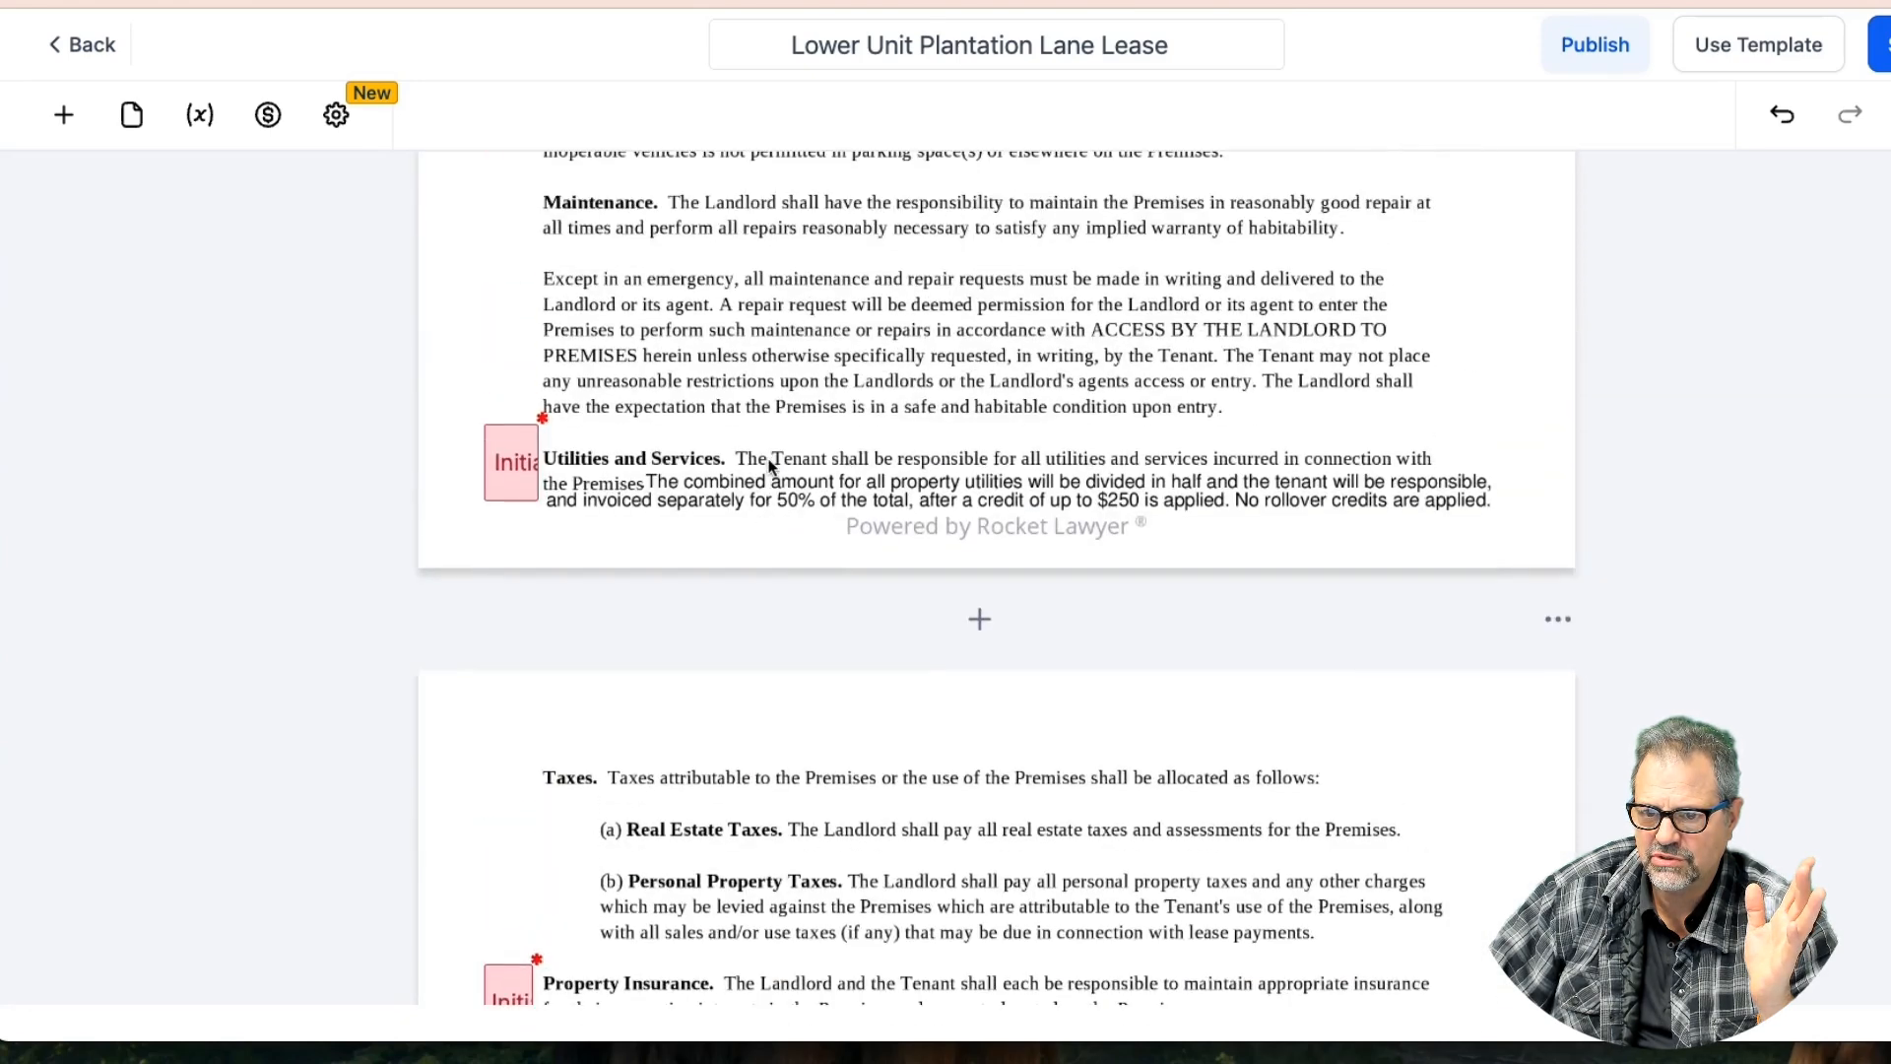
scroll(771, 467, "up", 7)
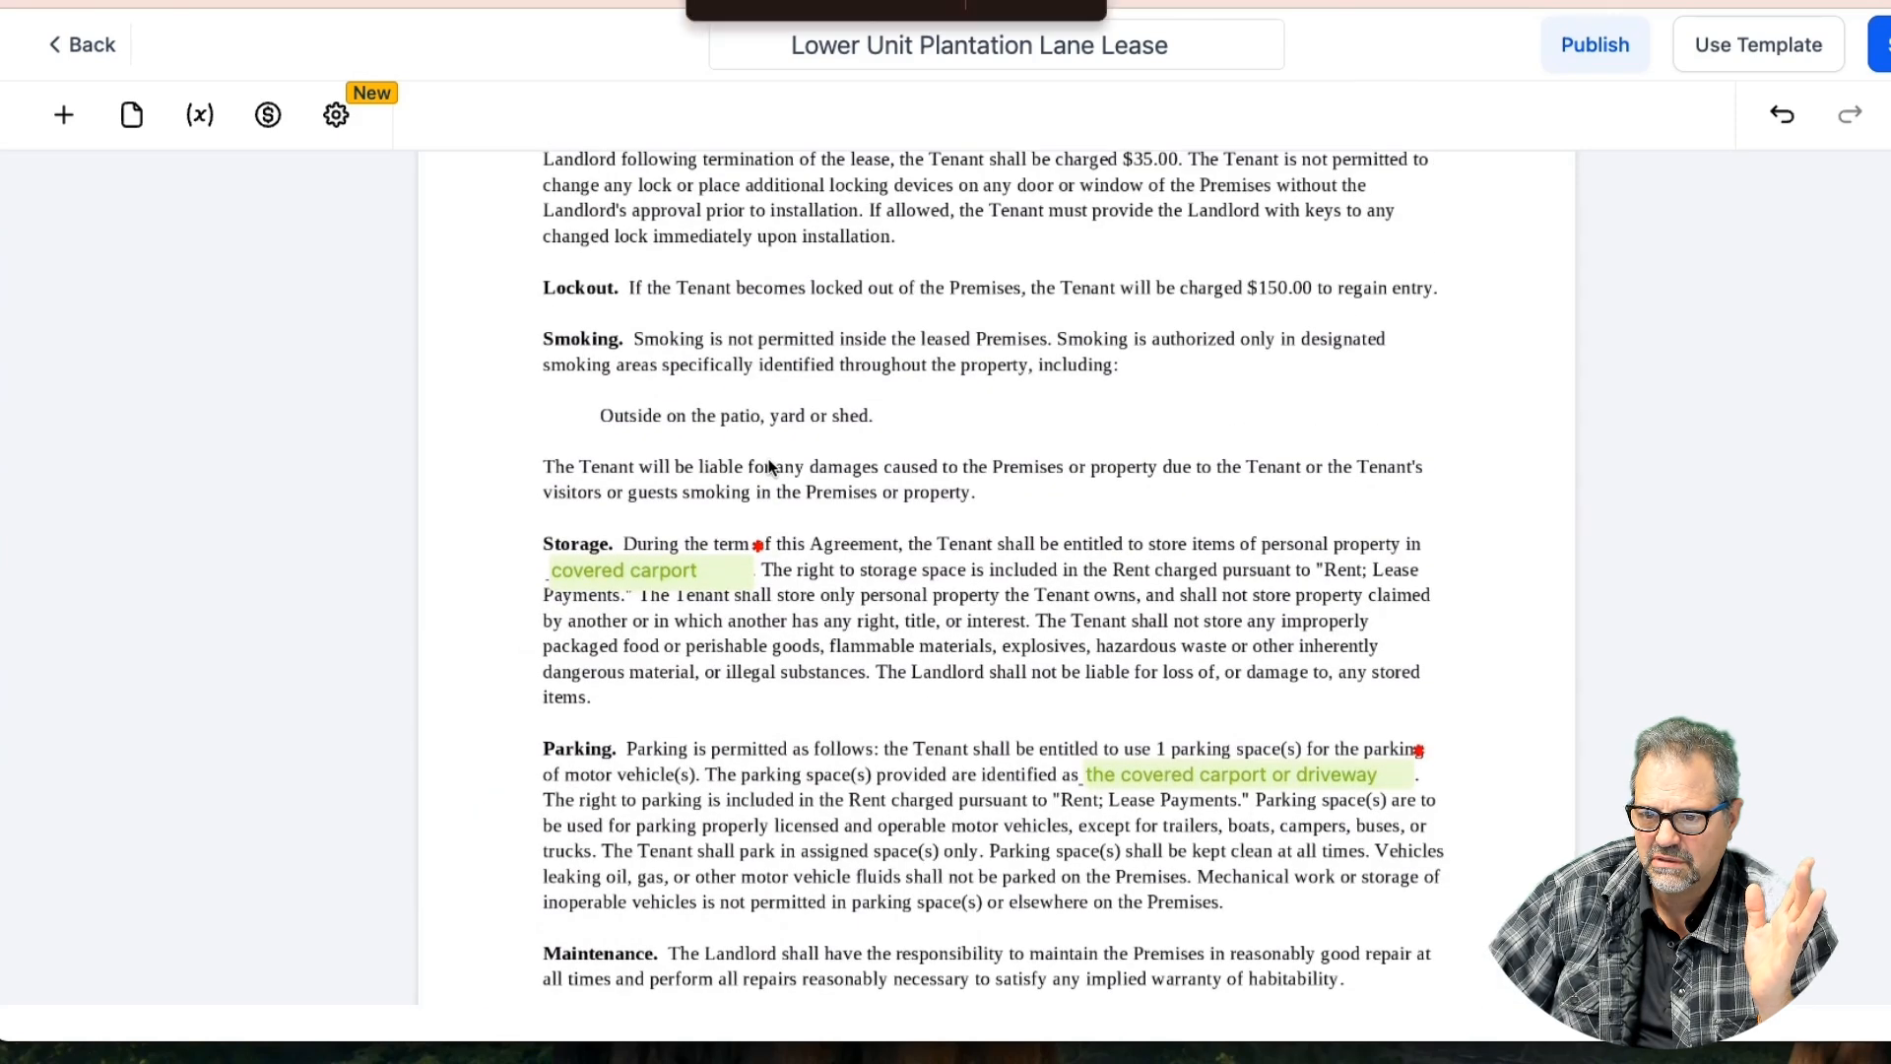
type("contac")
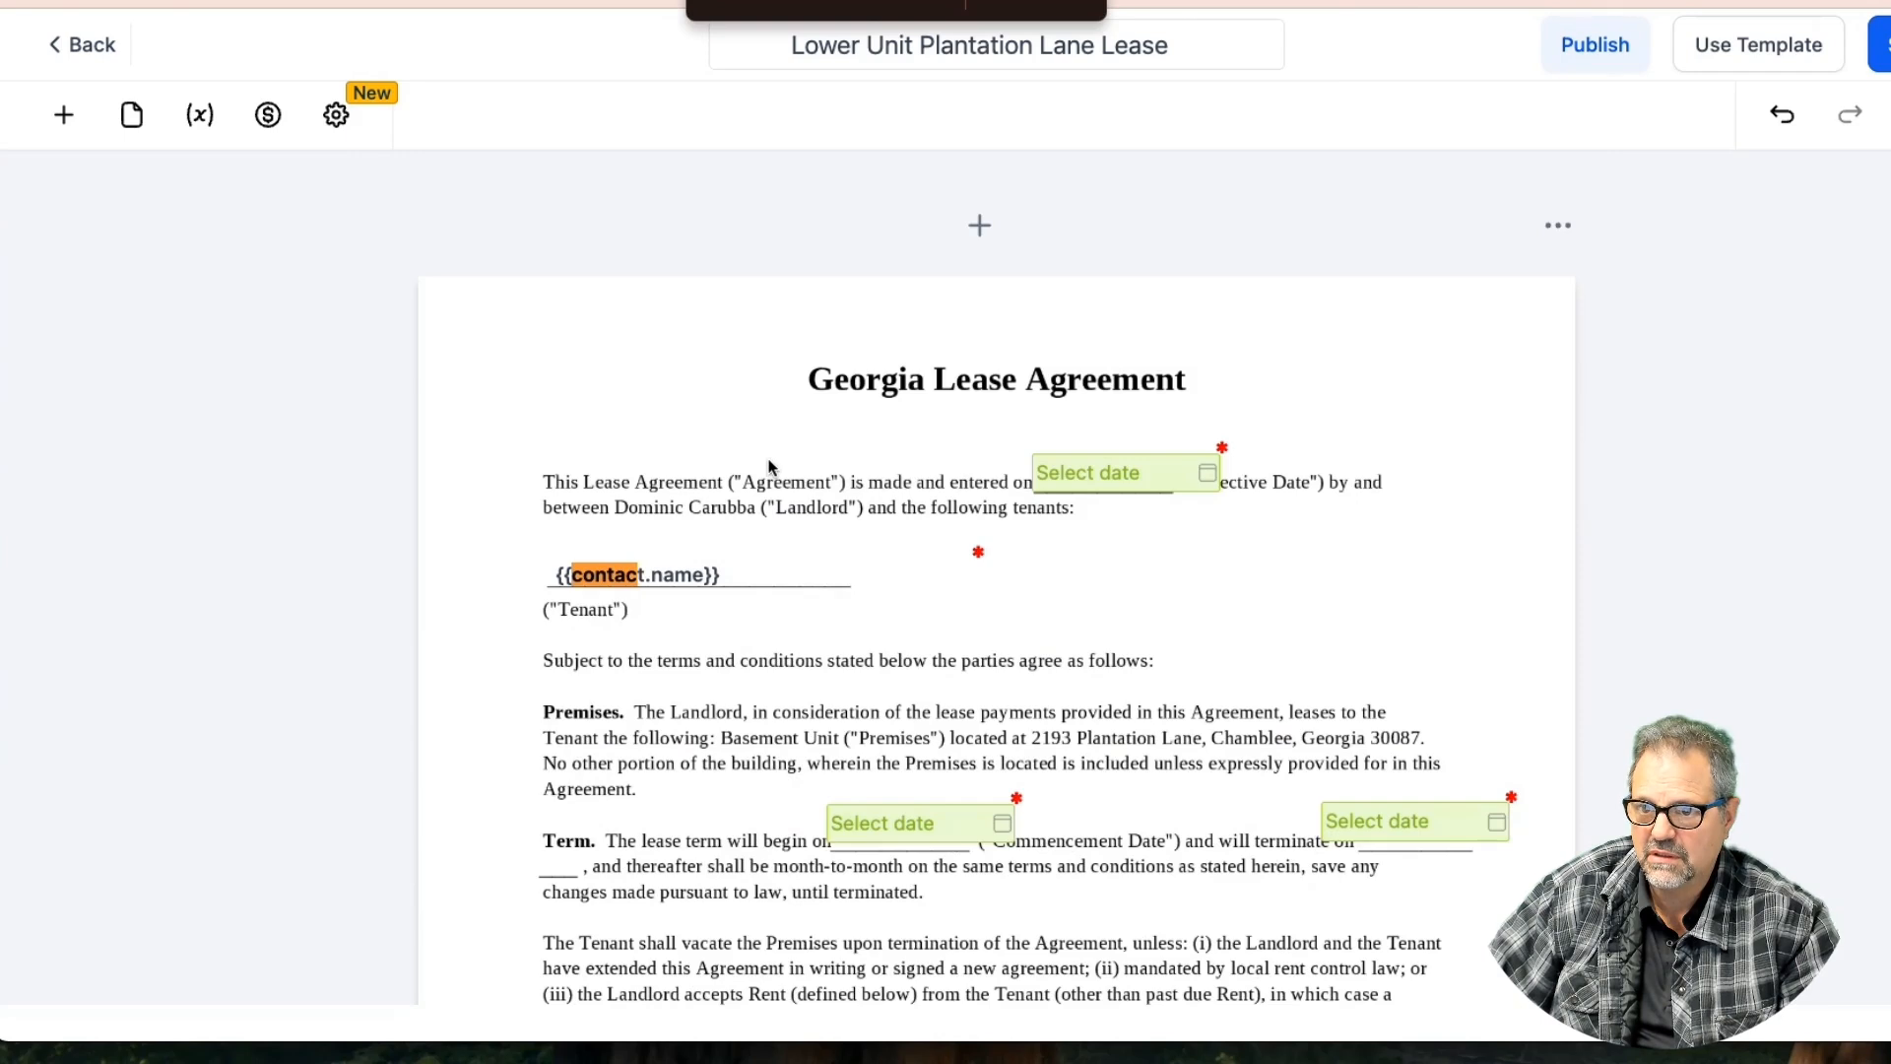
type("t")
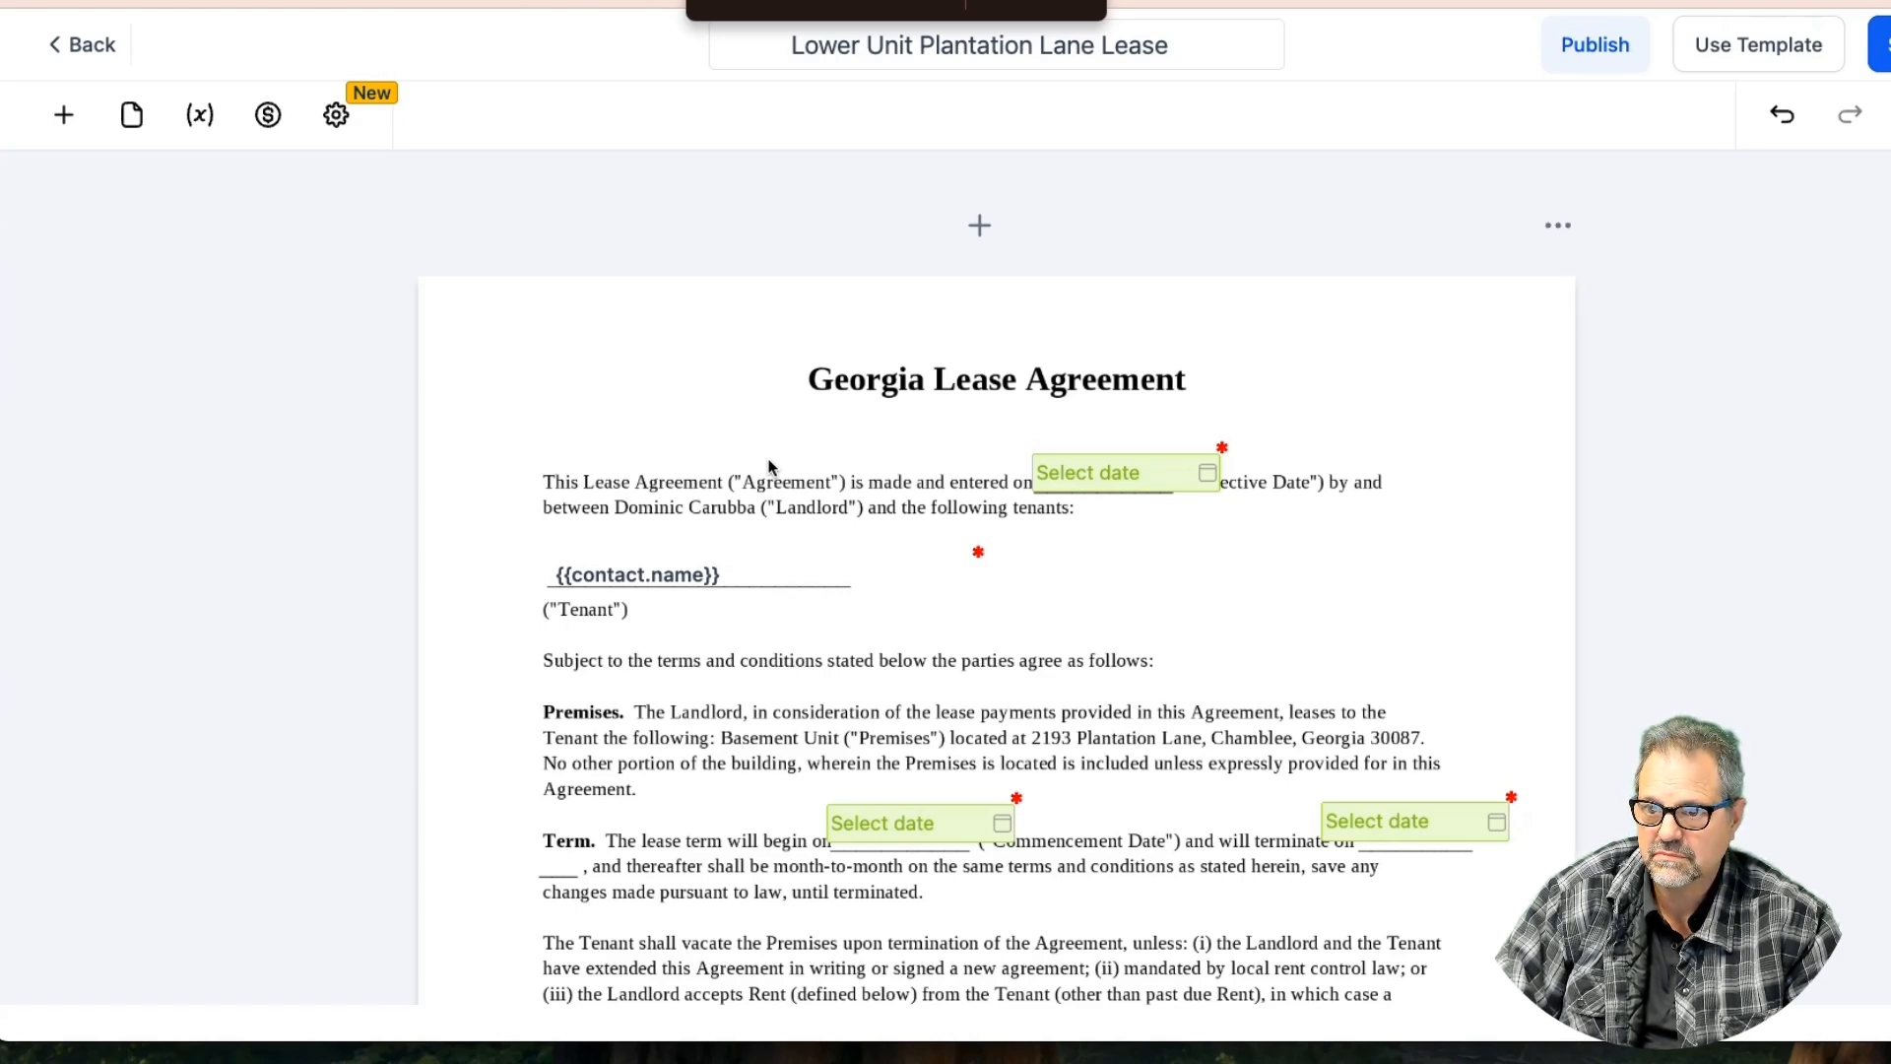
Copy the Rent clause Initials field beside the Management clause and save the template
scroll(758, 694, "down", 5)
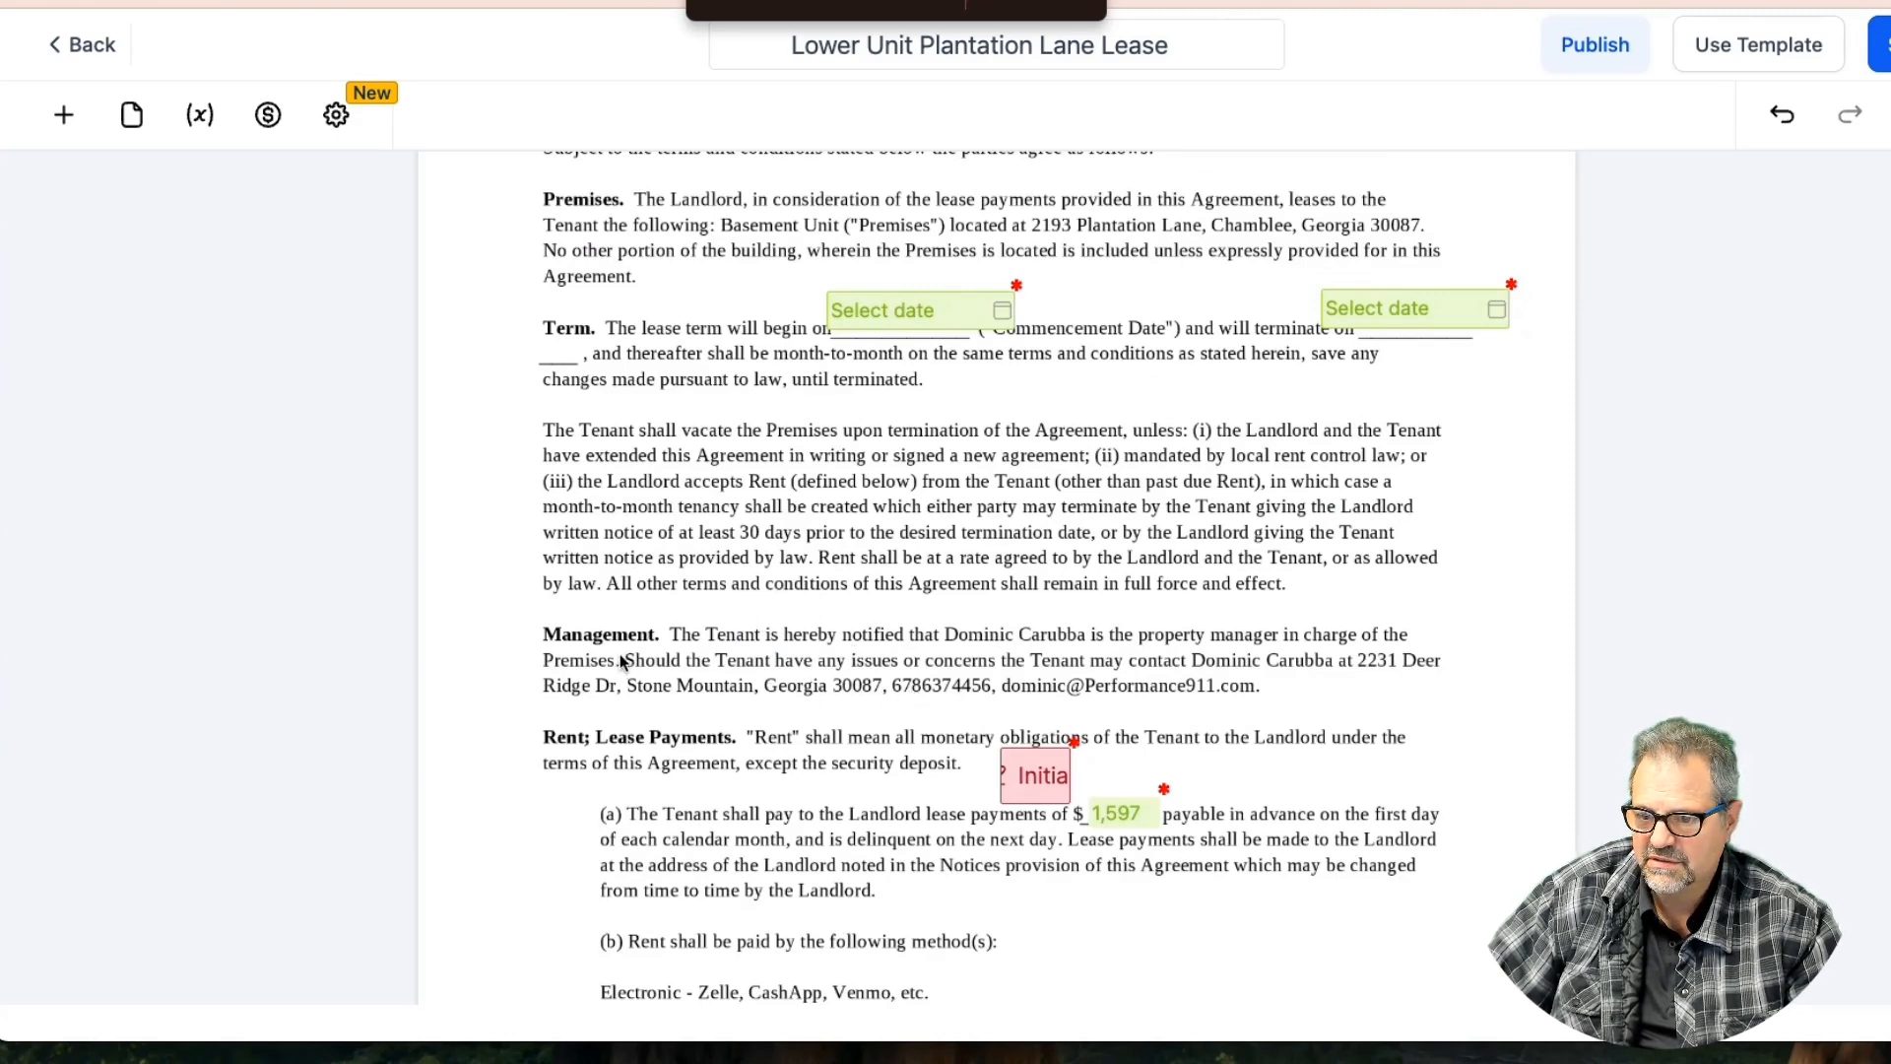
left_click(1034, 775)
left_click(1014, 711)
left_click_drag(1043, 778, 506, 668)
left_click(509, 664)
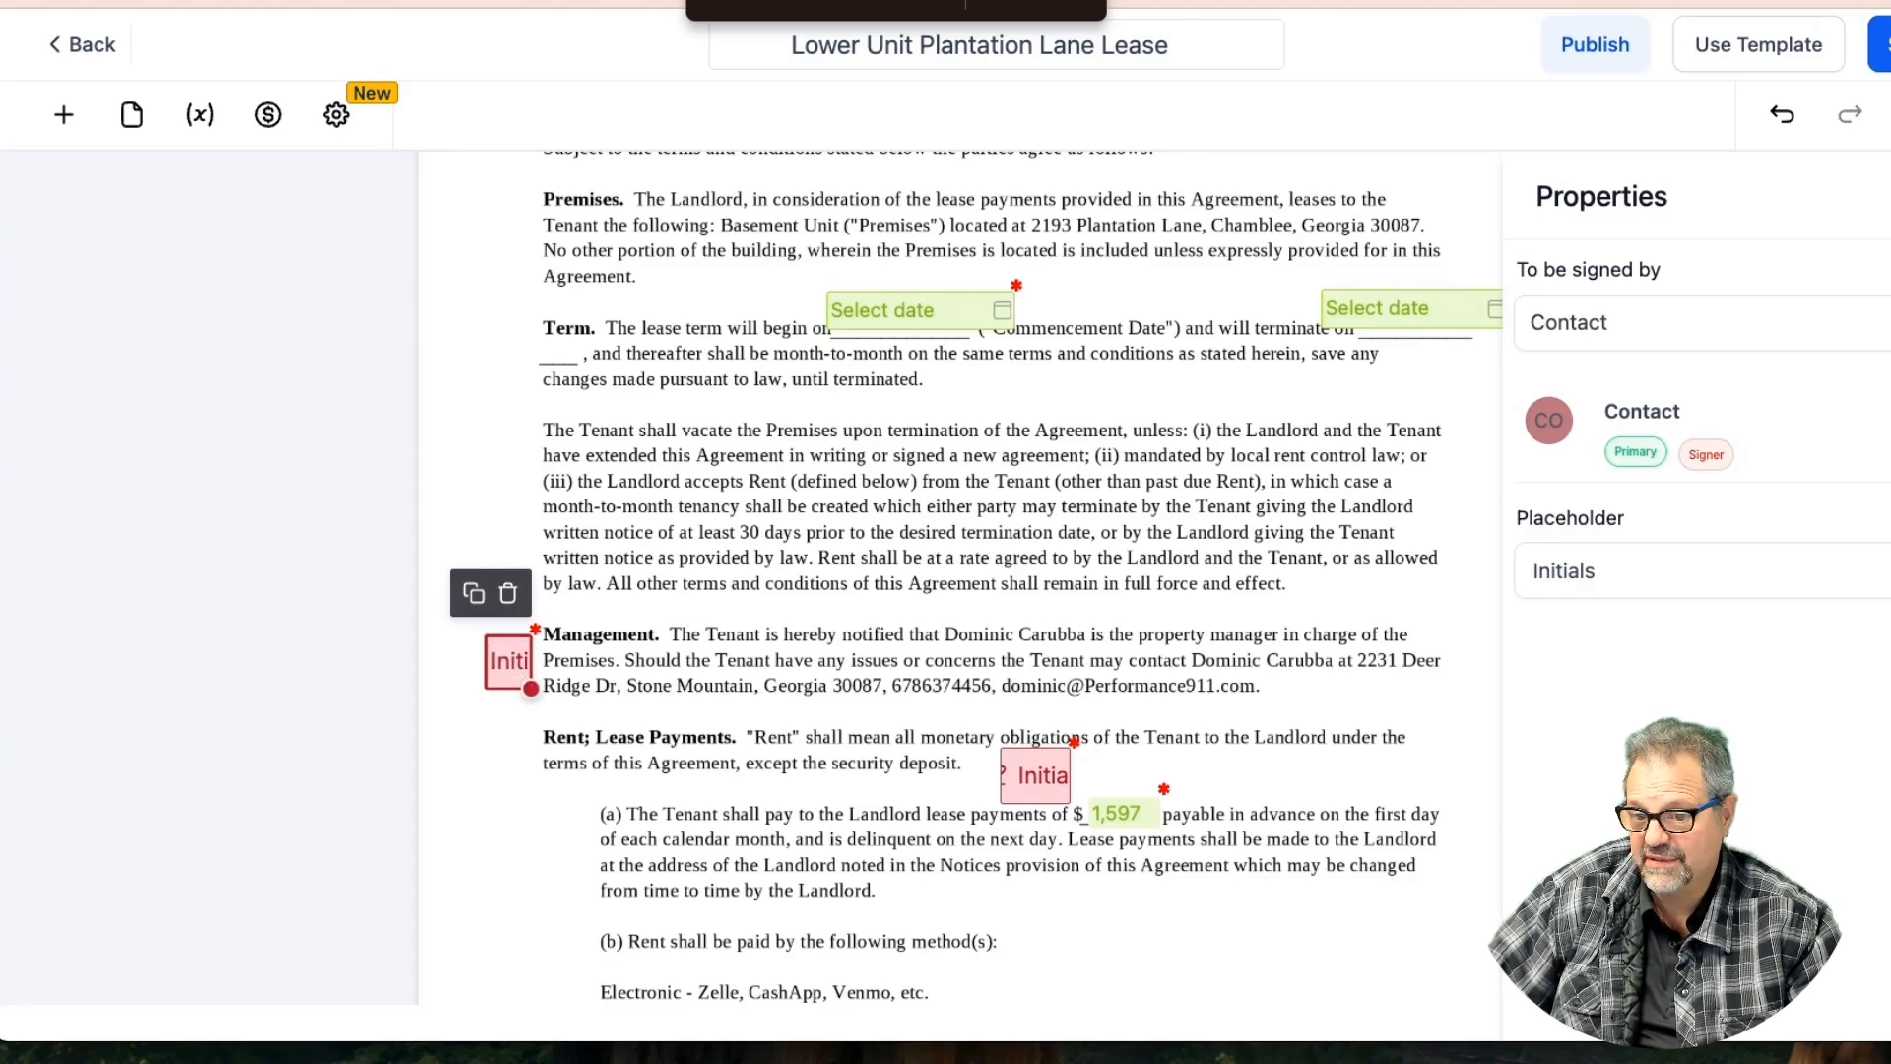
left_click(1880, 45)
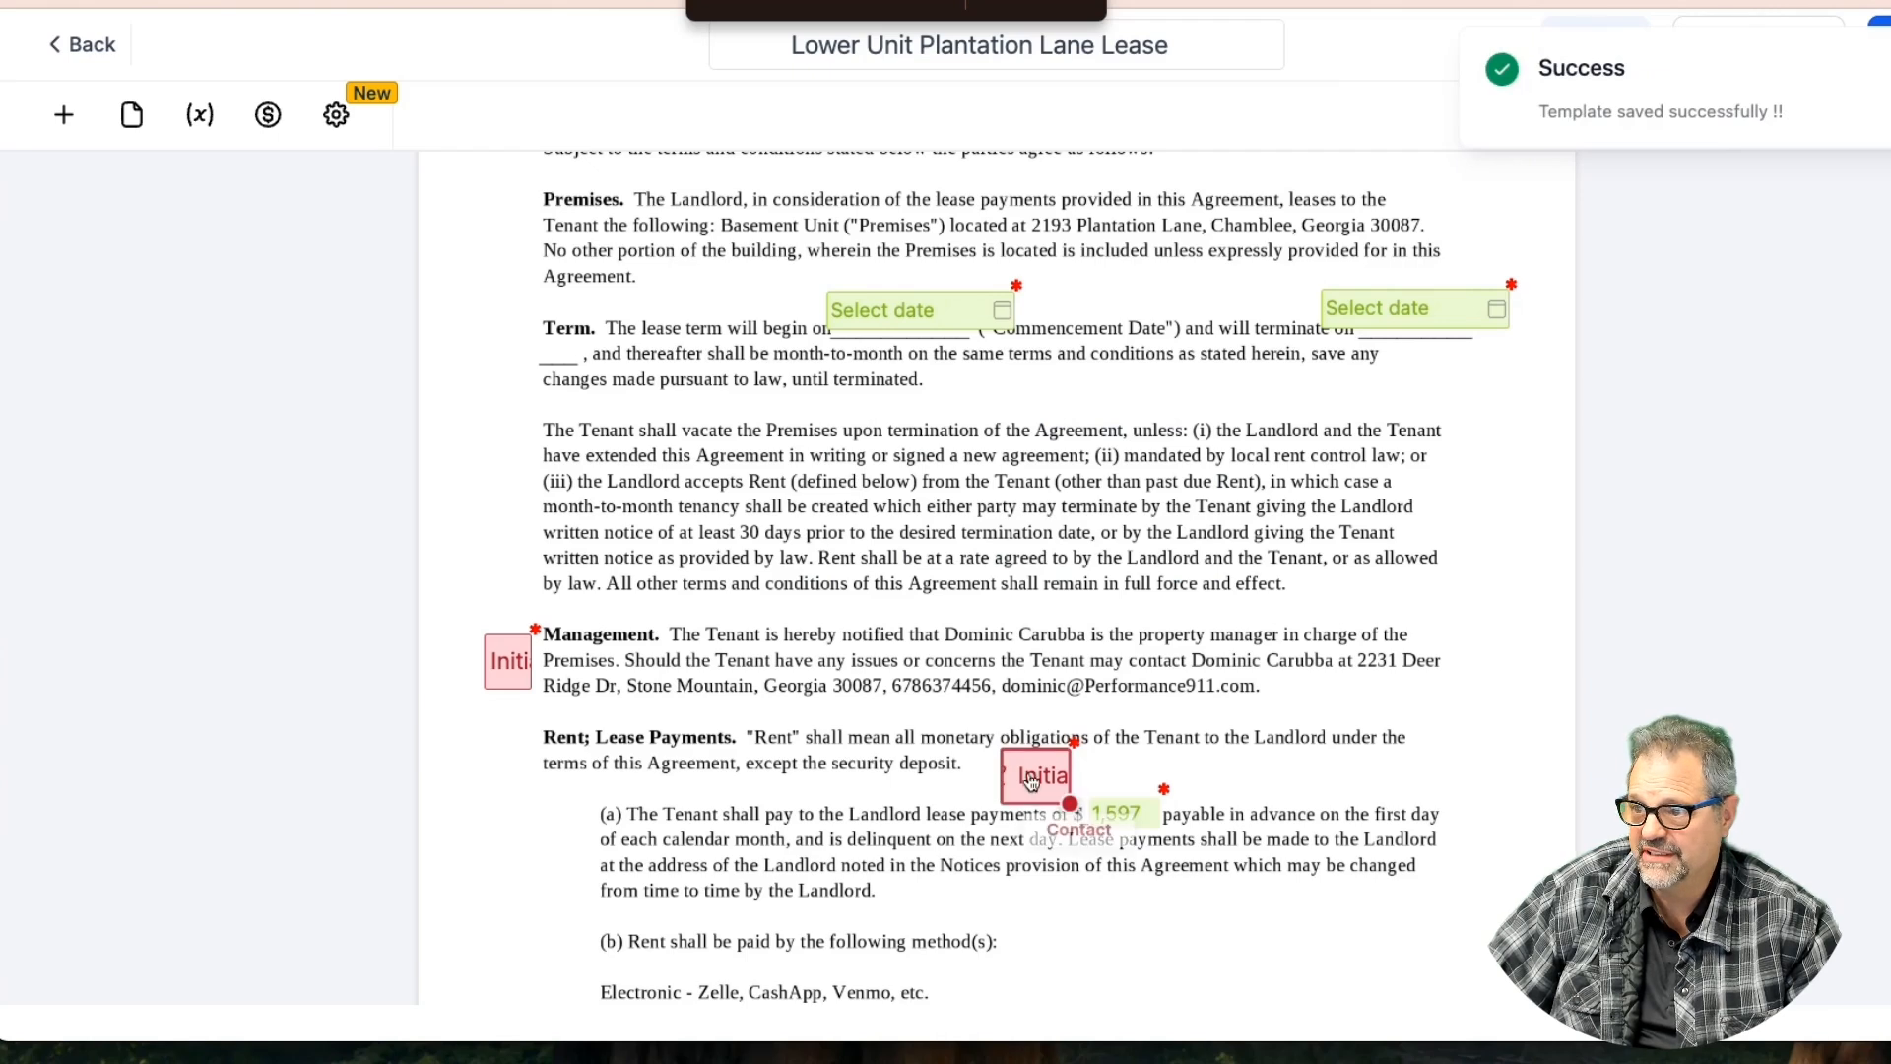
Move the Rent initials above $1,597 and the Security Deposit initials after 'by law.'
mouse_move(1068, 799)
left_mouse_down()
mouse_move(1019, 773)
mouse_move(1057, 781)
left_mouse_up()
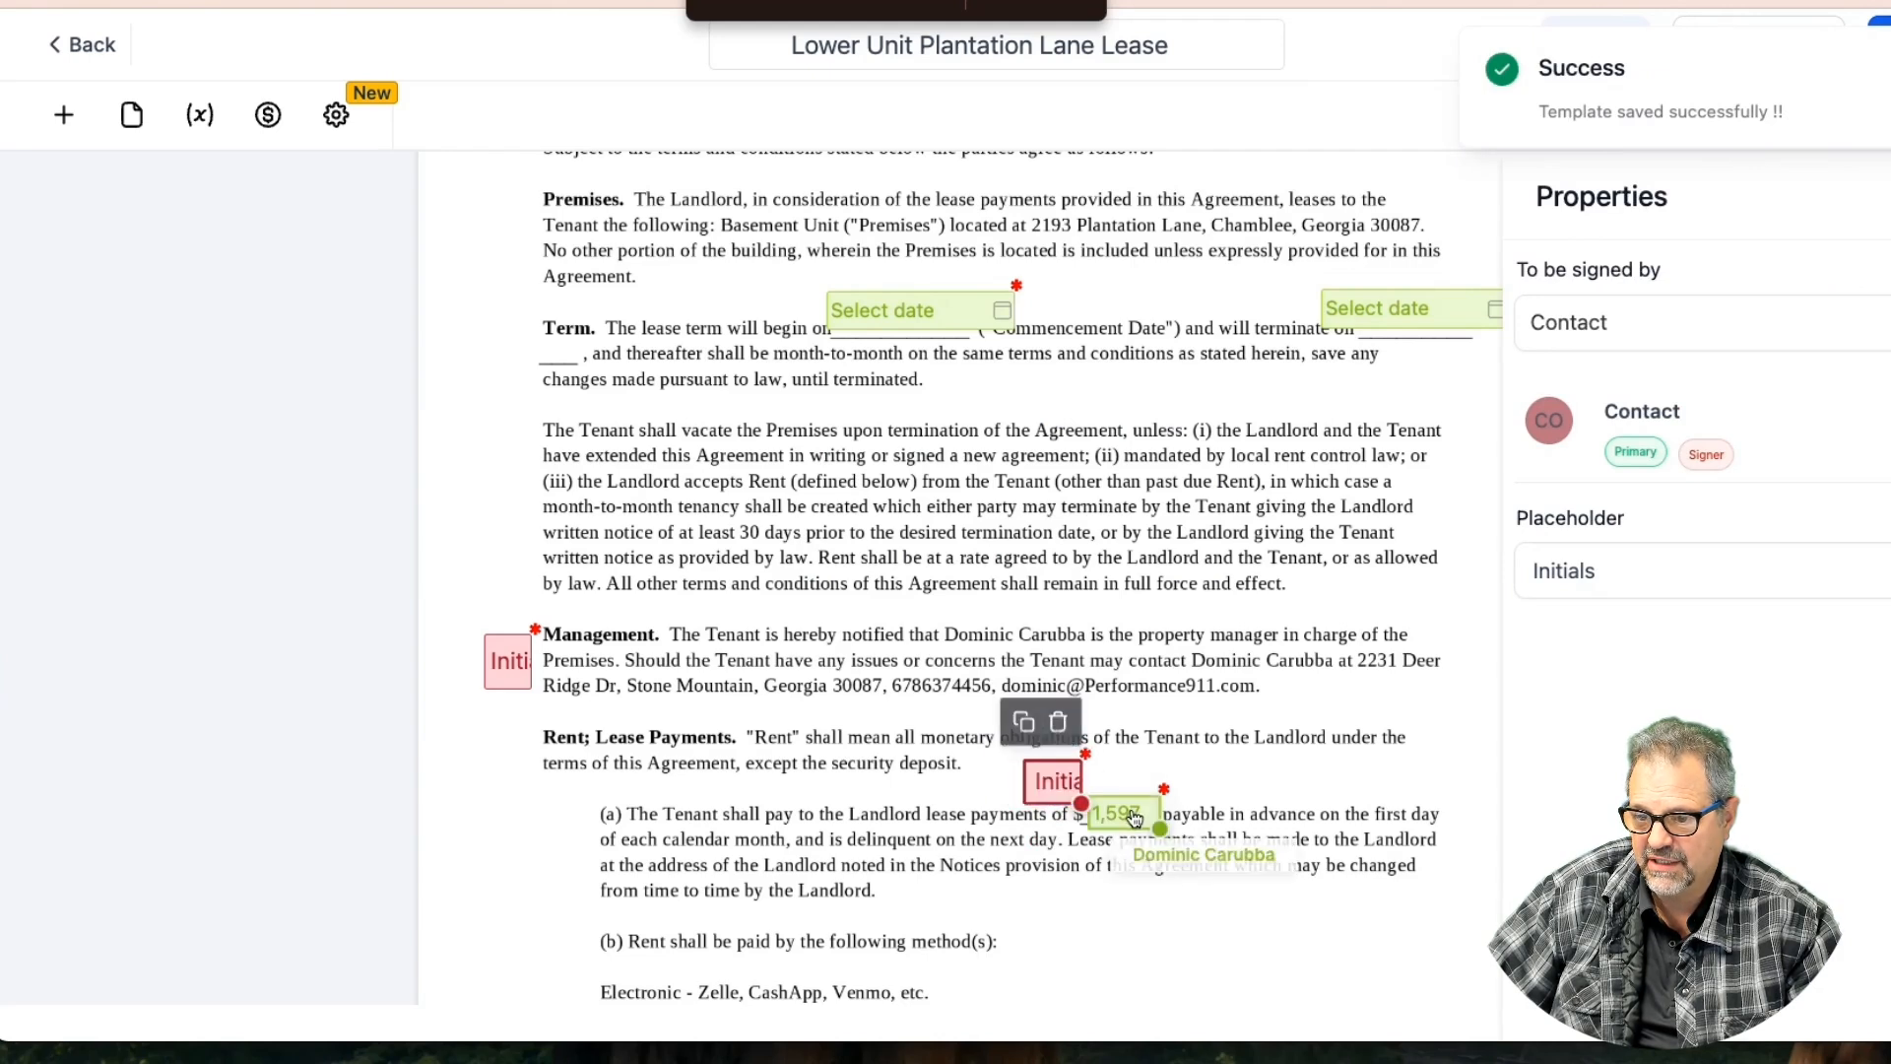
left_click(1132, 820)
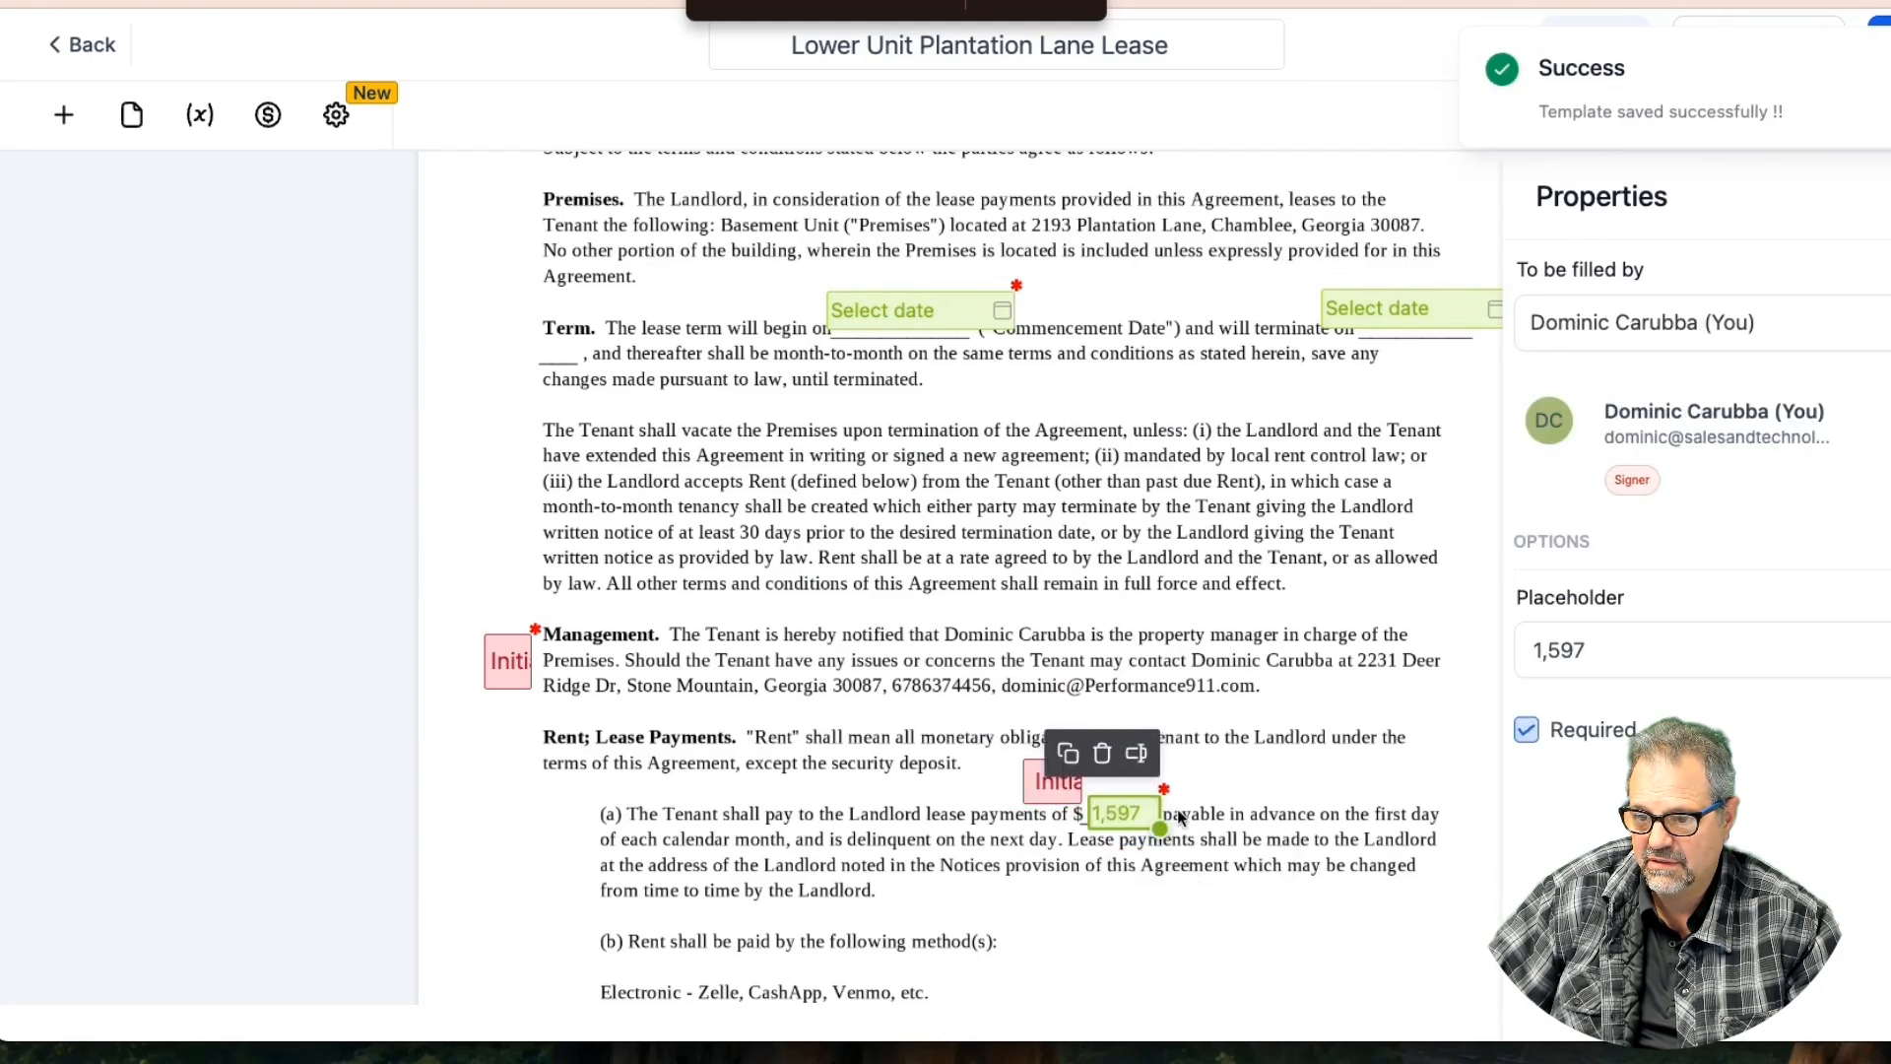
left_click(1219, 797)
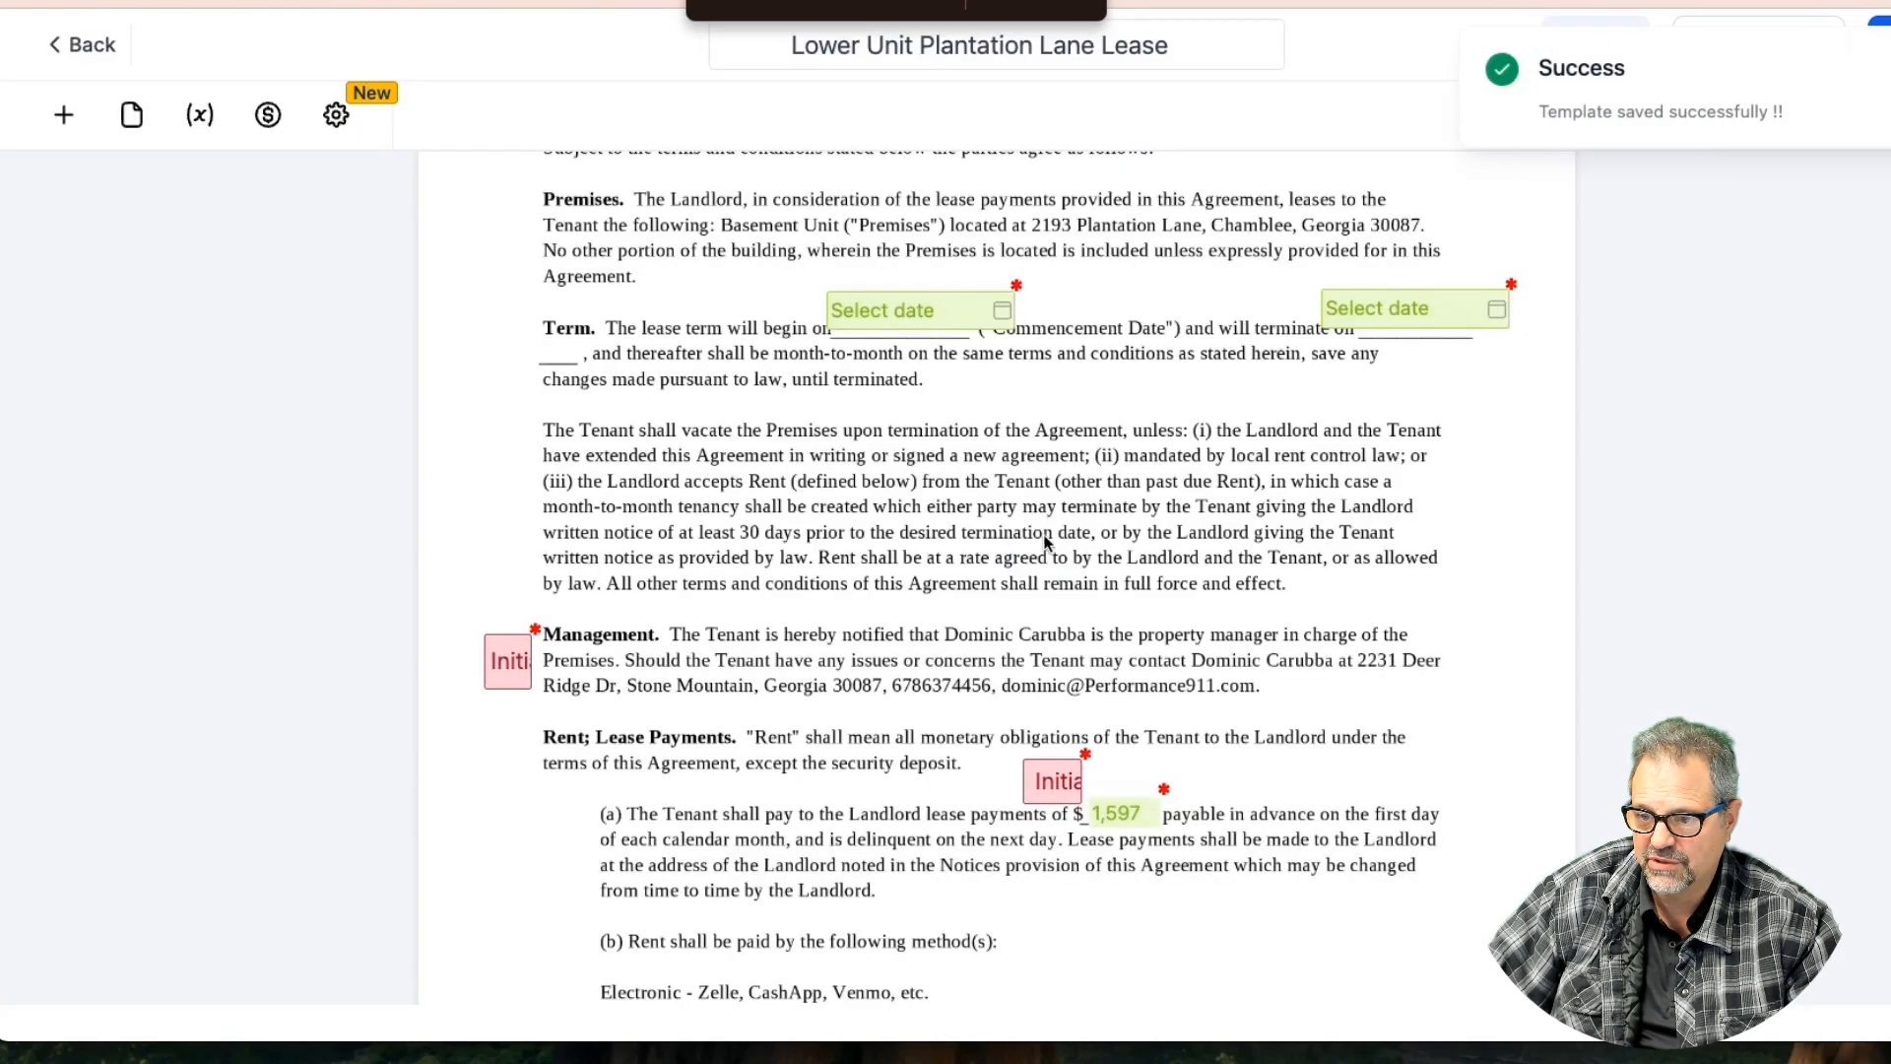
scroll(908, 558, "down", 5)
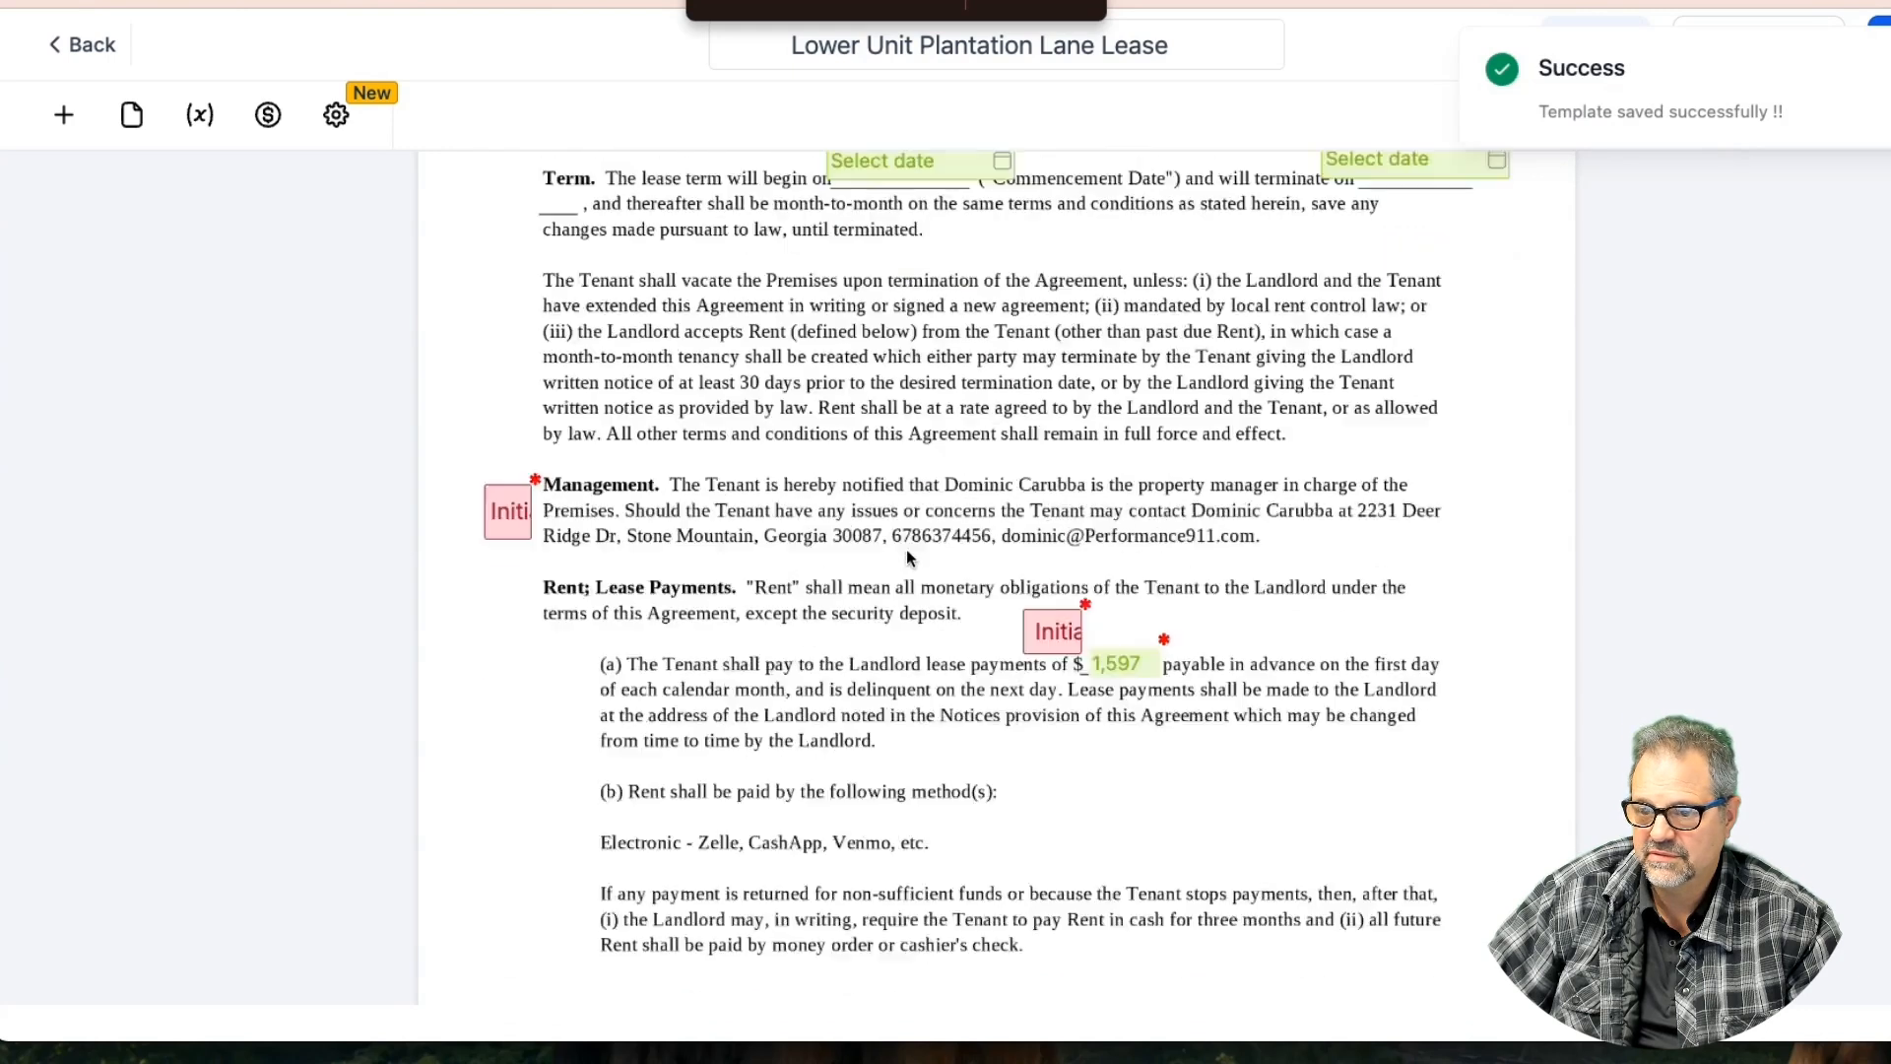
scroll(908, 558, "down", 5)
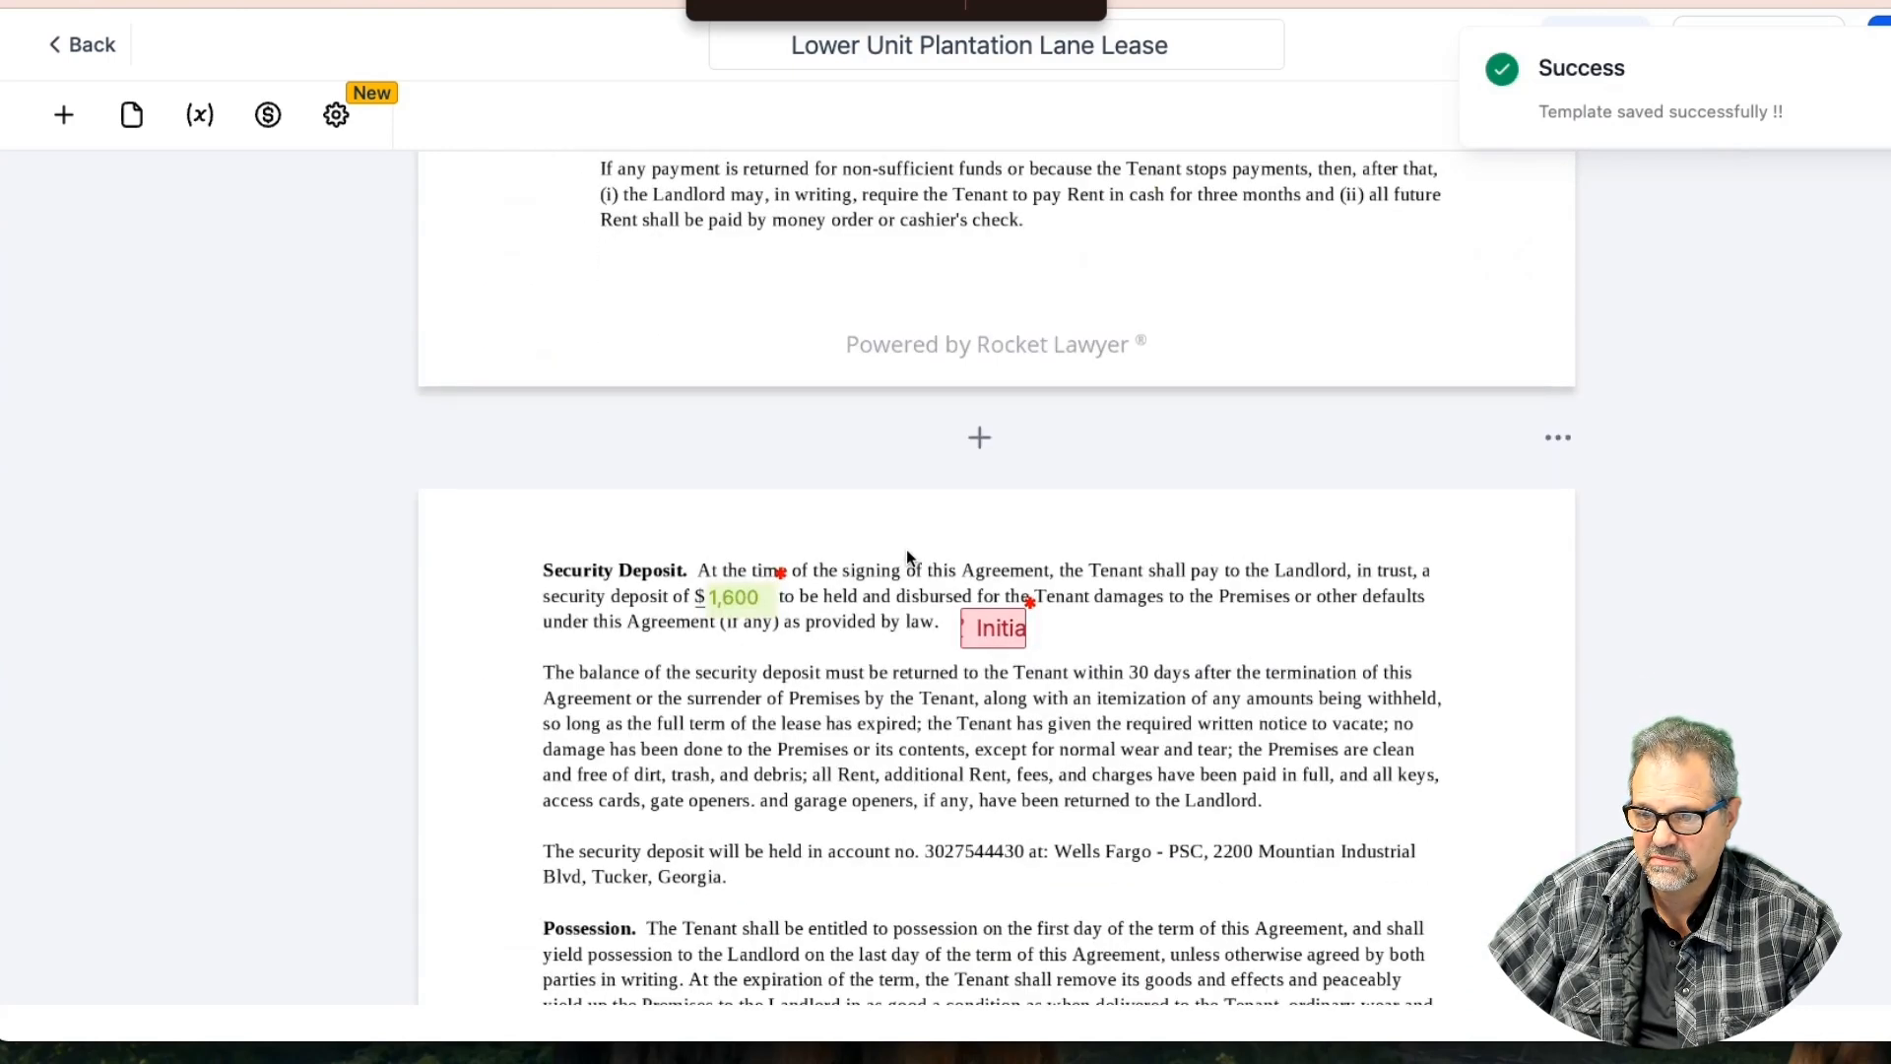
mouse_move(992, 630)
left_mouse_down()
mouse_move(698, 642)
mouse_move(490, 595)
mouse_move(977, 622)
left_mouse_up()
left_click(1055, 626)
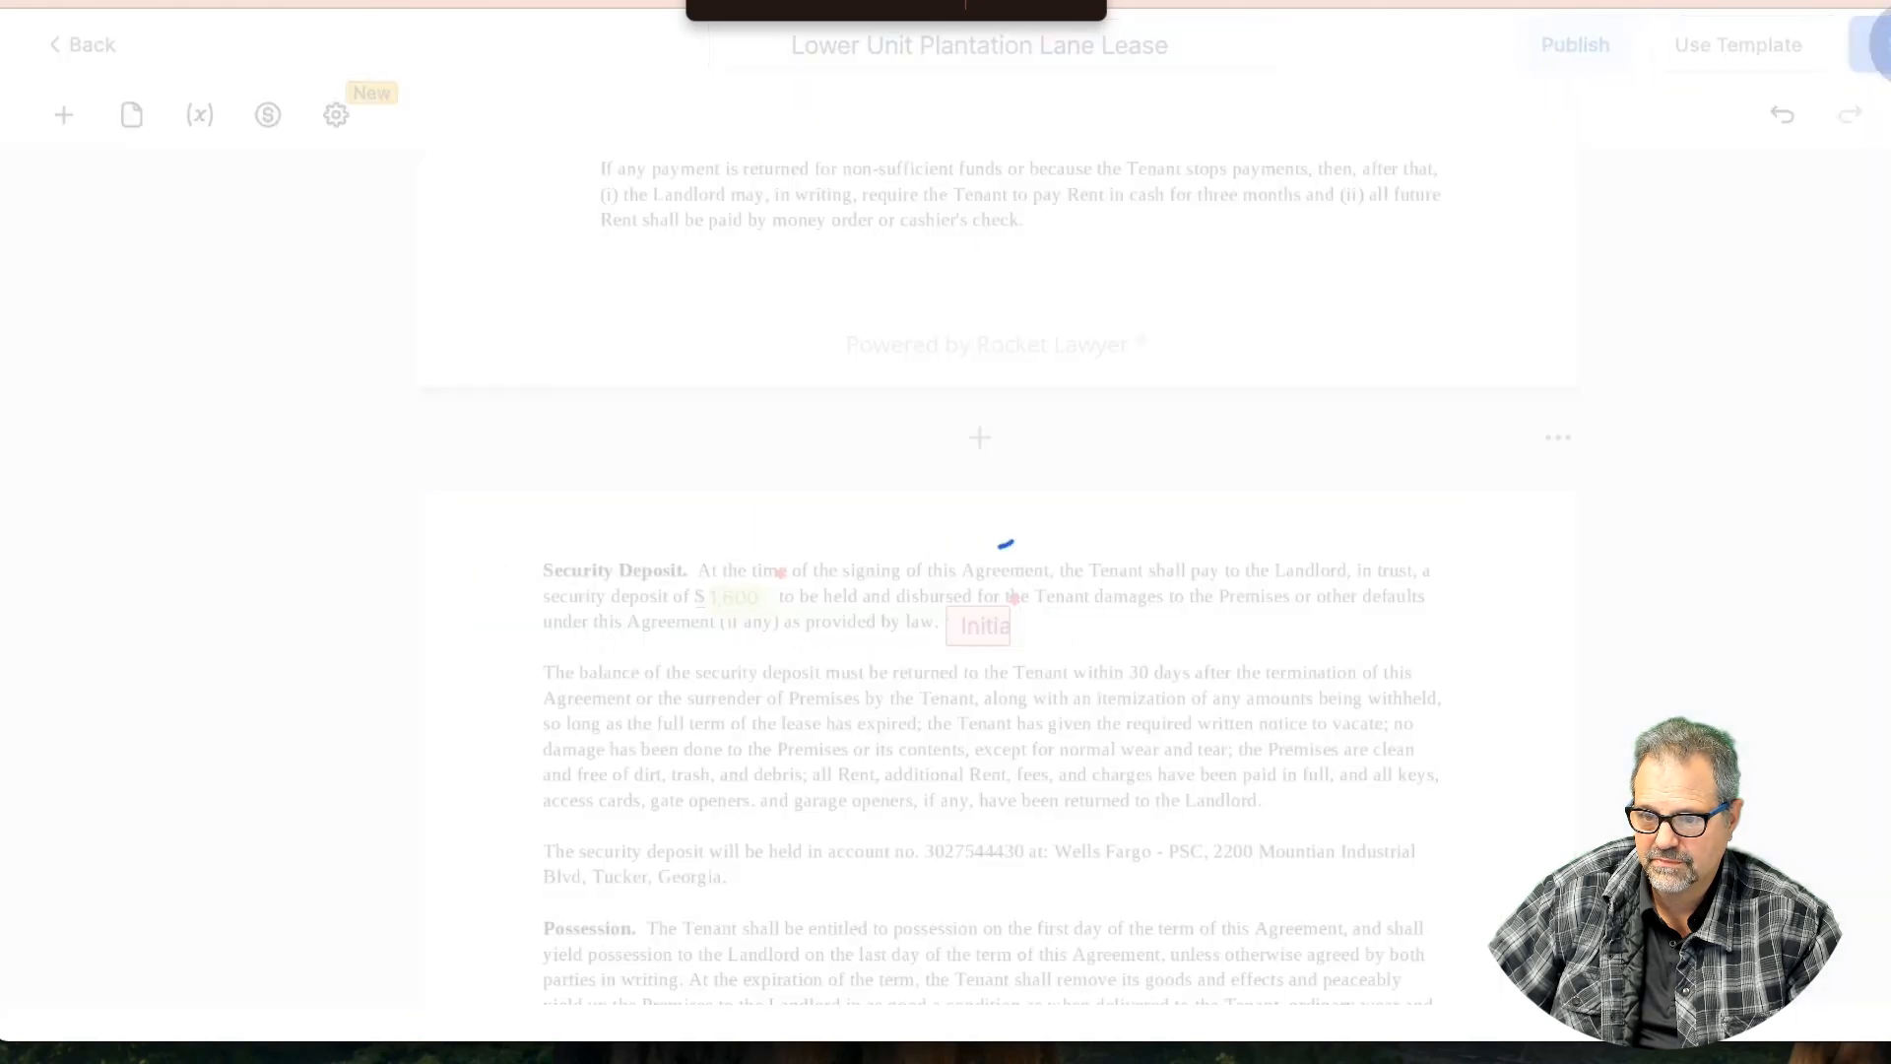
Copy the Utilities and Services Initials field beside the Keys clause
scroll(1018, 670, "down", 1)
scroll(1019, 668, "down", 6)
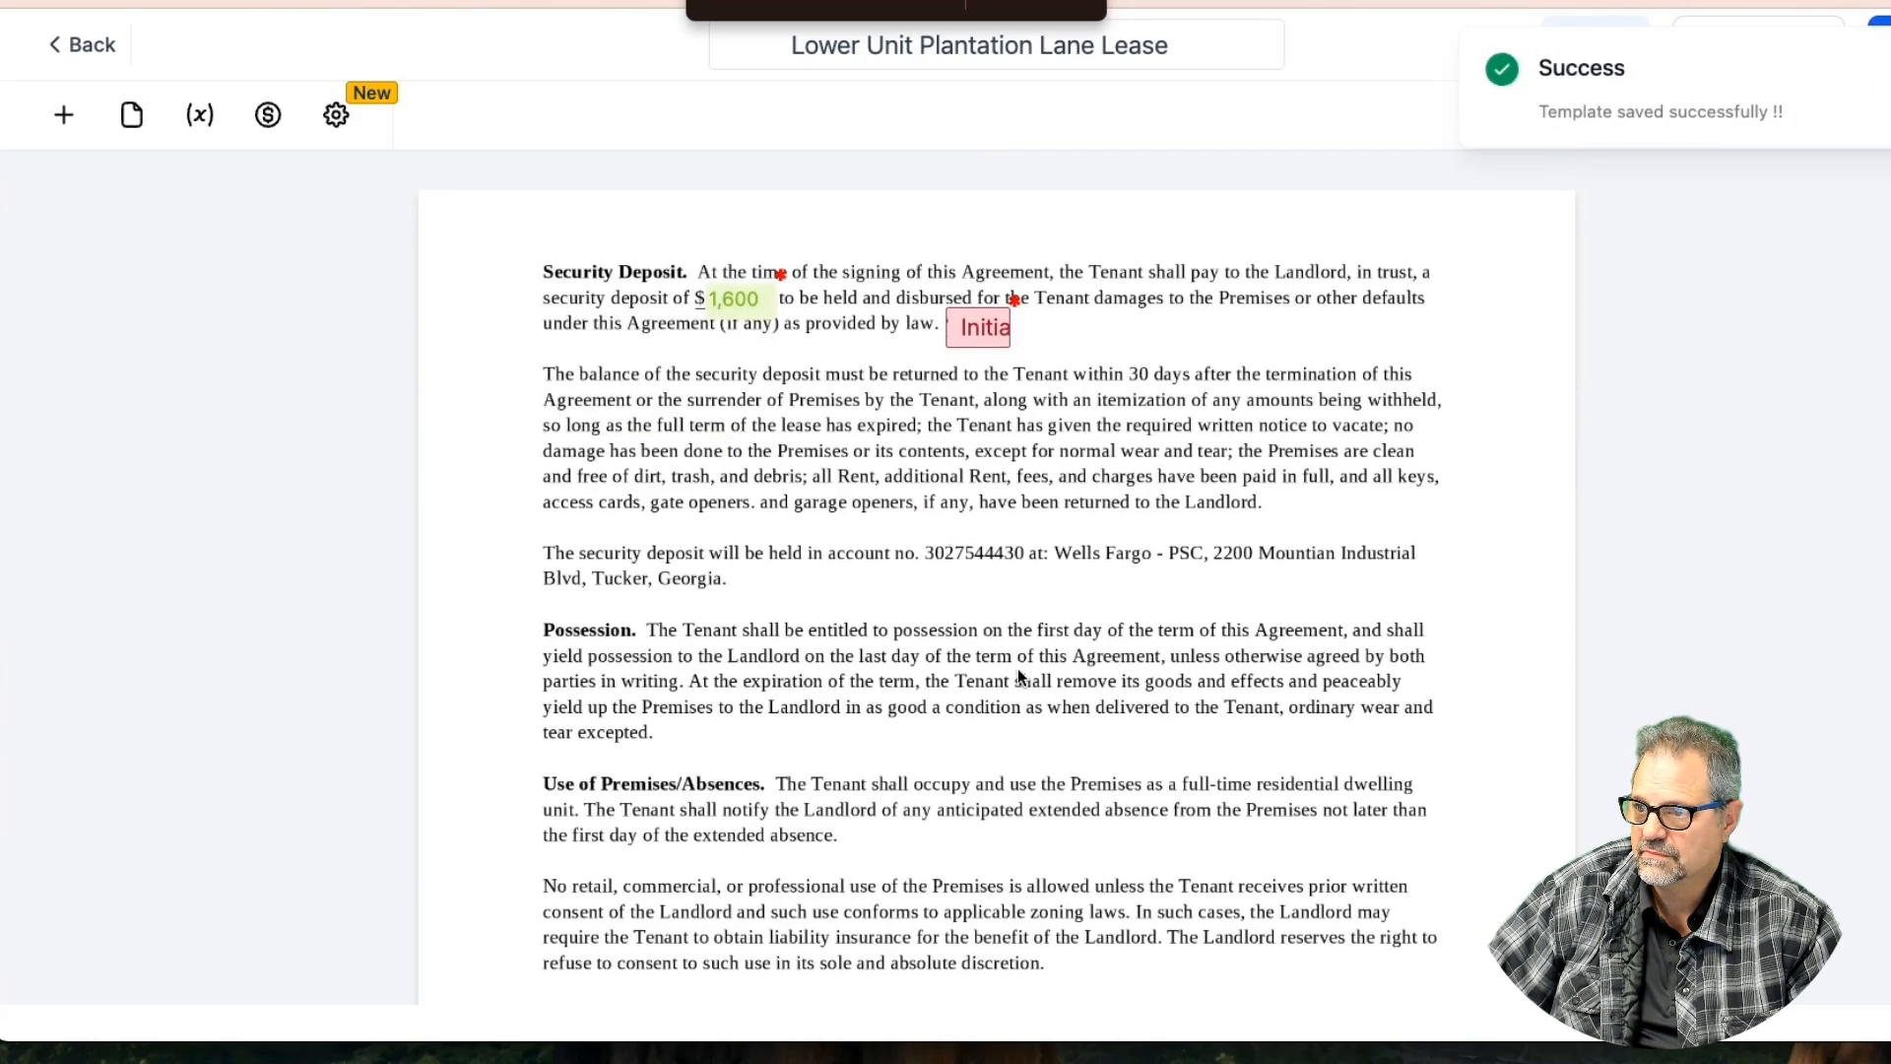
scroll(1018, 677, "down", 3)
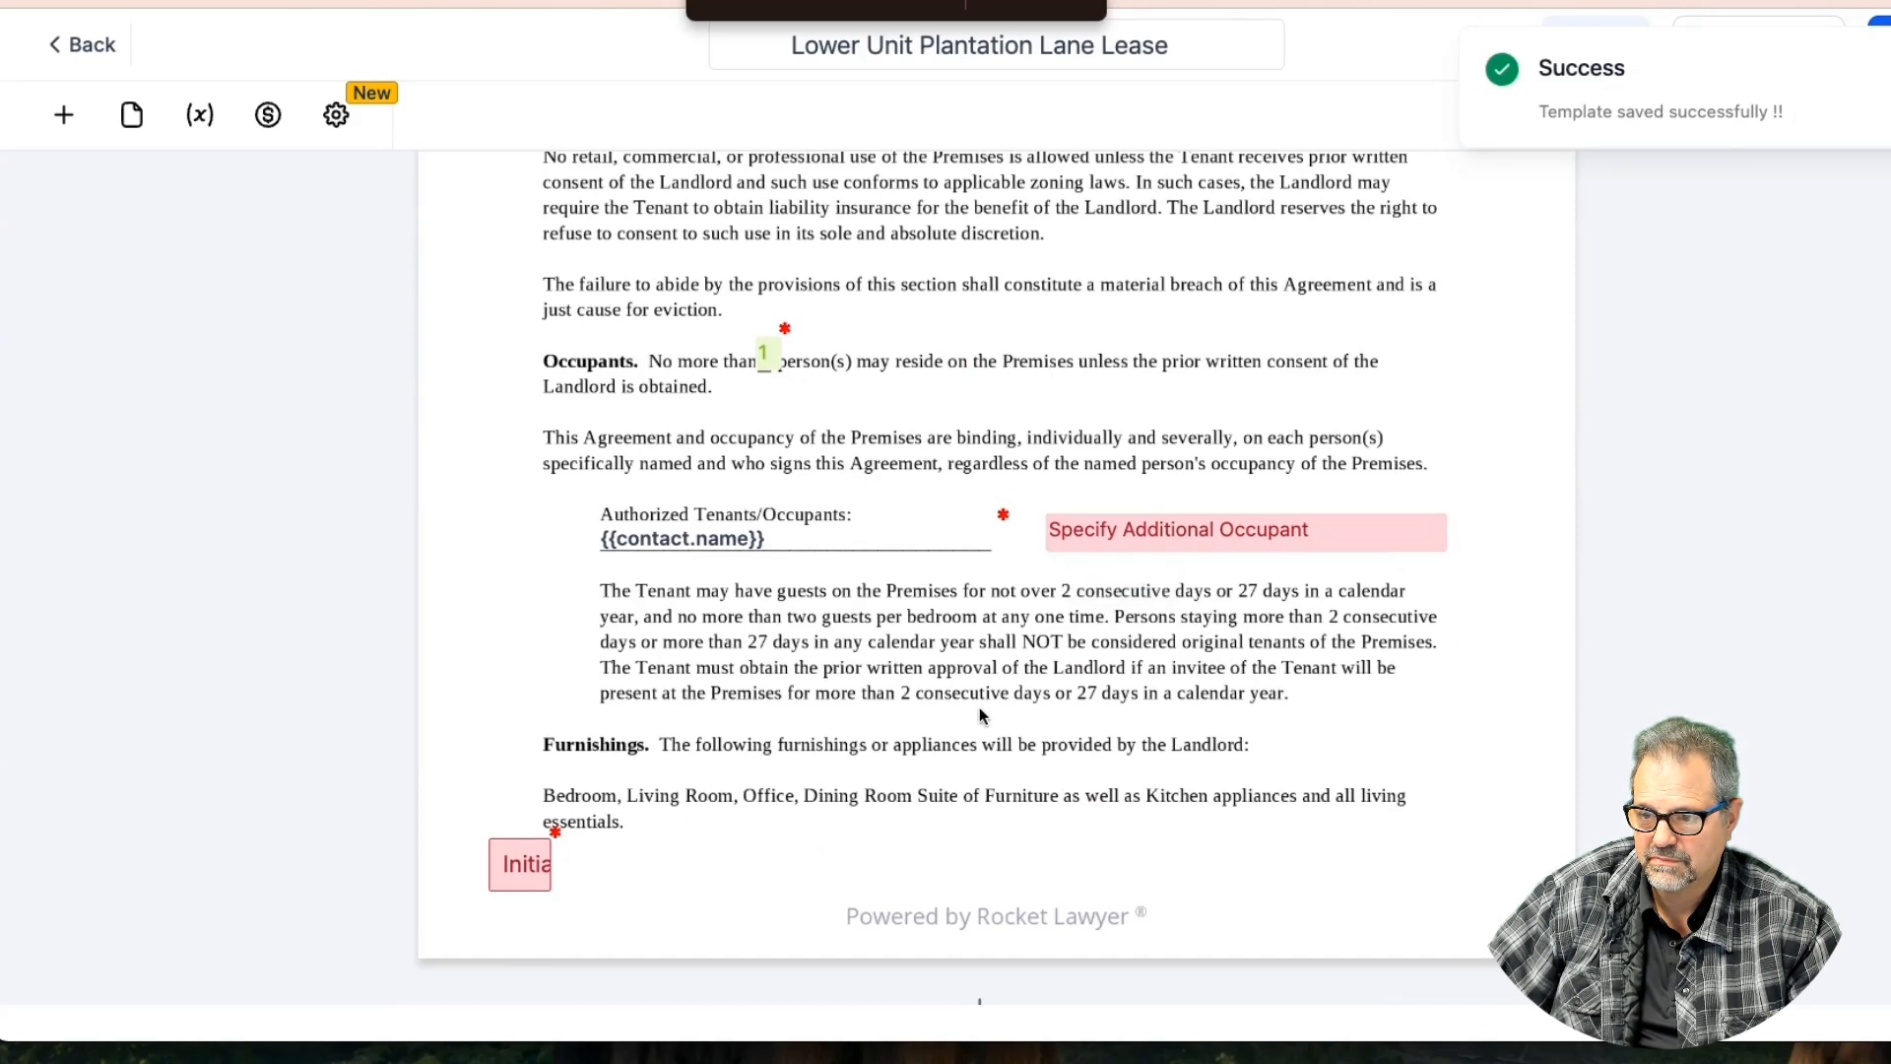
scroll(912, 663, "down", 5)
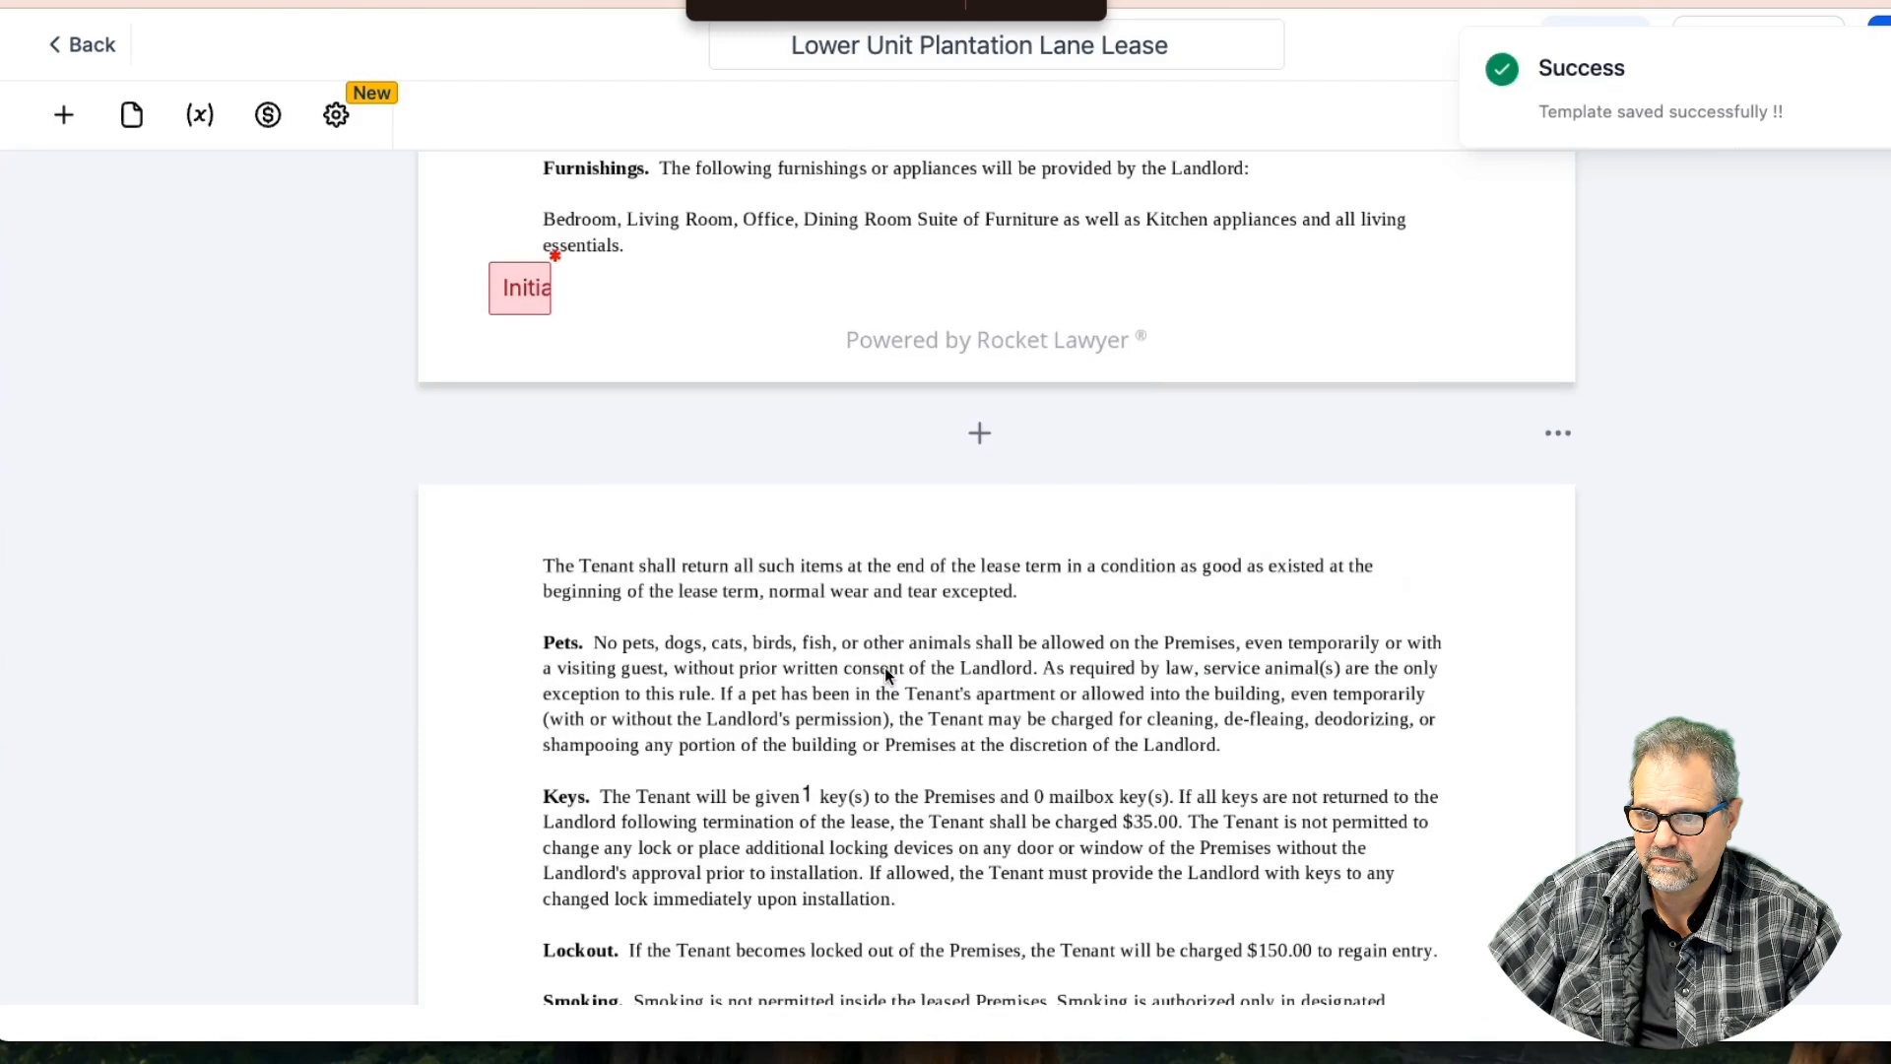
scroll(885, 665, "down", 3)
scroll(885, 665, "down", 2)
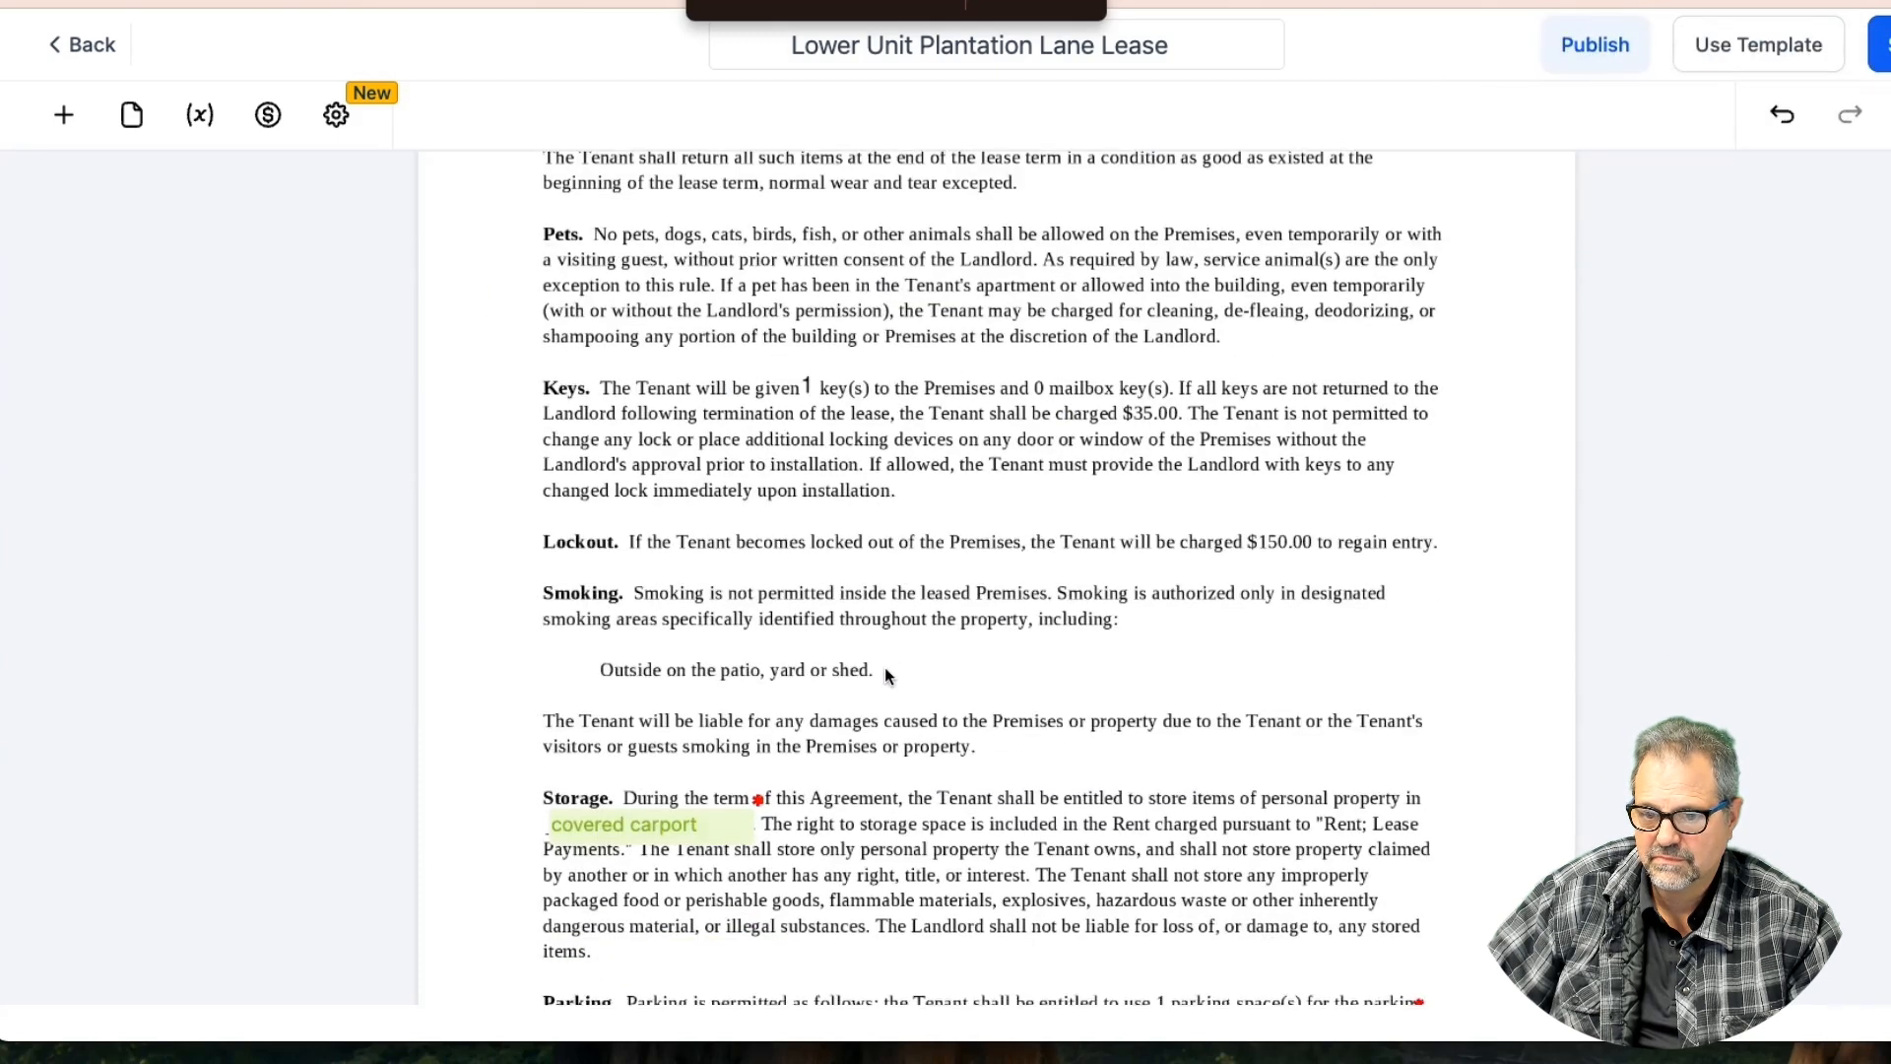
scroll(884, 666, "up", 1)
scroll(885, 668, "up", 2)
scroll(885, 667, "down", 10)
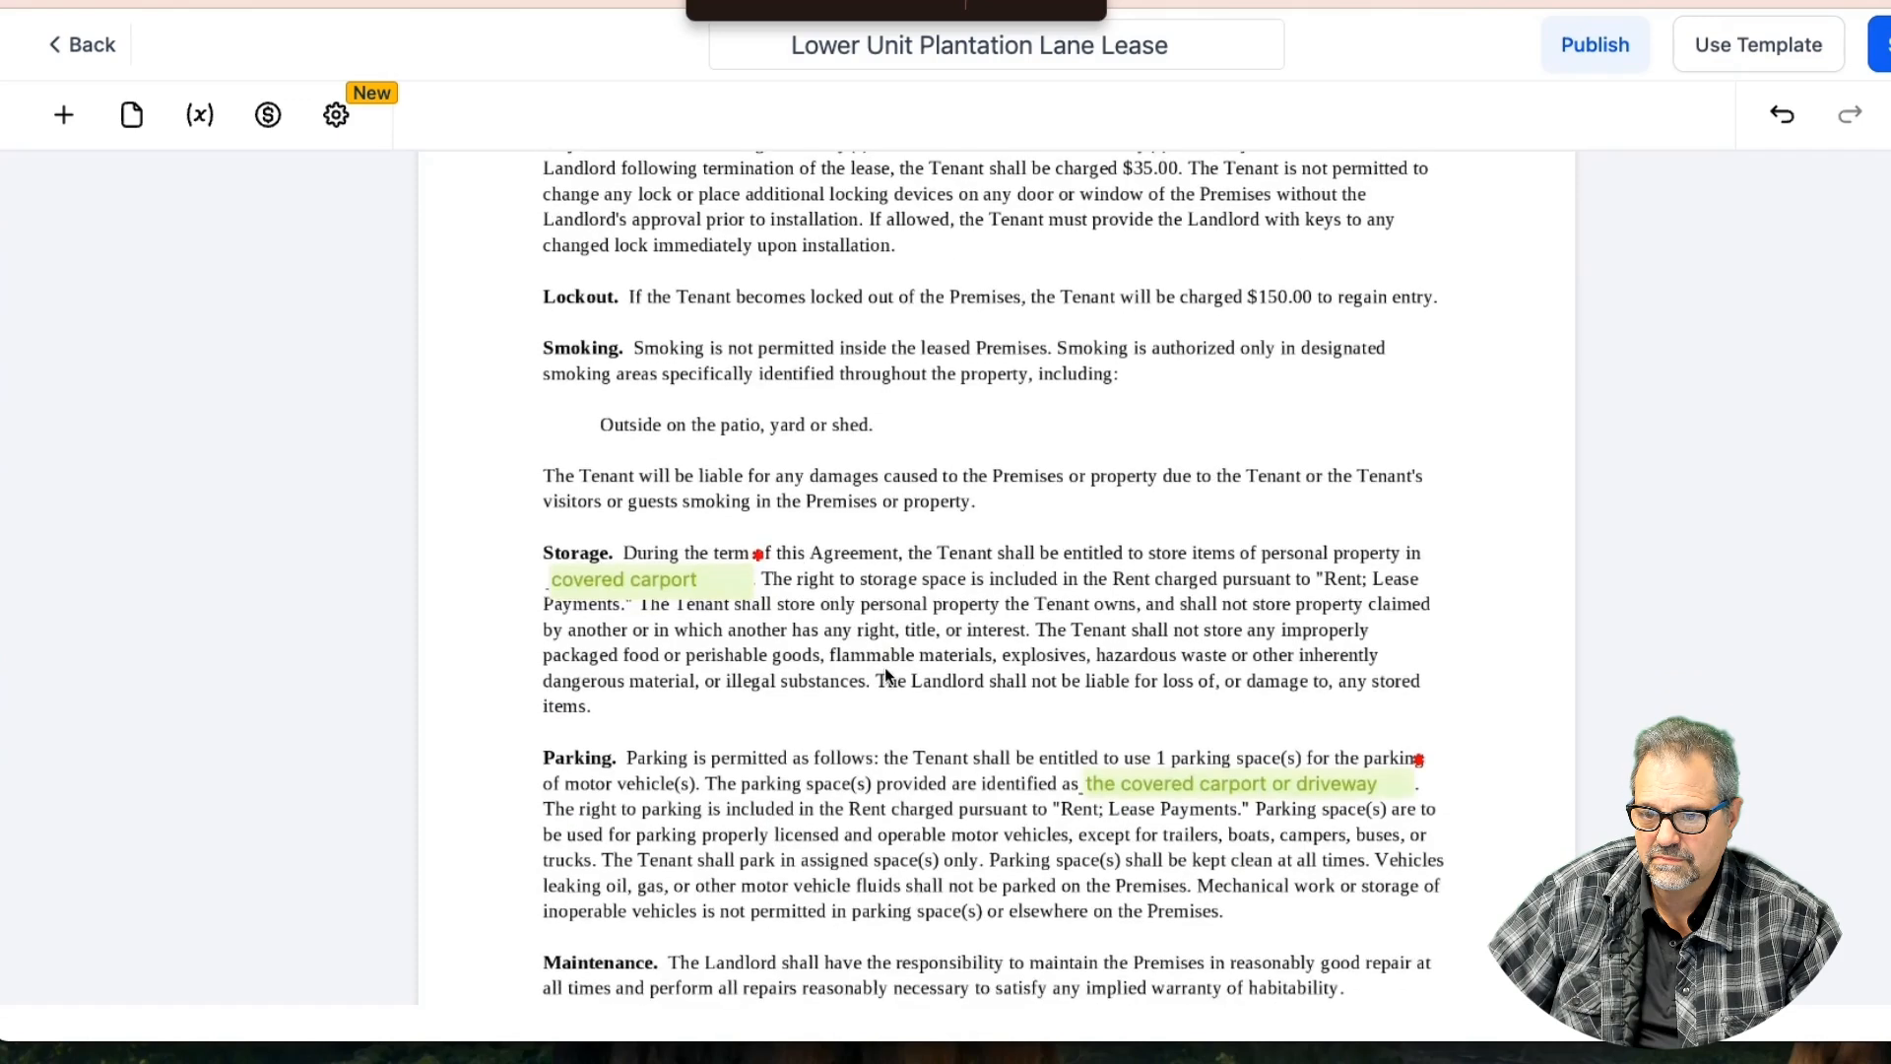
left_click(505, 724)
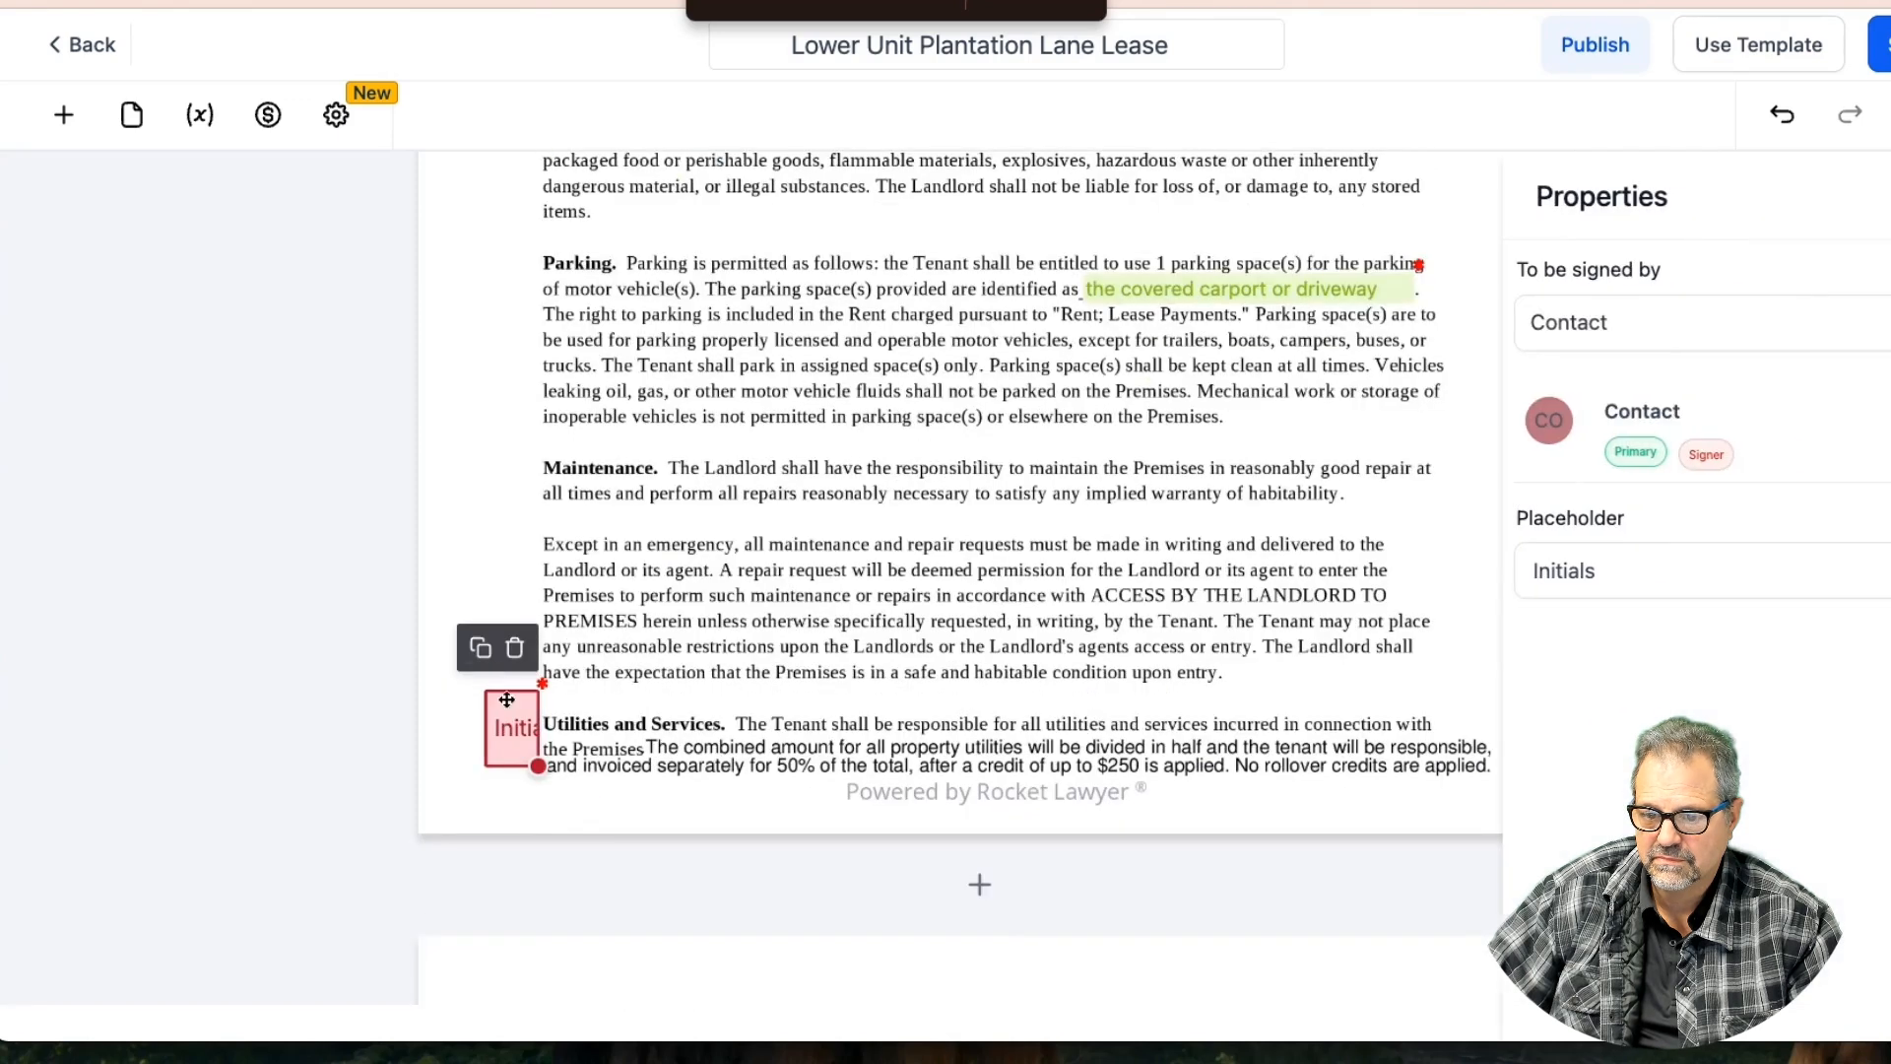
left_click(478, 647)
left_click_drag(556, 716, 542, 280)
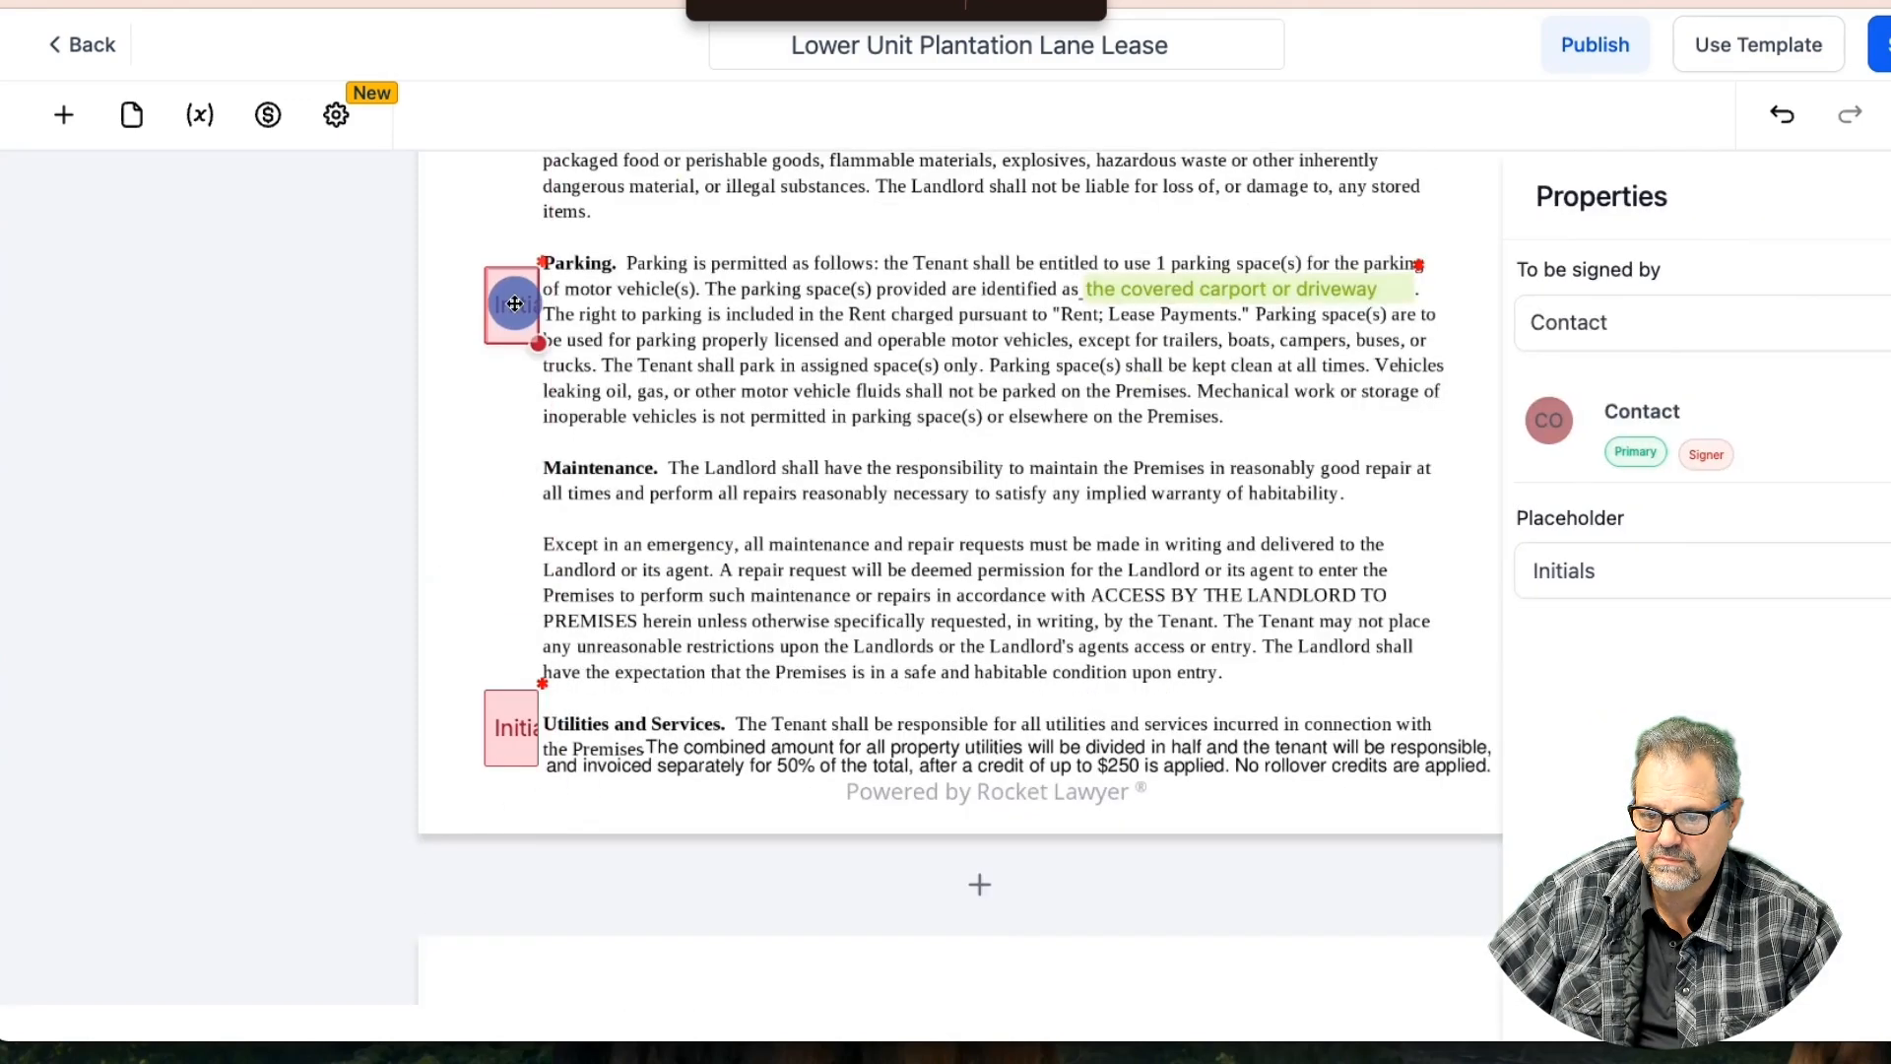
scroll(557, 310, "up", 3)
scroll(557, 310, "up", 3)
right_click(498, 272)
left_click(411, 488)
left_click_drag(512, 857, 499, 225)
left_click(700, 313)
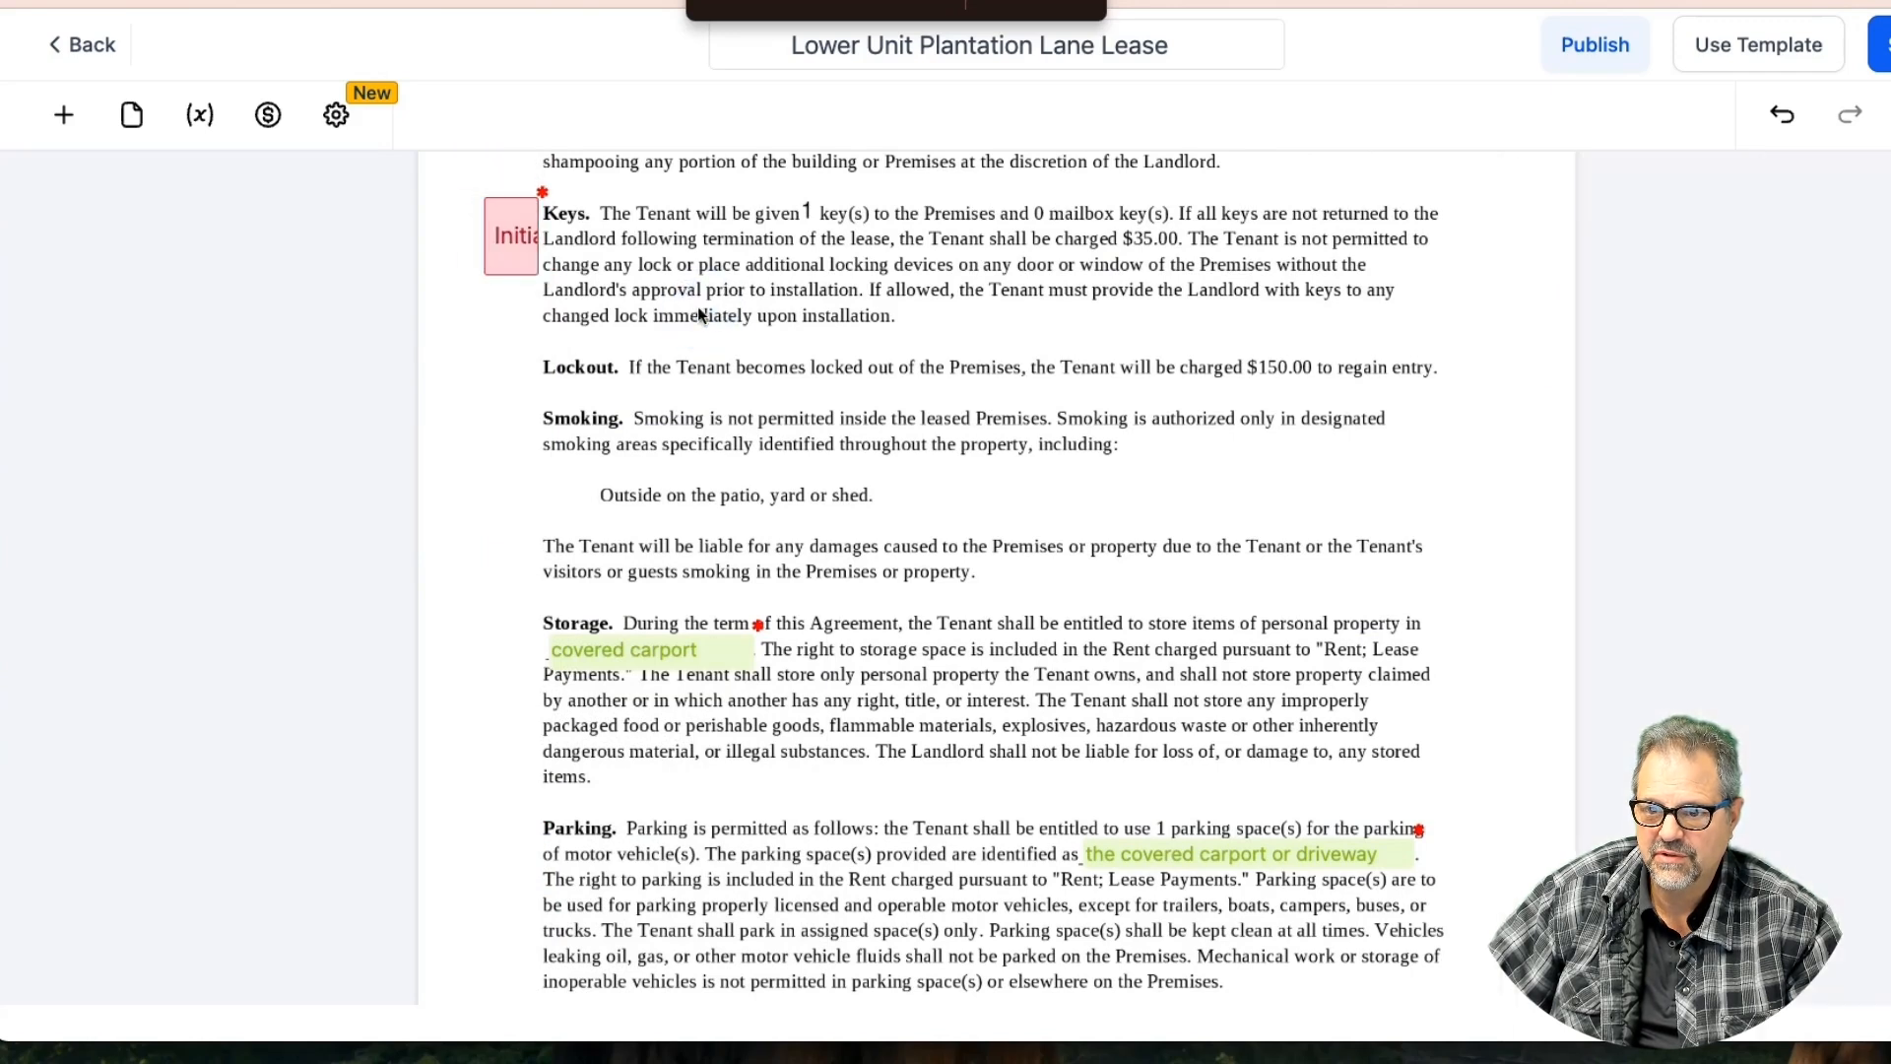
Copy the Keys initials beside the Storage and Parking clauses and save the template
scroll(522, 258, "up", 1)
left_click(513, 258)
left_click(479, 206)
left_click_drag(524, 282, 493, 707)
left_click(493, 655)
scroll(678, 765, "down", 3)
left_click_drag(527, 473, 503, 680)
left_click(700, 672)
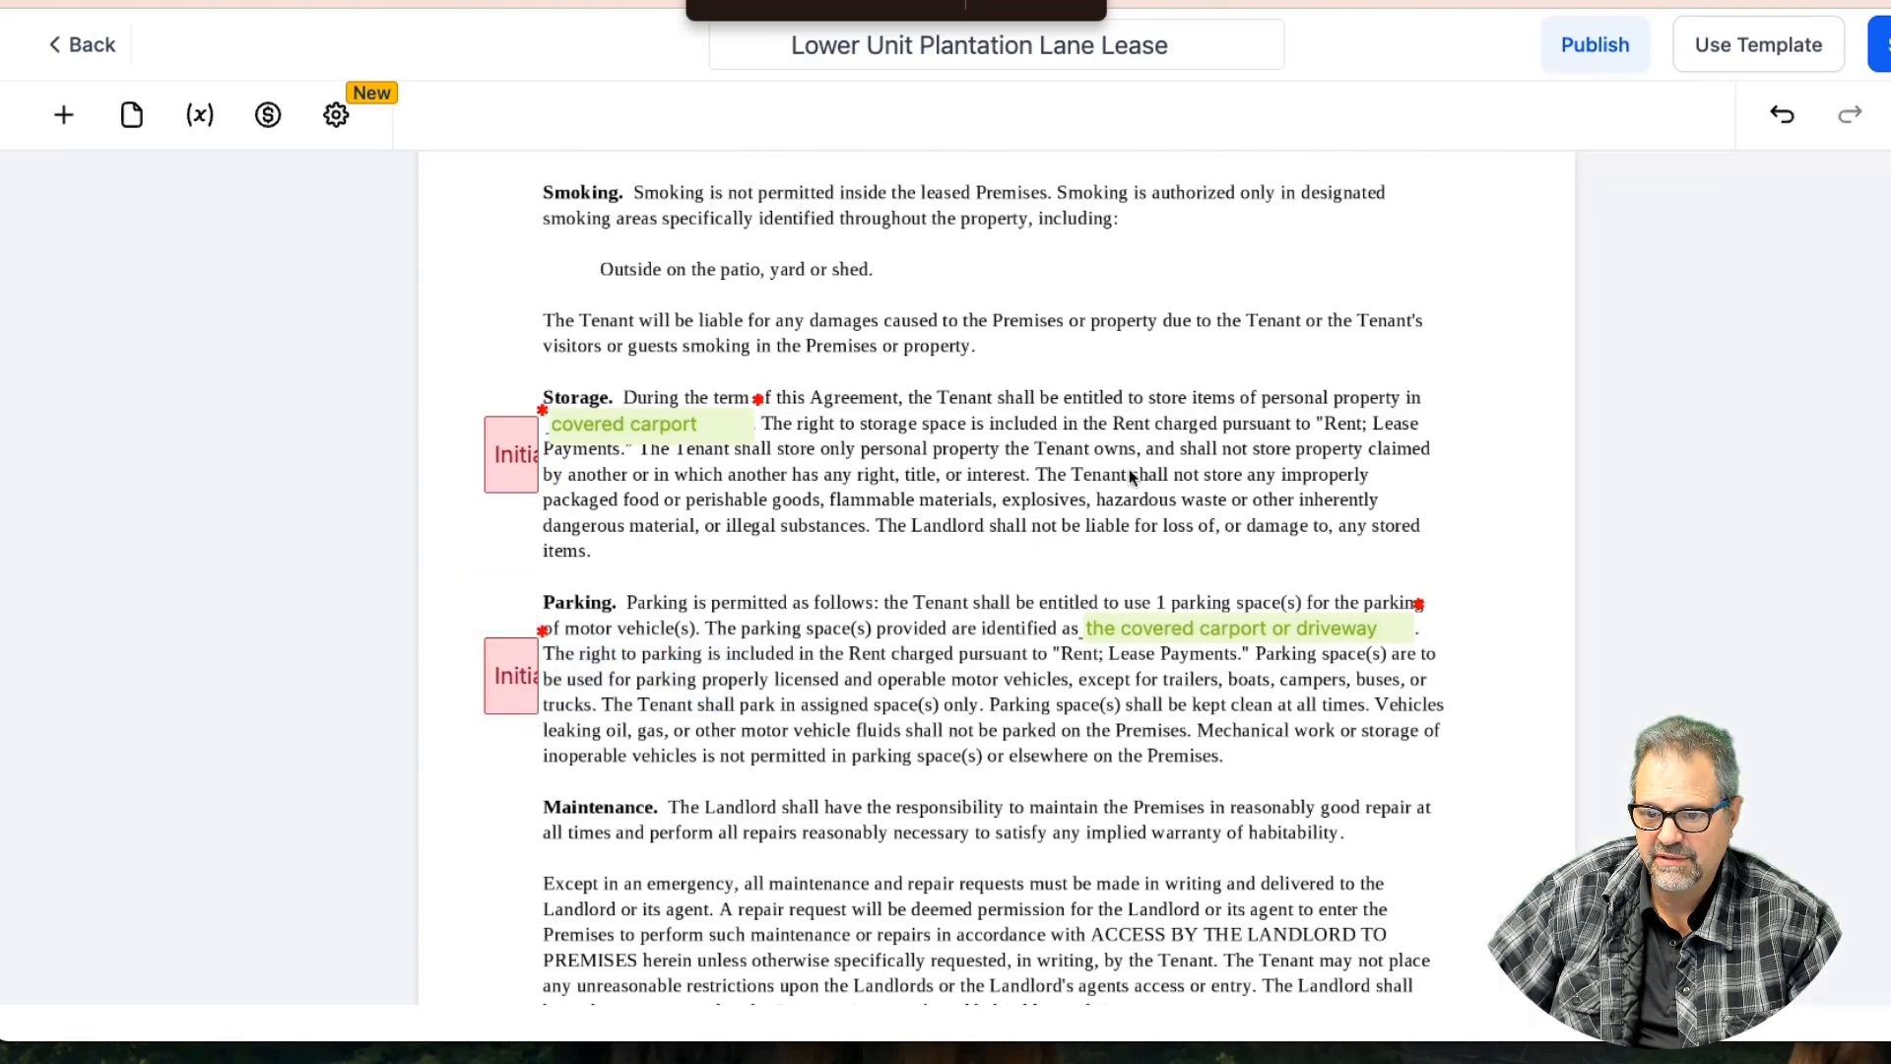
left_click(1880, 44)
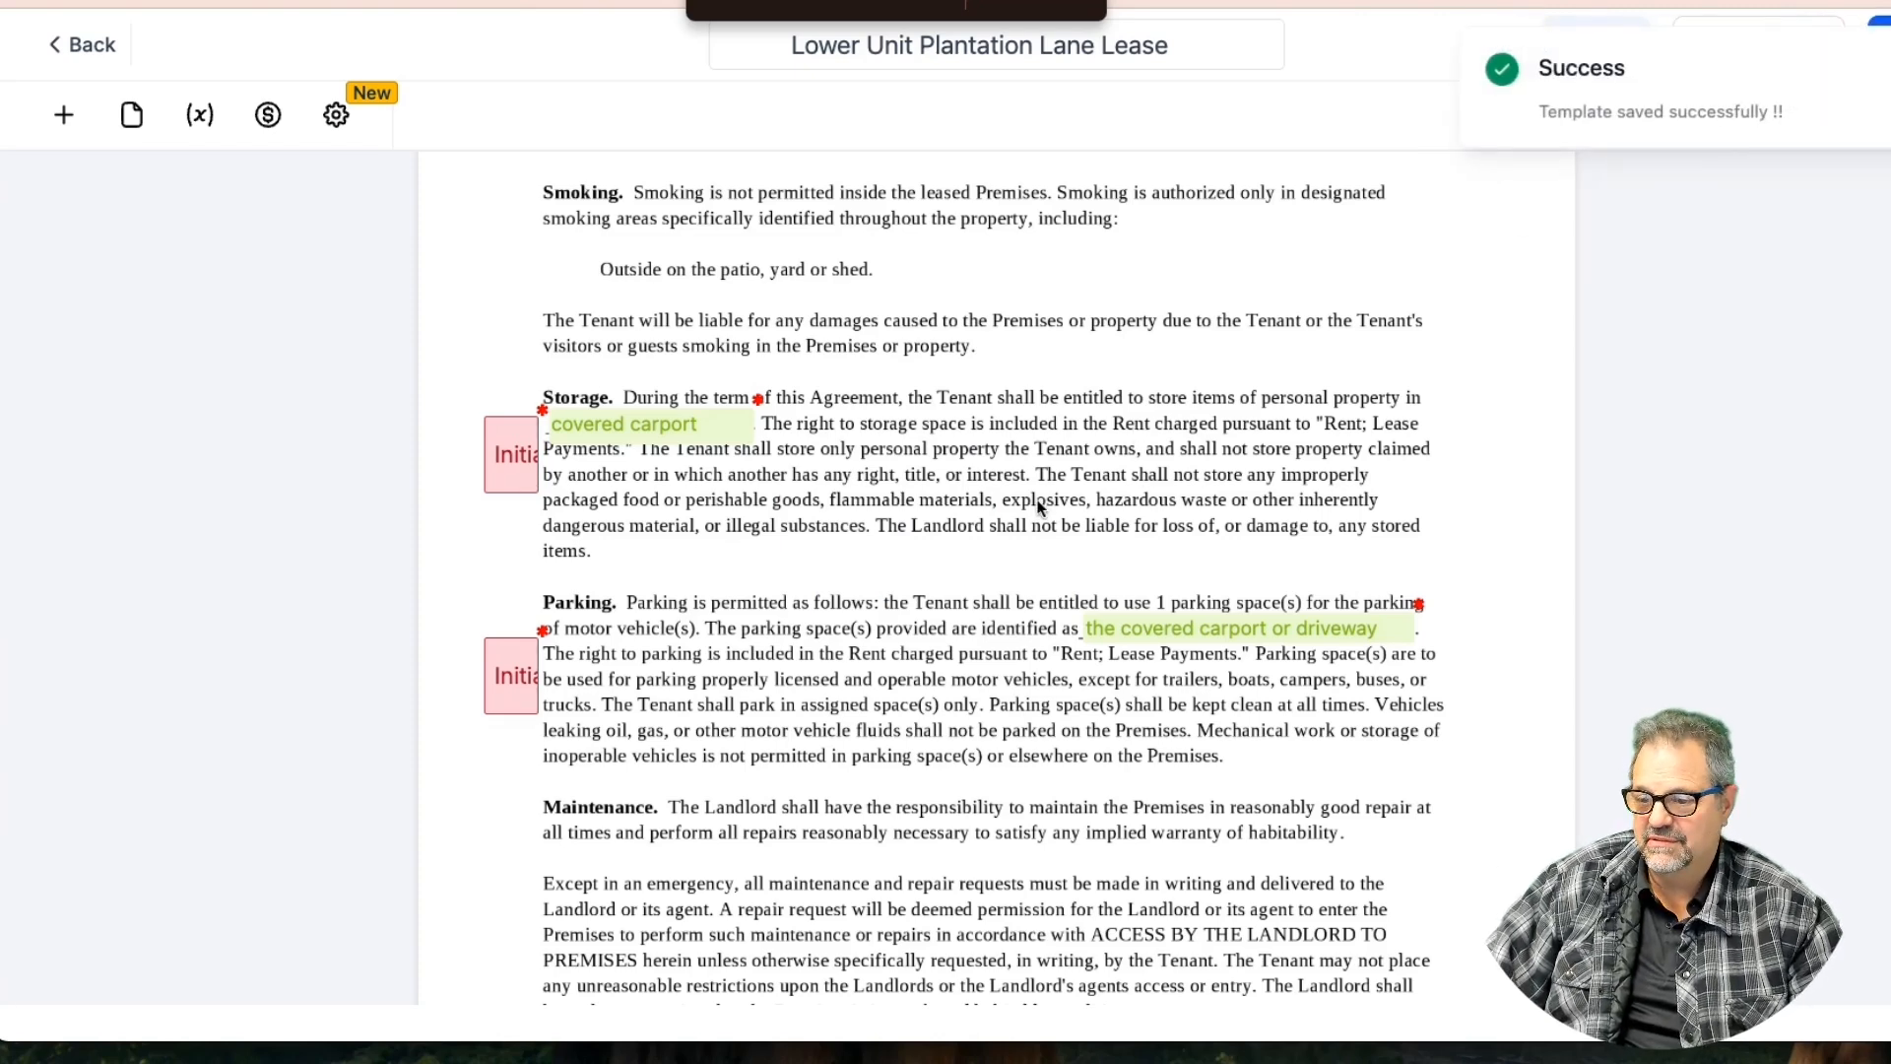
Nudge the Early Termination Initials field down to line up with its clause heading
scroll(1039, 508, "down", 10)
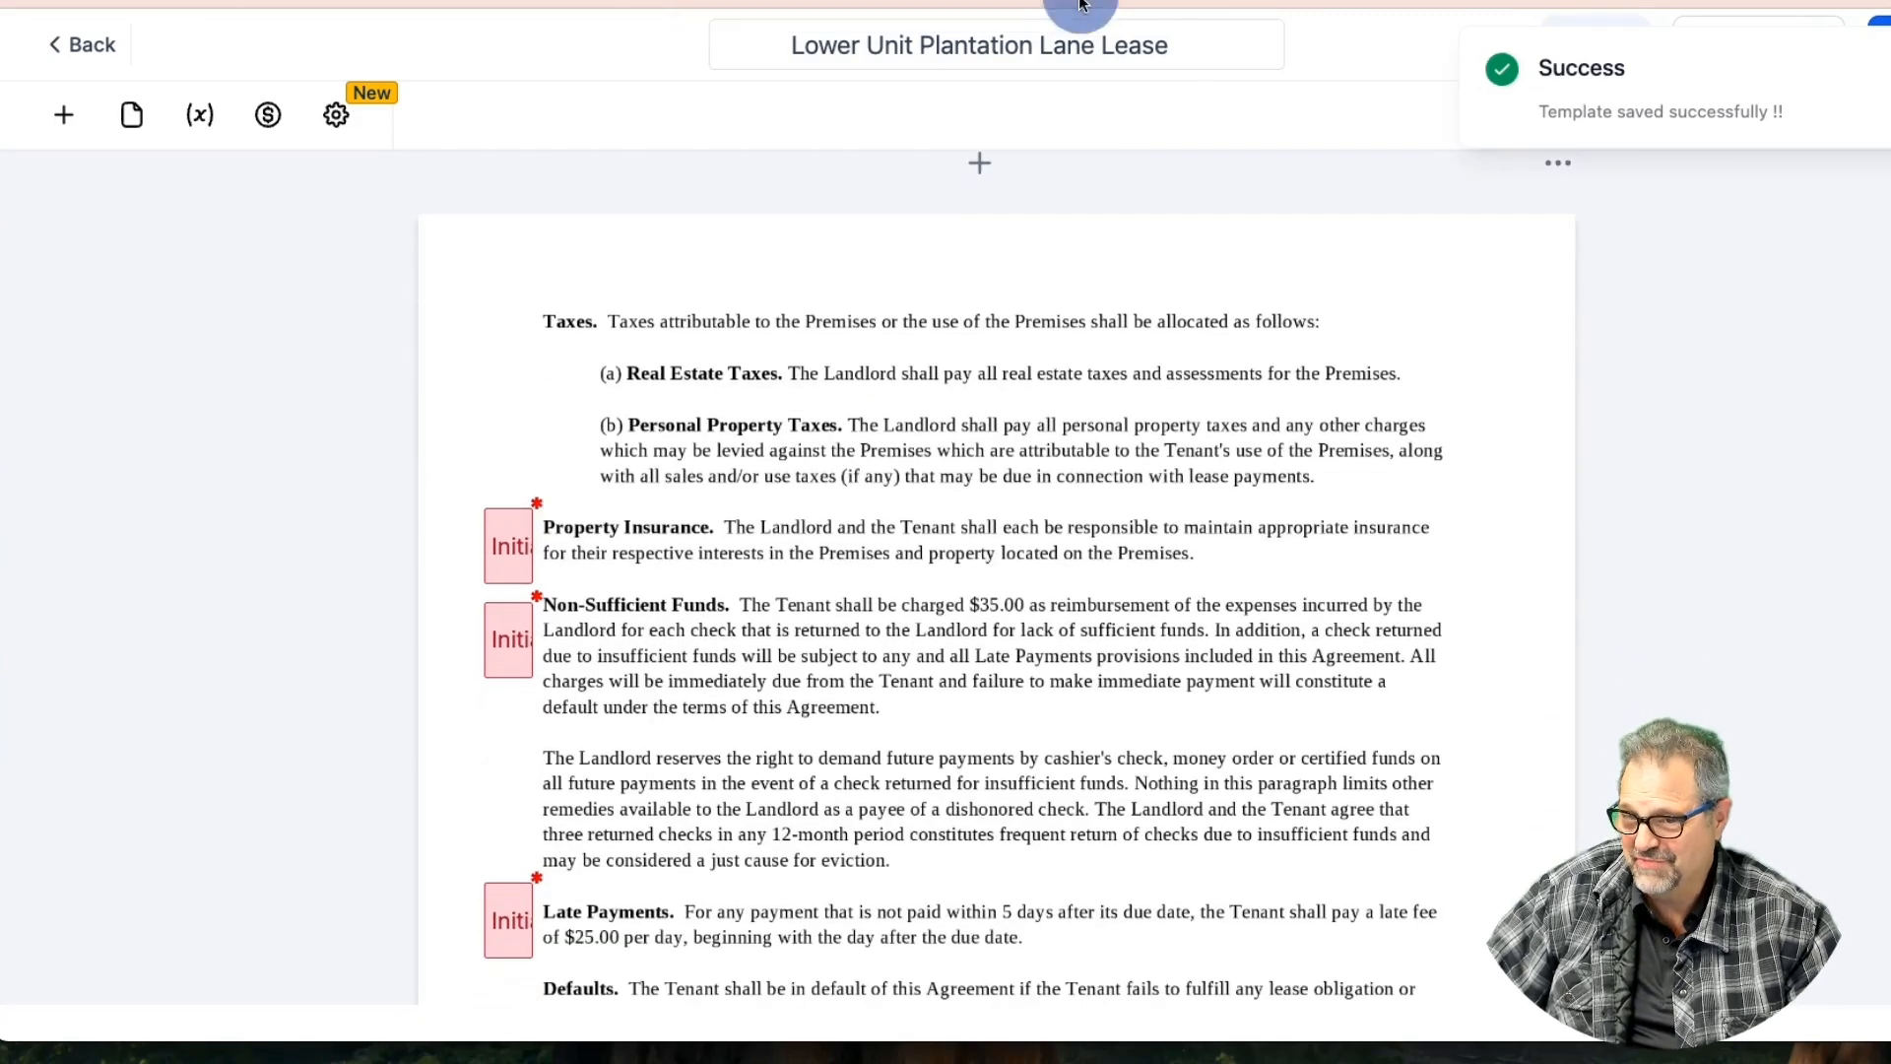
scroll(1098, 331, "down", 7)
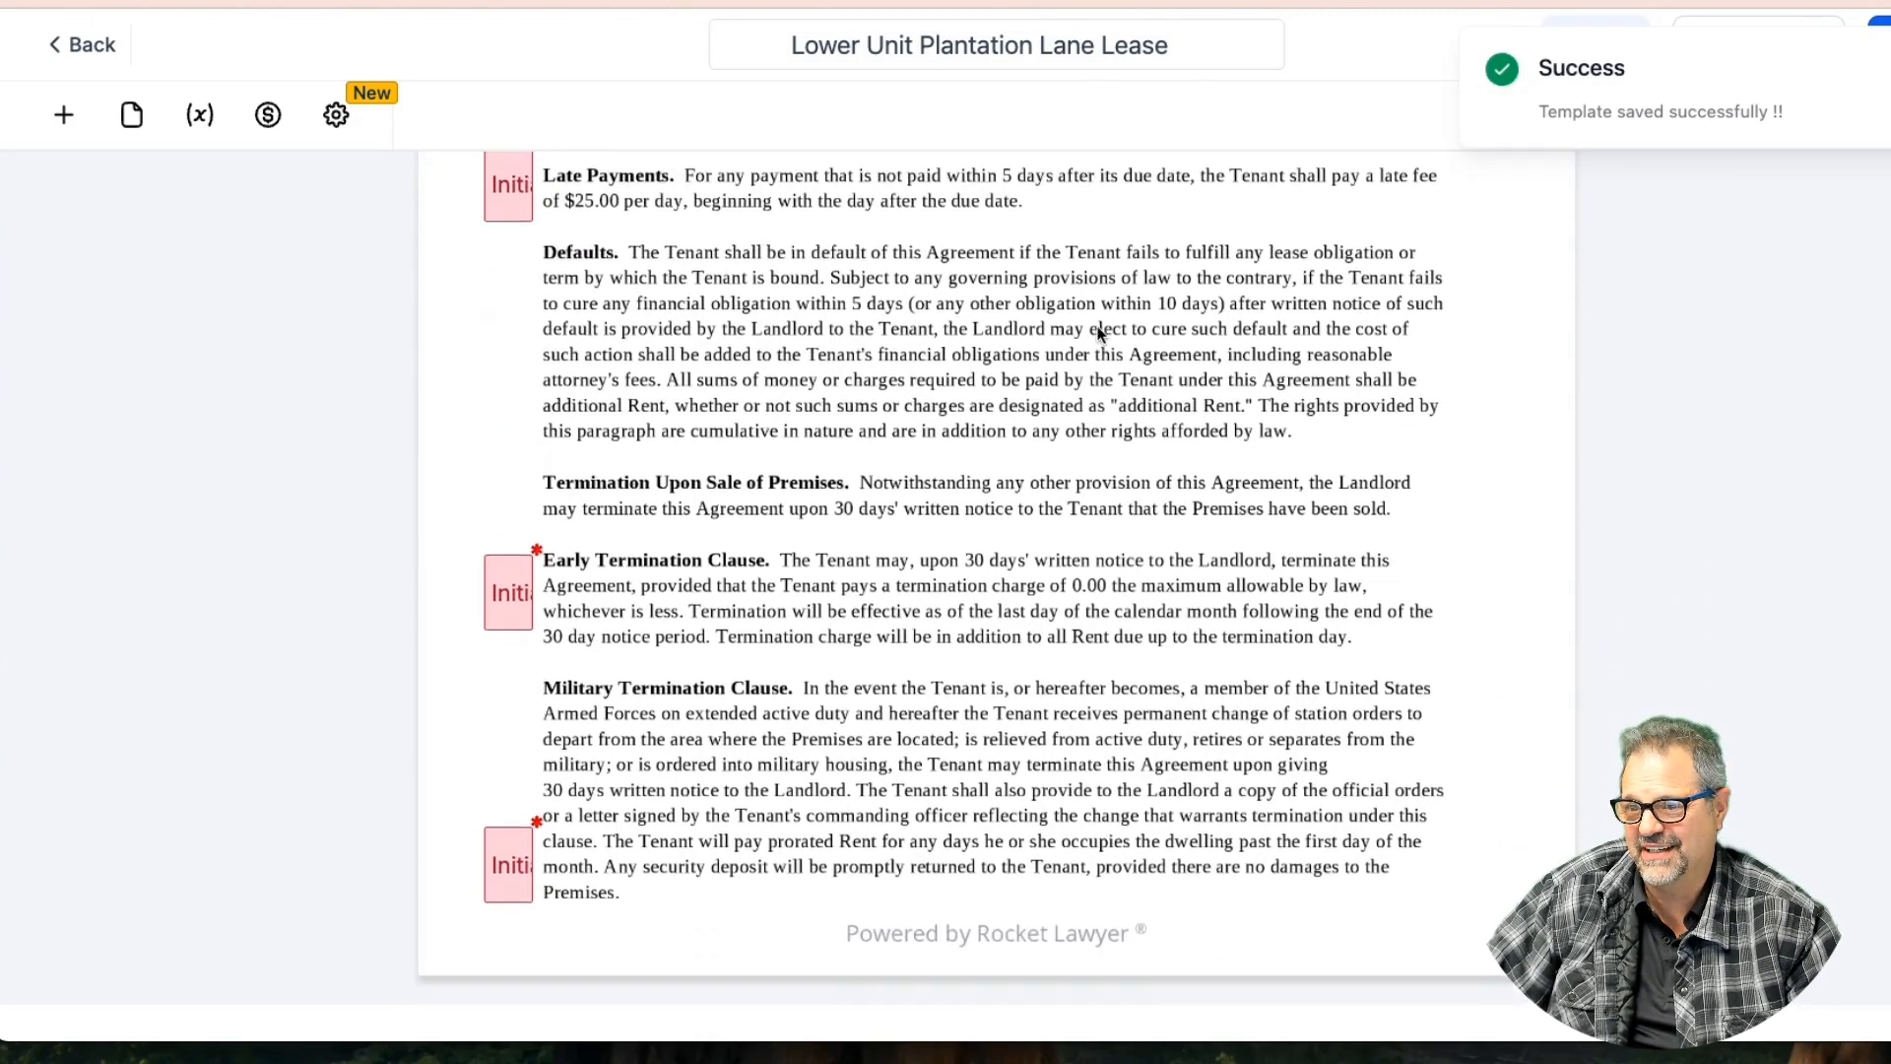
scroll(1098, 334, "down", 1)
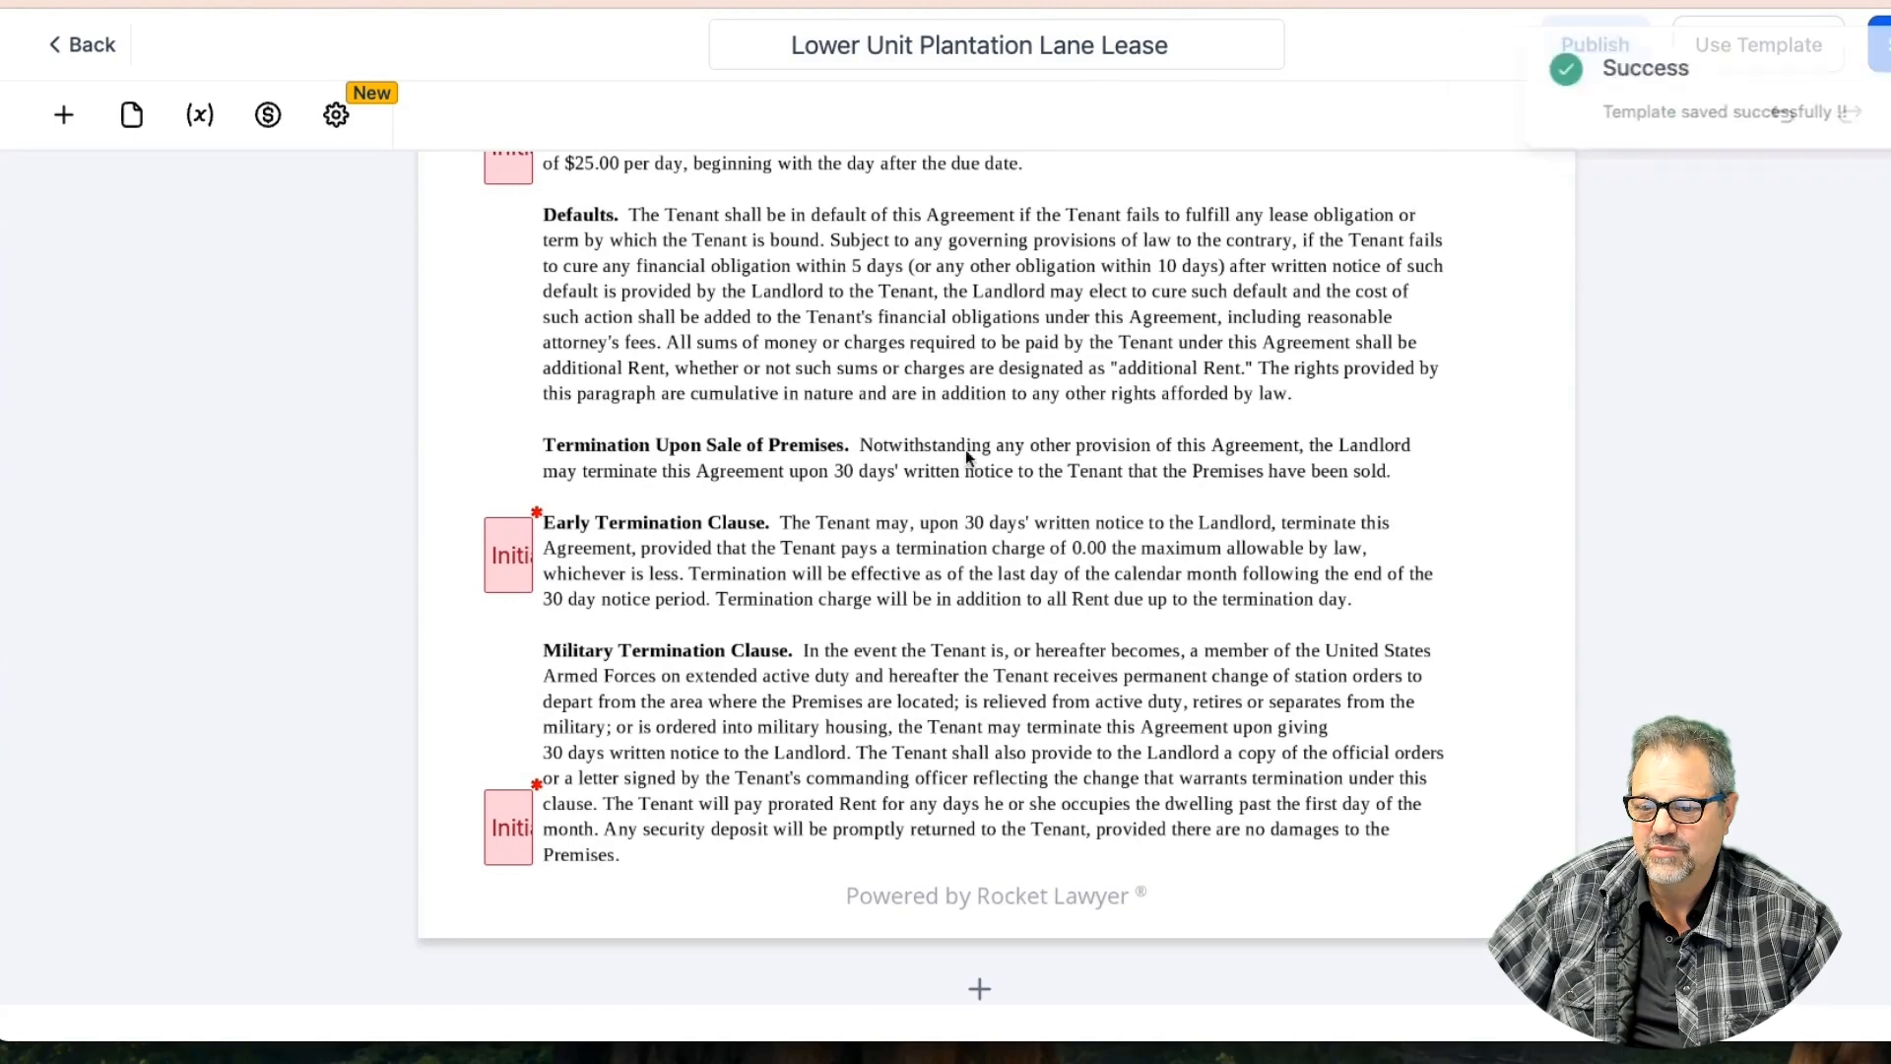
left_click(501, 566)
left_click_drag(501, 567, 498, 575)
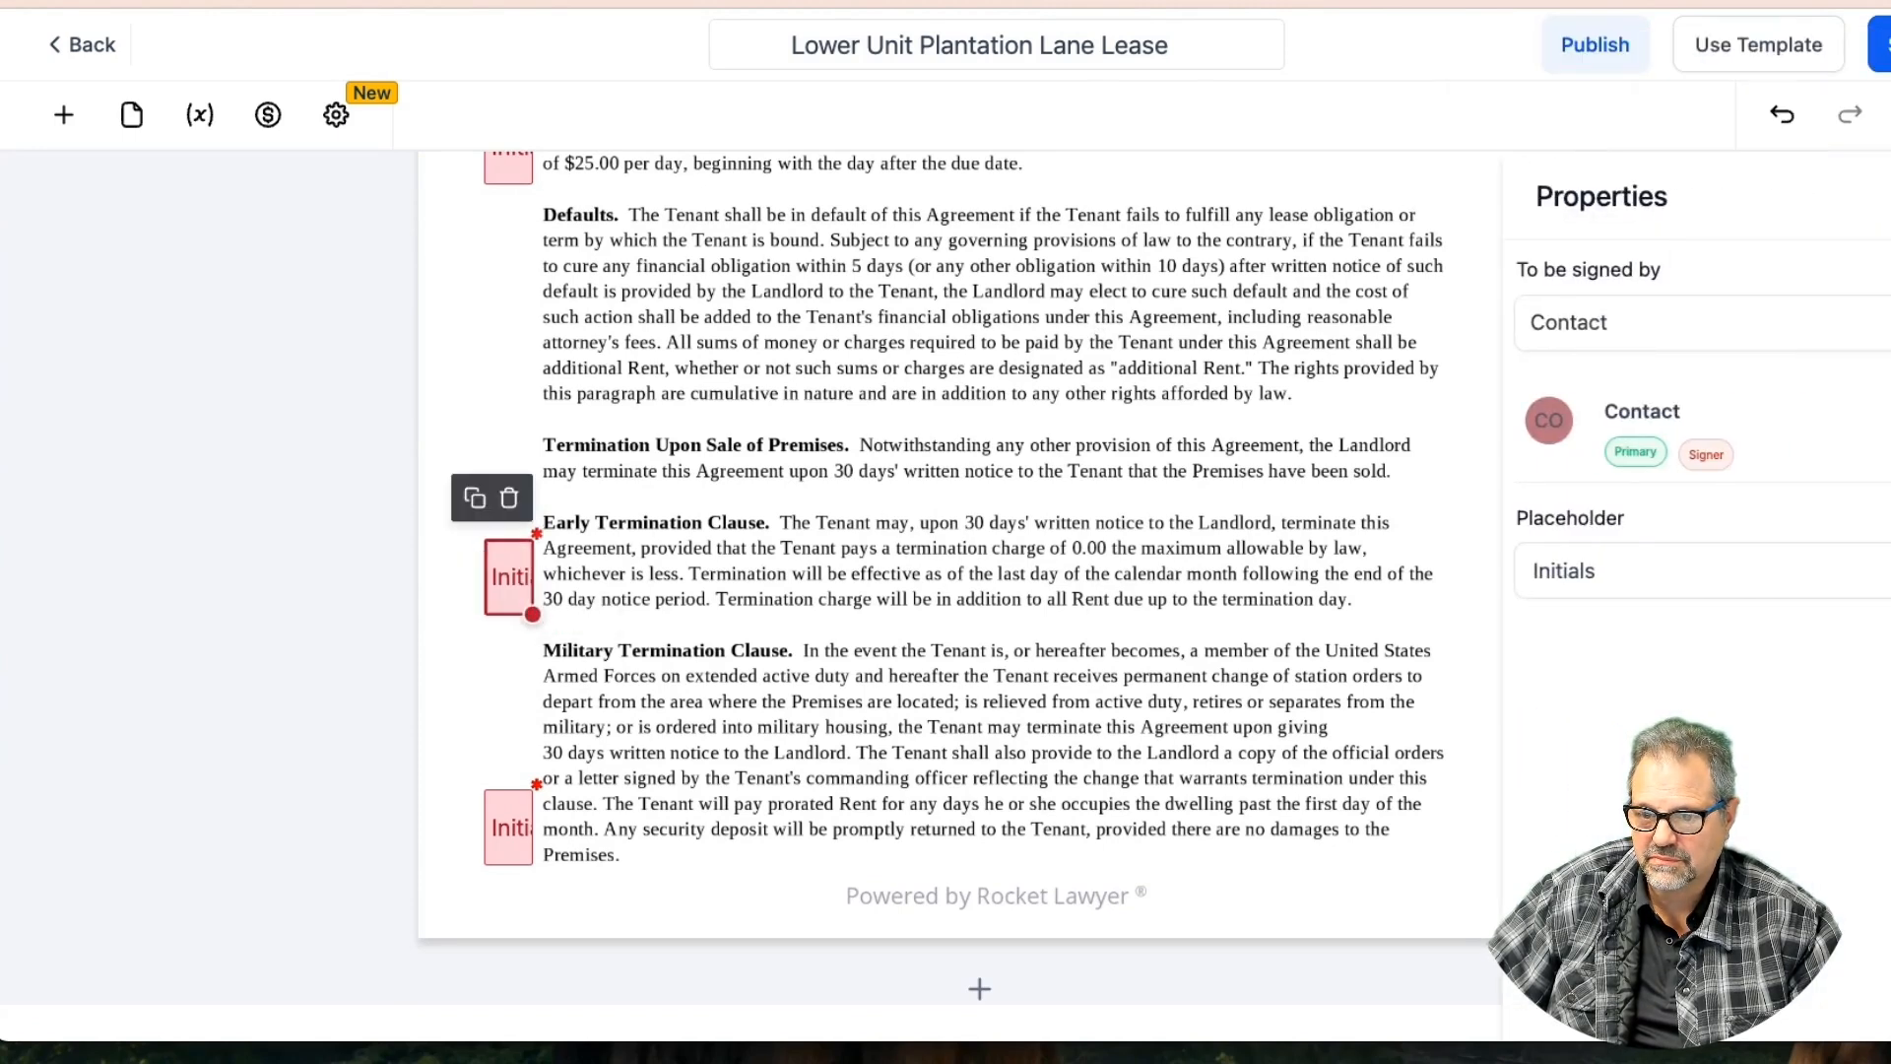
scroll(1107, 465, "down", 5)
scroll(1106, 465, "down", 6)
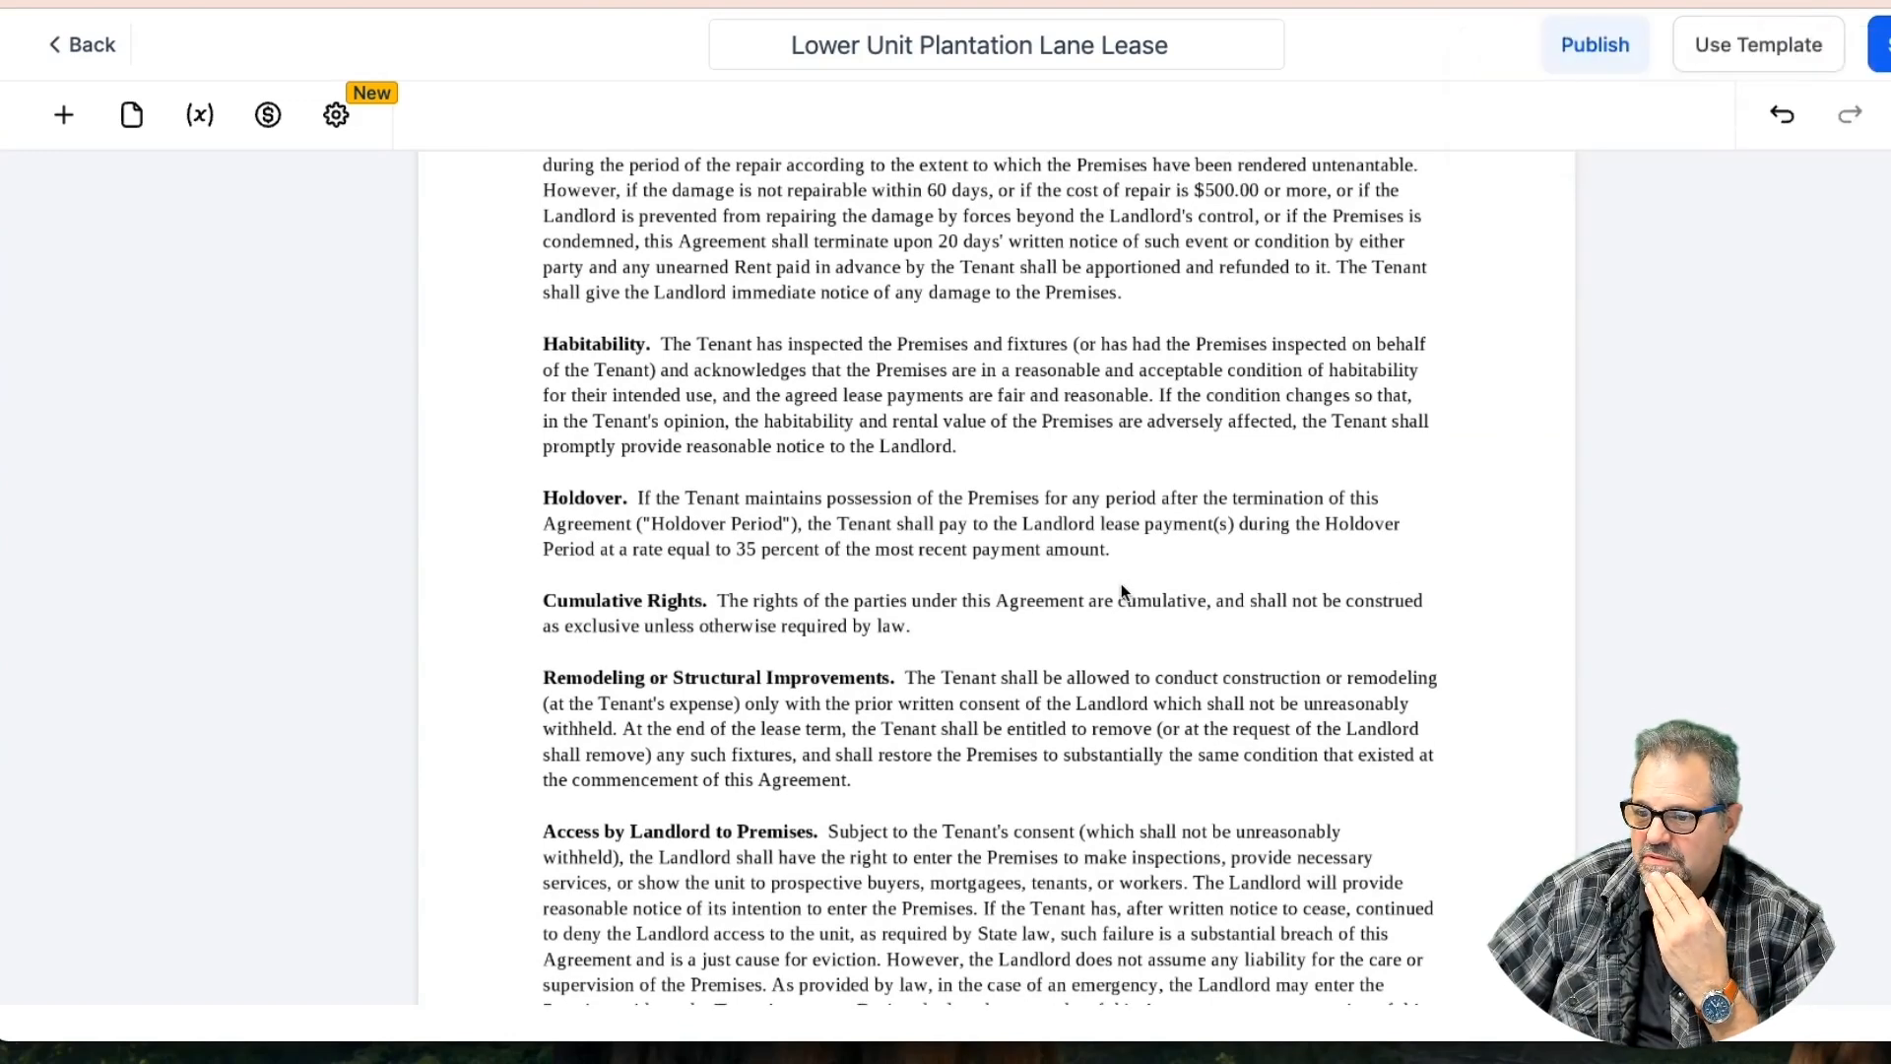
scroll(1121, 589, "down", 1)
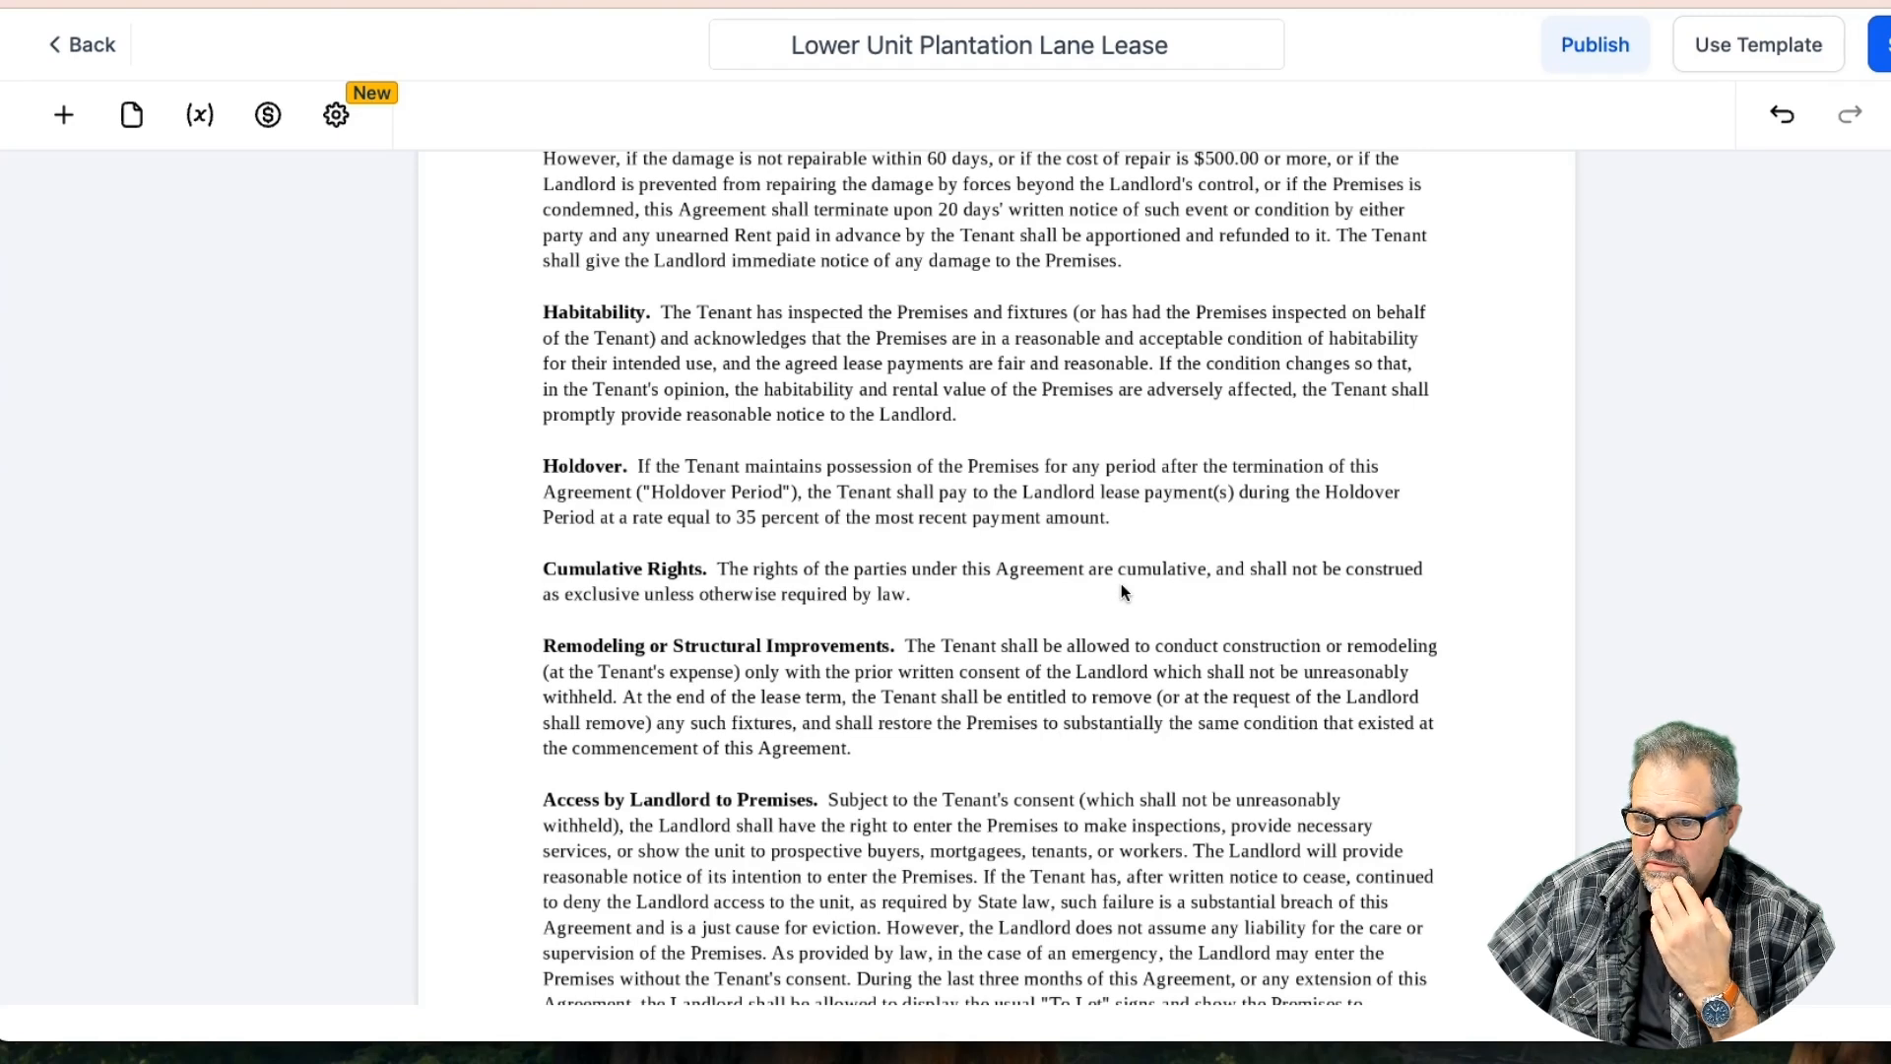
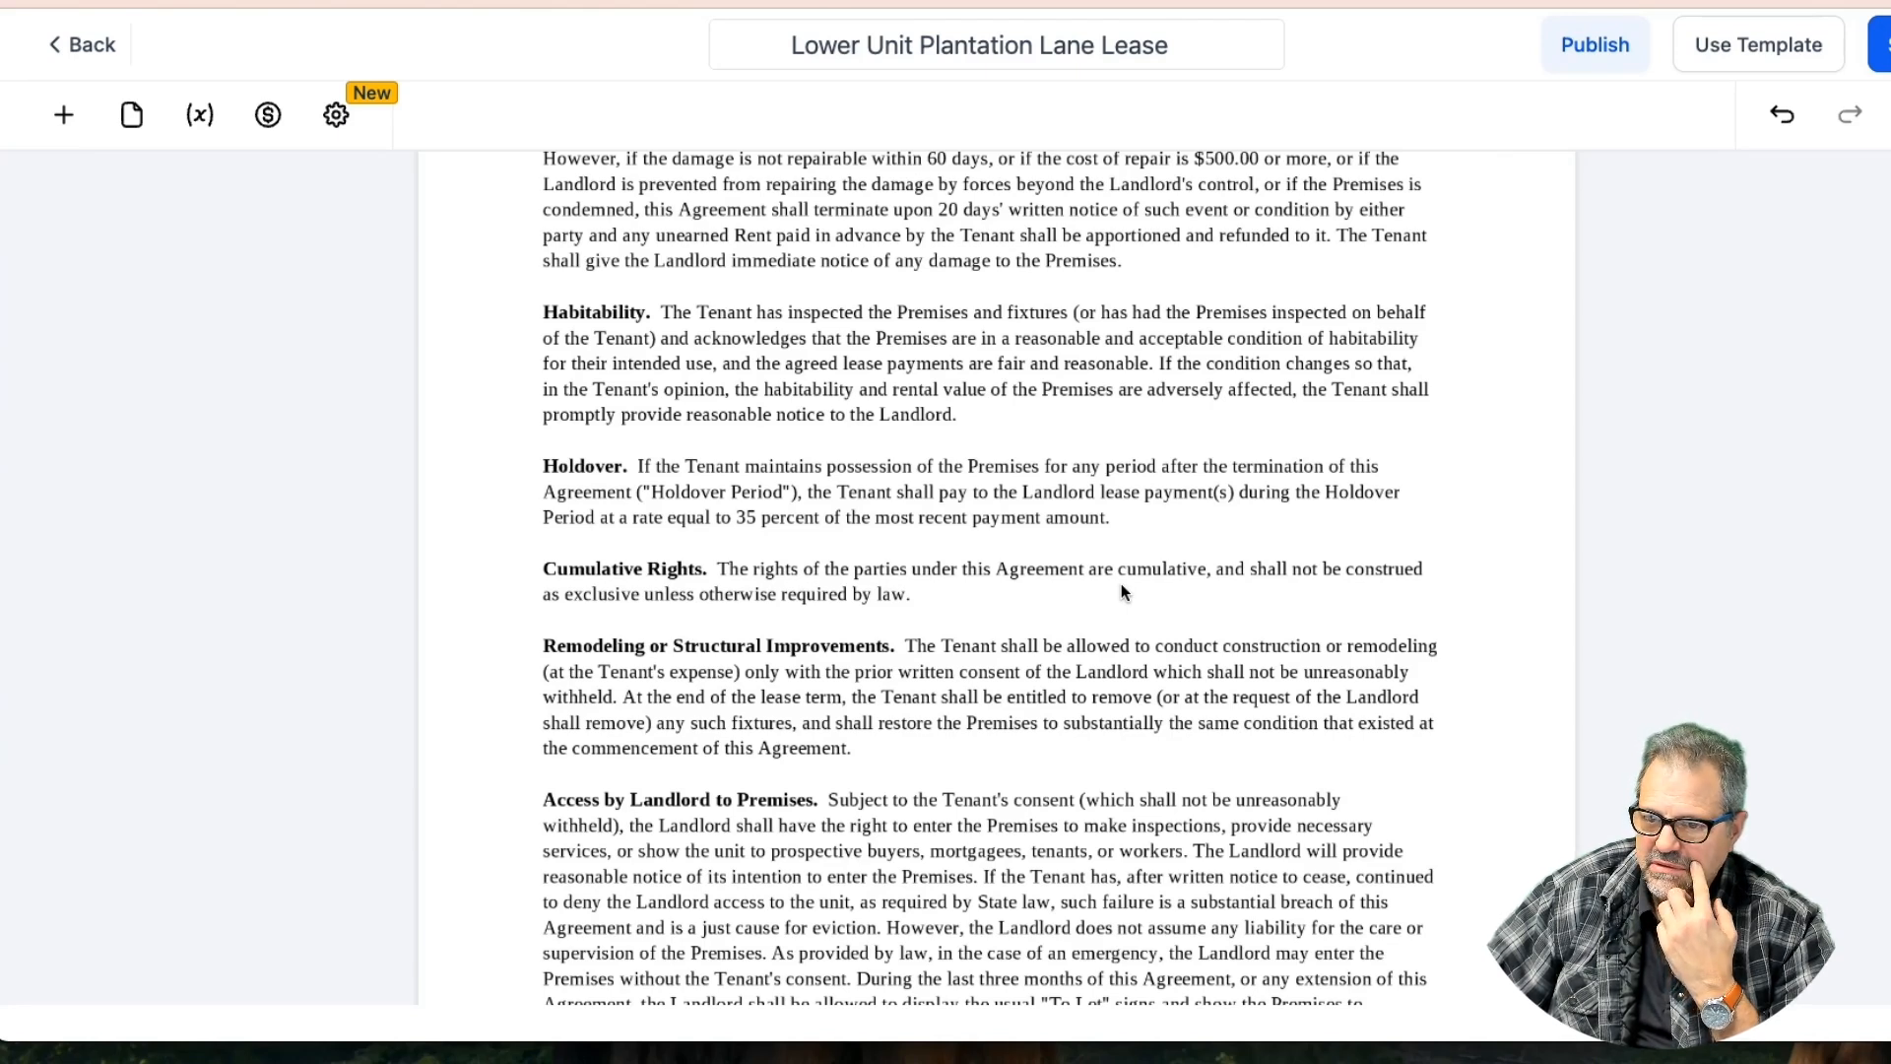
Make the initials field after the Indemnity clause narrower
scroll(1120, 585, "up", 1)
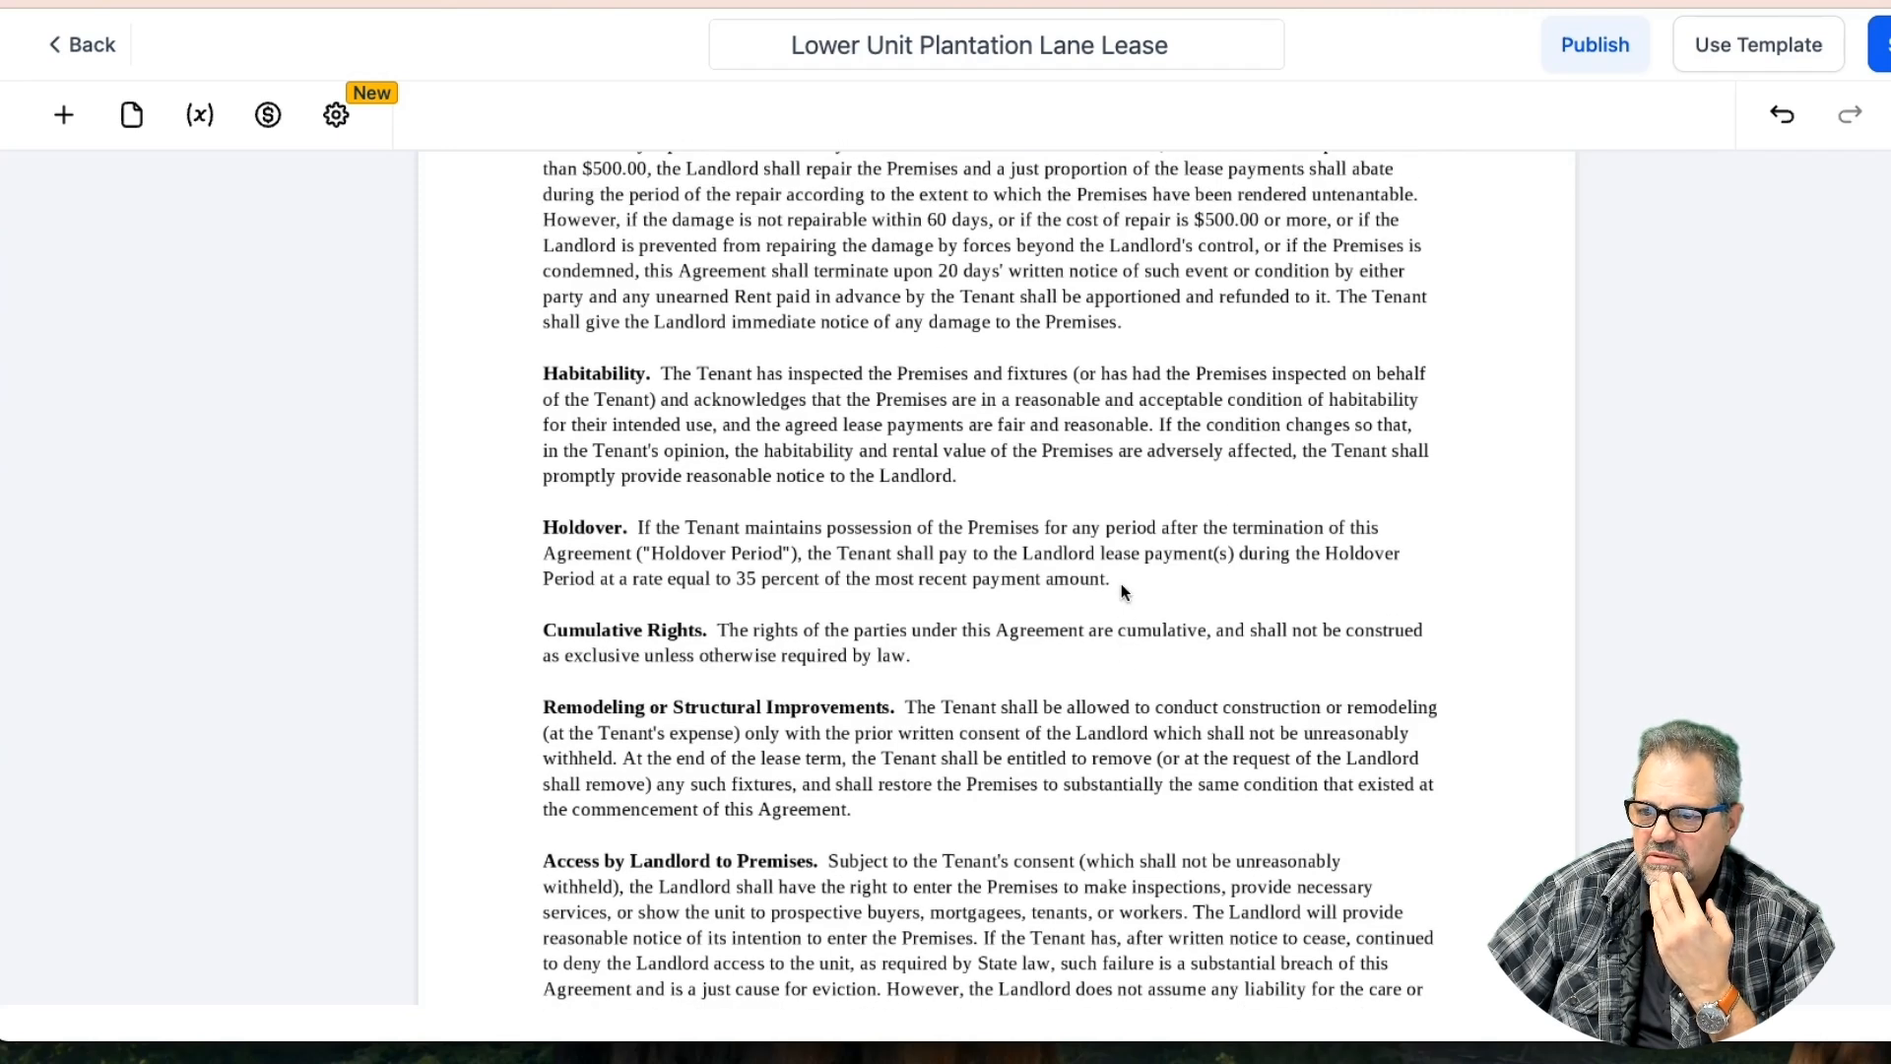
scroll(1123, 591, "down", 10)
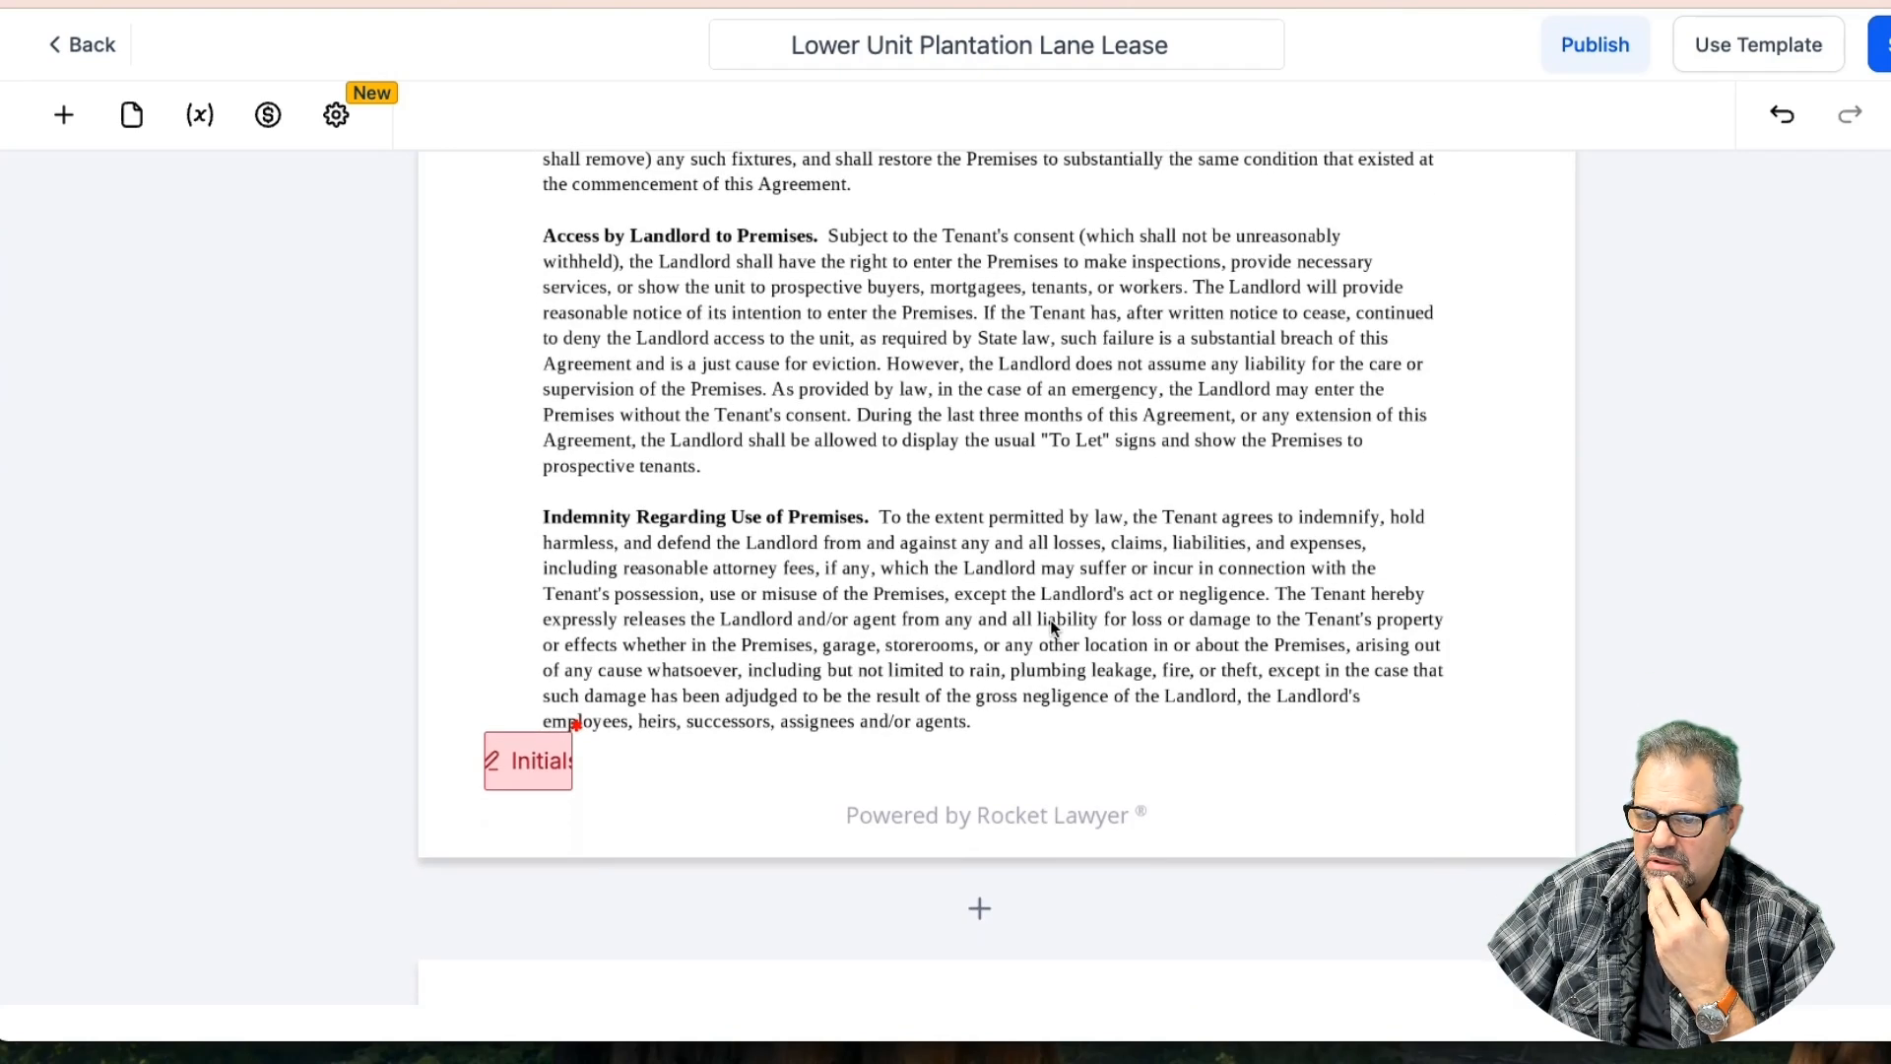
left_click(539, 757)
left_click_drag(573, 788, 529, 789)
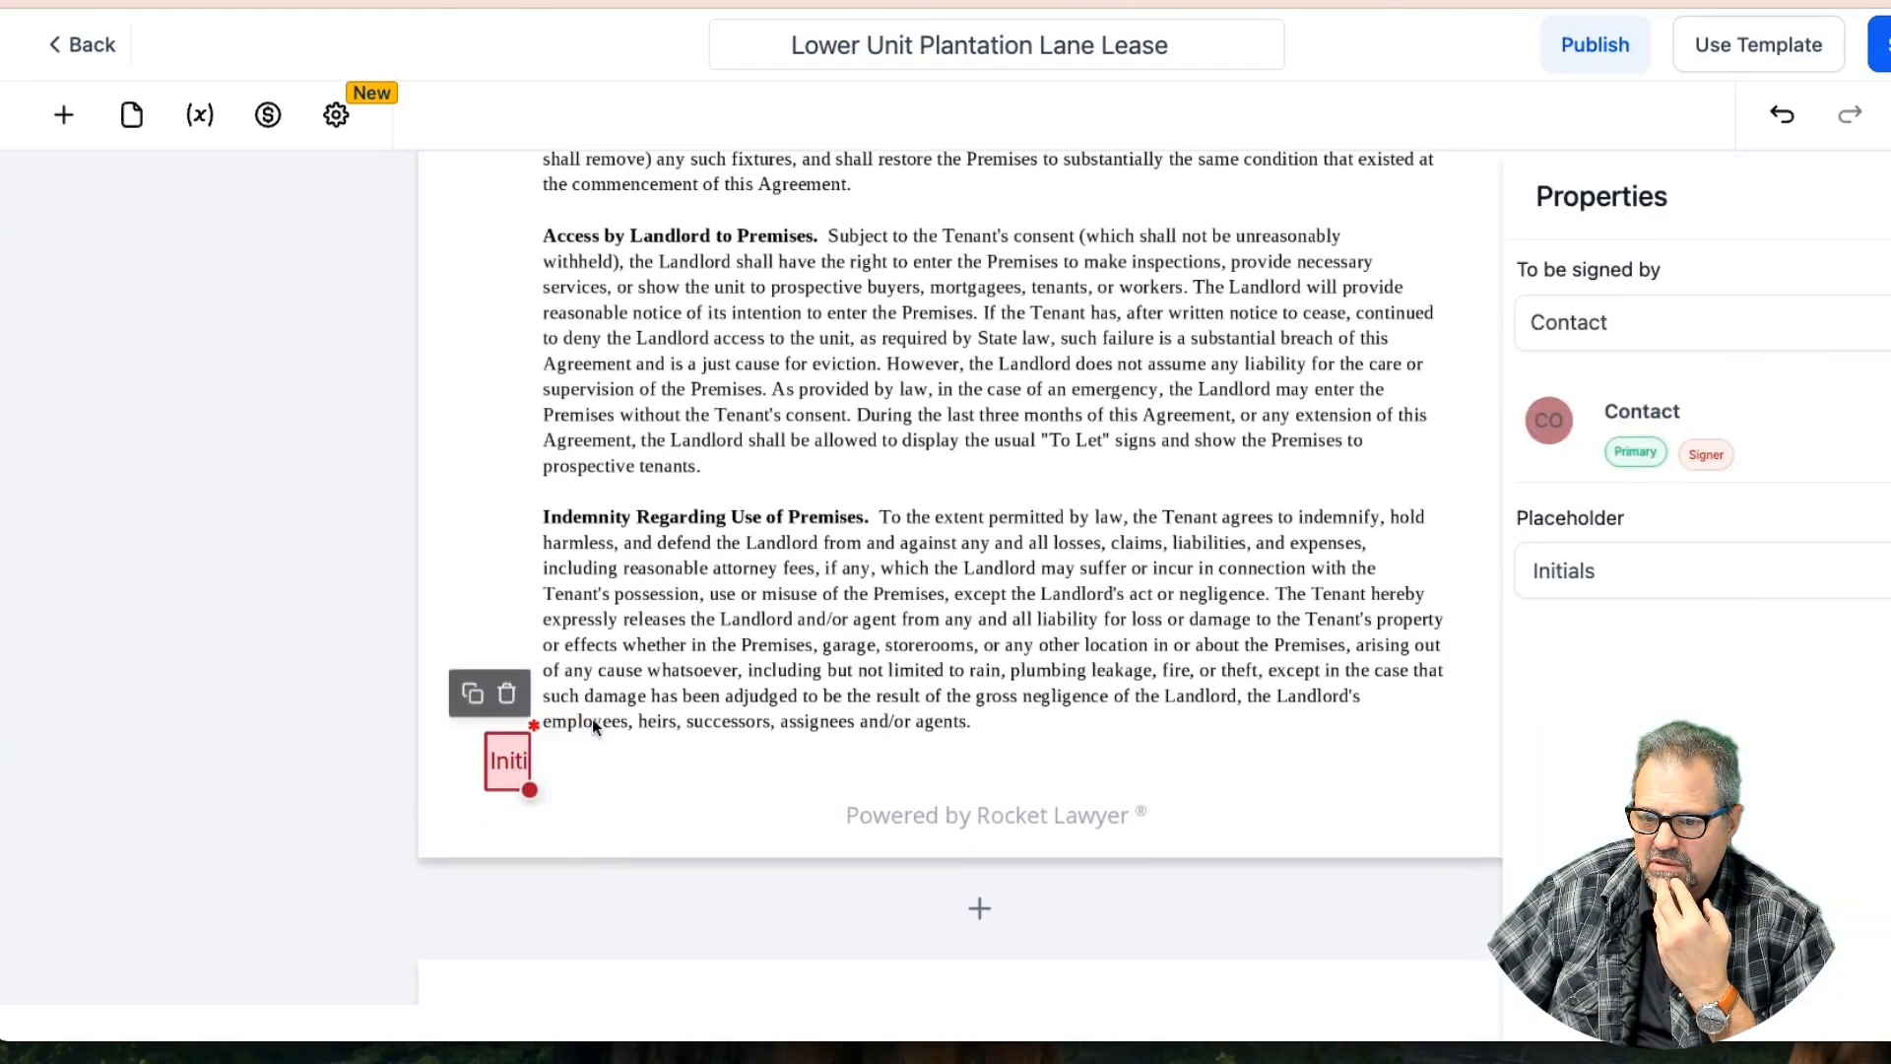
Duplicate the Indemnity initials as a test, move the copy beside Habitability, then delete it
left_click(473, 690)
left_click_drag(498, 751, 532, 244)
scroll(778, 343, "up", 4)
scroll(778, 343, "up", 1)
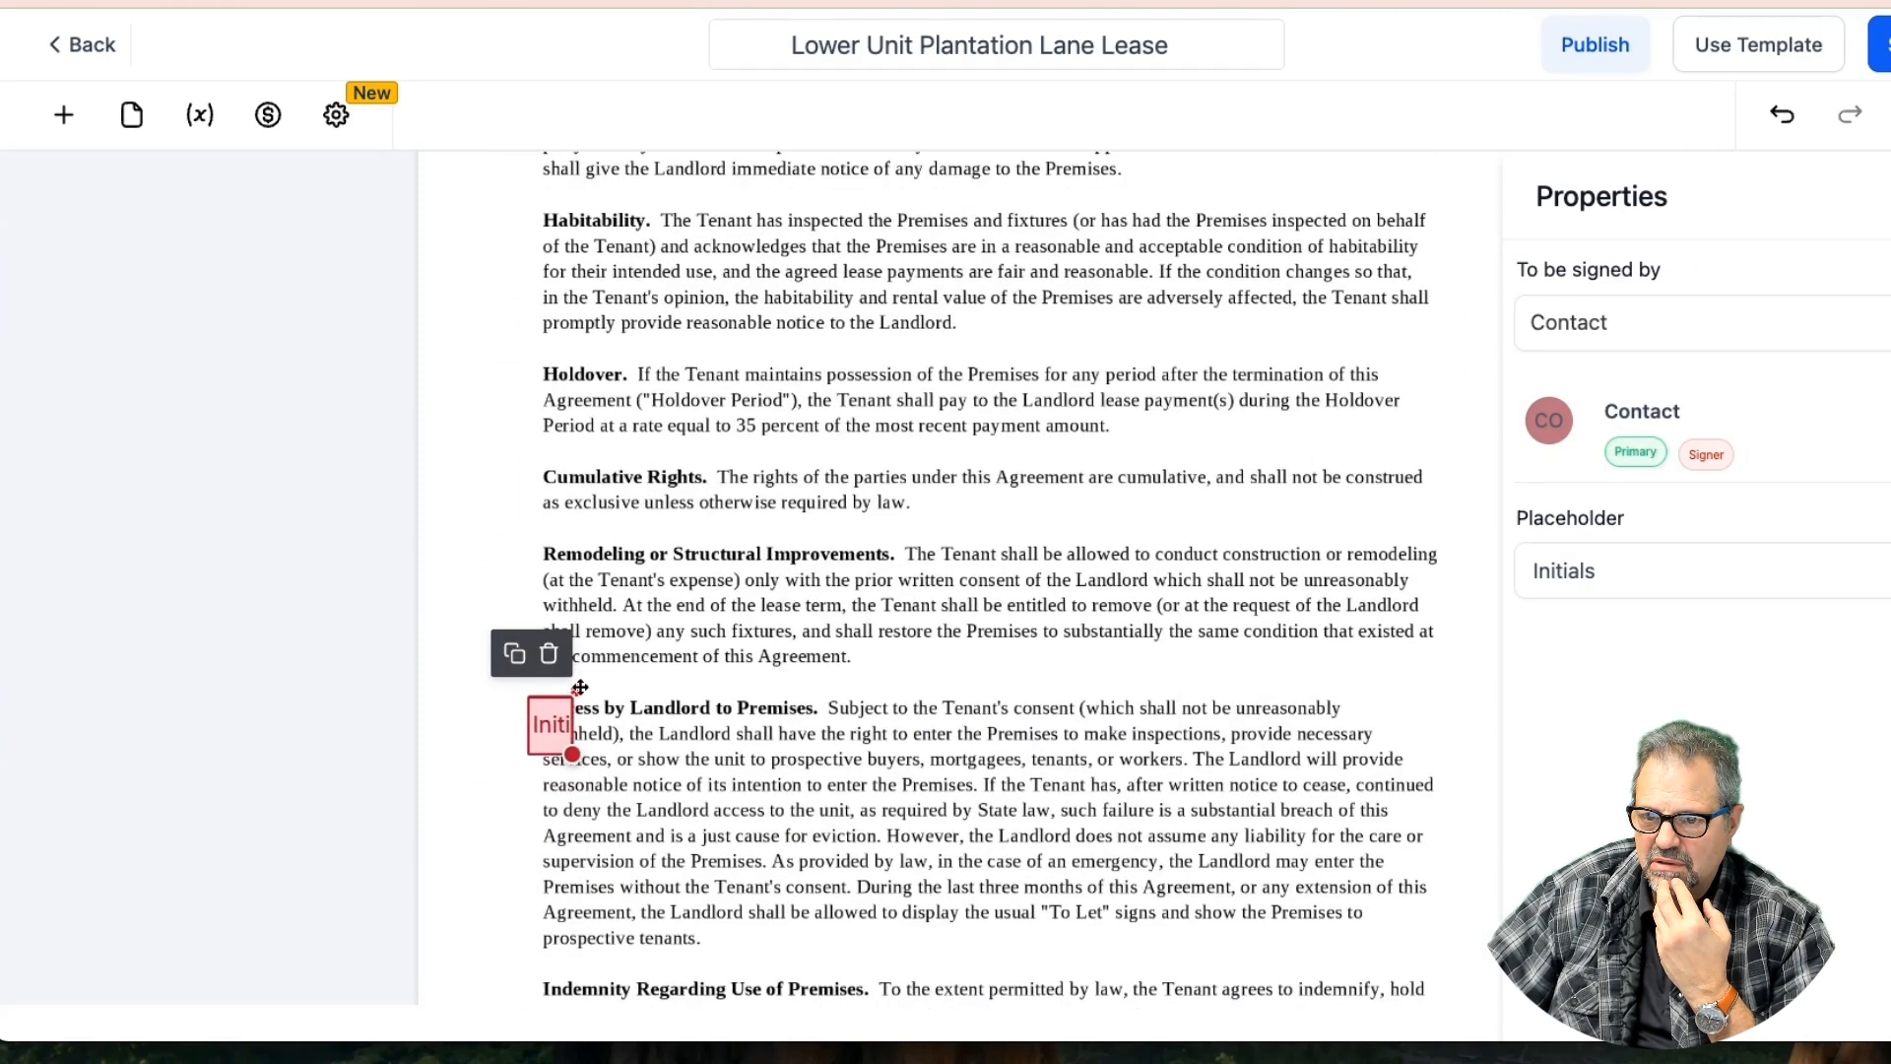
left_click_drag(548, 733, 504, 252)
left_click(629, 268)
scroll(630, 274, "up", 4)
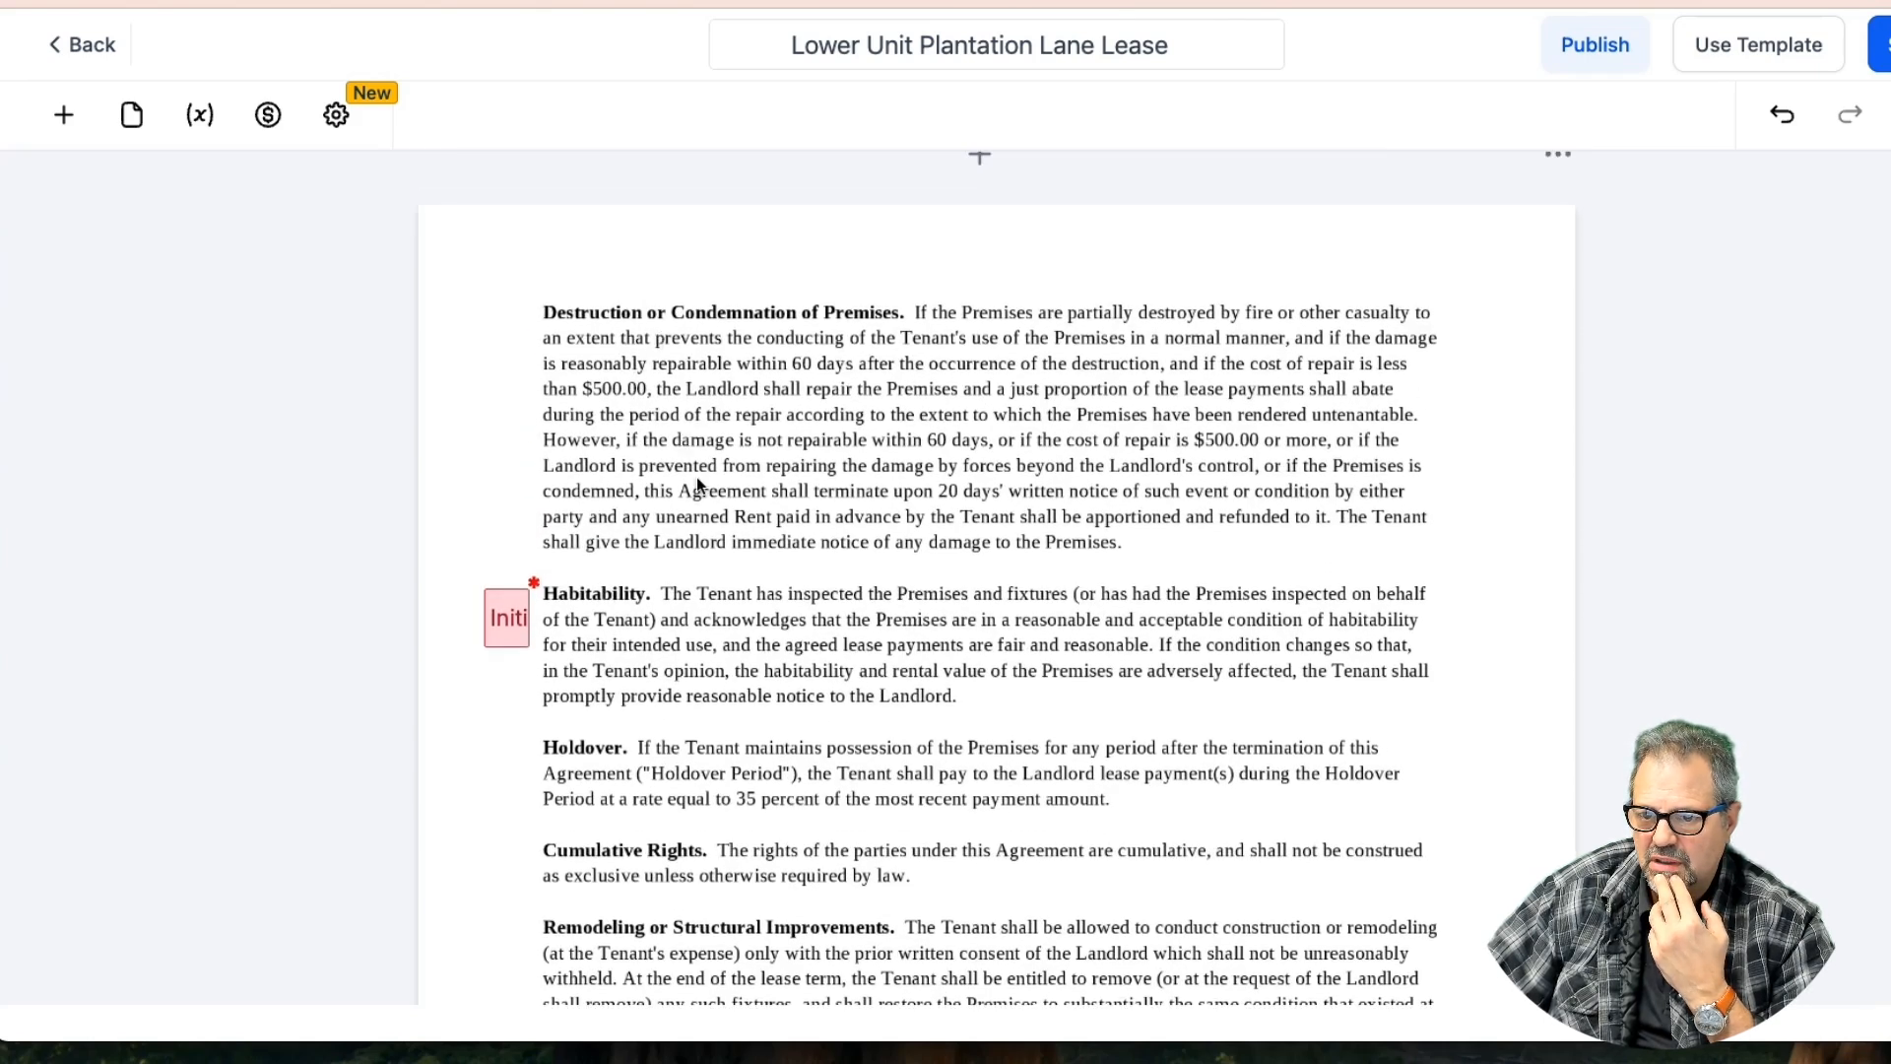
scroll(695, 476, "down", 5)
scroll(605, 410, "up", 2)
left_click(509, 308)
left_click(506, 250)
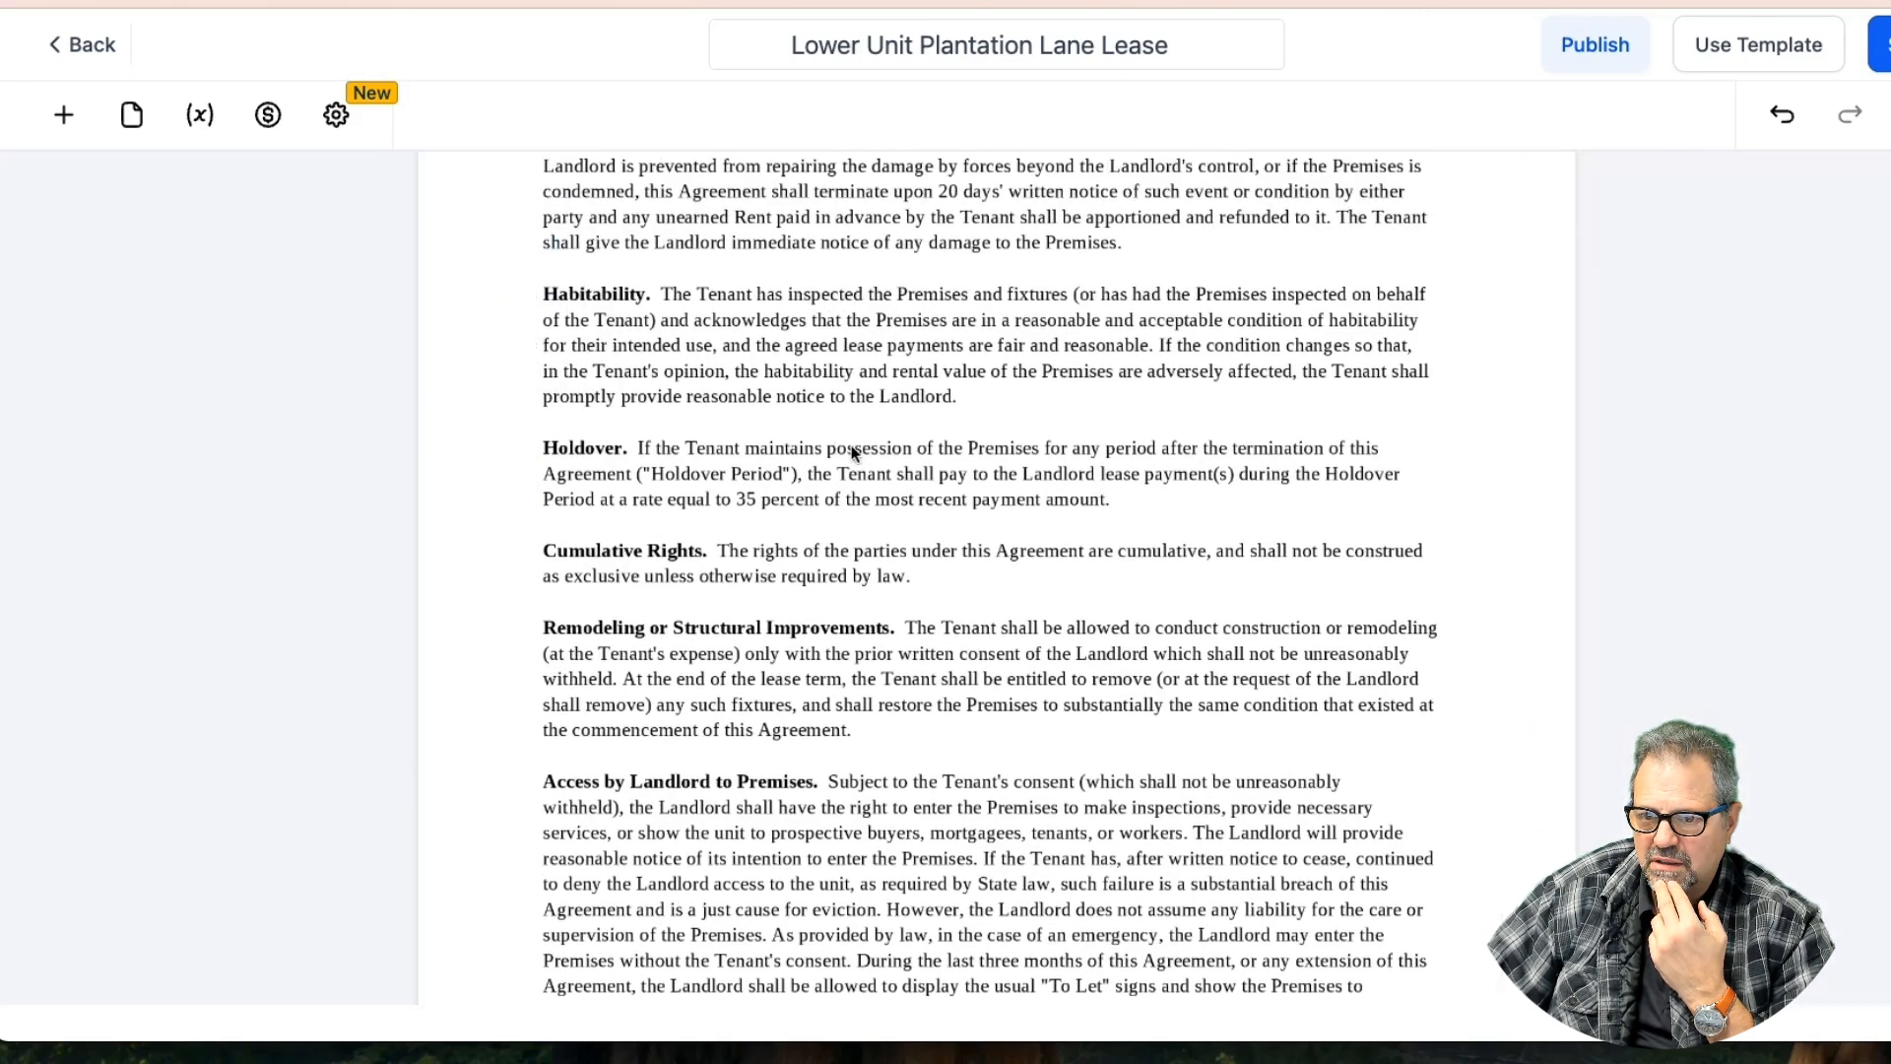
Delete the initials field beside the Assignability/Subletting clause
scroll(850, 449, "down", 1)
scroll(853, 451, "down", 2)
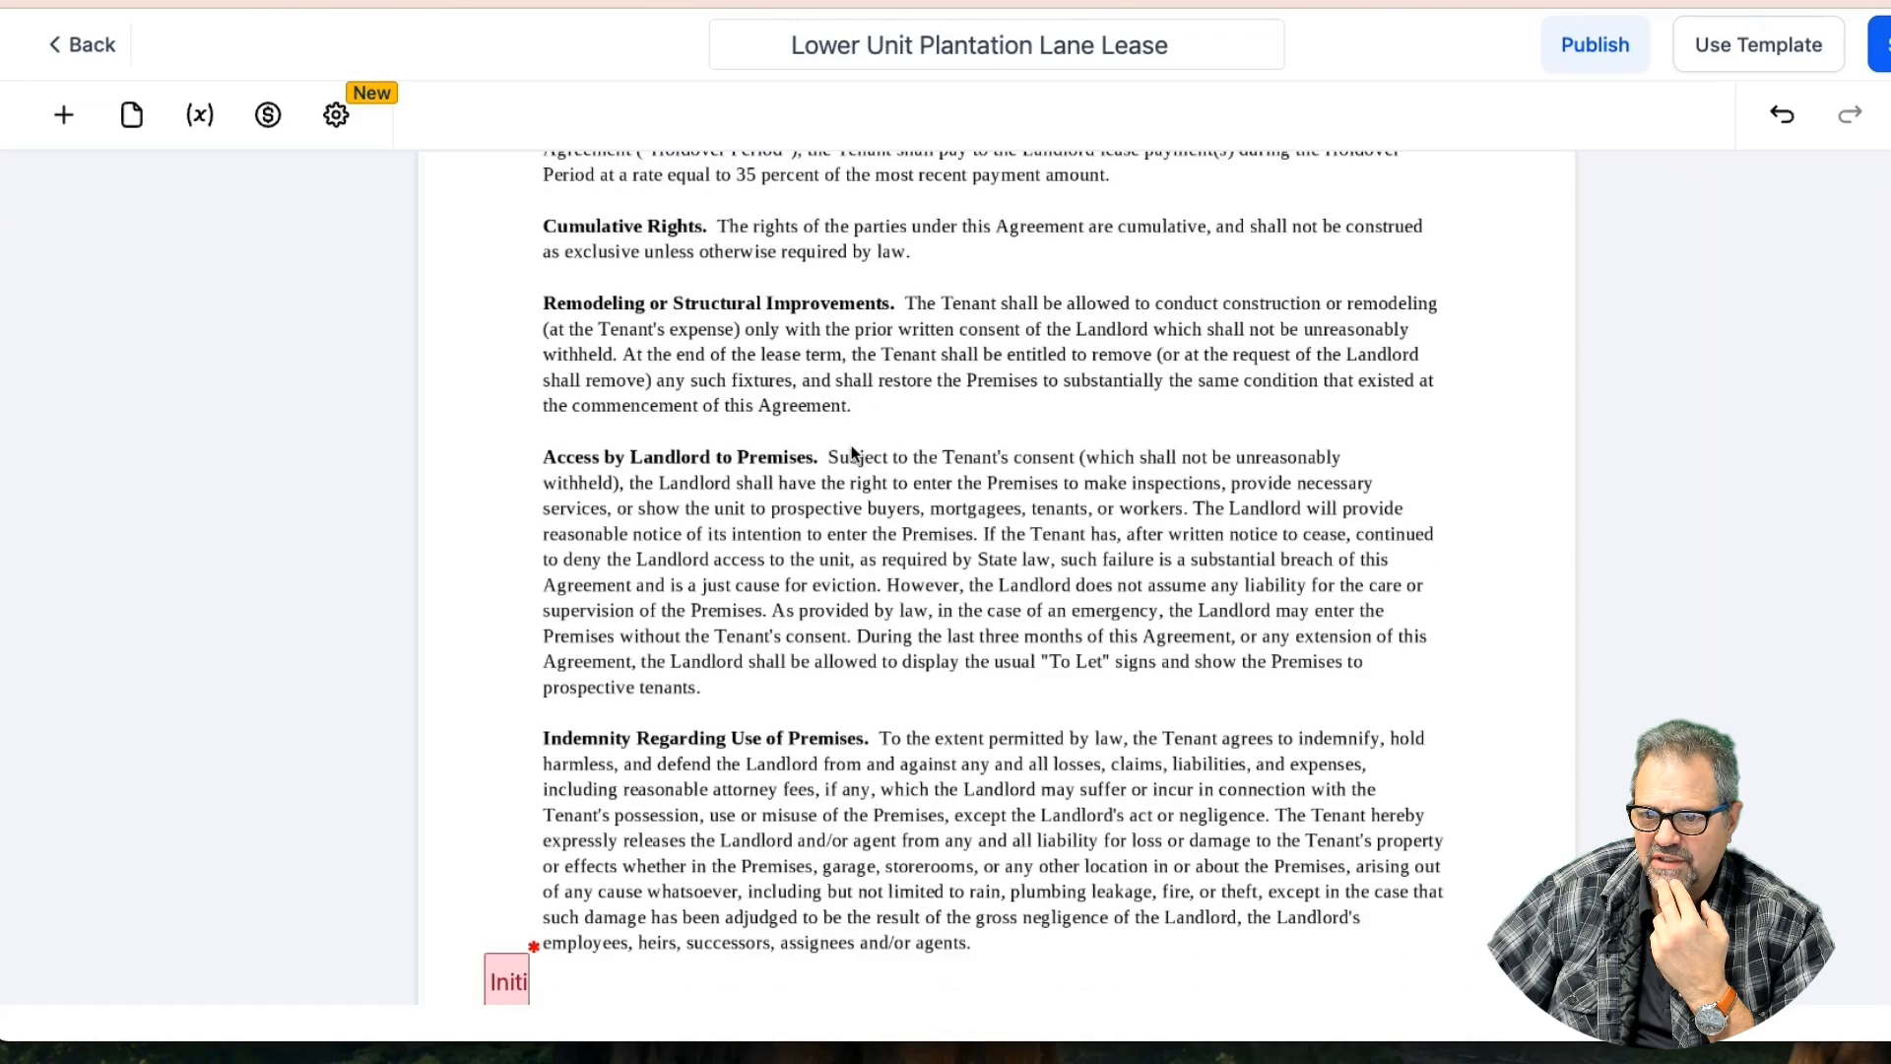
scroll(852, 451, "down", 8)
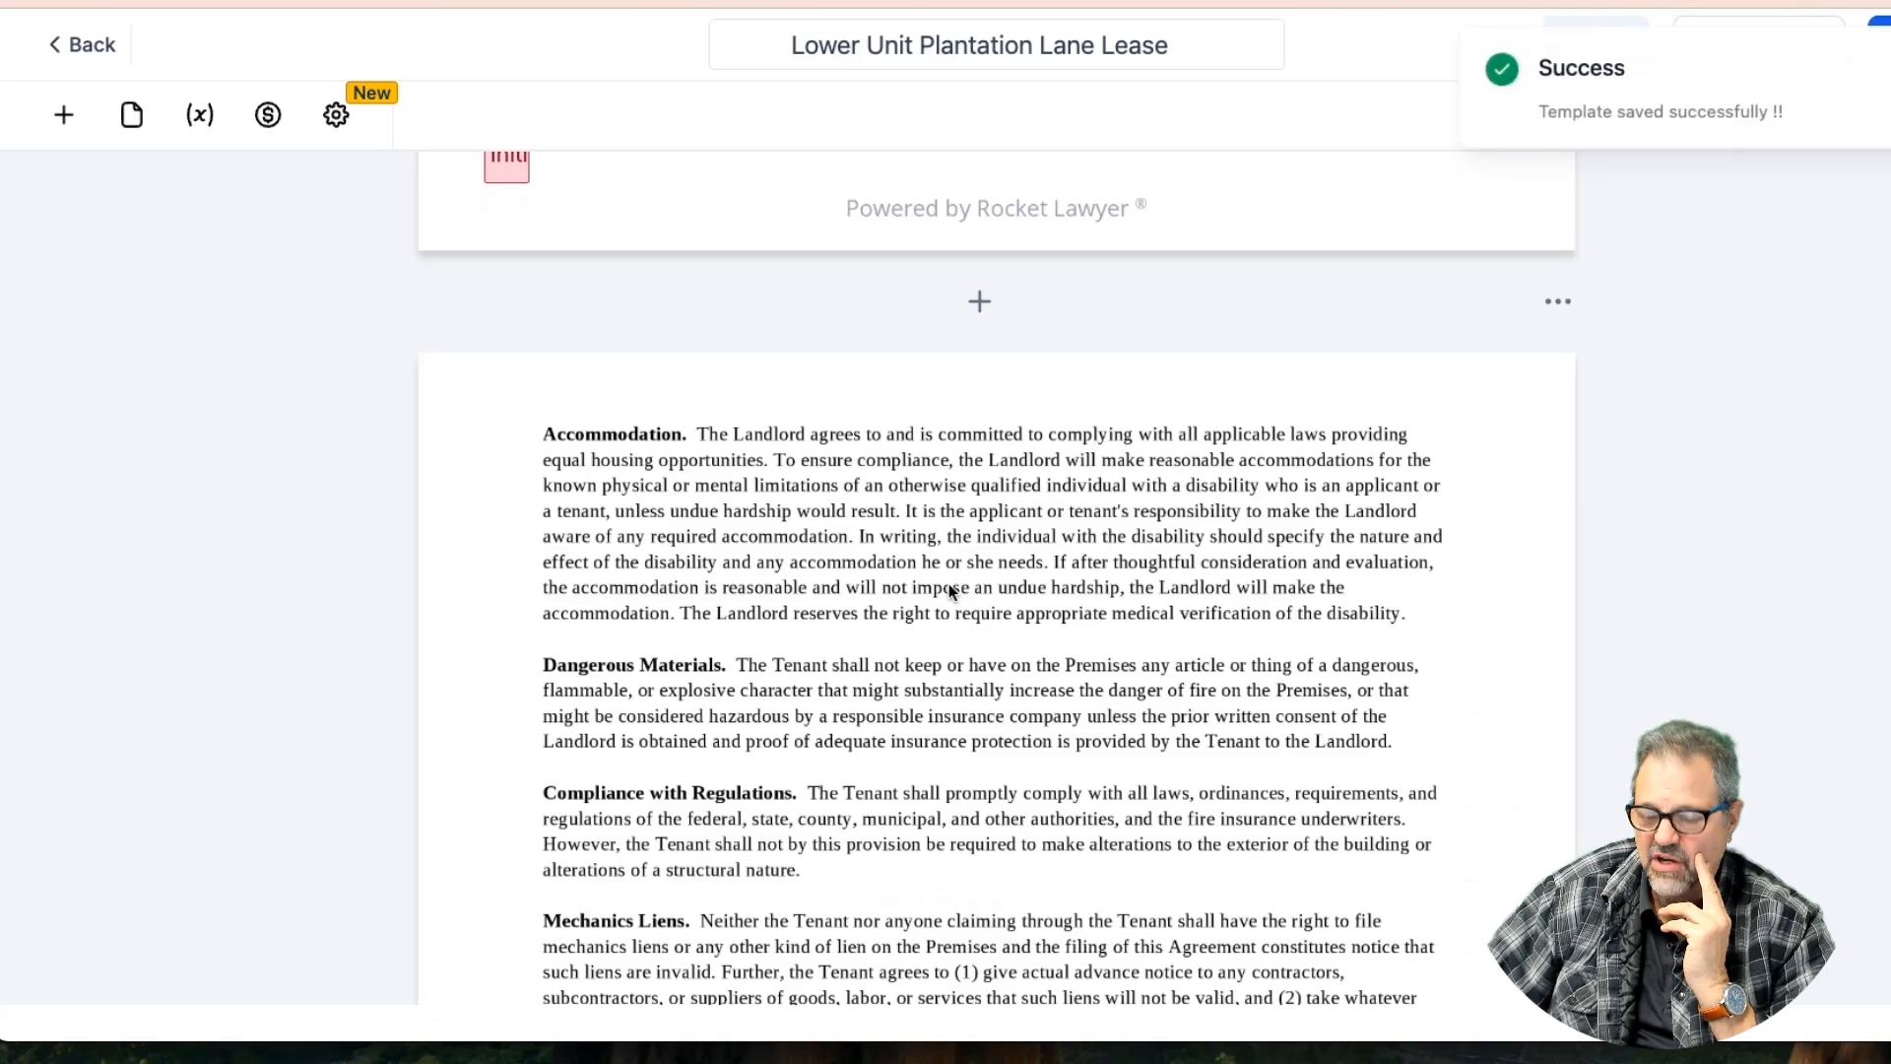
scroll(949, 583, "down", 3)
scroll(949, 583, "down", 2)
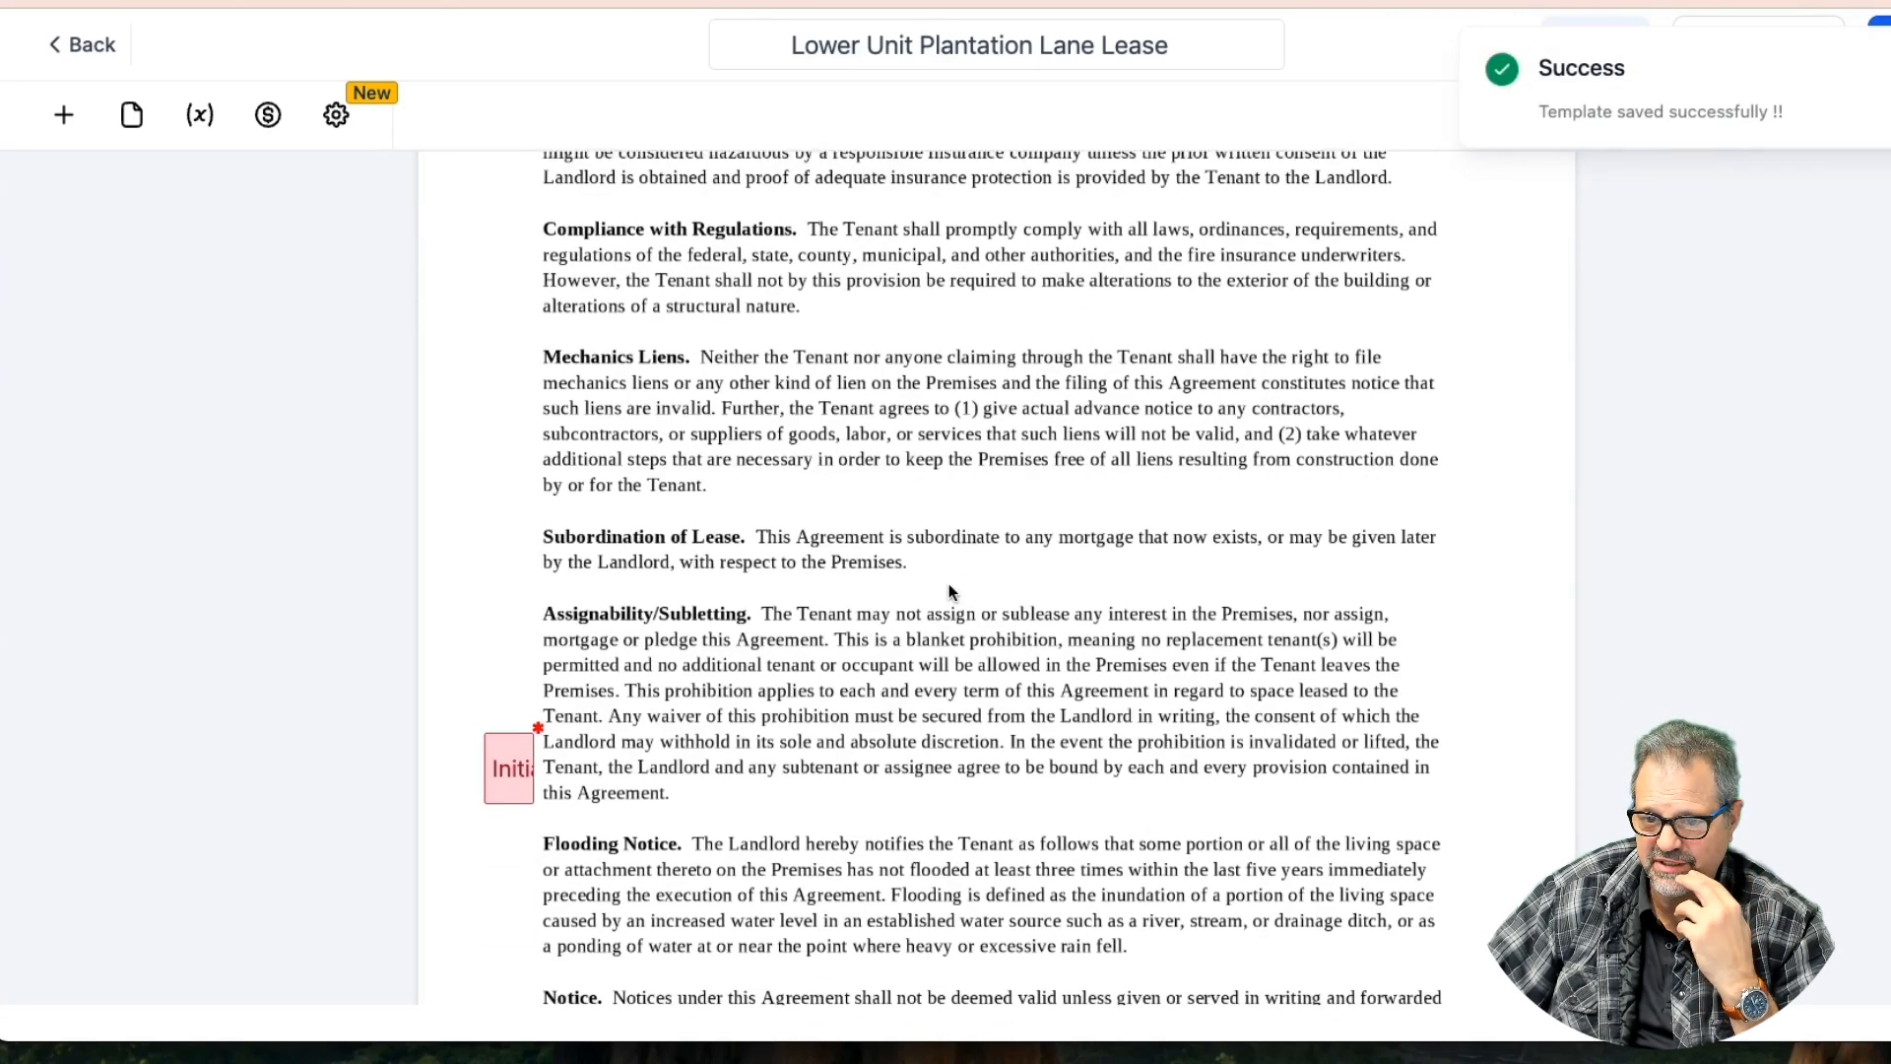
scroll(948, 583, "down", 3)
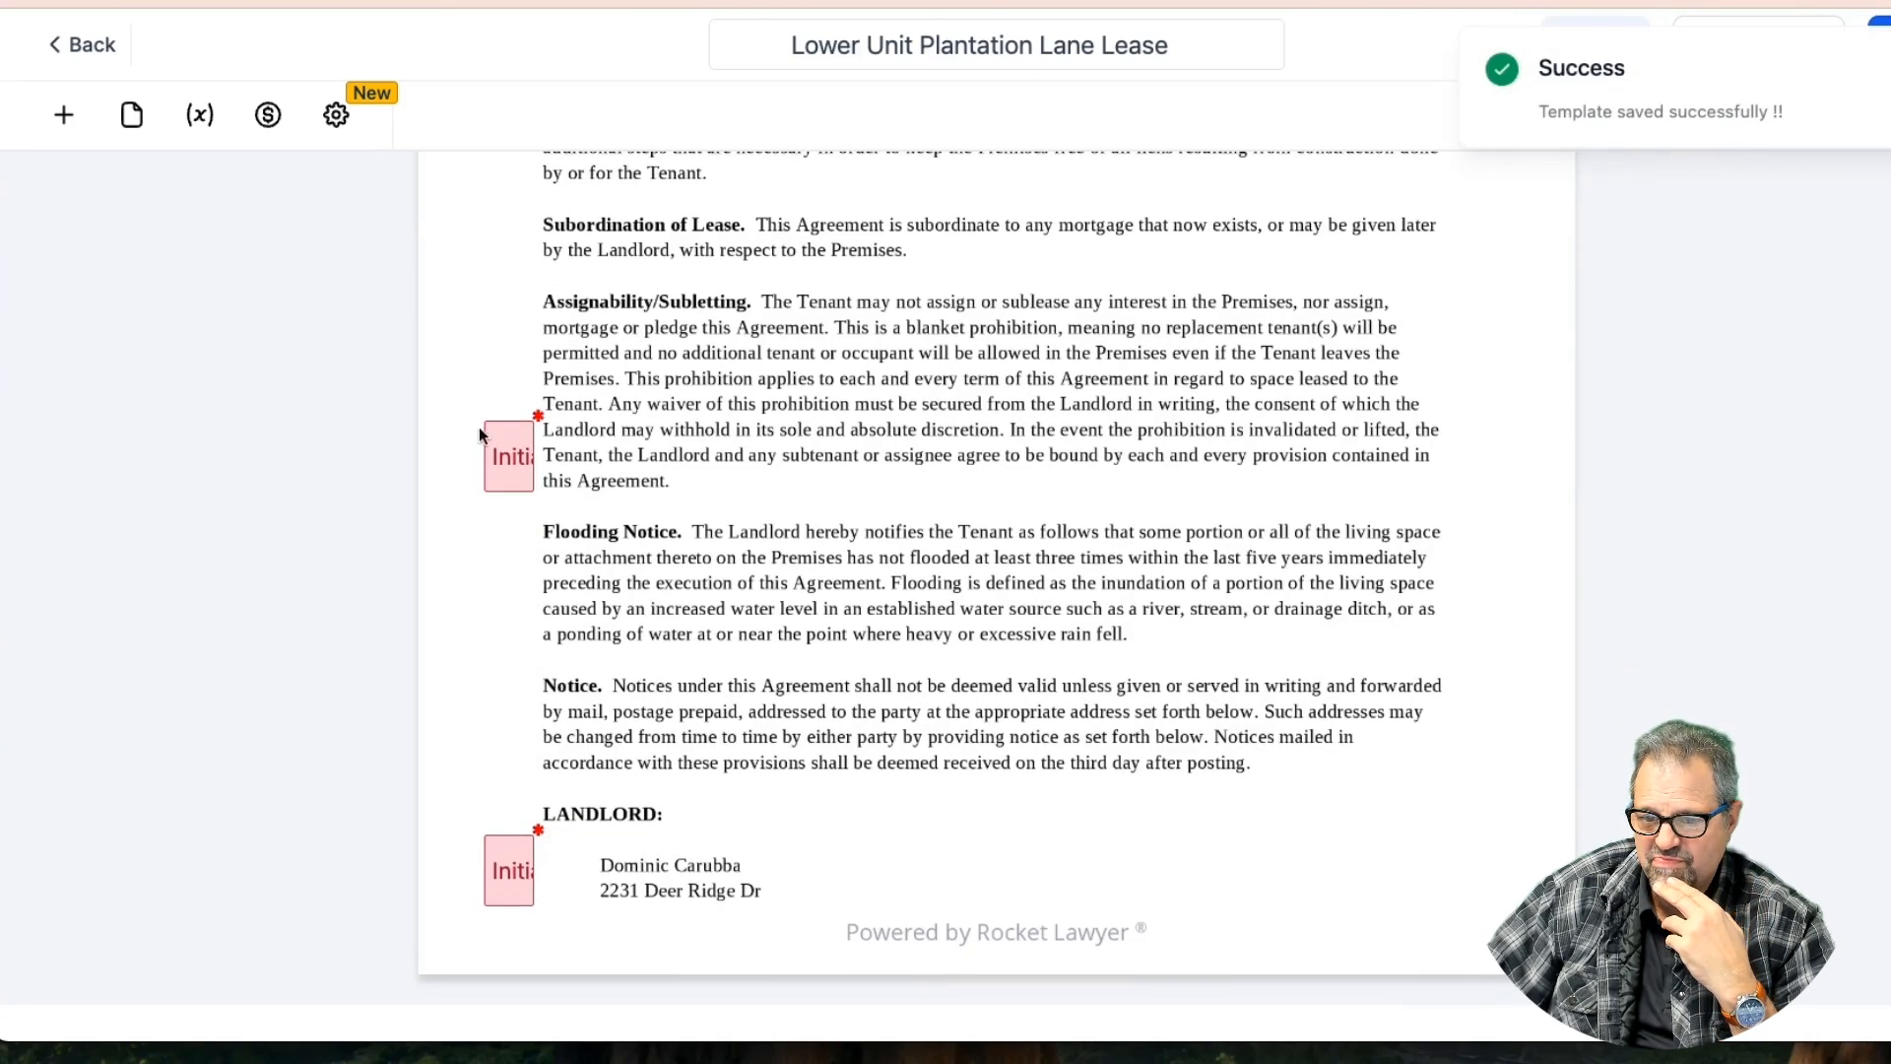
left_click(502, 445)
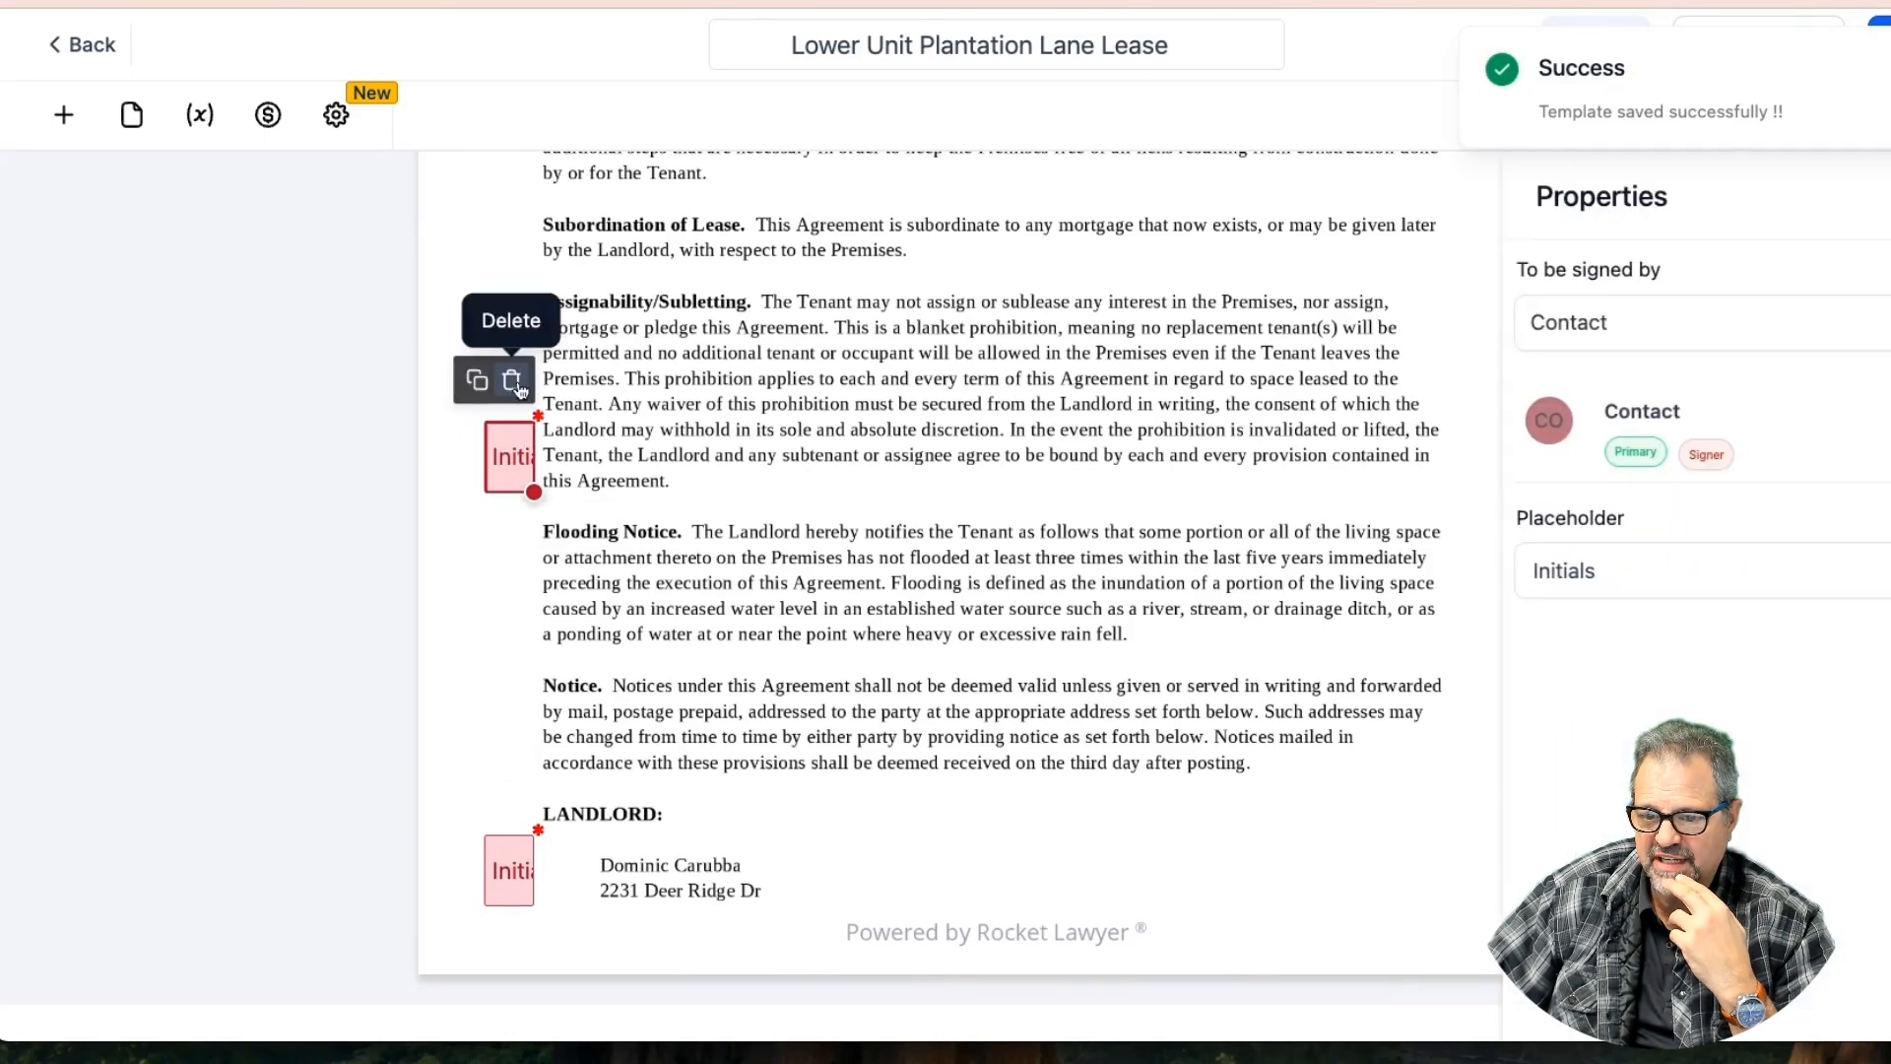
left_click(513, 380)
scroll(612, 417, "up", 10)
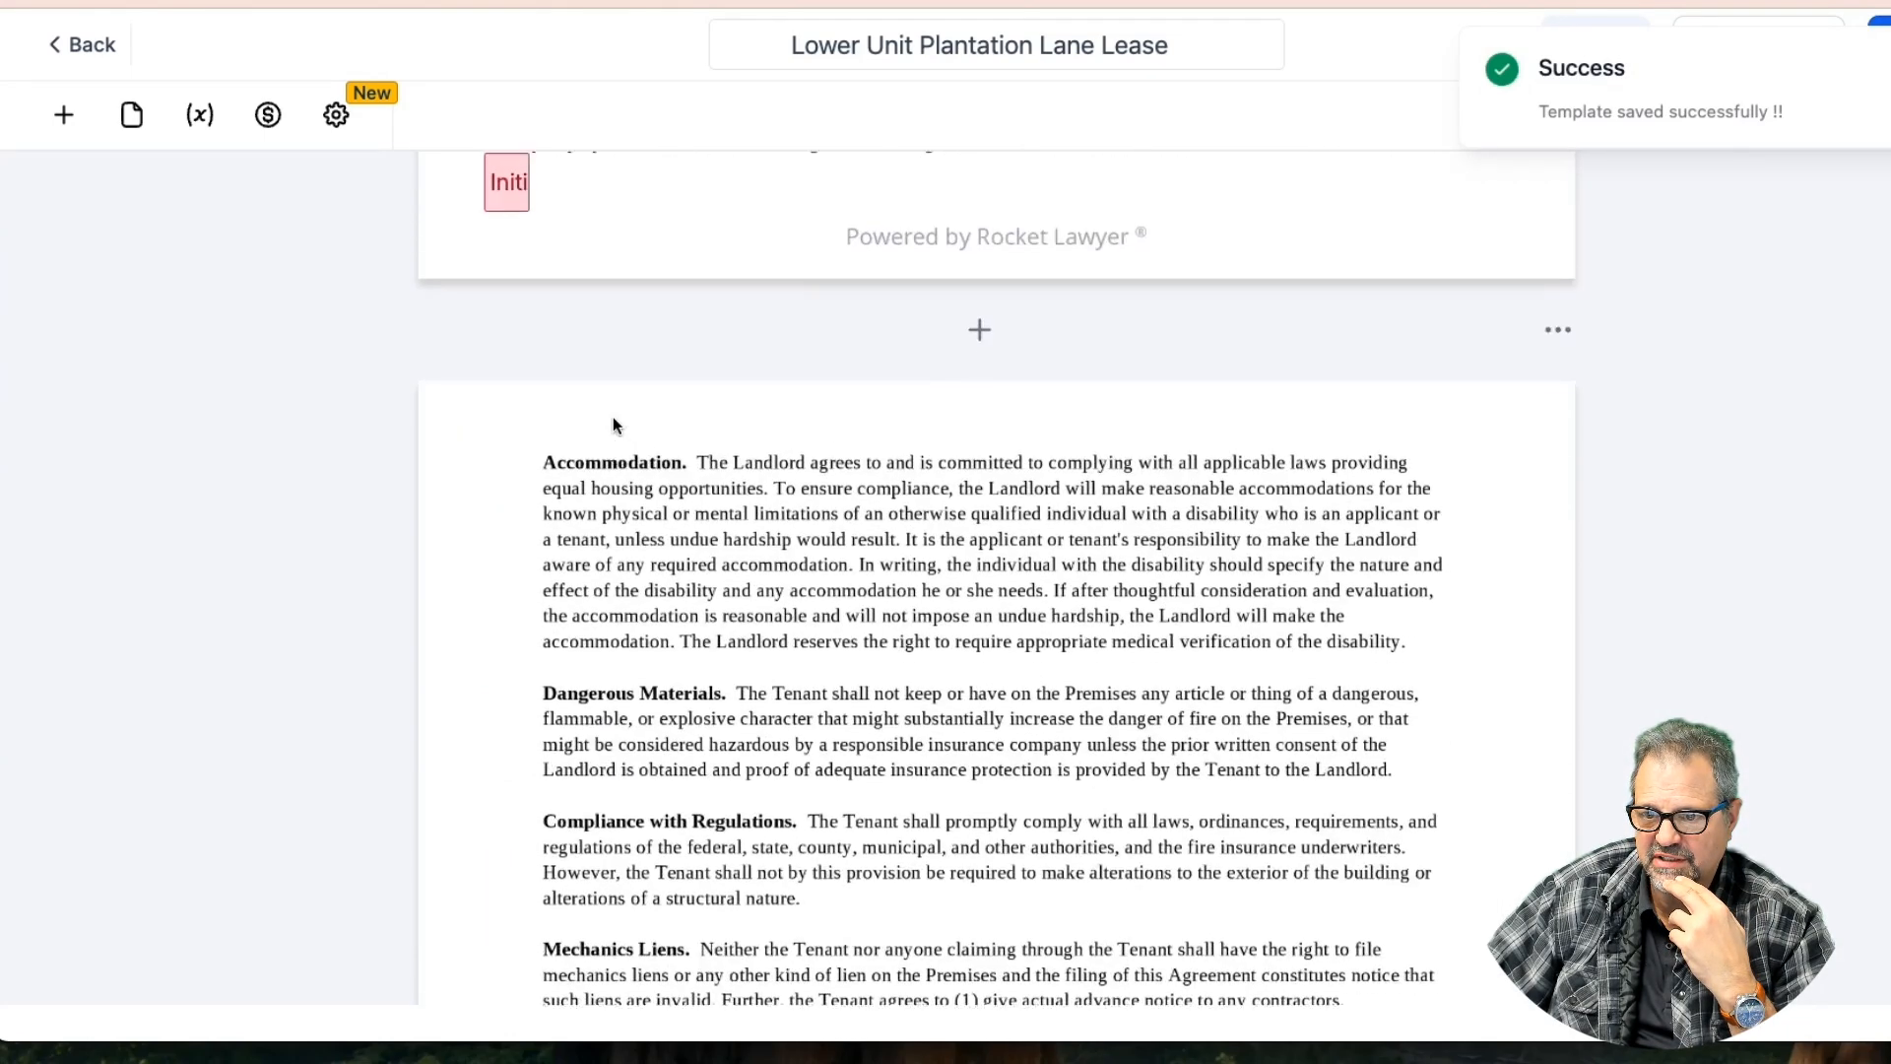
Delete the Early Termination, Late Payments, Non-Sufficient Funds and Property Insurance initials fields
scroll(612, 416, "up", 15)
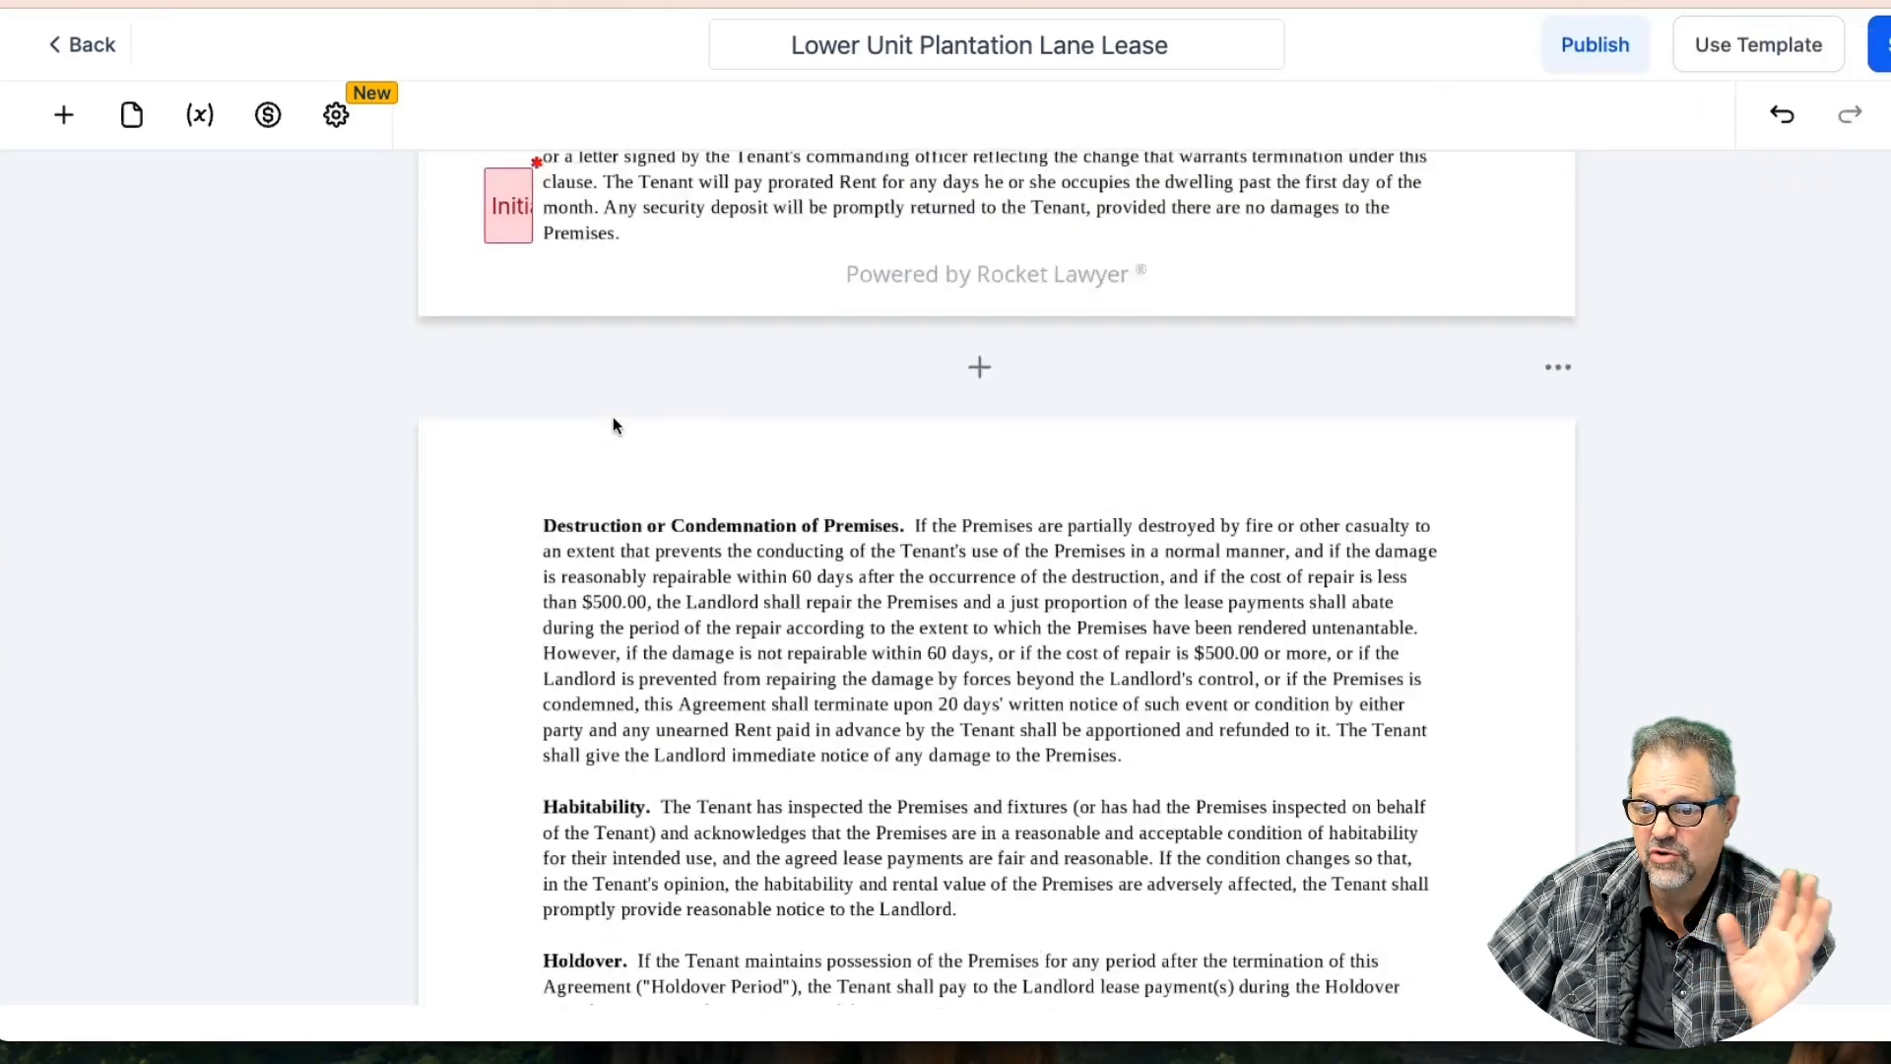
scroll(612, 425, "up", 1)
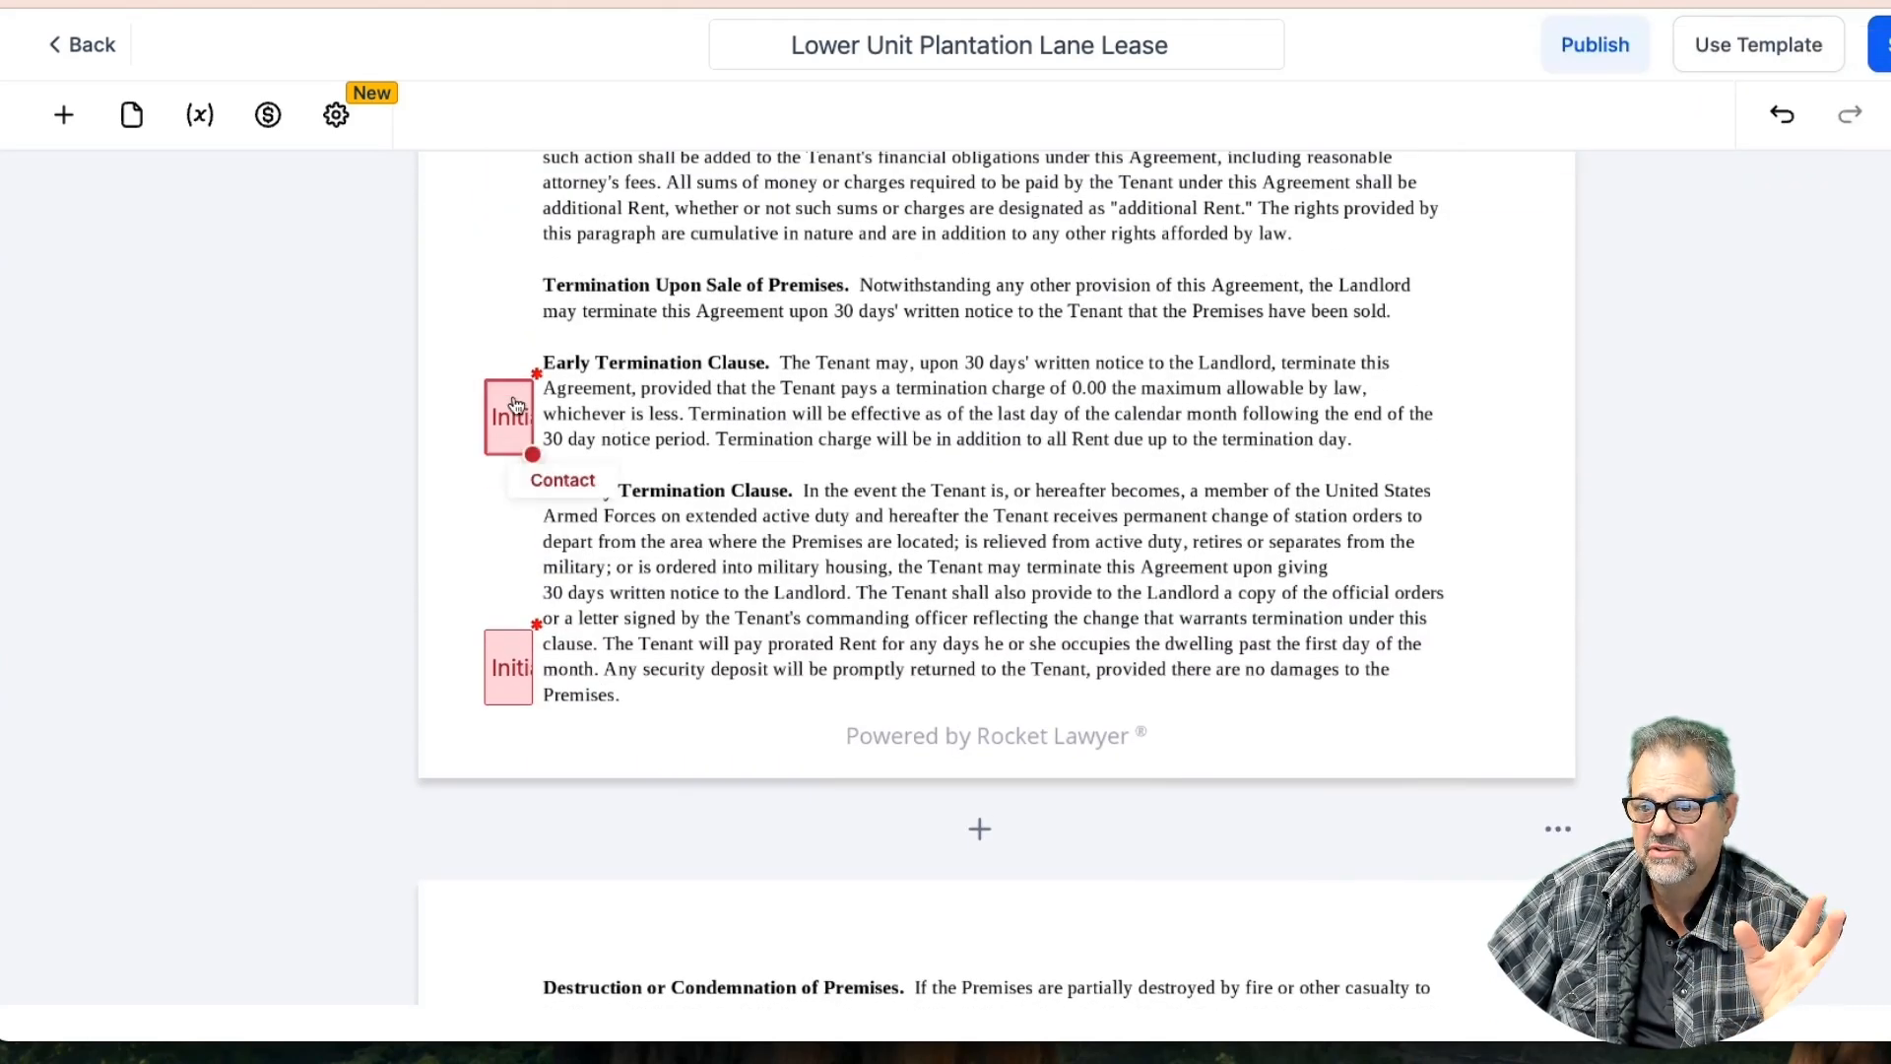
left_click(516, 656)
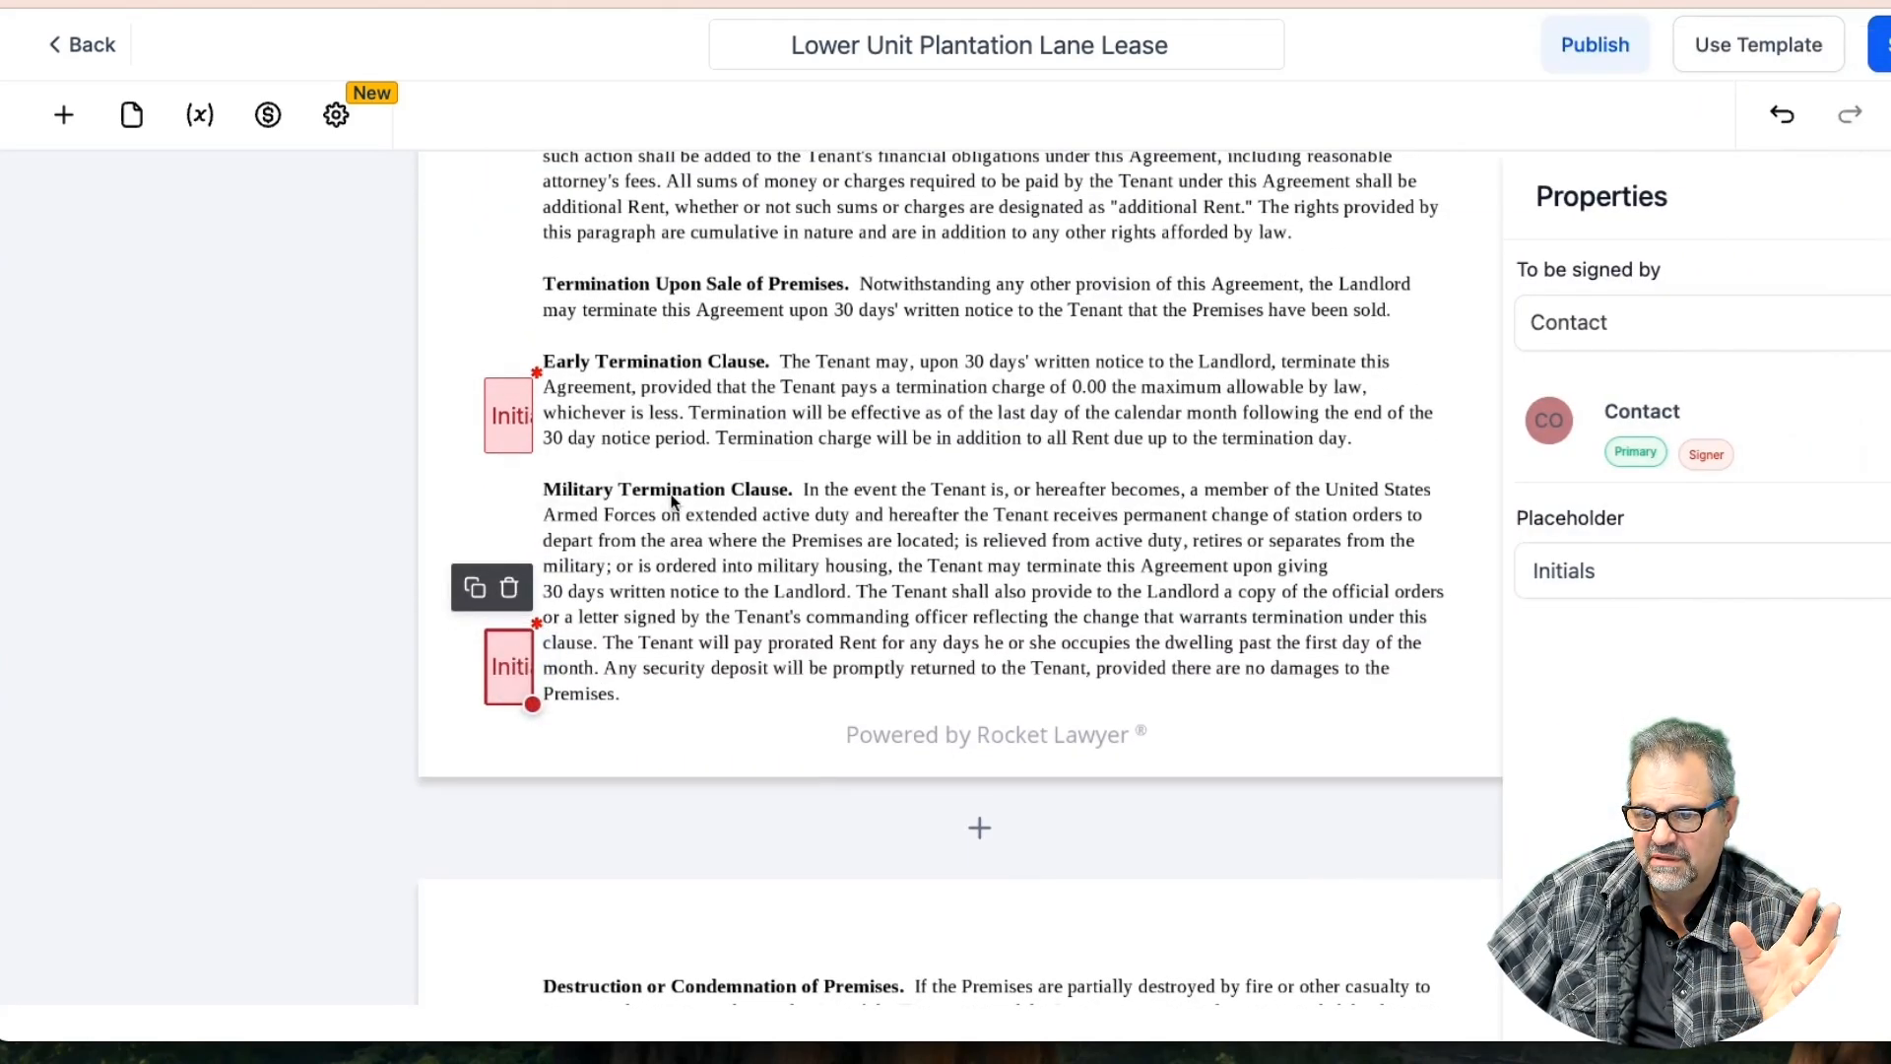
scroll(674, 502, "up", 3)
left_click(510, 558)
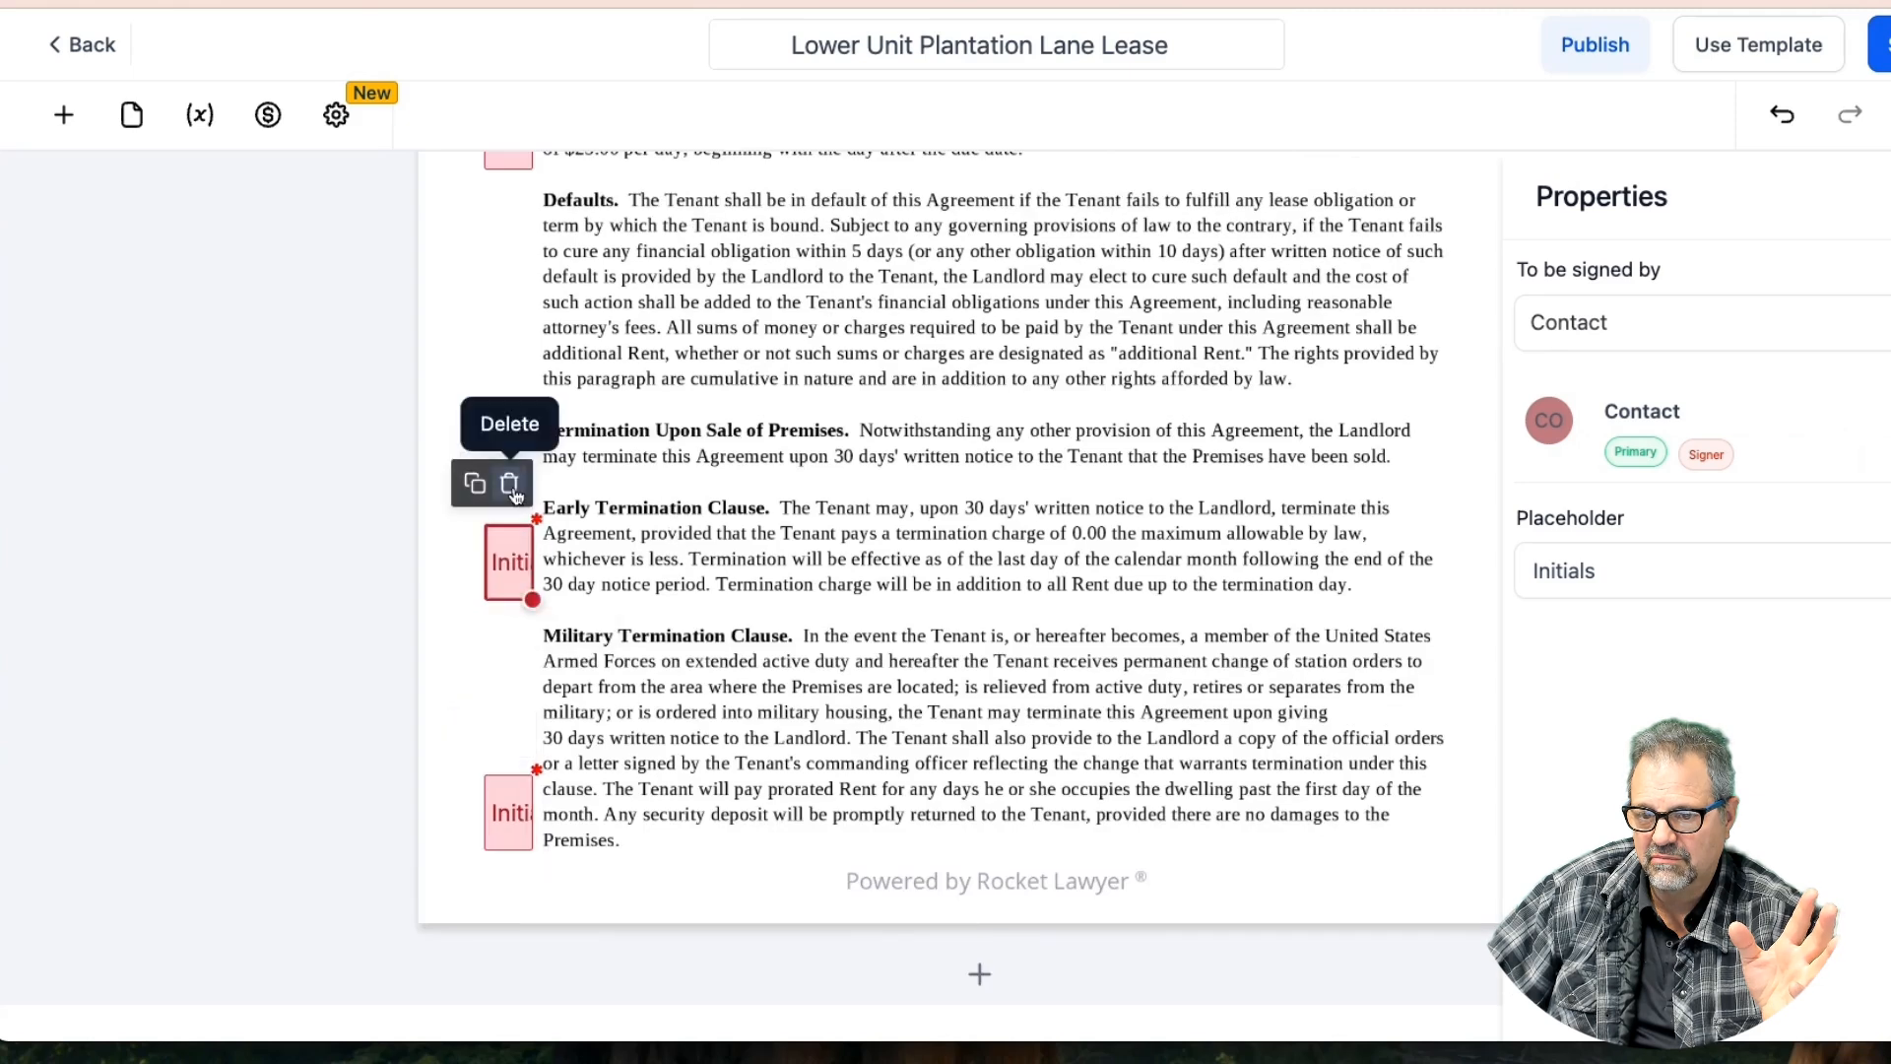
left_click(510, 483)
scroll(695, 468, "up", 7)
left_click(525, 484)
left_click(510, 411)
scroll(591, 448, "up", 7)
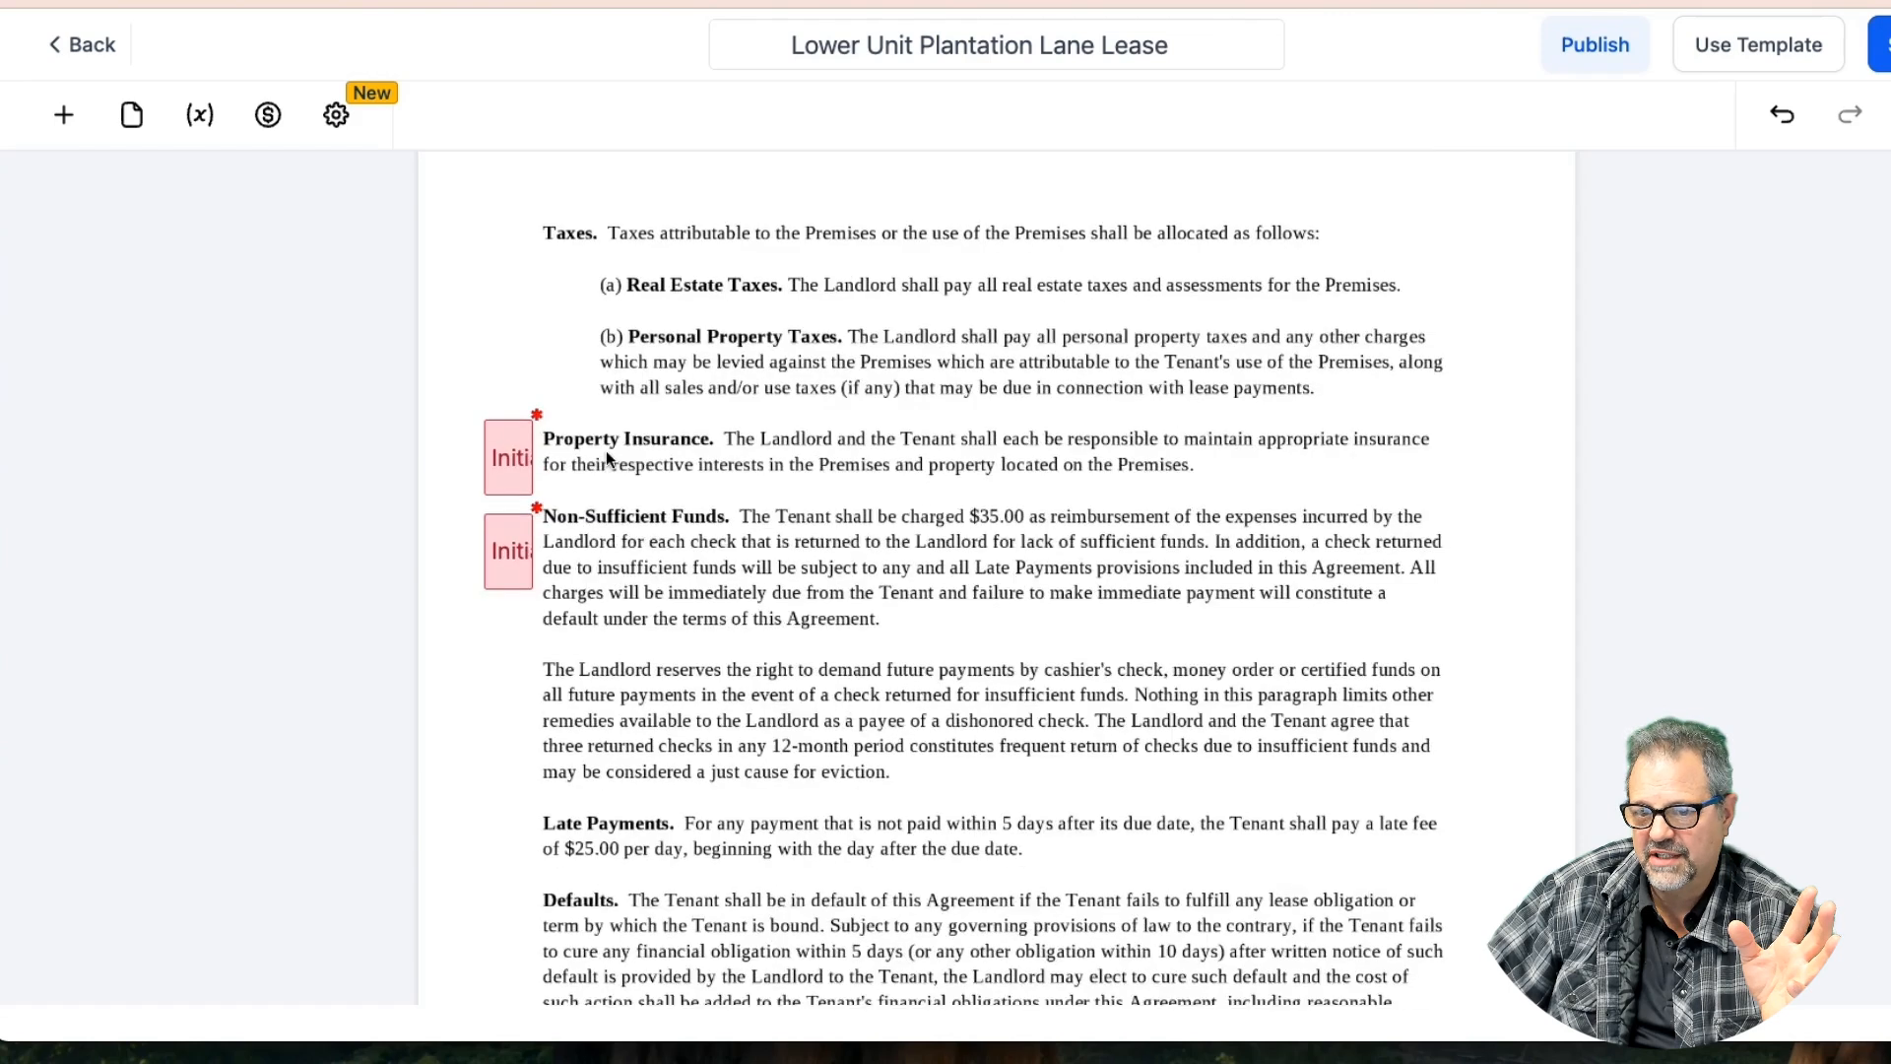
left_click(510, 621)
left_click(511, 552)
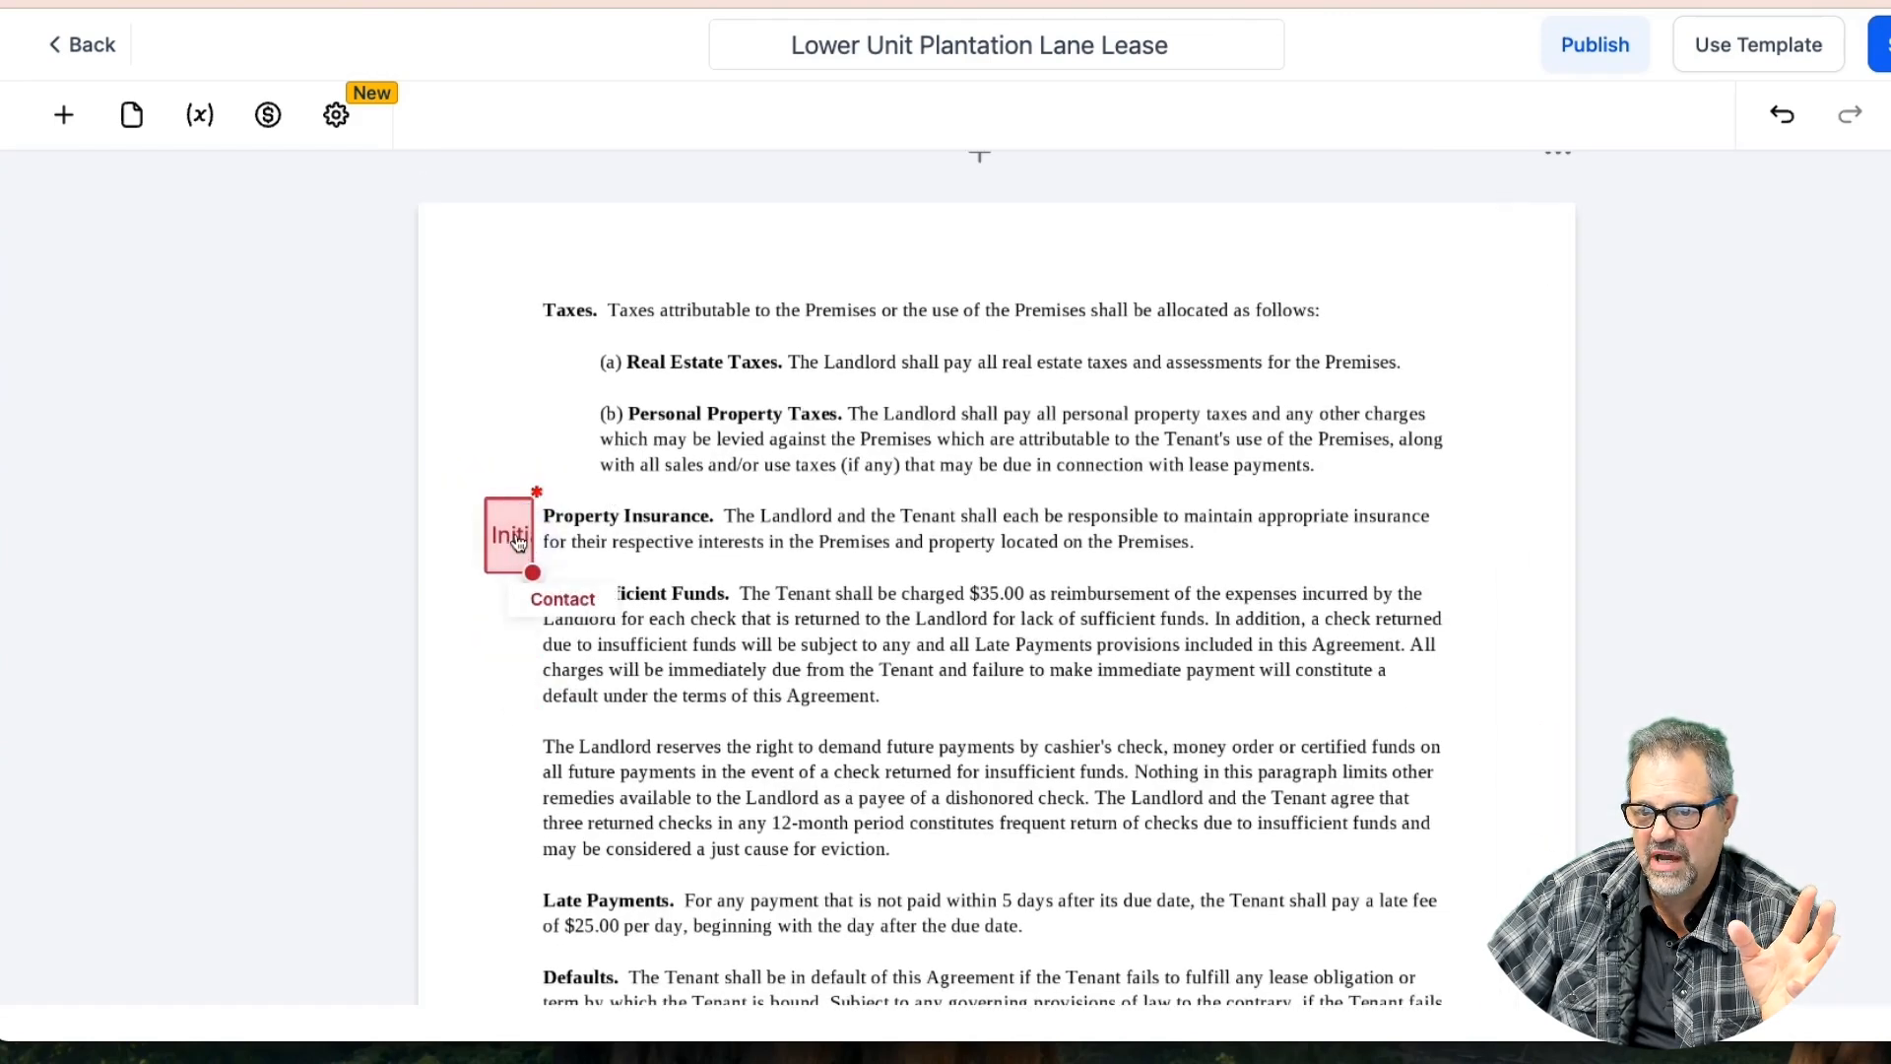
left_click(519, 543)
left_click(510, 452)
Duplicate the initials field after the Furnishings clause
scroll(741, 488, "up", 10)
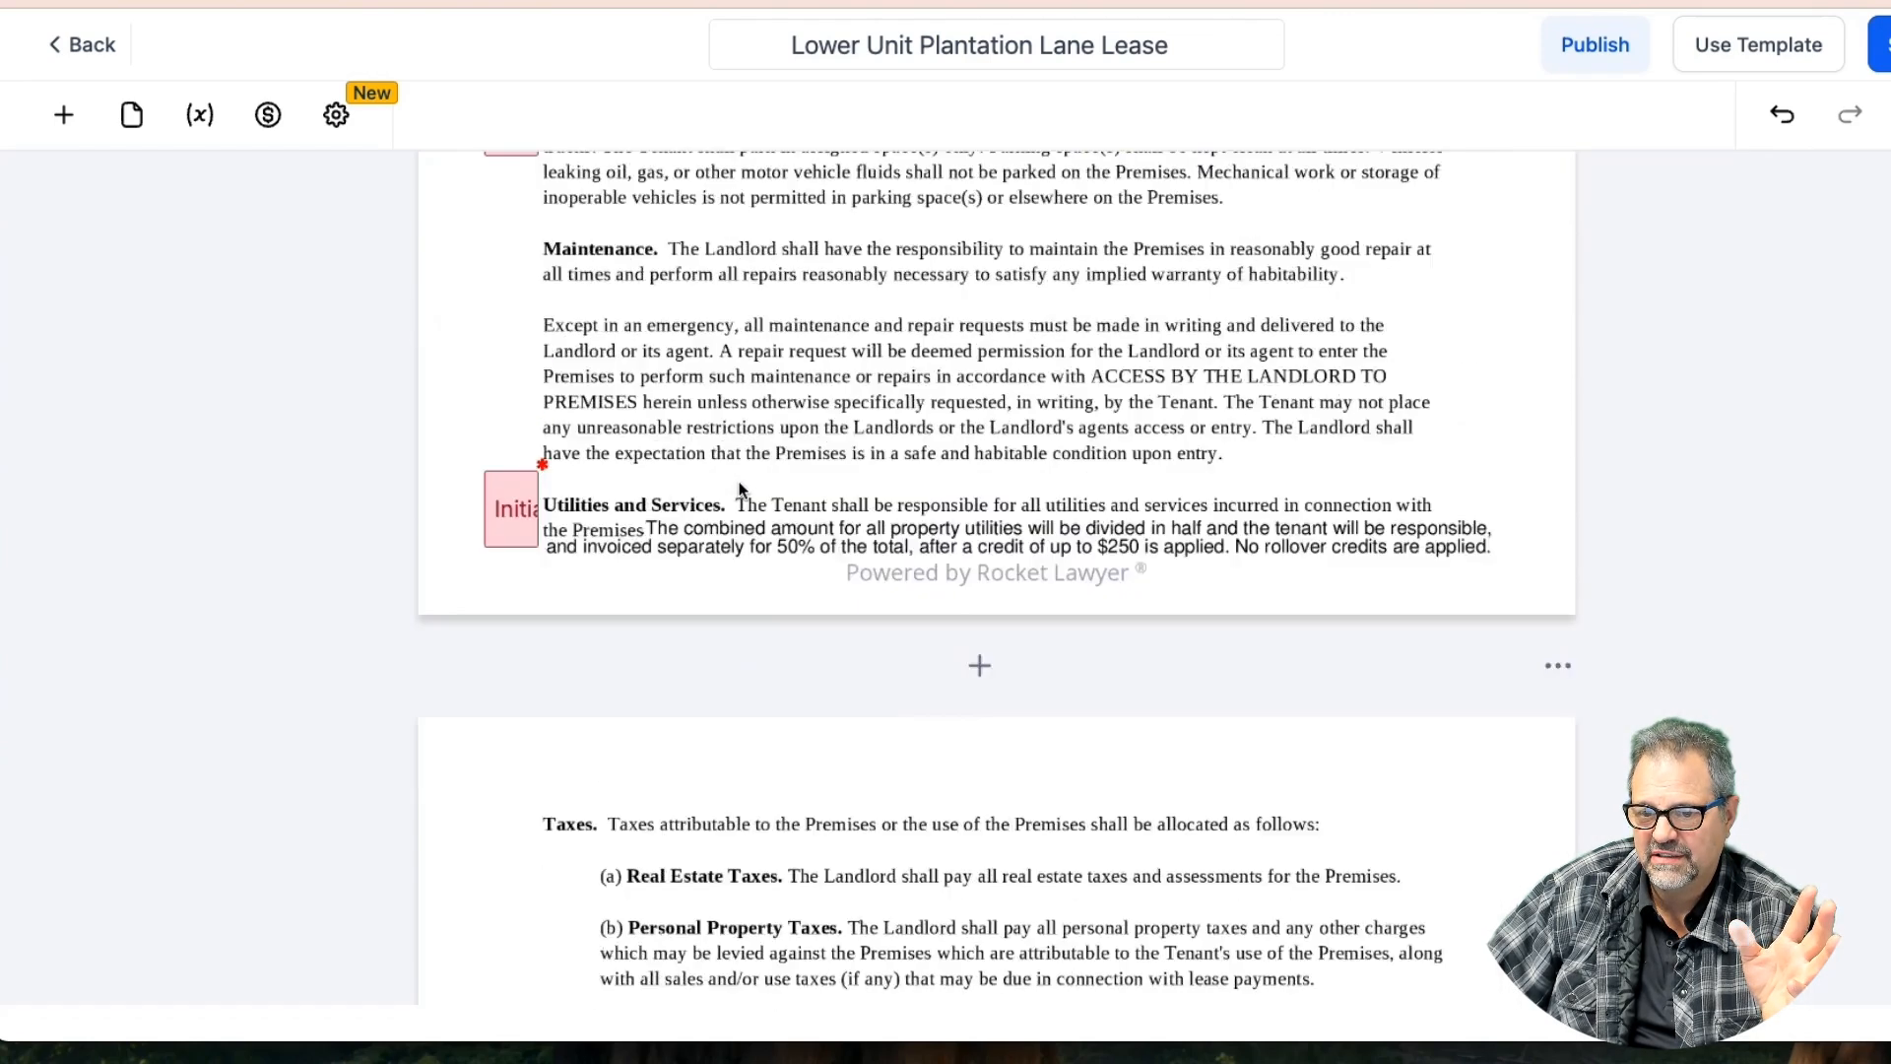
scroll(740, 489, "up", 12)
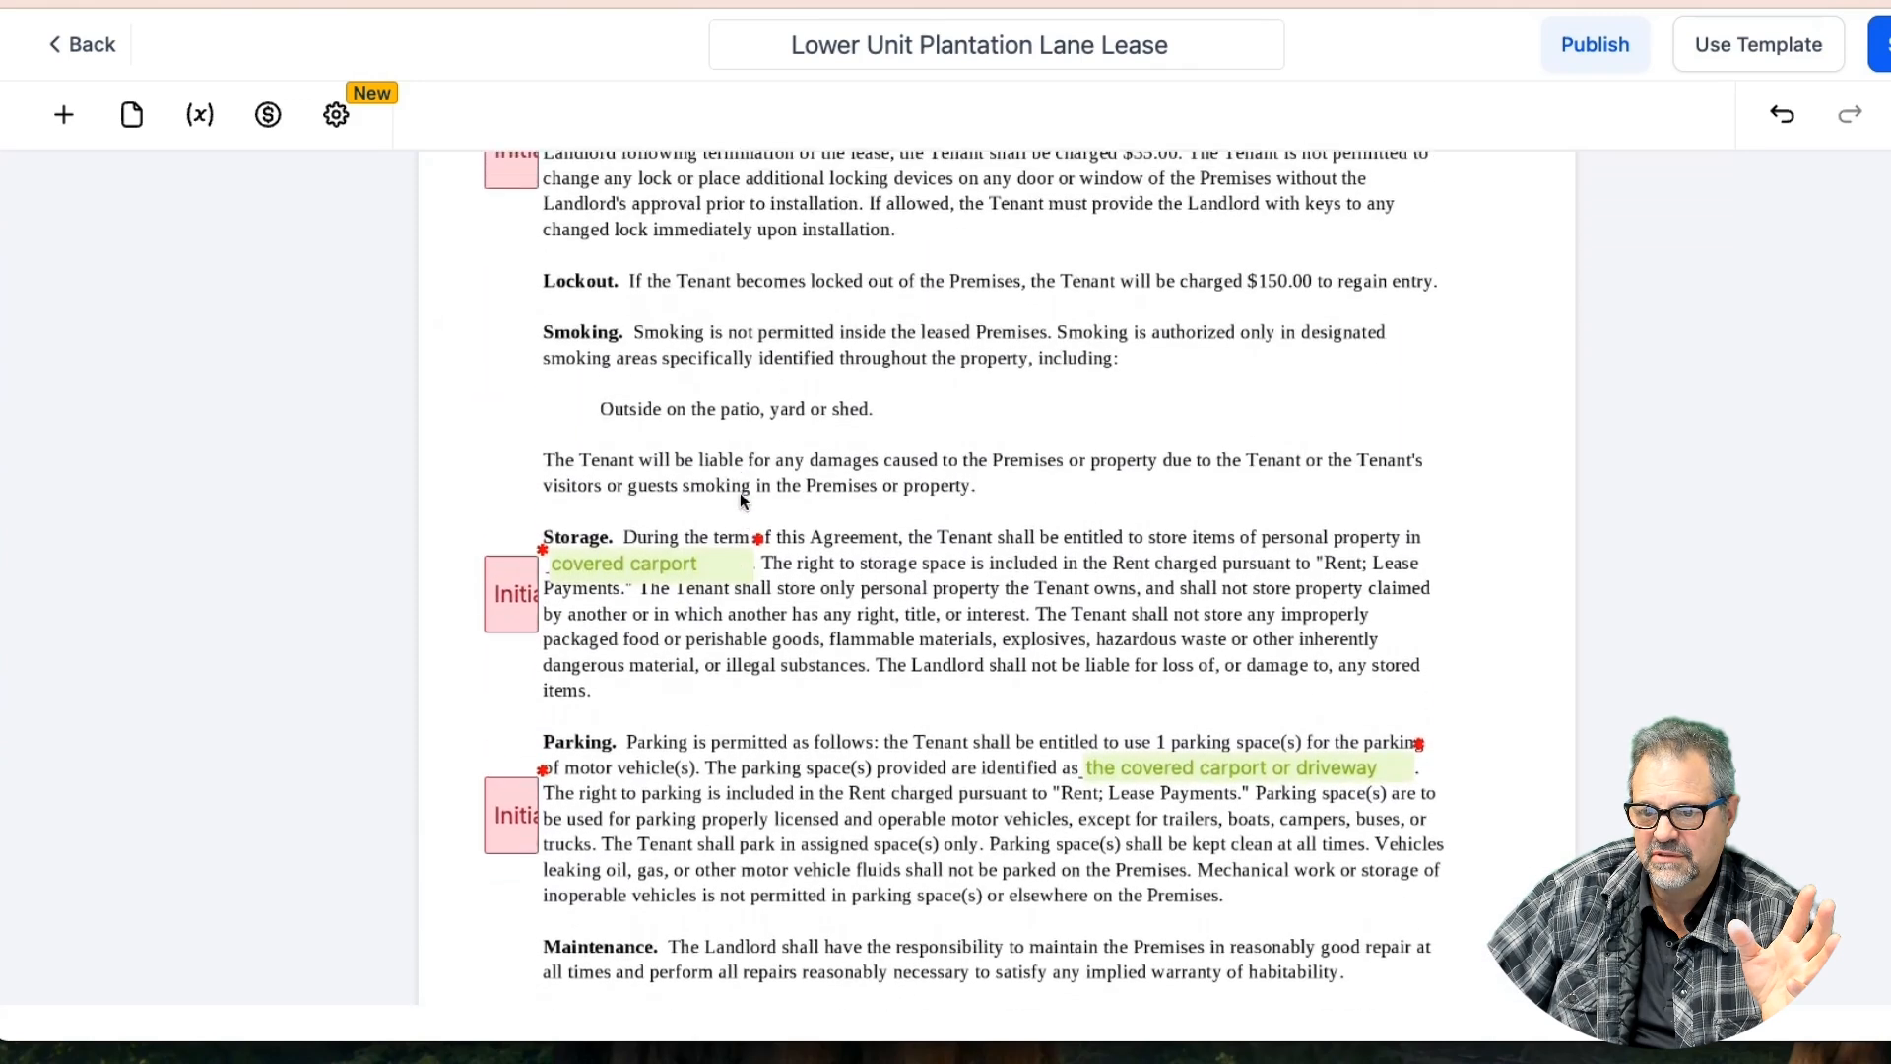
scroll(741, 493, "up", 5)
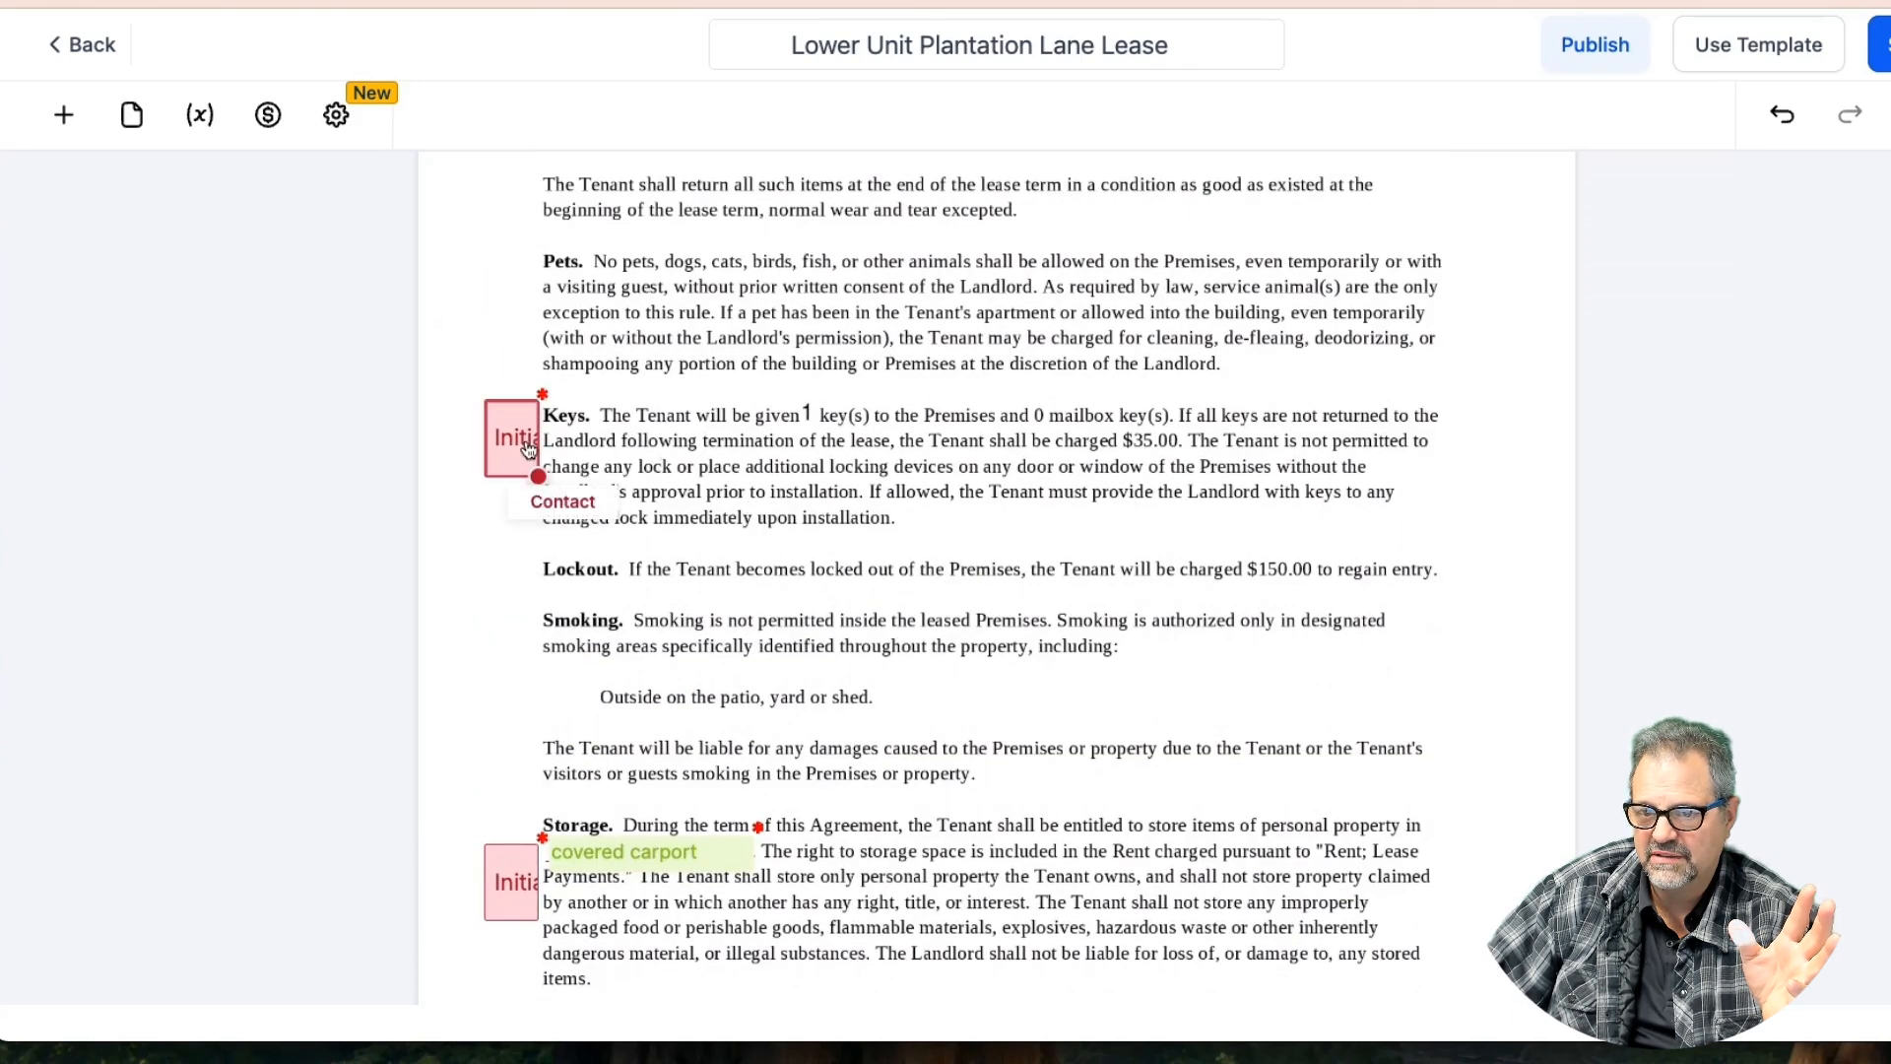
scroll(747, 451, "up", 10)
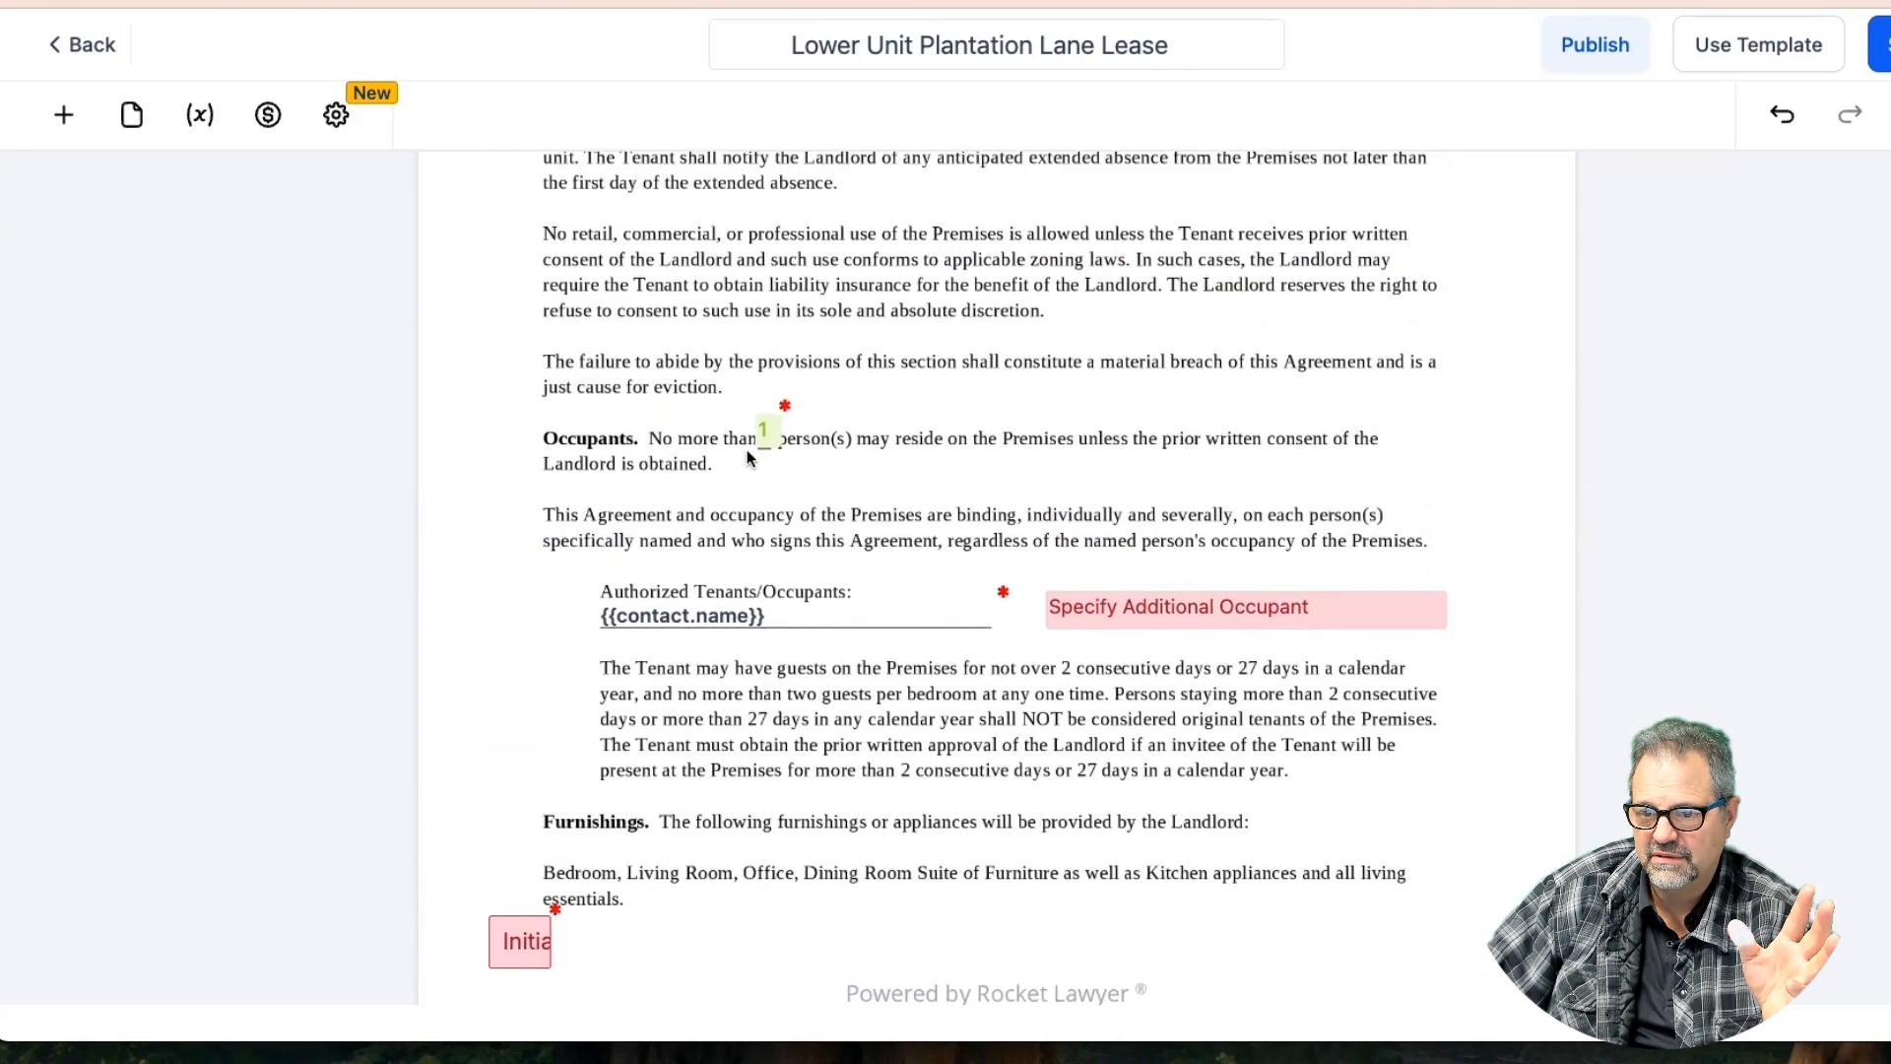
scroll(747, 450, "up", 2)
scroll(748, 457, "down", 5)
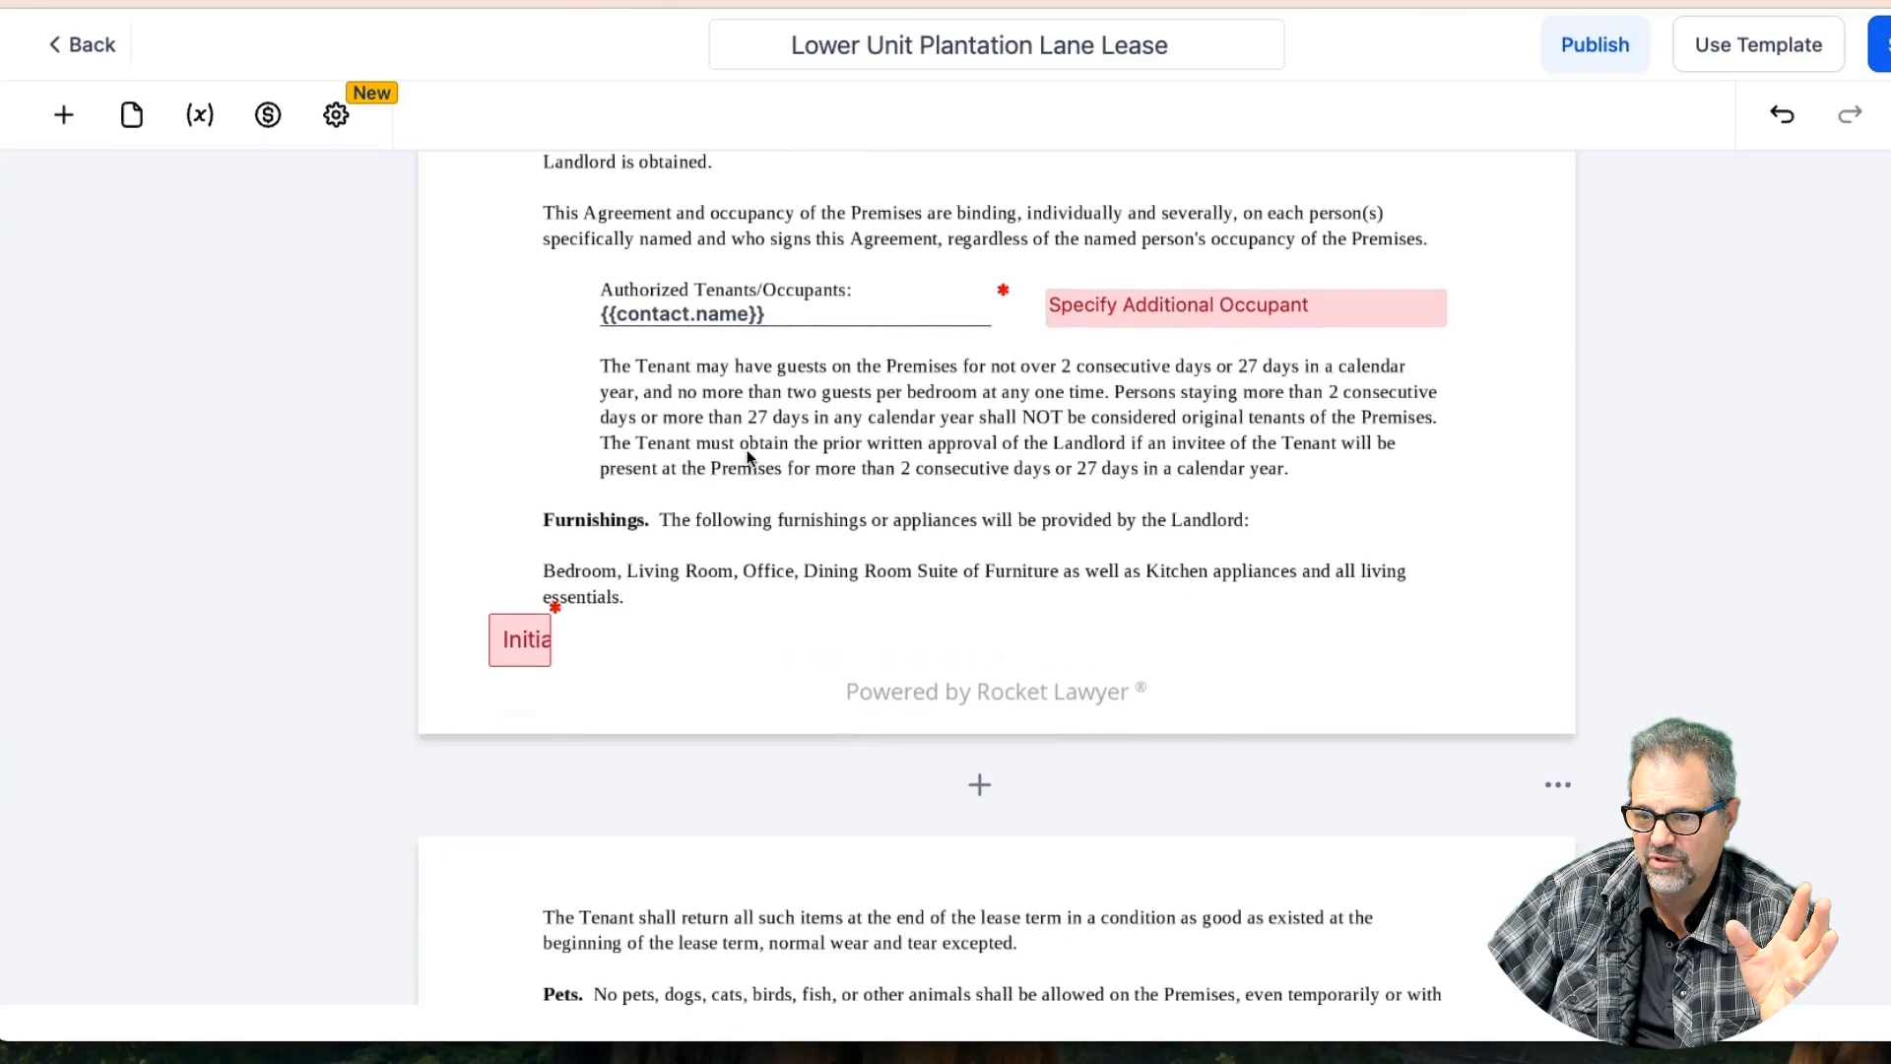
scroll(746, 458, "up", 2)
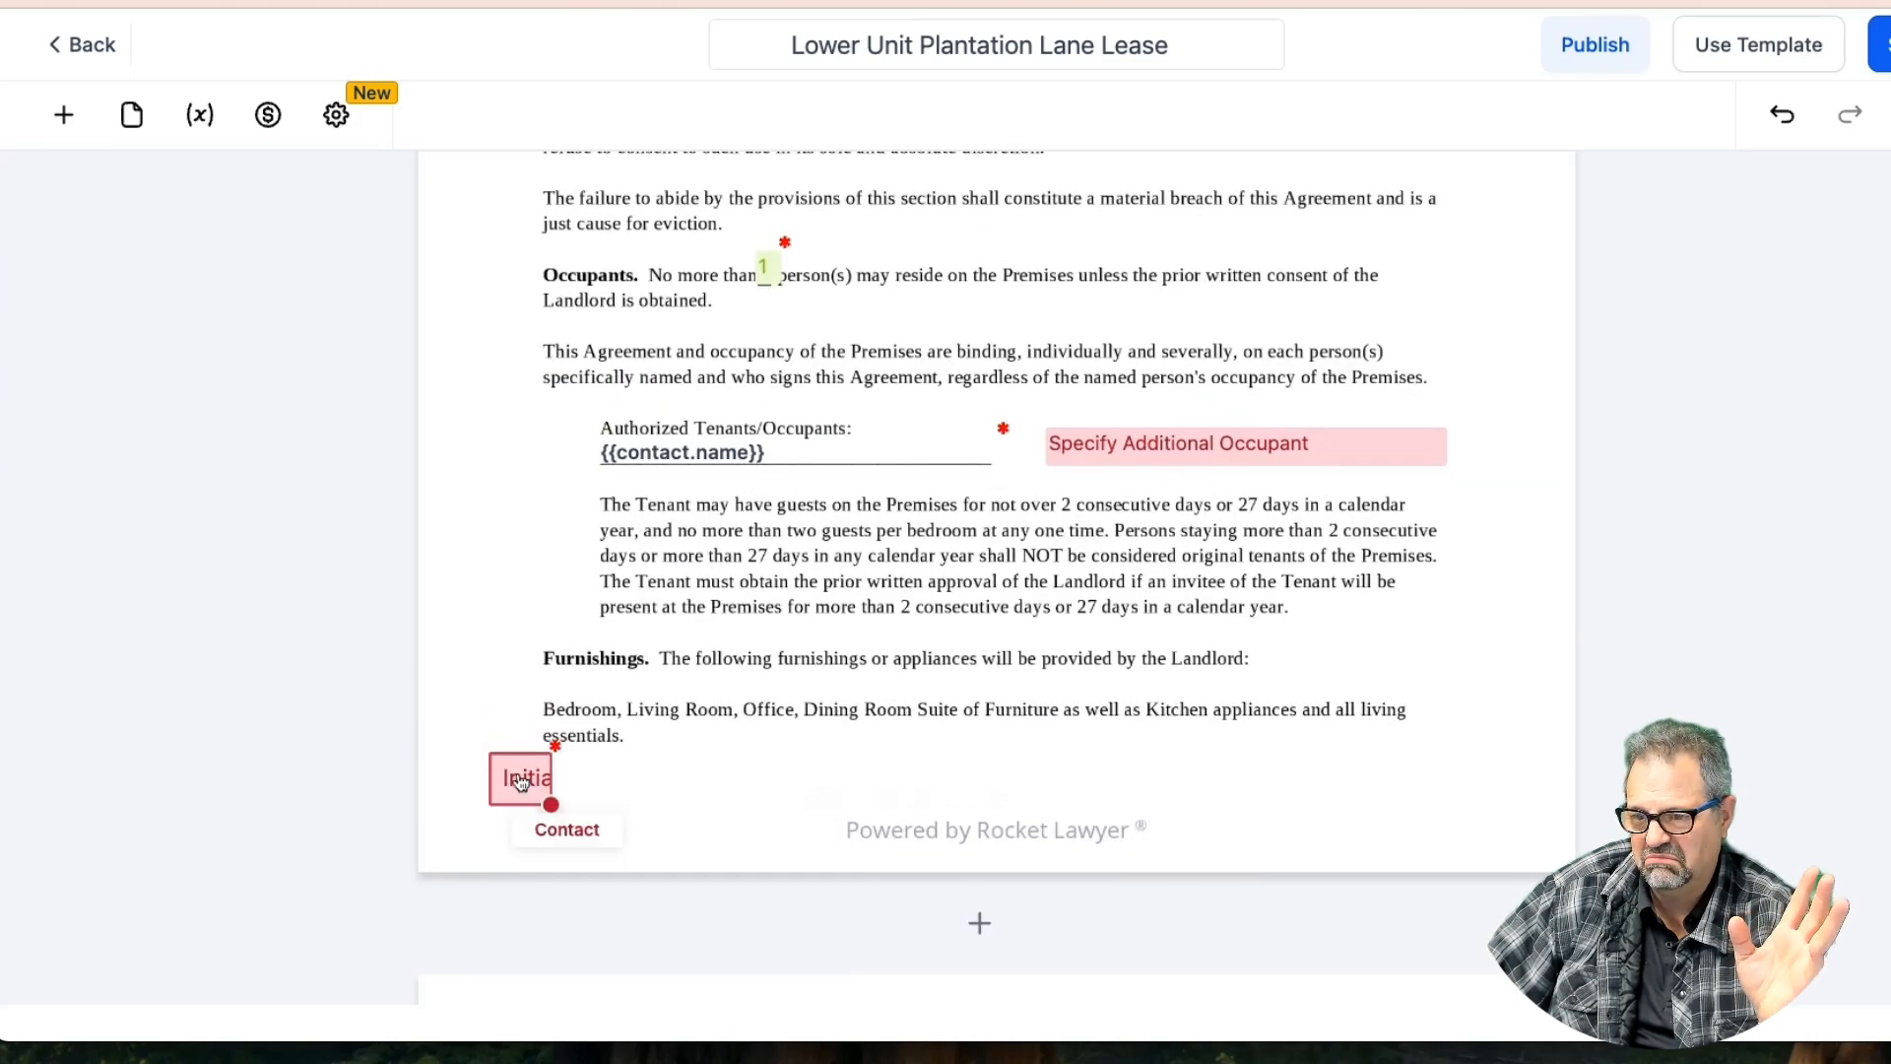
left_click(522, 778)
left_click(494, 709)
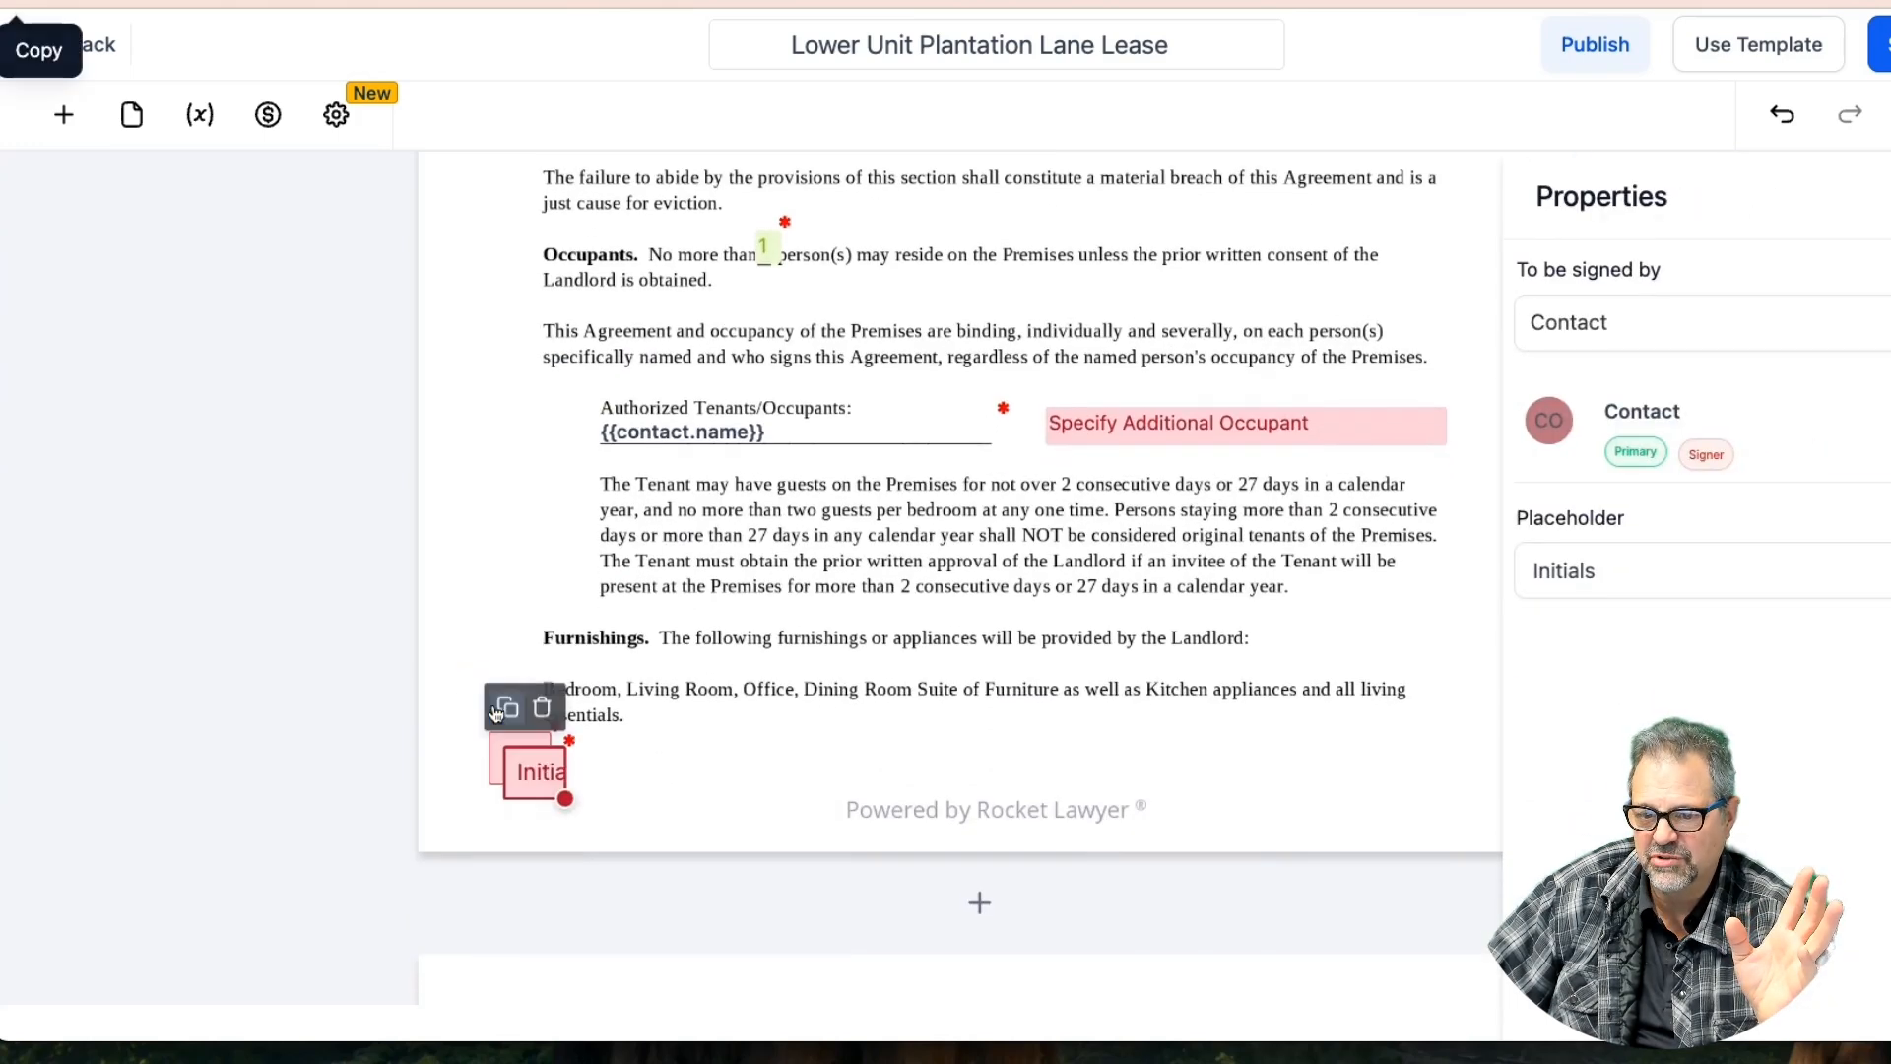
Drop the copied initials beside Occupants and append '- Two Occupants' to the template title
left_click_drag(531, 773, 513, 276)
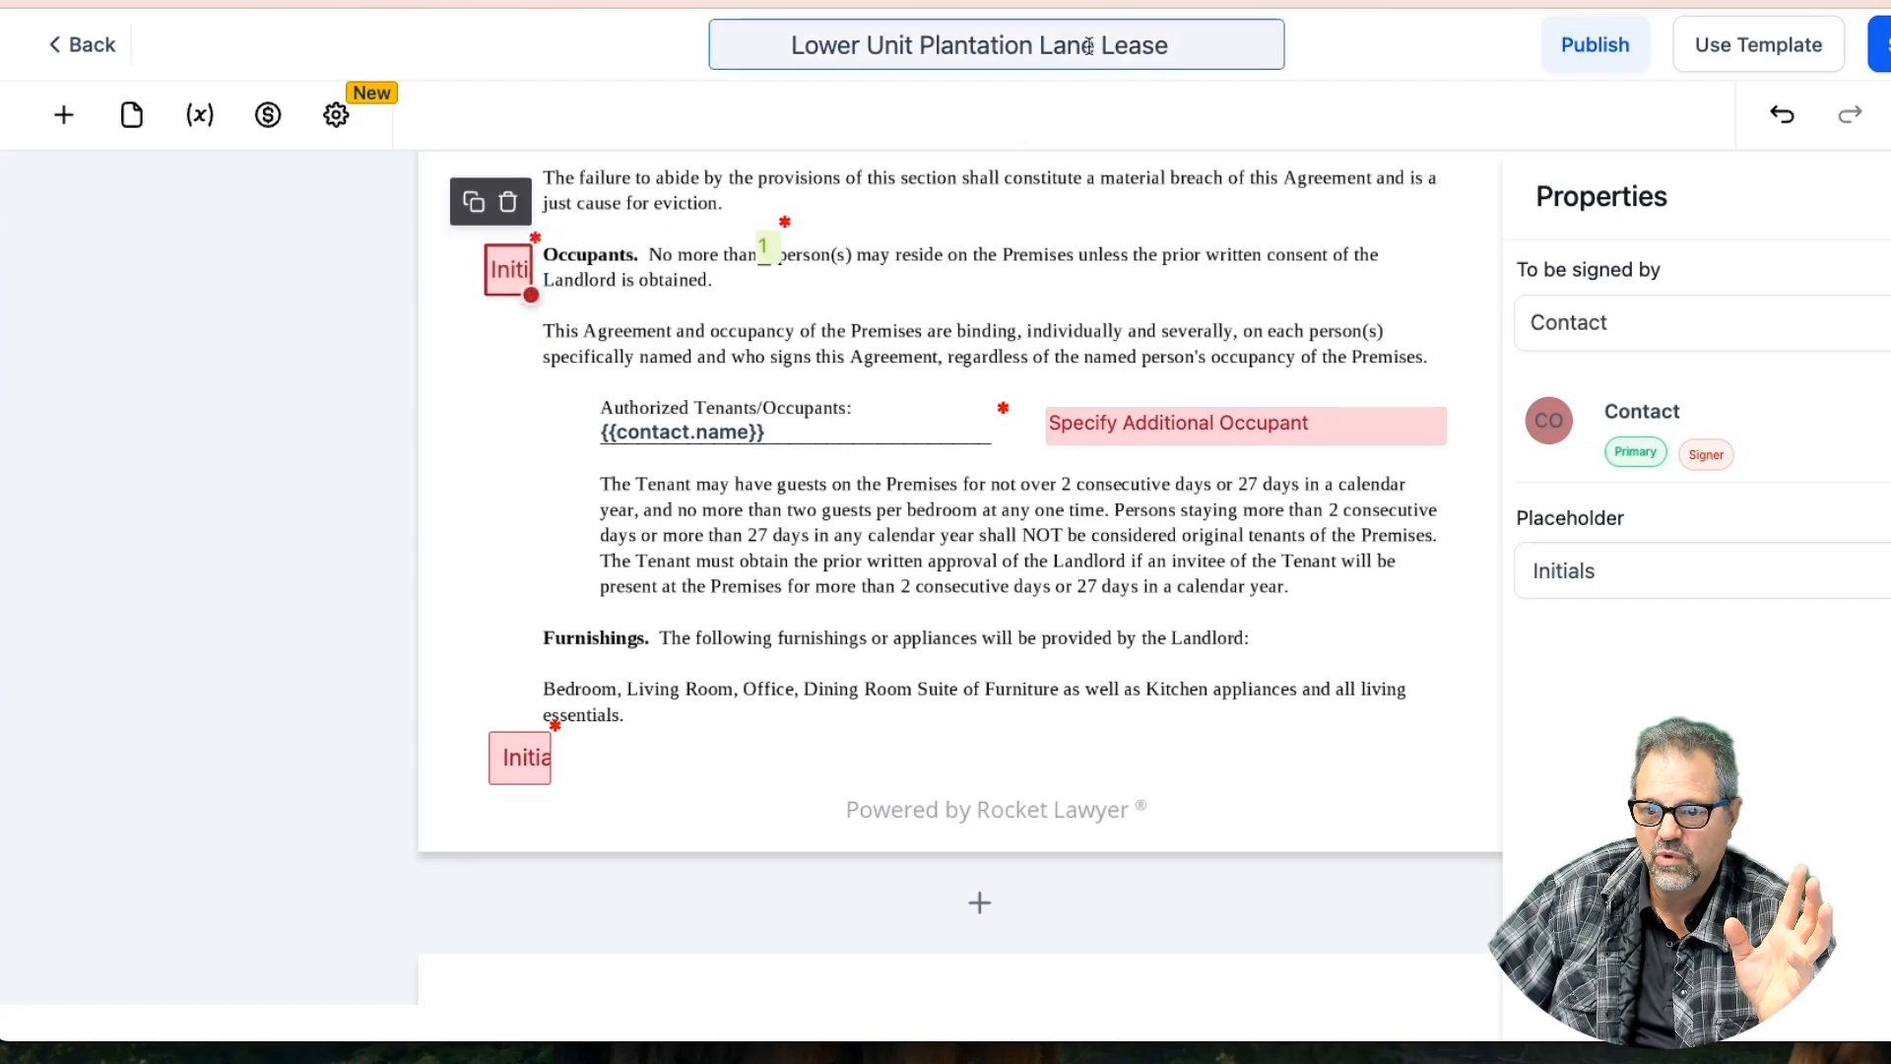
left_click(1182, 47)
type("-")
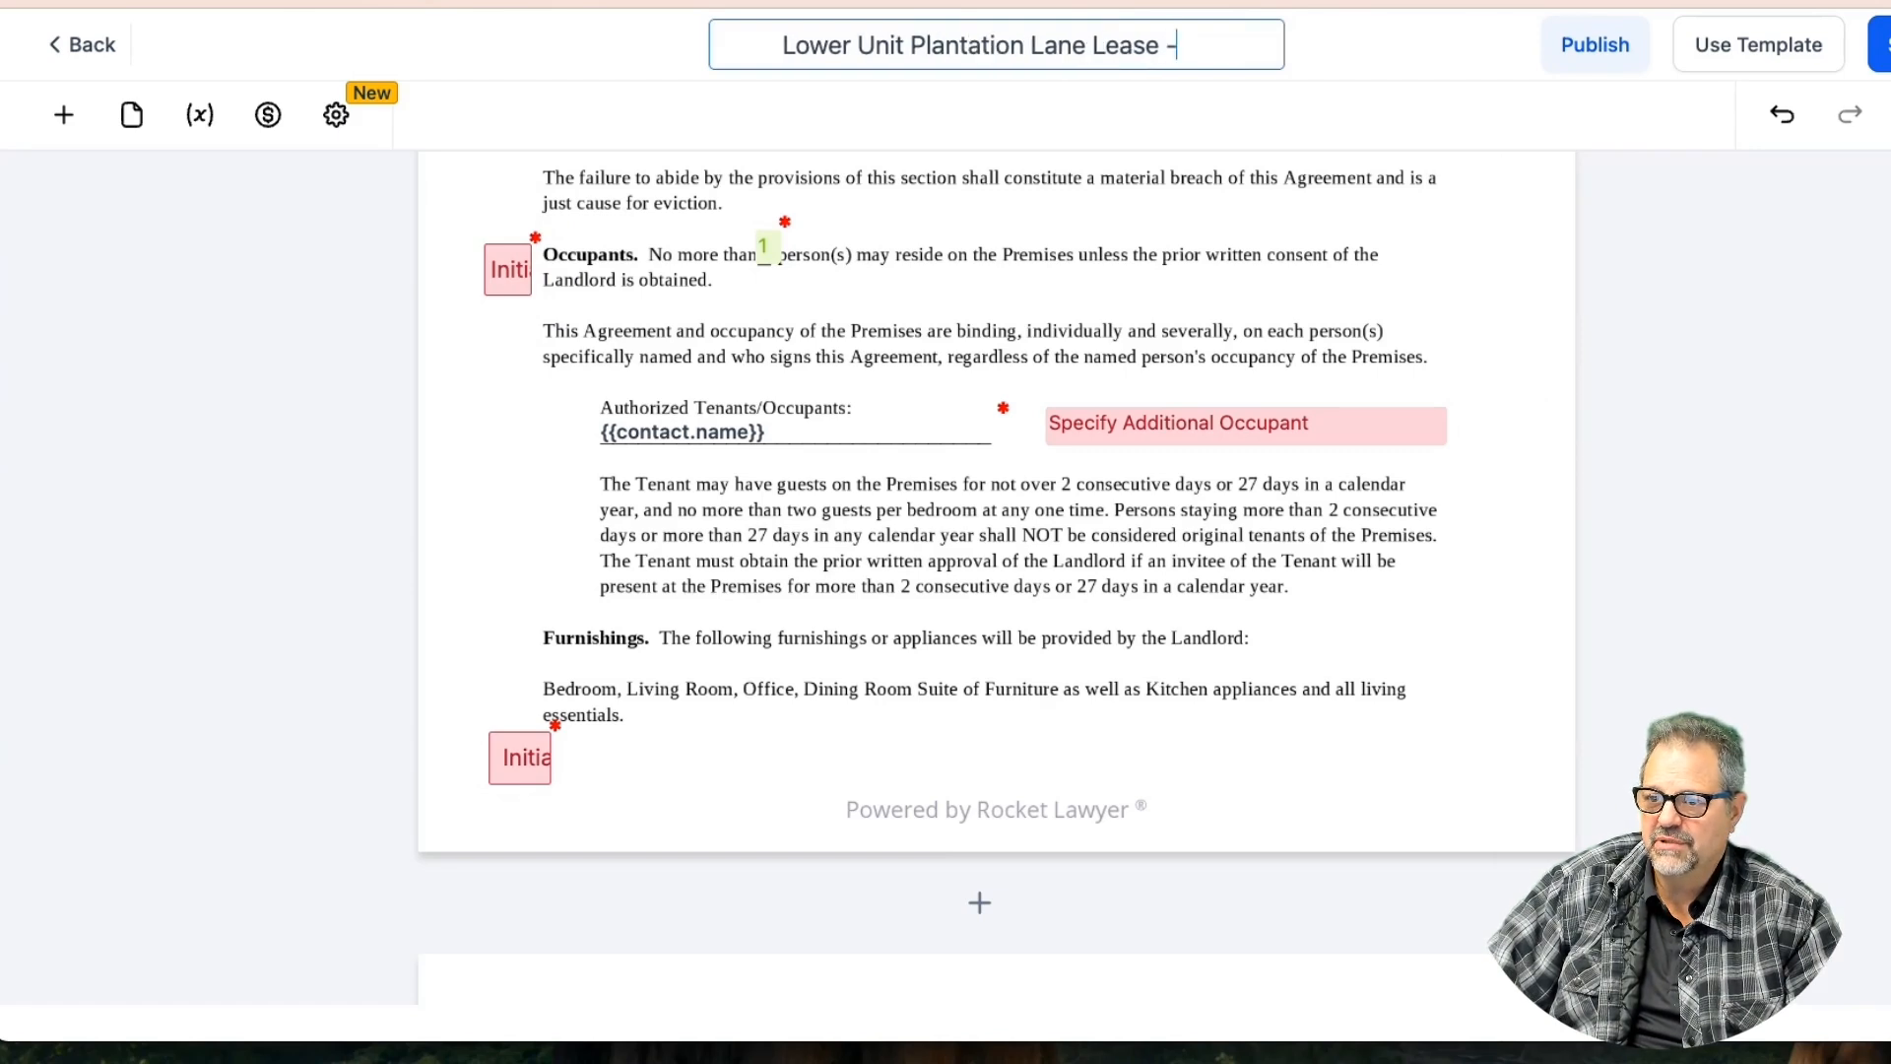
type(" Two ")
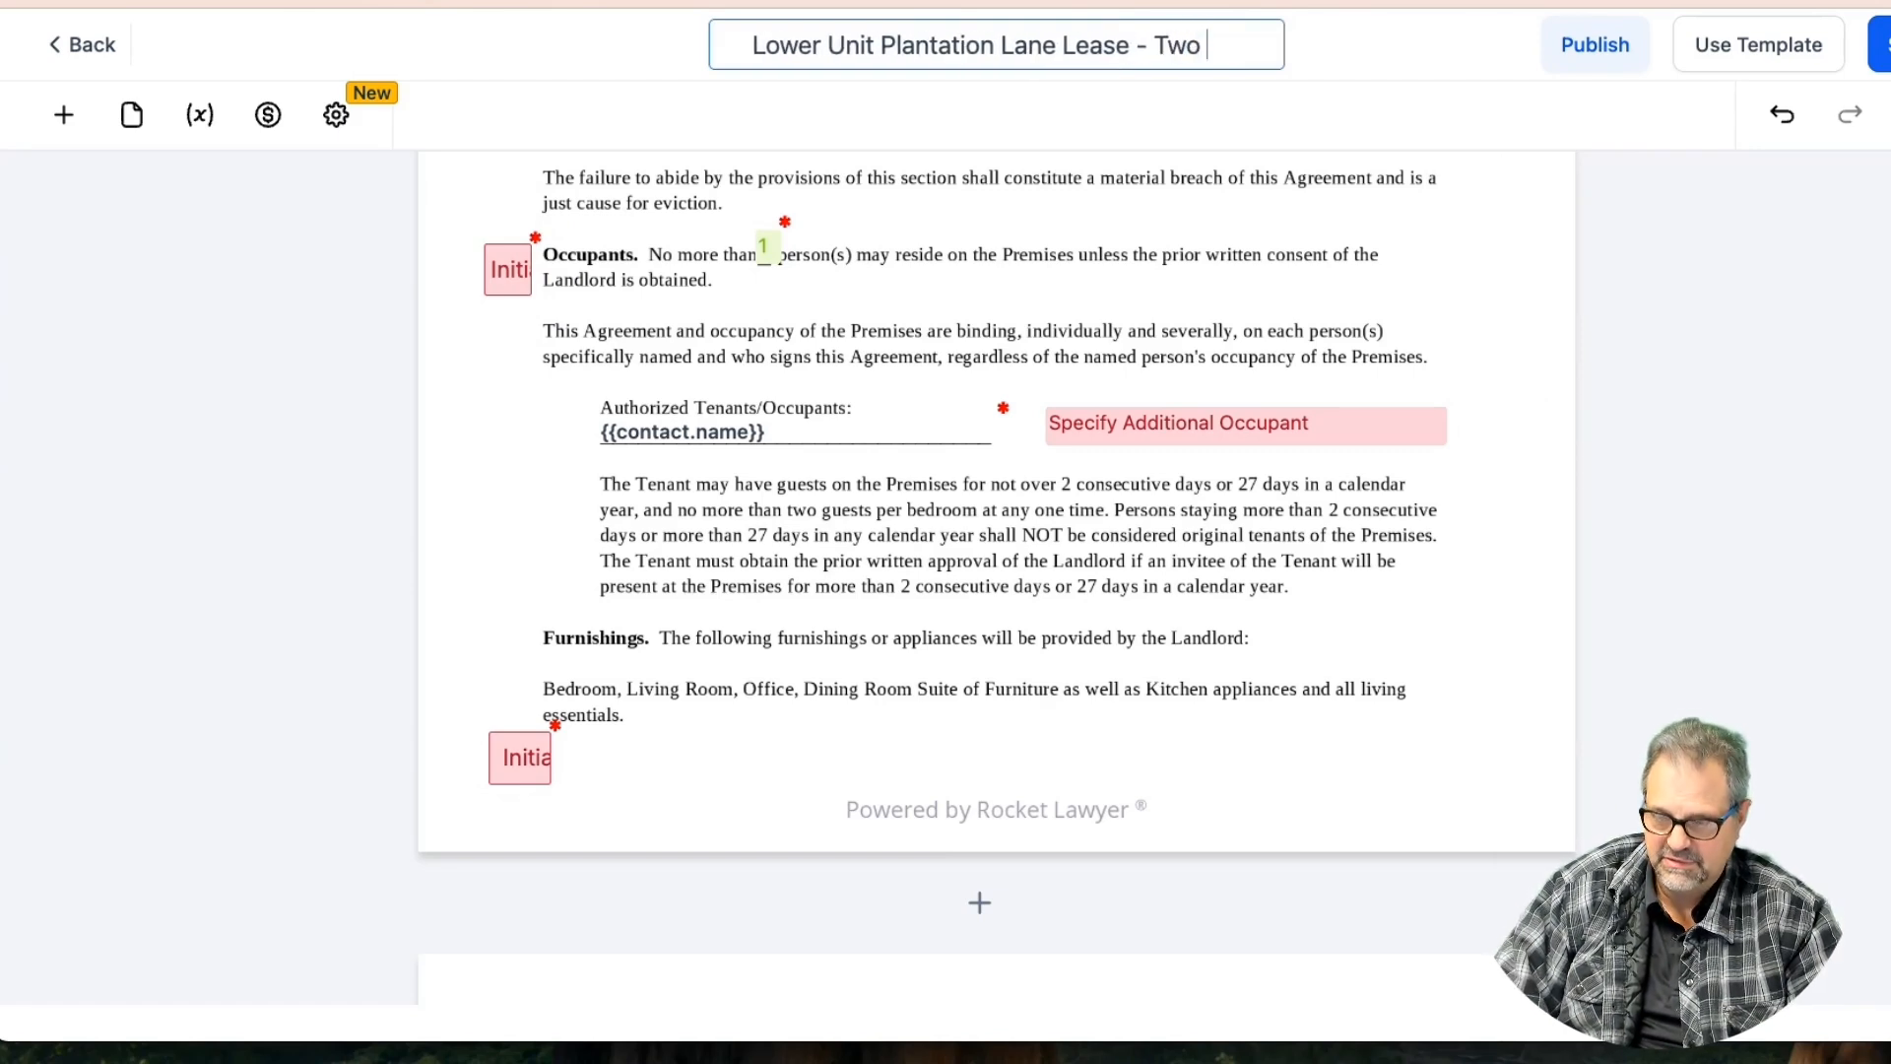
type("Occupants")
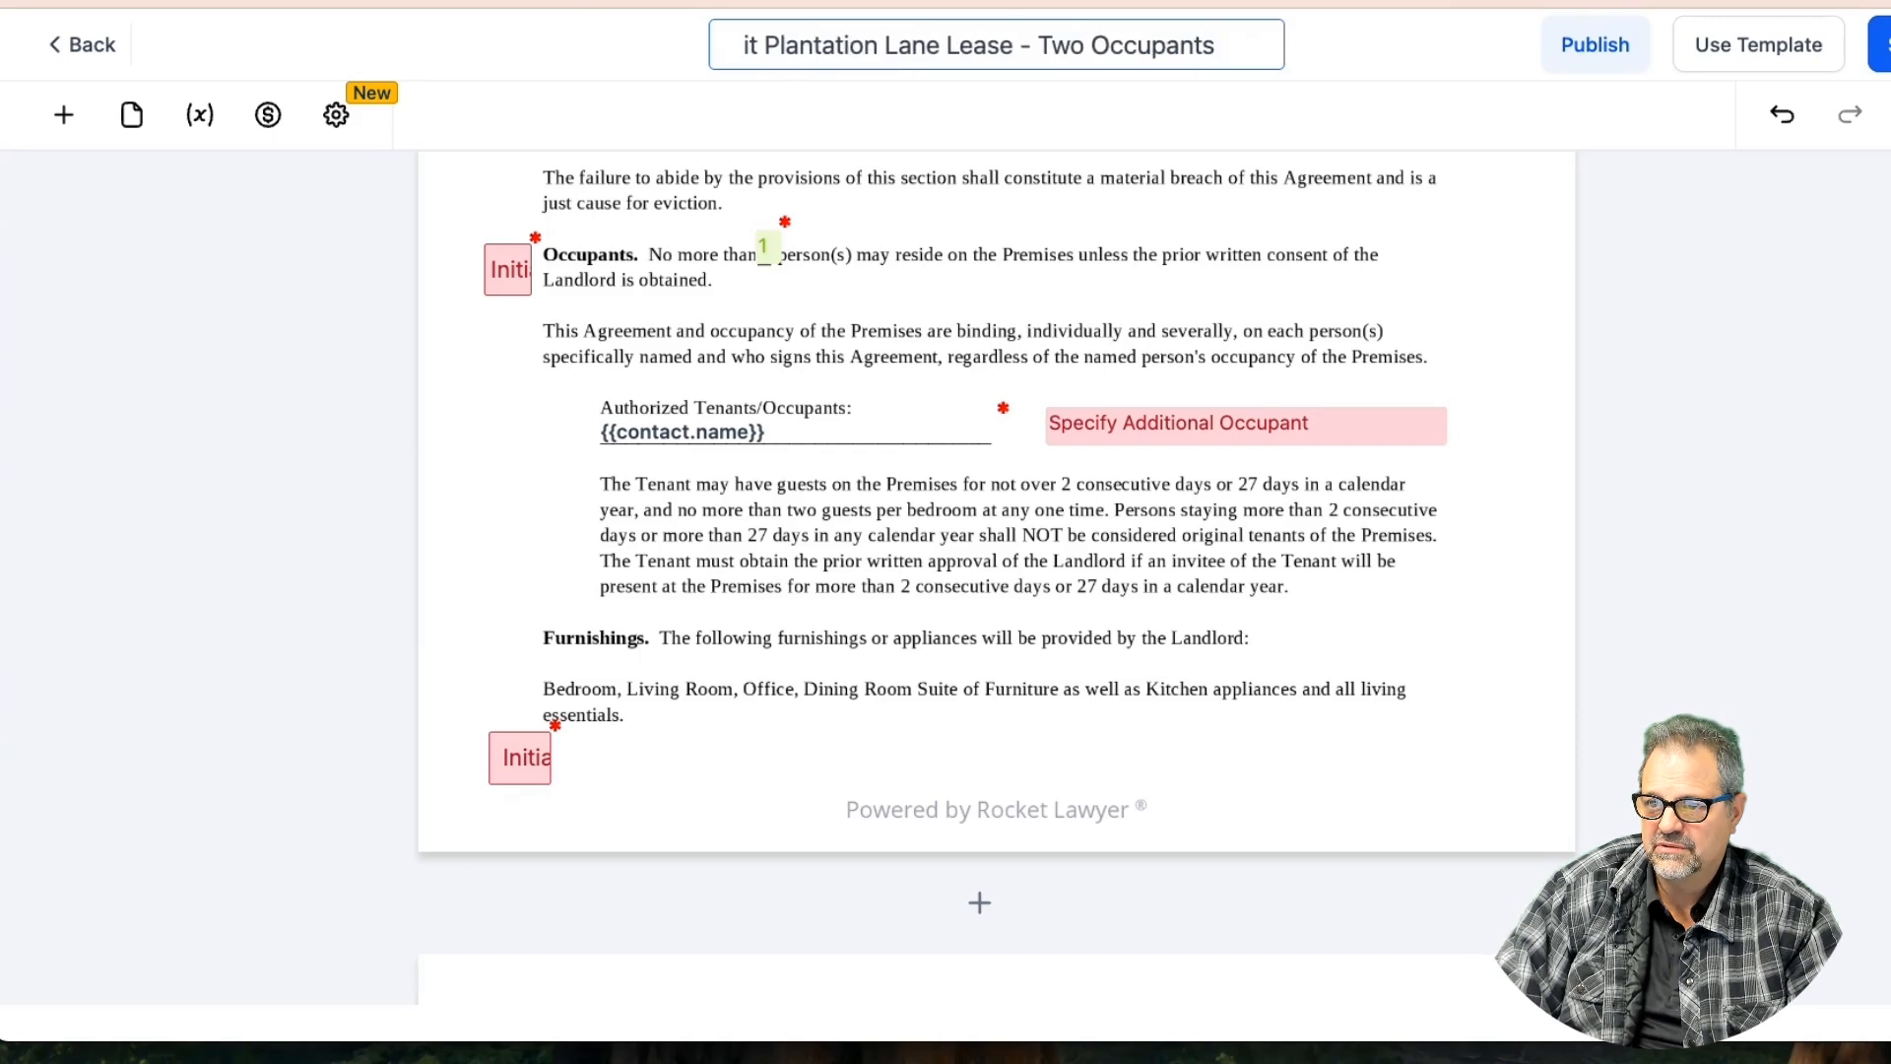
Change the occupant-count field's placeholder from 1 to 2 and save the template
left_click(776, 252)
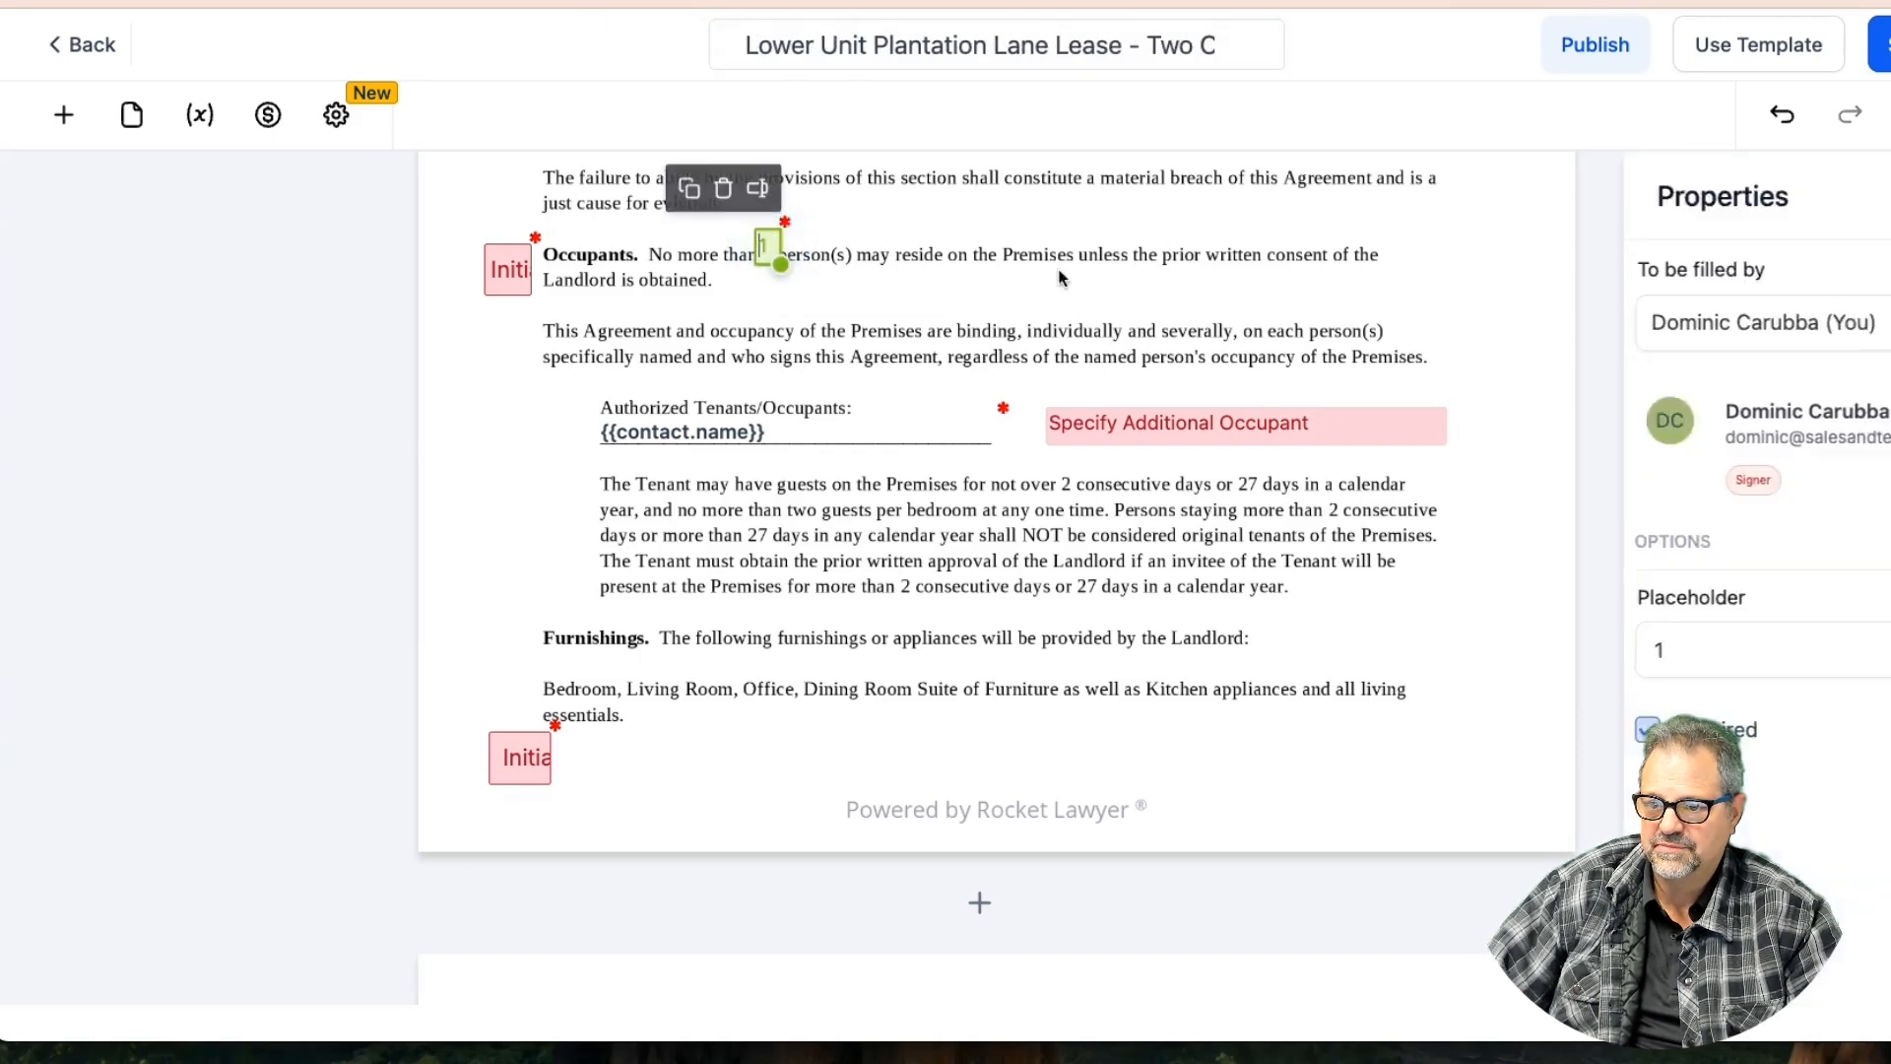
left_click_drag(1556, 638, 1498, 655)
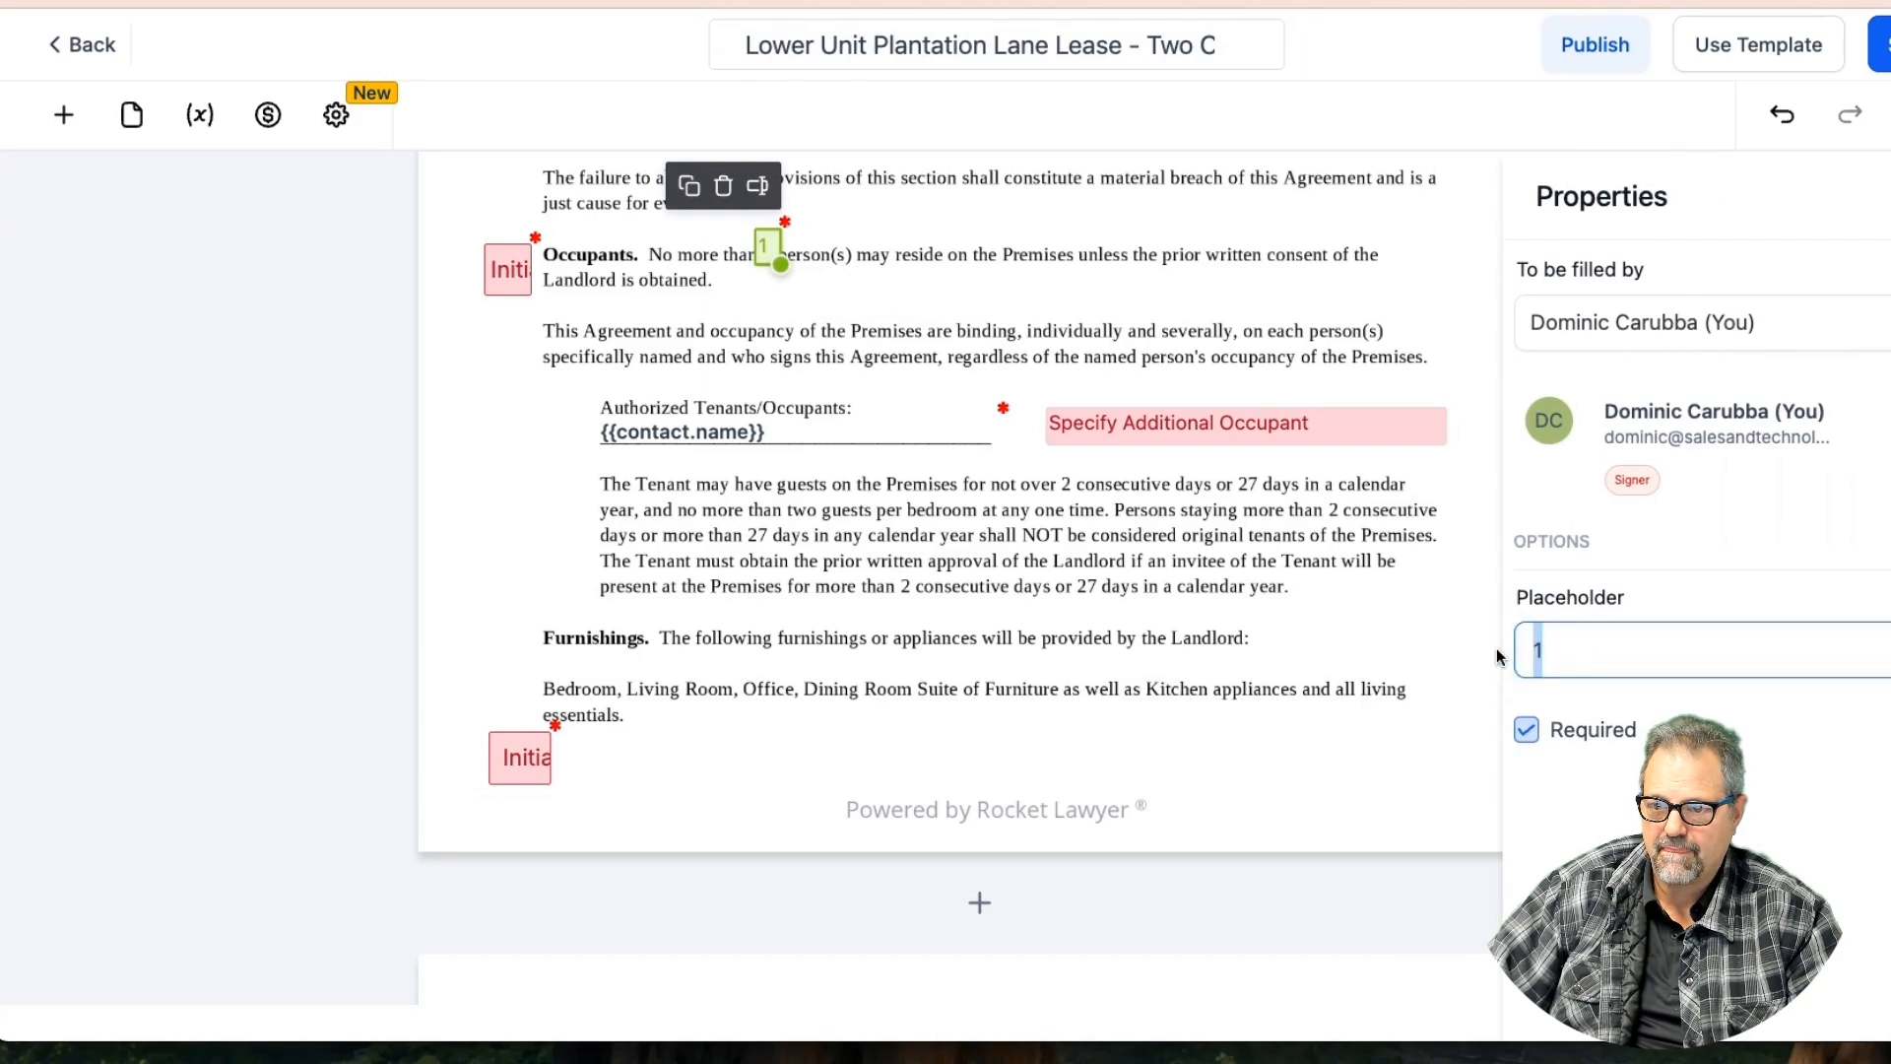
type("2")
left_click(1881, 45)
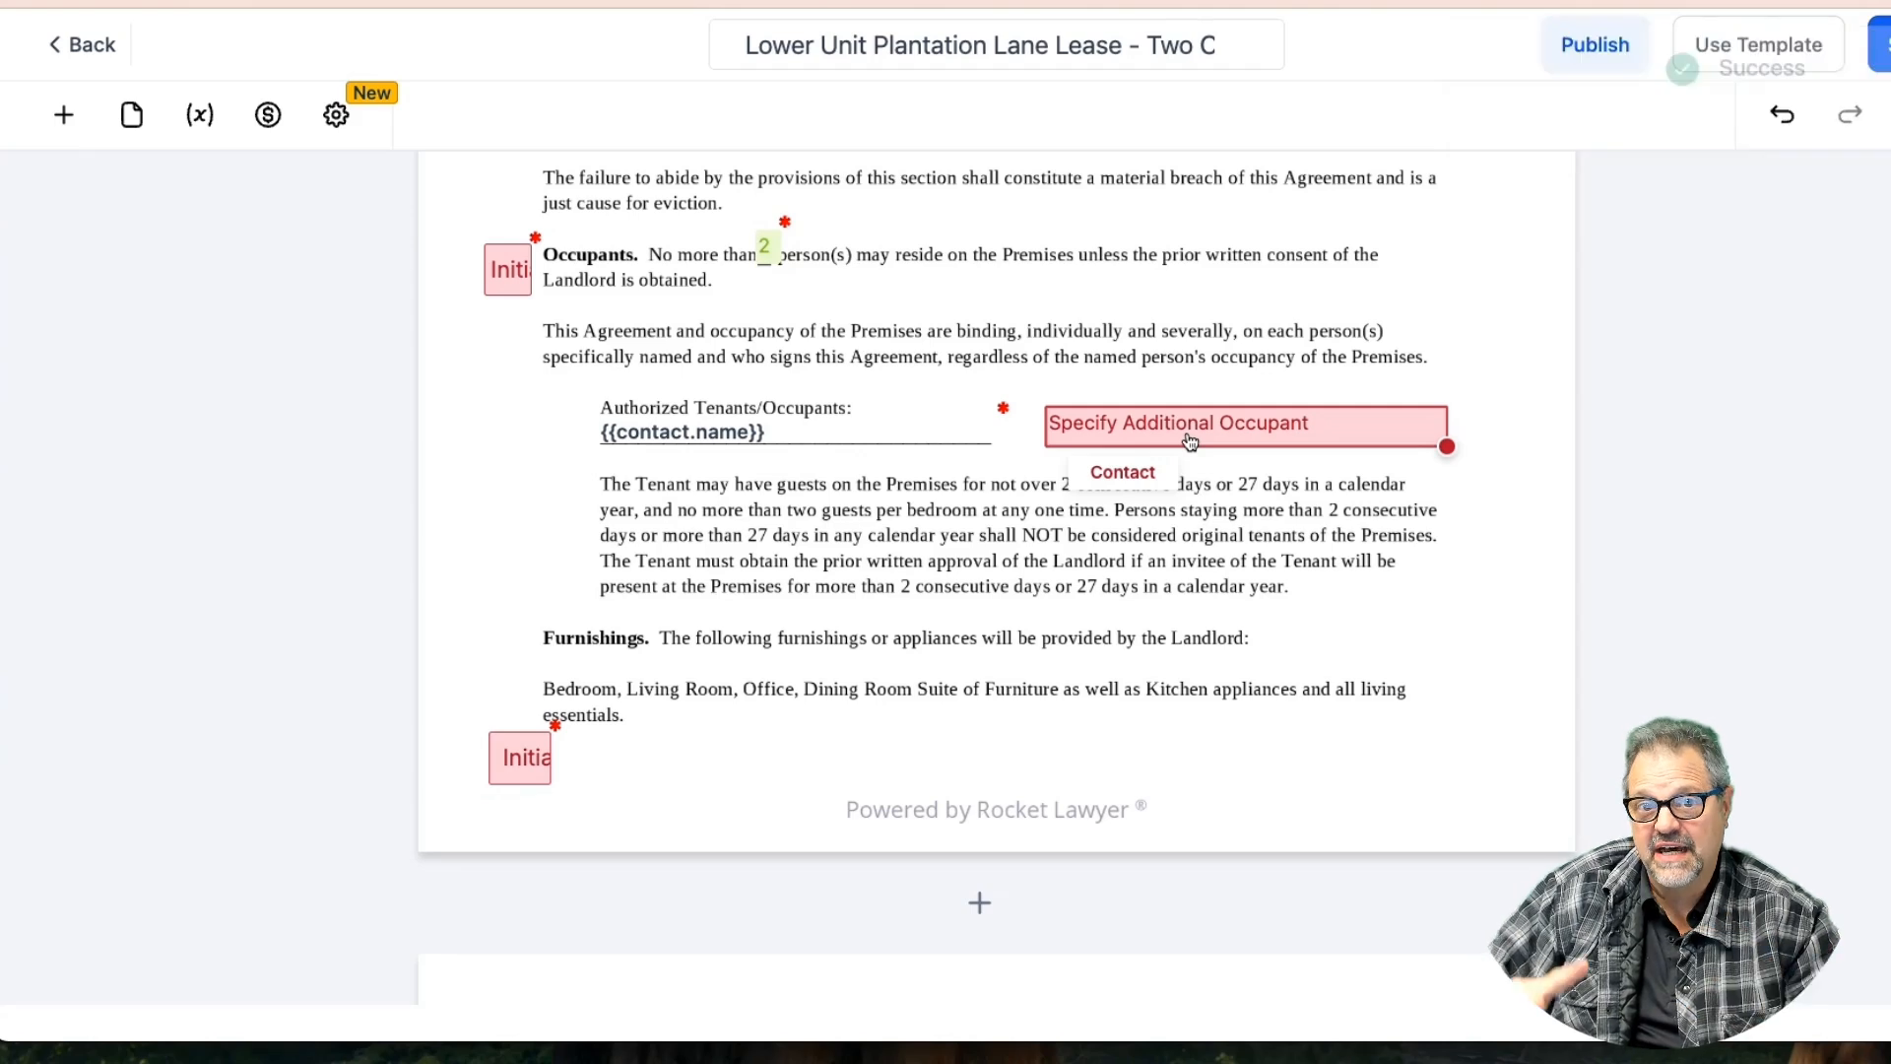
Shorten the title: Lane to Ln, drop Unit and the middle 'Lease', then save
left_click(1026, 47)
key("BackSpace")
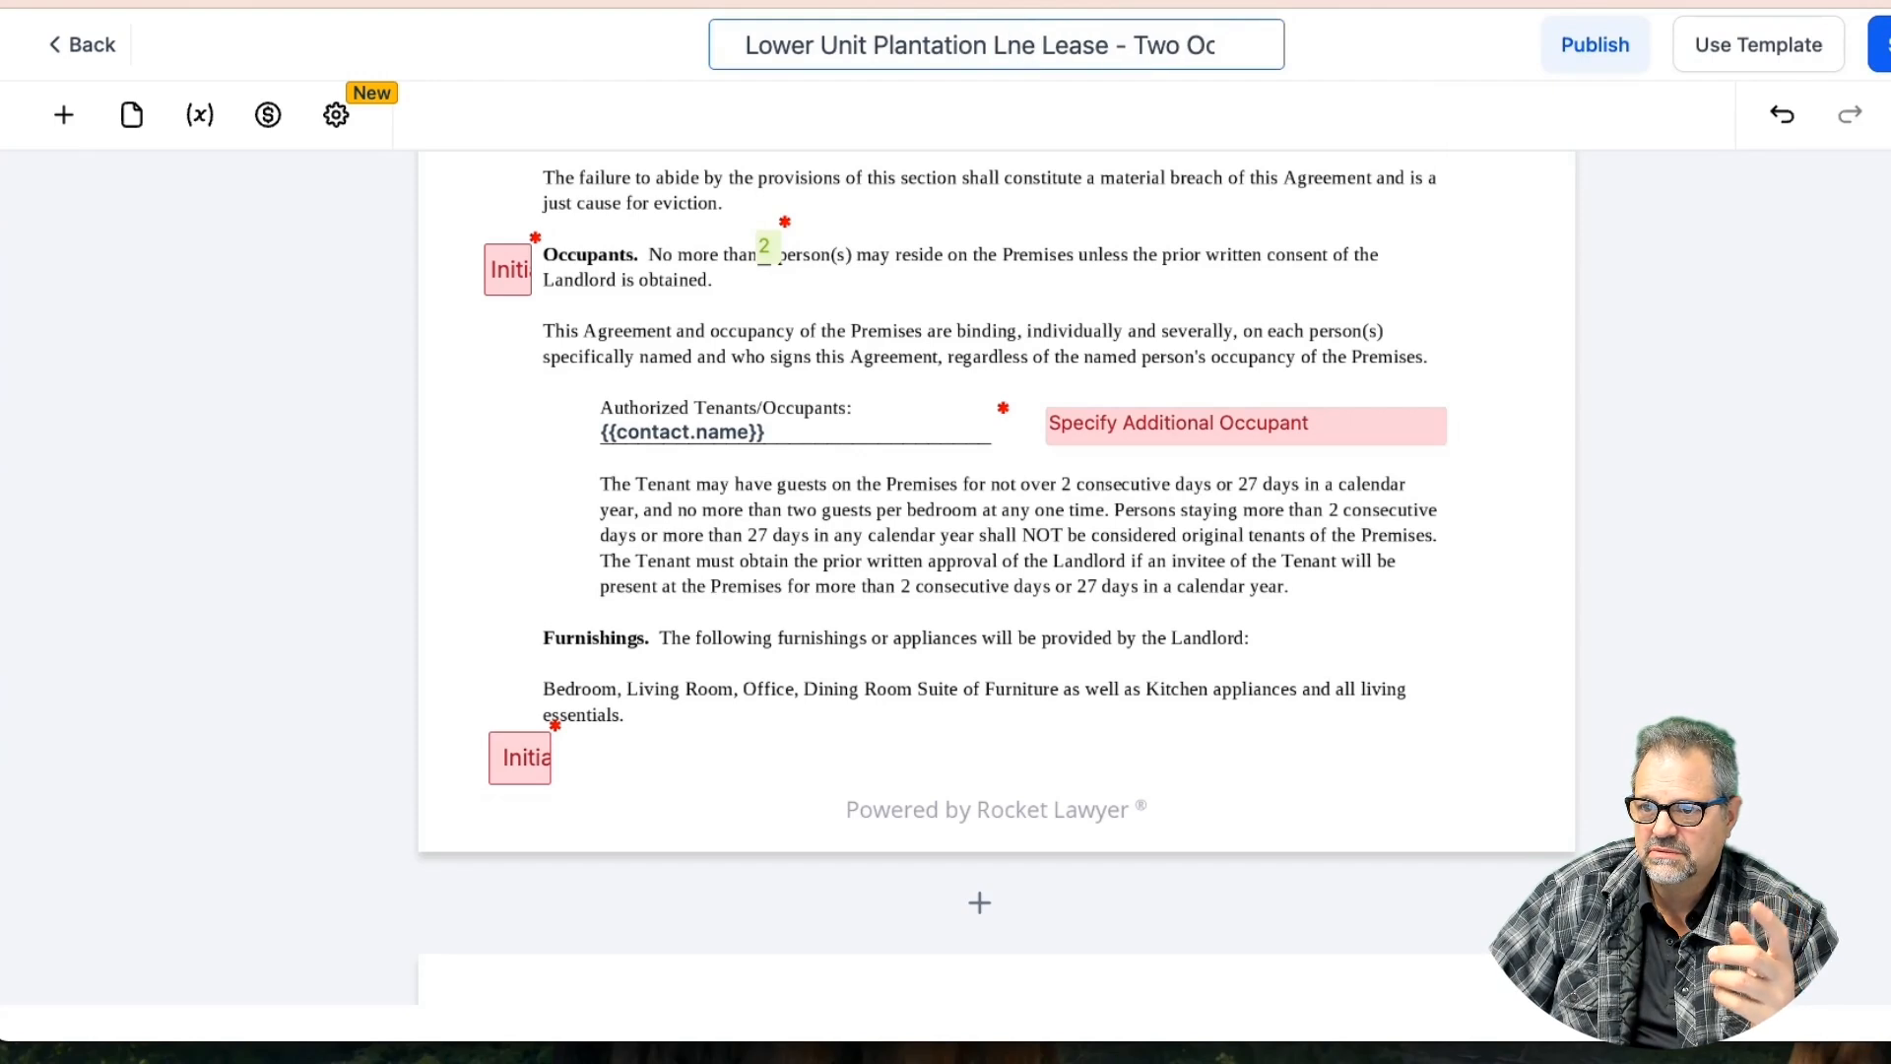
key("BackSpace")
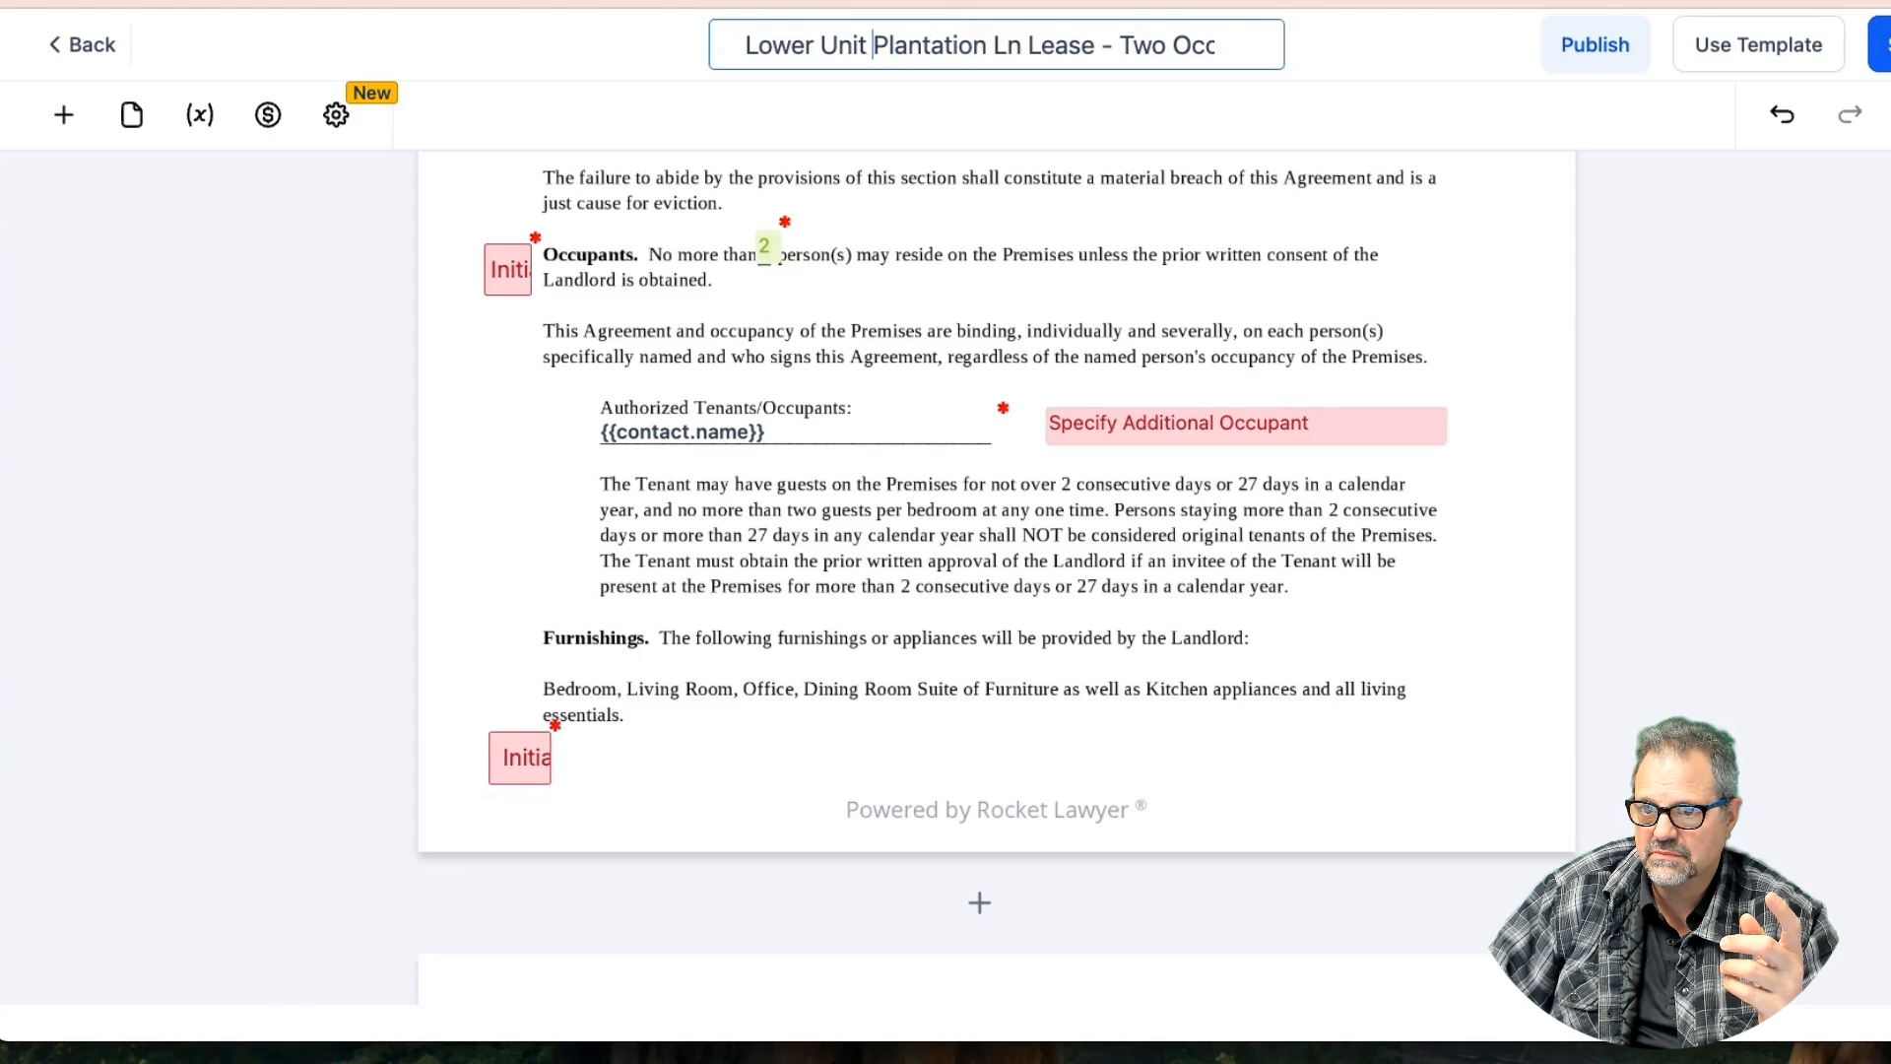
key("BackSpace")
key("BackSpace")
key("BackSpace")
key("BackSpace")
key("BackSpace")
key("BackSpace")
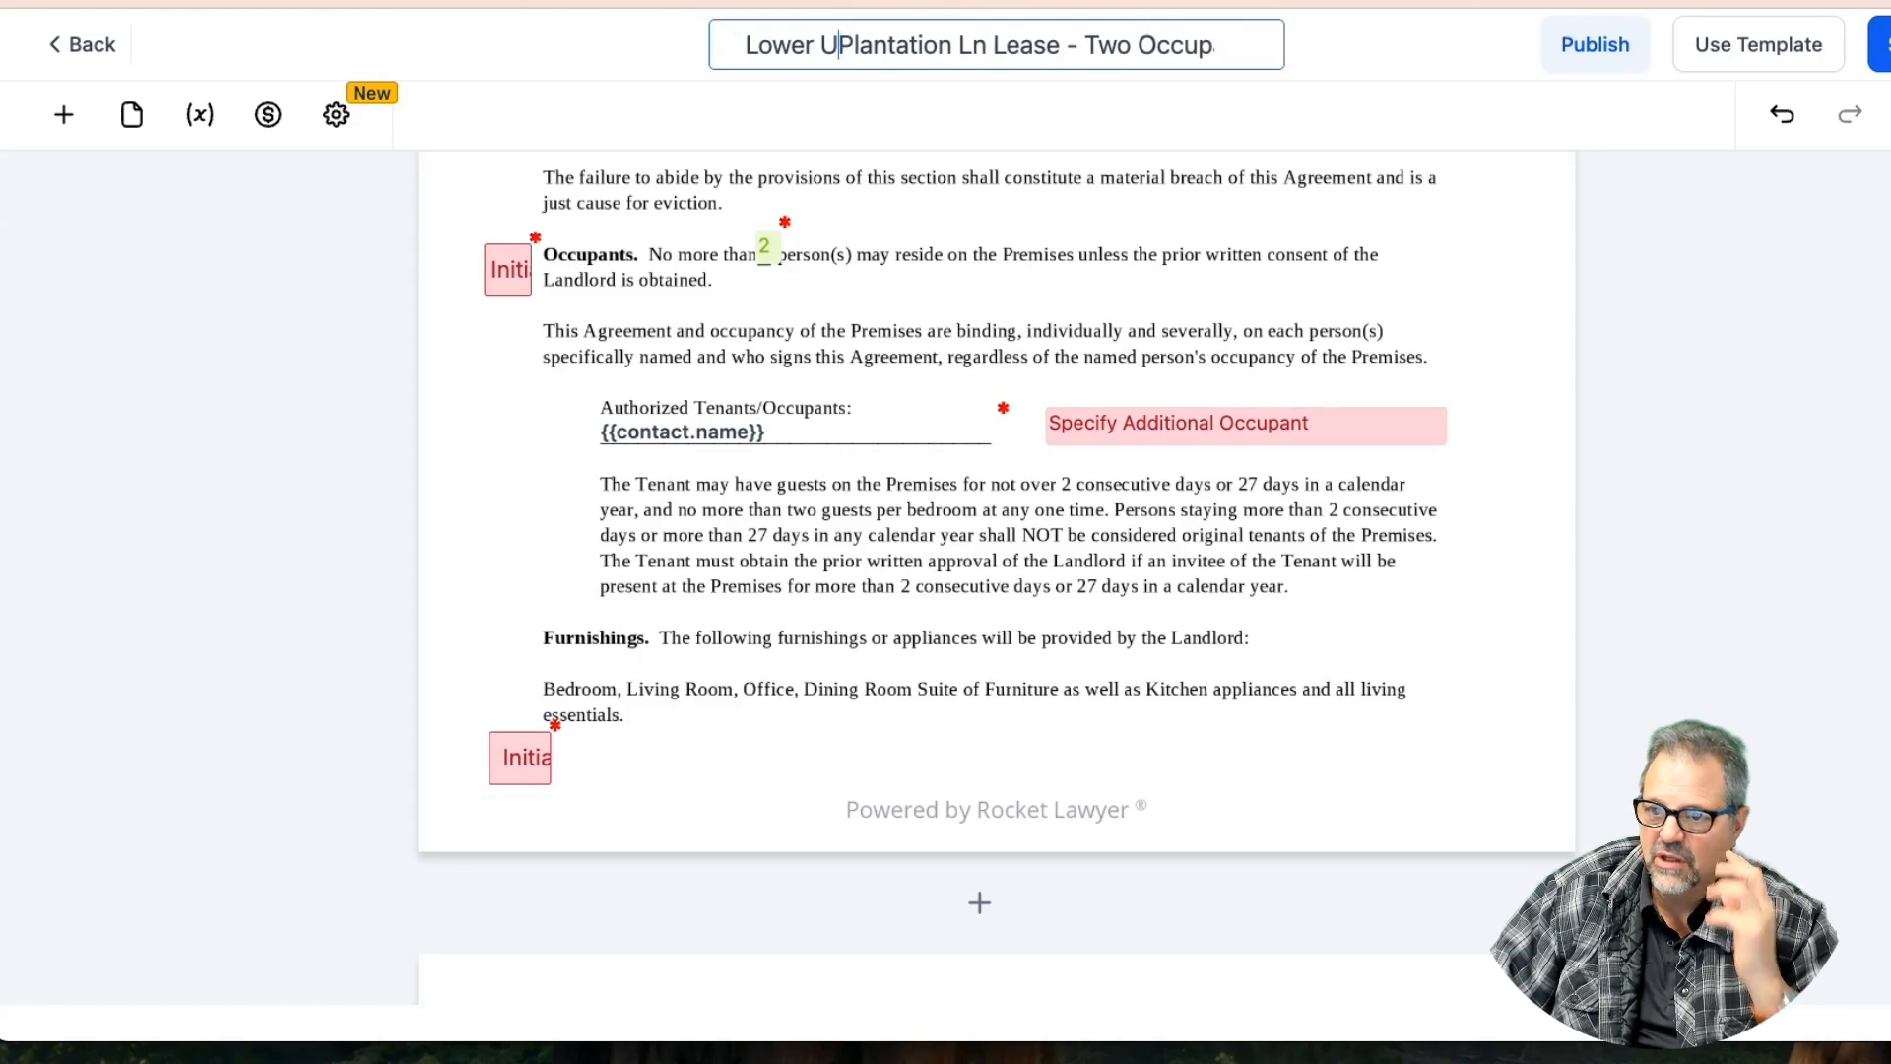
type("-")
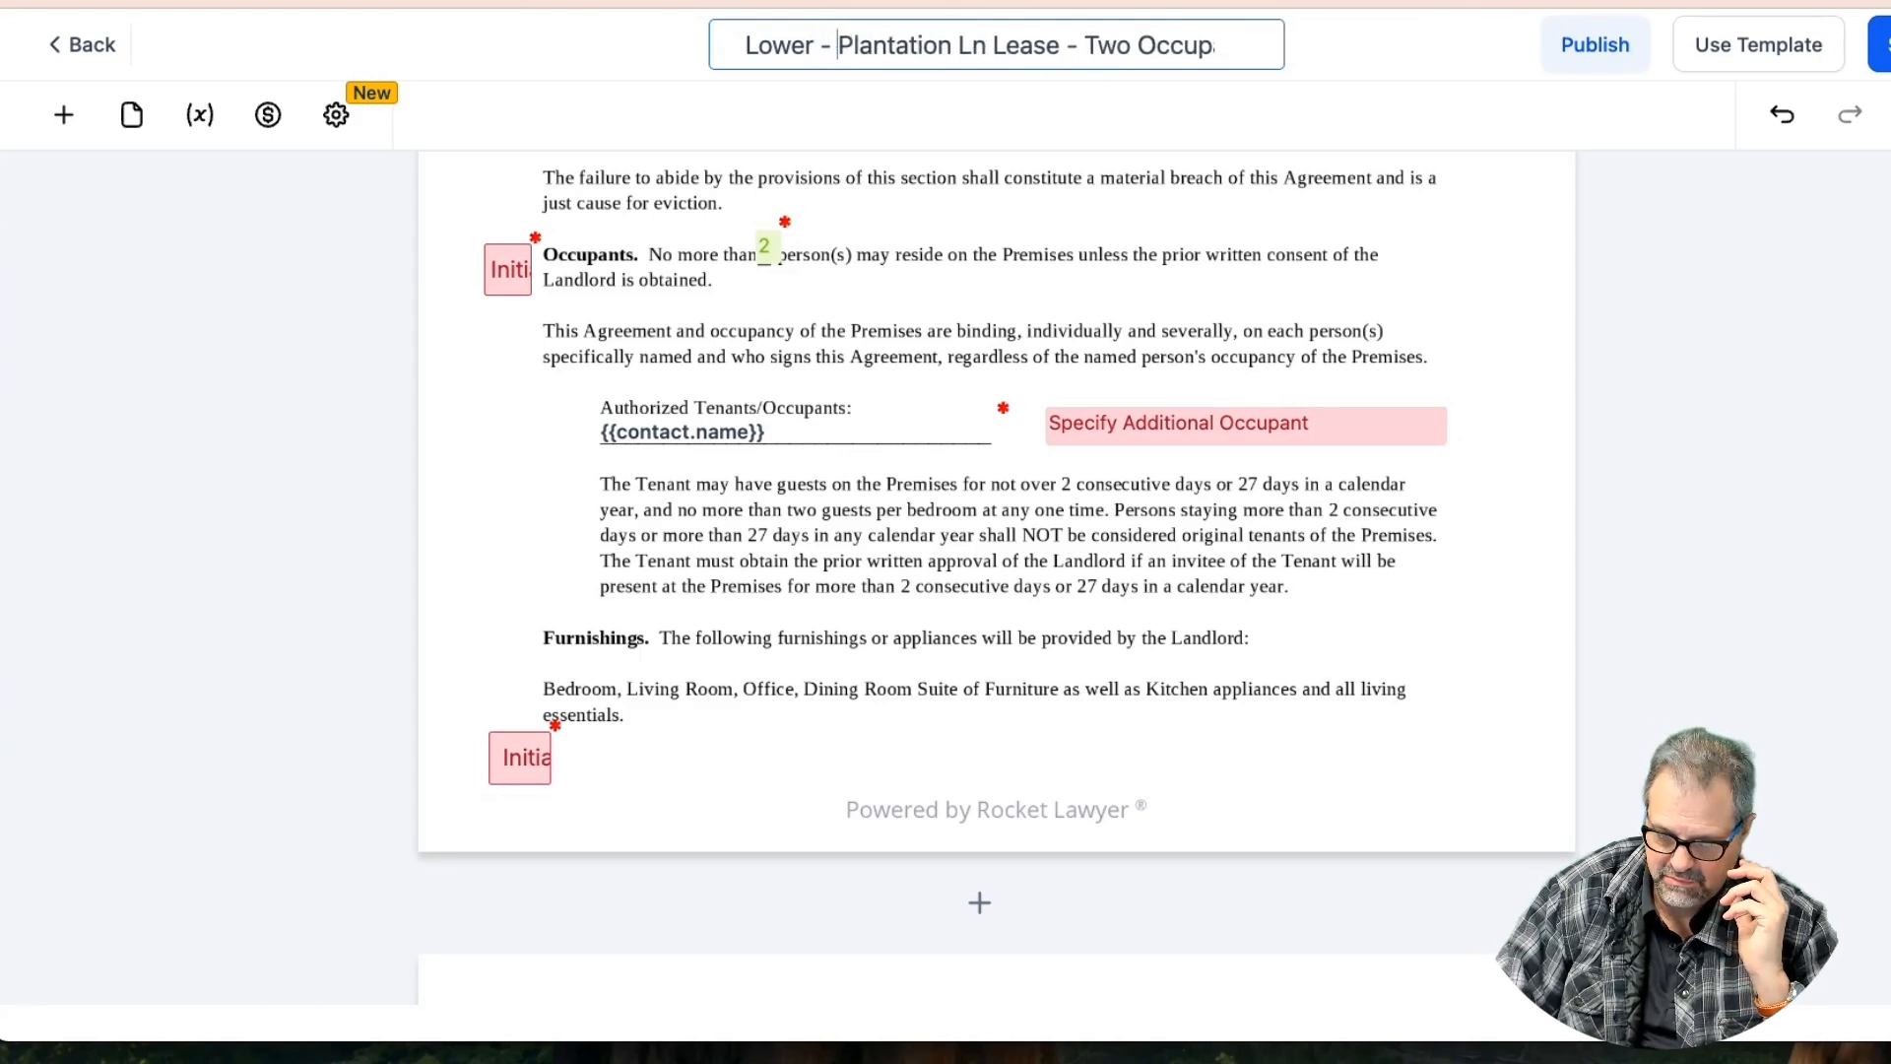
left_click_drag(1060, 47, 992, 47)
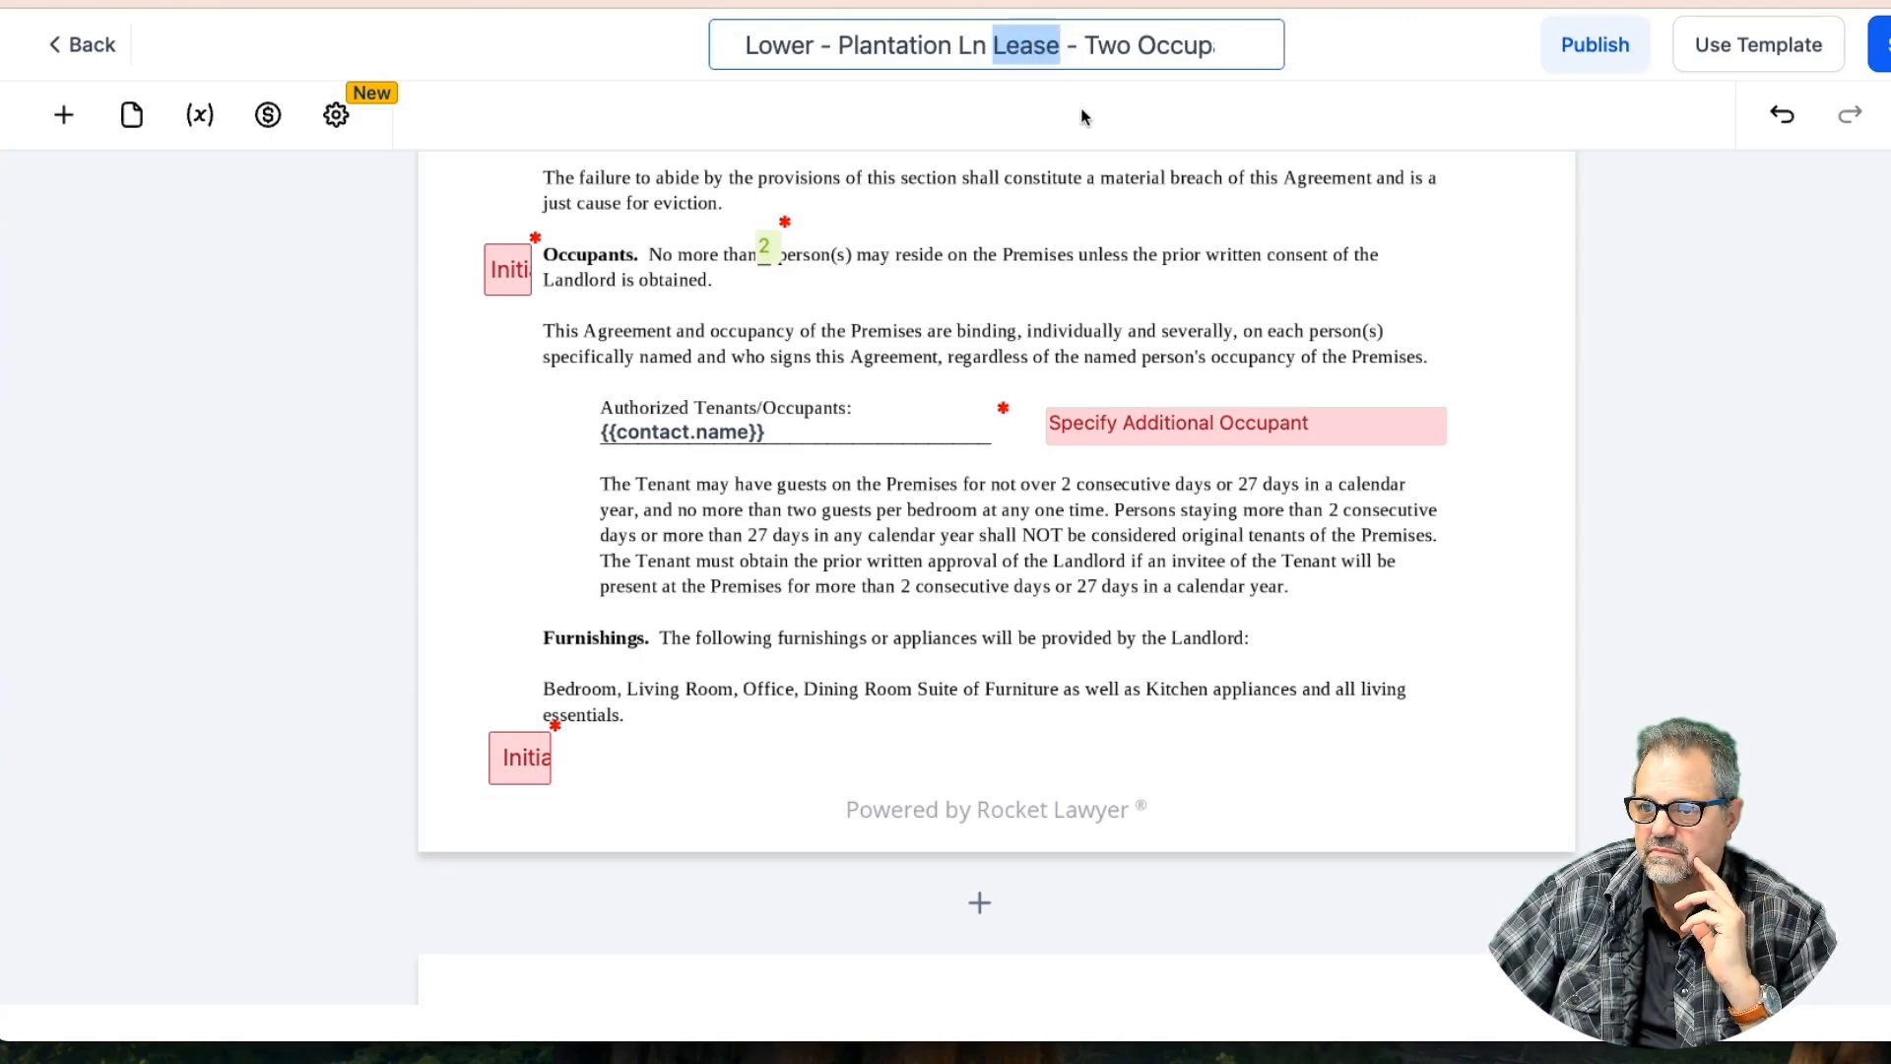
key("BackSpace")
key("BackSpace")
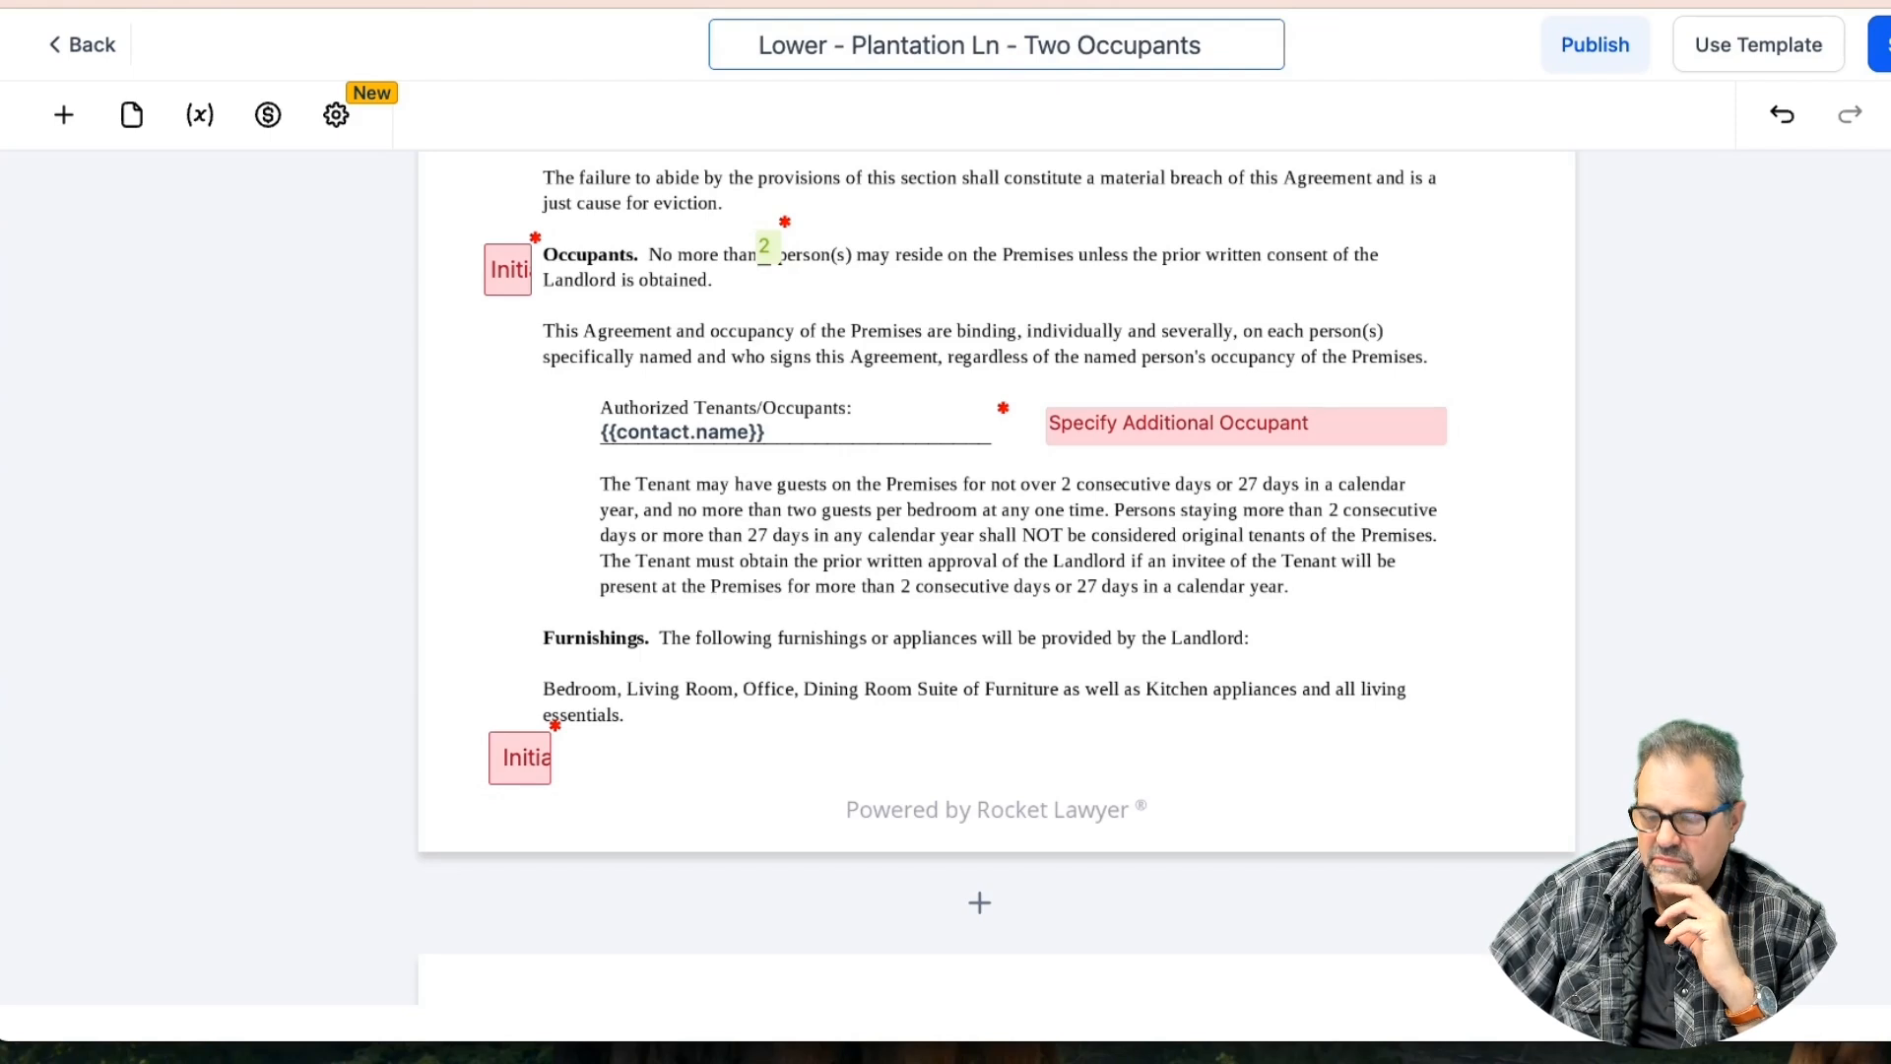
left_click(1883, 42)
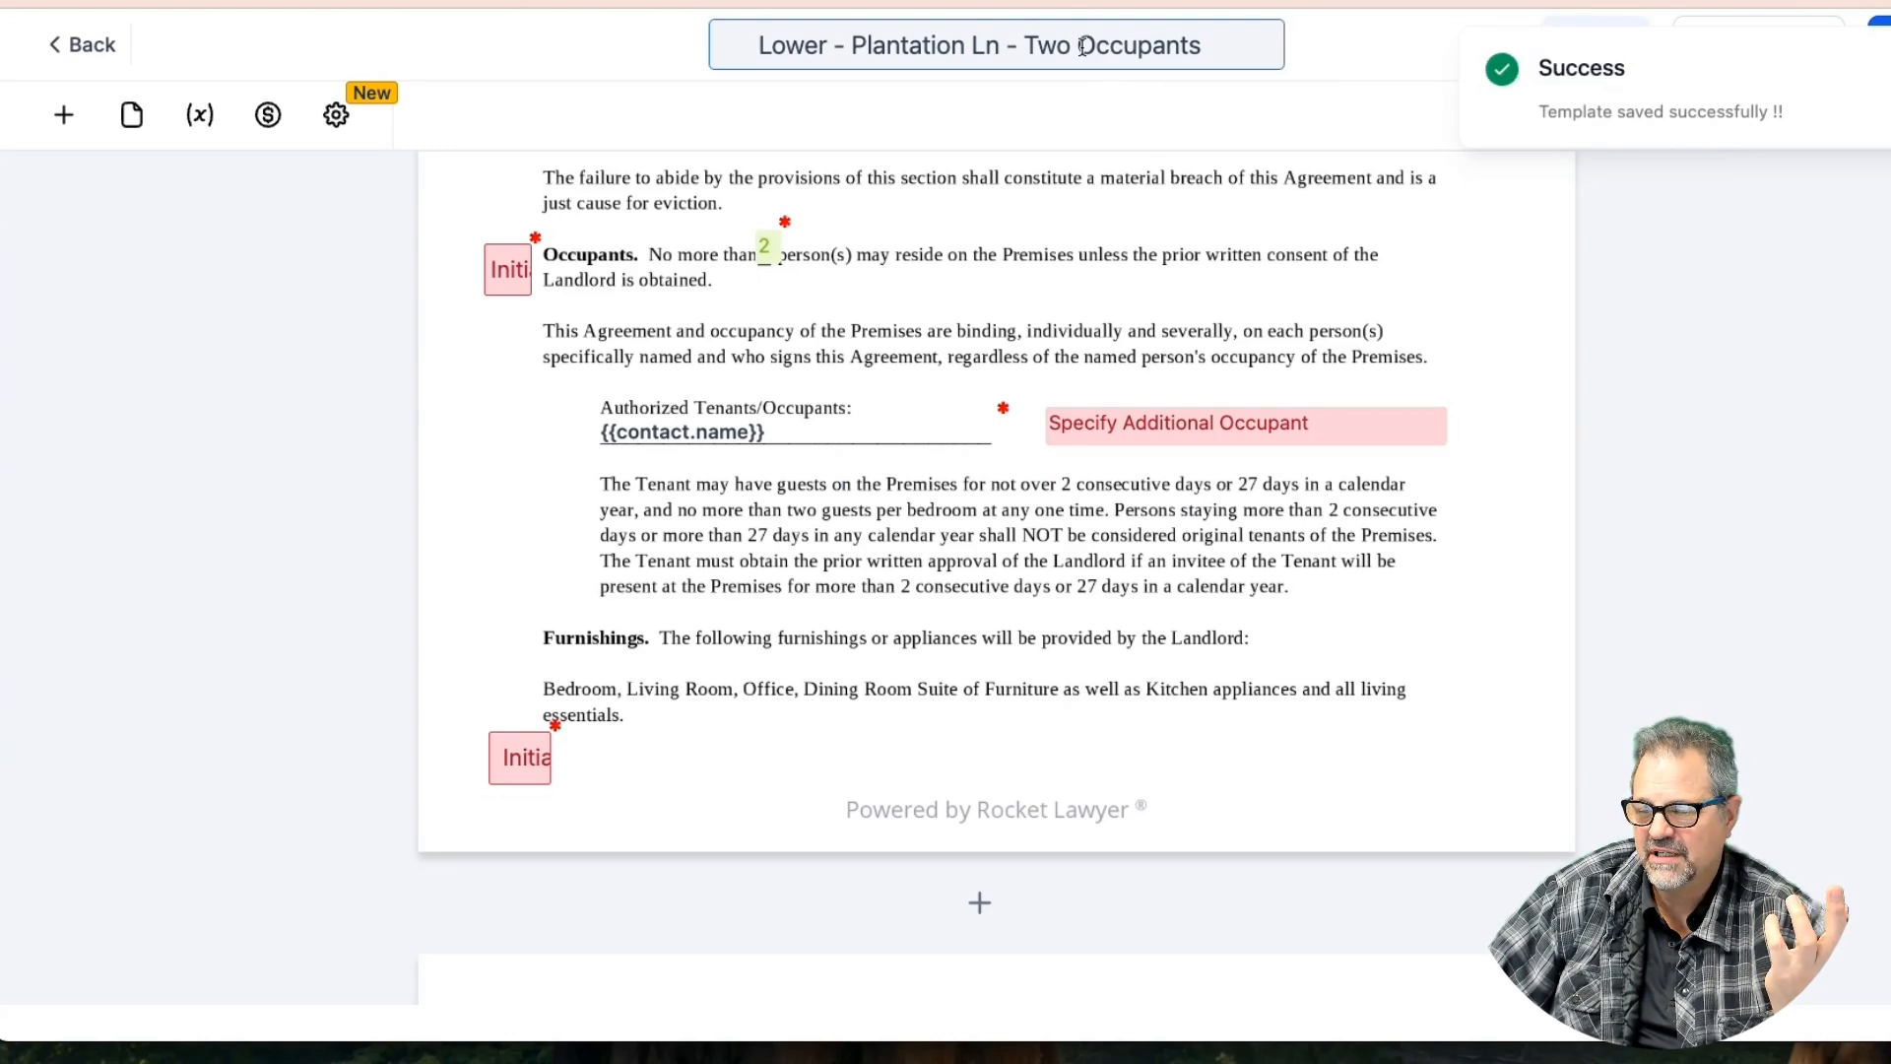
Append '- Lease' so the title reads 'Lower - Plantation Ln - Two Occupants - Lease' and save
left_click_drag(1082, 46, 1203, 49)
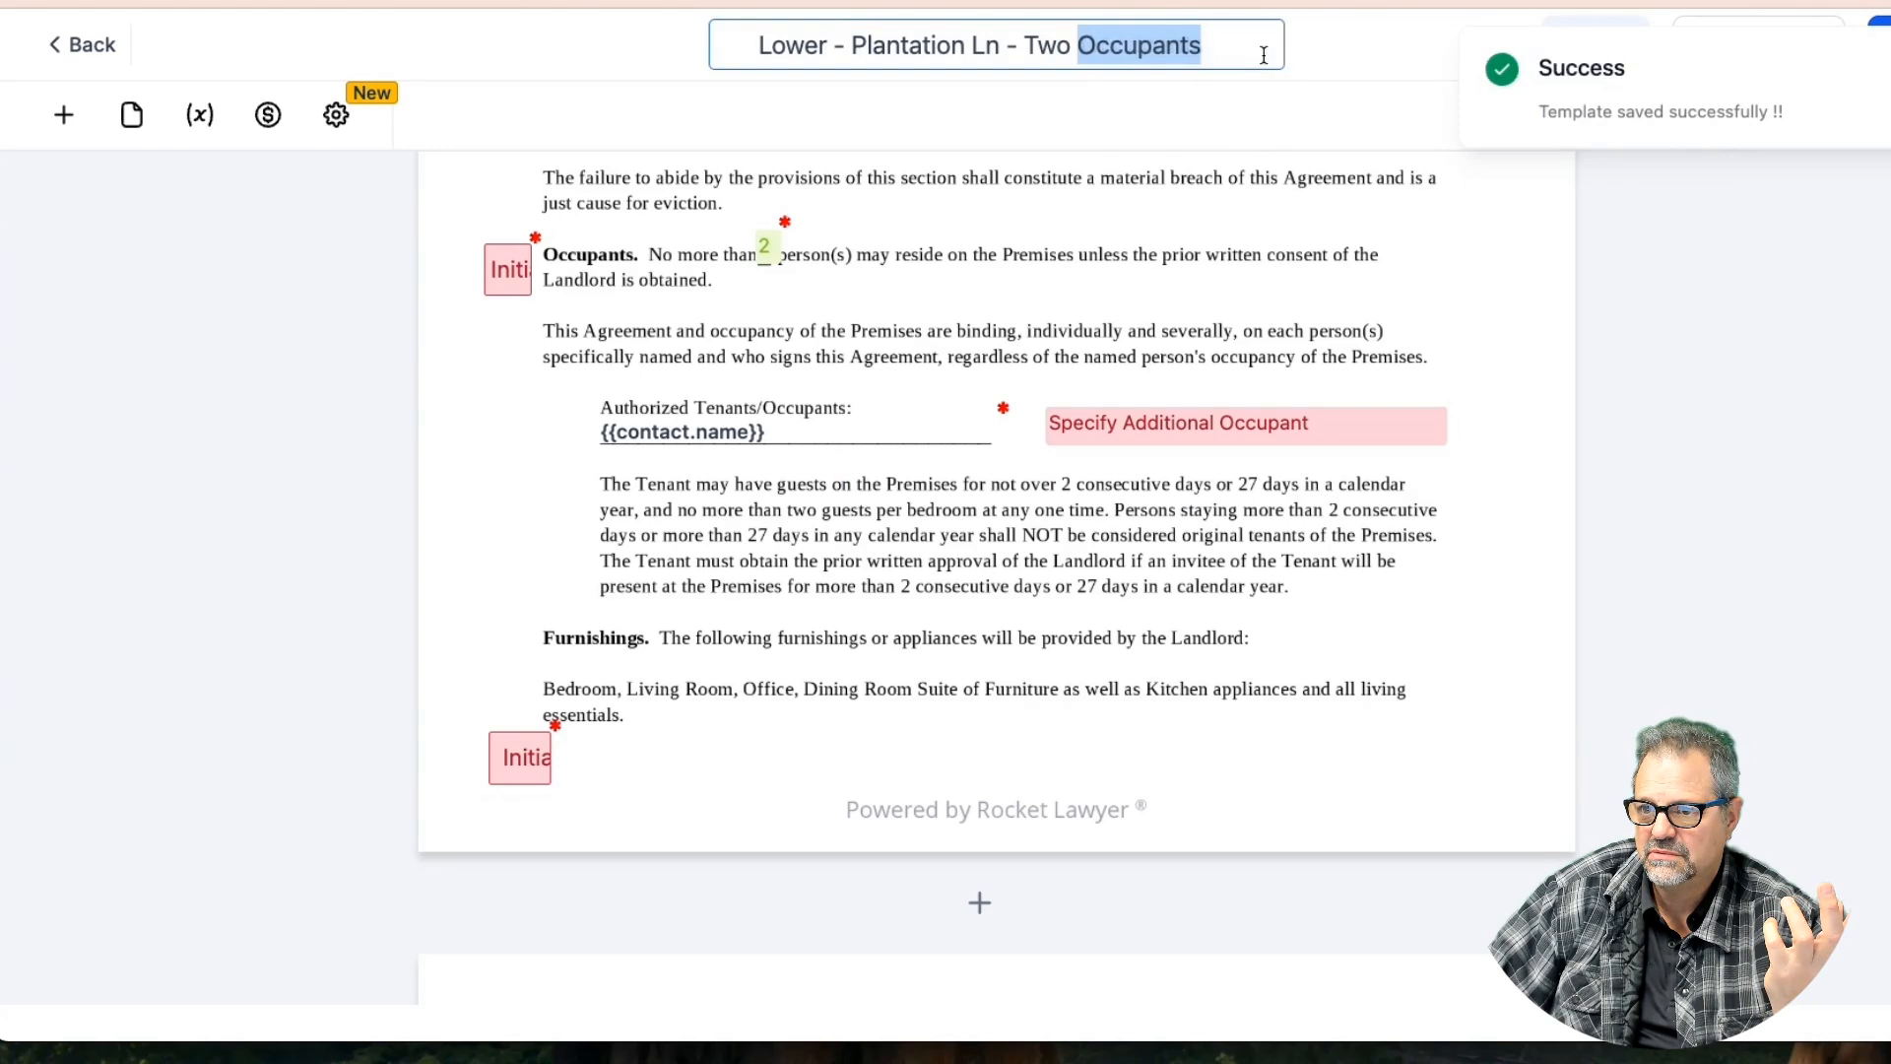
left_click(759, 47)
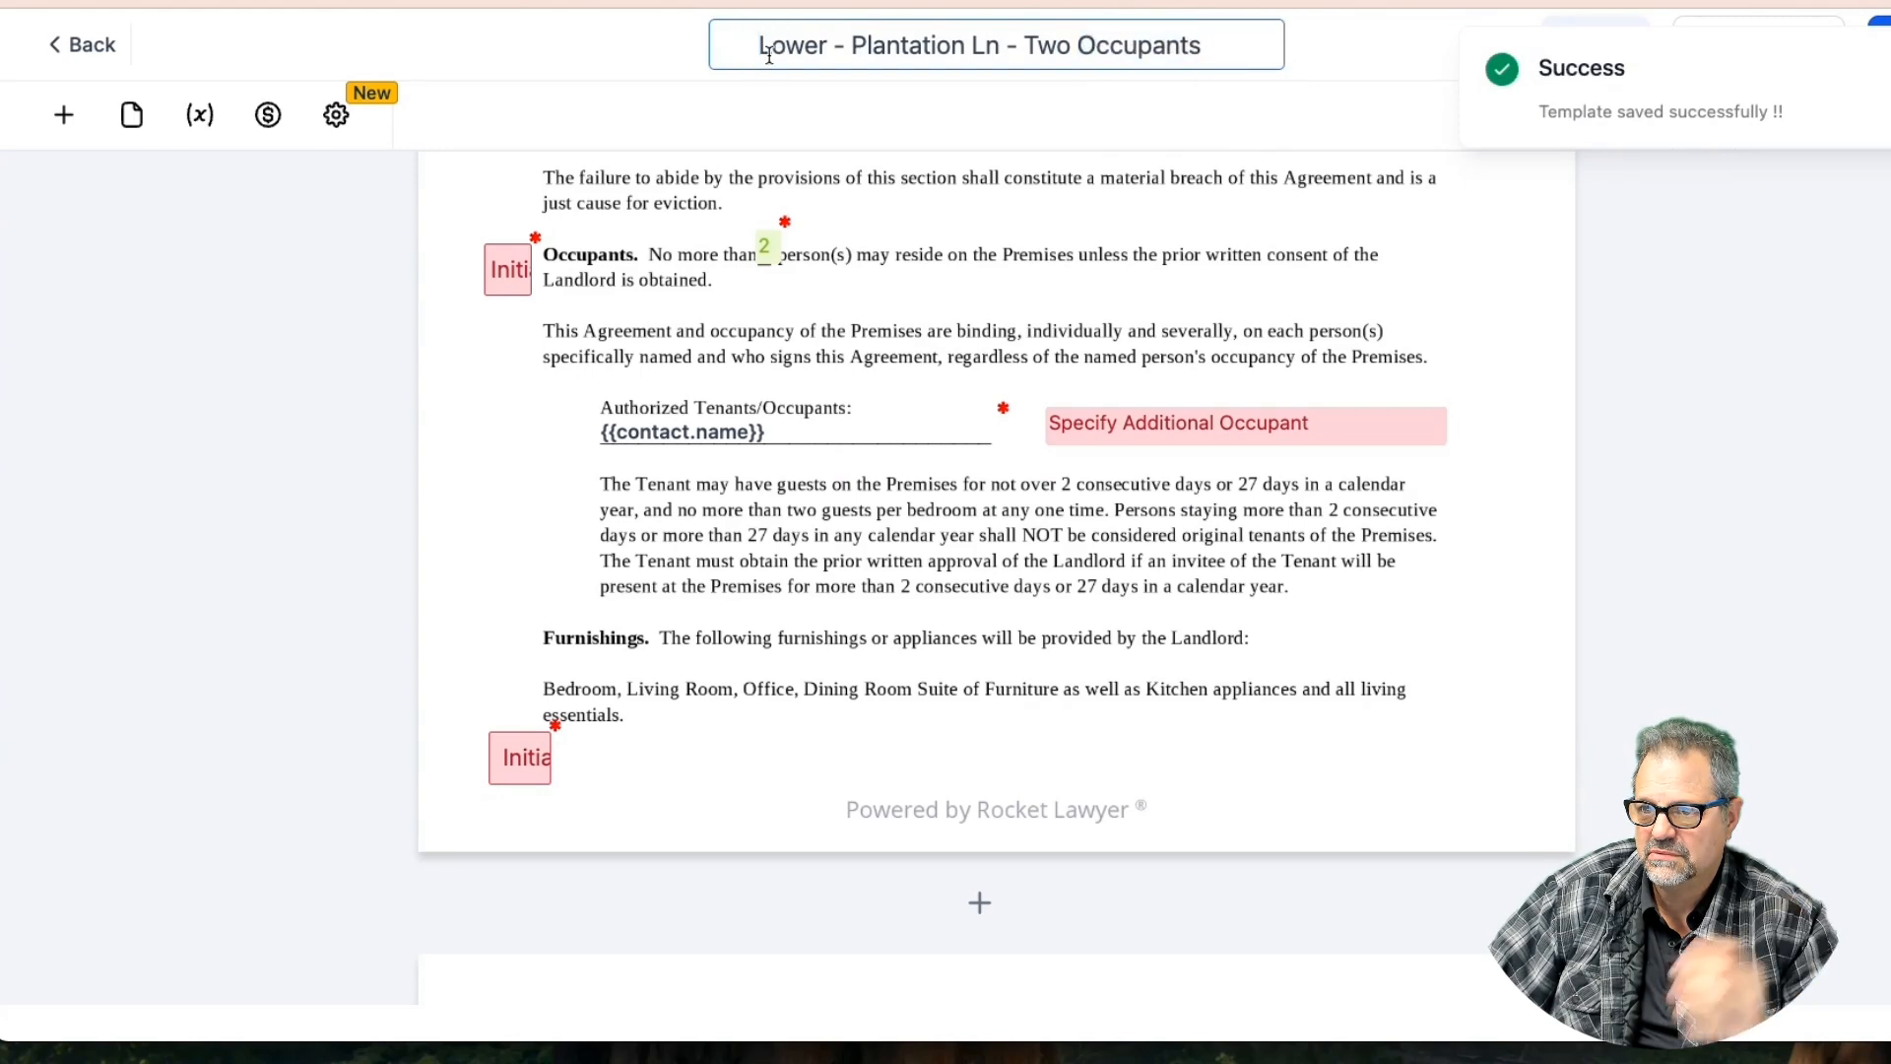
type("Lea")
key("BackSpace")
key("BackSpace")
key("BackSpace")
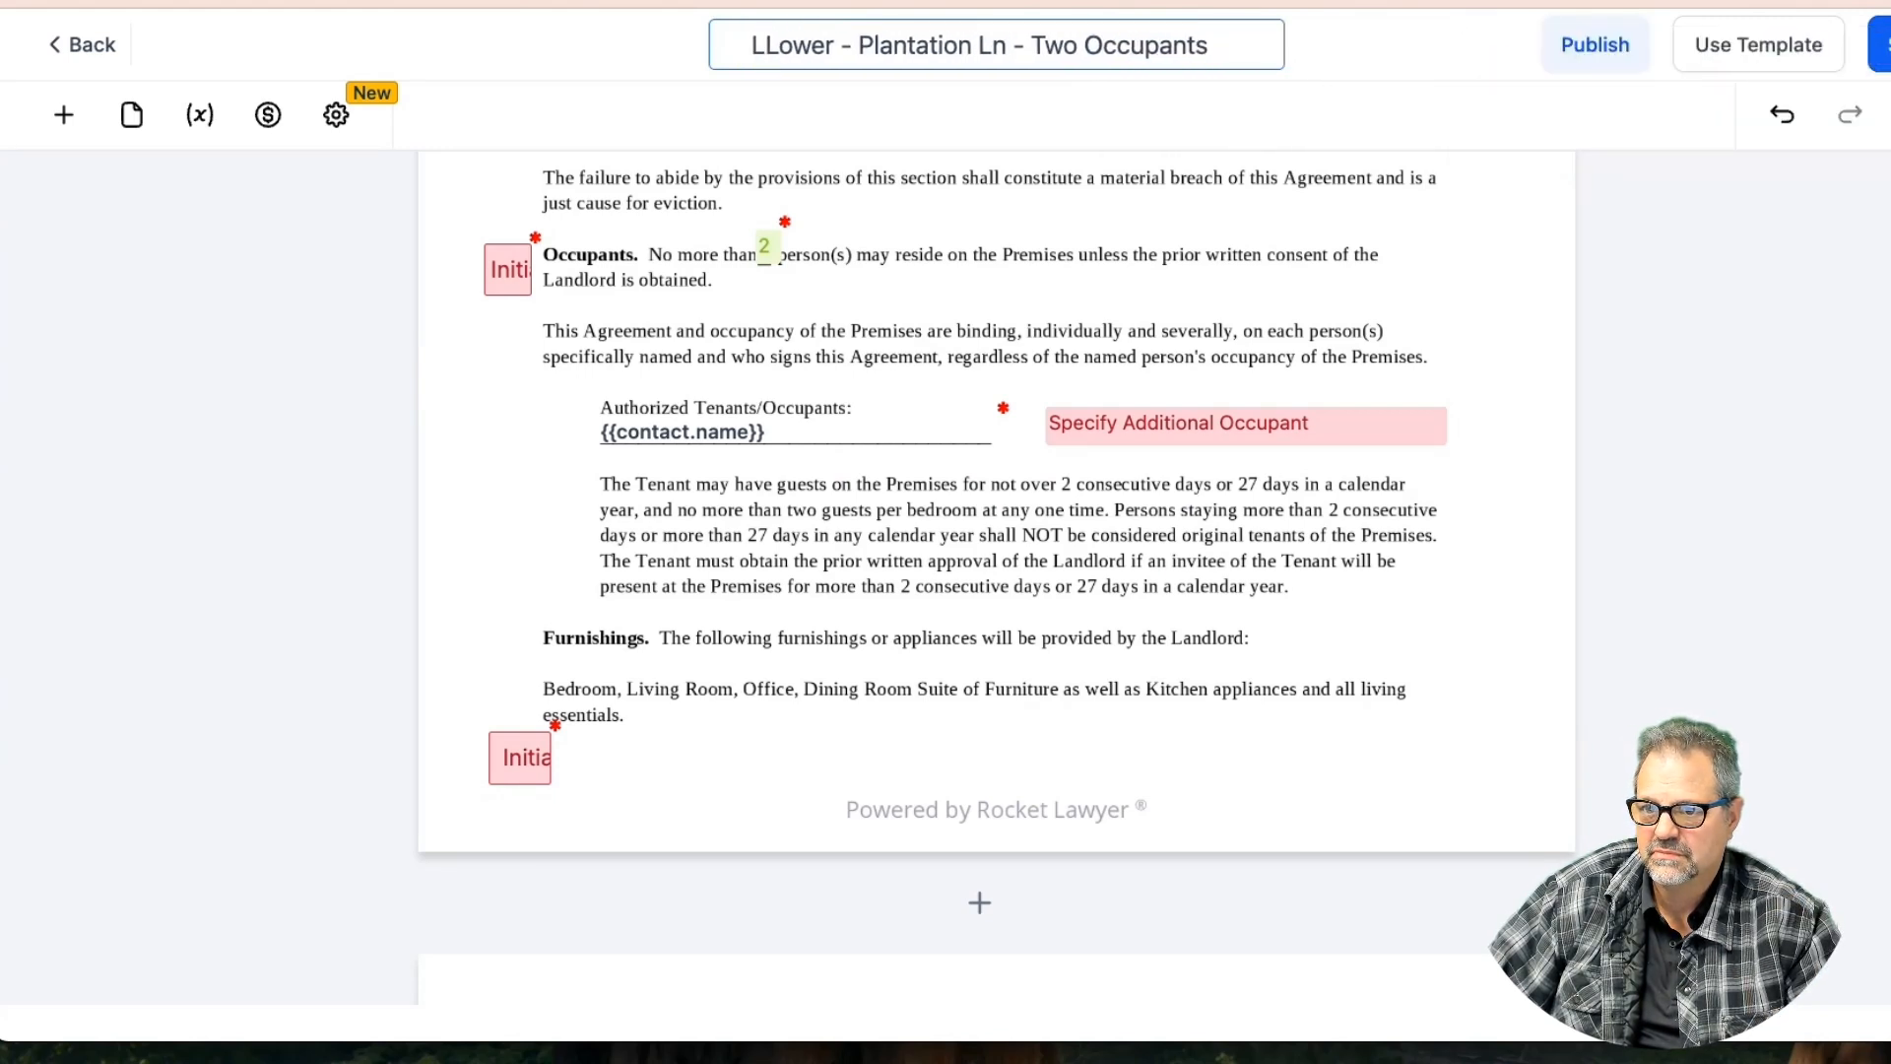
left_click(1237, 45)
left_click(1203, 46)
type("- Lease")
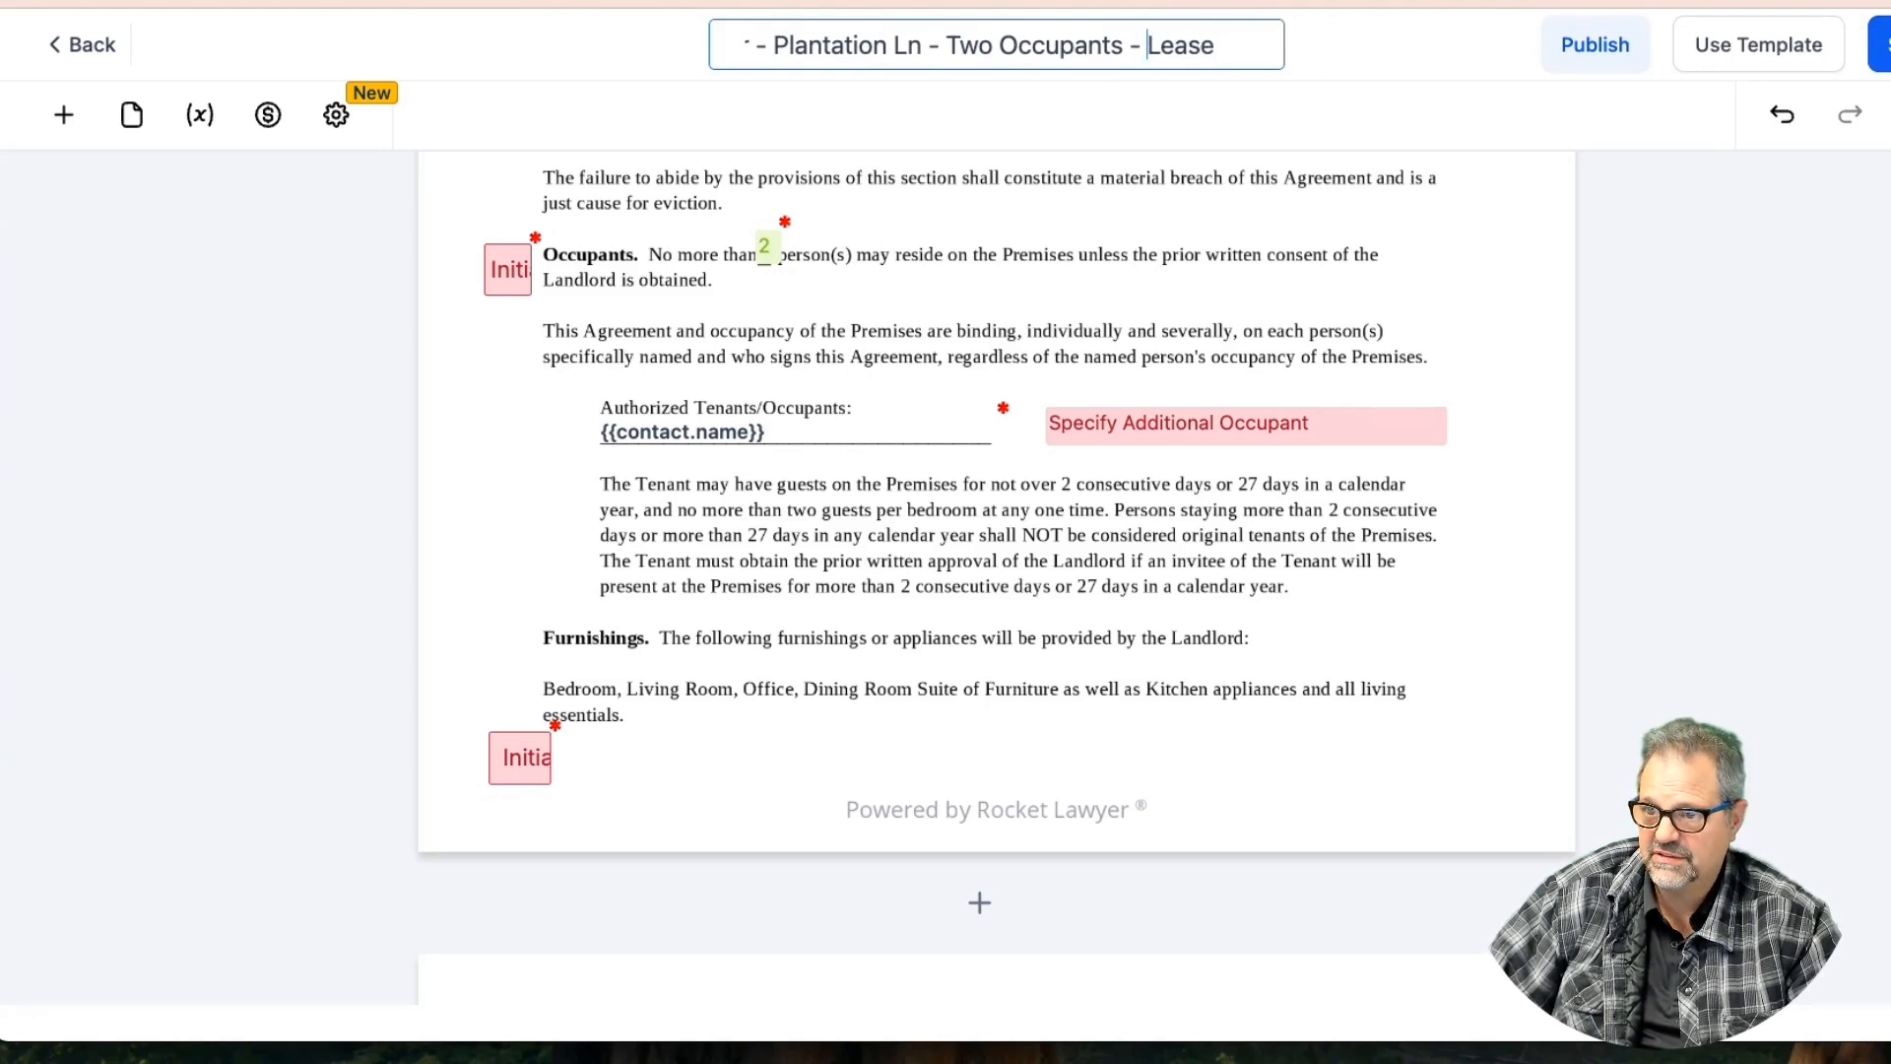
key("Return")
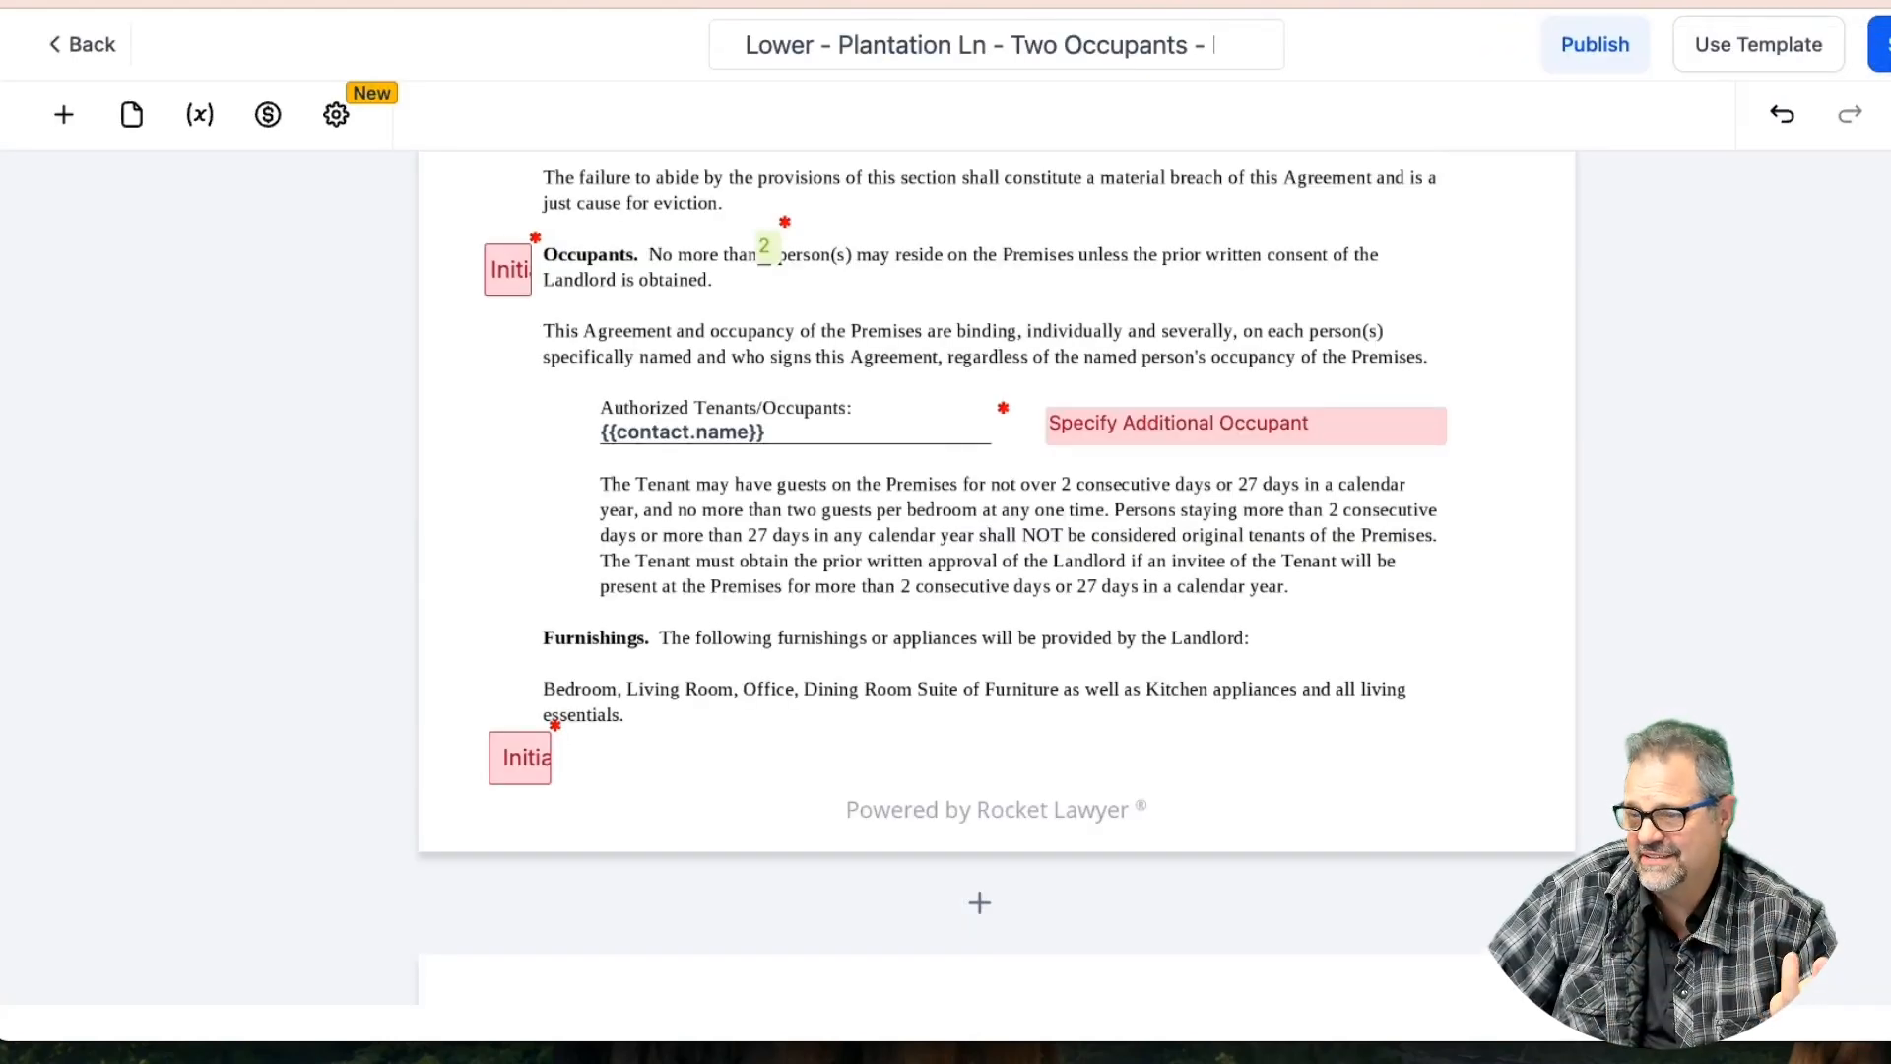
Delete the initials field beside the Management clause and save the template
scroll(1743, 382, "down", 3)
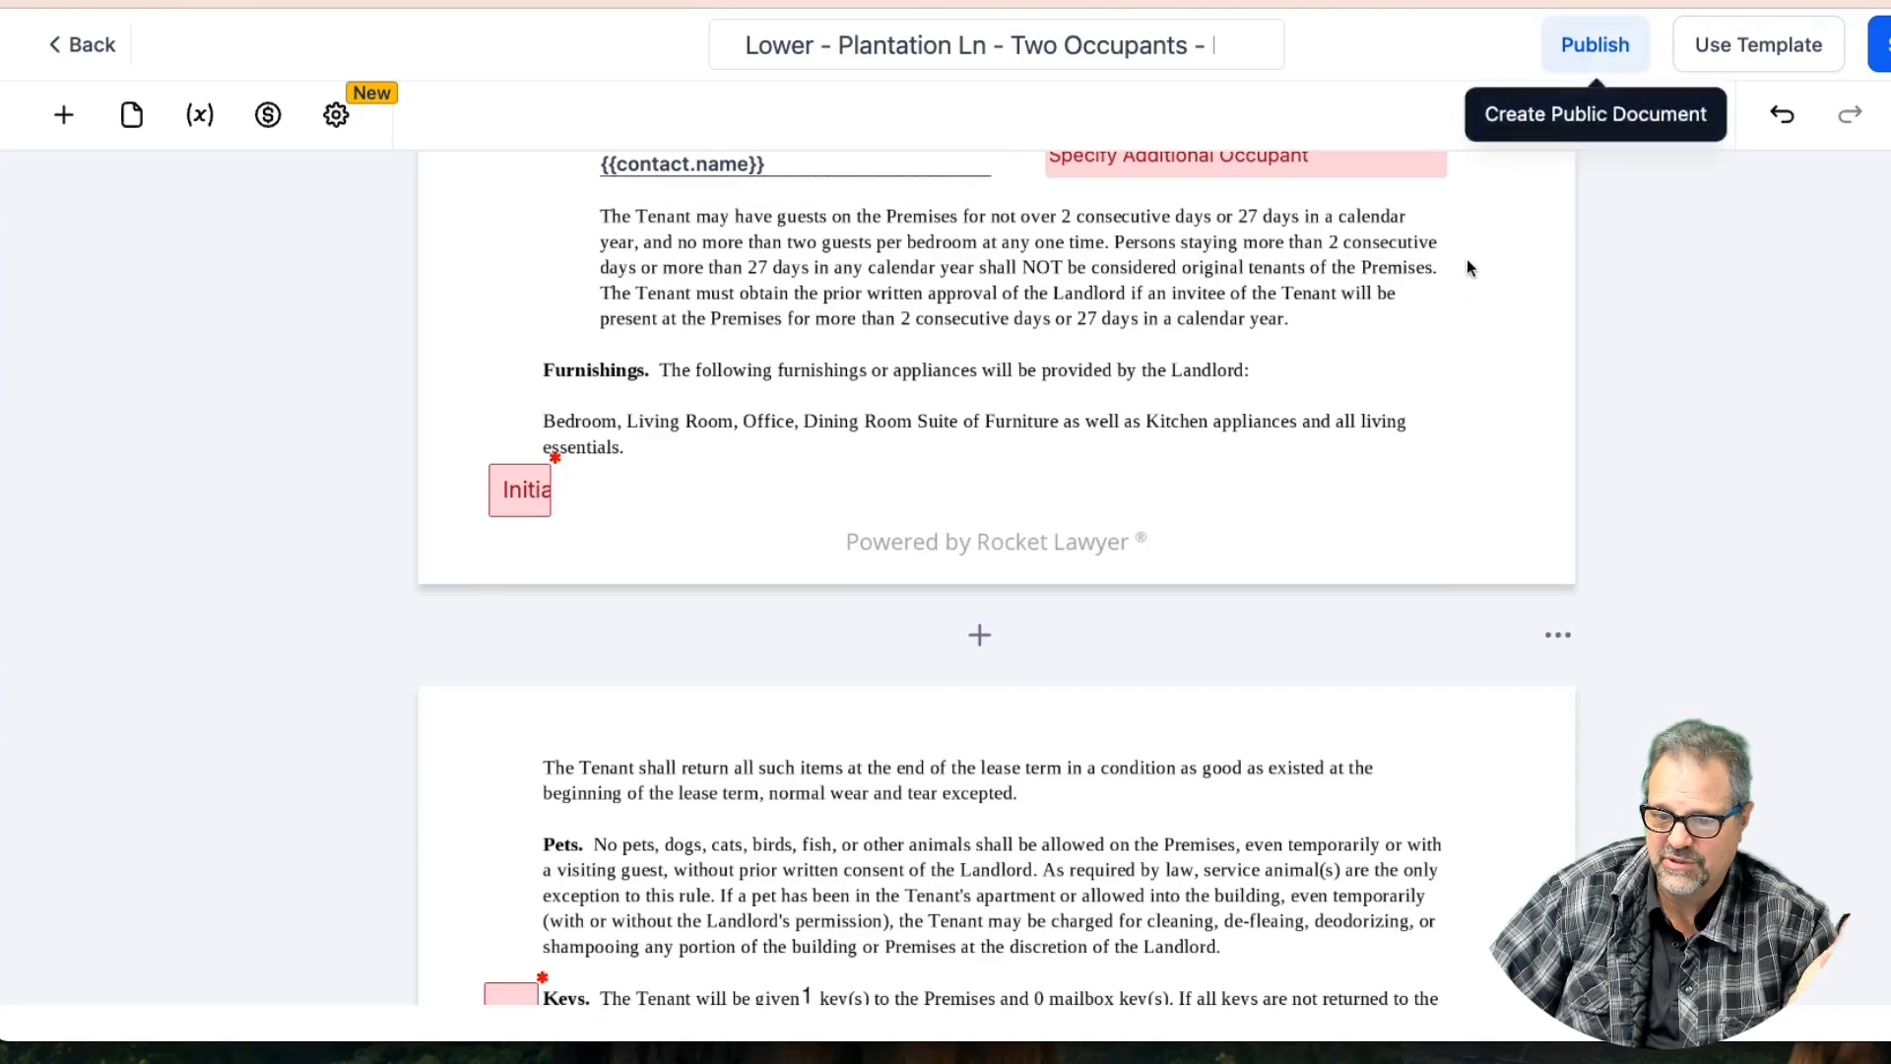
scroll(1466, 276, "down", 5)
scroll(1458, 279, "down", 3)
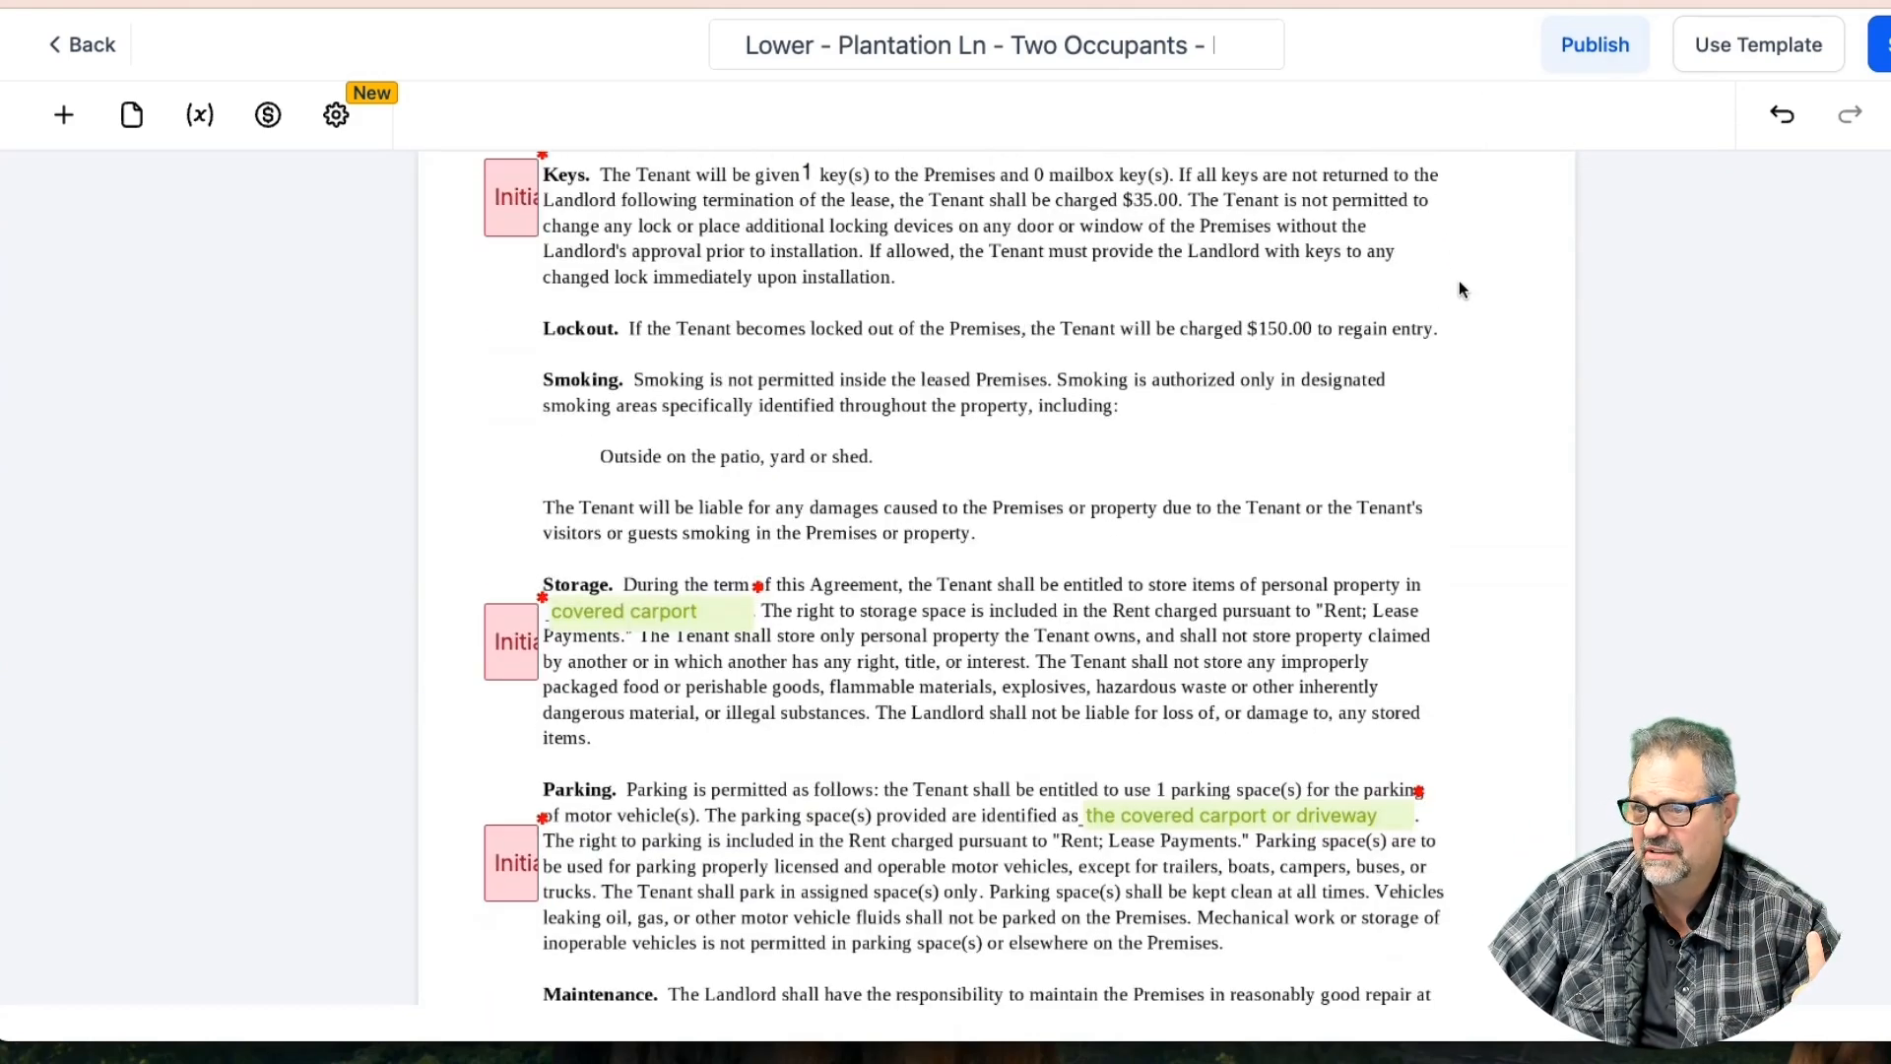
scroll(1439, 286, "up", 10)
scroll(1434, 292, "up", 2)
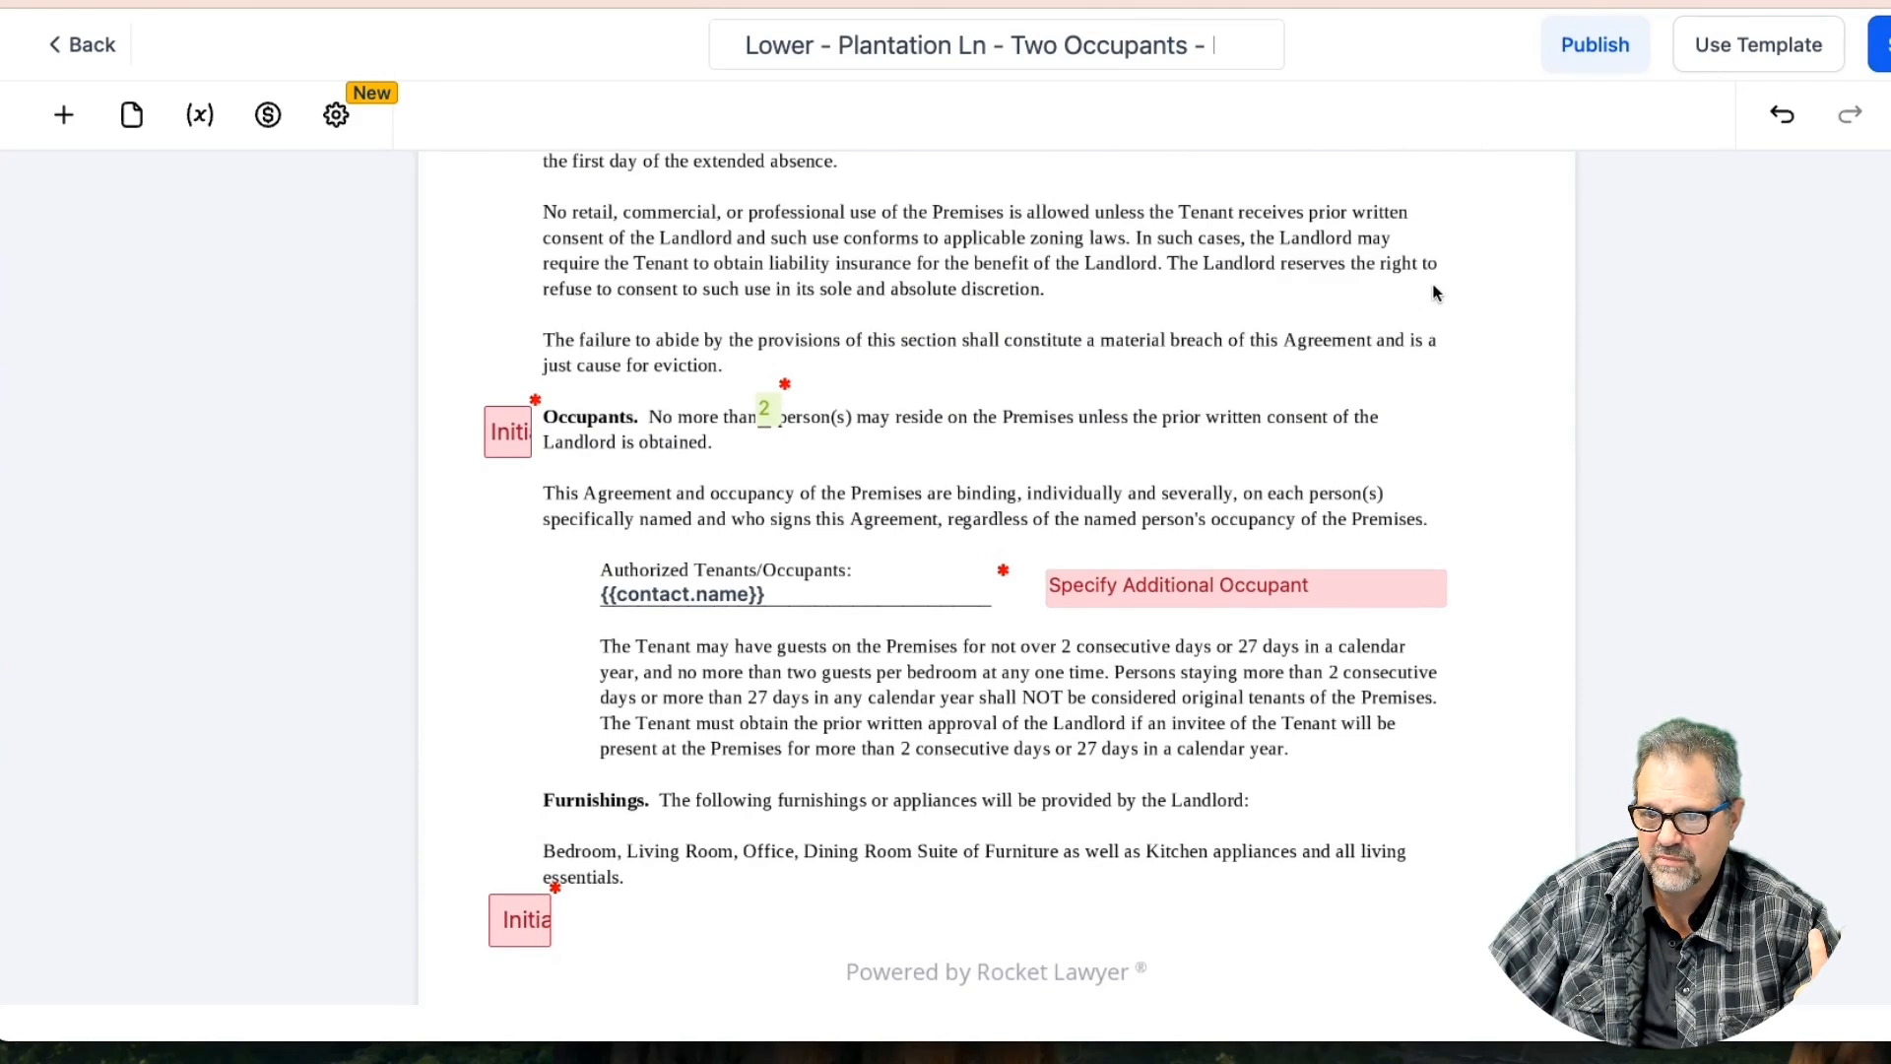
scroll(1435, 292, "up", 6)
scroll(1435, 293, "up", 5)
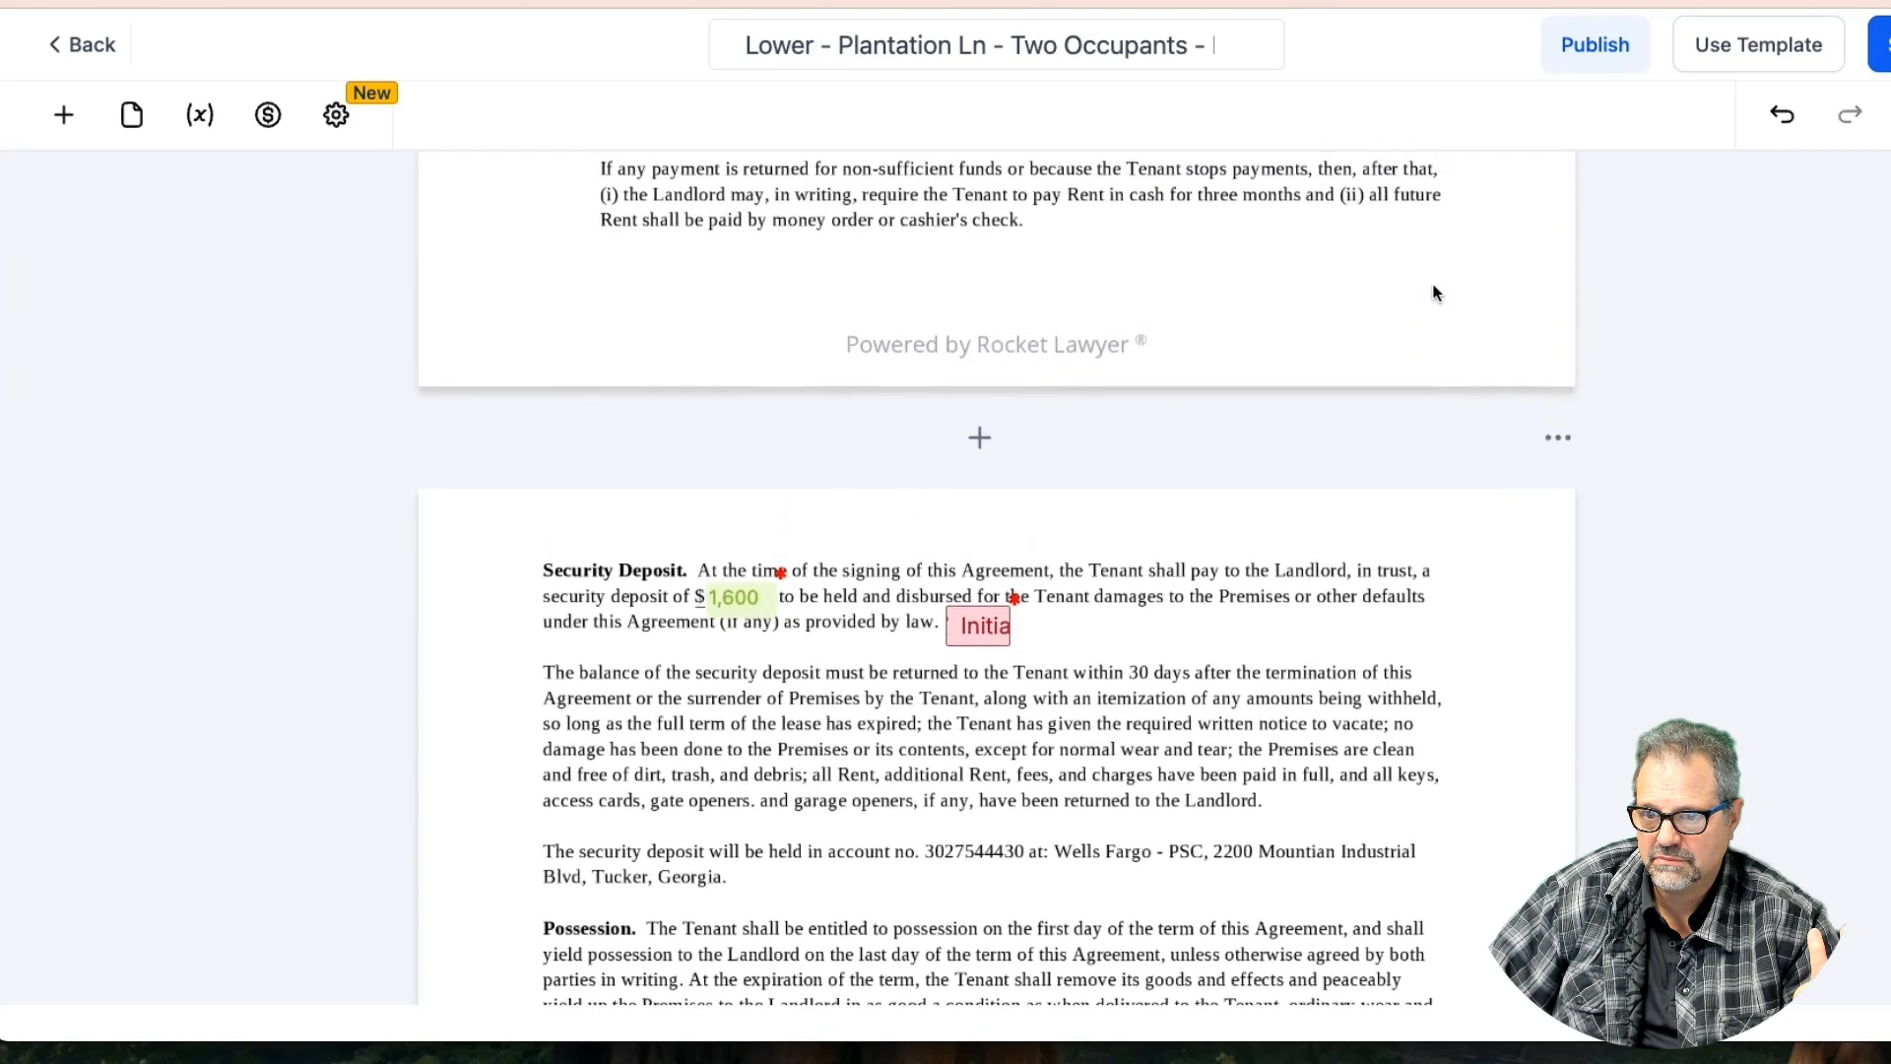
scroll(1434, 292, "up", 6)
scroll(1435, 293, "up", 2)
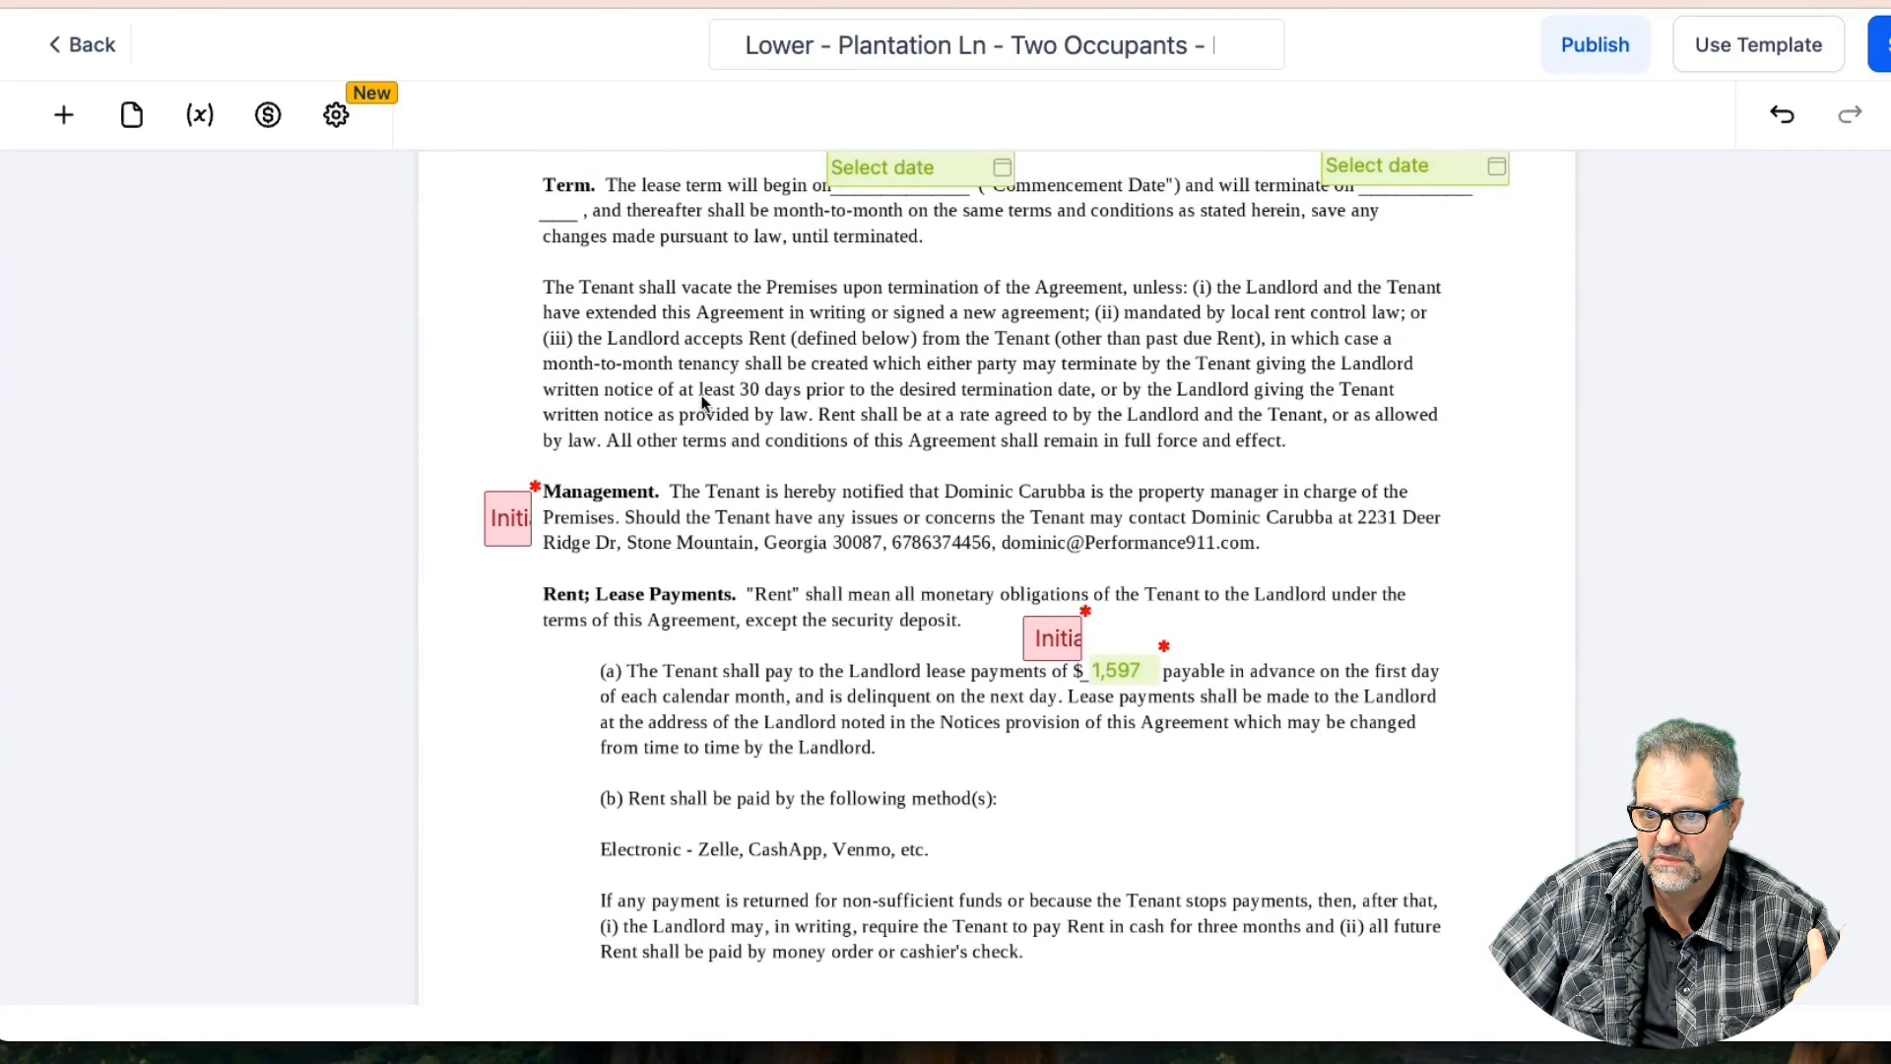
left_click(520, 503)
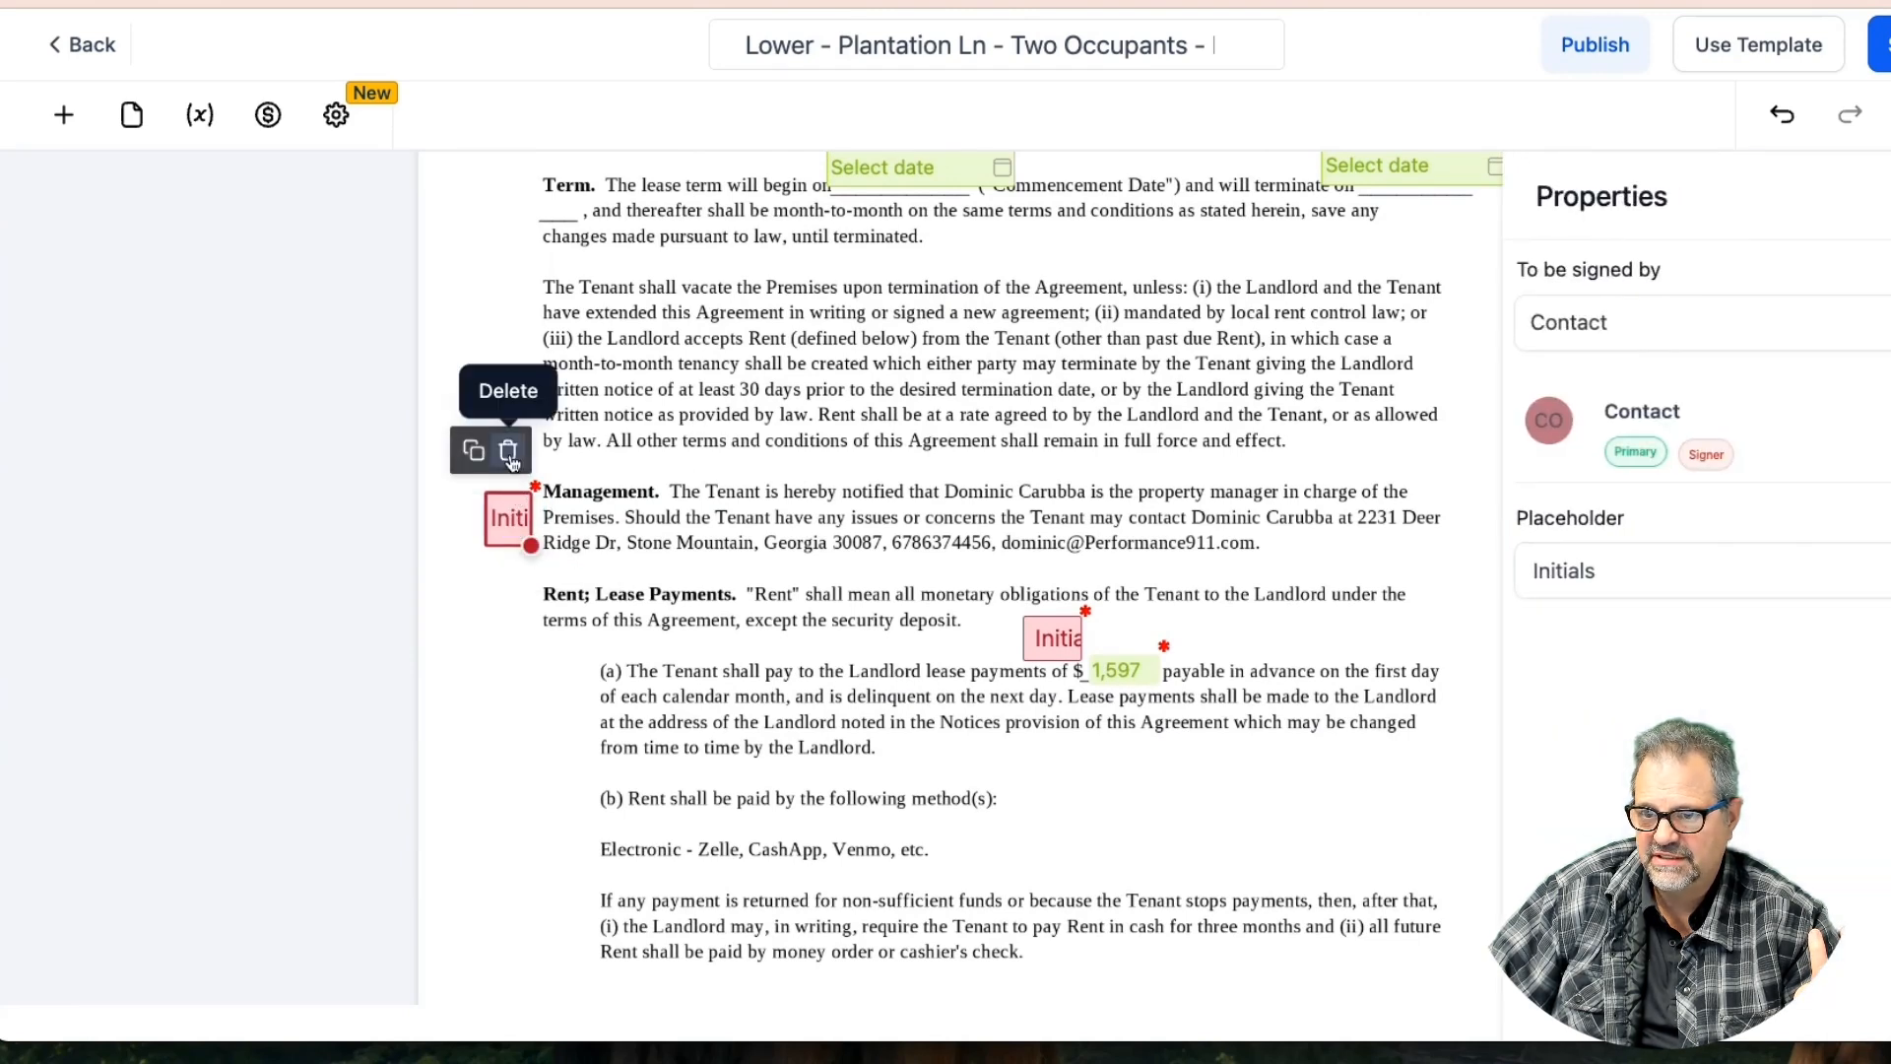
left_click(513, 464)
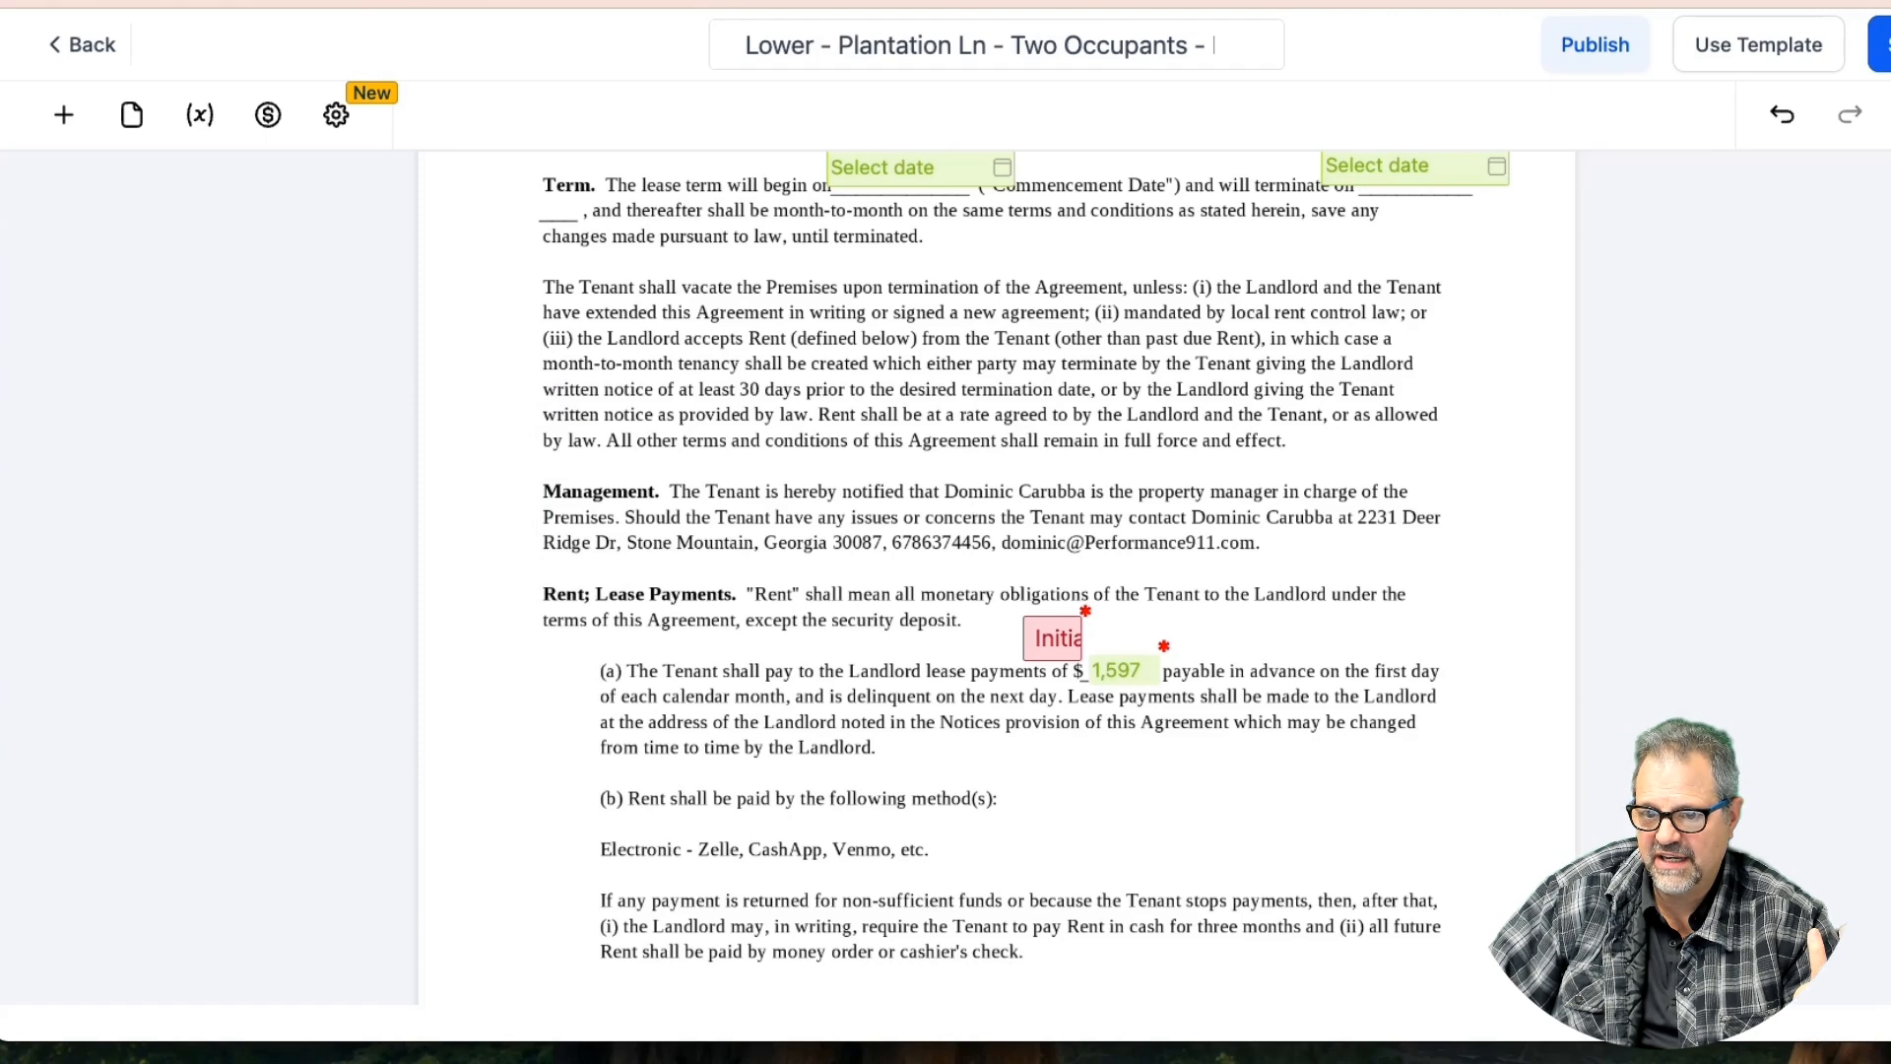
left_click(1880, 45)
Copy the Rent paragraph's initials field into the margin beside Term and save
scroll(1025, 370, "up", 3)
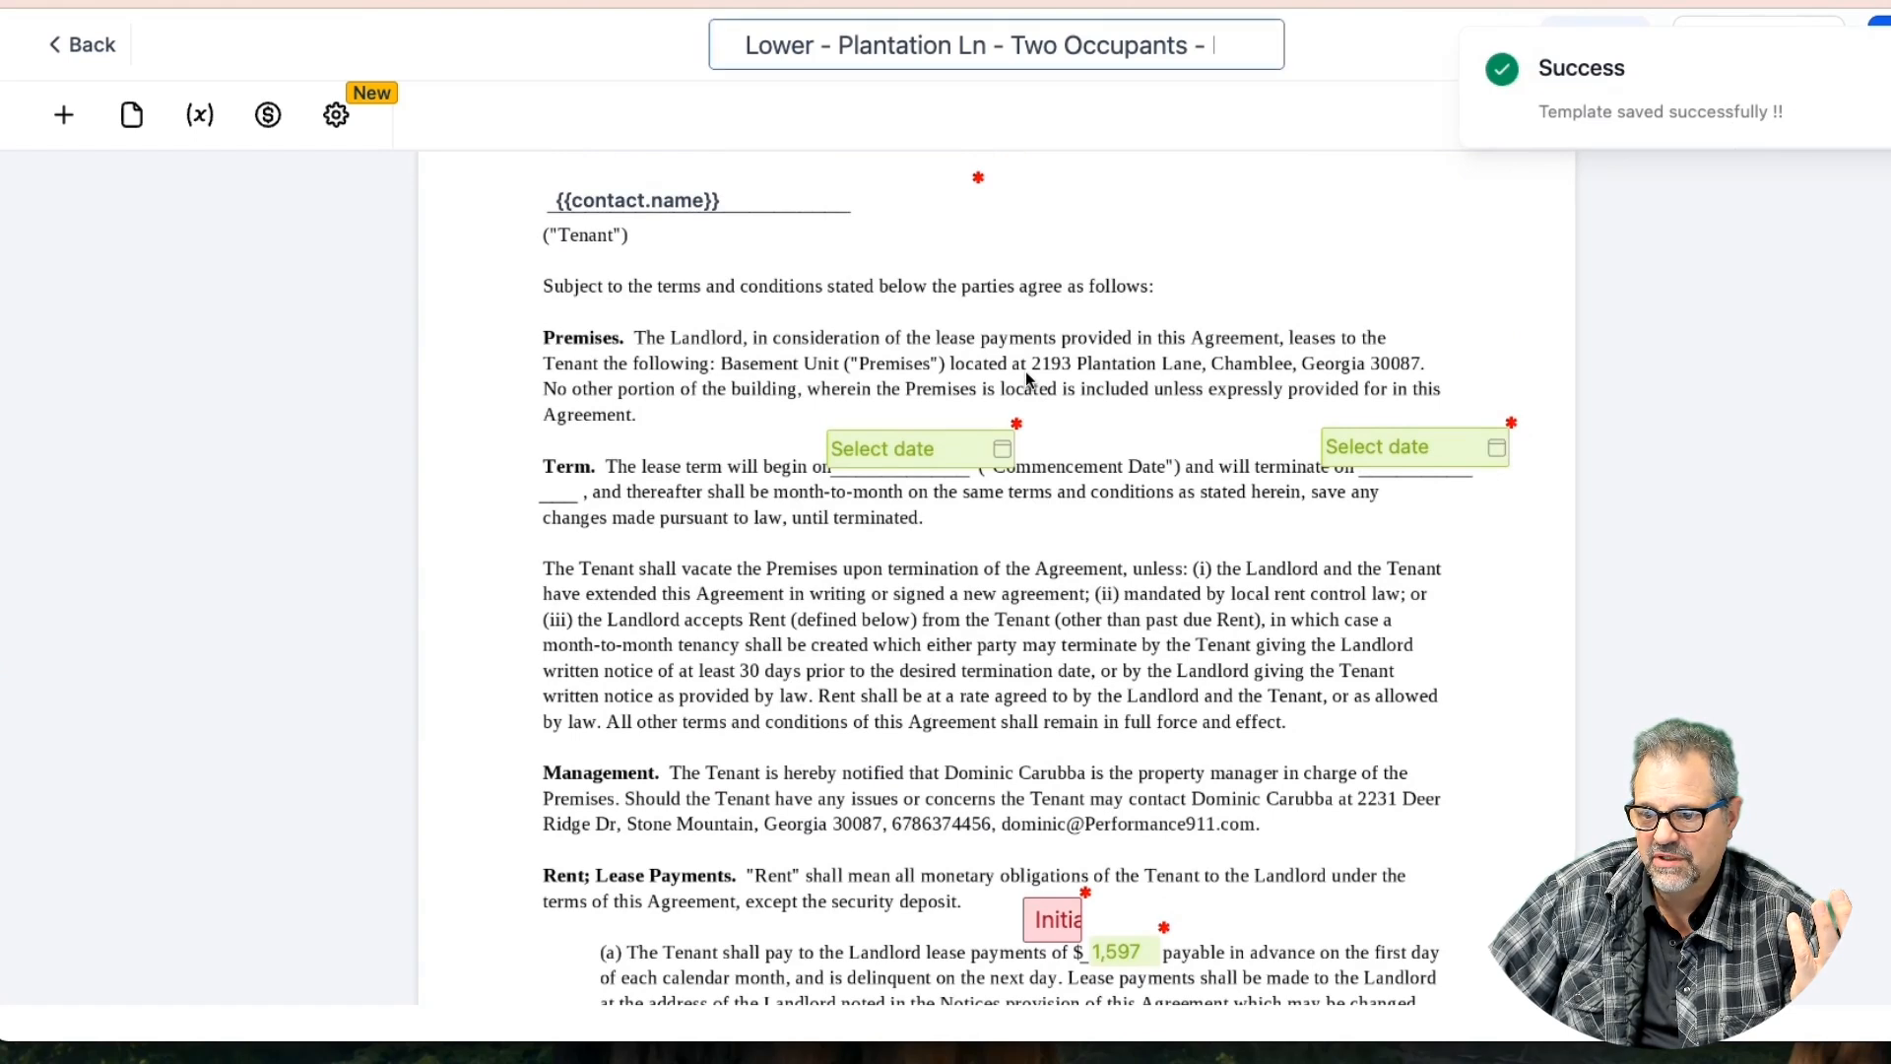
left_click(1052, 919)
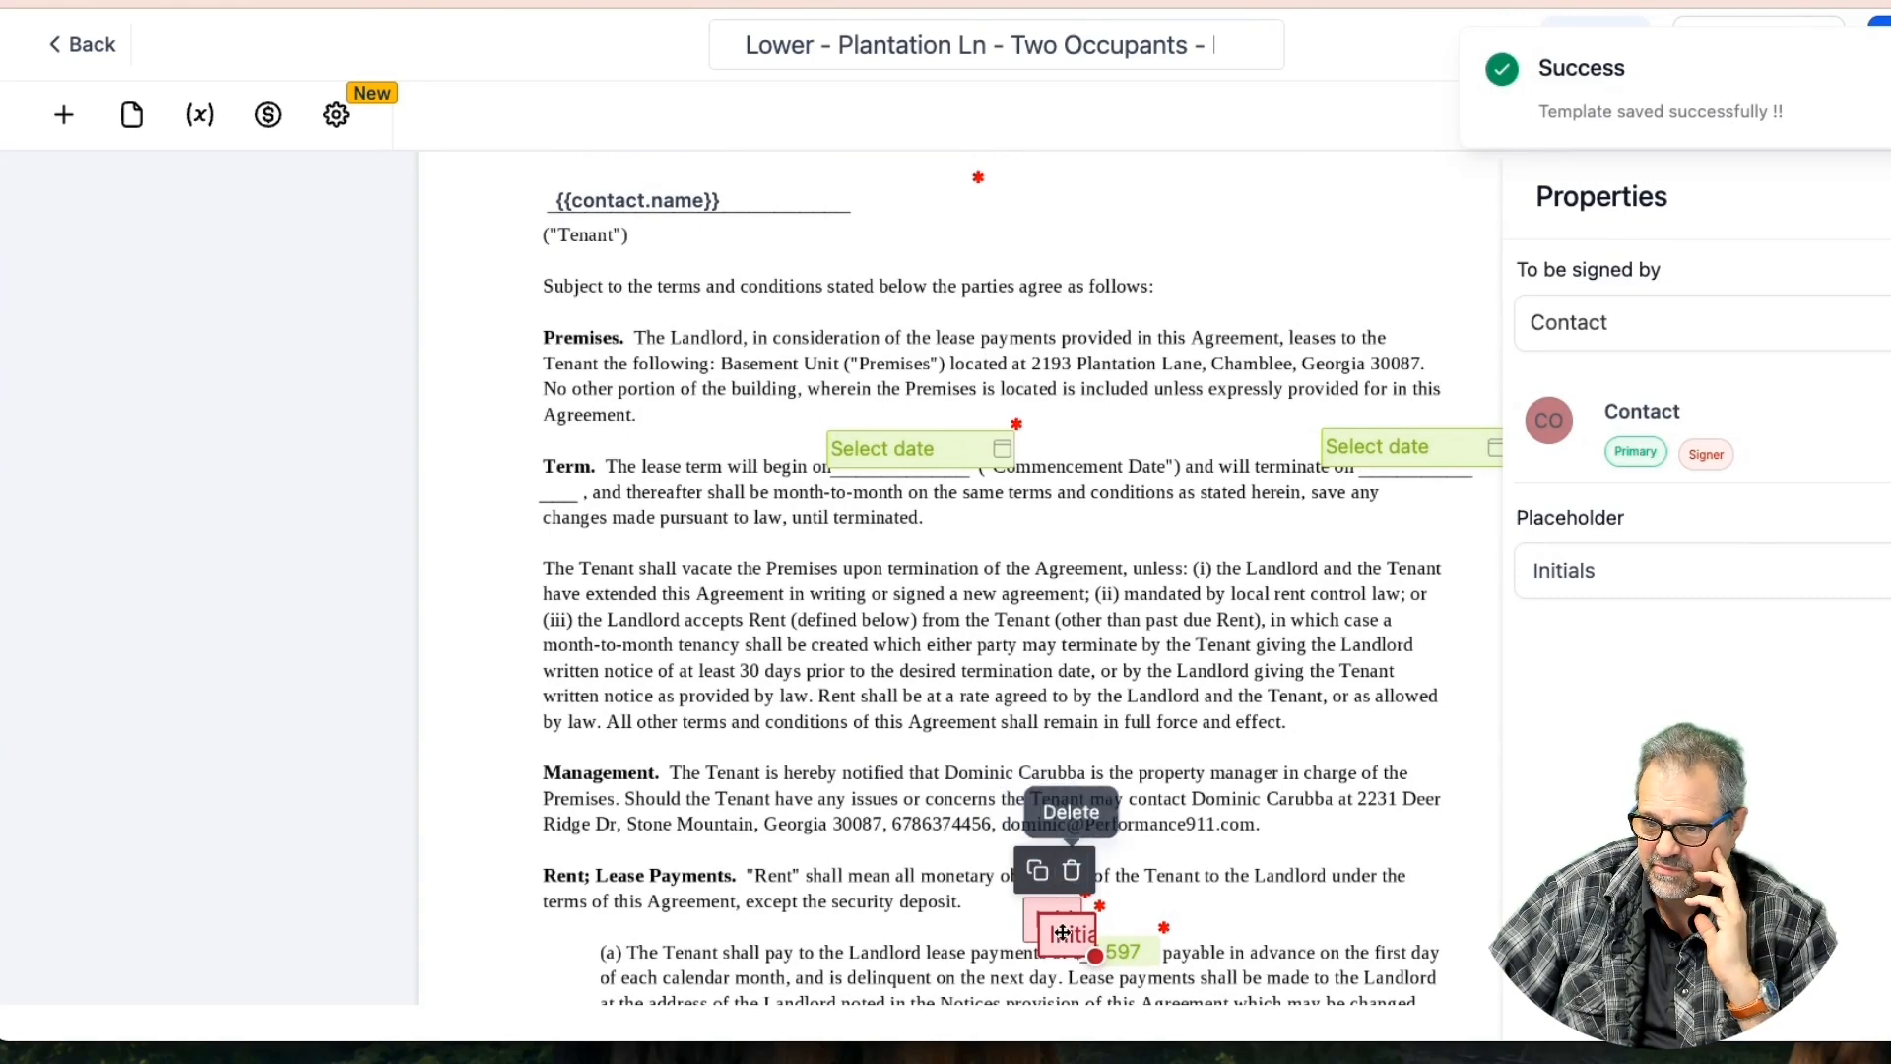
left_click(1024, 864)
left_click_drag(1050, 855, 507, 497)
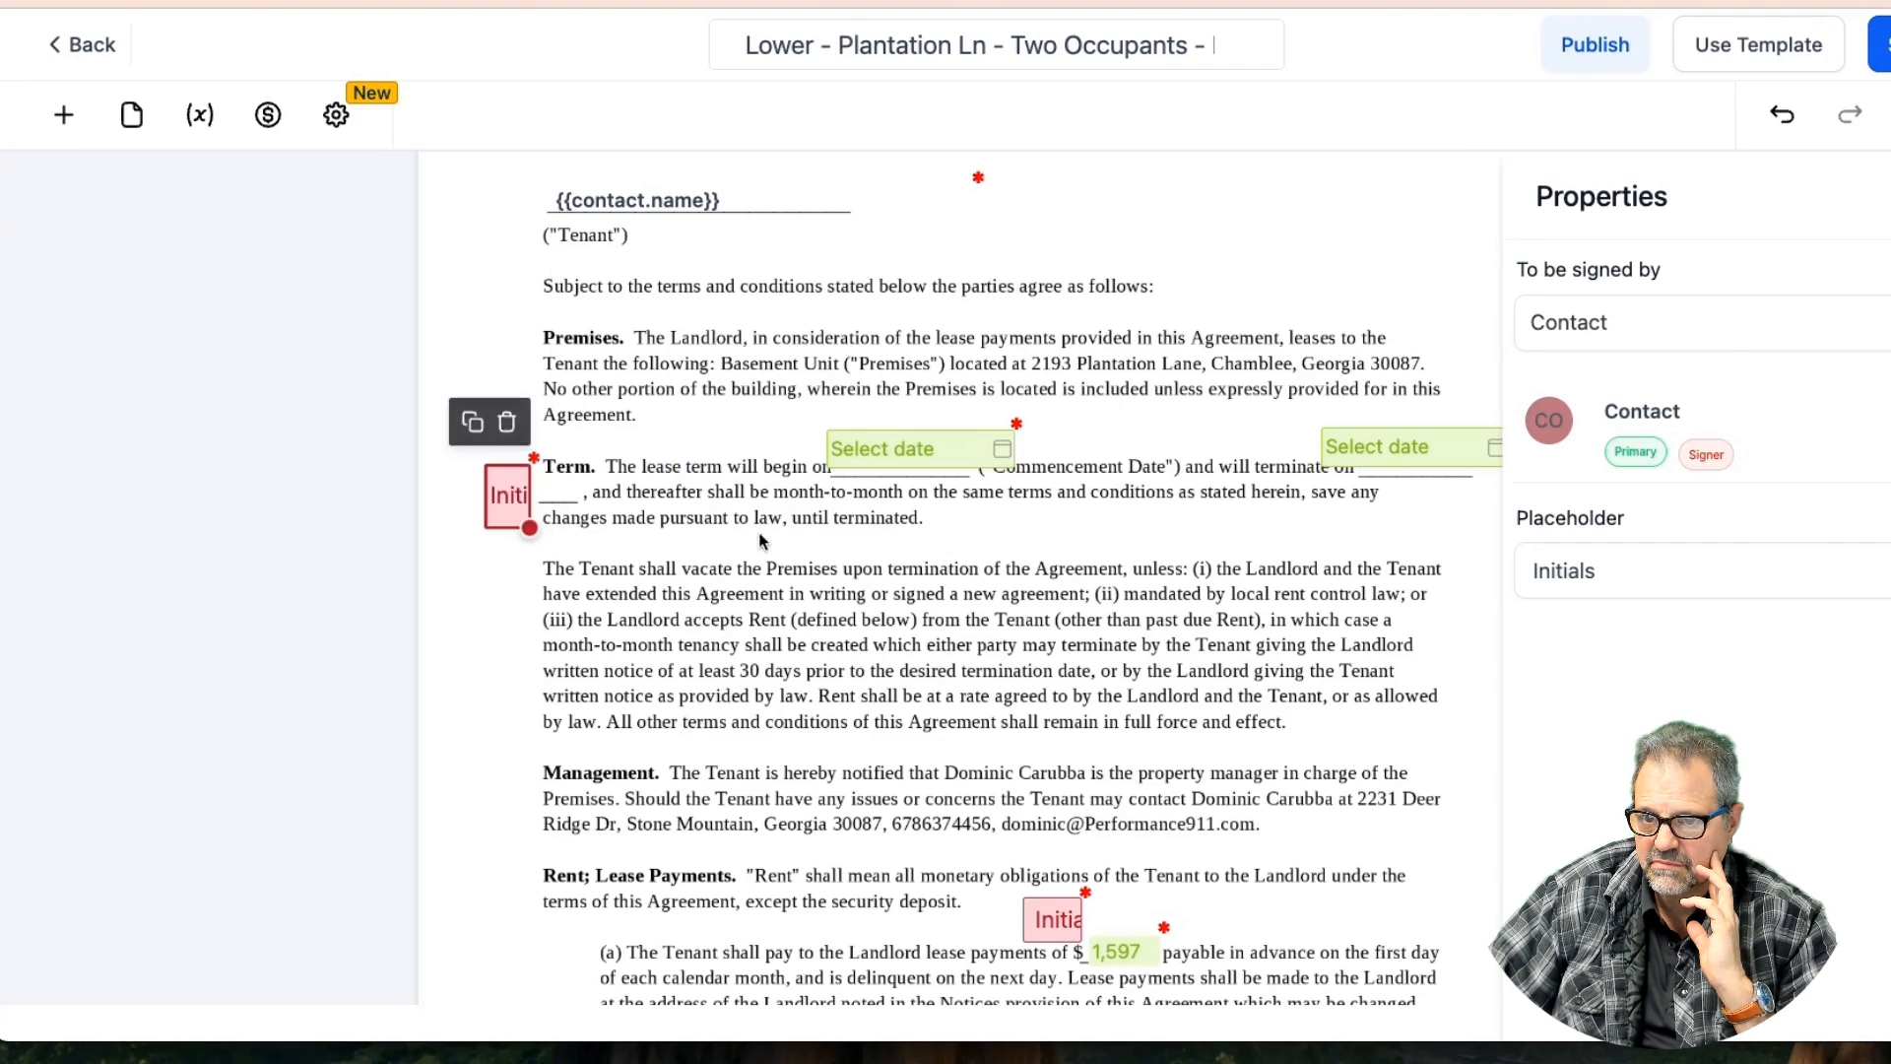
left_click(759, 541)
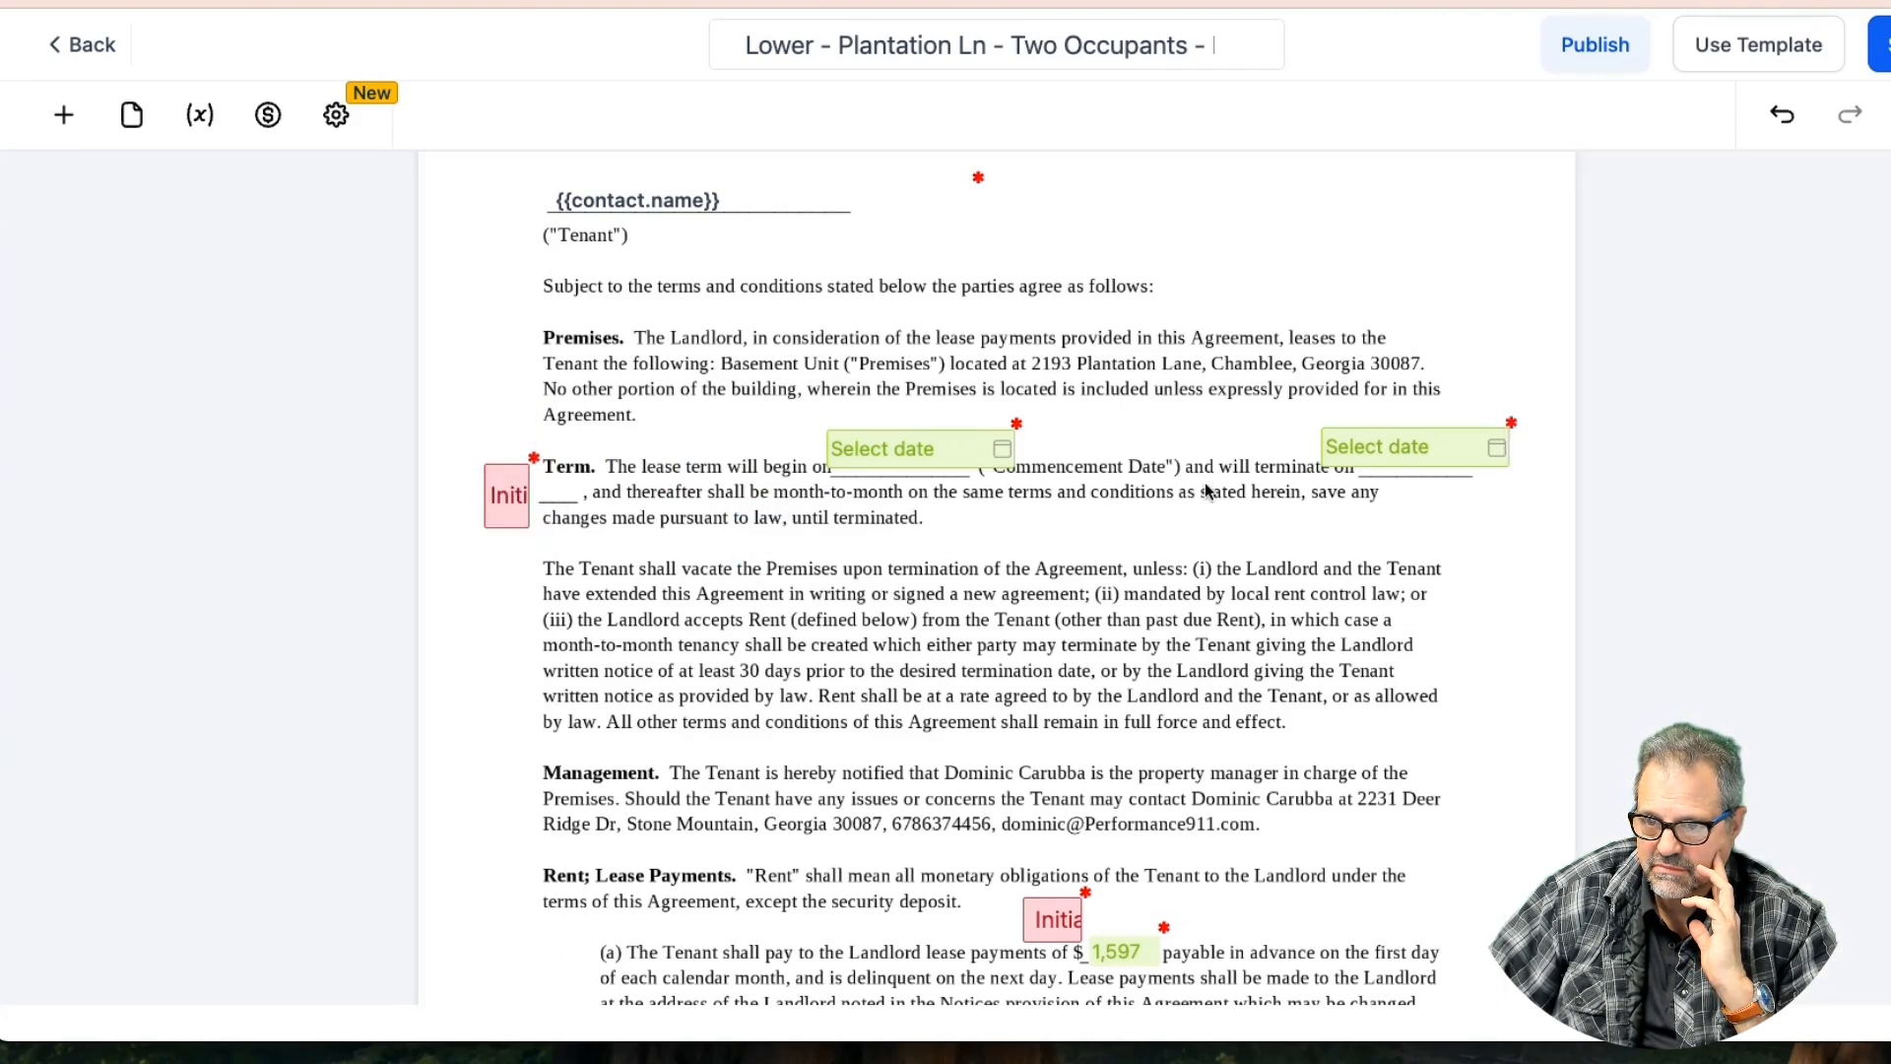
left_click(1881, 44)
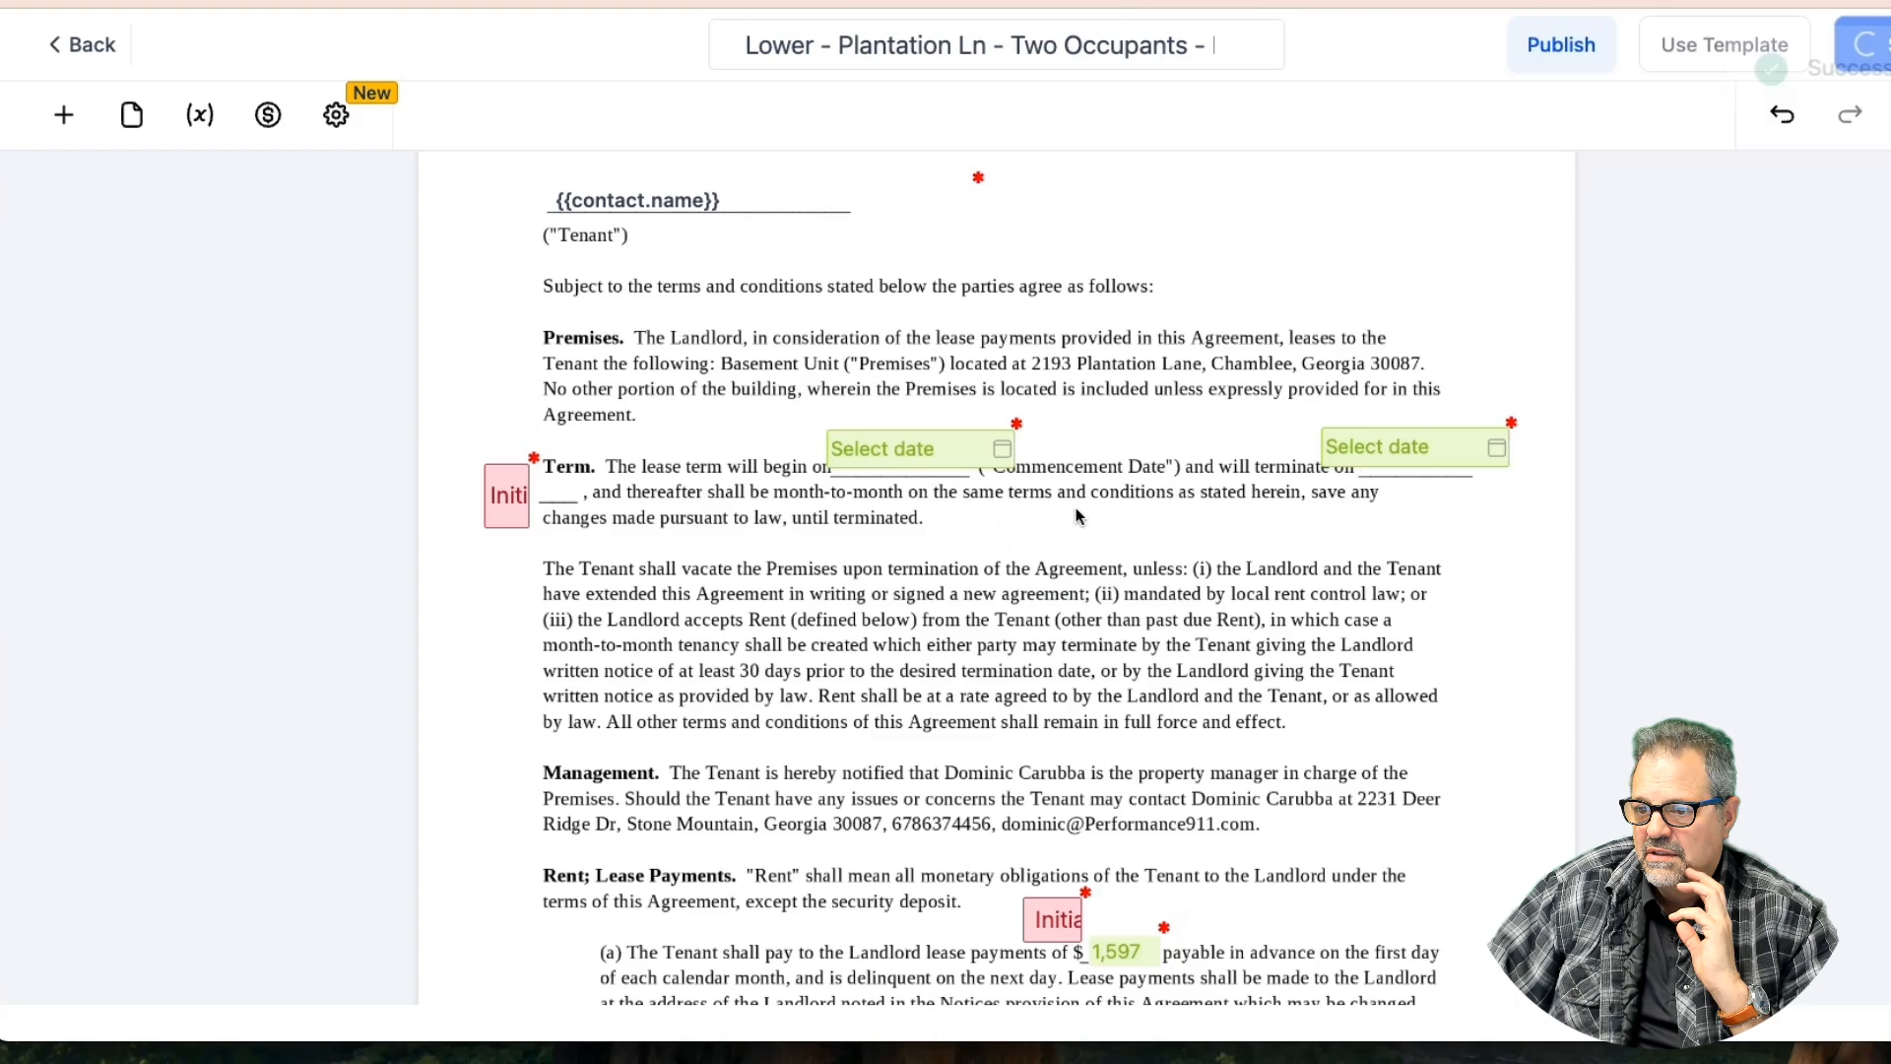
Move the Security Deposit and Rent initials fields into the left margin
scroll(1105, 619, "down", 10)
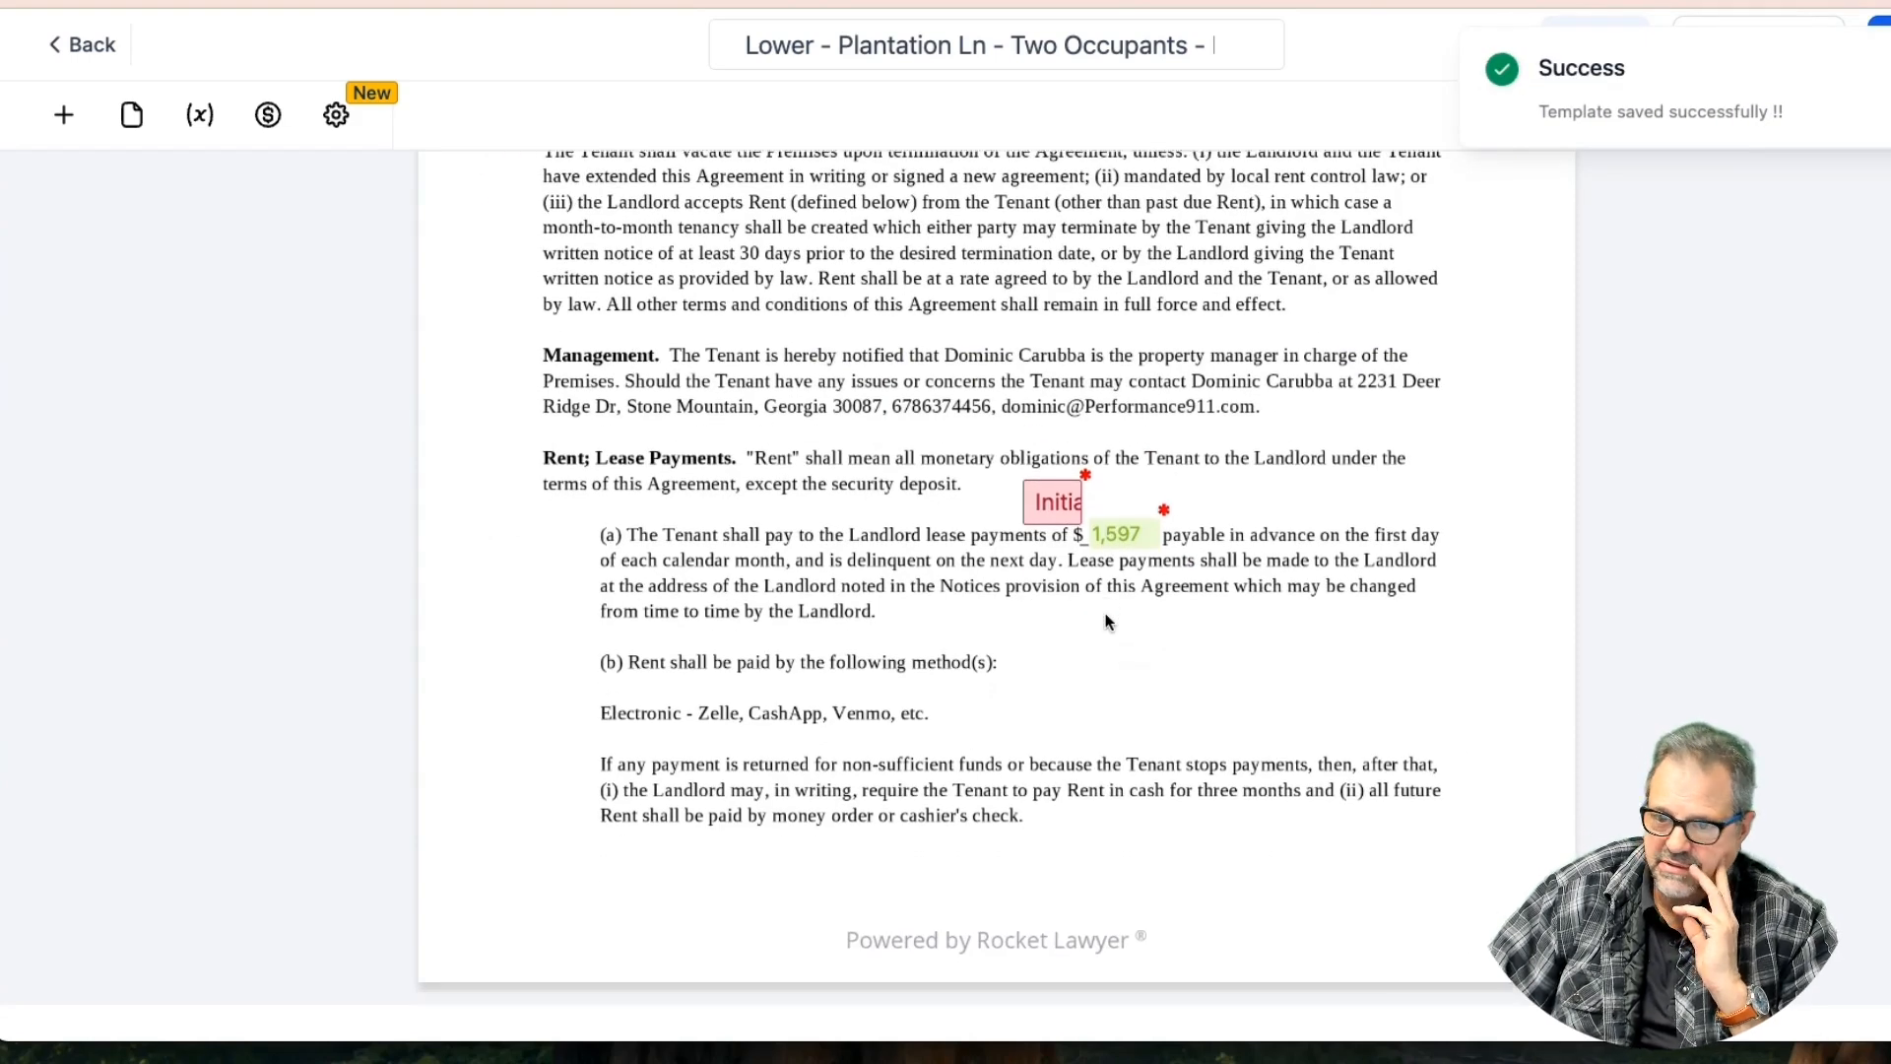
scroll(1105, 612, "down", 4)
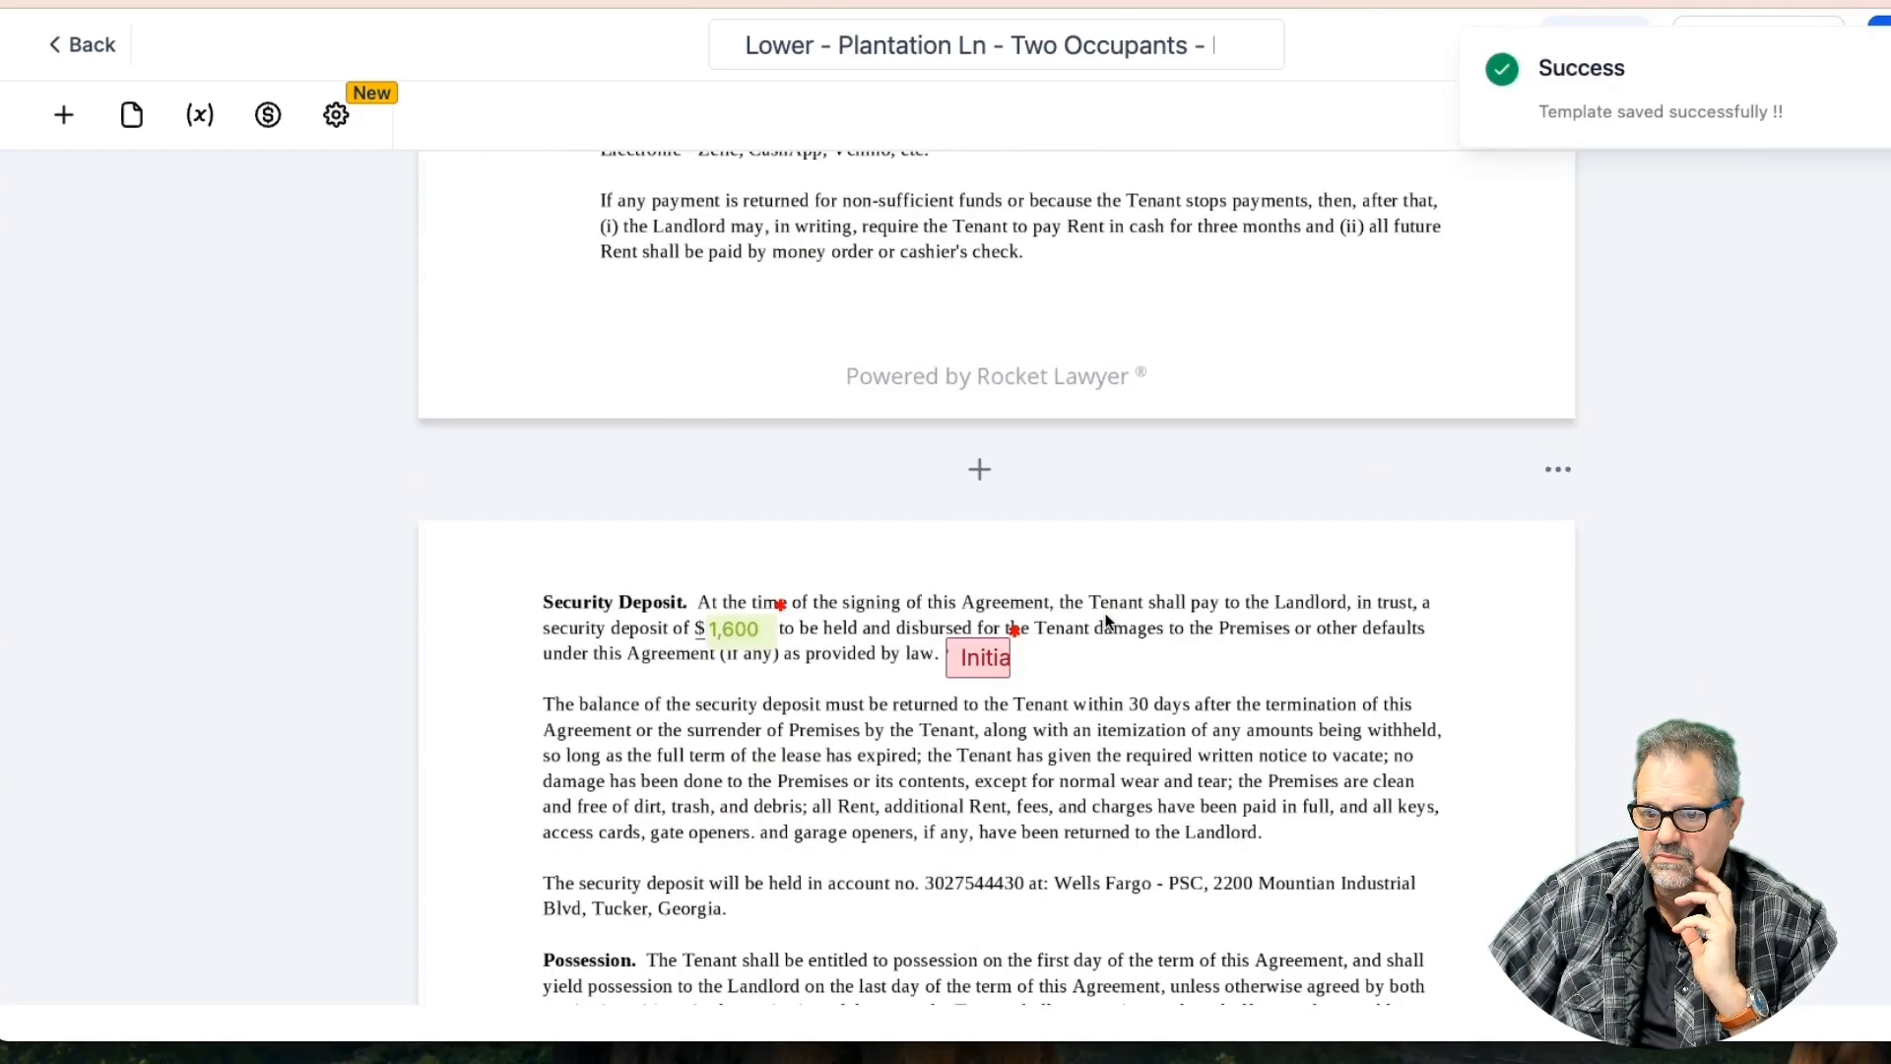
left_click_drag(983, 659, 529, 647)
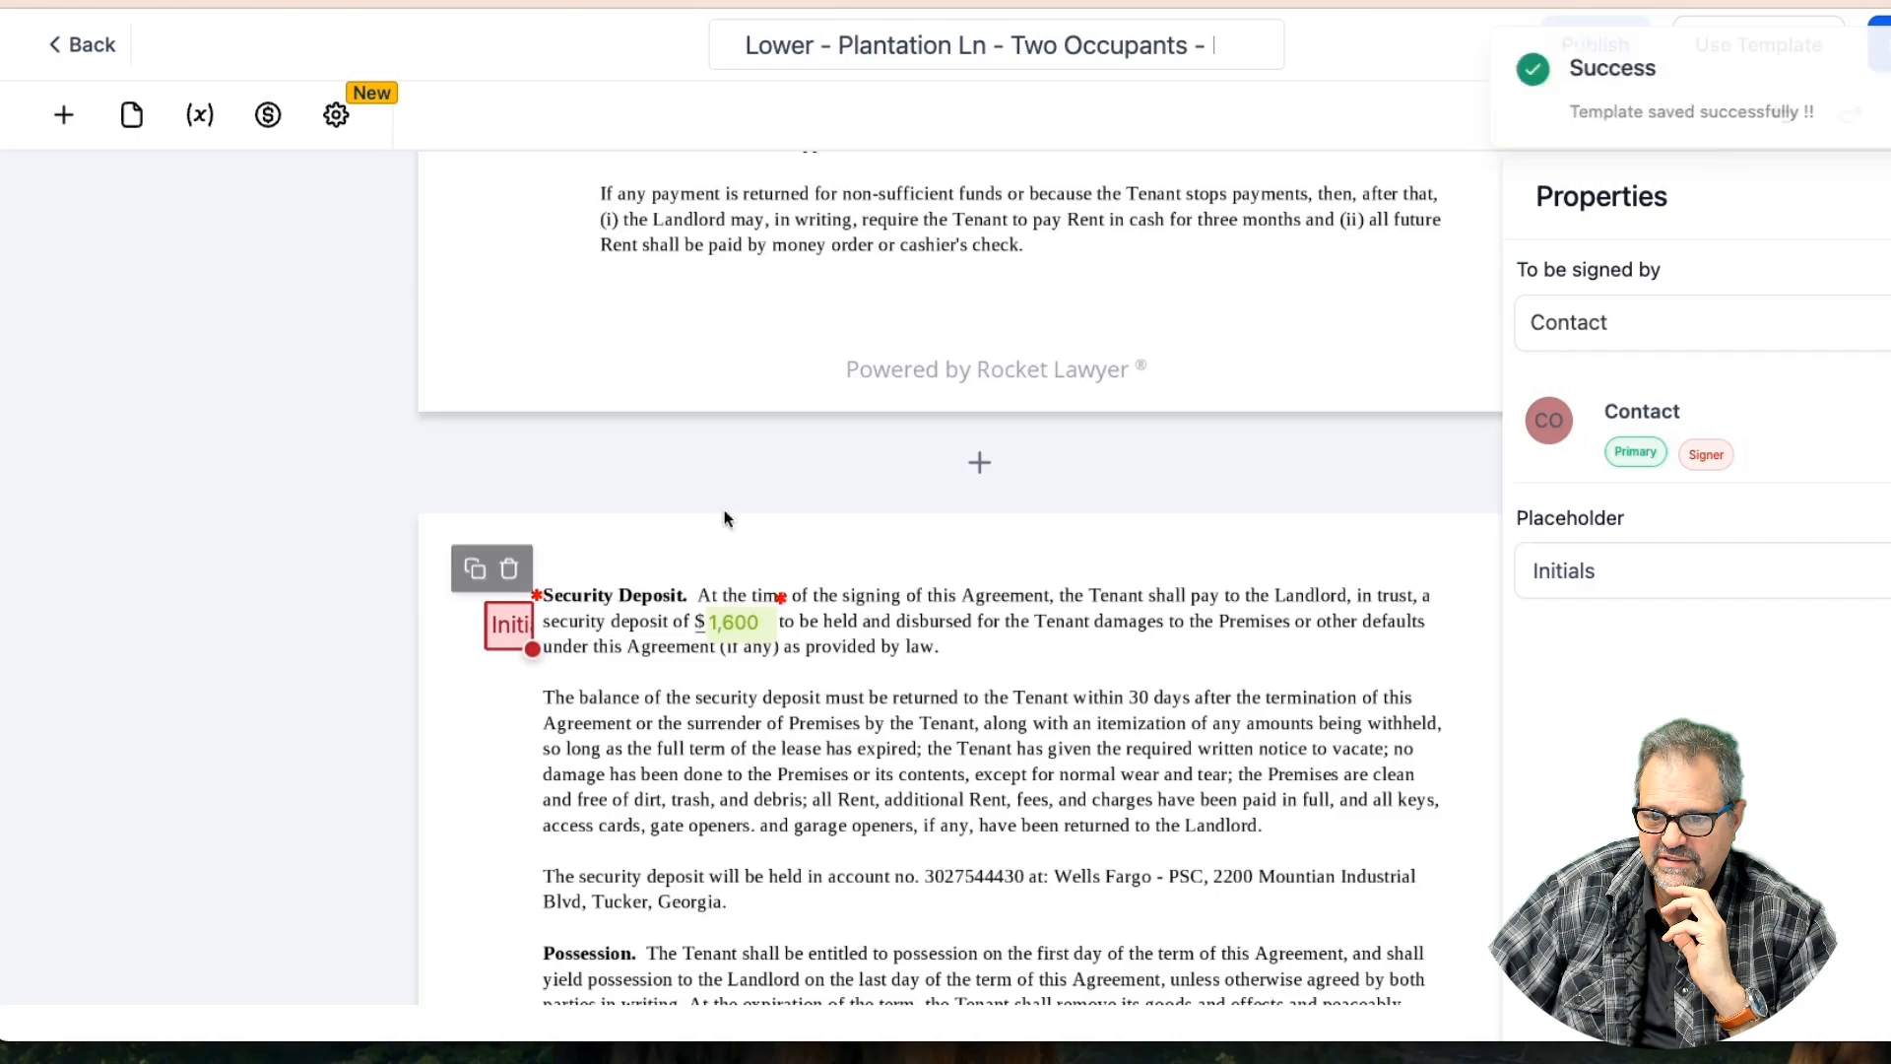
scroll(951, 550, "up", 9)
left_click_drag(951, 550, 532, 604)
left_click(689, 554)
scroll(691, 543, "up", 4)
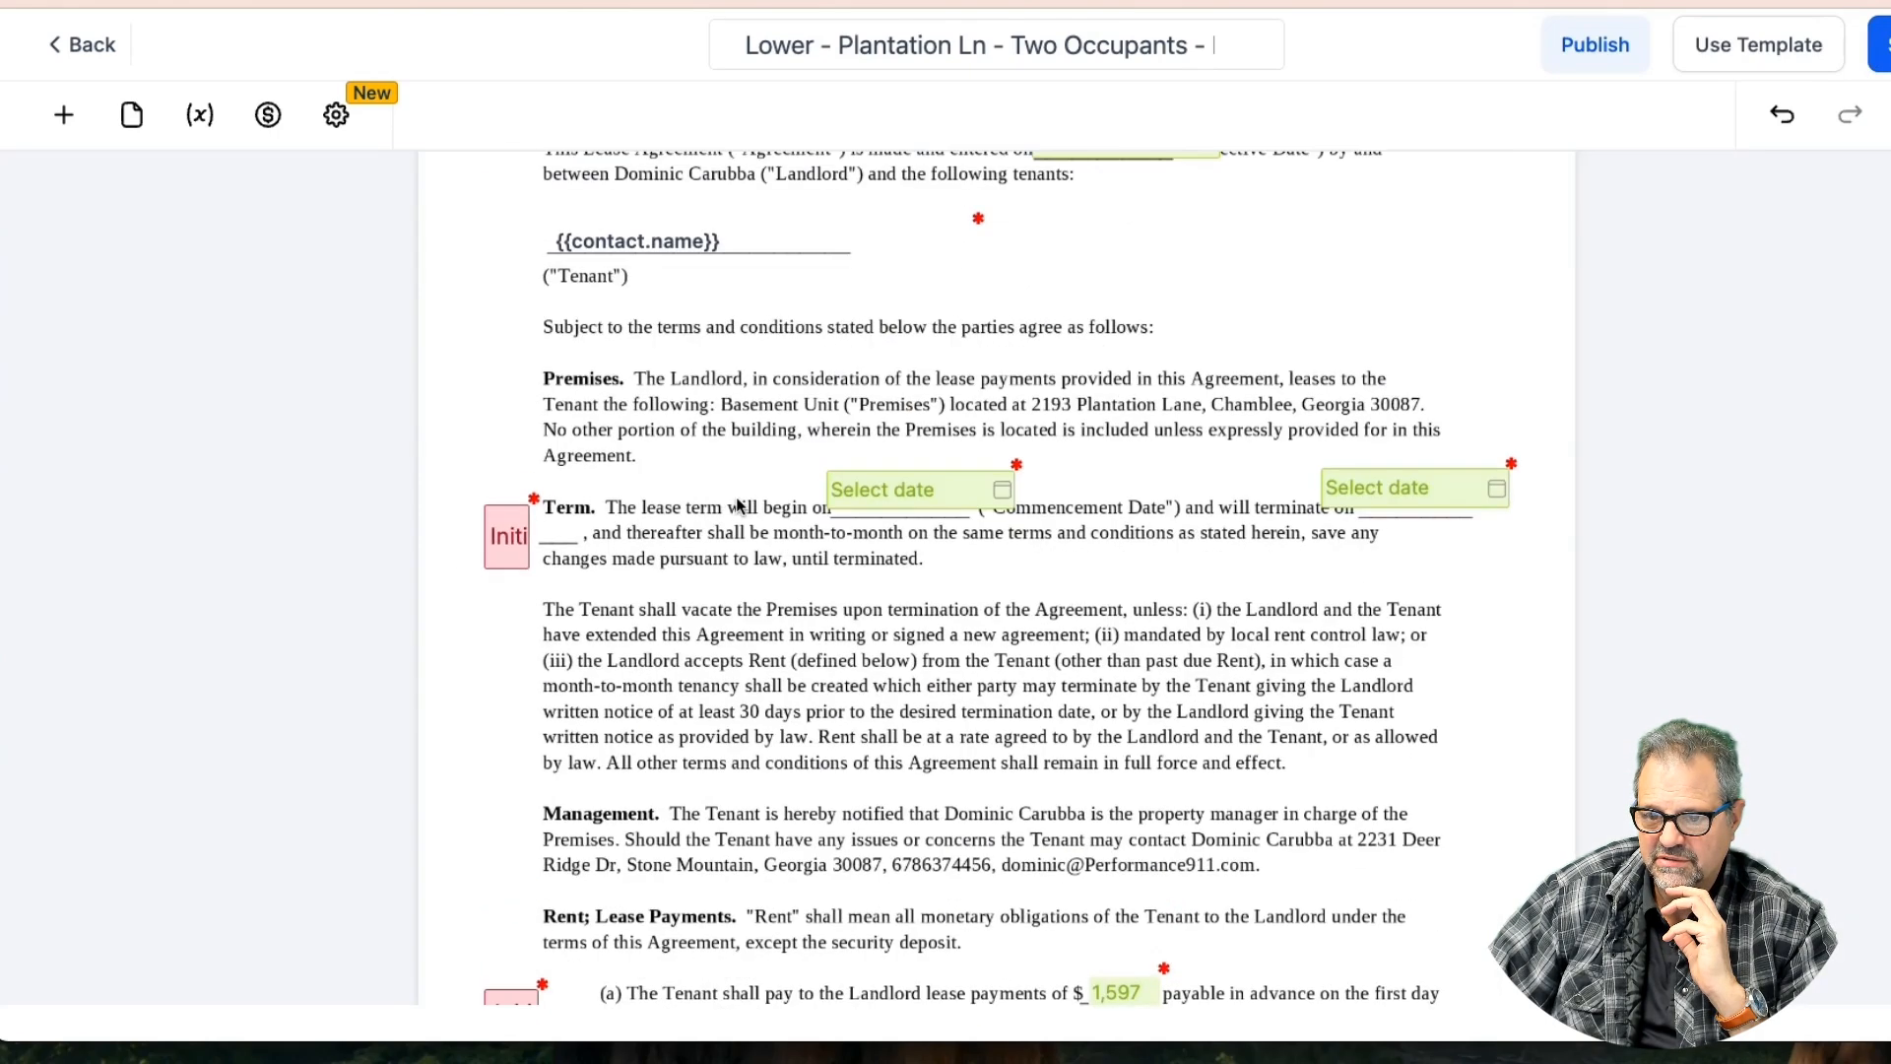
Review the lease from the Occupants clause through the signature and checklist pages, then save
scroll(738, 504, "down", 20)
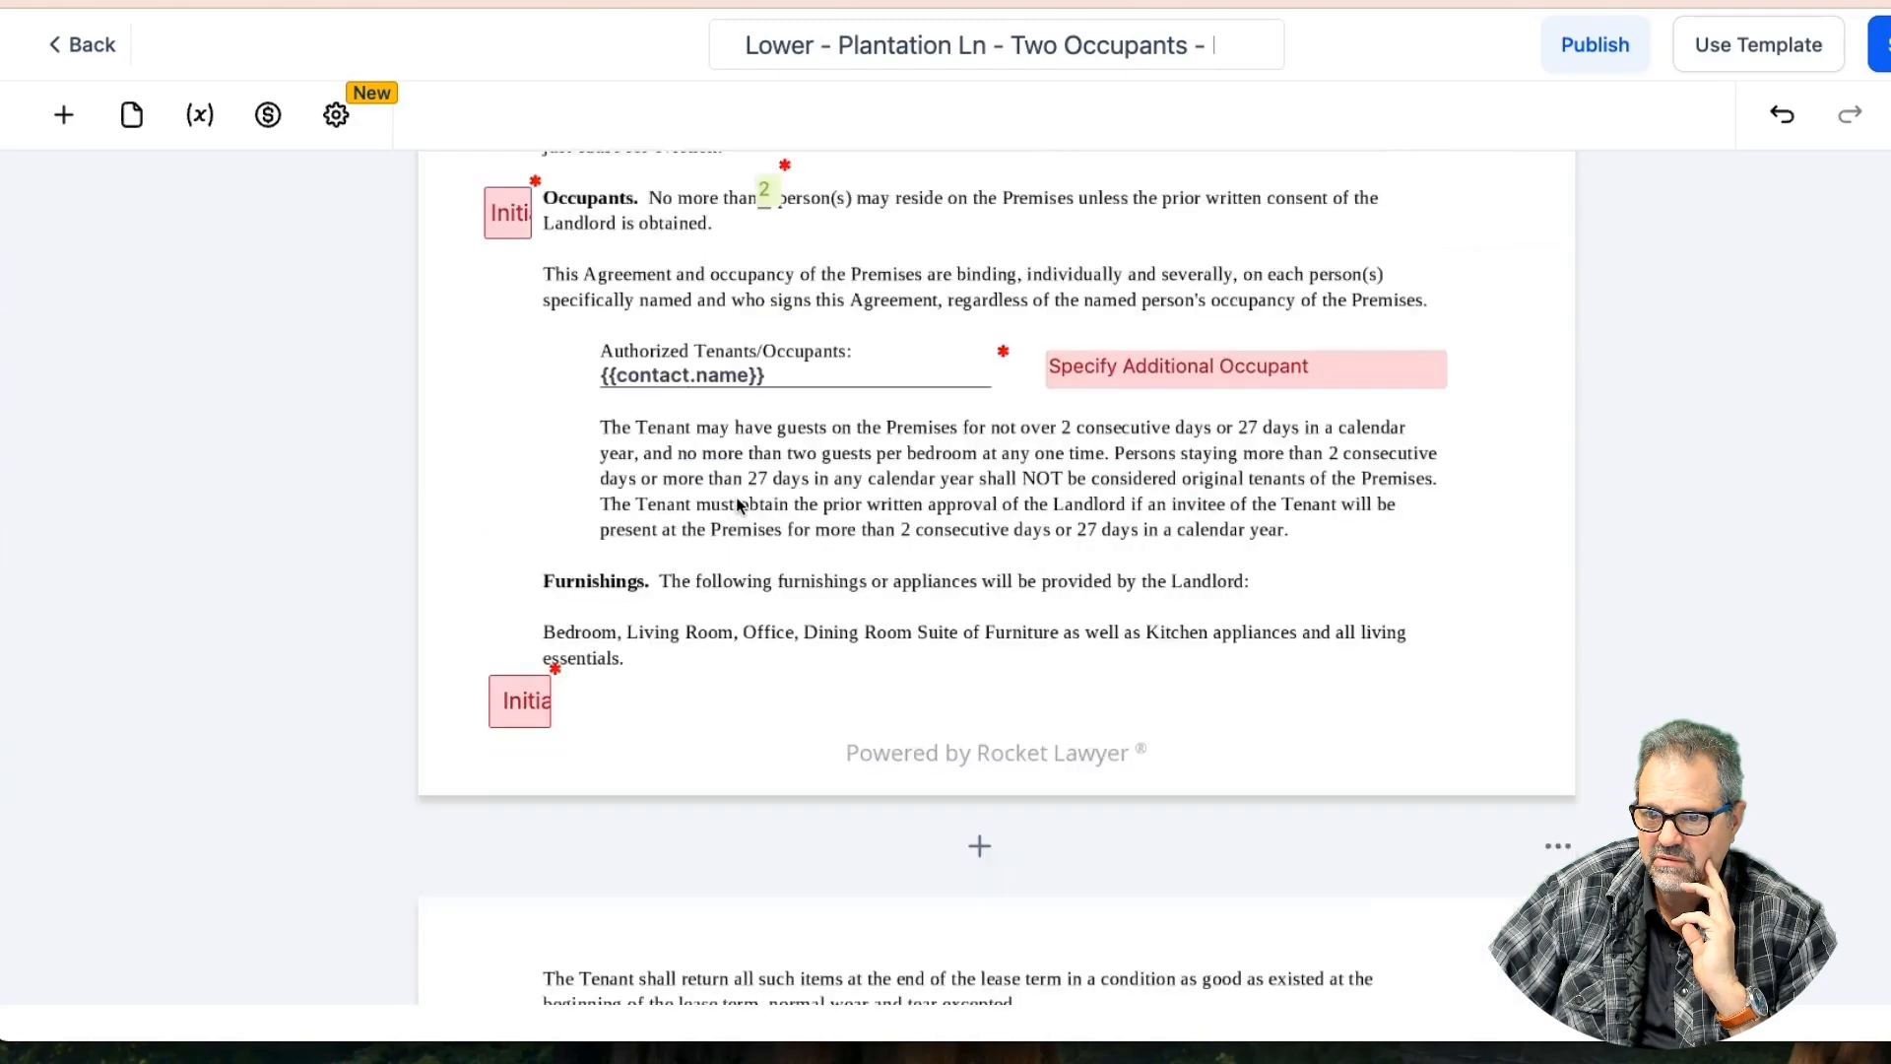
scroll(738, 504, "down", 5)
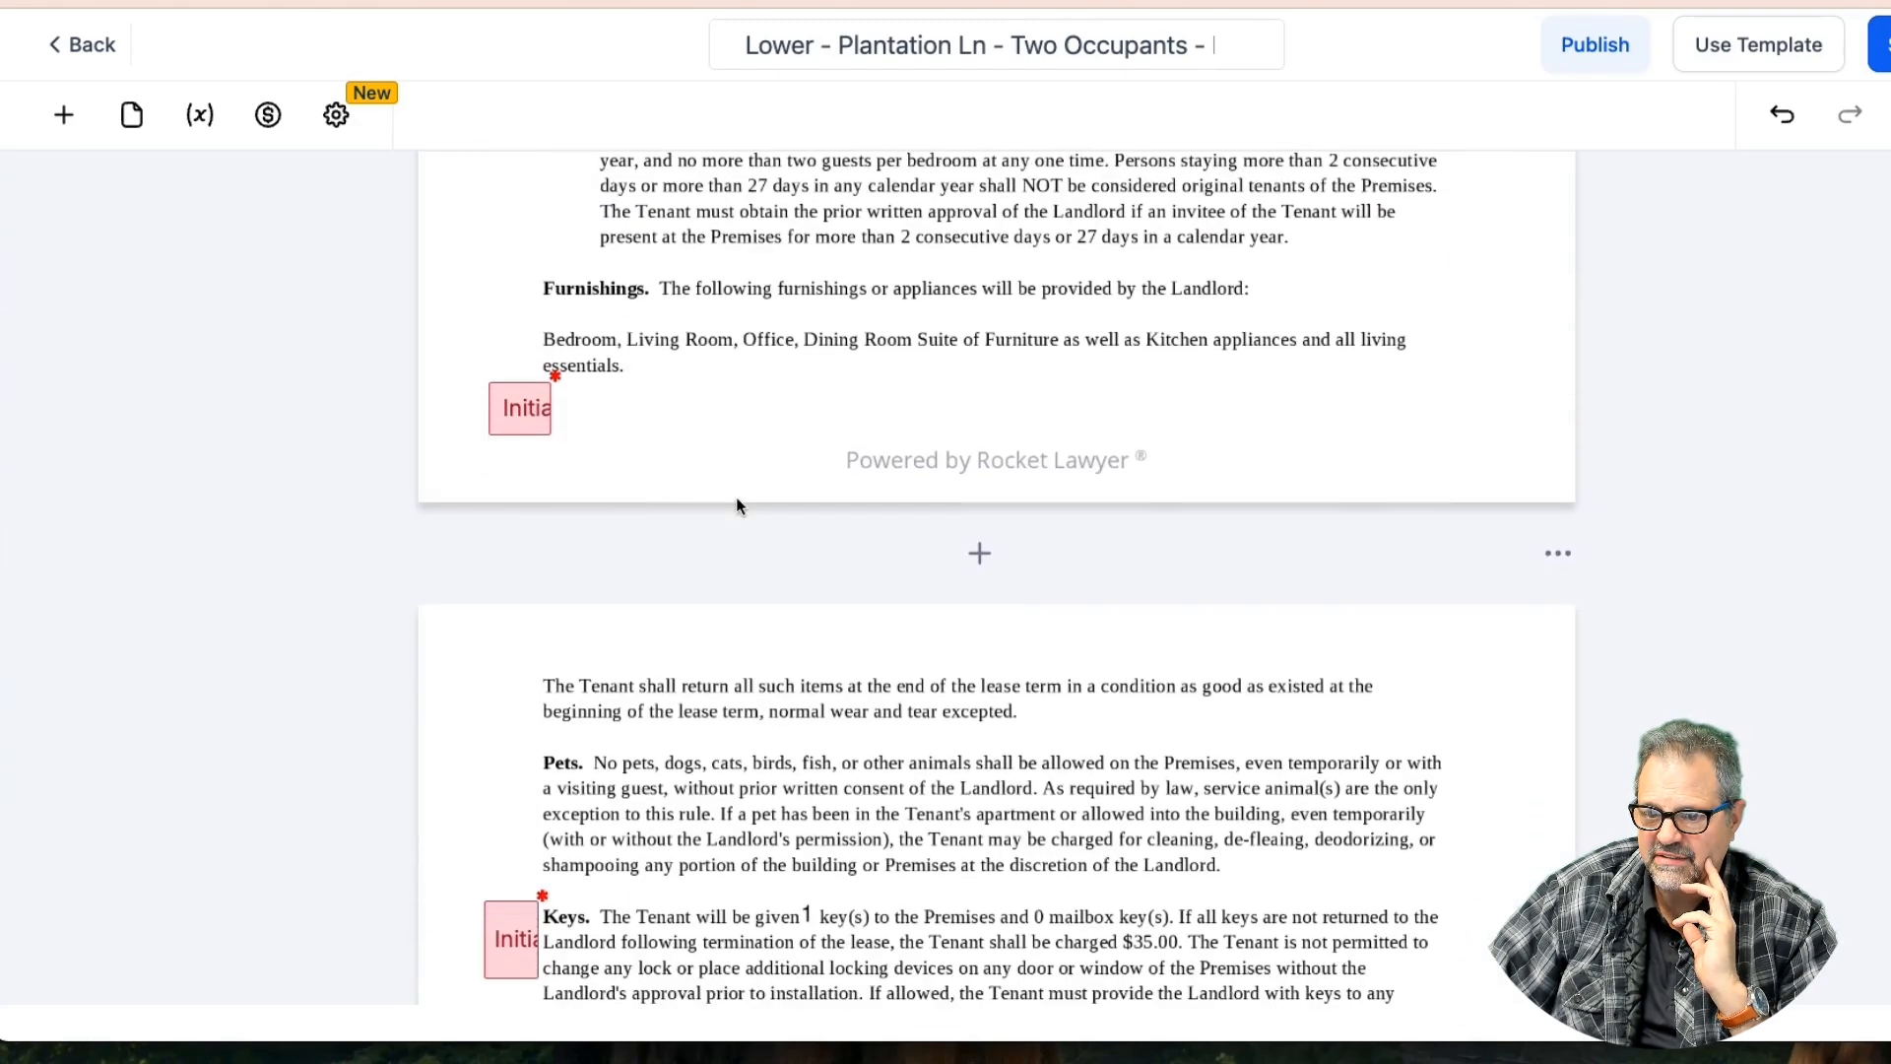
scroll(735, 496, "up", 11)
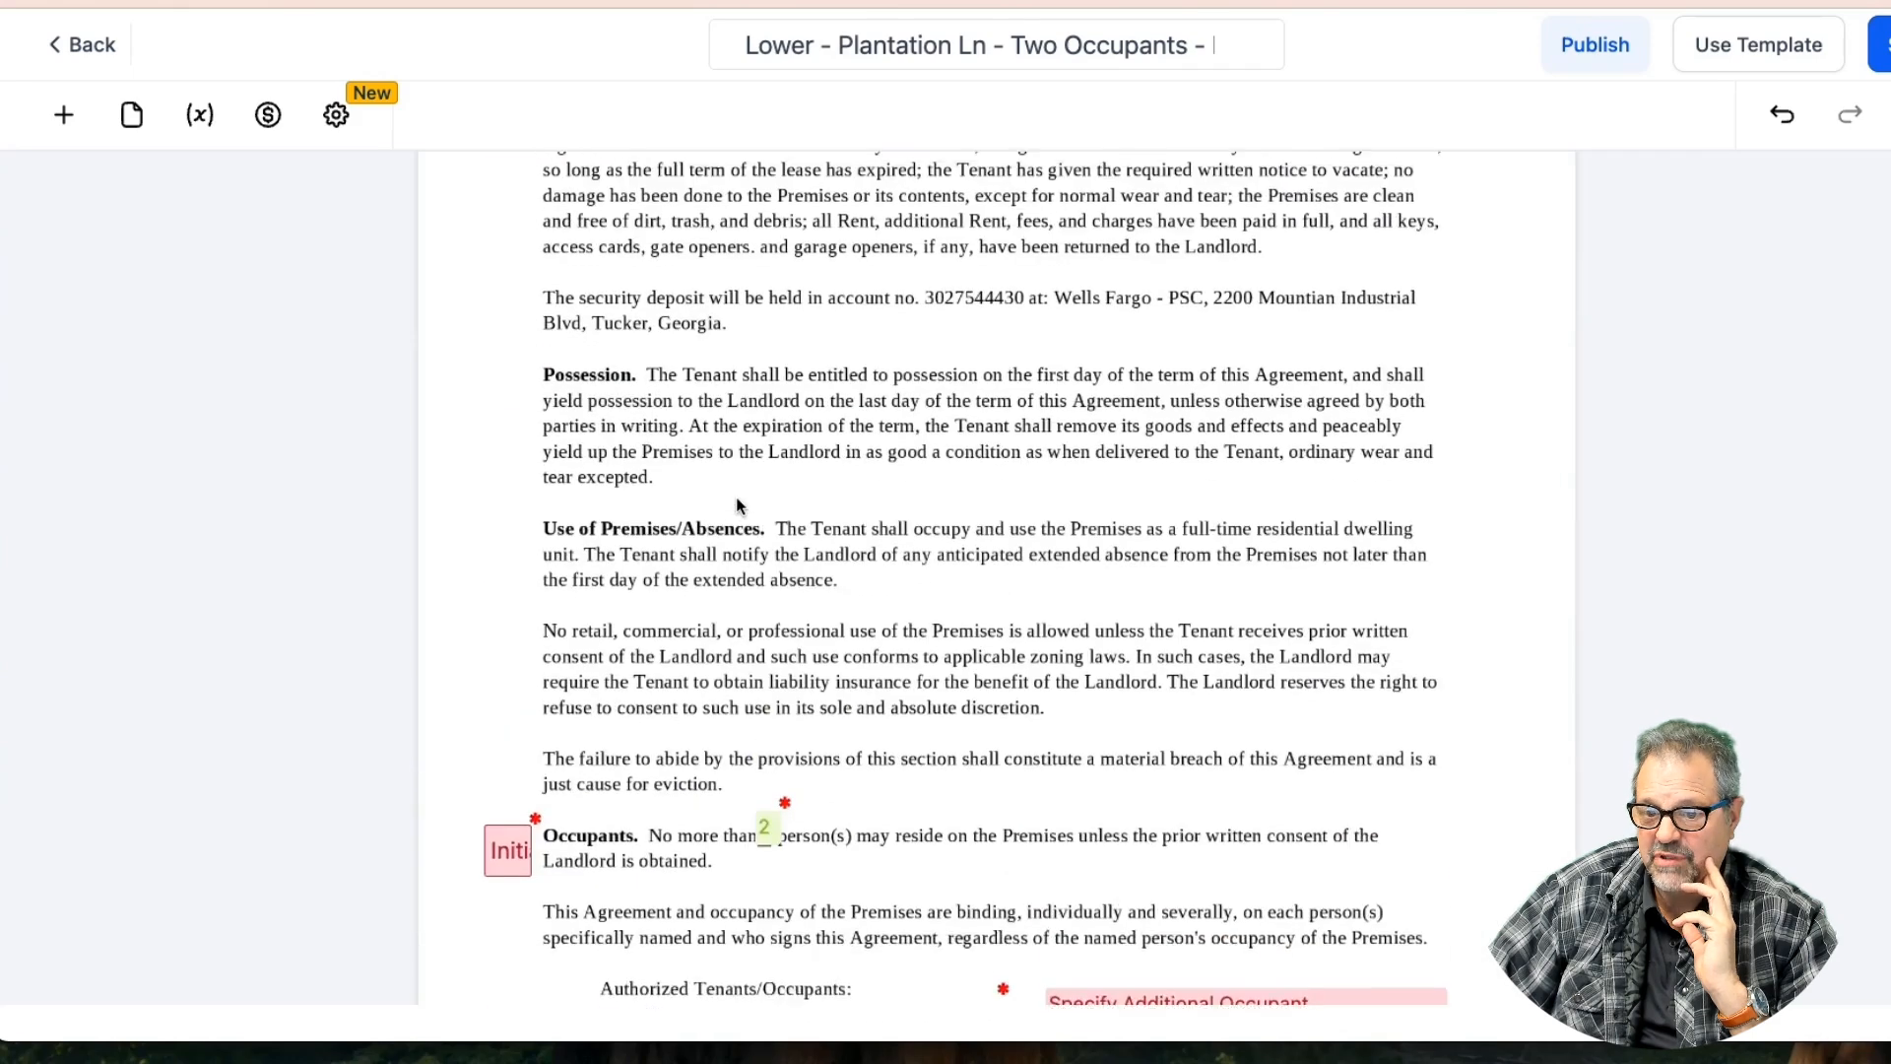
scroll(736, 496, "down", 4)
scroll(736, 497, "down", 10)
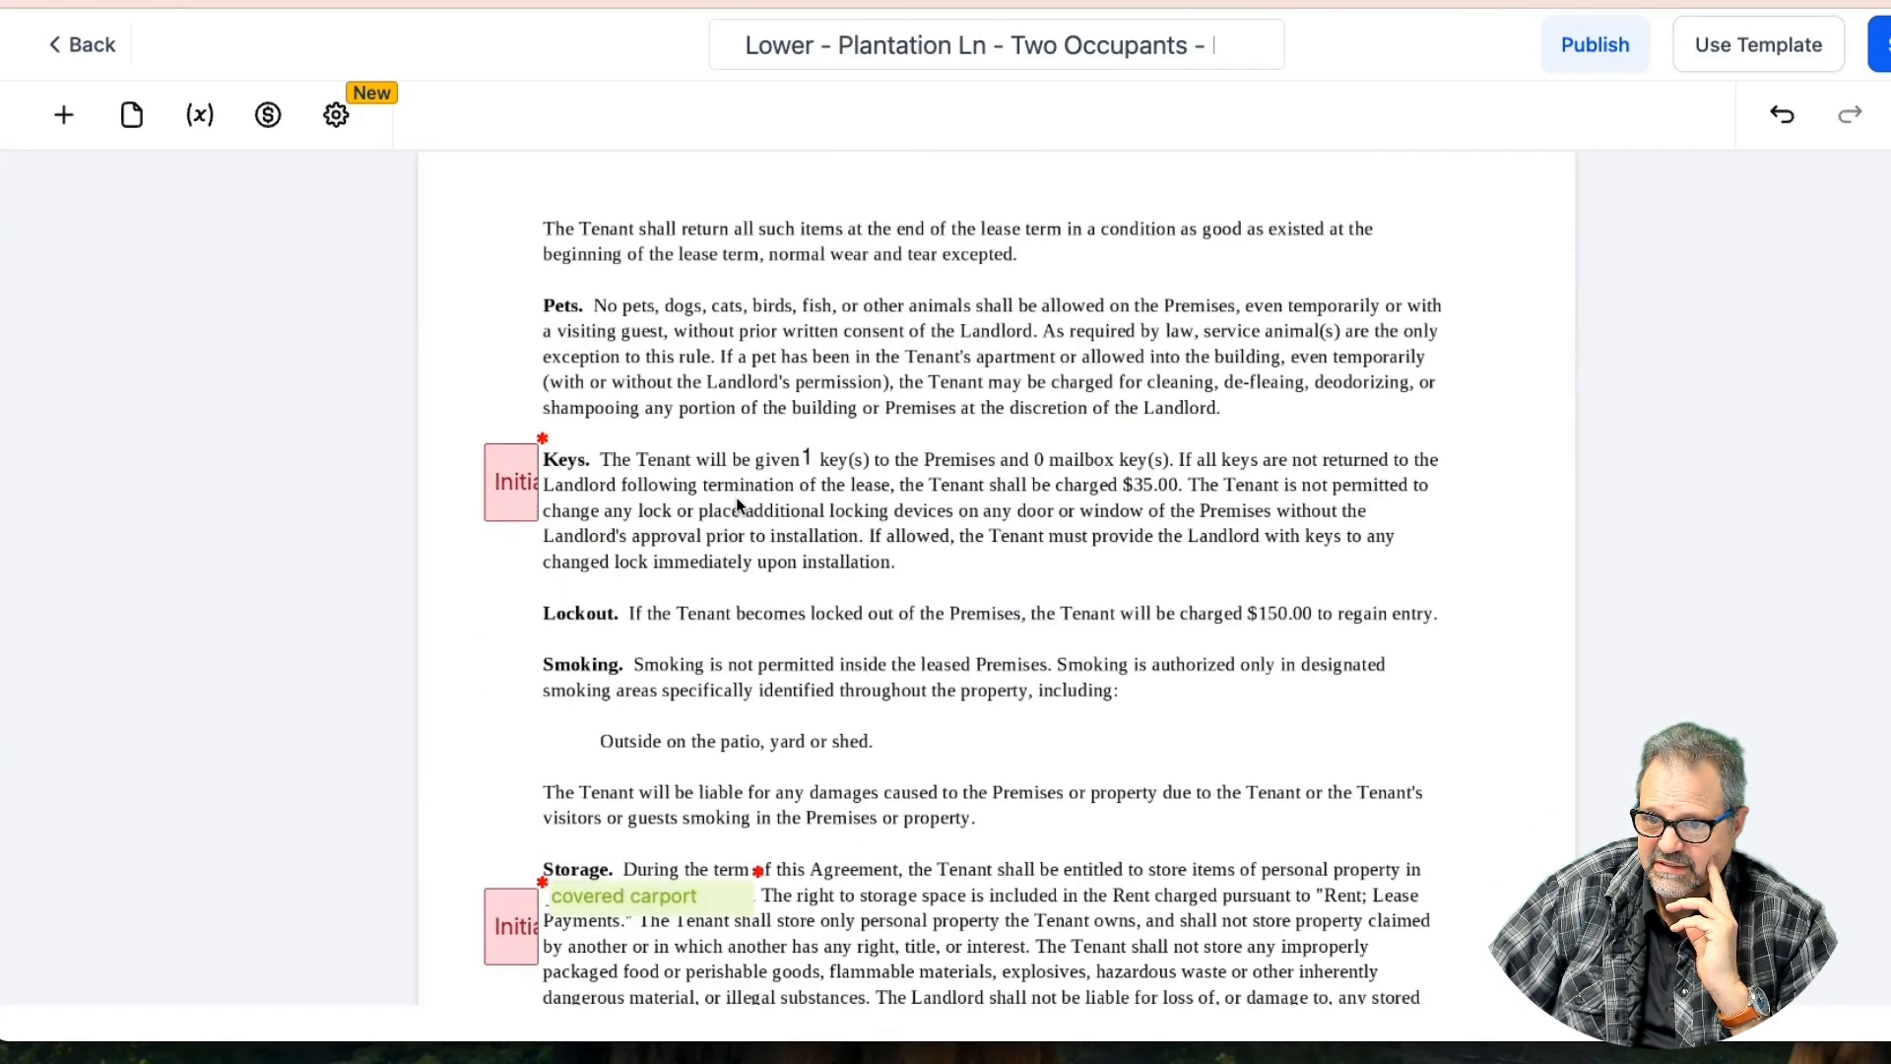
scroll(737, 505, "down", 7)
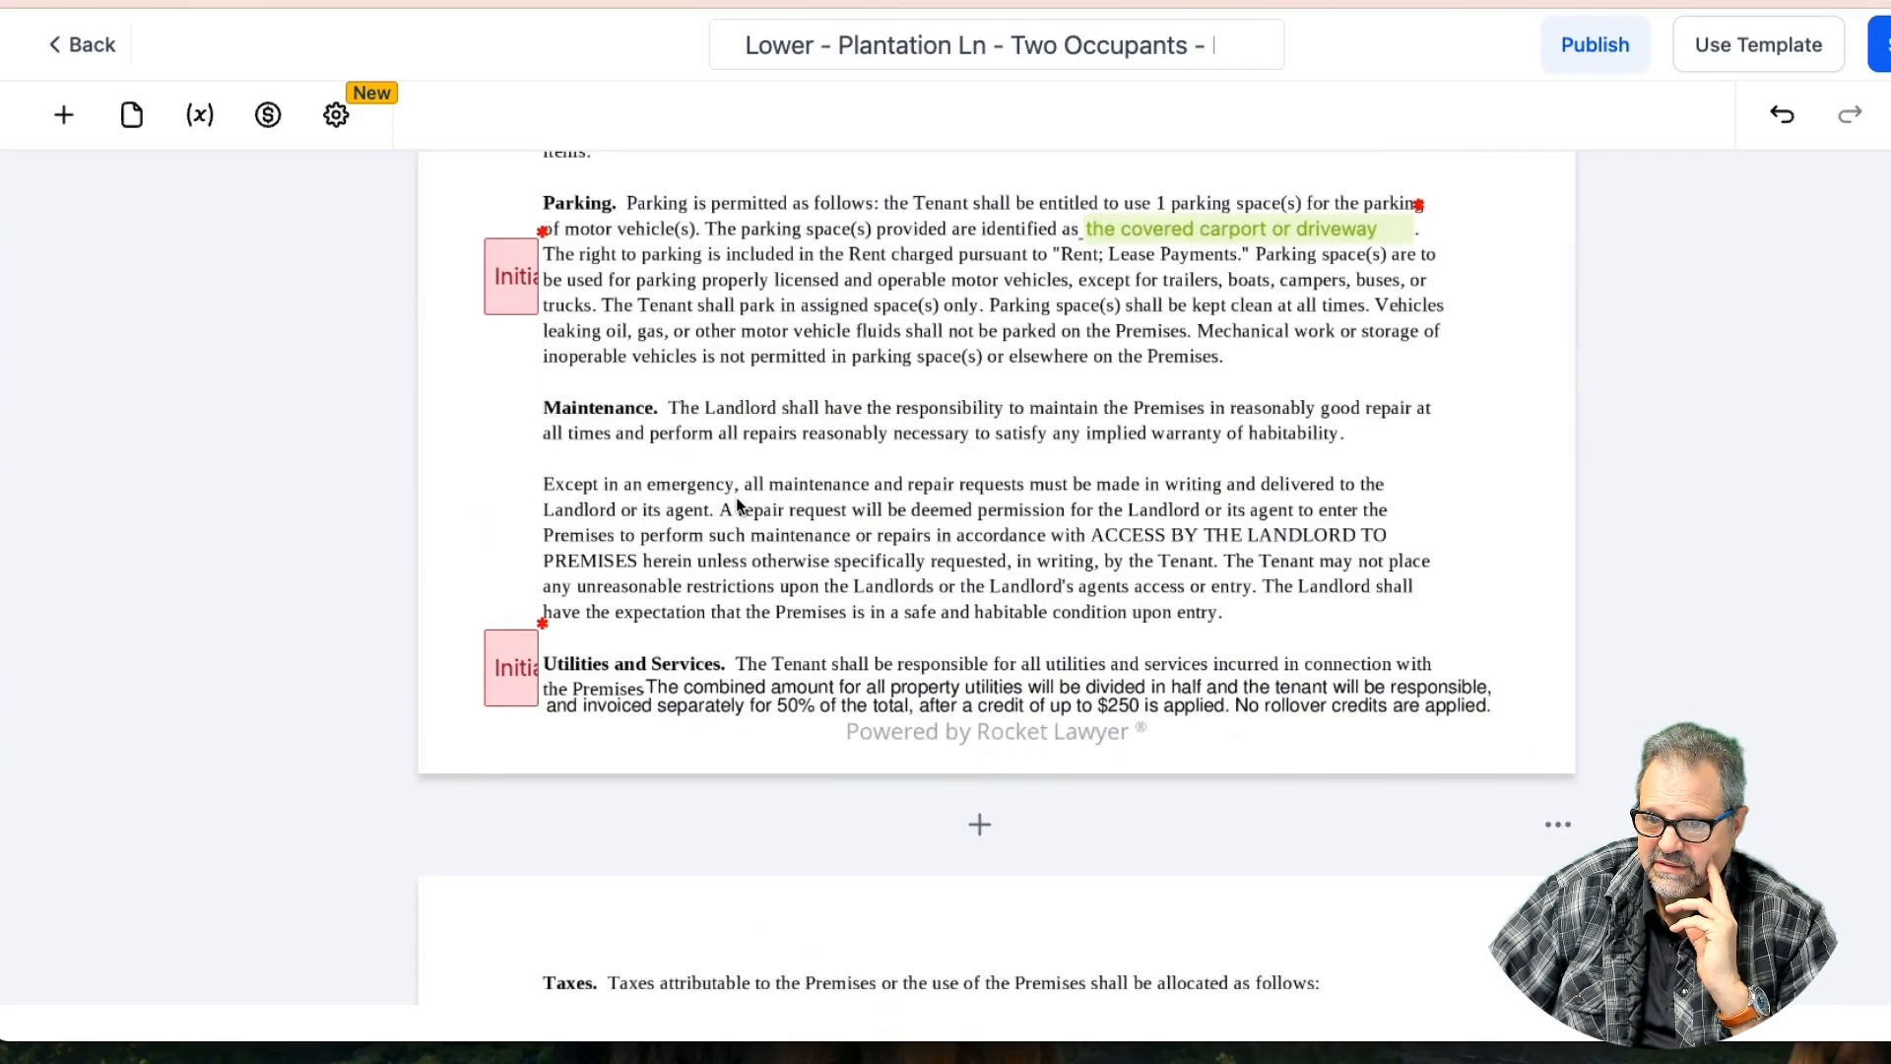
scroll(737, 505, "down", 20)
scroll(735, 496, "down", 20)
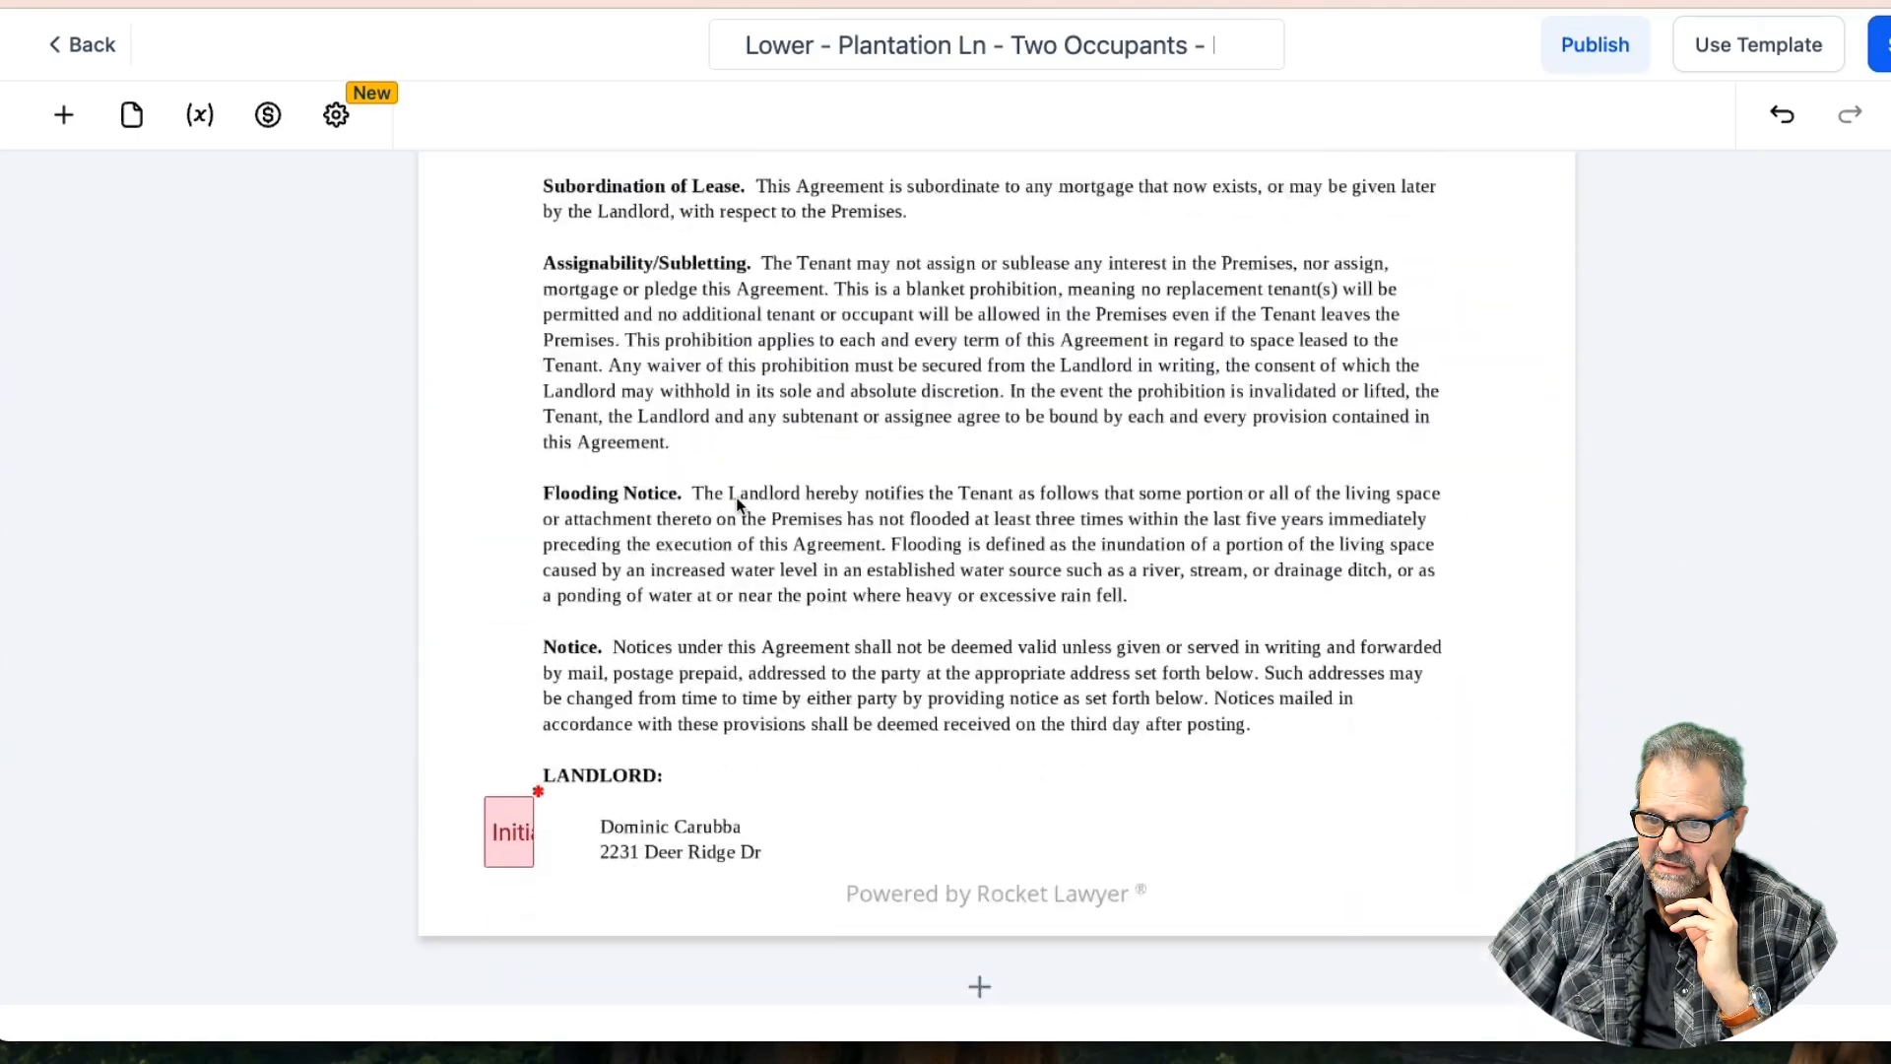
scroll(736, 504, "down", 15)
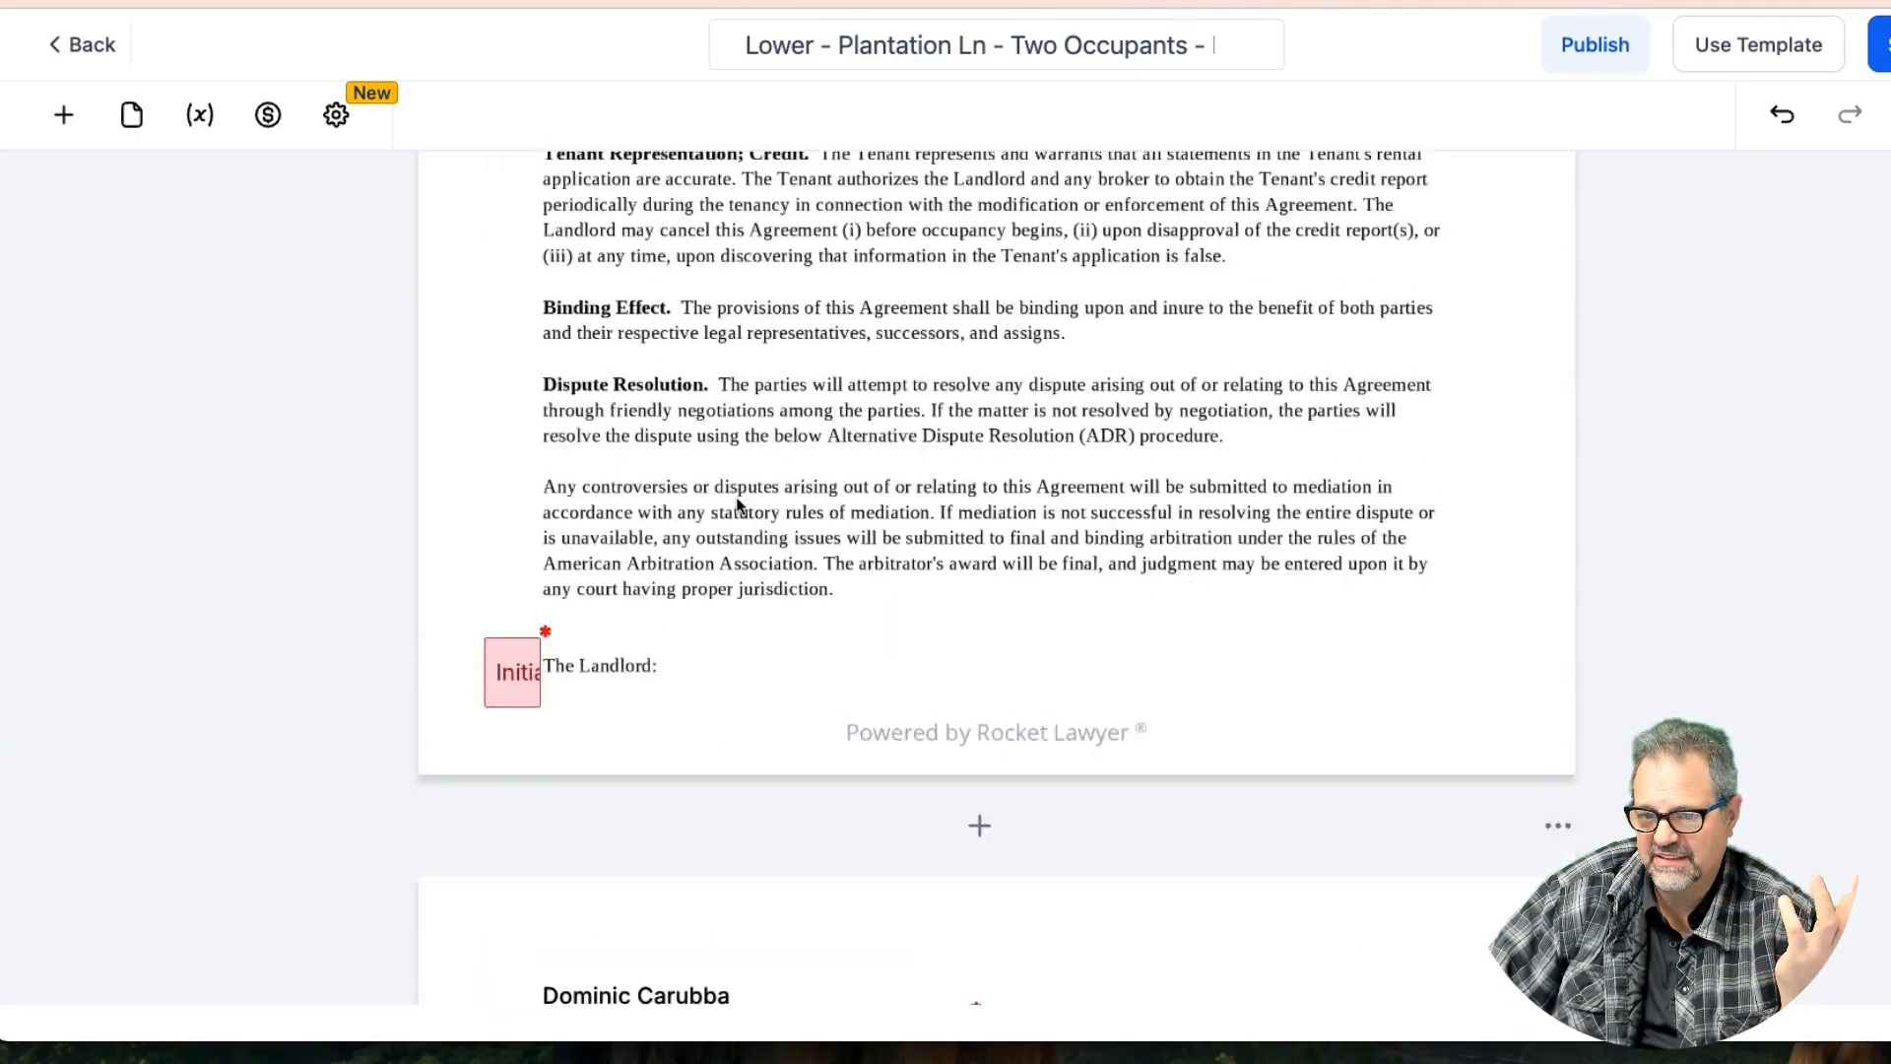
scroll(738, 504, "down", 5)
scroll(738, 505, "up", 15)
scroll(738, 507, "down", 20)
scroll(736, 505, "down", 15)
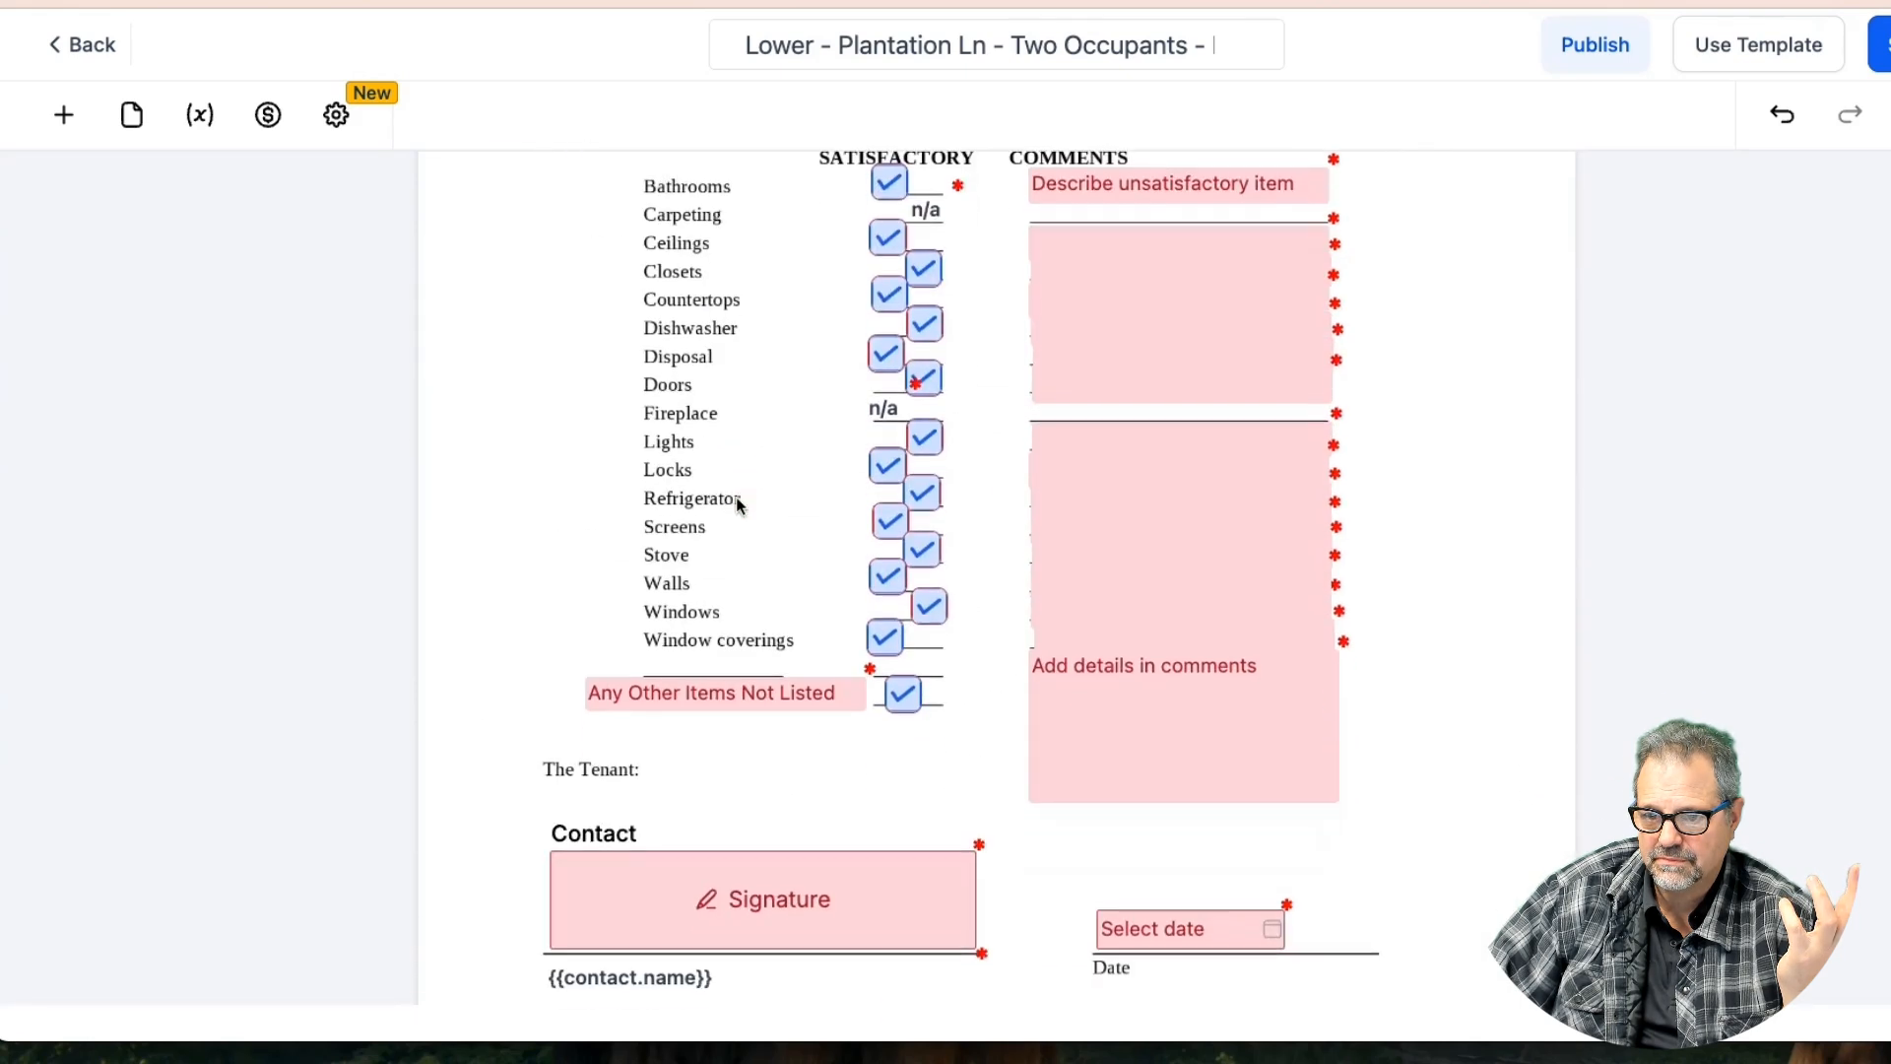
scroll(736, 504, "down", 15)
scroll(735, 503, "down", 15)
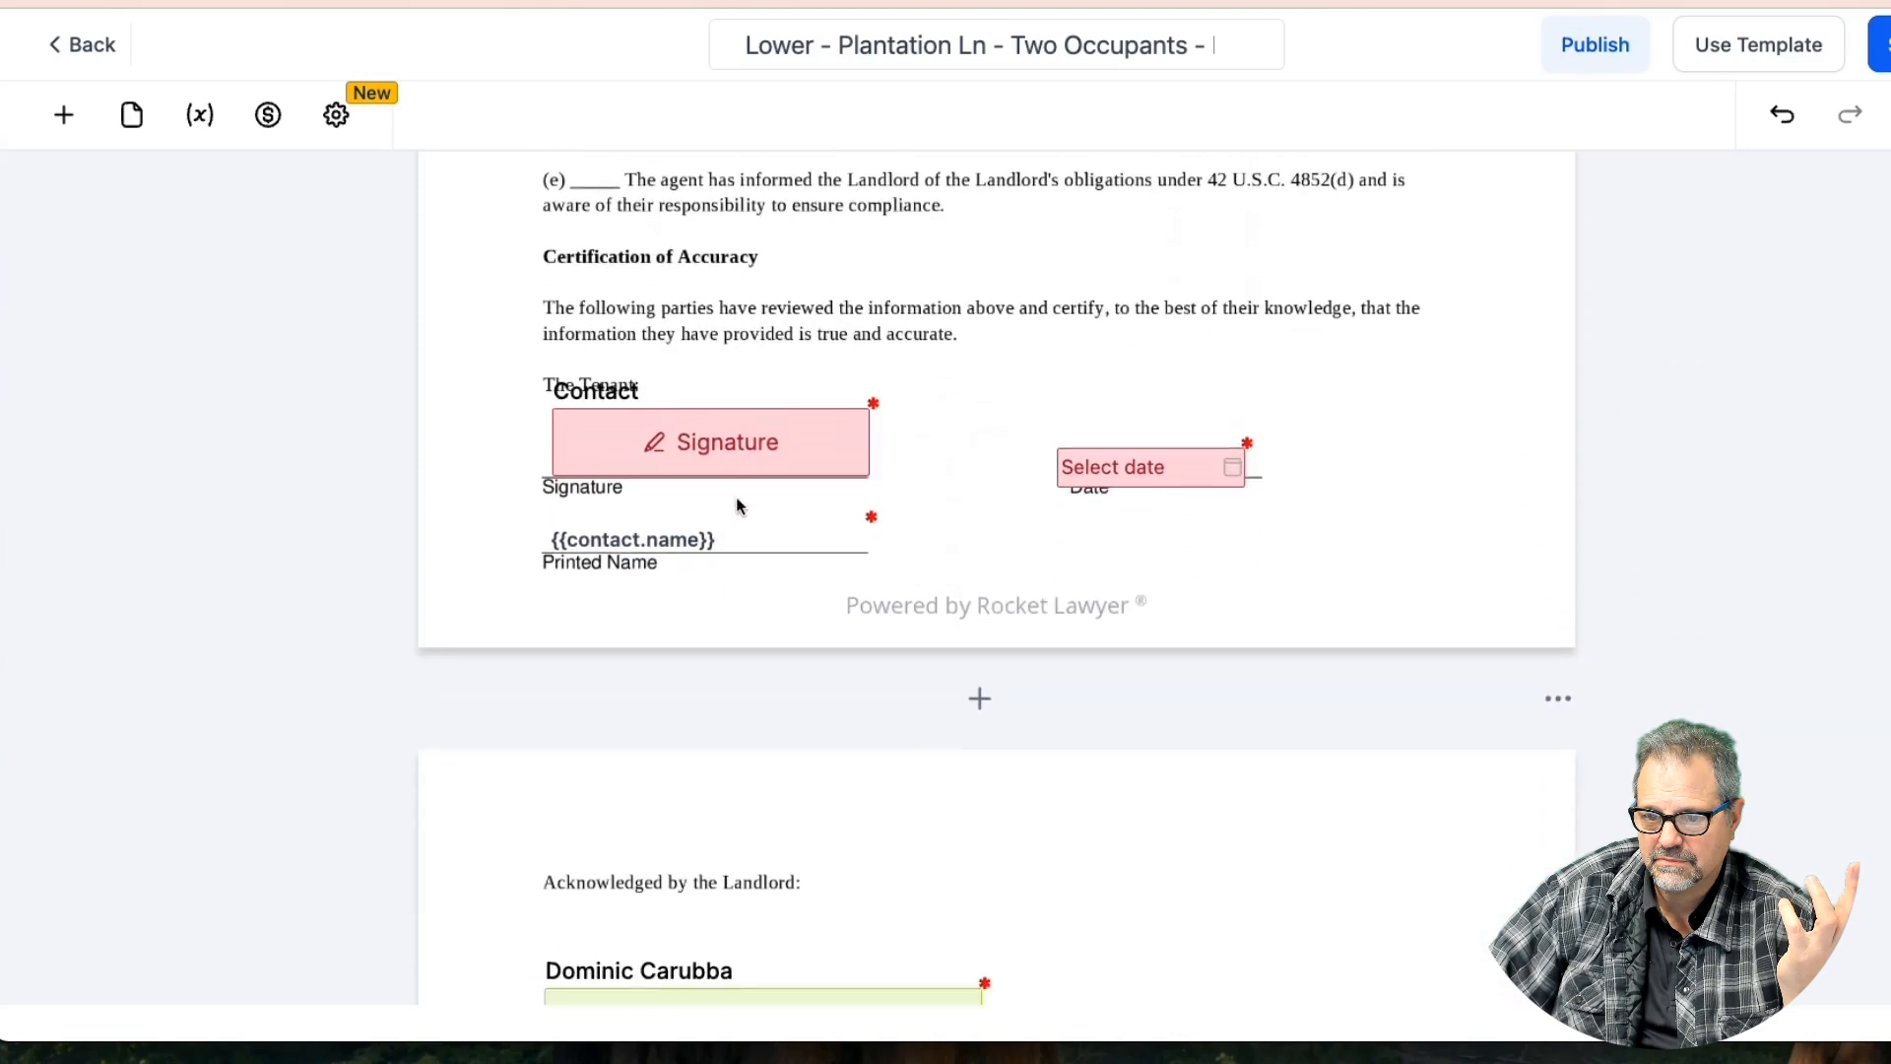
scroll(739, 506, "down", 15)
scroll(735, 504, "up", 20)
left_click(1880, 45)
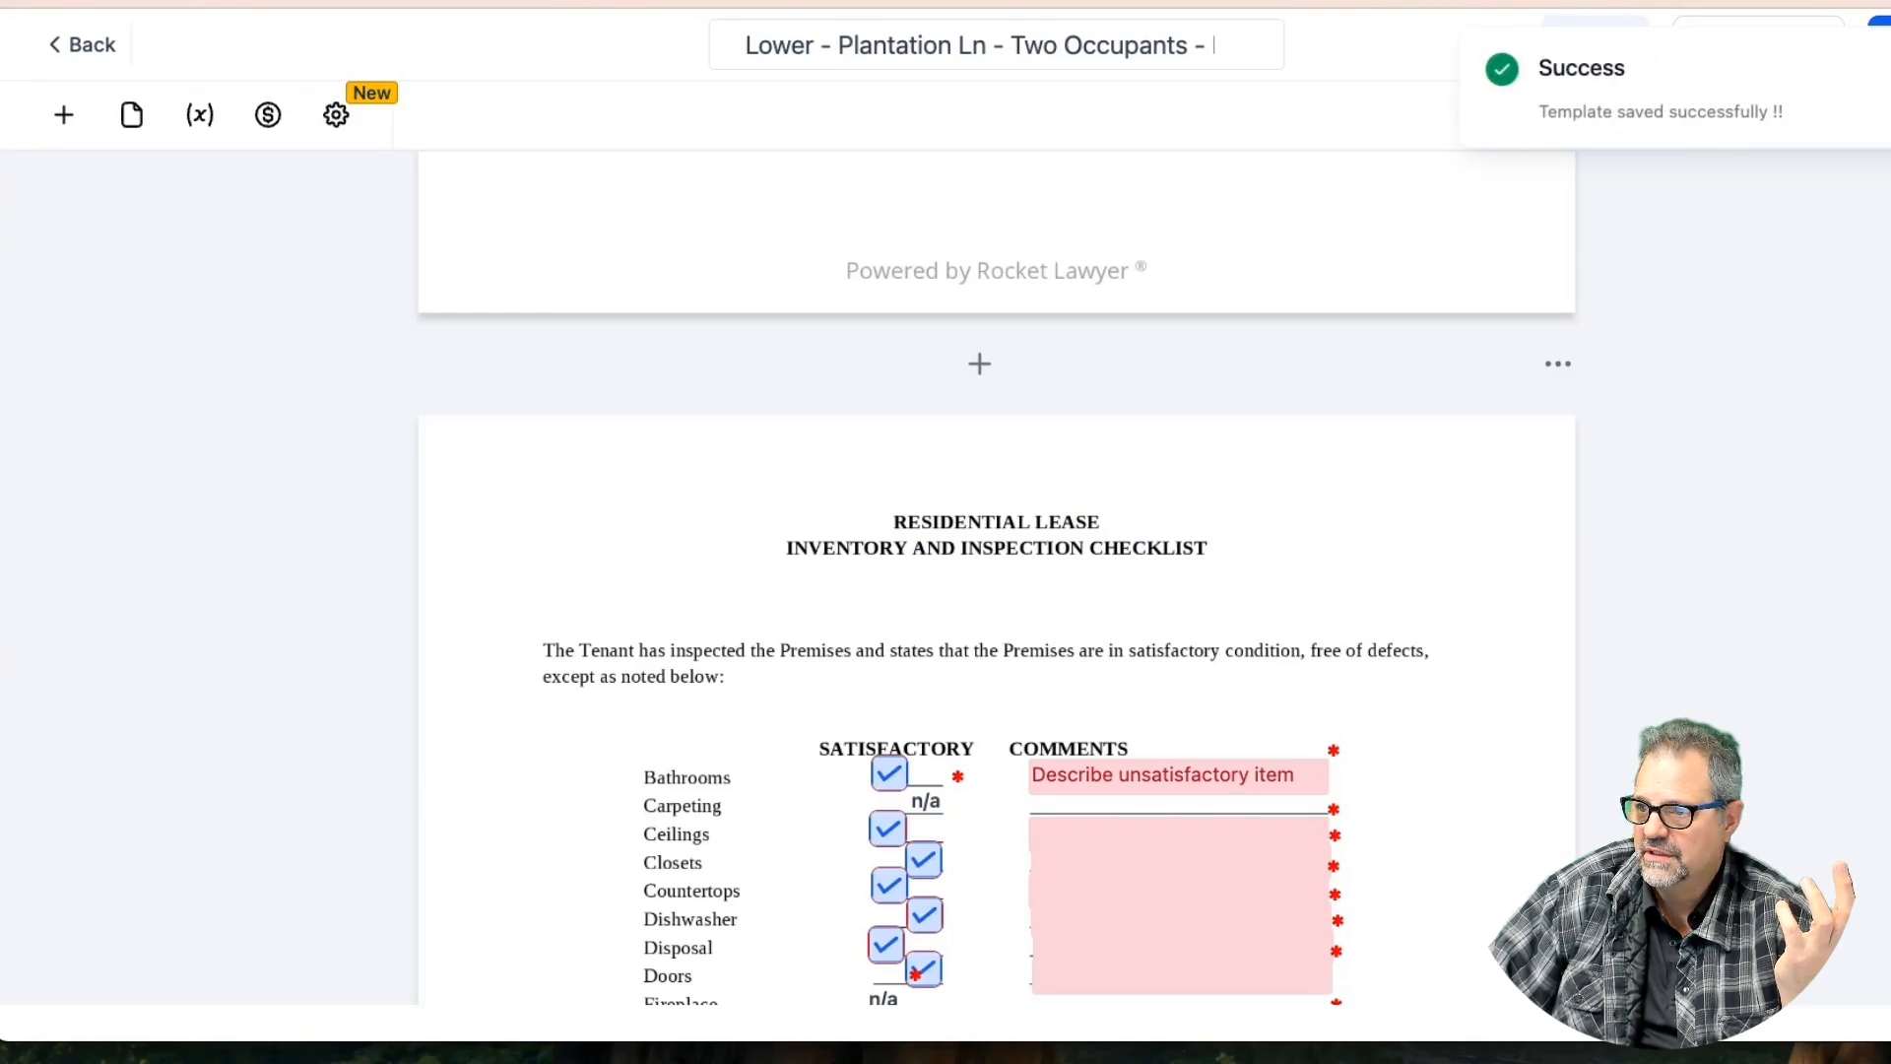
Republish the lease, copy its generated public link and load it in a new tab
left_click(1596, 45)
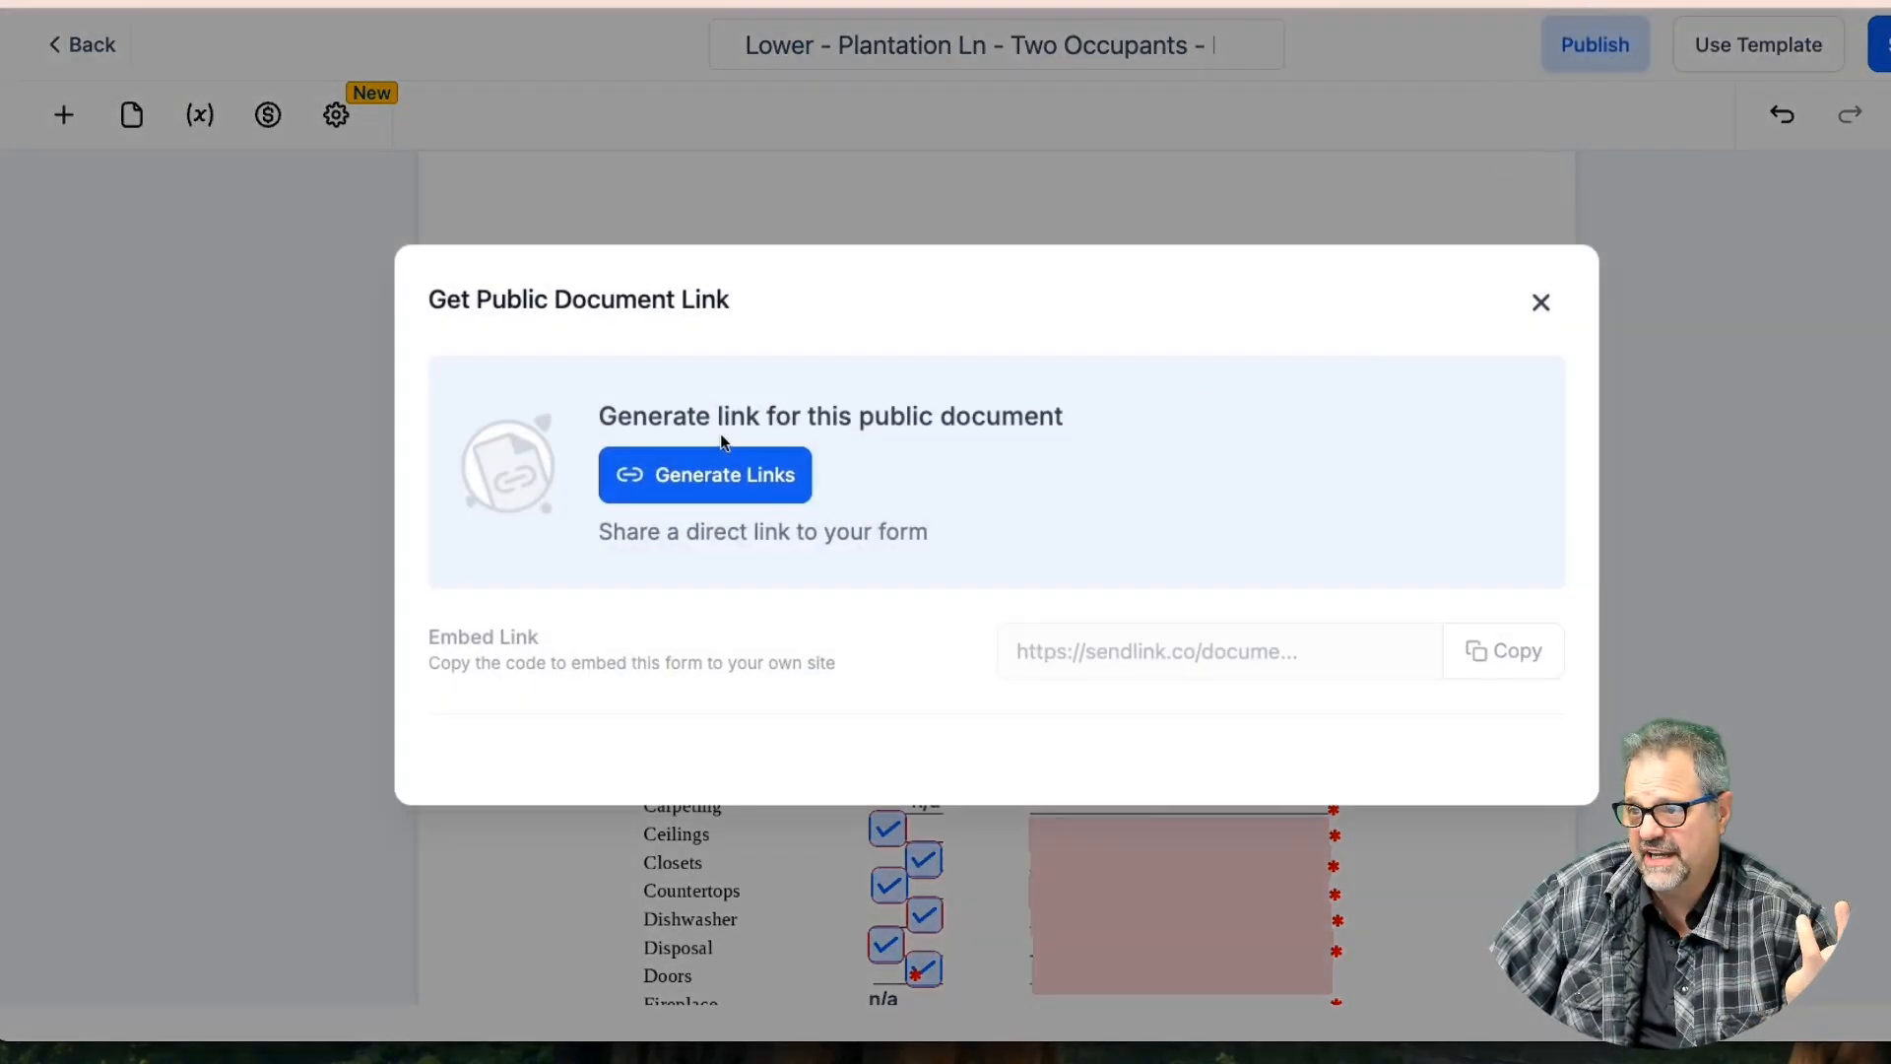
left_click(794, 490)
left_click(1256, 628)
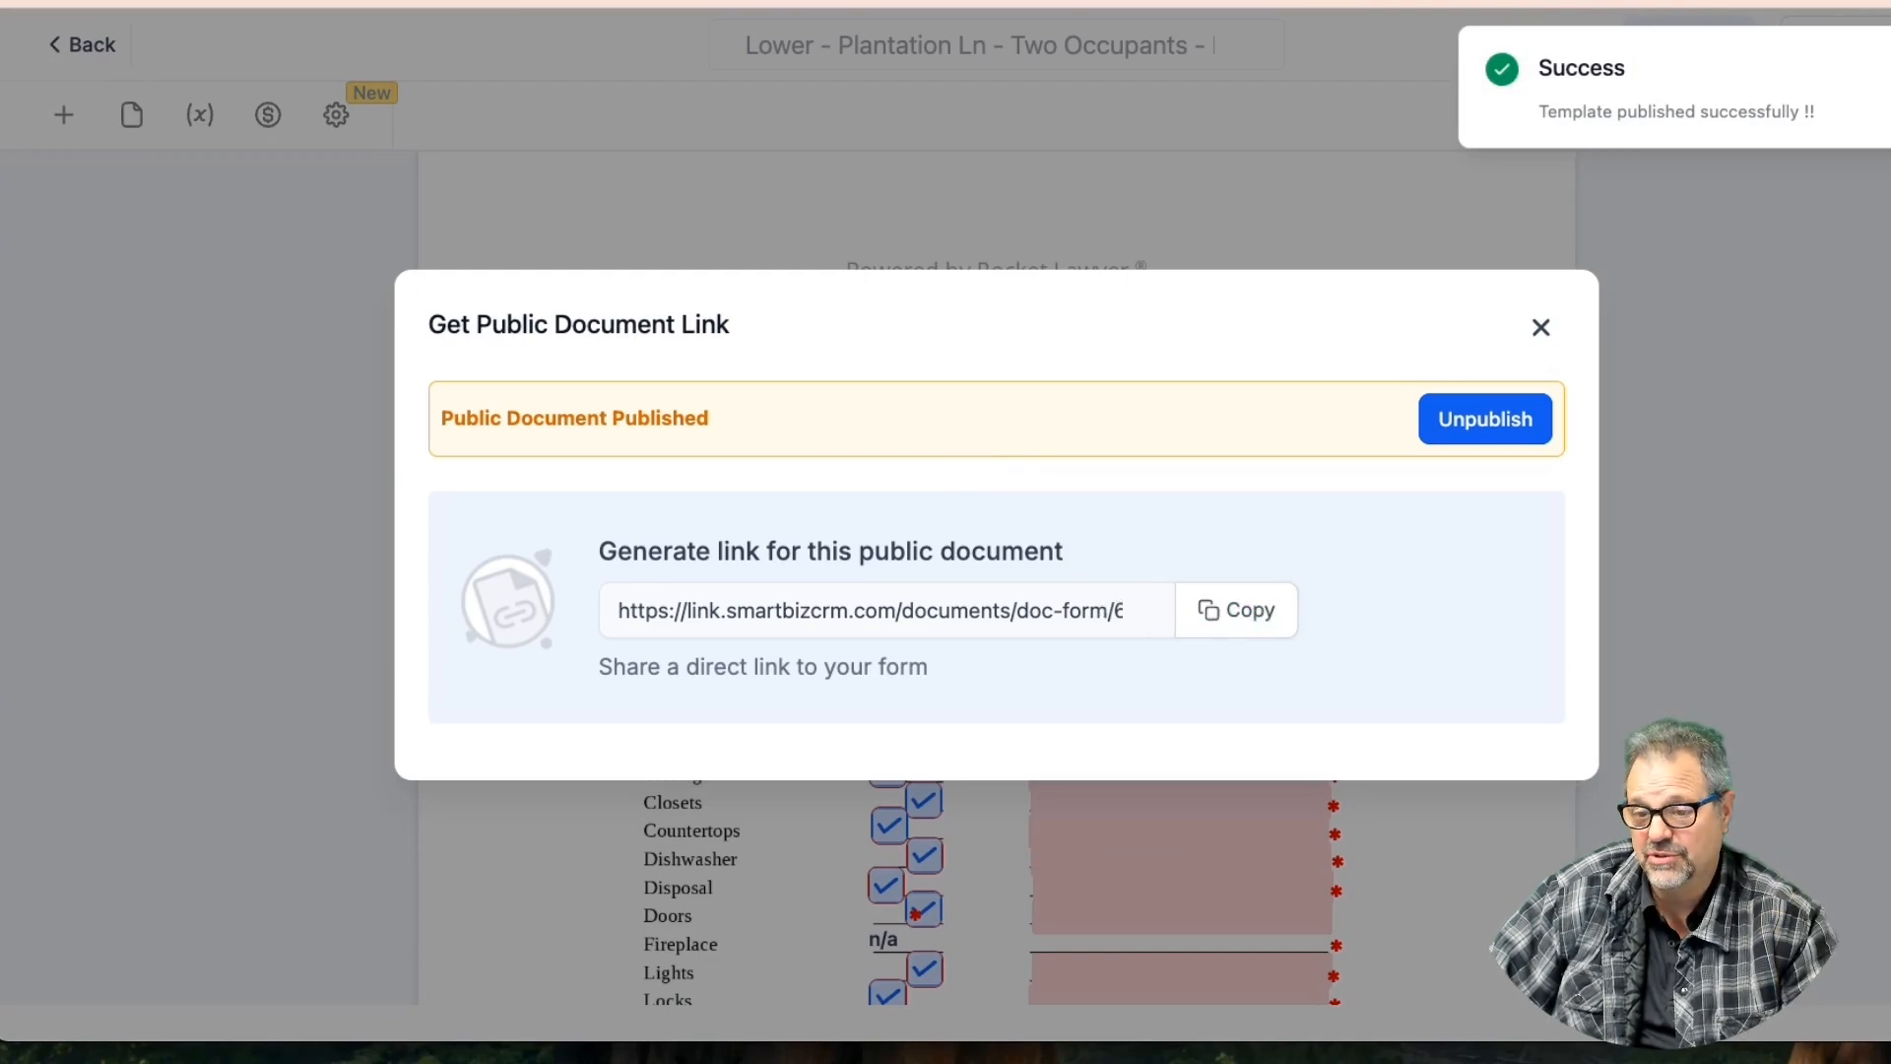
left_click(1675, 2)
left_click(1065, 102)
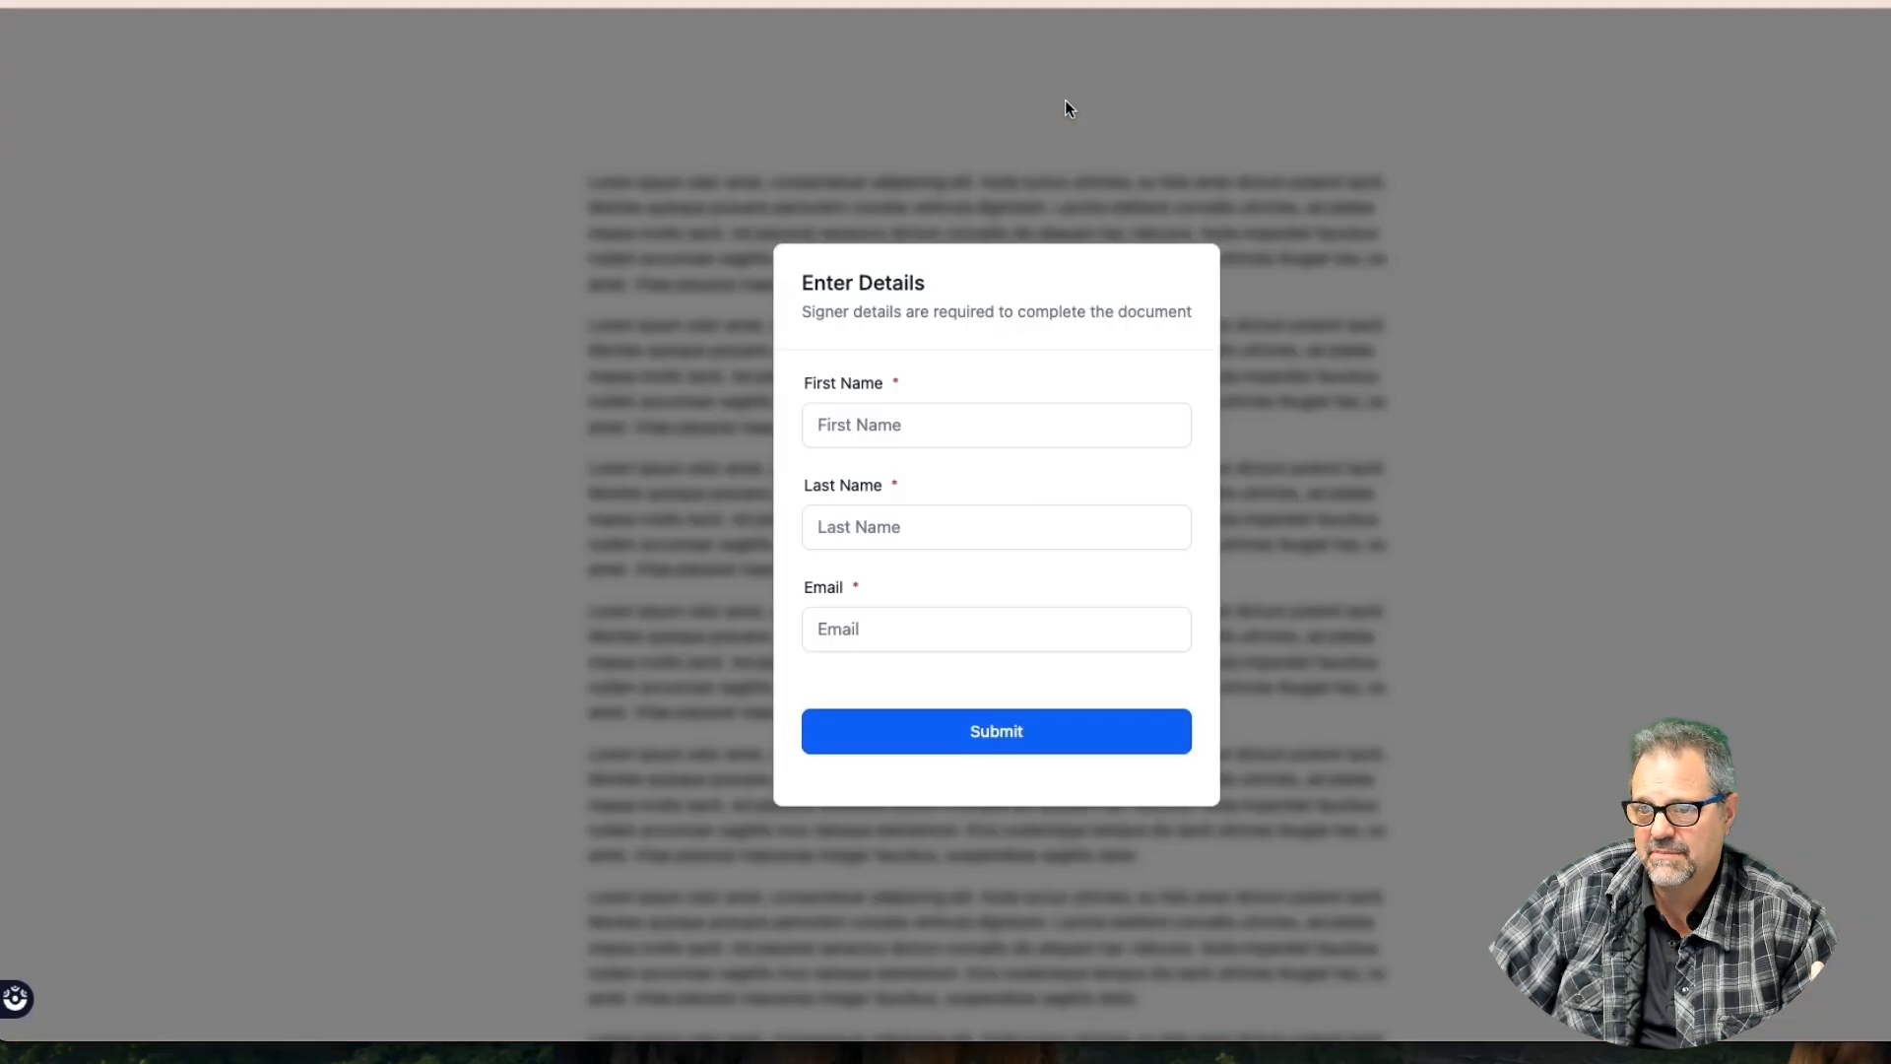
Enter the signer's first name, last name and e-mail, and submit them
left_click(928, 426)
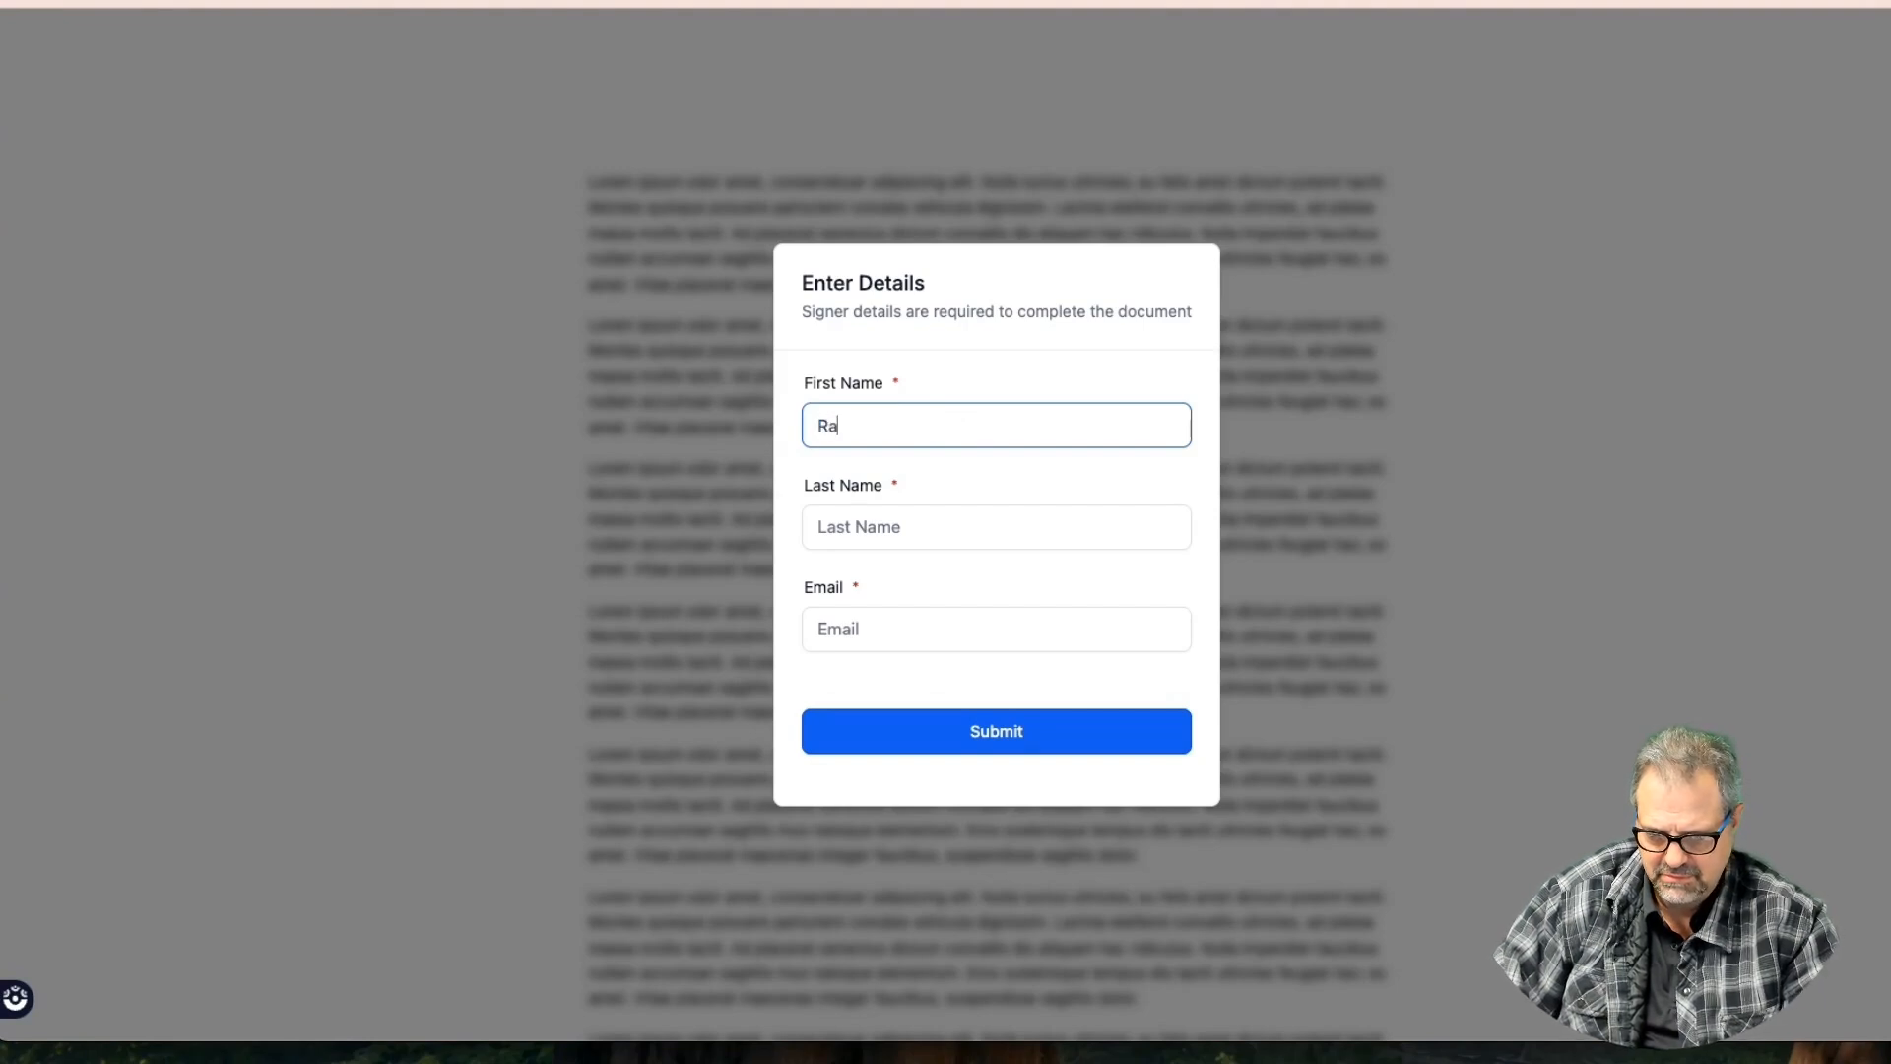
key("Tab")
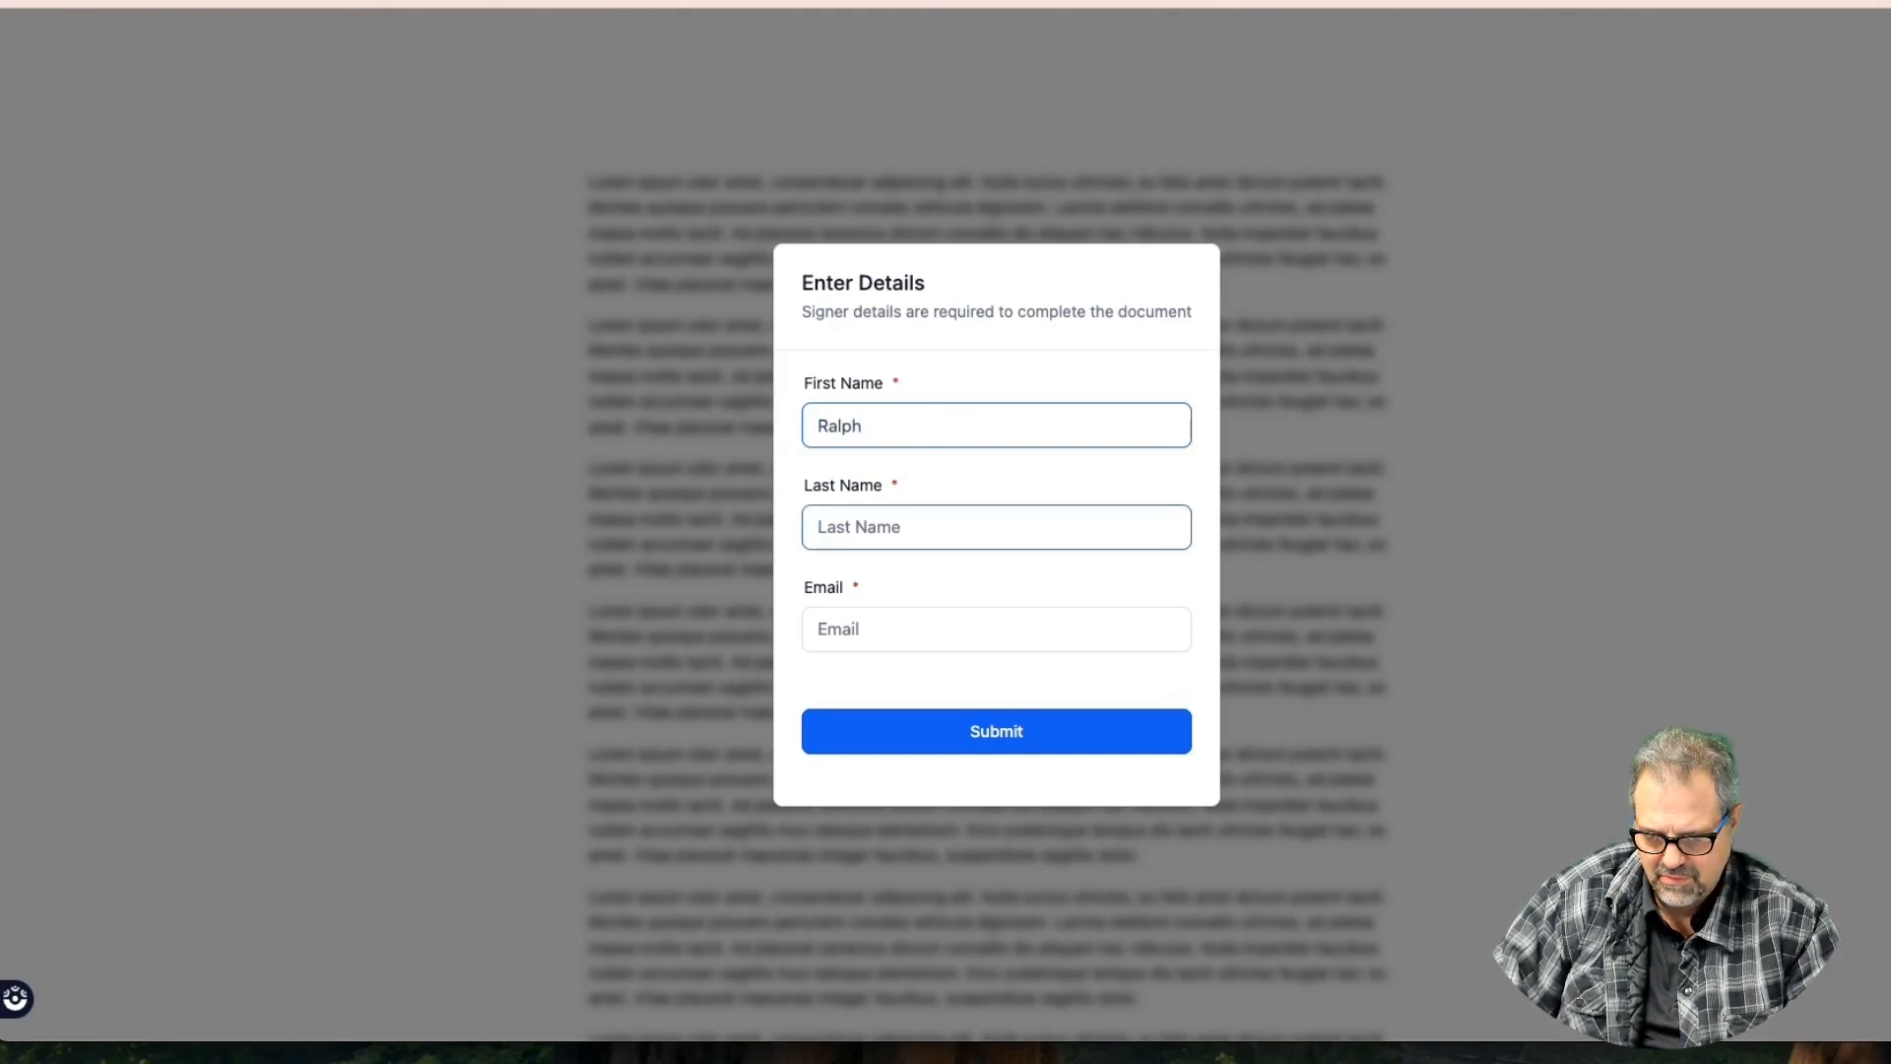
type("Cramden")
key("Tab")
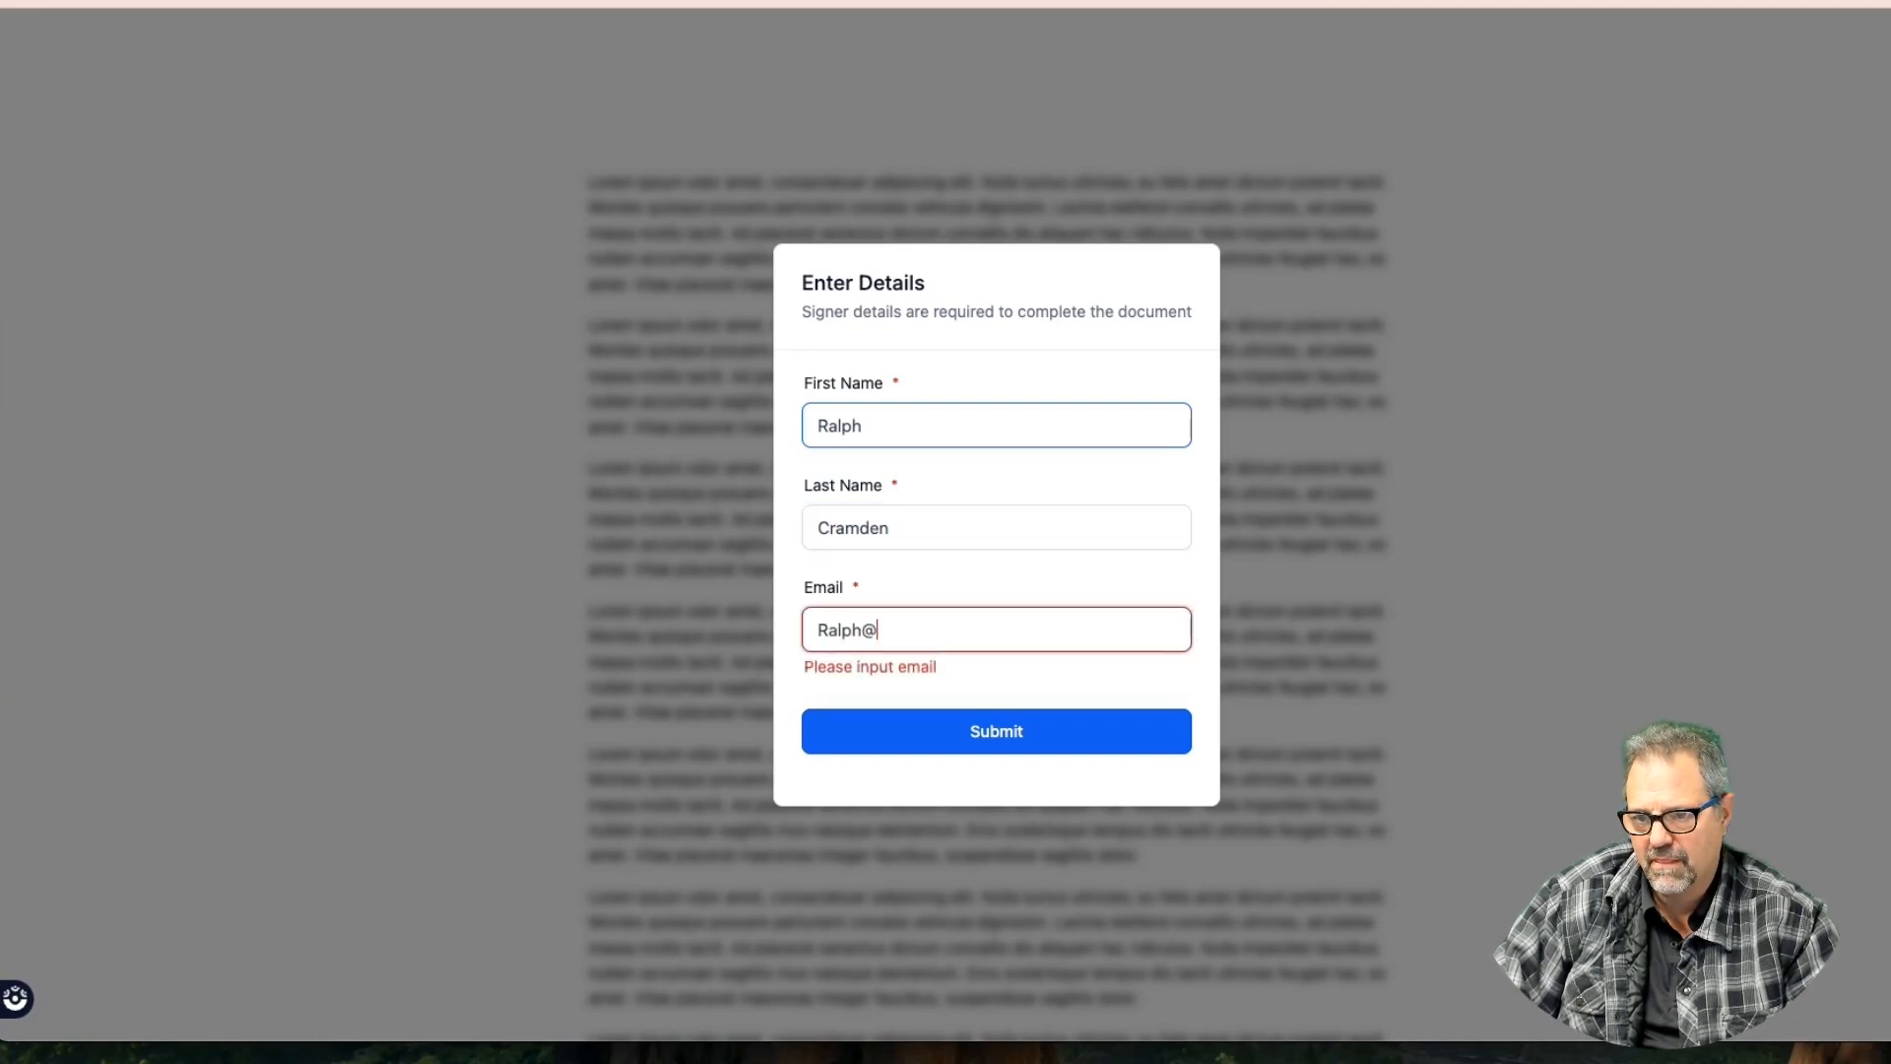
key("Return")
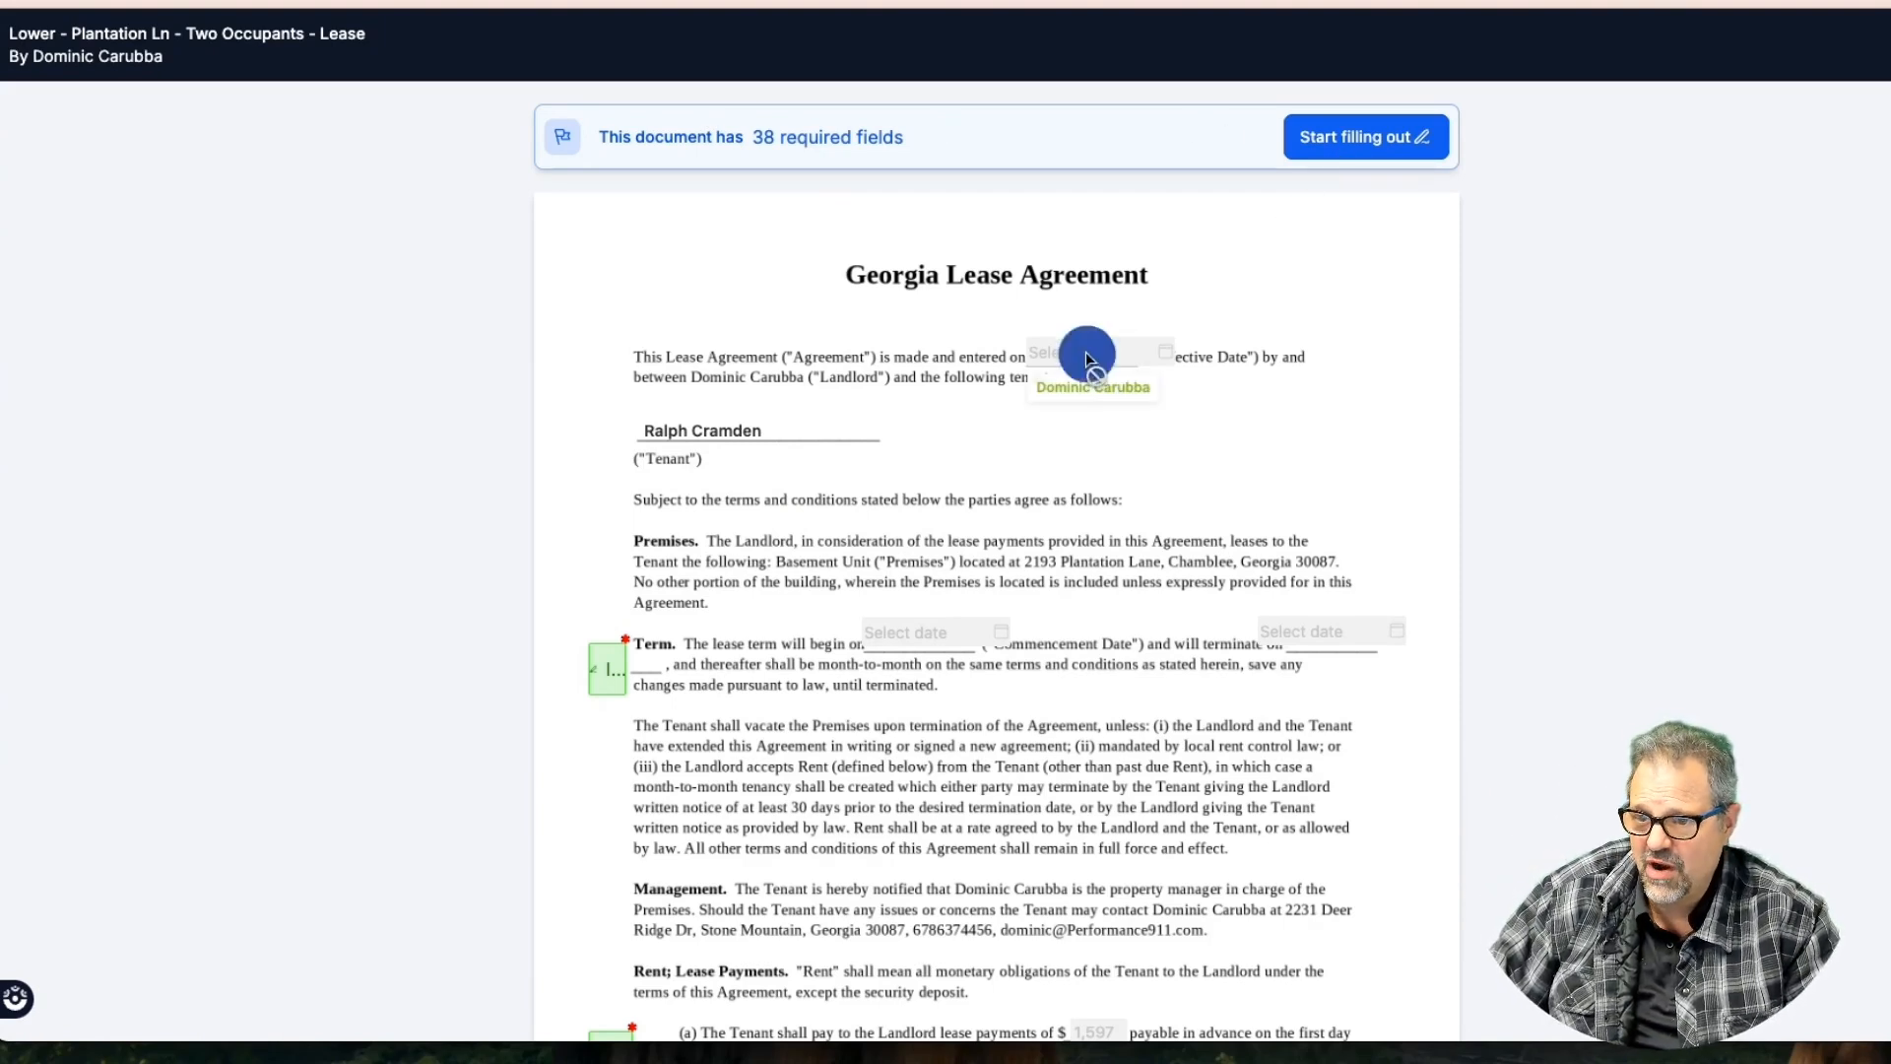
Start filling the lease and initial the Term clause, skipping ahead to the Occupants section
left_click(1358, 148)
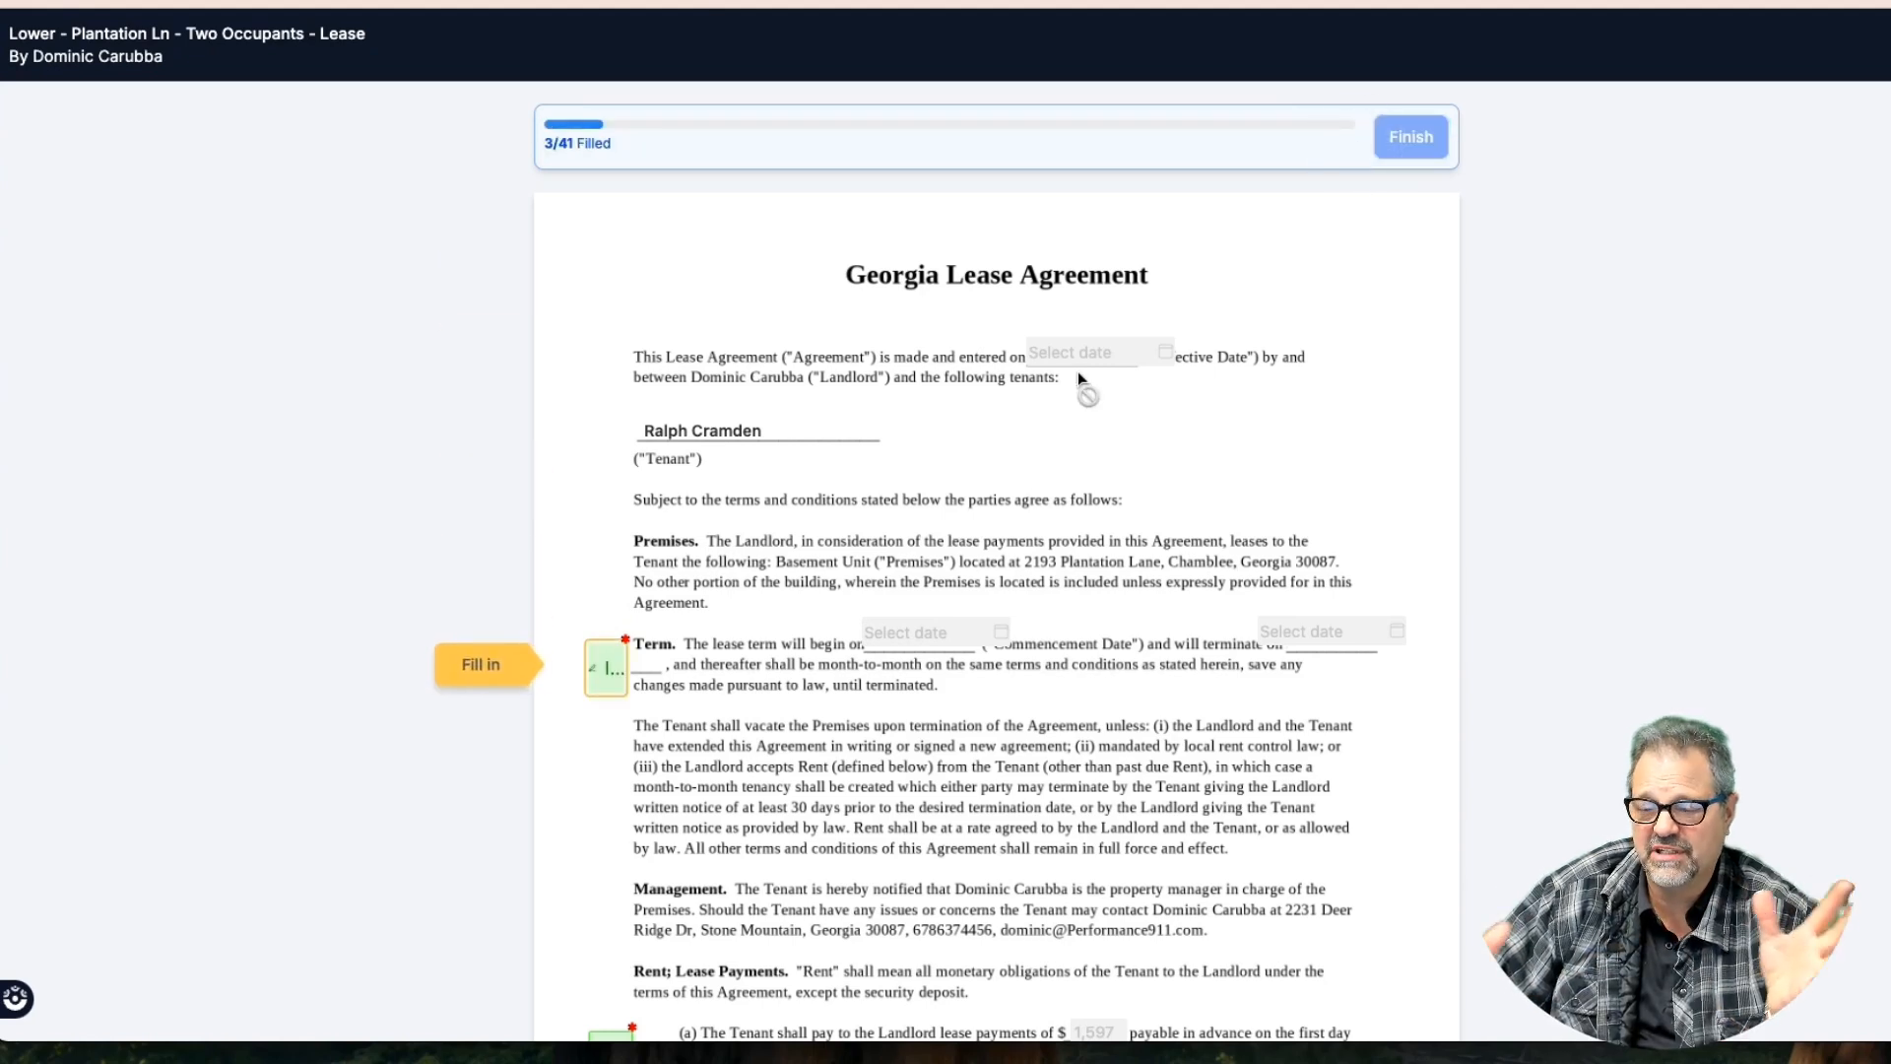
left_click(599, 668)
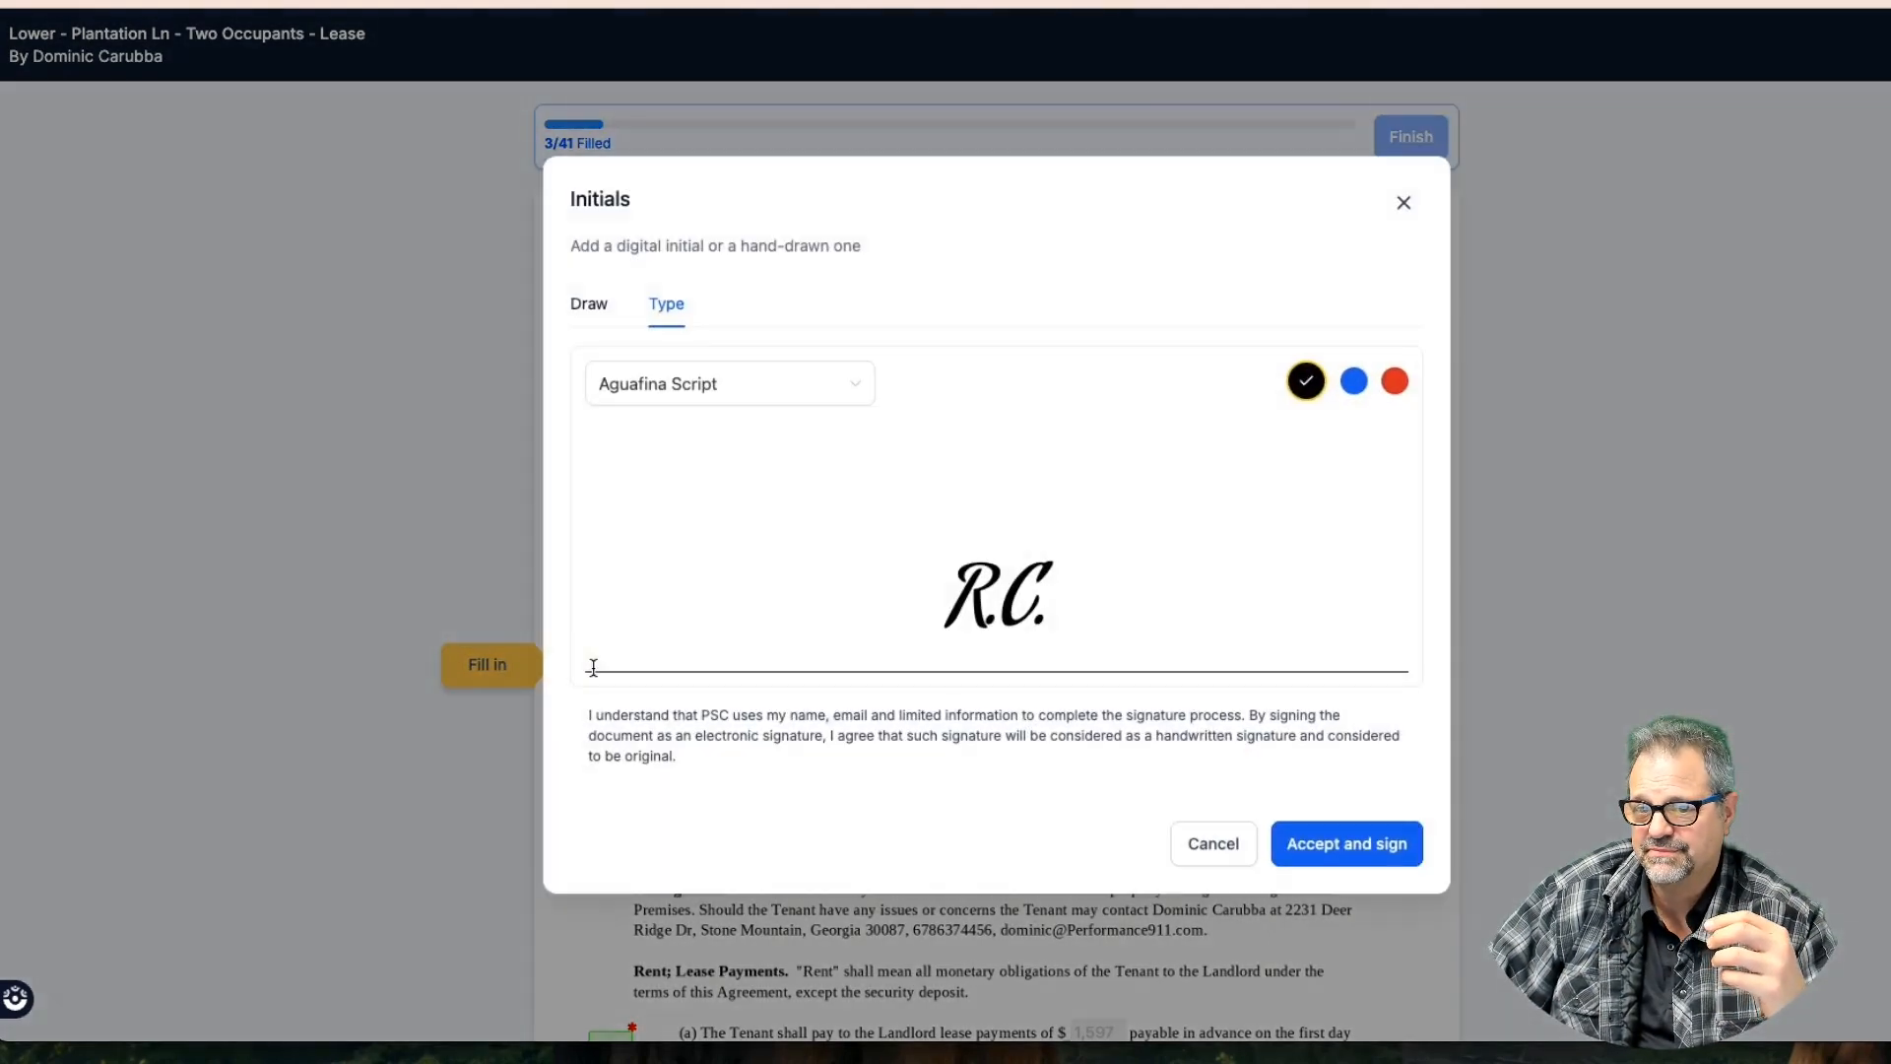
left_click(1350, 840)
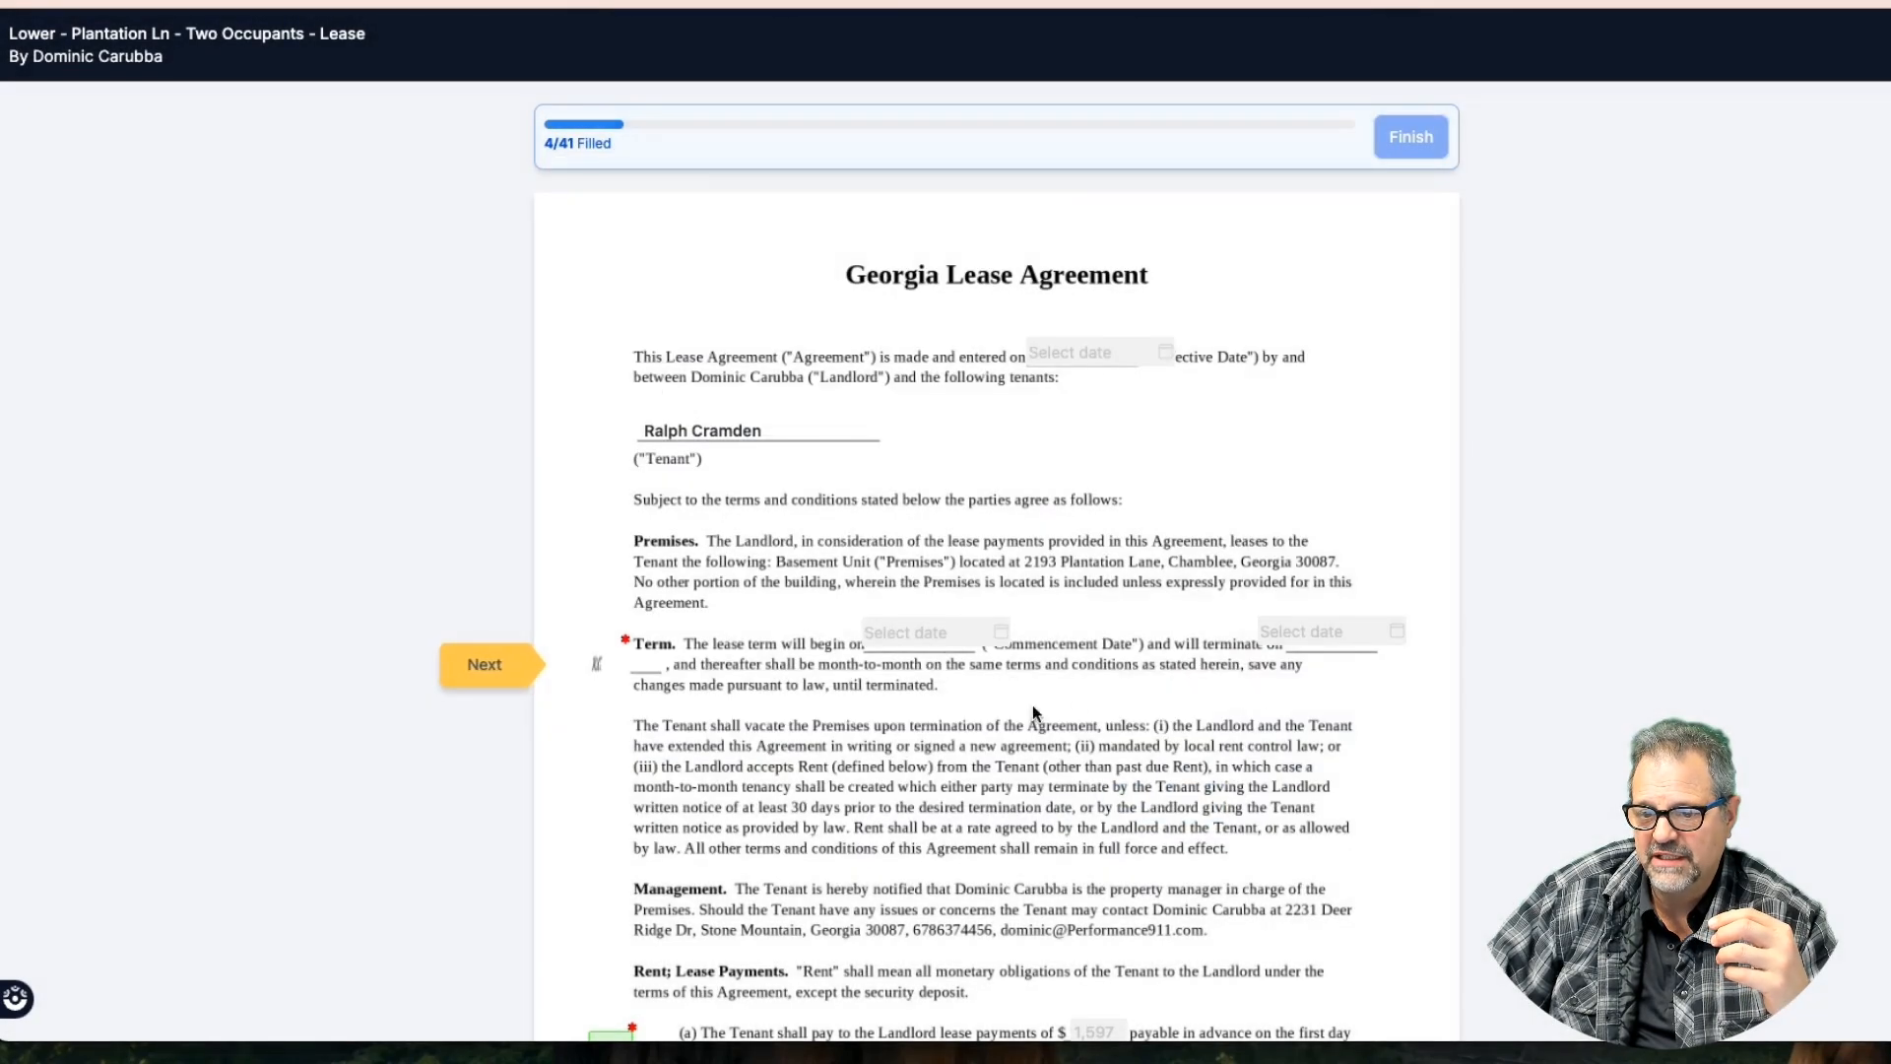
left_click(487, 772)
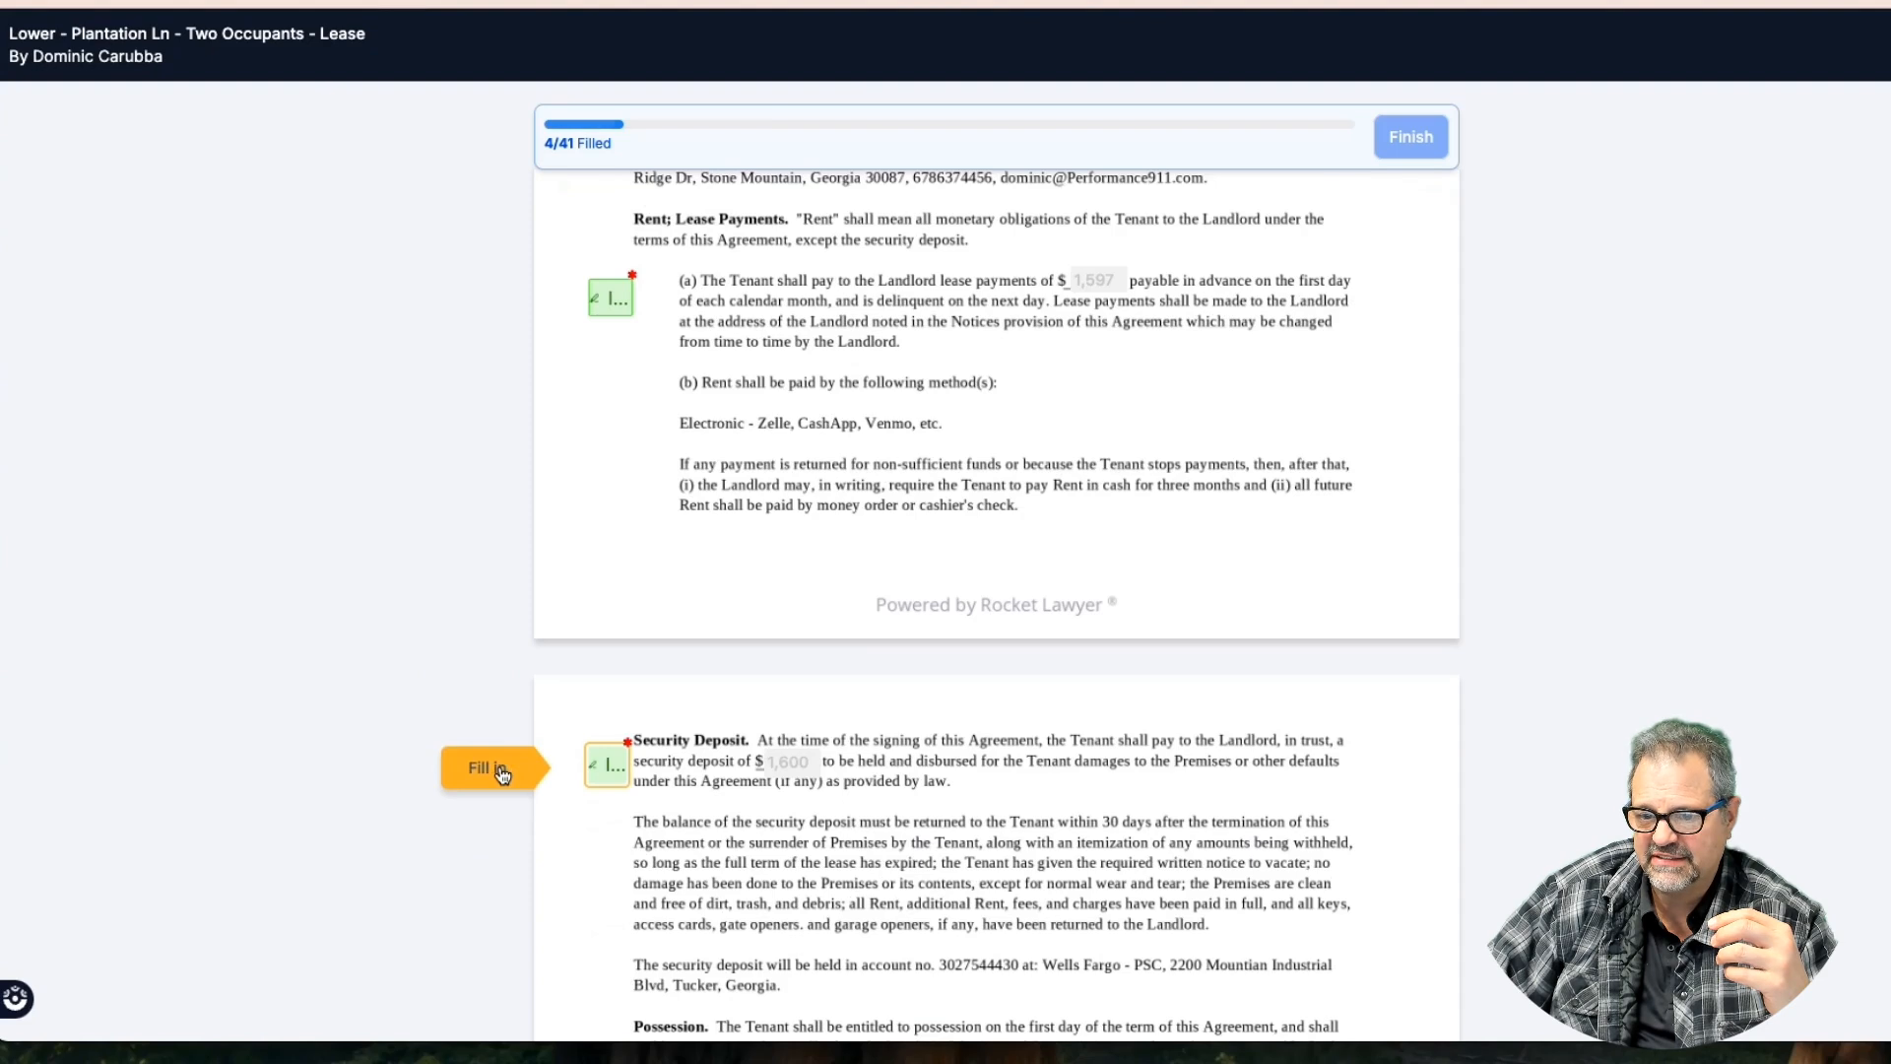
left_click(497, 772)
left_click(492, 773)
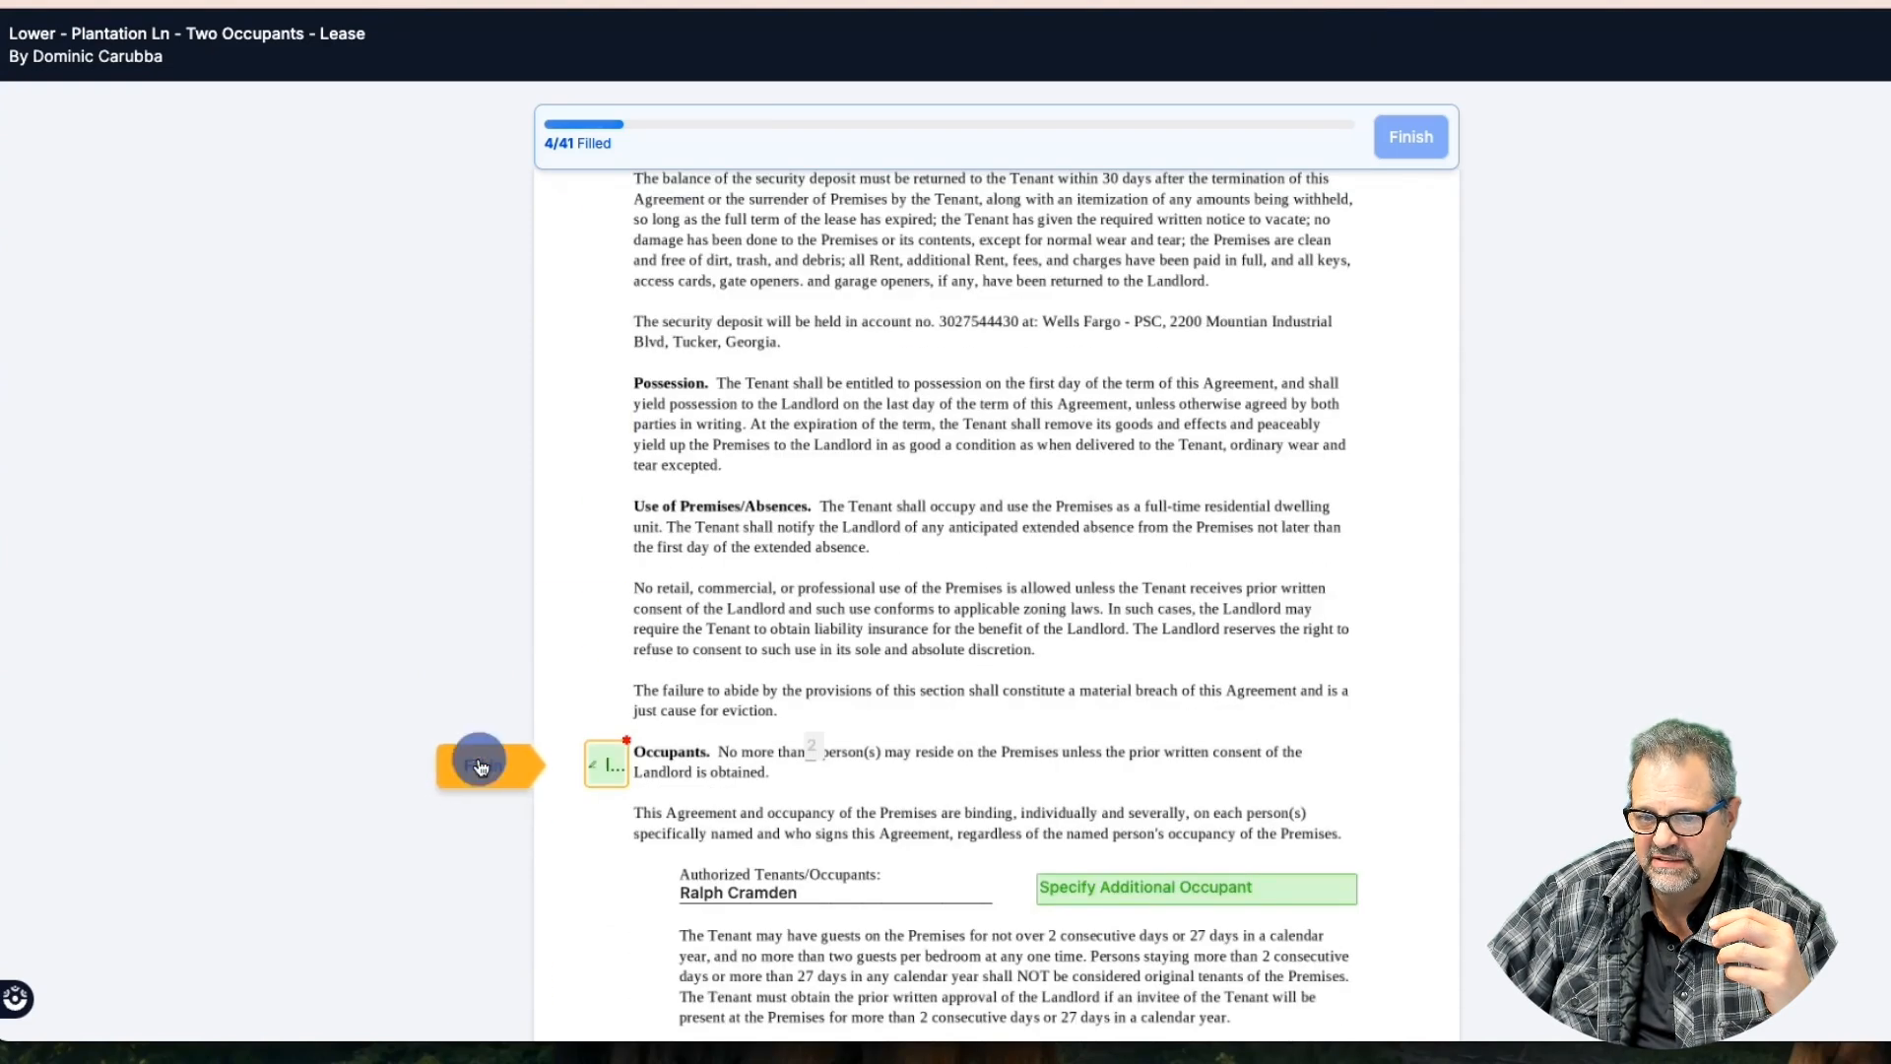
Enter the additional occupant's name and initial the Occupants and Furnishings clauses
left_click(1063, 502)
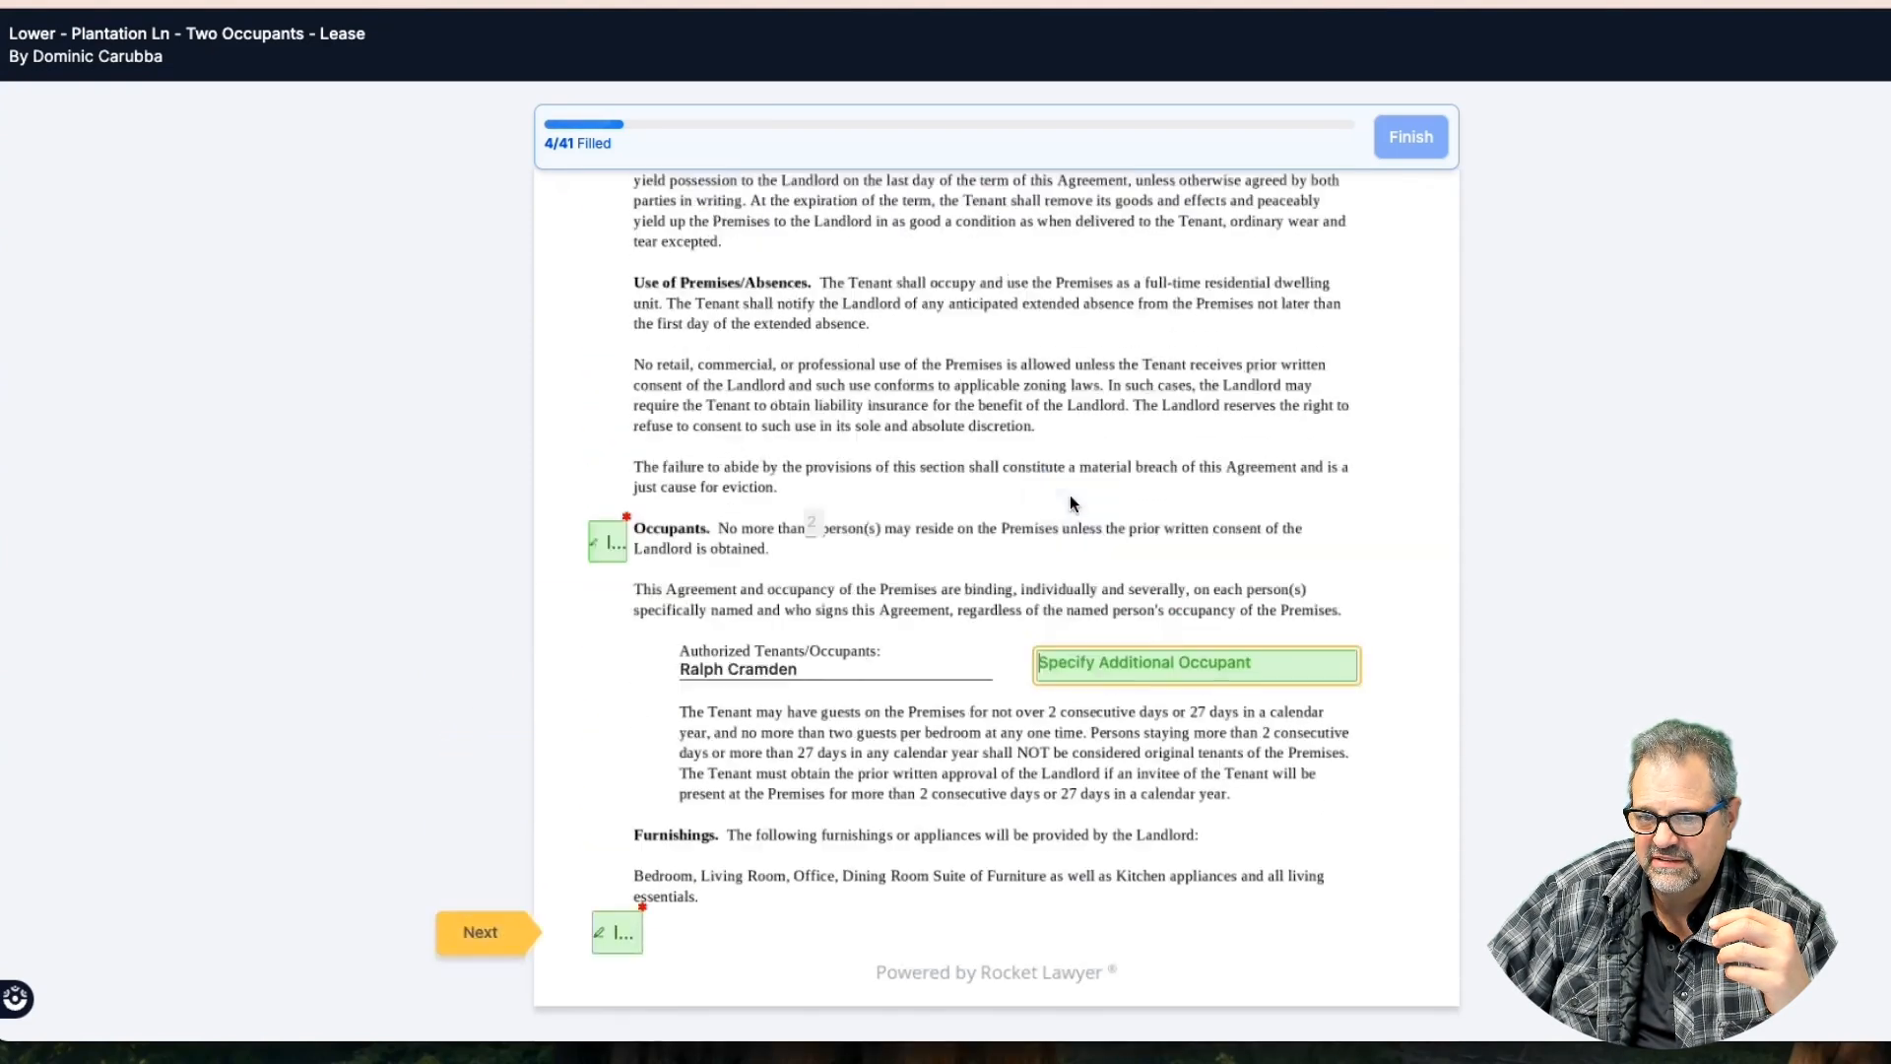
type("Alice")
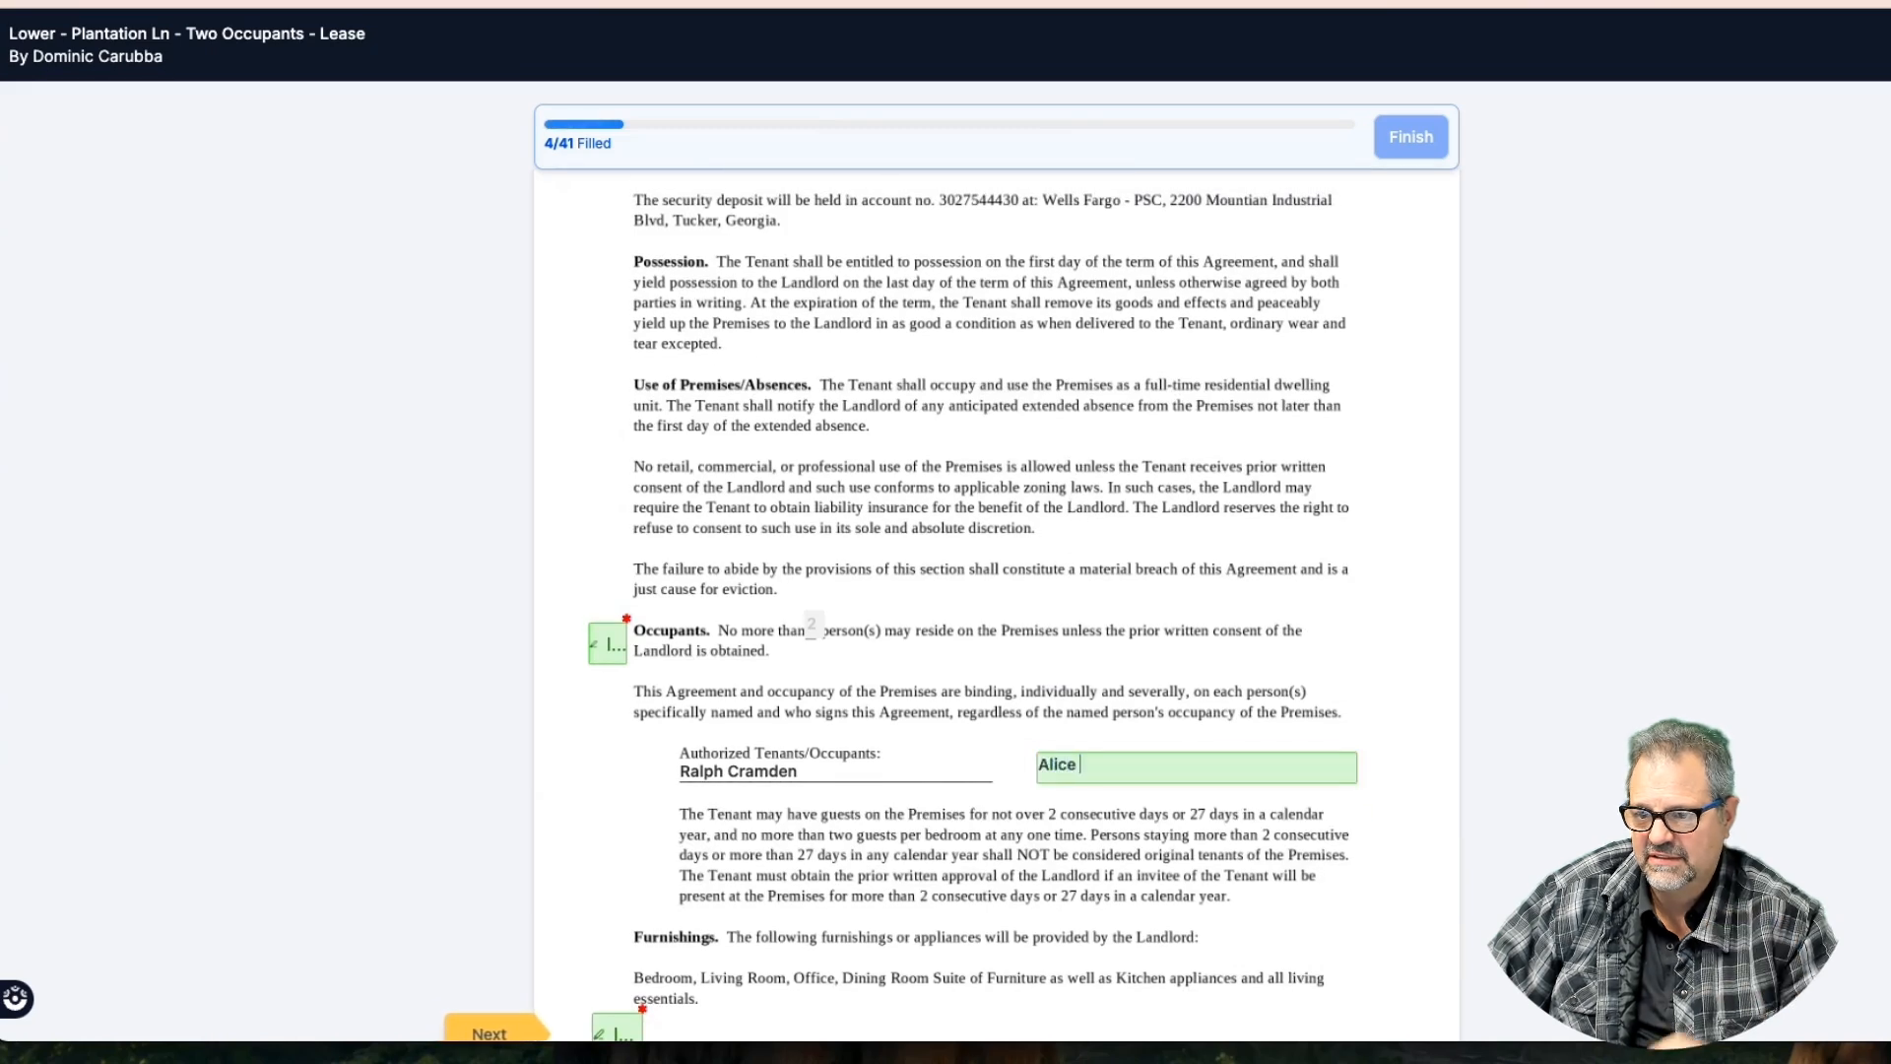
type(" Cramden")
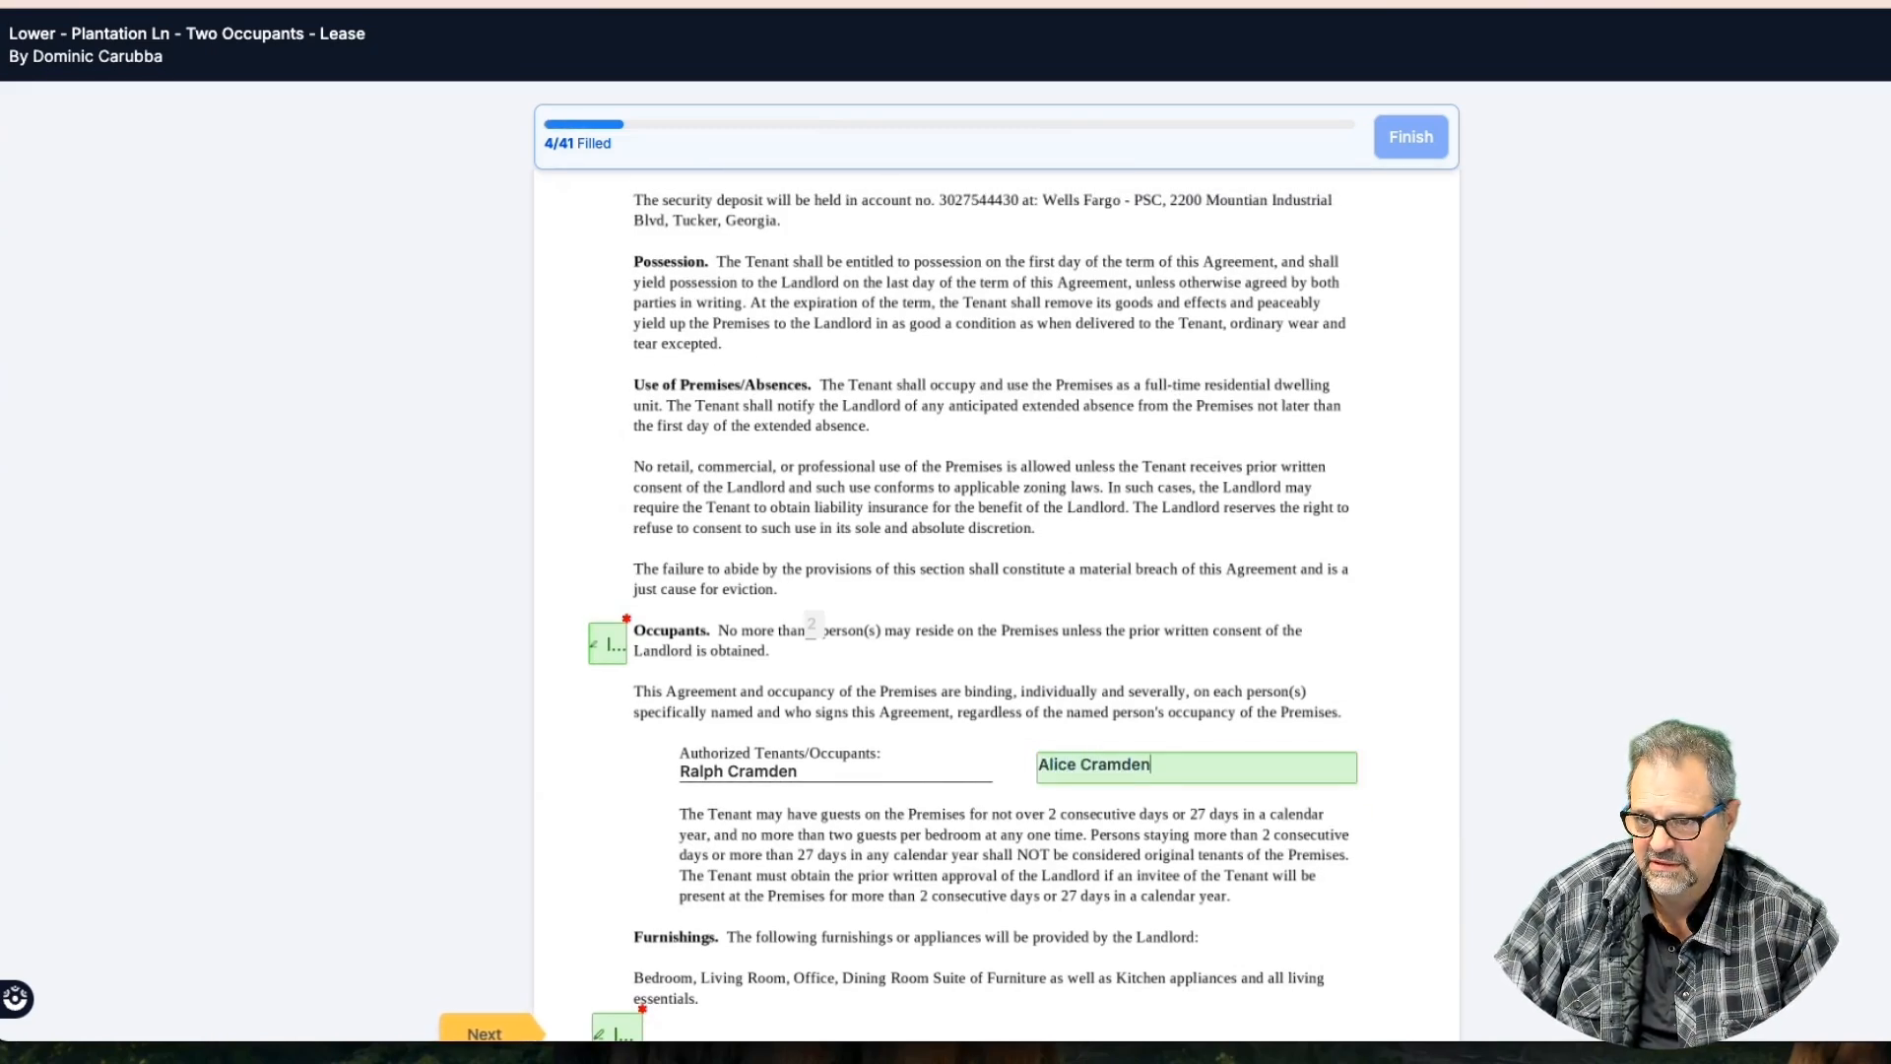
scroll(1070, 494, "down", 2)
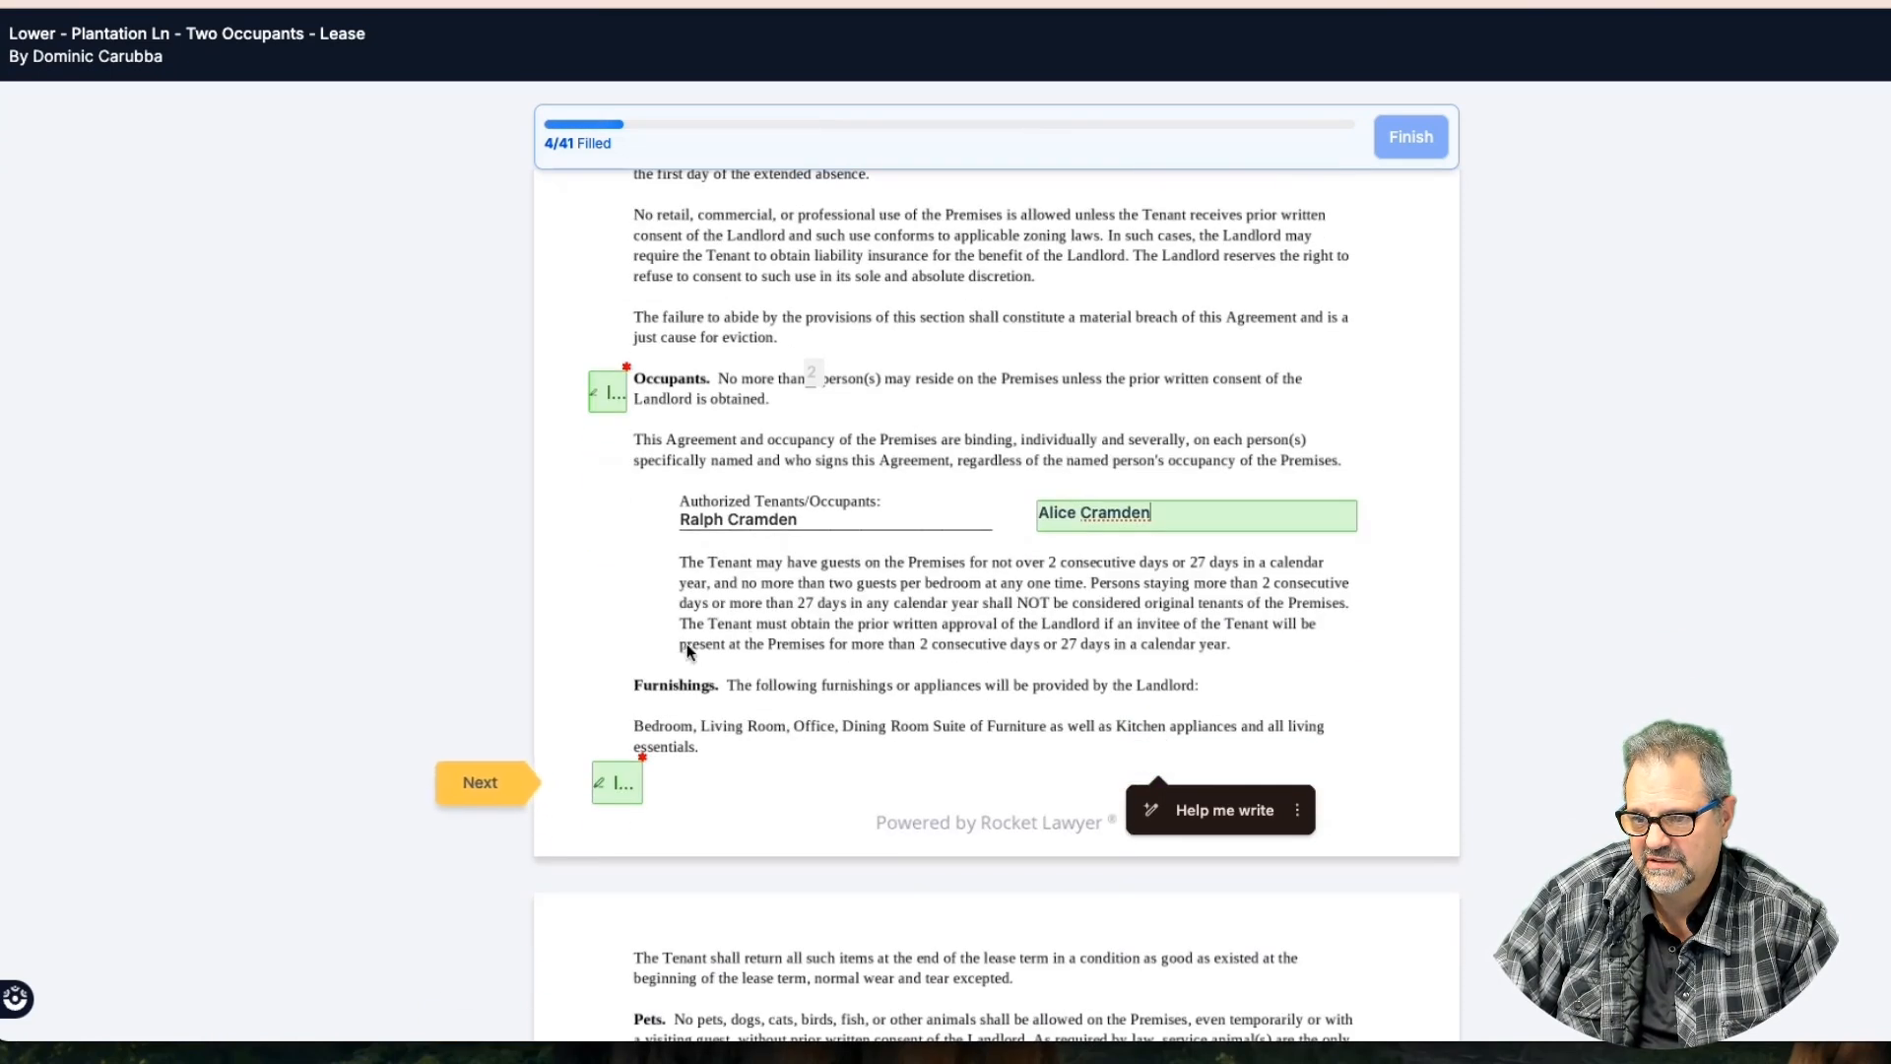
left_click(487, 784)
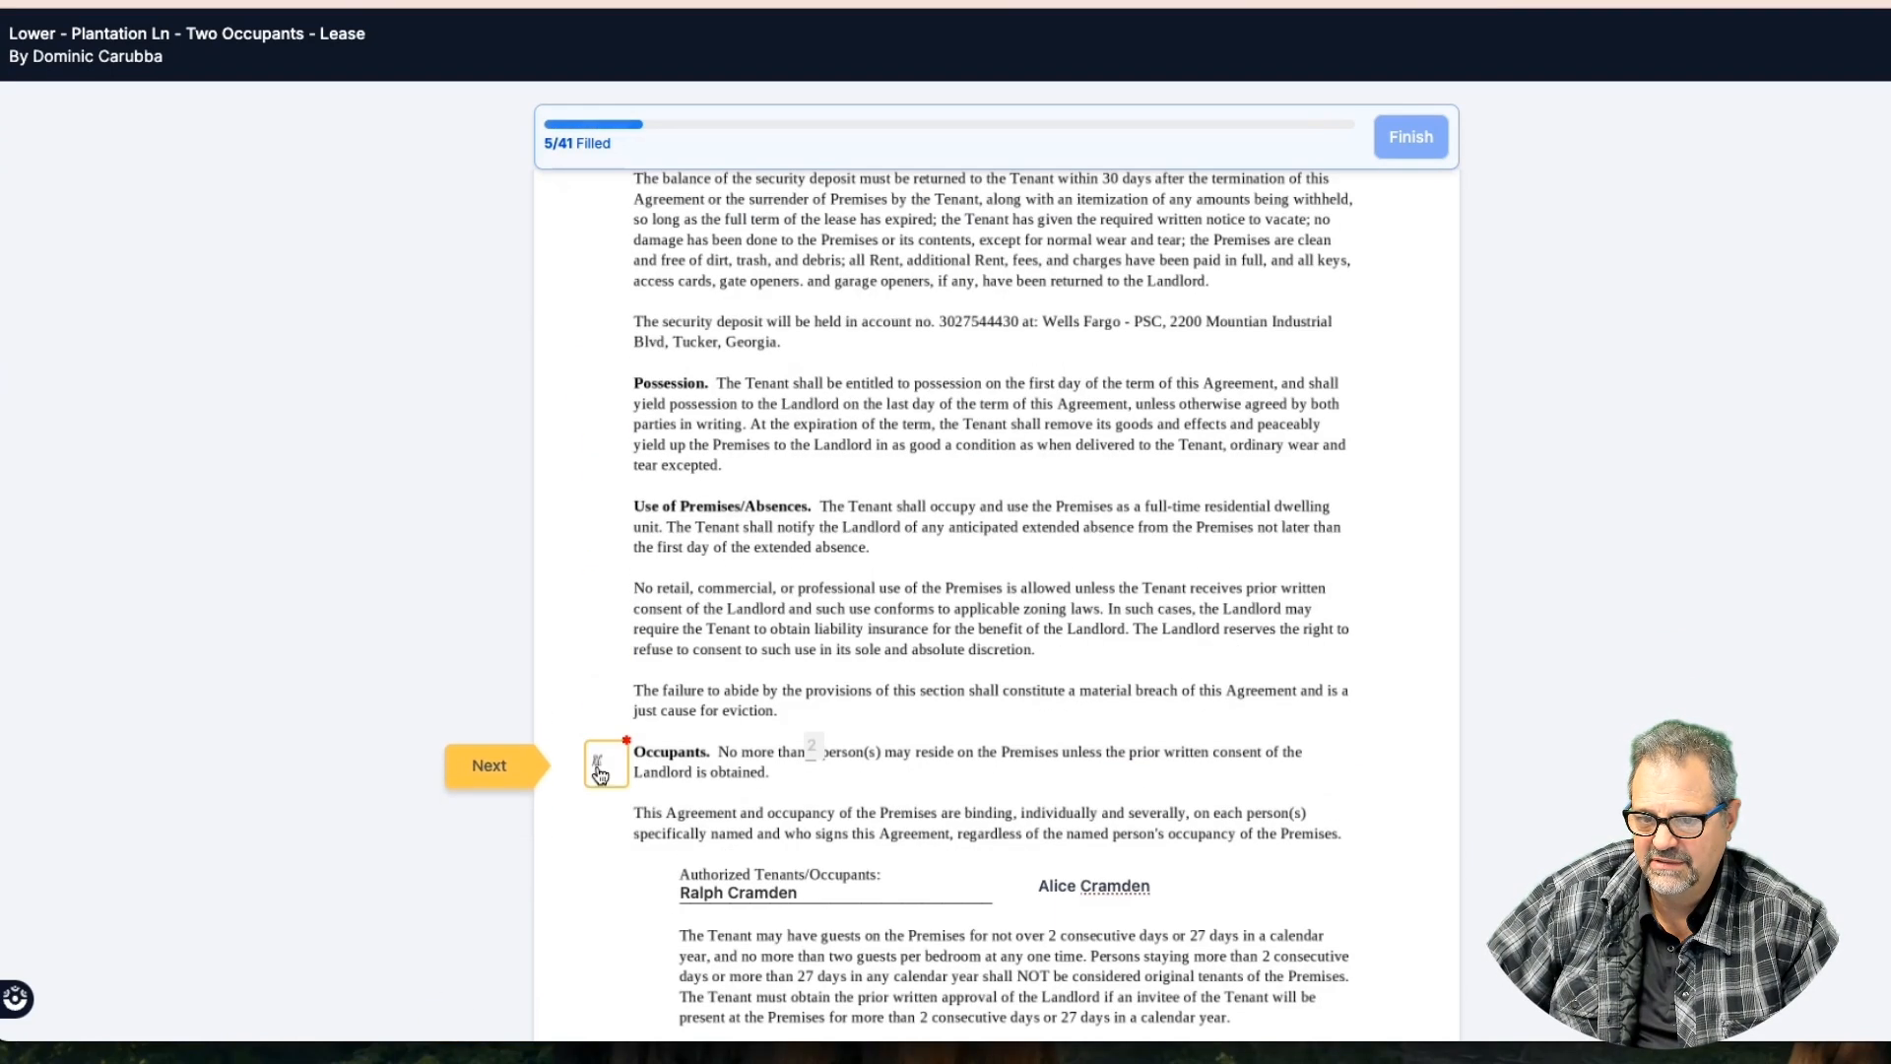
left_click(487, 784)
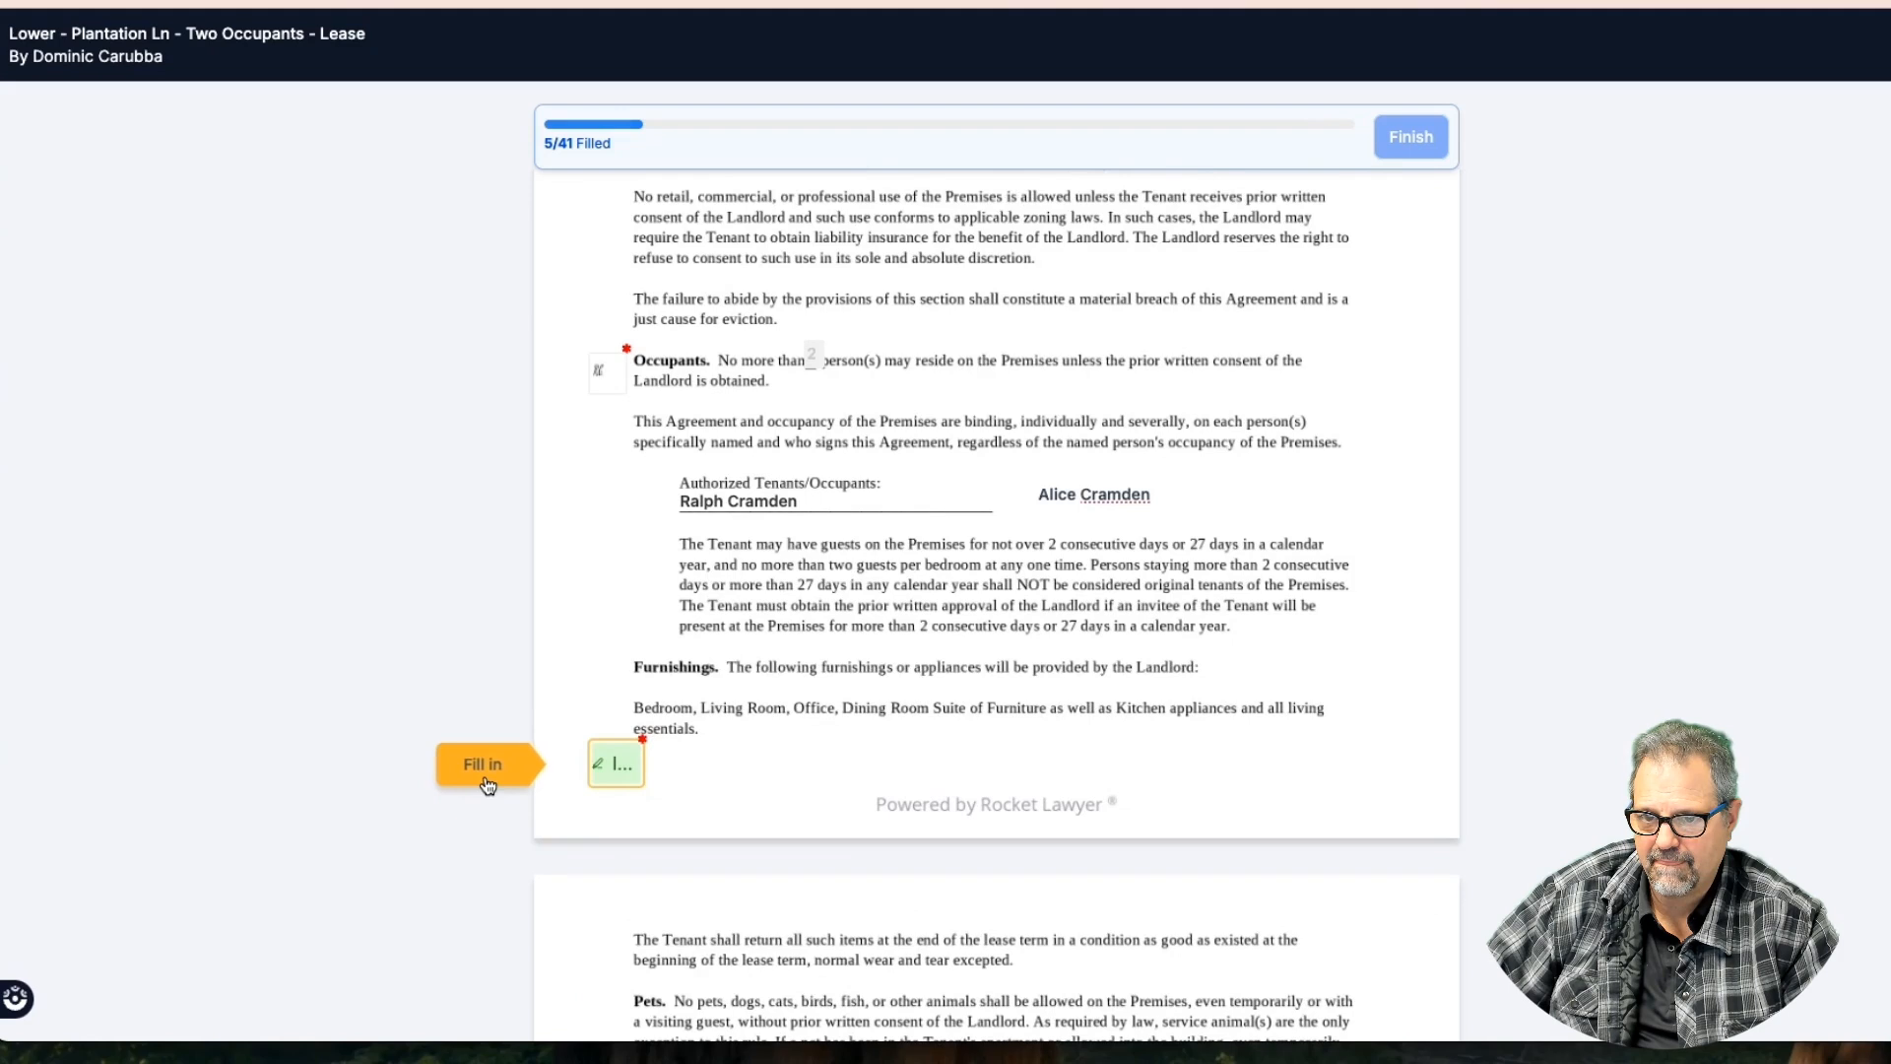
left_click(616, 781)
Initial the Keys, Storage, Parking, Utilities and Military Termination clauses
left_click(507, 768)
left_click(506, 765)
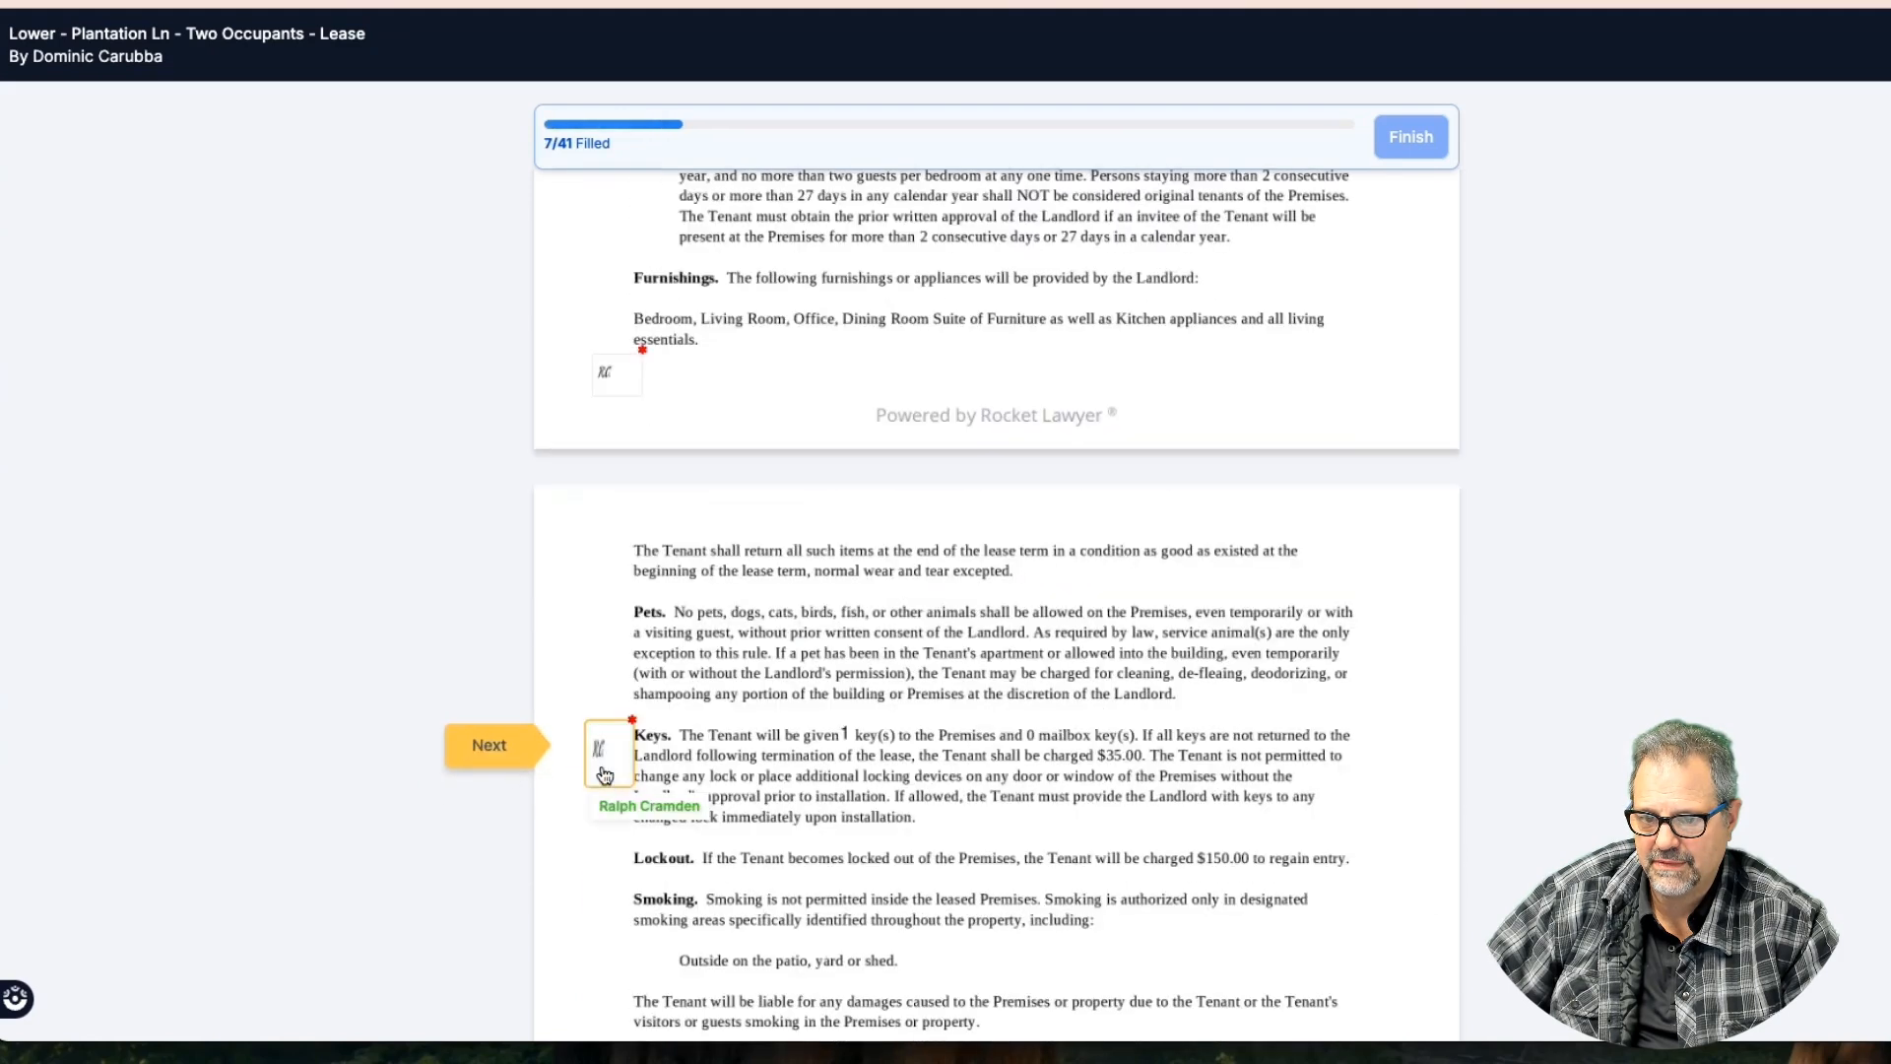
left_click(485, 746)
left_click(498, 747)
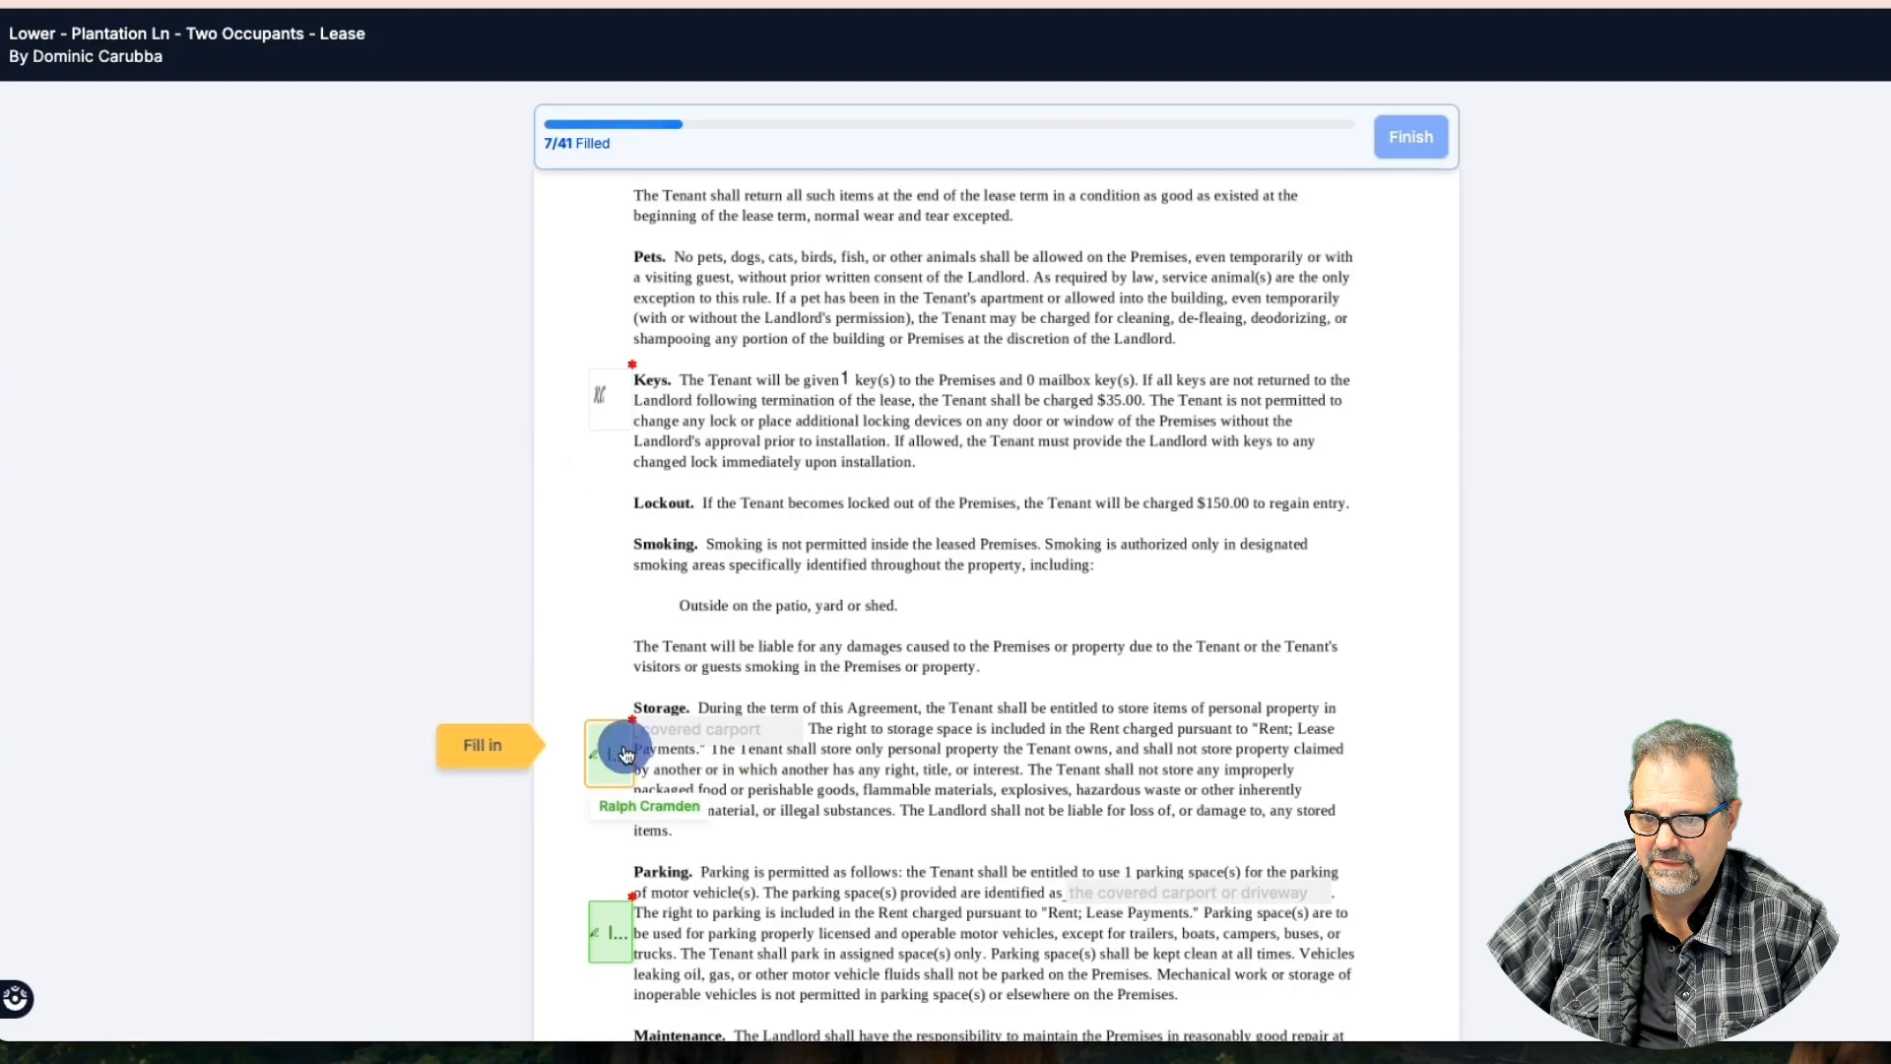
left_click(514, 751)
left_click(512, 750)
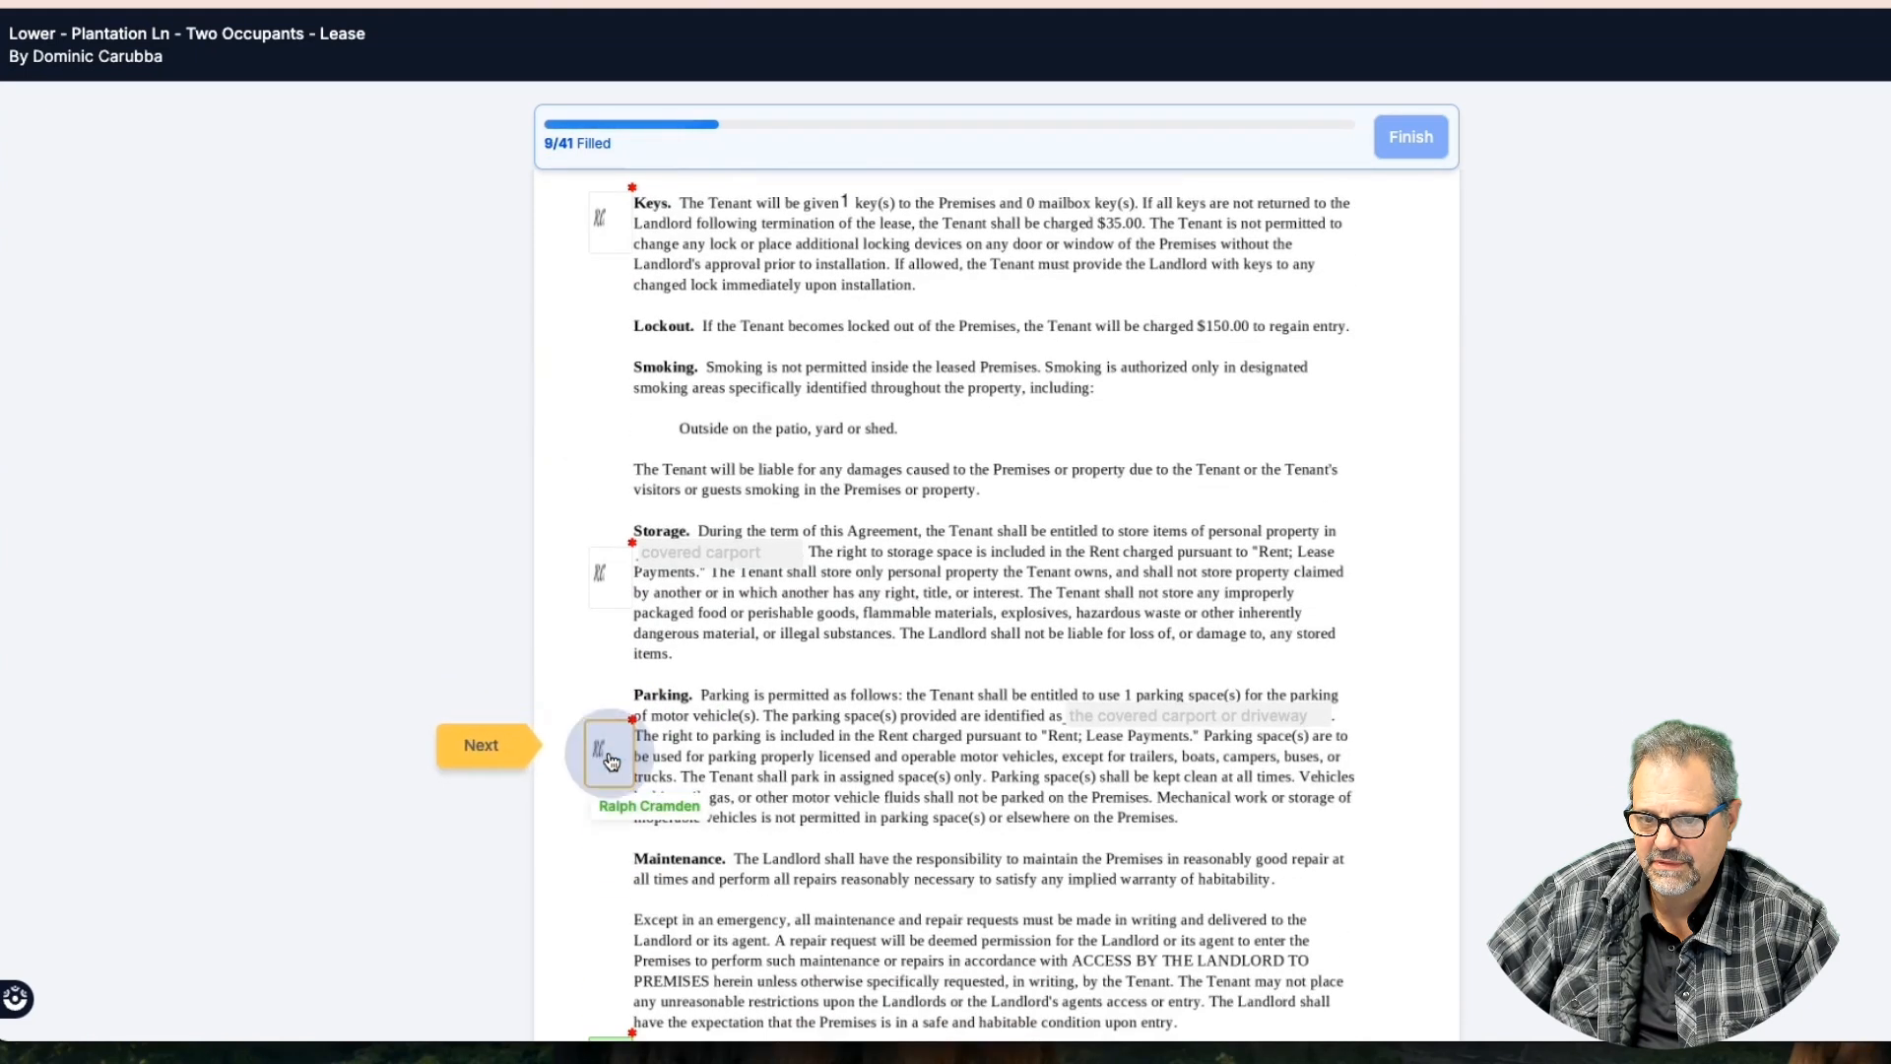
left_click(504, 749)
left_click(613, 764)
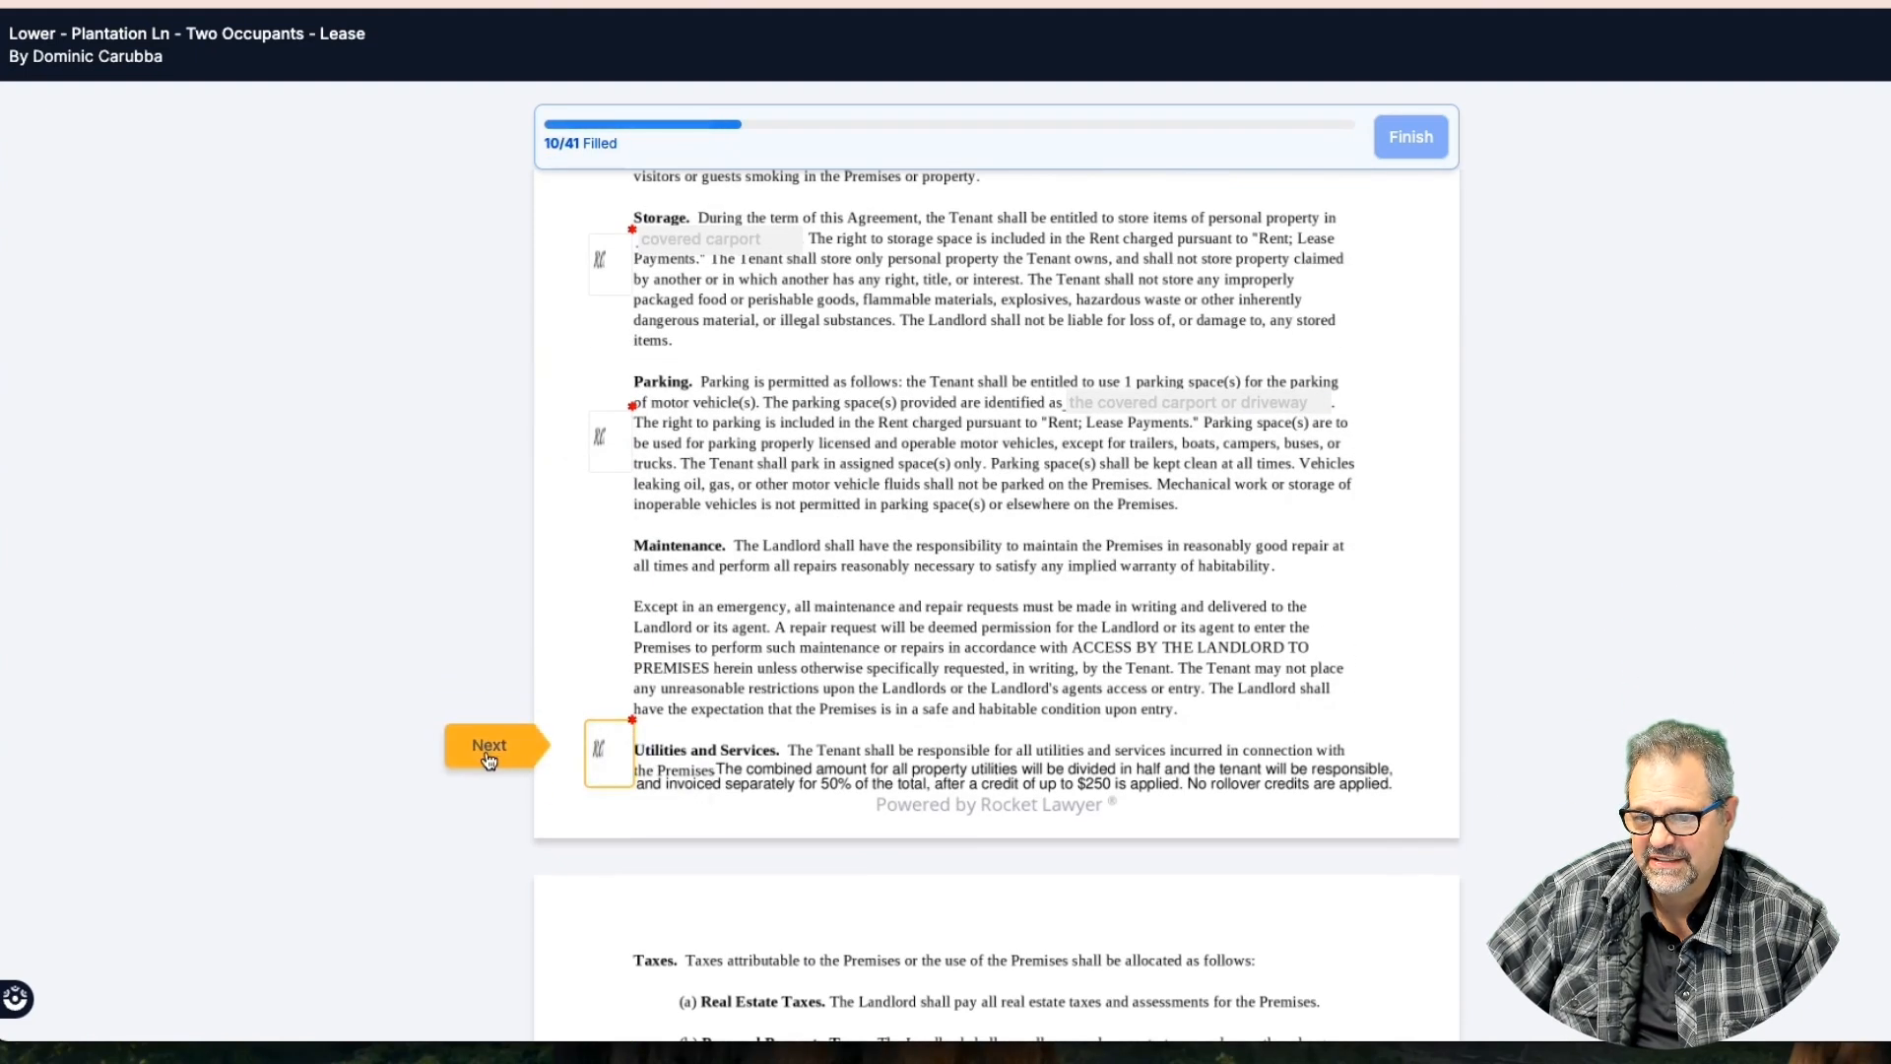
left_click(486, 750)
left_click(486, 748)
left_click(492, 746)
Initial the Indemnity and Landlord clauses, reaching the tenant signature field
right_click(605, 757)
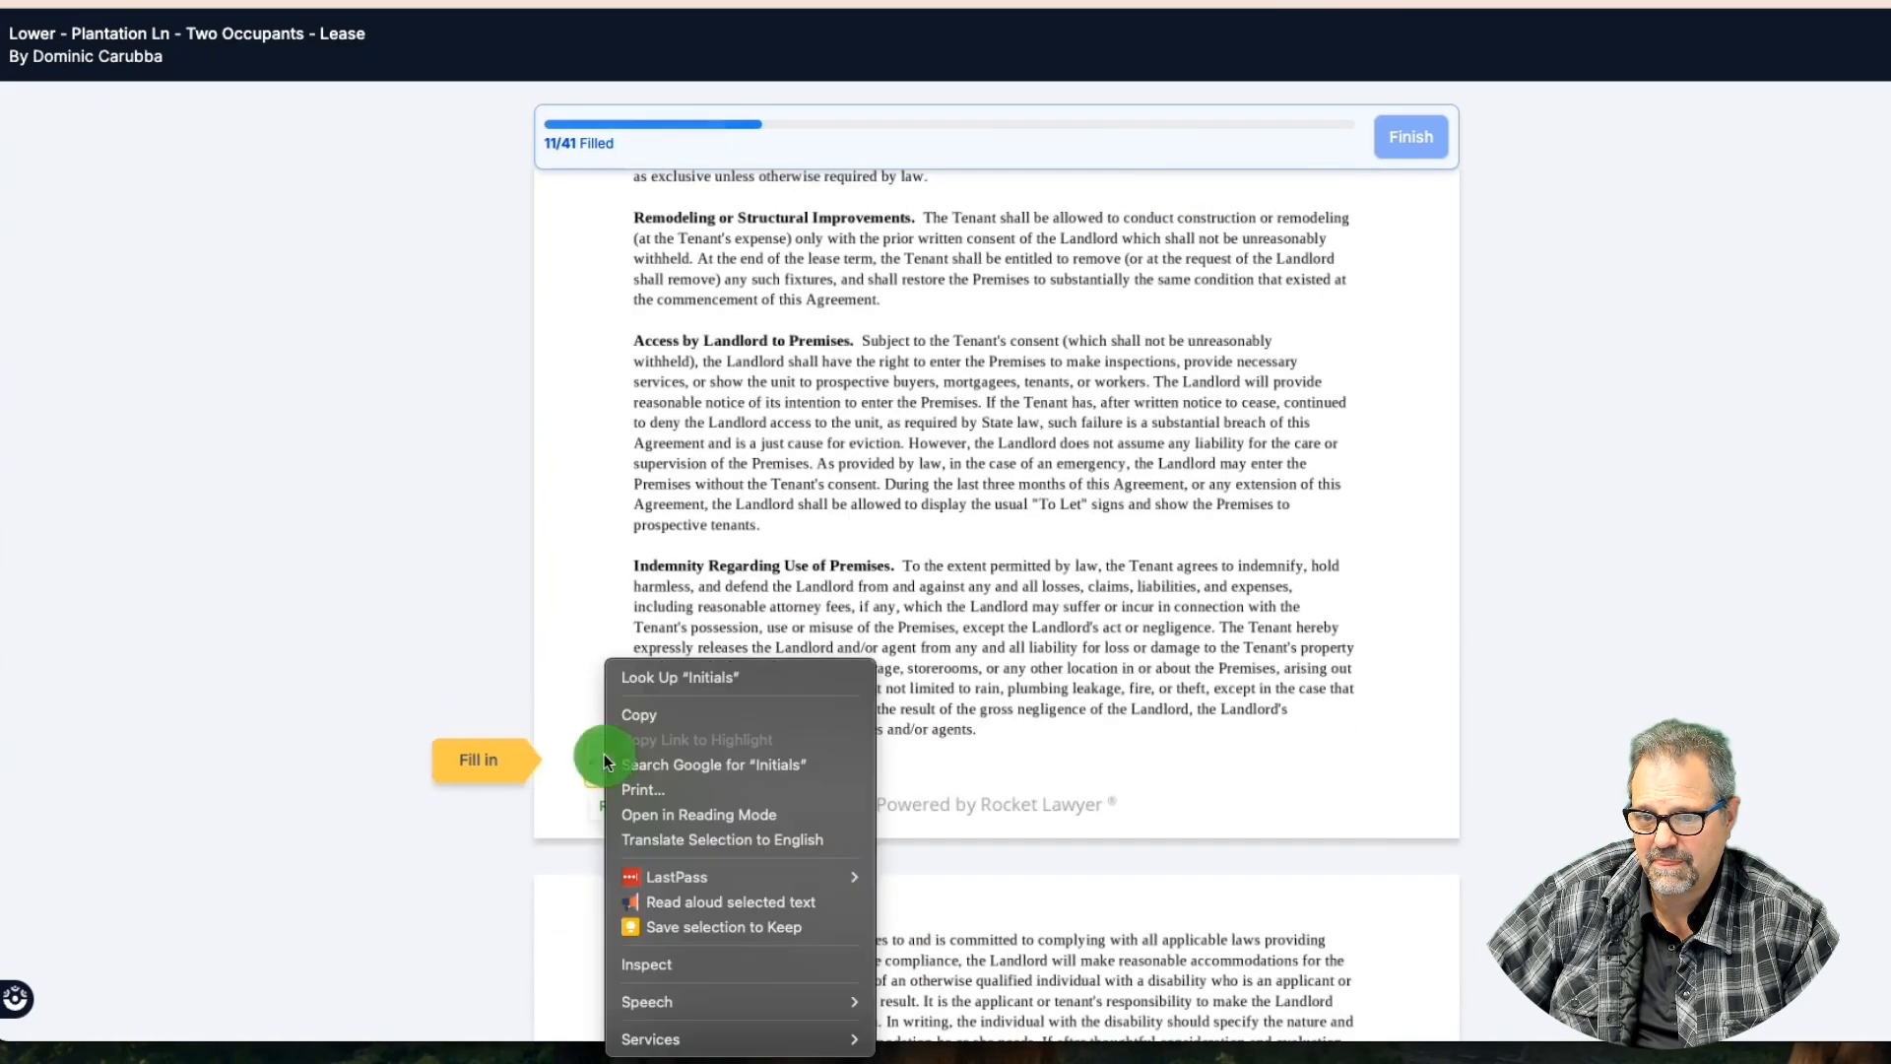
left_click(563, 757)
left_click(519, 761)
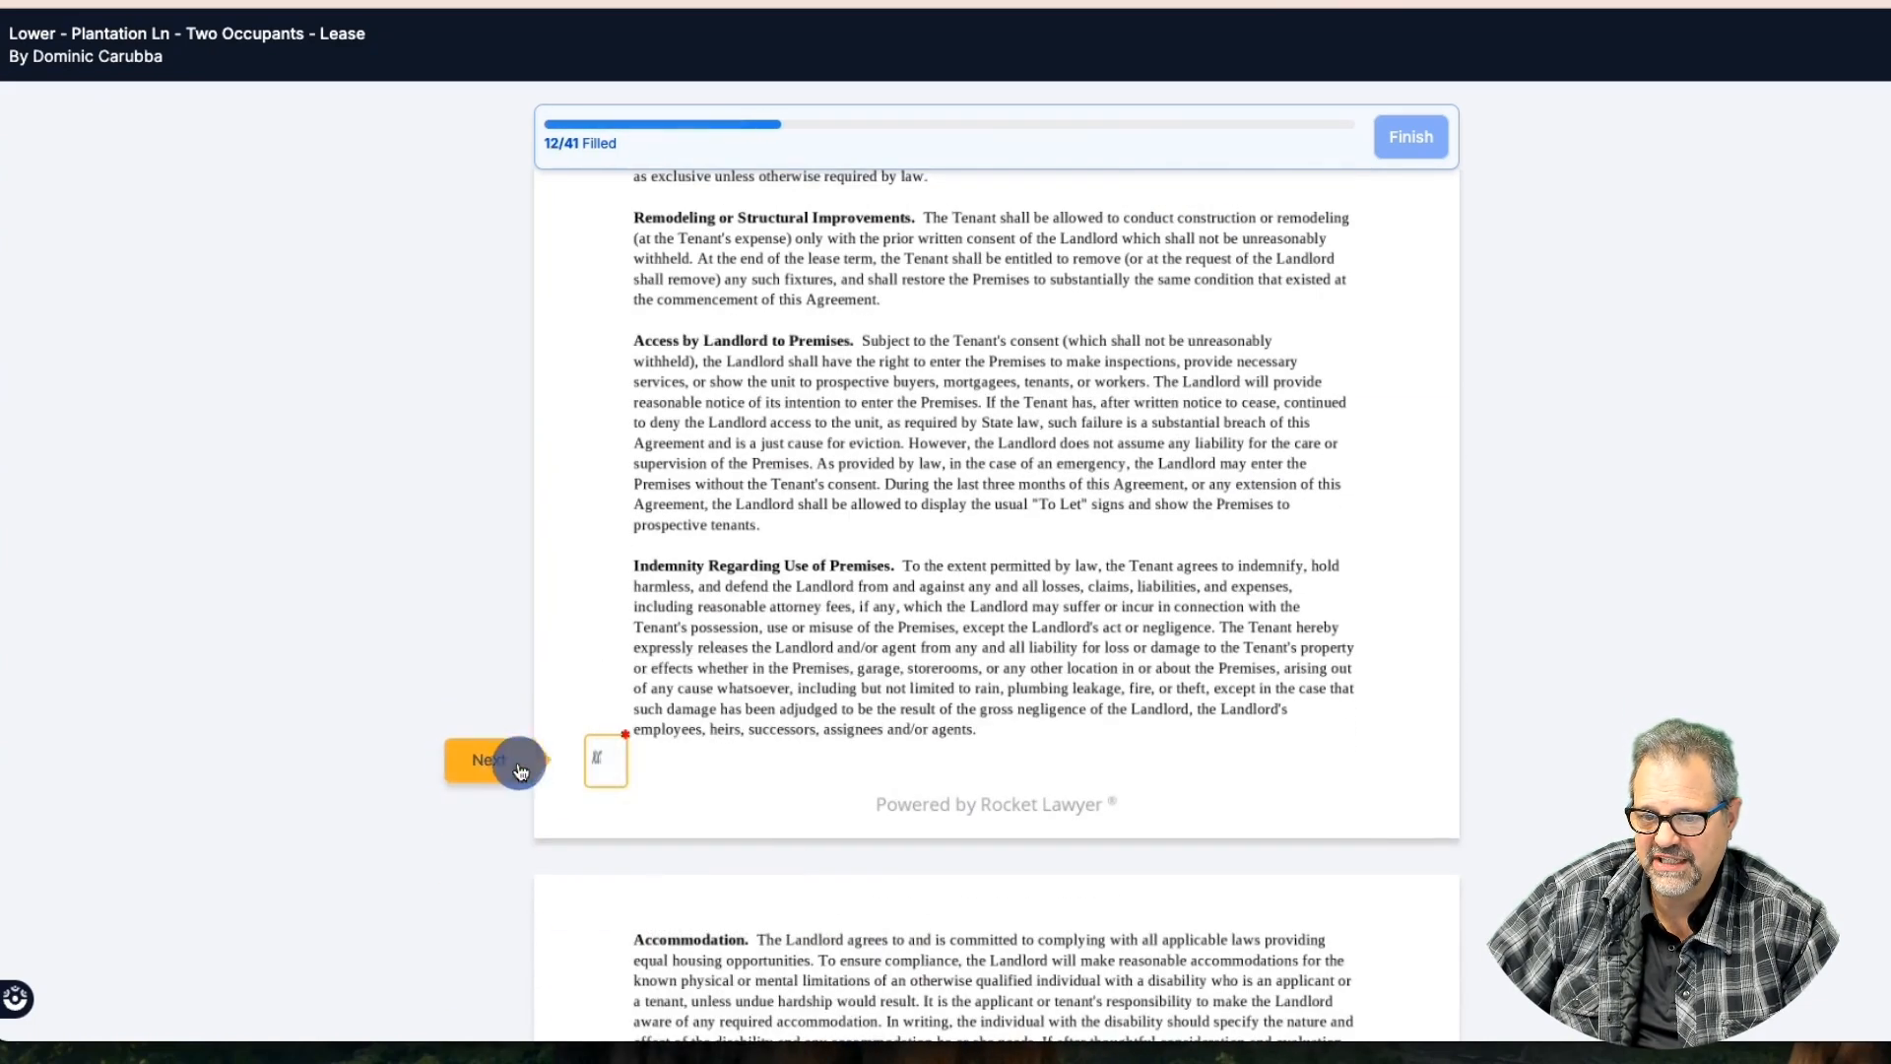
left_click(592, 778)
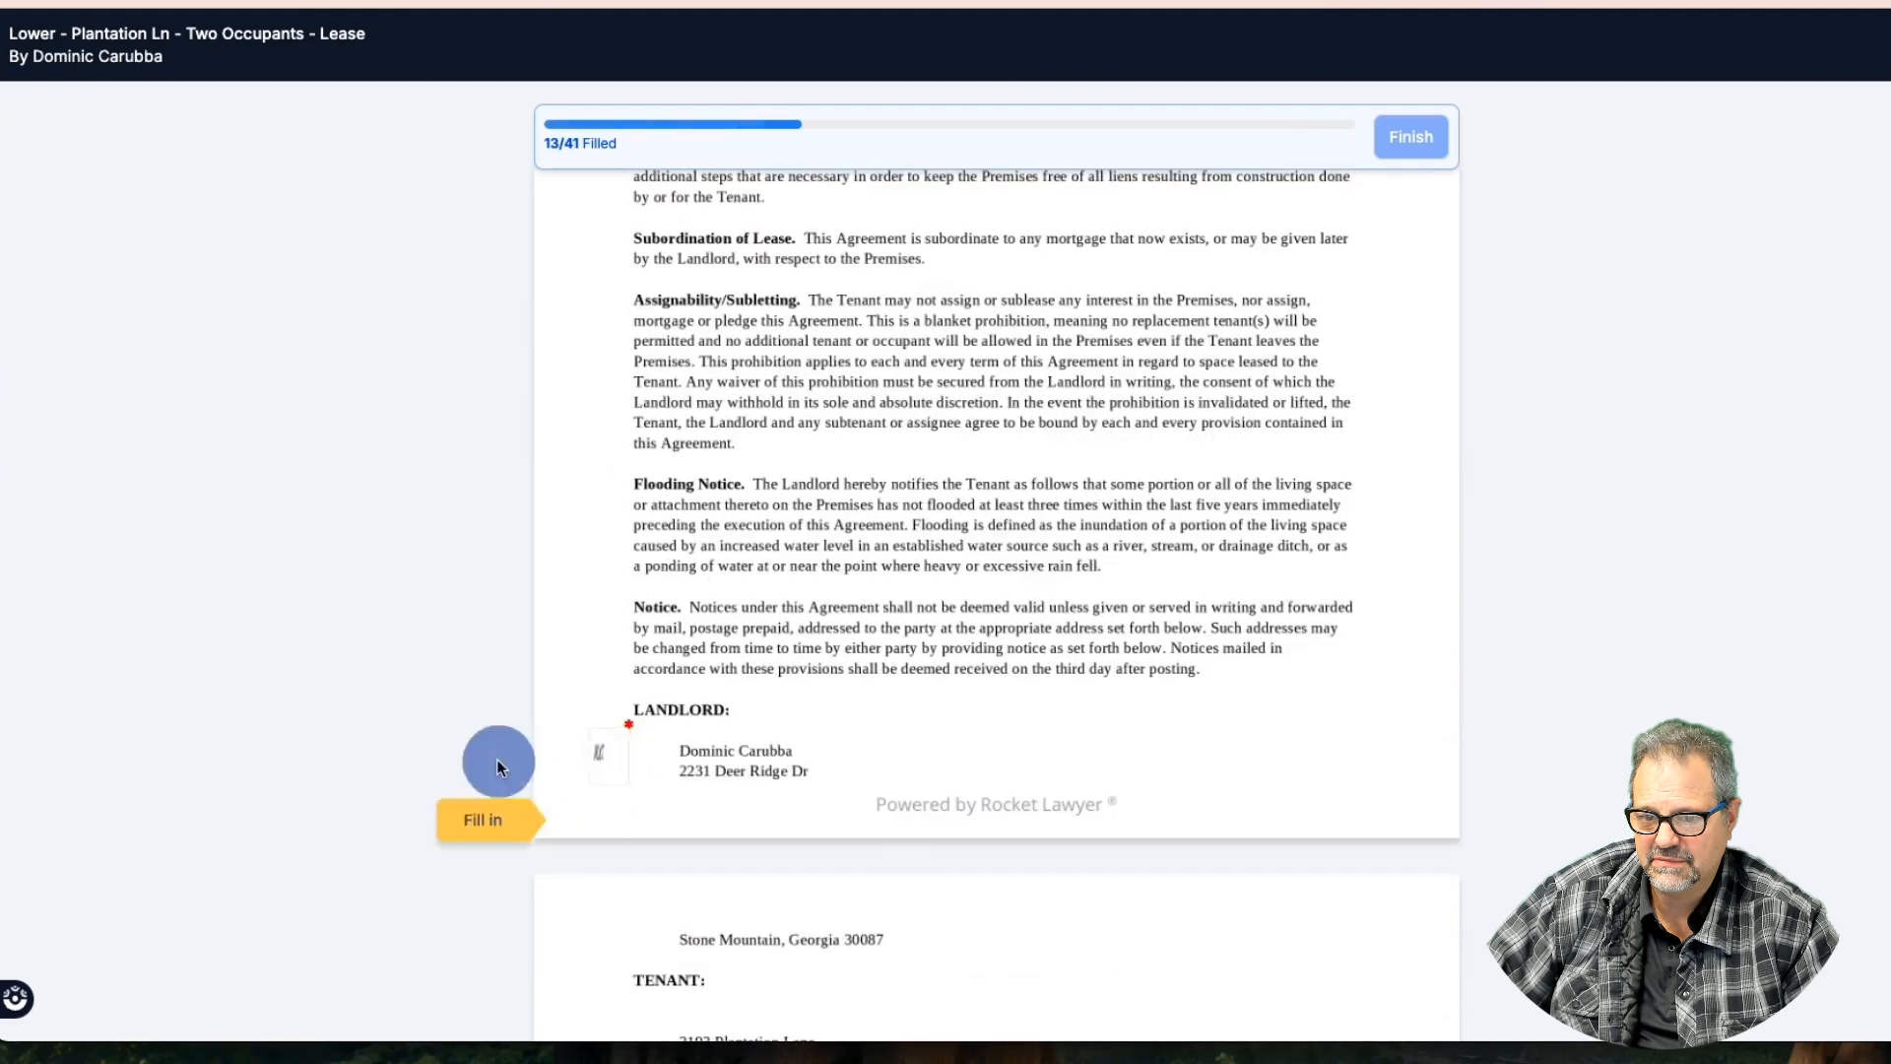
left_click(497, 759)
left_click(610, 768)
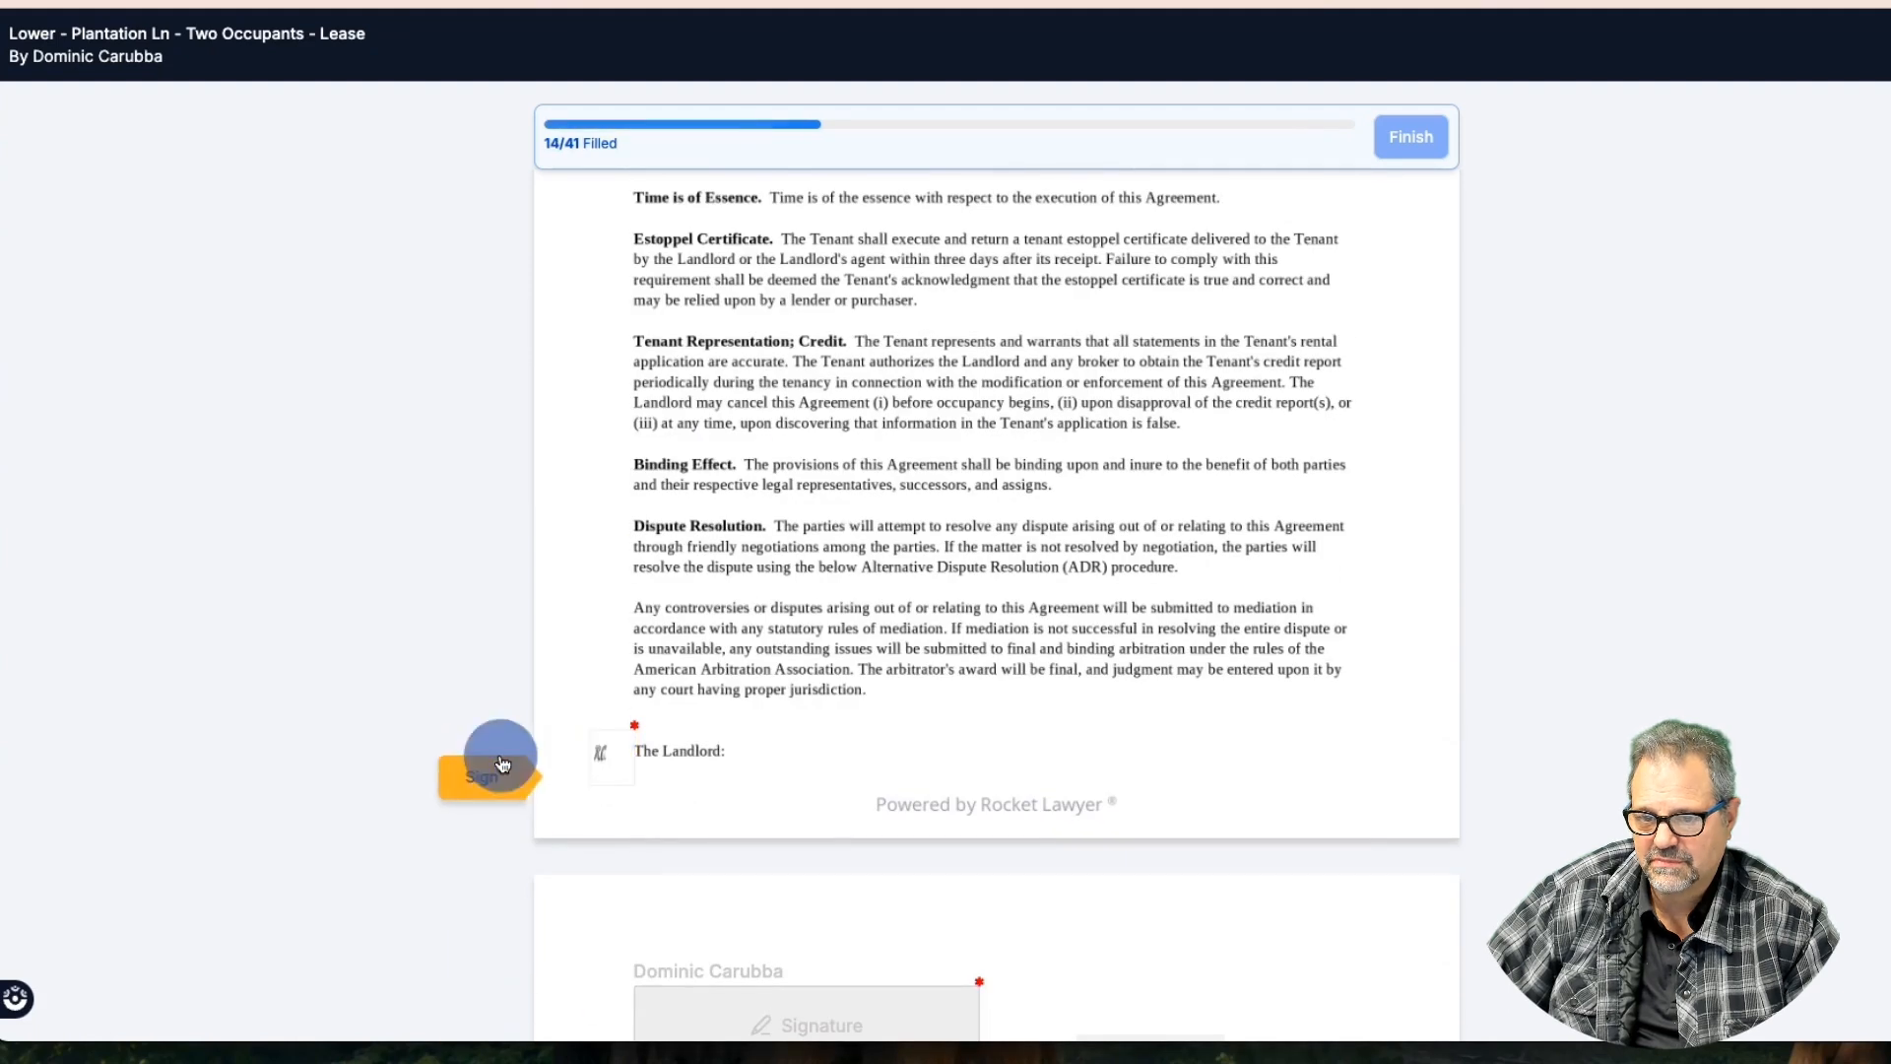
left_click(497, 763)
Place the tenant's signature on the lease and set its date to today, 01-16-2025
left_click(737, 756)
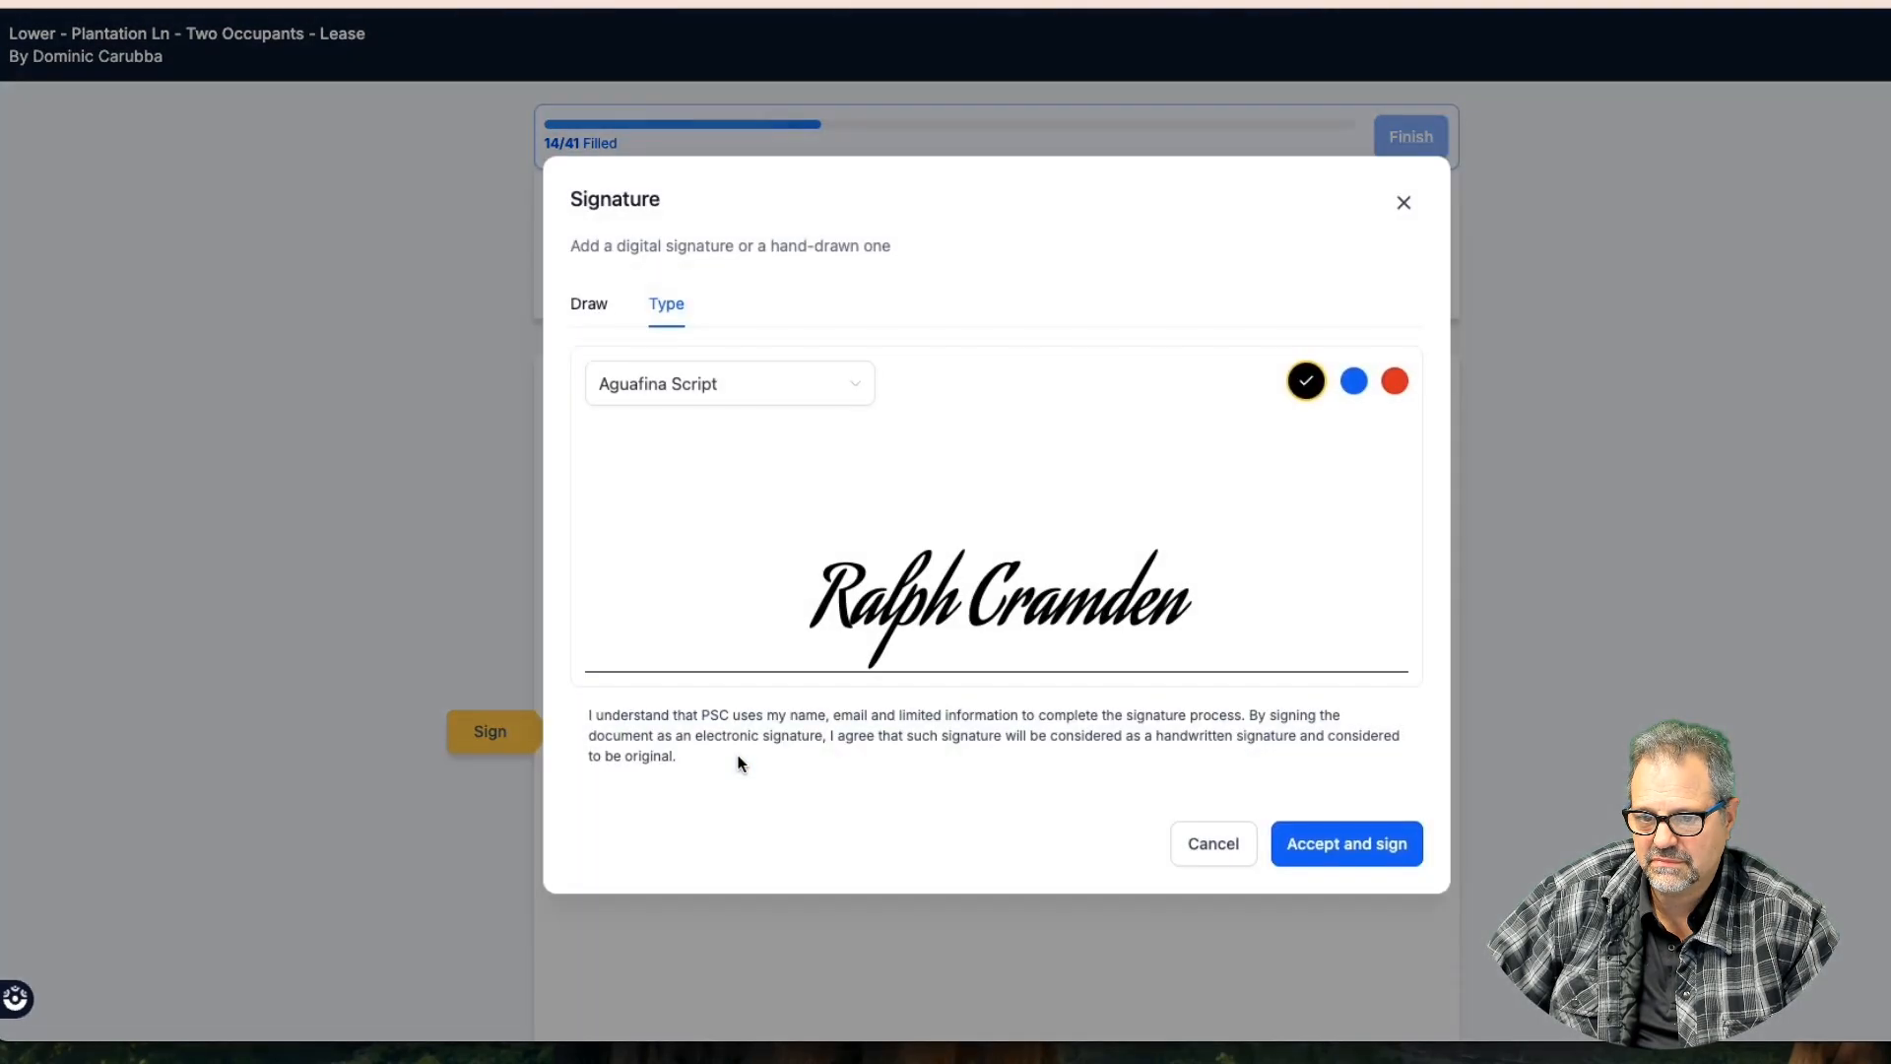
left_click(1330, 842)
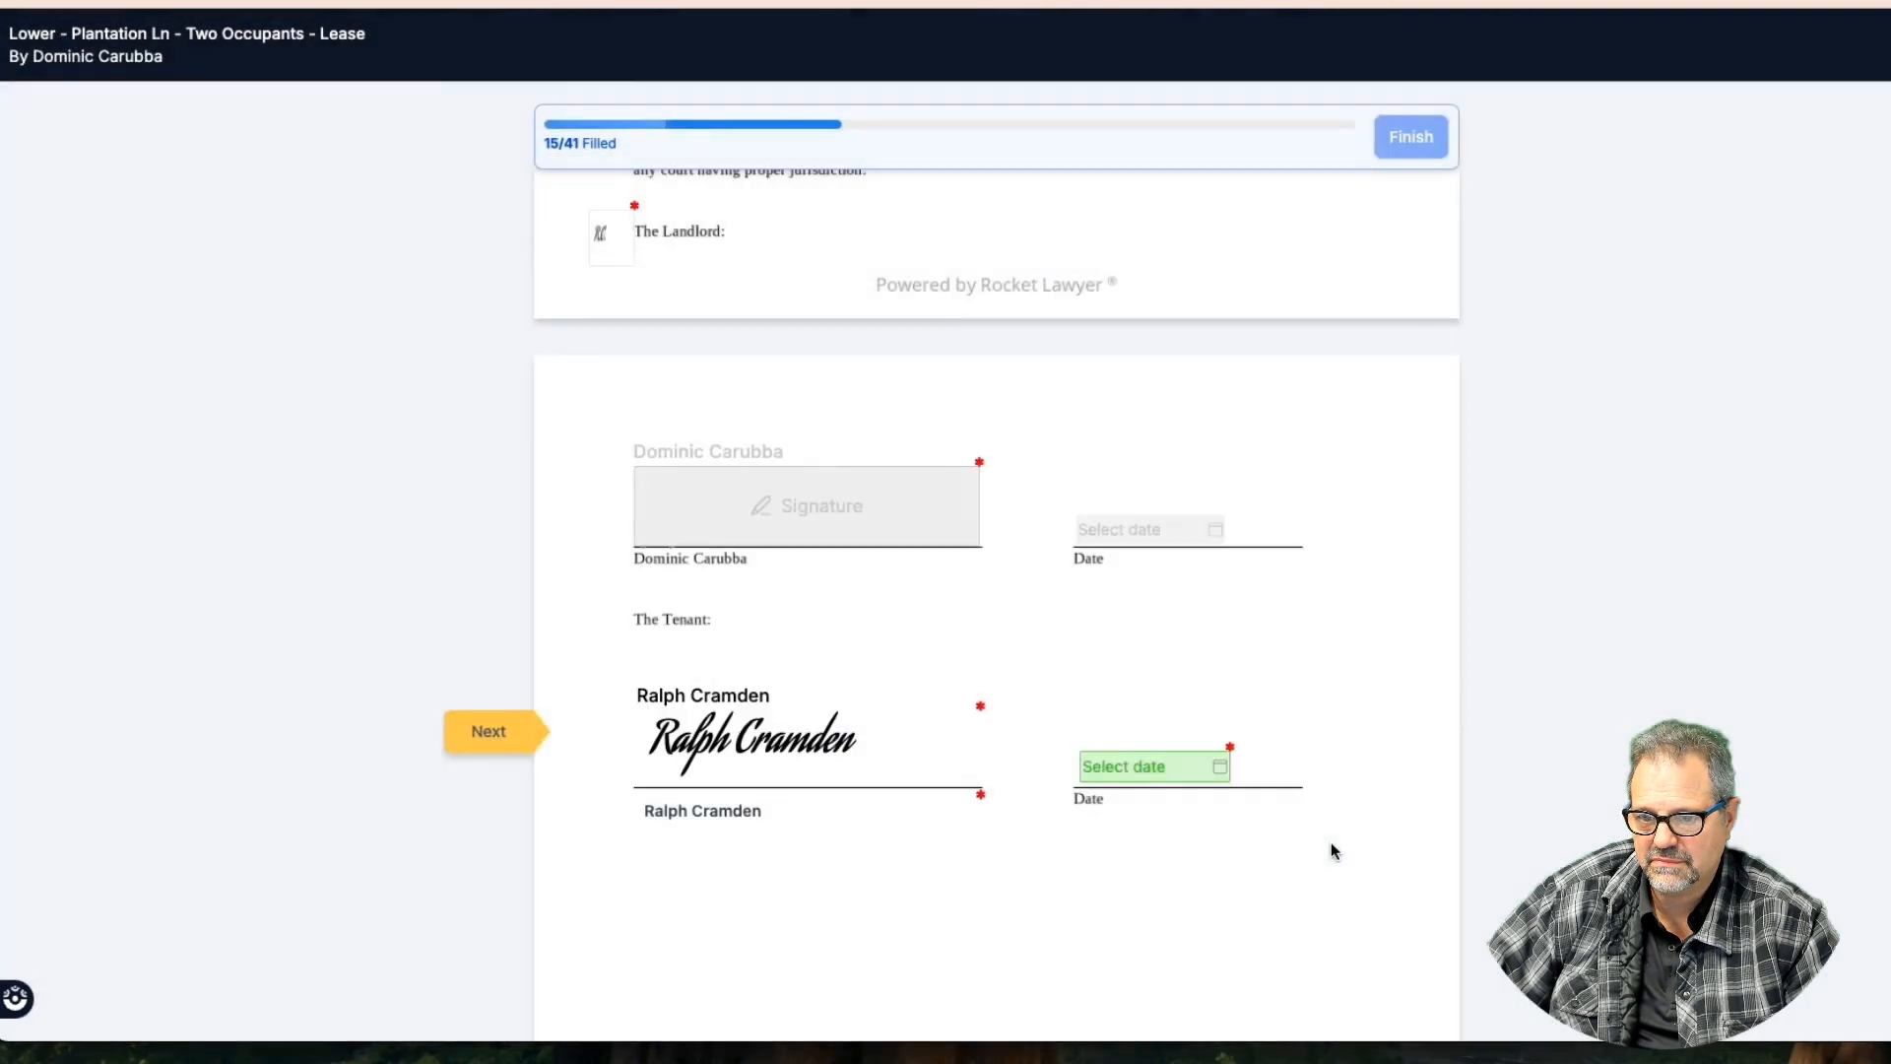
left_click(1184, 780)
left_click(1359, 727)
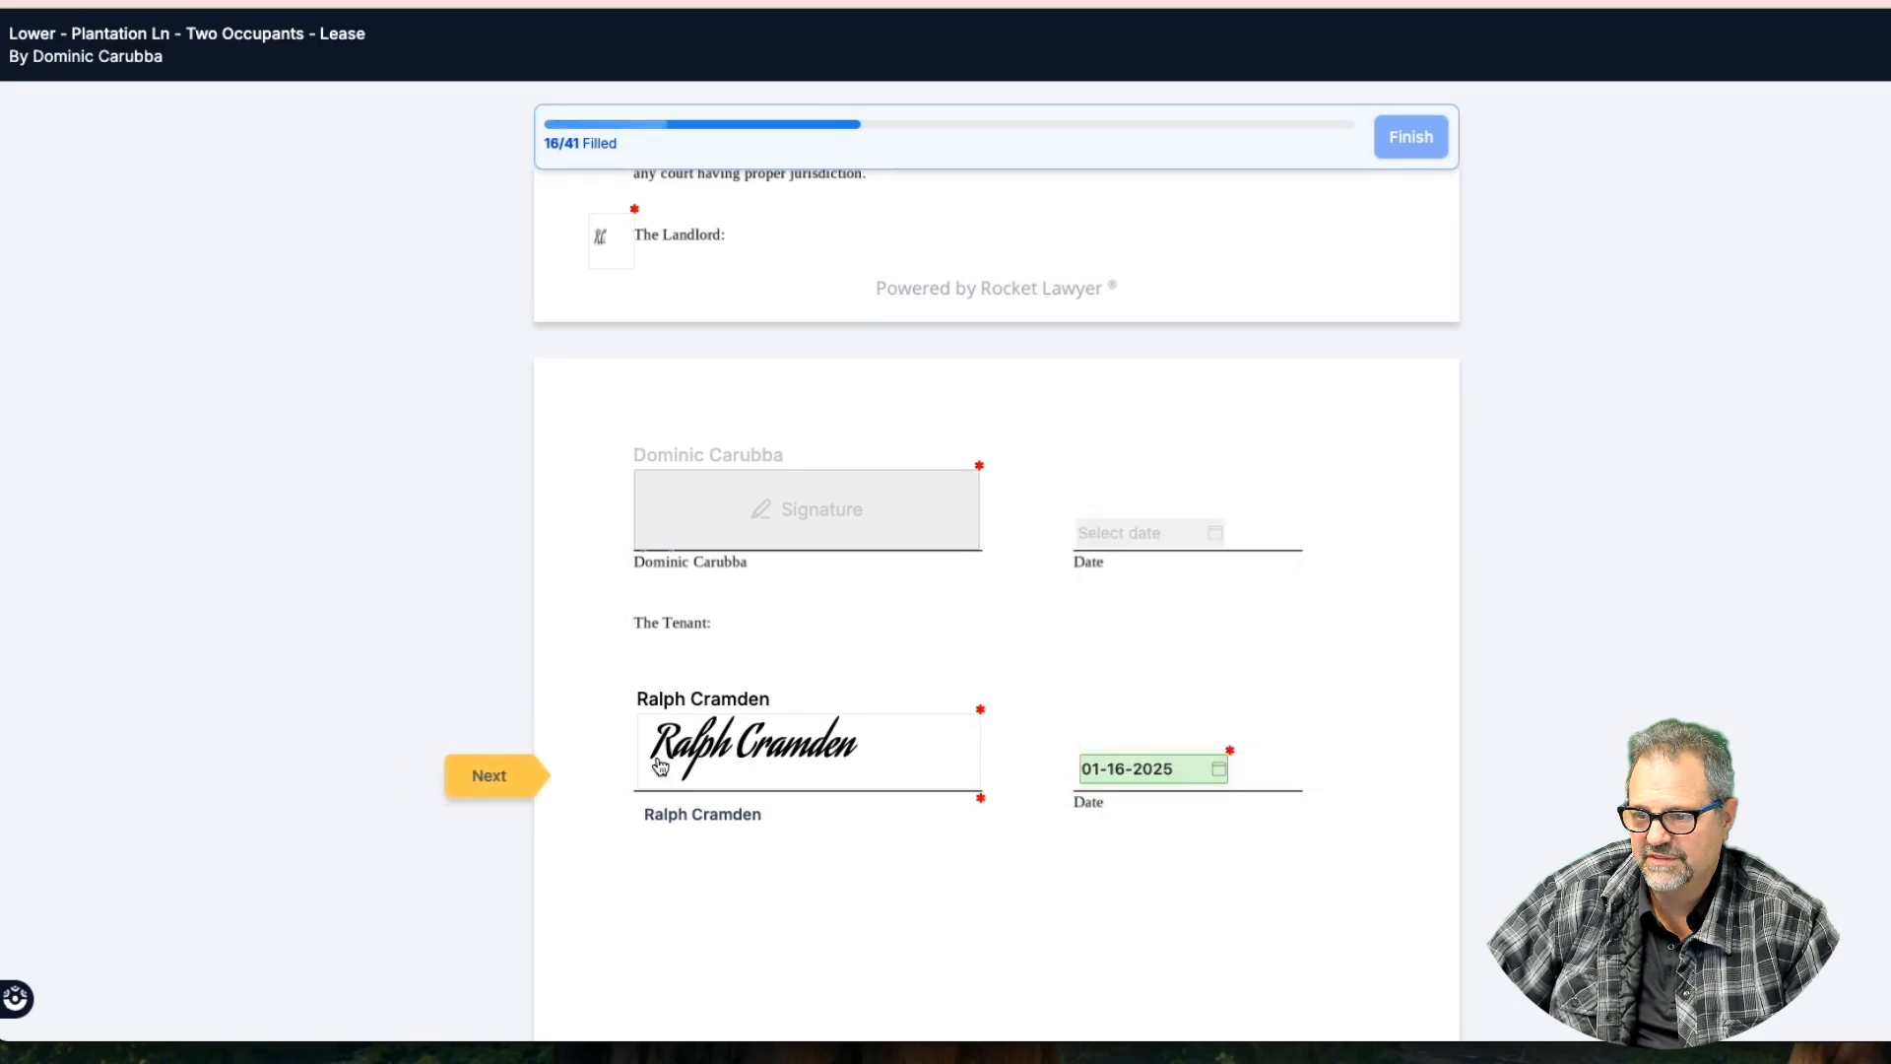
left_click(492, 774)
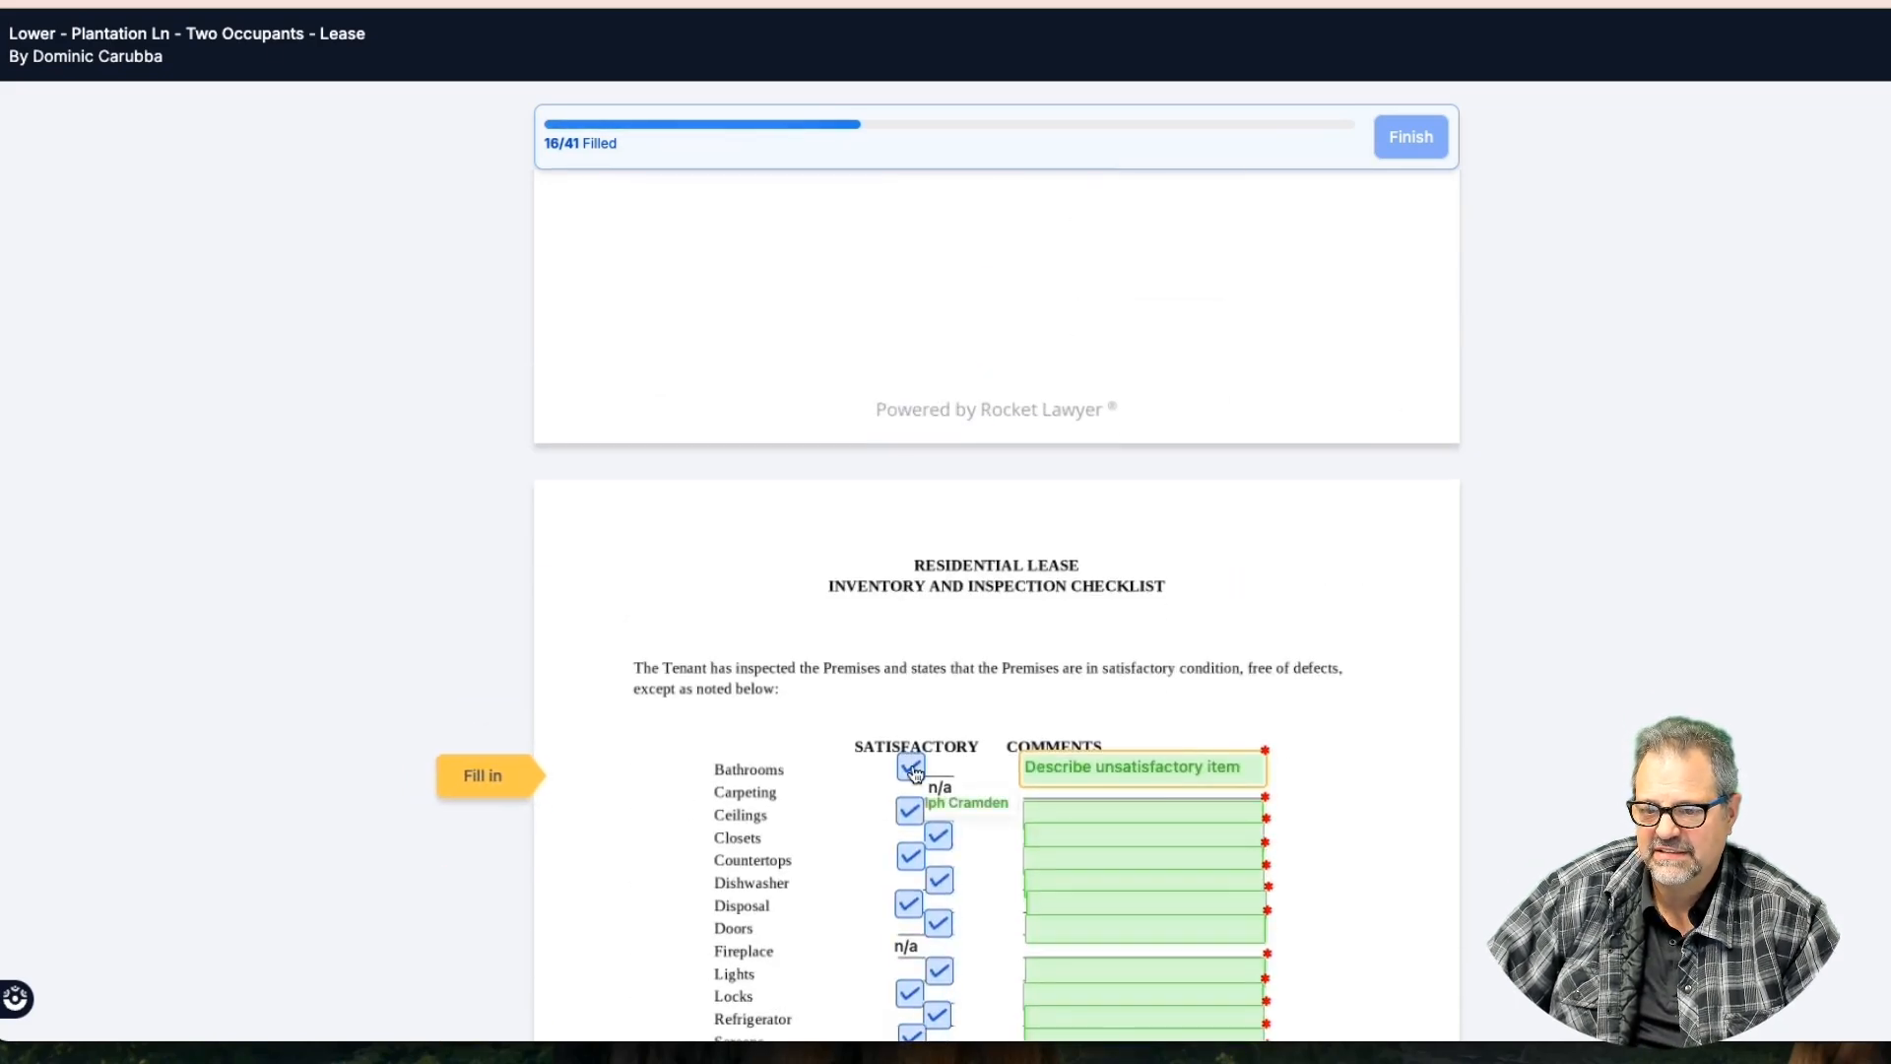
Uncheck Bathrooms Satisfactory and enter the comment 'TP blew up on the floor'
scroll(838, 766, "down", 3)
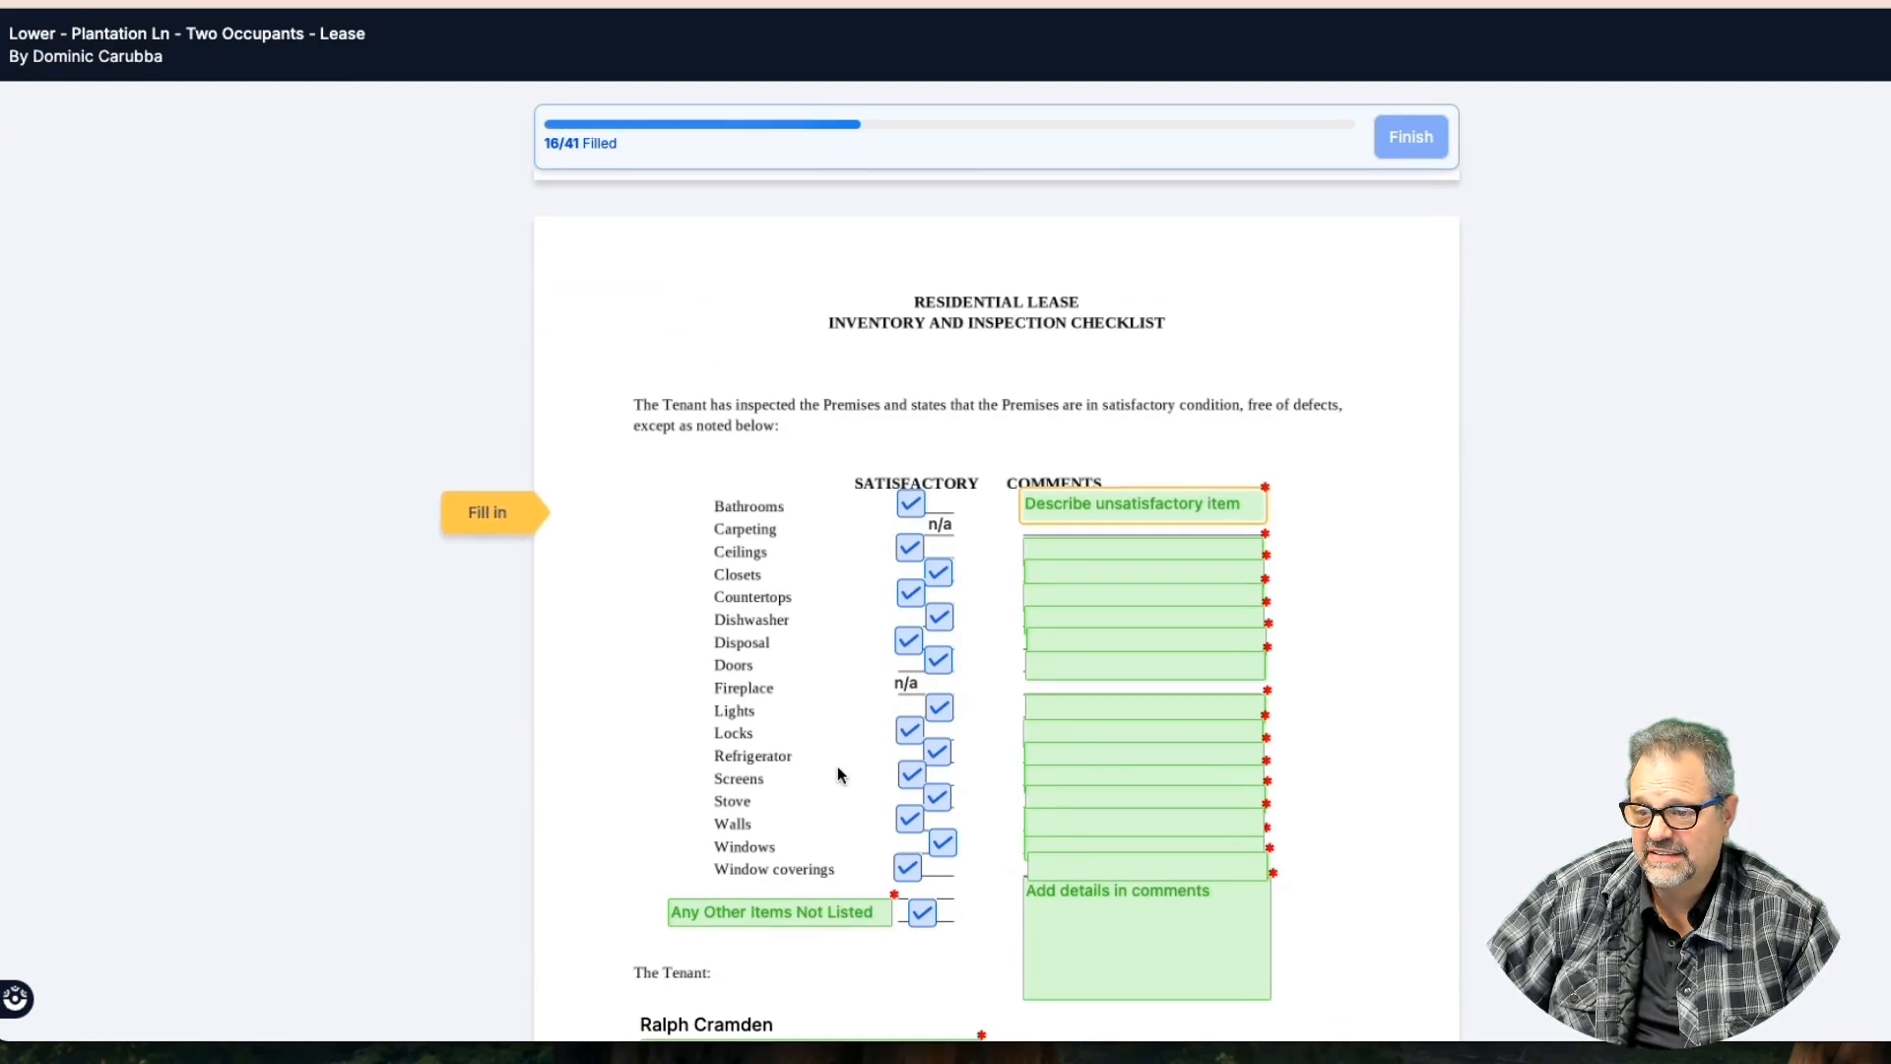
left_click(1218, 504)
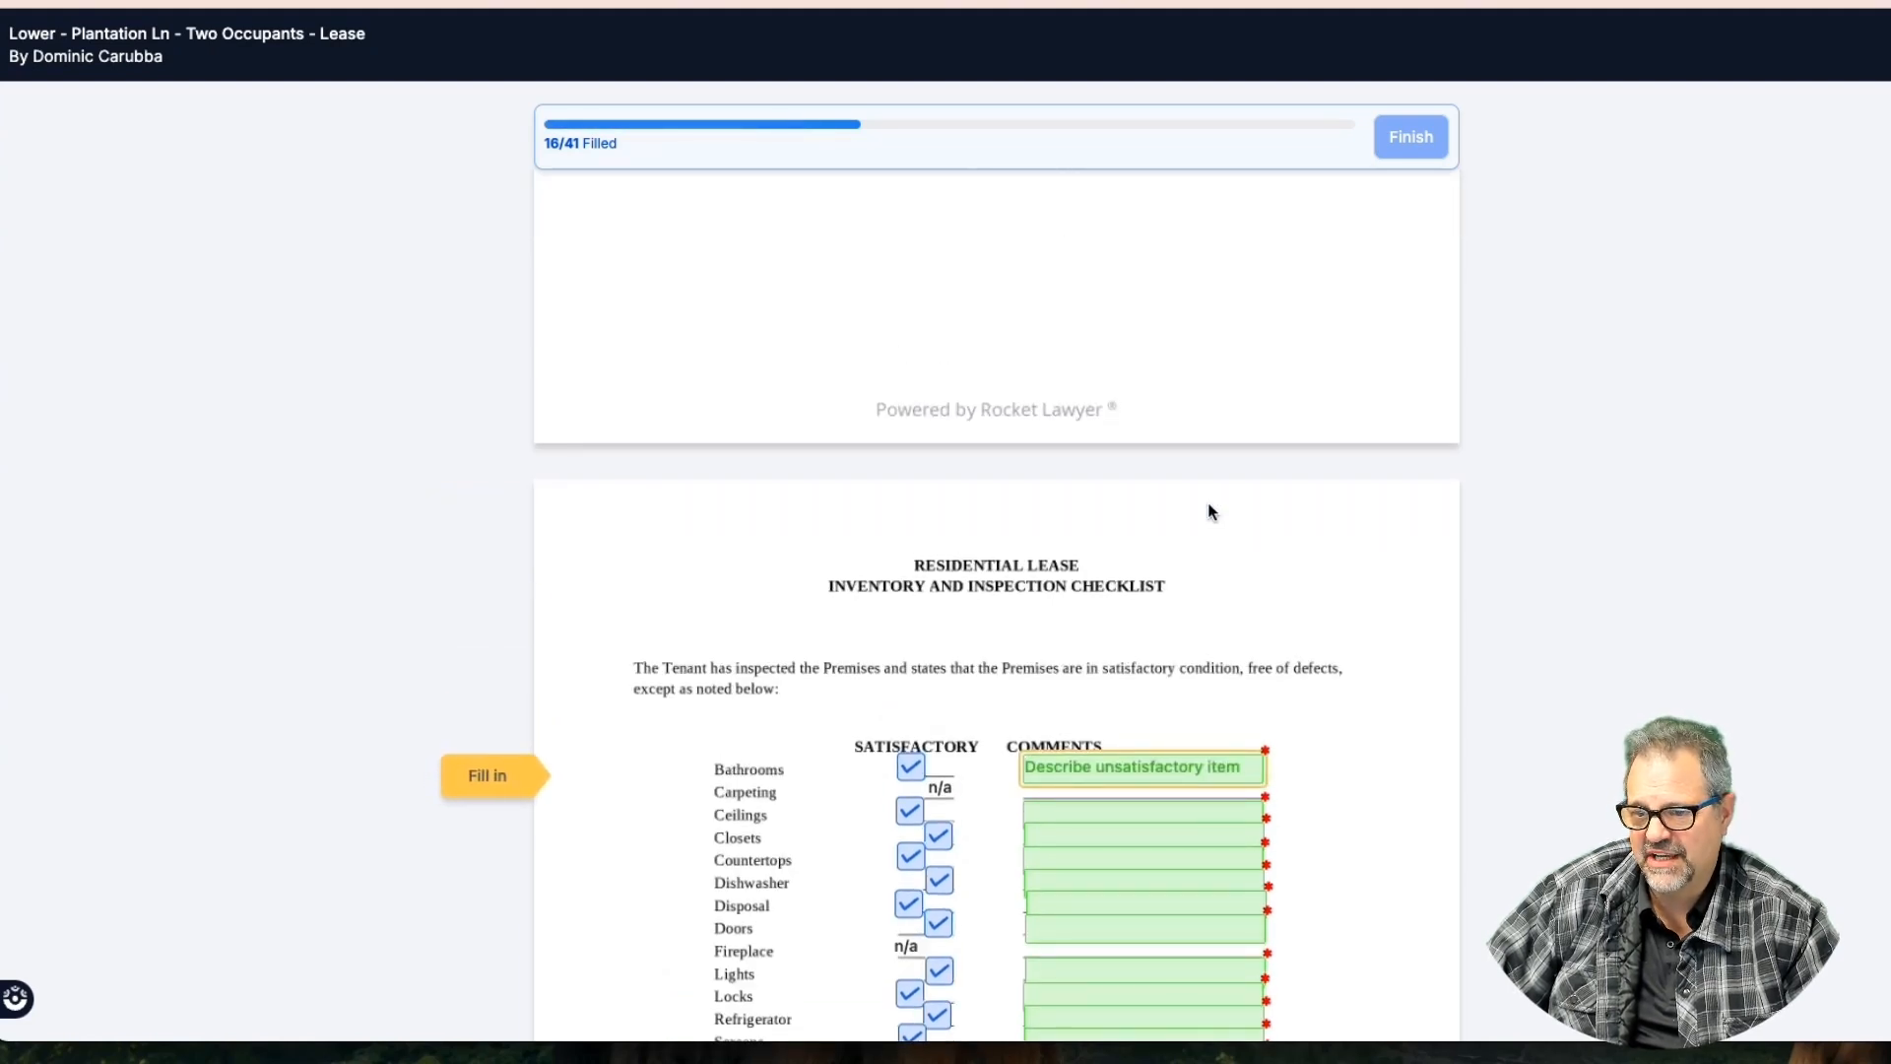
left_click(911, 771)
left_click(1078, 774)
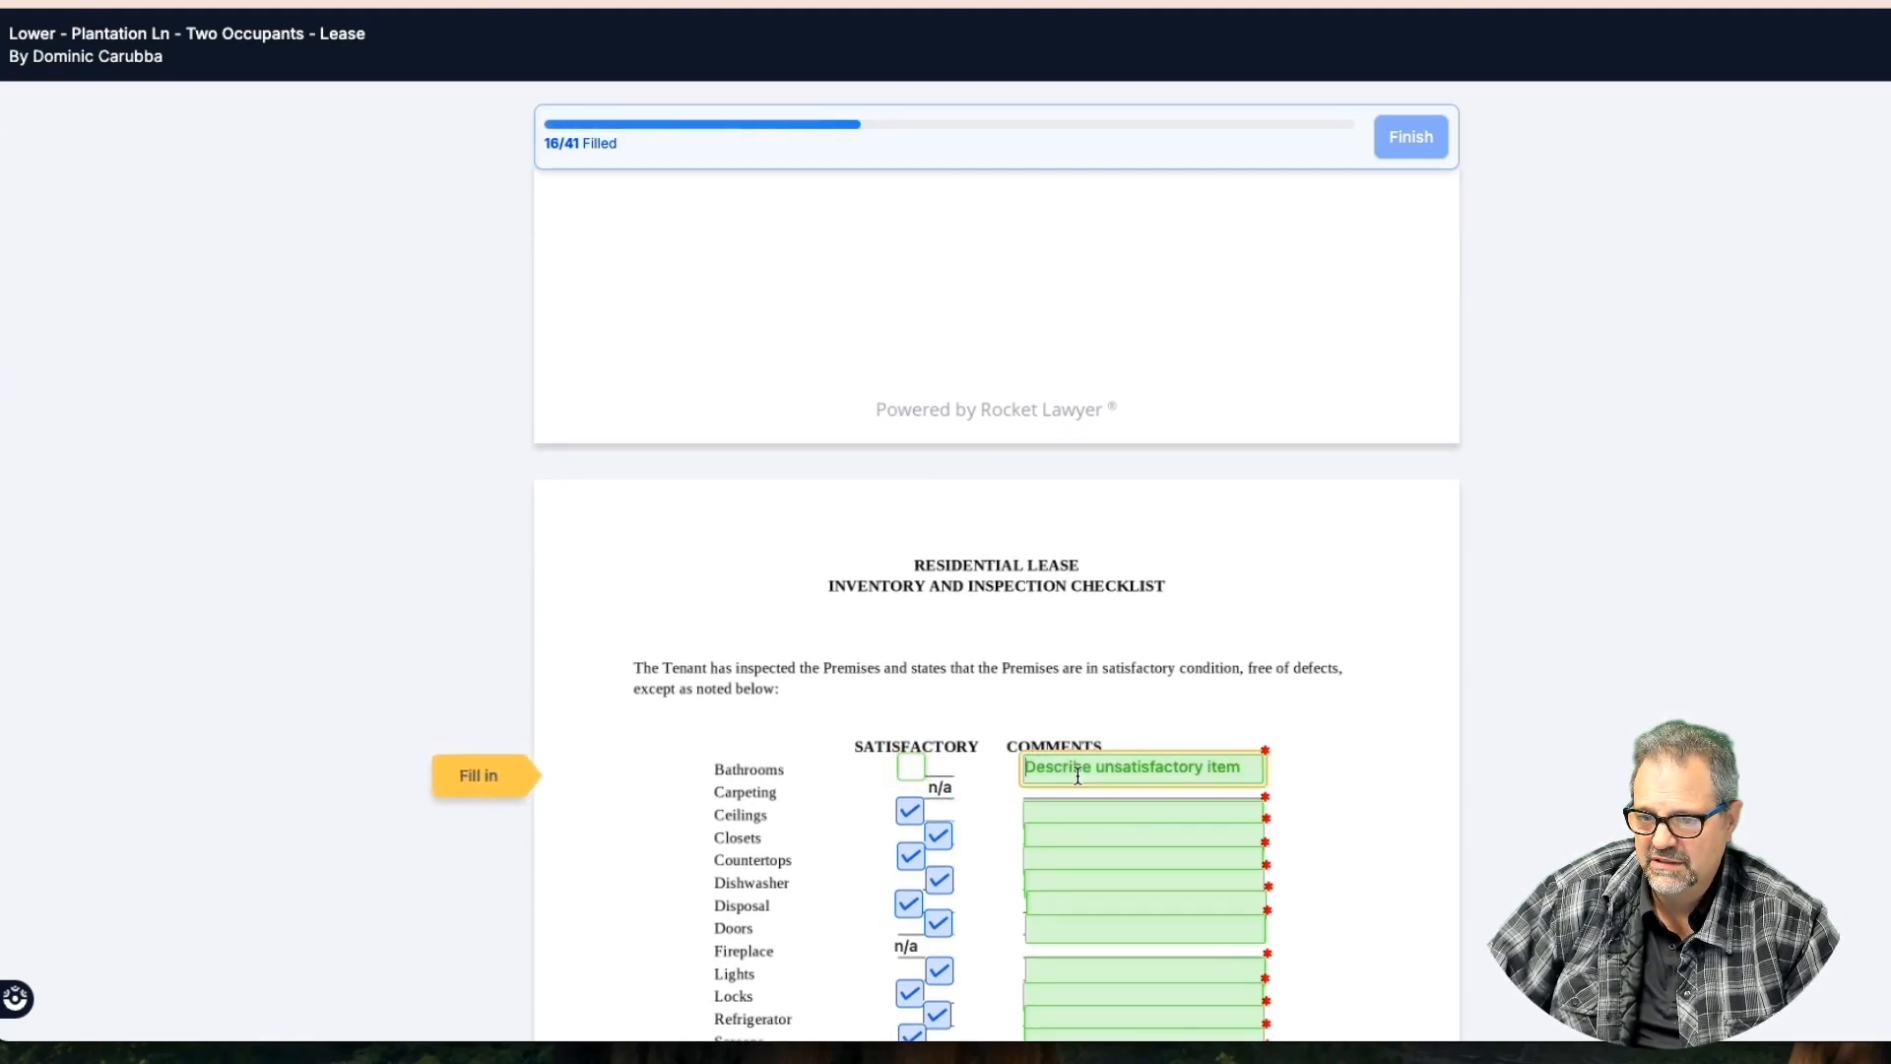
type("T")
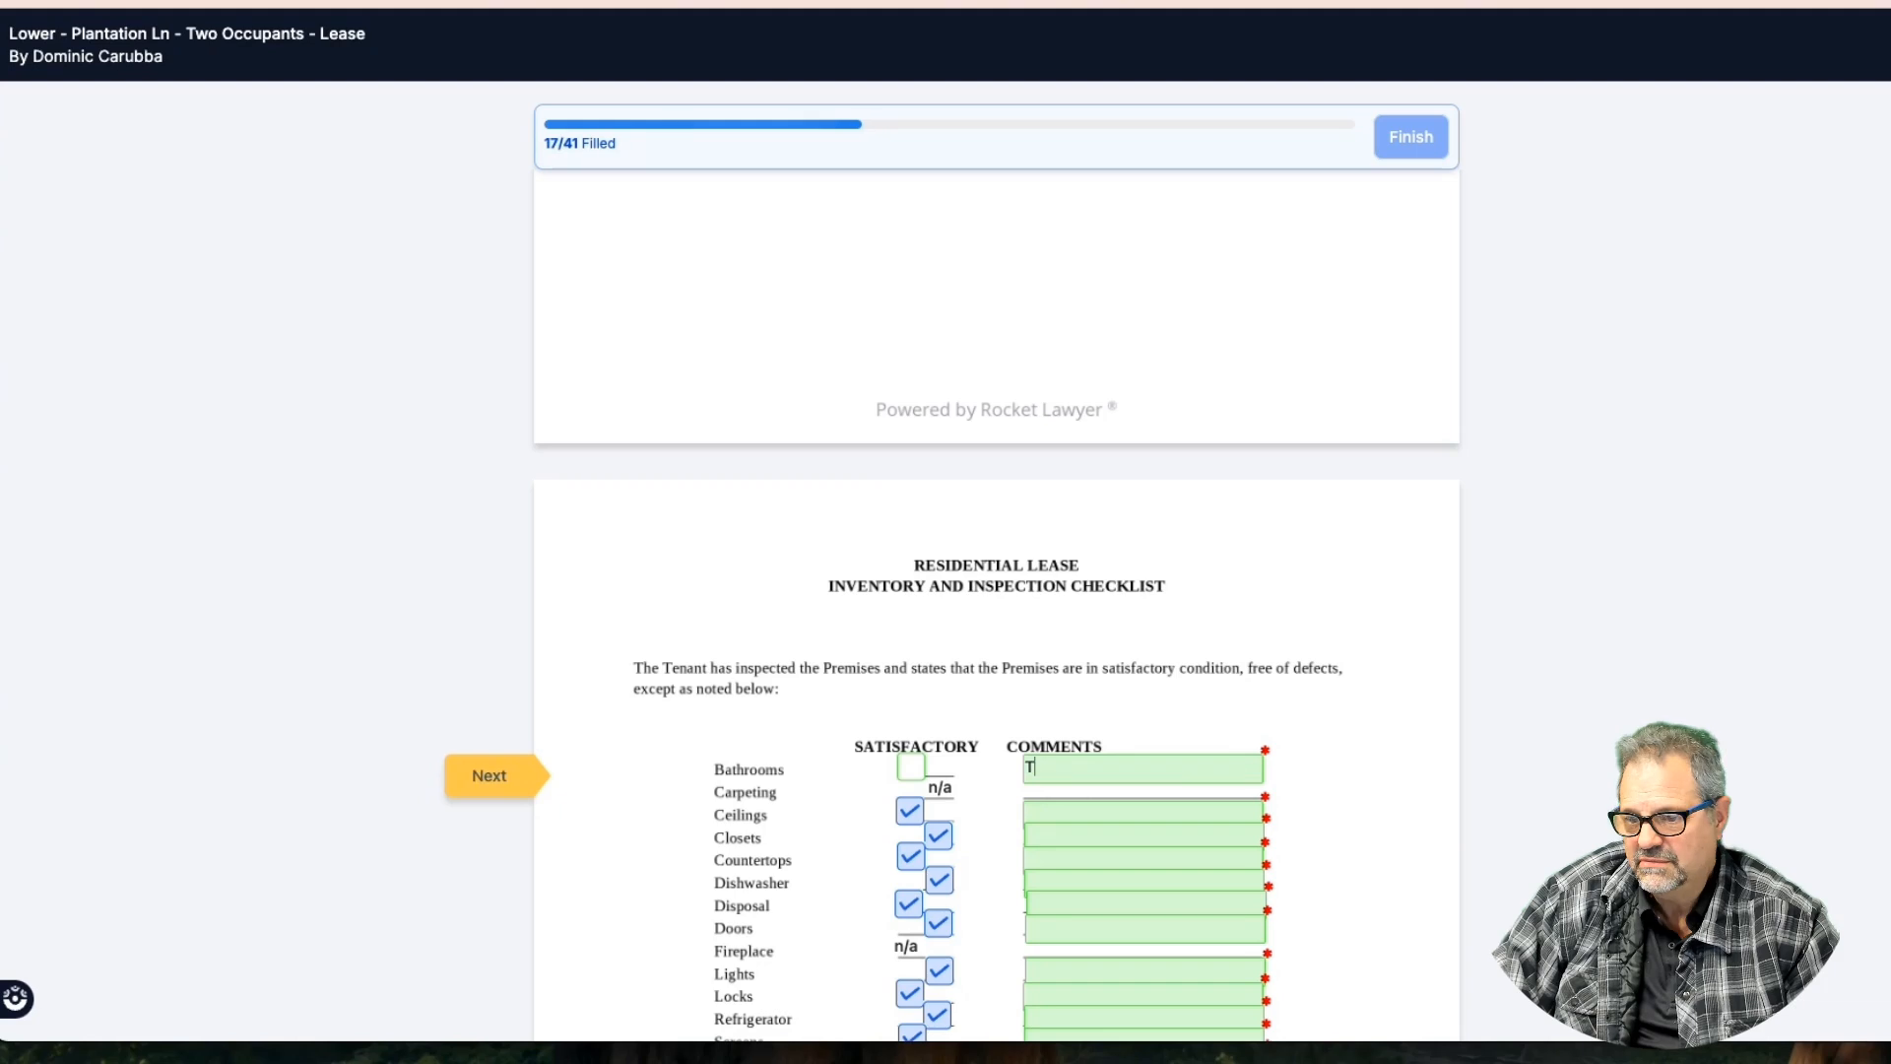
key("BackSpace")
key("BackSpace")
key("BackSpace")
key("BackSpace")
key("BackSpace")
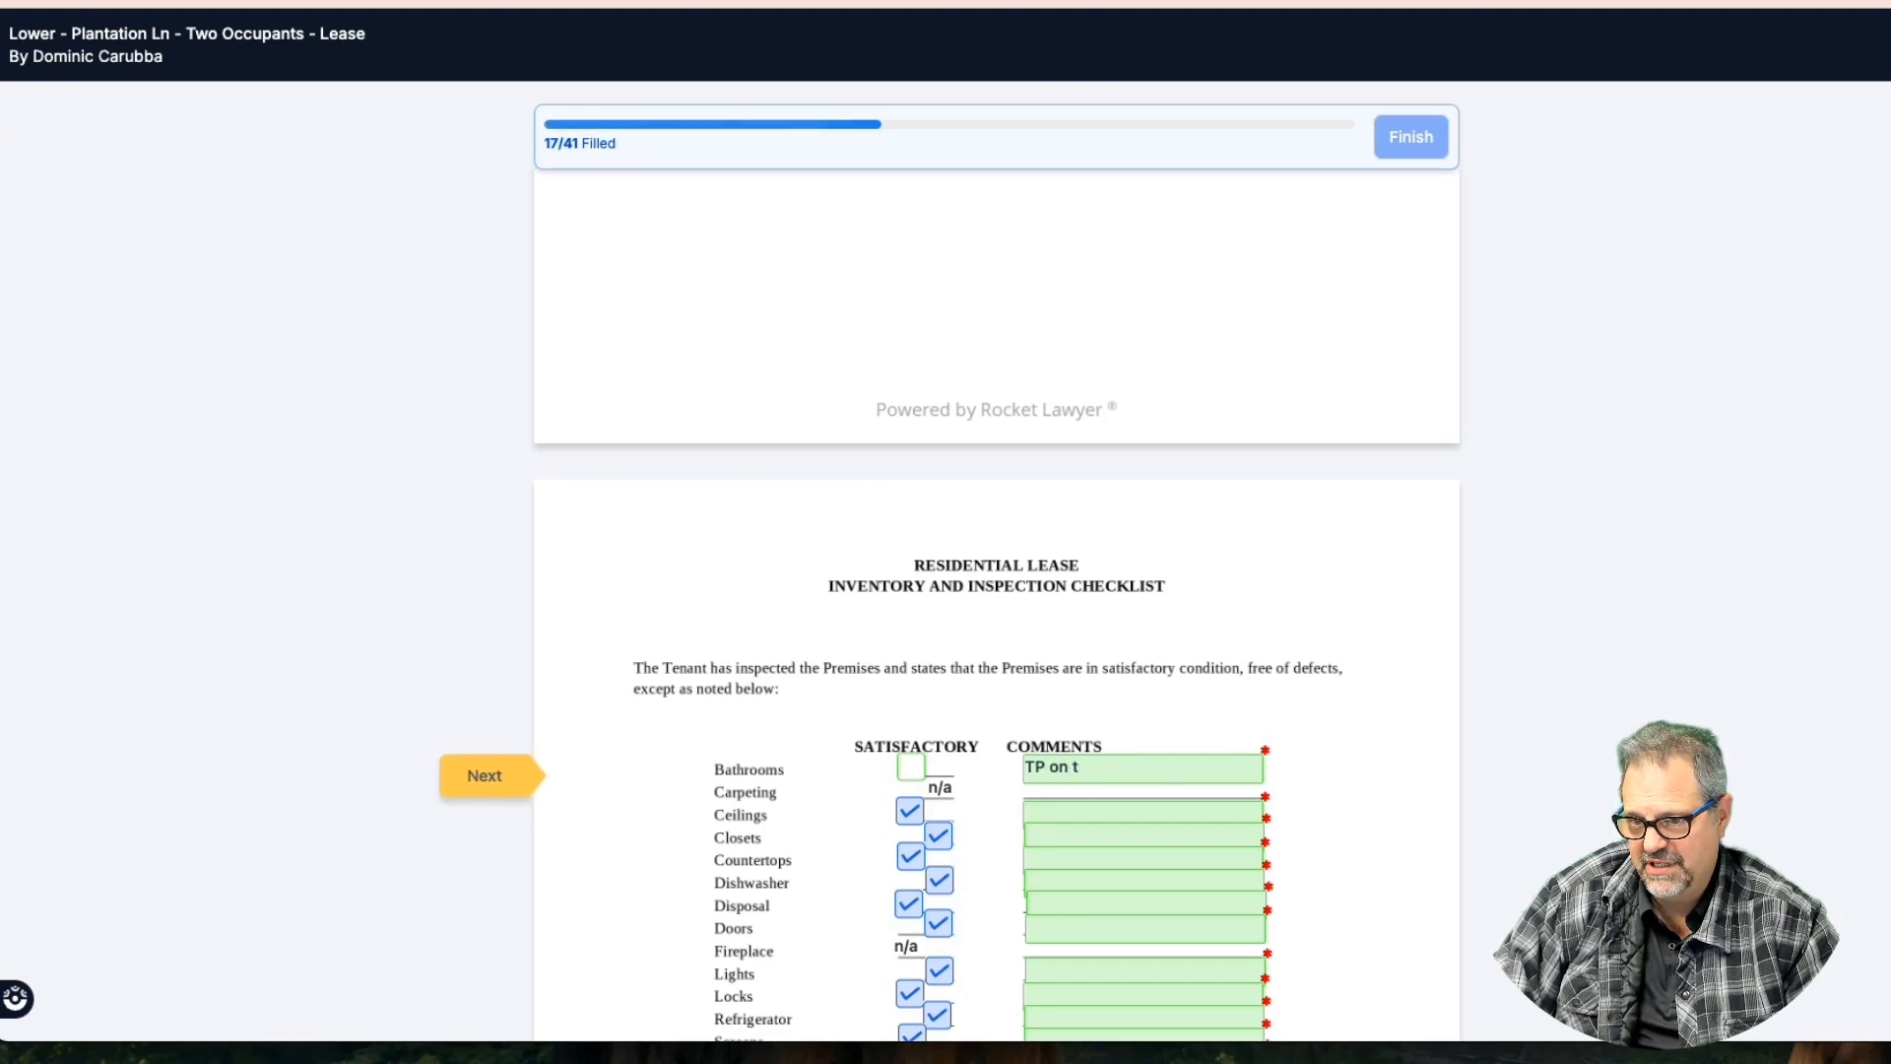
key("BackSpace")
type("bl")
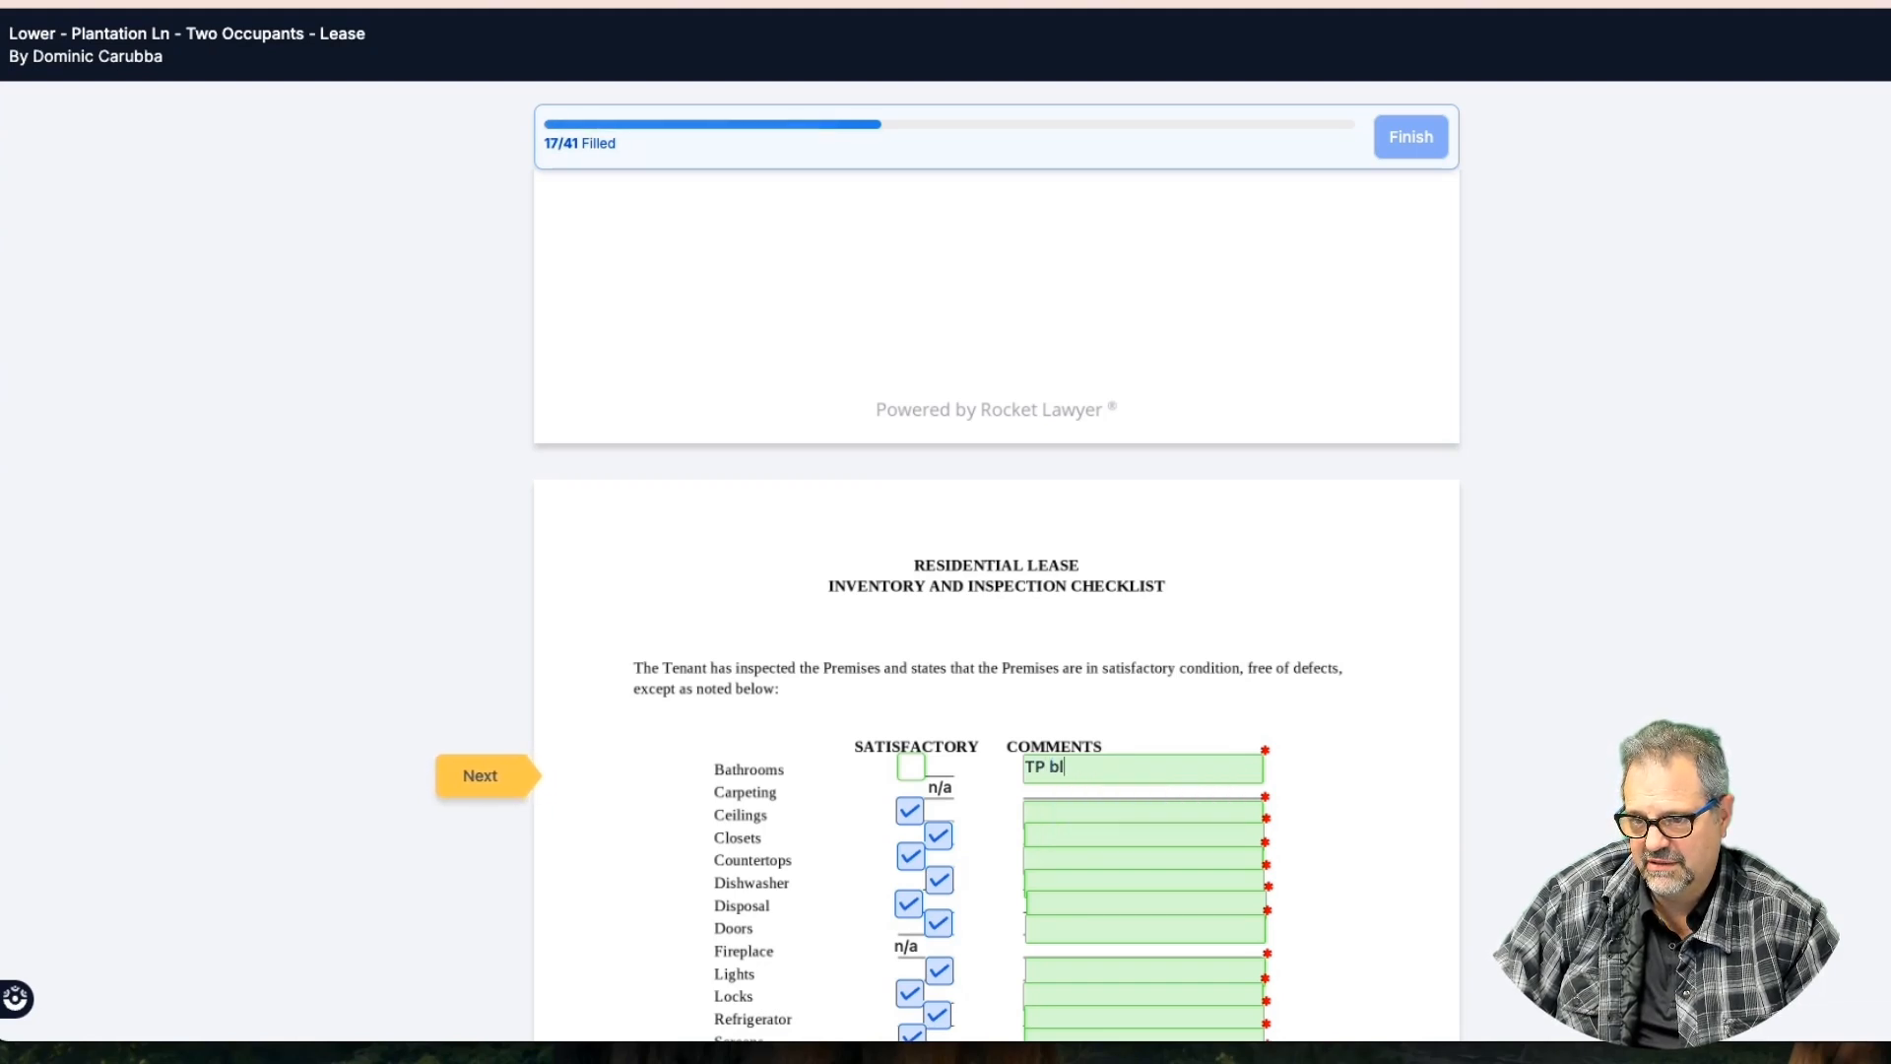
type("ew up oon")
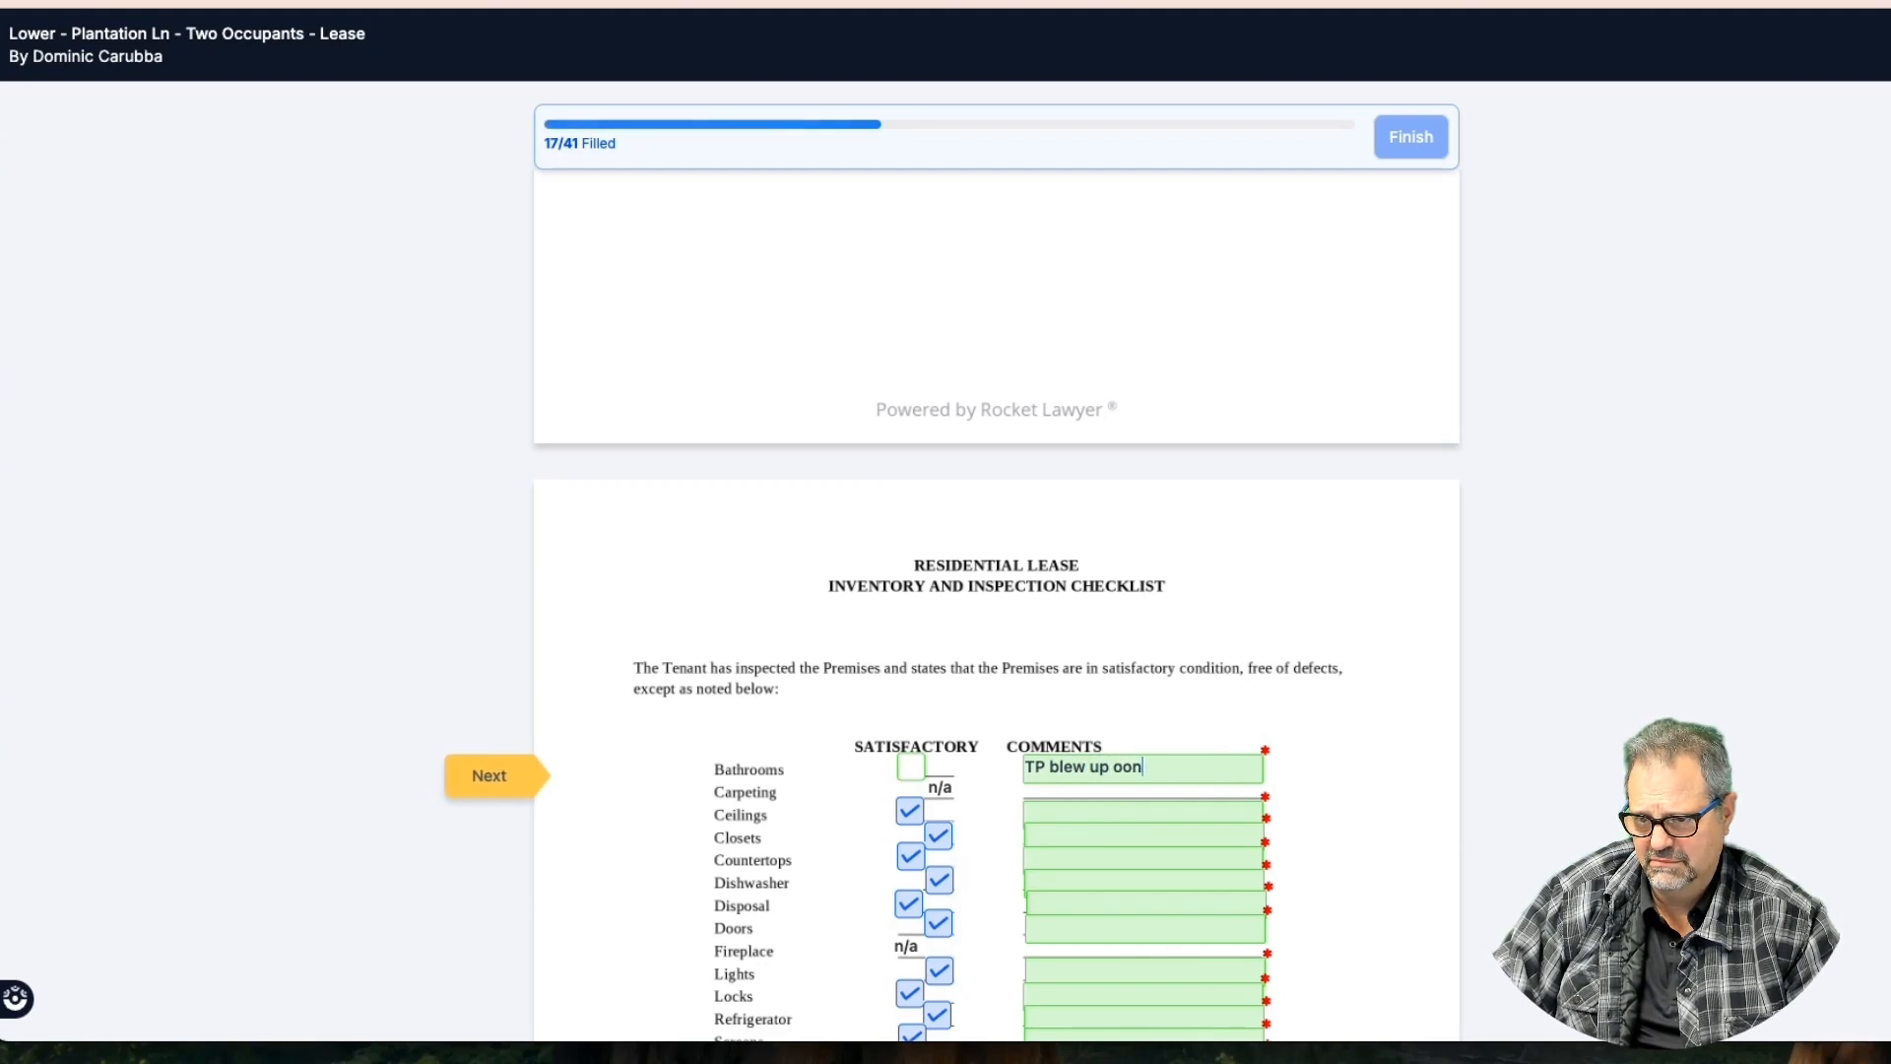
key("BackSpace")
key("BackSpace")
type("n")
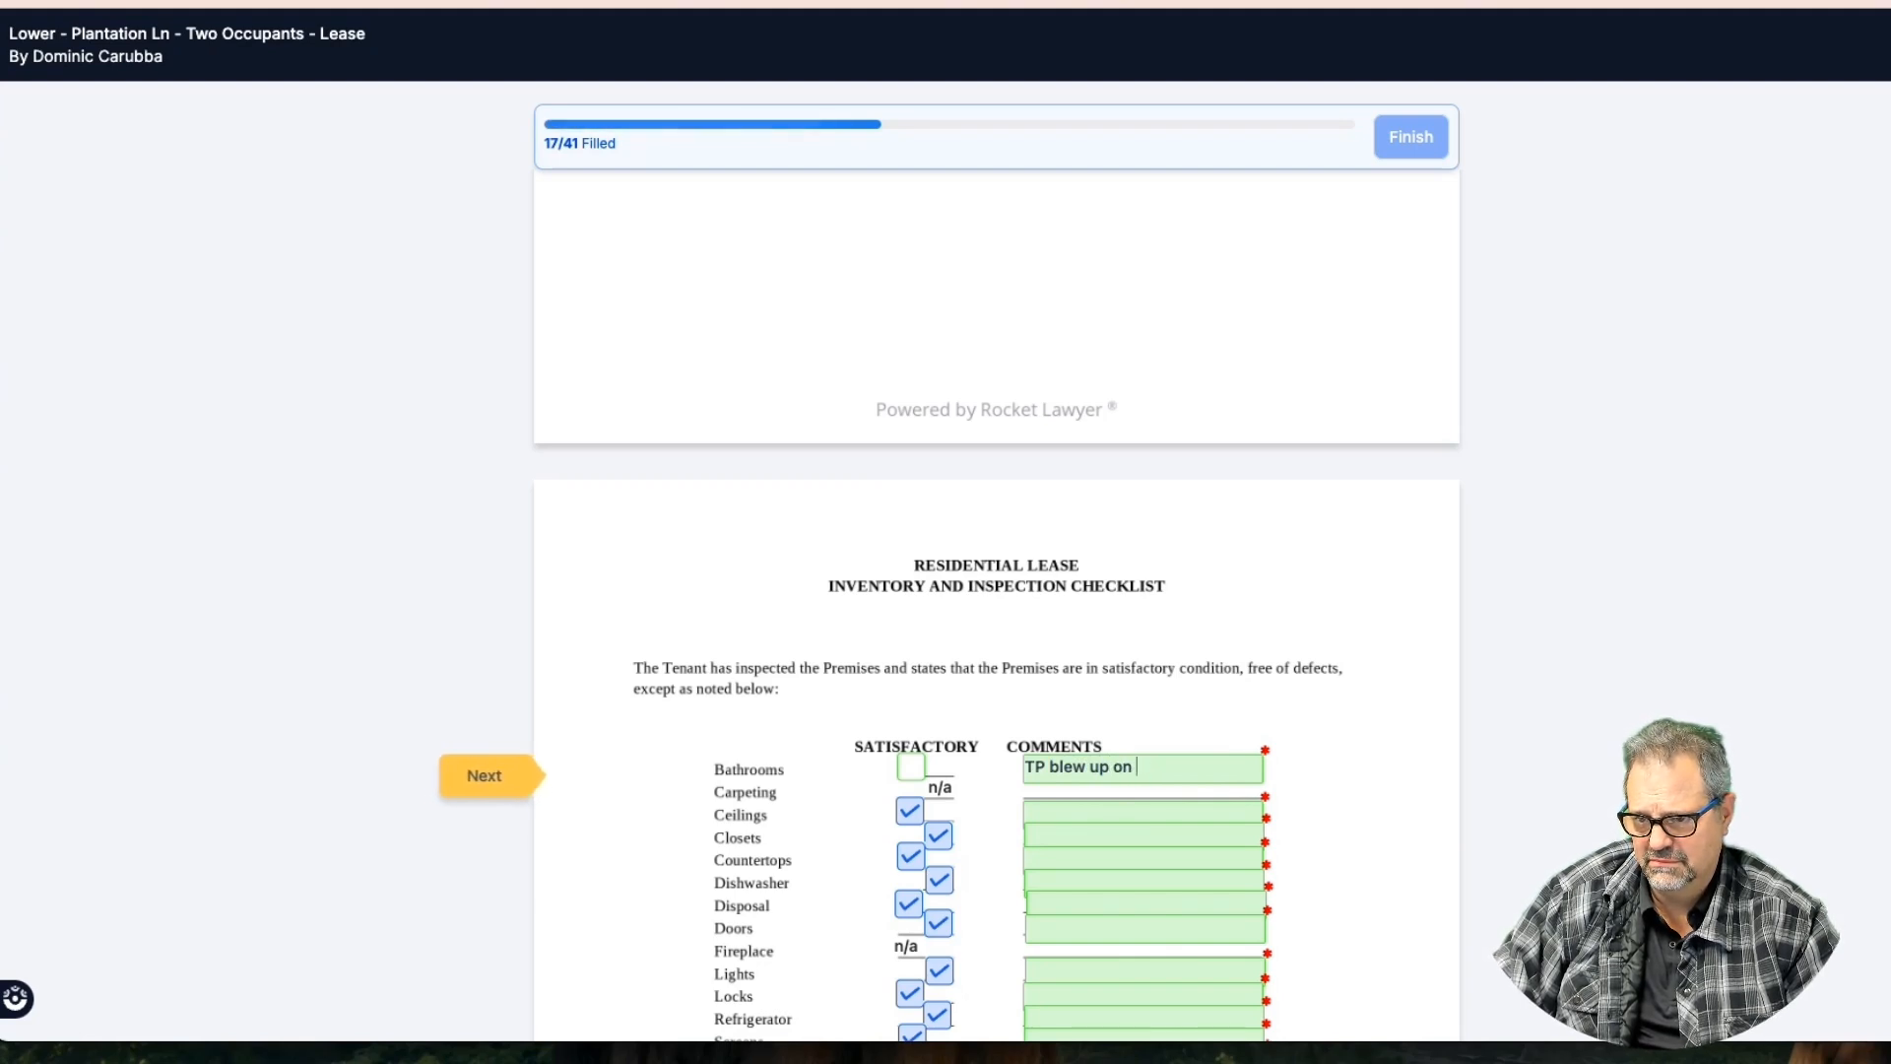
type(" the floor")
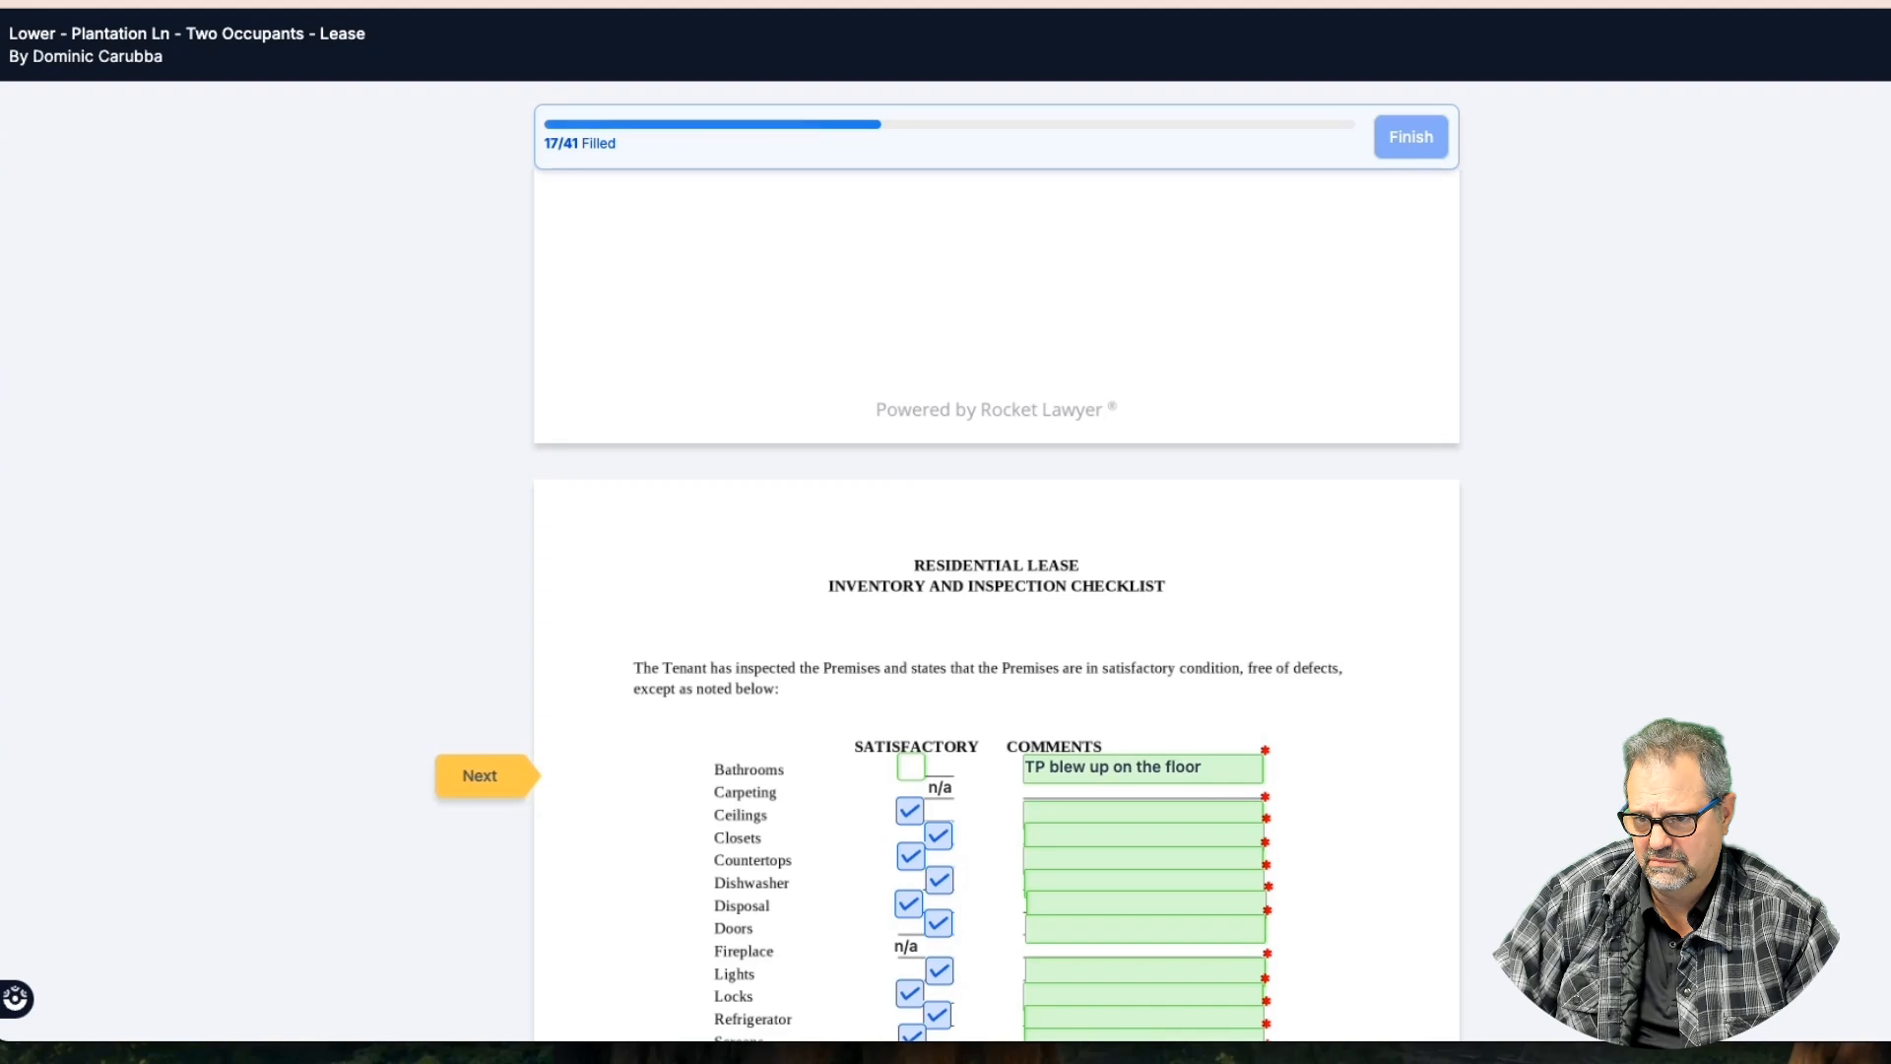
left_click(1214, 695)
scroll(1198, 746, "down", 2)
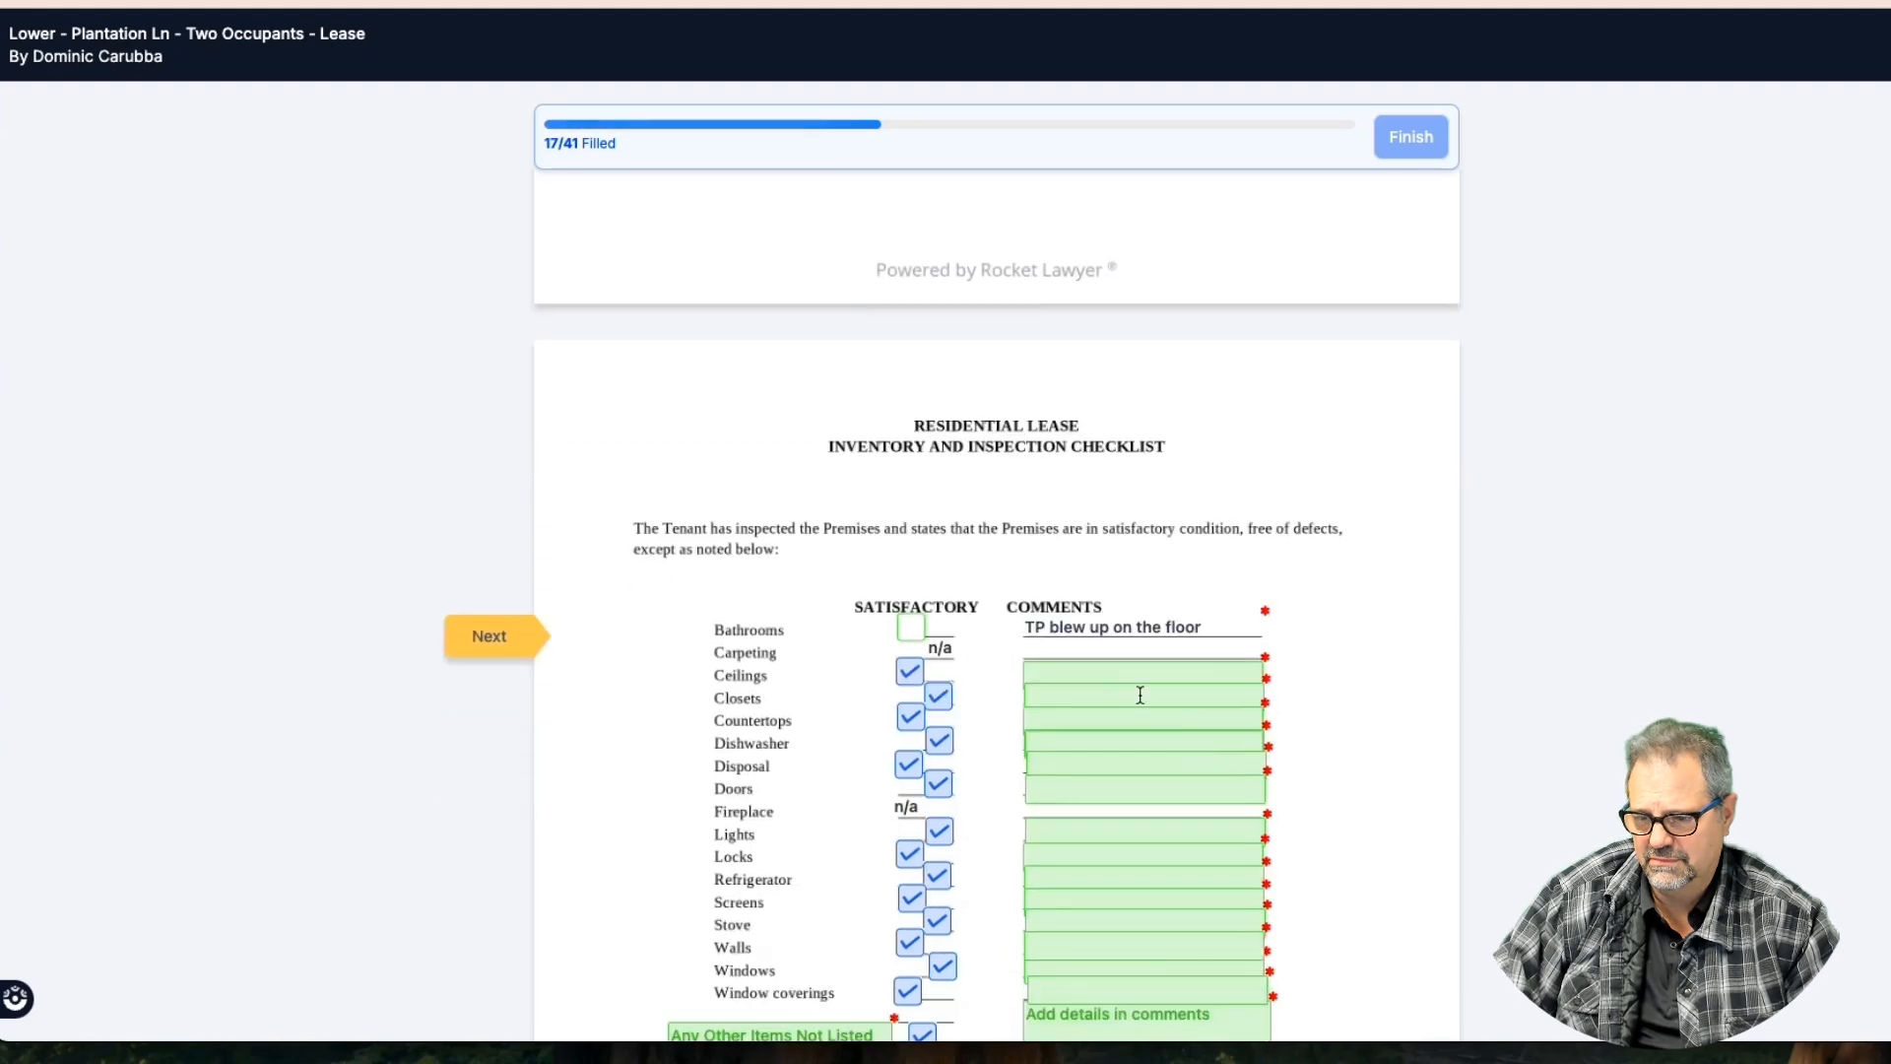
scroll(1104, 671, "down", 3)
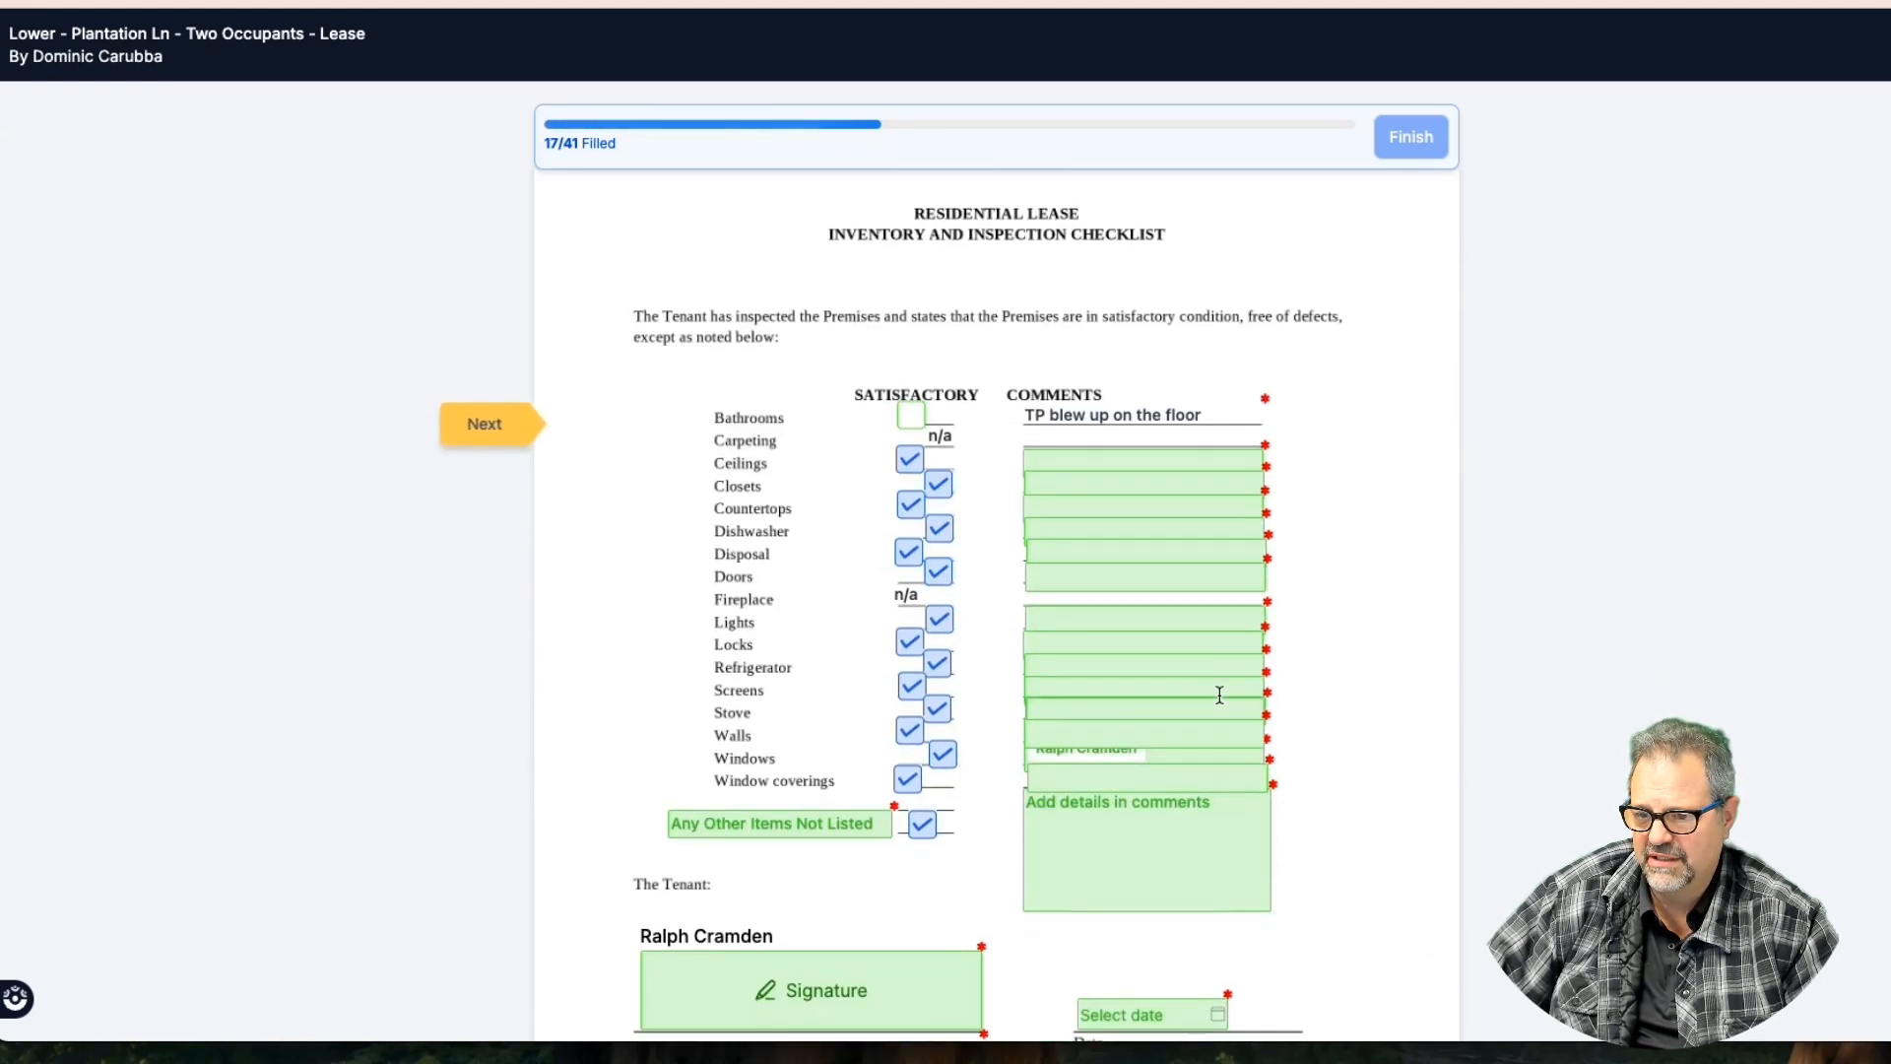
scroll(1221, 693, "down", 2)
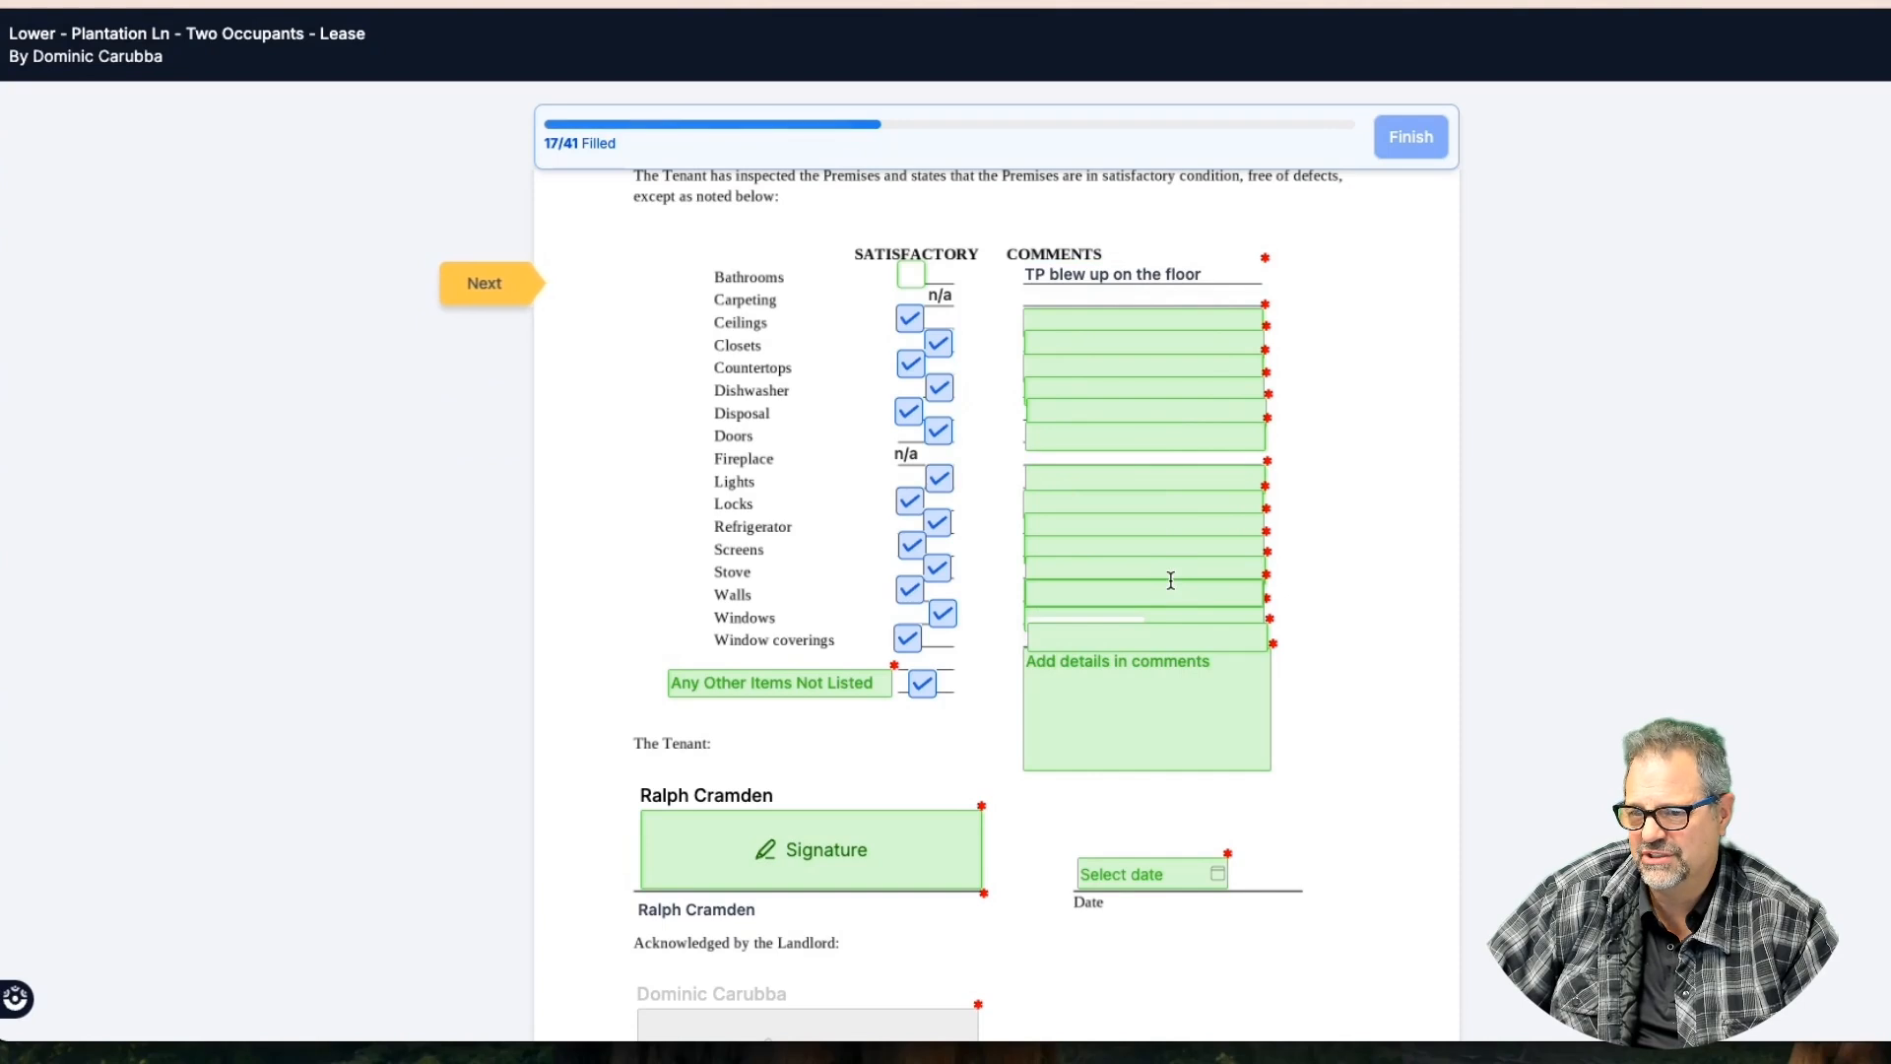
scroll(1171, 580, "down", 3)
Sign the inspection checklist as the tenant and date it today
left_click(832, 541)
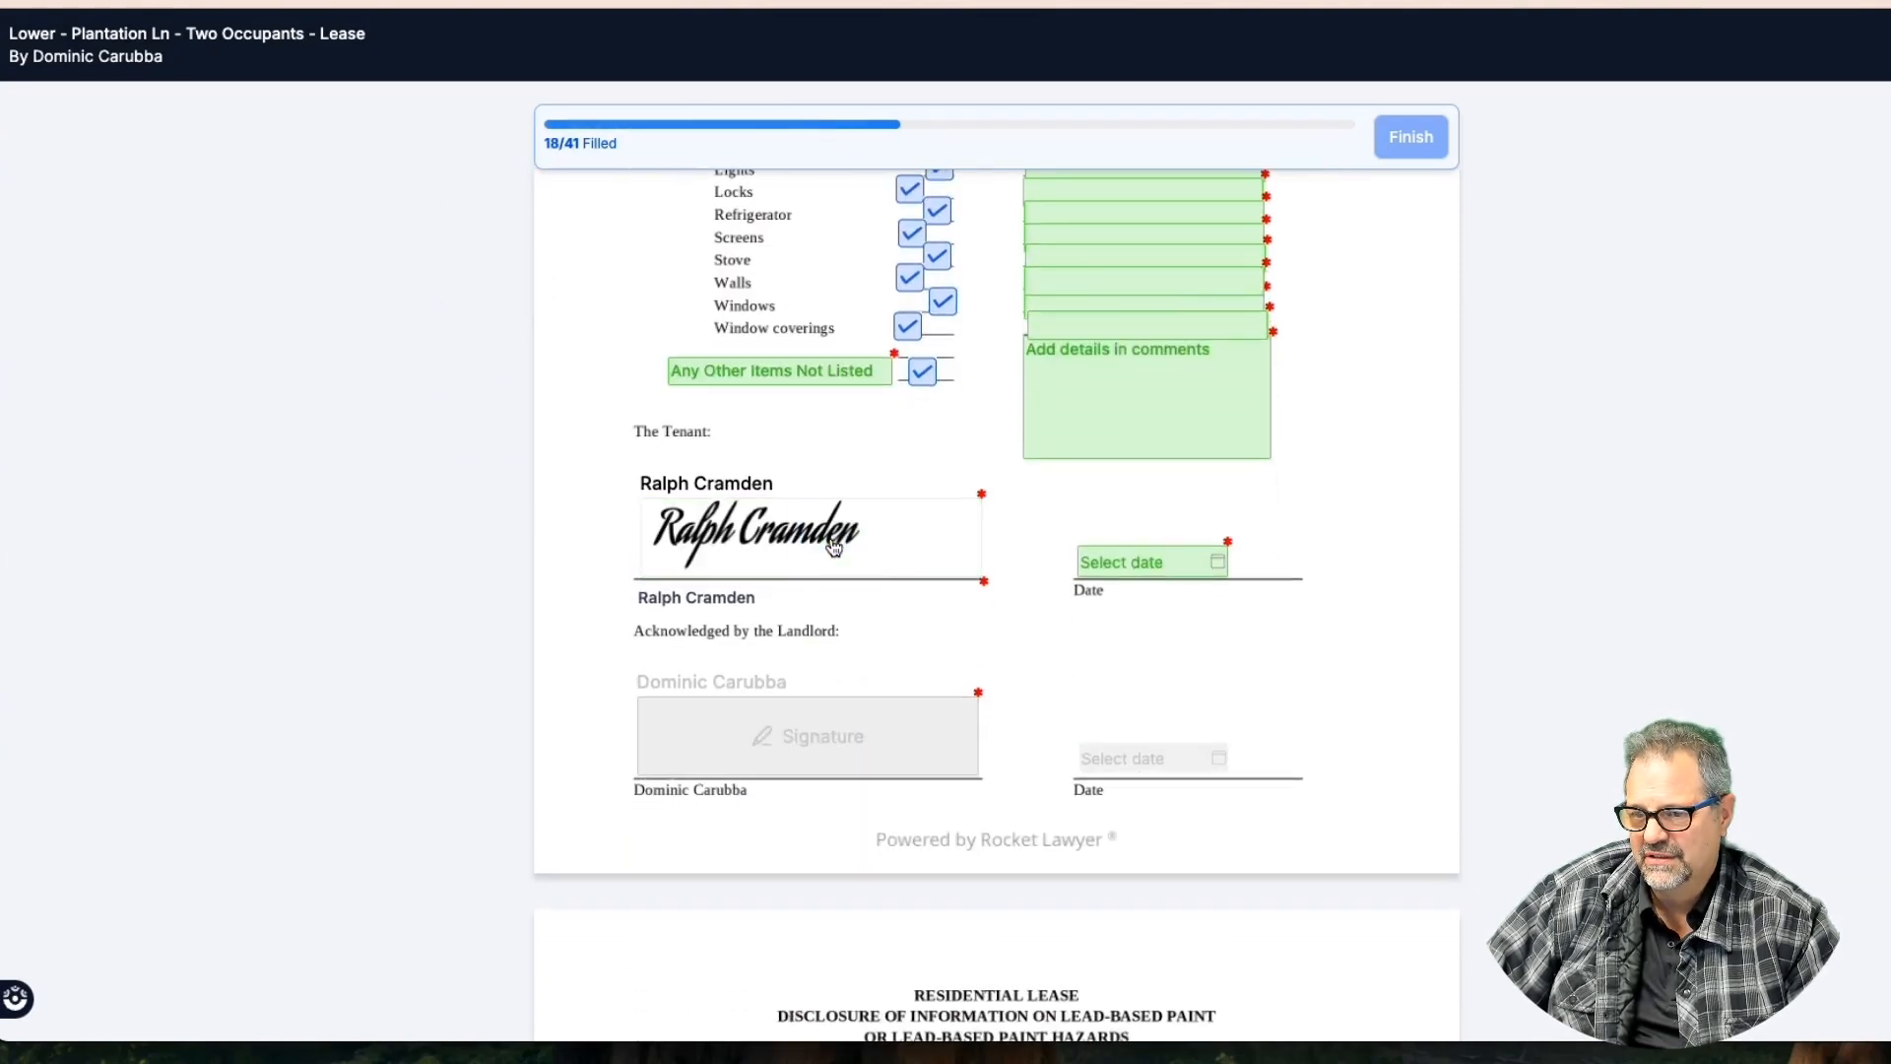
left_click(1140, 562)
left_click(1359, 701)
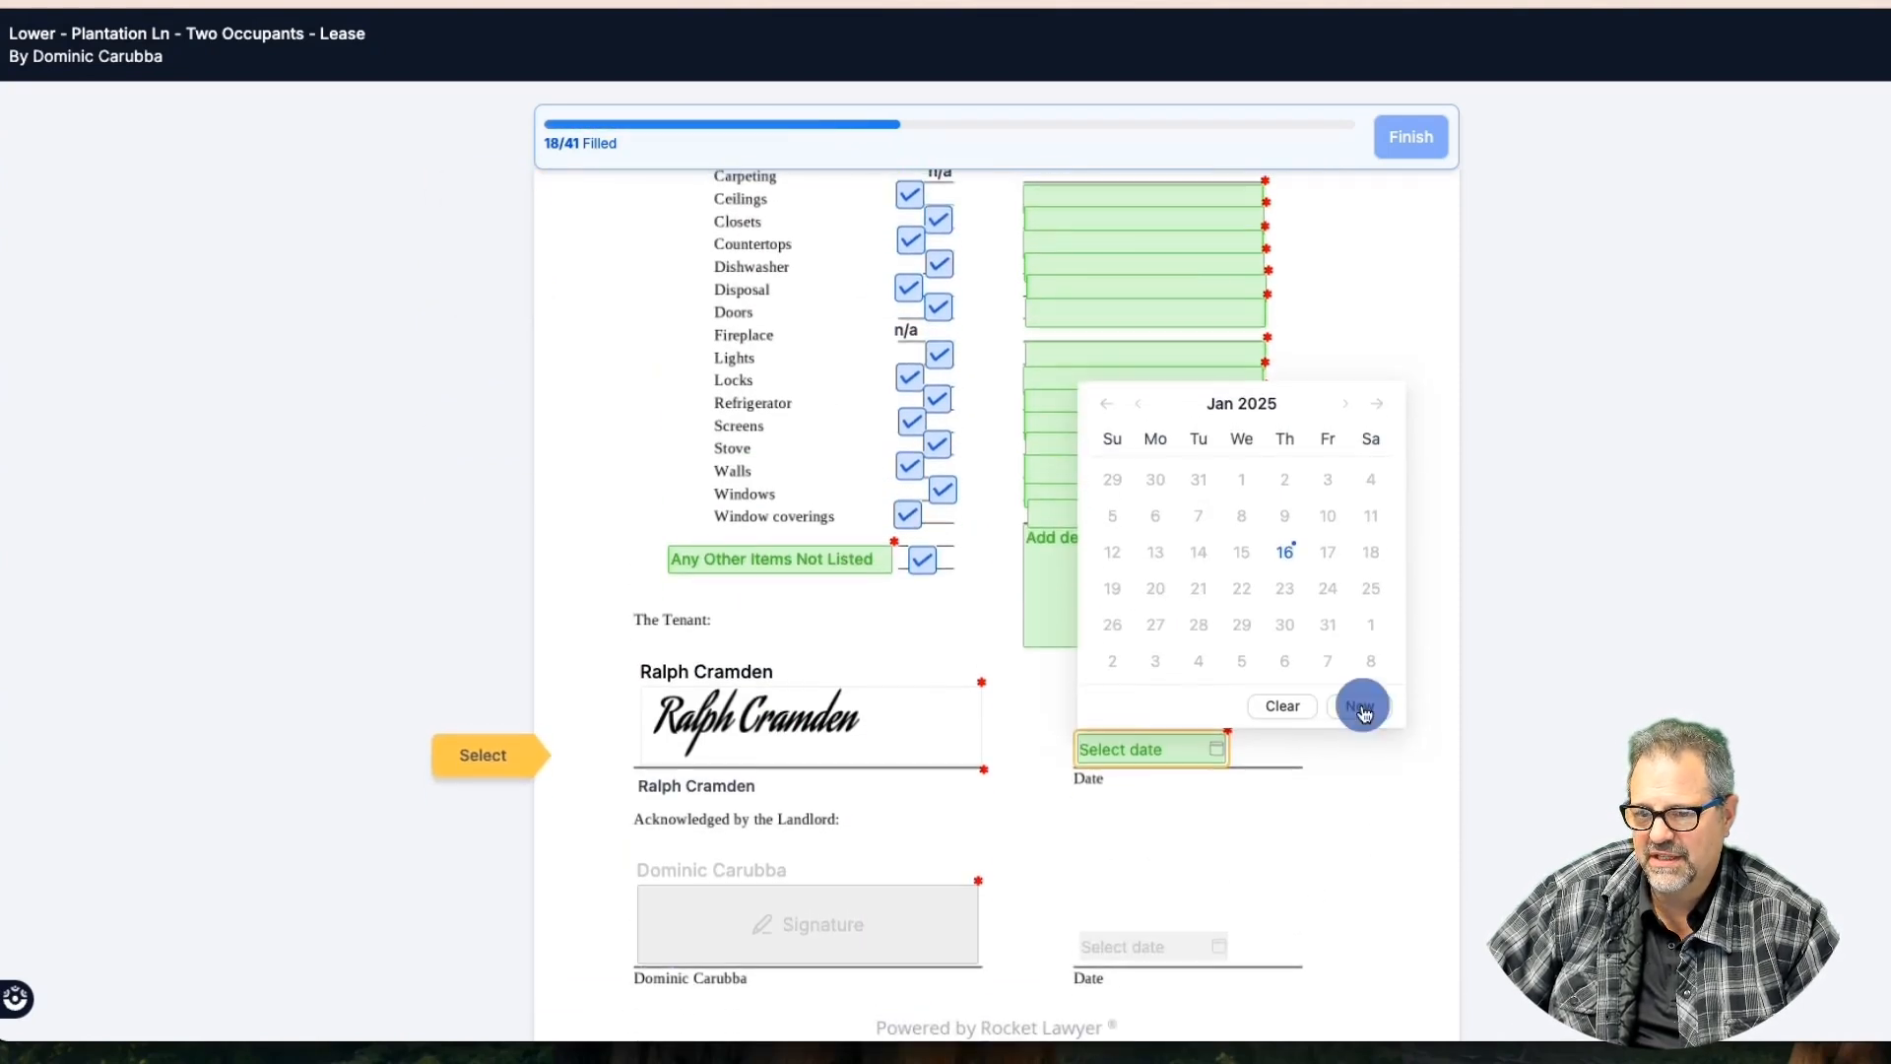
left_click(524, 751)
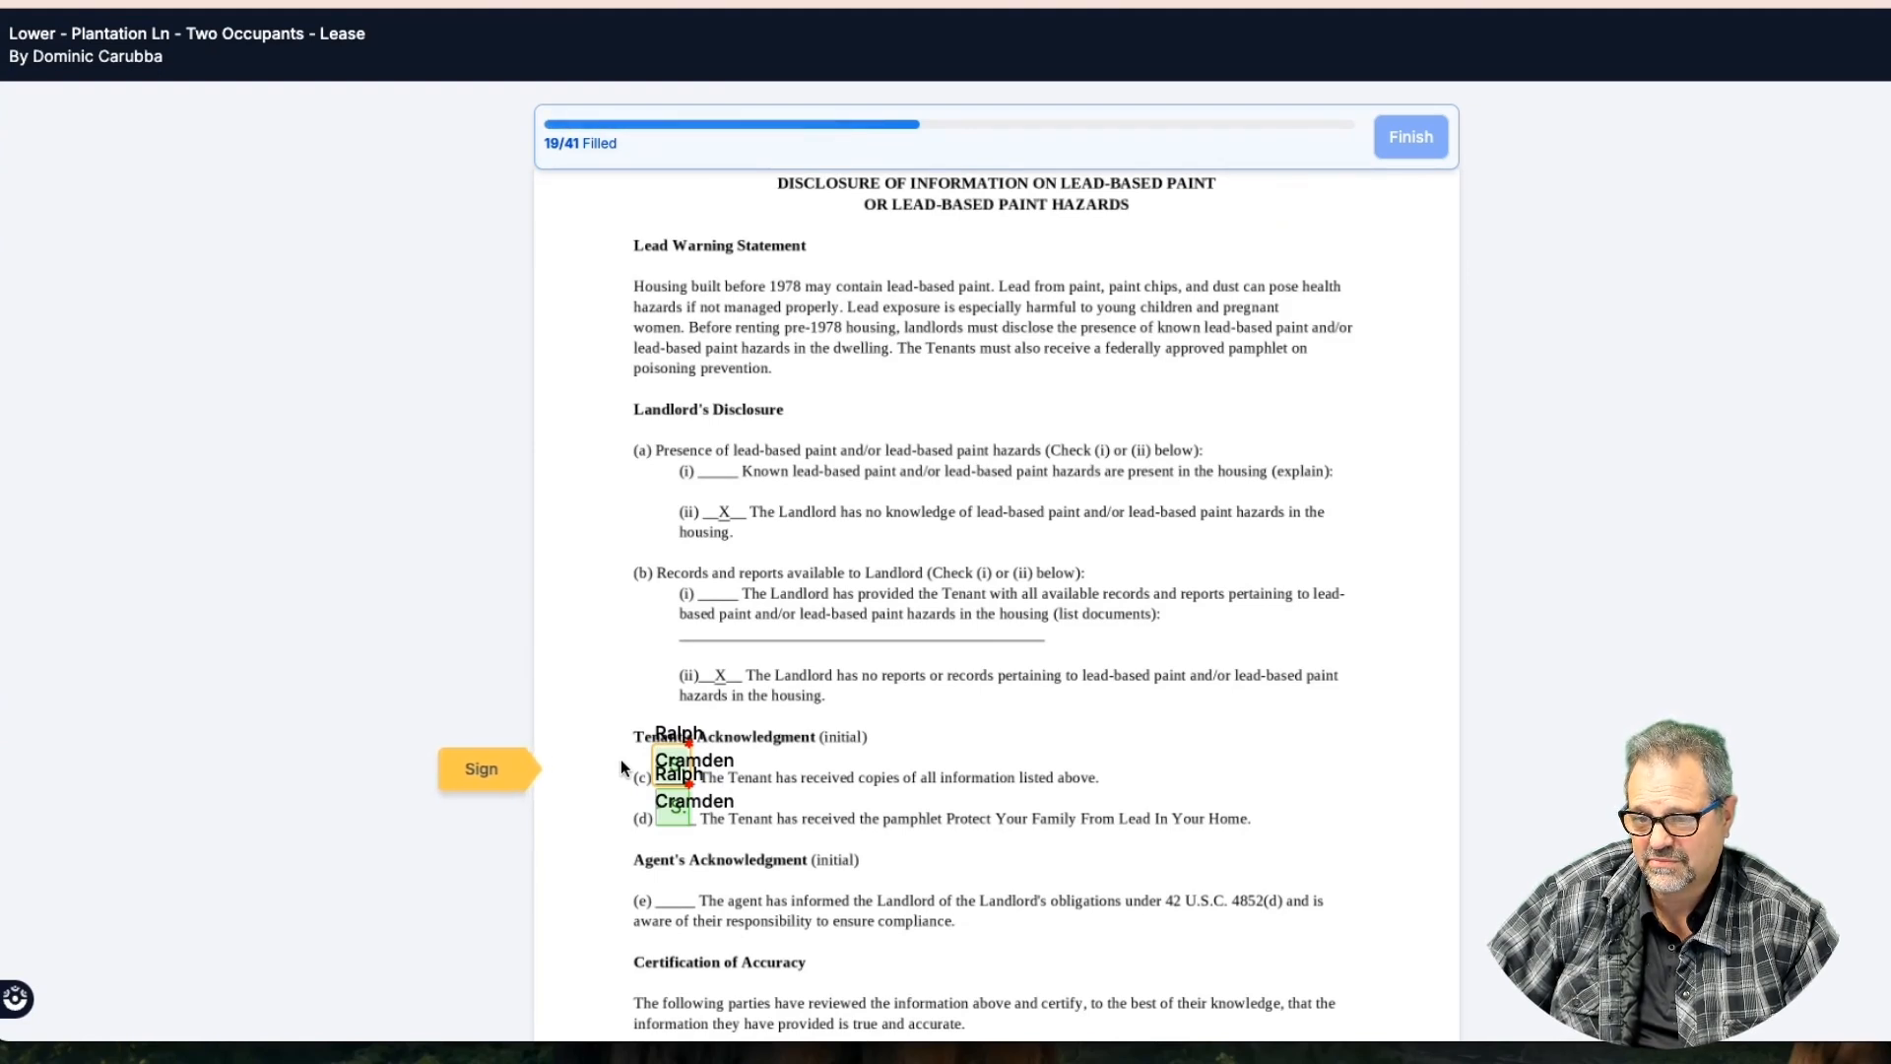
Initial line (c) of the lead-paint disclosure, sign it, and date it 01-16-2025
scroll(621, 759, "down", 3)
left_click(499, 636)
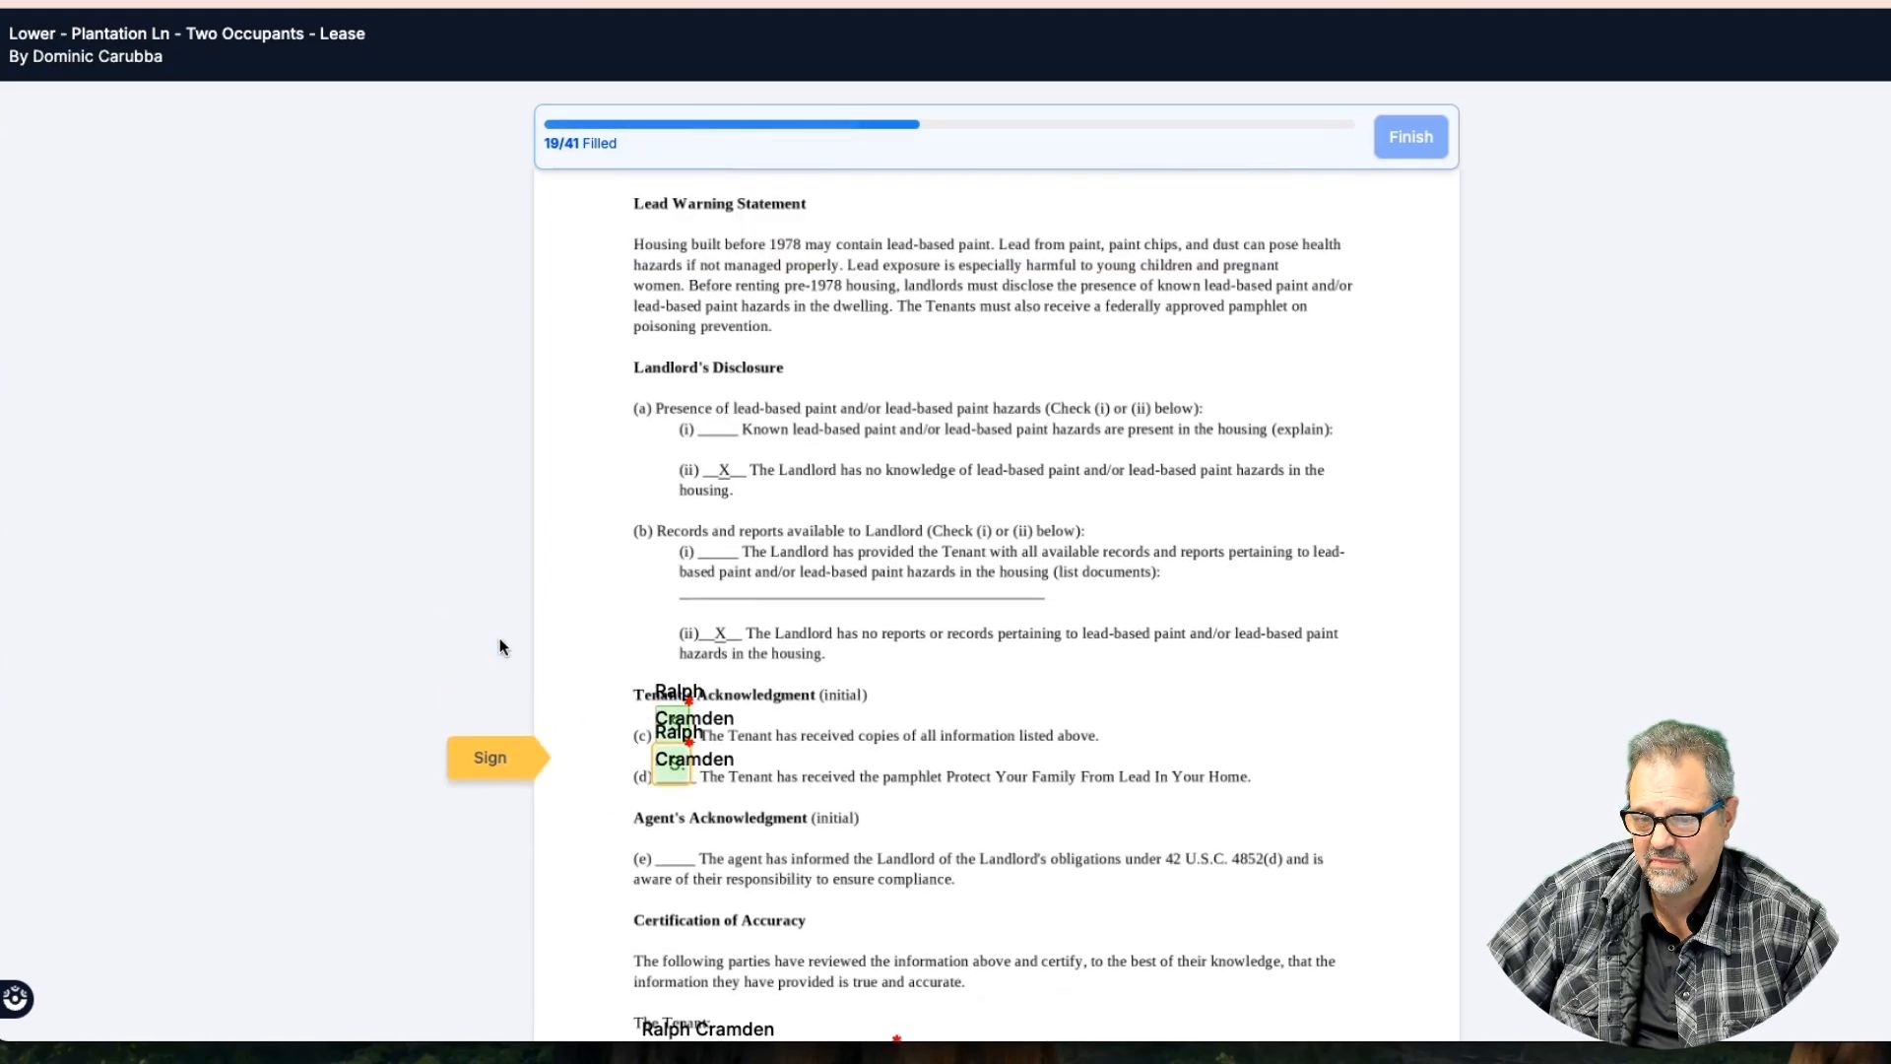
left_click(499, 772)
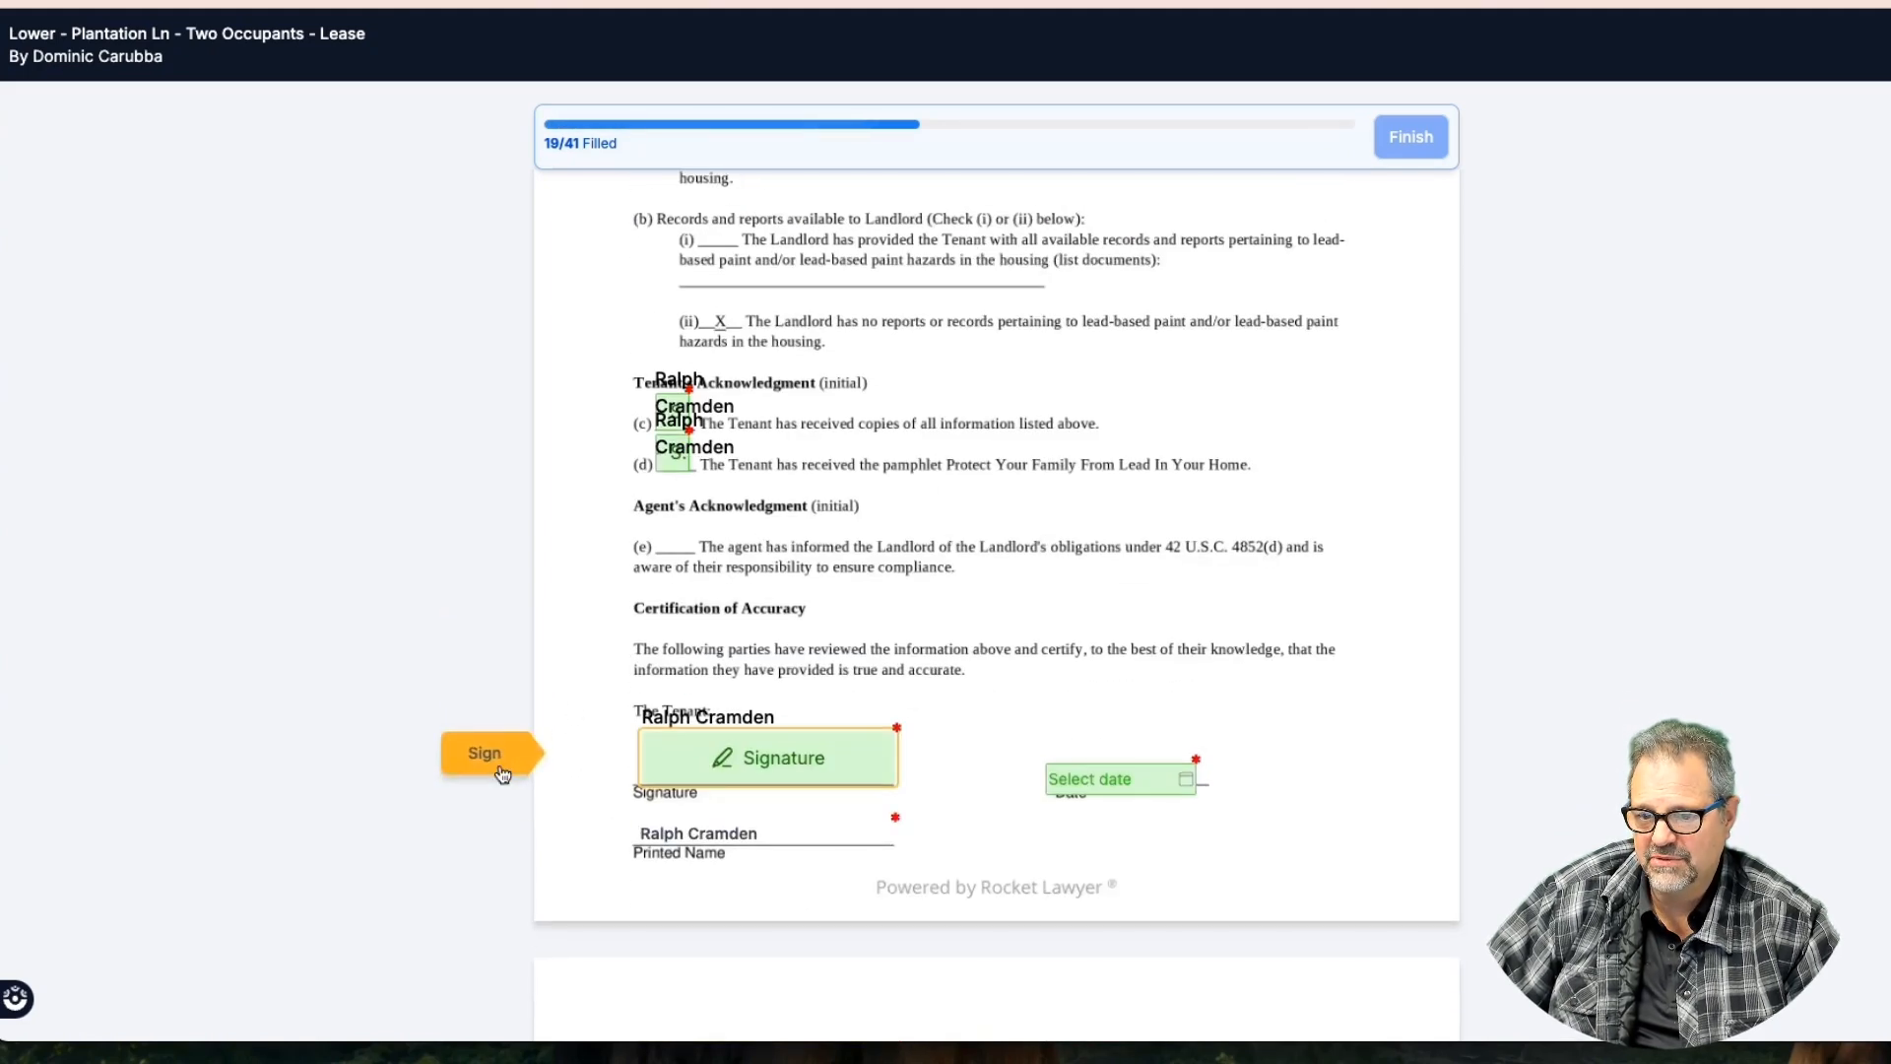
left_click(708, 772)
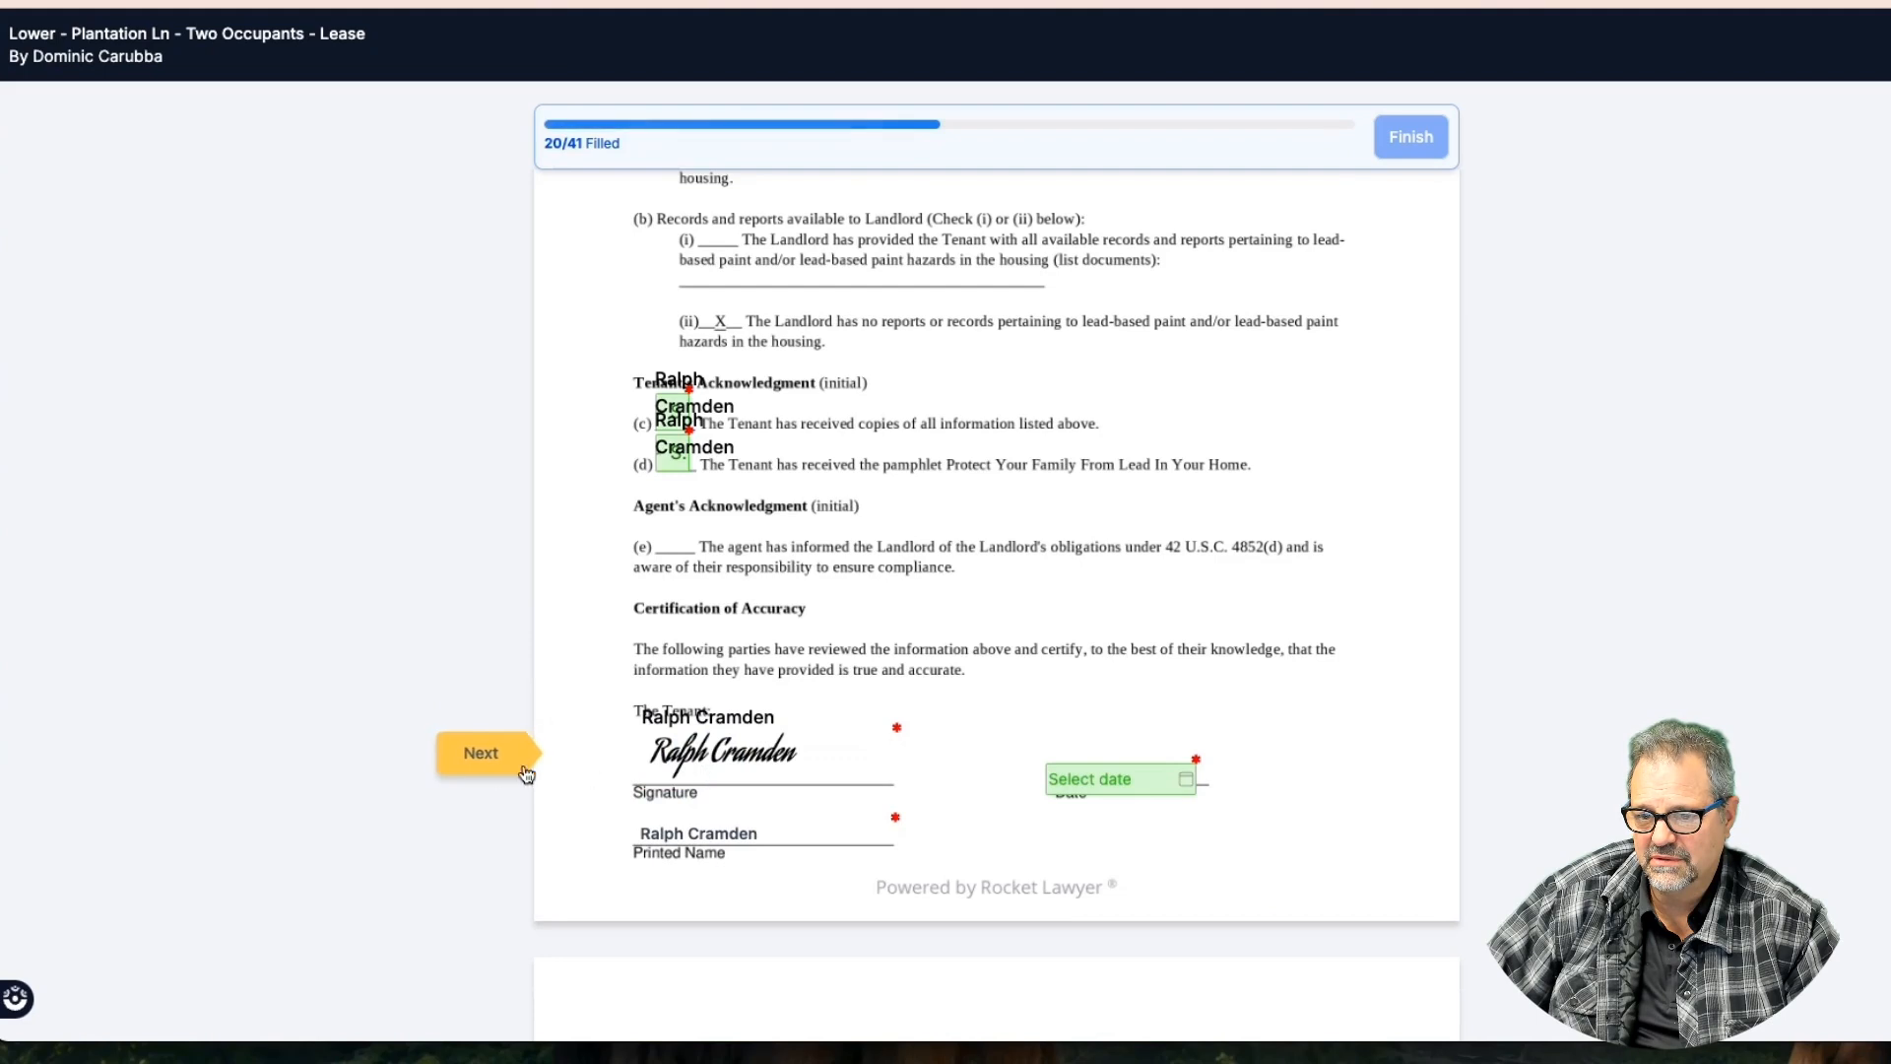
left_click(492, 763)
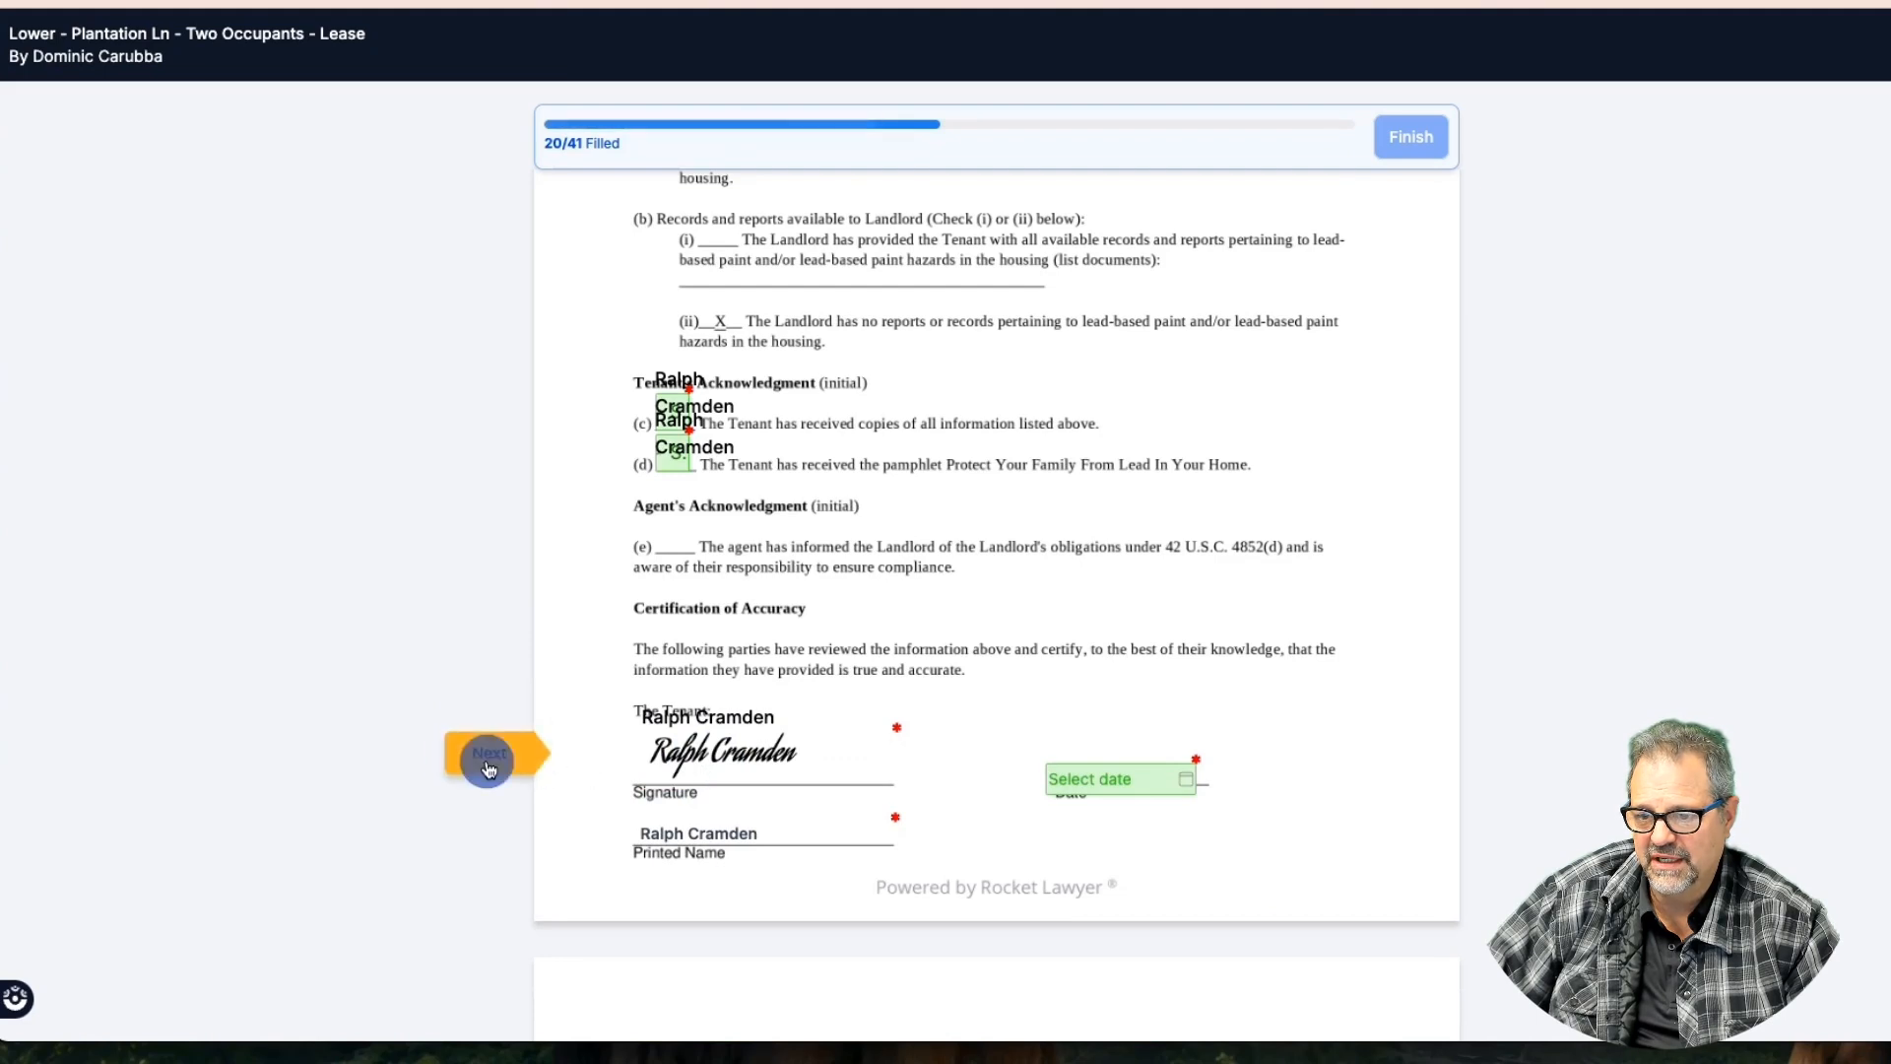
left_click(1105, 775)
left_click(1324, 728)
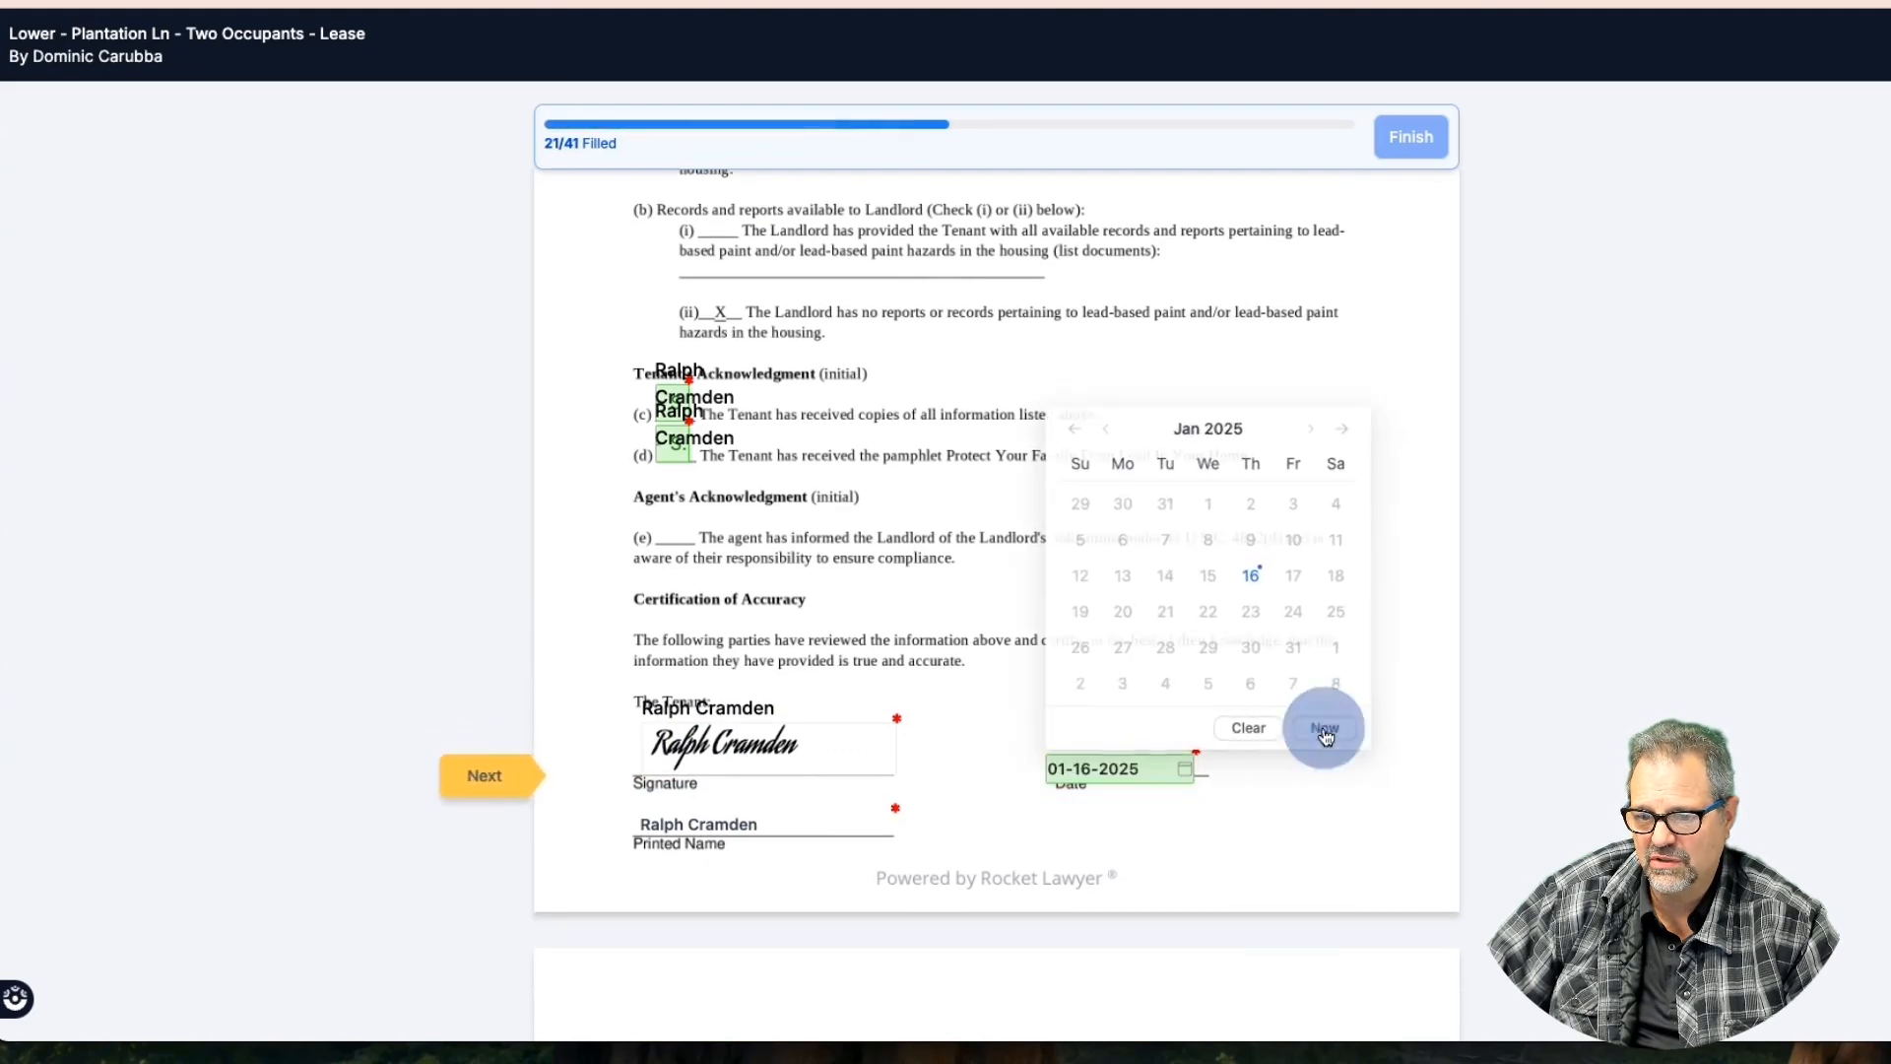
Add the tenant's initials to the rent payment and Security Deposit clauses, reaching 23/41 filled
left_click(498, 775)
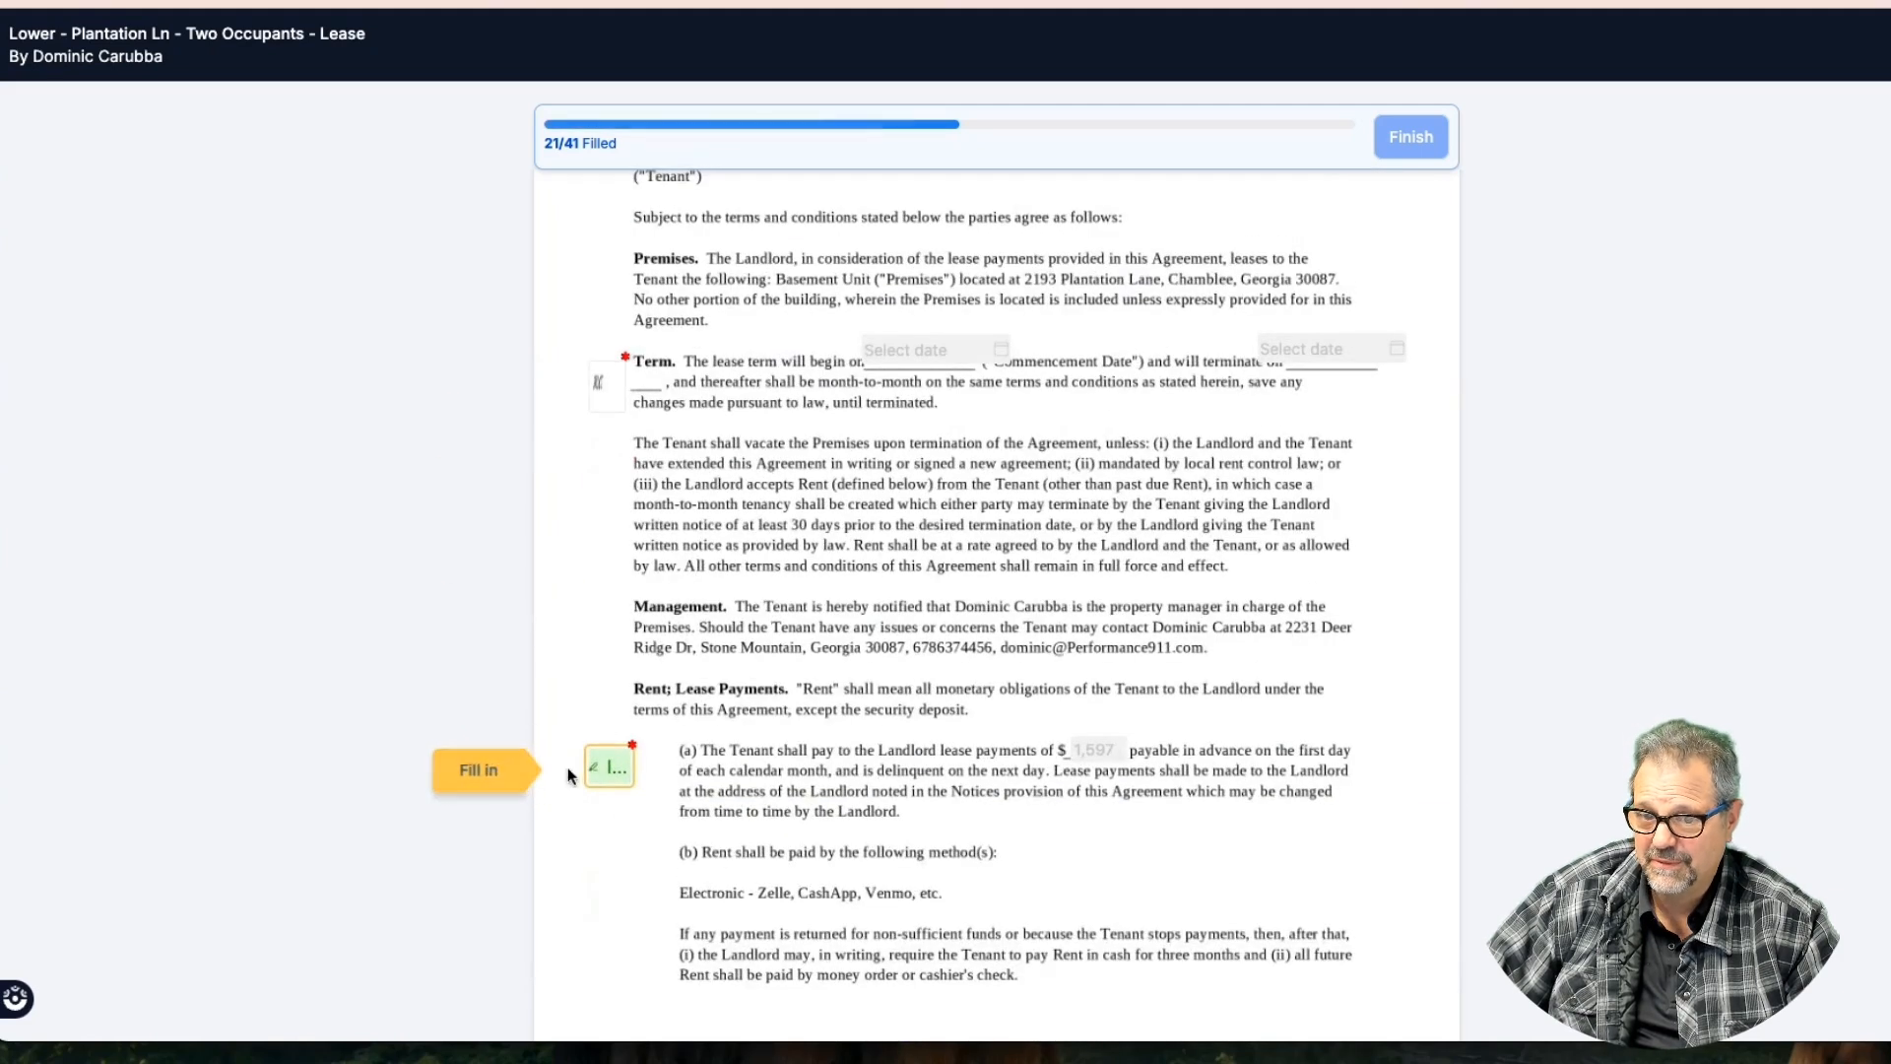
left_click(610, 773)
left_click(502, 771)
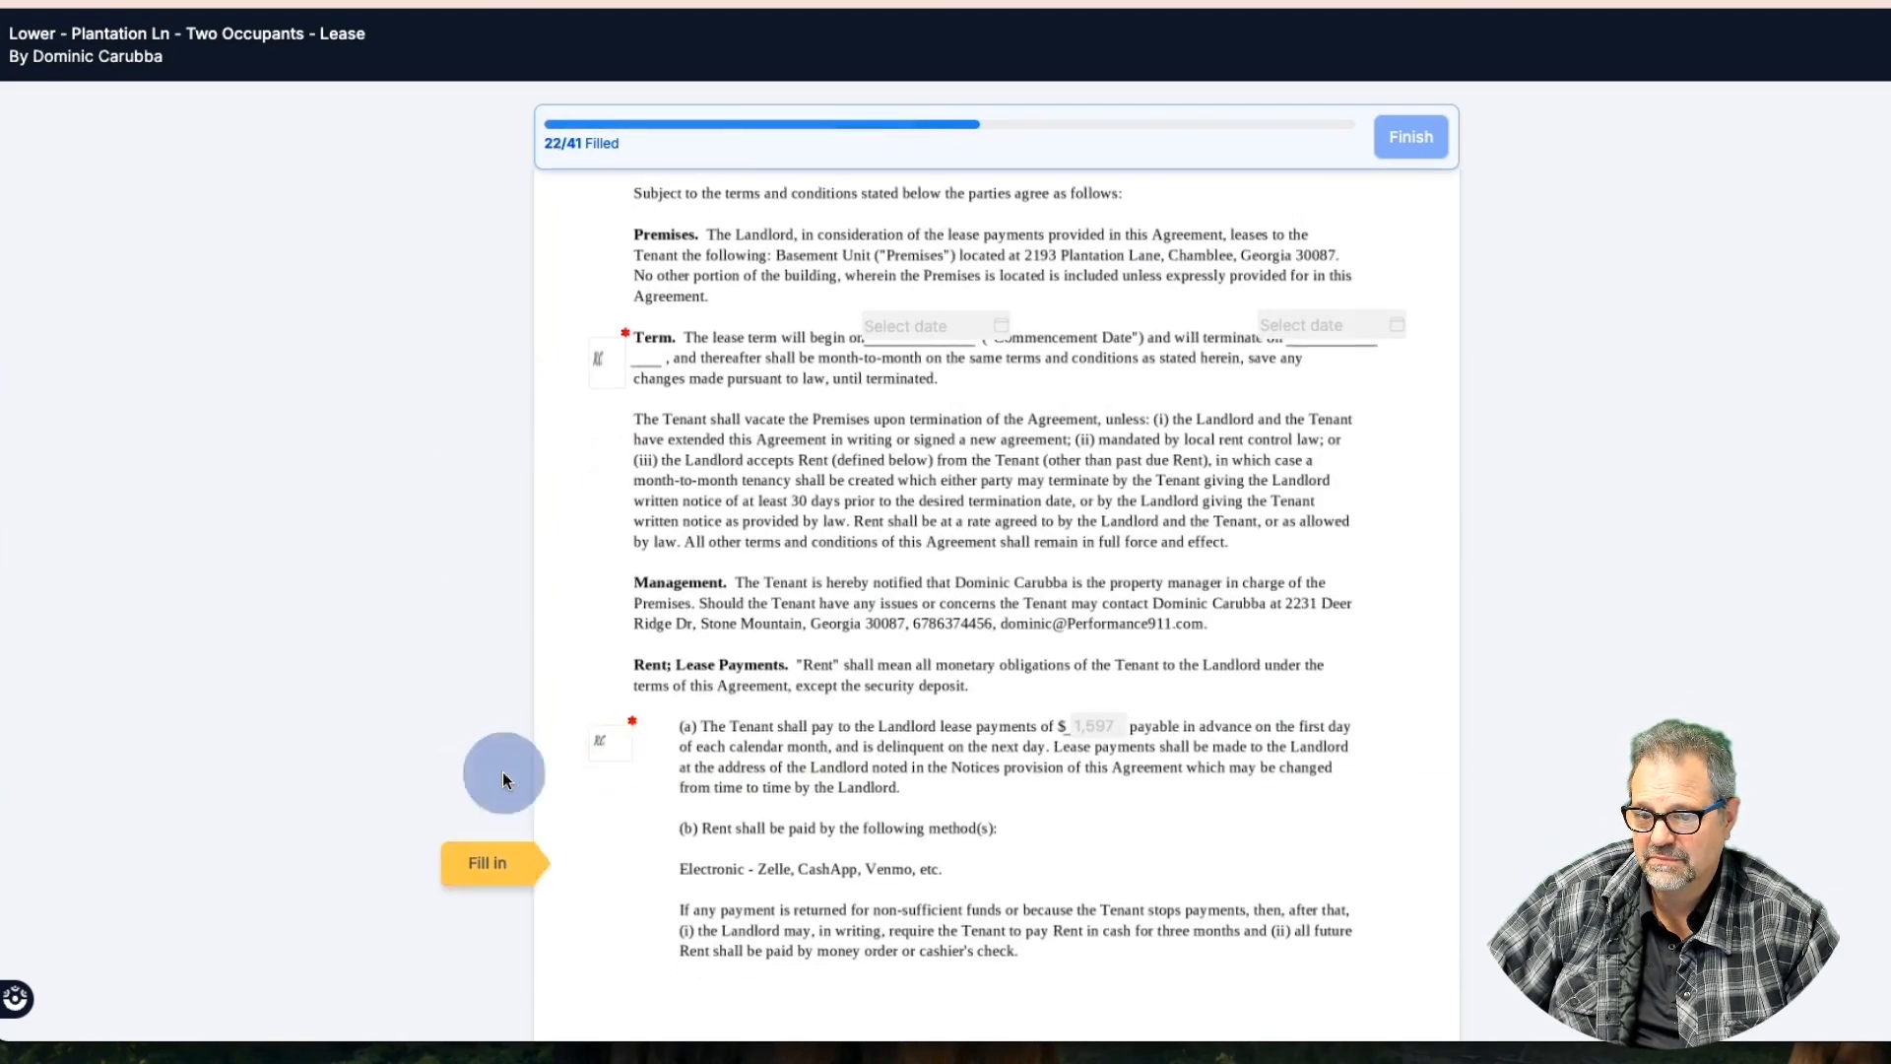
left_click(609, 772)
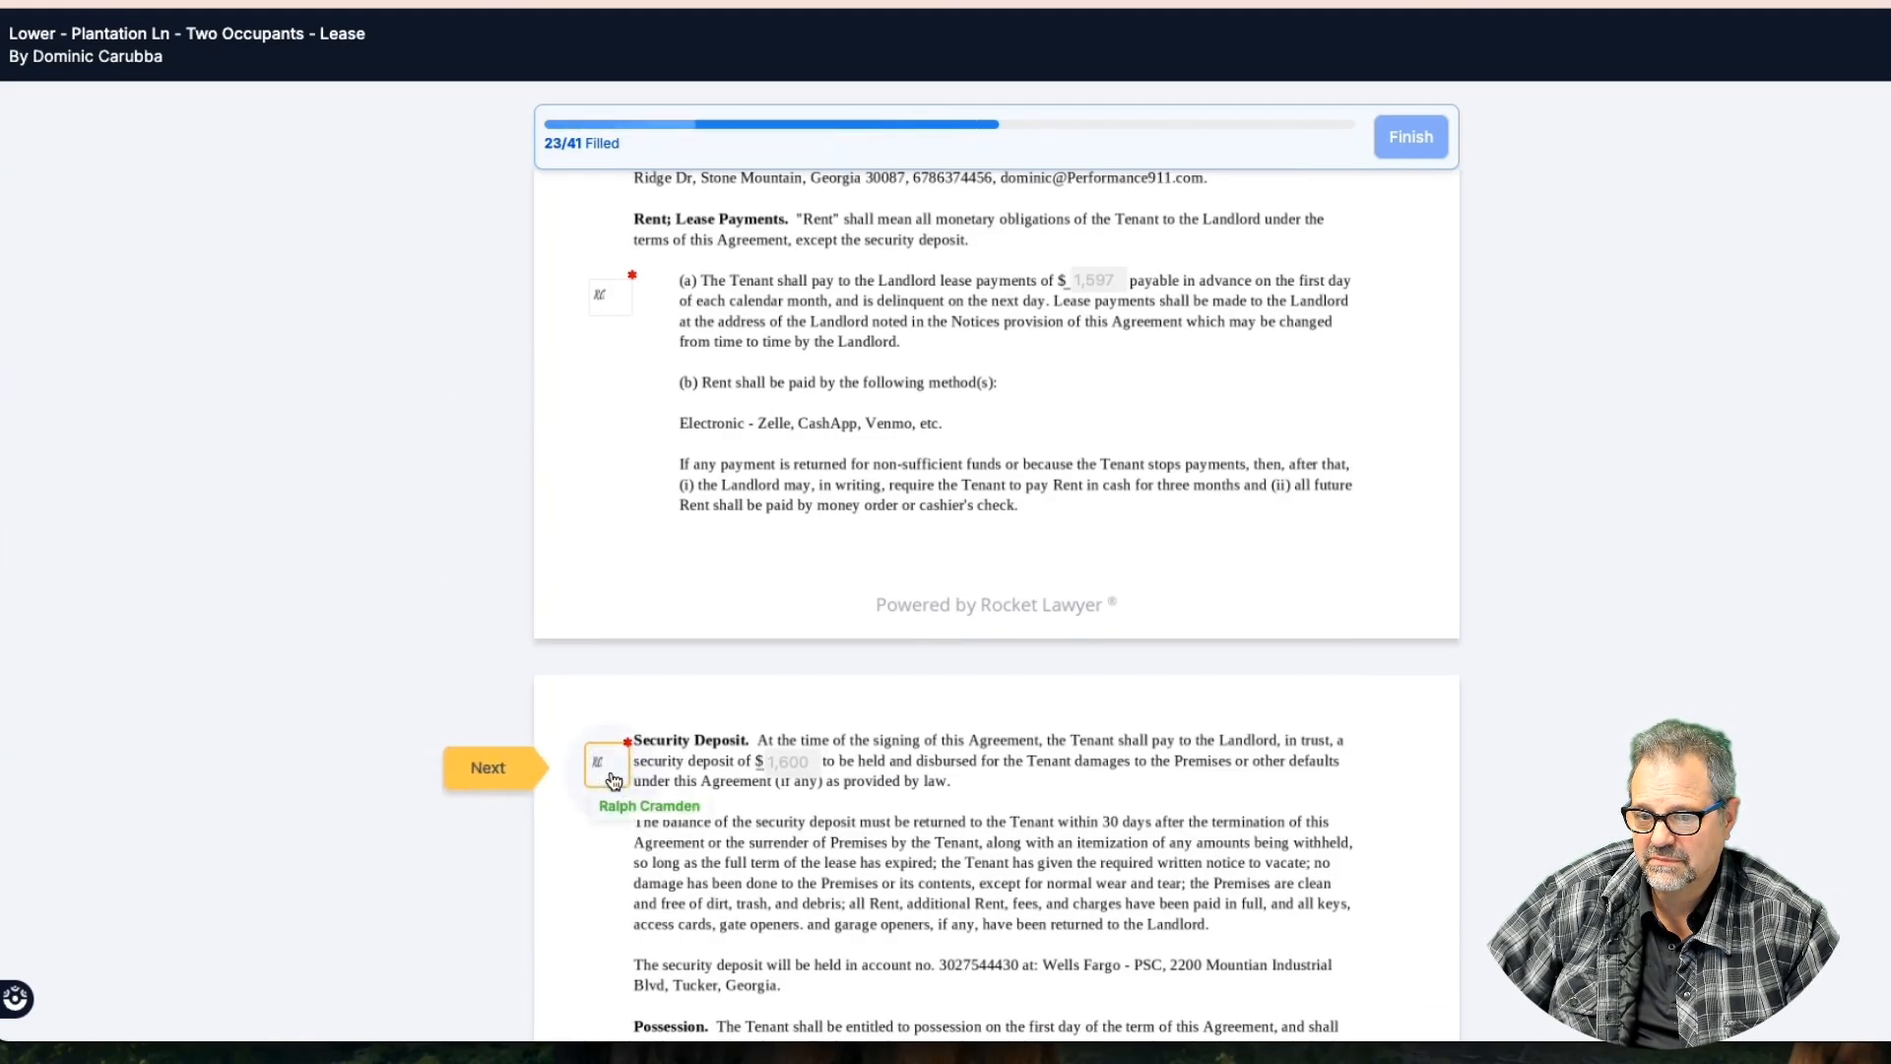
left_click(491, 778)
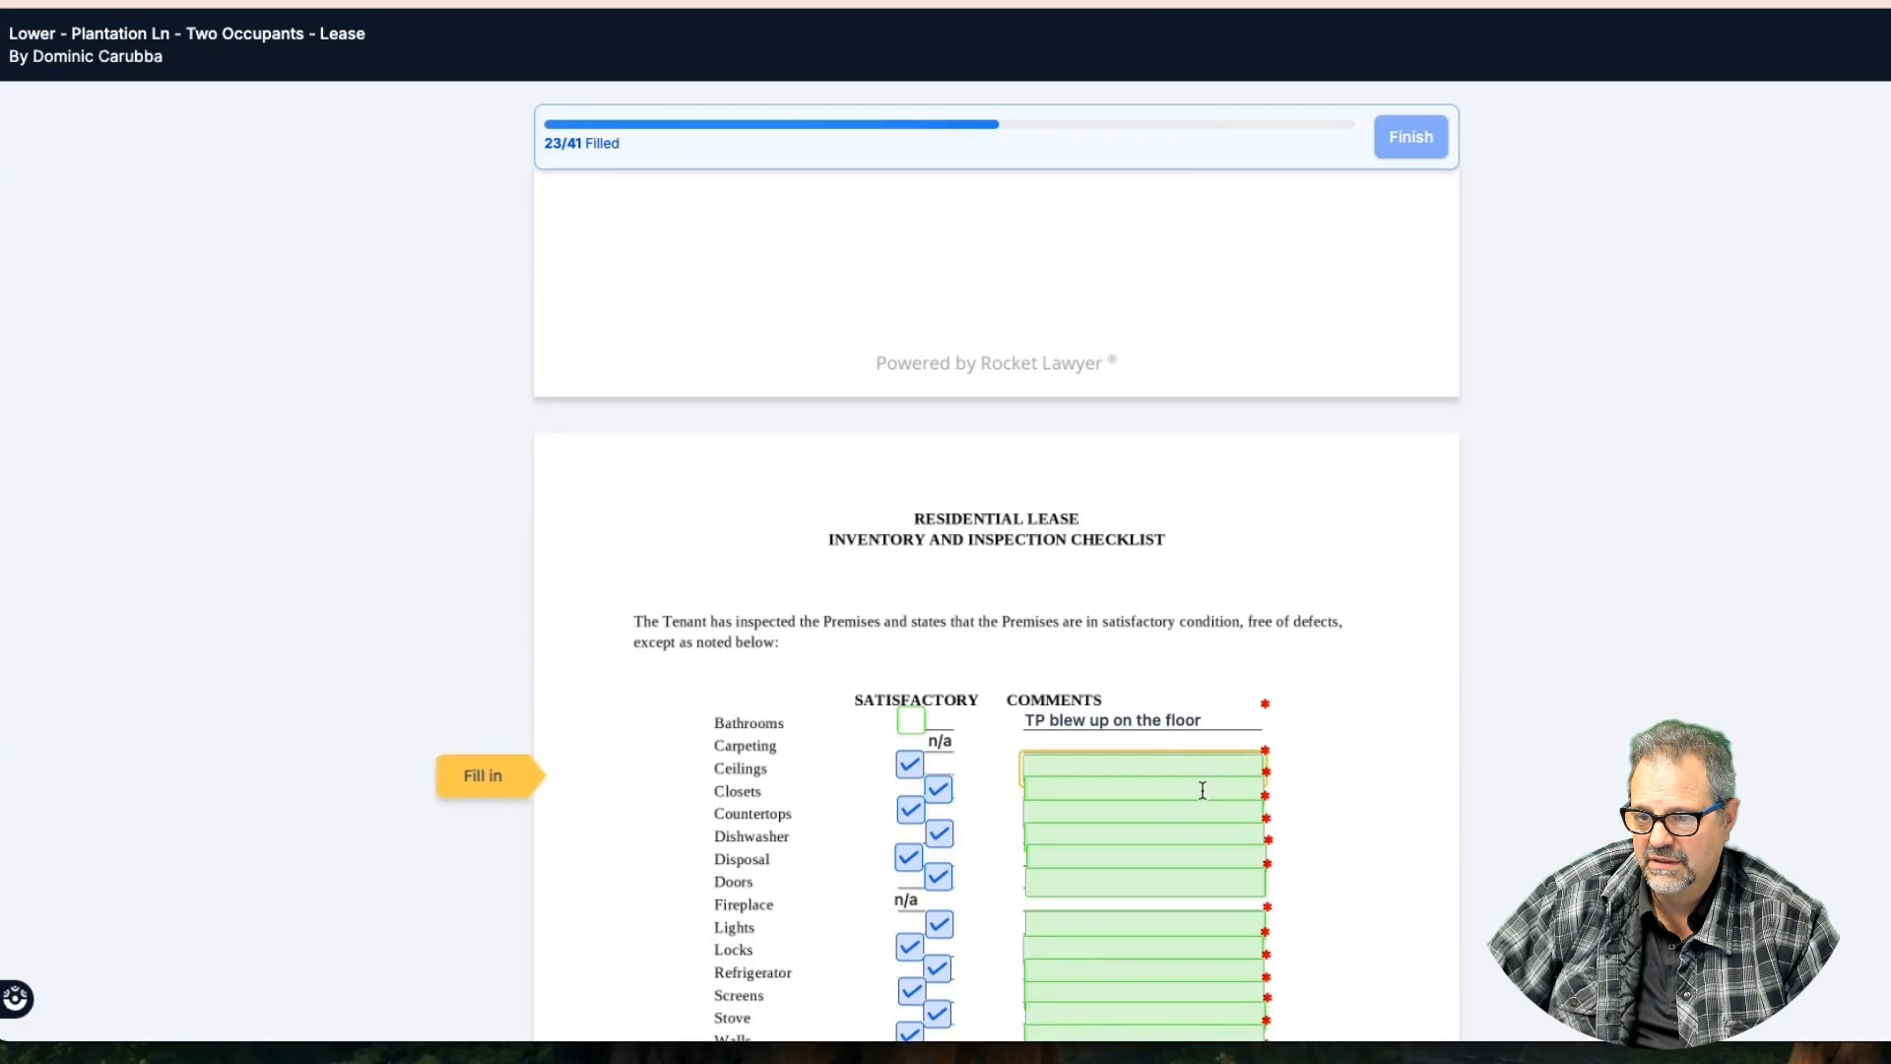
scroll(1202, 785, "down", 1)
scroll(1187, 833, "down", 2)
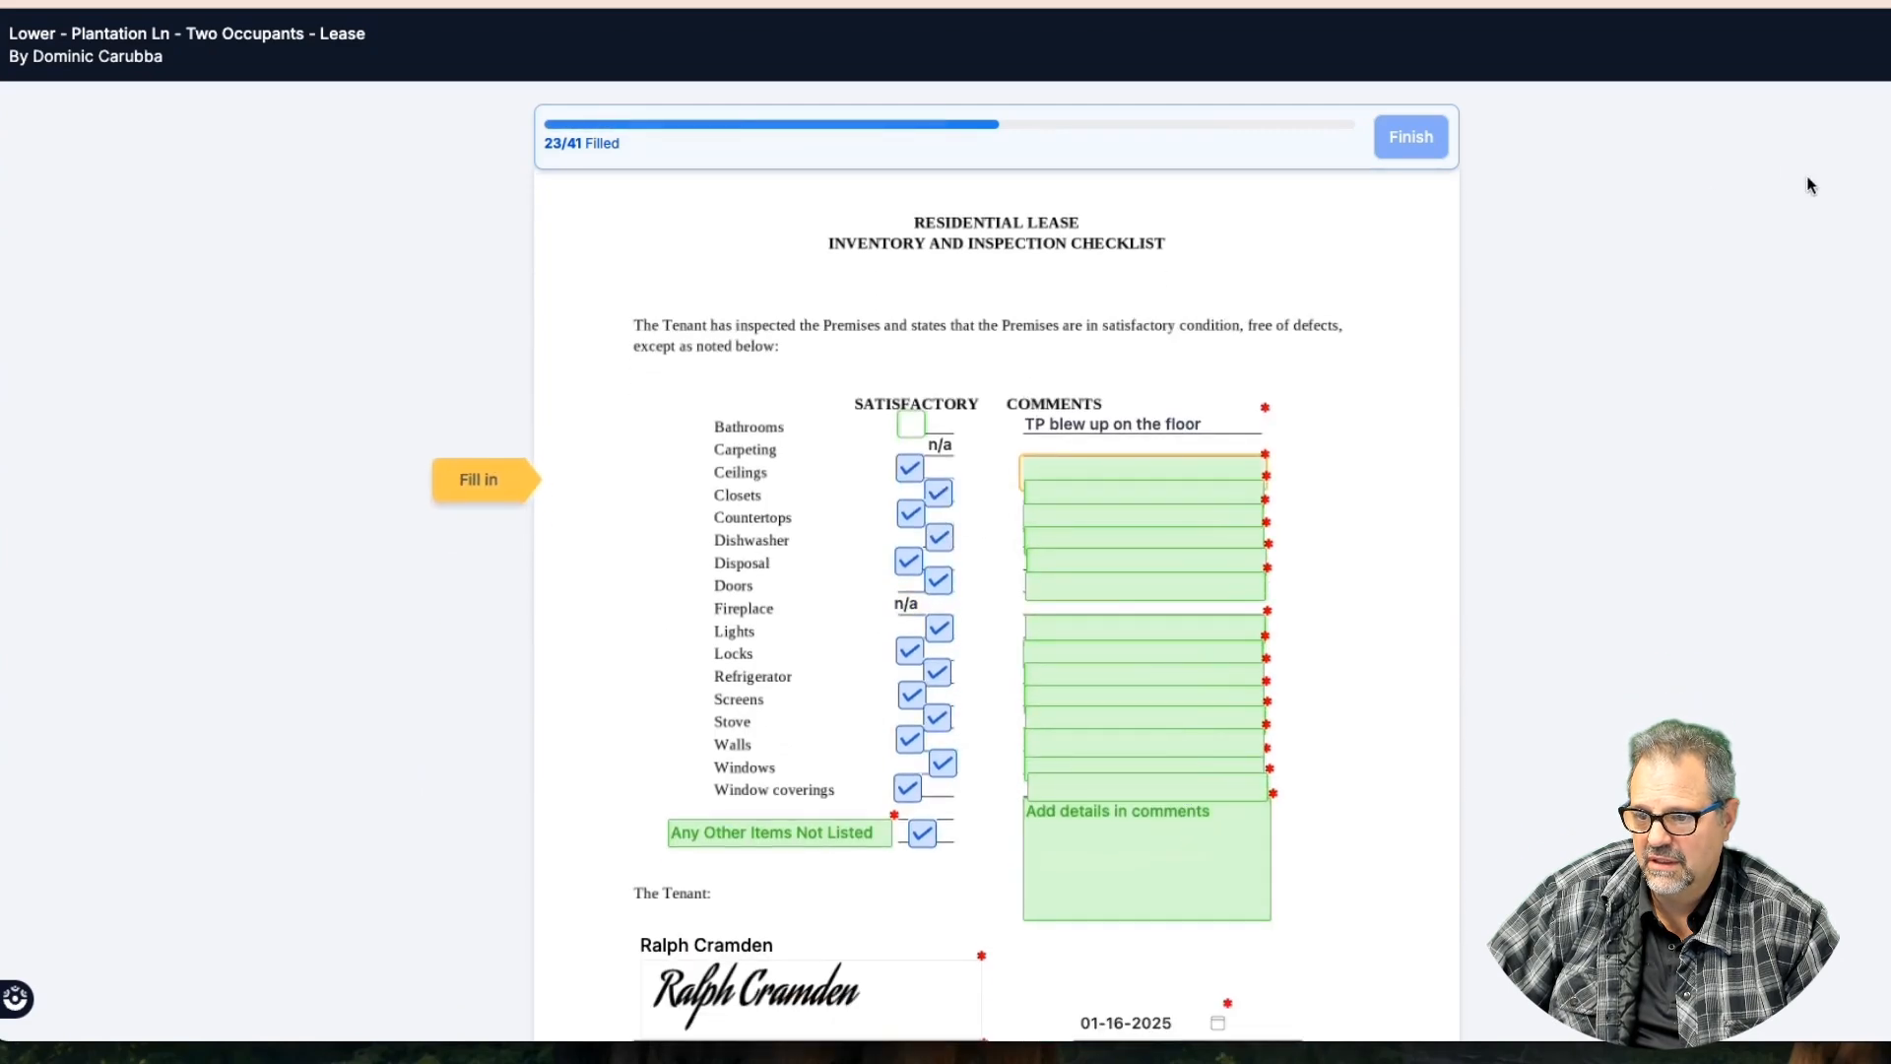
scroll(1657, 184, "up", 1)
scroll(1634, 177, "down", 8)
scroll(1616, 168, "up", 2)
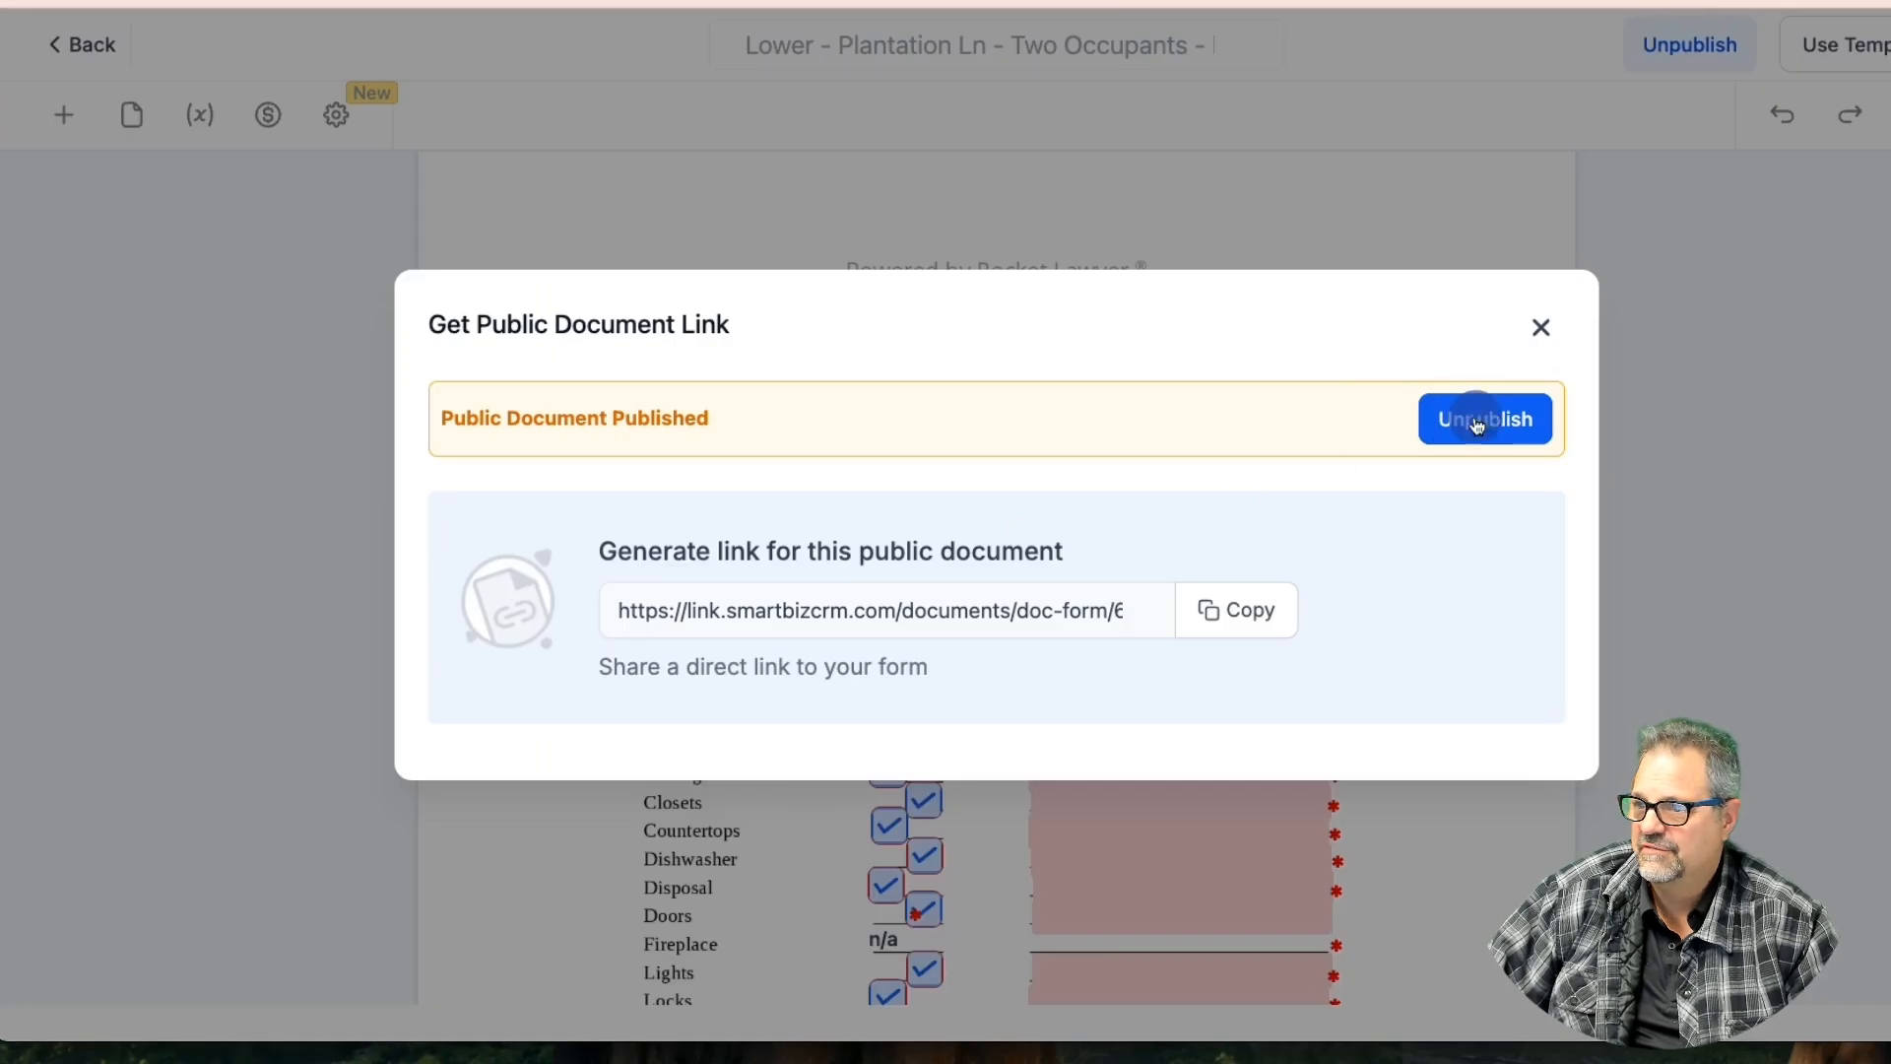
Unpublish the lease's public document link
left_click(1469, 417)
left_click(1541, 328)
scroll(1307, 807, "down", 1)
Make the first inspection checklist comment fields optional by unchecking Required
left_click(1307, 753)
scroll(1469, 752, "down", 3)
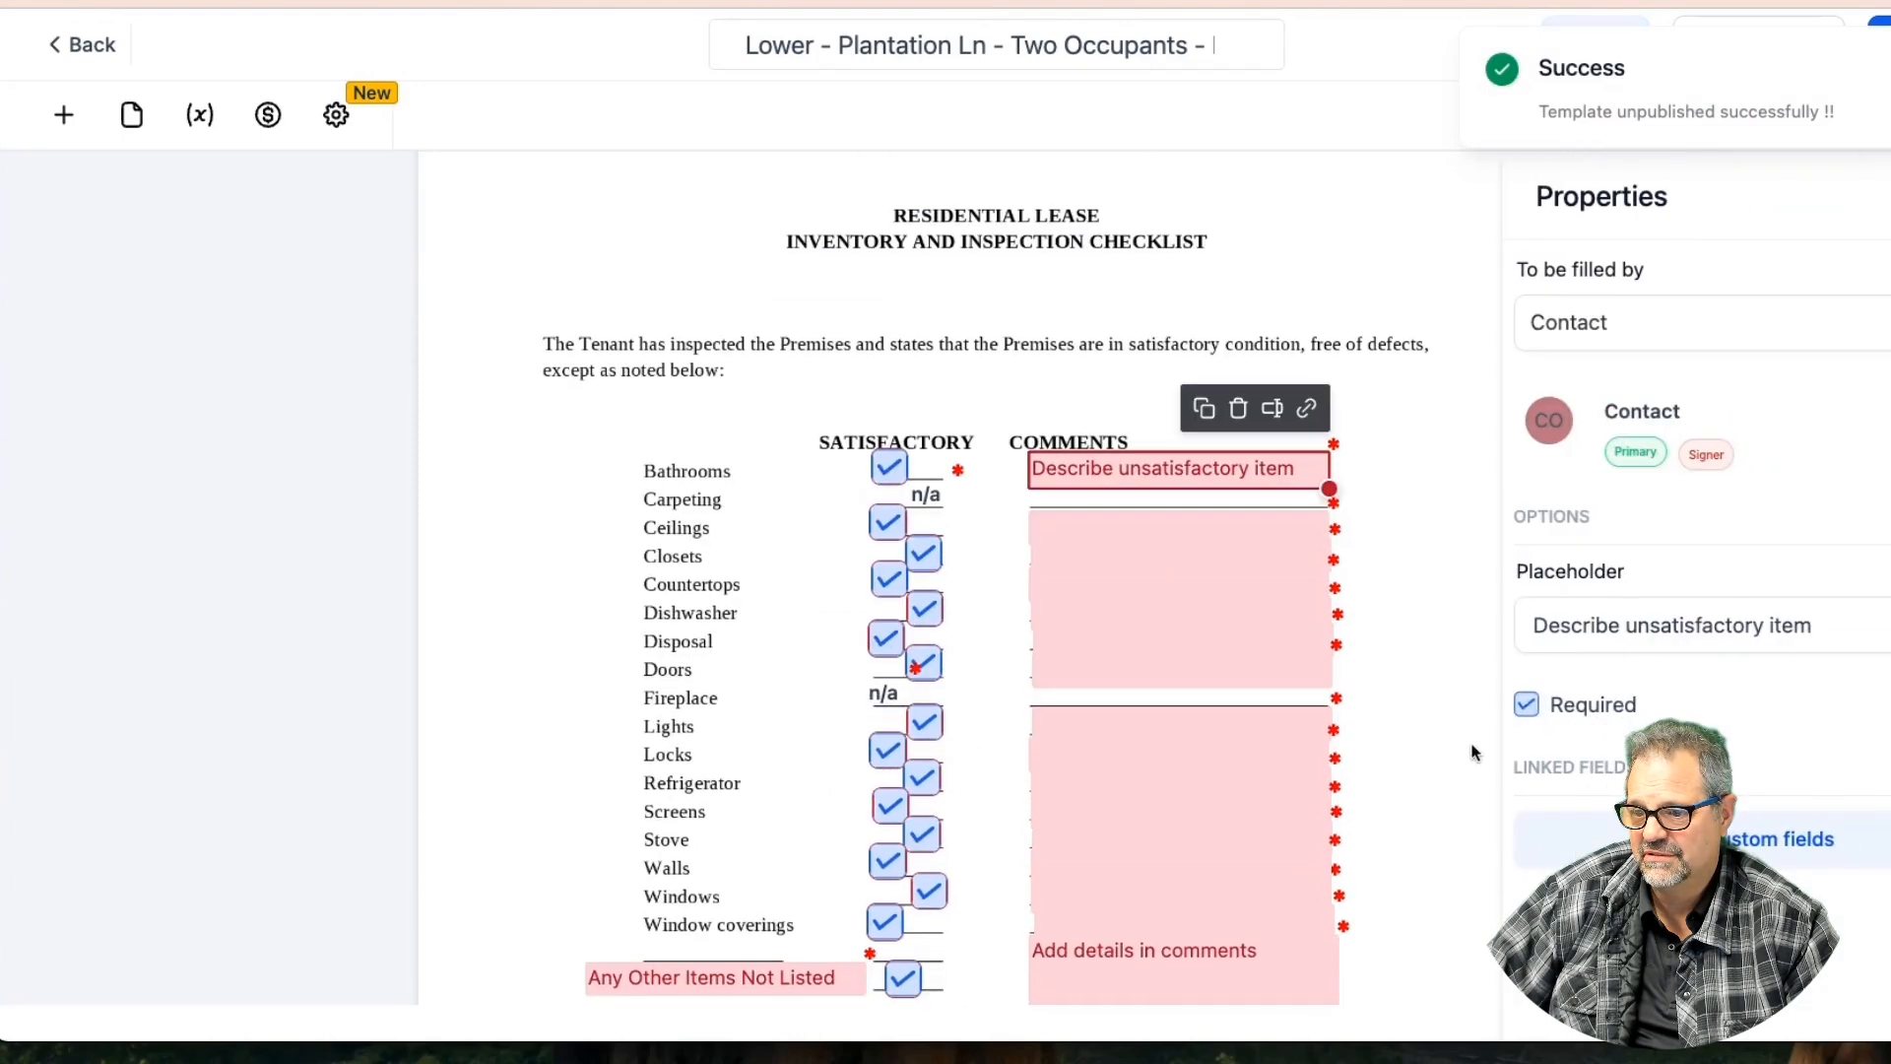
left_click(1267, 514)
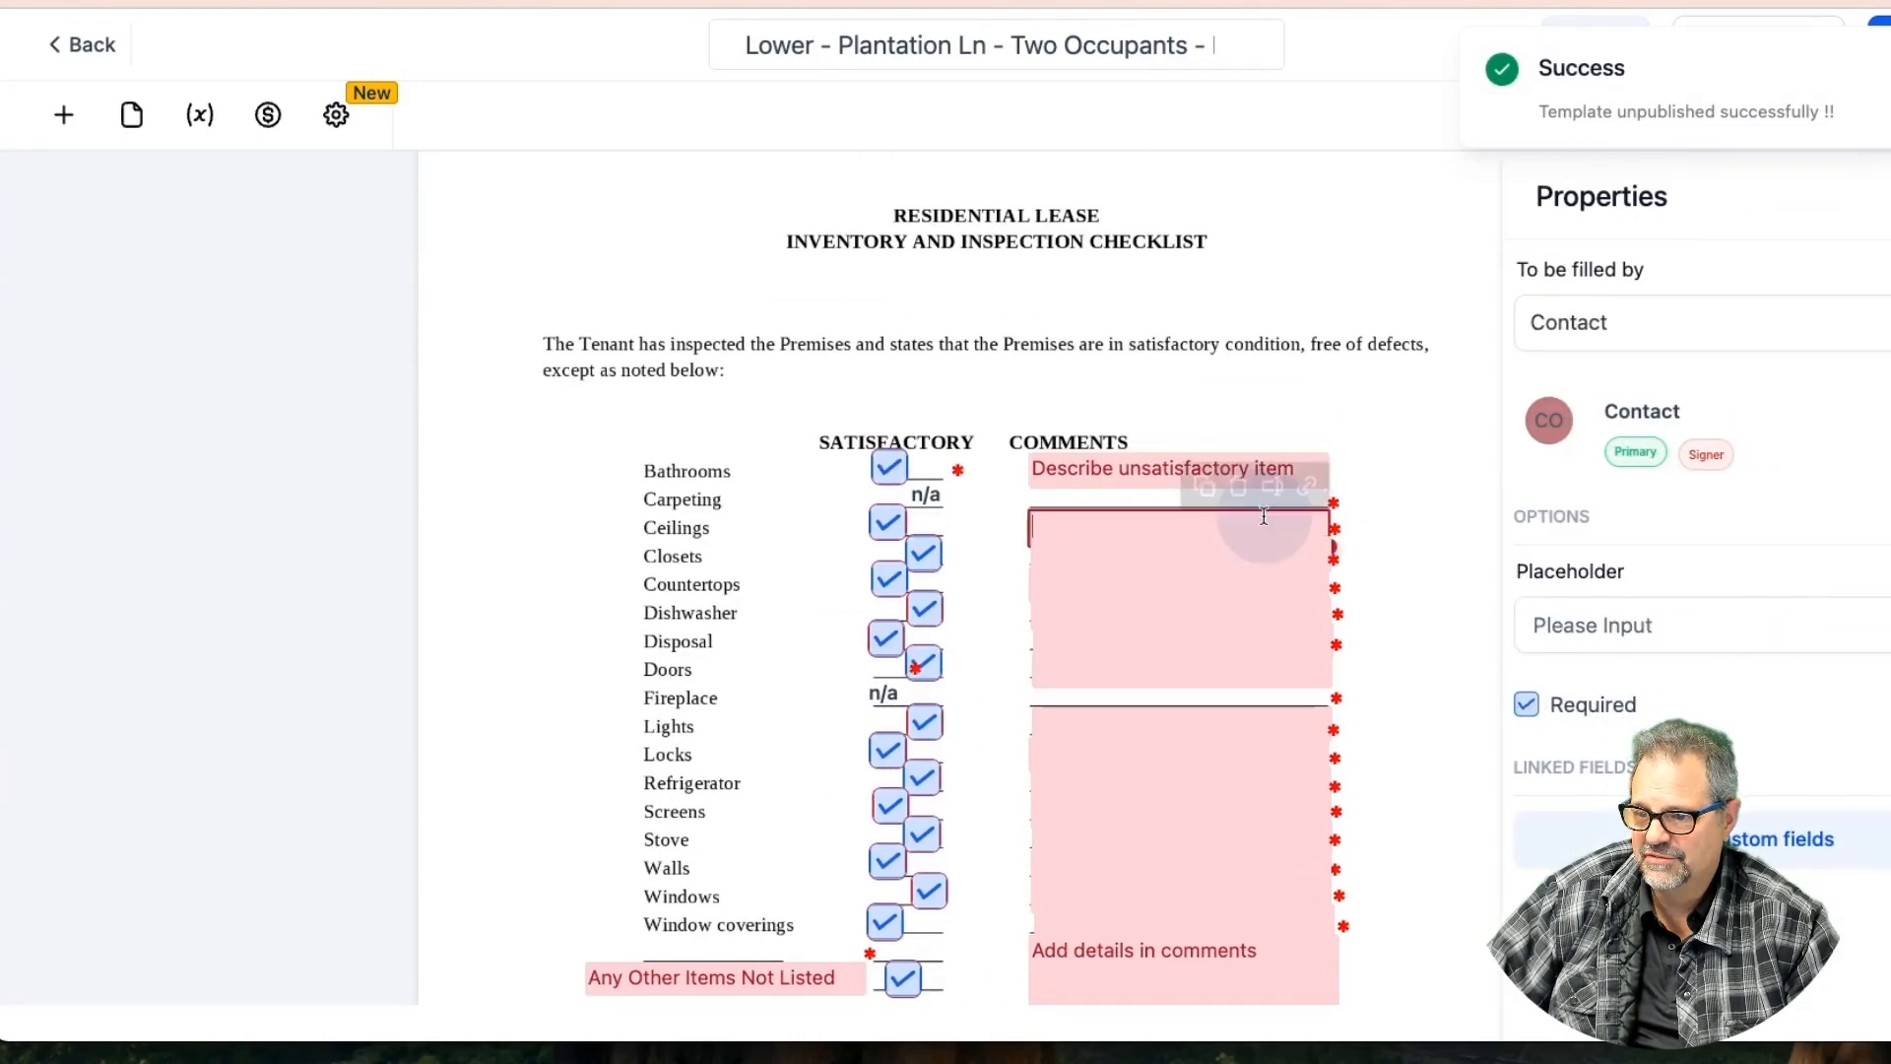
left_click(1522, 701)
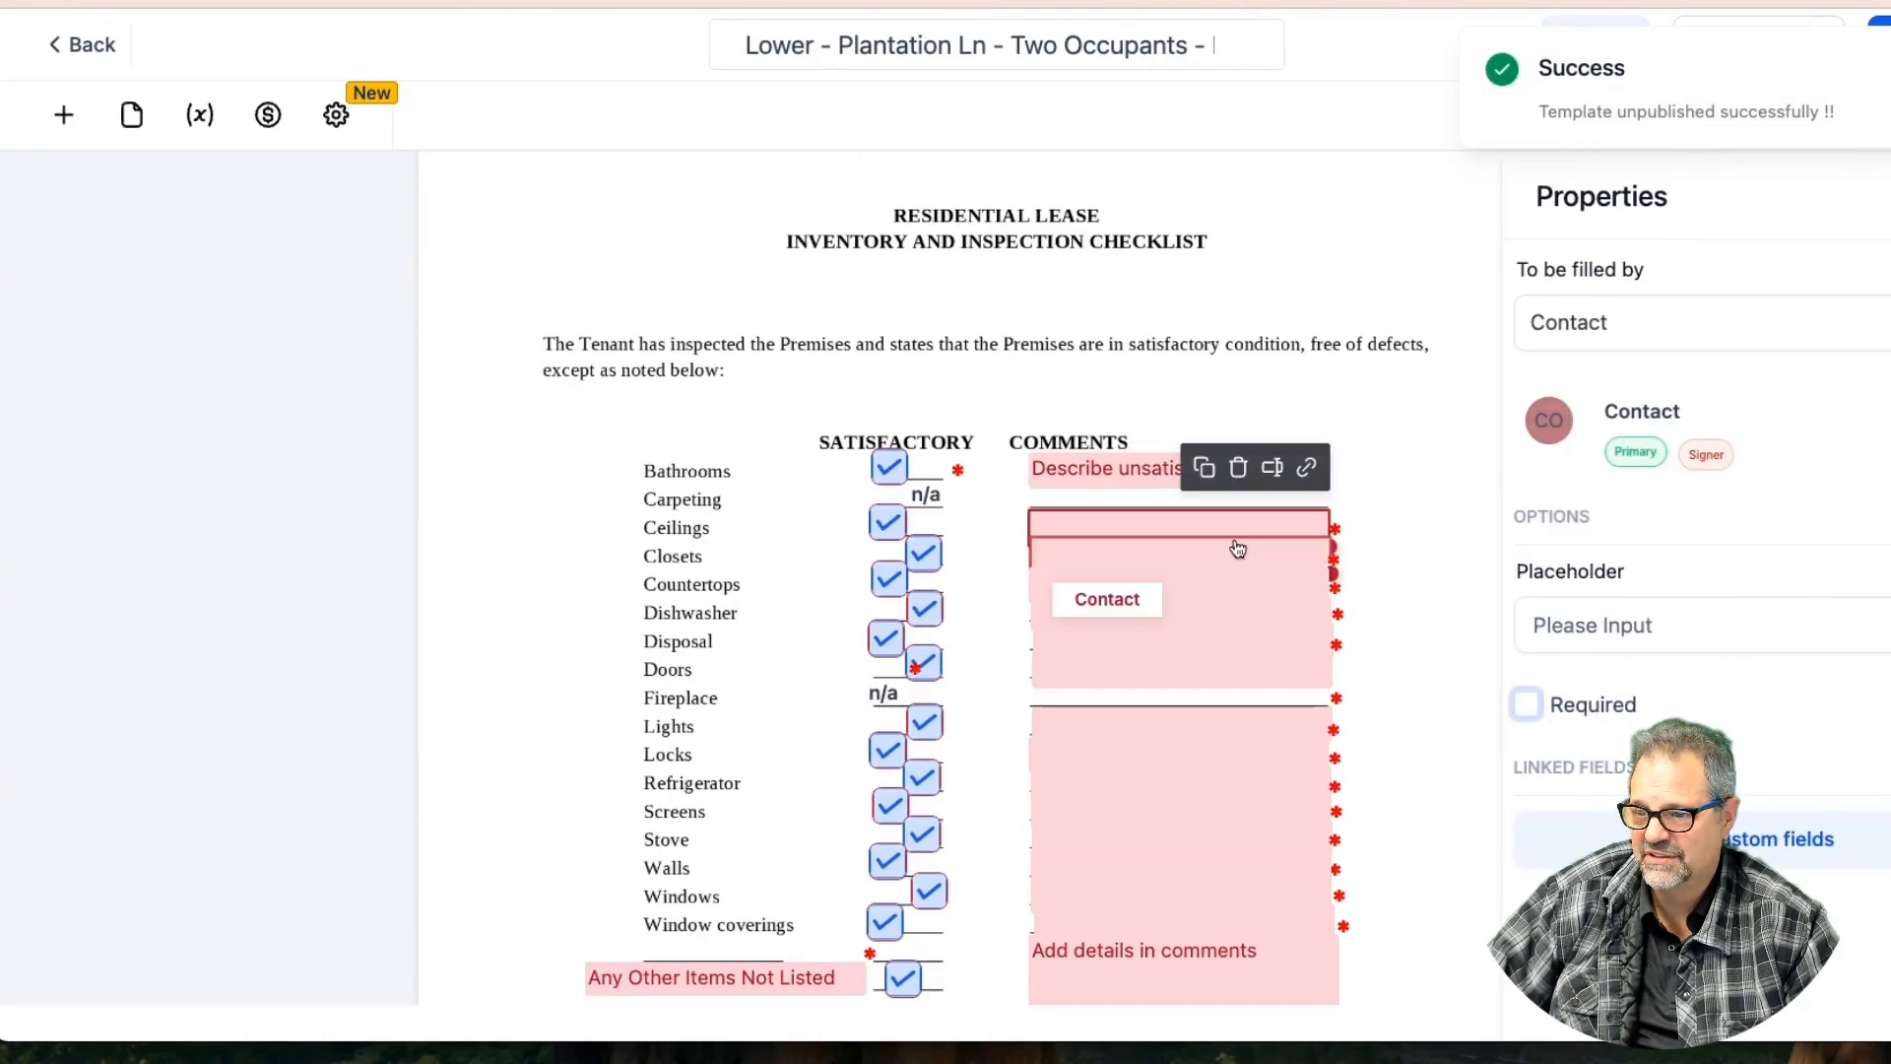
left_click(1238, 548)
left_click(1526, 703)
left_click(1232, 574)
left_click(1526, 705)
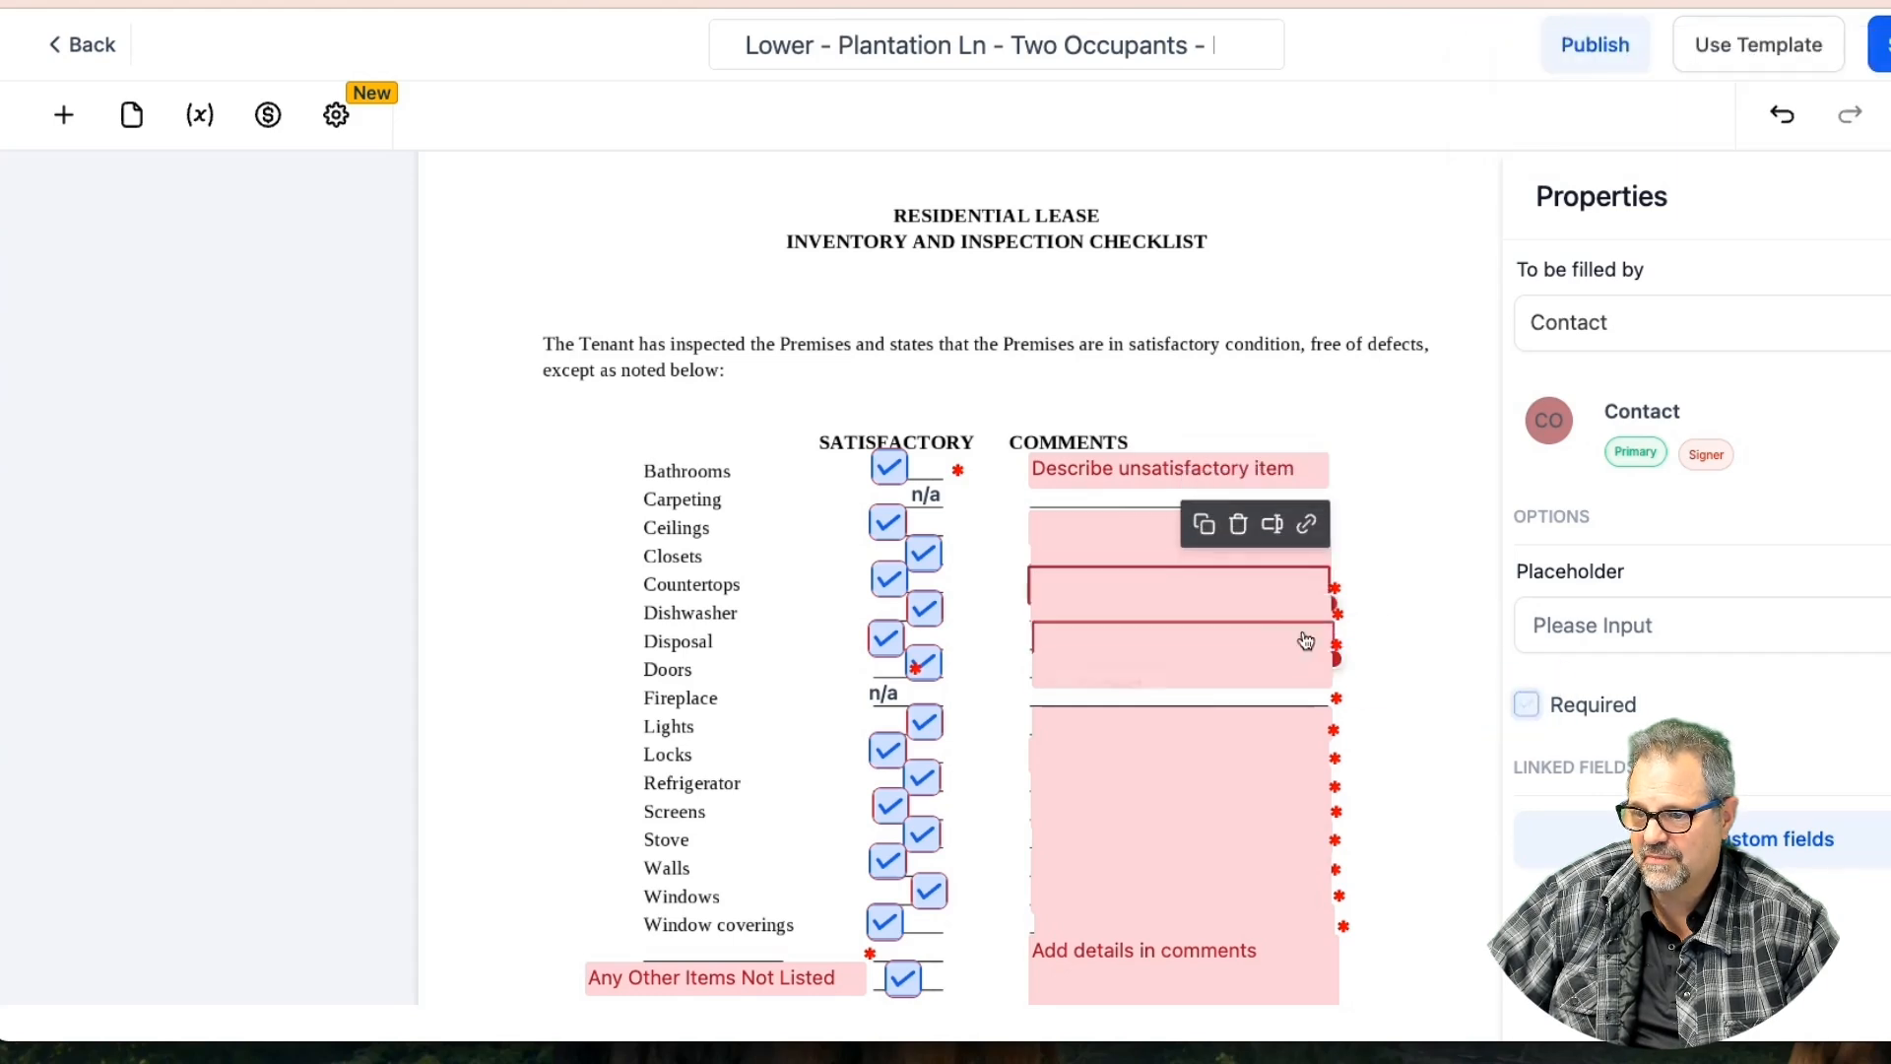
Uncheck Required on the next comment fields further down the checklist
left_click(1271, 621)
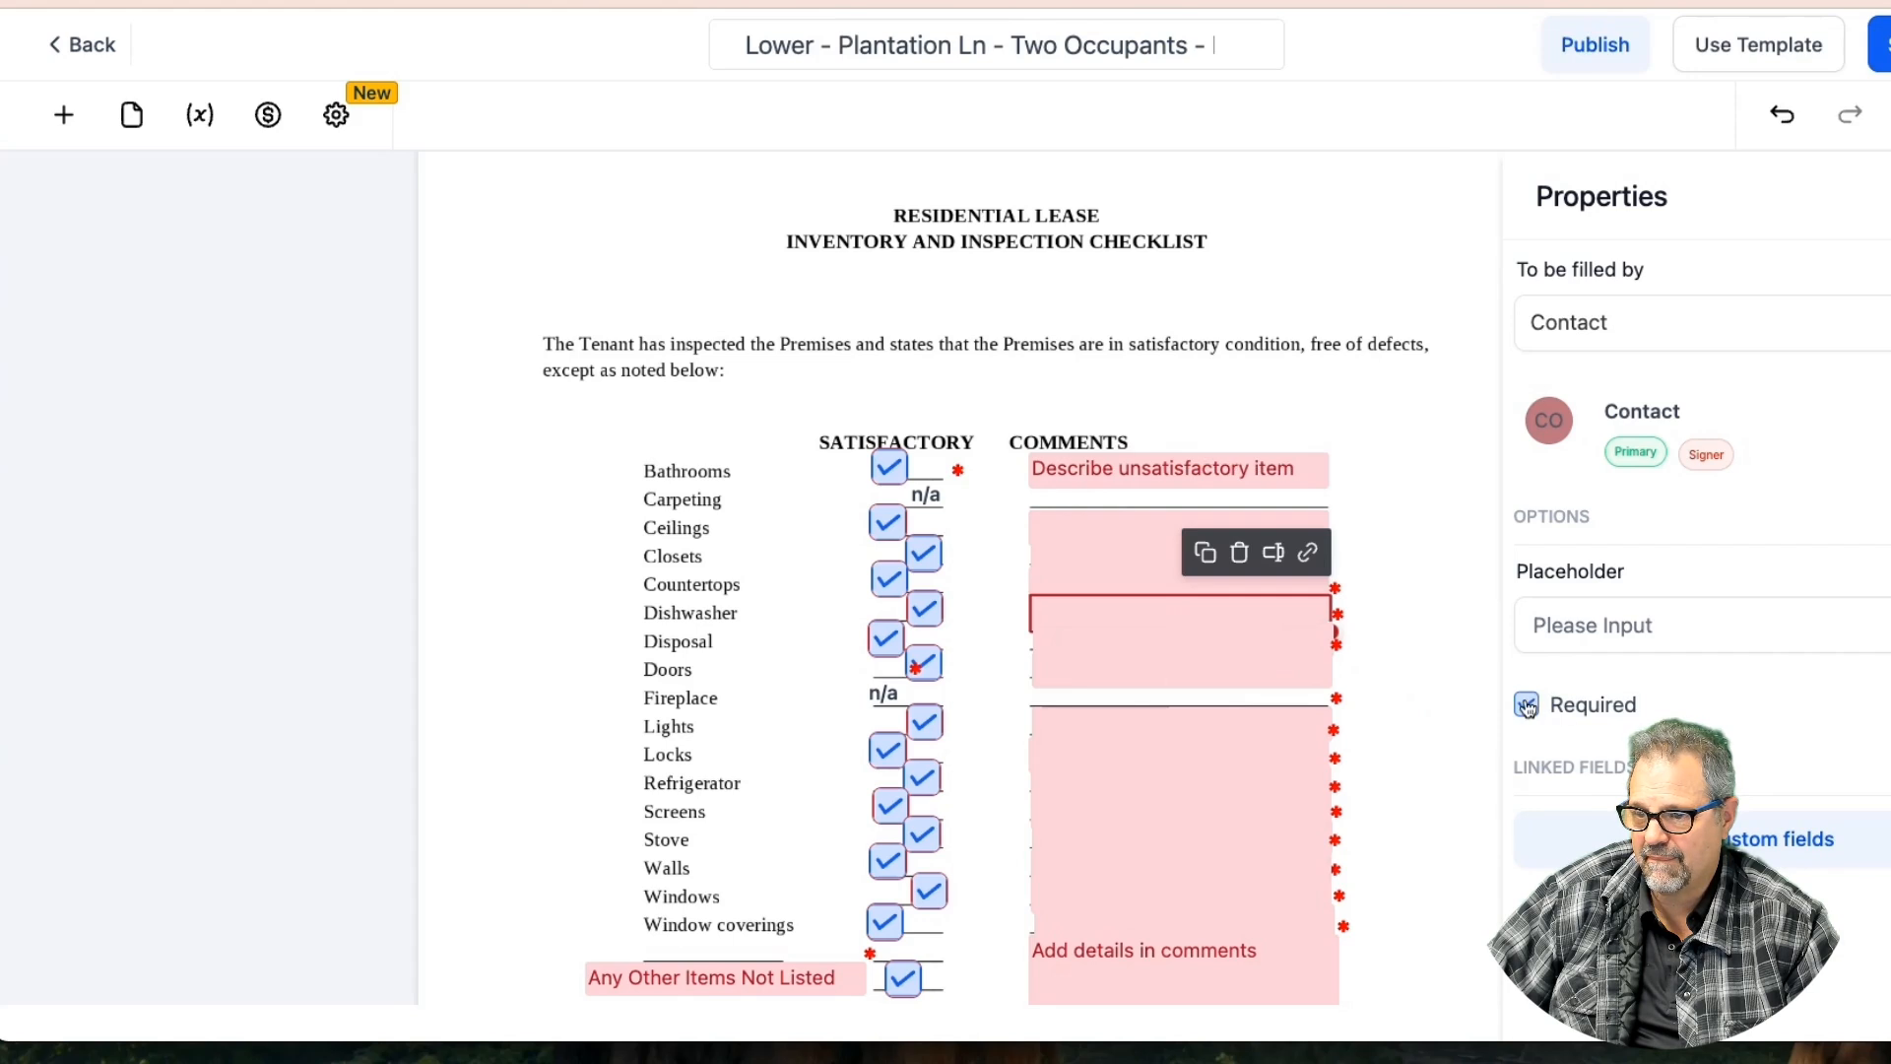
left_click(1270, 642)
left_click(1537, 707)
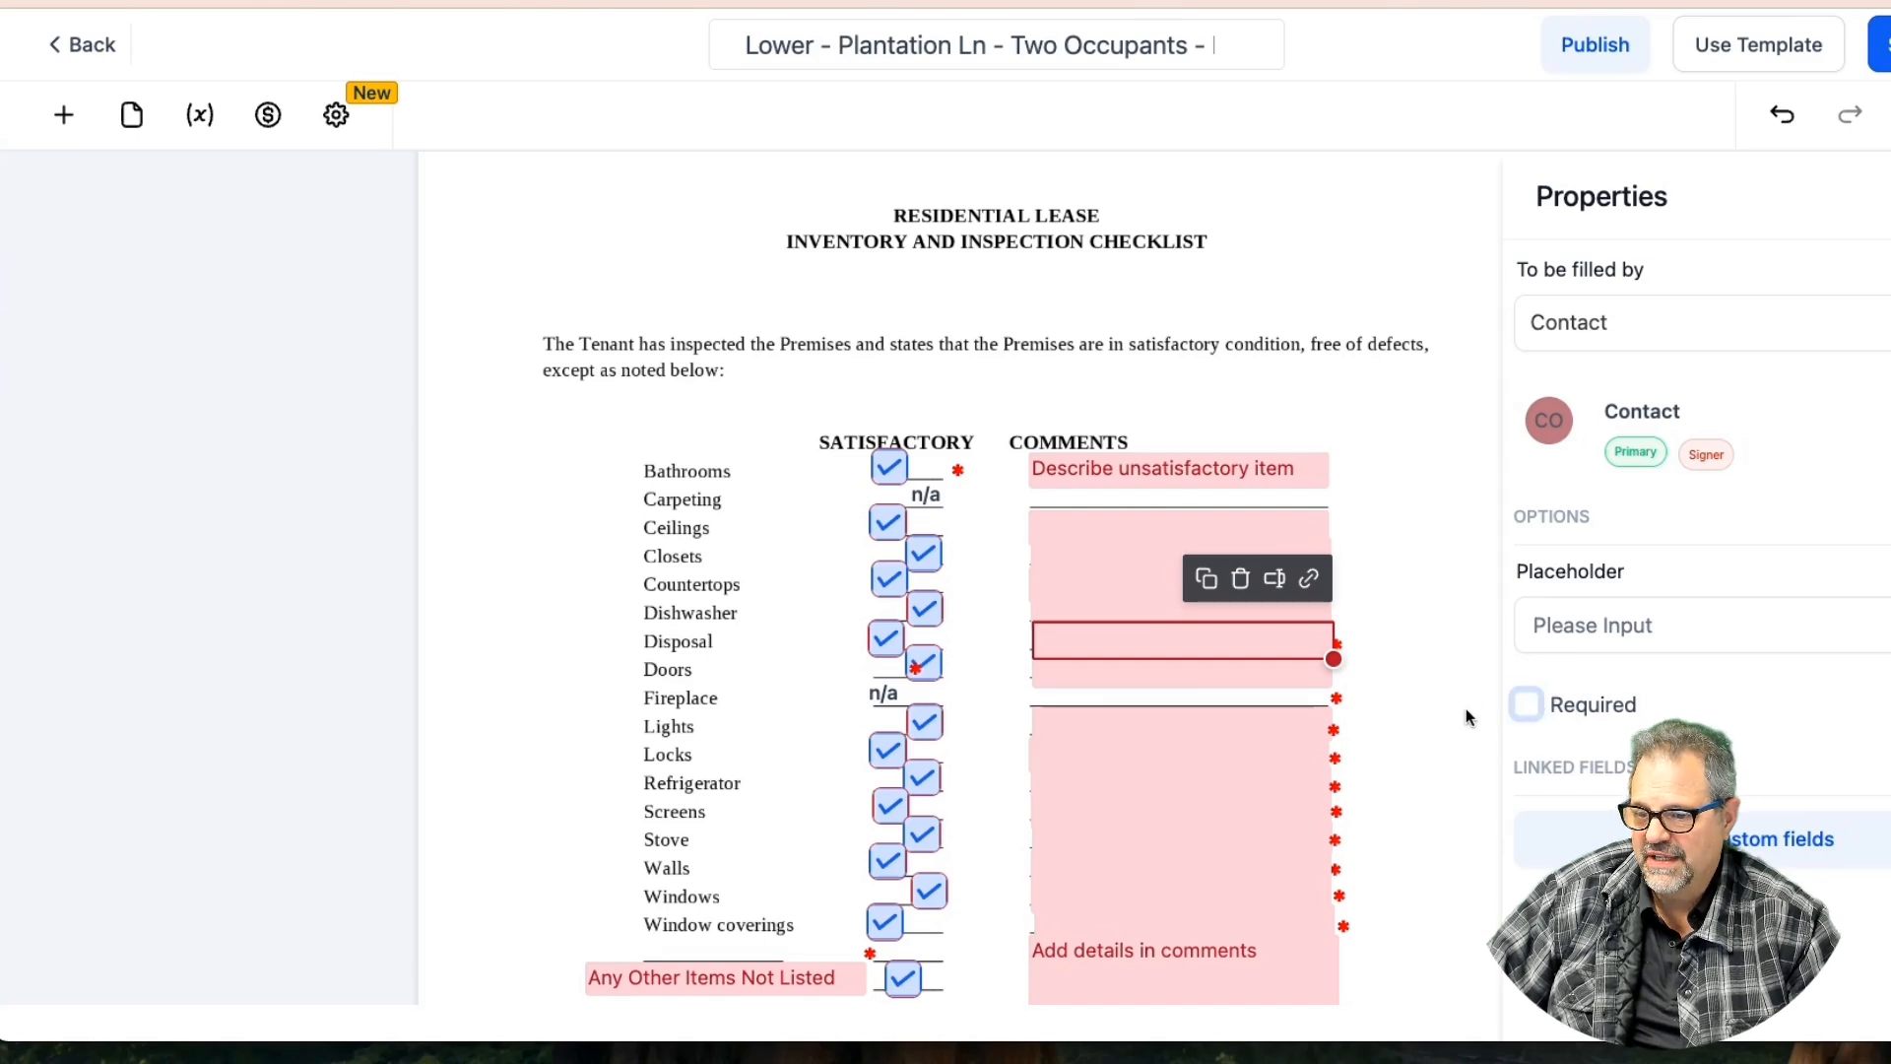
left_click(1274, 671)
left_click(1529, 708)
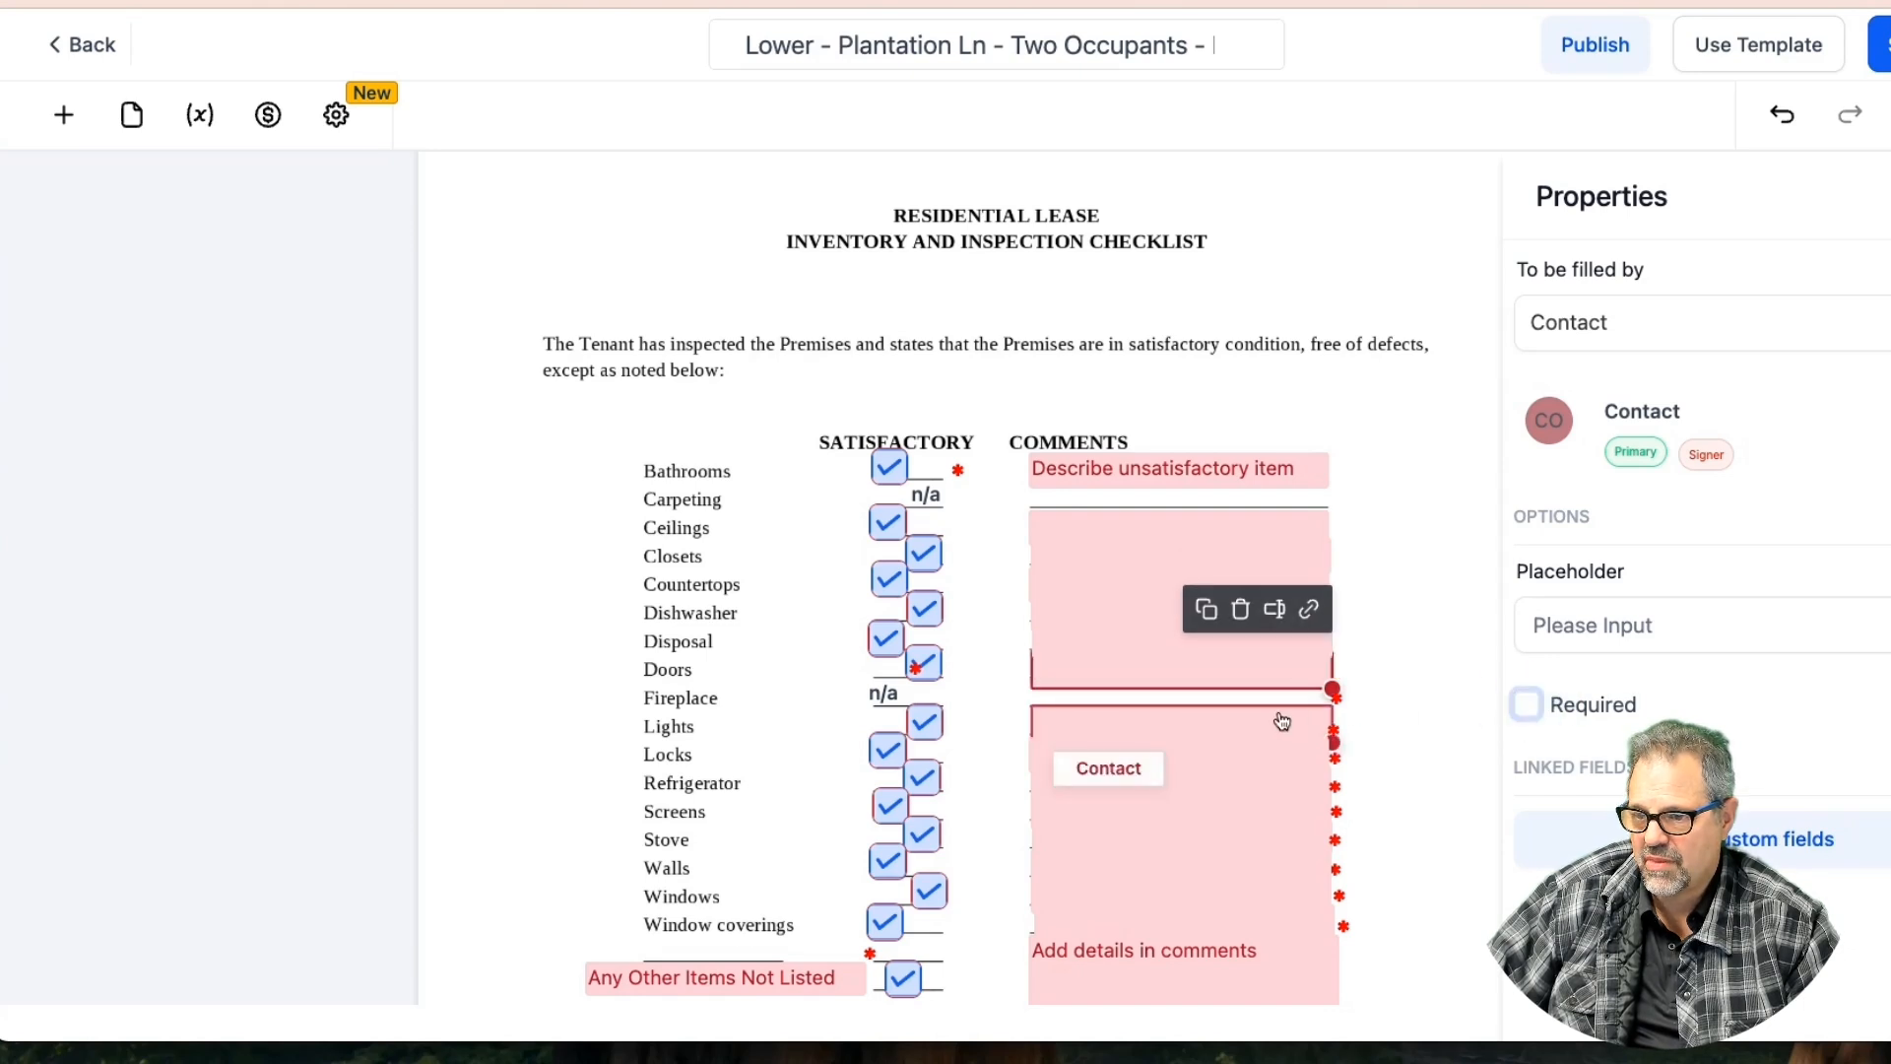
left_click(1280, 721)
left_click(1527, 705)
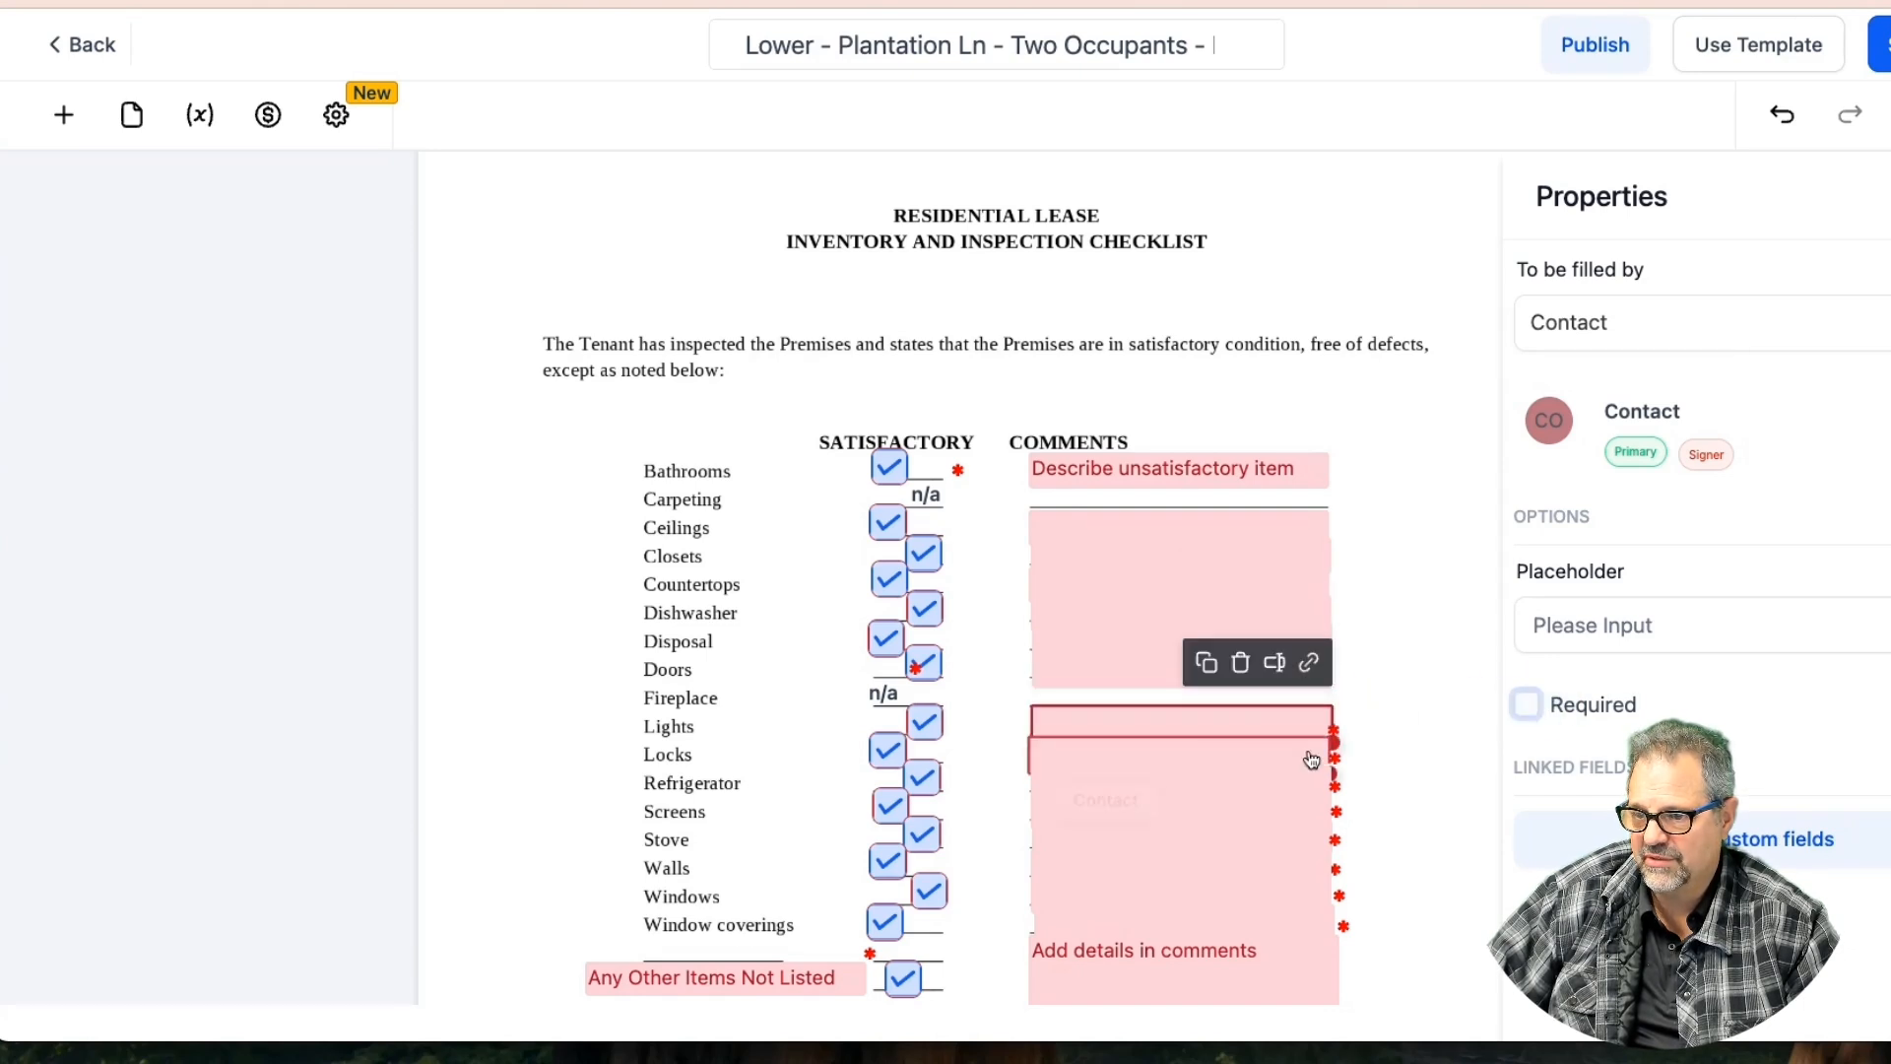
Make the lower checklist comment fields optional as well
left_click(1244, 749)
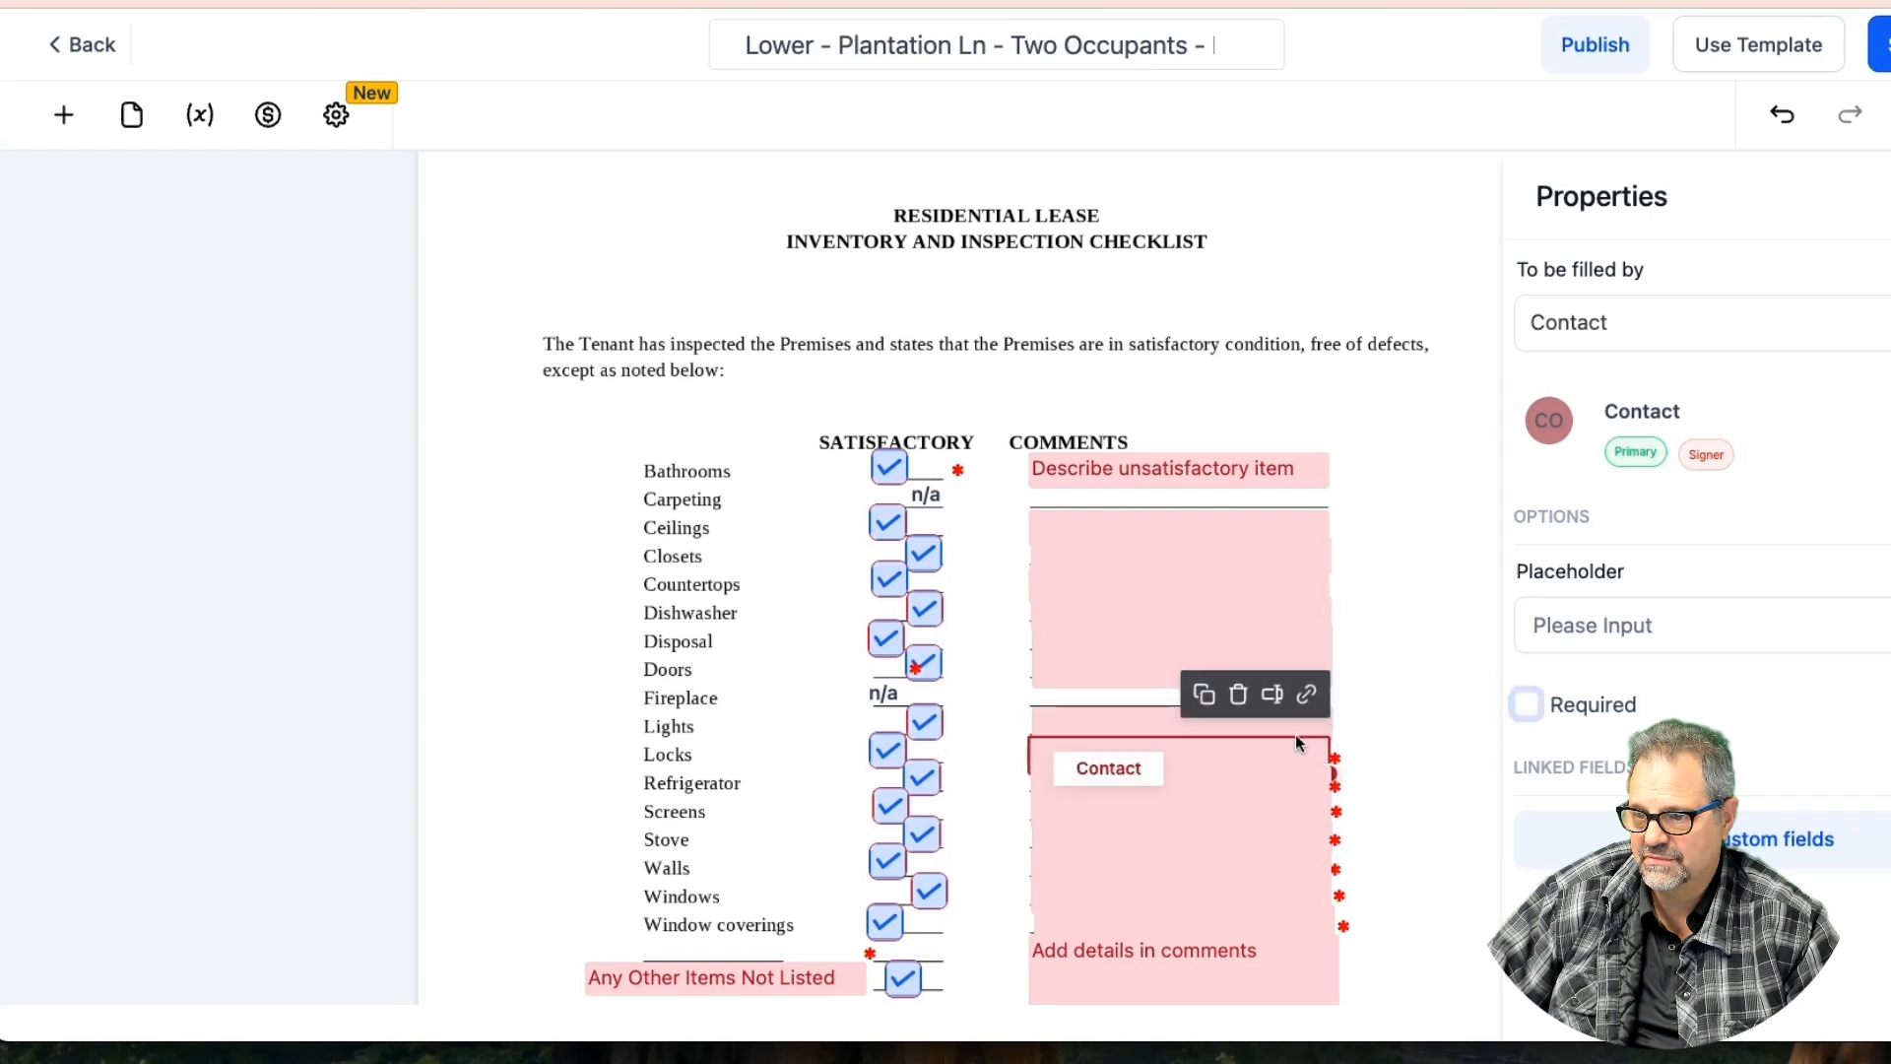
left_click(1267, 781)
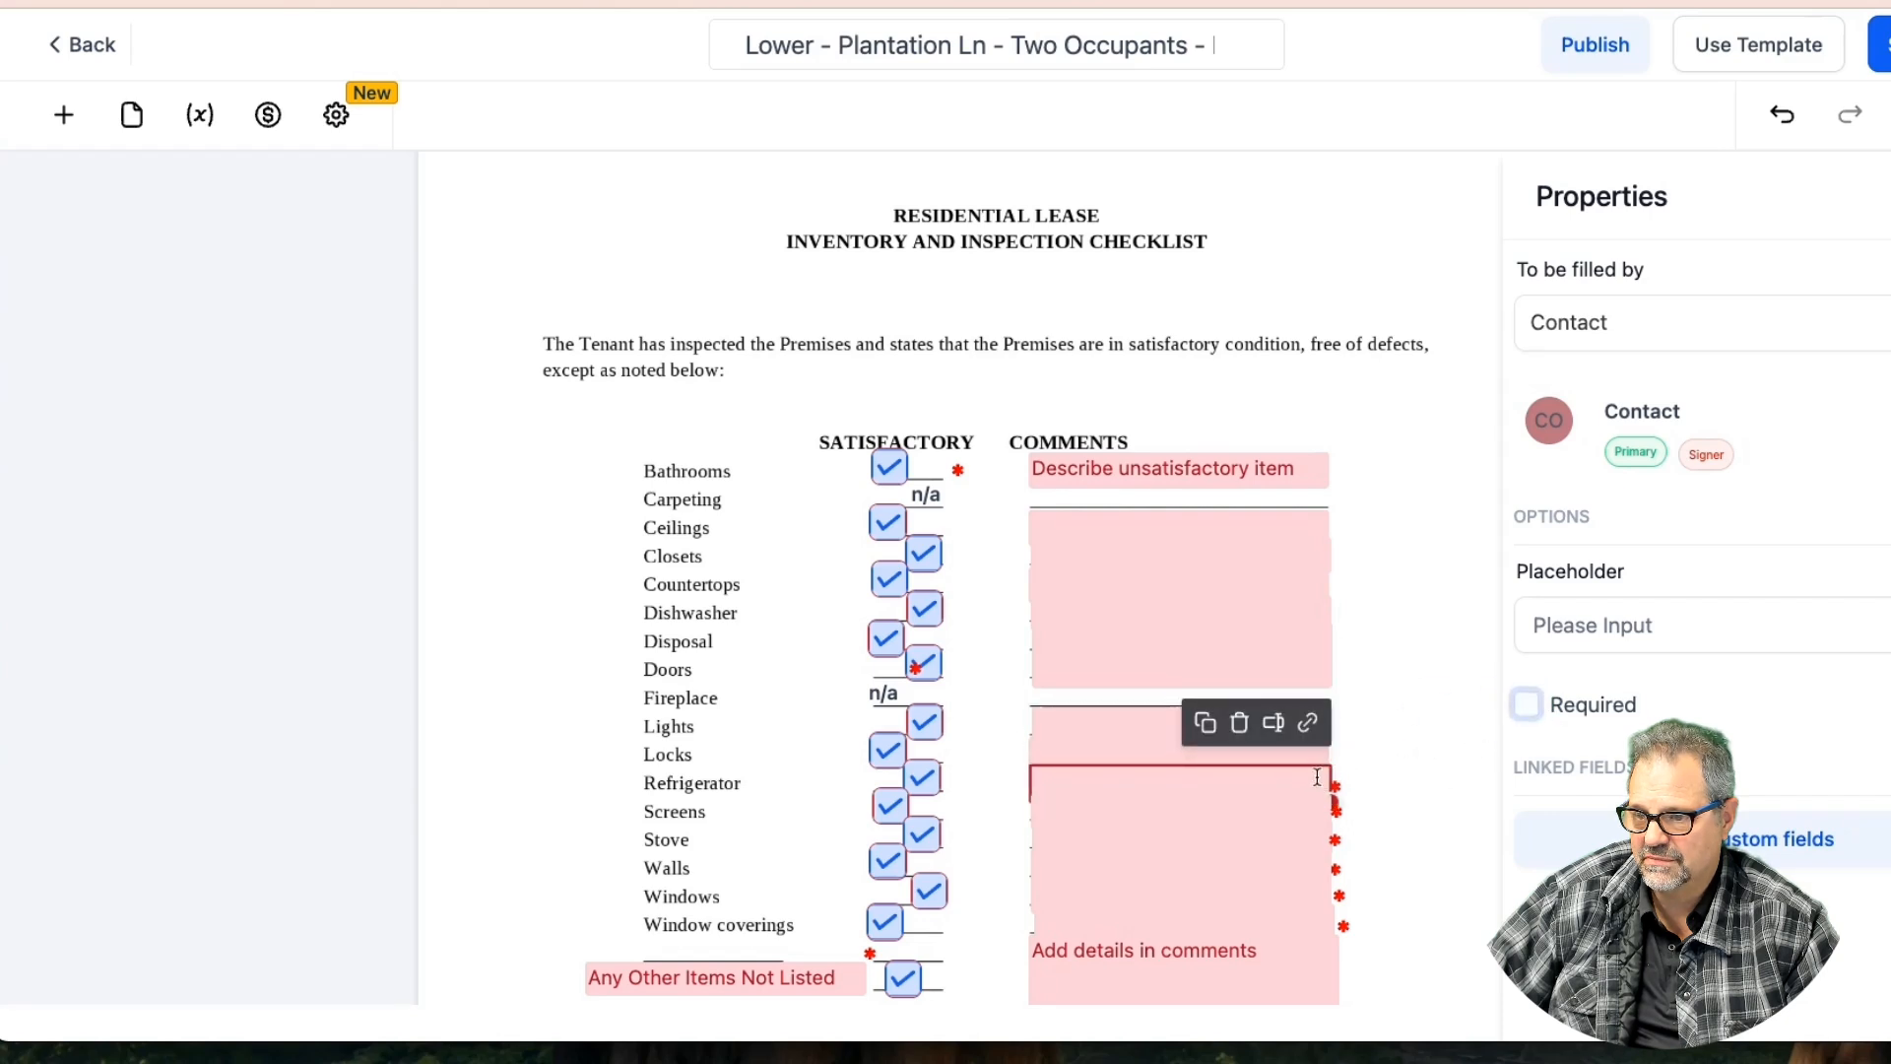
left_click(1266, 801)
left_click(1525, 705)
left_click(1291, 830)
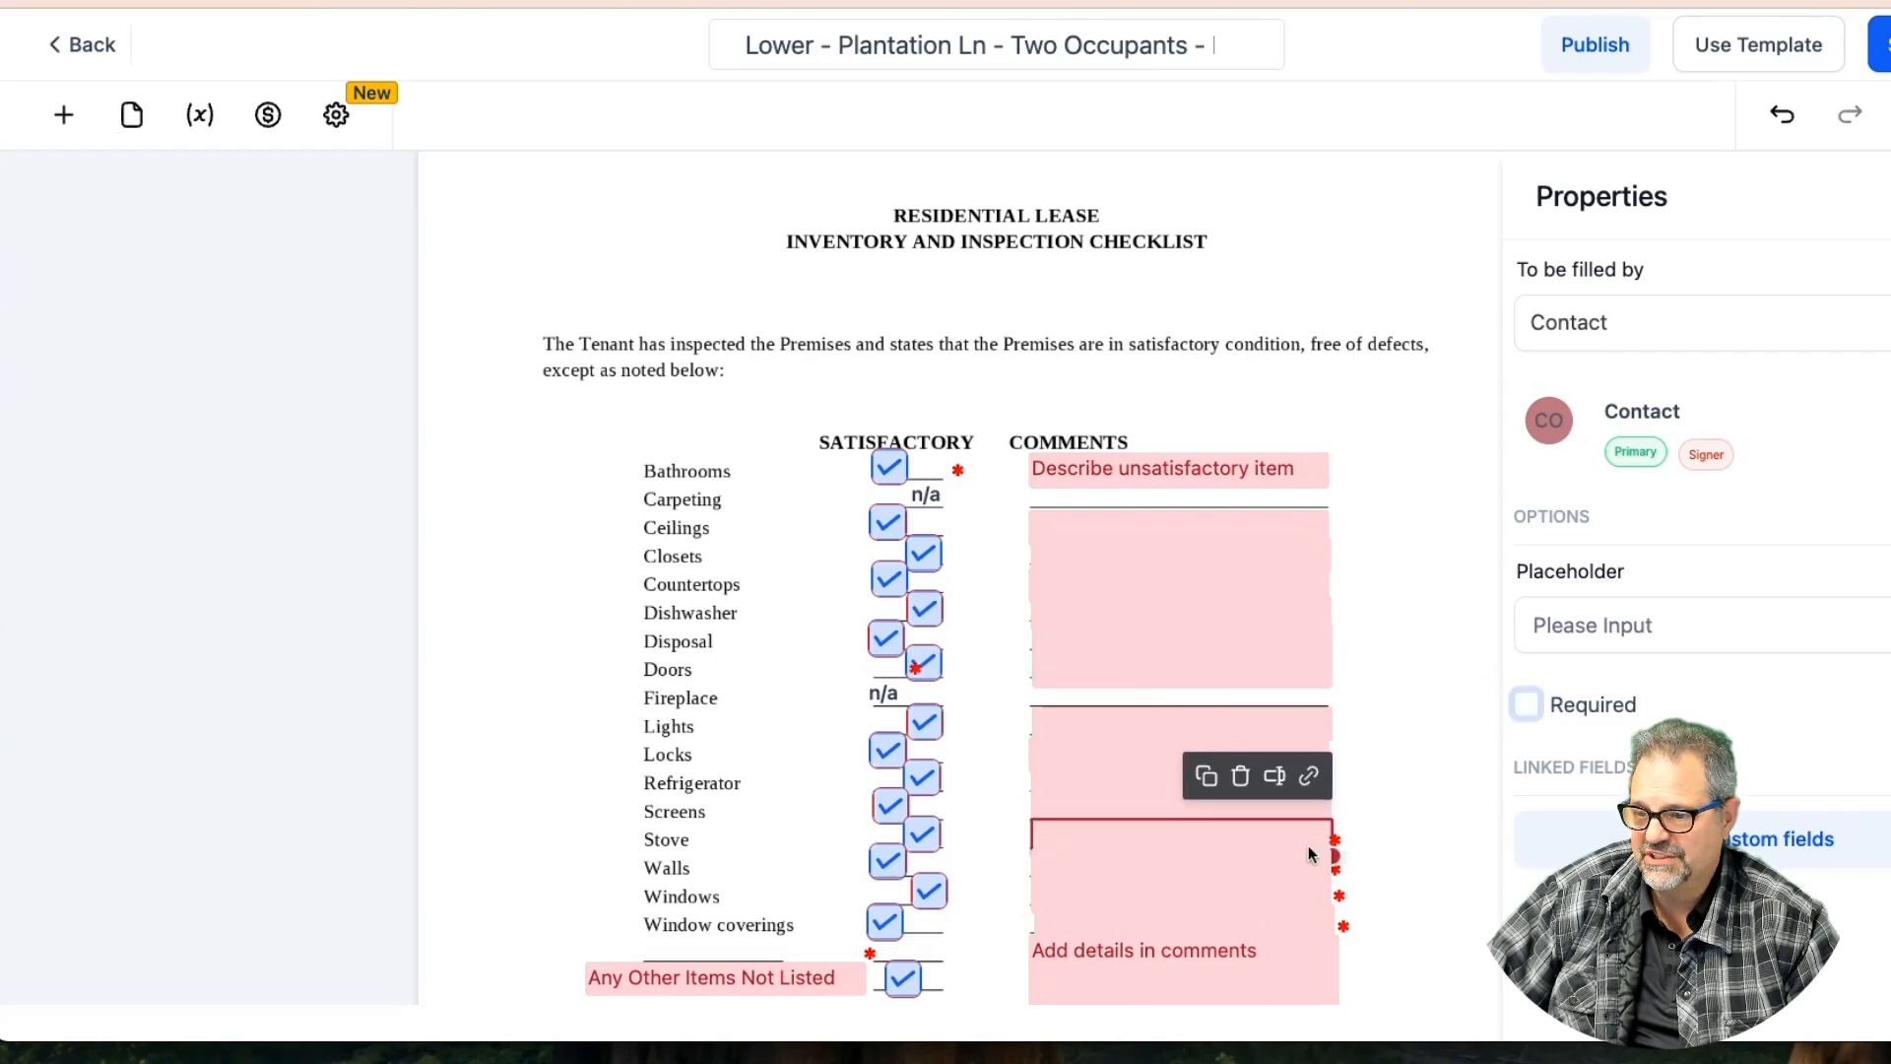
left_click(1278, 859)
left_click(1525, 705)
left_click(1270, 890)
left_click(1525, 705)
Make the last comment field and 'Add details in comments' optional, then save the template
left_click(1261, 919)
left_click(1525, 705)
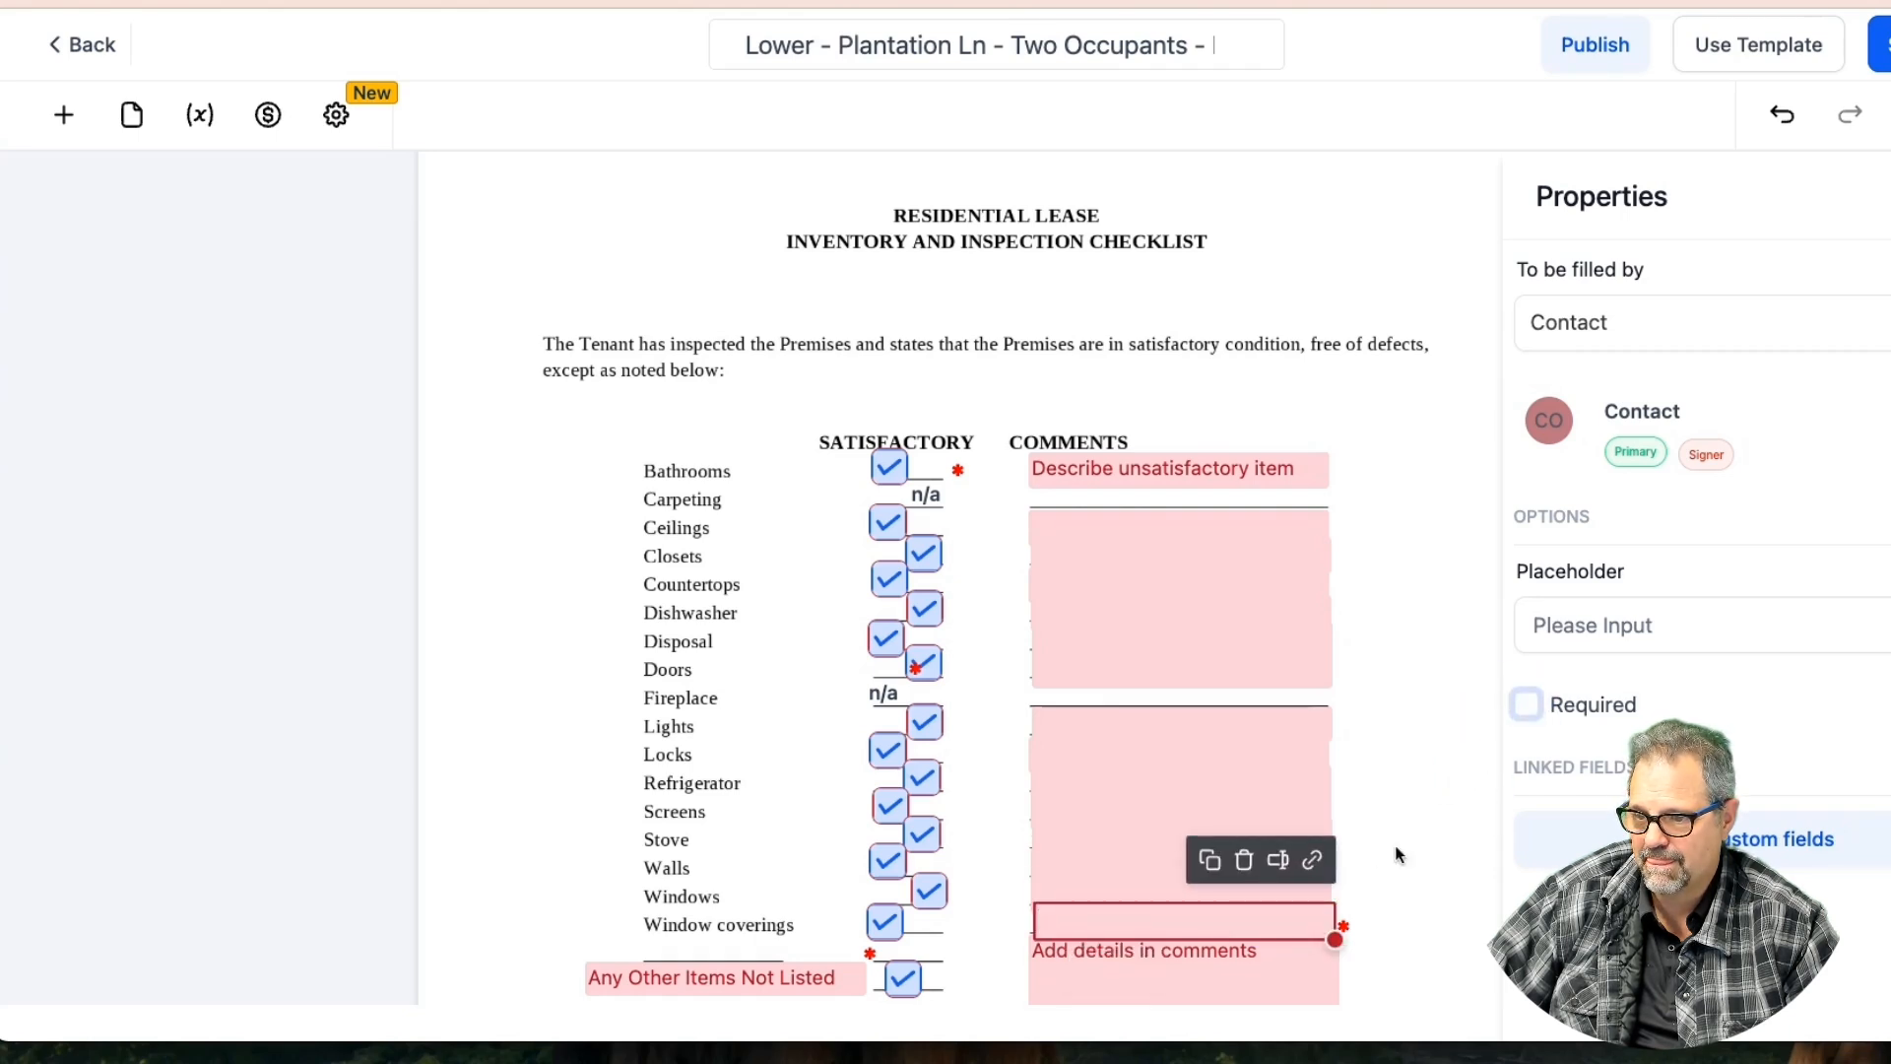
left_click(1299, 953)
left_click(1526, 705)
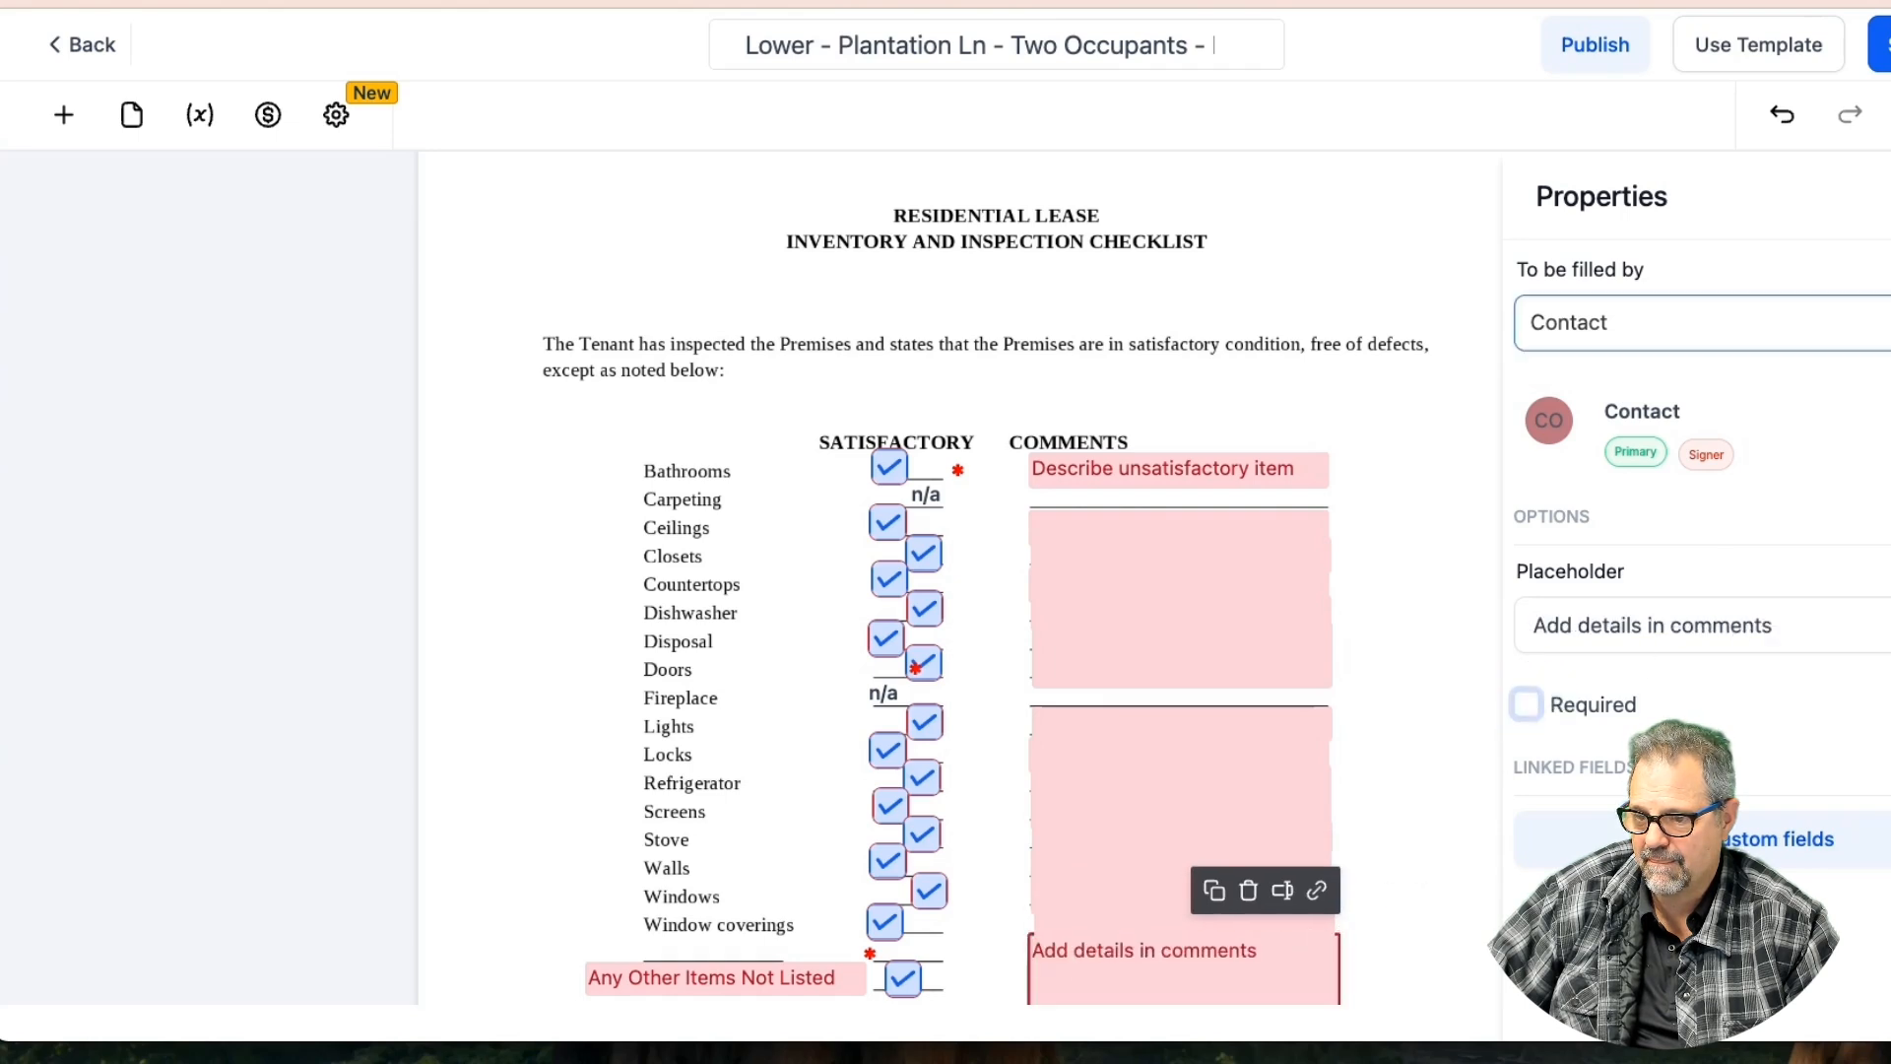
left_click(1781, 115)
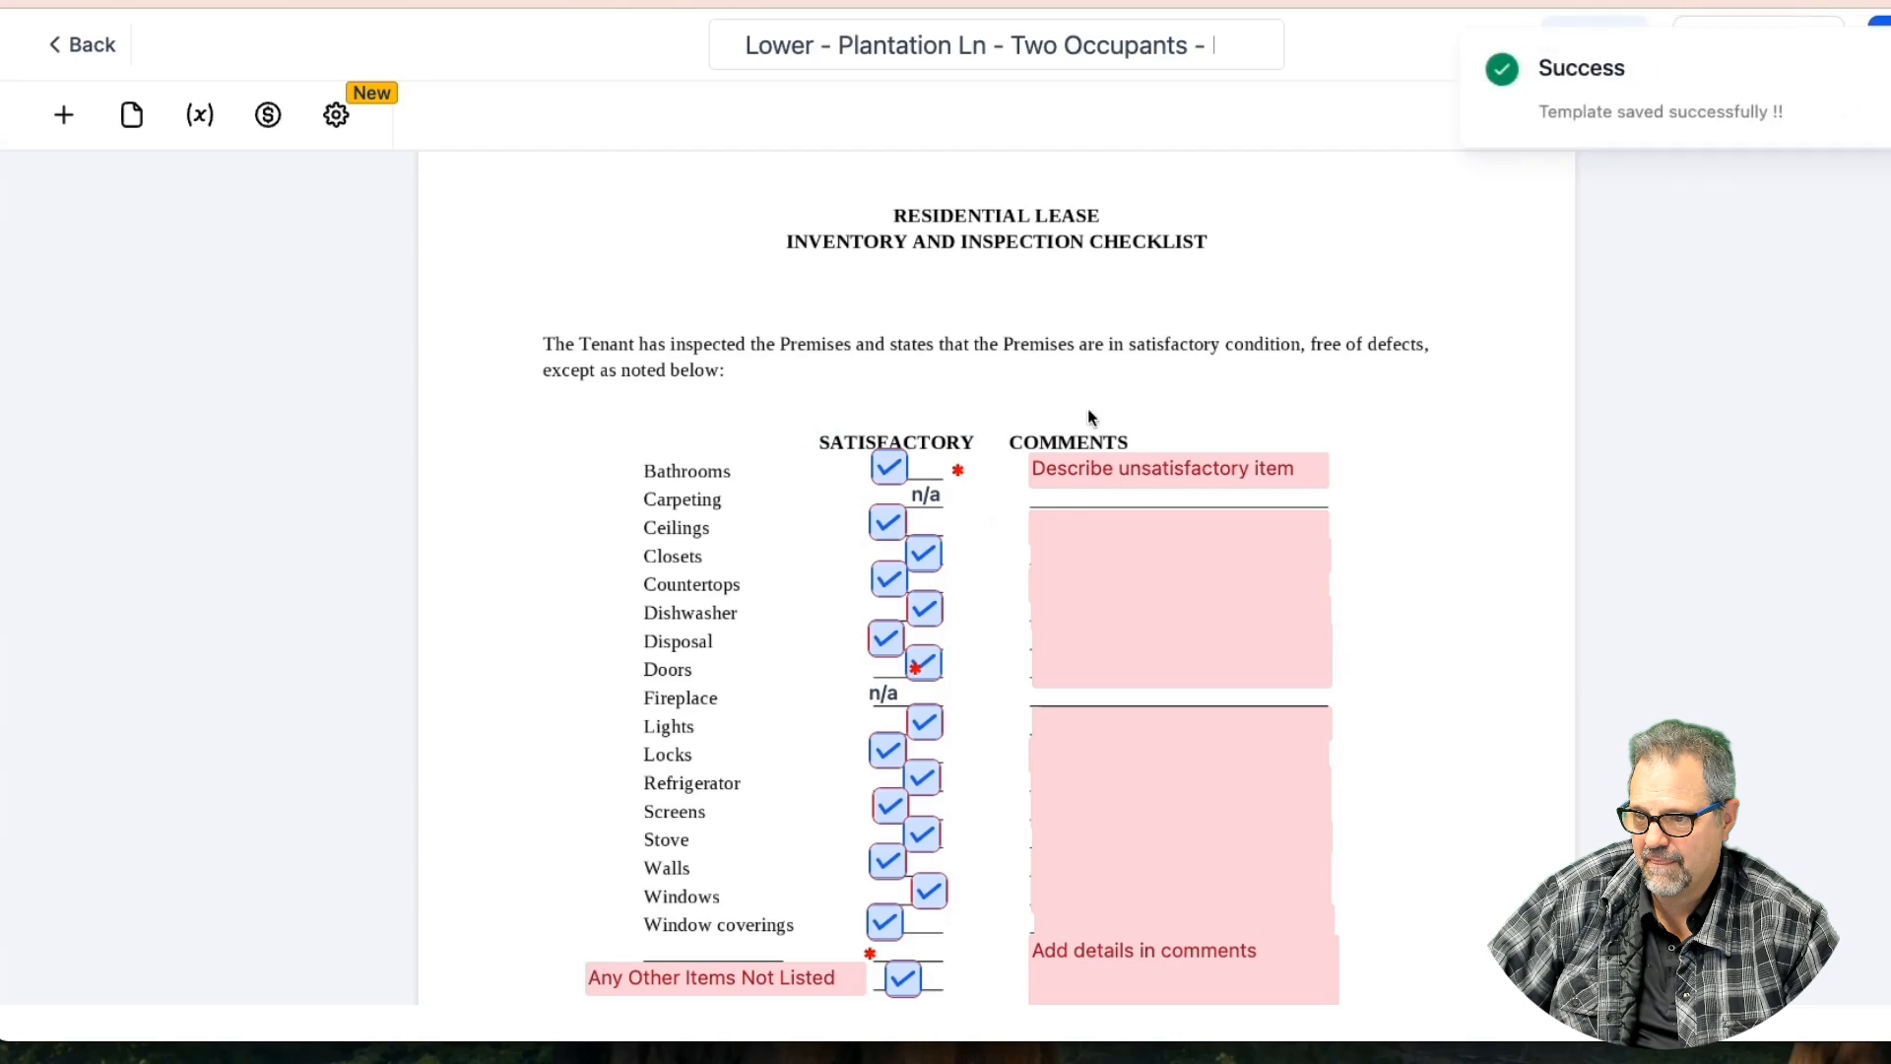
Uncheck Required on Carpeting n/a, Any Other Items Not Listed and Fireplace n/a, then save
left_click(933, 463)
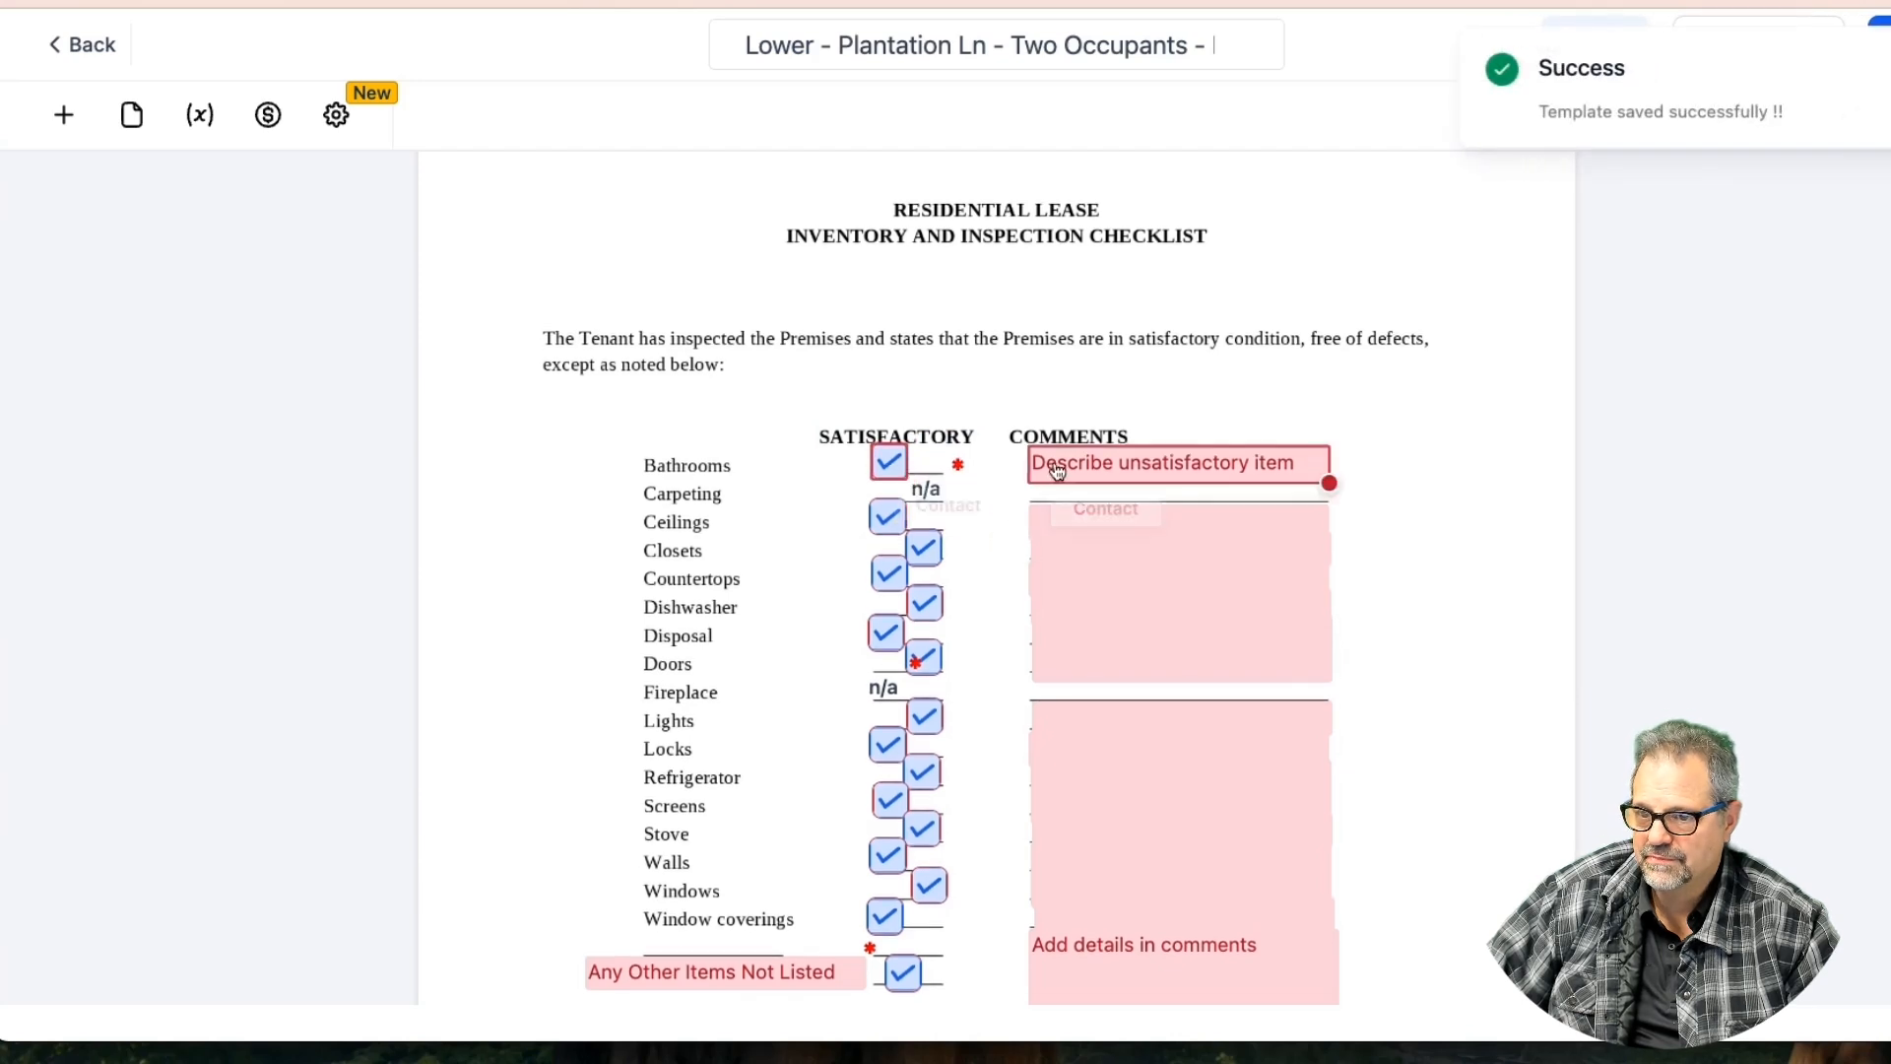
left_click(891, 462)
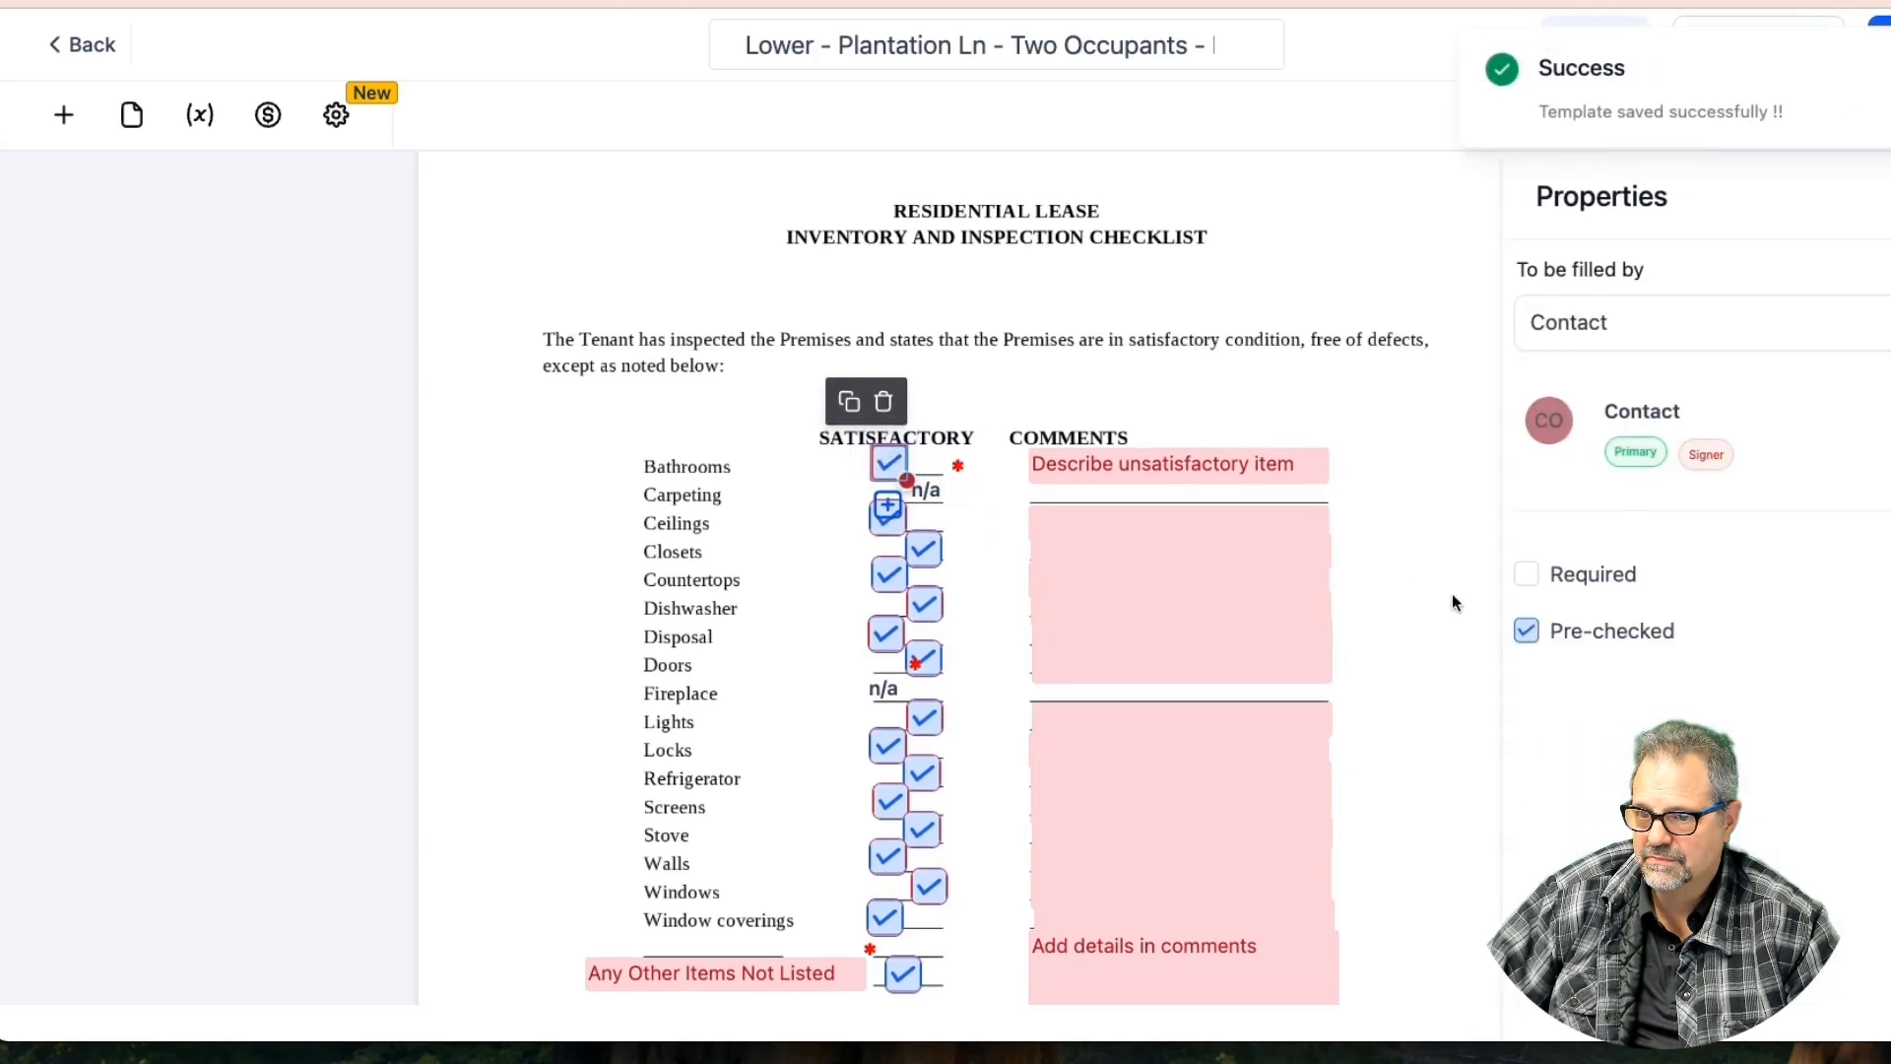
left_click(932, 491)
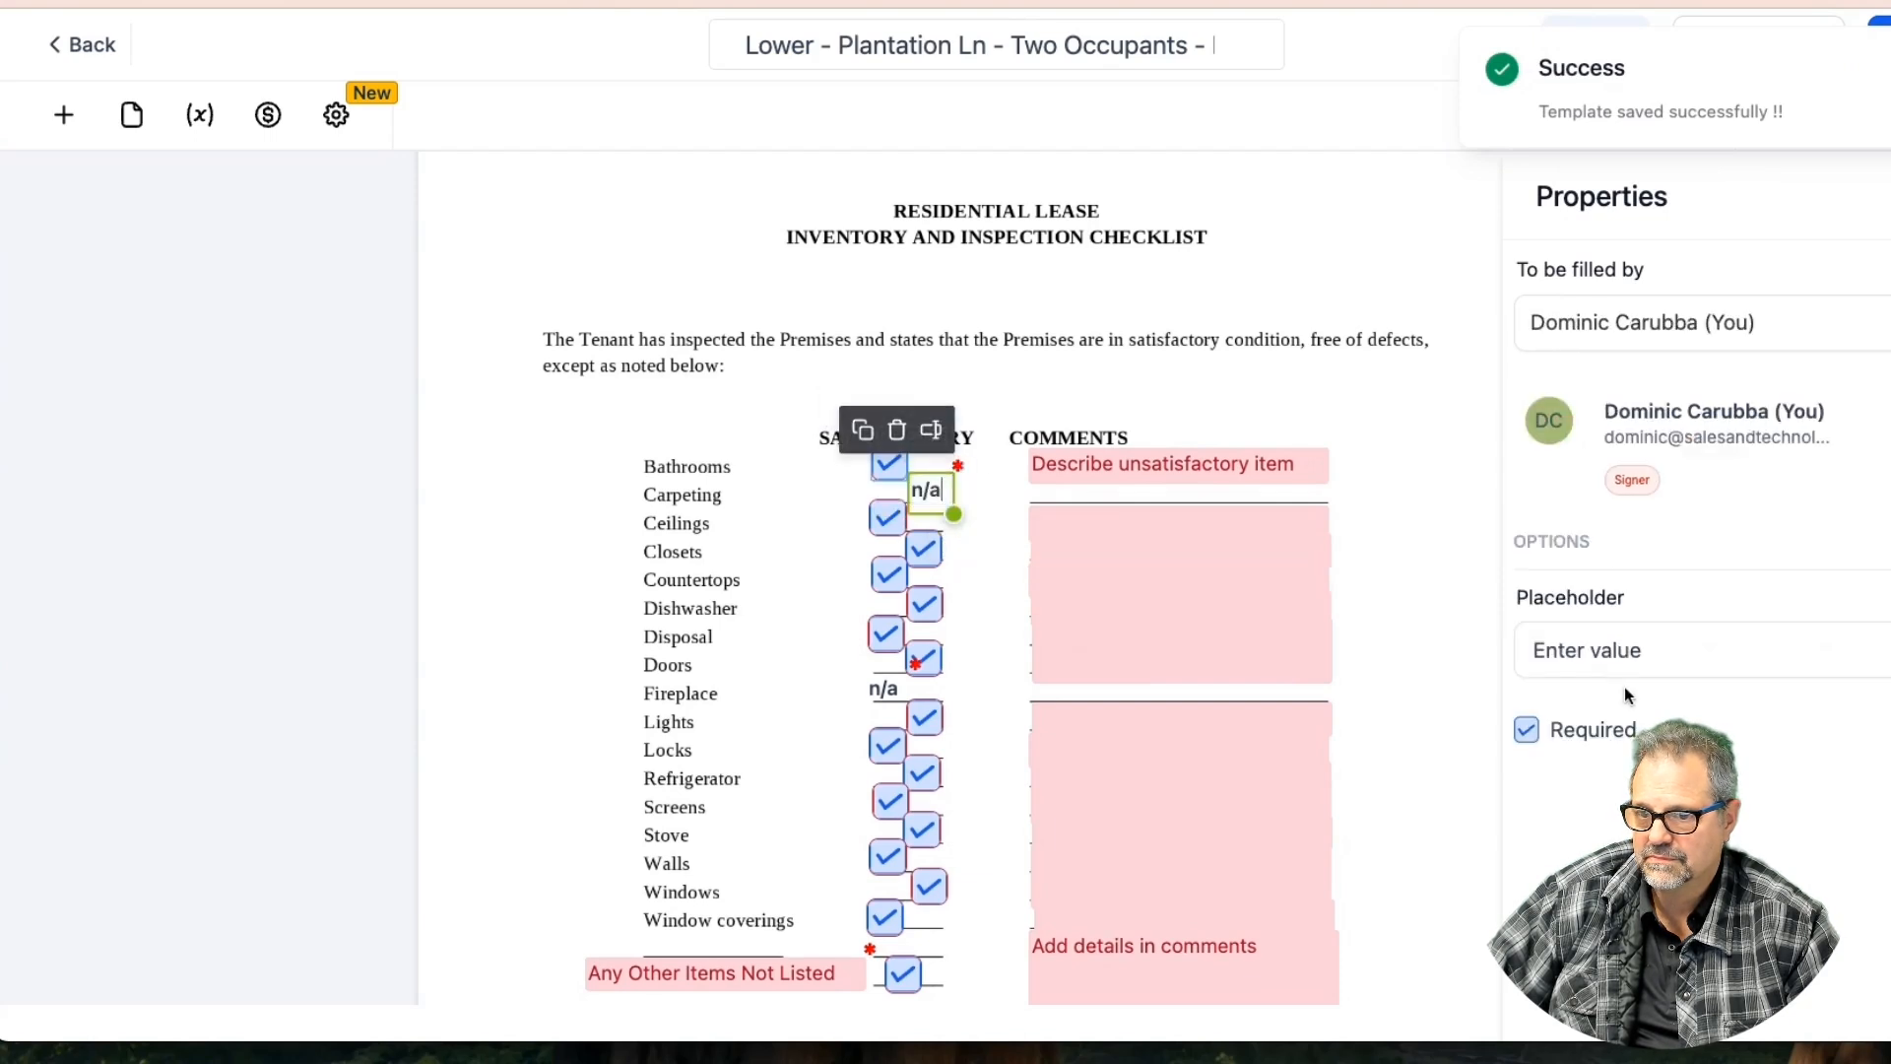
left_click(1529, 731)
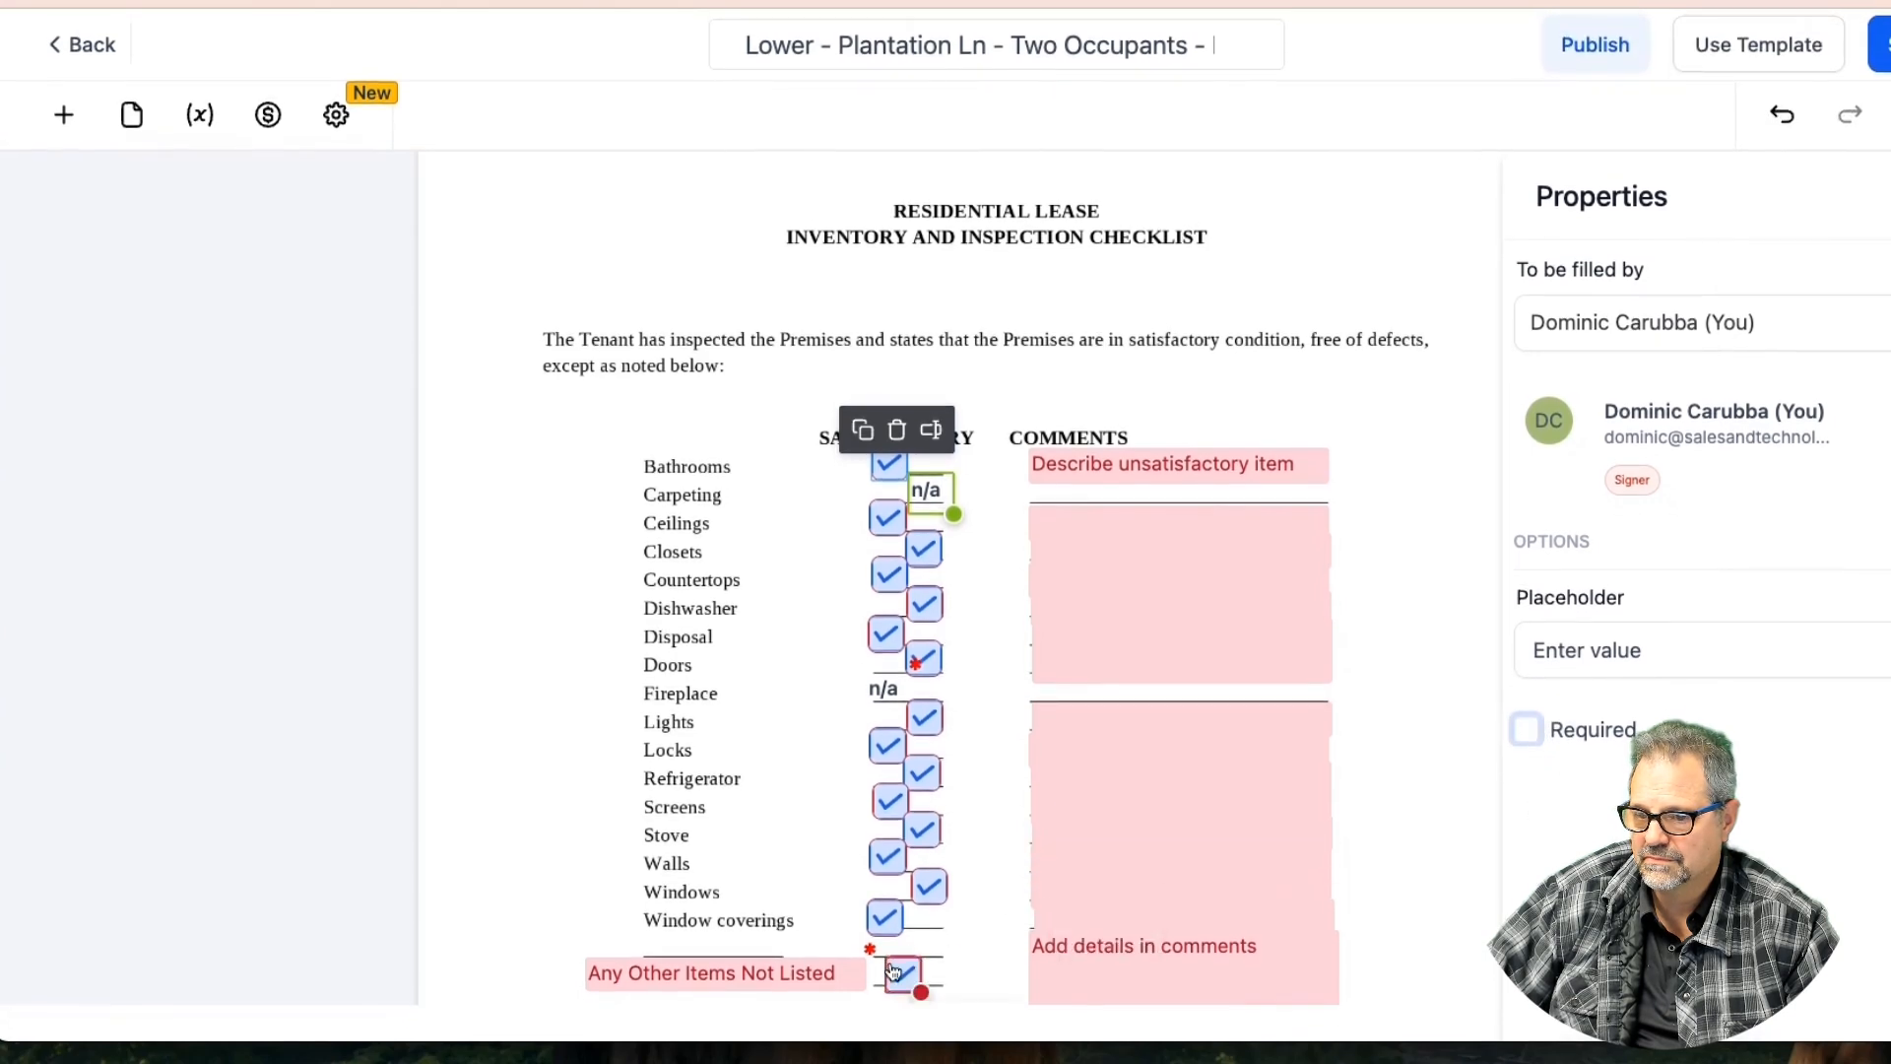
left_click(893, 972)
left_click(840, 968)
left_click(1523, 716)
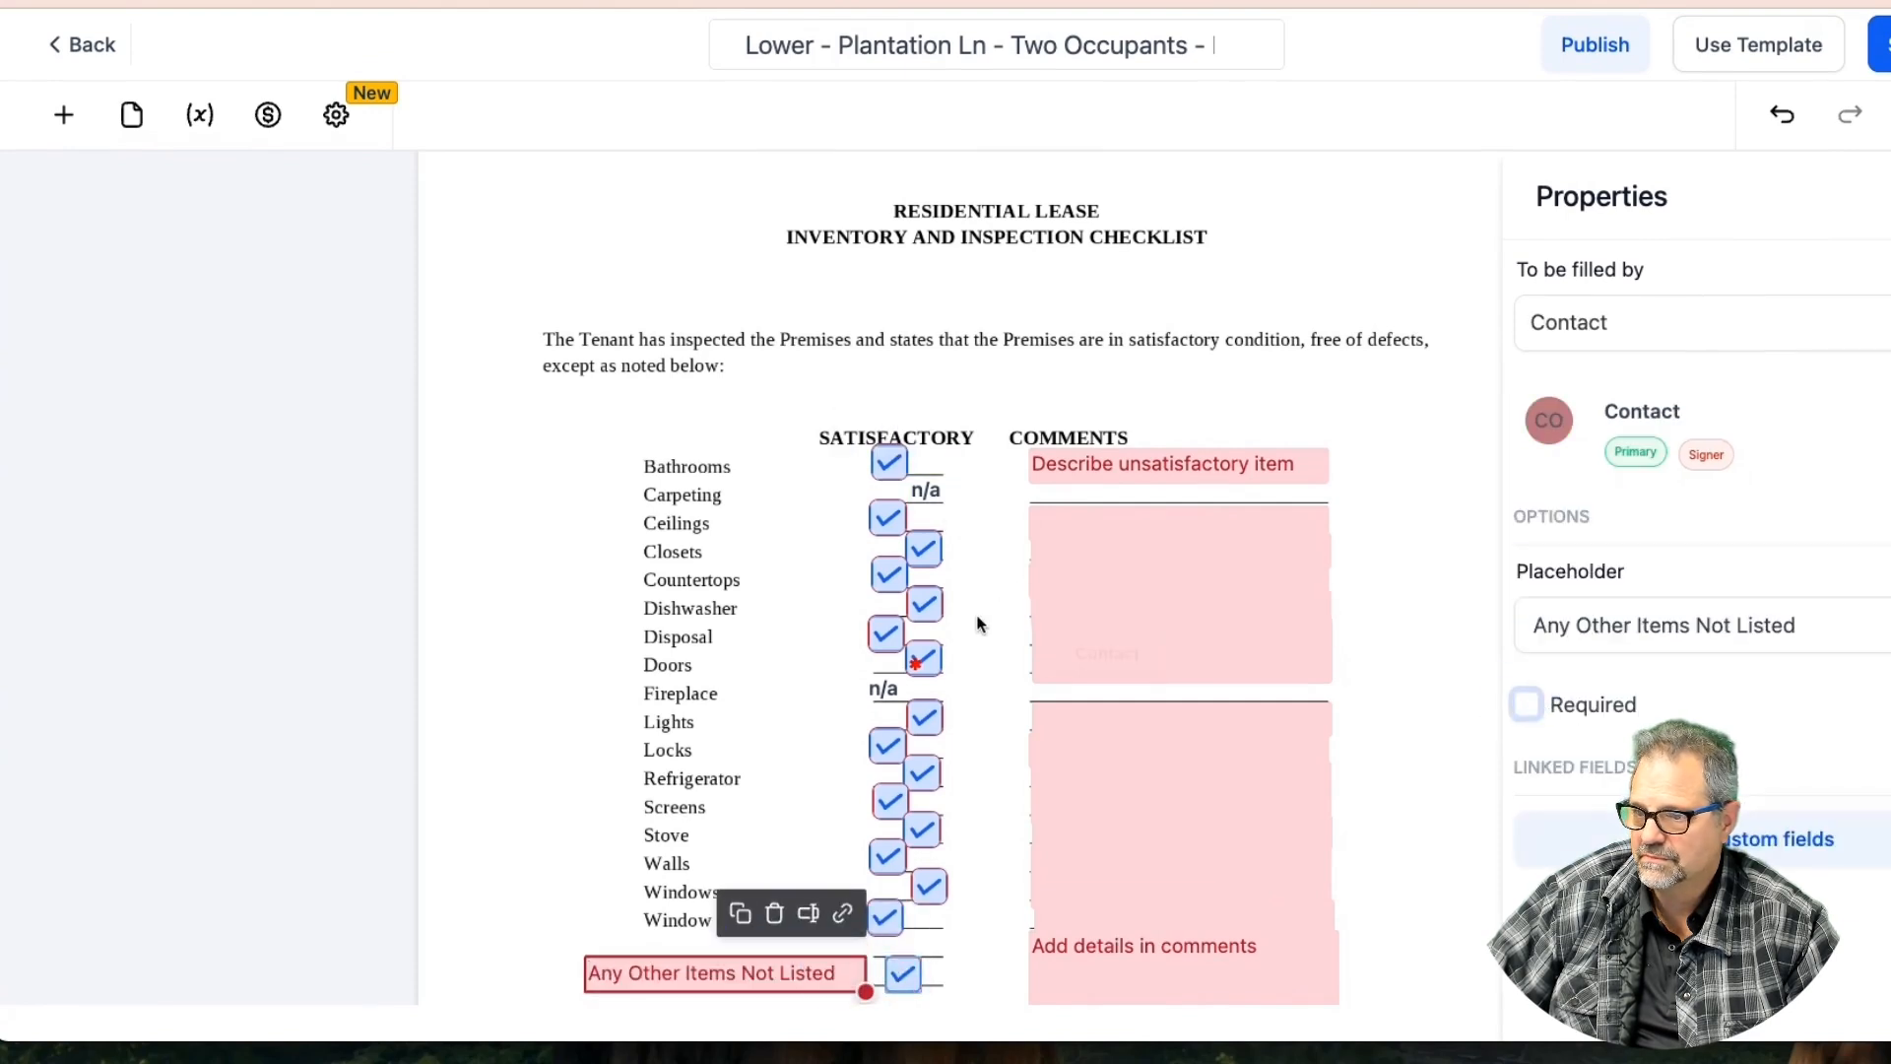
left_click(884, 695)
left_click(1523, 730)
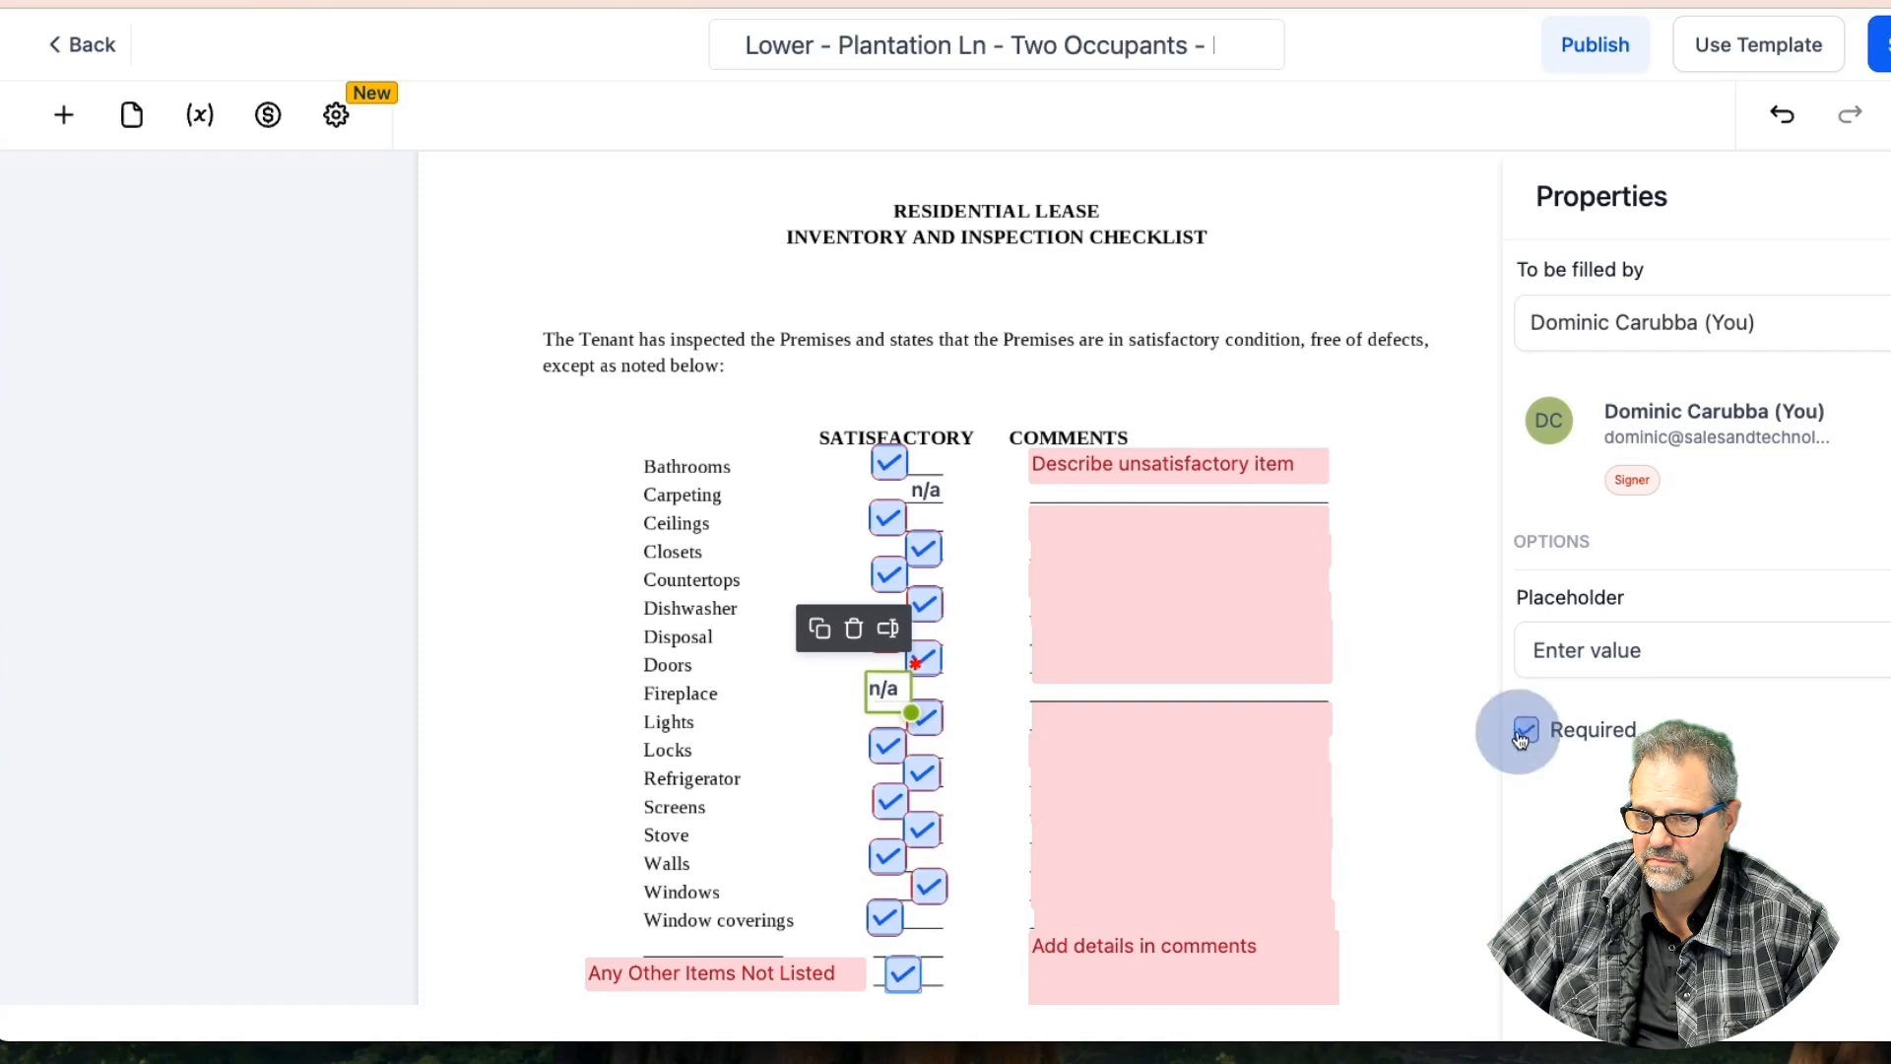
left_click(1880, 60)
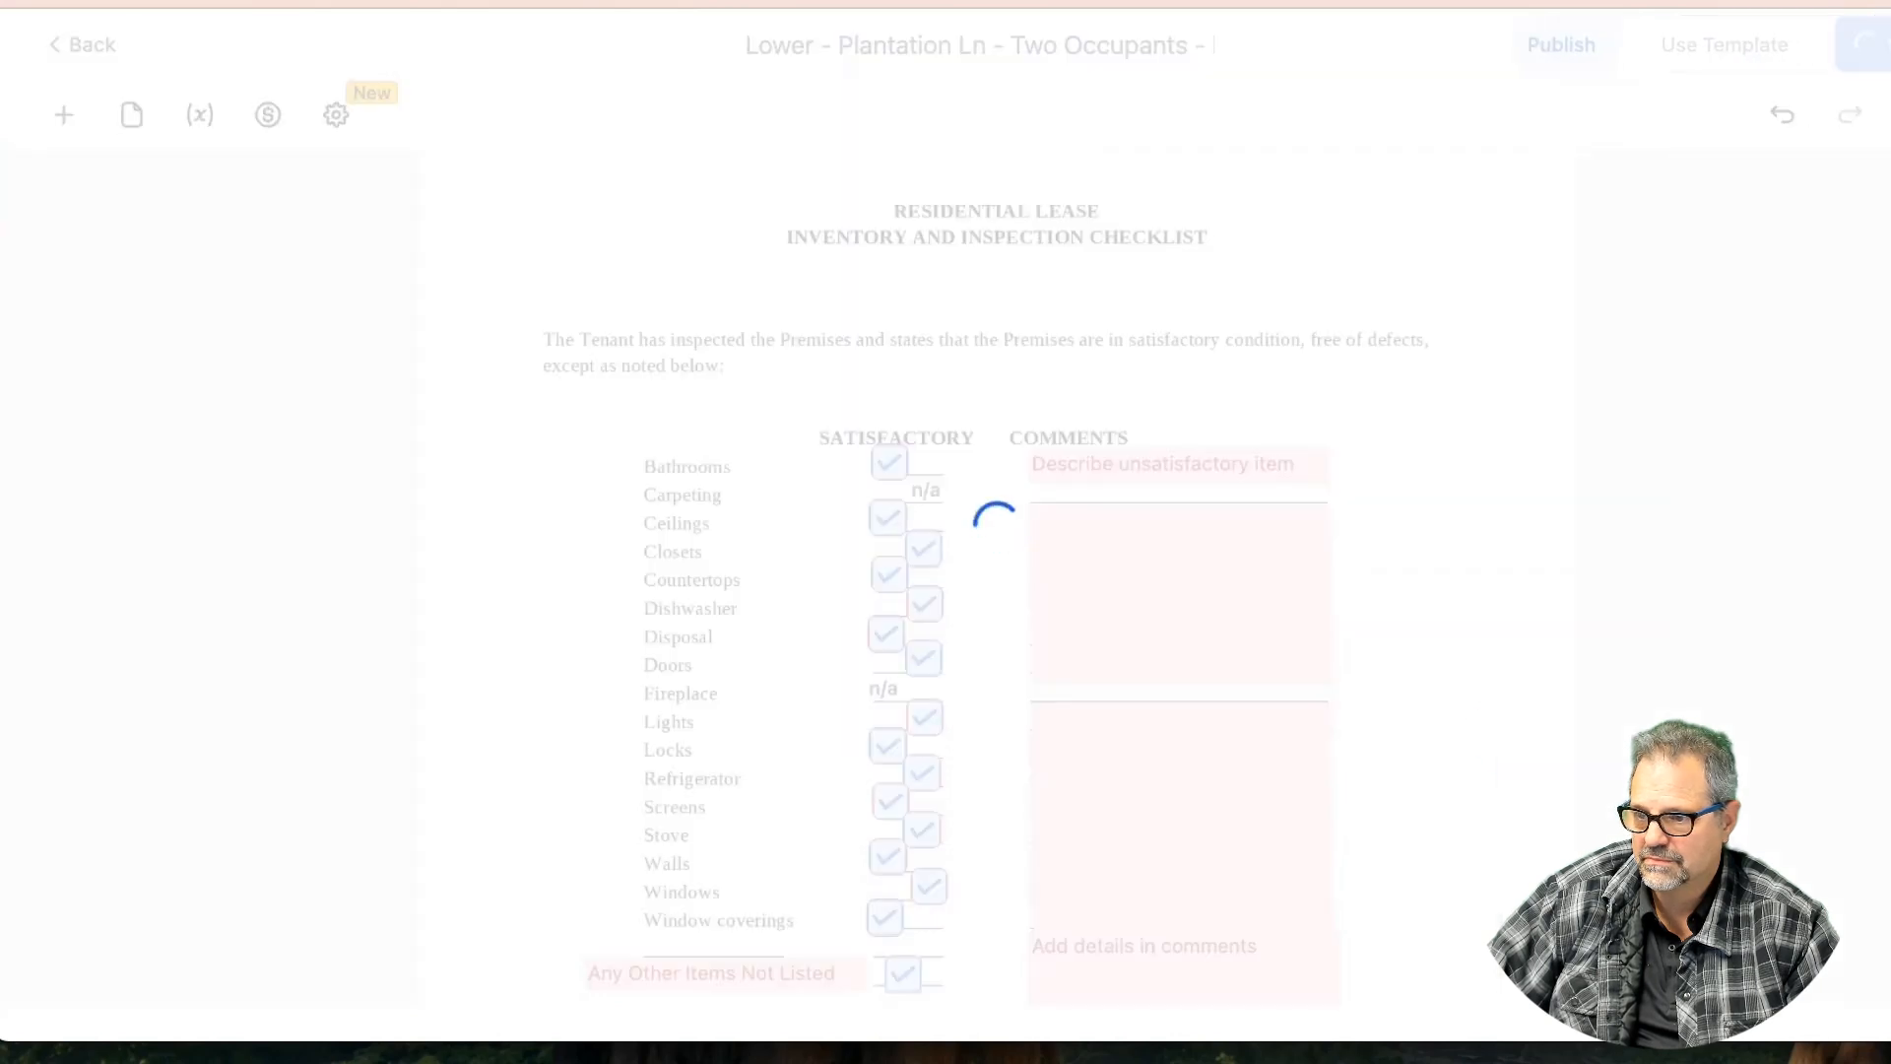
Shift the lower signature field right and move the line (c) initials box to the end of line (d)
scroll(863, 578, "down", 10)
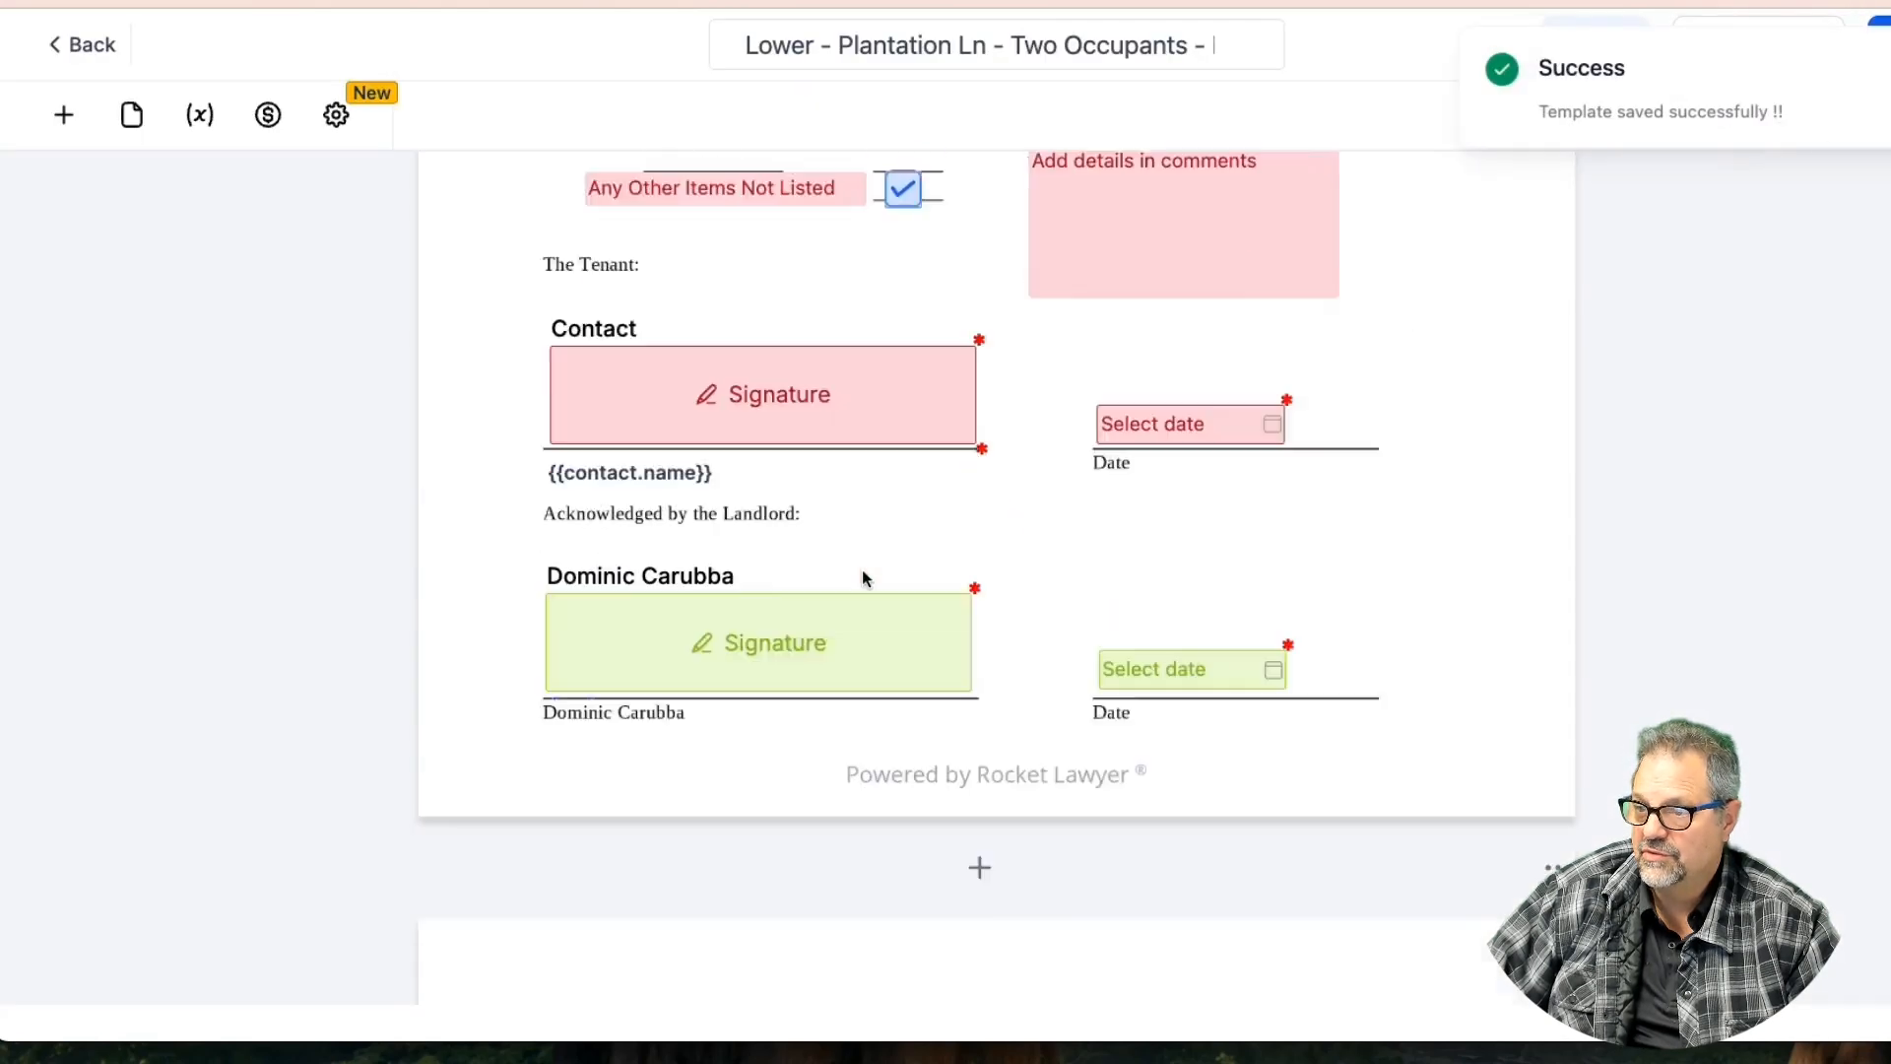
scroll(863, 578, "up", 2)
scroll(863, 578, "up", 10)
scroll(862, 578, "down", 3)
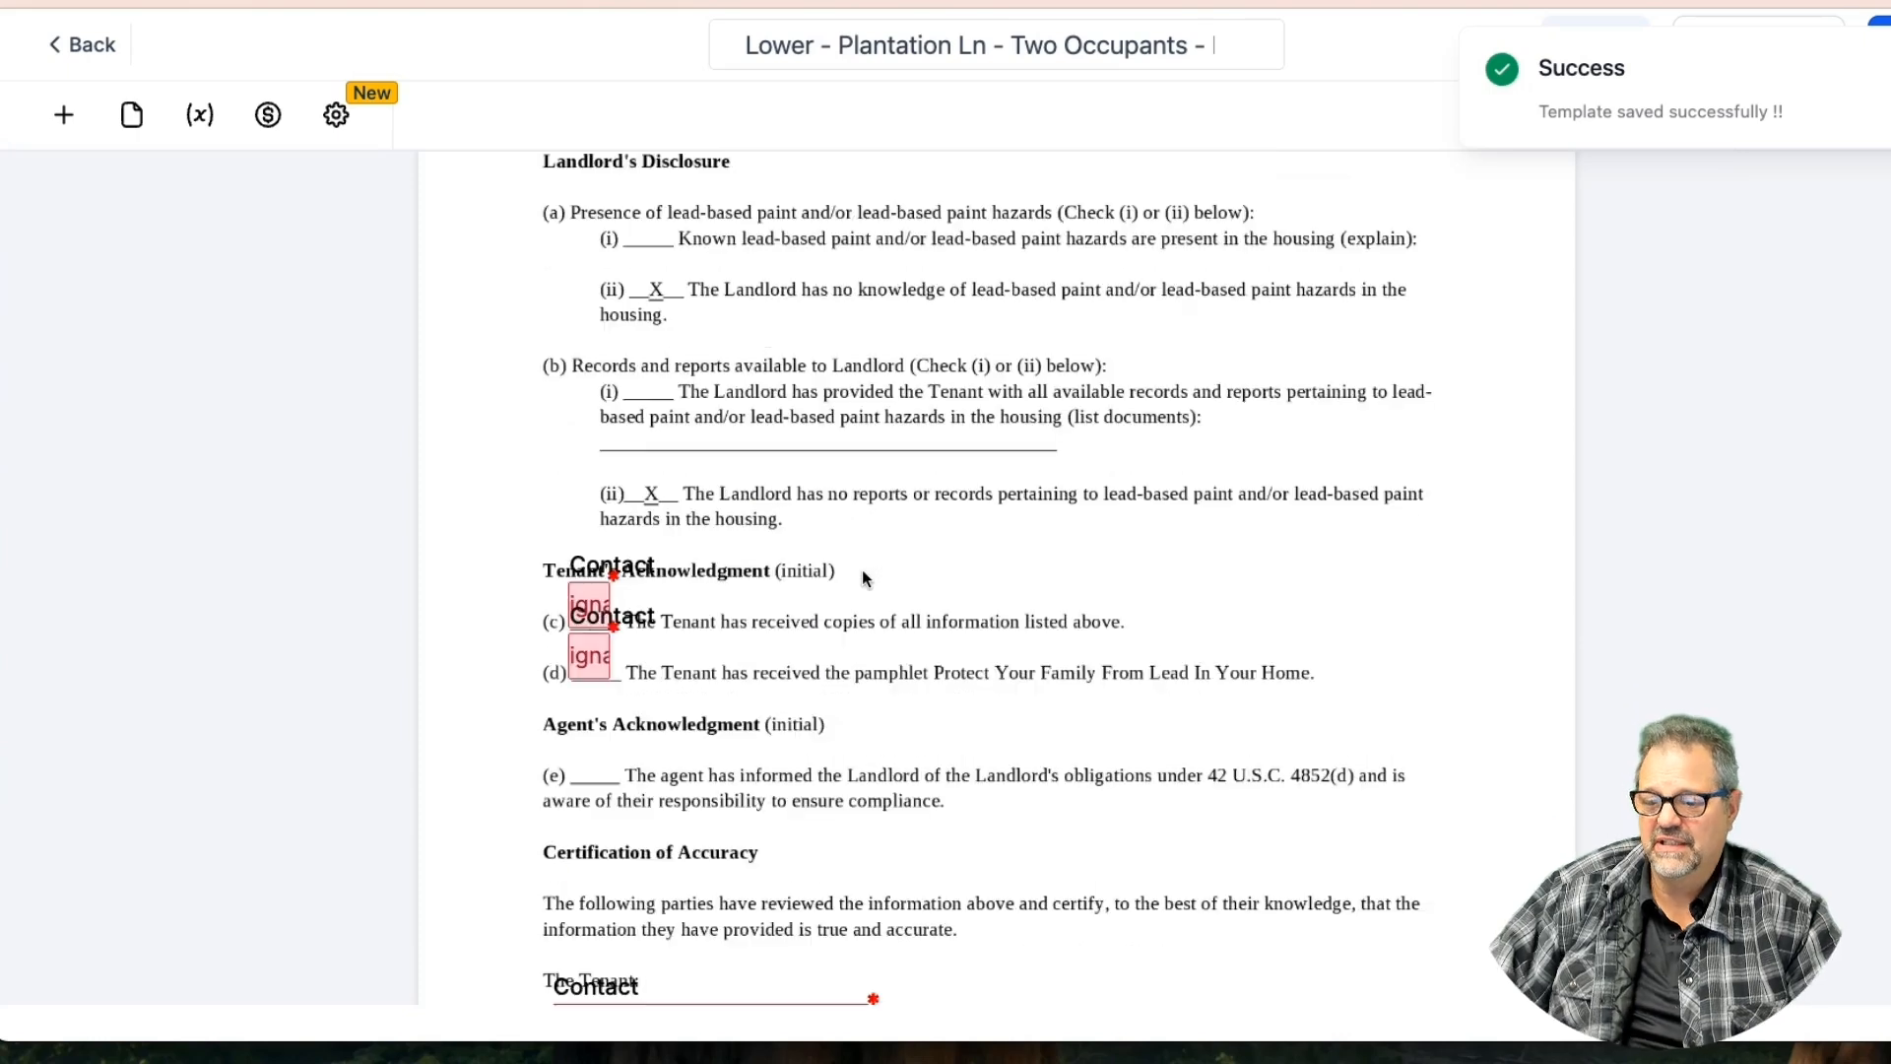
mouse_move(595, 599)
left_mouse_down()
mouse_move(628, 599)
mouse_move(622, 645)
mouse_move(951, 648)
mouse_move(1174, 619)
mouse_move(1146, 601)
left_mouse_up()
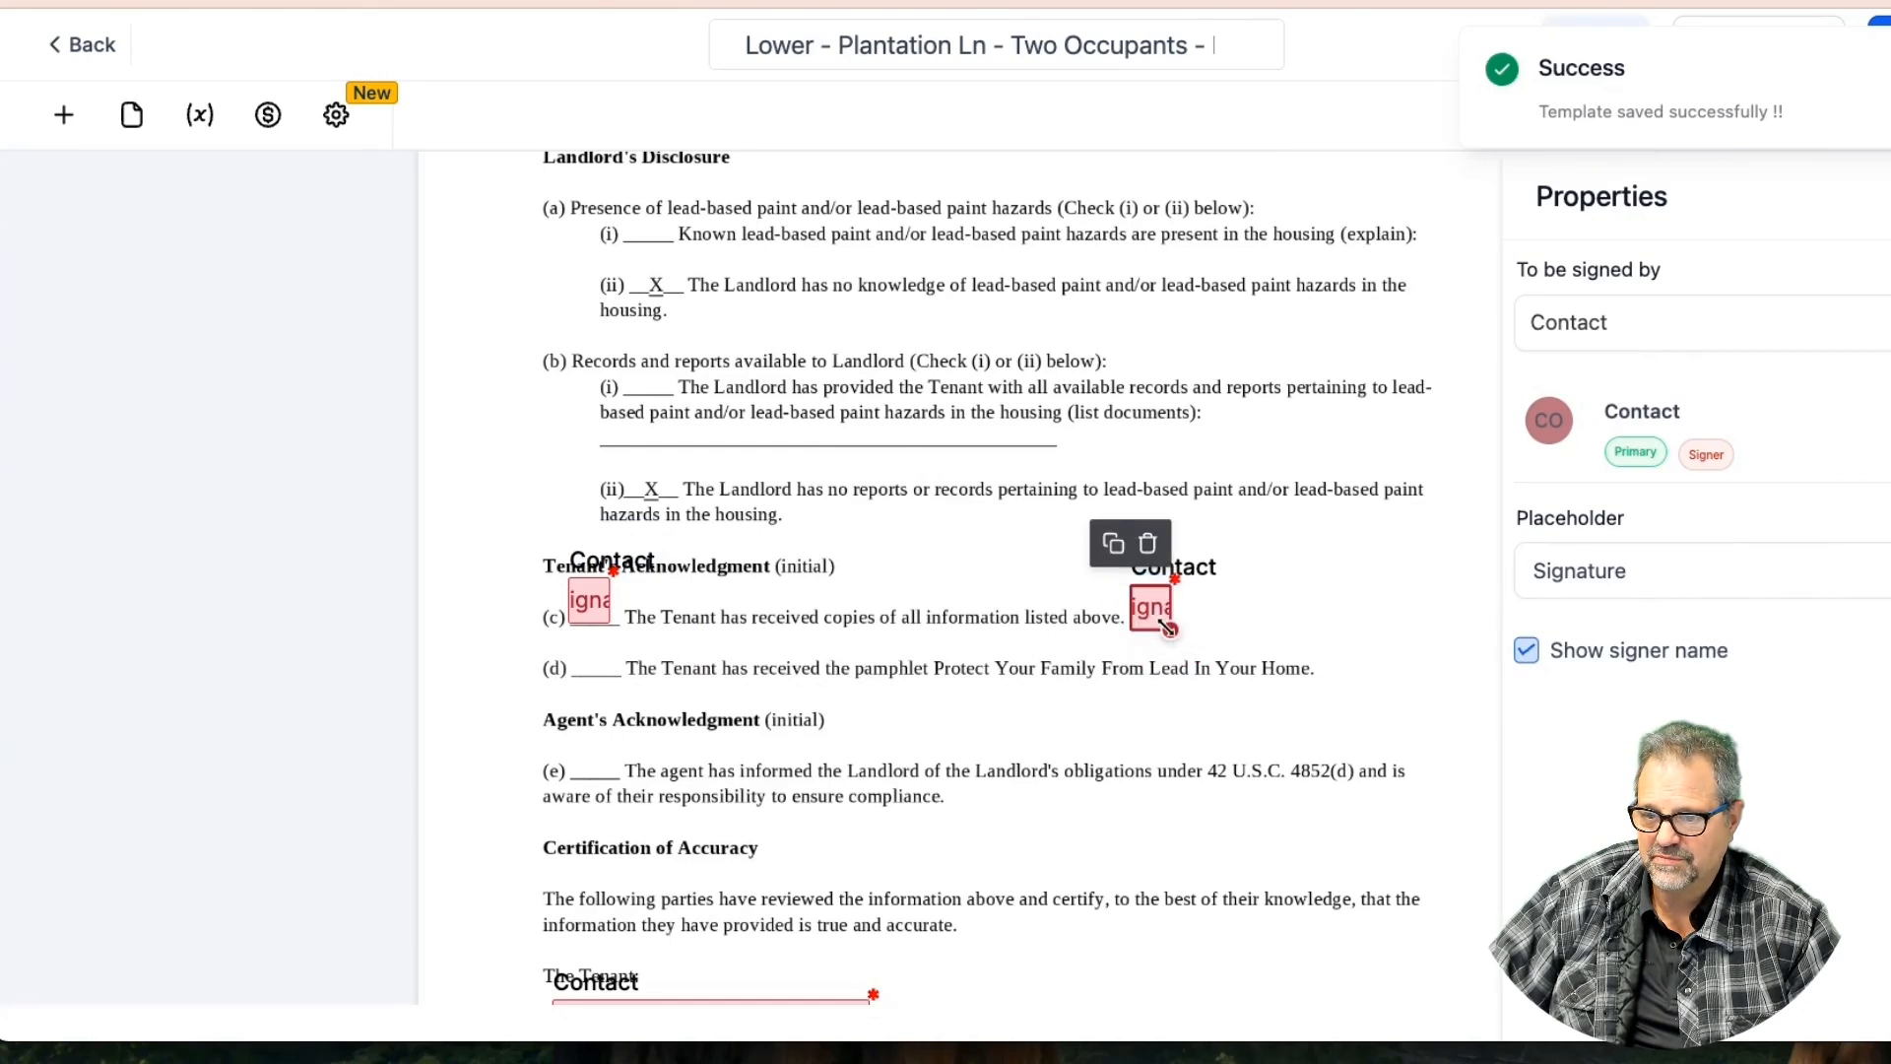
left_click_drag(585, 600, 1340, 650)
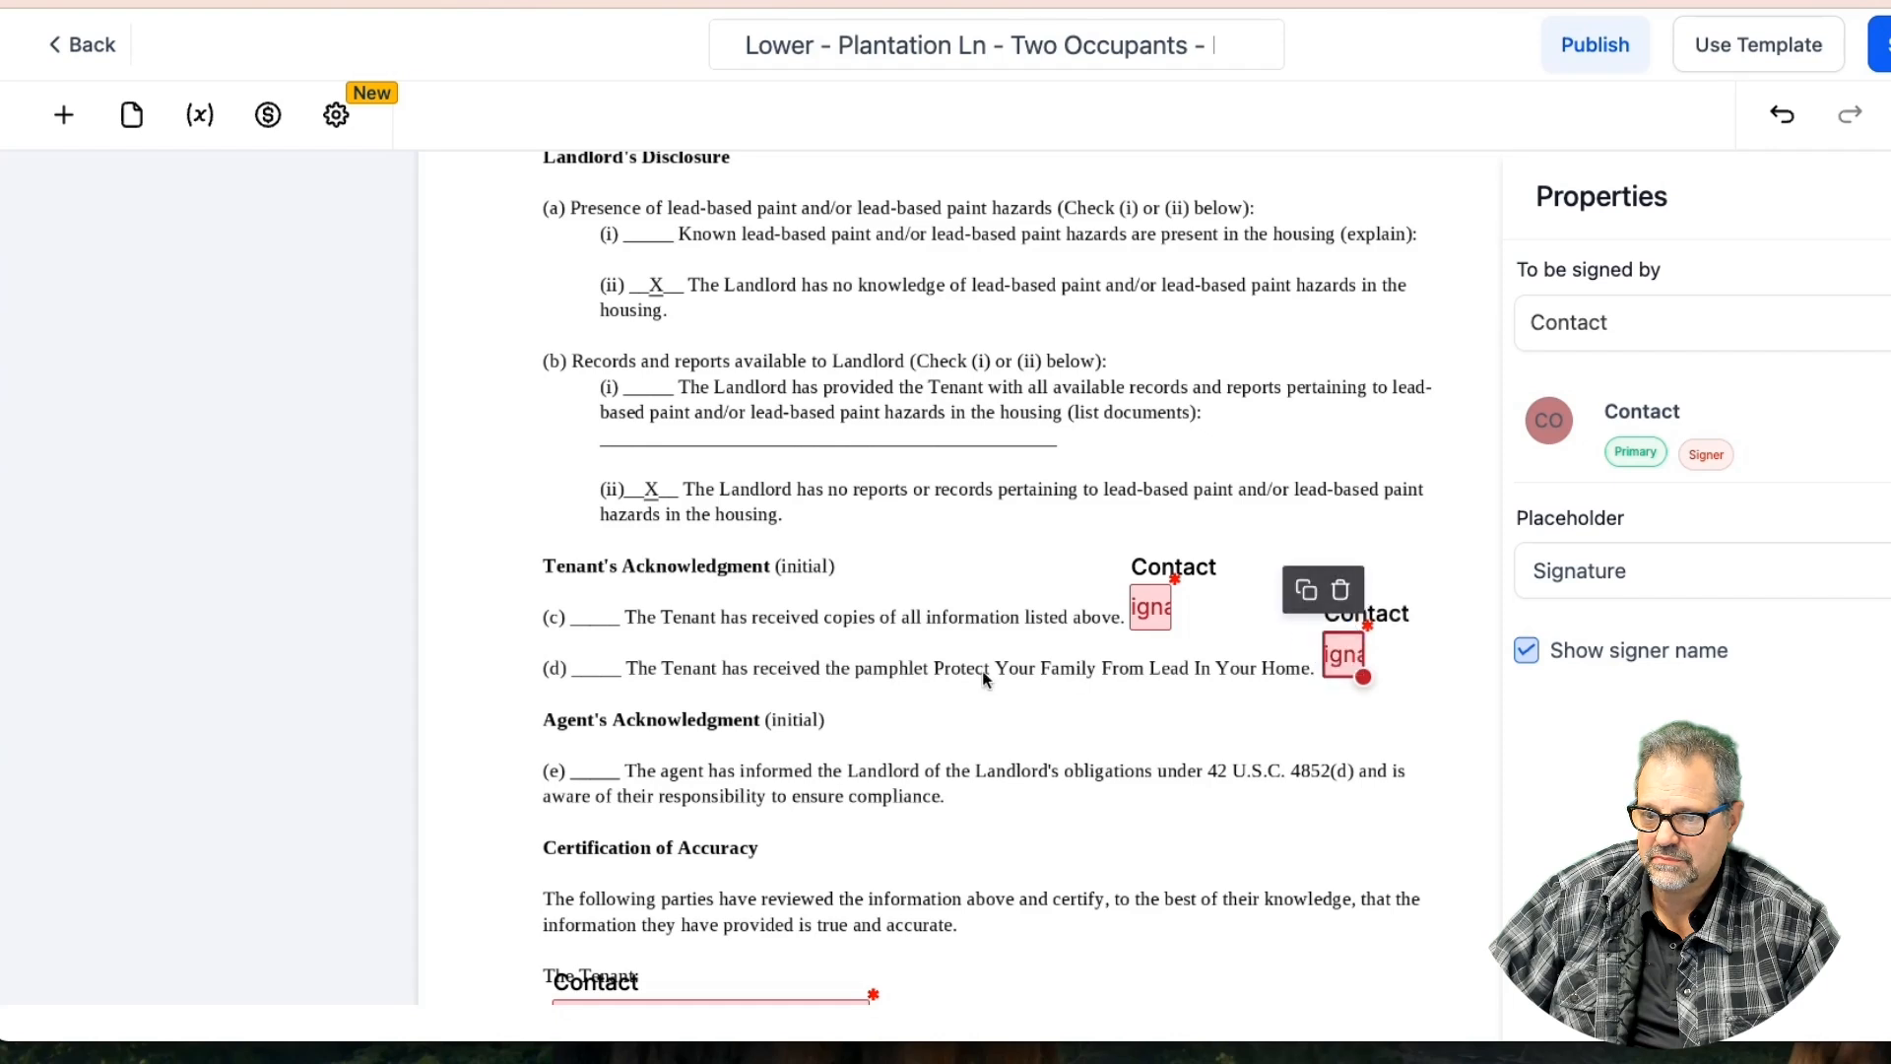
Nudge the tenant signature field to the right and save the template
scroll(983, 671, "down", 3)
left_click(695, 694)
left_click_drag(694, 694, 733, 695)
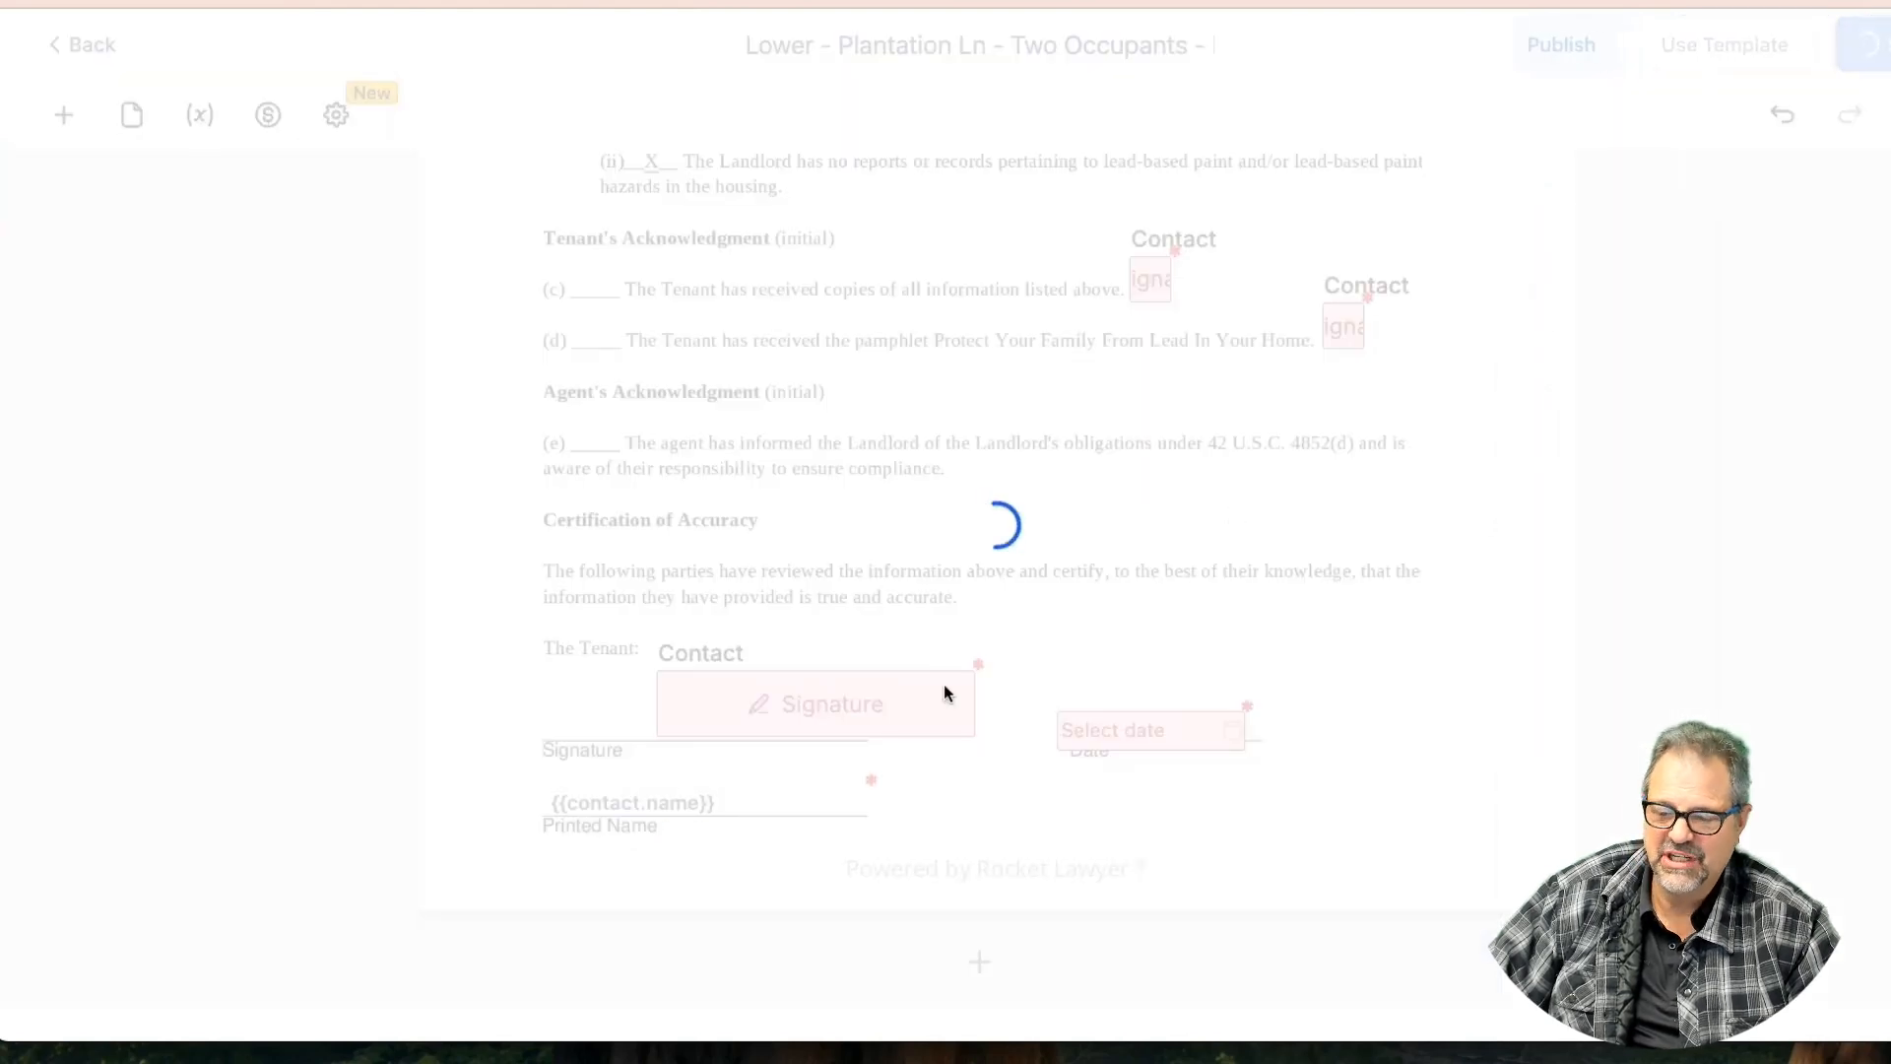
left_click(766, 807)
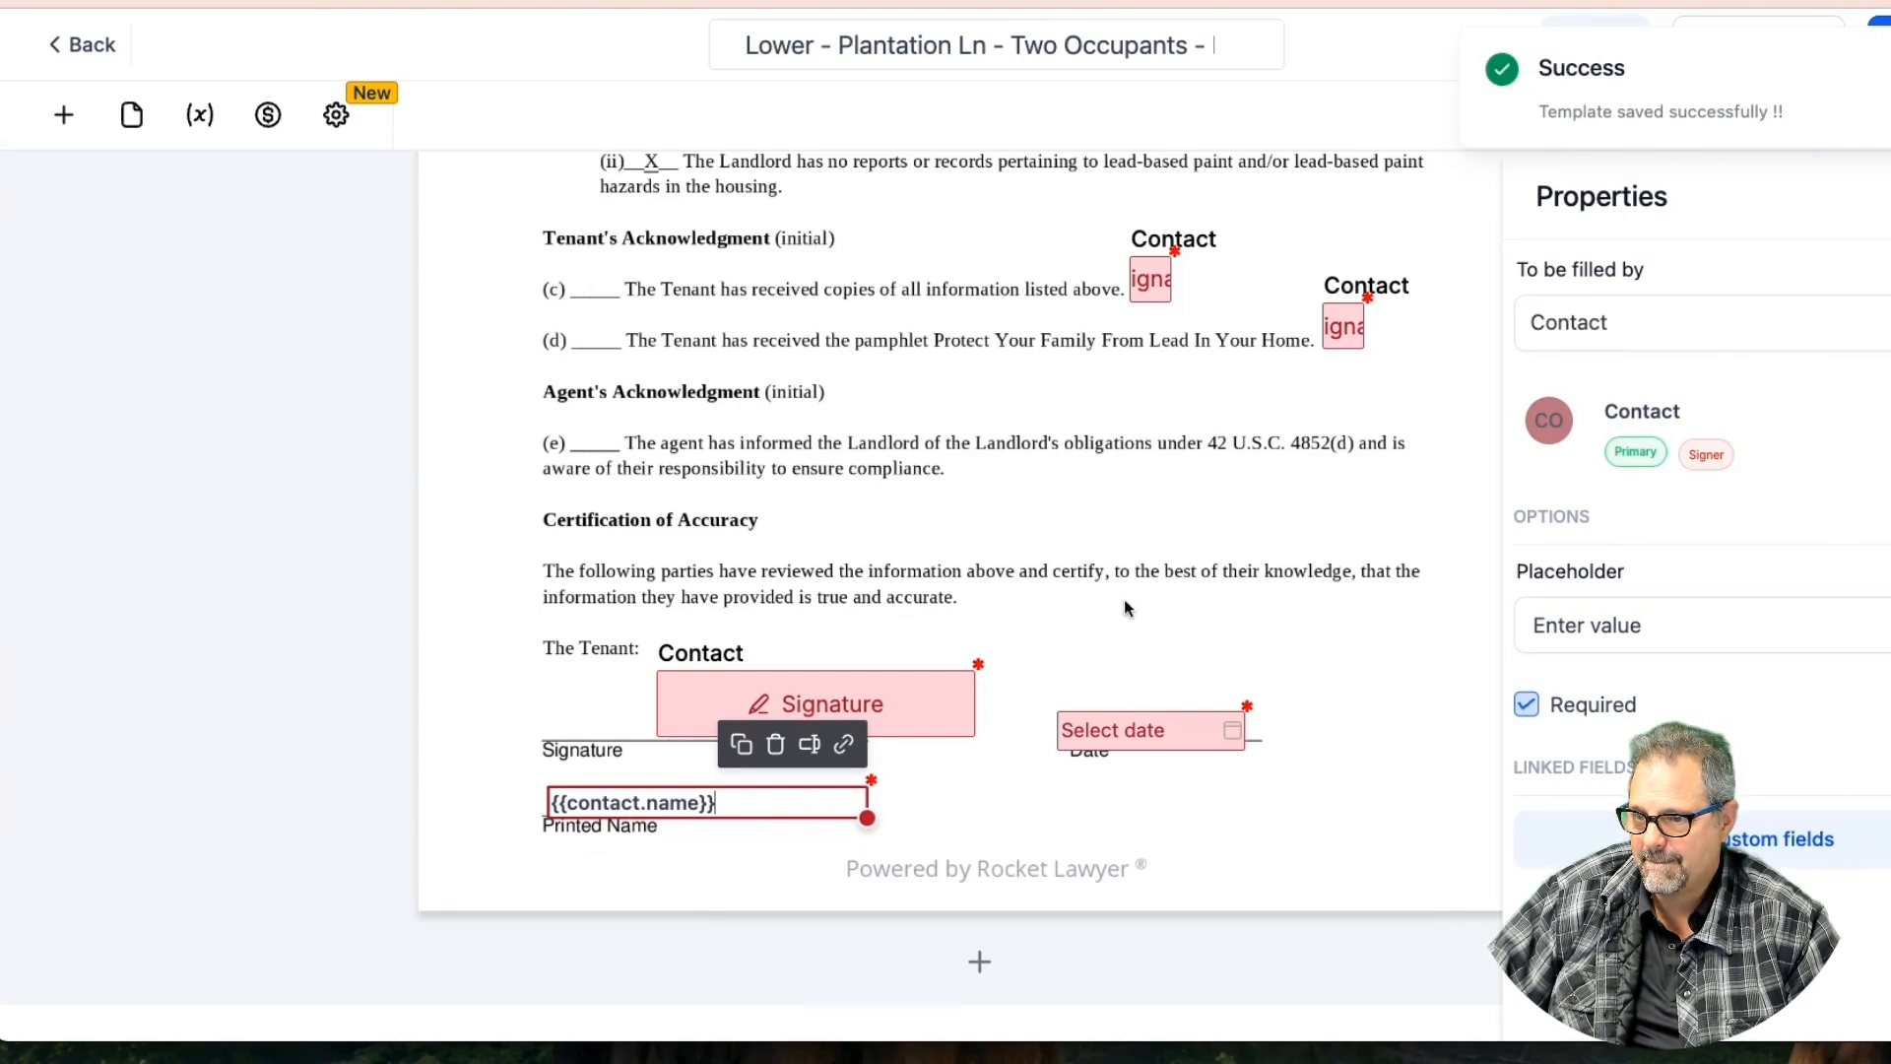
Set the final-page {{contact.name}} printed-name field to be filled by you, and save
left_click(1640, 325)
left_click(1620, 392)
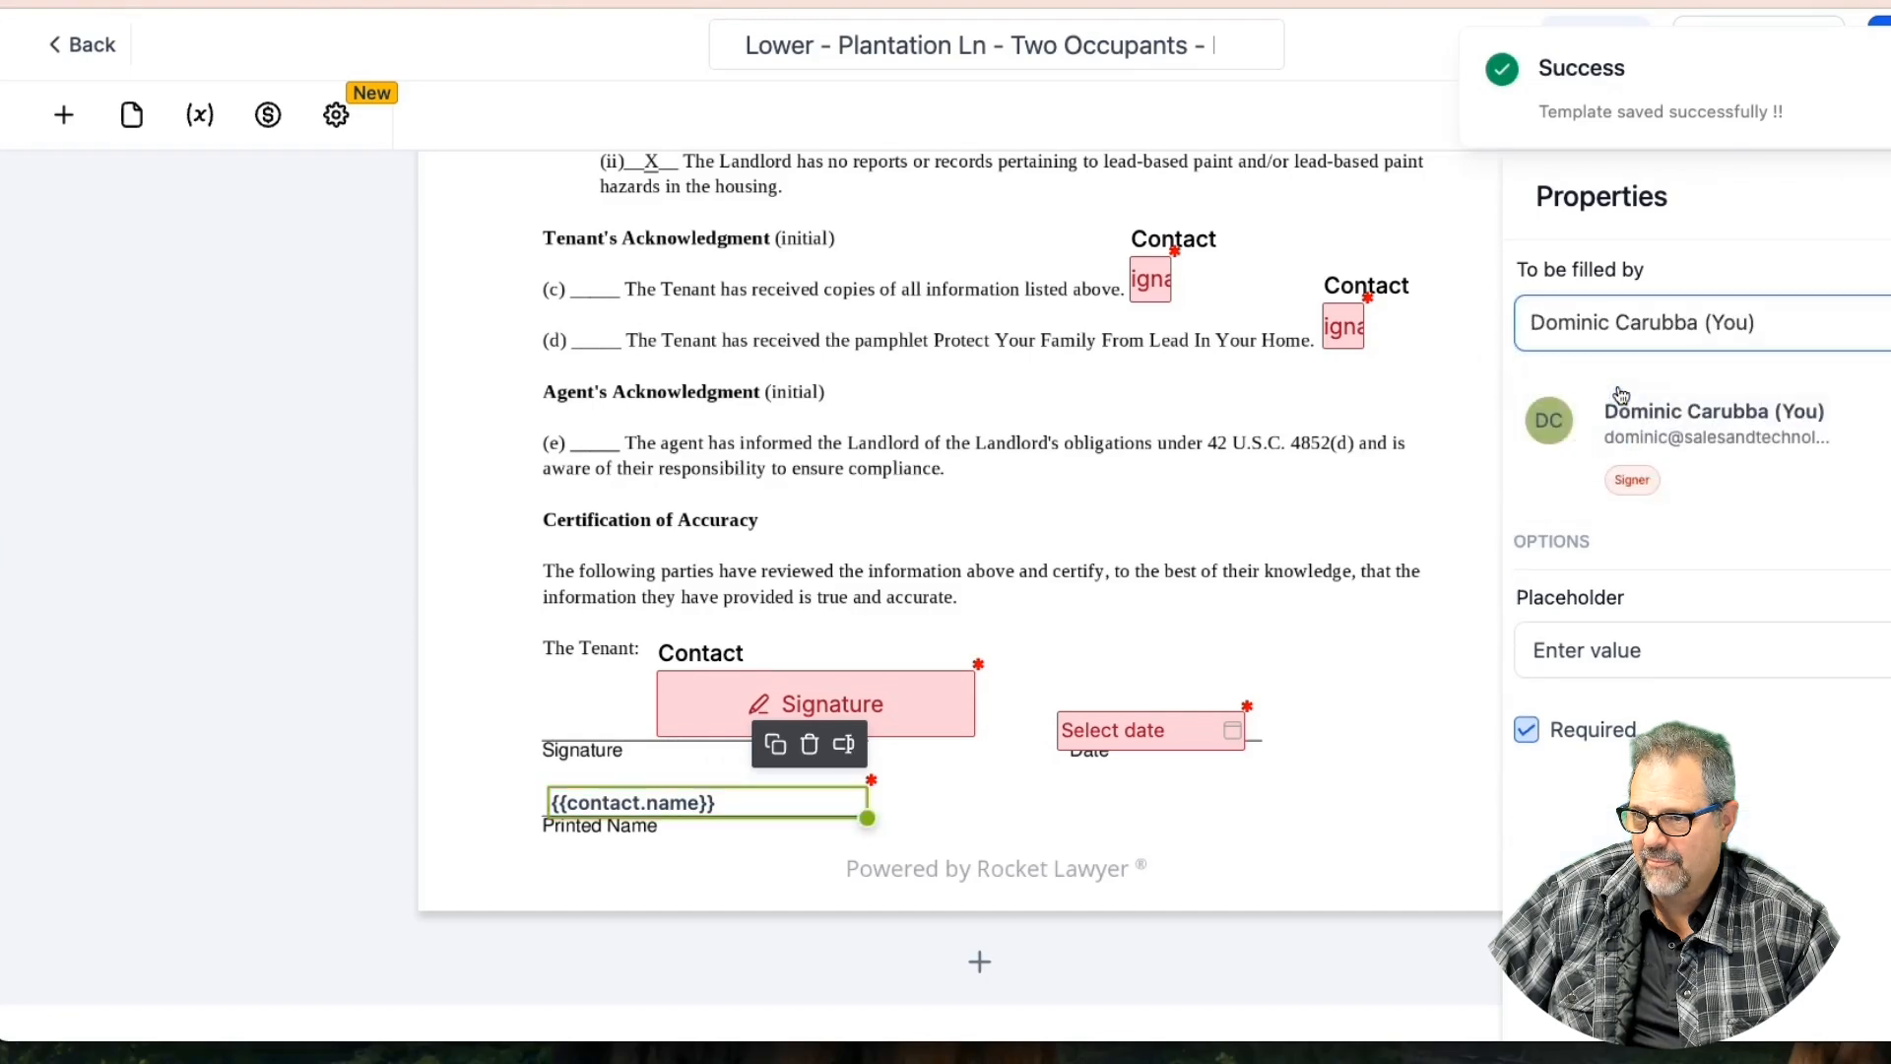
left_click(1243, 493)
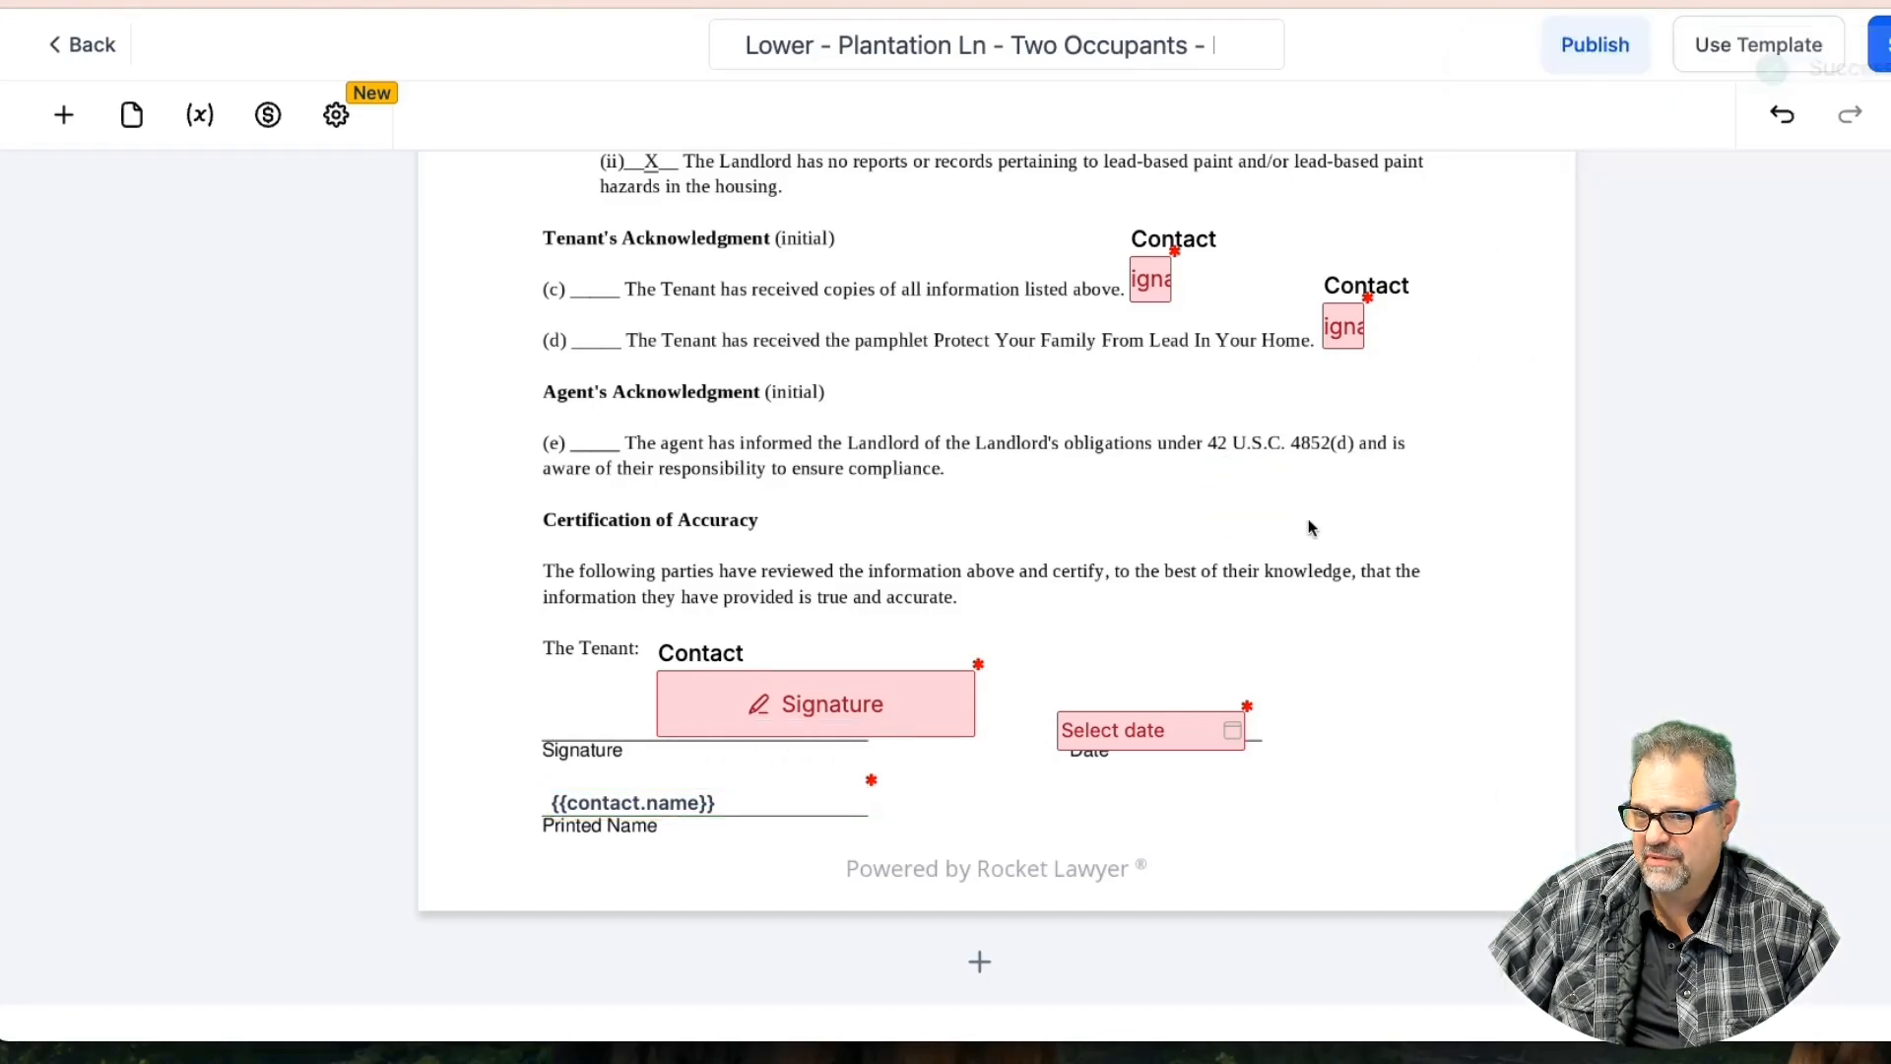
left_click(781, 802)
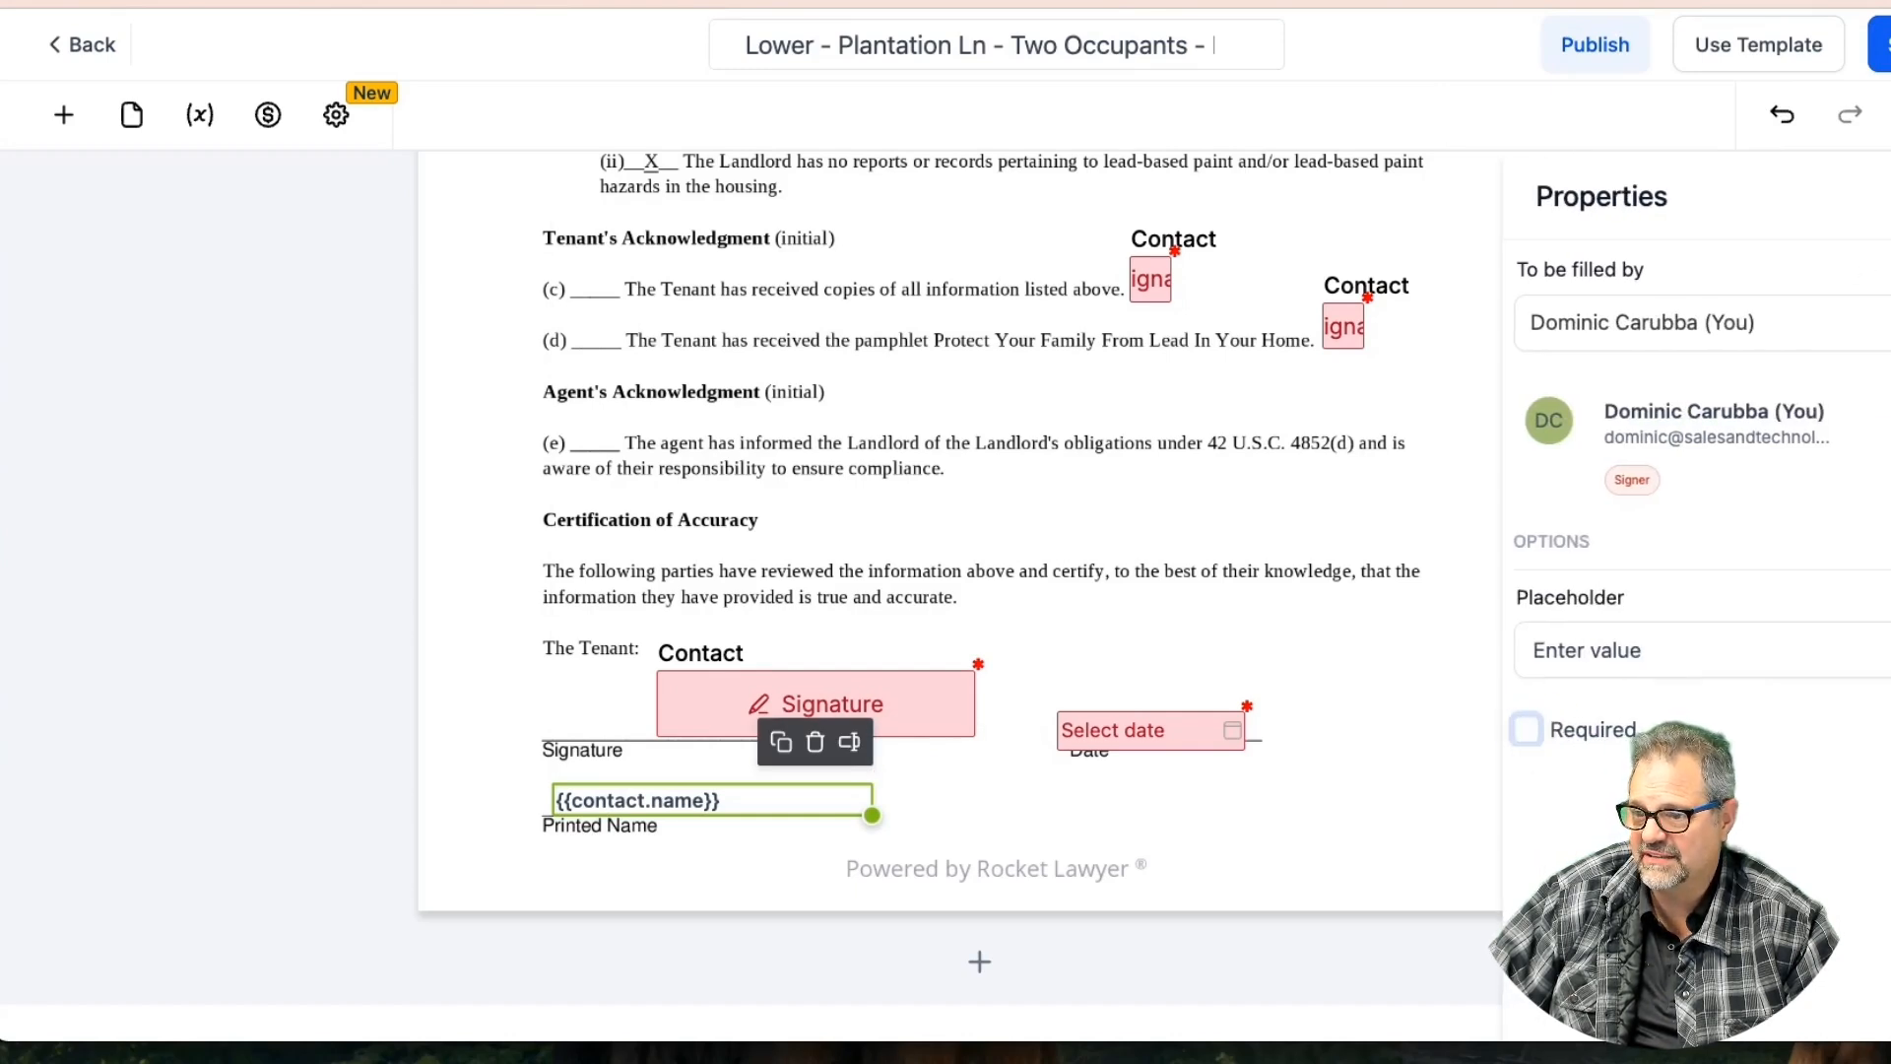
left_click(1883, 45)
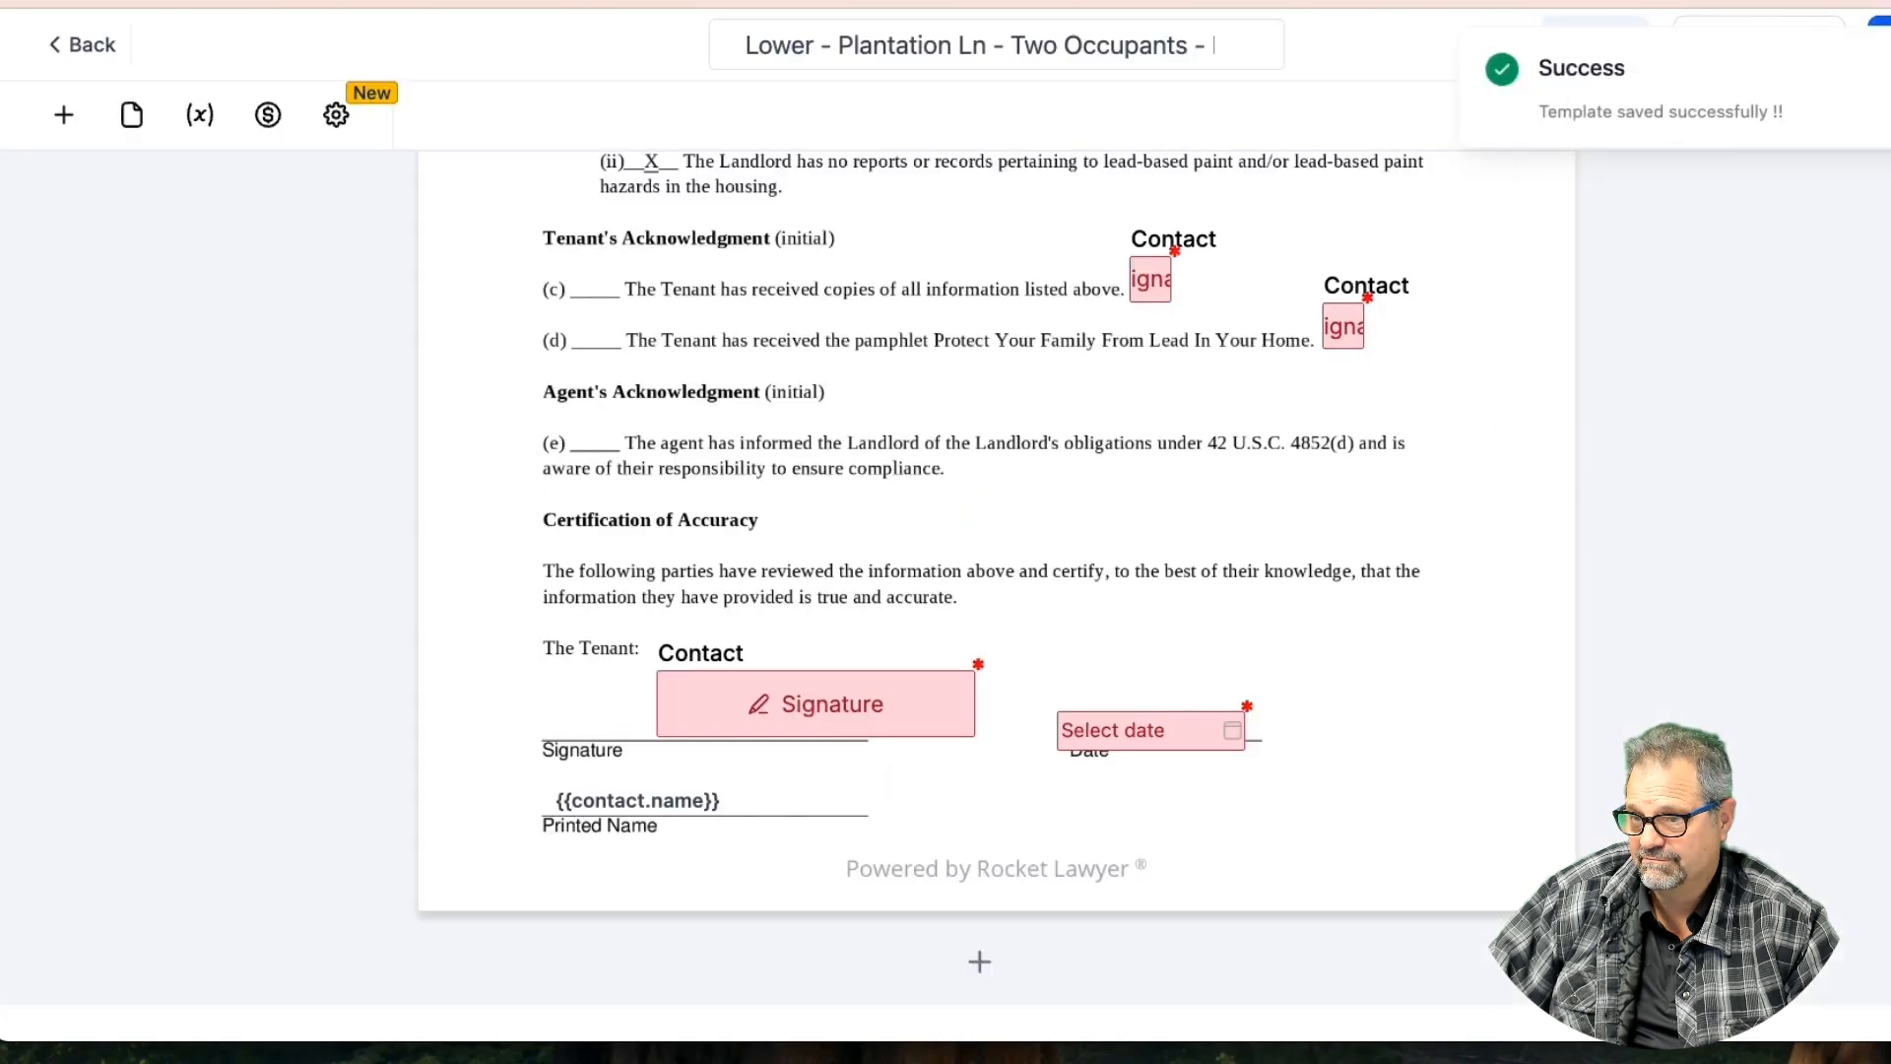
Assign the tenant printed-name field higher up to yourself too, and save again
scroll(1109, 412, "up", 15)
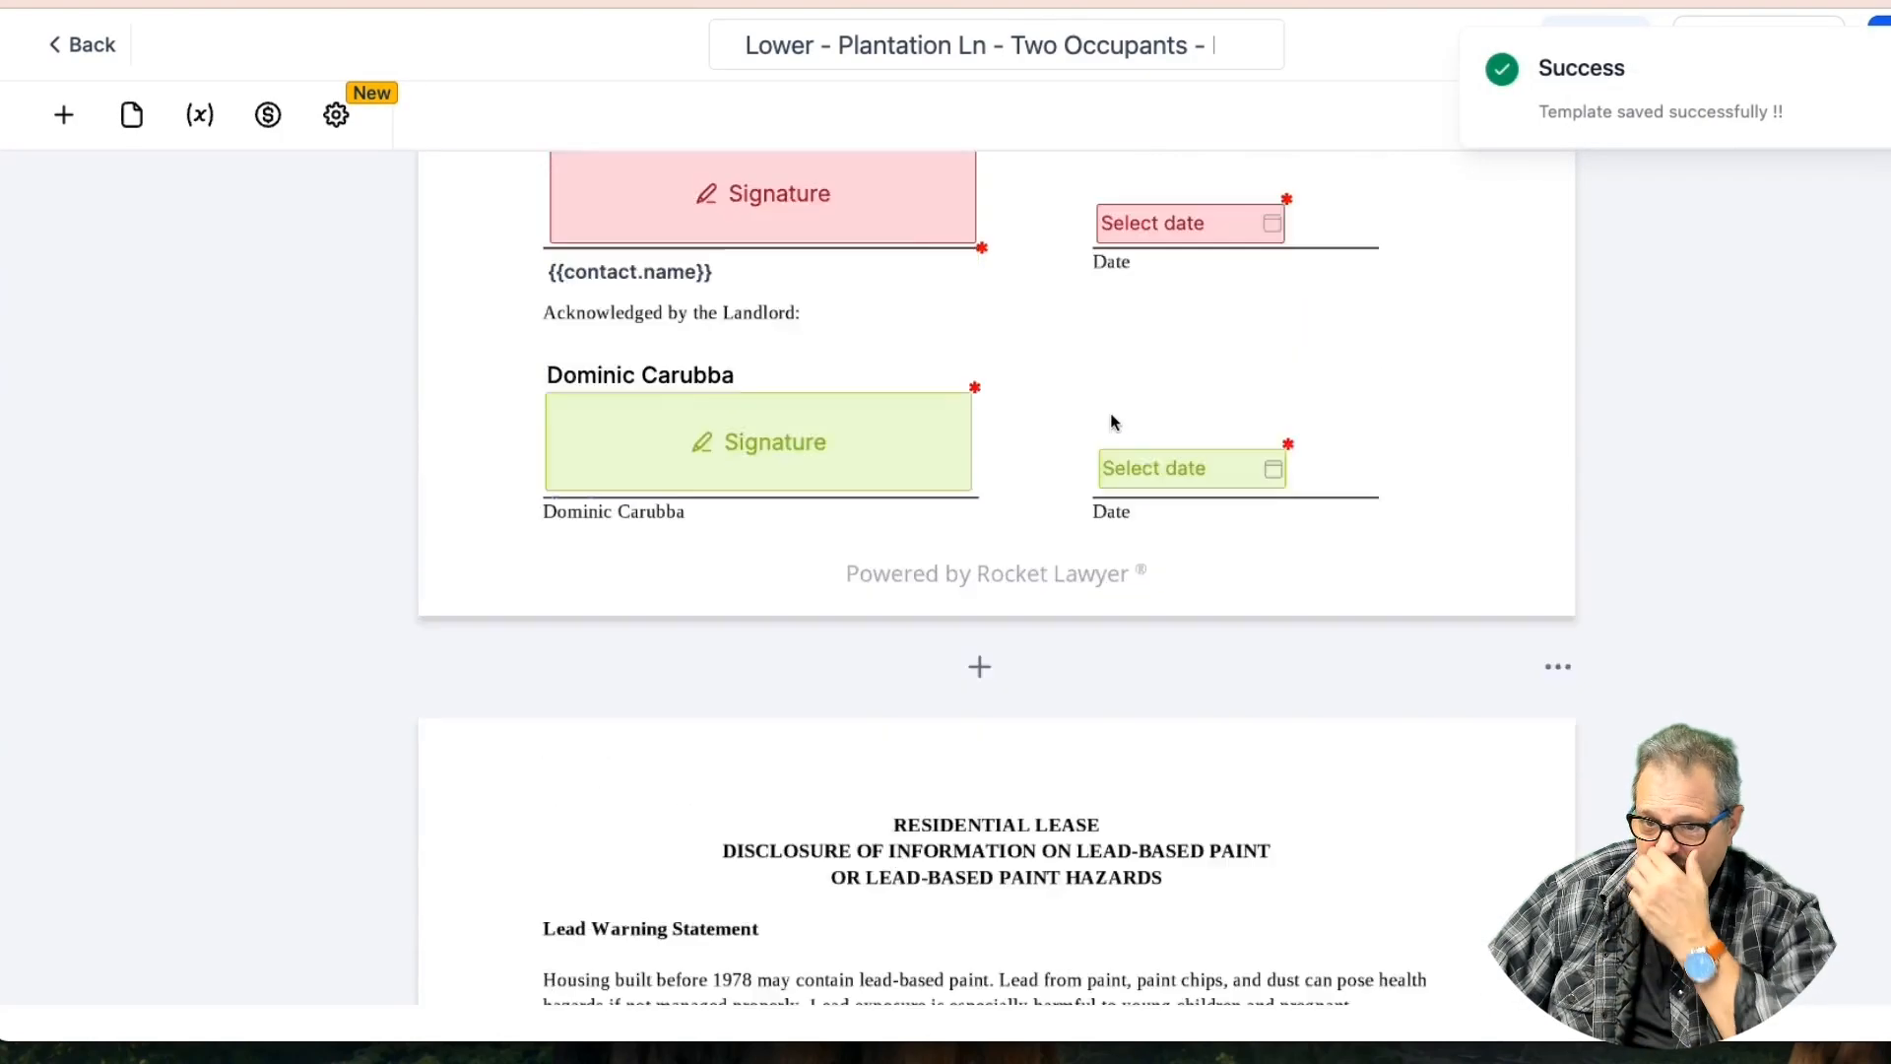
scroll(1111, 421, "up", 6)
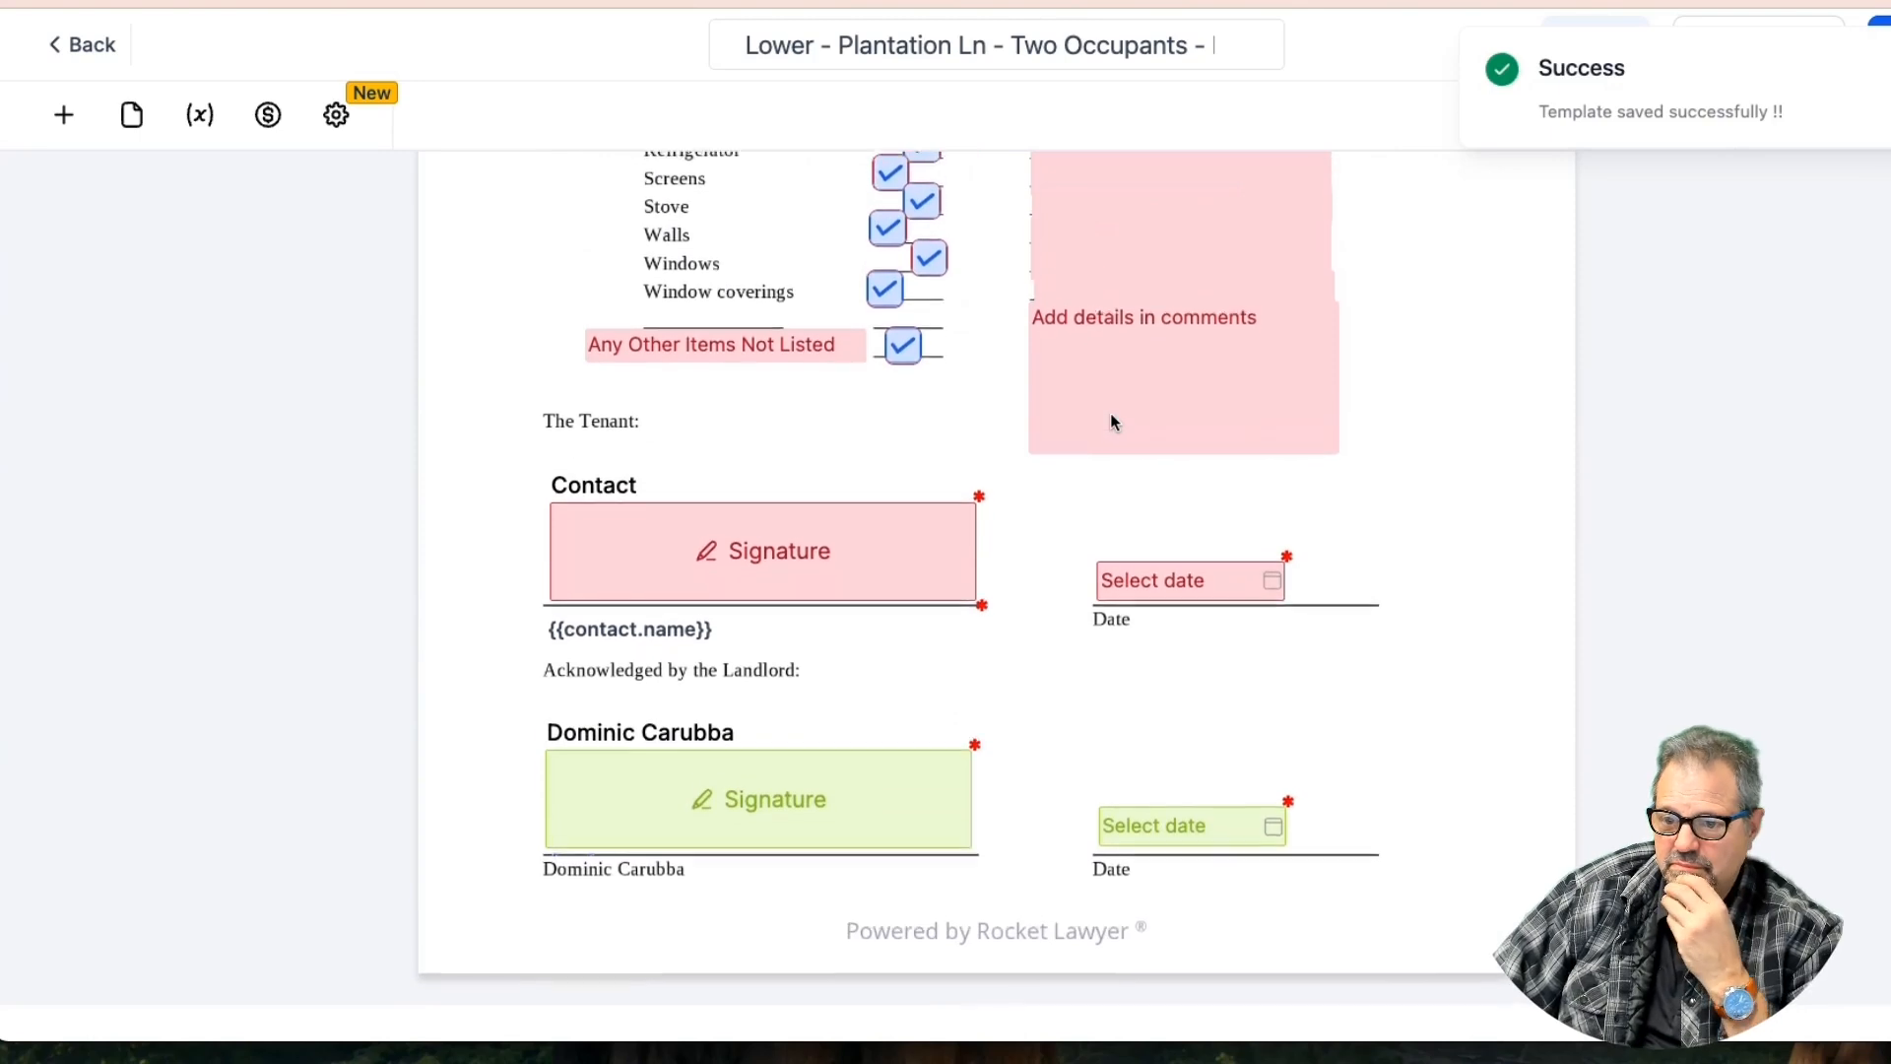
scroll(1111, 422, "up", 10)
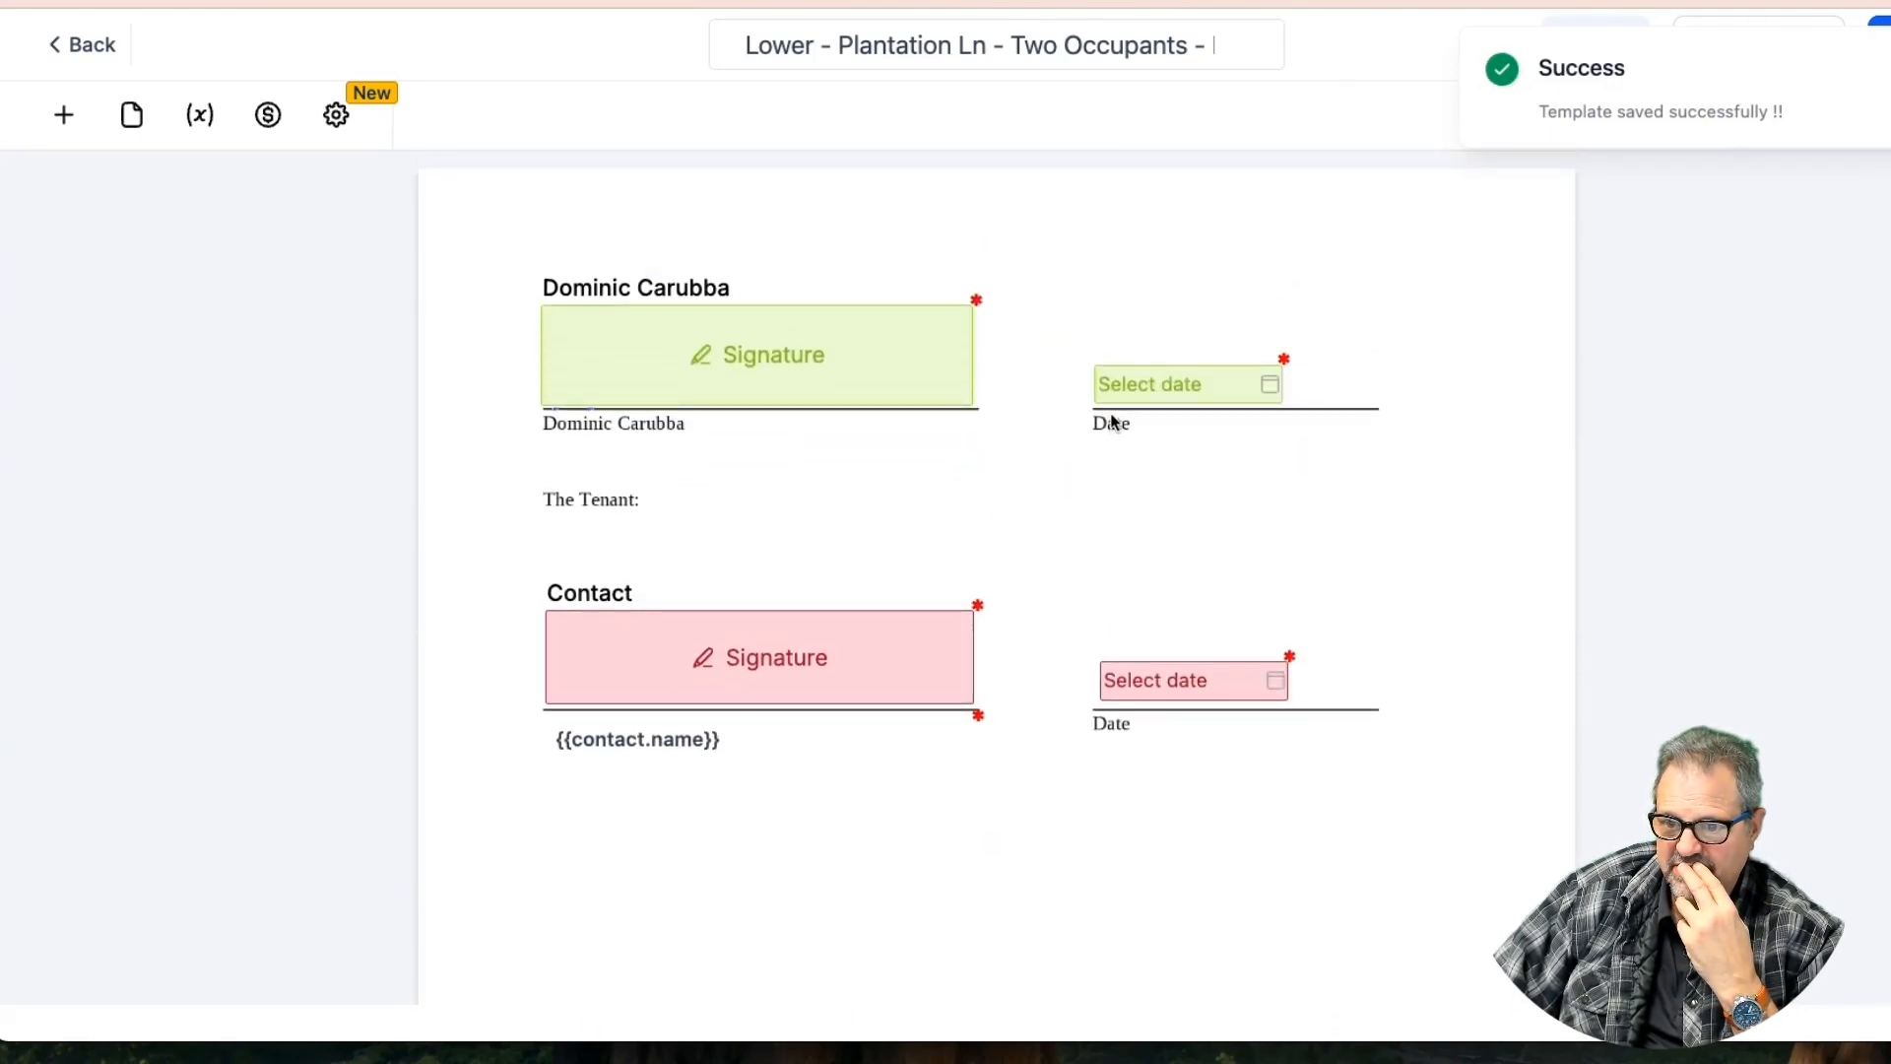
left_click(696, 742)
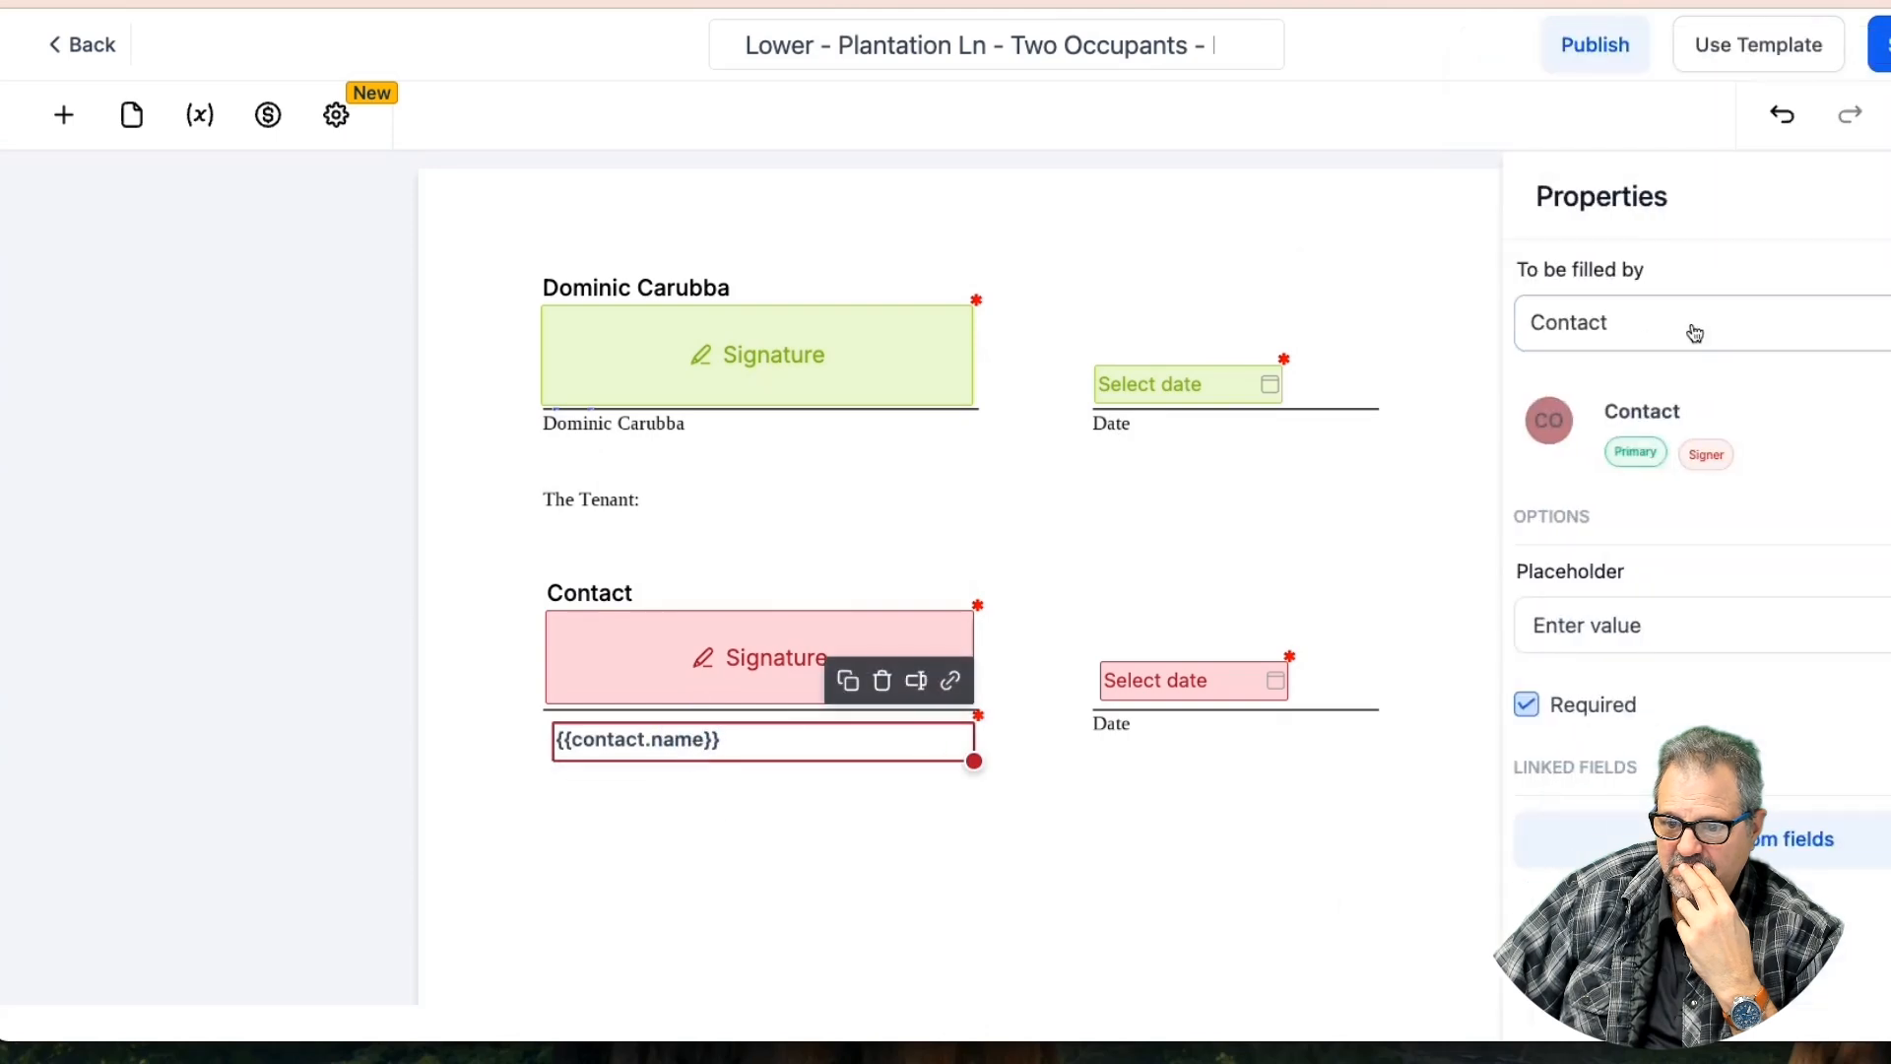
left_click(1694, 333)
left_click(1616, 392)
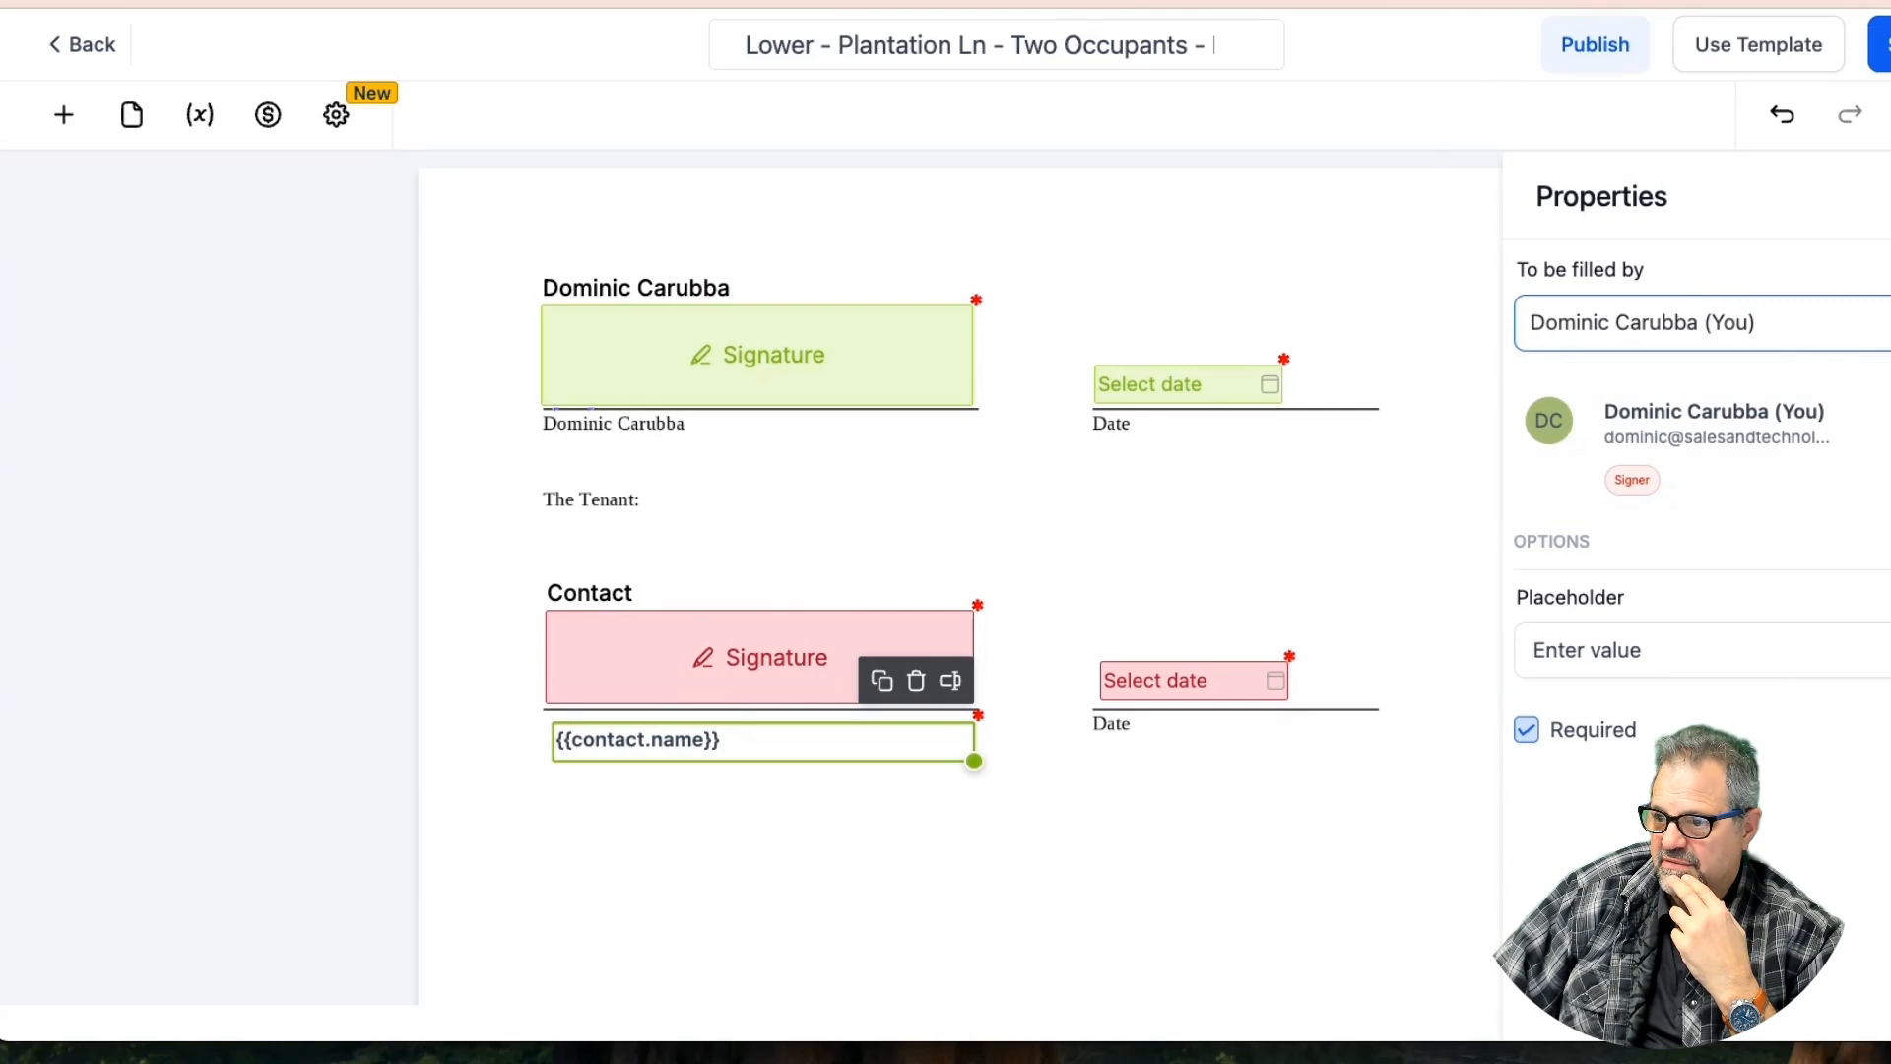
left_click(1881, 44)
Scroll up to the Occupants clause and select the Authorized Tenants/Occupants {{contact.name}} field
scroll(767, 477, "up", 1)
scroll(765, 472, "up", 10)
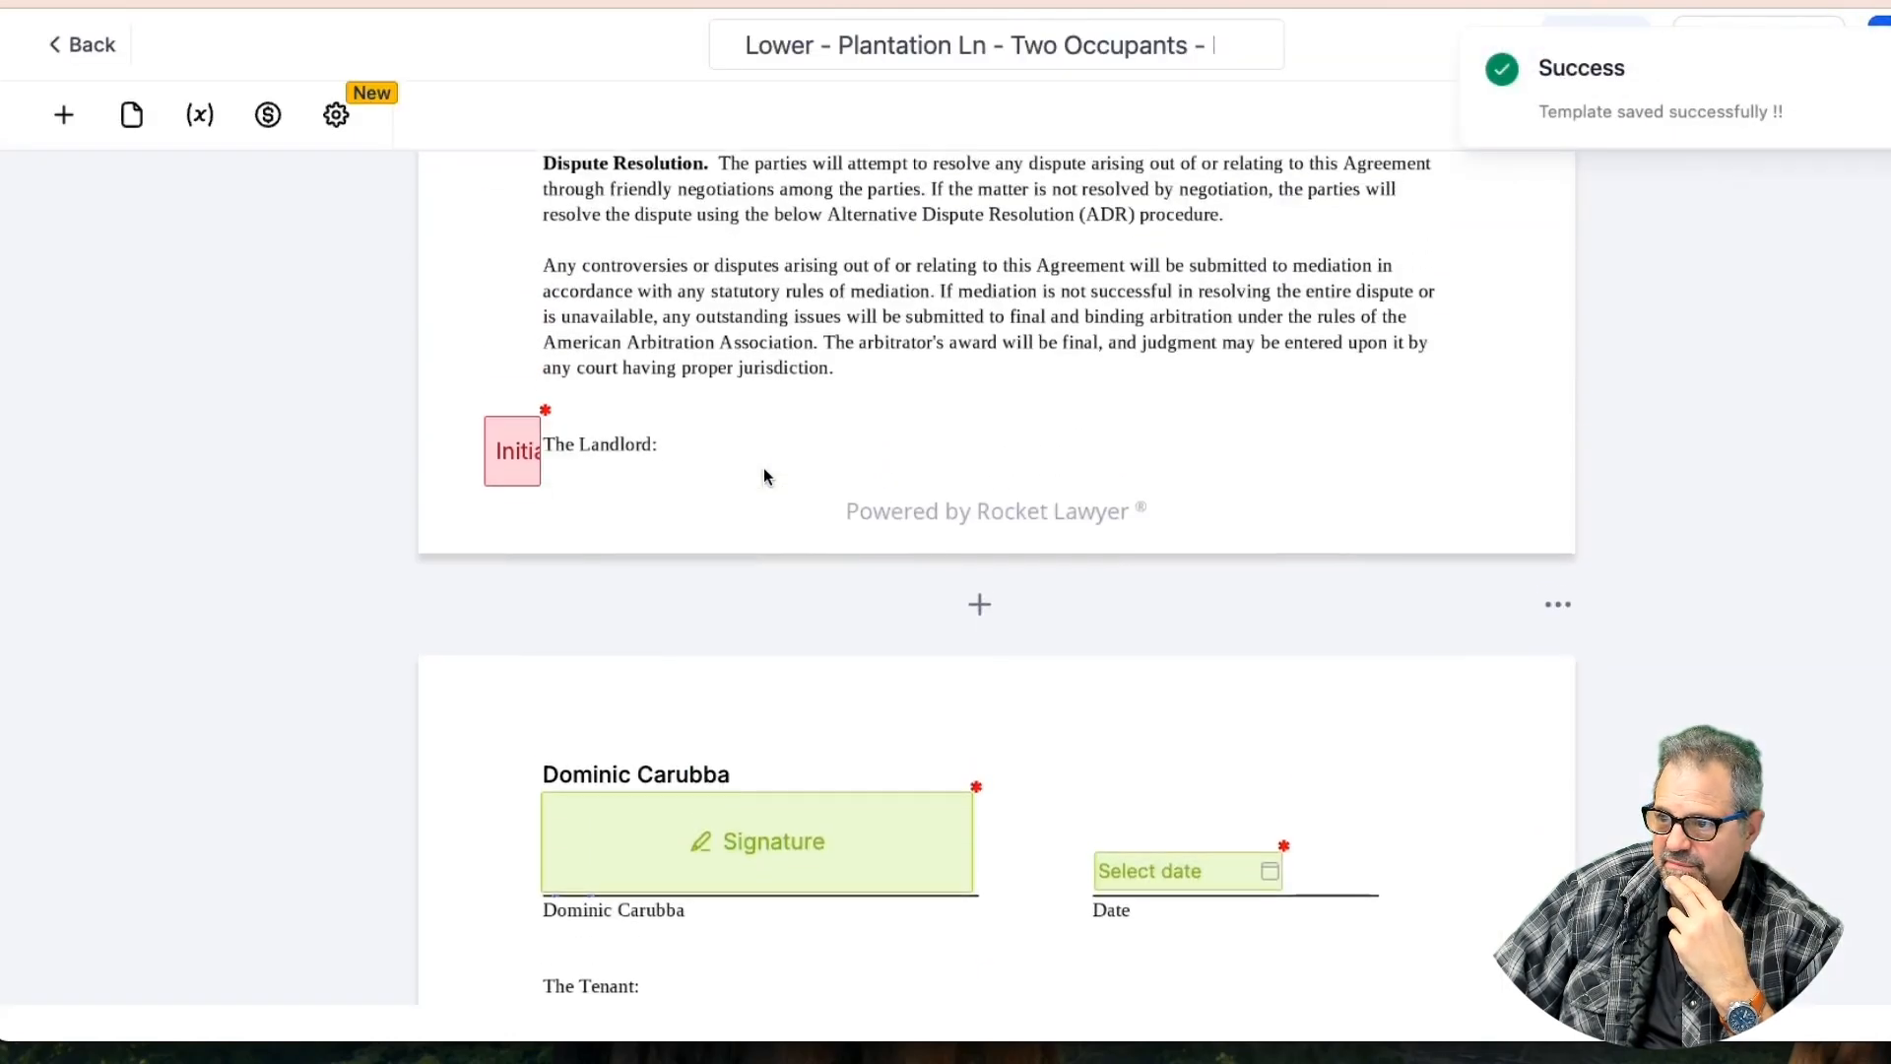
scroll(764, 473, "up", 15)
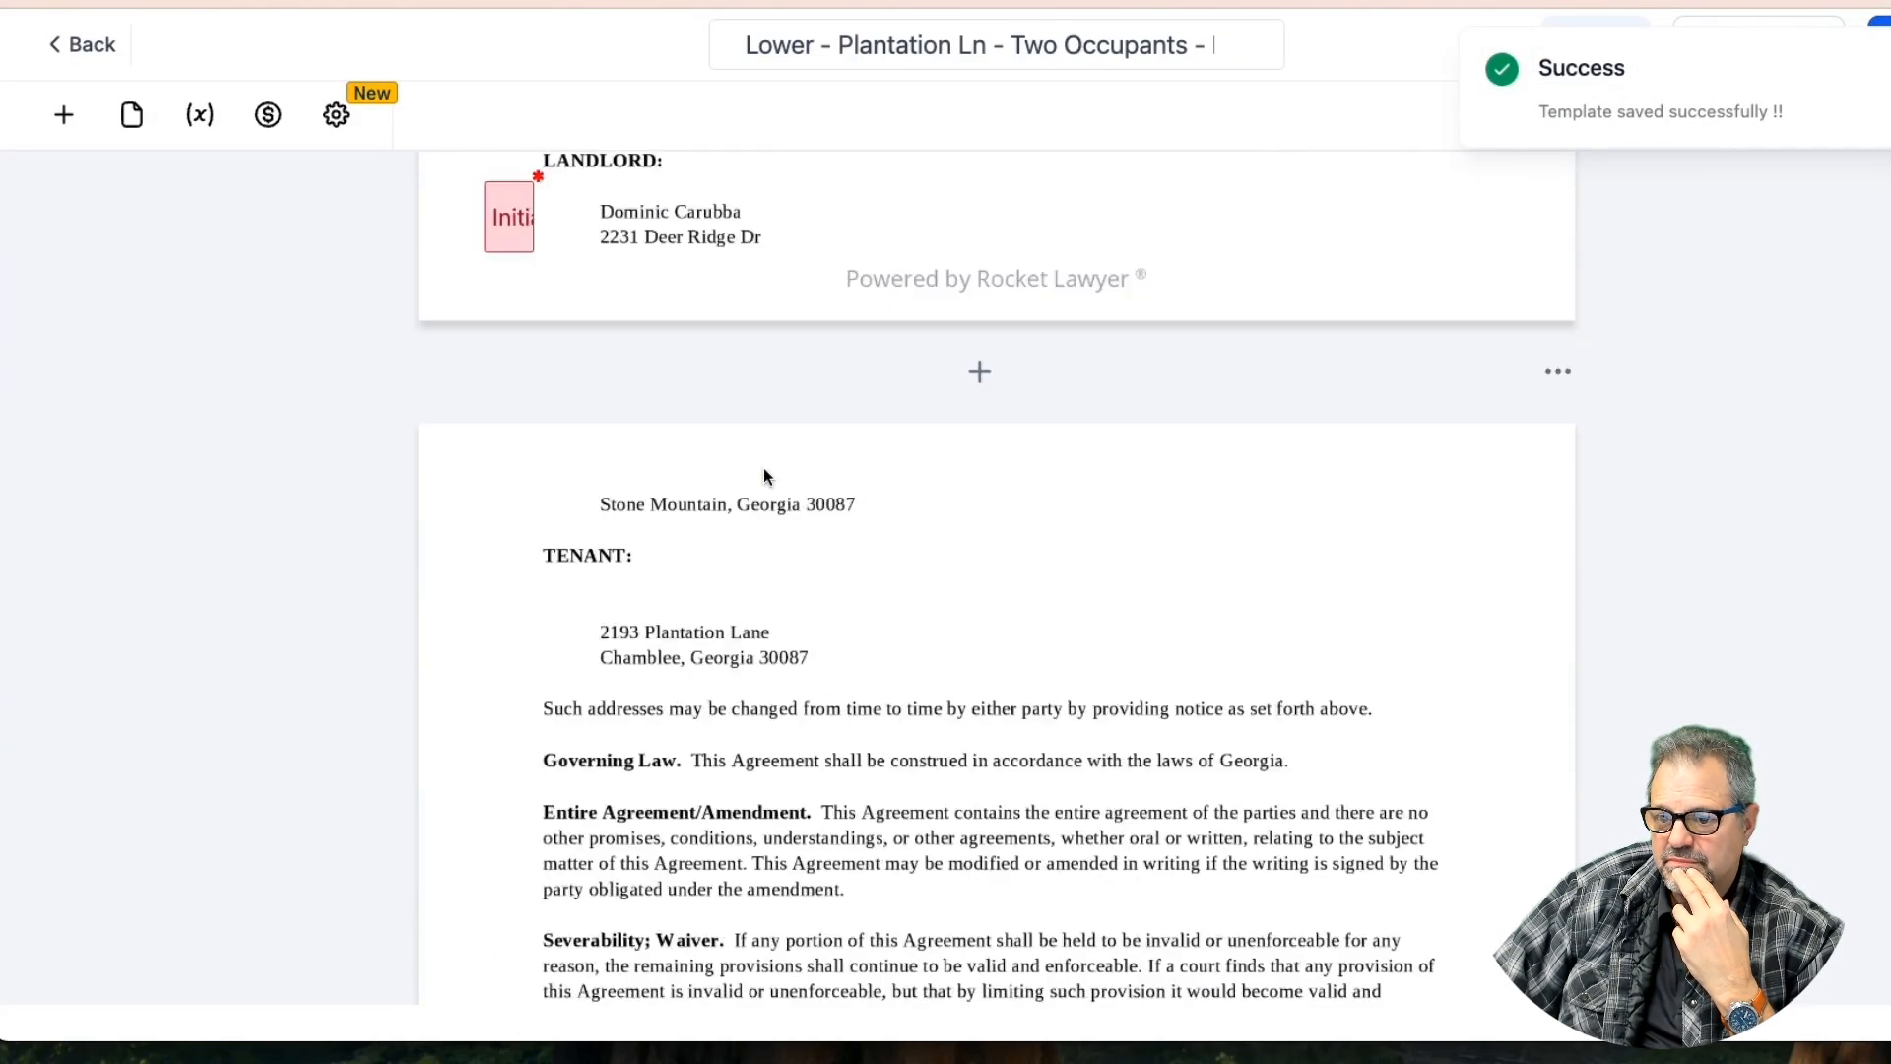
scroll(764, 467, "up", 20)
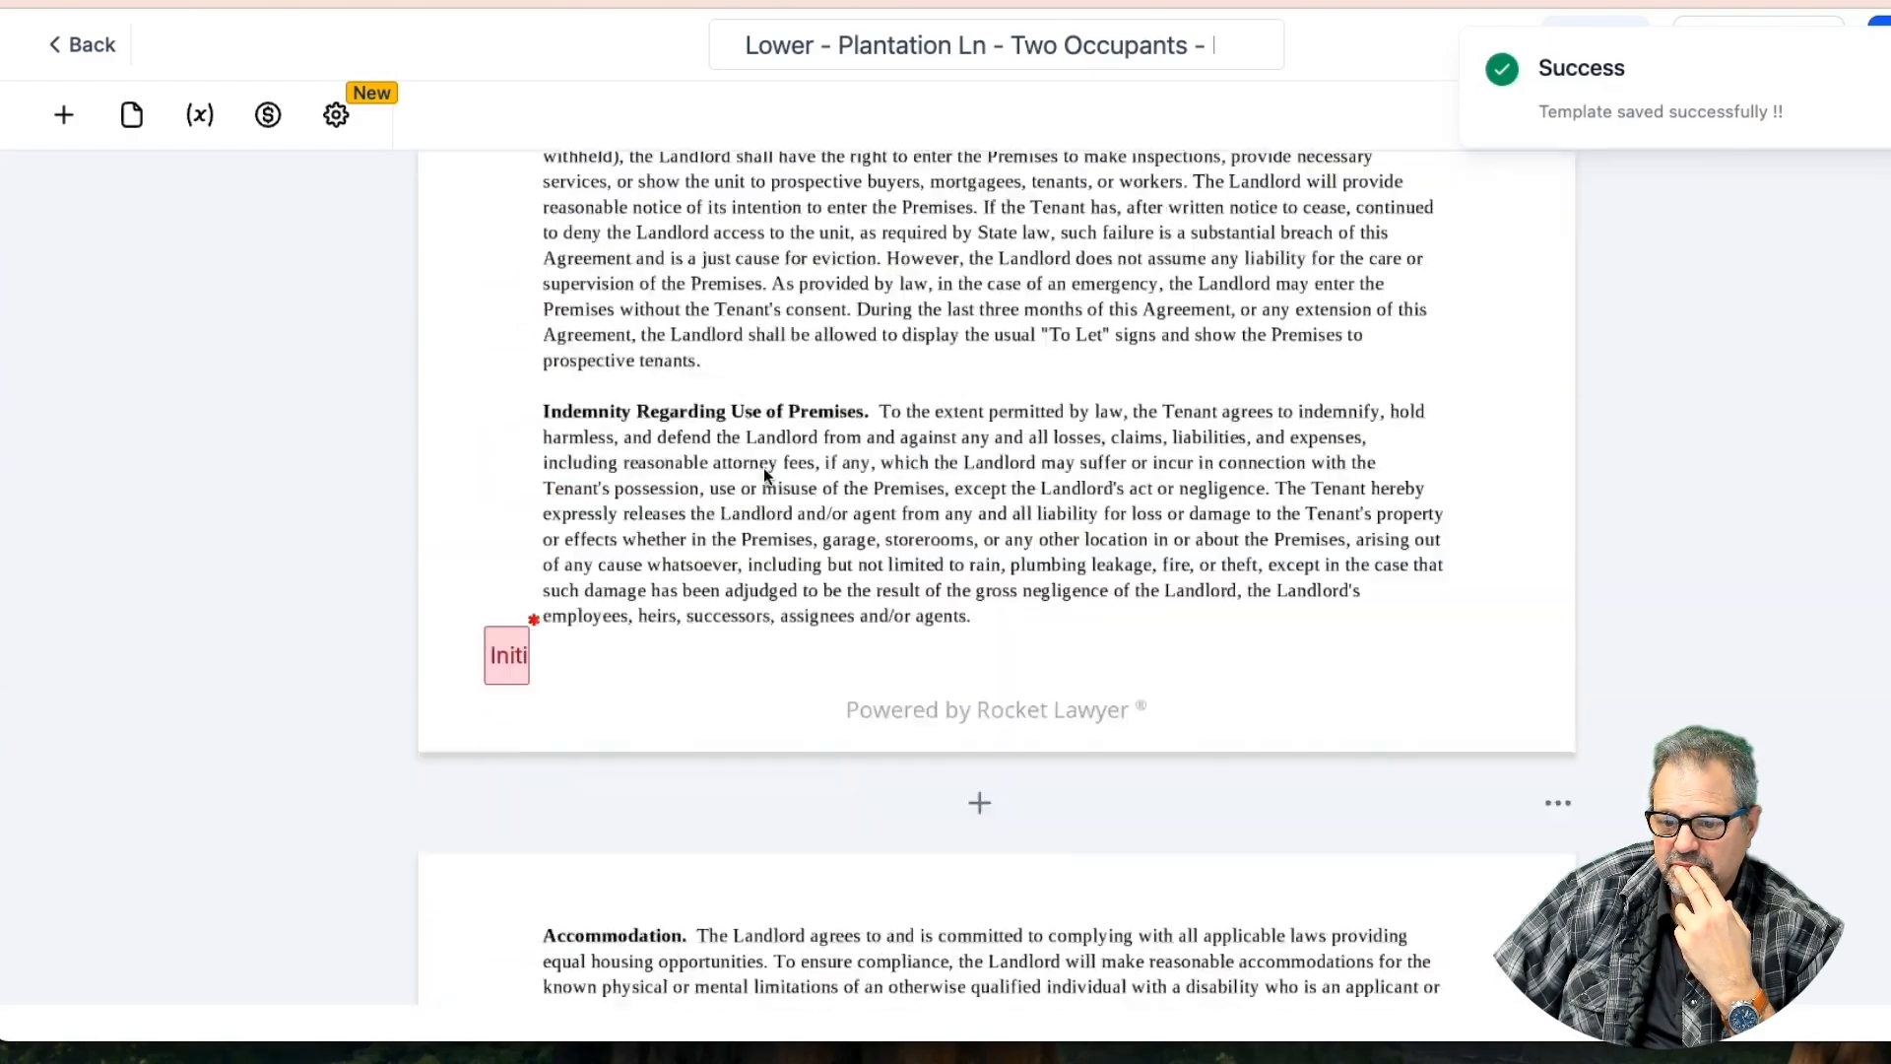
scroll(764, 467, "up", 20)
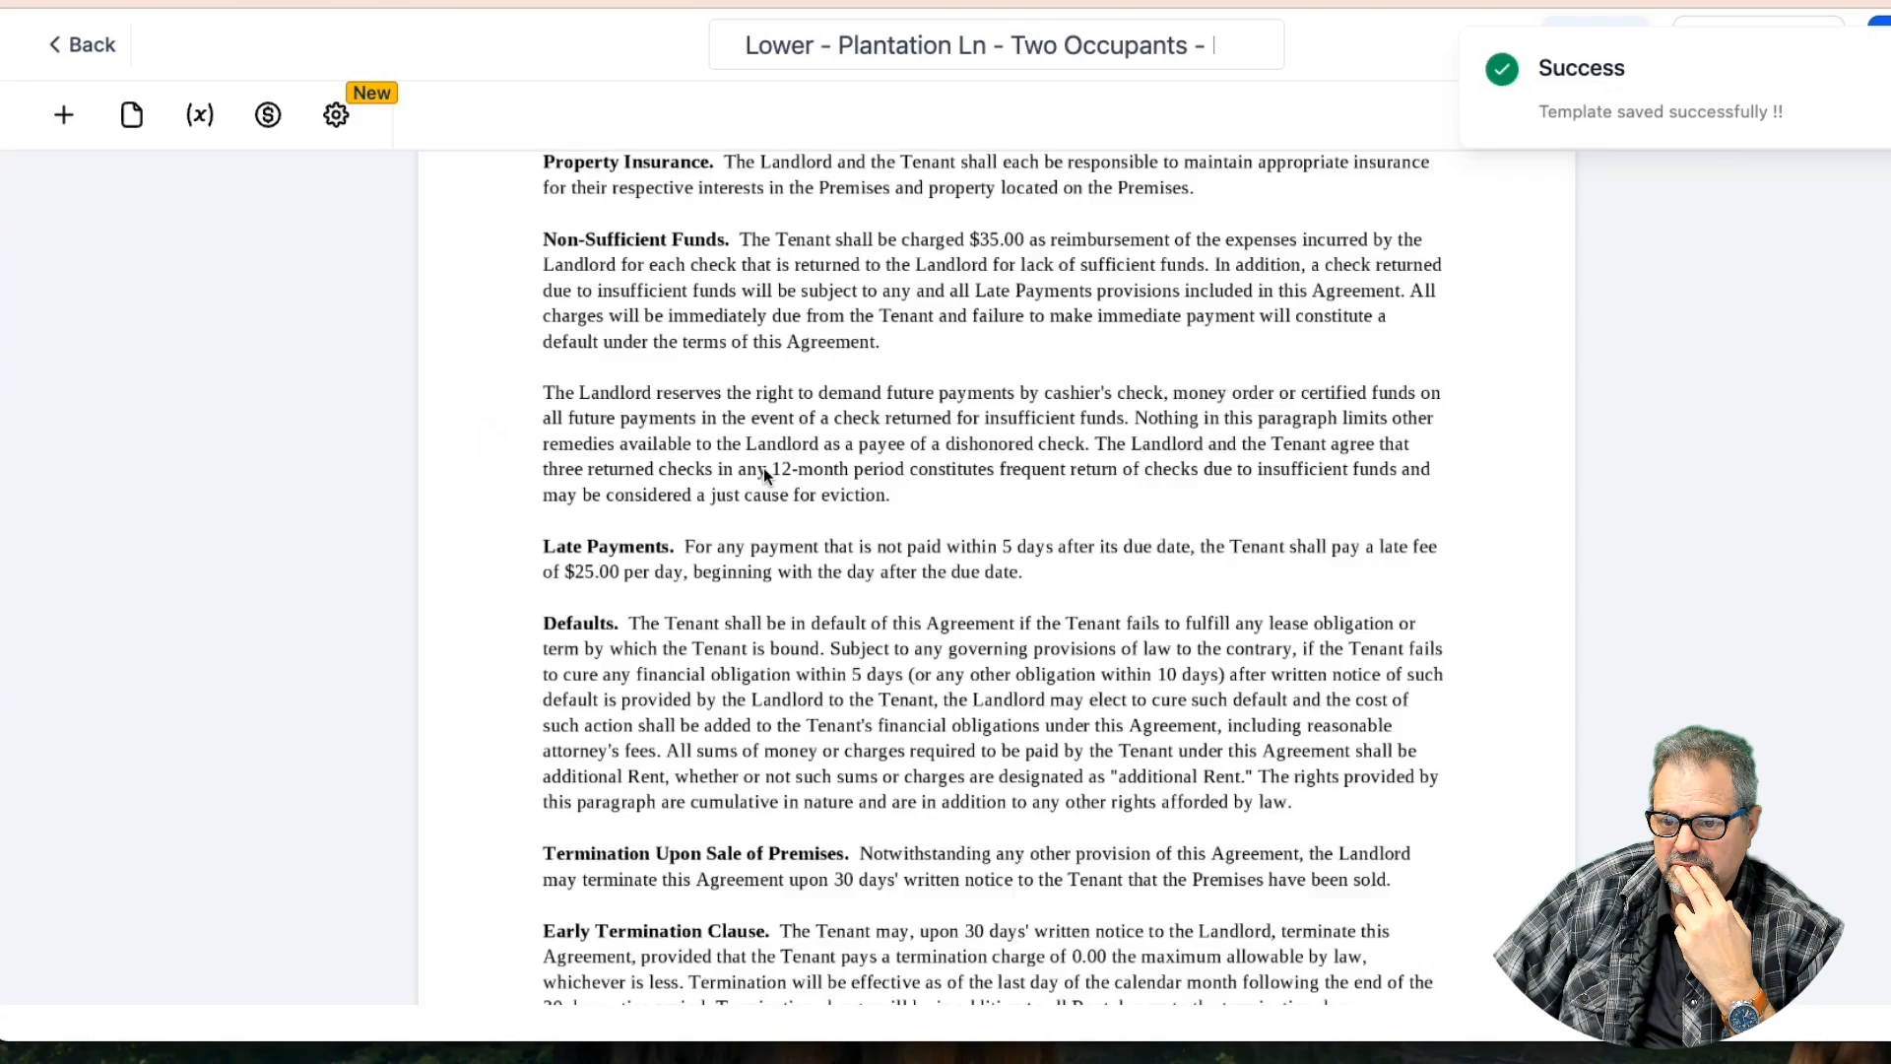
scroll(764, 466, "down", 1)
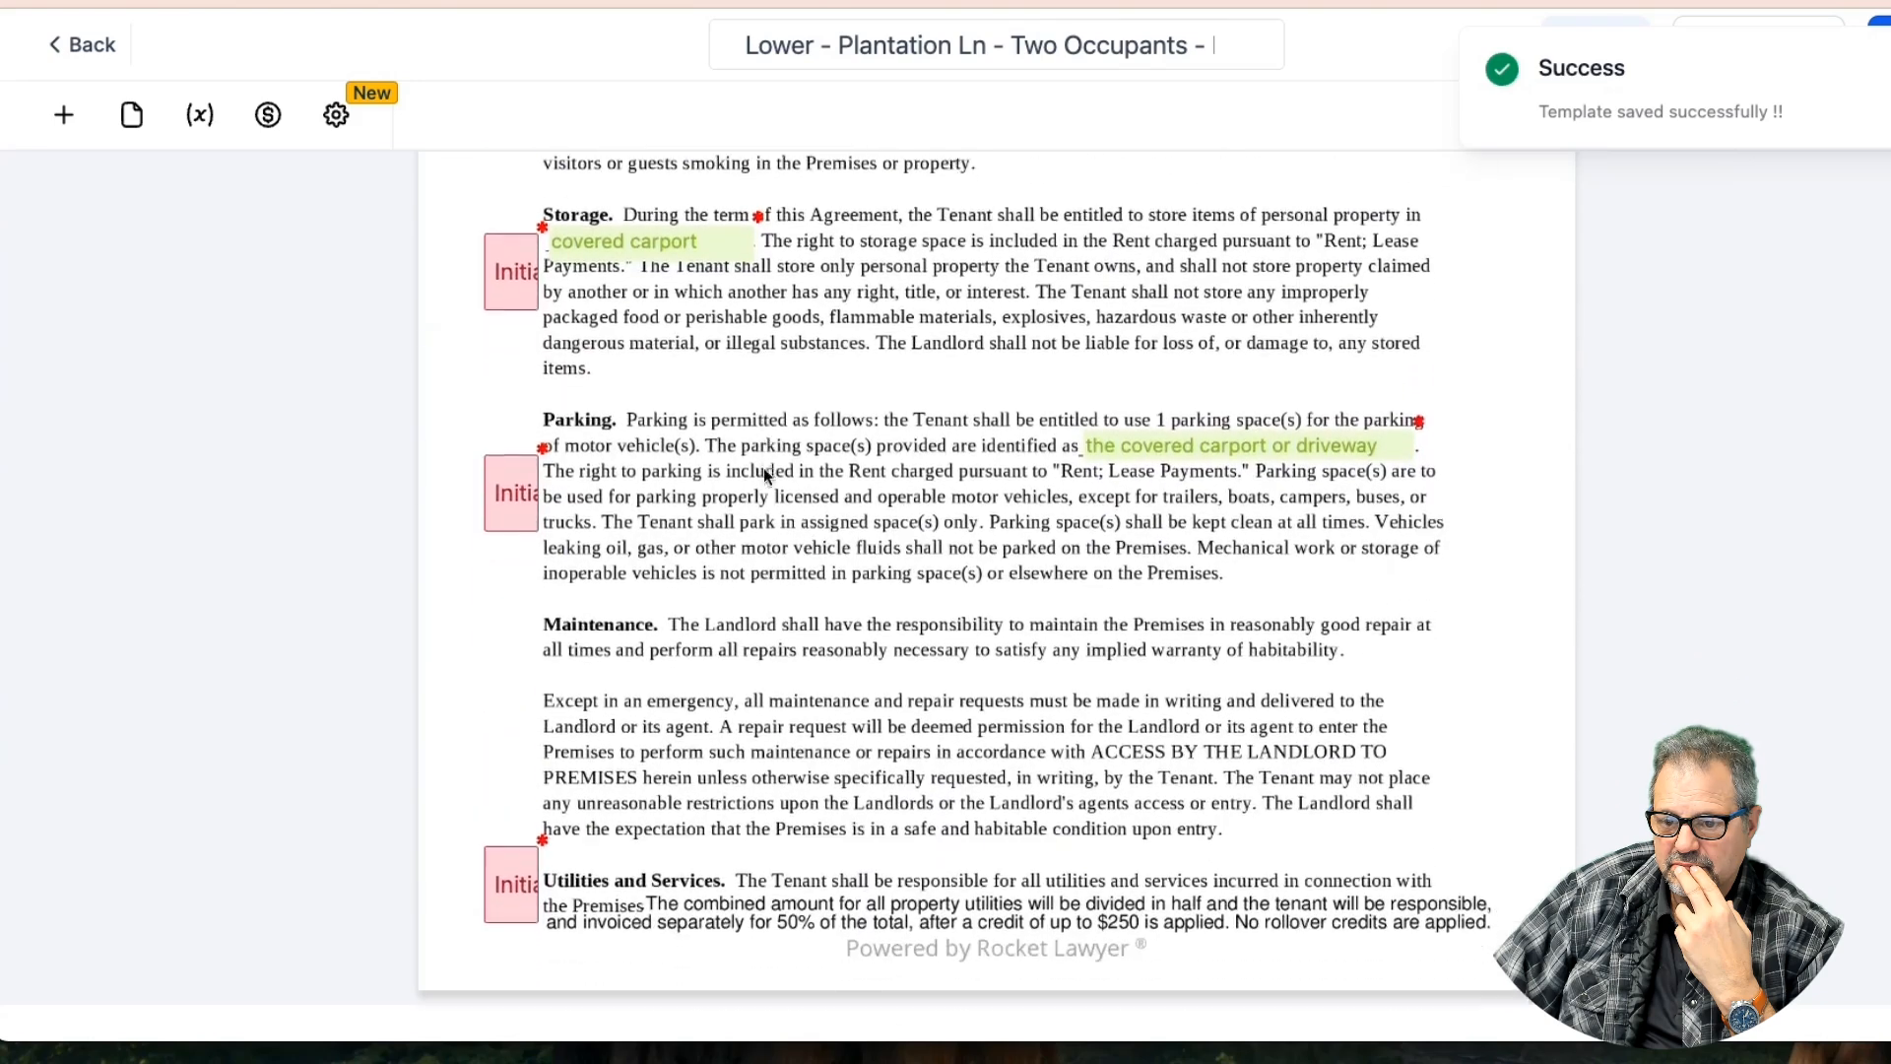
scroll(764, 466, "up", 10)
scroll(766, 480, "up", 2)
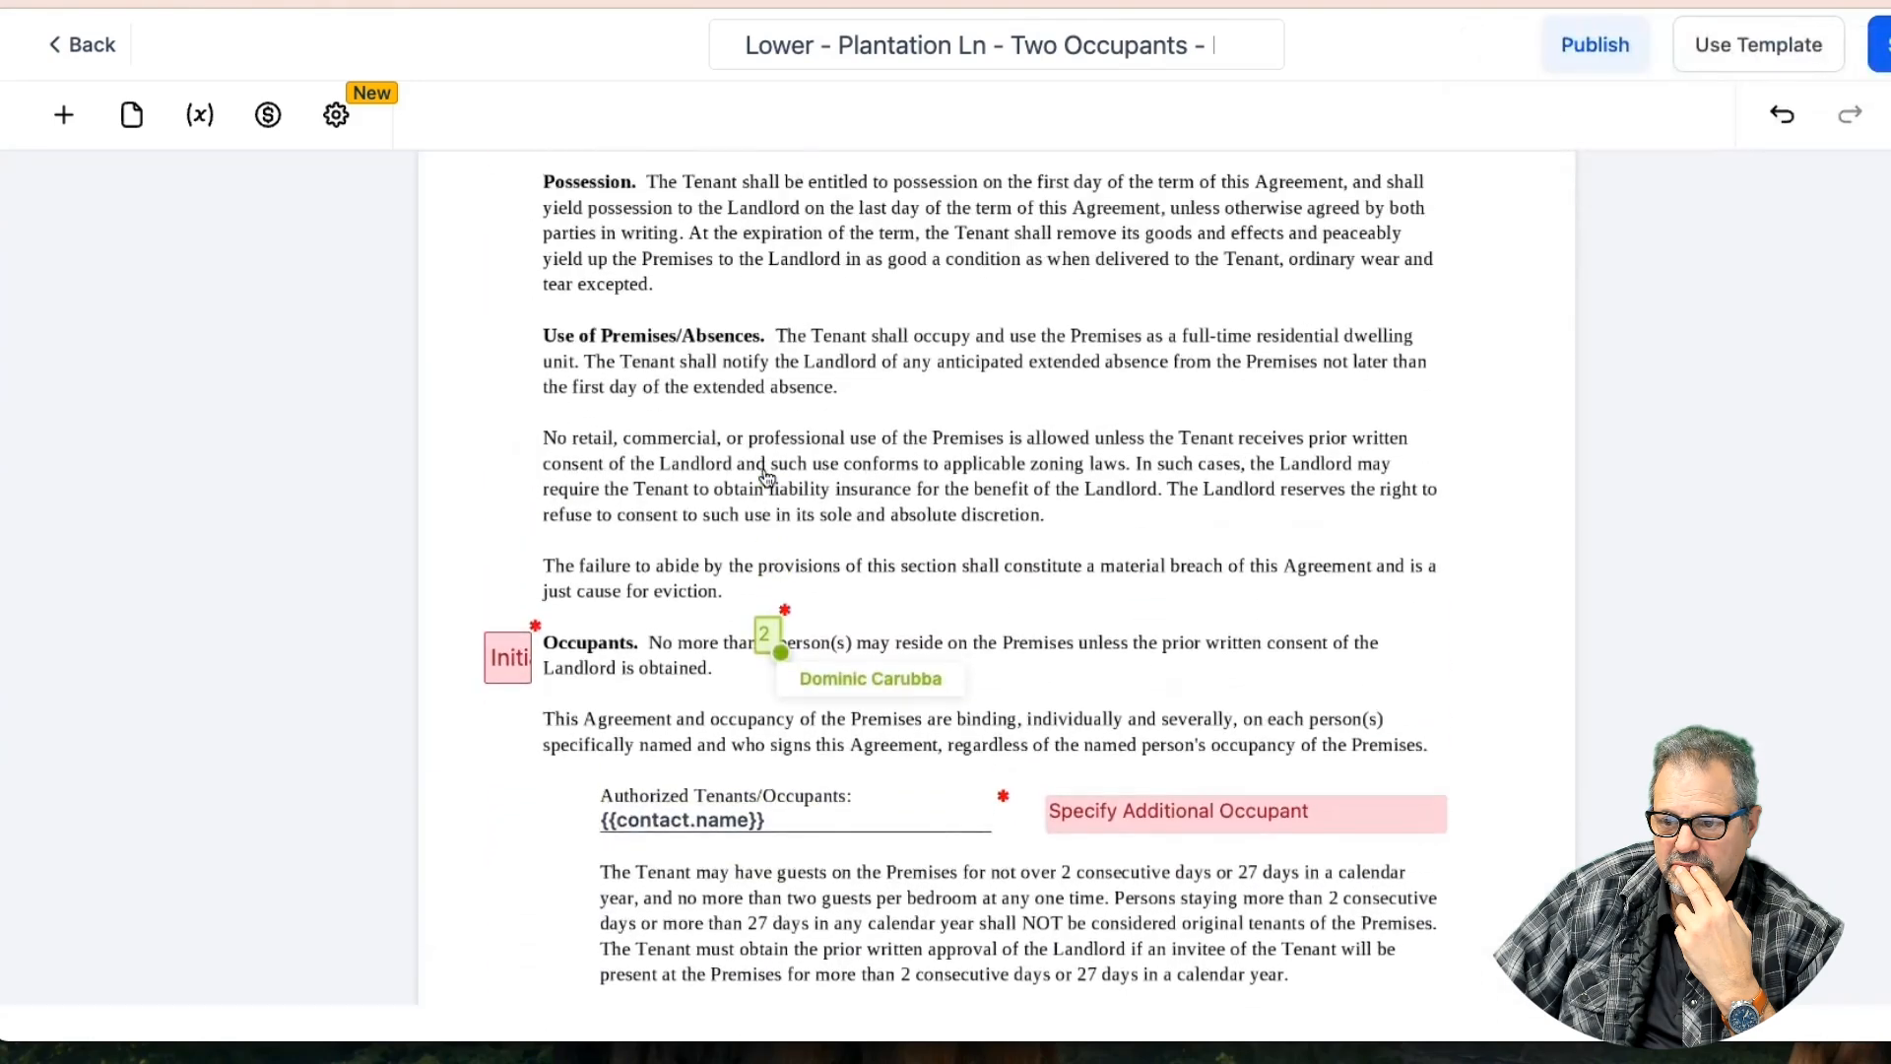
scroll(766, 479, "down", 5)
left_click(669, 588)
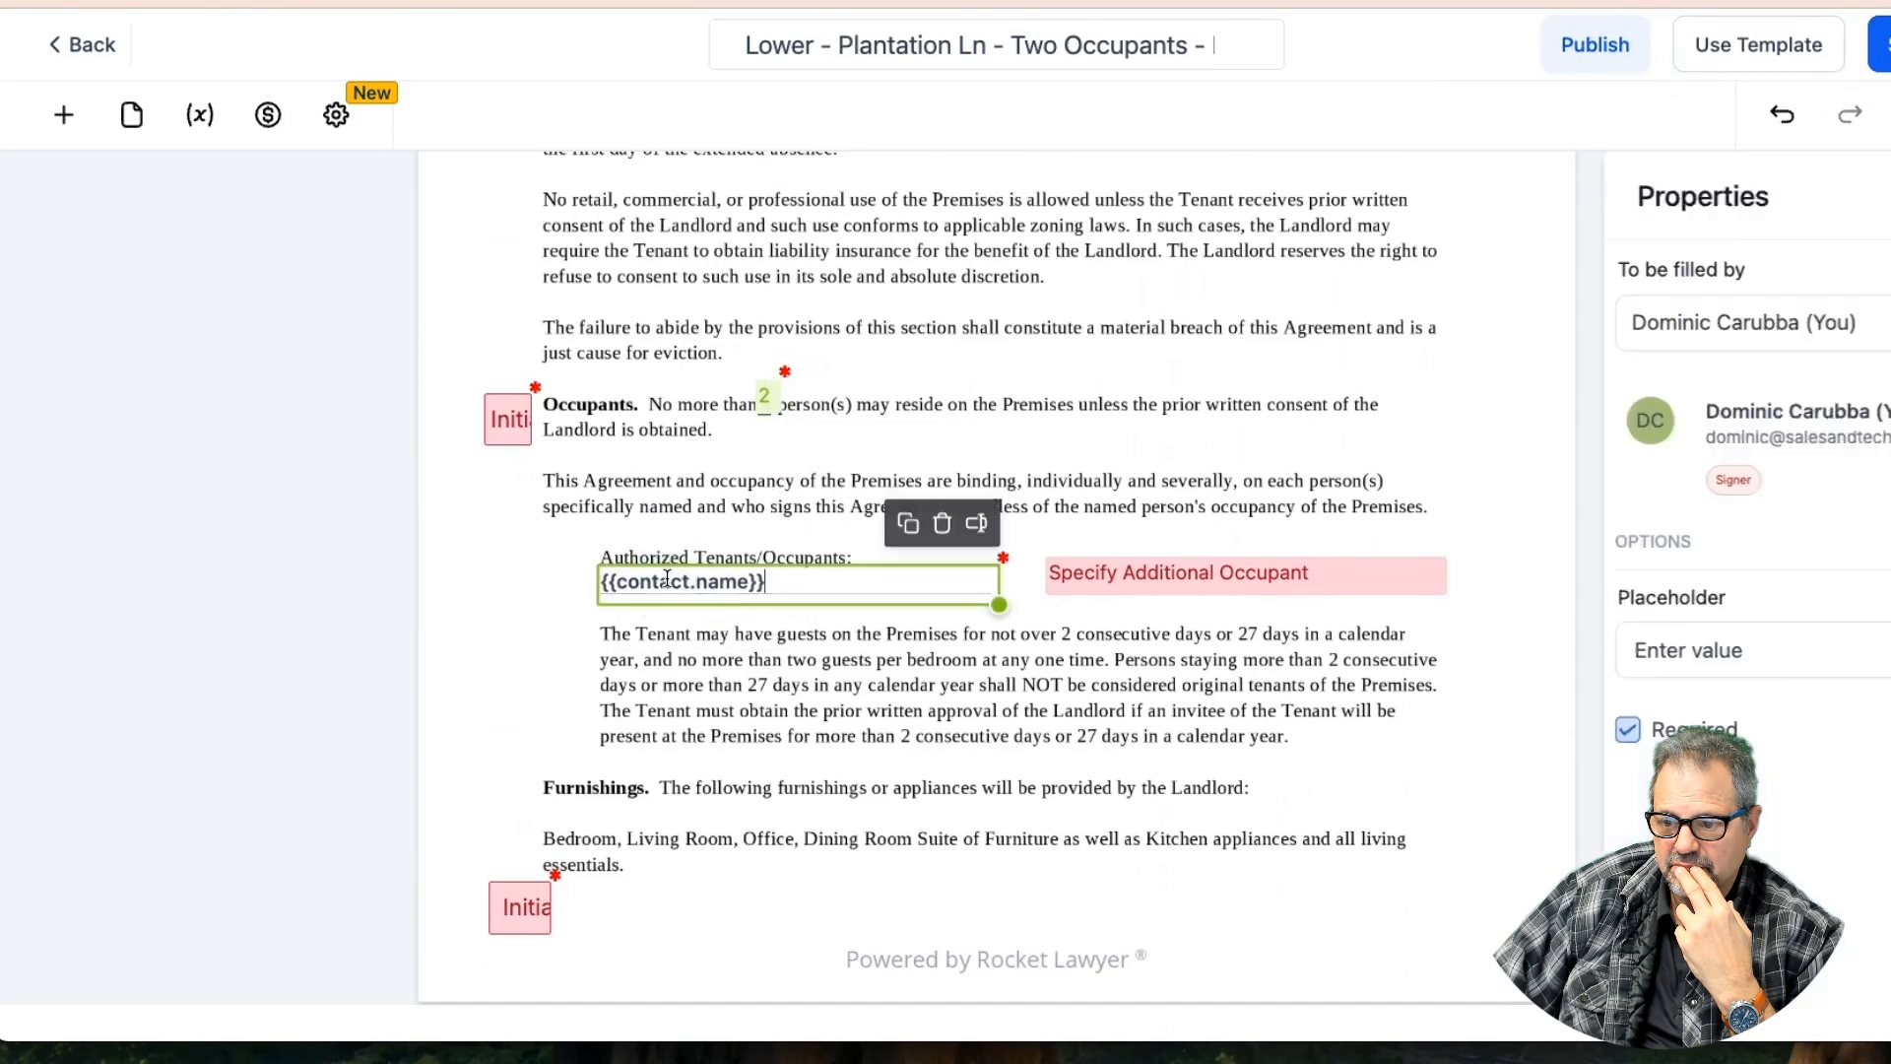
Uncheck Required for that occupants name field and save the template
scroll(744, 455, "up", 1)
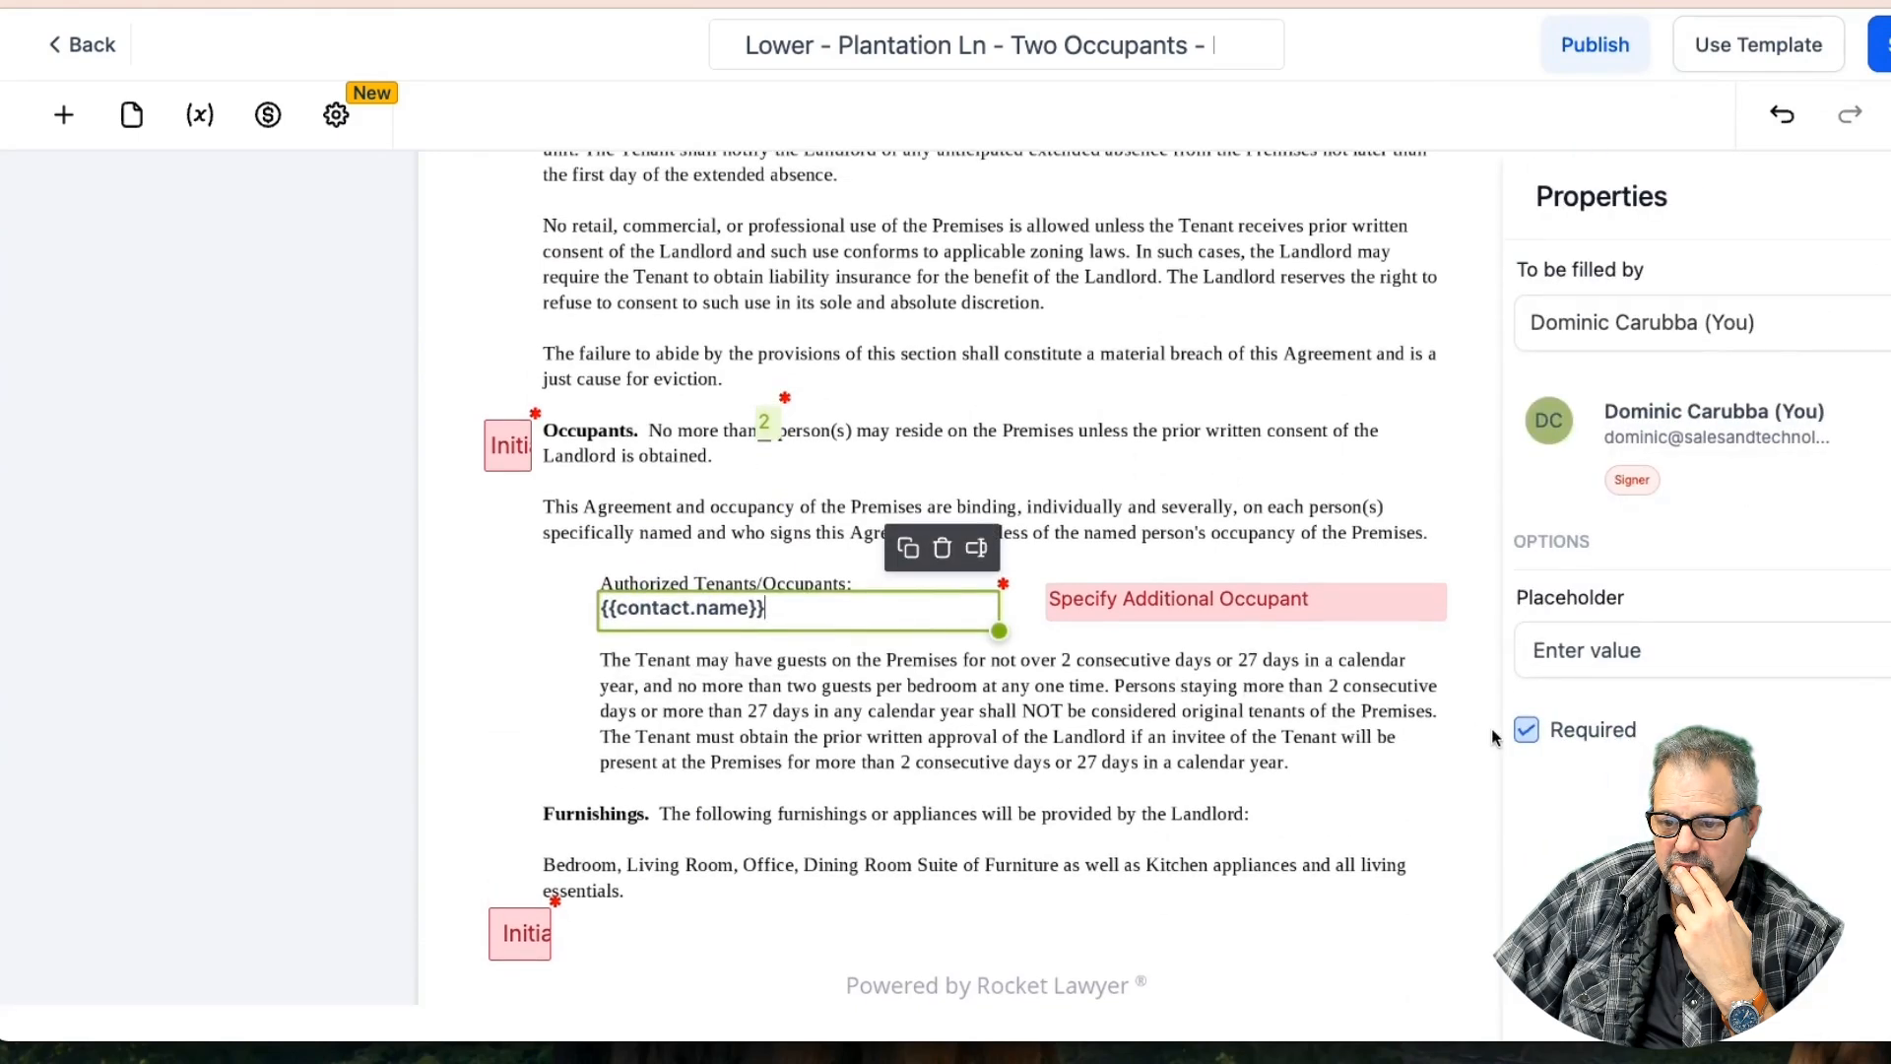
left_click(1542, 740)
left_click(1881, 44)
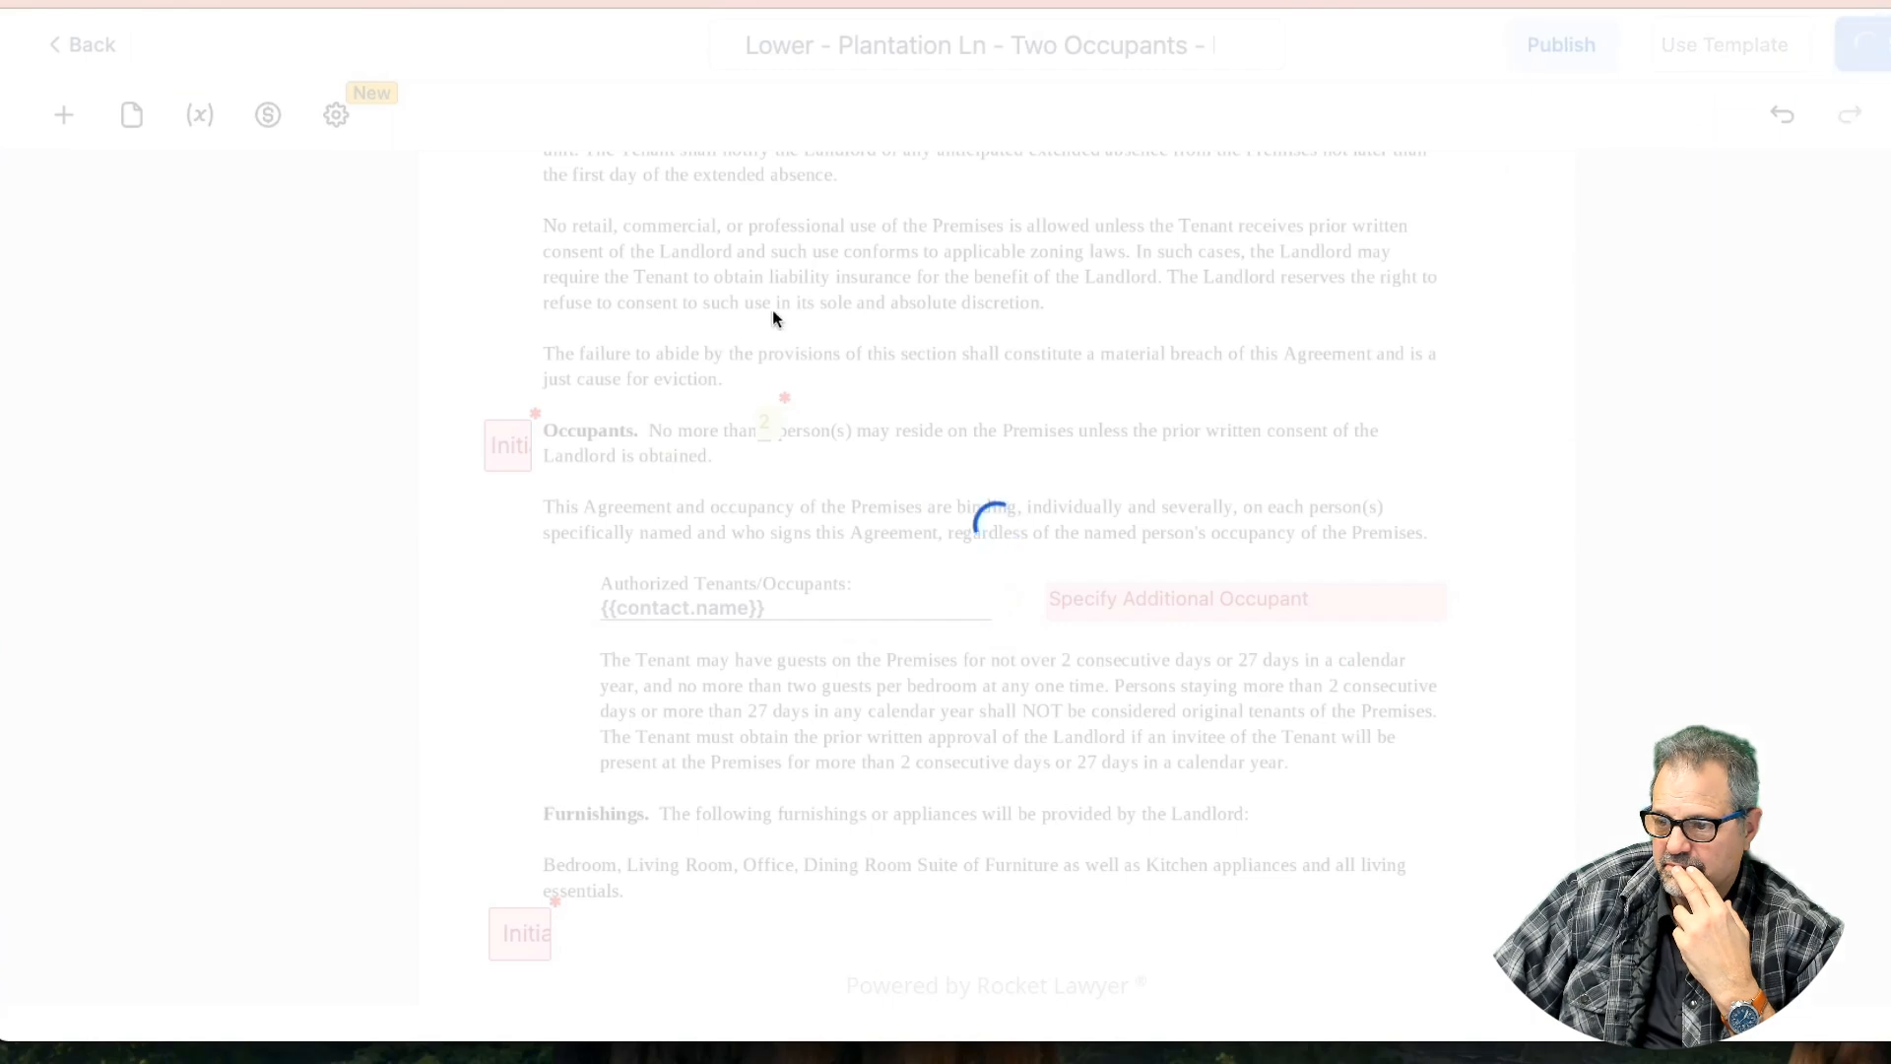
scroll(719, 336, "up", 8)
scroll(719, 336, "up", 15)
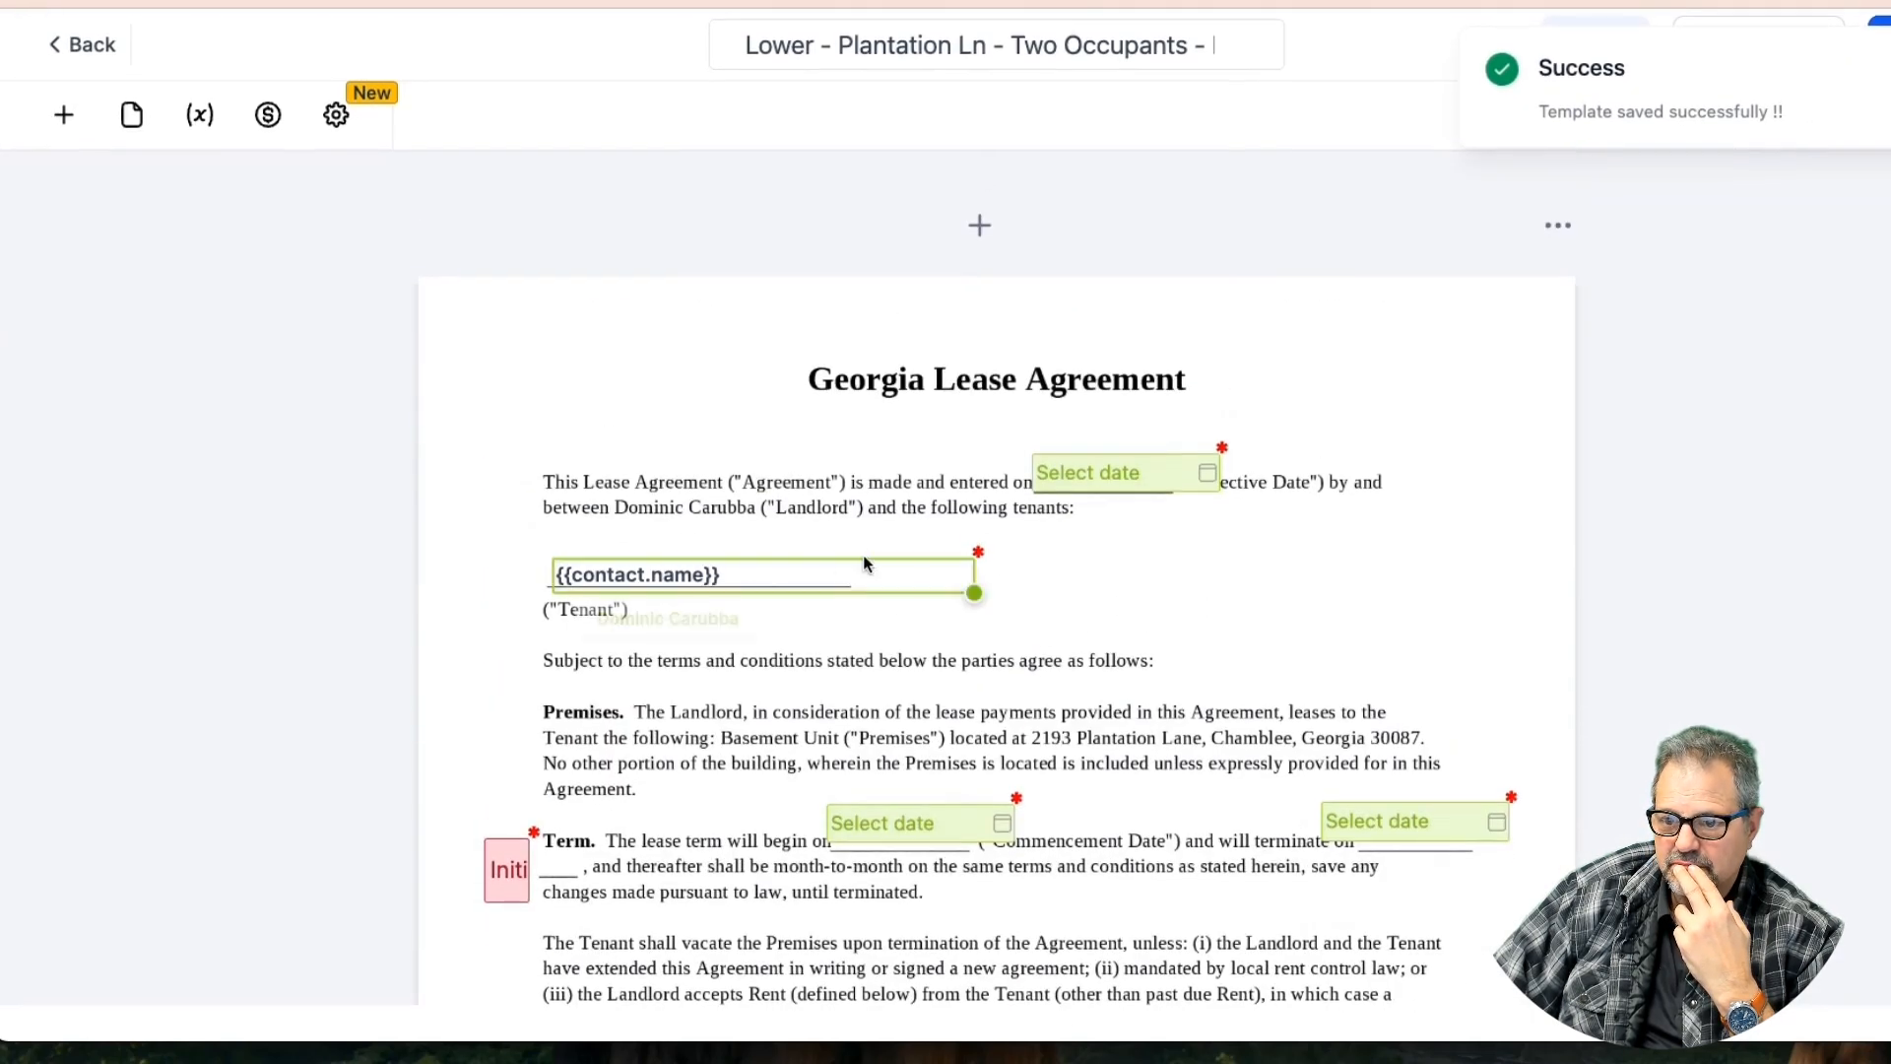
Make the tenant name field under the title optional and save the template
left_click(788, 575)
left_click(1524, 732)
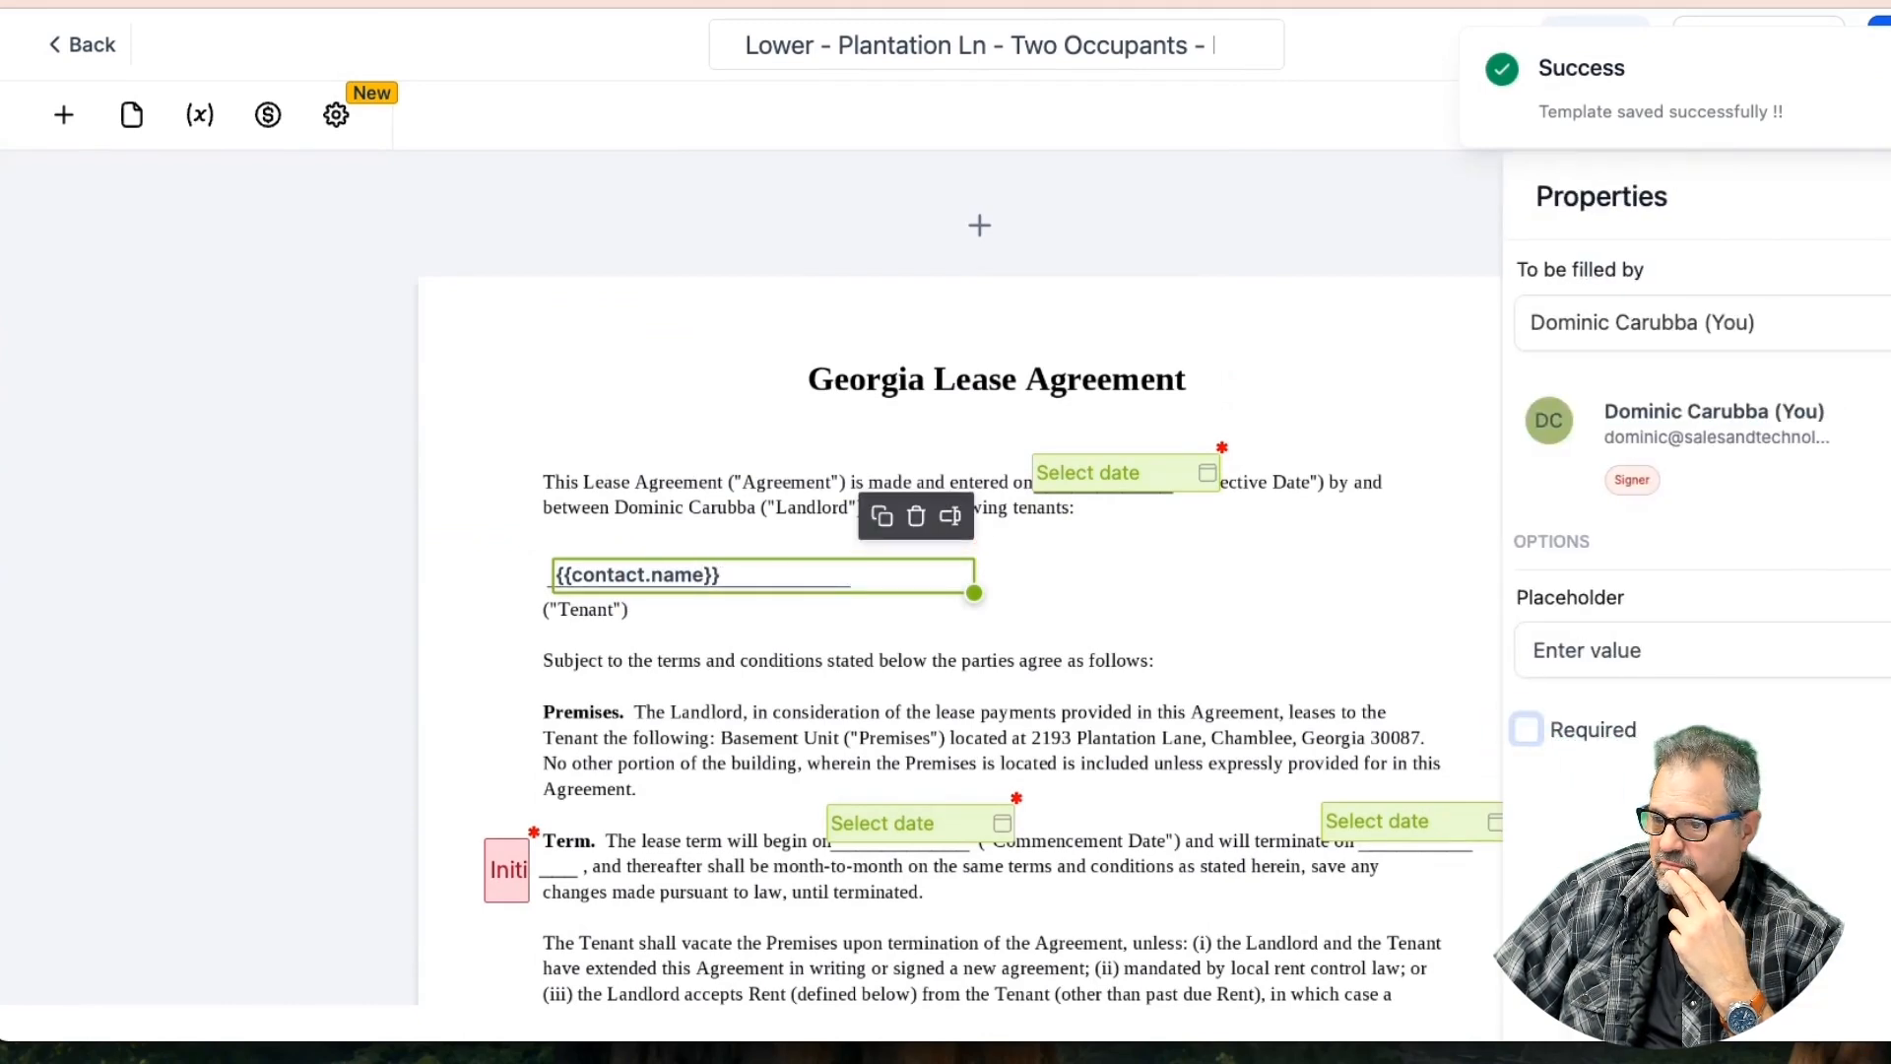
left_click(1882, 49)
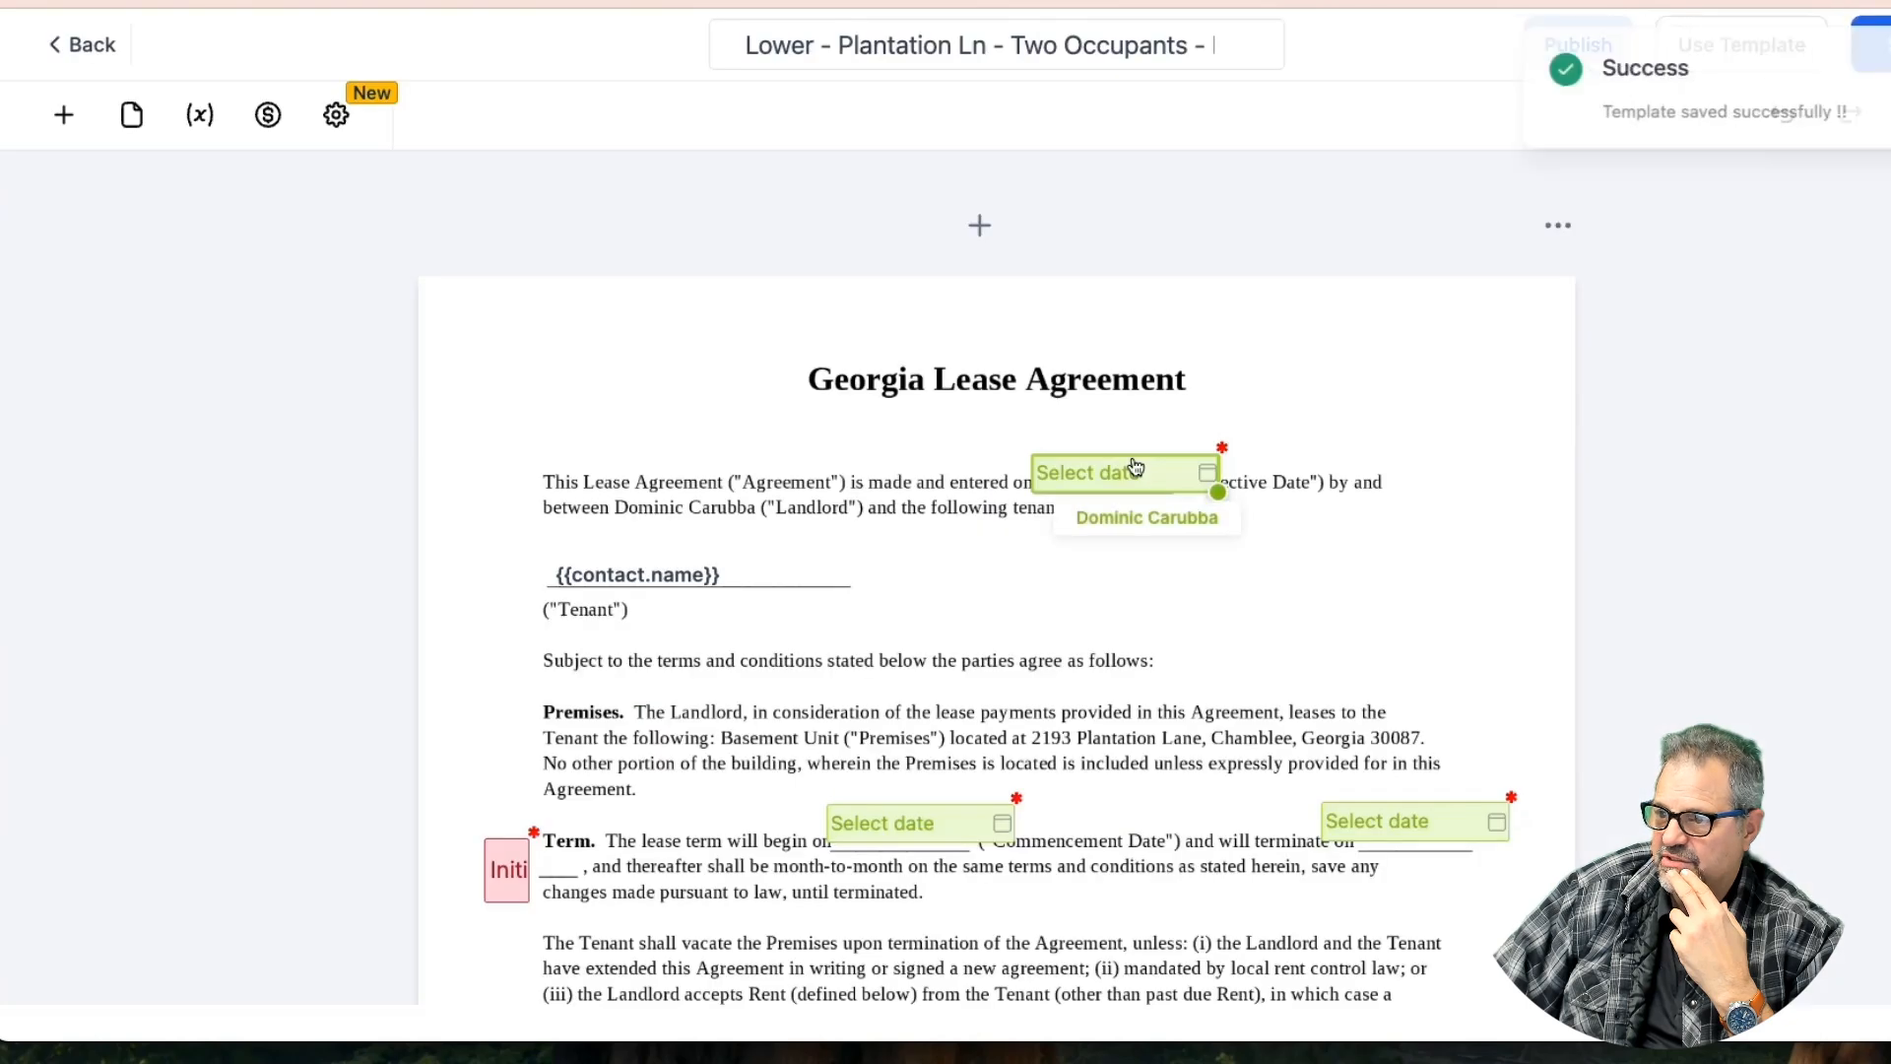
Select the commencement date field in the Term clause and save the template again
scroll(1138, 467, "down", 2)
scroll(1137, 467, "down", 1)
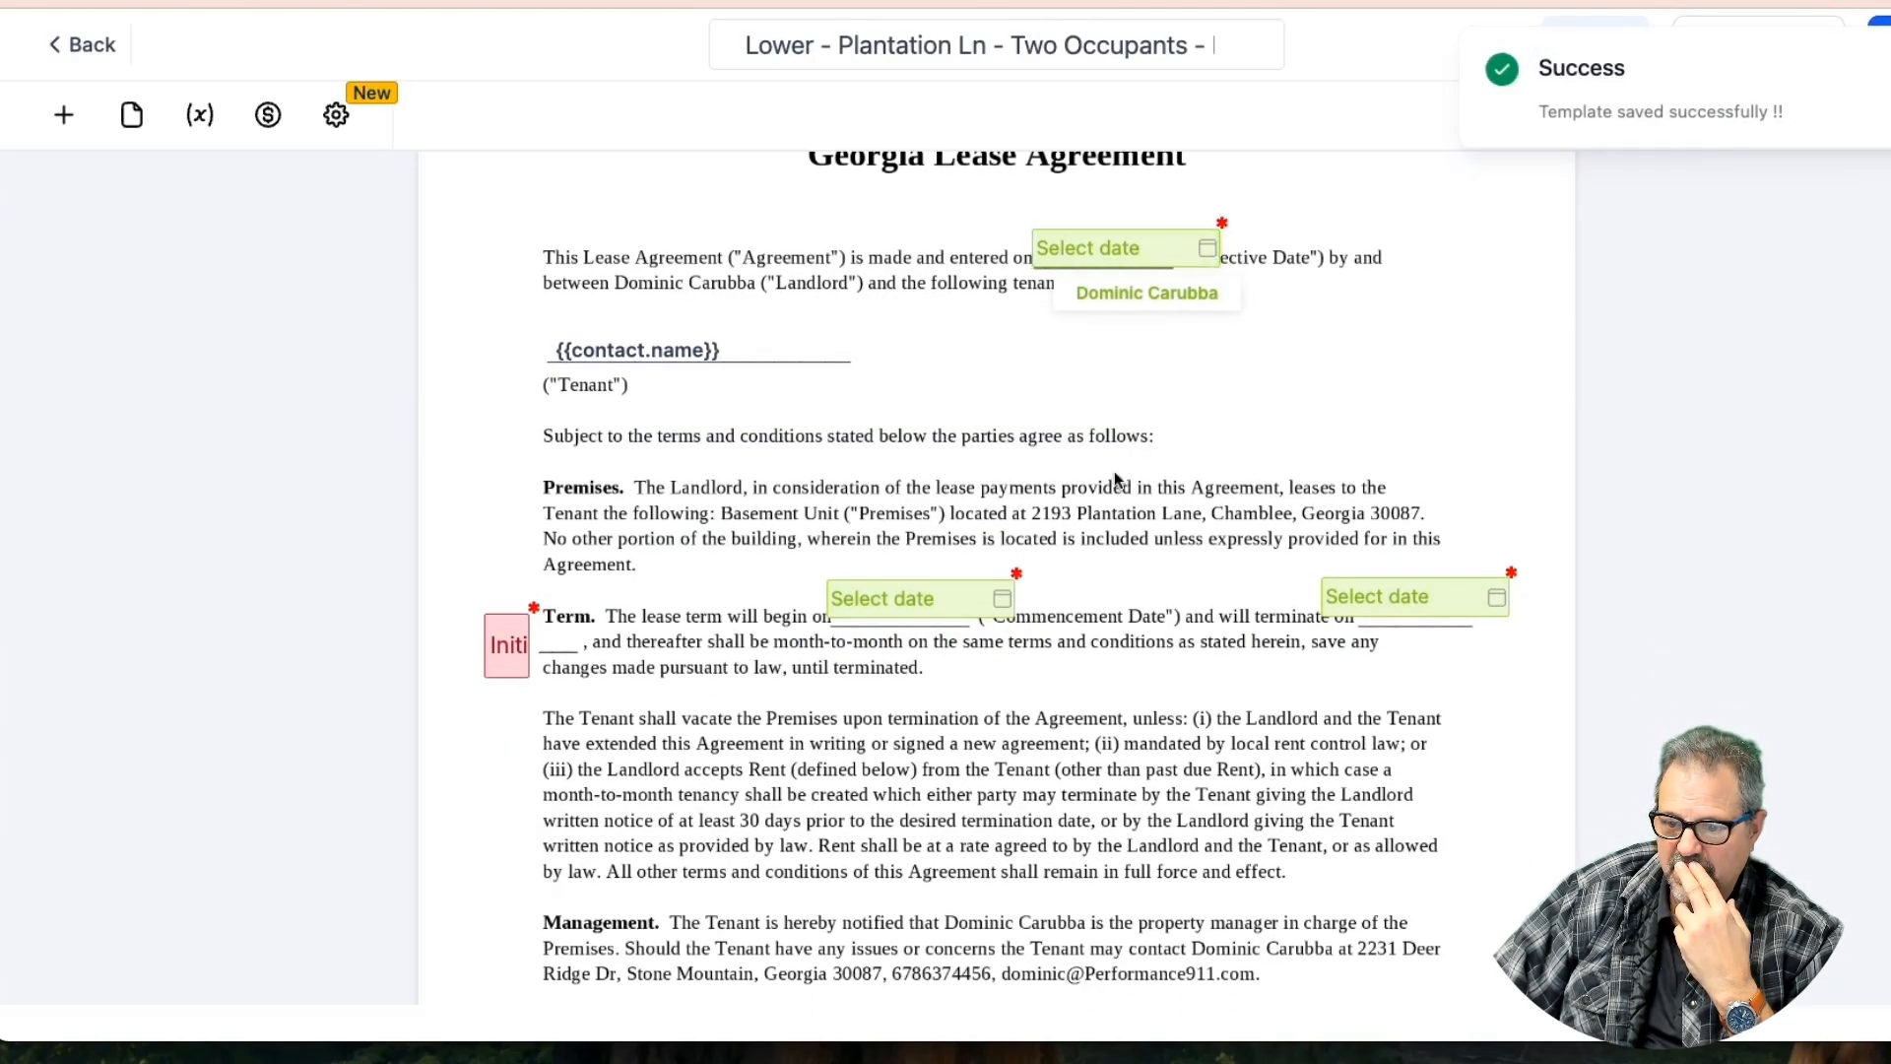
scroll(935, 606, "up", 1)
left_click(936, 610)
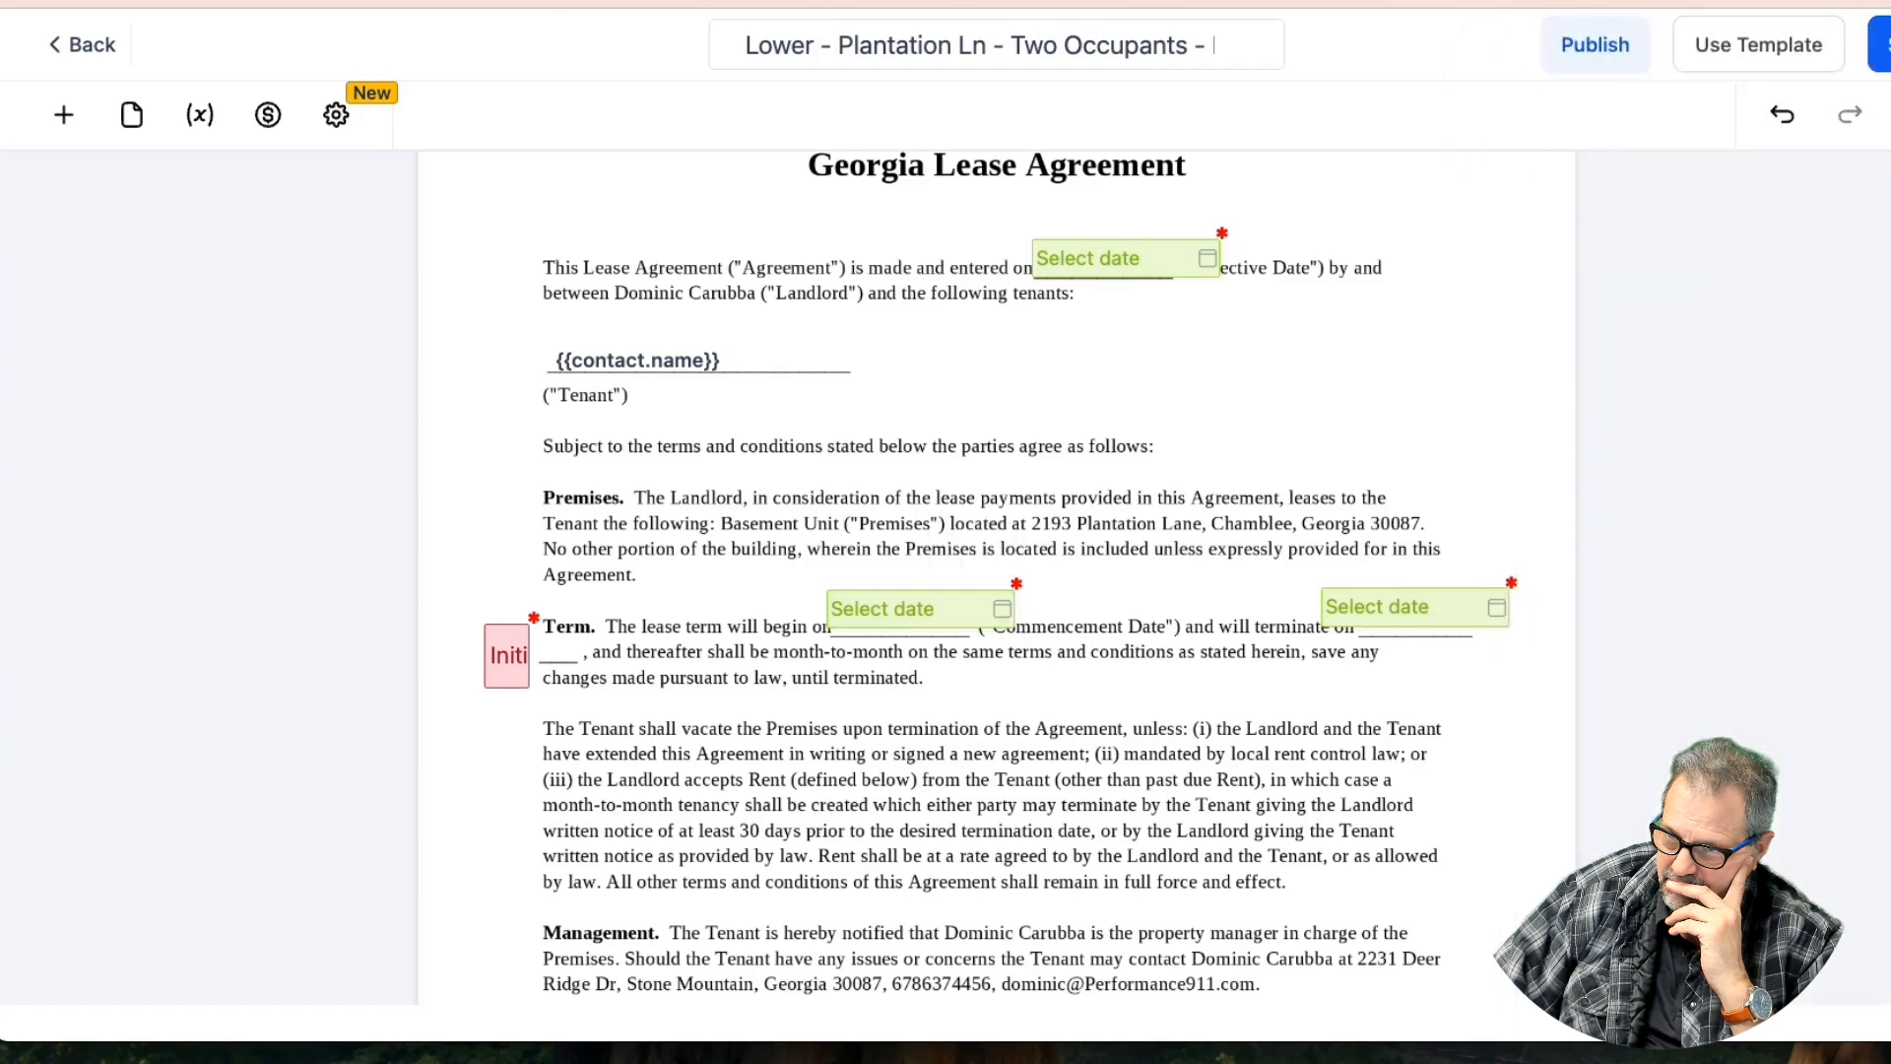
left_click(1881, 45)
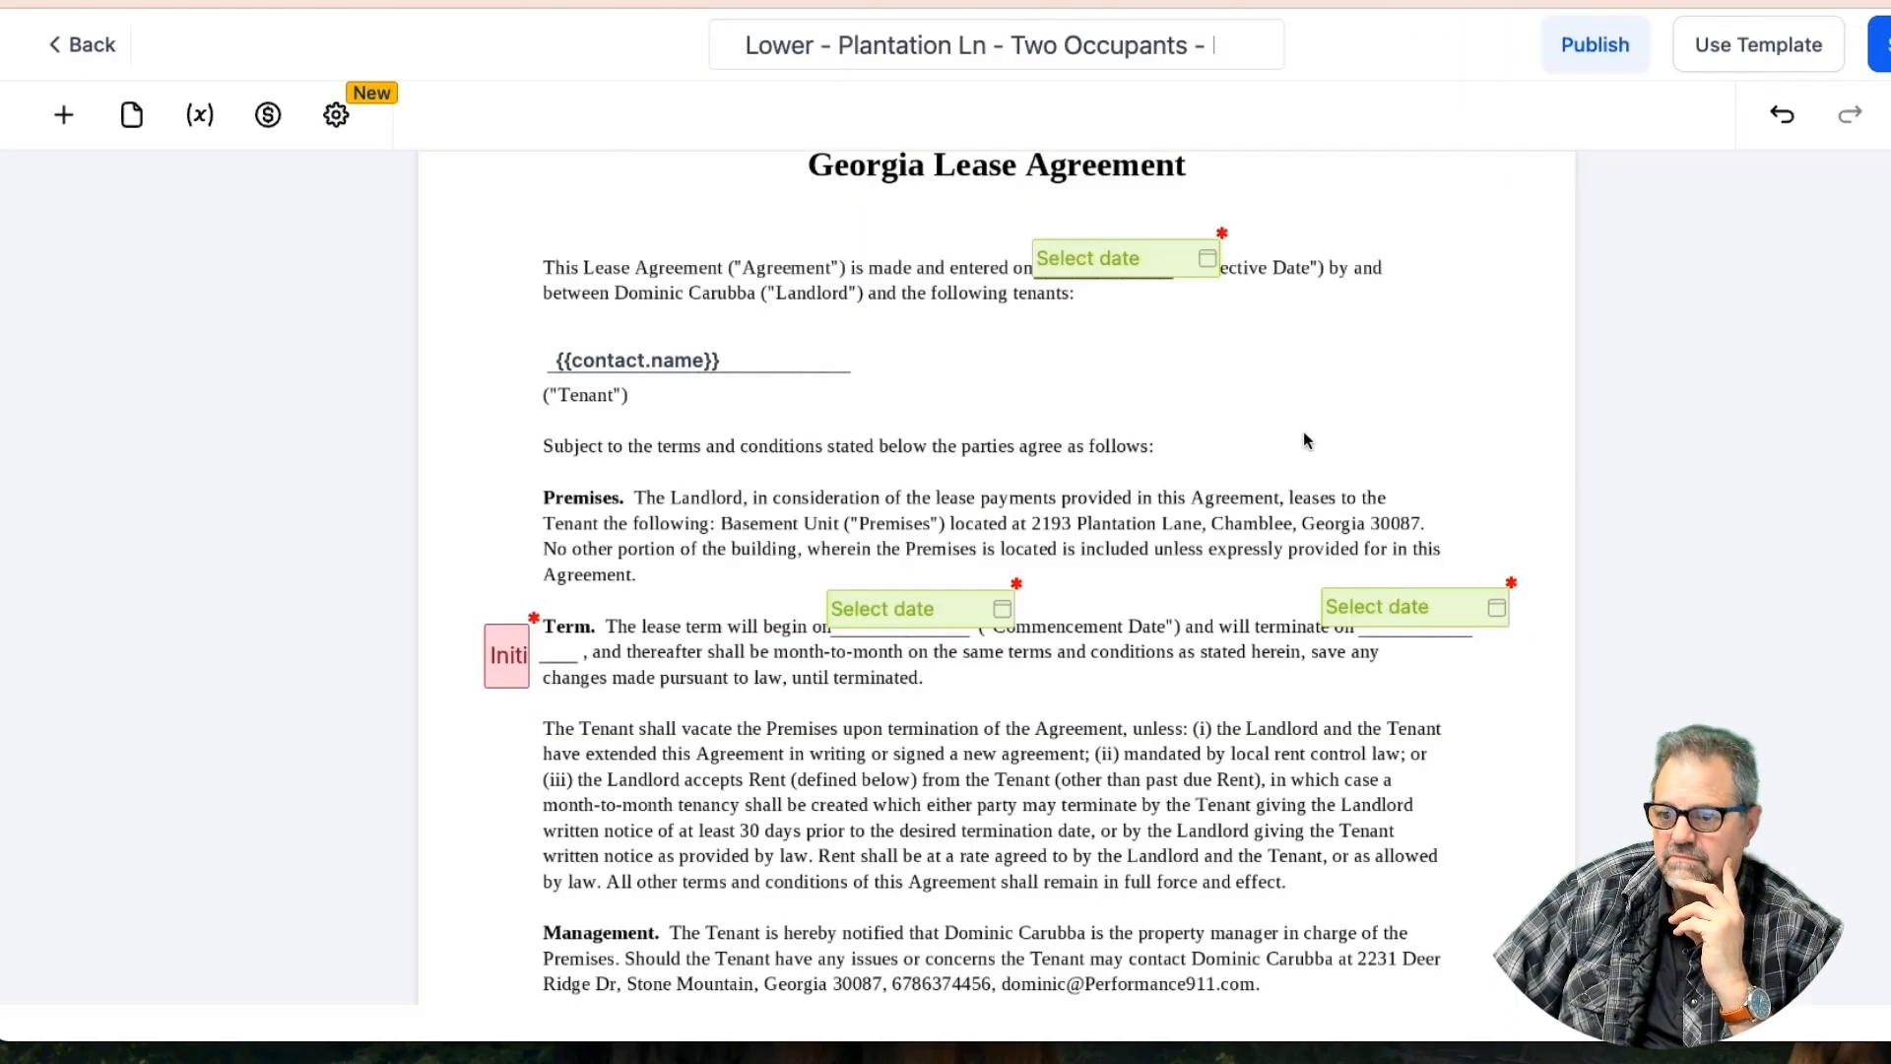
scroll(1304, 437, "down", 20)
scroll(1304, 437, "down", 7)
scroll(1304, 438, "down", 6)
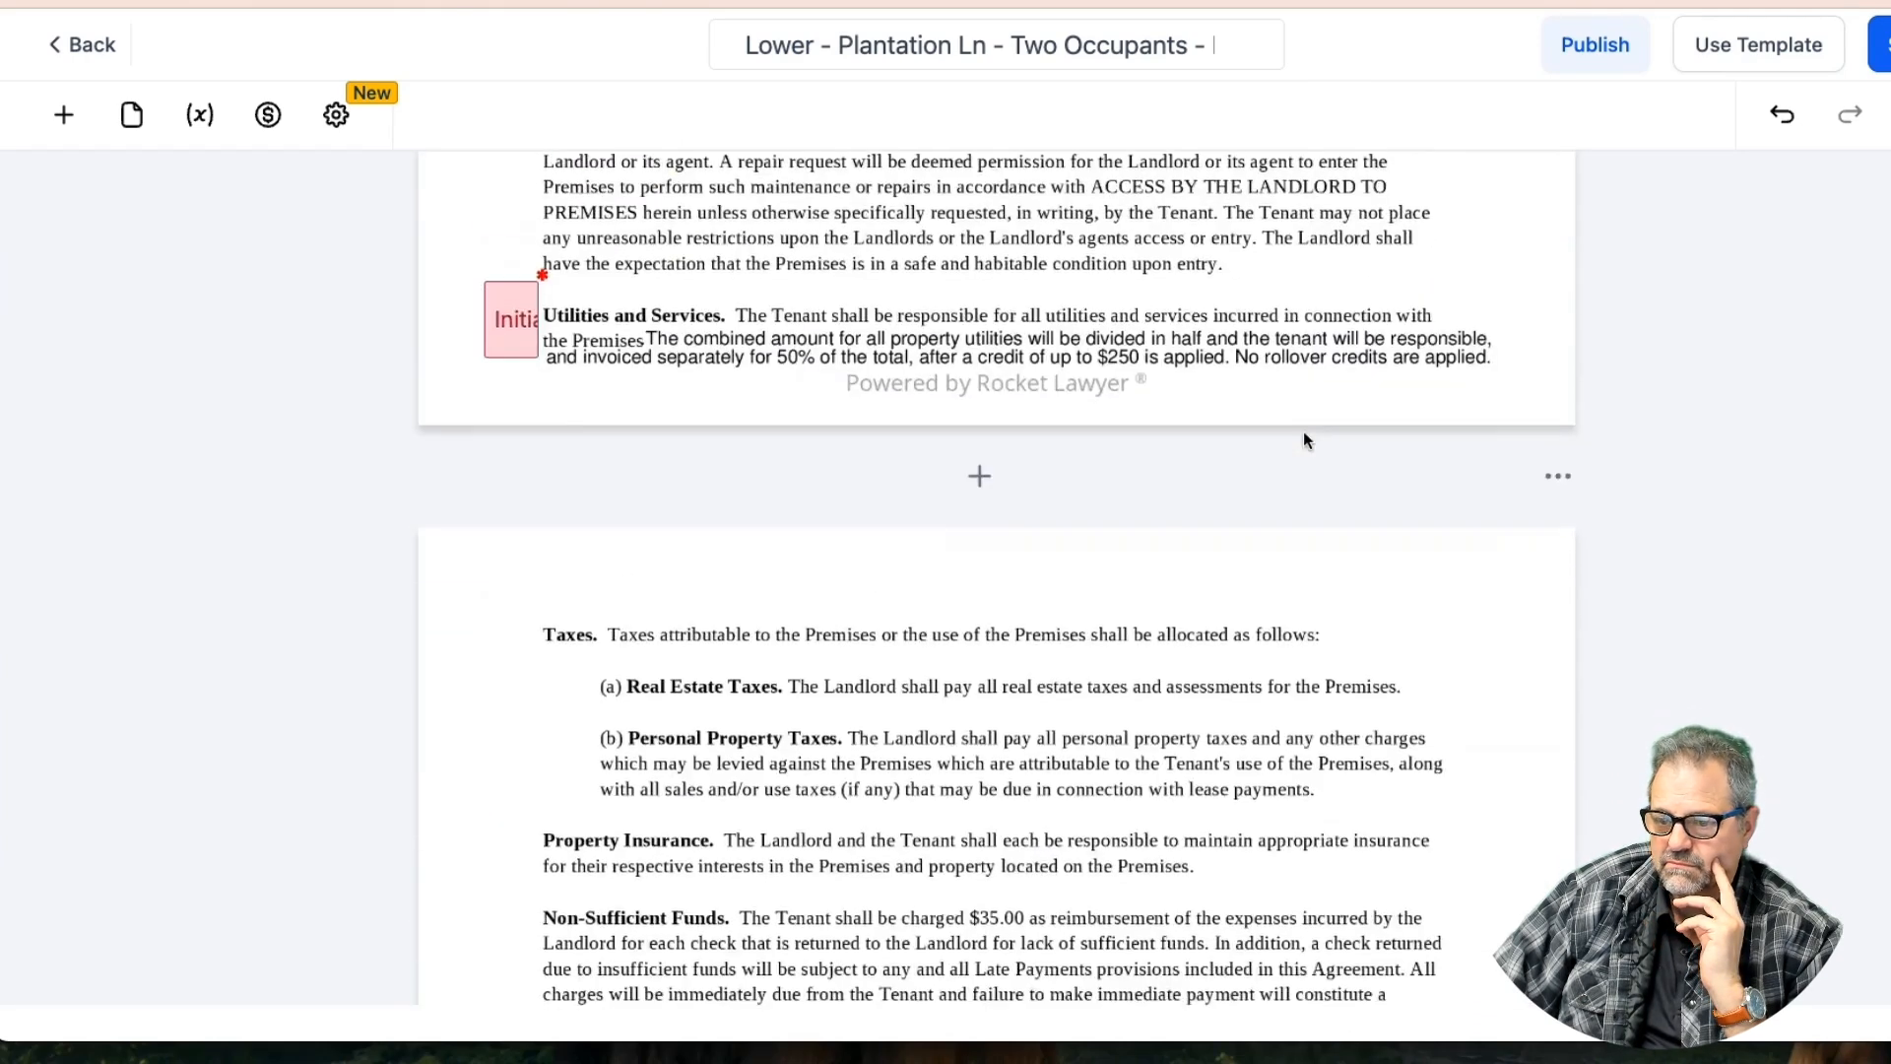
scroll(1303, 437, "down", 15)
scroll(1304, 437, "down", 15)
scroll(1304, 437, "down", 5)
scroll(1305, 439, "down", 15)
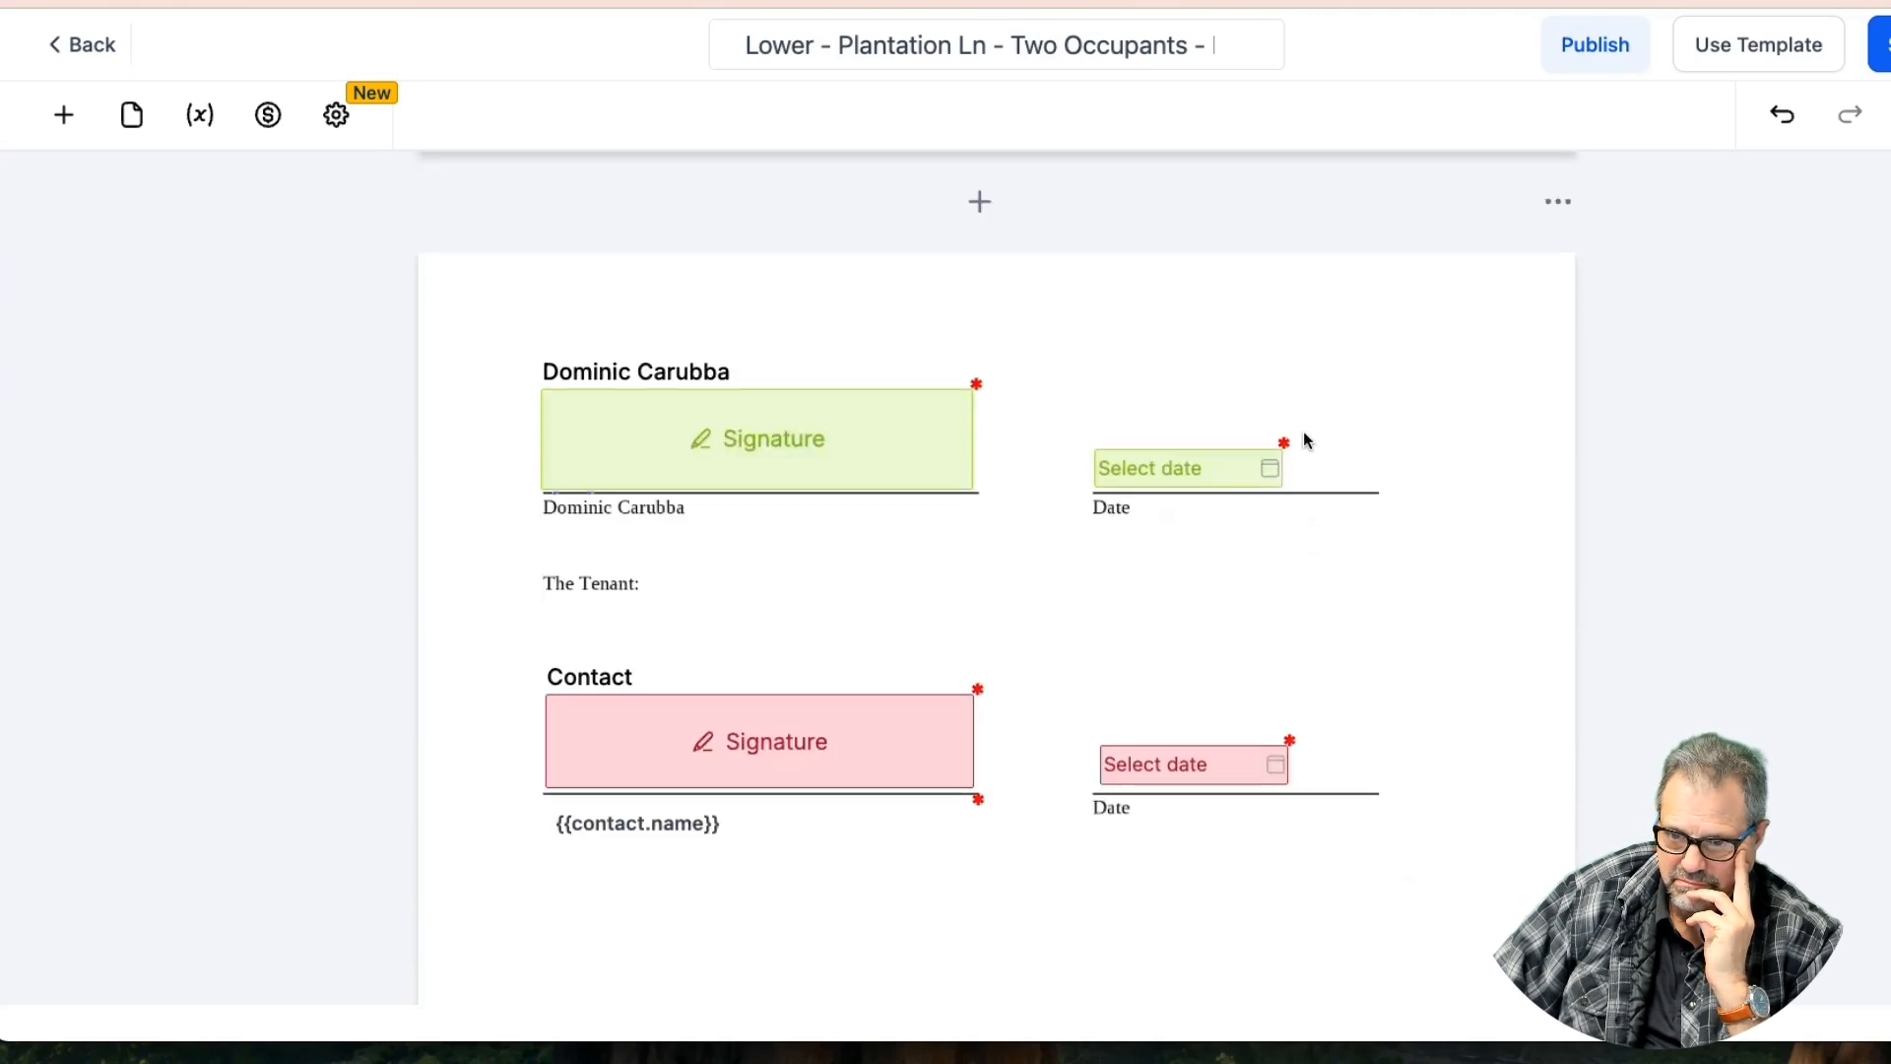
scroll(1305, 439, "down", 5)
scroll(1305, 439, "down", 1)
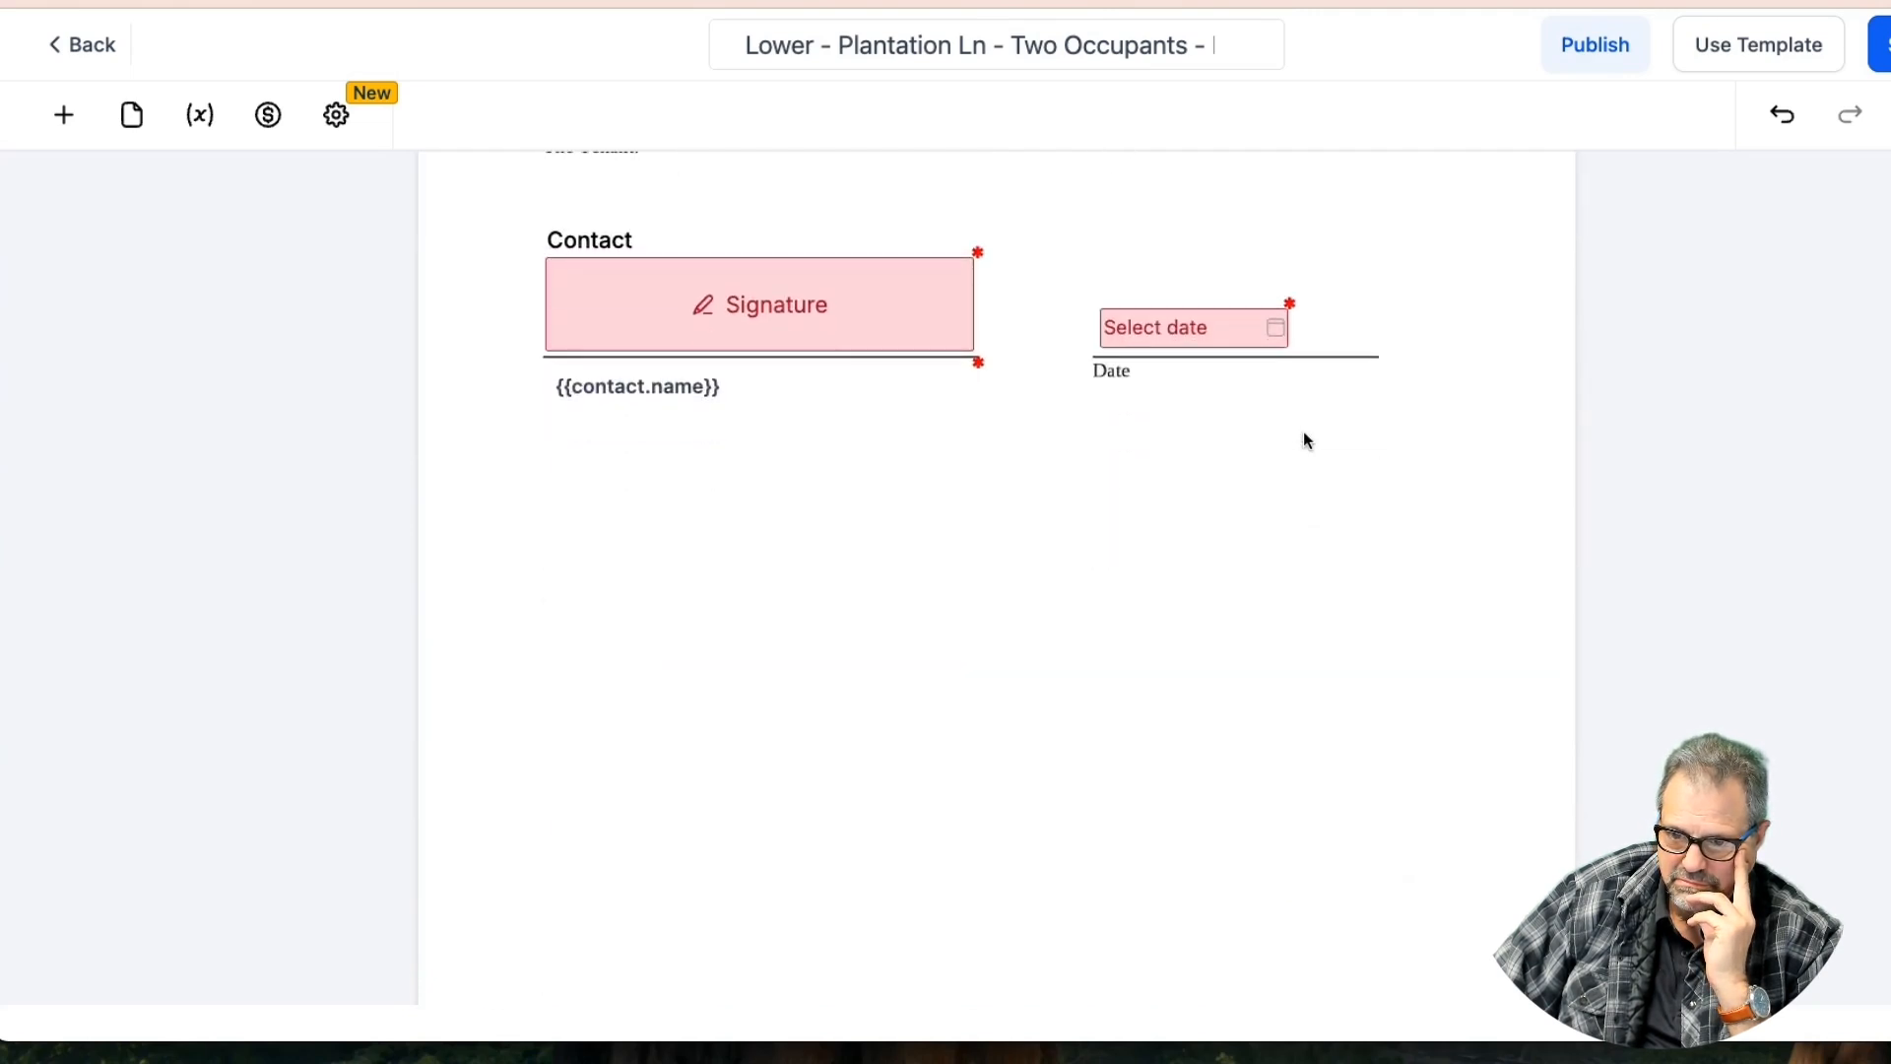
scroll(1303, 439, "down", 1)
scroll(1026, 444, "down", 15)
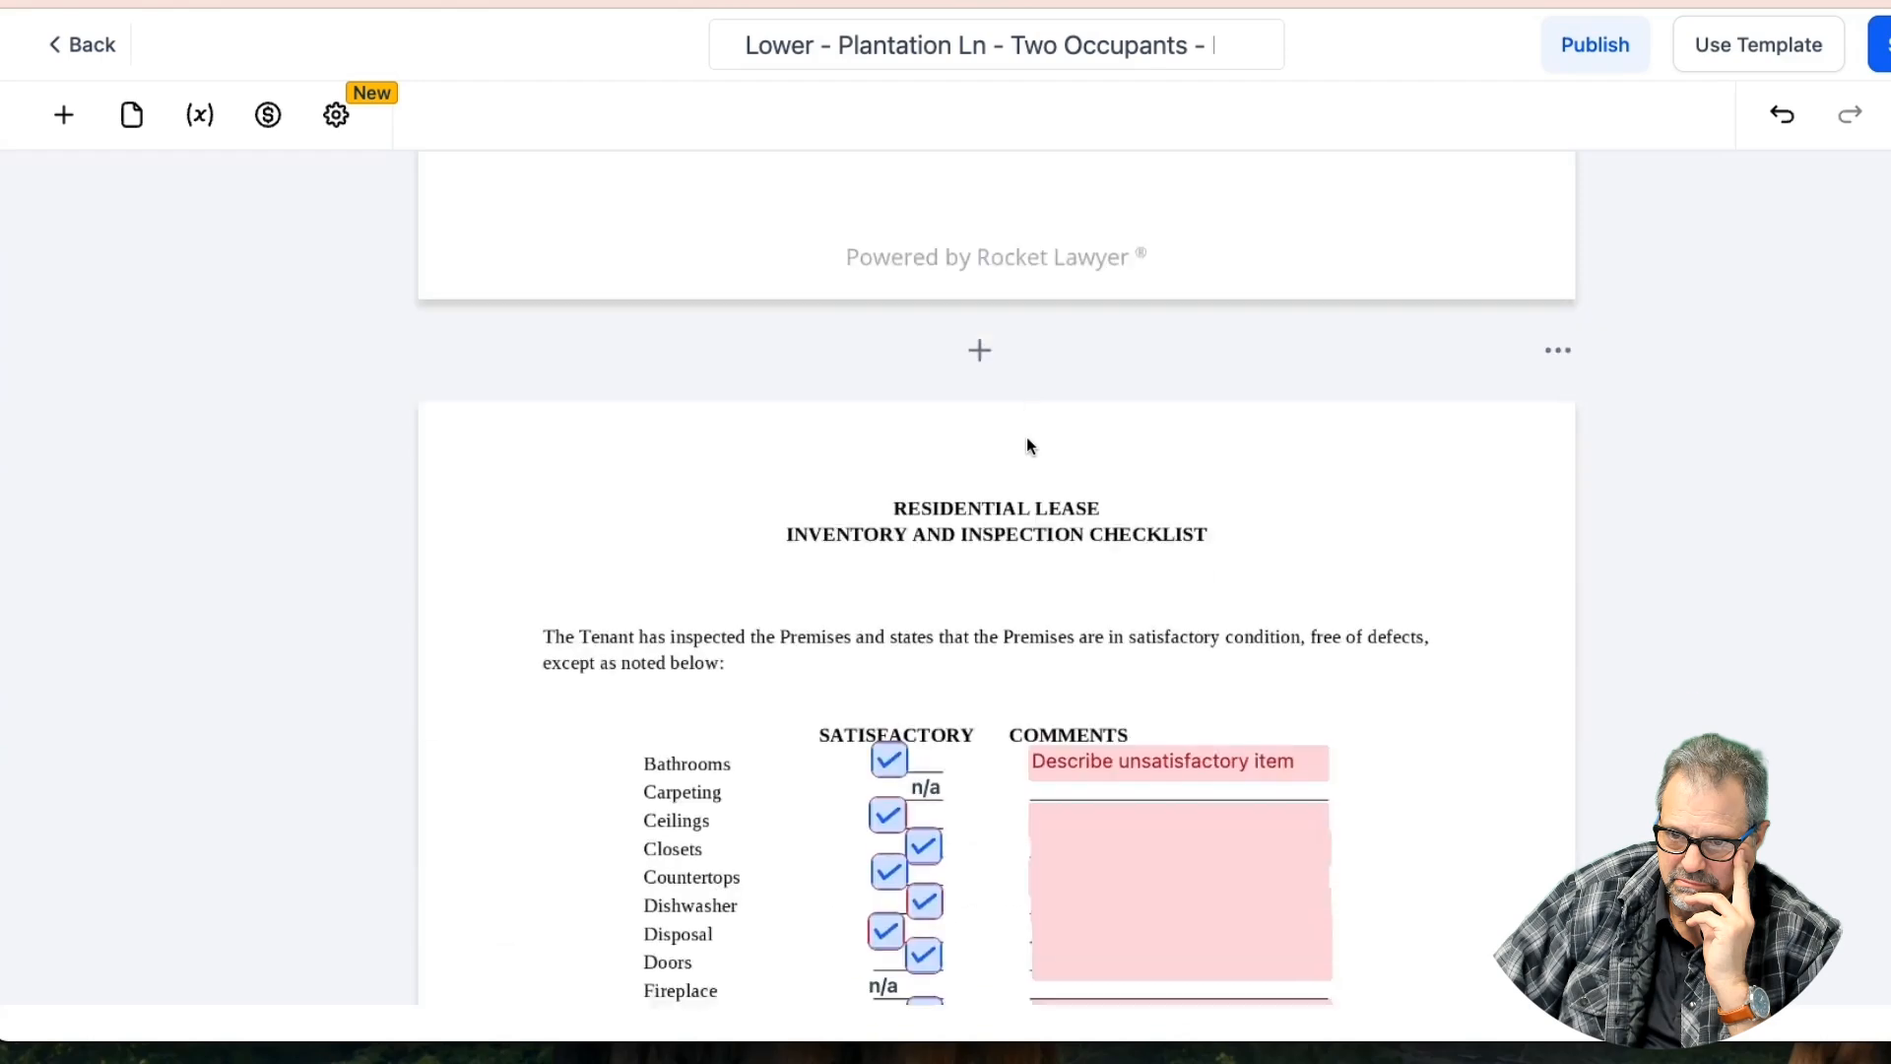
scroll(1026, 444, "down", 3)
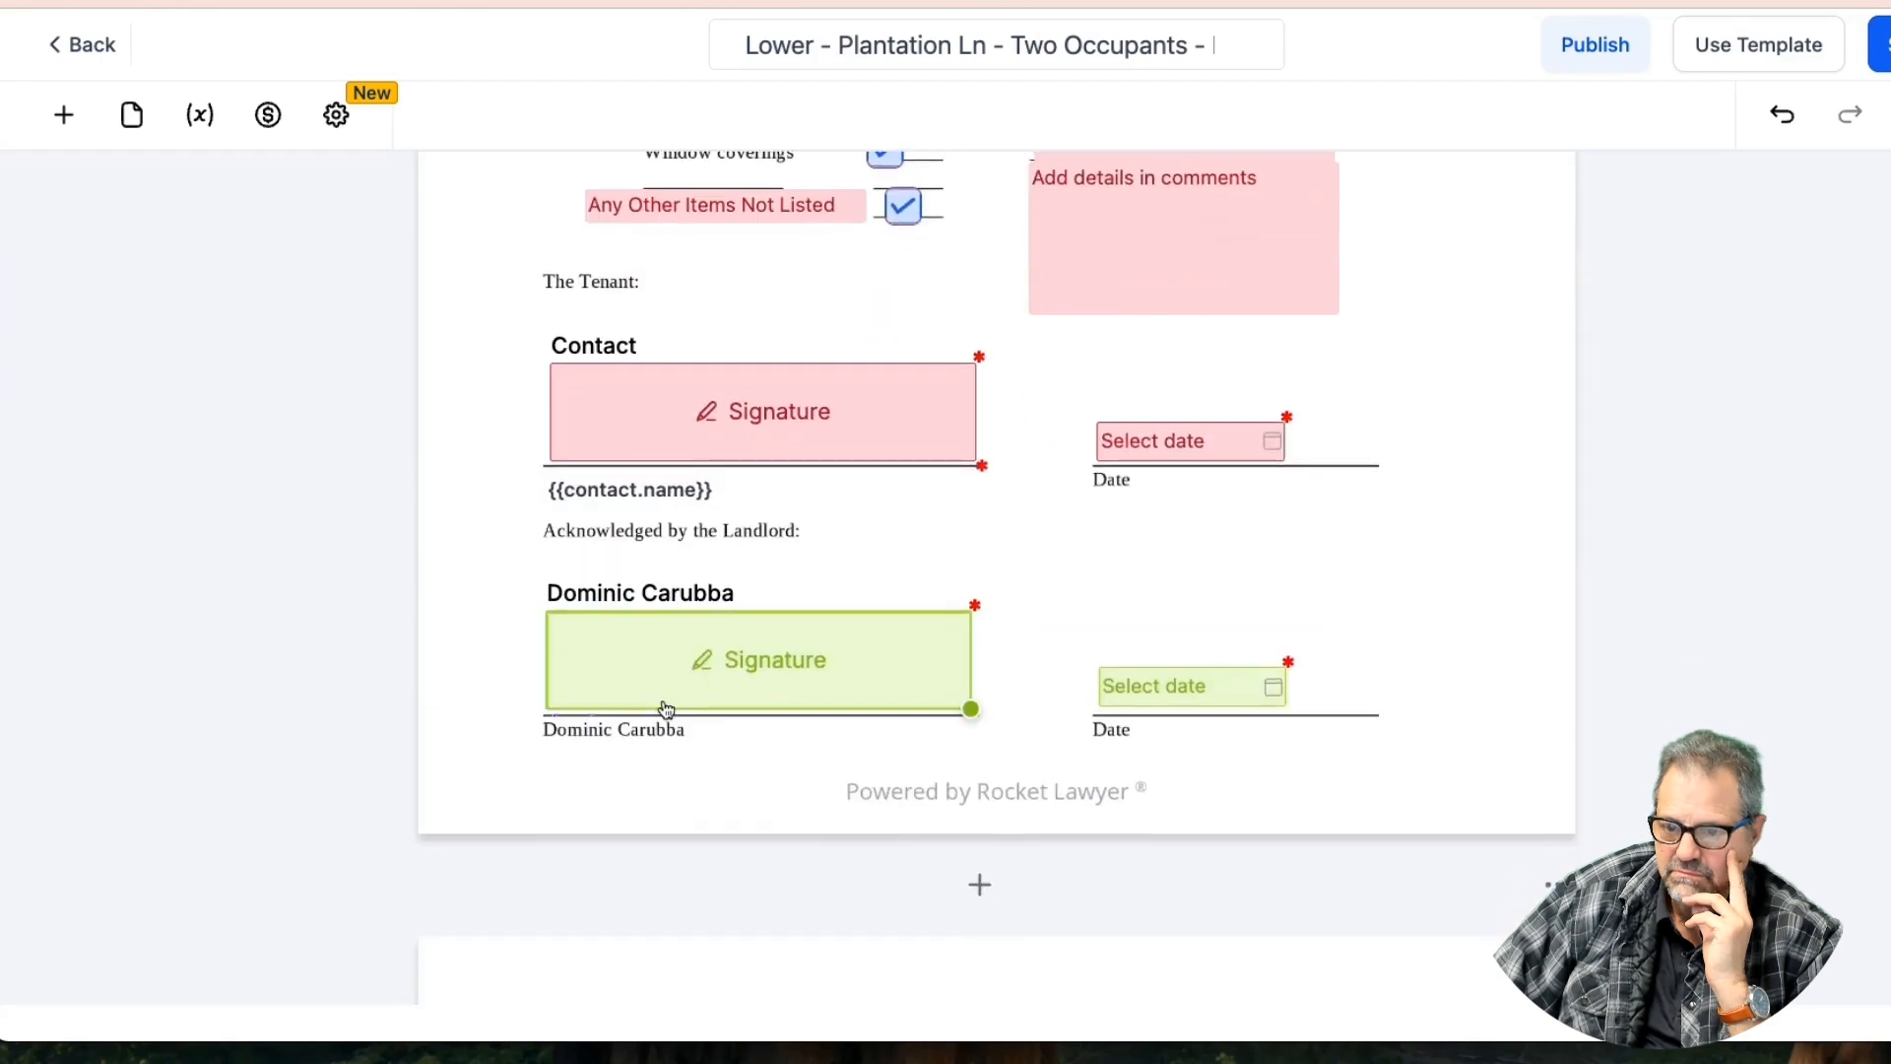
Set the checklist's {{contact.name}} field to be filled by yourself
left_click(635, 494)
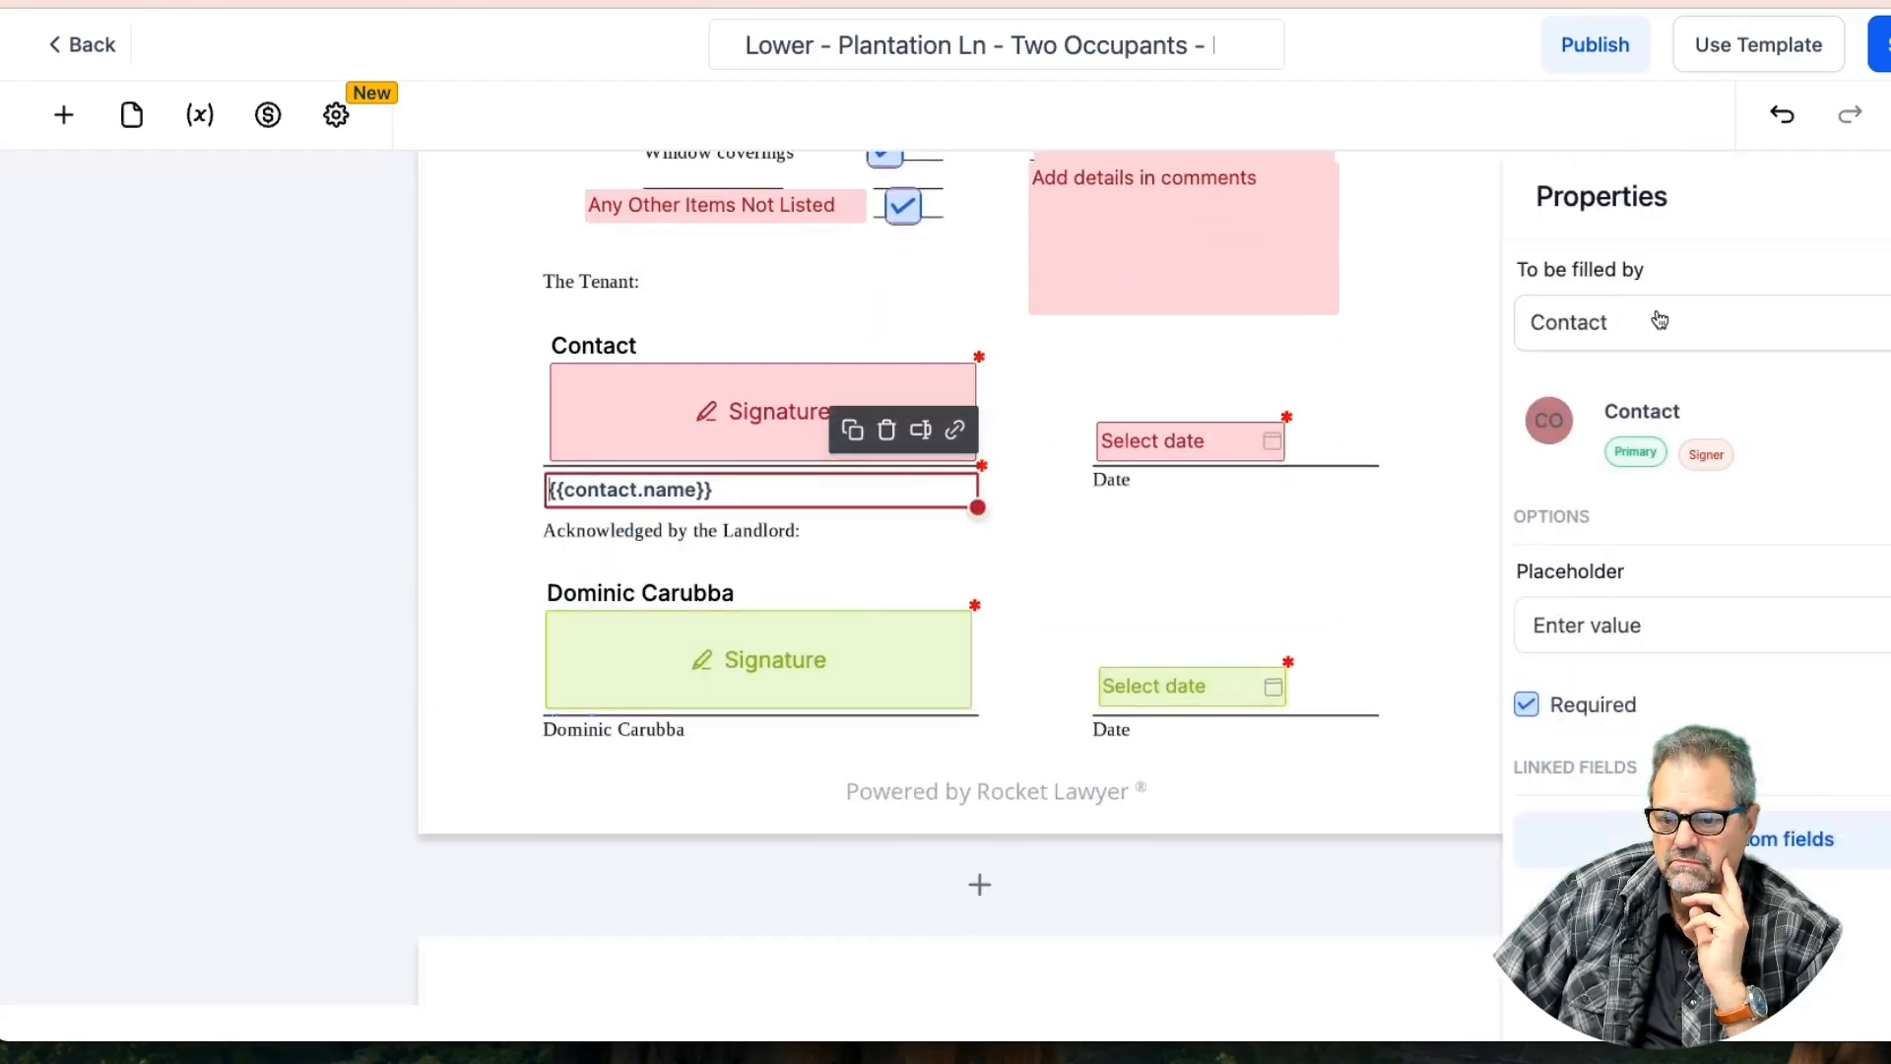
left_click(1655, 322)
left_click(1637, 395)
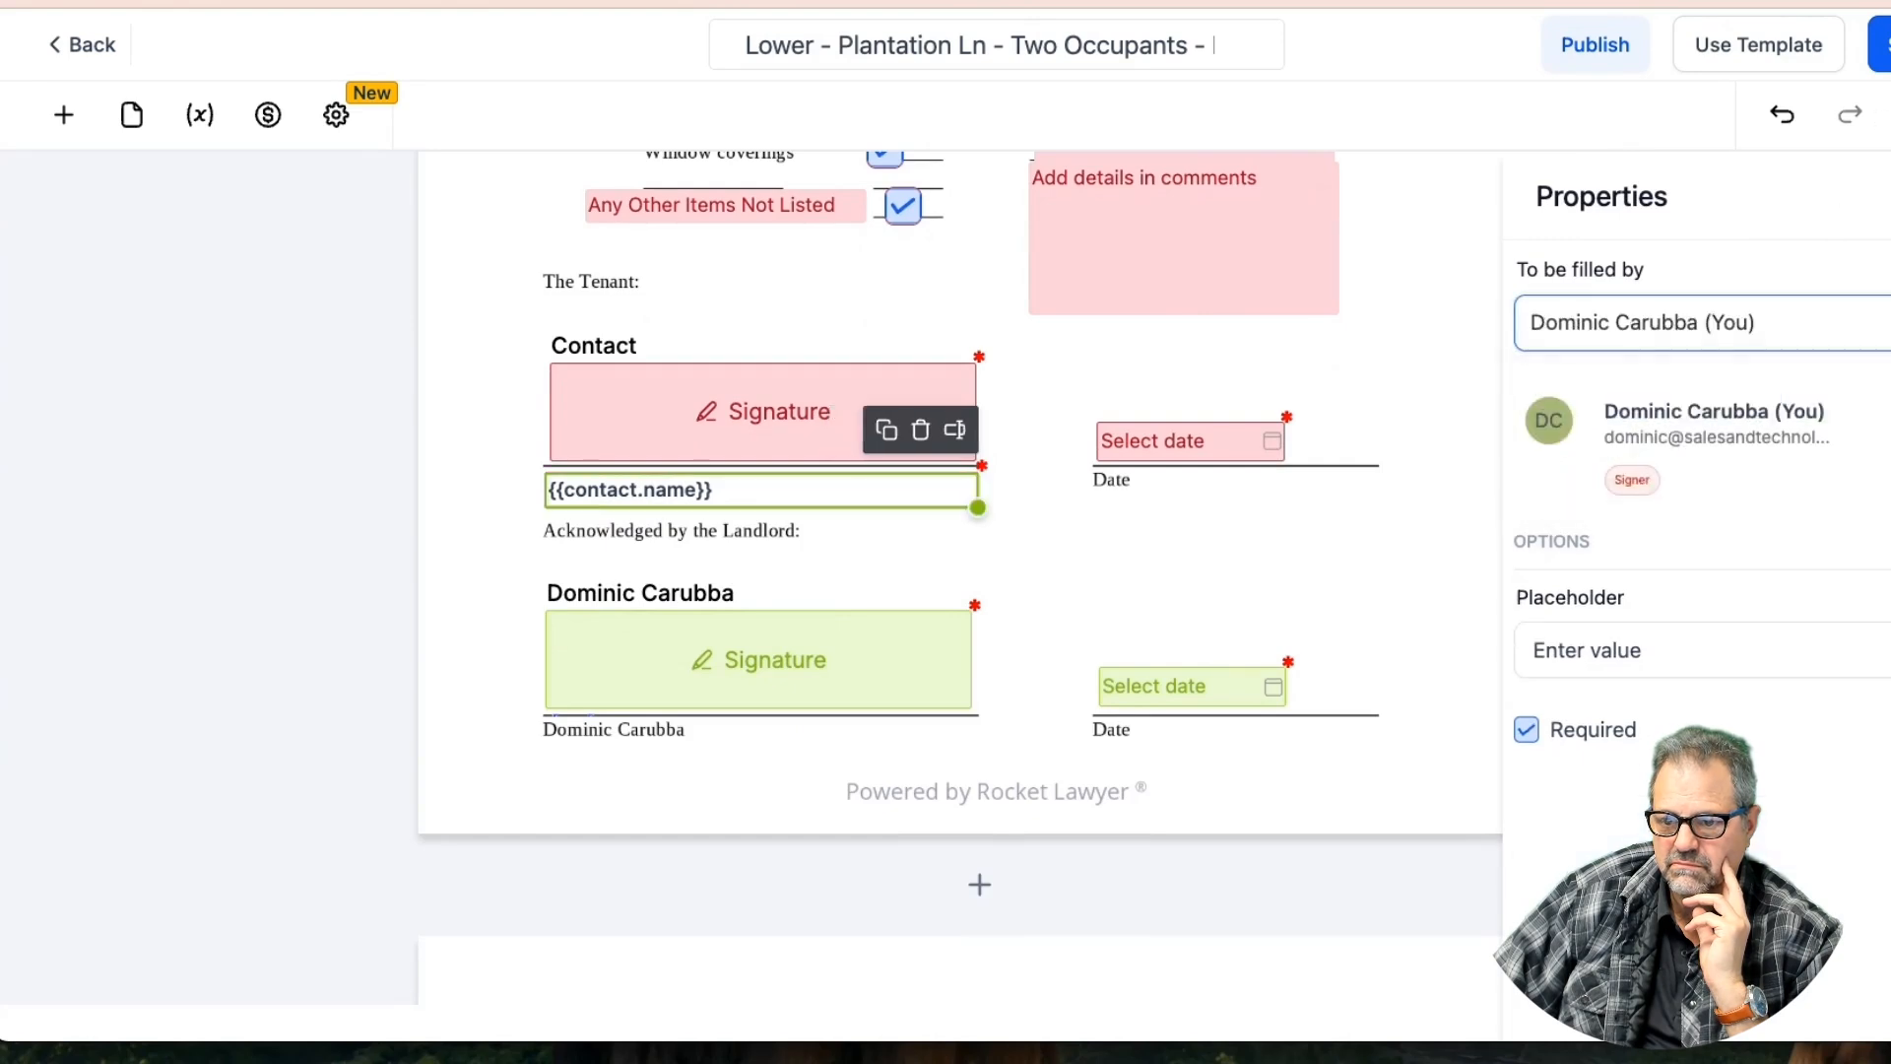
Republish the lease template, copy its public link, and open a new browser tab
scroll(1029, 492, "down", 10)
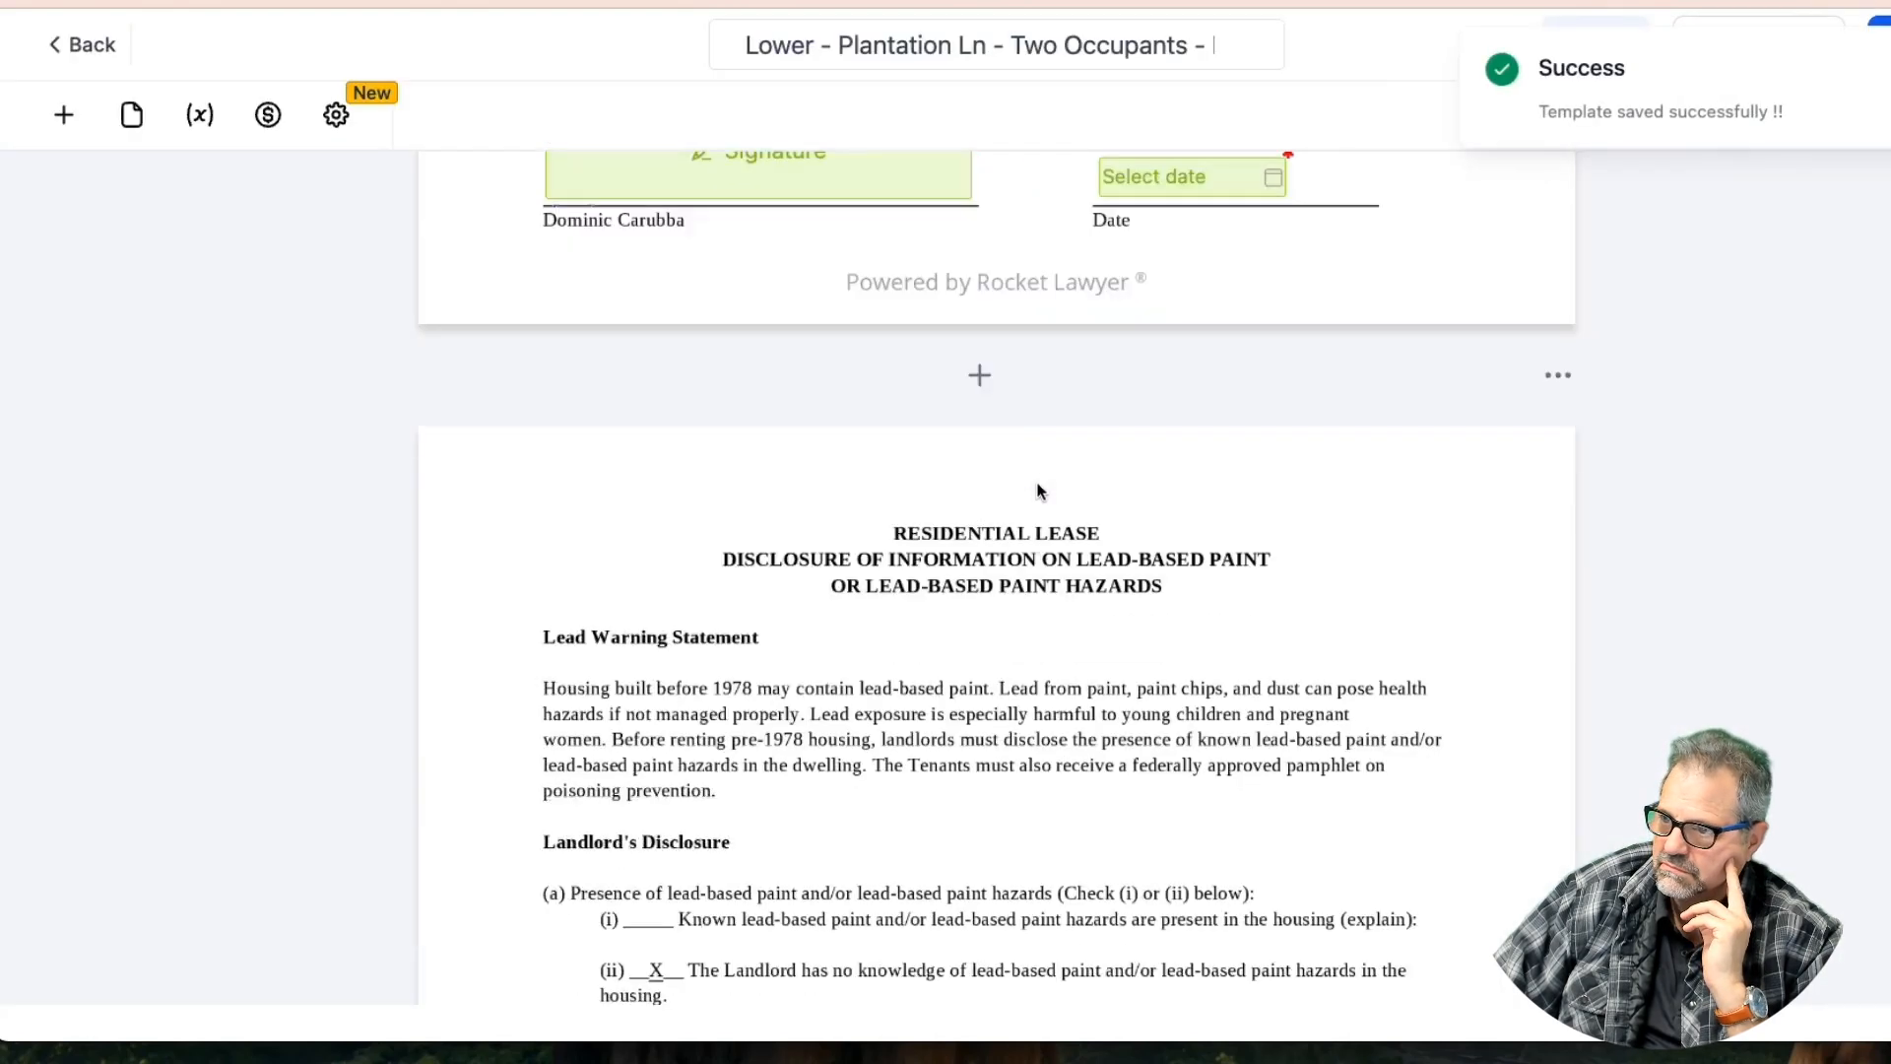
scroll(1037, 490, "down", 3)
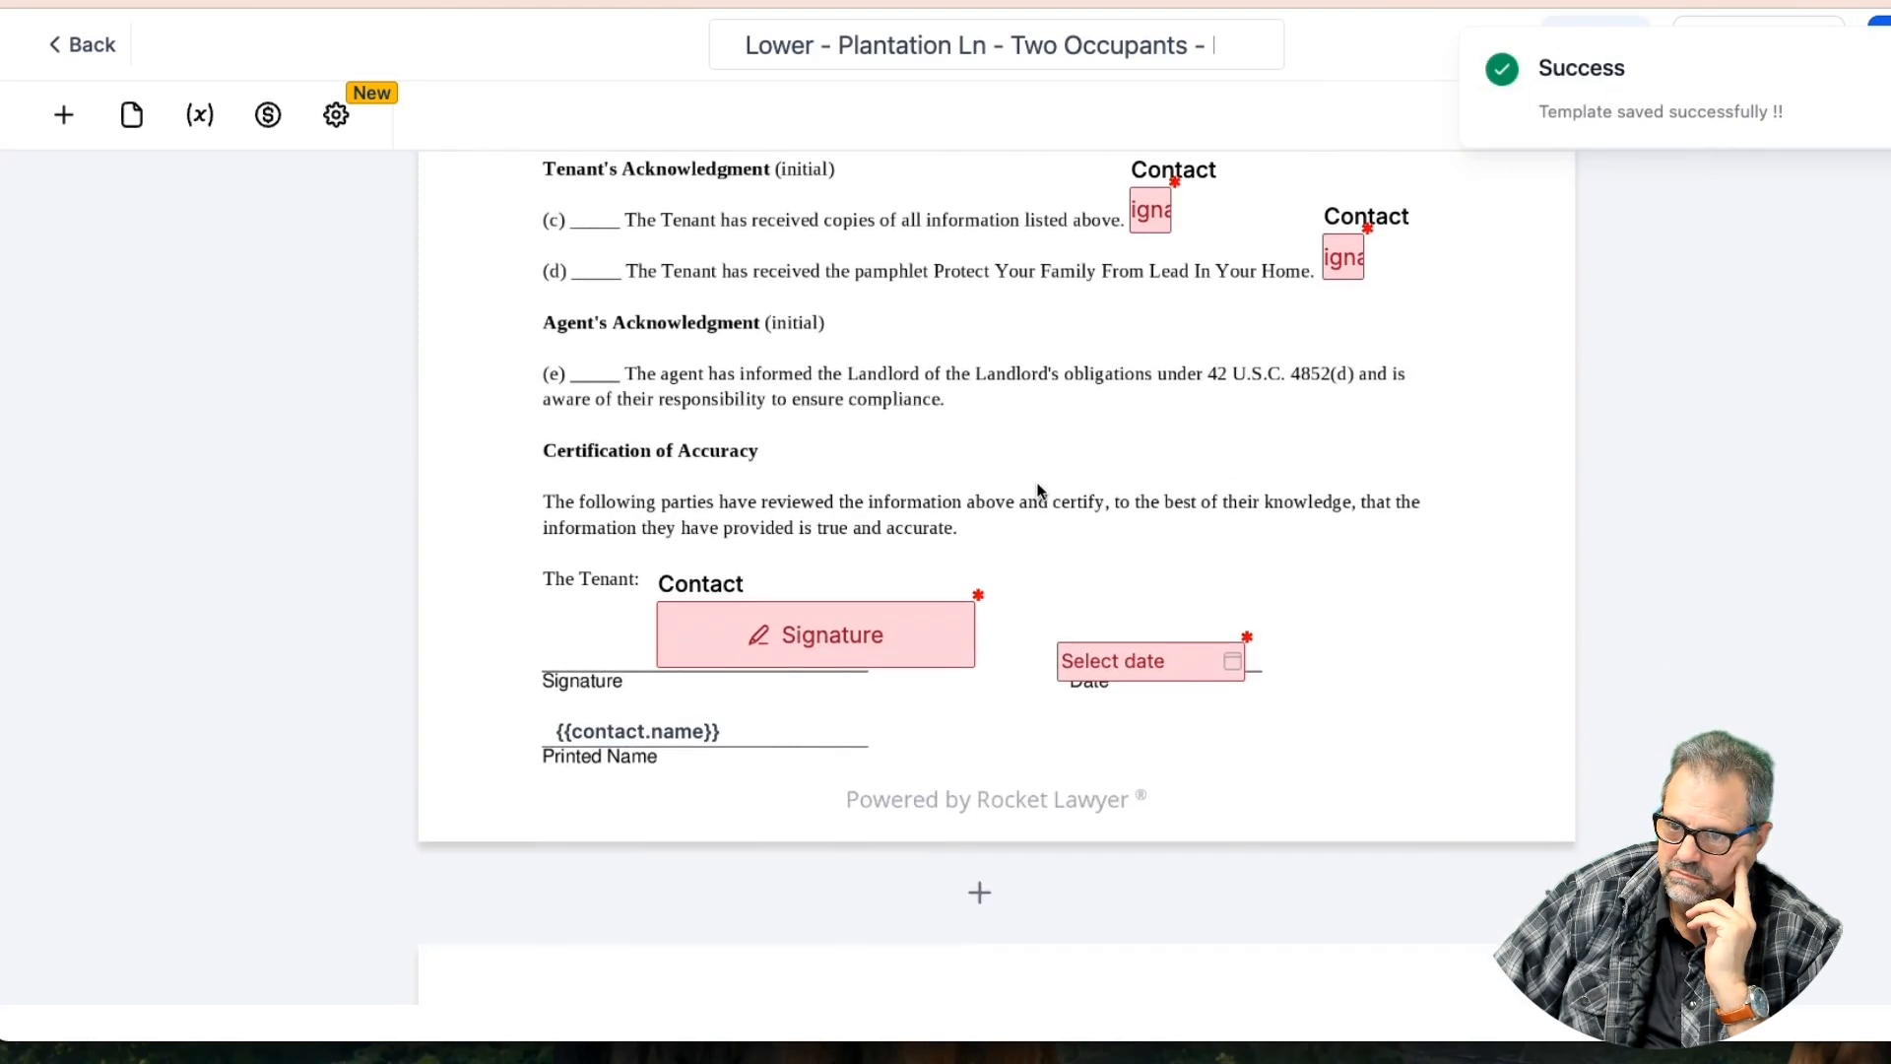
scroll(989, 596, "down", 3)
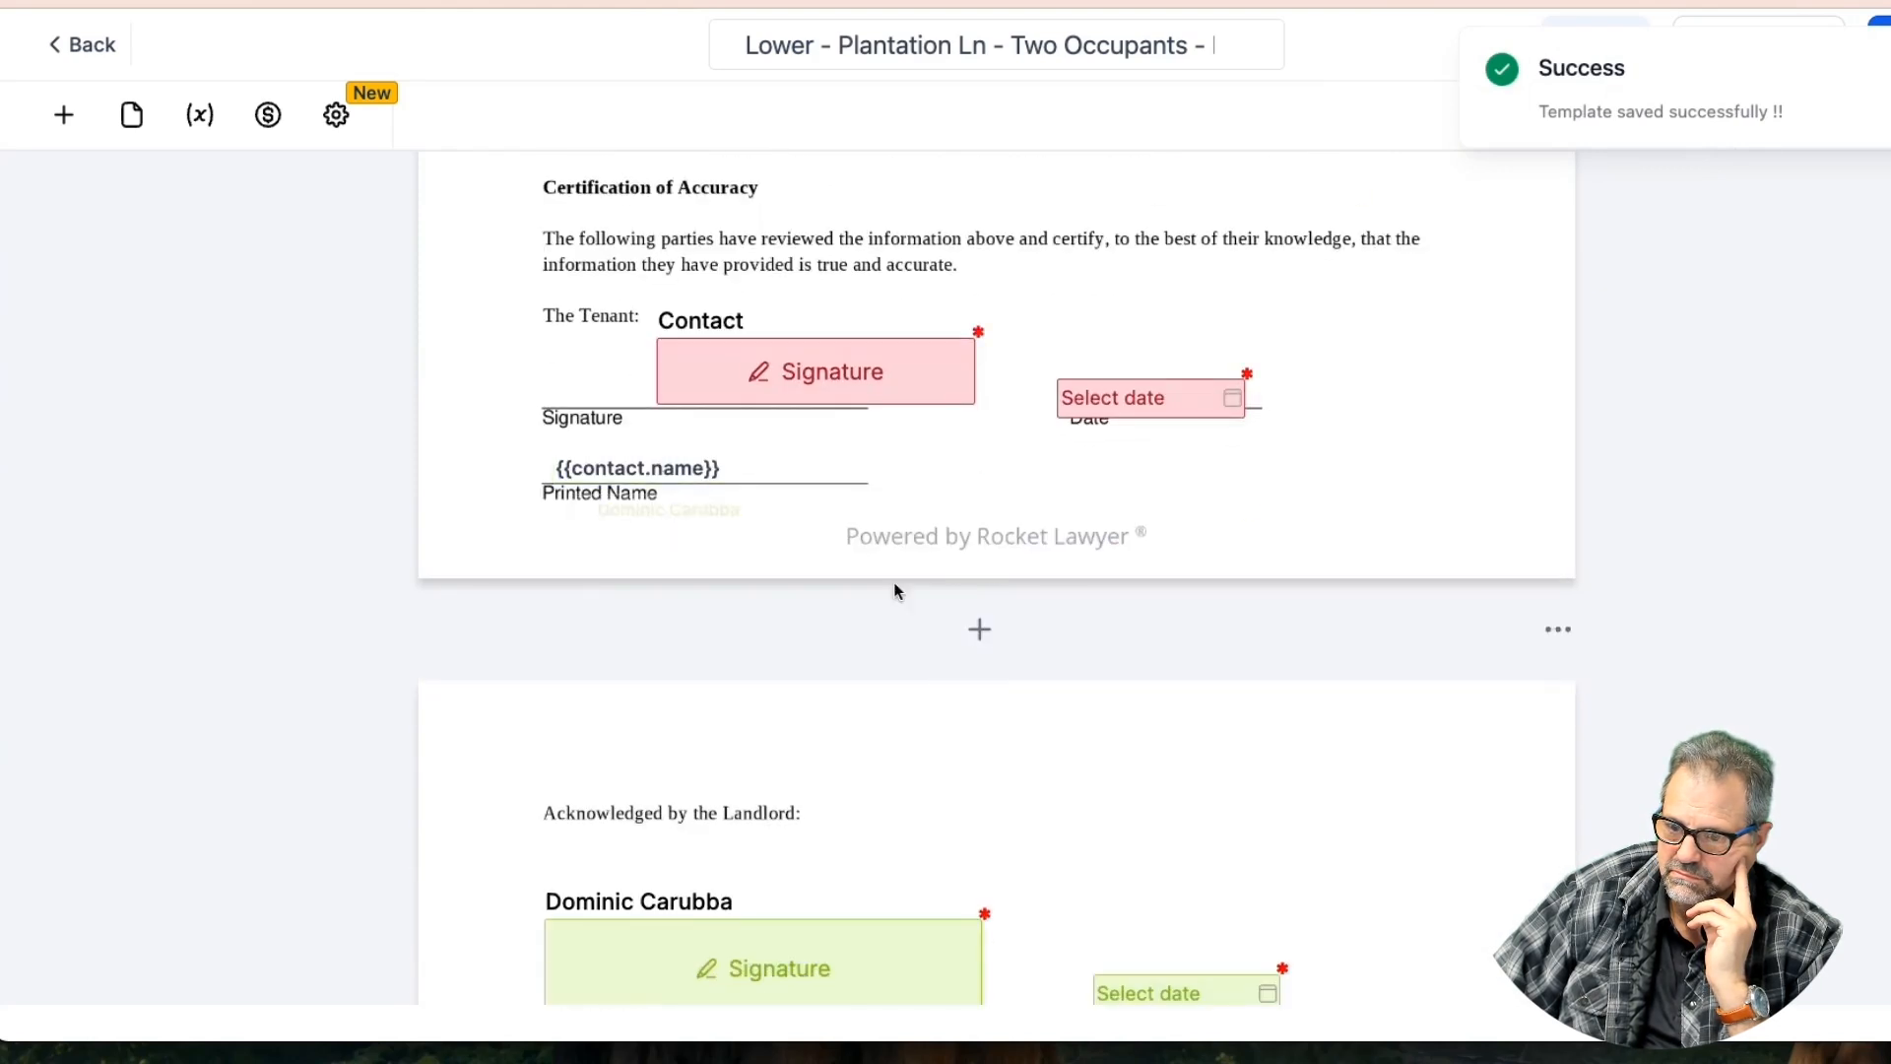
scroll(906, 586, "down", 5)
scroll(920, 592, "down", 5)
scroll(919, 590, "up", 10)
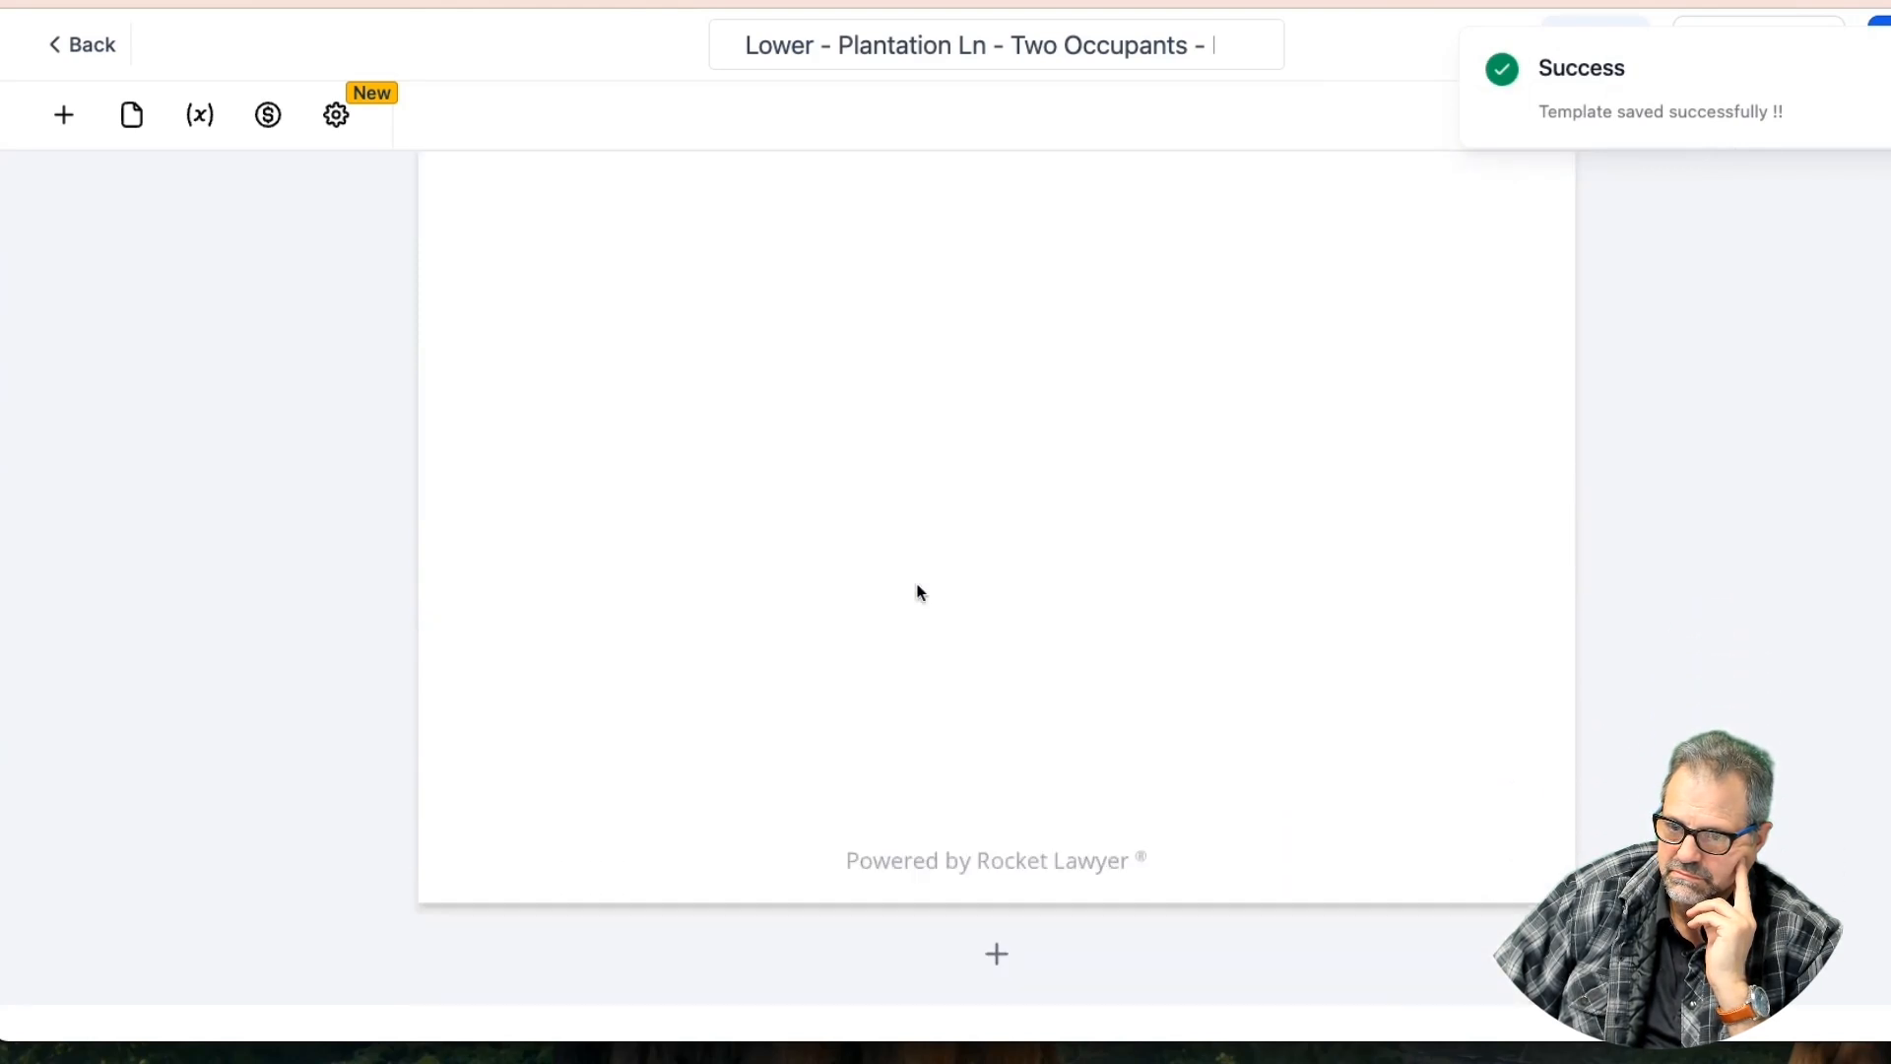
scroll(917, 591, "up", 6)
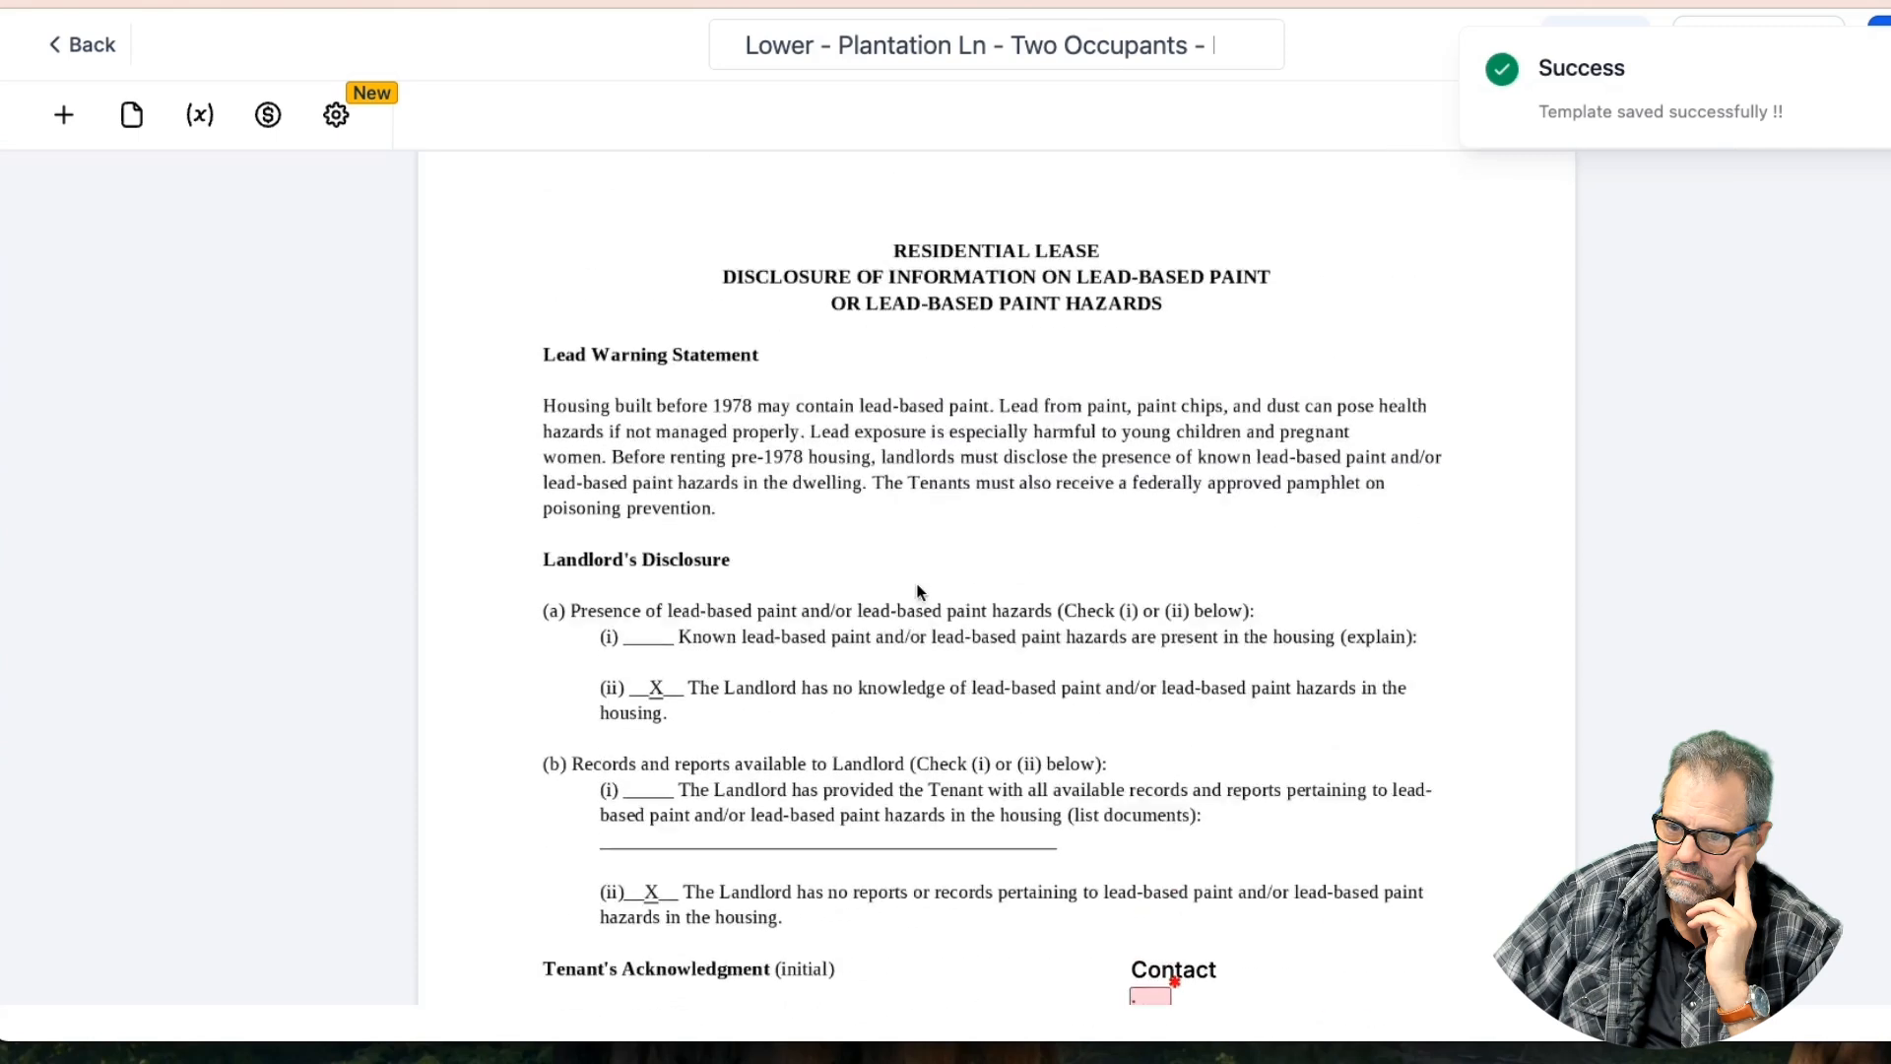
scroll(917, 591, "down", 9)
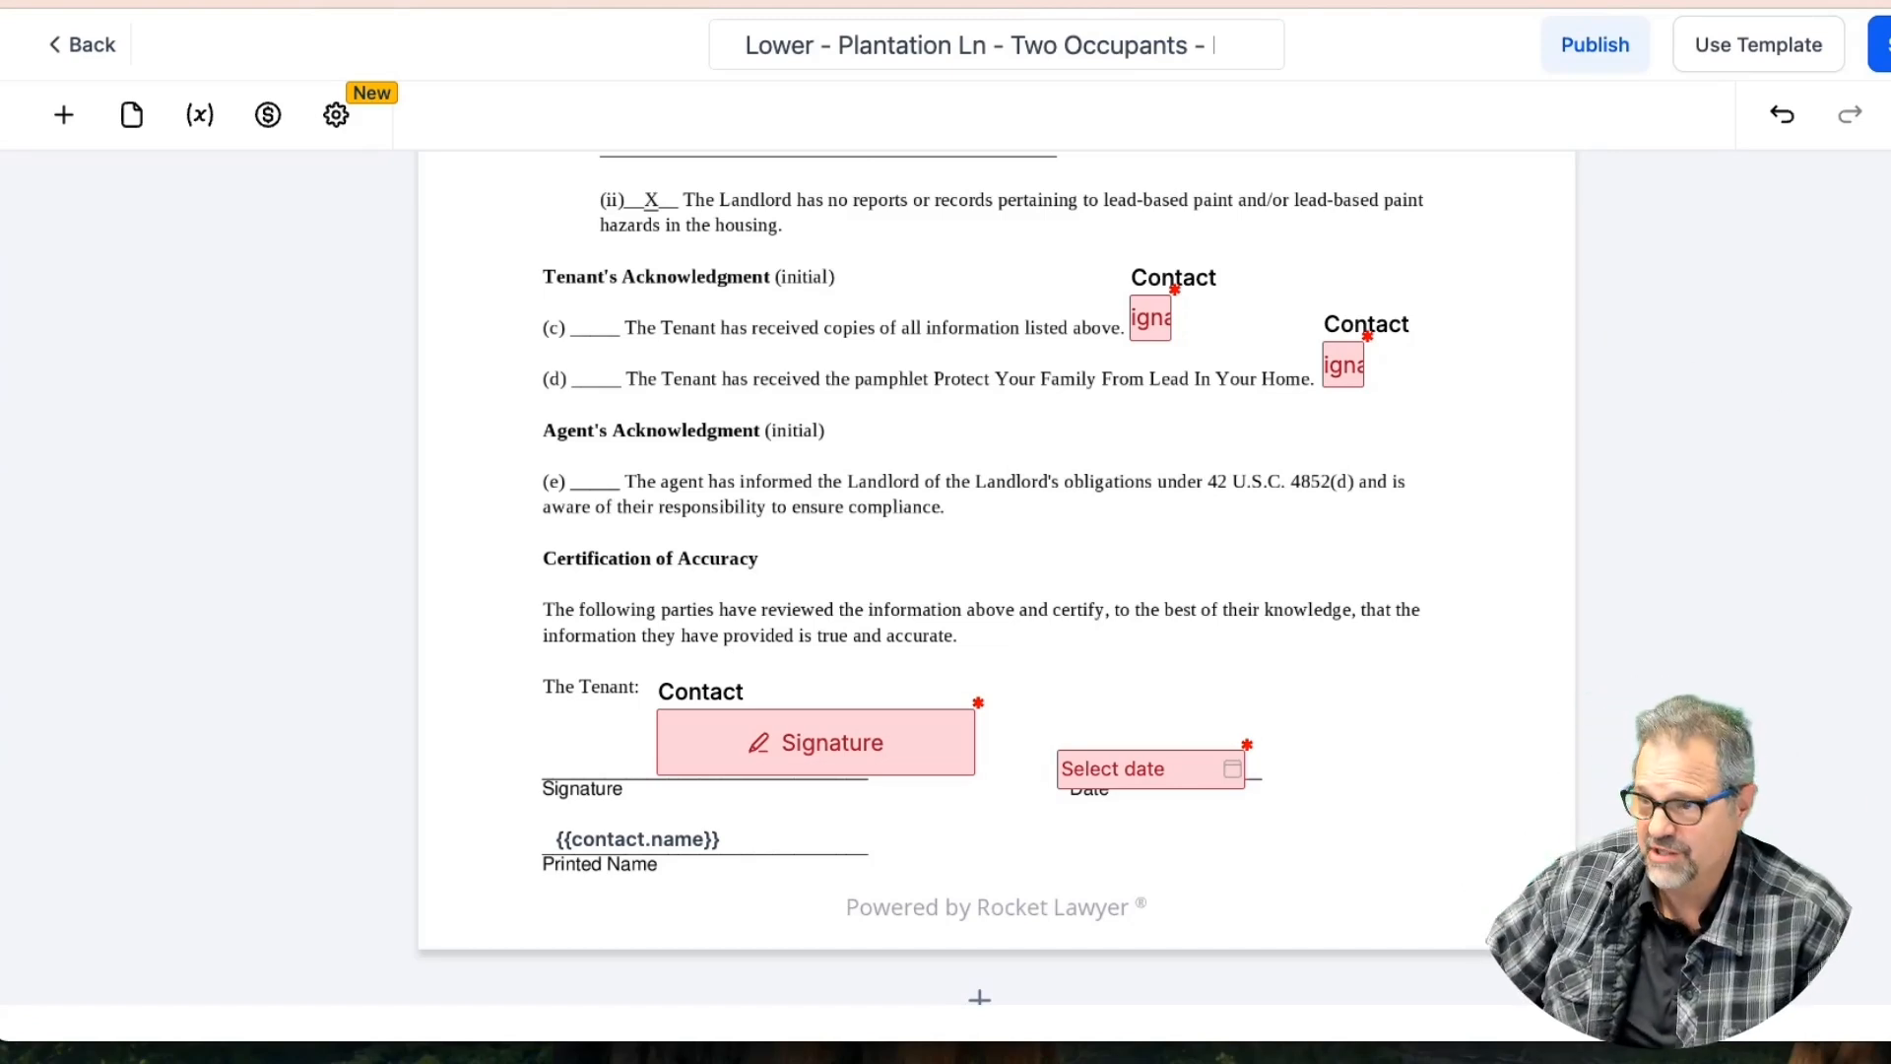
left_click(1592, 71)
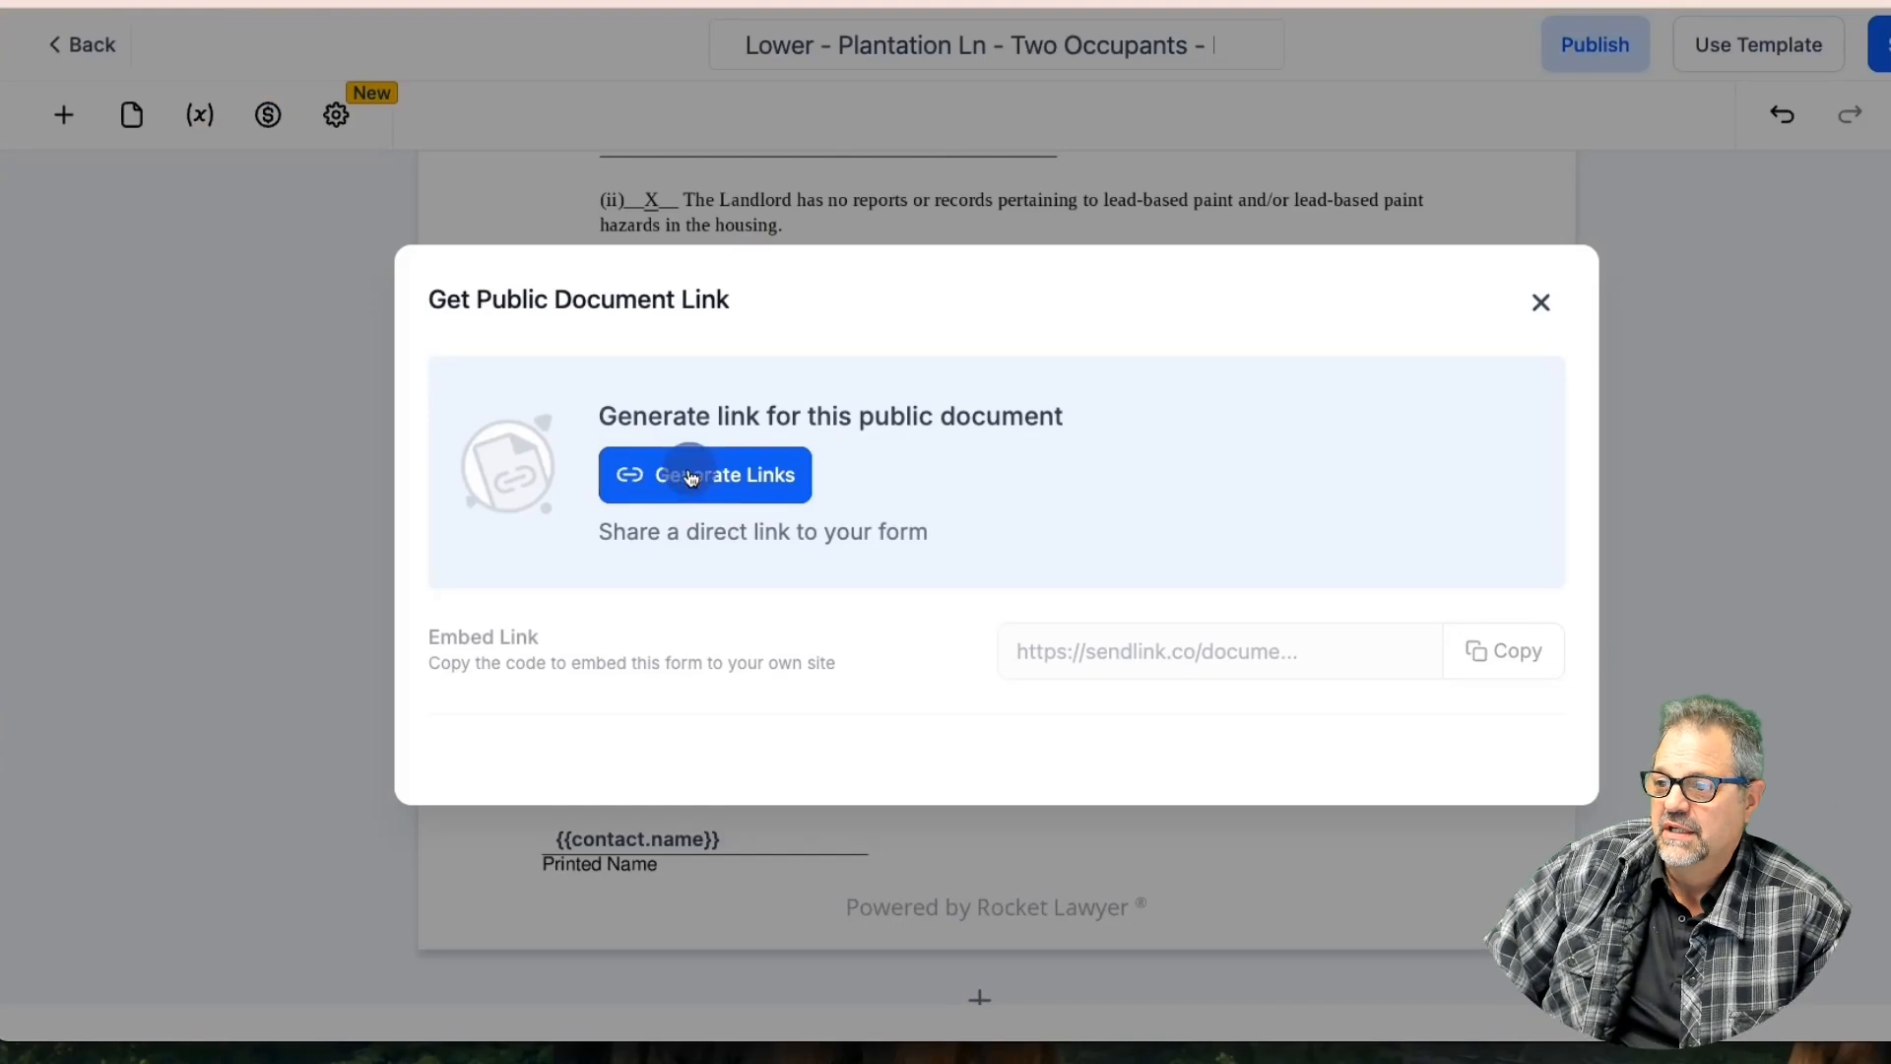
left_click(691, 477)
left_click(1259, 613)
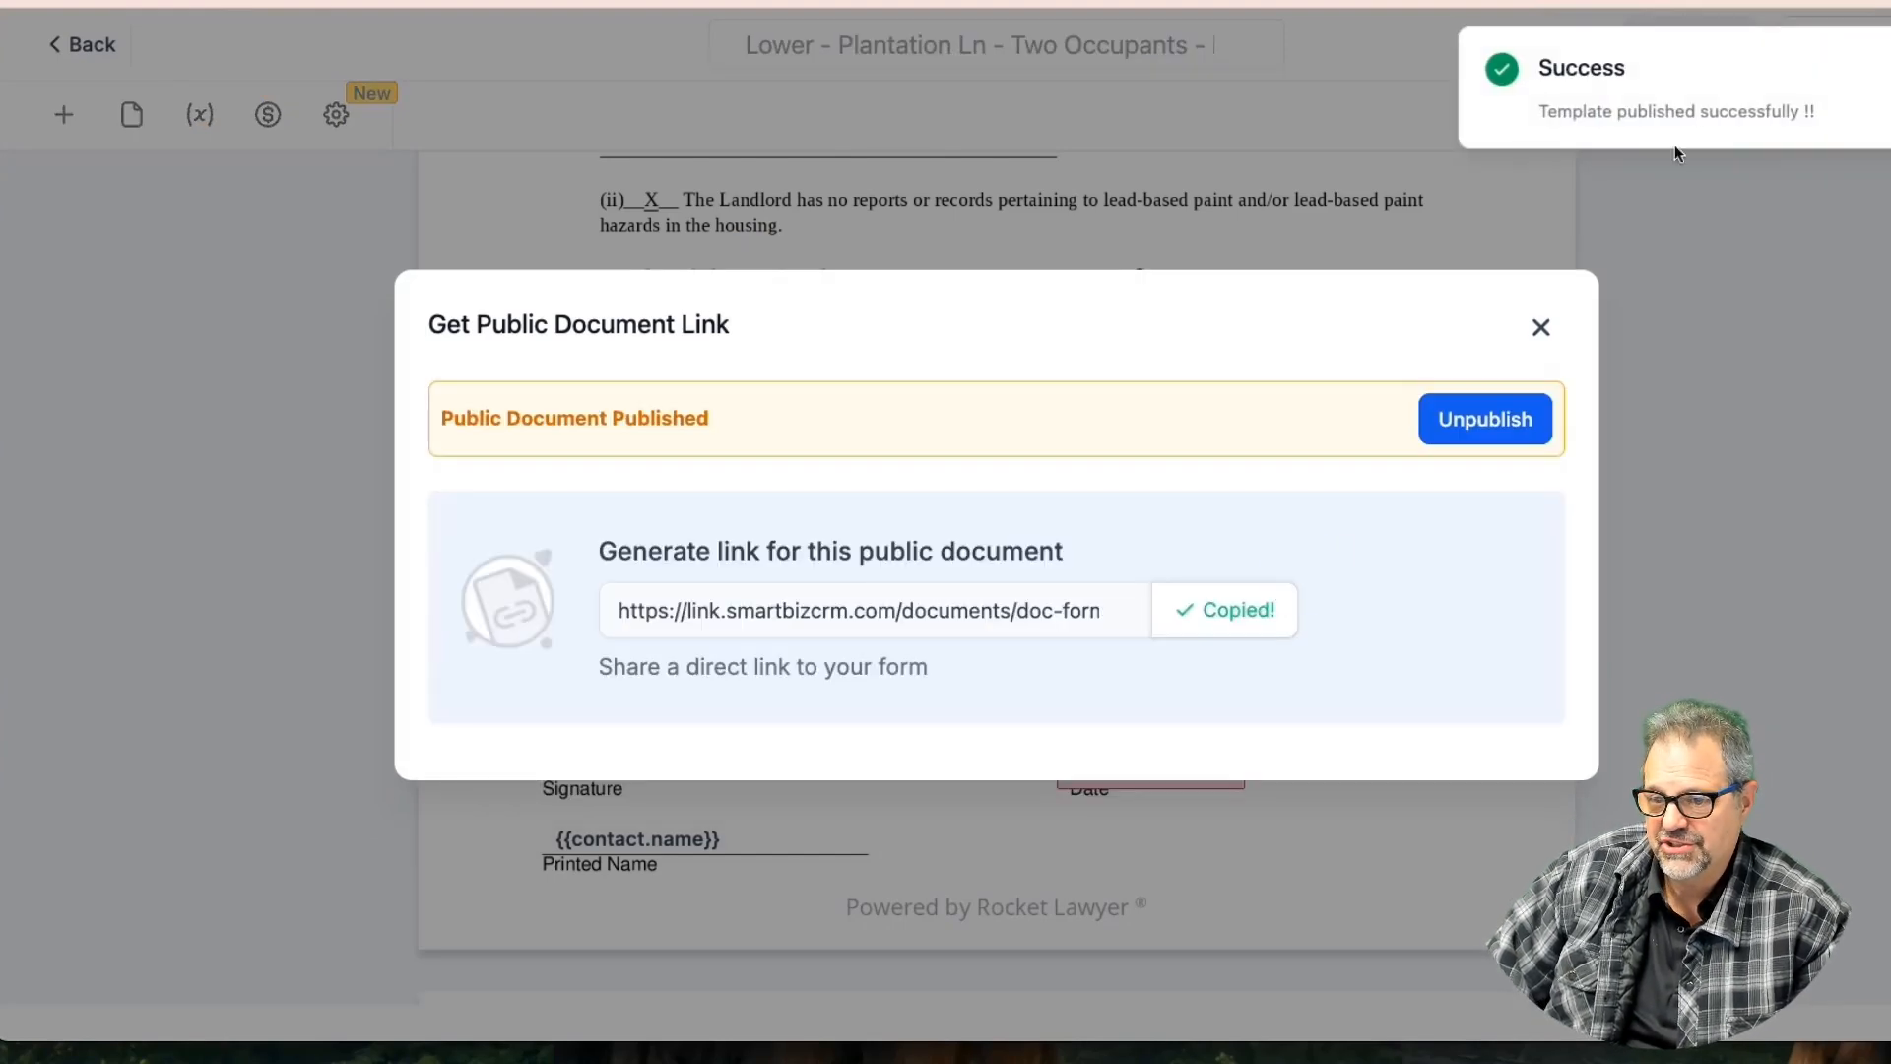
key("super+t")
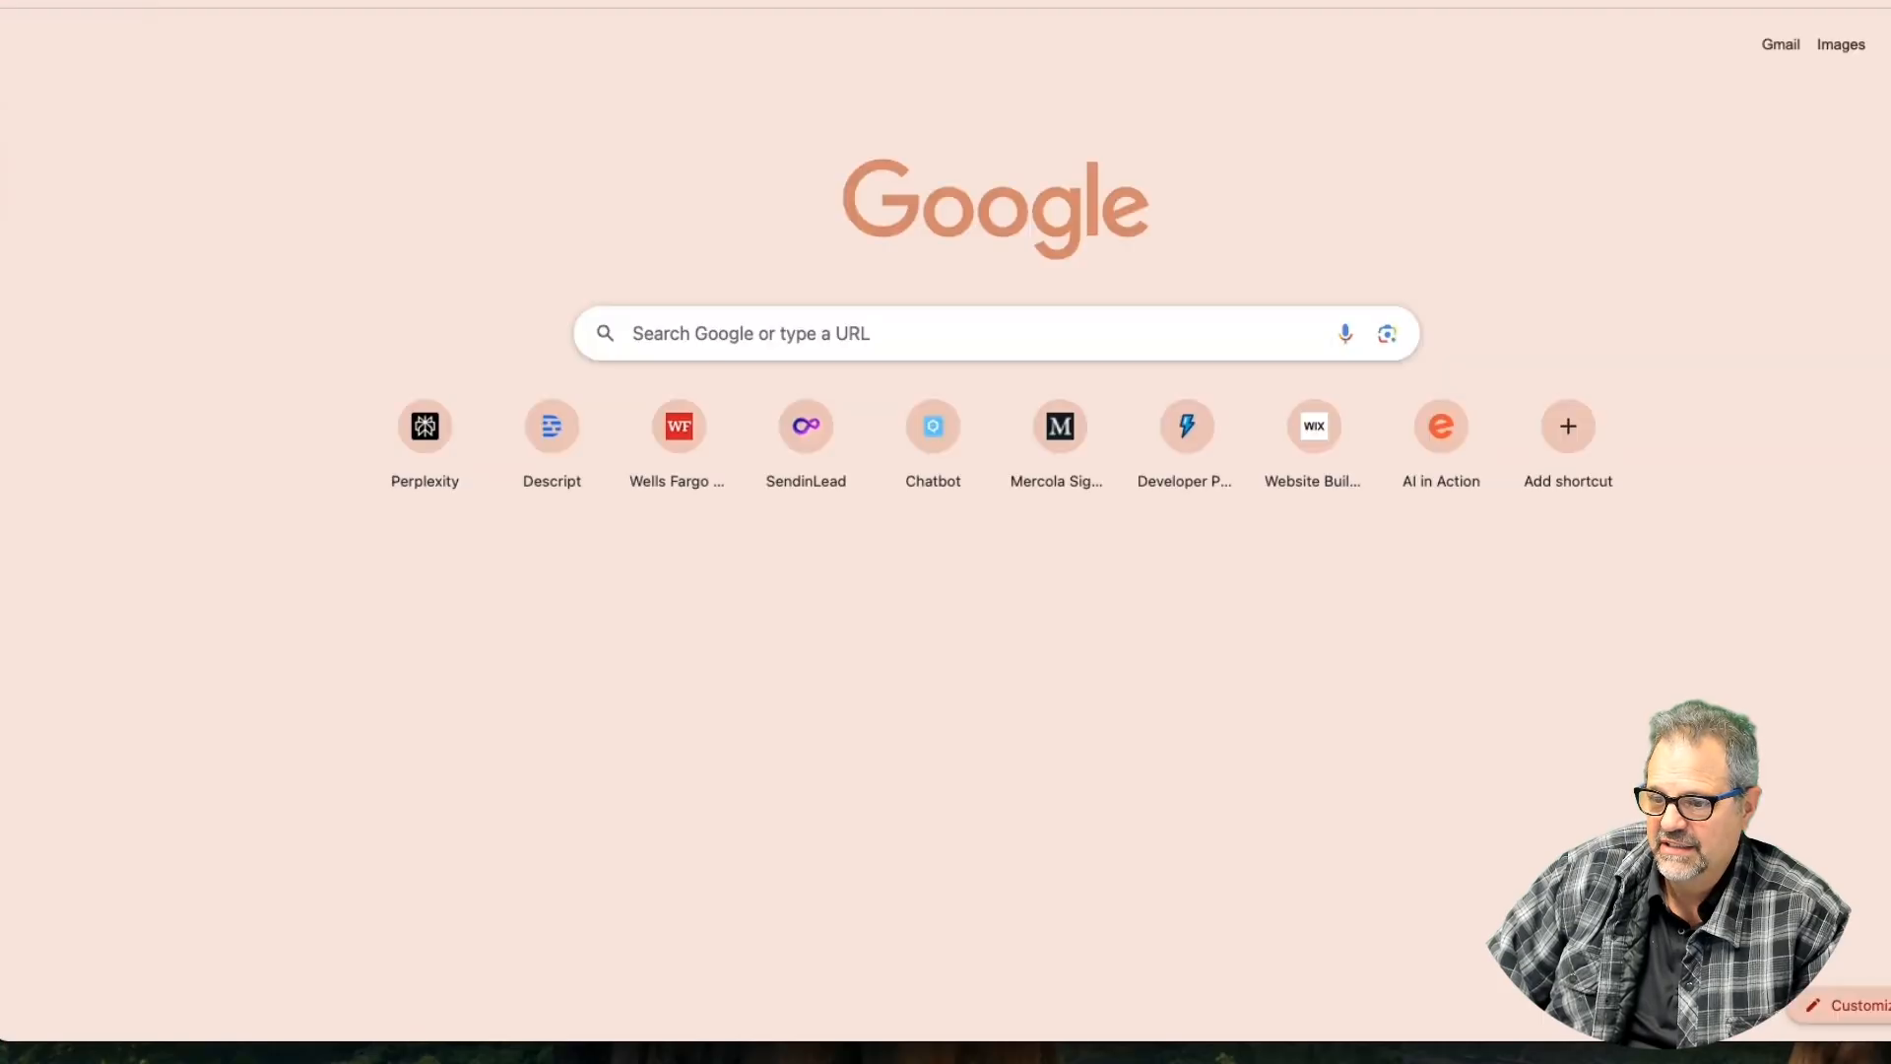
Paste and load the copied lease link, then submit the signer's first name, last name and e-mail
right_click(882, 2)
left_click(978, 99)
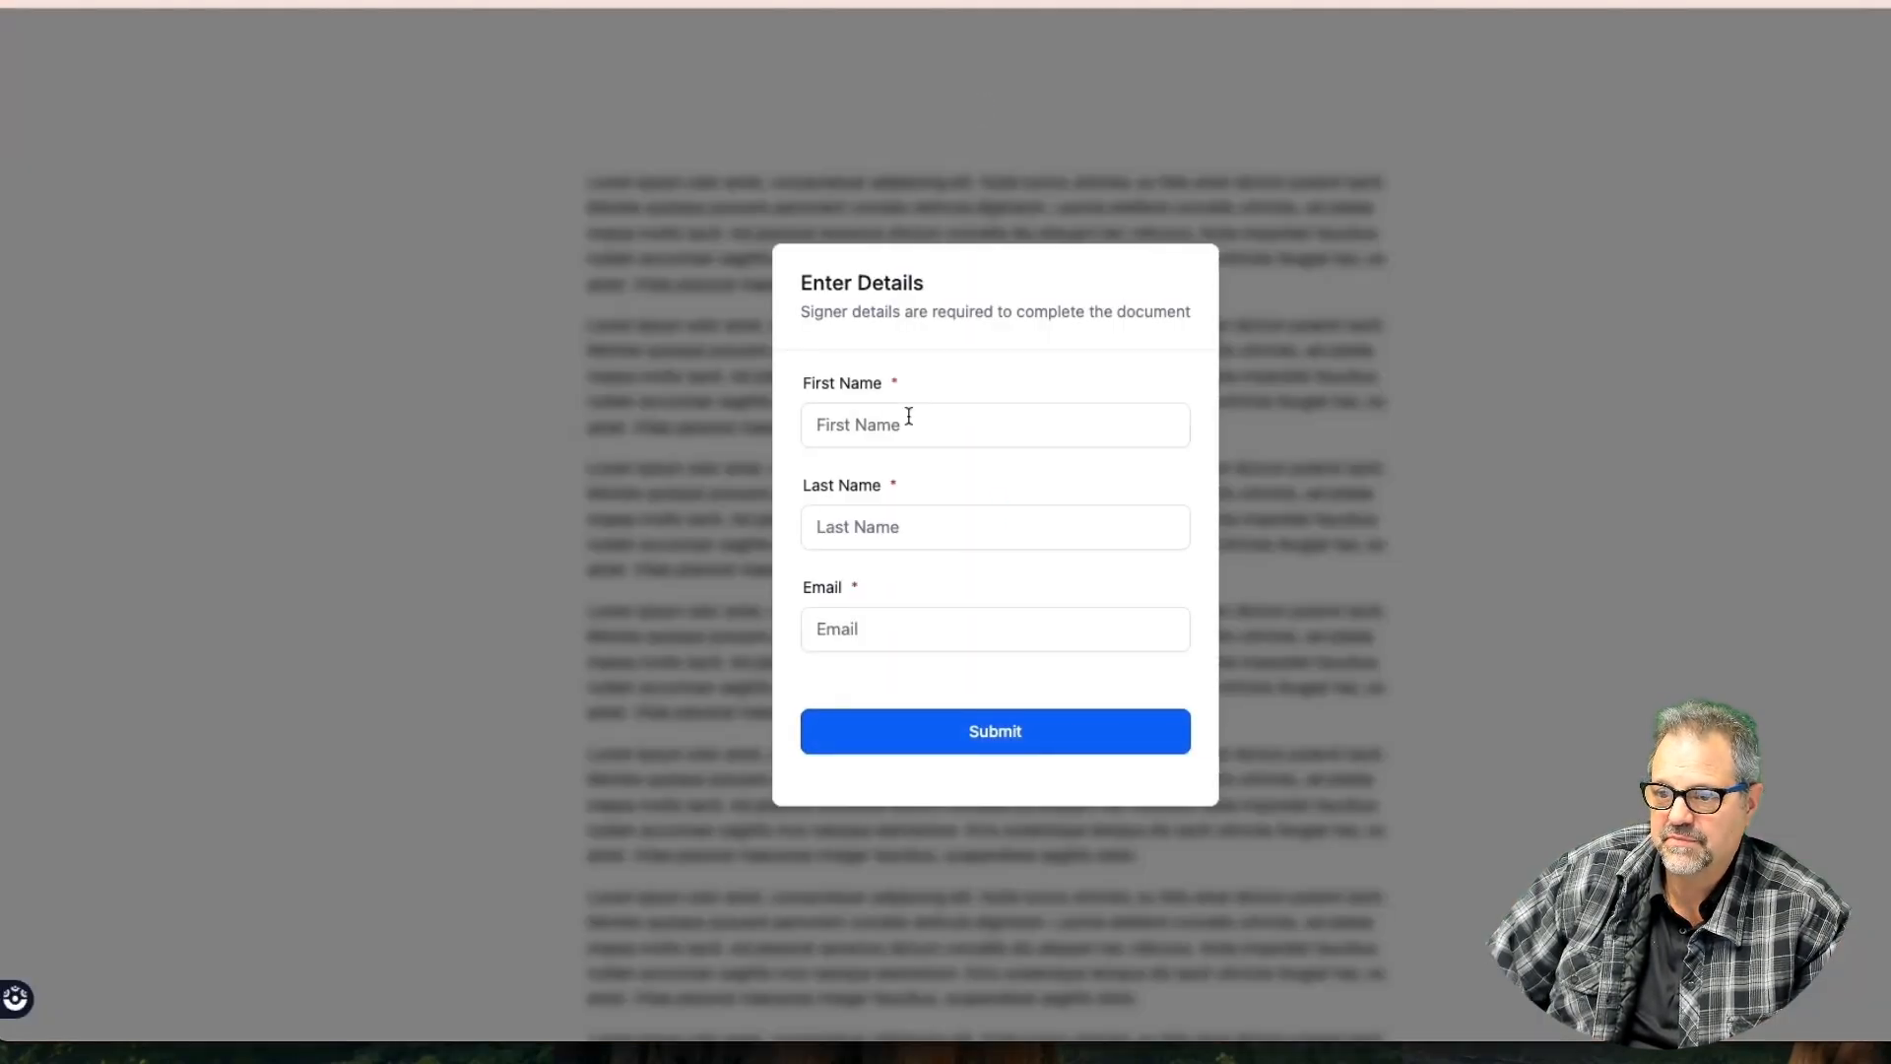
left_click(906, 417)
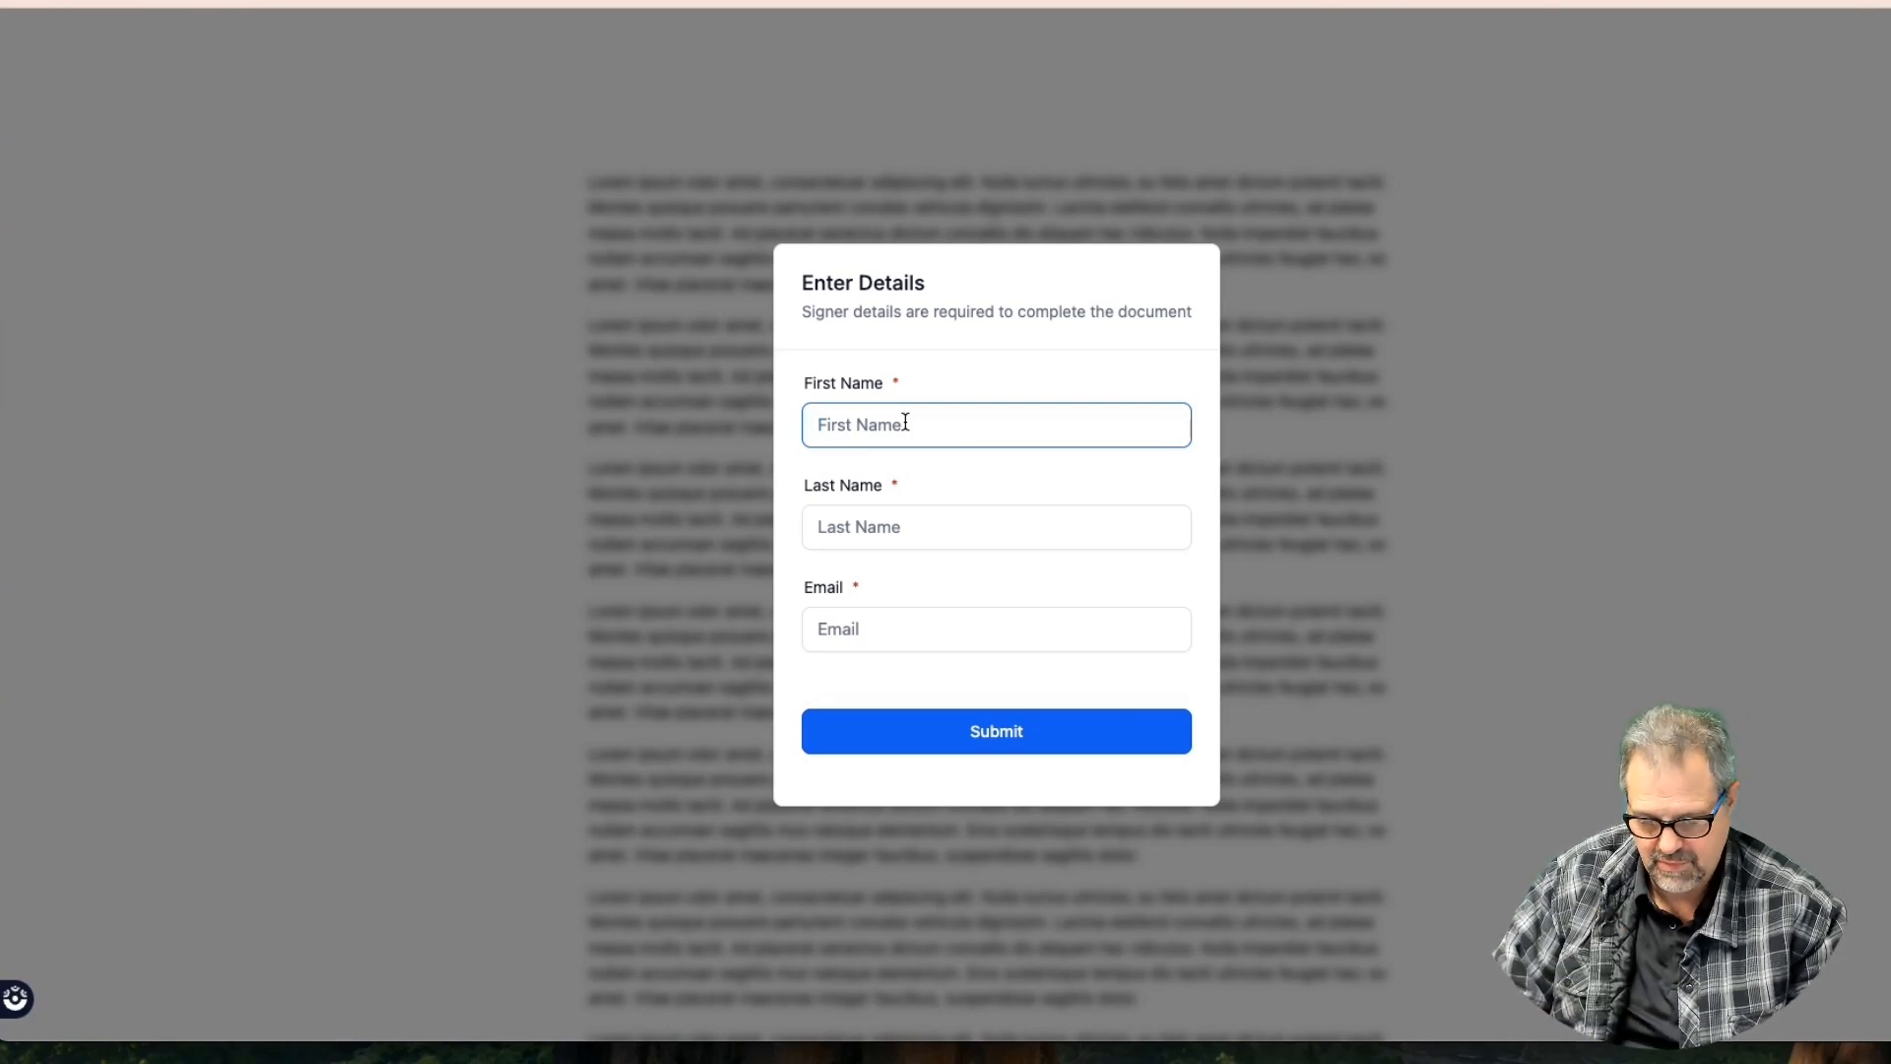
type("Frankie")
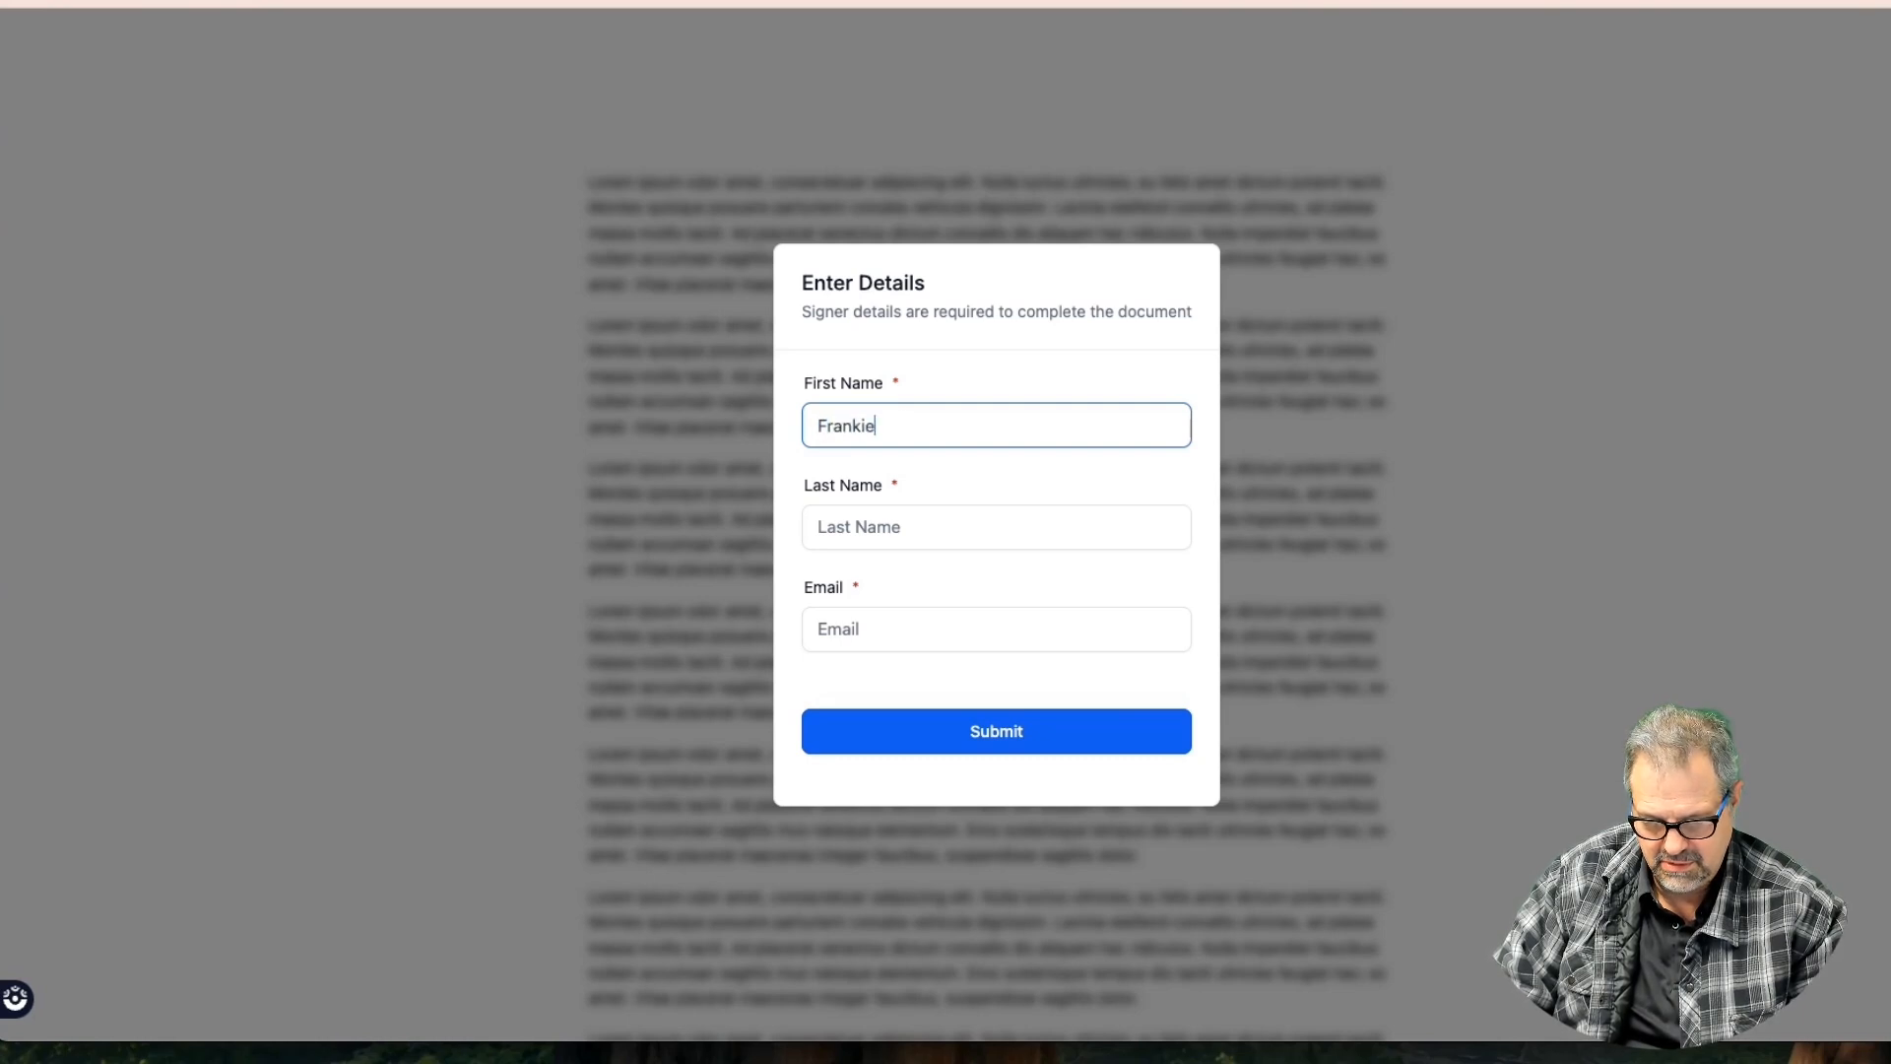
key("Tab")
type("Val")
key("Tab")
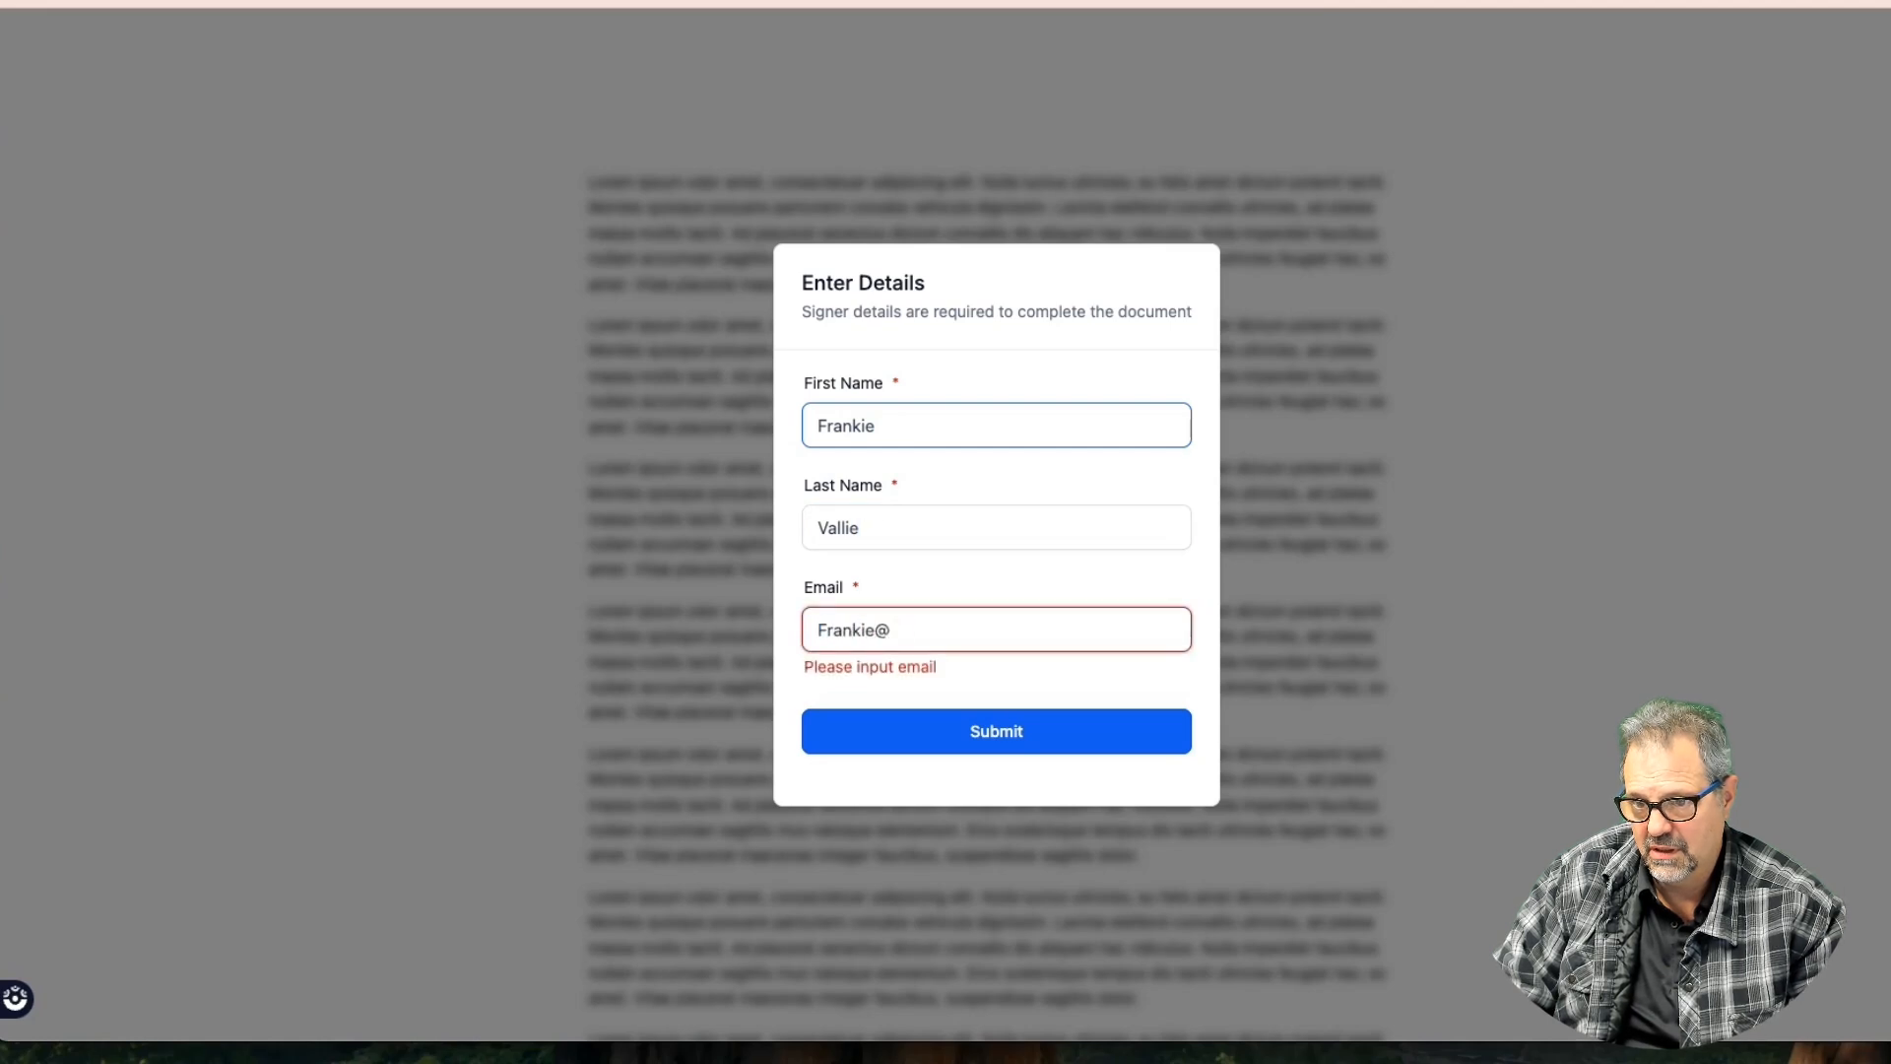
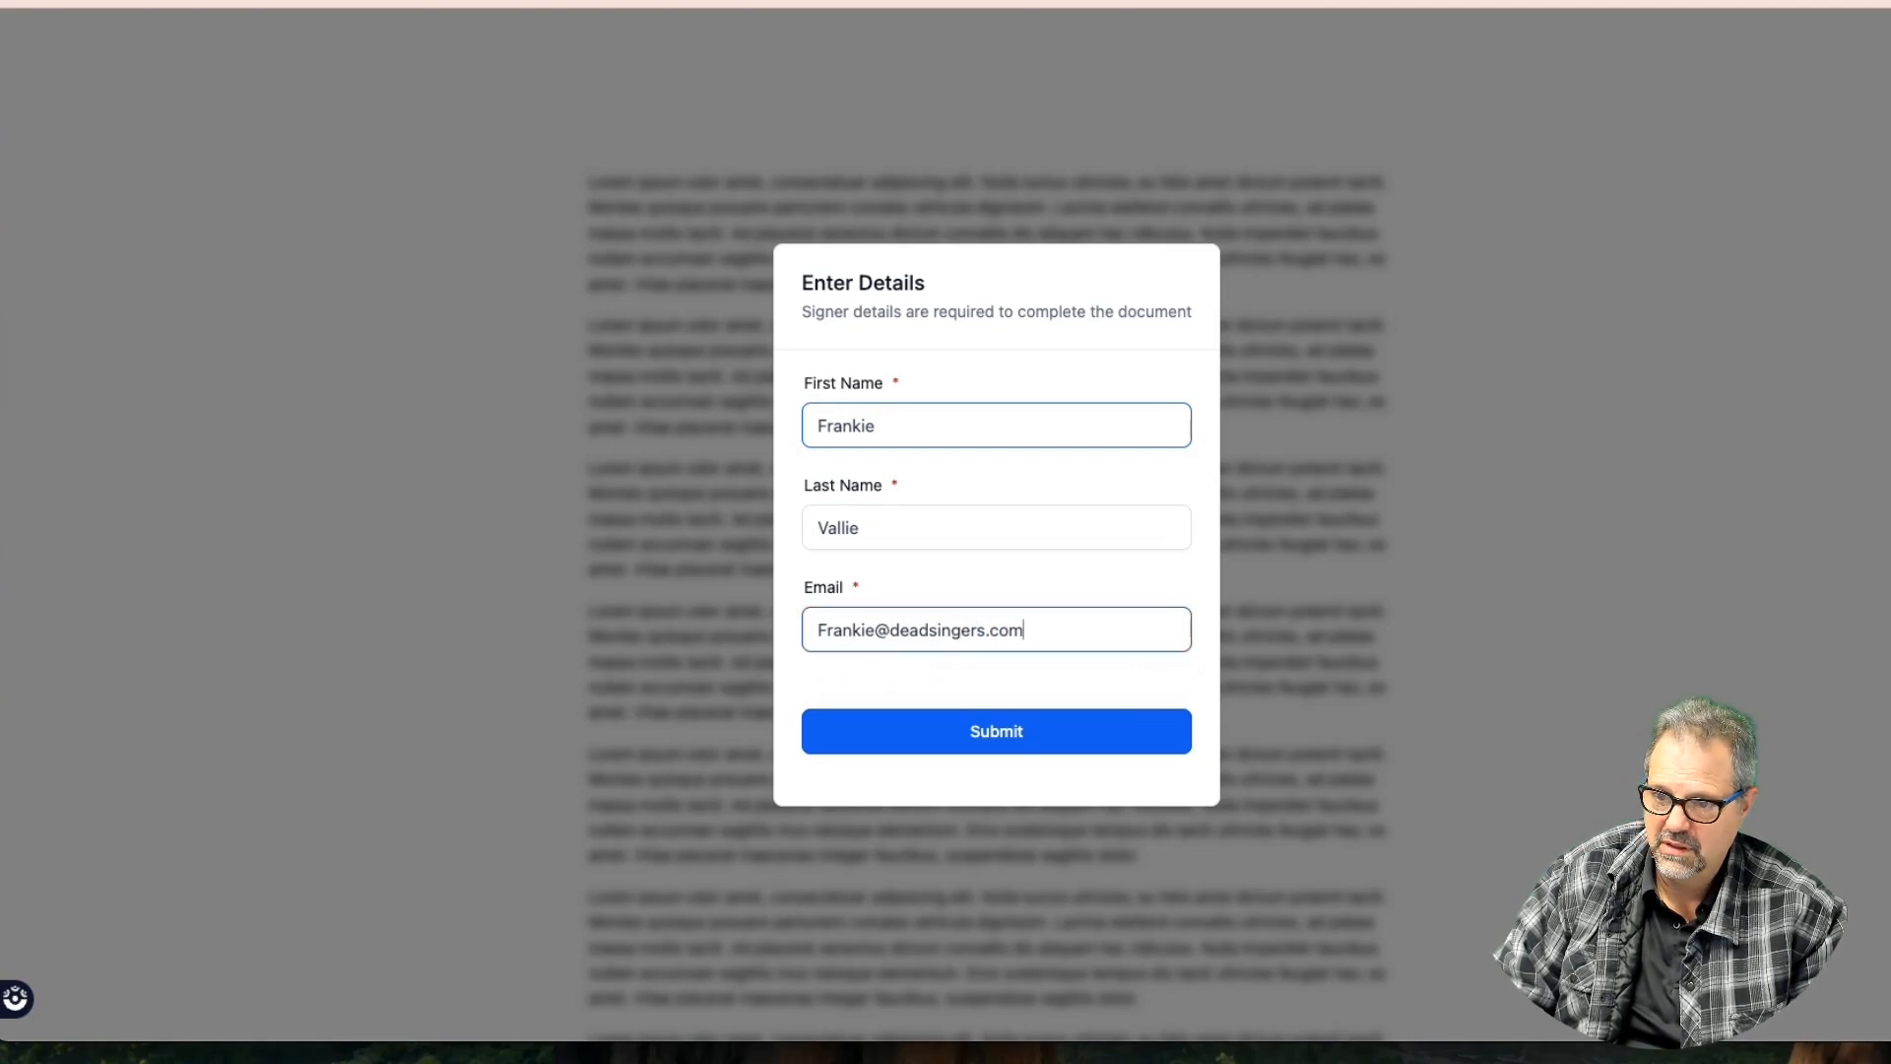
left_click(1058, 714)
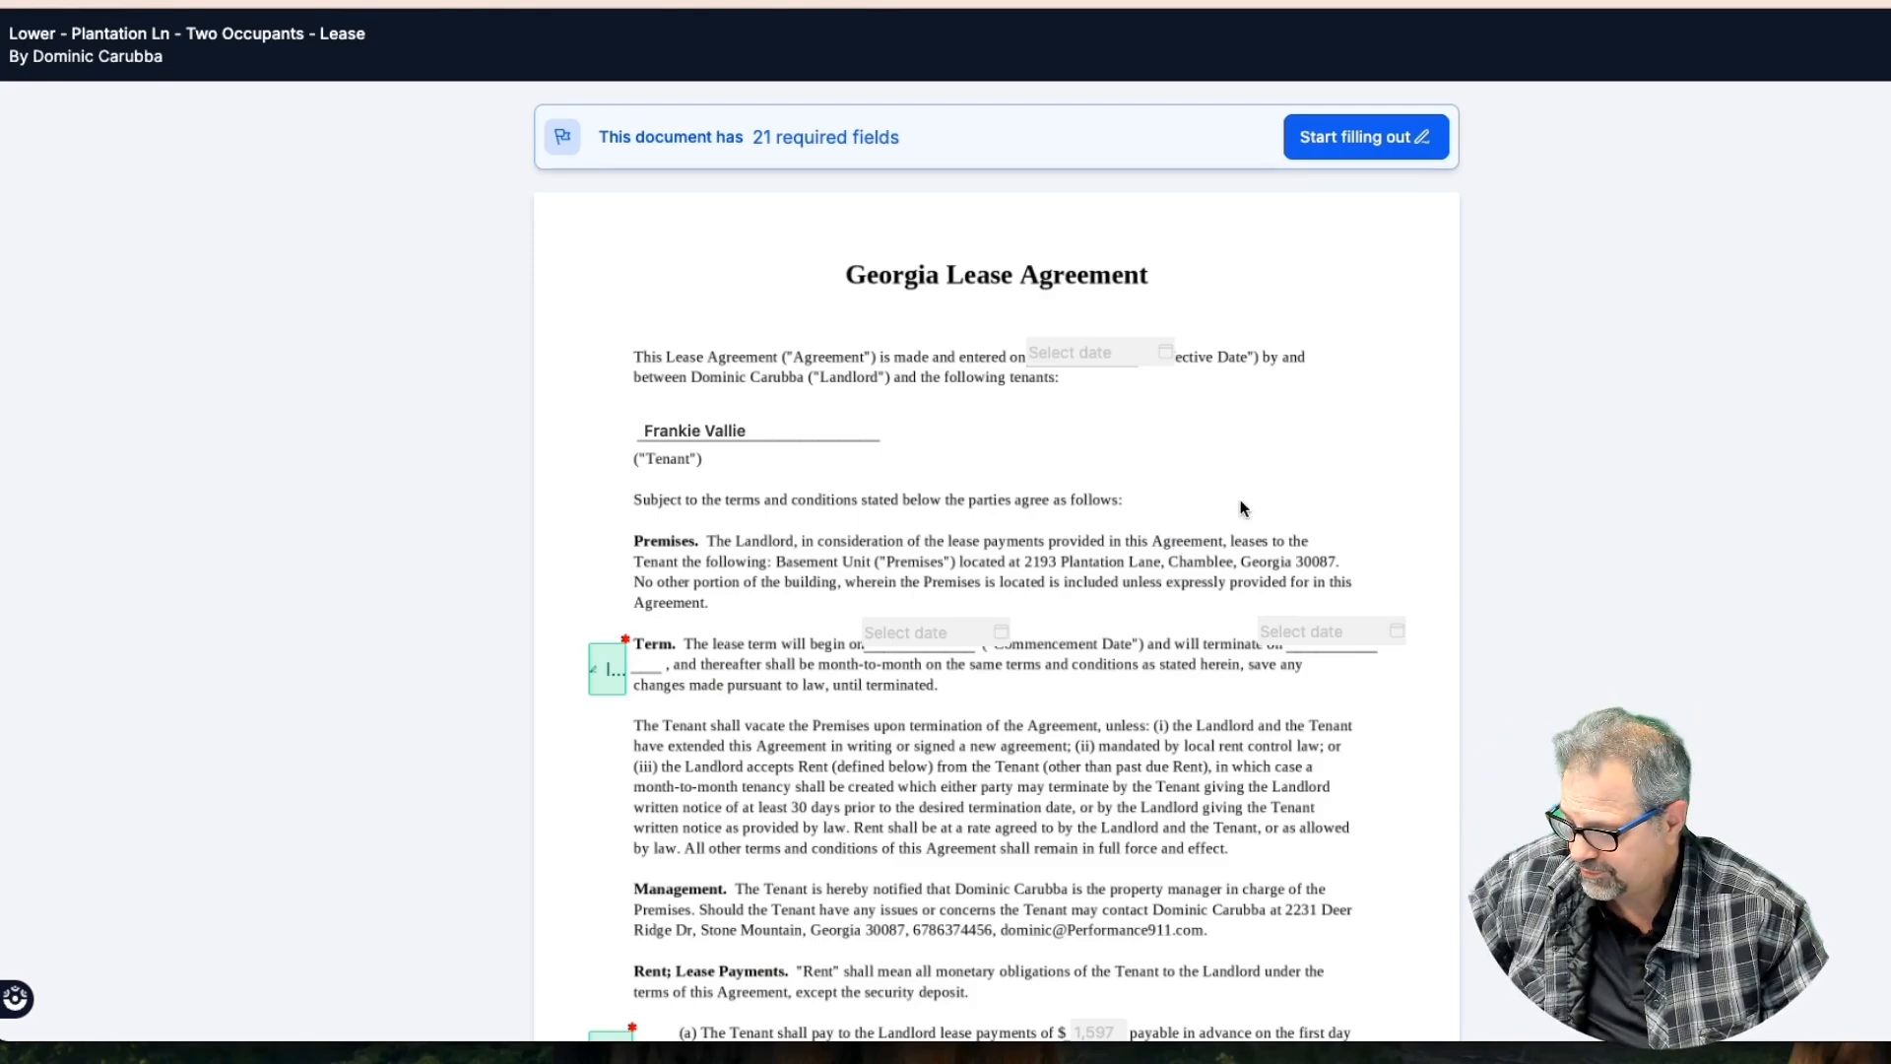
Draw initials by hand and apply them to the Term clause field
left_click(1347, 144)
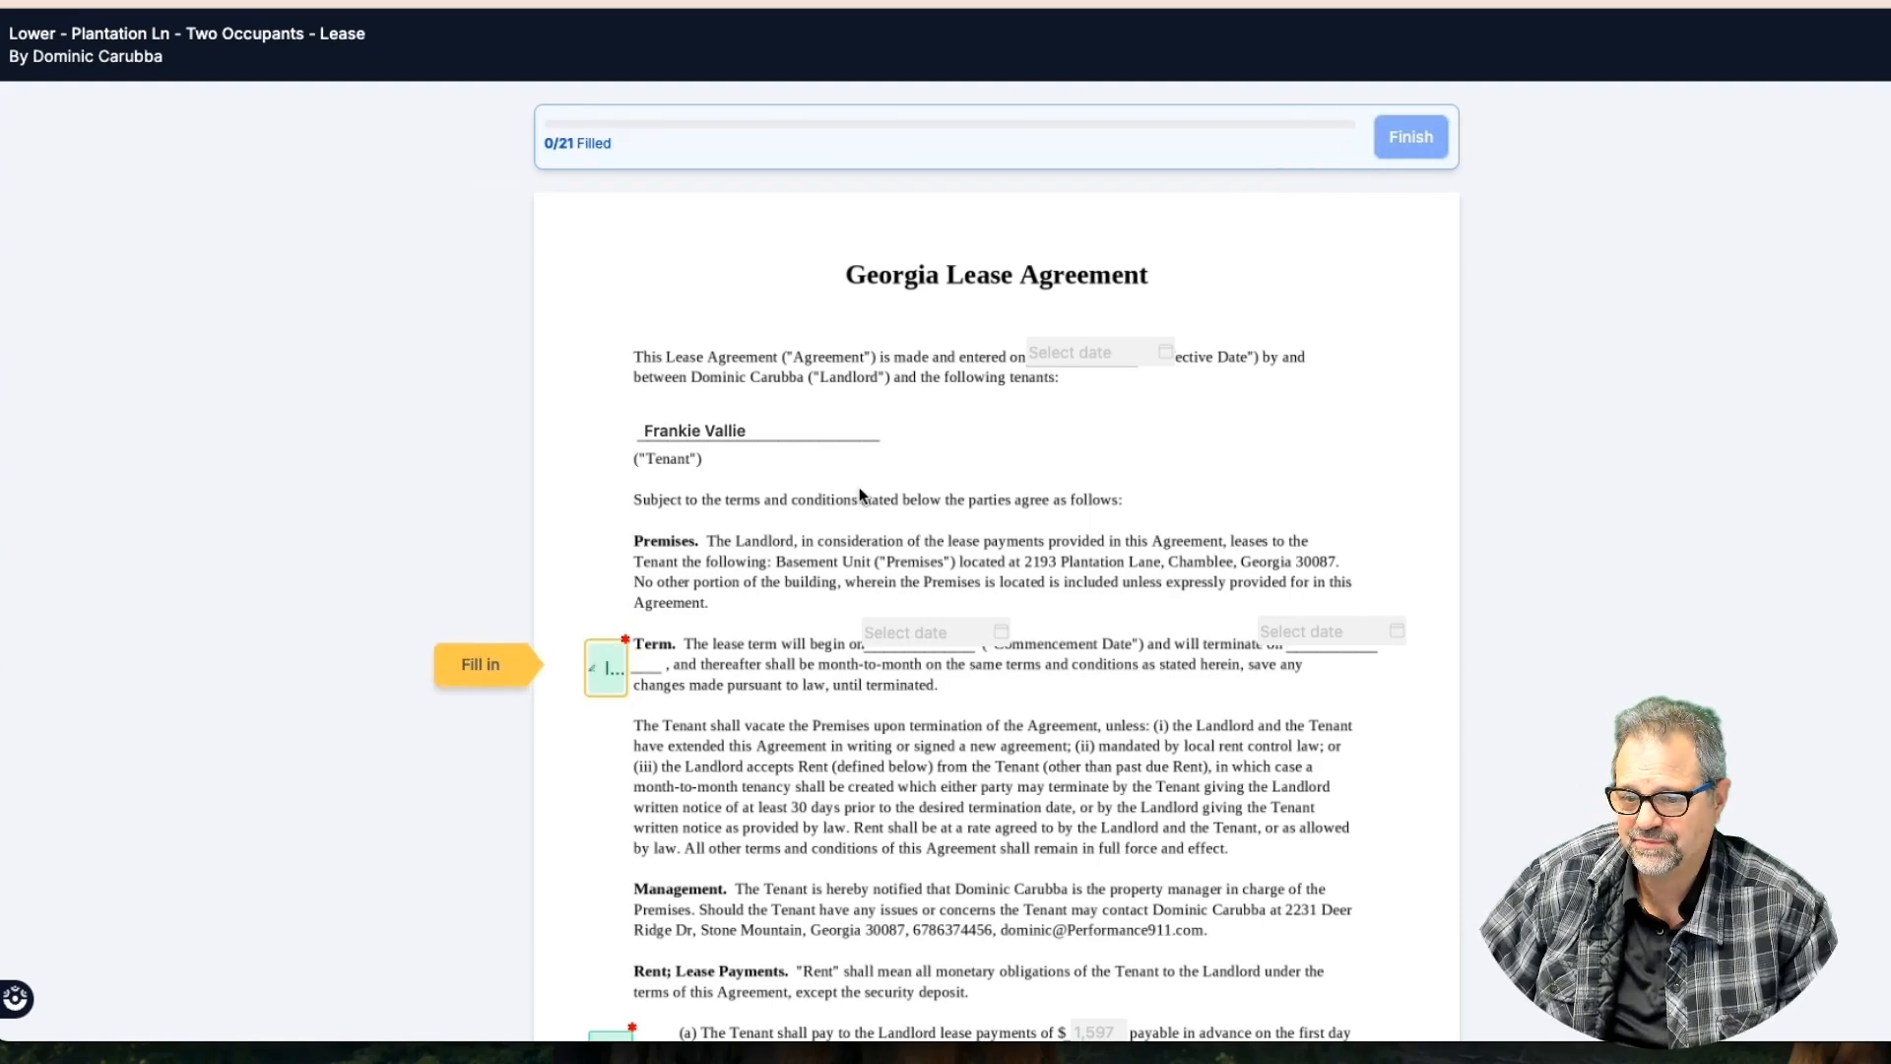
left_click(604, 668)
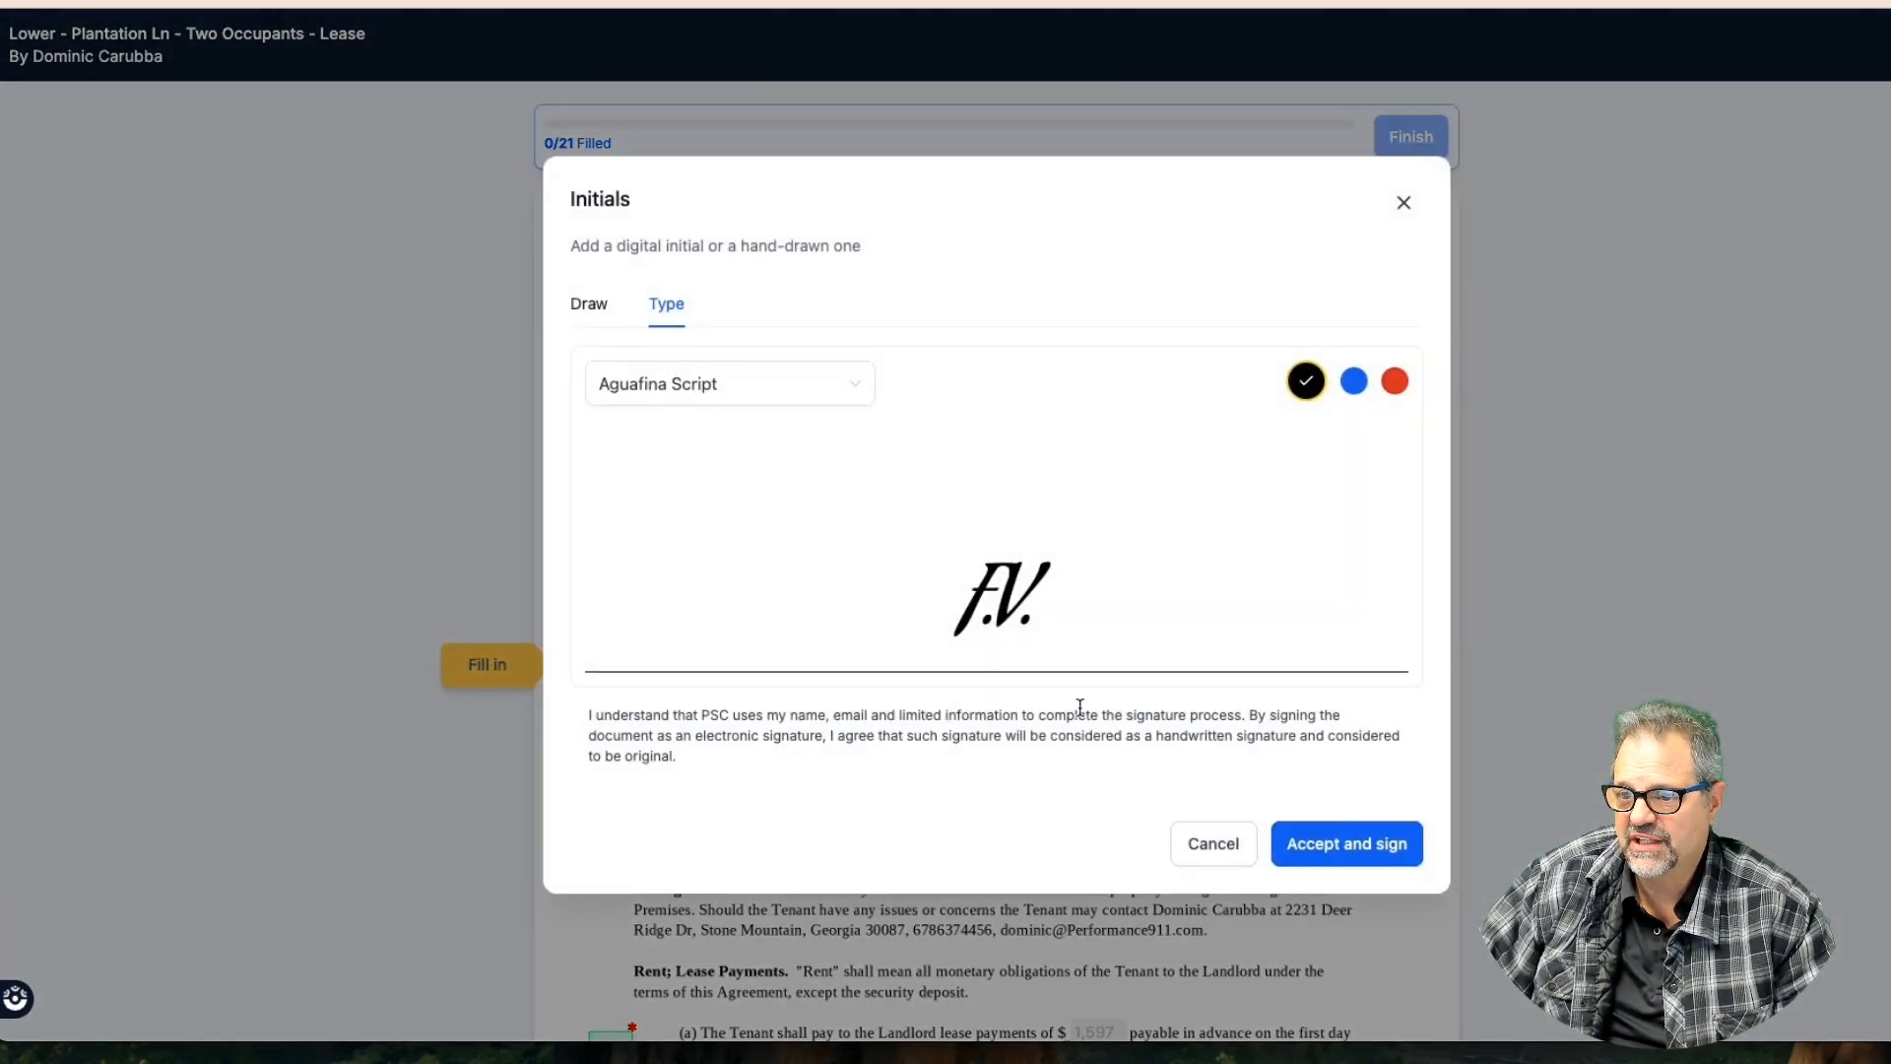
left_click(594, 308)
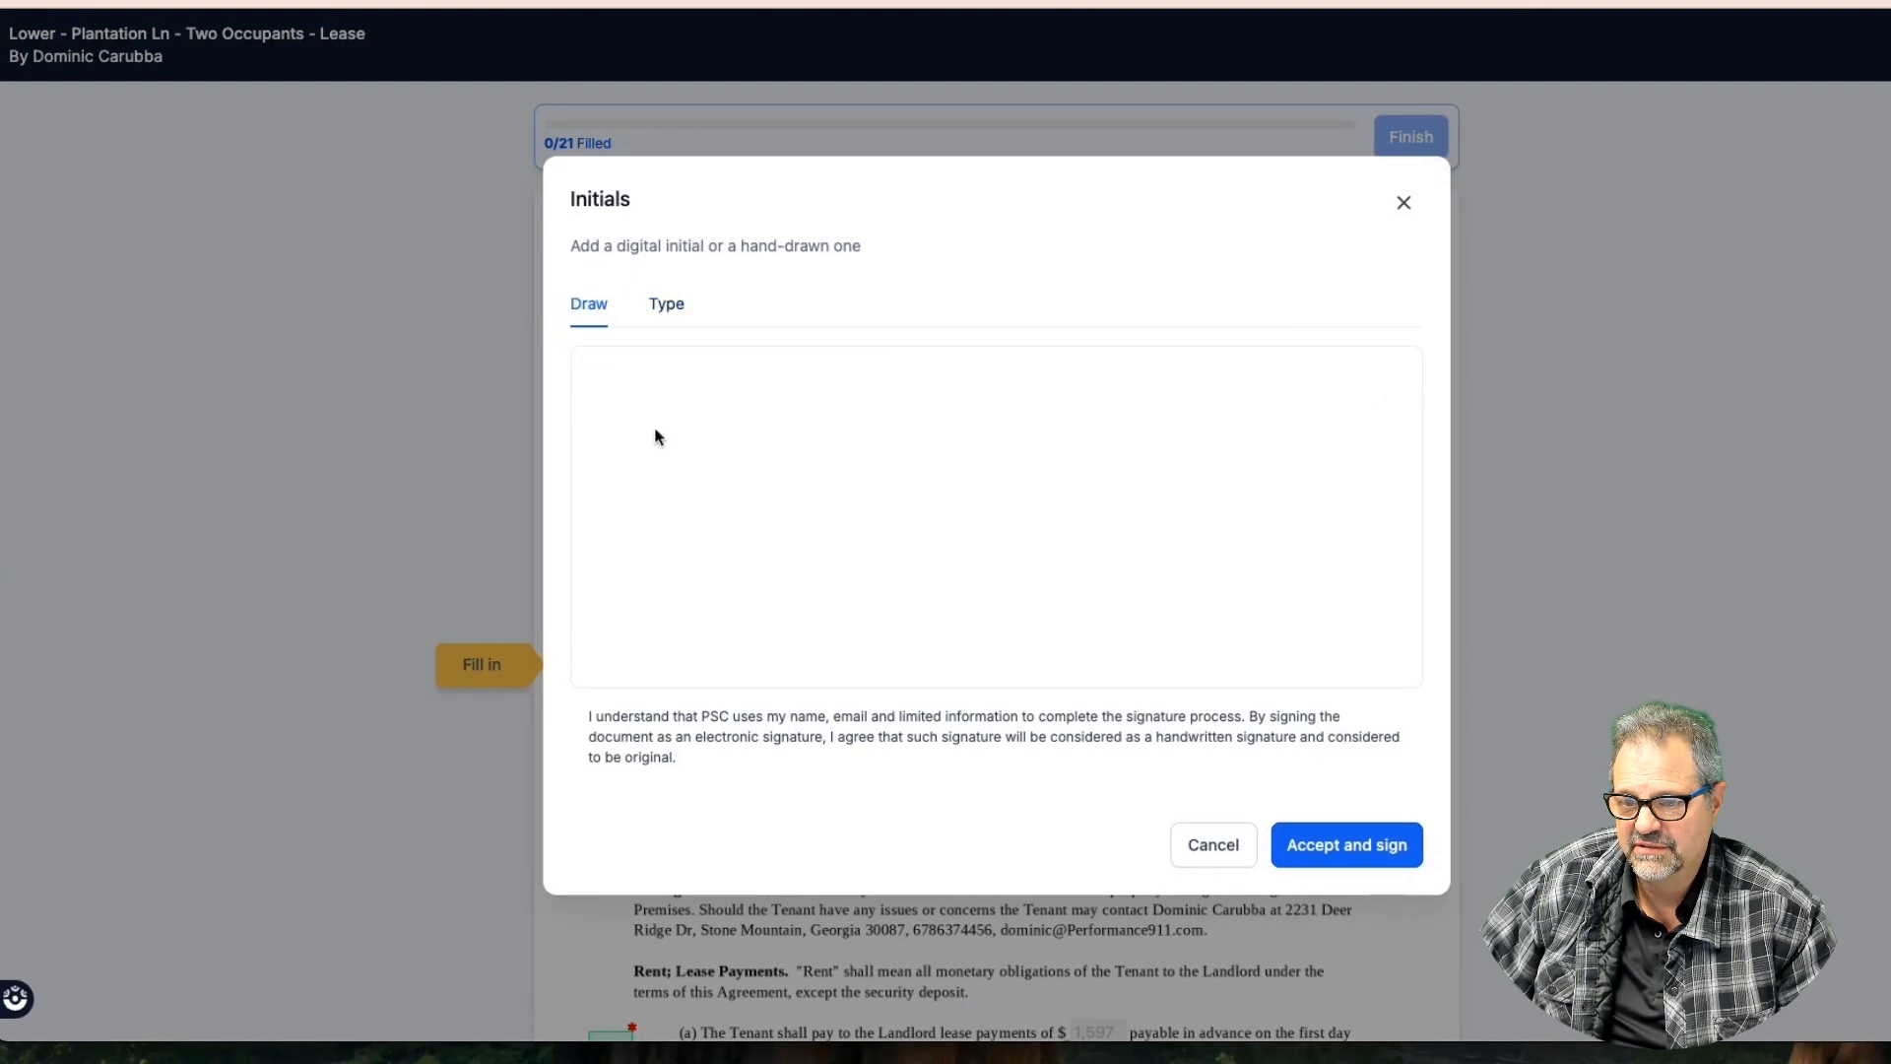
left_click_drag(695, 563, 910, 404)
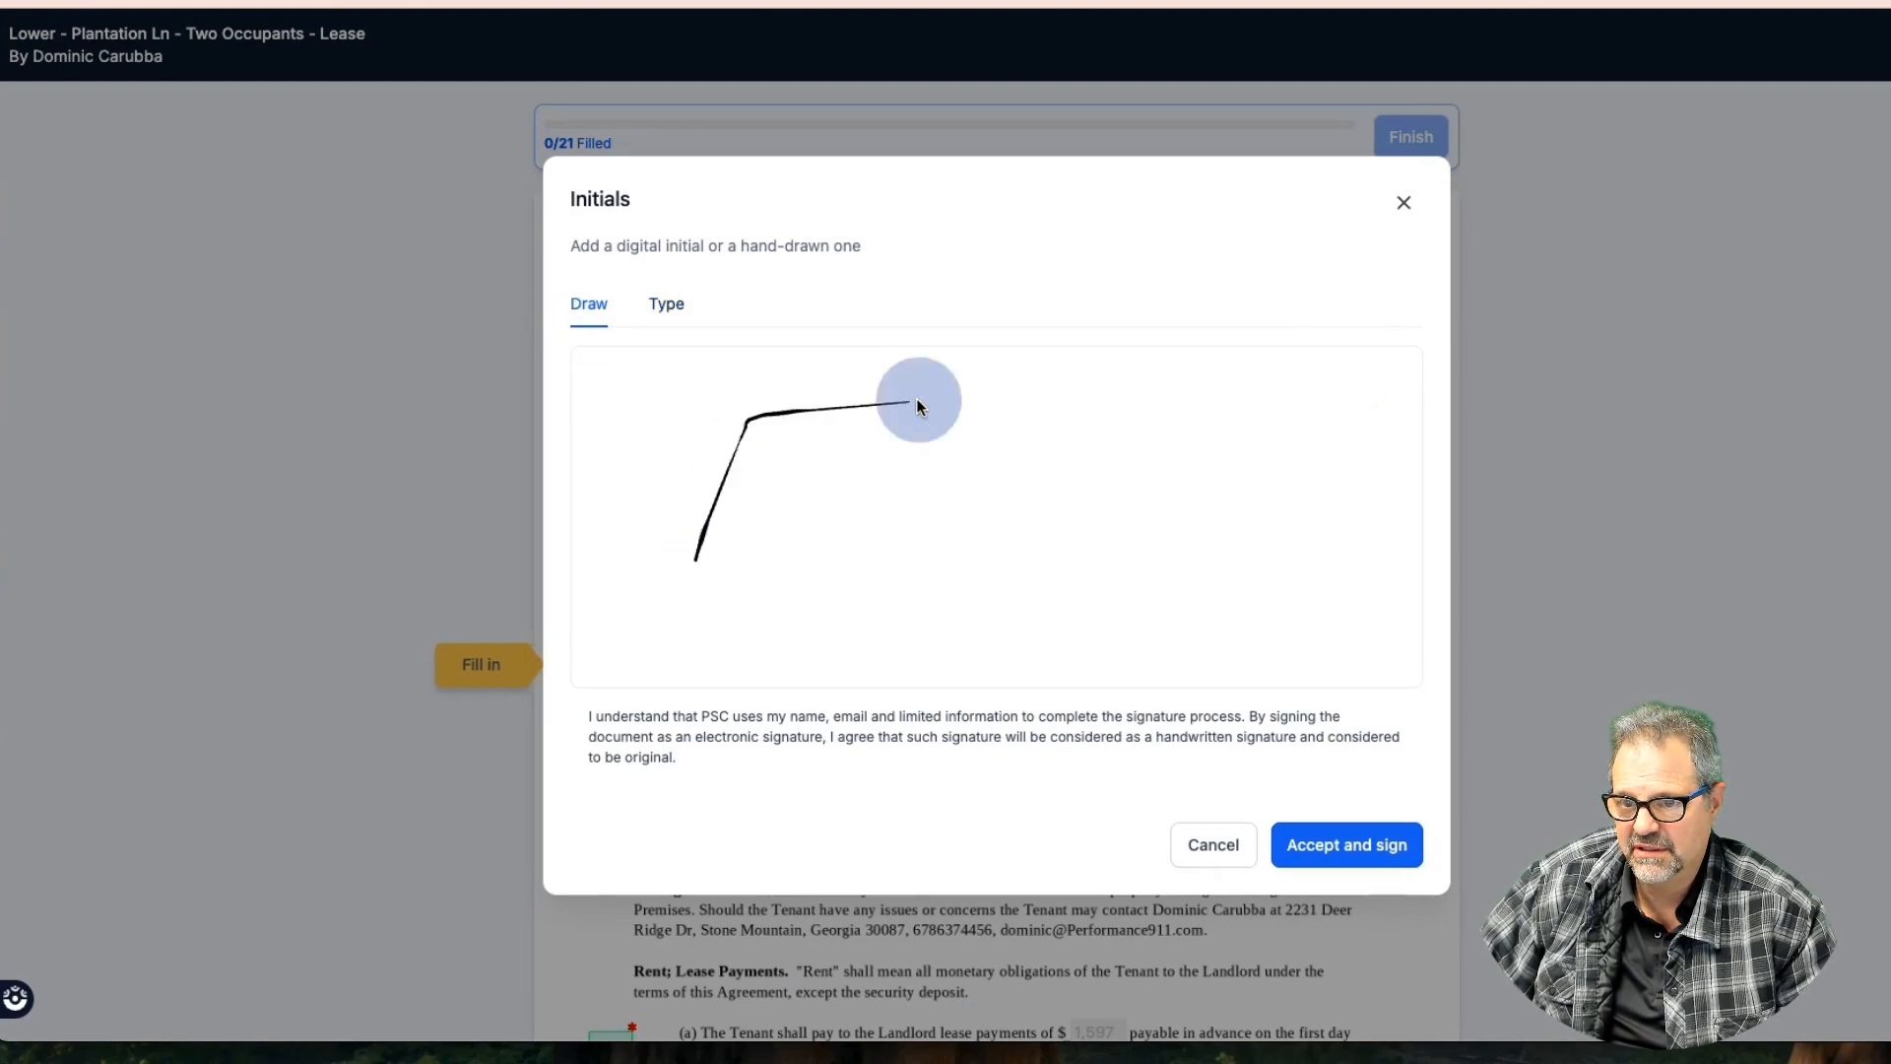
mouse_move(729, 484)
left_mouse_down()
mouse_move(673, 749)
mouse_move(1152, 374)
left_mouse_up()
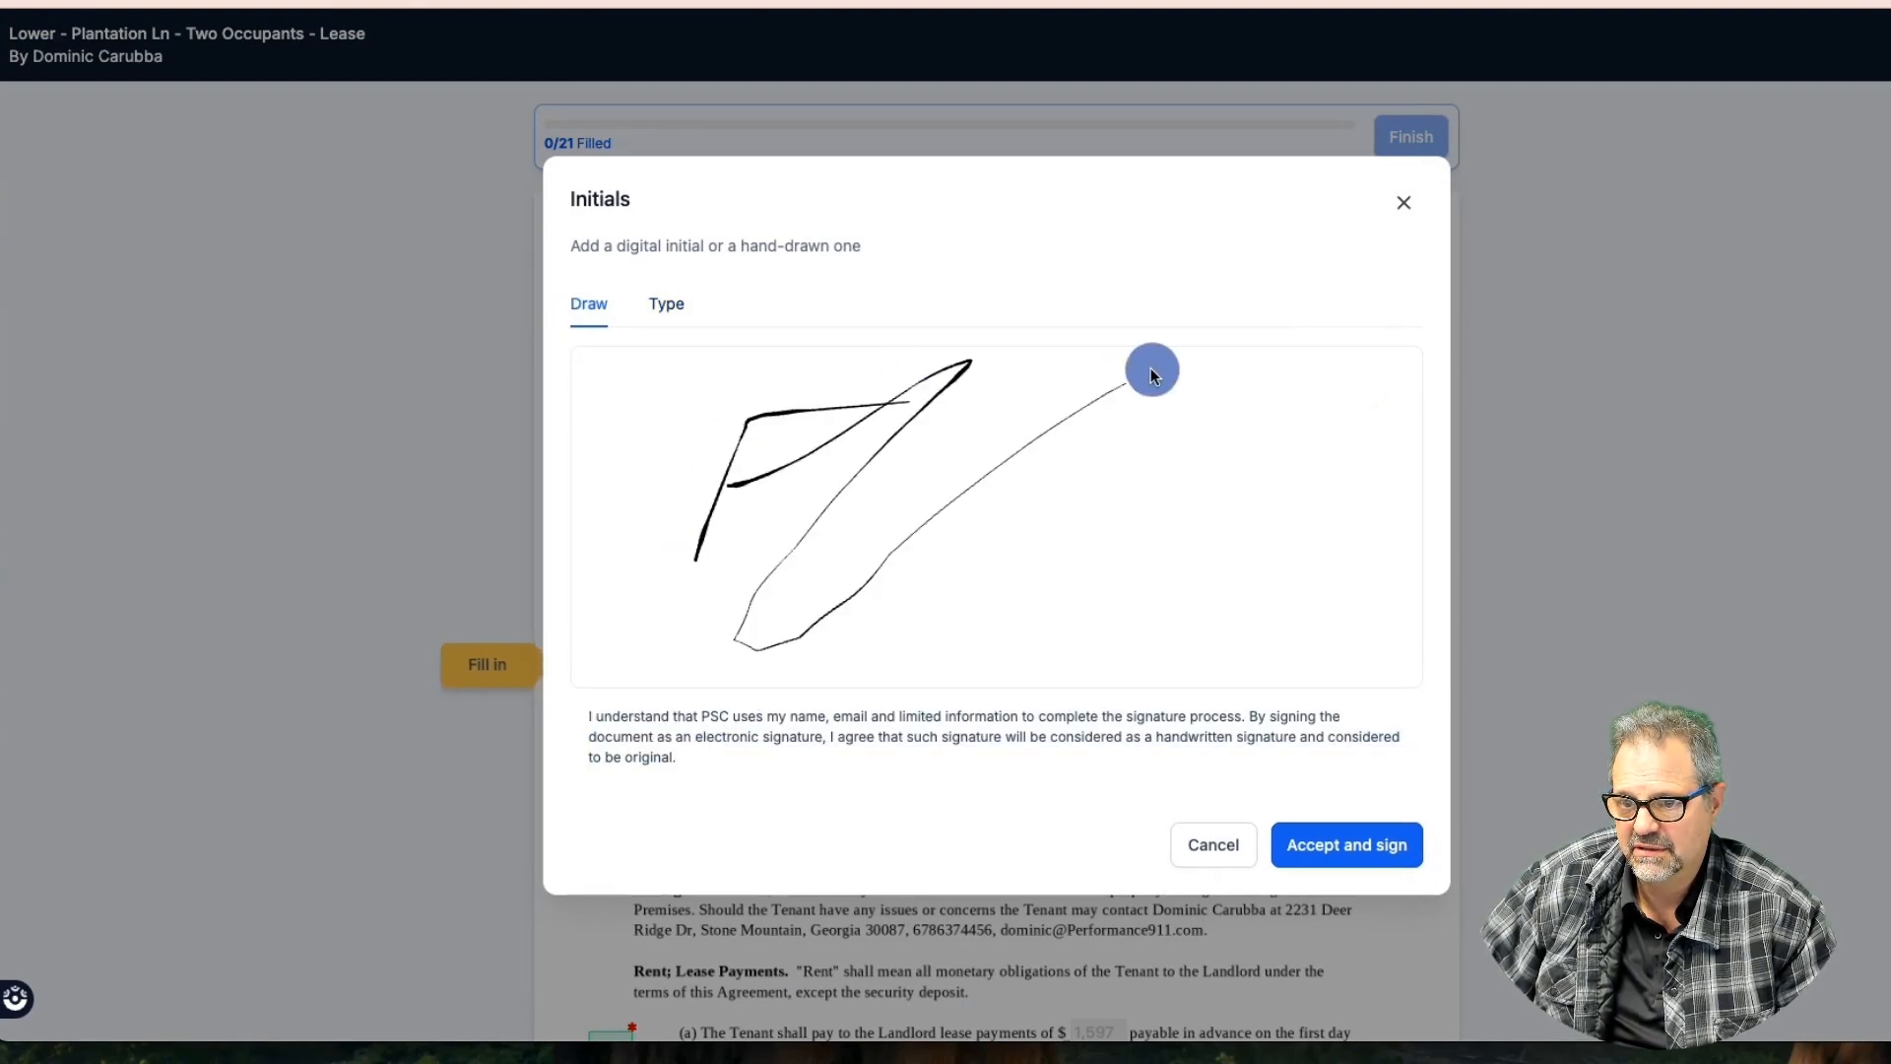
left_click(1343, 839)
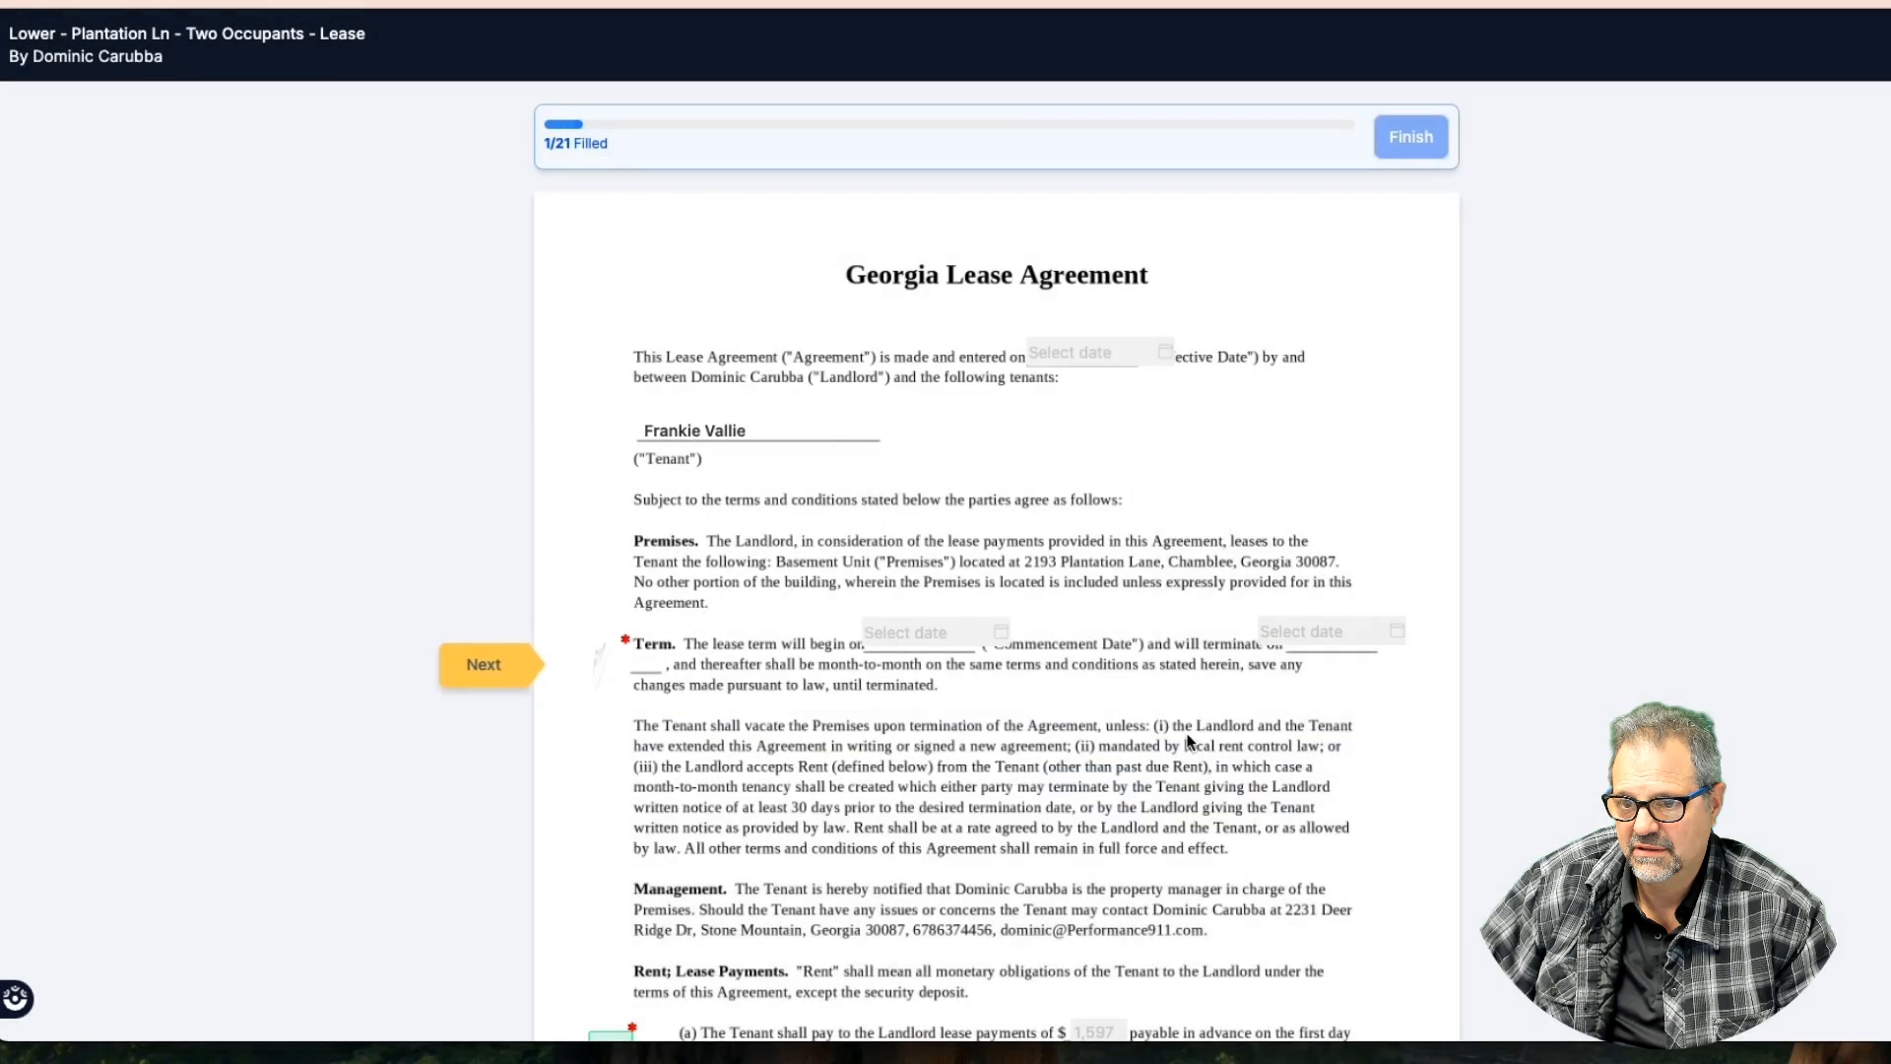
Initial the rent payment, Security Deposit and Occupants clauses, then start the additional occupant's name
left_click(496, 678)
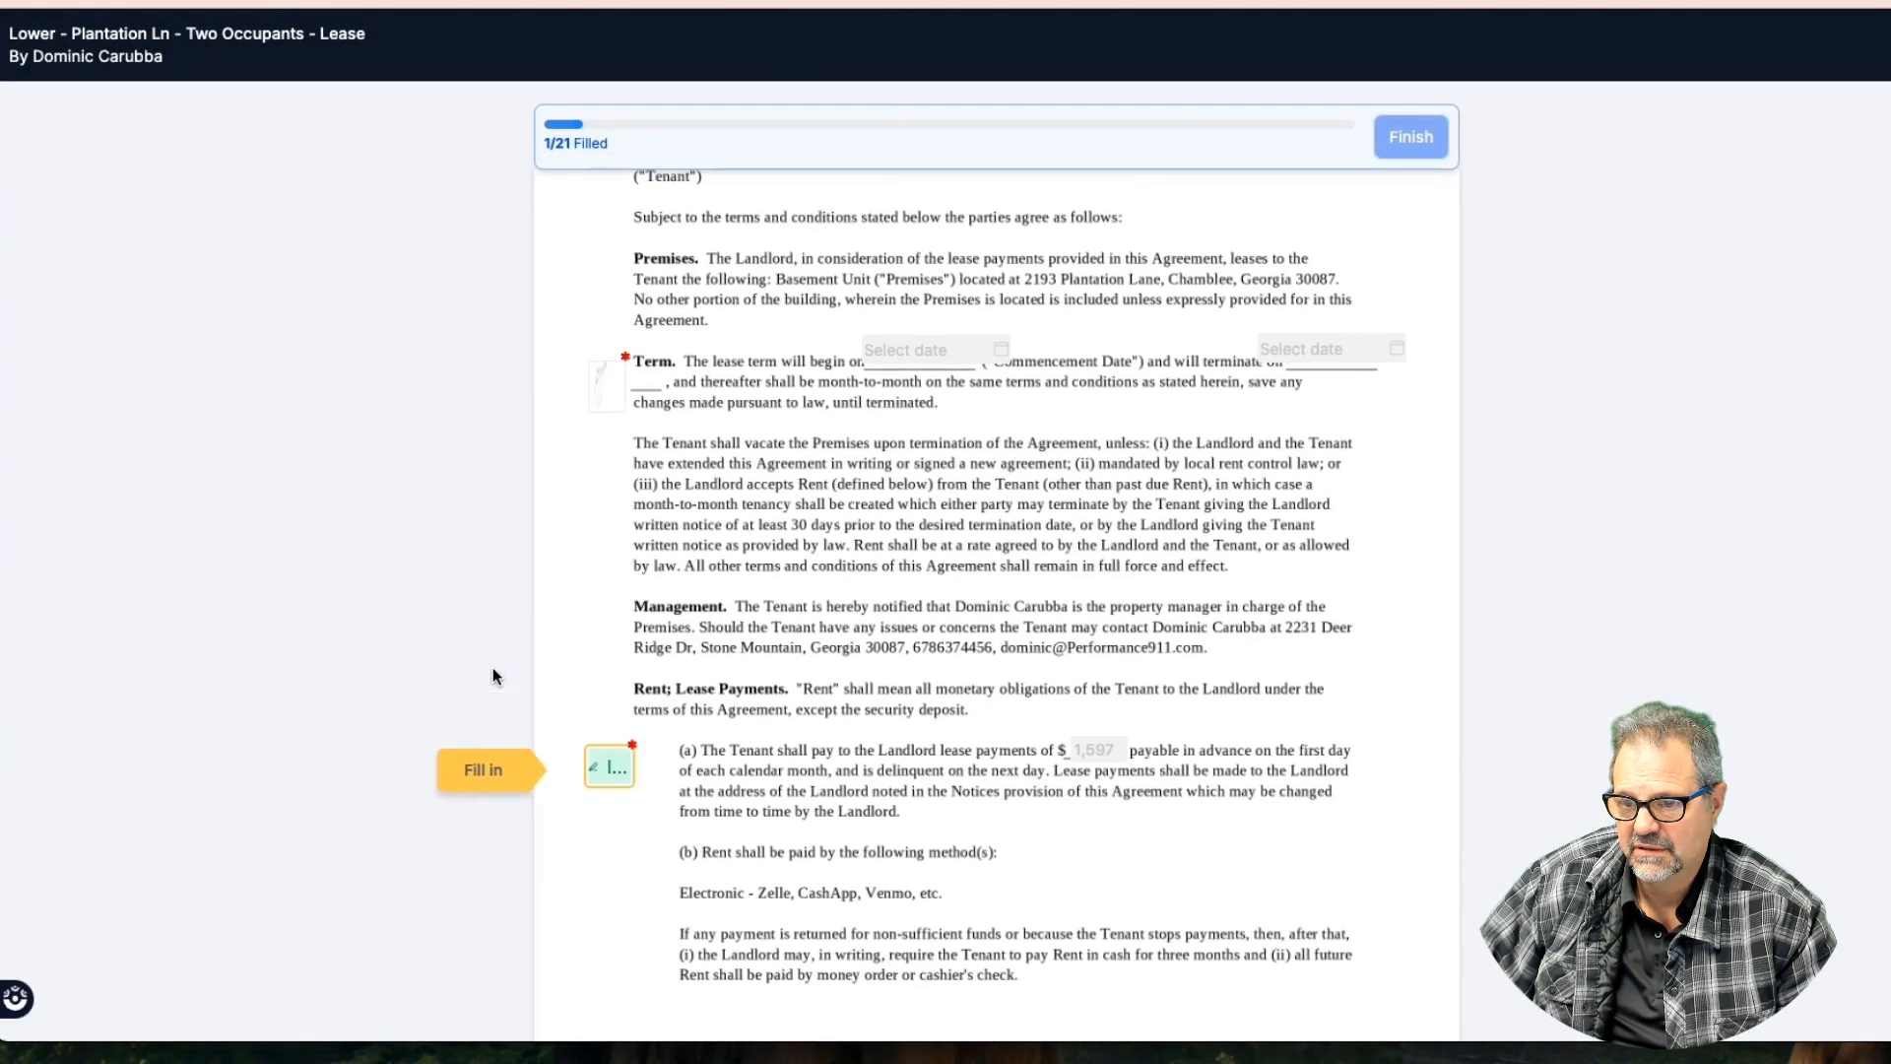
left_click(615, 778)
left_click(497, 772)
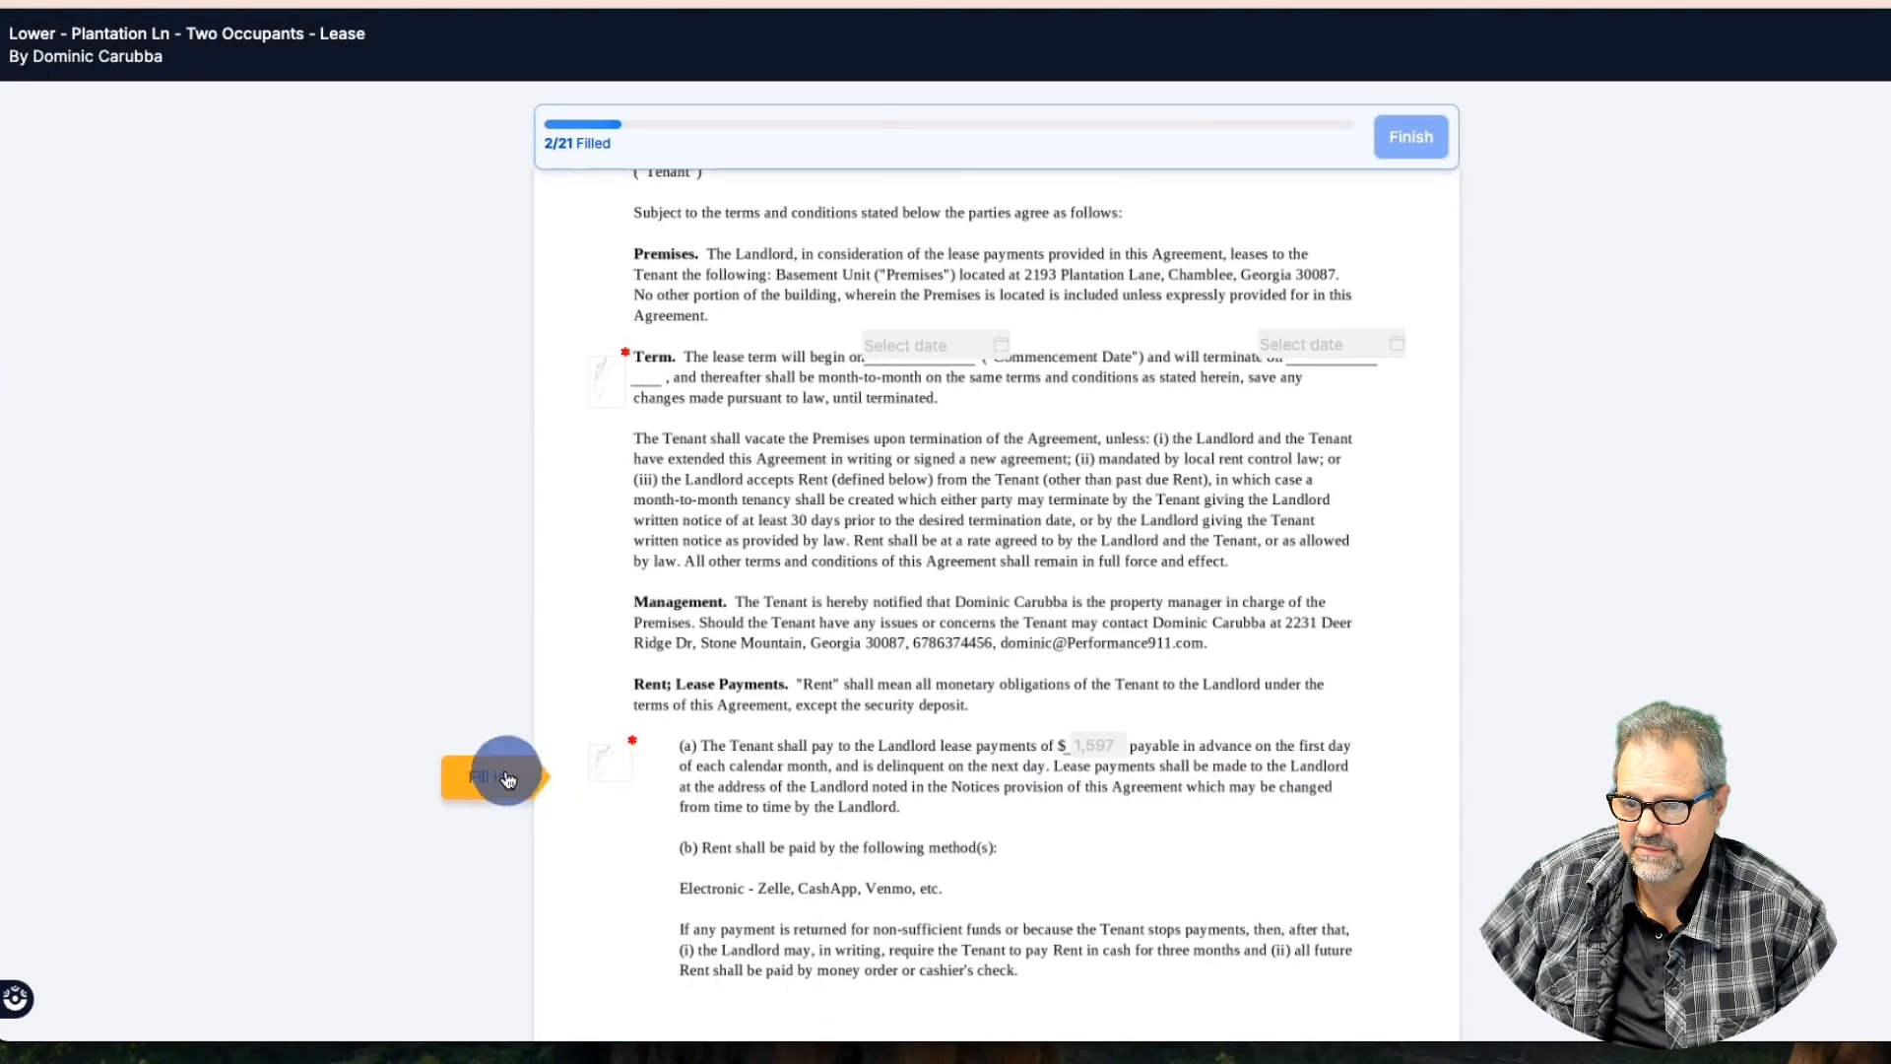
left_click(620, 777)
left_click(478, 766)
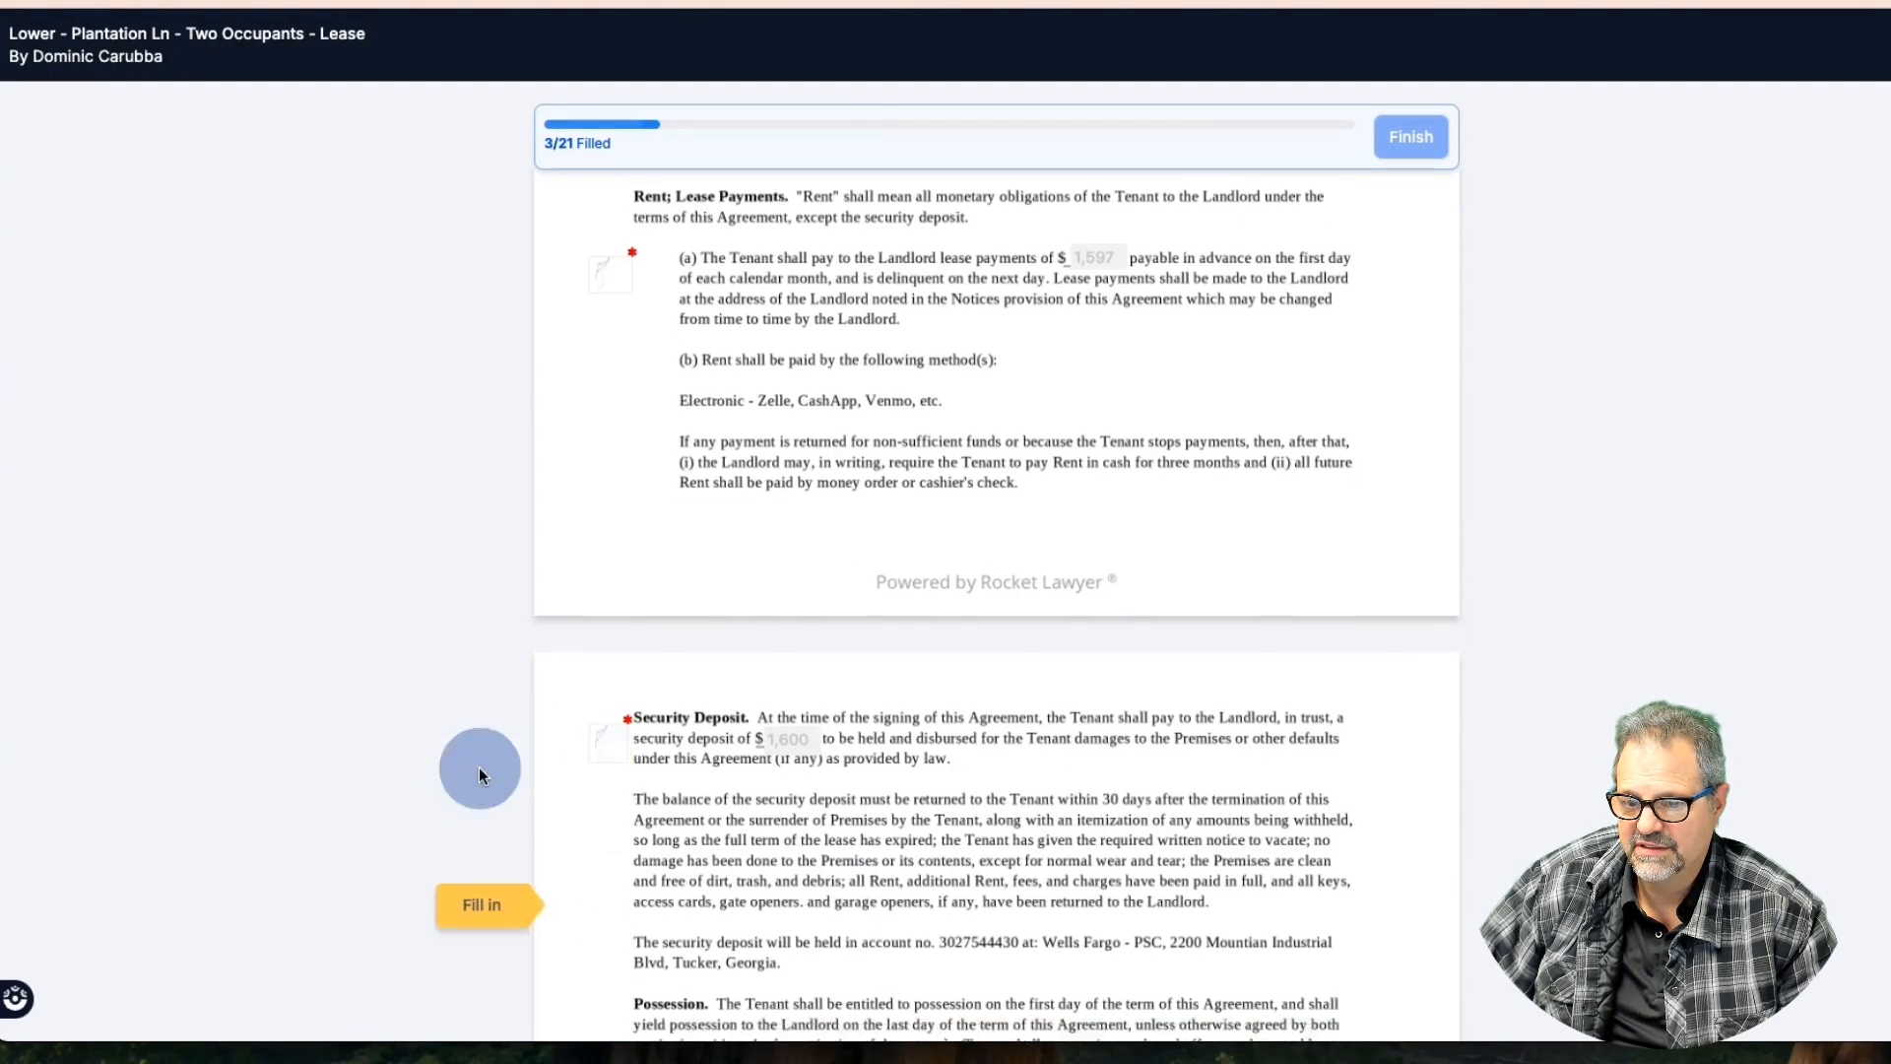
left_click(604, 776)
left_click(489, 766)
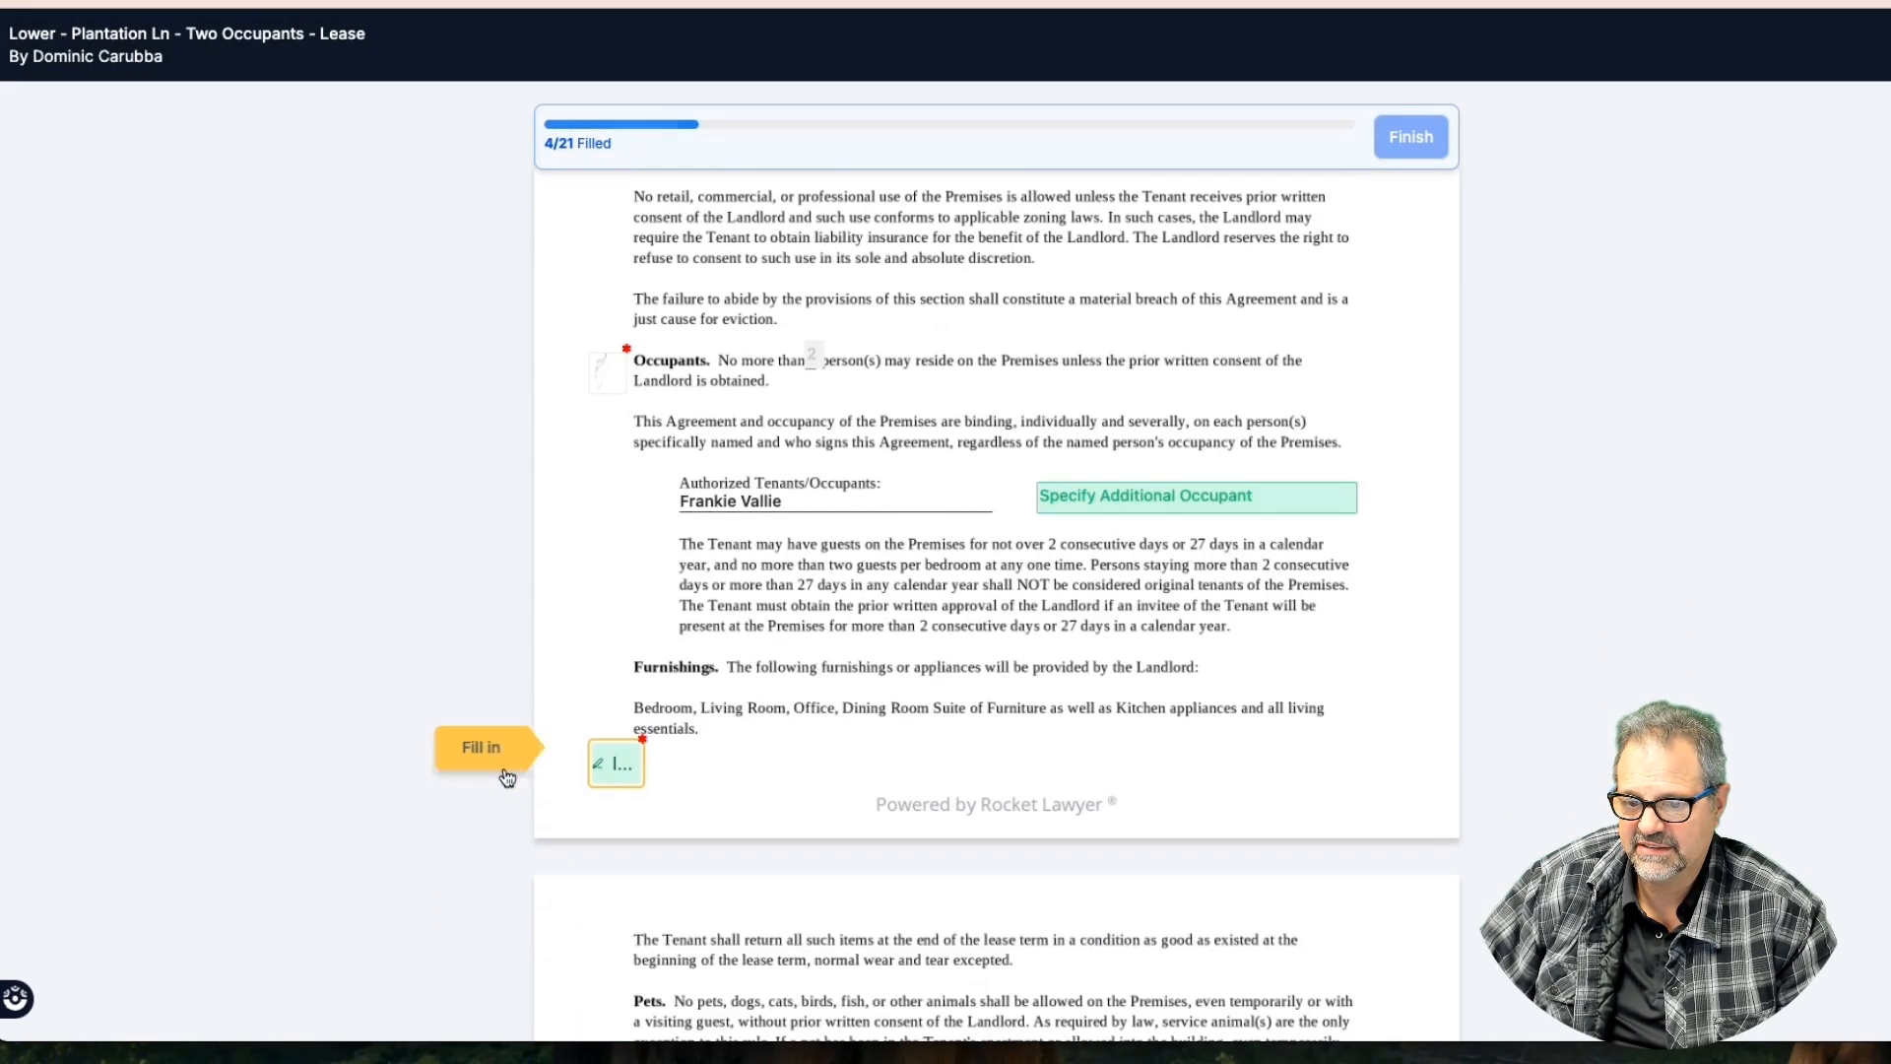
left_click(1144, 496)
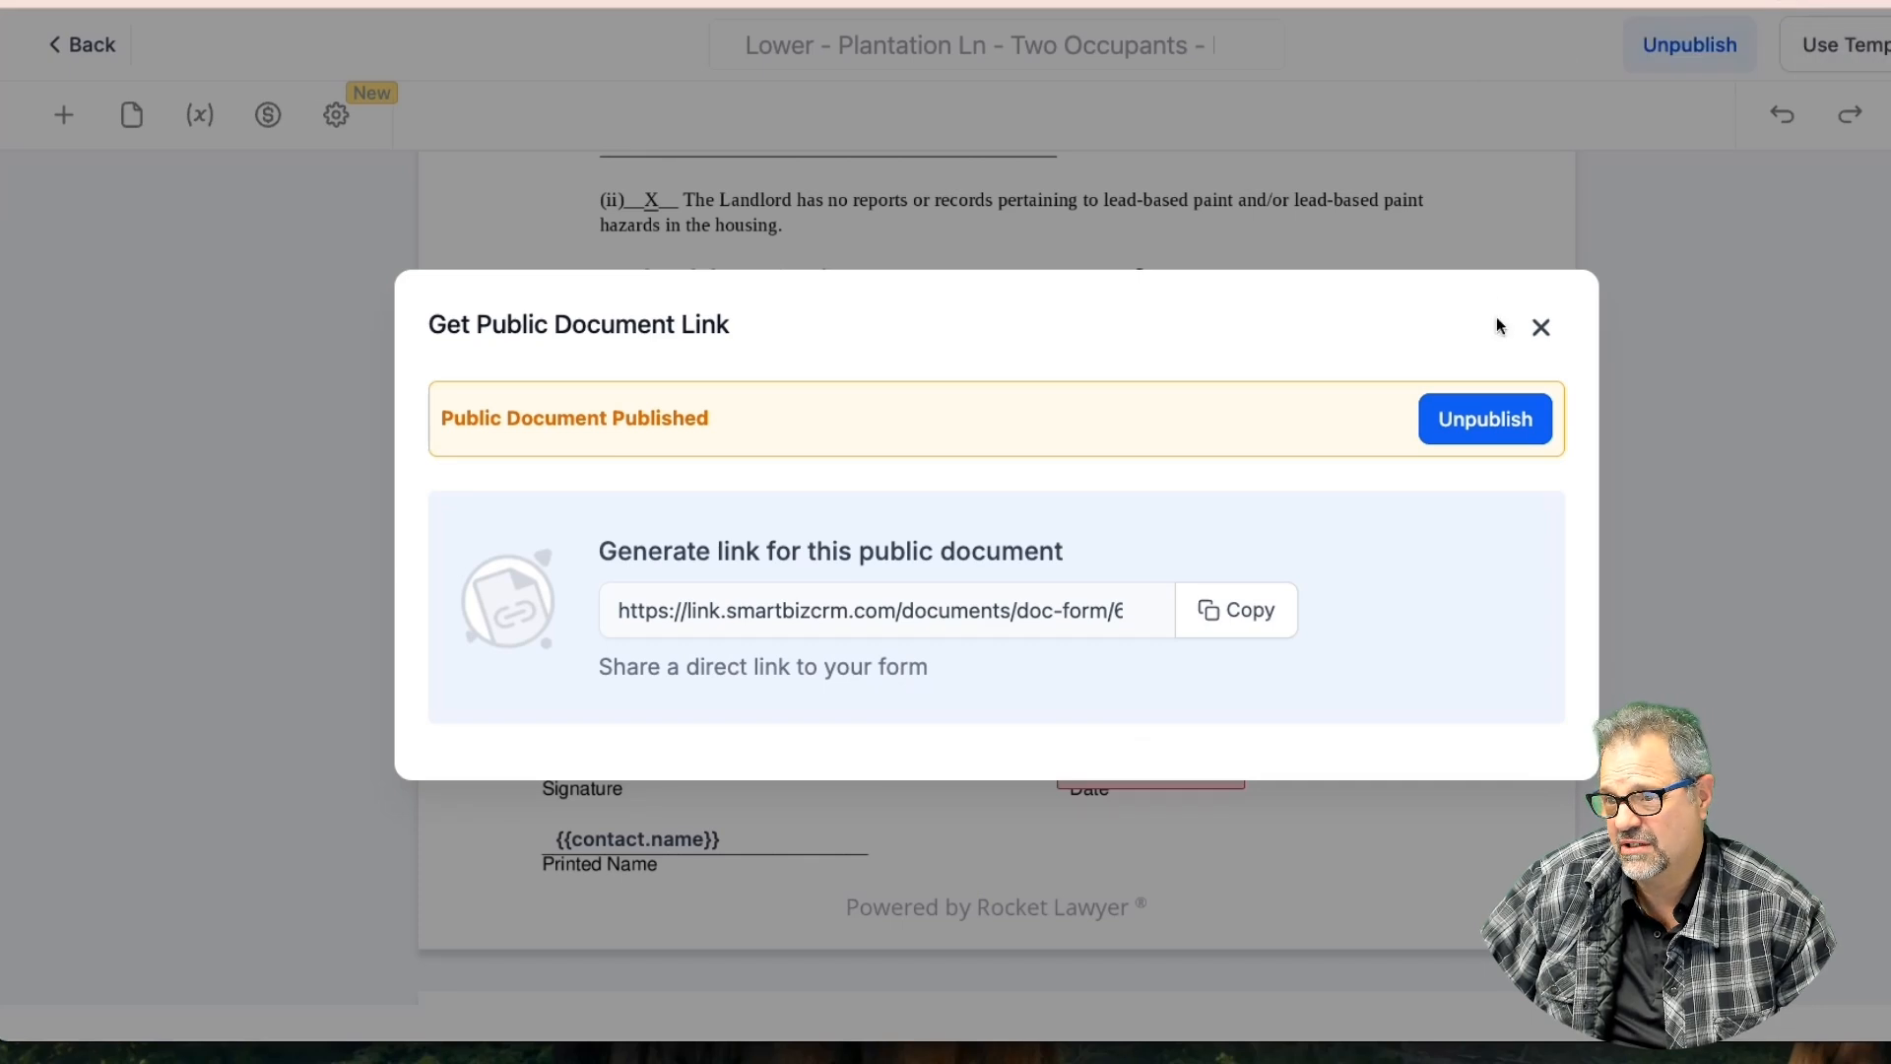
Unpublish the lease template, close the public link dialog, and scroll back to the Occupants section
left_click(1487, 415)
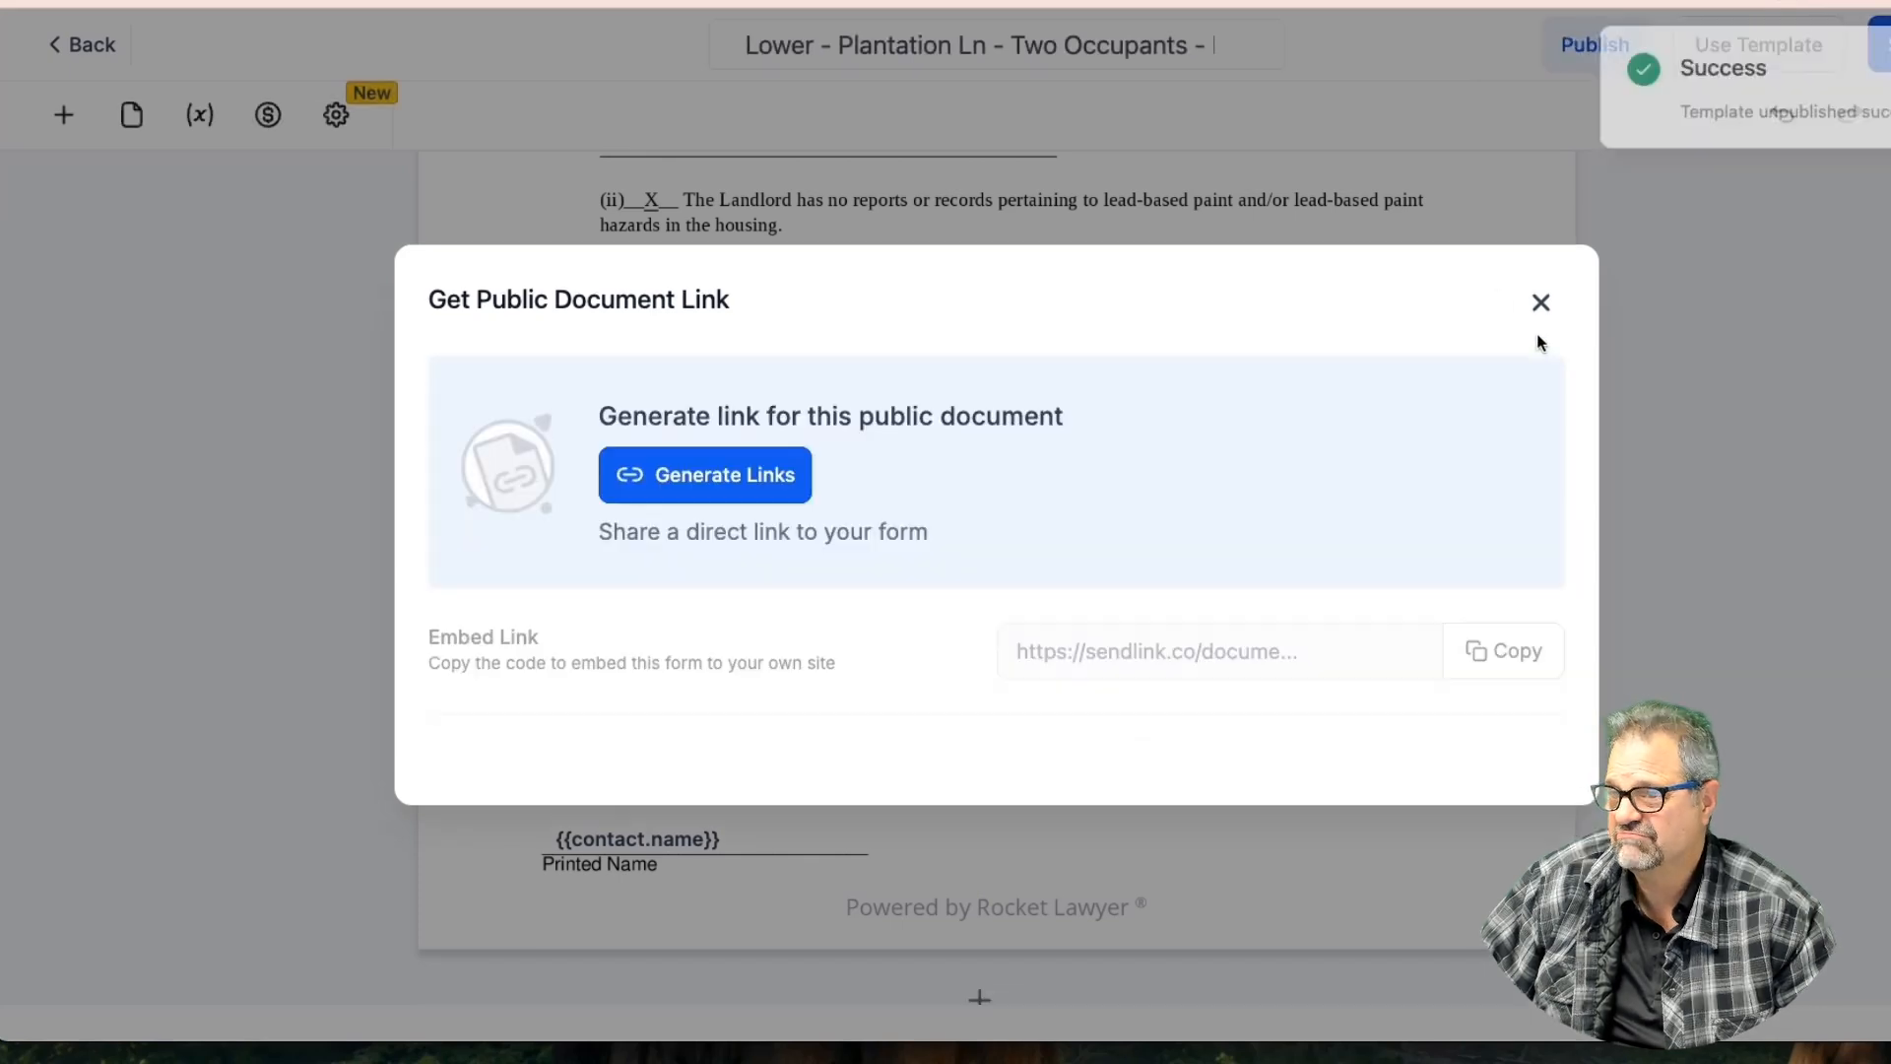
left_click(1540, 326)
scroll(1104, 469, "up", 20)
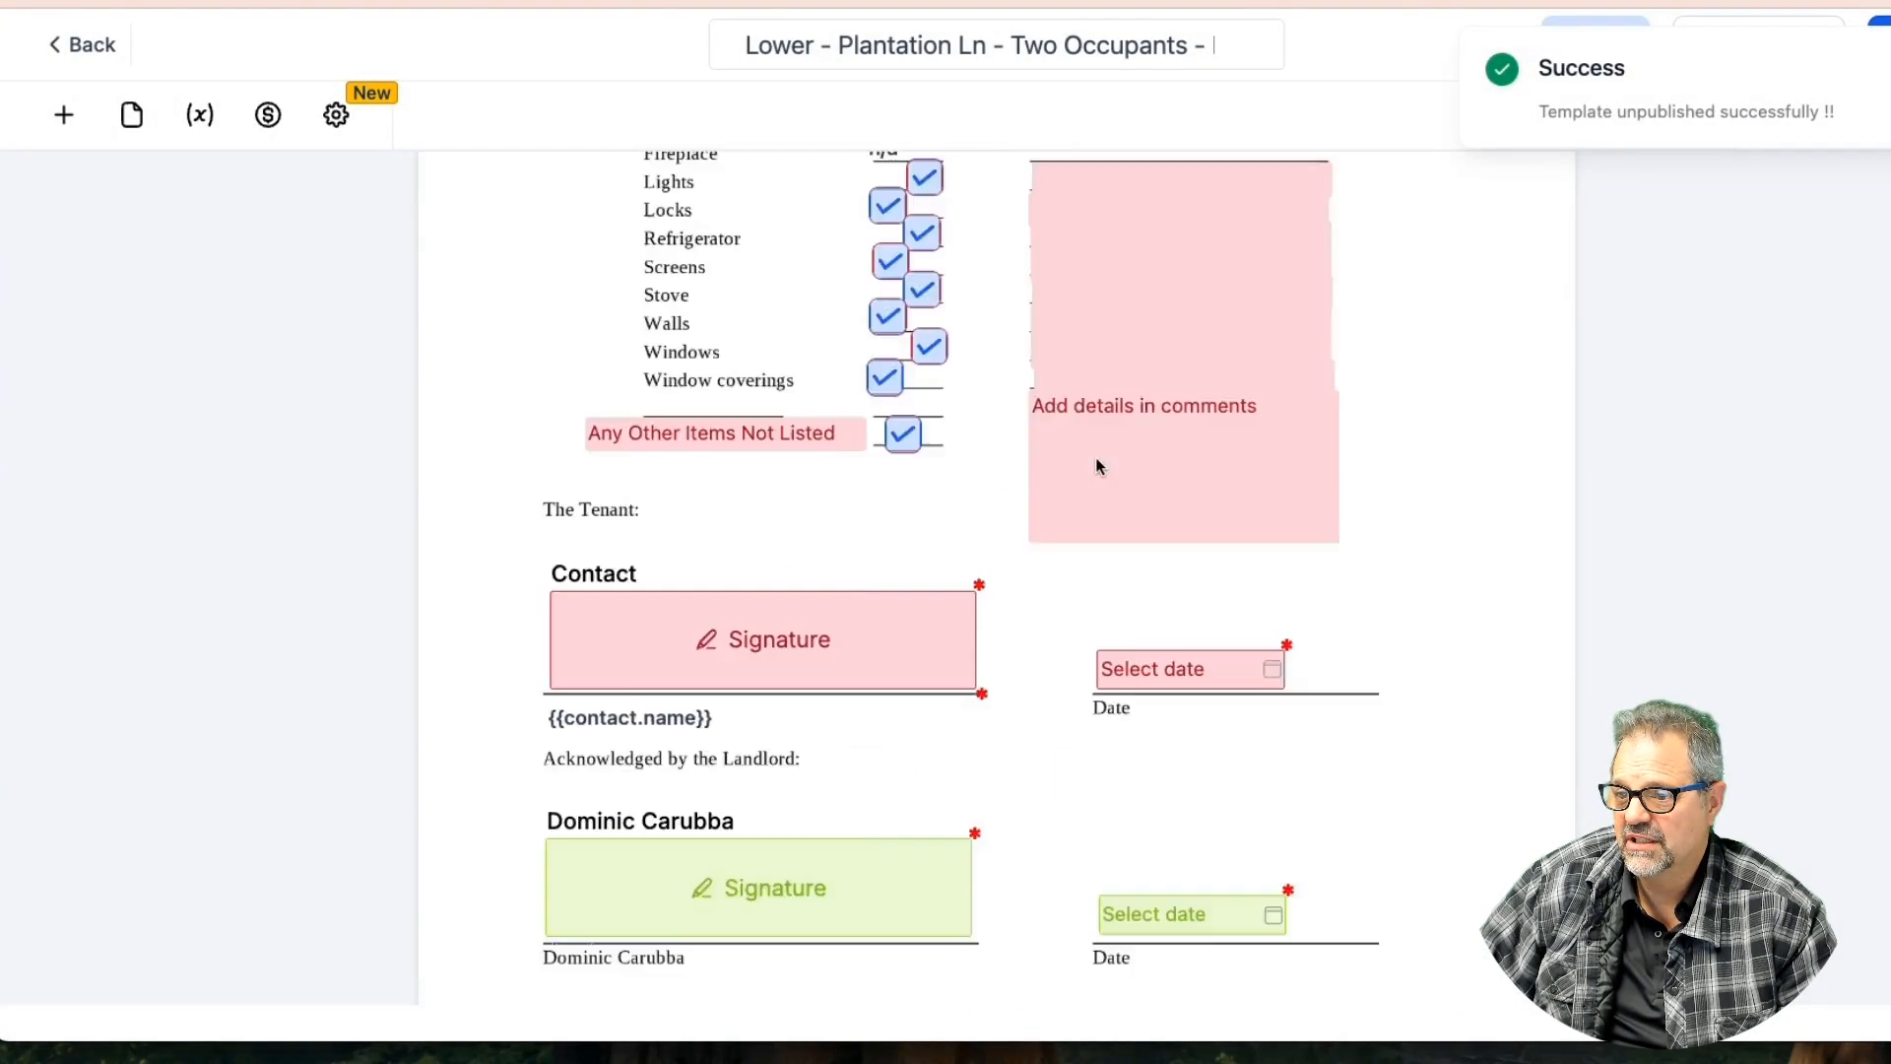
scroll(1100, 465, "down", 5)
scroll(1099, 465, "down", 15)
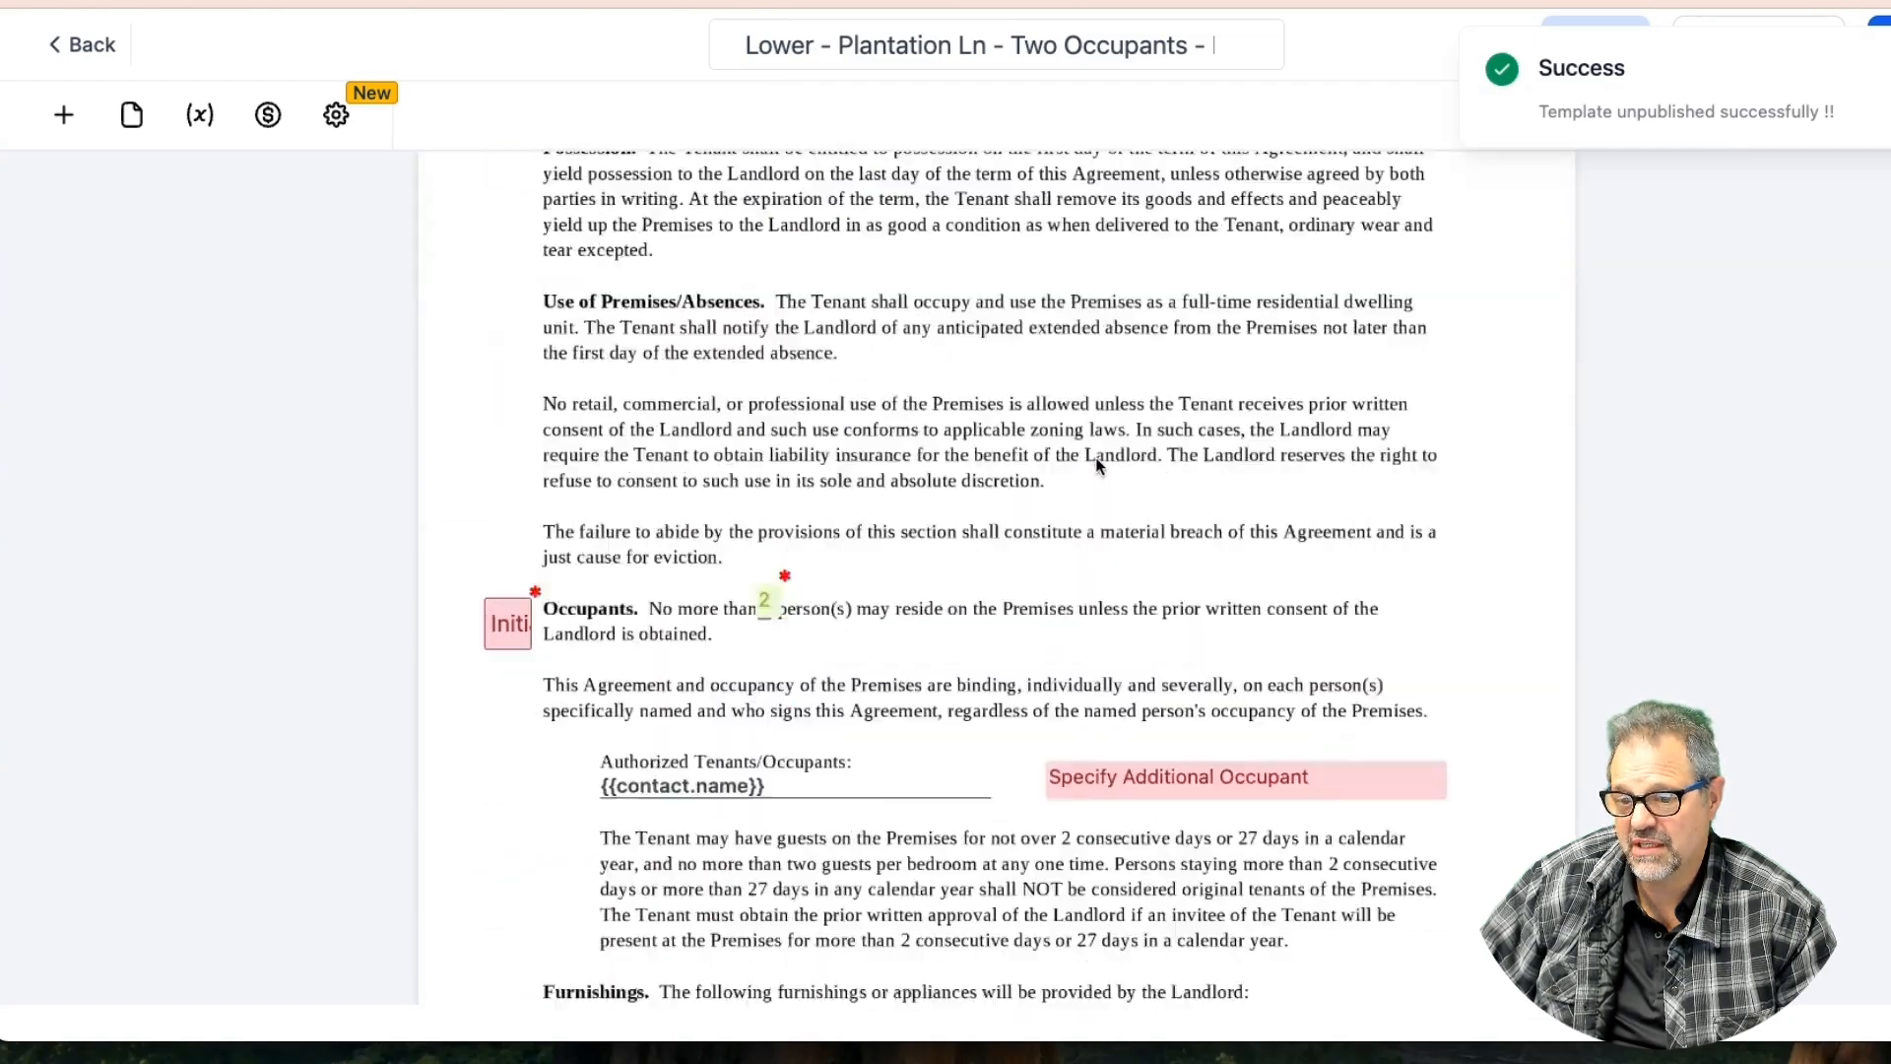
scroll(1095, 457, "up", 2)
scroll(1113, 445, "down", 6)
scroll(1131, 433, "up", 10)
scroll(1130, 443, "up", 6)
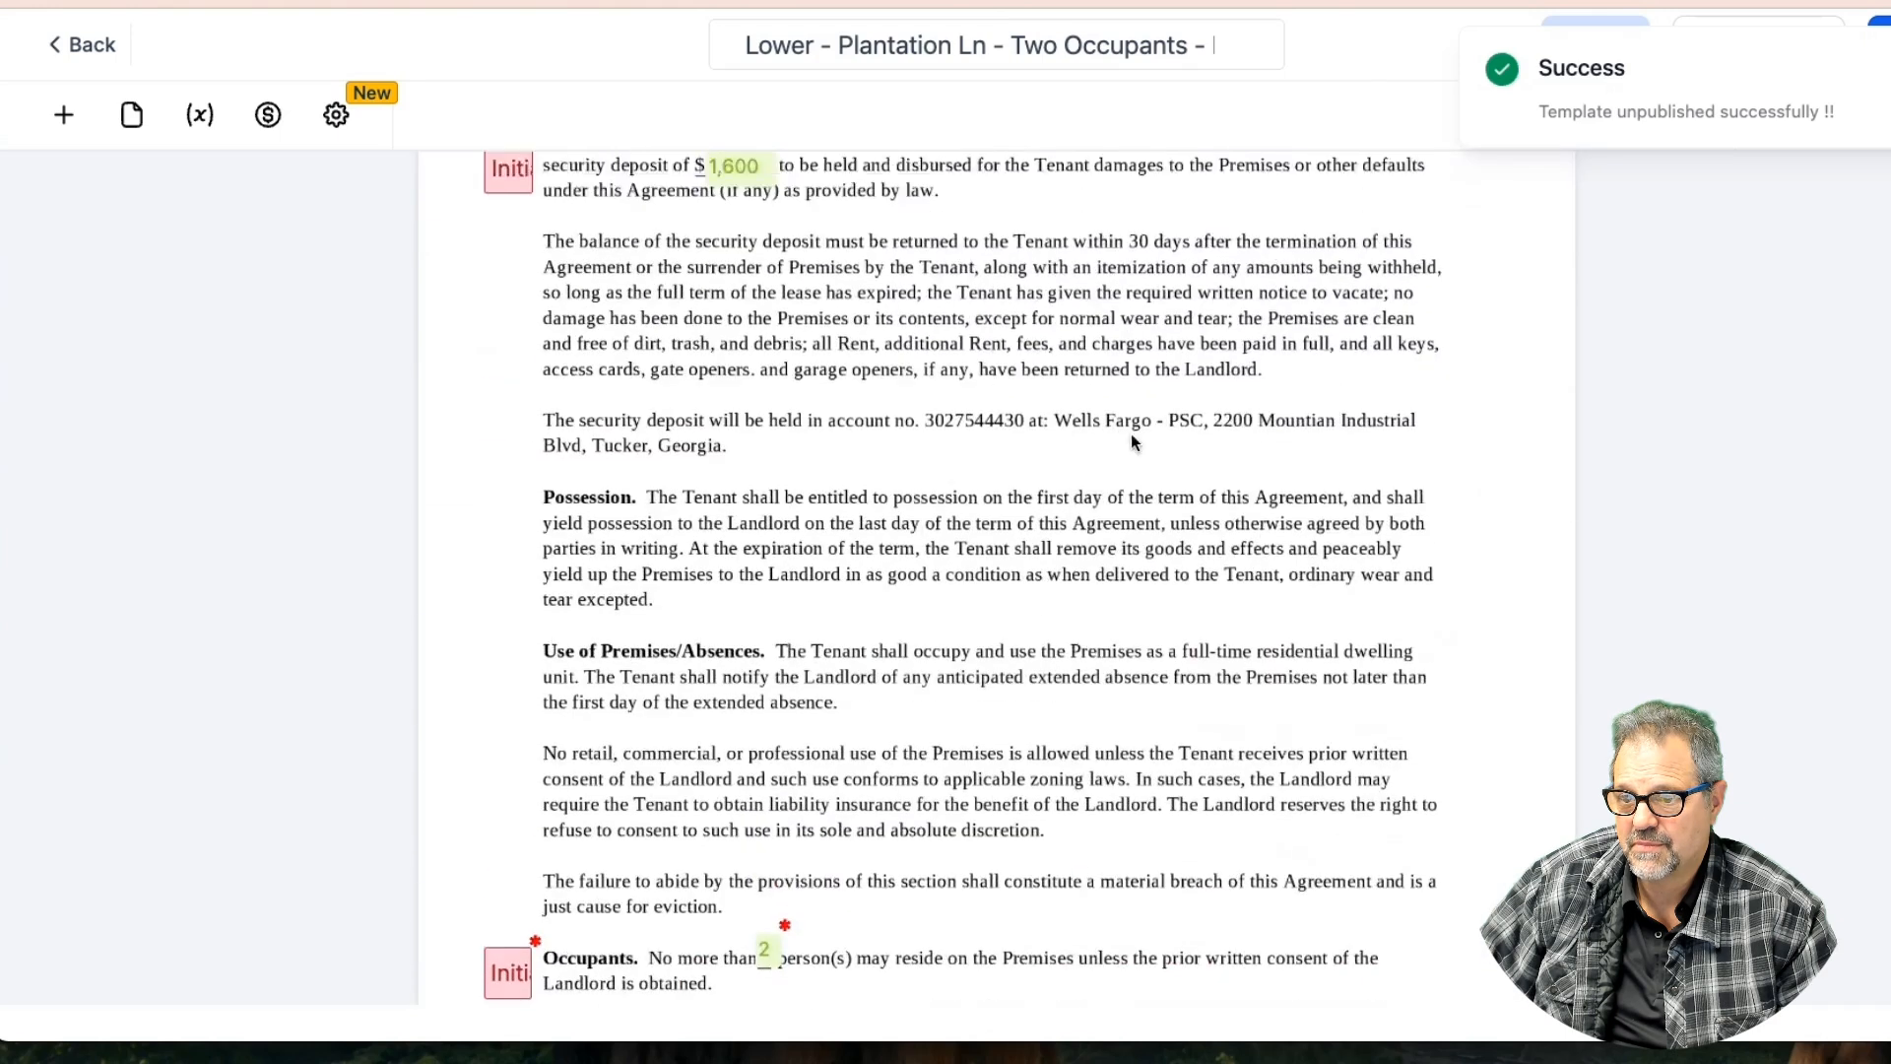
scroll(1130, 442, "down", 5)
Mark the Specify Additional Occupant field as Required and save the template
left_click(1173, 638)
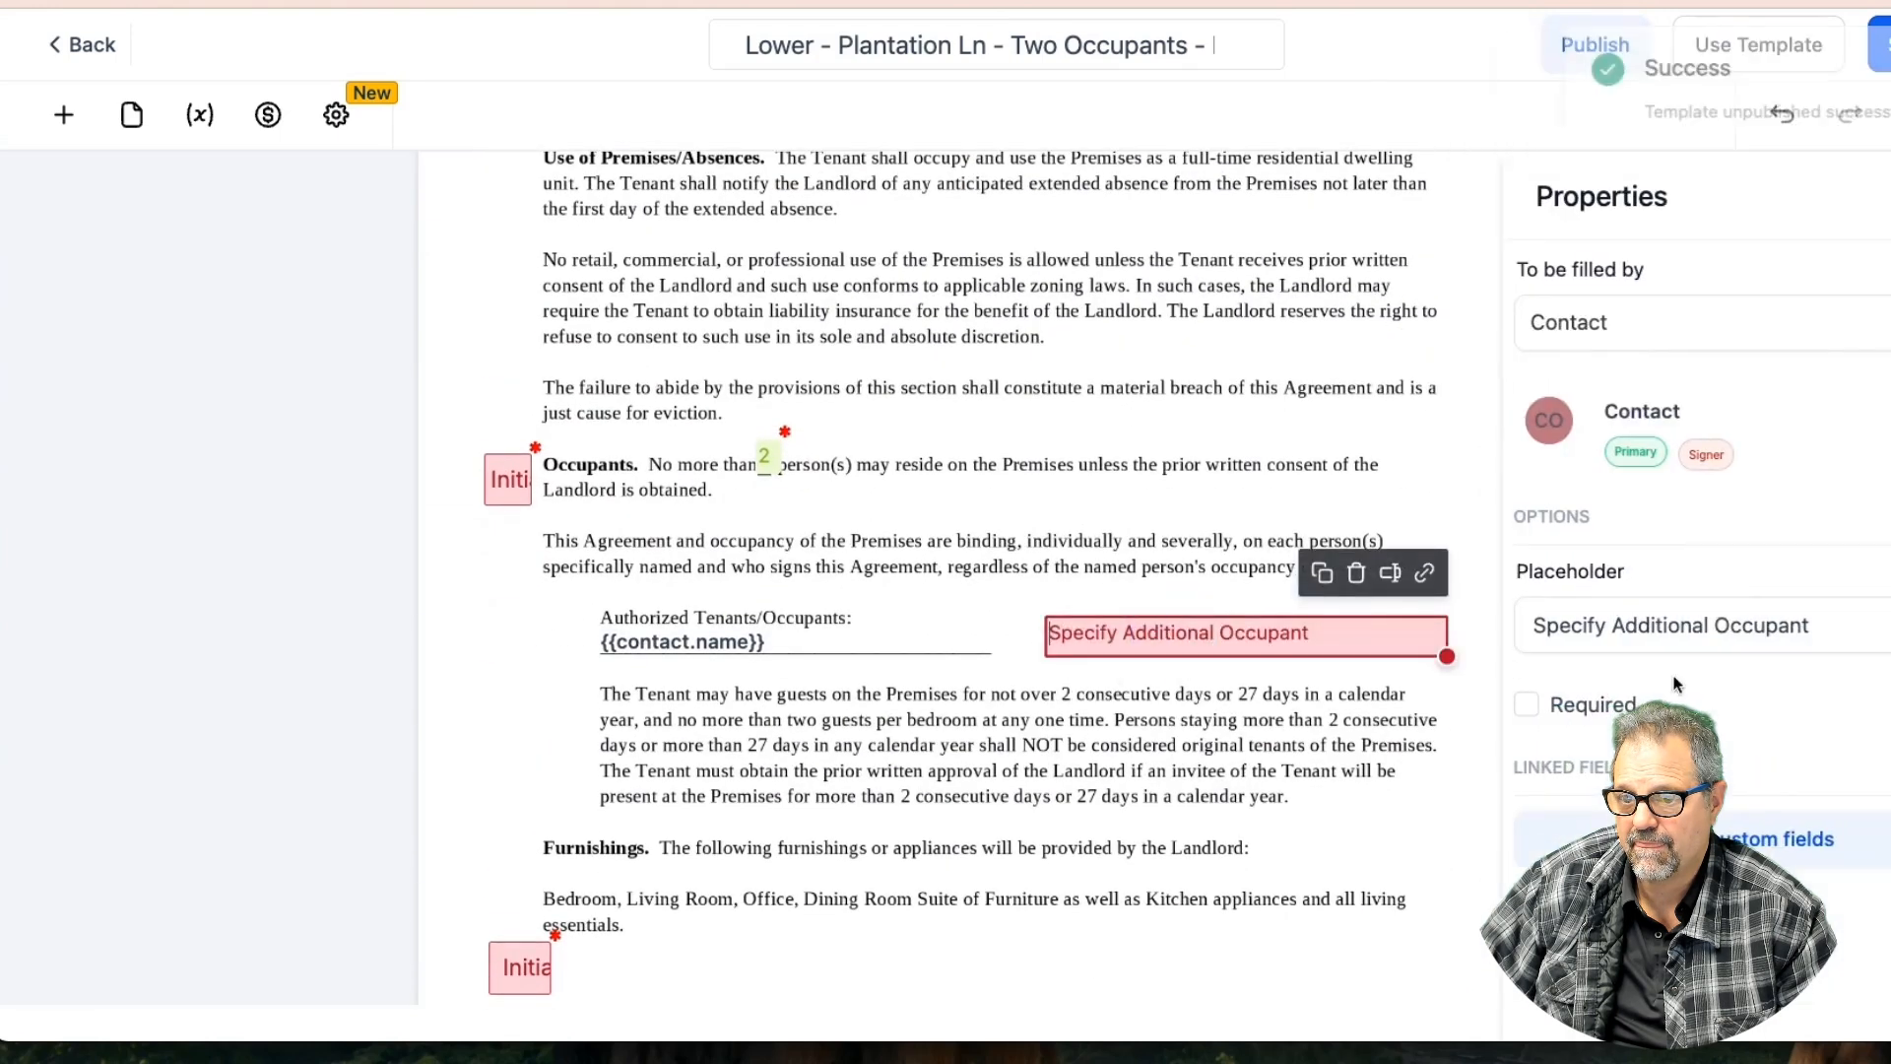
left_click(1530, 706)
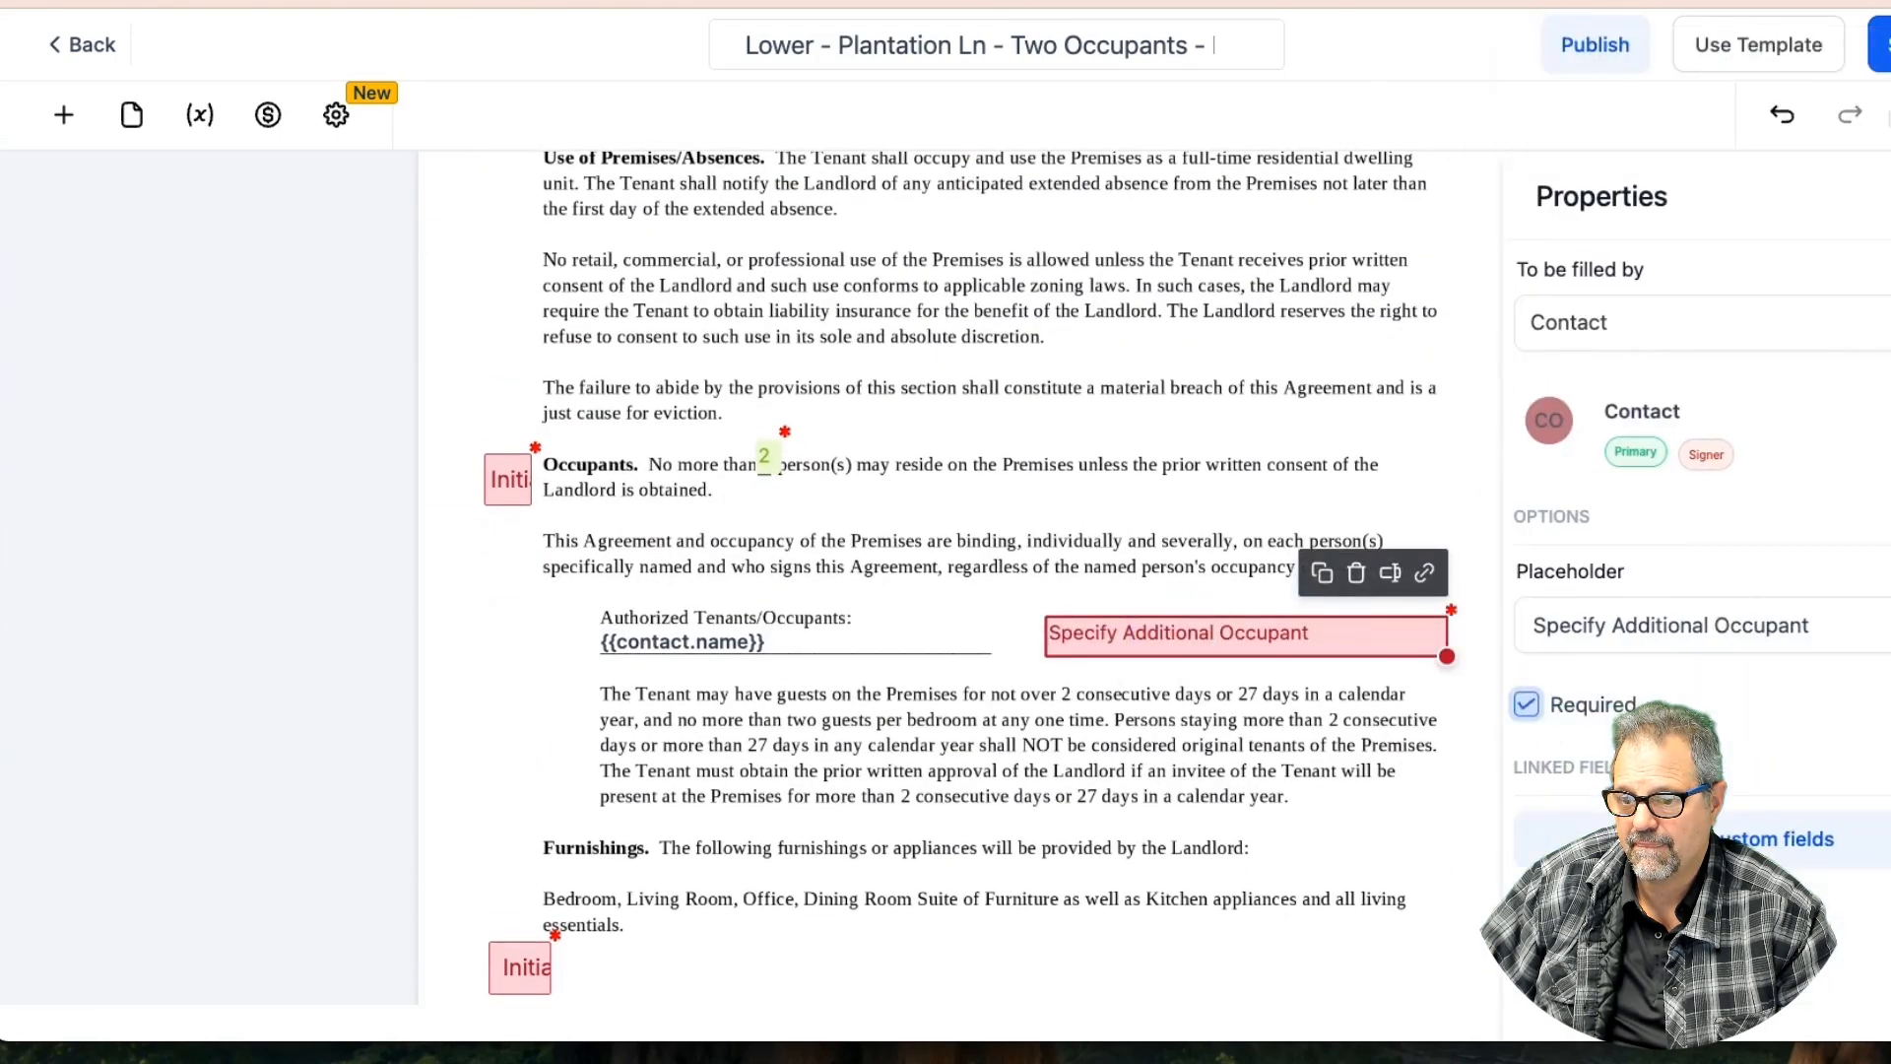
left_click(1871, 44)
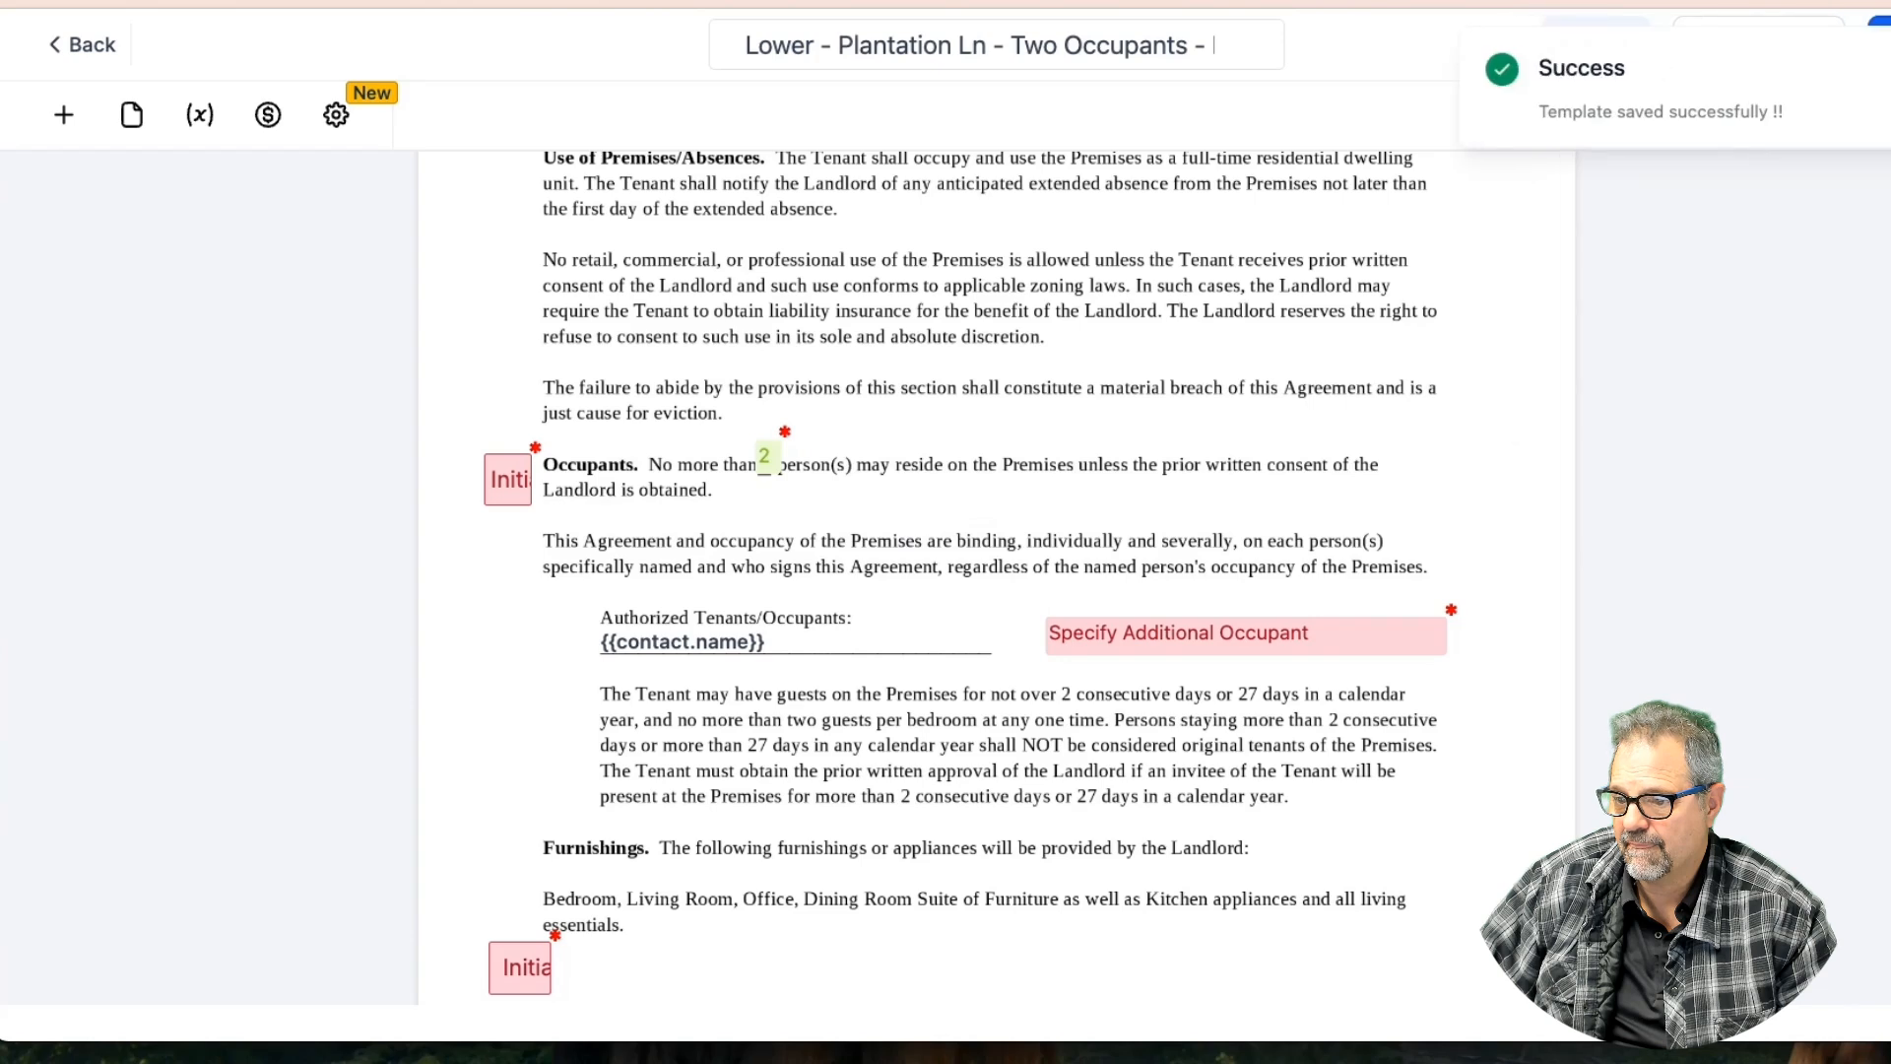
Republish the lease template and copy its public link
left_click(1596, 45)
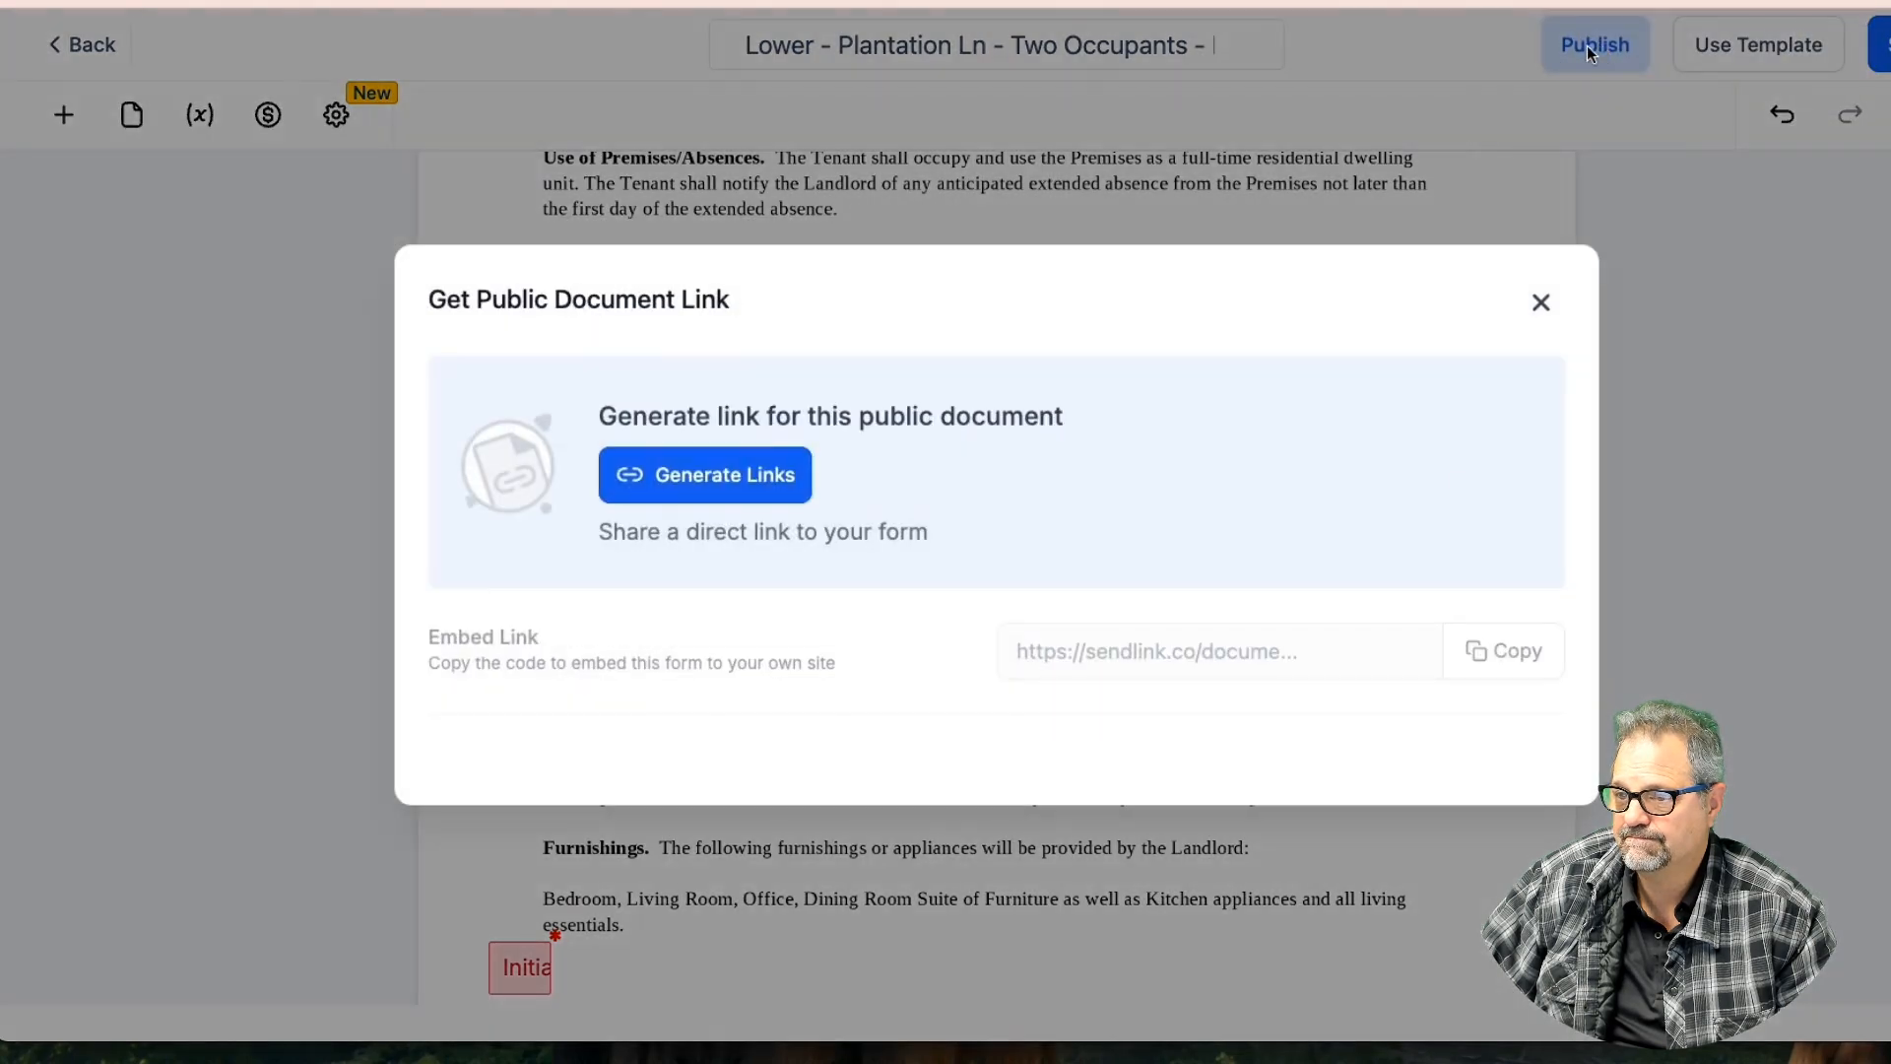
left_click(695, 474)
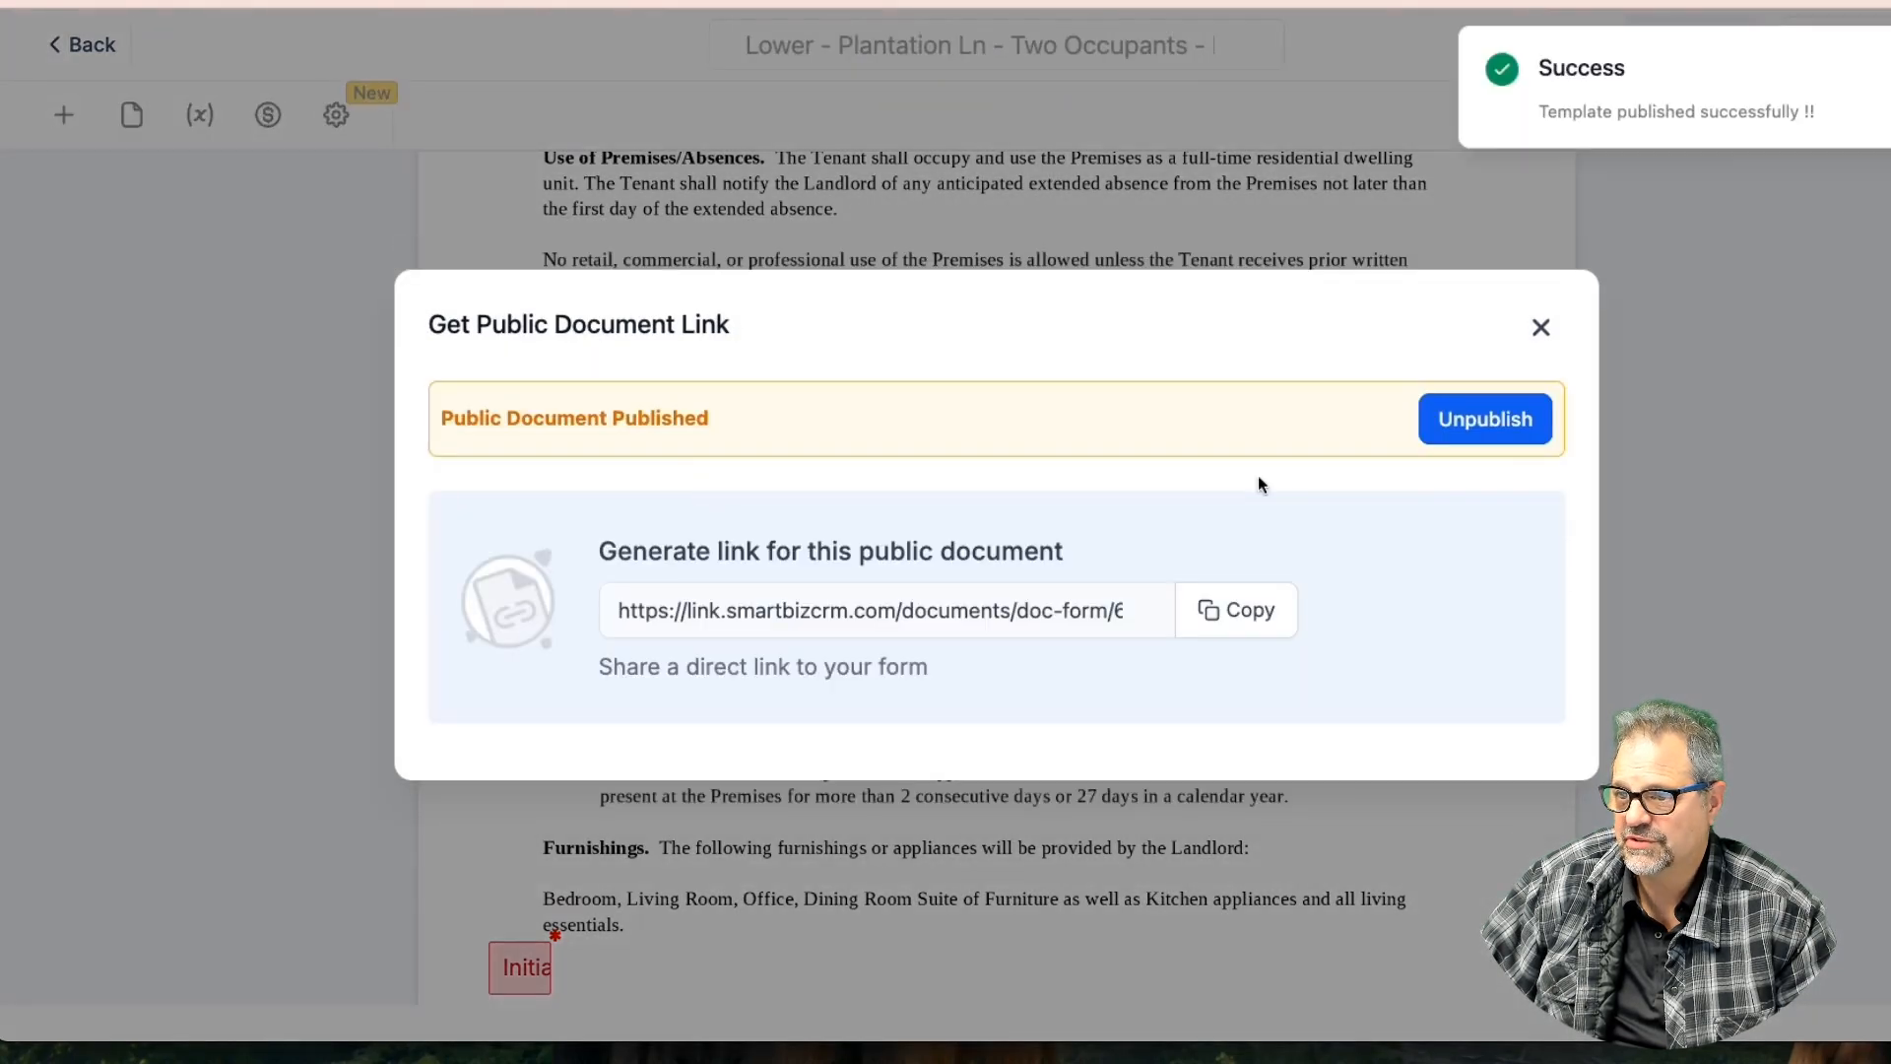
left_click(1257, 606)
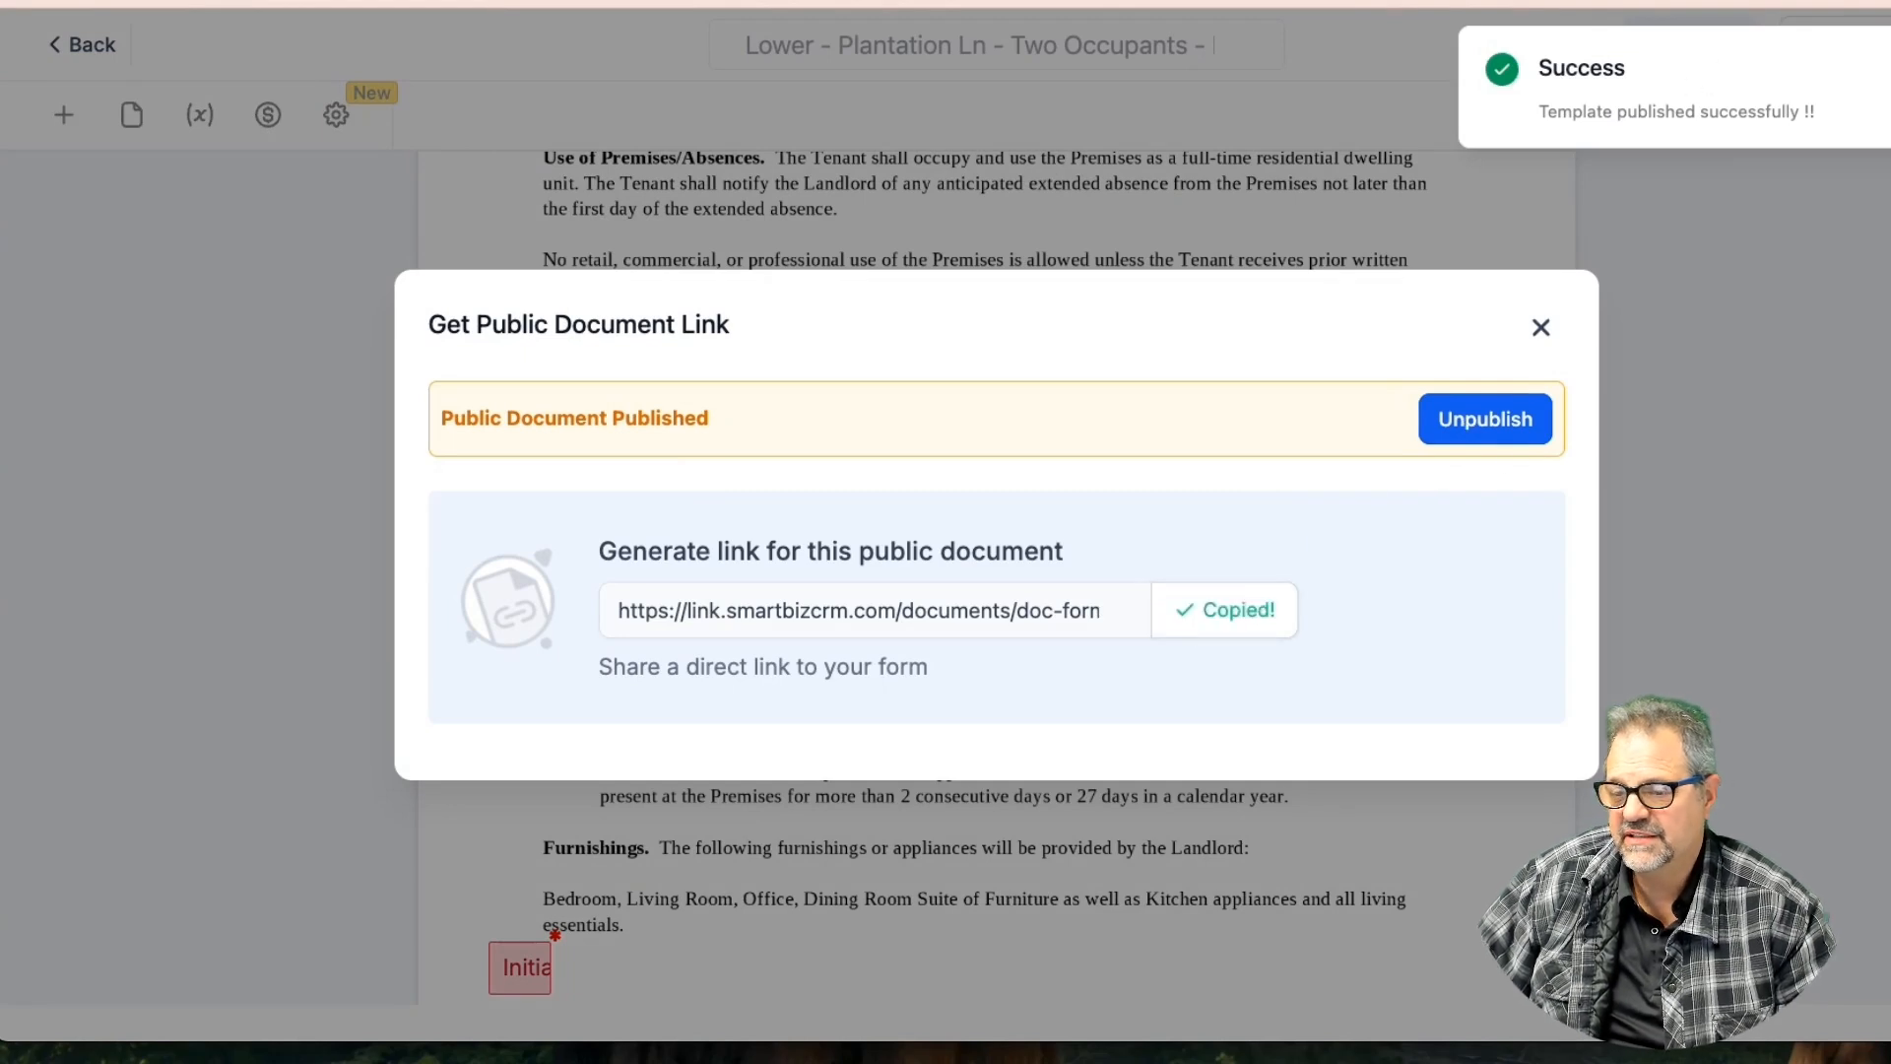
In a new tab, load the copied lease link and submit the signer's first name, last name and e-mail
key("super+t")
right_click(682, 2)
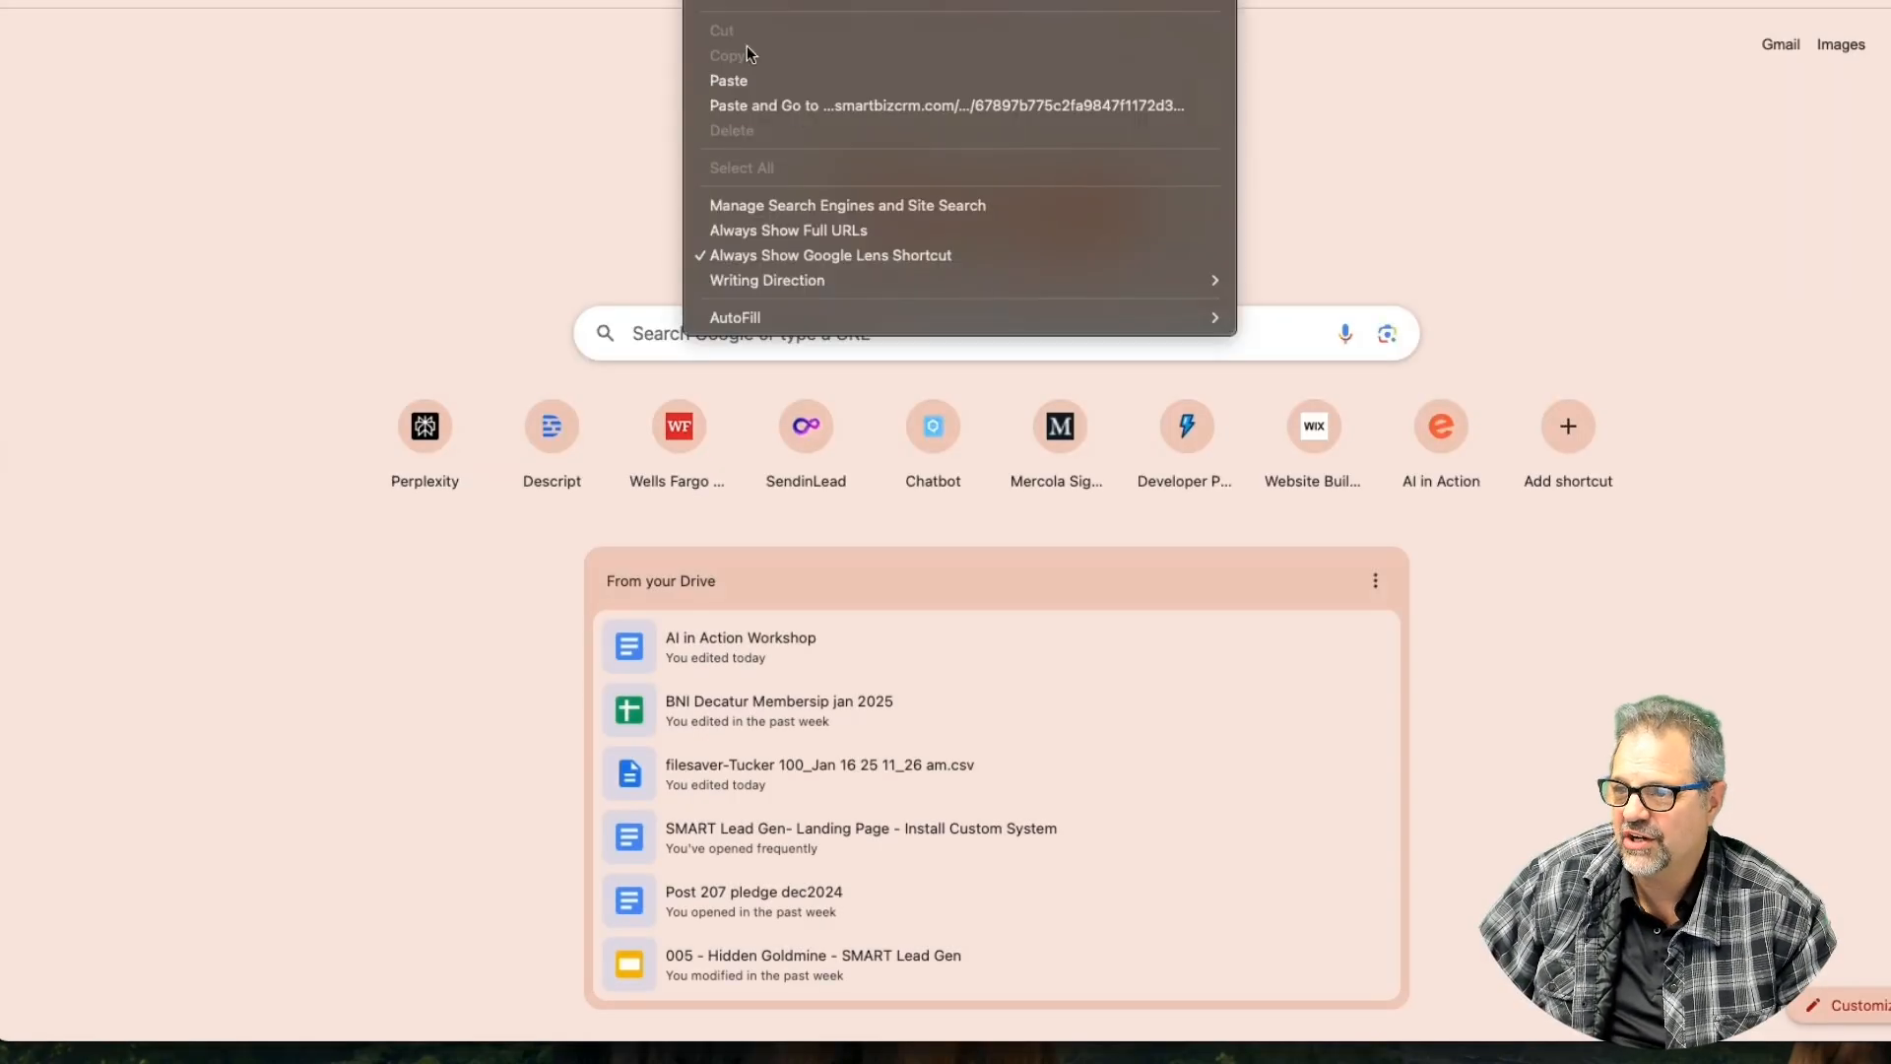
left_click(823, 97)
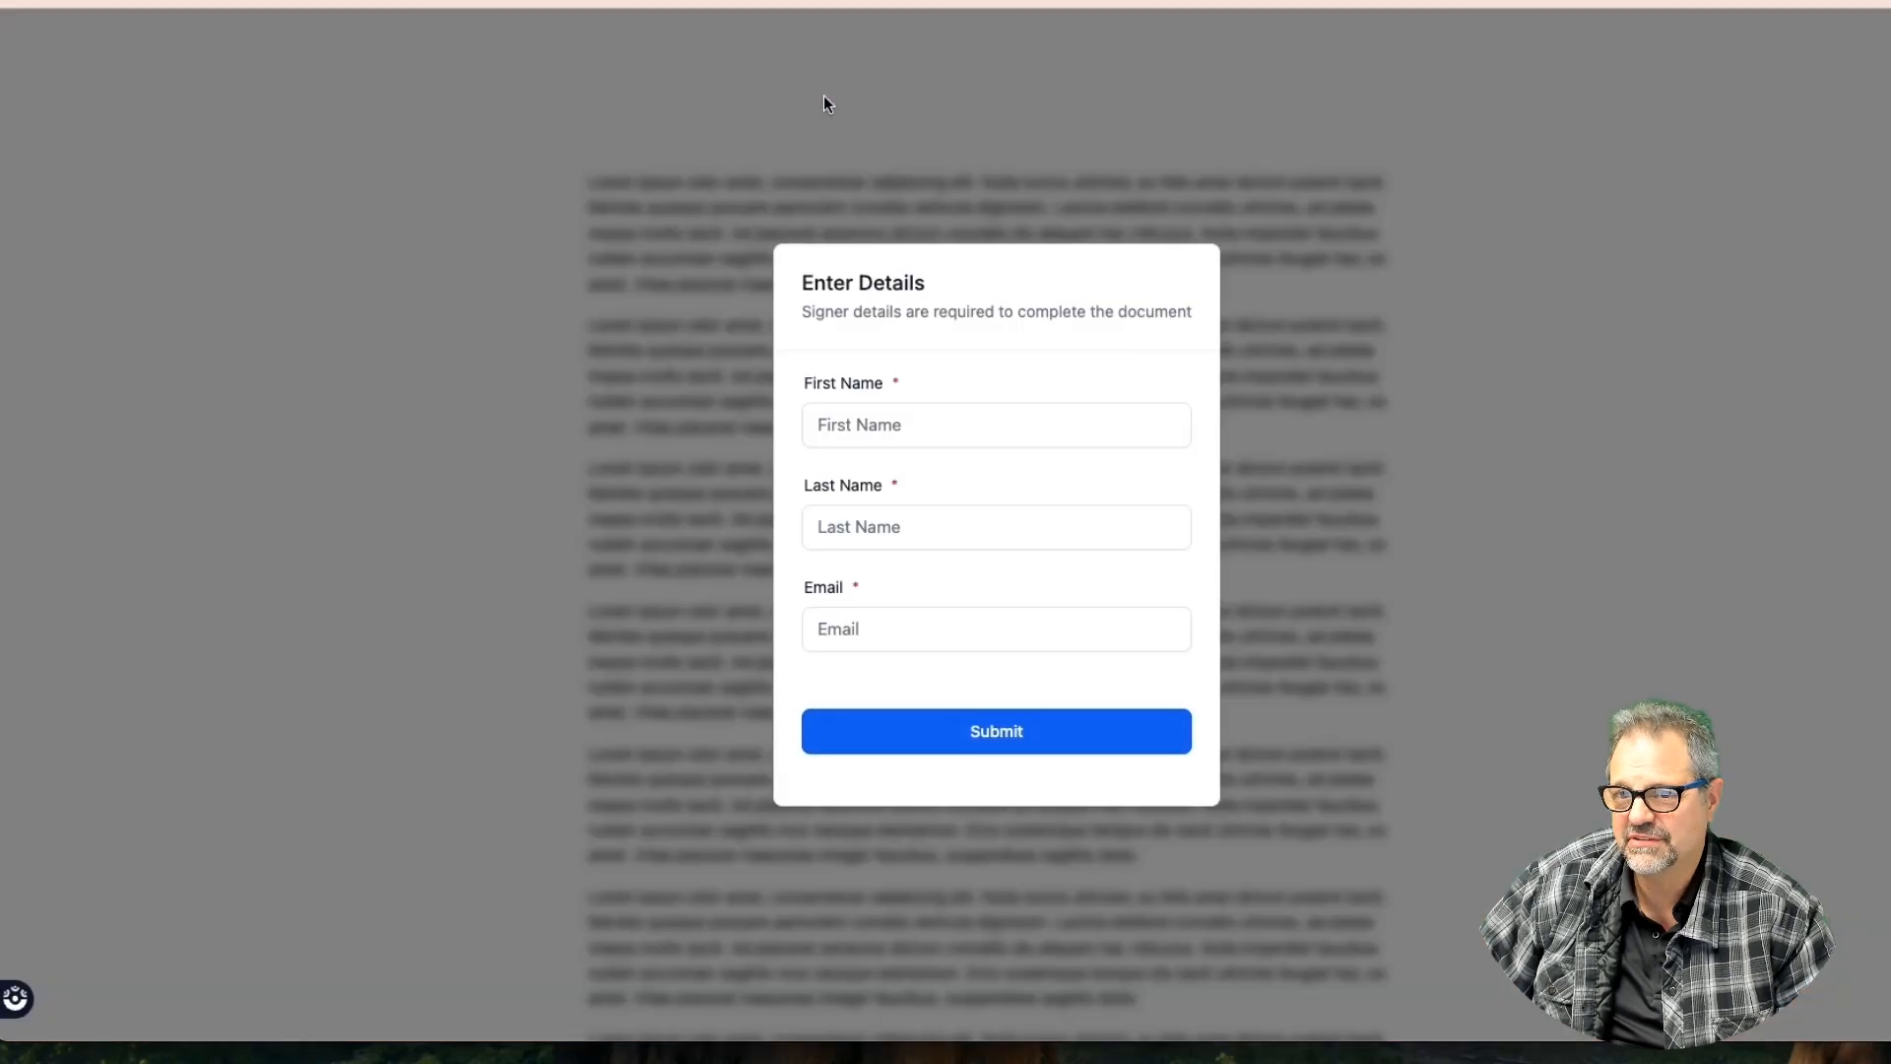
left_click(851, 429)
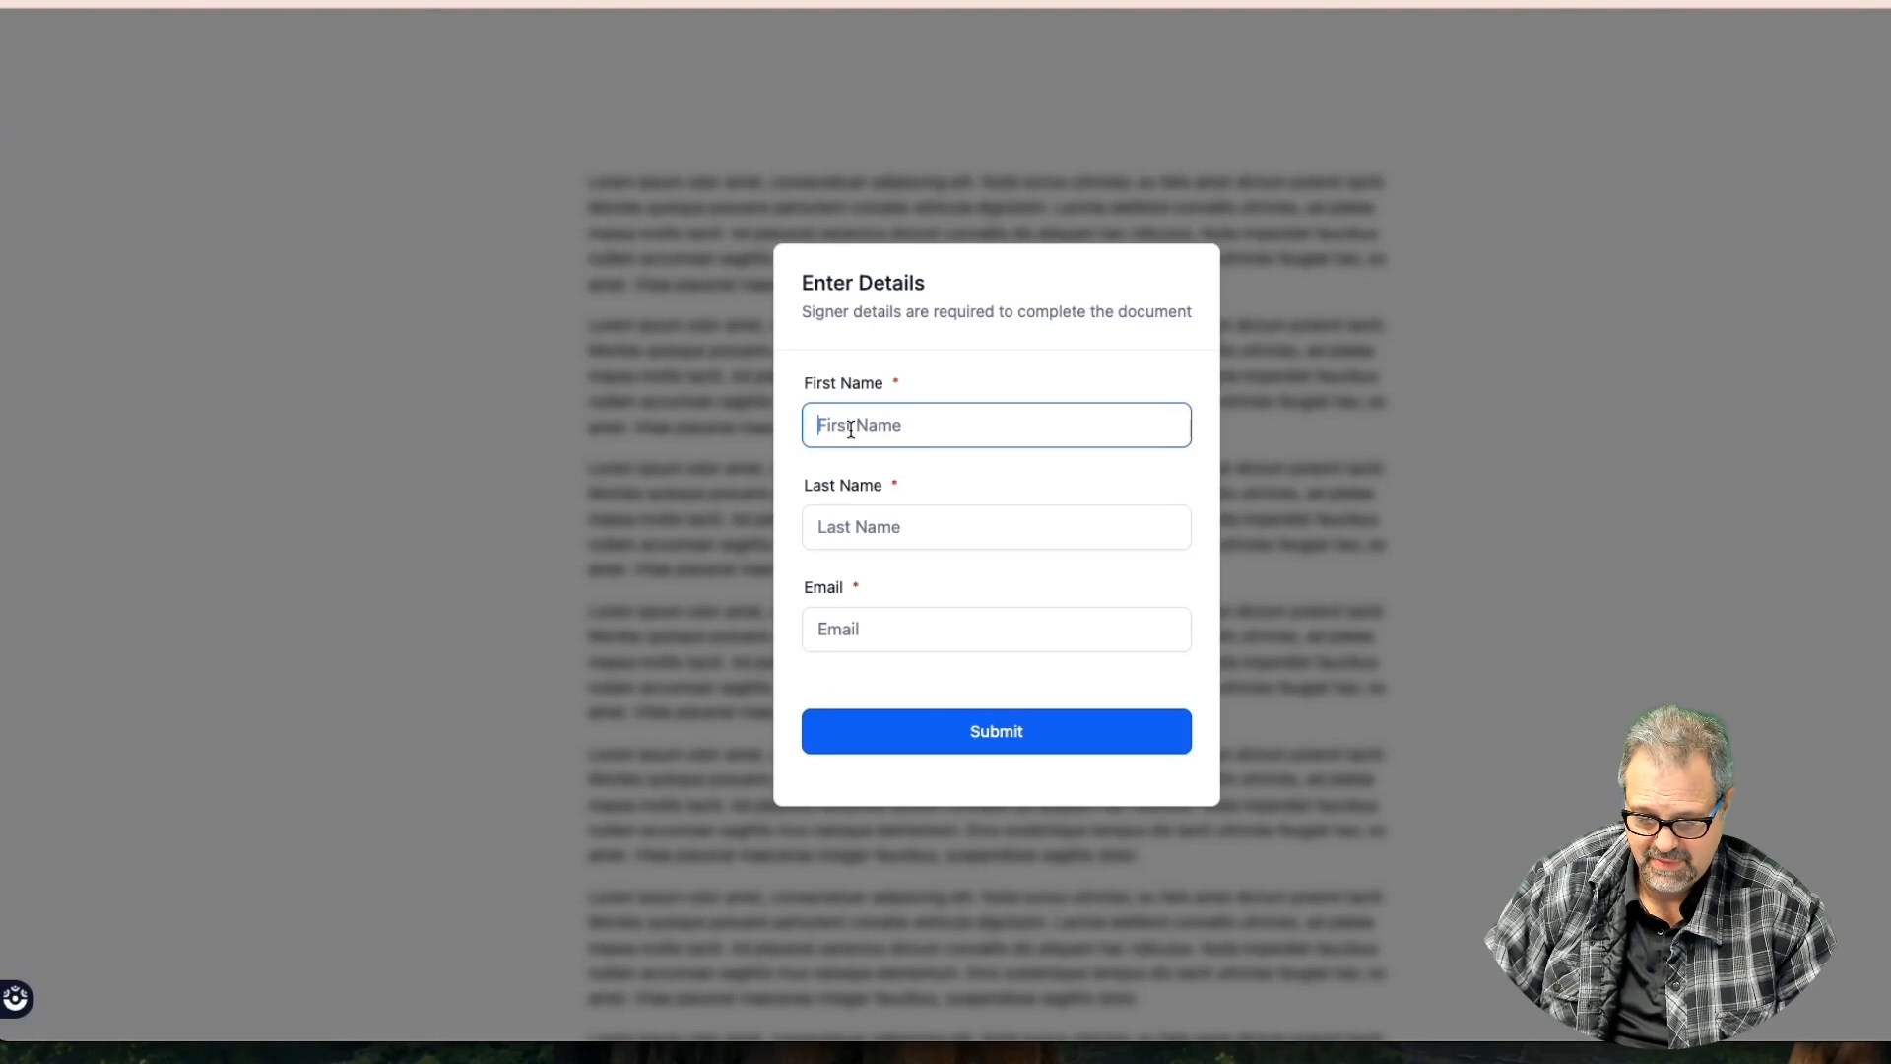
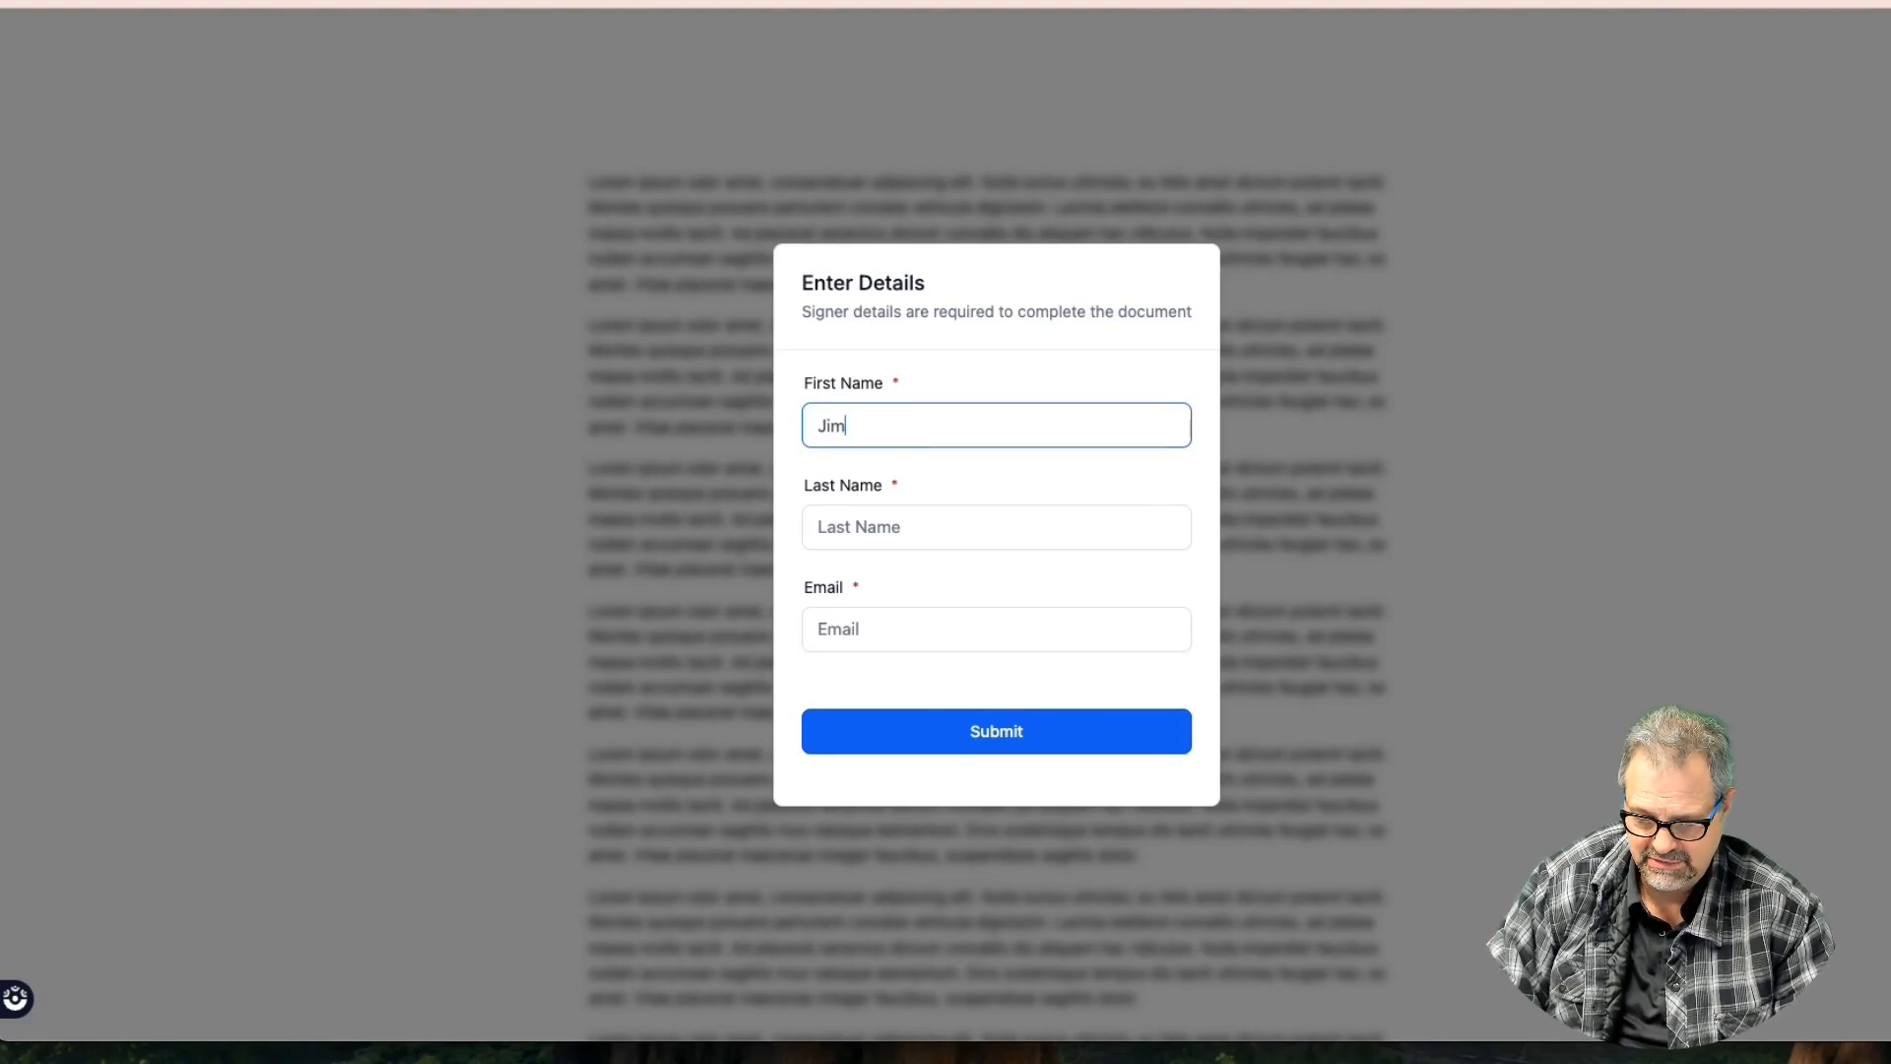
key("Tab")
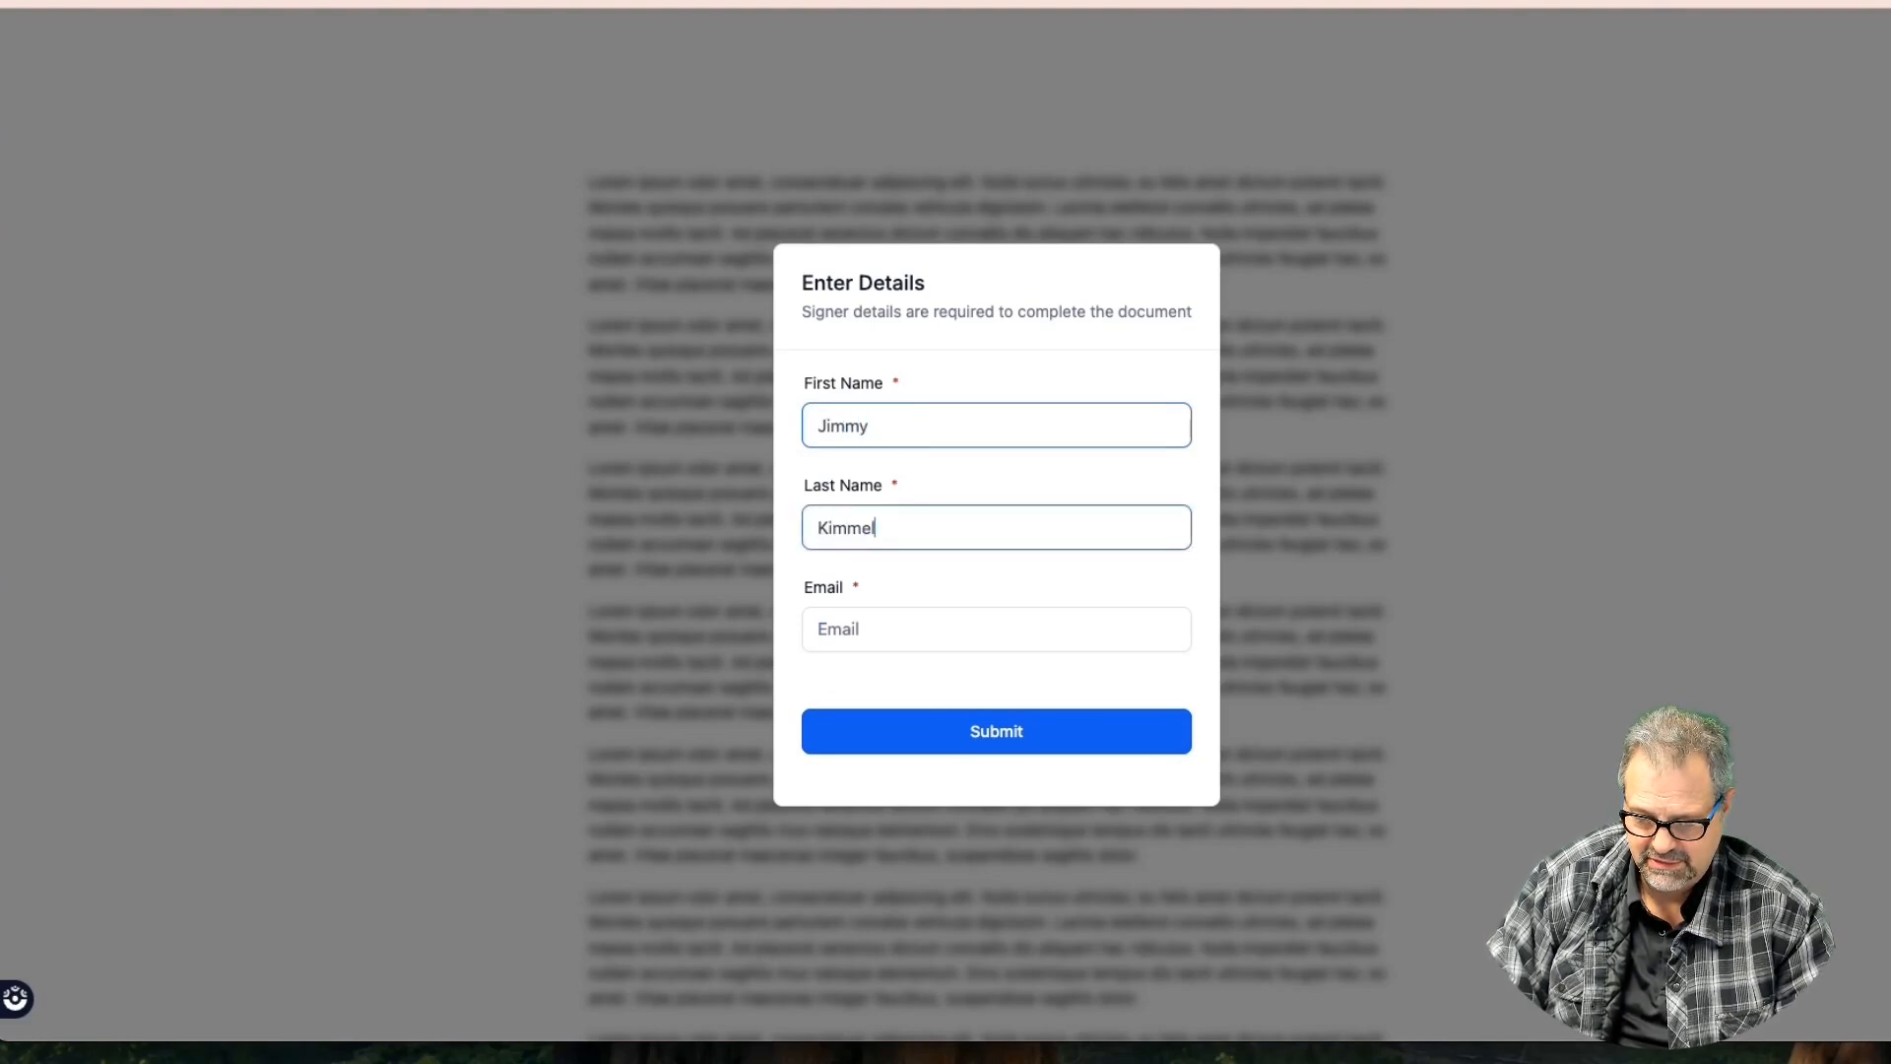
key("Tab")
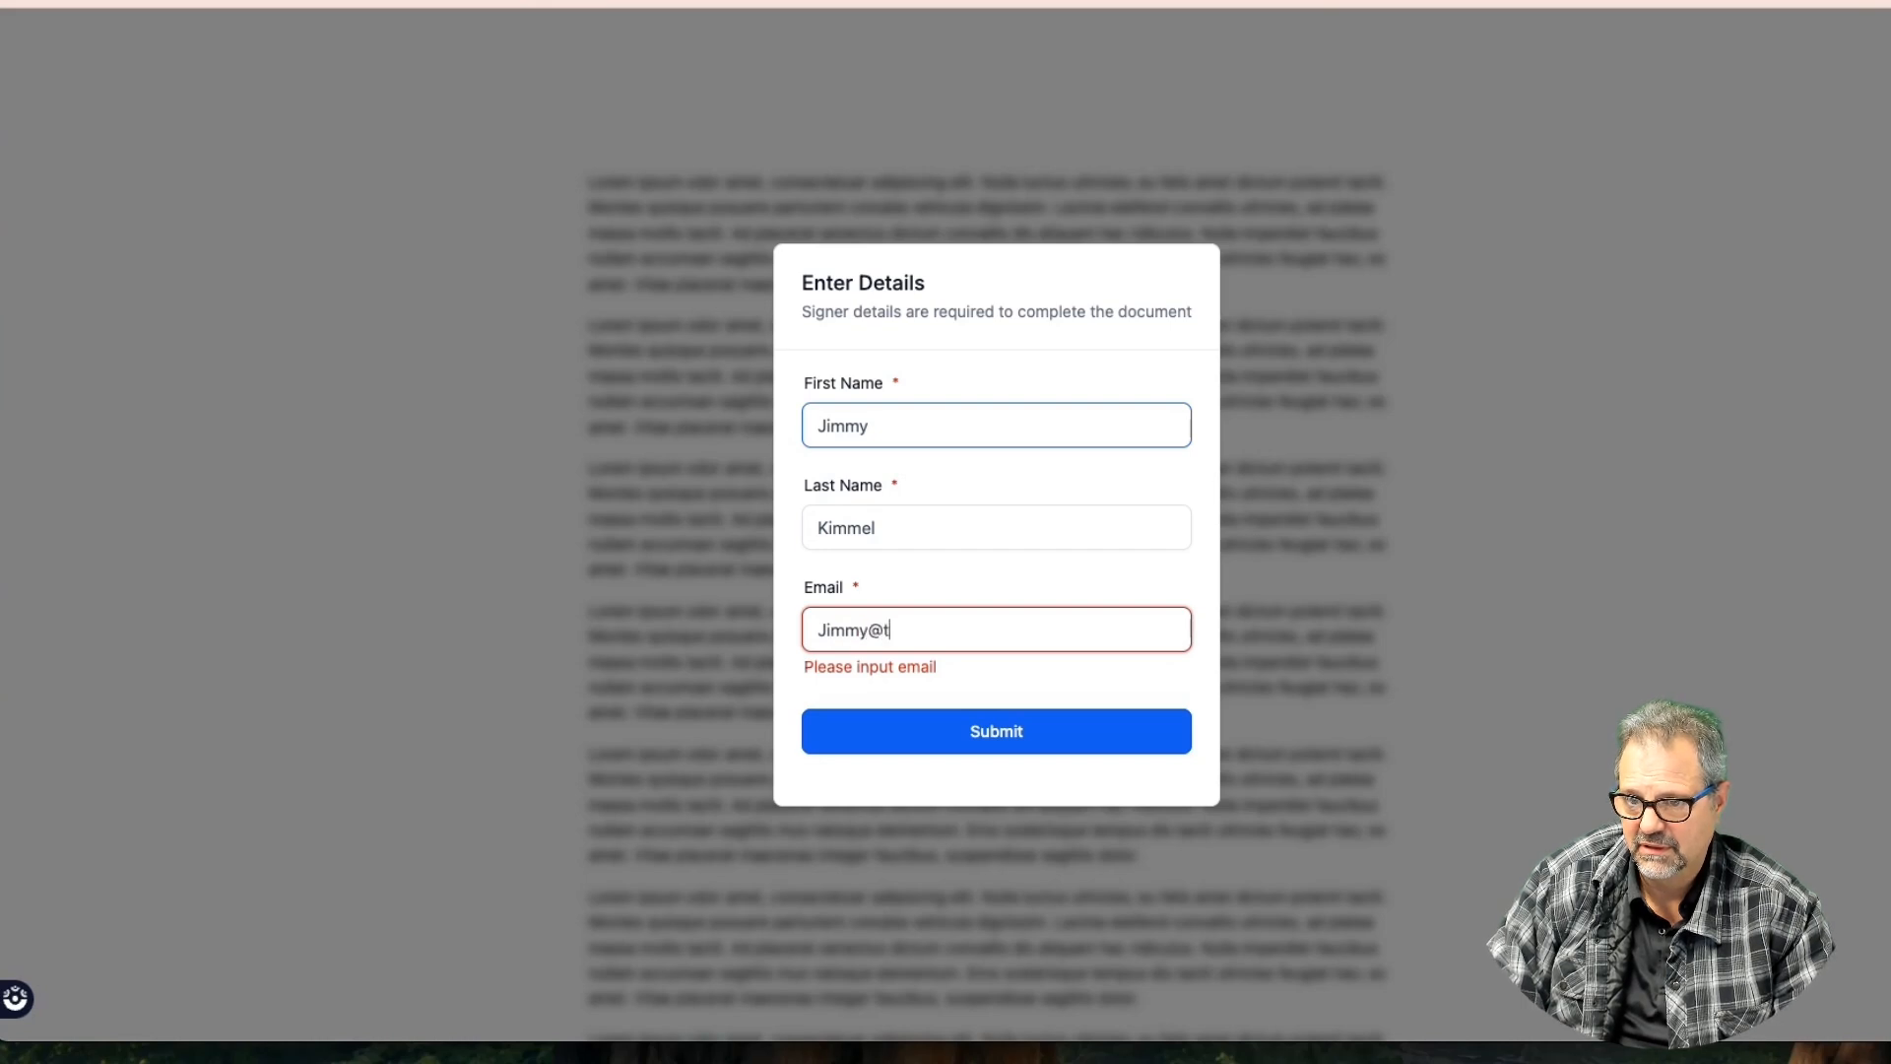
key("Return")
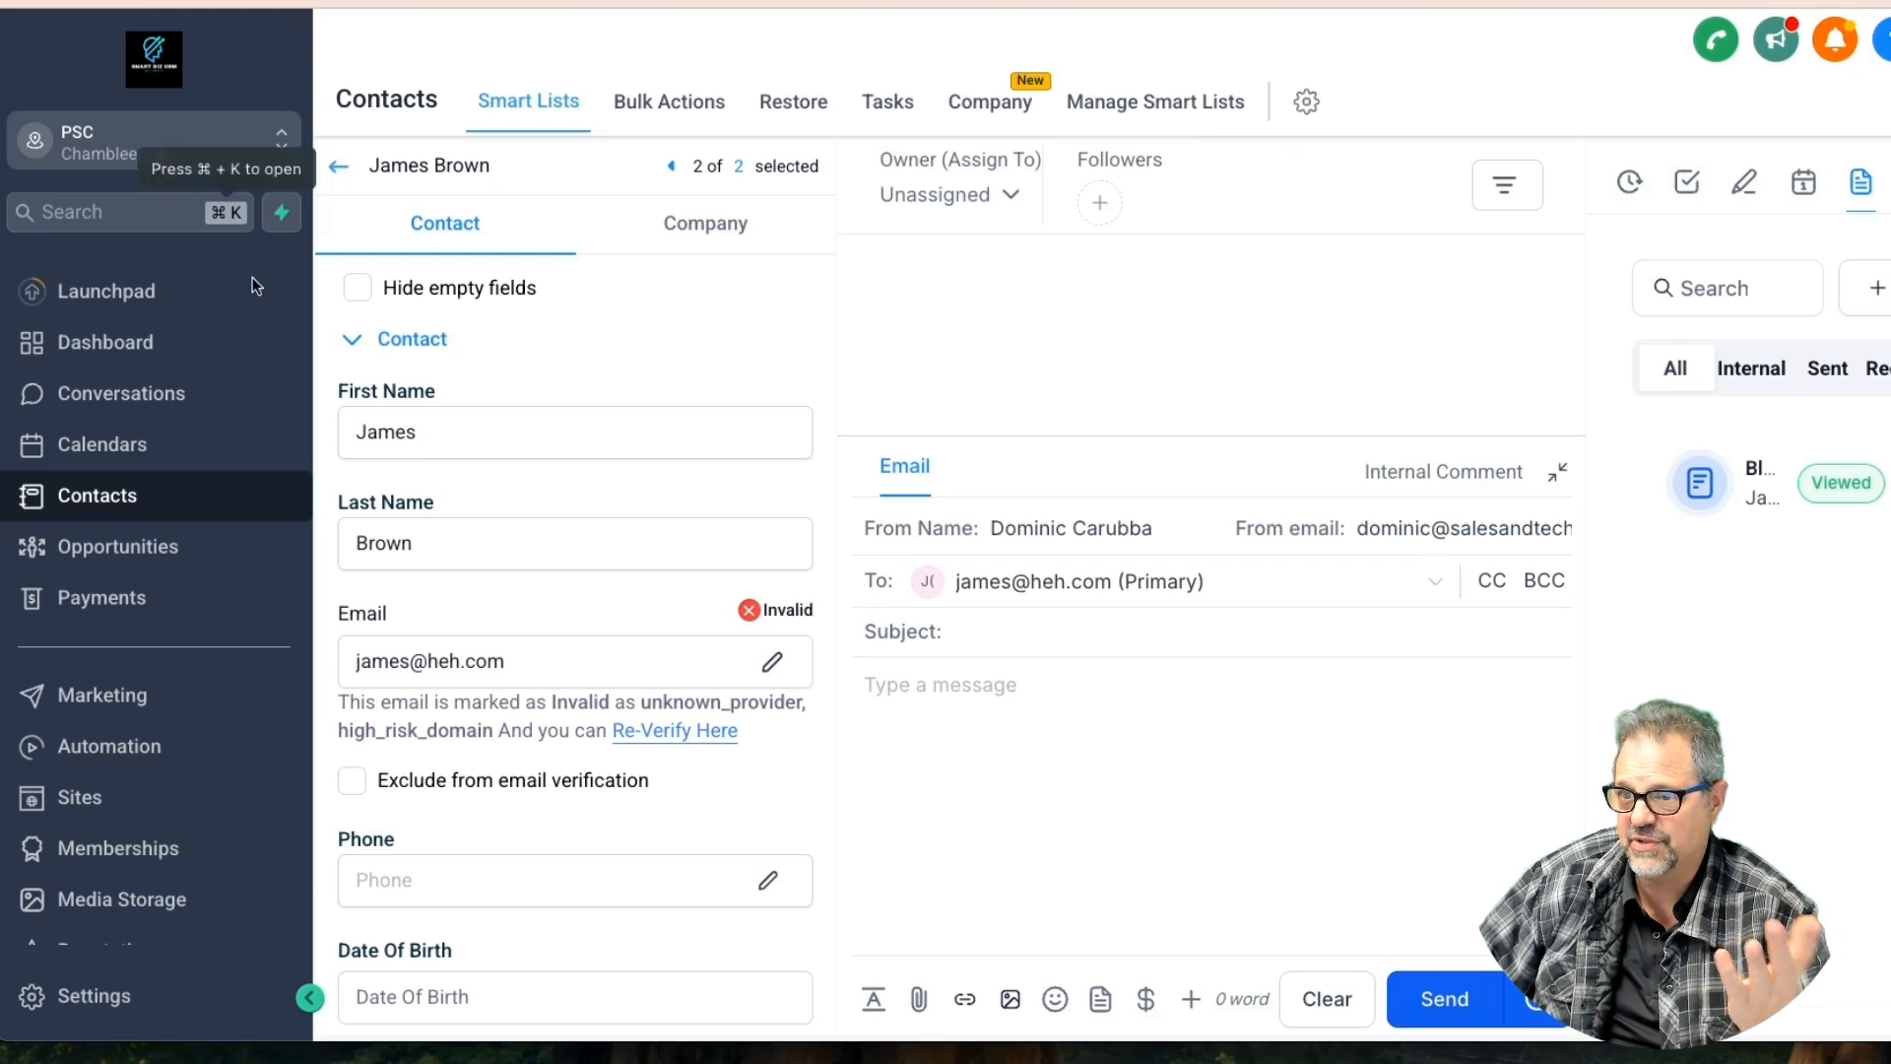
Close the contact record to return to the full contacts list, then open Settings
left_click(338, 166)
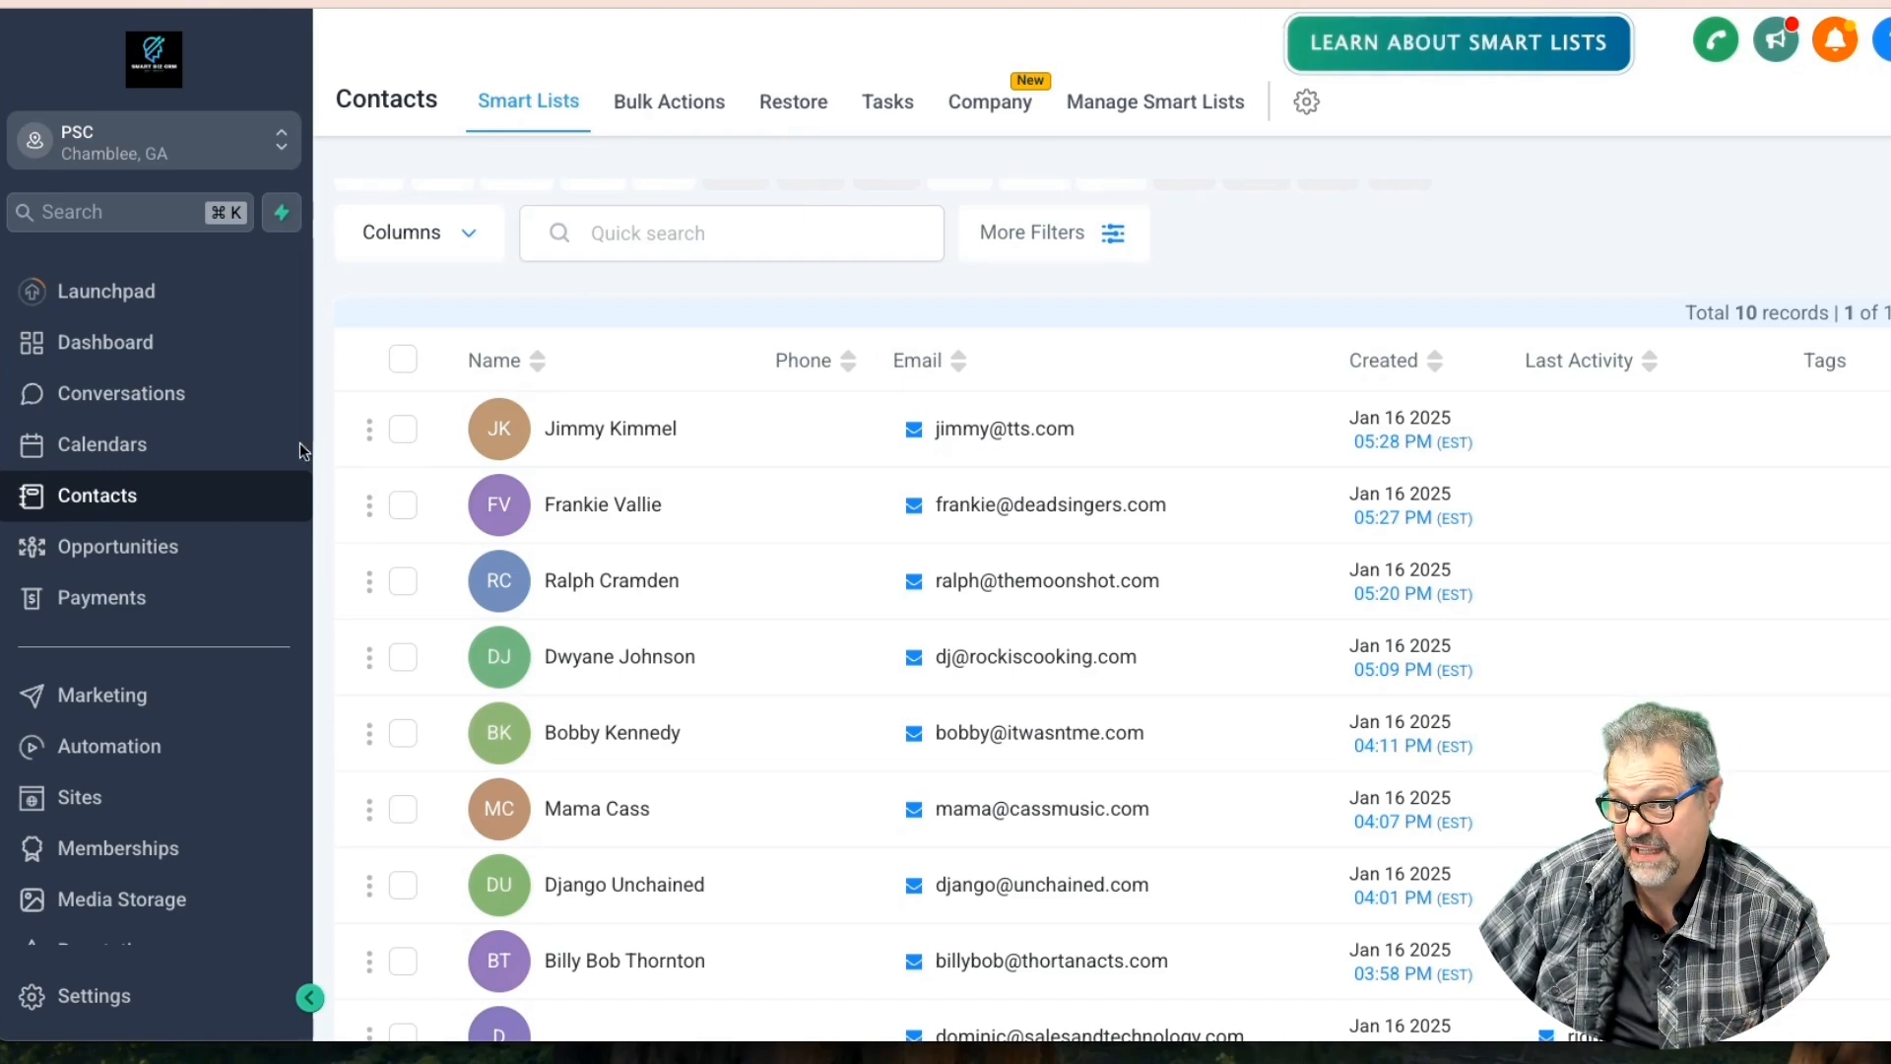
scroll(128, 1000, "down", 3)
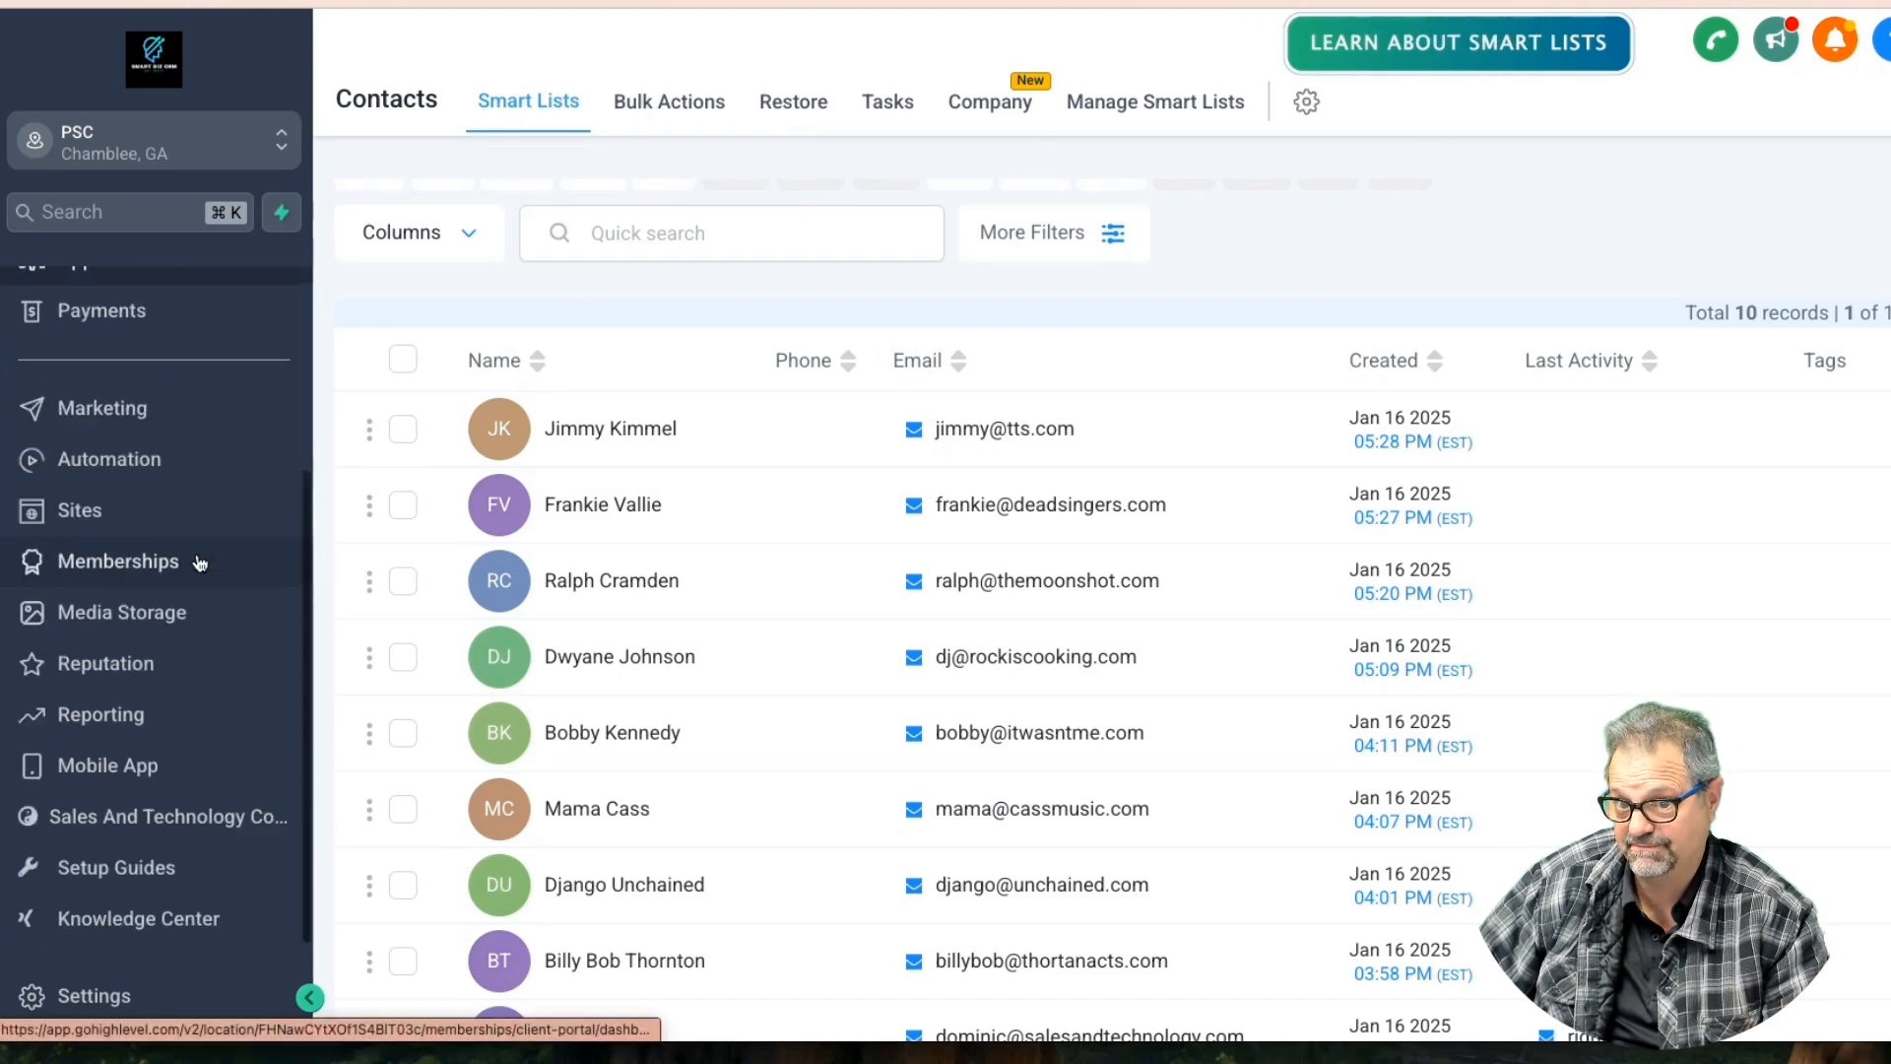
left_click(106, 1002)
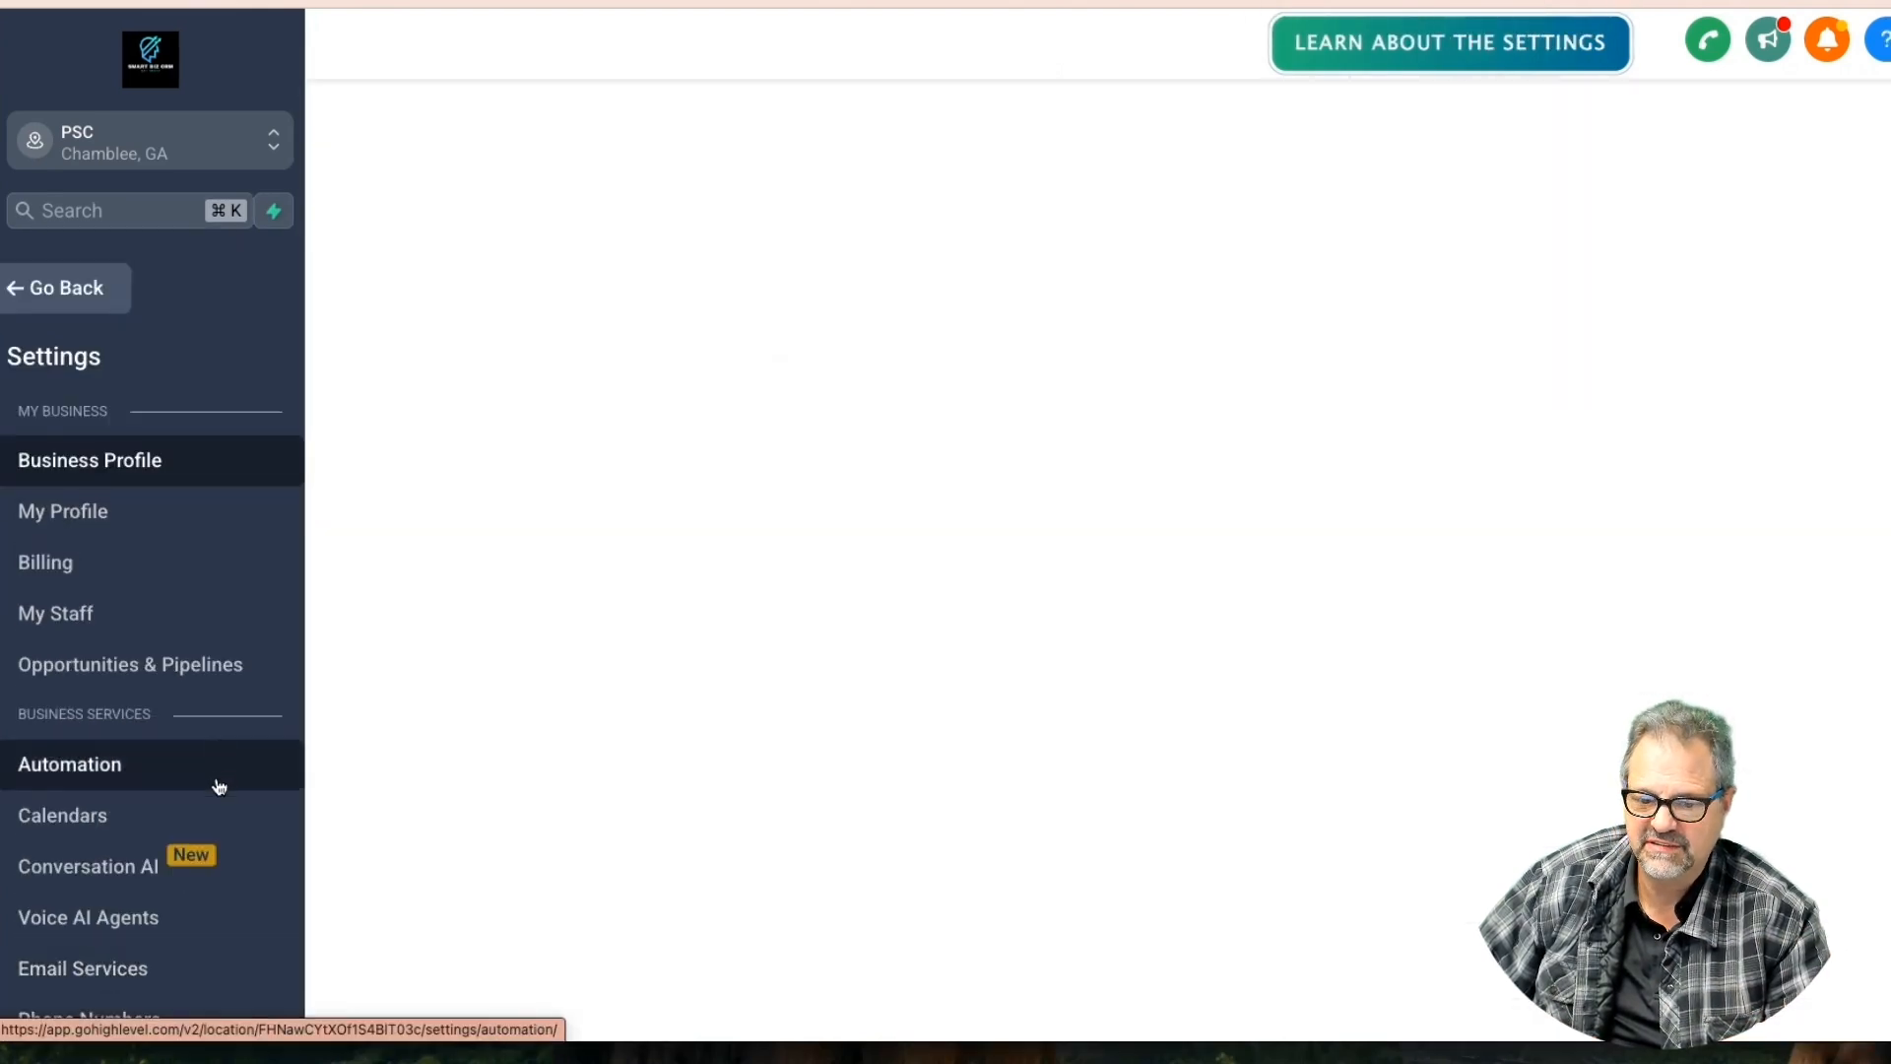
Add a new Single Line custom field and name it Additional Tenant
scroll(219, 783, "down", 5)
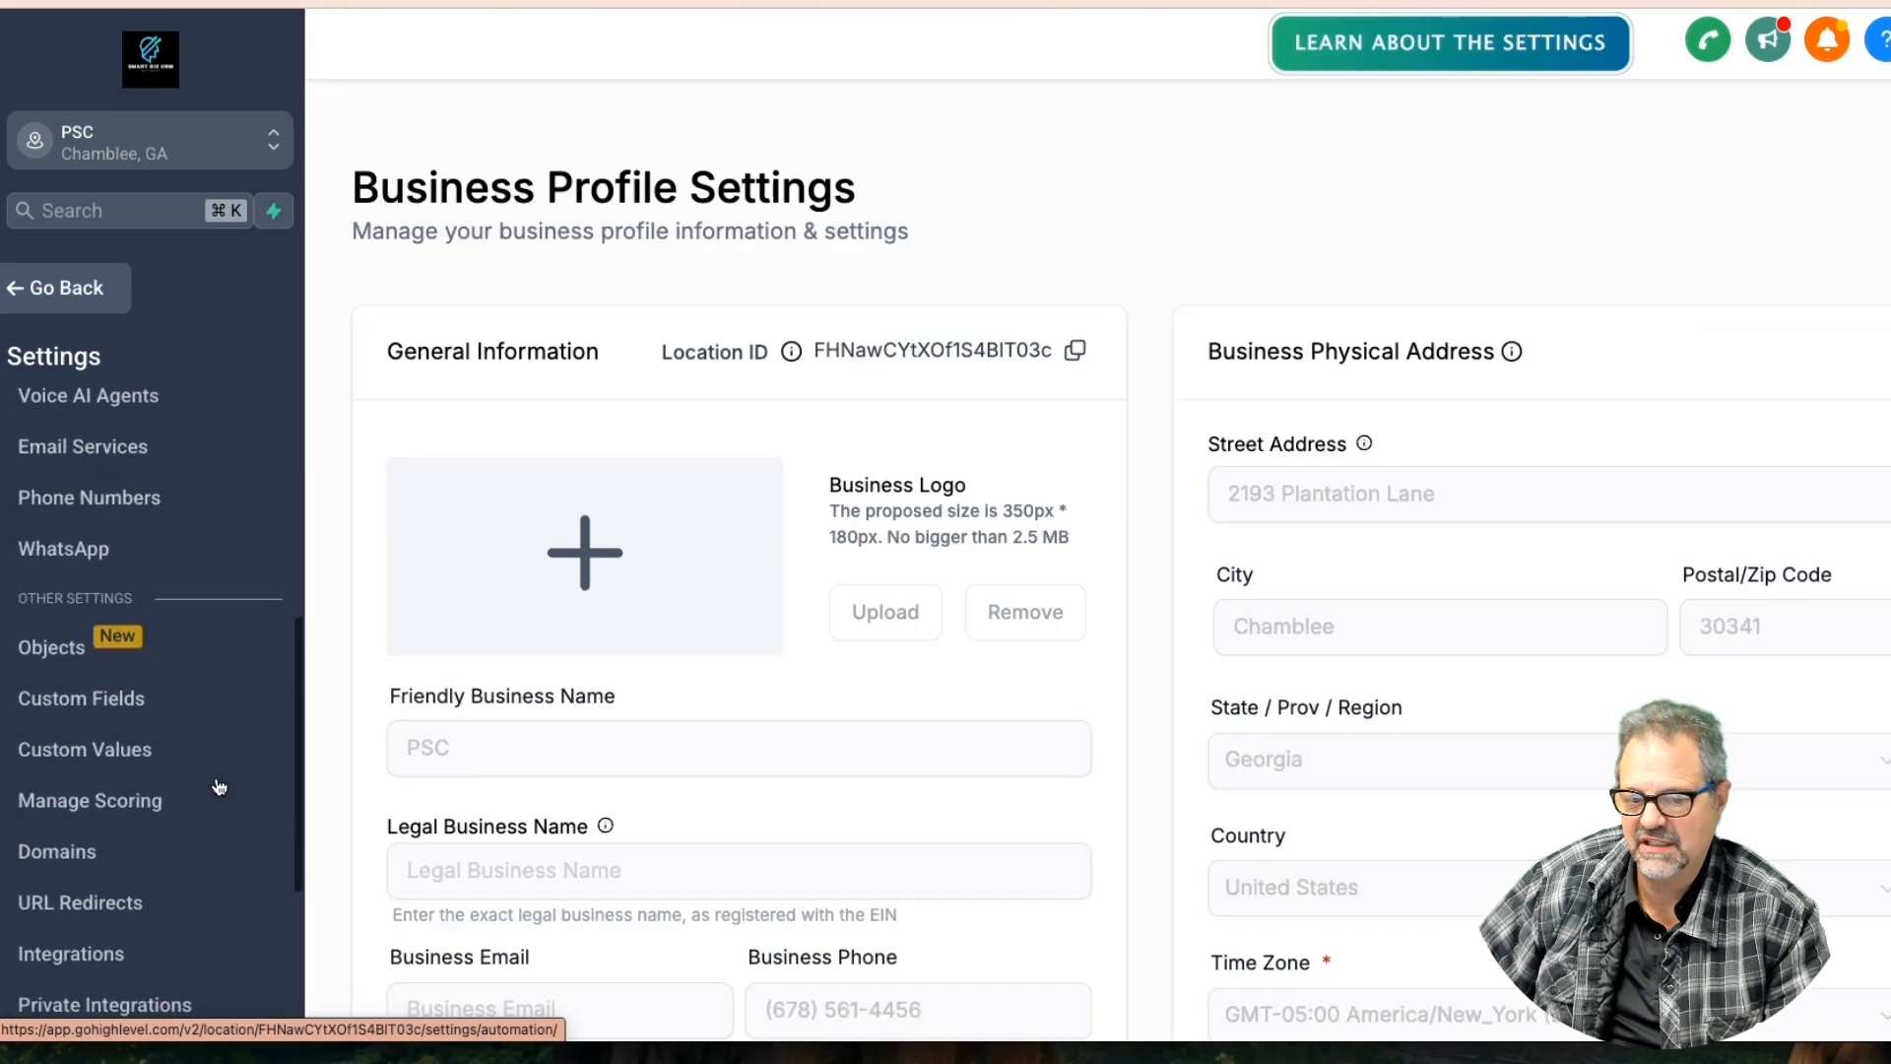
left_click(127, 706)
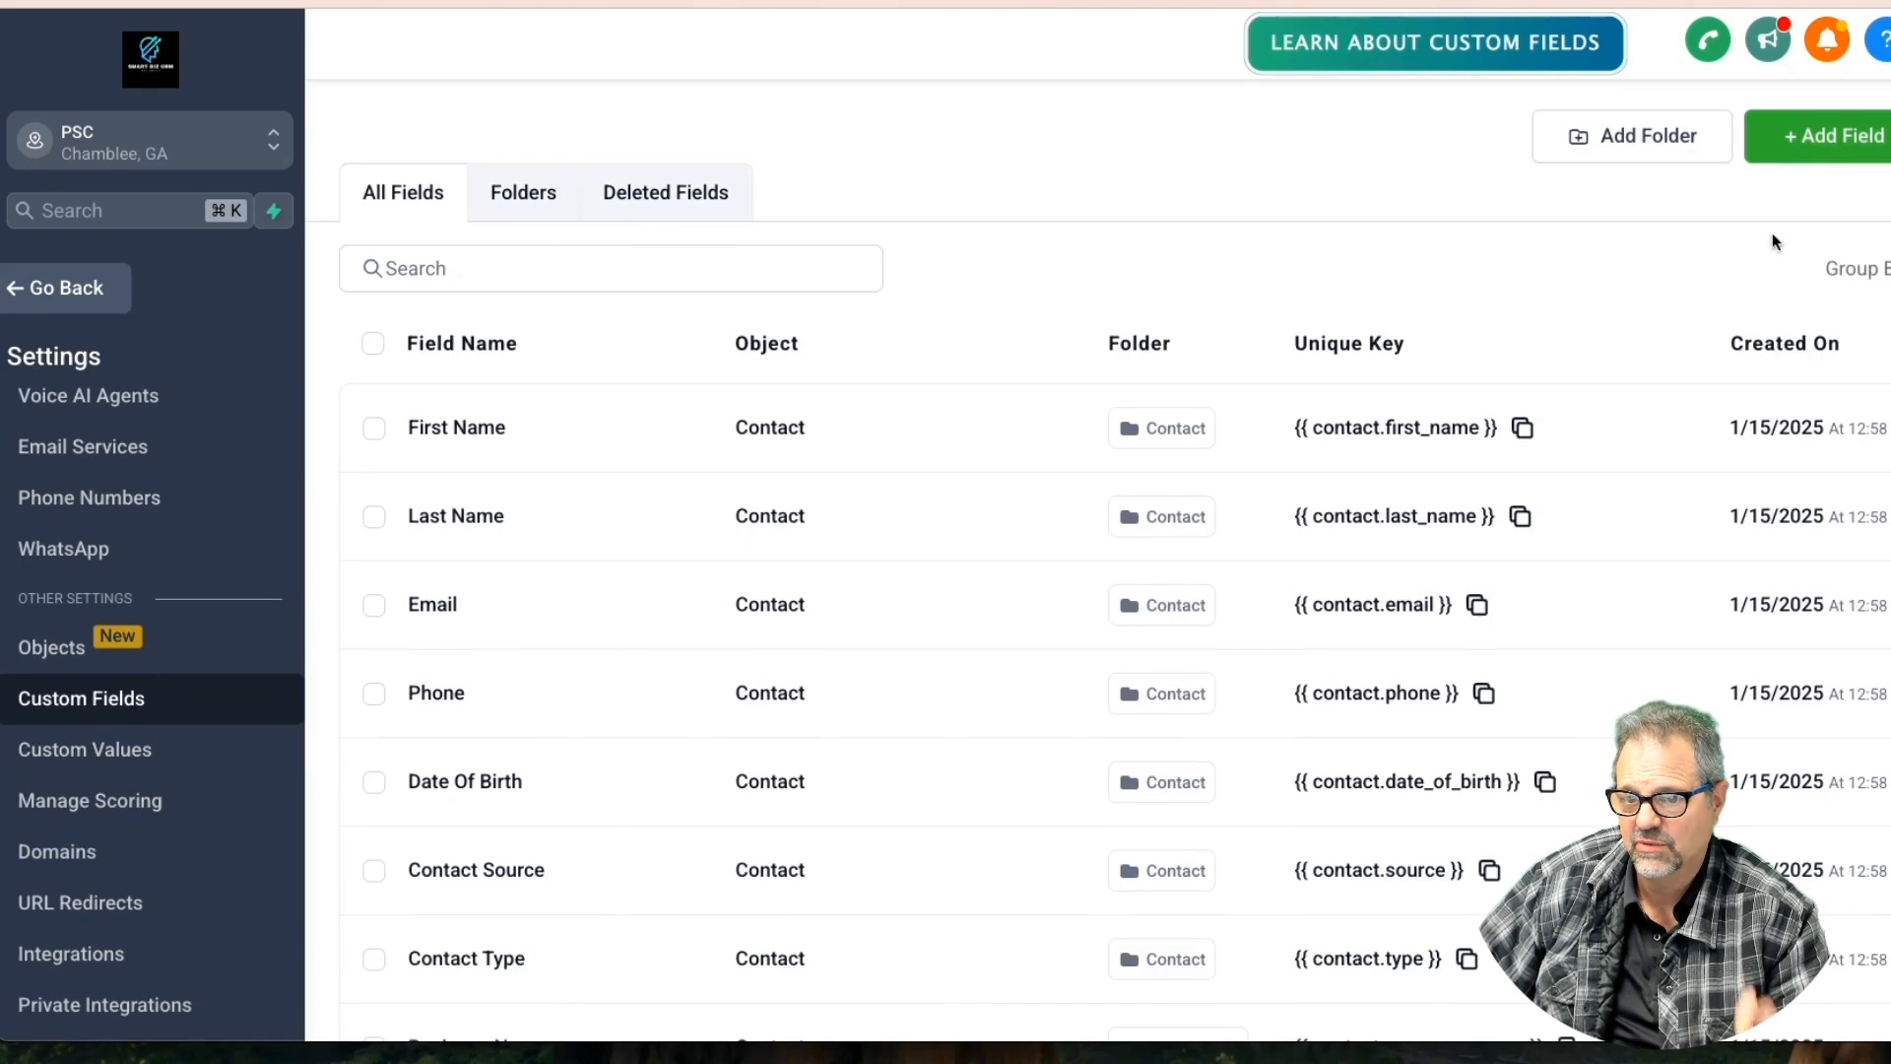
left_click(1824, 140)
left_click(526, 329)
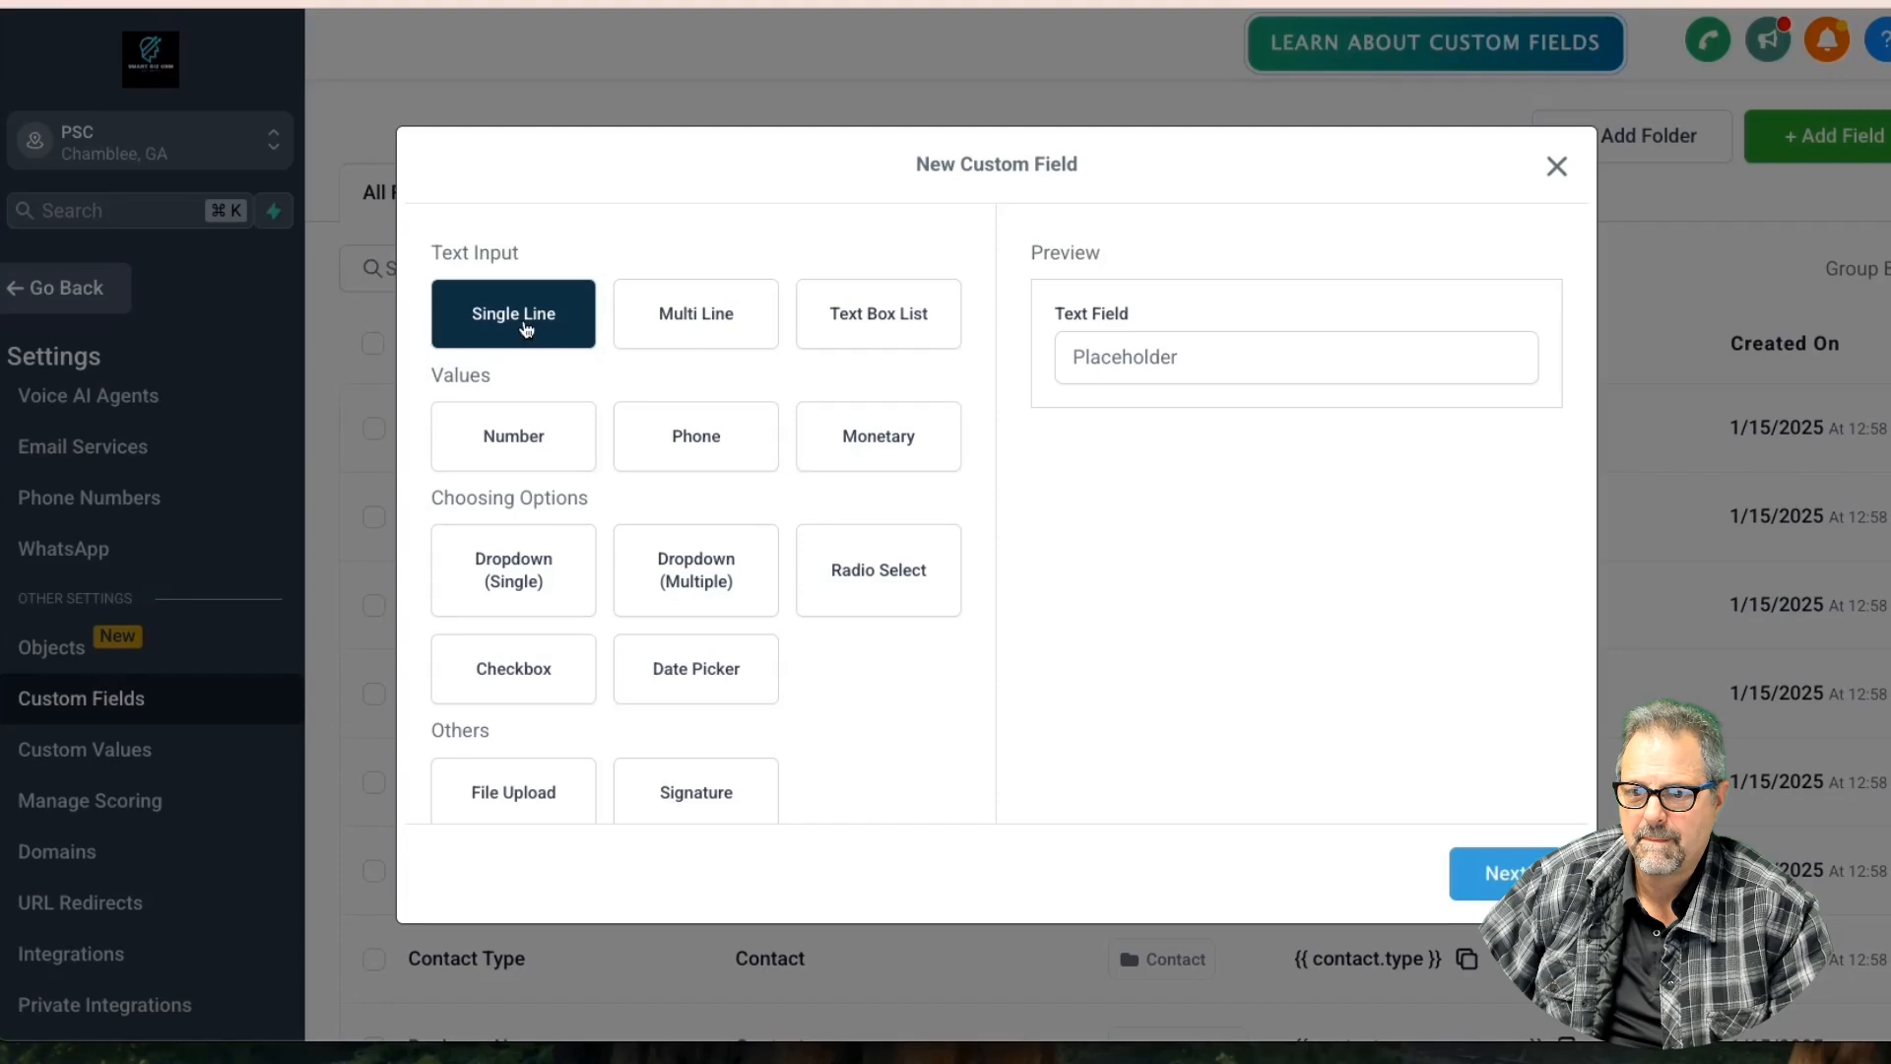
left_click(1467, 872)
left_click(604, 438)
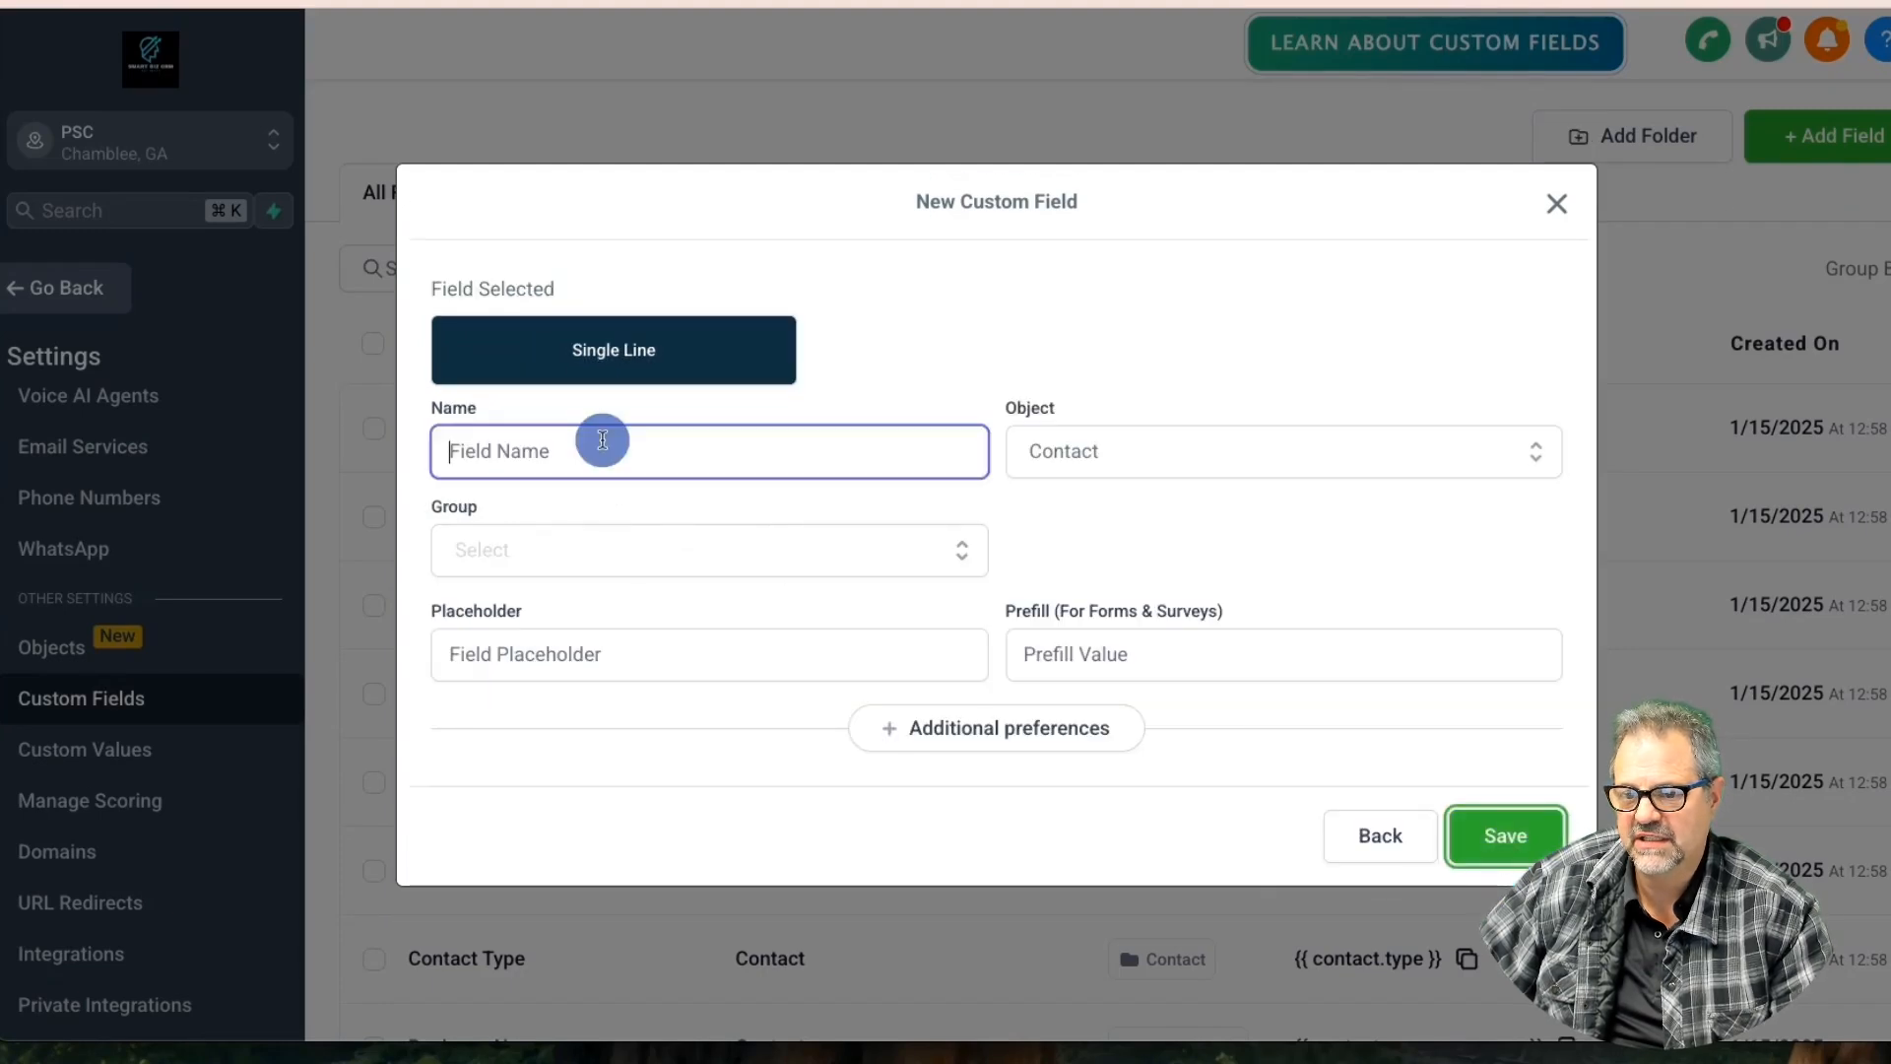
type("Additional Tenant")
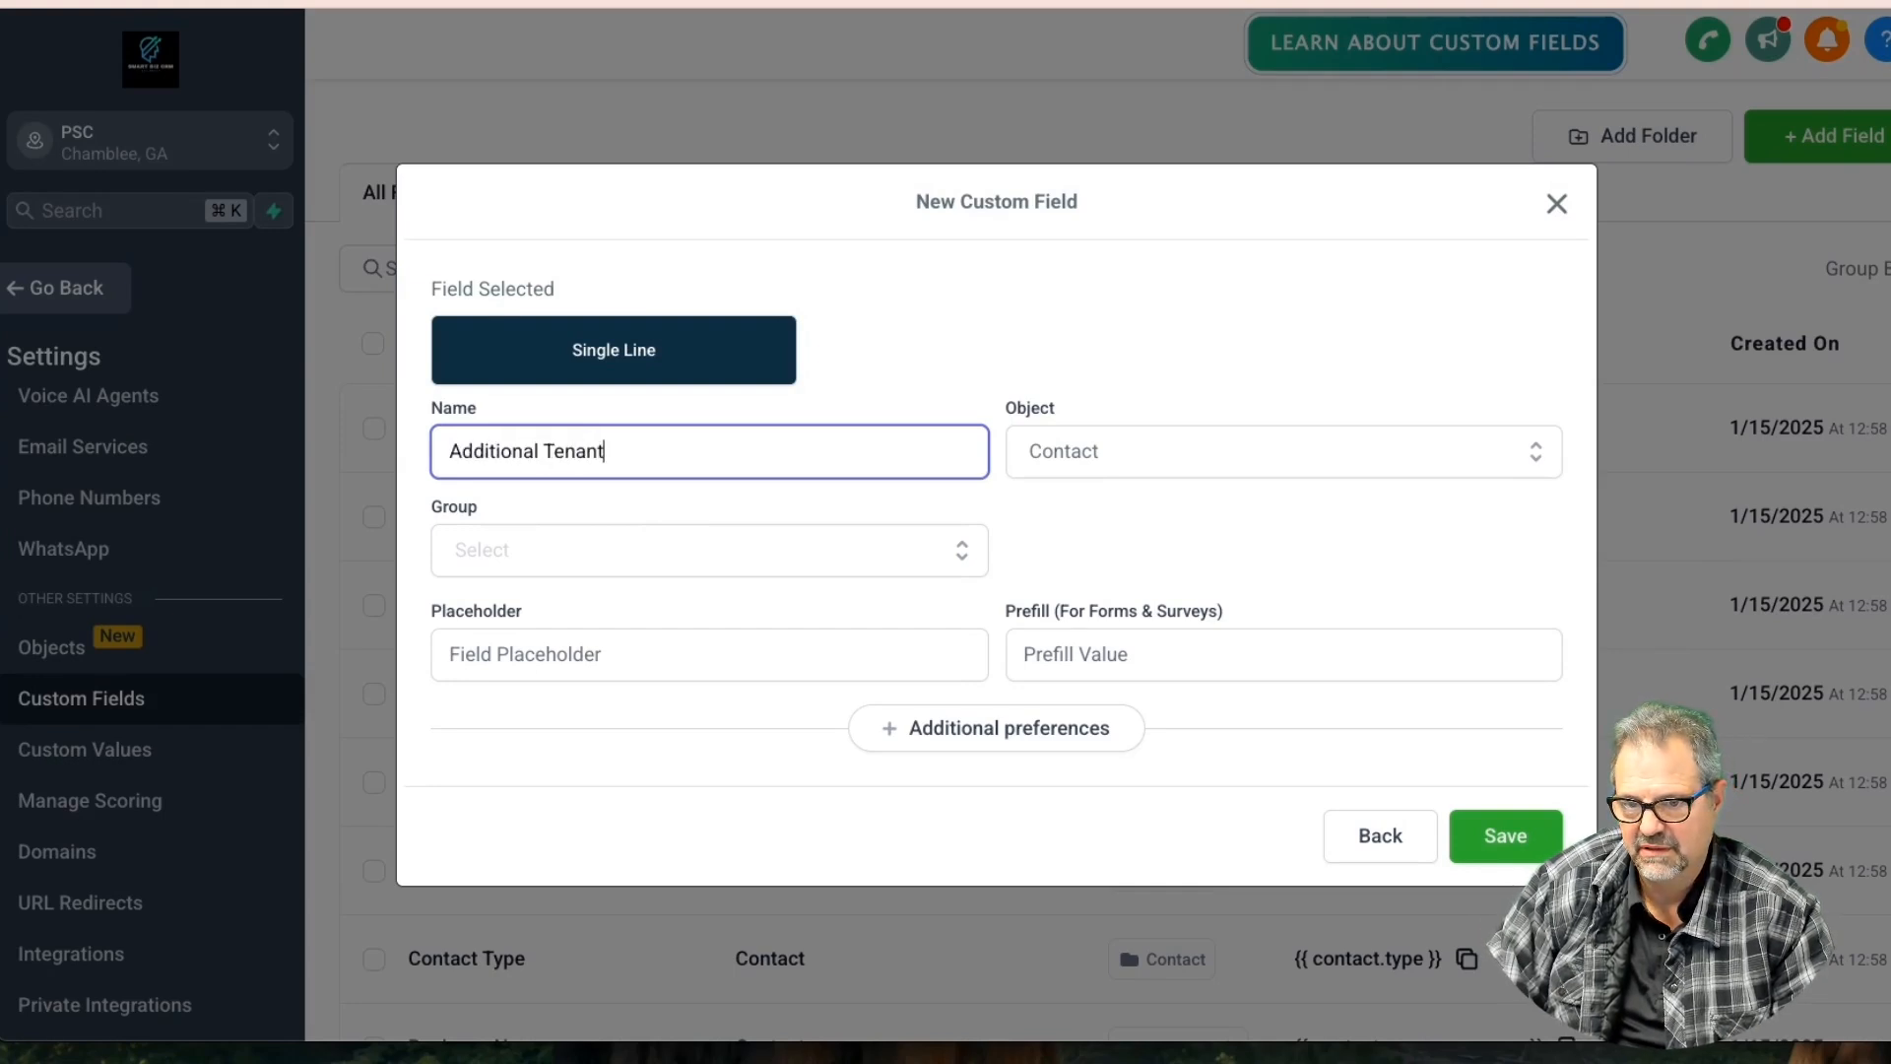
key("Tab")
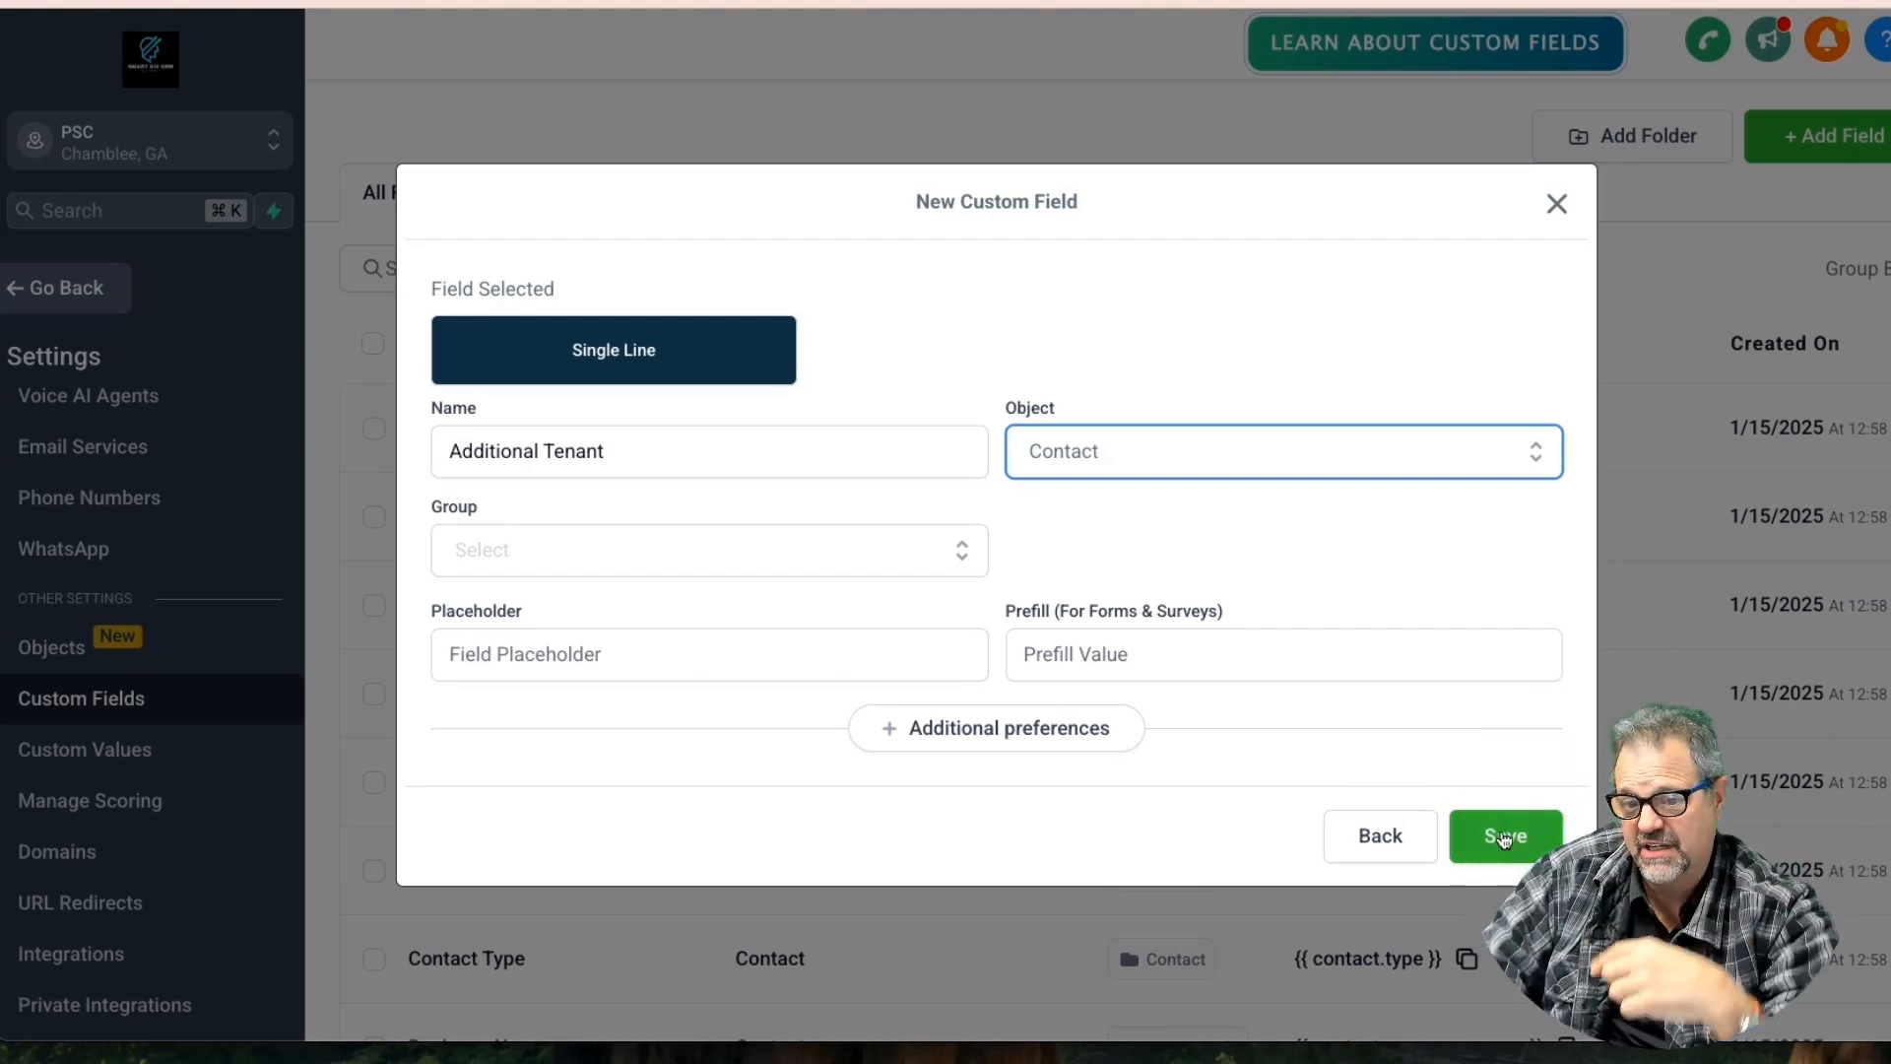
Save the Additional Tenant field in the Contact group and begin a new custom field
left_click(727, 547)
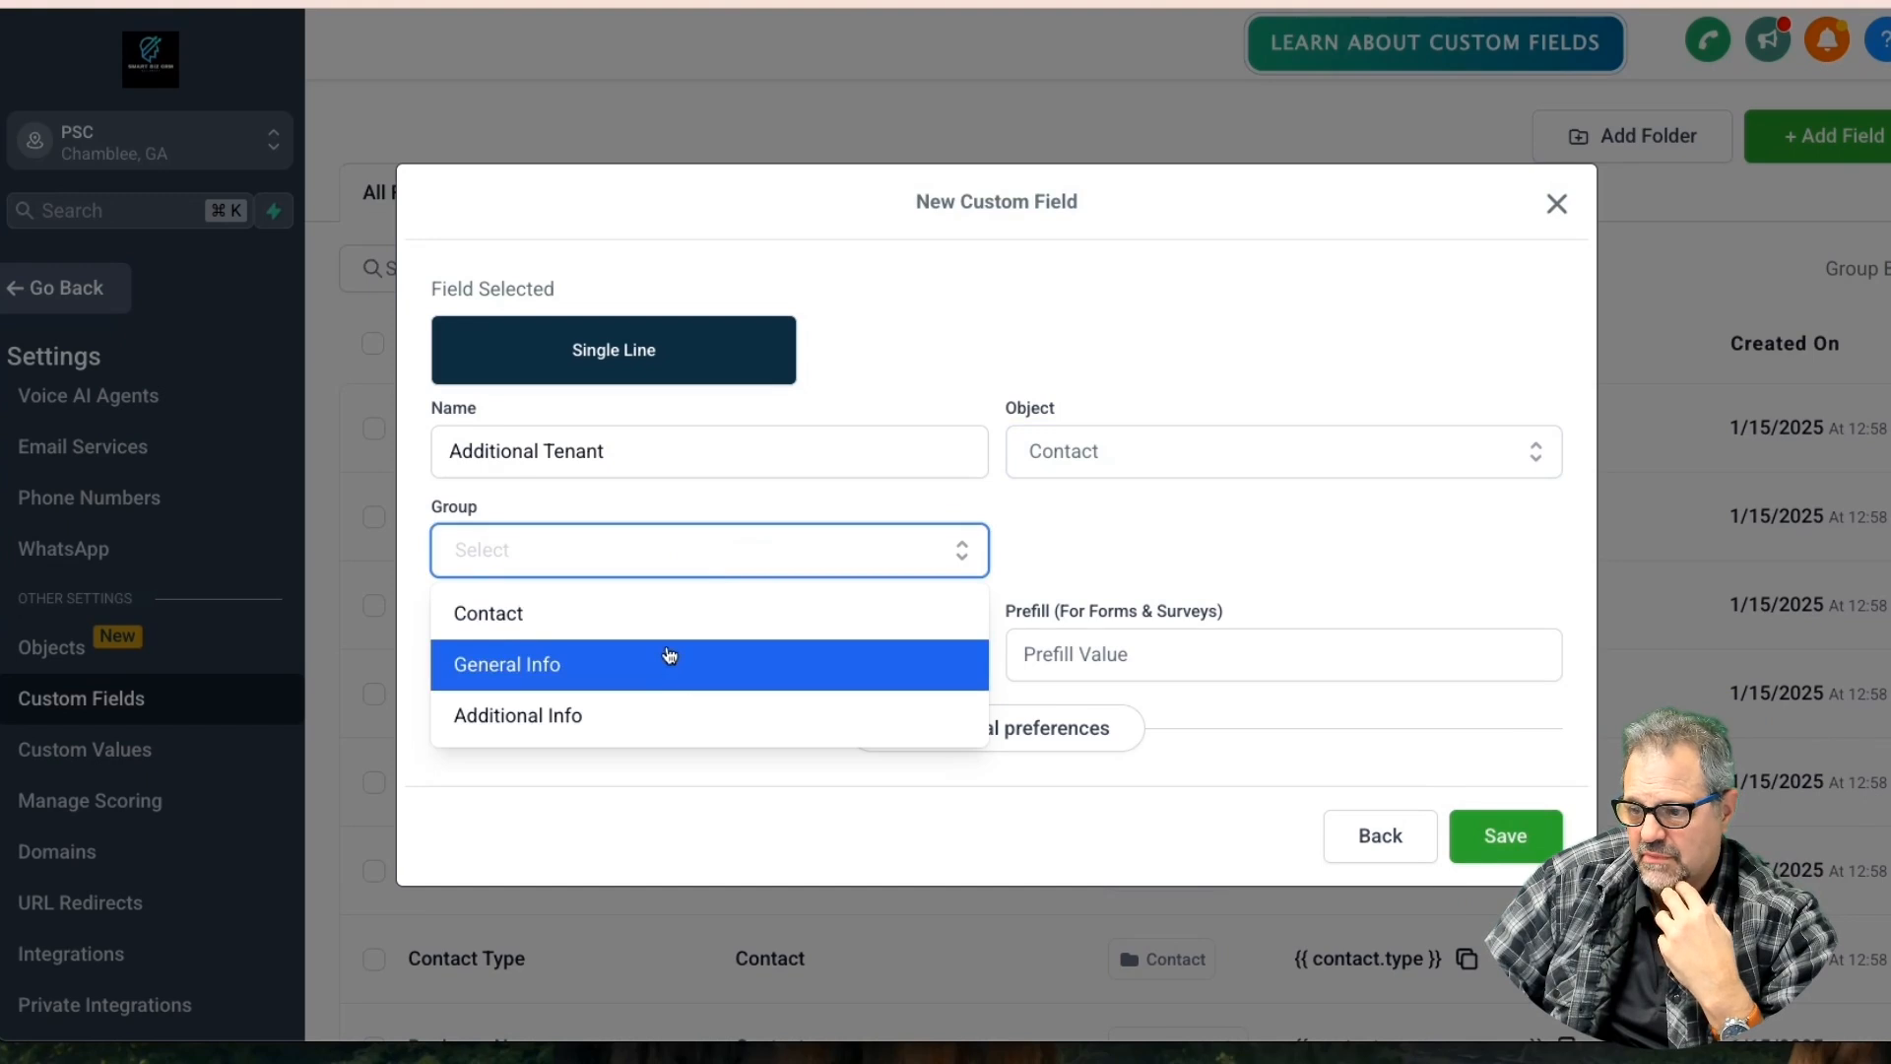
left_click(552, 627)
left_click(1477, 835)
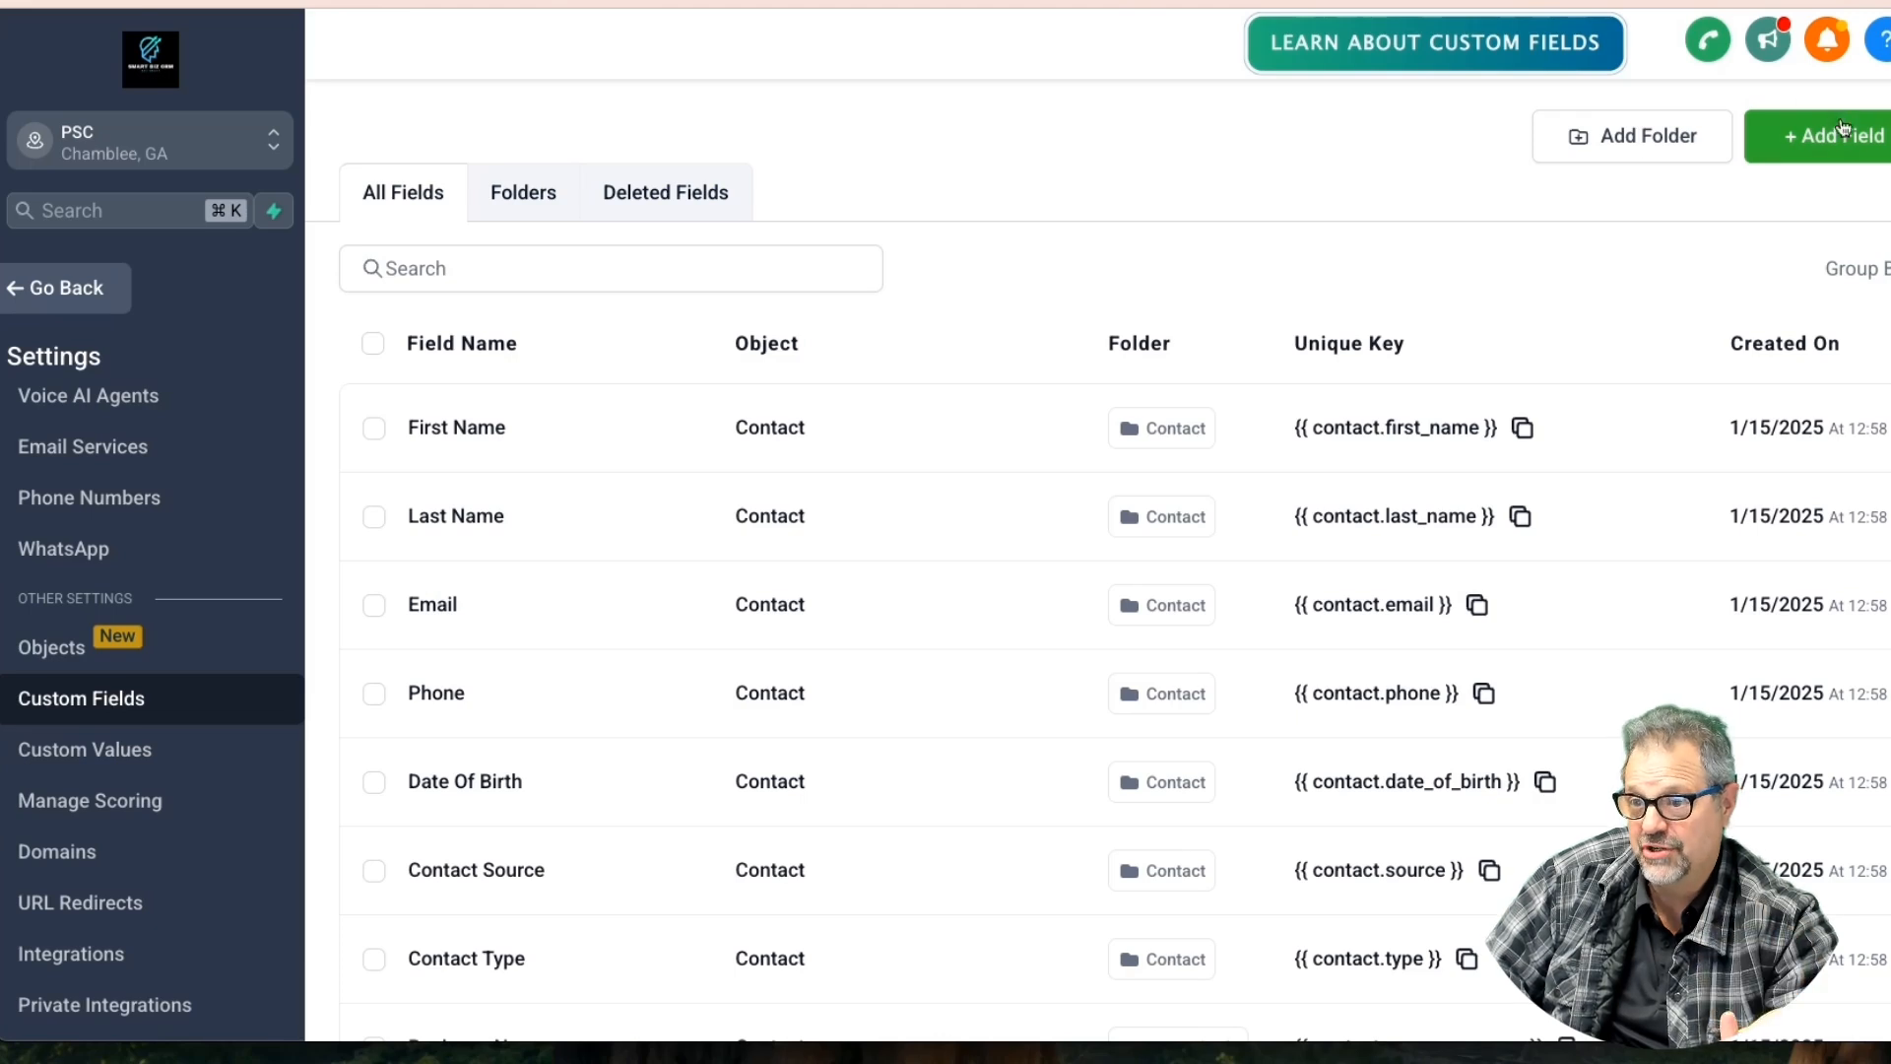
left_click(1833, 135)
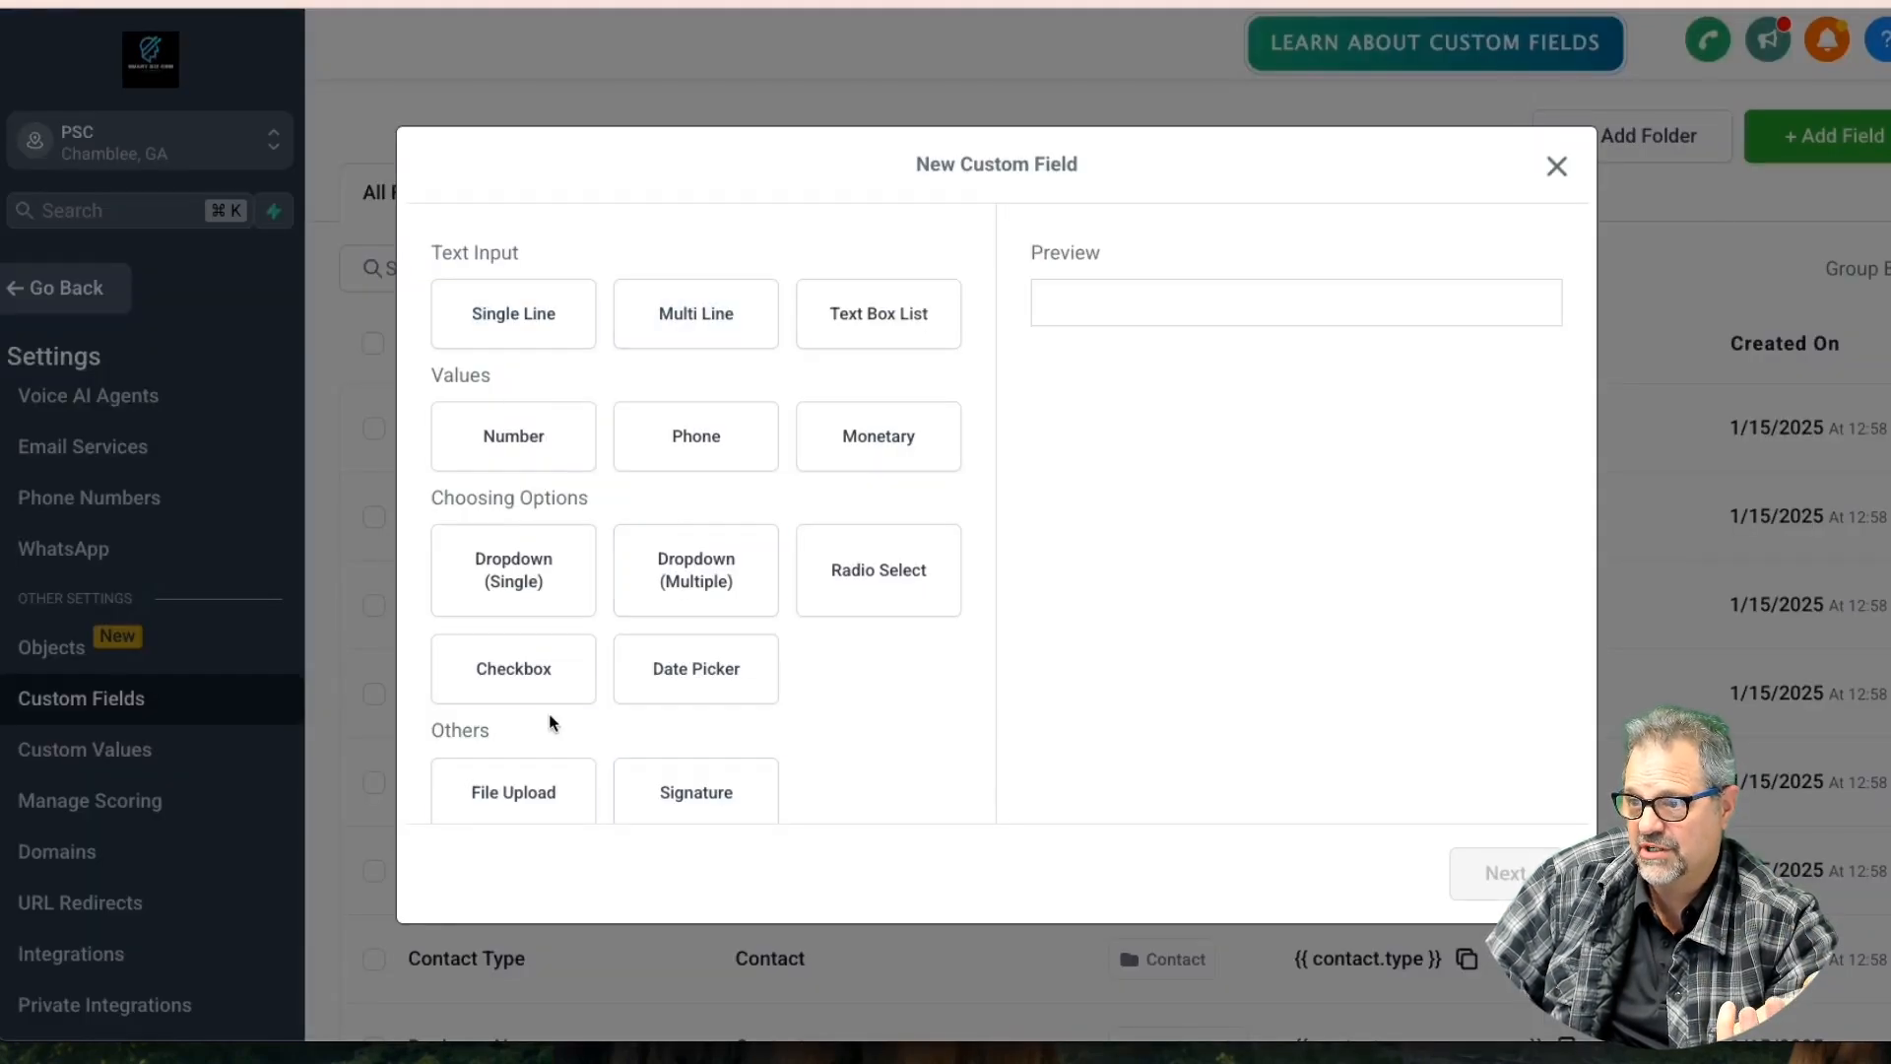
scroll(889, 520, "down", 1)
Create a Date Picker field 'Commence' on Opportunity in the Opportunity Details group
left_click(696, 618)
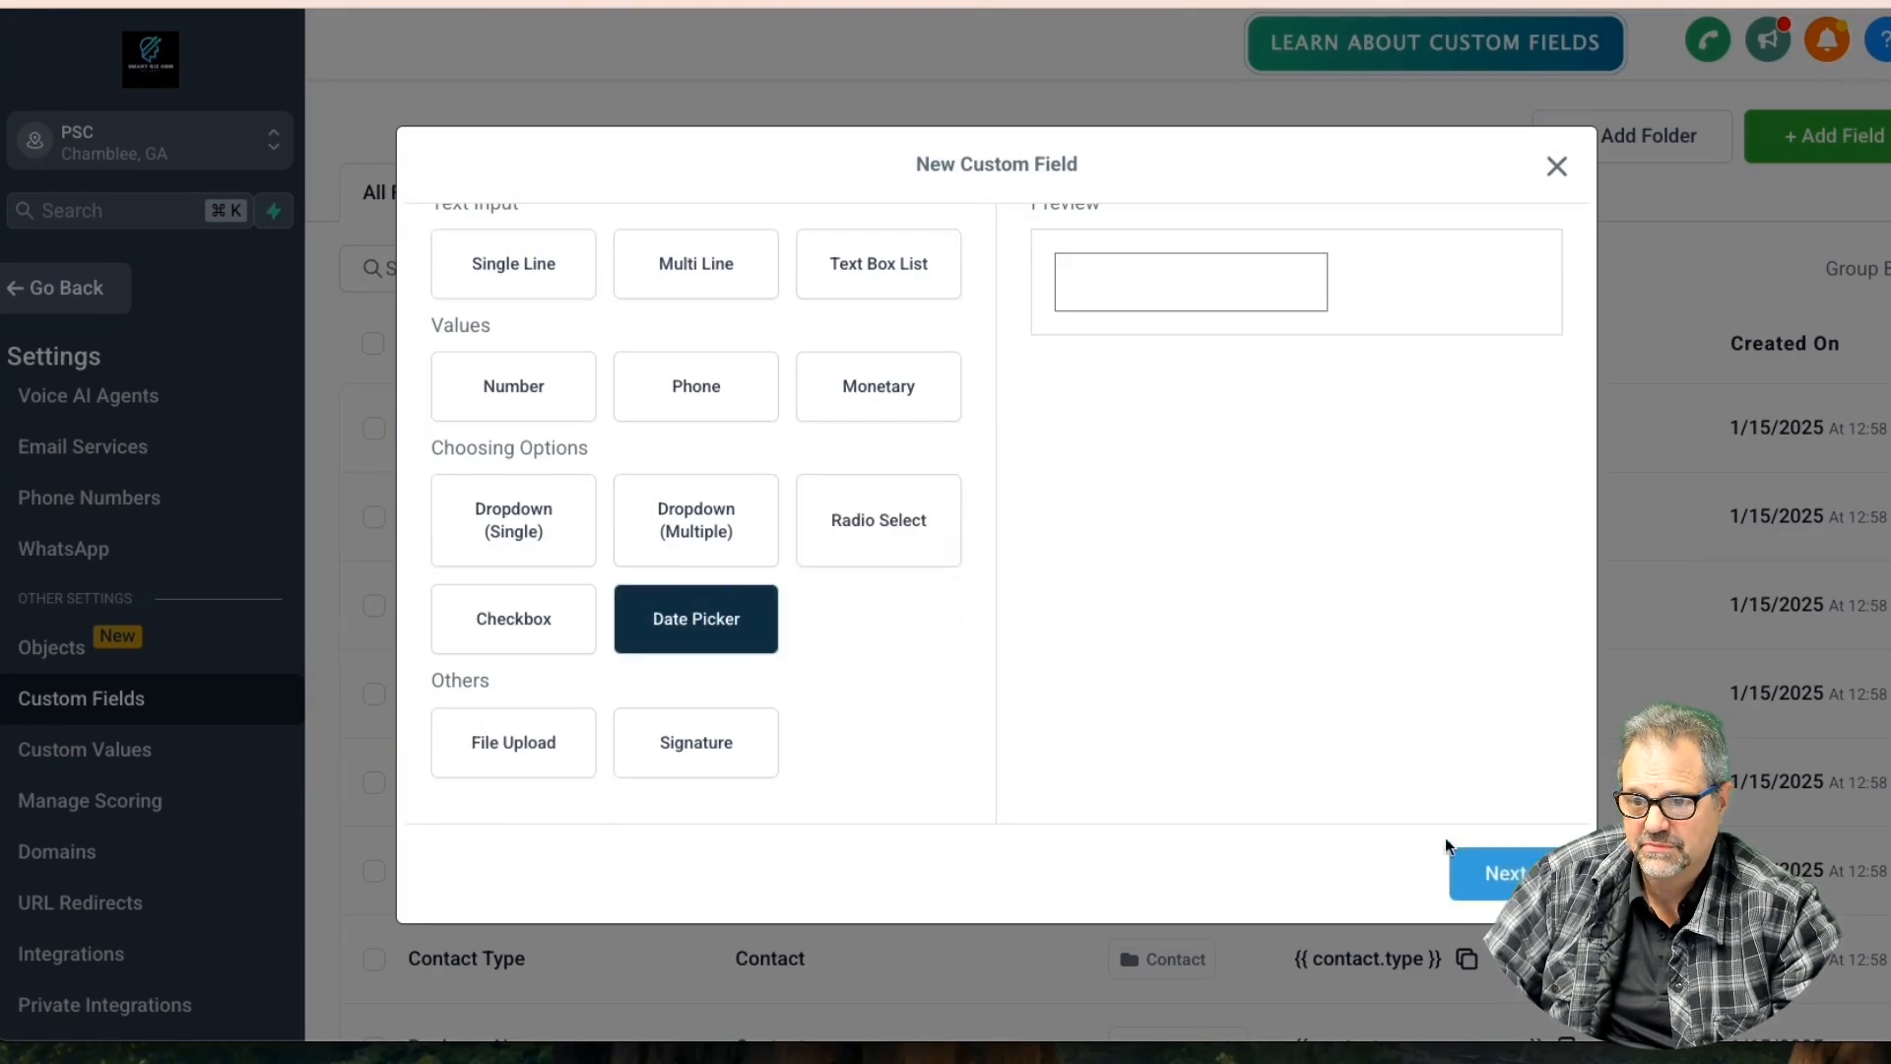
left_click(1464, 862)
left_click(529, 504)
type("C")
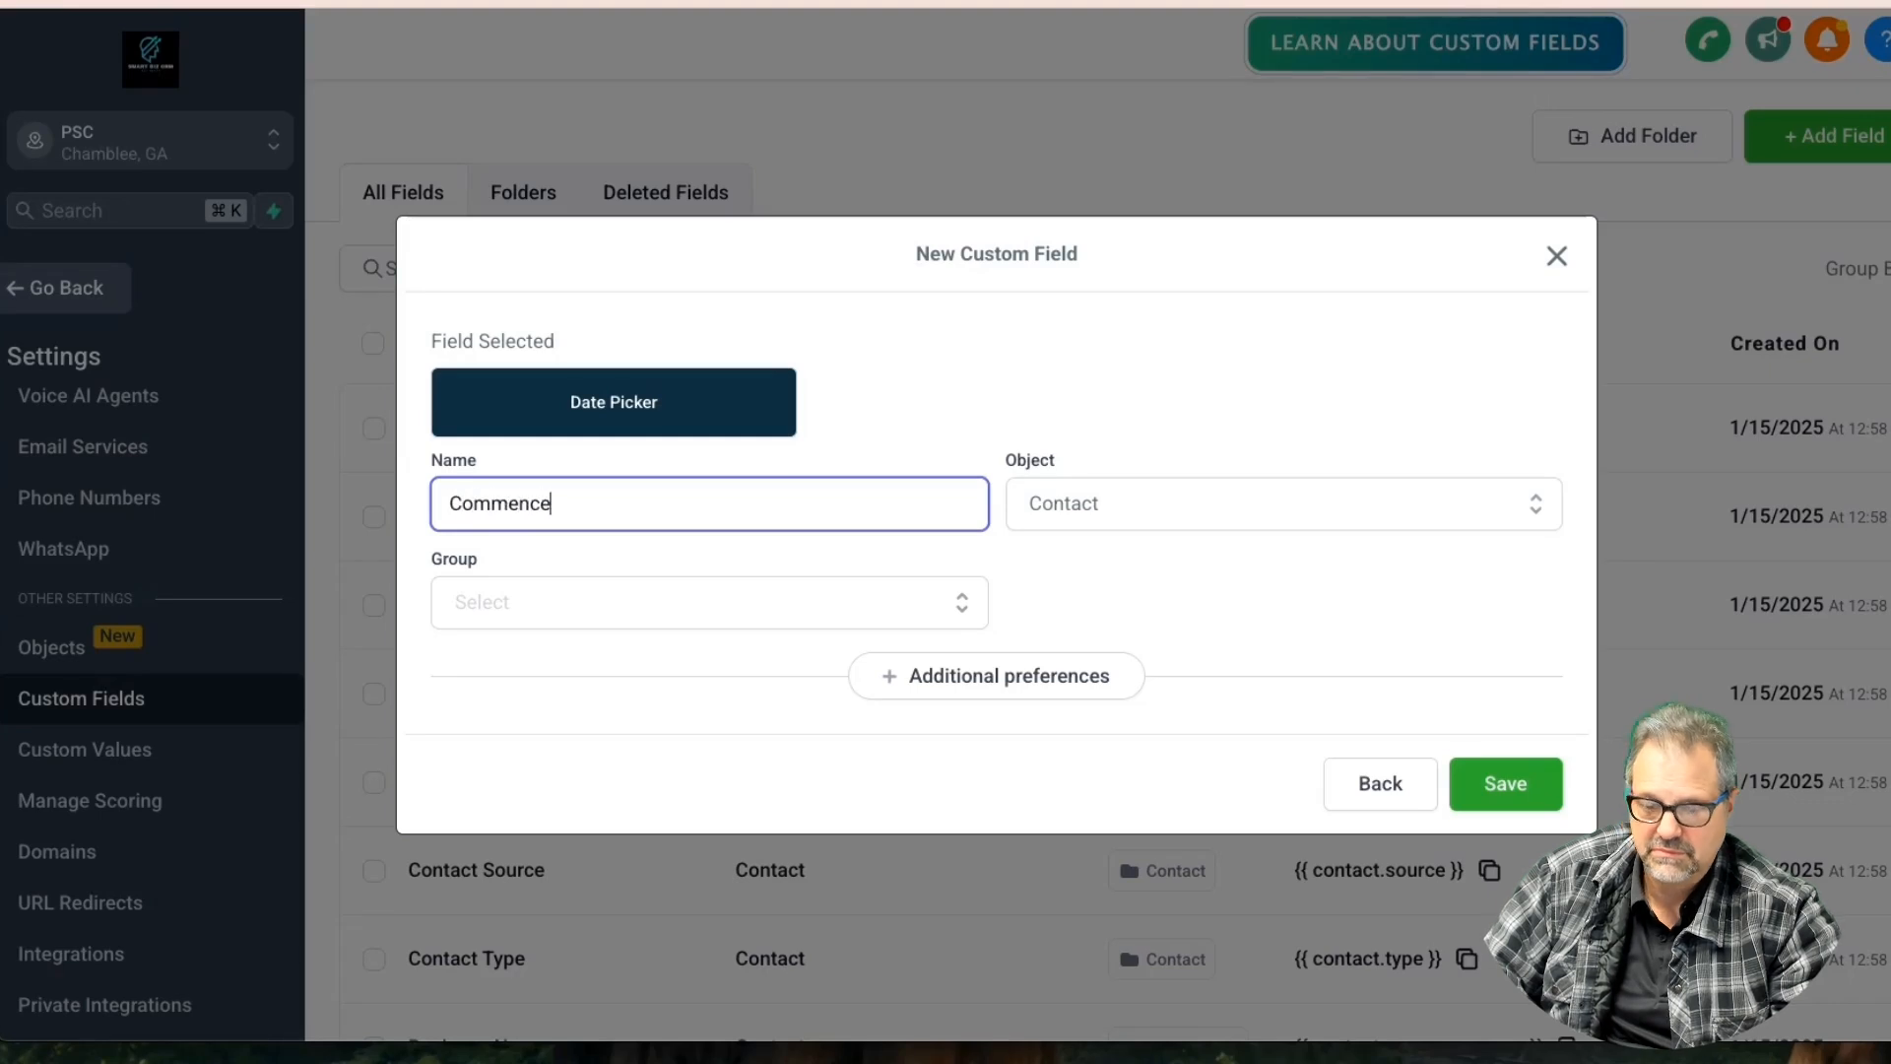
type("ommence")
key("Tab")
left_click(1101, 520)
left_click(1106, 617)
left_click(578, 612)
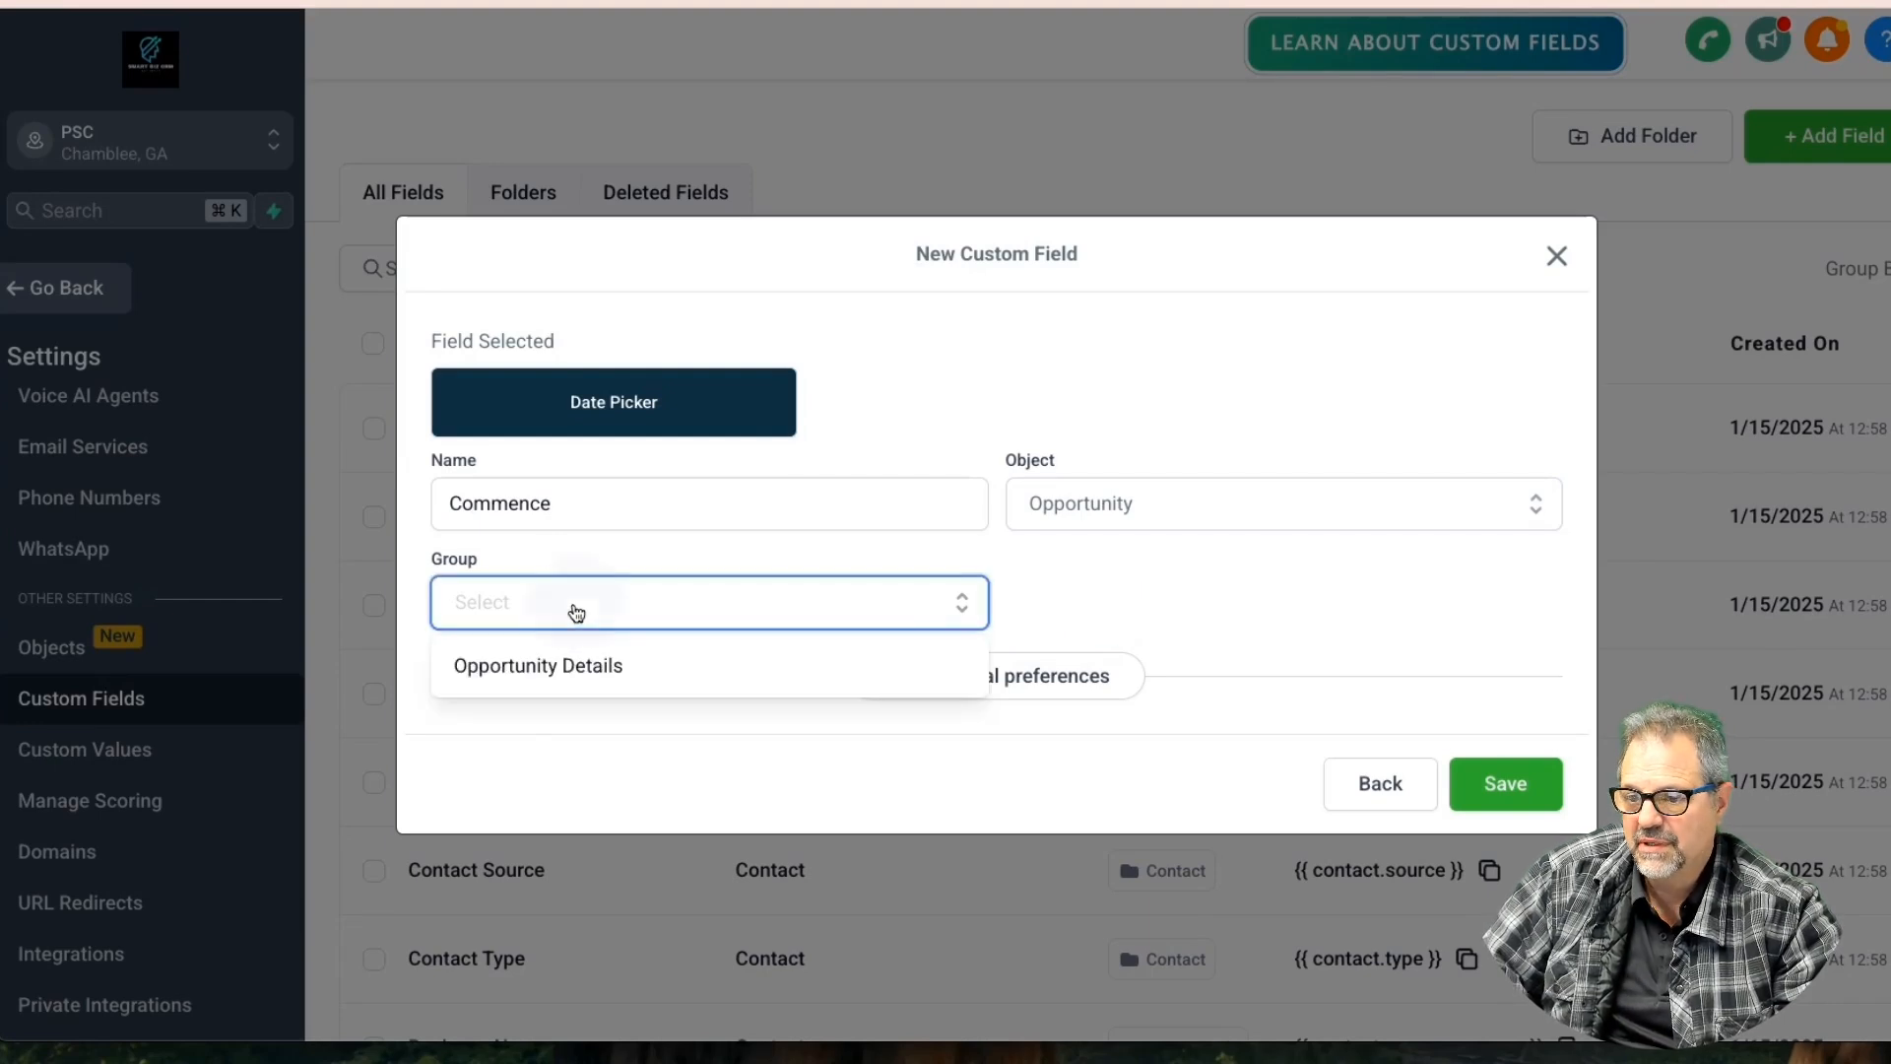
left_click(571, 664)
left_click(1512, 786)
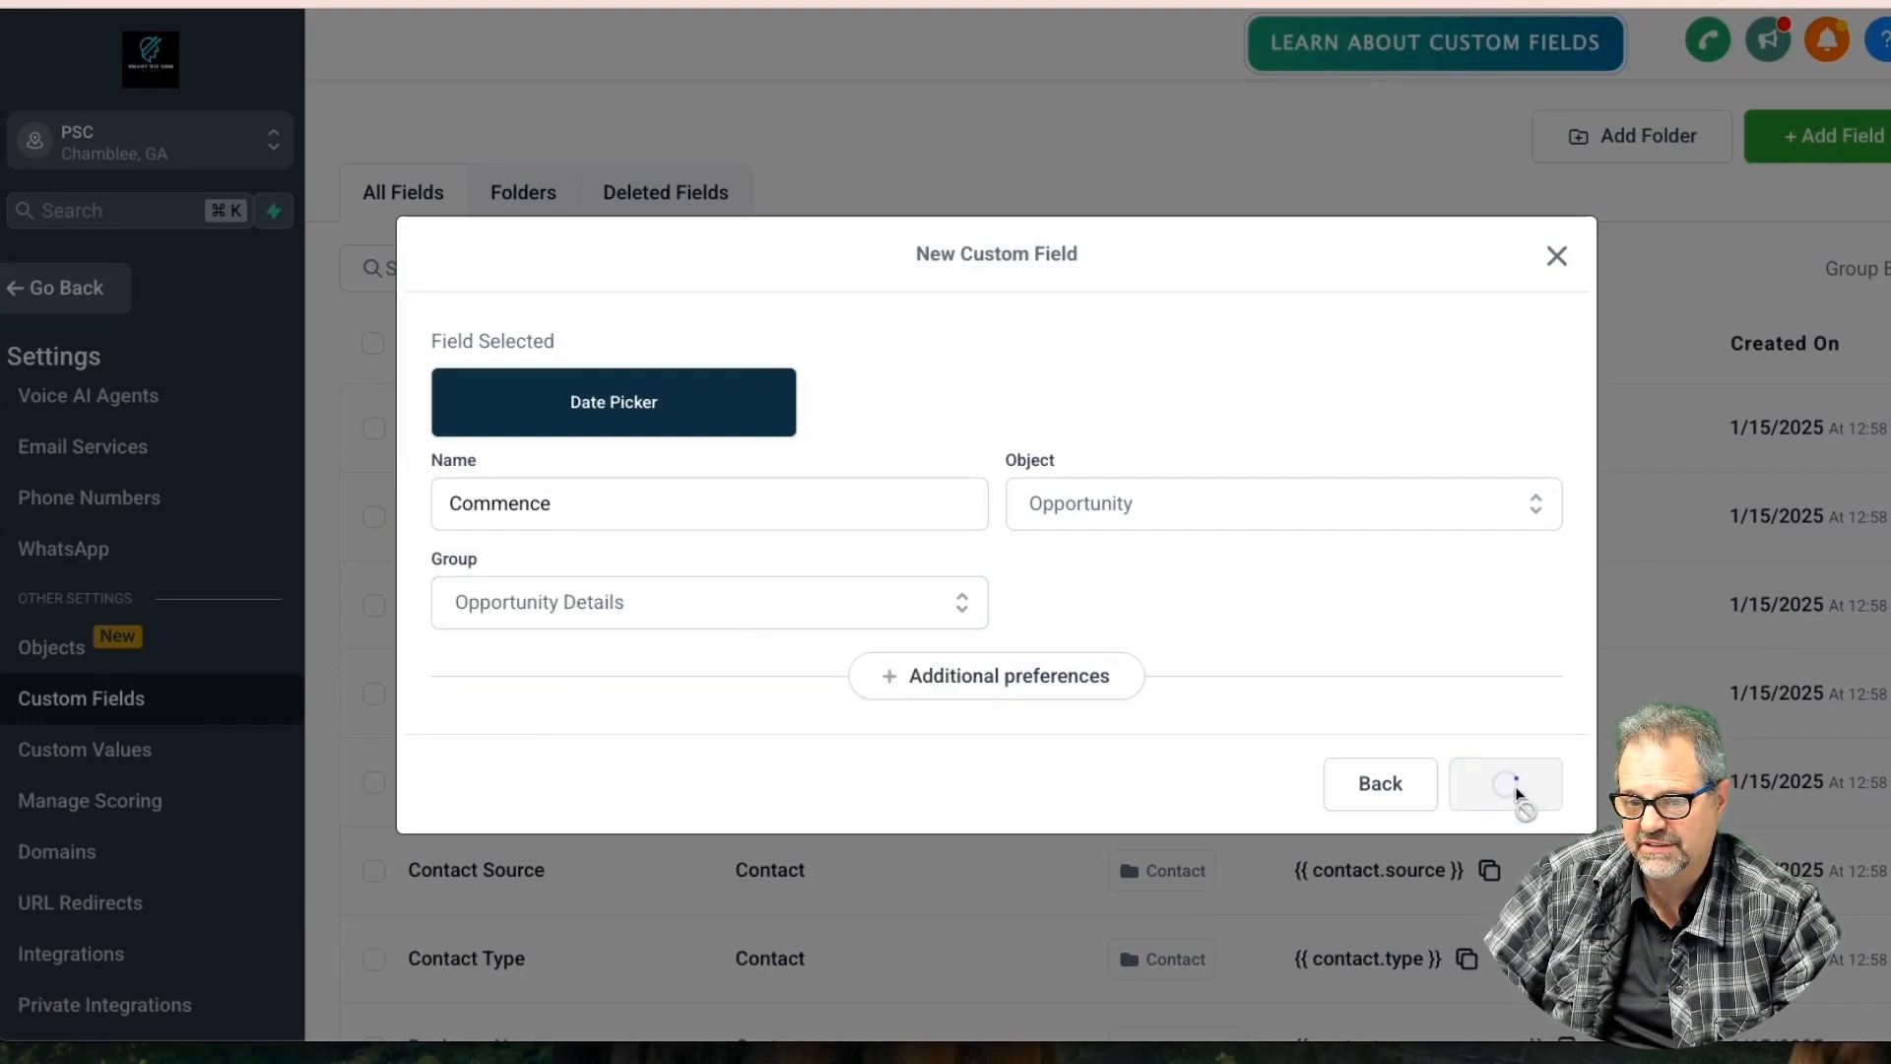
left_click(1818, 158)
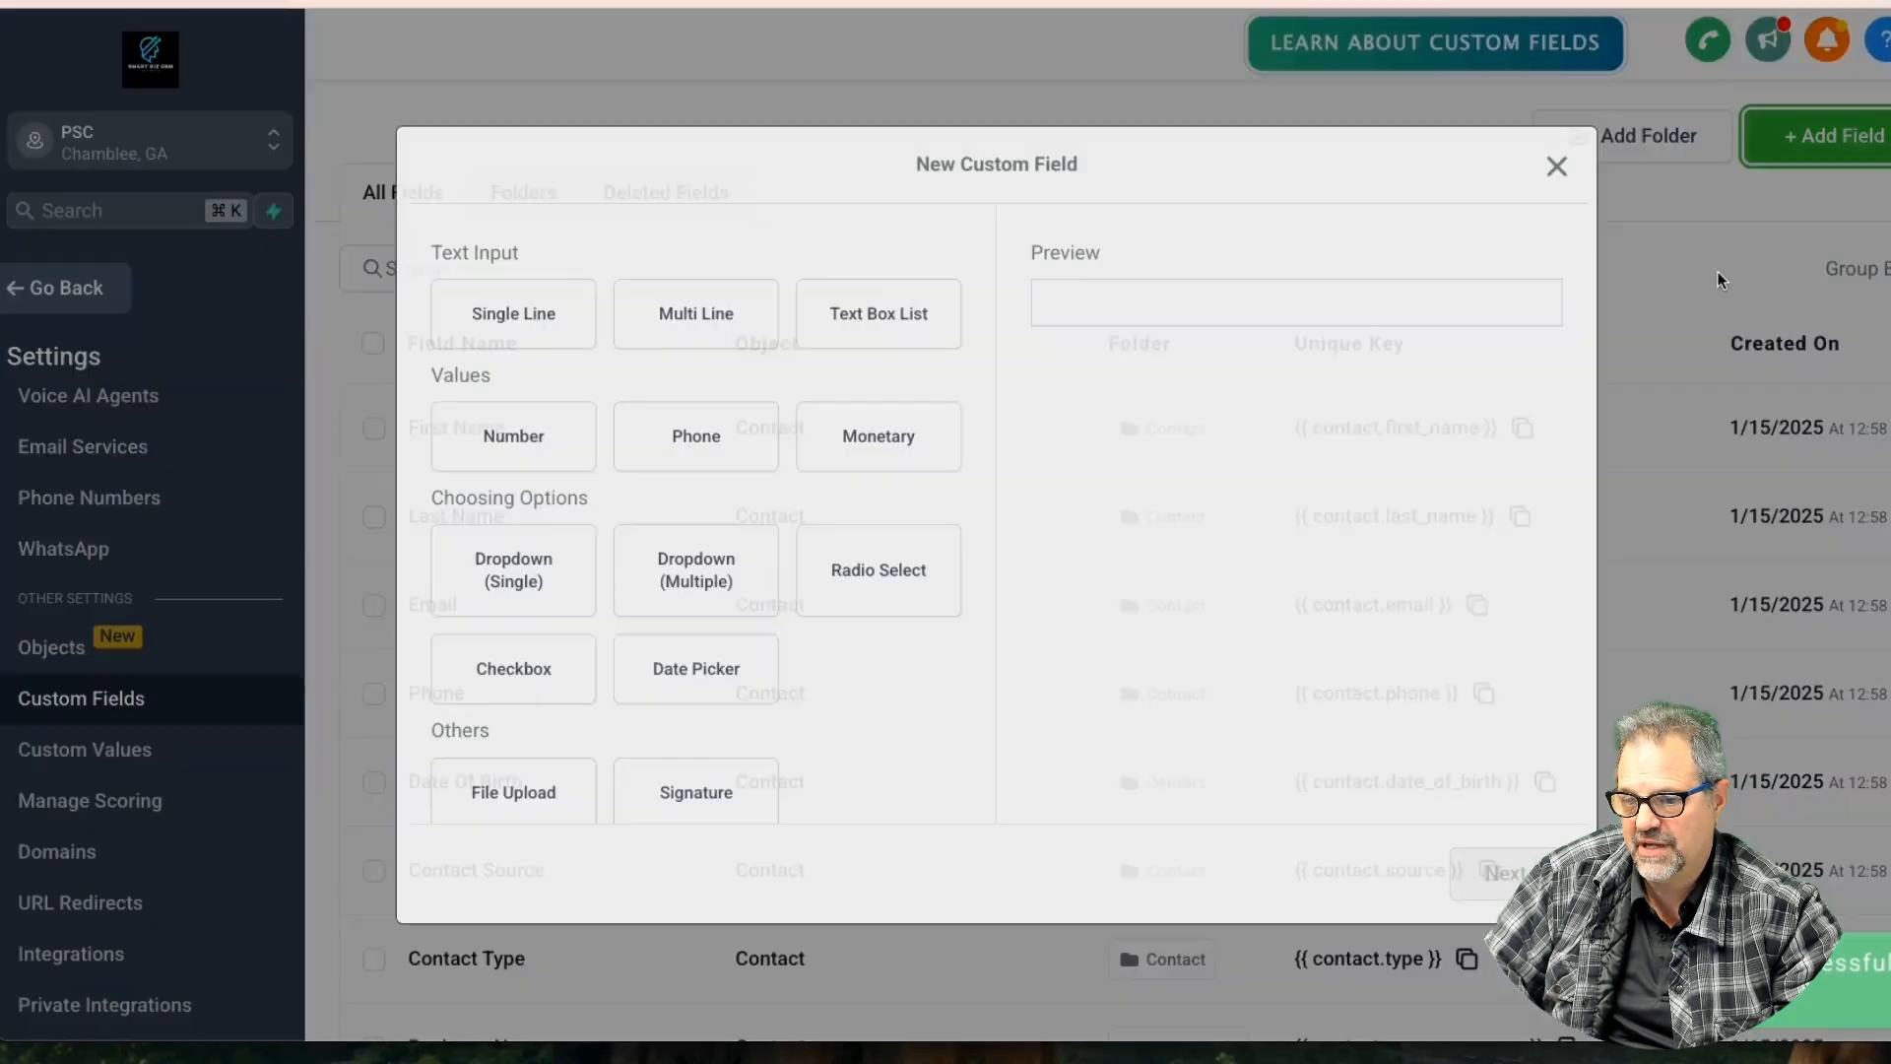
Set up a Date Picker field 'Effective Date' on Opportunity in Opportunity Details, and unpublish the lease link
left_click(697, 688)
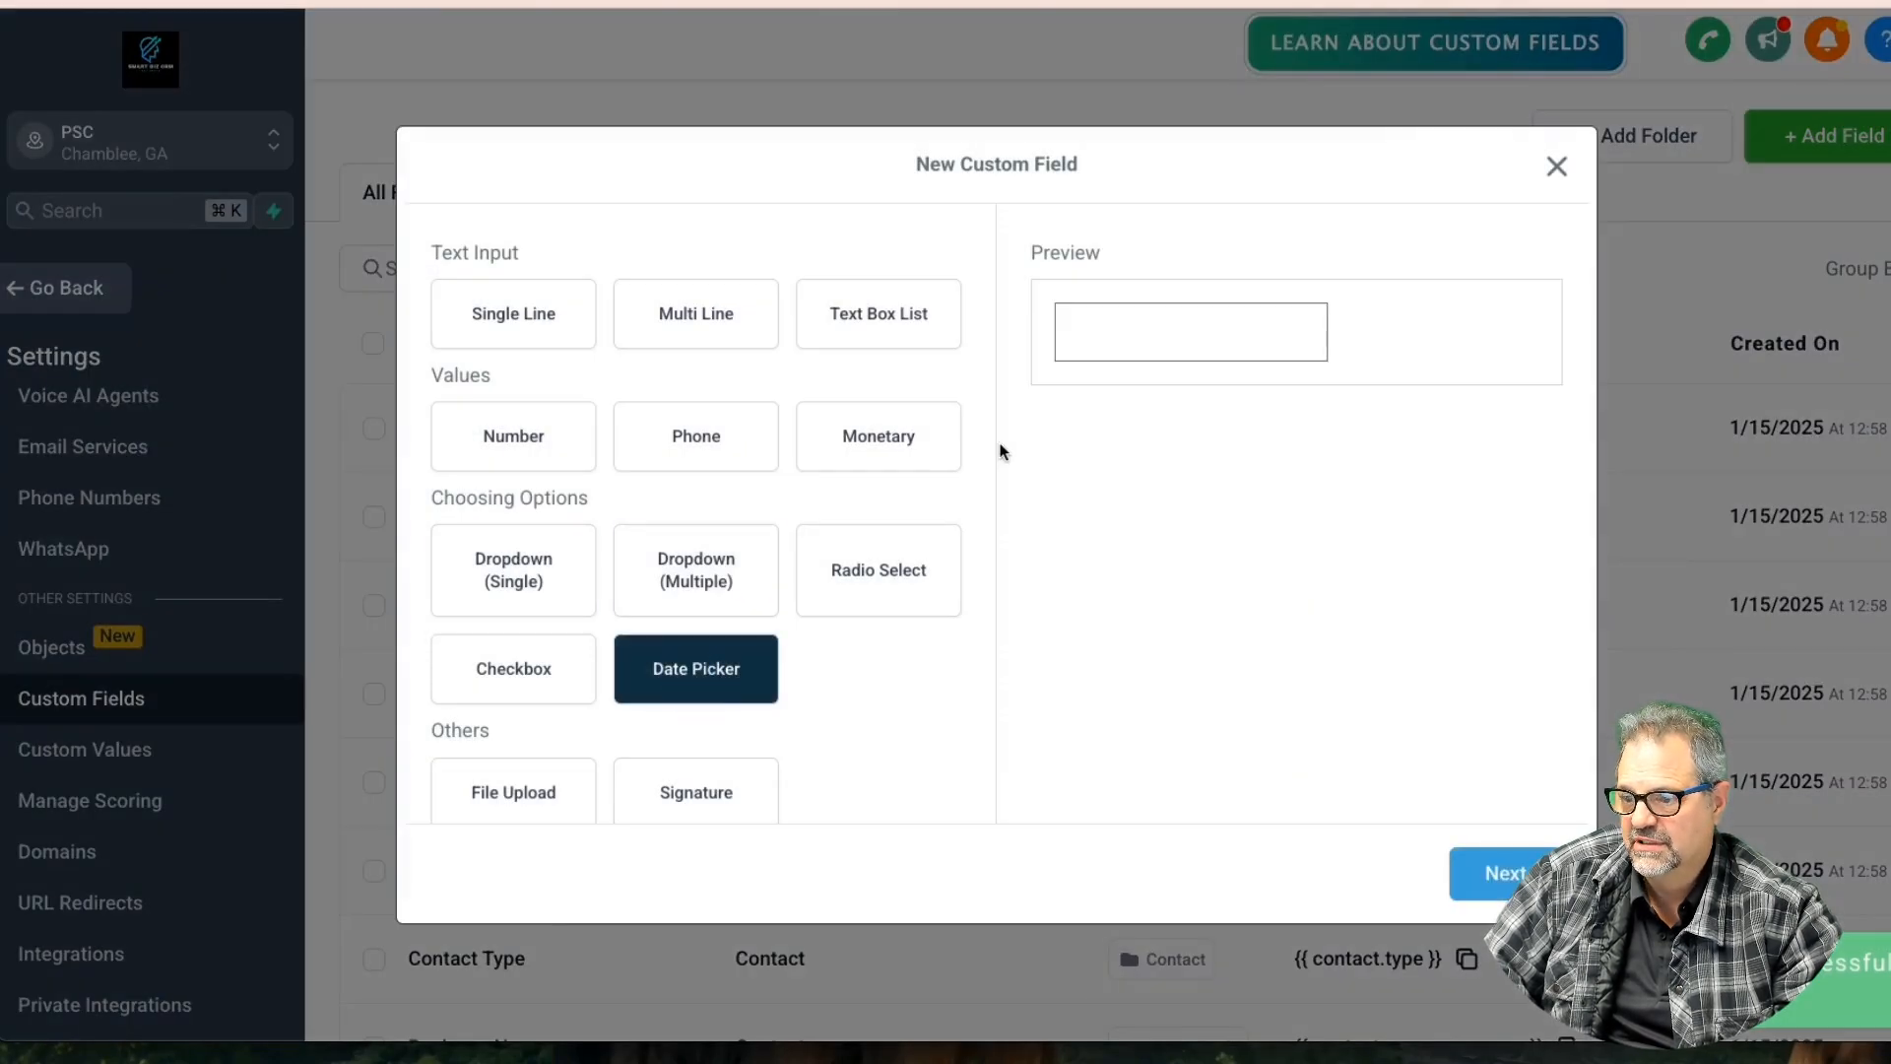
left_click(1482, 872)
left_click(557, 503)
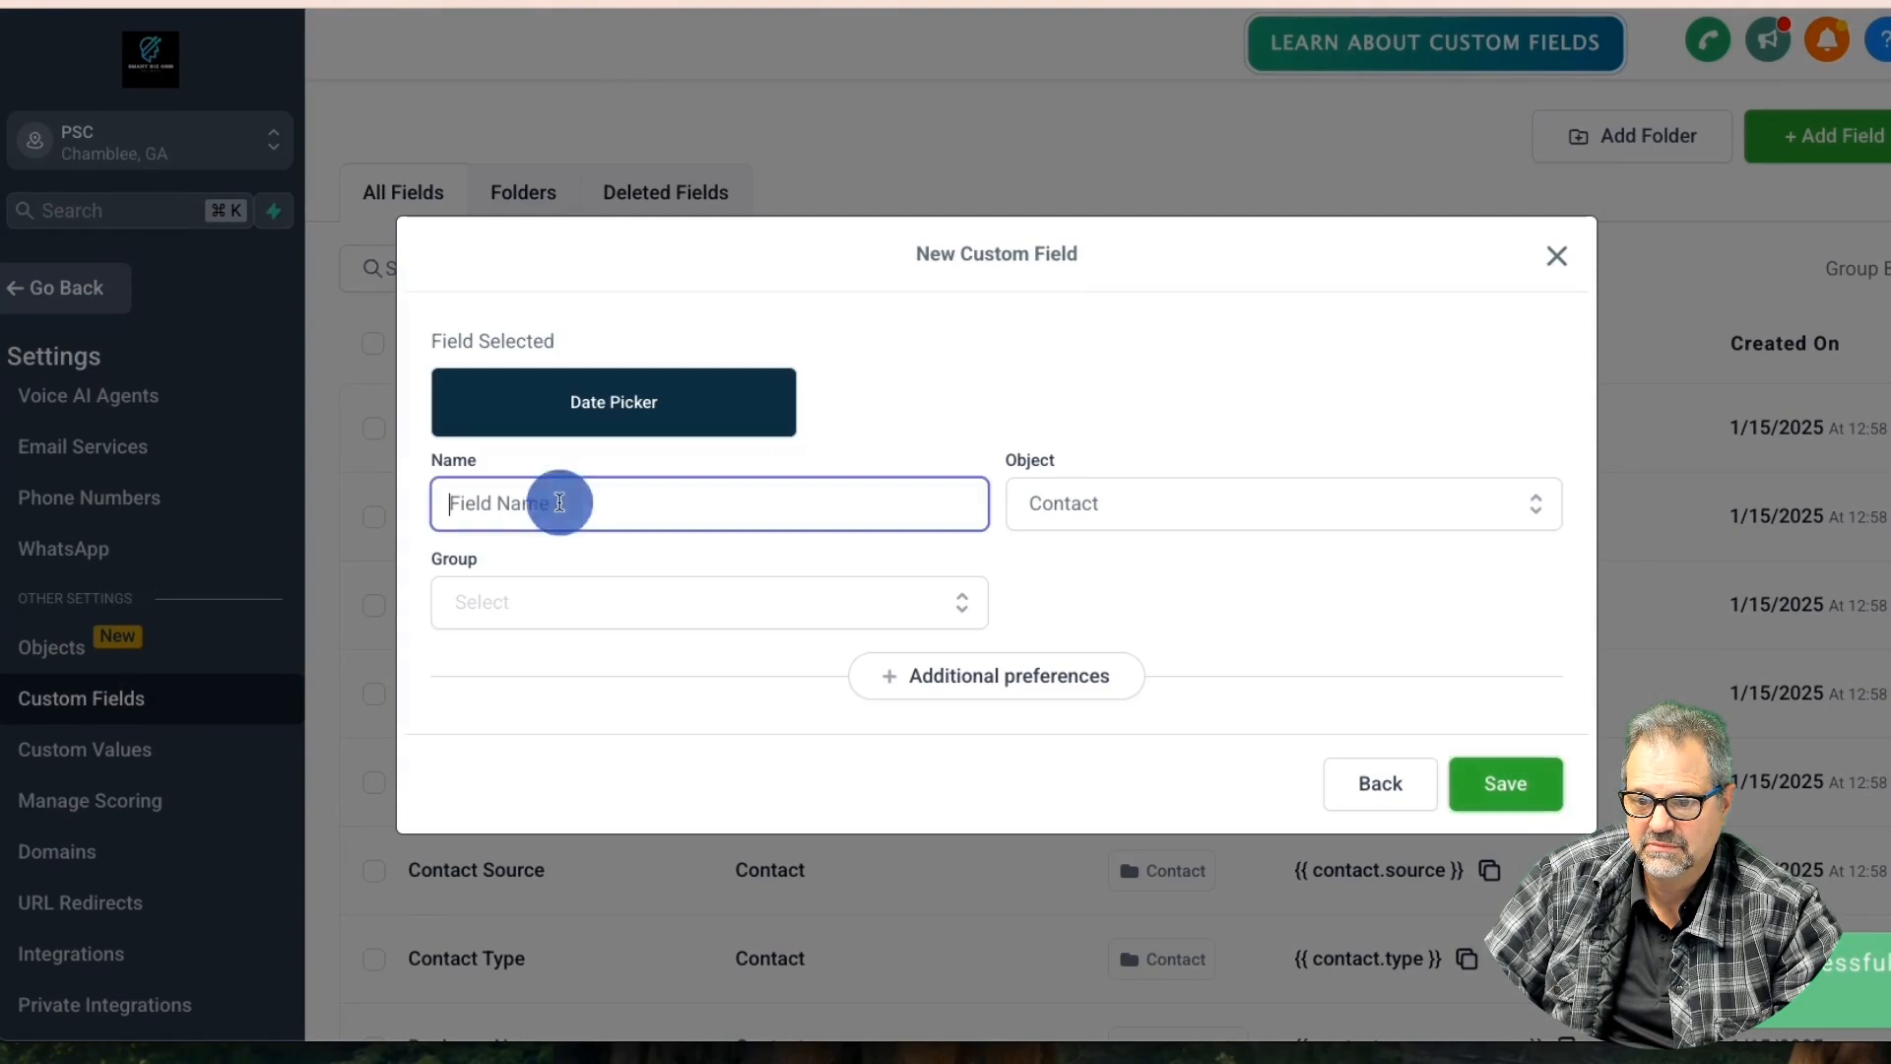
type("Effec")
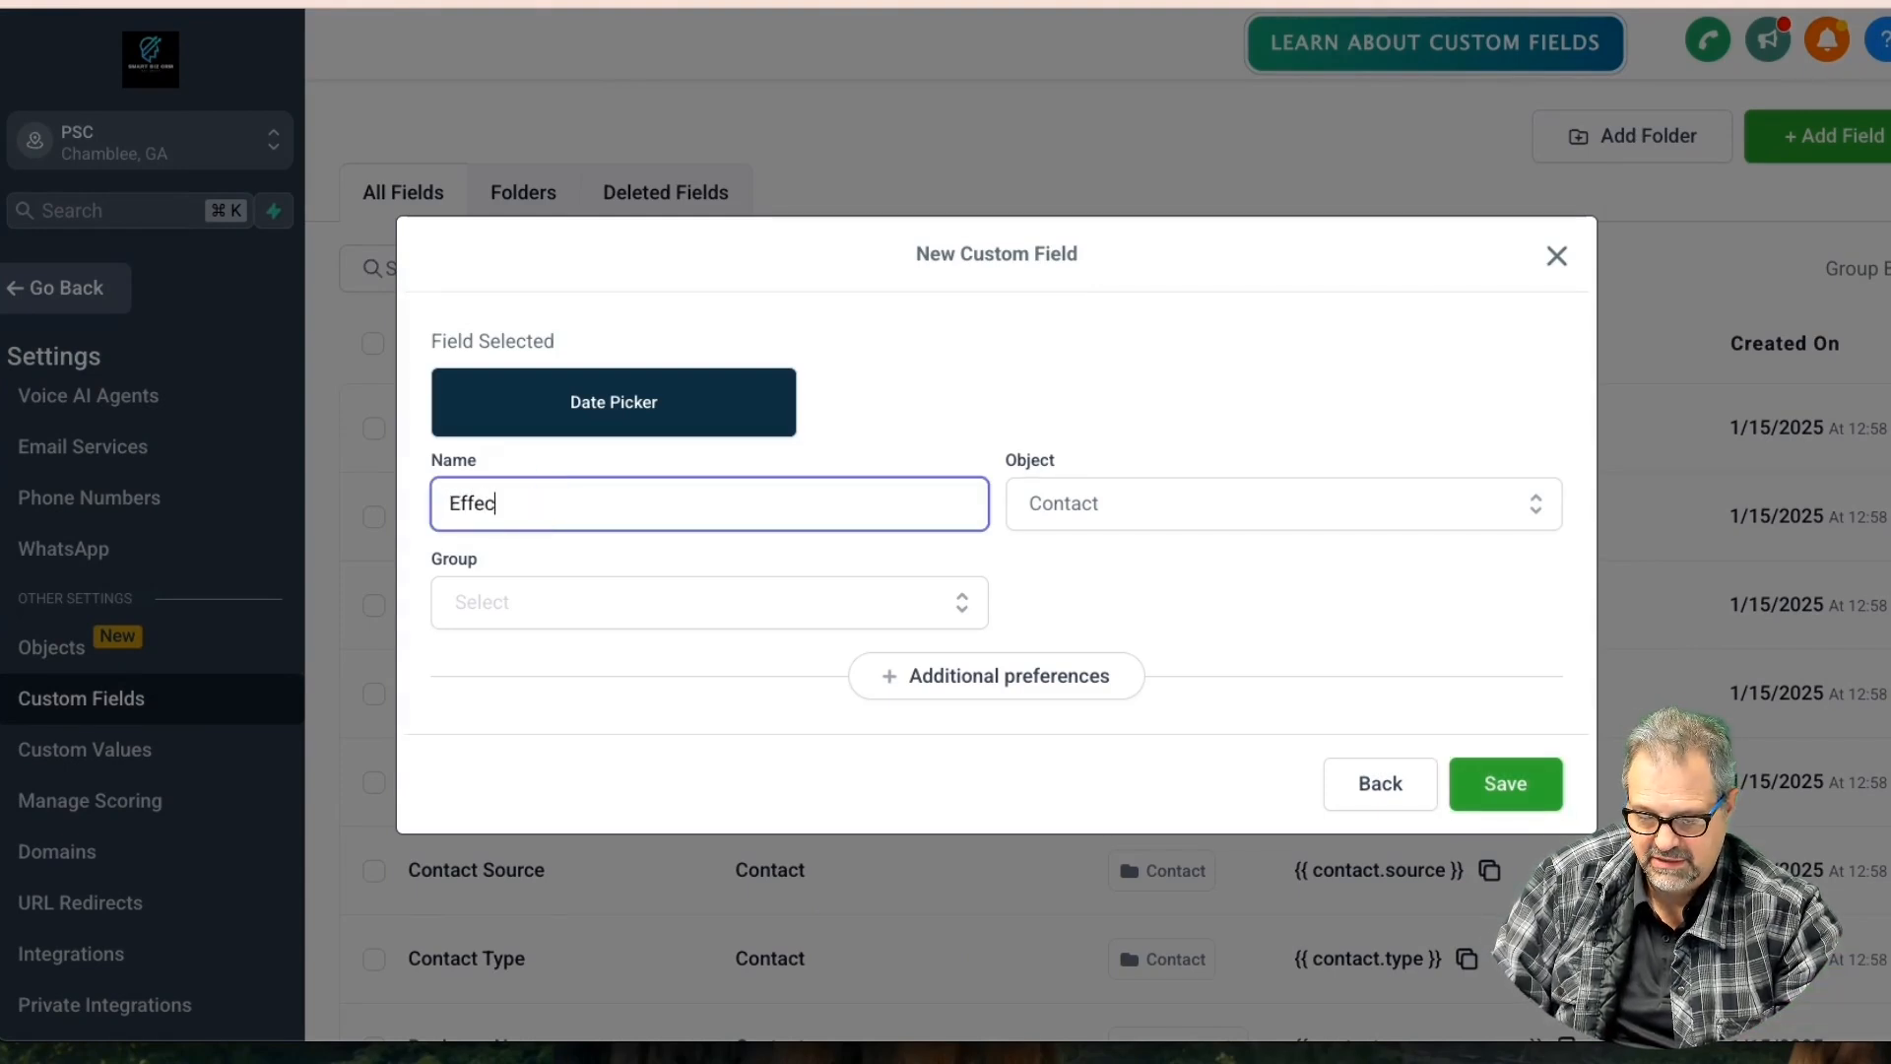
type("tive Date")
key("Tab")
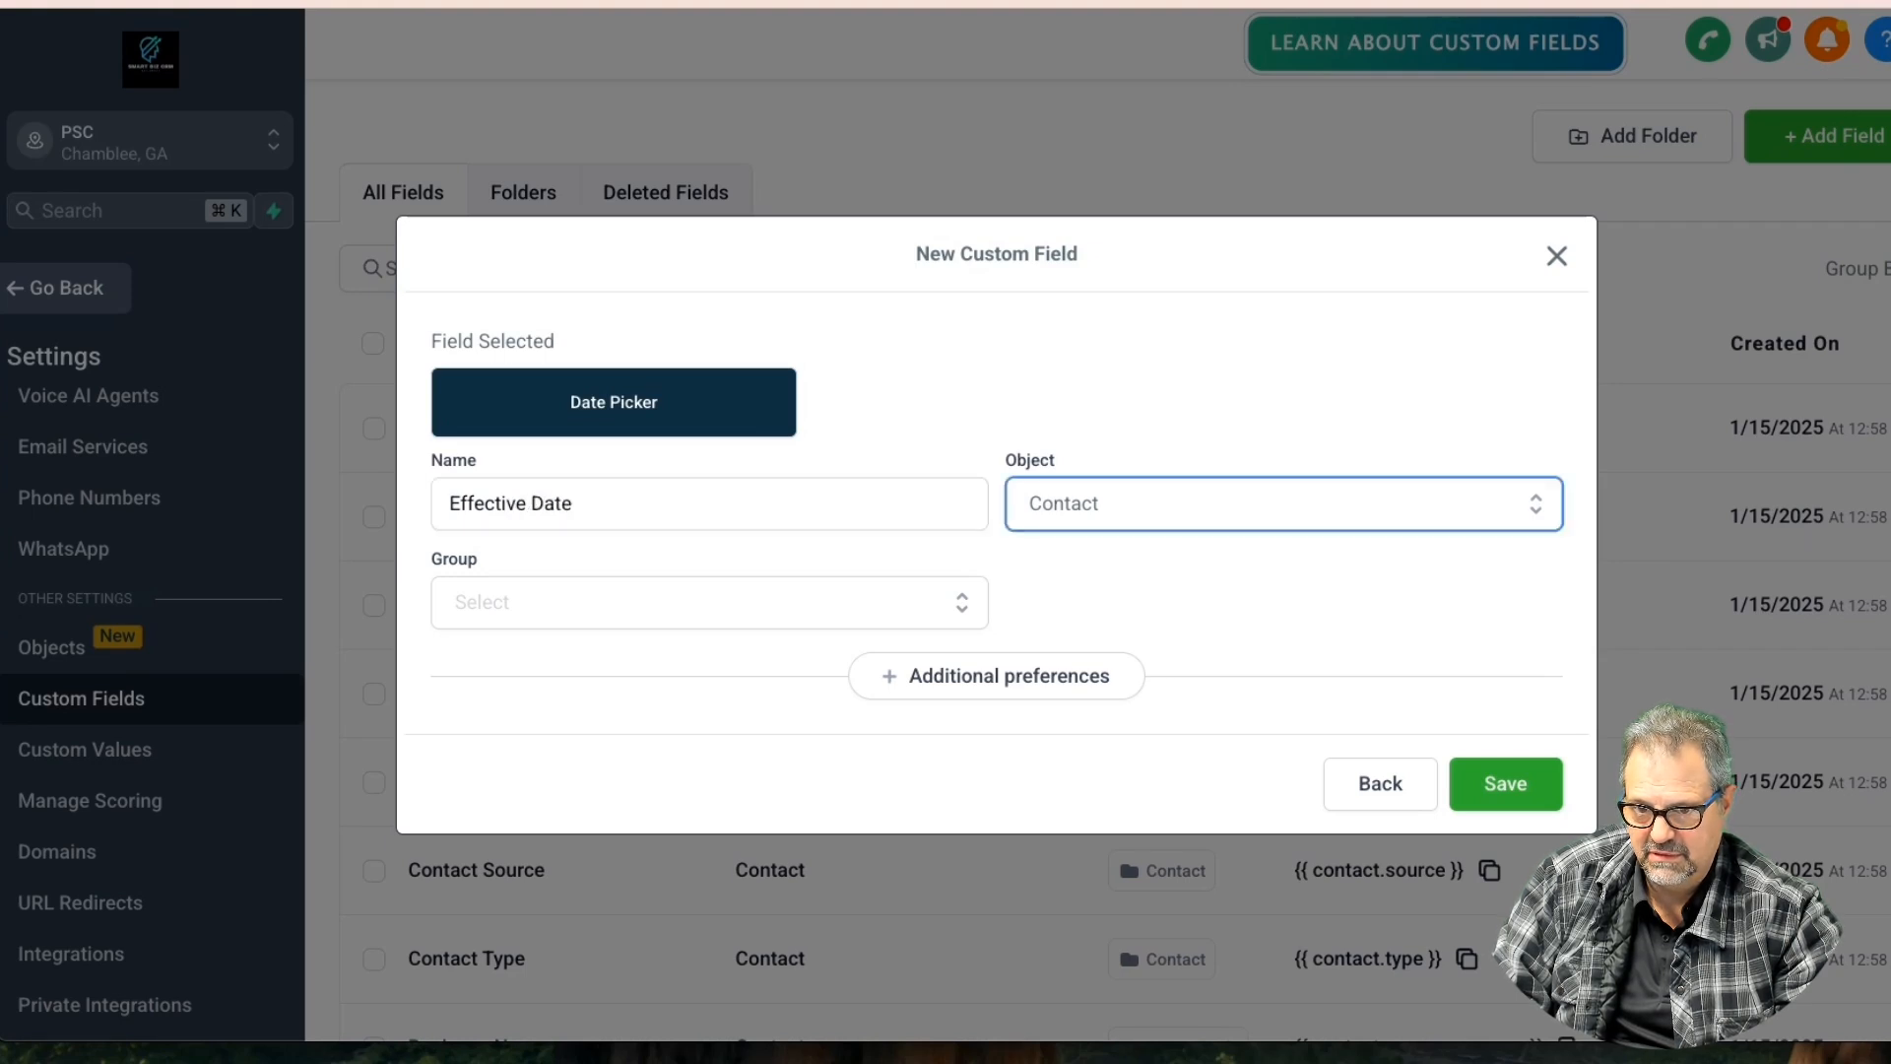
left_click(1077, 505)
left_click(1034, 615)
left_click(650, 616)
left_click(603, 664)
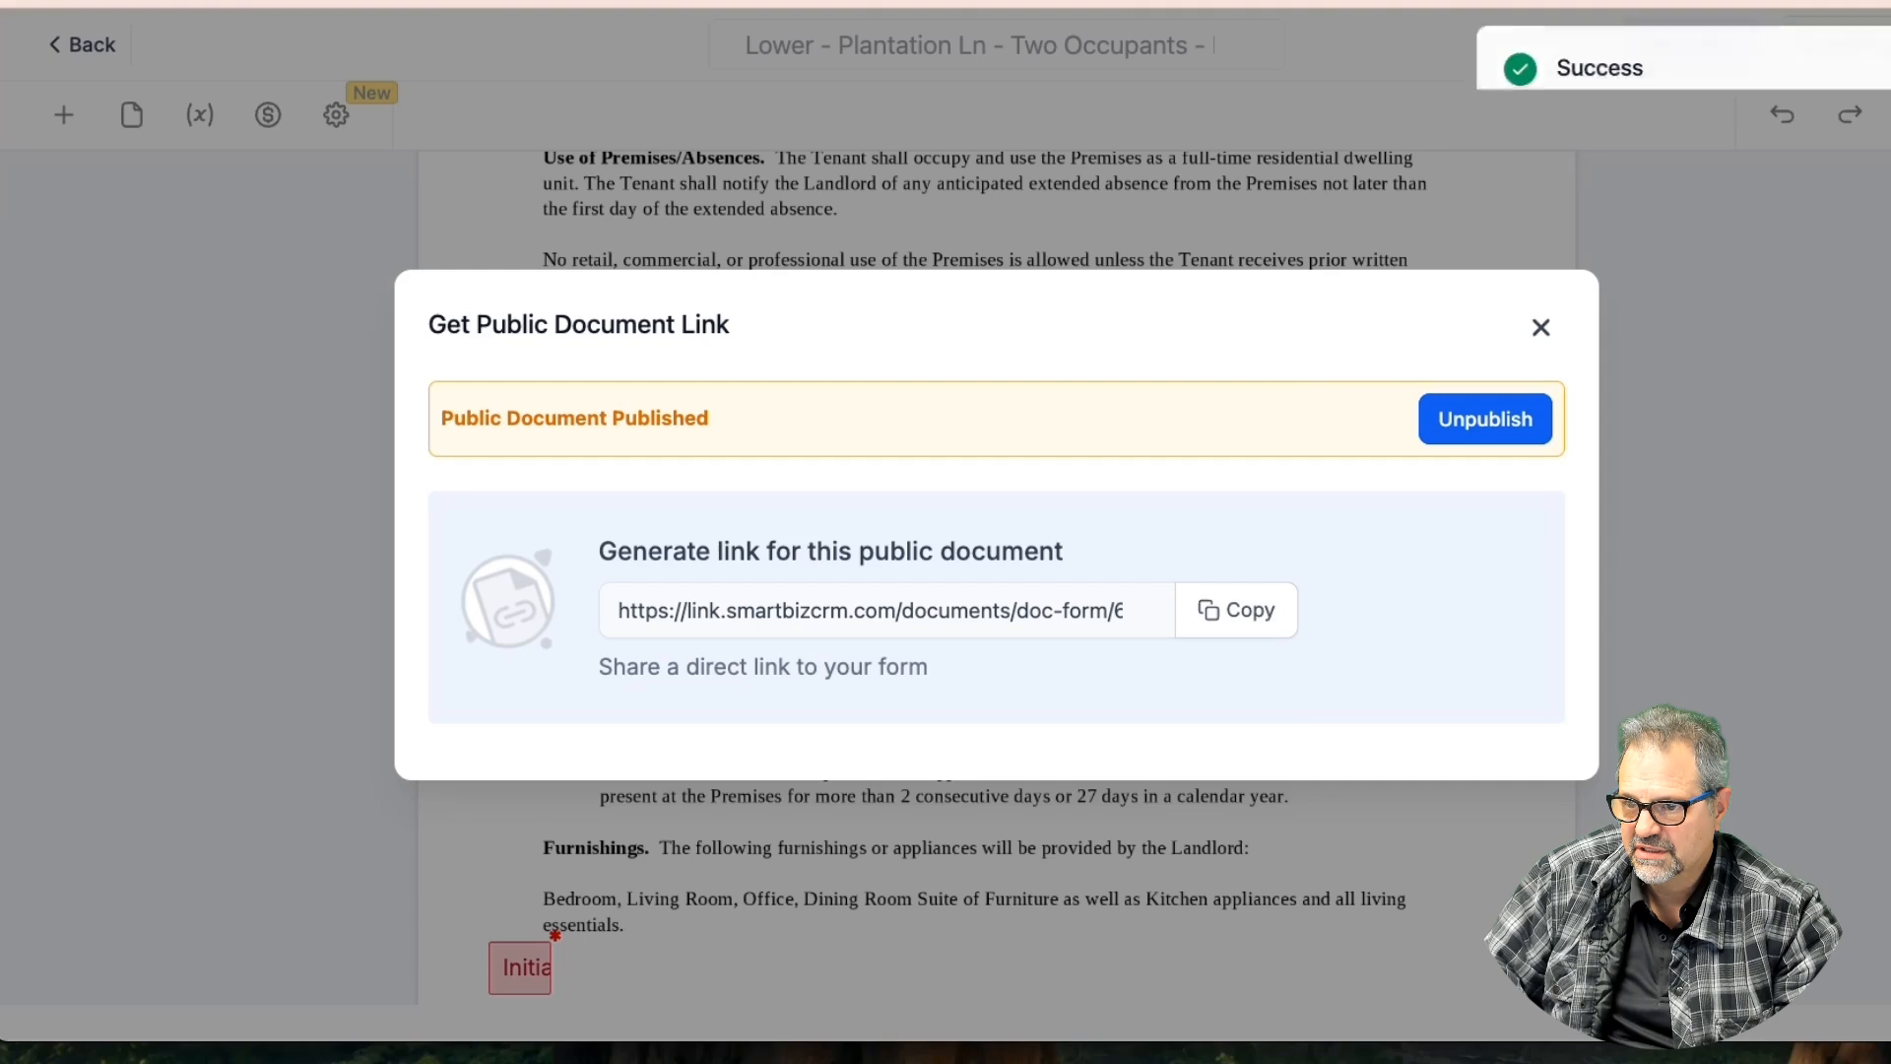
left_click(1482, 421)
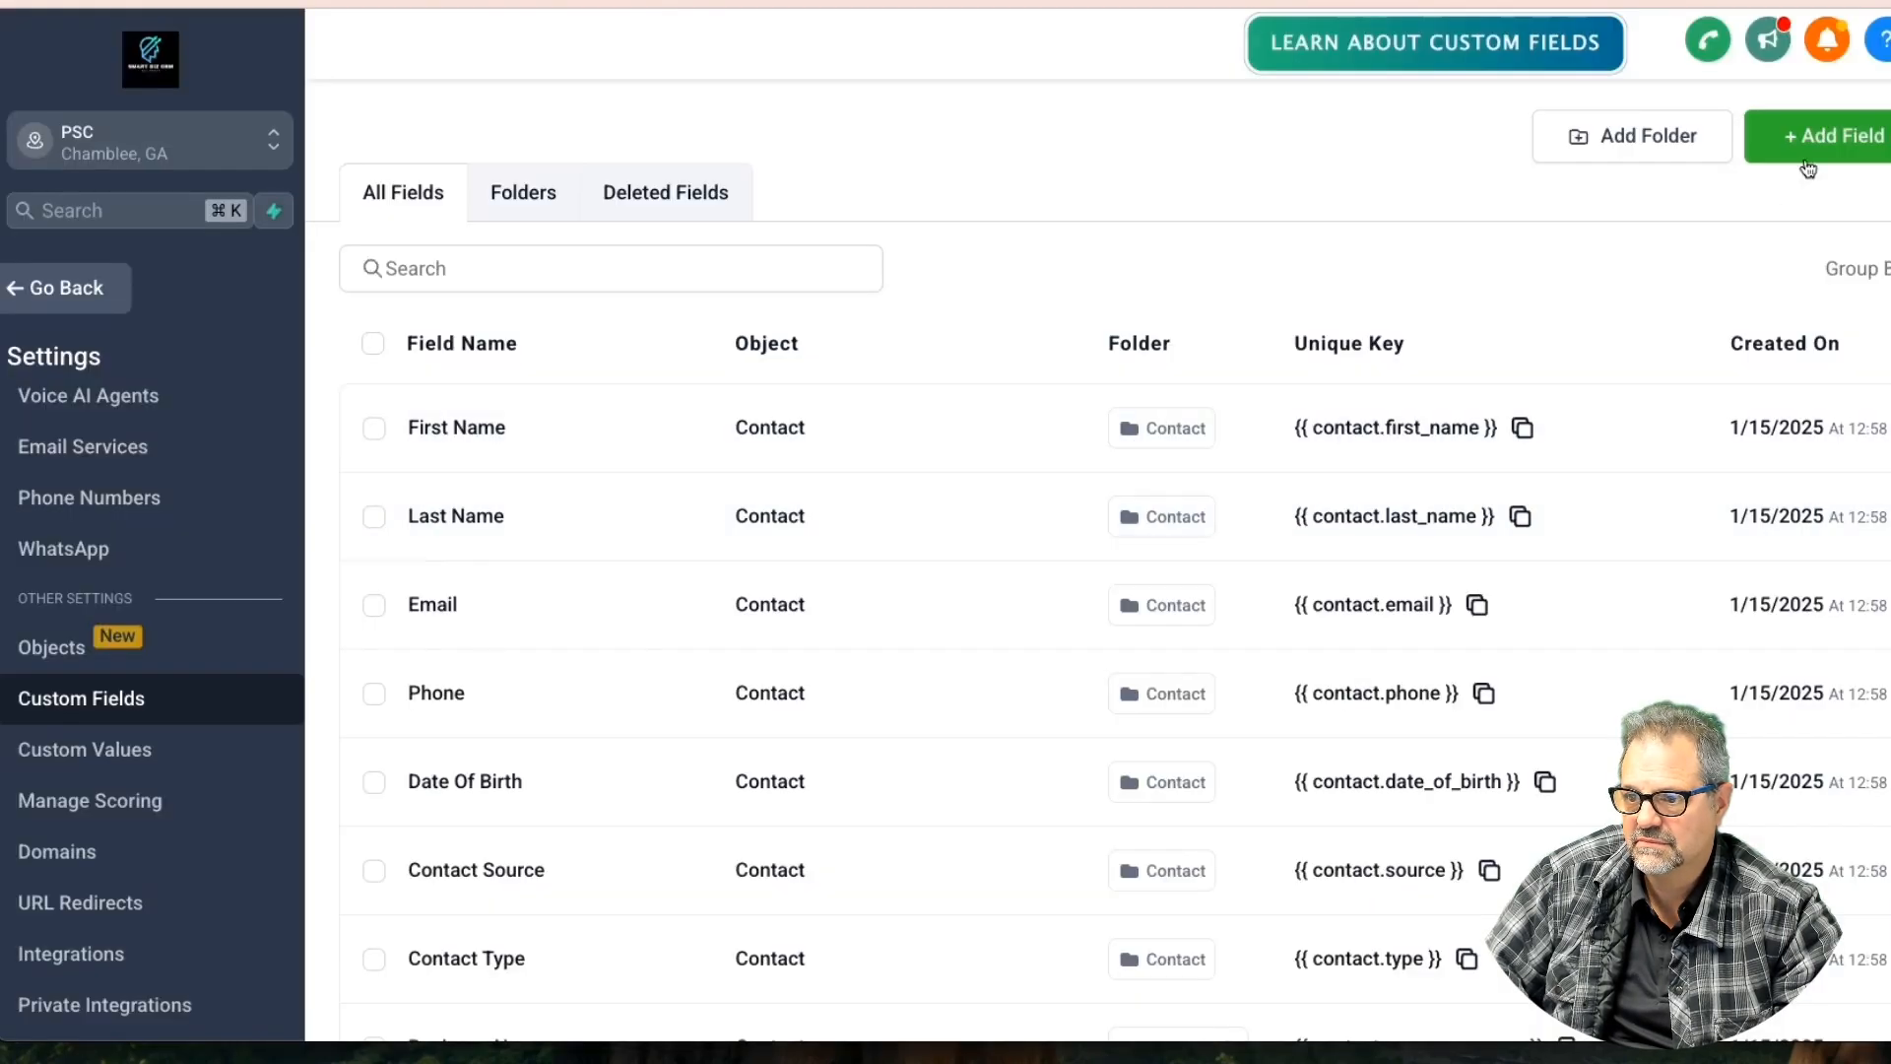
Create a Date Picker field named 'Termination' on Opportunity, grouped under Opportunity Details
left_click(1808, 169)
left_click(738, 666)
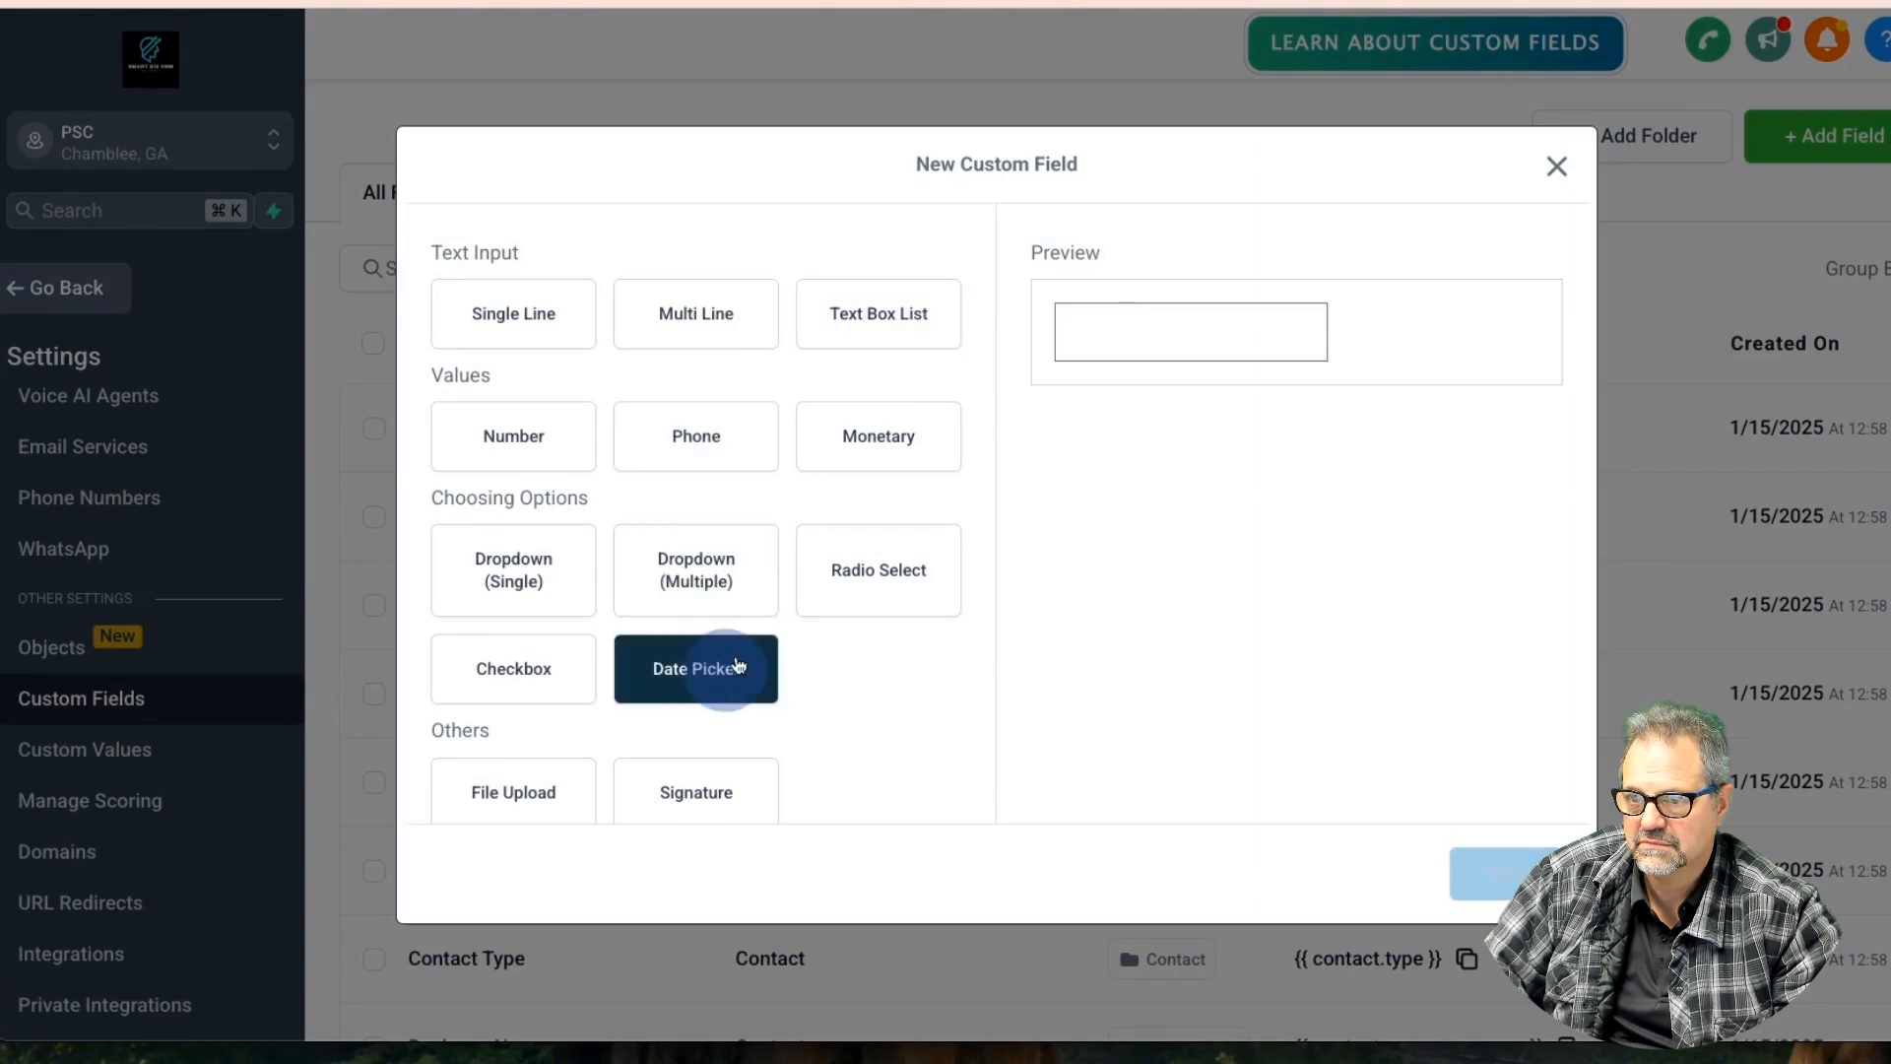
left_click(1148, 338)
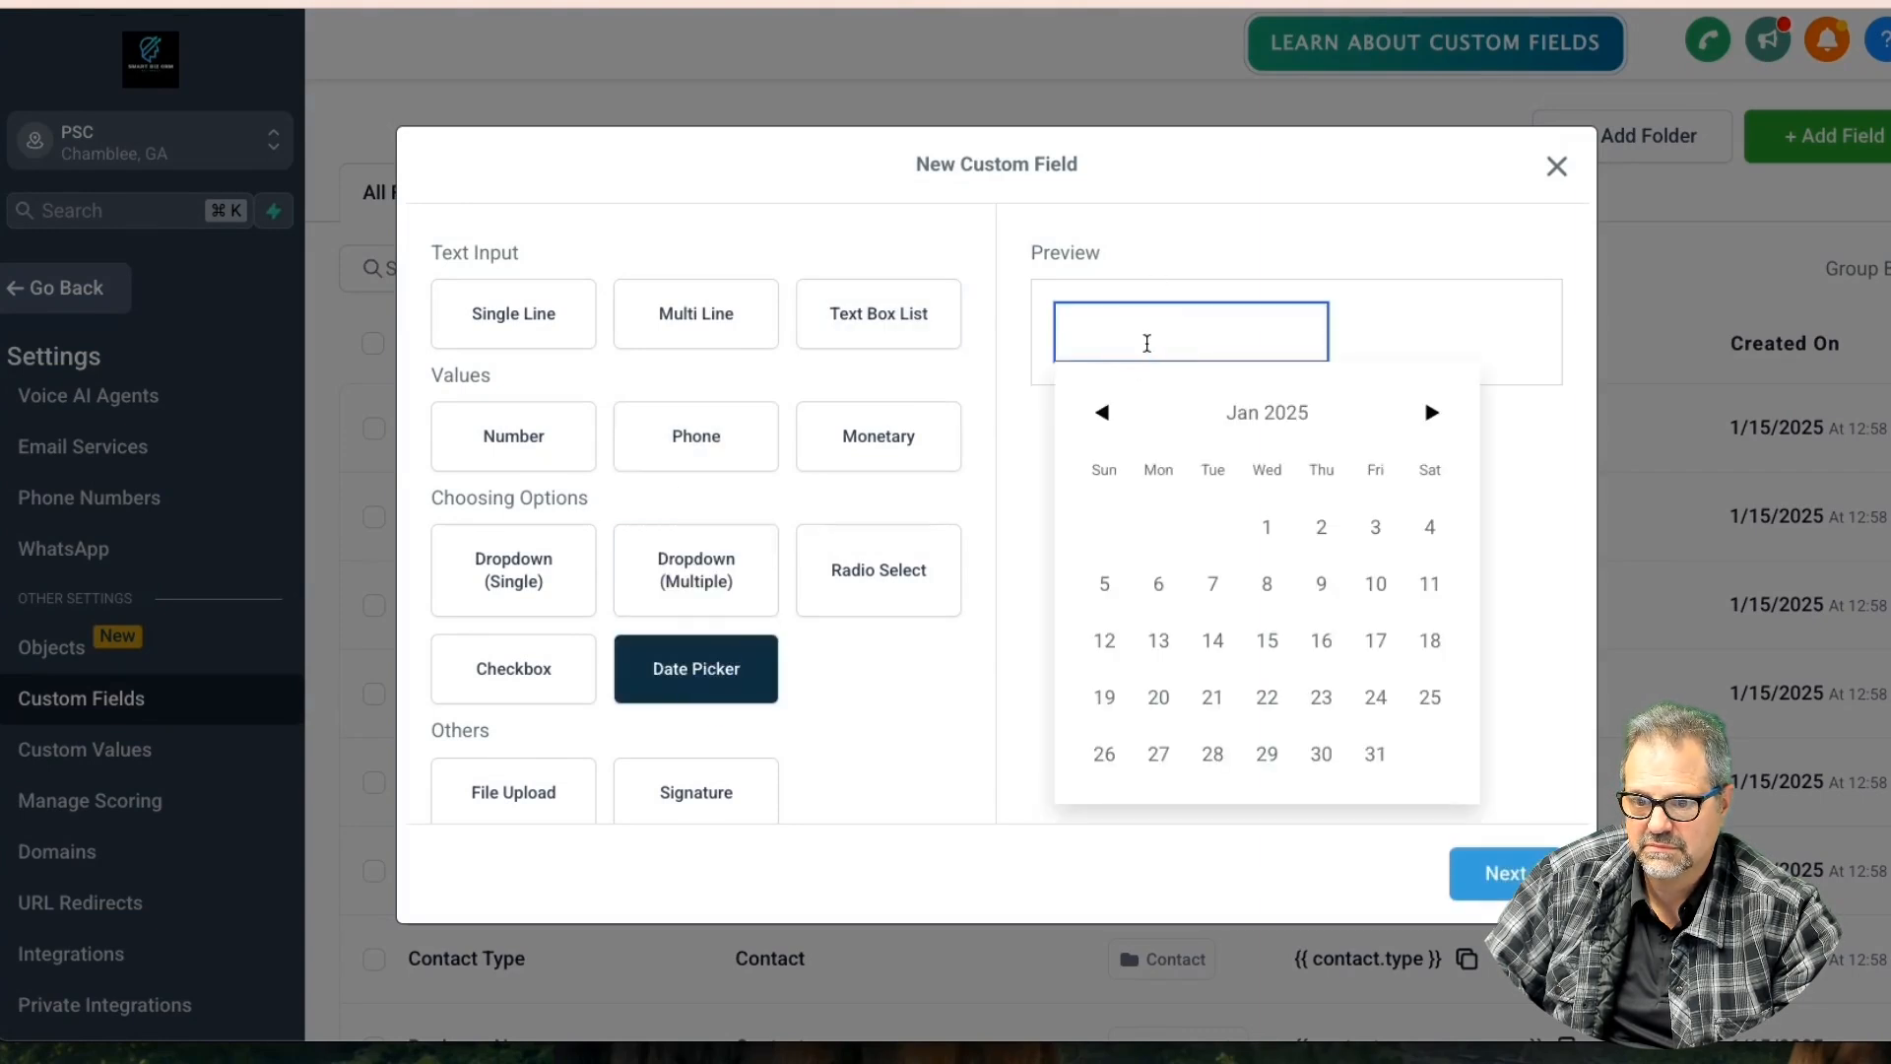
left_click(1501, 873)
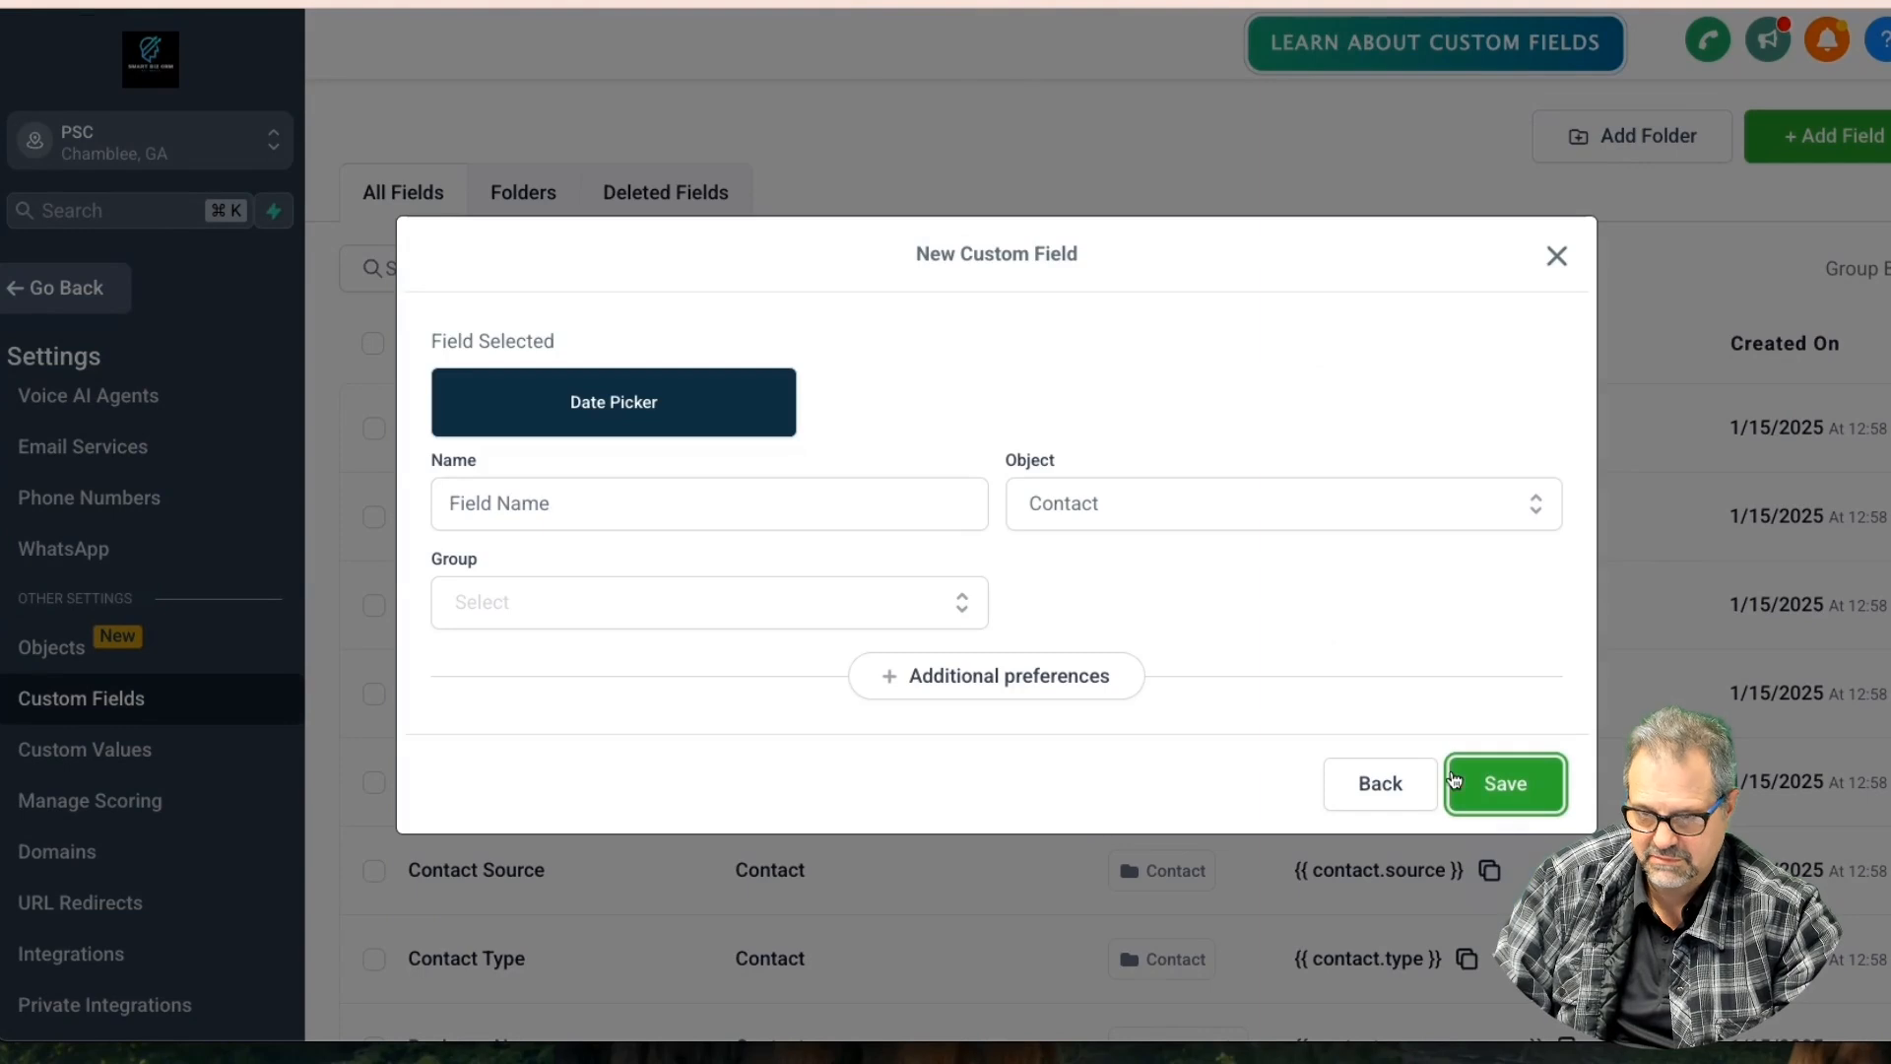
left_click(820, 492)
type("Terminatio")
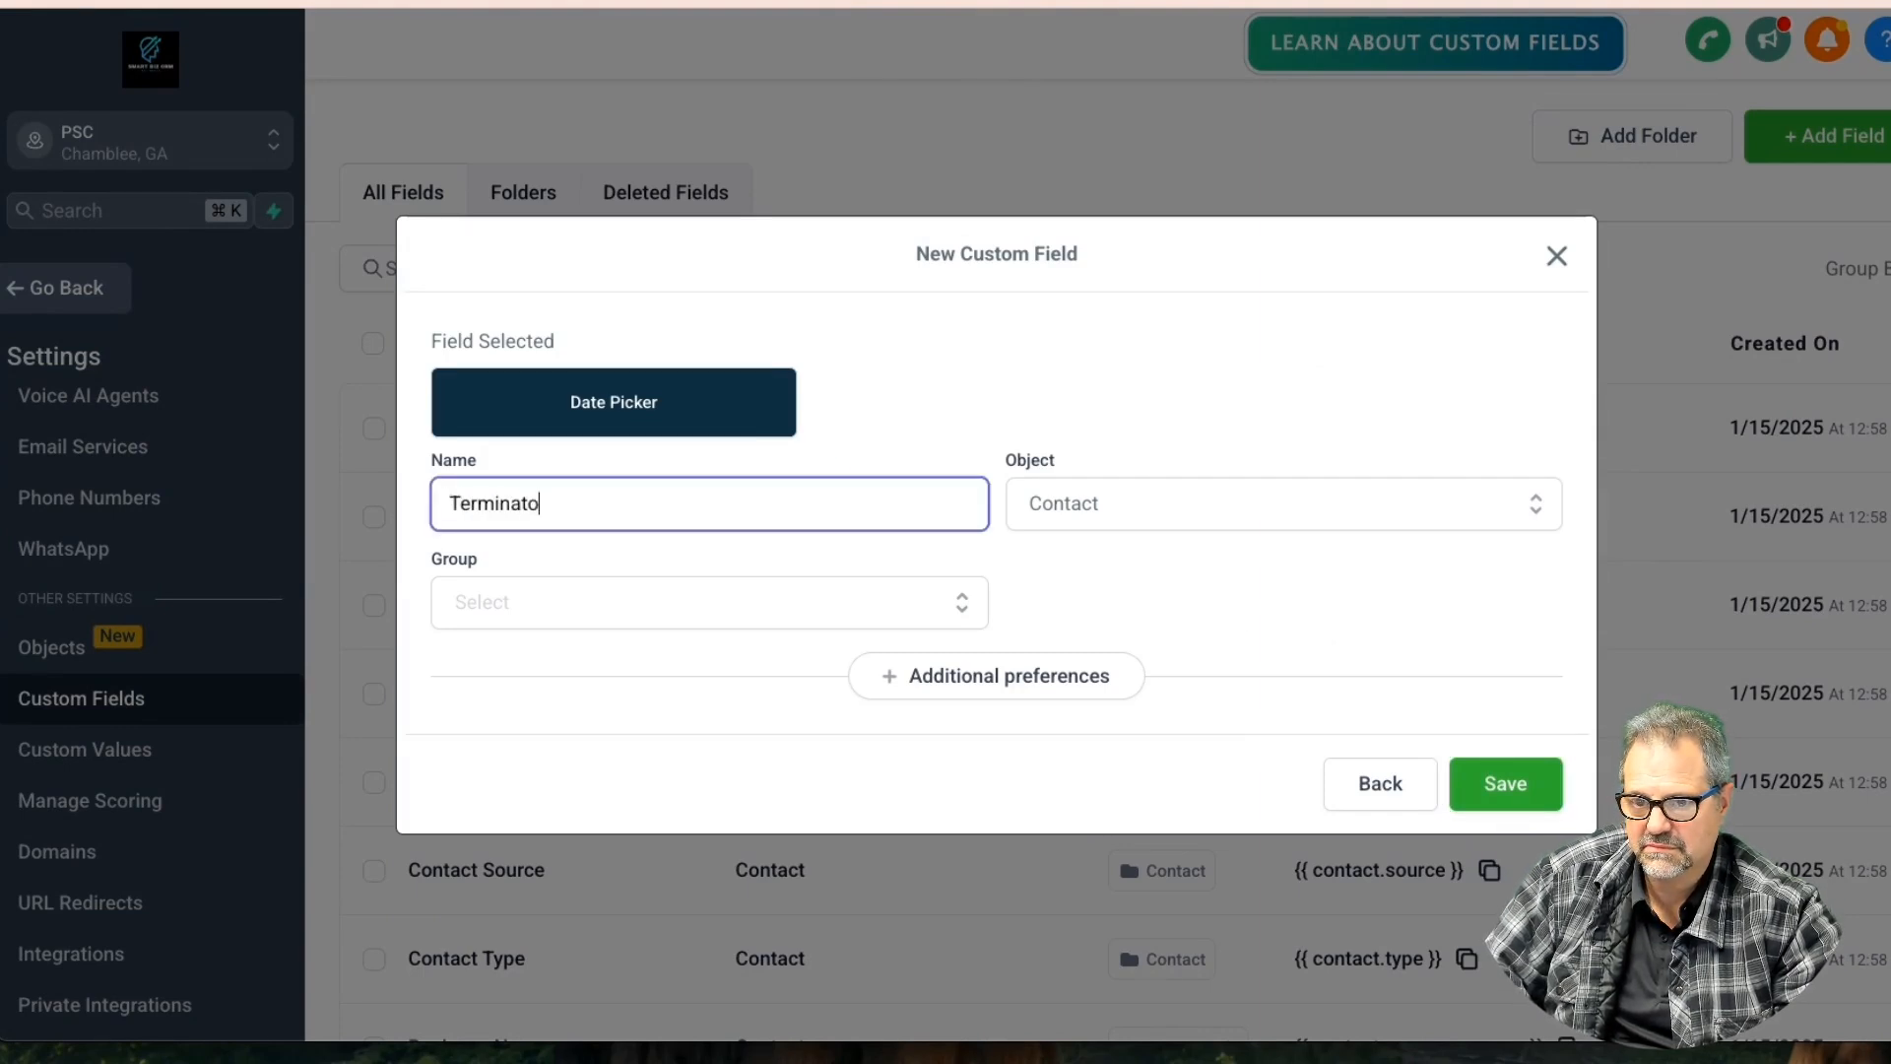
type("n da")
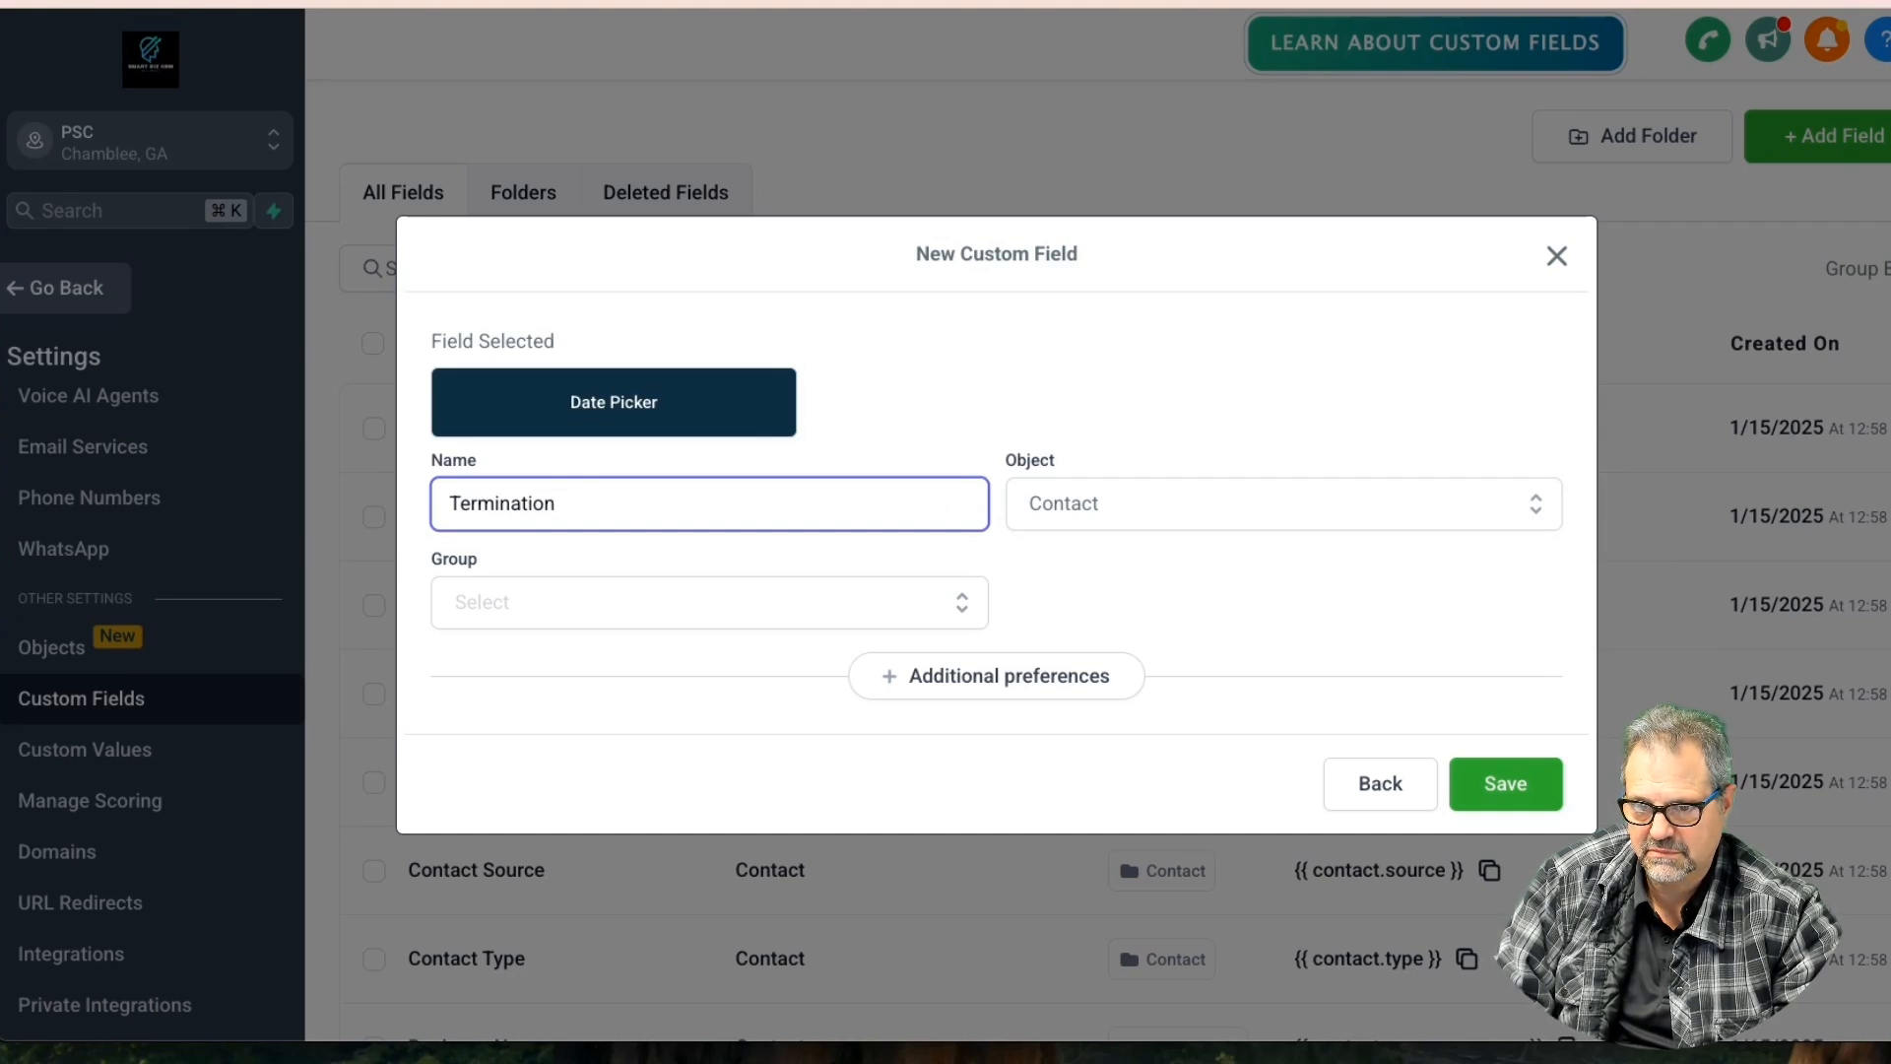
left_click(1107, 532)
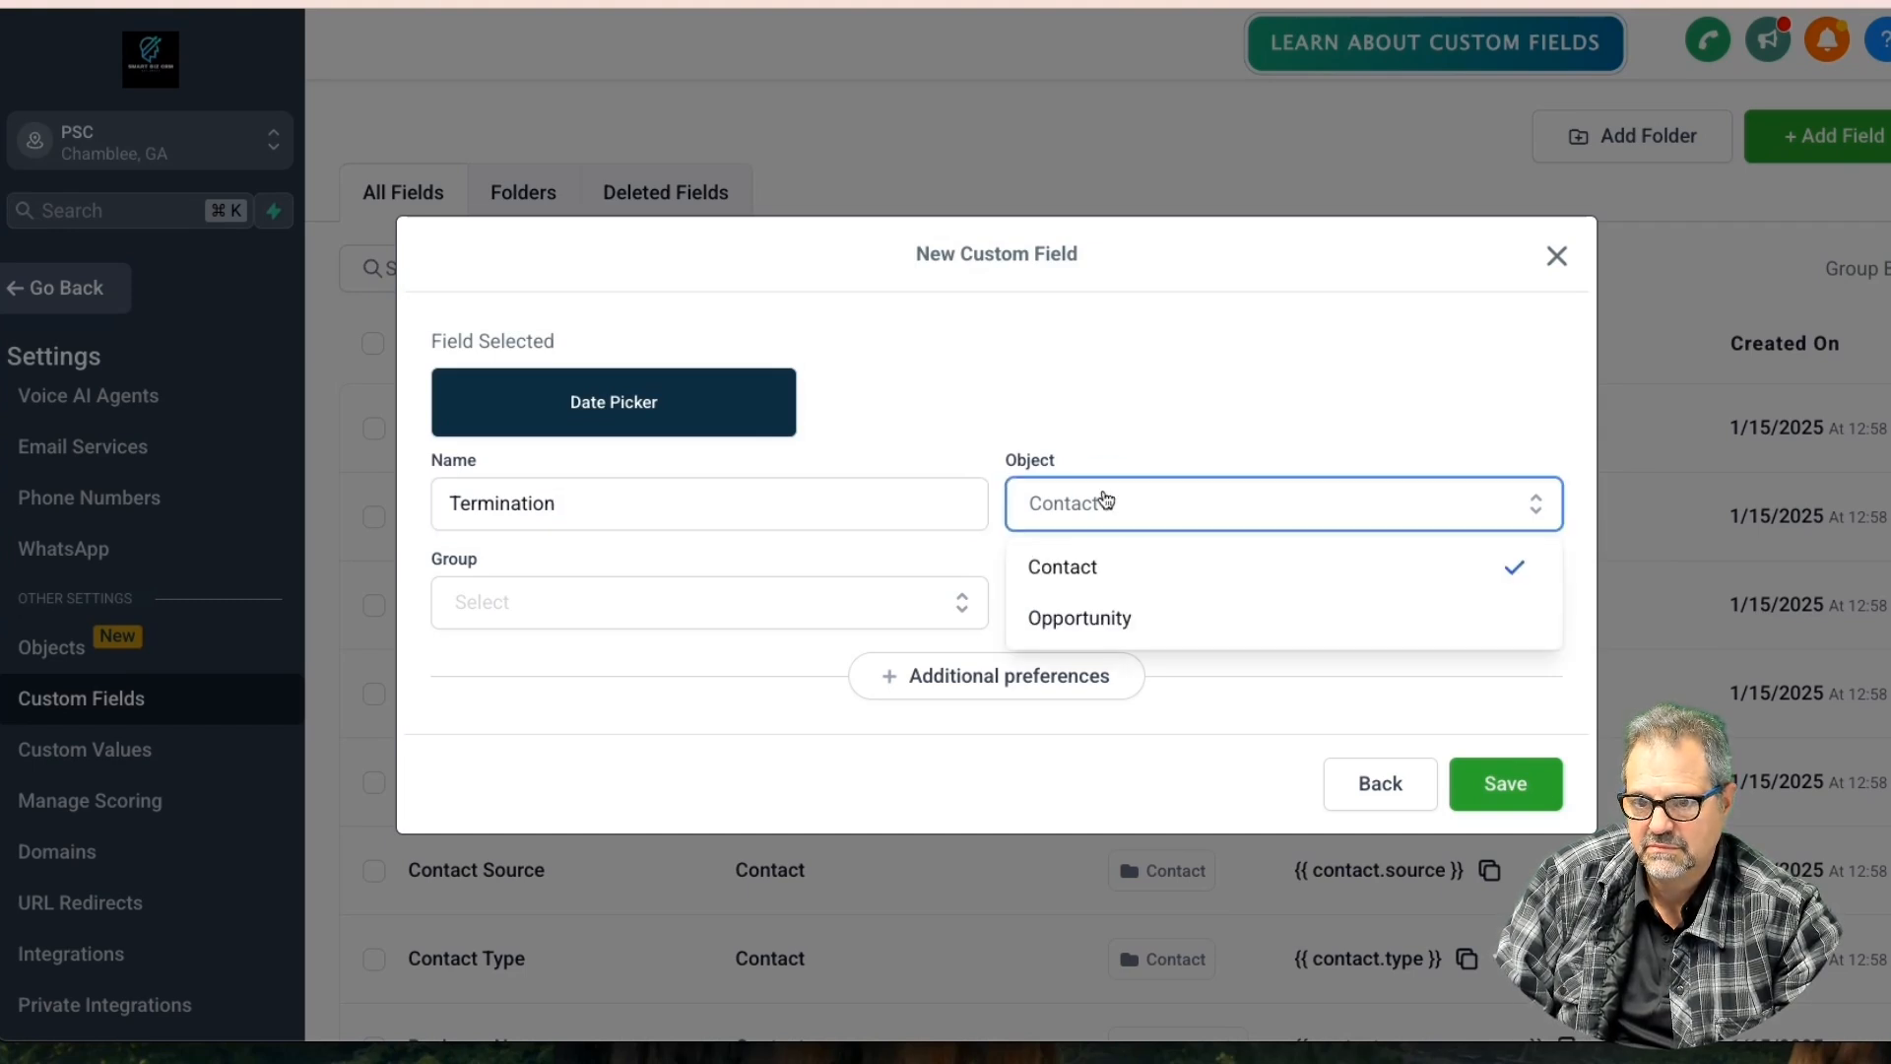
left_click(1084, 616)
left_click(692, 606)
left_click(693, 653)
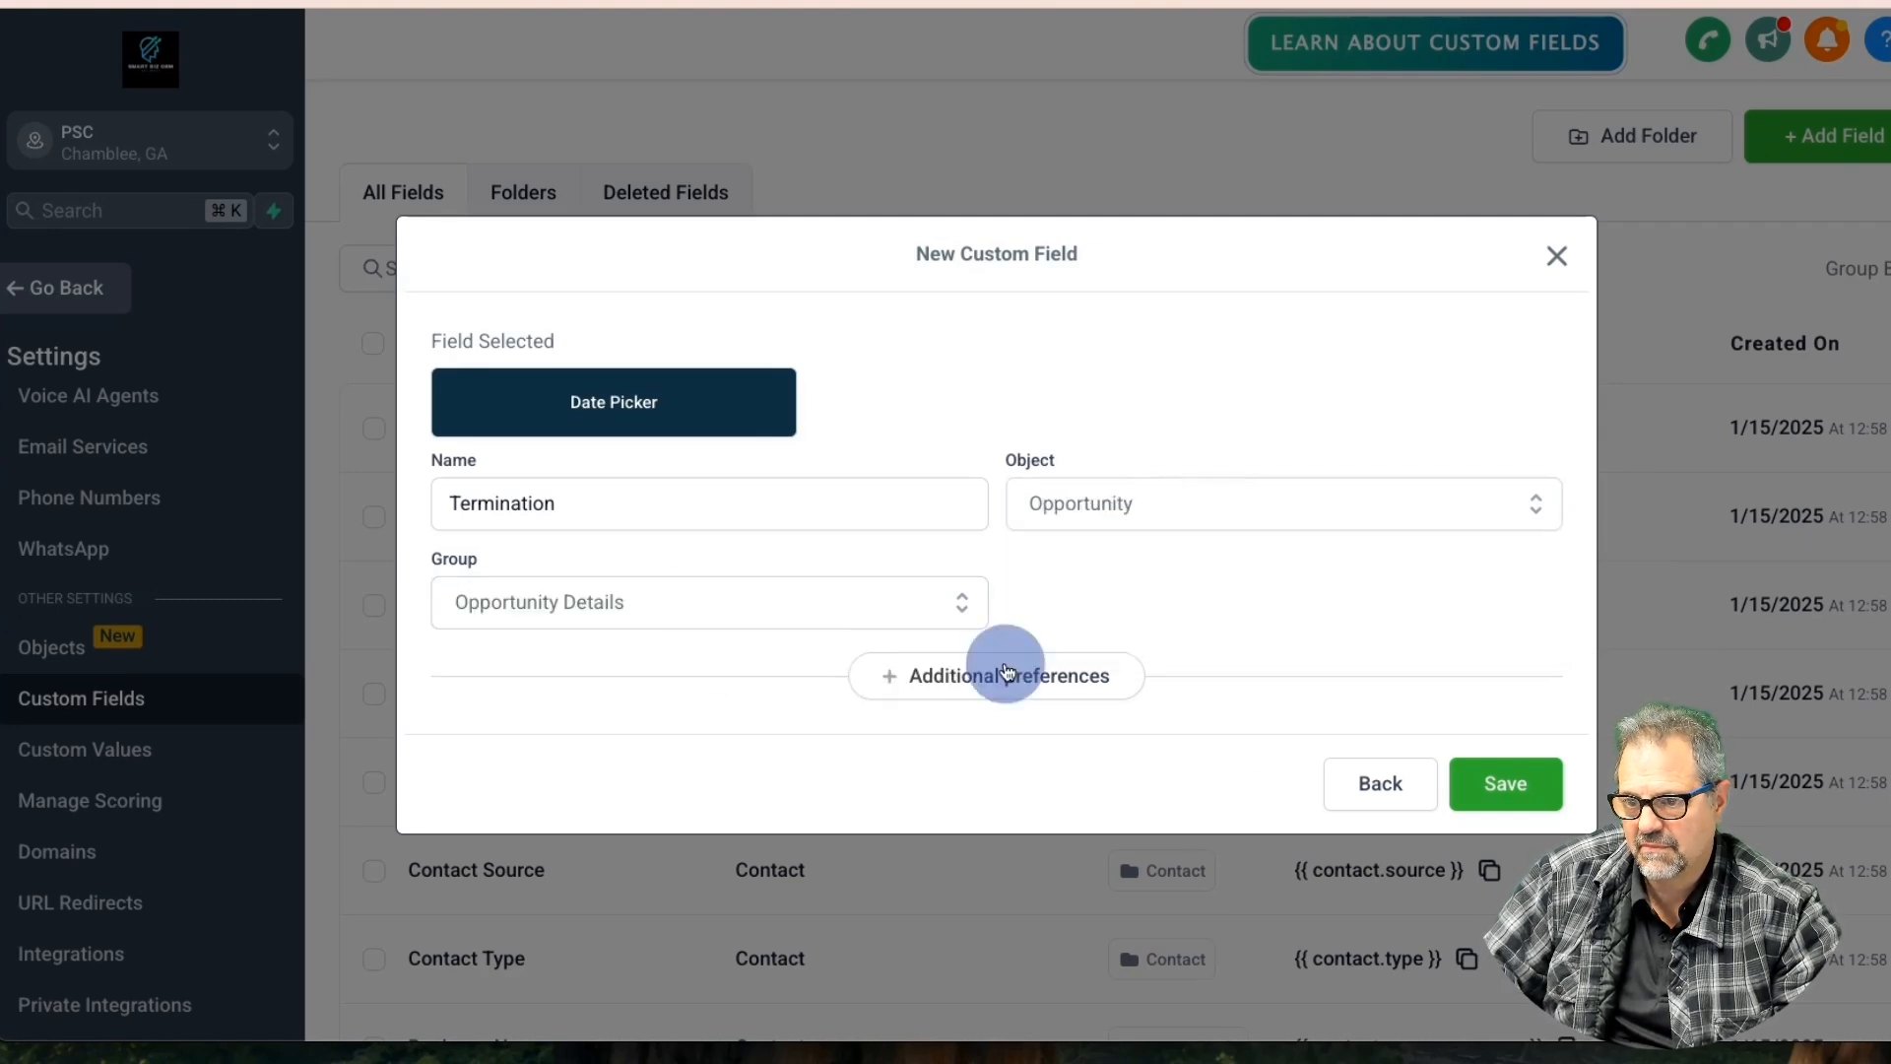
left_click(1507, 784)
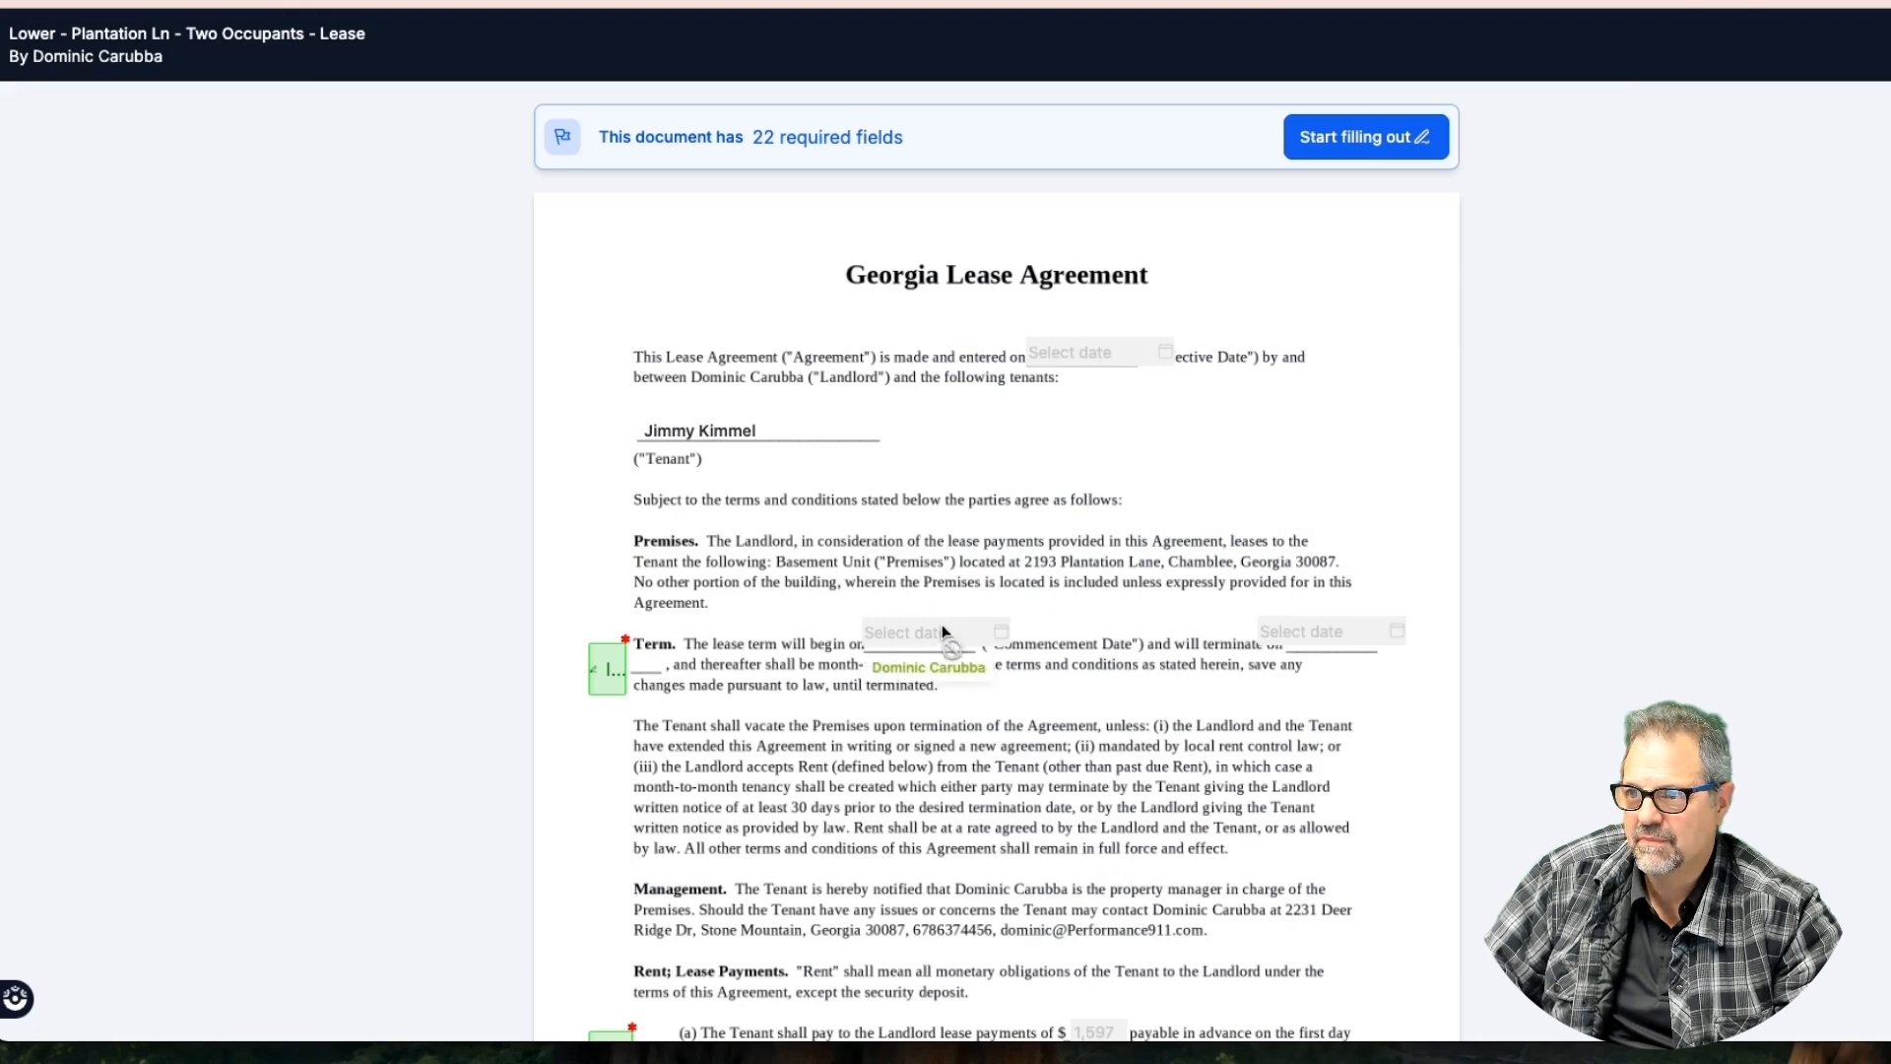
Review the lease form preview, then return to the Custom Fields settings
scroll(1087, 620, "down", 5)
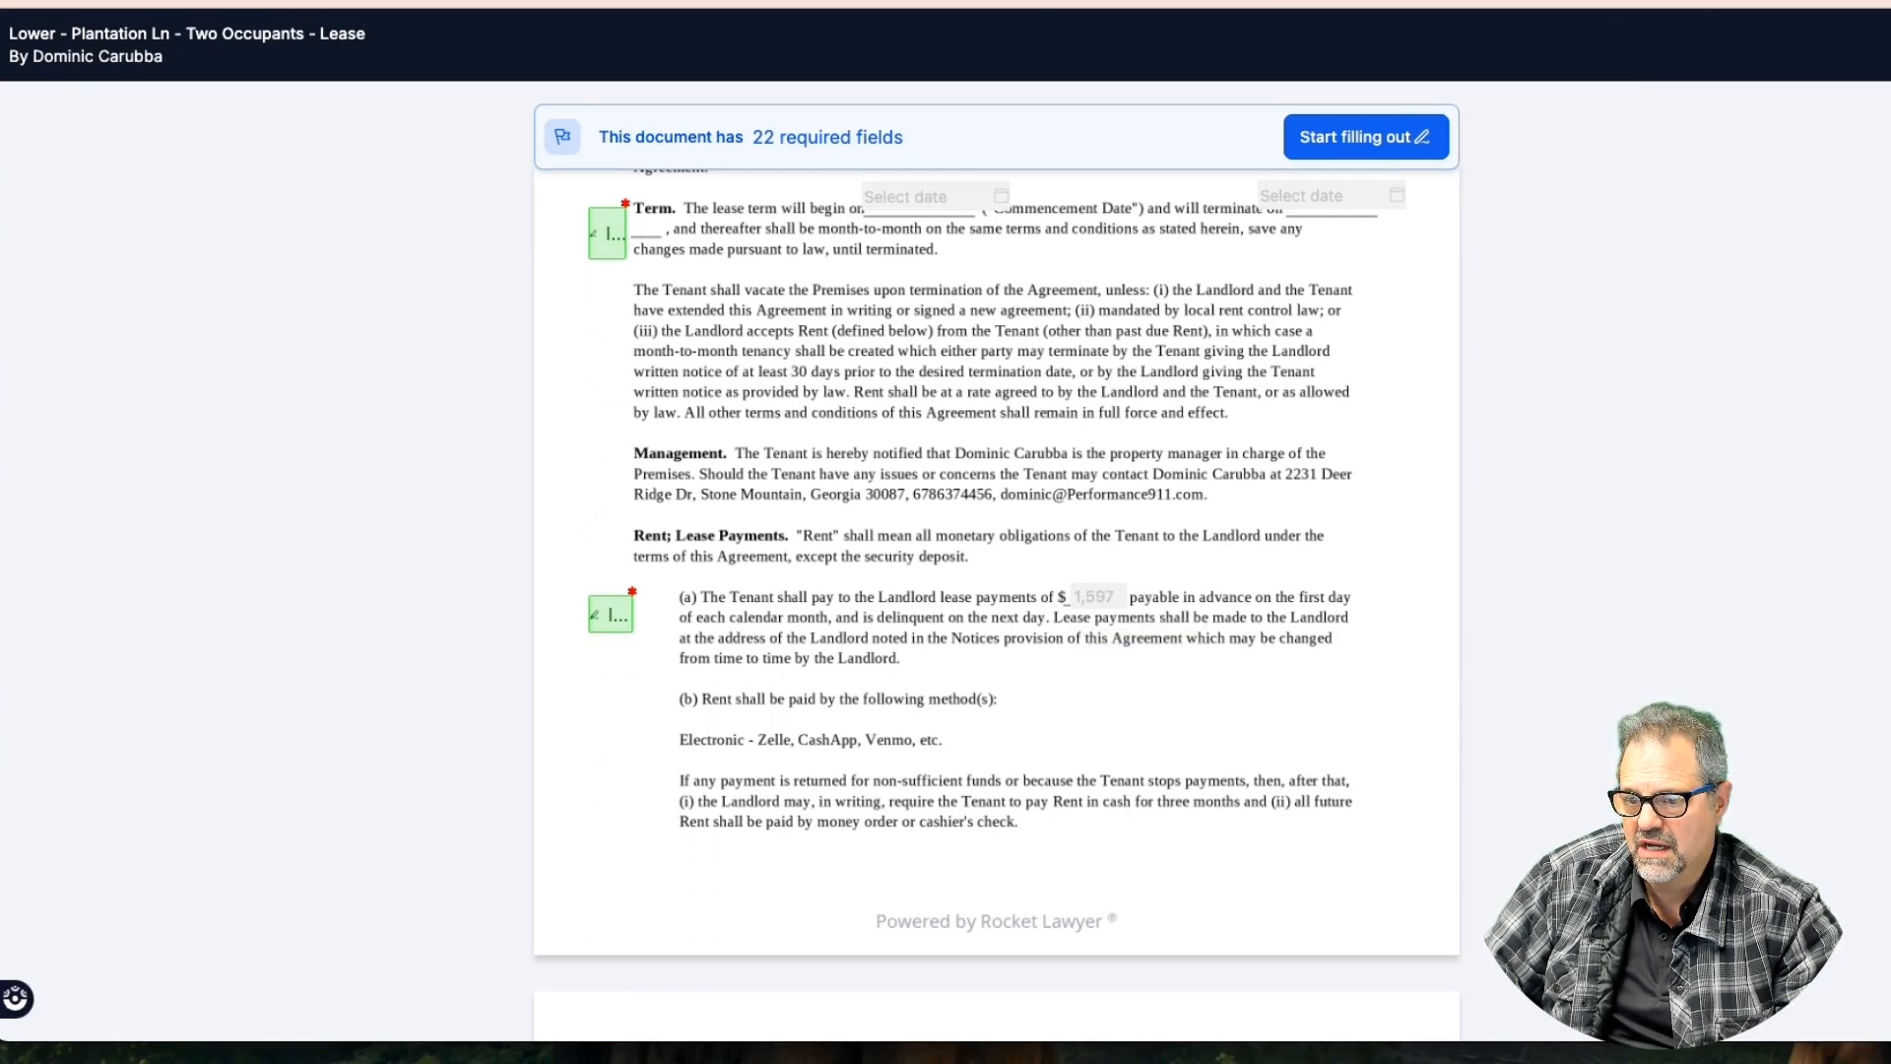
left_click(1324, 2)
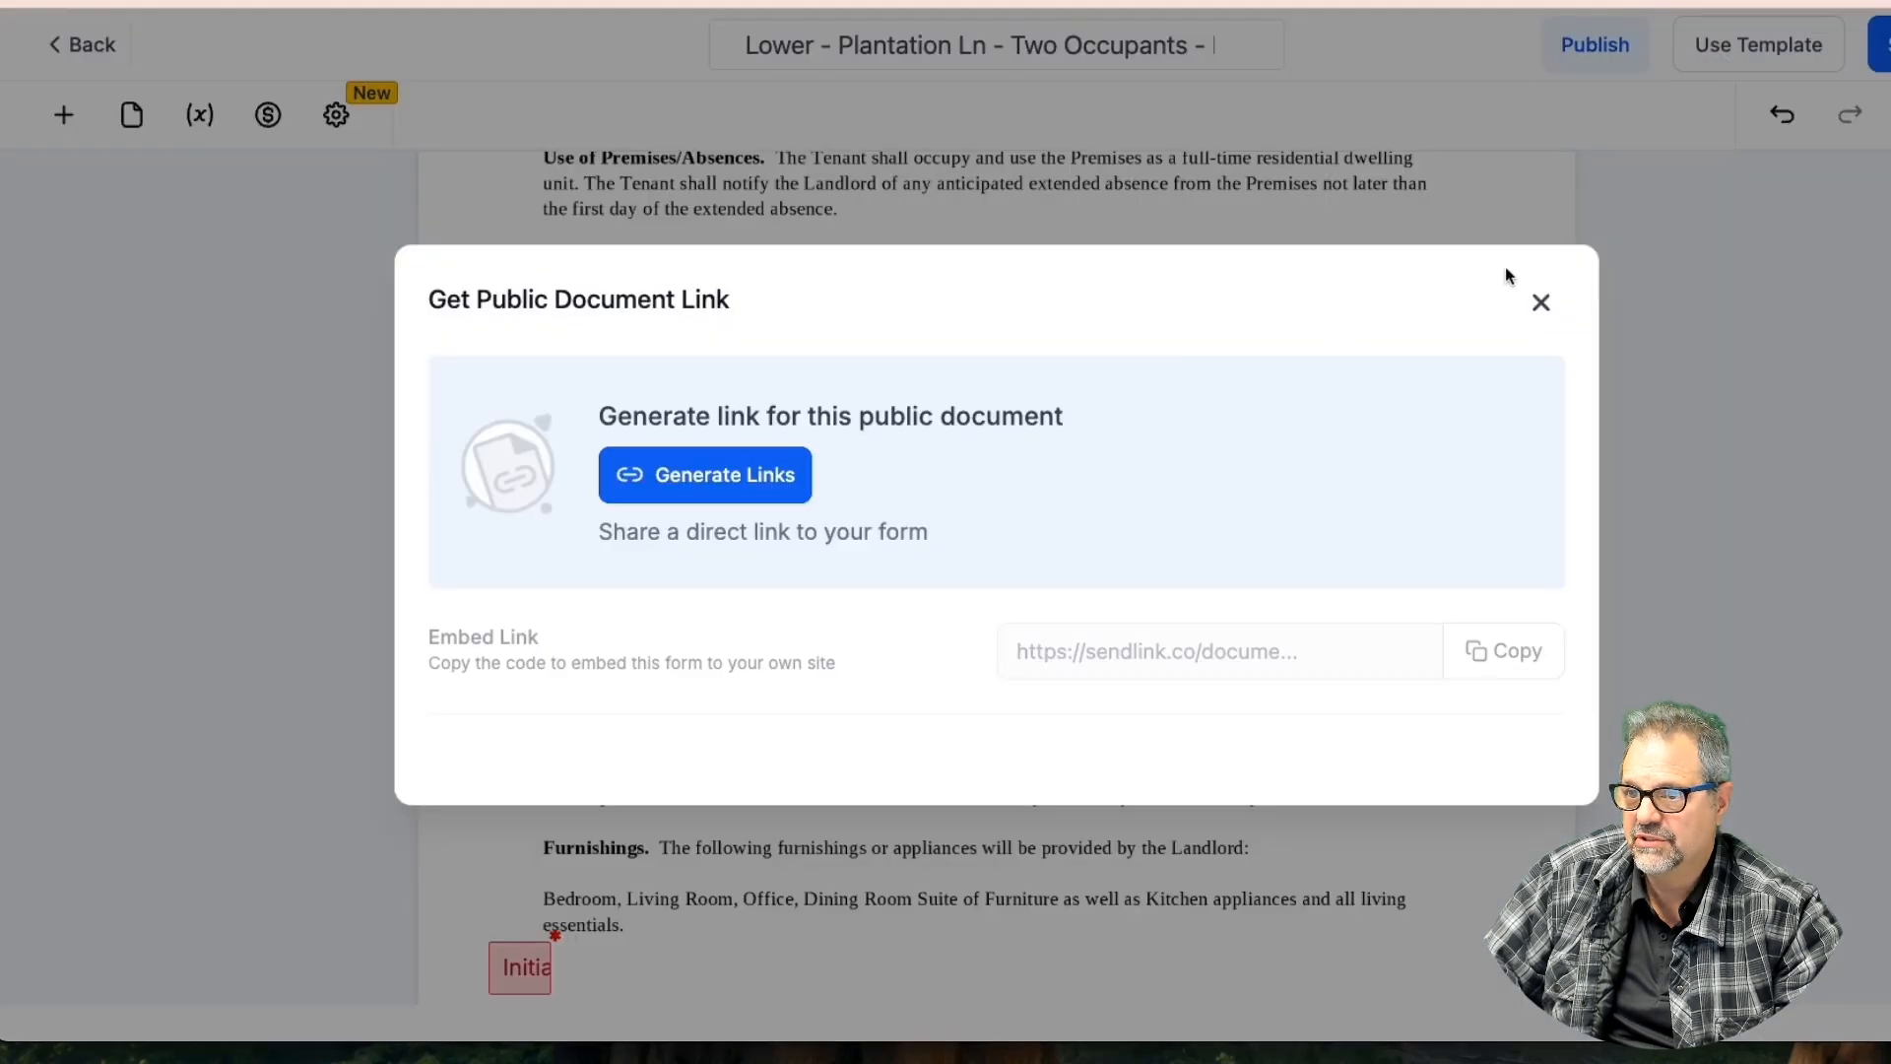
left_click(1458, 3)
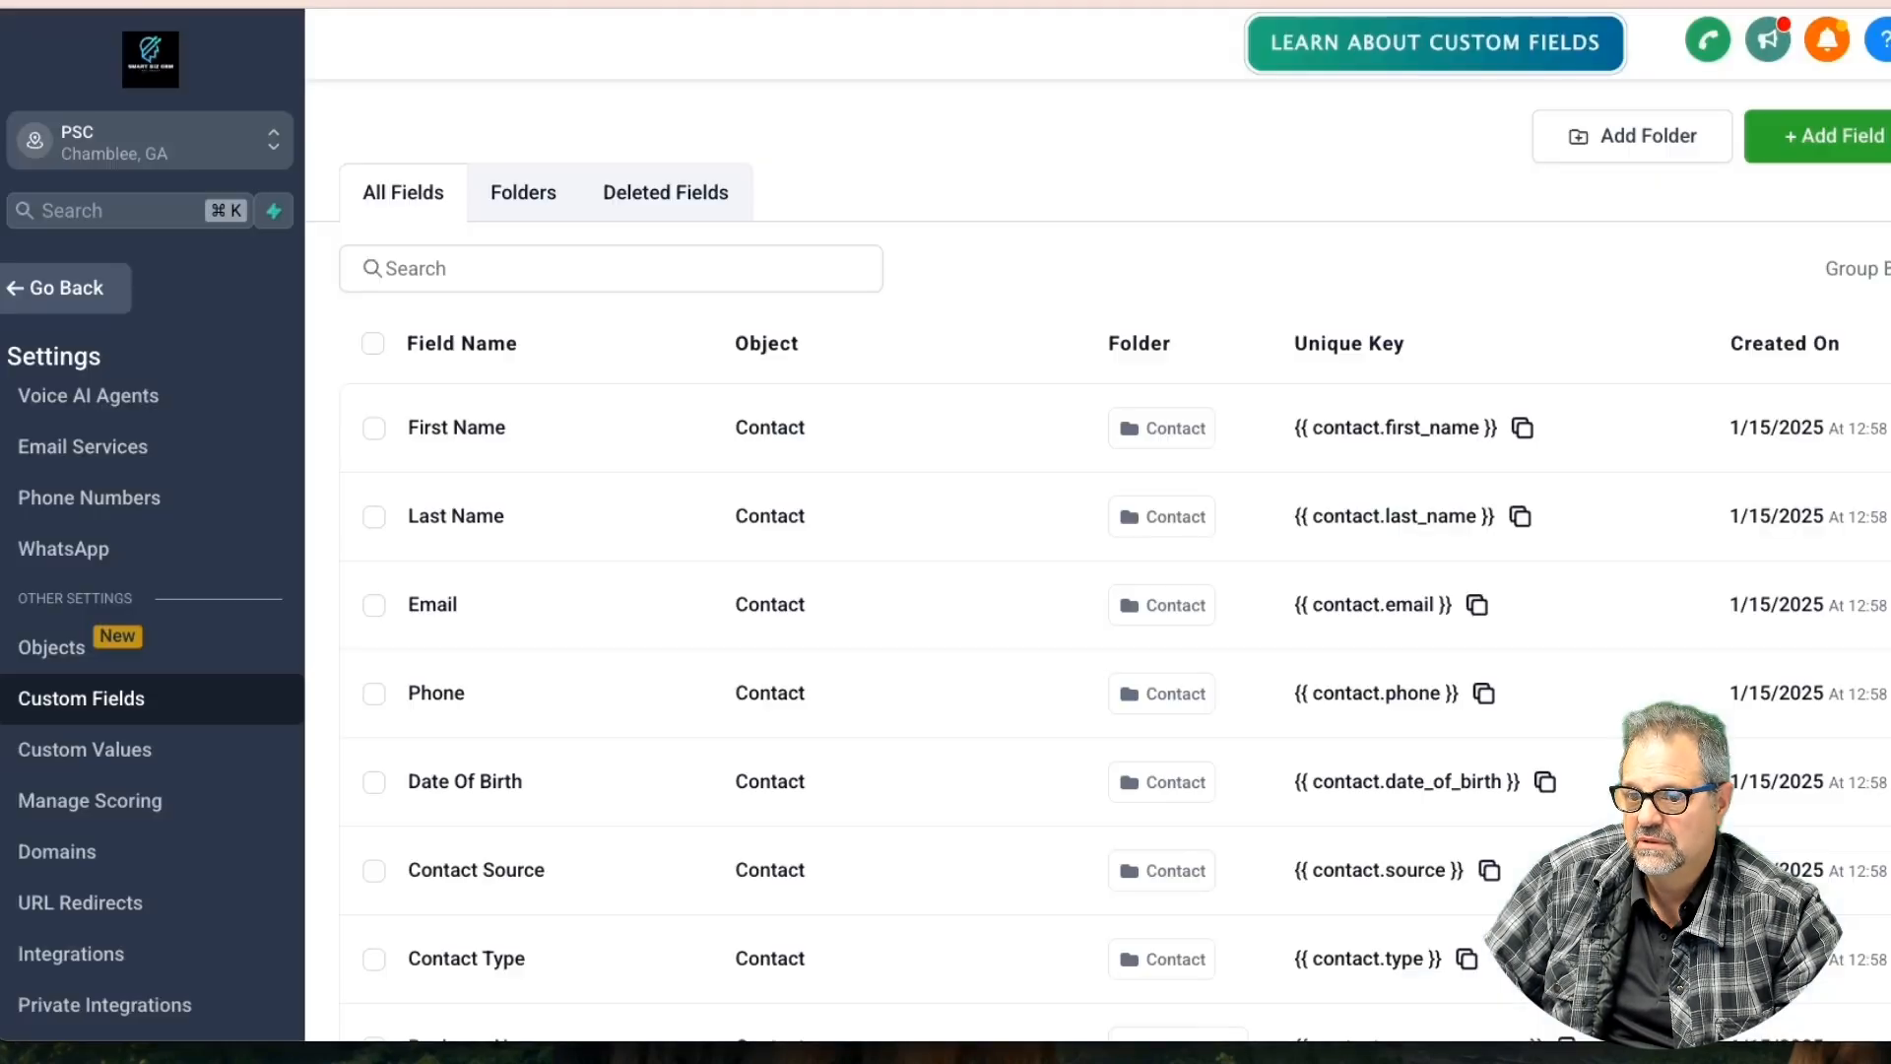
Create a Monetary field 'Lease Amt' on Opportunity in the Opportunity Details group
left_click(1829, 136)
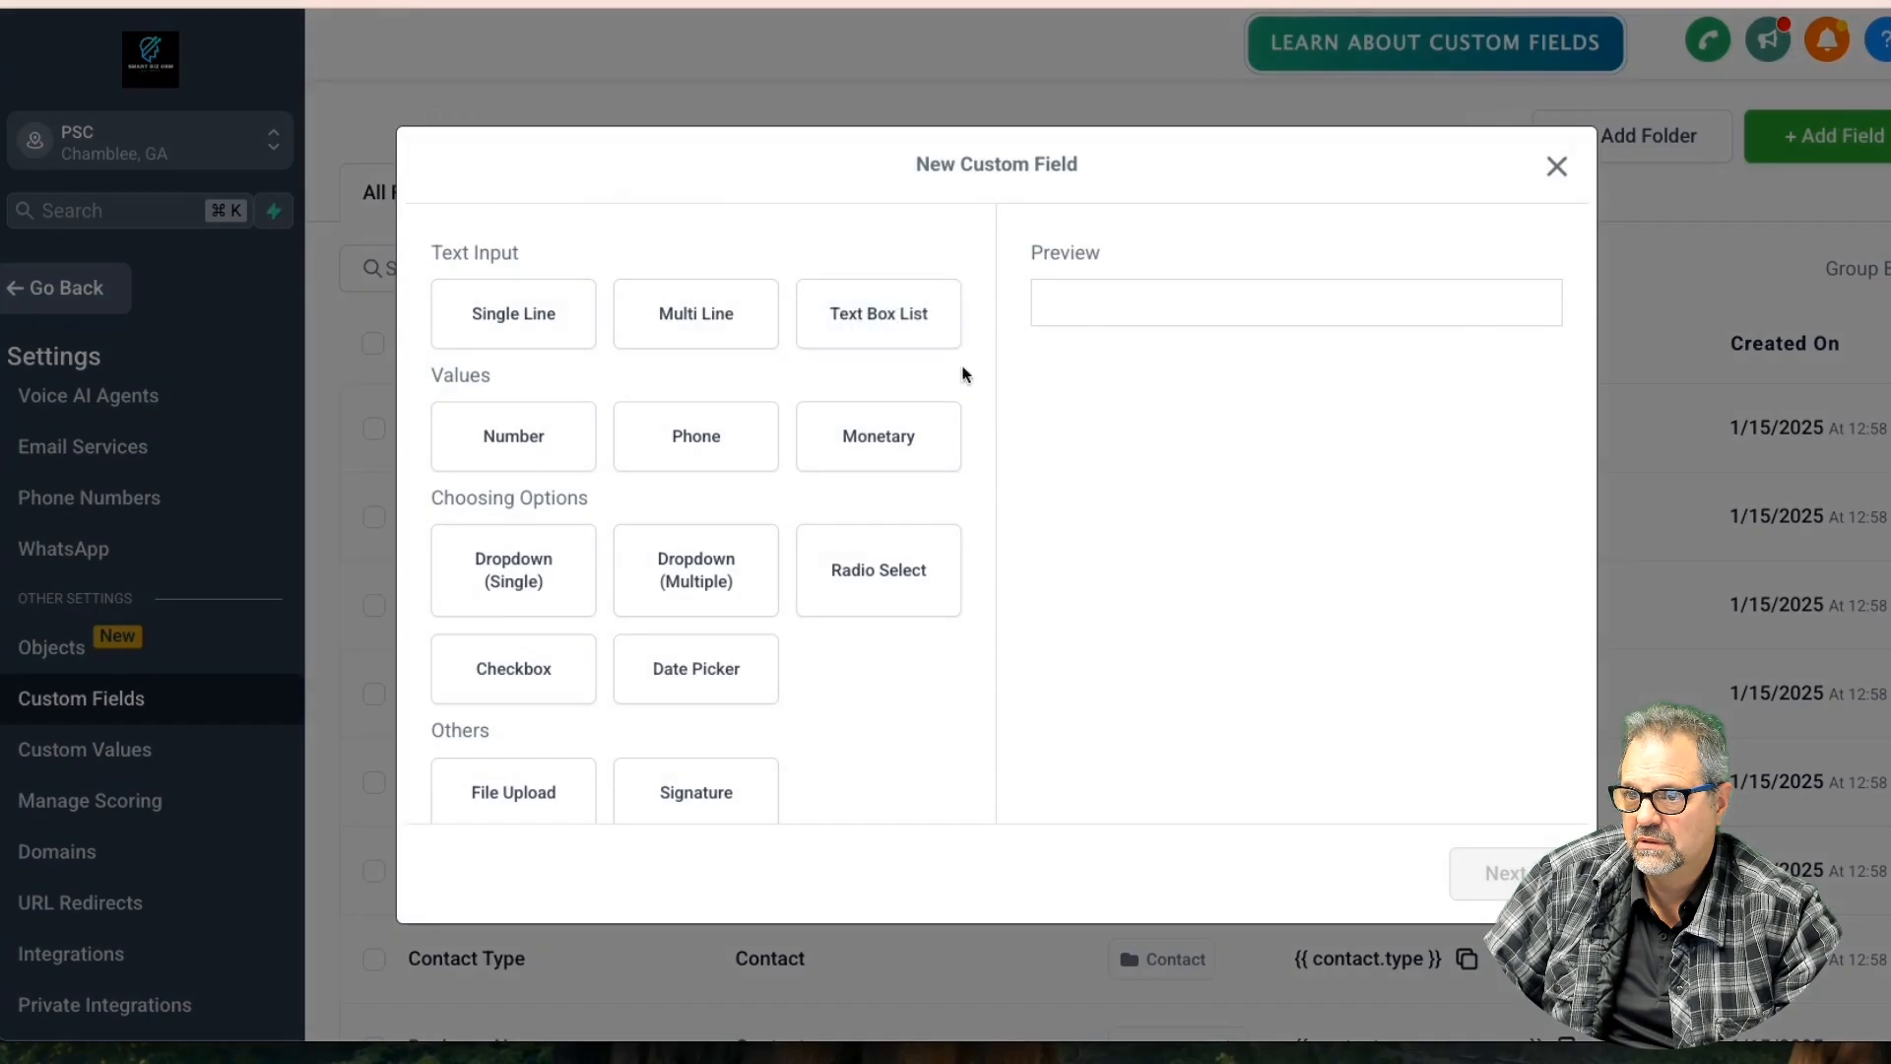
scroll(743, 691, "down", 1)
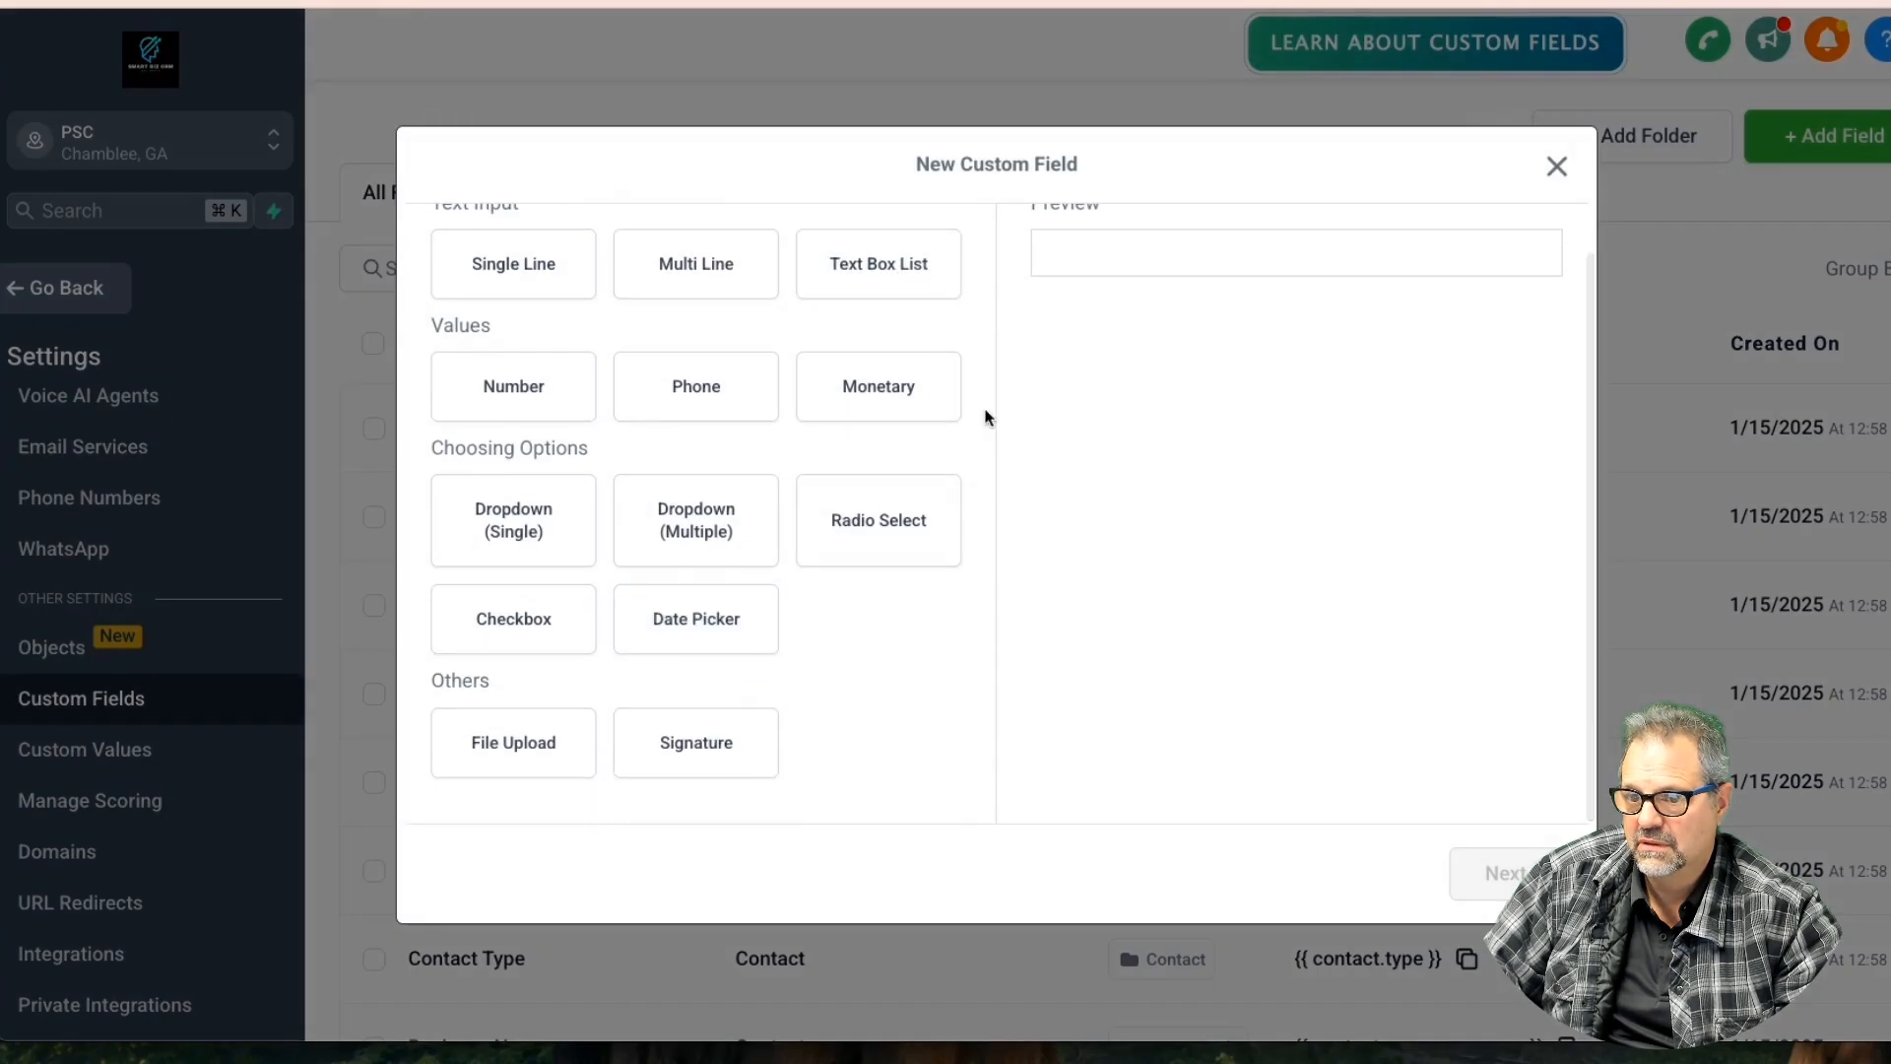
left_click(878, 385)
left_click(1492, 873)
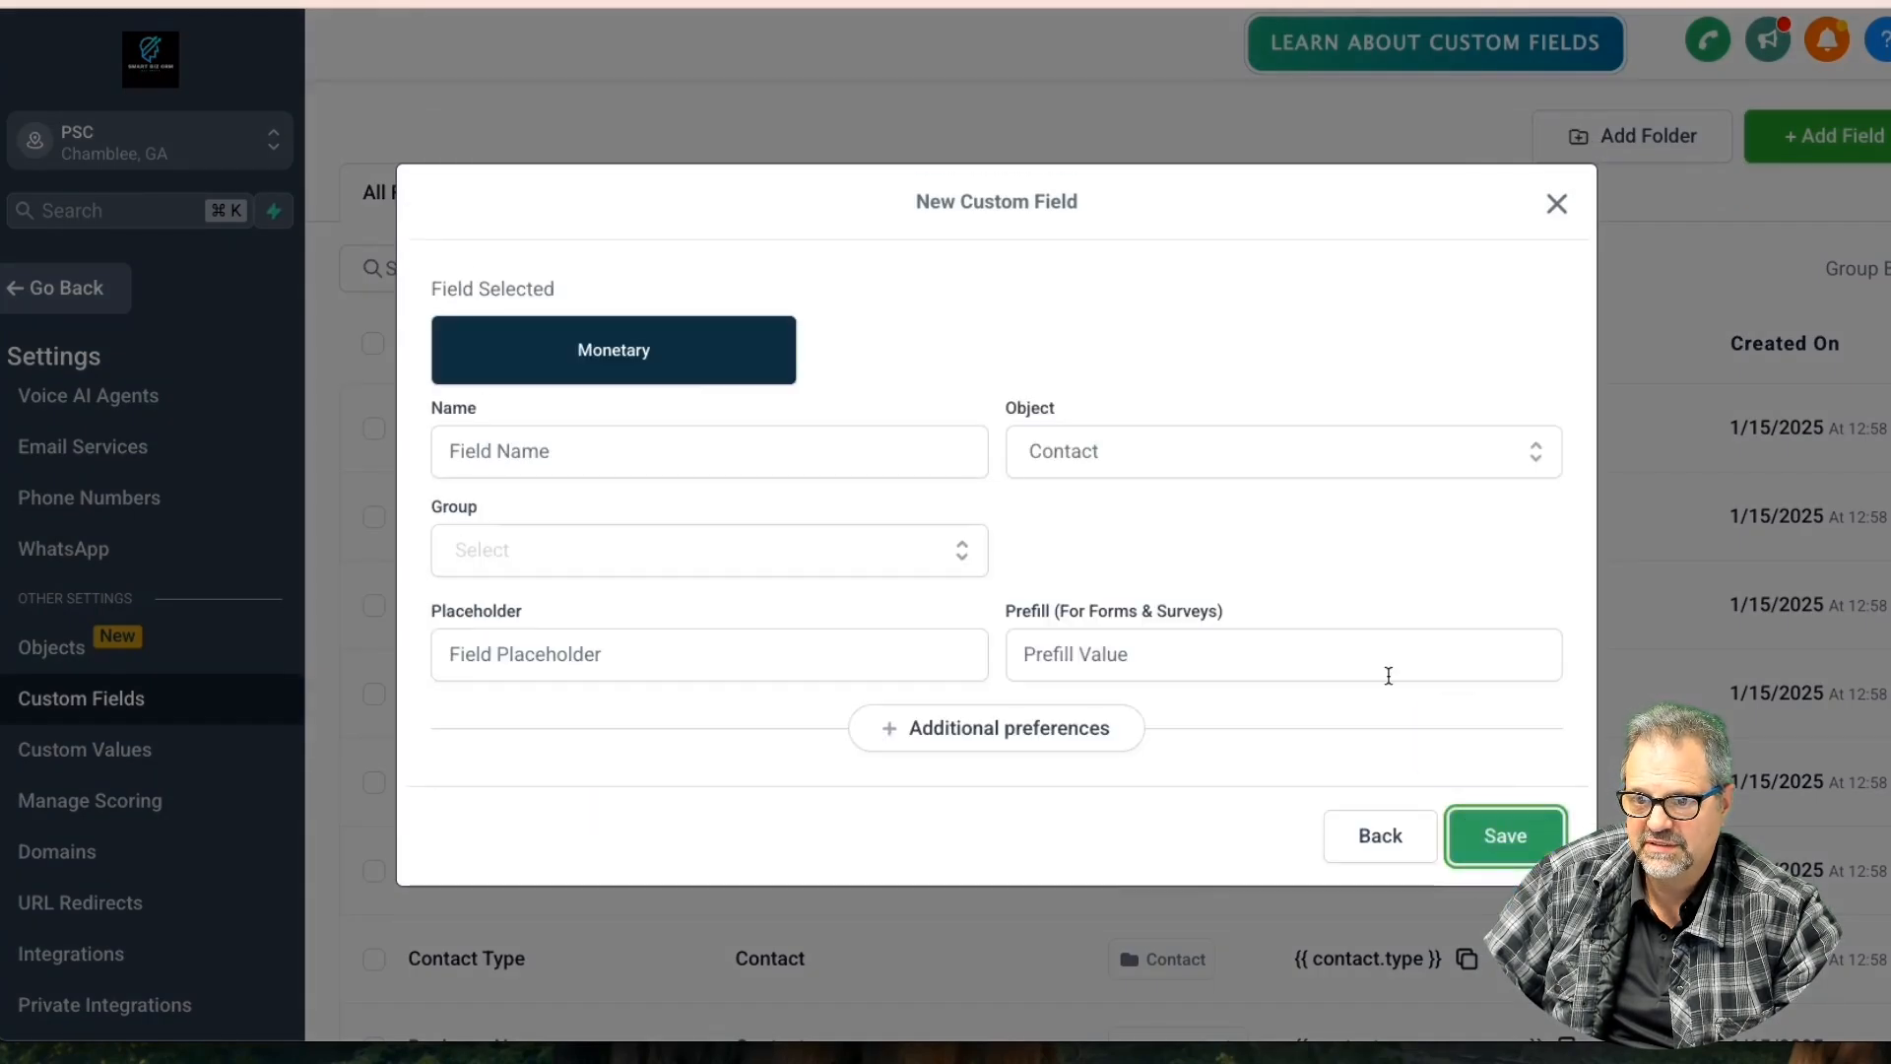
left_click(488, 451)
type("Lease Amt")
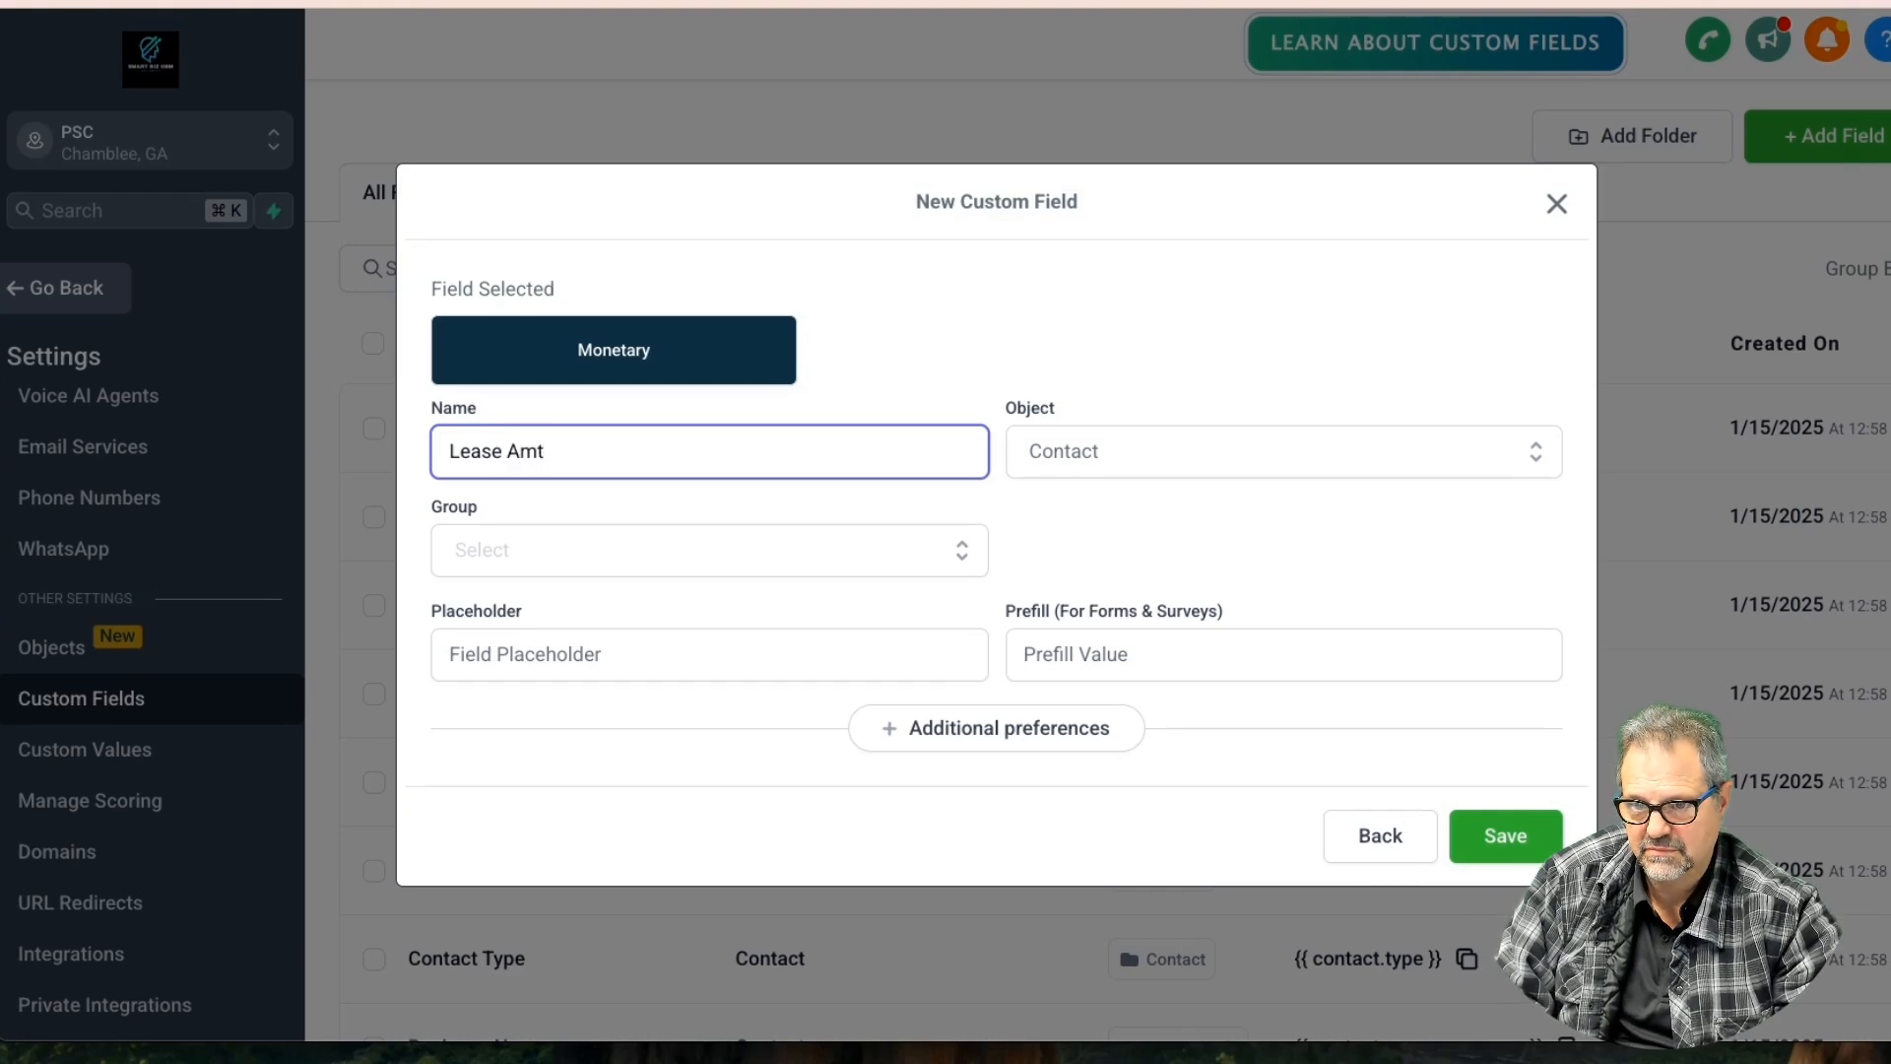
left_click(1053, 450)
left_click(1079, 561)
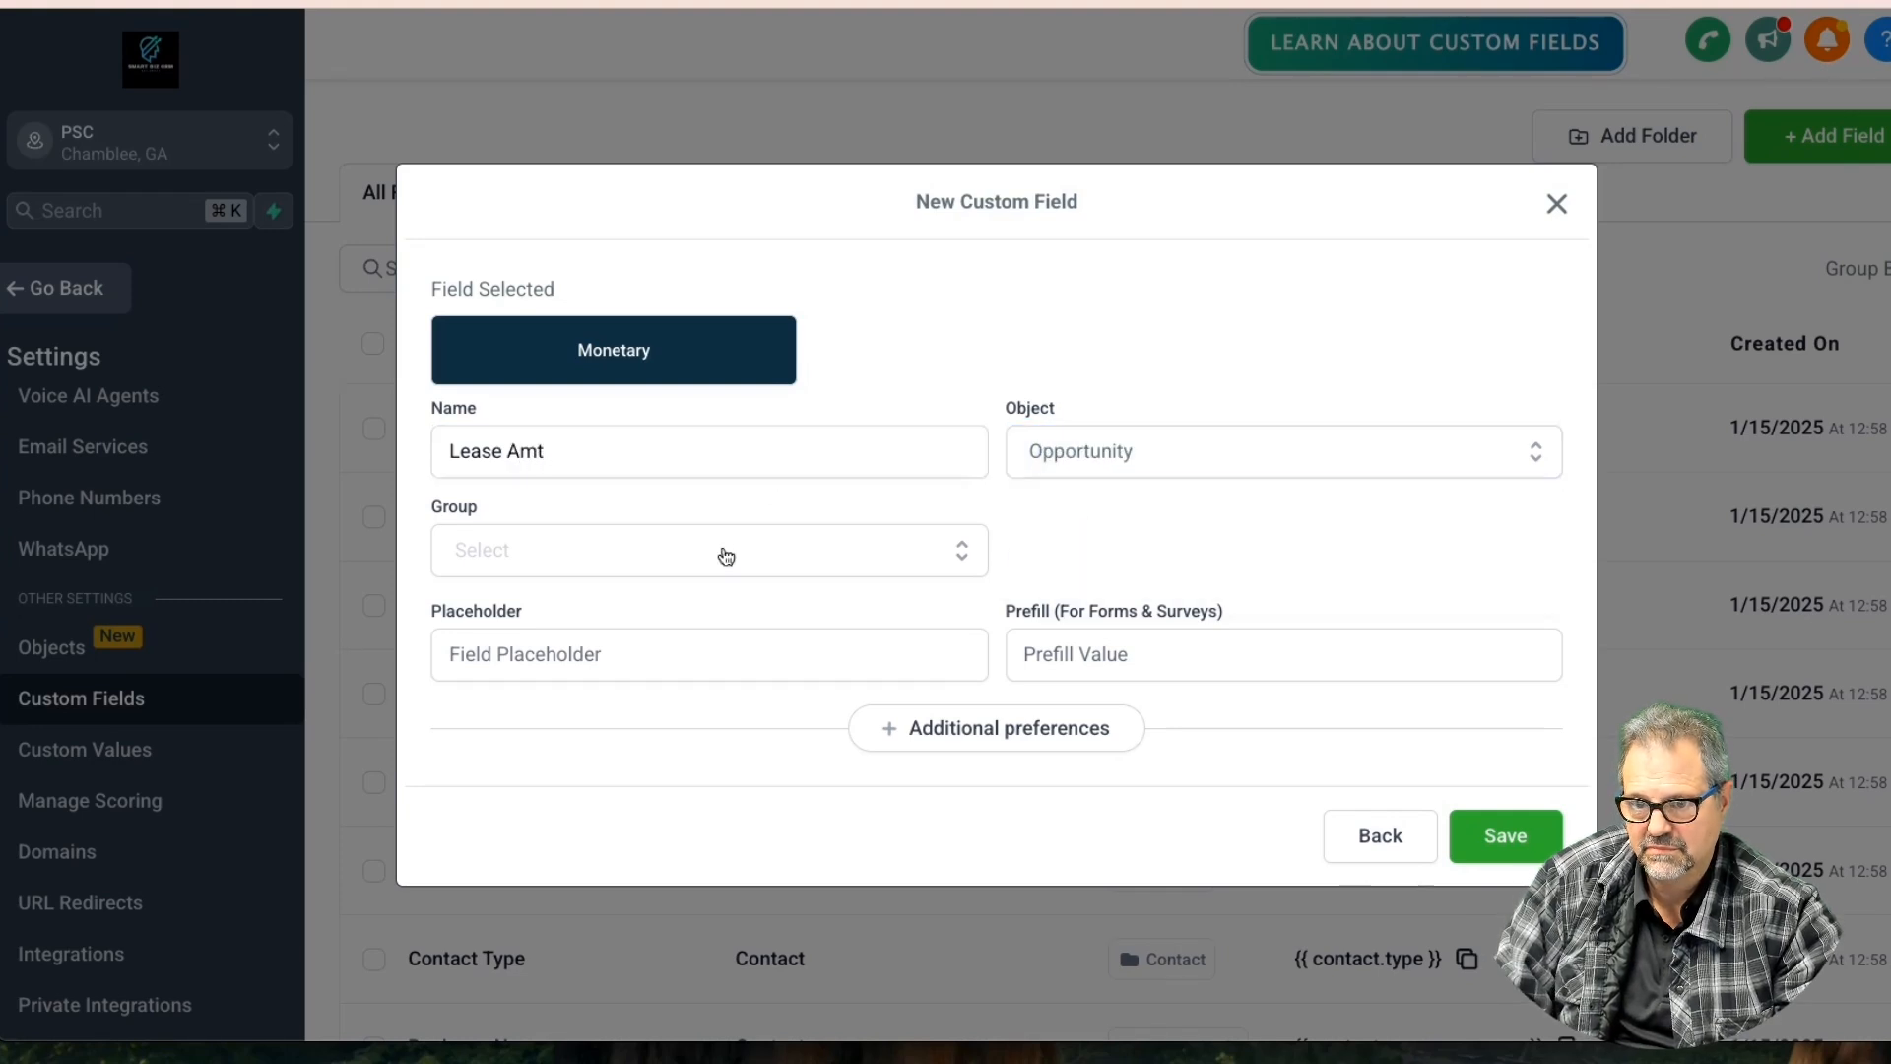
left_click(700, 559)
left_click(614, 613)
left_click(1507, 847)
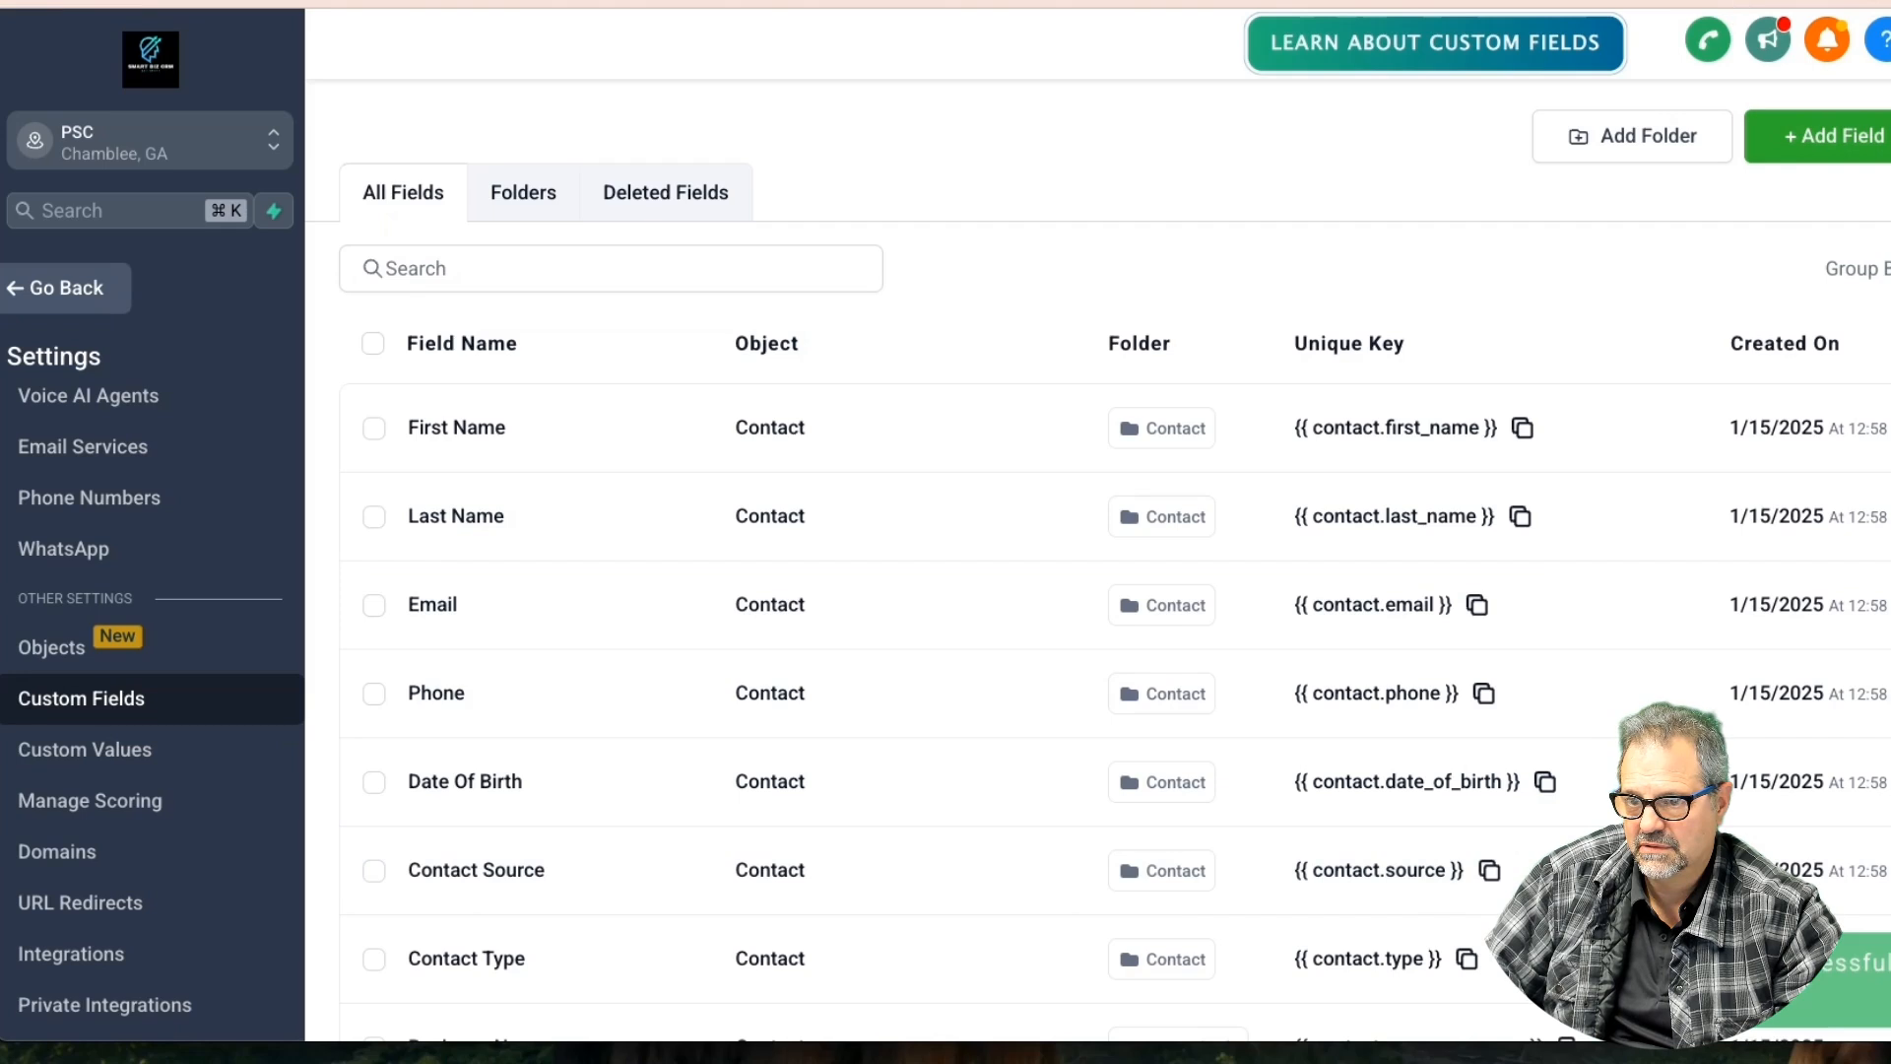
Start a new Monetary custom field named 'Deposit'
left_click(1834, 136)
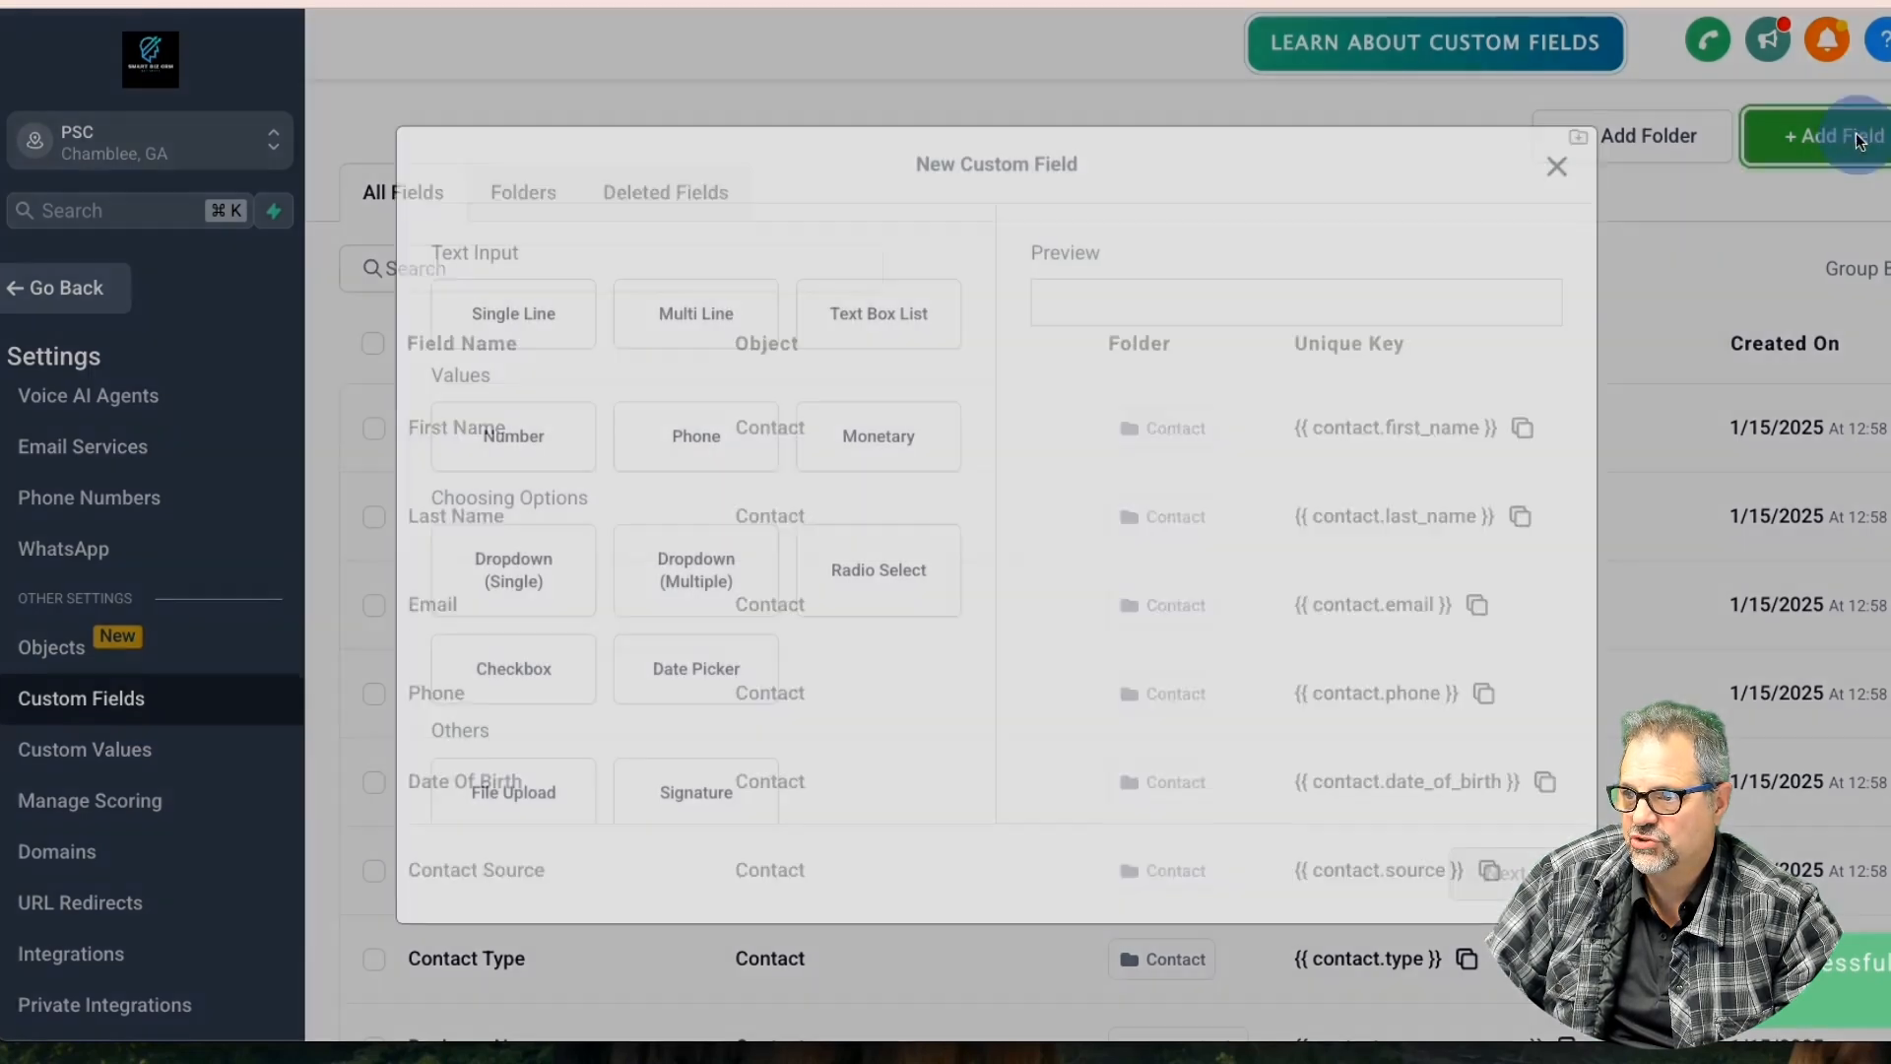
left_click(839, 419)
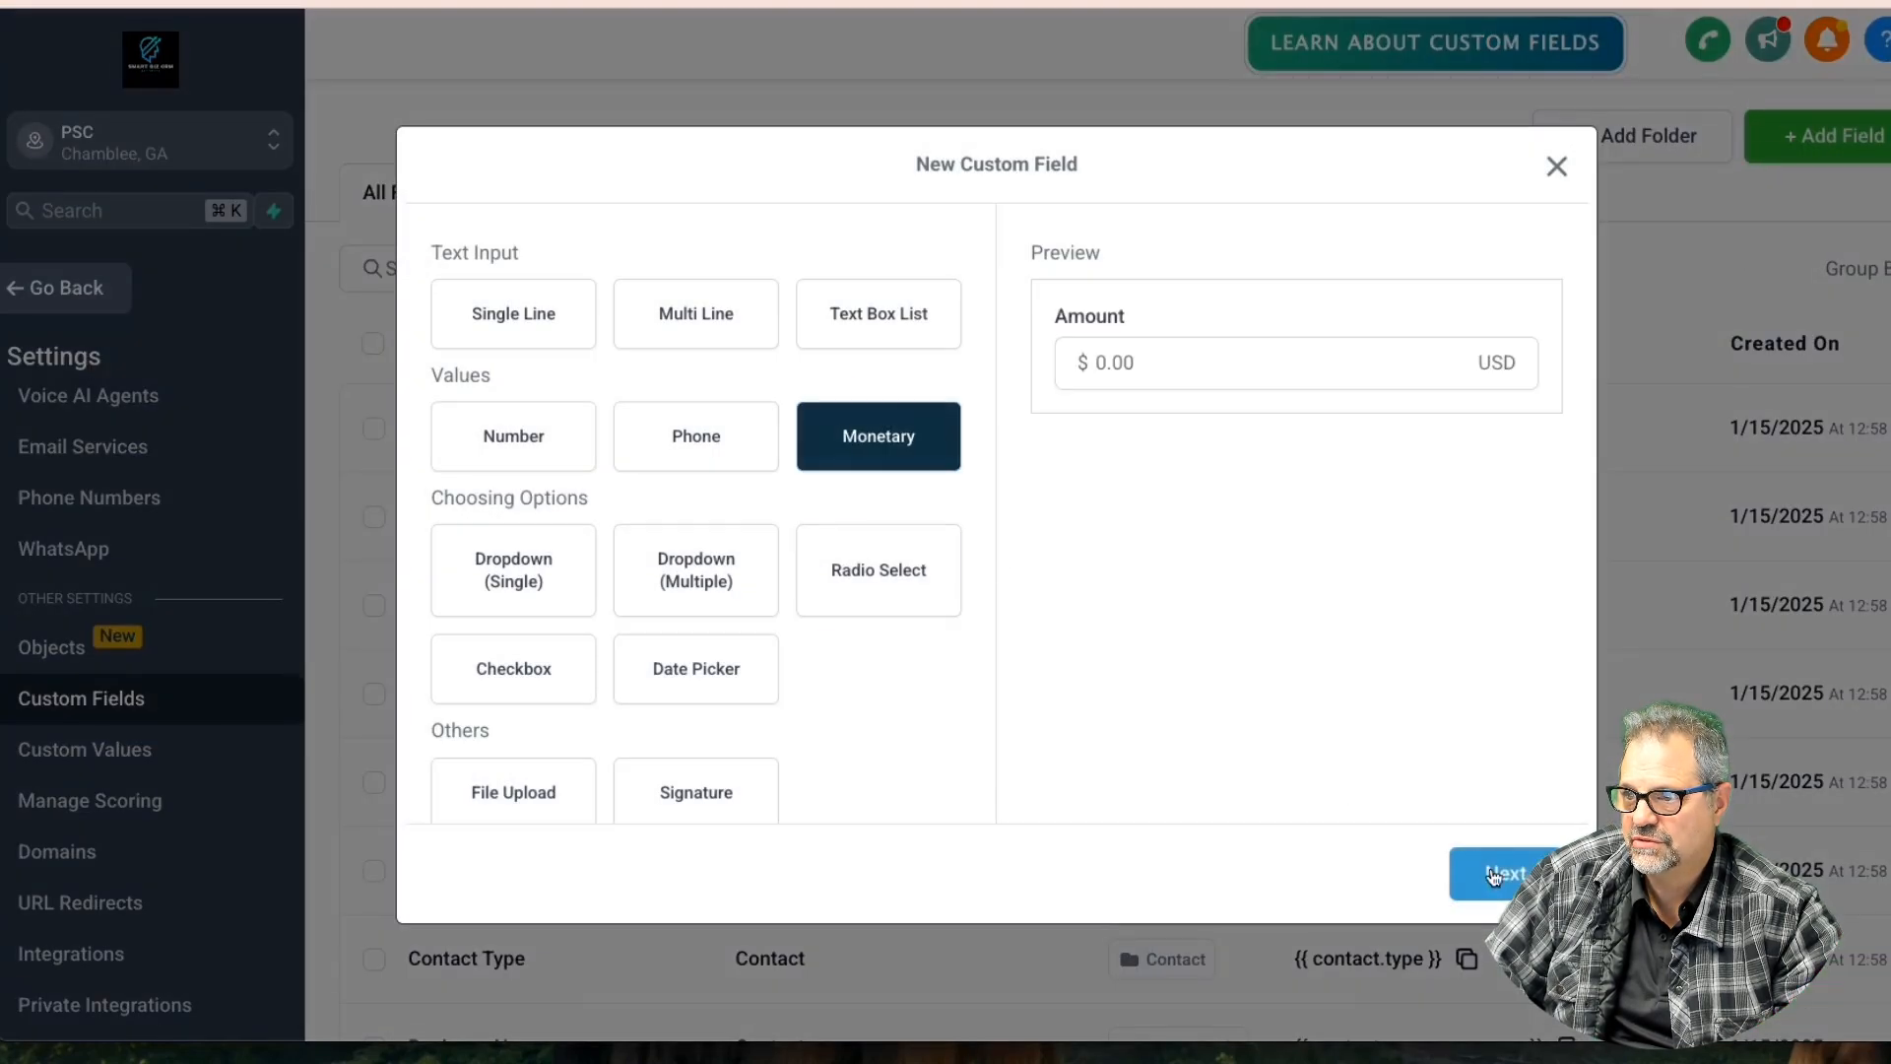
left_click(1493, 876)
left_click(626, 443)
type("Deposit")
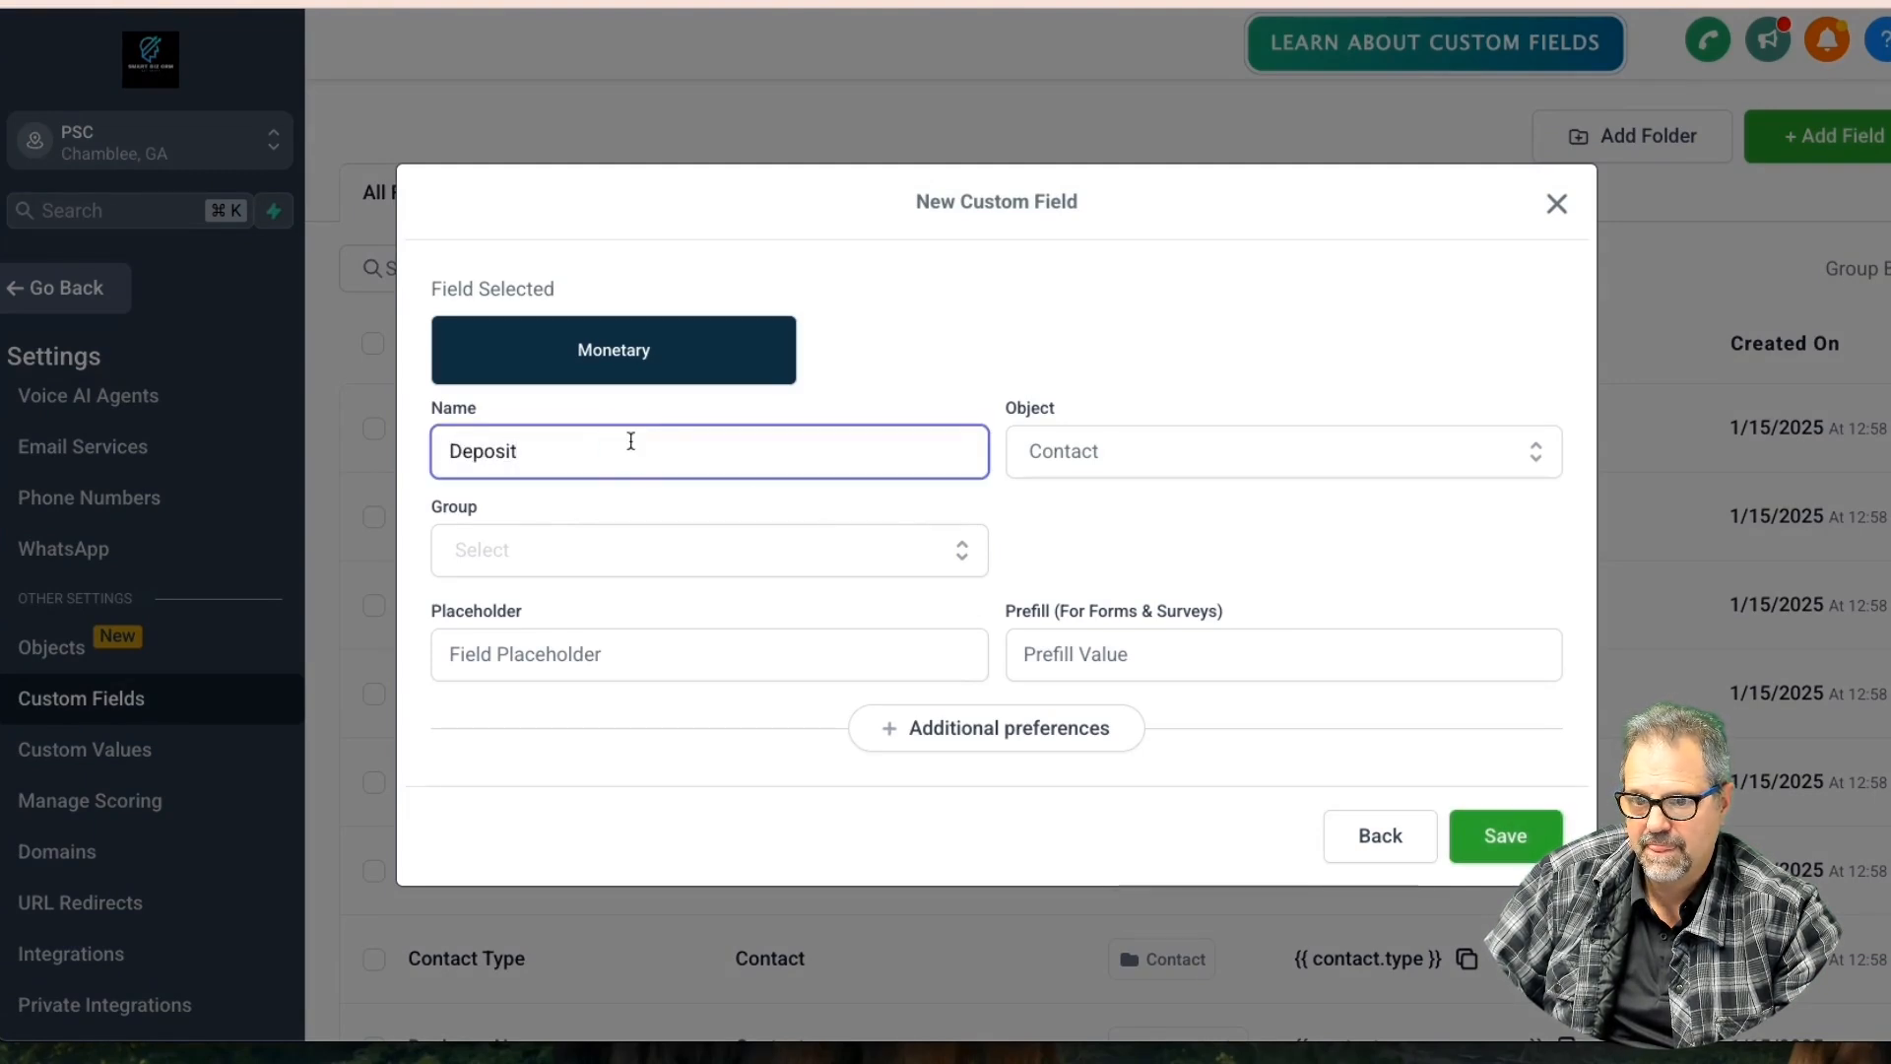
Assign Deposit to Opportunity in Opportunity Details, save it, and review the lease document
left_click(1090, 459)
left_click(1089, 560)
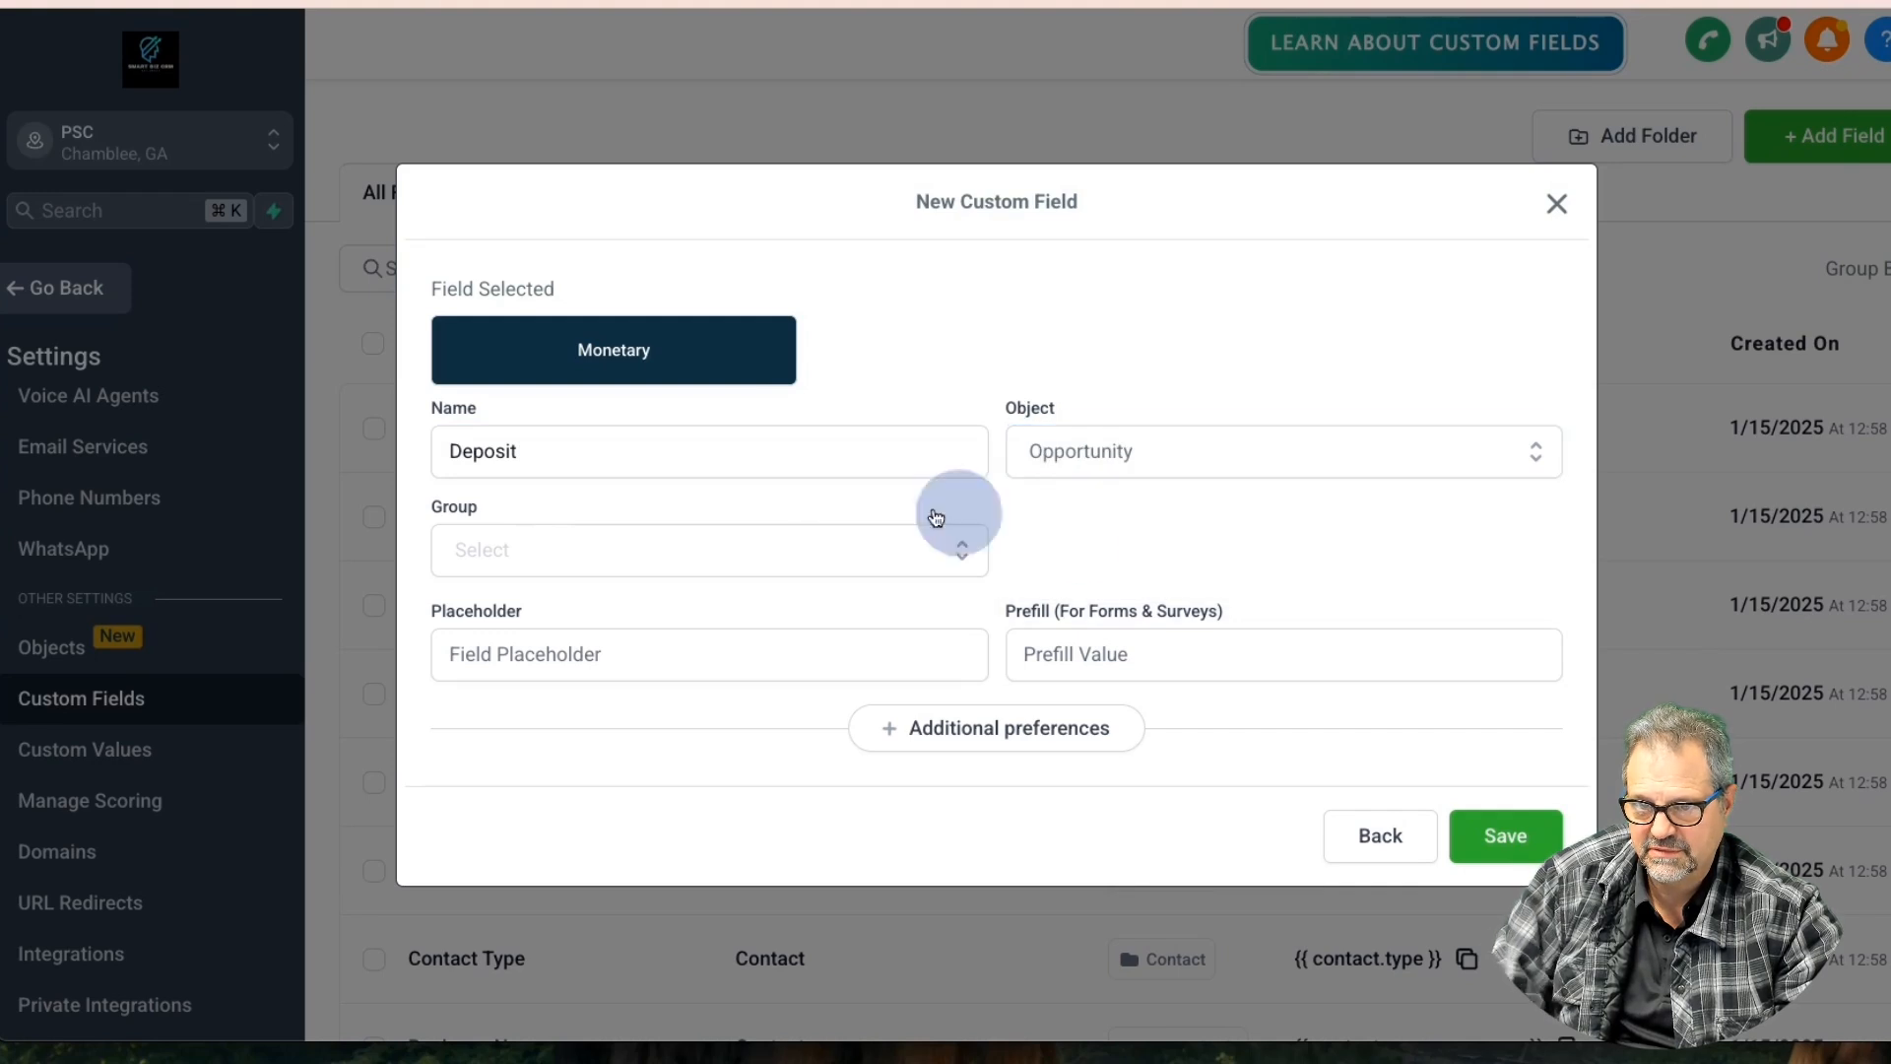
left_click(536, 550)
left_click(570, 620)
left_click(581, 458)
left_click(1506, 835)
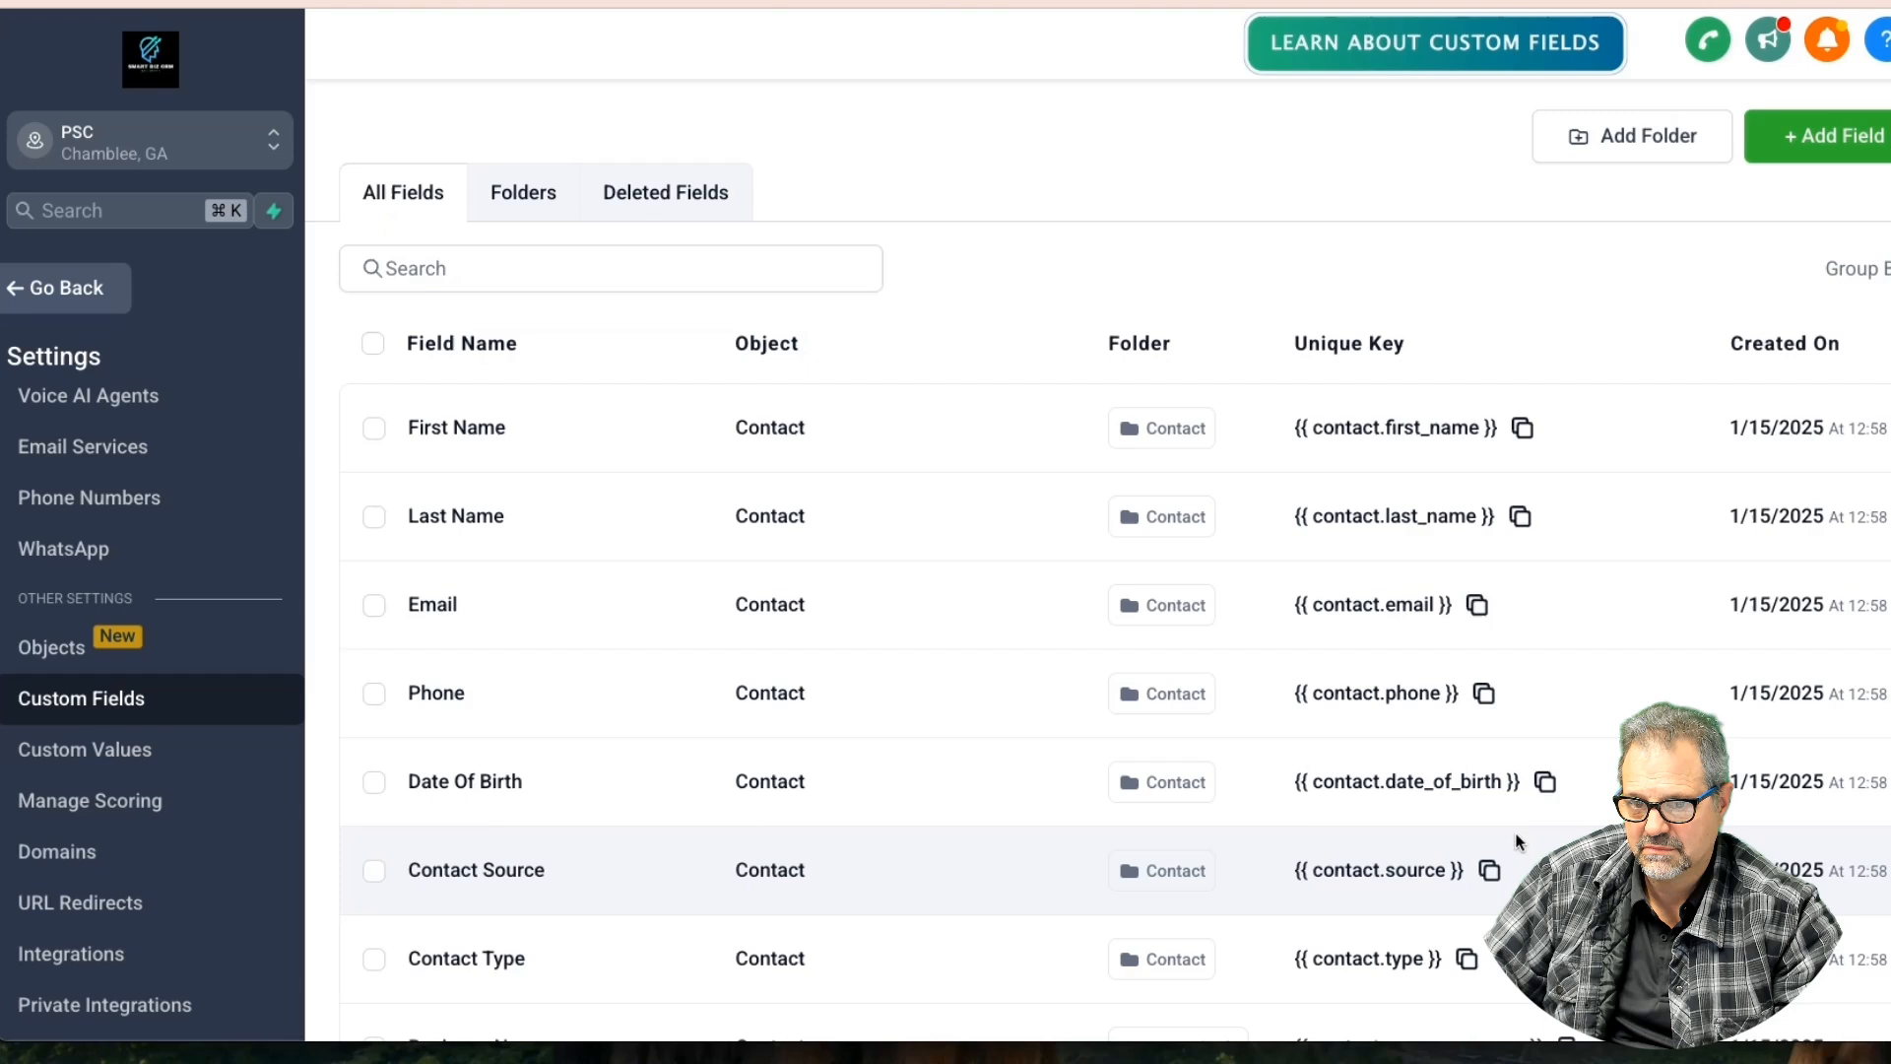
left_click(1616, 2)
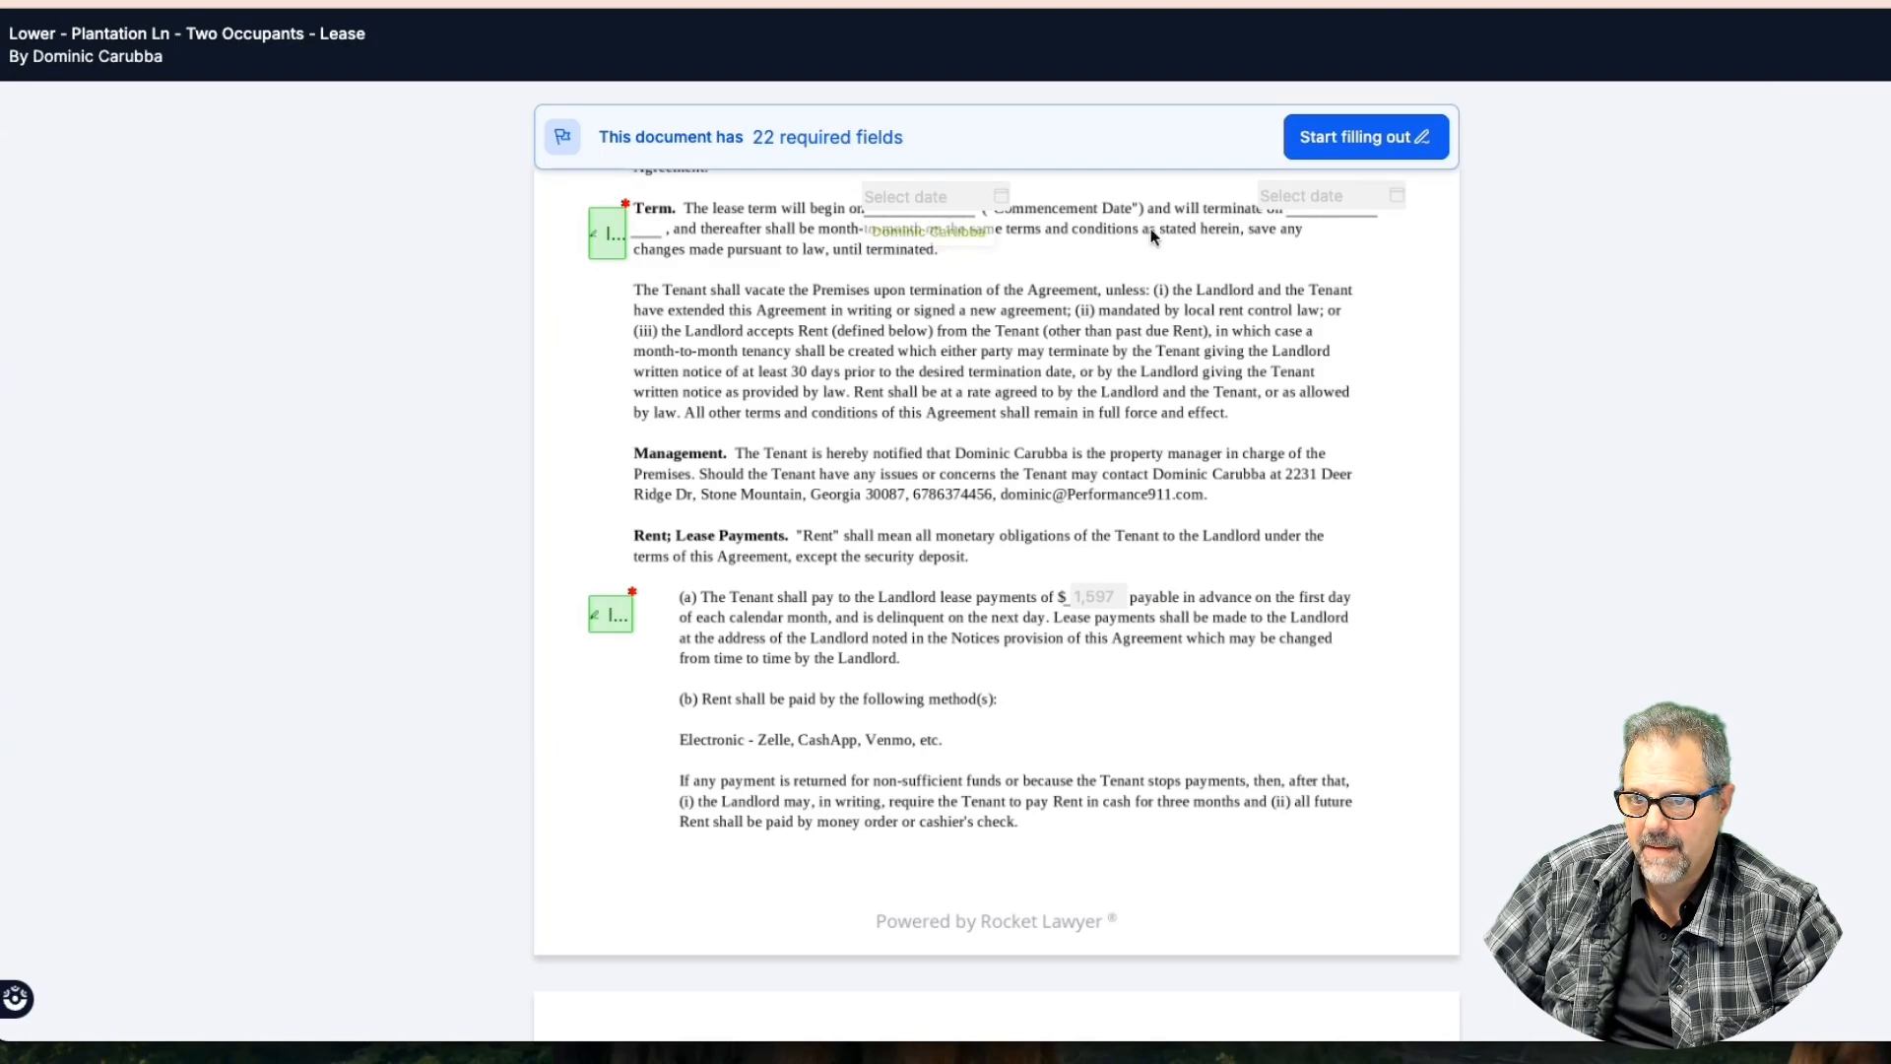
scroll(1036, 622, "down", 10)
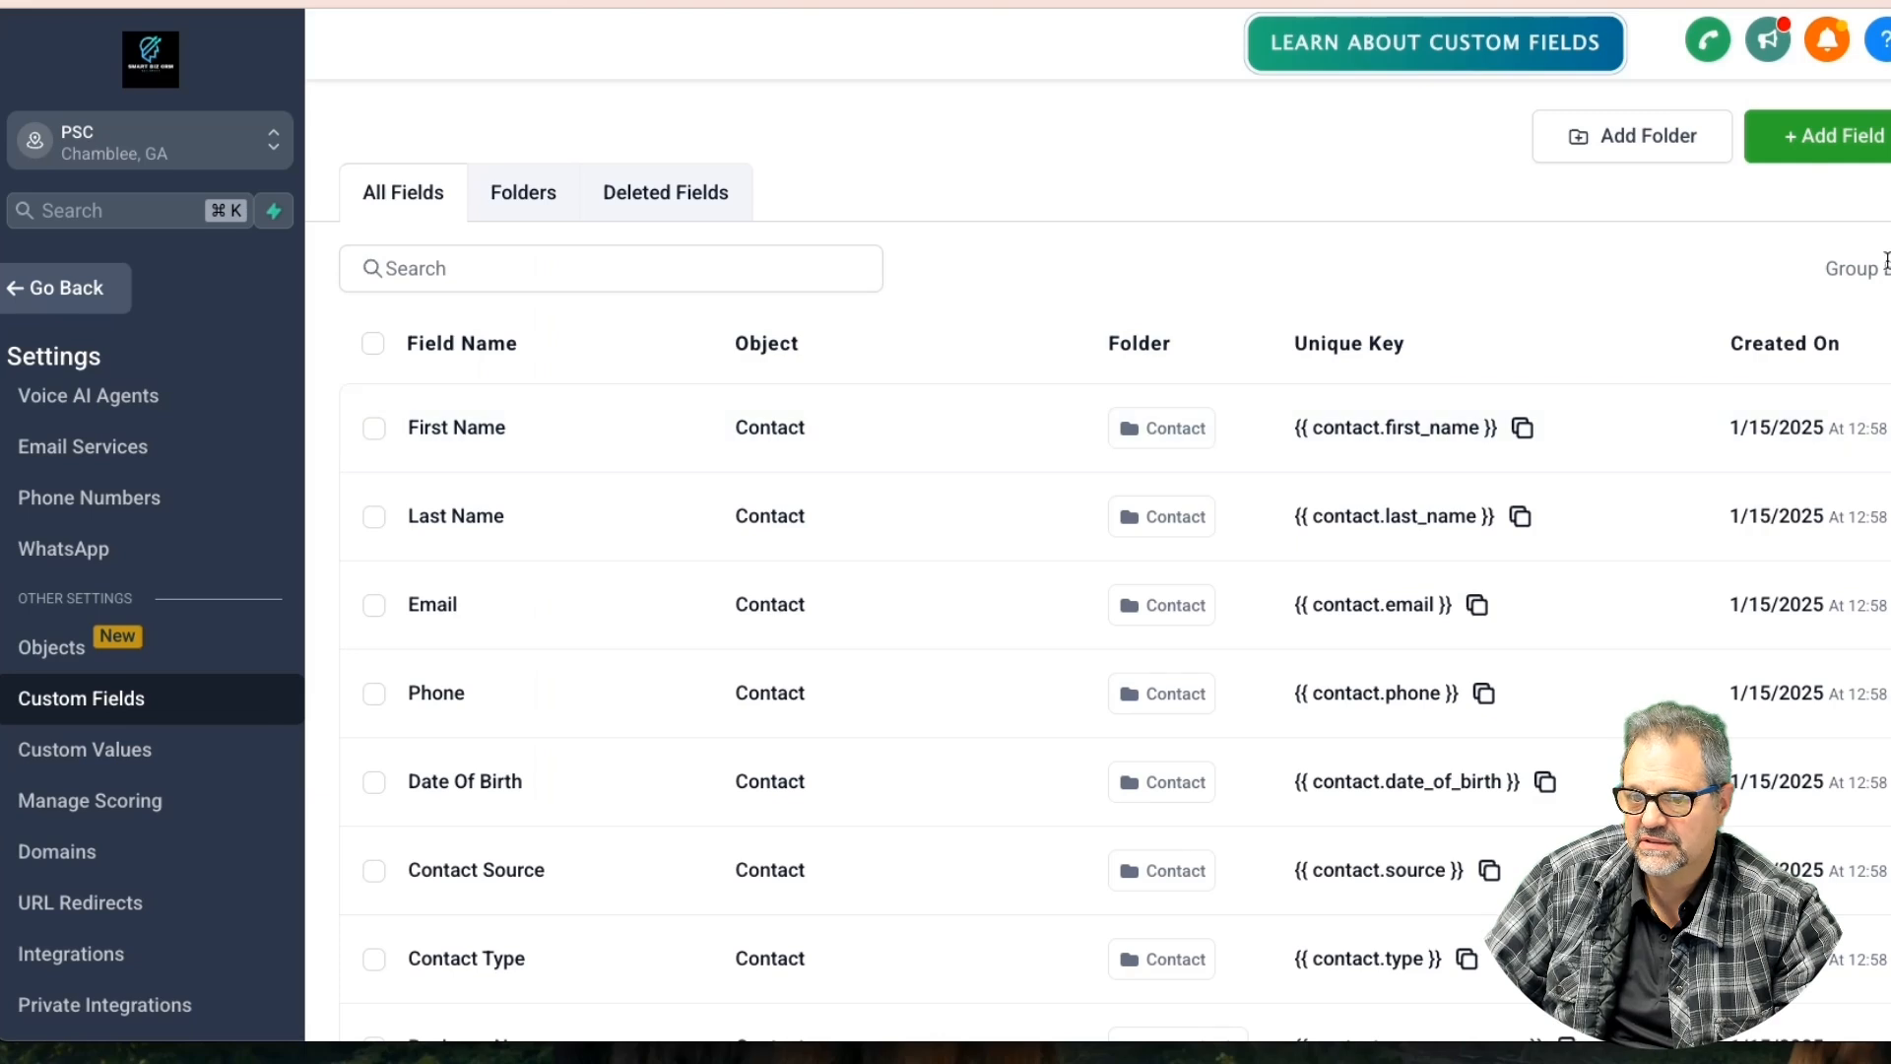
Create a Number field 'Occupants' on Opportunity in the Opportunity Details group
left_click(1822, 136)
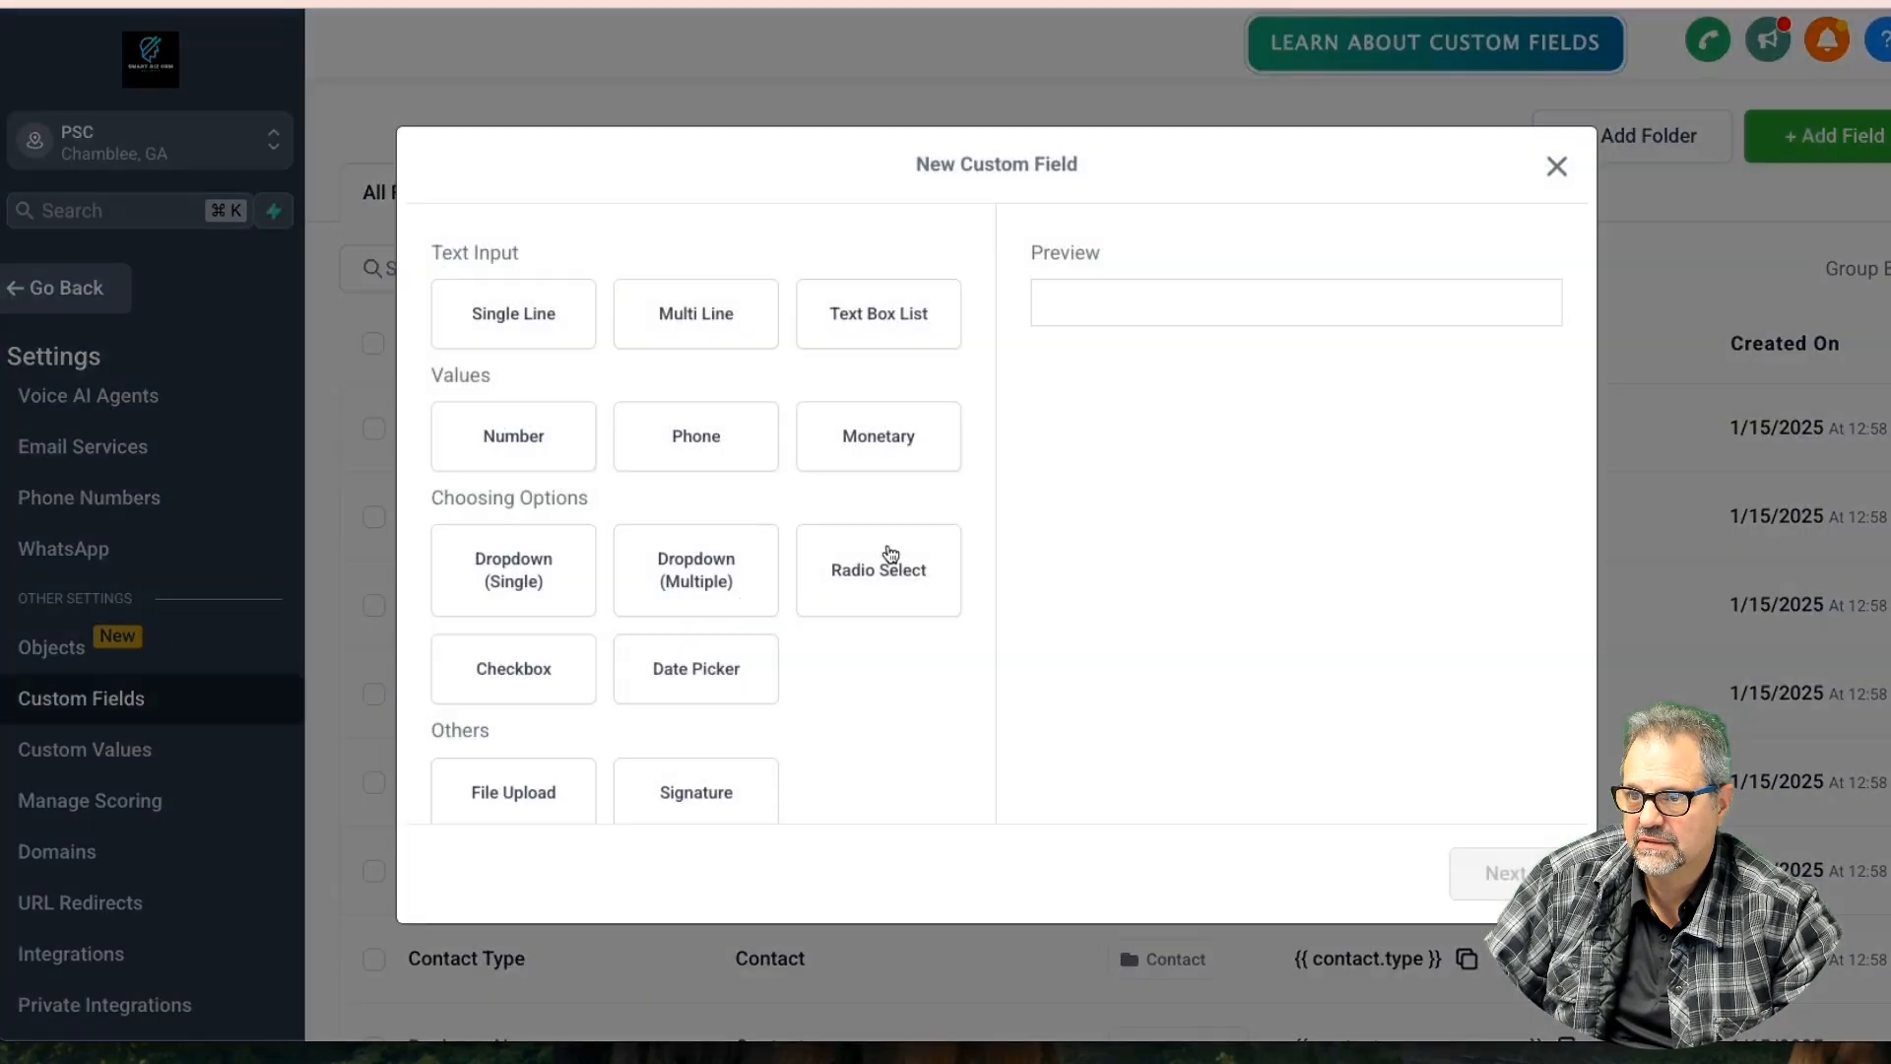
left_click(453, 427)
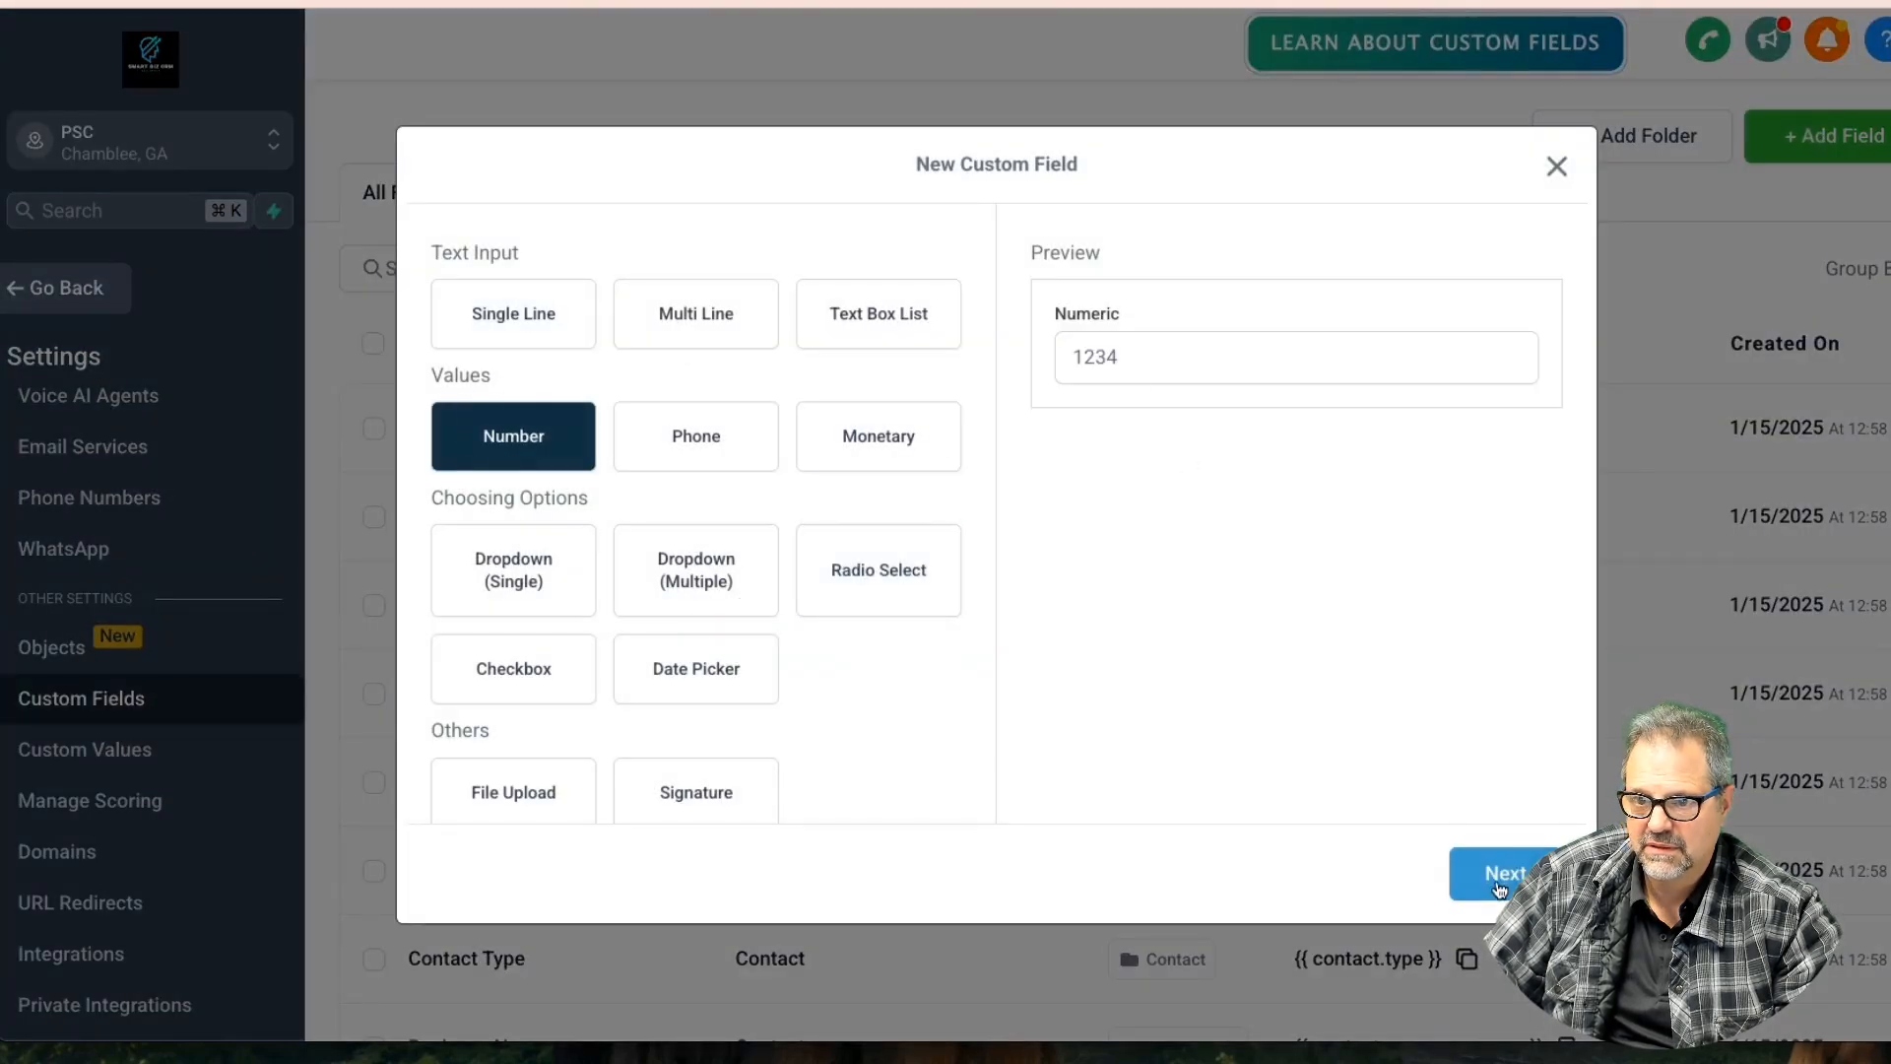
left_click(1498, 886)
left_click(558, 465)
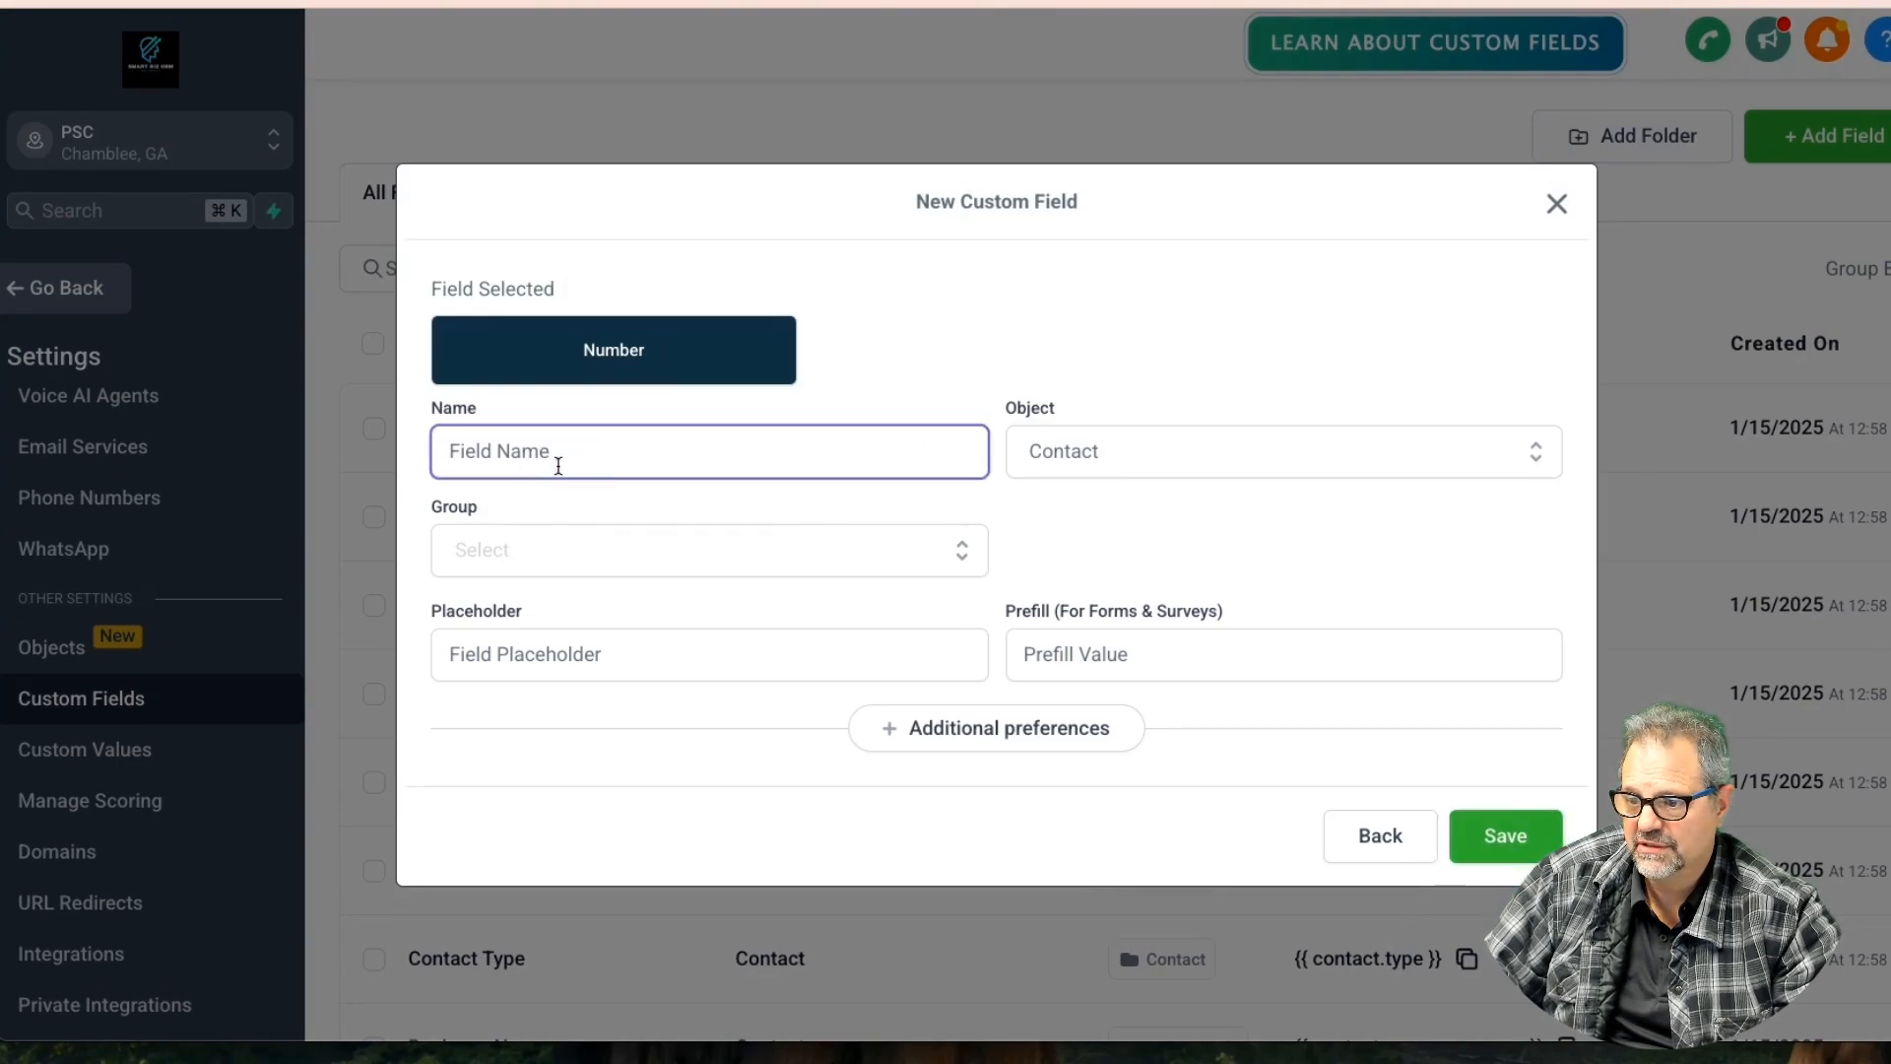
type("Occ")
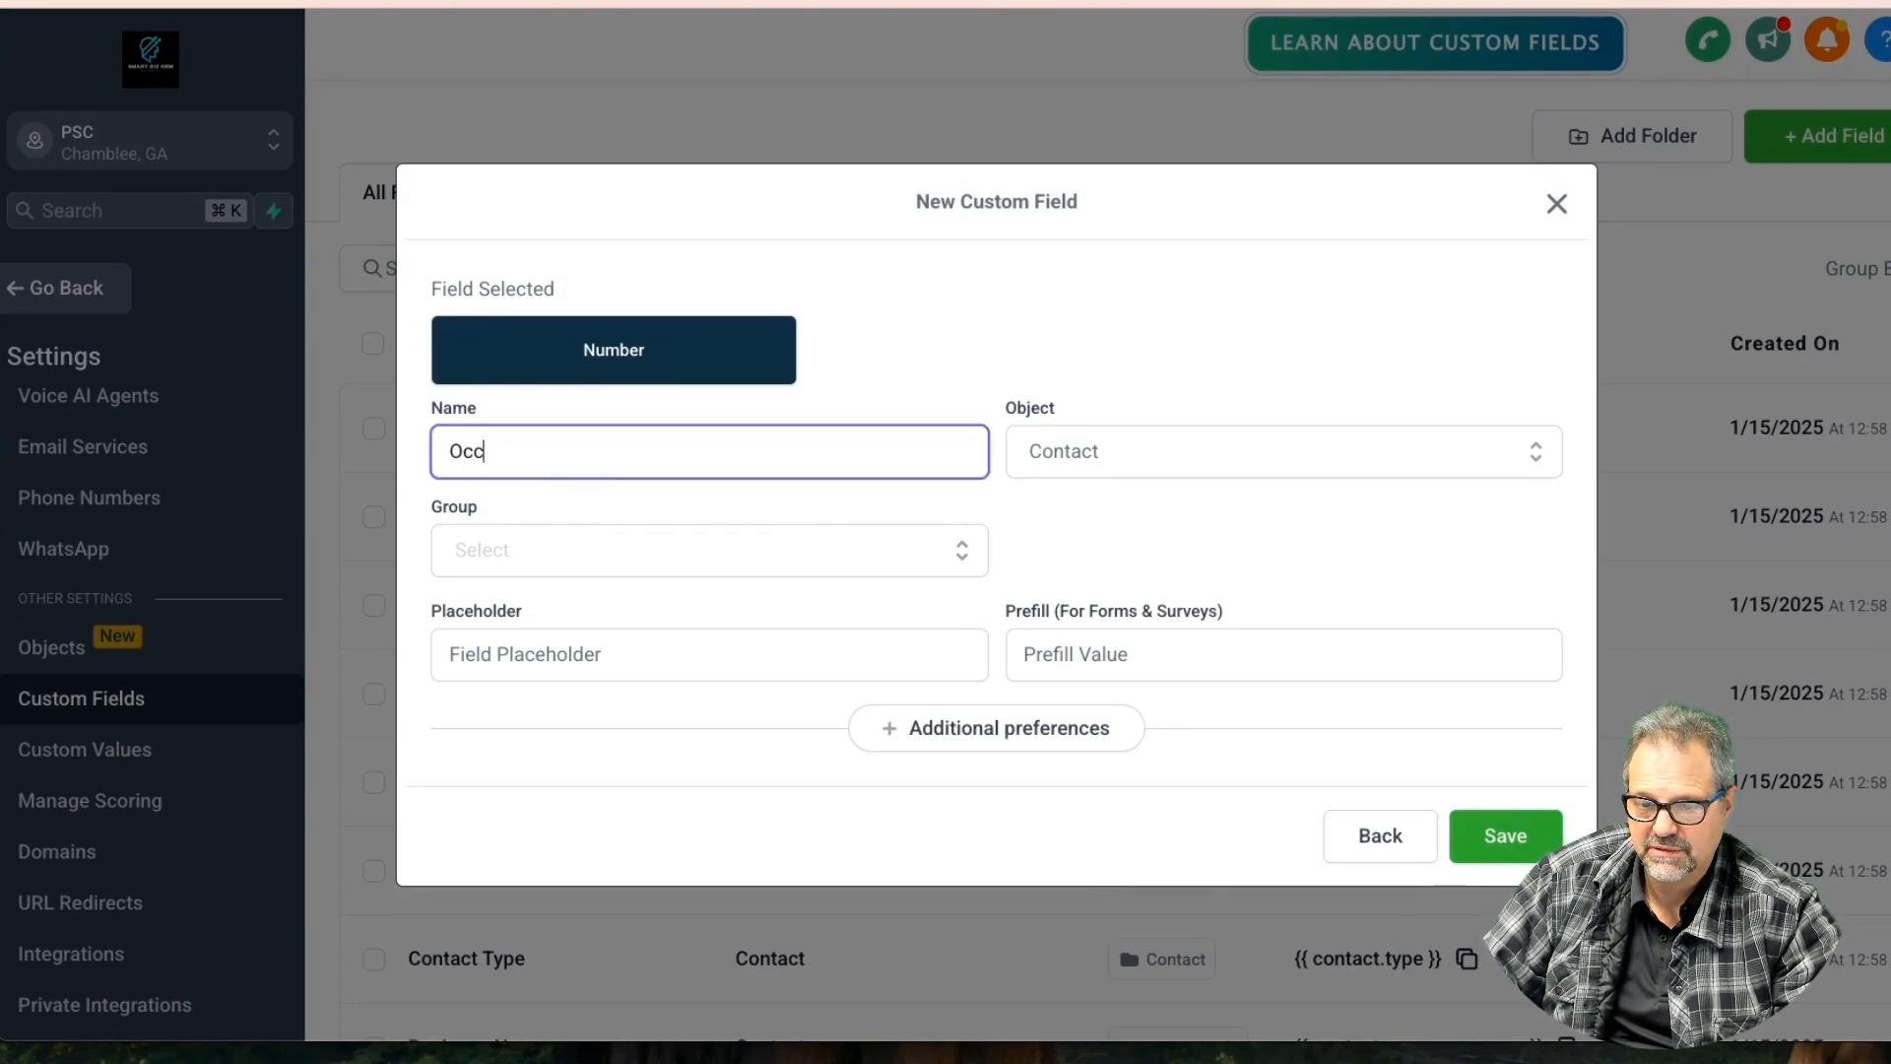
type("upants")
key("Tab")
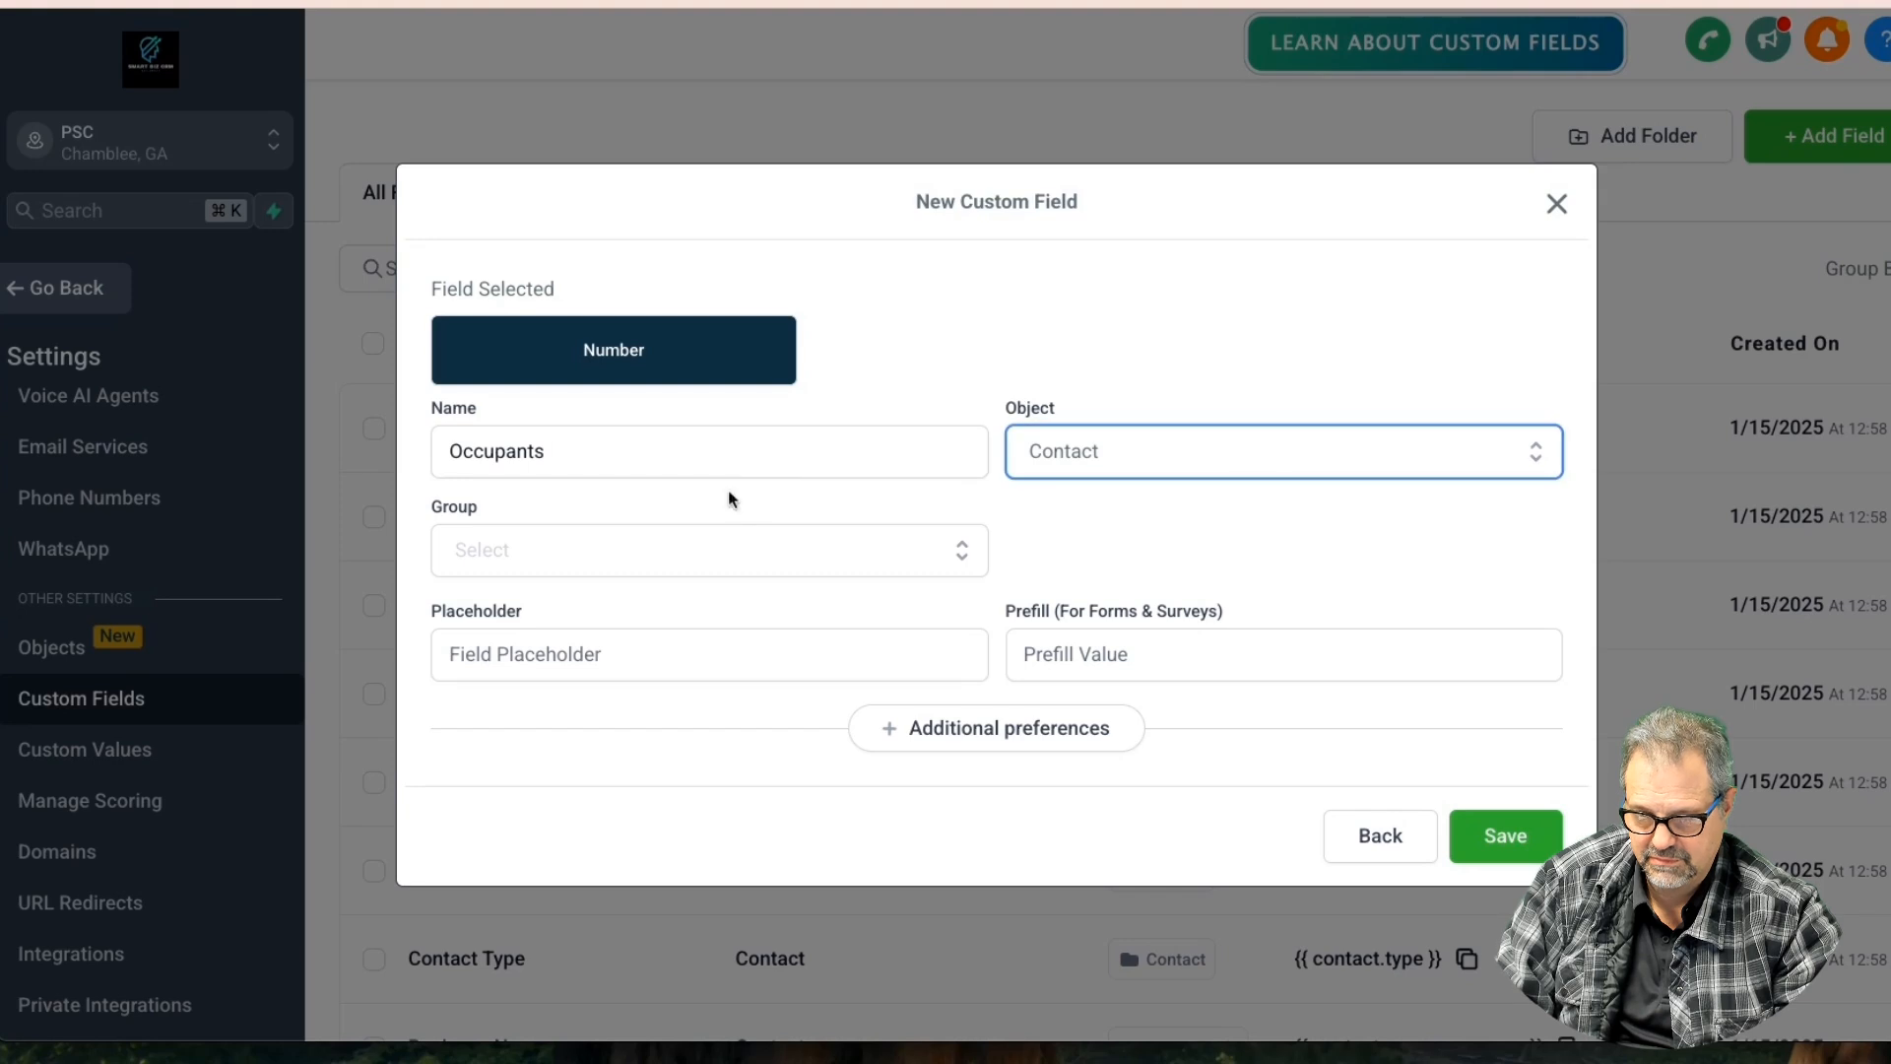
left_click(1071, 455)
left_click(1068, 558)
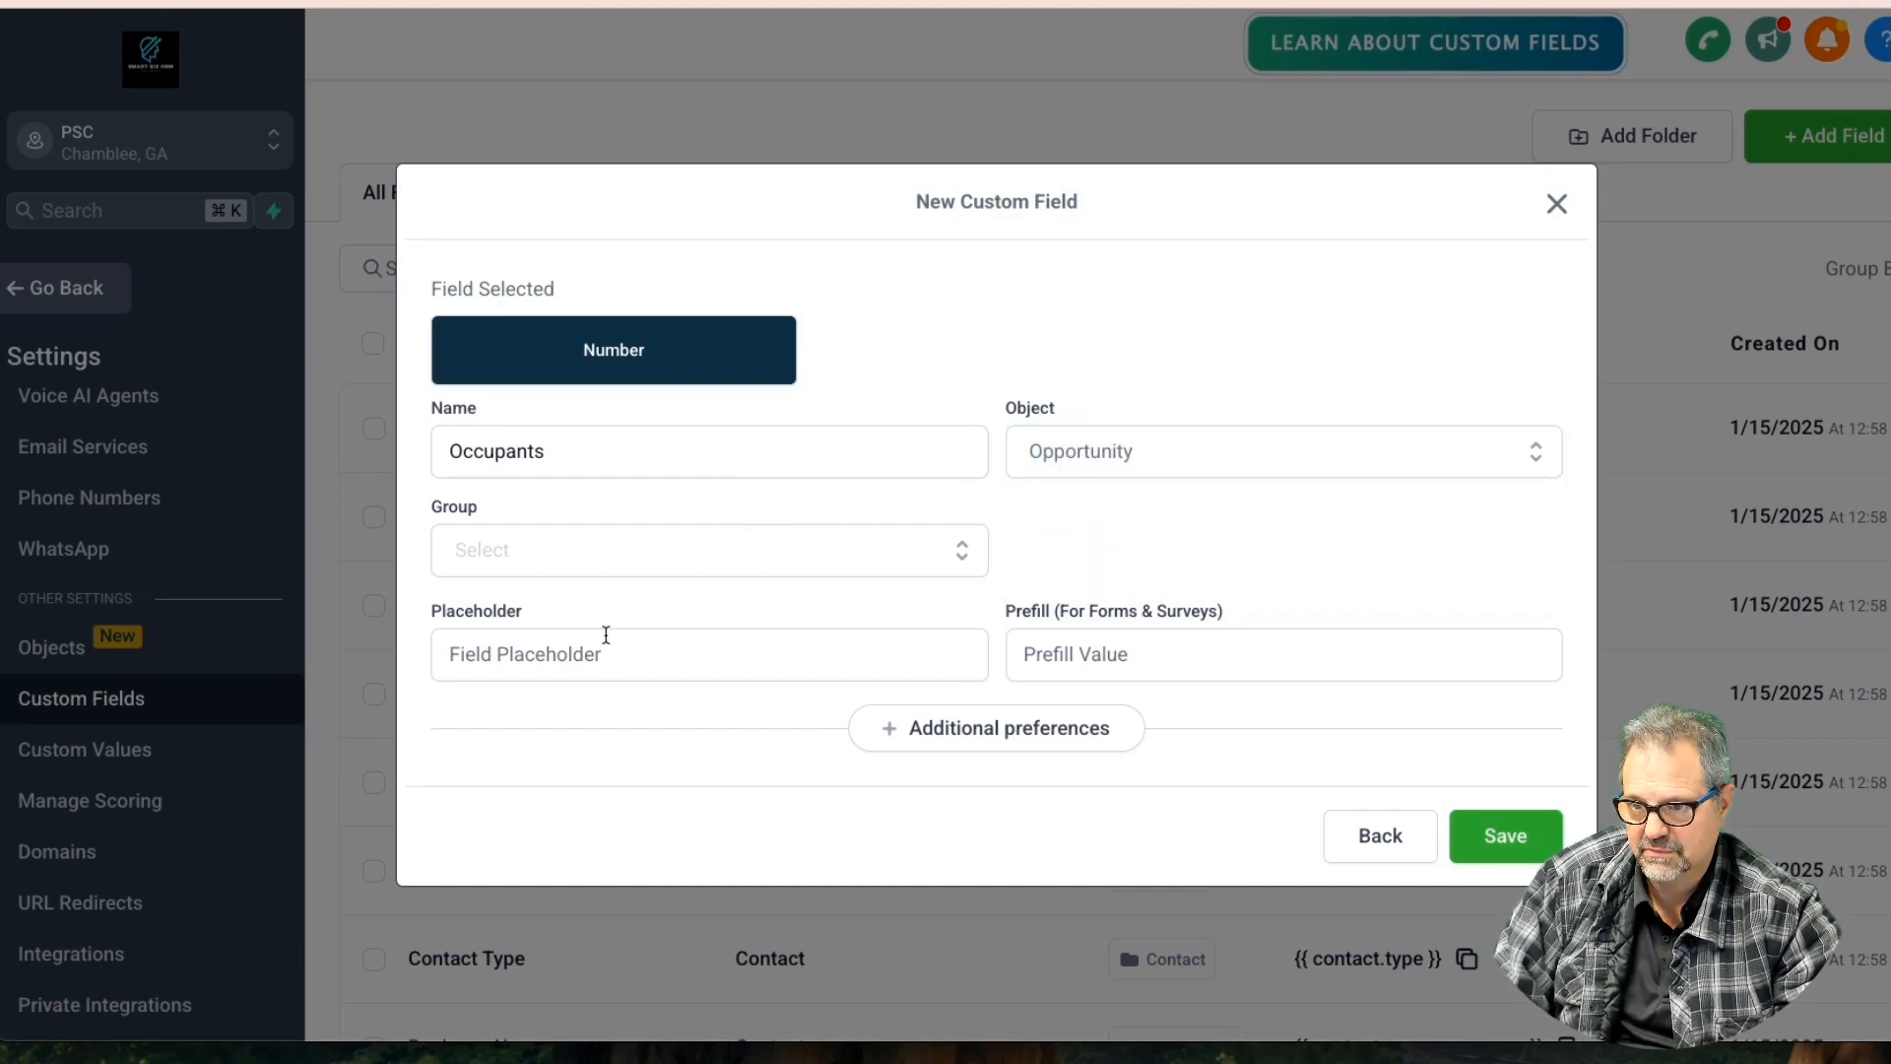
left_click(560, 568)
left_click(558, 612)
left_click(1496, 836)
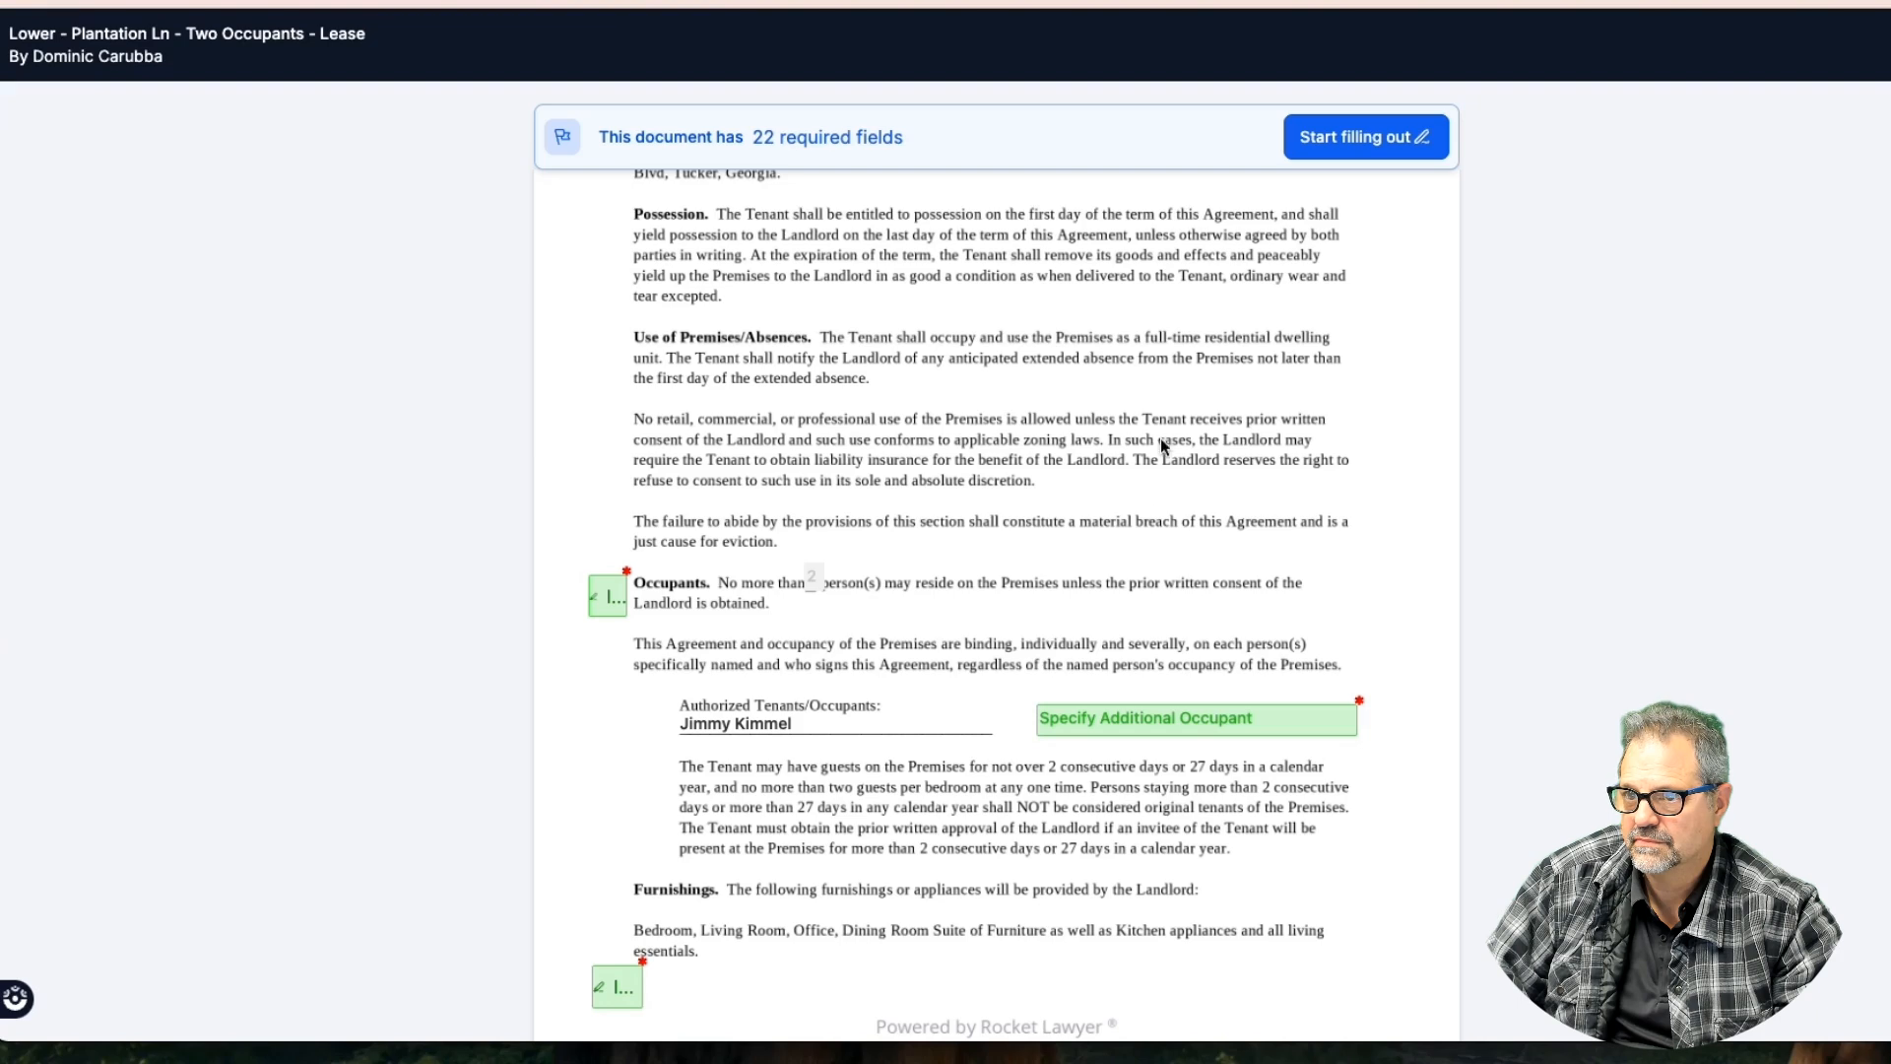
Review the lease's additional occupant field and Keys section
scroll(1143, 477, "down", 3)
left_click(1143, 477)
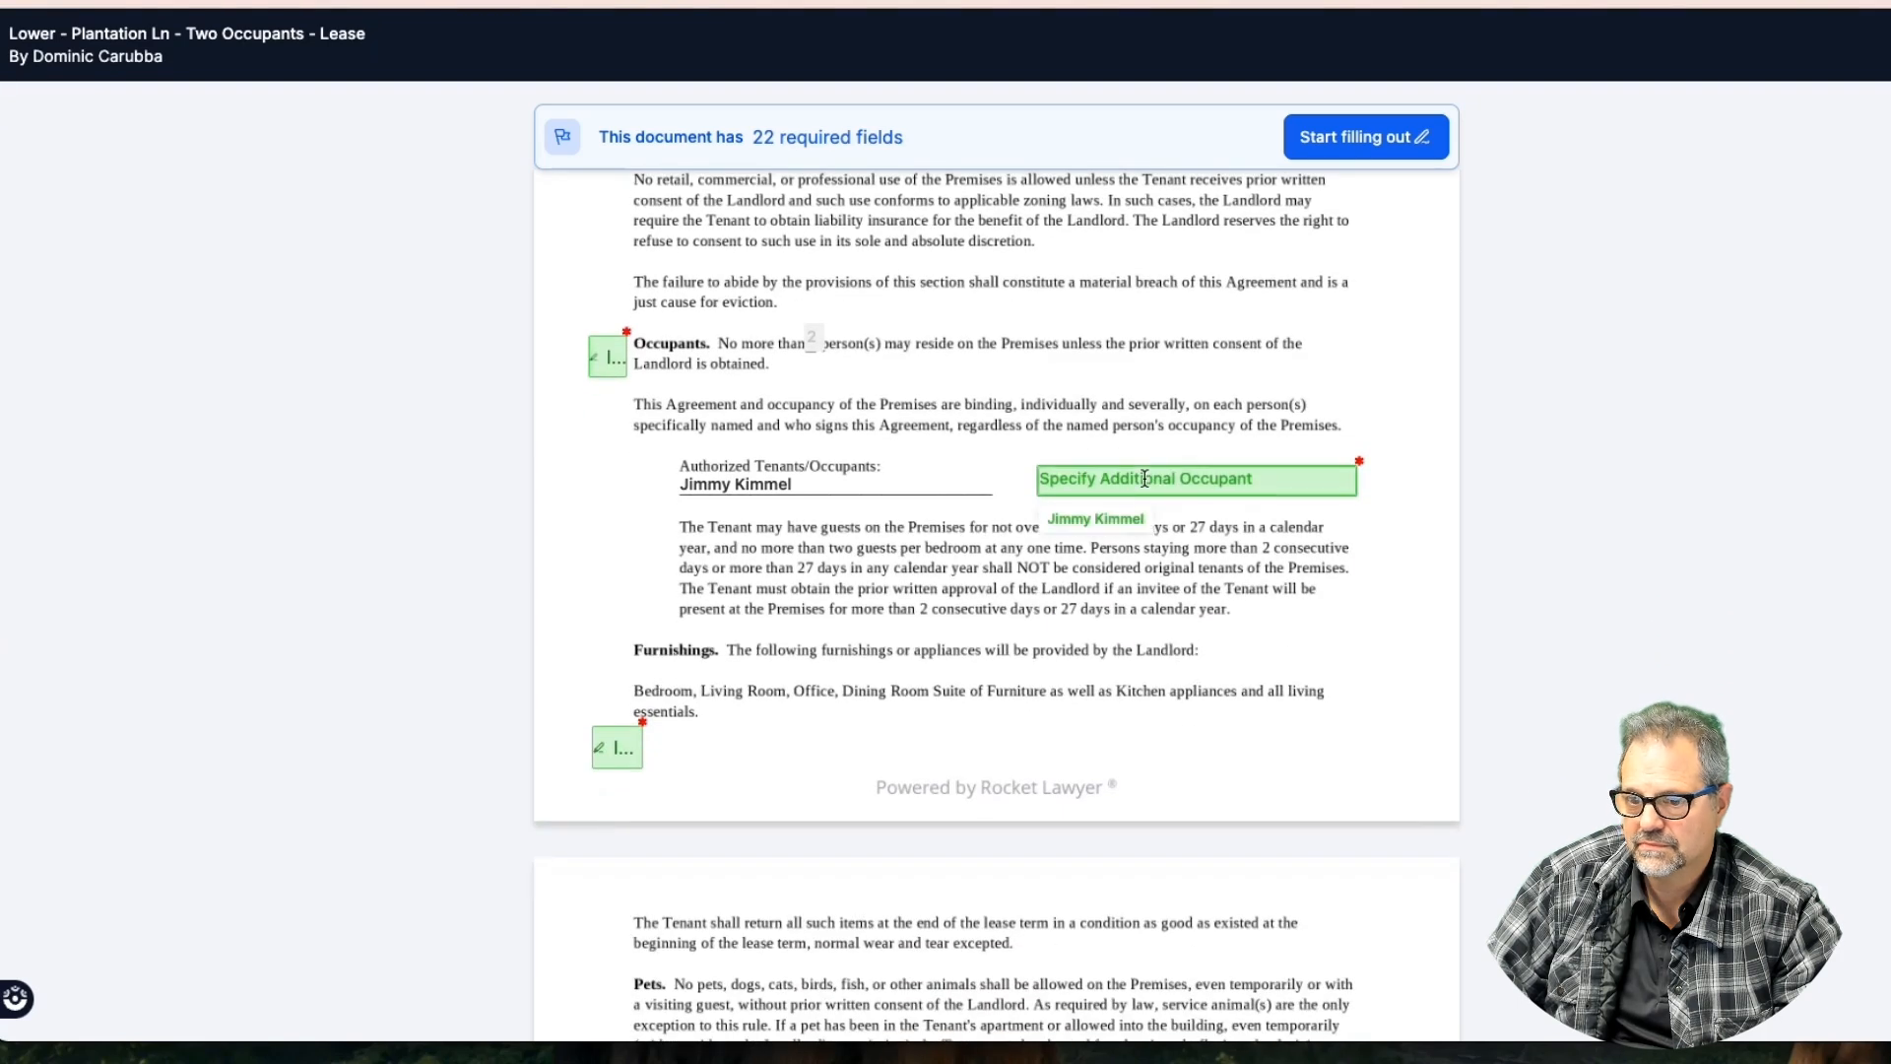
left_click(1145, 477)
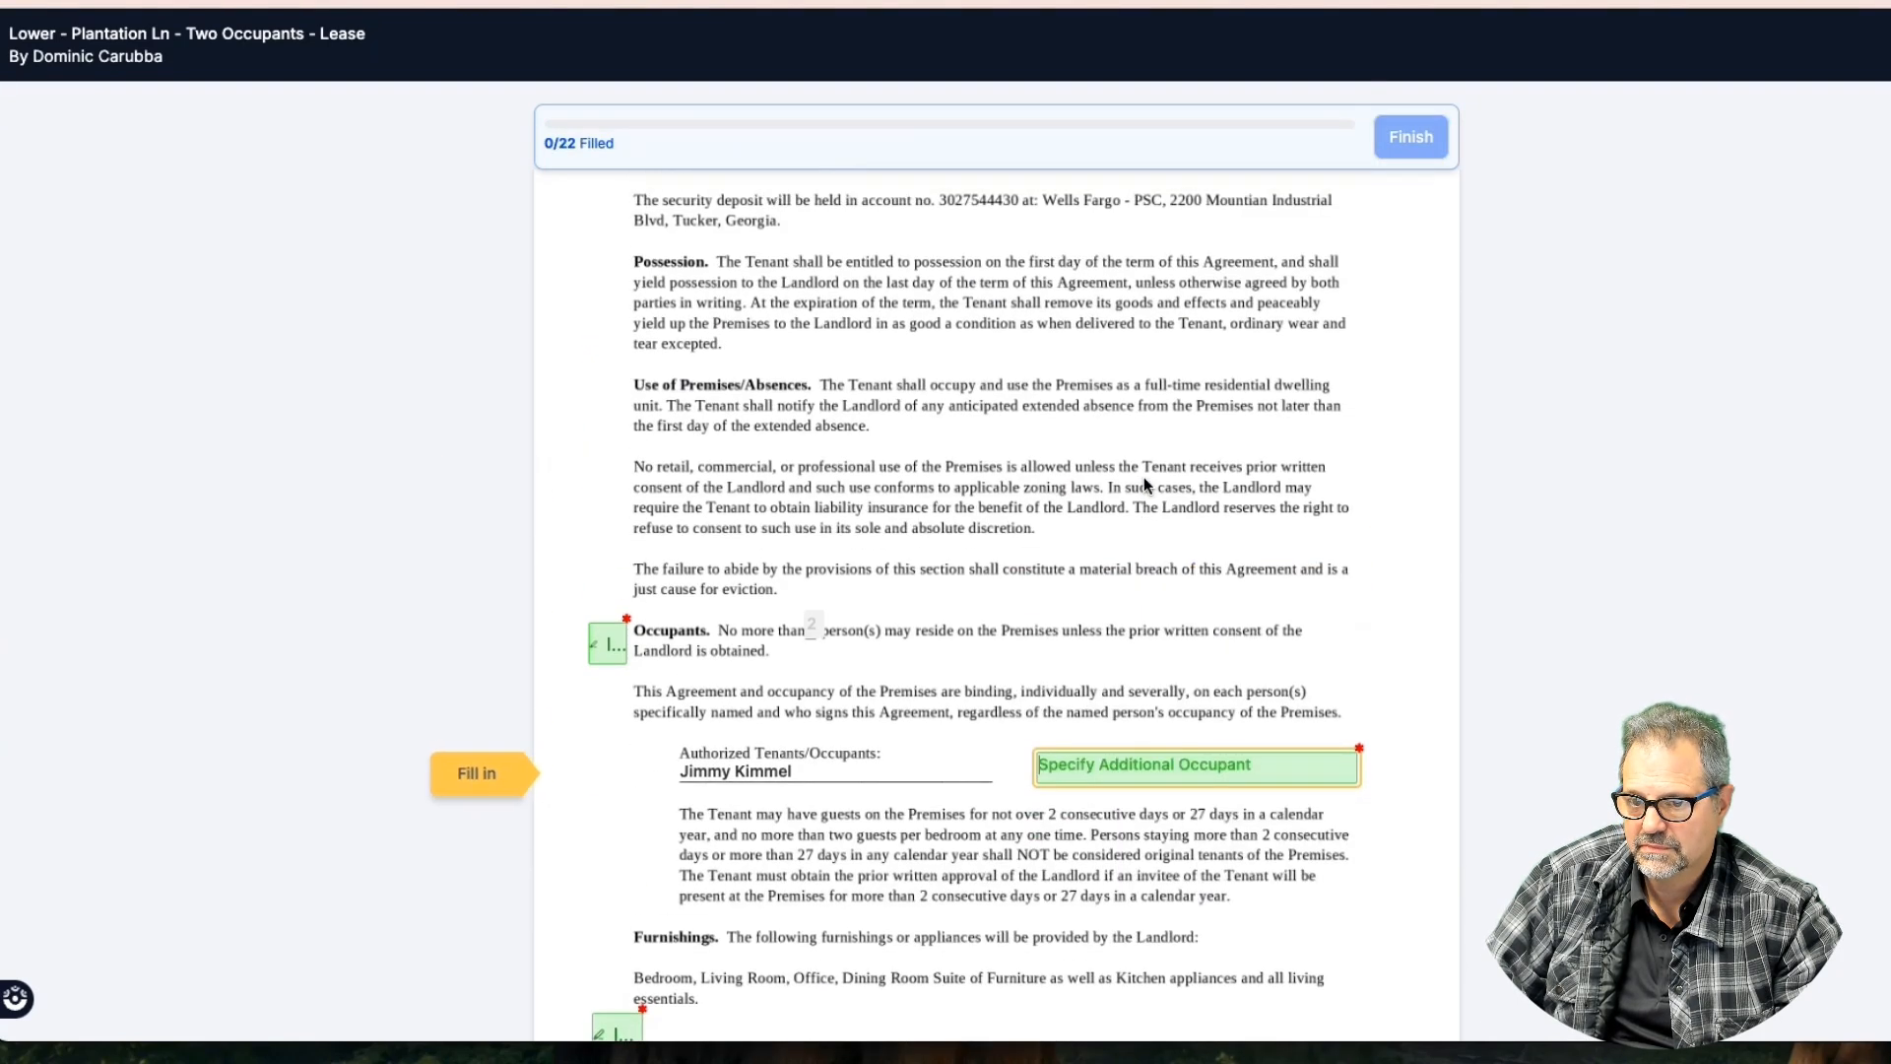
scroll(1144, 476, "down", 2)
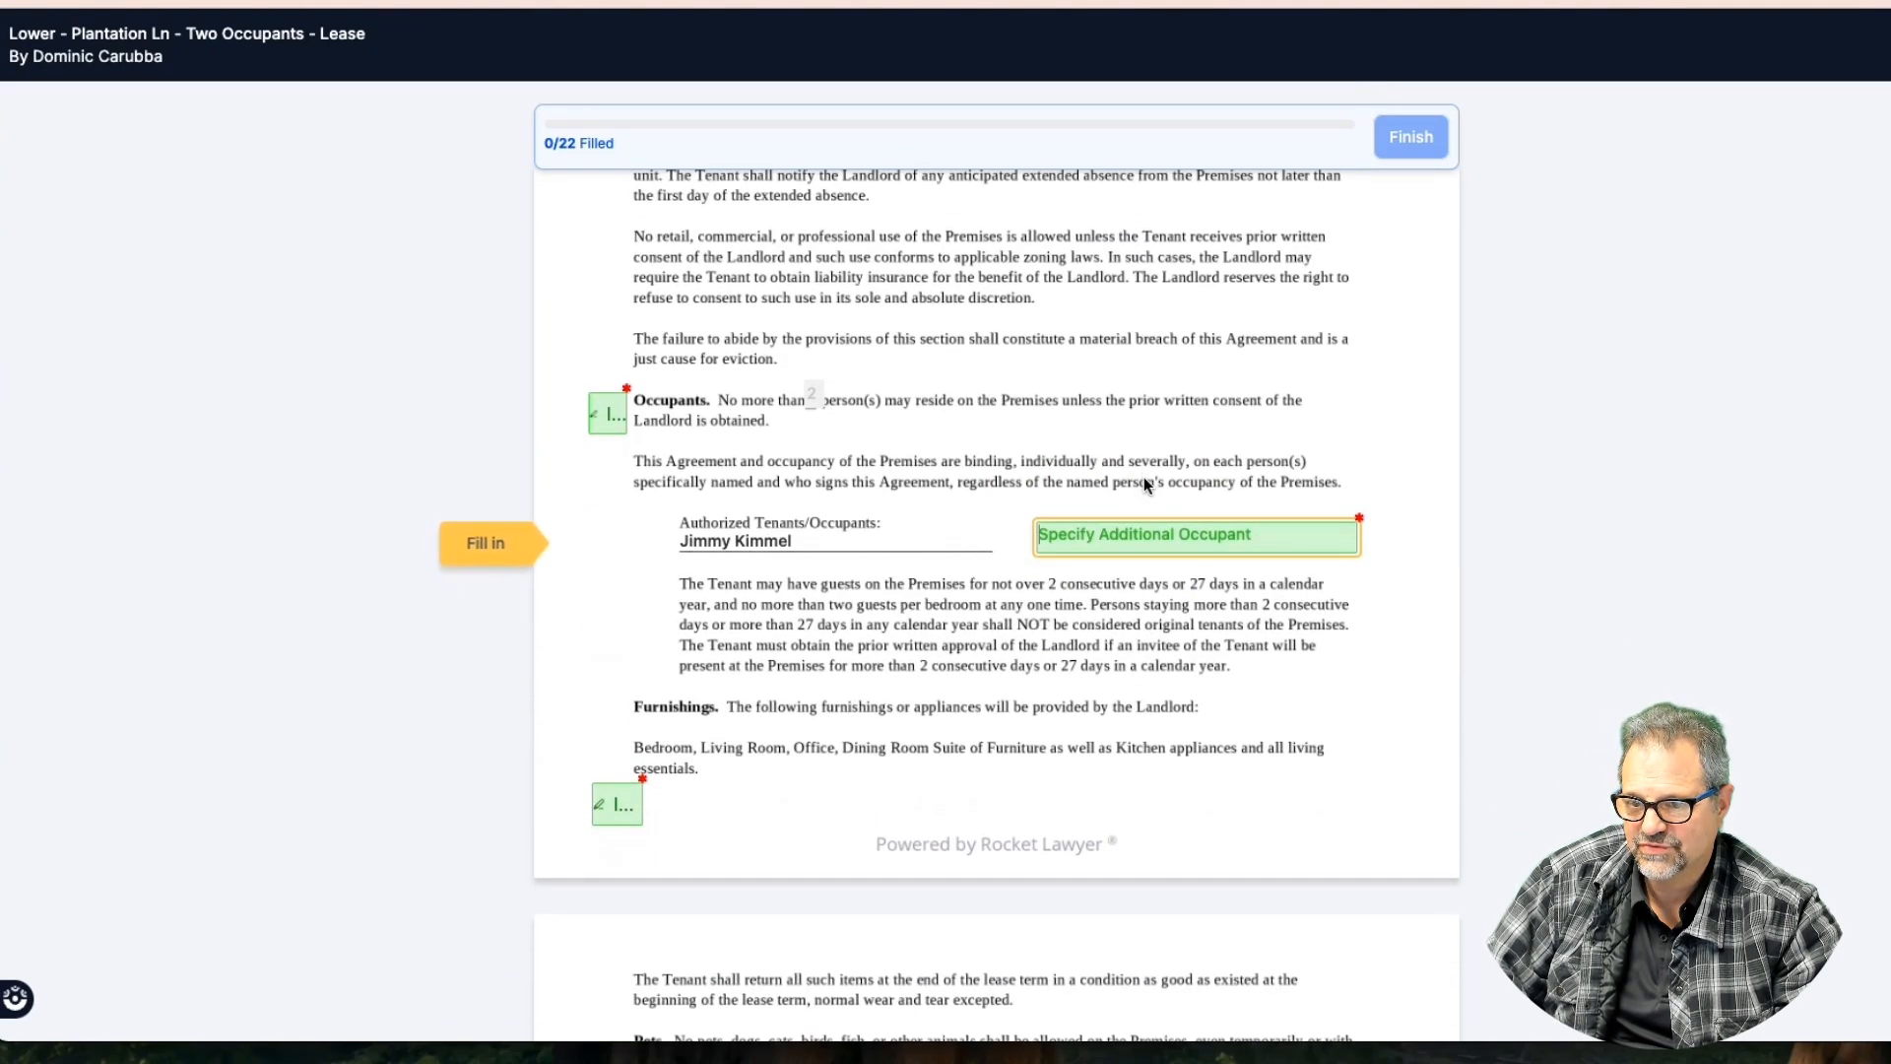
scroll(1144, 481, "down", 3)
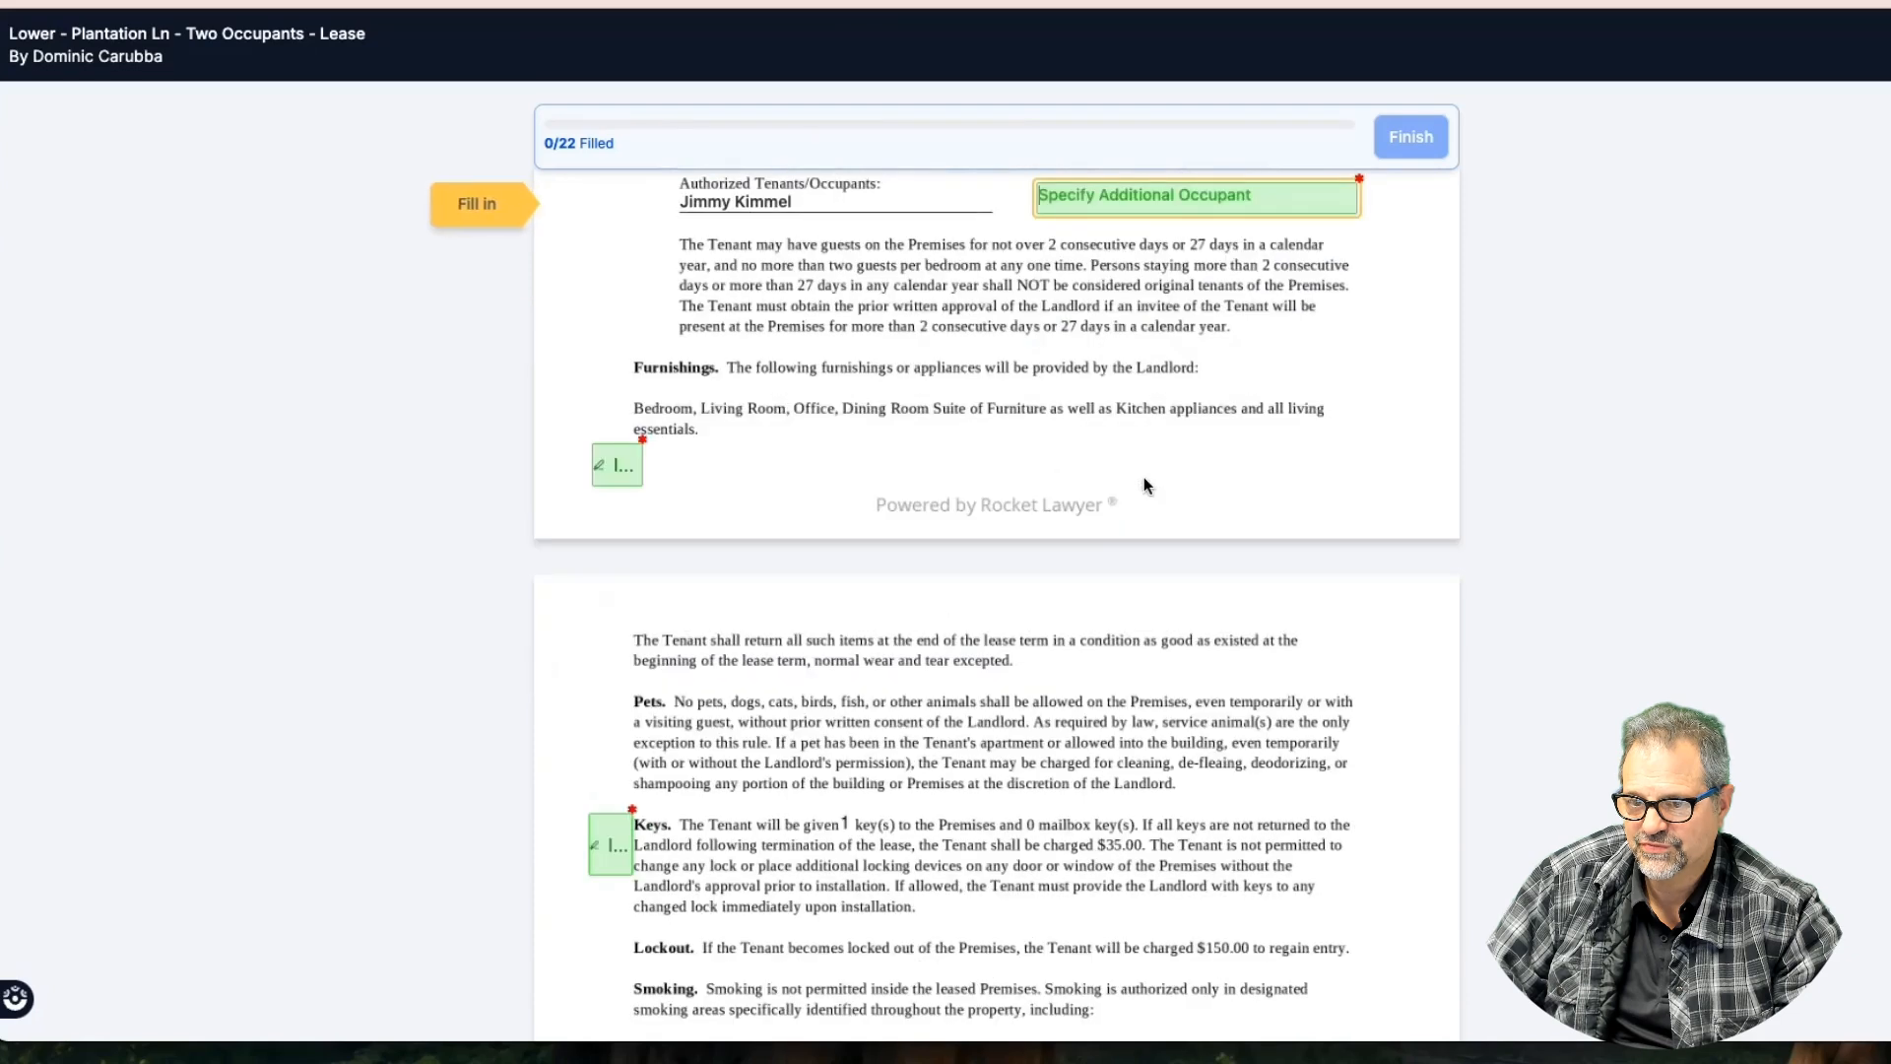
scroll(1144, 482, "down", 4)
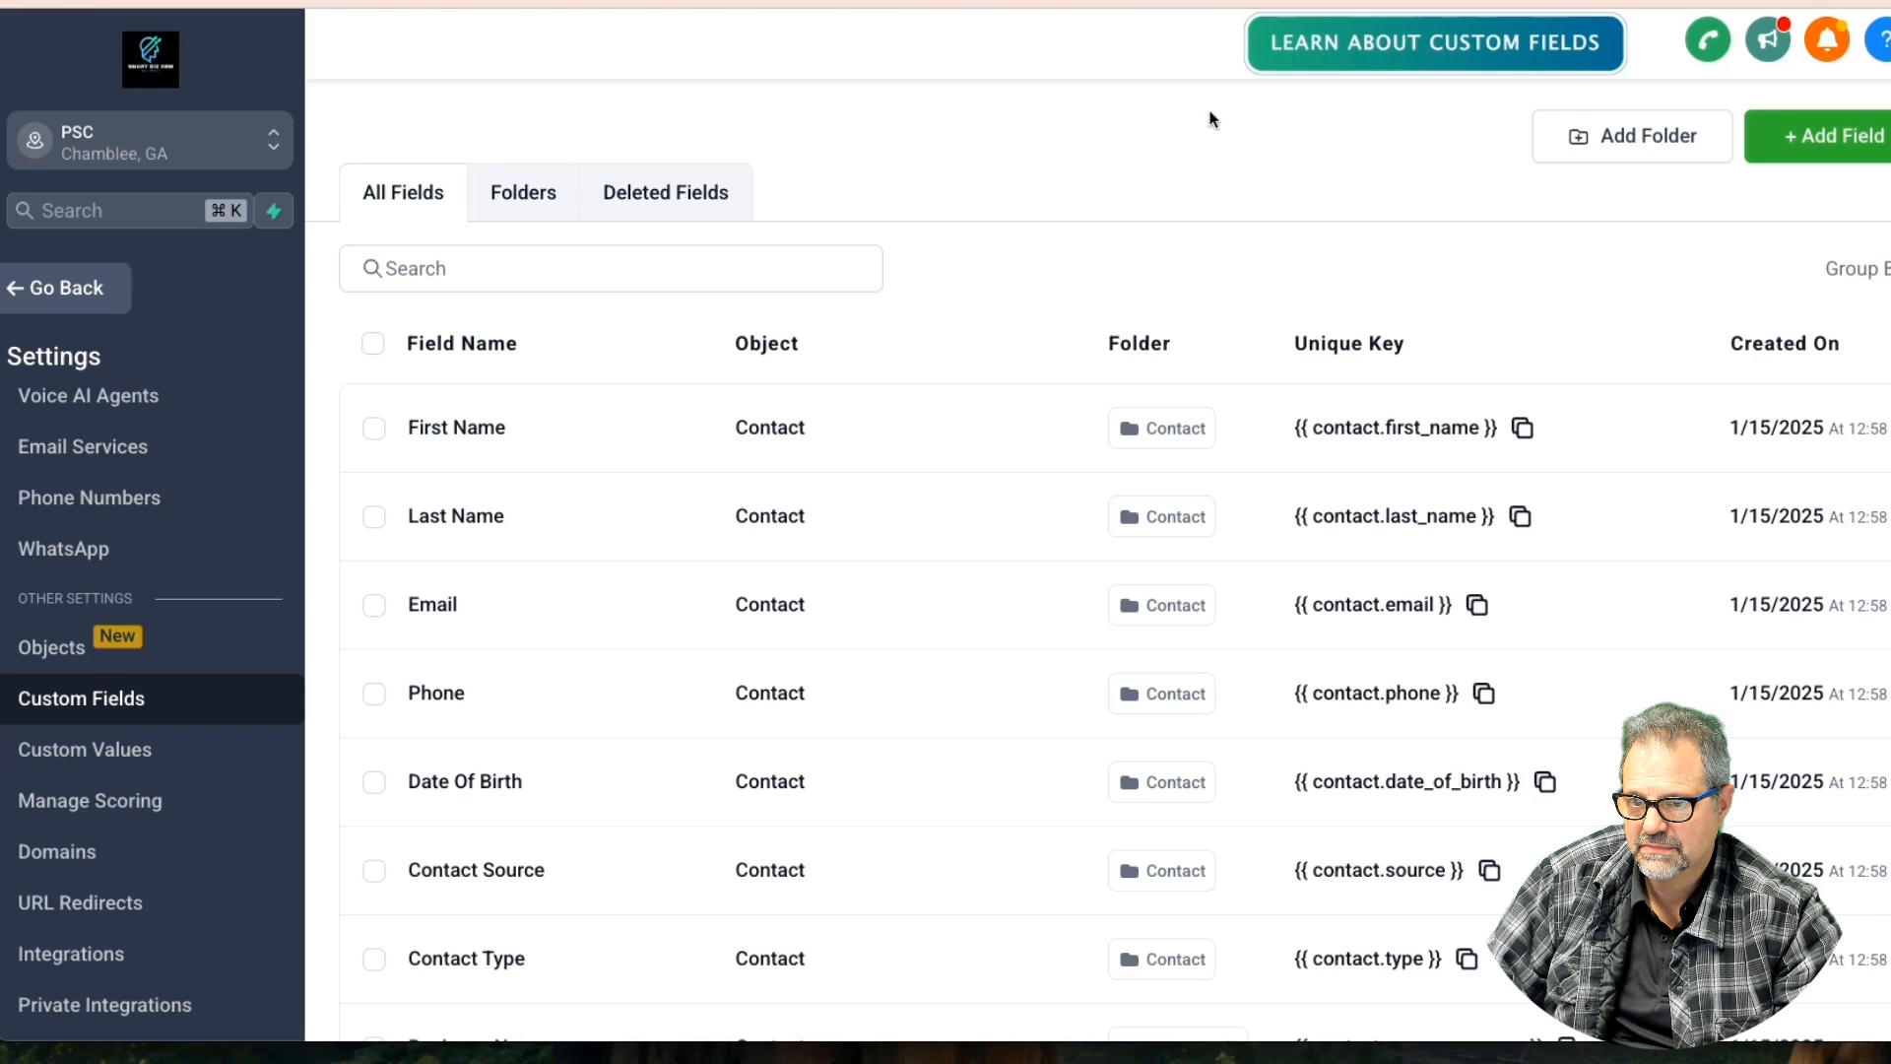
Create a Number field 'Num Keys' on Opportunity in Opportunity Details, prefilled with 1
left_click(1802, 138)
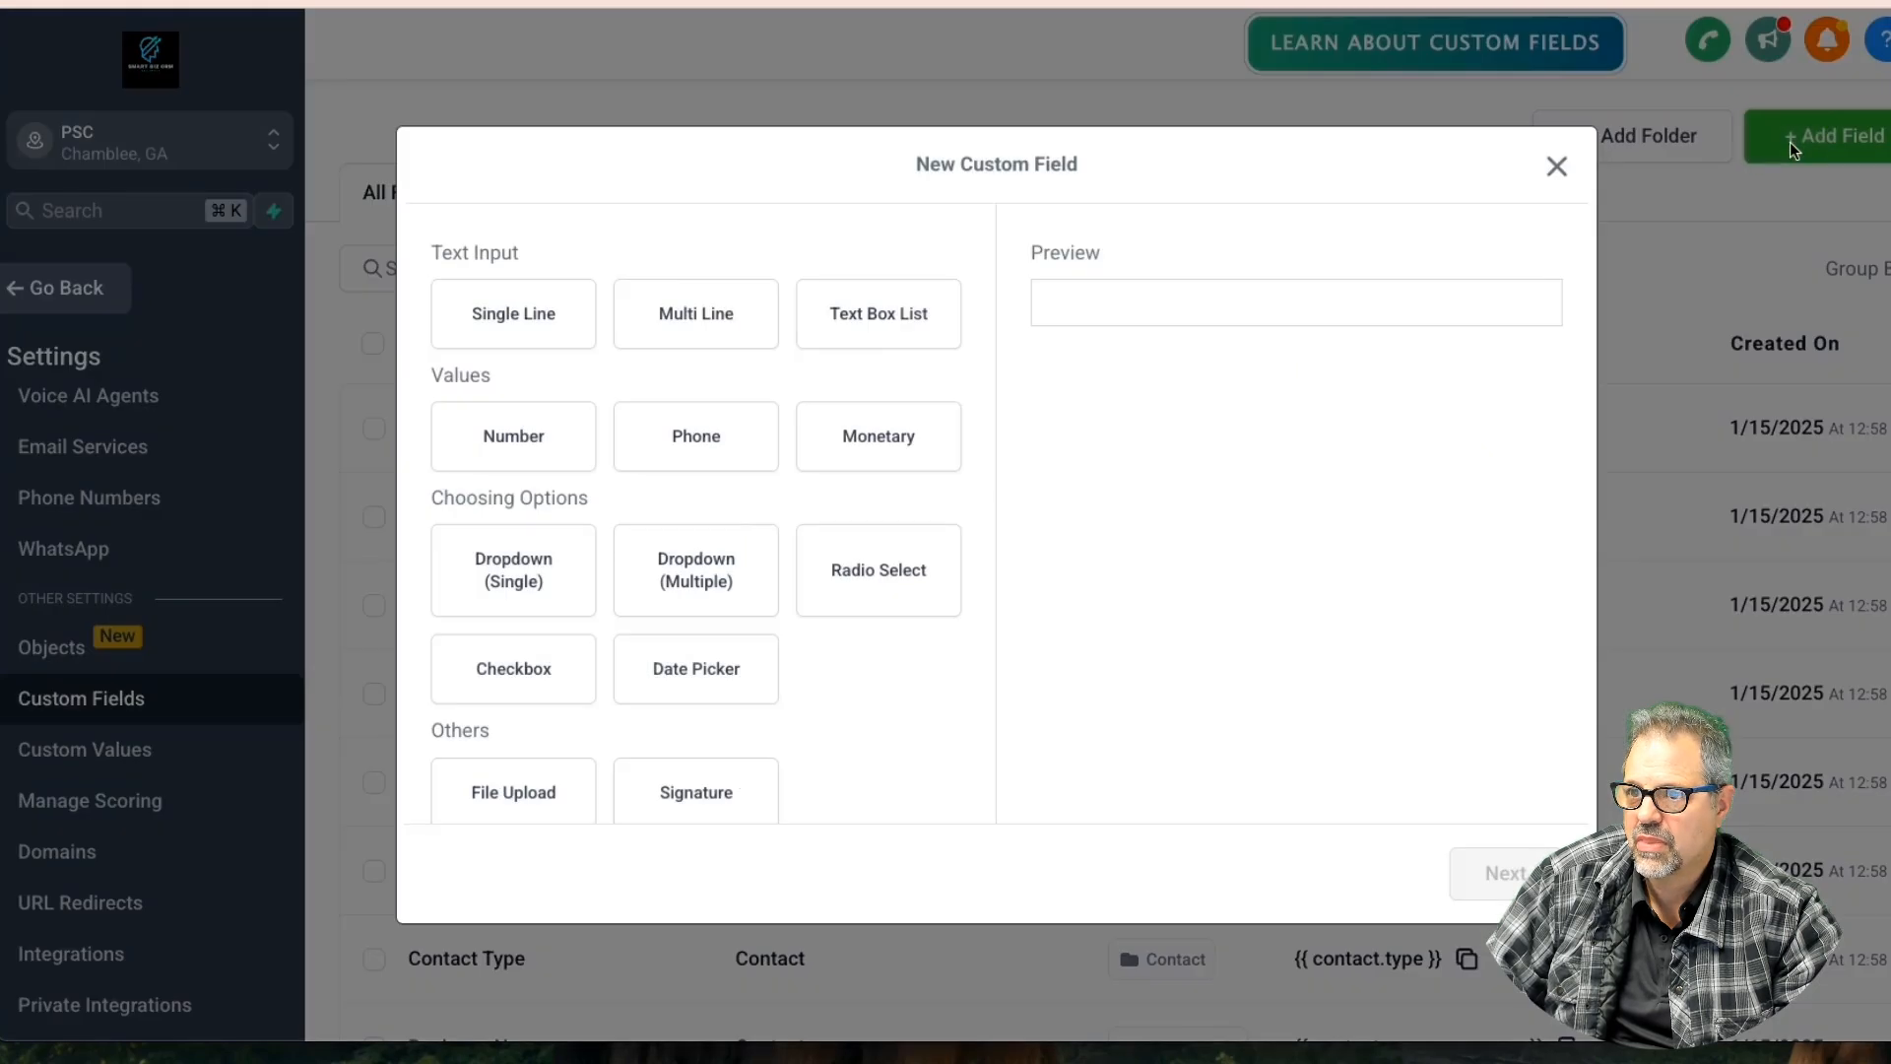
left_click(541, 316)
left_click(523, 456)
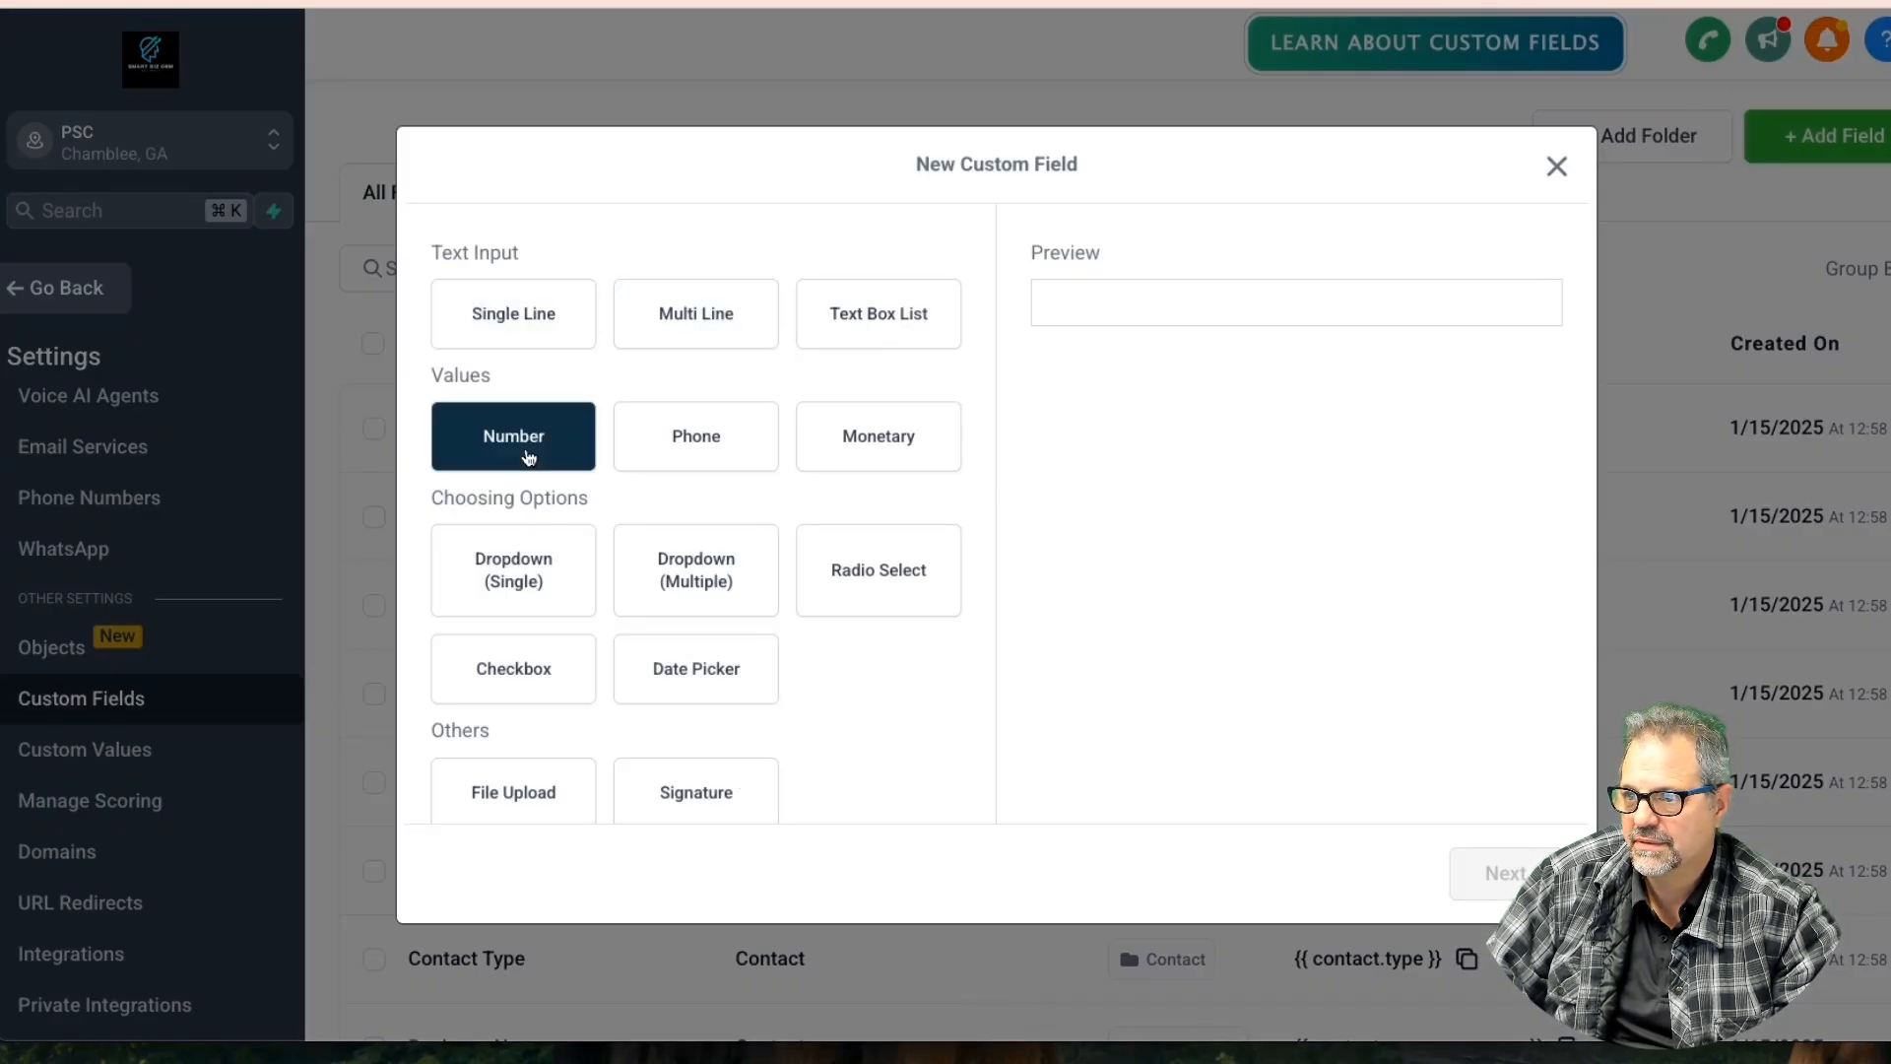
left_click(1487, 872)
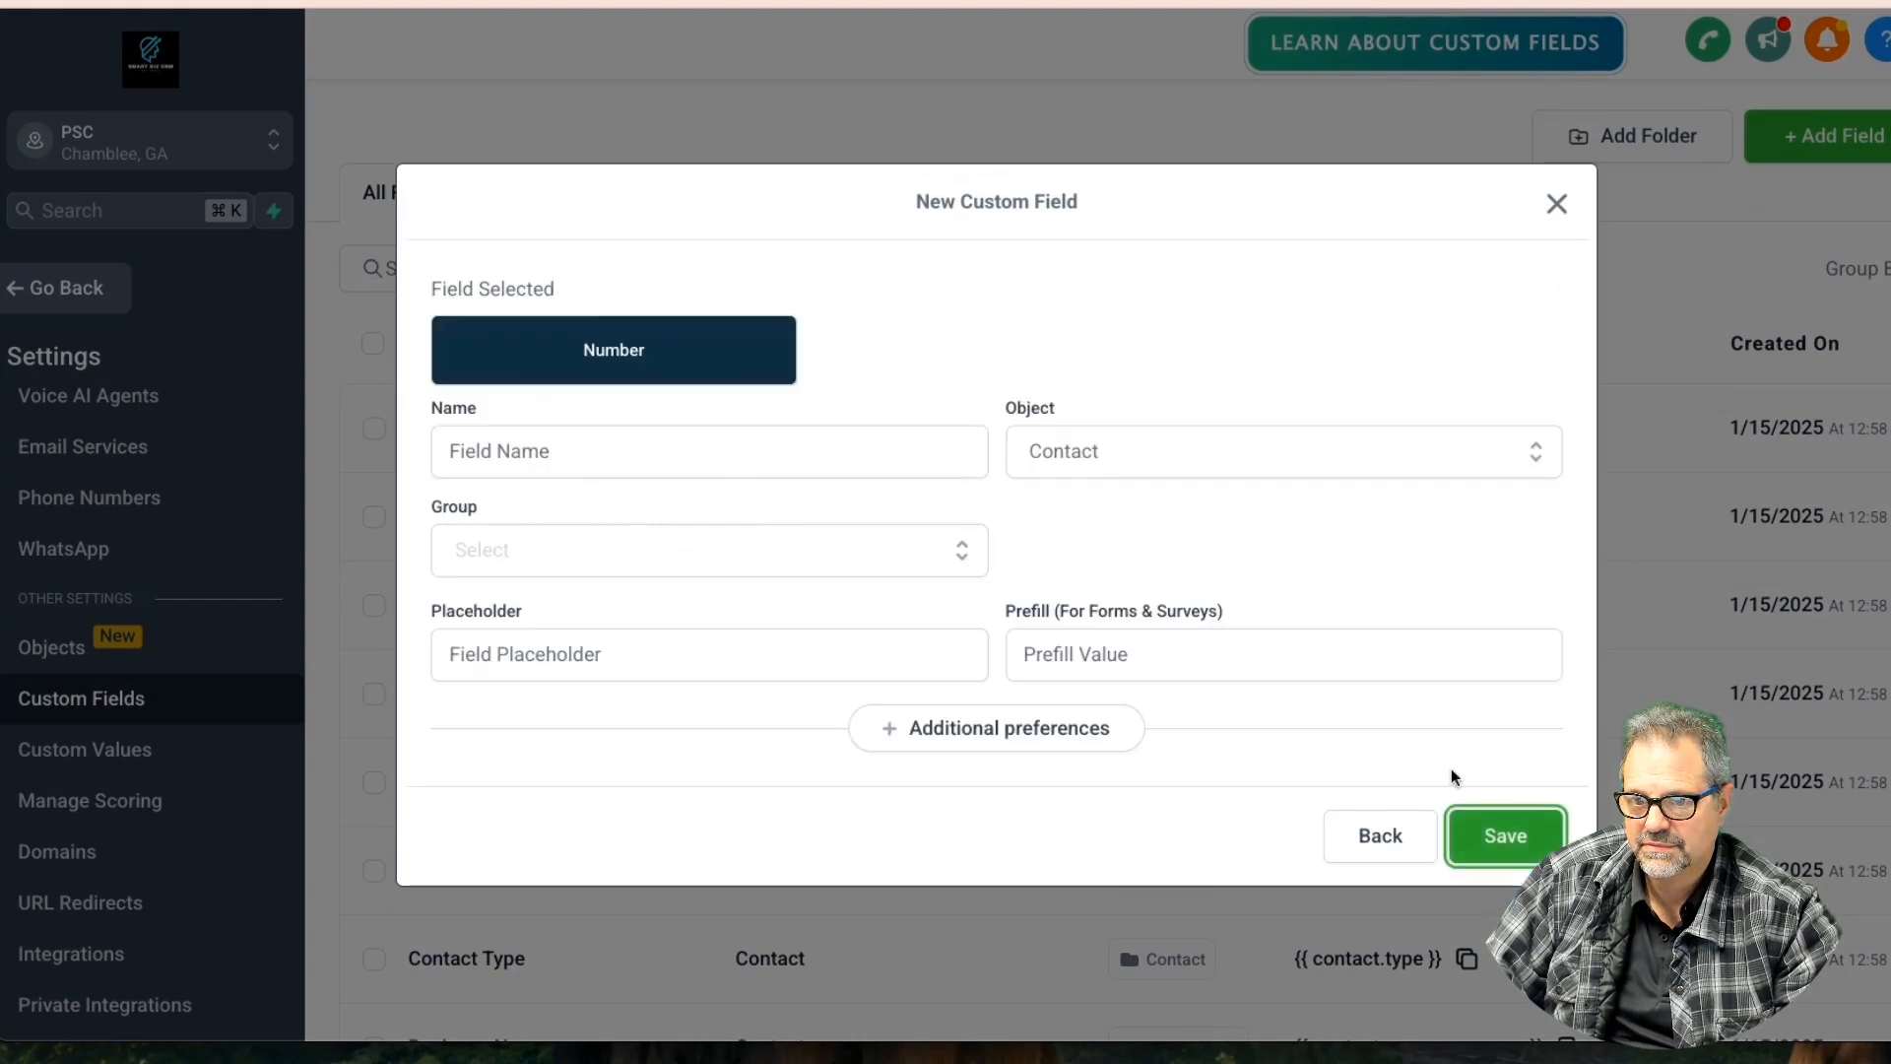
left_click(568, 464)
type("Num Keys")
key("Tab")
left_click(1067, 465)
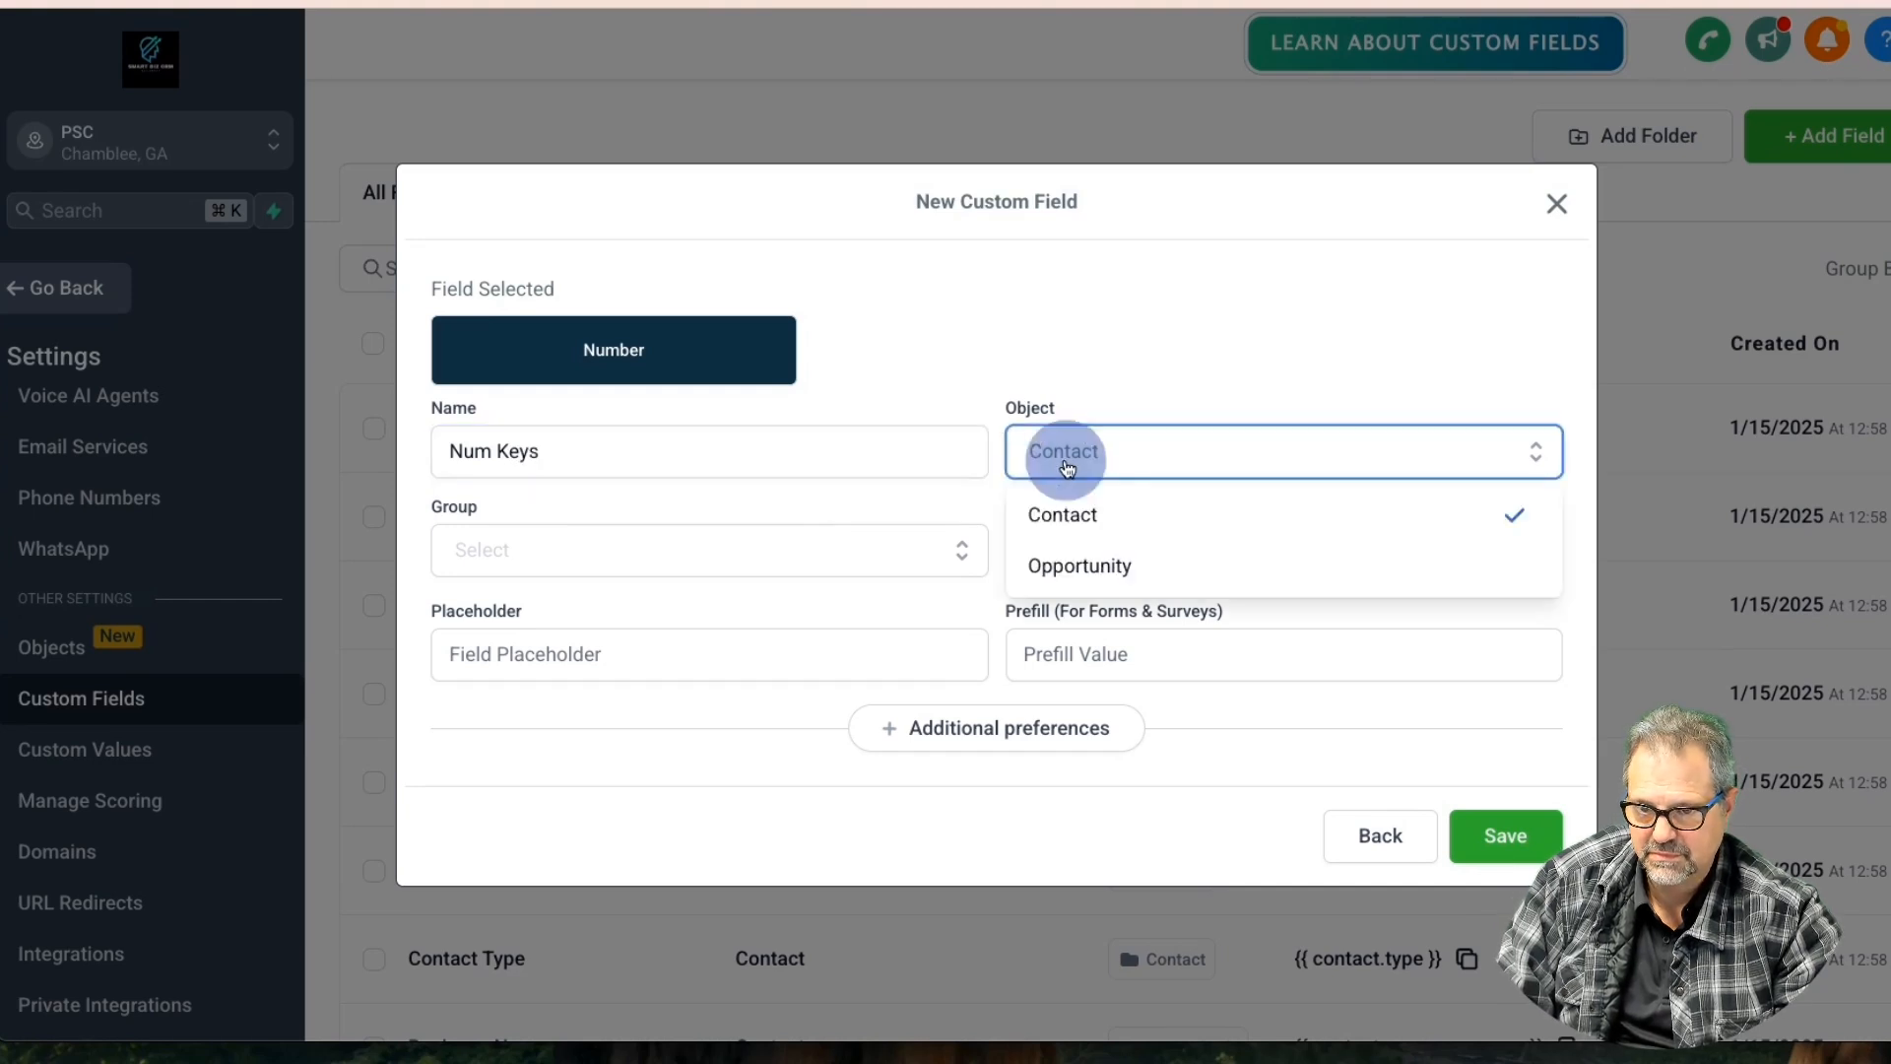
left_click(1078, 564)
left_click(582, 549)
left_click(572, 610)
left_click(1097, 651)
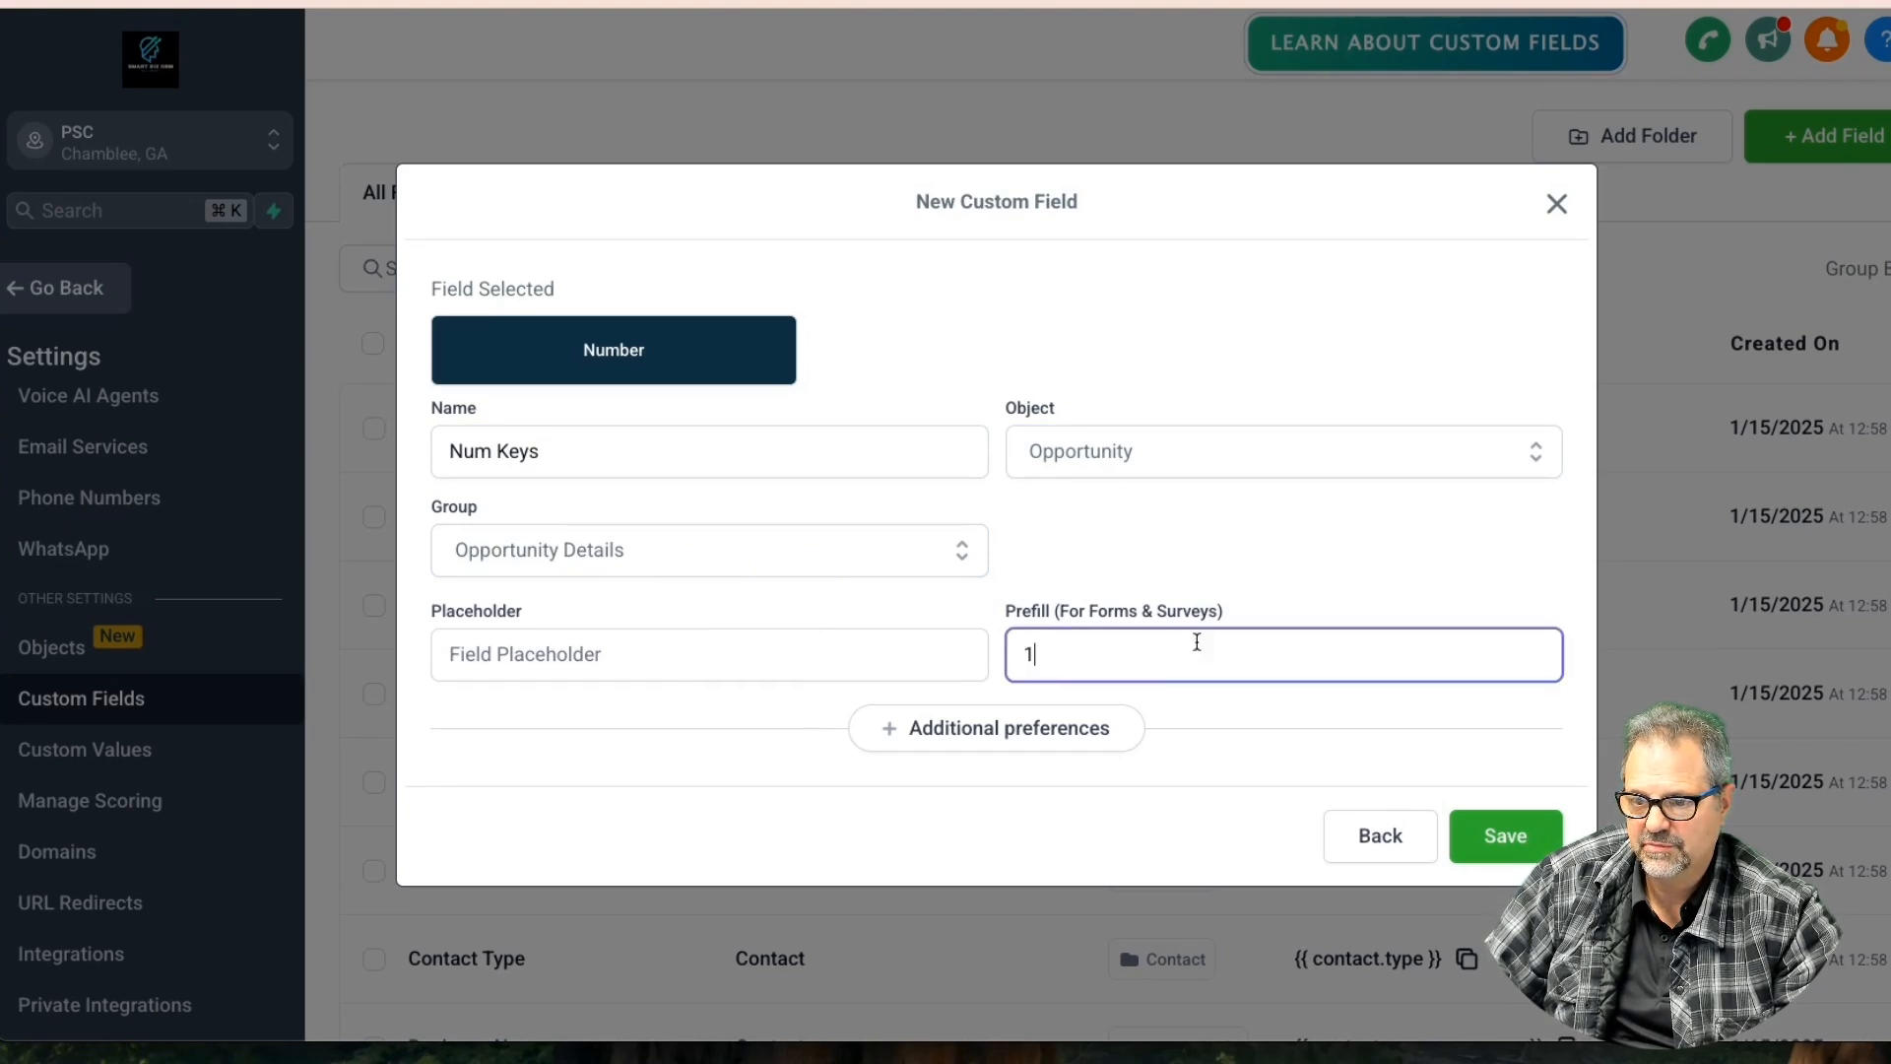
left_click(1505, 836)
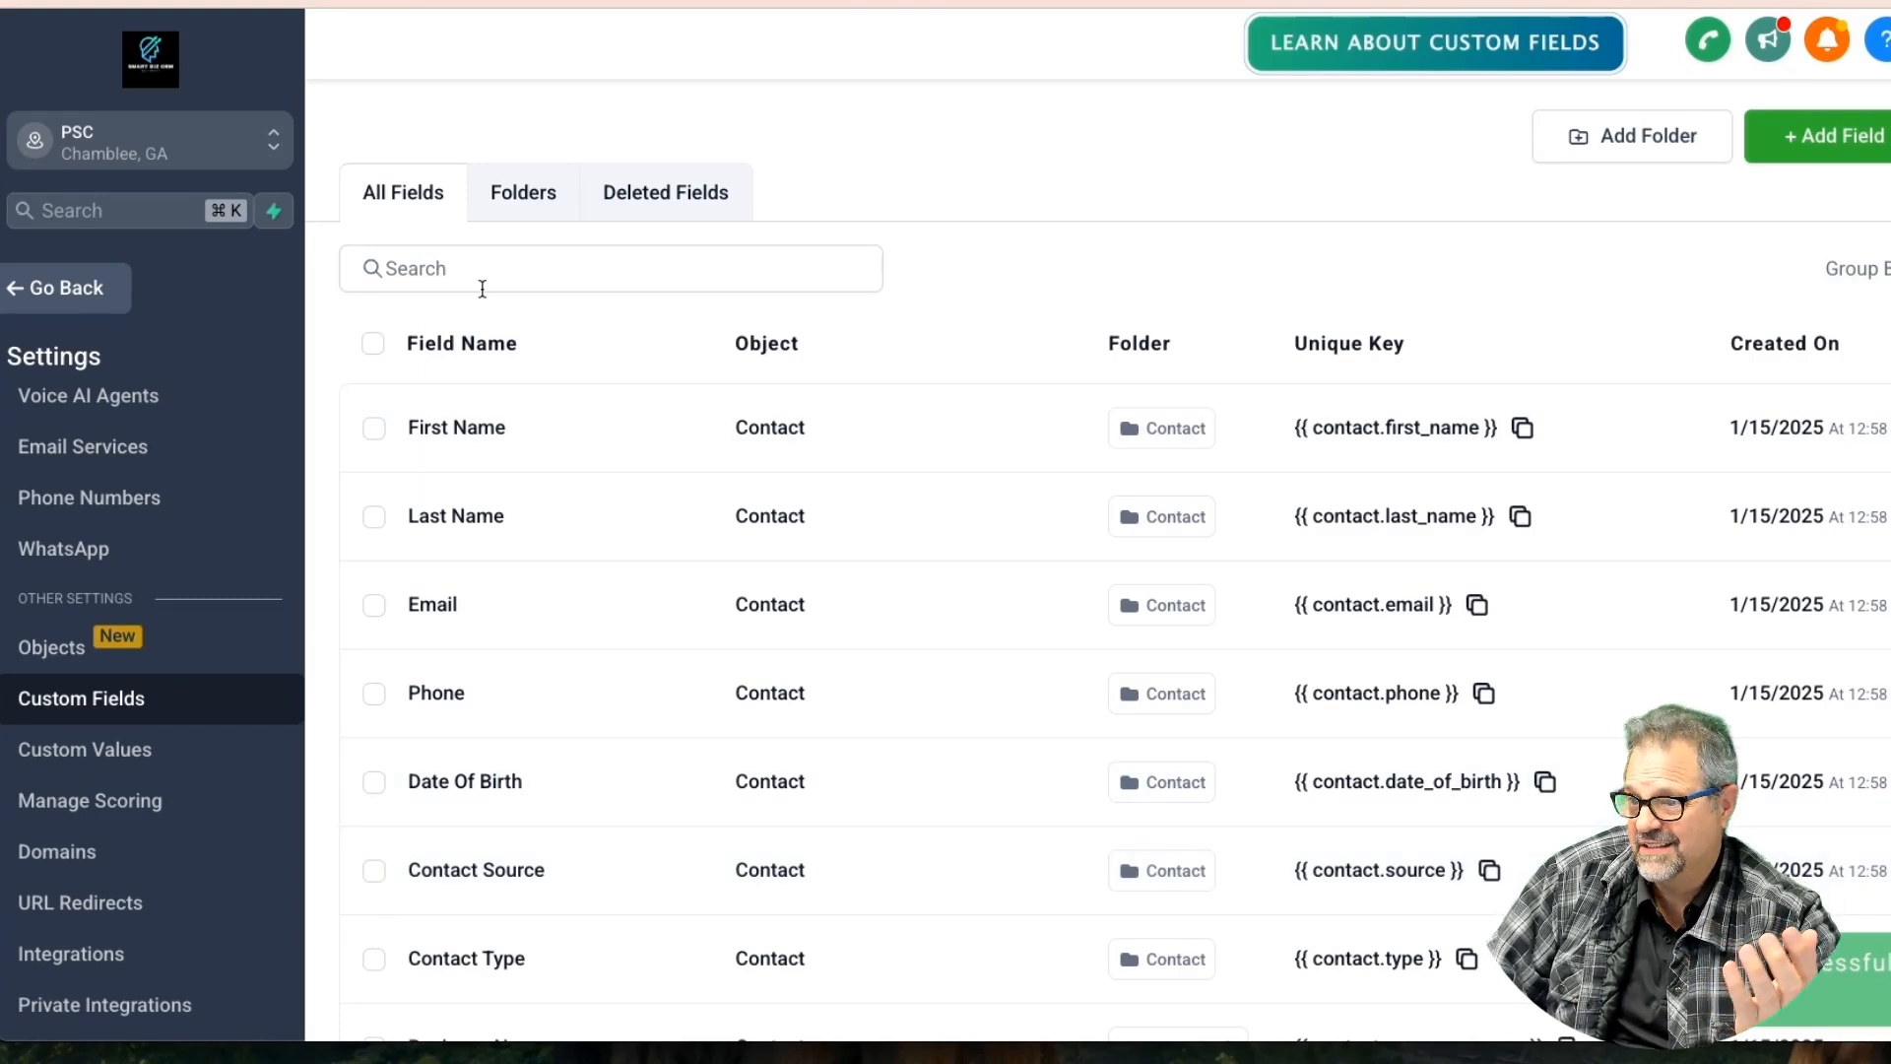
Search 'num', bulk-delete the Num Keys custom field, and clear the search box
left_click(483, 289)
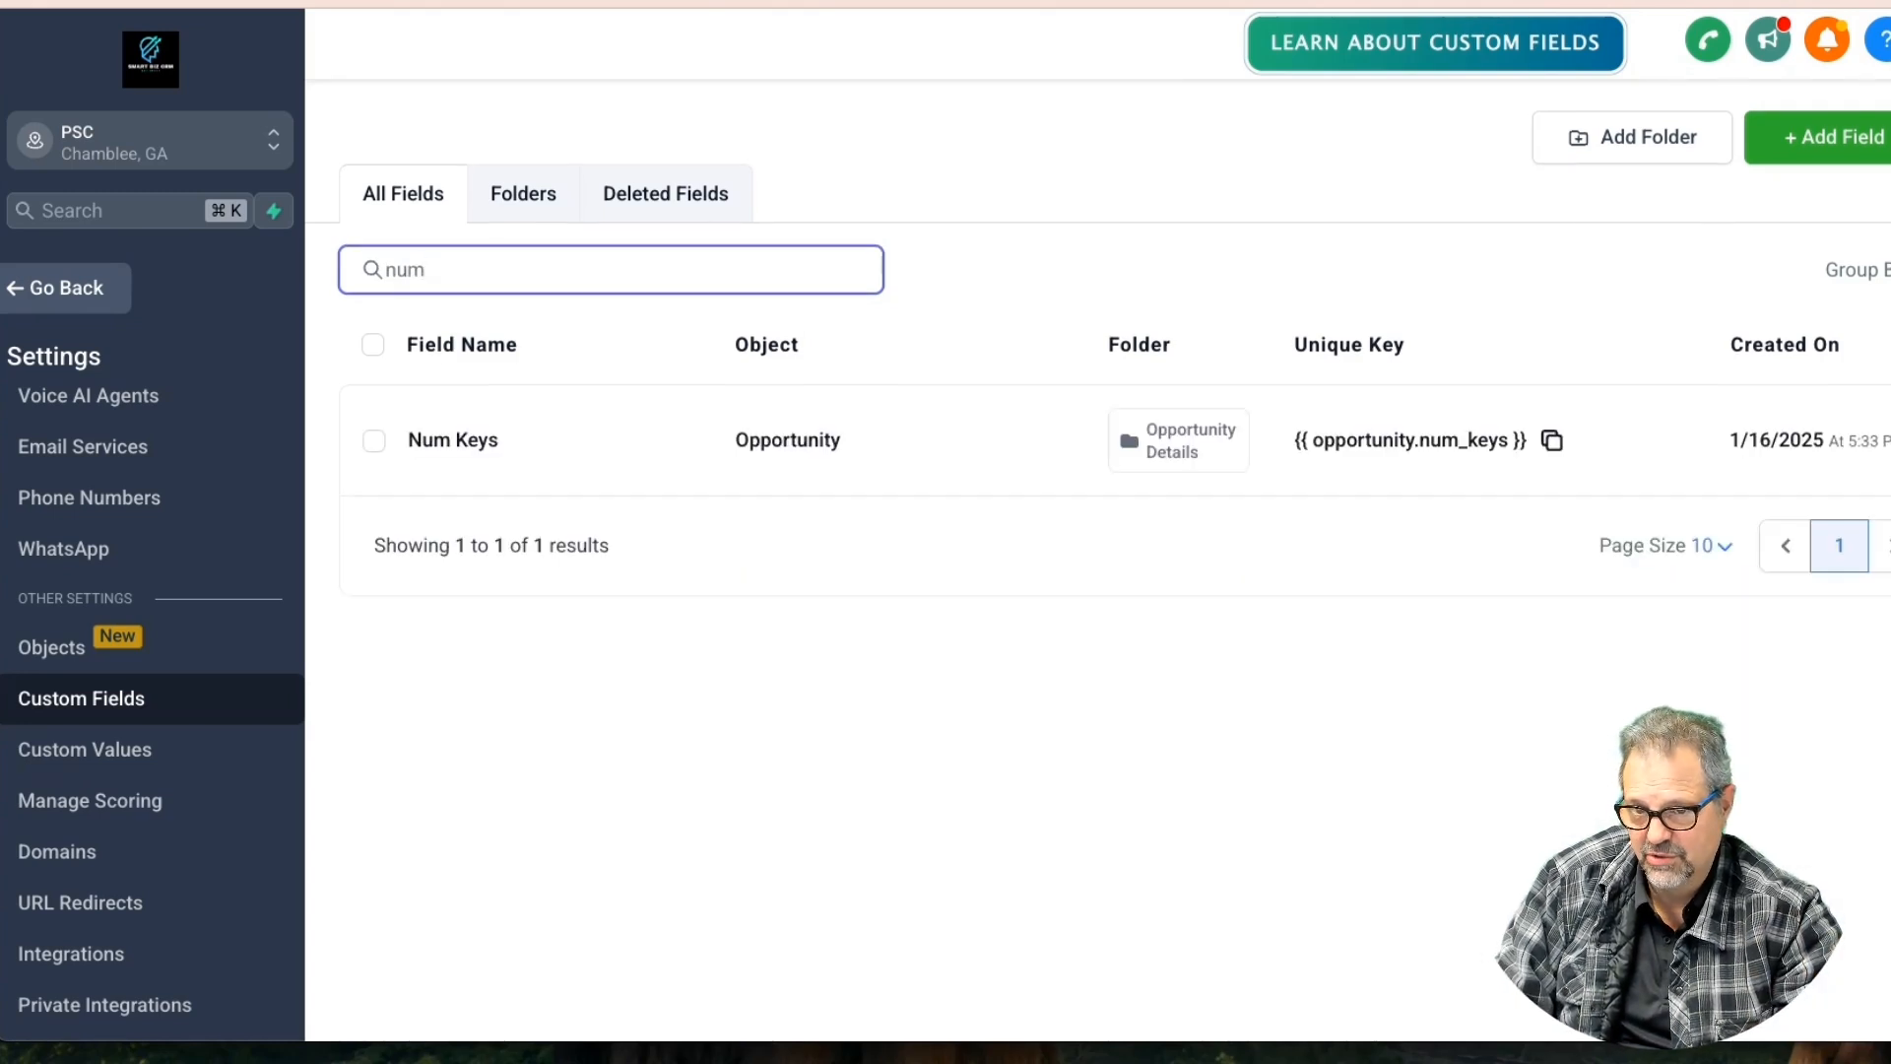
left_click(374, 441)
left_click(549, 353)
left_click(643, 422)
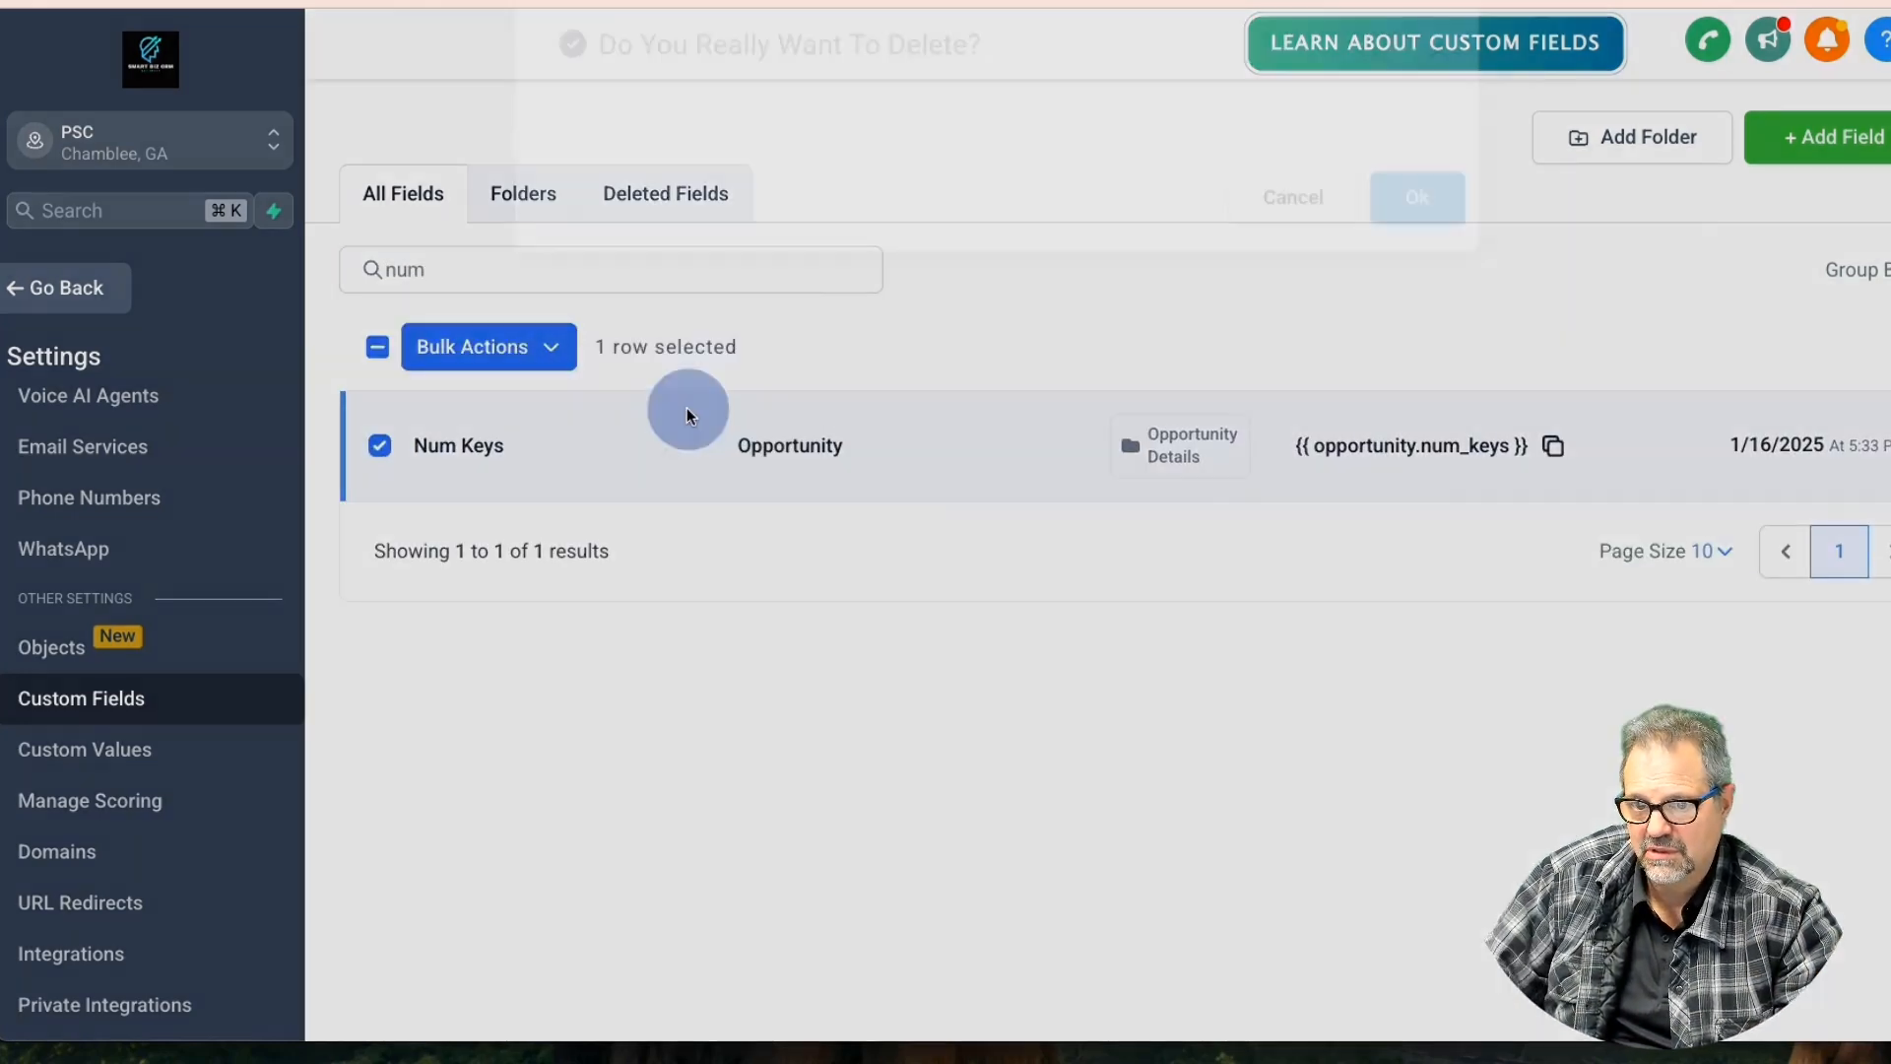
left_click(1406, 250)
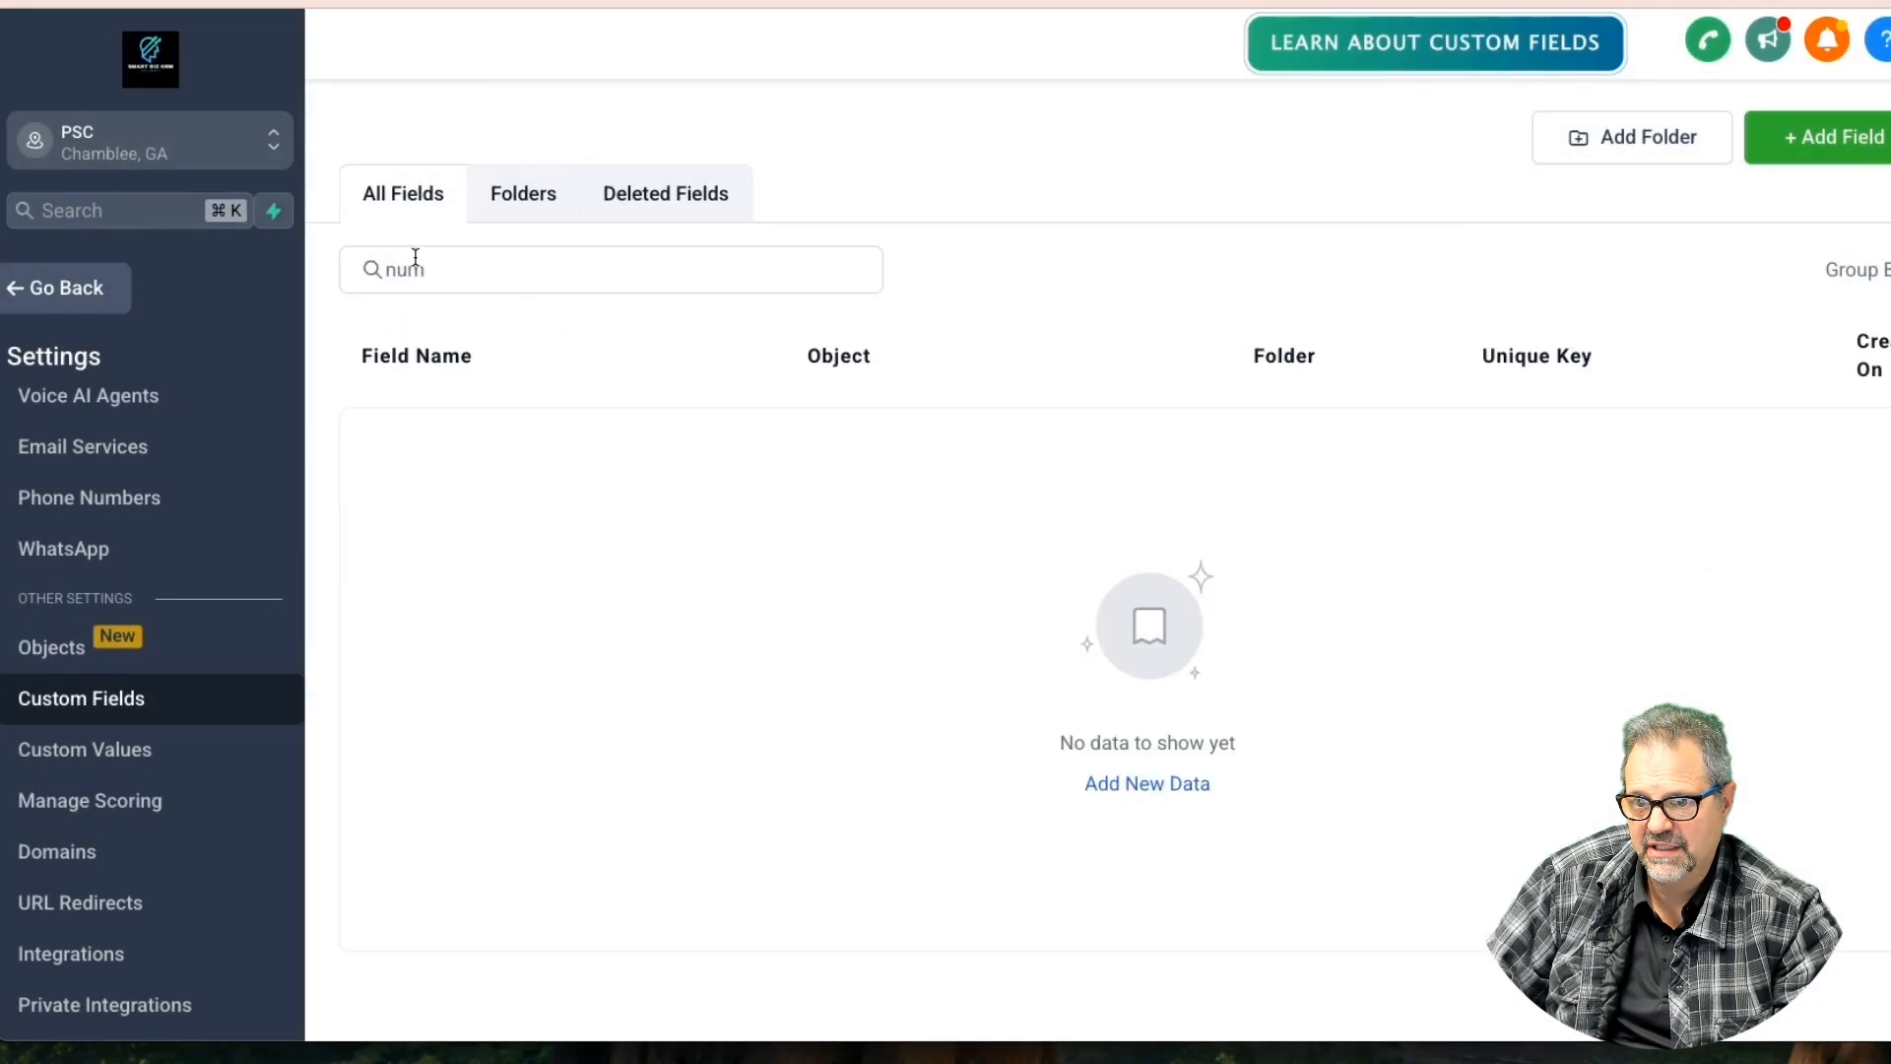
double_click(466, 269)
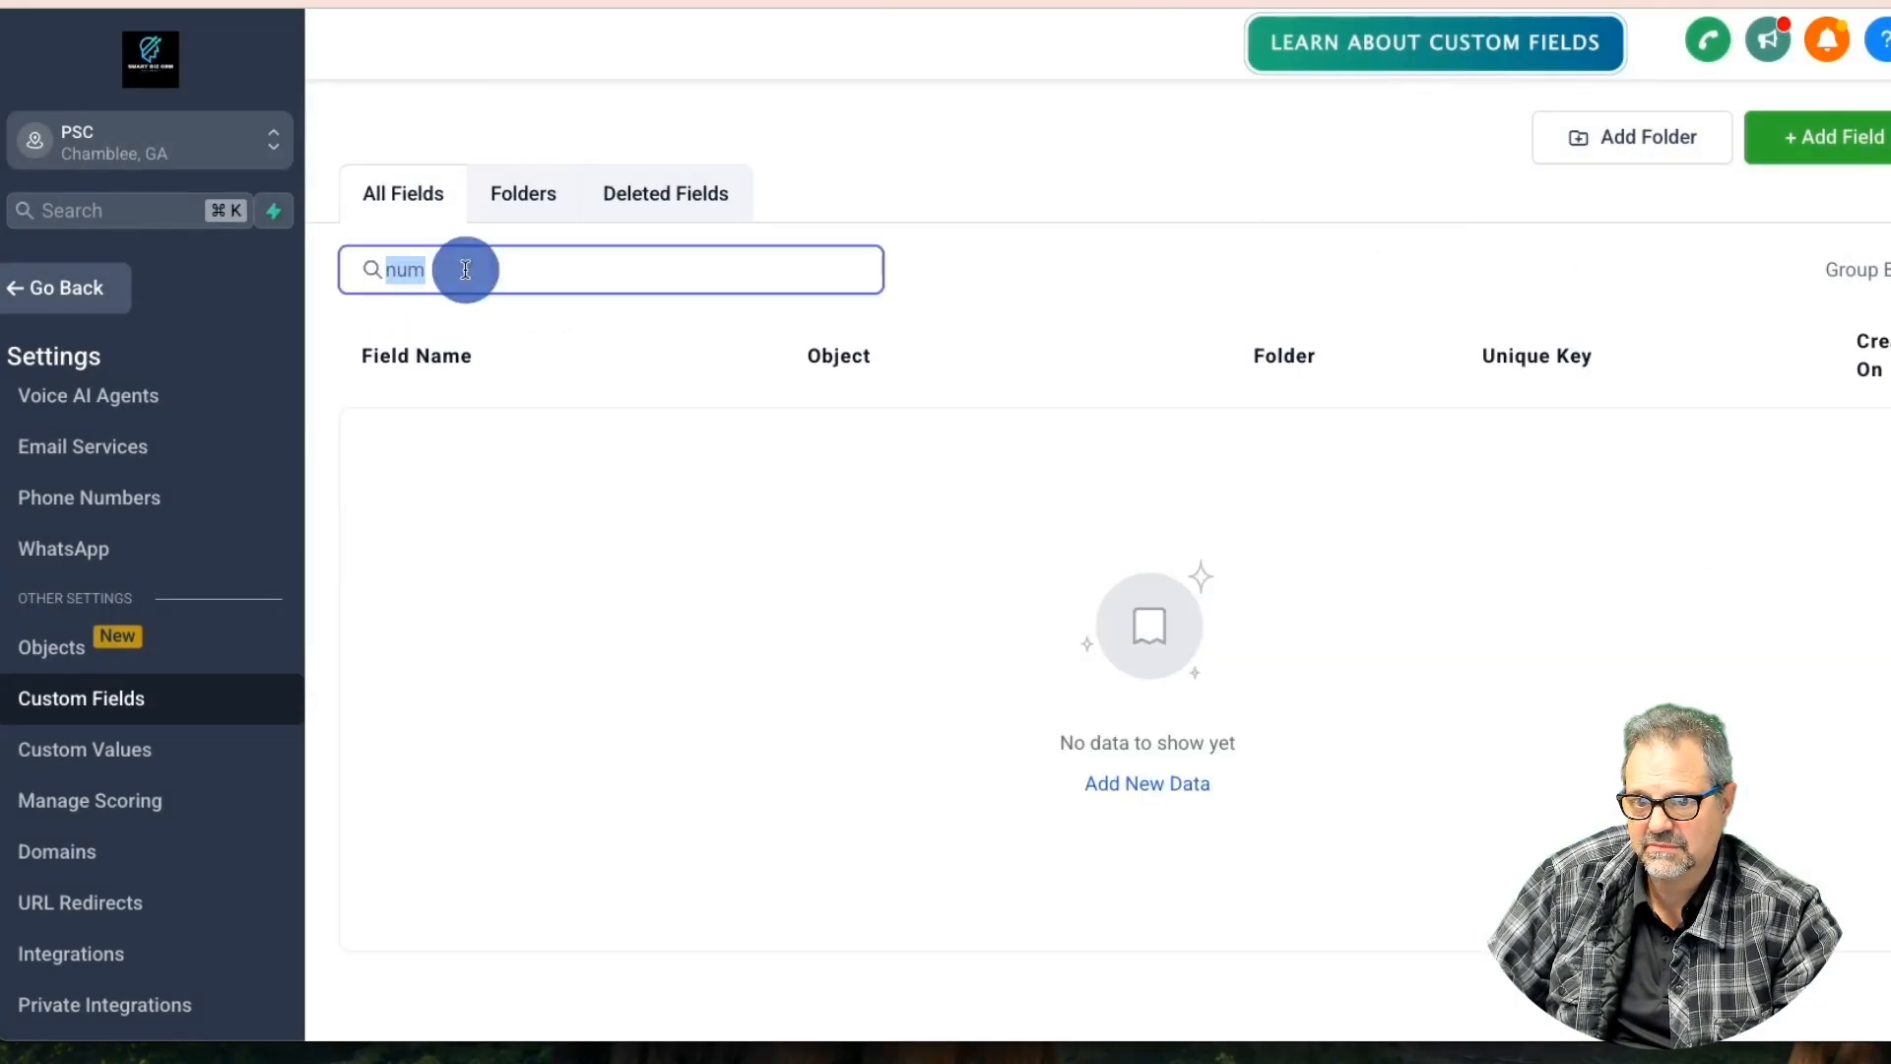
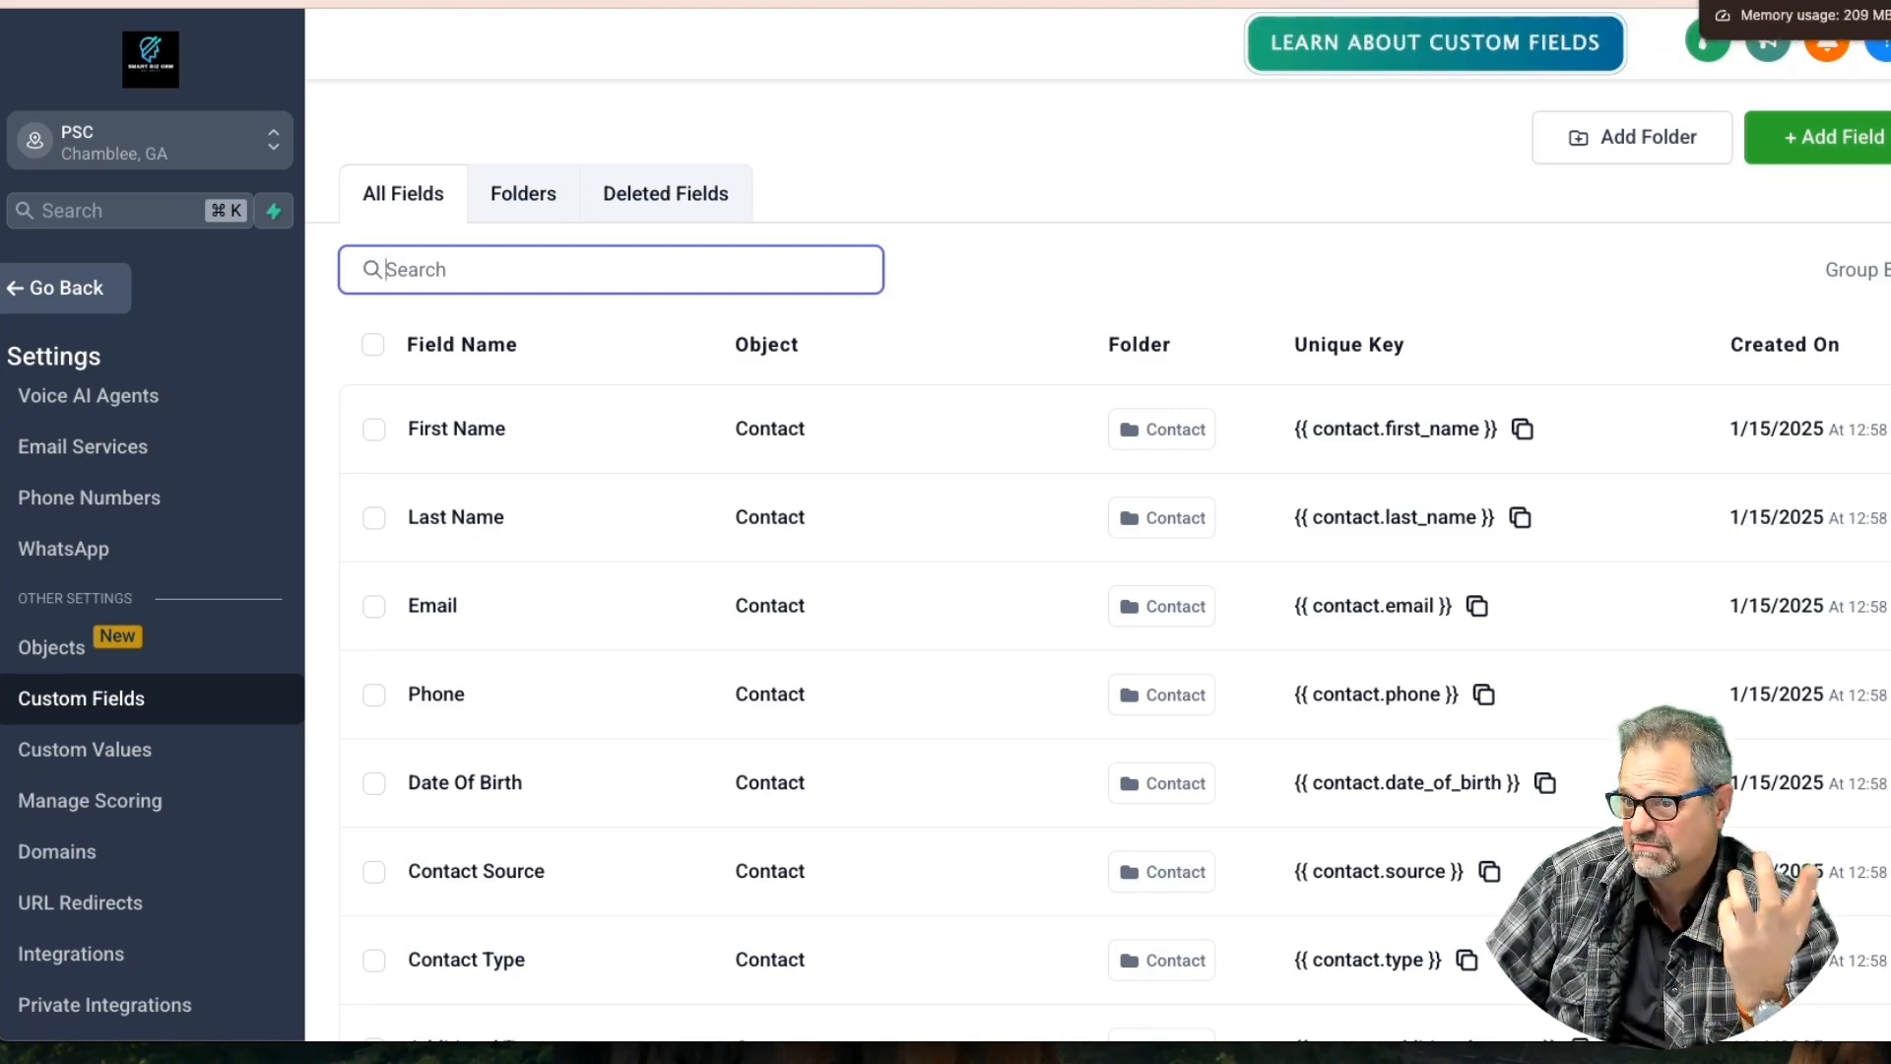
Switch to the public signing view of the Lower - Plantation Ln - Two Occupants lease
left_click(1738, 2)
scroll(920, 490, "down", 4)
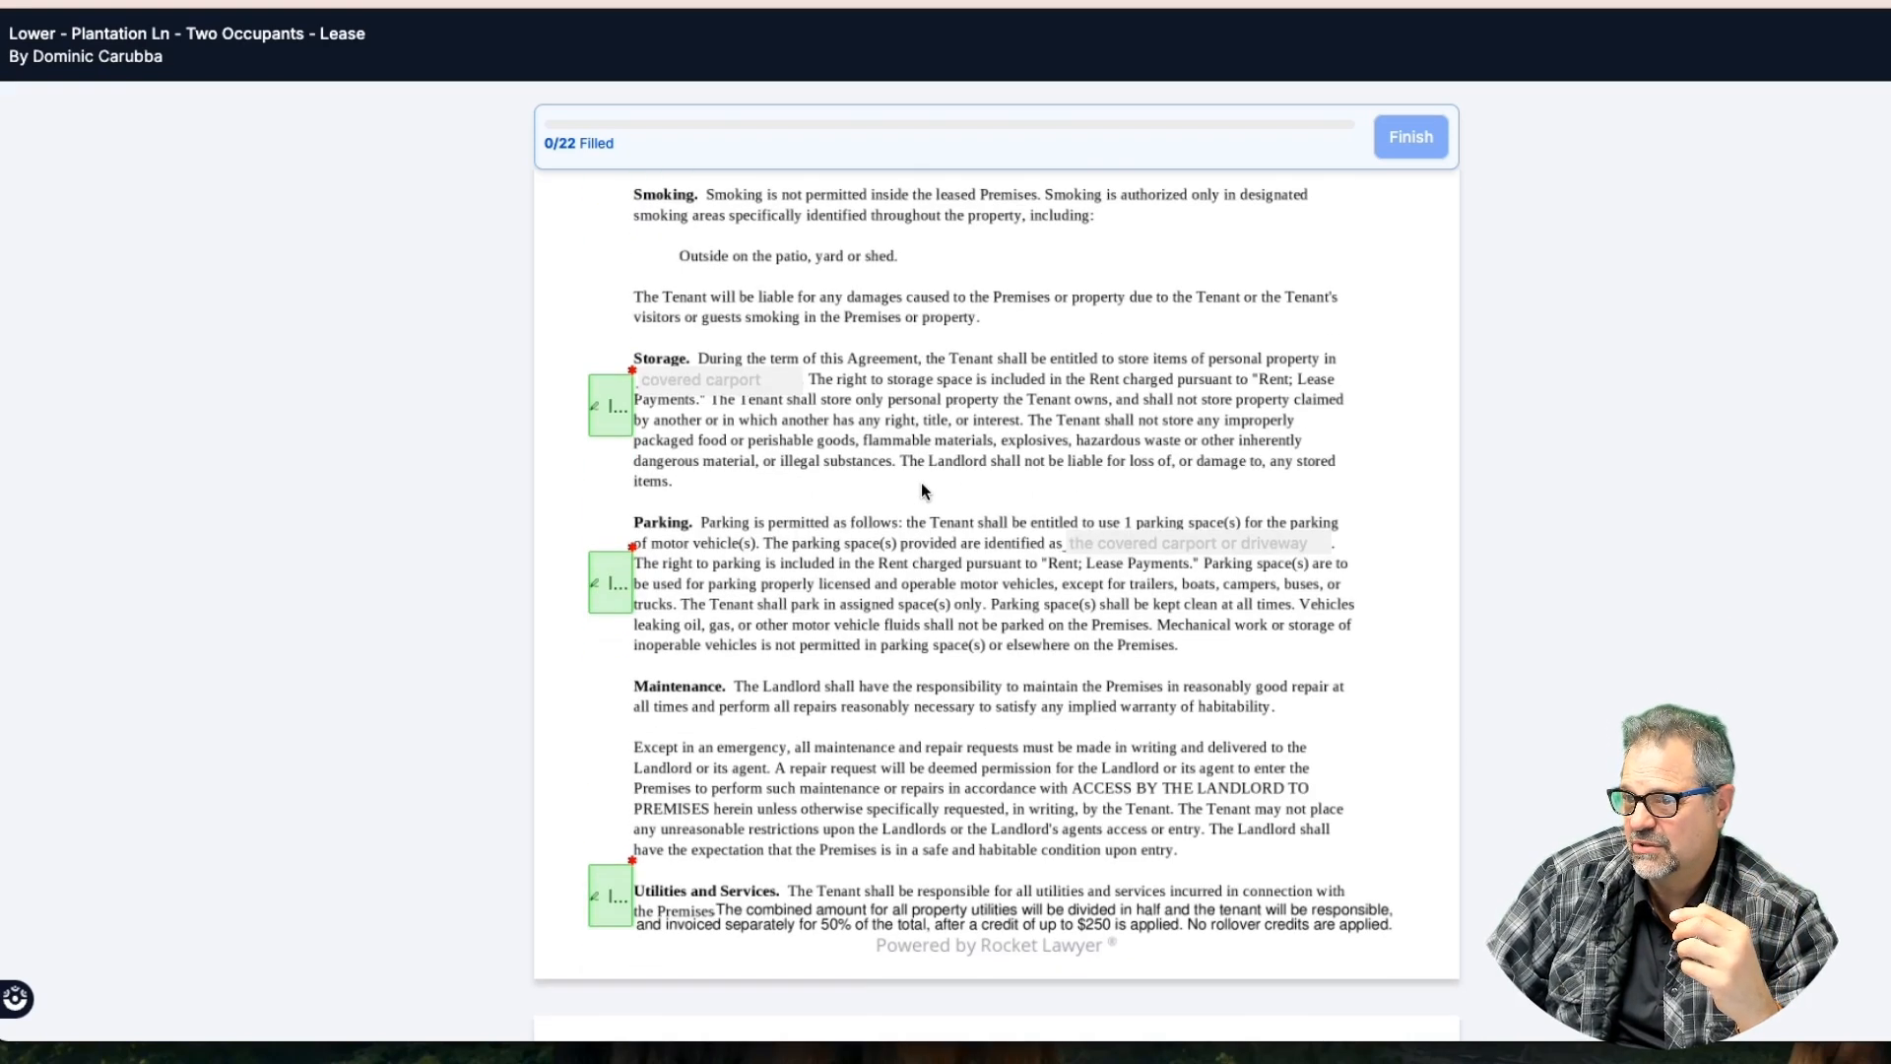
Scroll through the public lease down to the lead-paint disclosure signature page
scroll(922, 489, "down", 7)
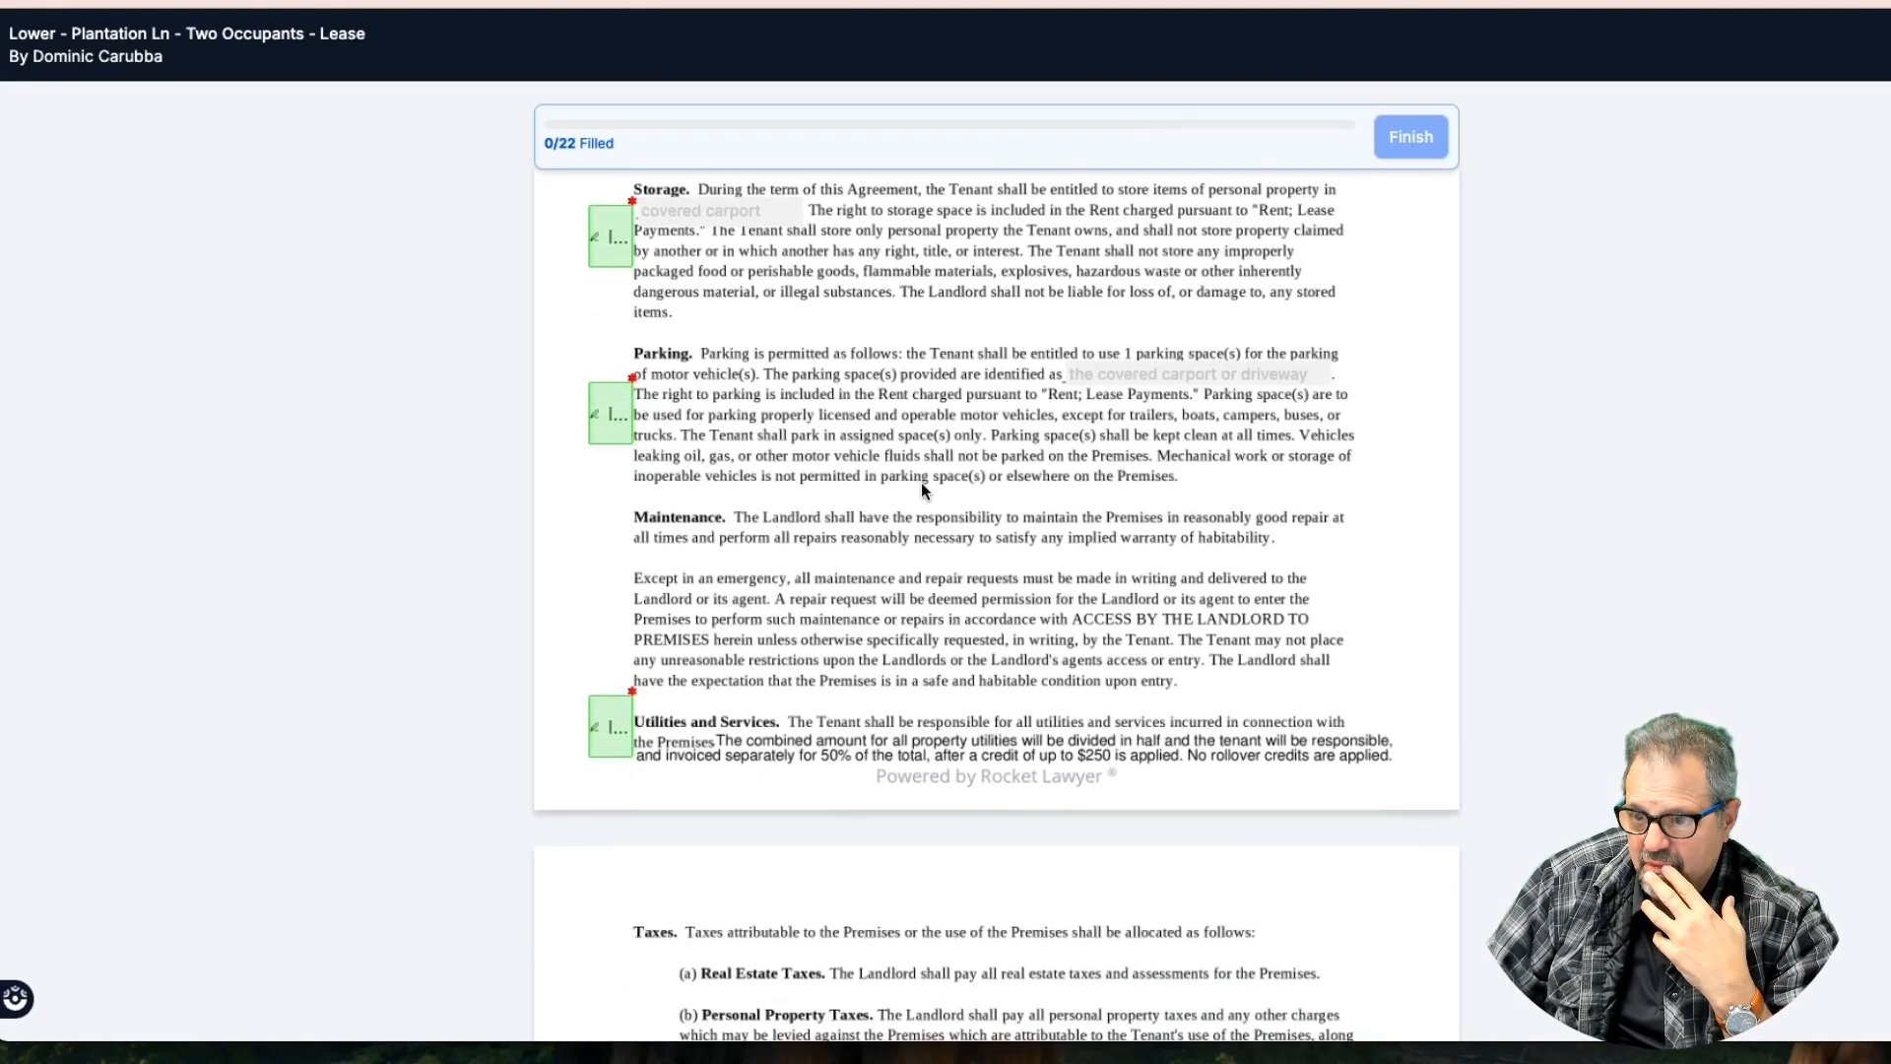
scroll(920, 481, "down", 9)
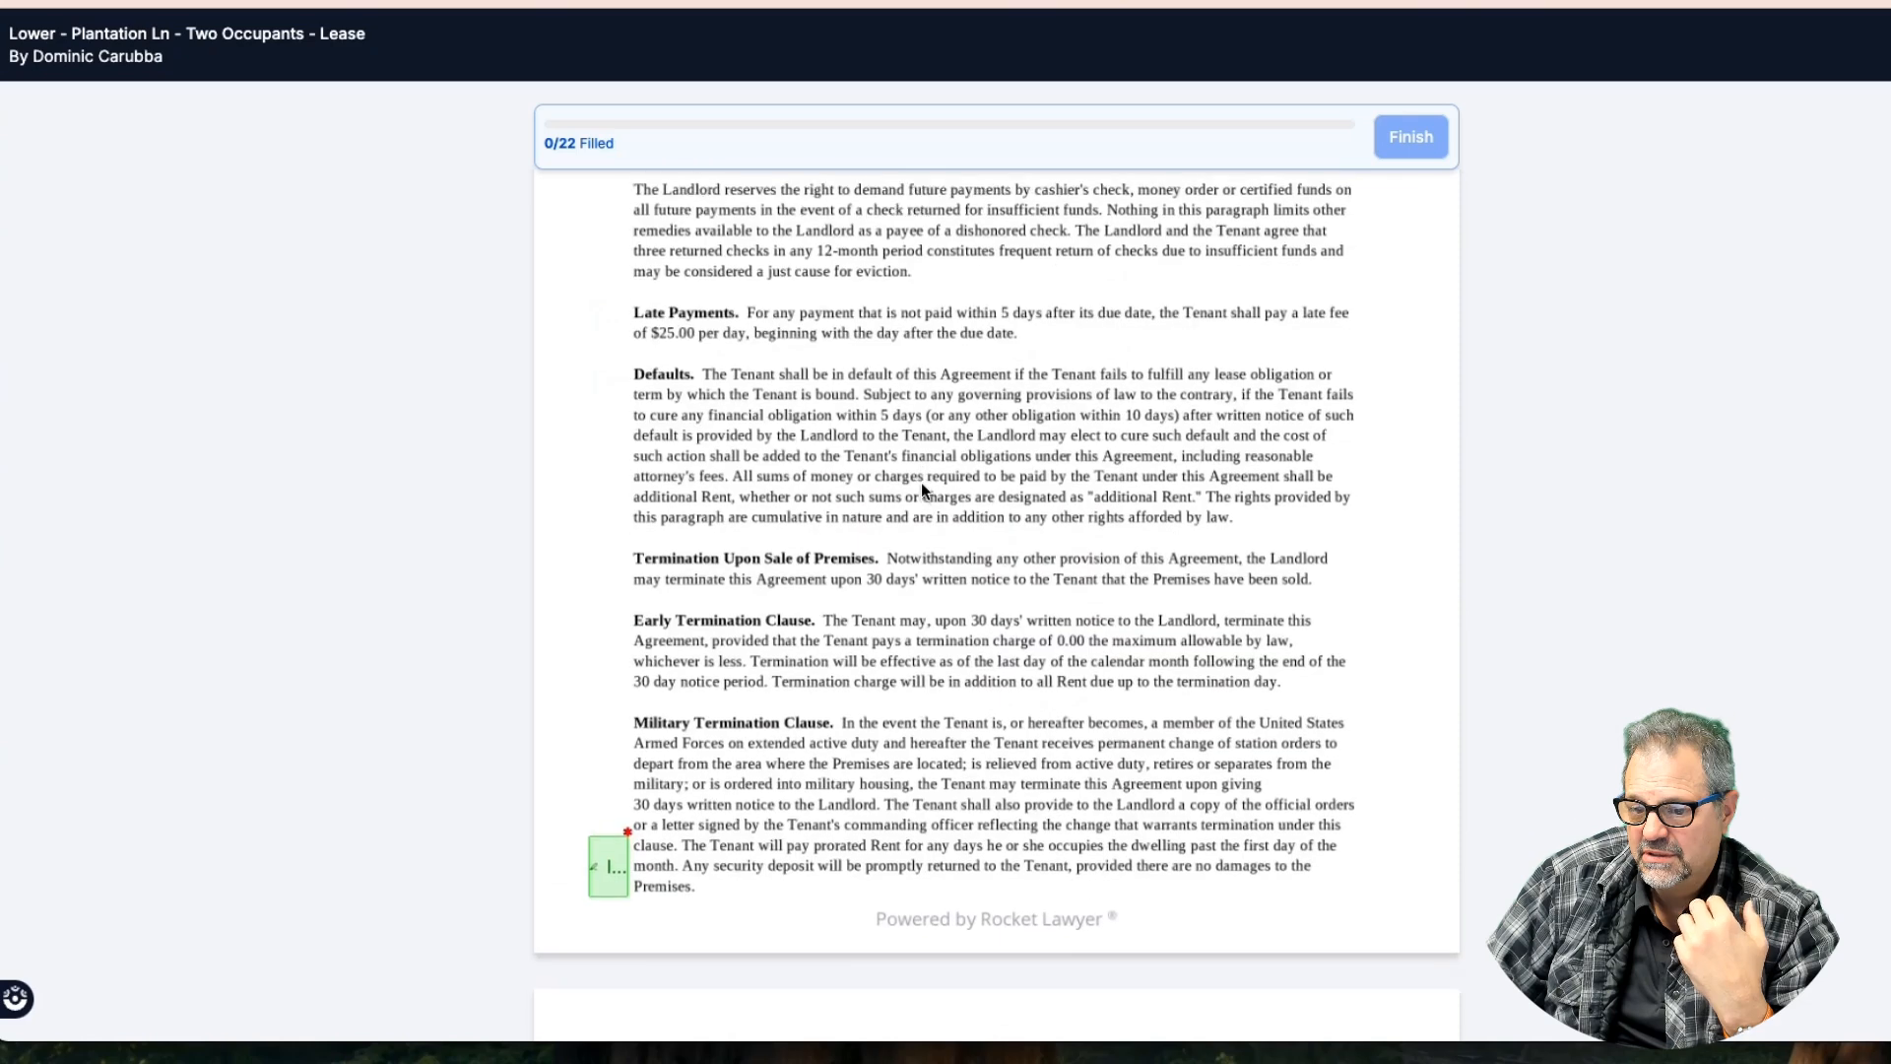
scroll(922, 489, "down", 4)
scroll(922, 489, "up", 13)
scroll(923, 490, "down", 6)
scroll(922, 487, "down", 14)
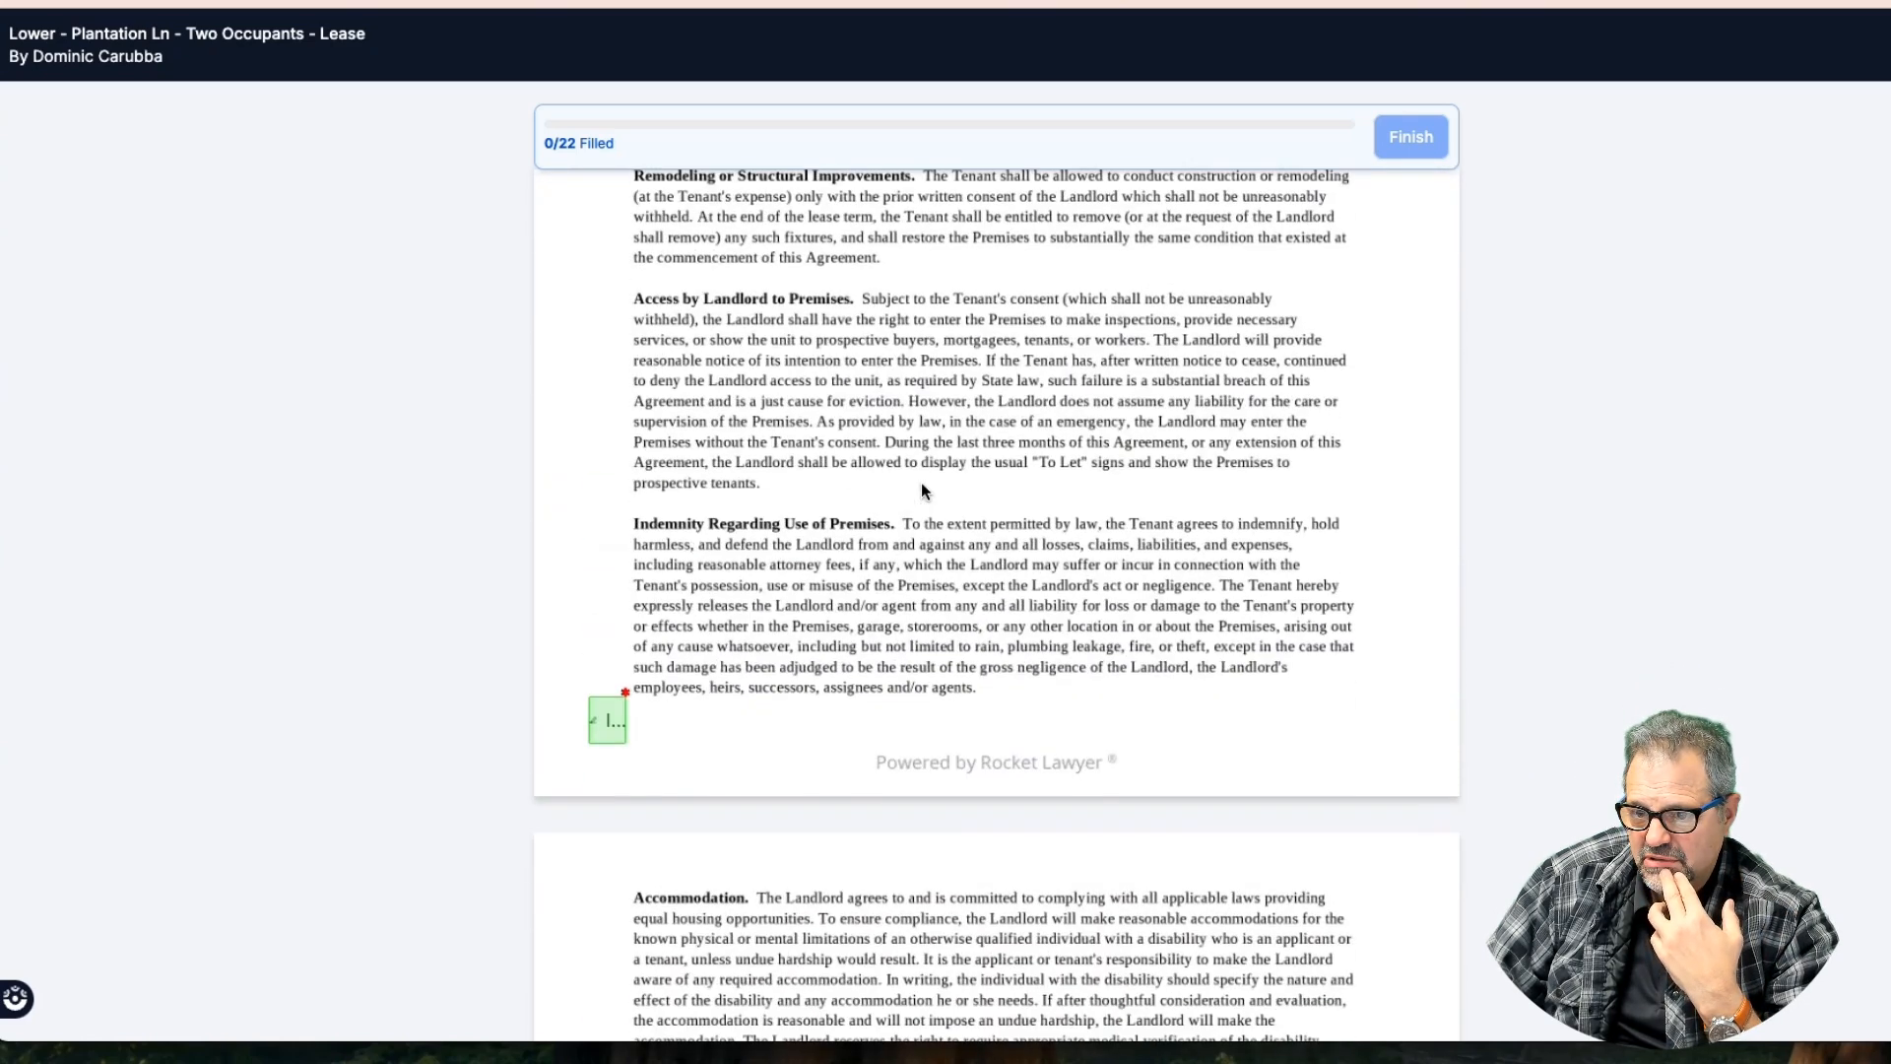
scroll(921, 487, "down", 13)
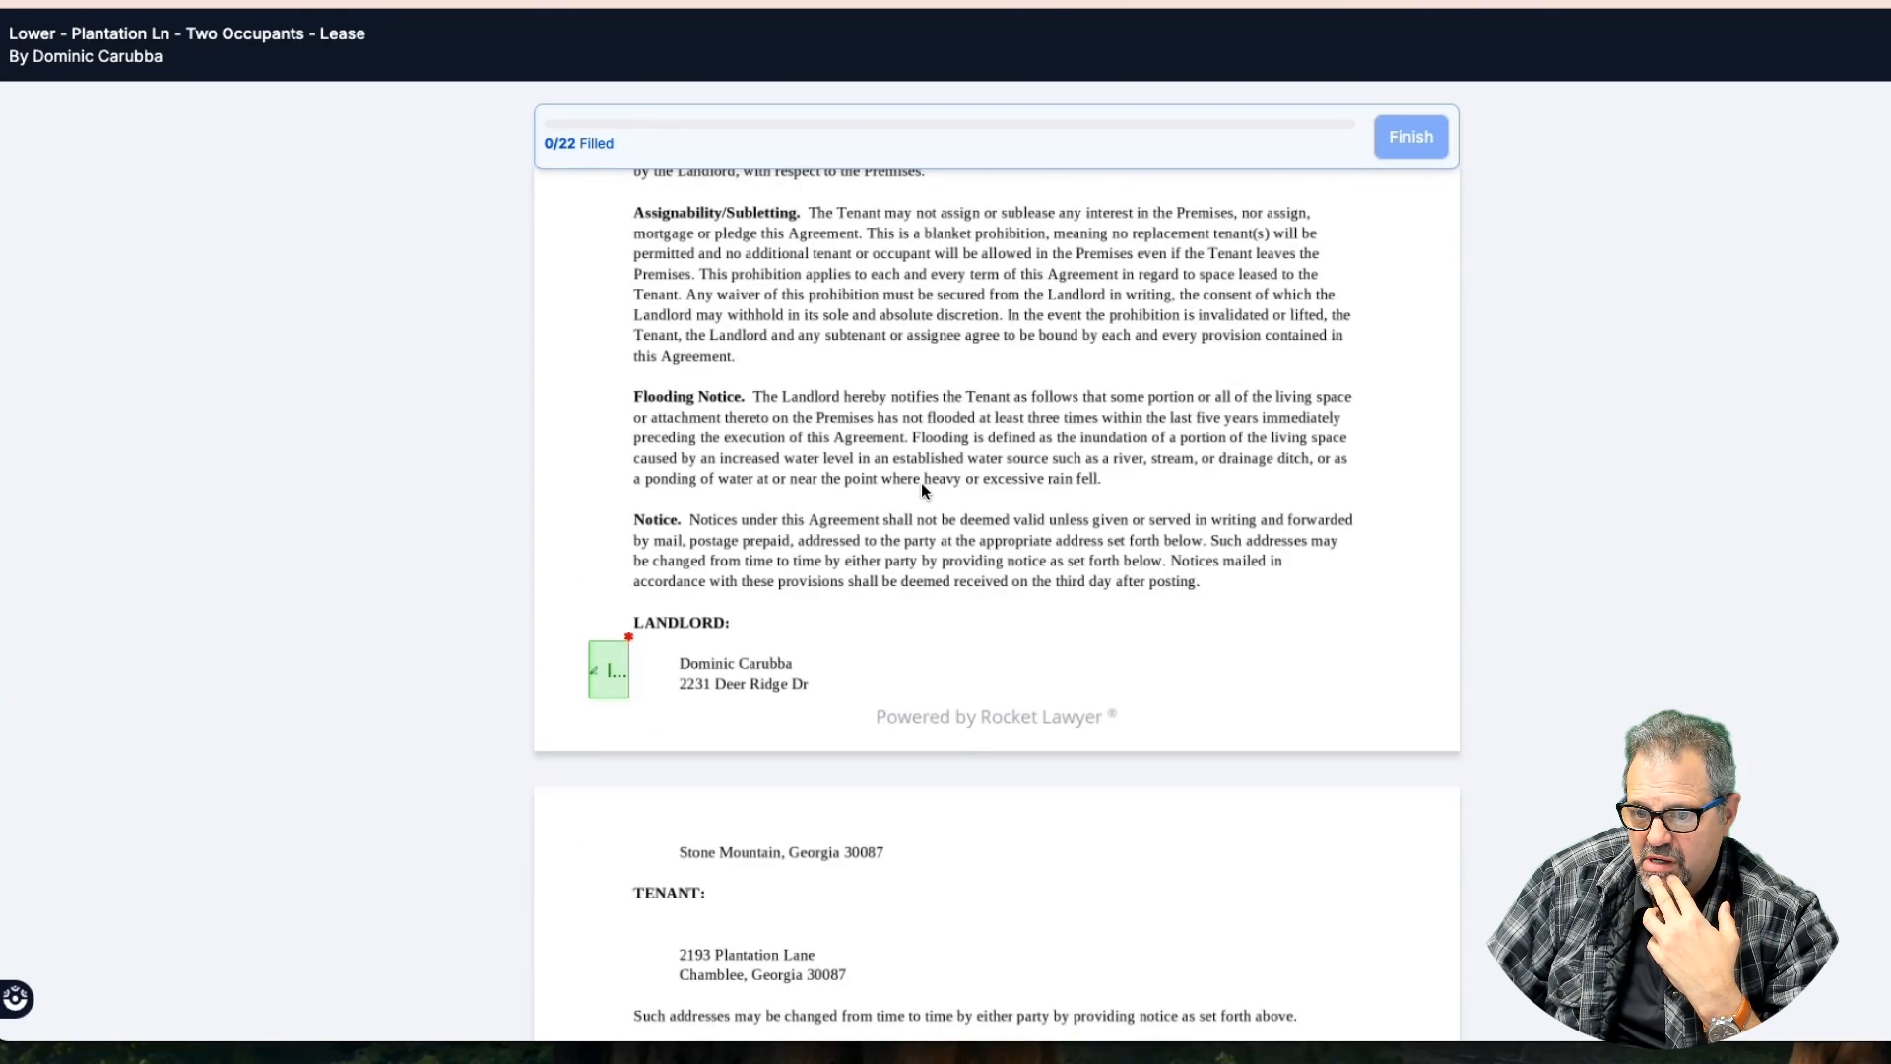
scroll(924, 487, "down", 12)
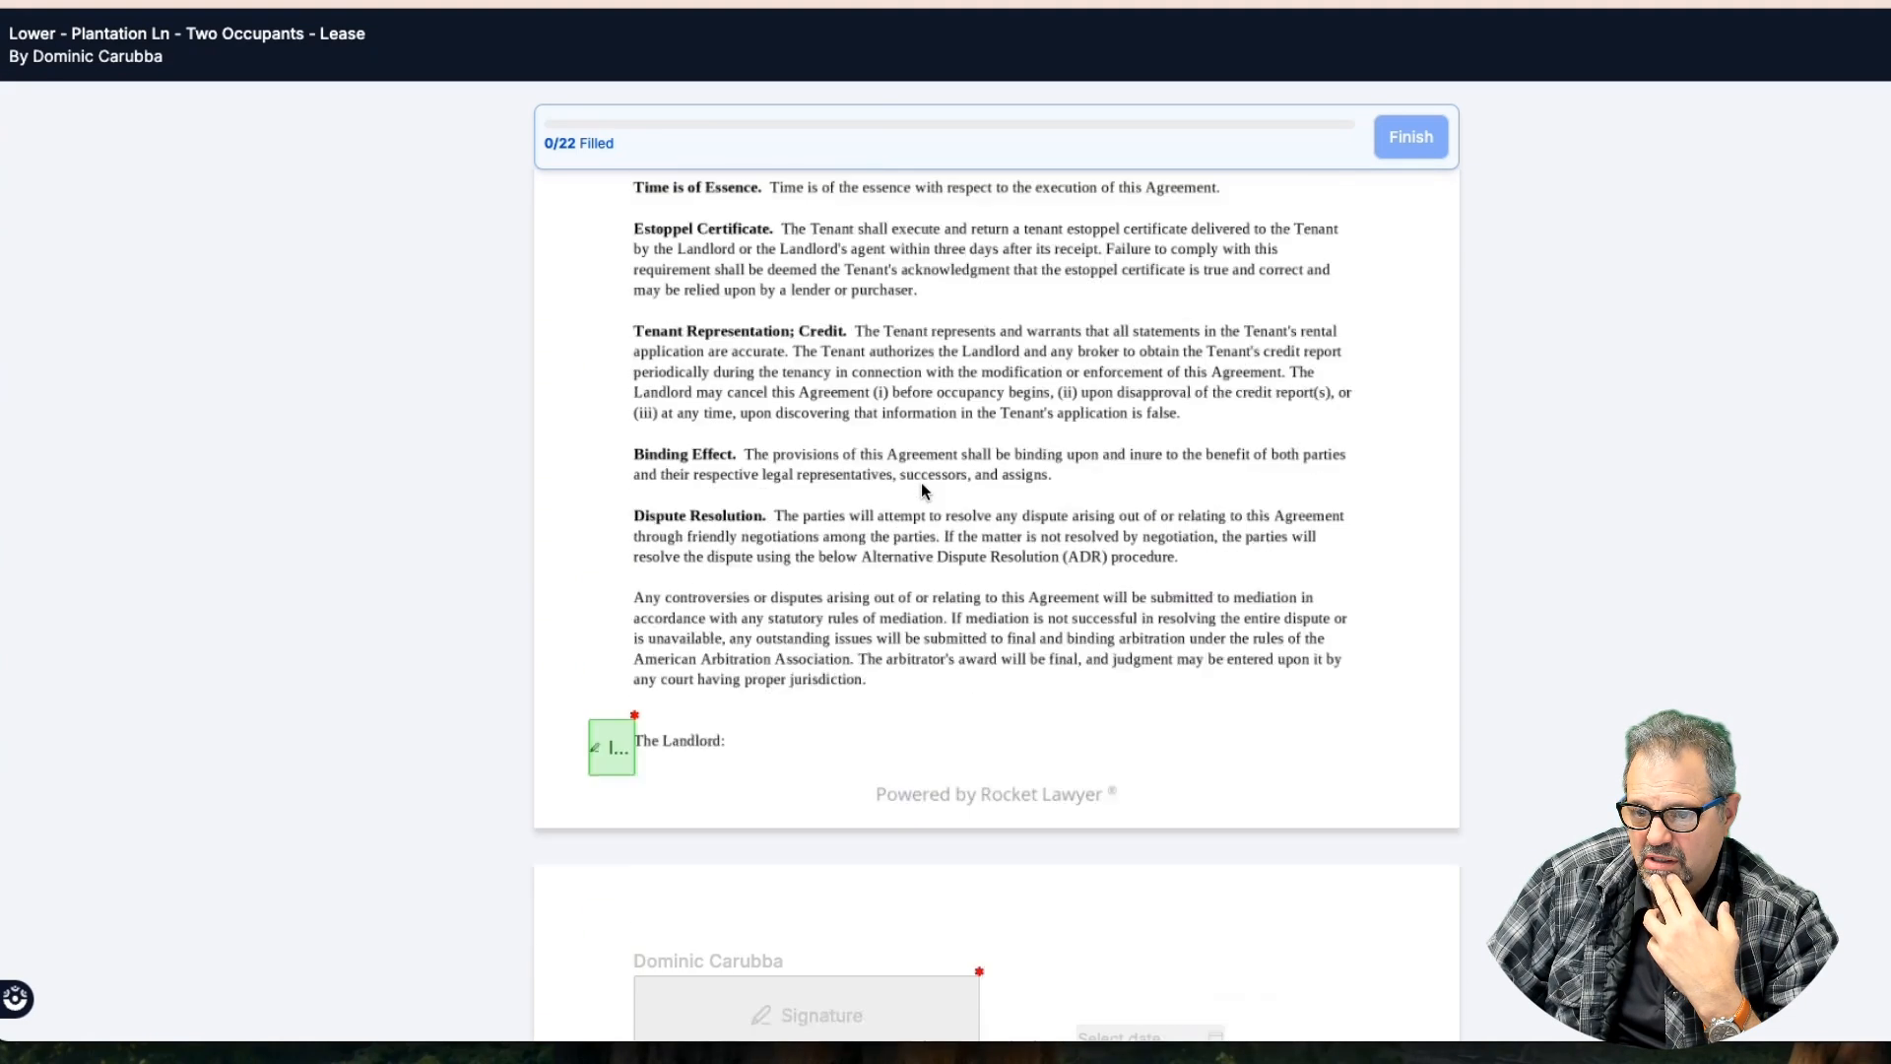
scroll(922, 487, "down", 5)
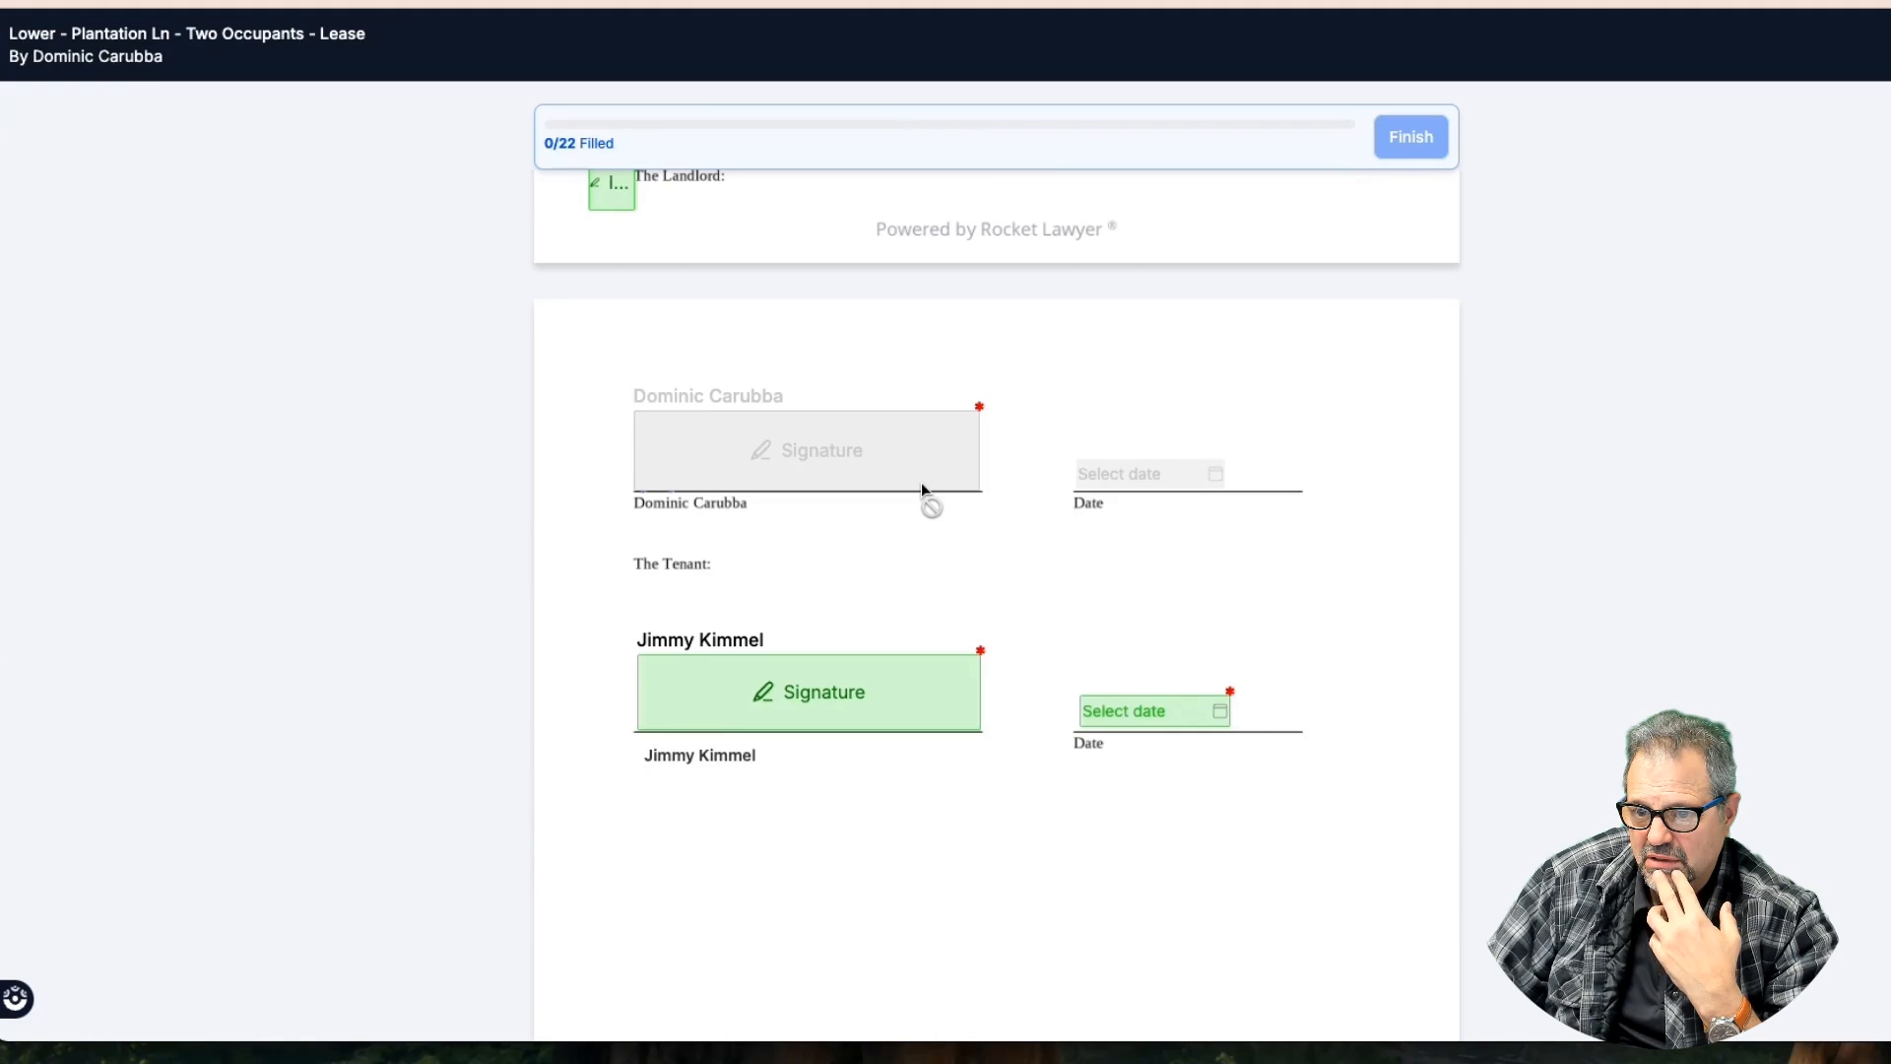
scroll(922, 490, "down", 2)
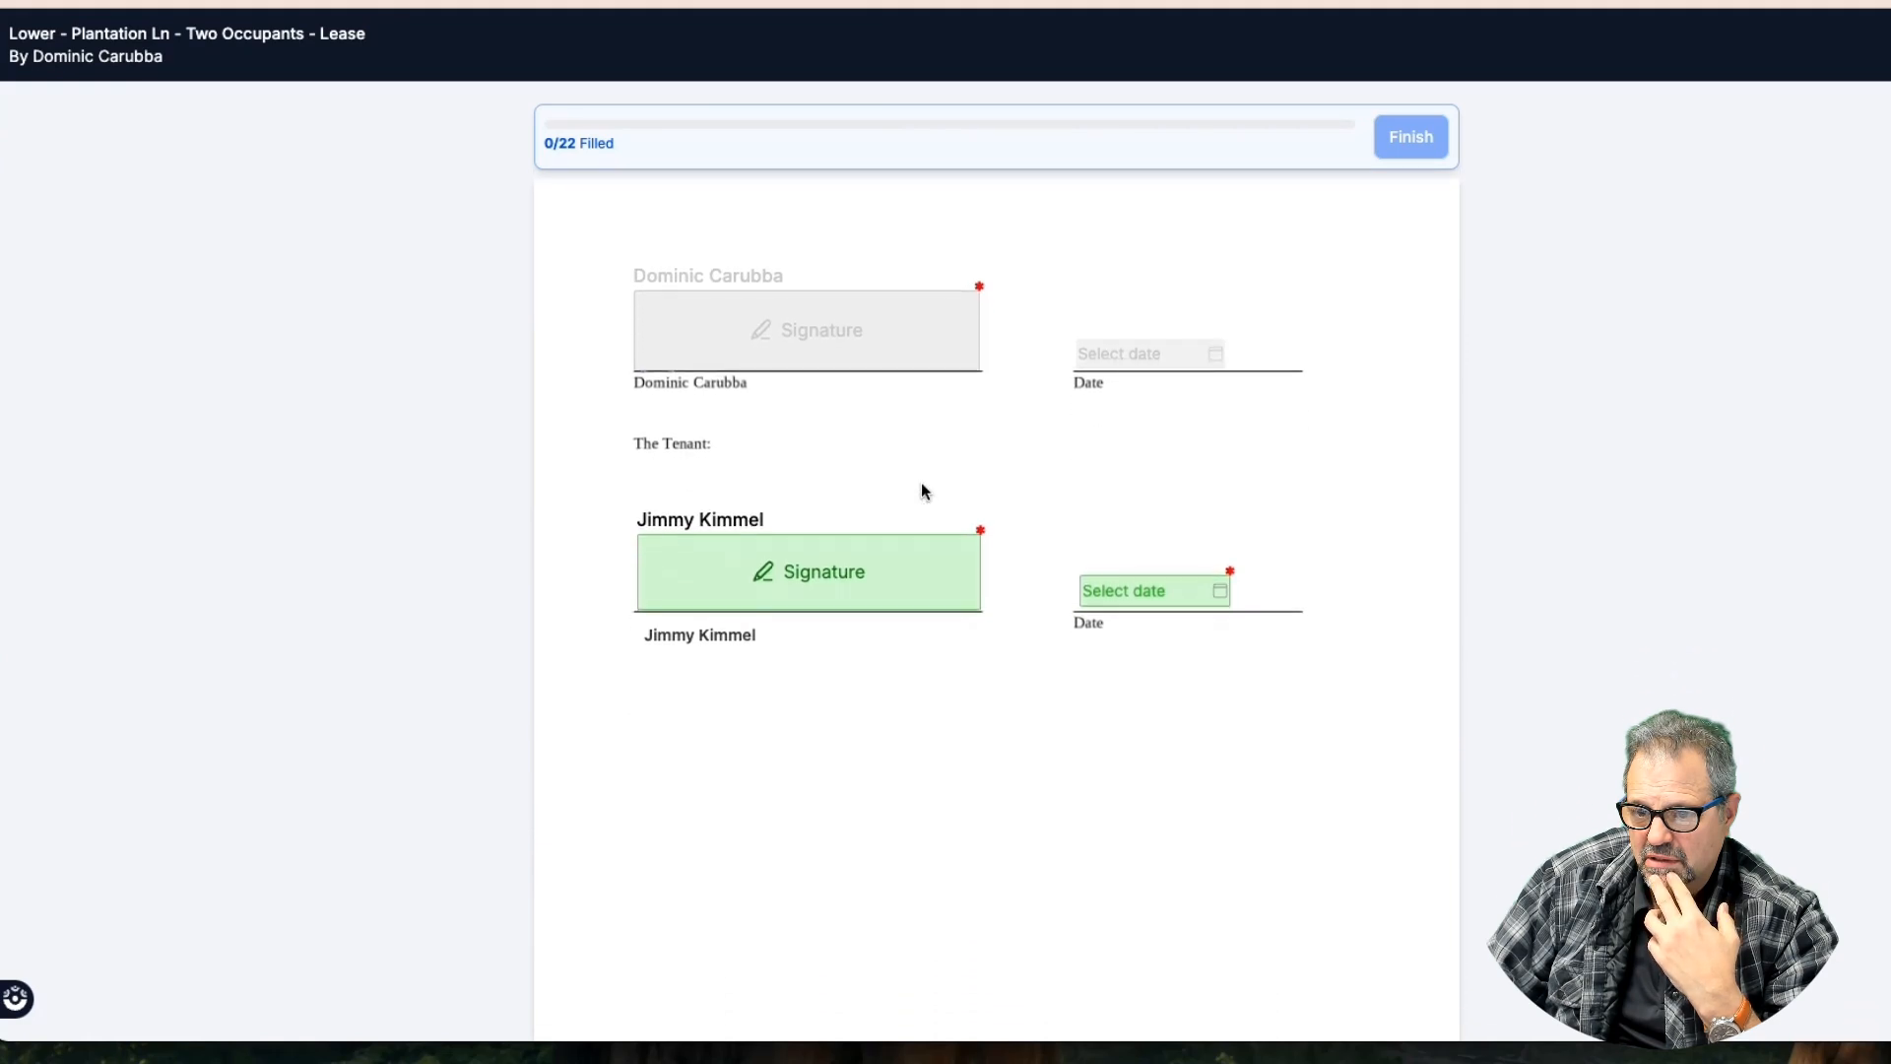
scroll(923, 491, "down", 4)
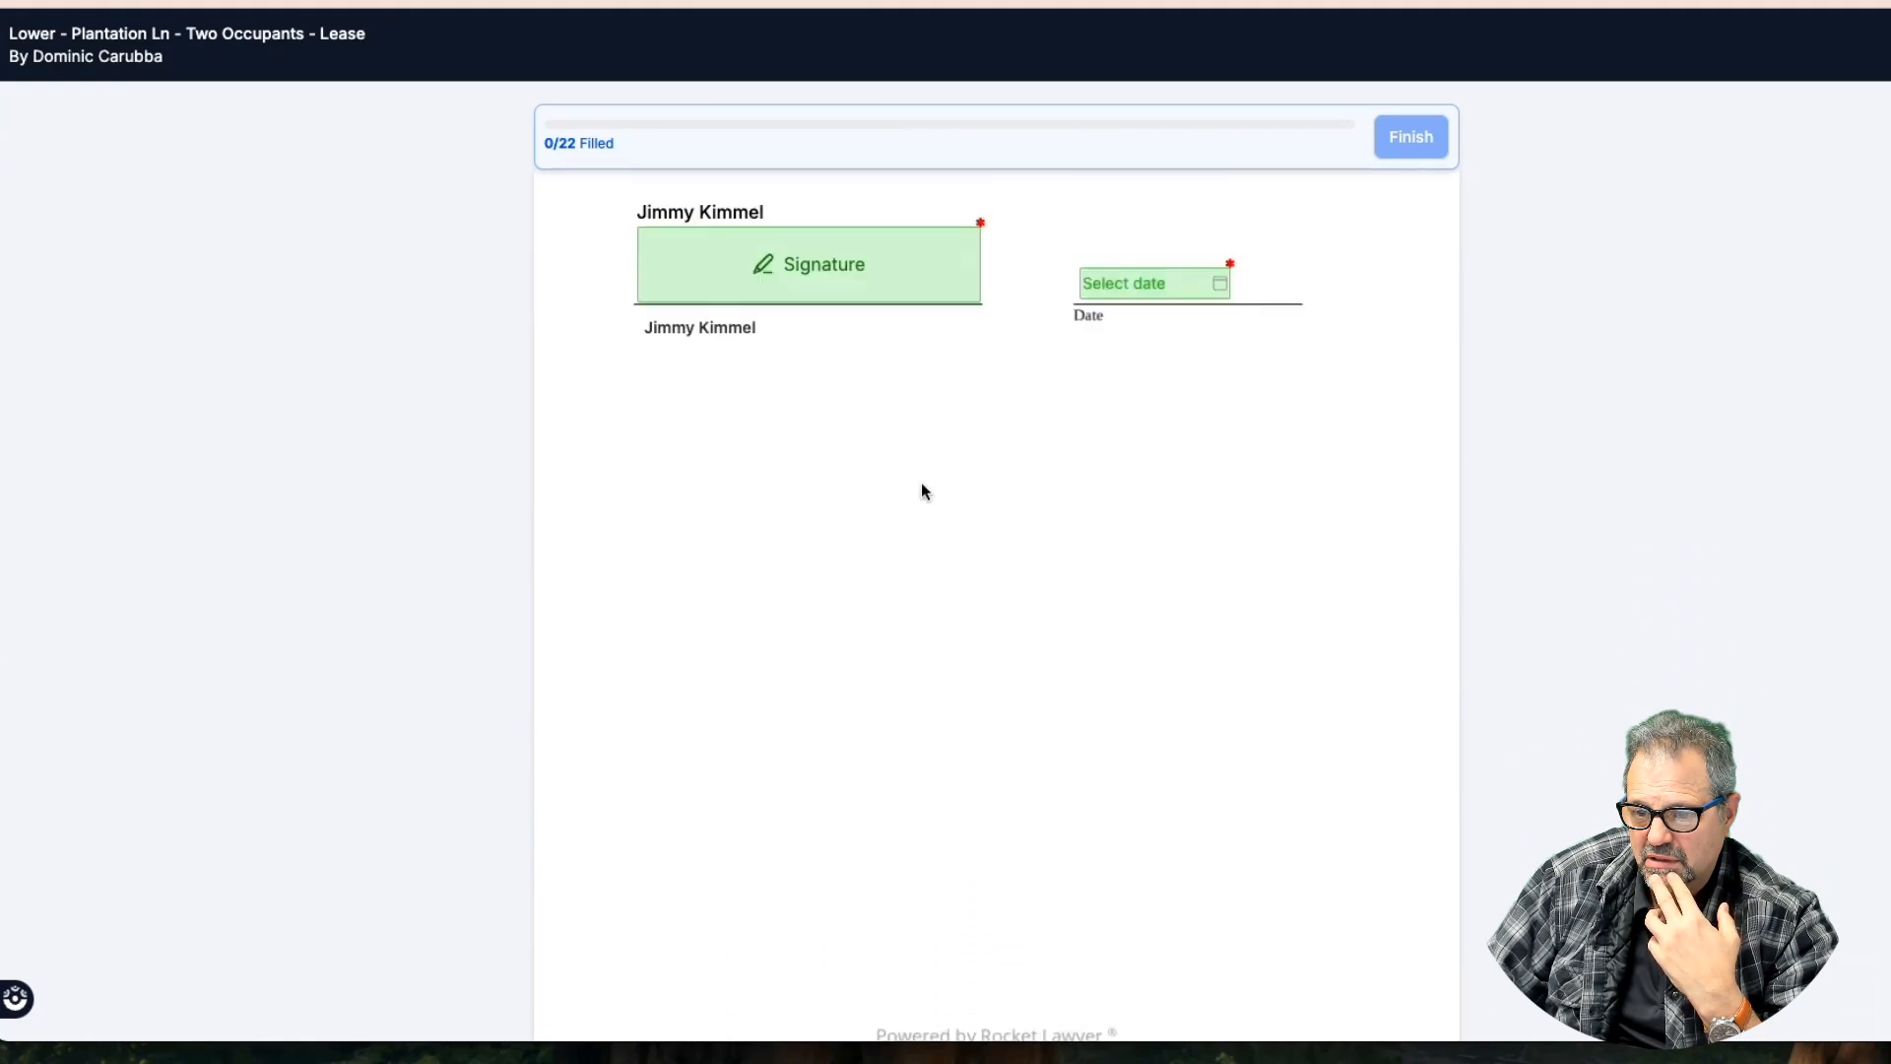
scroll(923, 490, "up", 2)
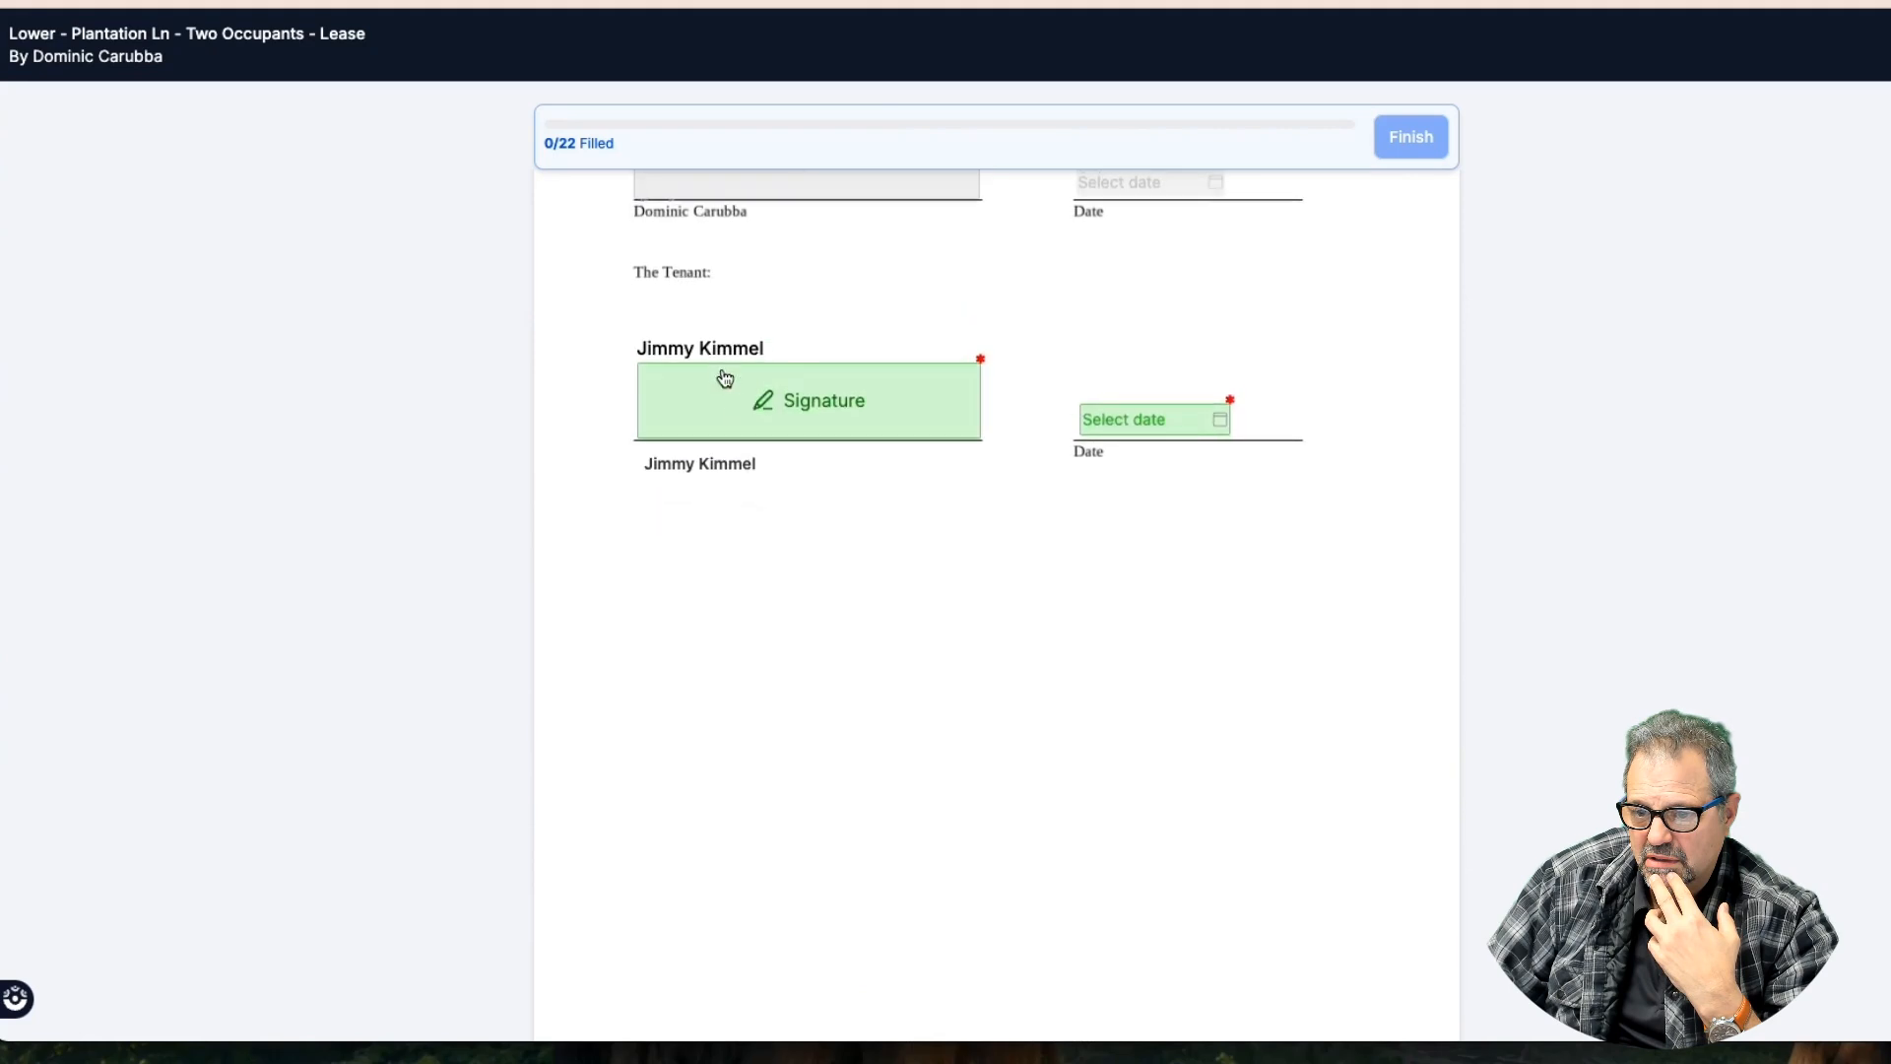
scroll(983, 413, "down", 10)
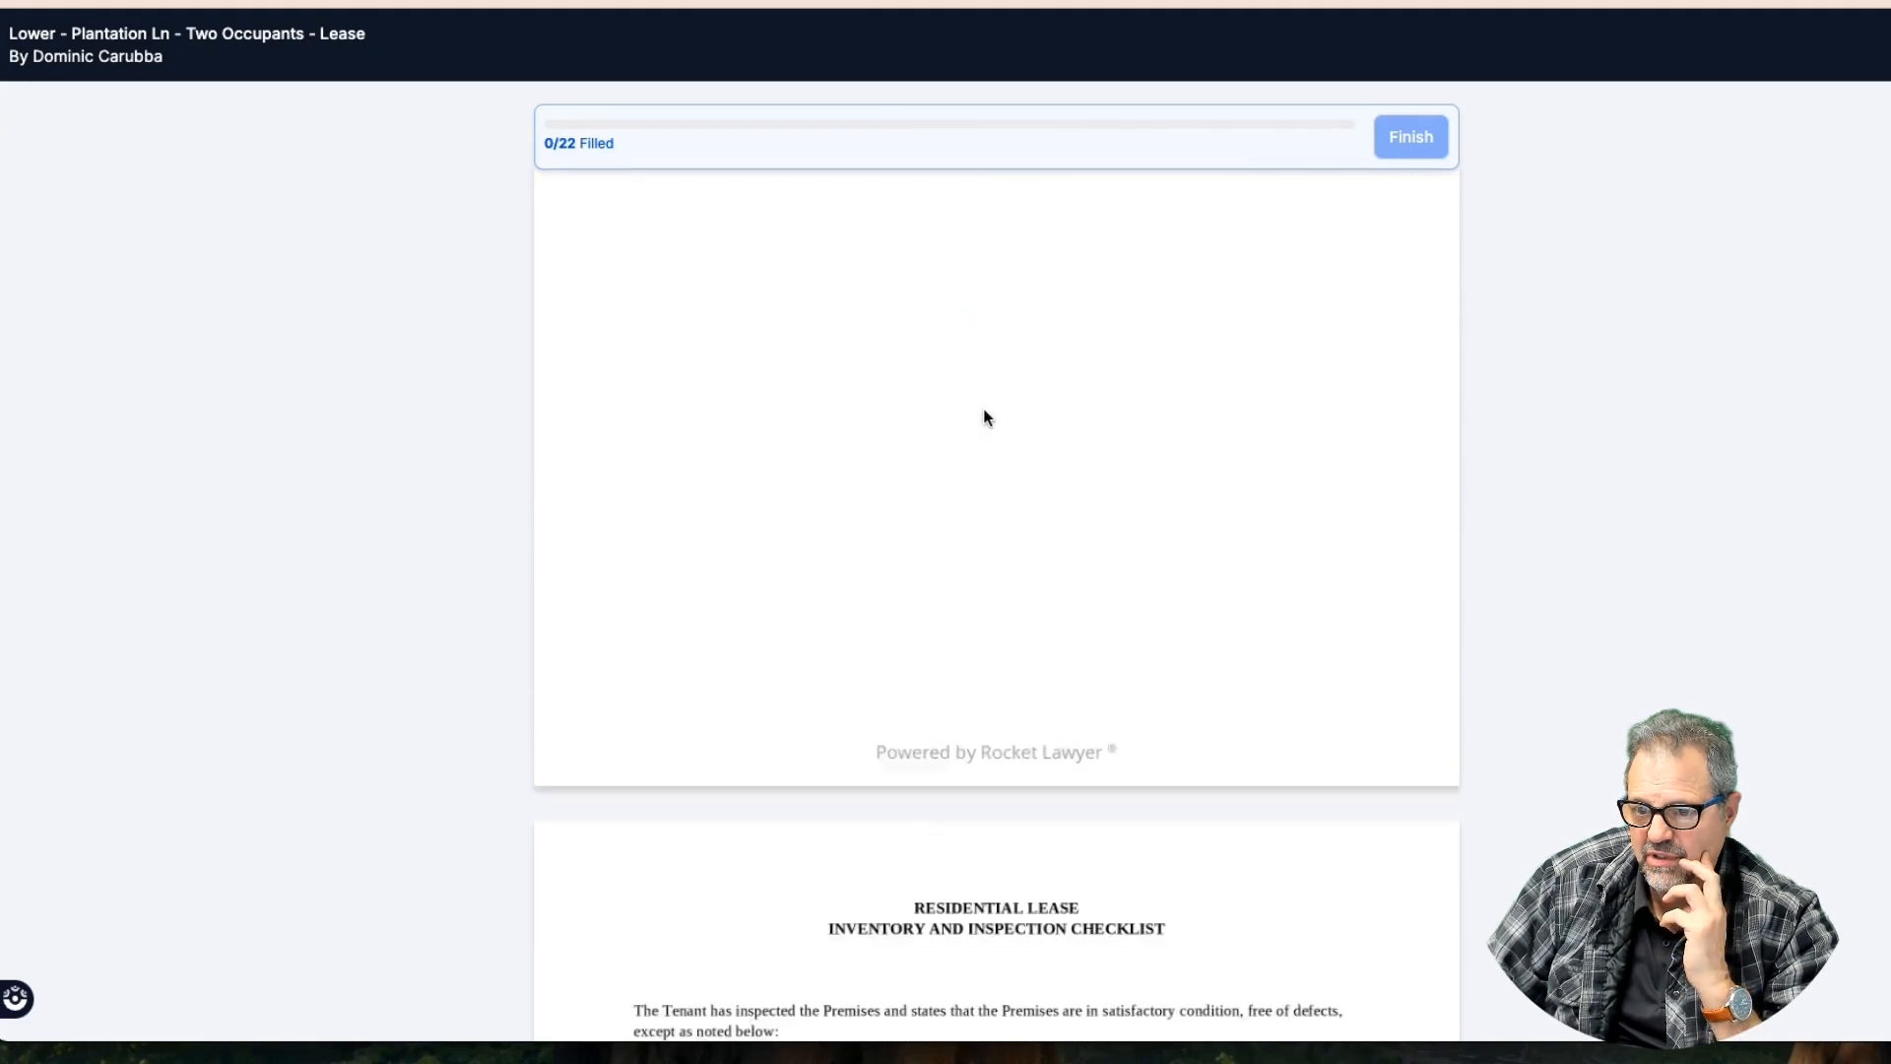
scroll(983, 413, "down", 4)
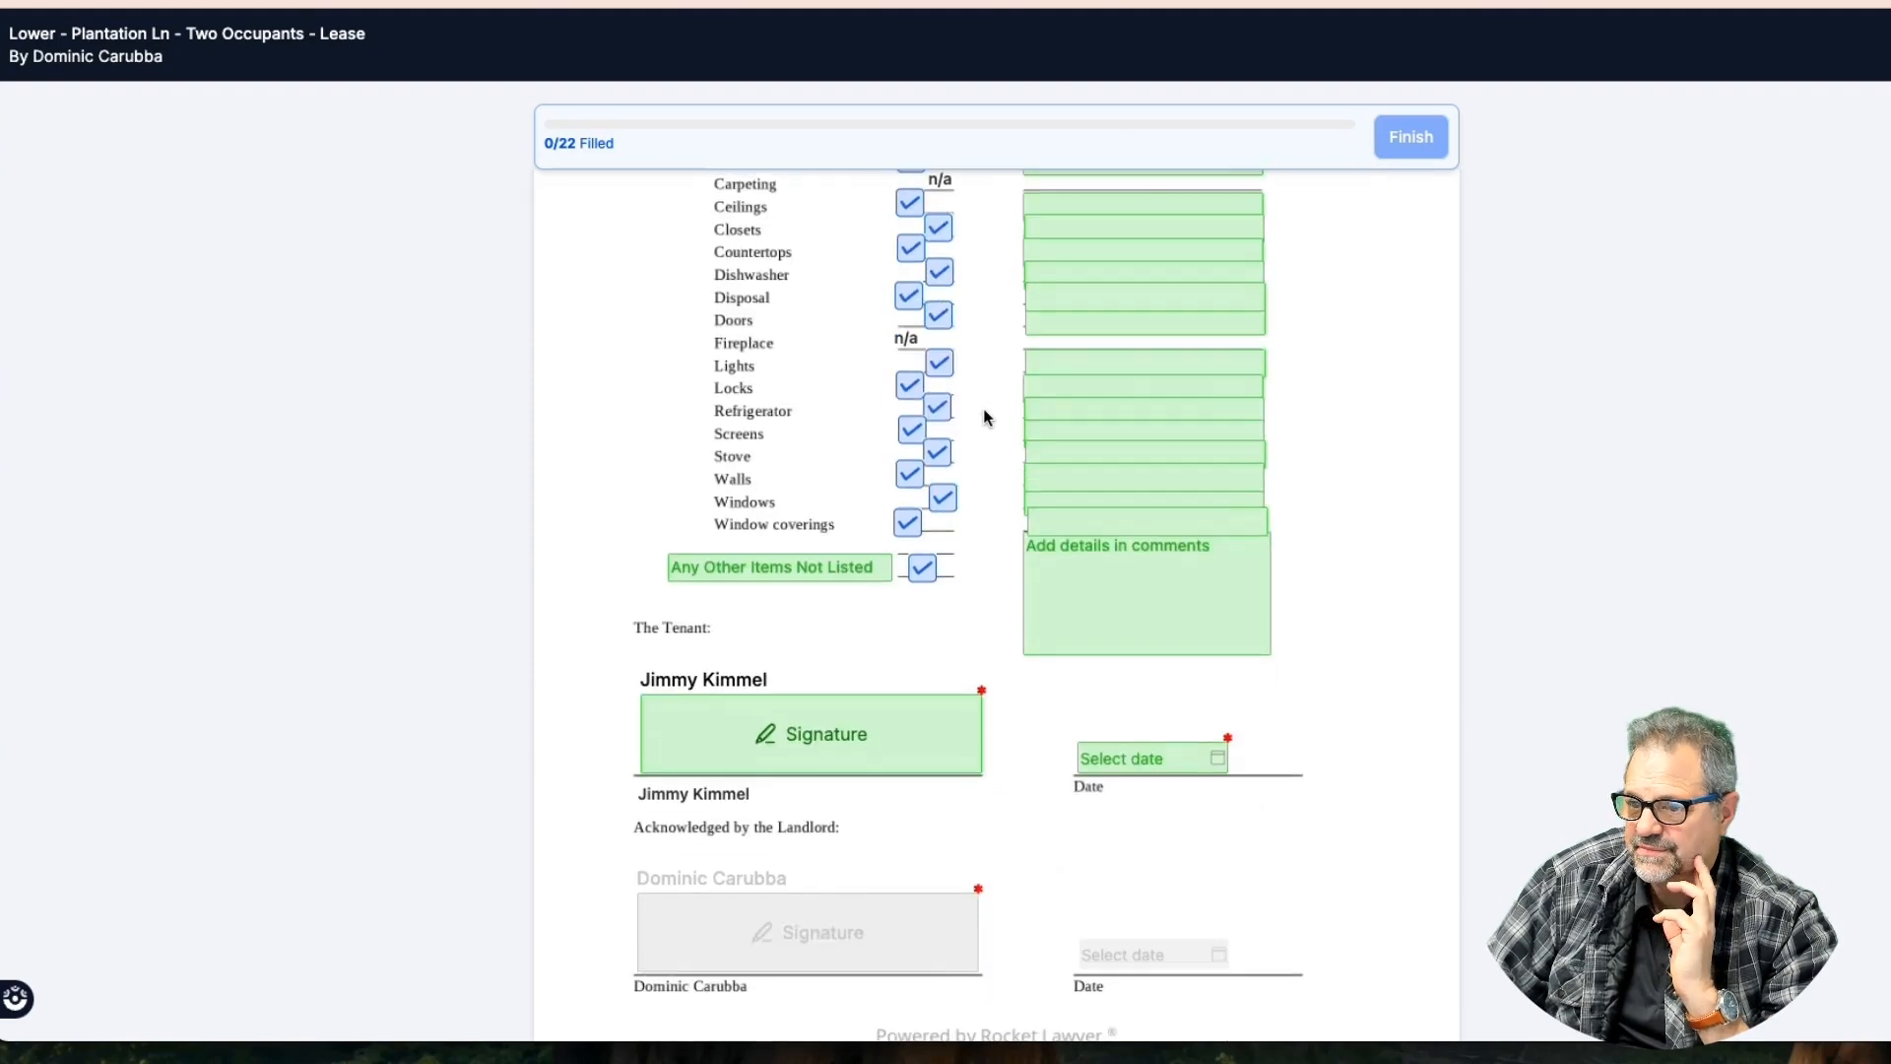
scroll(983, 415, "down", 12)
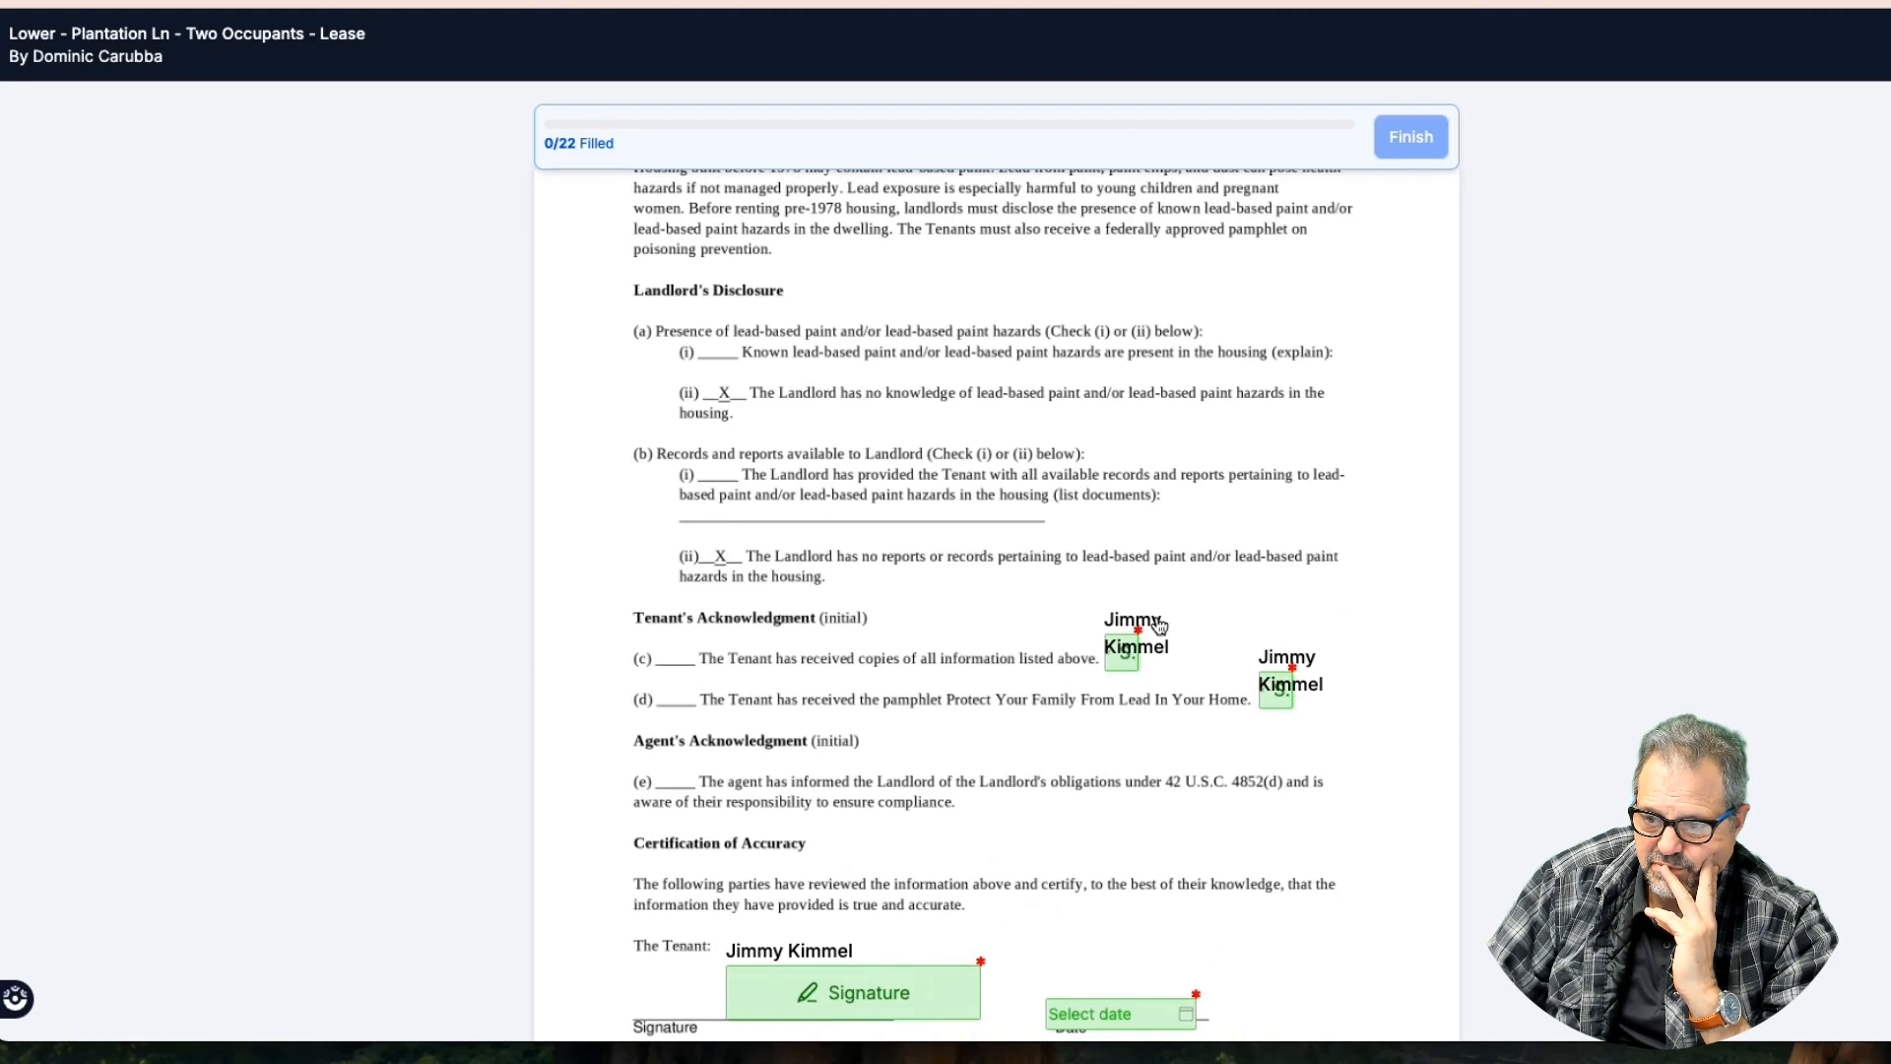
scroll(1107, 564, "down", 1)
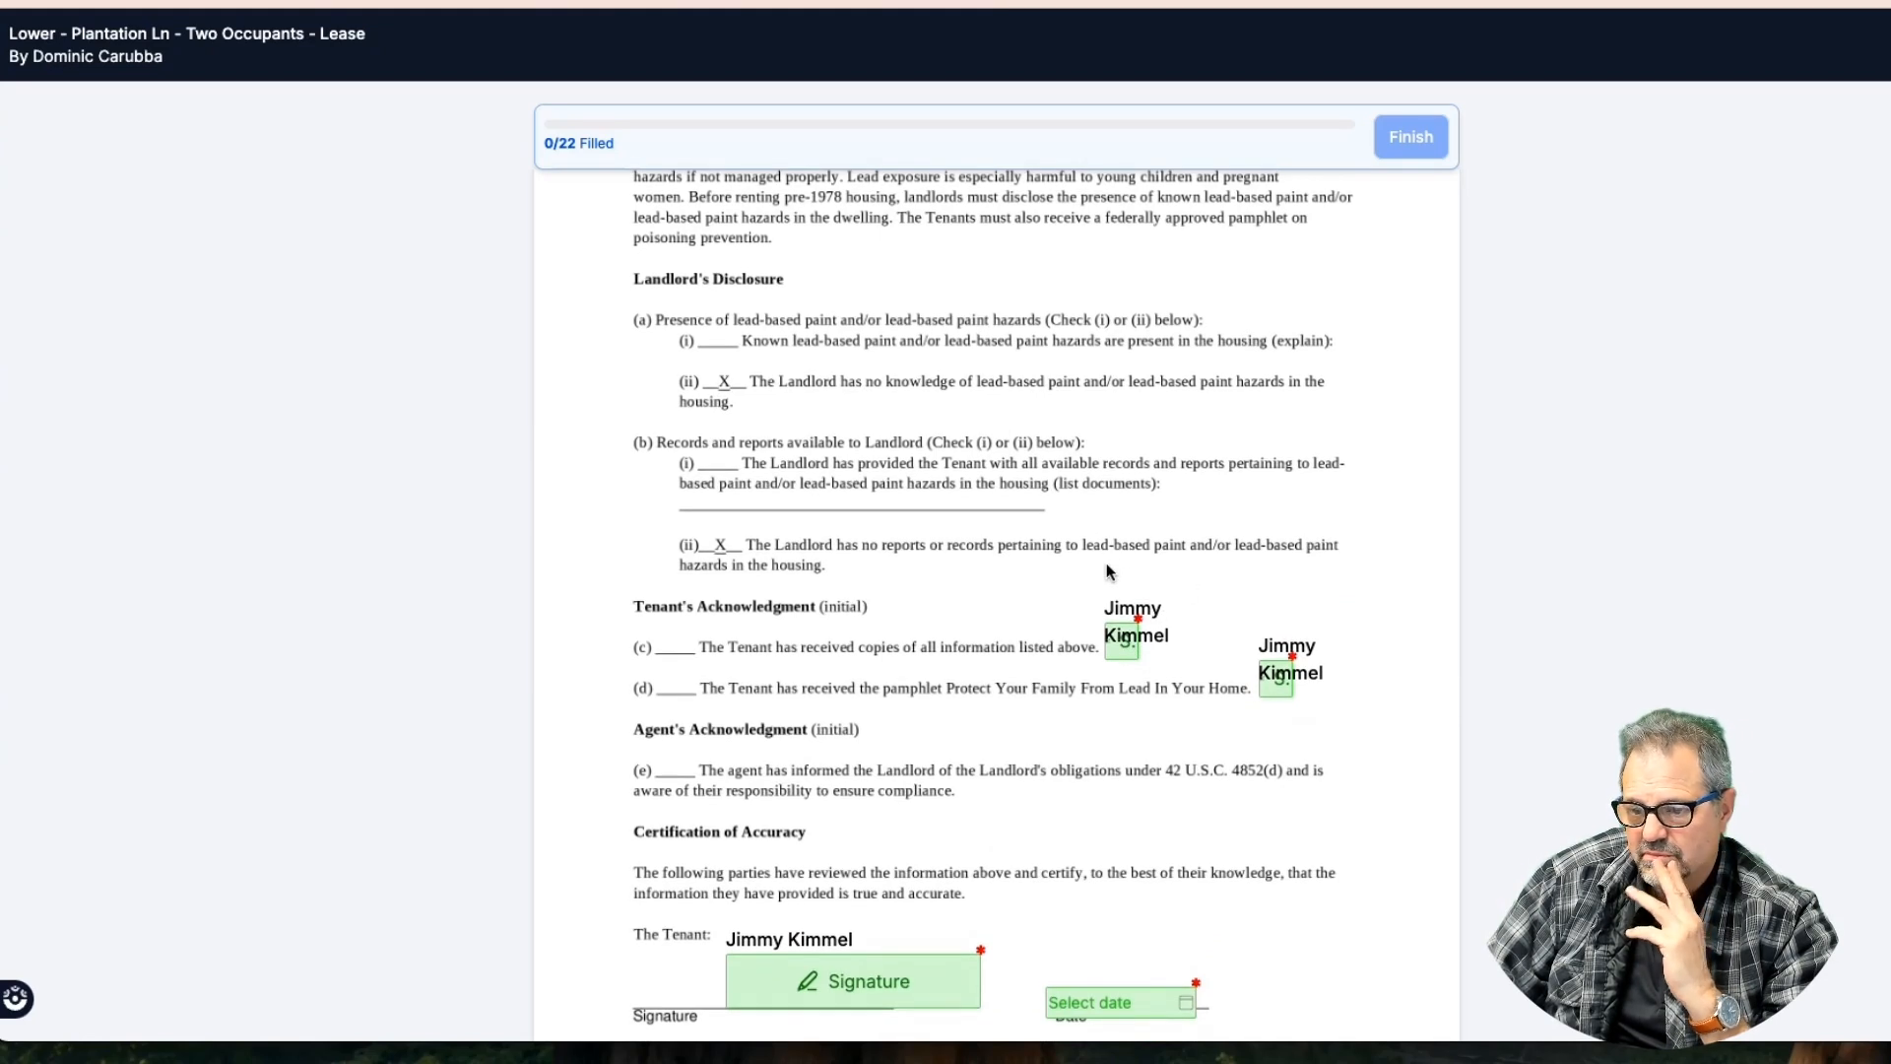
scroll(1107, 571, "down", 3)
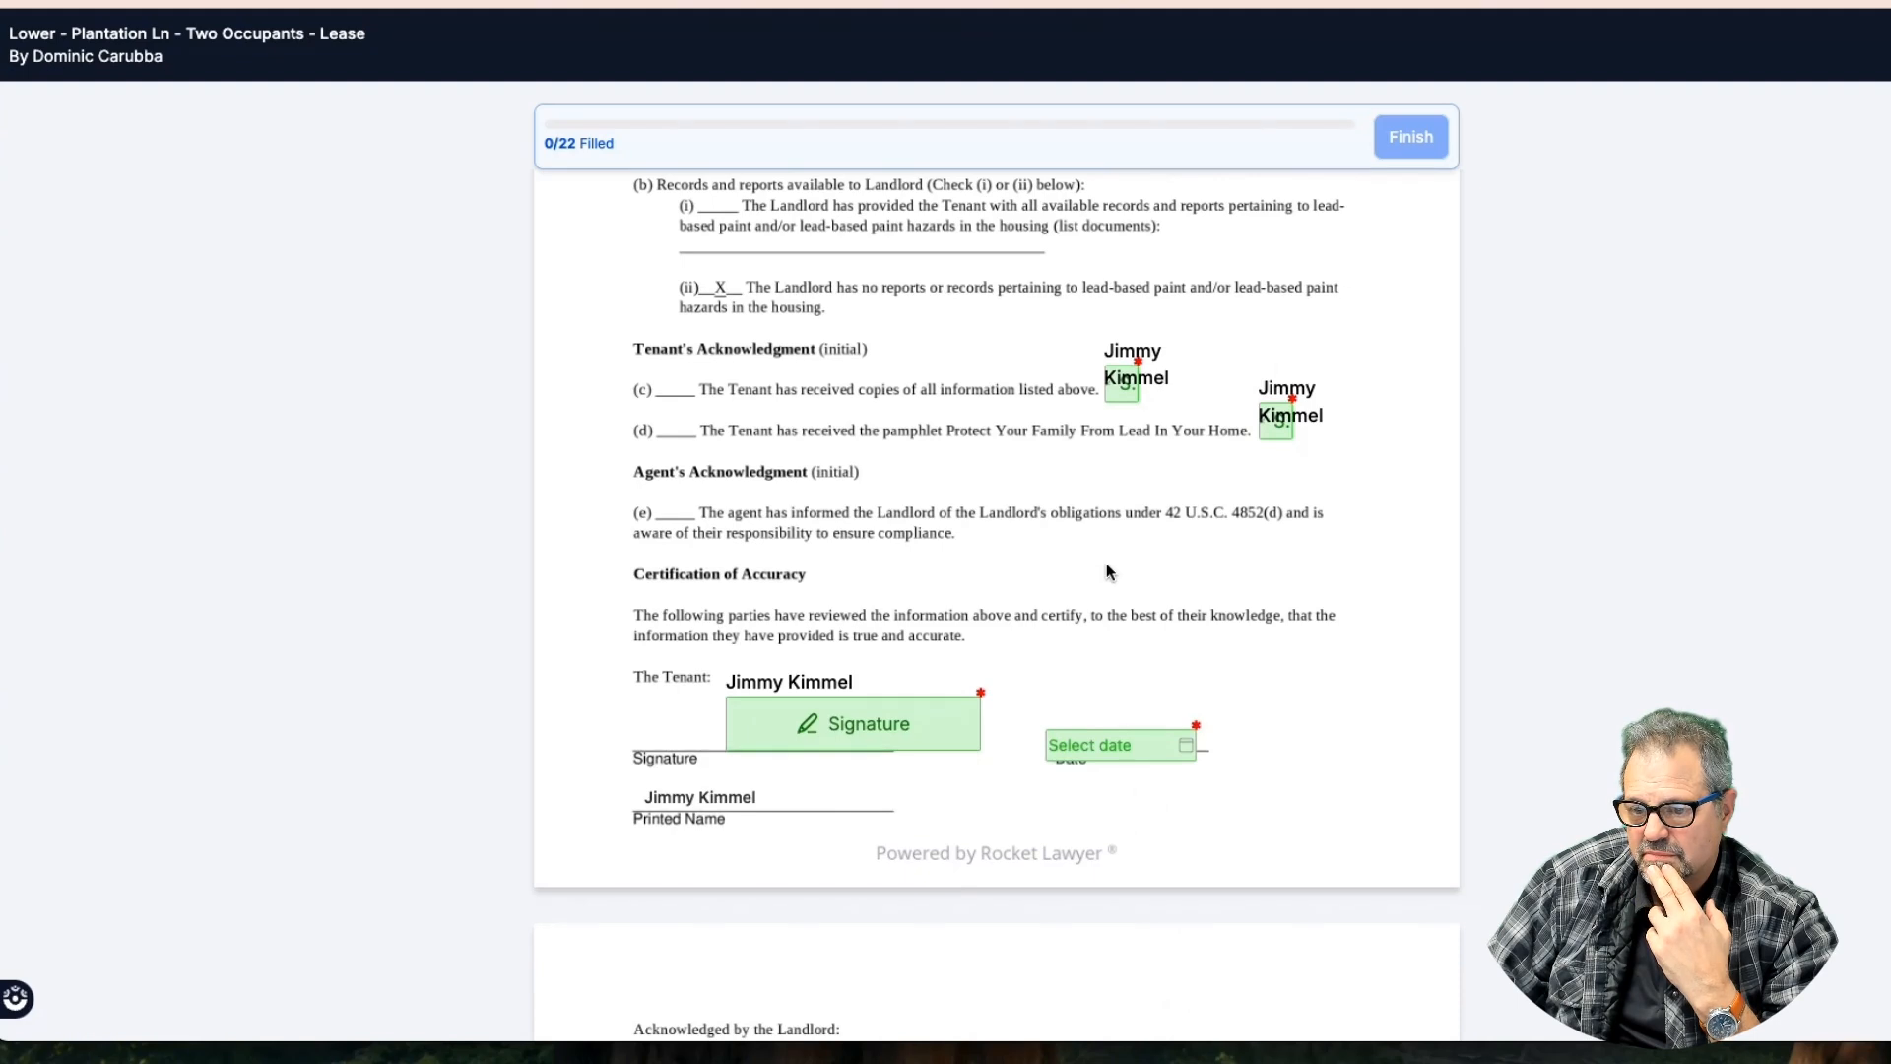
scroll(1107, 566, "down", 4)
scroll(1107, 566, "down", 6)
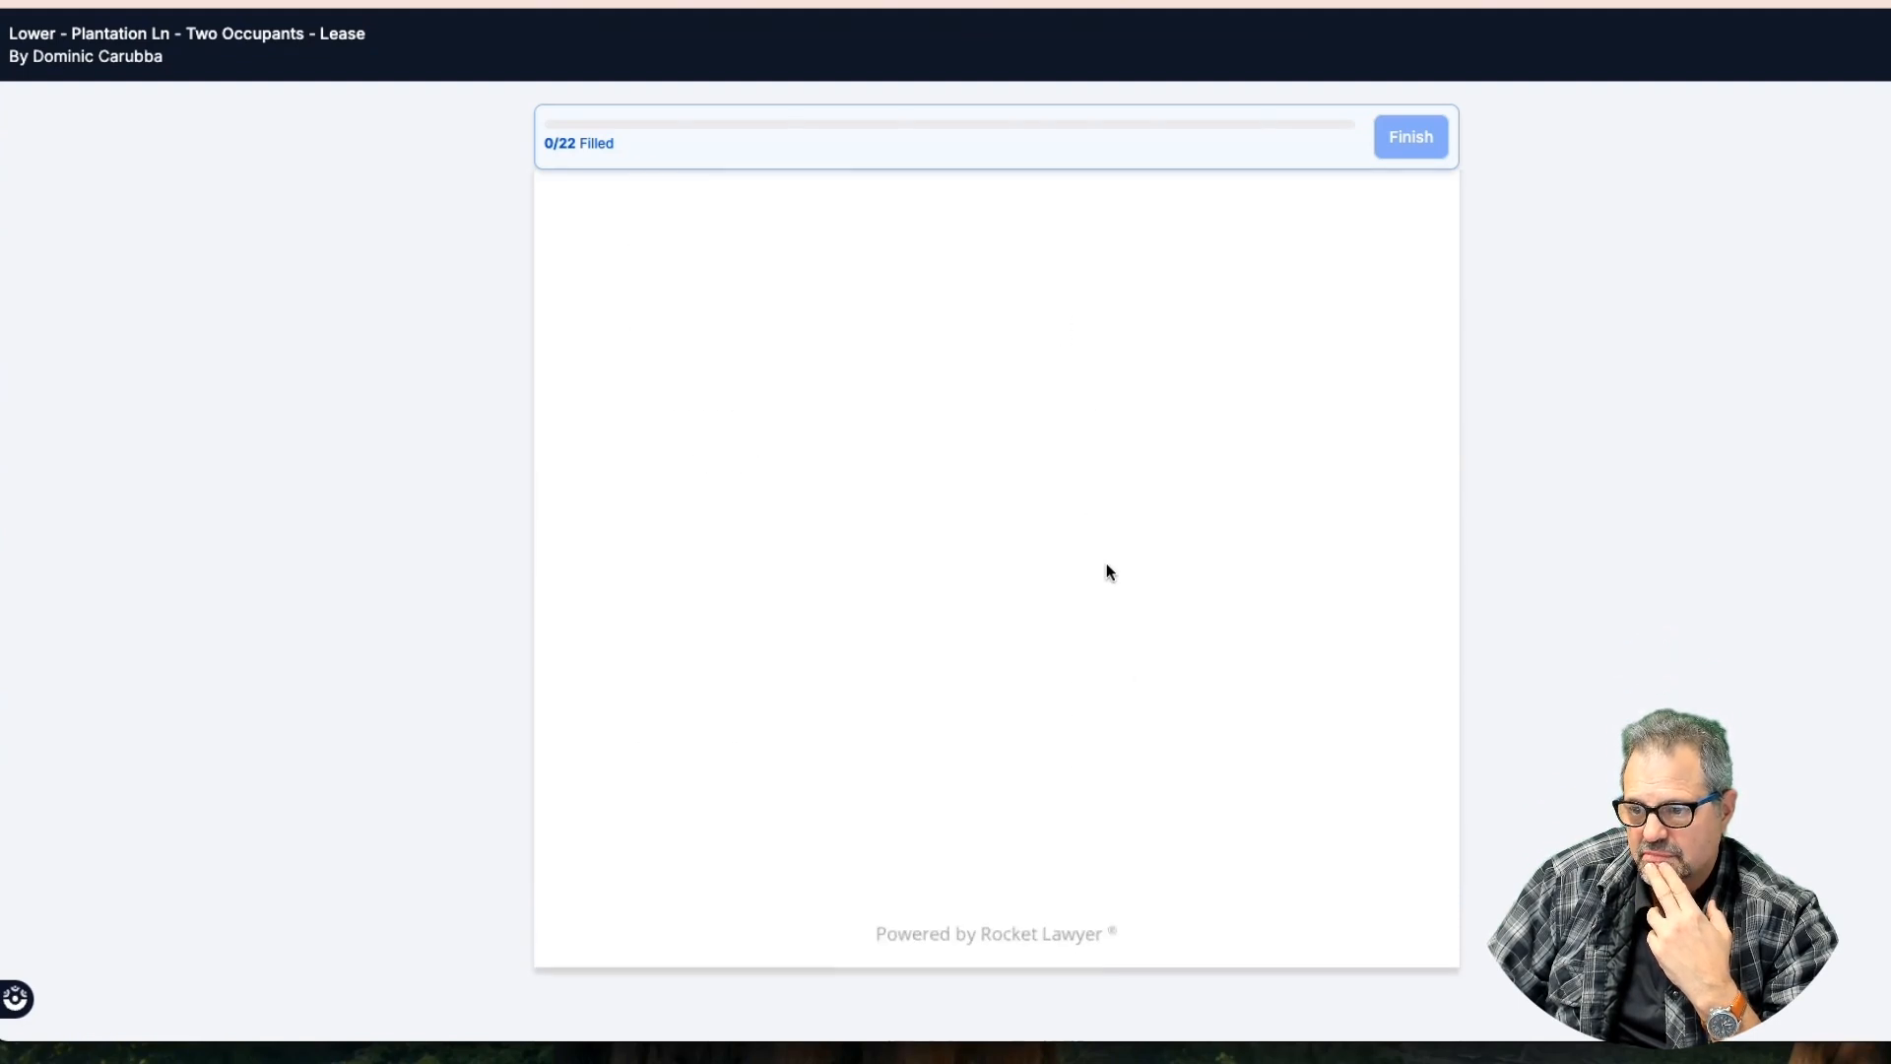
scroll(1107, 565, "up", 7)
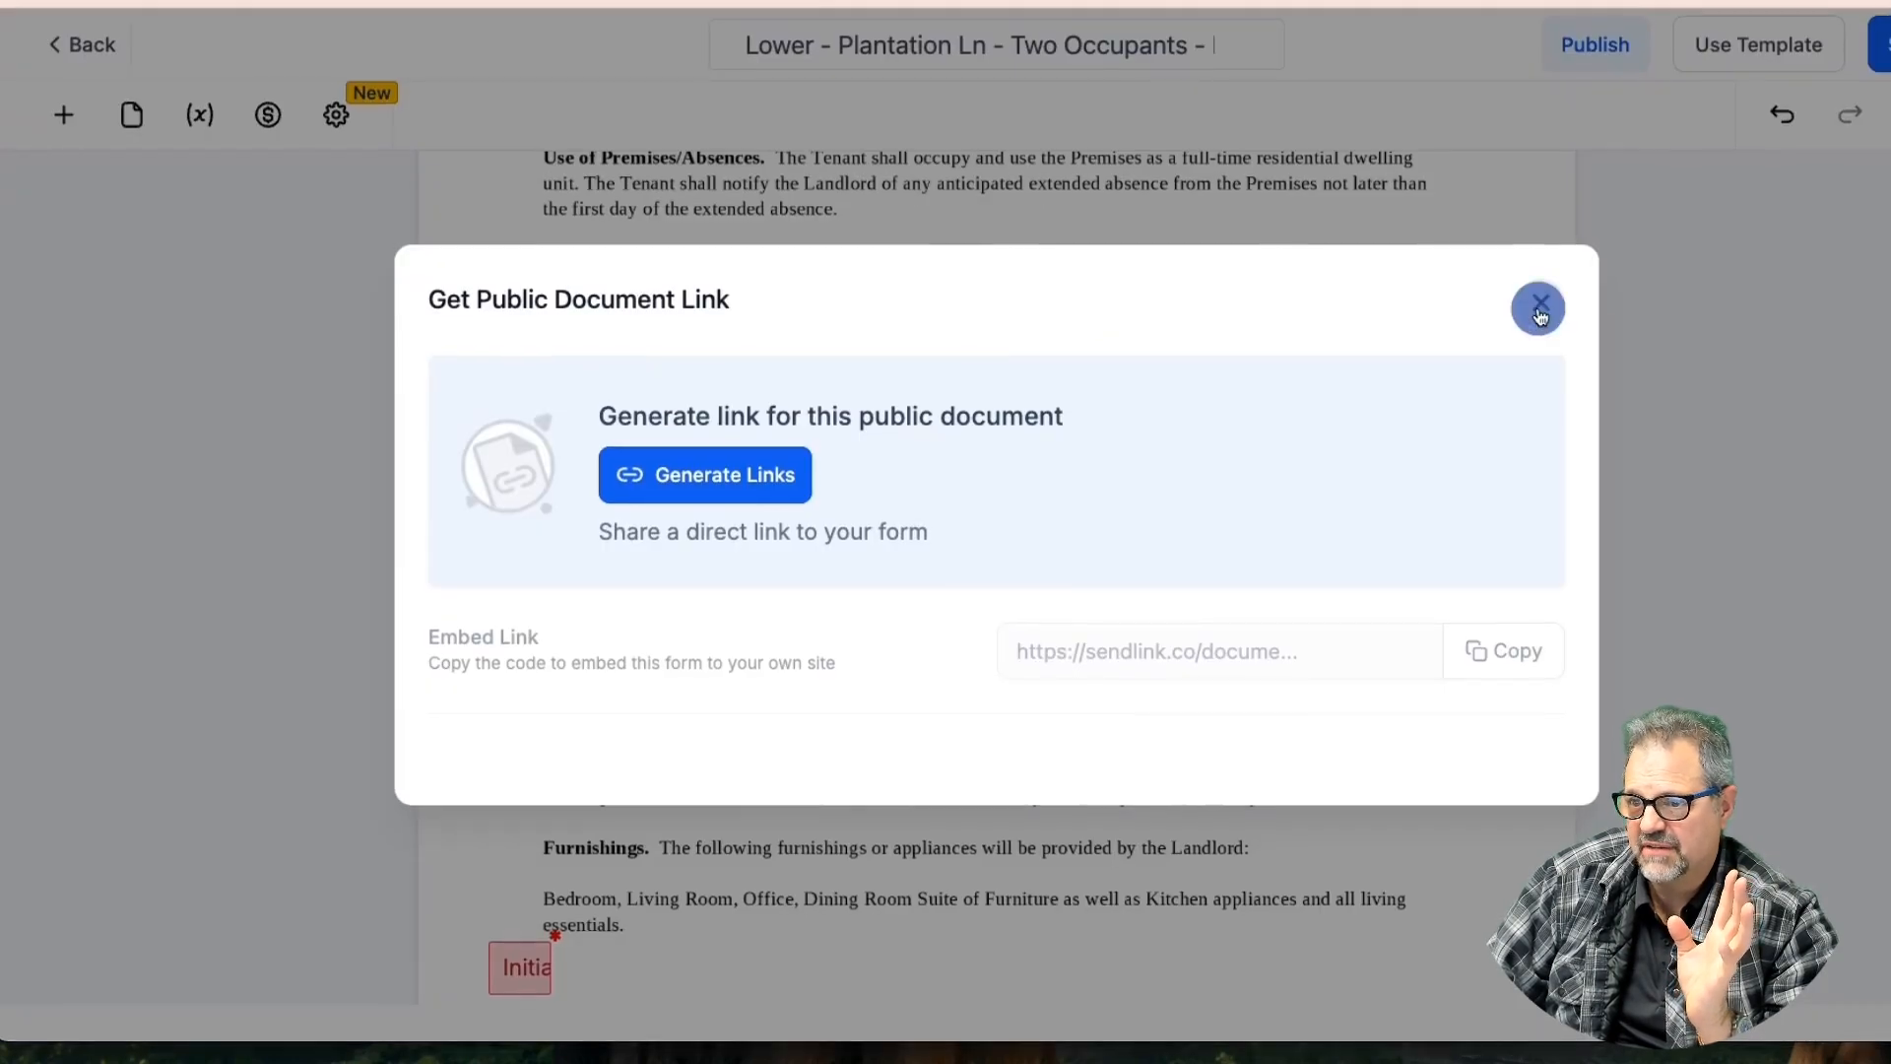
Close the public link popup, reload the editor, and delete the 'made and entered on' date field
left_click(1536, 300)
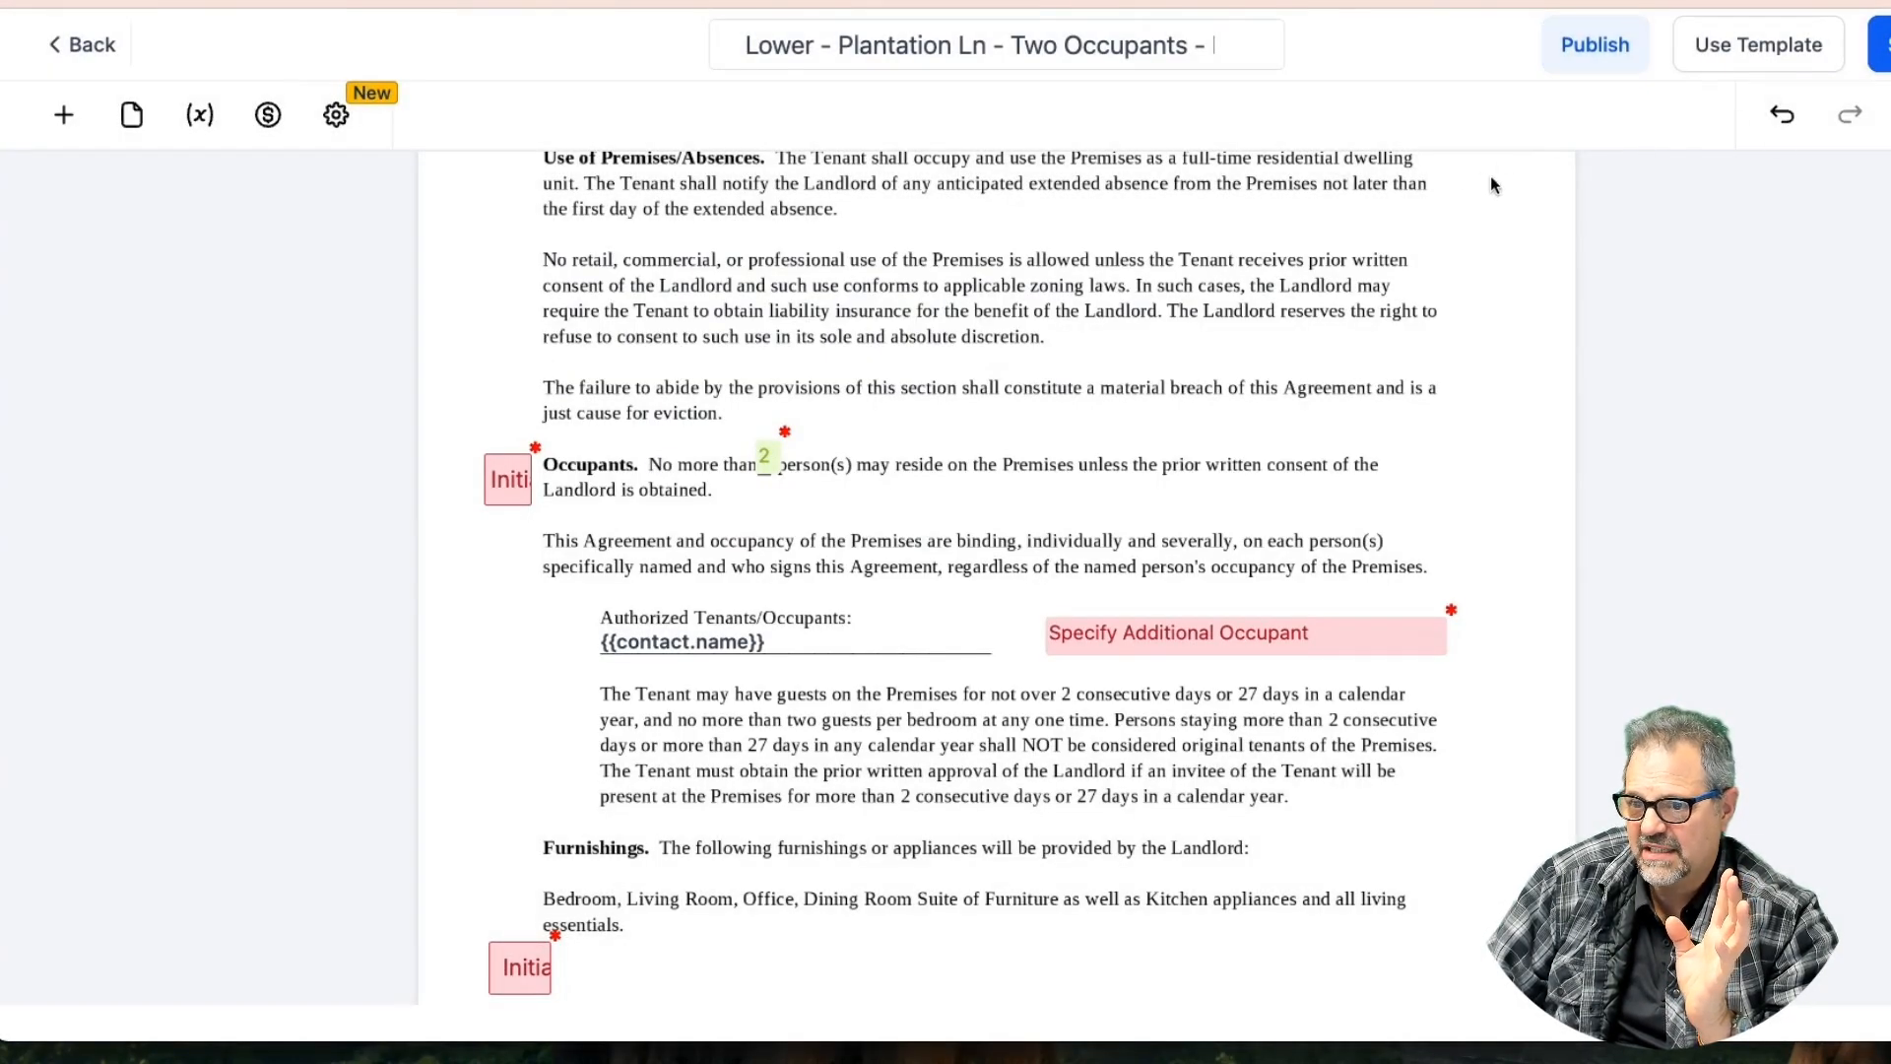
left_click(320, 4)
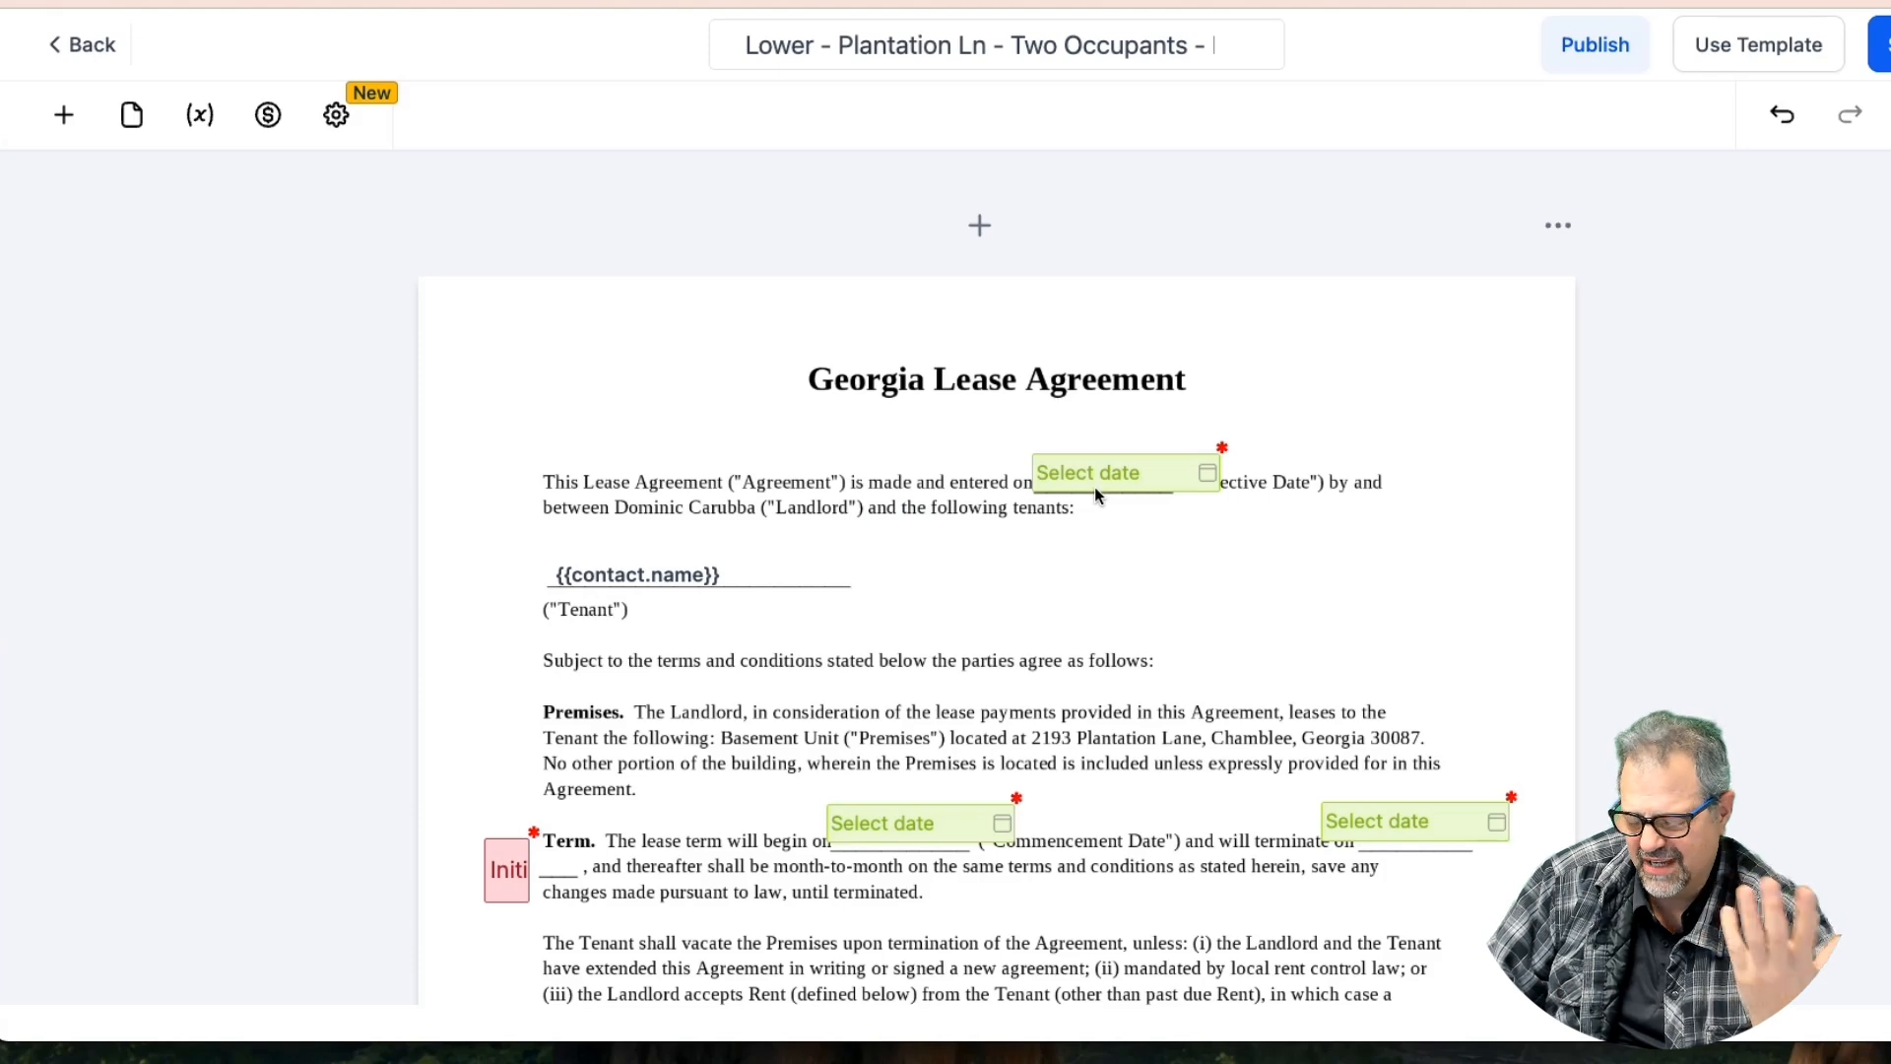
mouse_move(1114, 481)
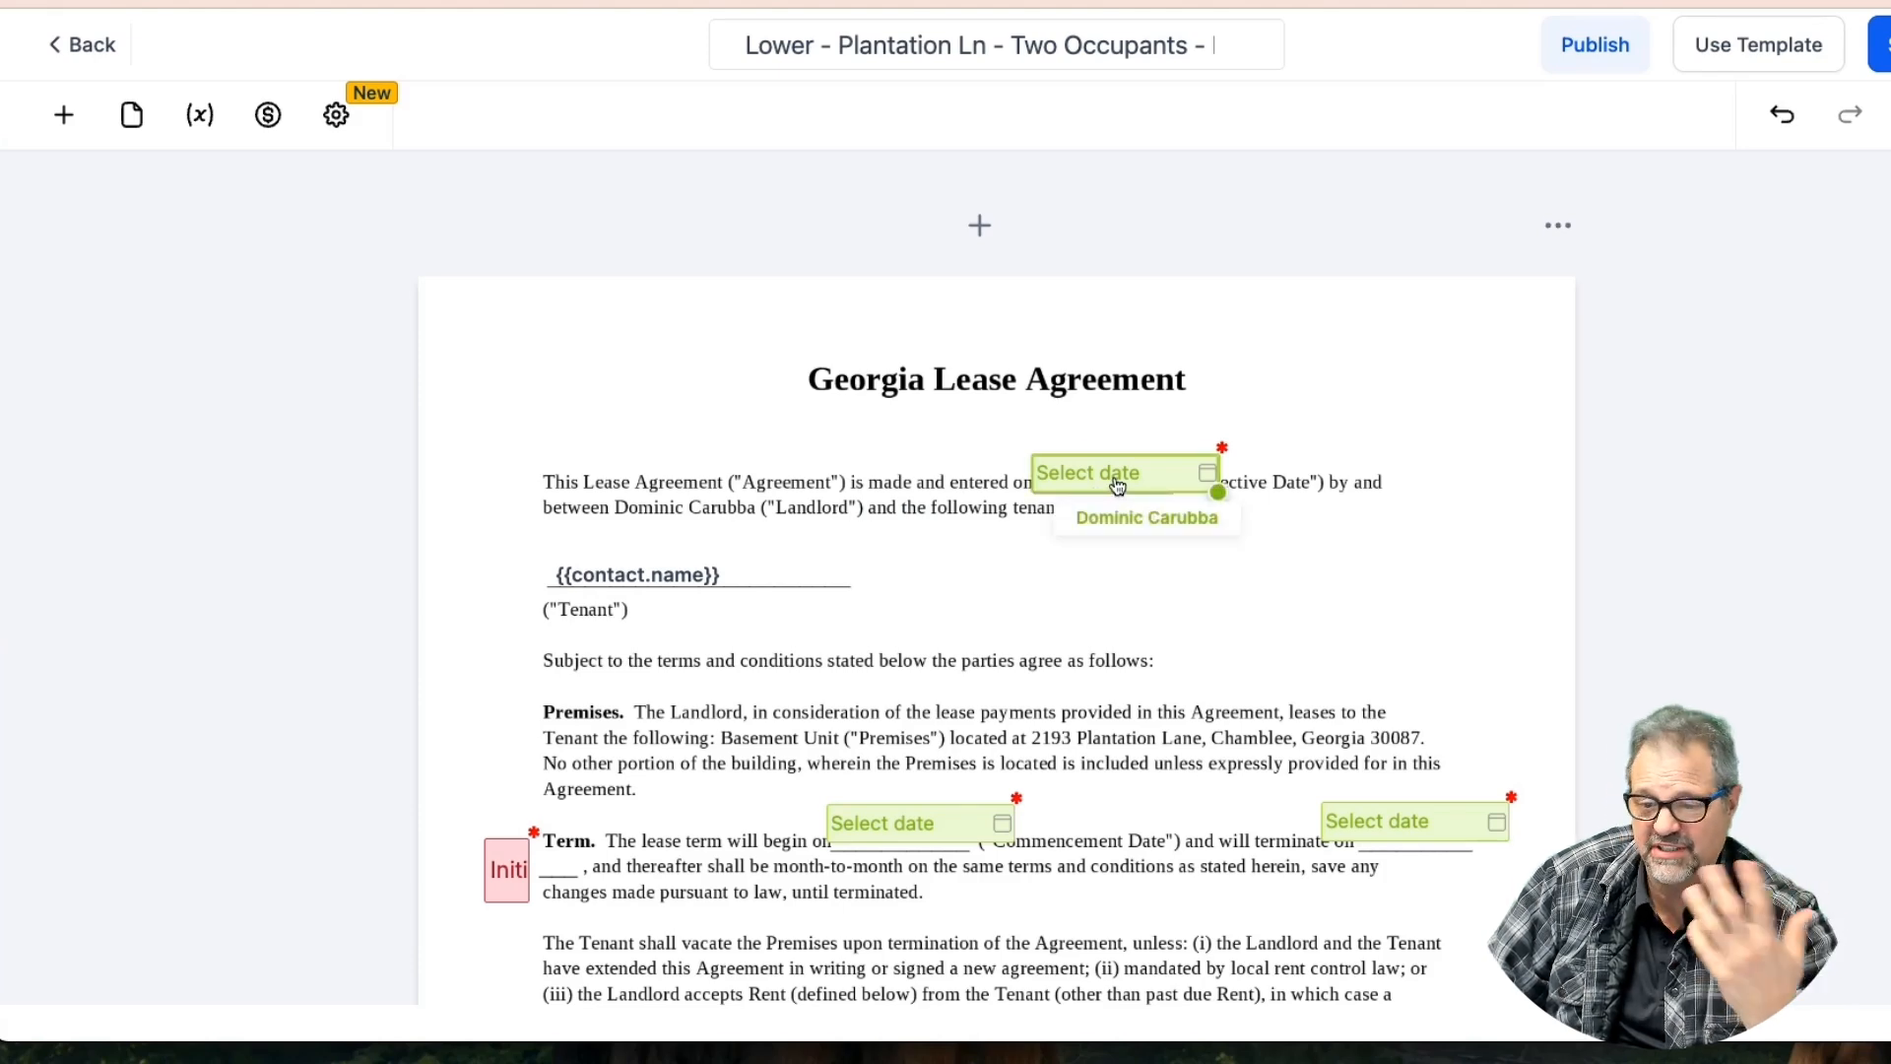
left_click(1117, 483)
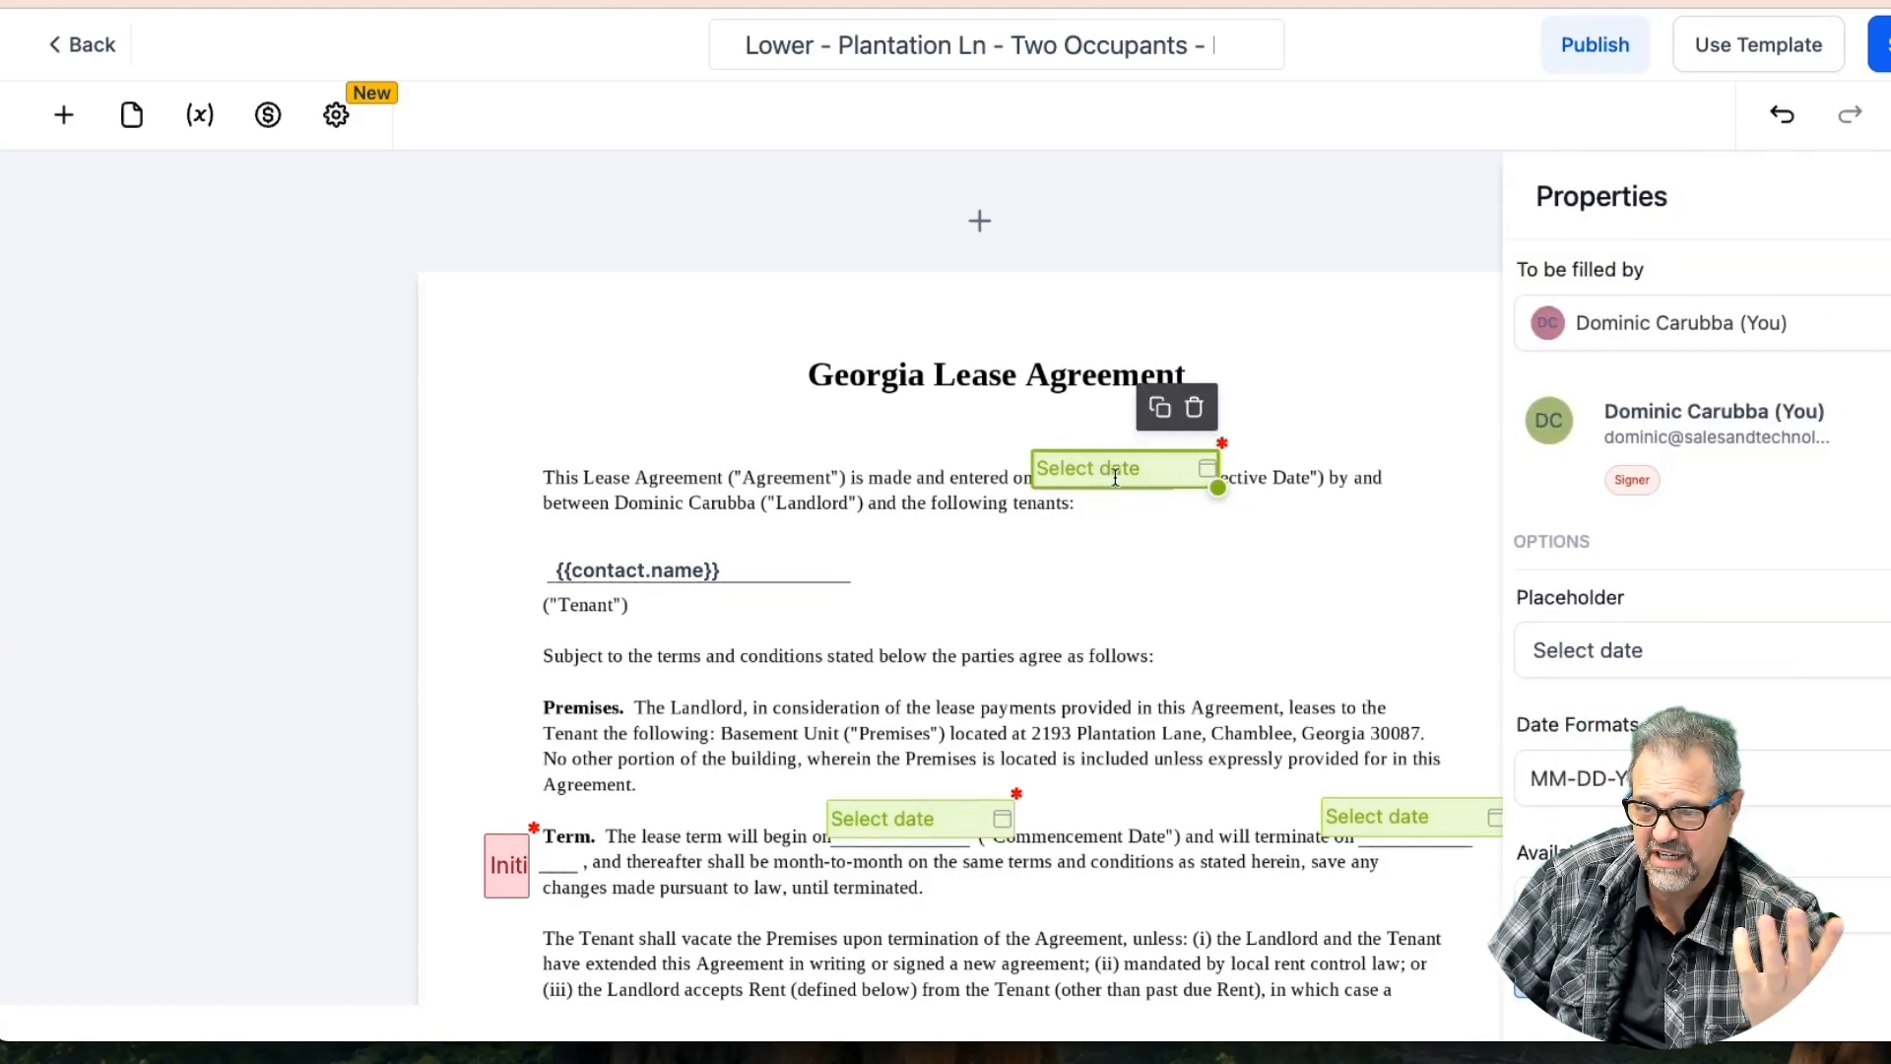
left_click(1194, 410)
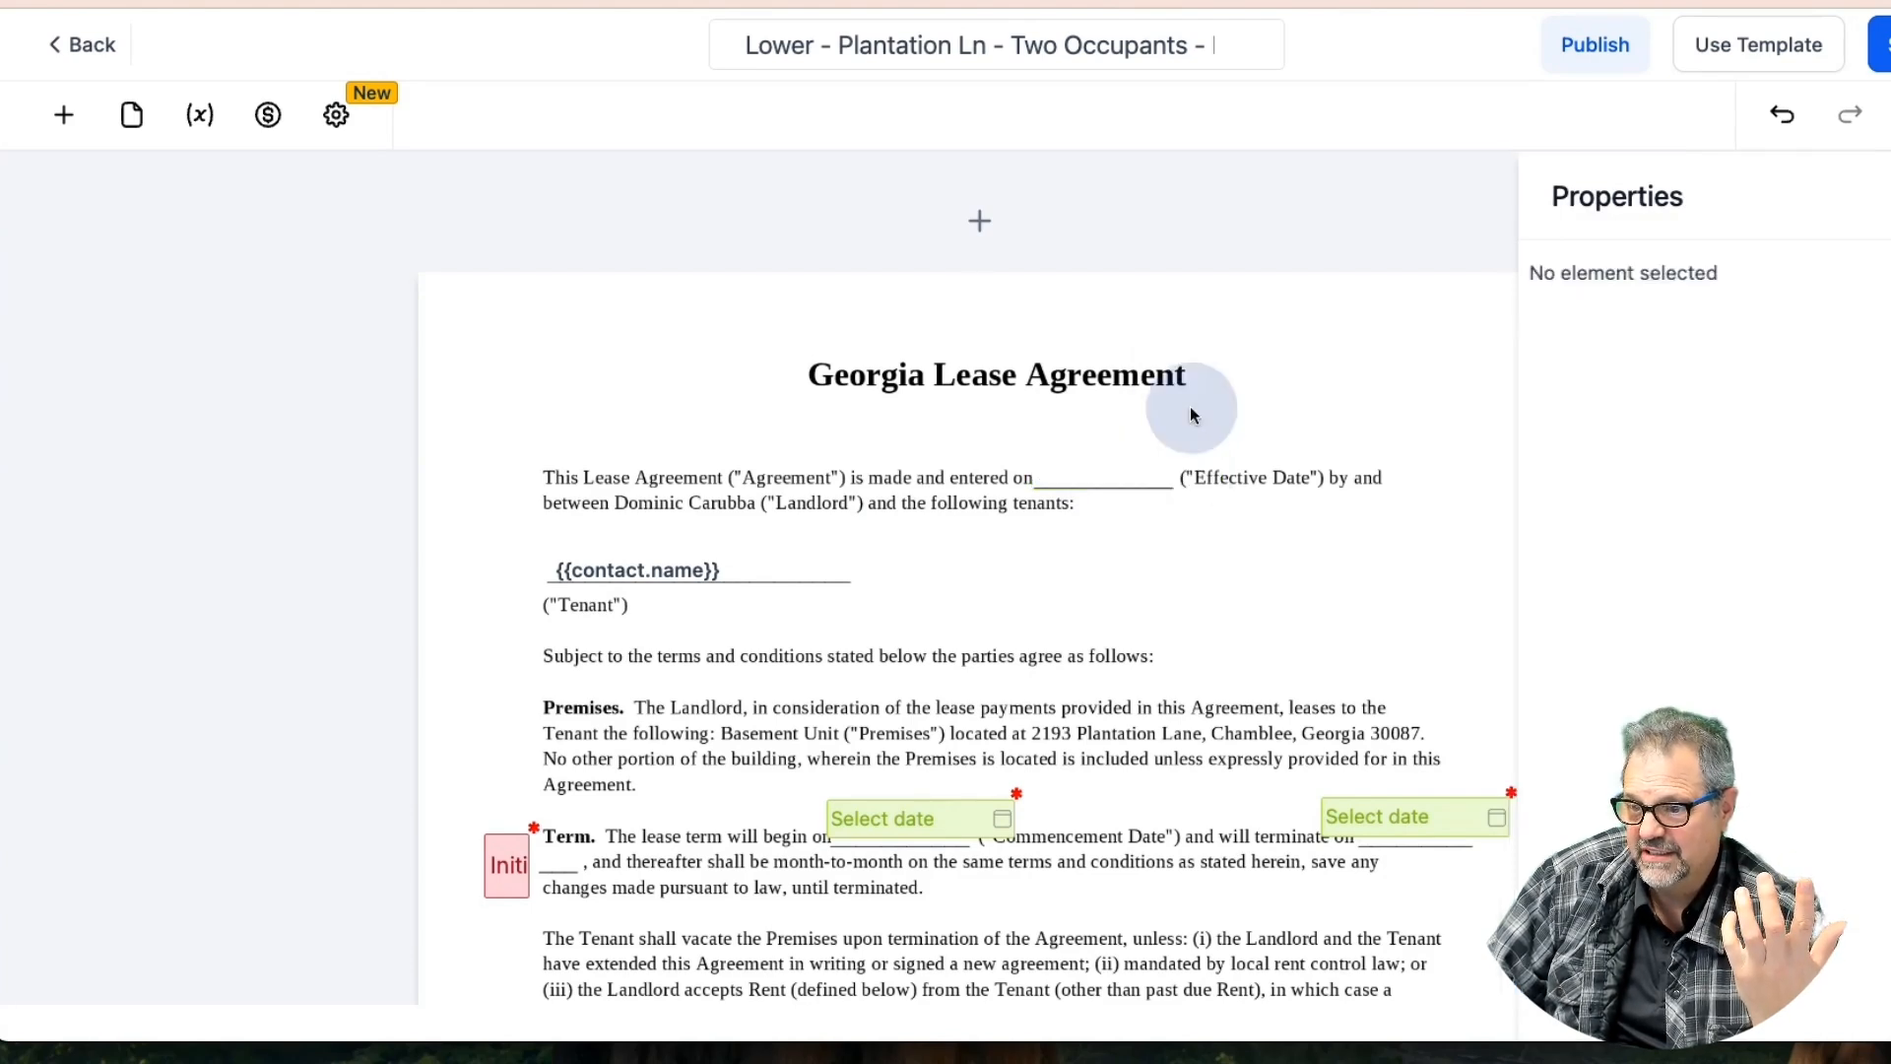
Place a new text field on the lease's opening line and browse to Opportunity Details custom fields
left_click(61, 114)
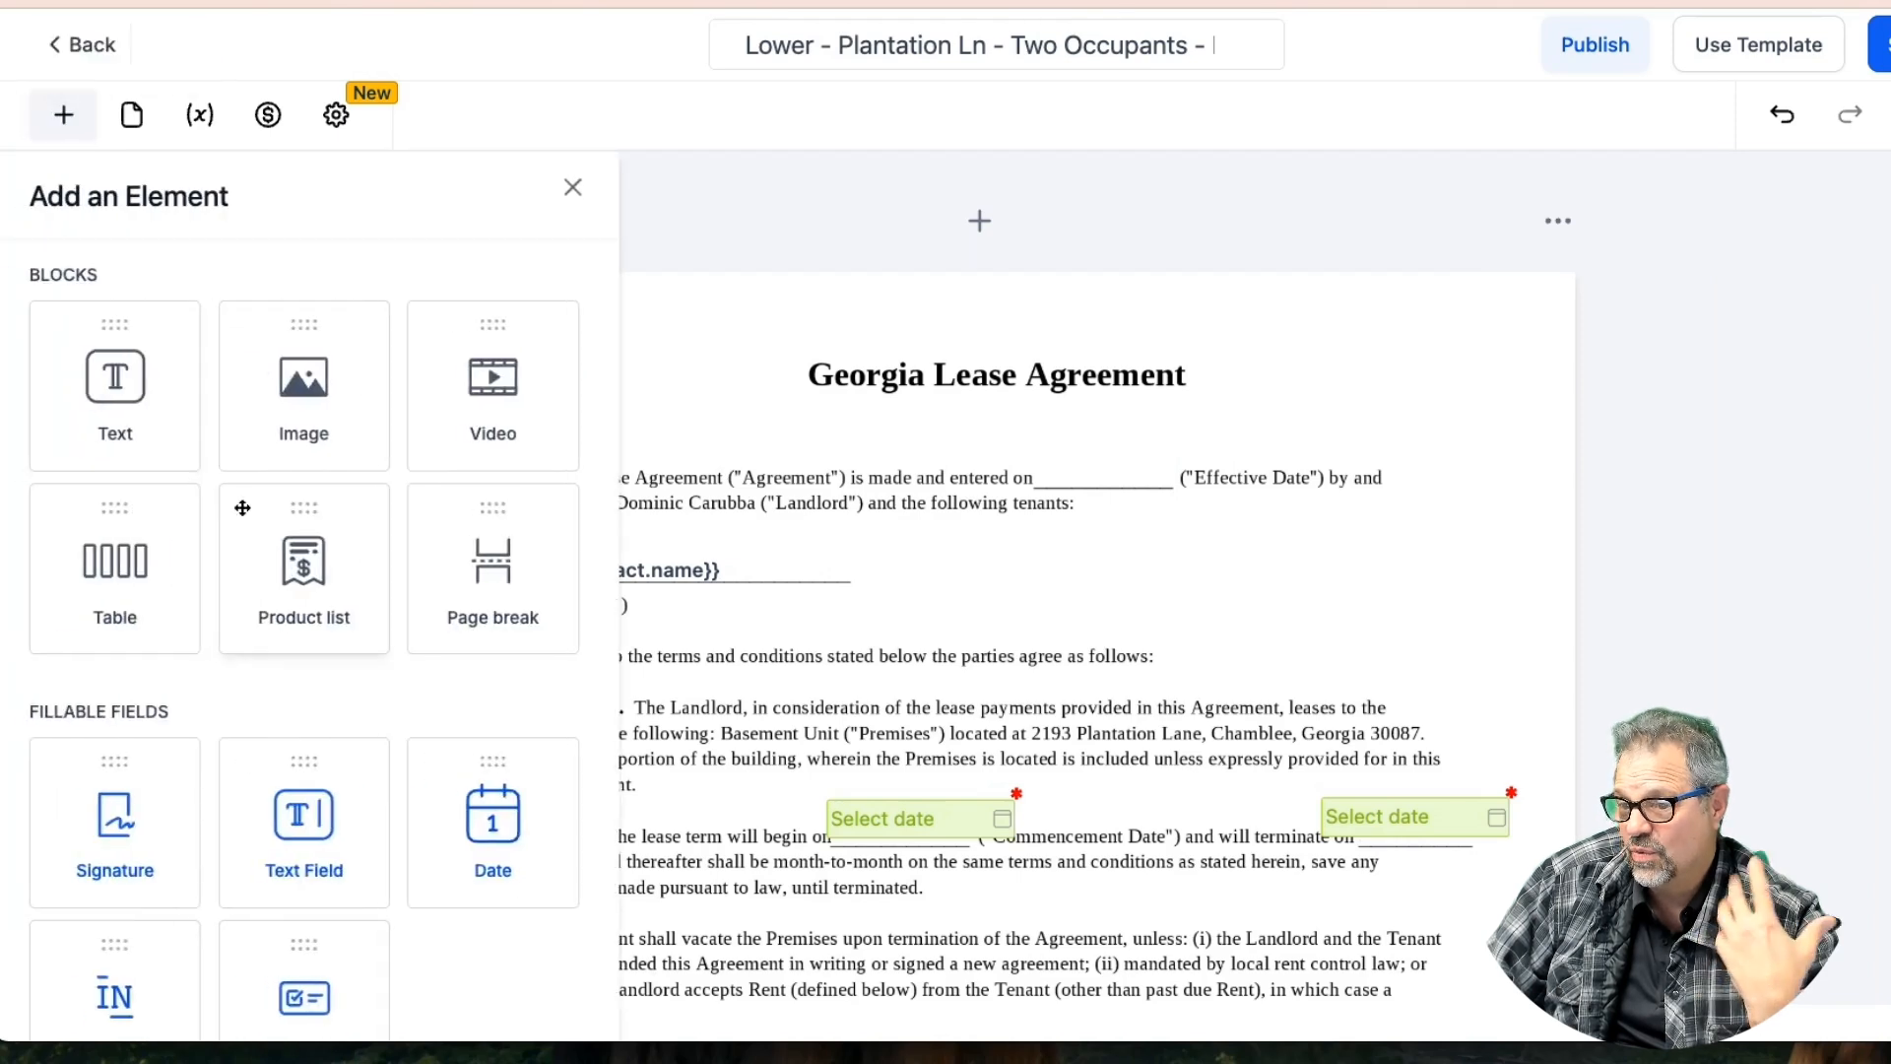
left_click_drag(296, 811, 1204, 462)
left_click(1149, 390)
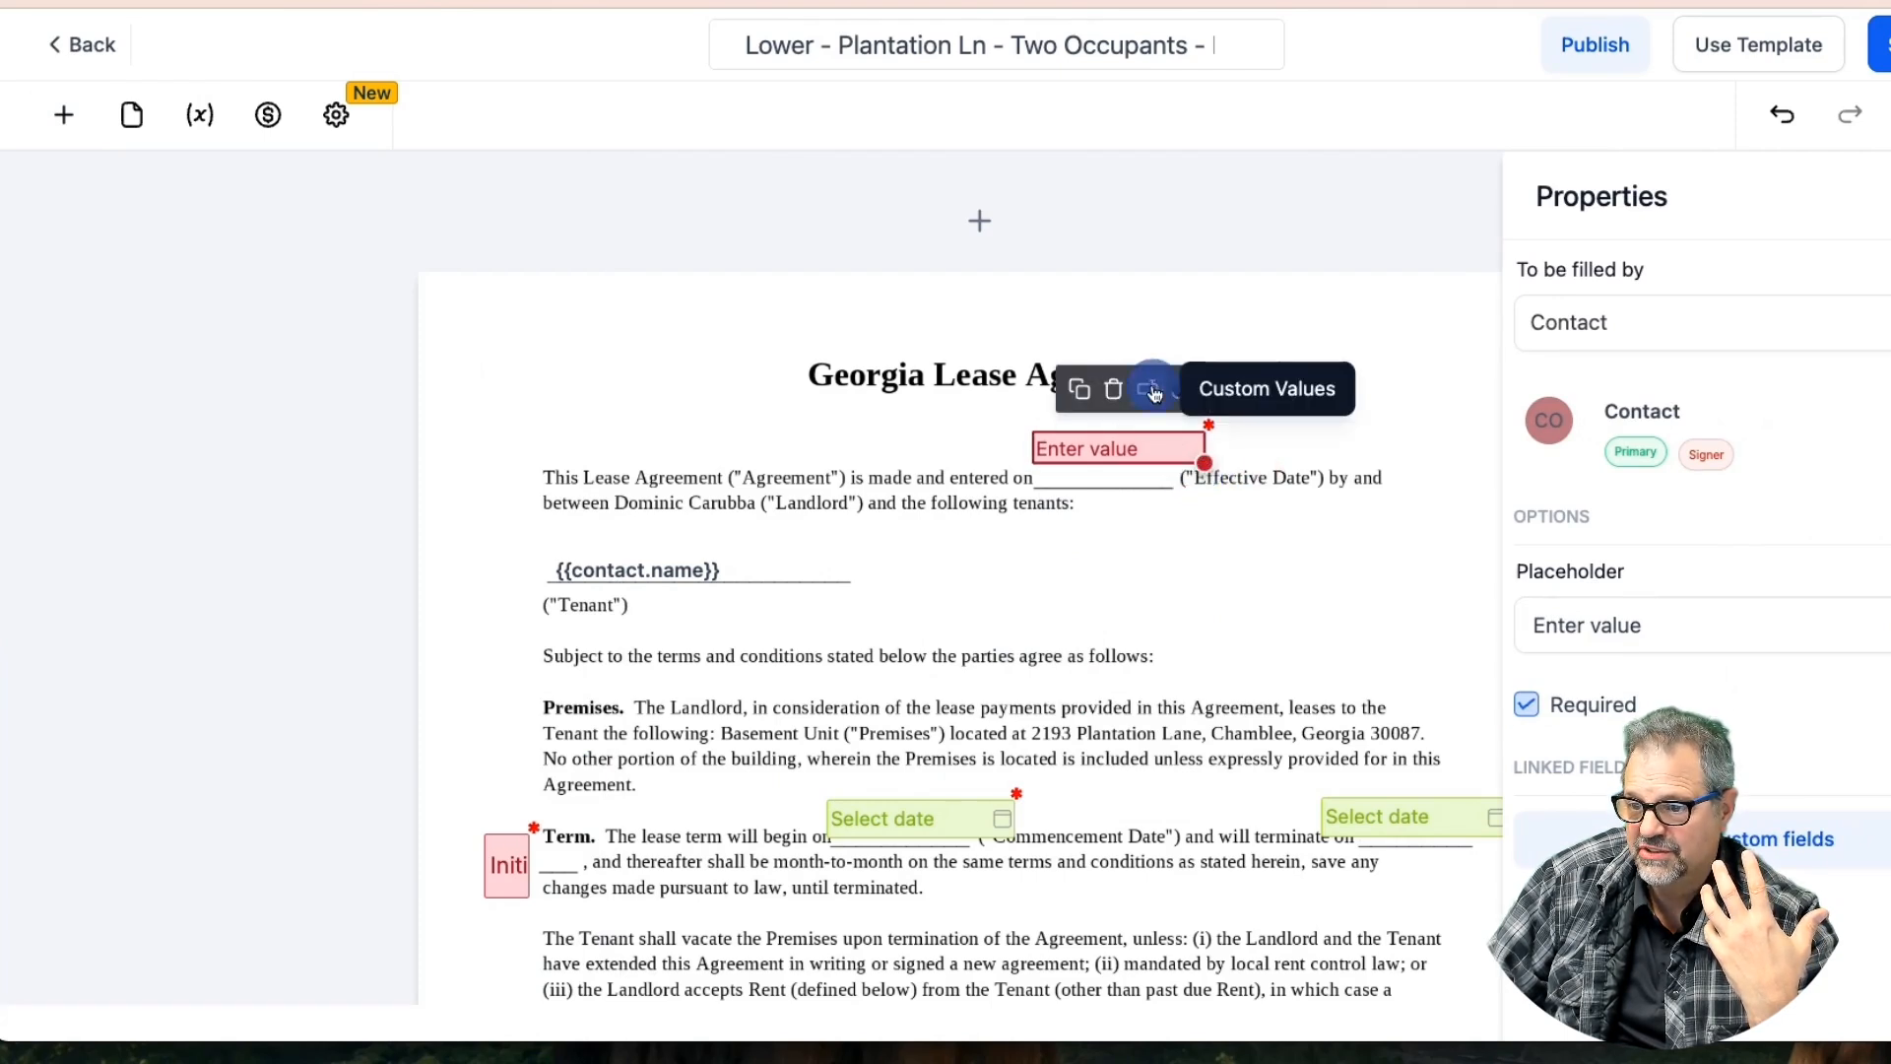
left_click(1042, 579)
scroll(1083, 610, "down", 5)
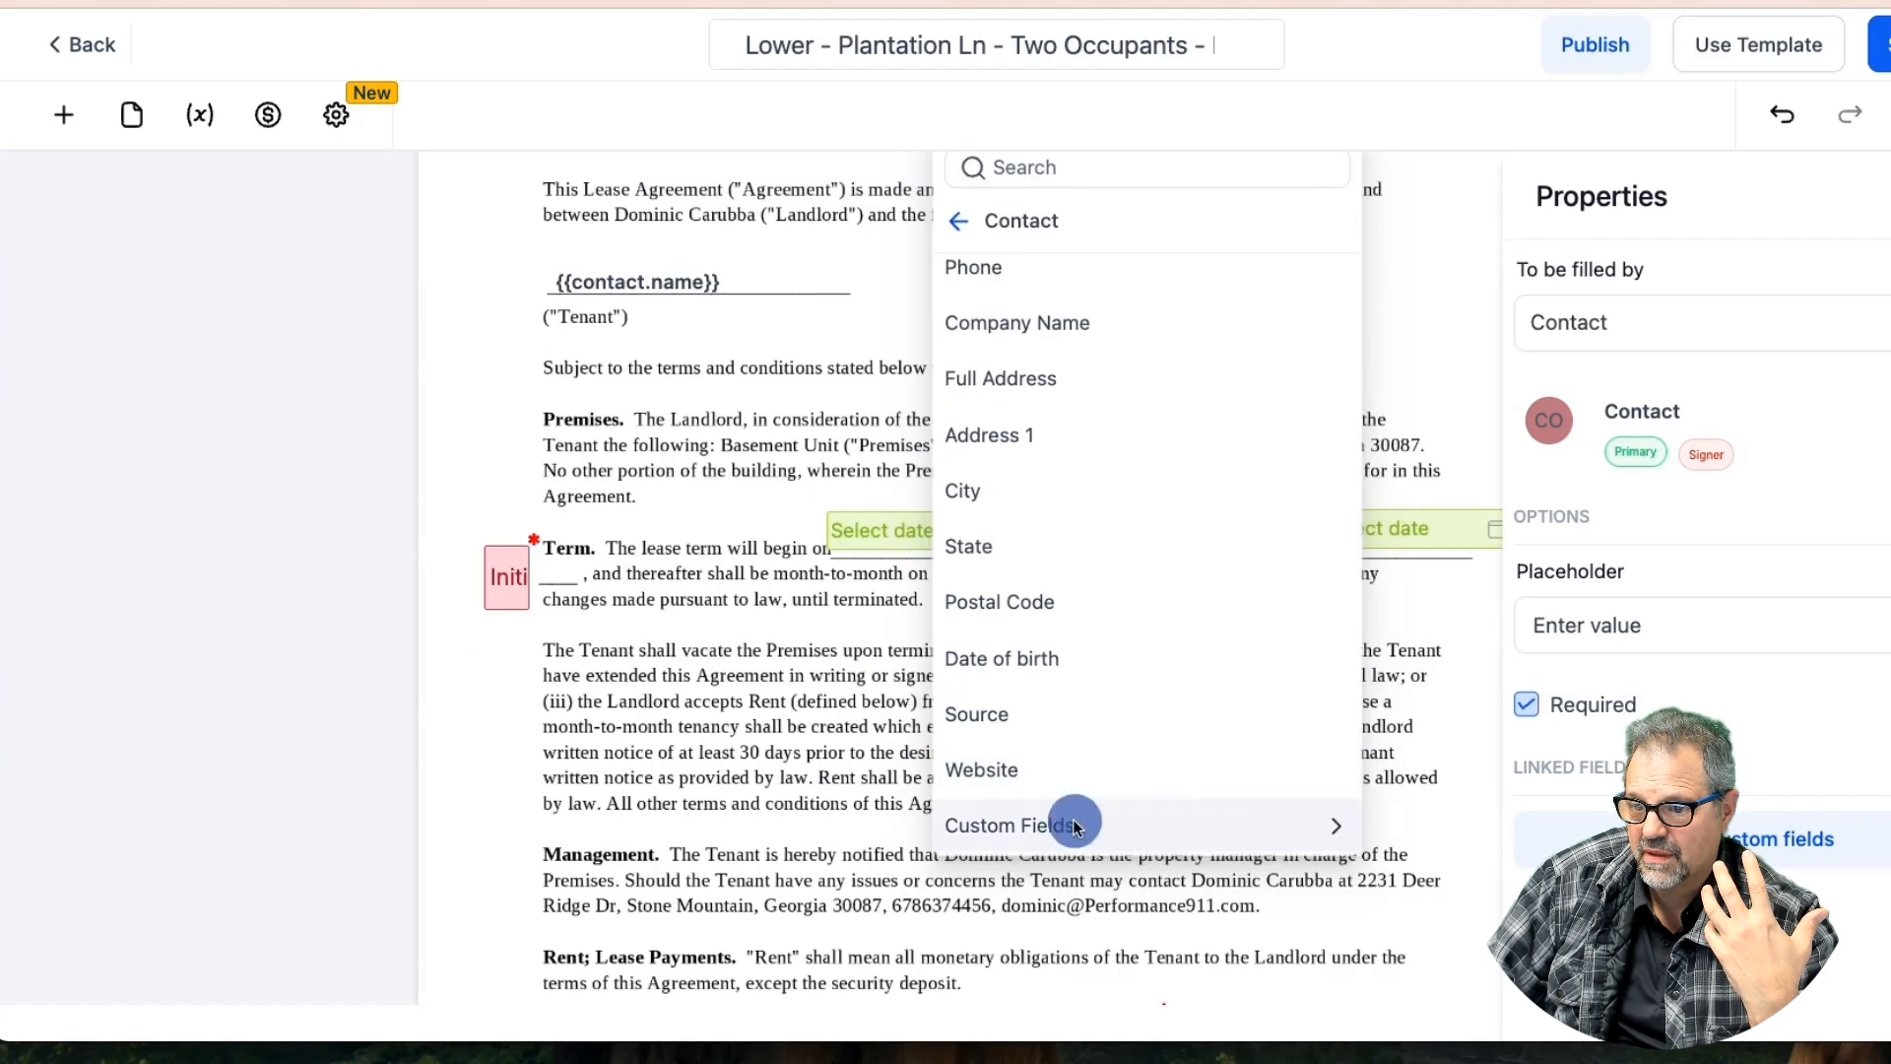
left_click(1076, 823)
left_click(1091, 338)
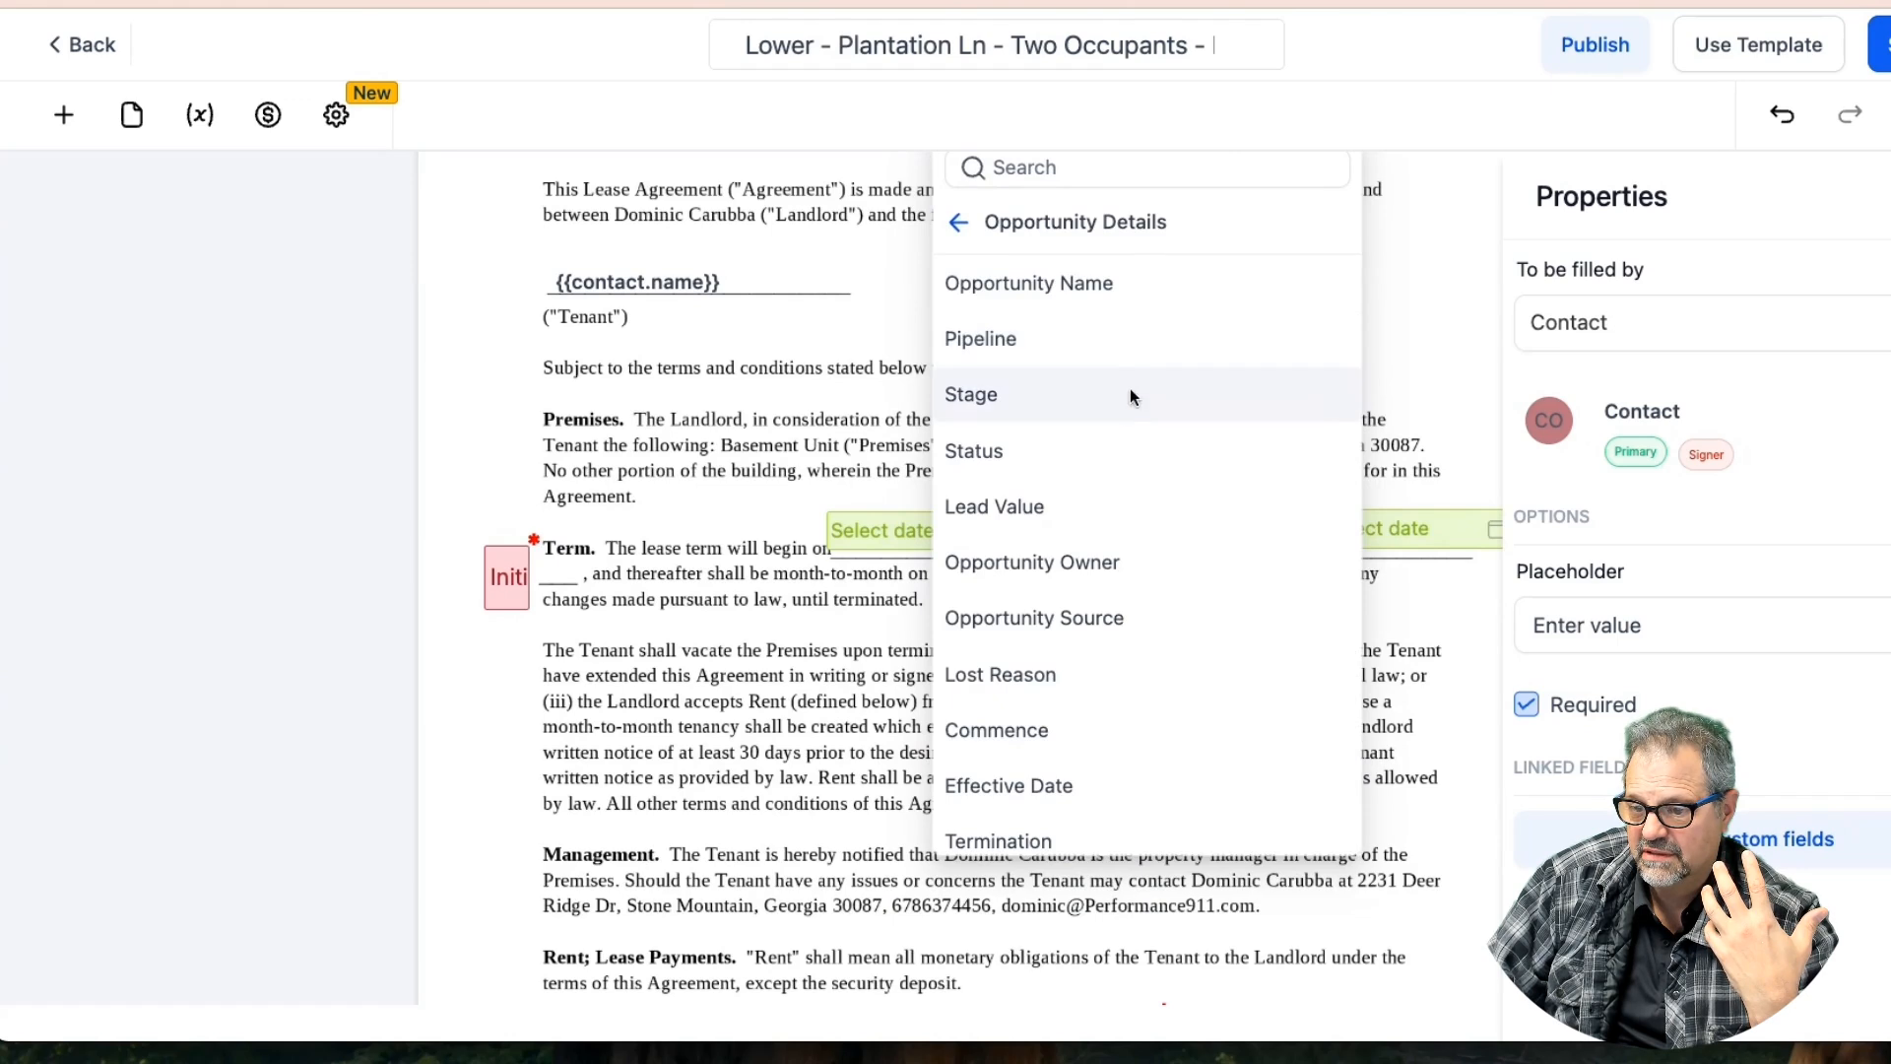
scroll(1113, 575, "down", 3)
Link the text field to the opportunity's Effective Date and save the template
left_click(1047, 643)
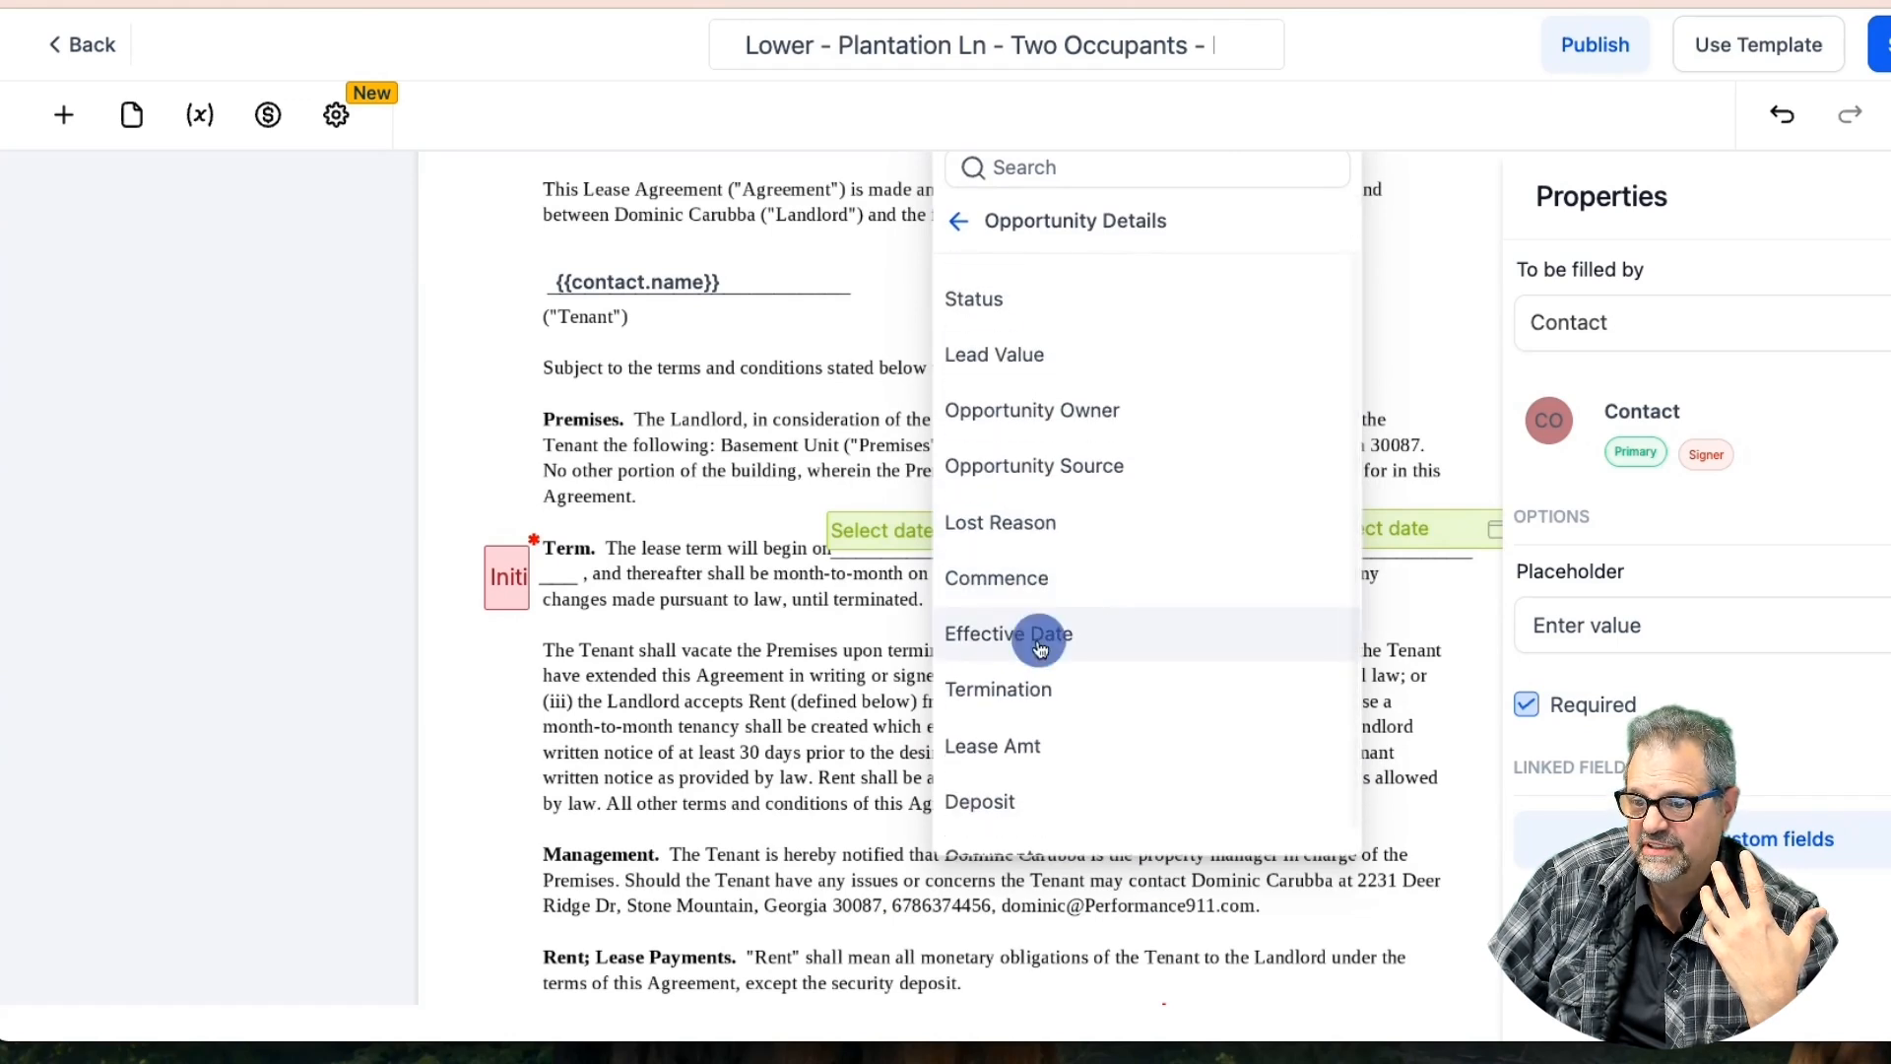
left_click(1040, 643)
left_click(1042, 640)
left_click(1050, 640)
left_click(1049, 642)
left_click(1049, 643)
left_click(1049, 639)
left_click(1045, 638)
left_click(1045, 636)
left_click(1045, 636)
left_click(1045, 636)
left_click(1045, 642)
left_click(1046, 642)
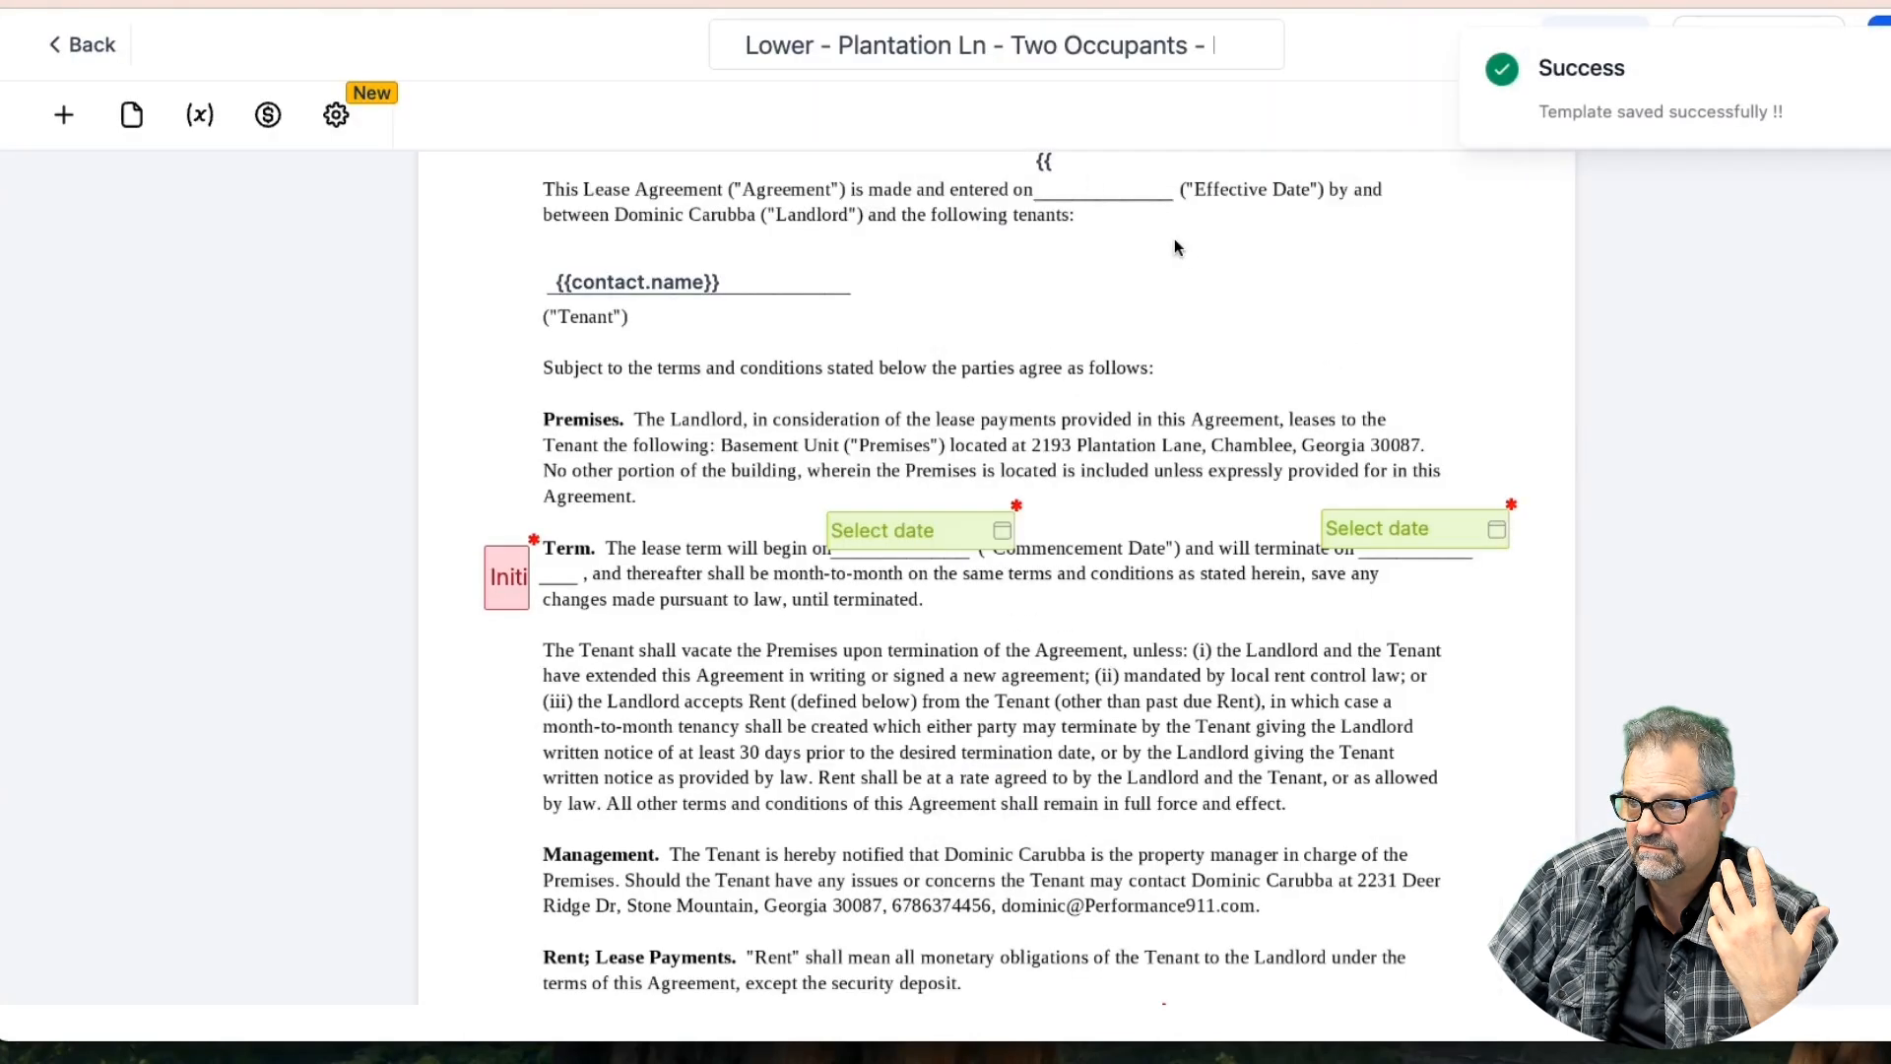
left_click(1088, 173)
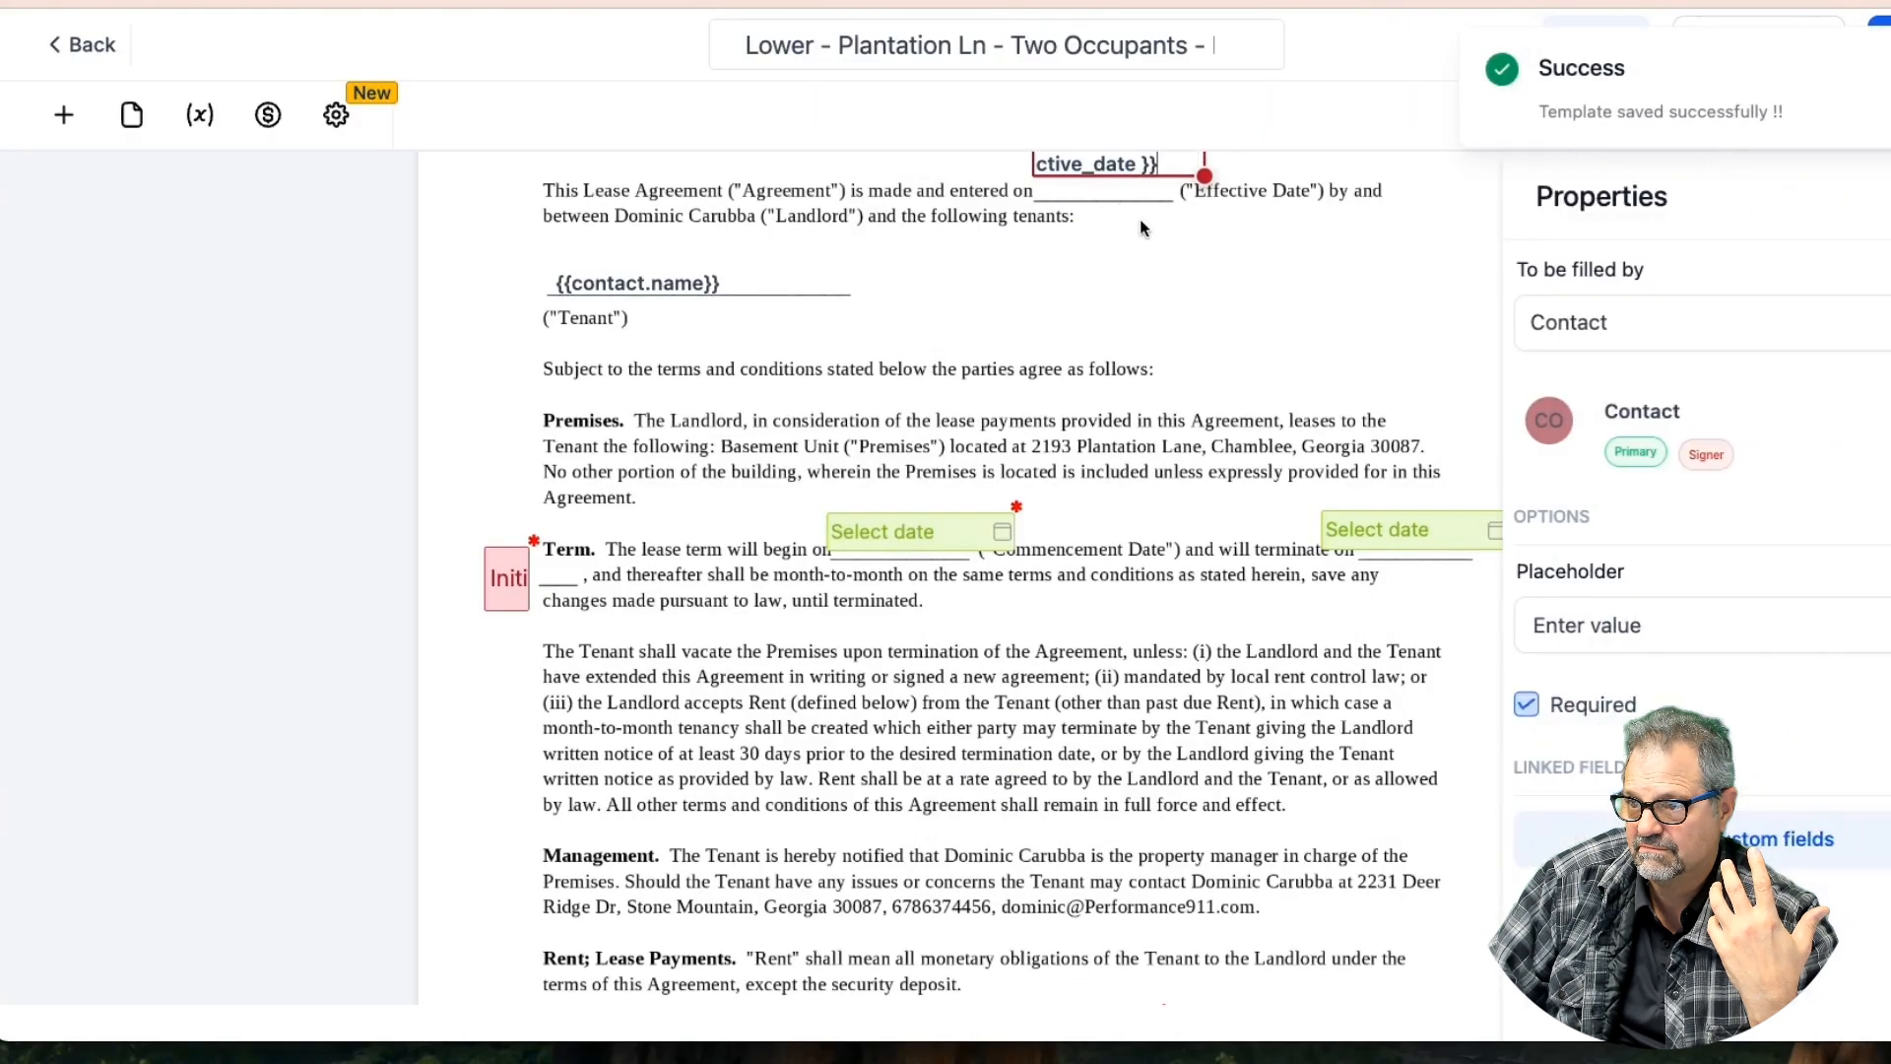
Widen the effective-date field, duplicate it, and make the copy sender-filled and optional
scroll(1141, 222, "up", 1)
mouse_move(1203, 291)
left_mouse_down()
mouse_move(1305, 288)
mouse_move(1118, 282)
mouse_move(1228, 278)
mouse_move(1181, 288)
left_mouse_up()
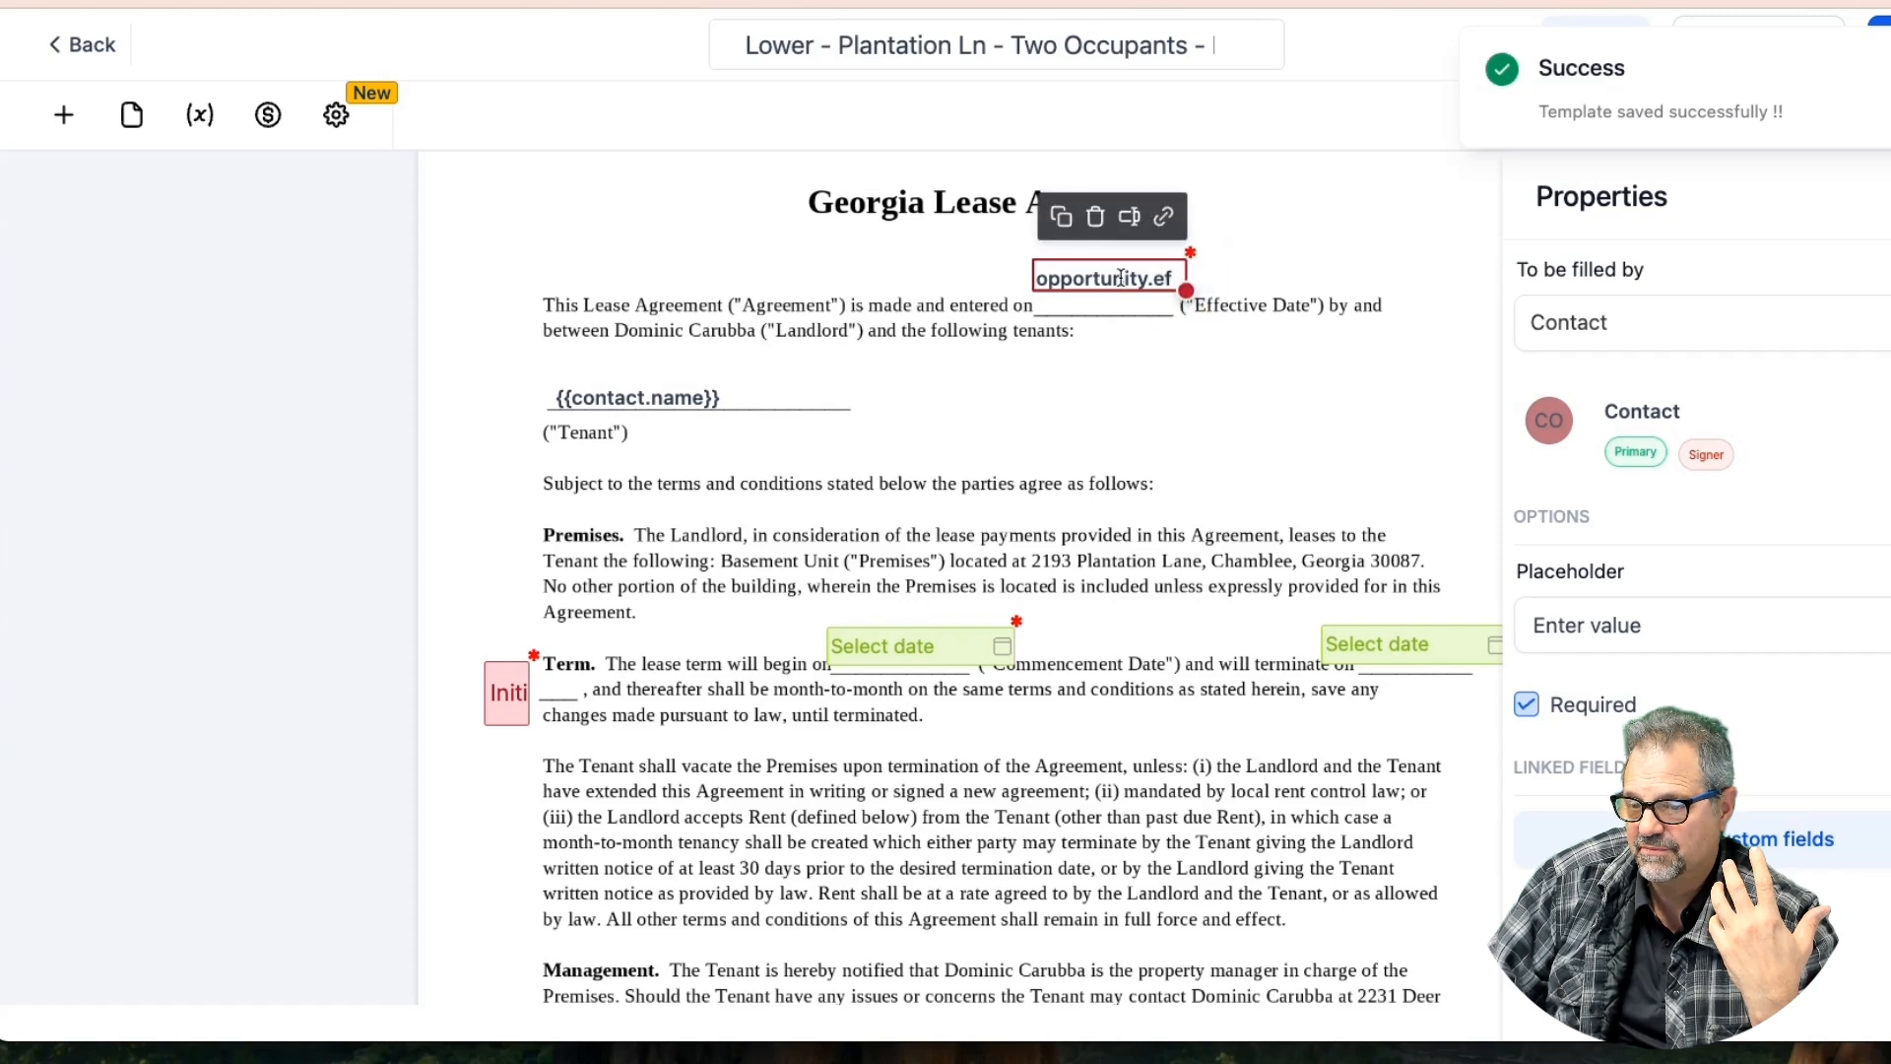
left_click(1062, 226)
left_click(1122, 288)
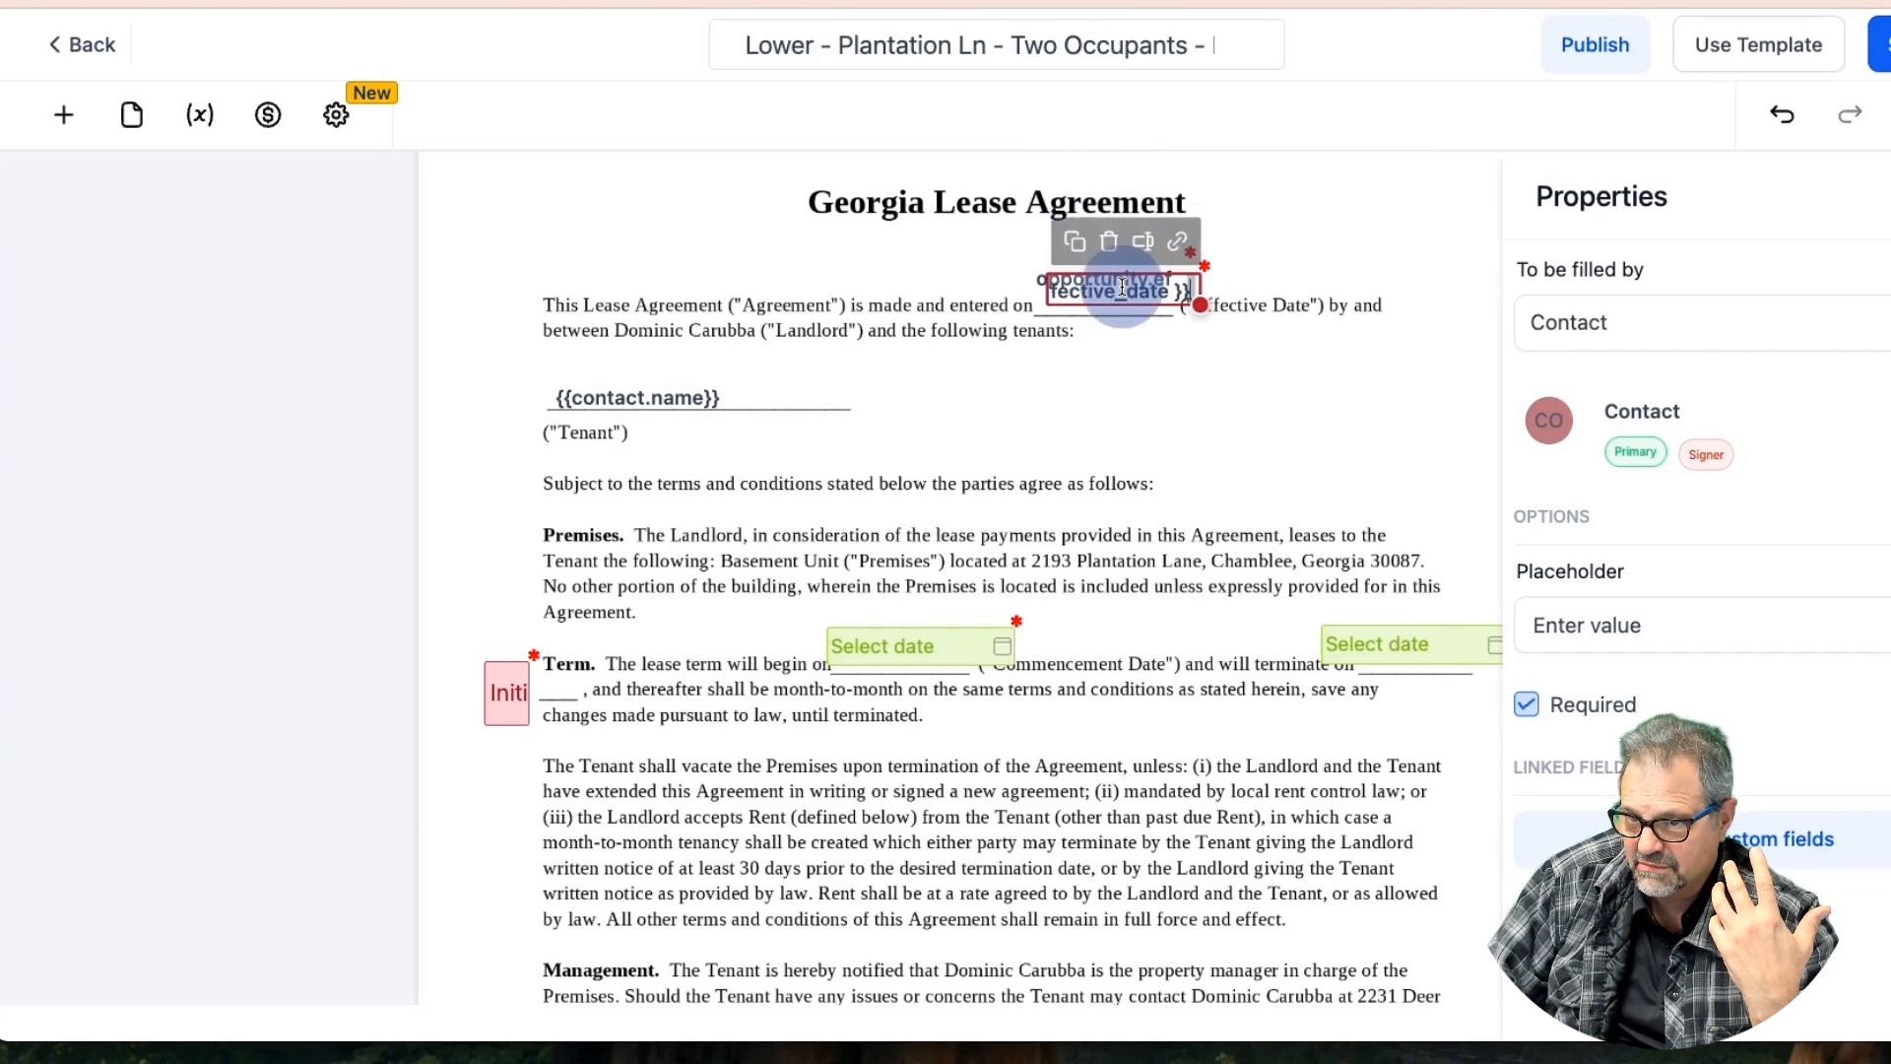
left_click(1625, 322)
left_click(1629, 386)
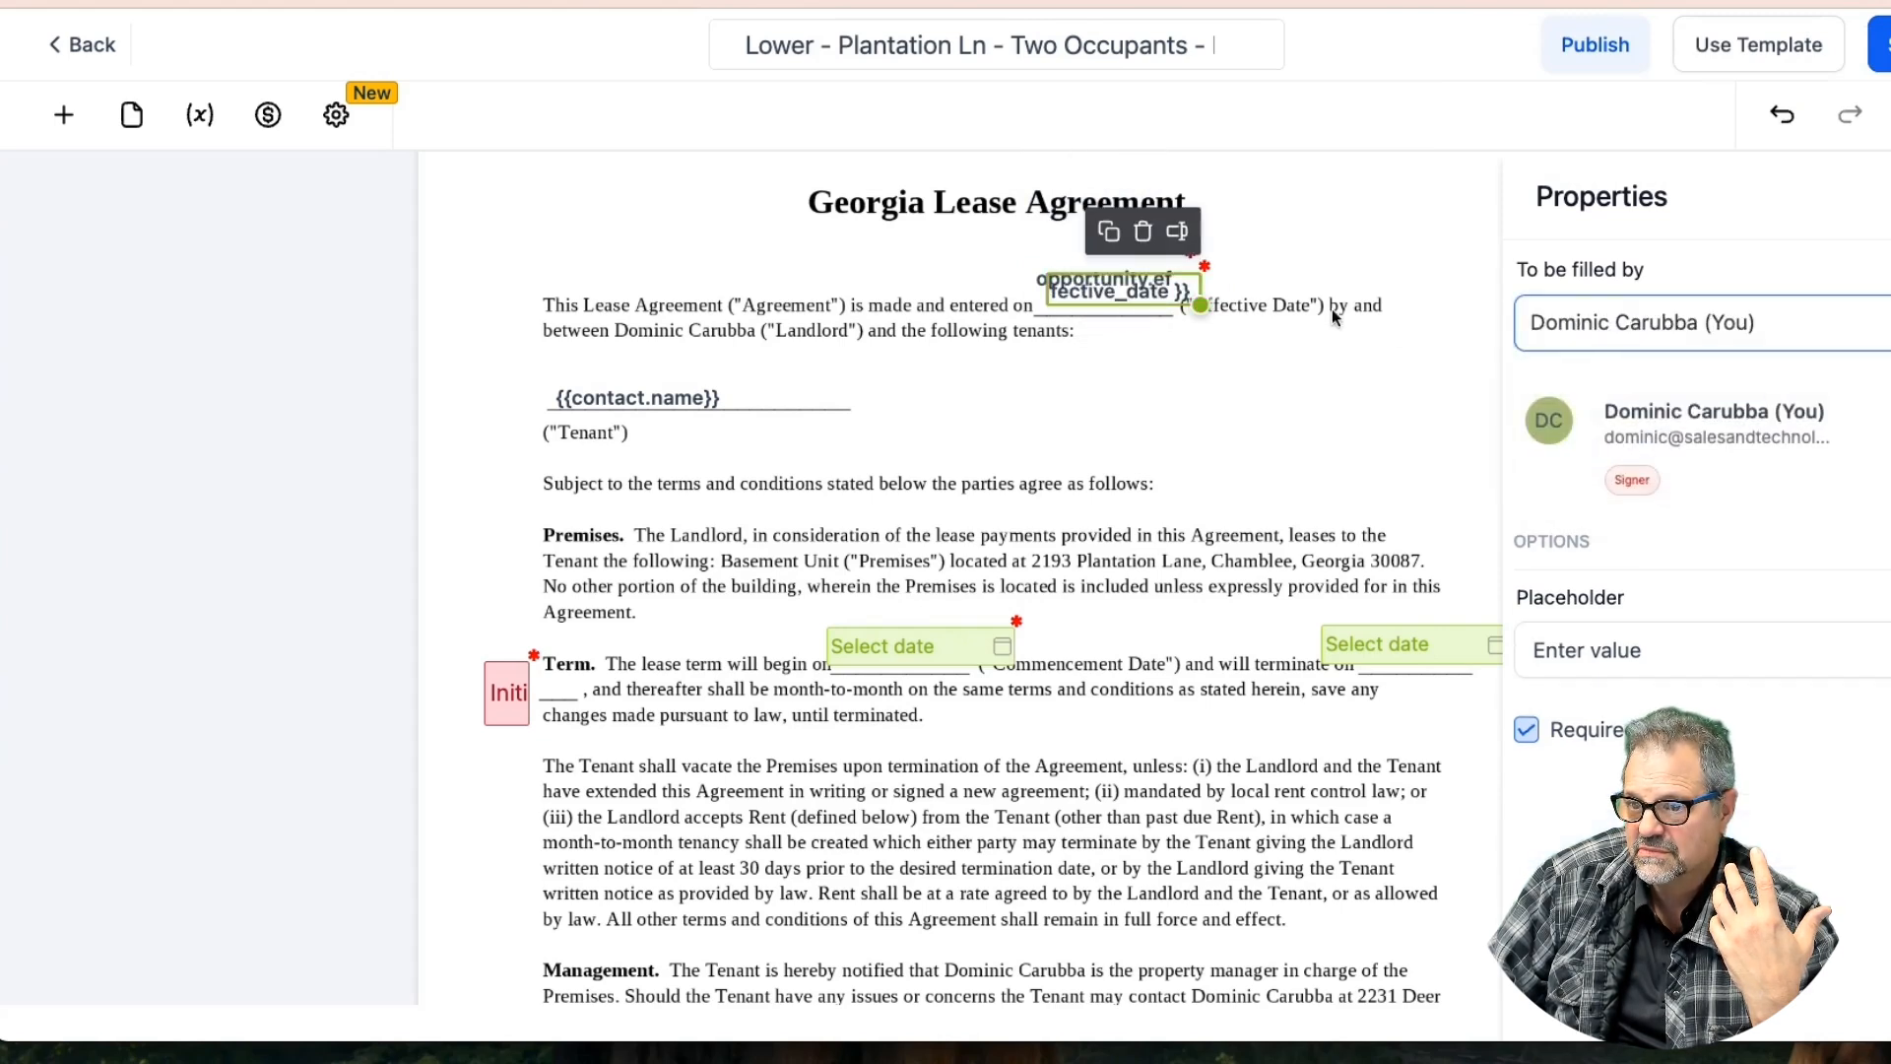
left_click(1527, 729)
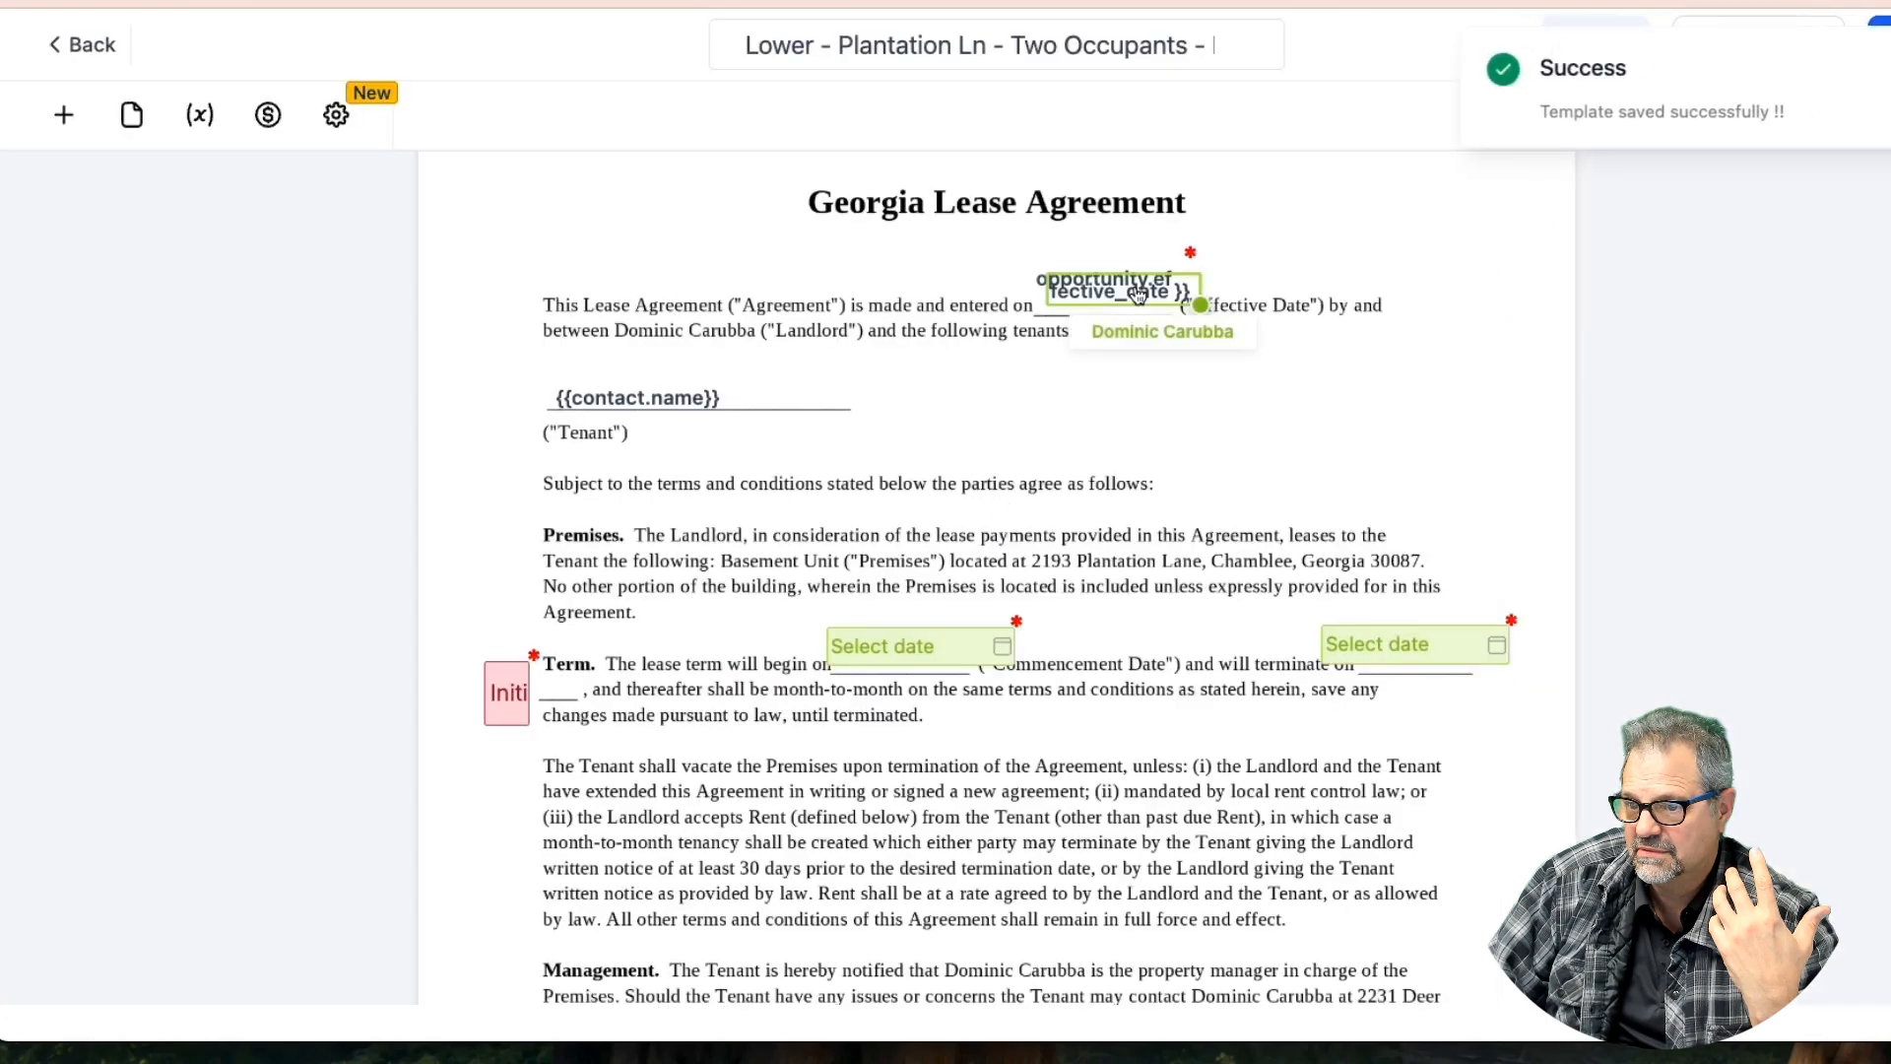
left_click(1141, 286)
Make two copies of the effective-date field, placing them near the commencement date and Premises paragraph
left_click_drag(1141, 285, 1204, 297)
left_click(1117, 232)
left_click(1122, 244)
left_click_drag(1152, 307, 943, 604)
left_click(1304, 454)
left_click(1346, 587)
left_click(1121, 301)
left_click_drag(1120, 300, 1352, 585)
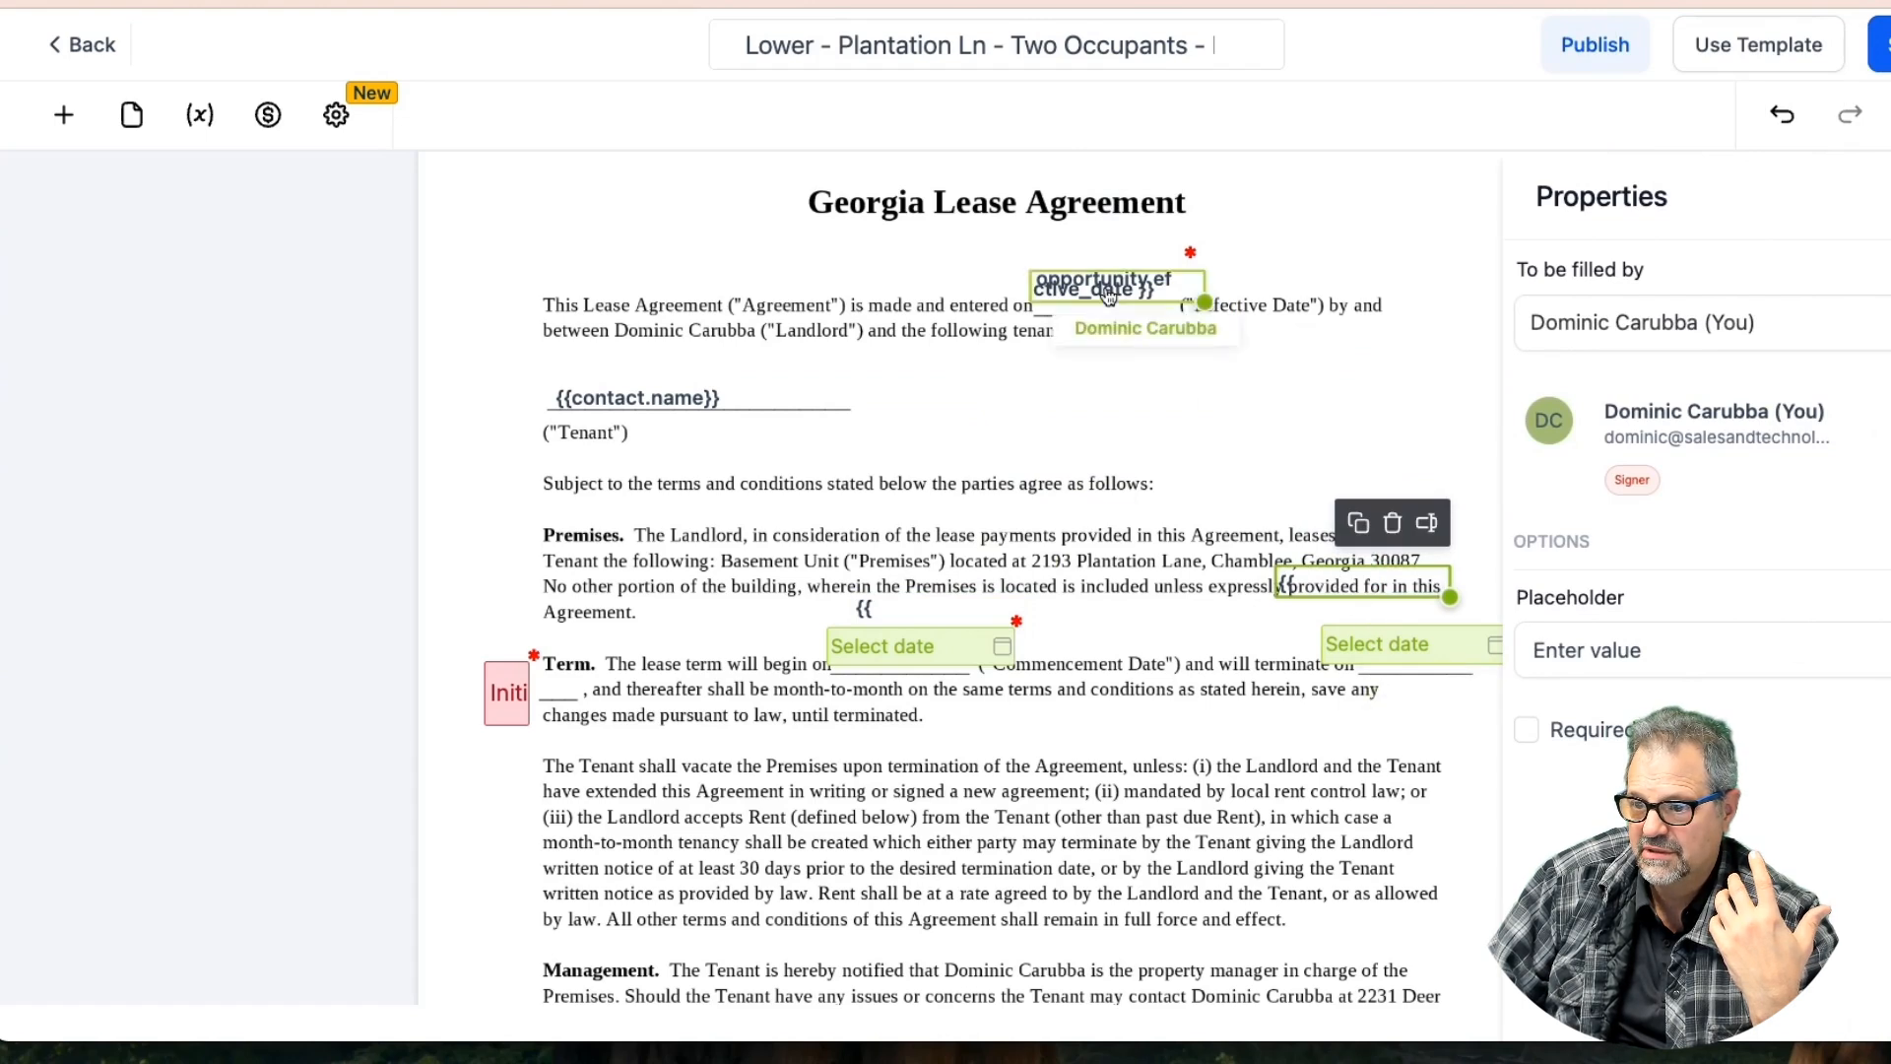
Delete the commencement and termination Select date fields from the Term paragraph
left_click(963, 659)
left_click(982, 583)
left_click(1398, 659)
left_click(1477, 582)
Link the copy near the Term line to the Opportunity Details Commence field
left_click(882, 619)
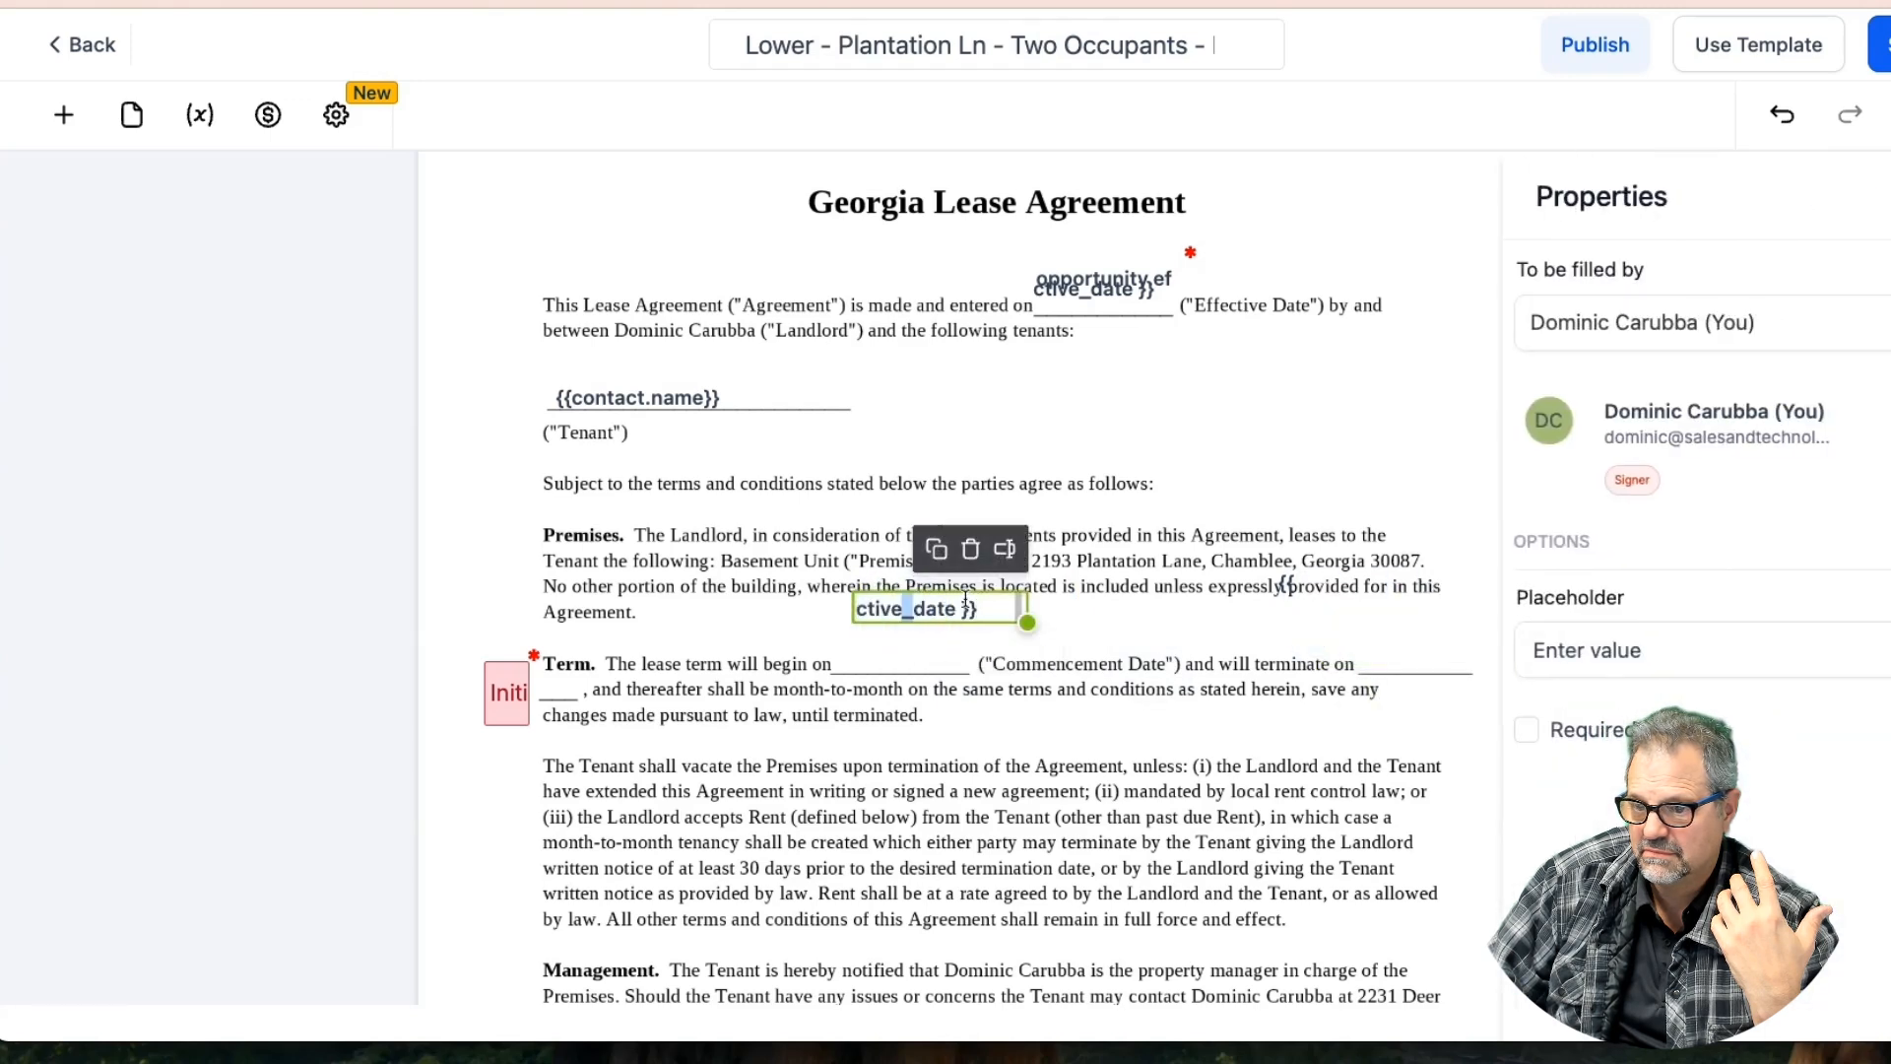
left_click(1004, 549)
left_click(891, 486)
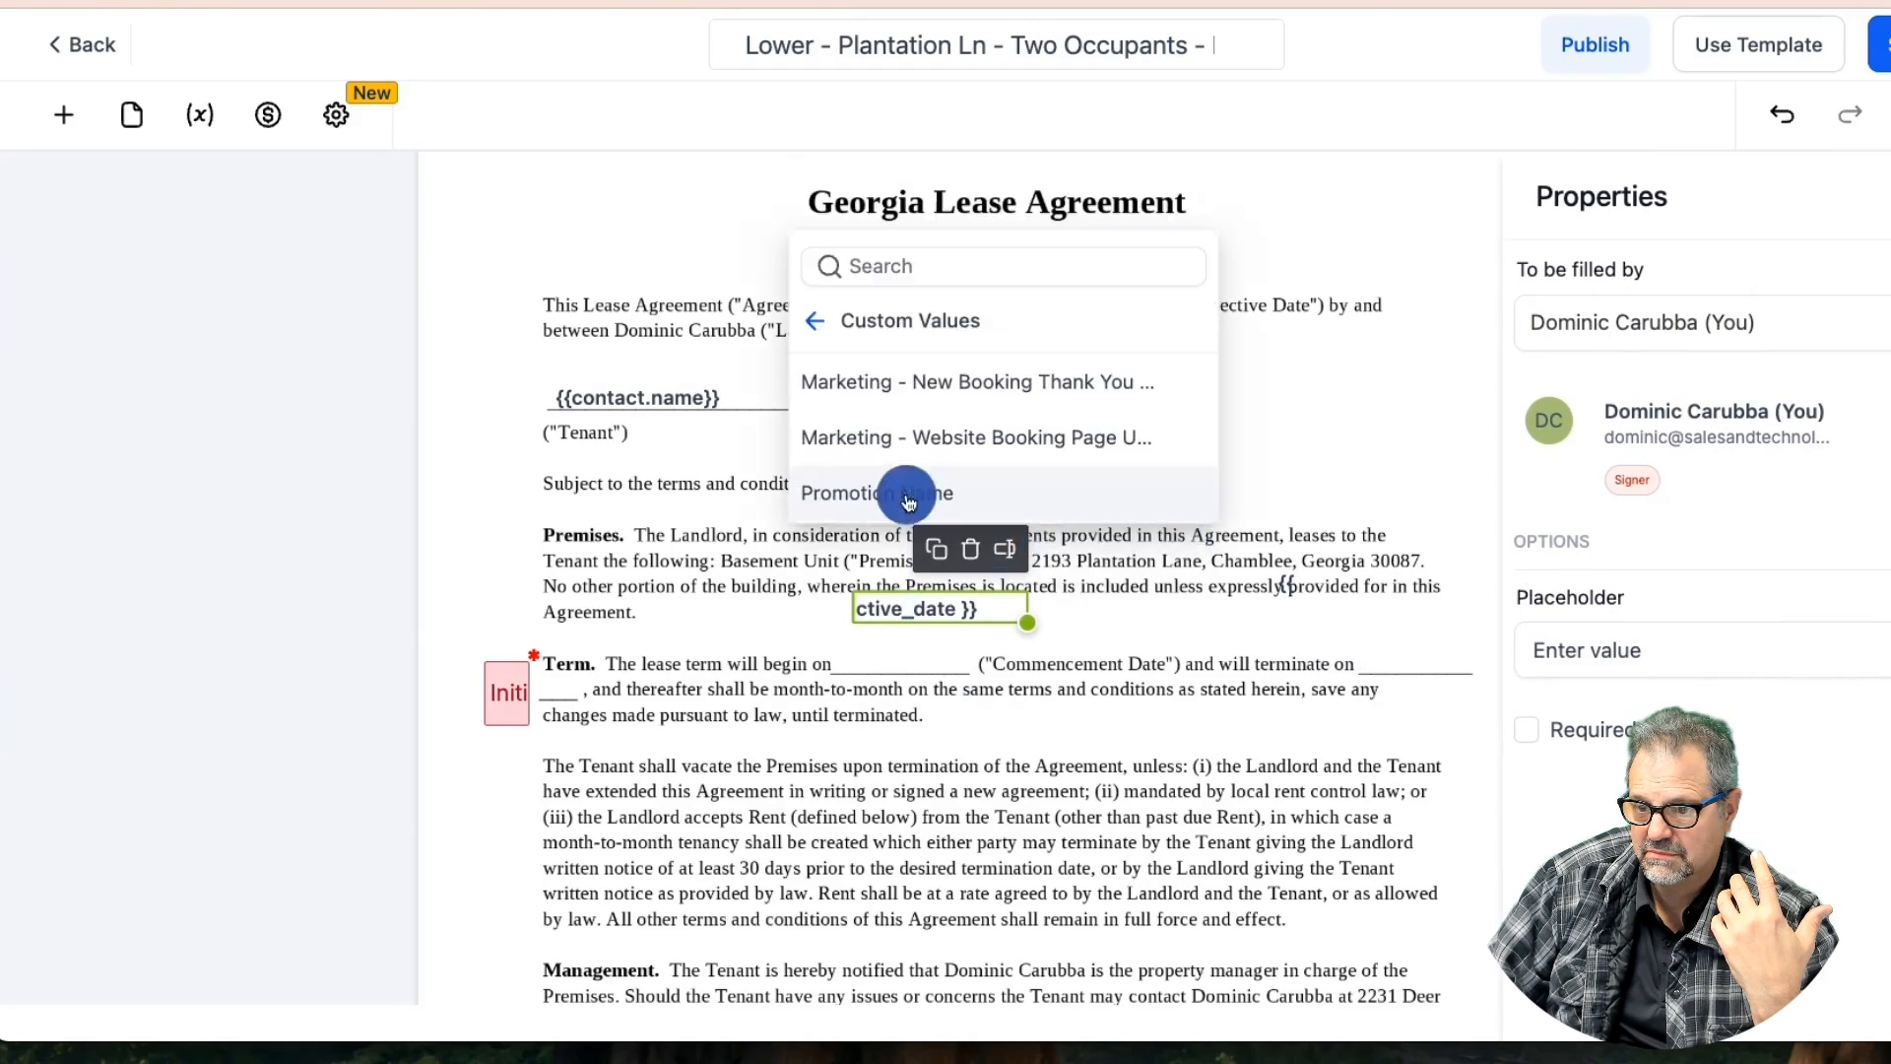
left_click(827, 323)
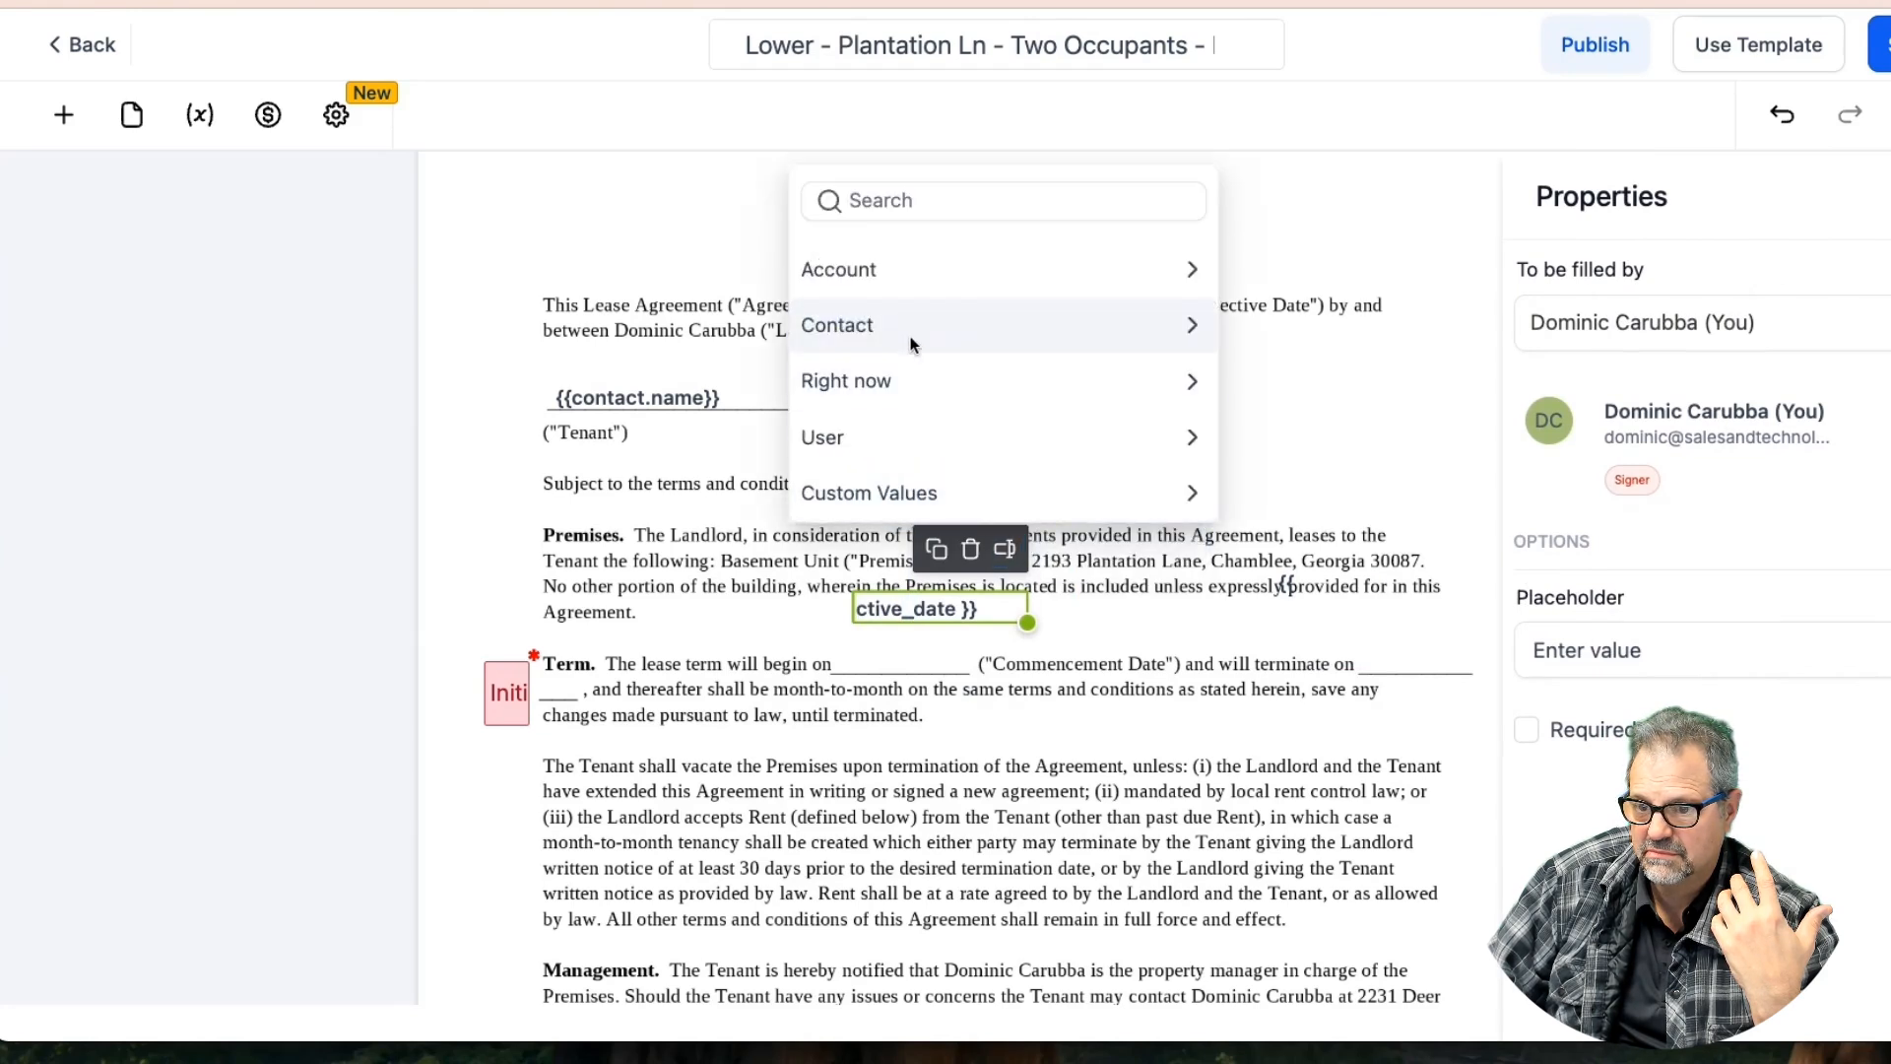
left_click(900, 325)
scroll(953, 422, "down", 3)
left_click(919, 490)
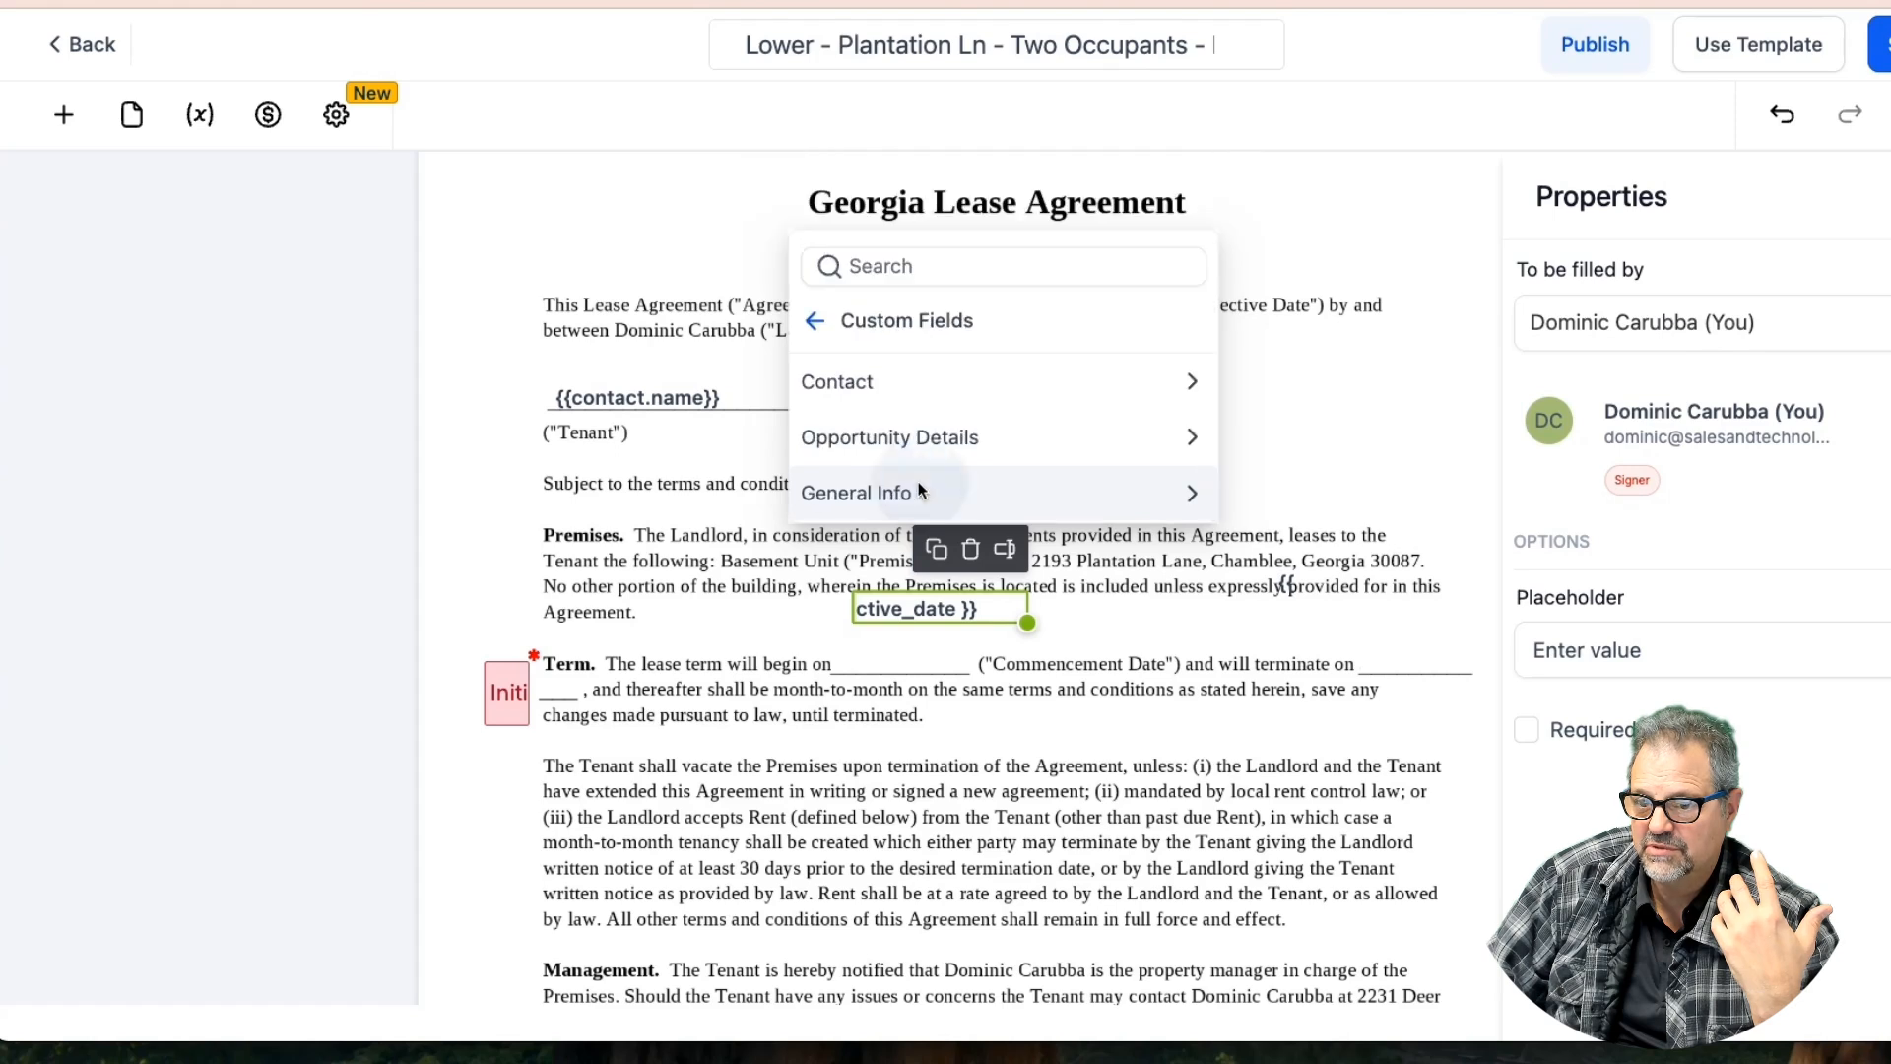
left_click(951, 434)
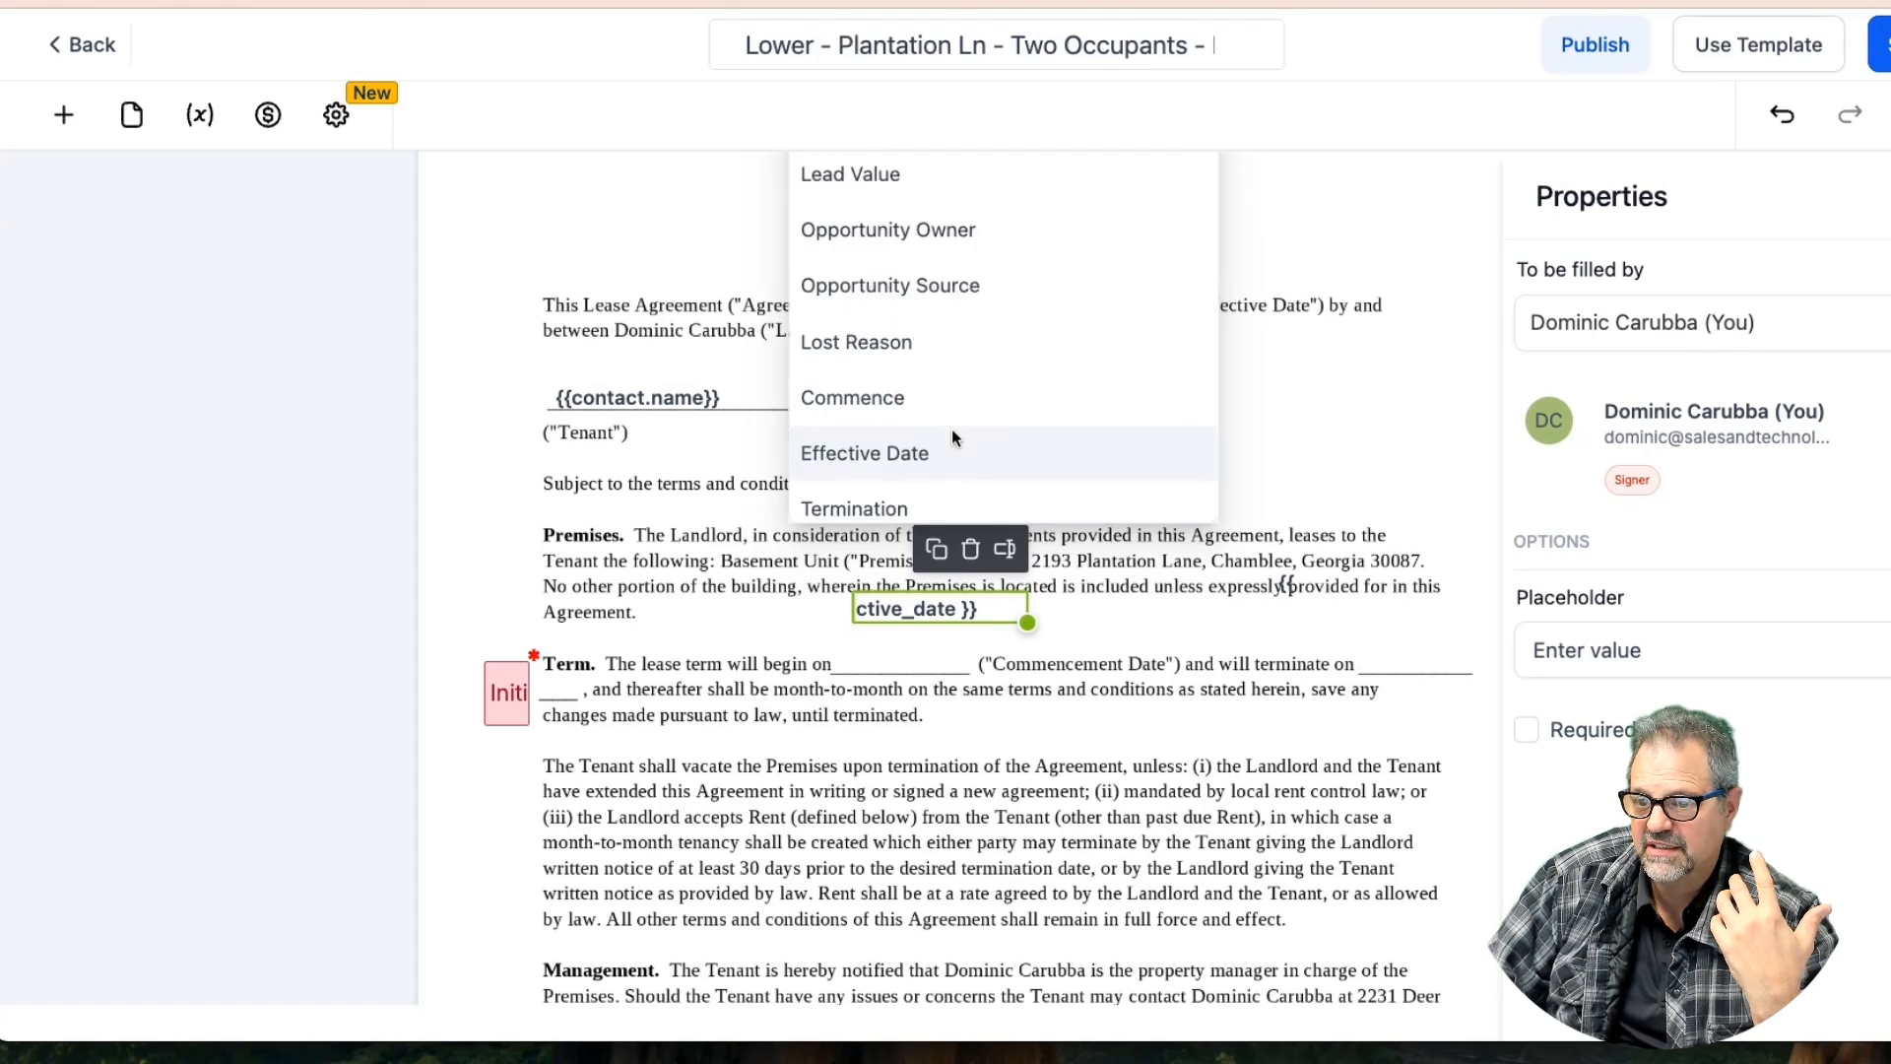
scroll(951, 433, "down", 3)
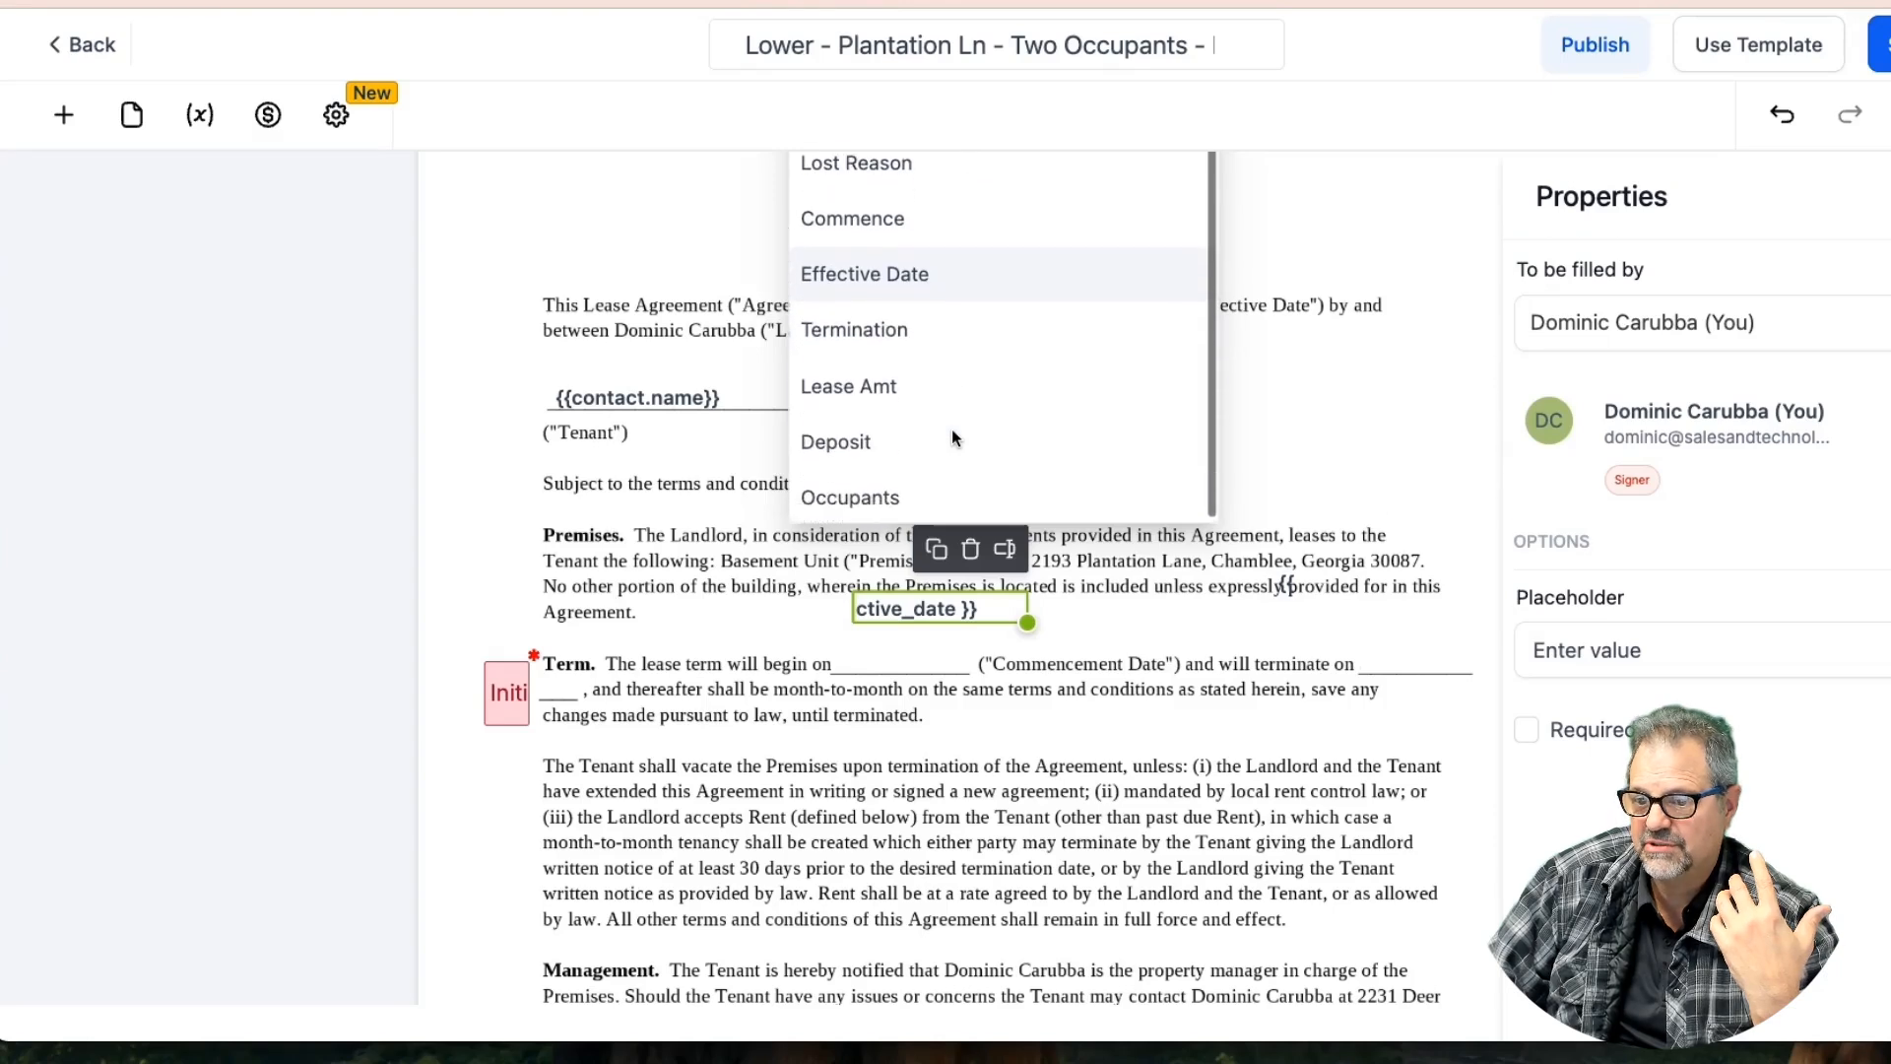
scroll(952, 437, "up", 3)
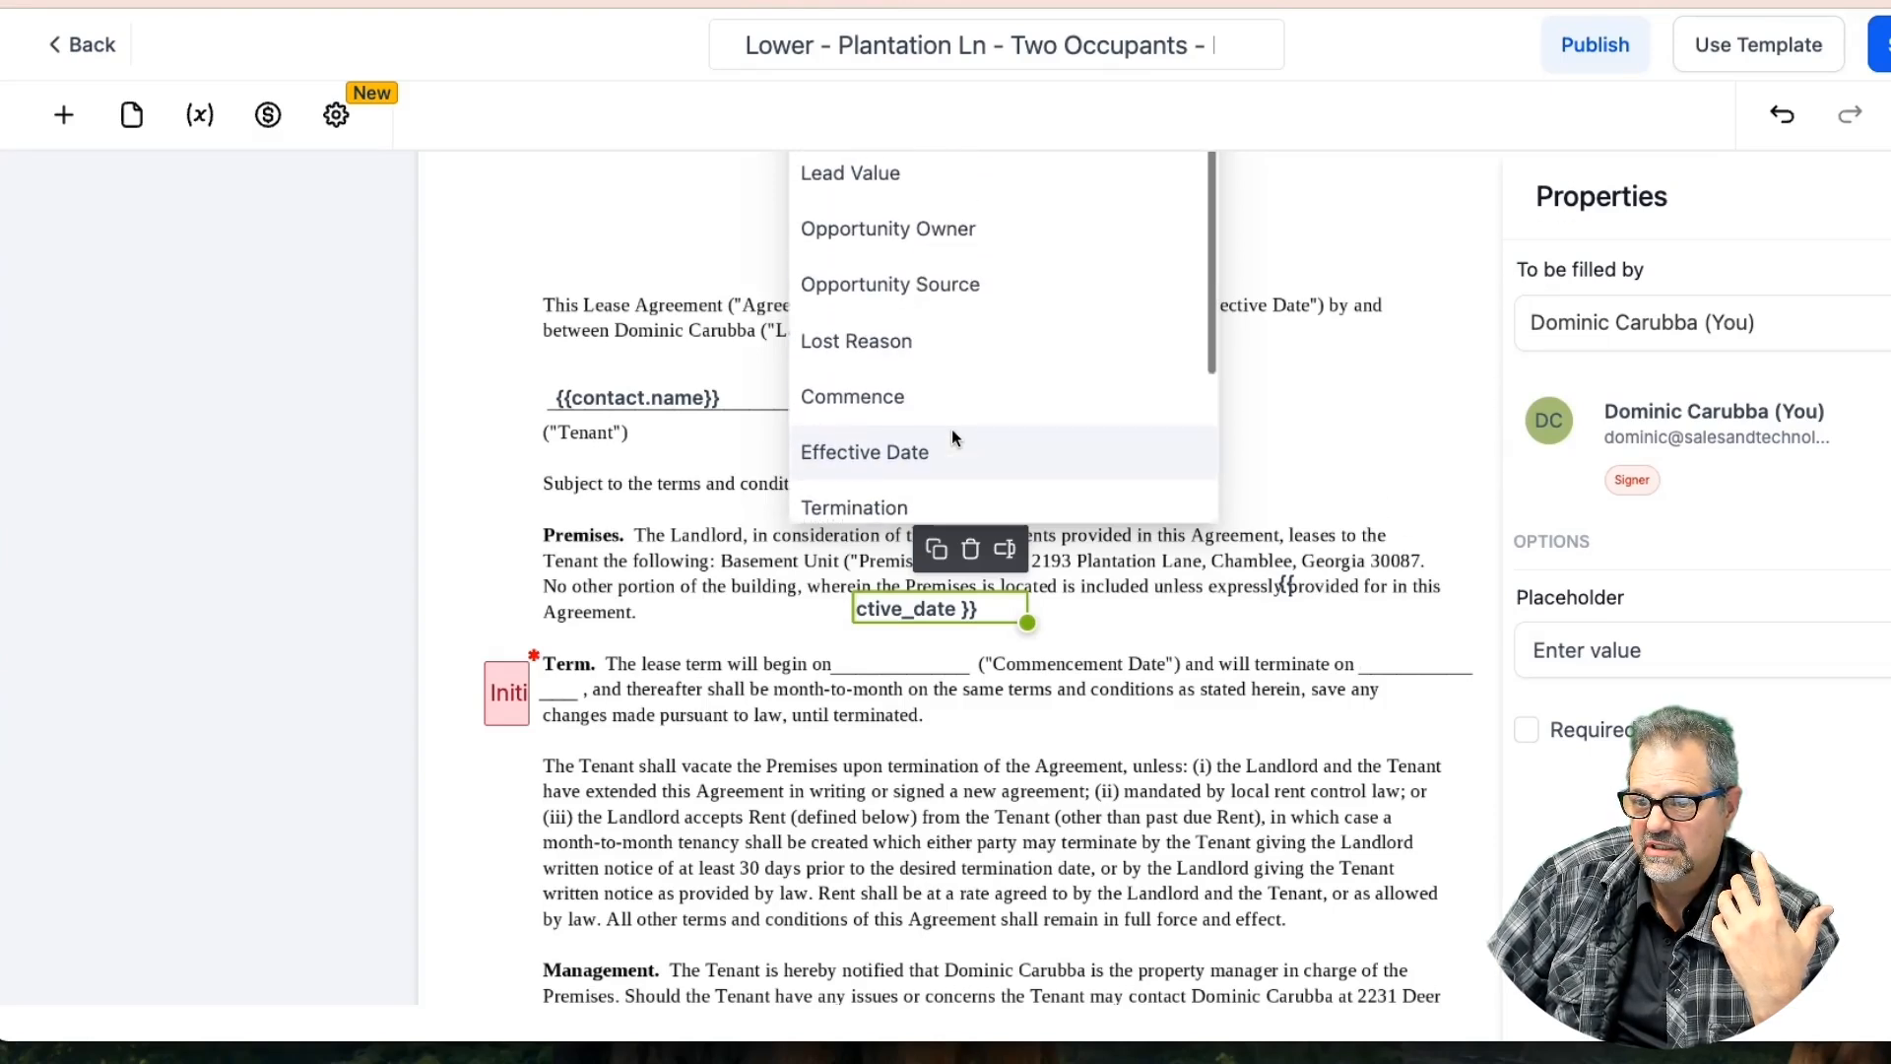
left_click(836, 395)
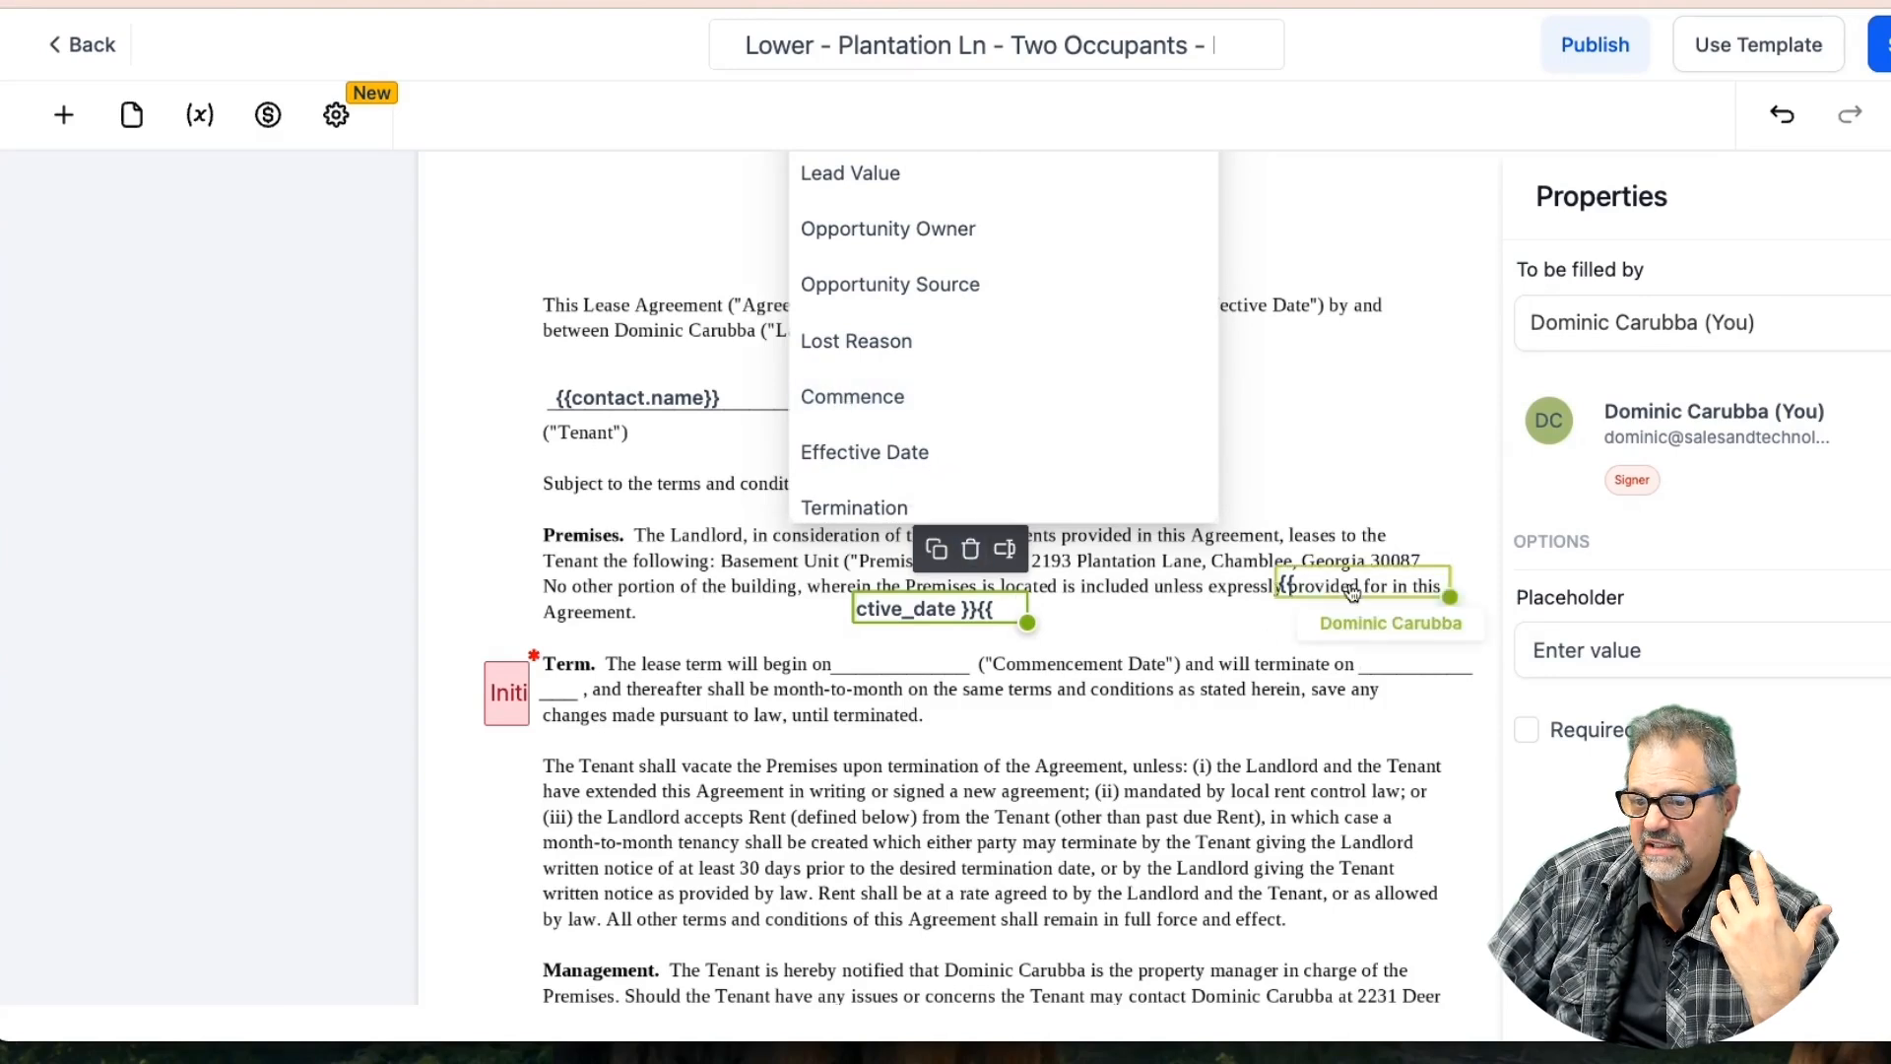
left_click_drag(936, 616, 905, 641)
Move the other copy onto the Commencement line and link it to the Termination opportunity field
left_click(1113, 283)
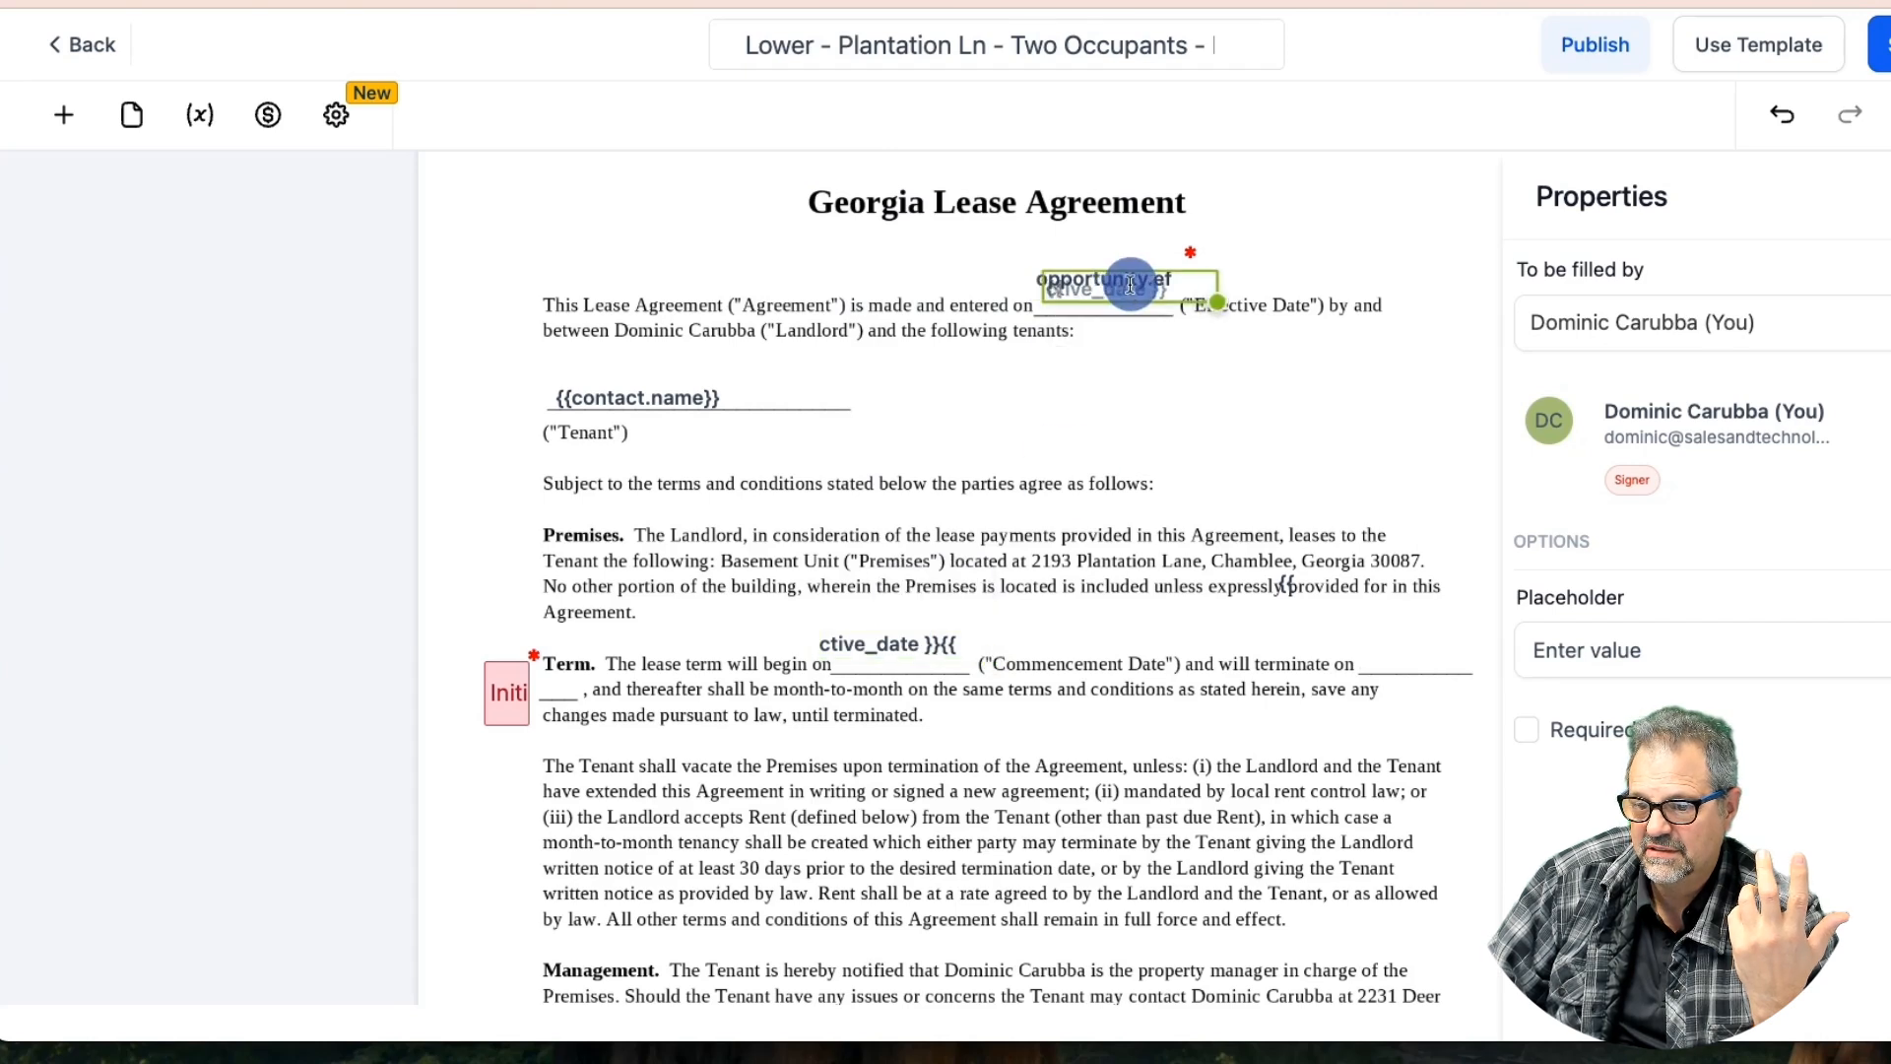
left_click(1378, 644)
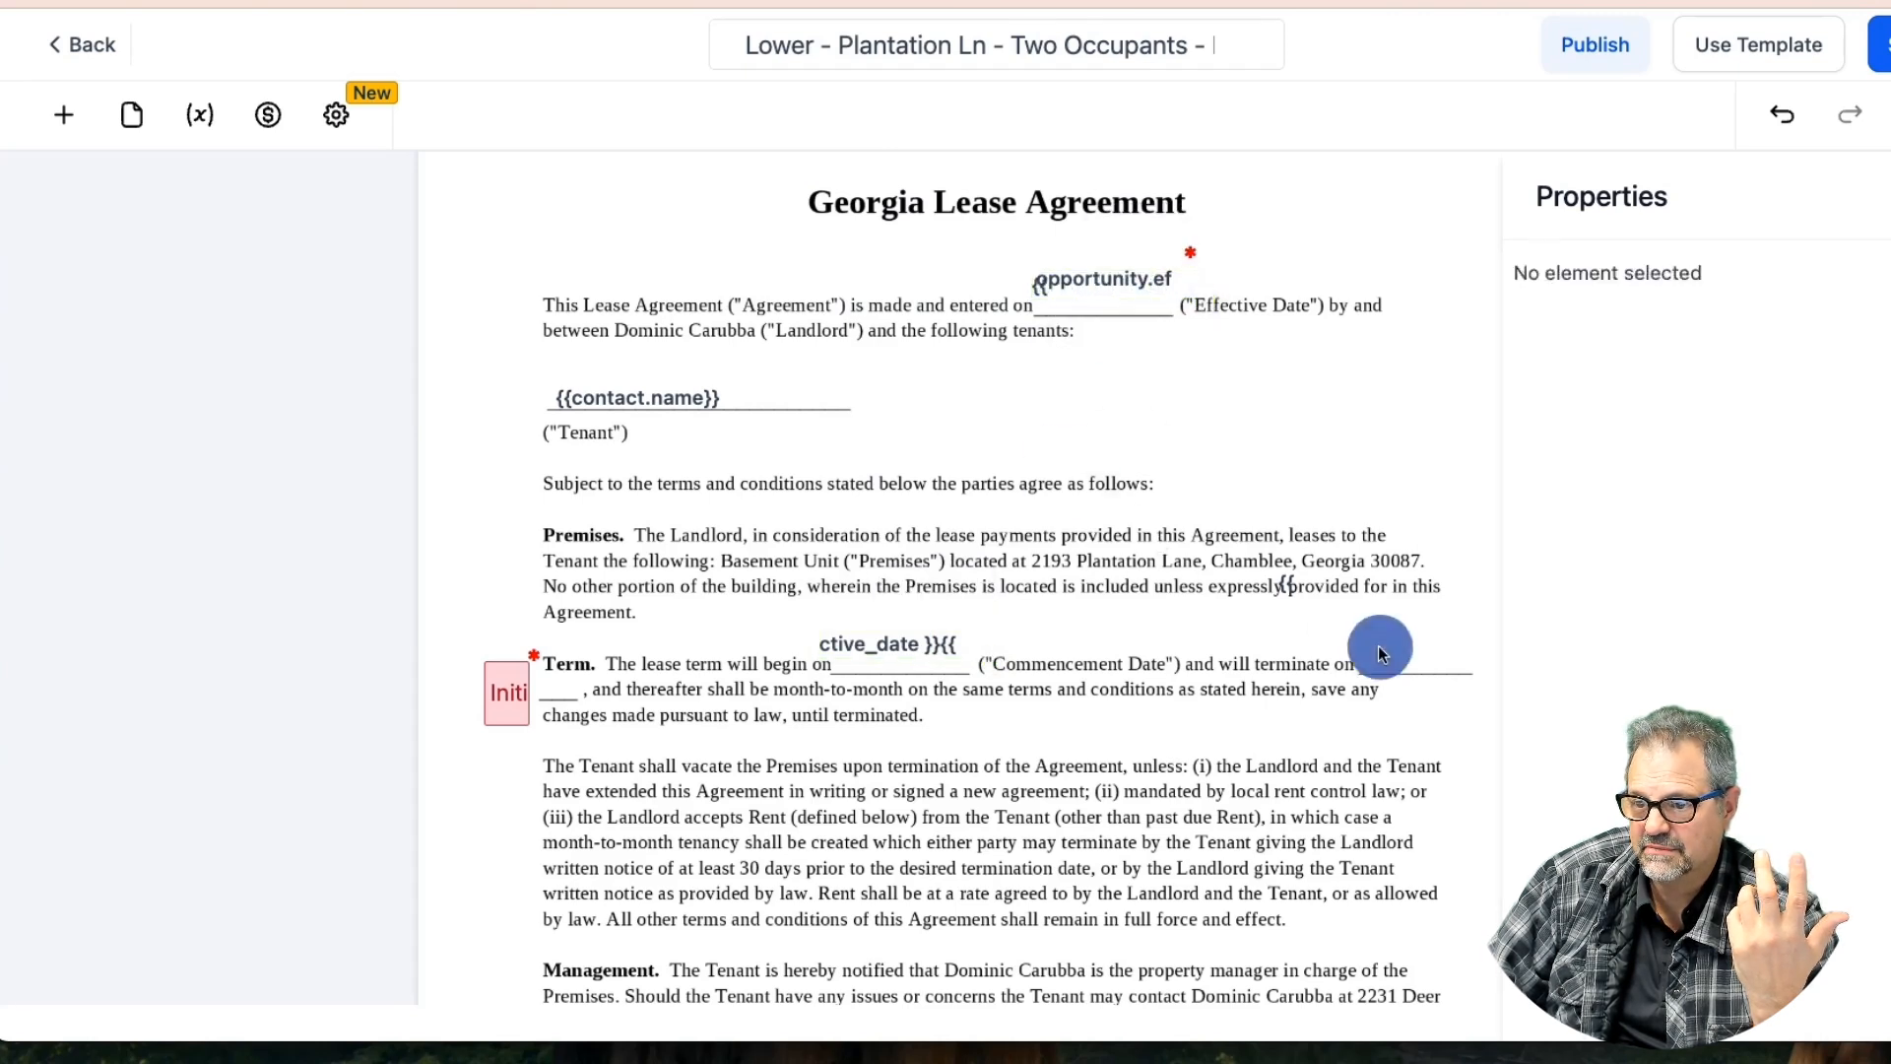
left_click_drag(1308, 579, 1304, 637)
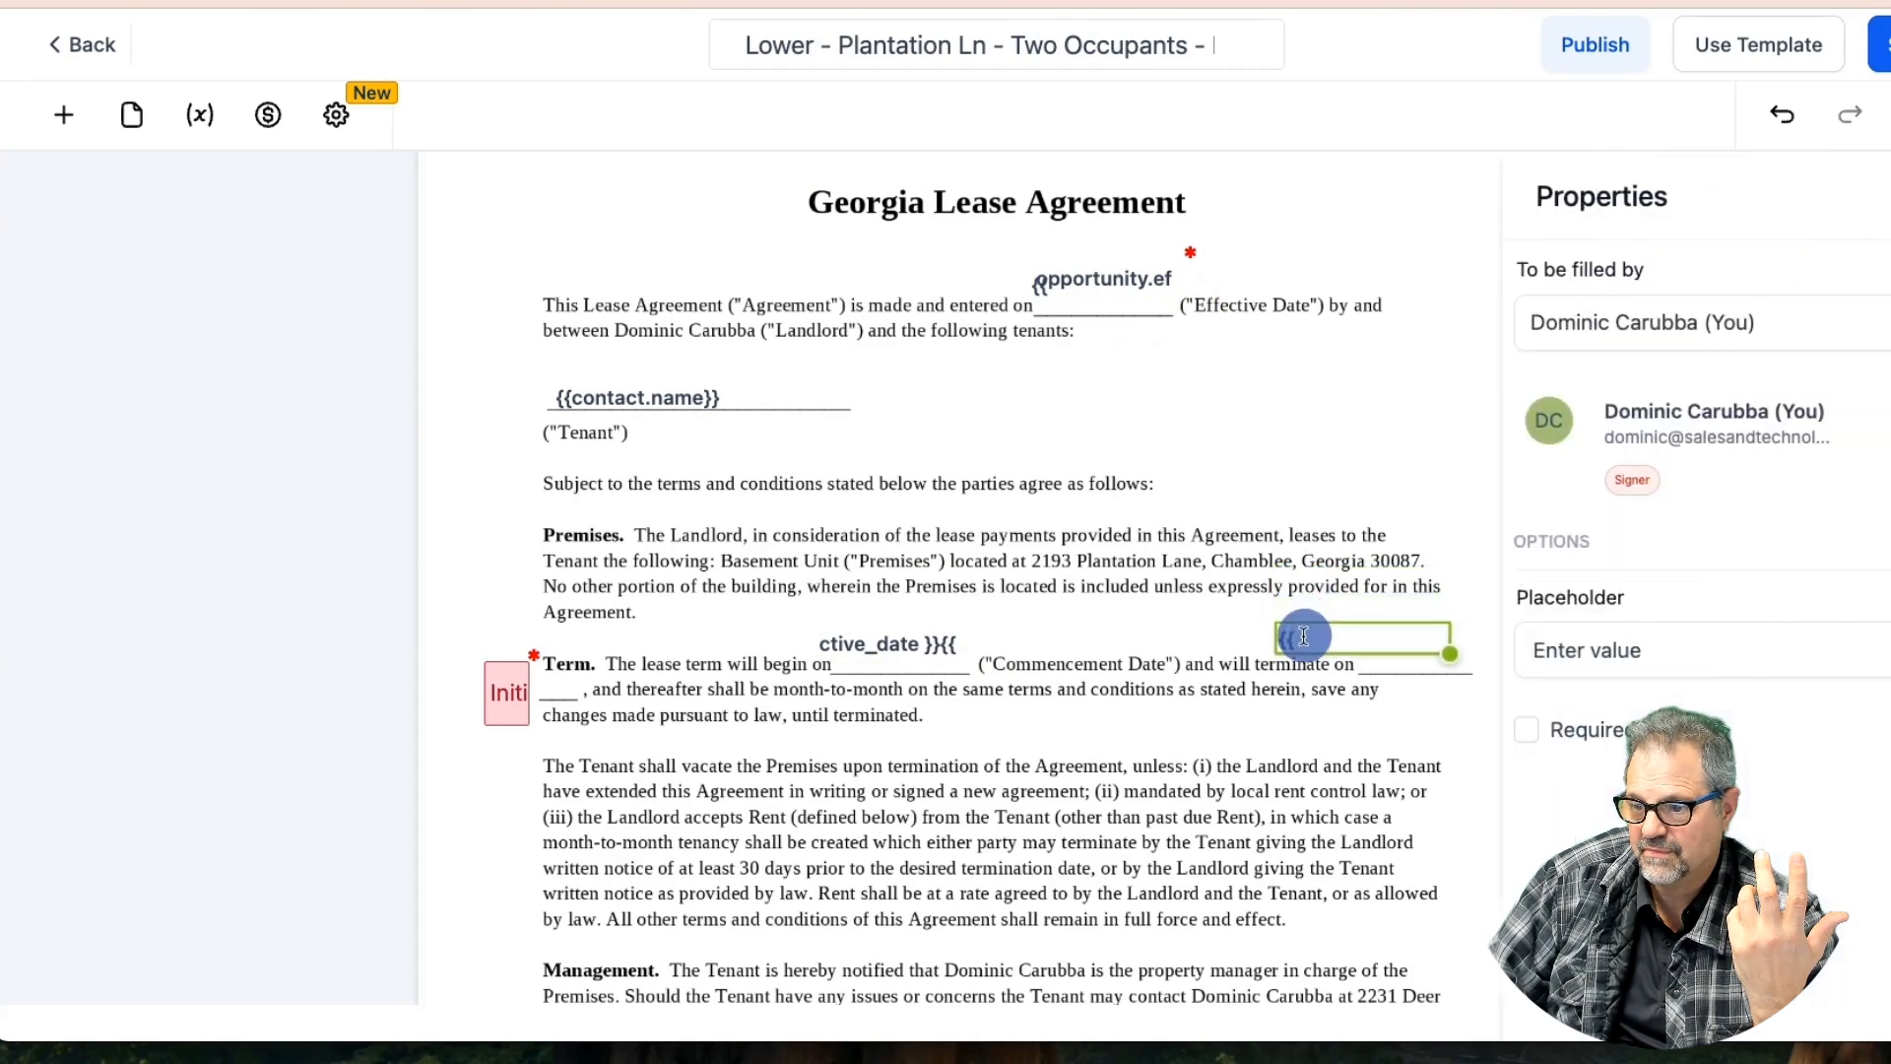
left_click(1426, 580)
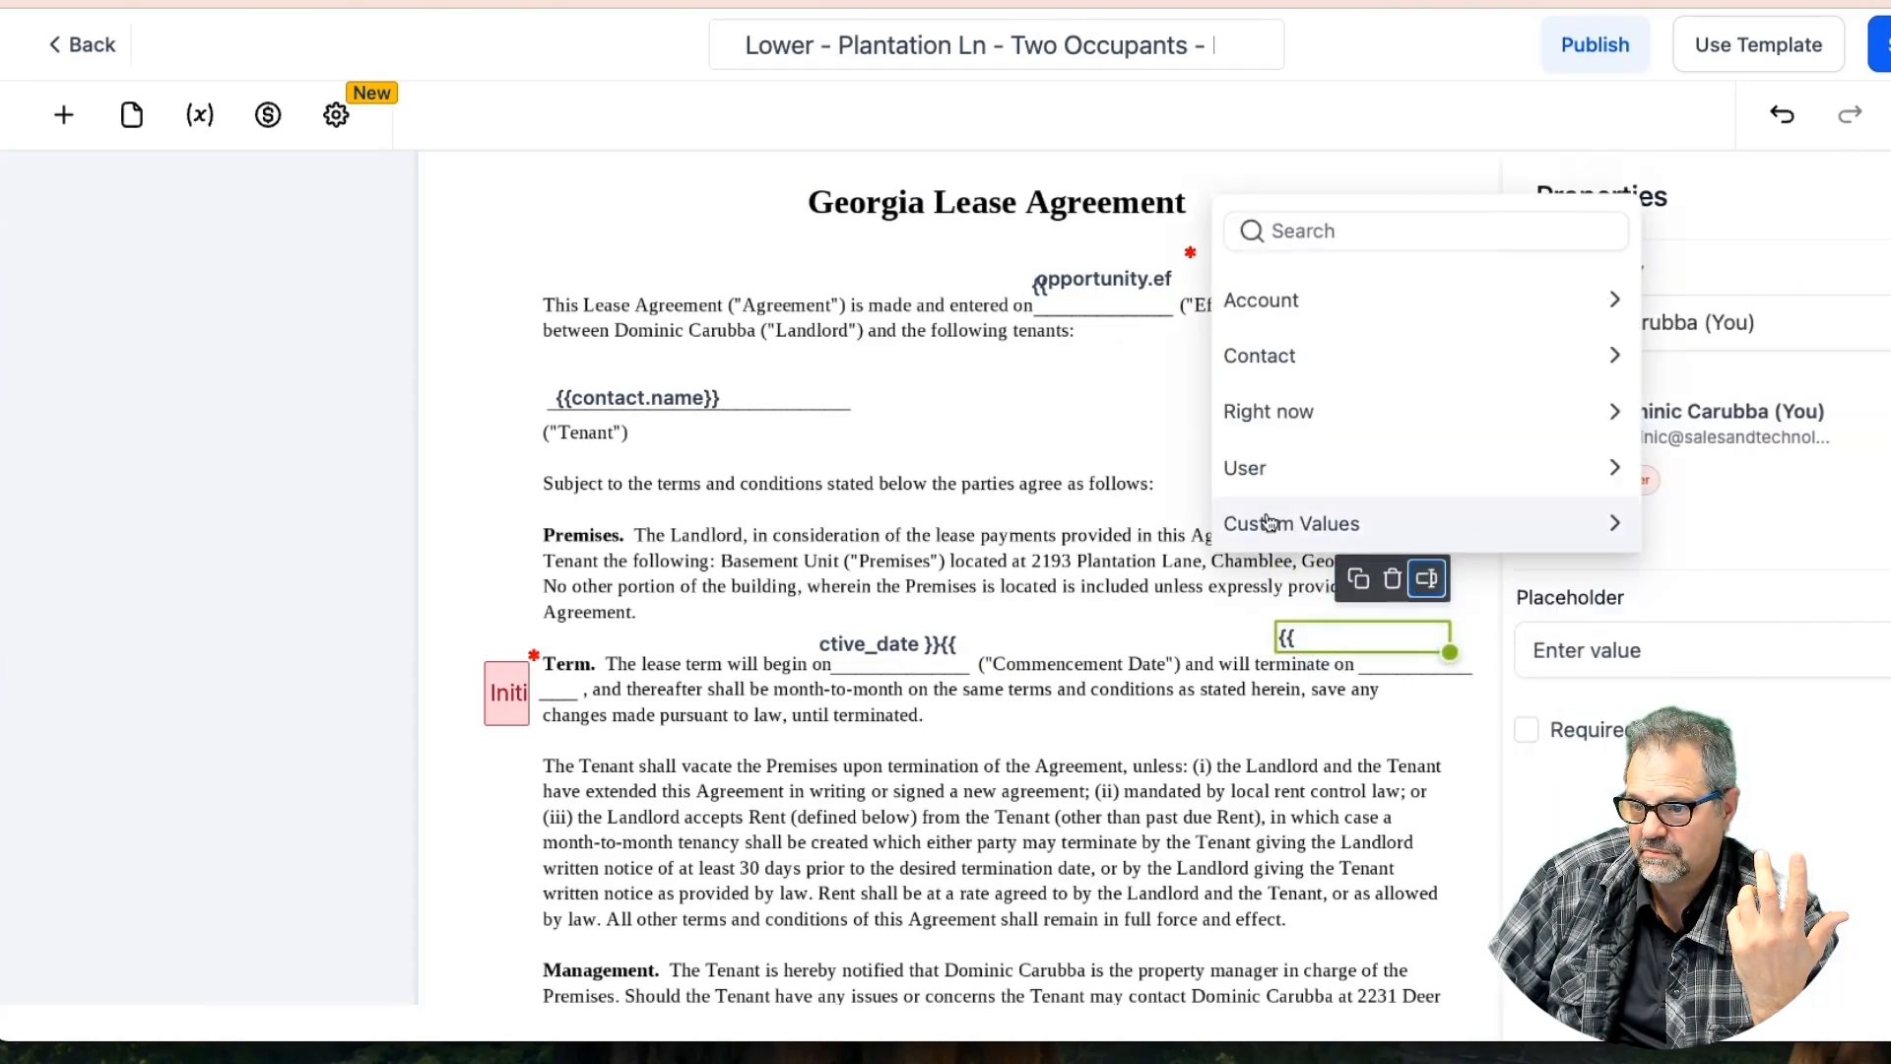
left_click(1298, 356)
scroll(1300, 414, "down", 5)
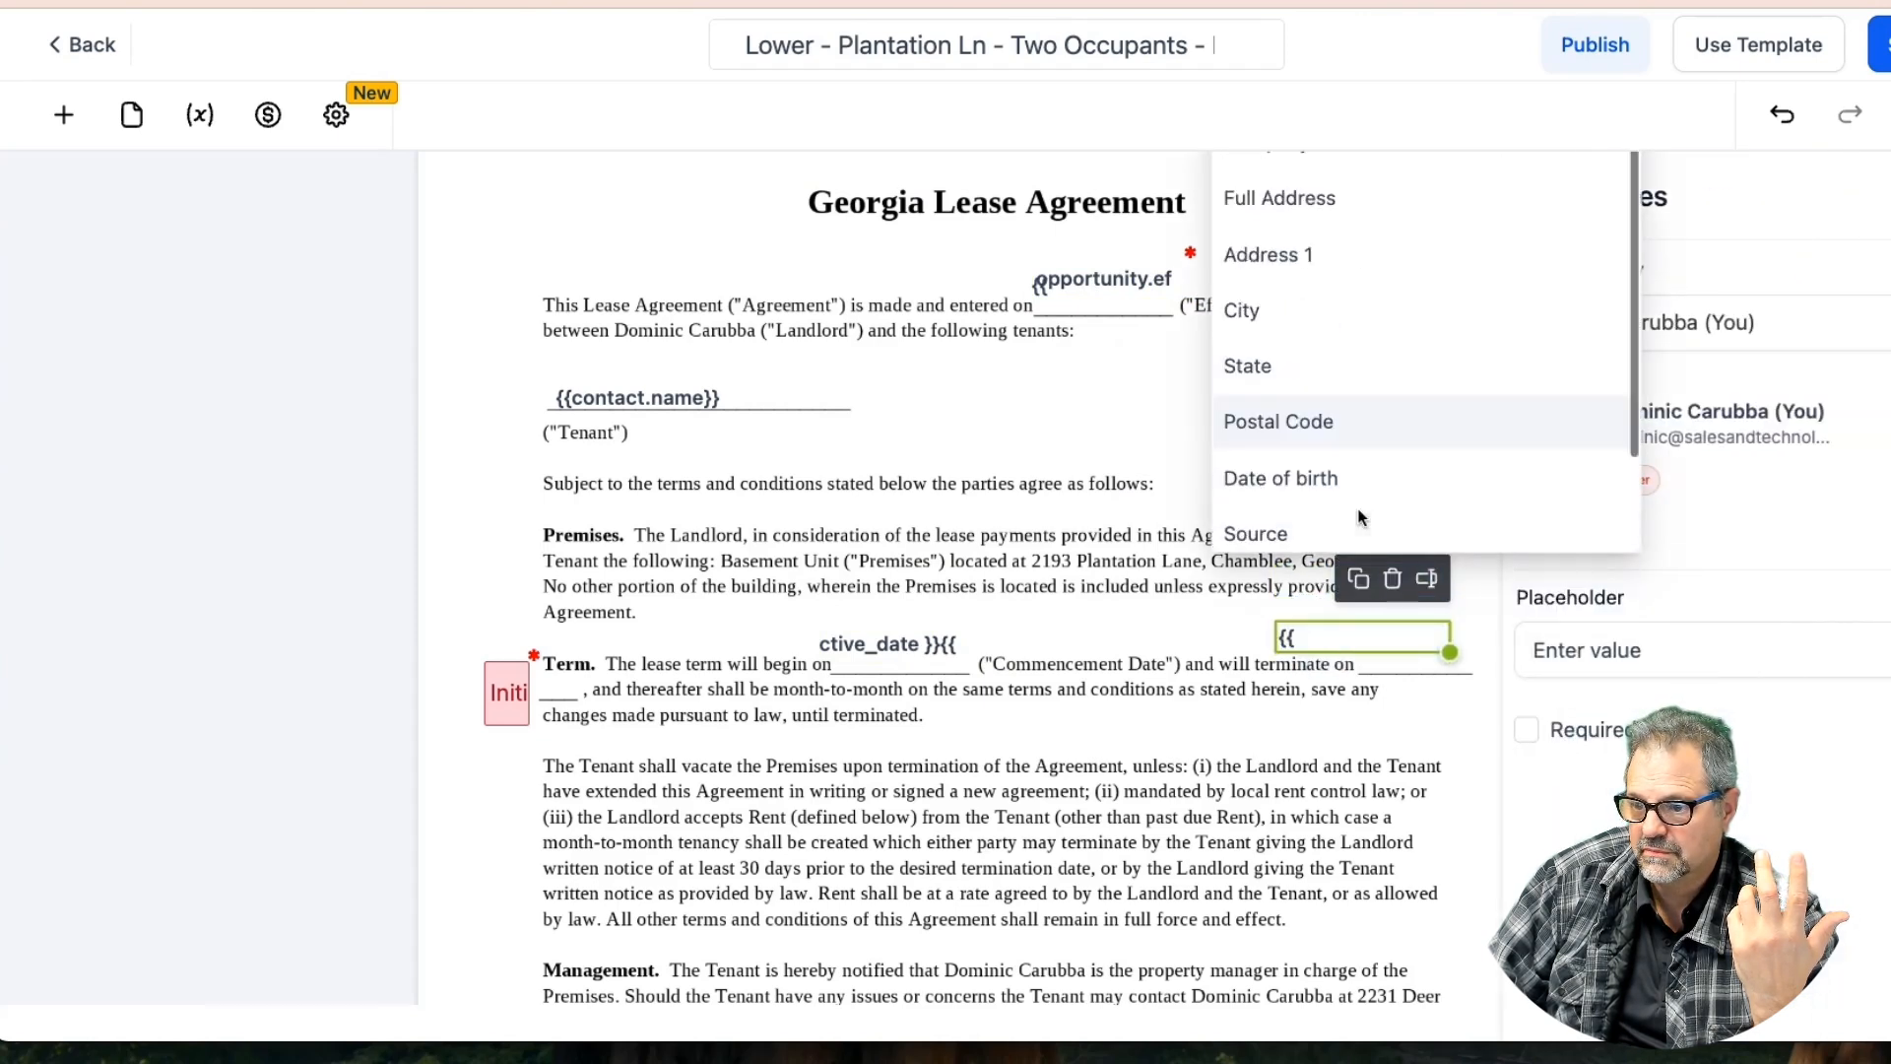
left_click(1320, 522)
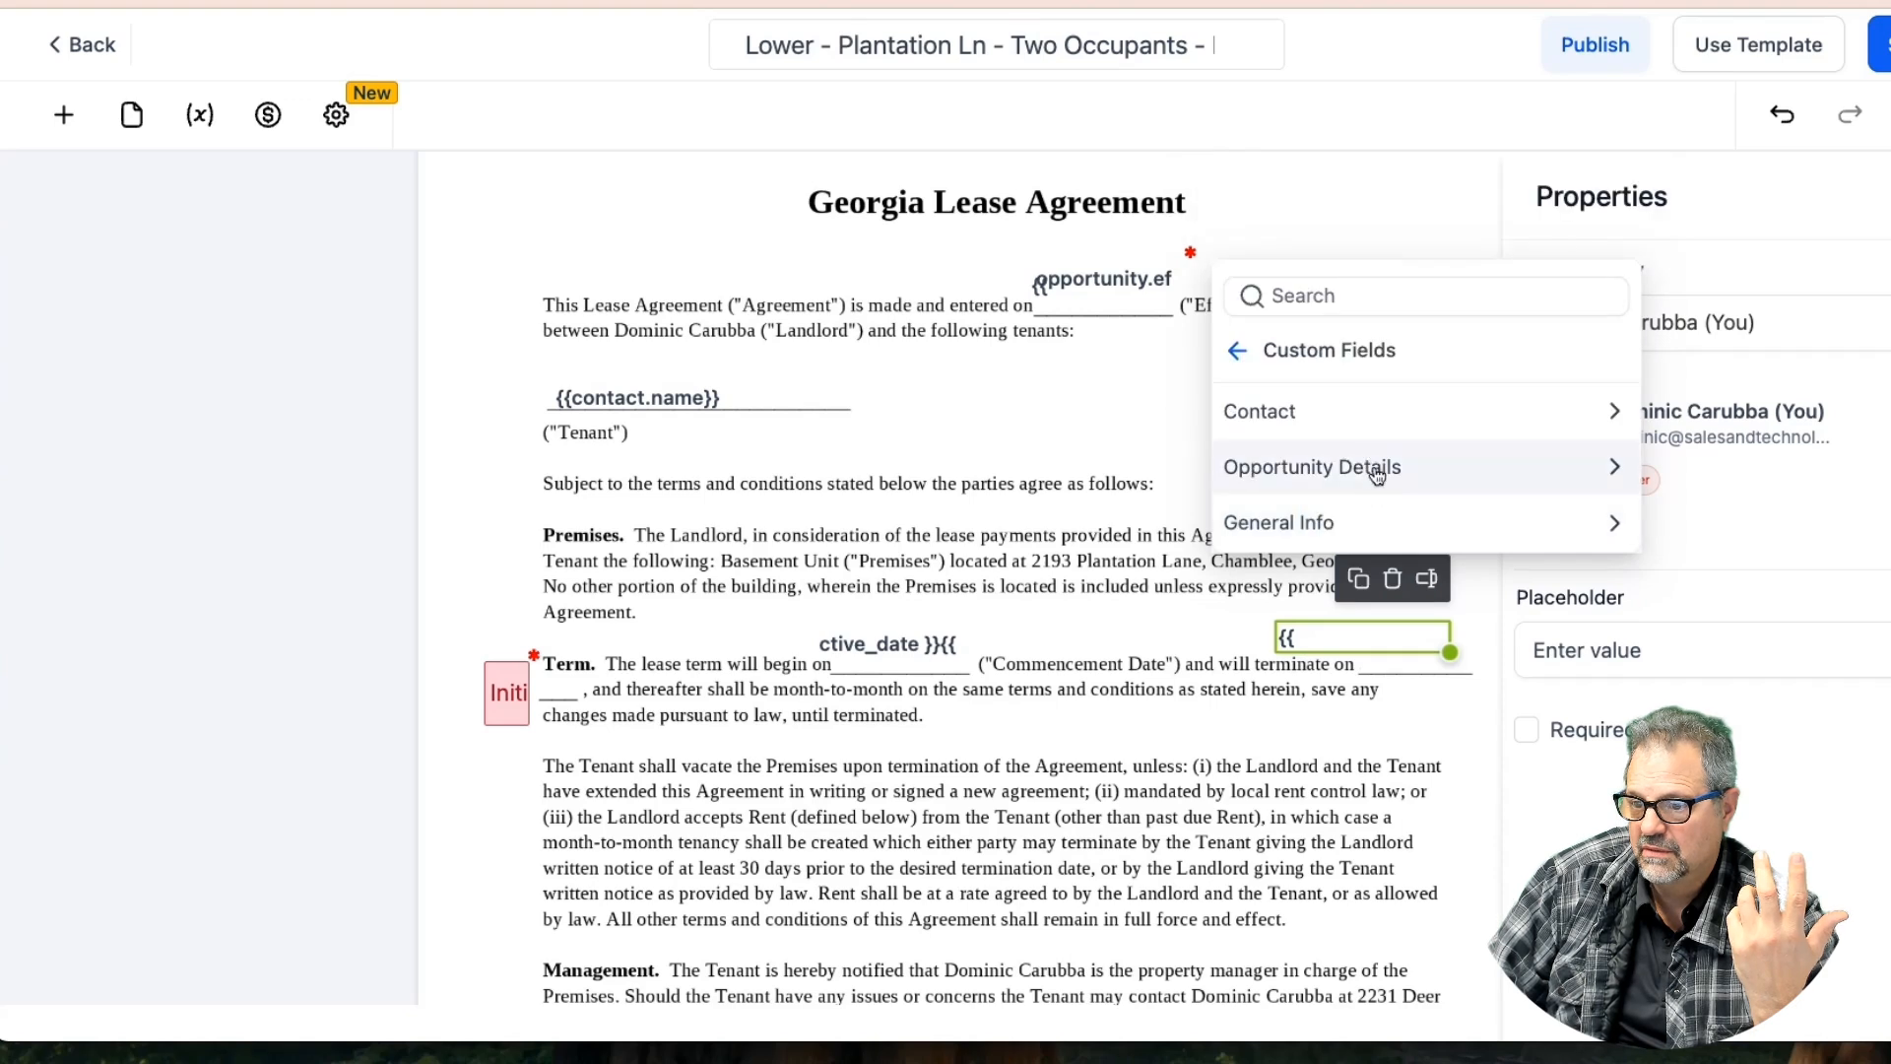
left_click(1377, 476)
scroll(1278, 535, "down", 1)
left_click(1278, 528)
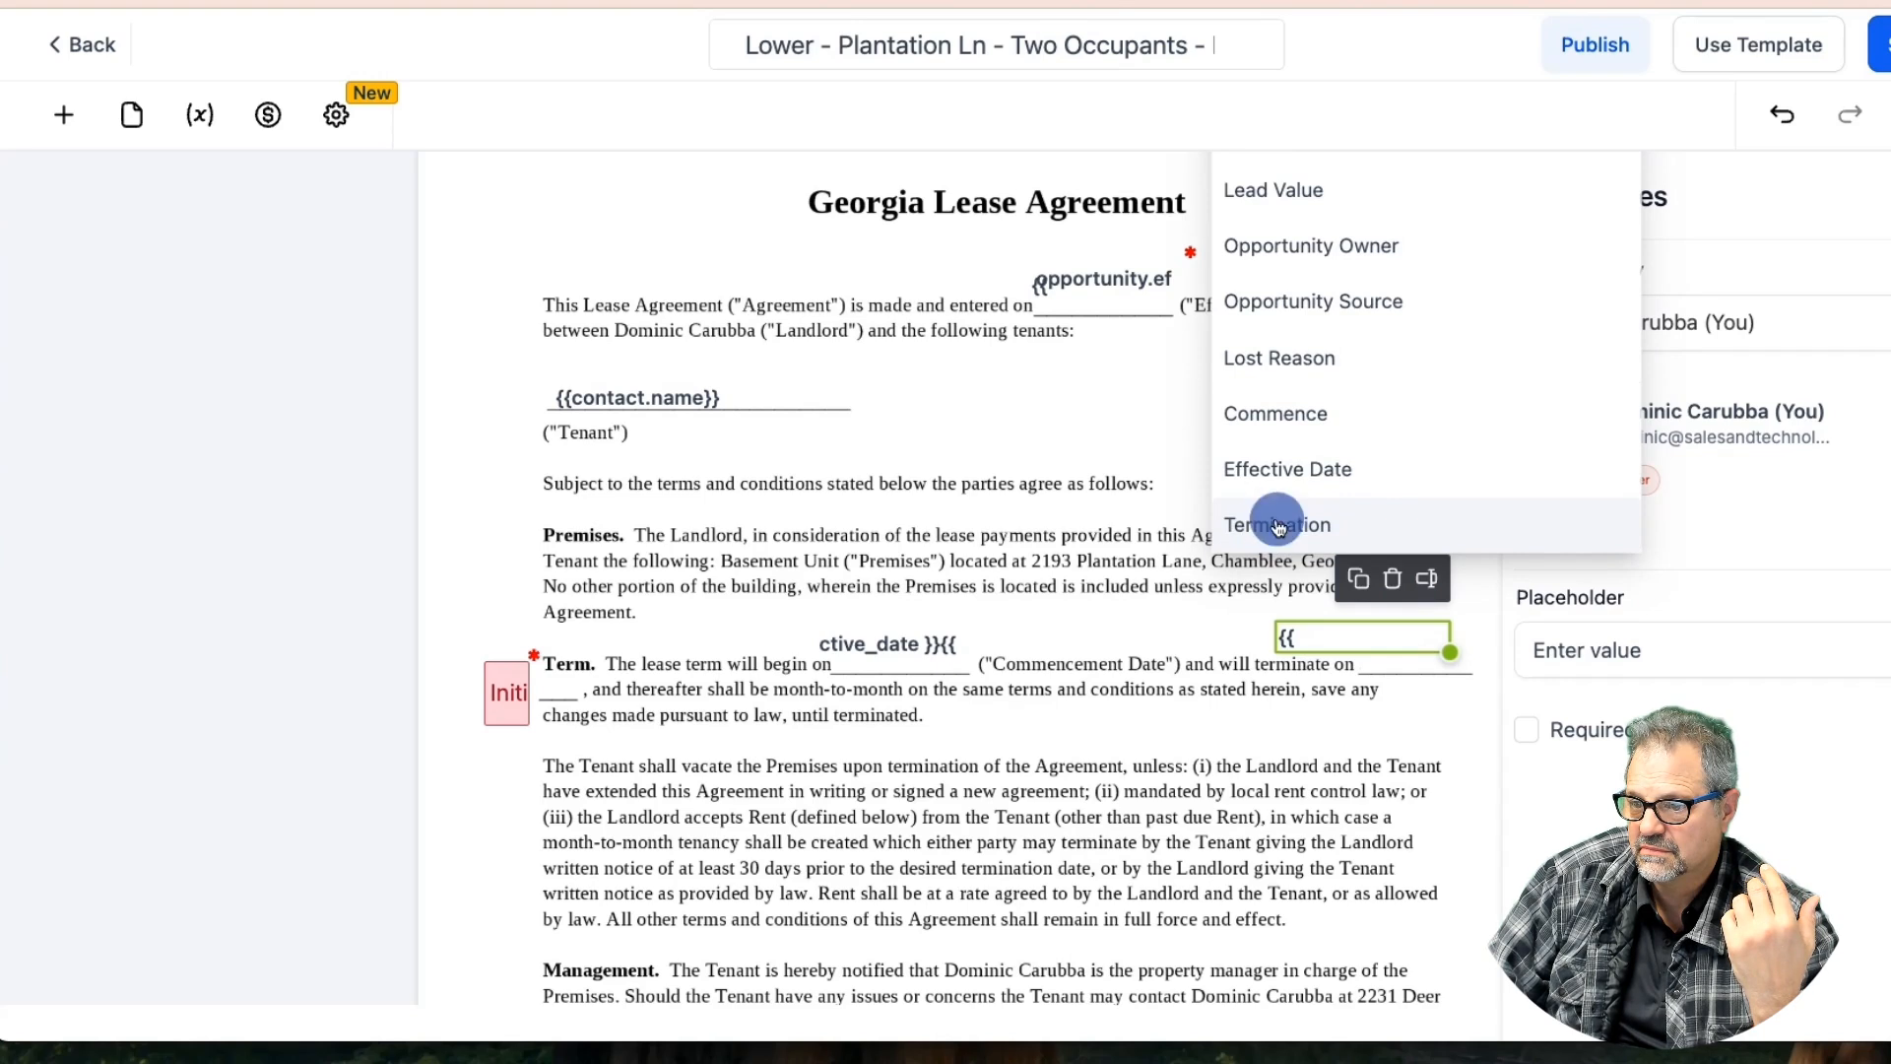
left_click(1190, 627)
left_click_drag(1307, 637, 1317, 635)
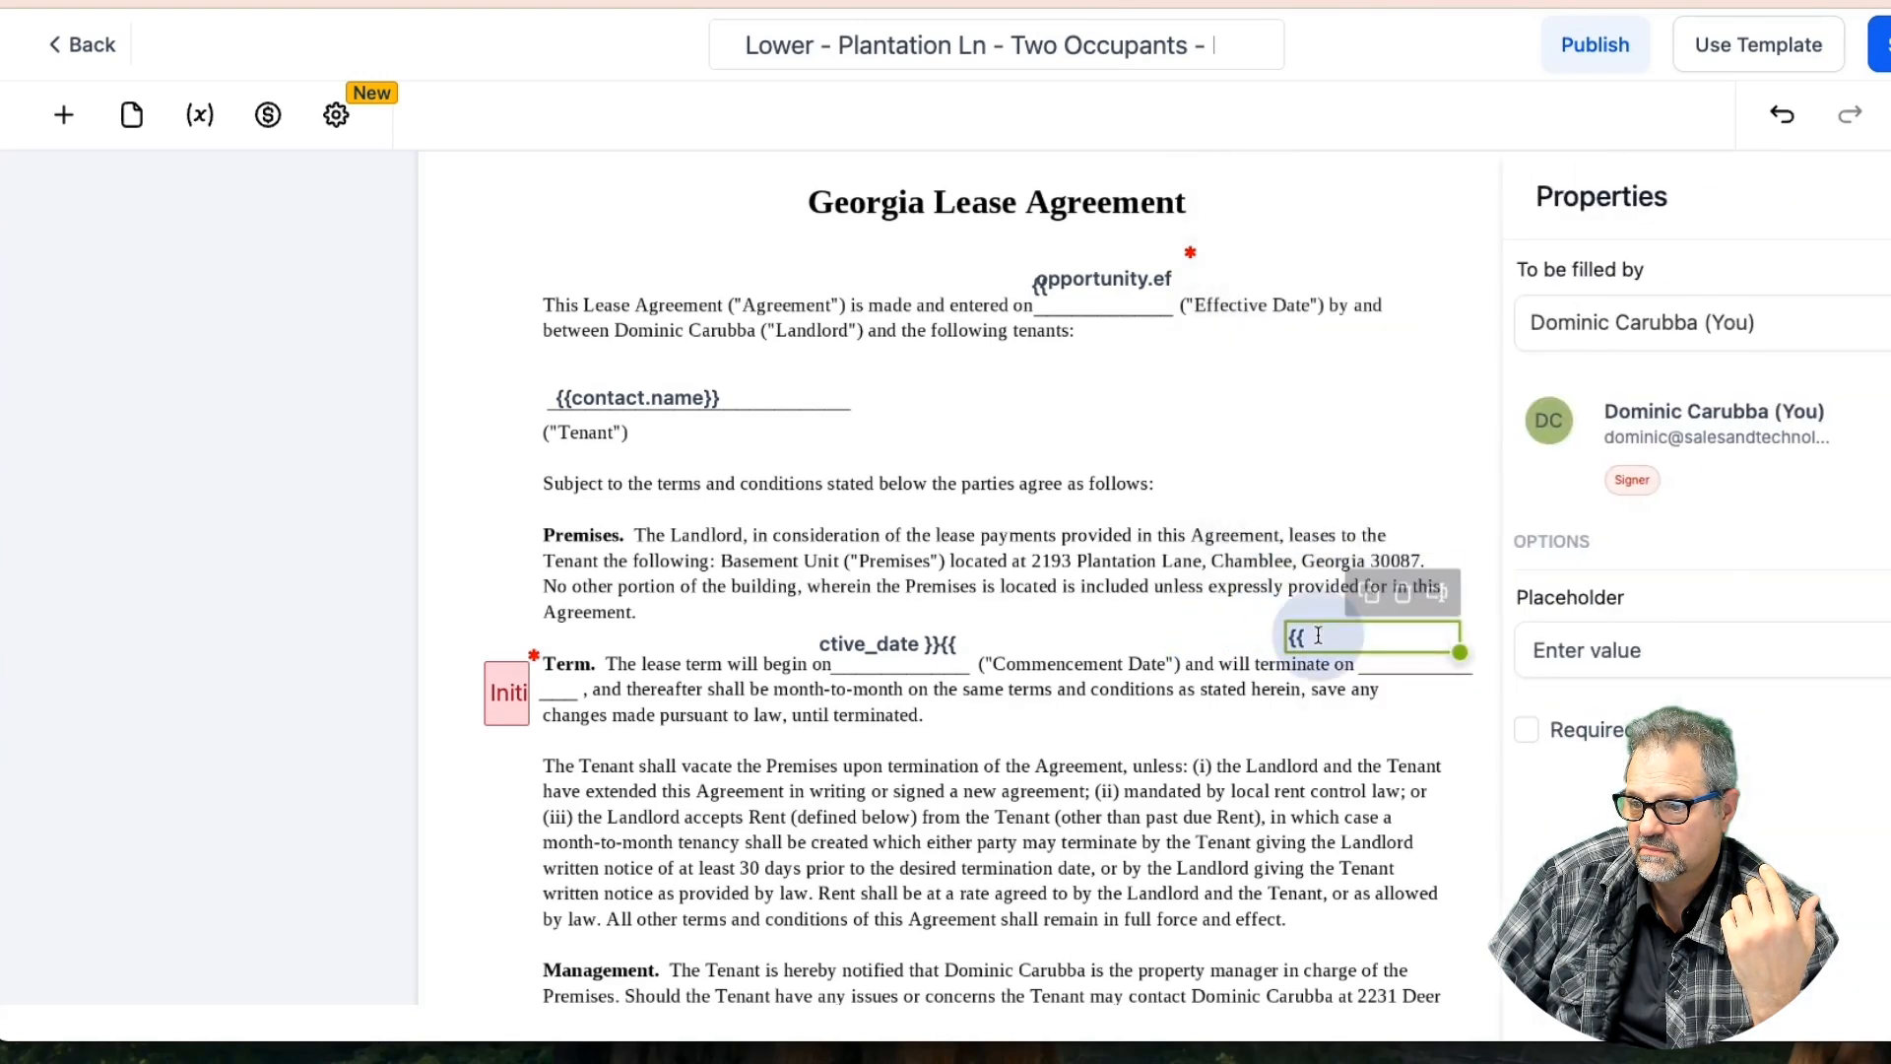
Enlarge the repeated-placeholder field, then delete it and the small field near Term
left_click_drag(1459, 652, 1493, 793)
left_click_drag(1429, 696, 982, 400)
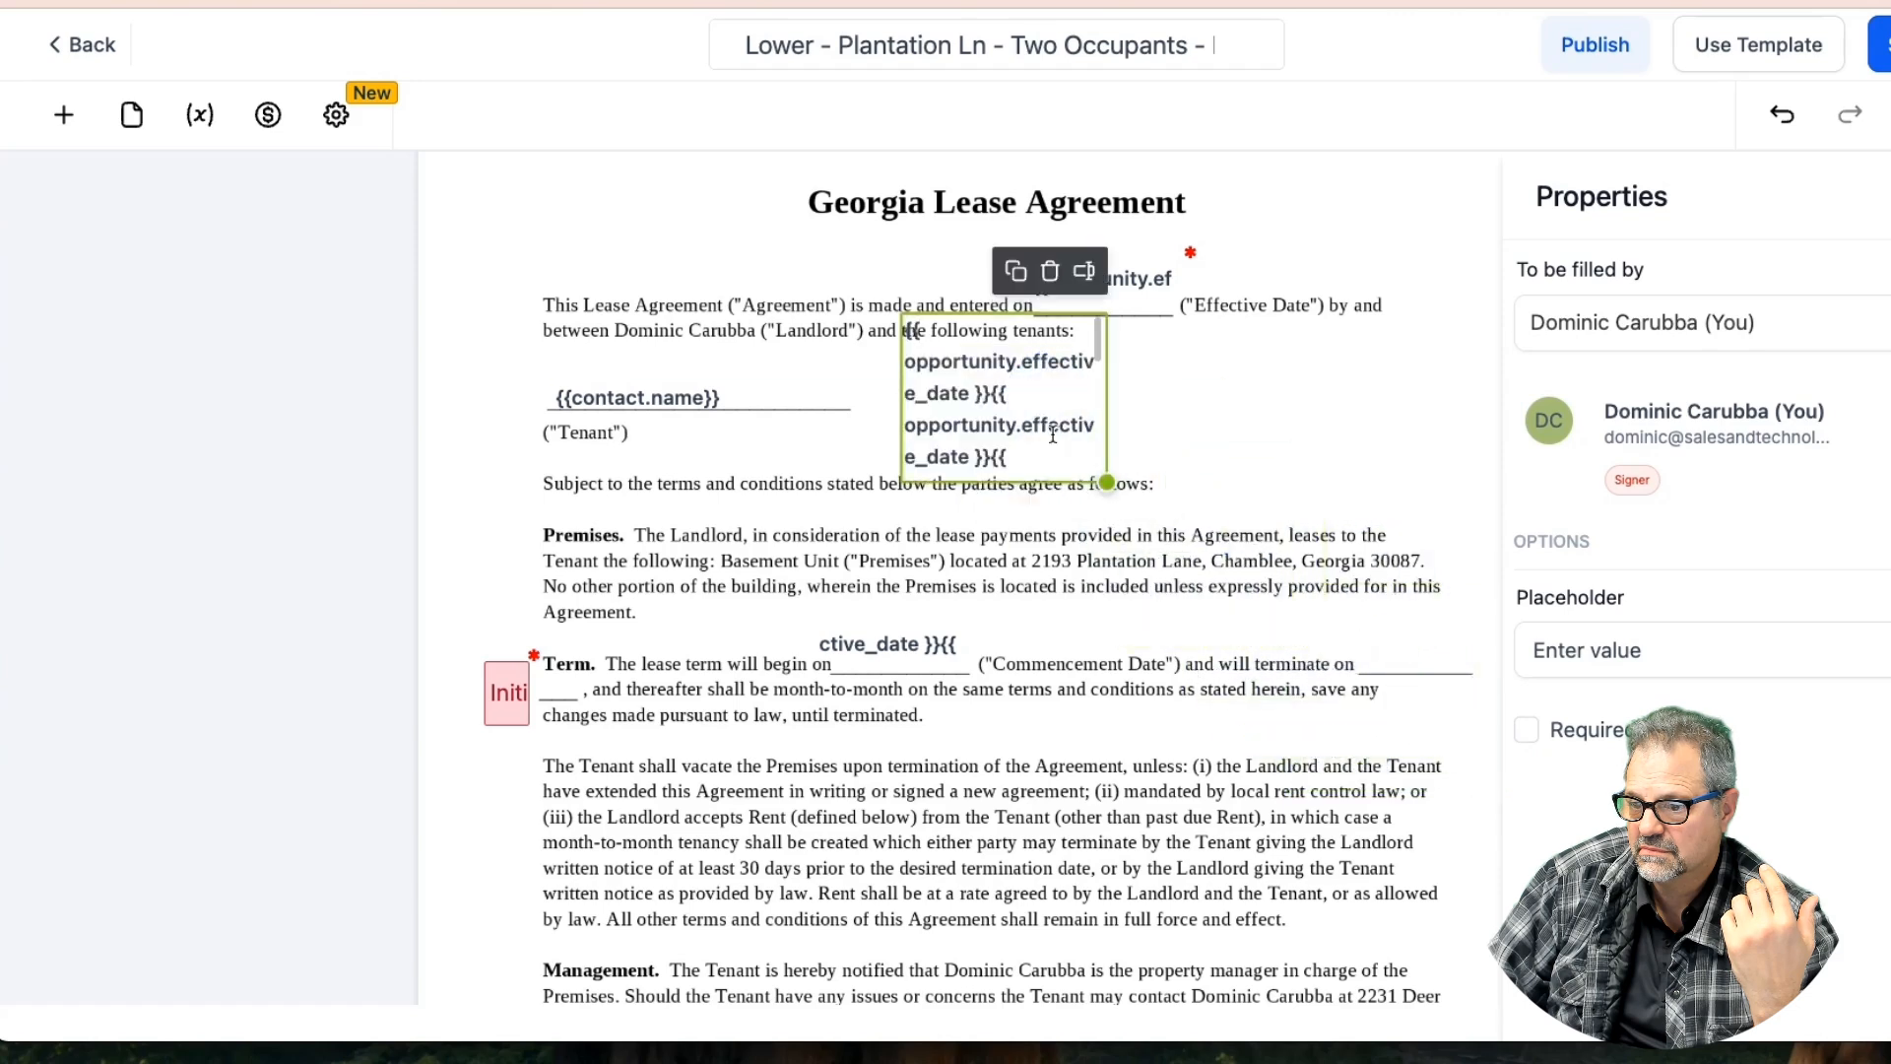
left_click_drag(1106, 483, 1401, 778)
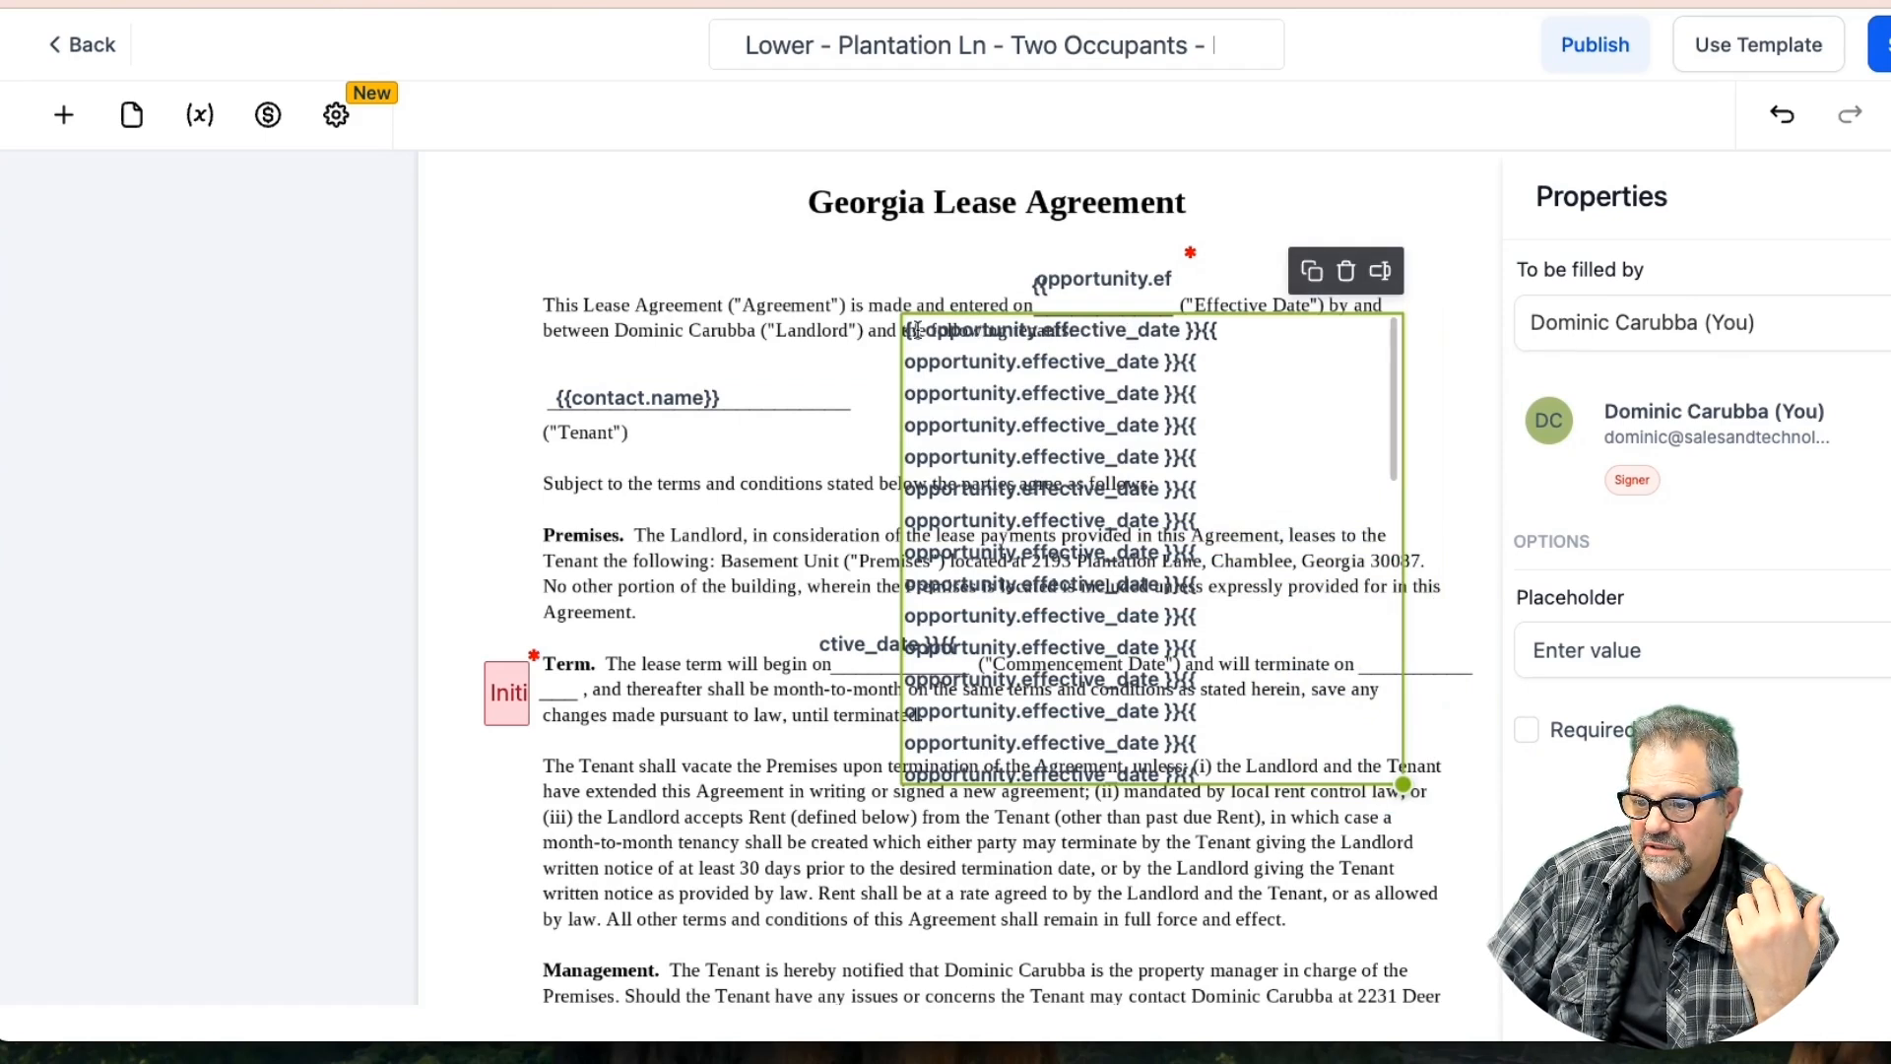
left_click_drag(908, 331, 1106, 369)
left_click_drag(1322, 720, 1138, 543)
scroll(1217, 461, "up", 2)
scroll(1217, 459, "down", 1)
scroll(1219, 463, "up", 2)
left_click(1261, 300)
left_click(886, 803)
left_click(935, 744)
left_click(1121, 438)
left_click(1154, 399)
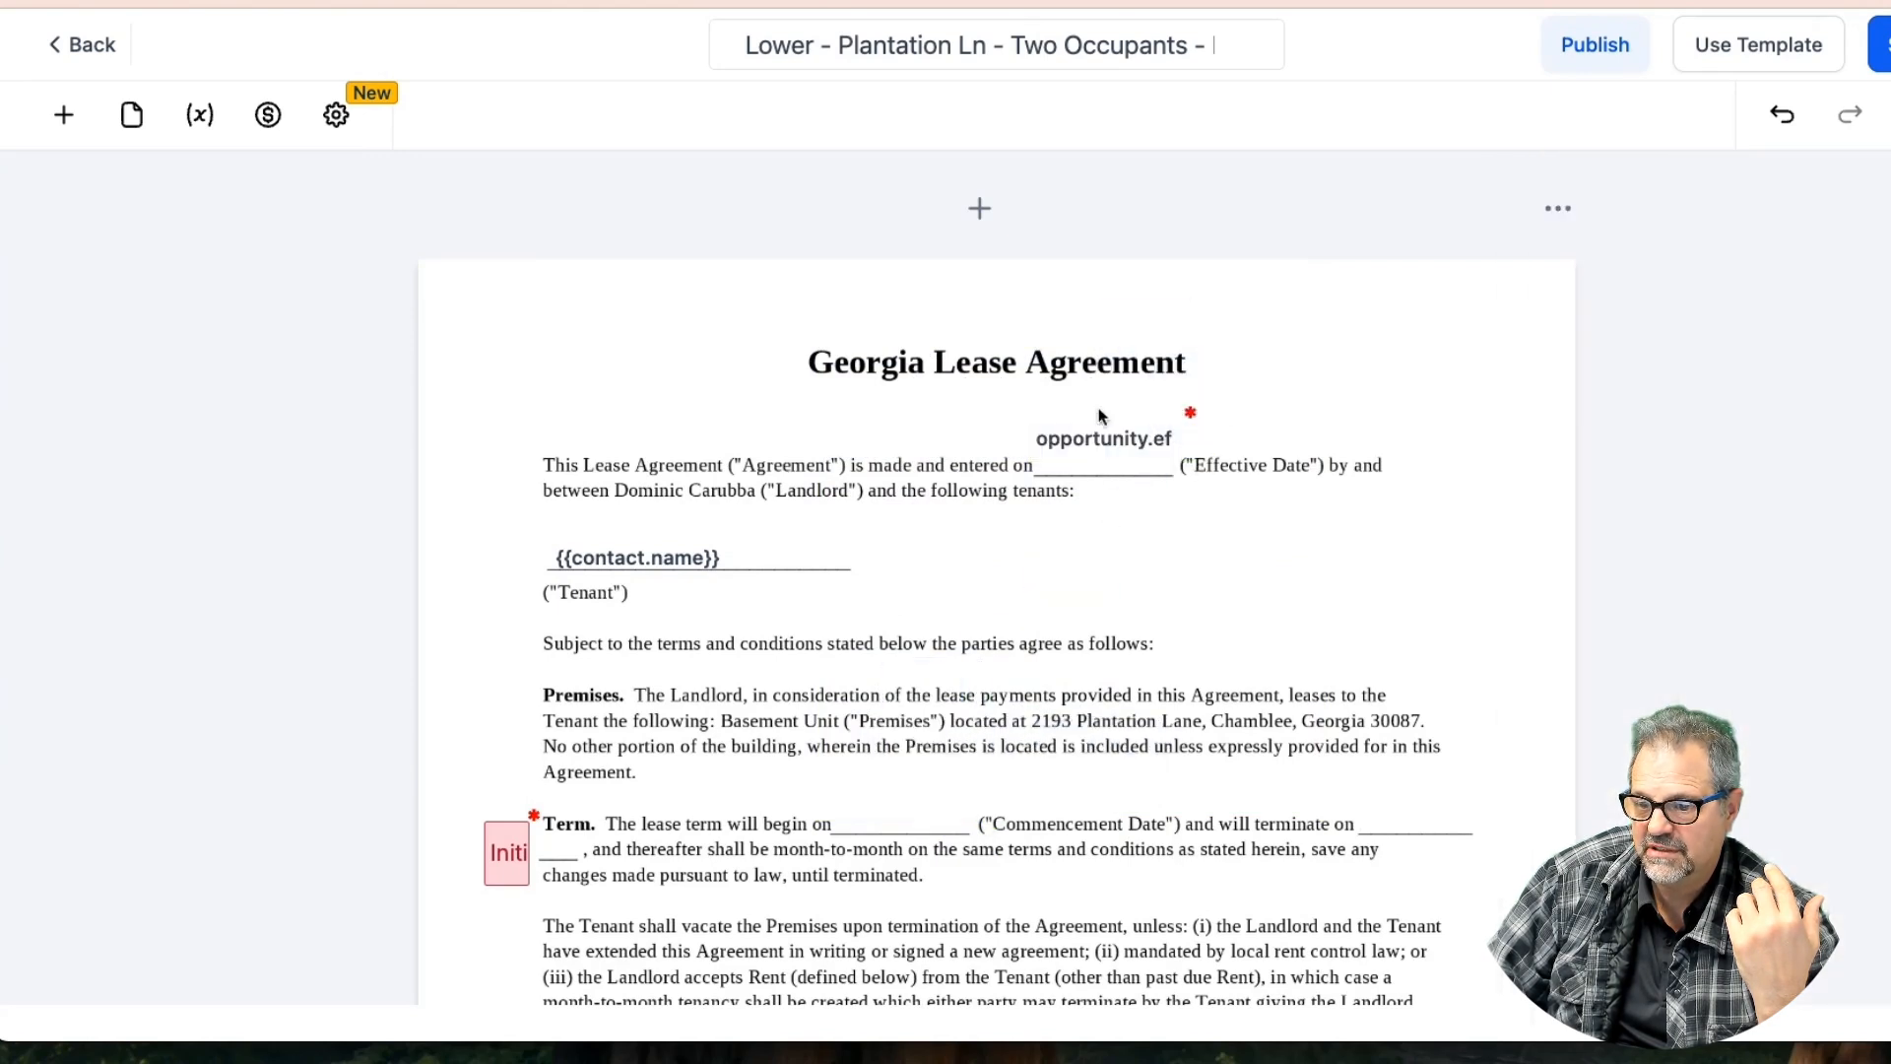
Replace the old effective-date field with a new text field above the date line
left_click(63, 114)
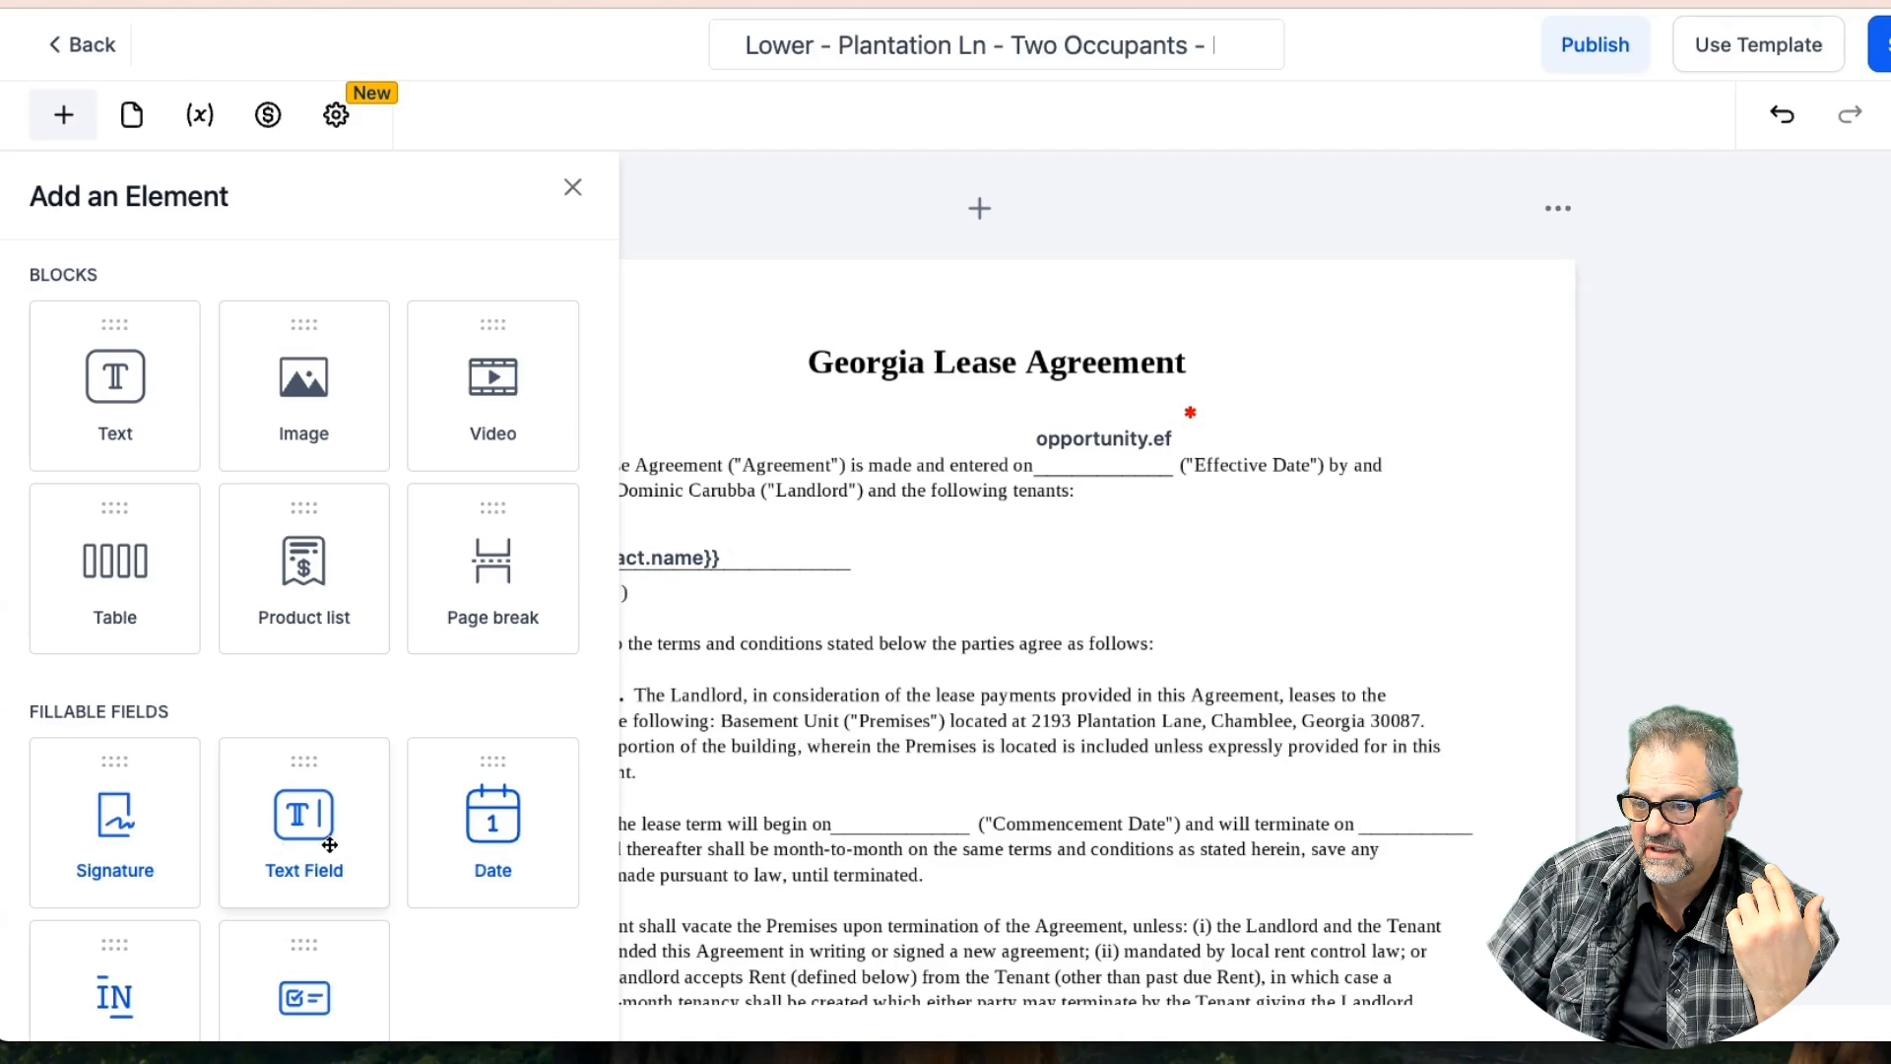
left_click_drag(317, 822, 970, 515)
left_click(1156, 439)
left_click(1094, 377)
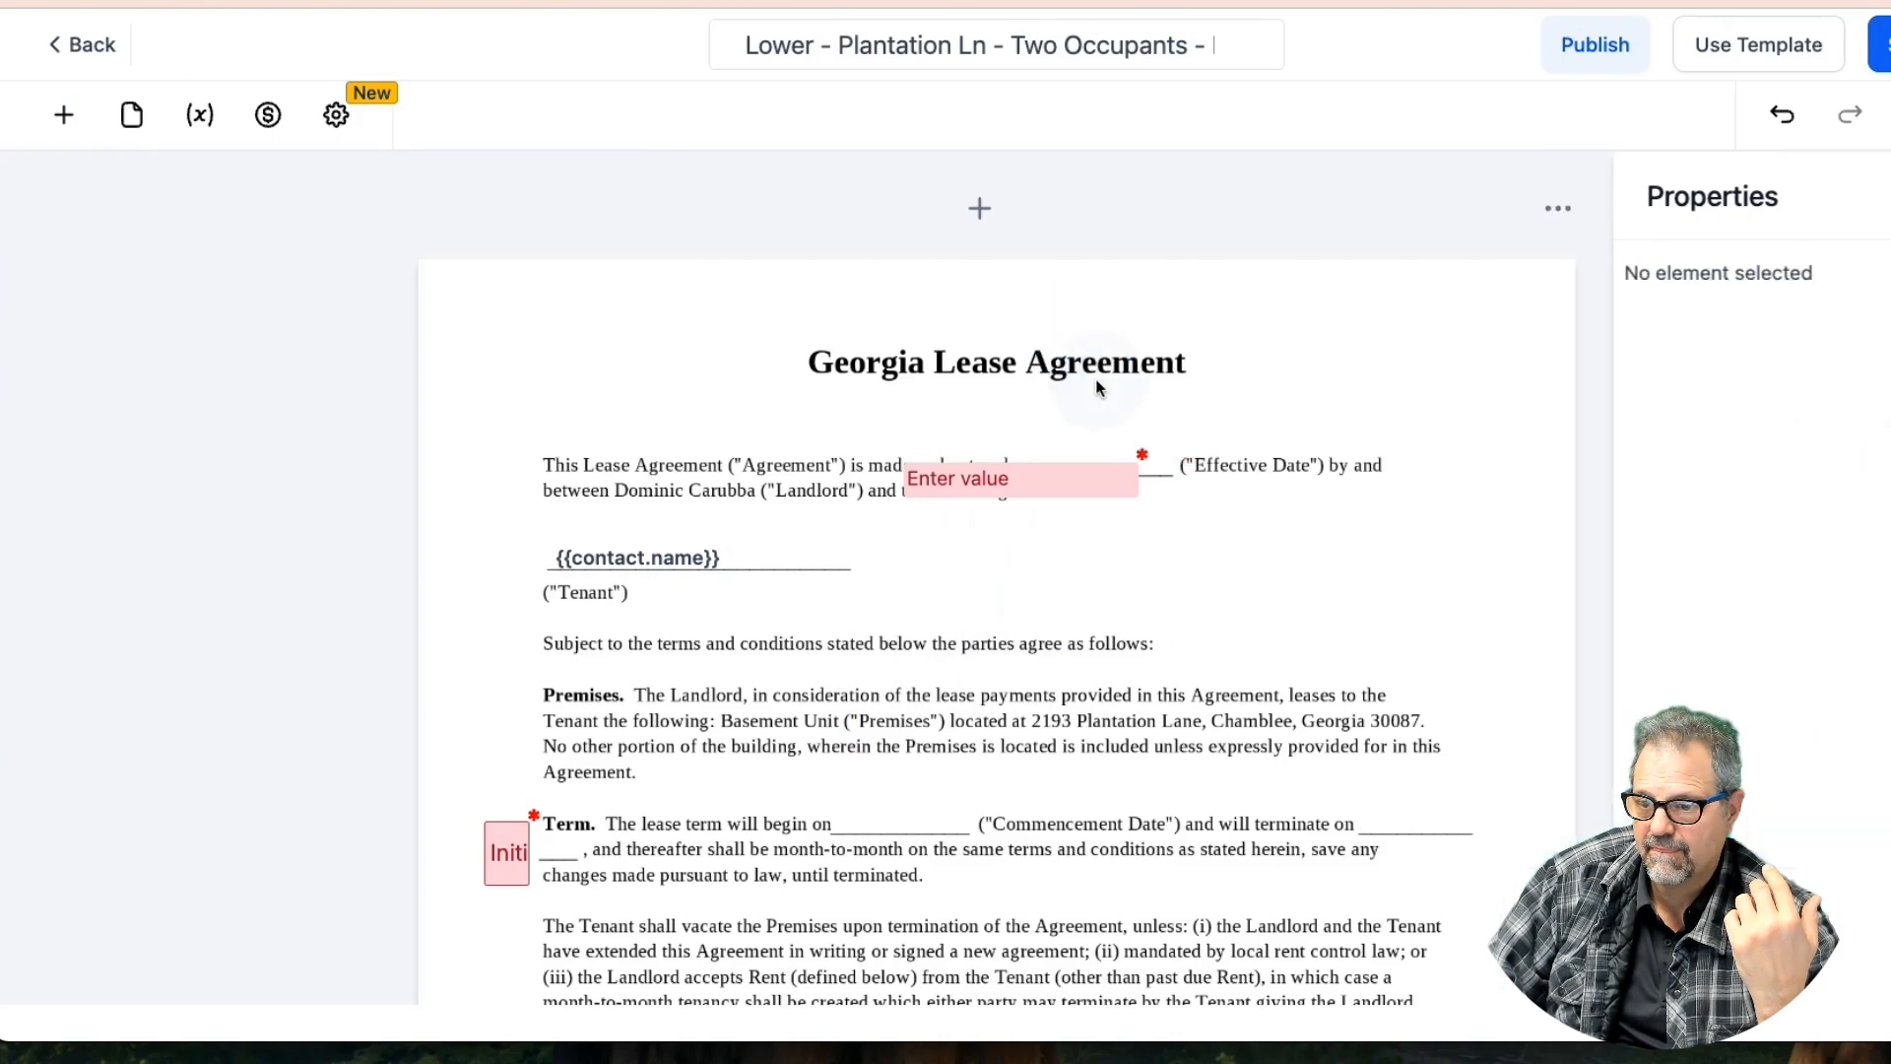
left_click_drag(1030, 477, 1194, 448)
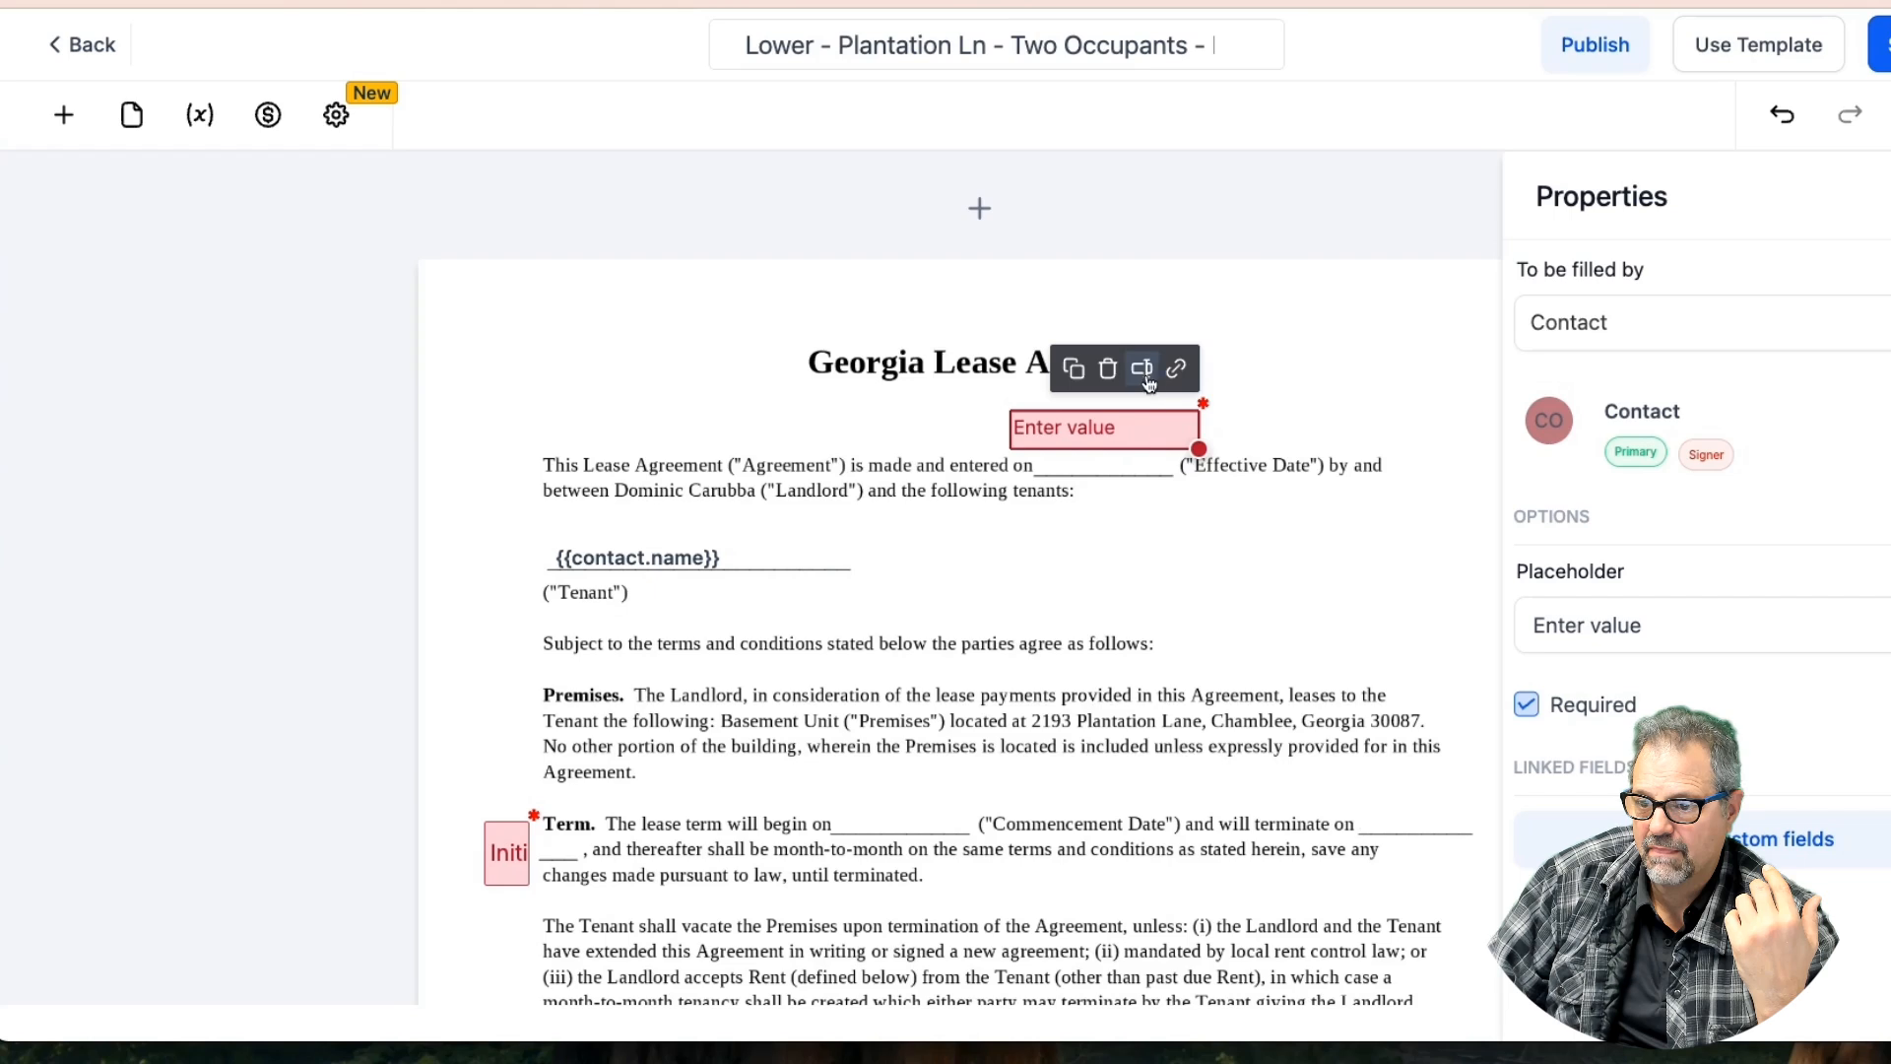
Link the new field to {{ opportunity.effective_date }} and resize it to fit the blank
left_click(1141, 368)
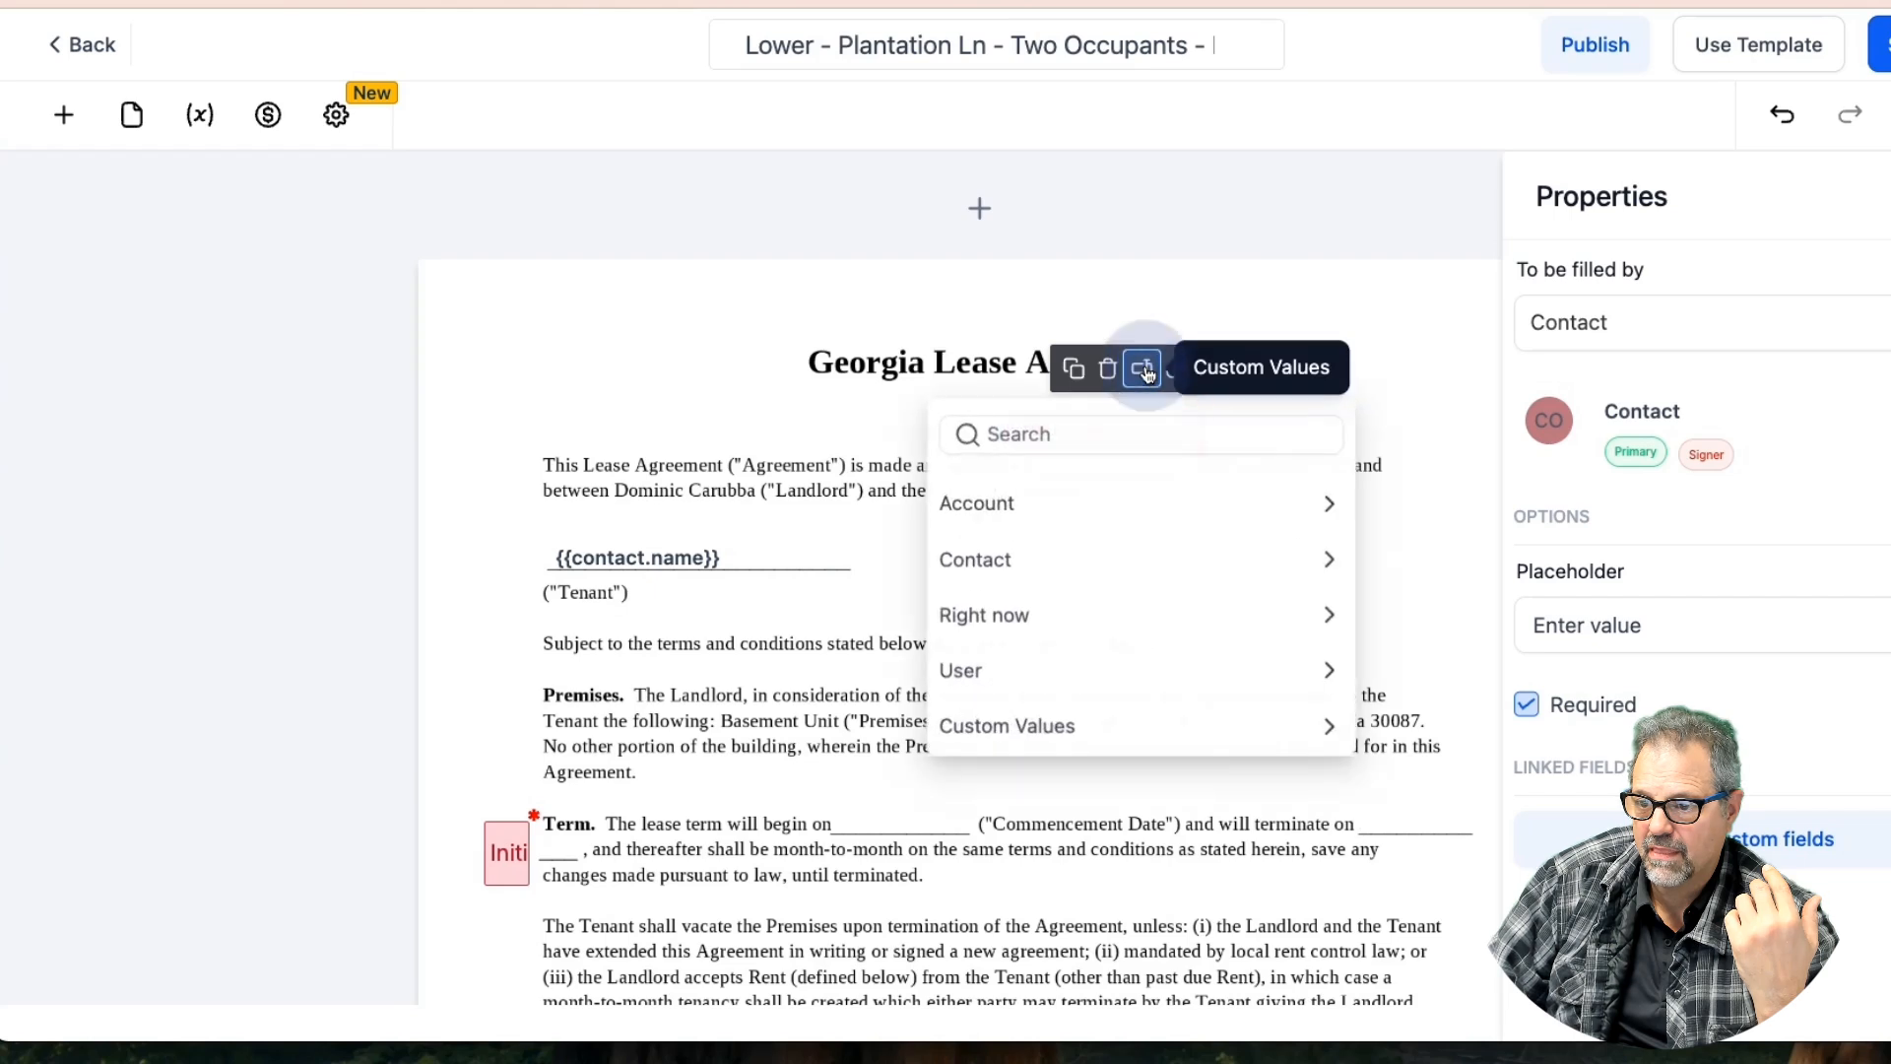
left_click(1106, 558)
scroll(1100, 798, "down", 3)
scroll(1055, 899, "down", 3)
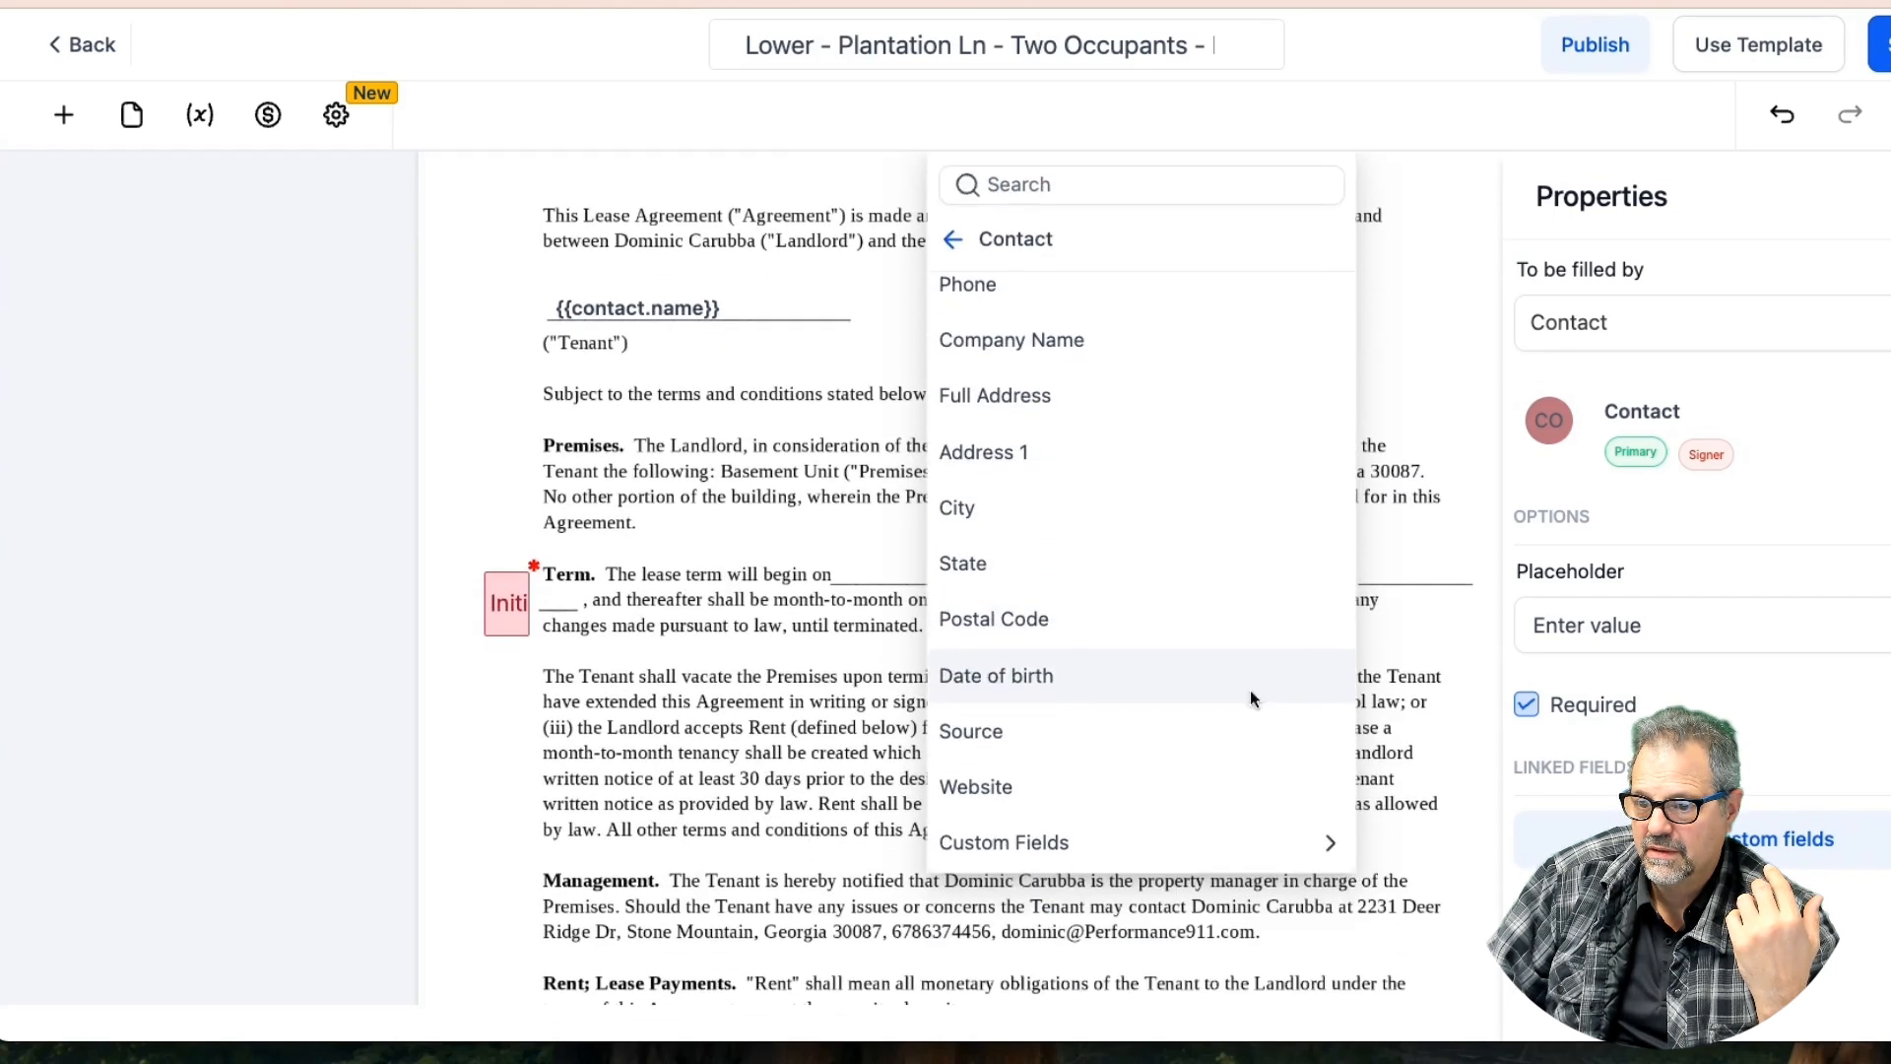
left_click(1142, 787)
scroll(1097, 316, "up", 2)
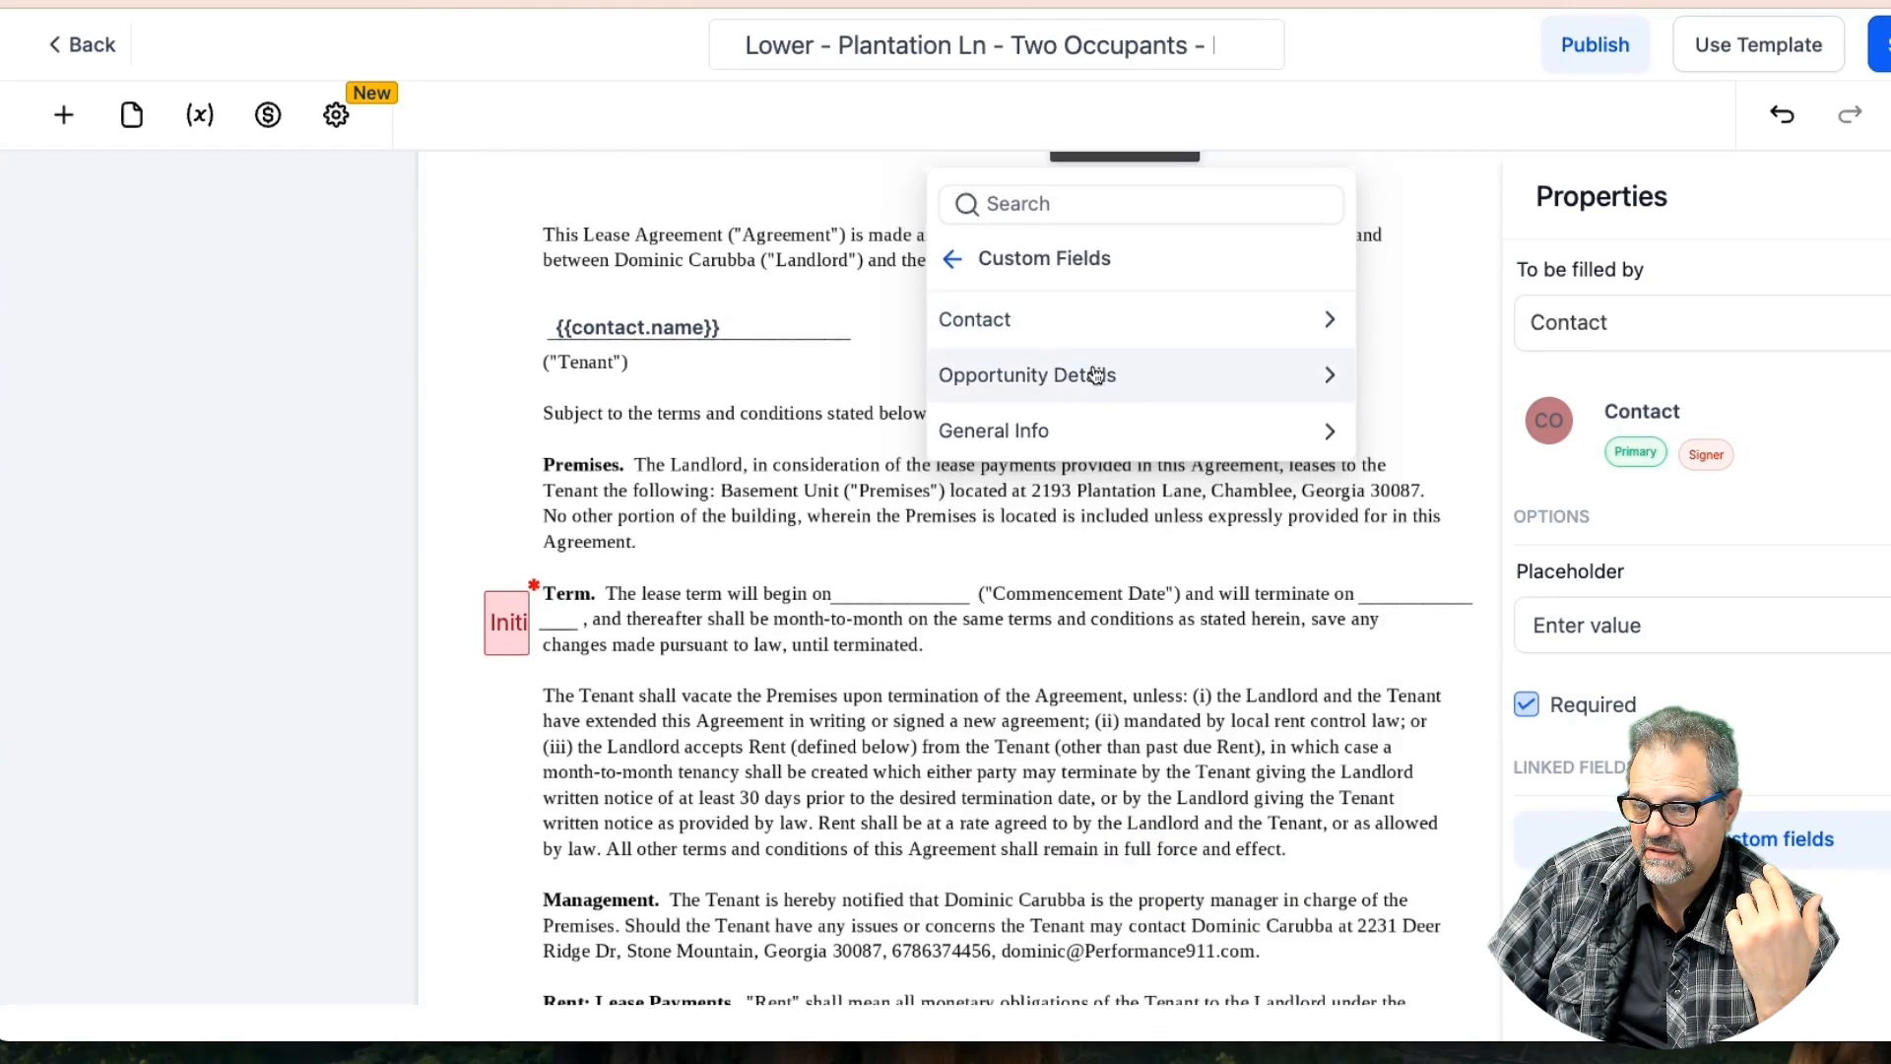
left_click(1089, 372)
scroll(1122, 571, "down", 2)
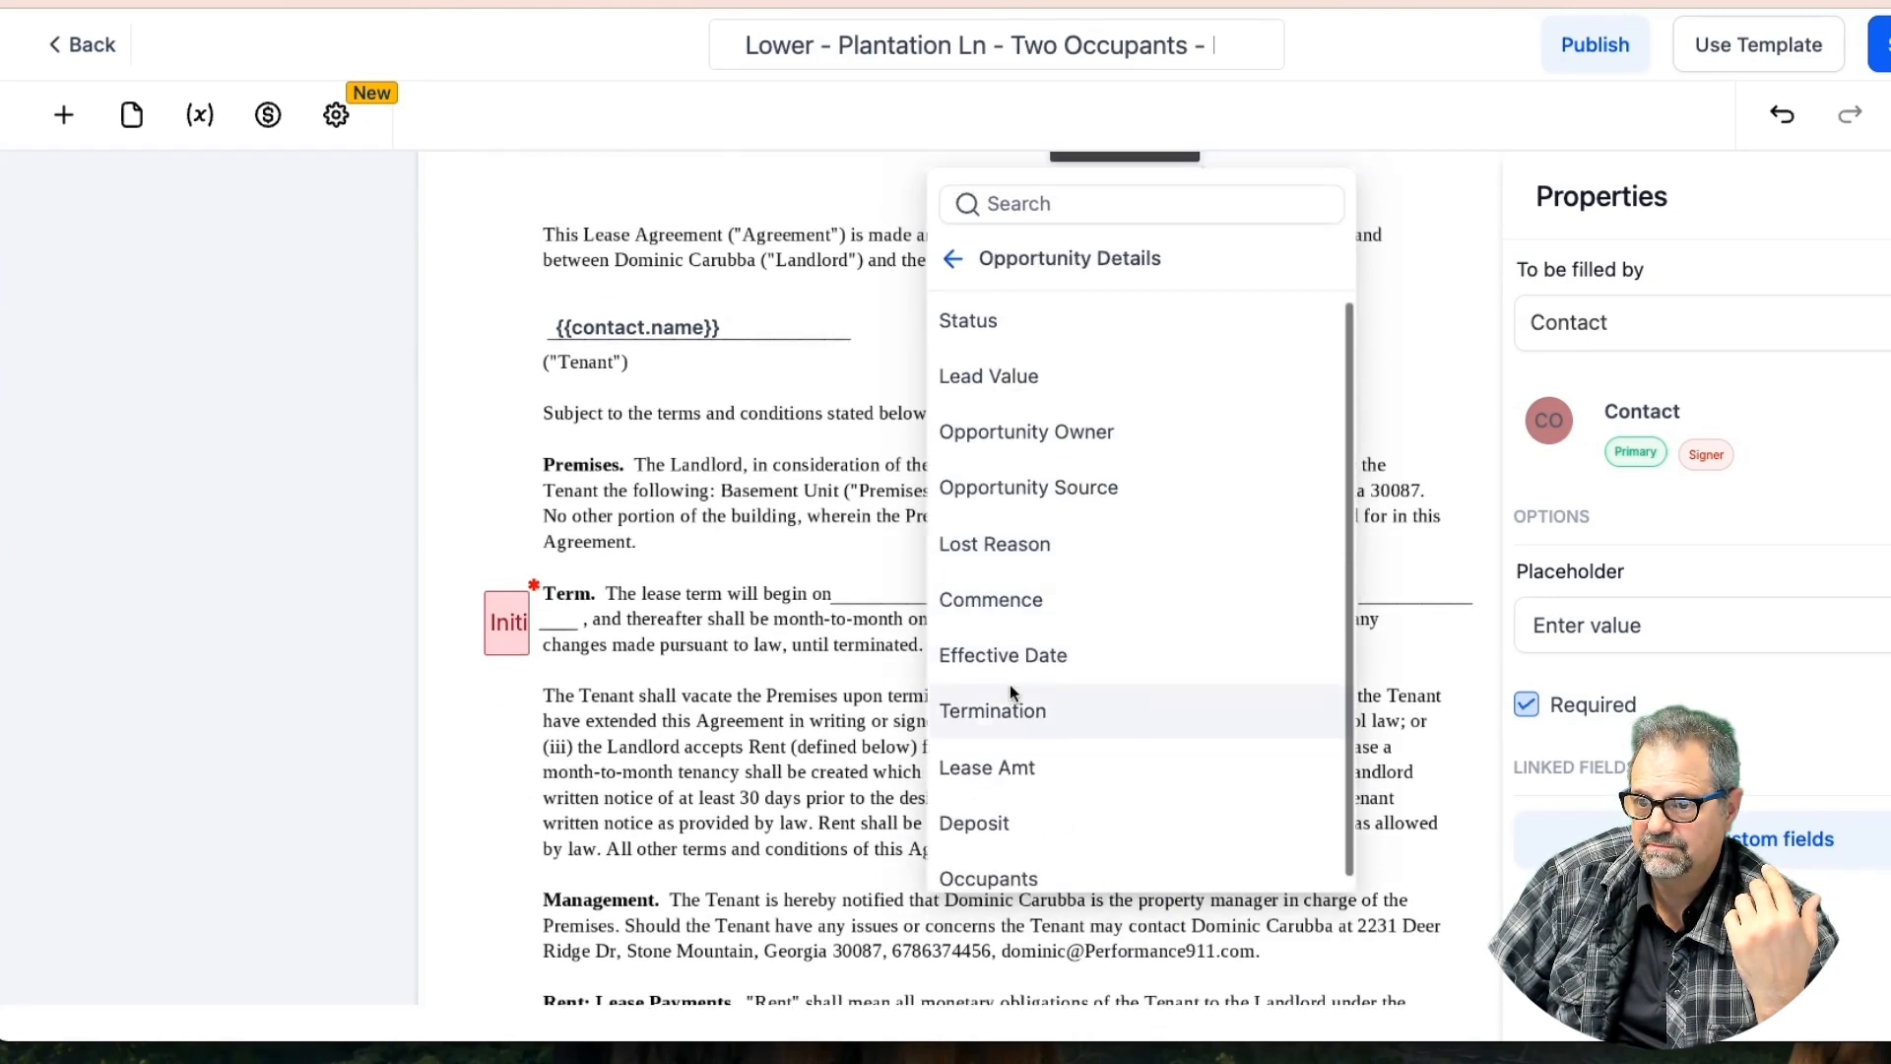
left_click(1115, 652)
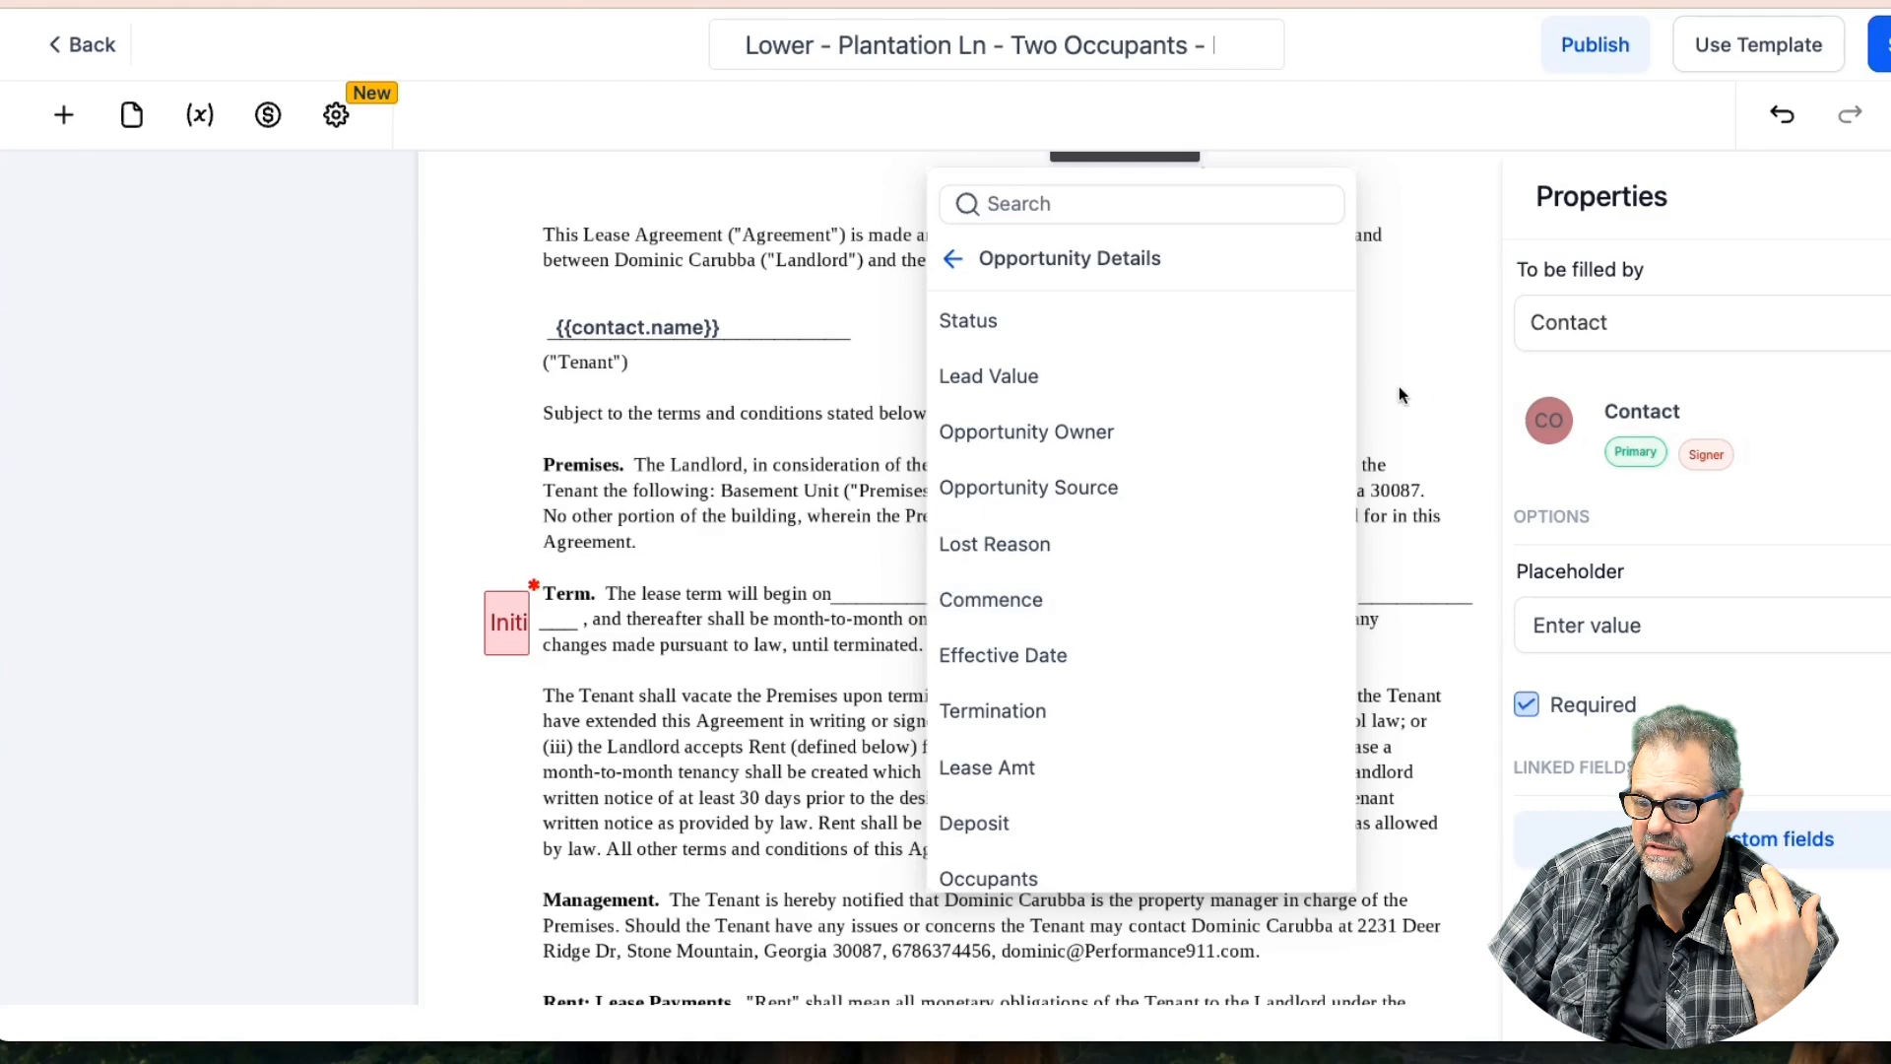
left_click(1114, 200)
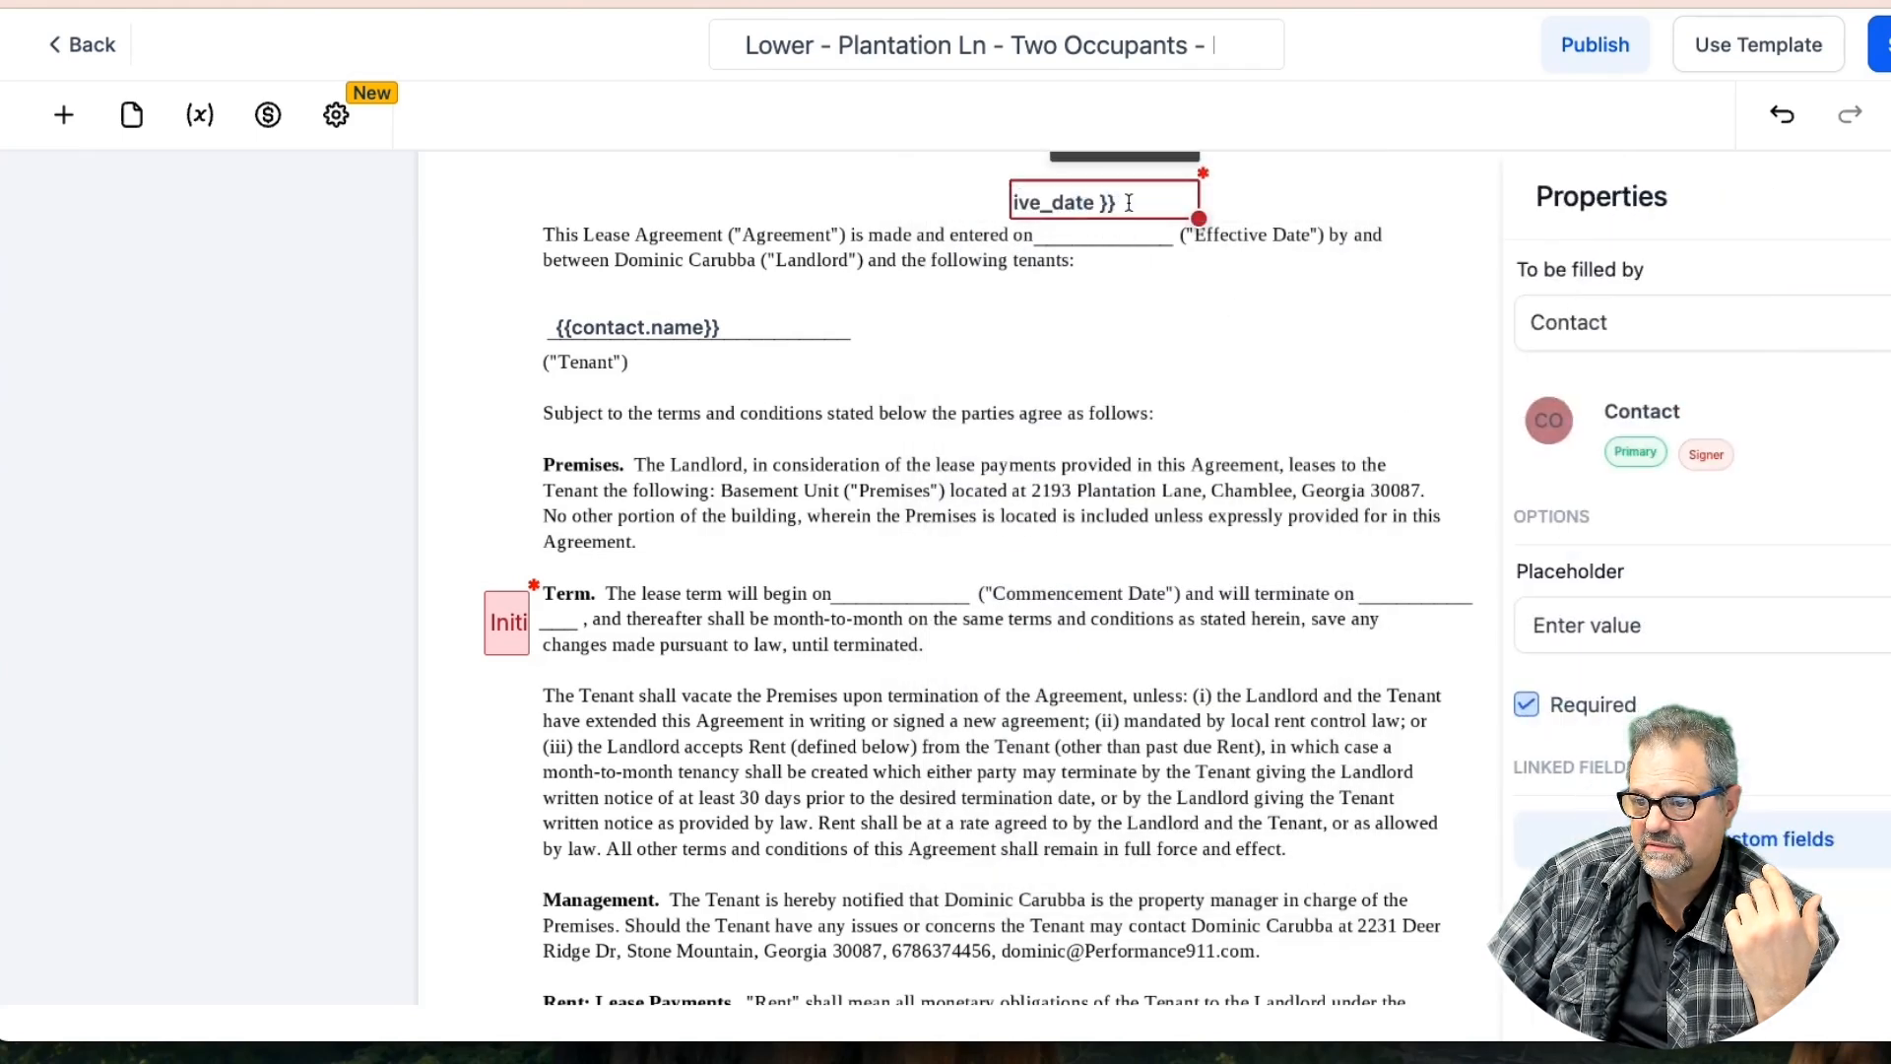
left_click_drag(1197, 215, 1141, 210)
scroll(1142, 208, "up", 1)
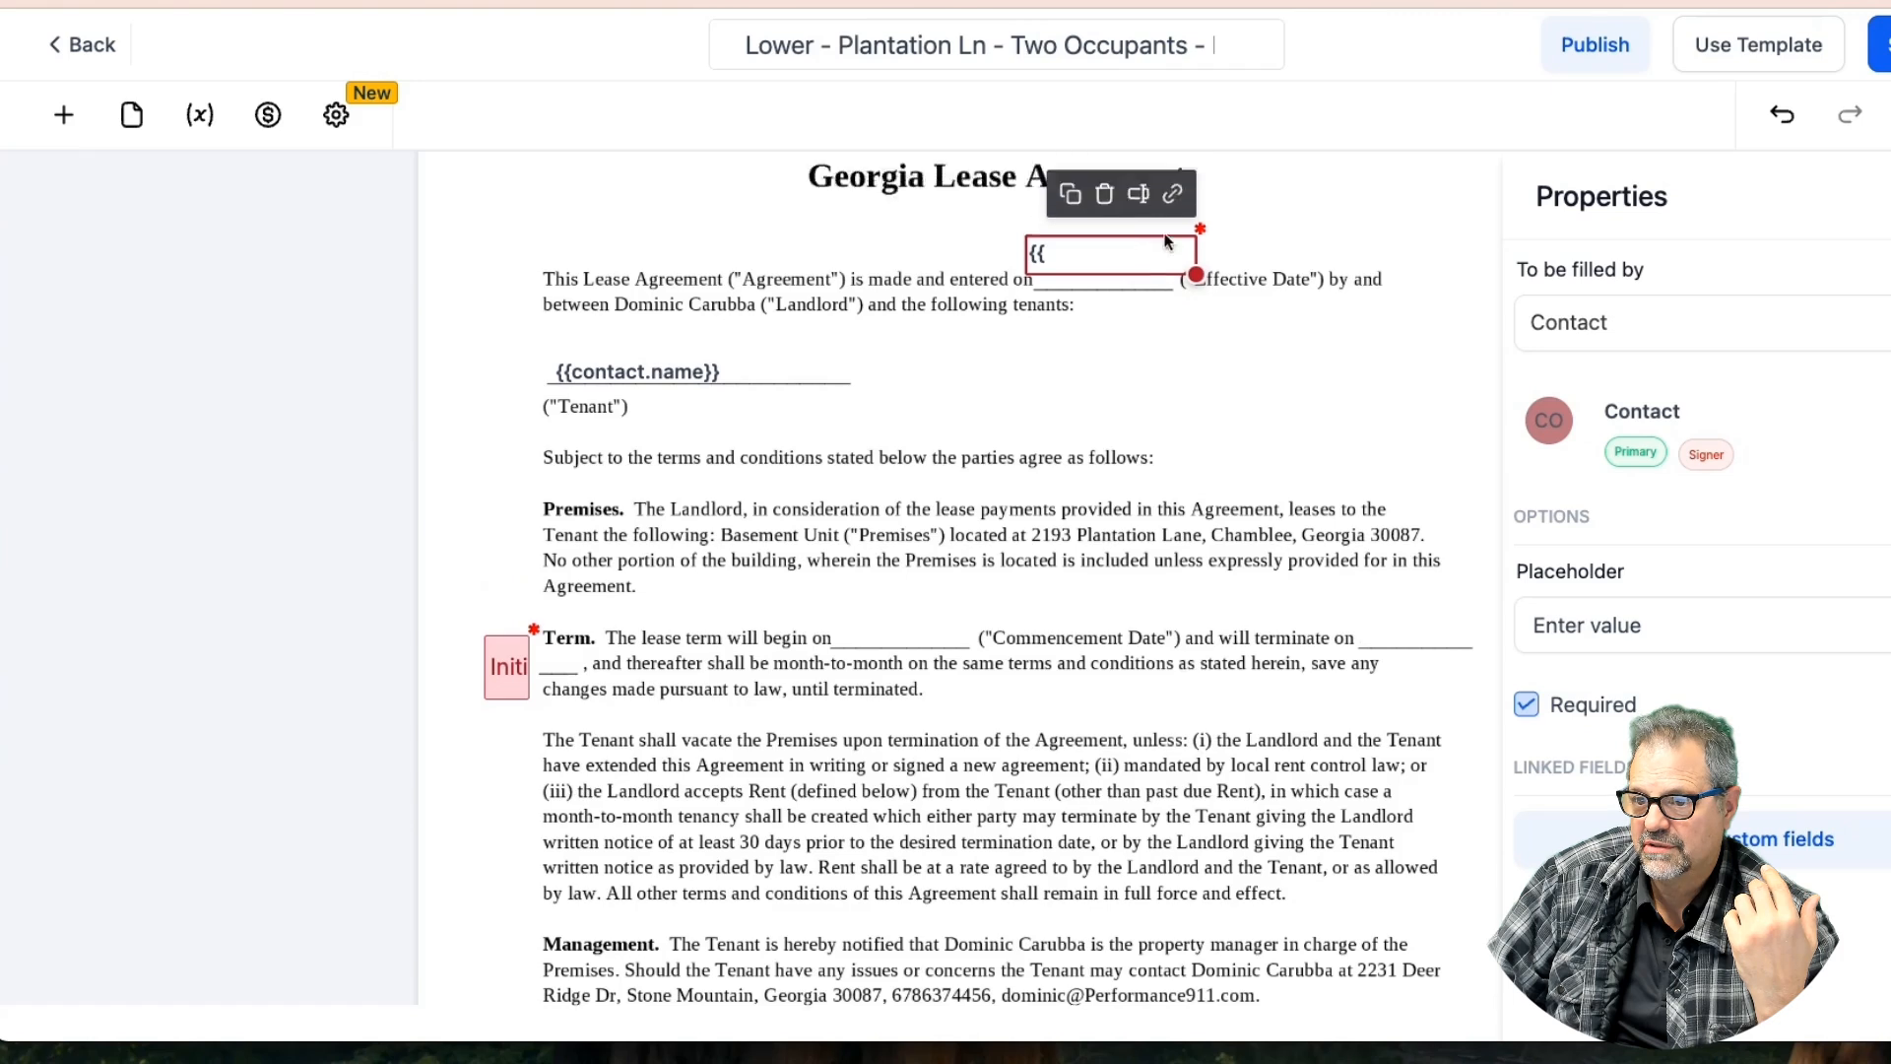
Place a text field at the Commencement Date blank linked to Opportunity Details > Commence
left_click(63, 115)
left_click_drag(278, 803, 620, 753)
left_click_drag(355, 798, 912, 642)
left_click(969, 587)
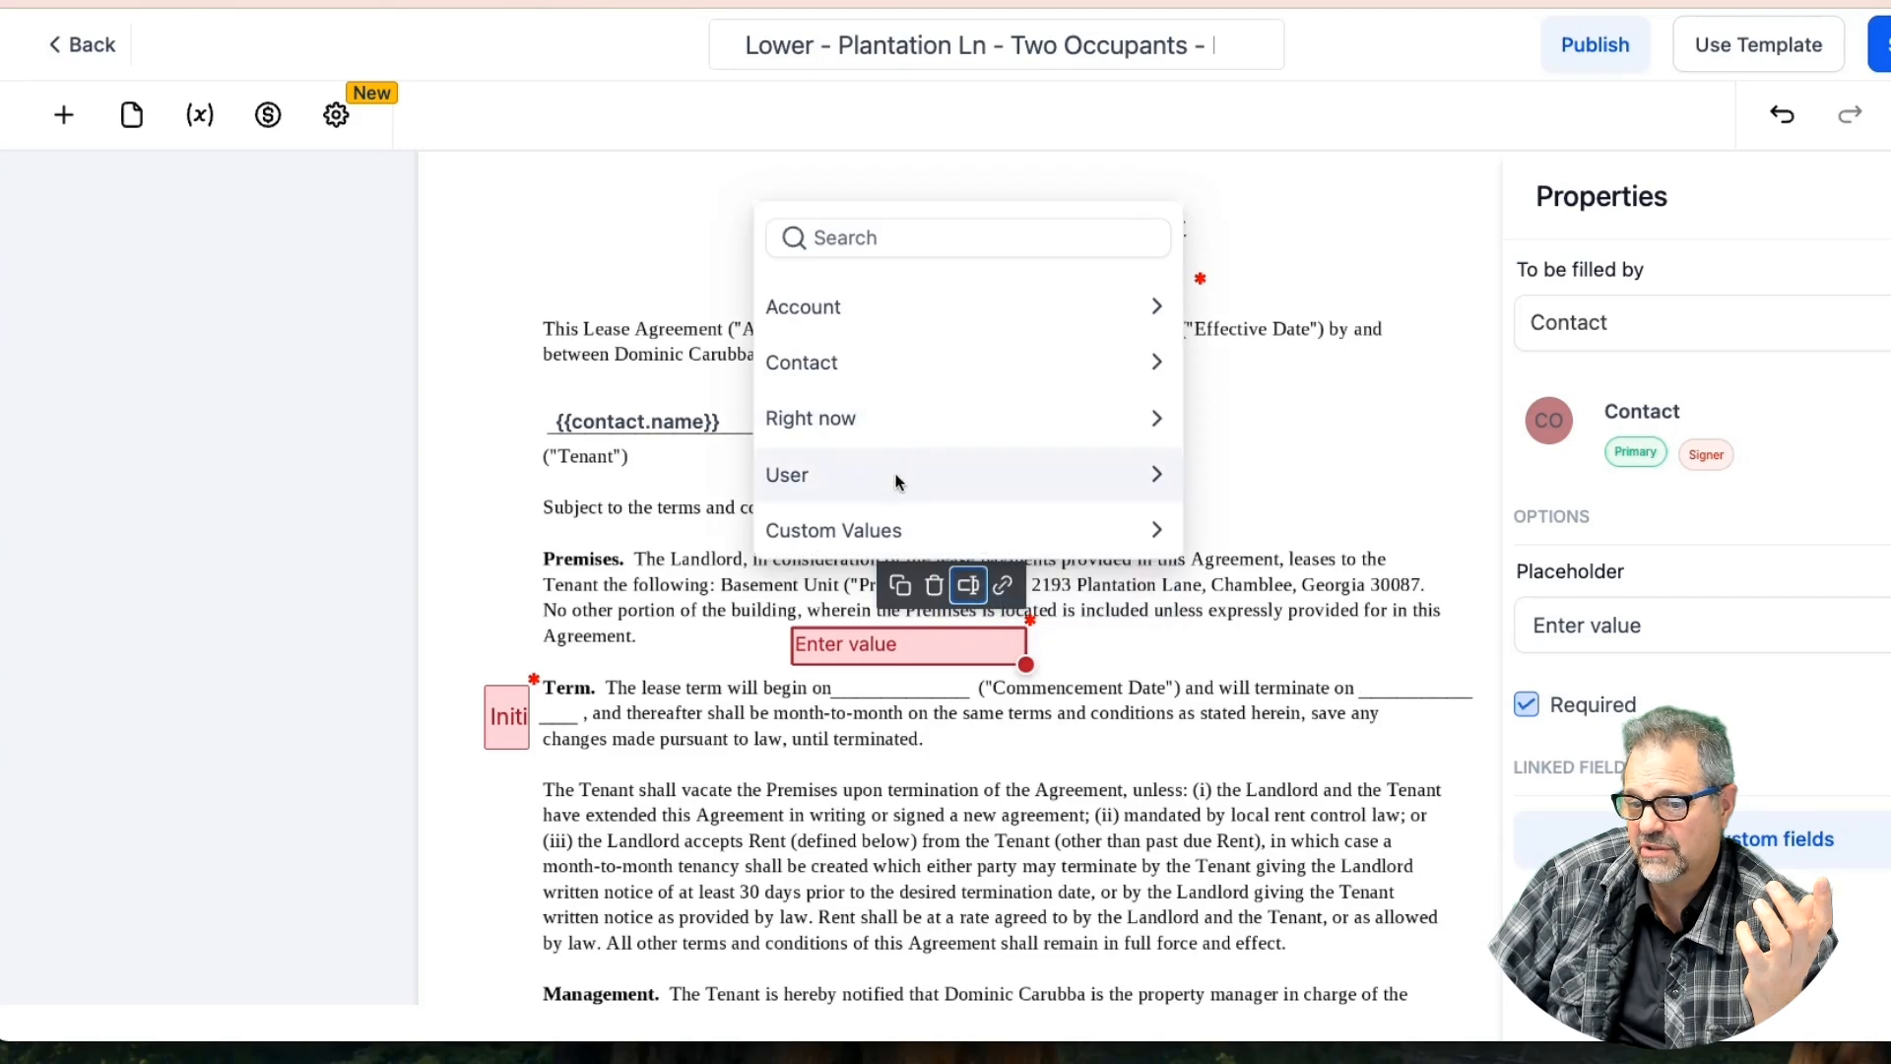
left_click(878, 373)
scroll(907, 521, "down", 3)
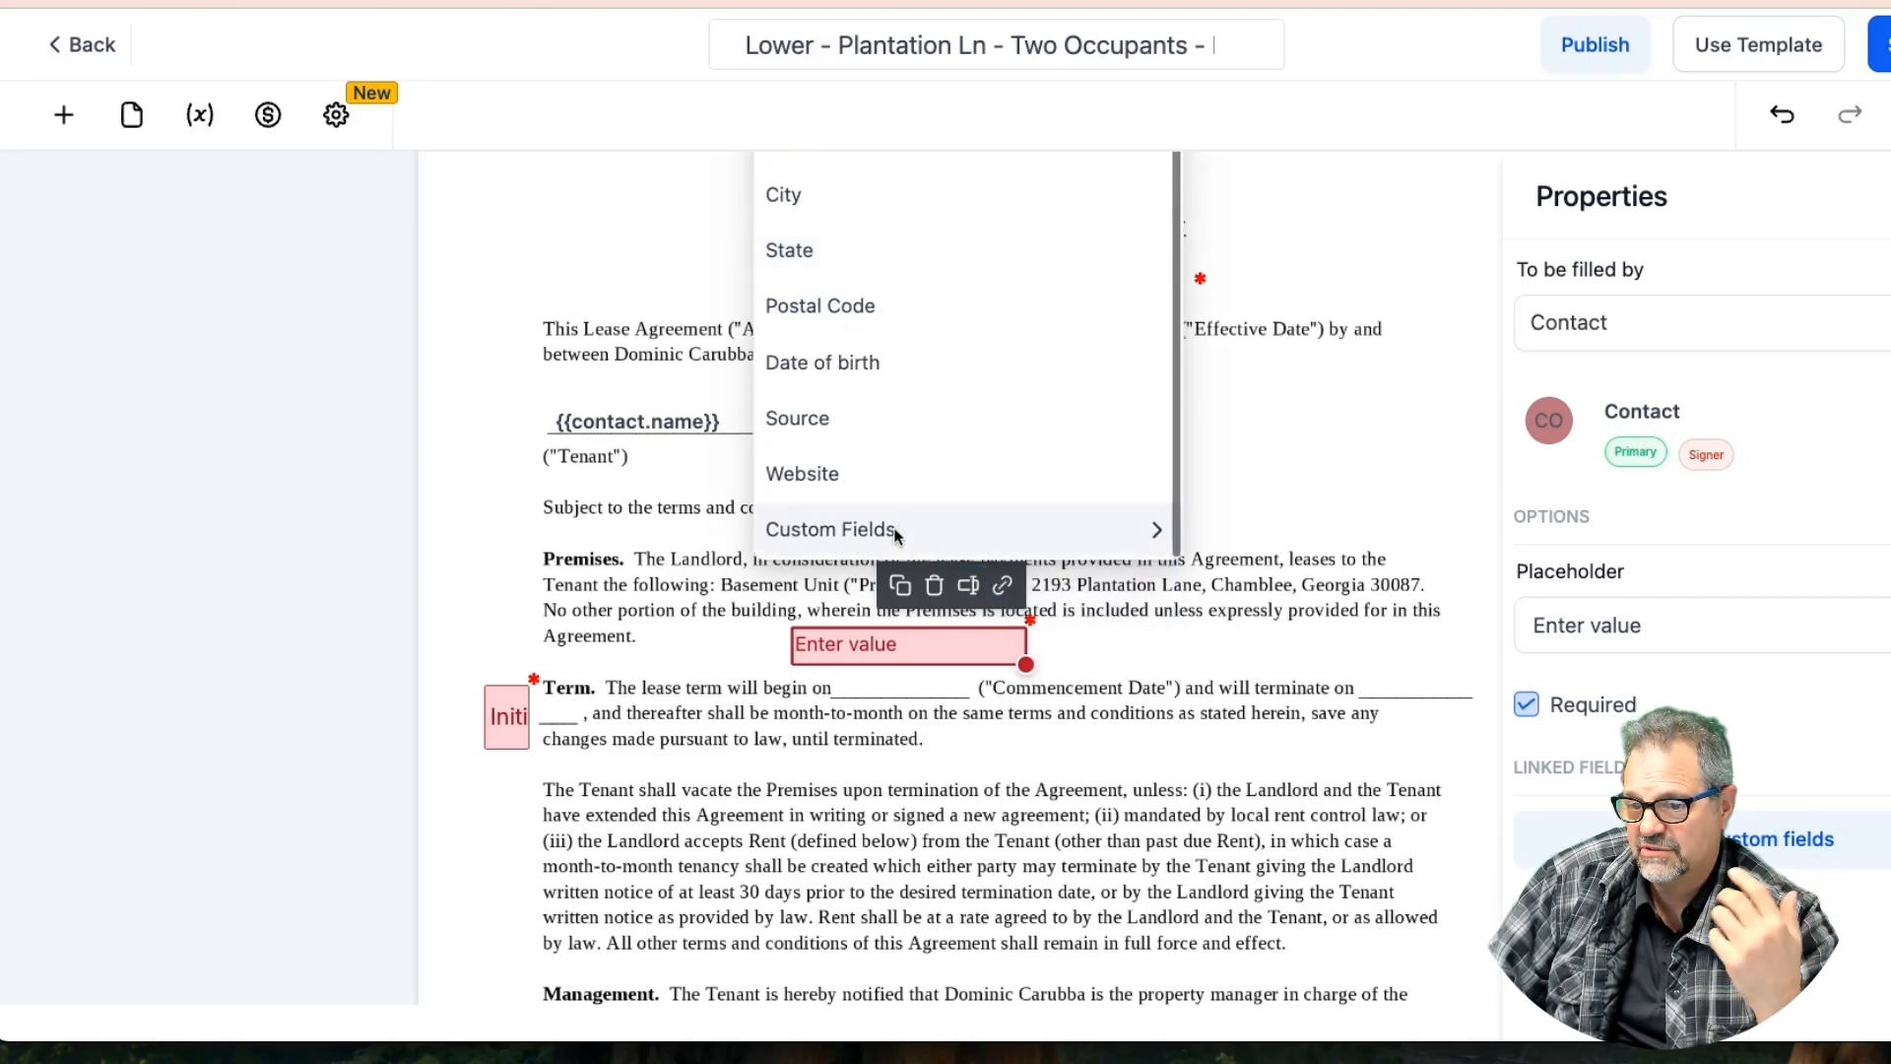
left_click(907, 525)
left_click(895, 474)
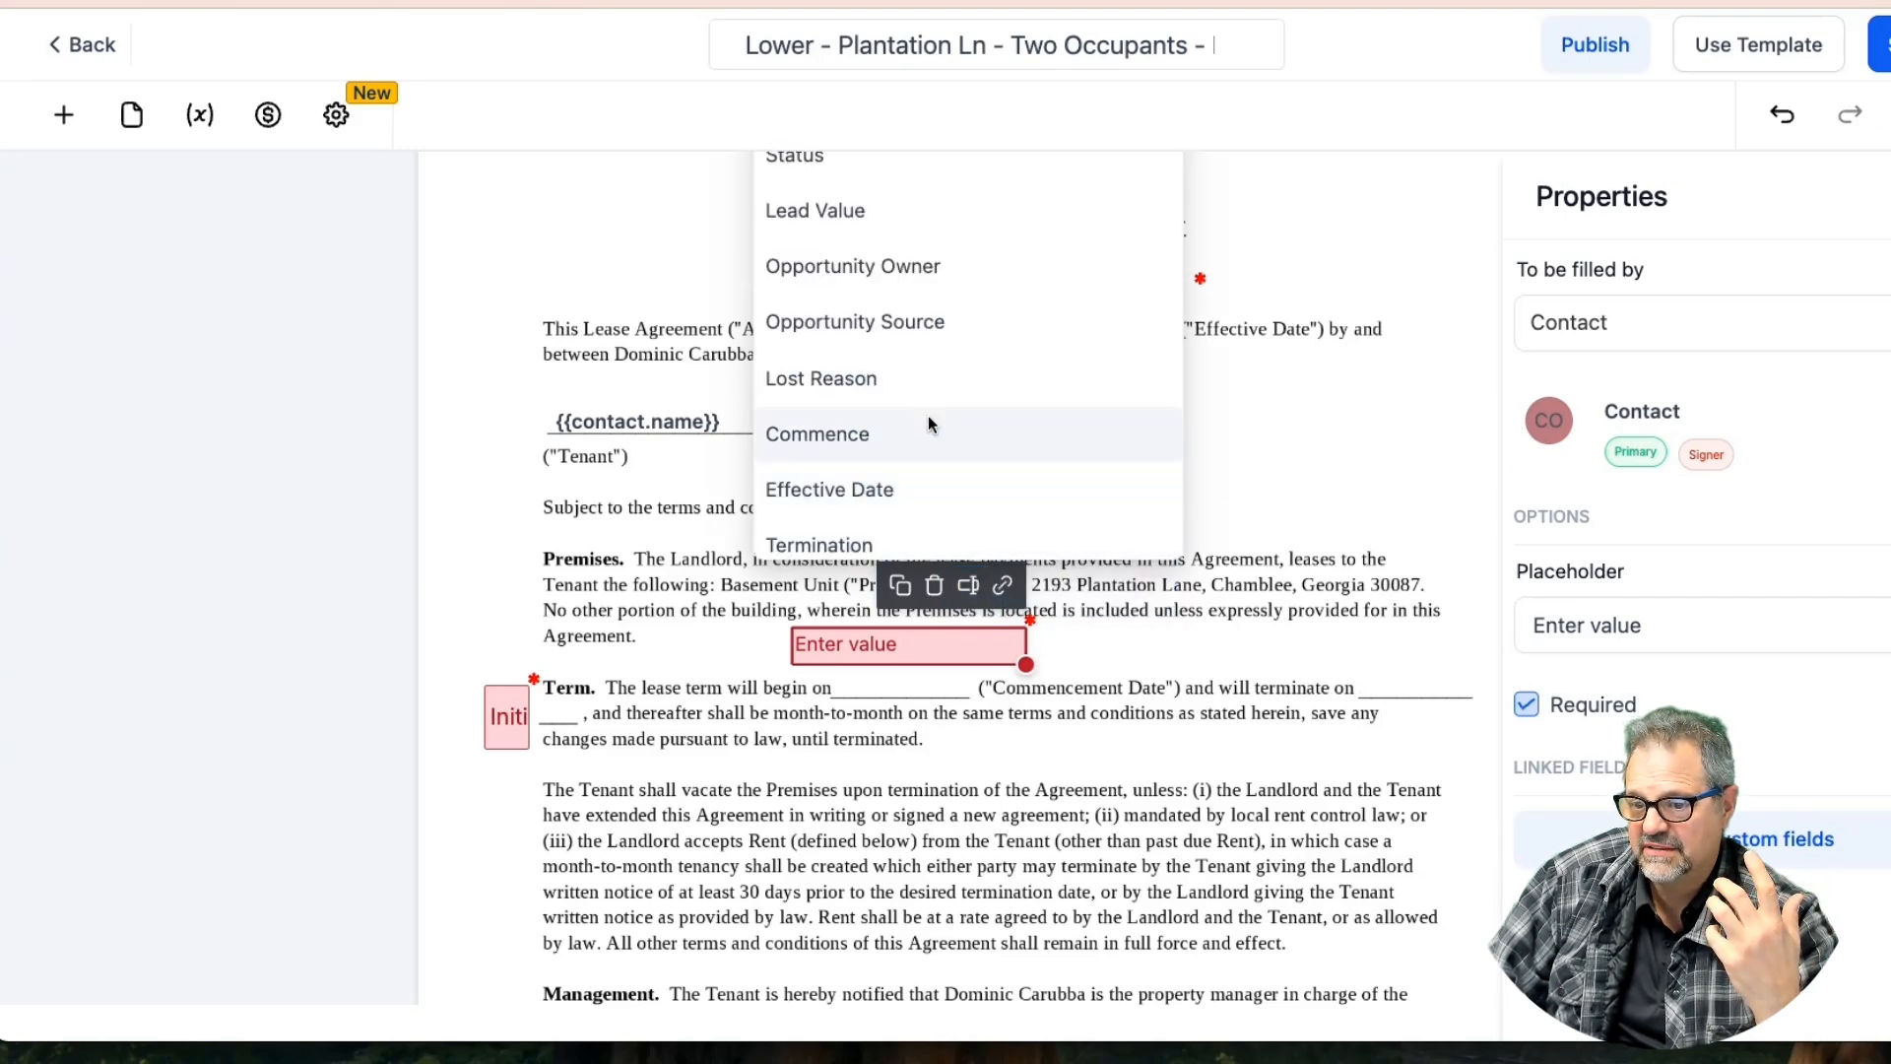
left_click(851, 433)
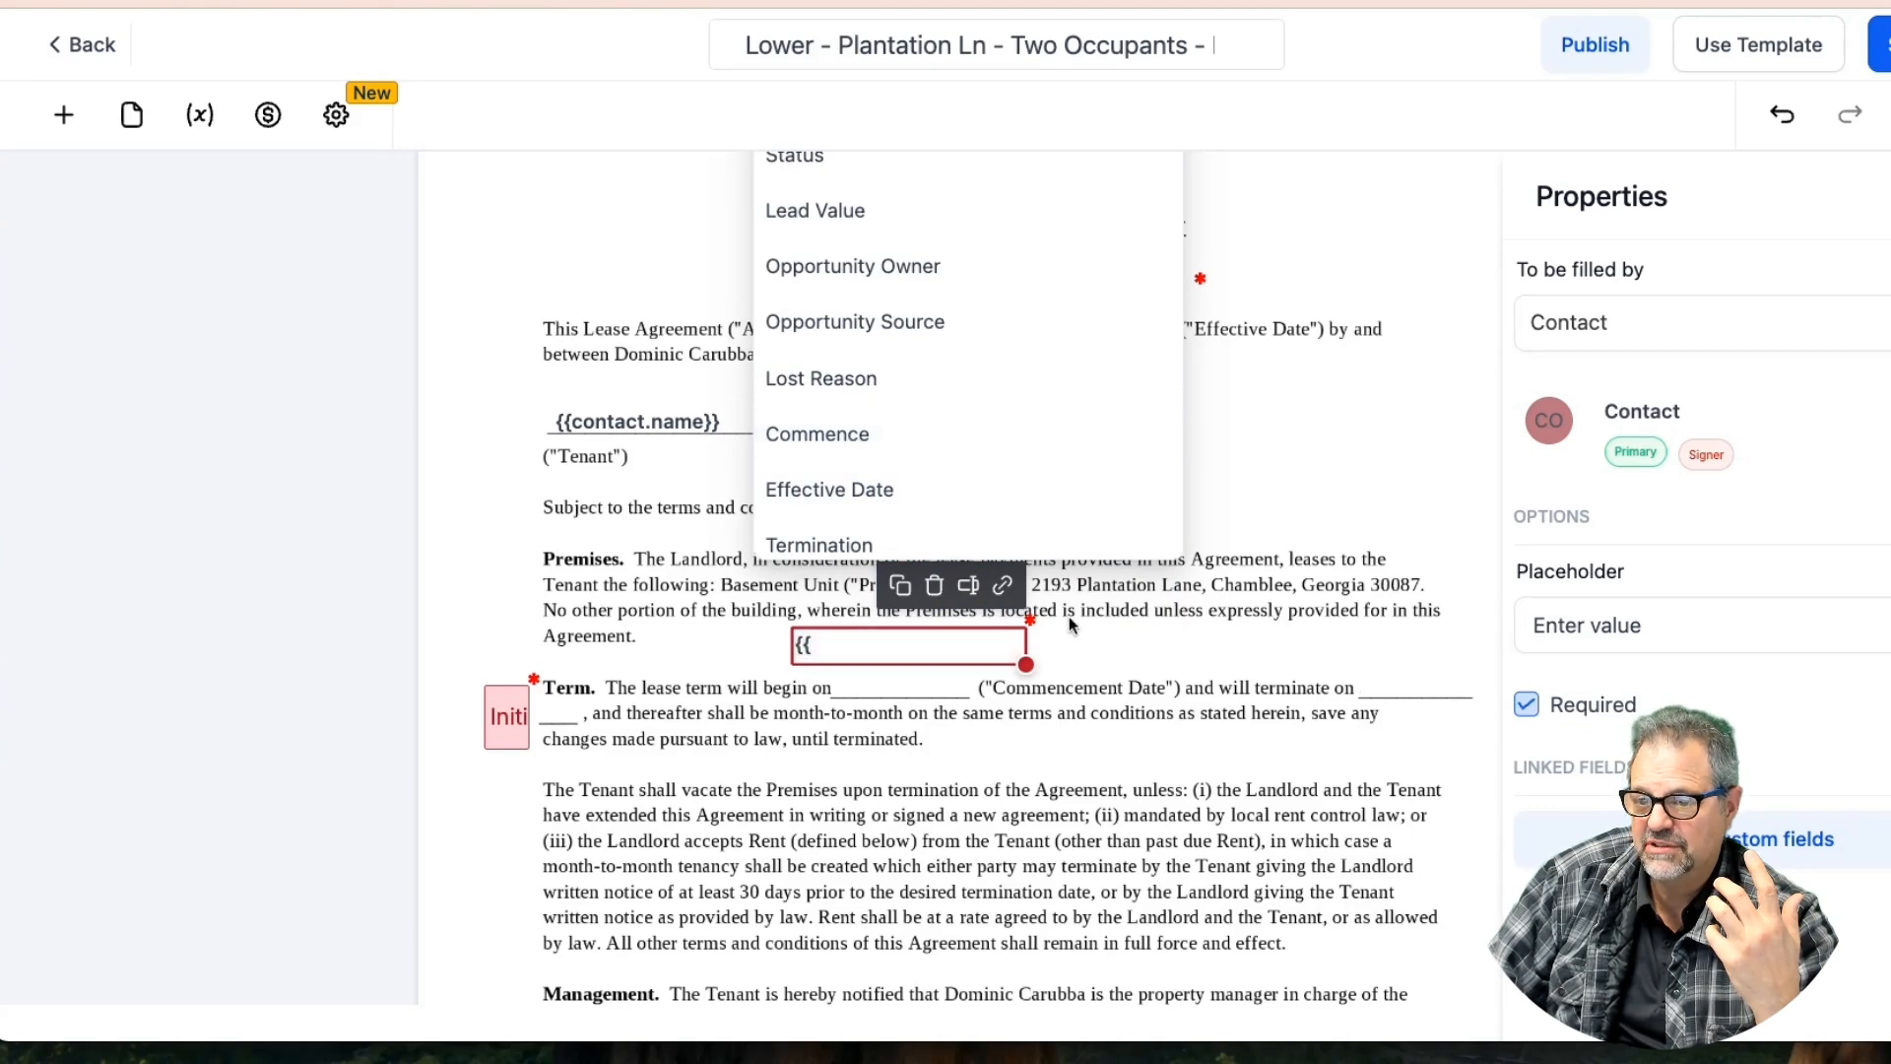
left_click(1126, 635)
Set both the effective date and commence fields to be filled by the sender
left_click(925, 641)
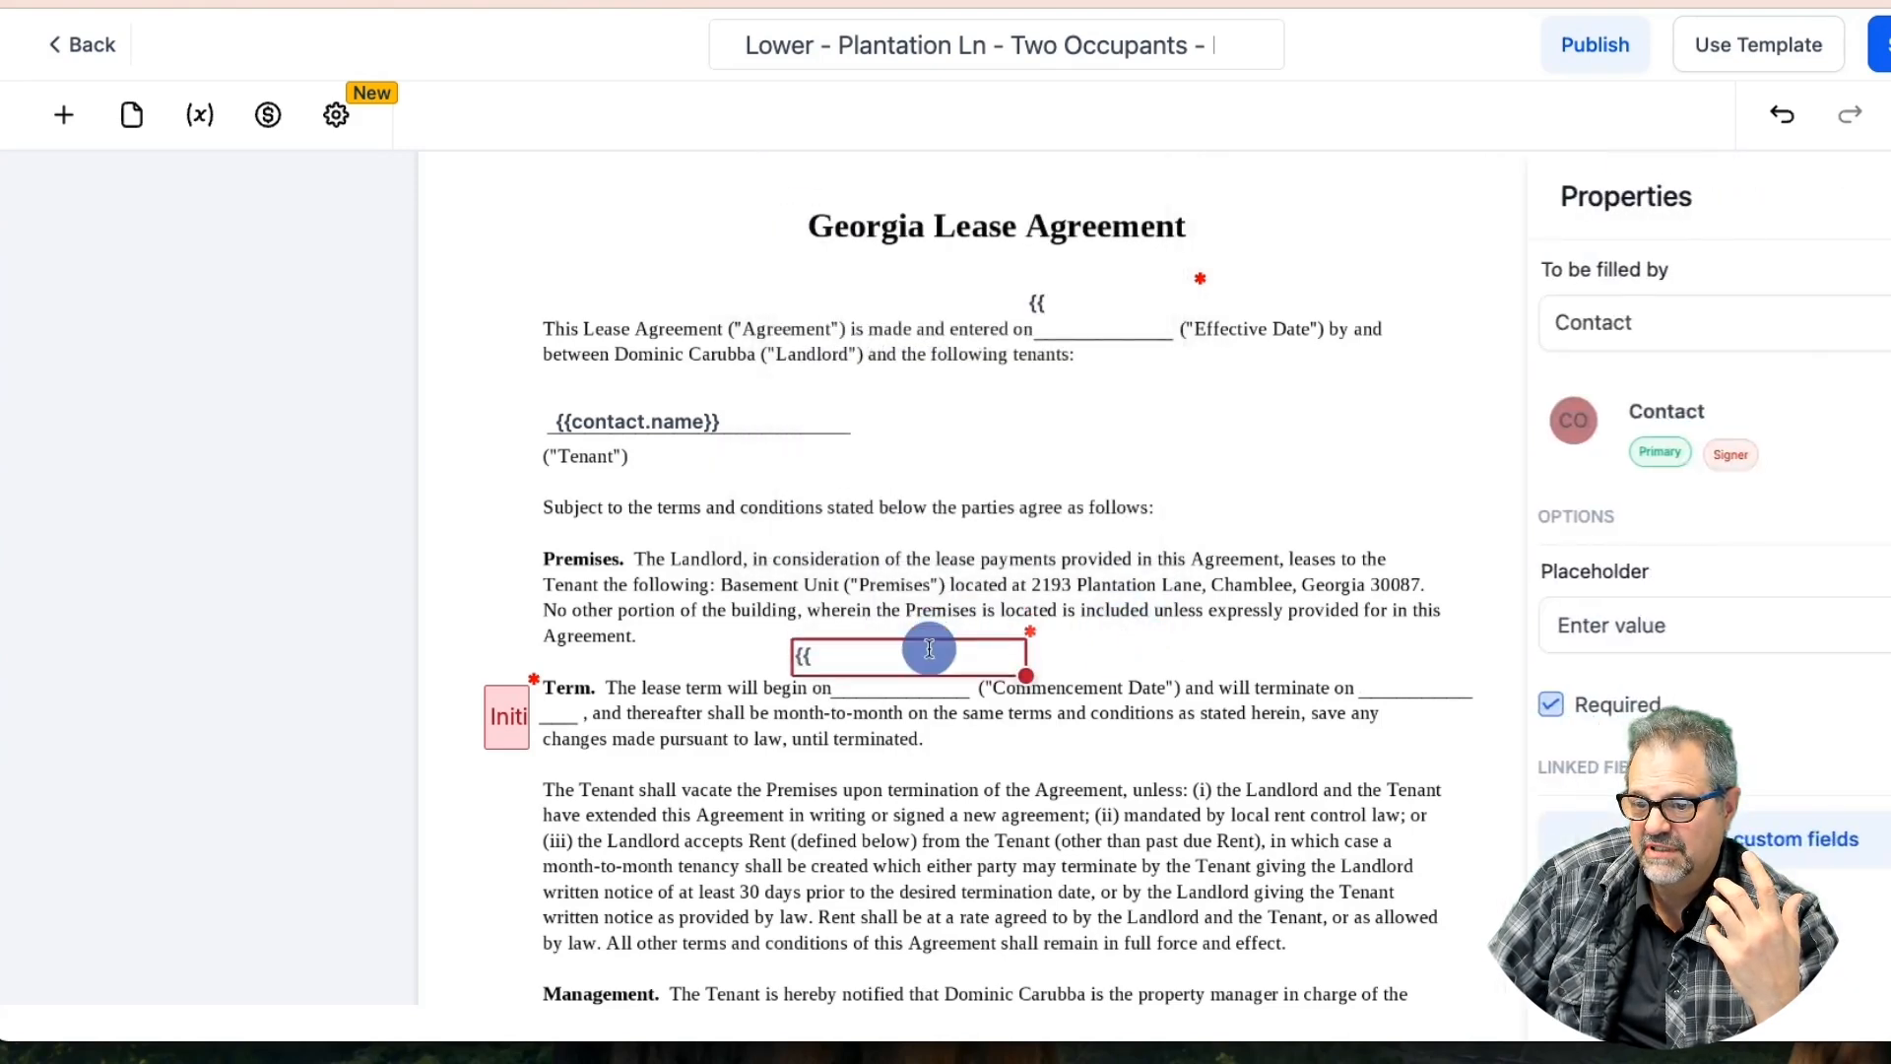
left_click(1107, 311)
left_click(1616, 318)
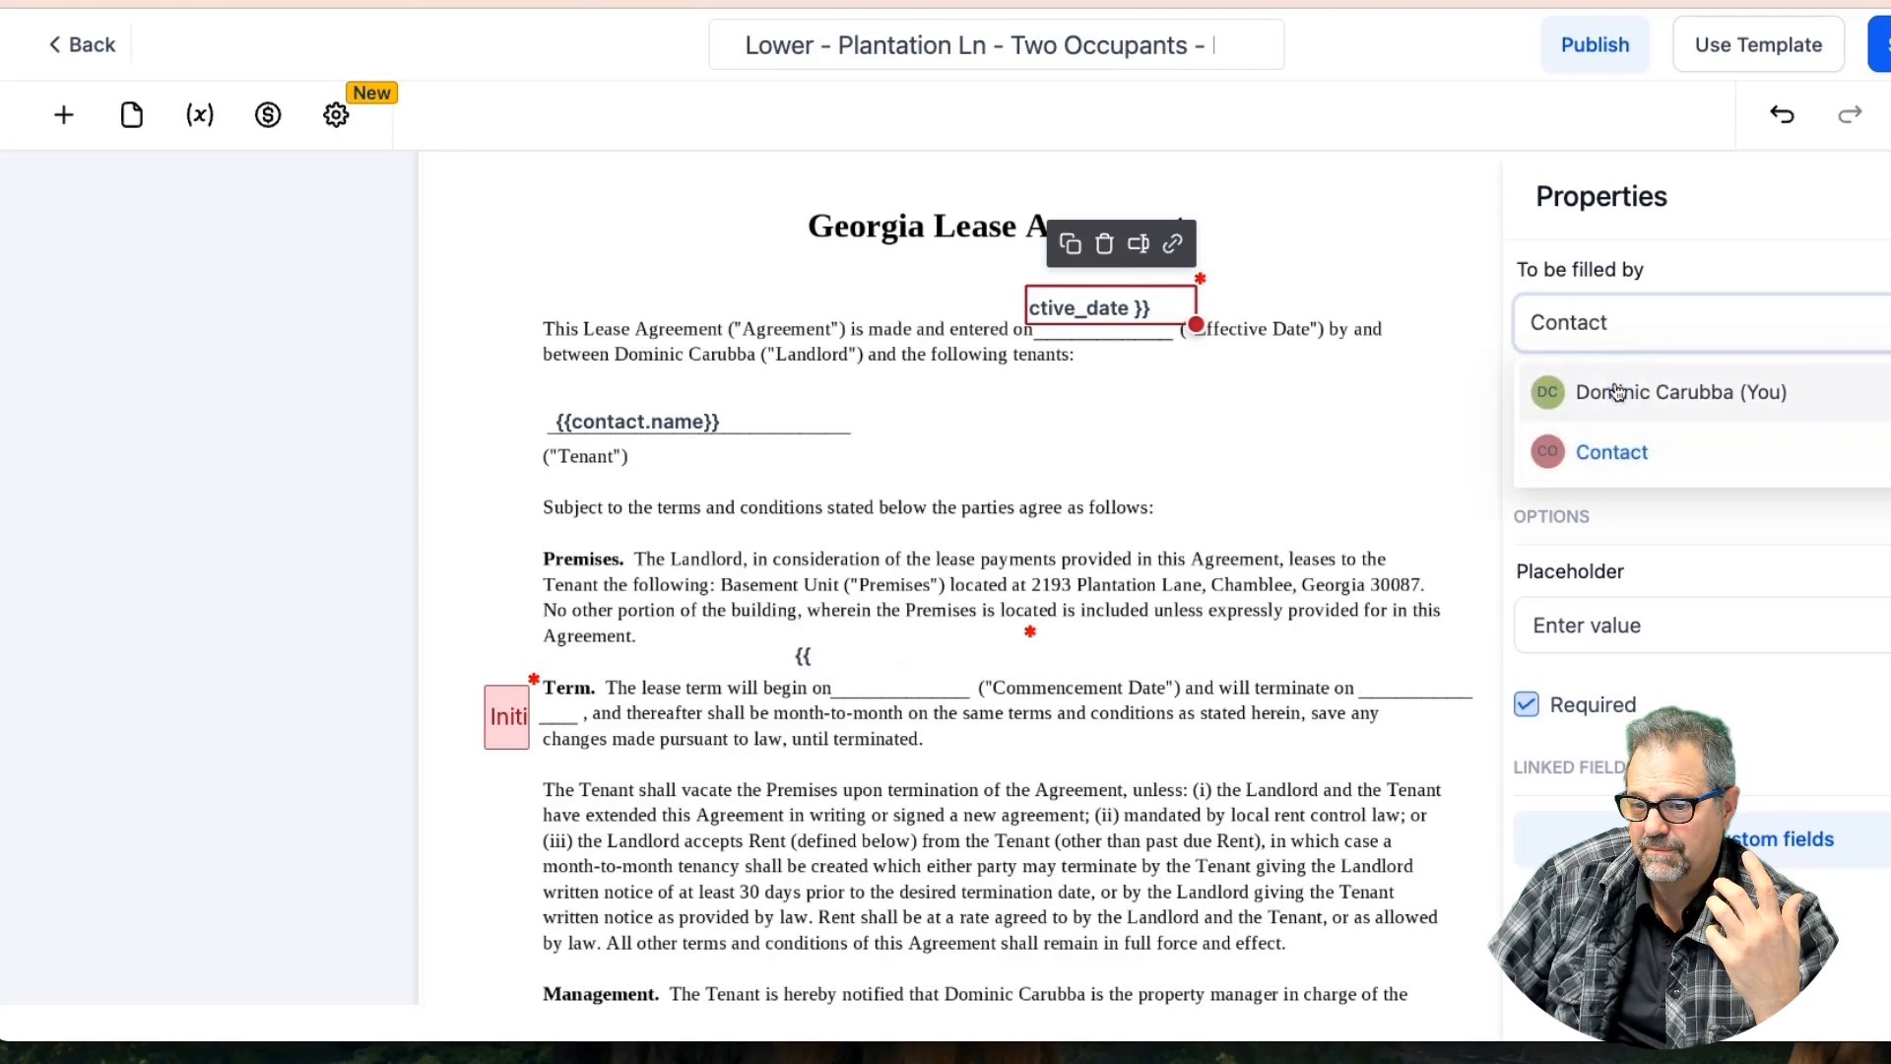
left_click(1620, 388)
left_click(899, 658)
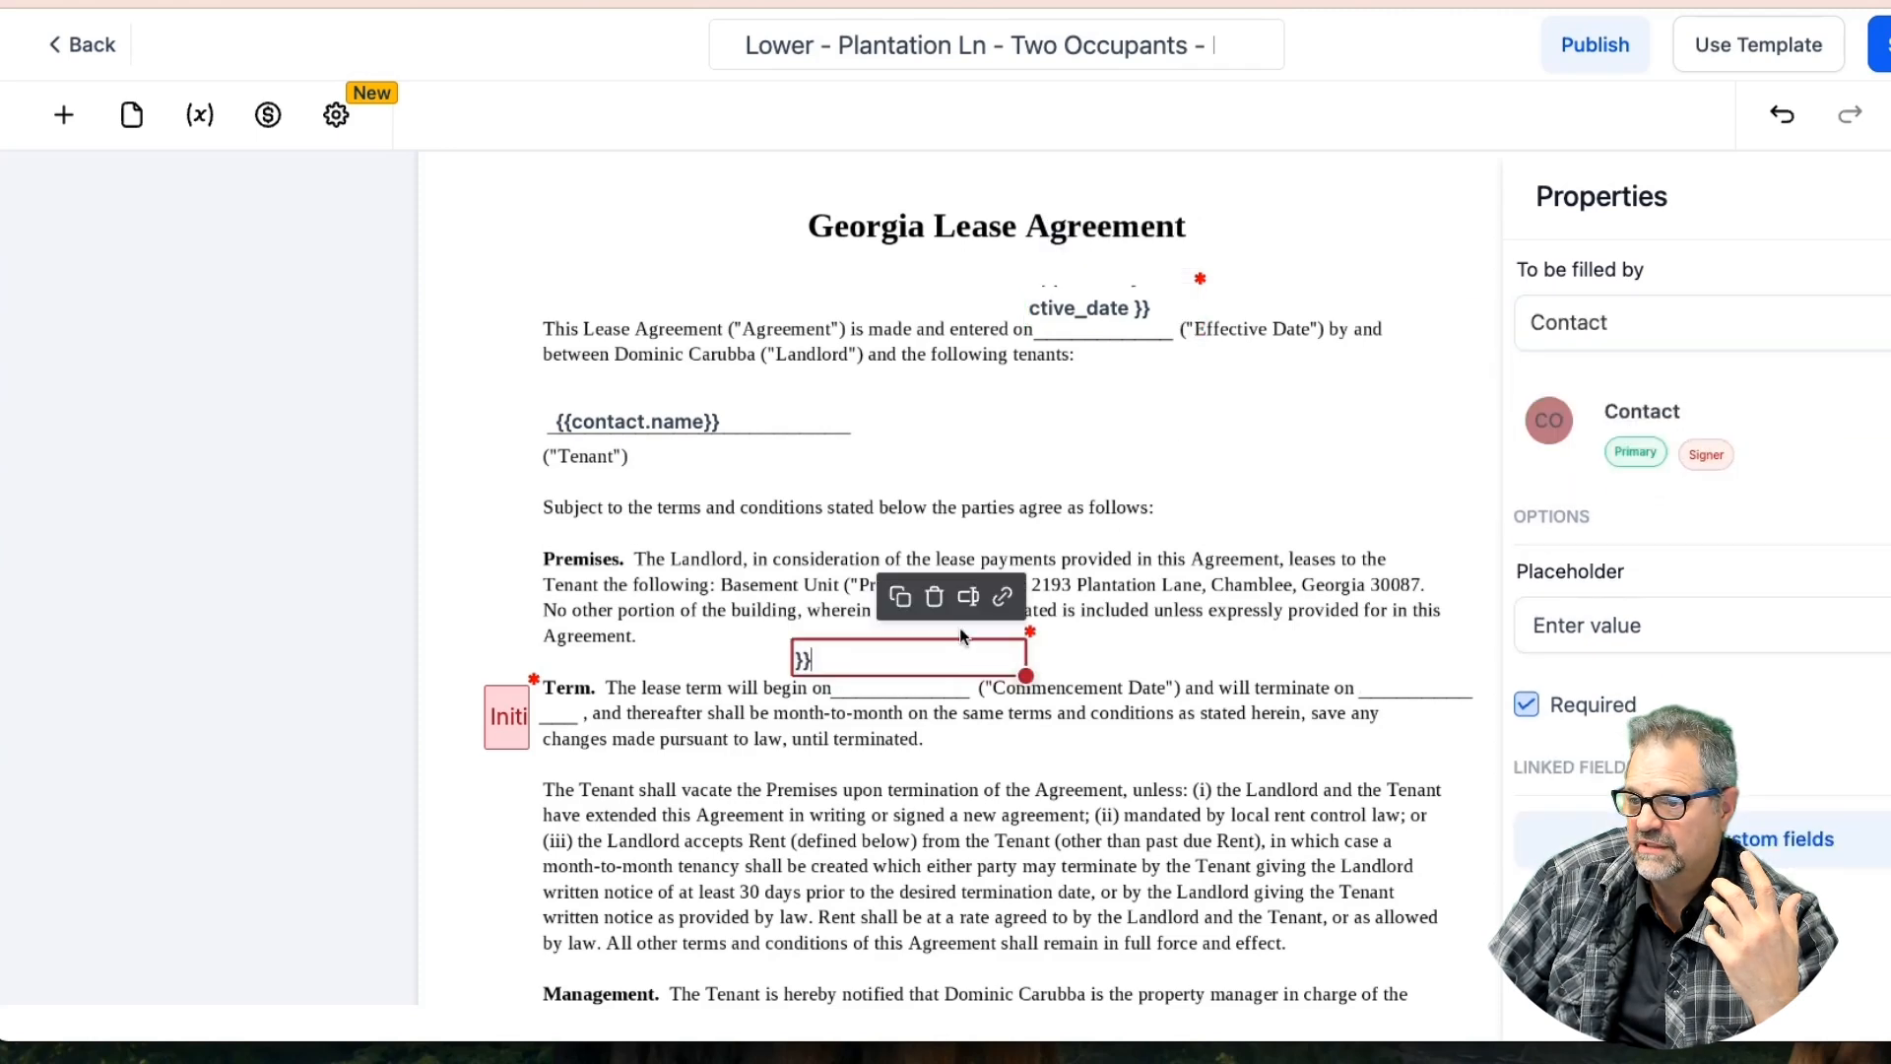
left_click(1582, 349)
left_click(1595, 384)
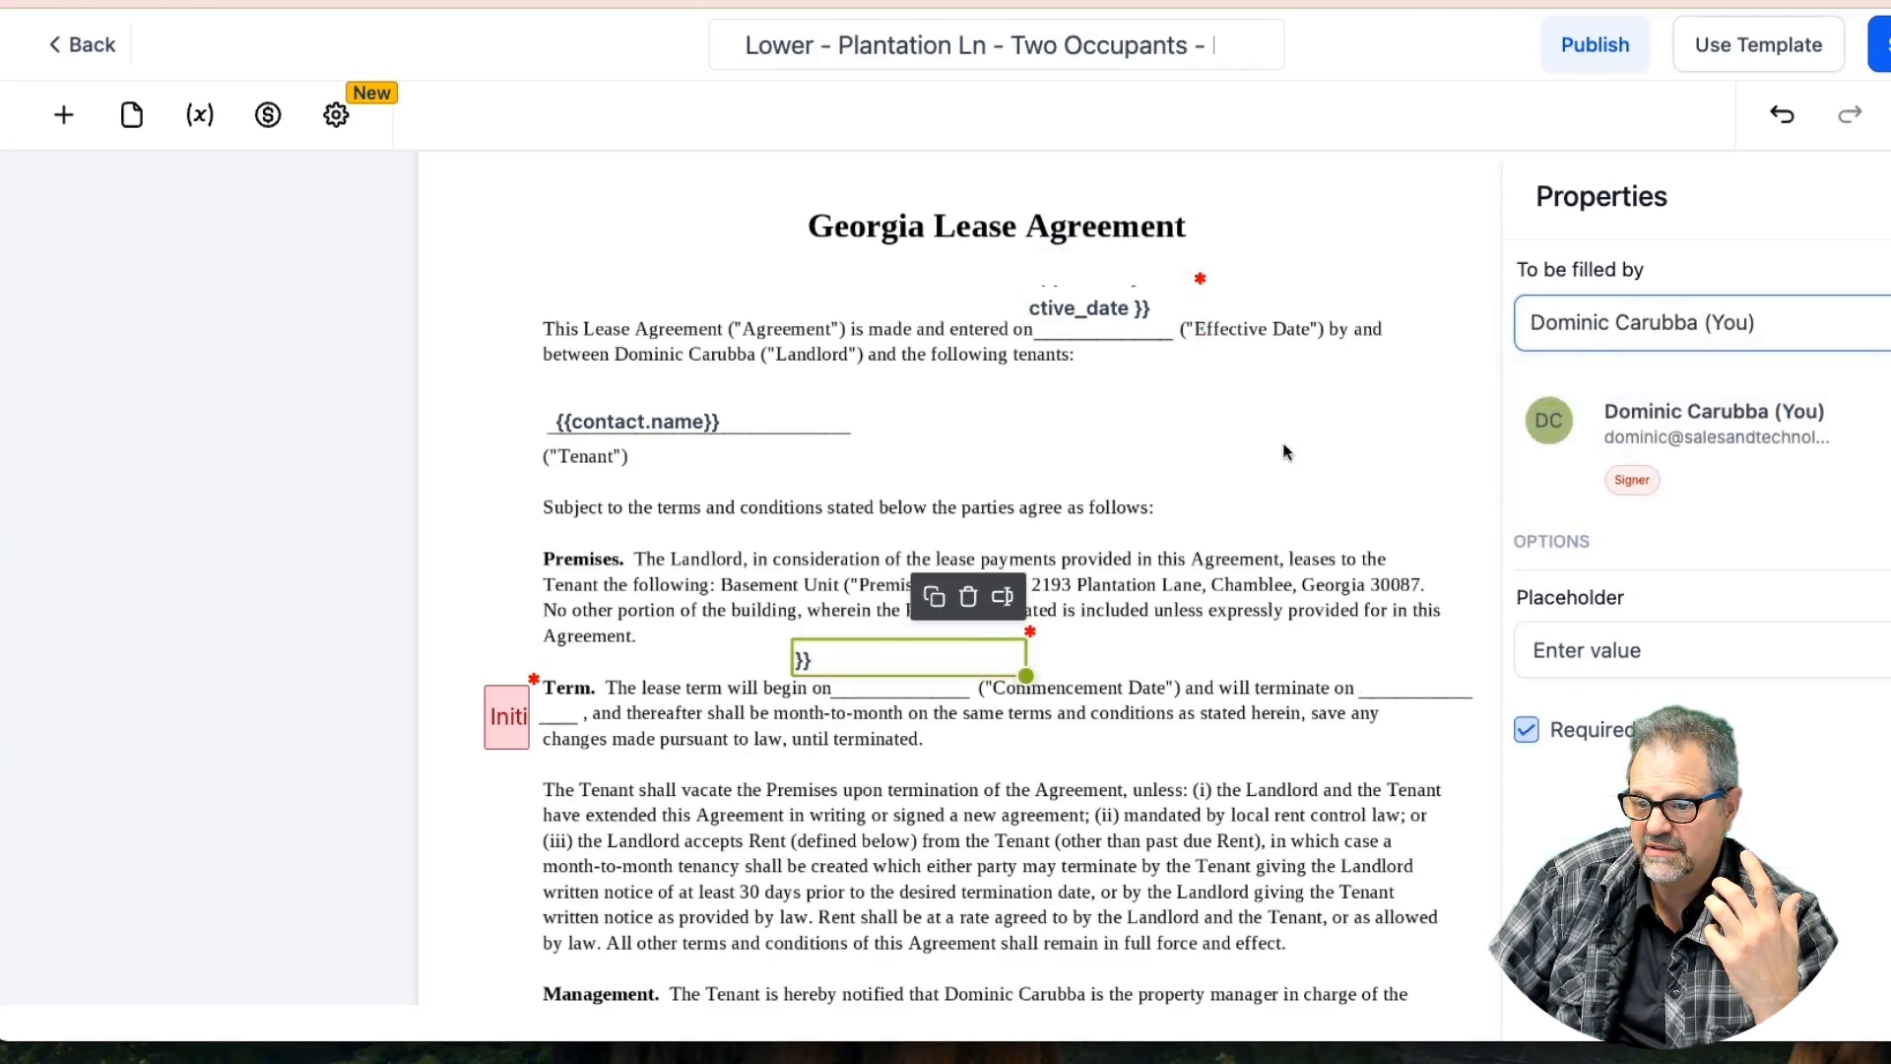
Make both date fields optional, save the template, and nudge the commence field right
left_click(1090, 315)
left_click(1526, 733)
left_click(901, 660)
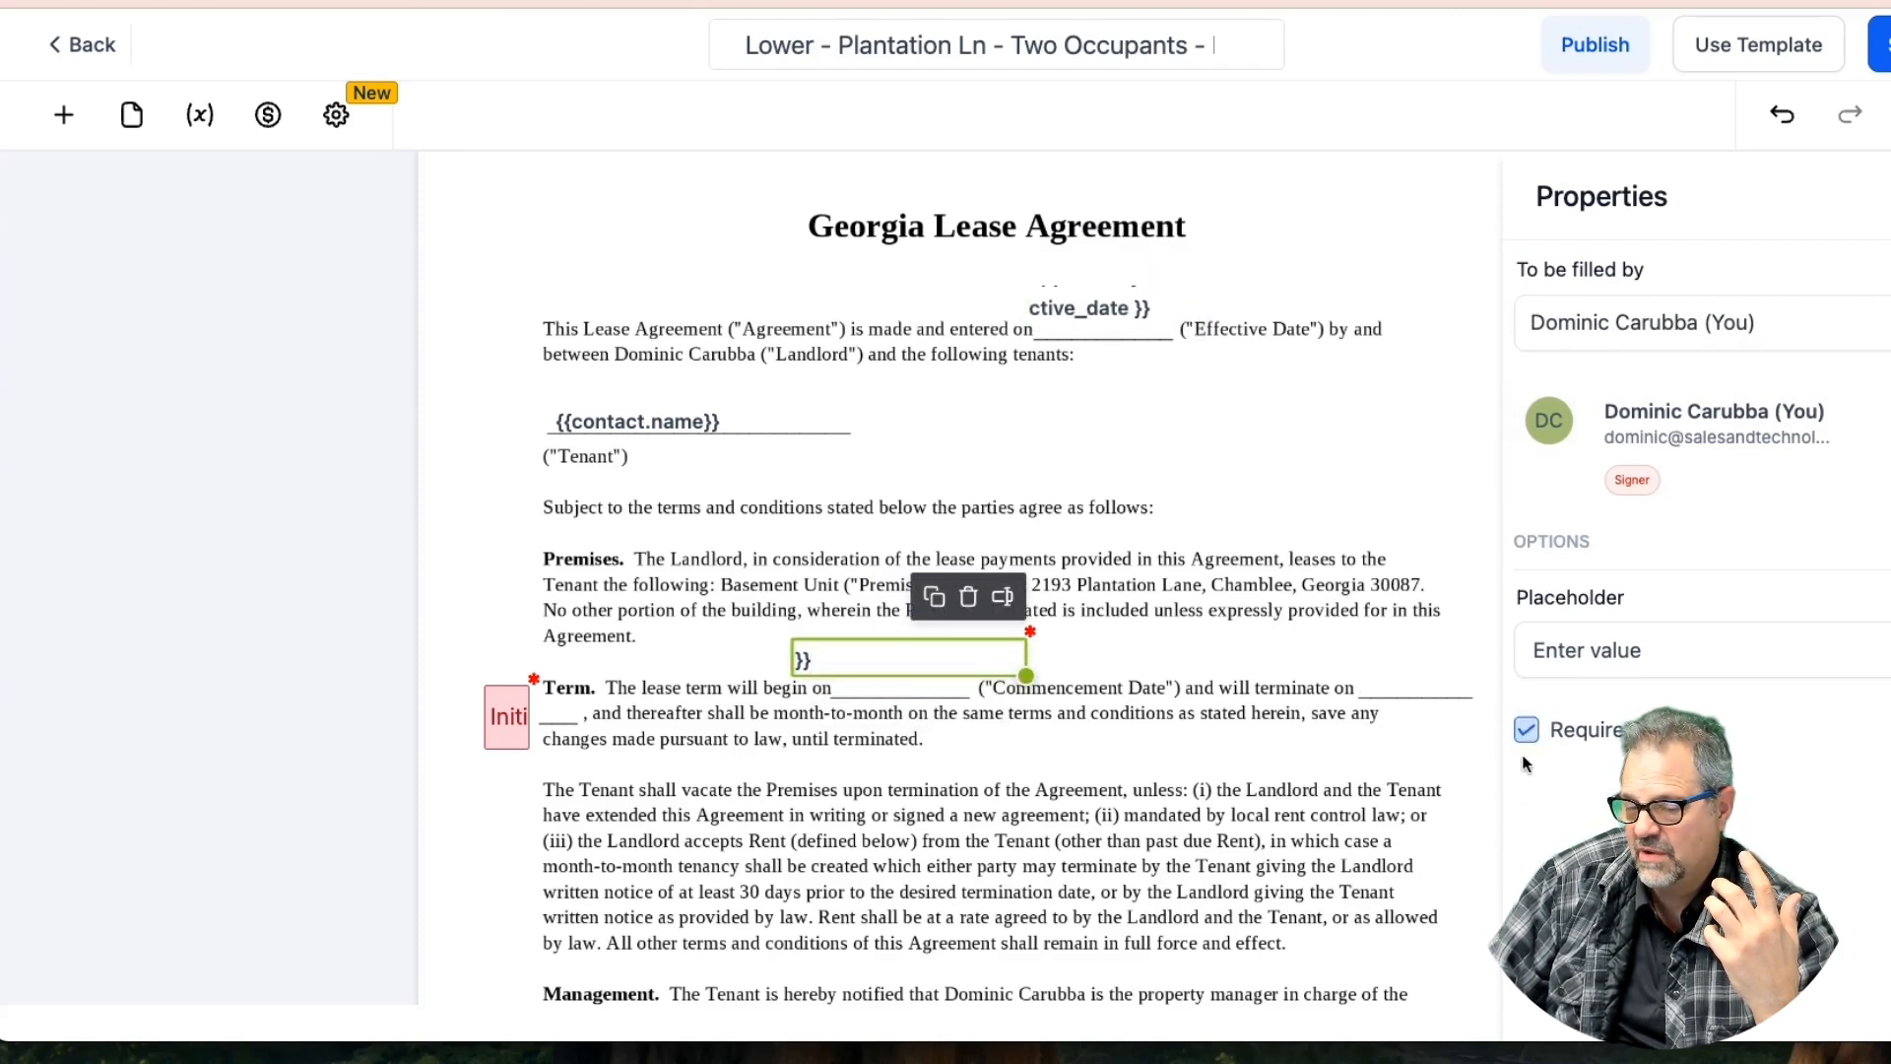
left_click(1557, 745)
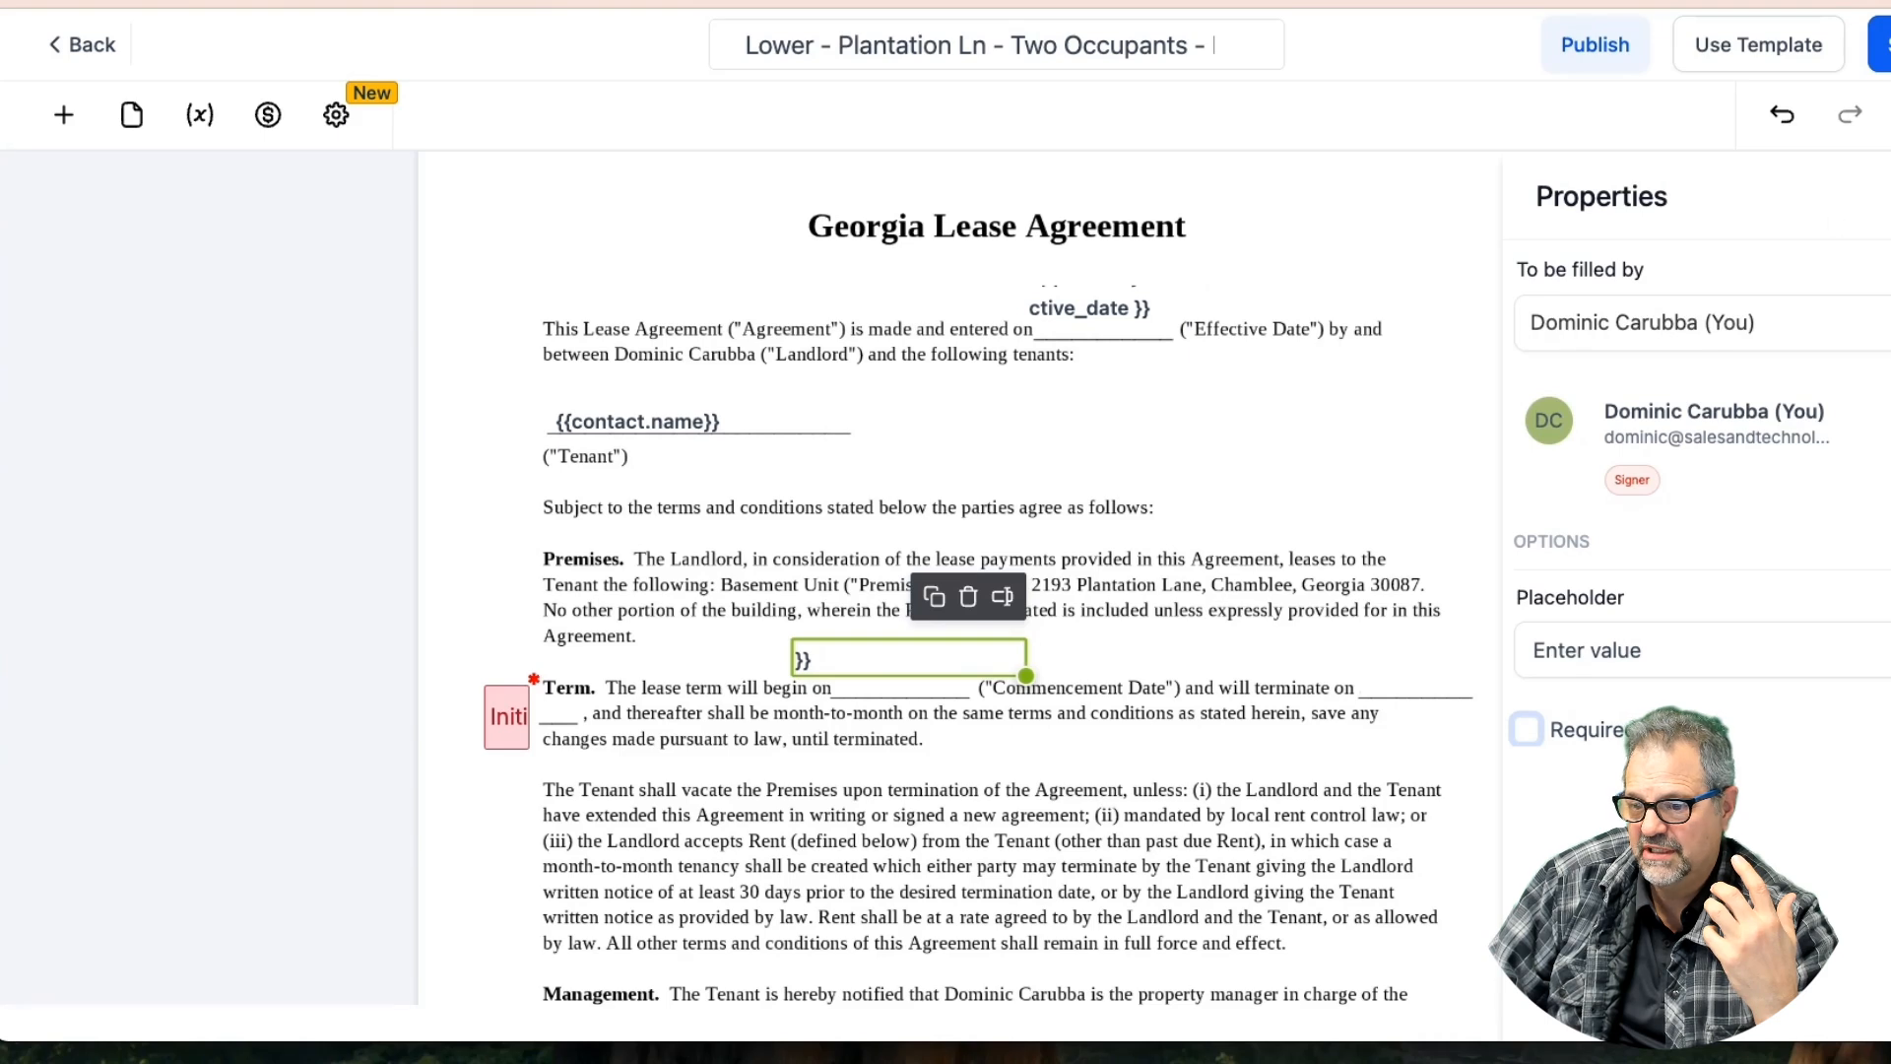
left_click(1883, 45)
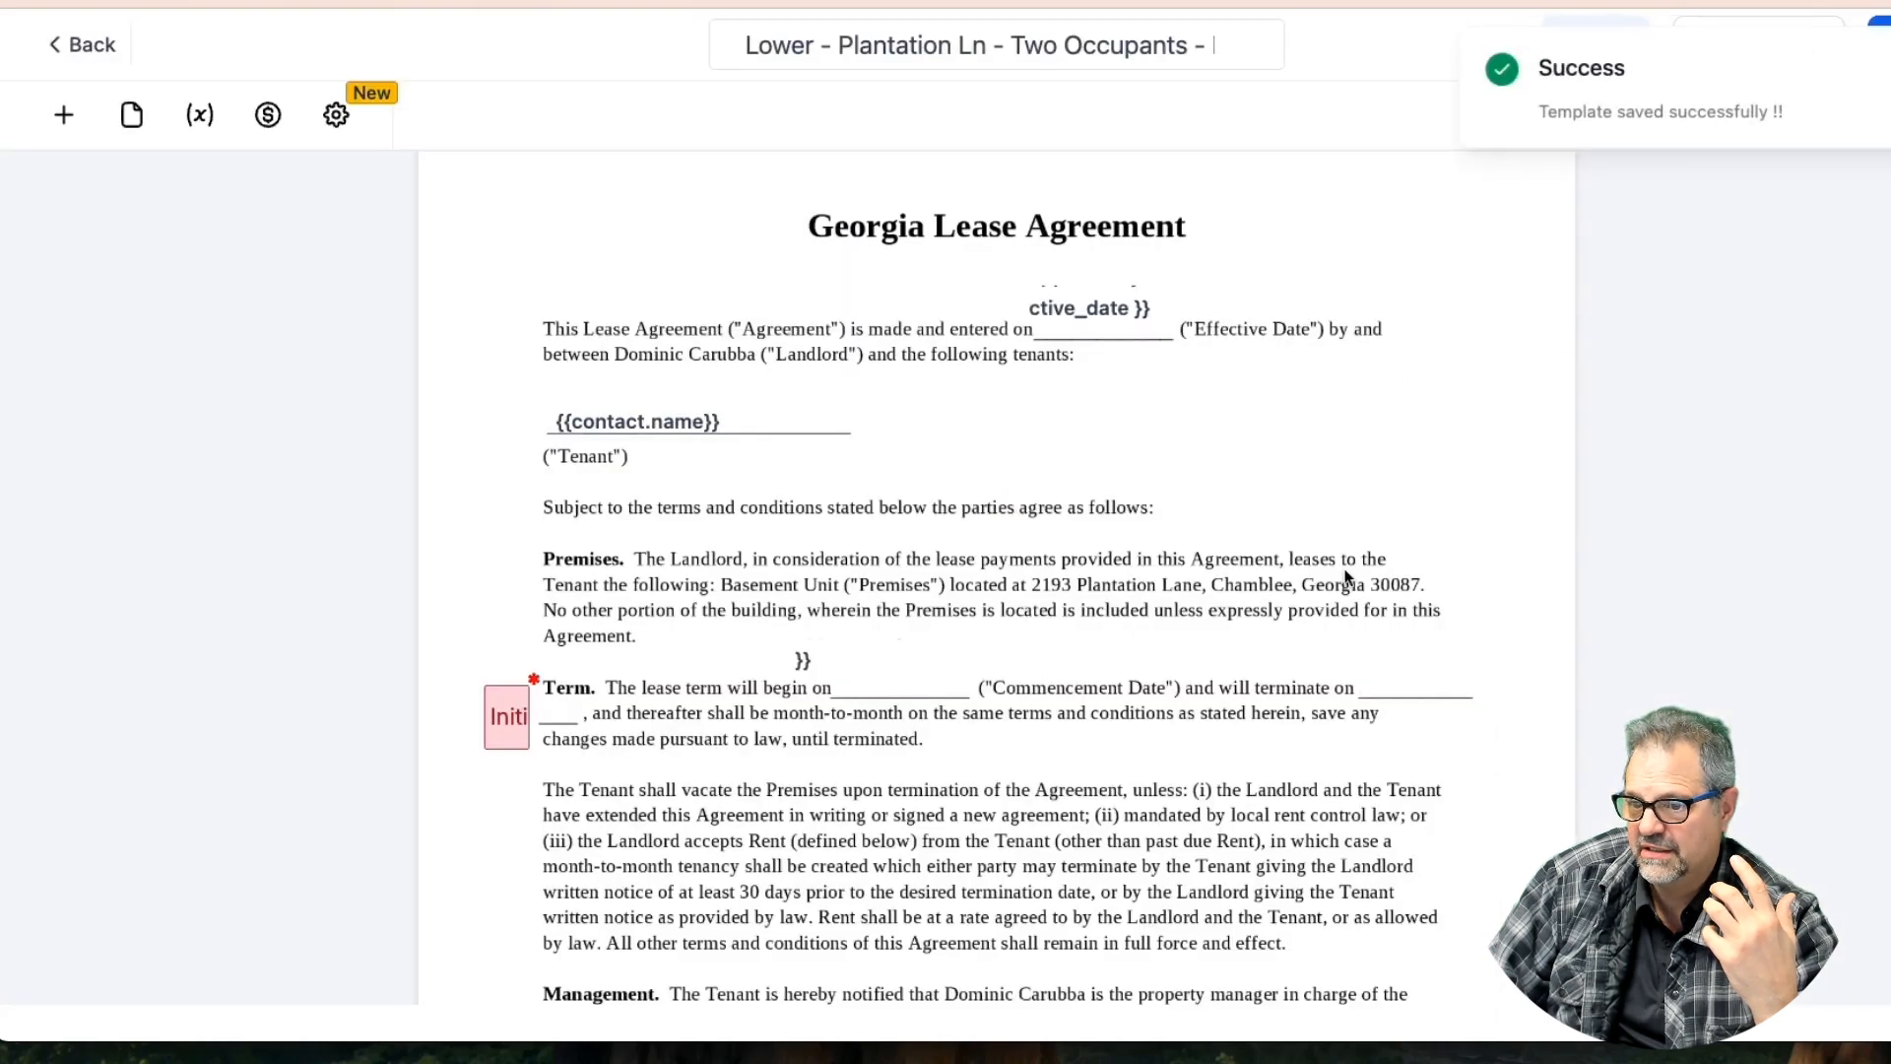
left_click(901, 662)
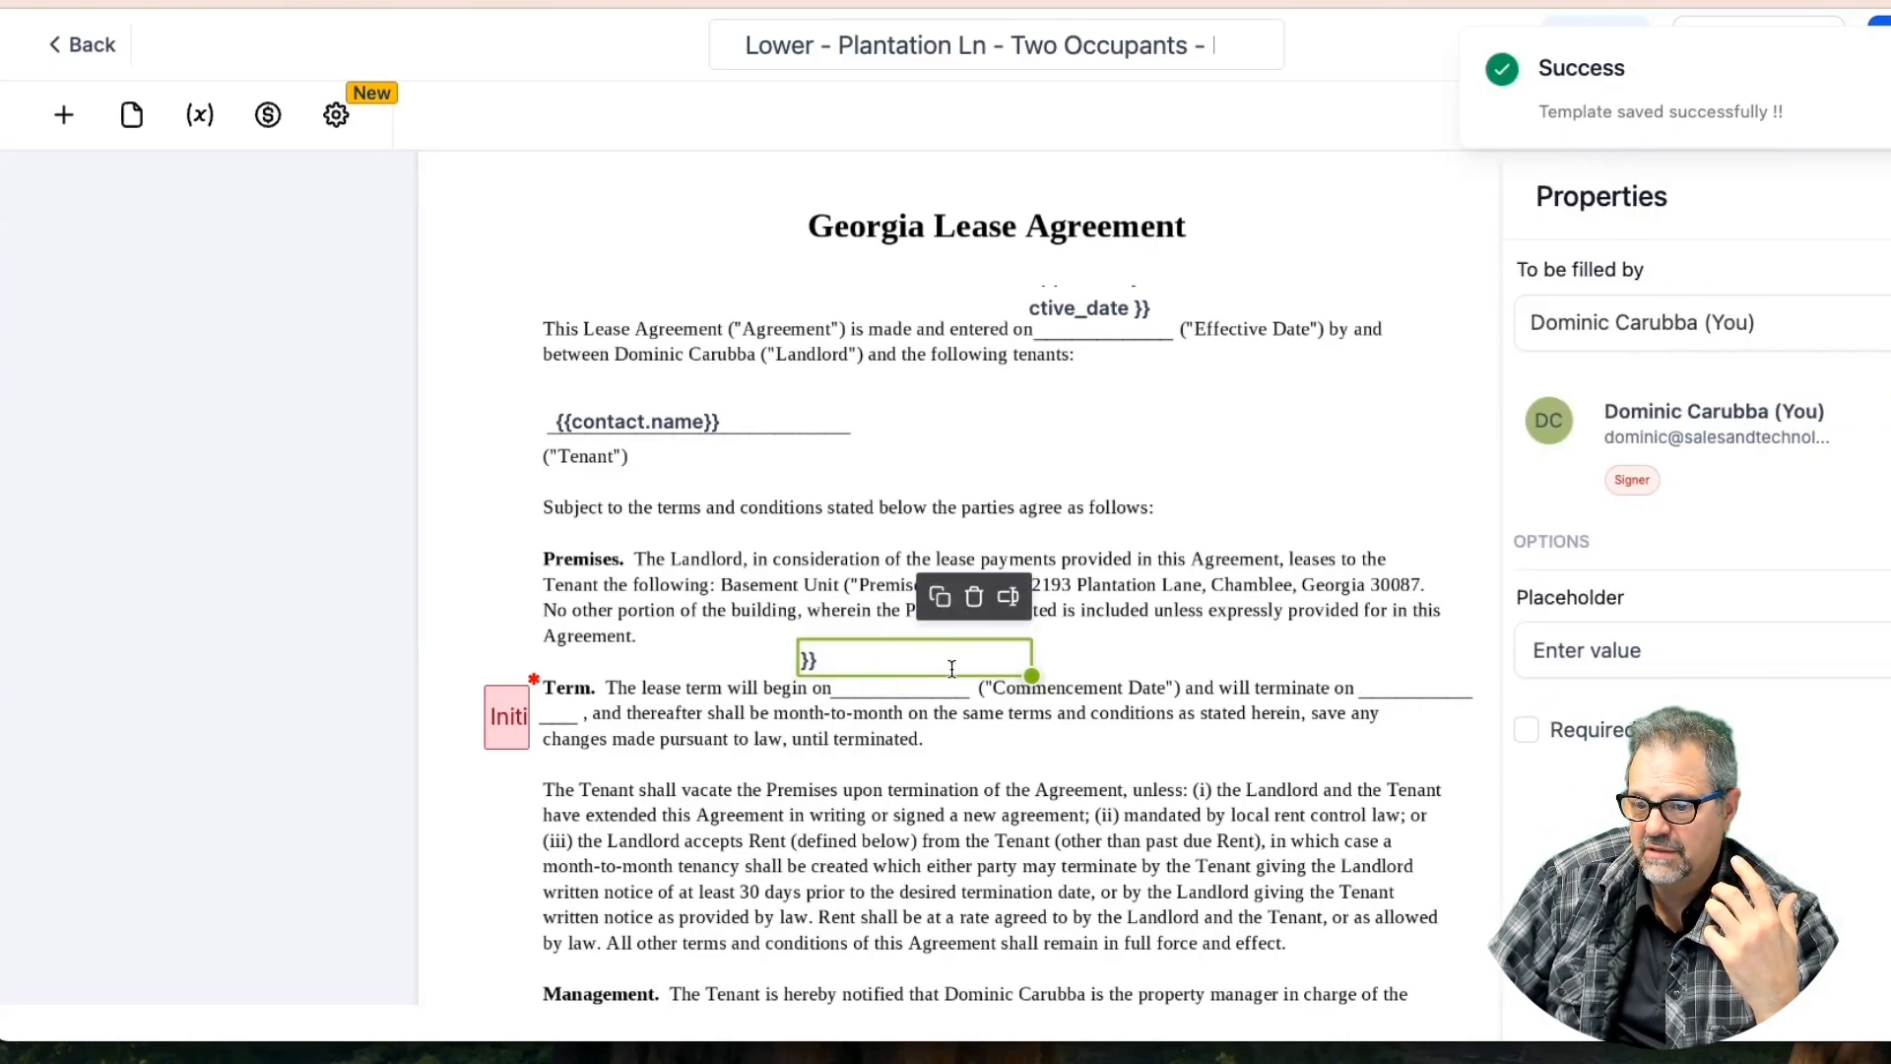
mouse_move(925, 663)
left_mouse_down()
mouse_move(979, 667)
mouse_move(949, 658)
left_mouse_up()
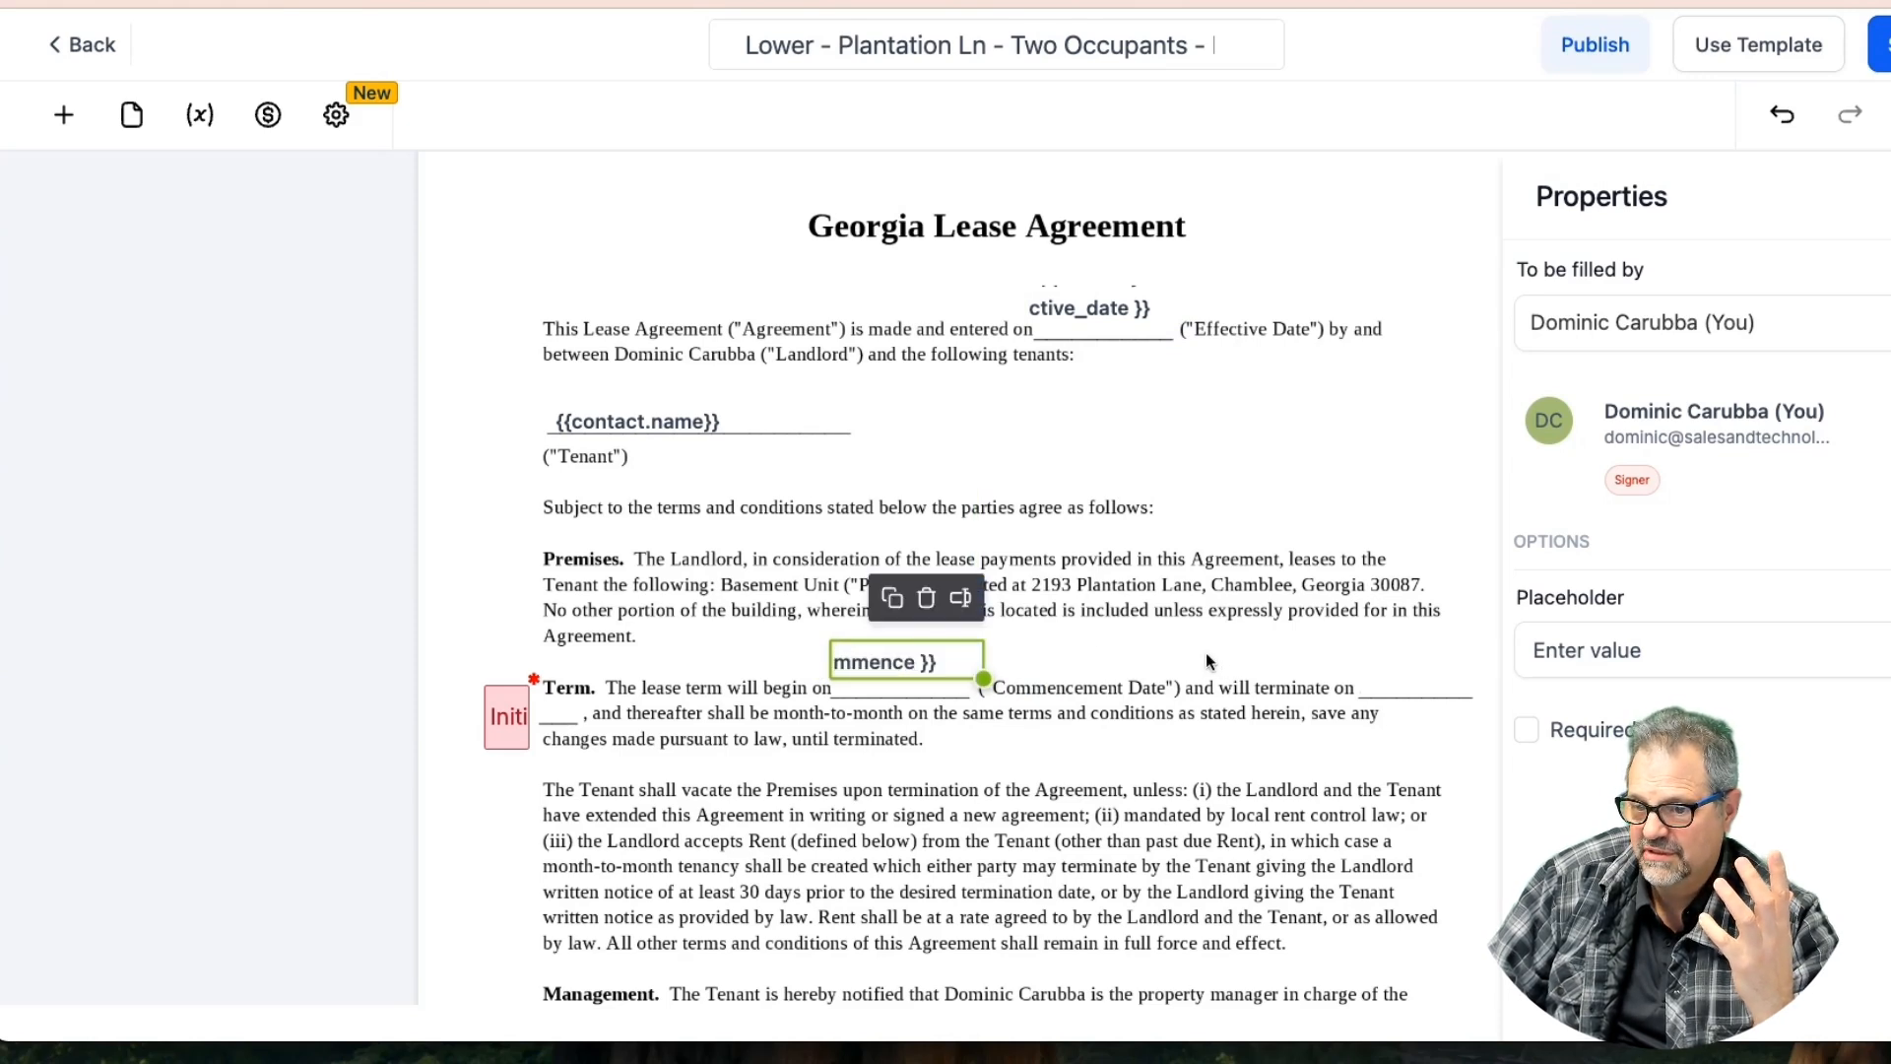
Add a sender-filled text field linked to Opportunity Details > Termination
left_click(63, 115)
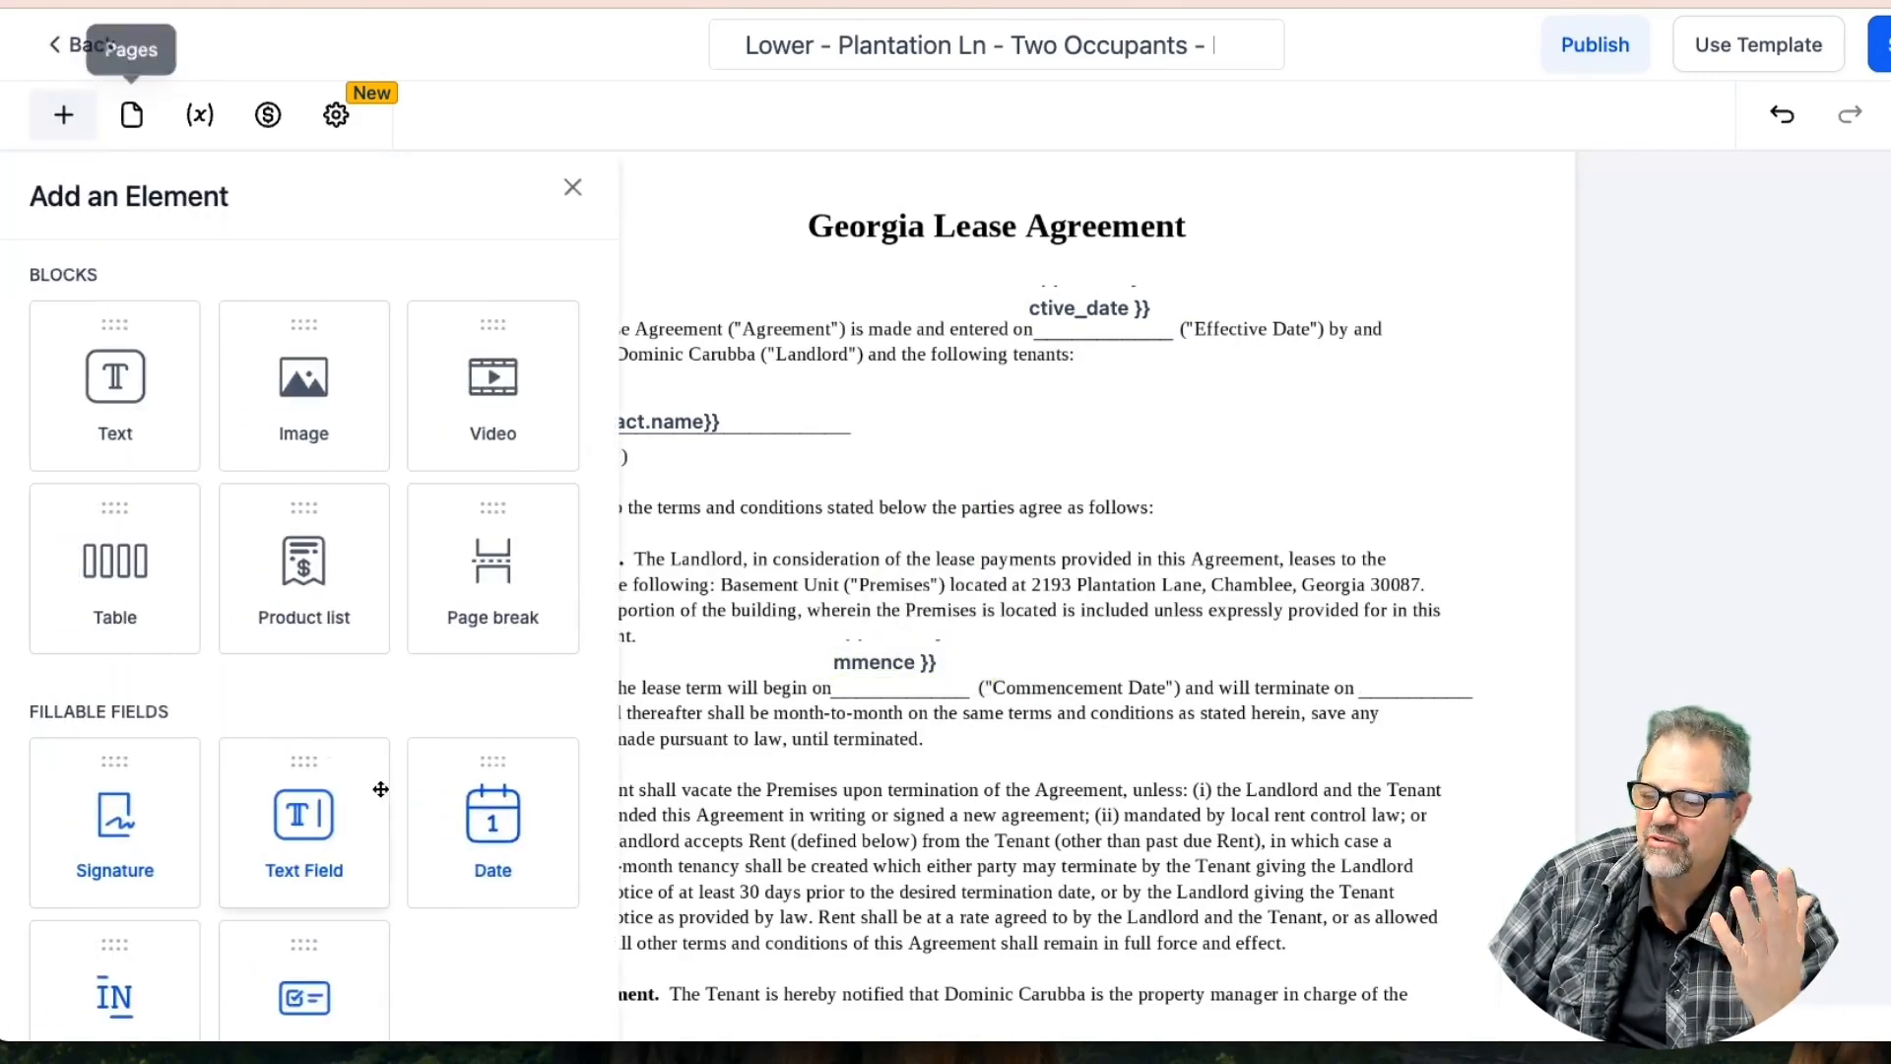
left_click_drag(311, 828, 1308, 680)
left_click(1594, 336)
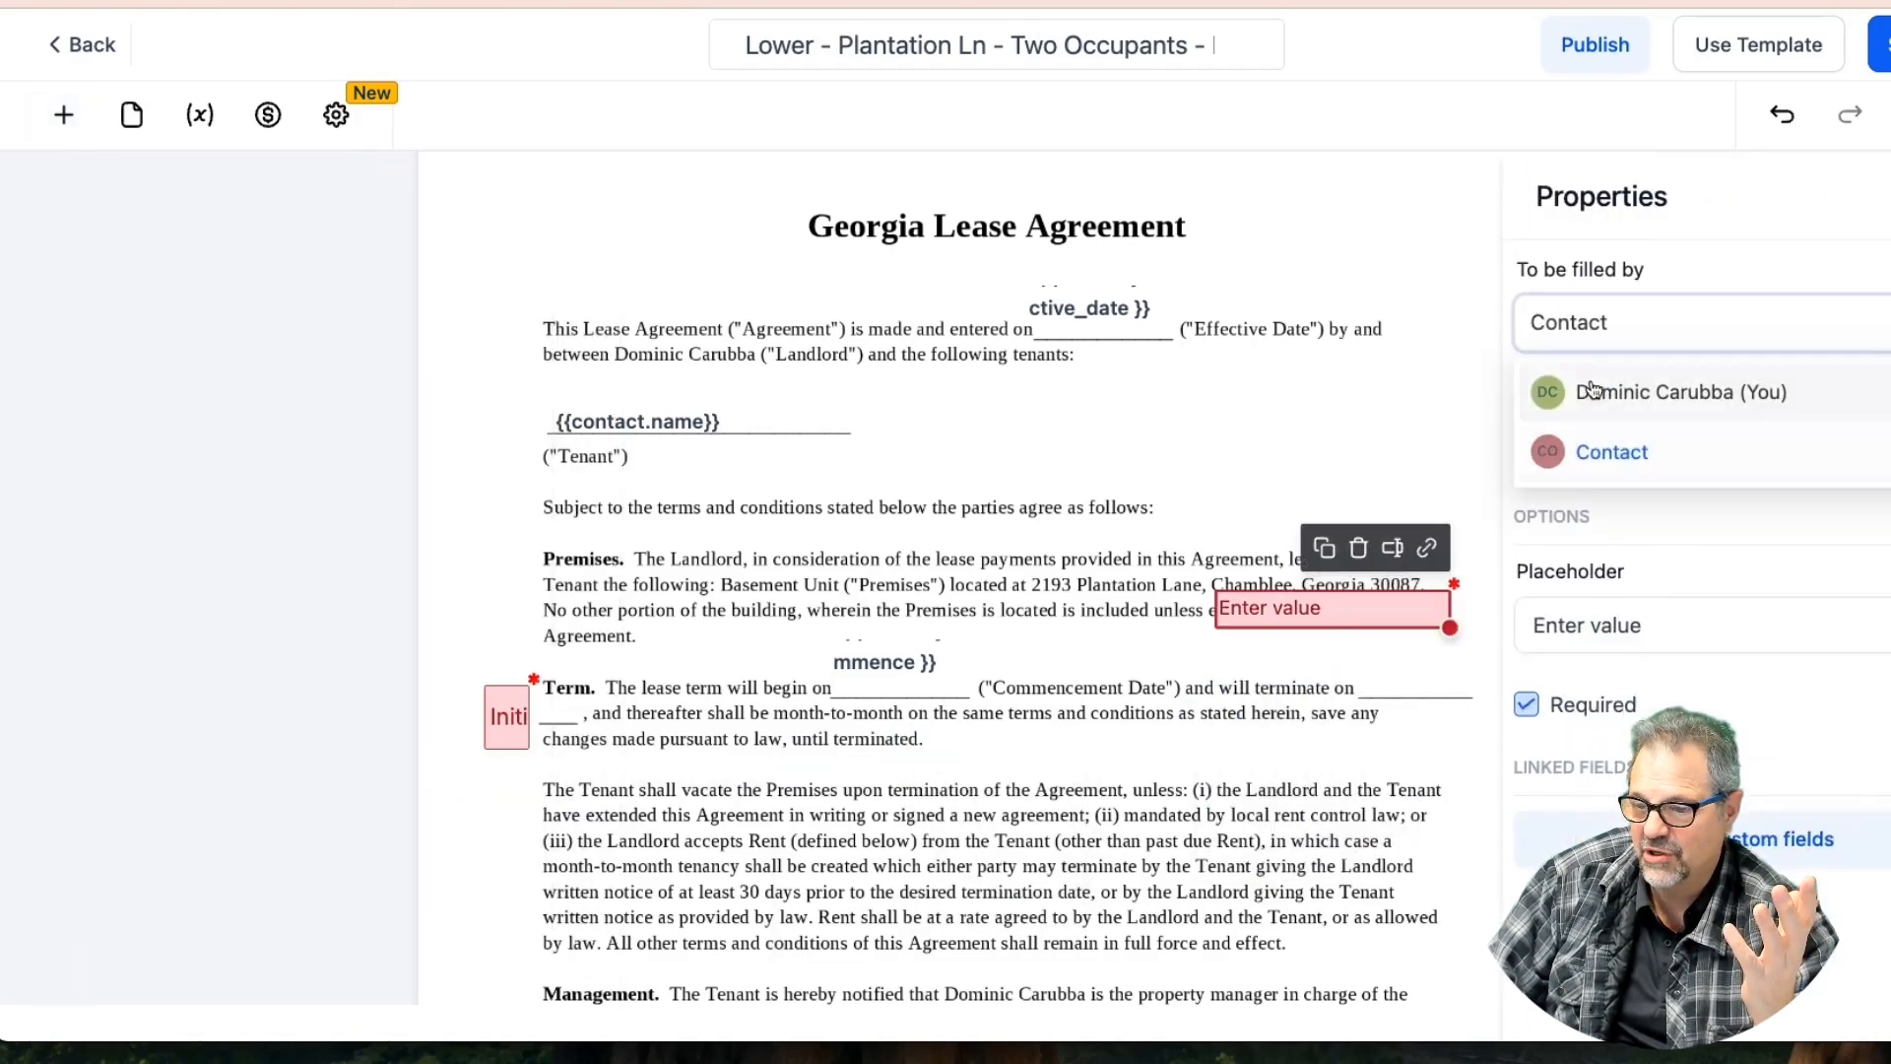
left_click(1540, 388)
left_click(1428, 549)
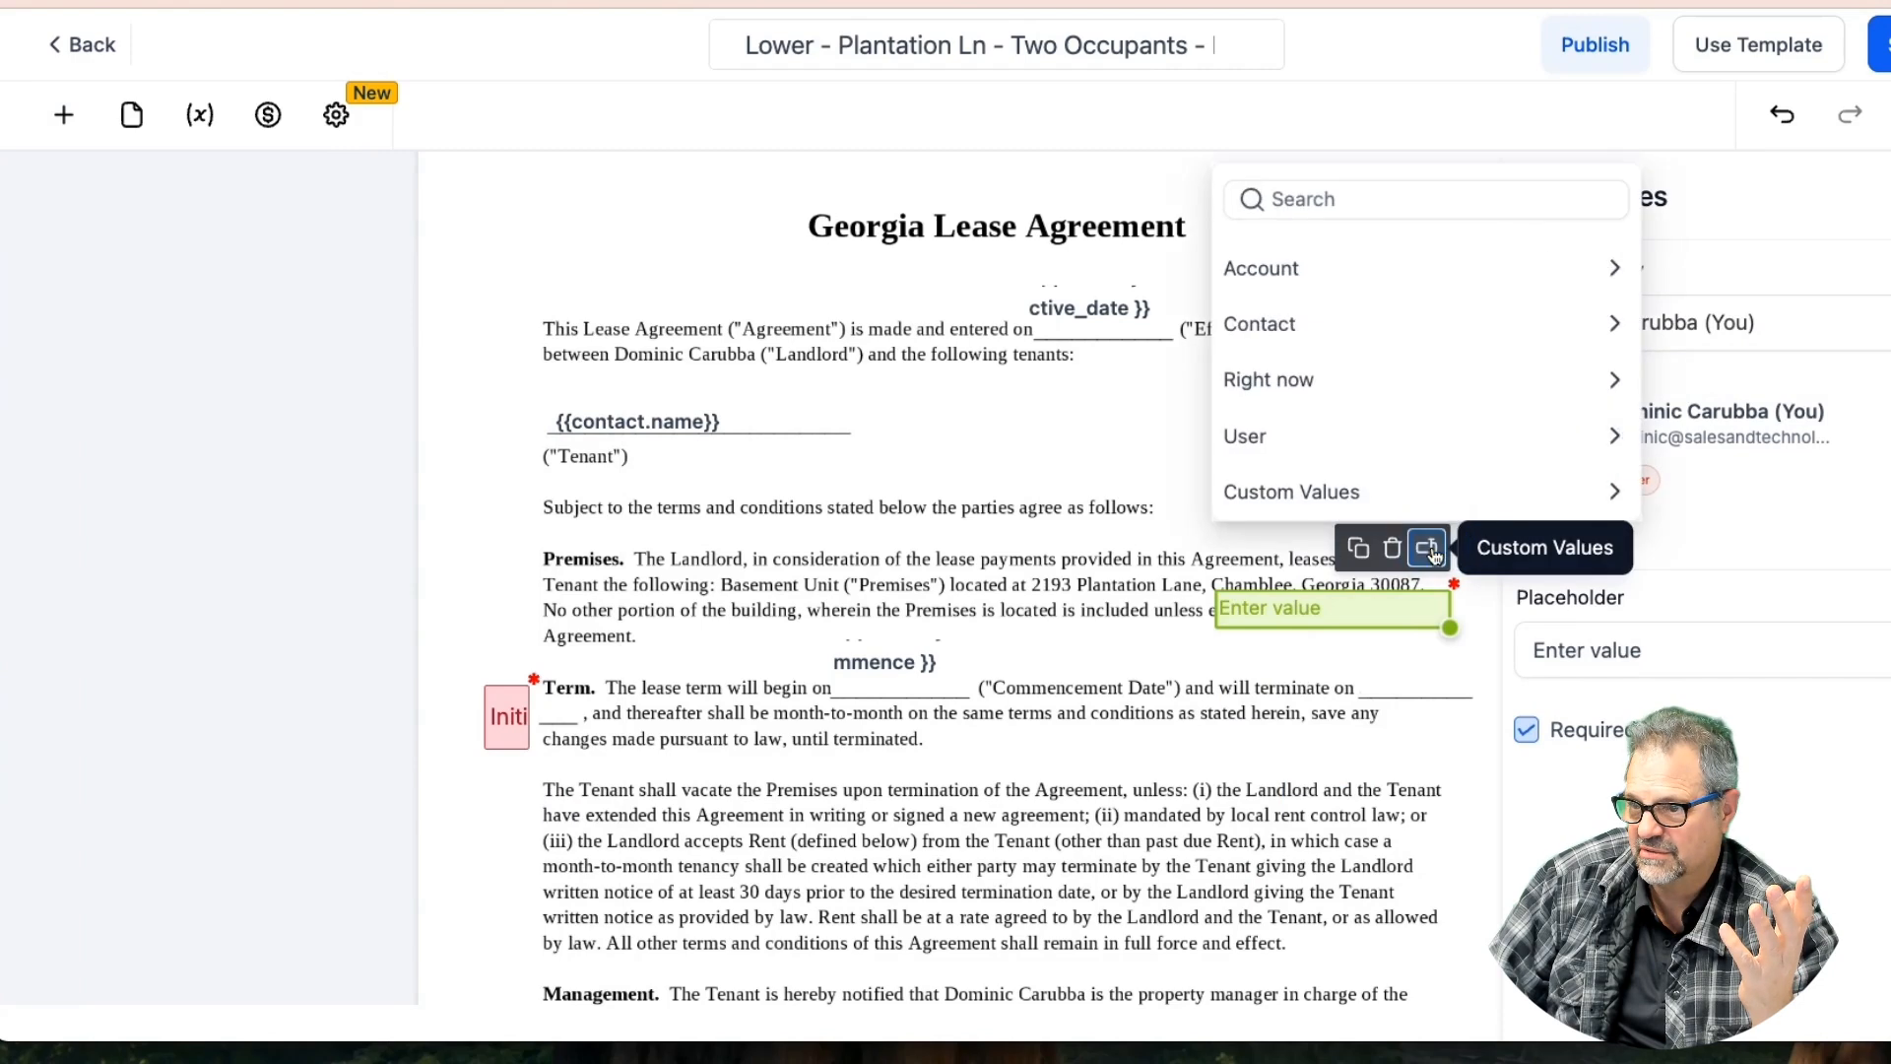
left_click(1278, 310)
scroll(1293, 431, "down", 2)
scroll(1293, 431, "down", 3)
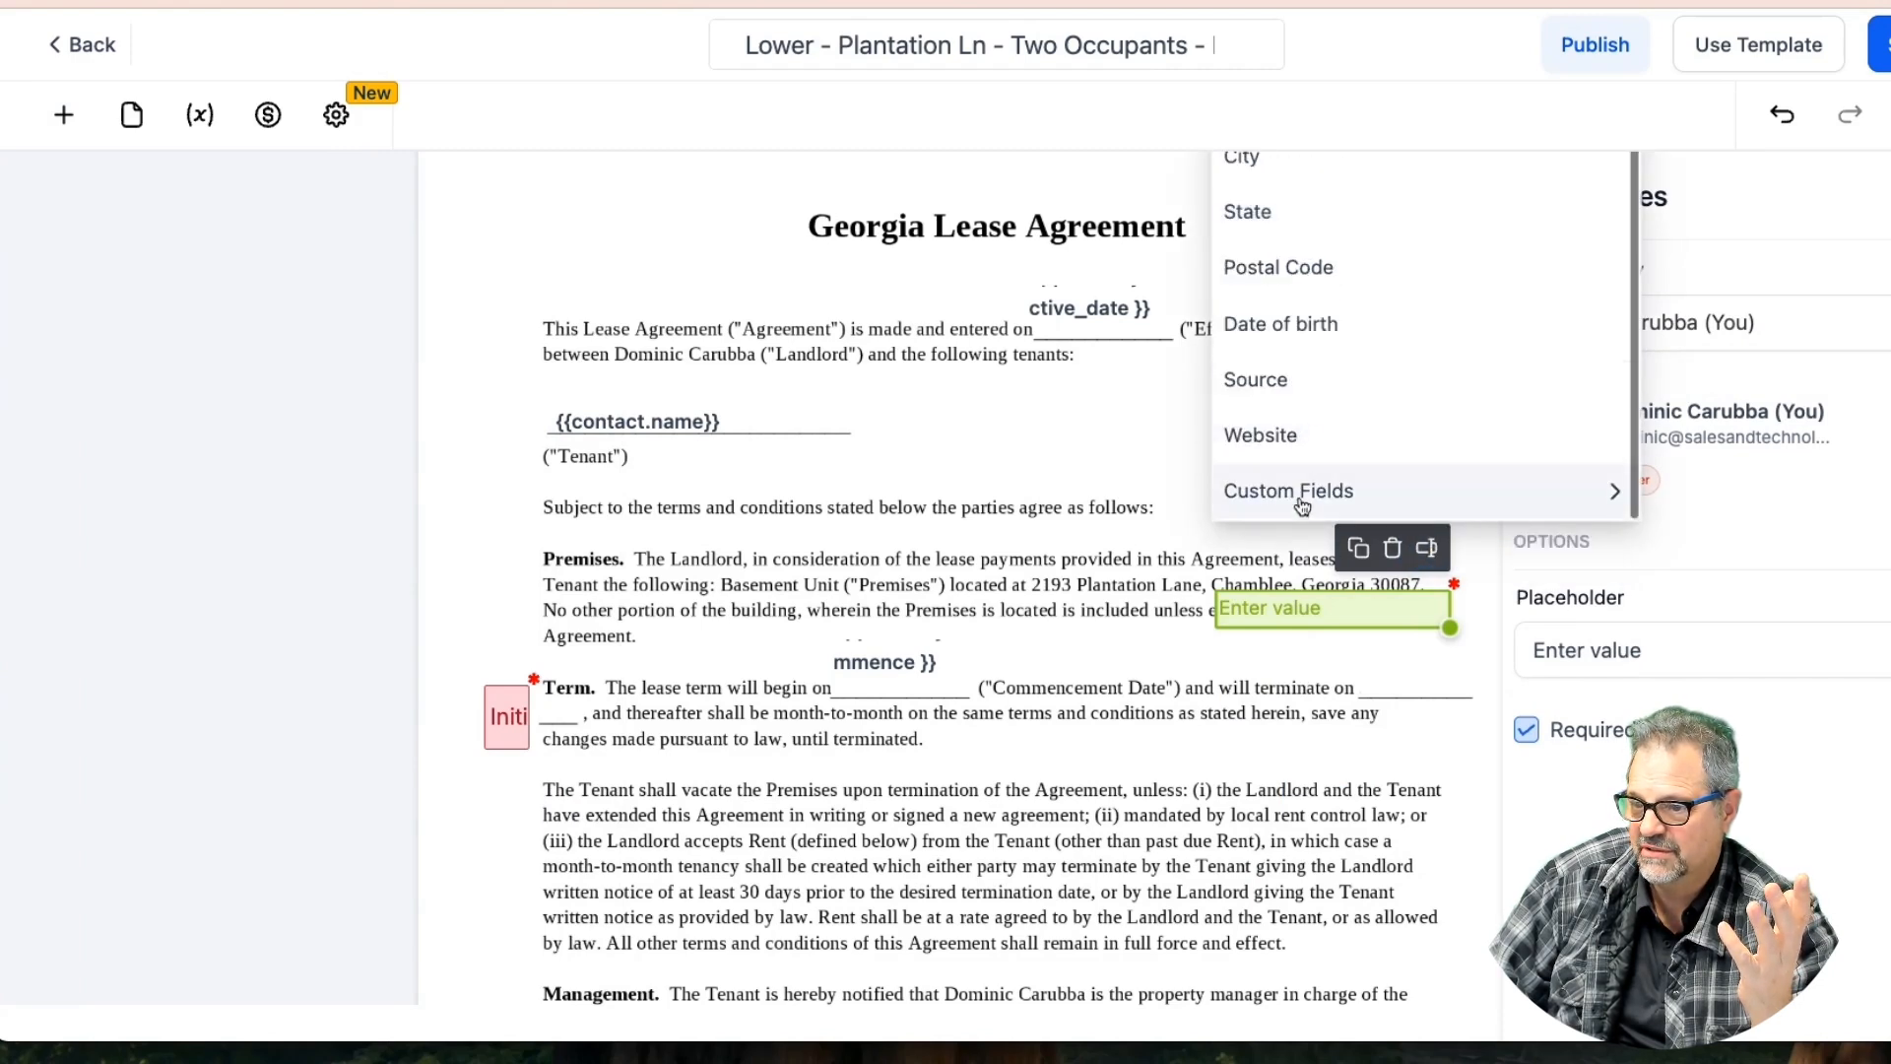
left_click(1298, 497)
left_click(1310, 437)
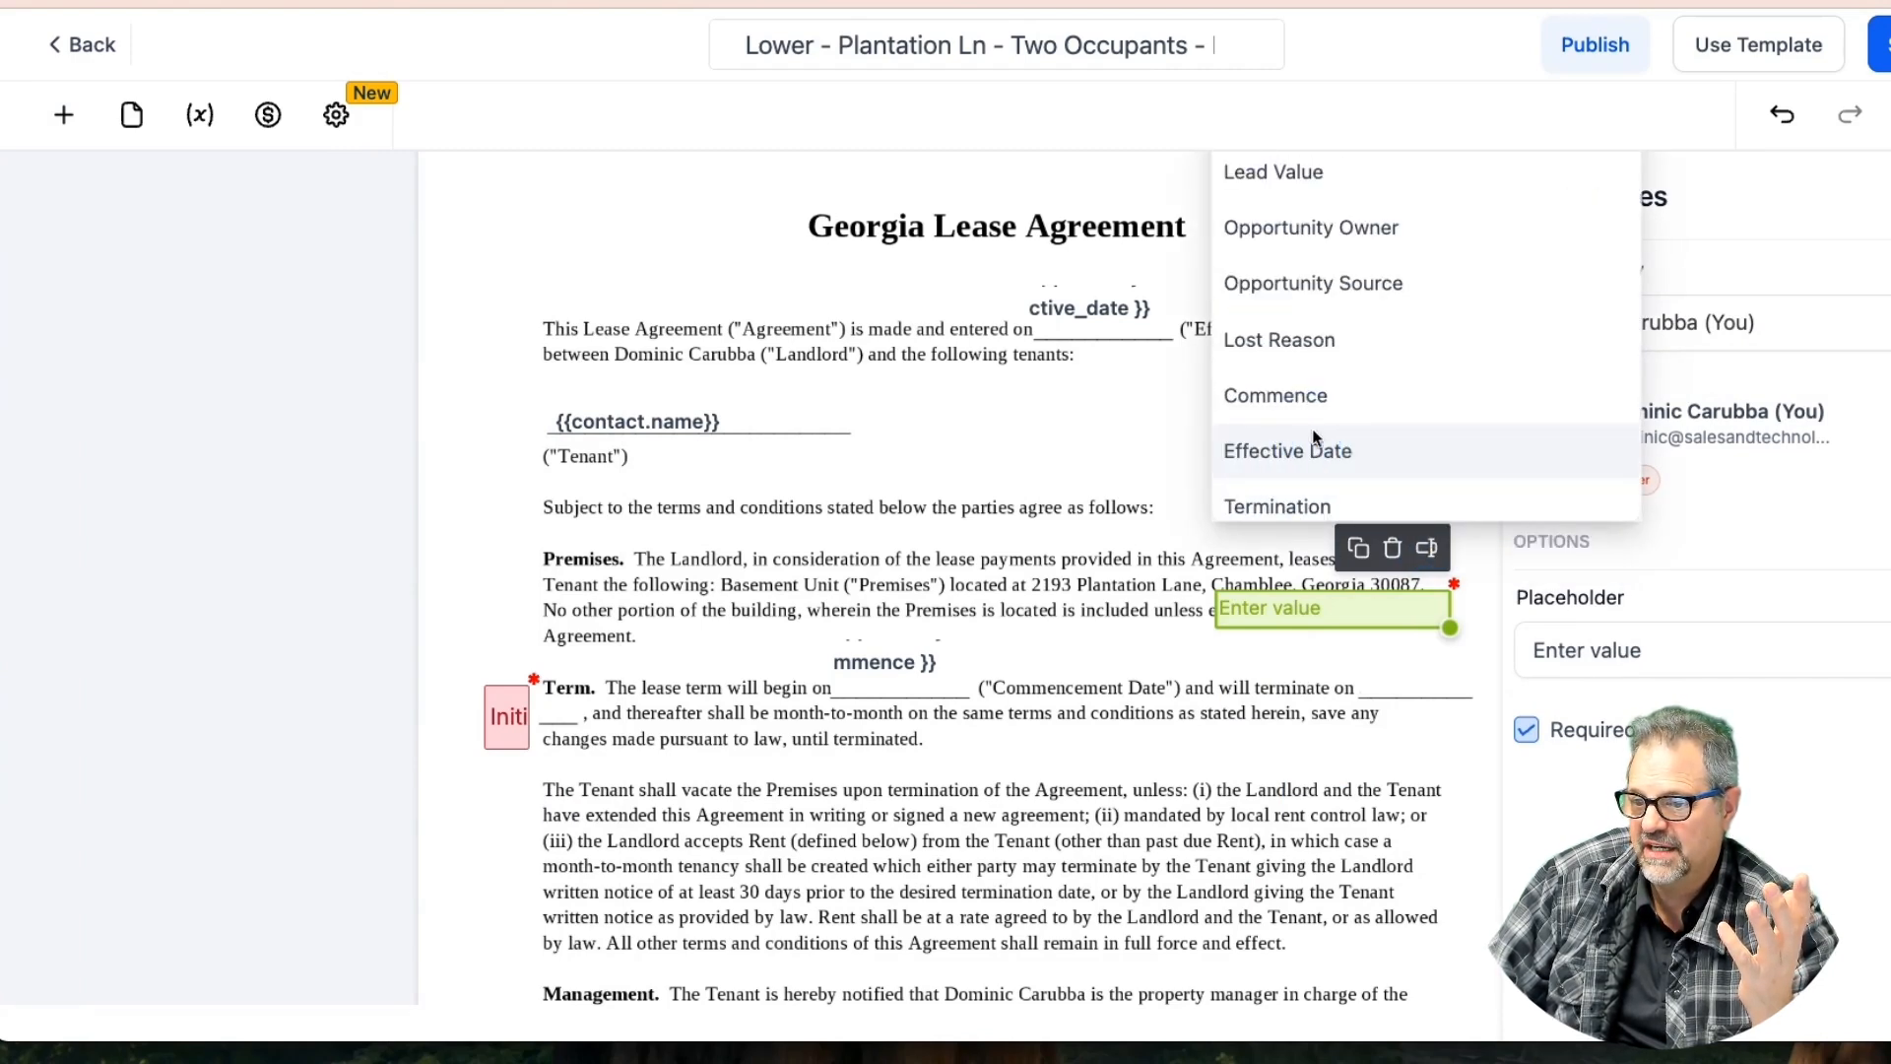
left_click(1278, 506)
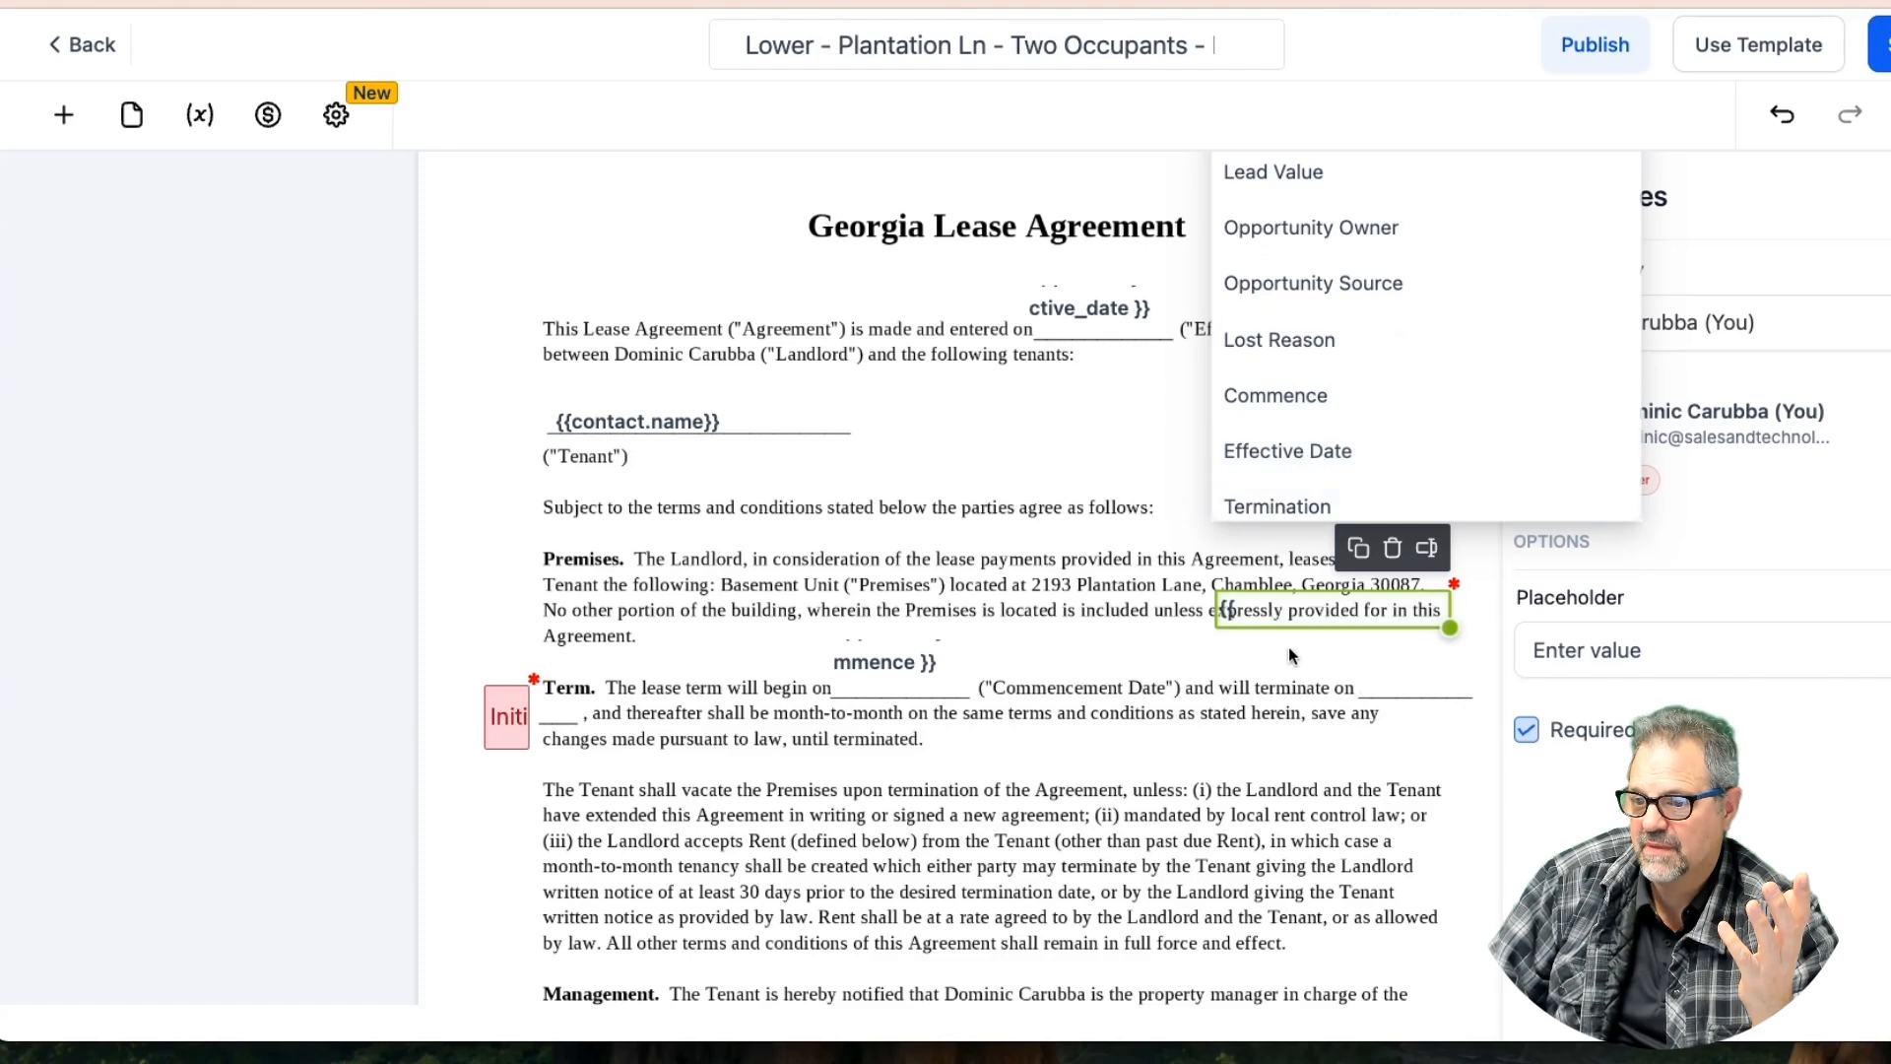
Move and narrow the termination field onto the 'will terminate on' blank, then save
left_click_drag(1303, 609, 1303, 650)
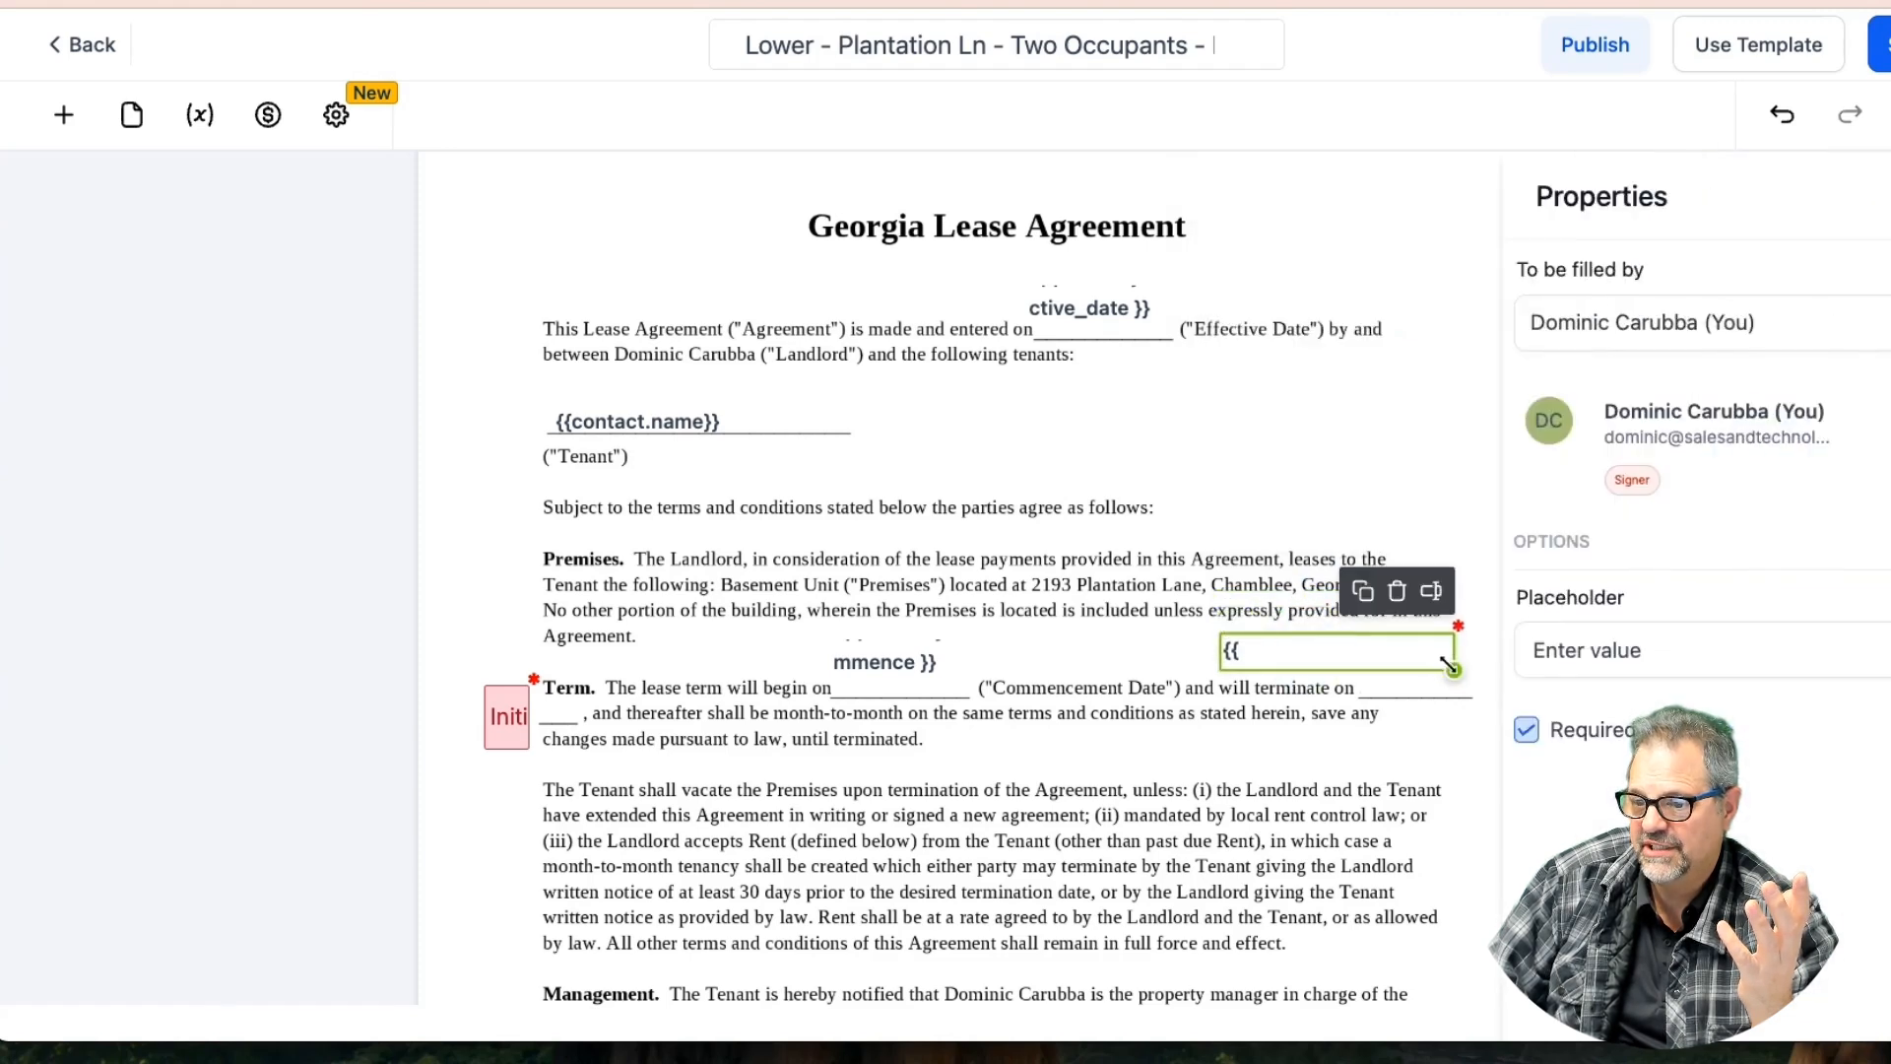
left_click_drag(1454, 671, 1398, 665)
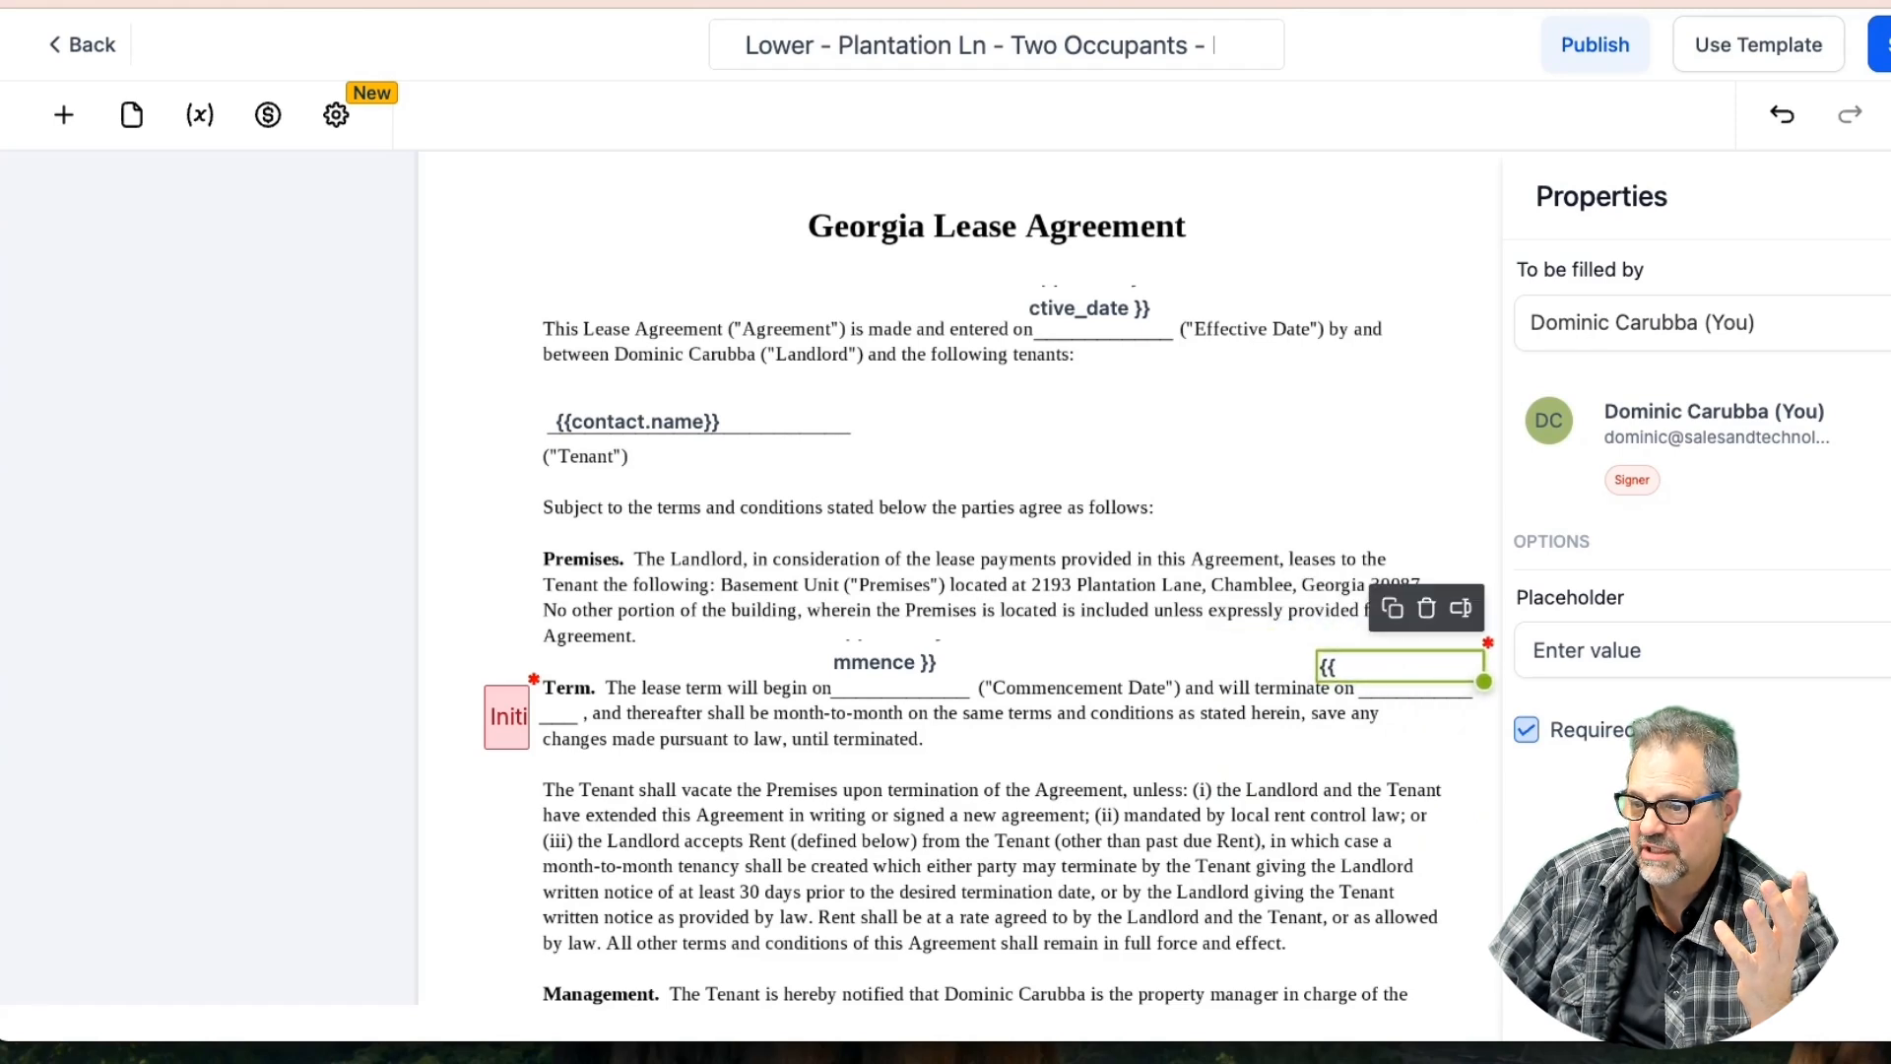
left_click(1880, 45)
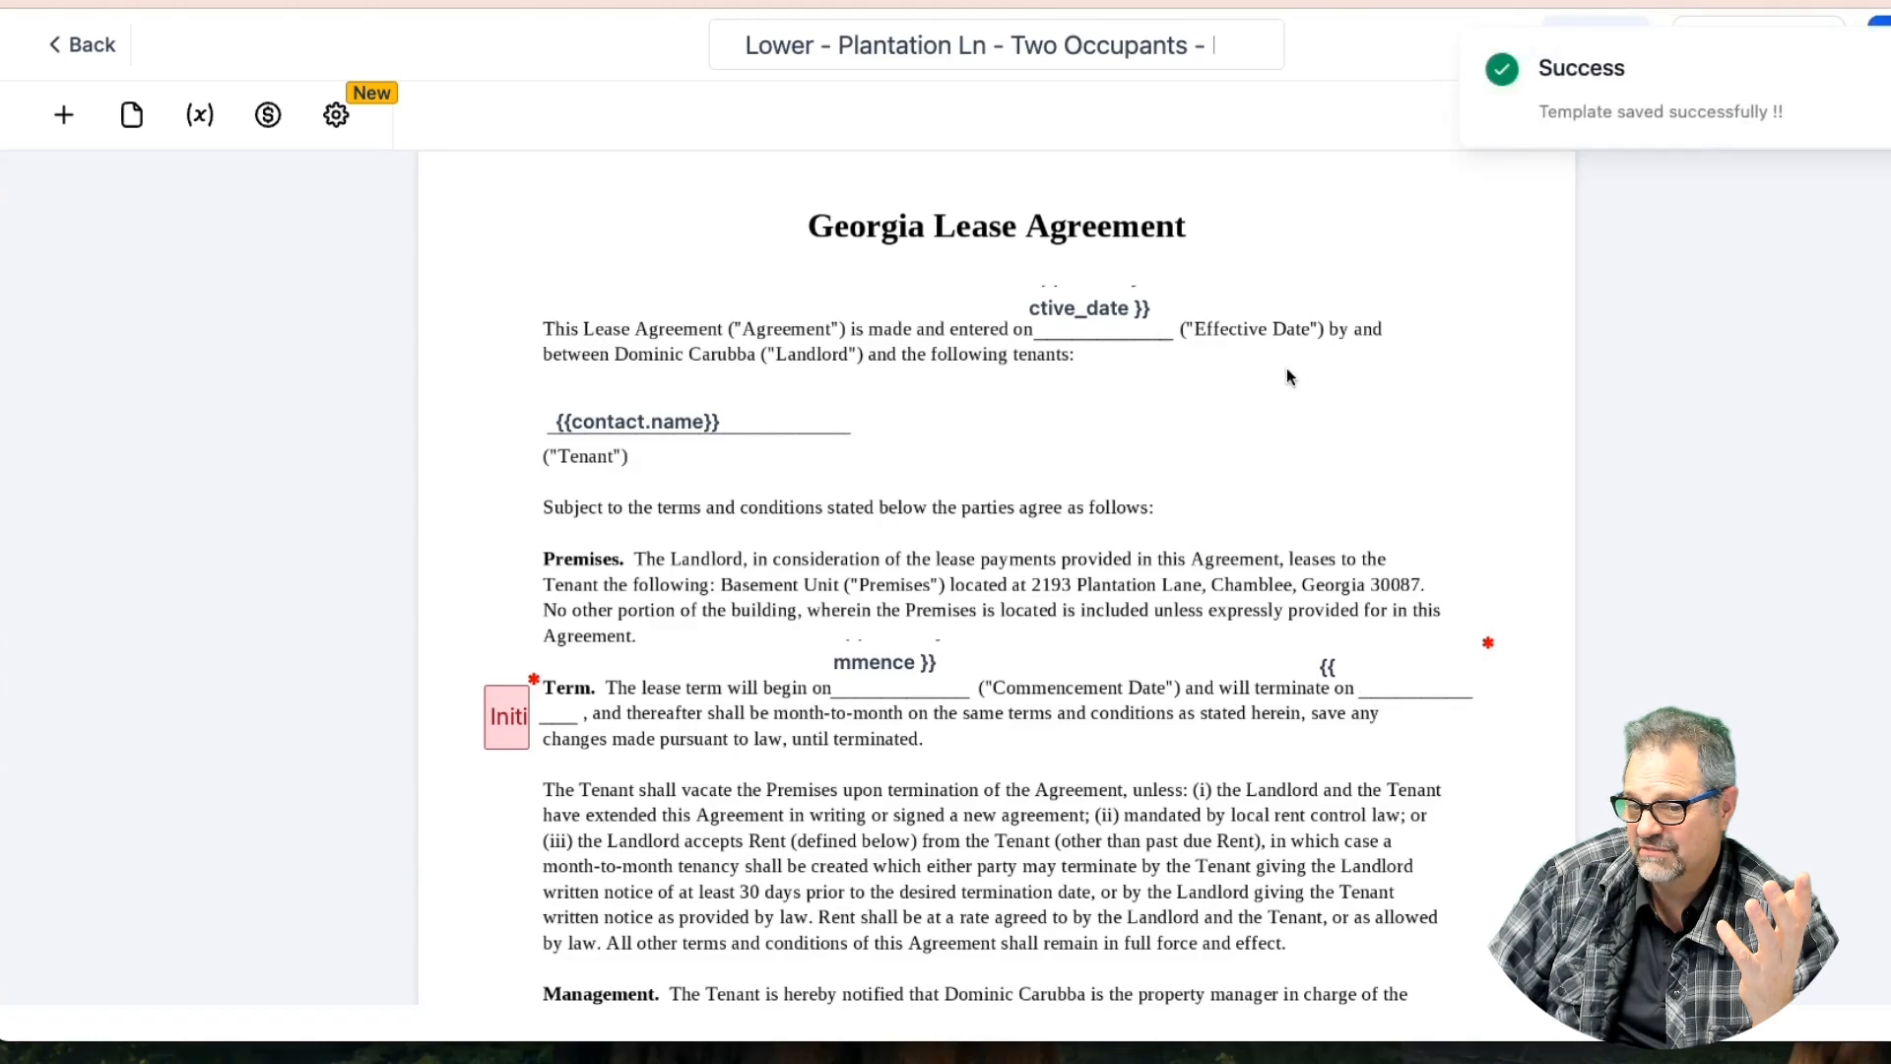
Scroll to the Occupants section and select the Specify Additional Occupant field to view its properties
scroll(1286, 368, "down", 6)
scroll(1287, 372, "down", 5)
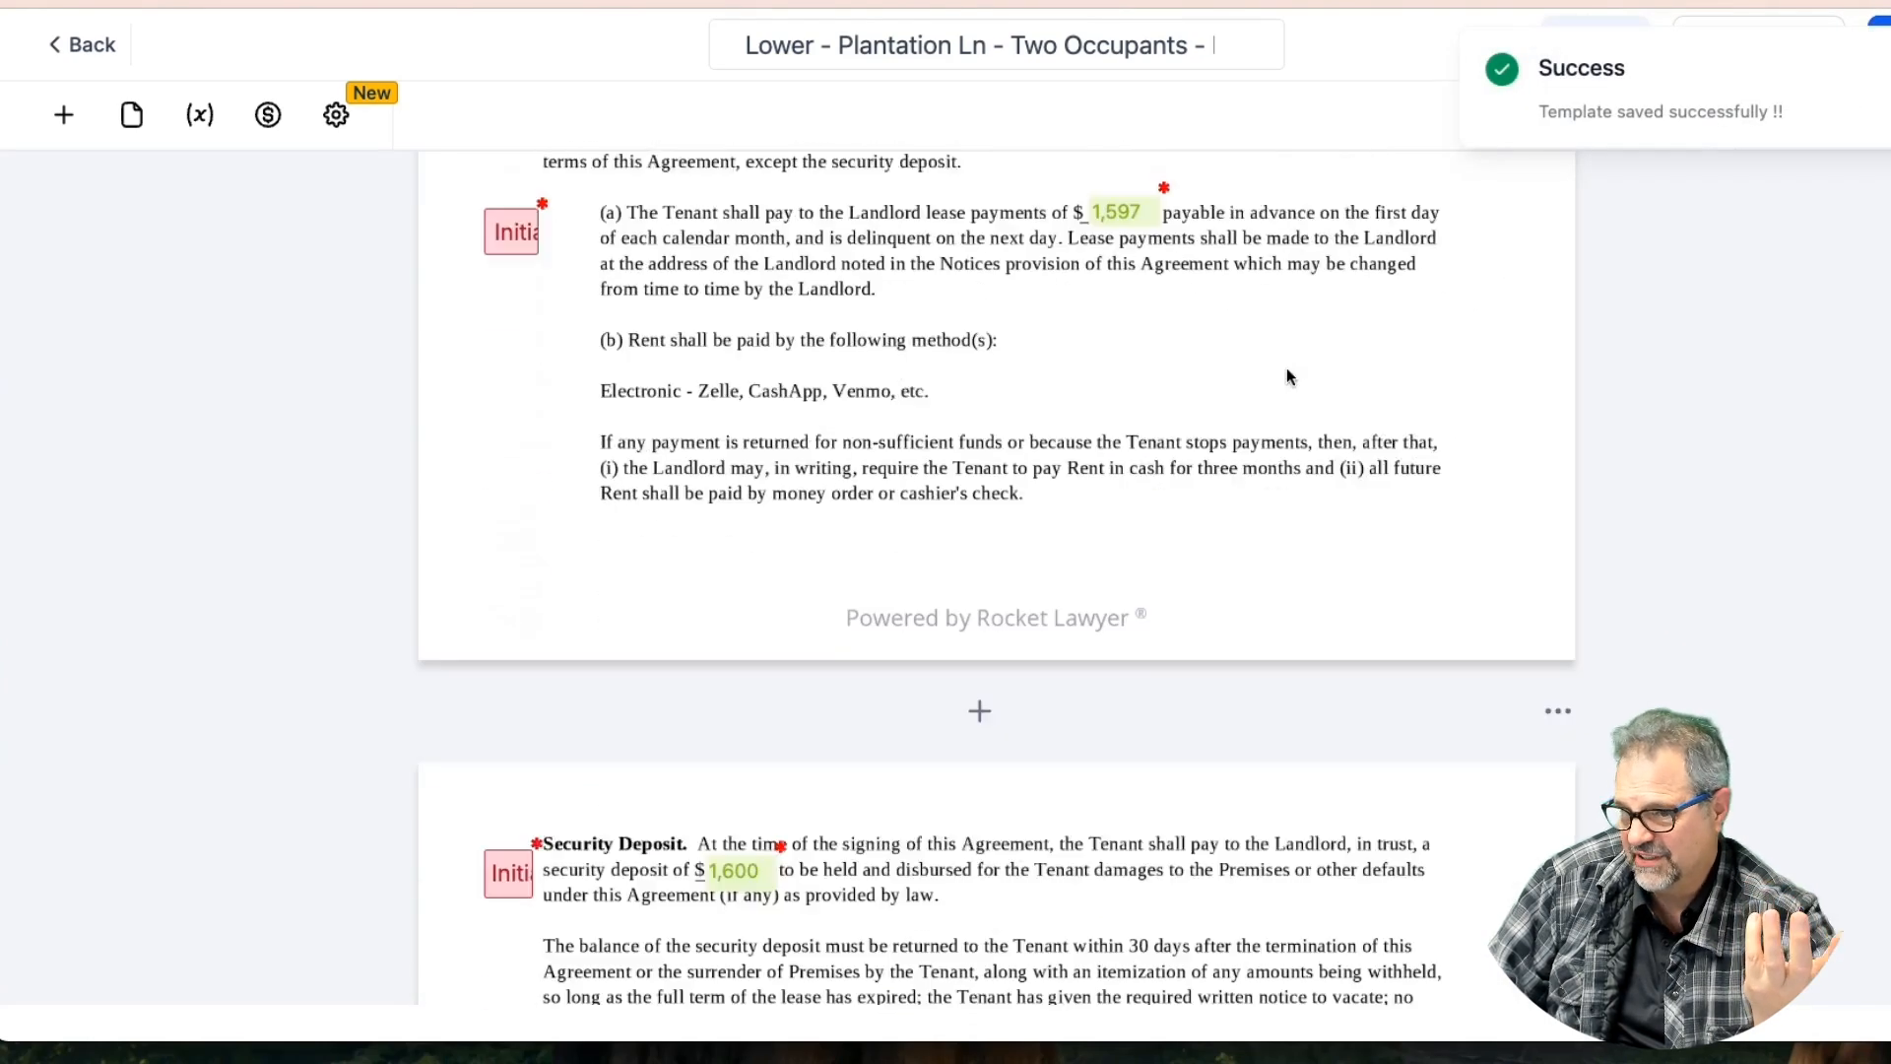
scroll(1286, 371, "down", 11)
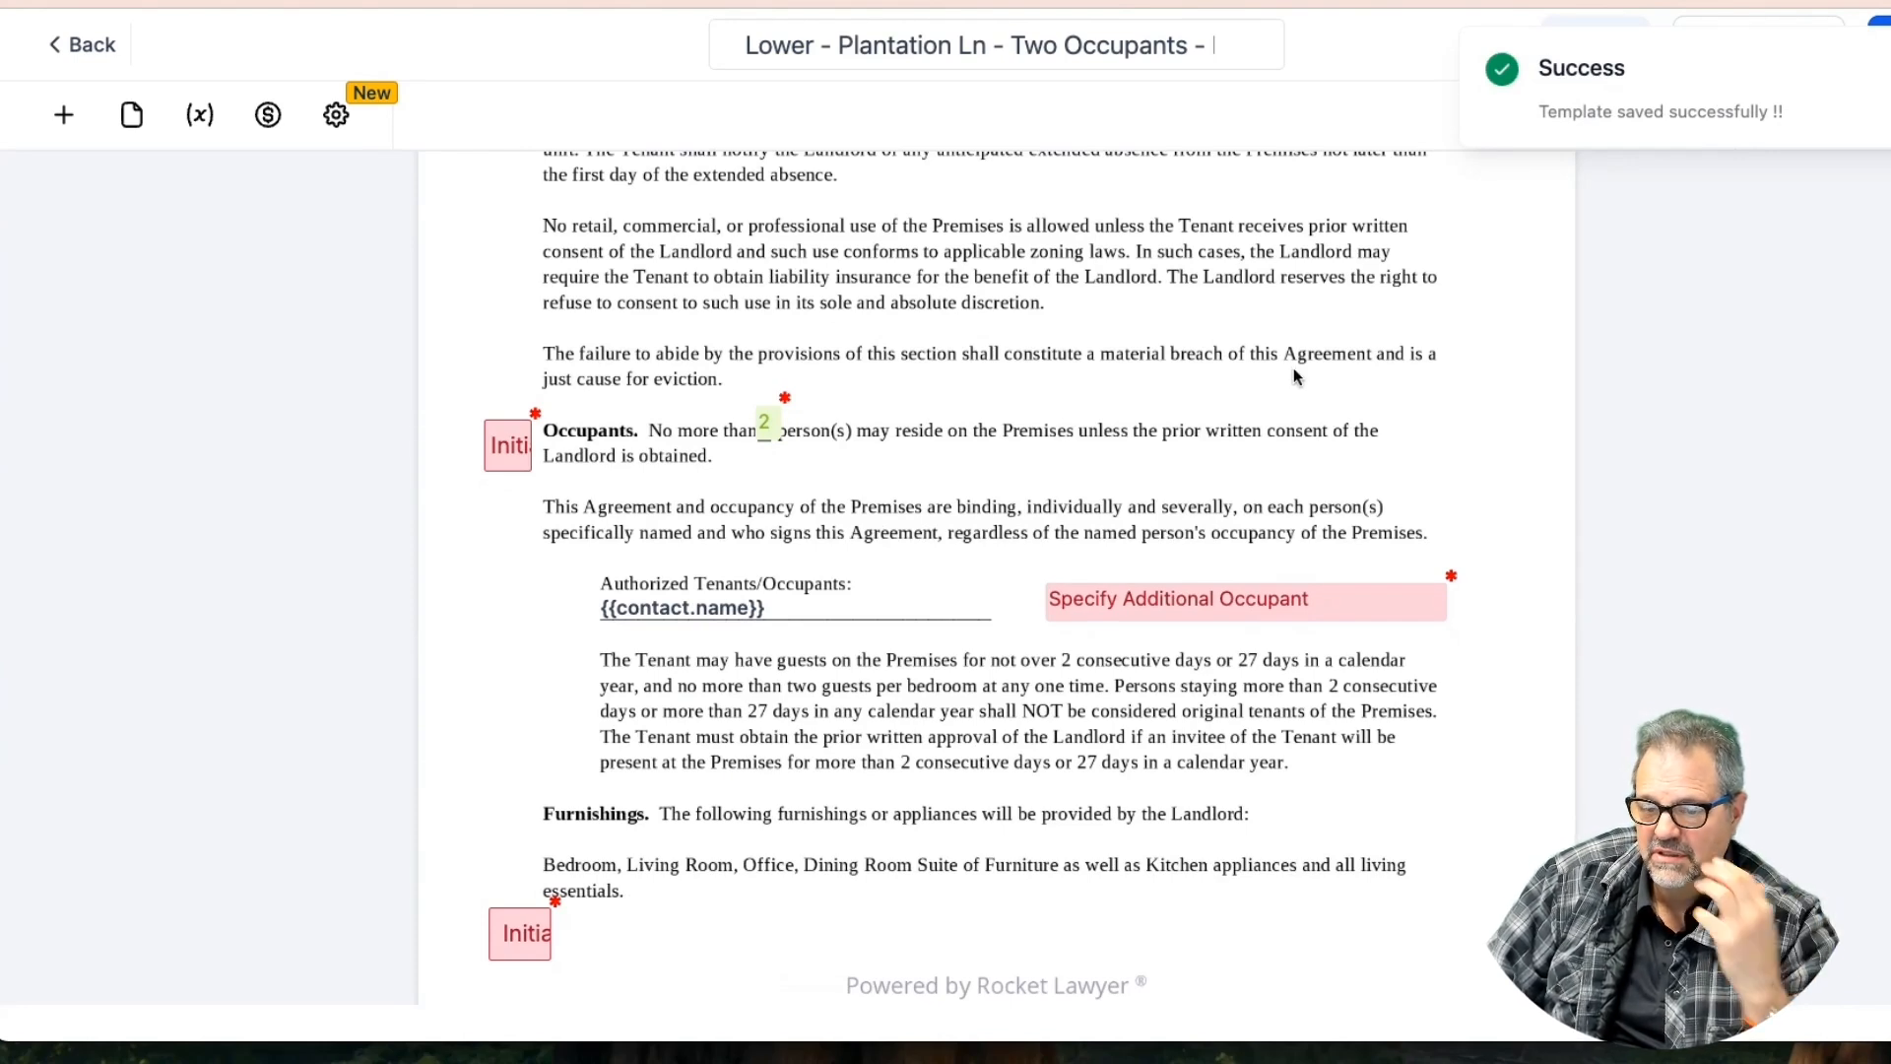
left_click(1194, 606)
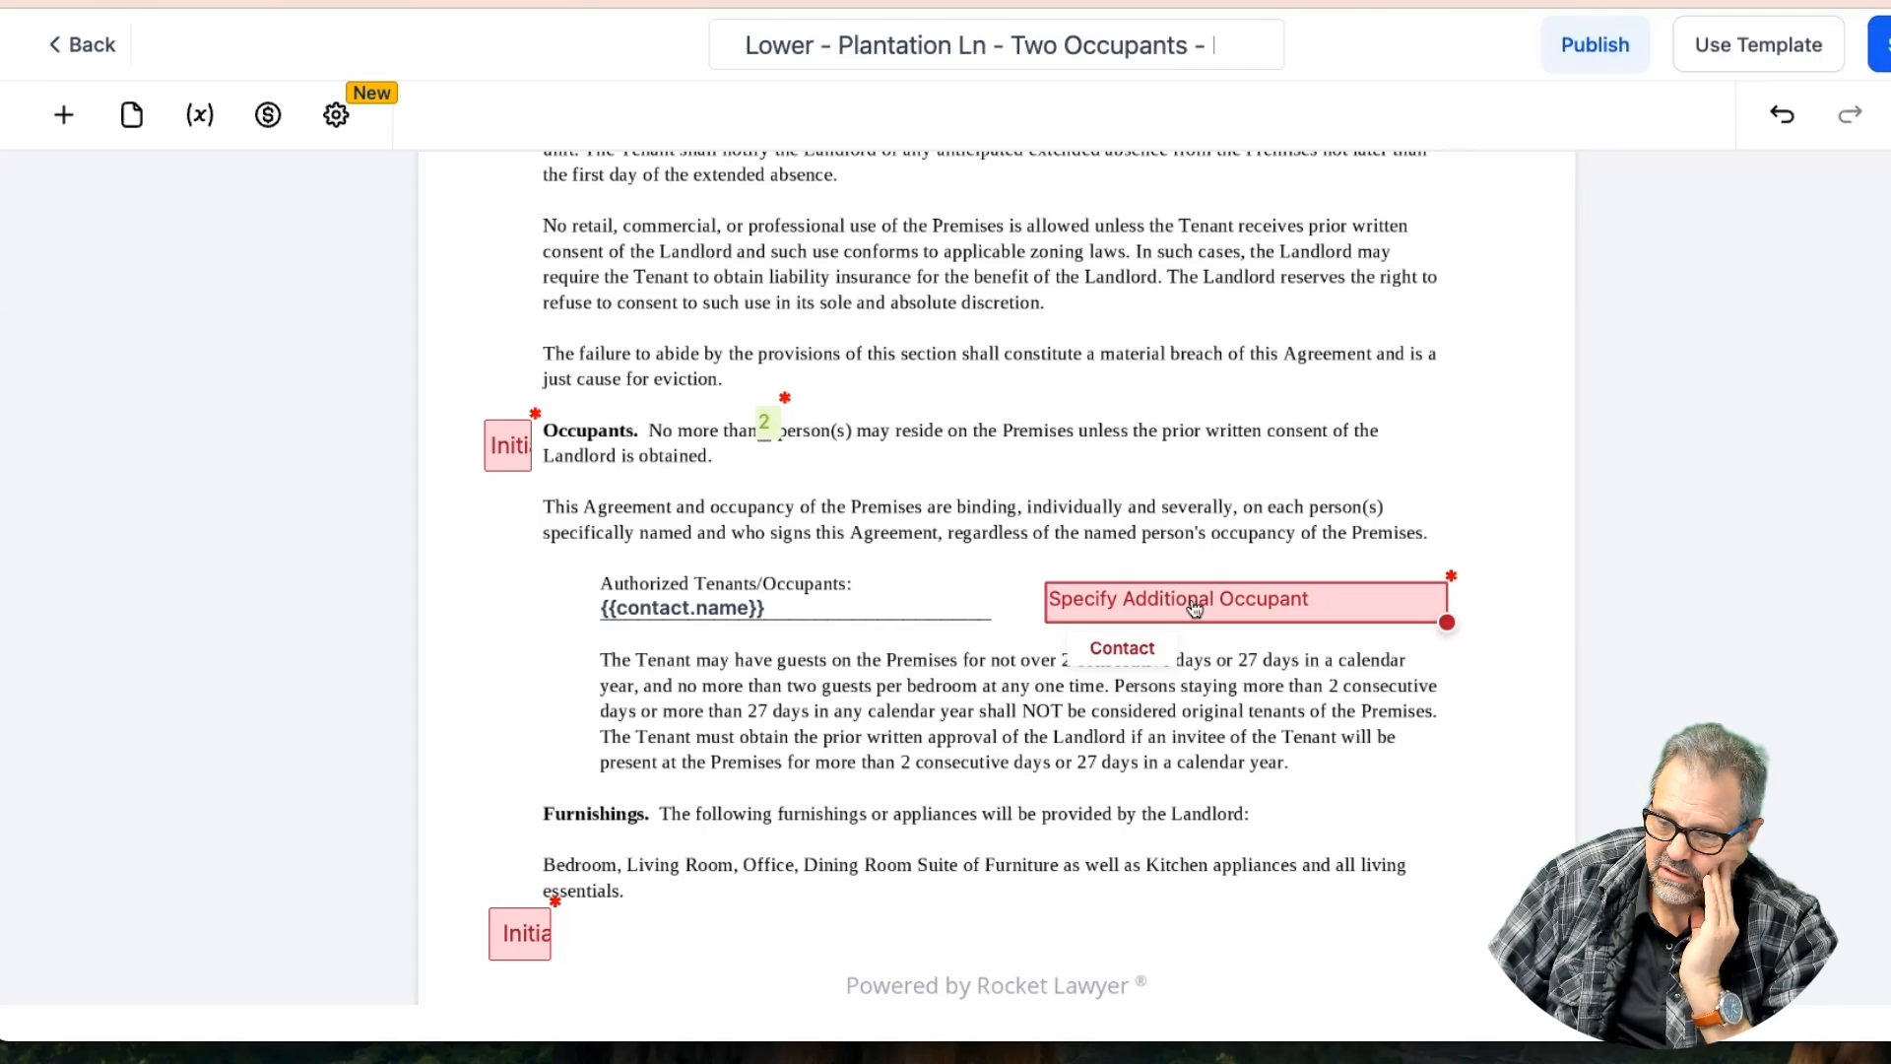
left_click(1195, 606)
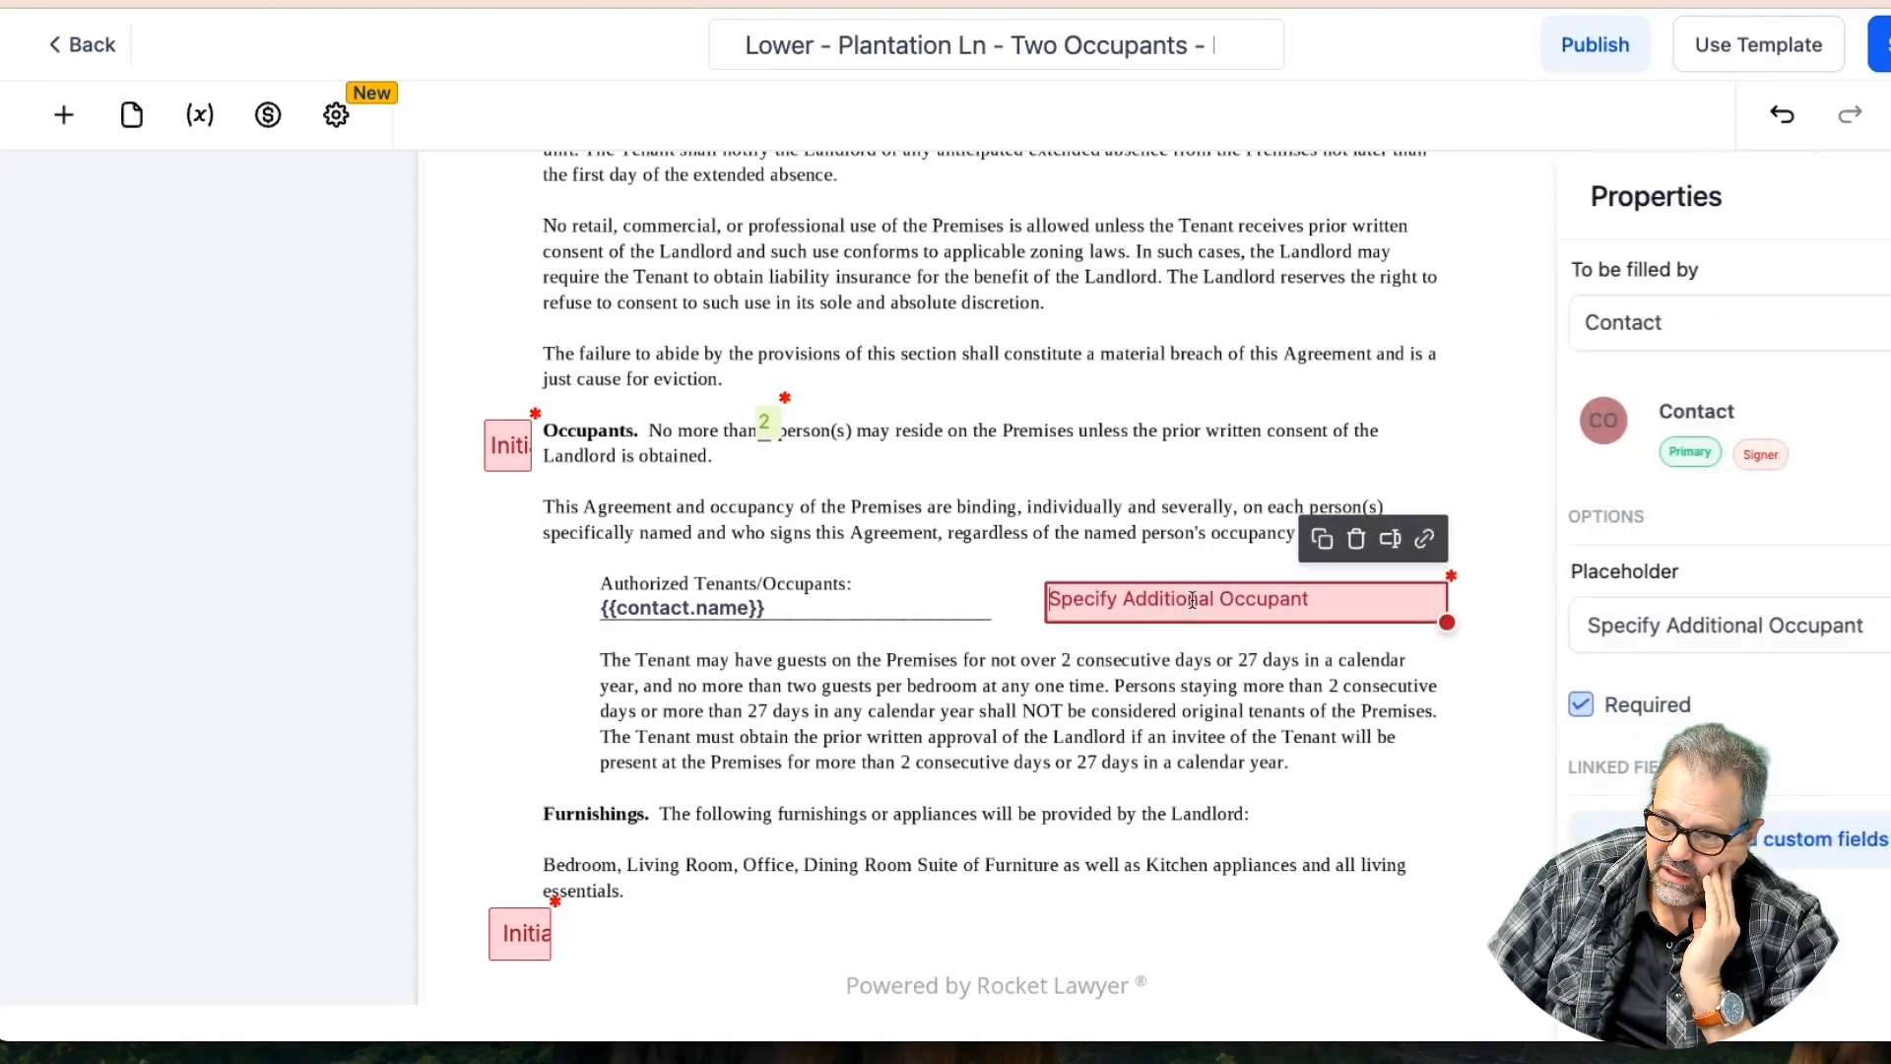
Link the occupant field to the contact's Additional Tenant custom field
left_click(1389, 541)
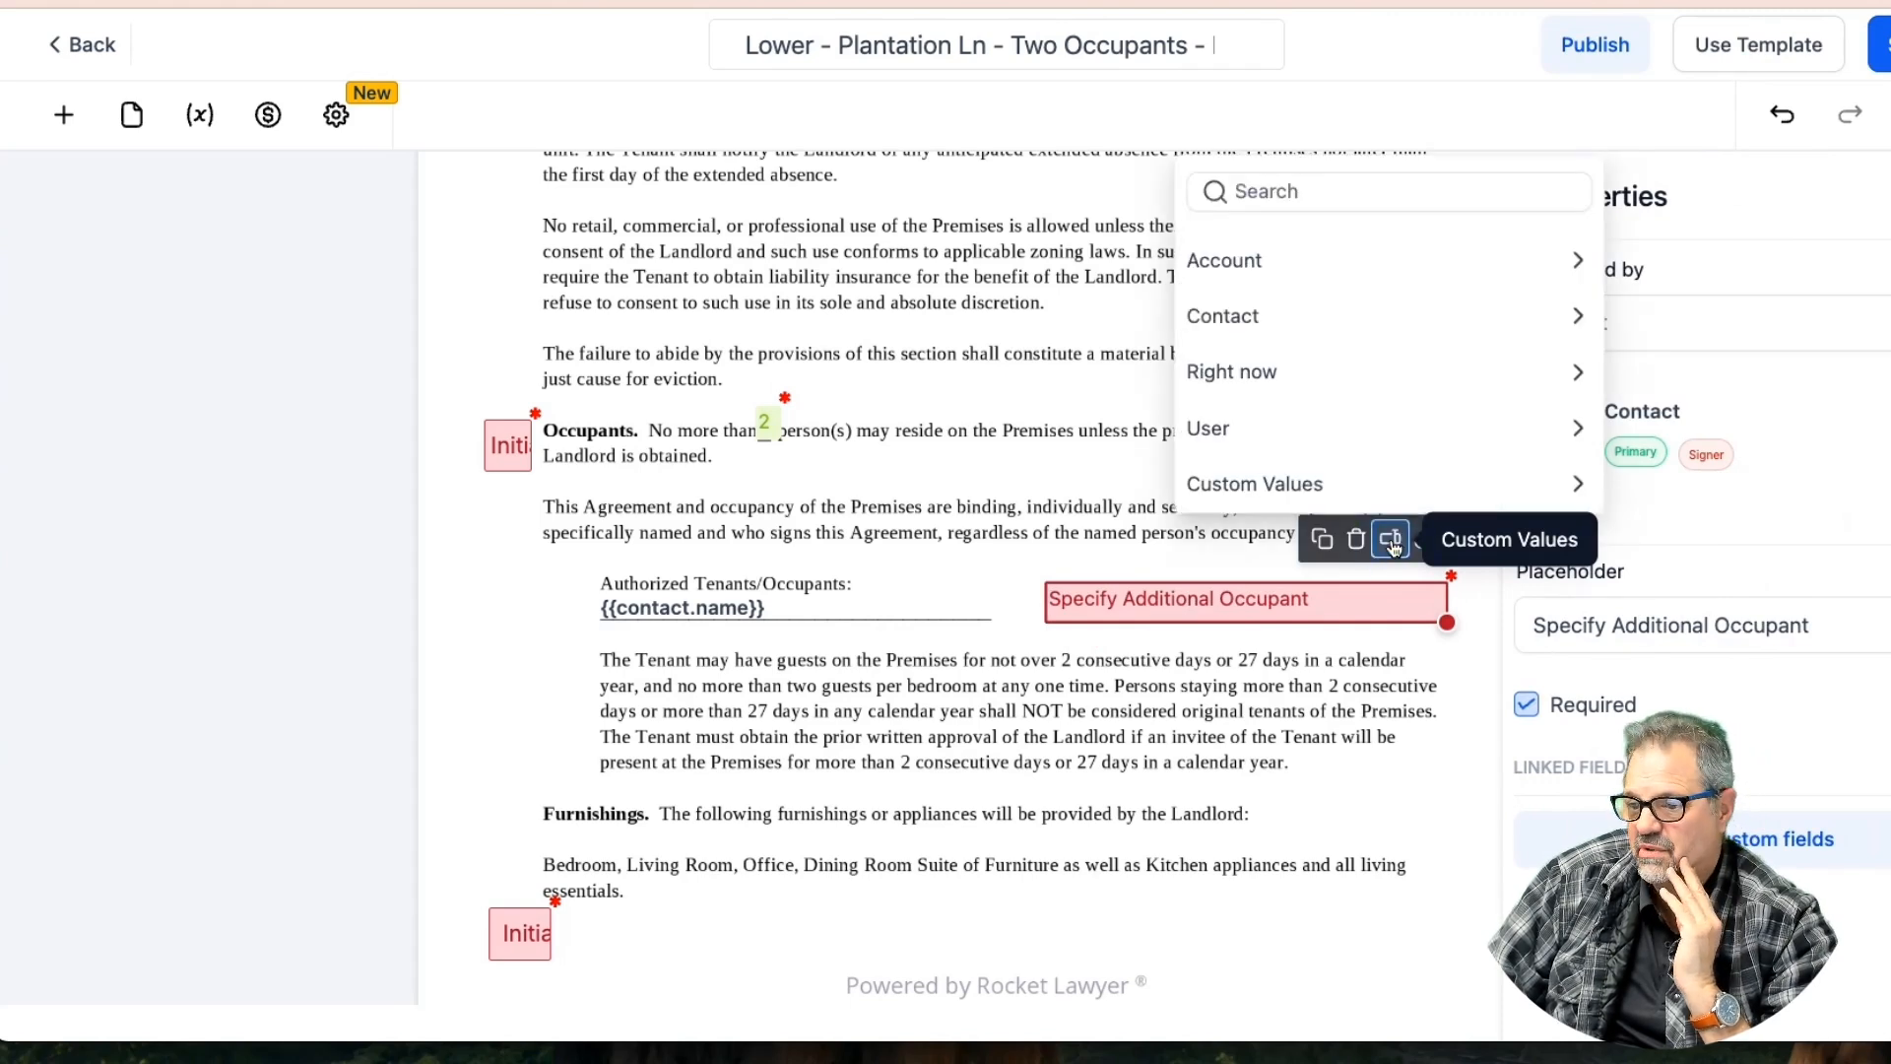
left_click(1265, 316)
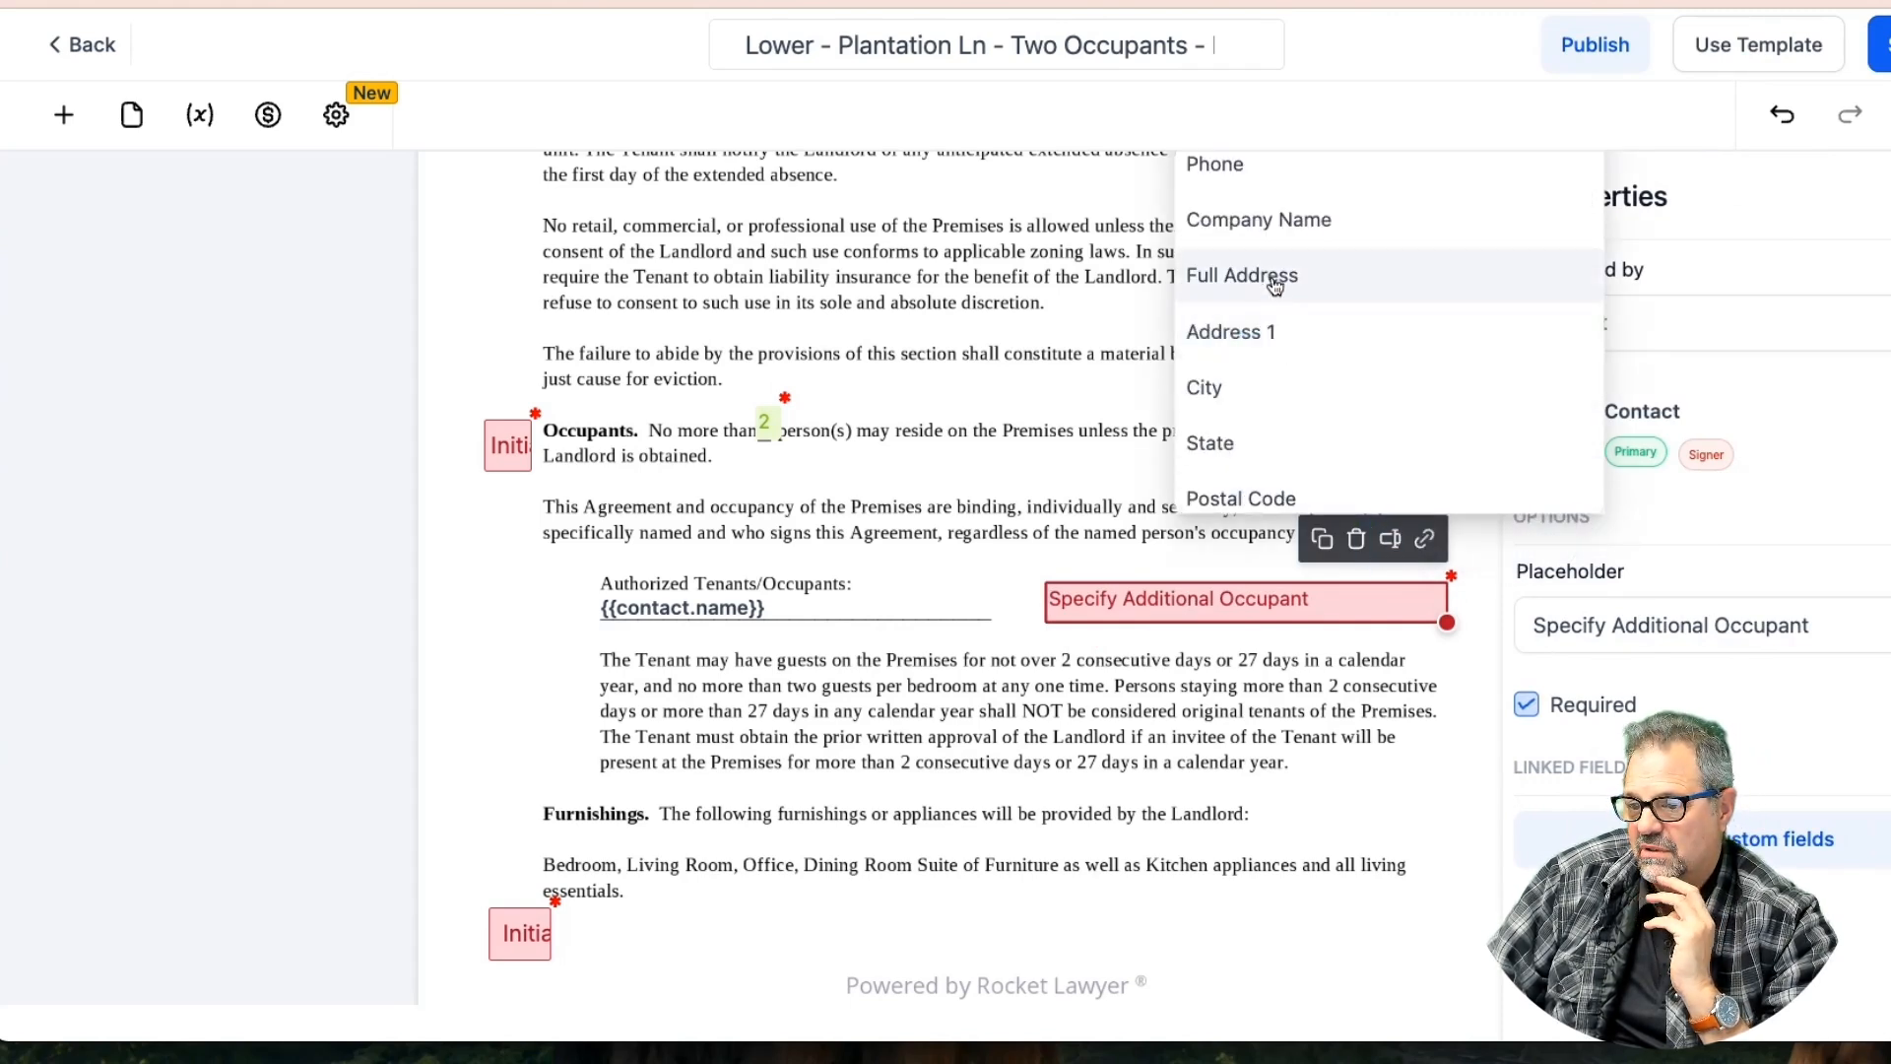
scroll(1278, 358, "down", 3)
left_click(1296, 485)
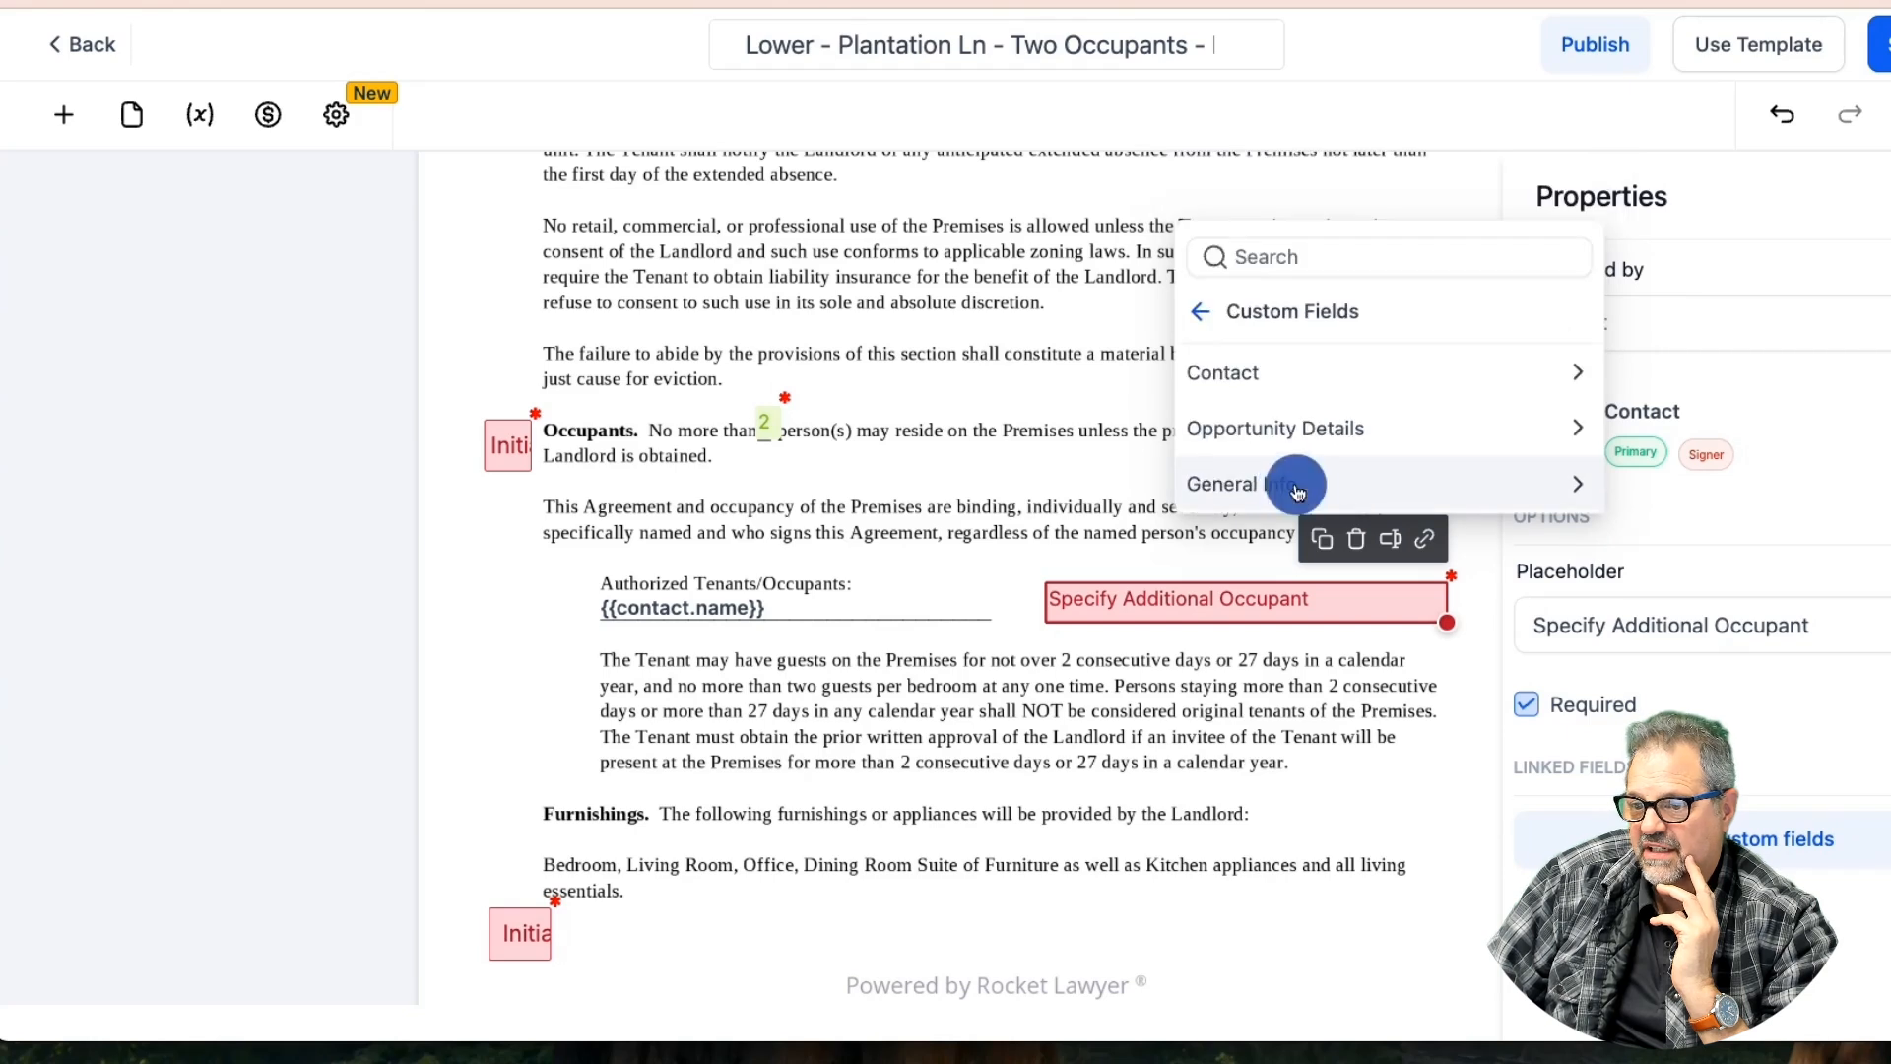
scroll(1302, 453, "down", 3)
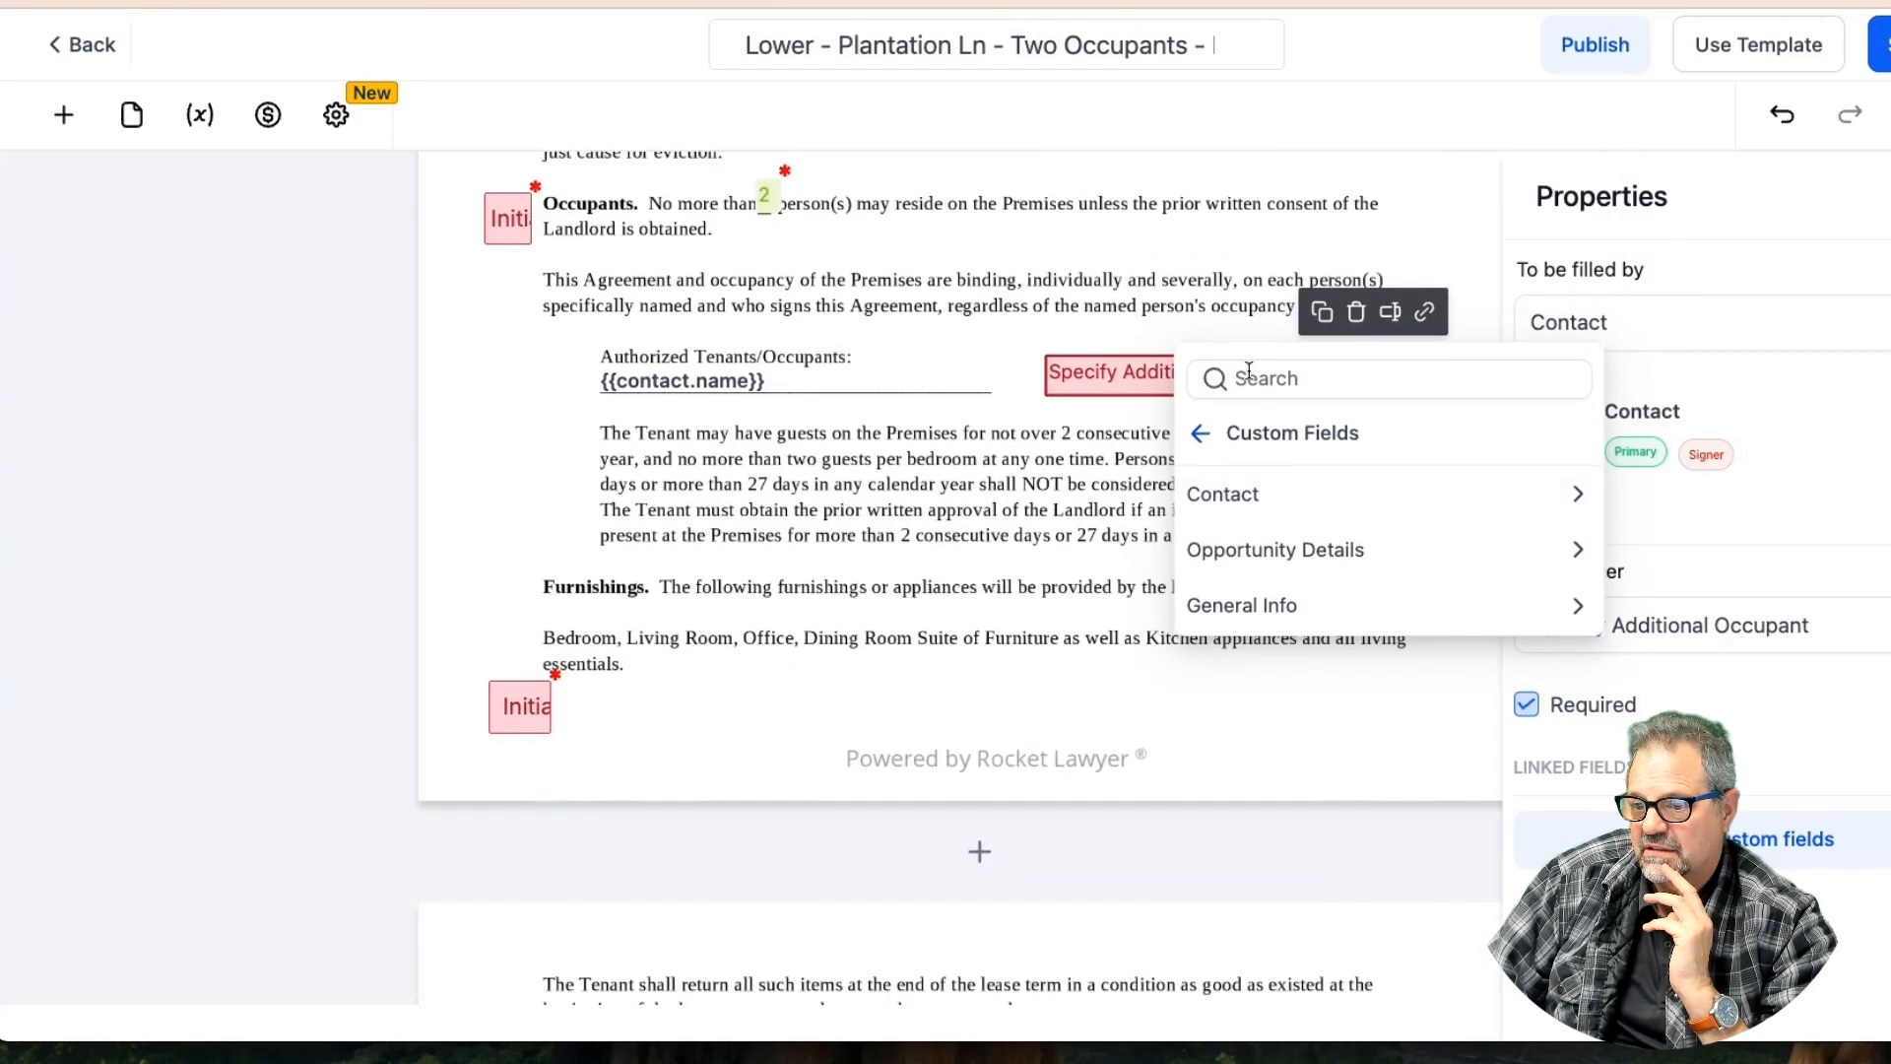
left_click(1270, 493)
scroll(1297, 548, "down", 4)
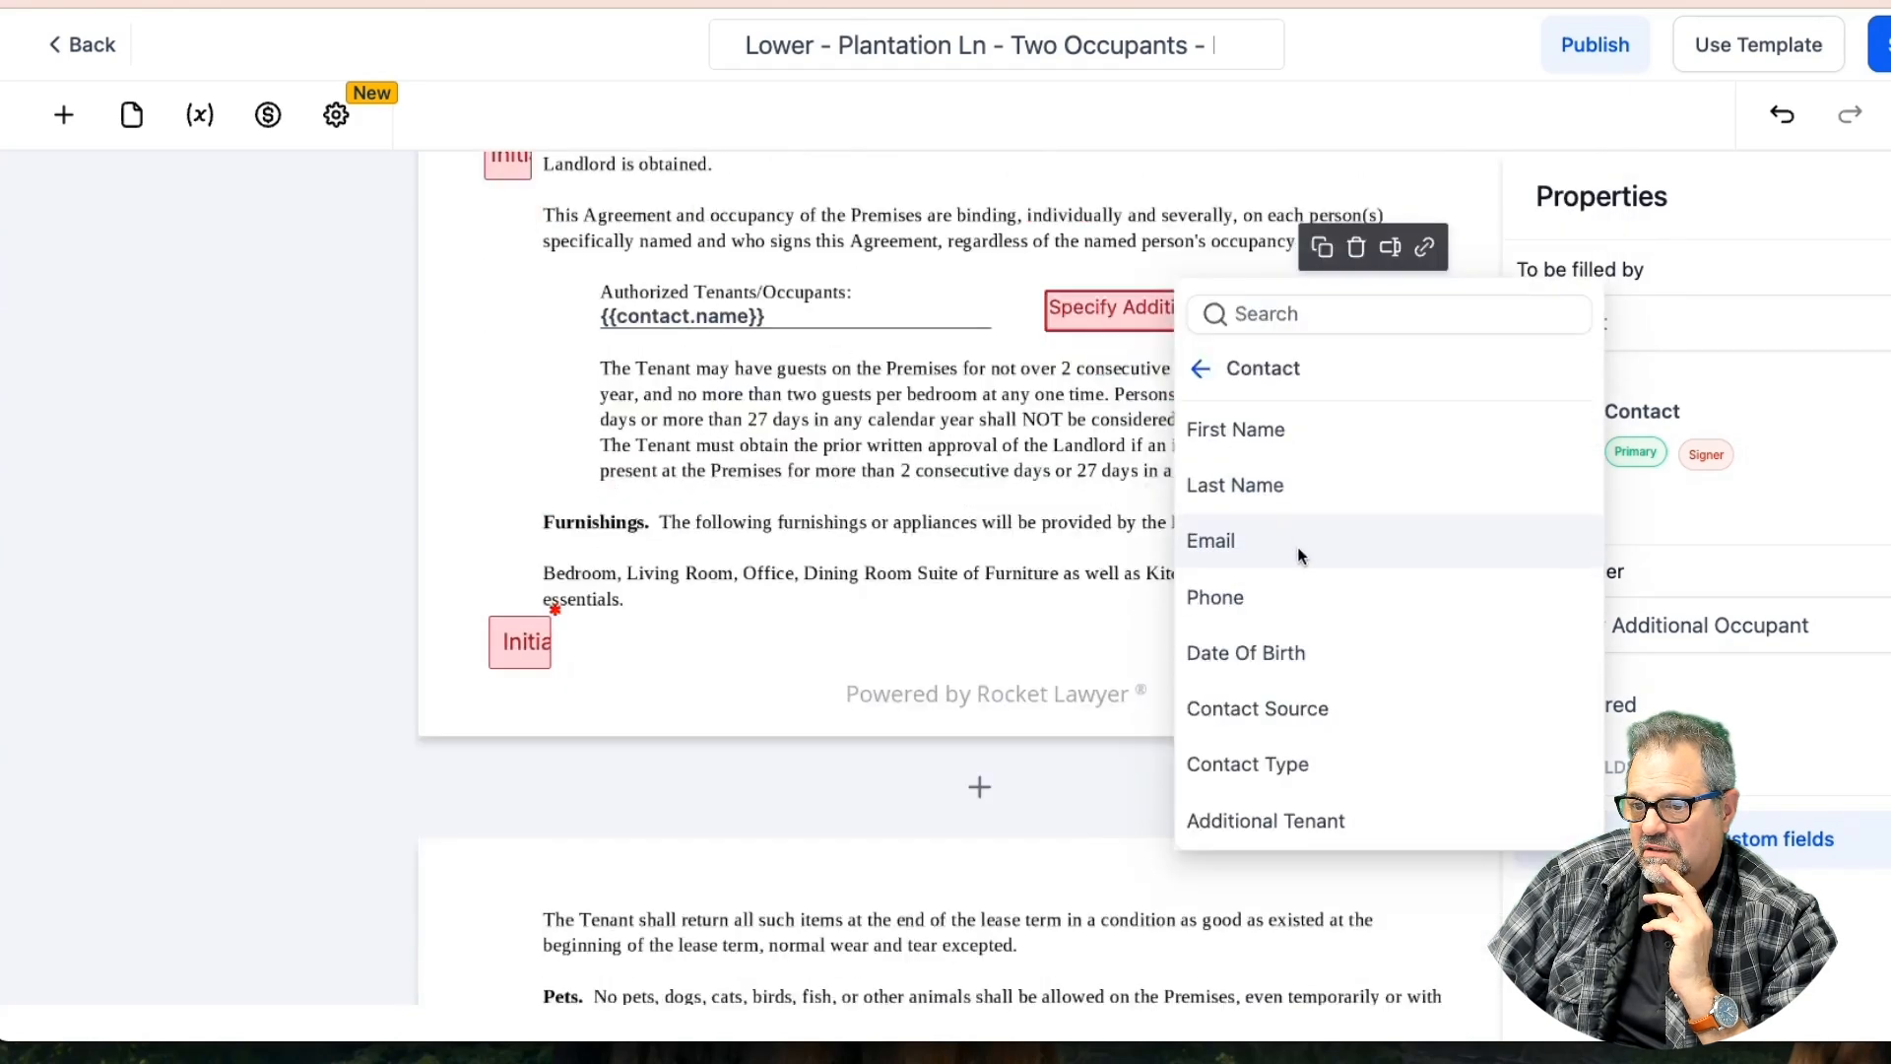
left_click(1273, 608)
Save the template with the {{ contact.additional_tenant }} field in place
scroll(1126, 418, "up", 5)
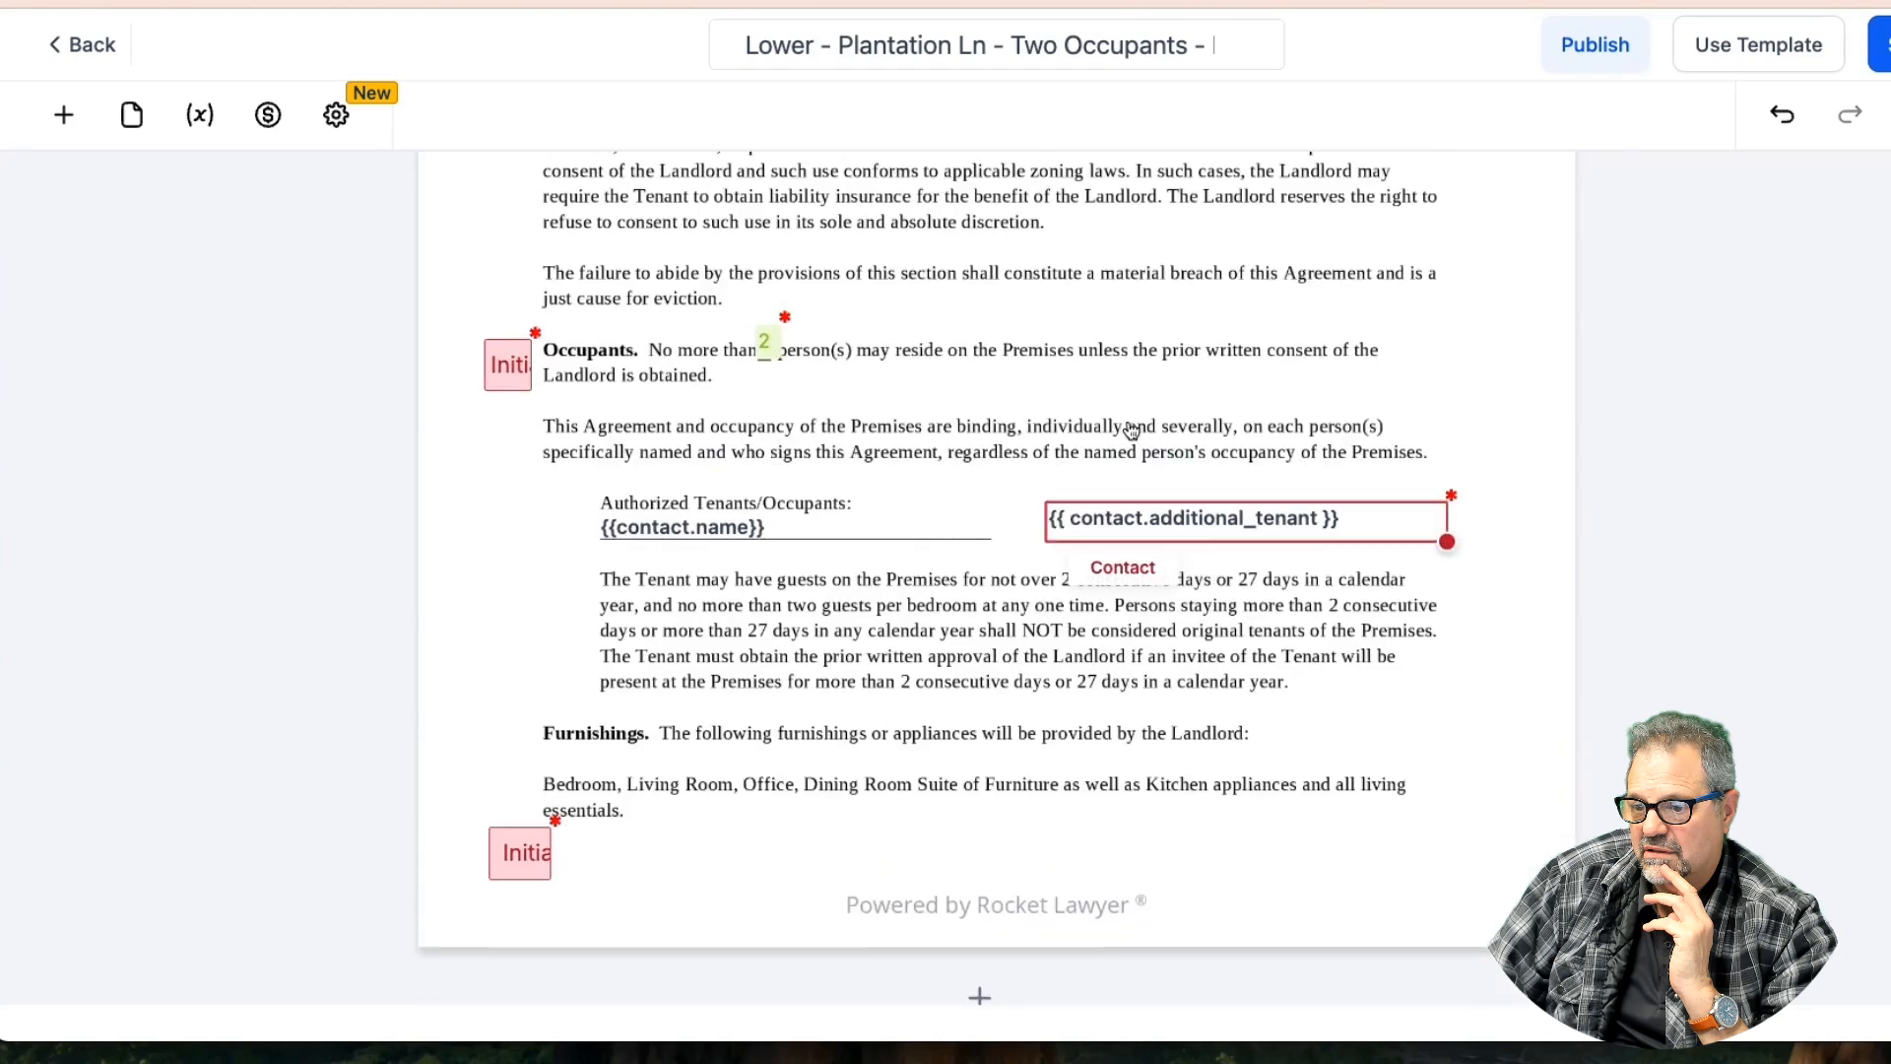
left_click(1245, 530)
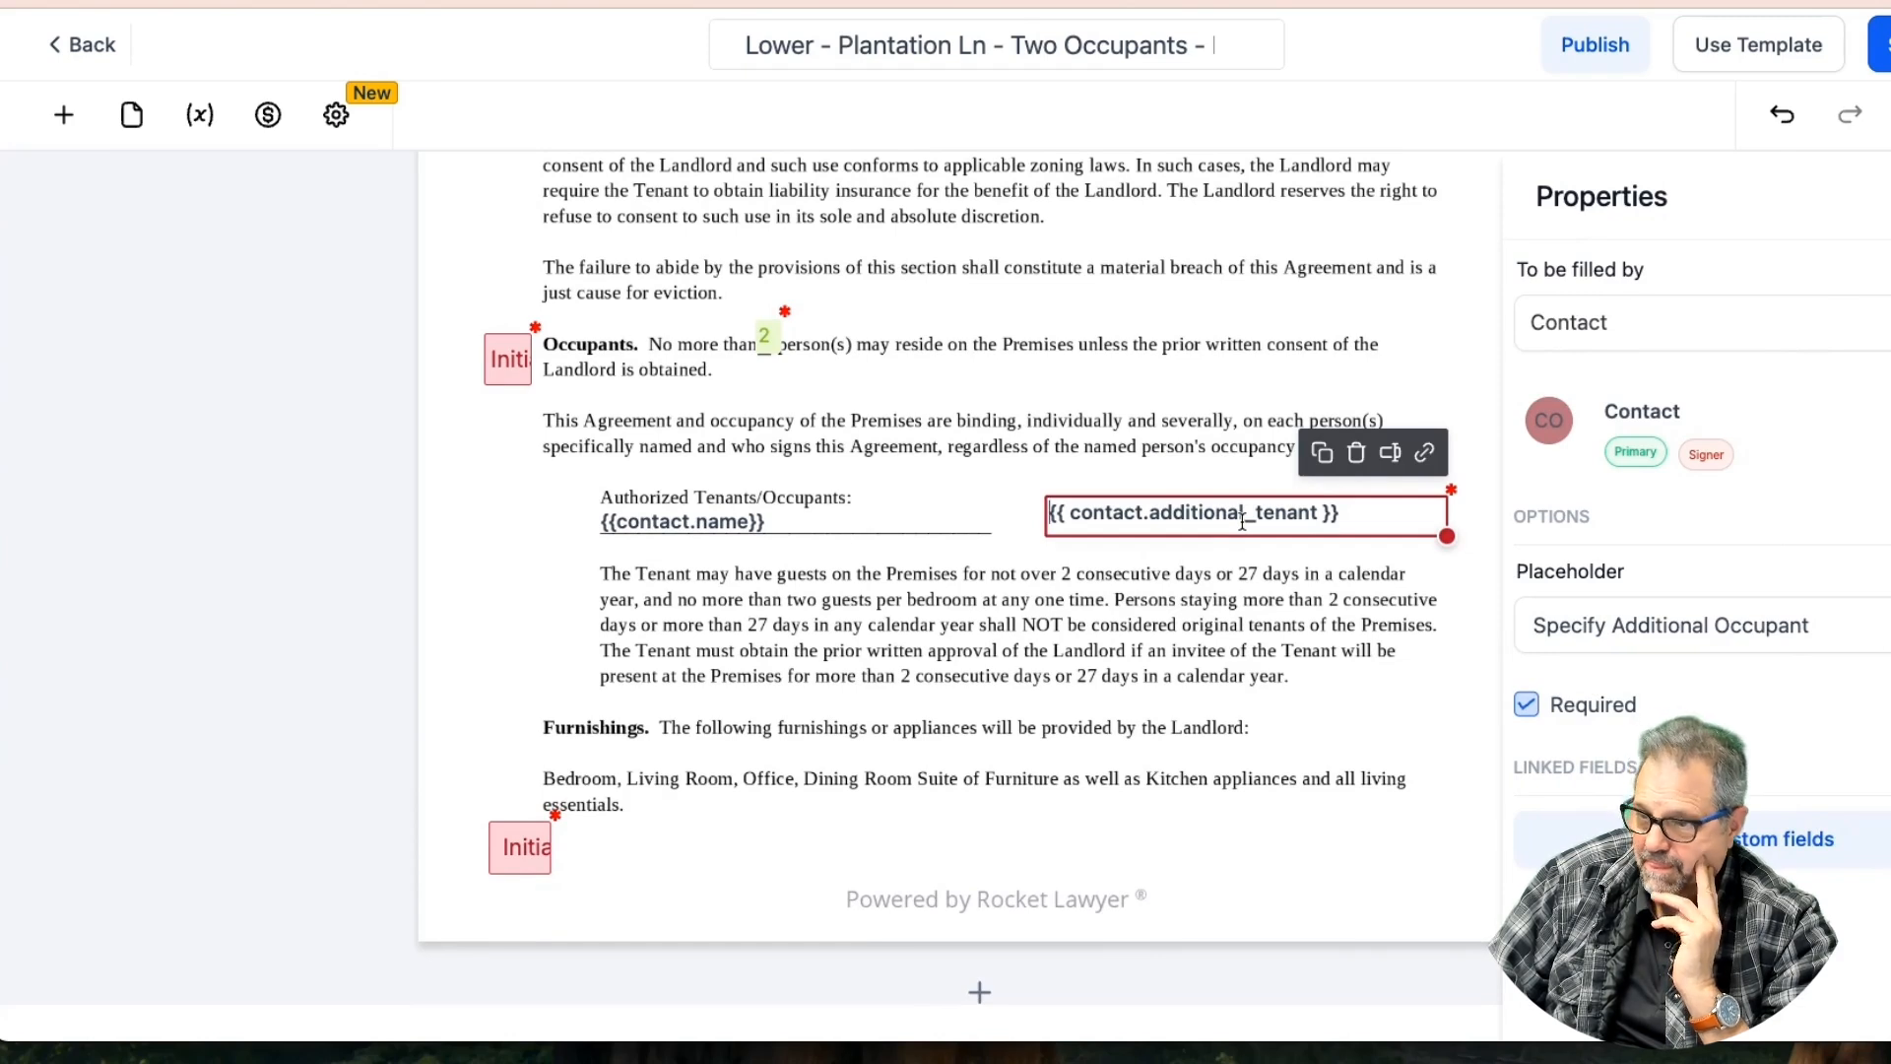
left_click(1881, 44)
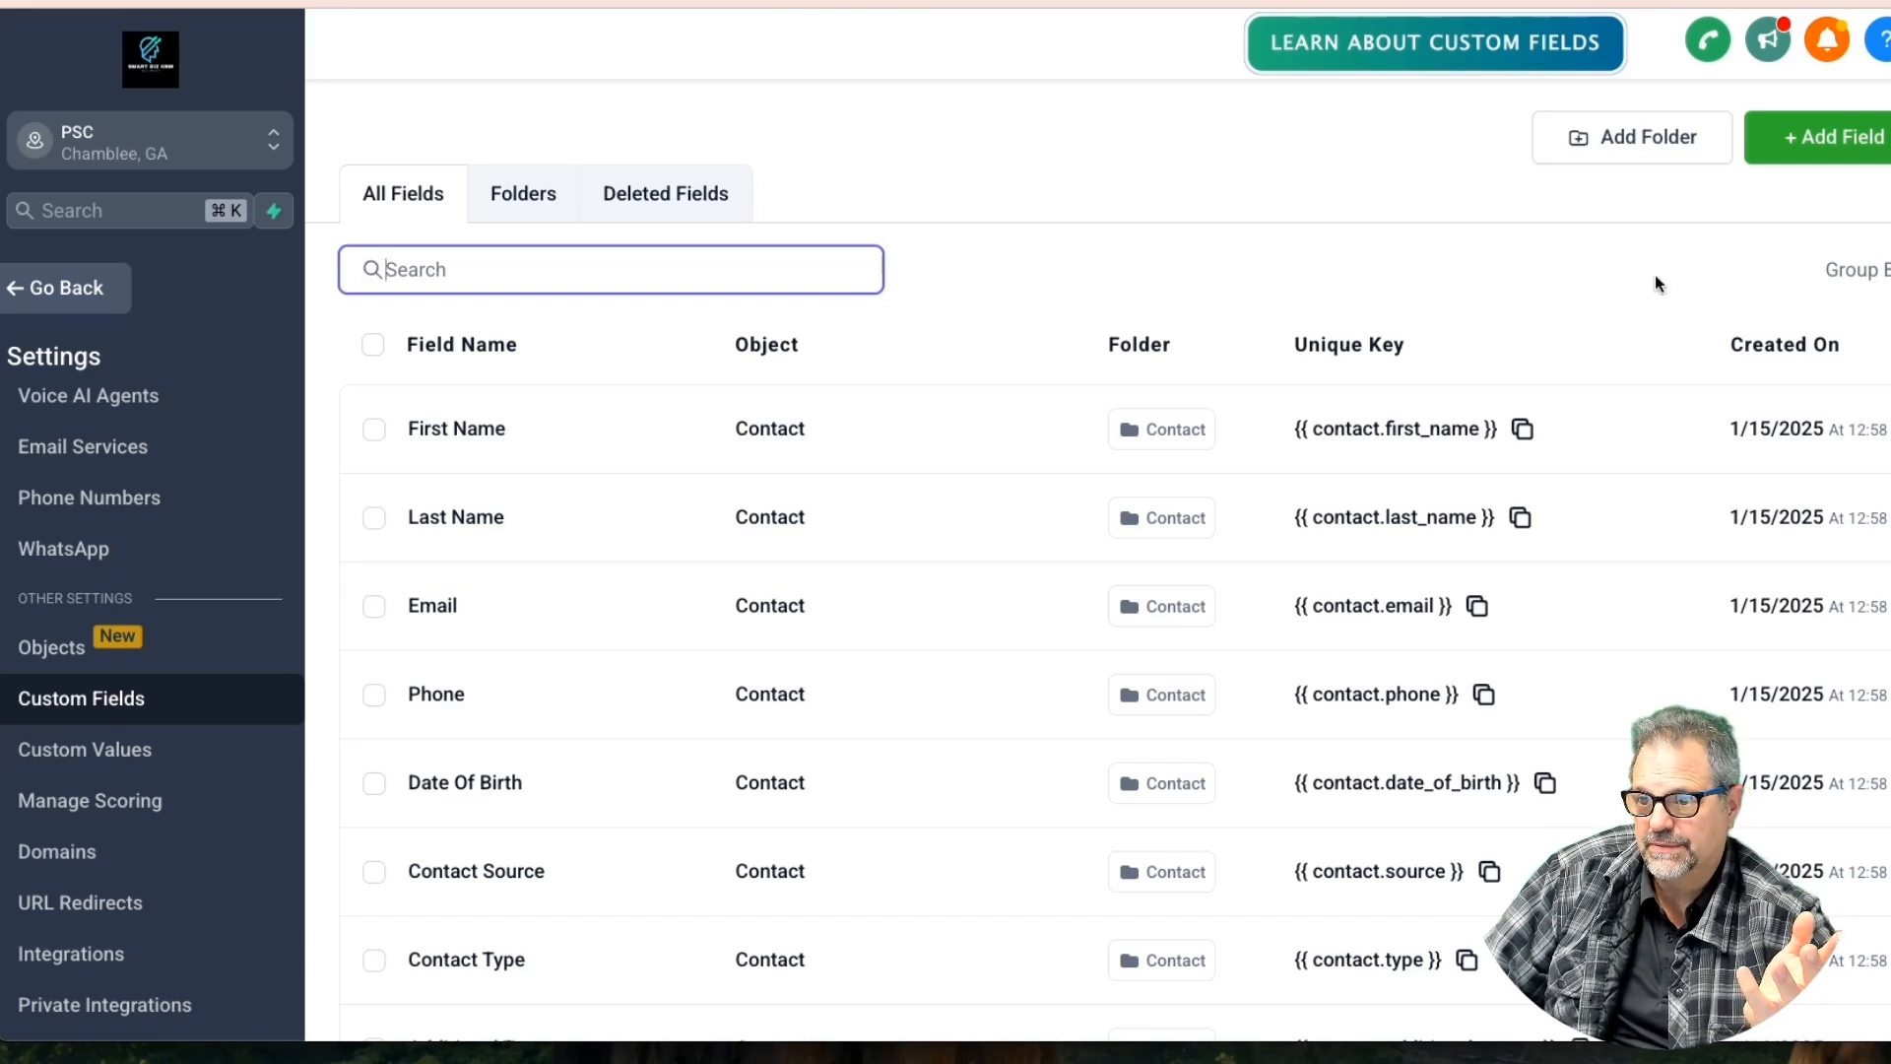
left_click(1817, 138)
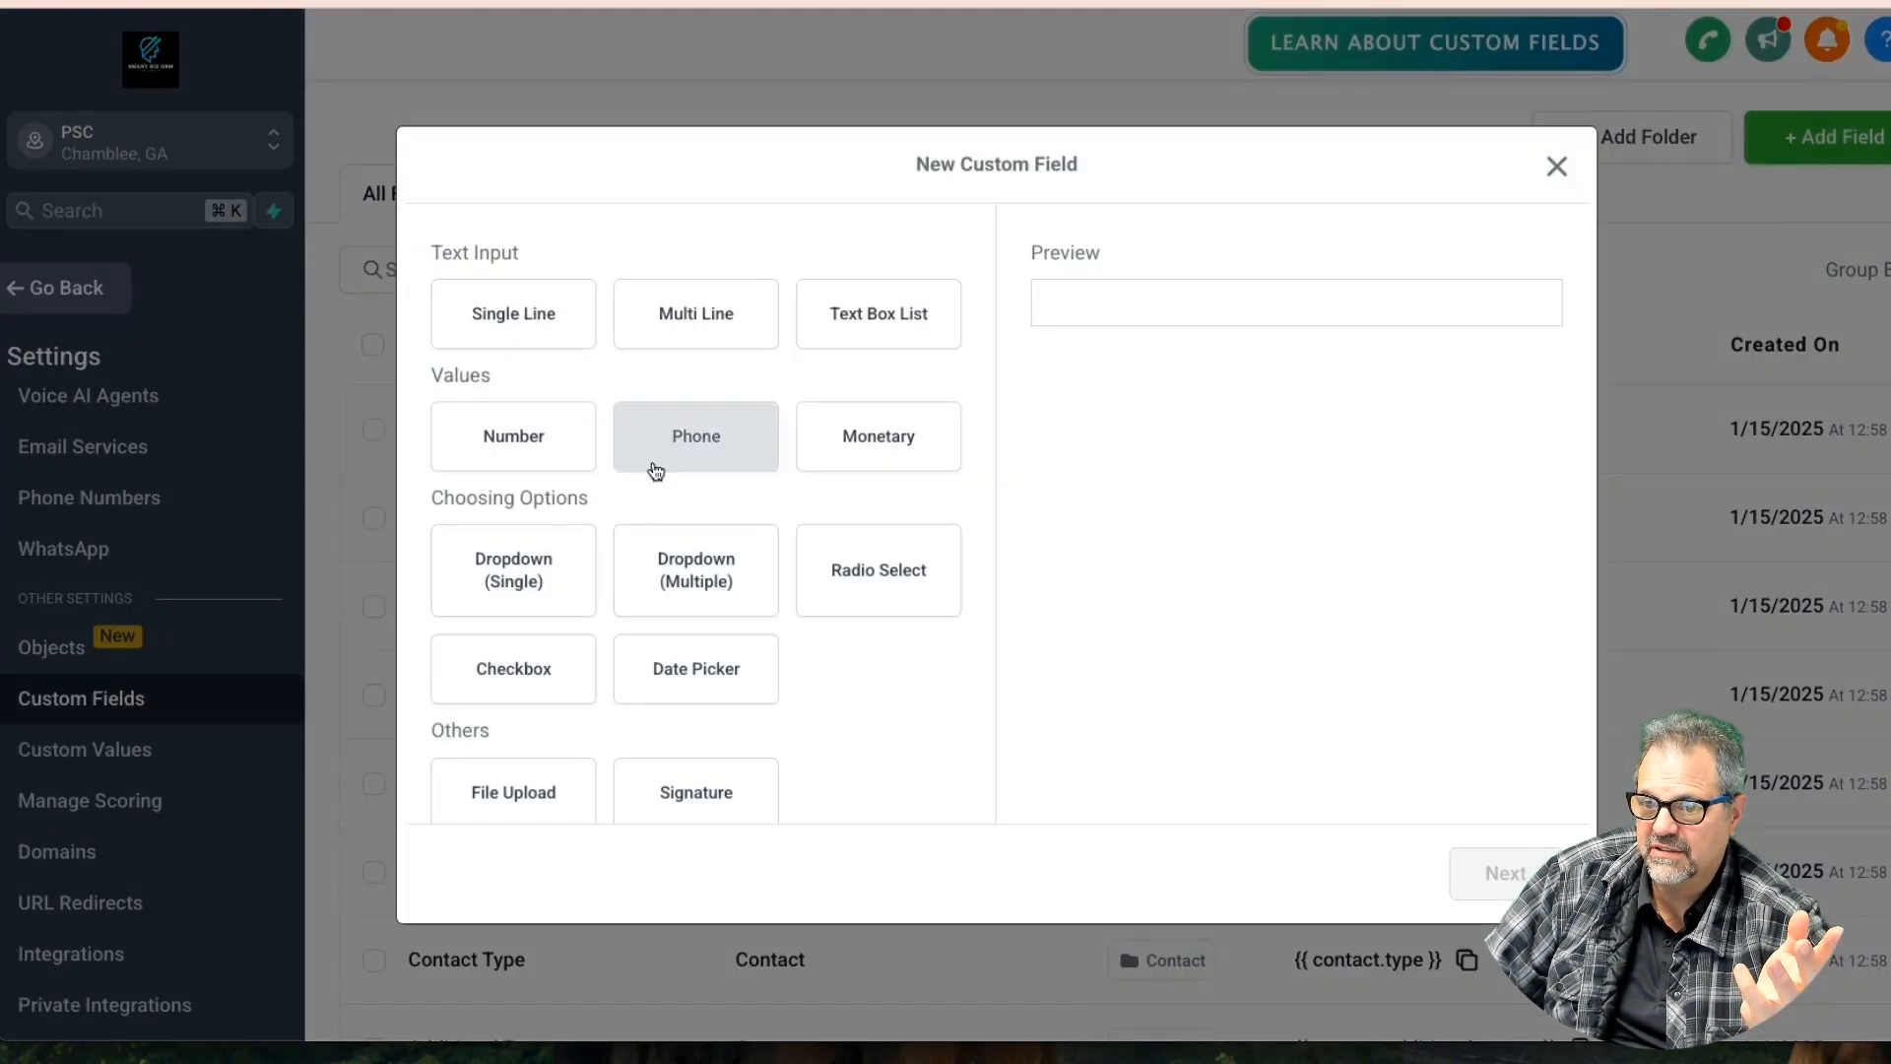
left_click(541, 330)
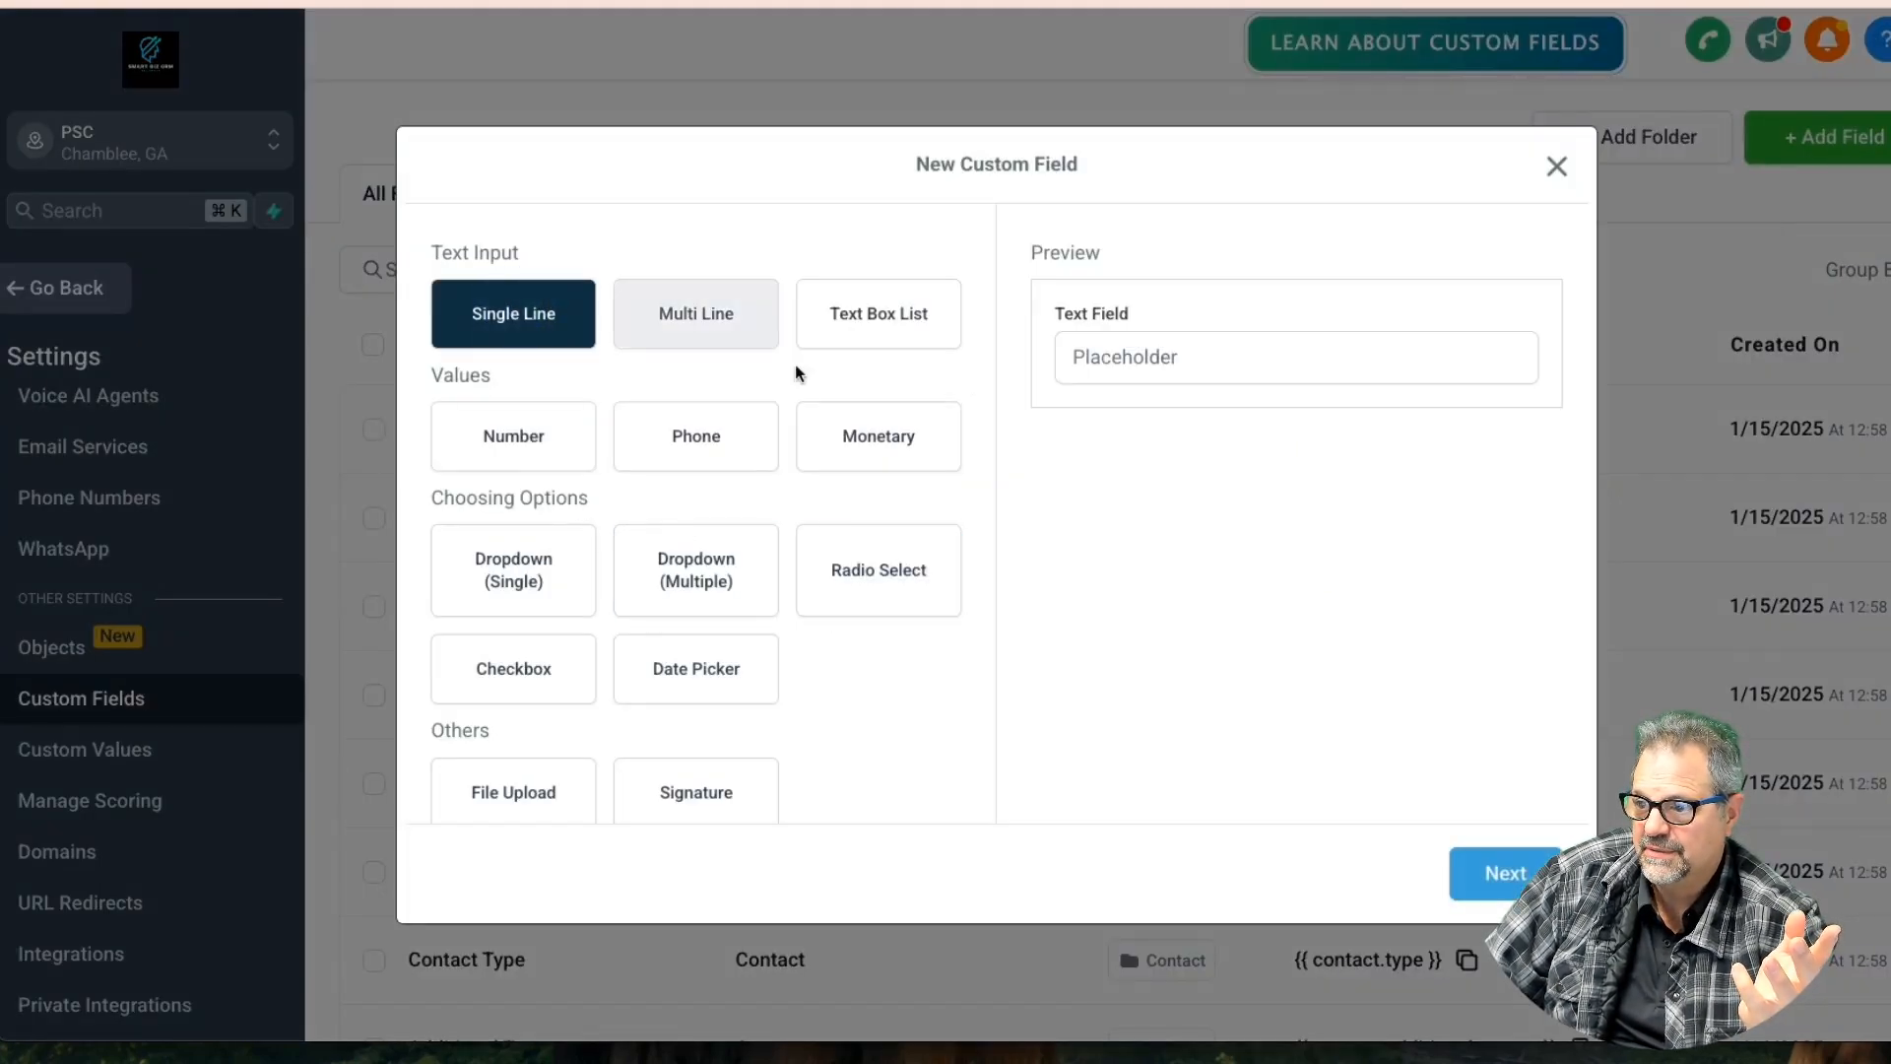
left_click(1504, 873)
left_click(549, 448)
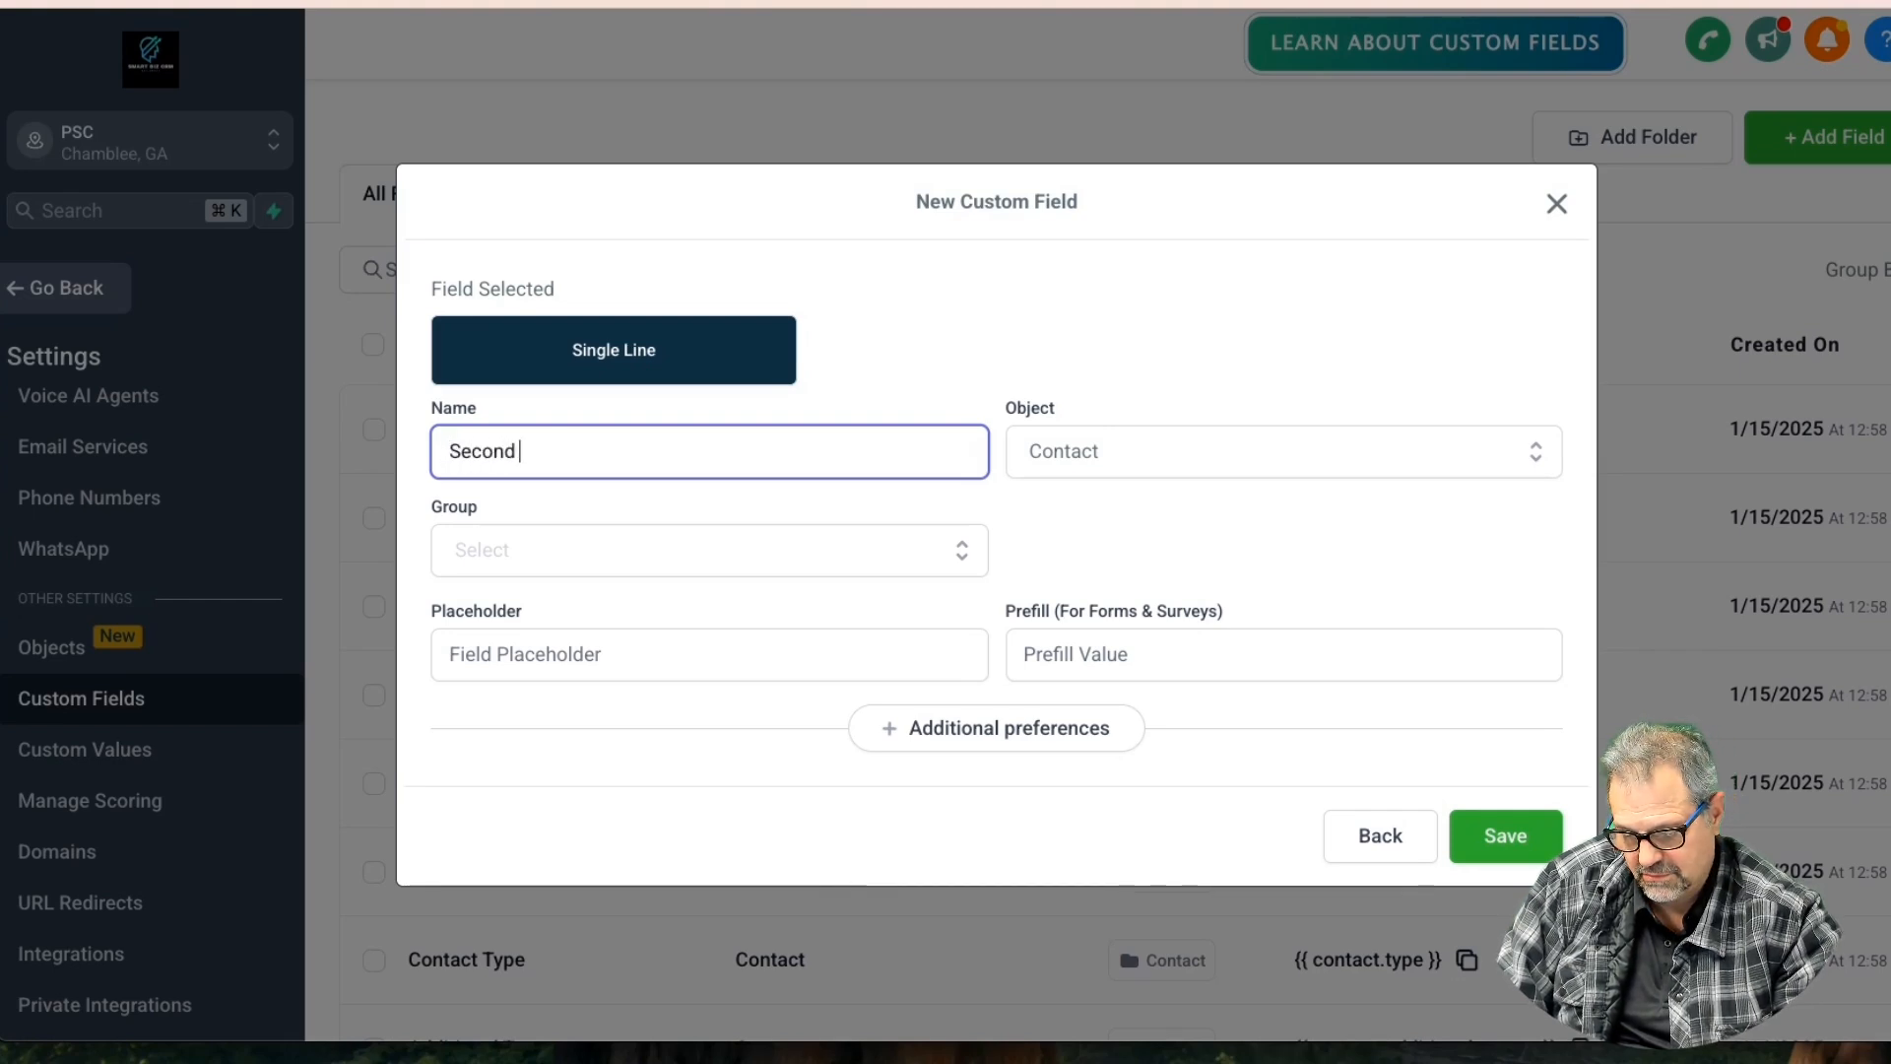
type("Second Occupant")
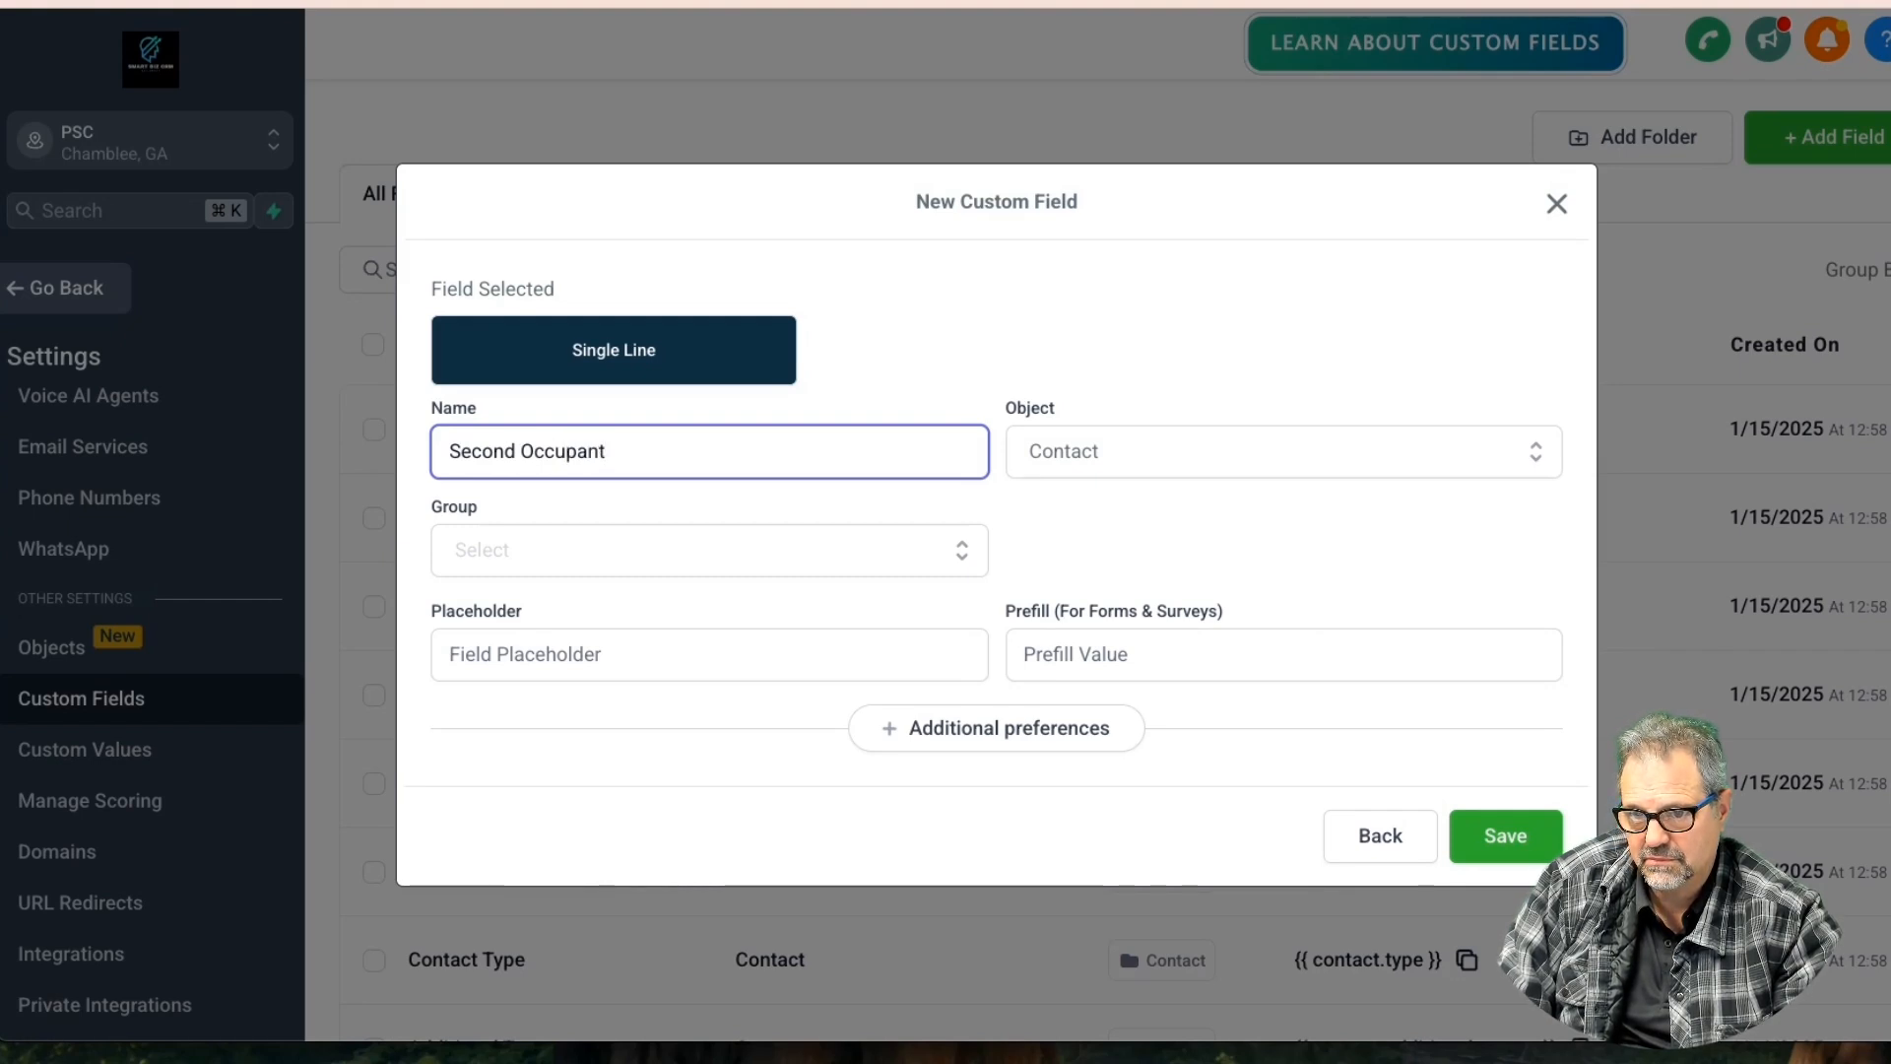
left_click(1404, 845)
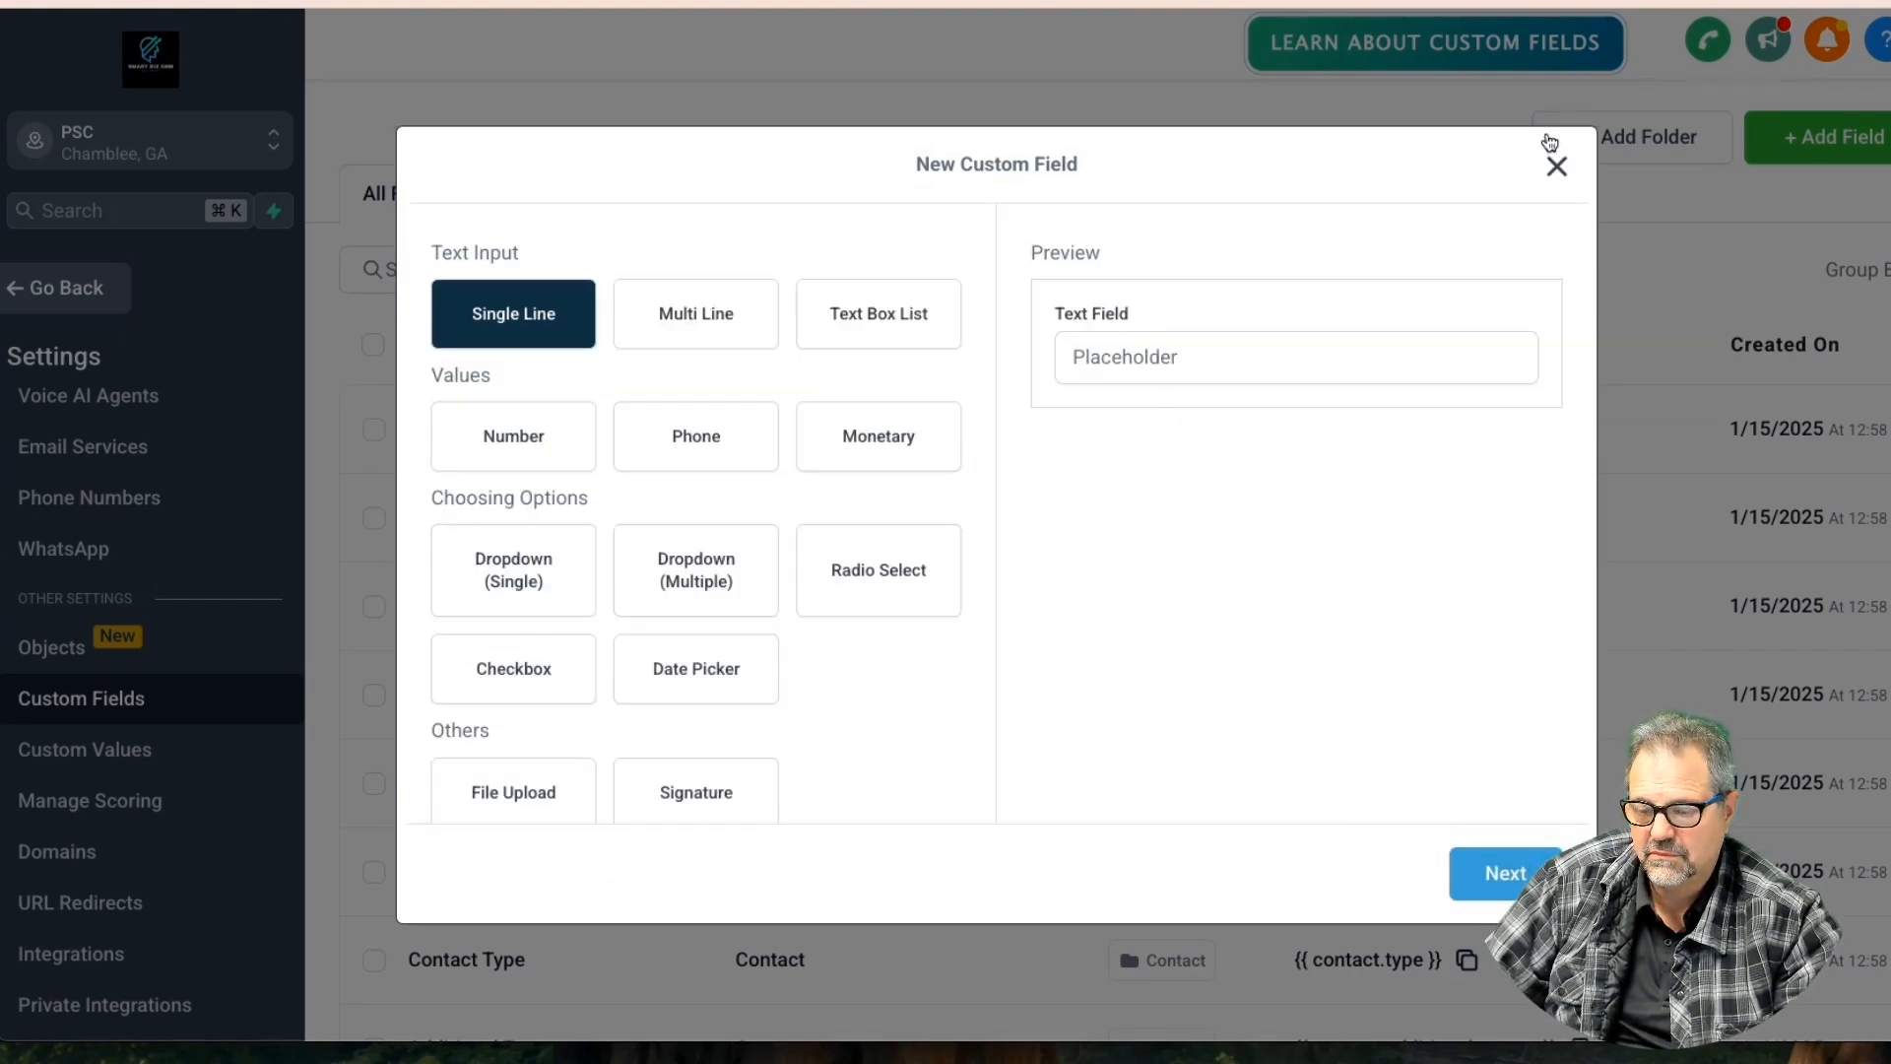
left_click(1542, 187)
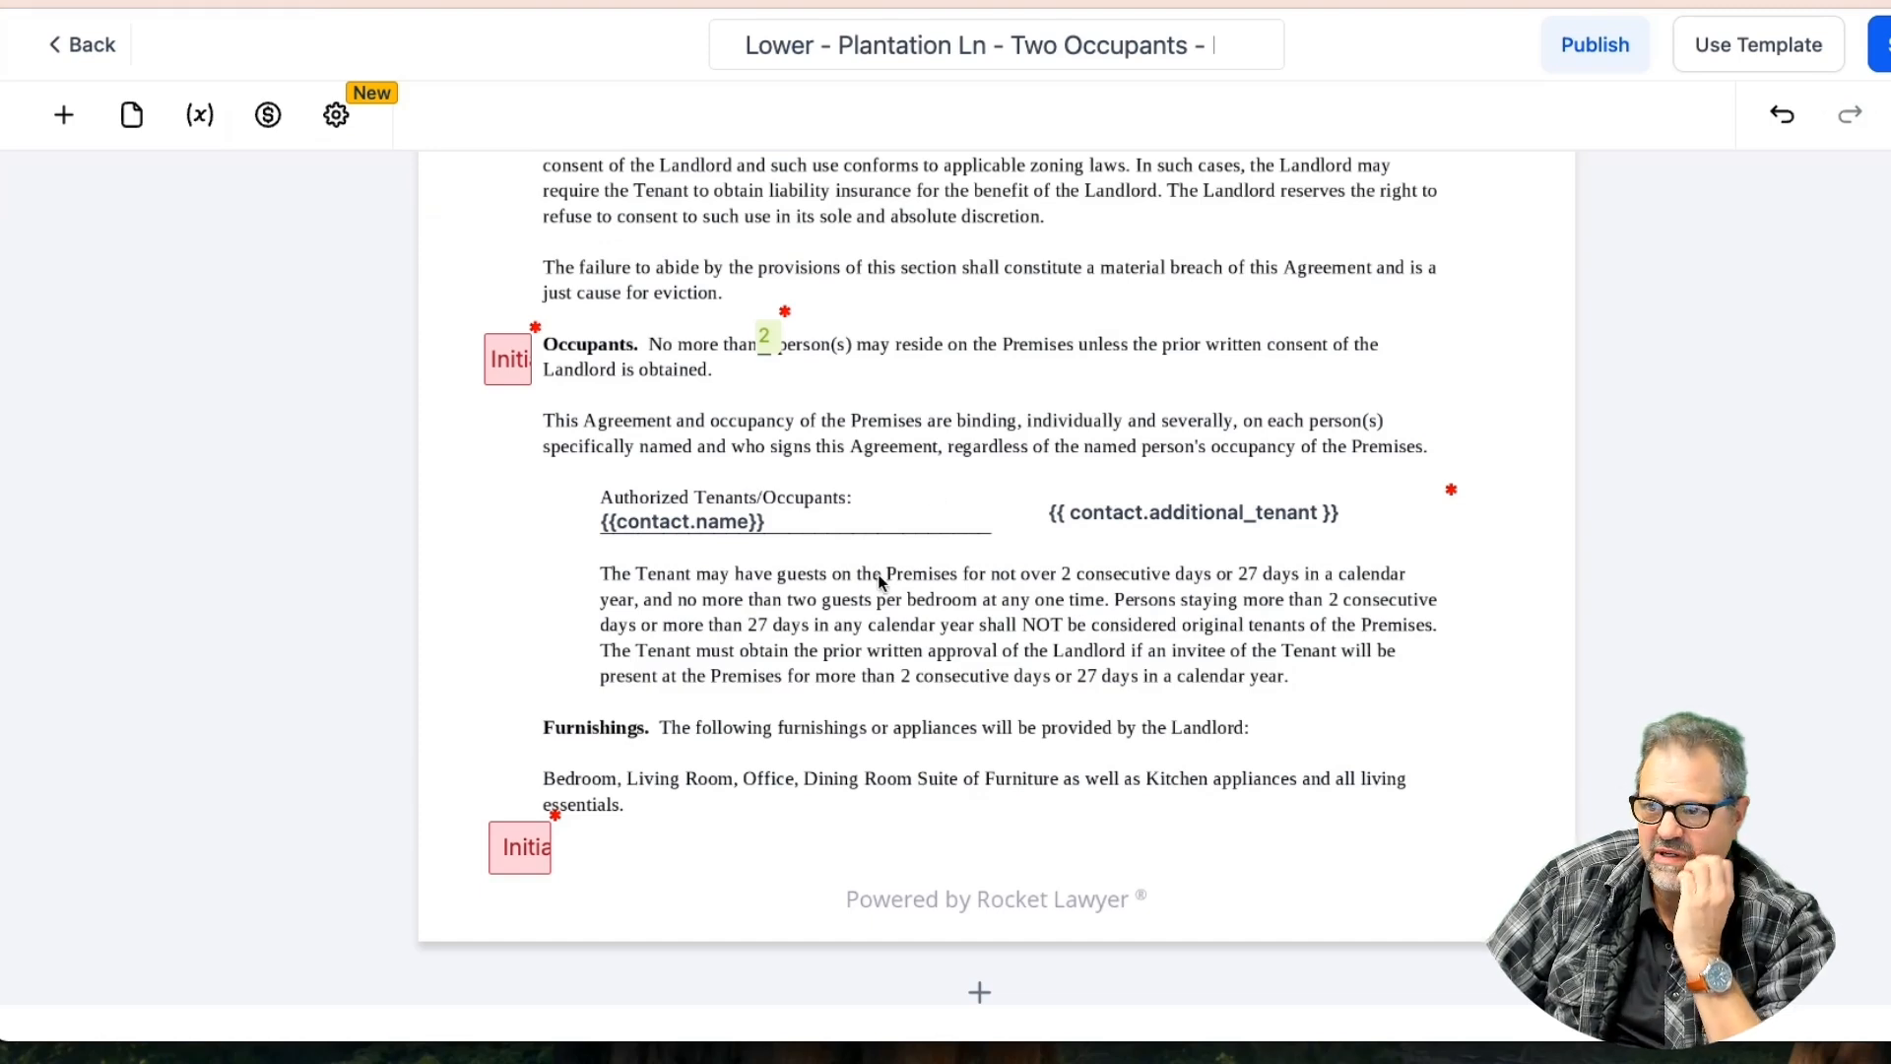
Check the covered carport storage and parking location fields in the template
scroll(880, 581, "down", 12)
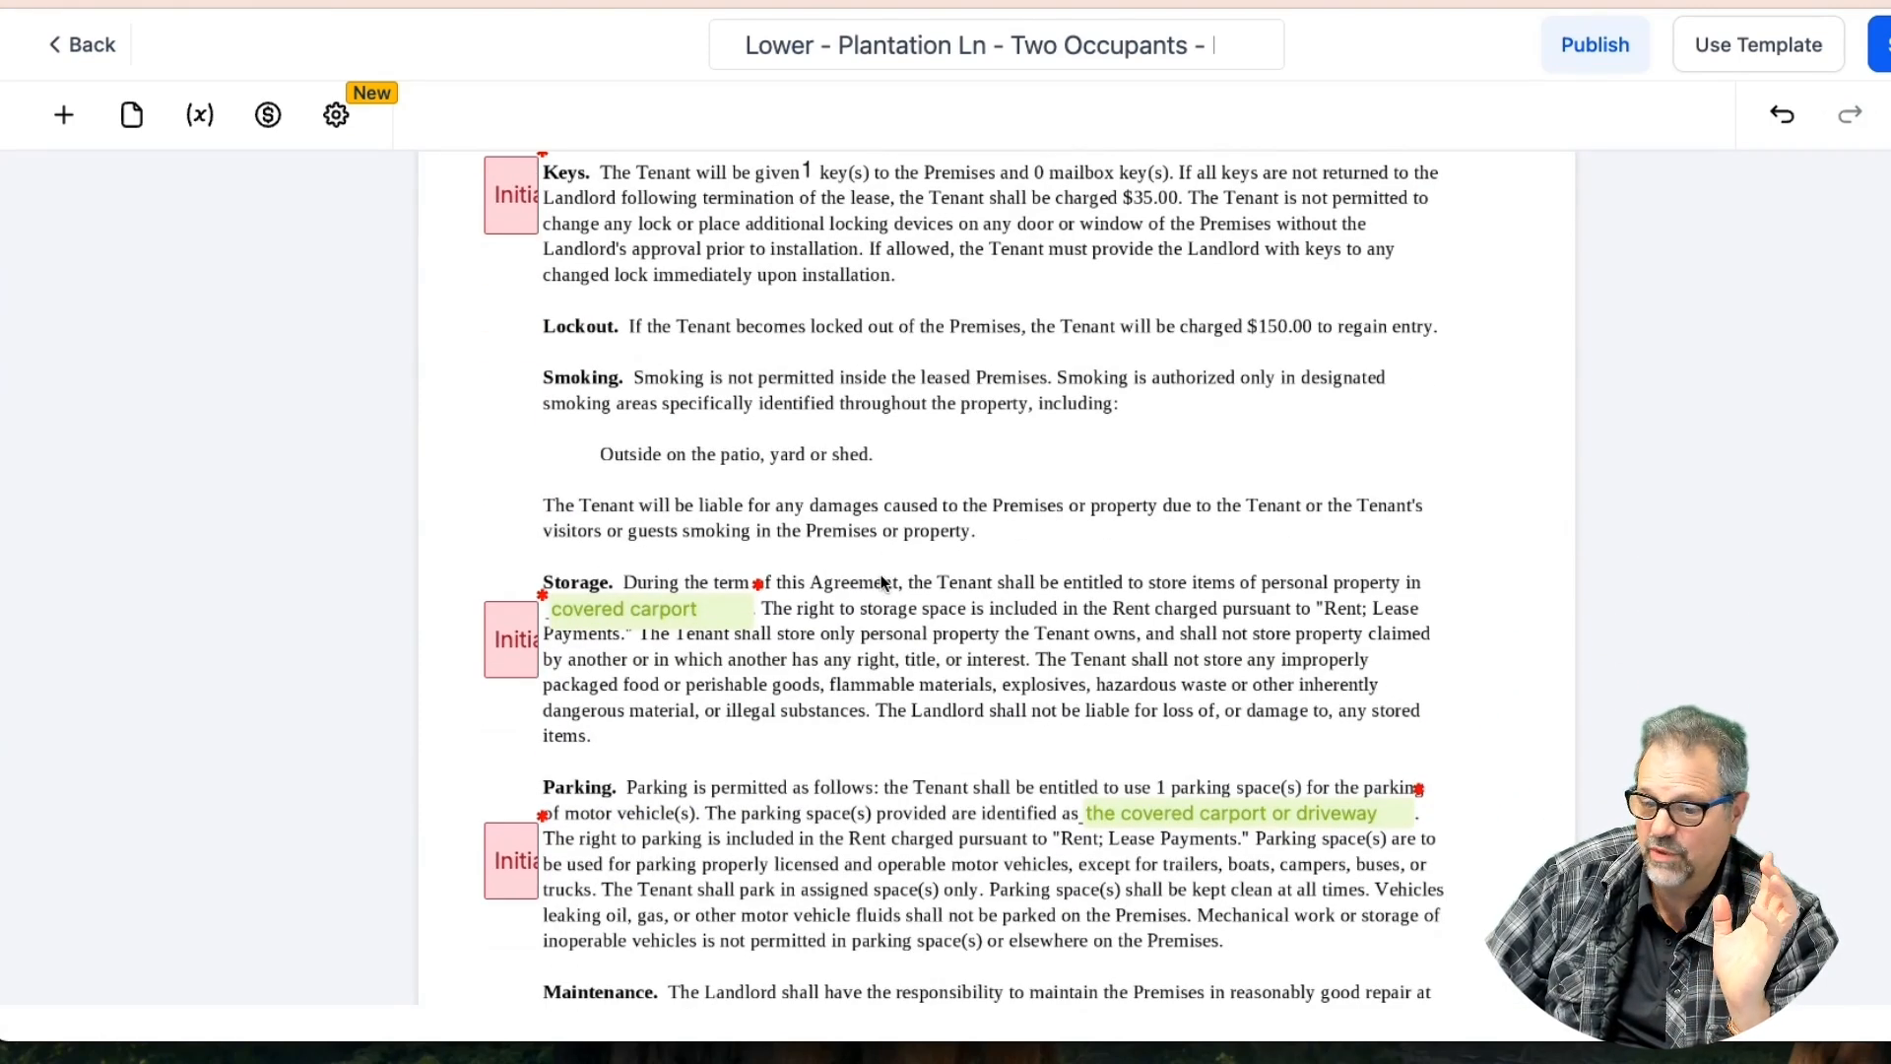
scroll(881, 581, "down", 2)
left_click(718, 481)
left_click(1172, 682)
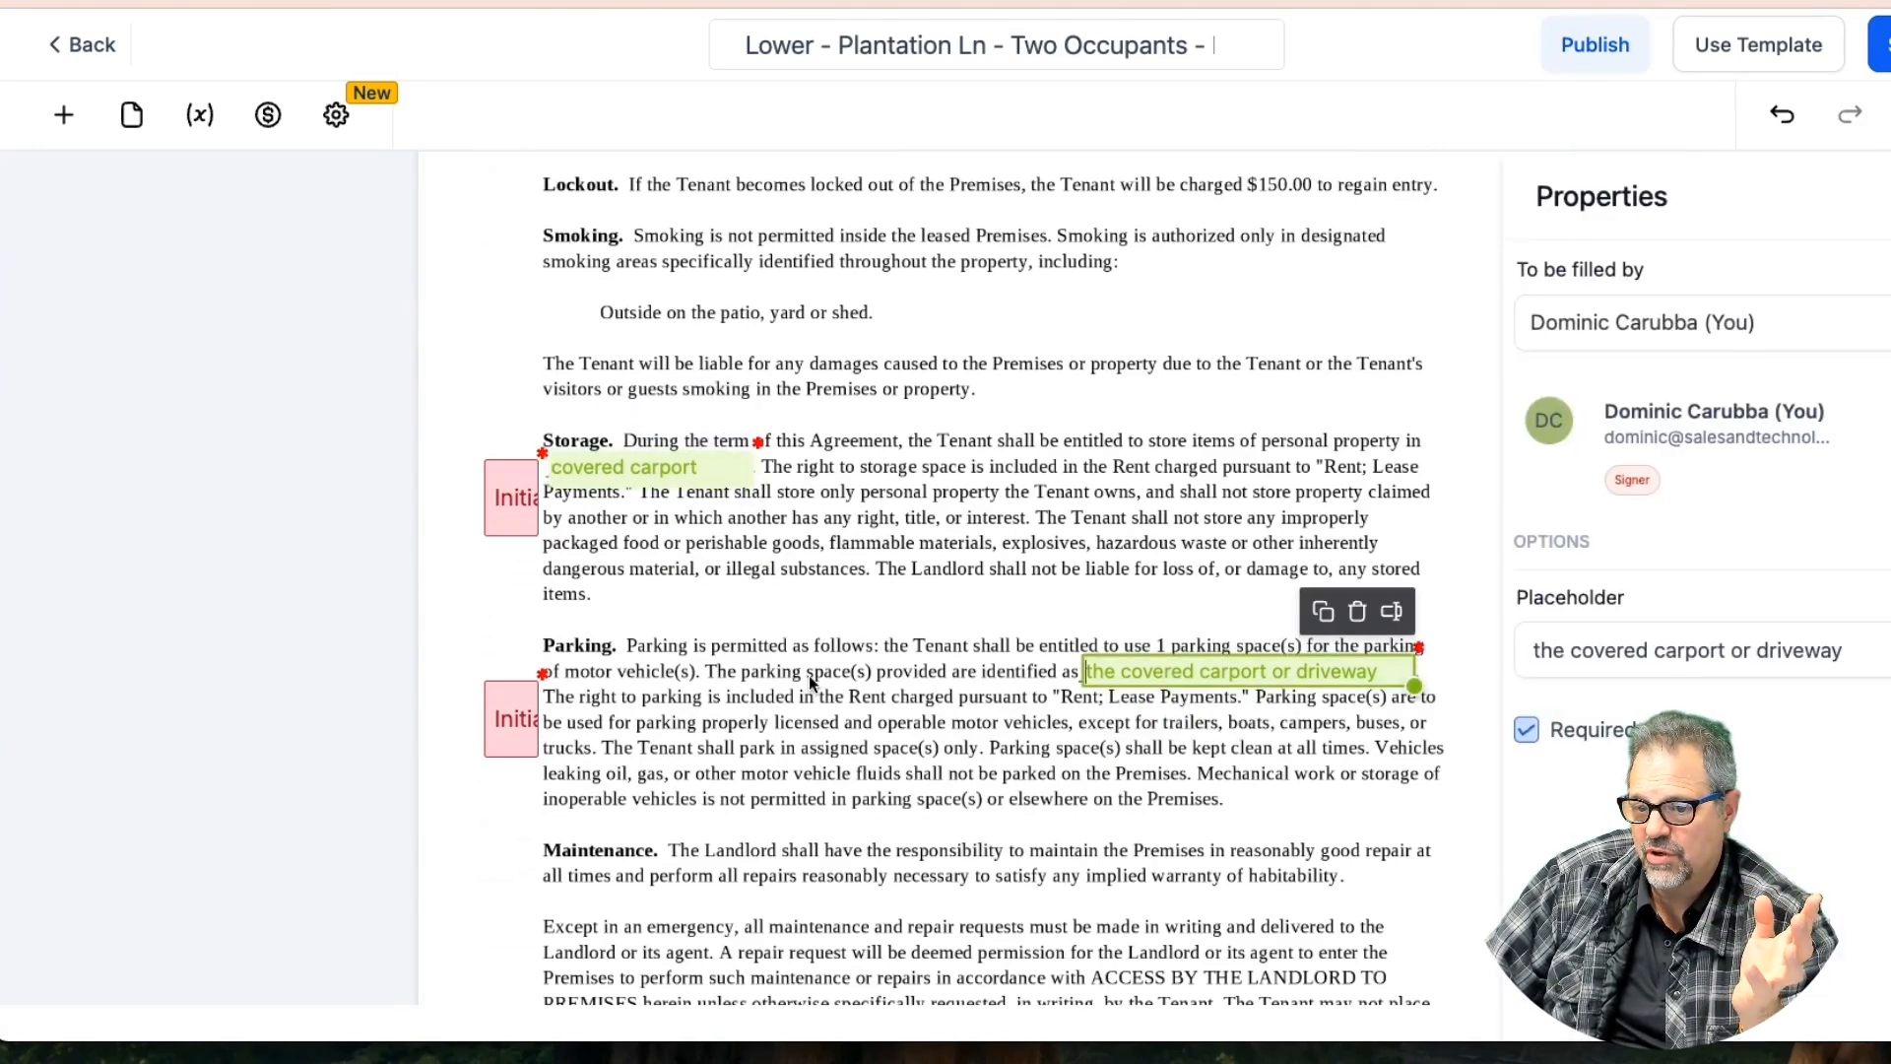
Scroll down to the lead-based paint disclosure with the contact's initial, signature and date fields
scroll(807, 676, "down", 8)
scroll(810, 679, "down", 10)
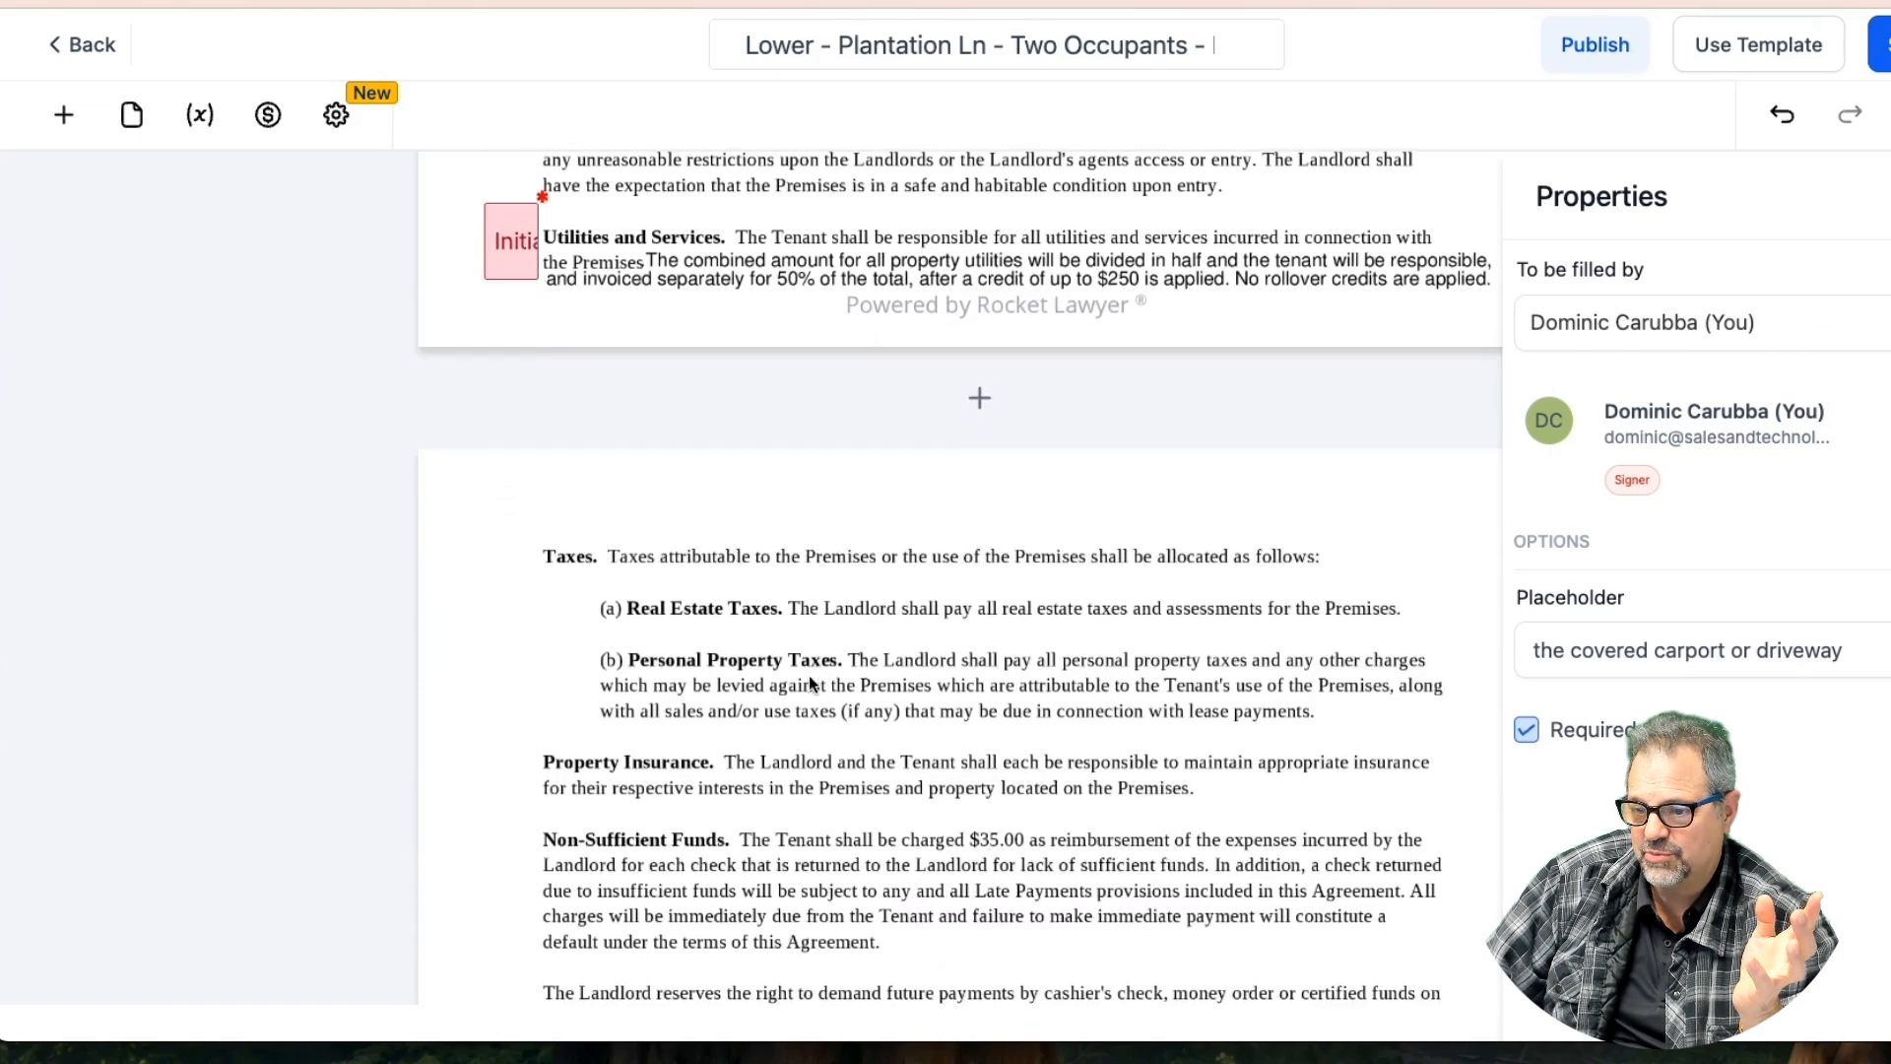
scroll(809, 681, "up", 8)
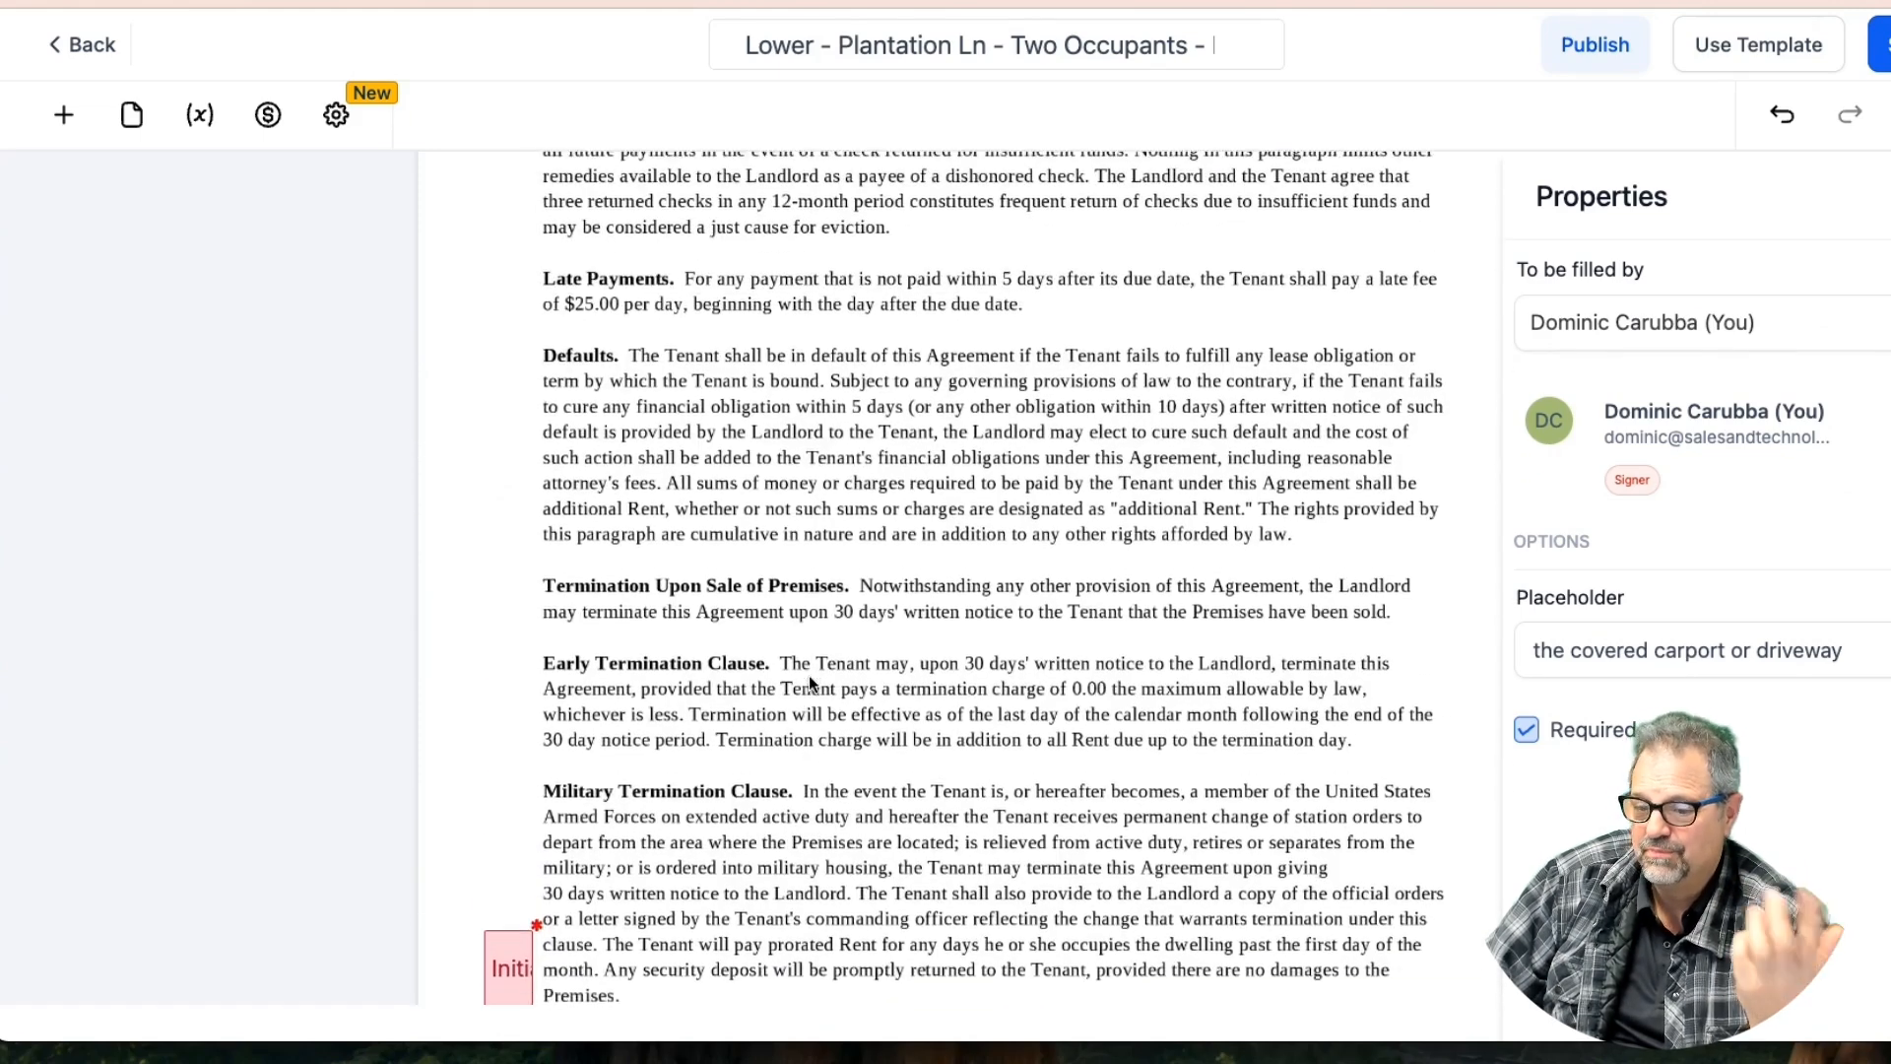
scroll(809, 681, "down", 15)
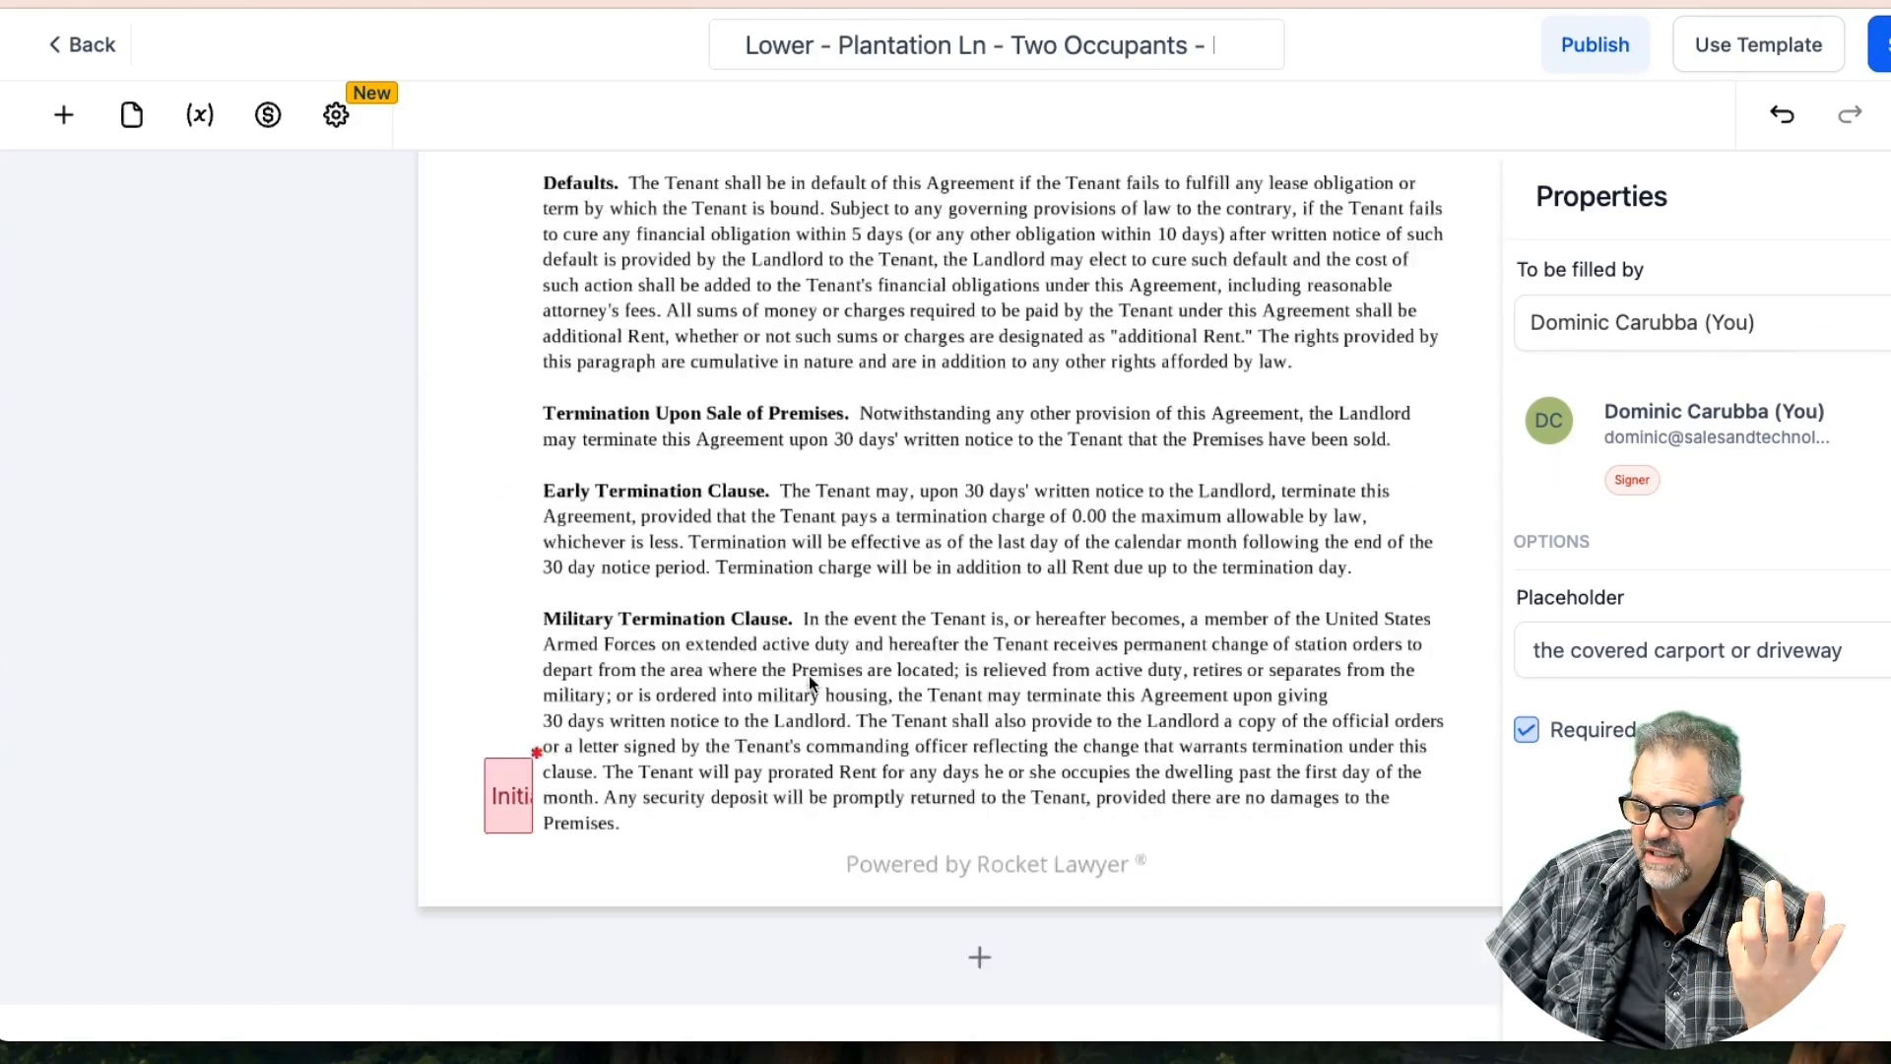
scroll(808, 677, "down", 15)
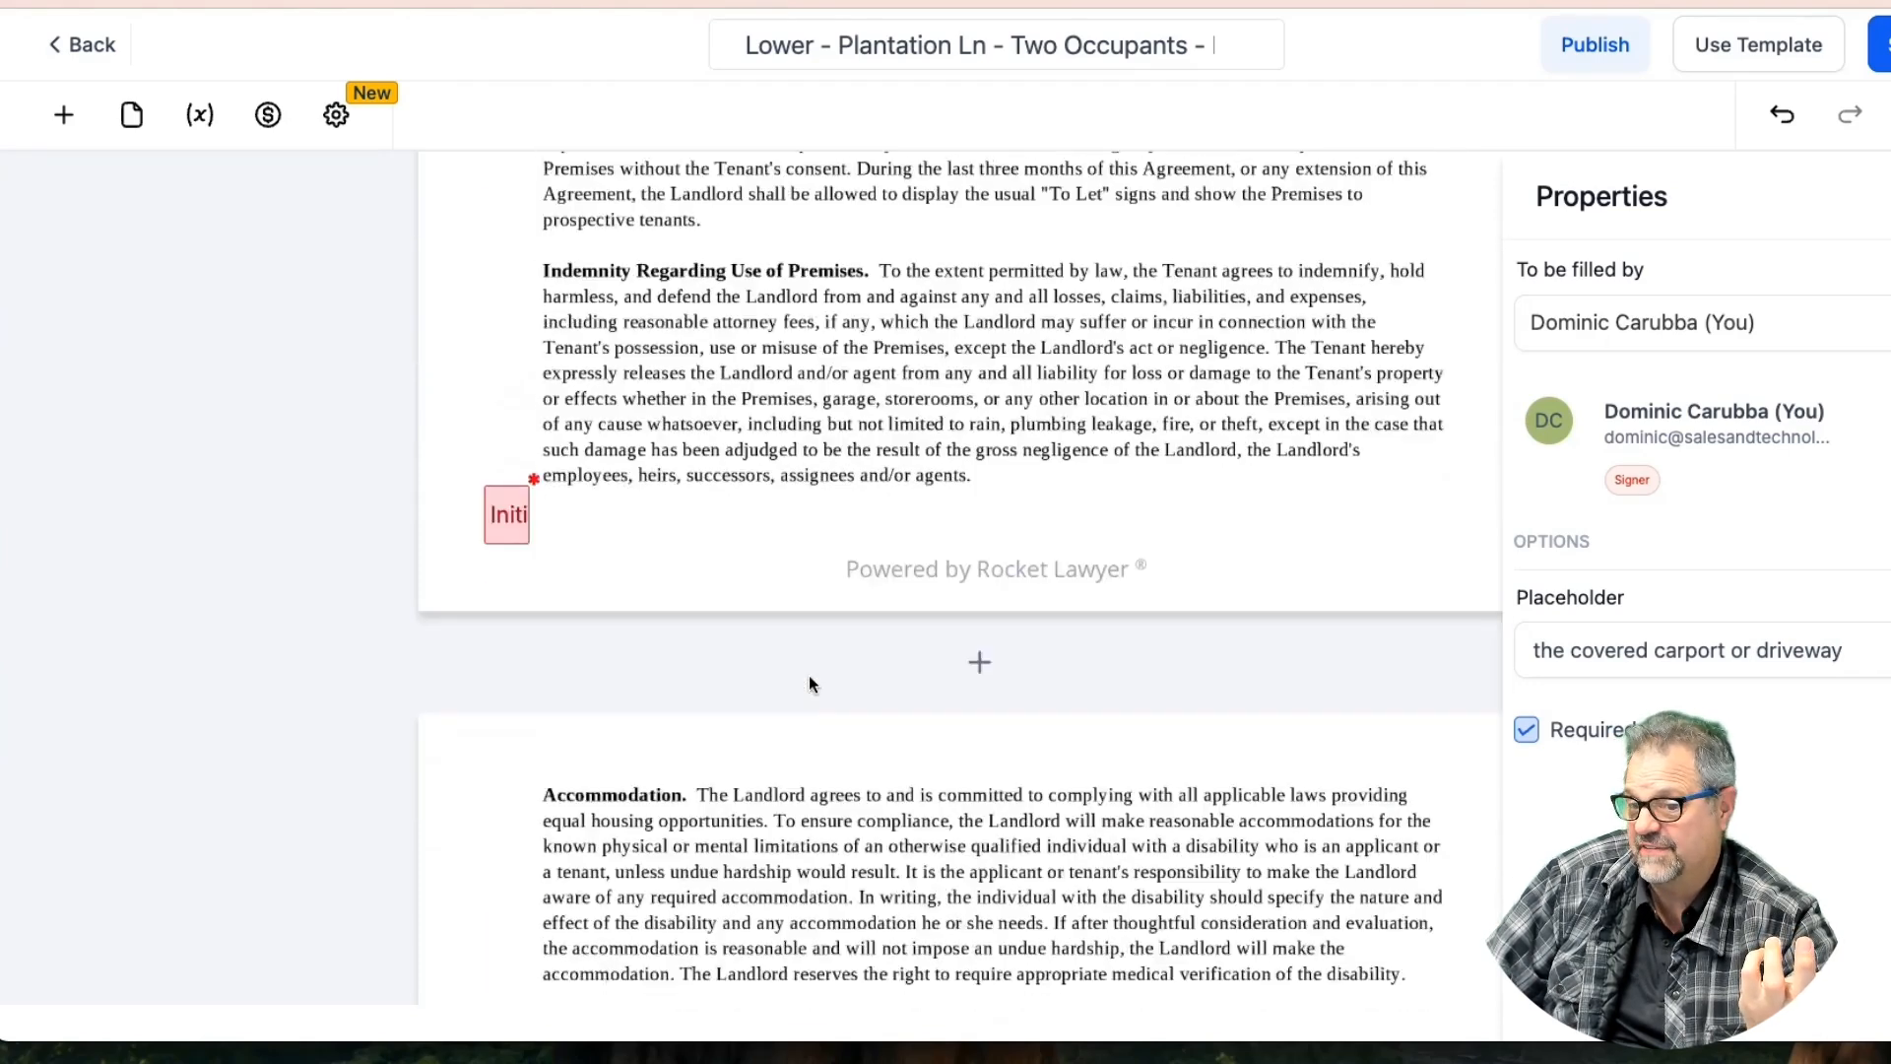
scroll(809, 682, "down", 15)
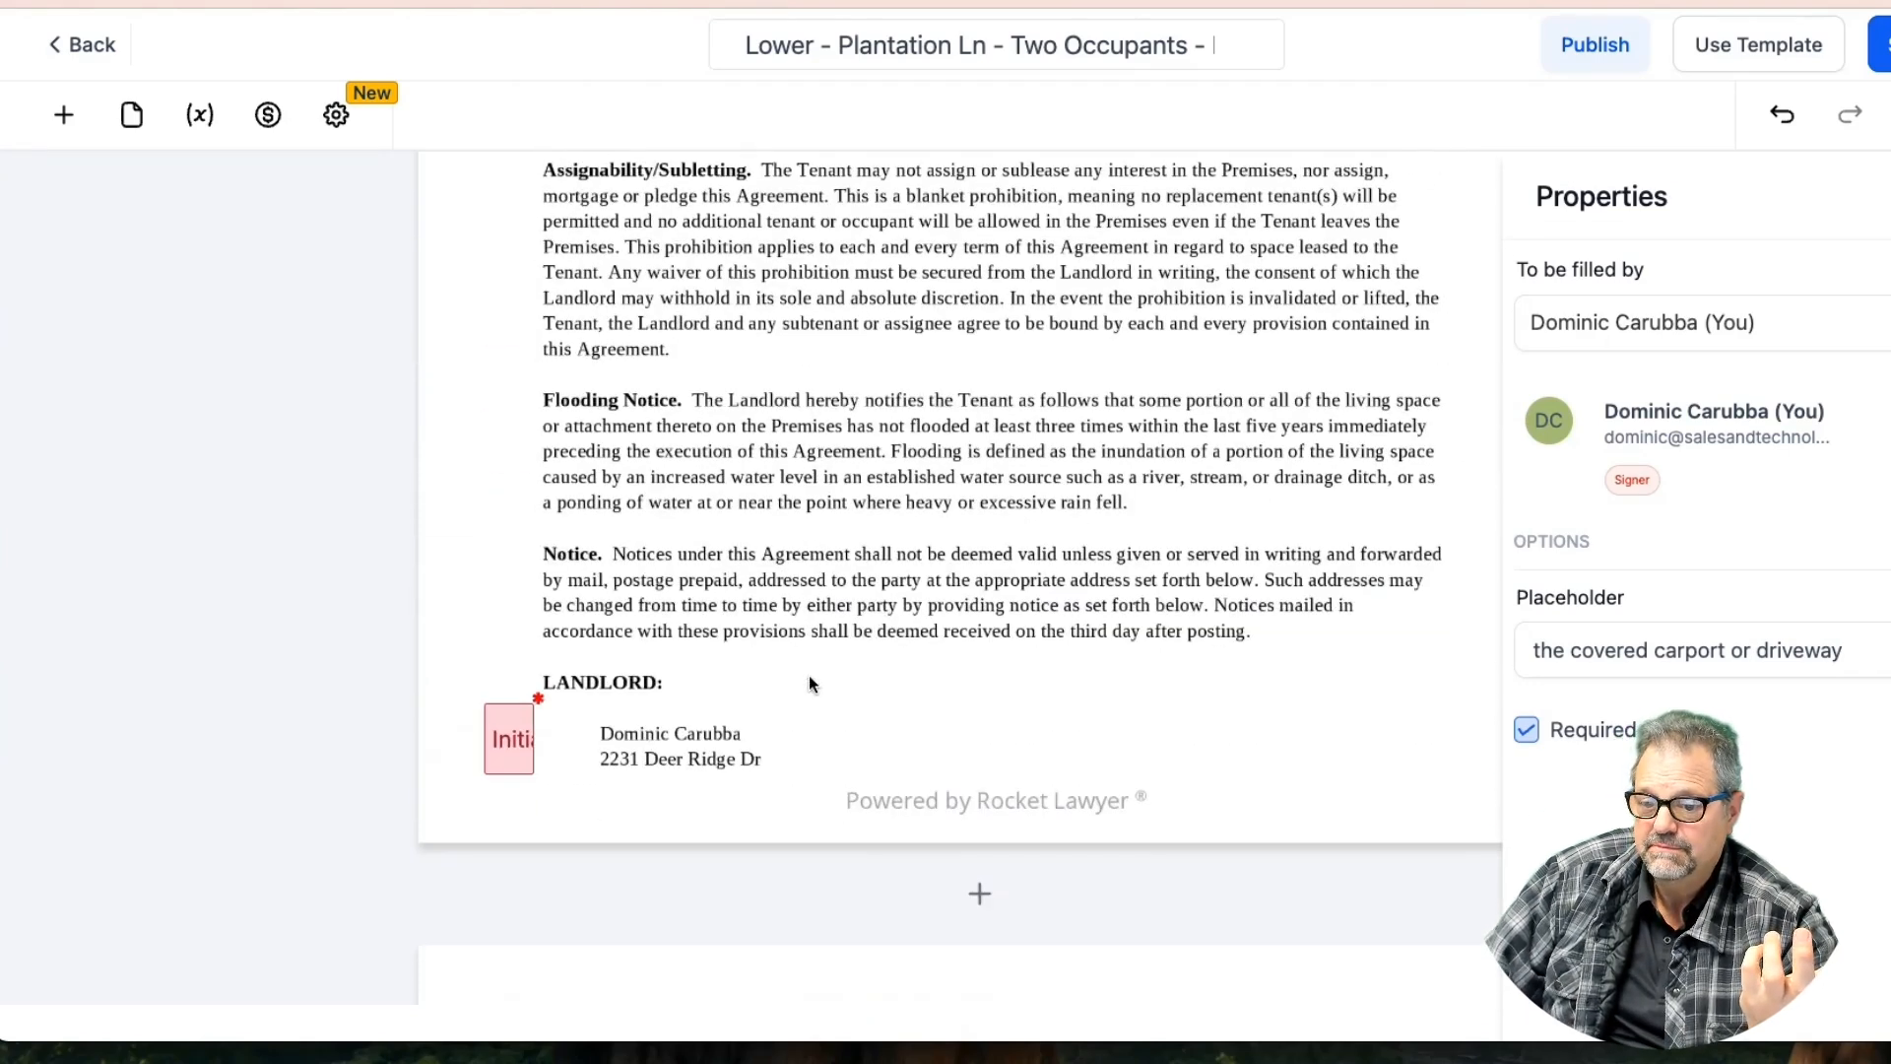
scroll(808, 681, "down", 12)
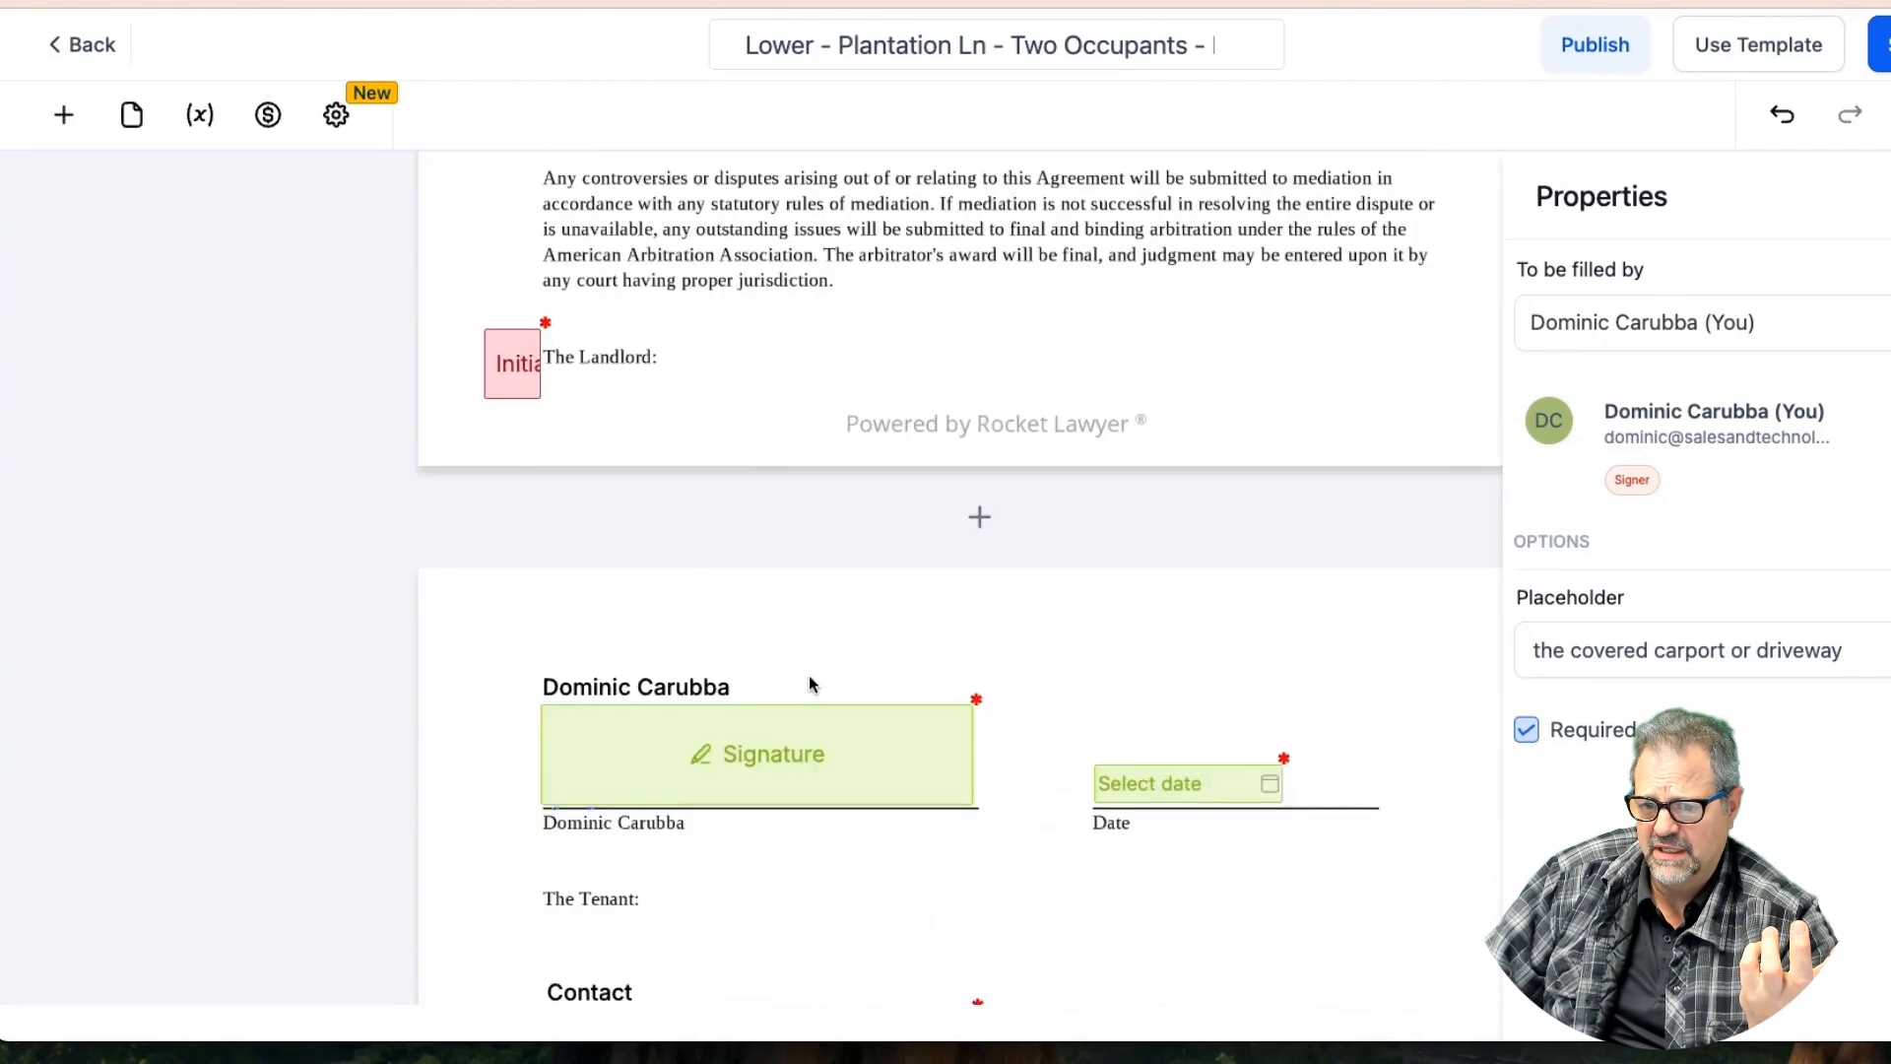
scroll(810, 683, "up", 5)
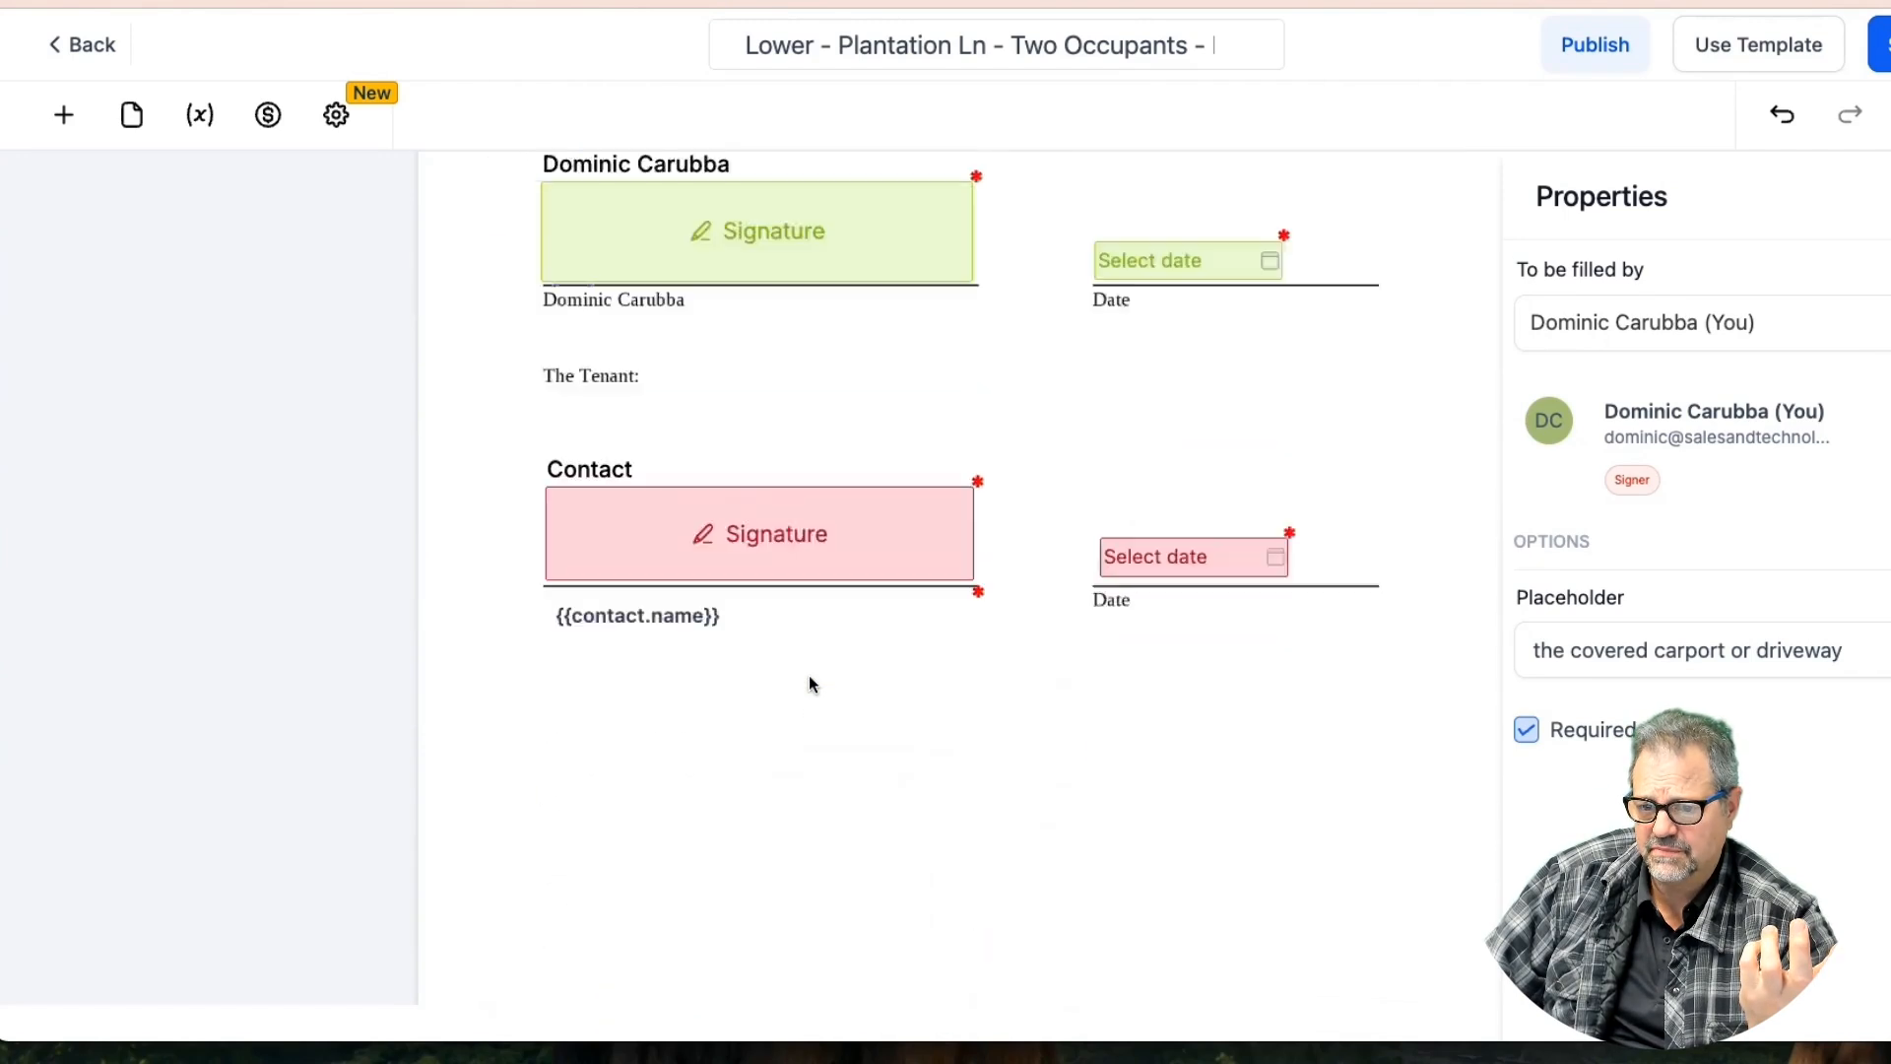
scroll(810, 683, "up", 5)
scroll(810, 683, "down", 15)
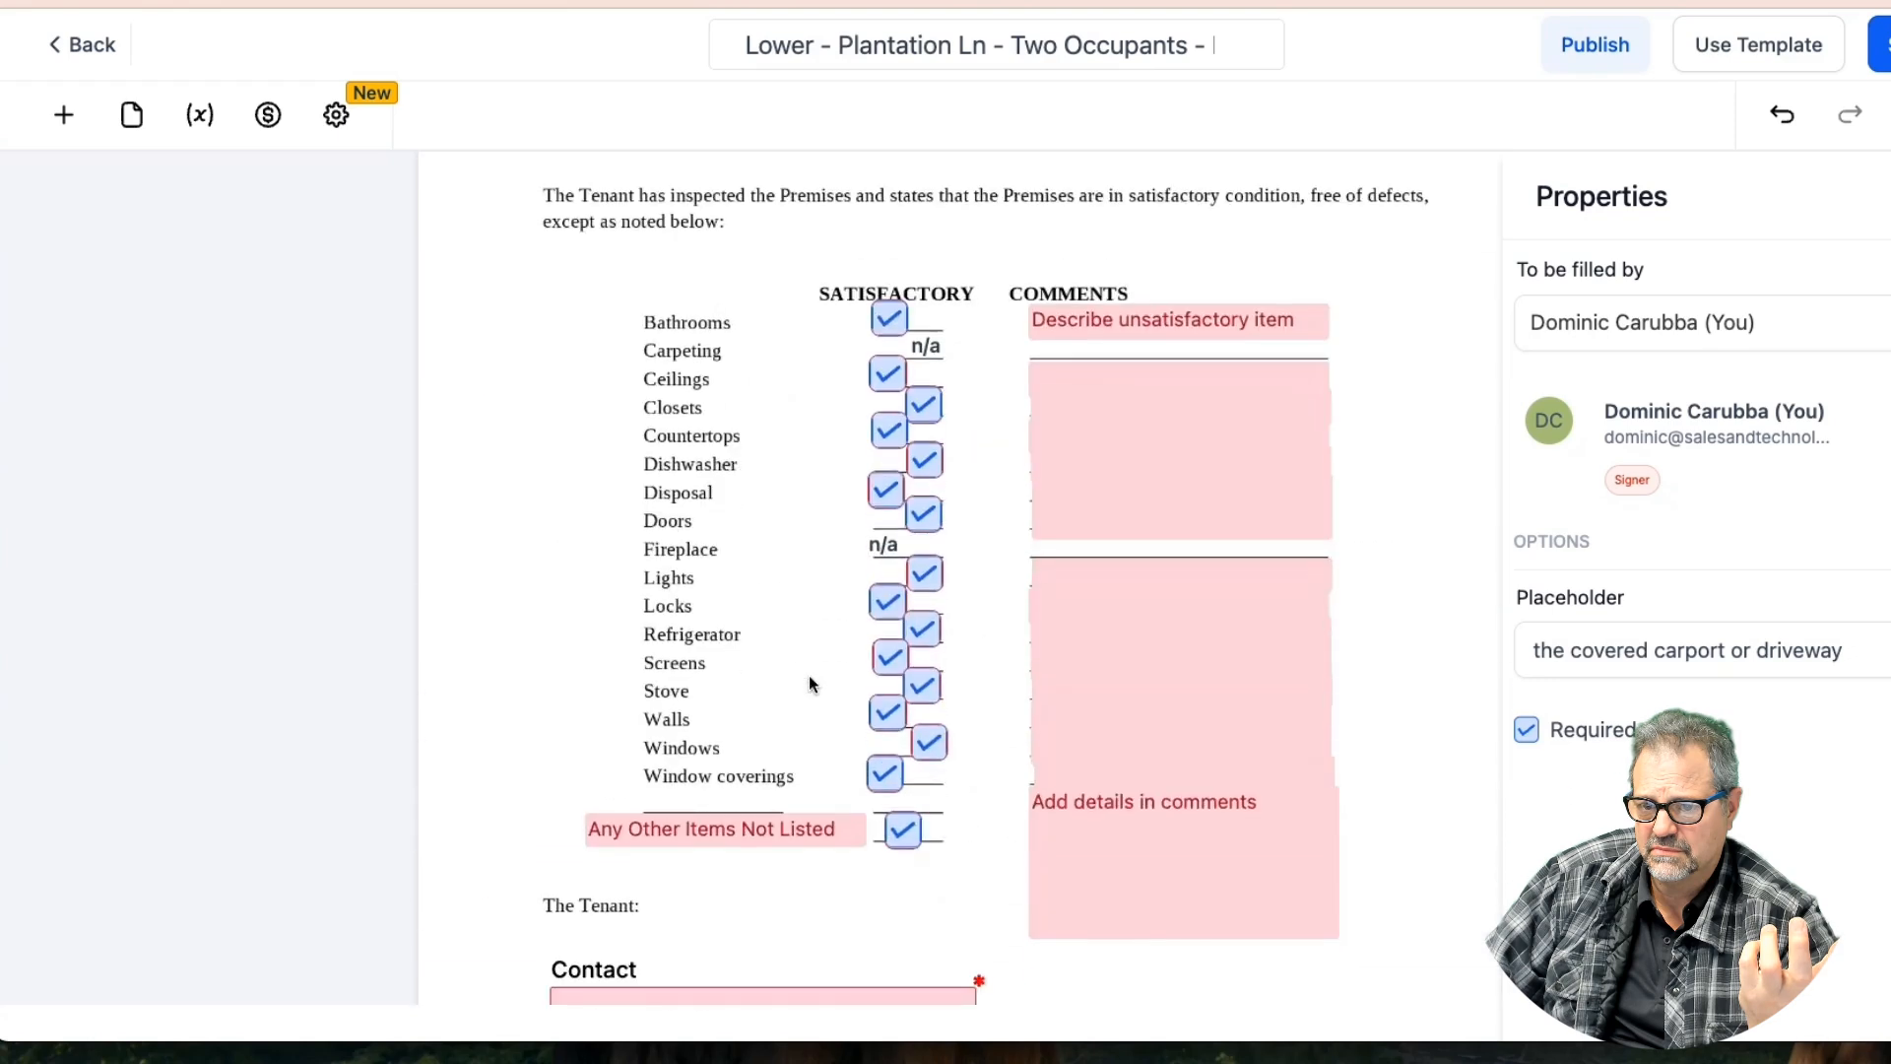
scroll(807, 675, "down", 6)
scroll(807, 680, "down", 2)
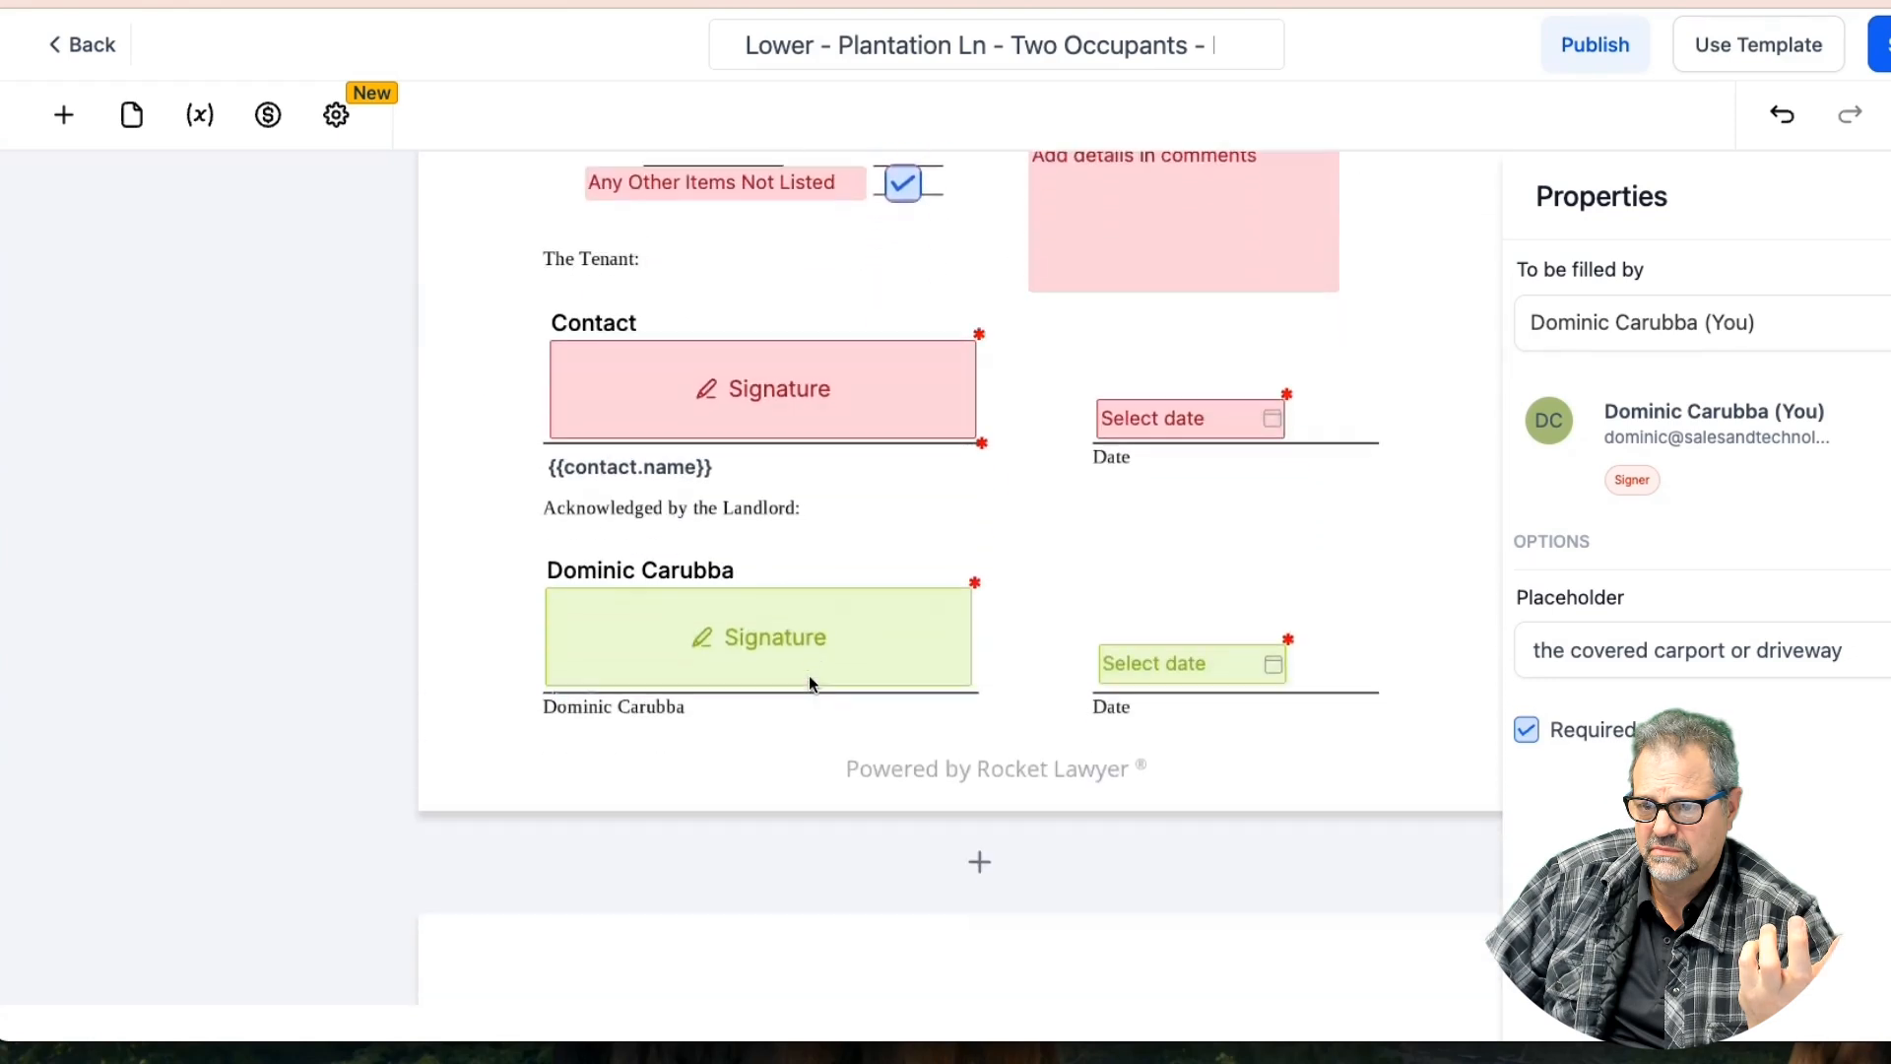
scroll(809, 681, "up", 3)
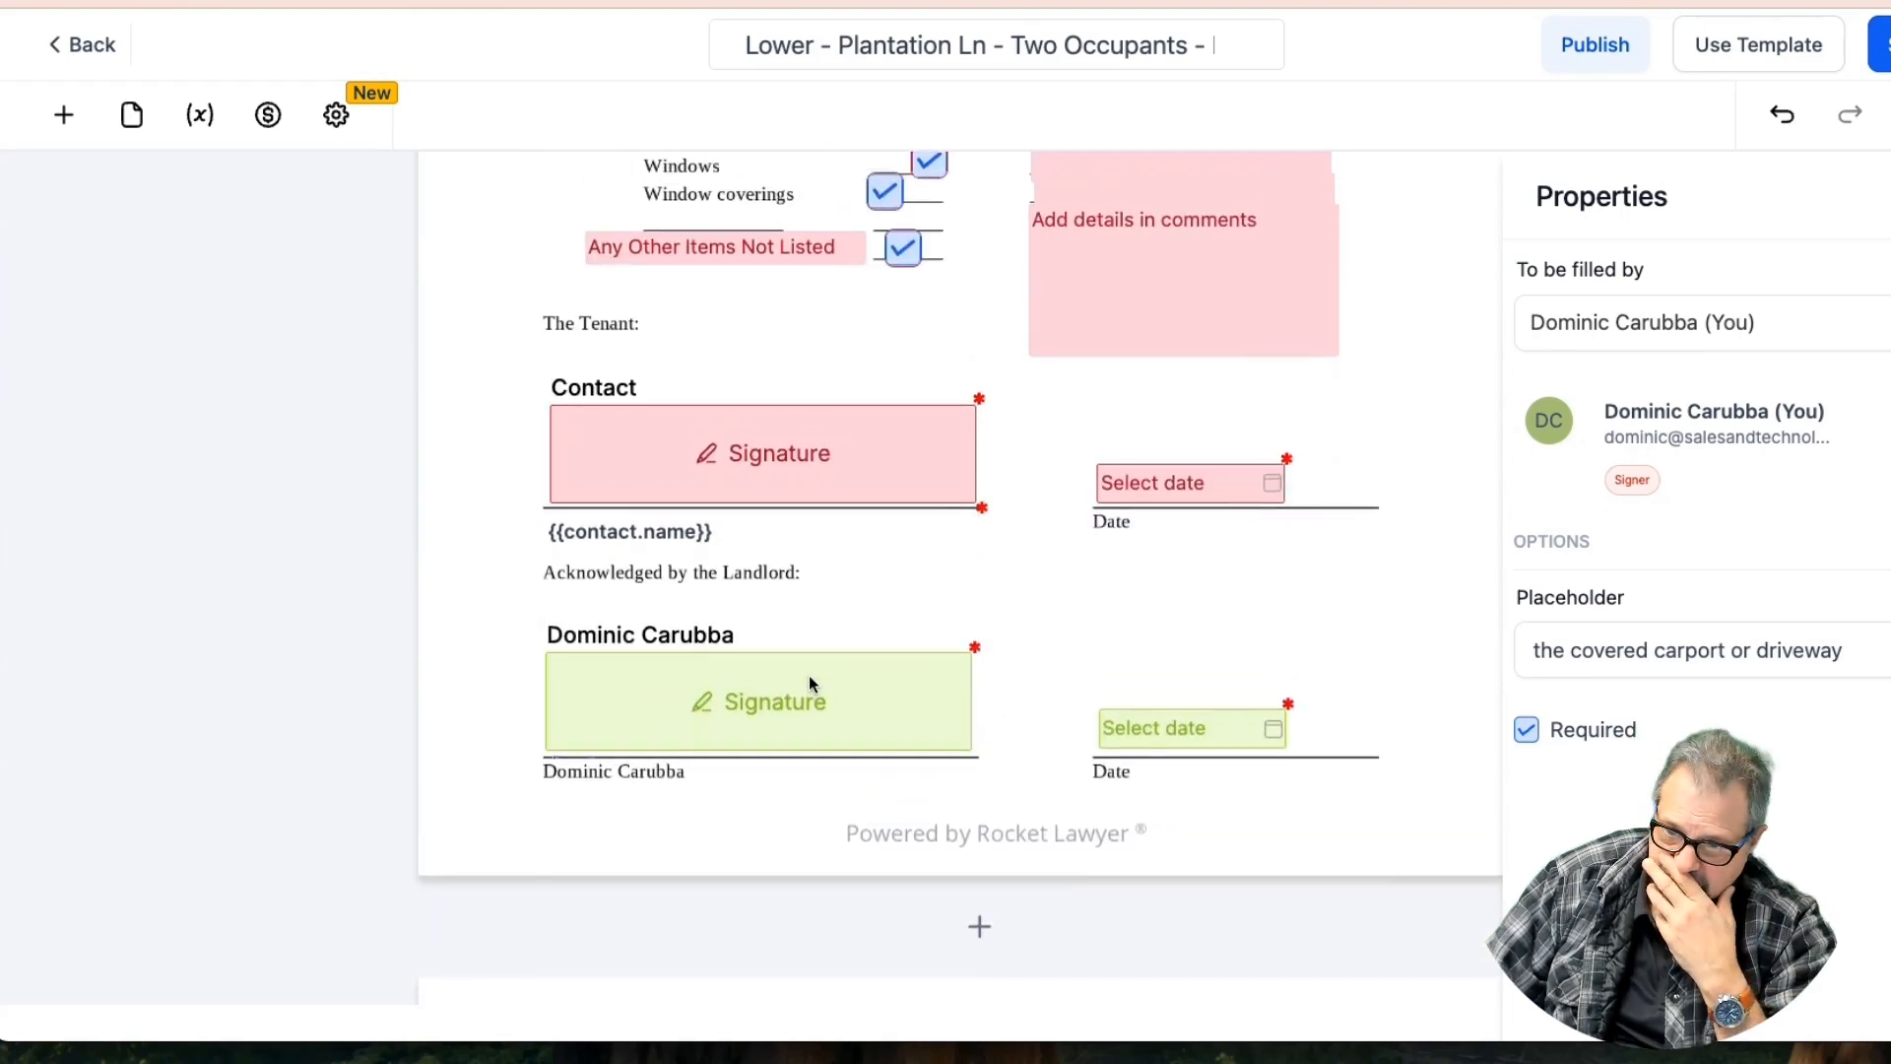
scroll(809, 682, "down", 12)
scroll(810, 681, "down", 10)
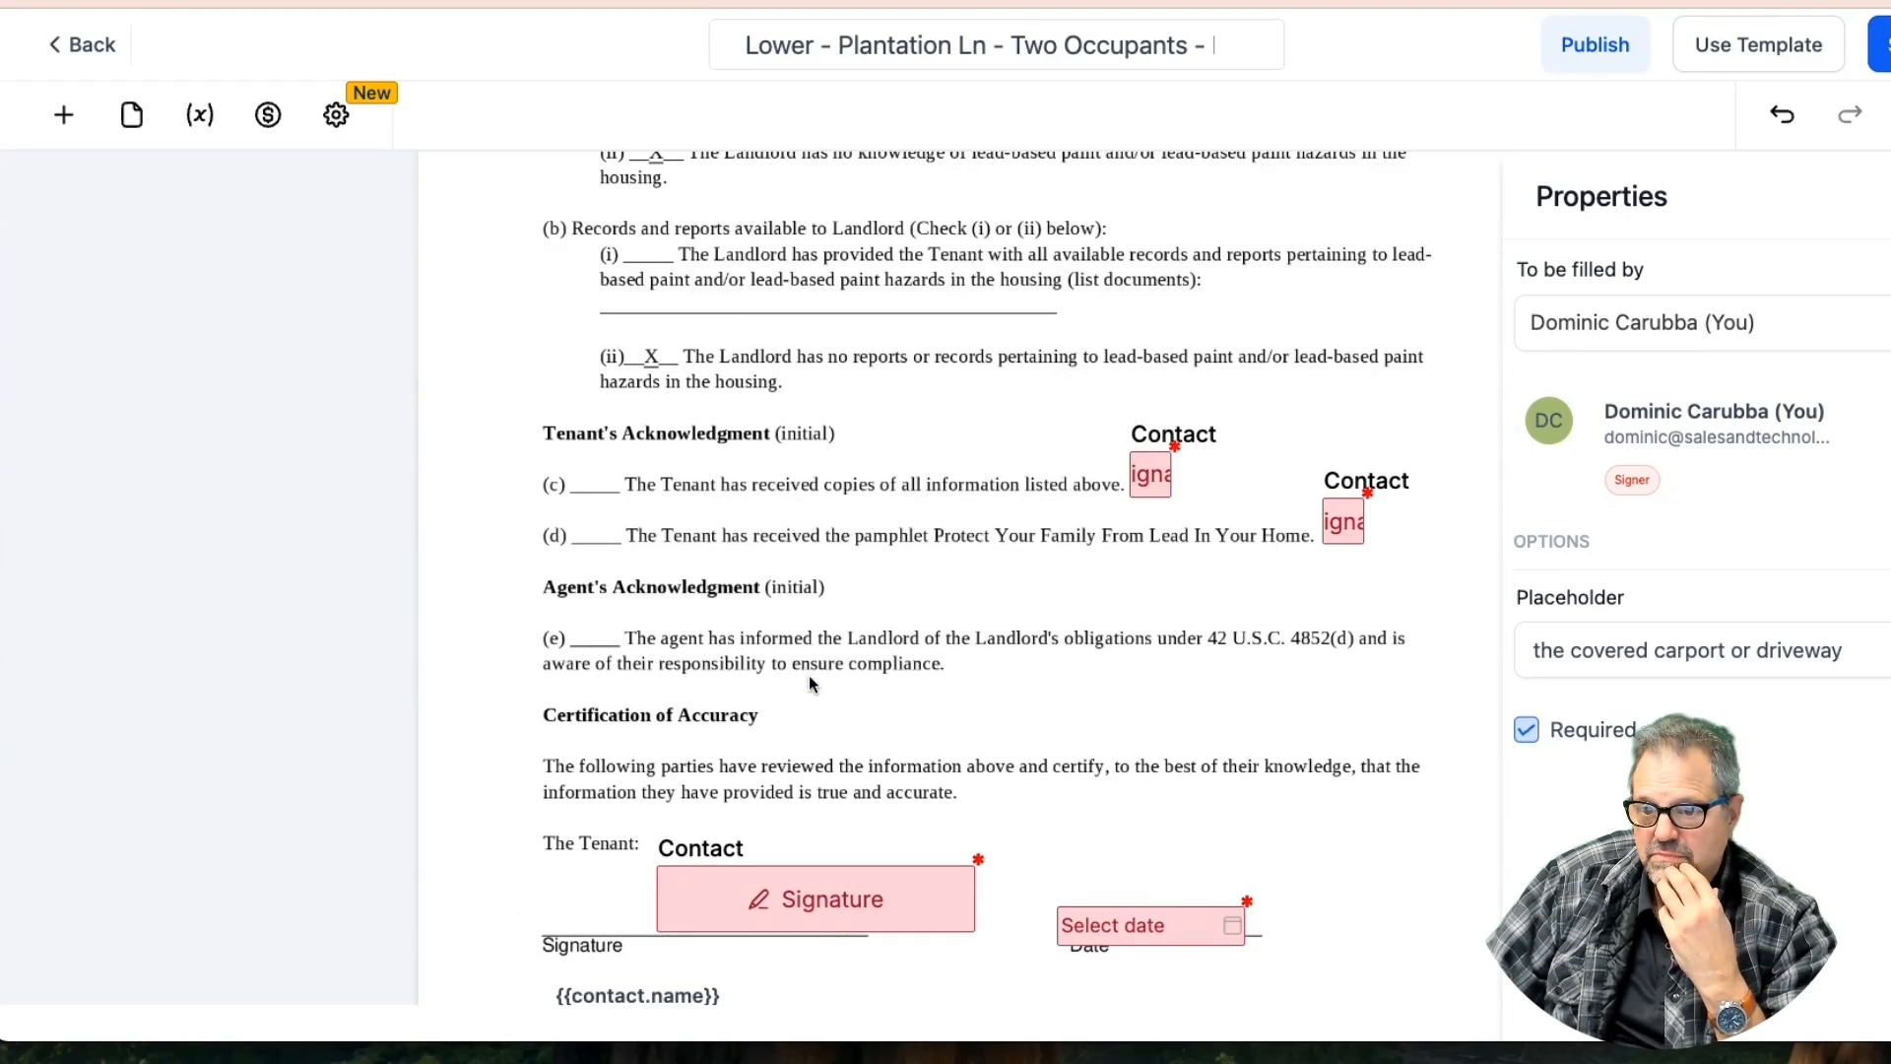
Widen the item (c) and (d) signature fields to full size and save
left_click_drag(1170, 496, 1277, 495)
left_click_drag(1363, 544, 1479, 544)
left_click(1465, 581)
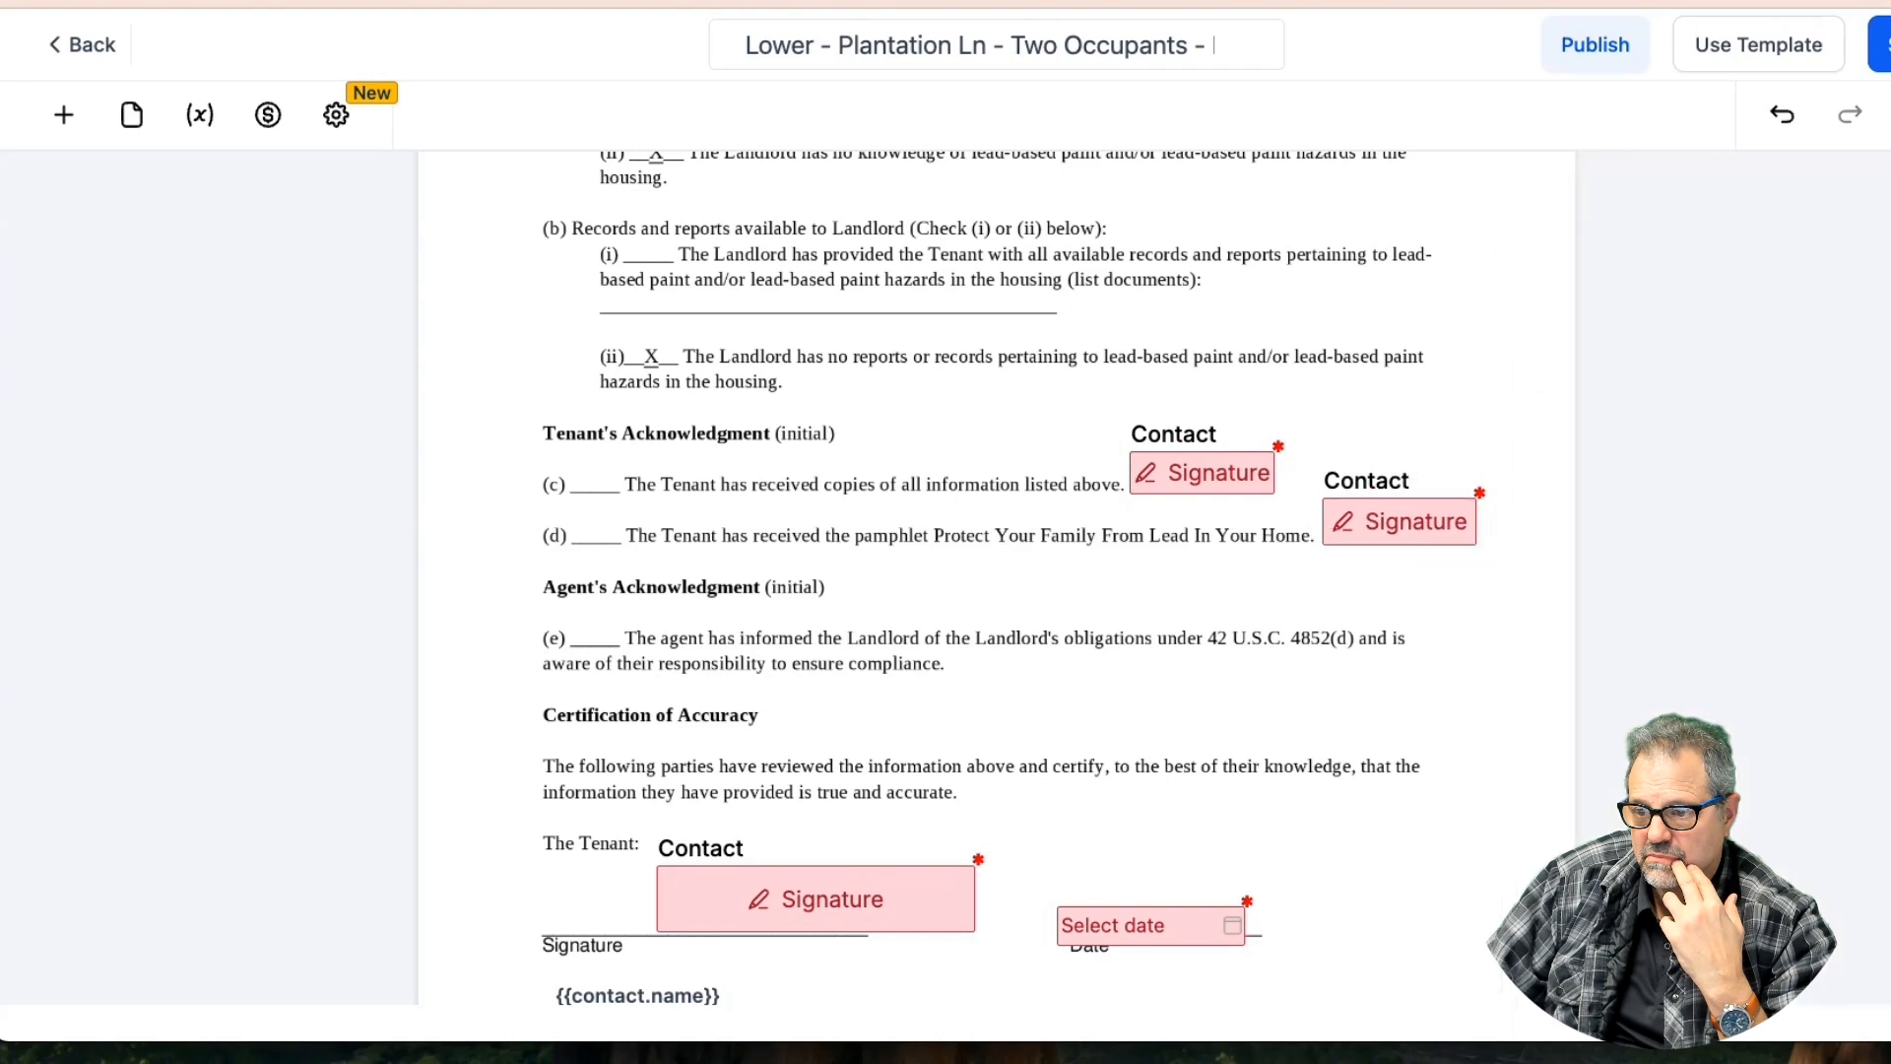
left_click(1884, 45)
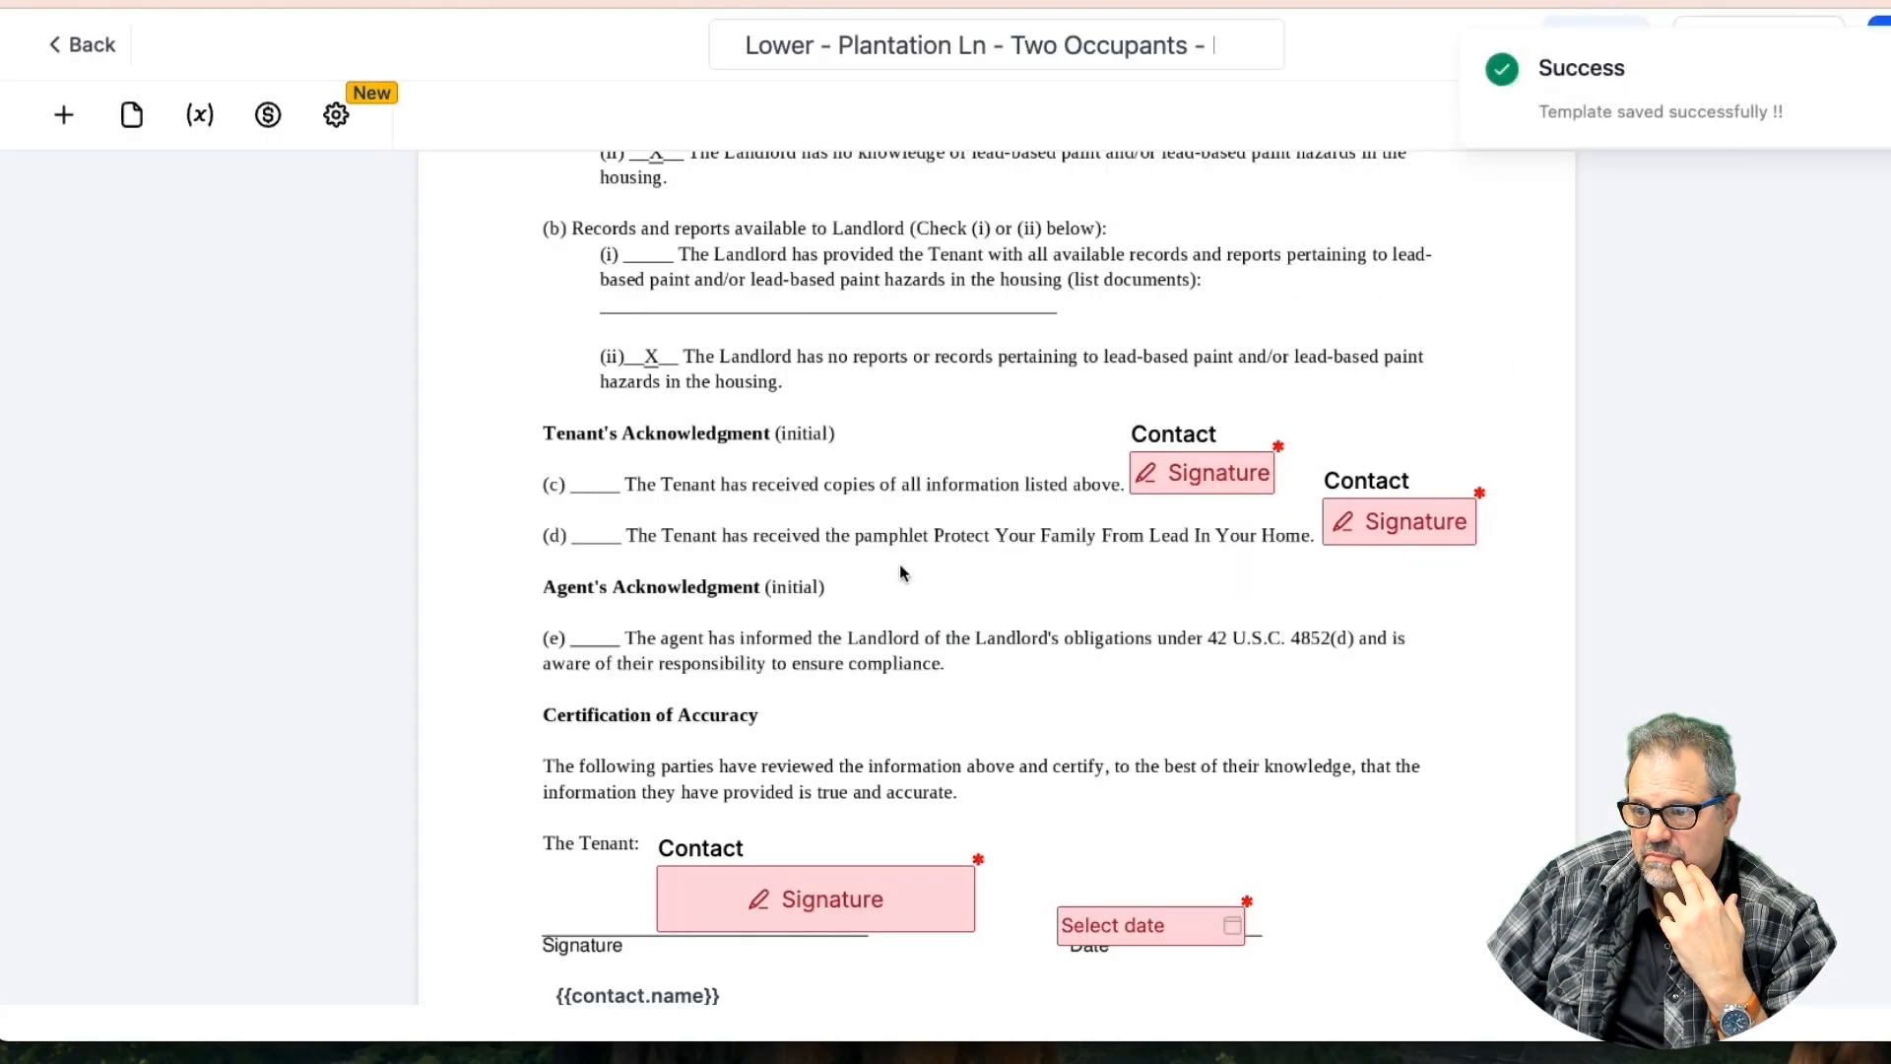
Reposition and widen the tenant's signature field on the disclosure page
left_click_drag(770, 885, 753, 878)
left_click_drag(959, 925, 1019, 928)
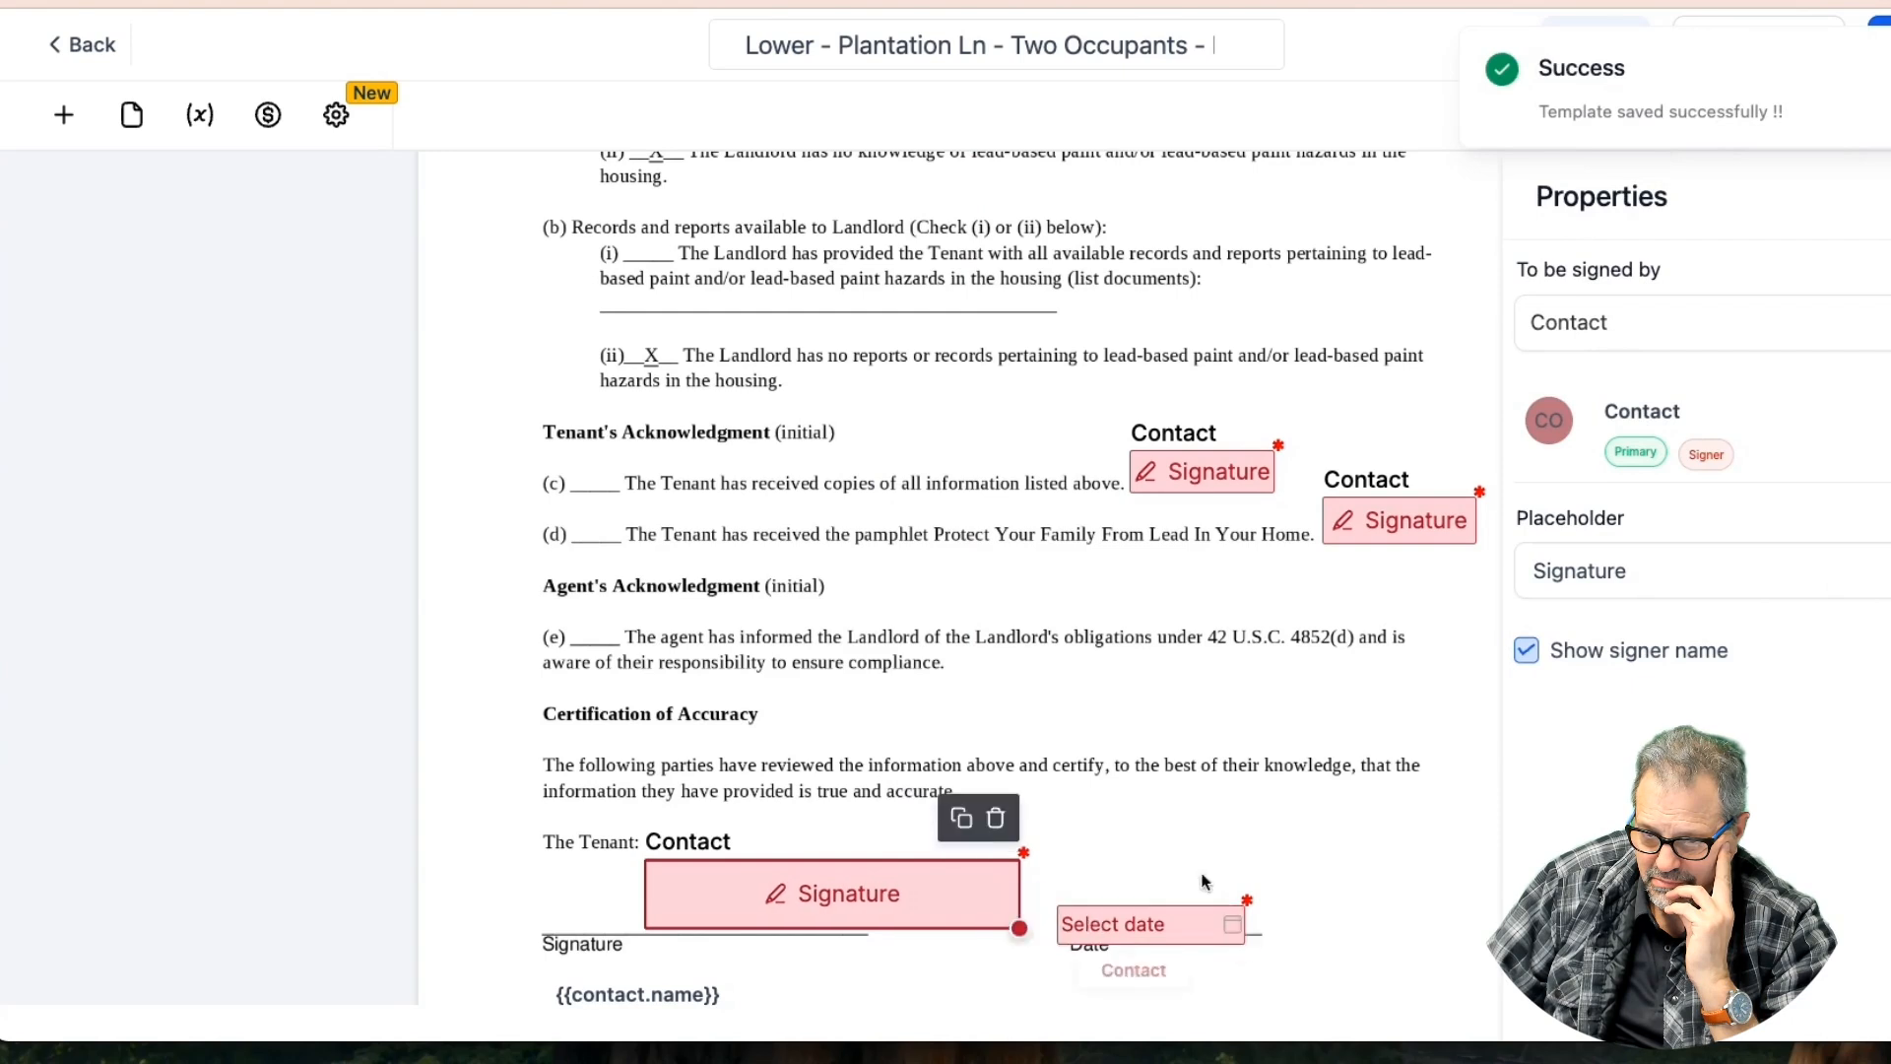
left_click(1242, 836)
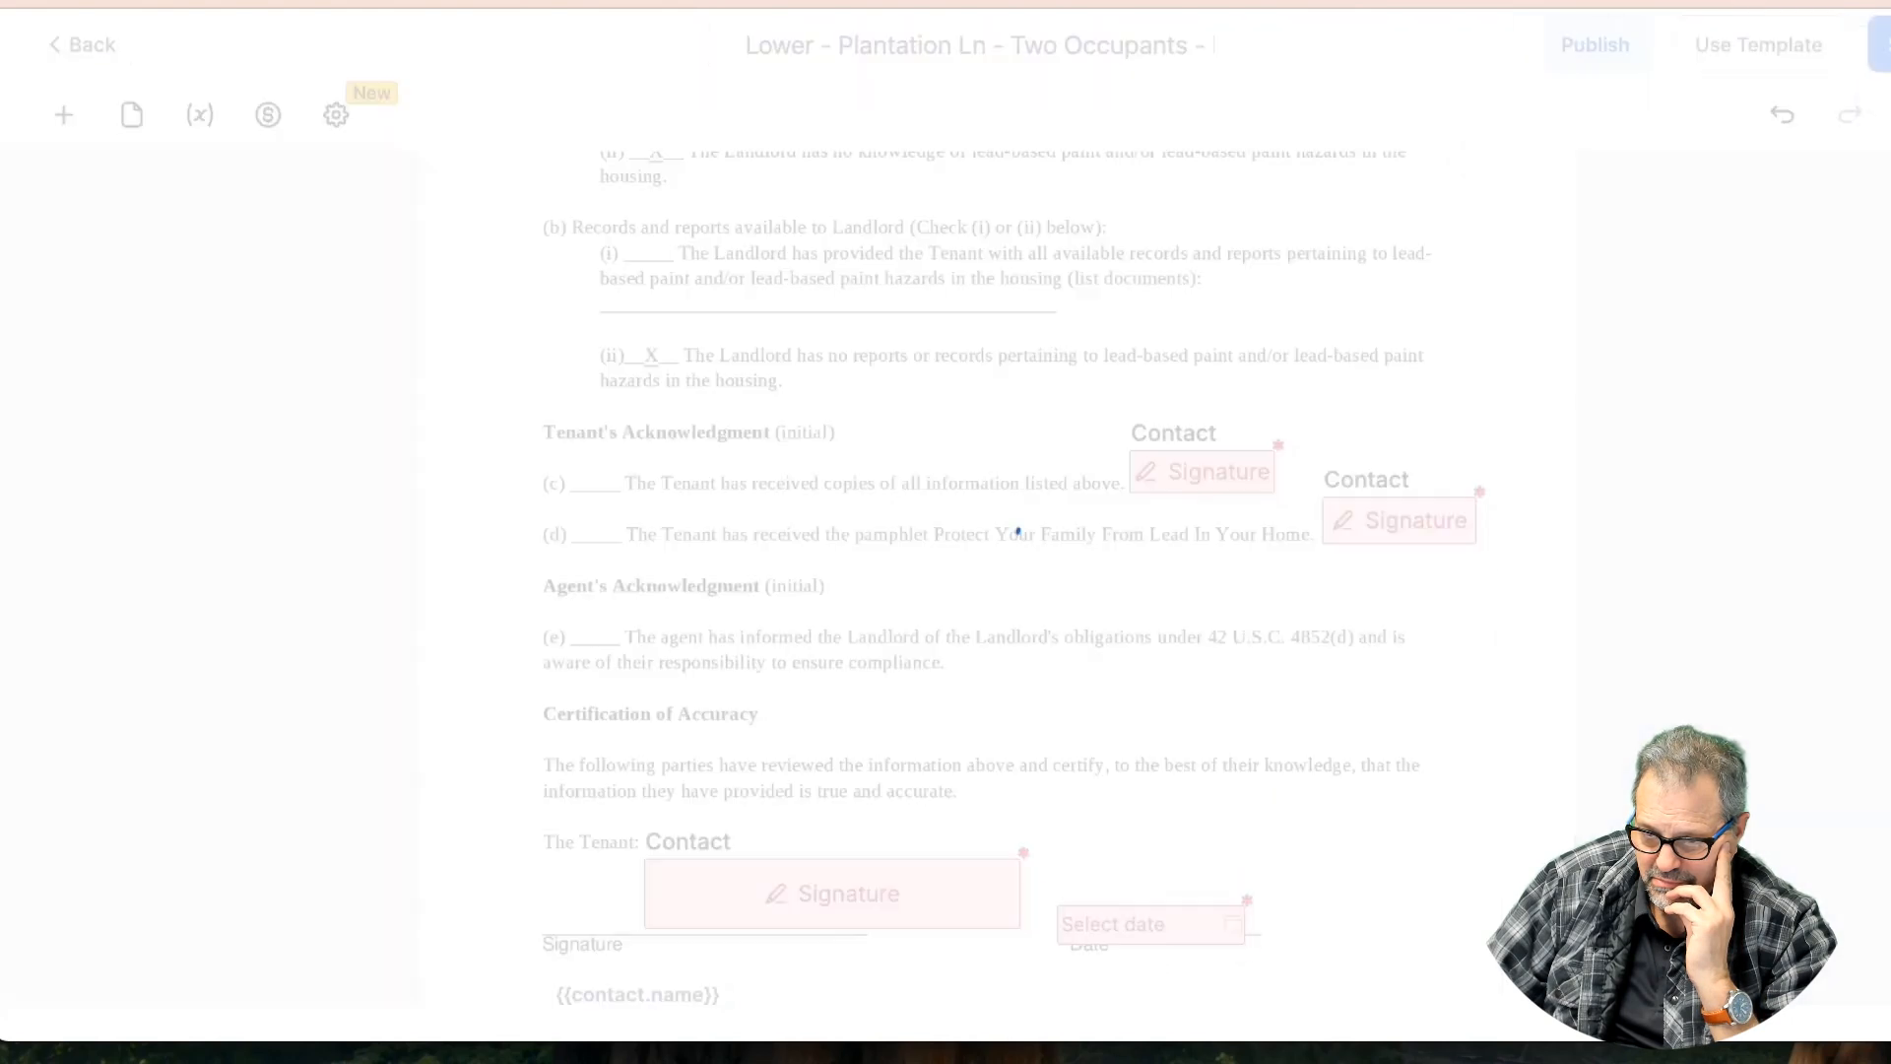
scroll(914, 581, "down", 3)
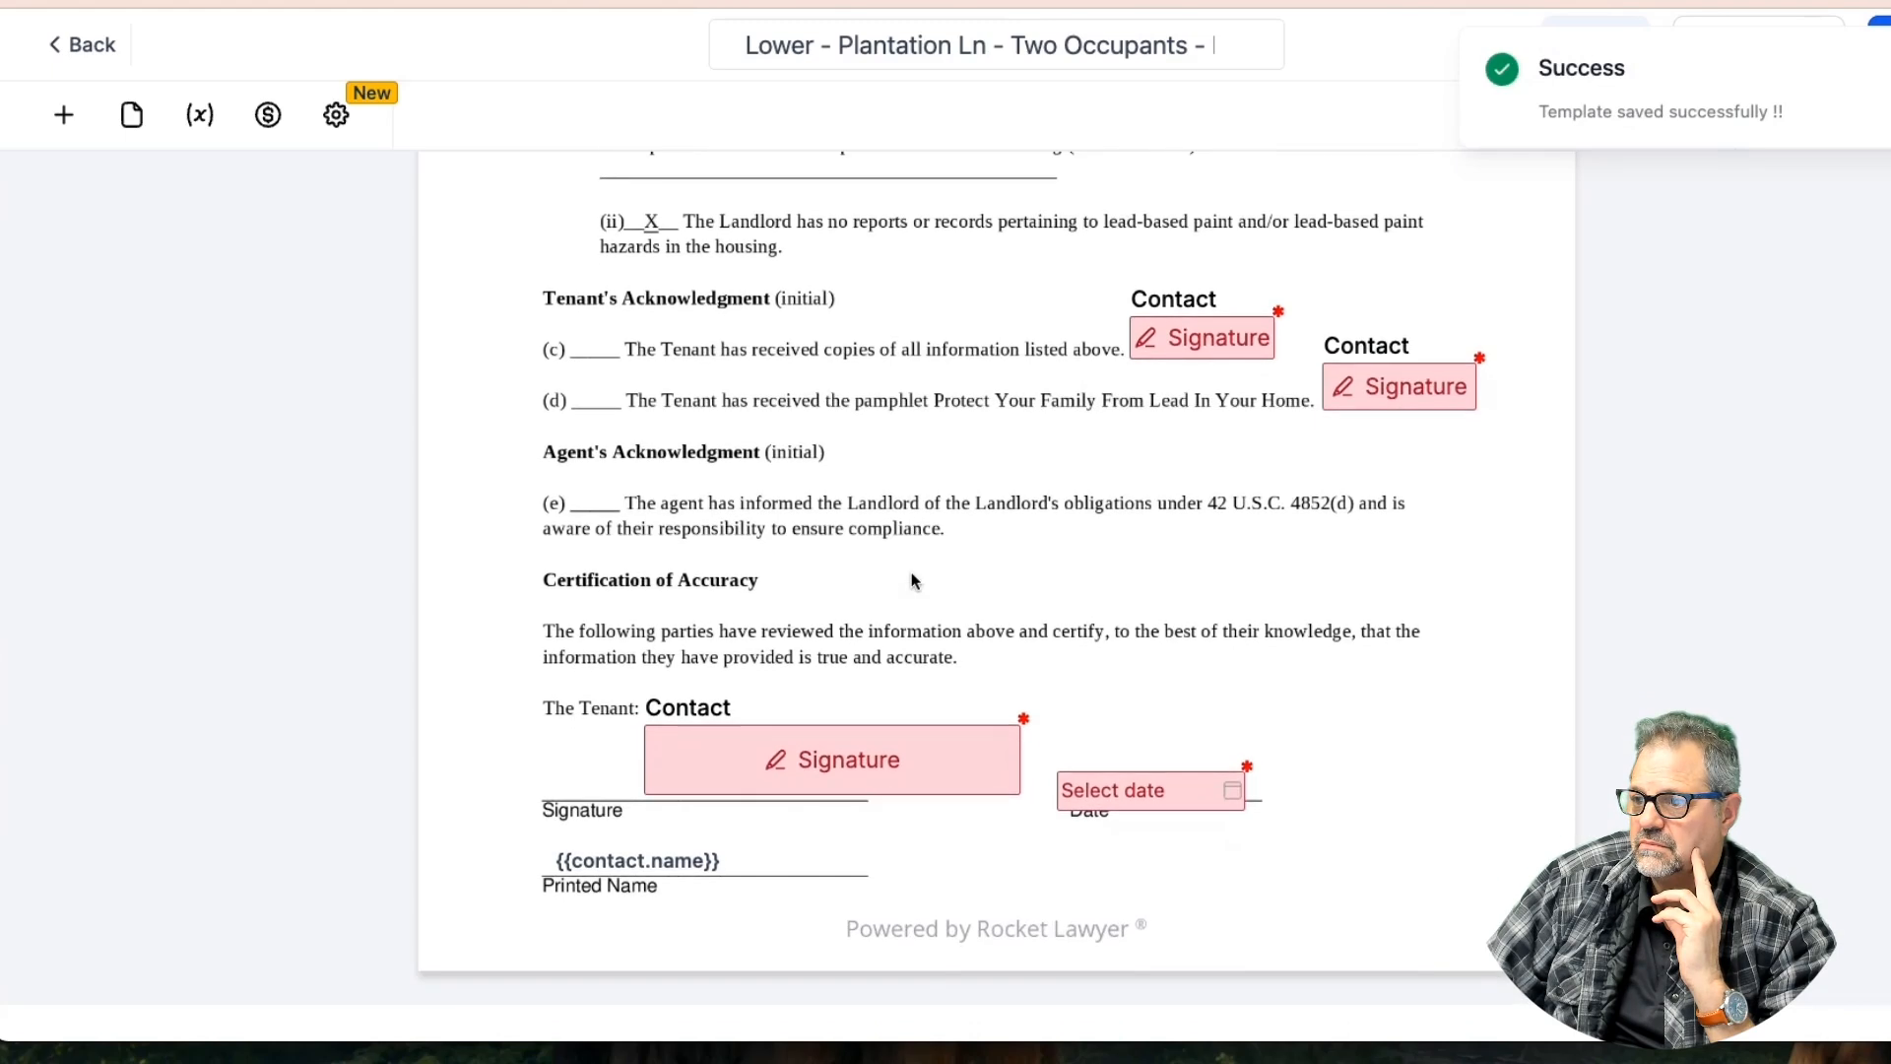
scroll(744, 433, "down", 15)
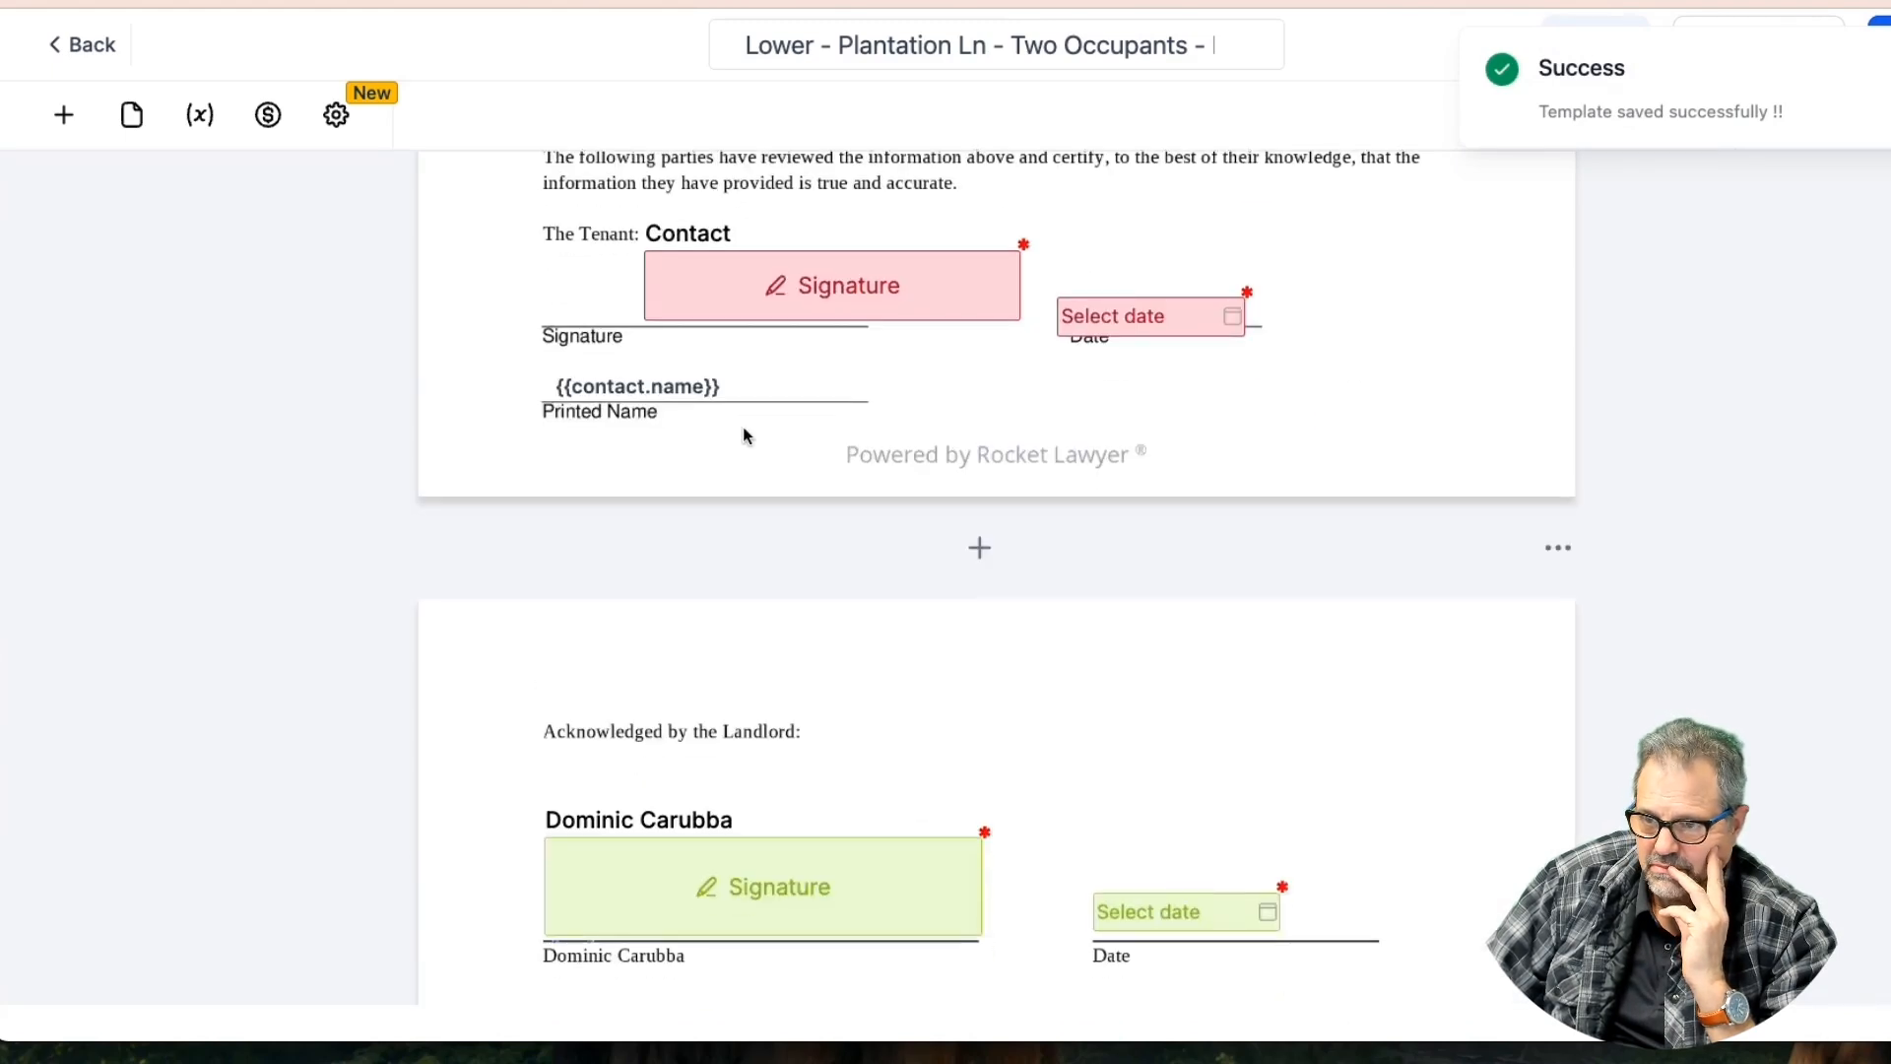
scroll(743, 428, "down", 5)
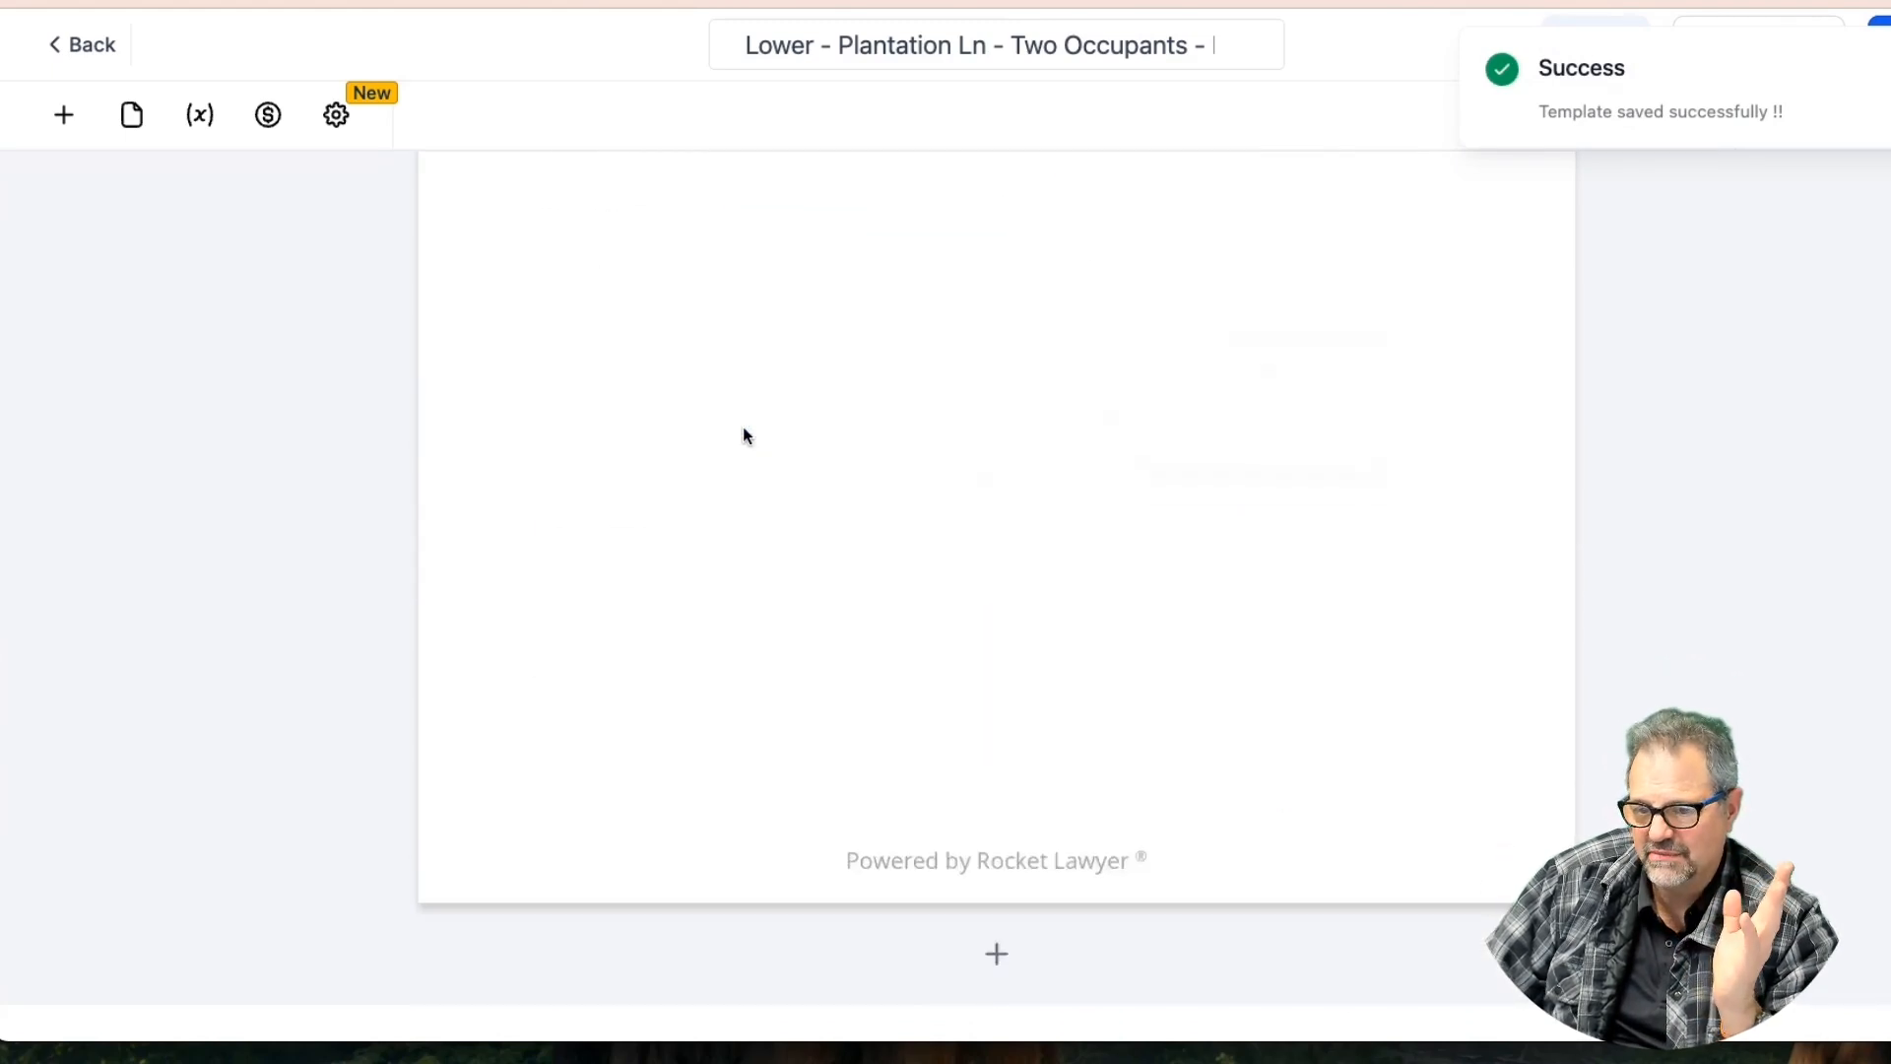
scroll(743, 427, "up", 5)
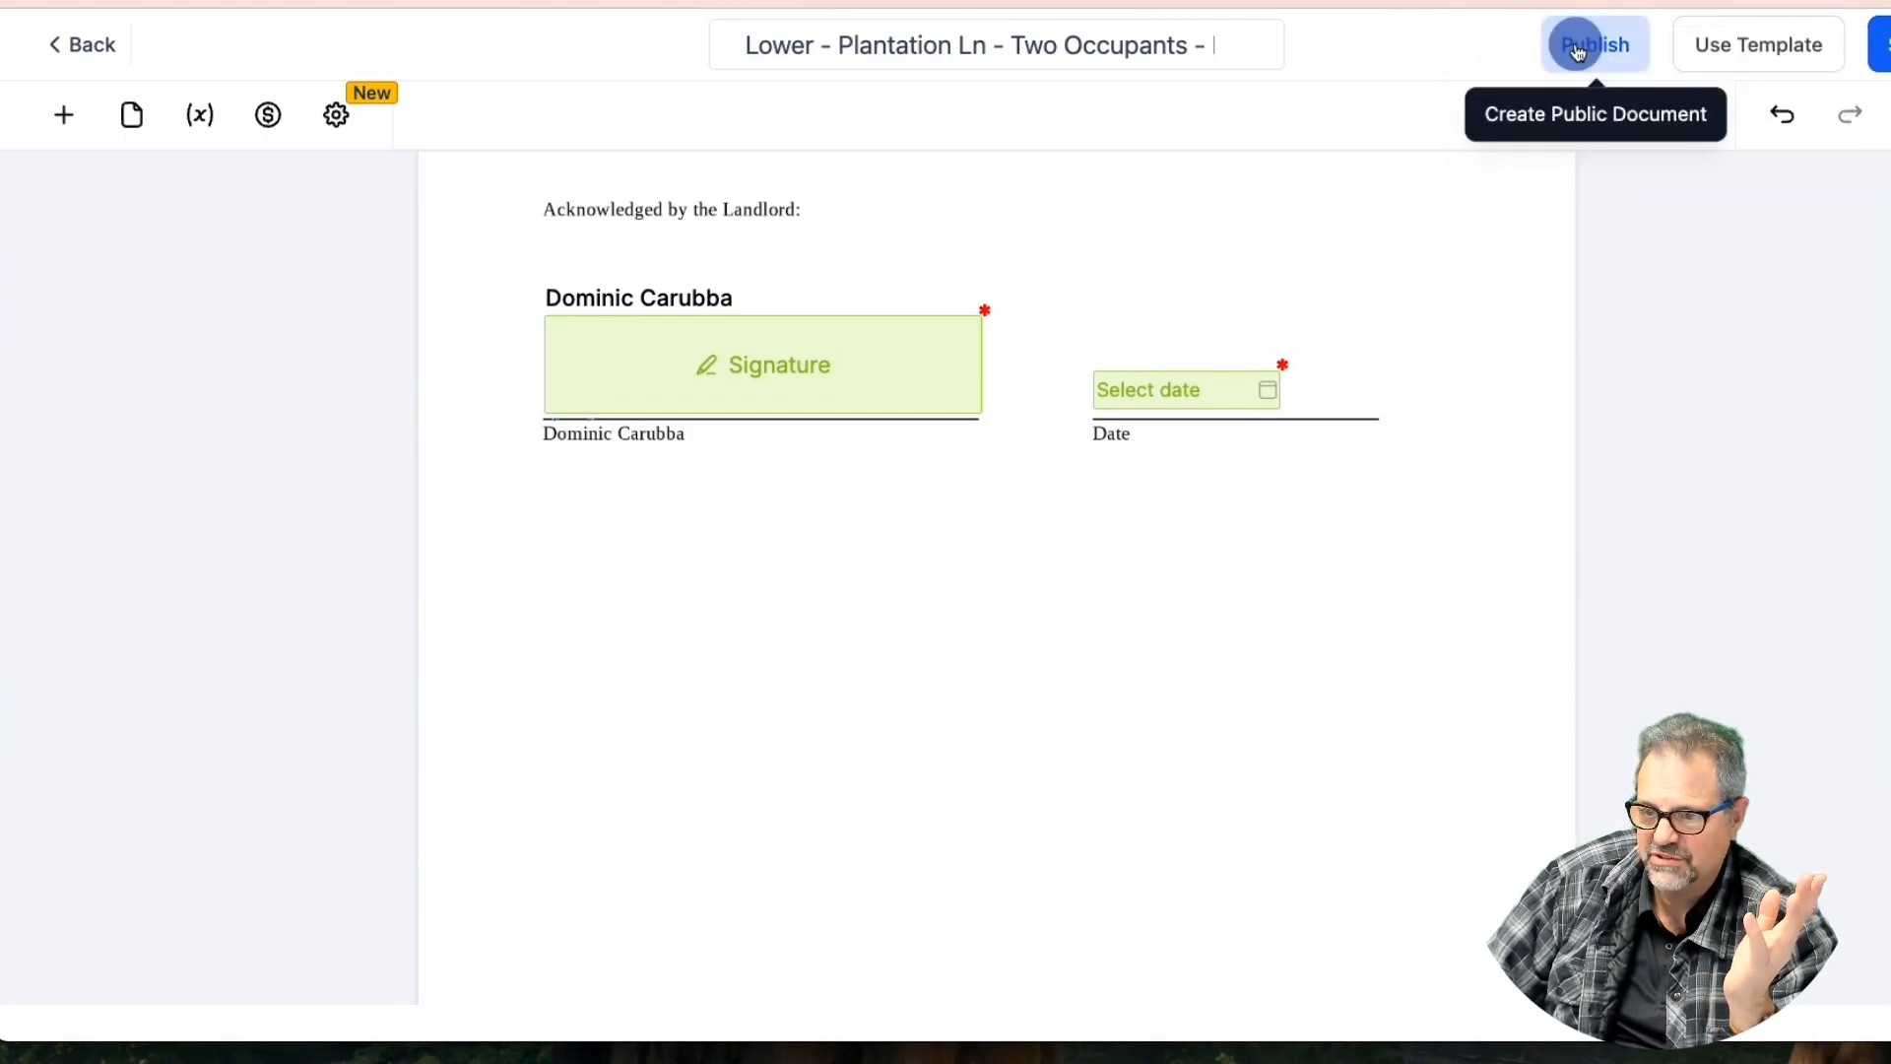
Publish the lease template, generate its public link, and copy the URL
left_click(1573, 43)
left_click(711, 483)
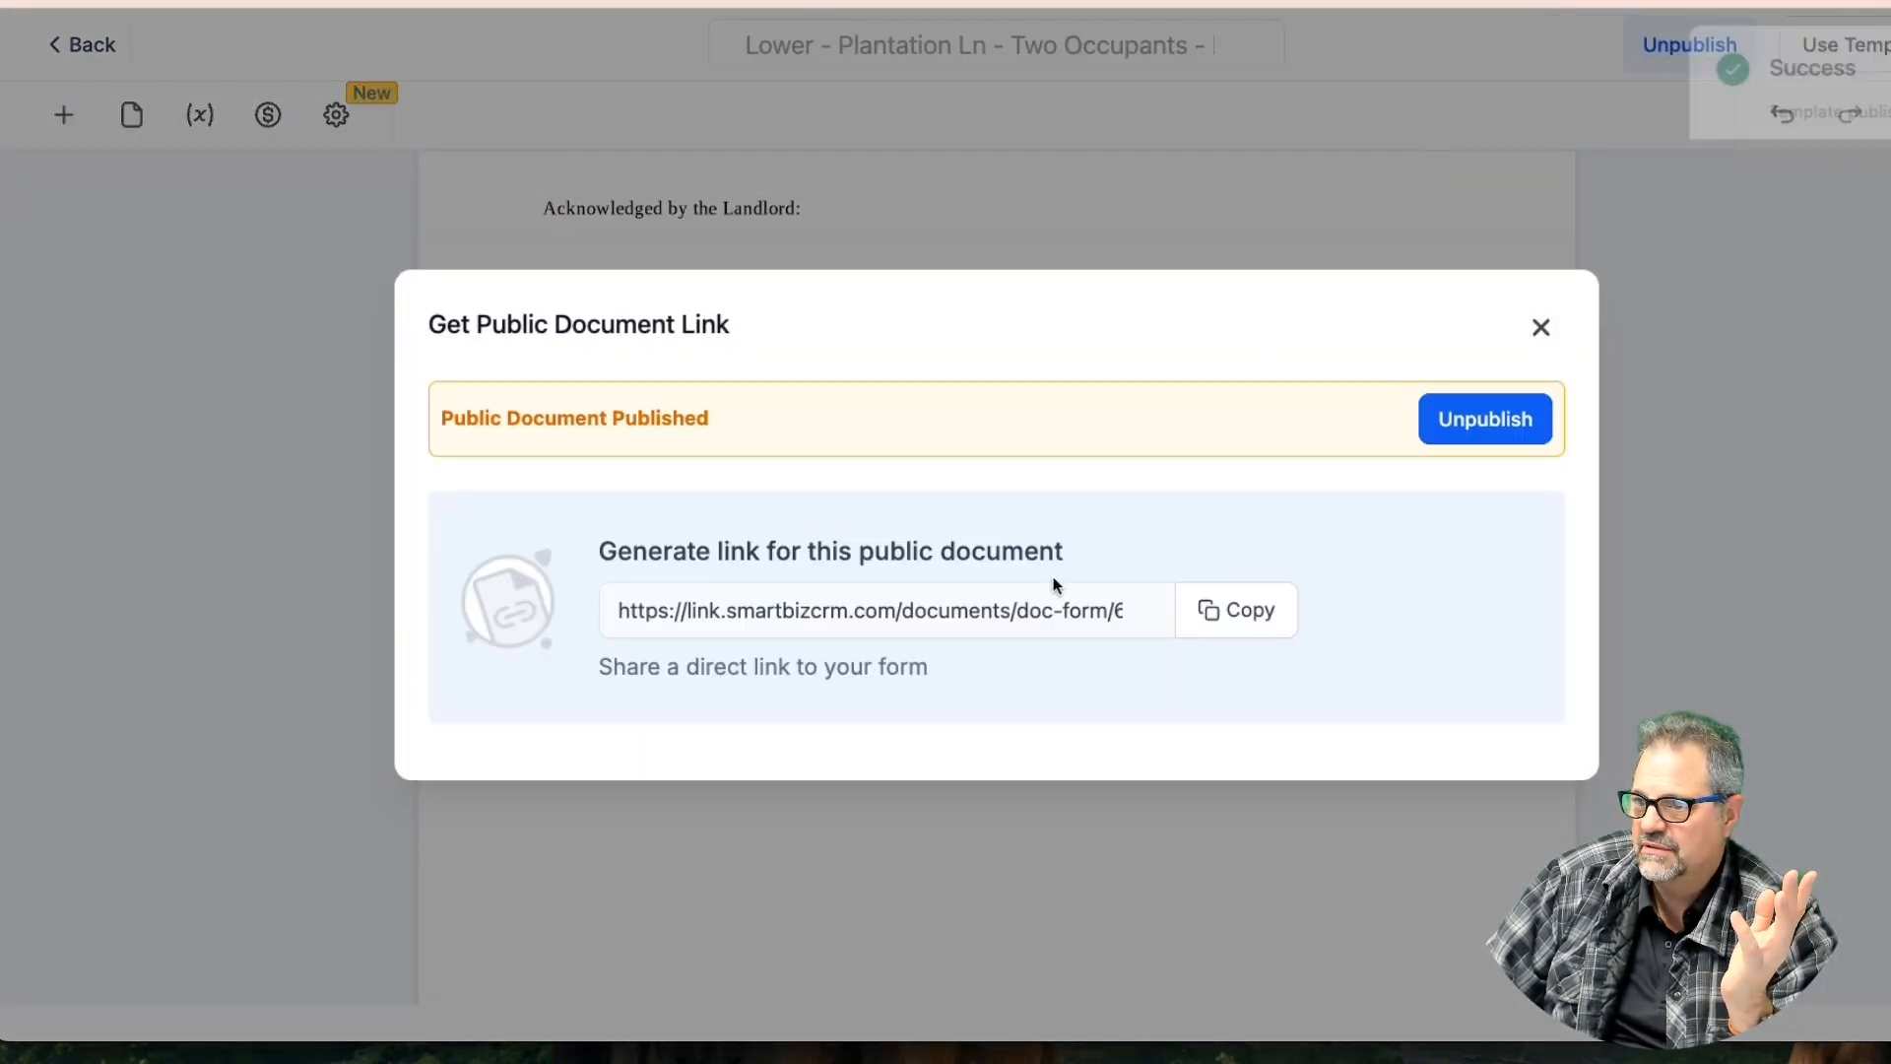
left_click(1233, 616)
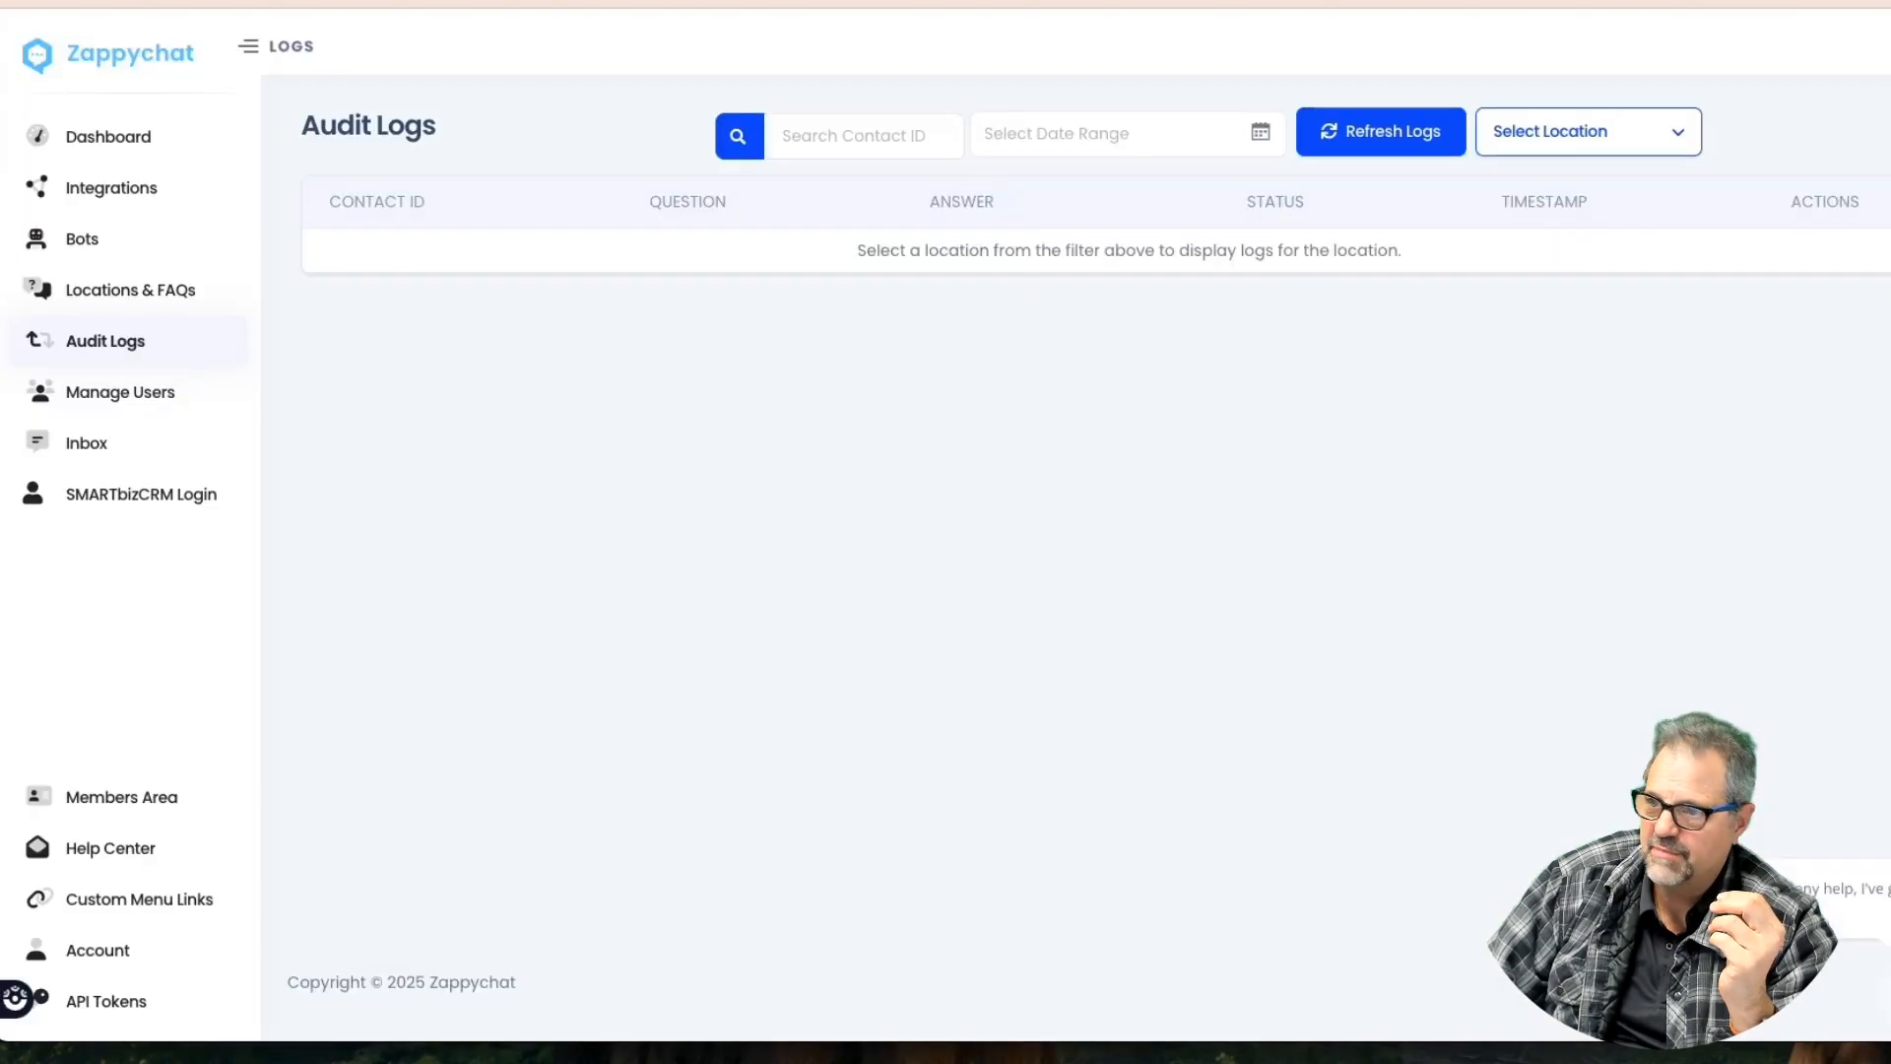
Open the copied public lease link in a new browser tab
key("super+t")
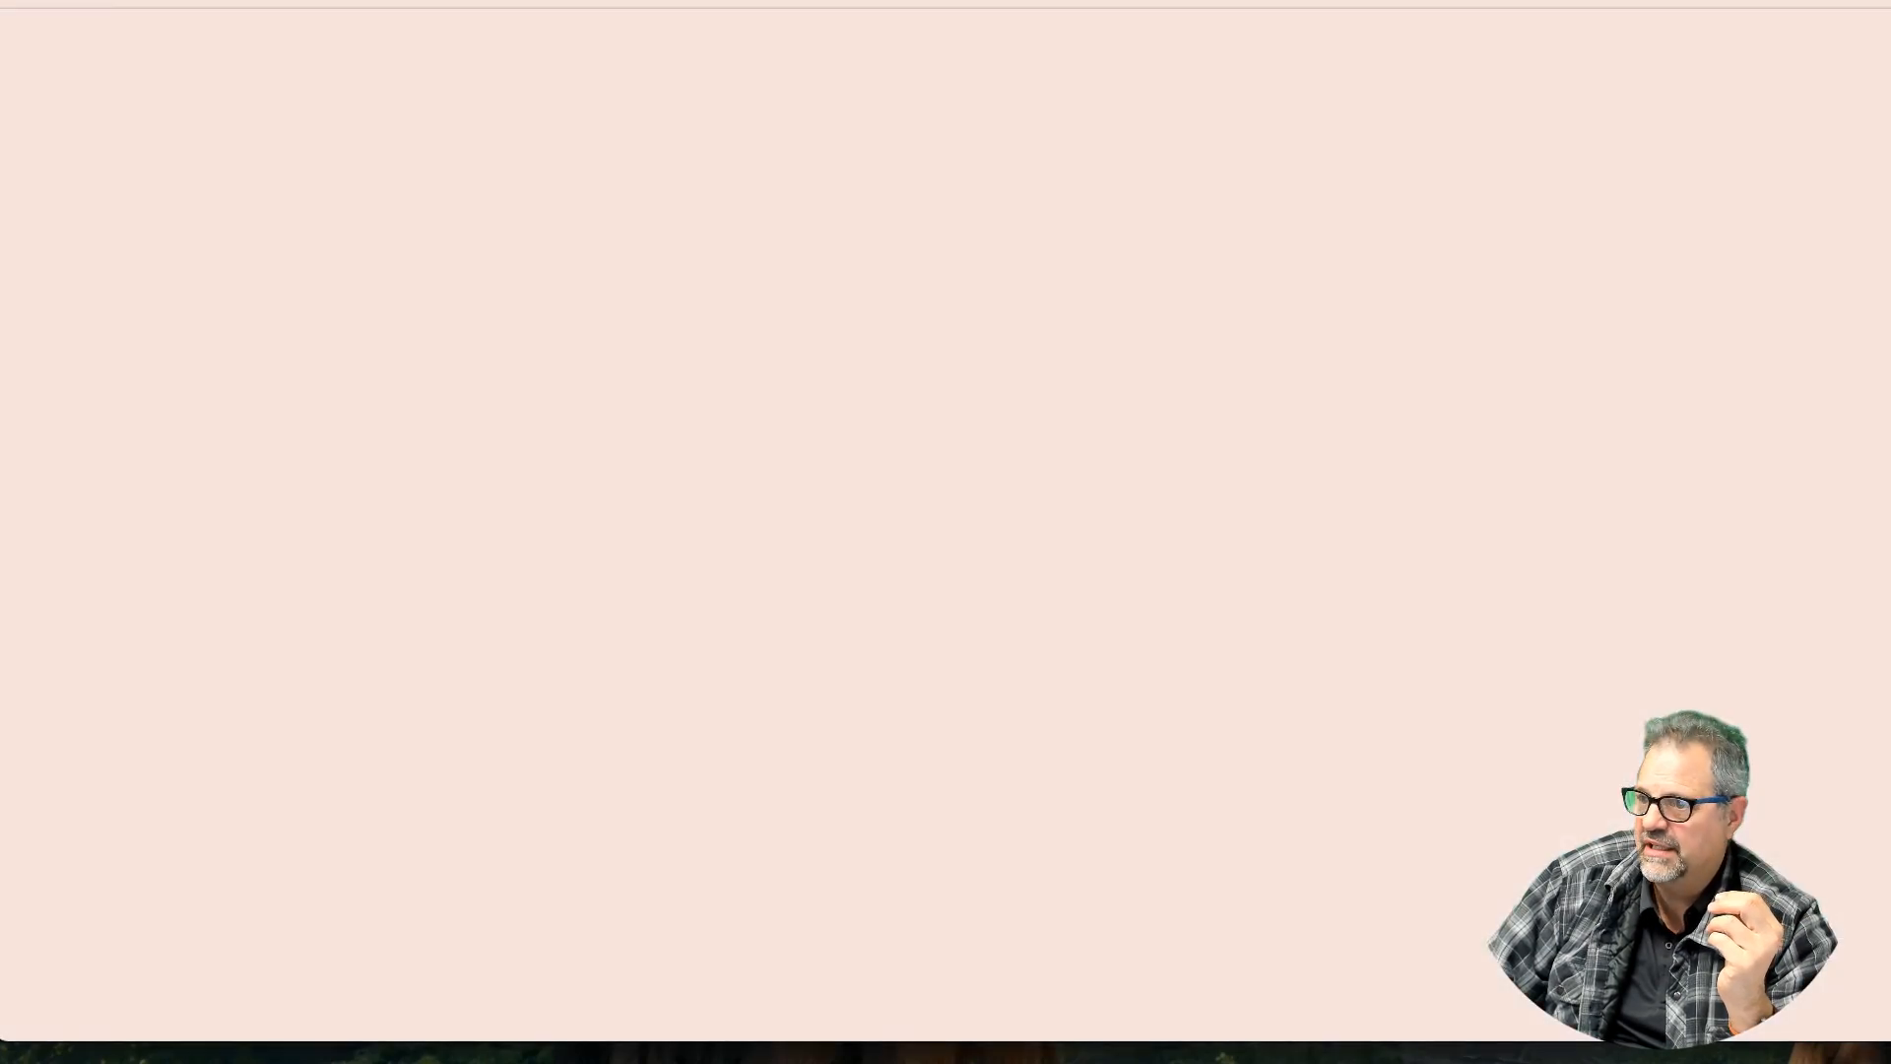
right_click(832, 22)
left_click(860, 101)
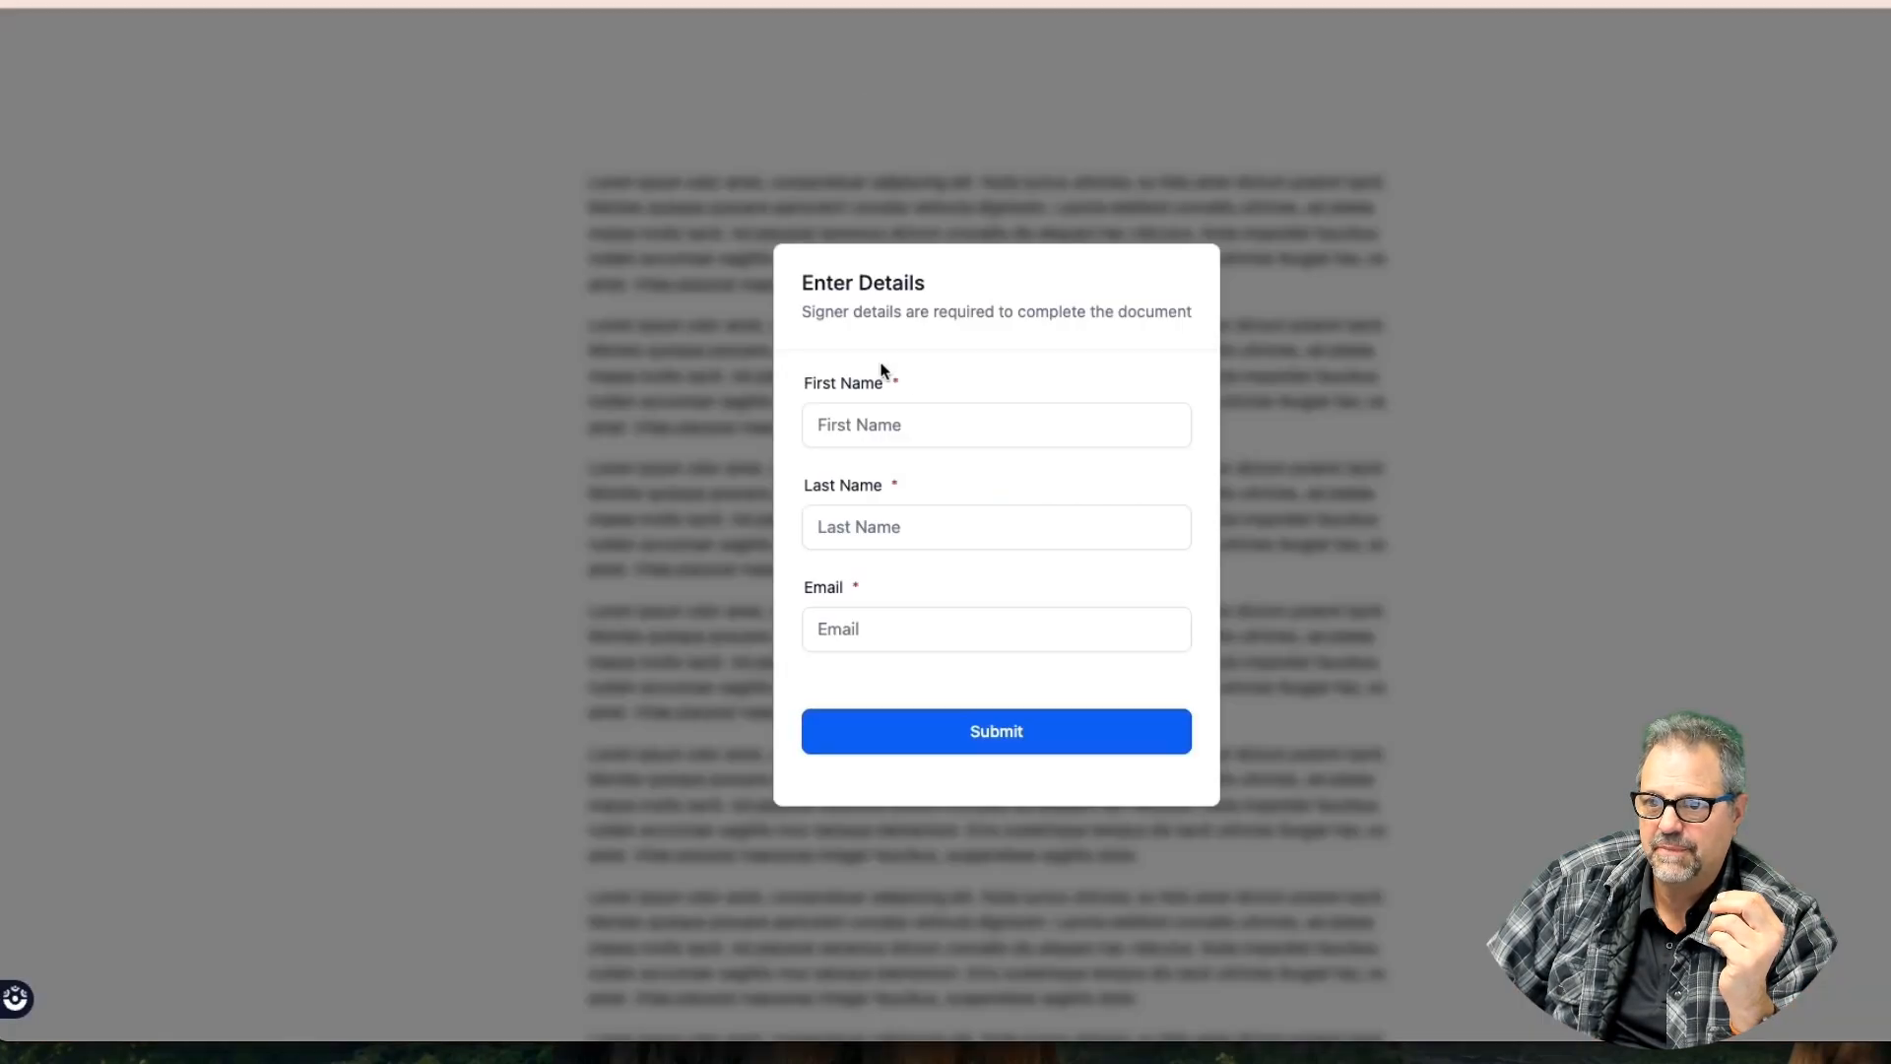
Enter the signer's first name, last name and e-mail address and submit them
left_click(942, 426)
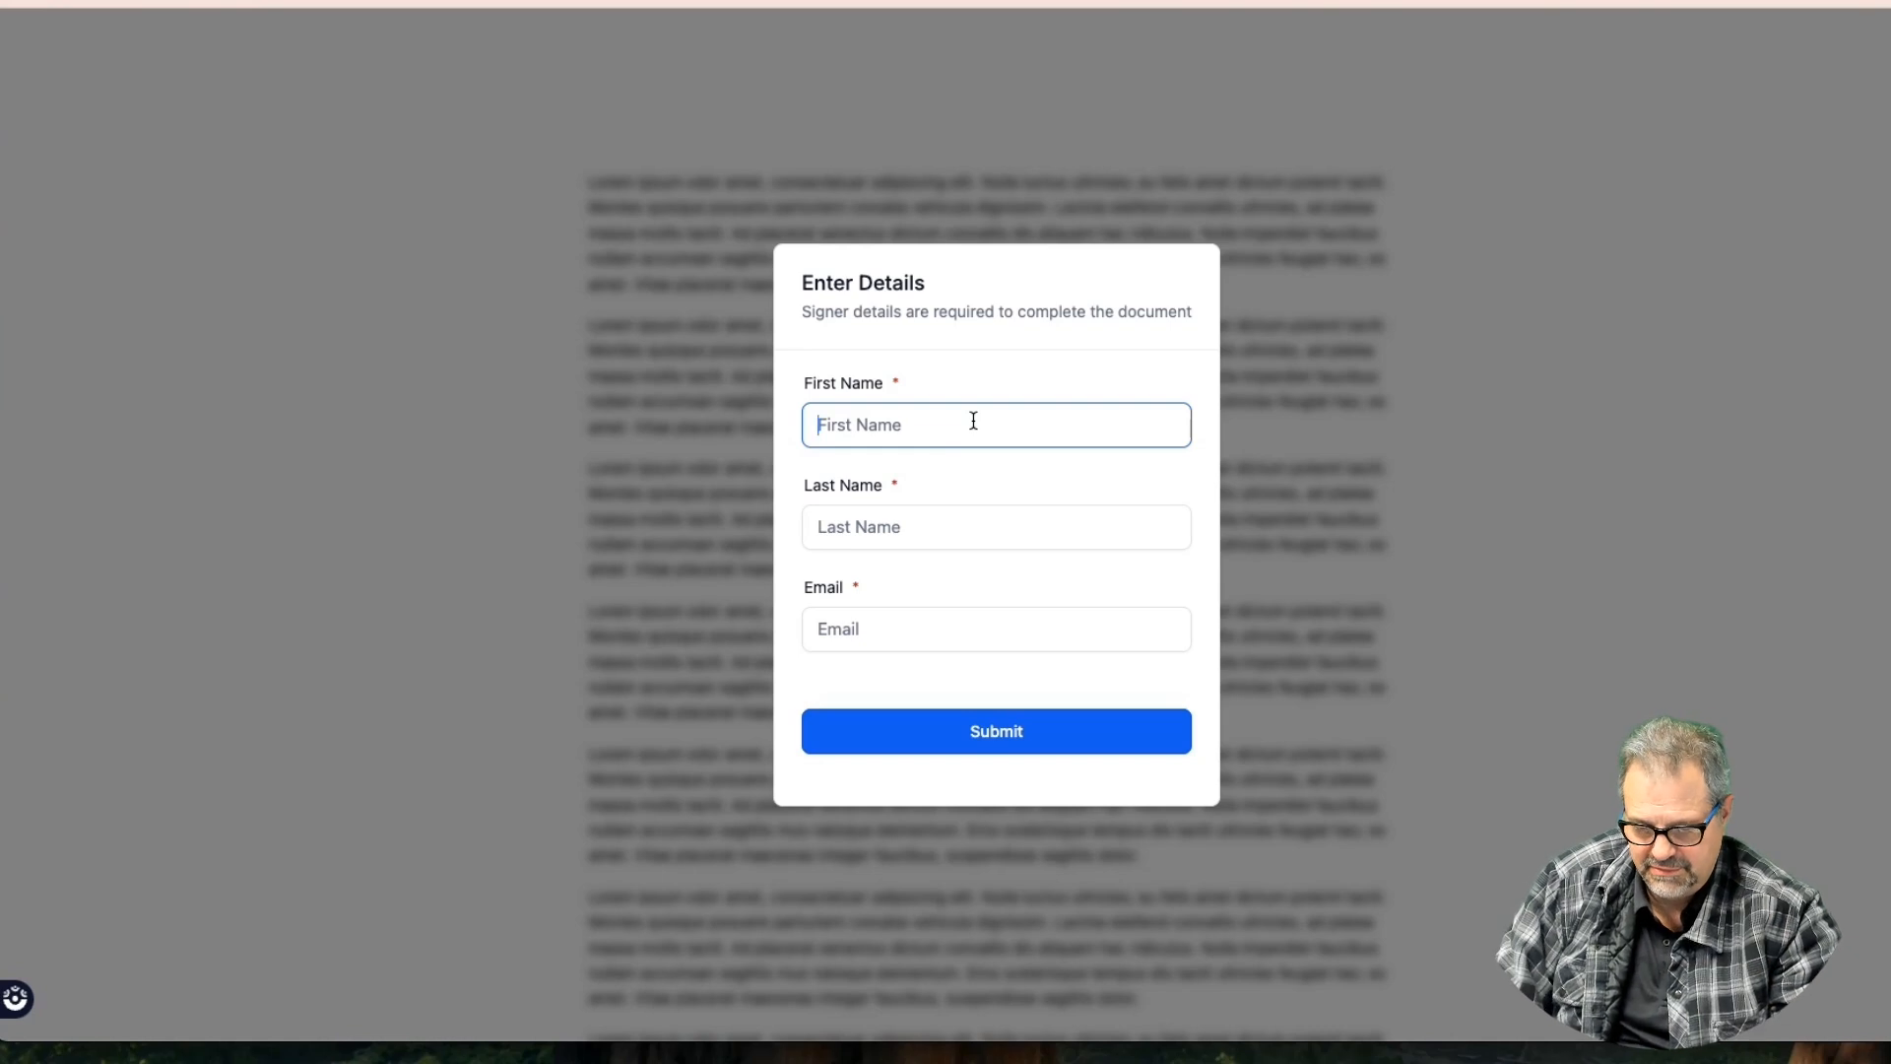
key("Tab")
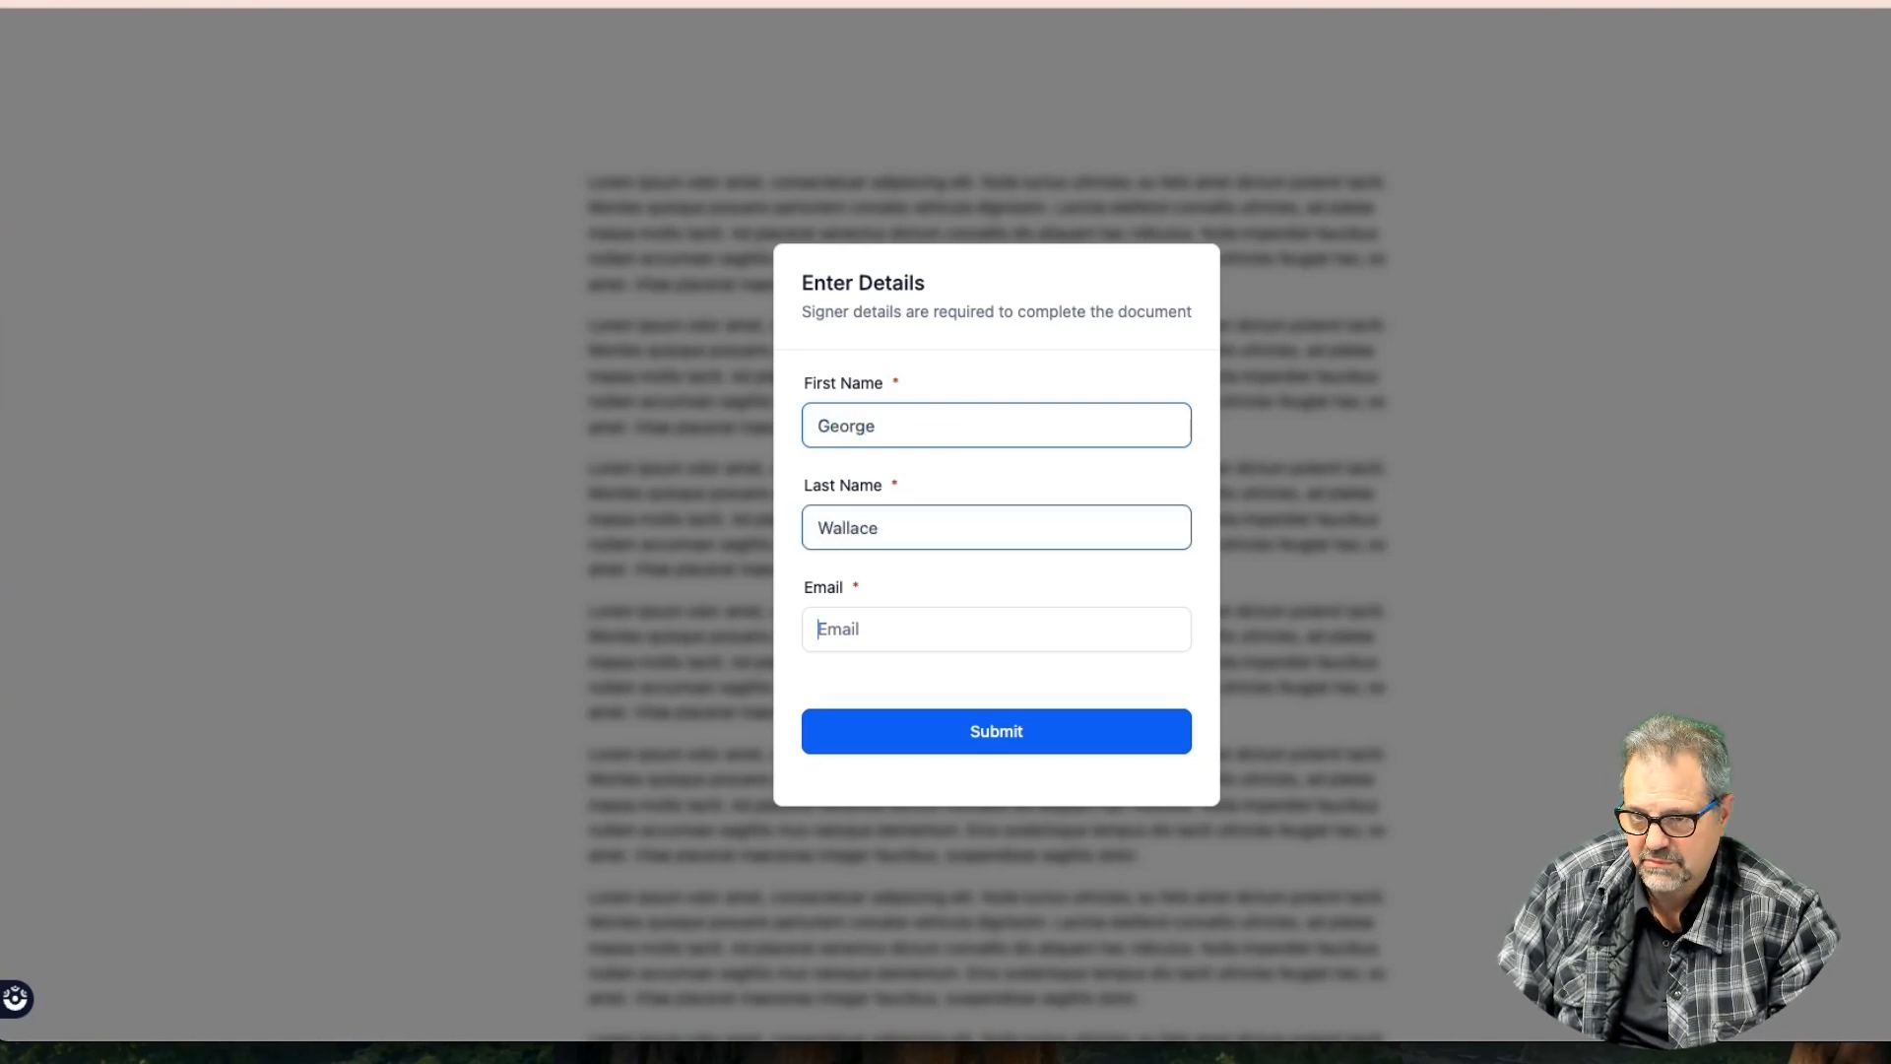
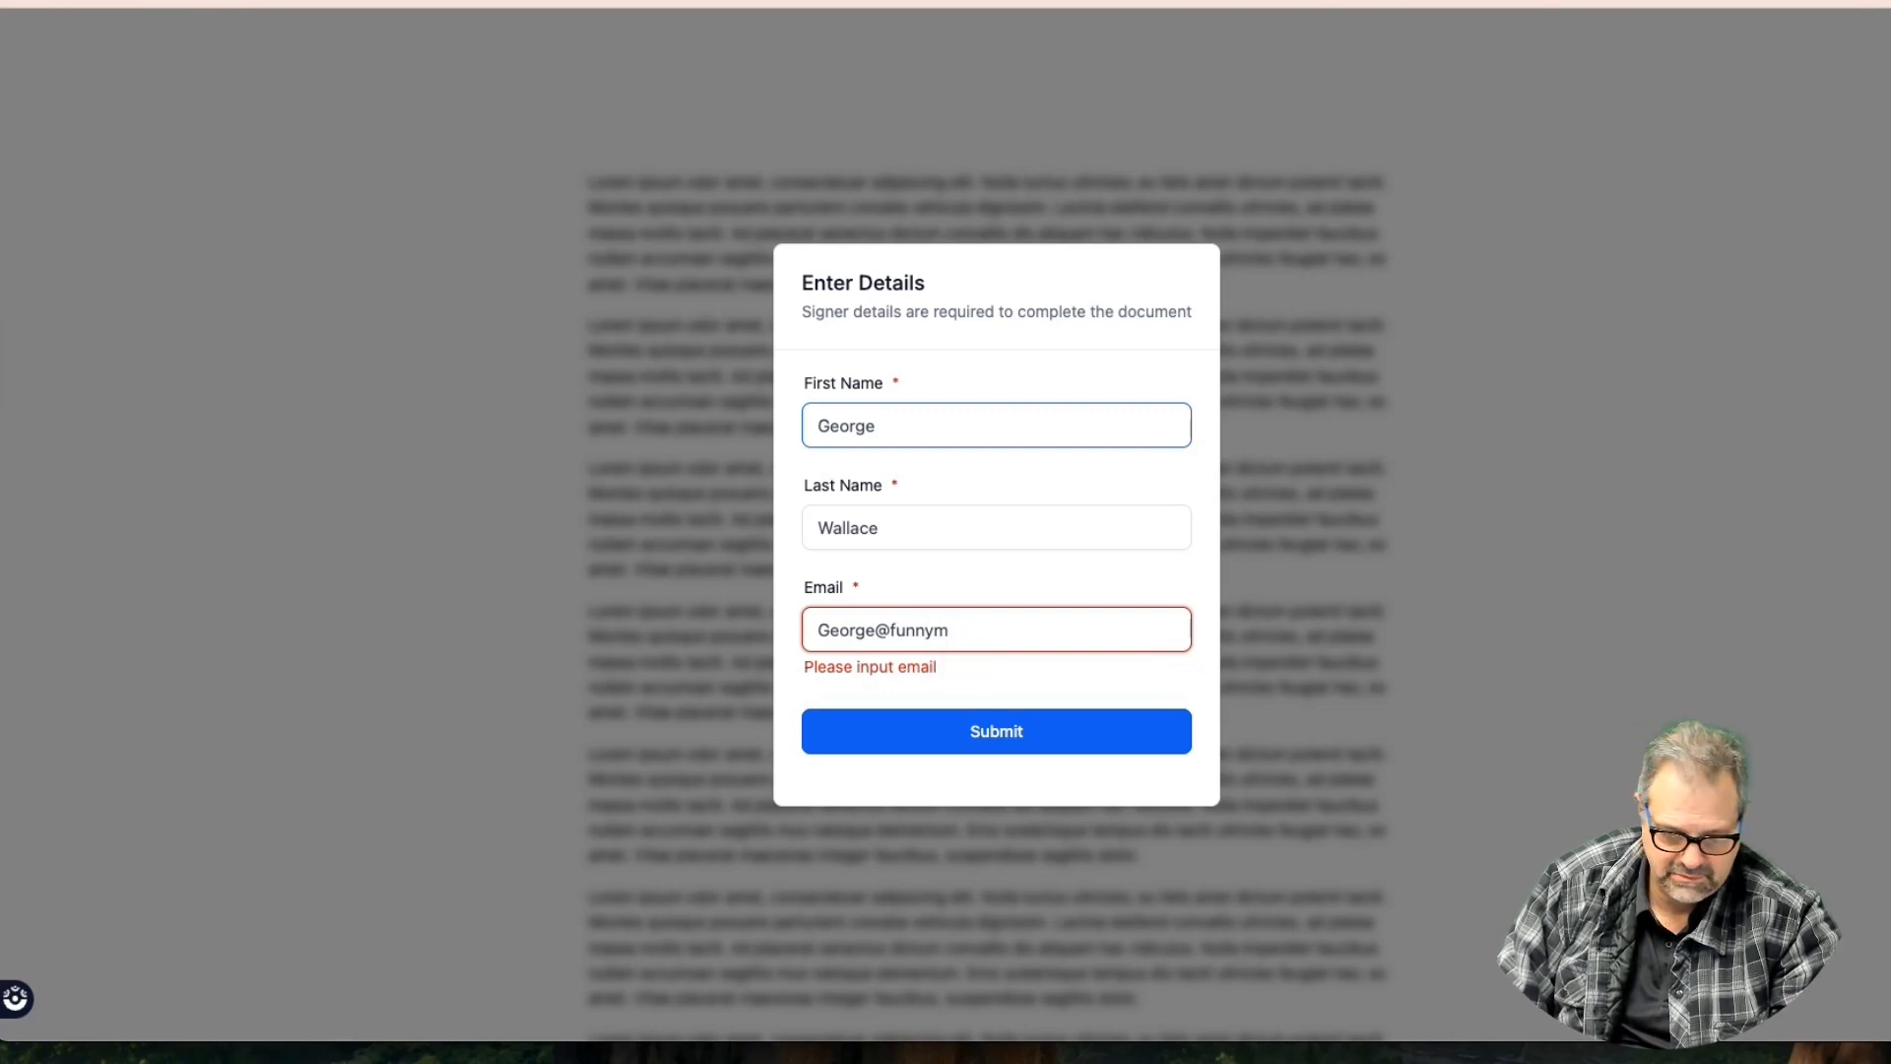
key("Return")
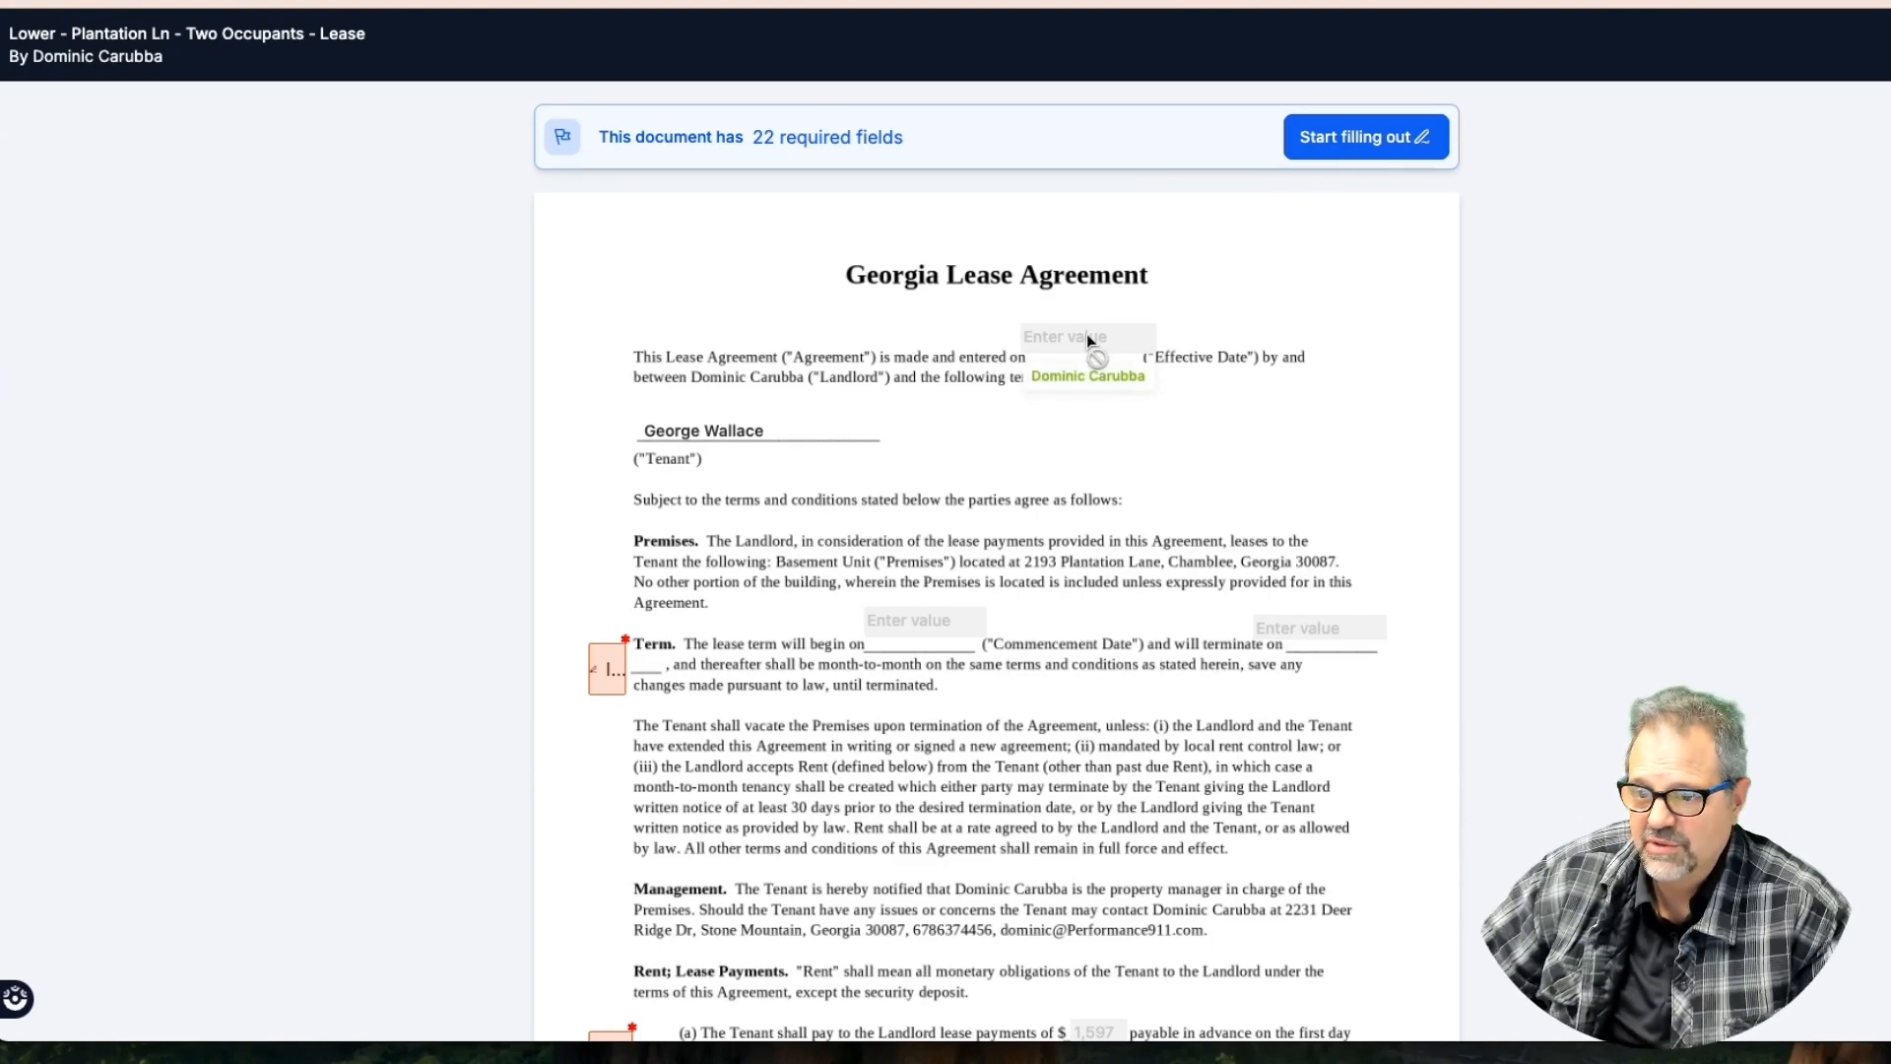
Initial the Term, Rent, Security Deposit and Occupants clauses on the public lease
left_click(1347, 141)
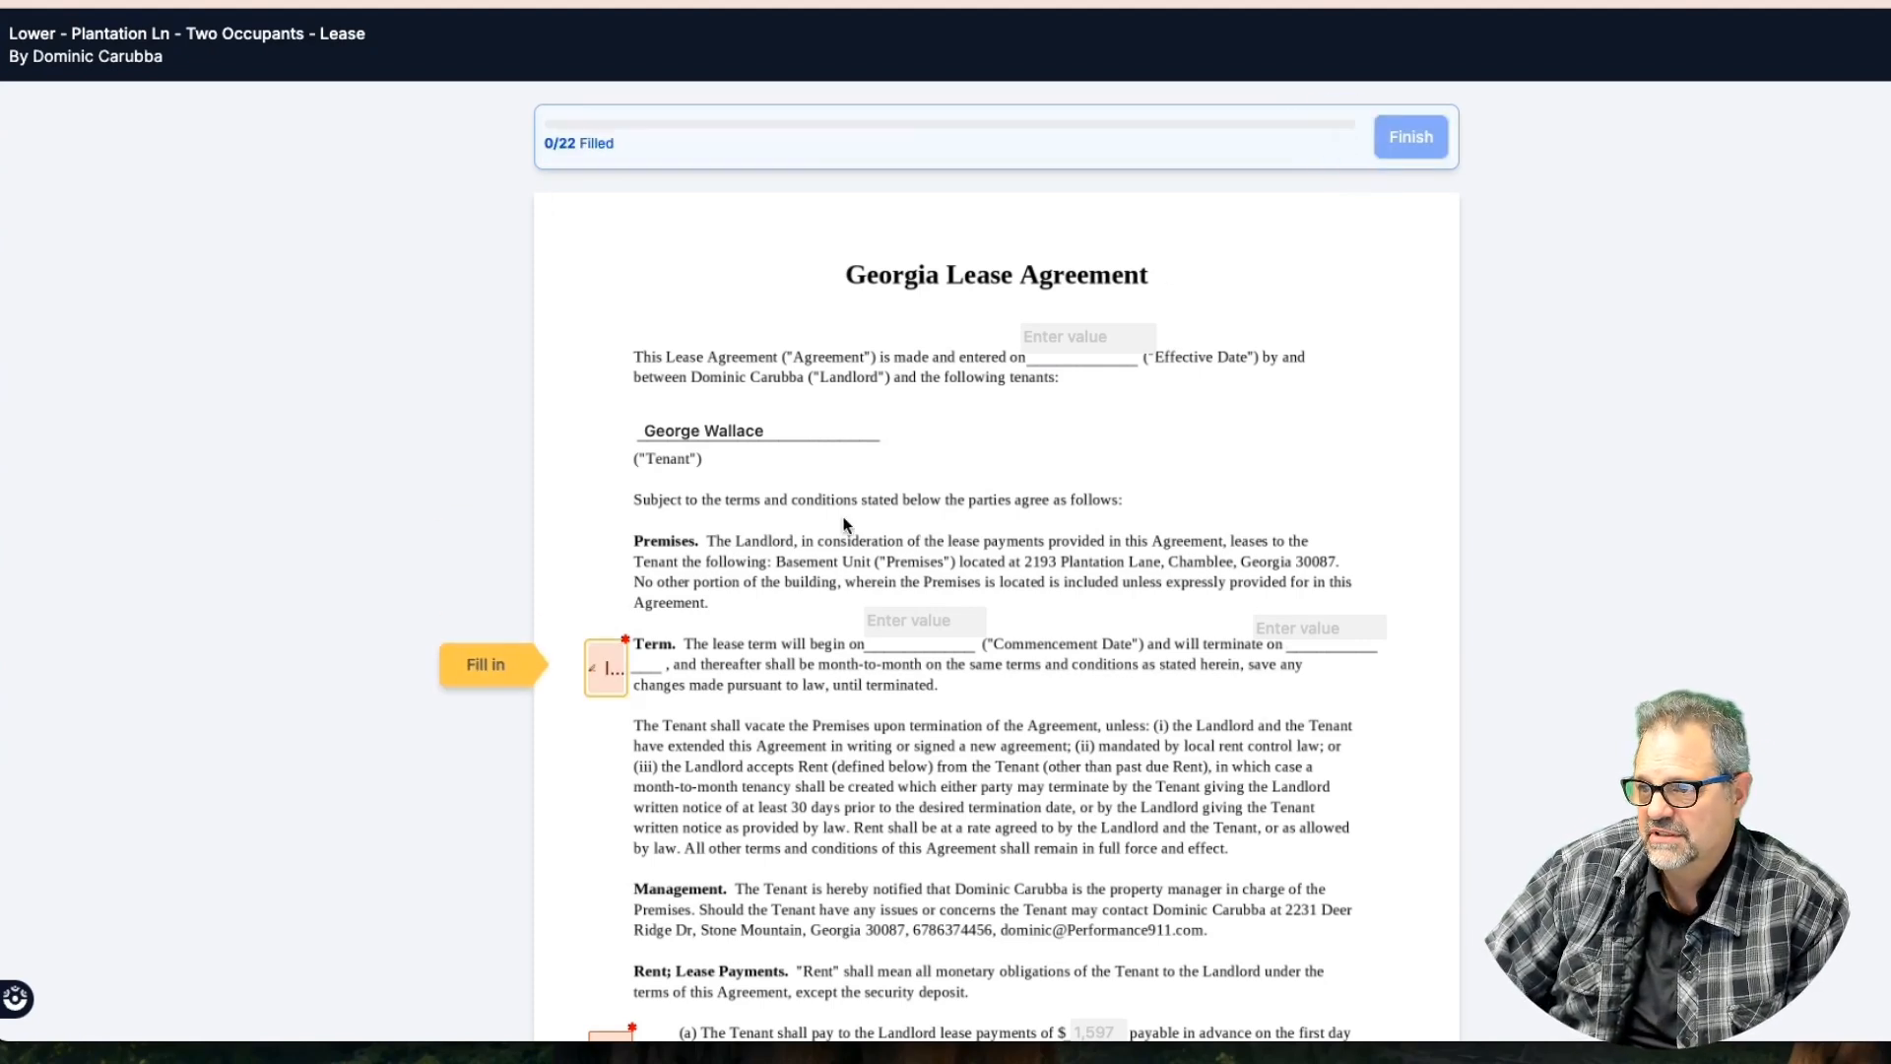
left_click(611, 667)
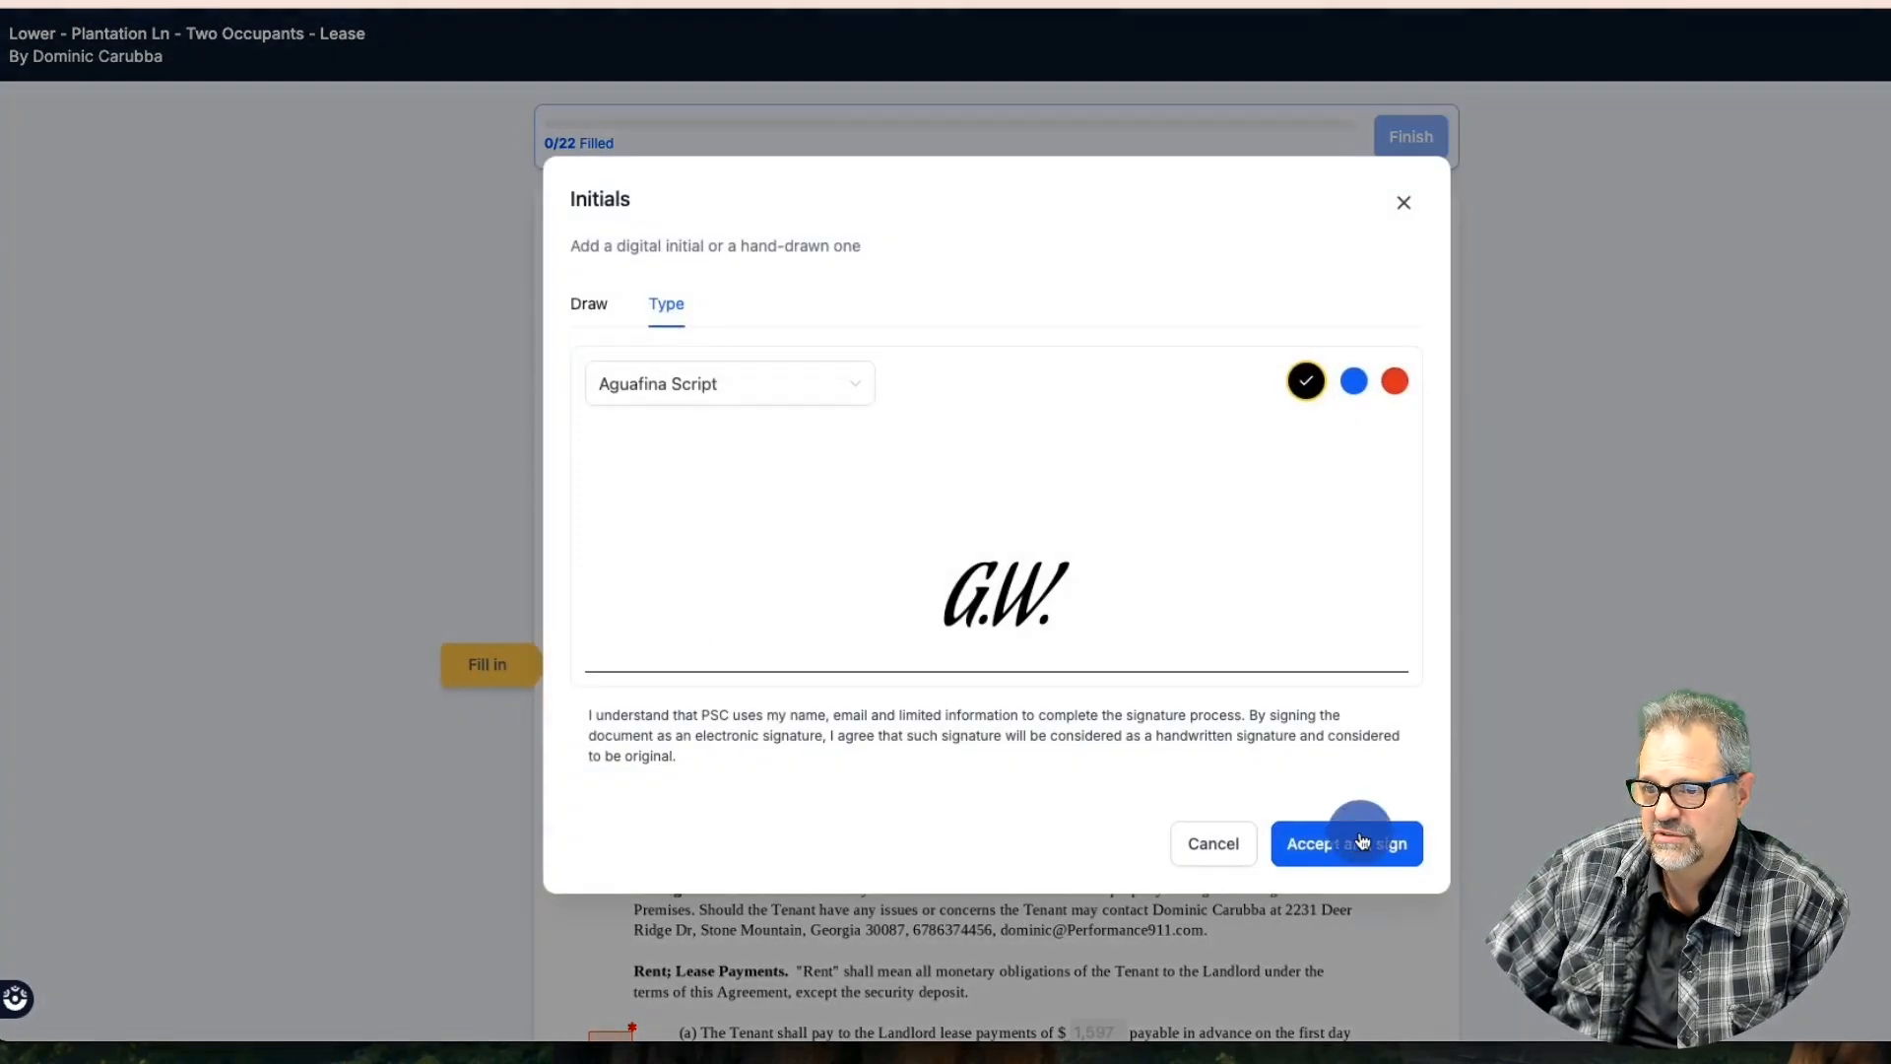
left_click(1362, 842)
left_click(516, 667)
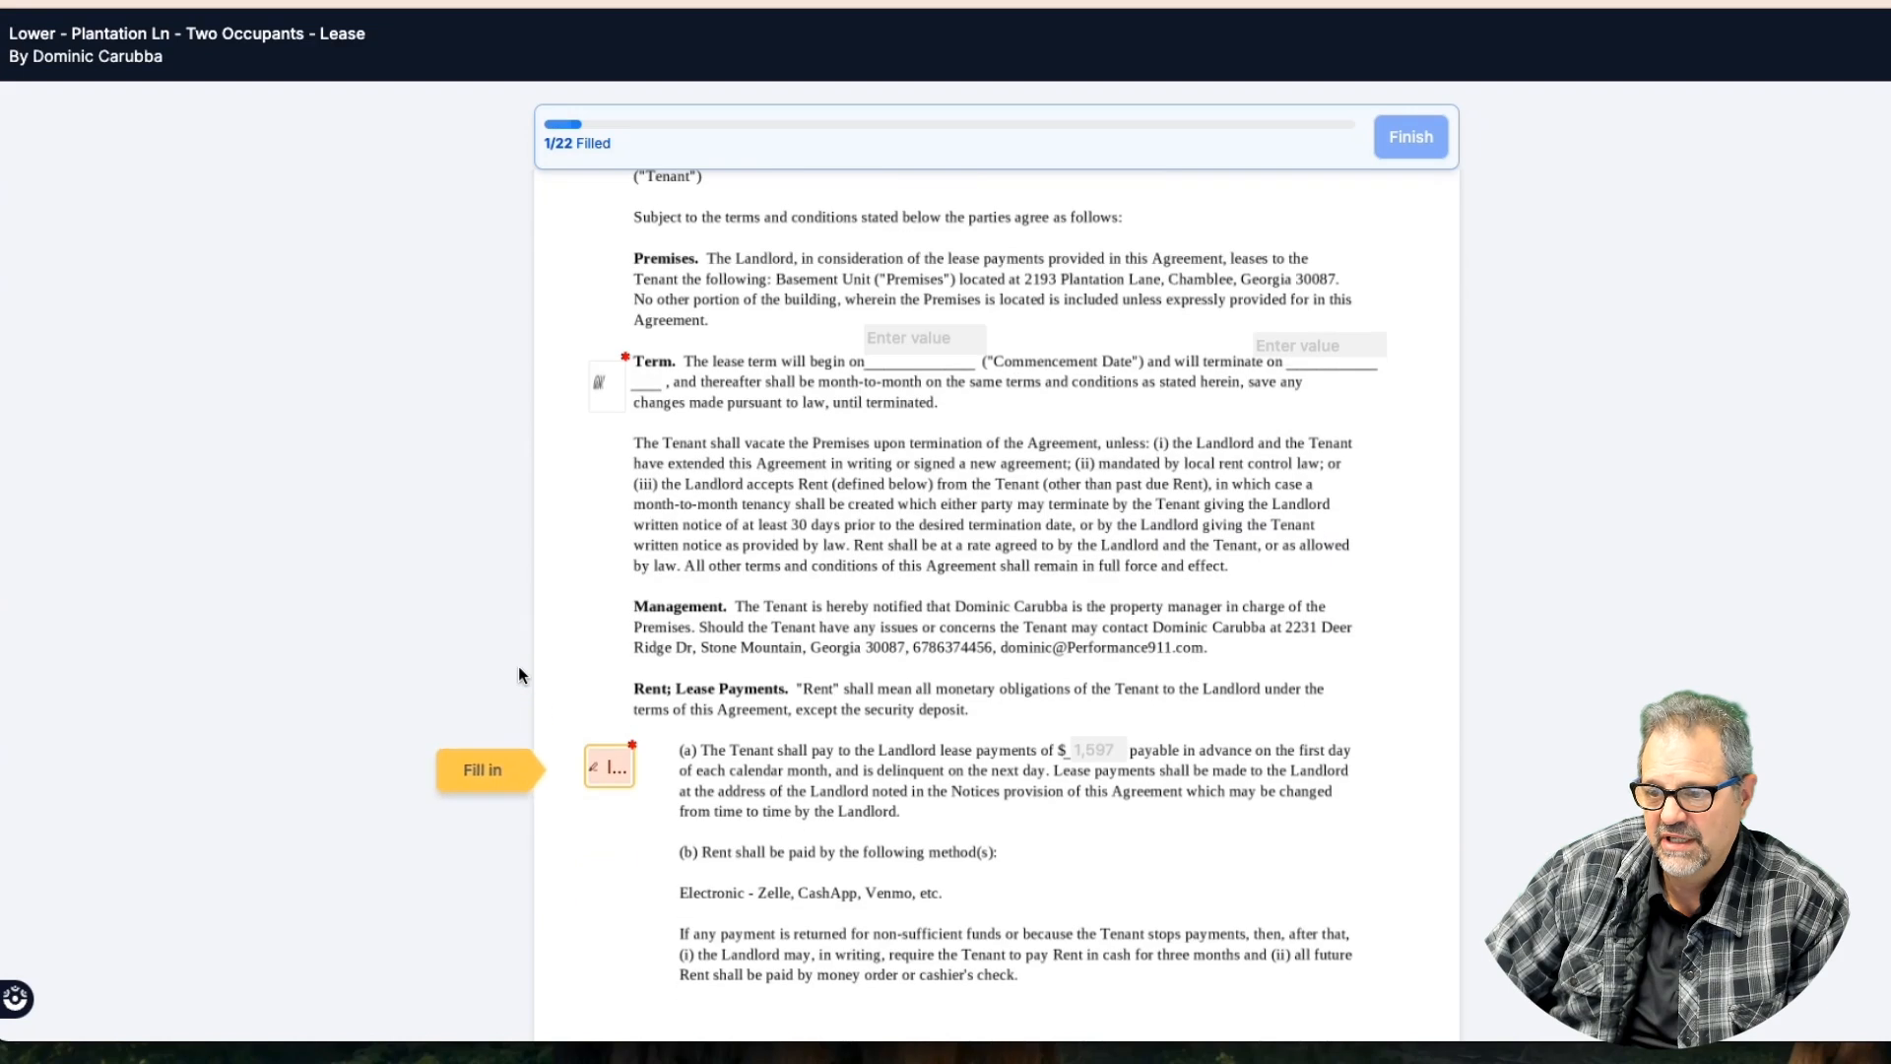
left_click(624, 783)
left_click(514, 771)
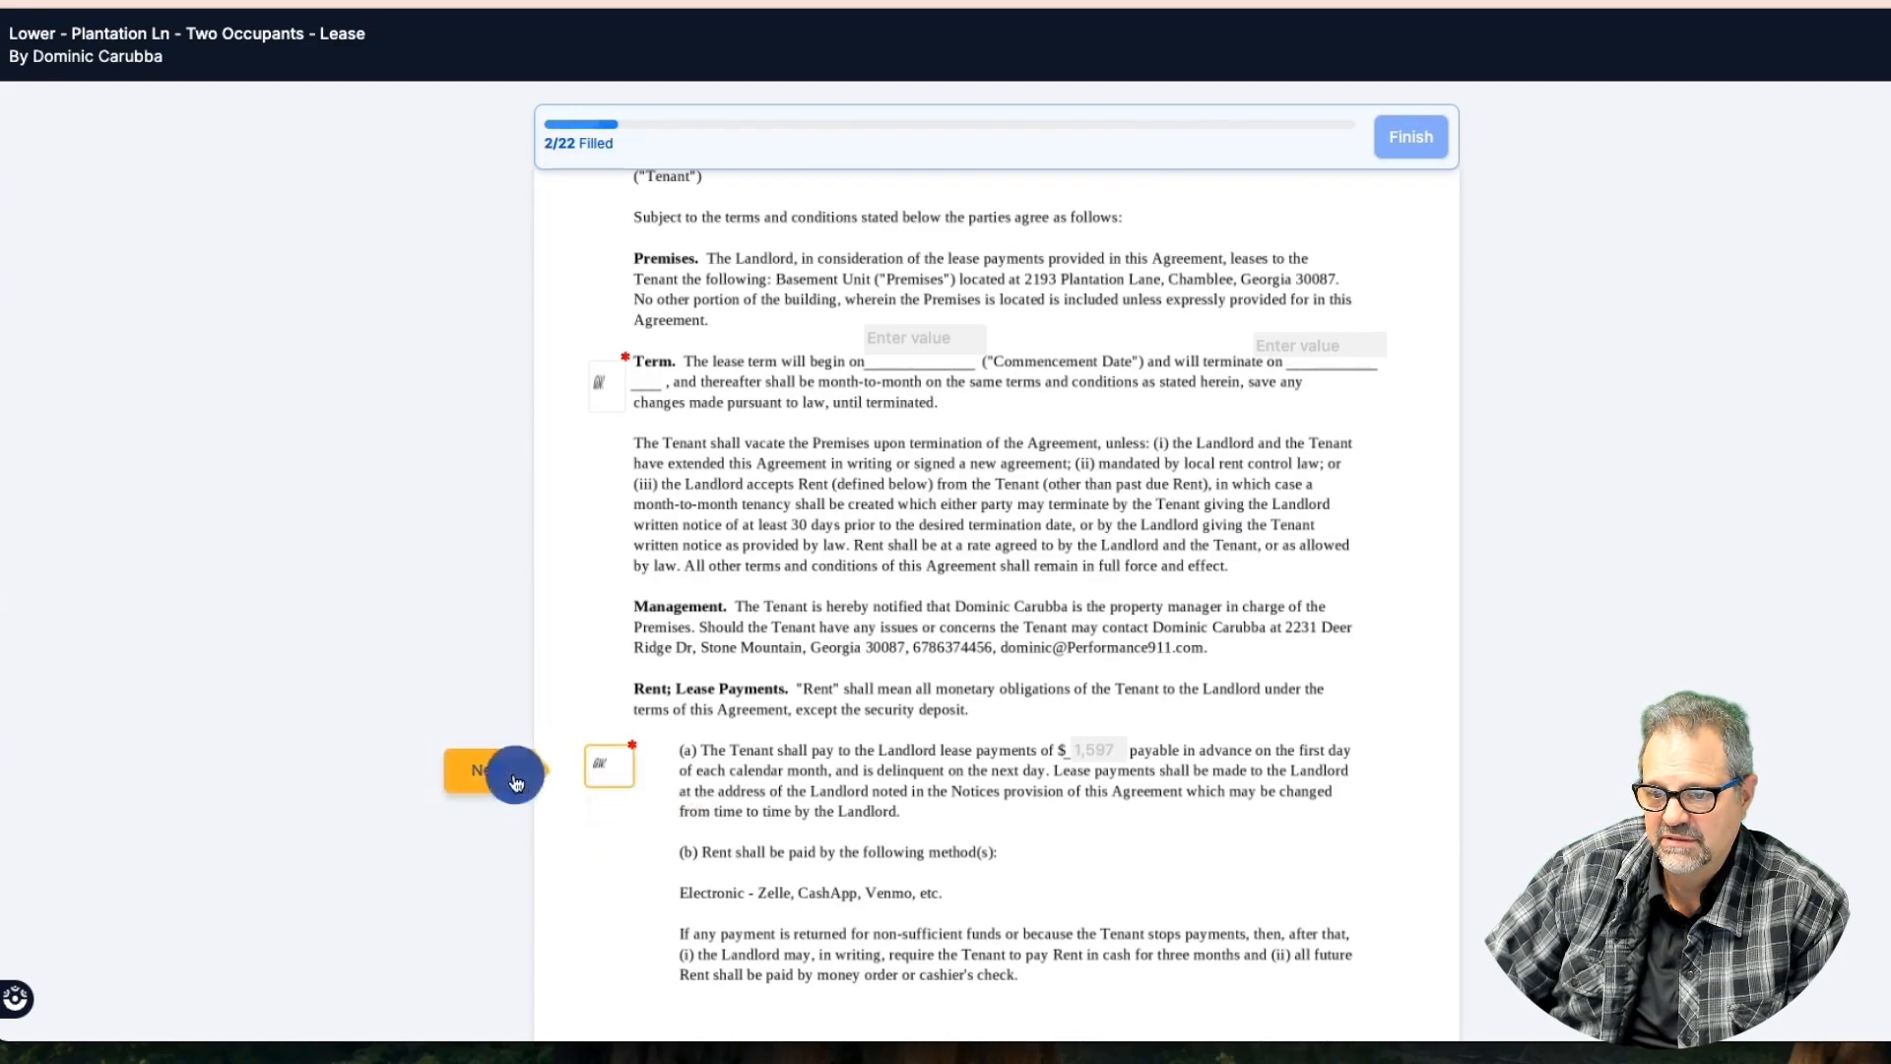
left_click(617, 781)
left_click(499, 768)
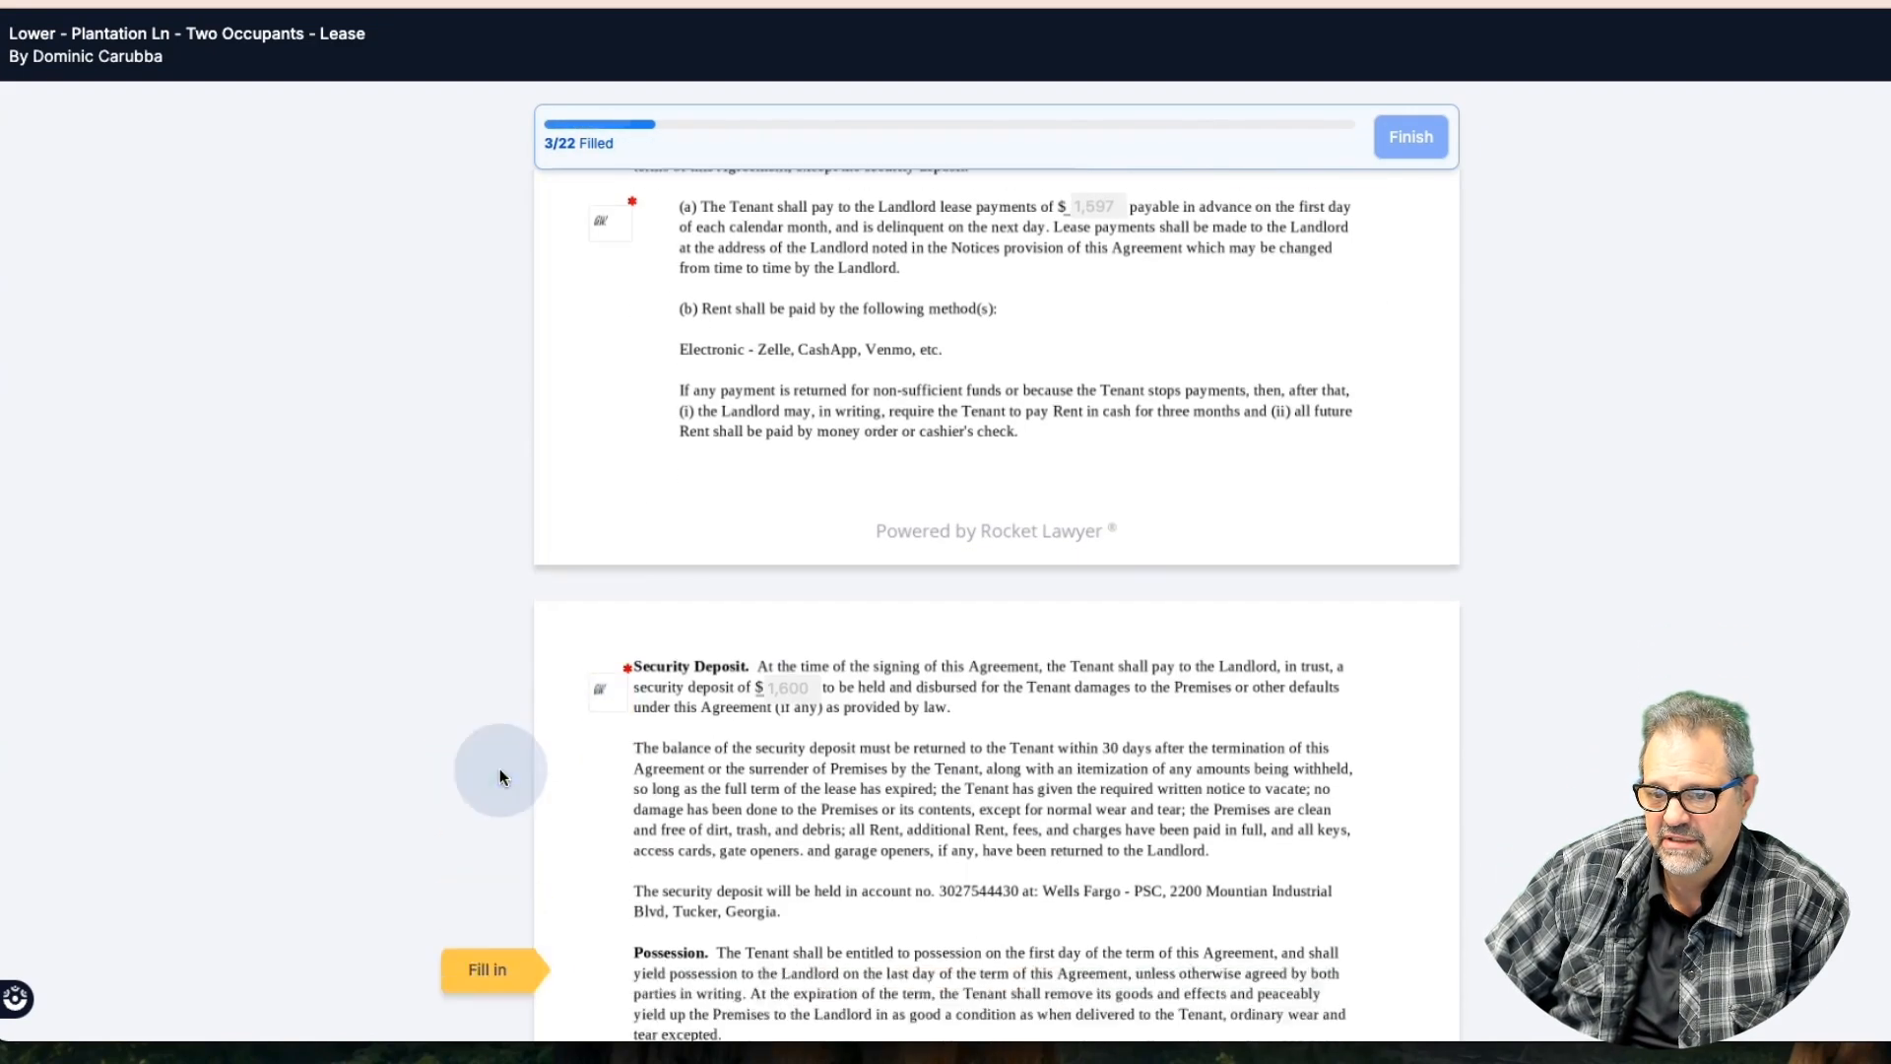
left_click(610, 778)
Move to the additional occupant field, then switch back to the CRM tab
left_click(498, 773)
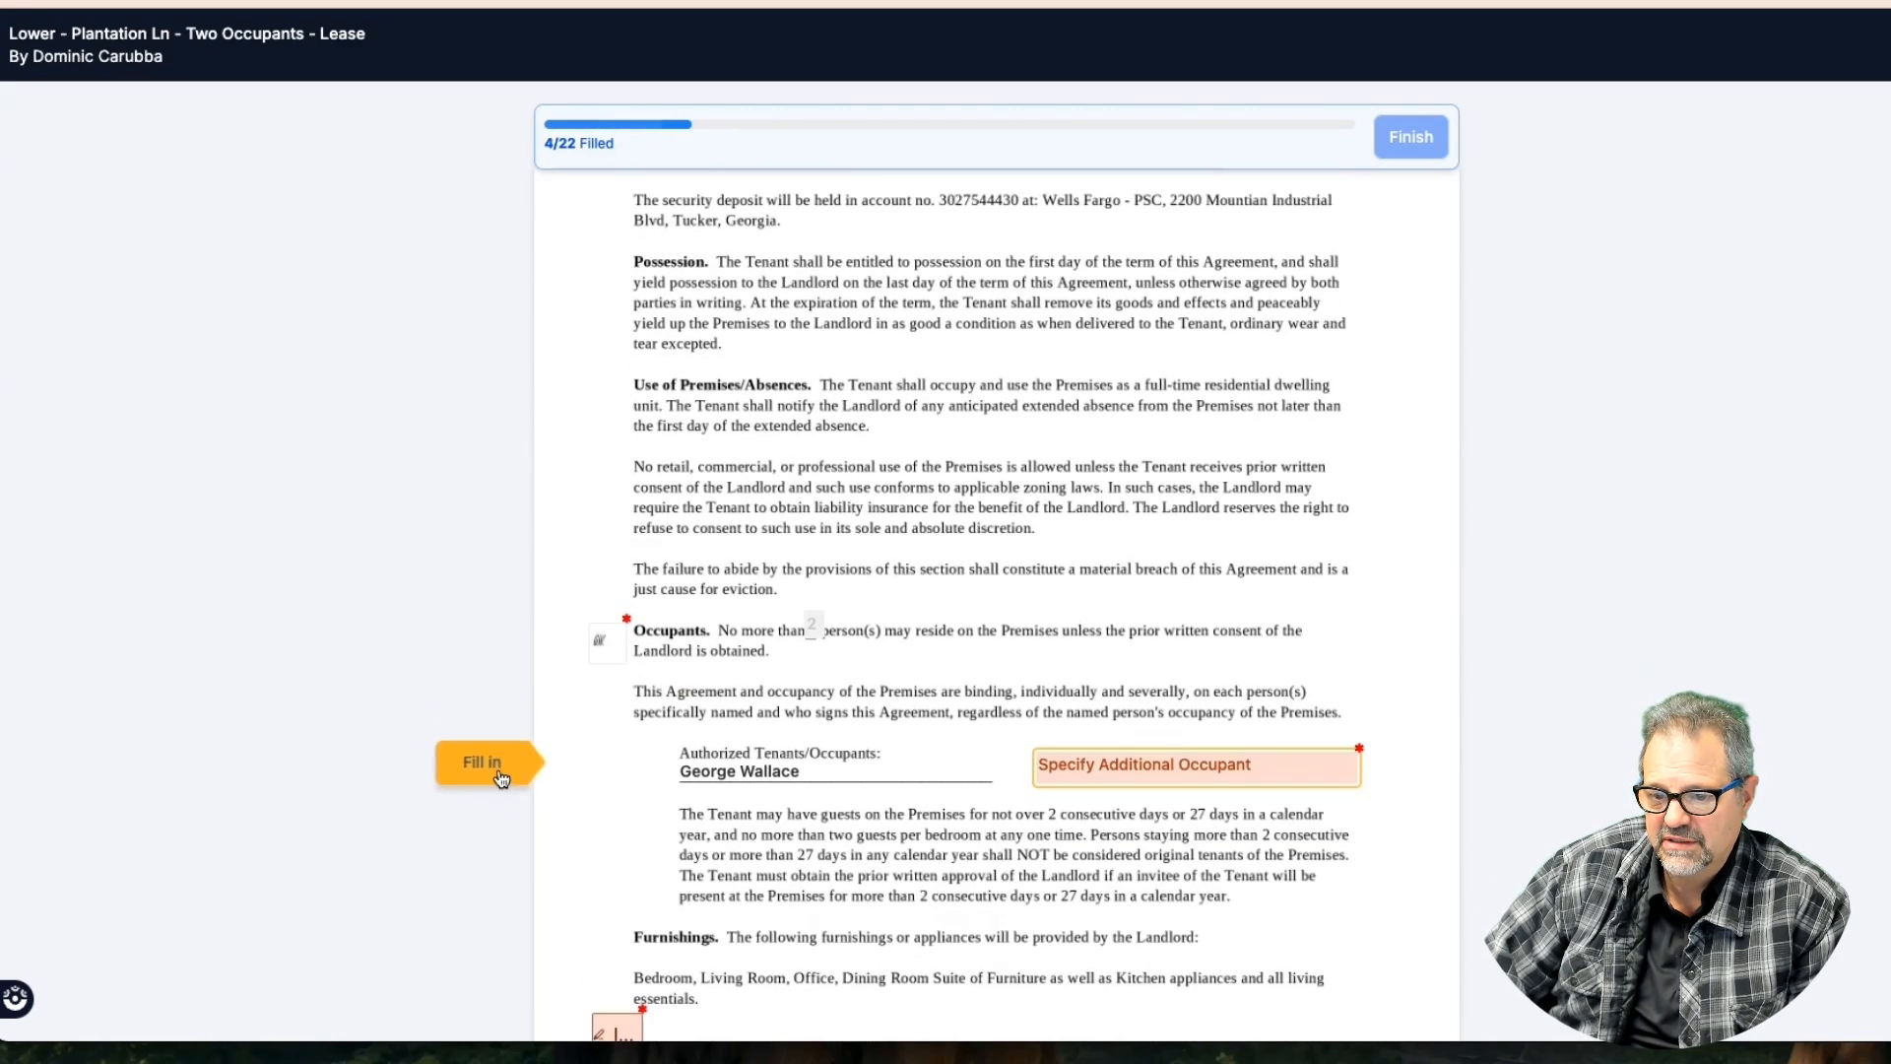
left_click(1110, 765)
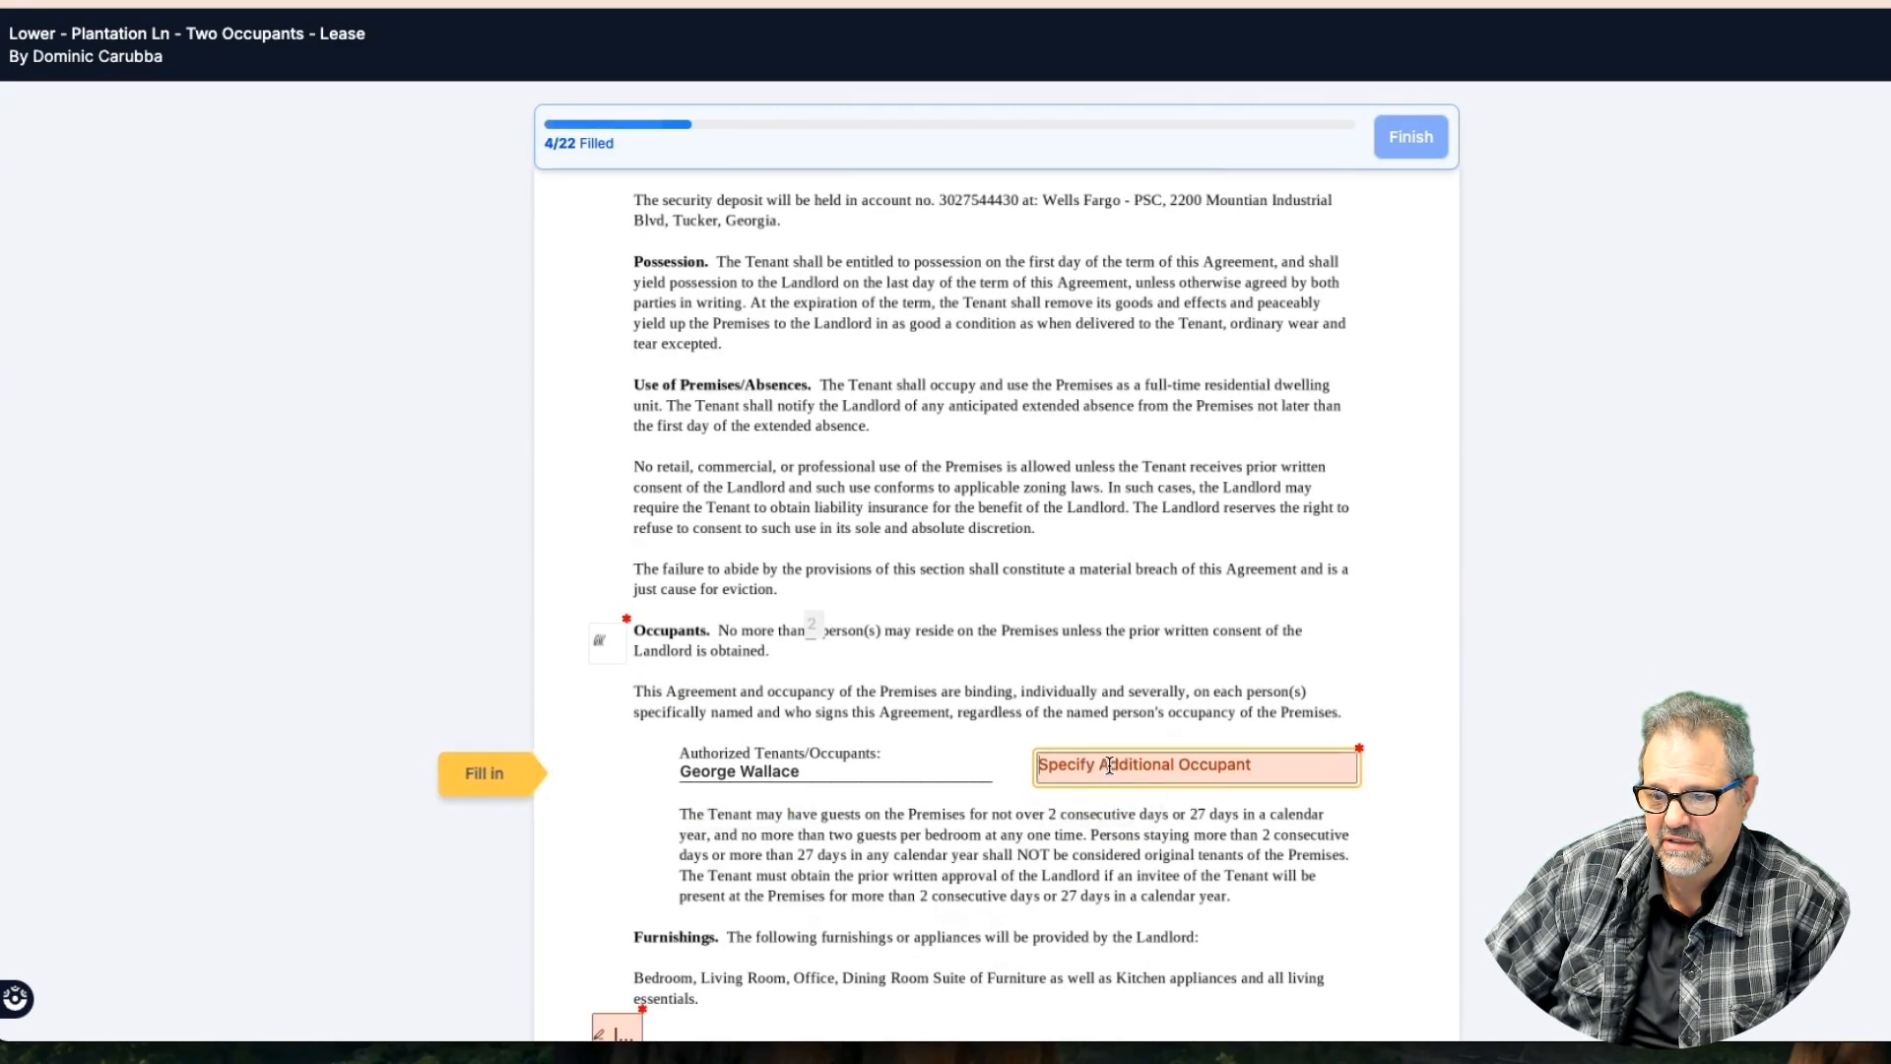
scroll(1109, 765, "down", 2)
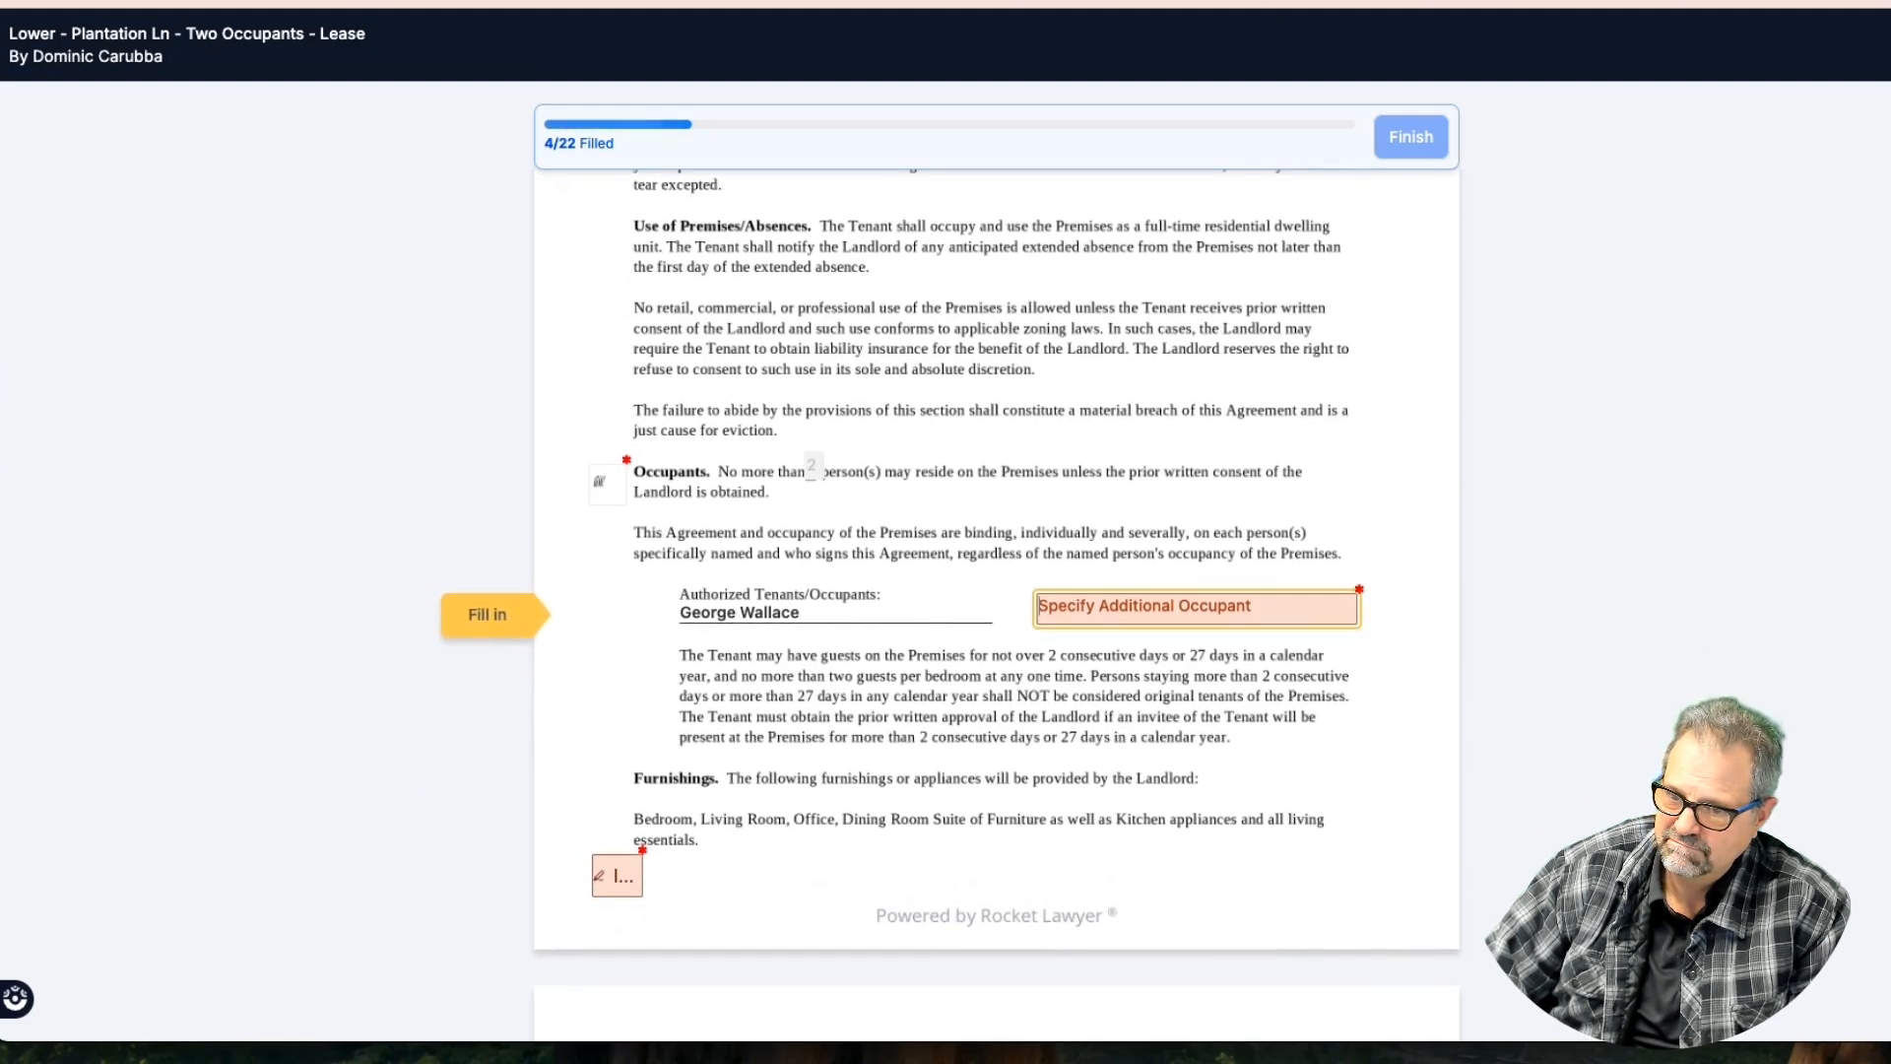
key("ctrl+Tab")
key("ctrl+Tab")
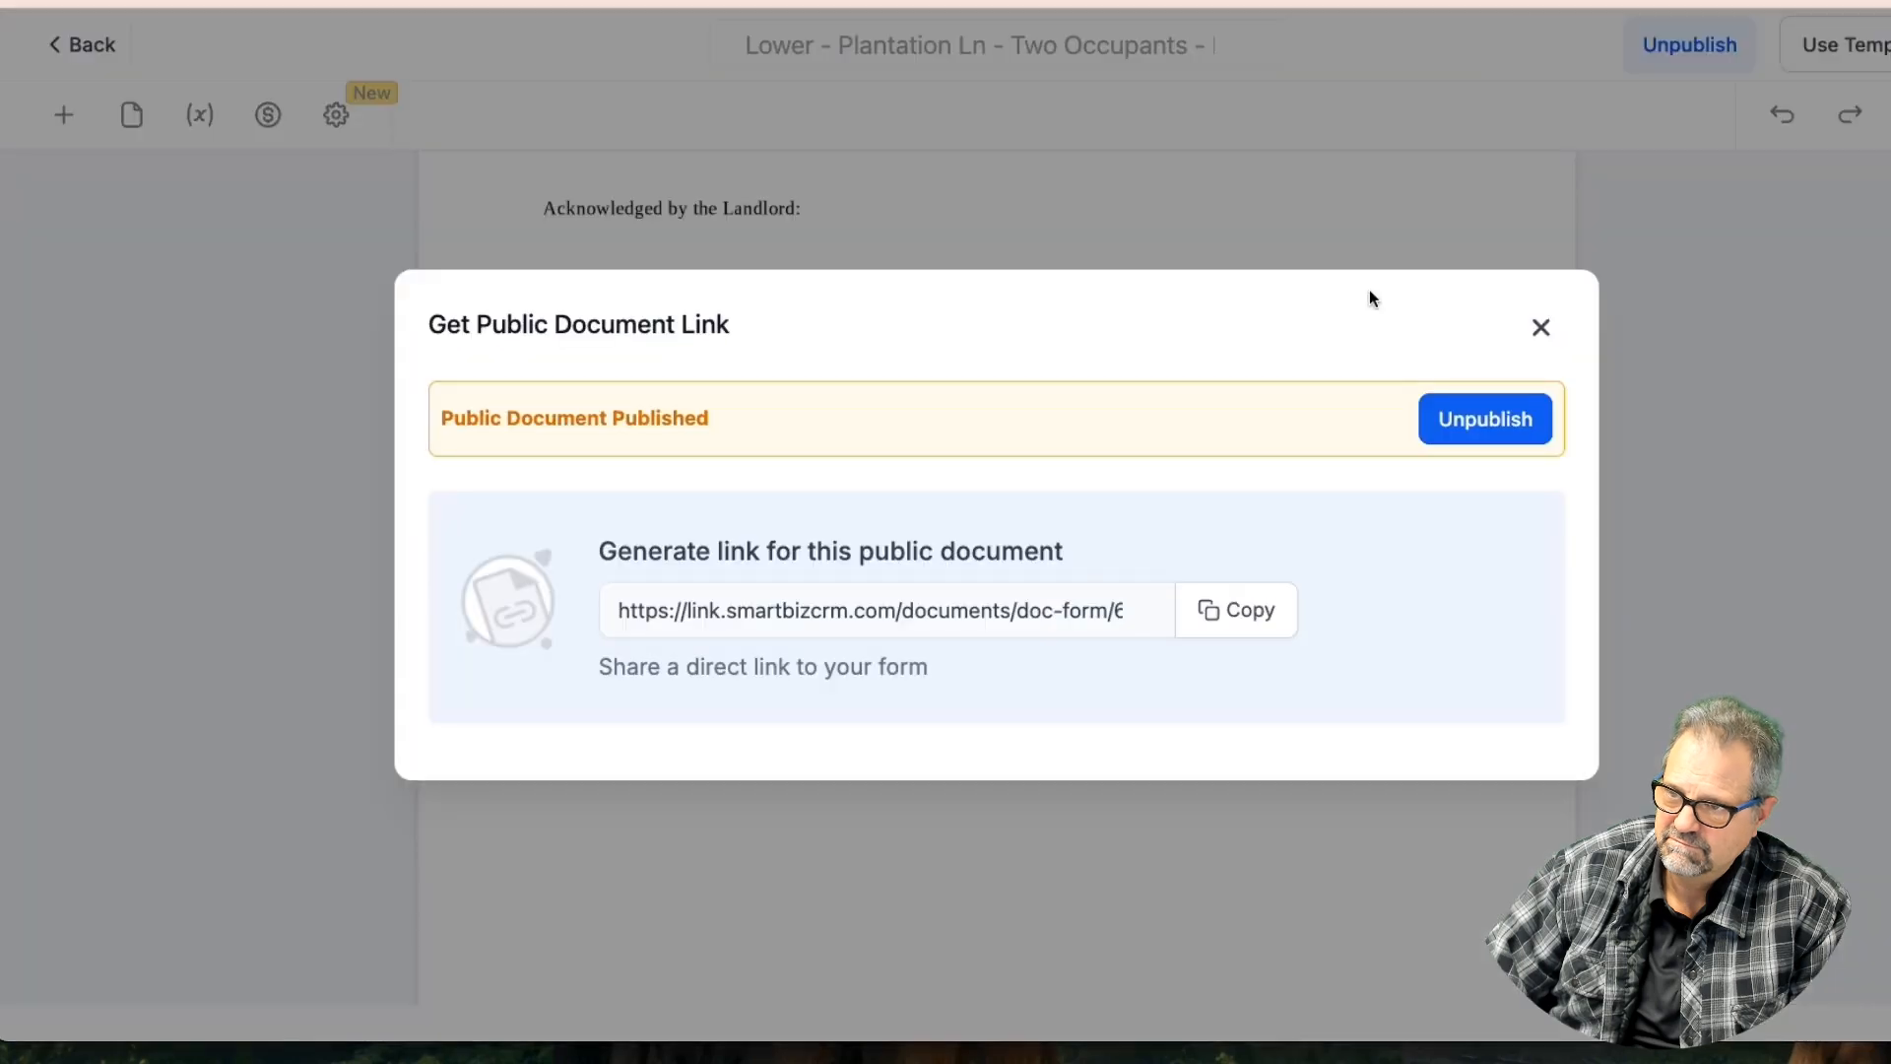
left_click(1537, 325)
scroll(1167, 405, "up", 20)
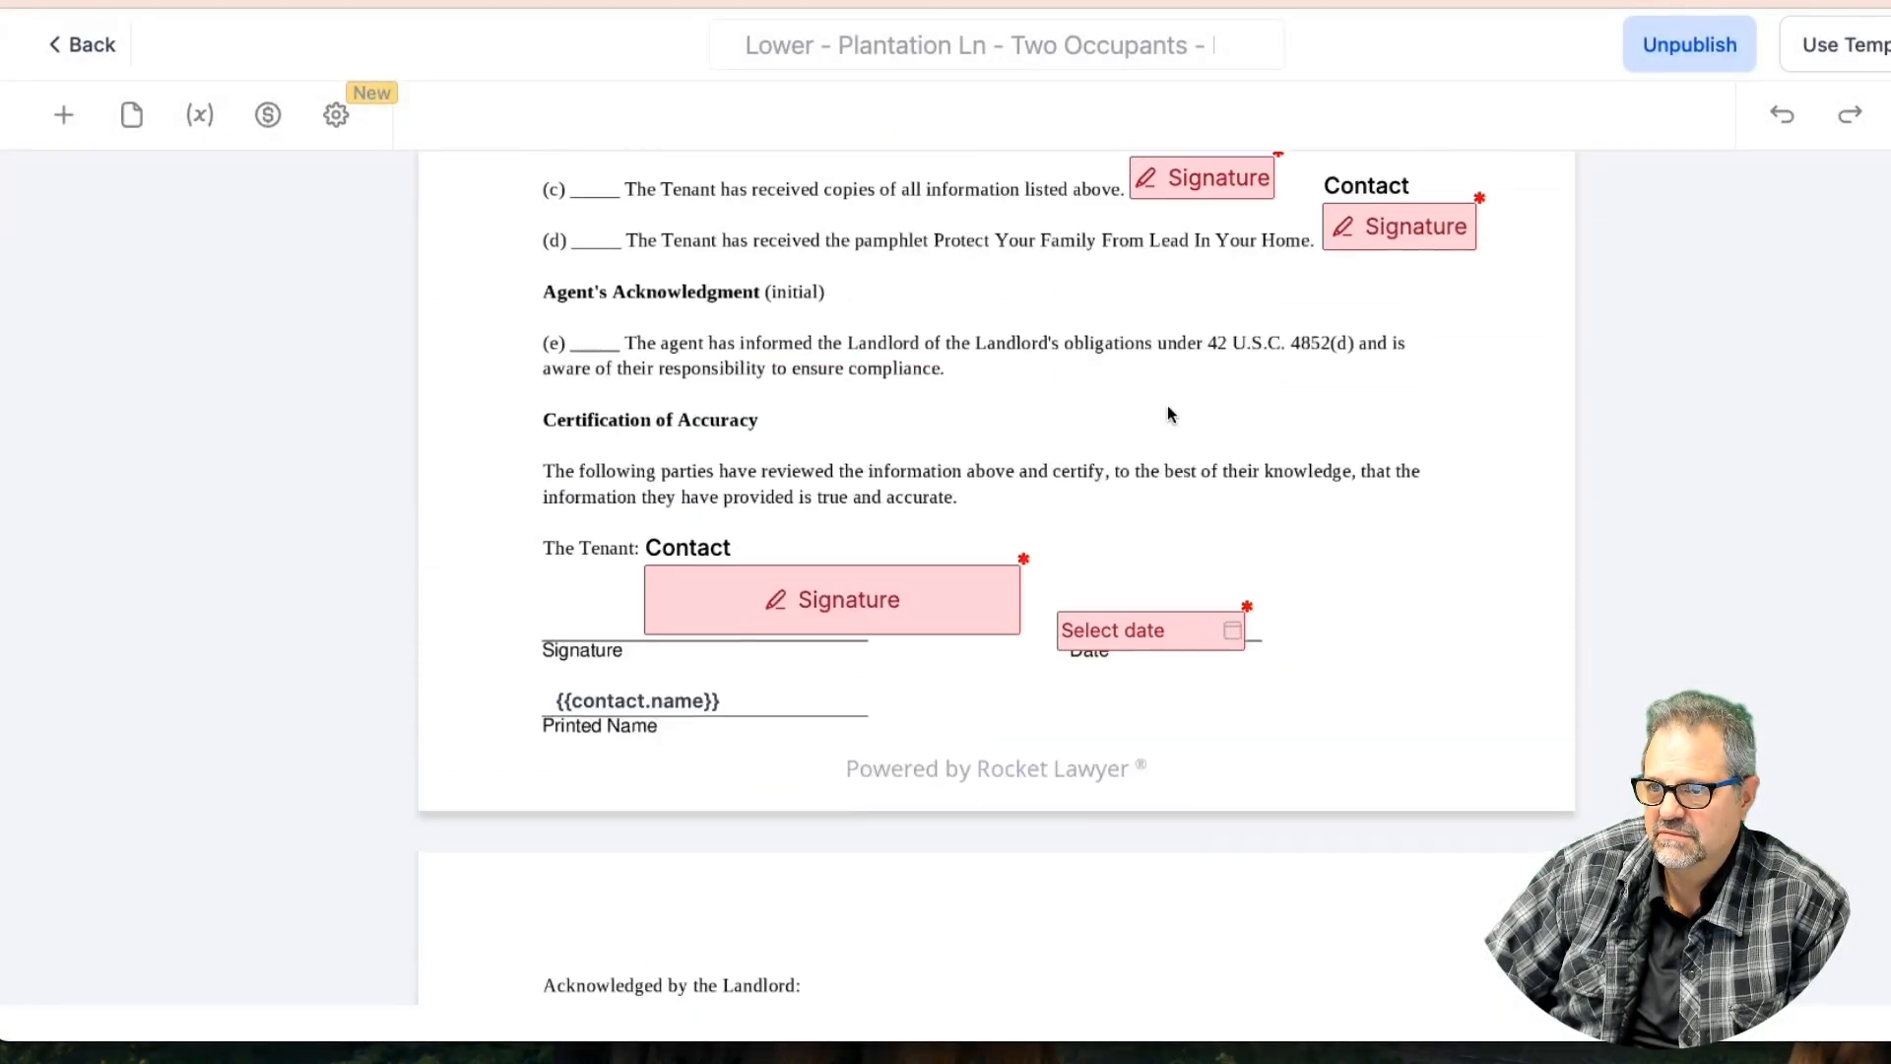
scroll(1170, 414, "up", 20)
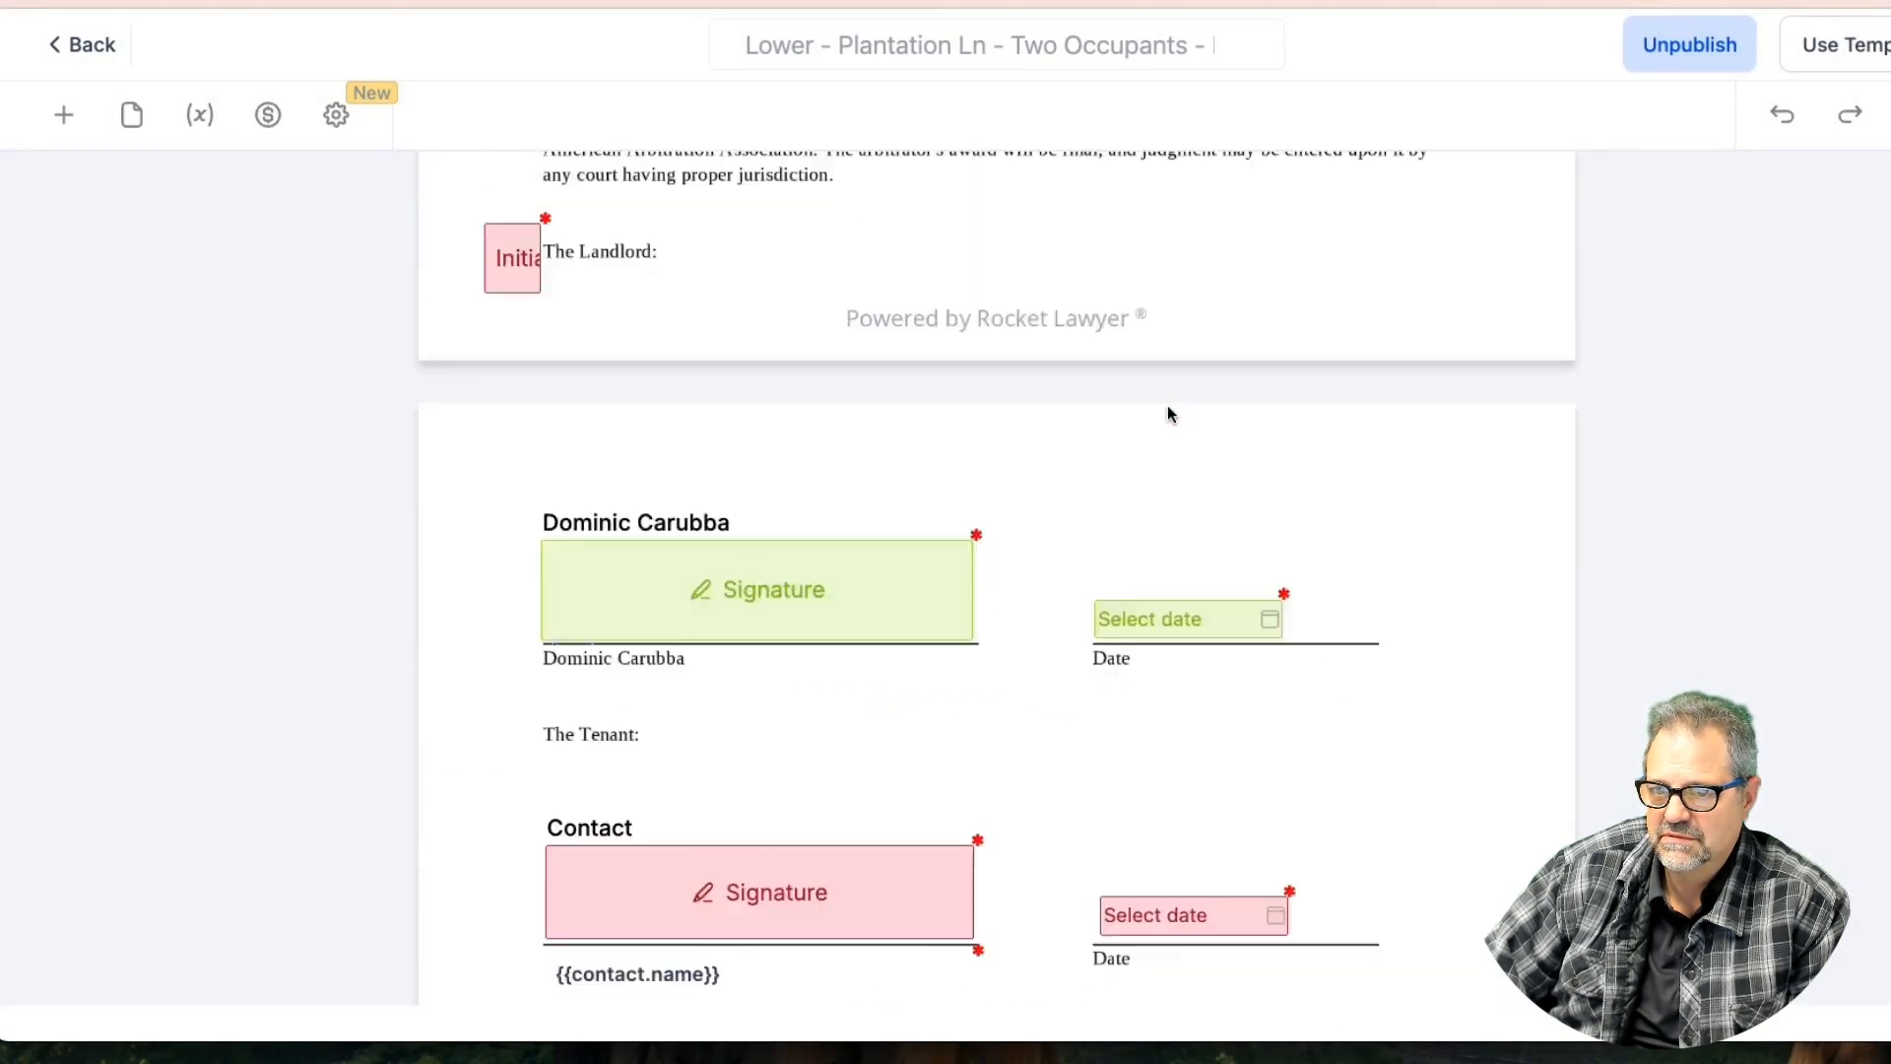
scroll(1167, 413, "up", 20)
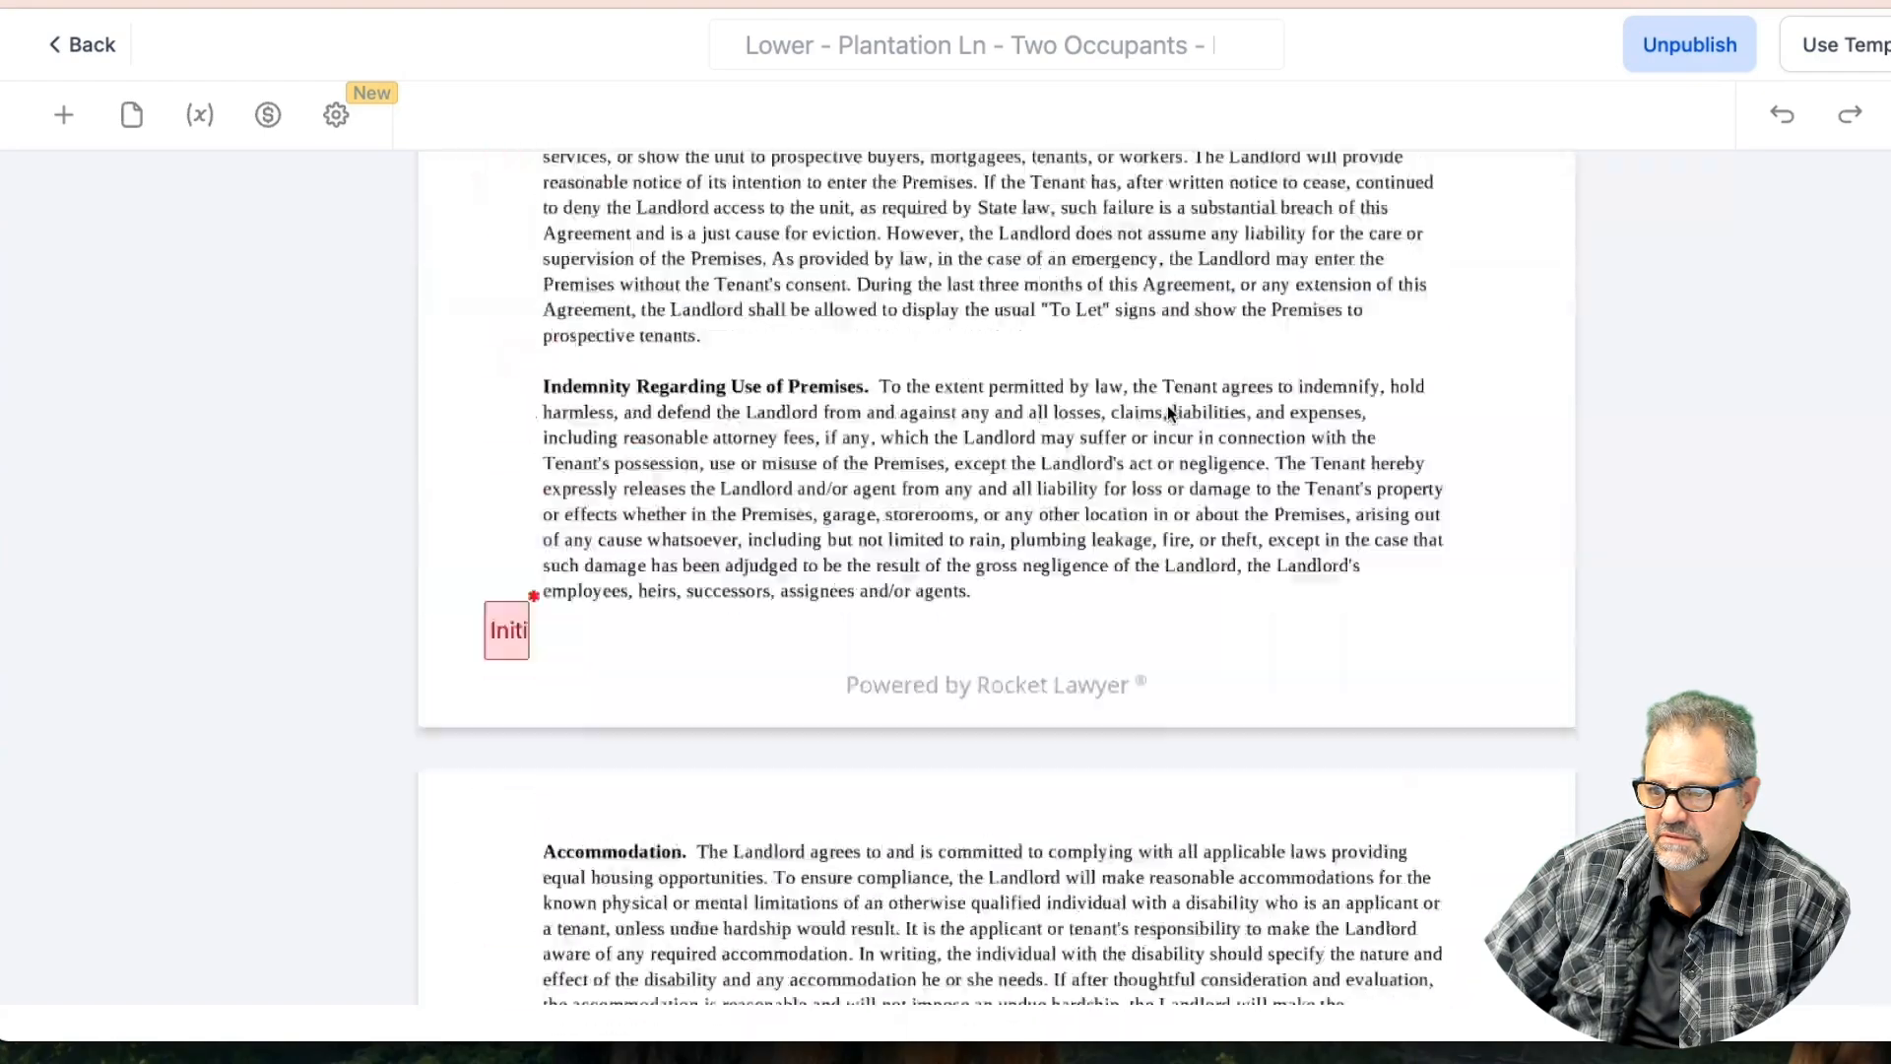
scroll(1167, 412, "up", 20)
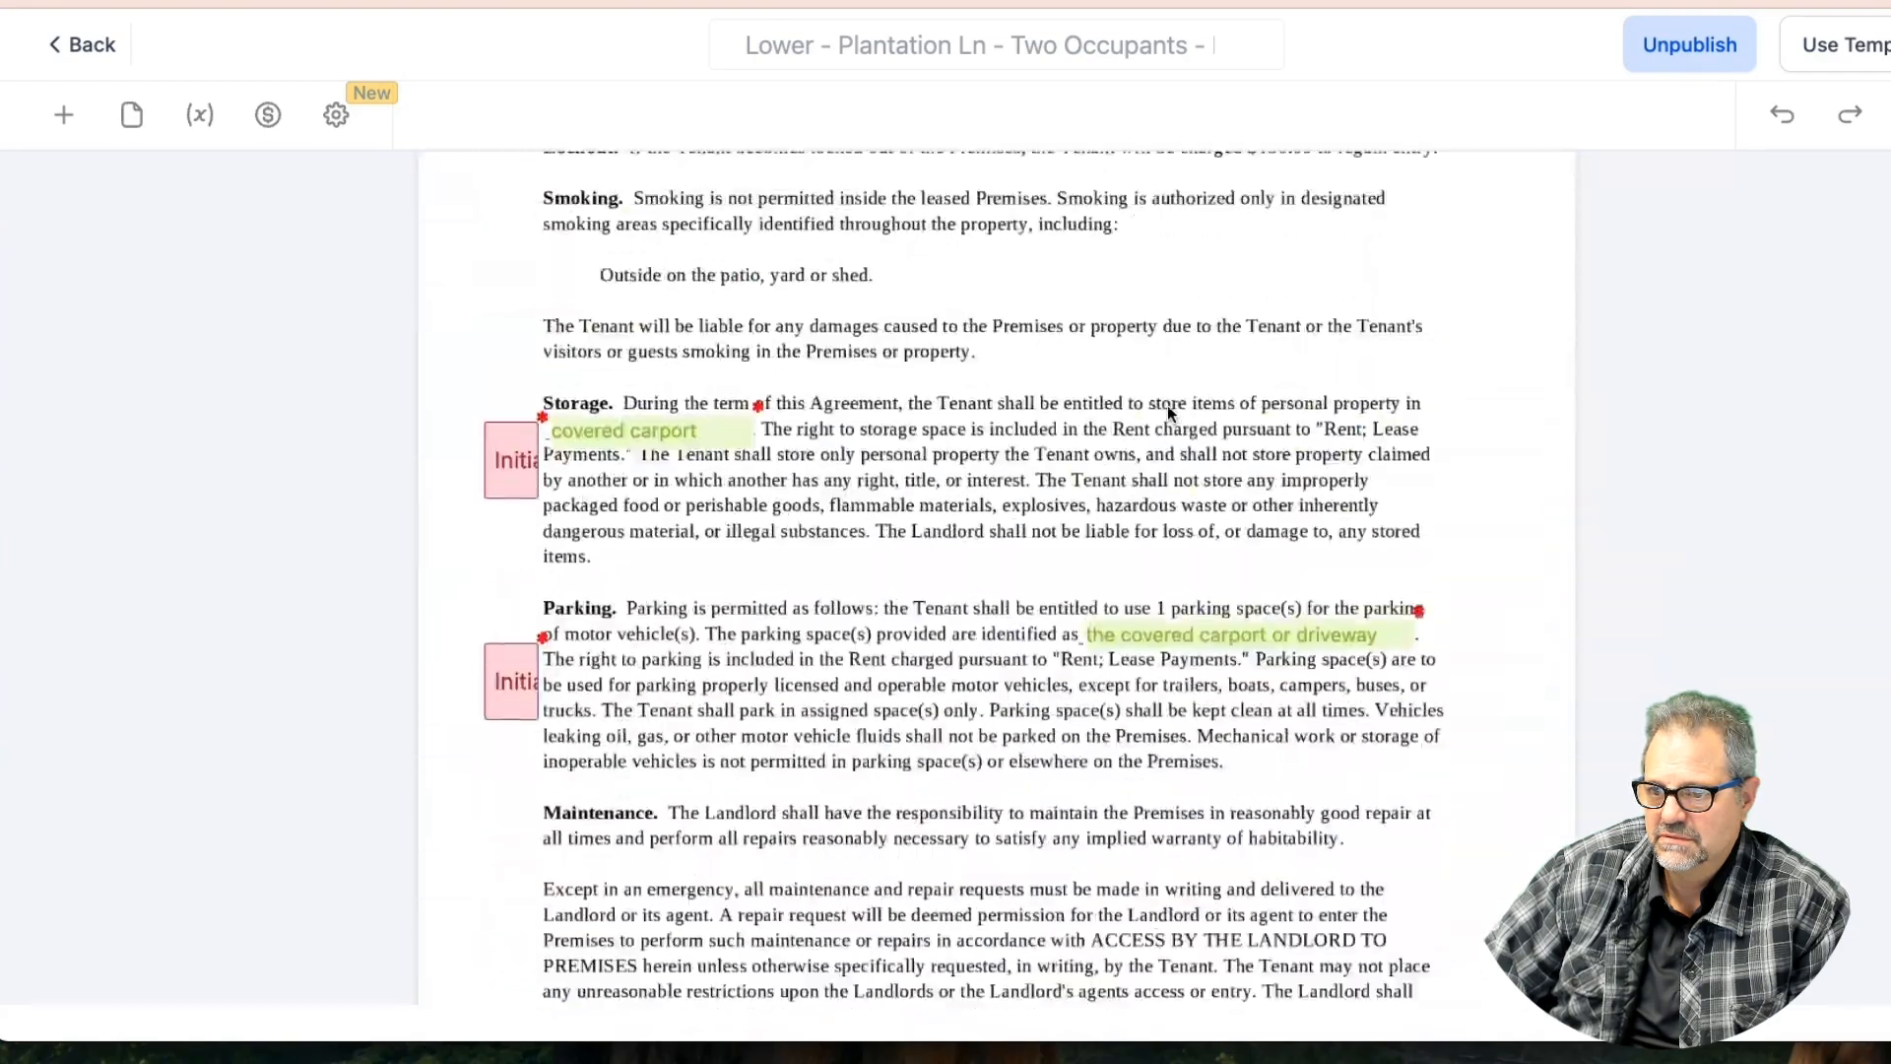
scroll(1167, 412, "up", 10)
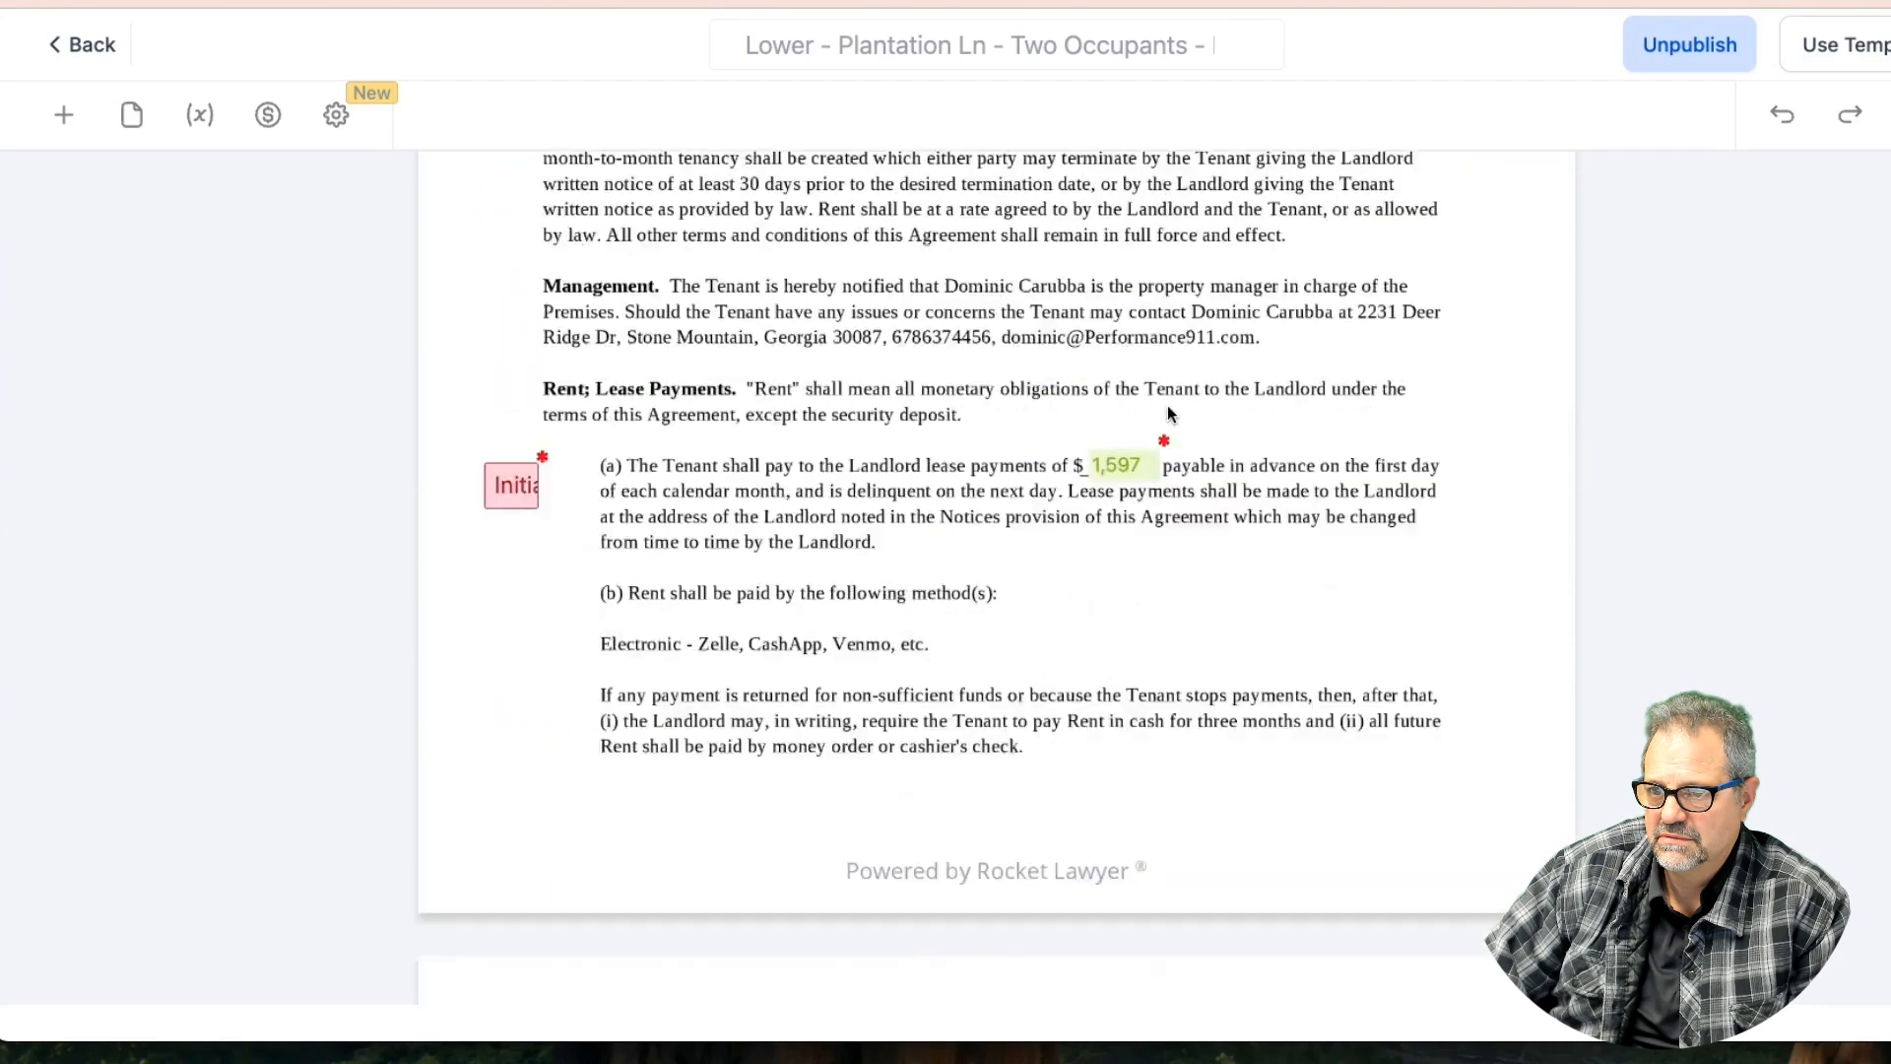
scroll(1167, 411, "down", 5)
scroll(1167, 412, "down", 15)
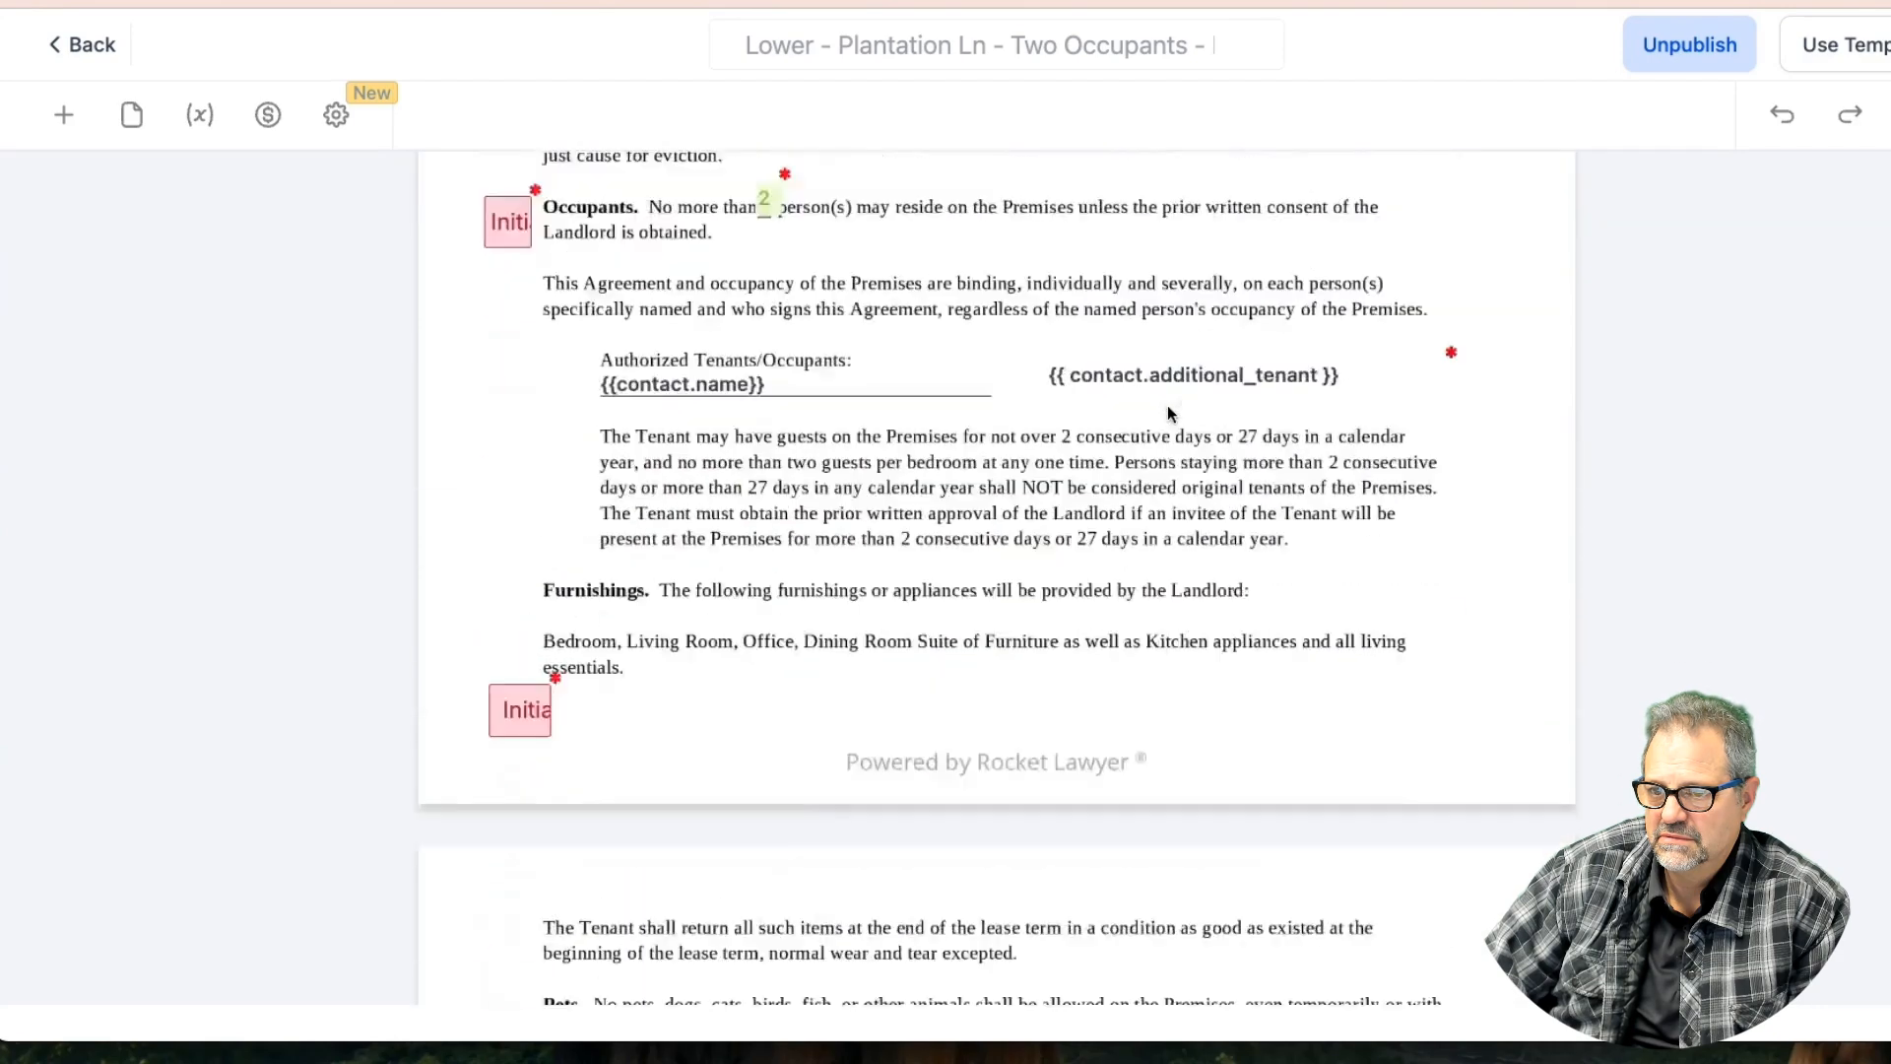
scroll(1167, 412, "up", 5)
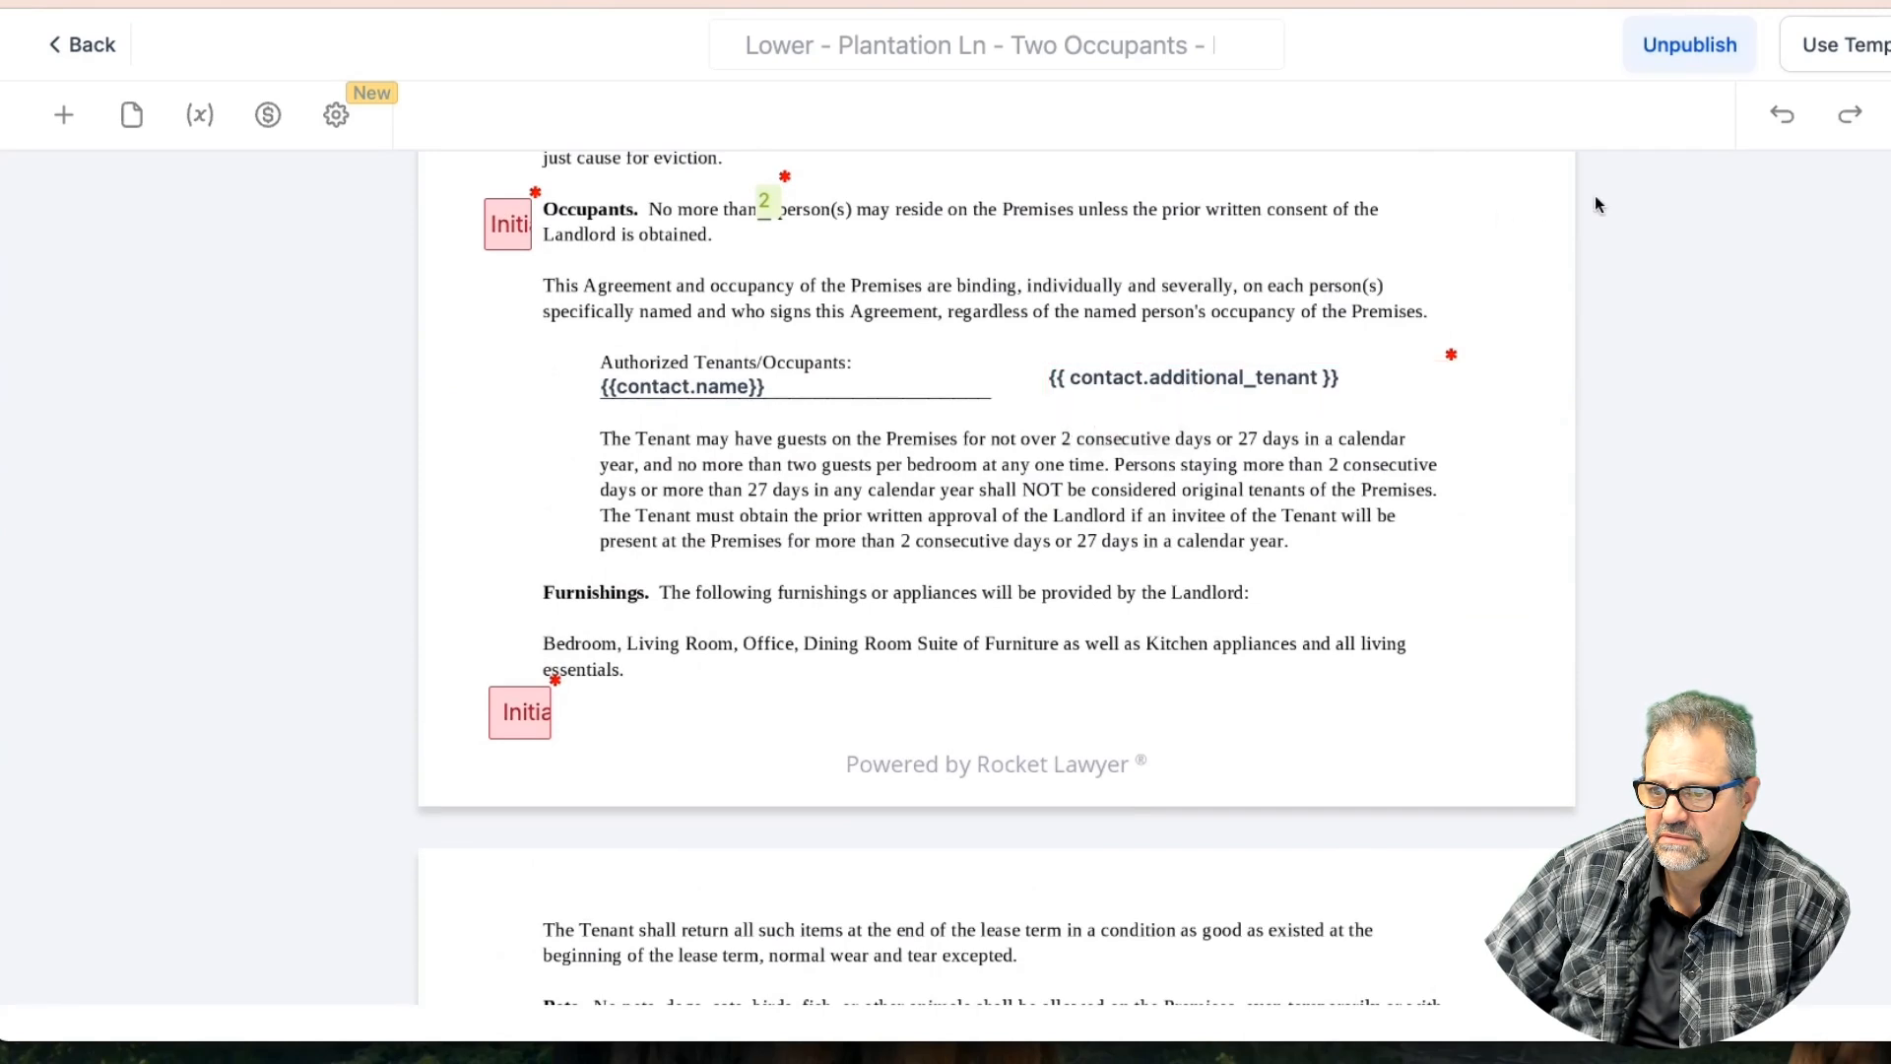
left_click(1696, 57)
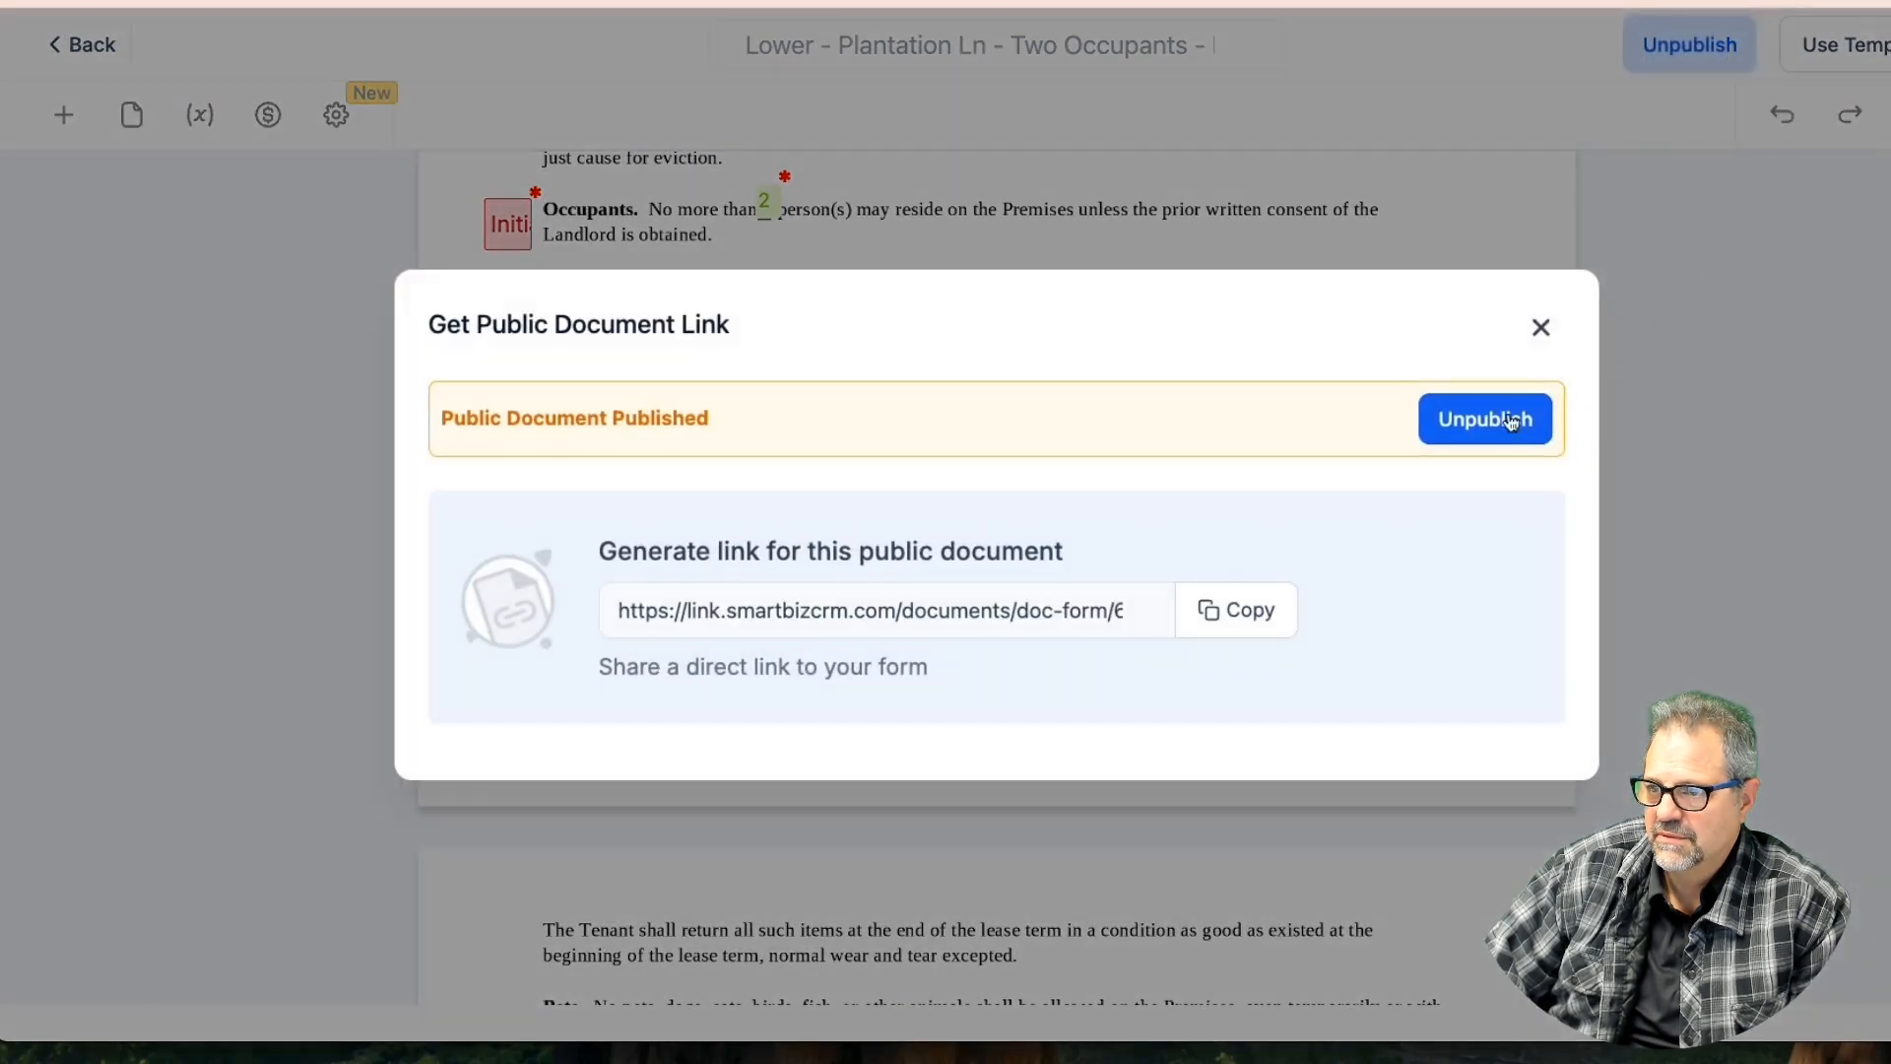
Close the public link dialog, confirm who fills the additional tenant field, then begin filling it
left_click(1539, 413)
left_click(1544, 308)
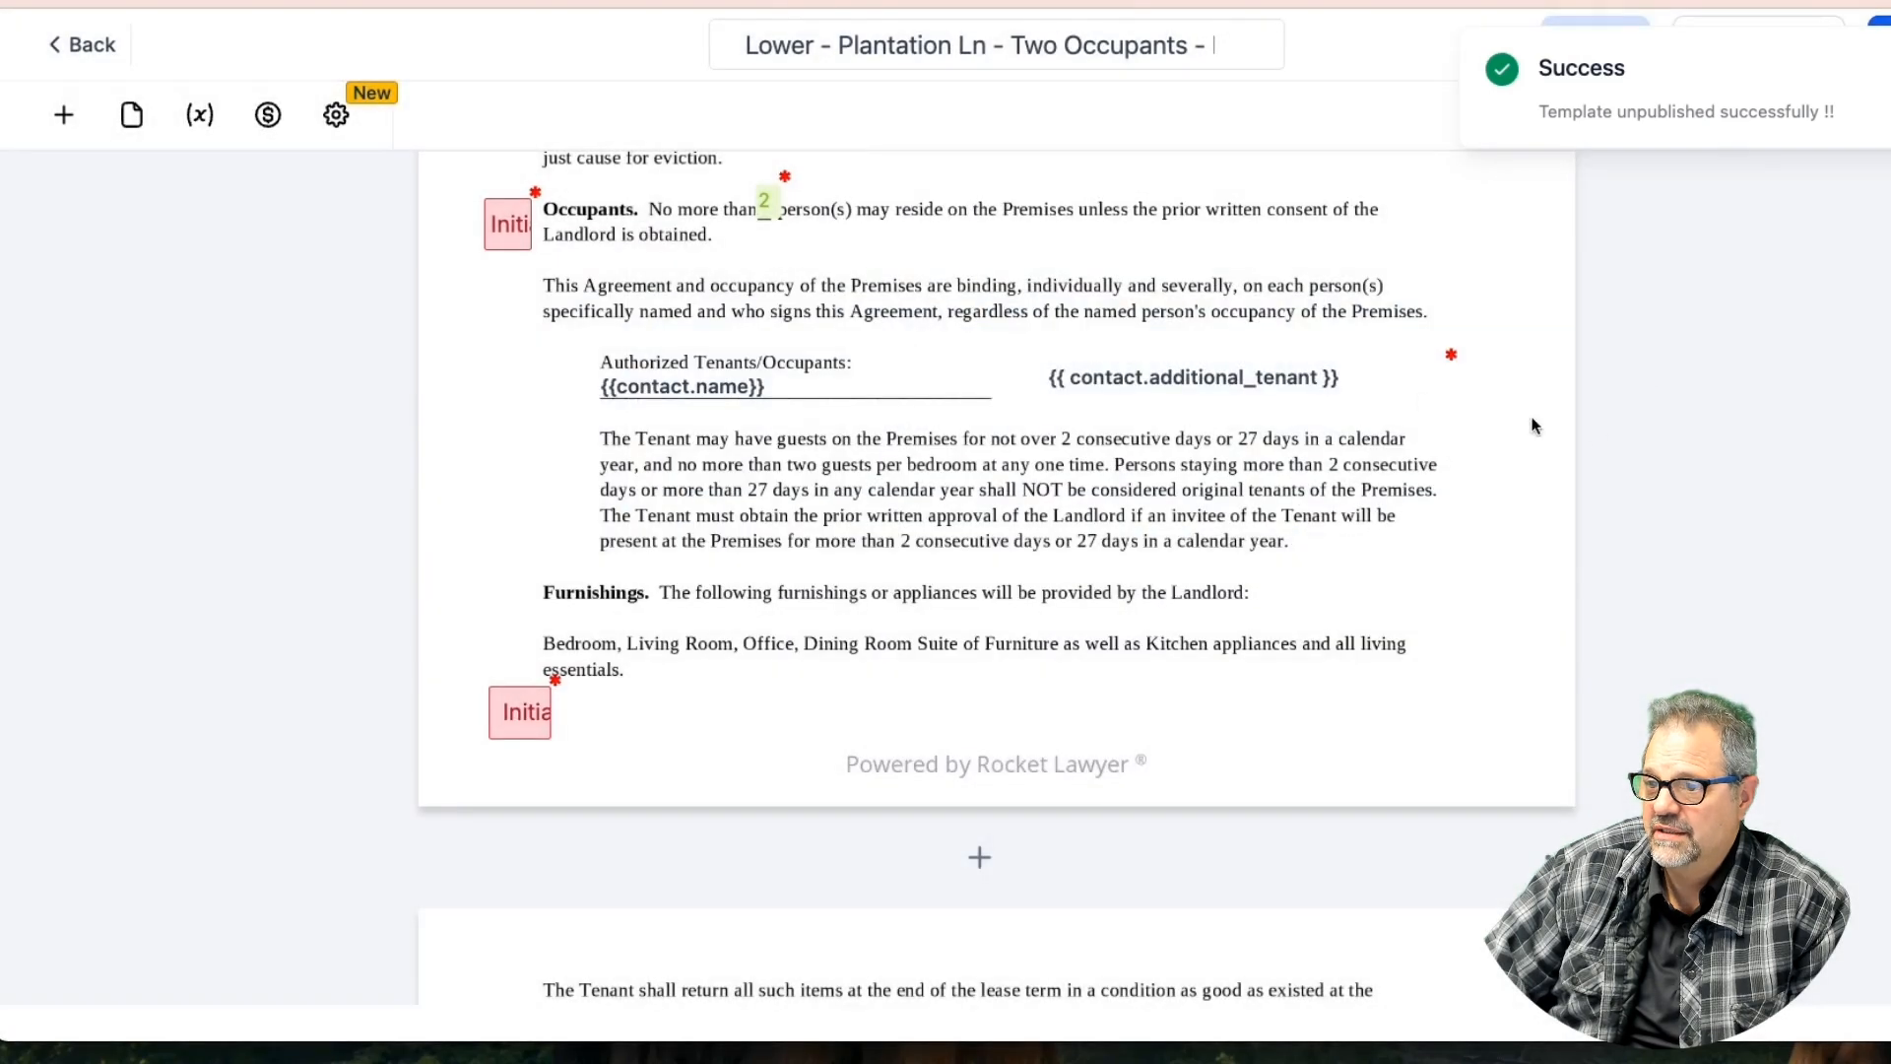
left_click(1245, 377)
left_click(1651, 351)
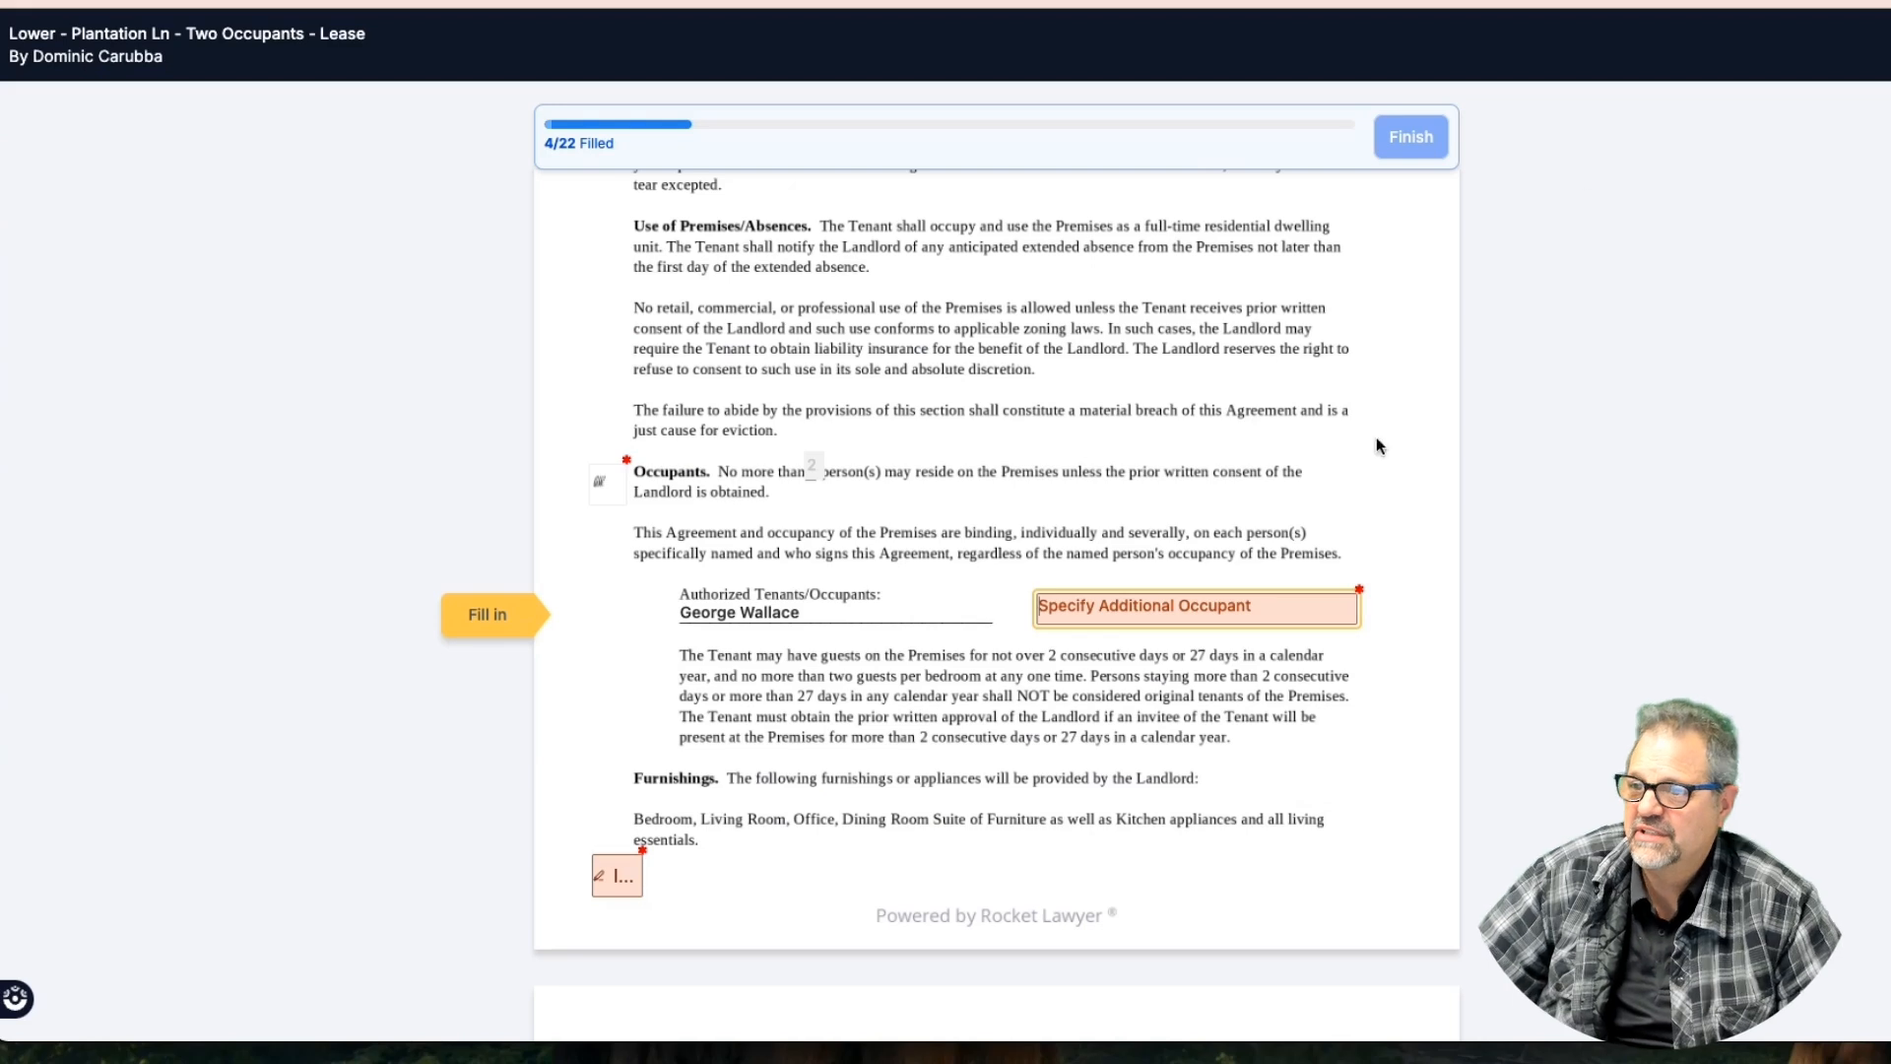
left_click(1117, 608)
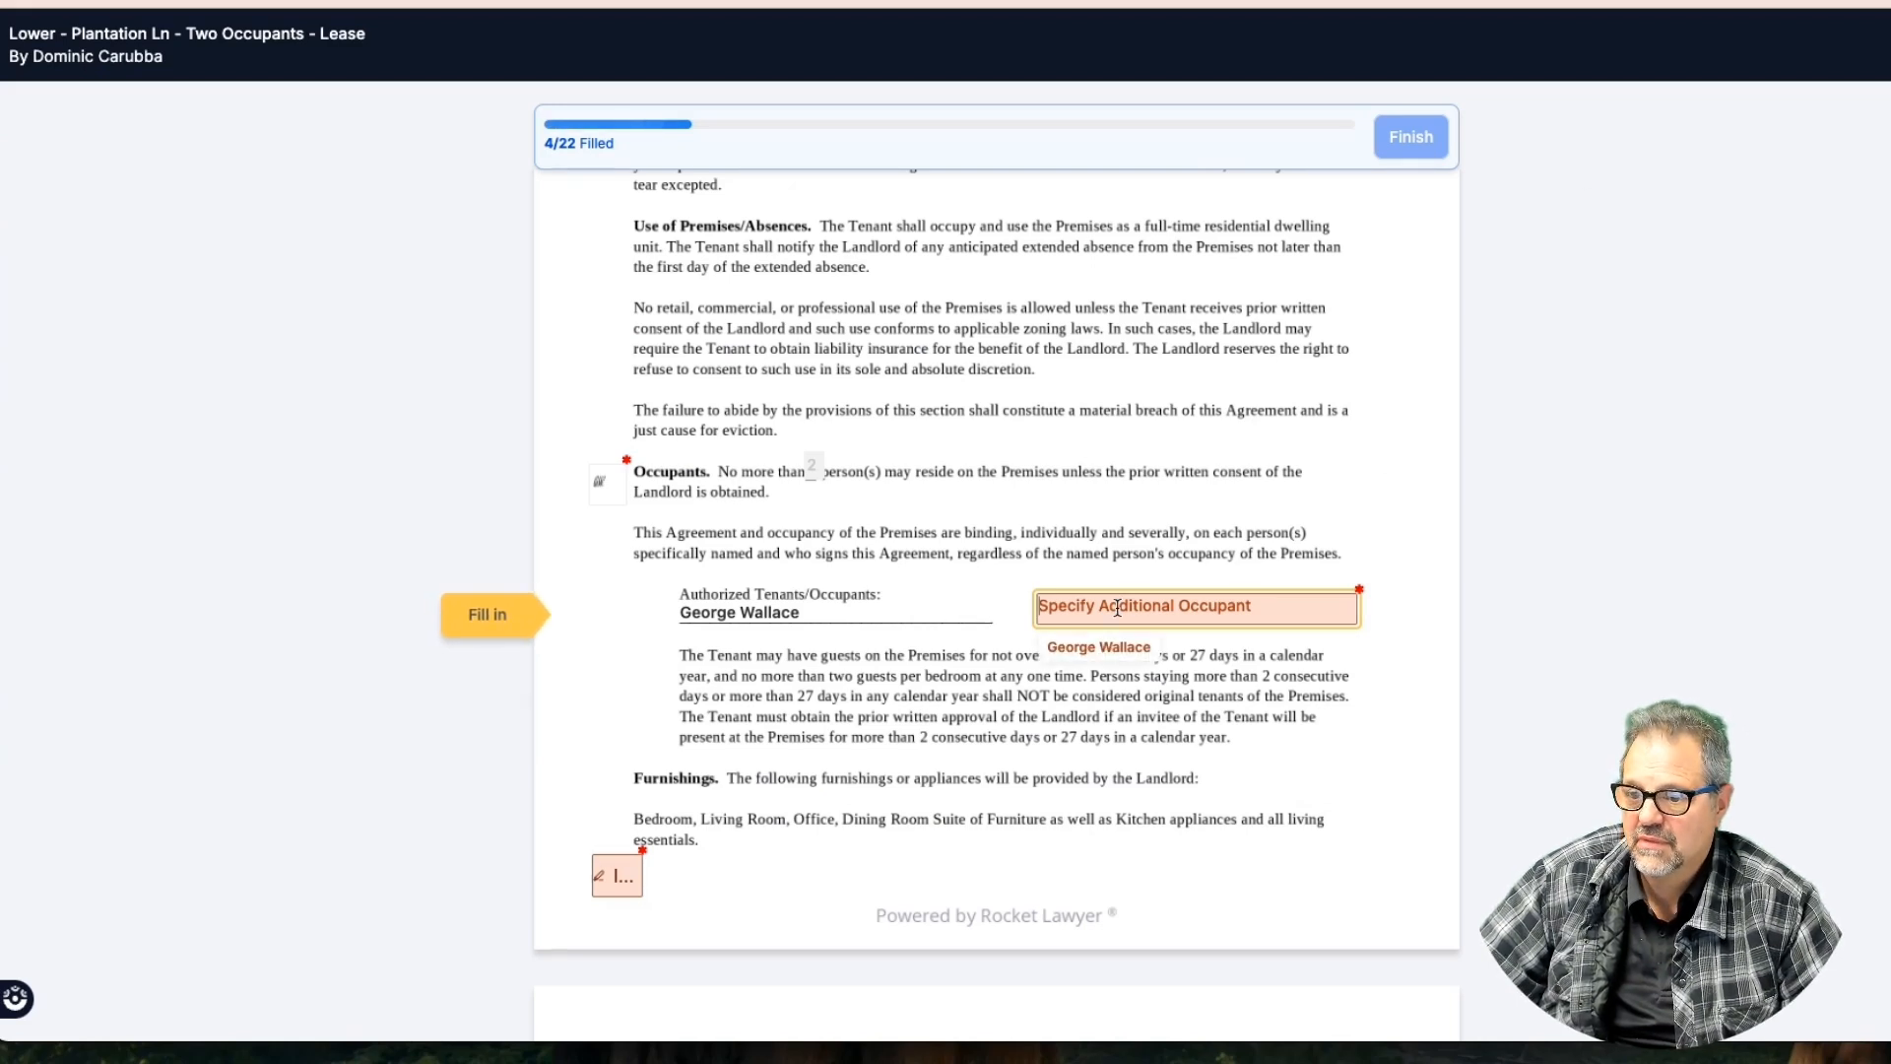
Type the additional occupant's name and initial the Keys and Furnishings clauses
type("Nancy Grace")
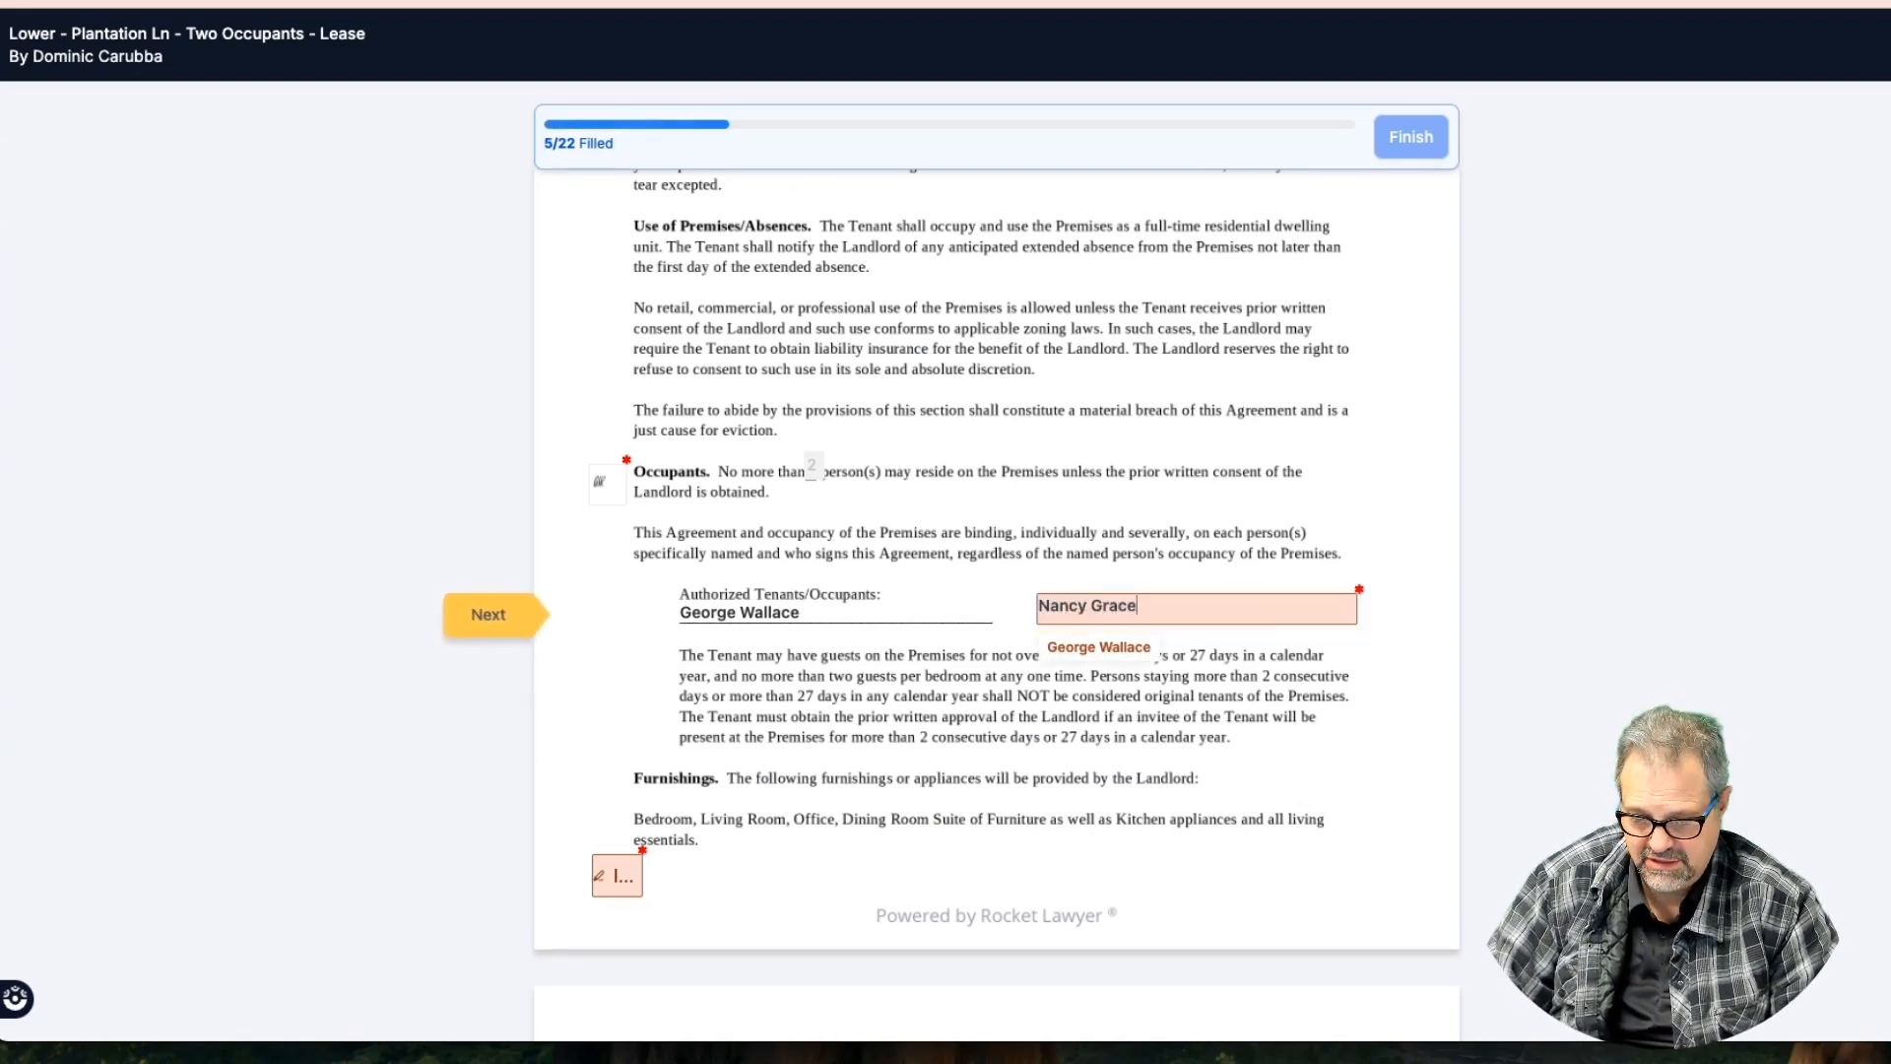
key("Tab")
left_click(623, 281)
scroll(652, 467, "up", 5)
left_click(615, 381)
scroll(658, 605, "up", 4)
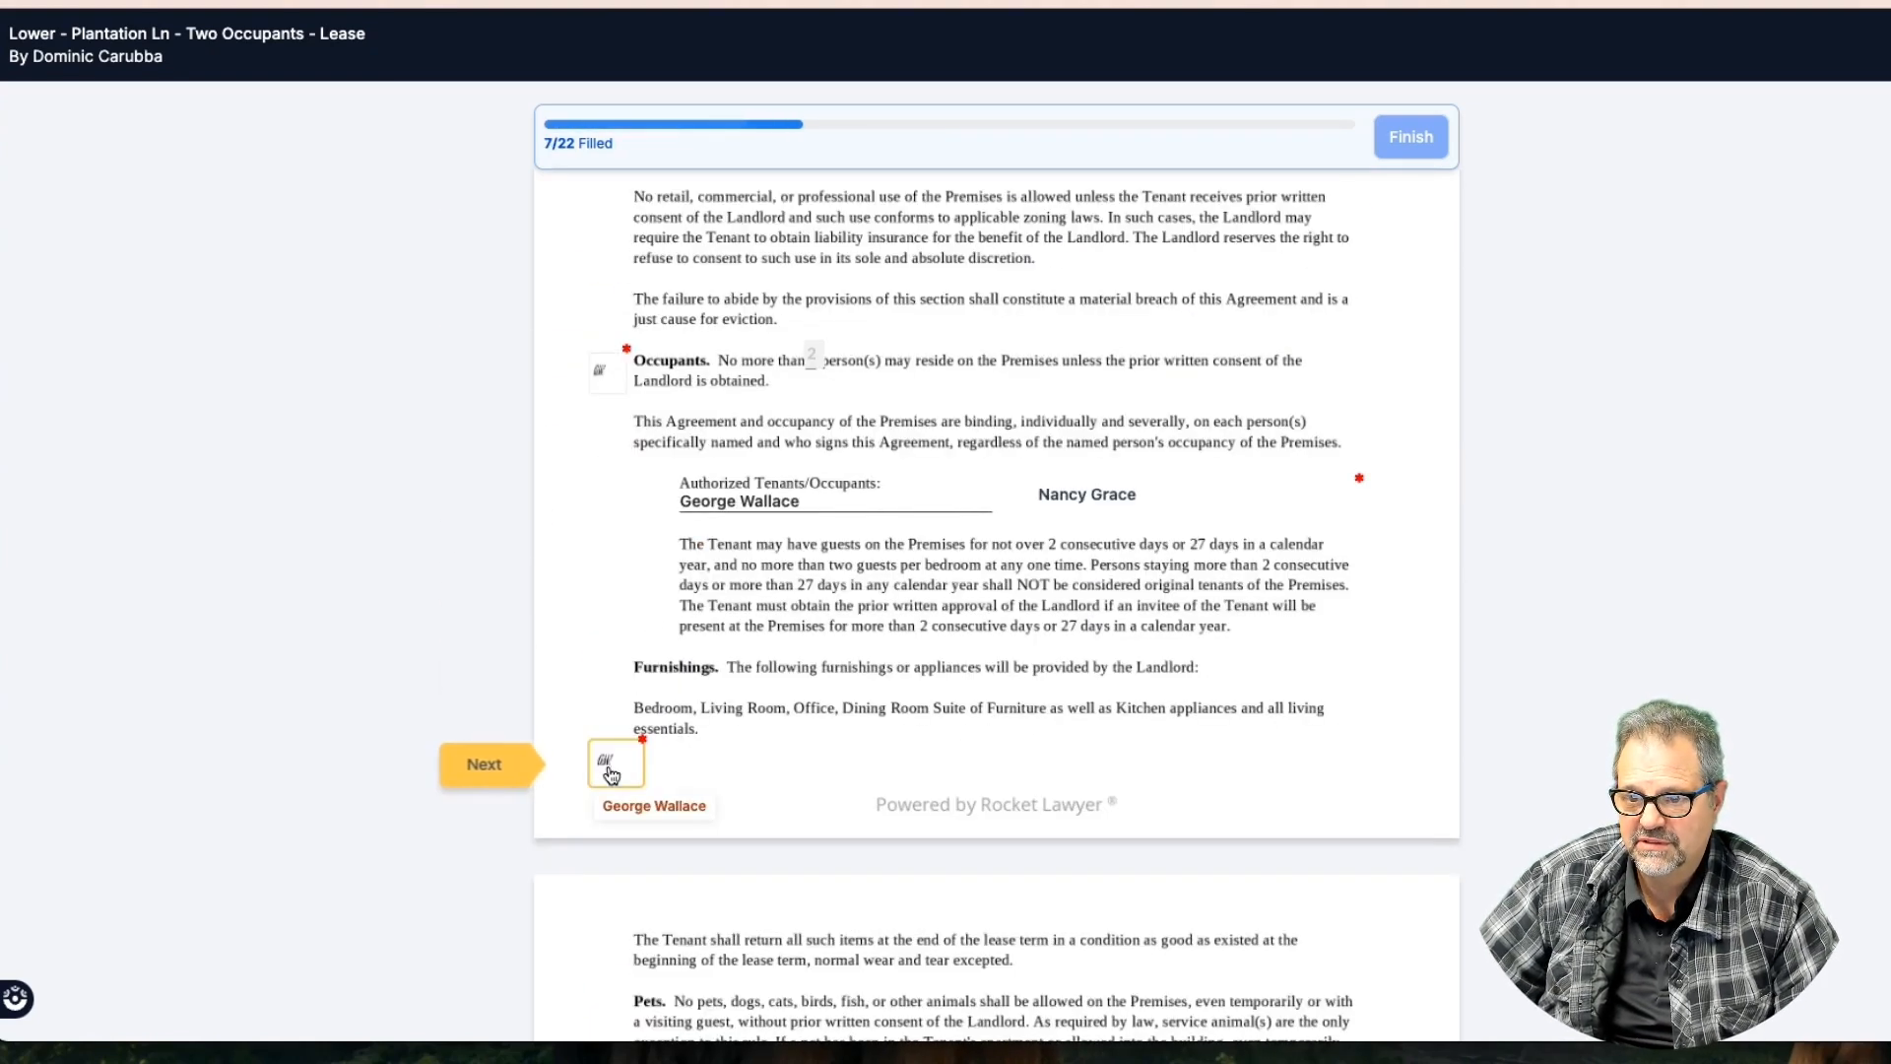
left_click(502, 776)
Initial the Keys, Storage and Utilities clause boxes
left_click(492, 756)
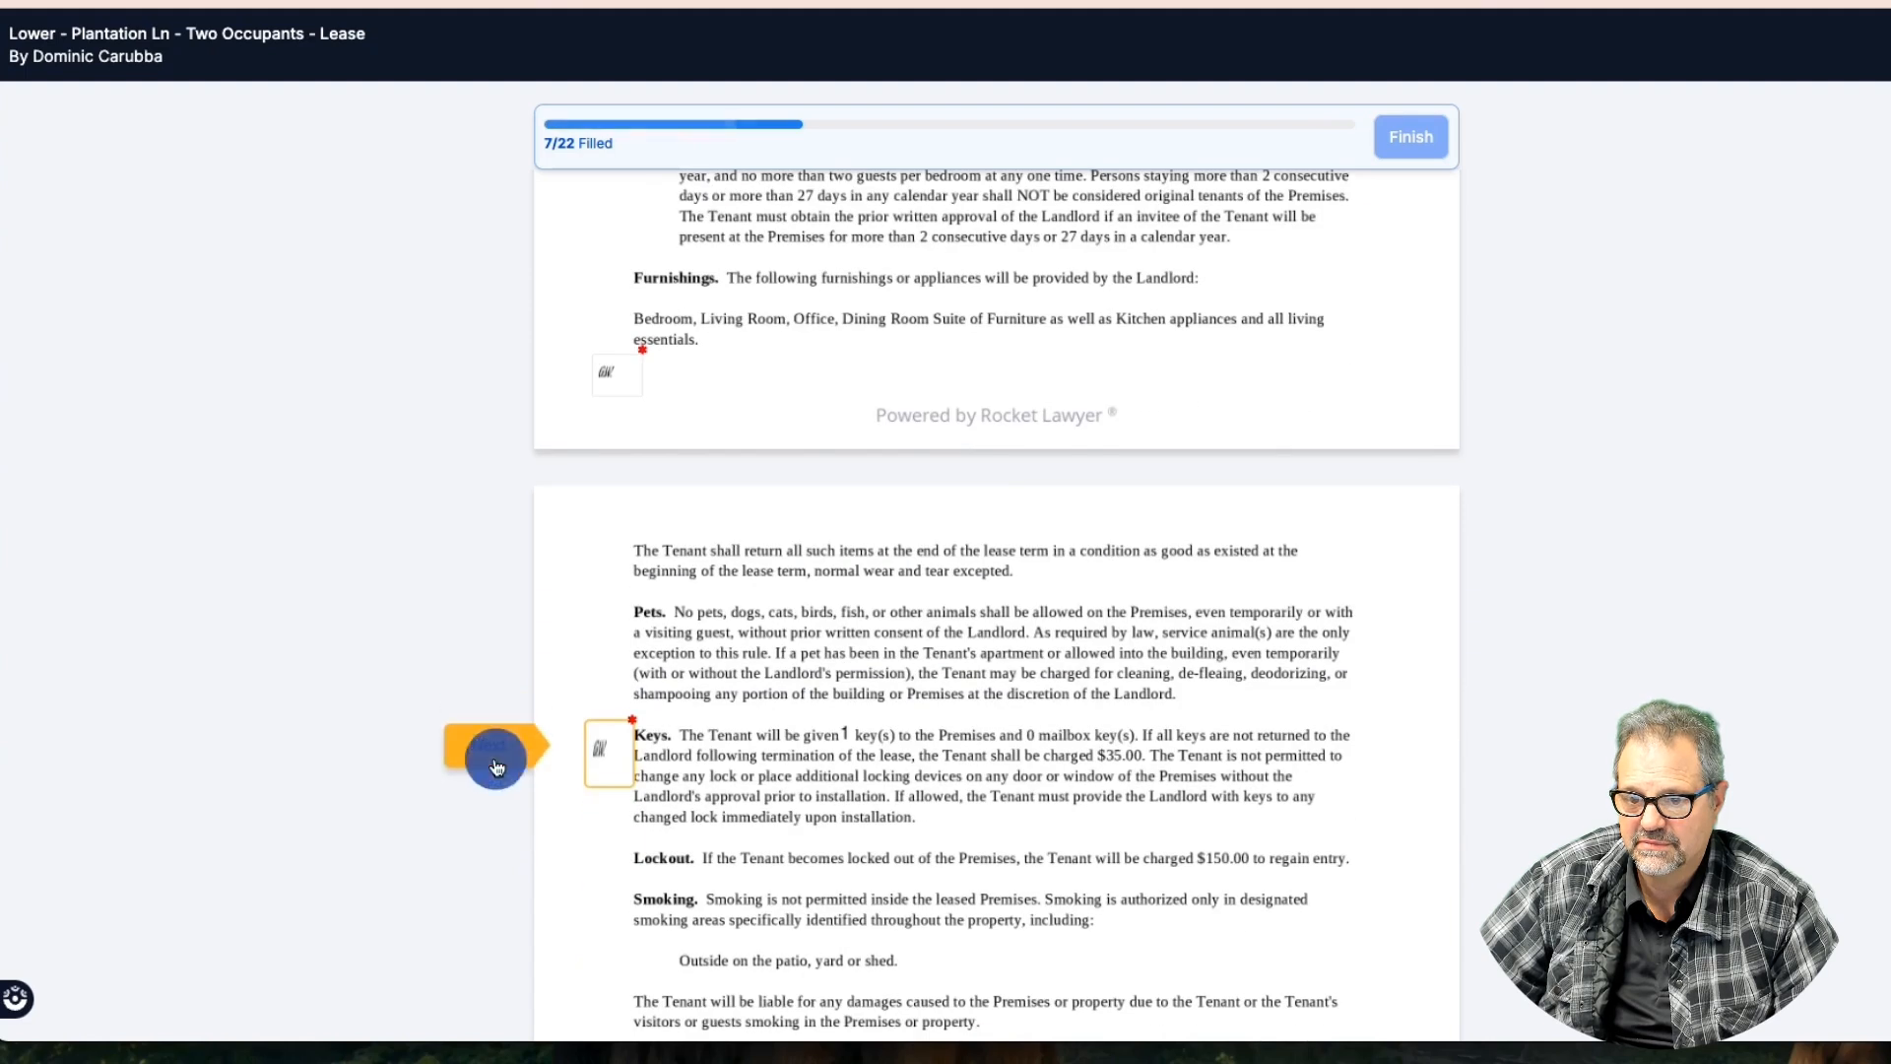
left_click(540, 757)
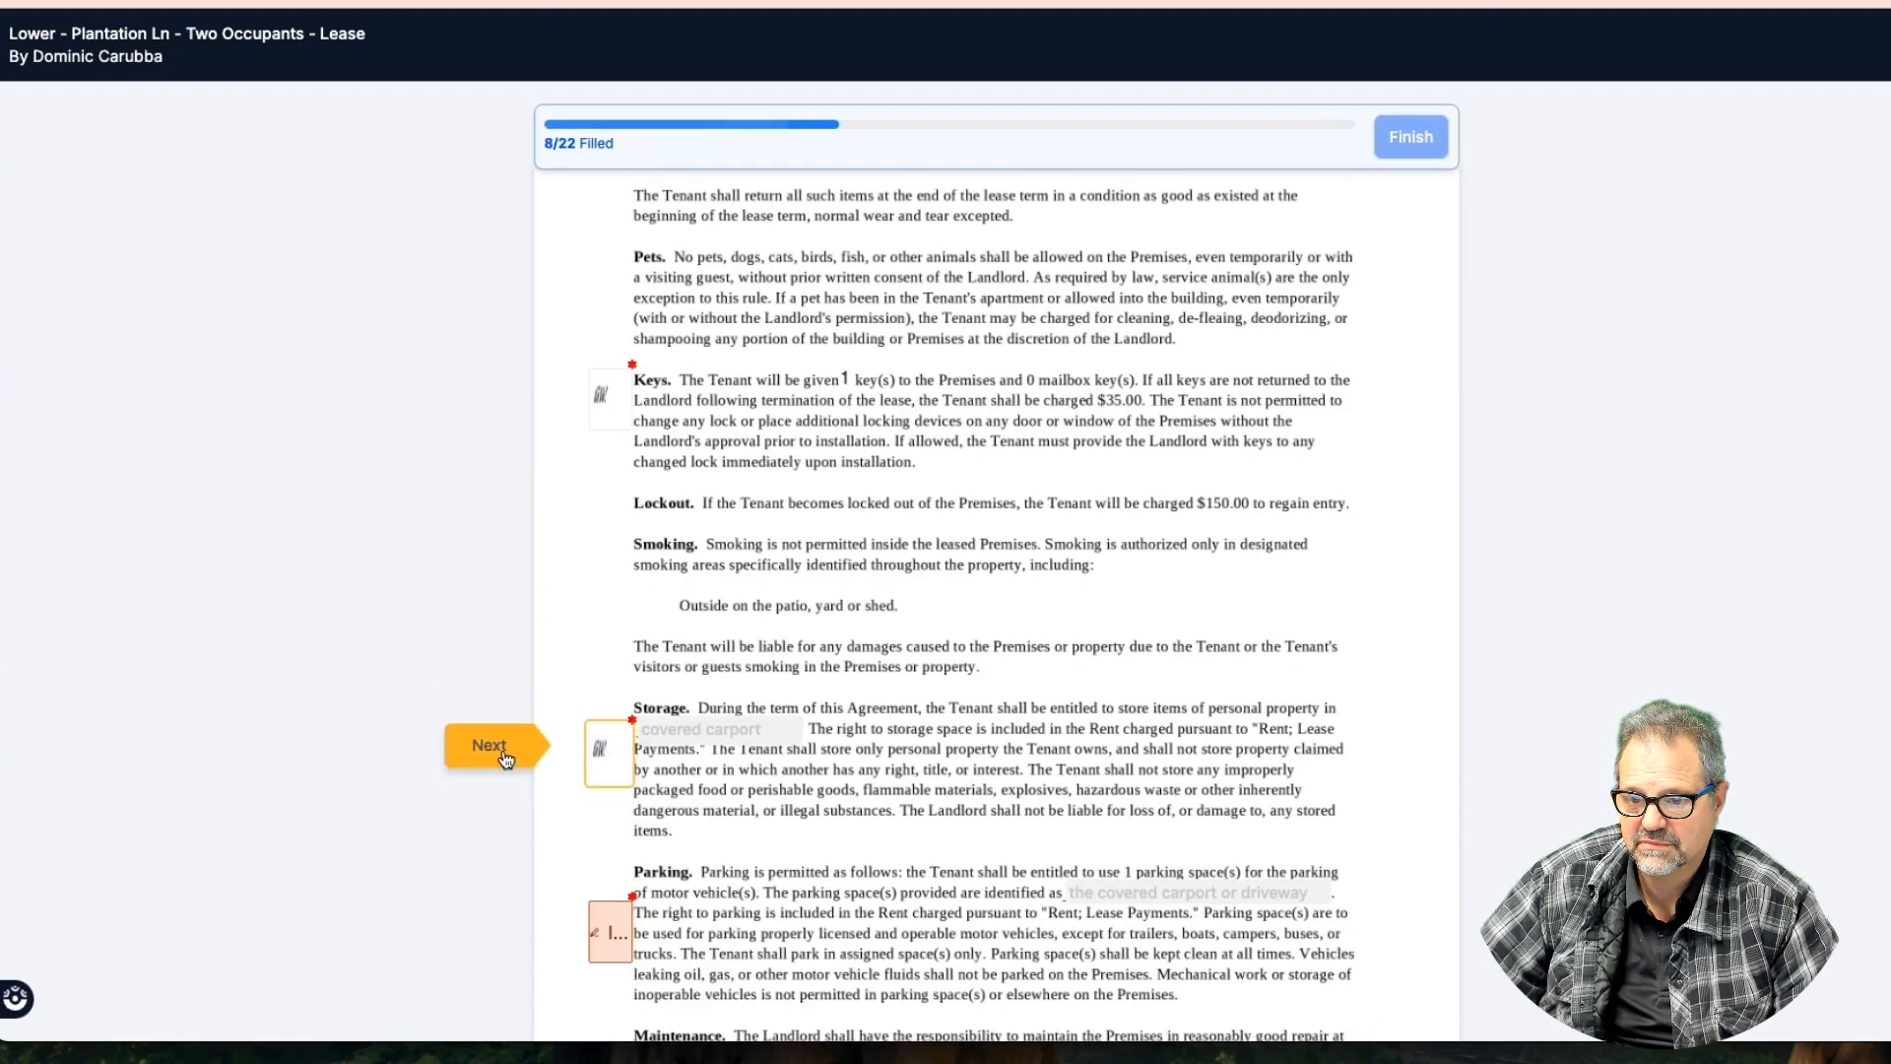
left_click(511, 752)
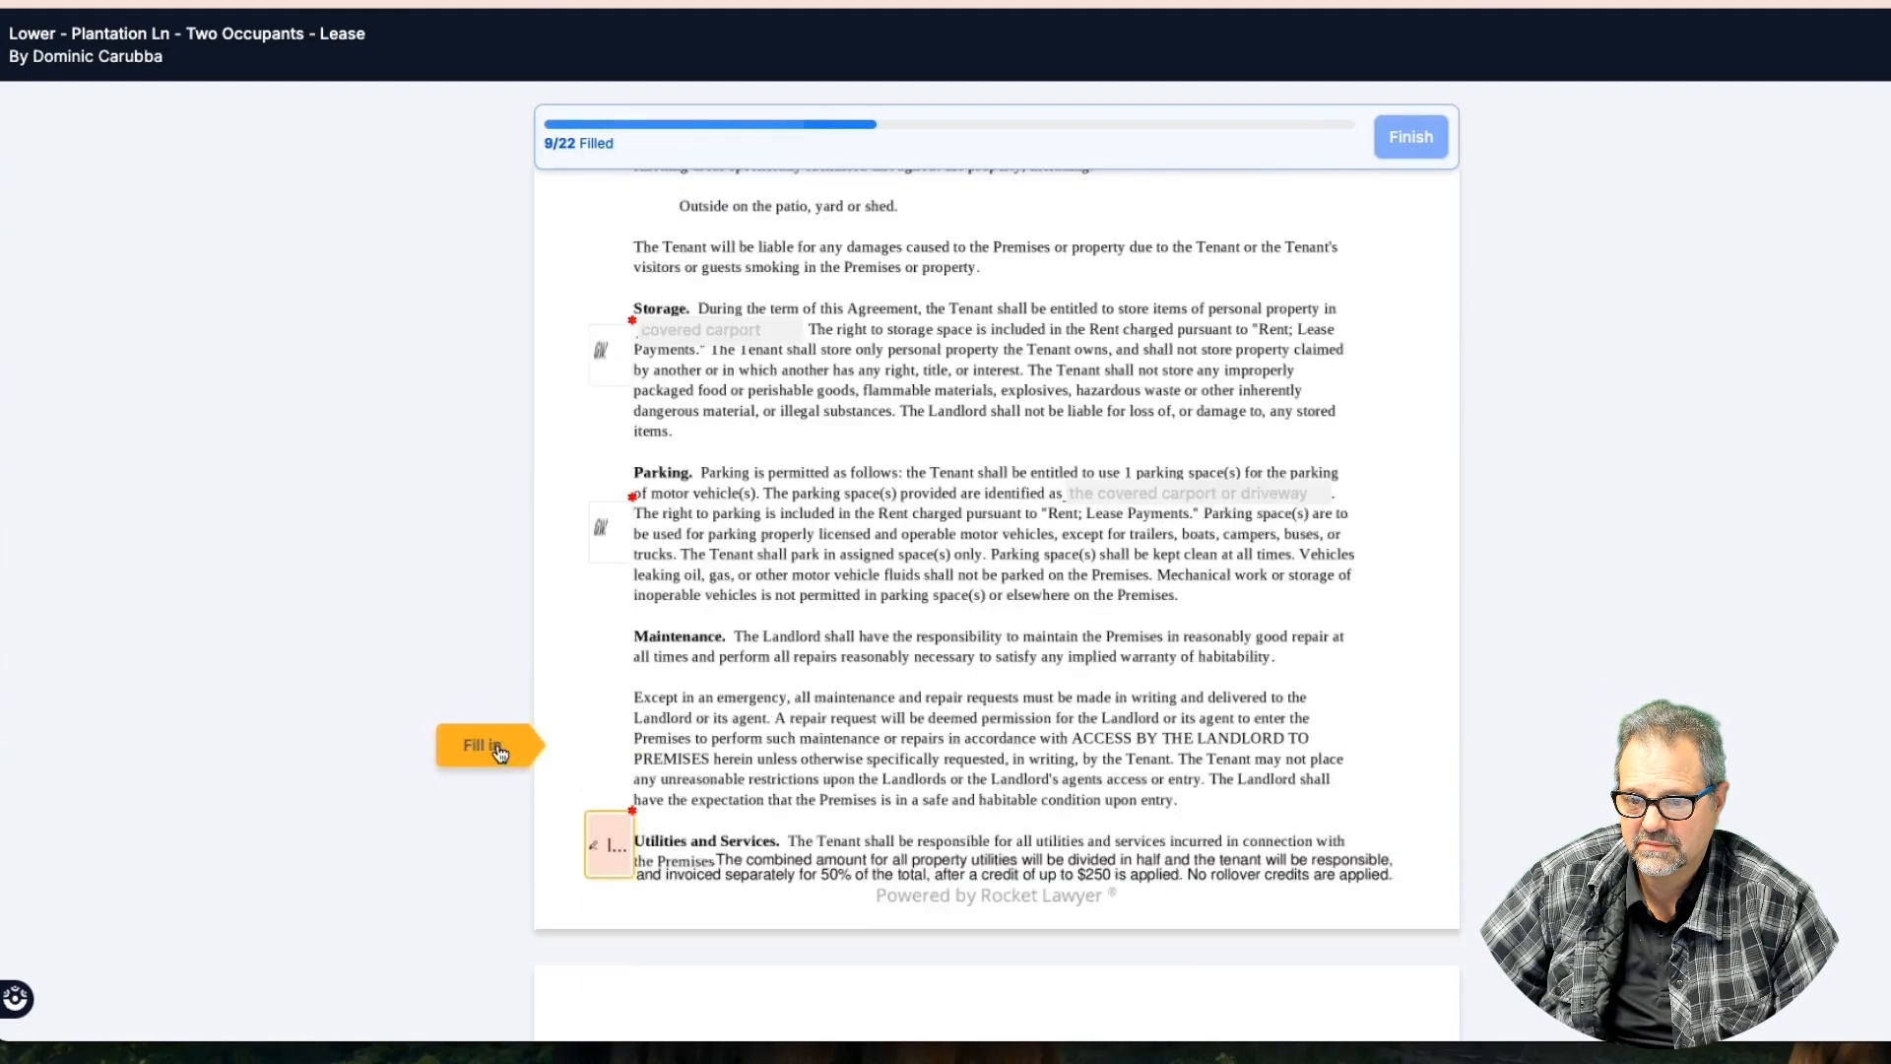
left_click(617, 757)
scroll(617, 748, "down", 5)
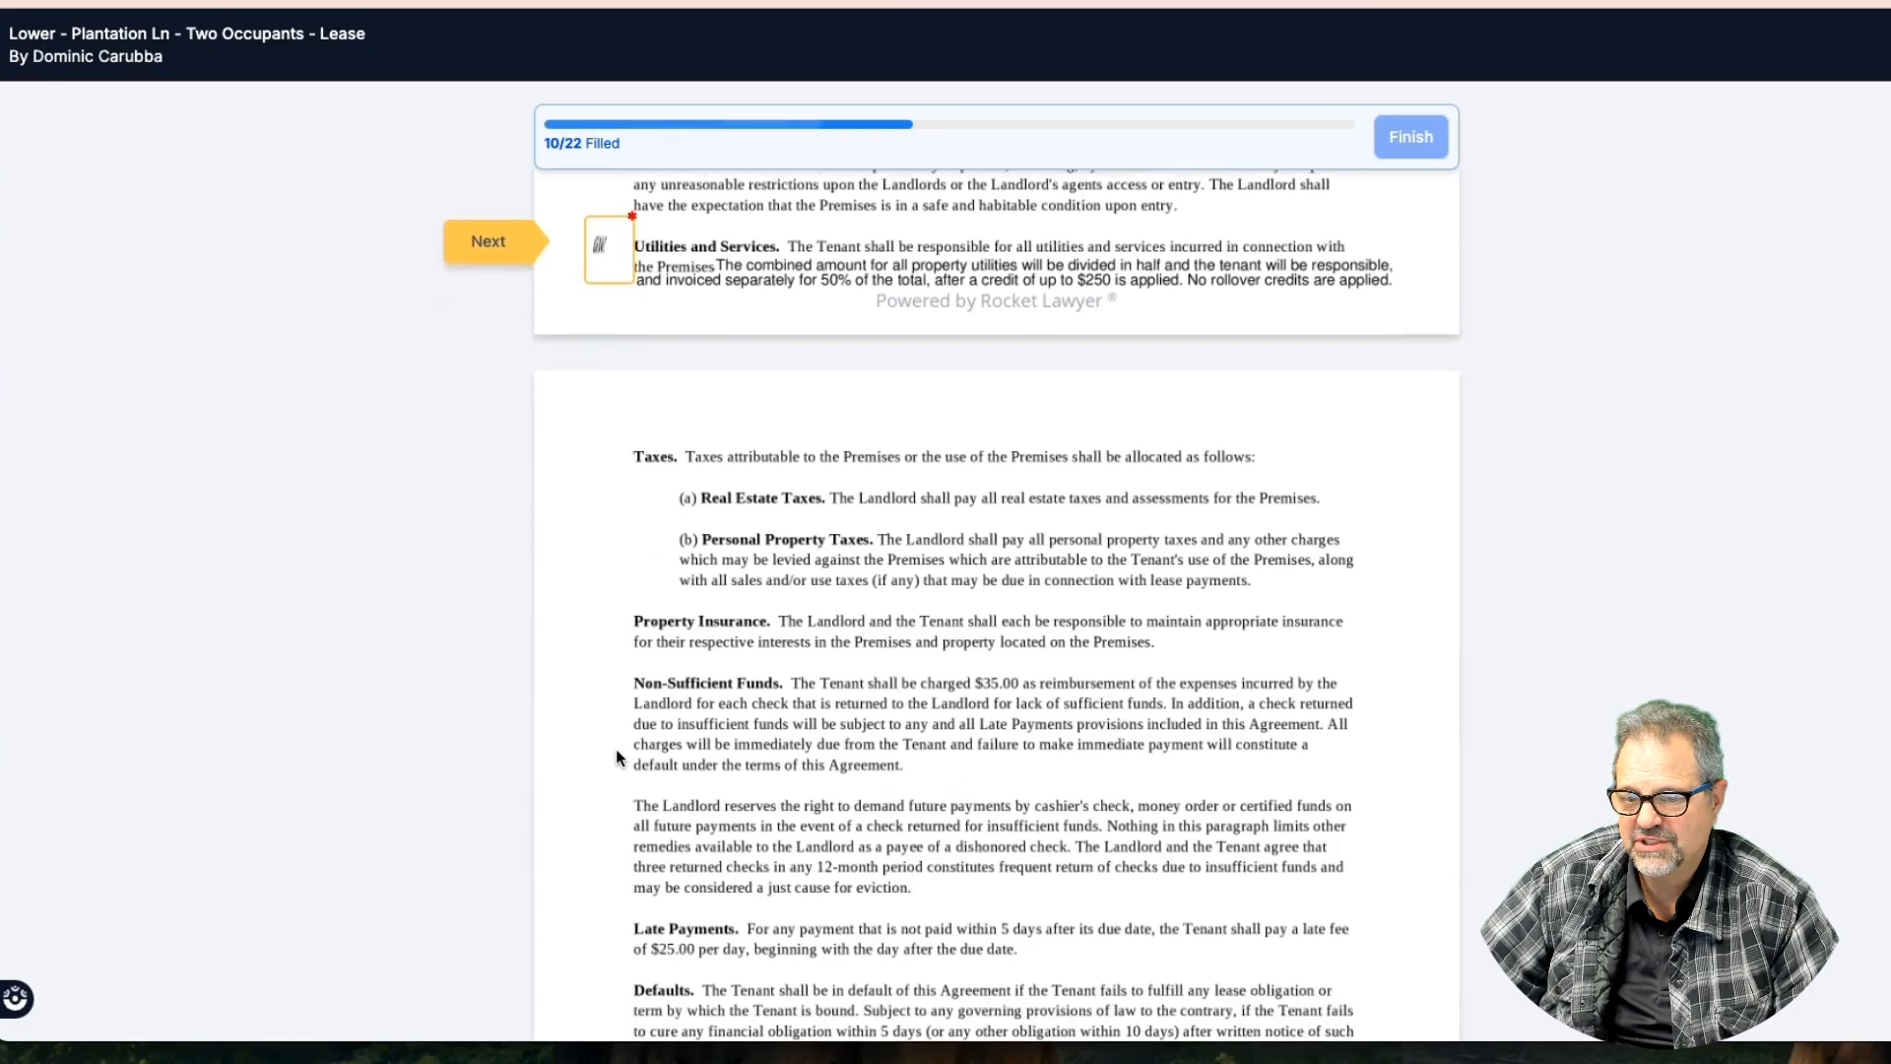
left_click(481, 216)
Initial the Military Termination, Indemnity and Landlord boxes, reaching the tenant signature field
left_click(604, 723)
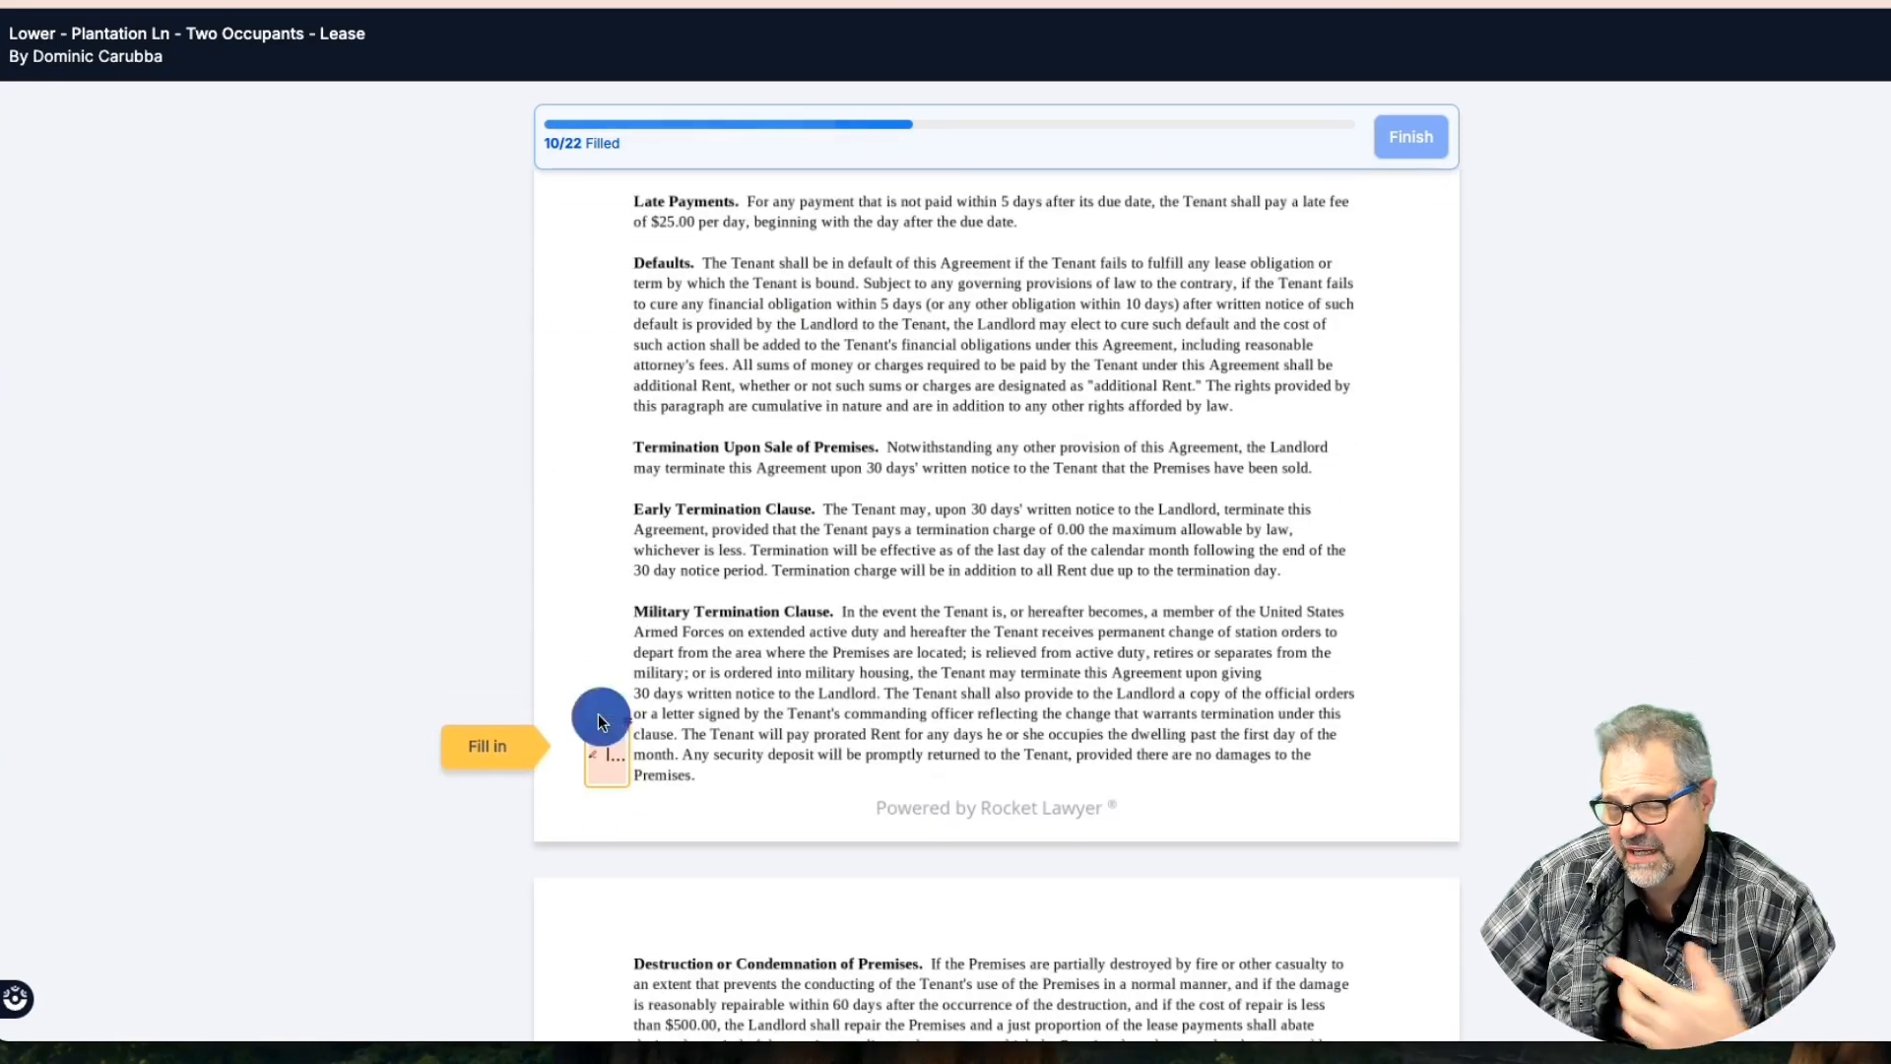
left_click(524, 731)
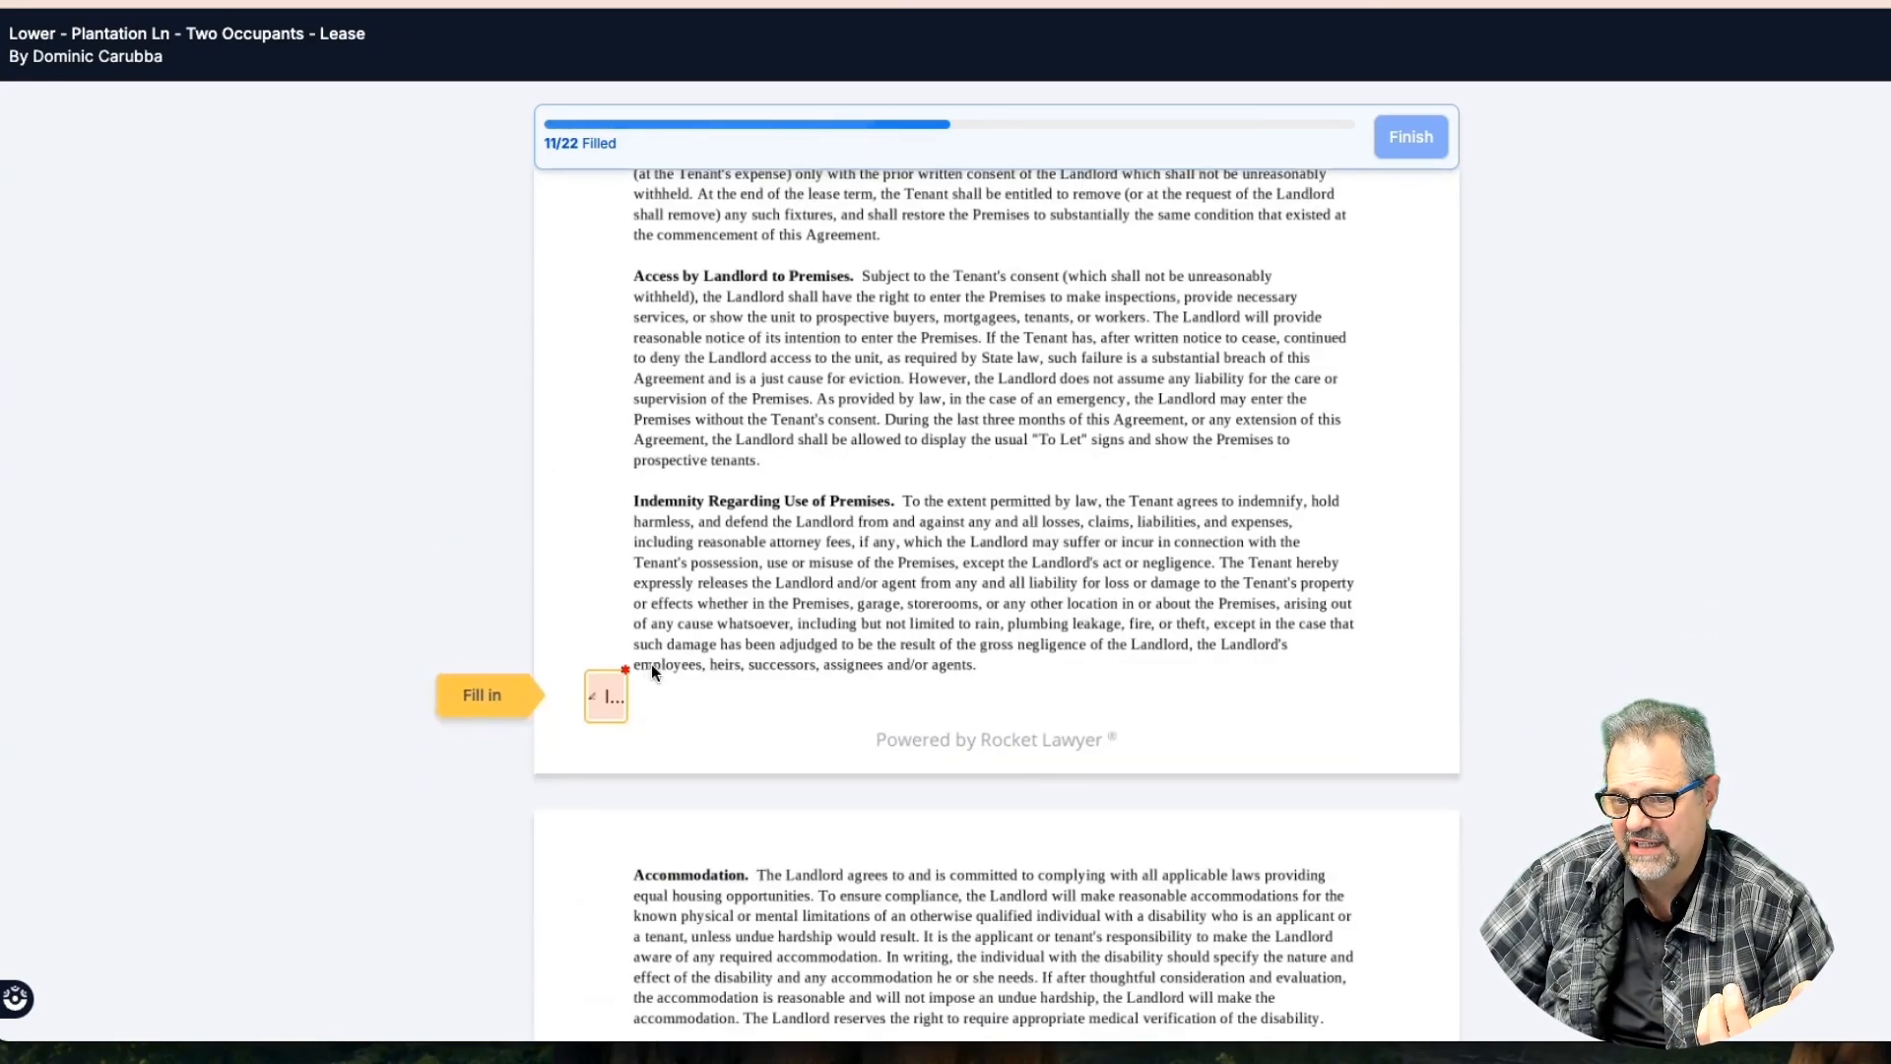
left_click(602, 696)
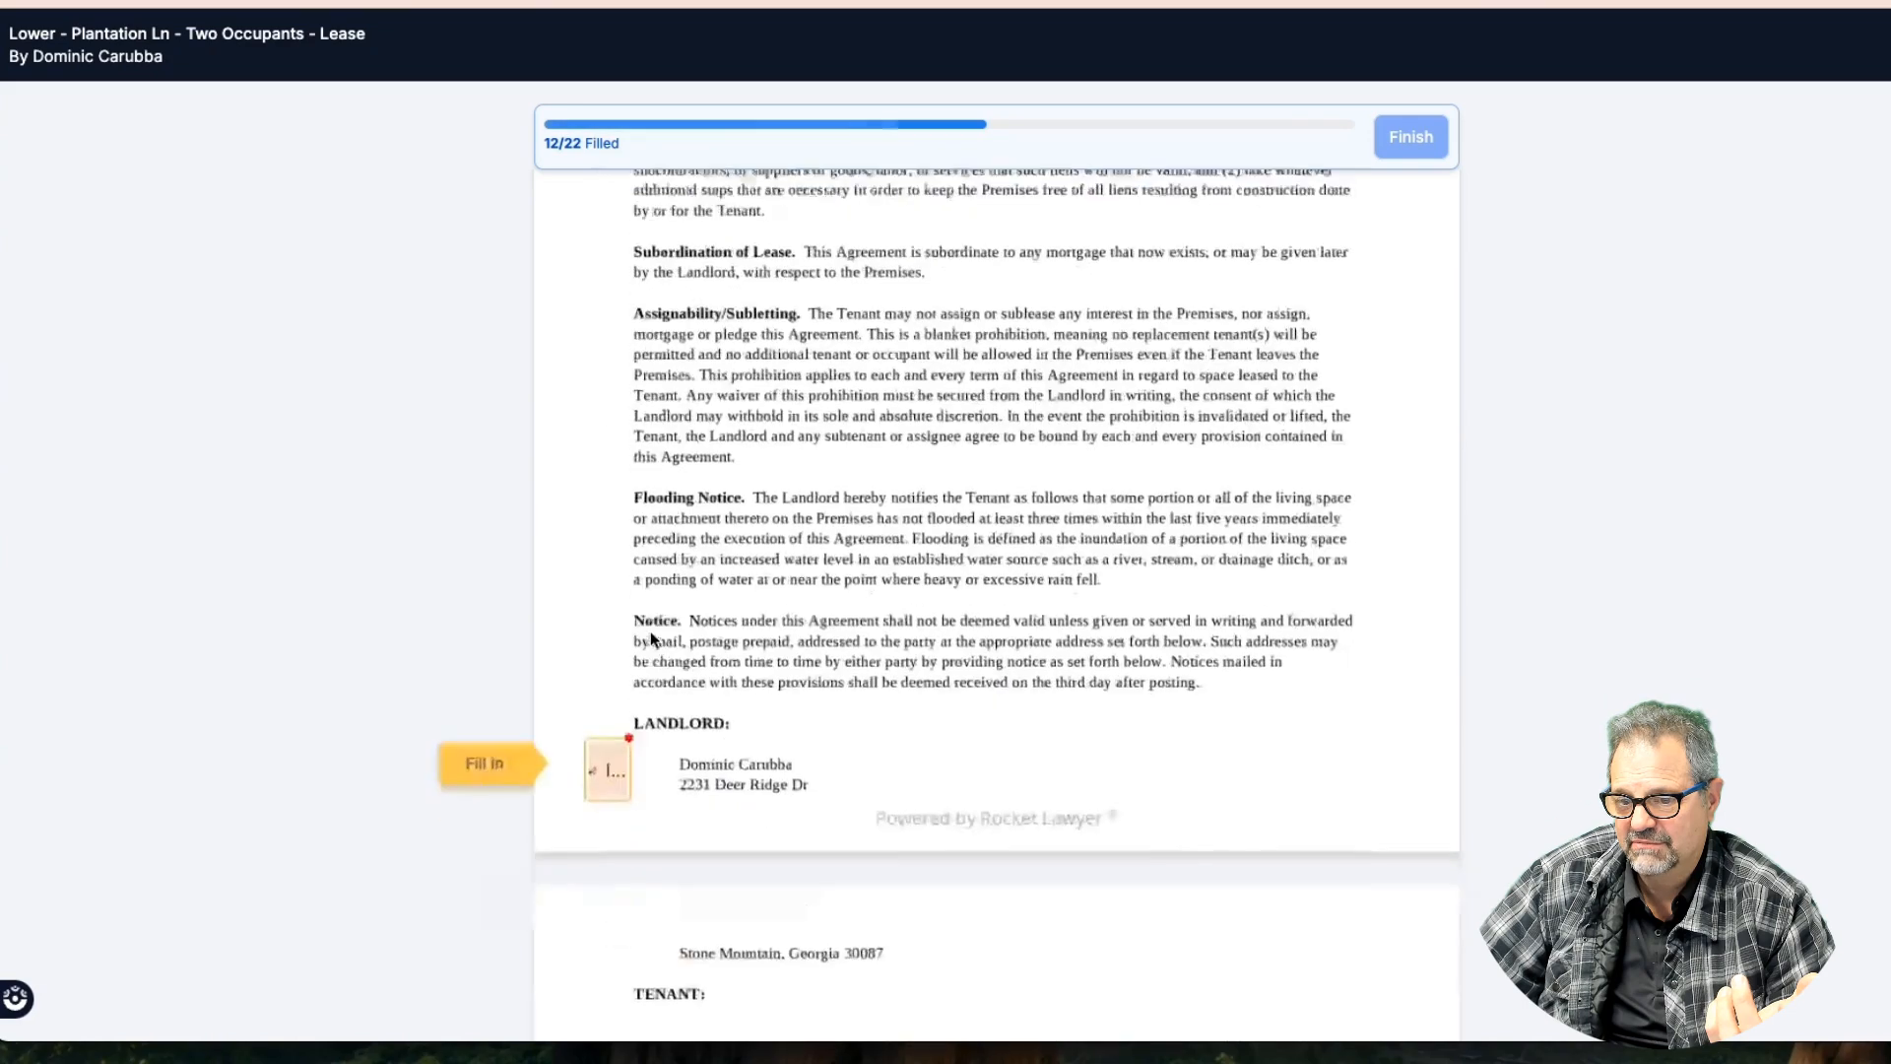
left_click(605, 630)
left_click(500, 745)
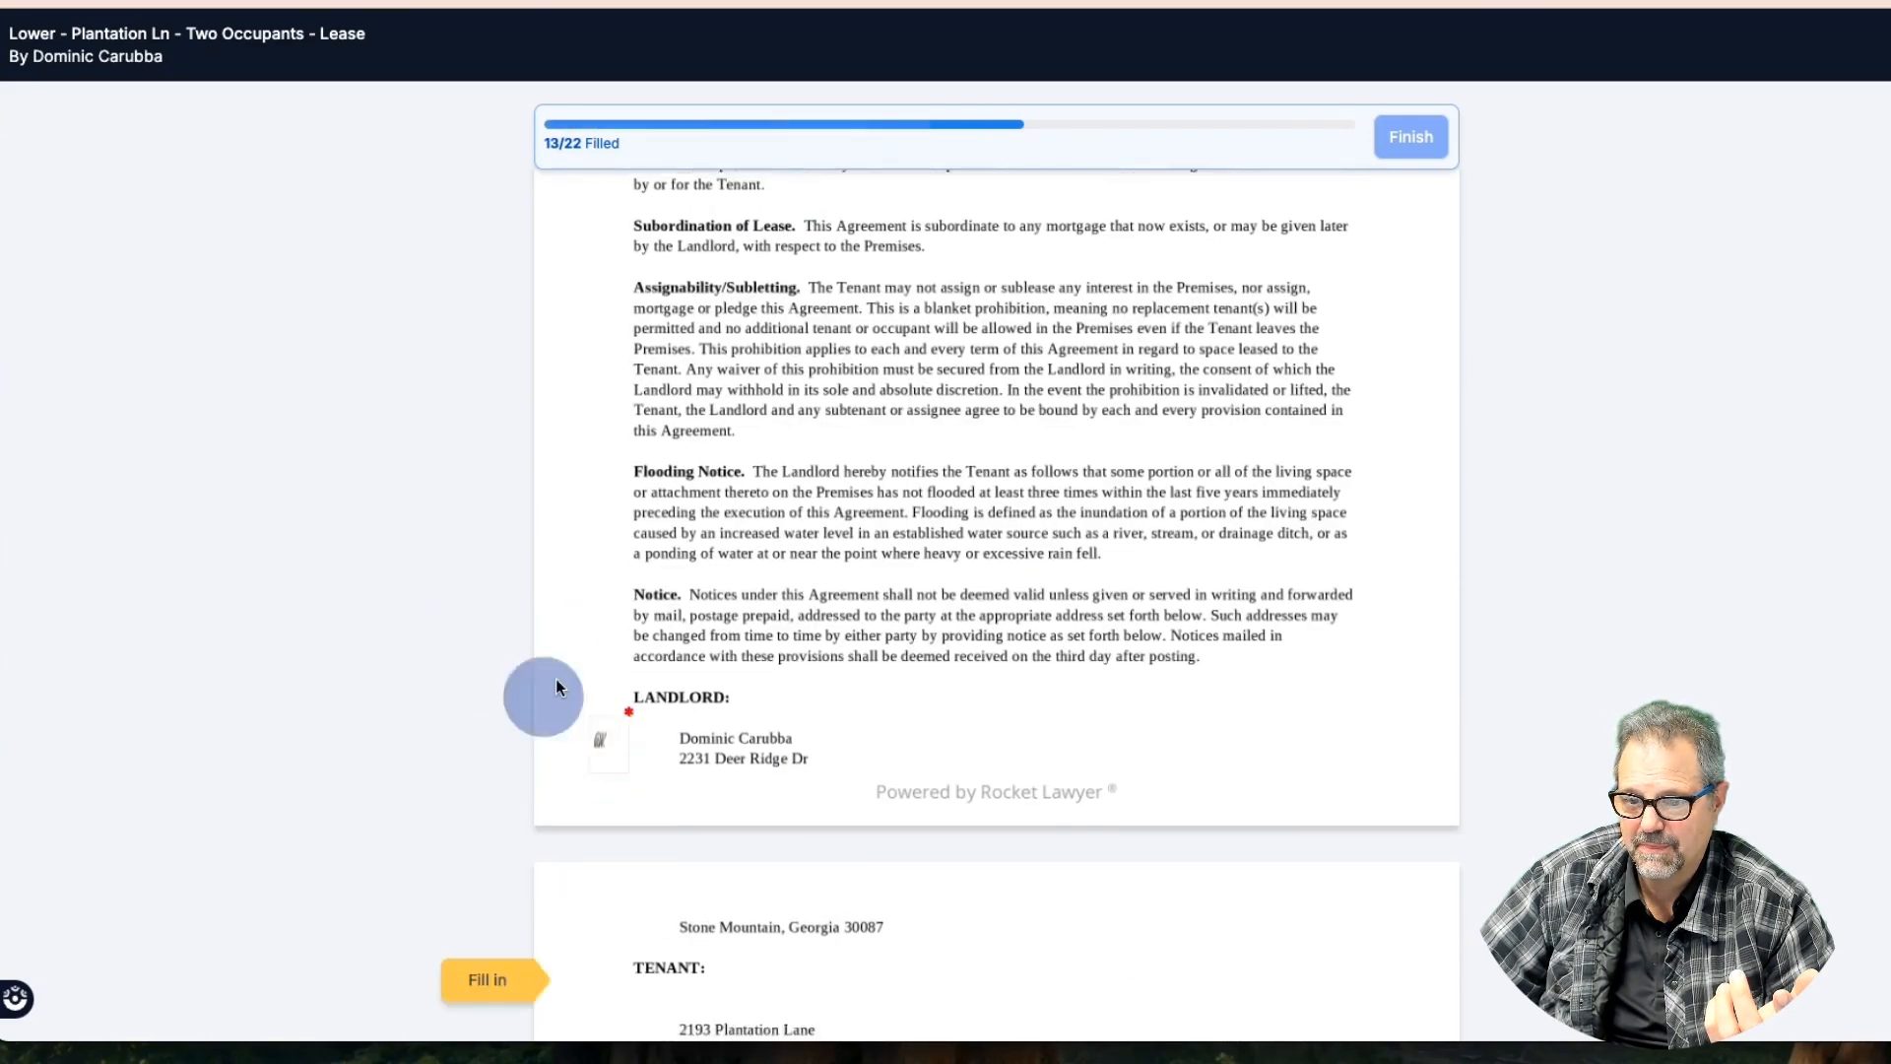
left_click(610, 752)
left_click(469, 751)
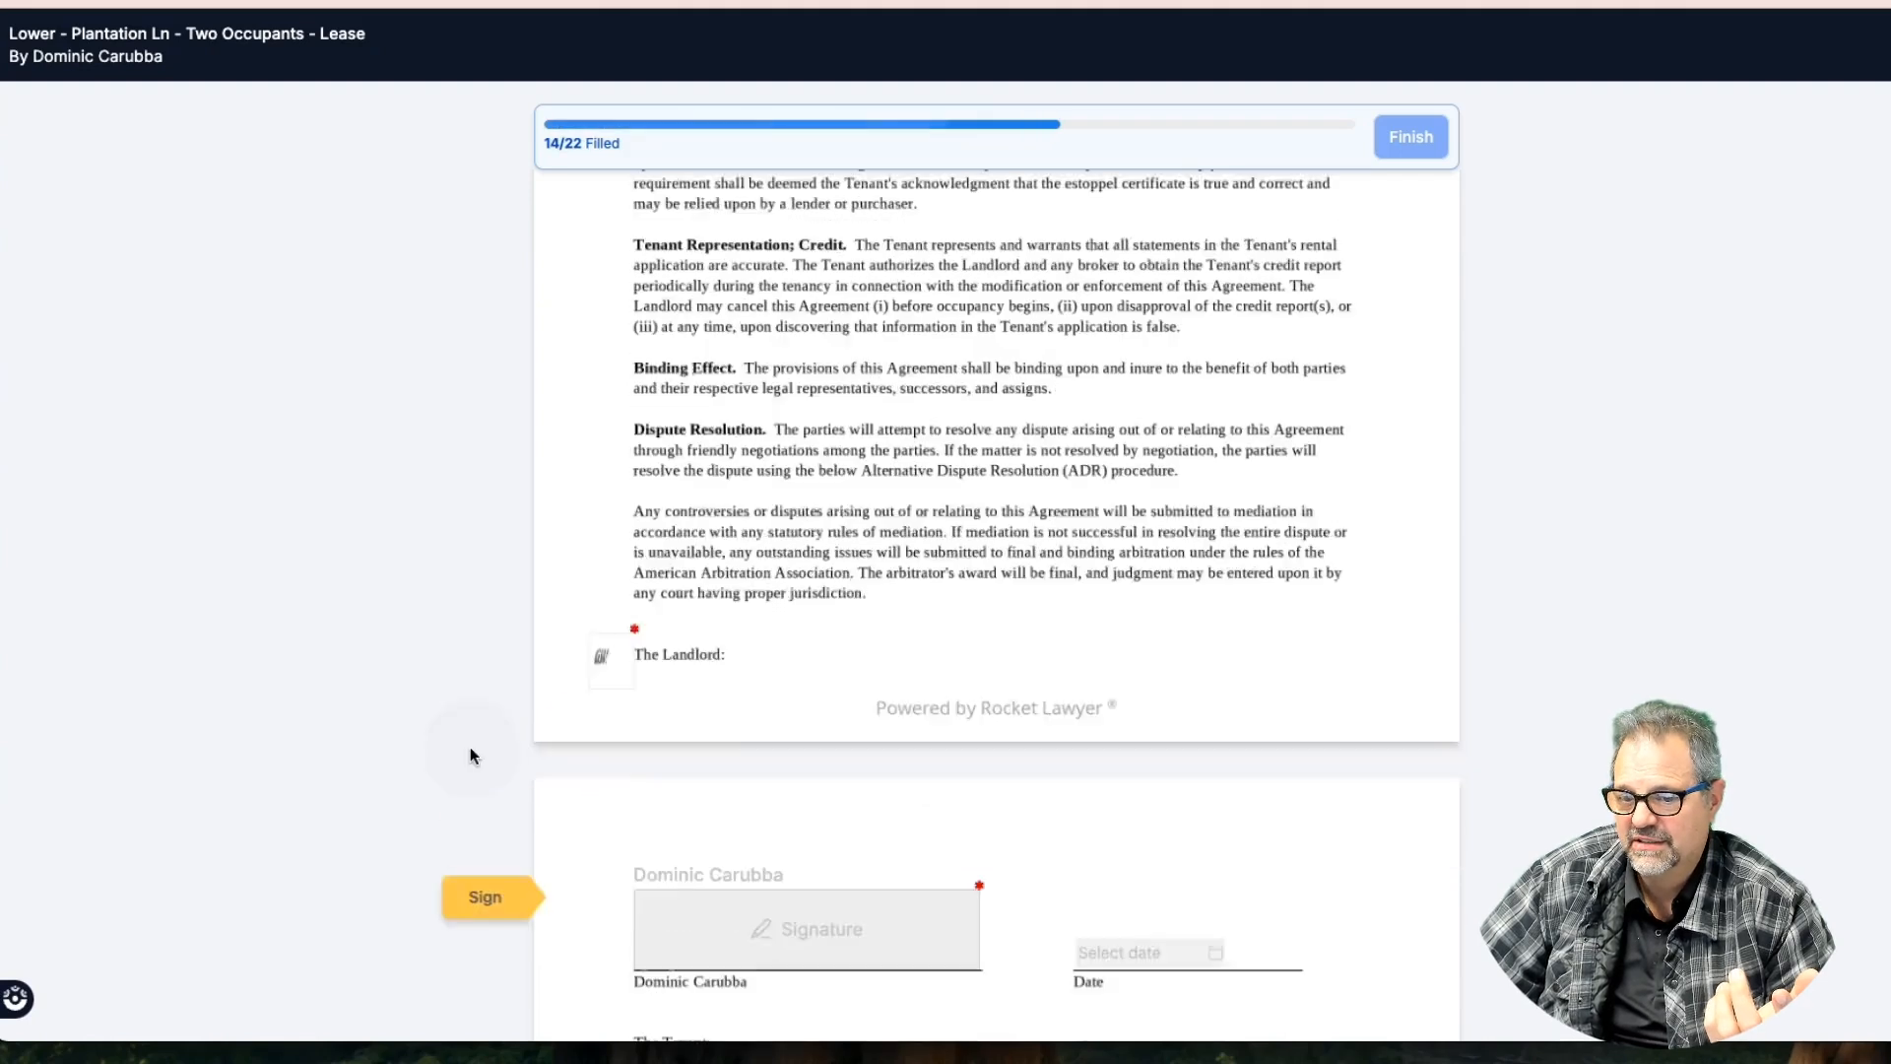
left_click(727, 752)
Sign the lease's tenant signature line and date it 01-16-2025
left_click(1350, 844)
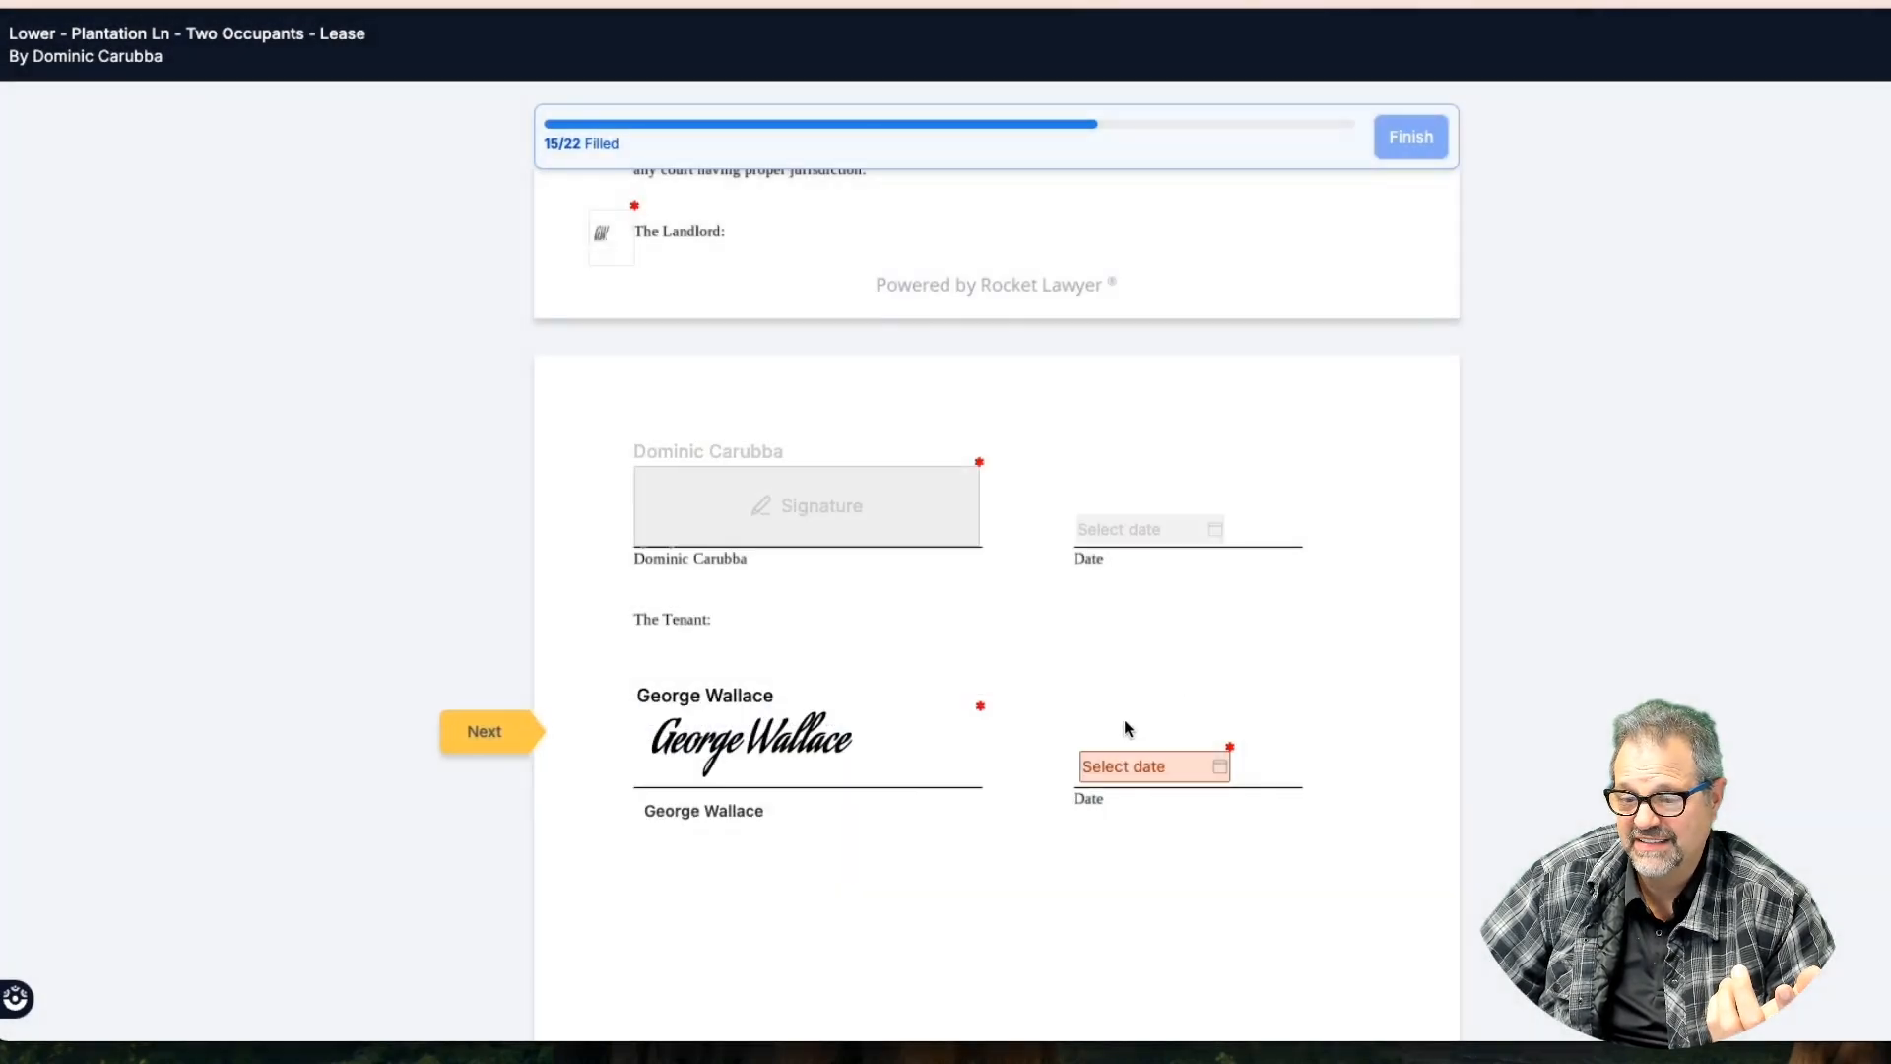
left_click(484, 736)
left_click(1148, 773)
left_click(1354, 728)
Sign and date the checklist page as tenant, then sign the lead-paint acknowledgment
left_click(522, 770)
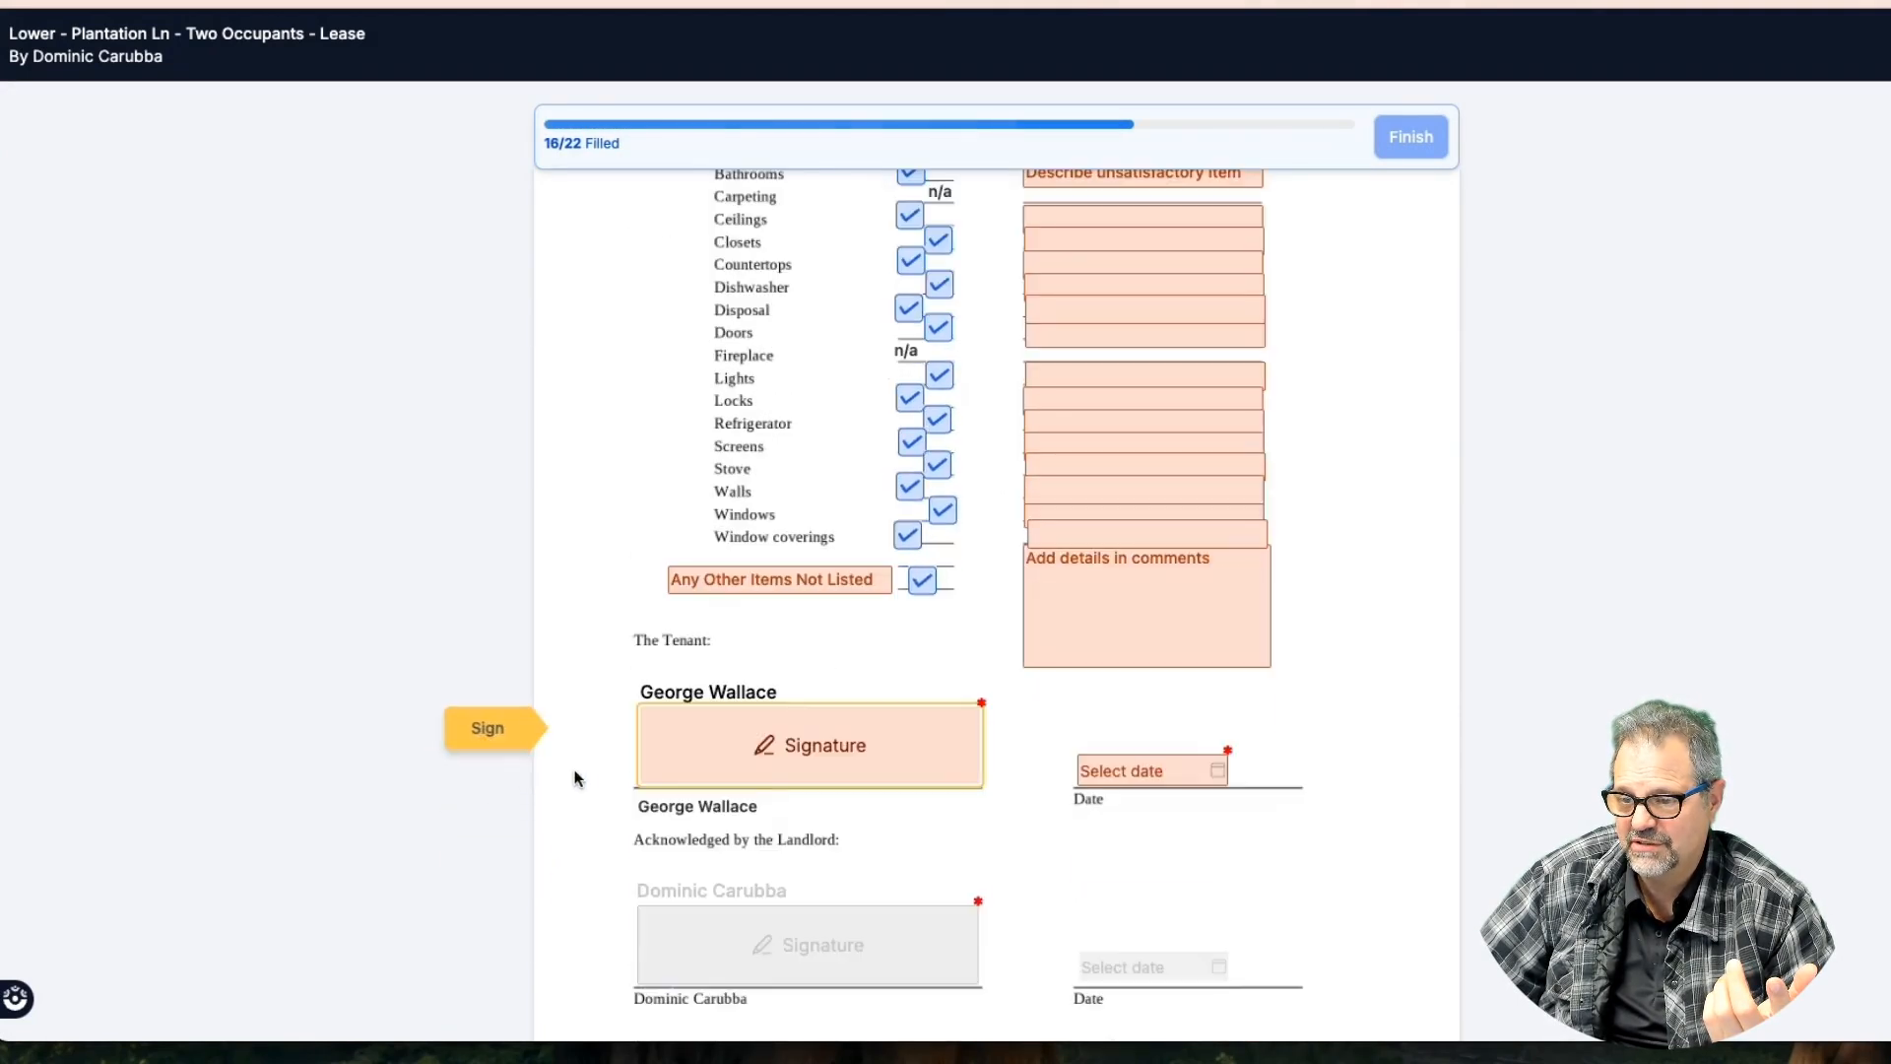
left_click(498, 733)
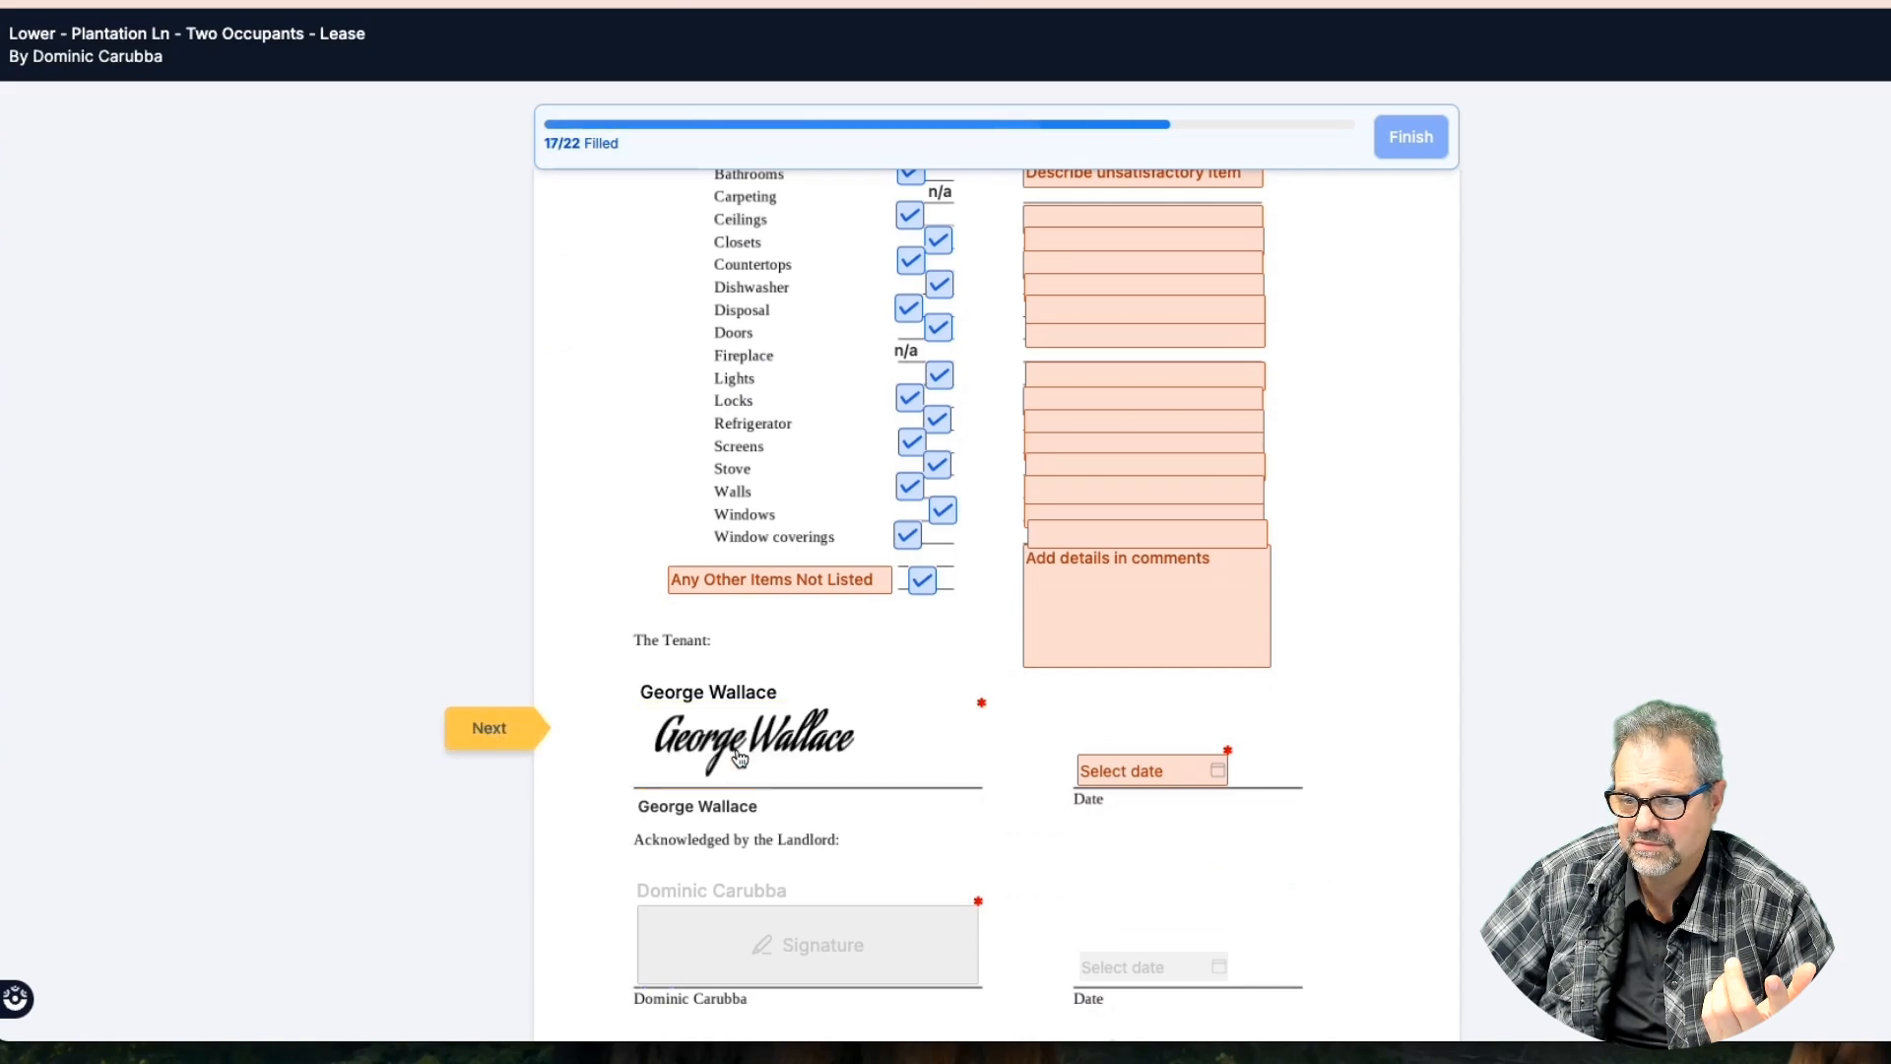
left_click(1143, 769)
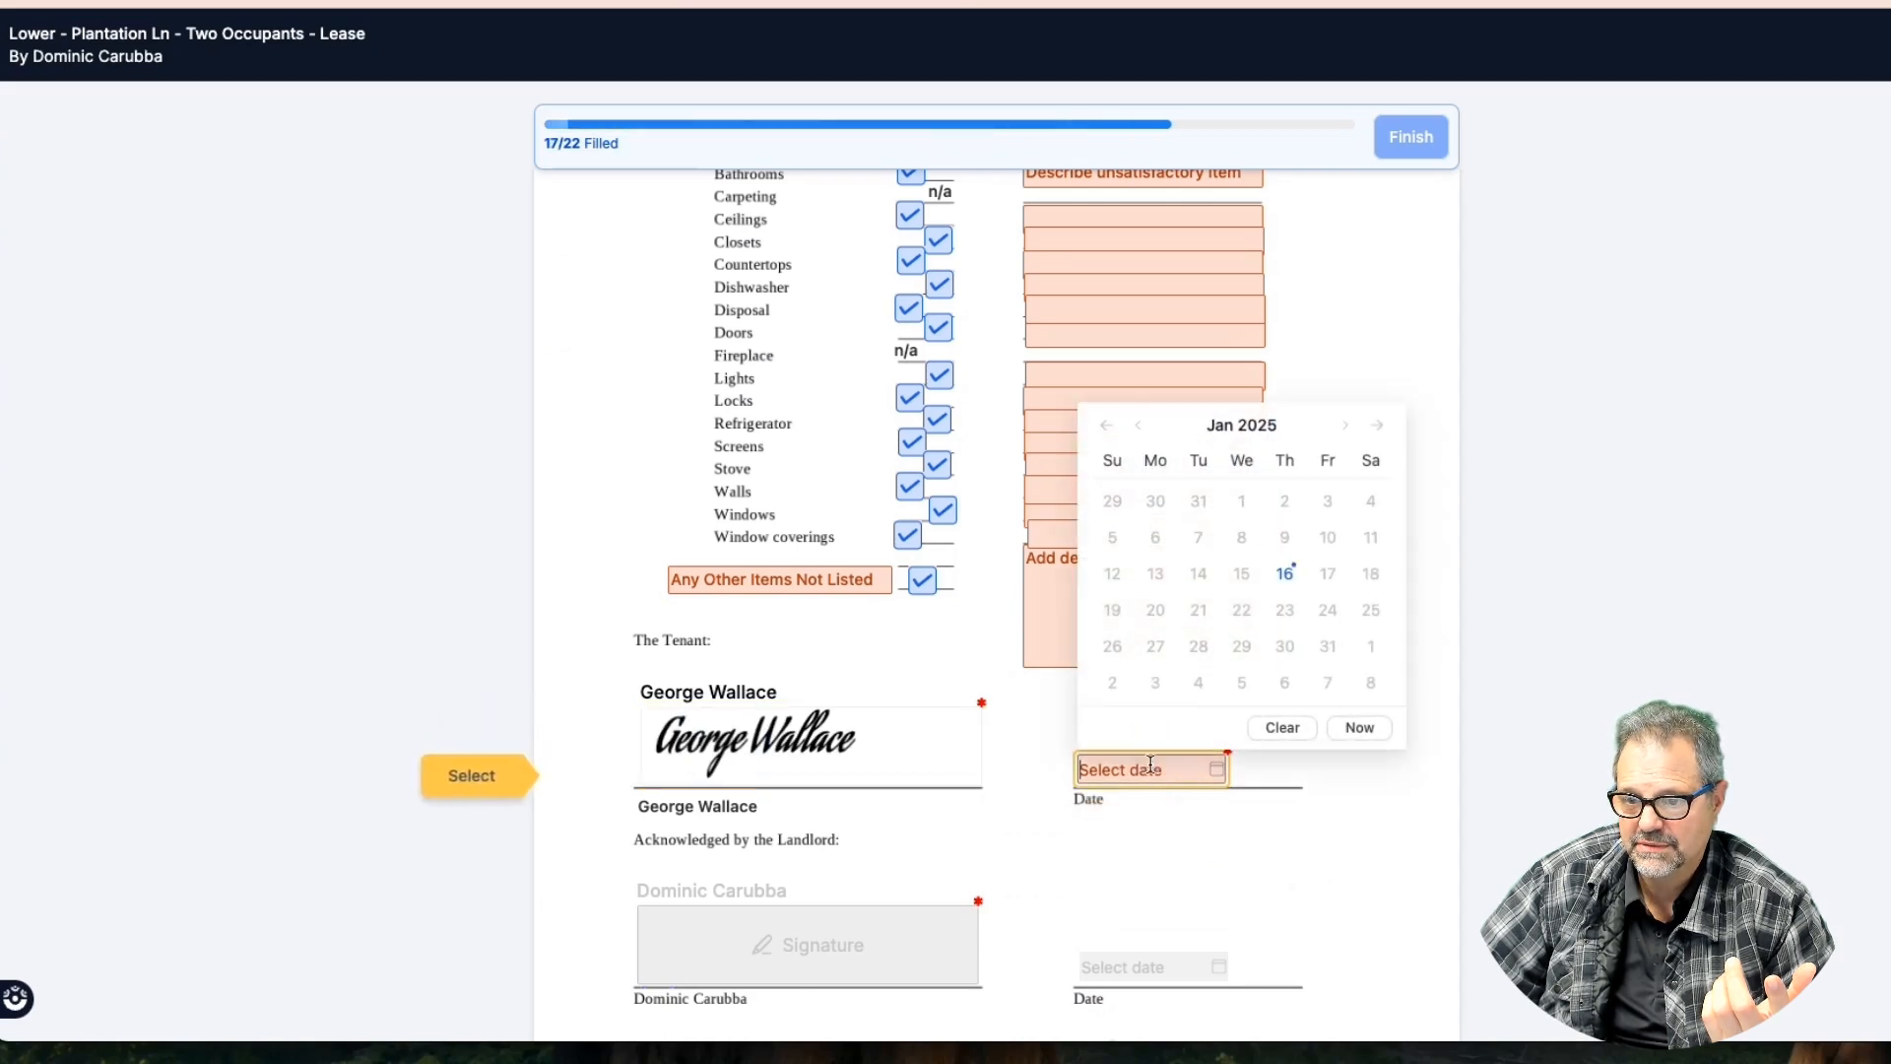
left_click(1357, 726)
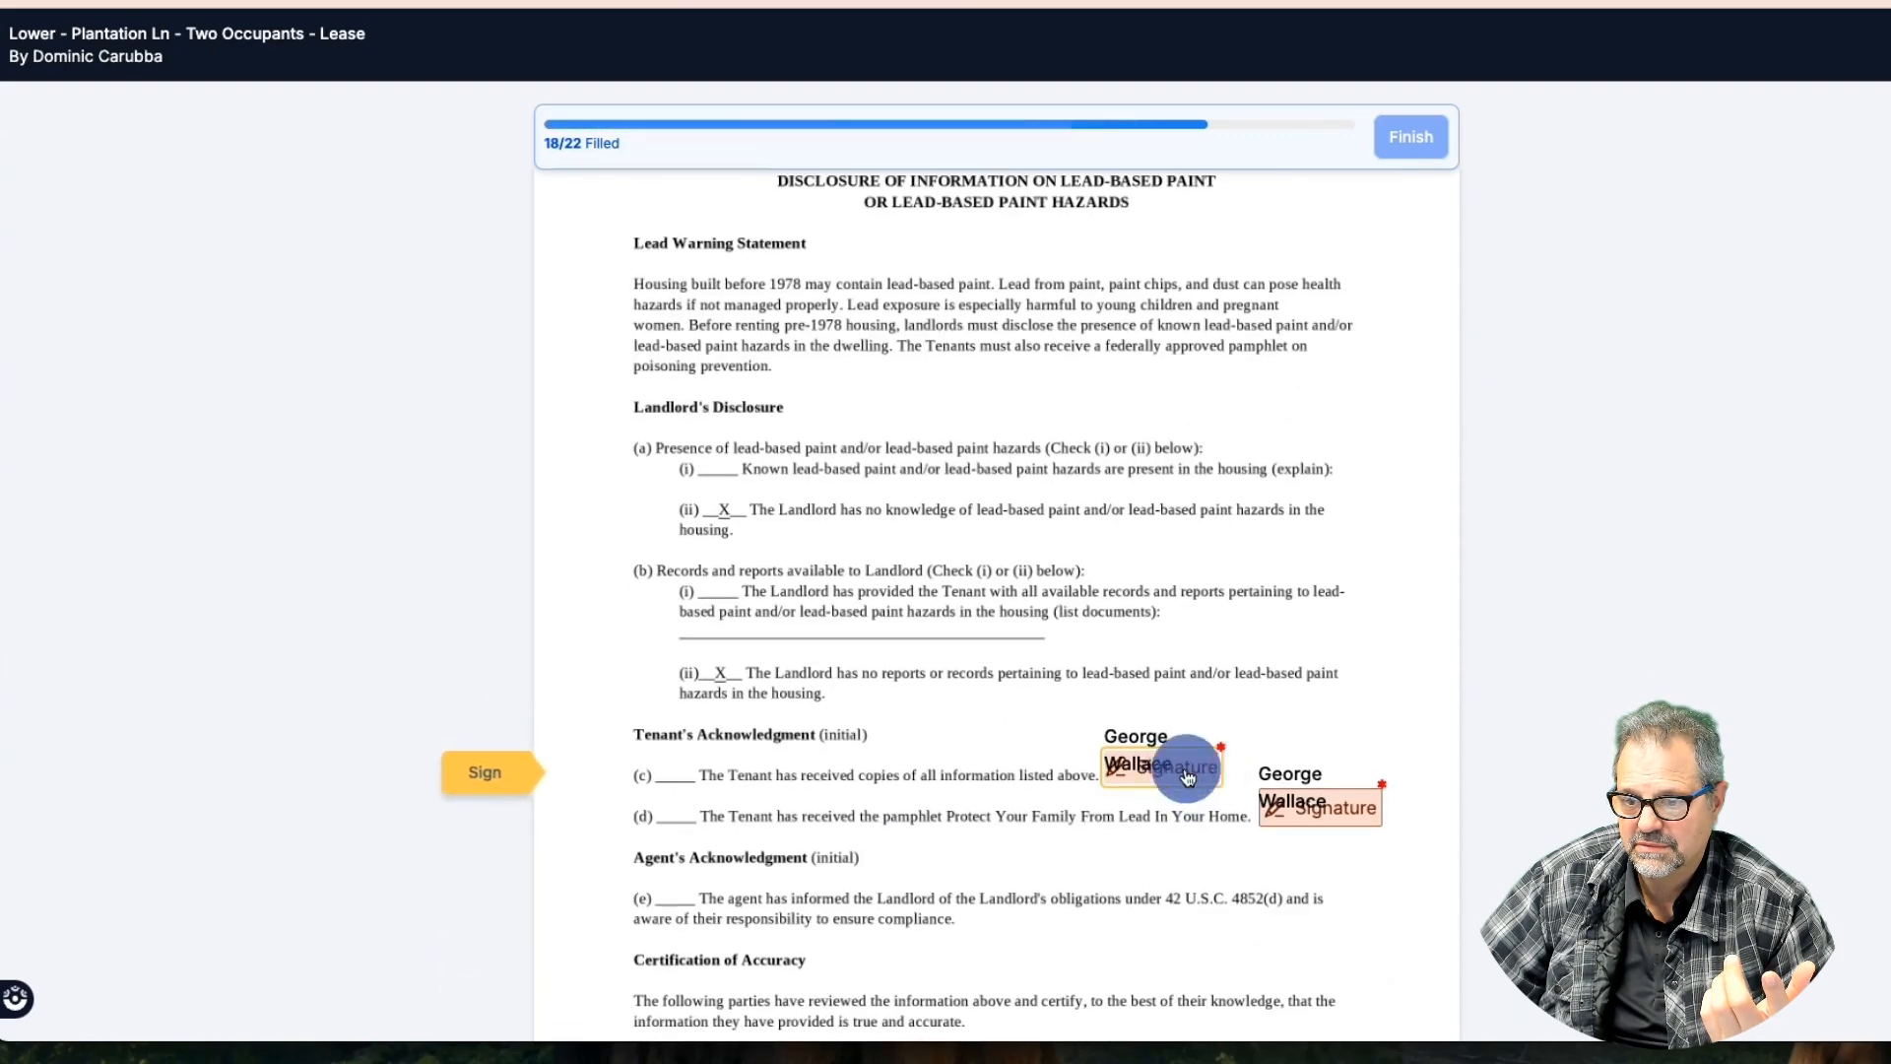
left_click(1333, 825)
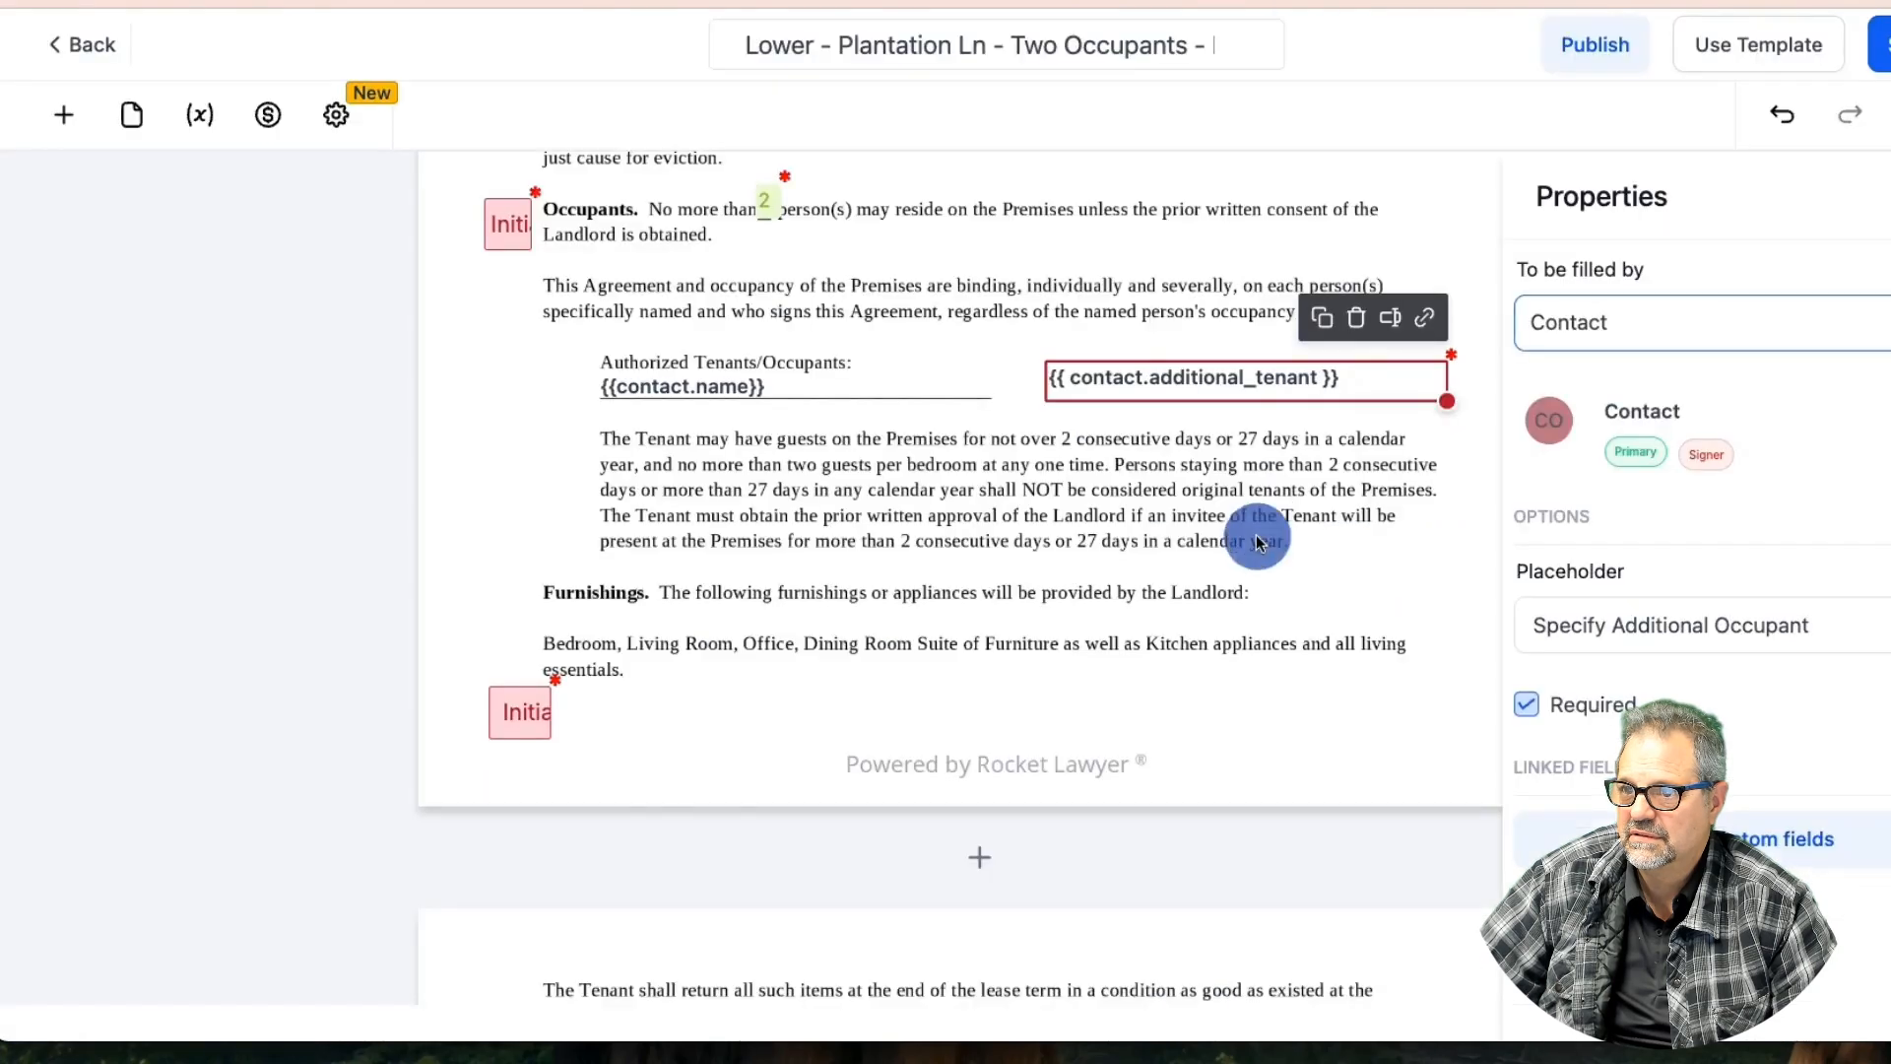
Delete the two Contact Signature fields next to lead-paint acknowledgment lines (c) and (d)
left_click(1258, 541)
scroll(1018, 587, "down", 20)
scroll(1018, 587, "up", 20)
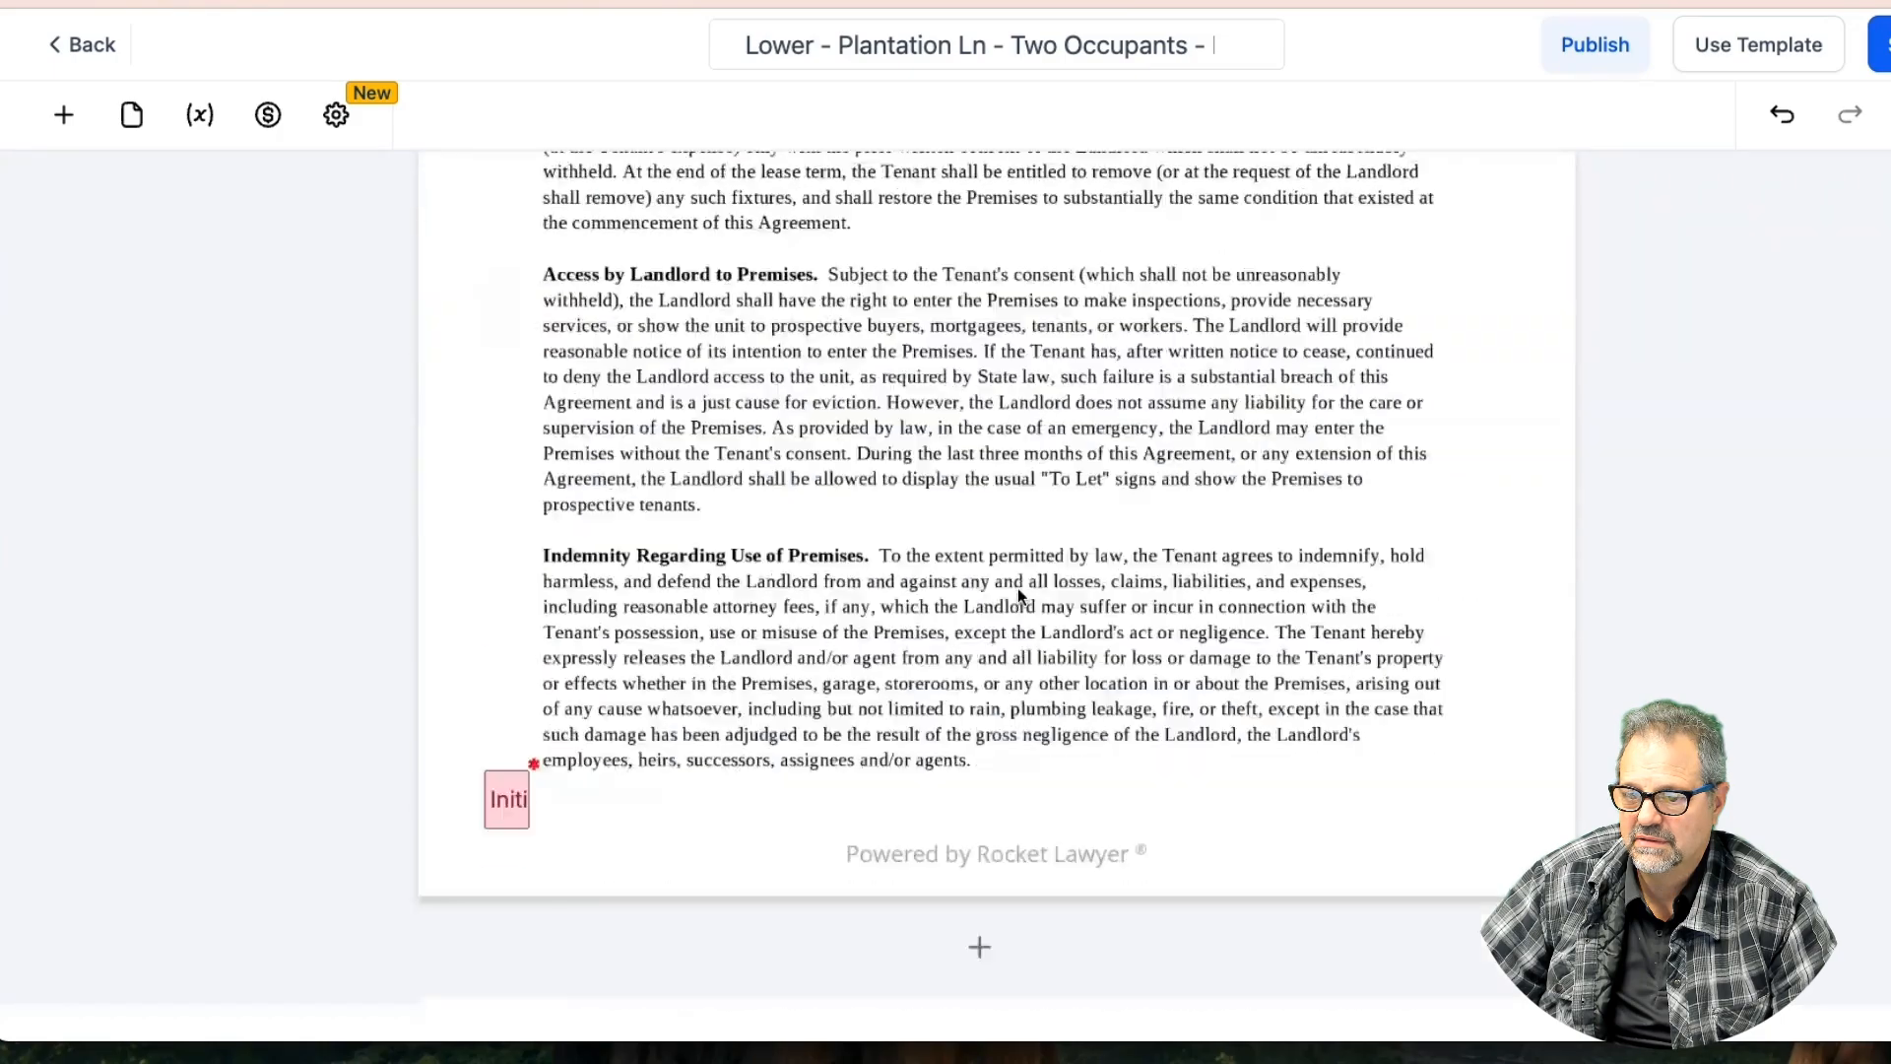
scroll(1018, 588, "down", 15)
scroll(1018, 588, "down", 15)
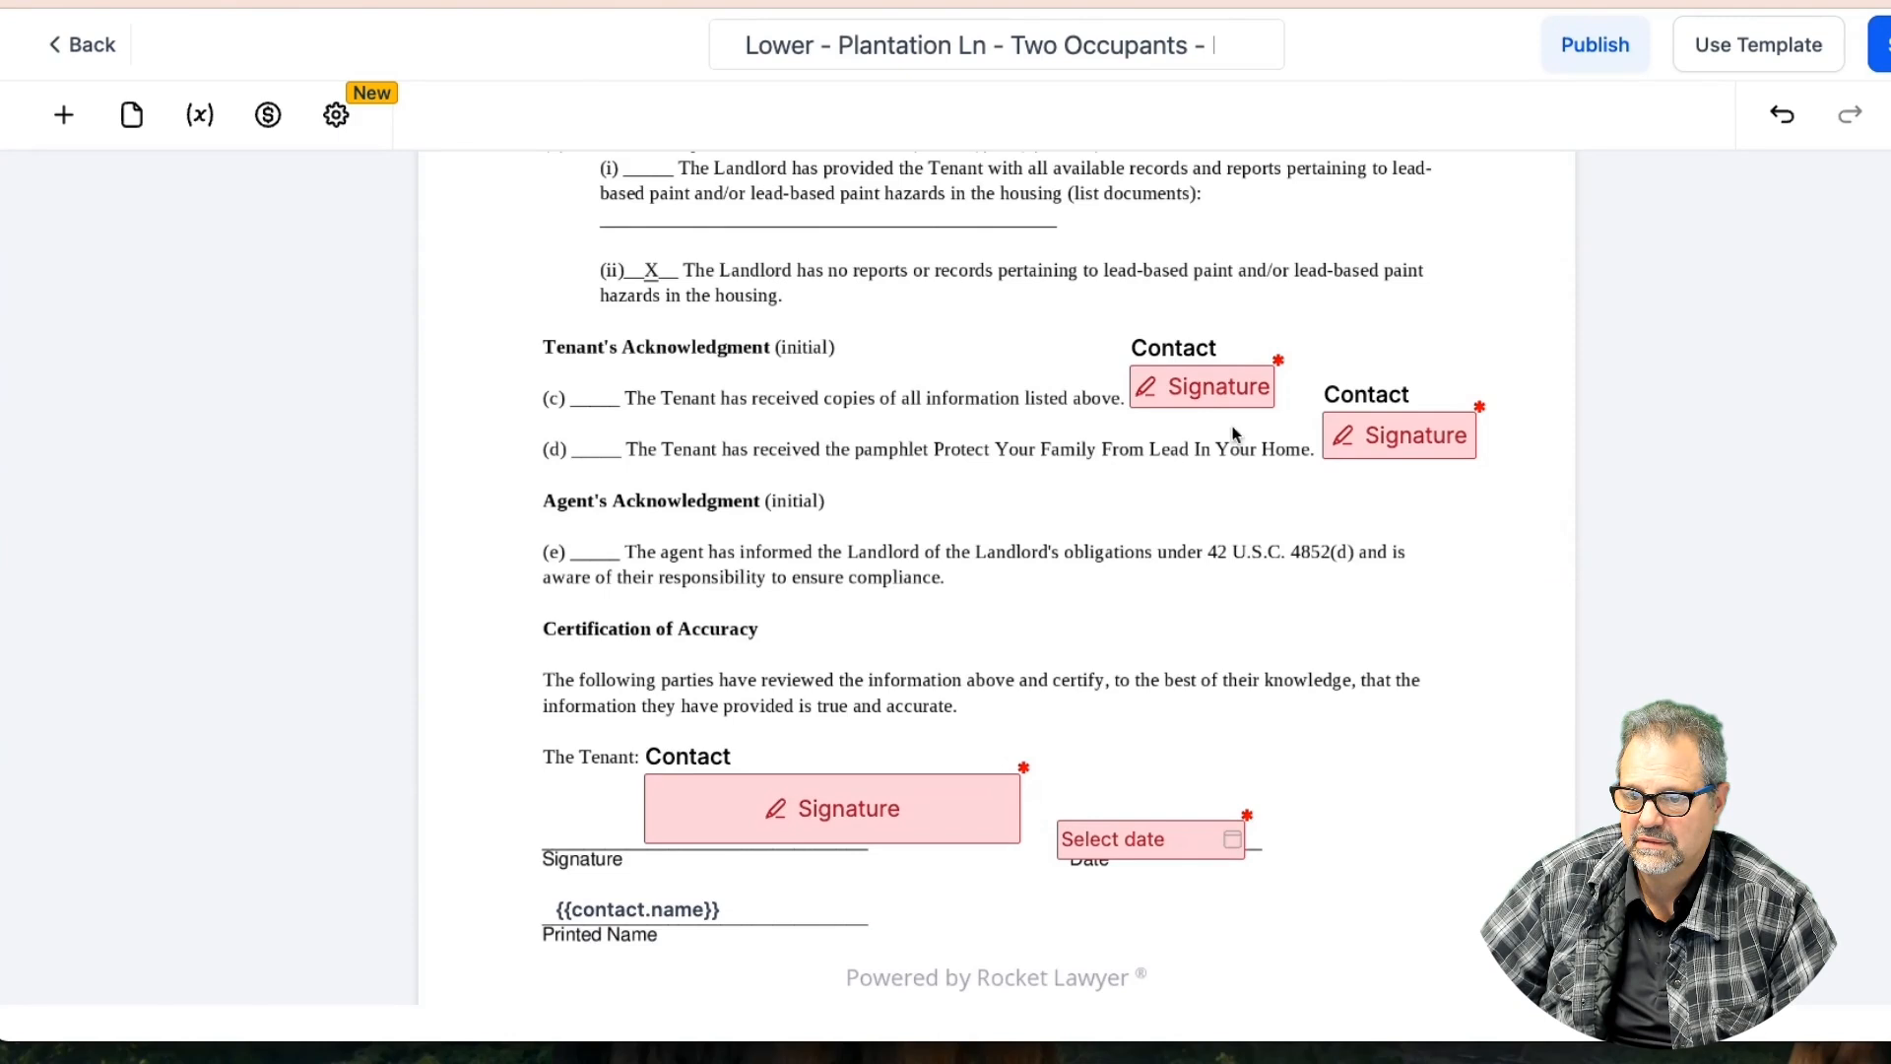
left_click(1223, 384)
left_click(1249, 321)
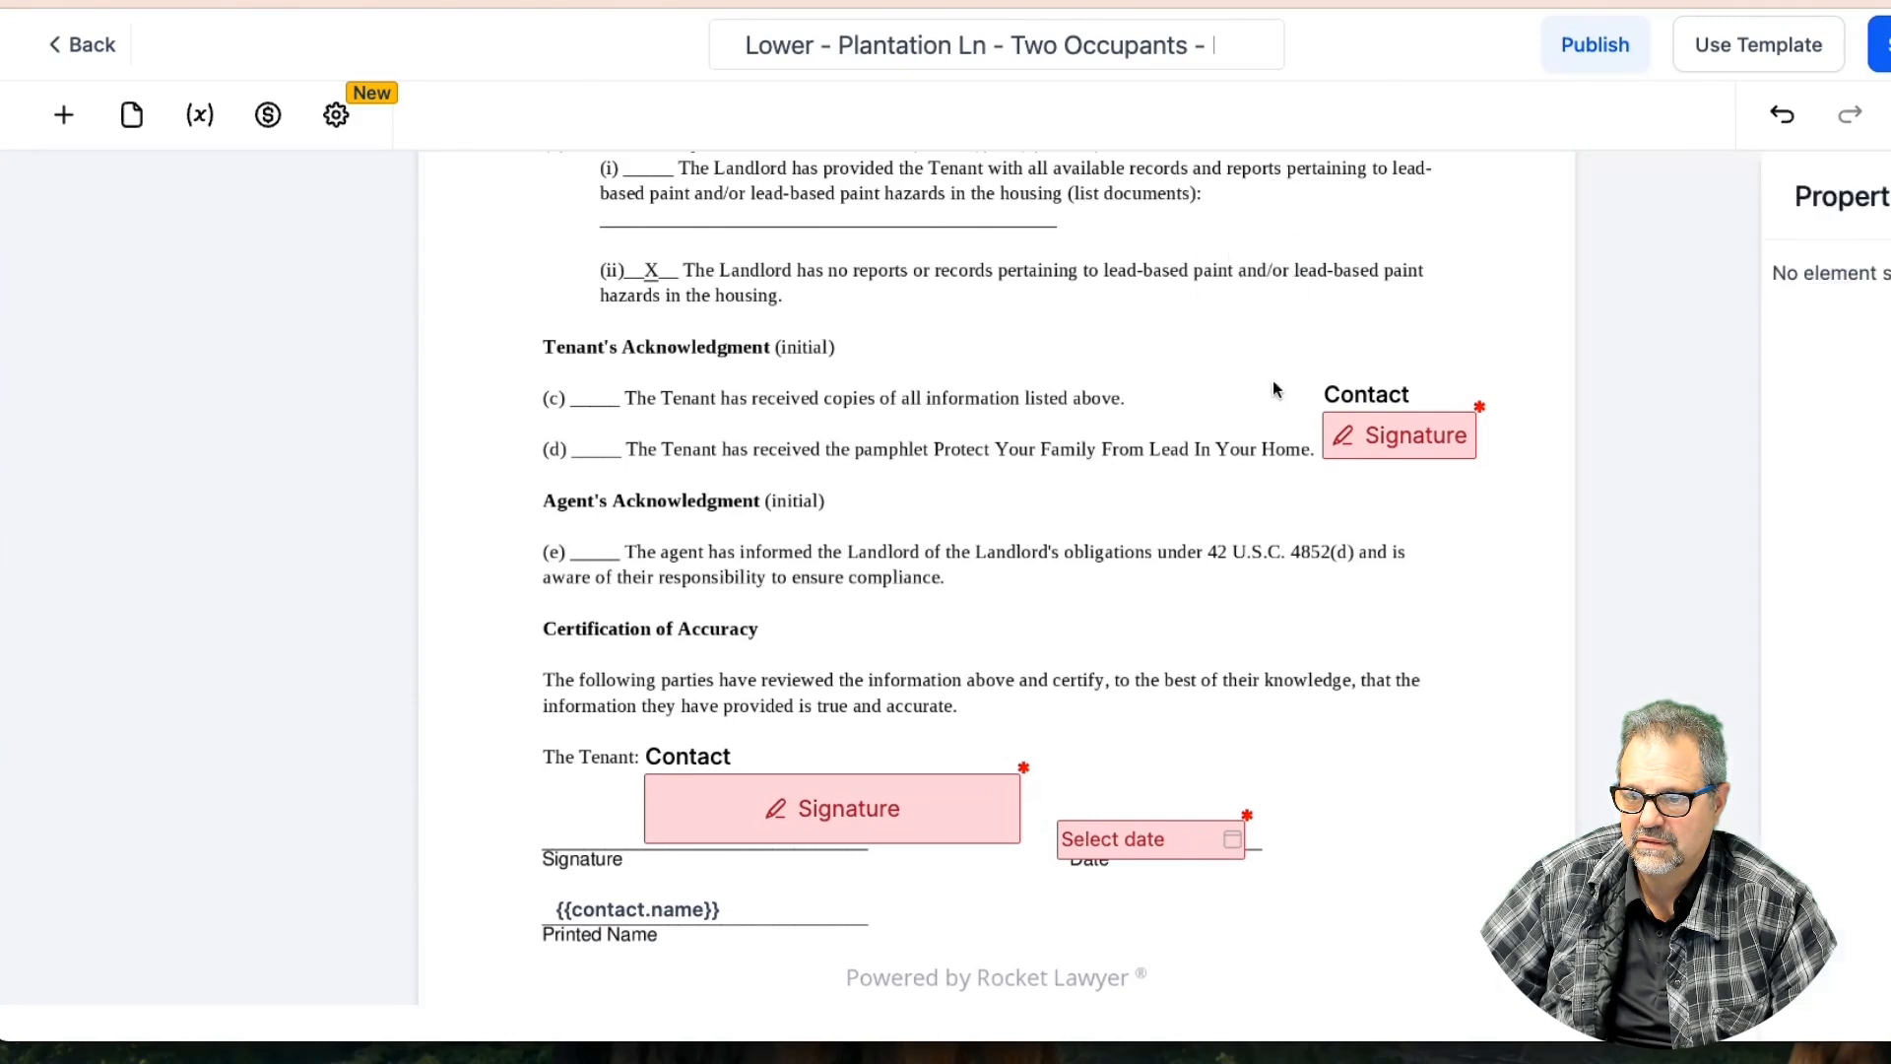
left_click(1379, 434)
left_click(1448, 378)
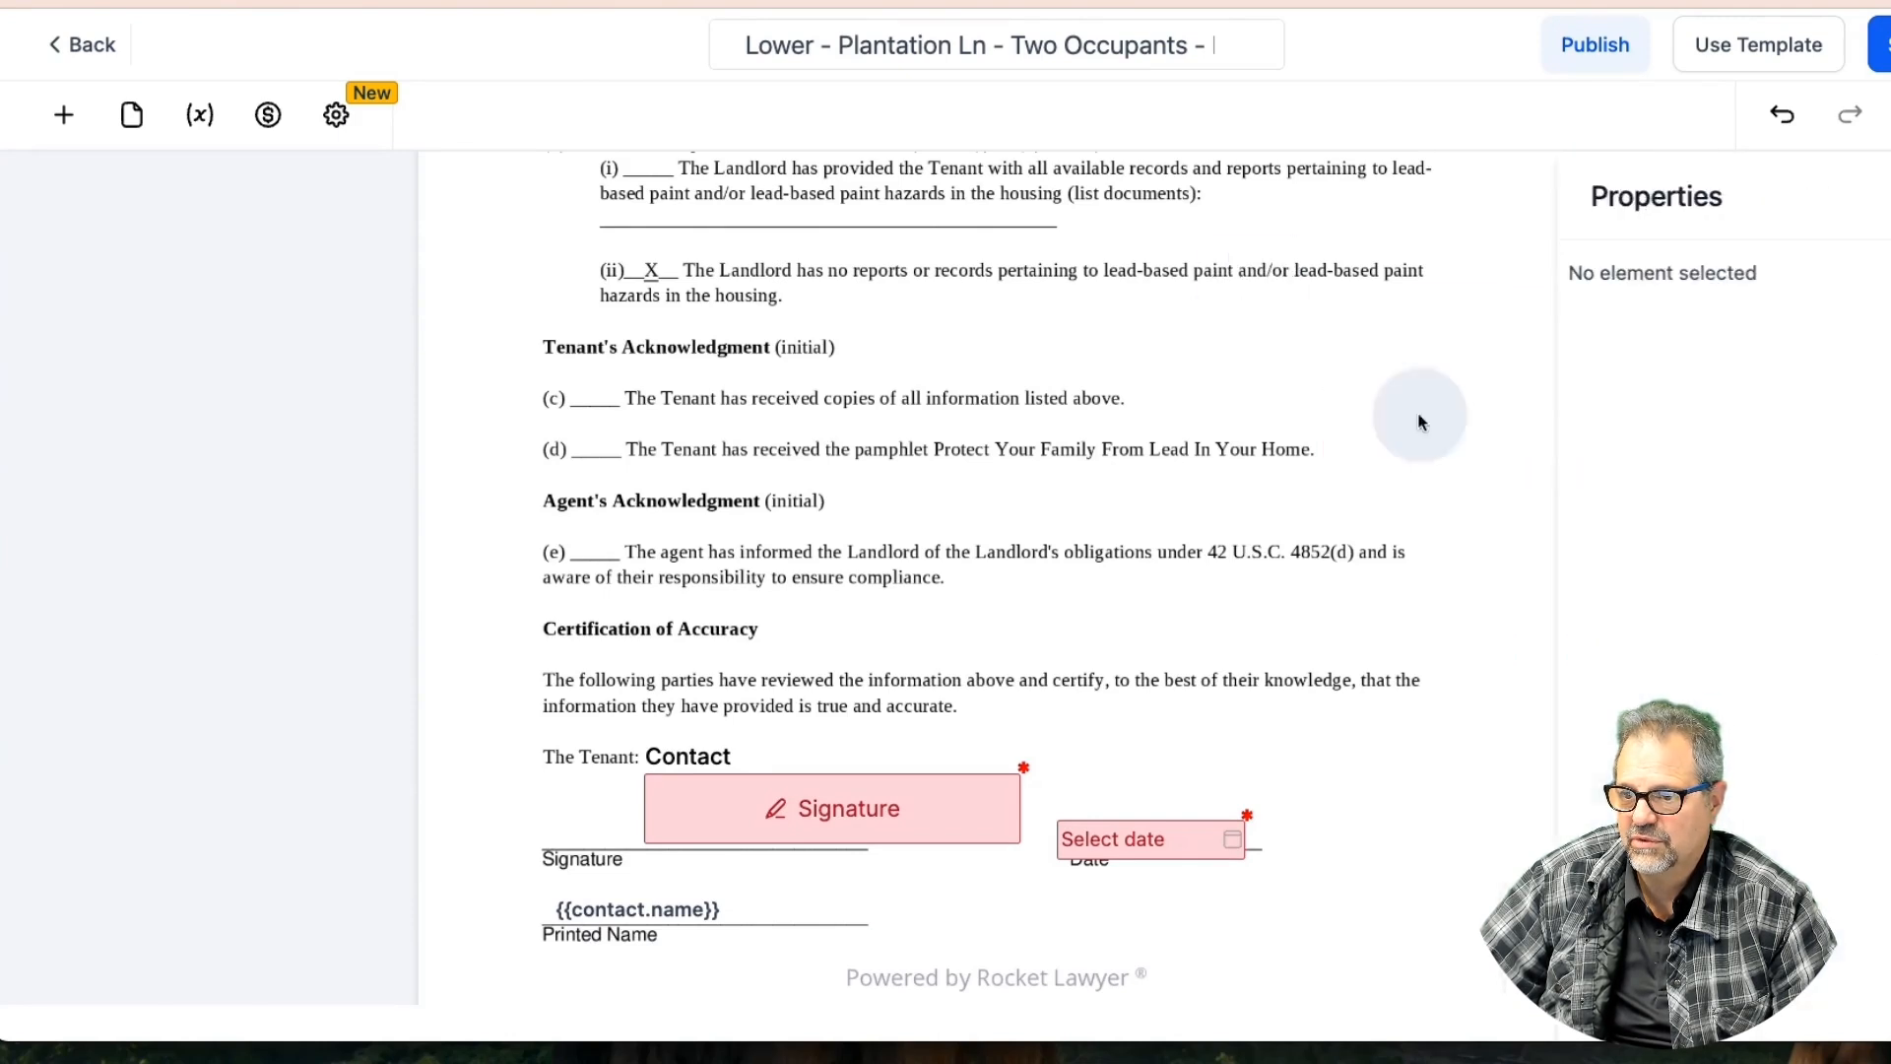
scroll(1062, 614, "down", 5)
scroll(1063, 613, "up", 10)
scroll(1063, 613, "down", 2)
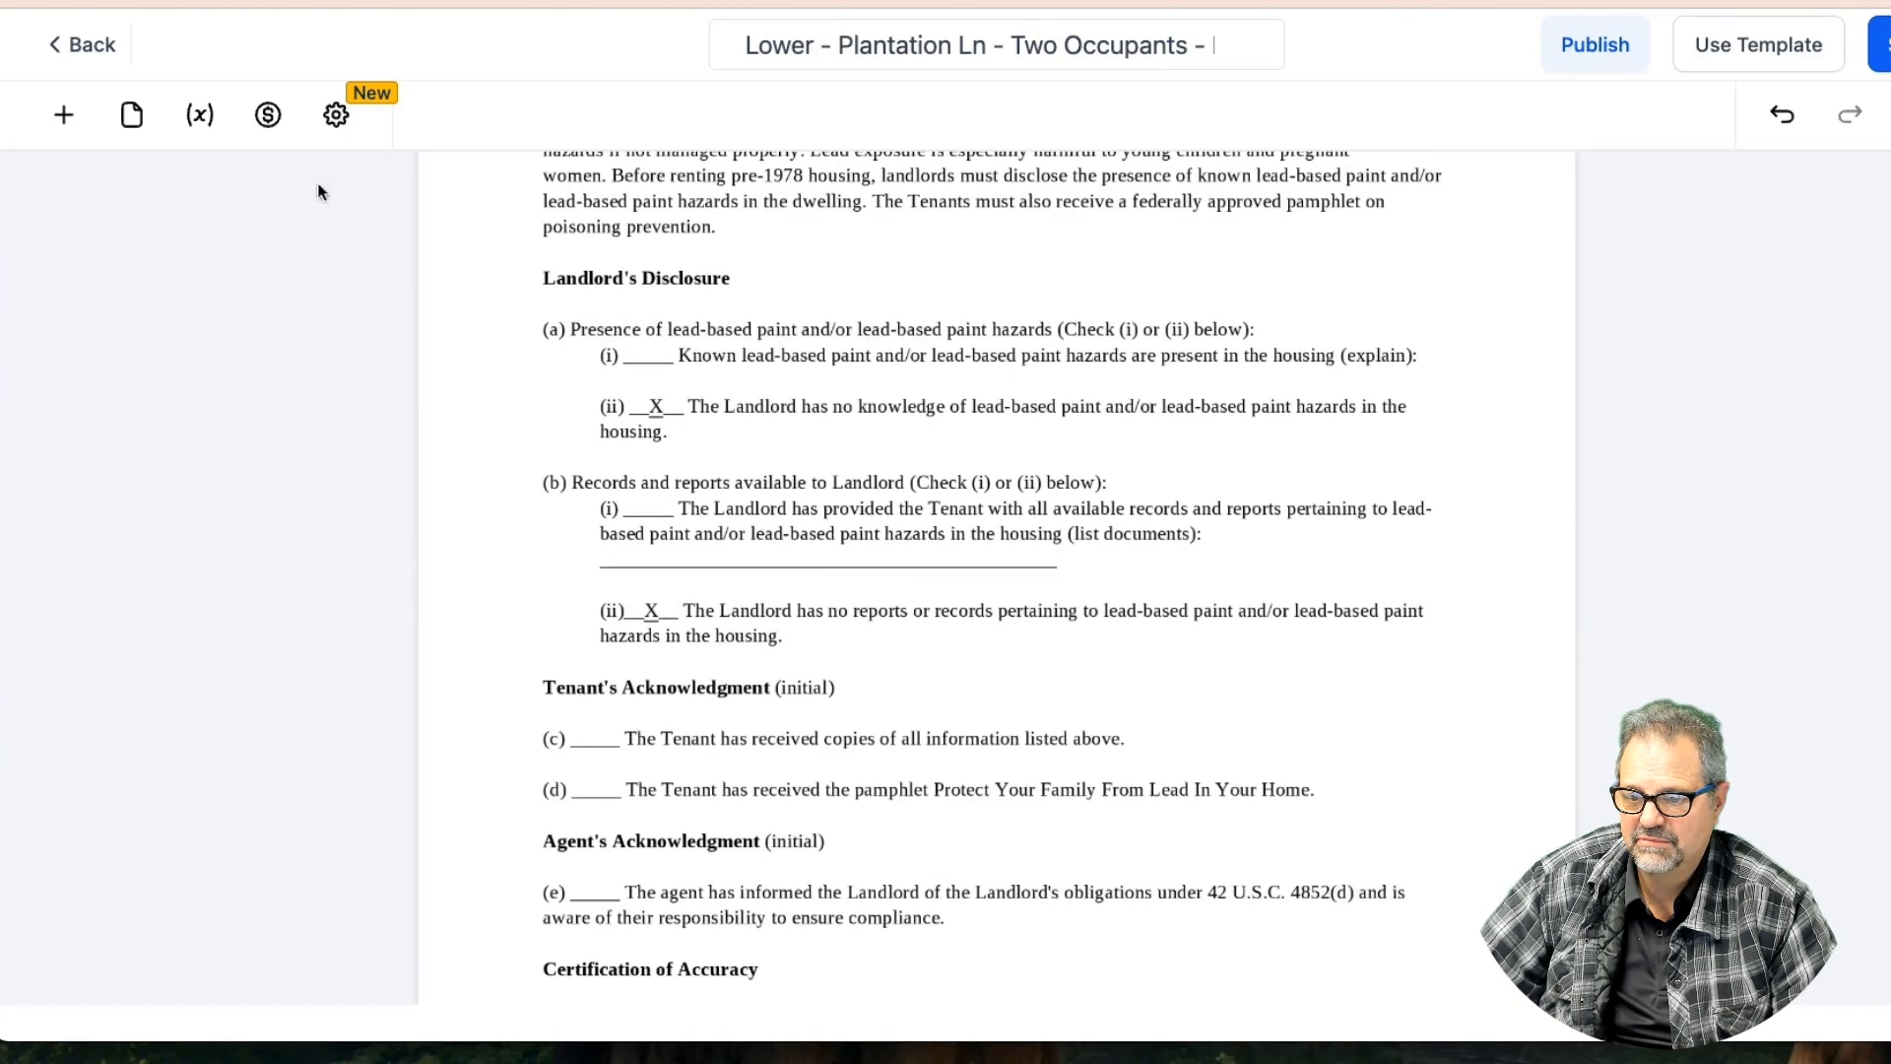
Place a narrowed Initials field beside lead-paint line (c) and duplicate it for line (d)
left_click(63, 115)
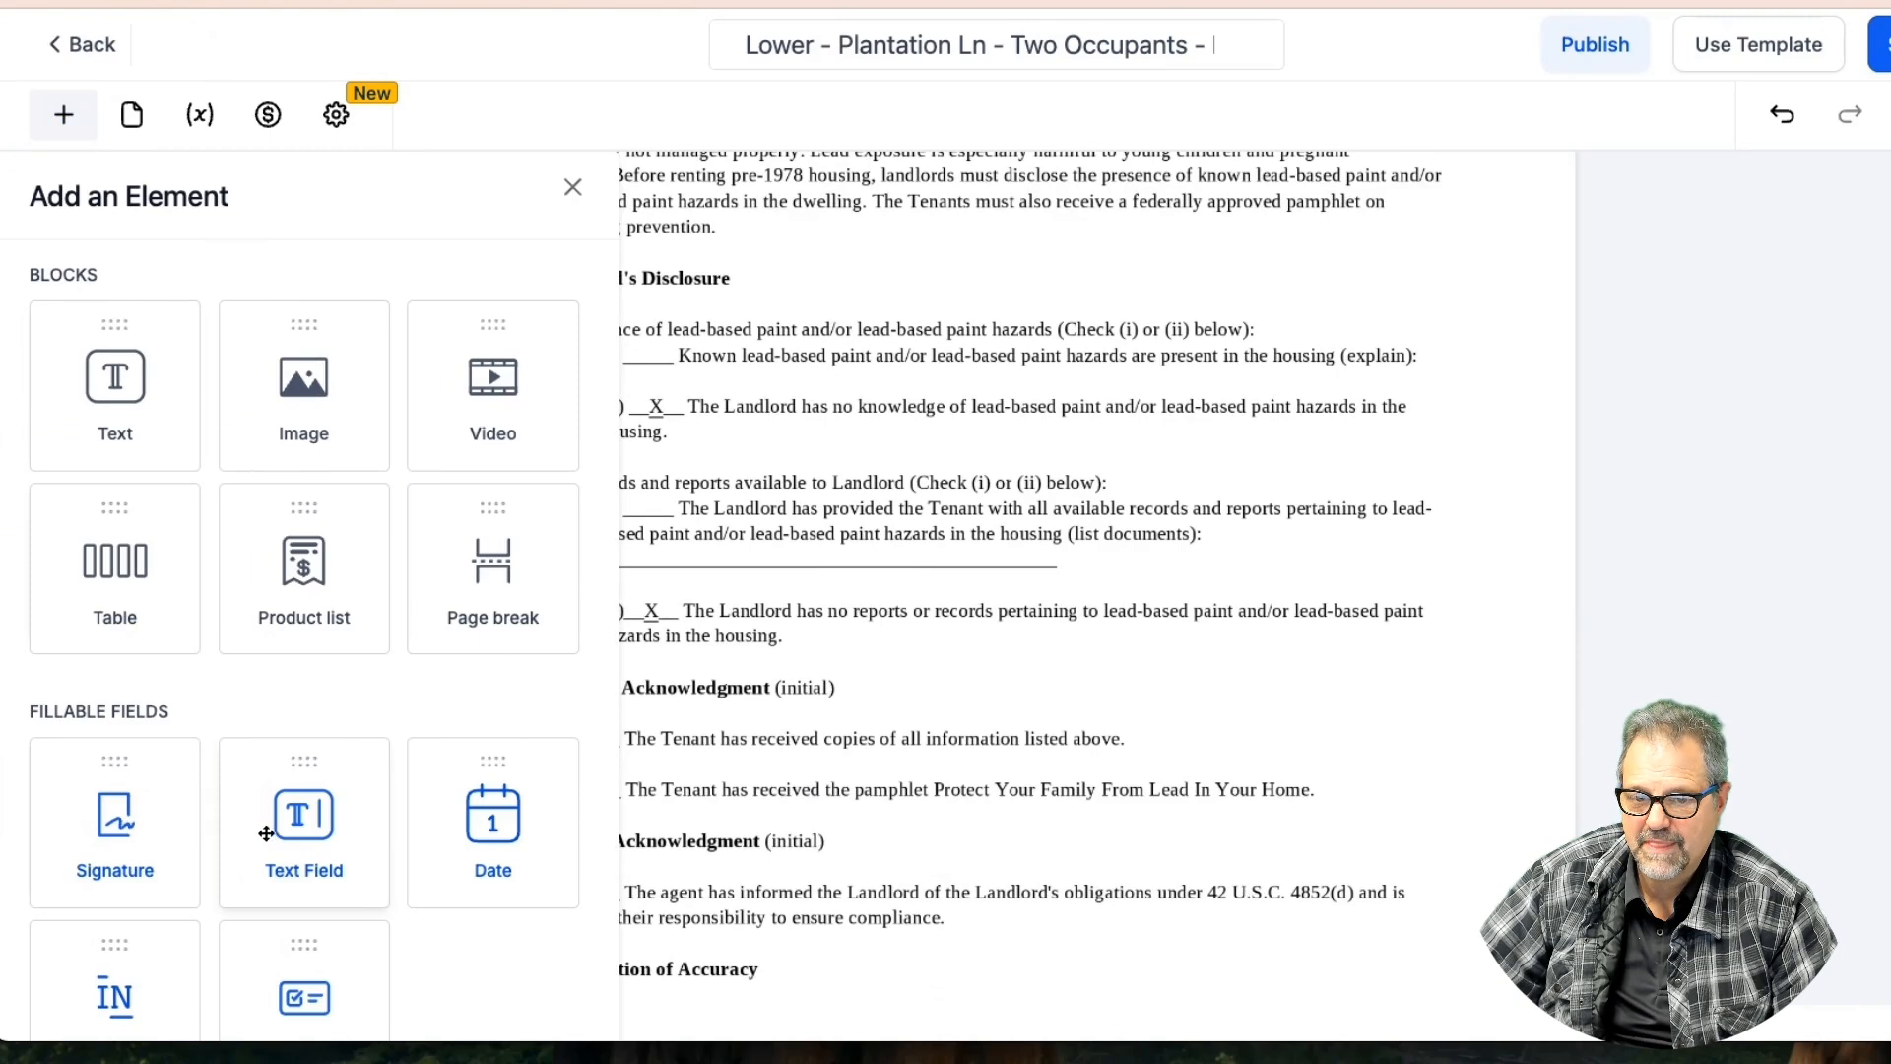
left_click_drag(113, 996, 575, 648)
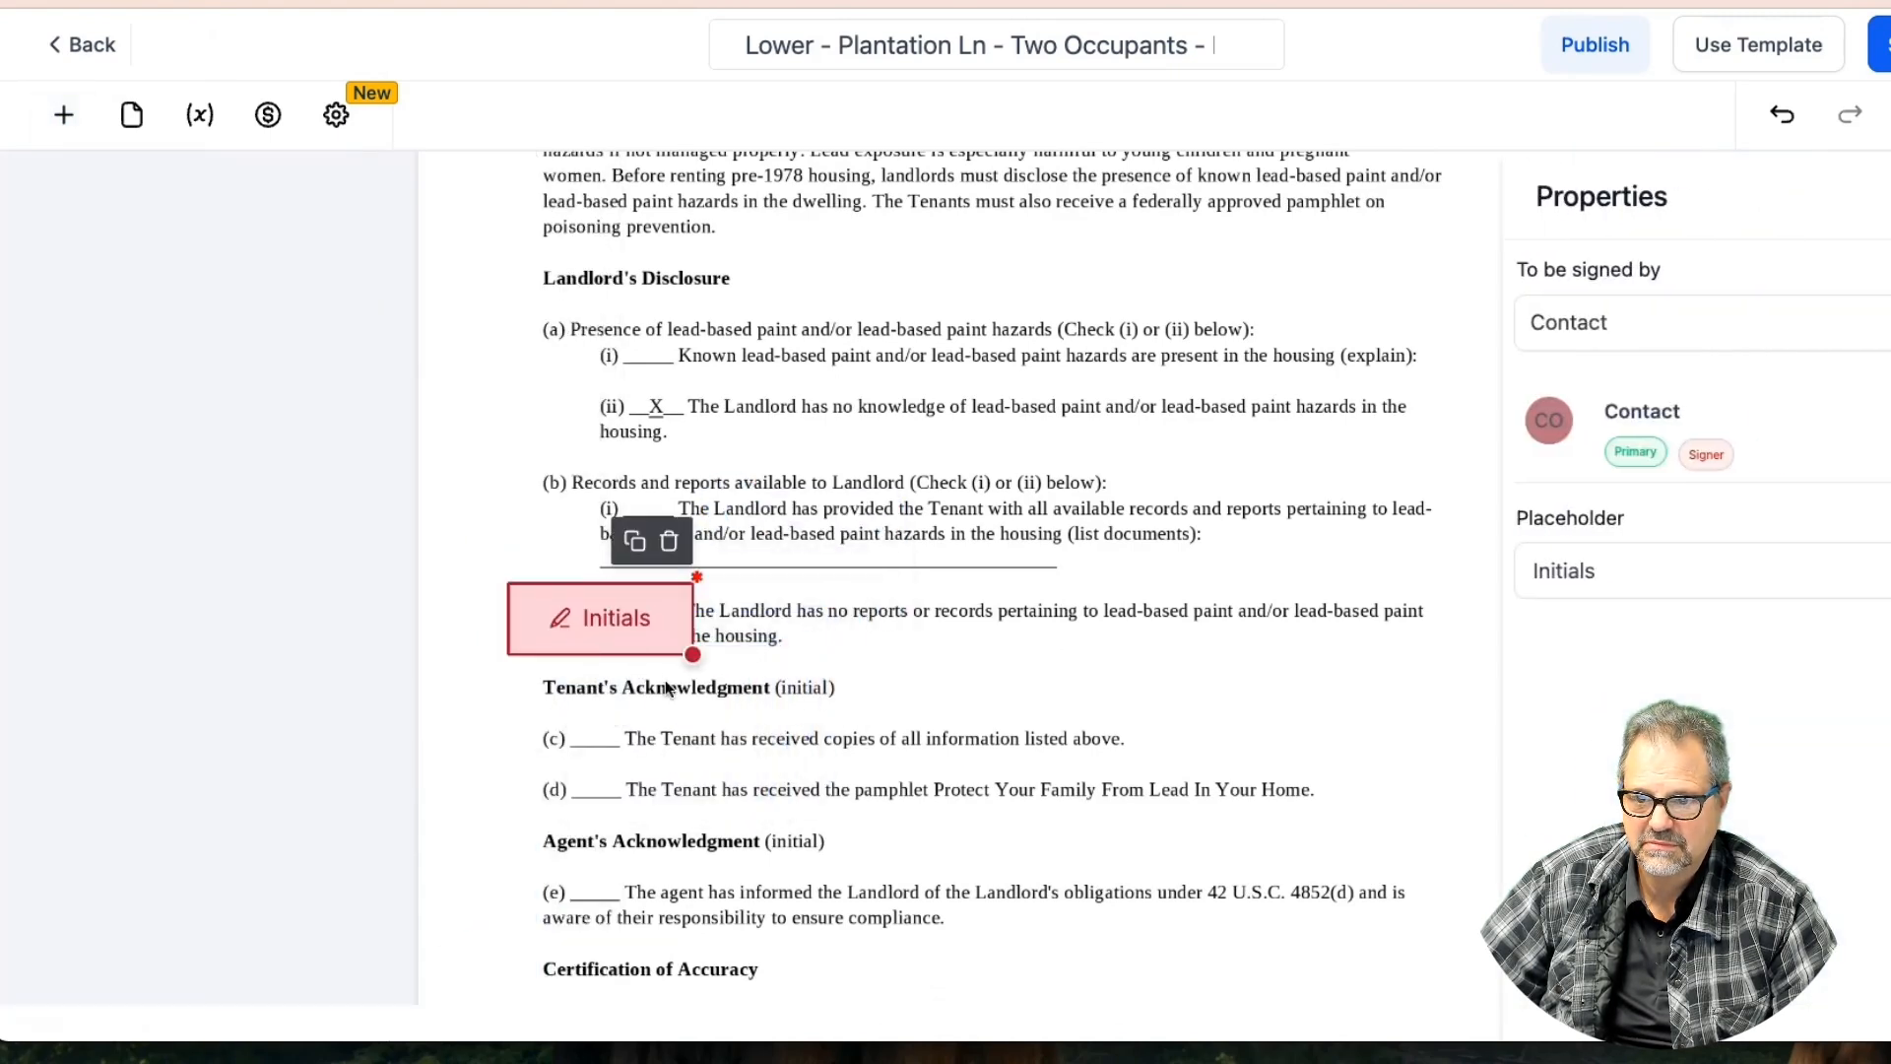
left_click_drag(691, 652, 592, 775)
left_click(552, 658)
Save the template, review the document, and bring up the Get Public Document Link dialog
left_click(1879, 44)
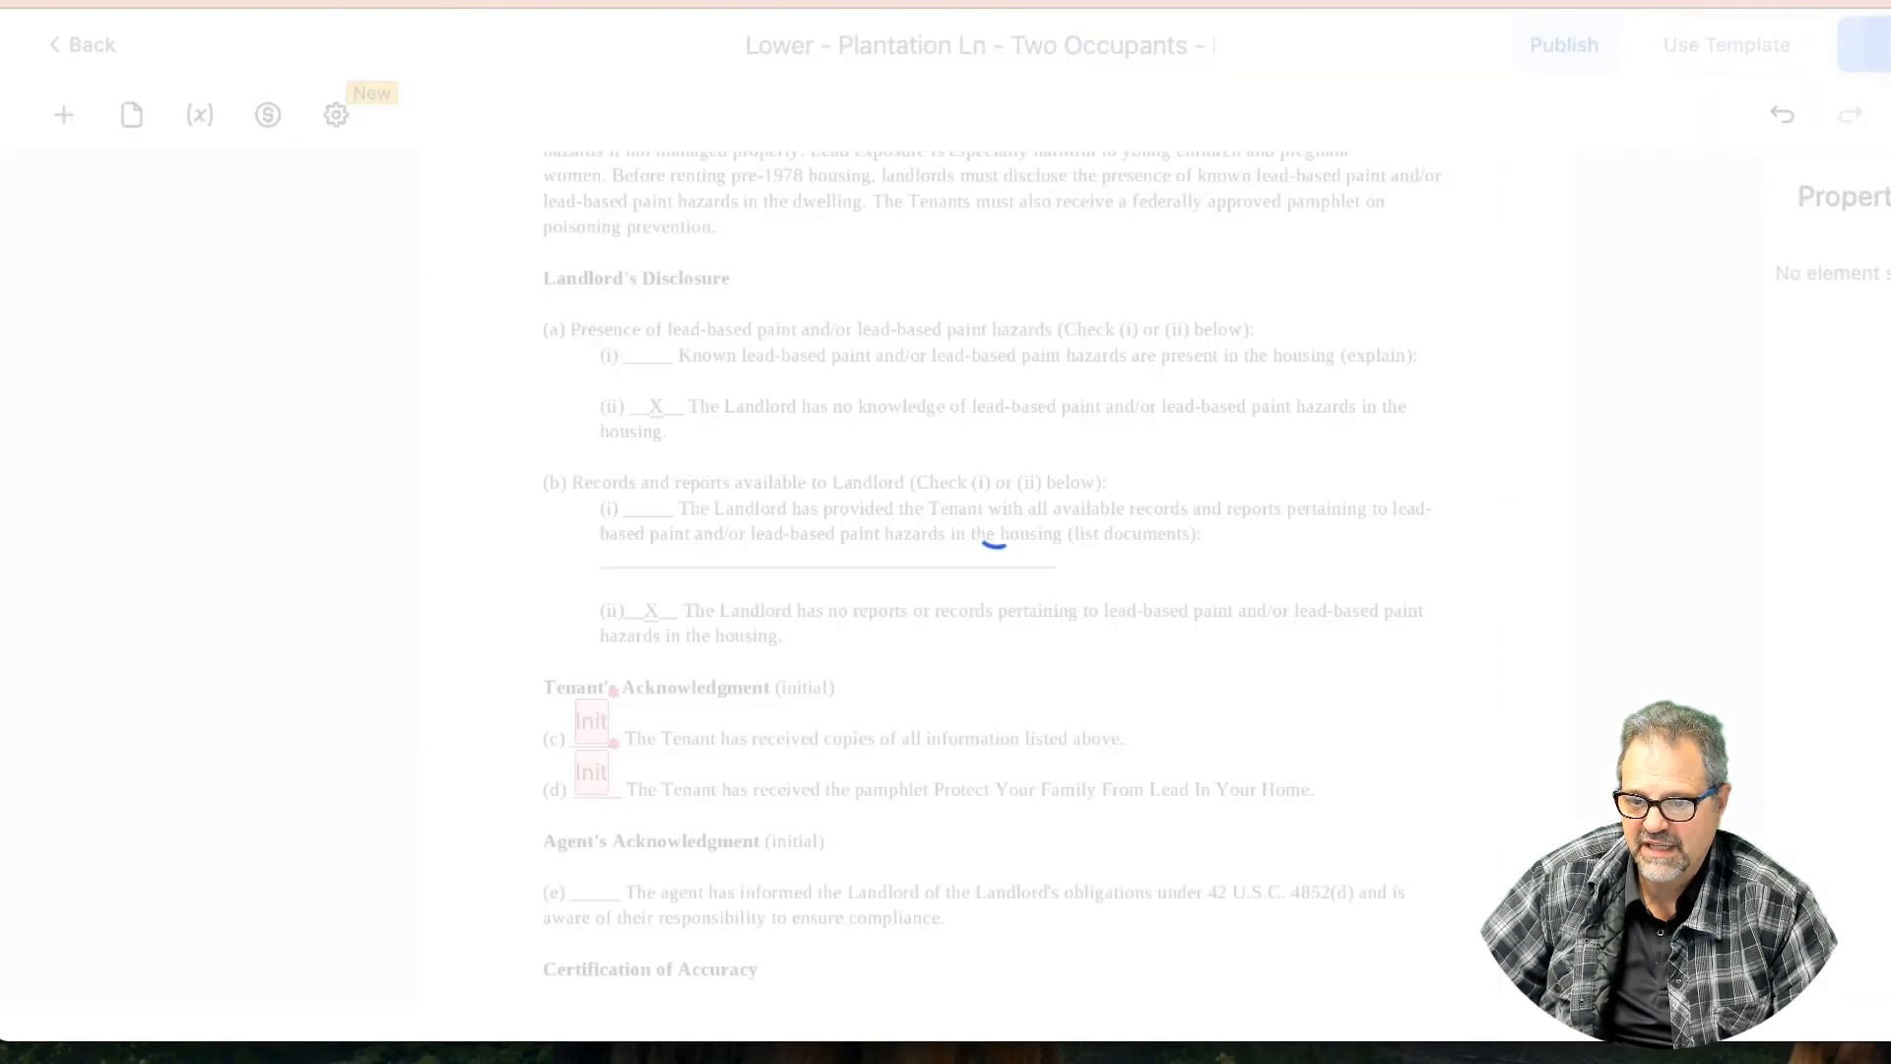
scroll(784, 659, "down", 2)
scroll(784, 659, "down", 4)
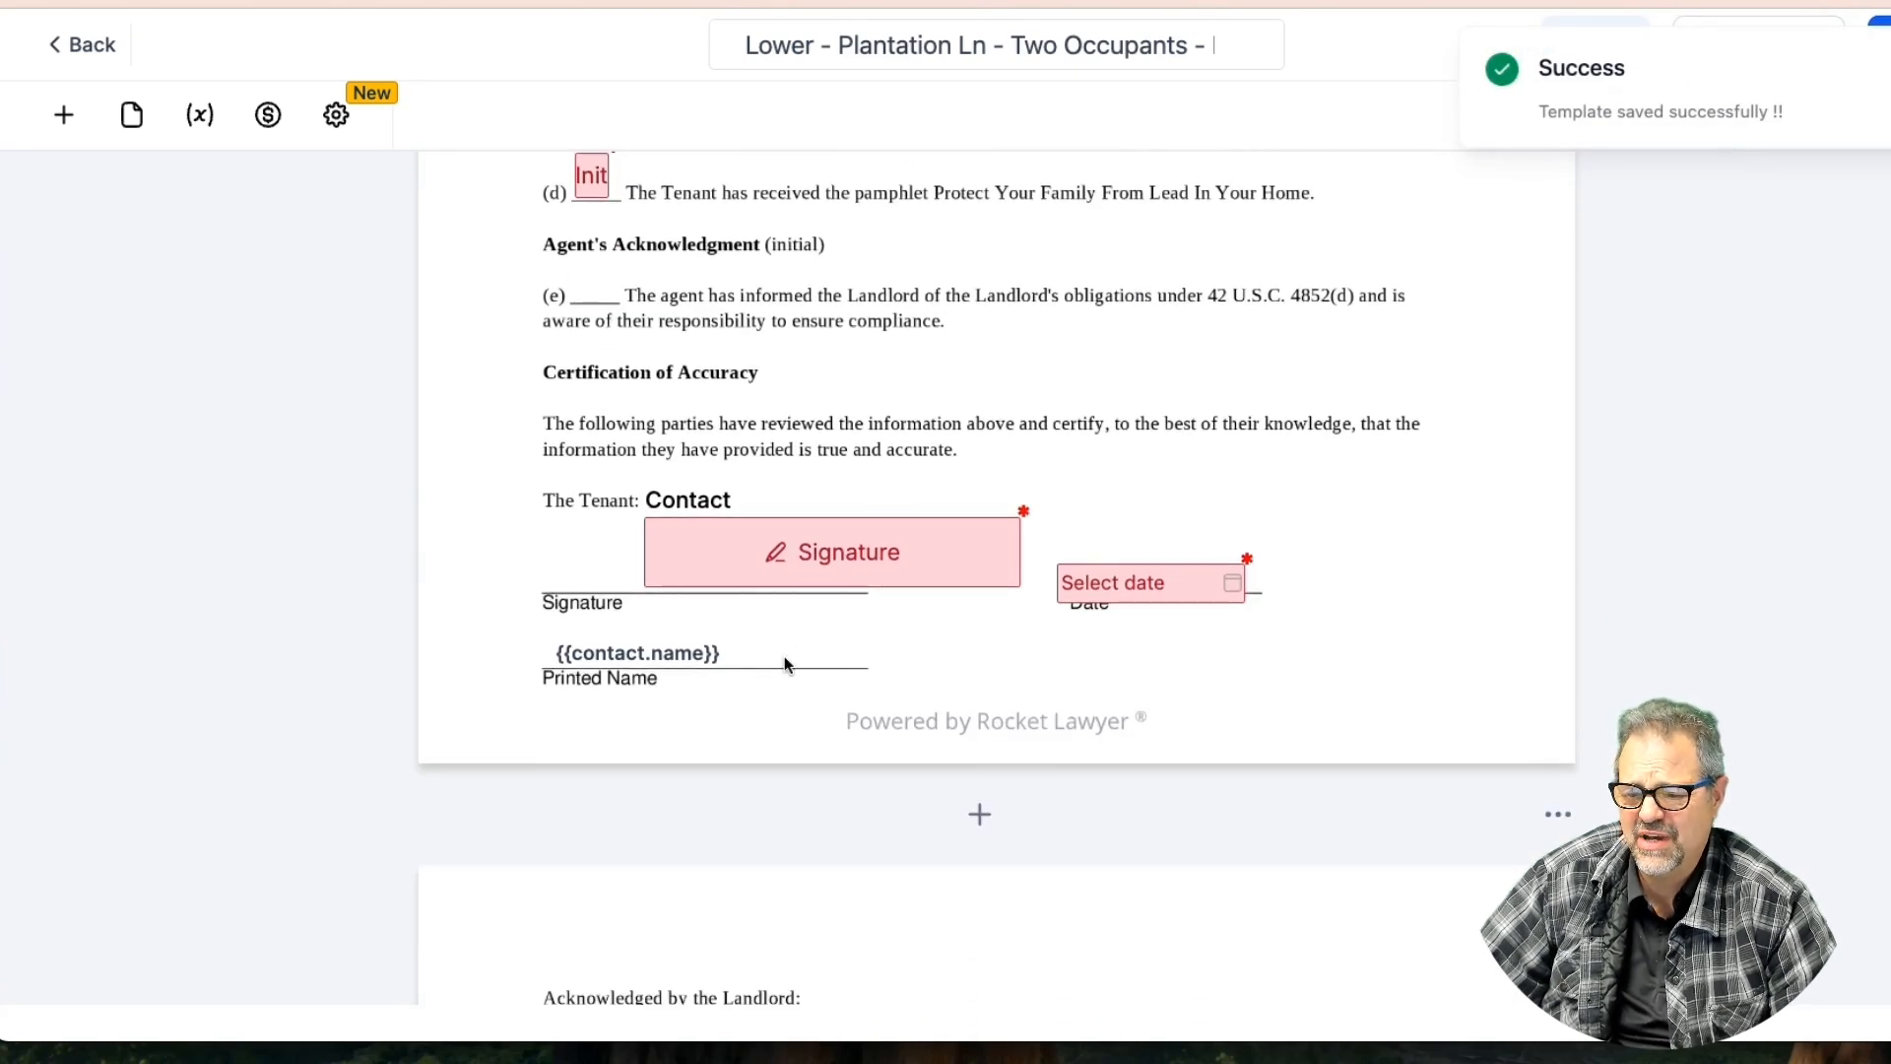
scroll(786, 663, "down", 1)
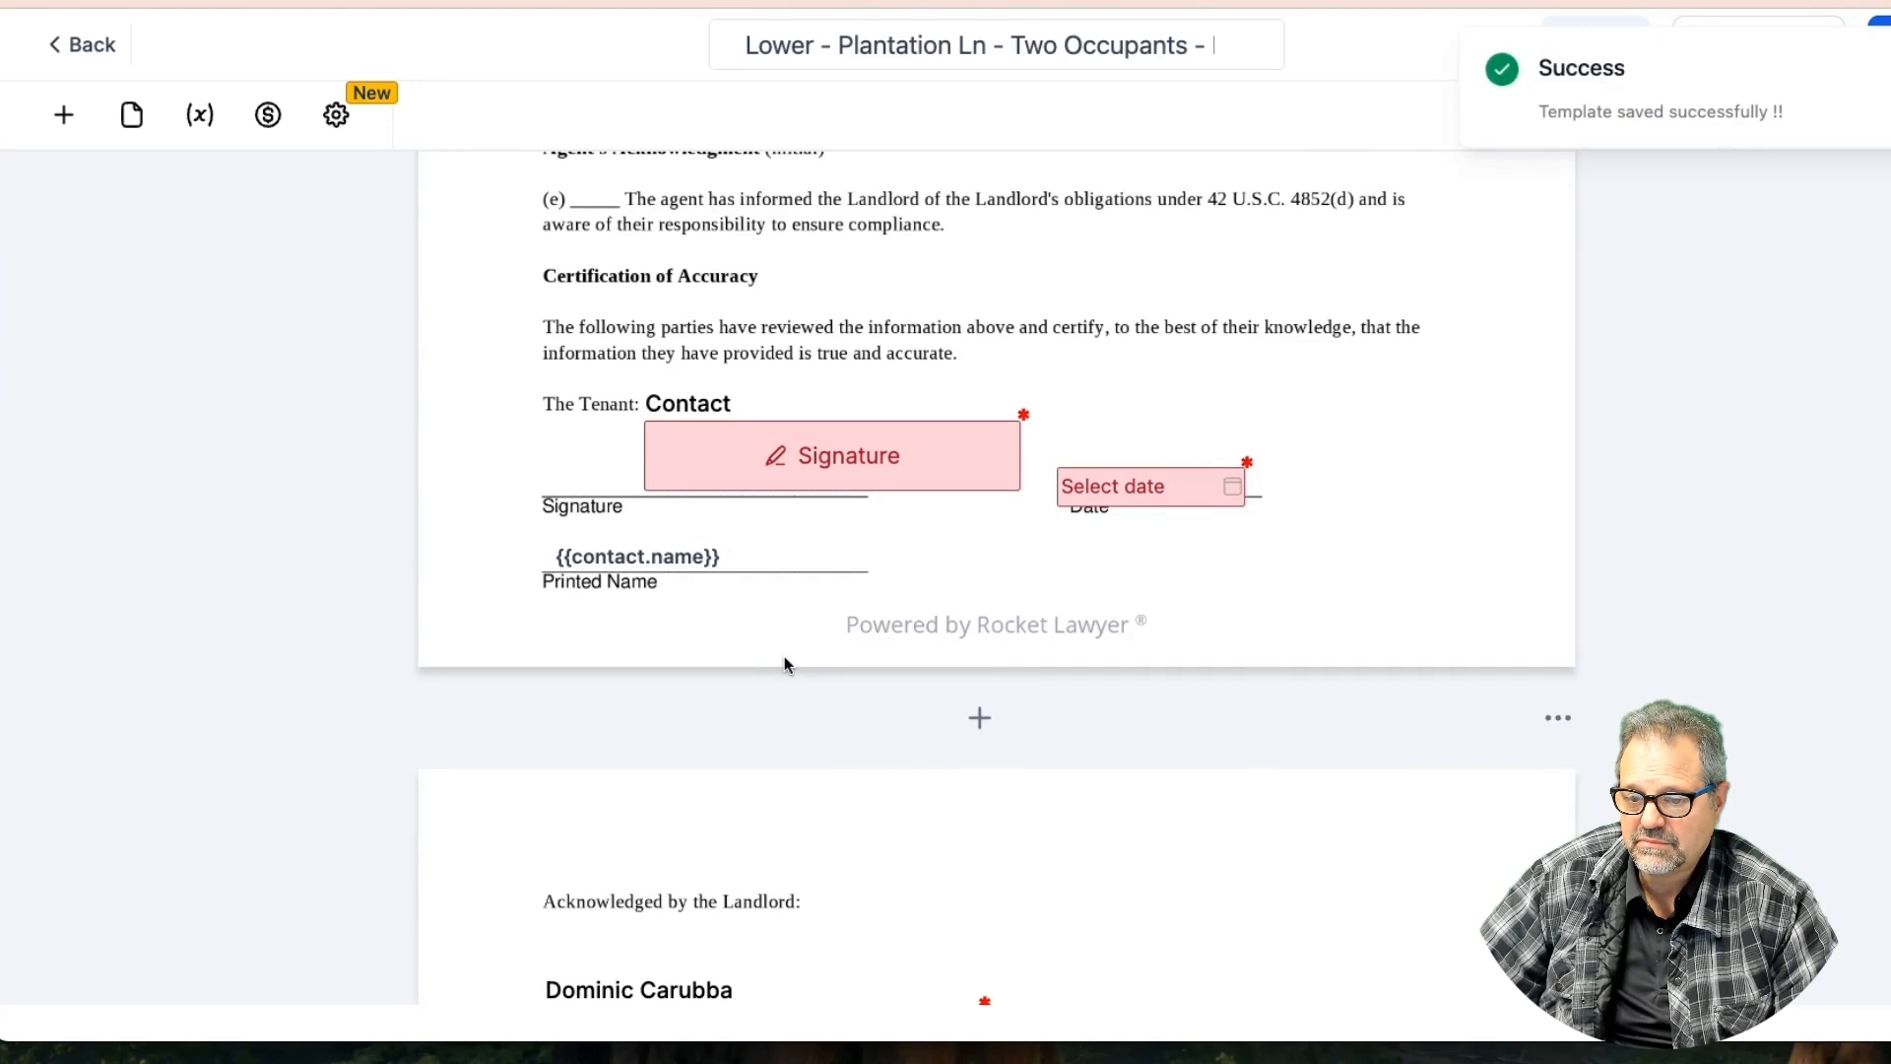
scroll(783, 656, "down", 3)
scroll(784, 656, "down", 3)
scroll(784, 656, "up", 8)
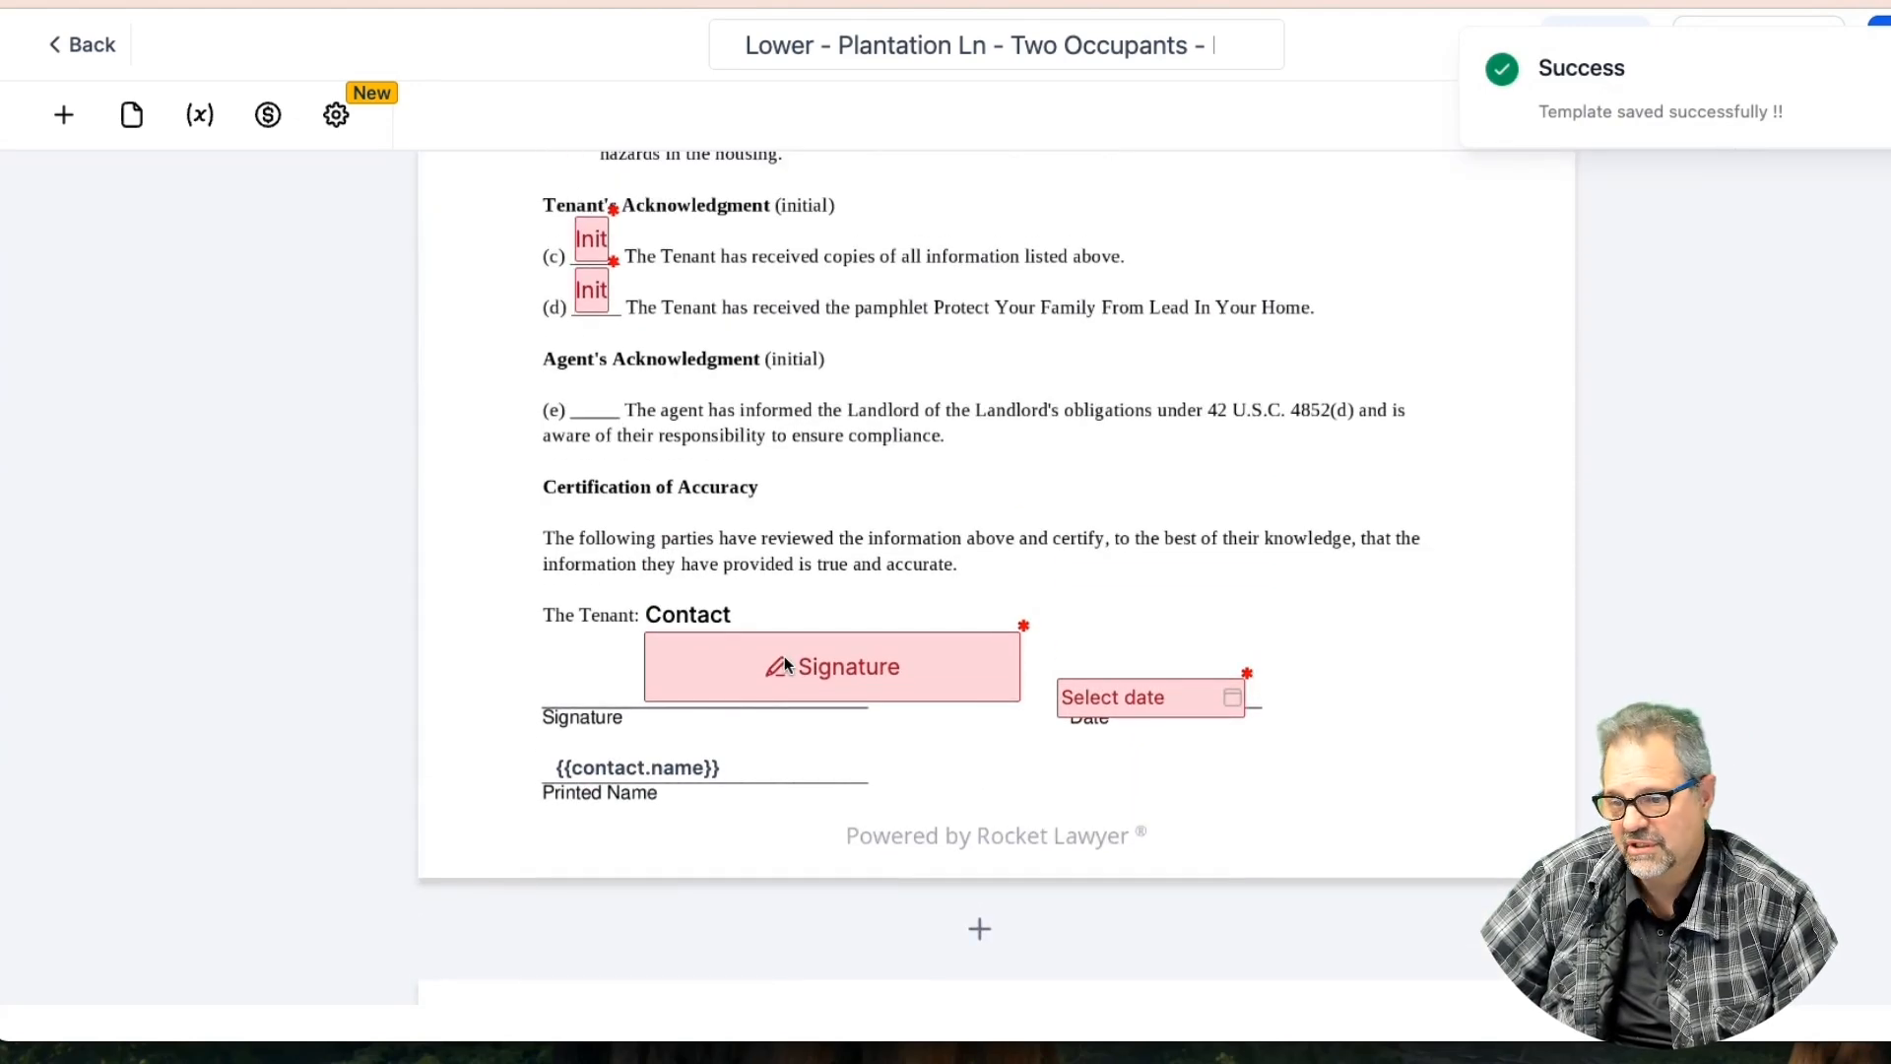
scroll(785, 660, "up", 15)
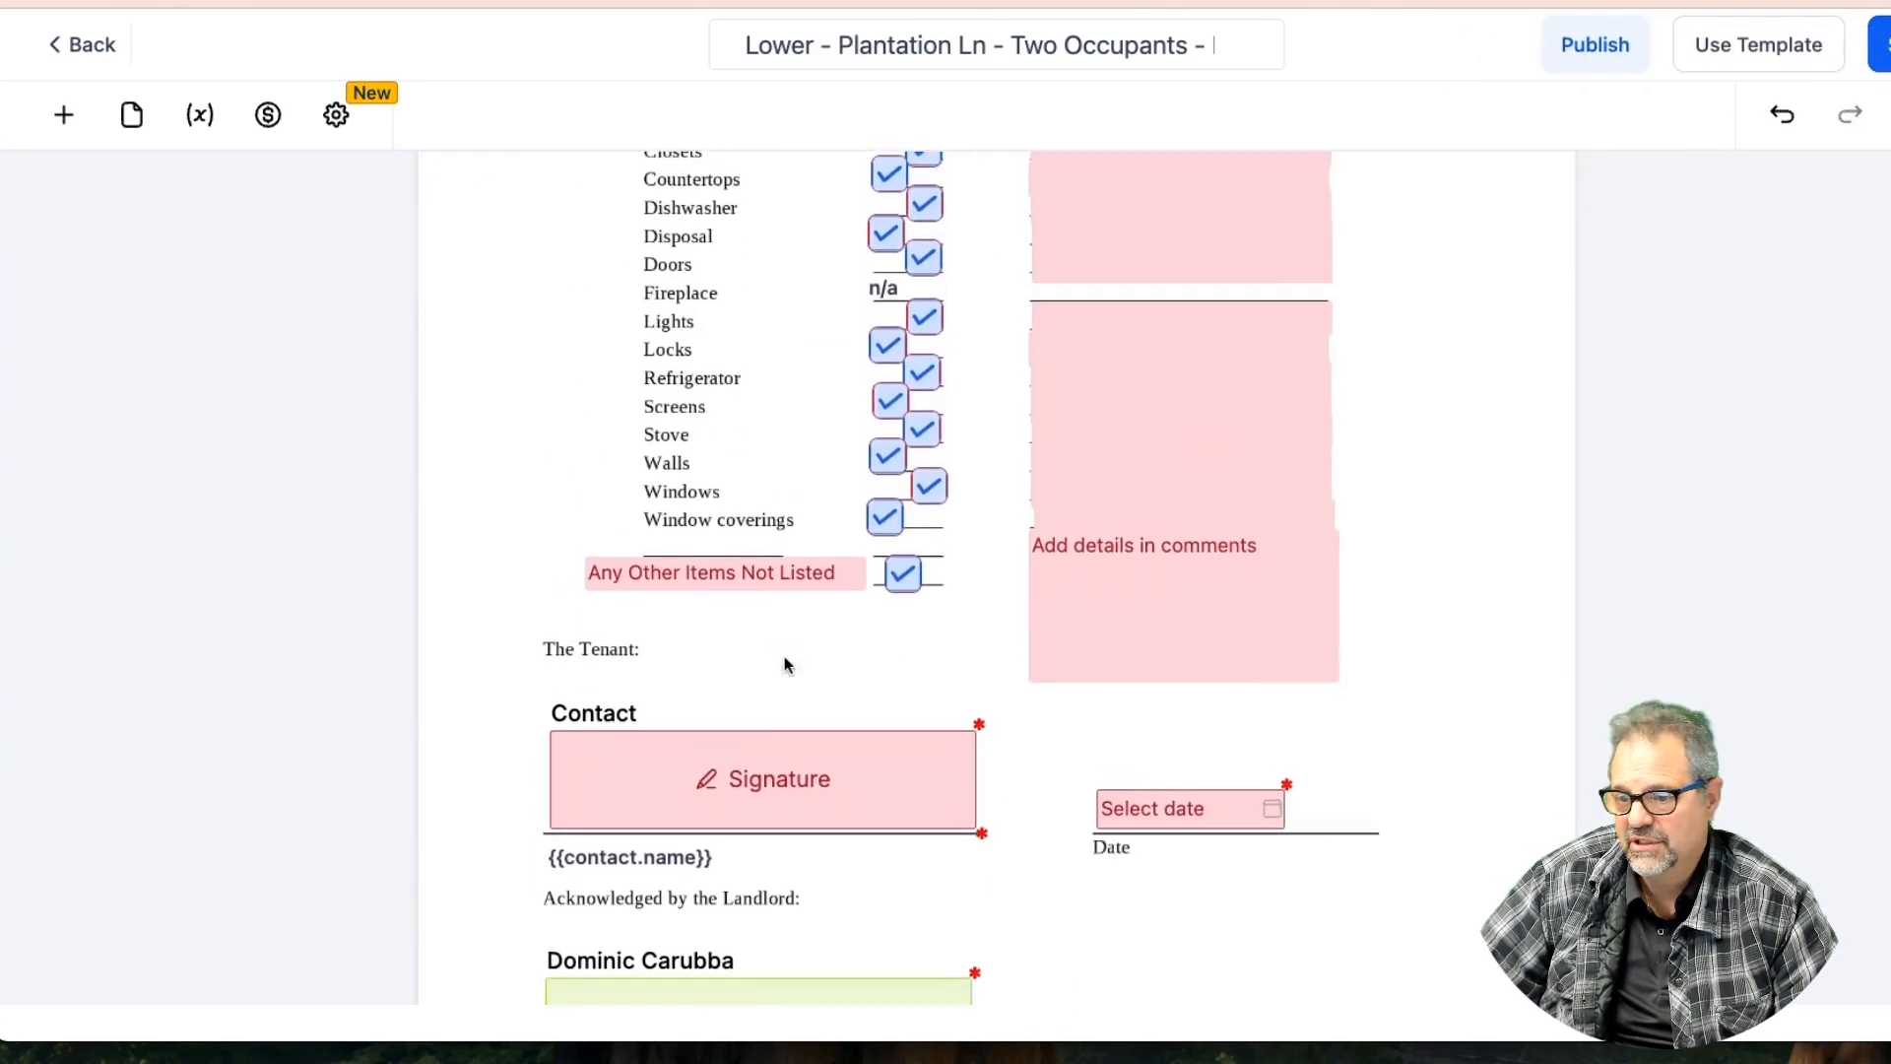
scroll(785, 658, "down", 1)
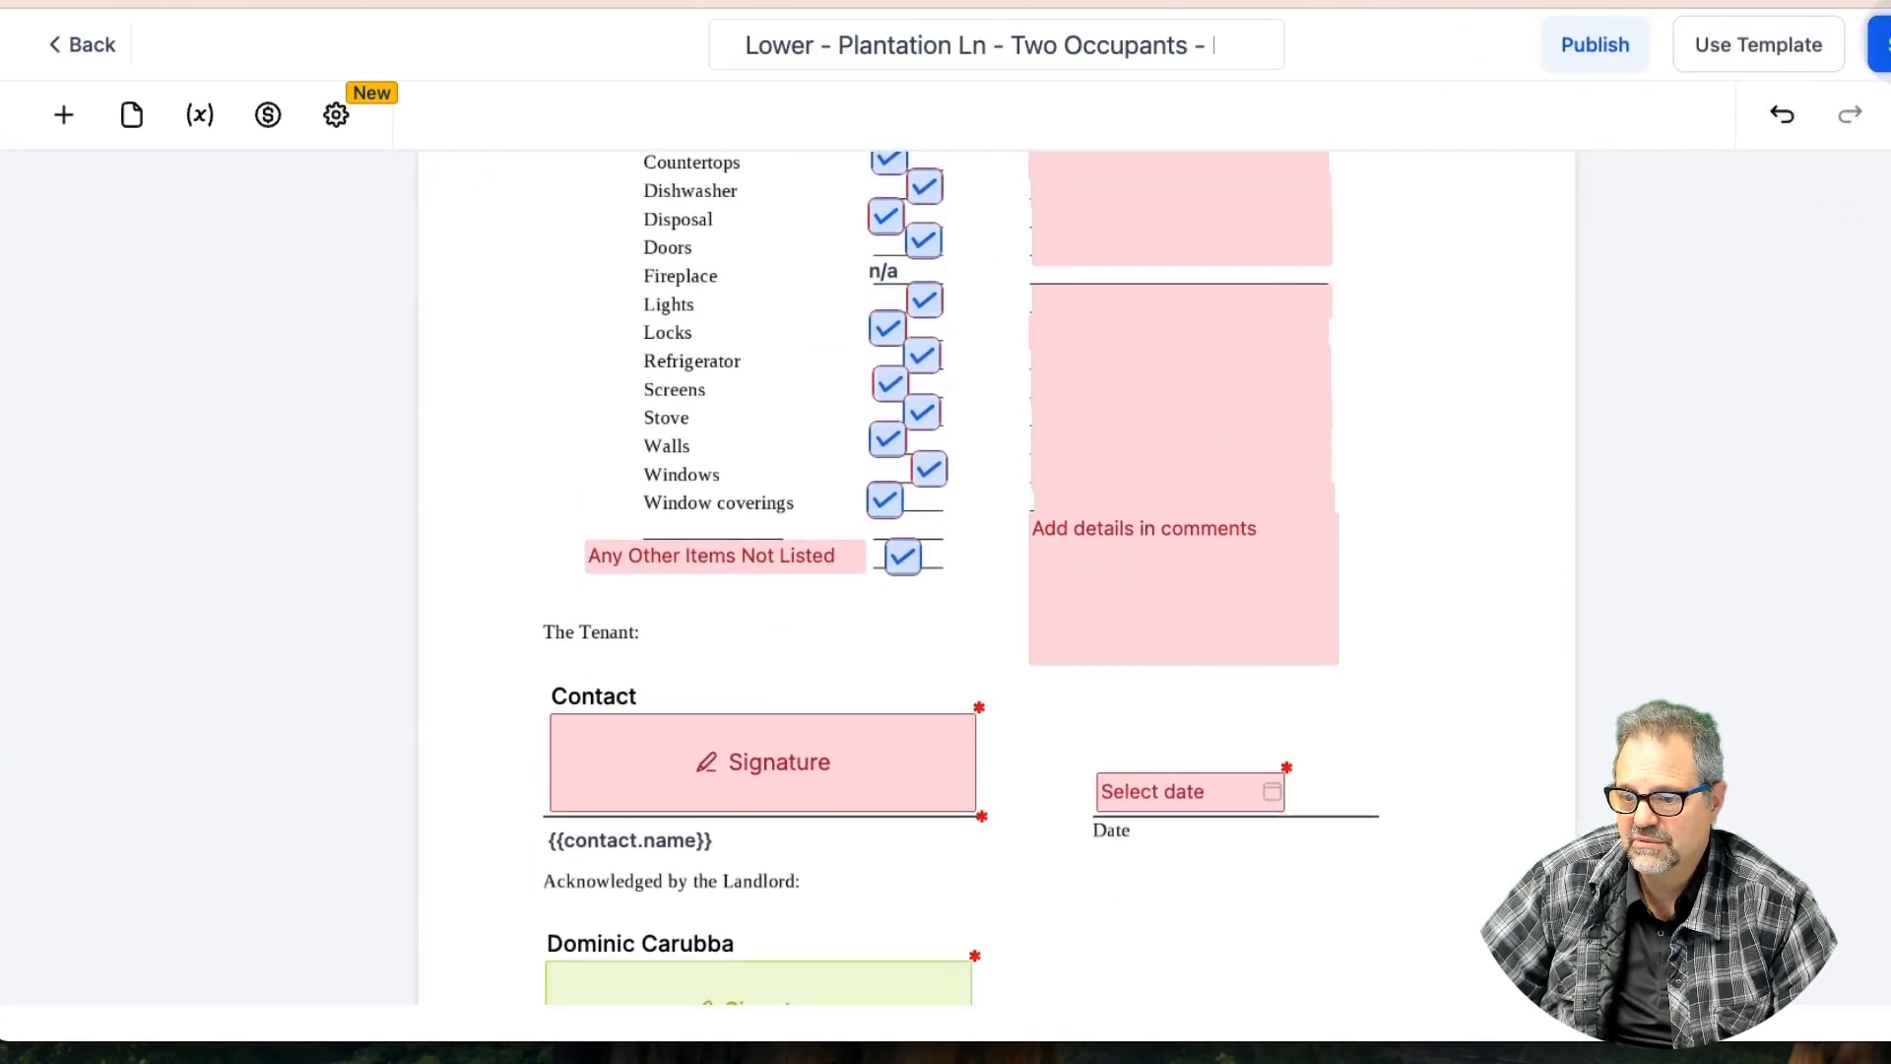
left_click(1596, 51)
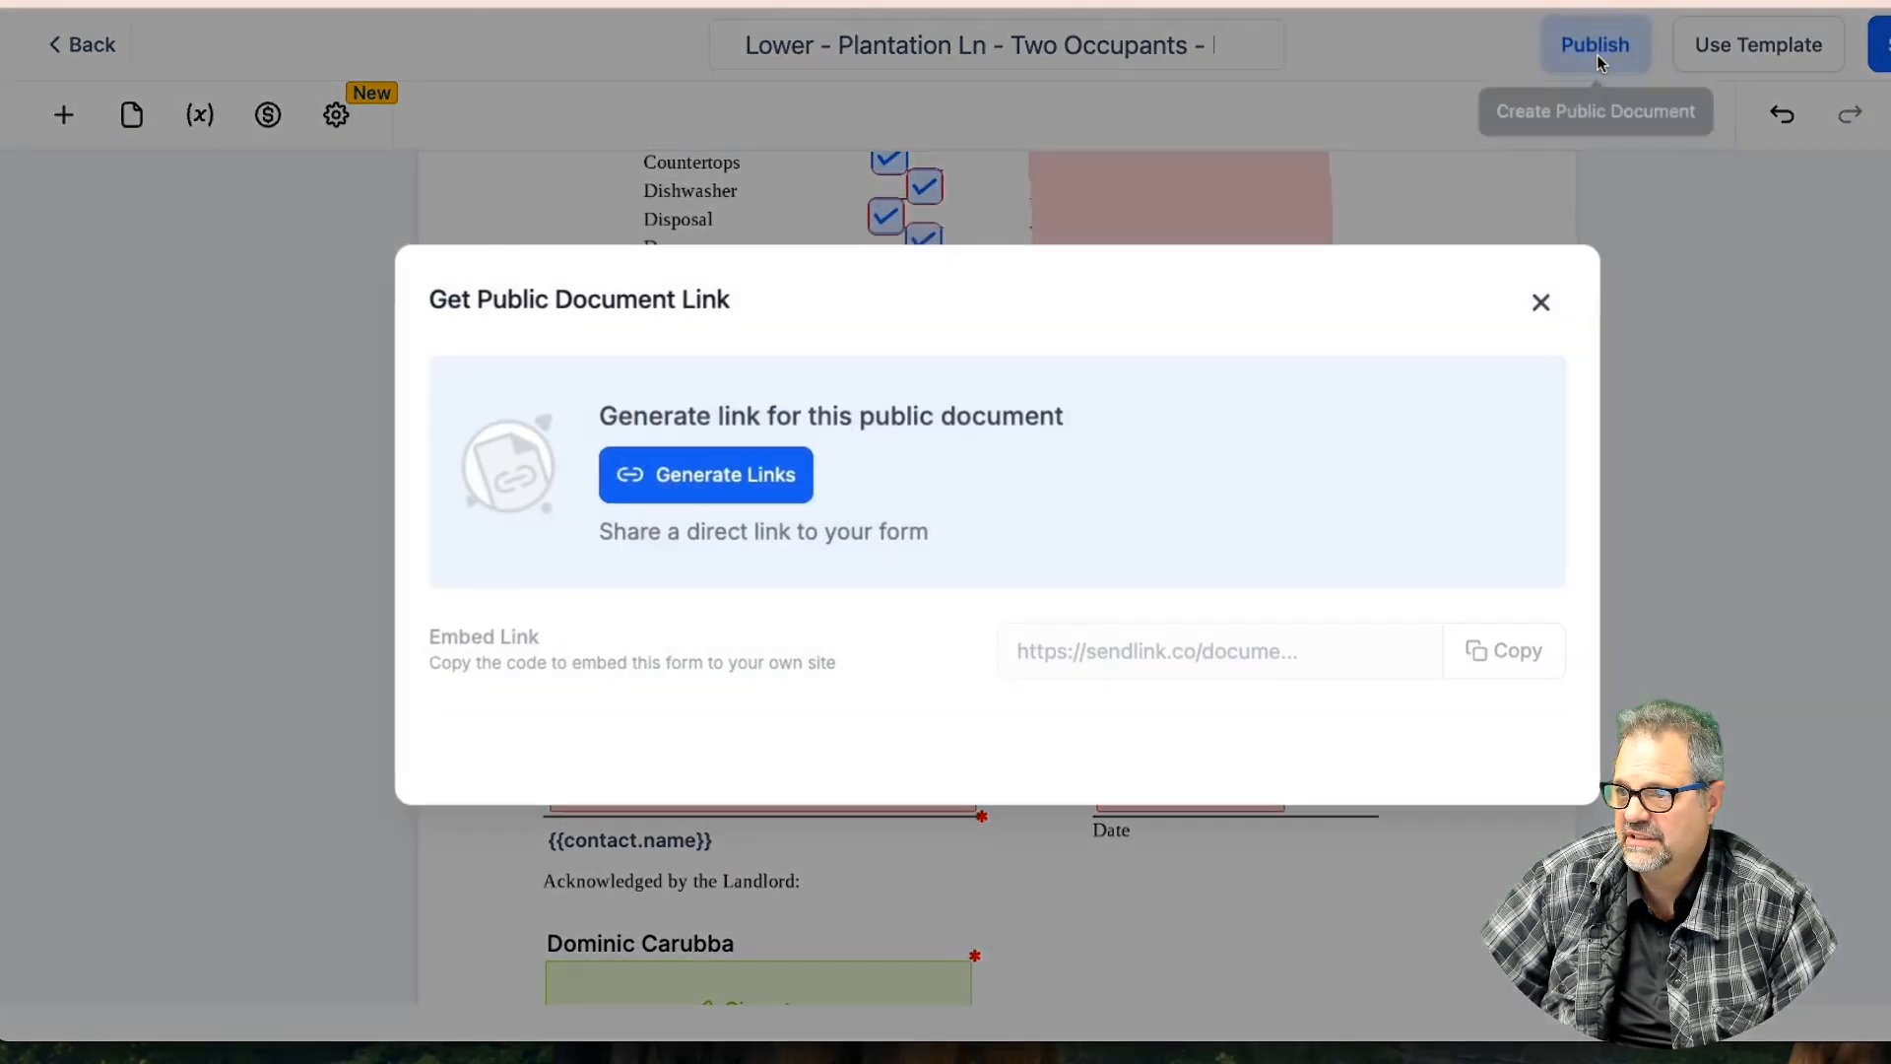
Generate the lease's public links and load the copied link in a new browser tab
left_click(722, 480)
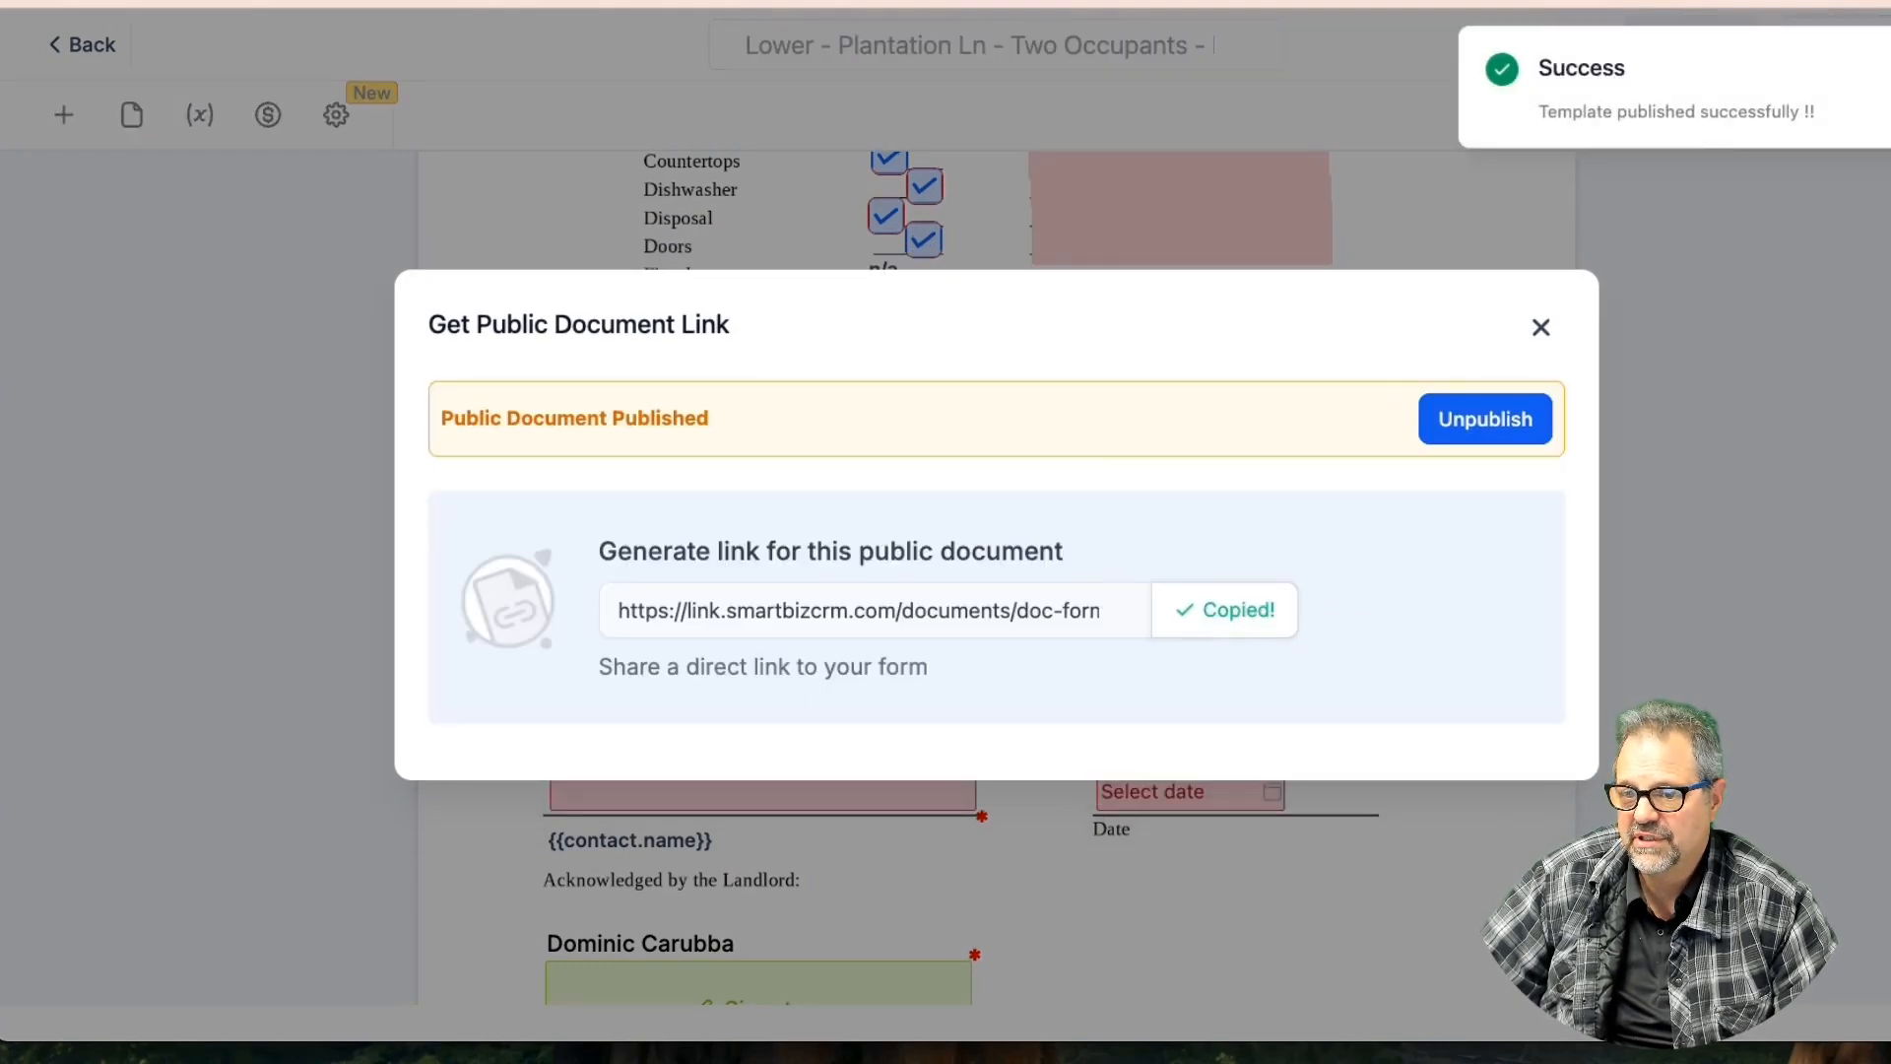
key("super+t")
right_click(857, 2)
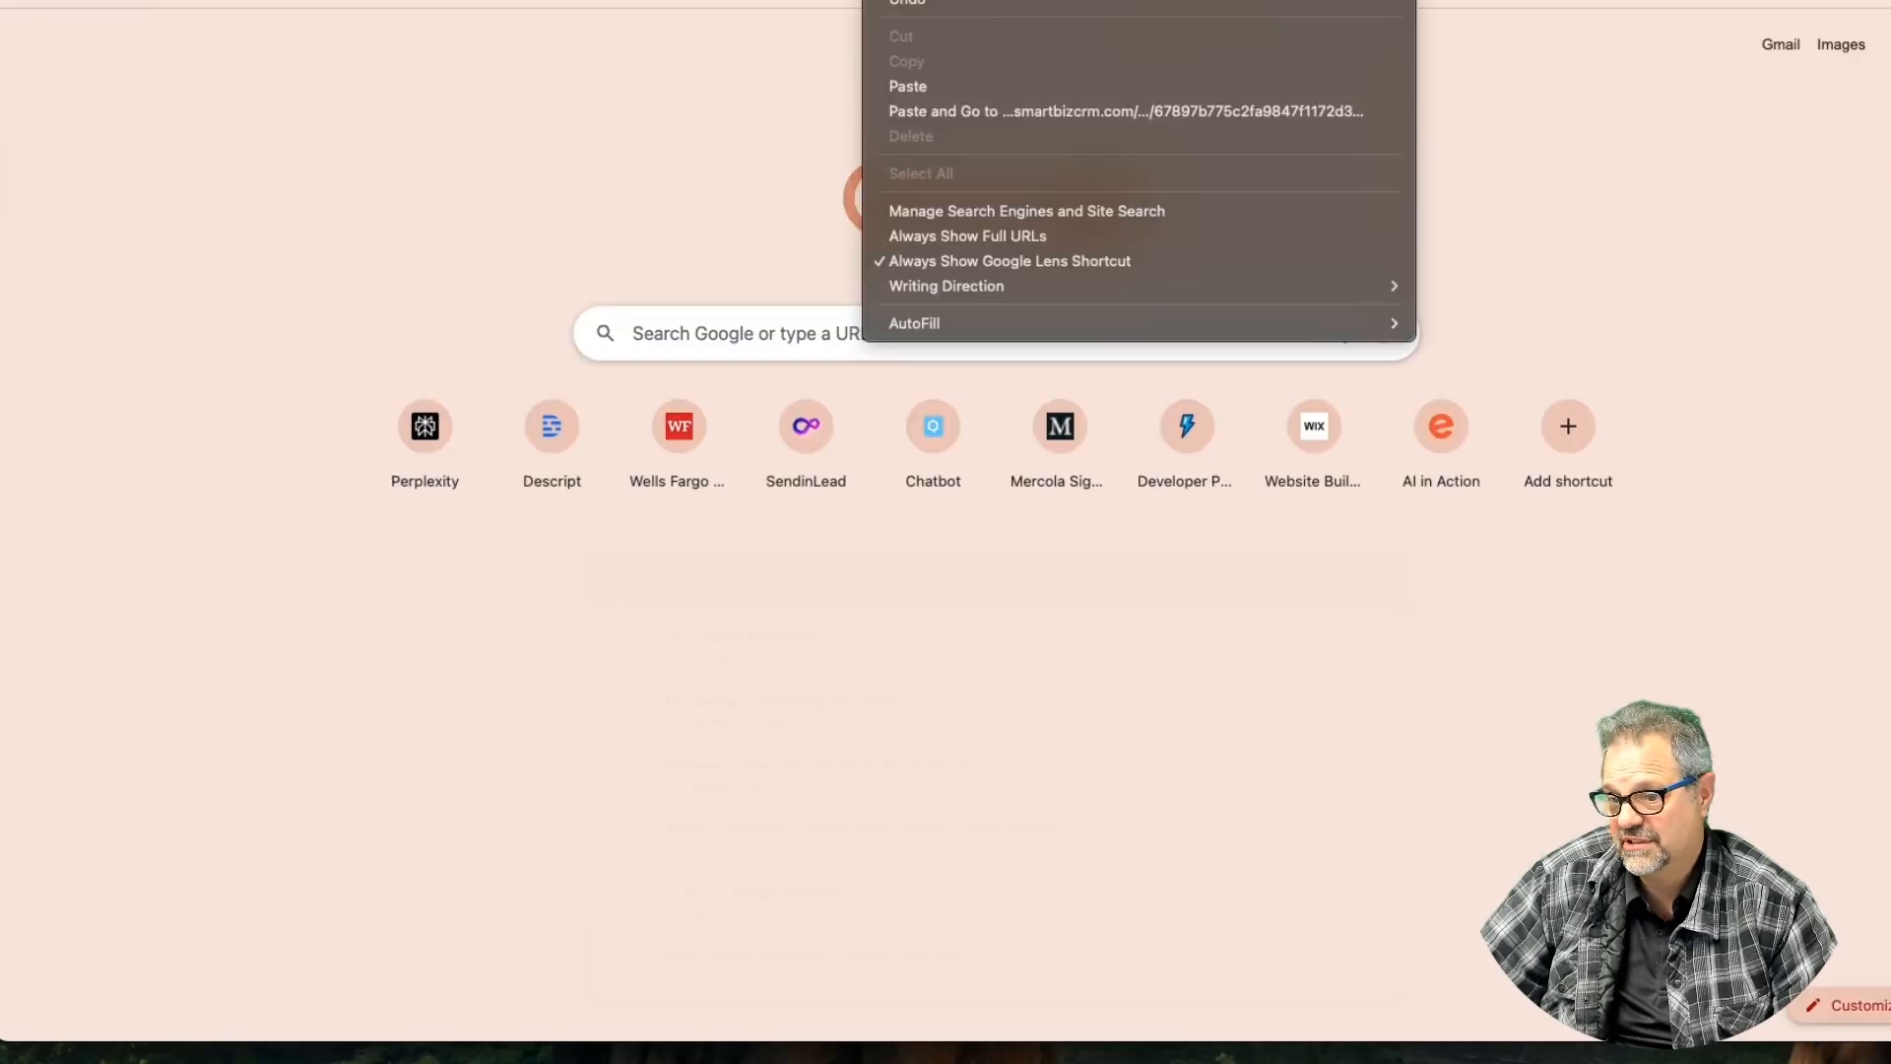
left_click(972, 111)
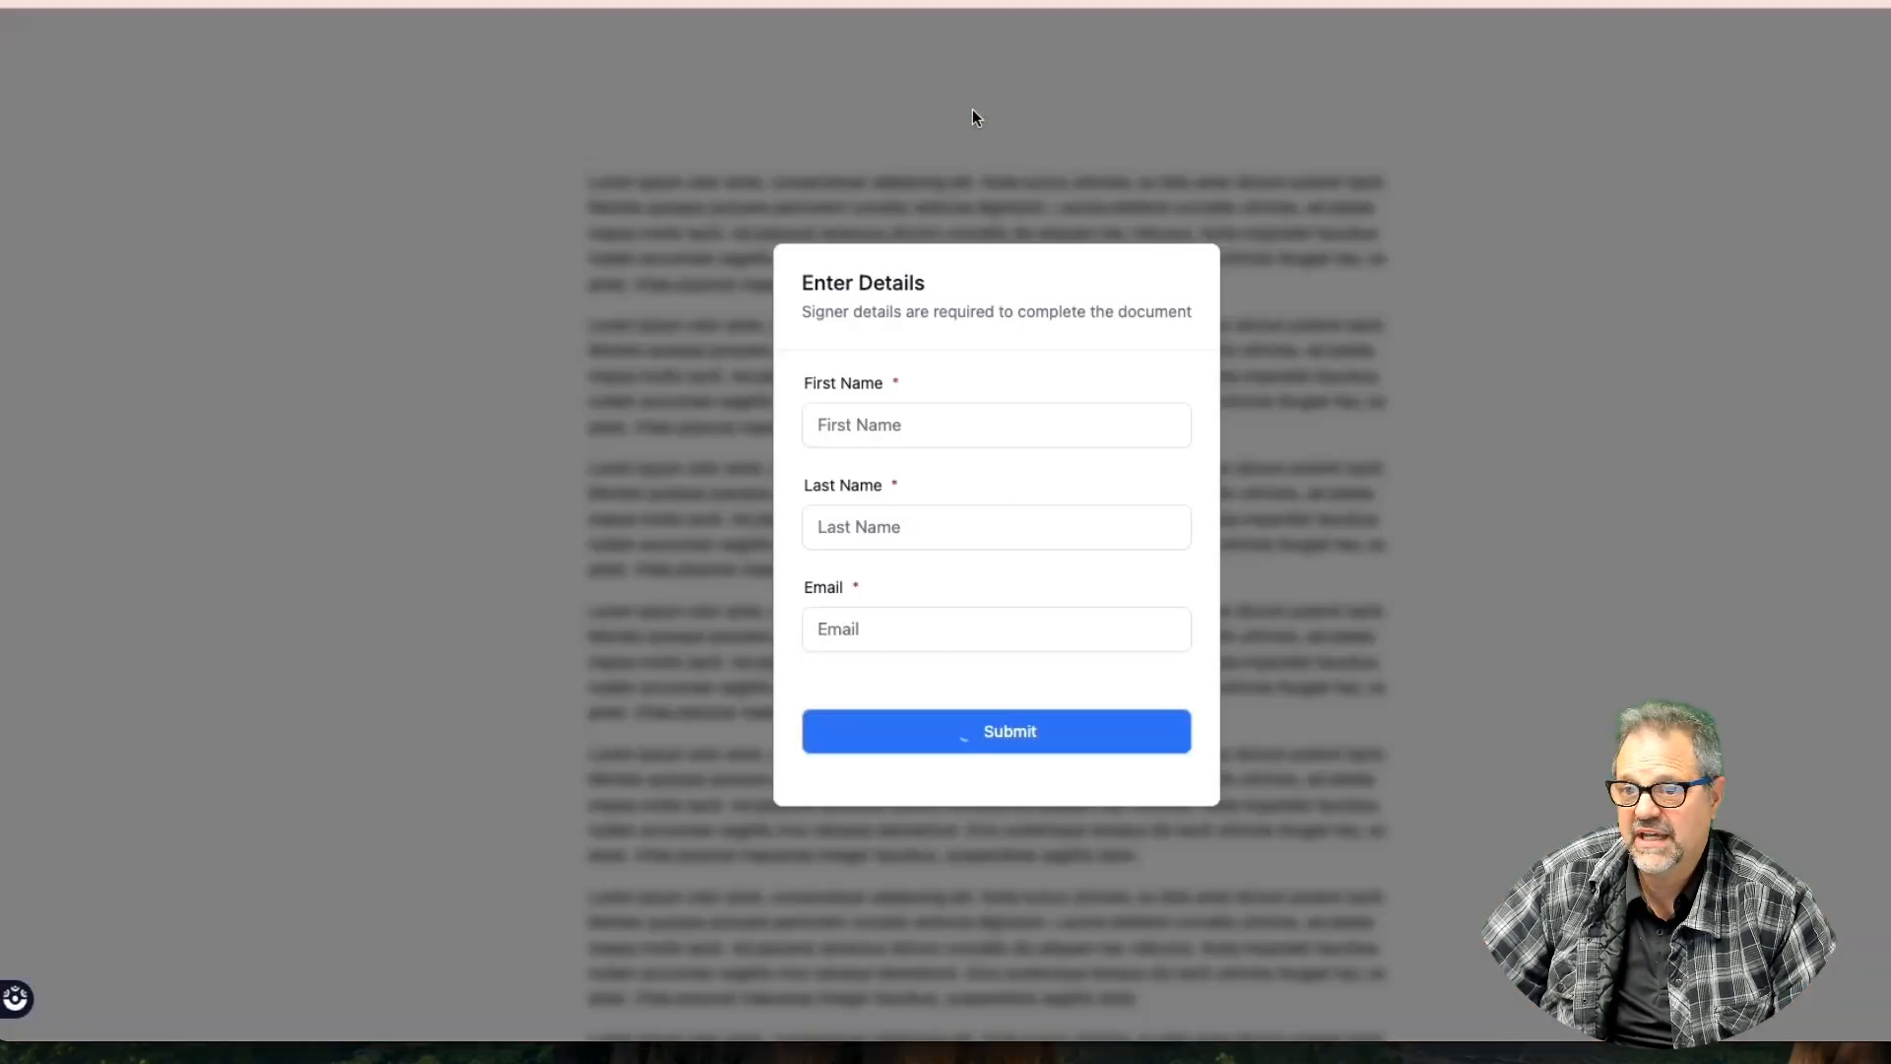
Enter the signer's first name, last name and e-mail, and submit to open the lease
left_click(940, 426)
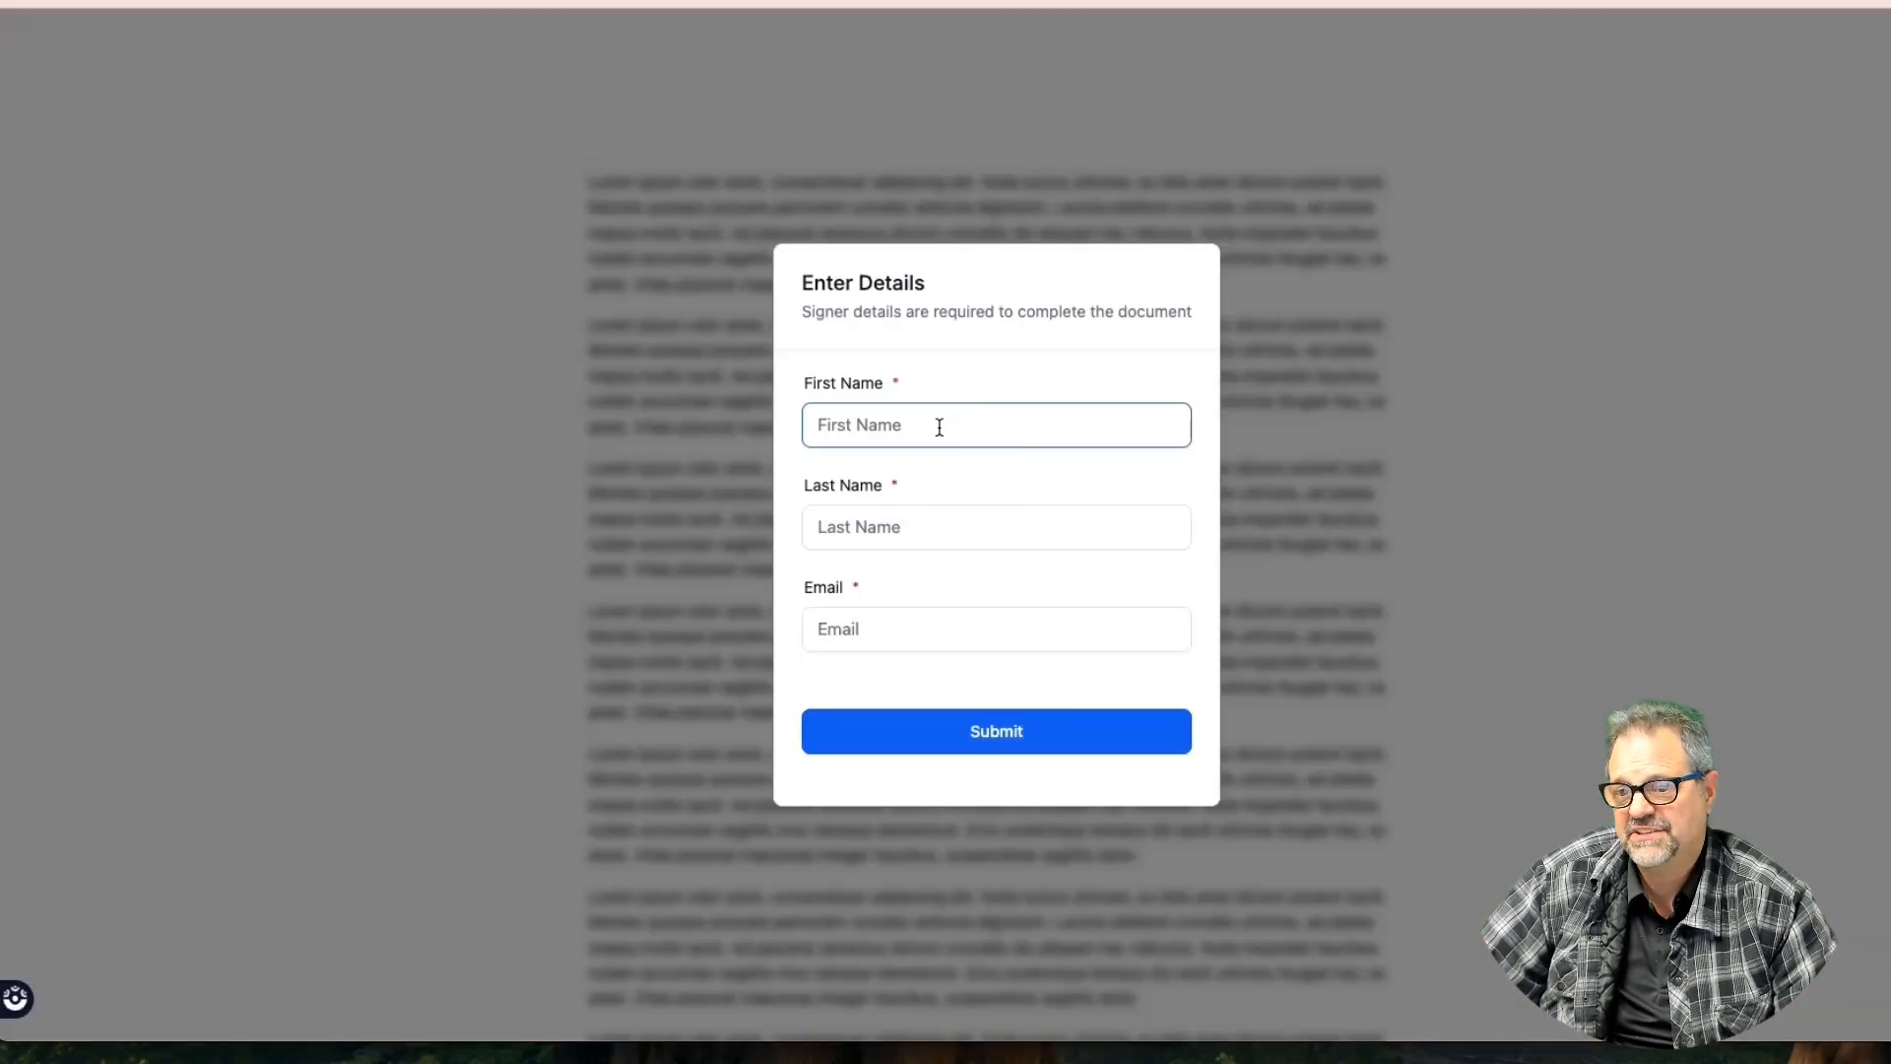
key("Tab")
type("Bond")
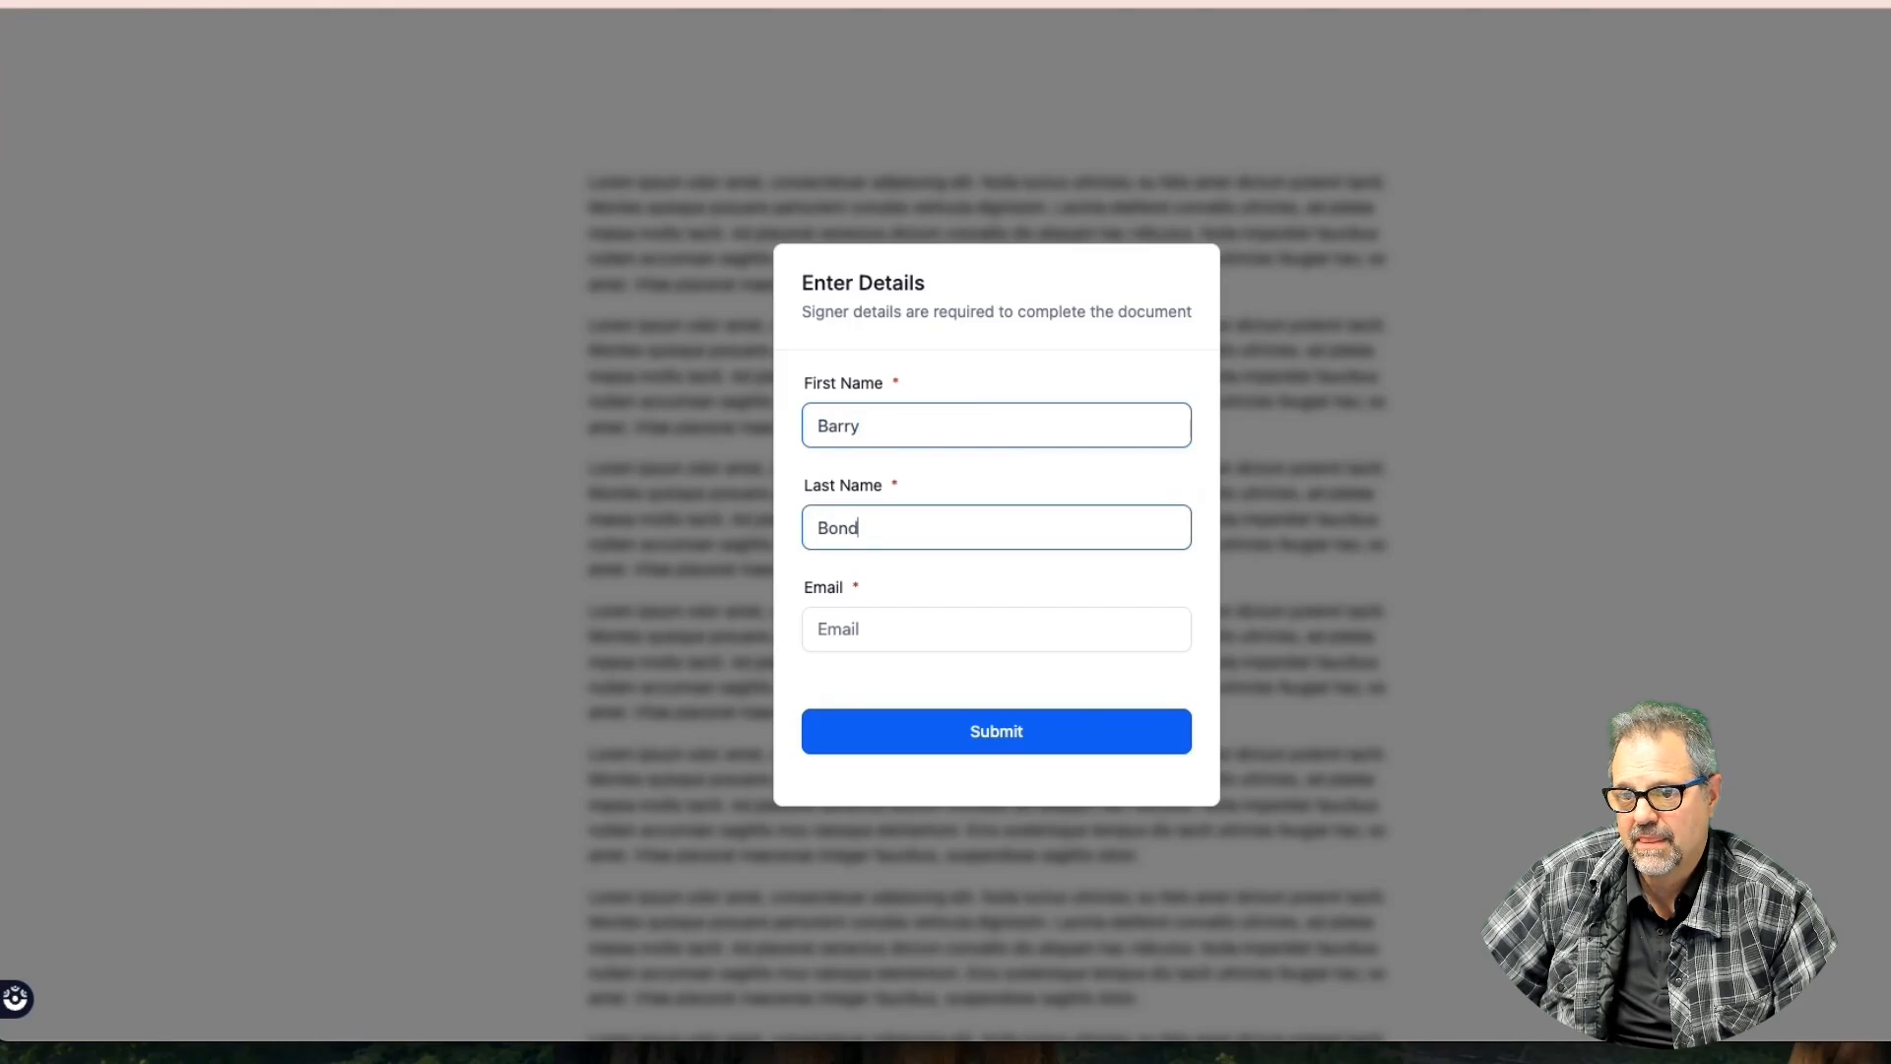
type("s")
key("Tab")
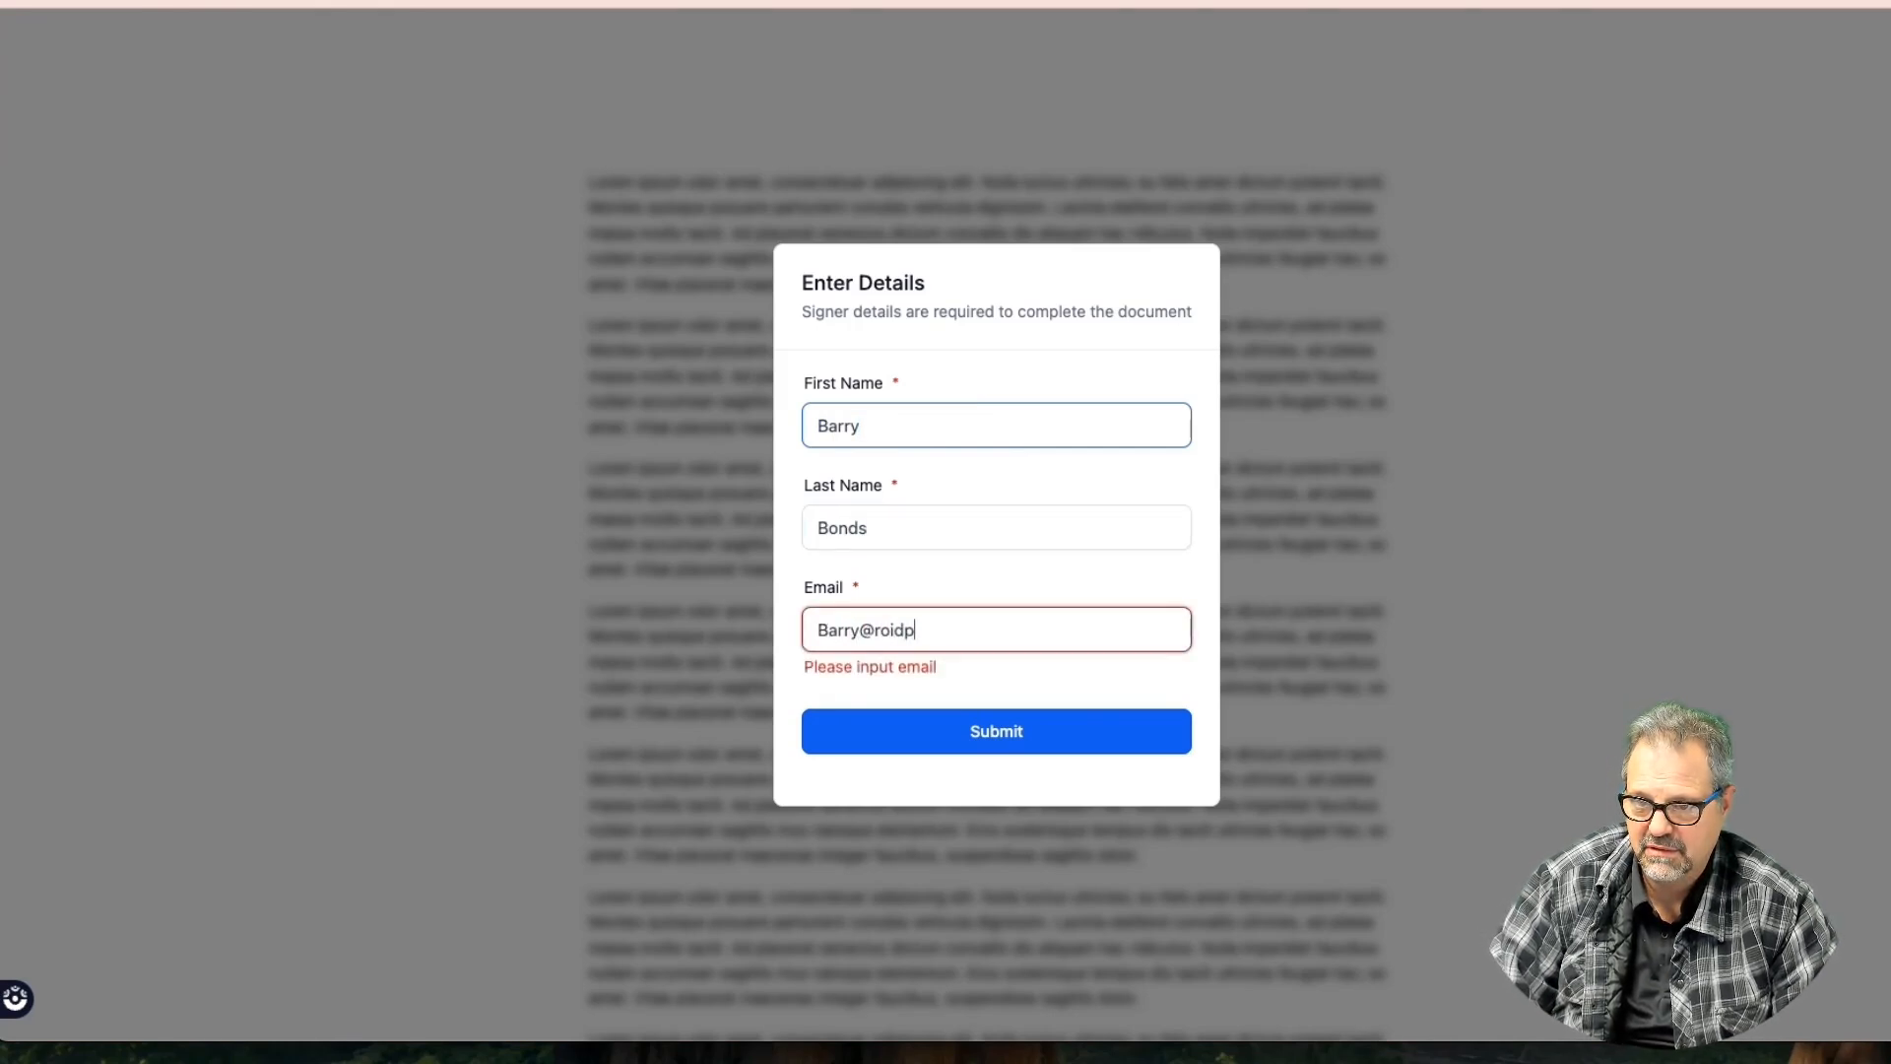
key("Return")
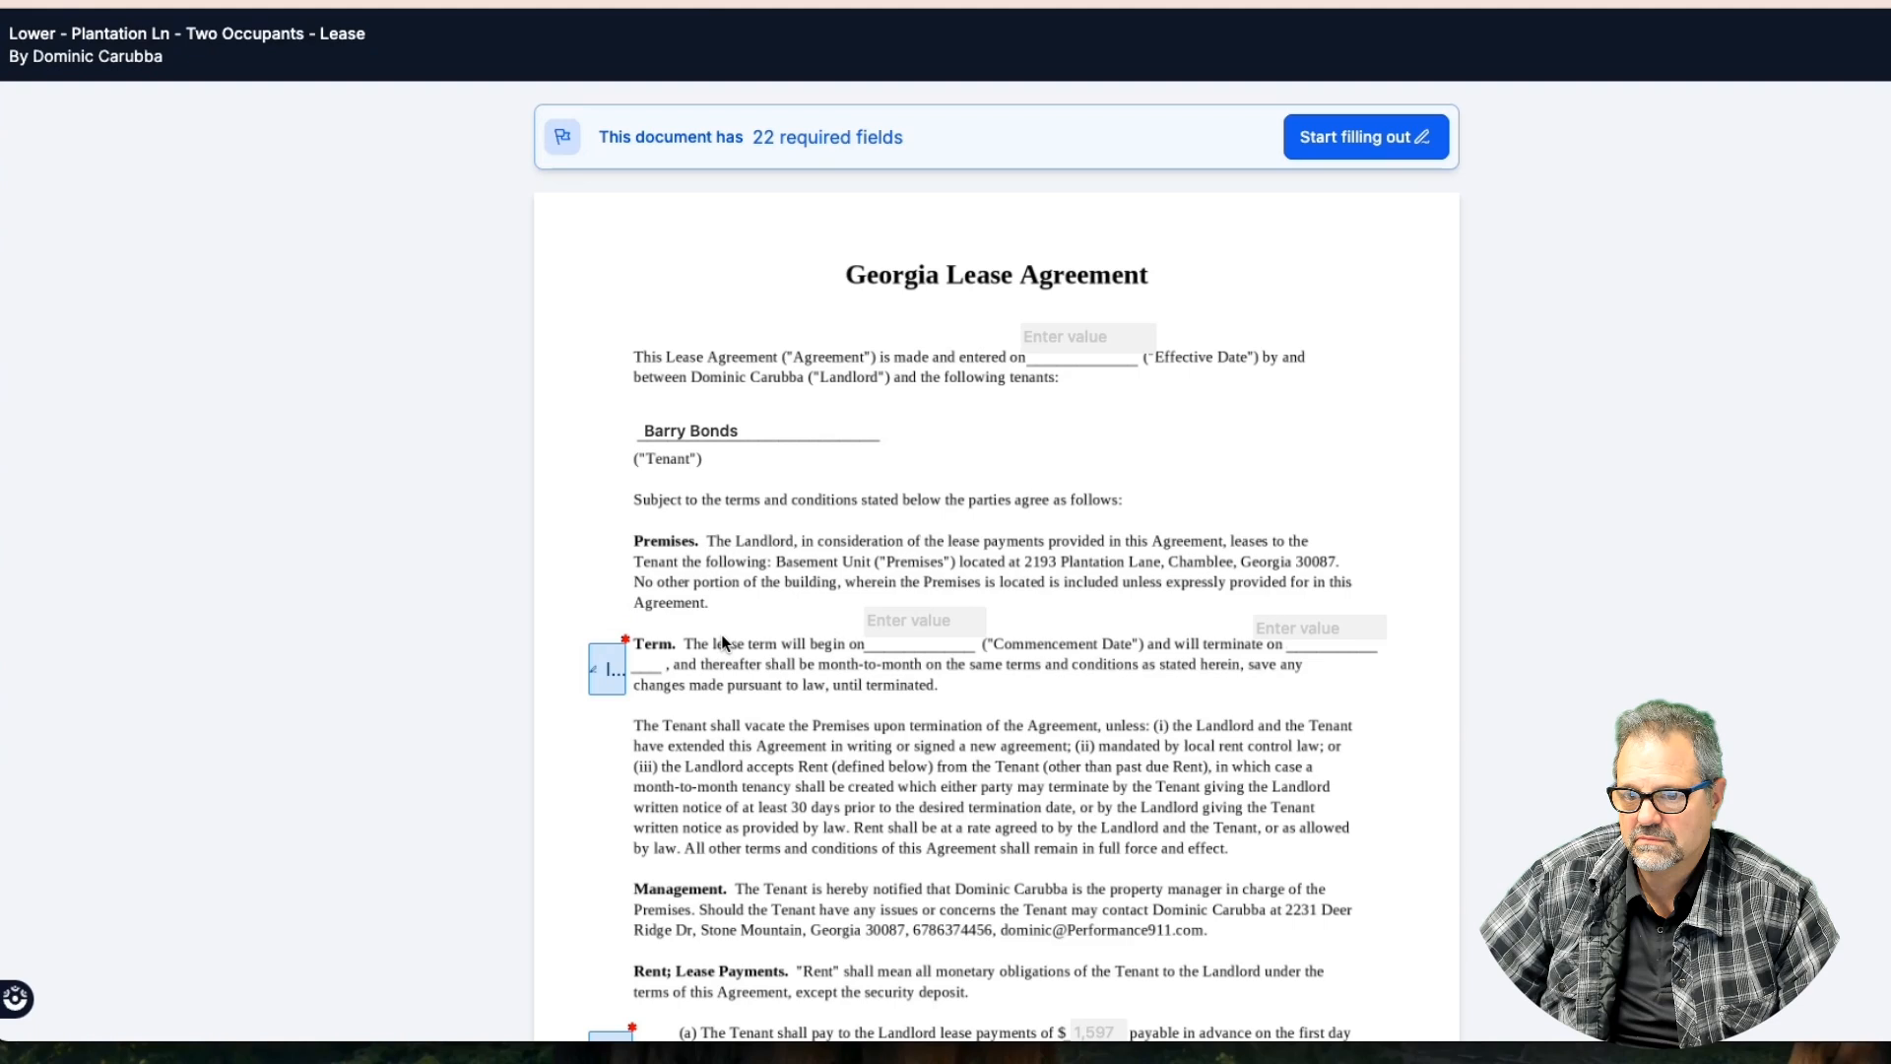
Initial the rent, security deposit and occupants clauses, and enter the additional occupant's name
left_click(602, 684)
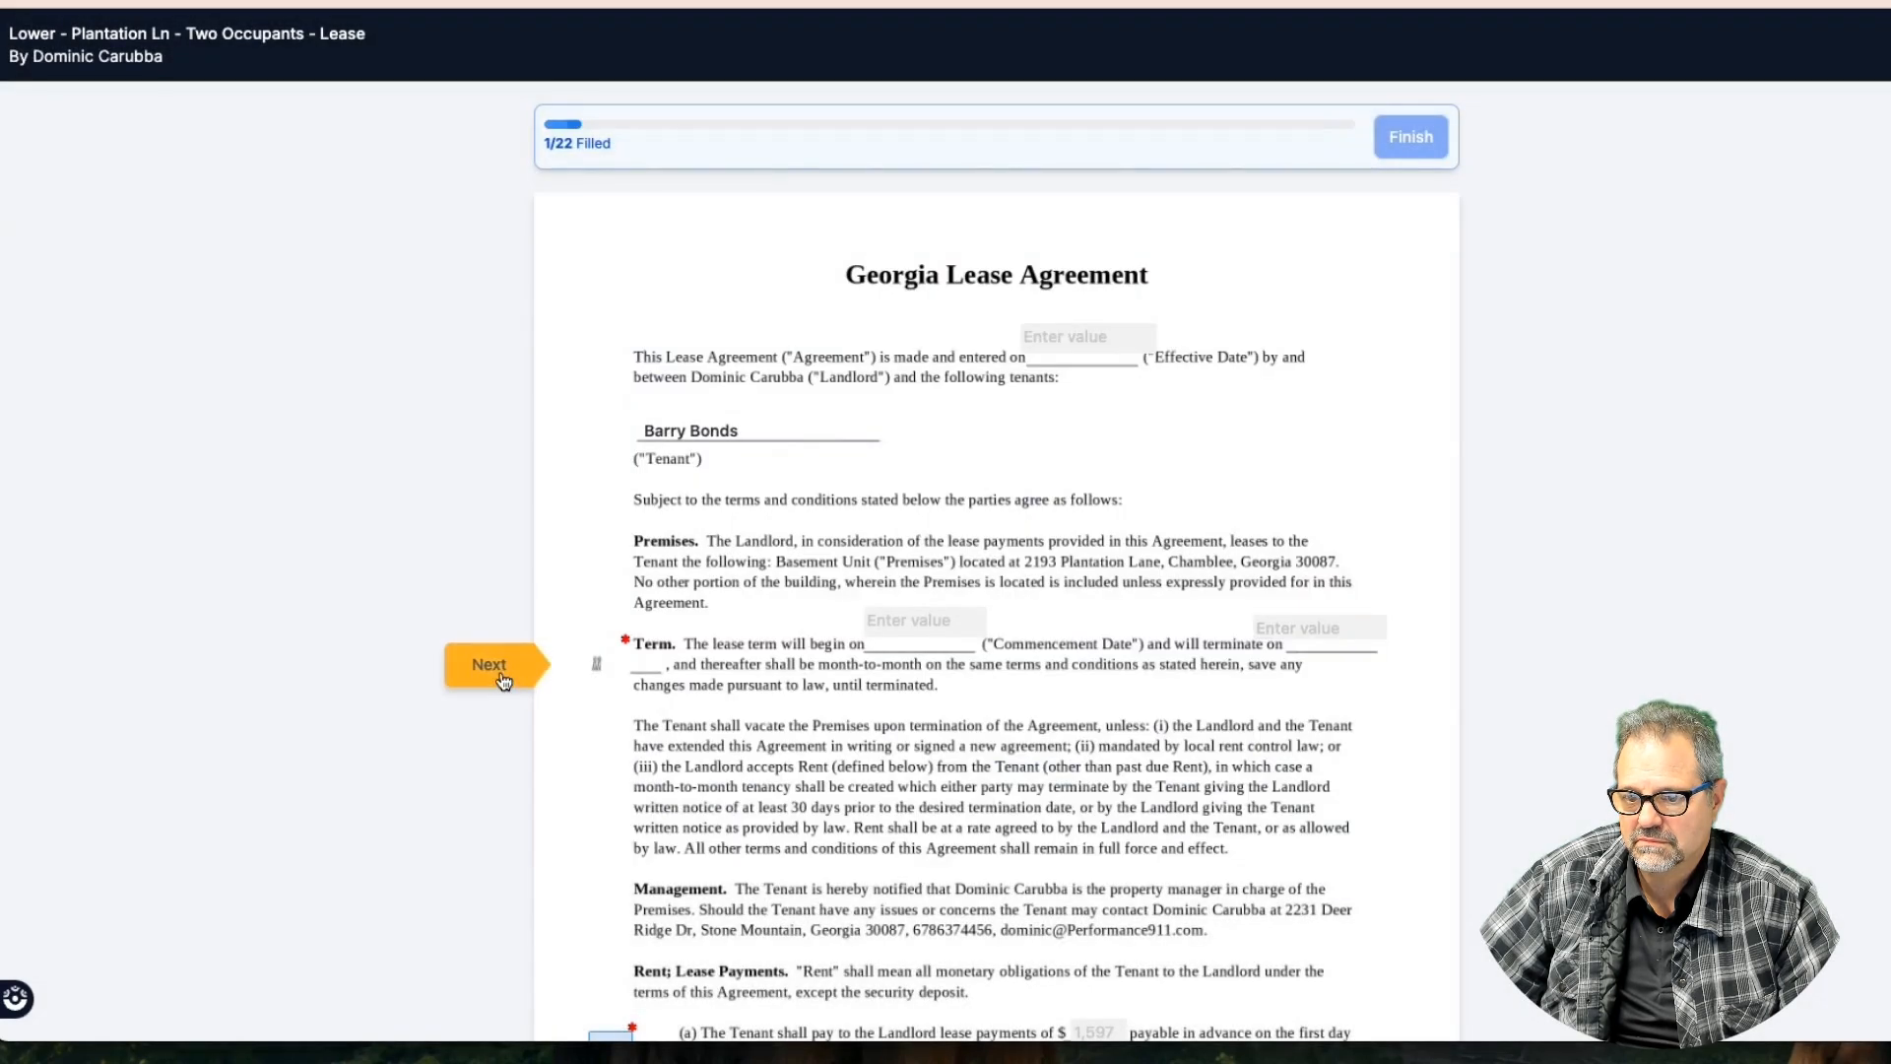
left_click(605, 774)
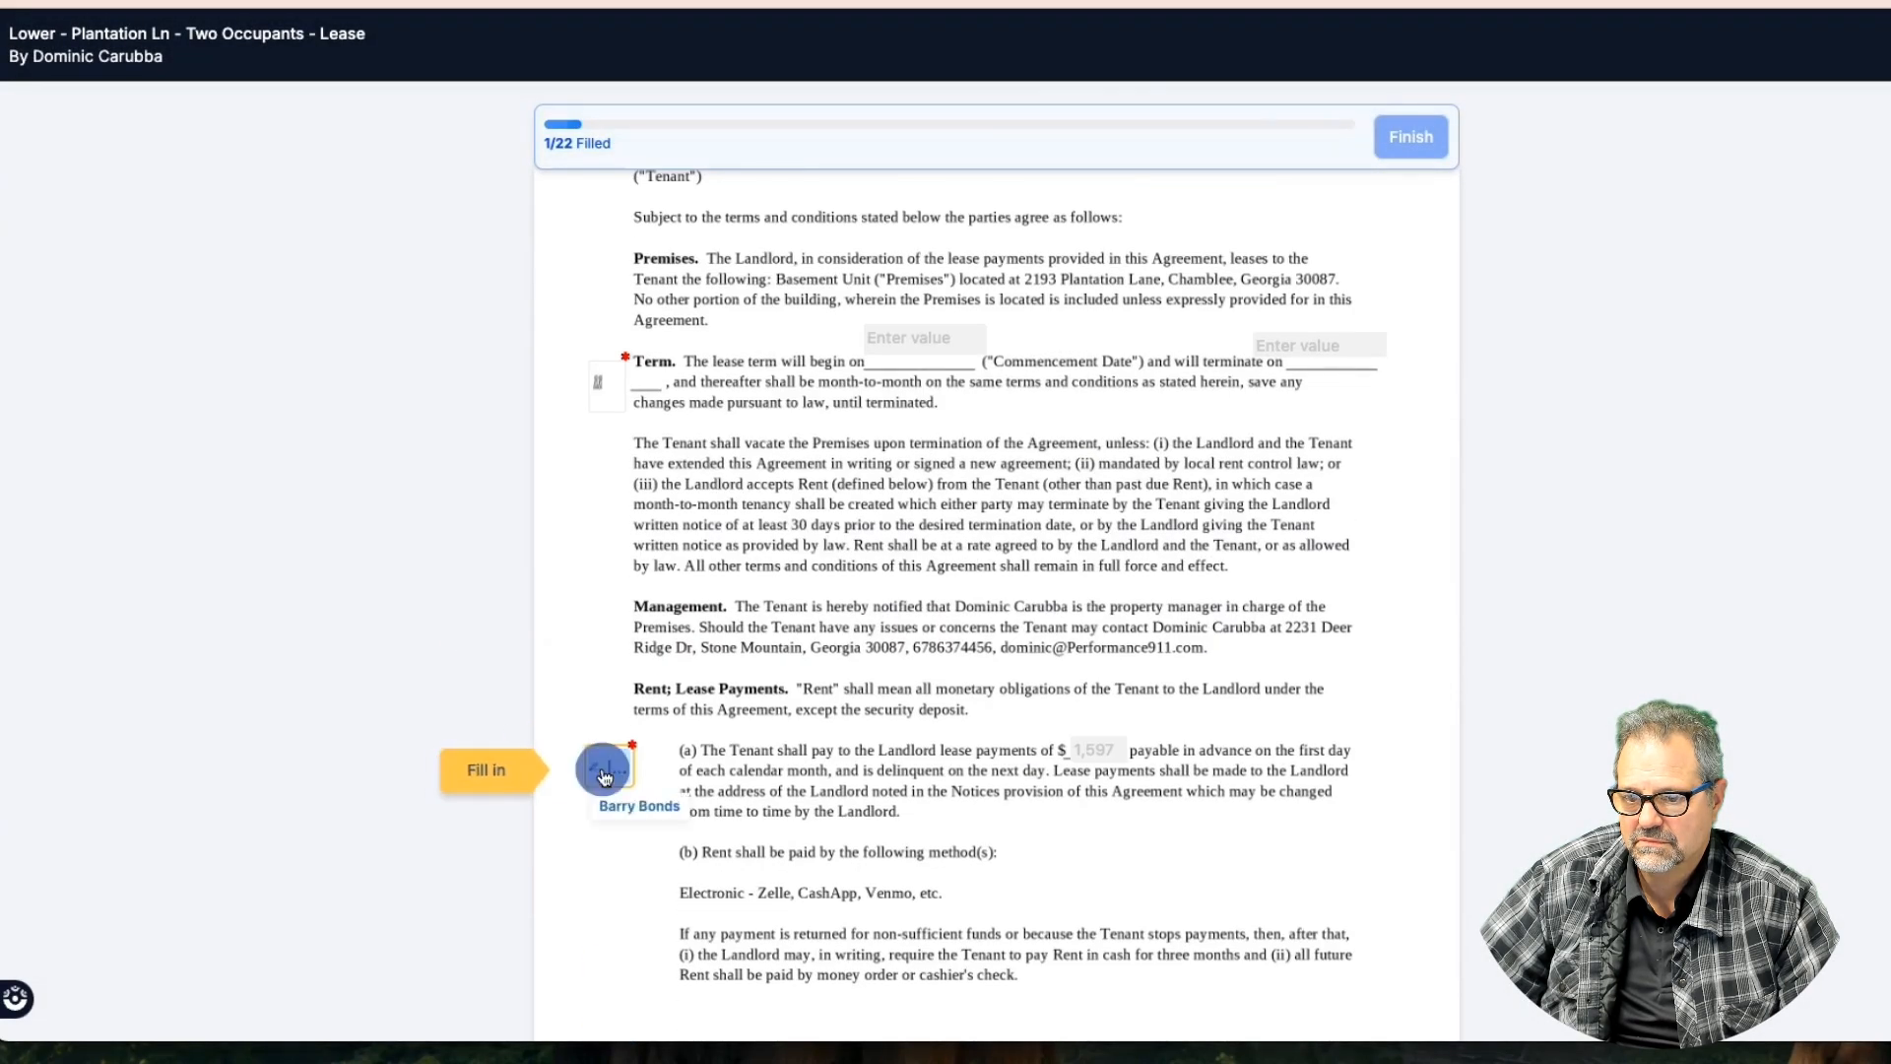
left_click(525, 776)
left_click(603, 773)
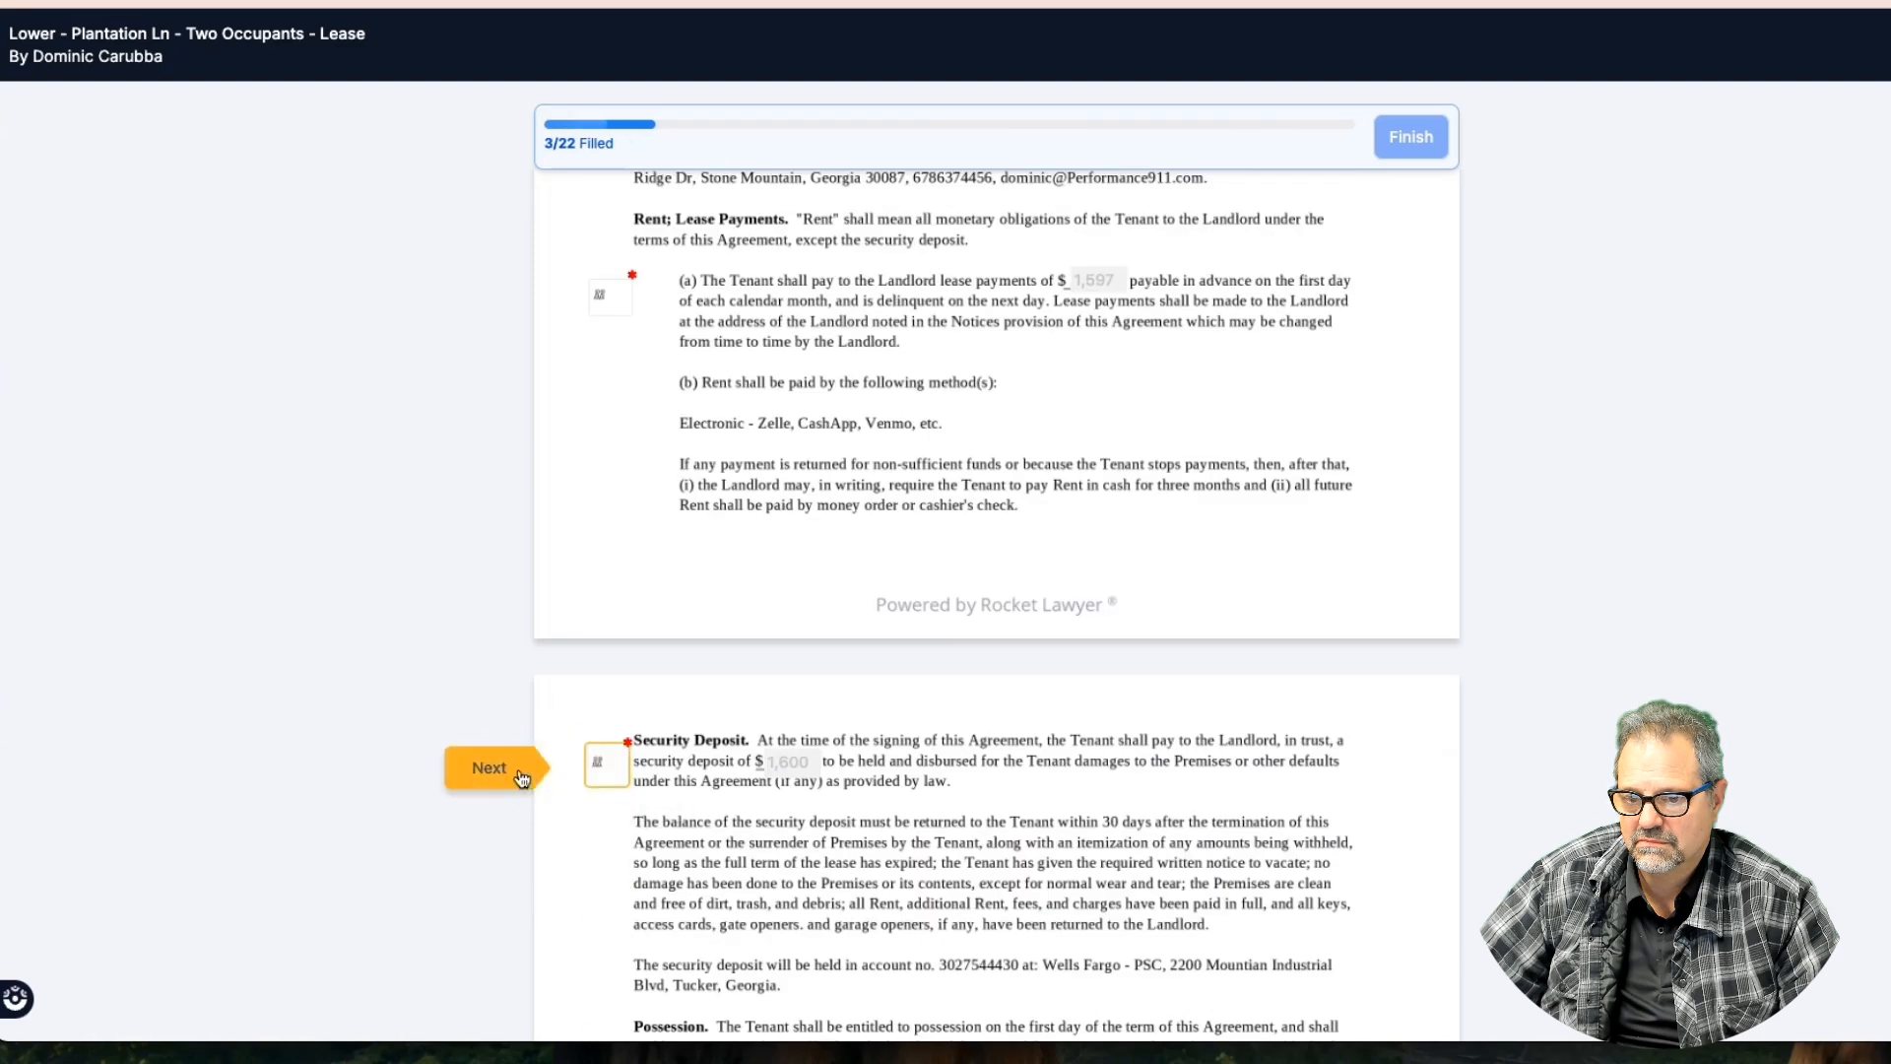
left_click(508, 773)
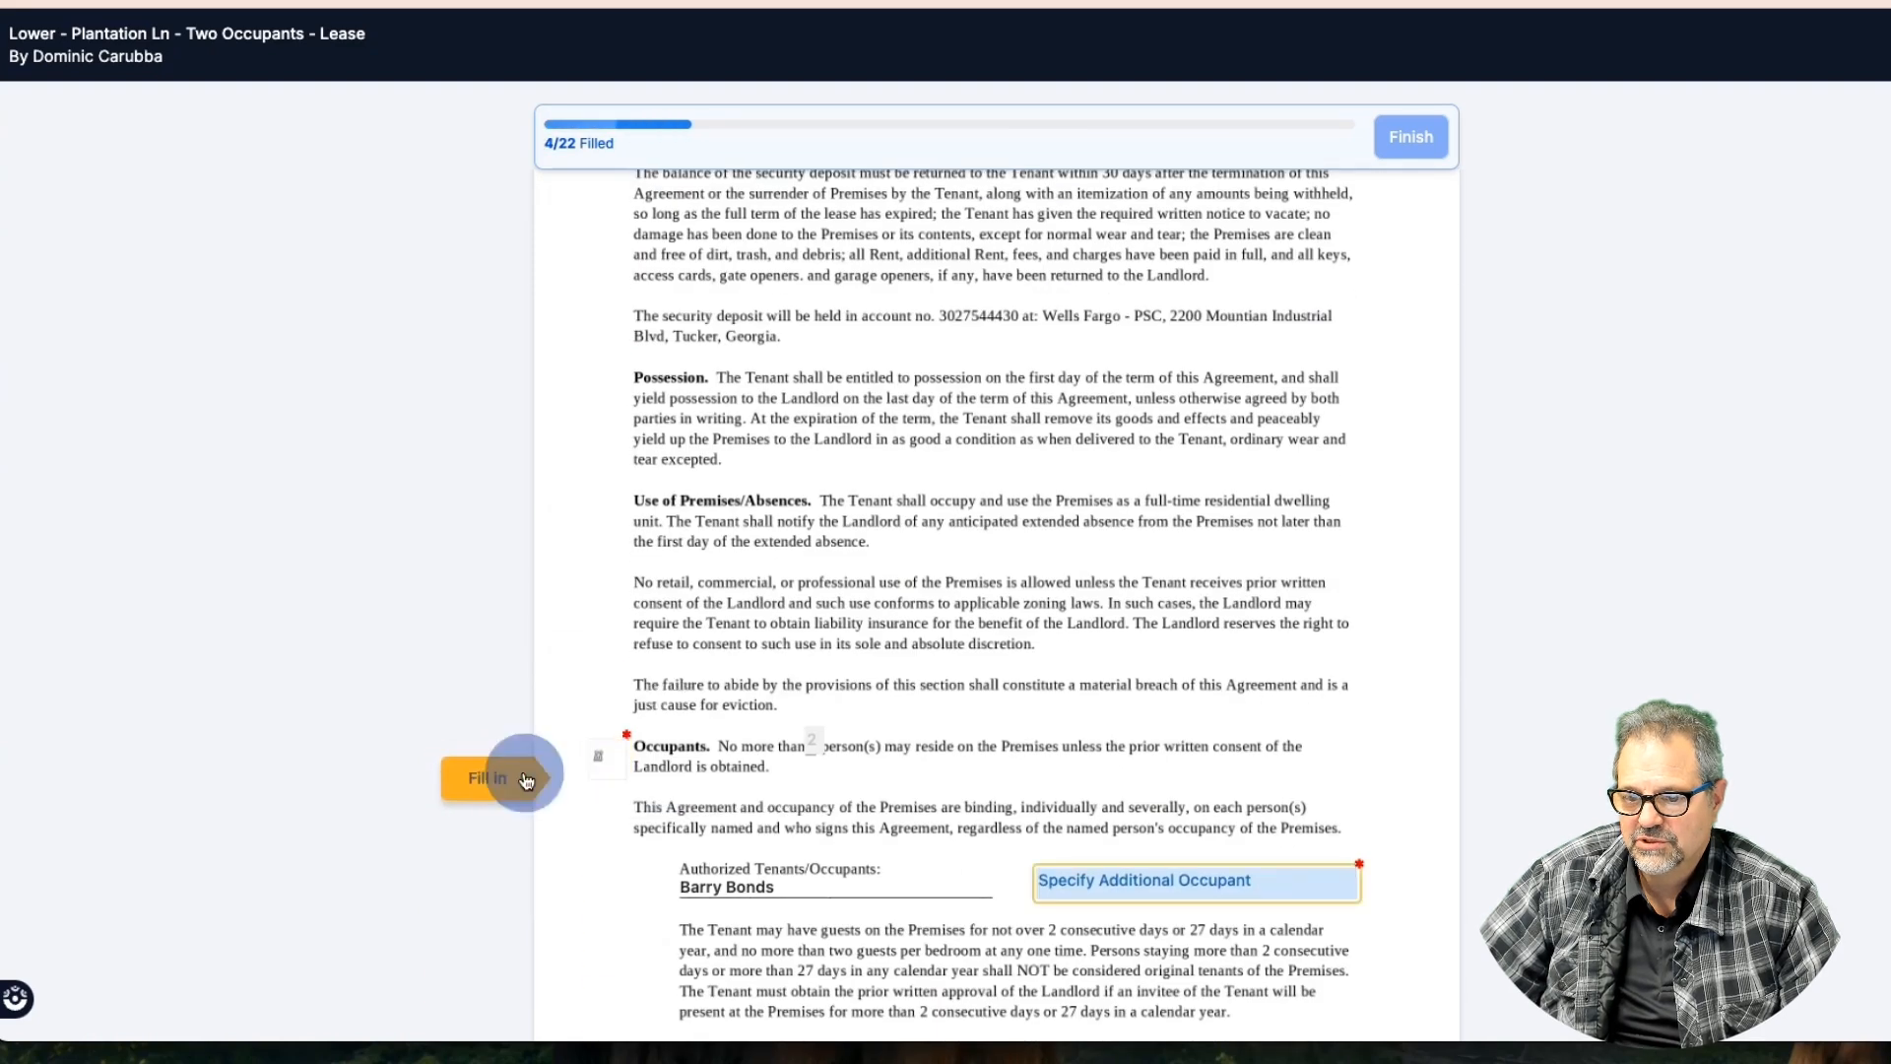
left_click(1108, 766)
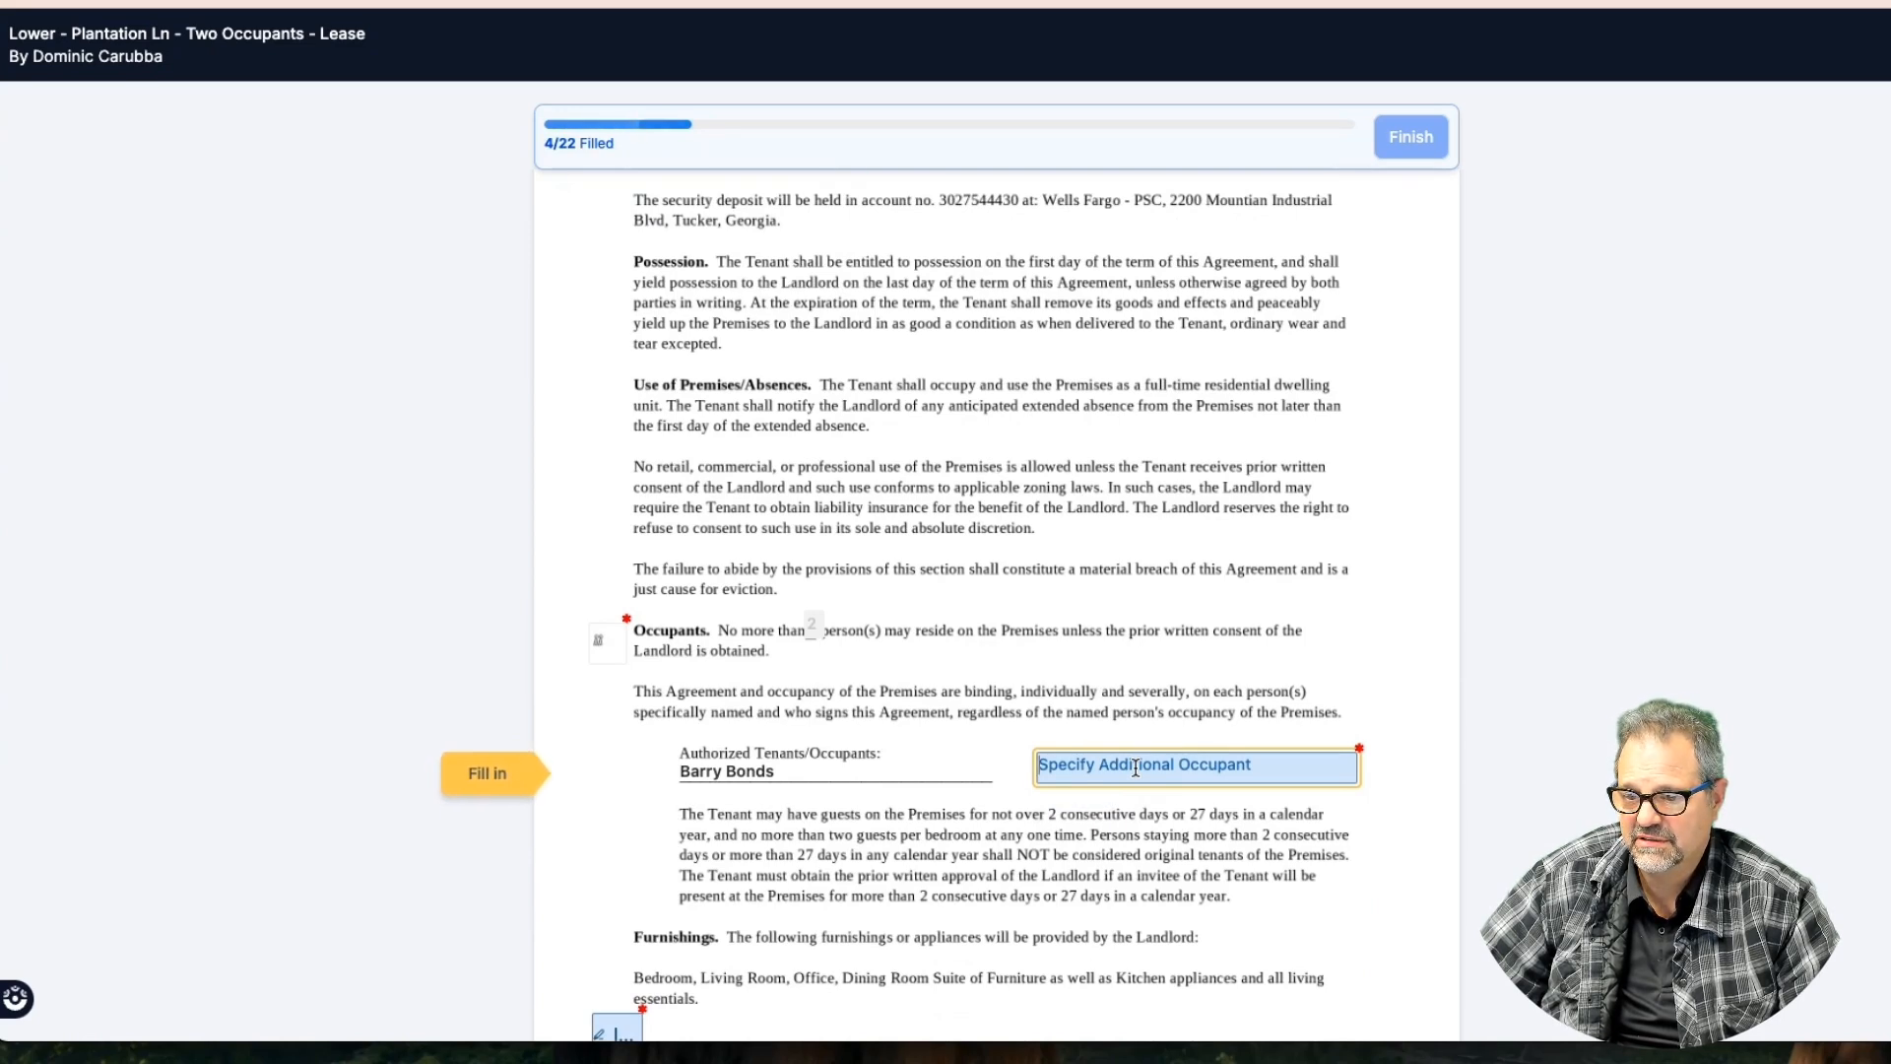
type("January Spring")
key("Return")
key("BackSpace")
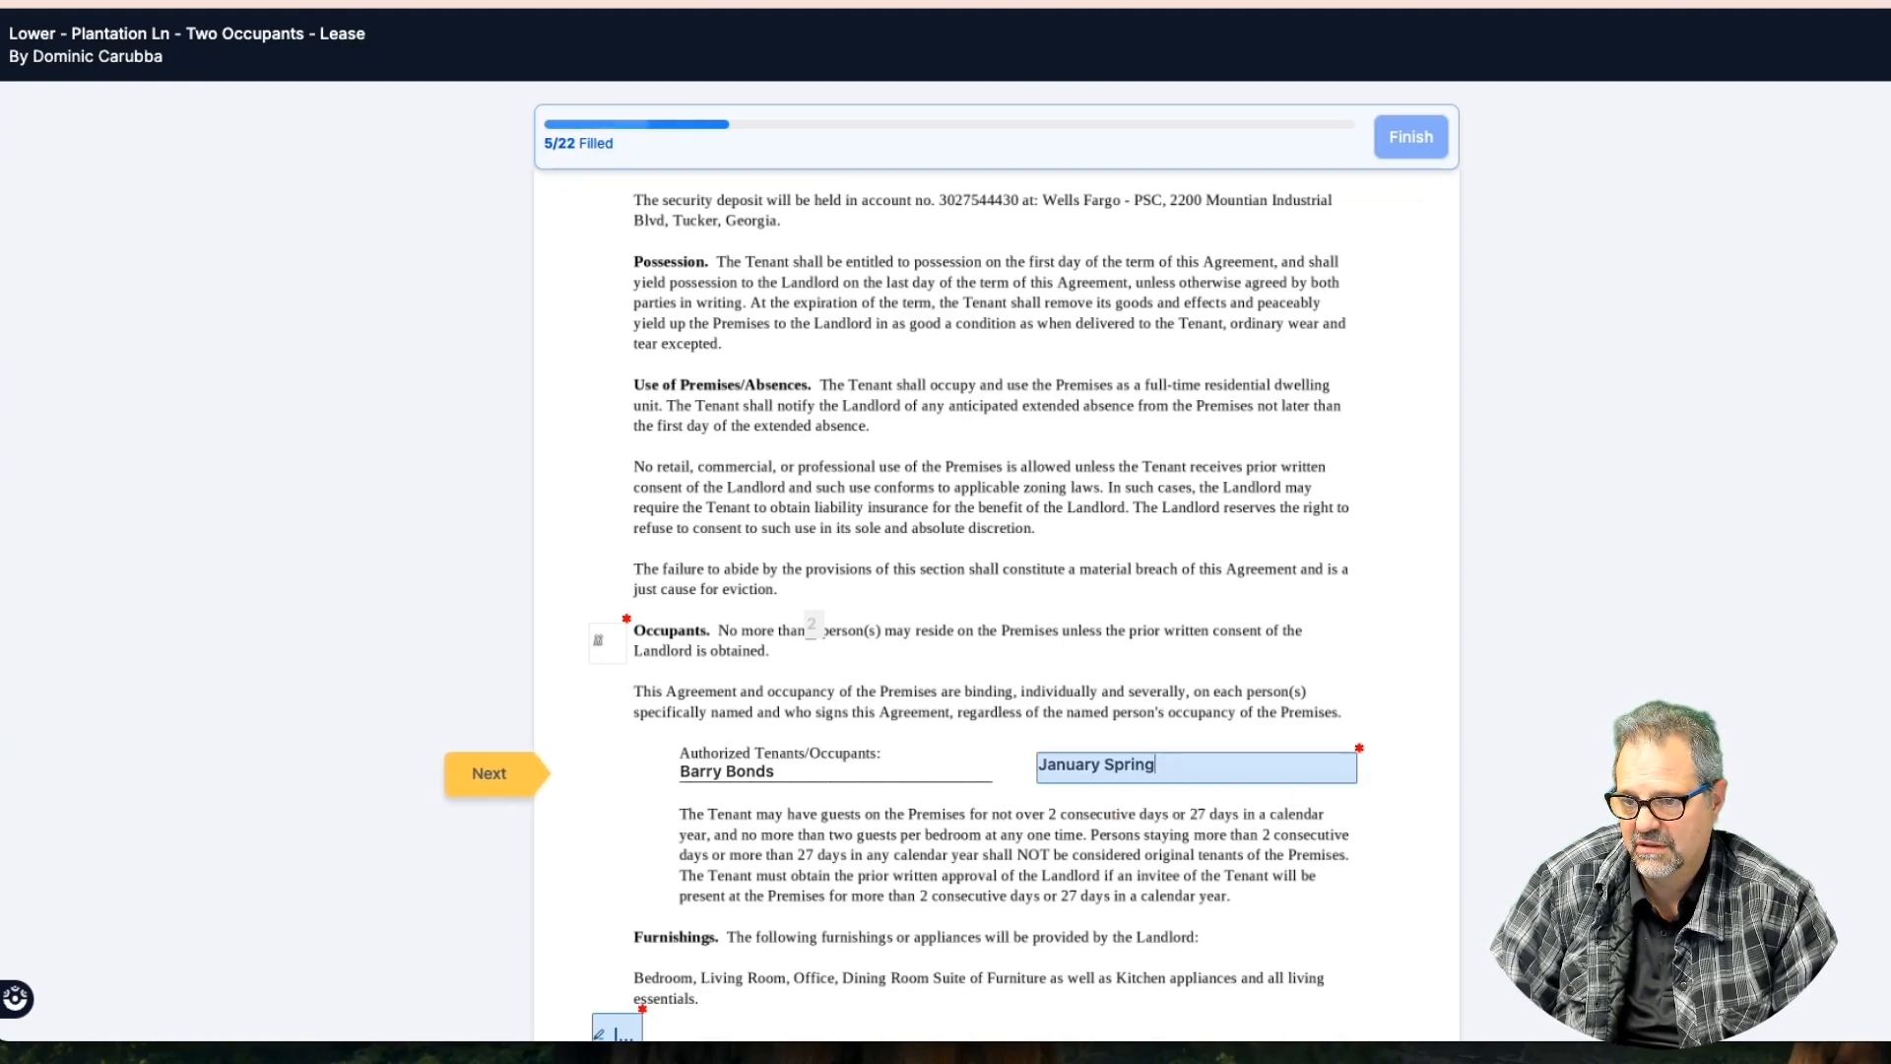
Initial the next clause plus the Keys, Storage, Parking and military termination clauses
left_click(493, 787)
left_click(612, 772)
left_click(504, 774)
left_click(602, 769)
left_click(522, 758)
left_click(528, 762)
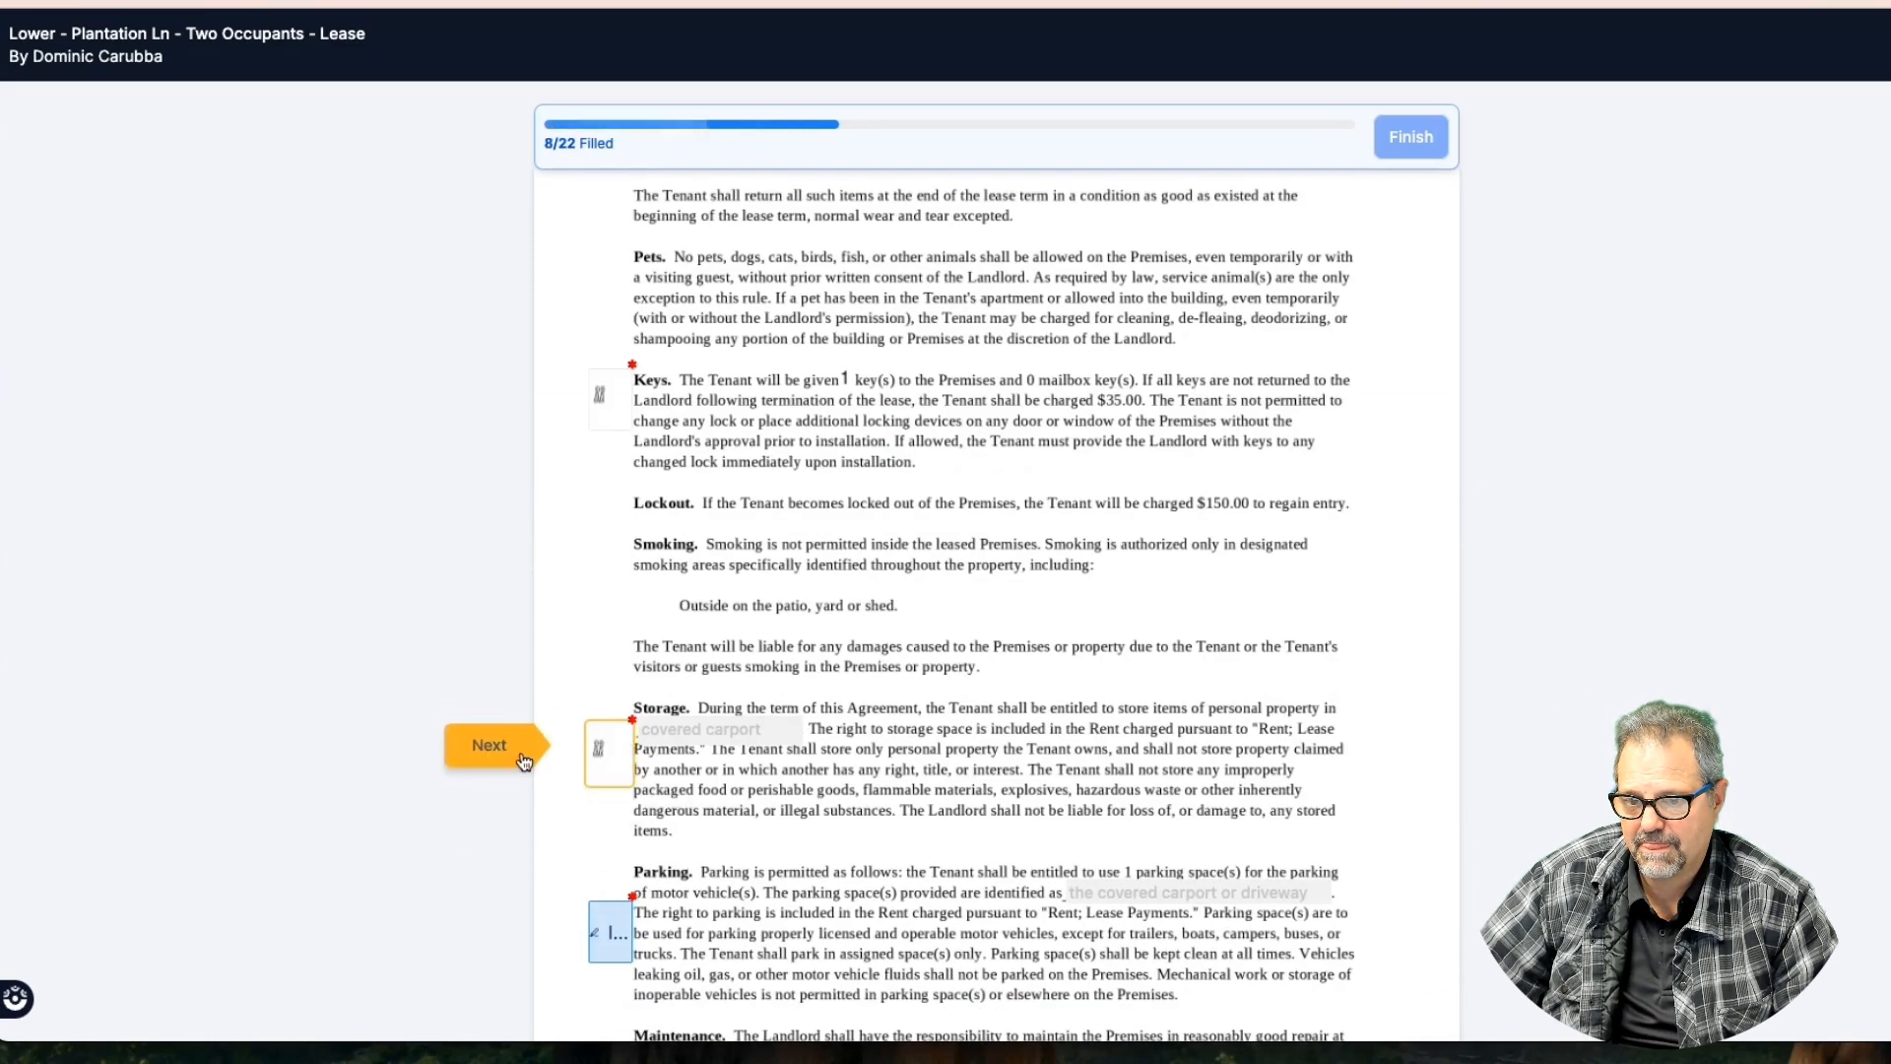
left_click(529, 762)
left_click(611, 767)
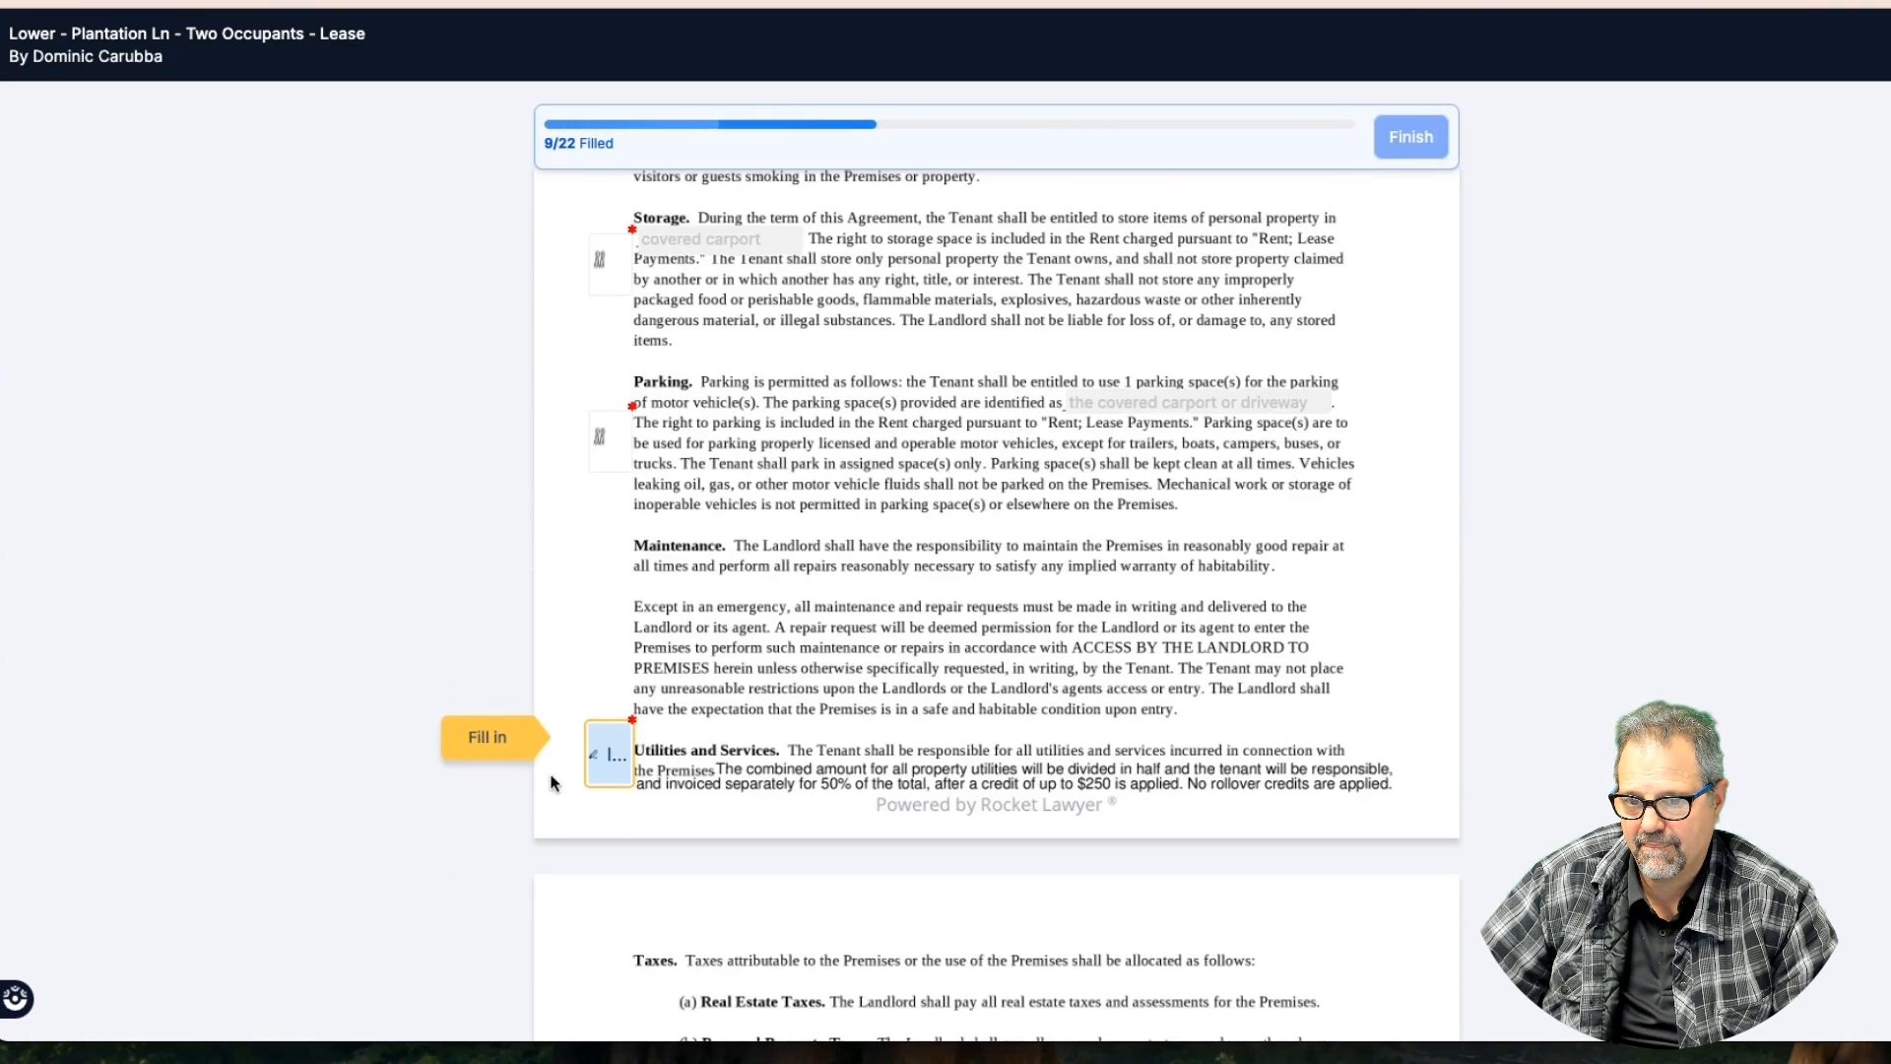
left_click(517, 761)
left_click(603, 754)
Initial the indemnity, landlord and following clauses
scroll(827, 484, "down", 2)
left_click(603, 756)
left_click(498, 757)
left_click(607, 763)
left_click(487, 750)
left_click(610, 756)
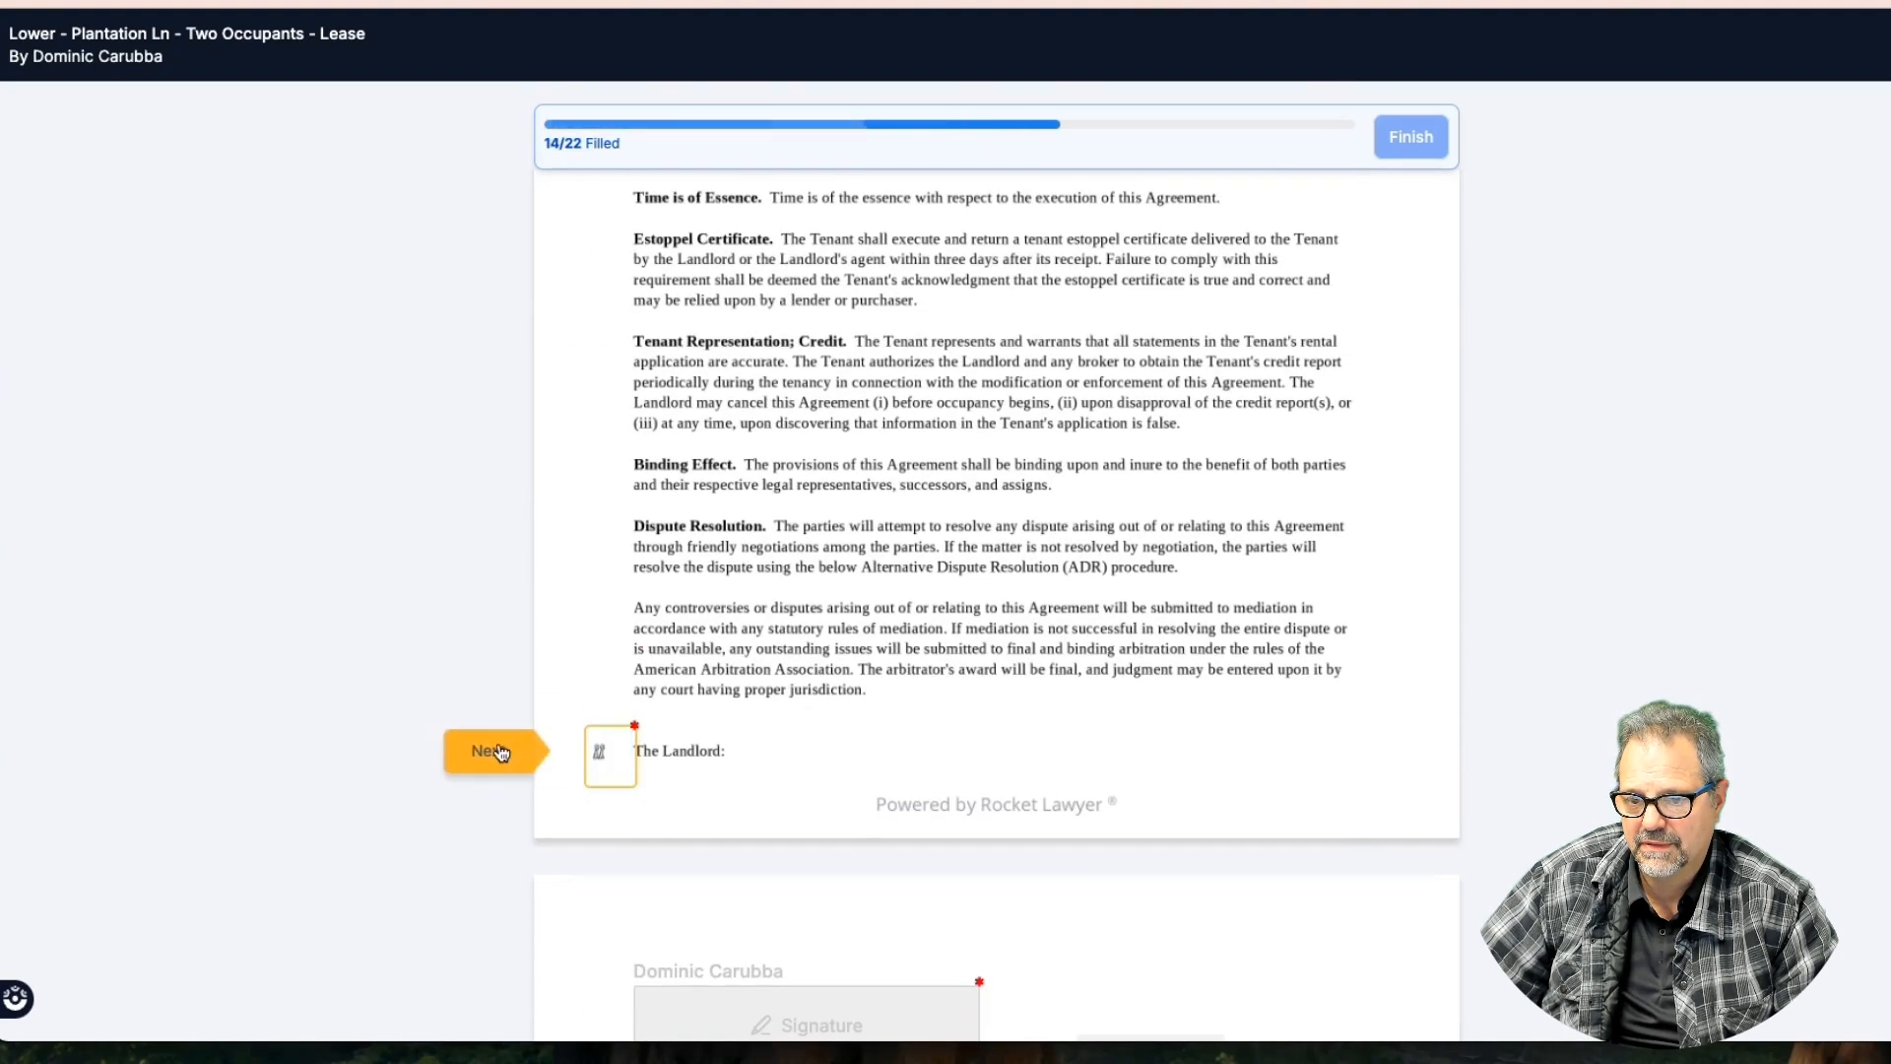
Sign the tenant line and checklist page, dating each with today's date
left_click(502, 754)
left_click(860, 766)
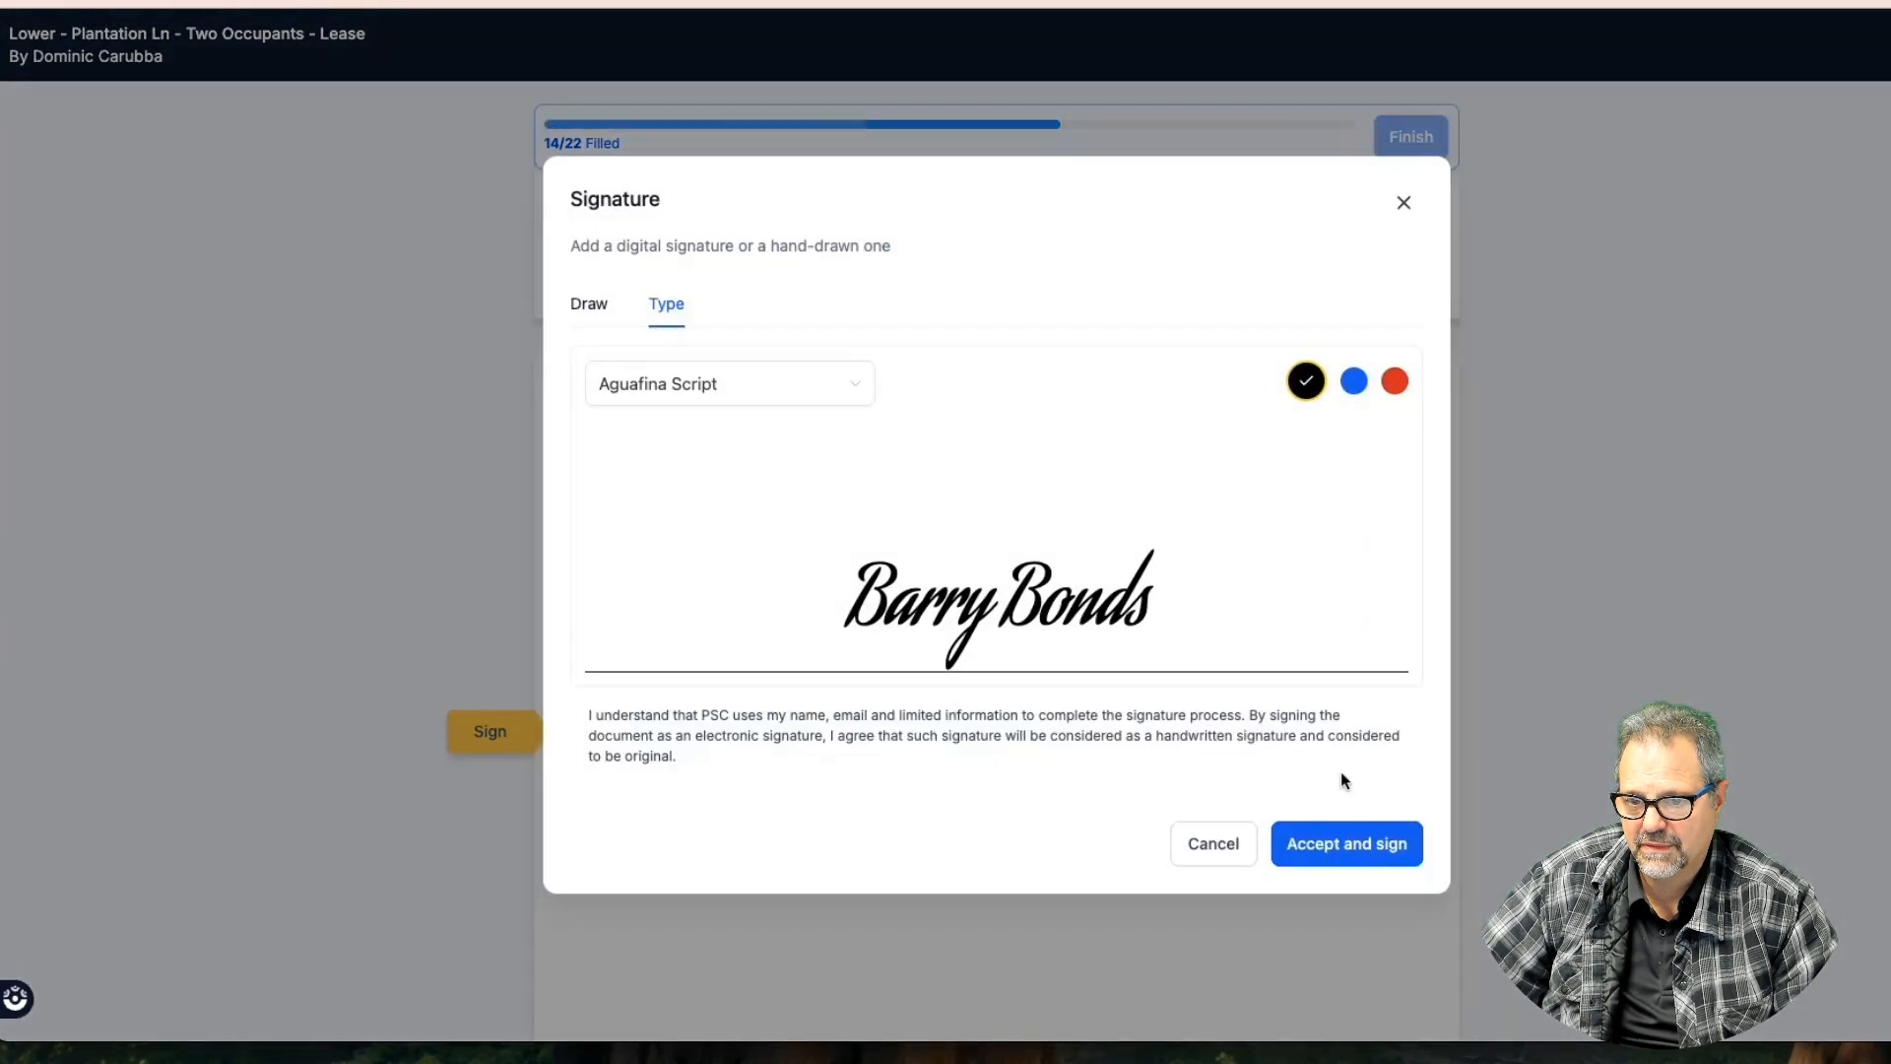
left_click(1350, 842)
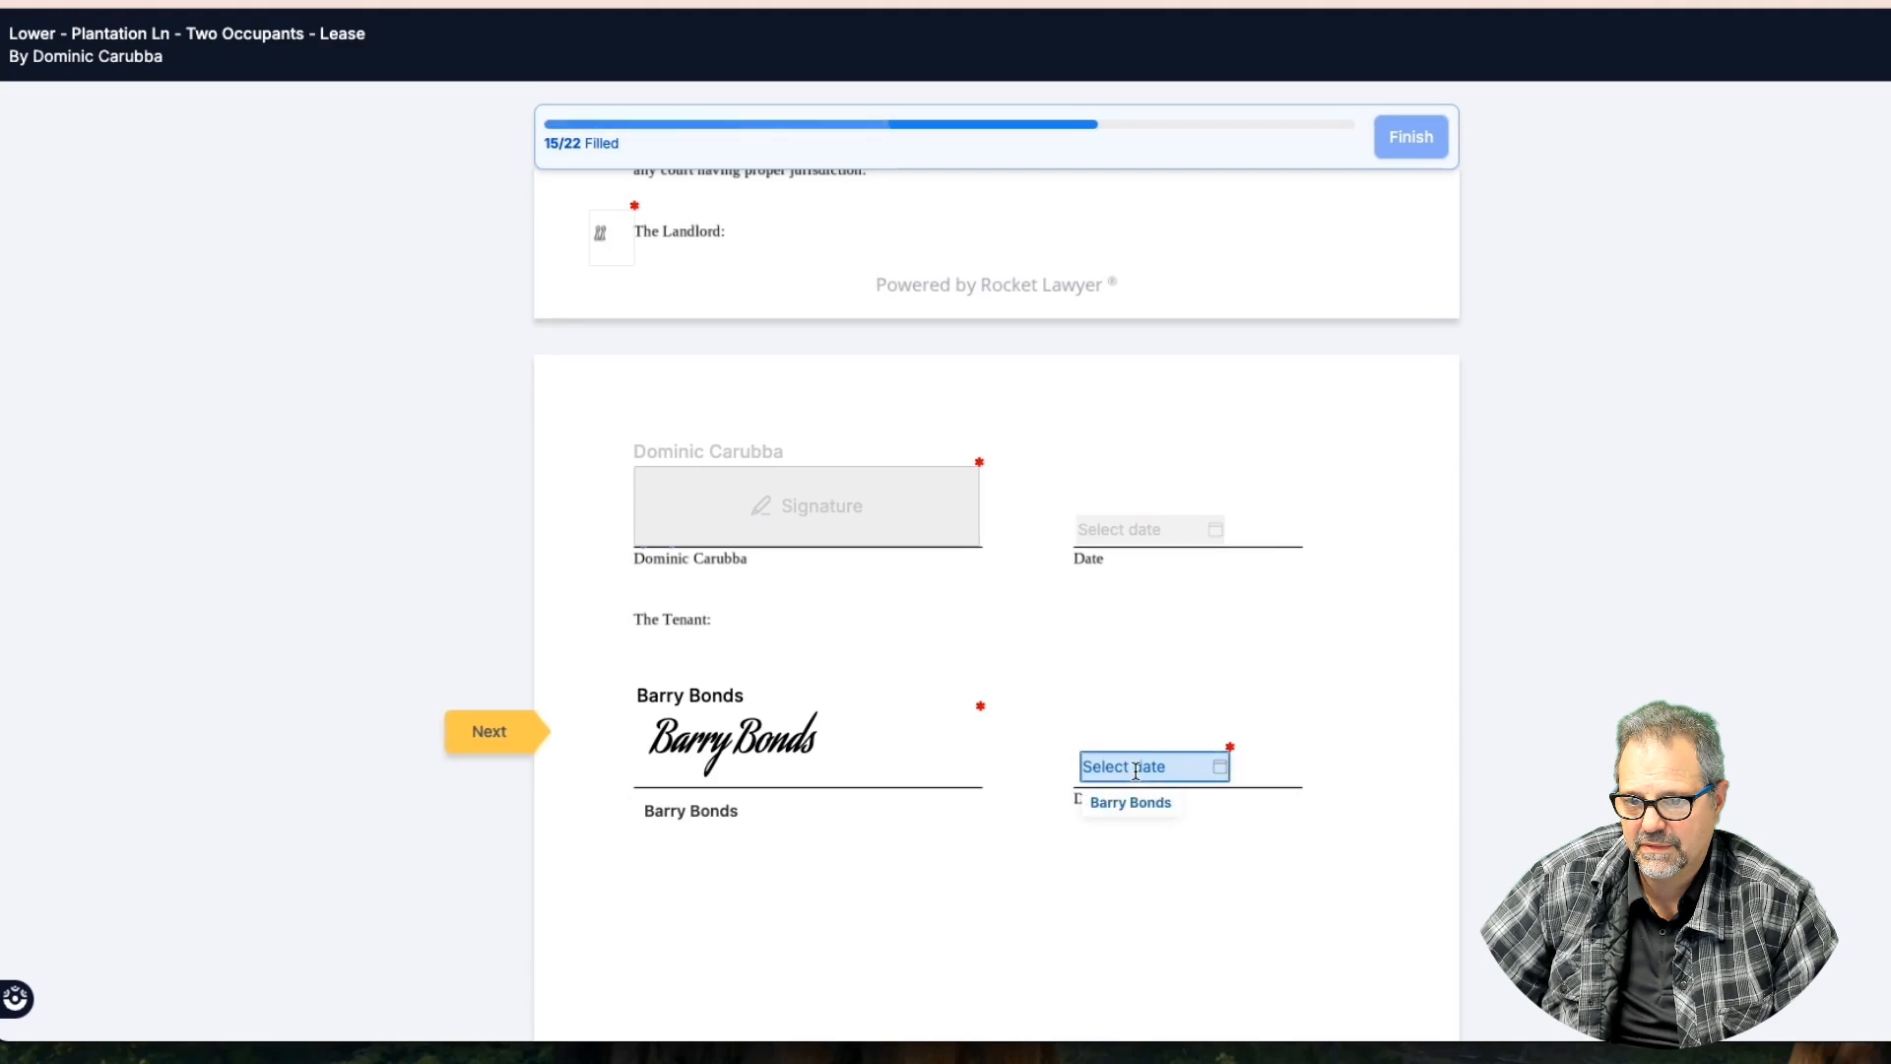
left_click(1136, 771)
left_click(1338, 741)
scroll(871, 702, "down", 5)
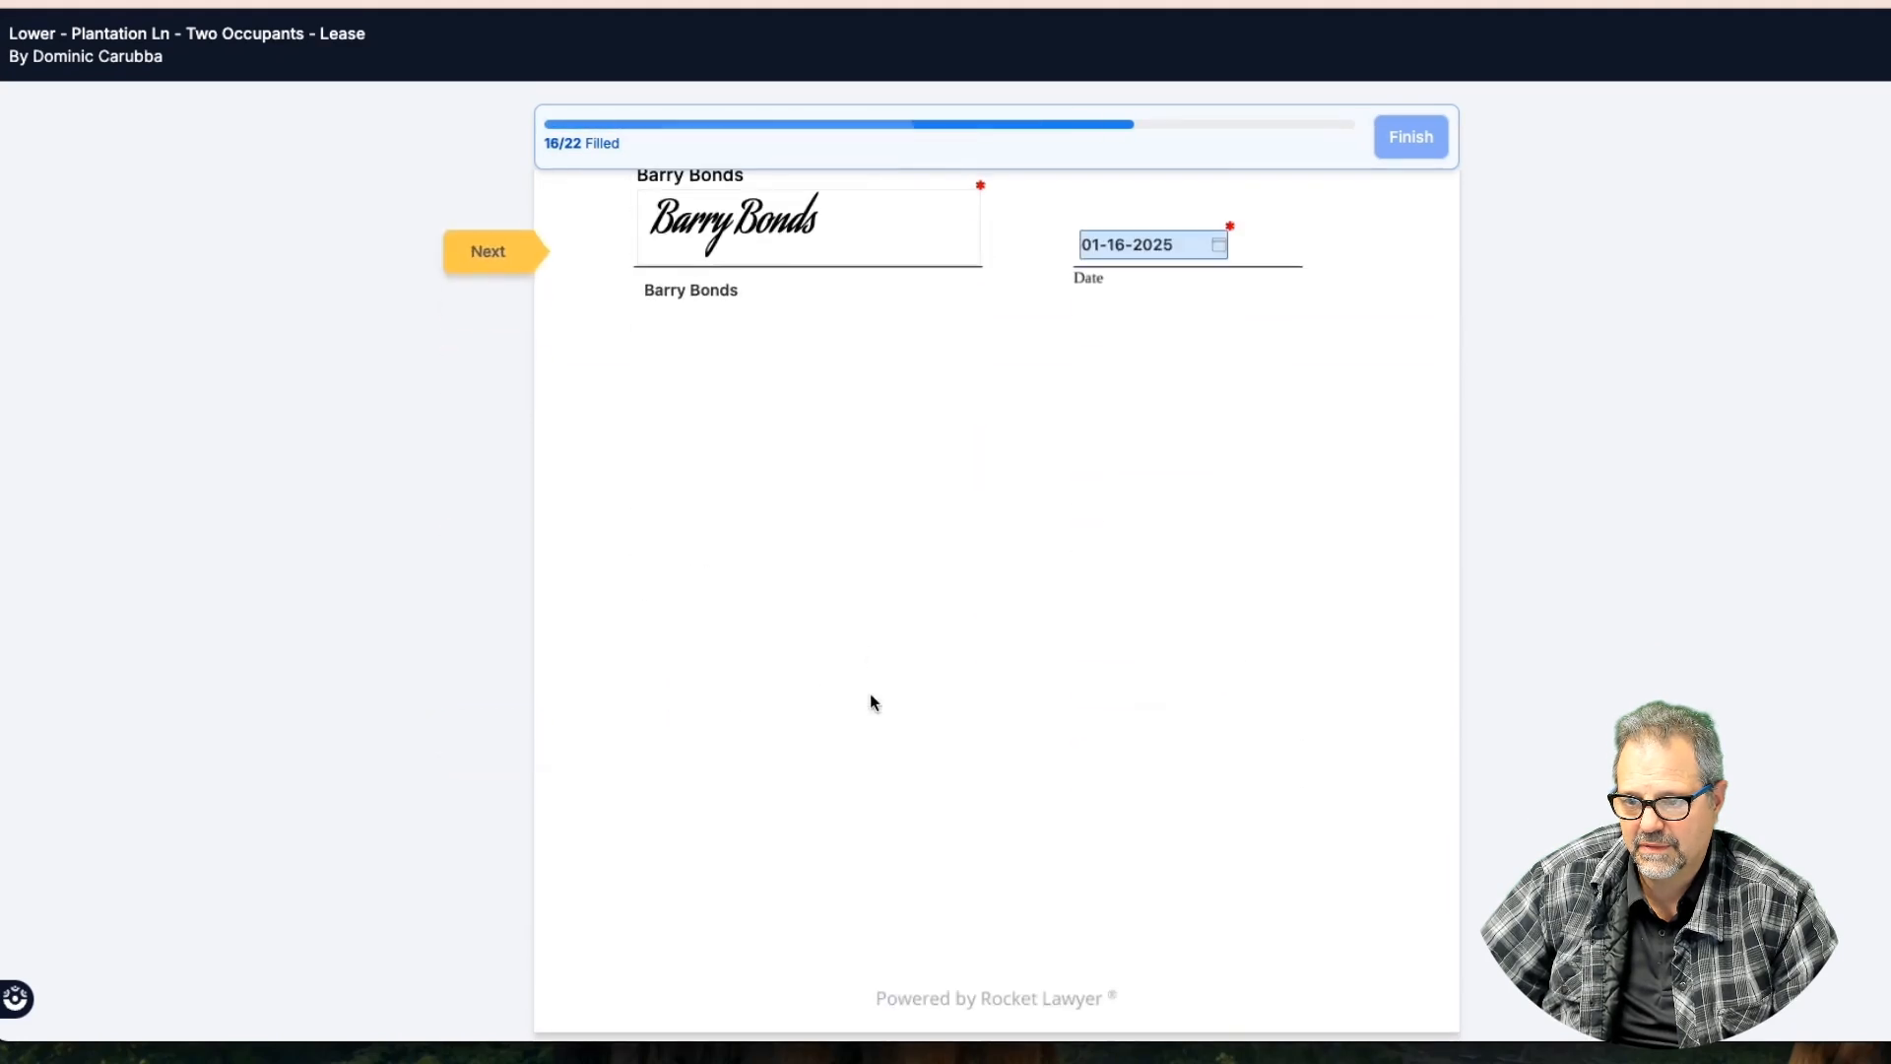
left_click(497, 252)
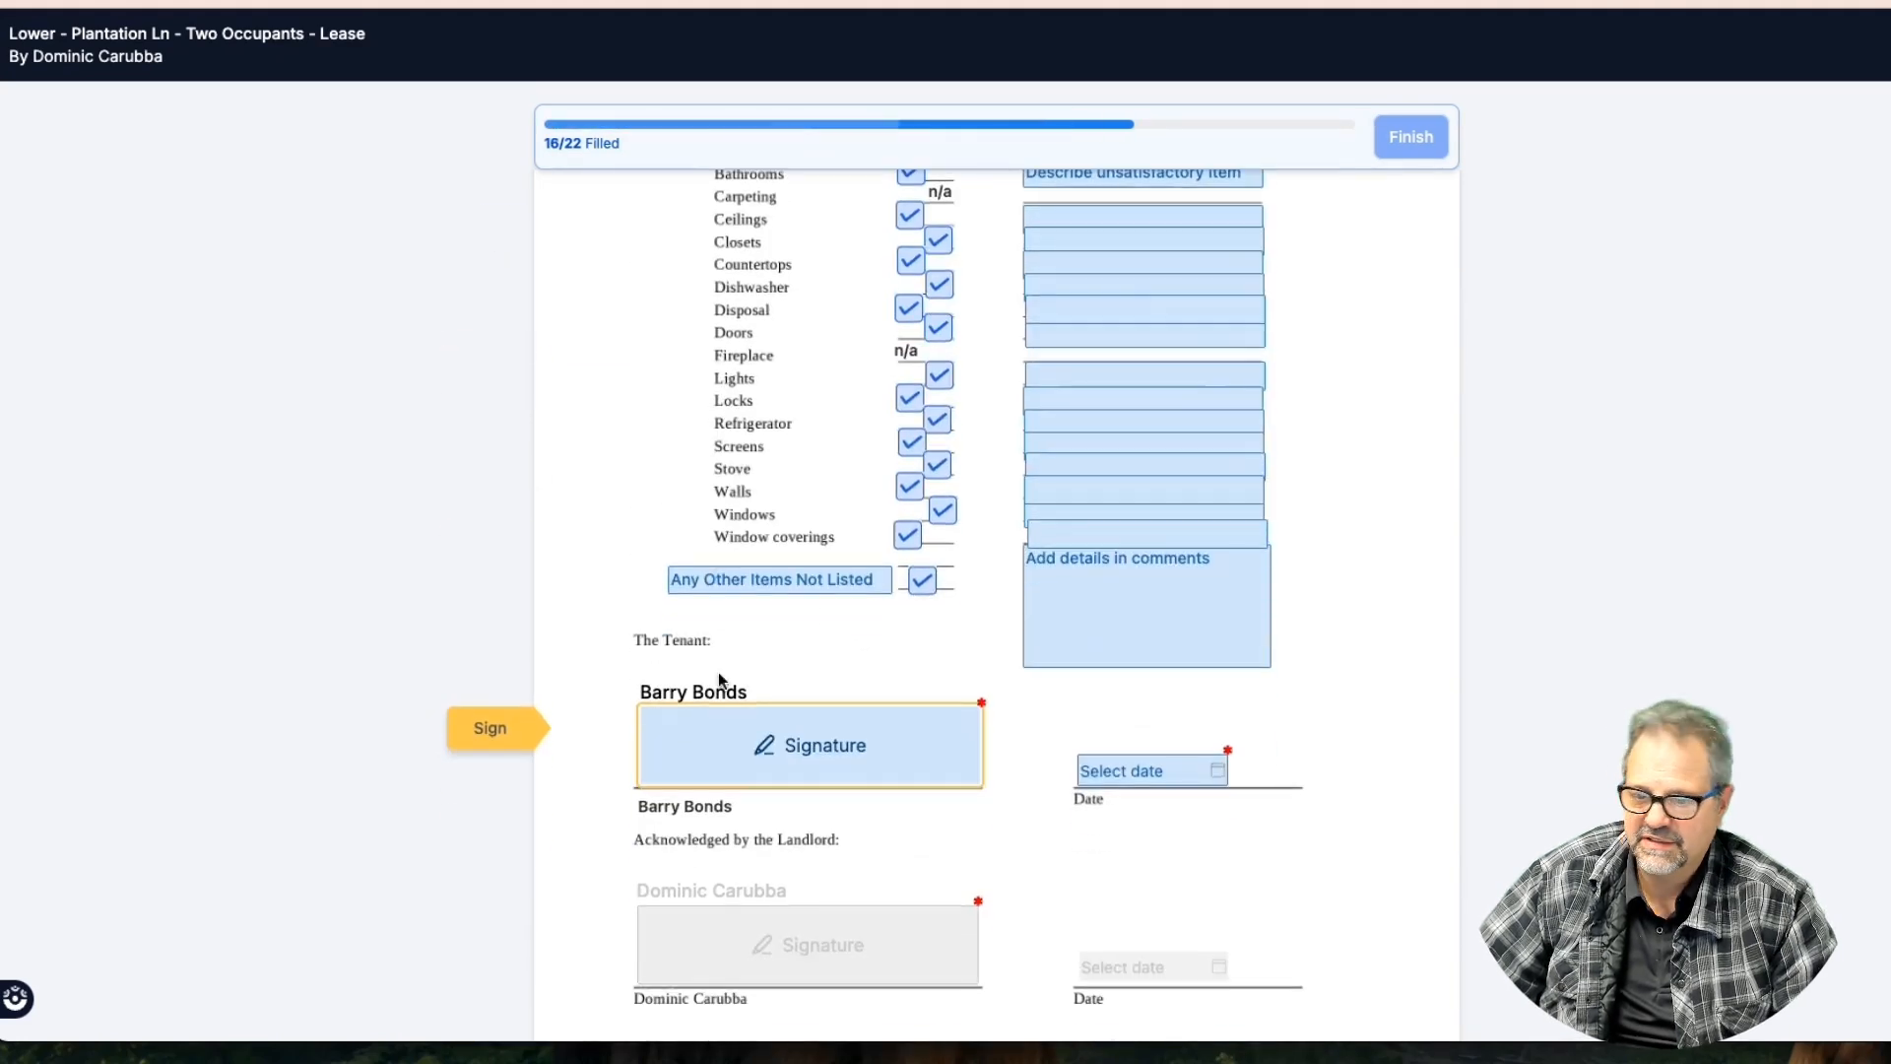
left_click(753, 751)
left_click(1178, 769)
left_click(1346, 742)
Initial lead-paint items (c) and (d), sign and date the certification, and finish the lease
left_click(490, 778)
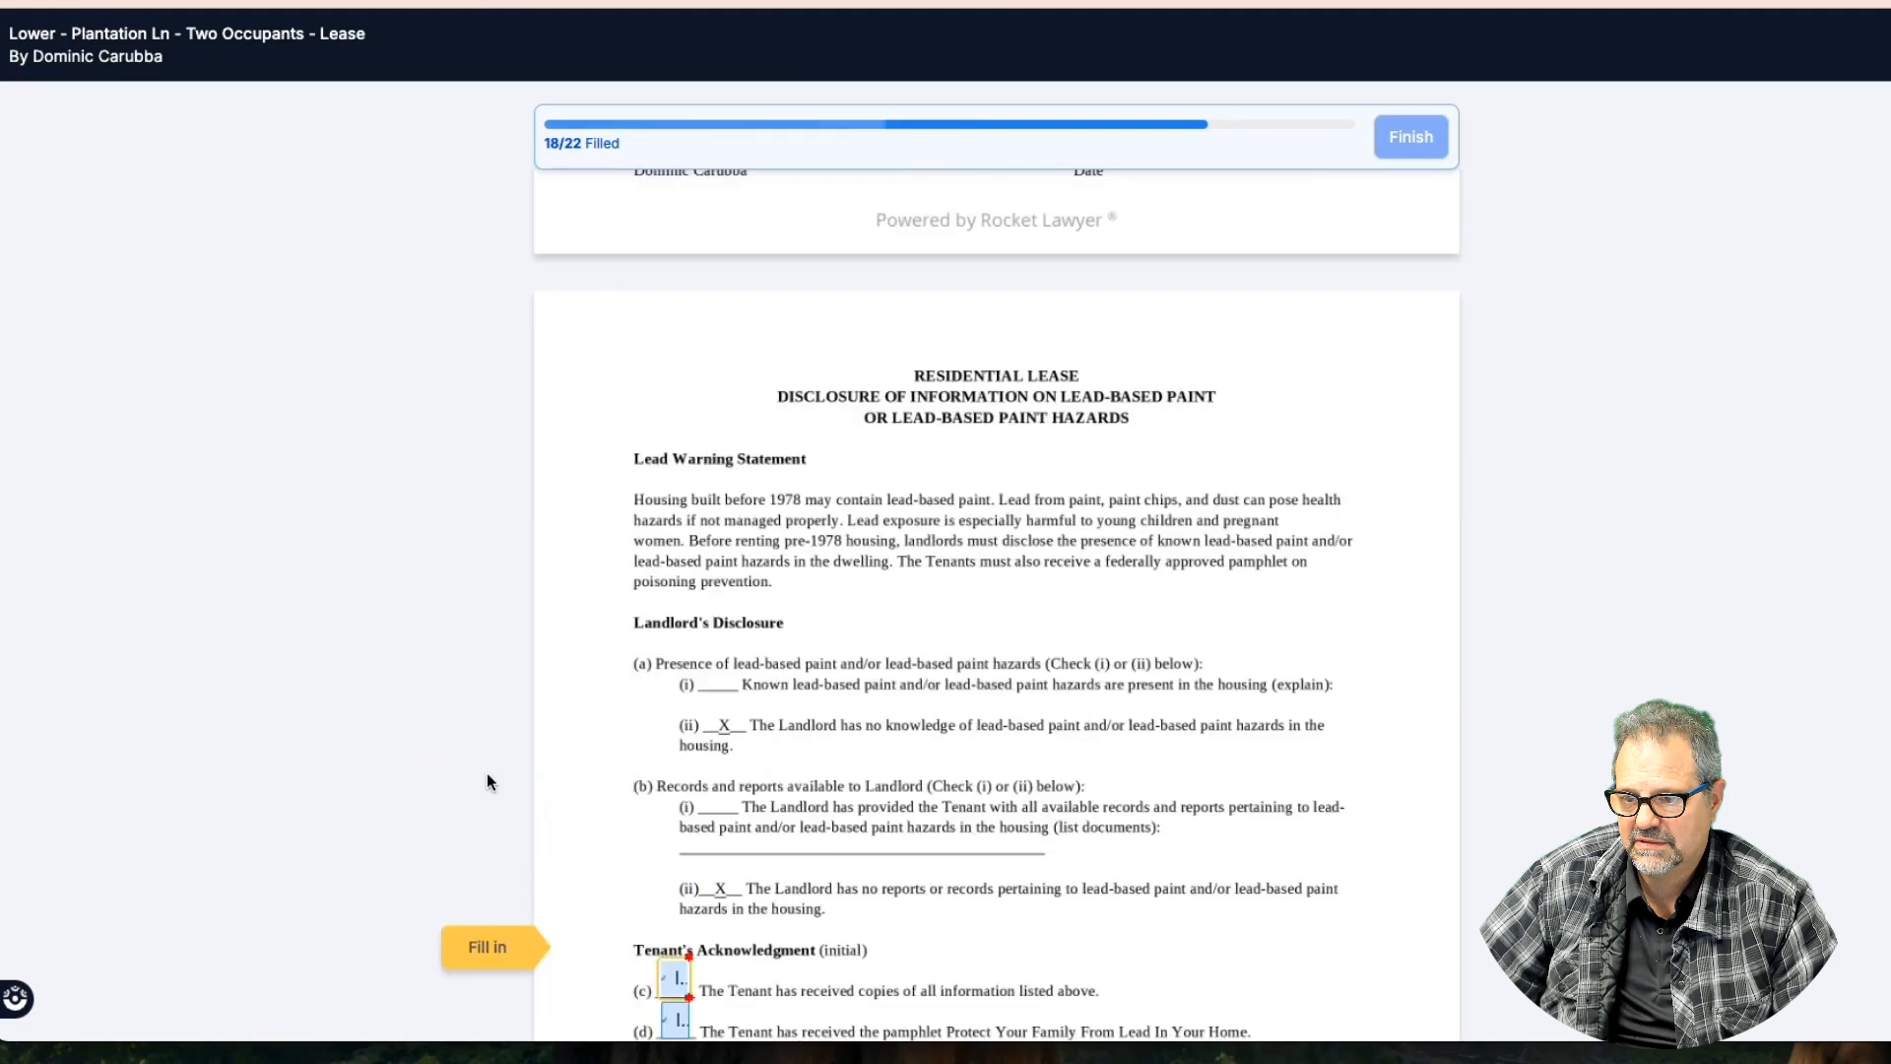
left_click(675, 775)
left_click(676, 812)
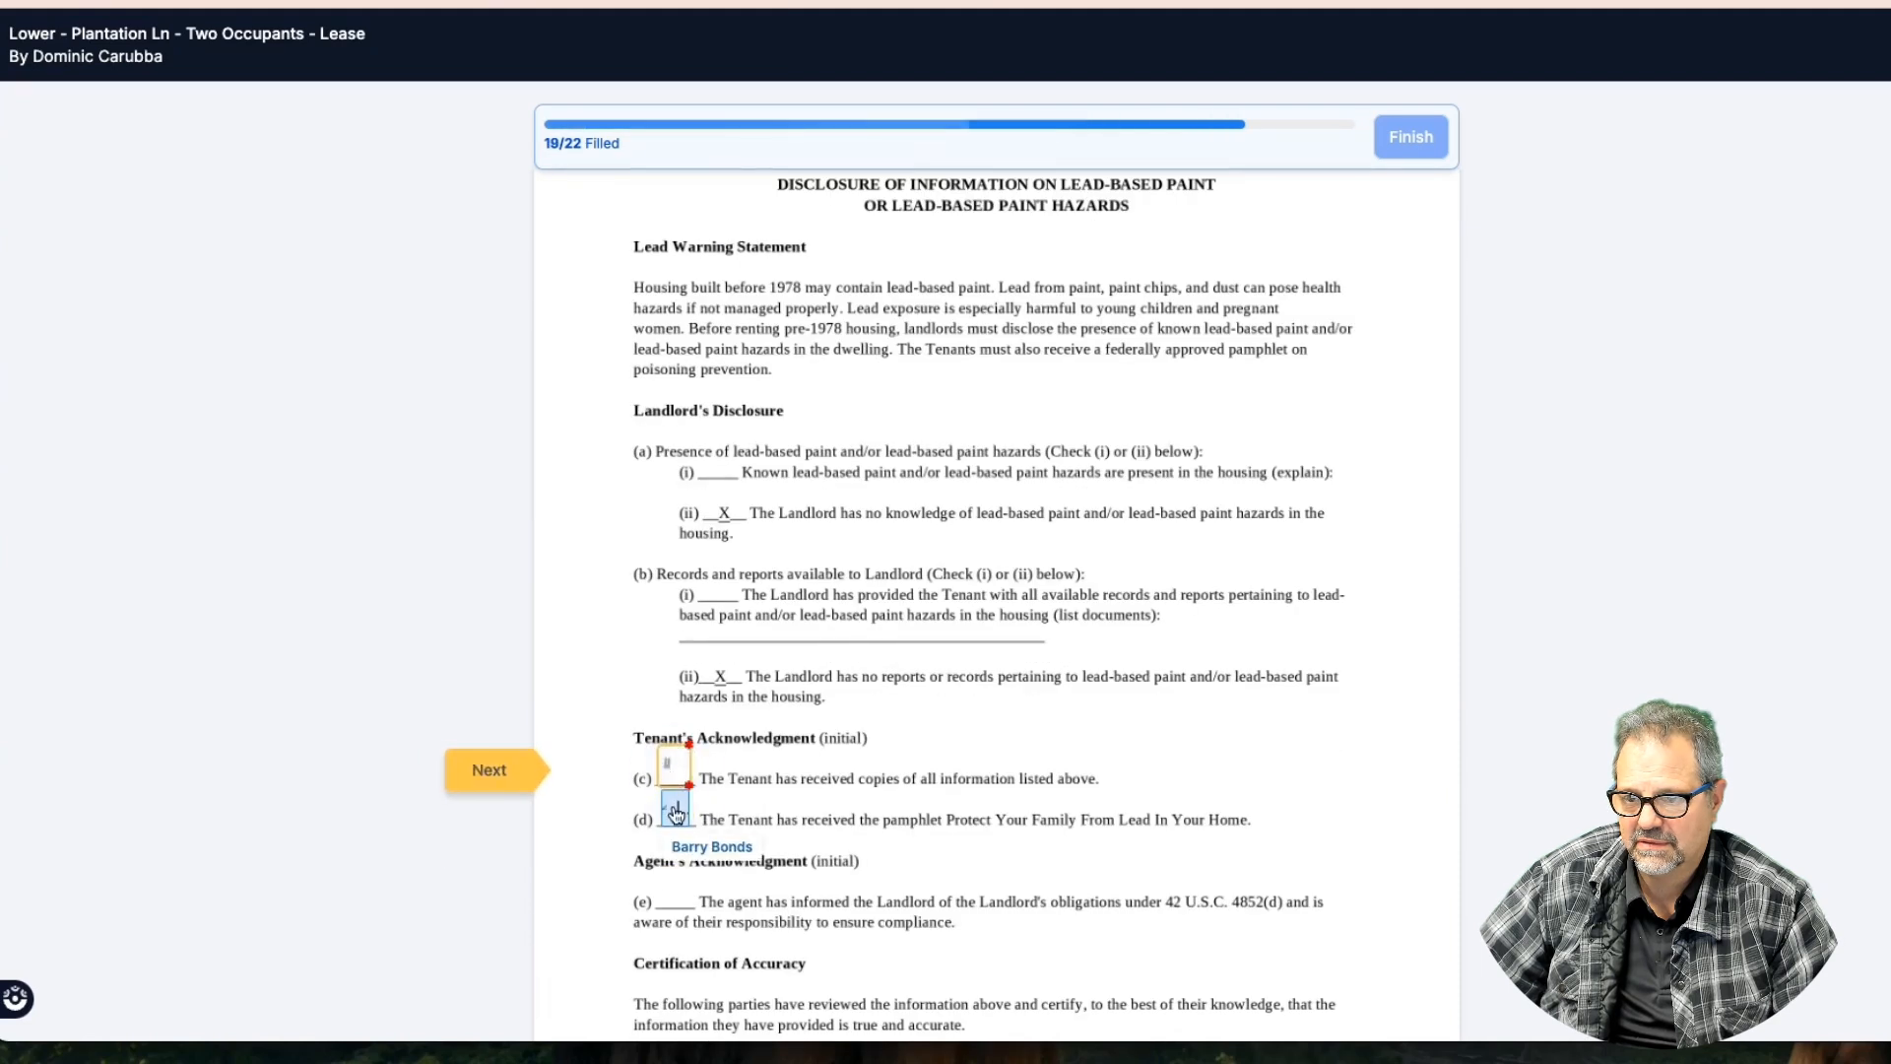
scroll(741, 815, "down", 3)
left_click(871, 740)
left_click(1095, 766)
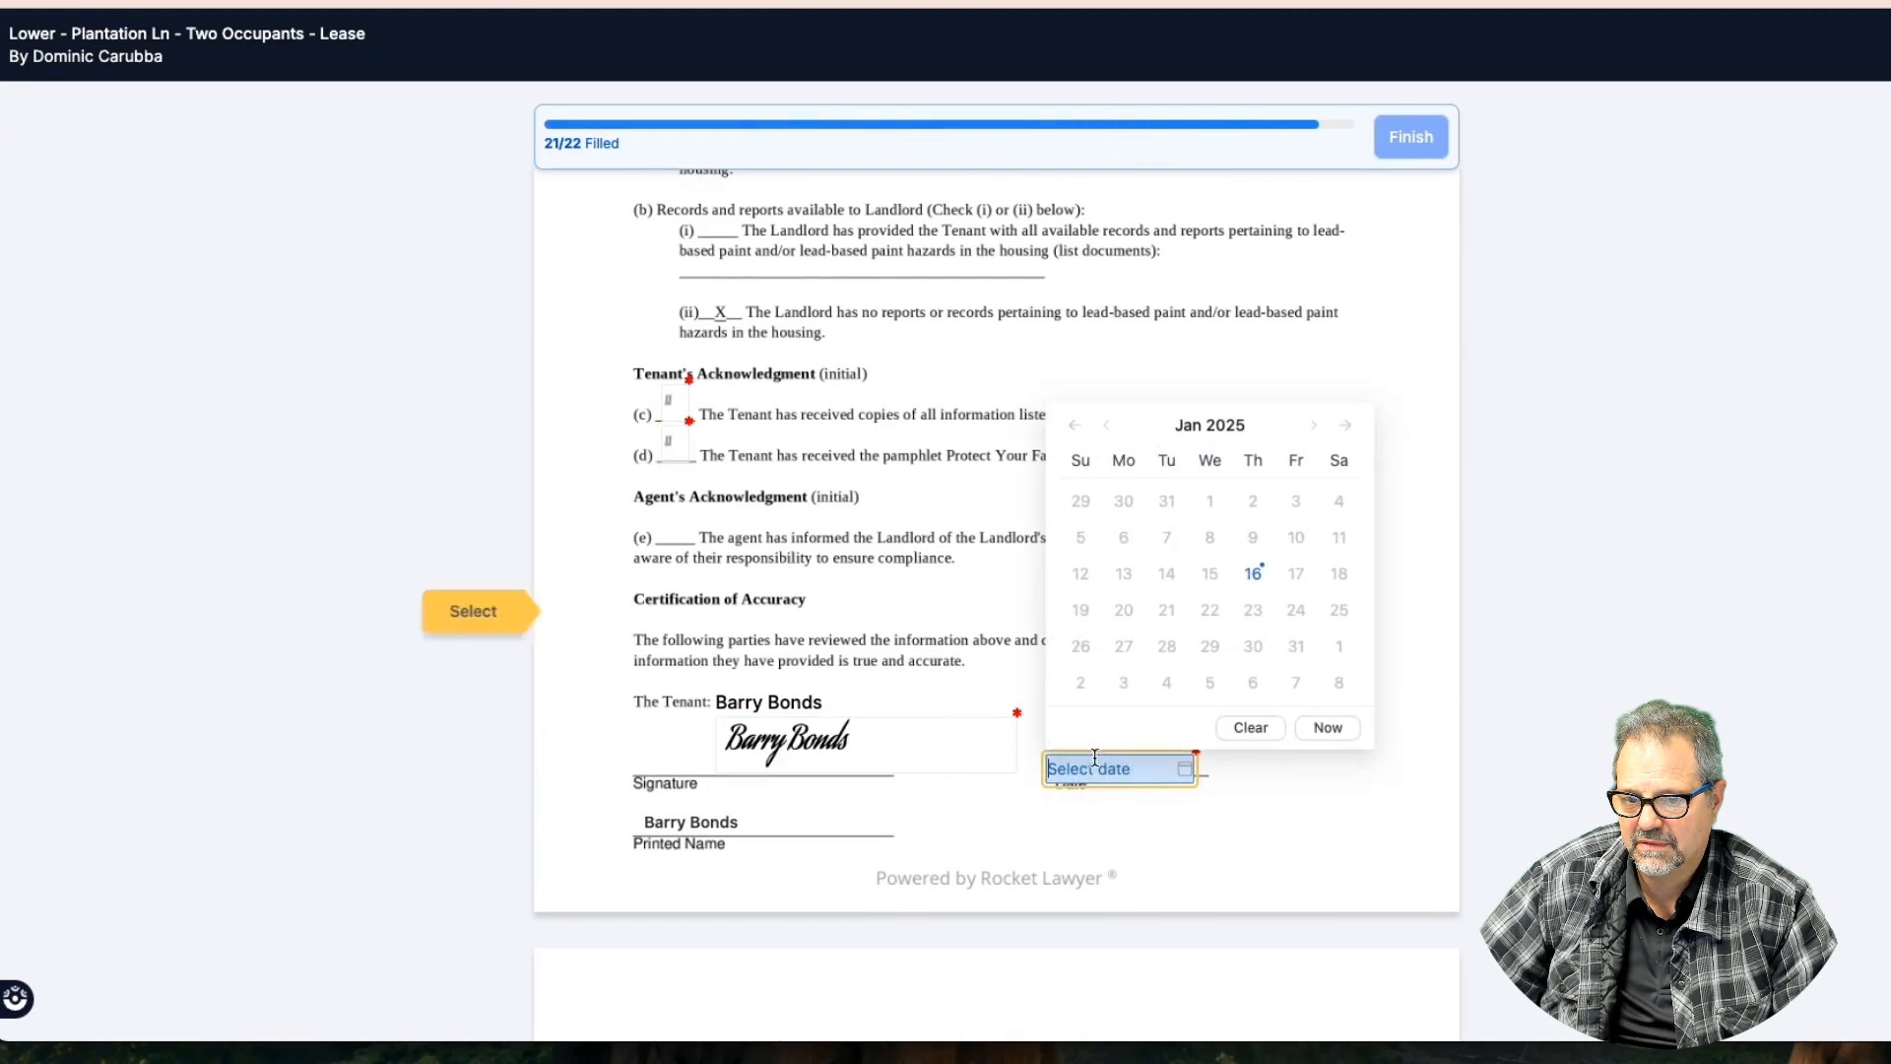
left_click(1327, 728)
scroll(653, 758, "down", 5)
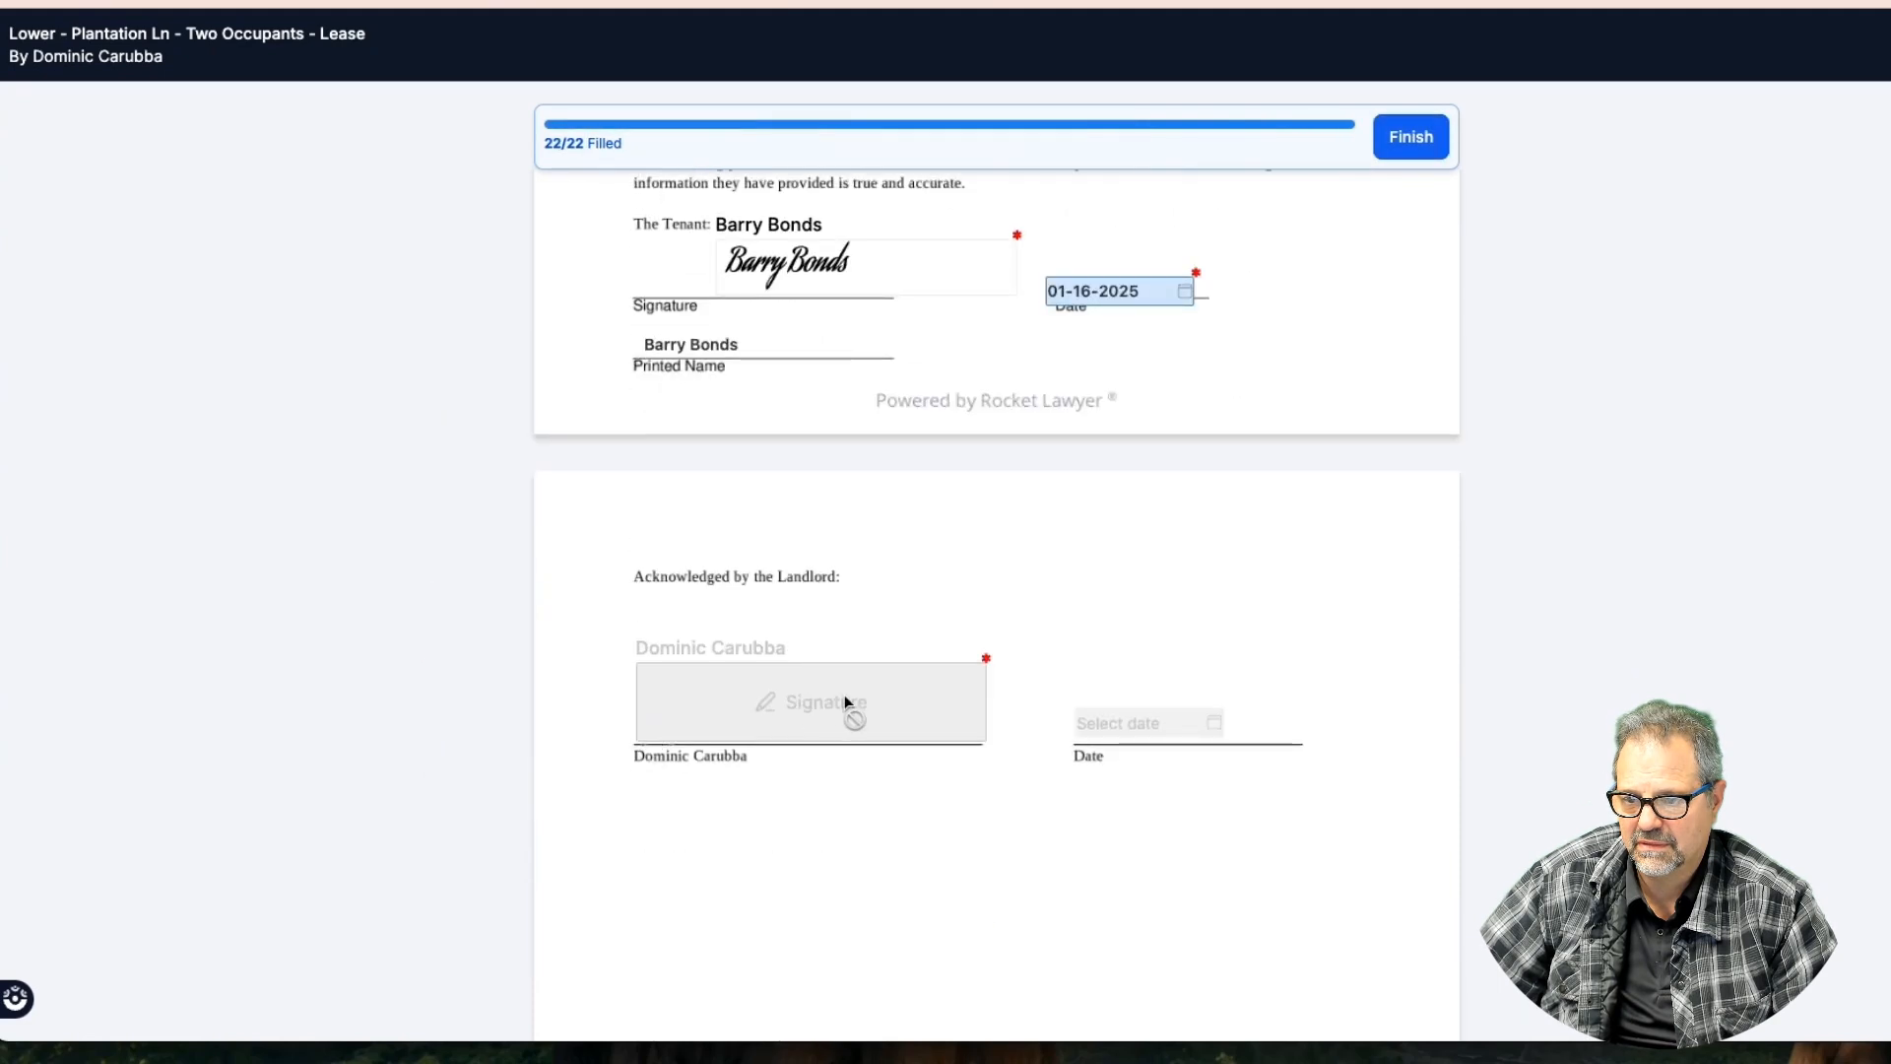
scroll(855, 691, "down", 1)
left_click(1406, 138)
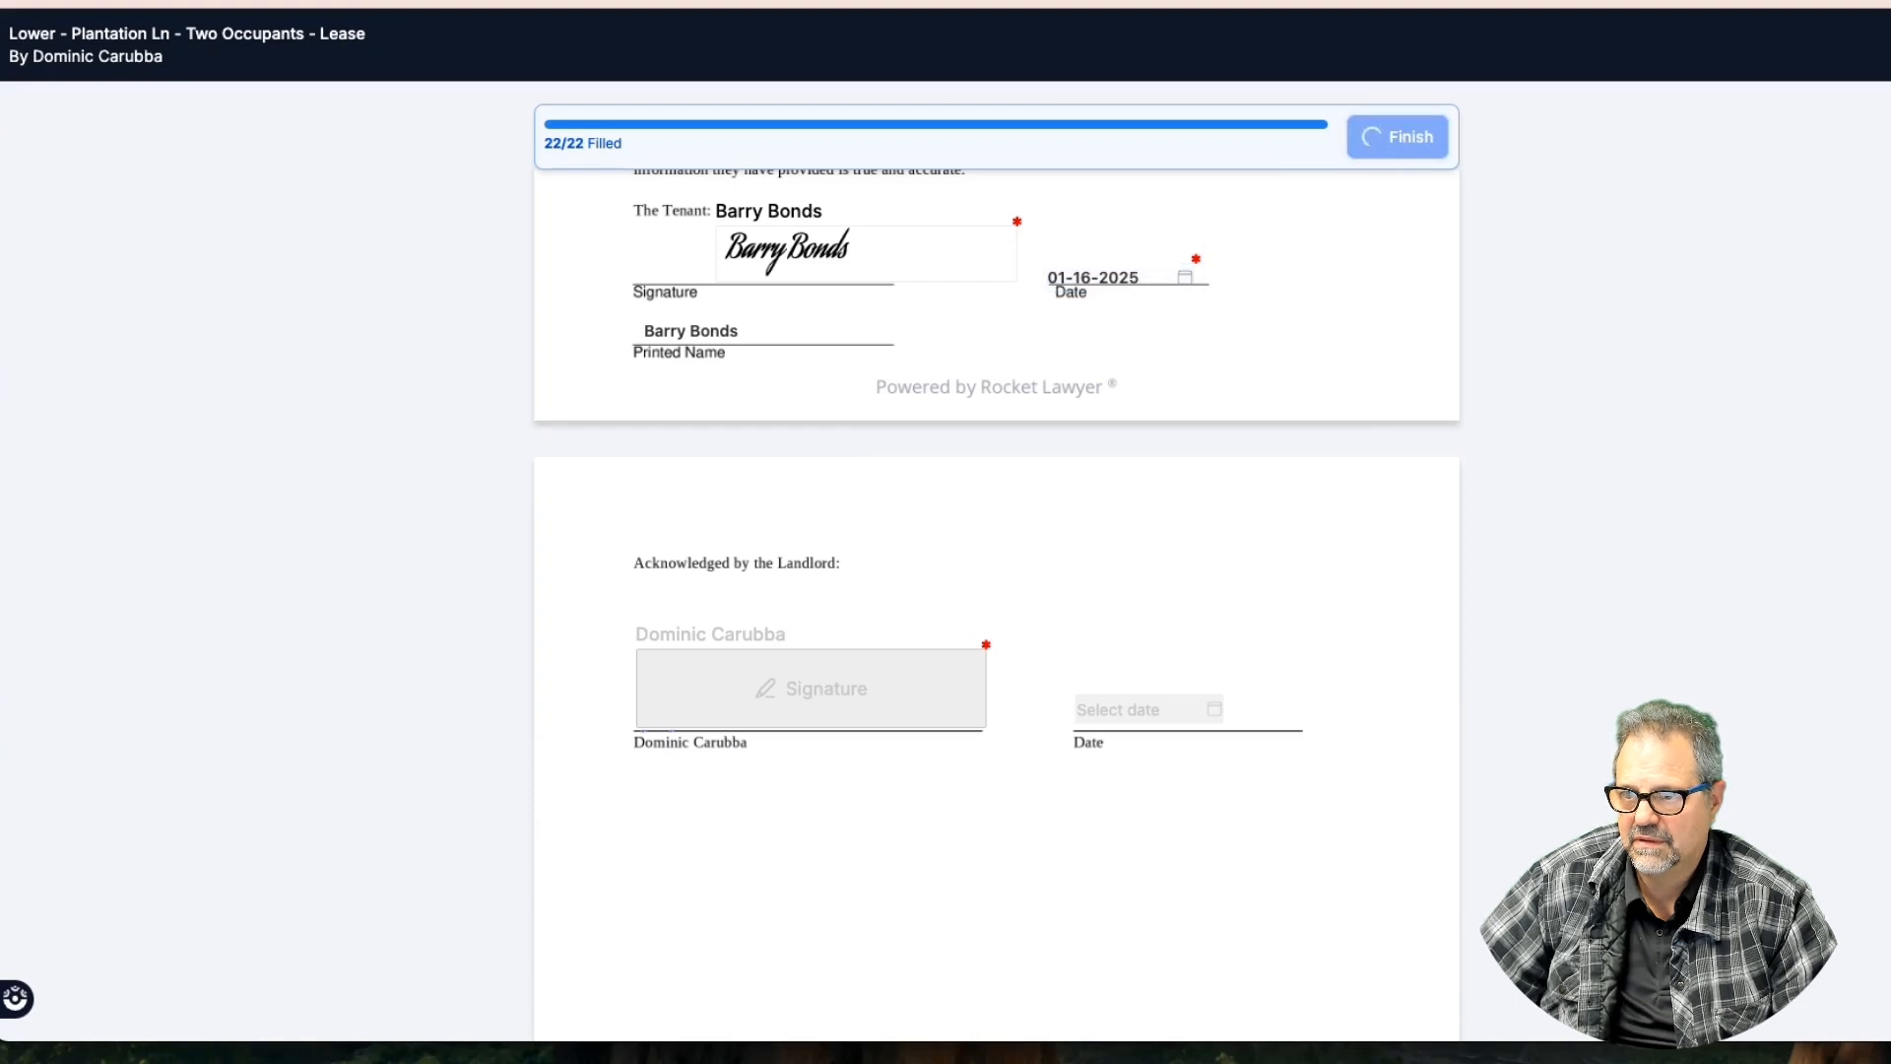
left_click(1207, 1)
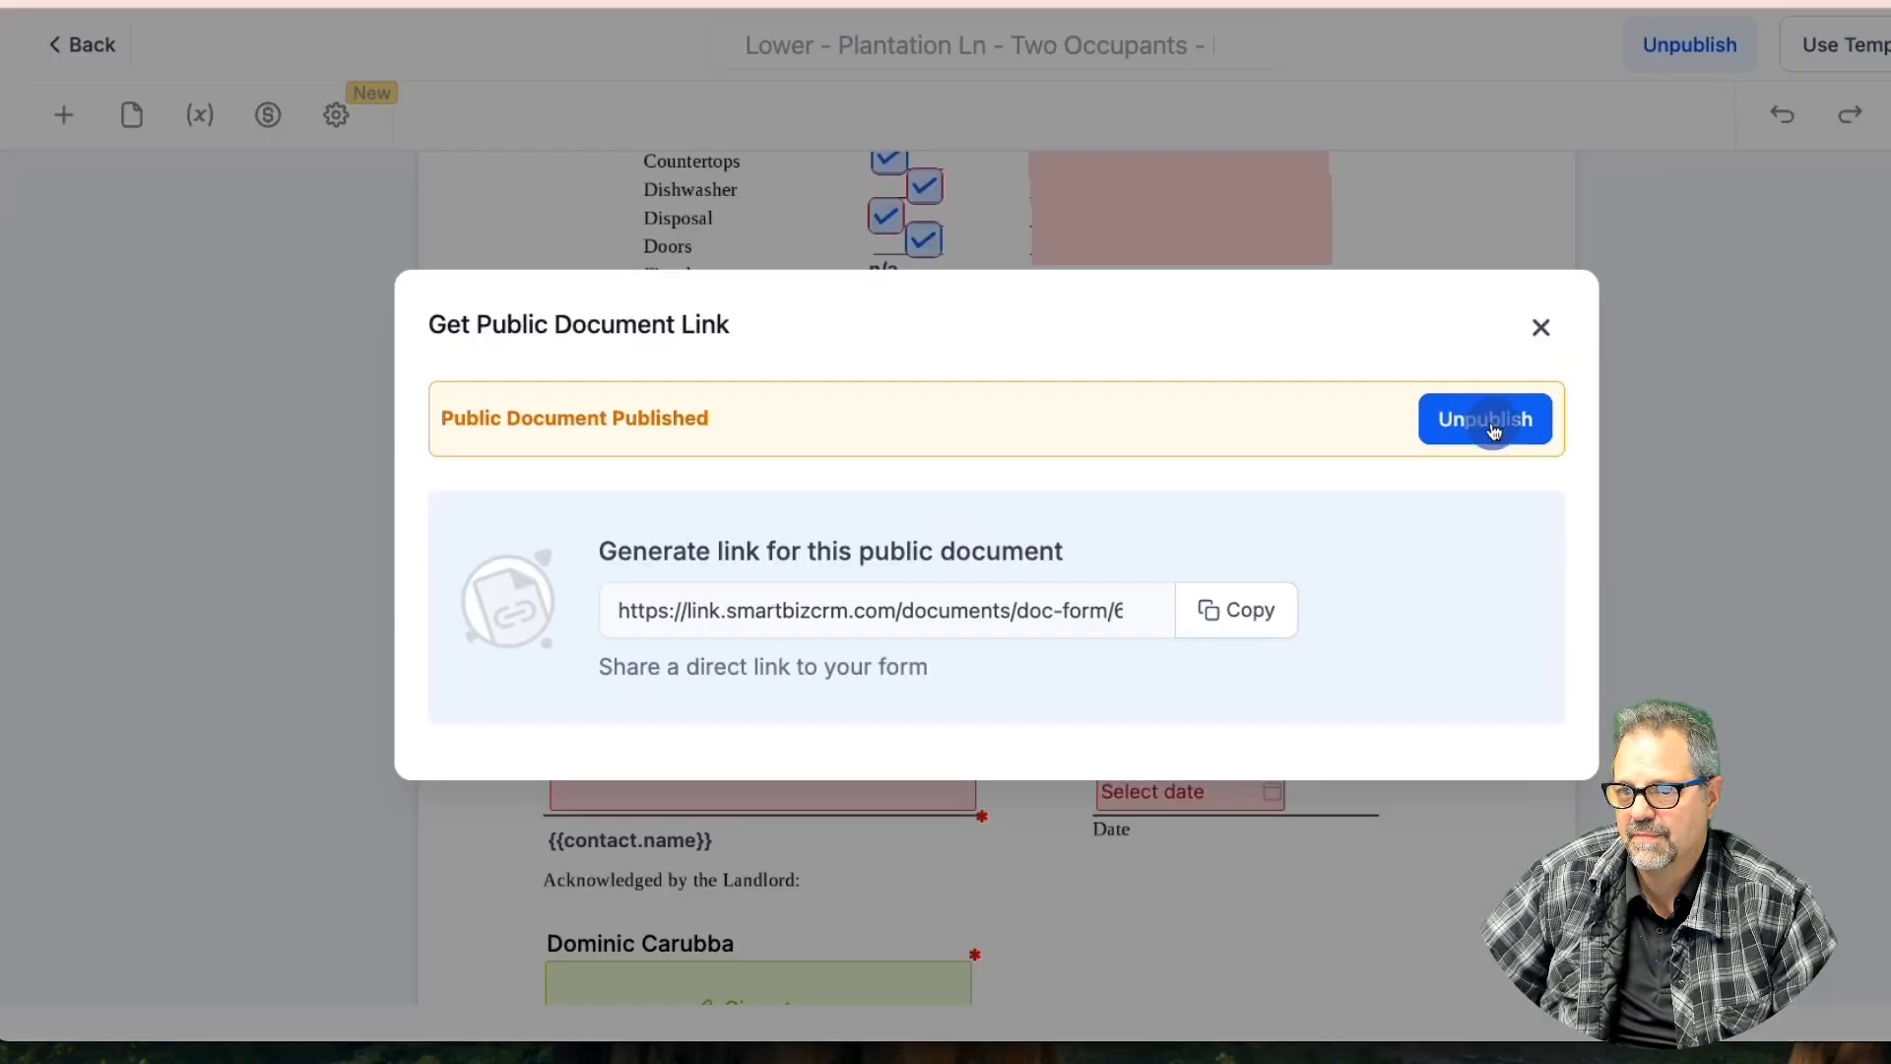
Unpublish the lease template and scroll through the agreement reviewing its placed fields
left_click(1537, 302)
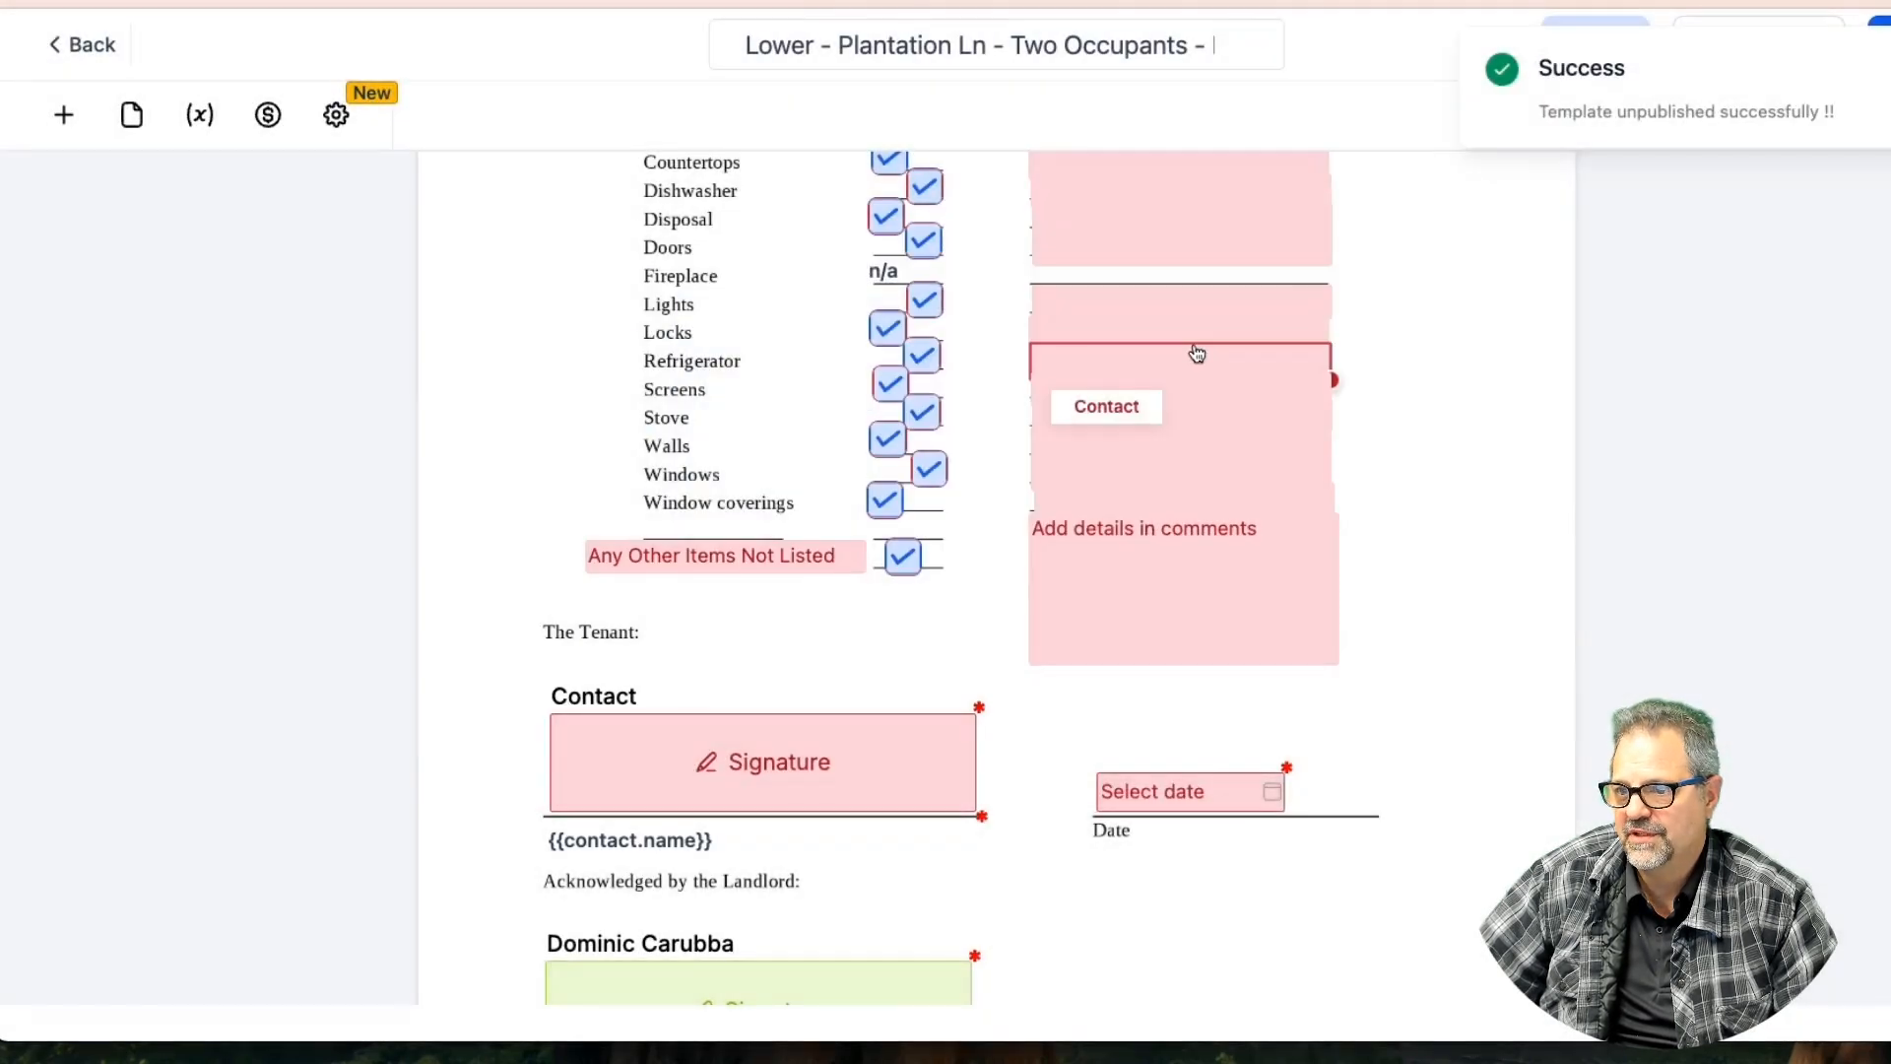
scroll(1196, 353, "up", 20)
scroll(1196, 353, "up", 15)
scroll(1197, 353, "up", 10)
scroll(1197, 352, "down", 12)
scroll(1196, 353, "down", 3)
scroll(1197, 352, "up", 3)
scroll(1197, 353, "down", 5)
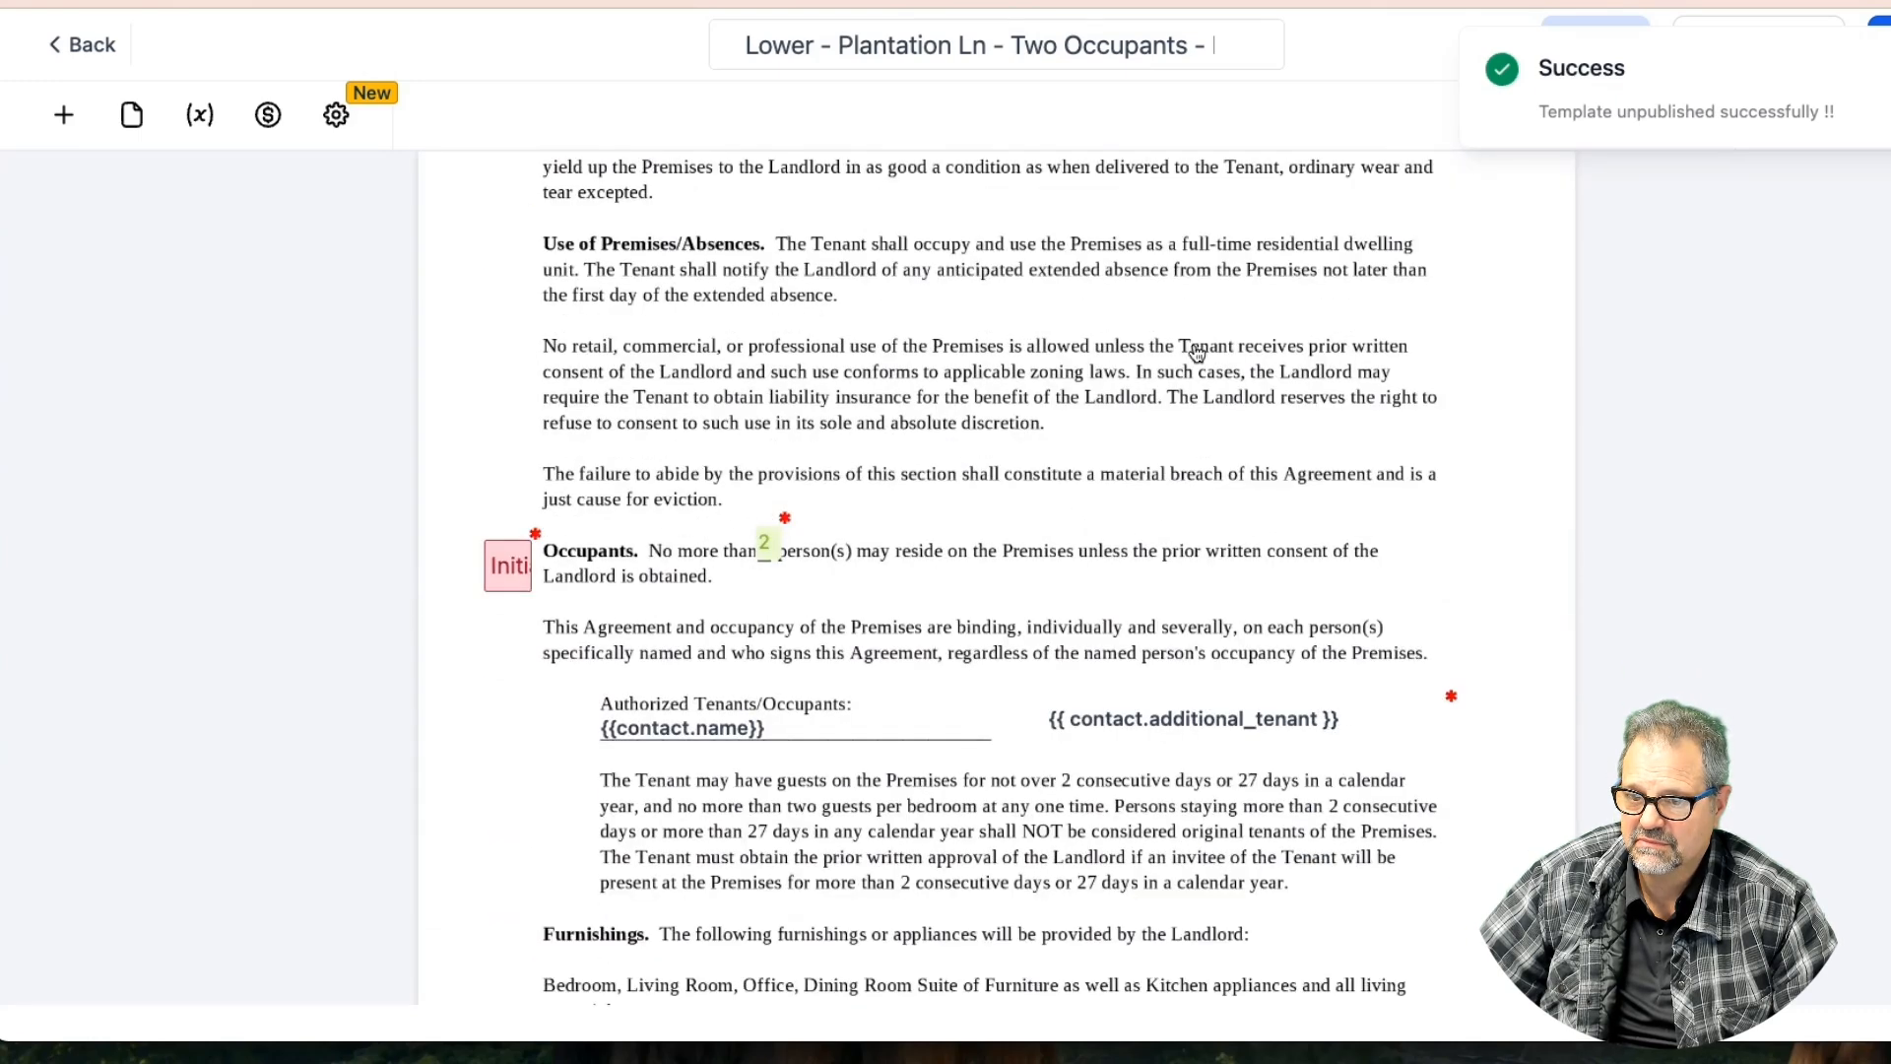
scroll(1055, 356, "down", 15)
scroll(1058, 360, "down", 20)
scroll(1055, 357, "down", 20)
scroll(1055, 357, "down", 20)
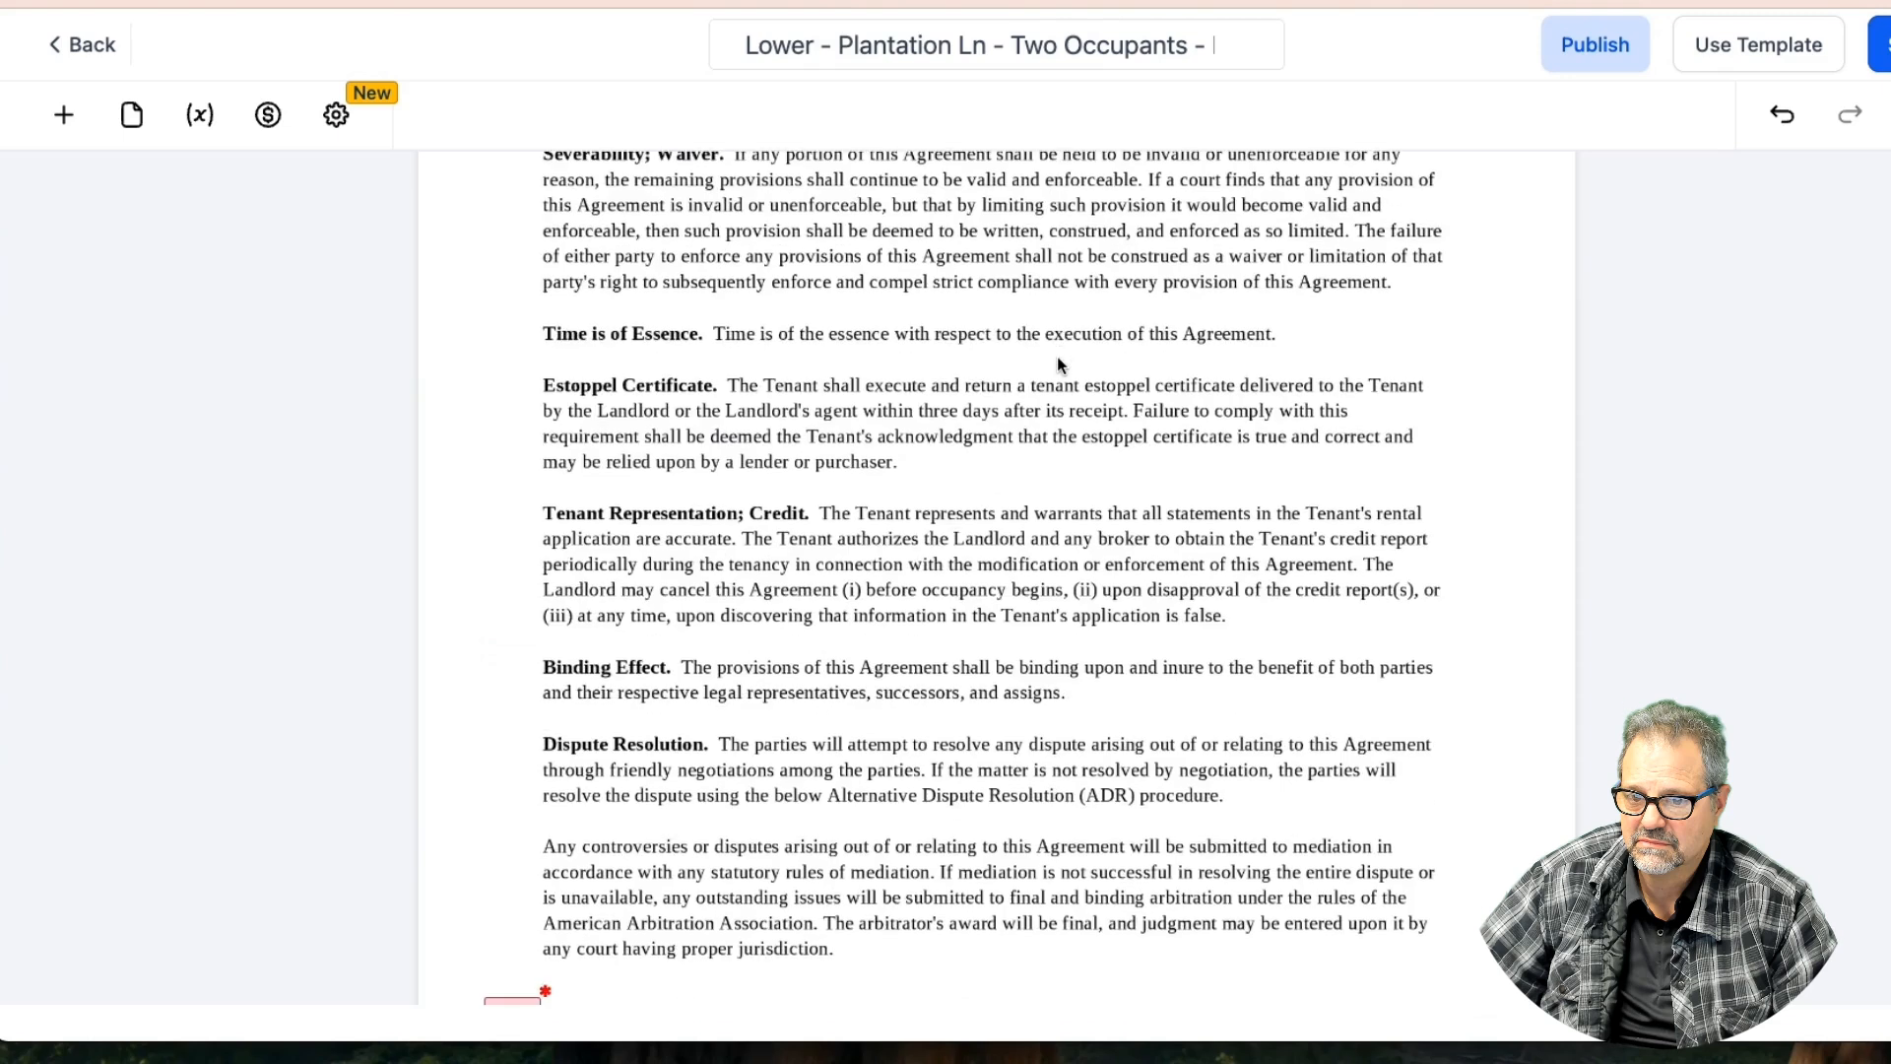
scroll(1055, 357, "down", 15)
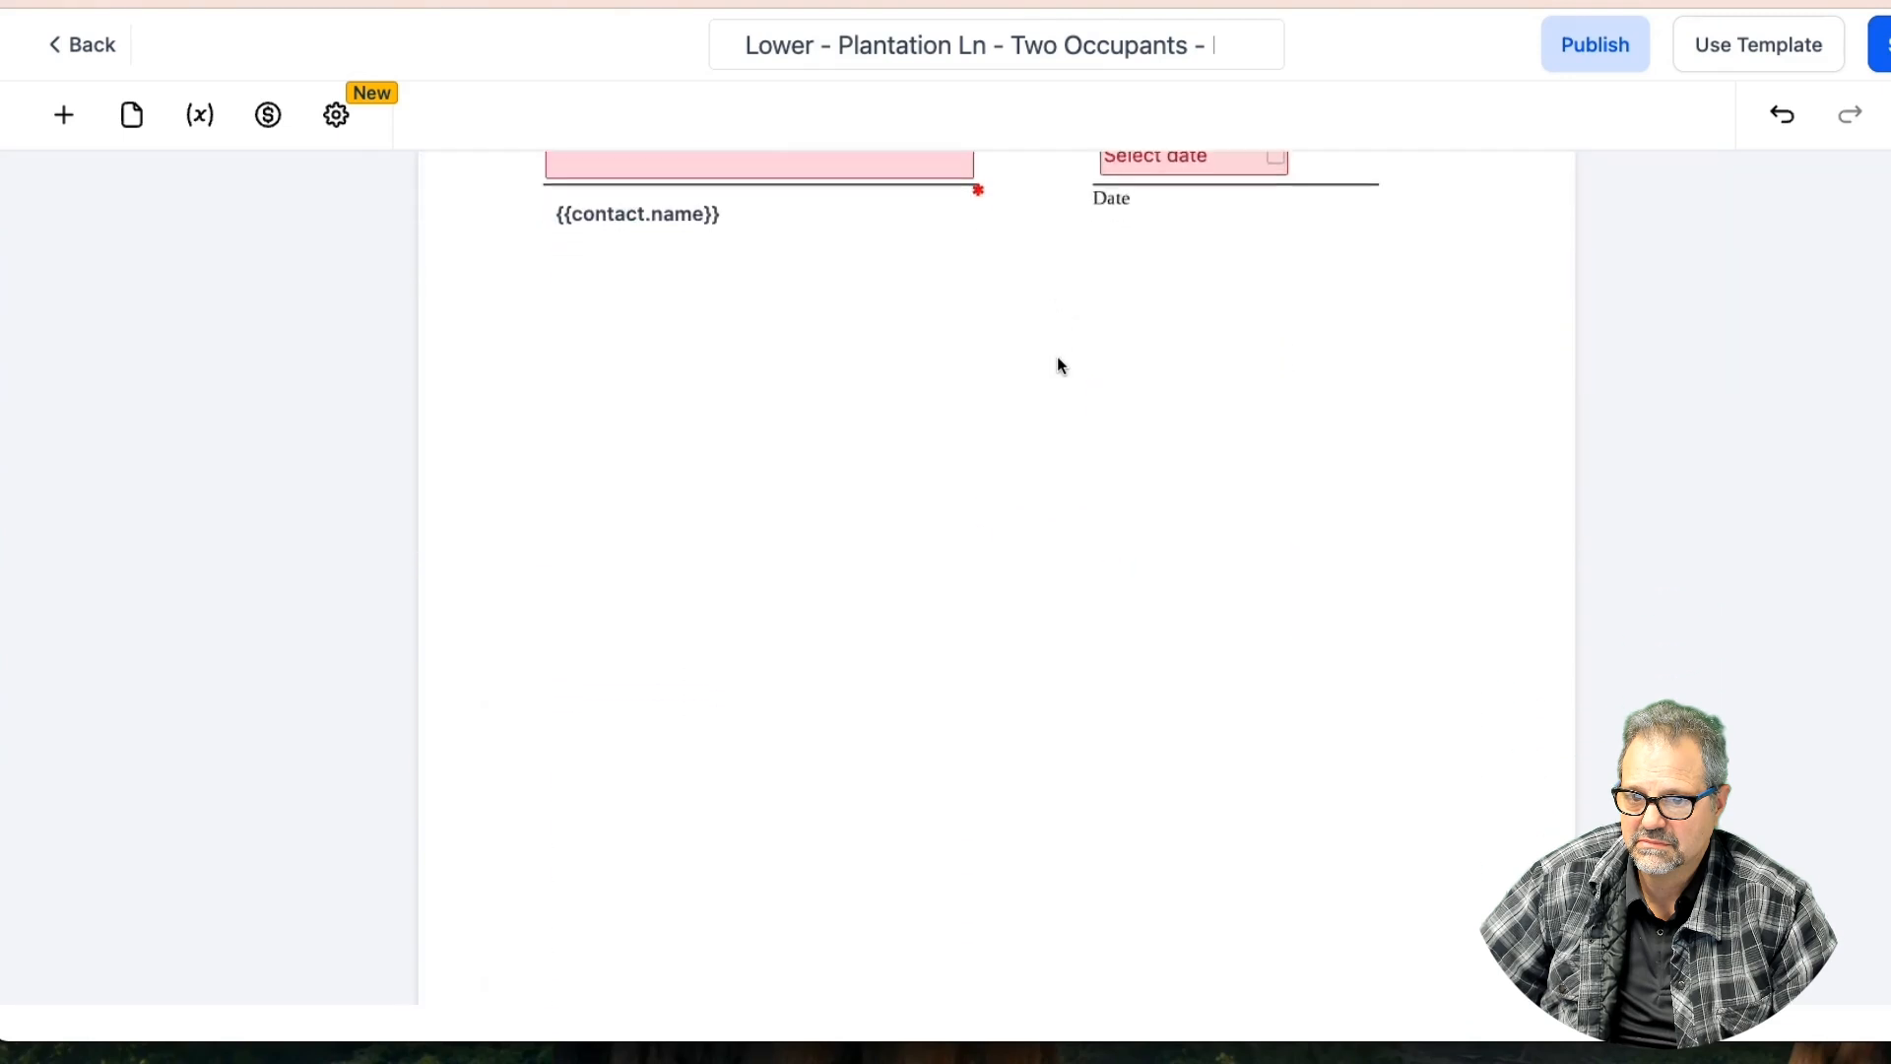
scroll(1056, 356, "down", 20)
scroll(1055, 356, "down", 20)
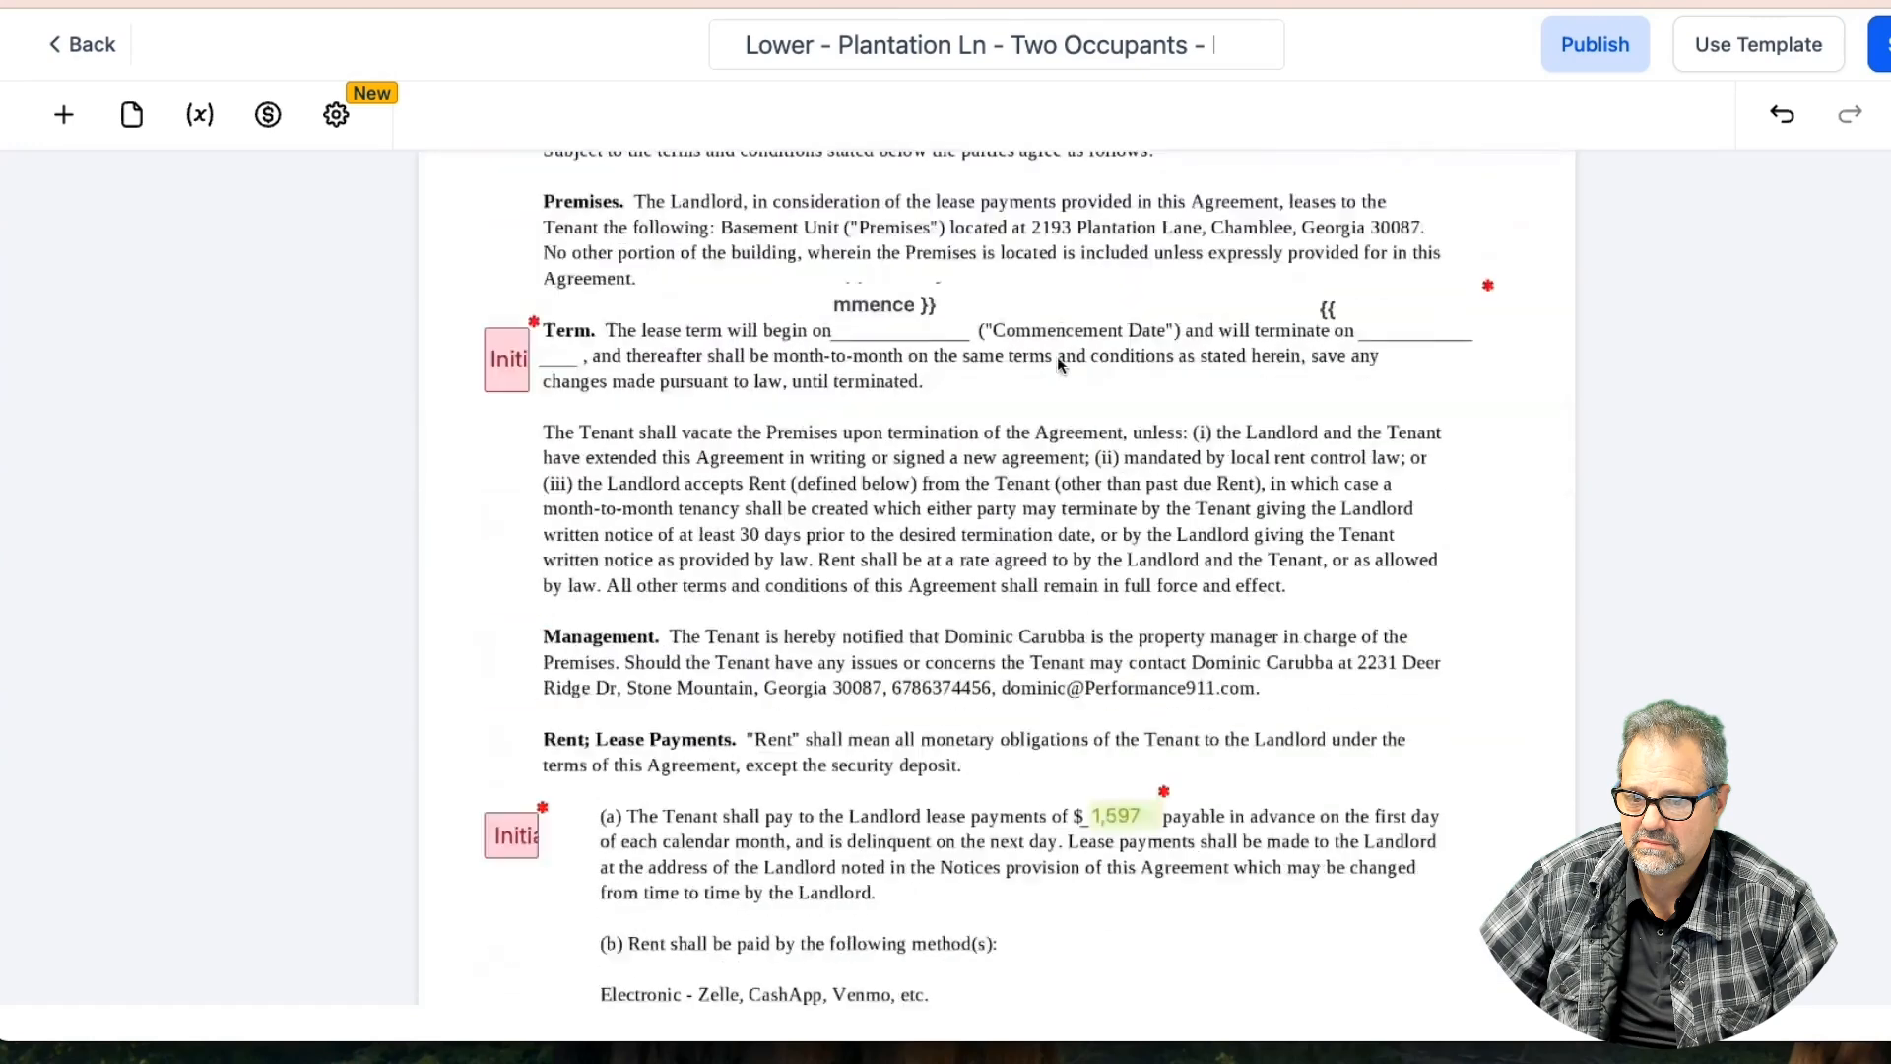
scroll(1057, 362, "up", 2)
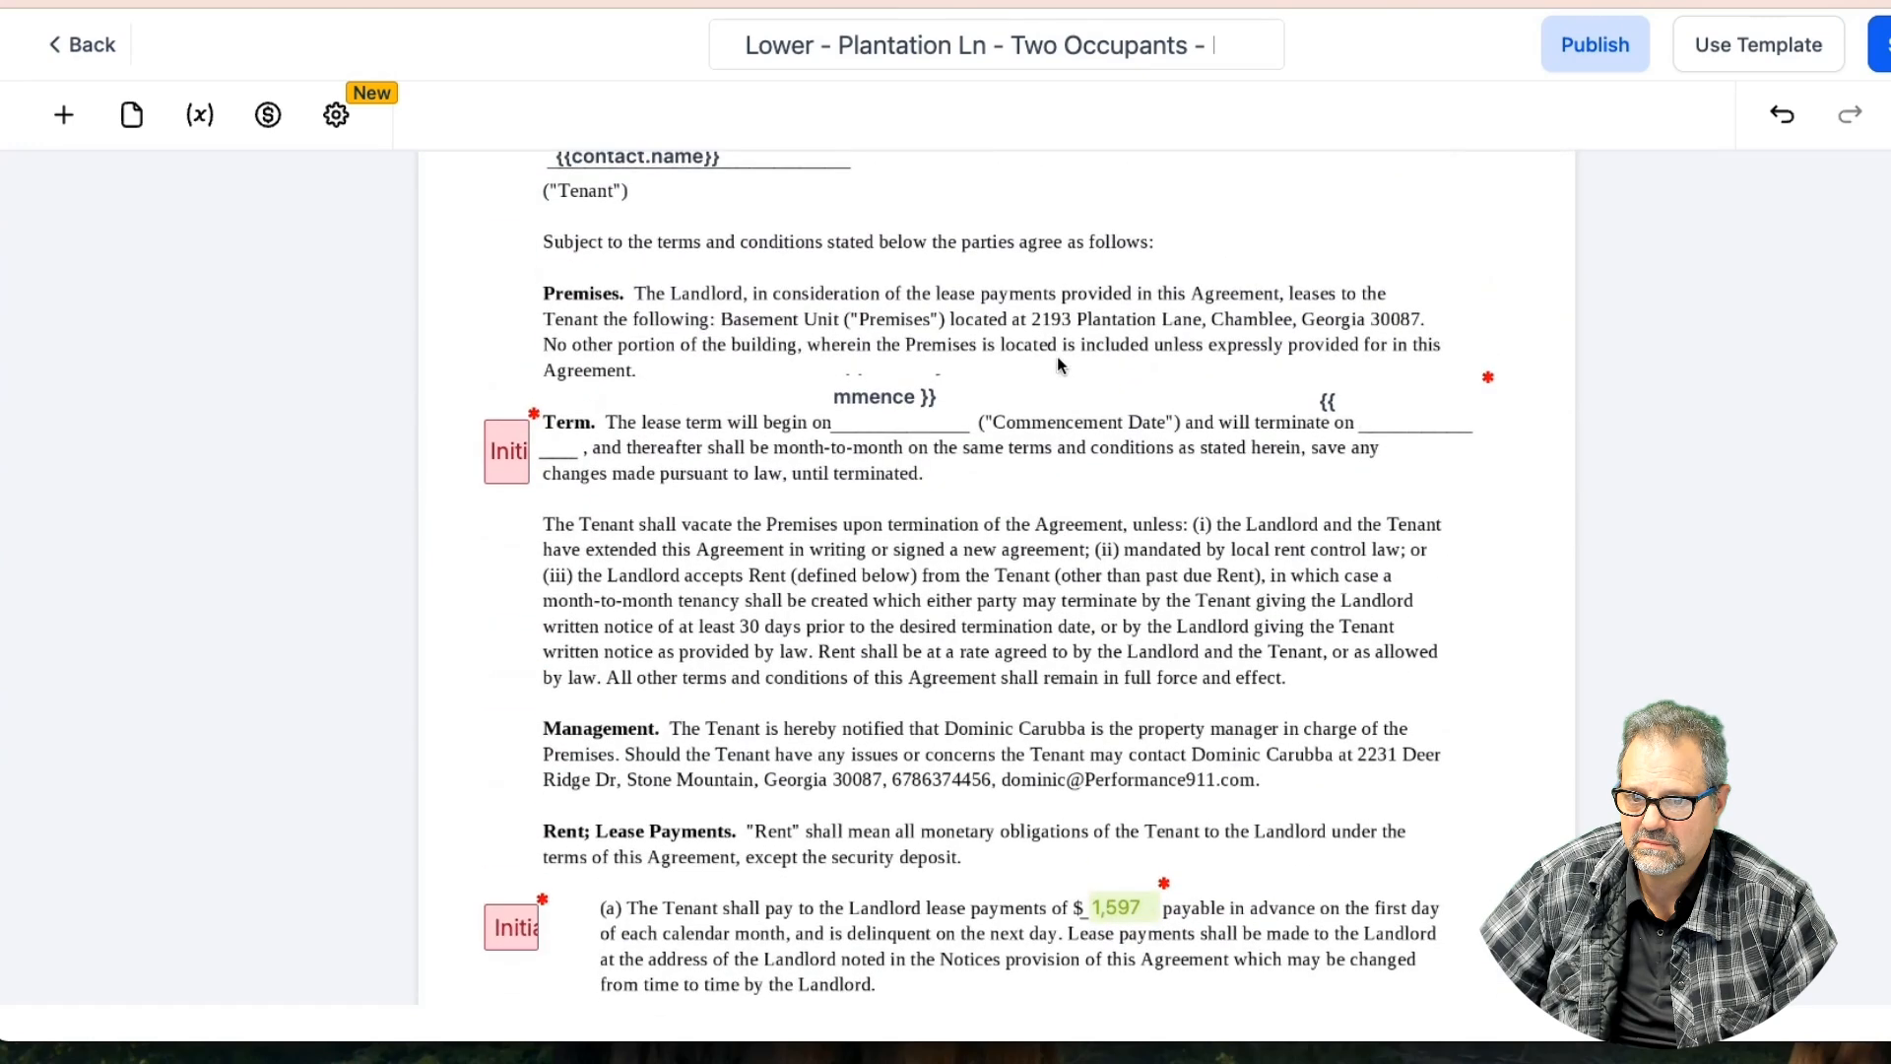
scroll(1056, 359, "up", 4)
scroll(1056, 359, "down", 6)
scroll(1057, 358, "down", 10)
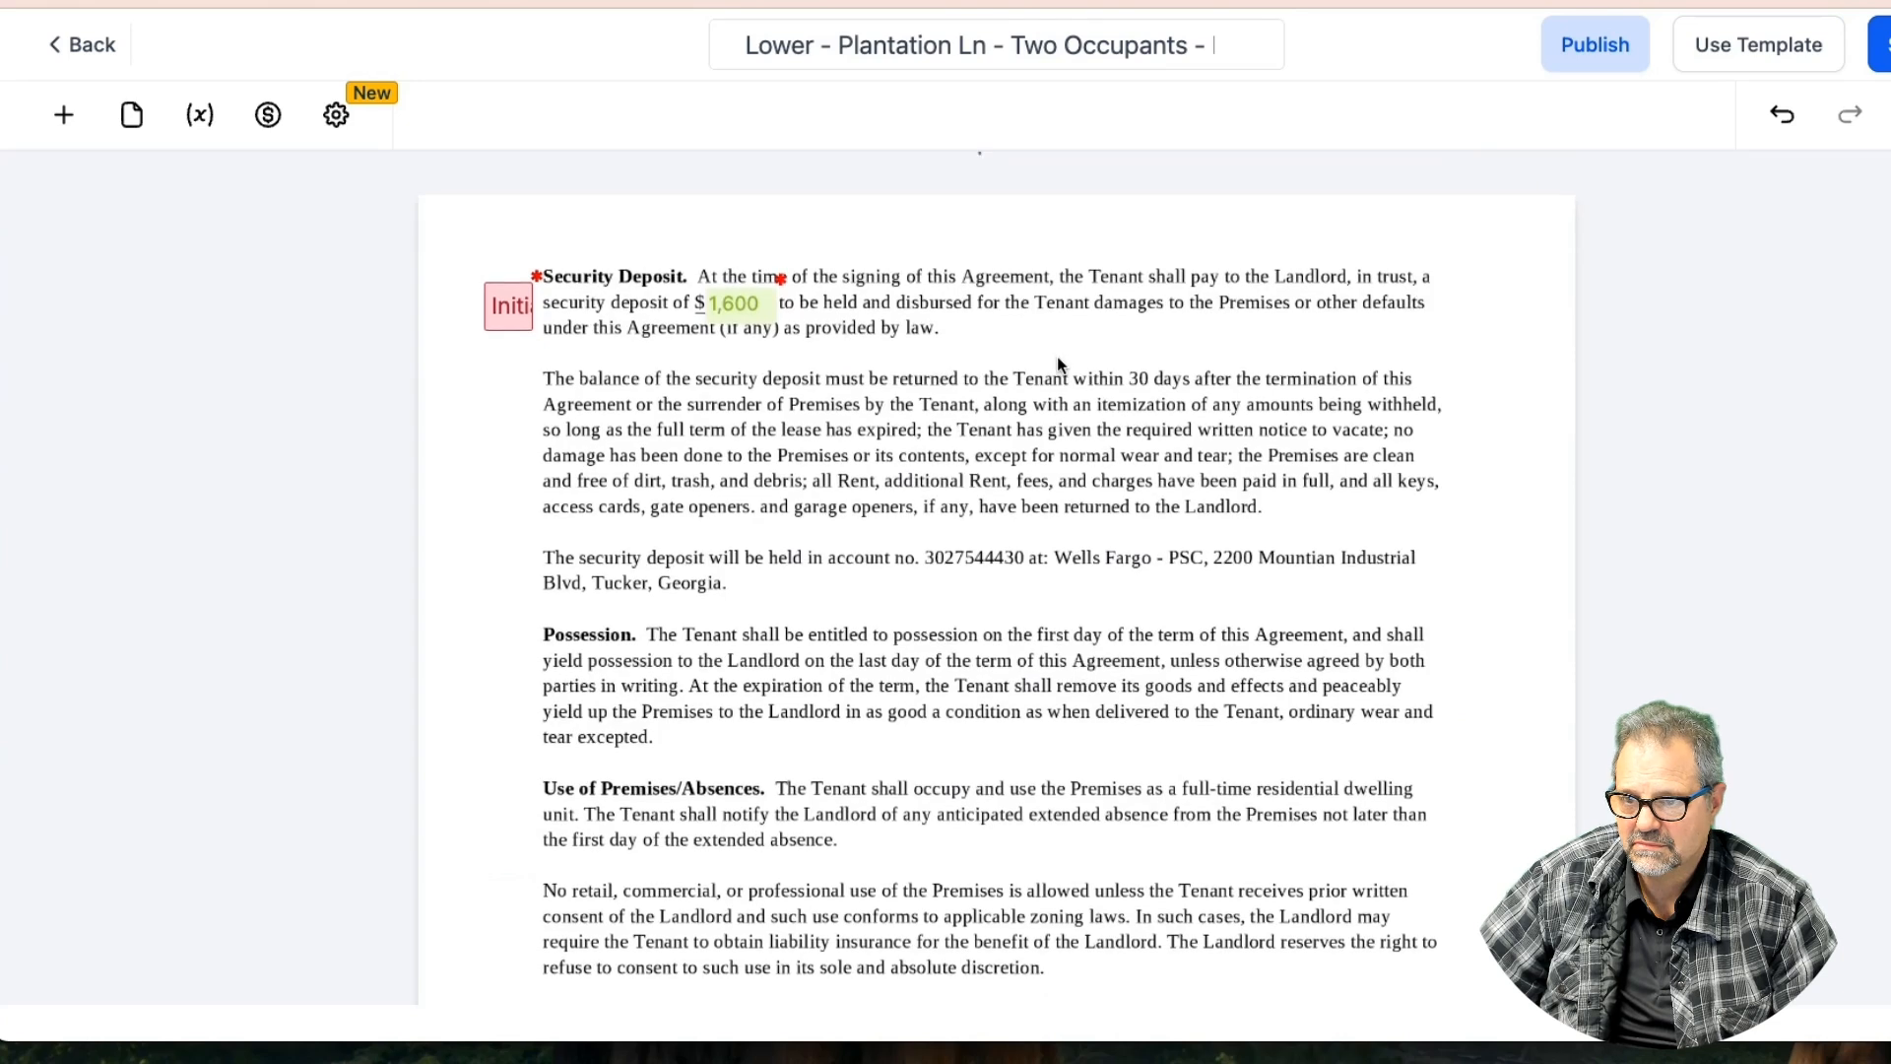
scroll(1058, 365, "down", 10)
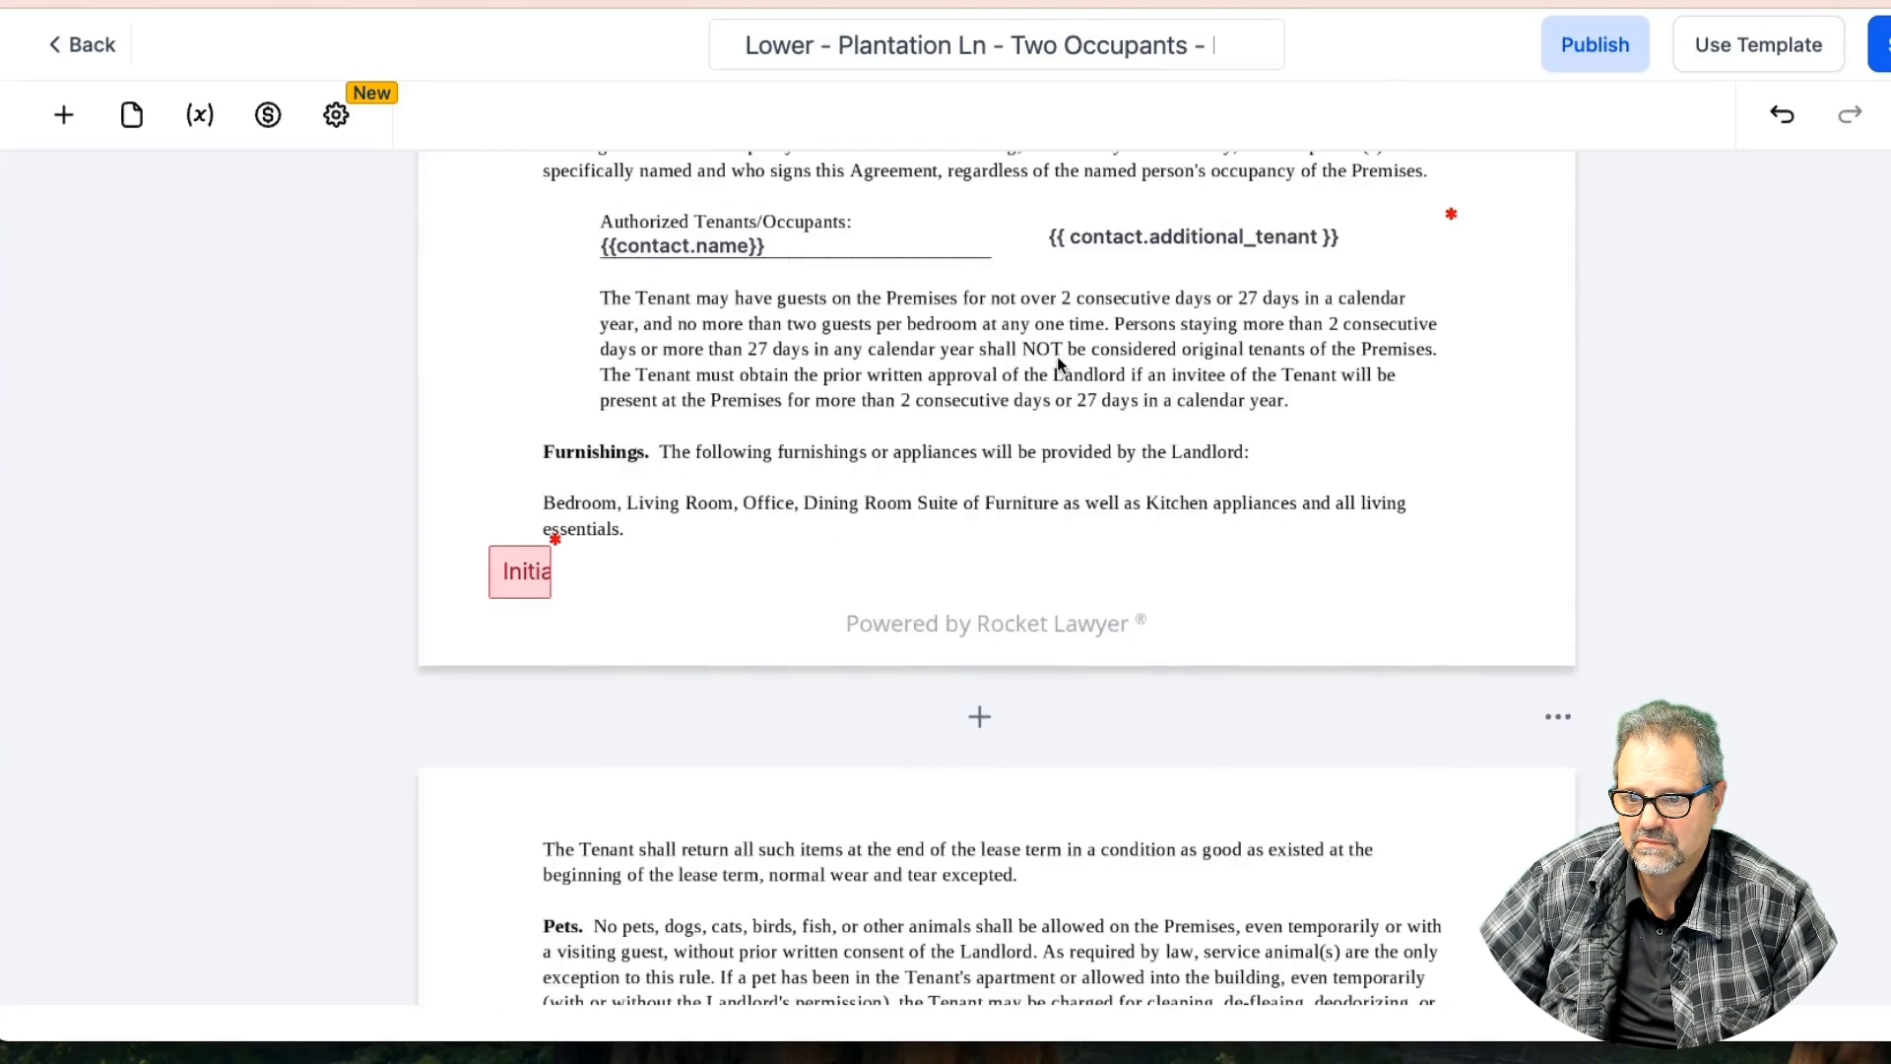
scroll(1056, 356, "down", 6)
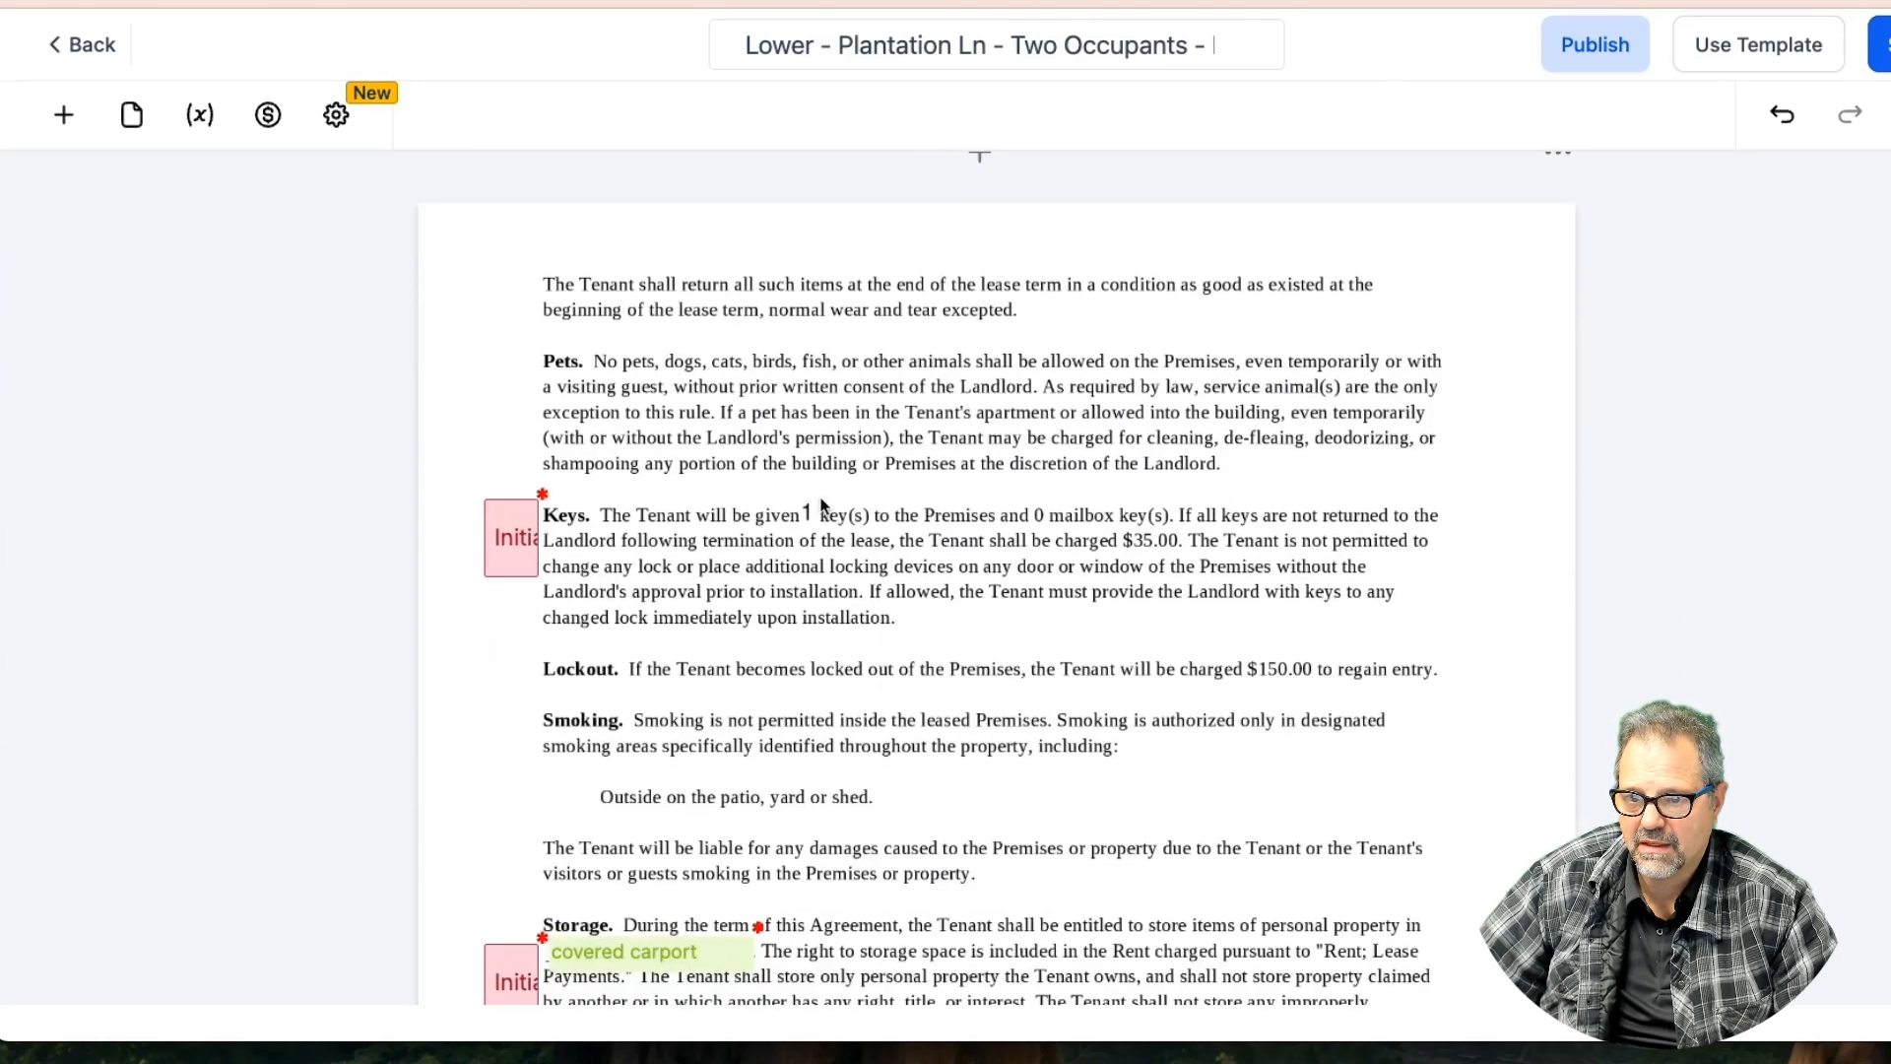
left_click(808, 513)
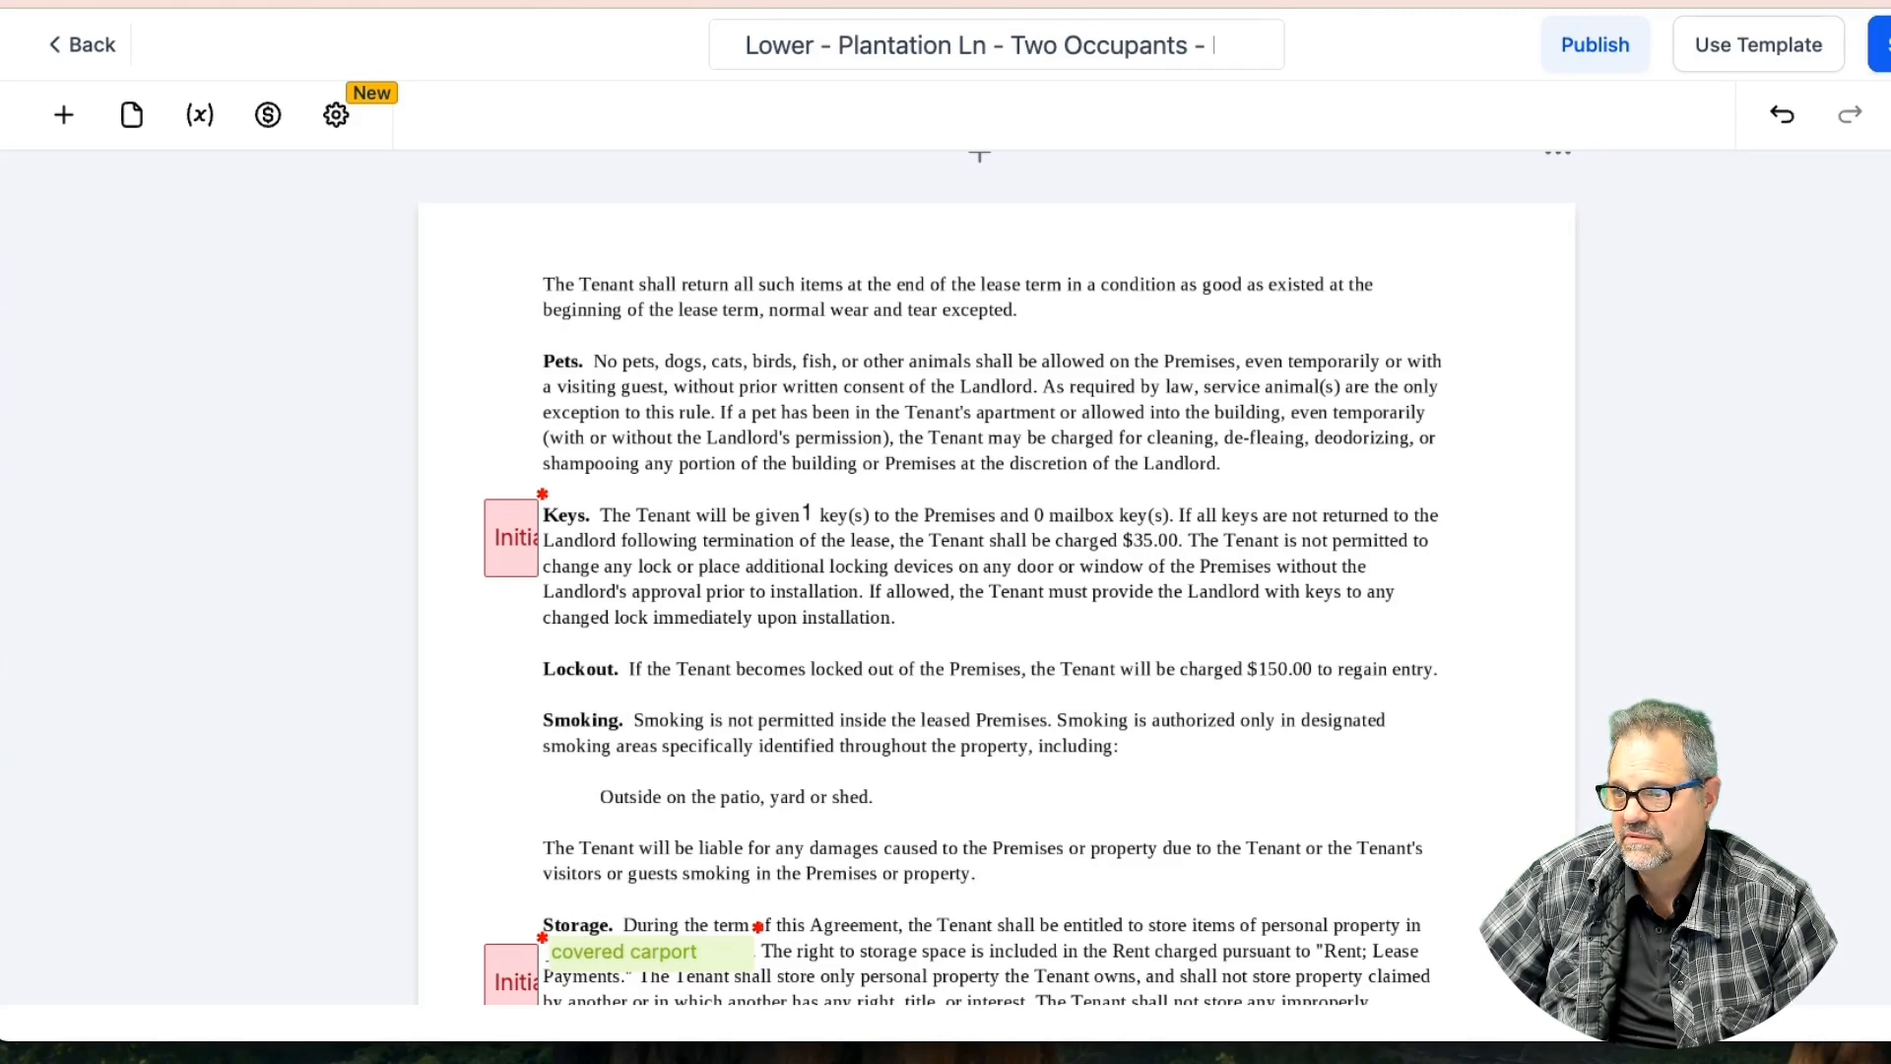
scroll(1161, 234, "up", 8)
scroll(1161, 235, "down", 2)
scroll(1161, 234, "up", 5)
scroll(1161, 234, "down", 4)
Save the lease template and open the first contact's record
left_click(1176, 368)
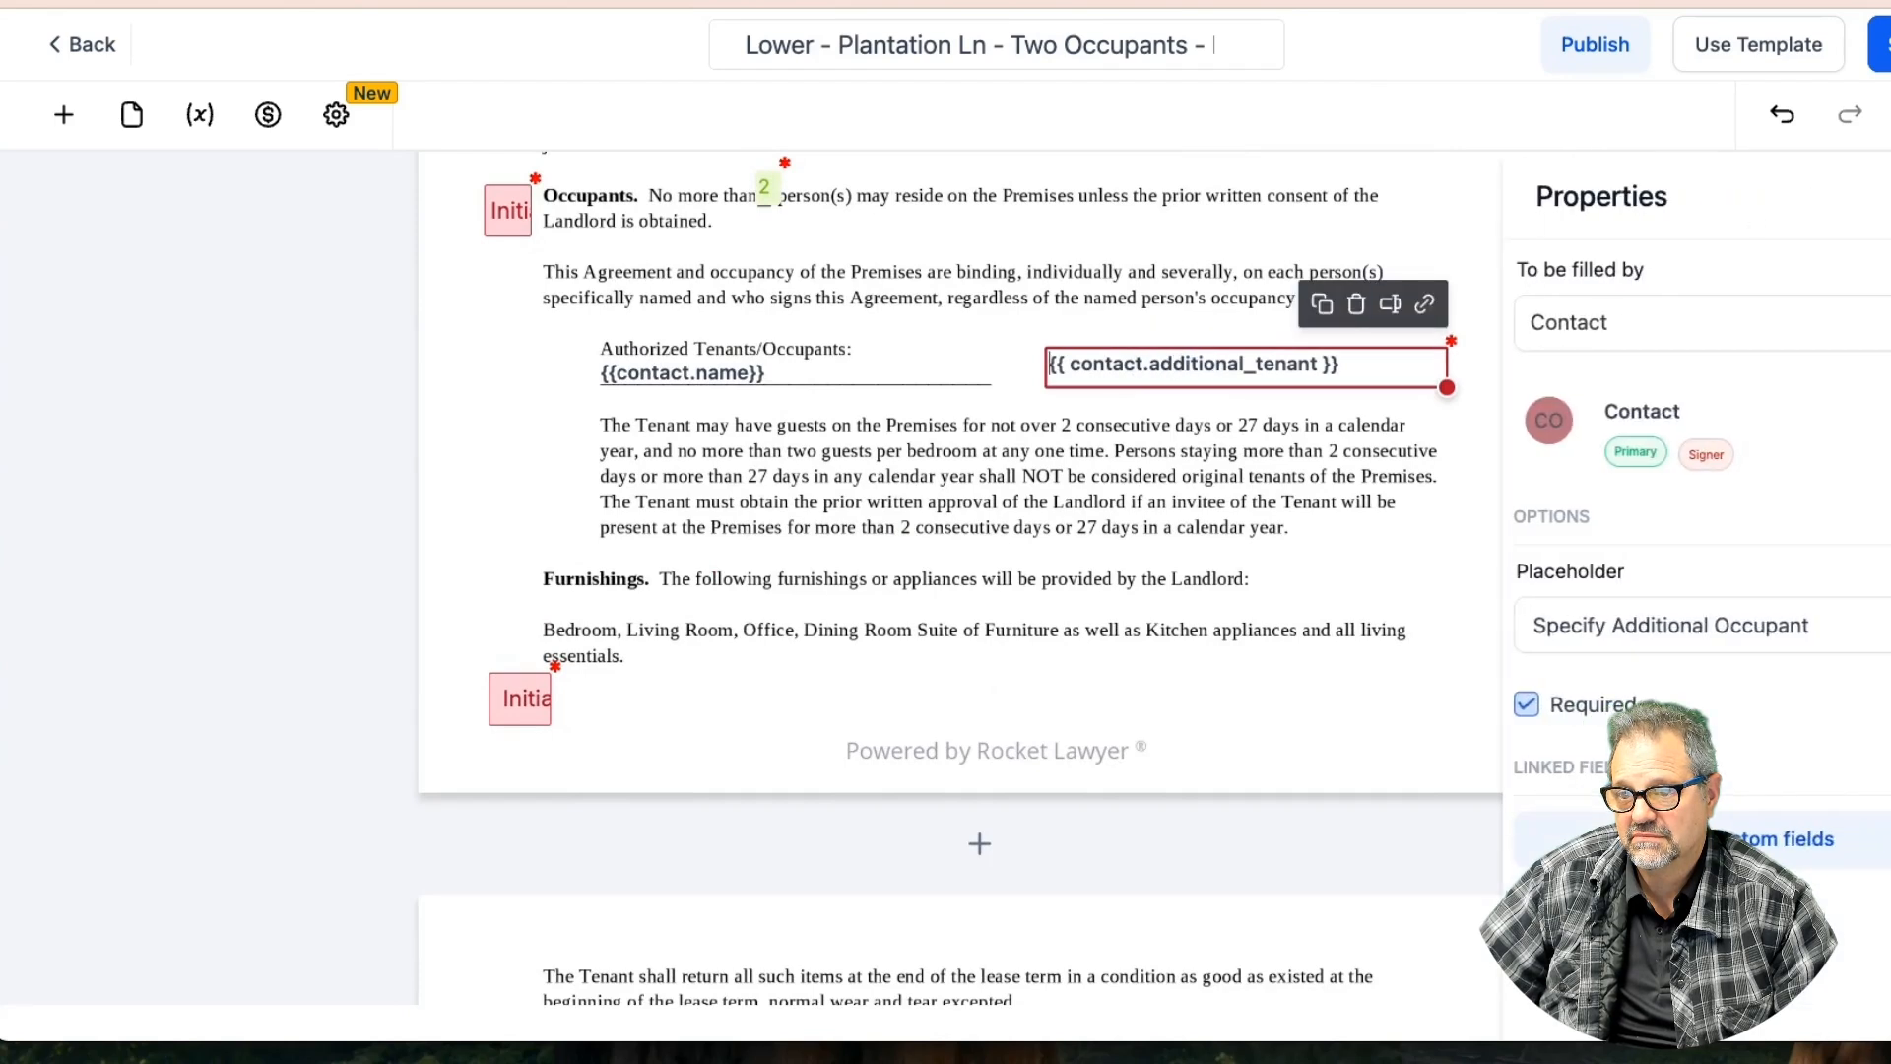
left_click(1879, 45)
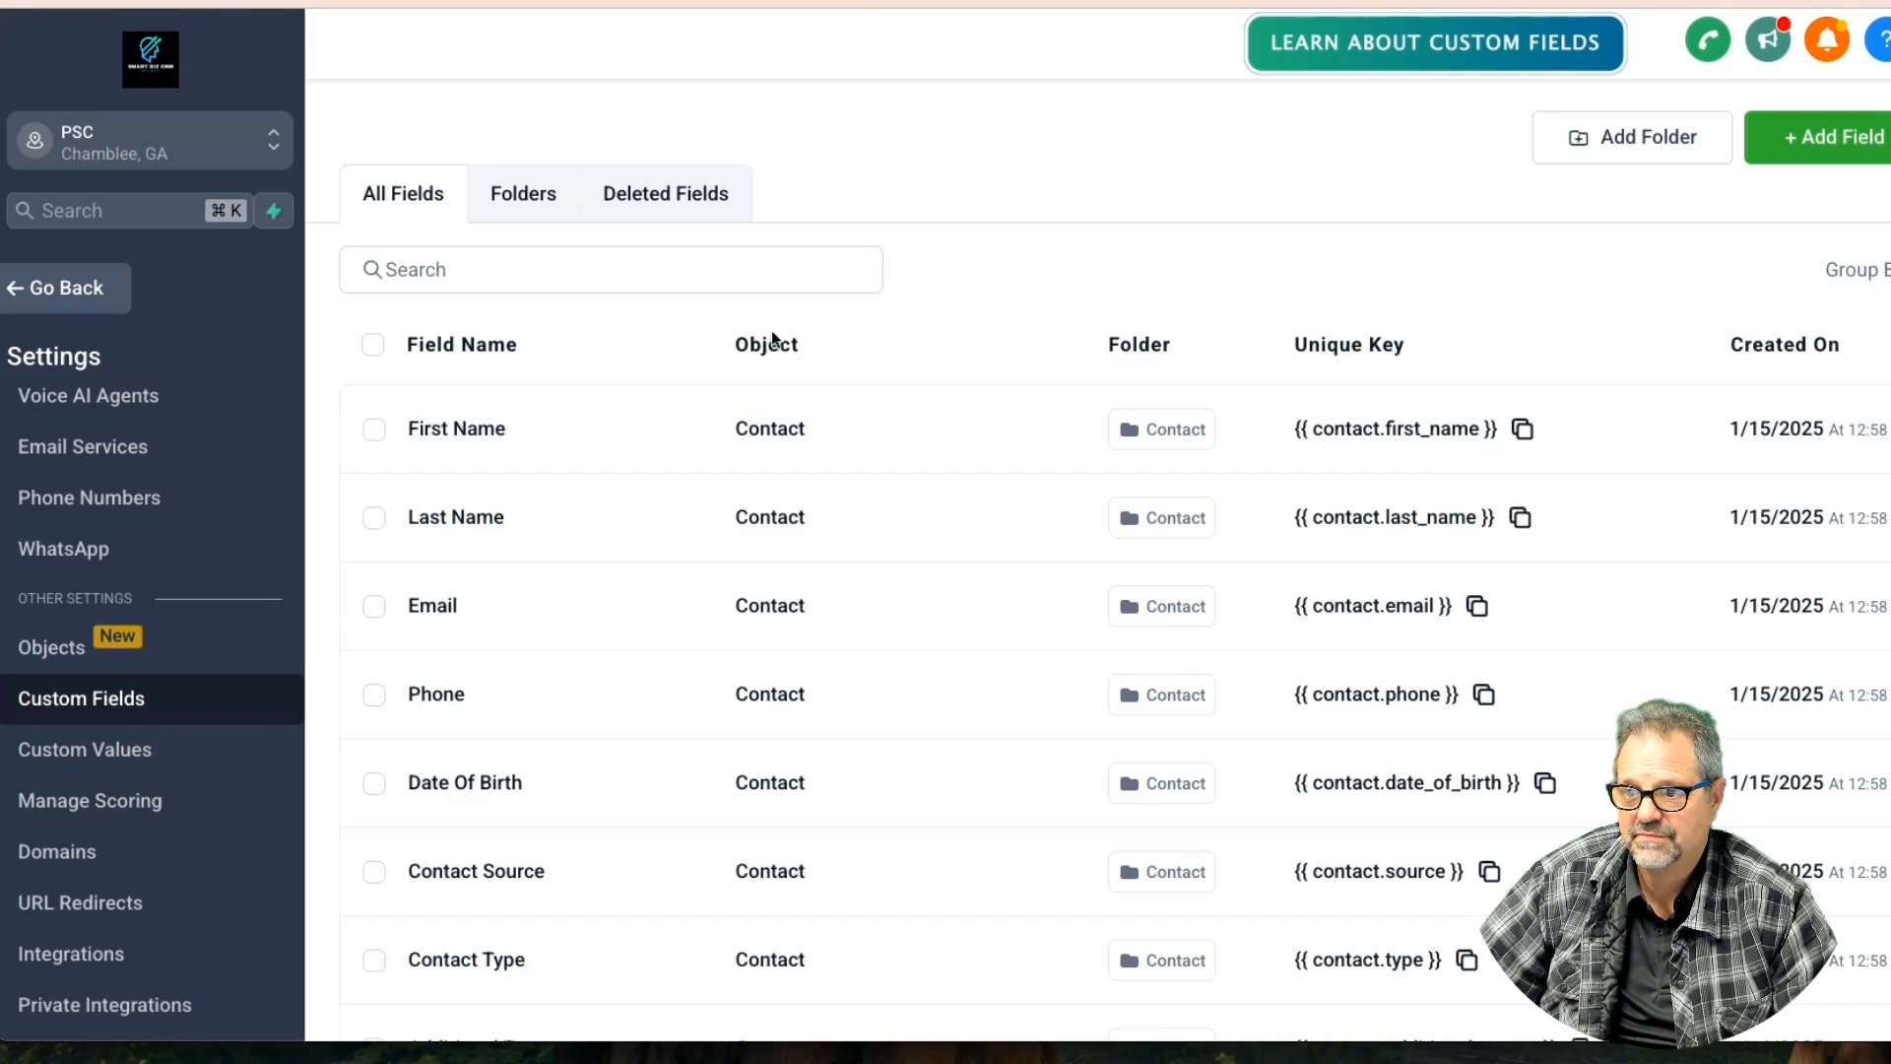
left_click(87, 296)
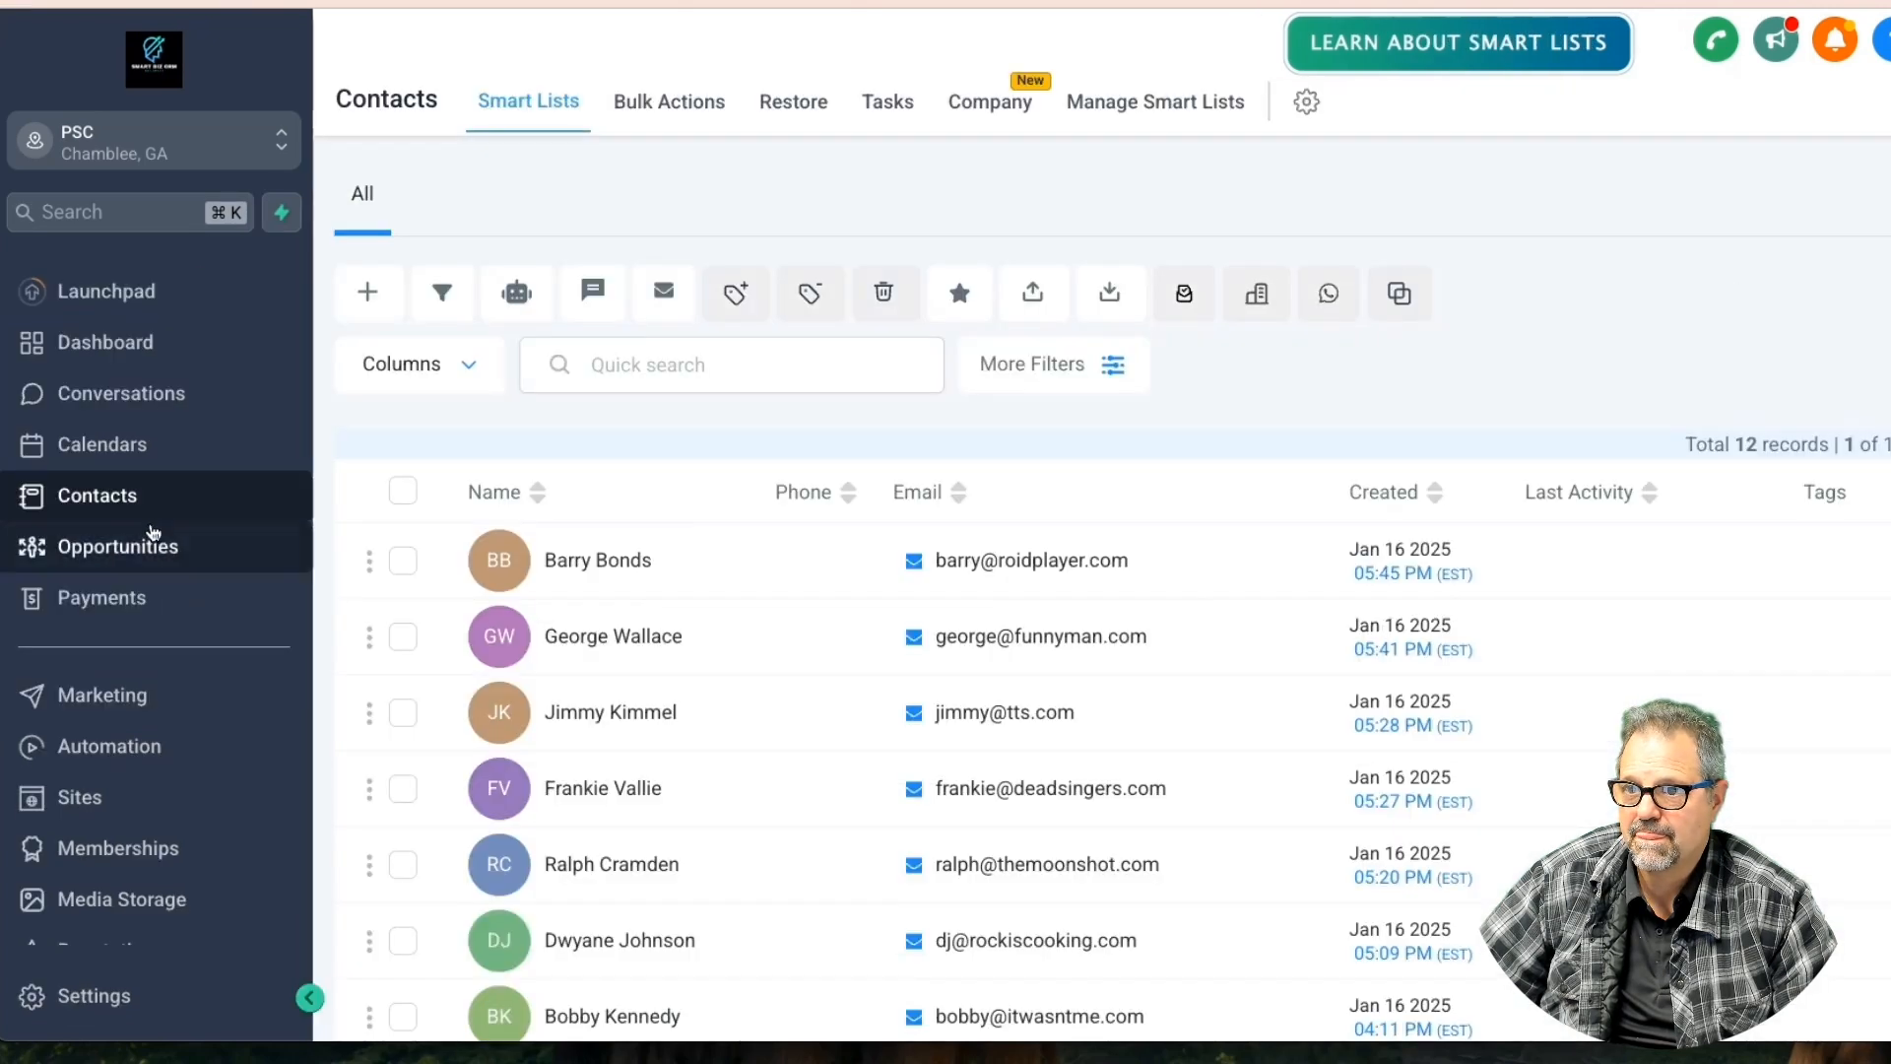
left_click(598, 559)
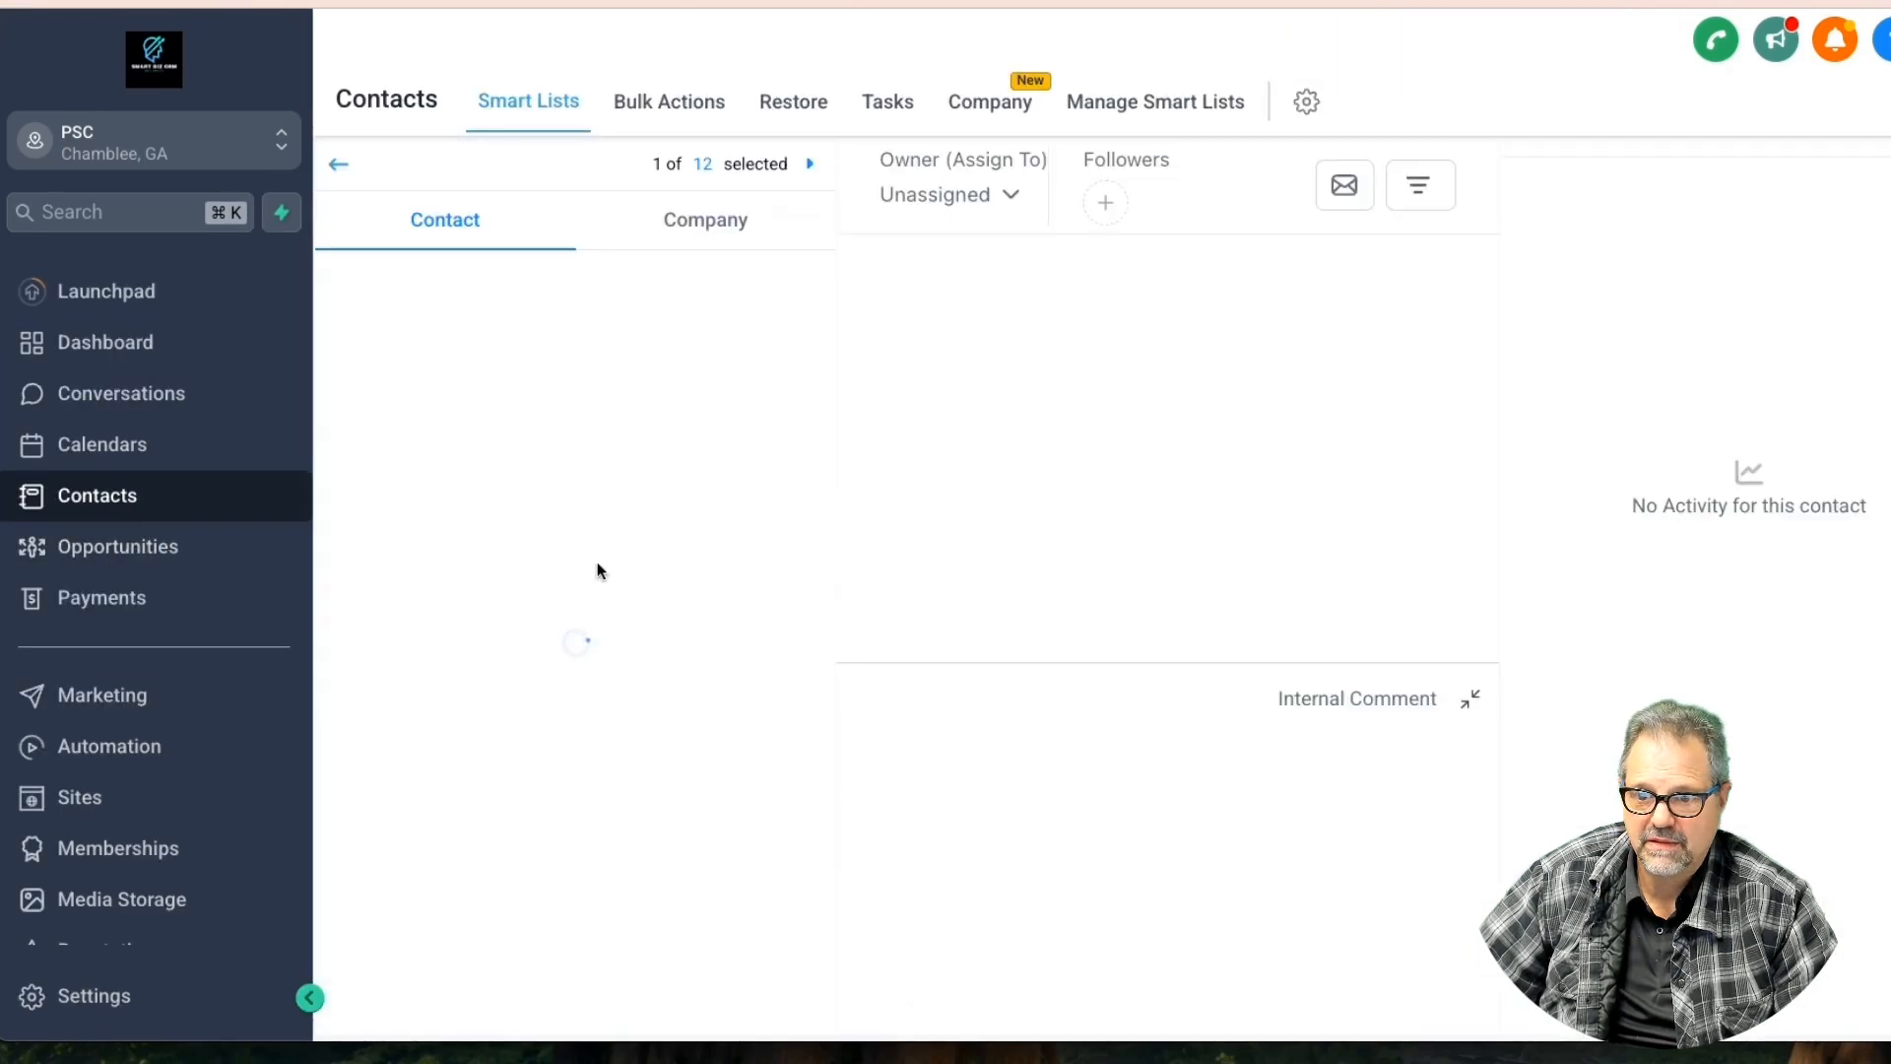
Fill the contact's Additional Tenant field with a co-tenant's name, save it, and expand Opportunities
scroll(595, 579, "down", 5)
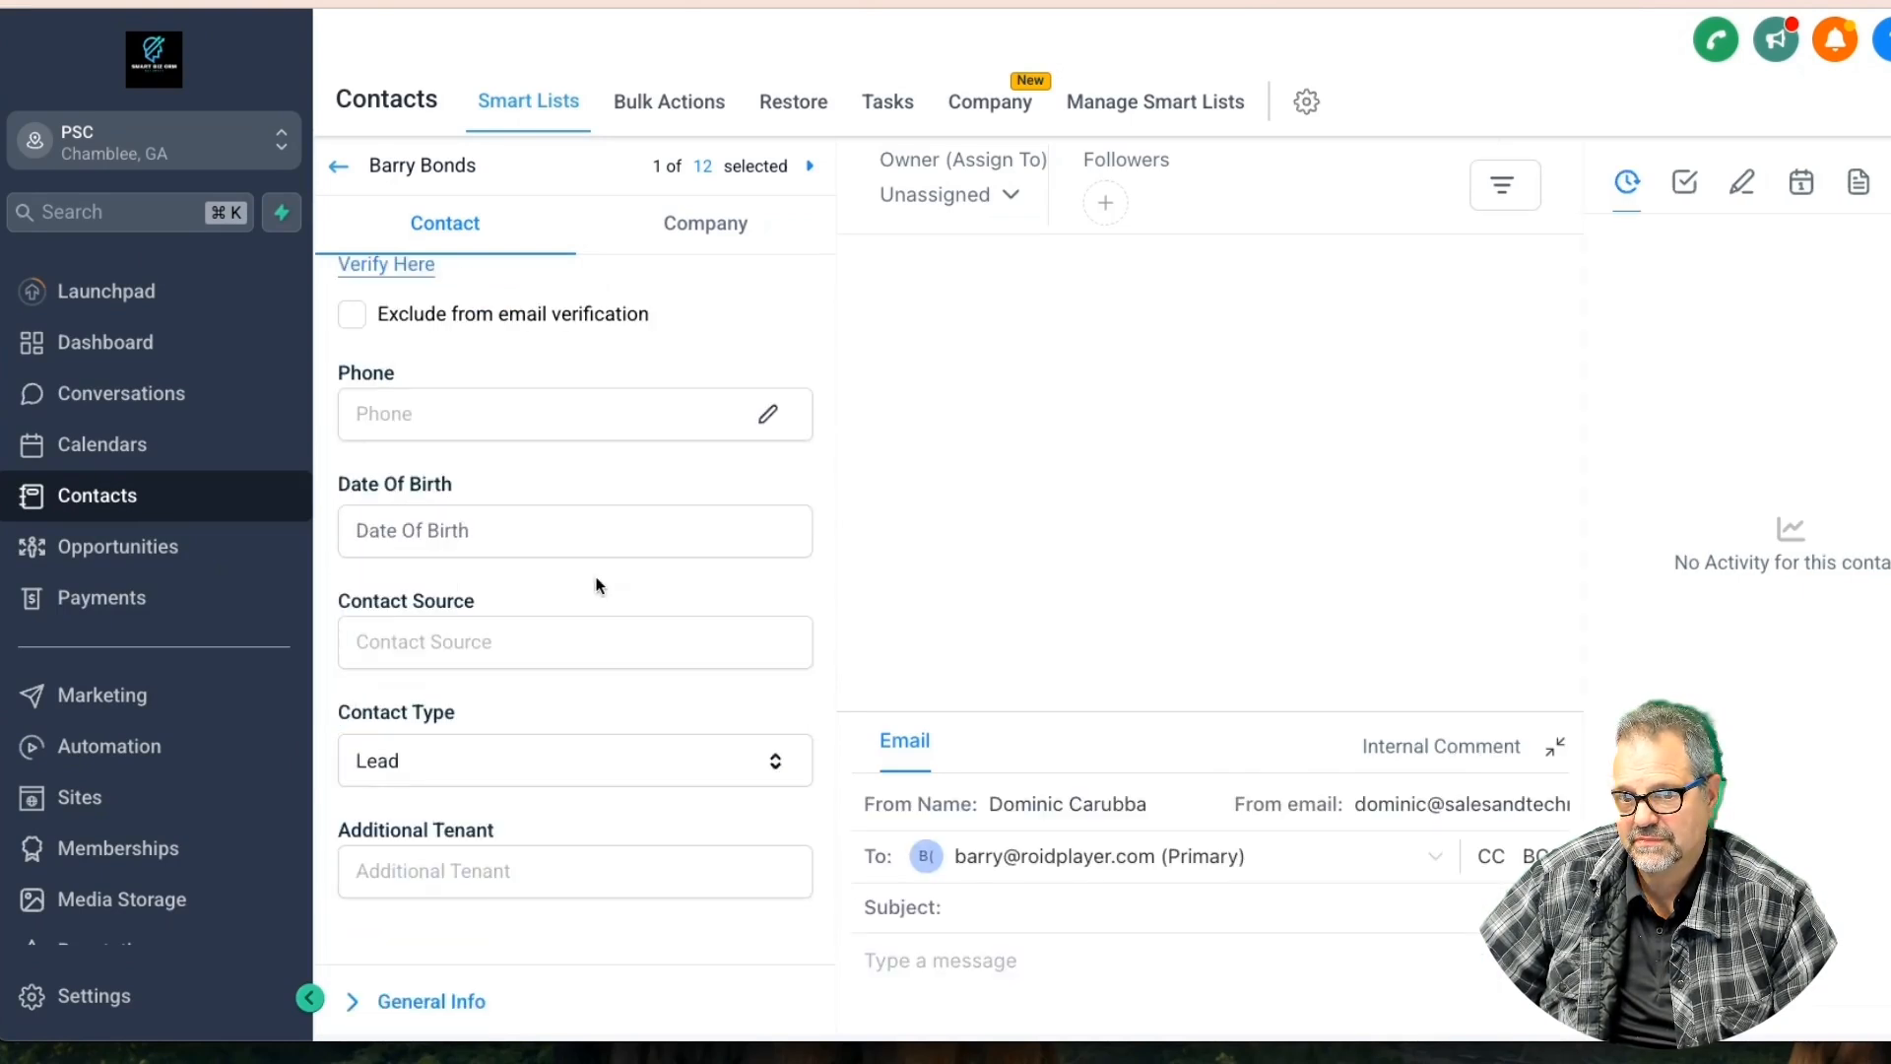
scroll(531, 531, "down", 4)
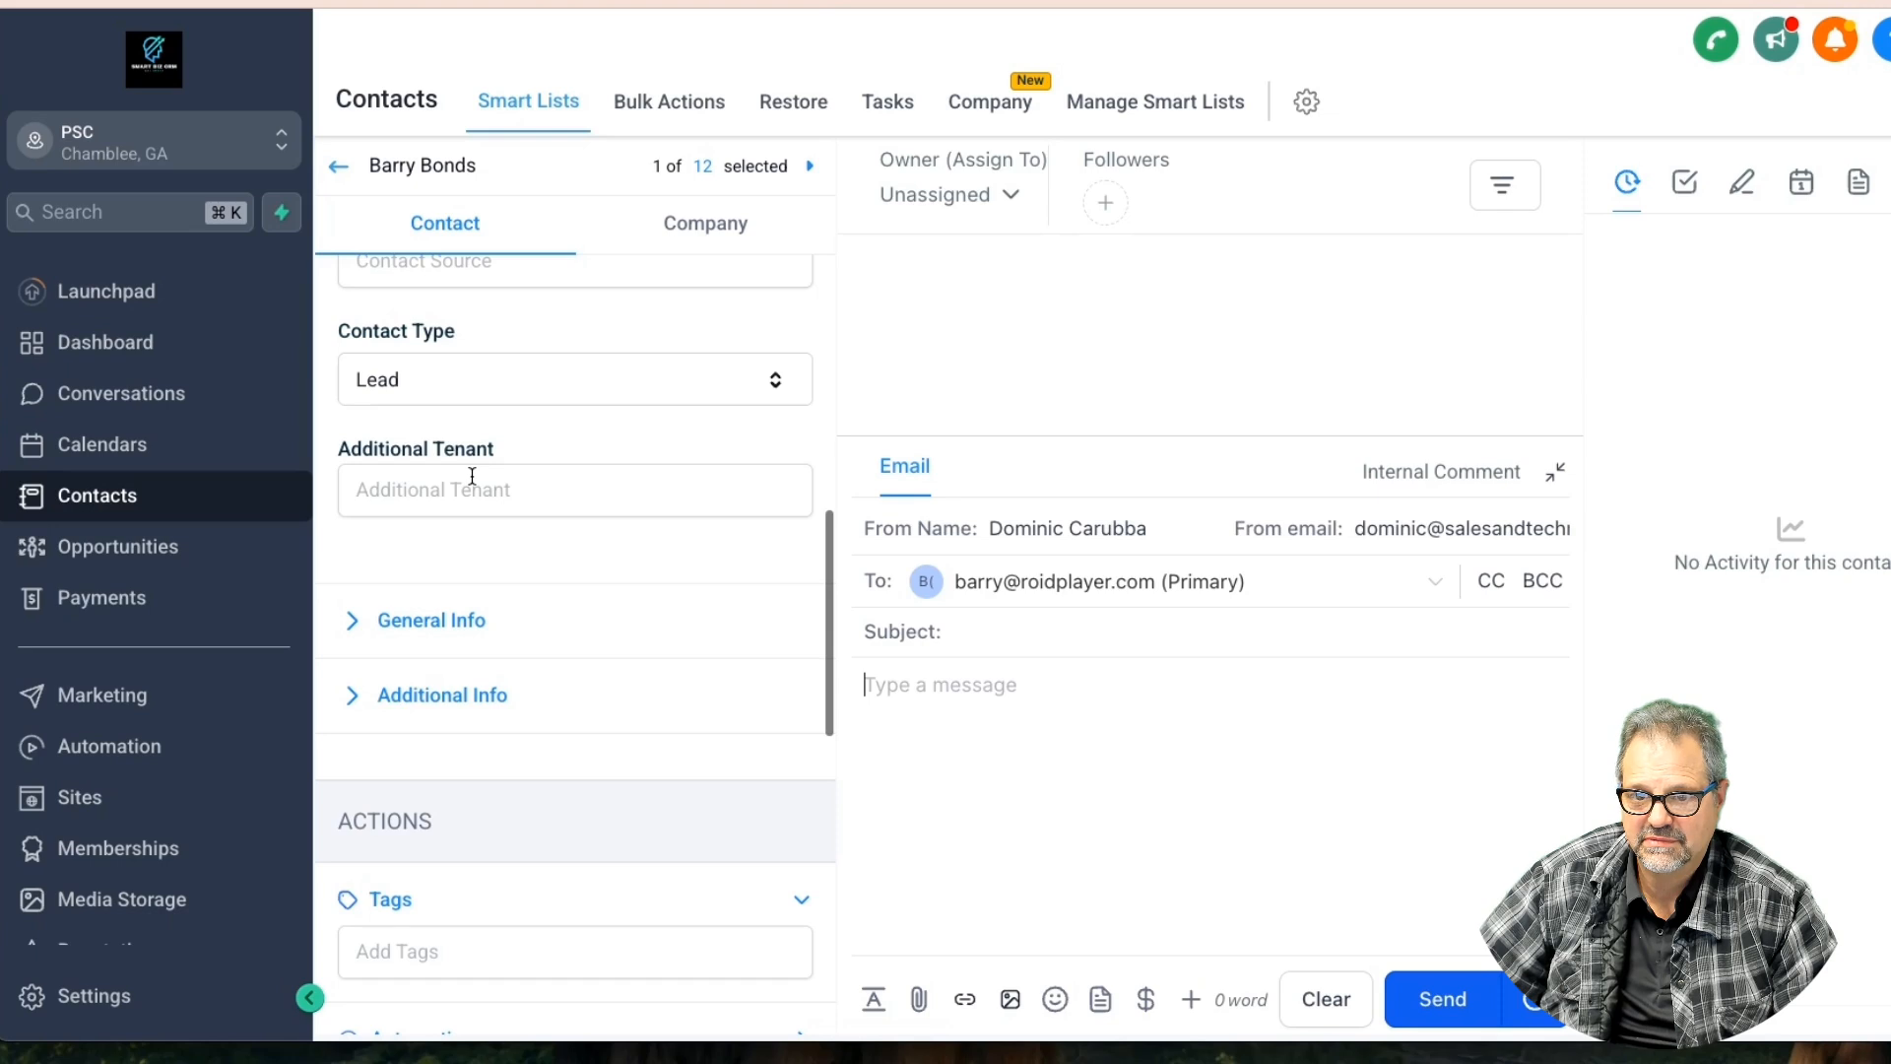
left_click(502, 478)
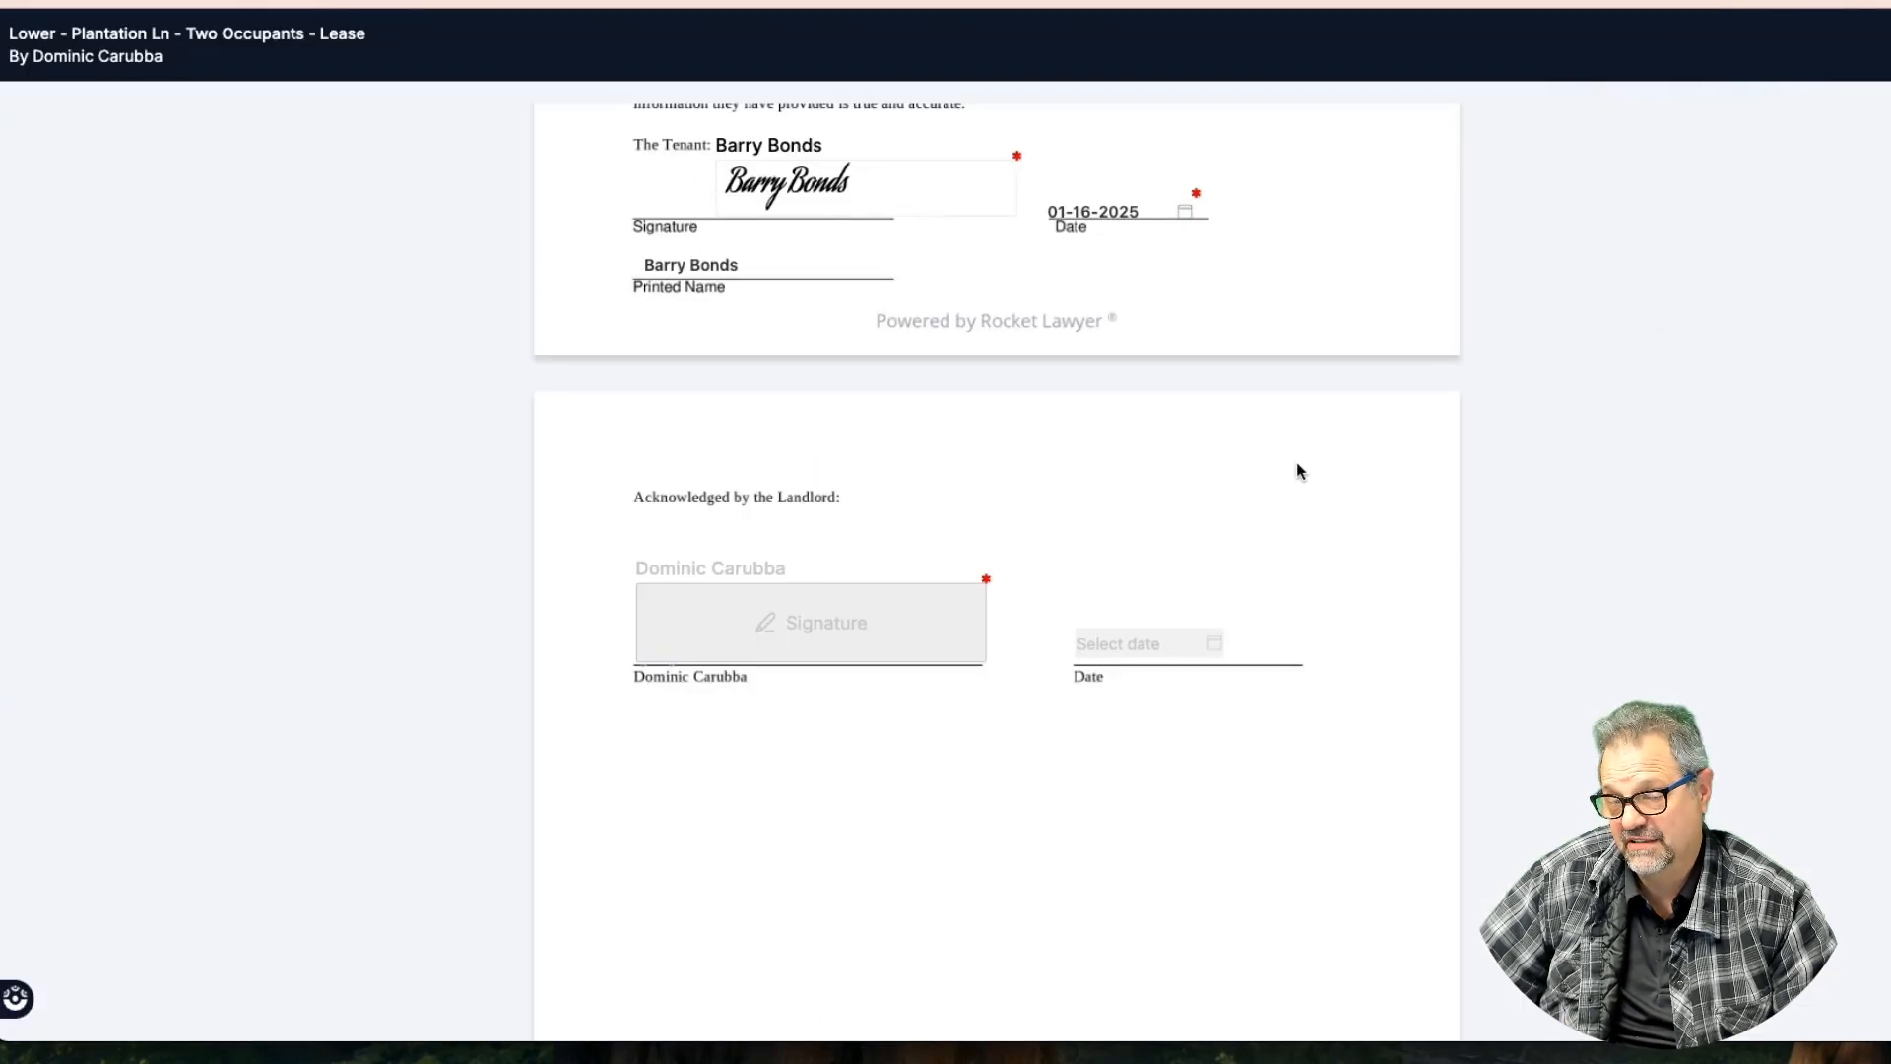
scroll(1296, 468, "up", 3)
scroll(1298, 458, "down", 3)
scroll(1300, 457, "up", 1)
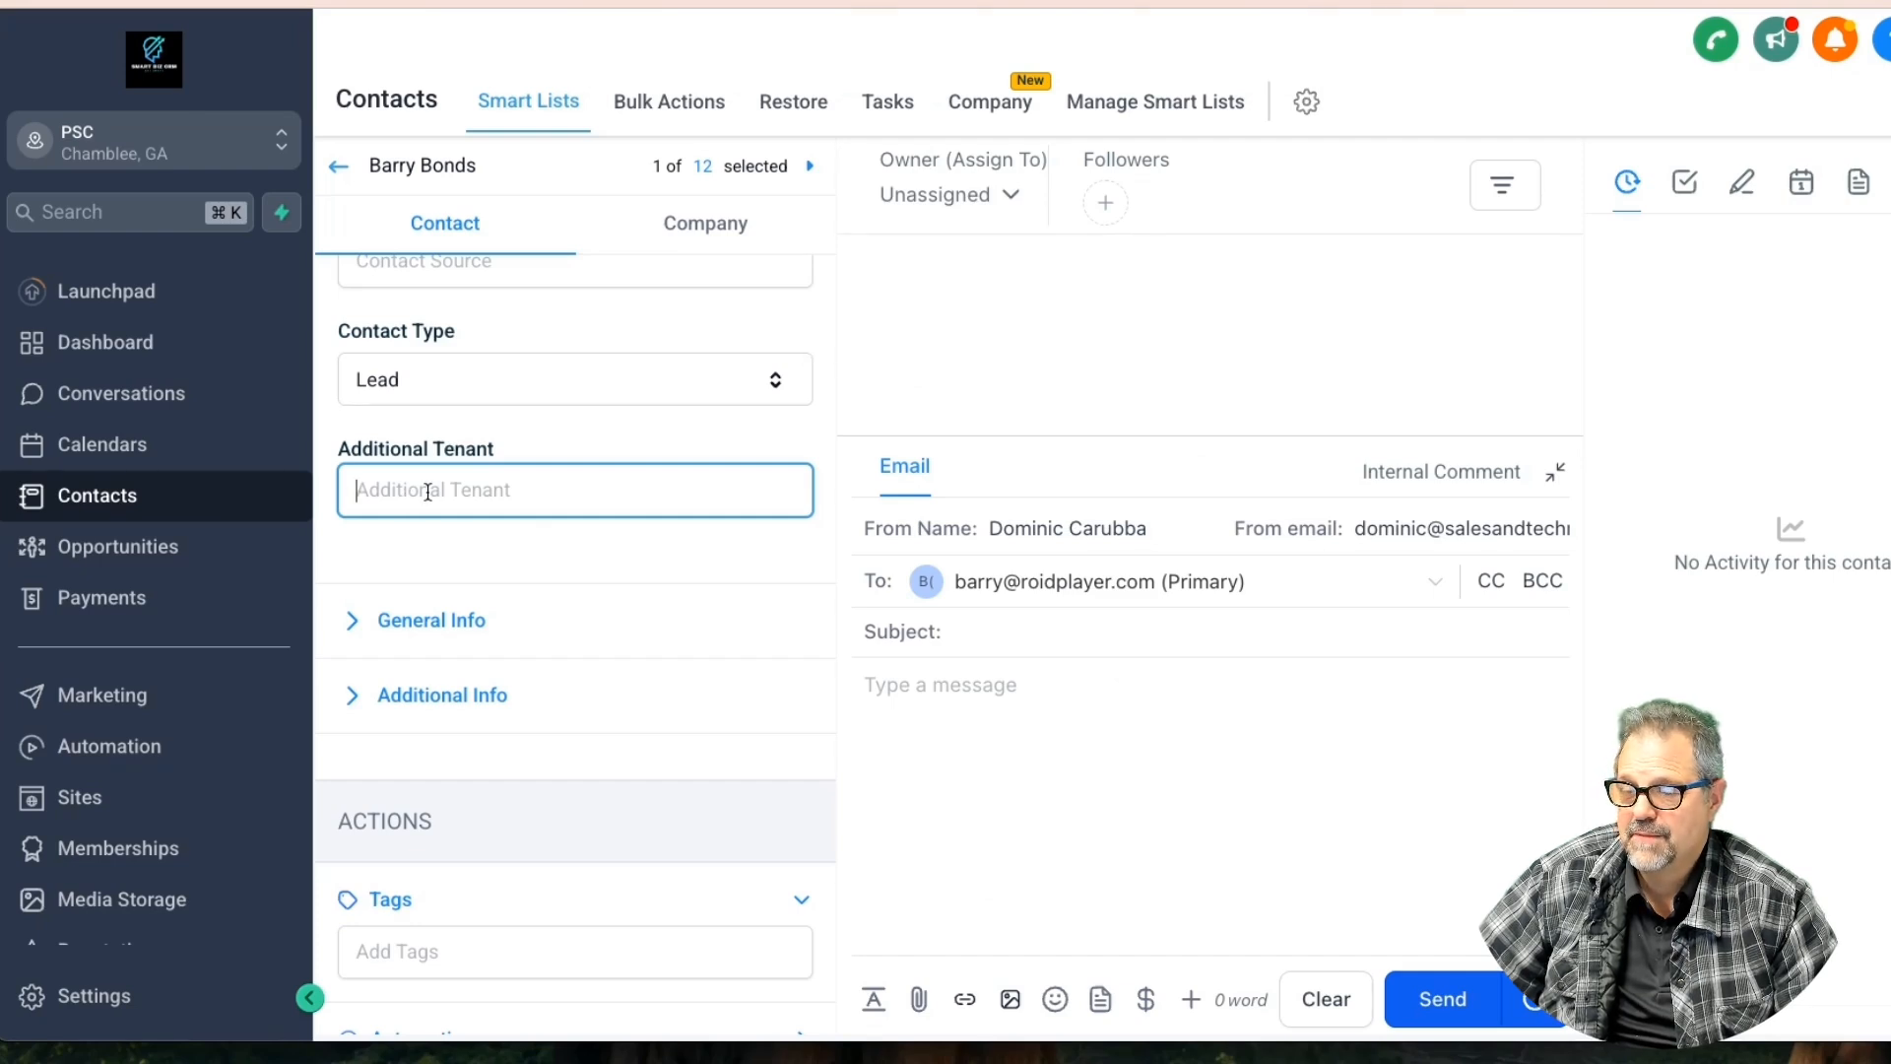
type("Jane Doe")
left_click(769, 995)
scroll(715, 840, "down", 10)
scroll(715, 840, "up", 5)
left_click(746, 531)
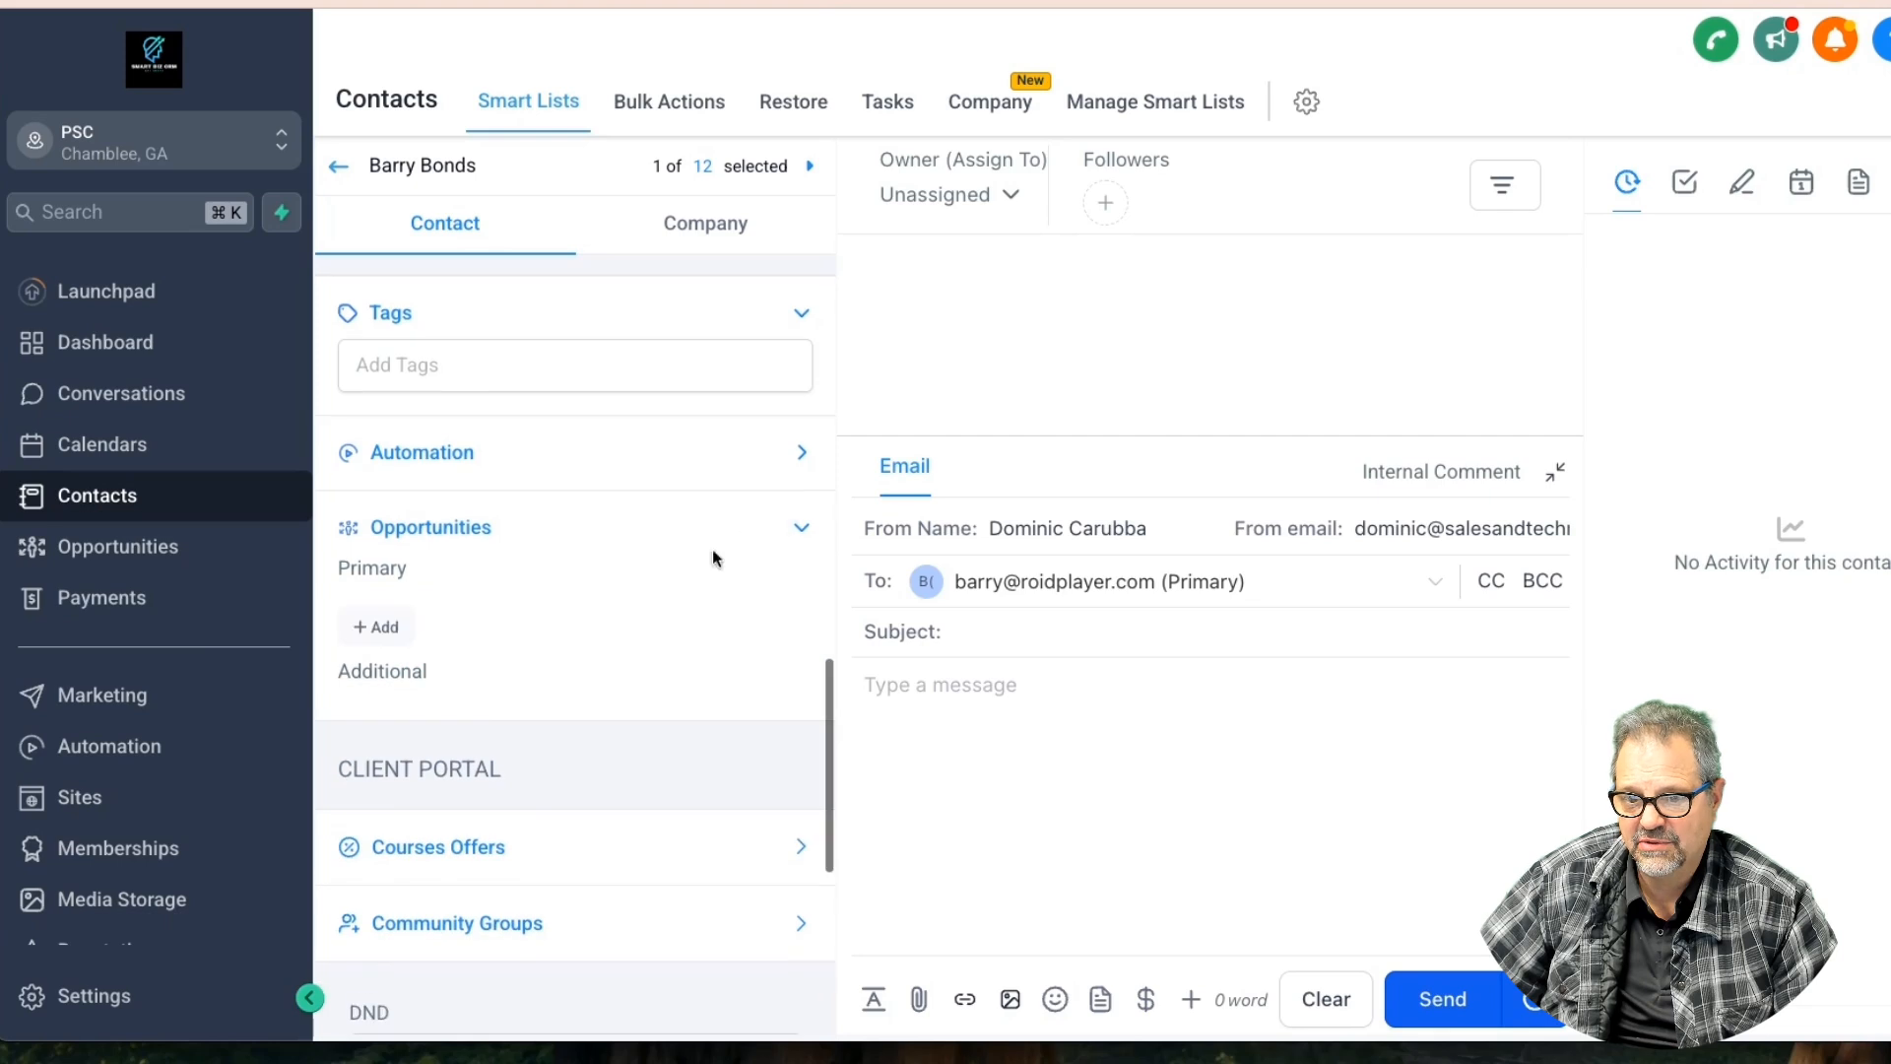
Start a new opportunity for the contact and review its pipeline and status choices
left_click(374, 626)
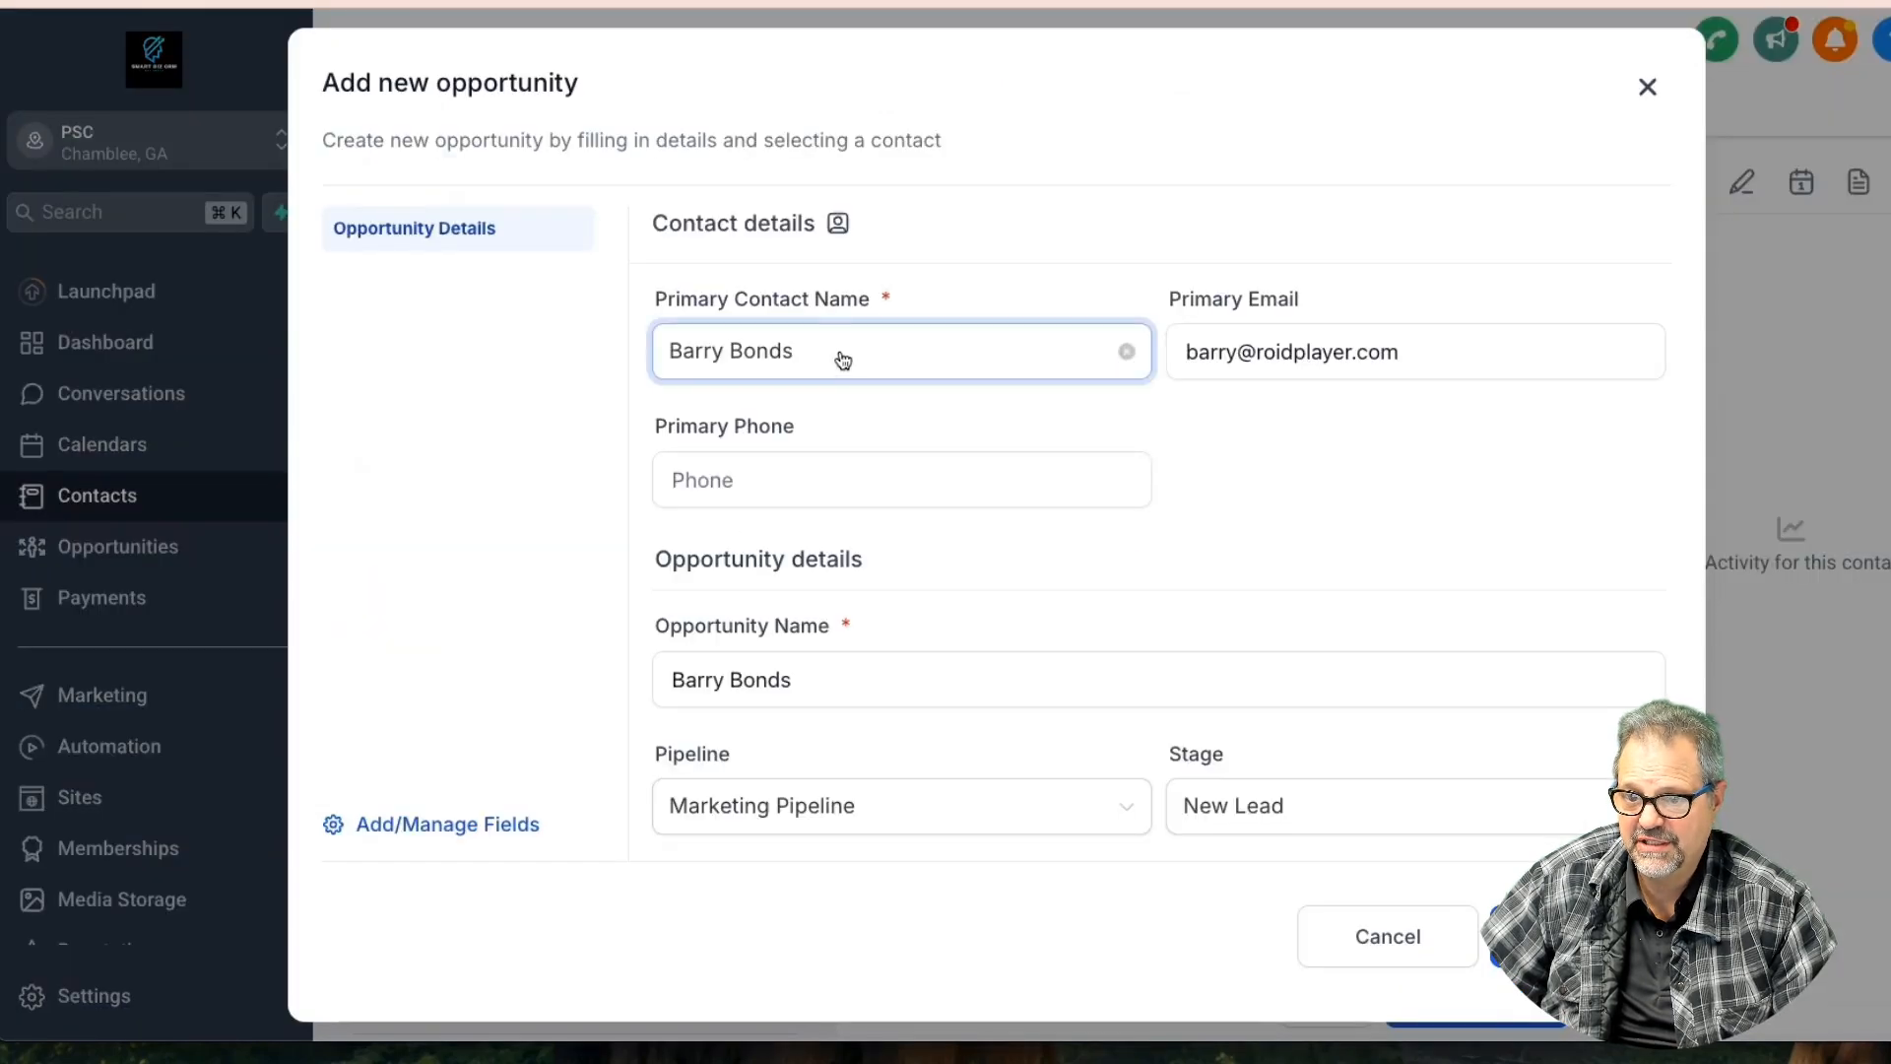
left_click(870, 479)
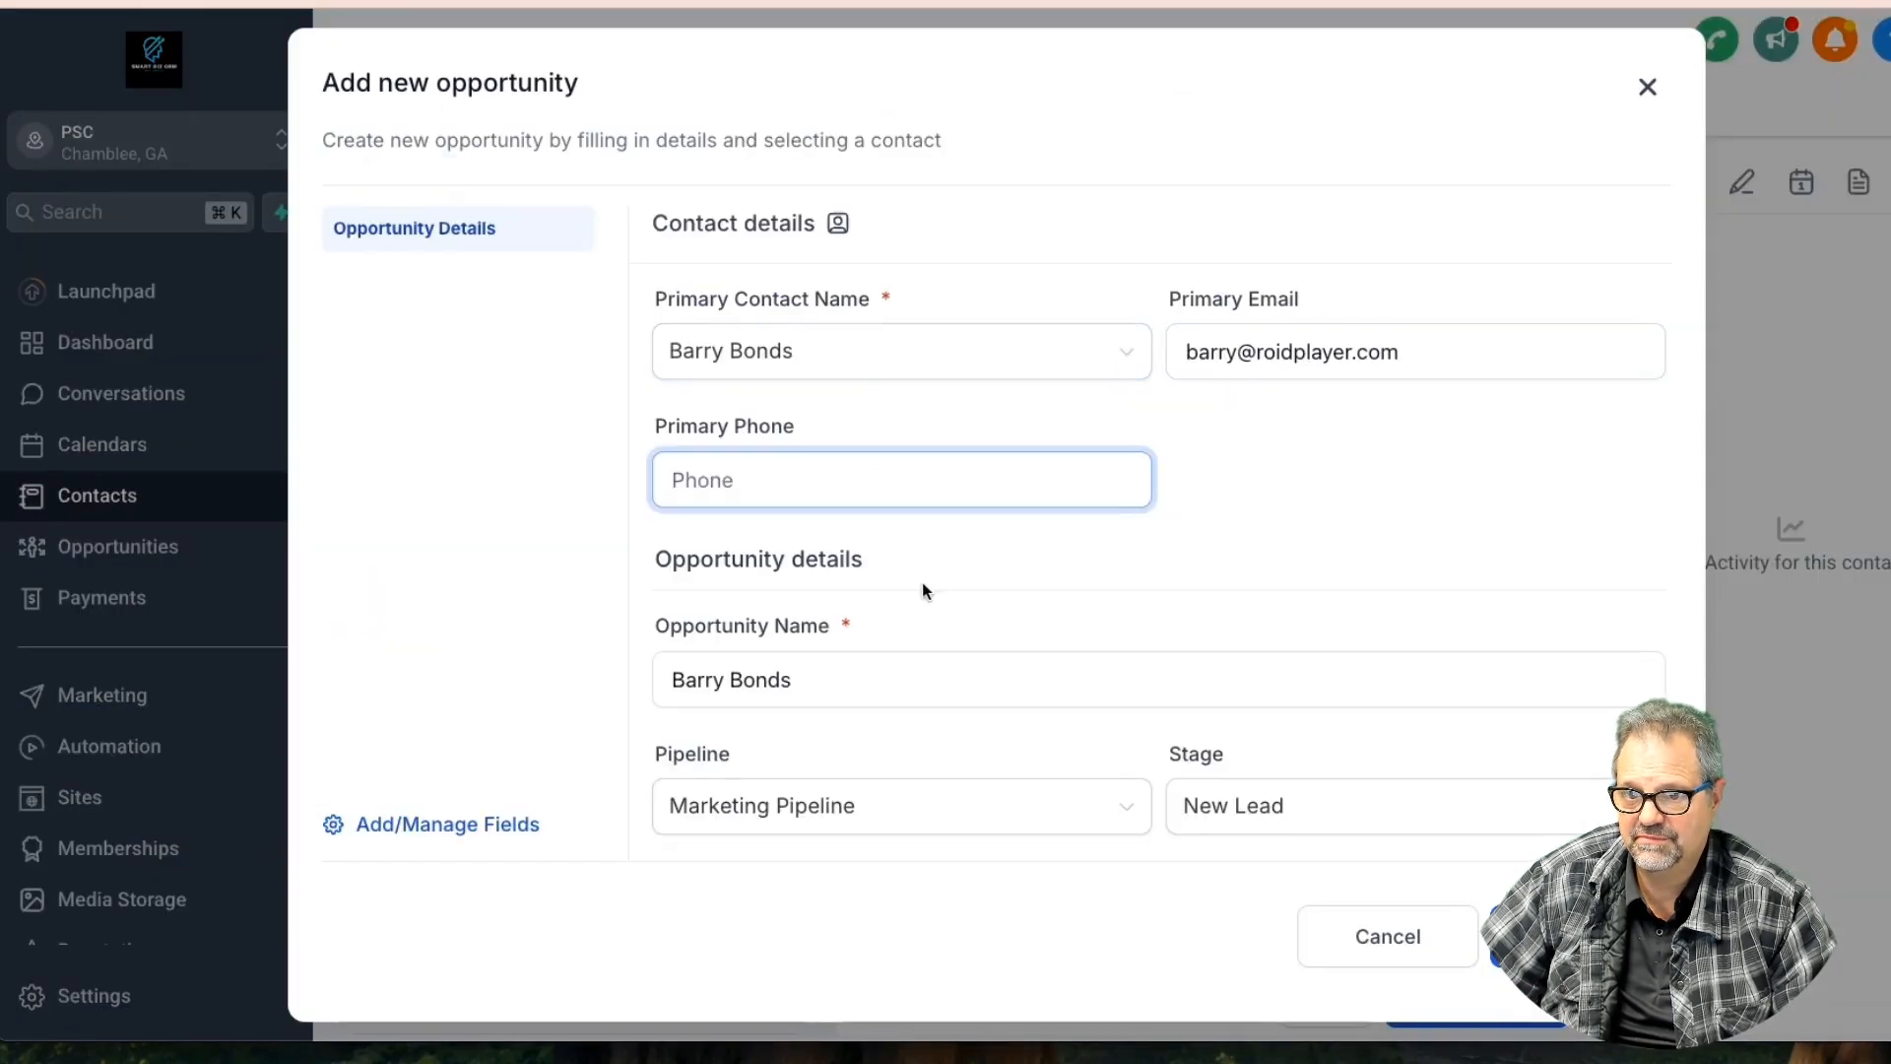
scroll(951, 677, "down", 3)
left_click(953, 587)
left_click(908, 714)
left_click(1226, 665)
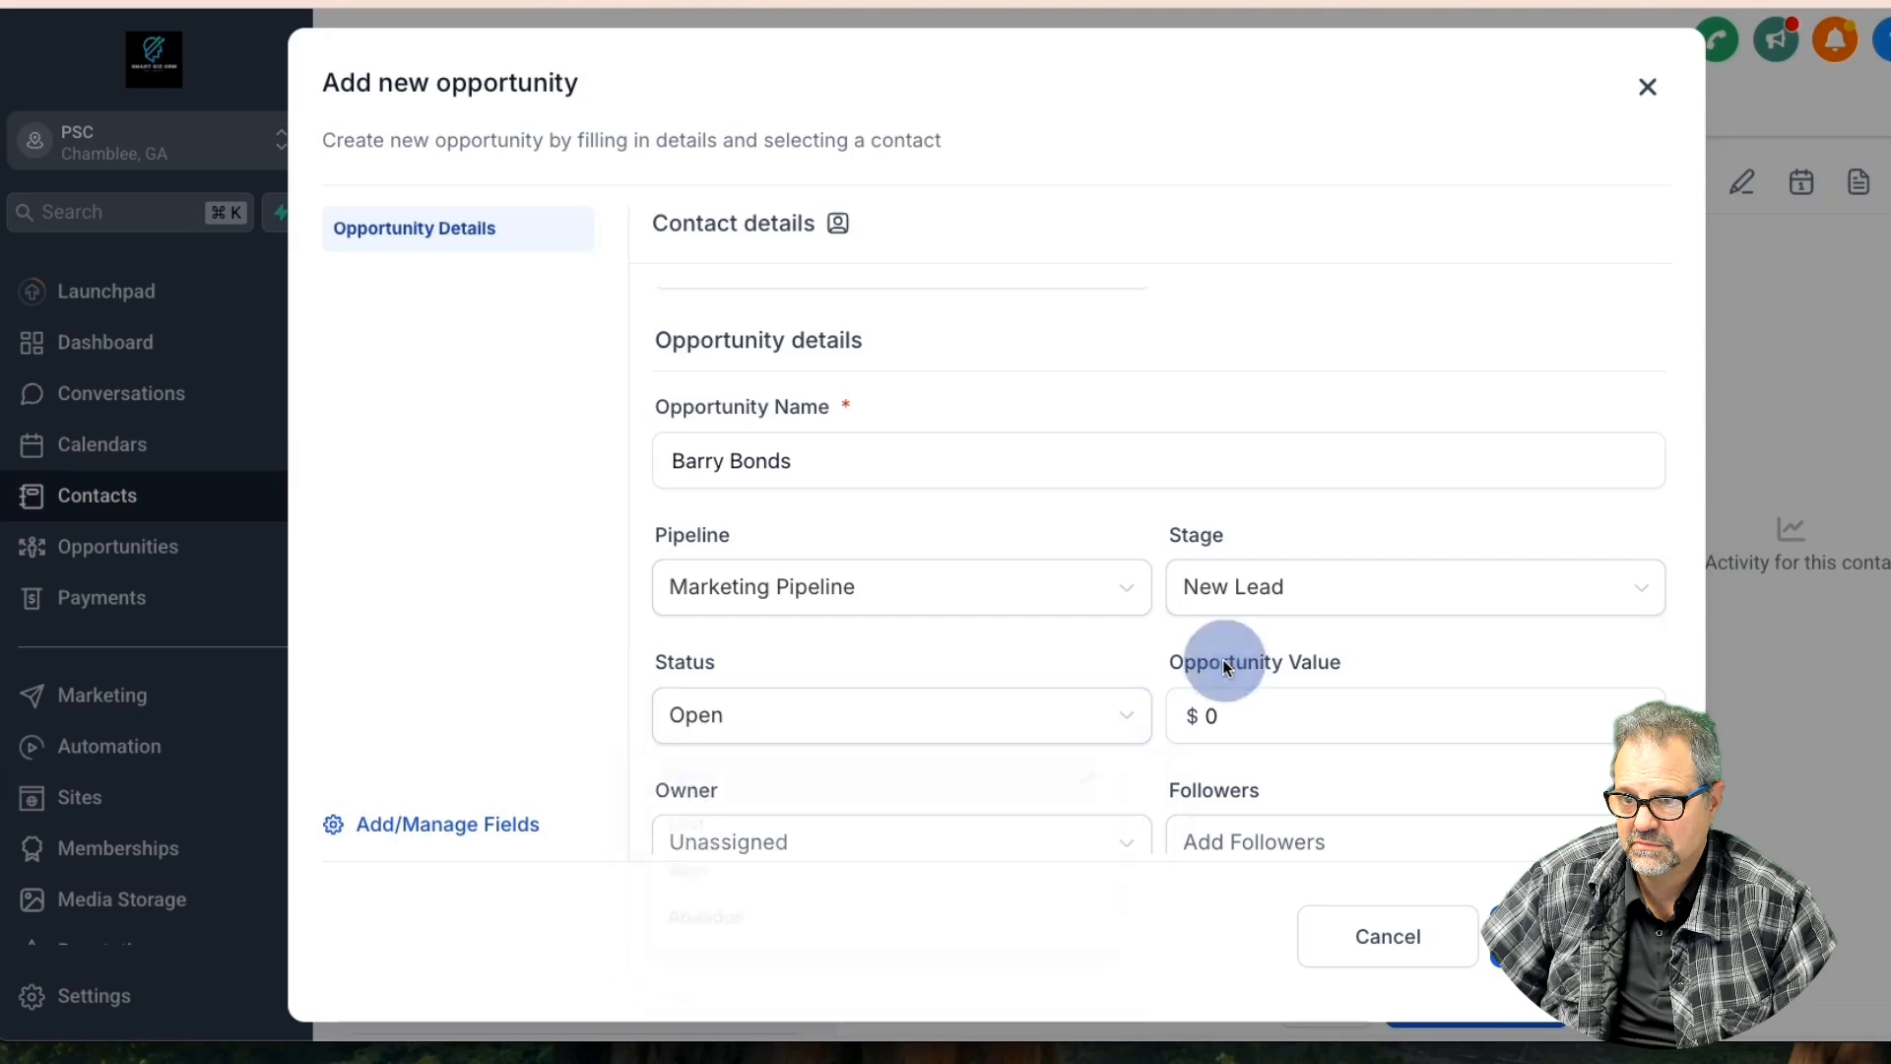
Set the opportunity stage to Sale and assign an owner
scroll(1201, 667, "down", 3)
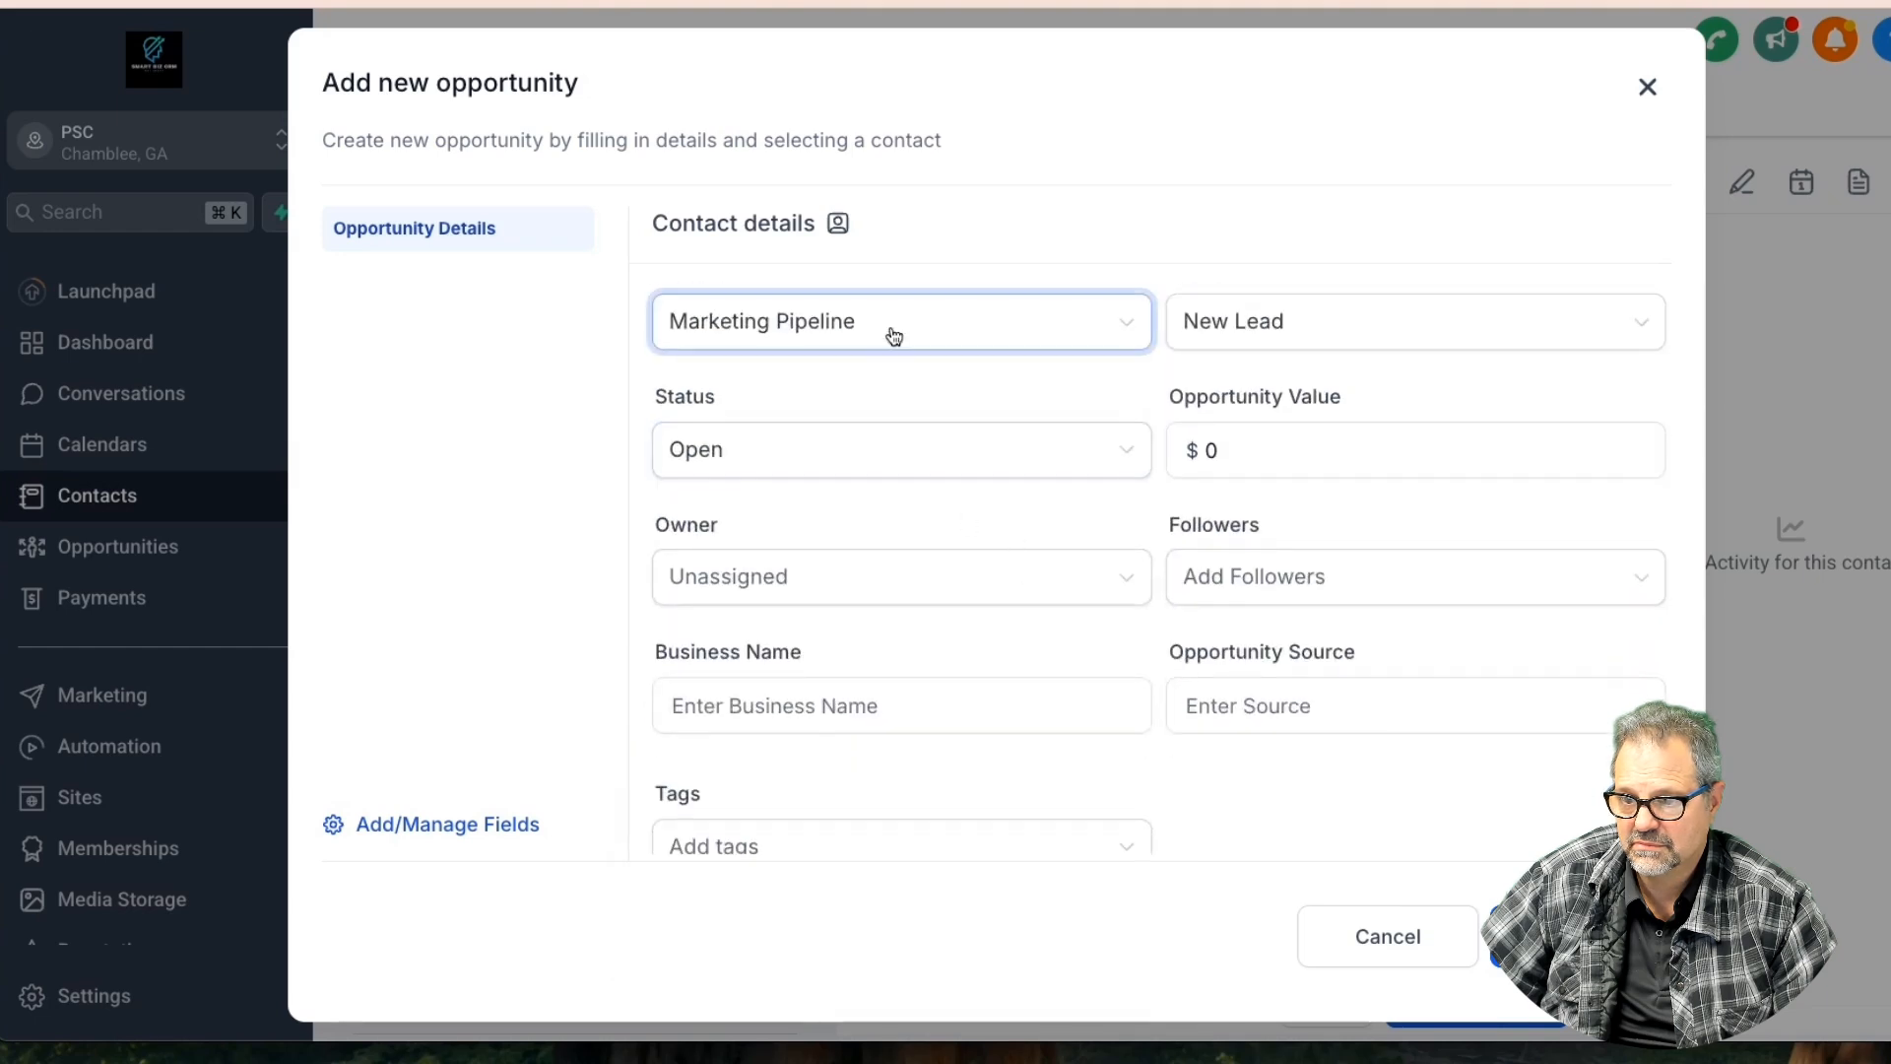
left_click(893, 337)
left_click(1278, 317)
left_click(1234, 593)
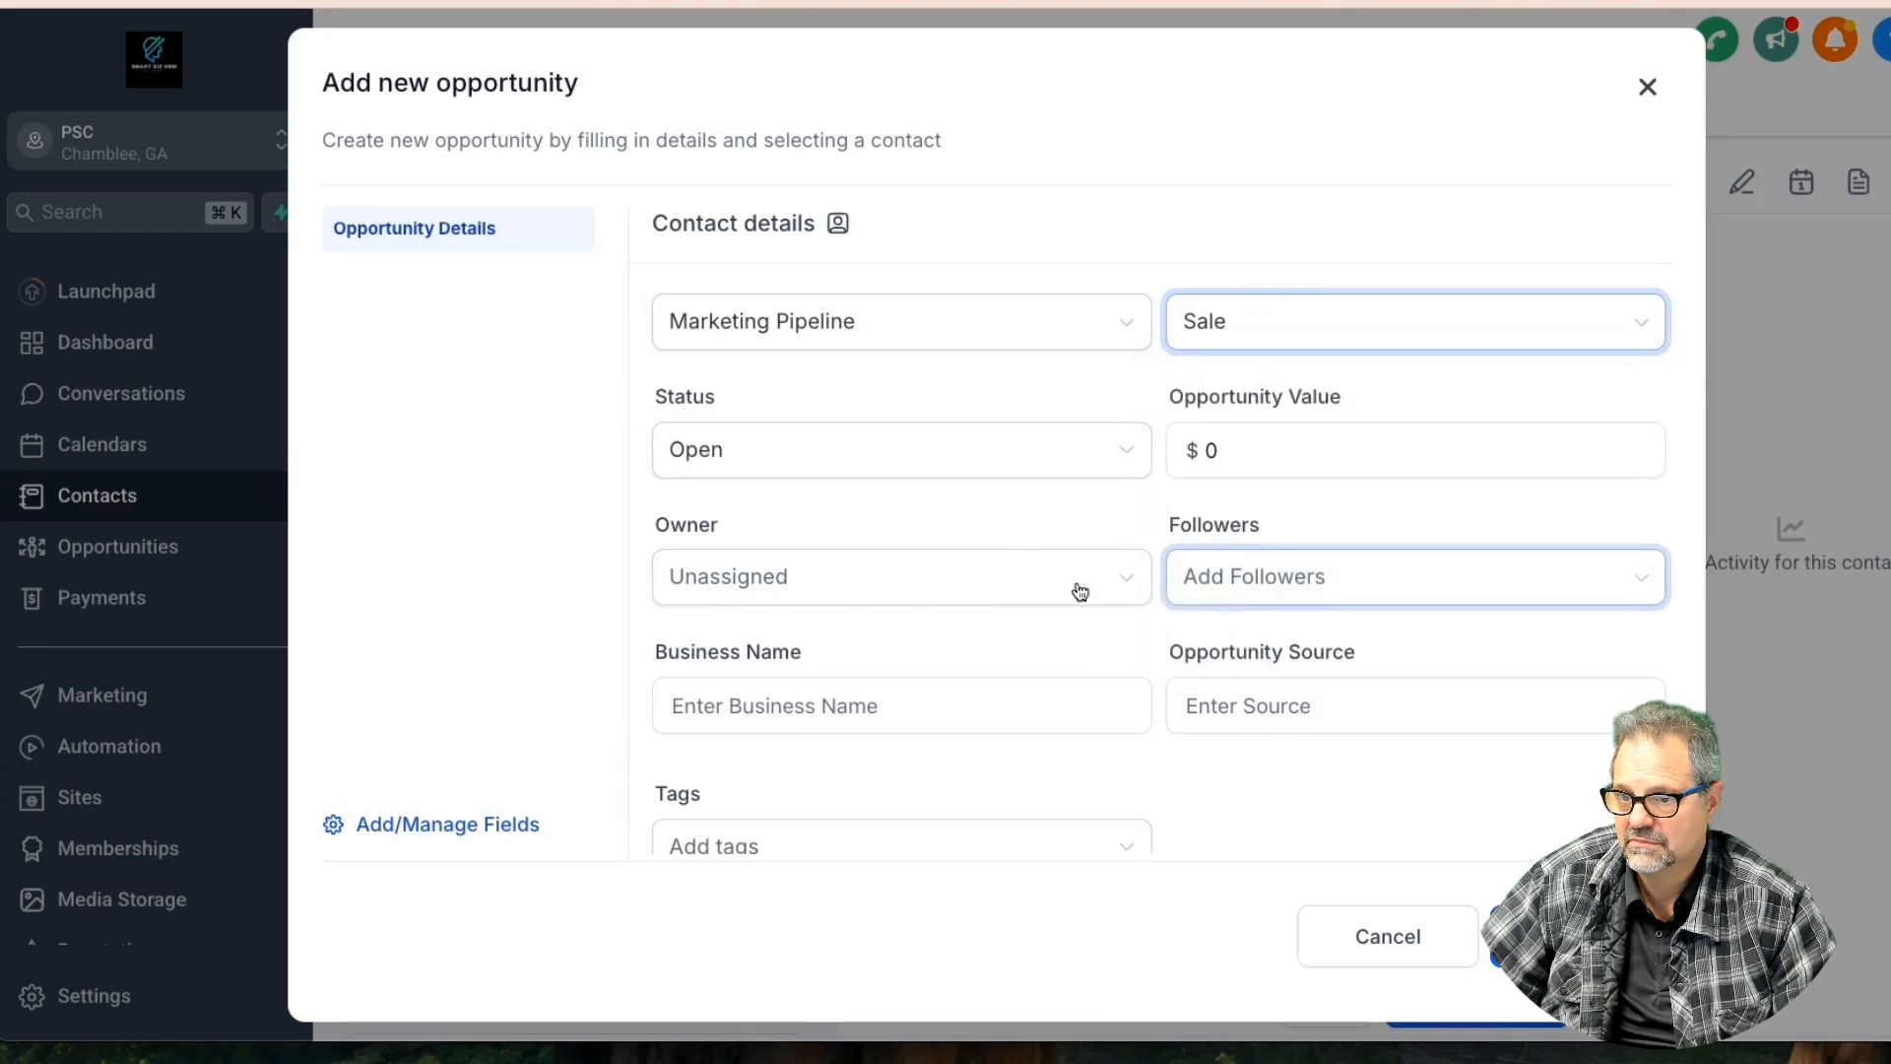
left_click(789, 583)
left_click(847, 639)
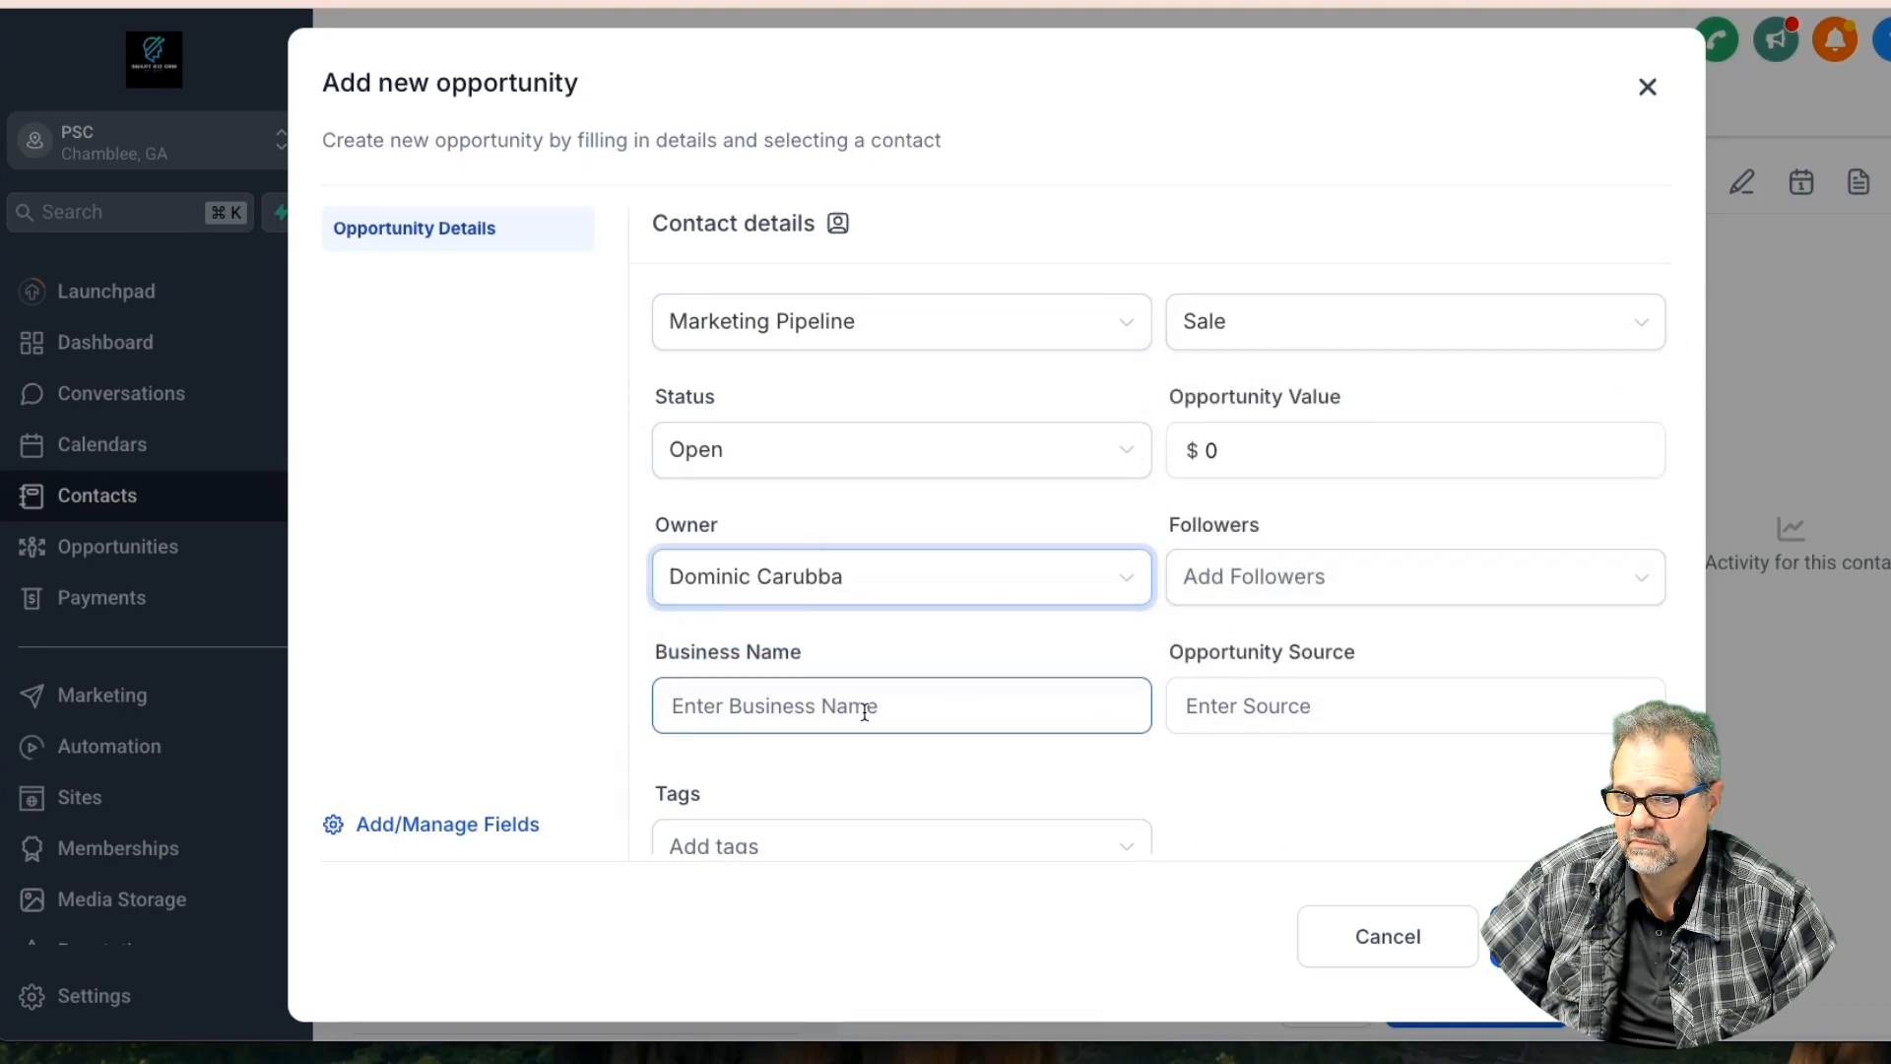
Set Effective Date Jan 16, Commence Feb 1, and Termination Jul 31, 2025
scroll(1131, 696, "down", 6)
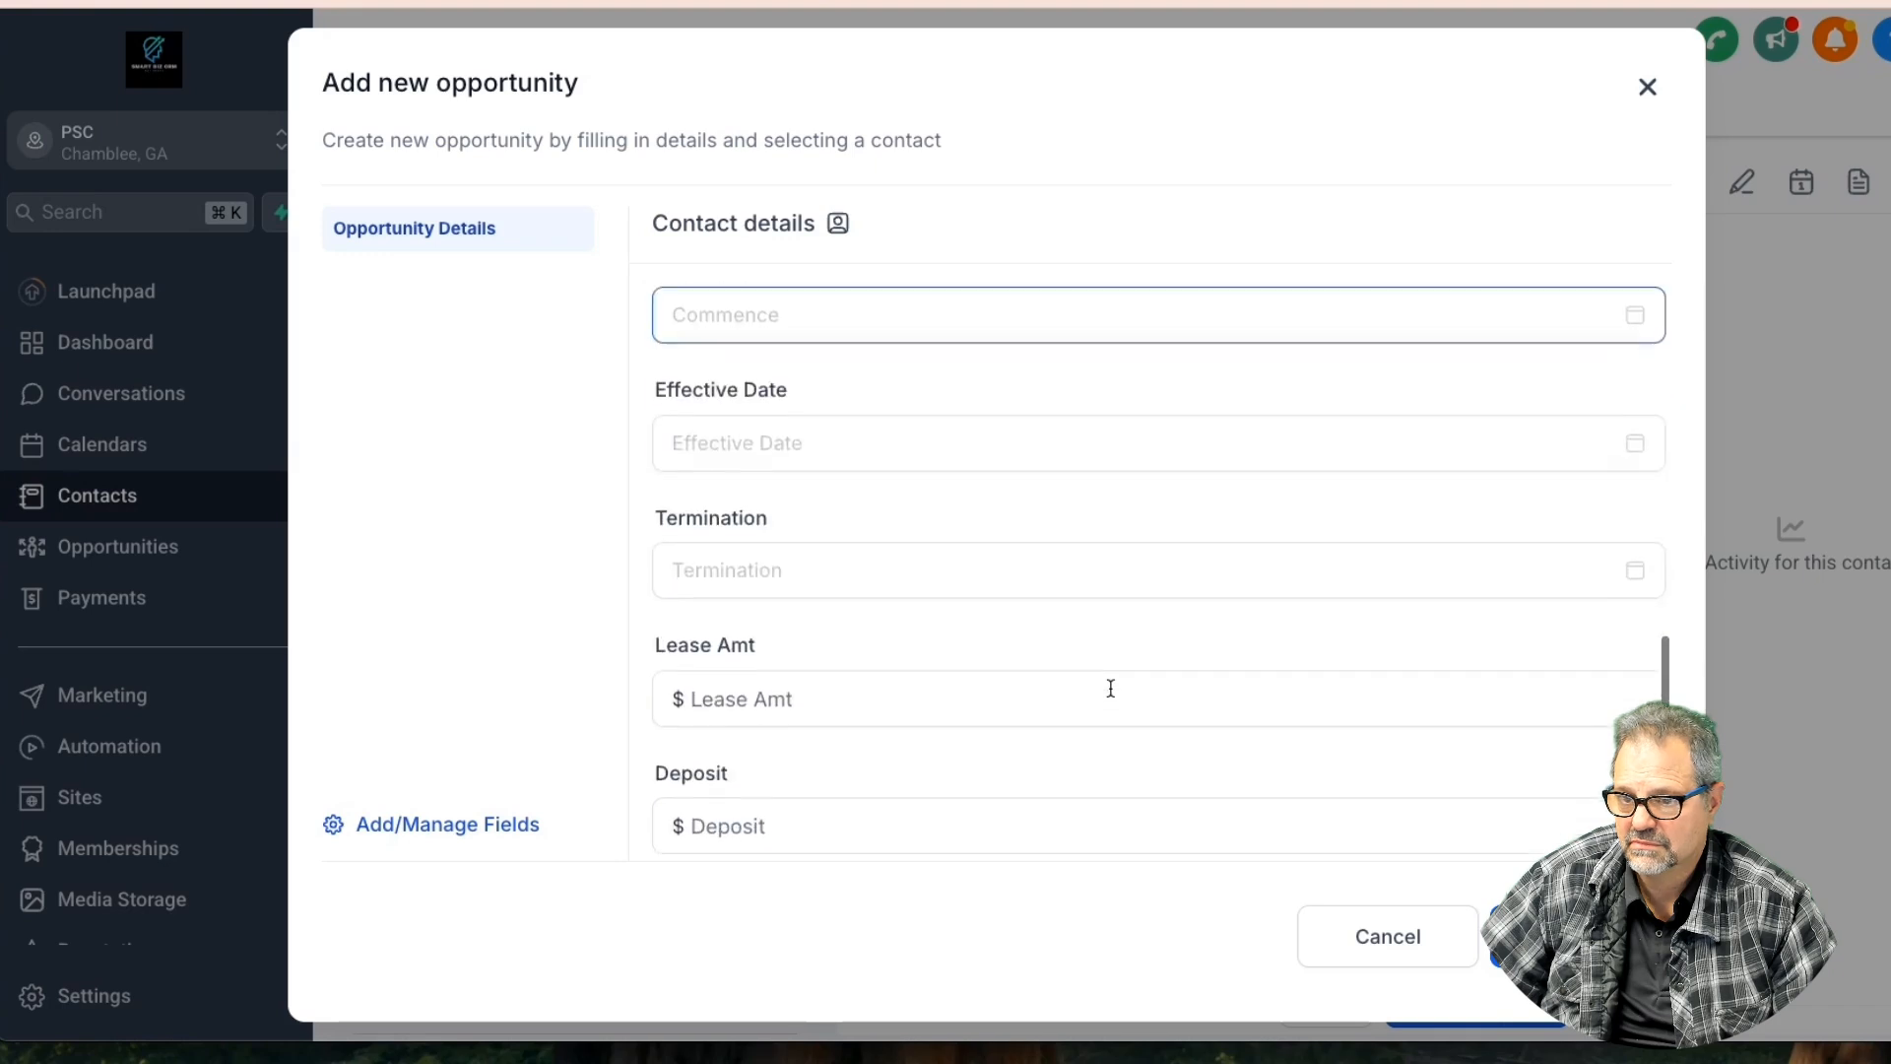
scroll(1111, 687, "up", 2)
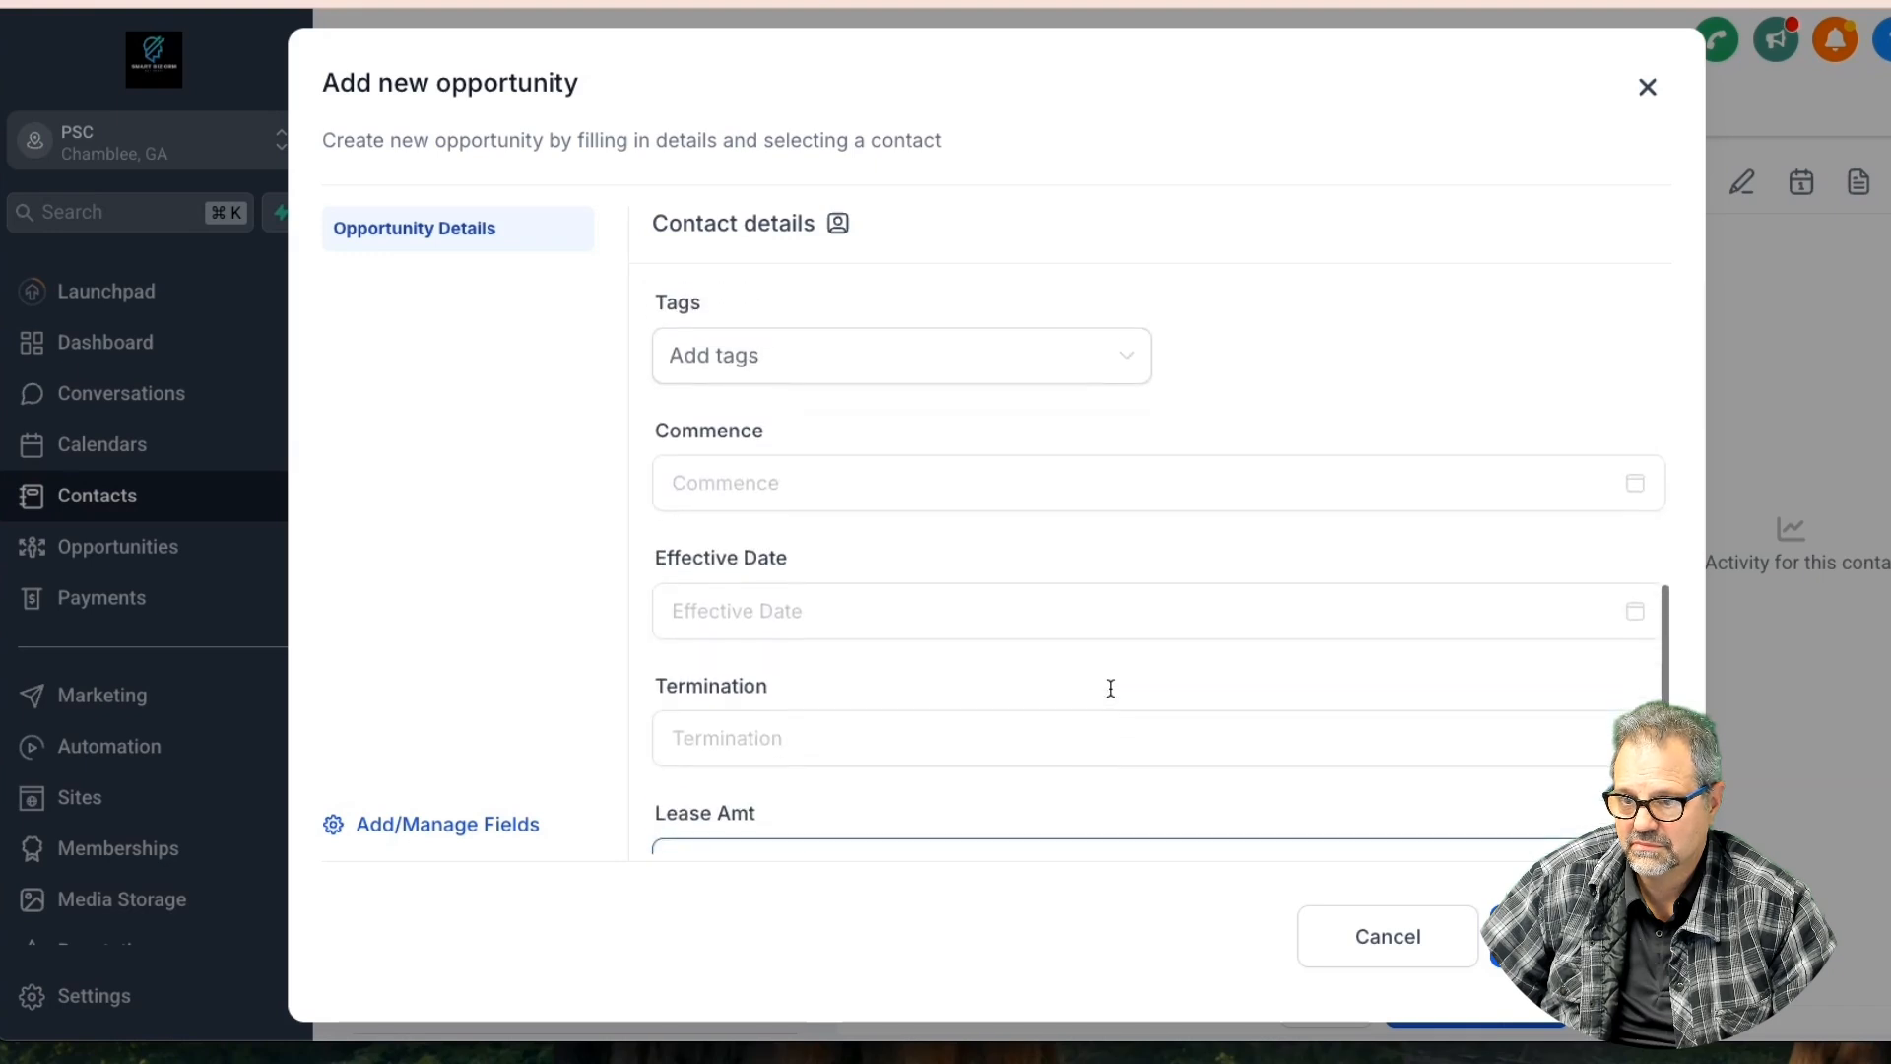
left_click(702, 621)
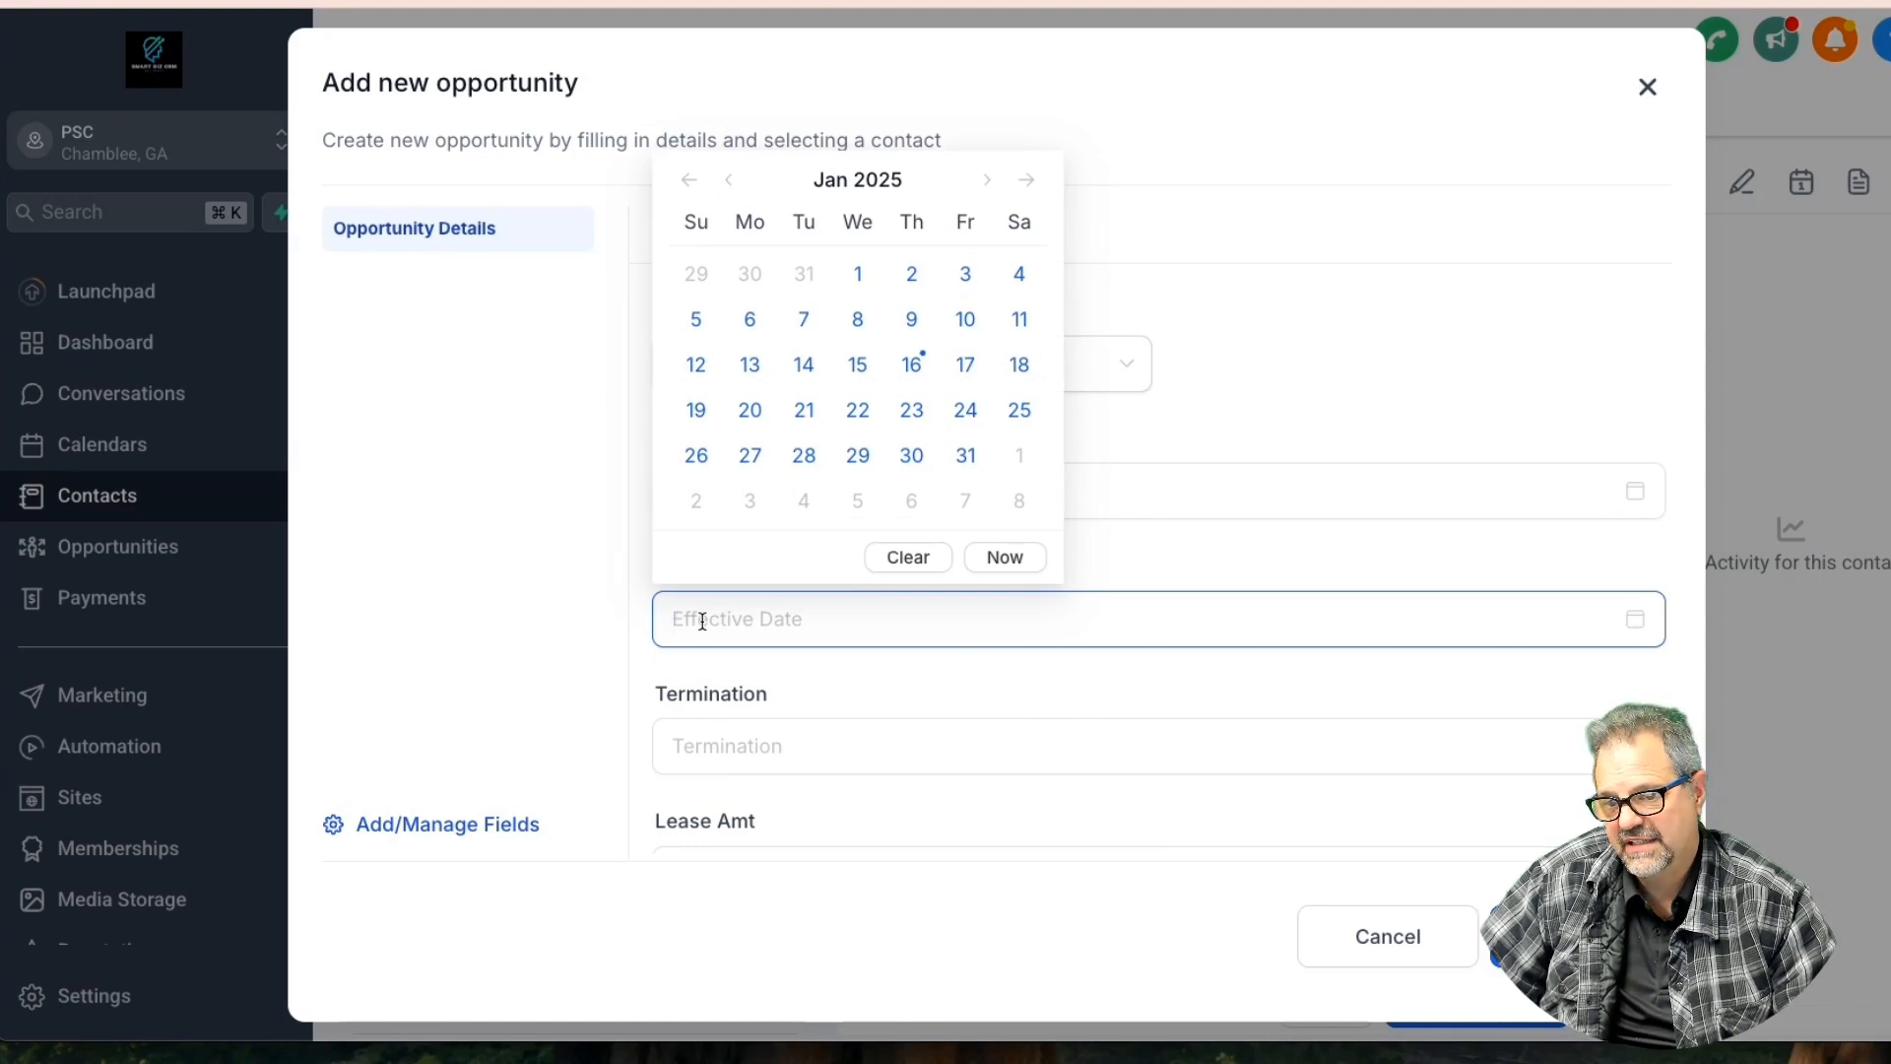
scroll(705, 620, "down", 2)
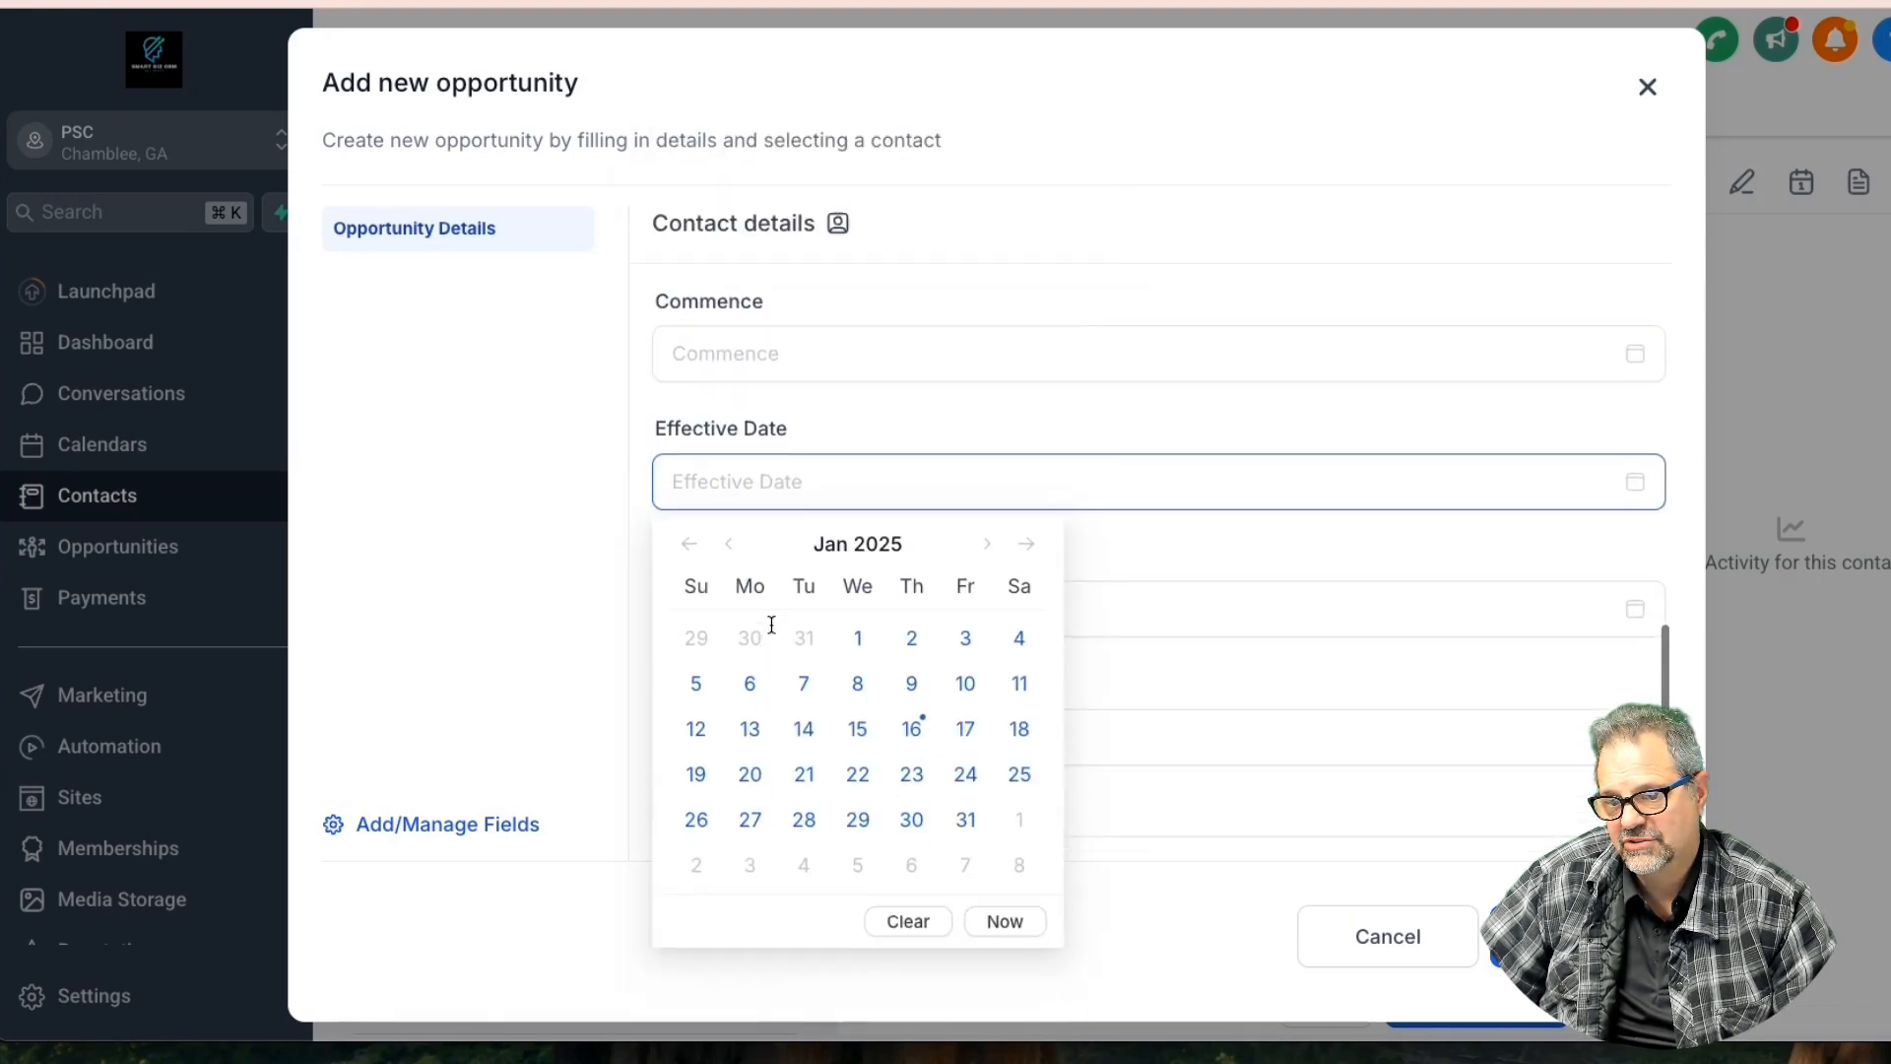
left_click(921, 711)
scroll(807, 597, "up", 1)
left_click(767, 362)
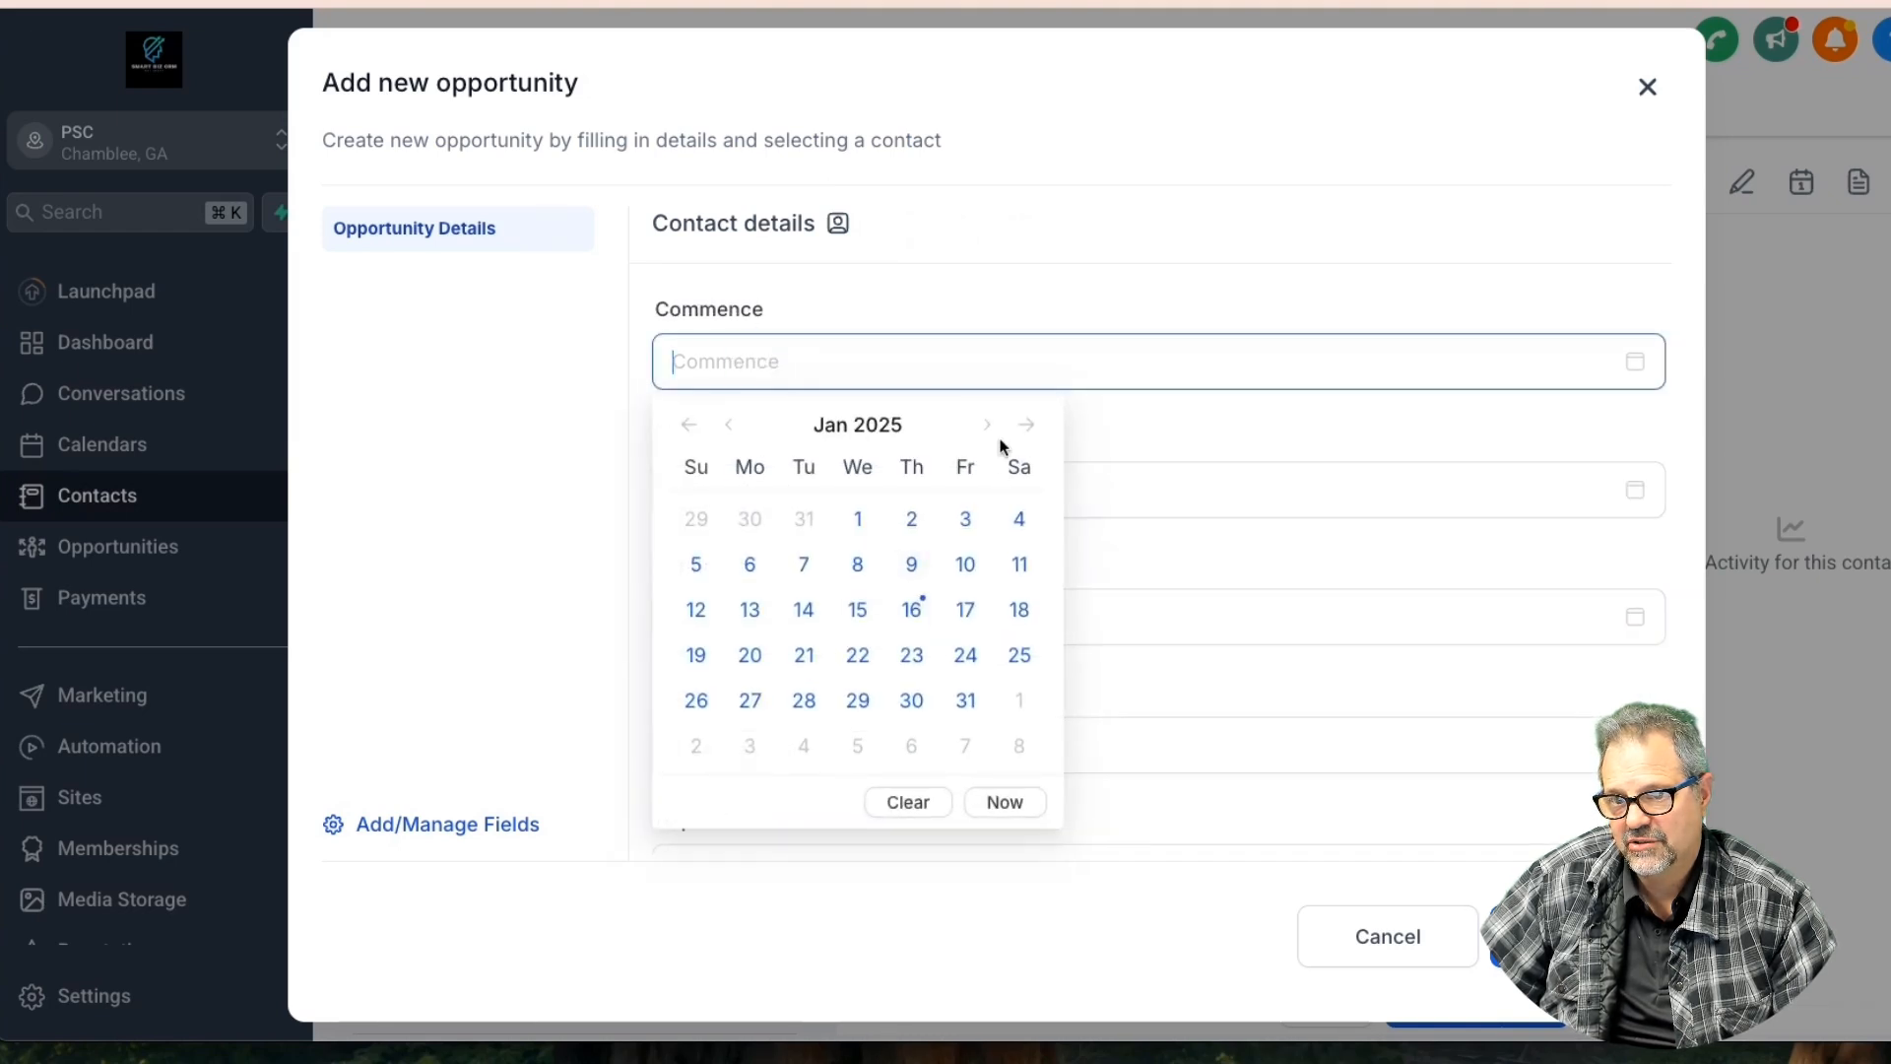
left_click(1017, 707)
left_click(767, 605)
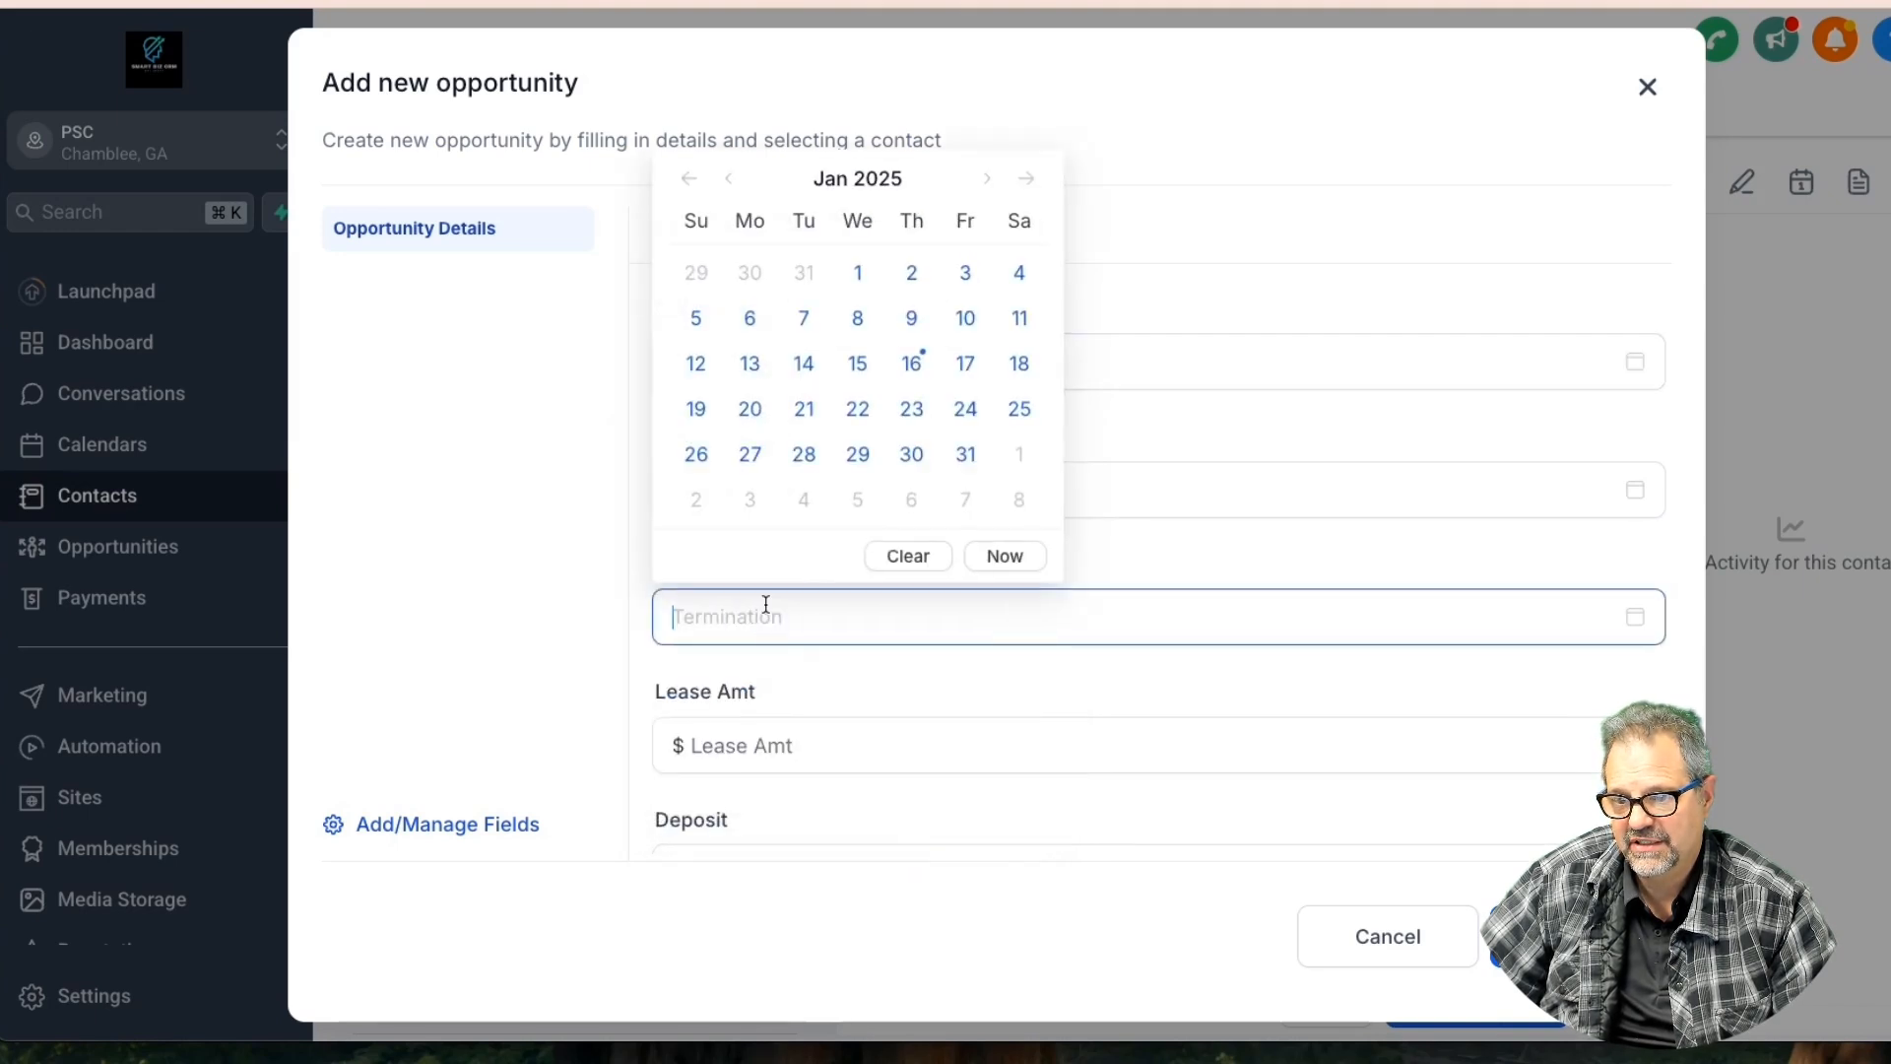
left_click(990, 181)
left_click(989, 182)
left_click(989, 181)
left_click(989, 181)
left_click(990, 181)
left_click(989, 182)
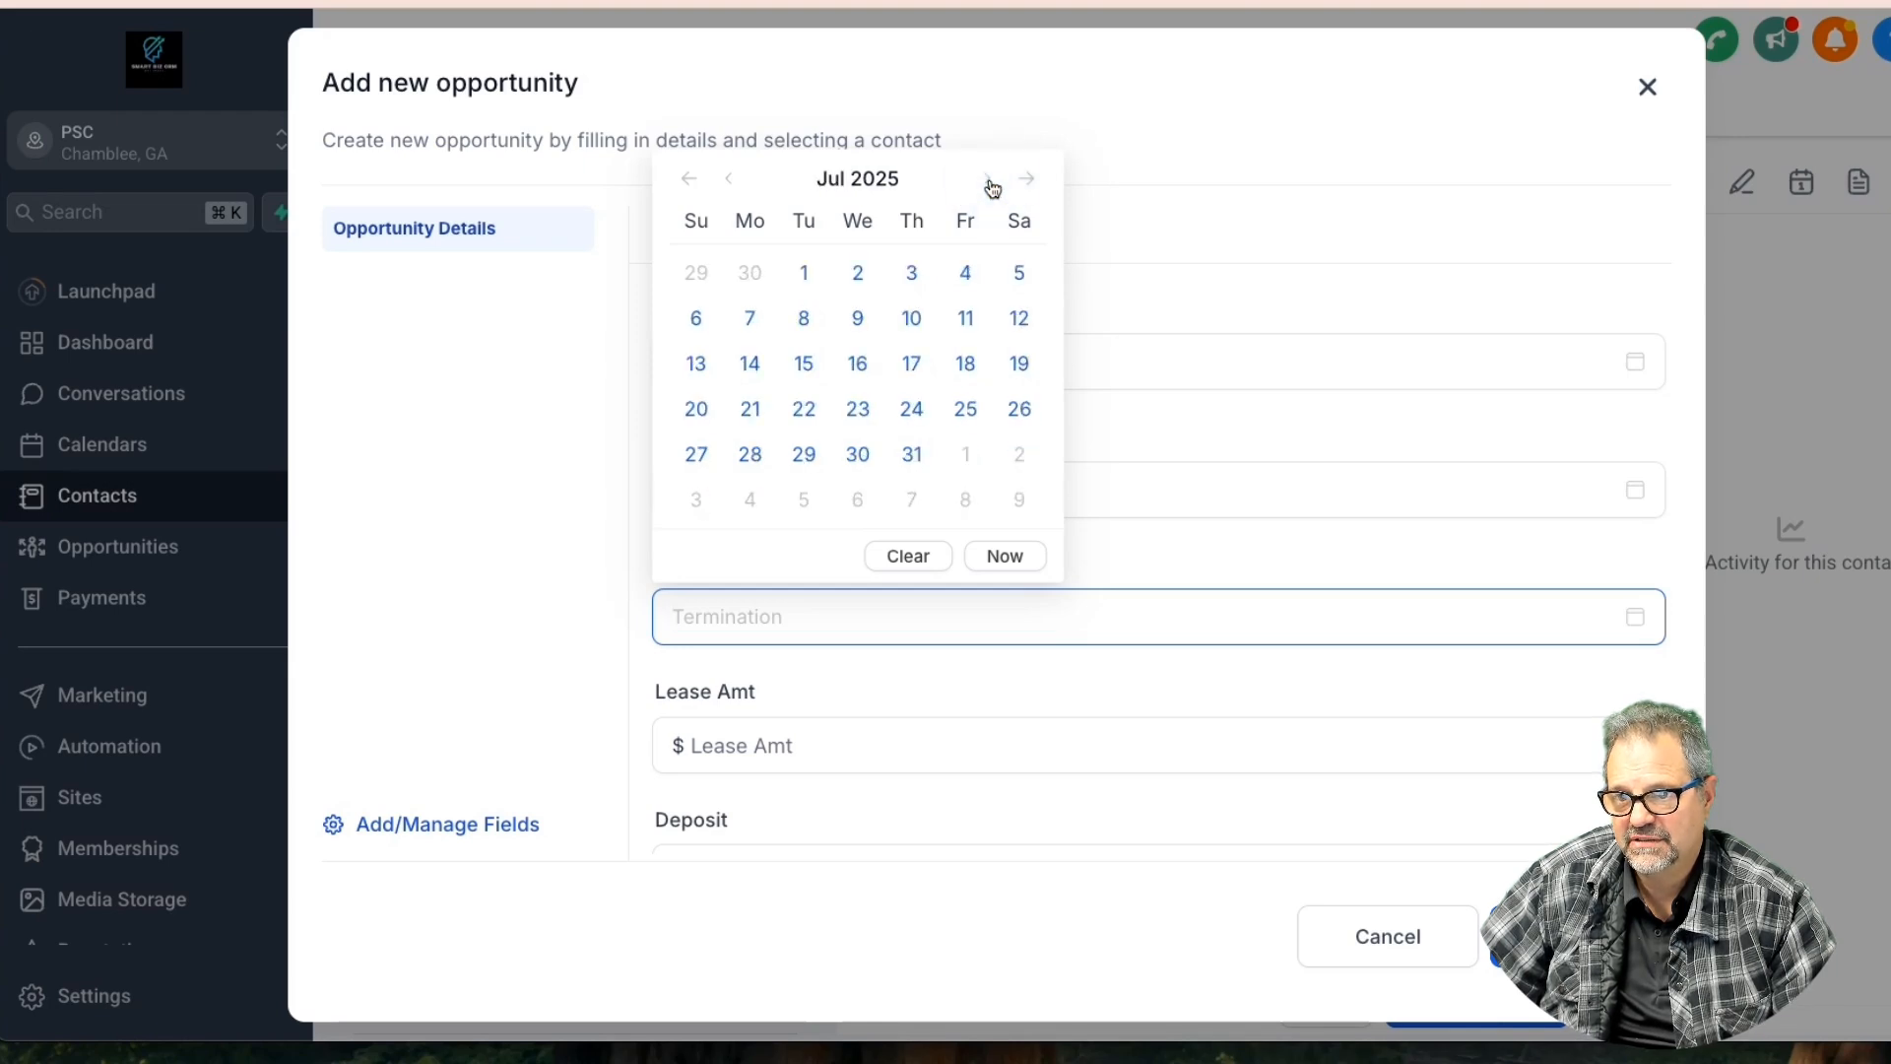
left_click(990, 181)
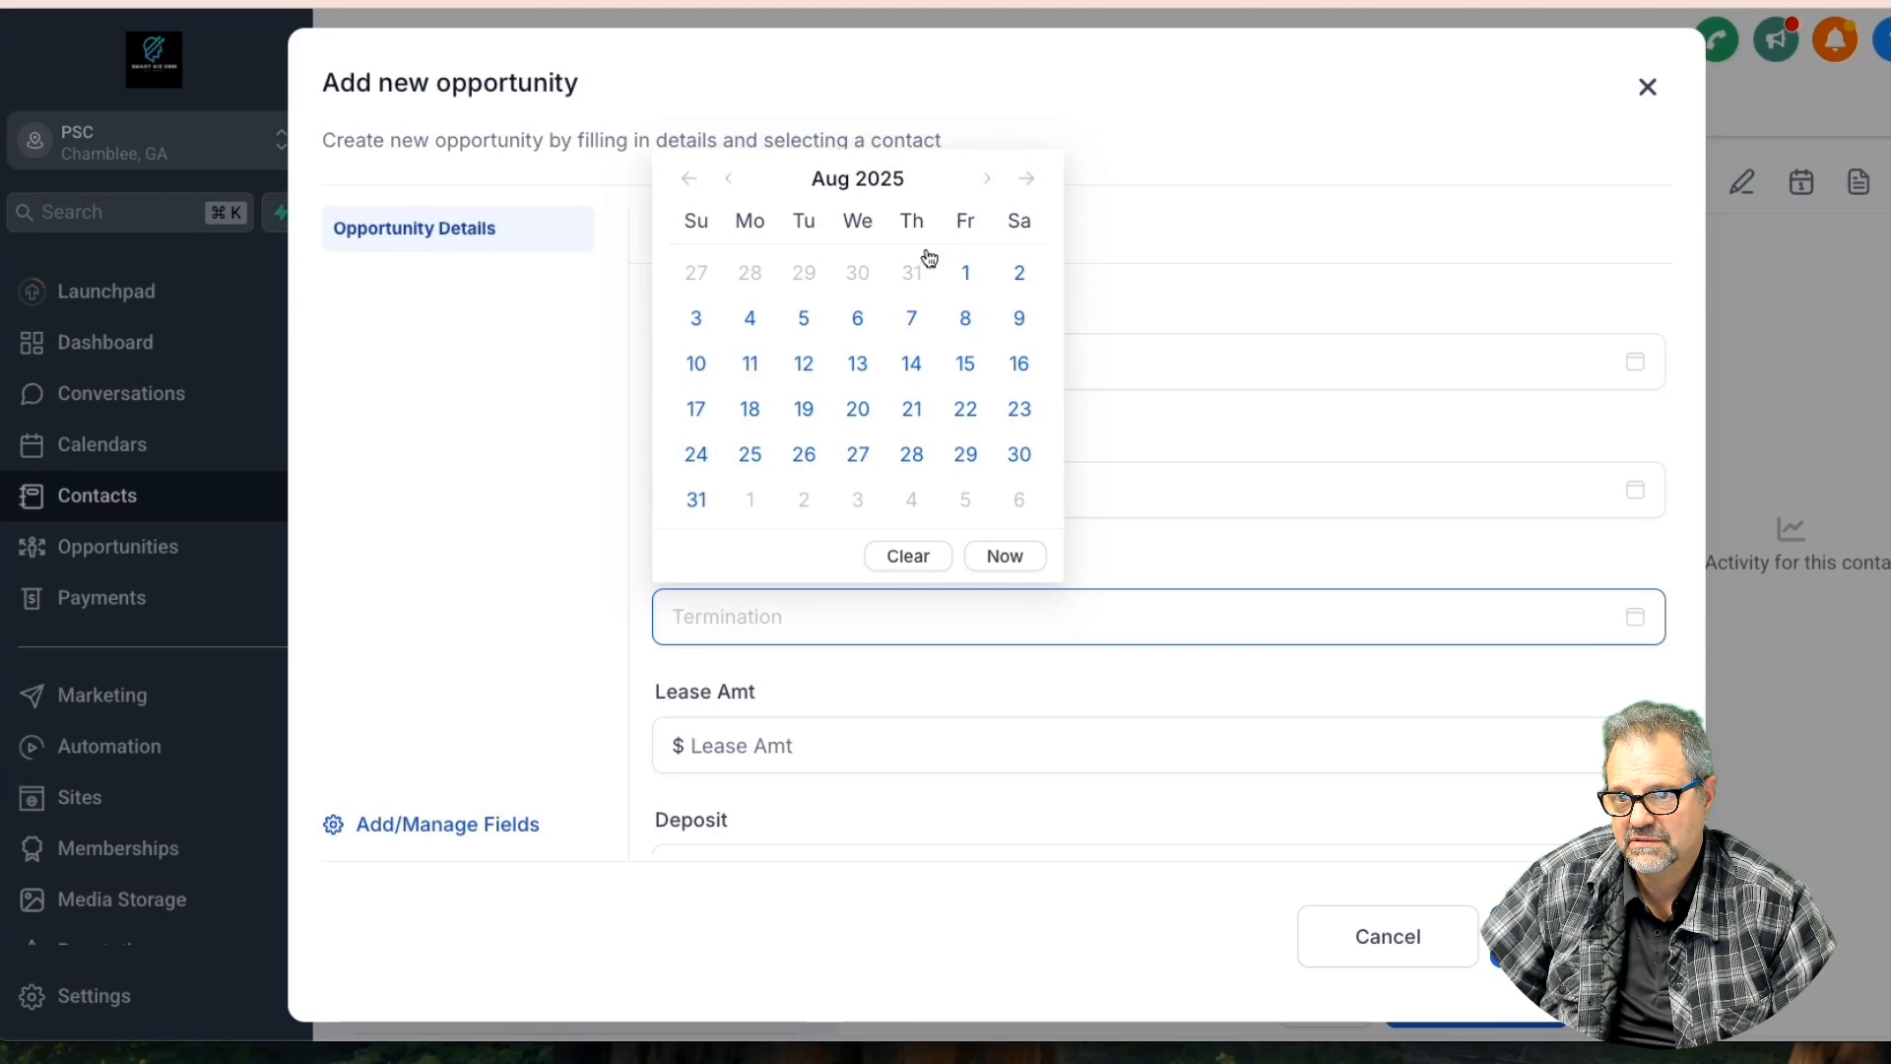
left_click(912, 273)
Enter lease amount 1597, deposit 500 and 2 occupants for the opportunity
scroll(1089, 558, "down", 2)
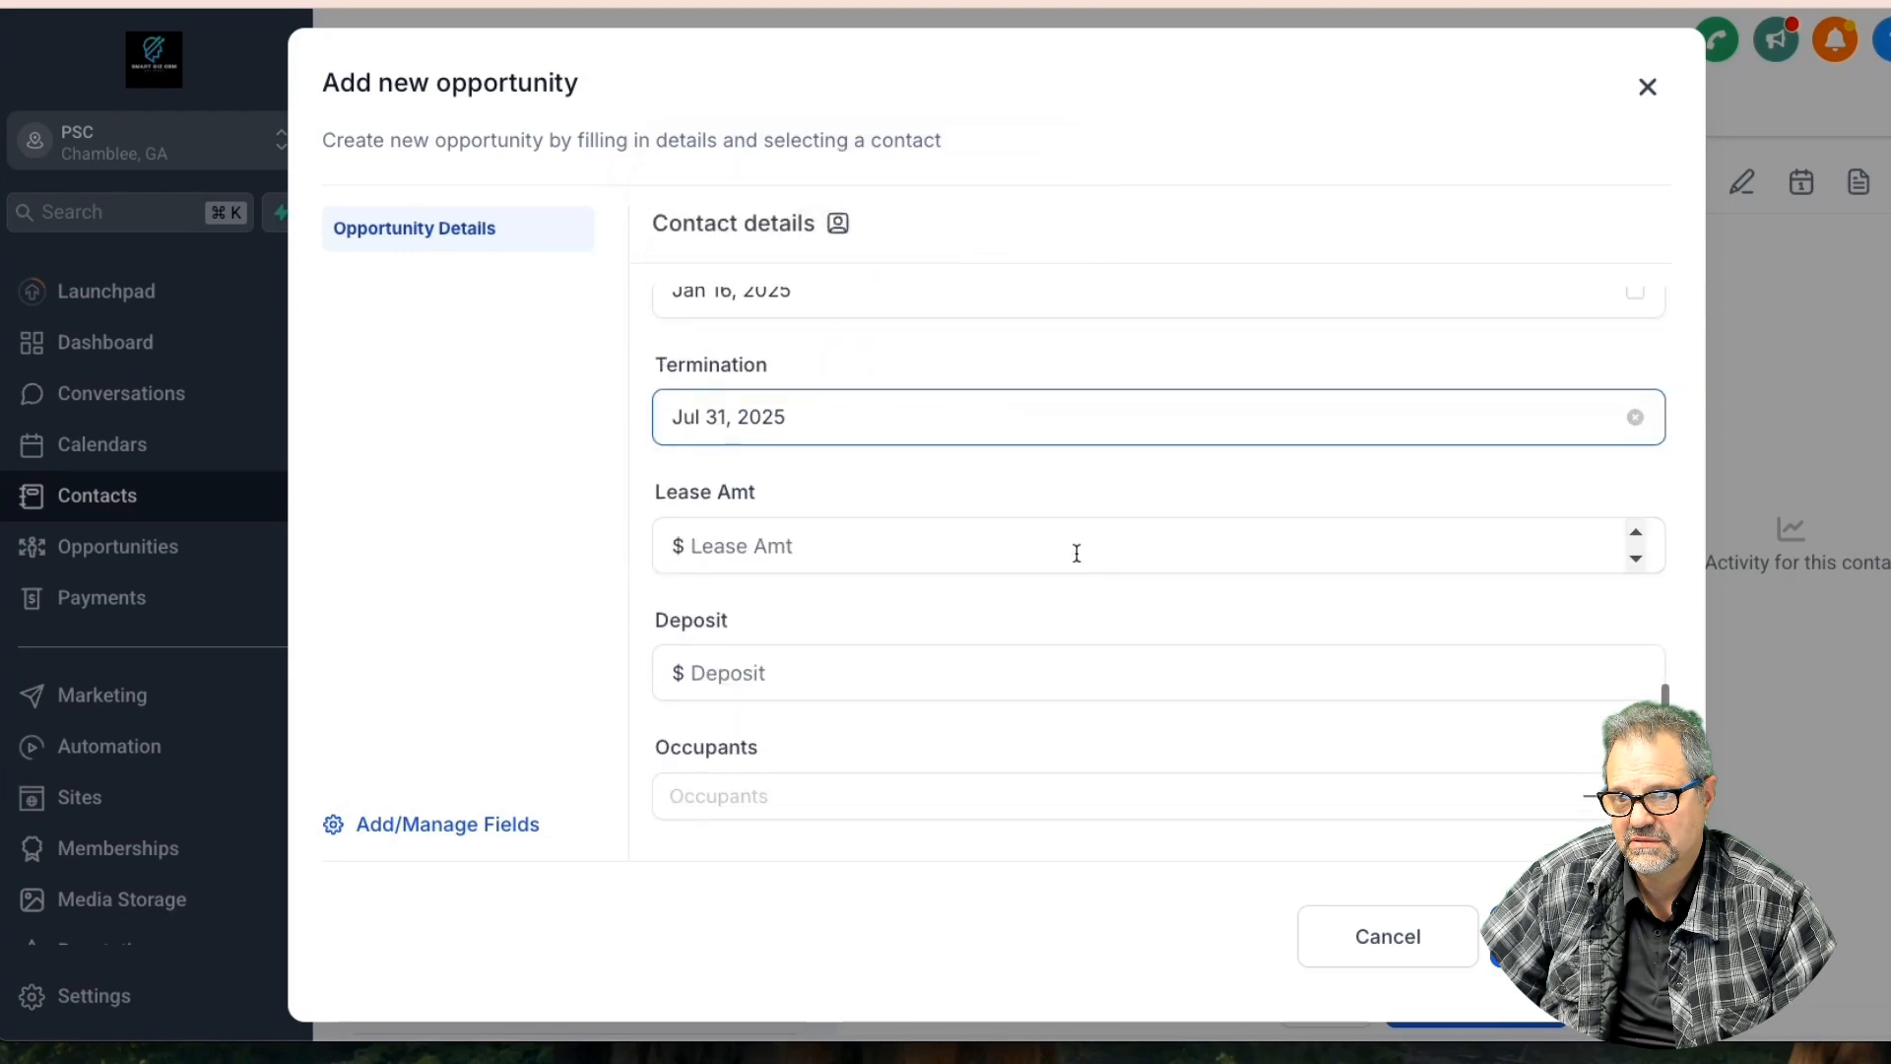
left_click(817, 551)
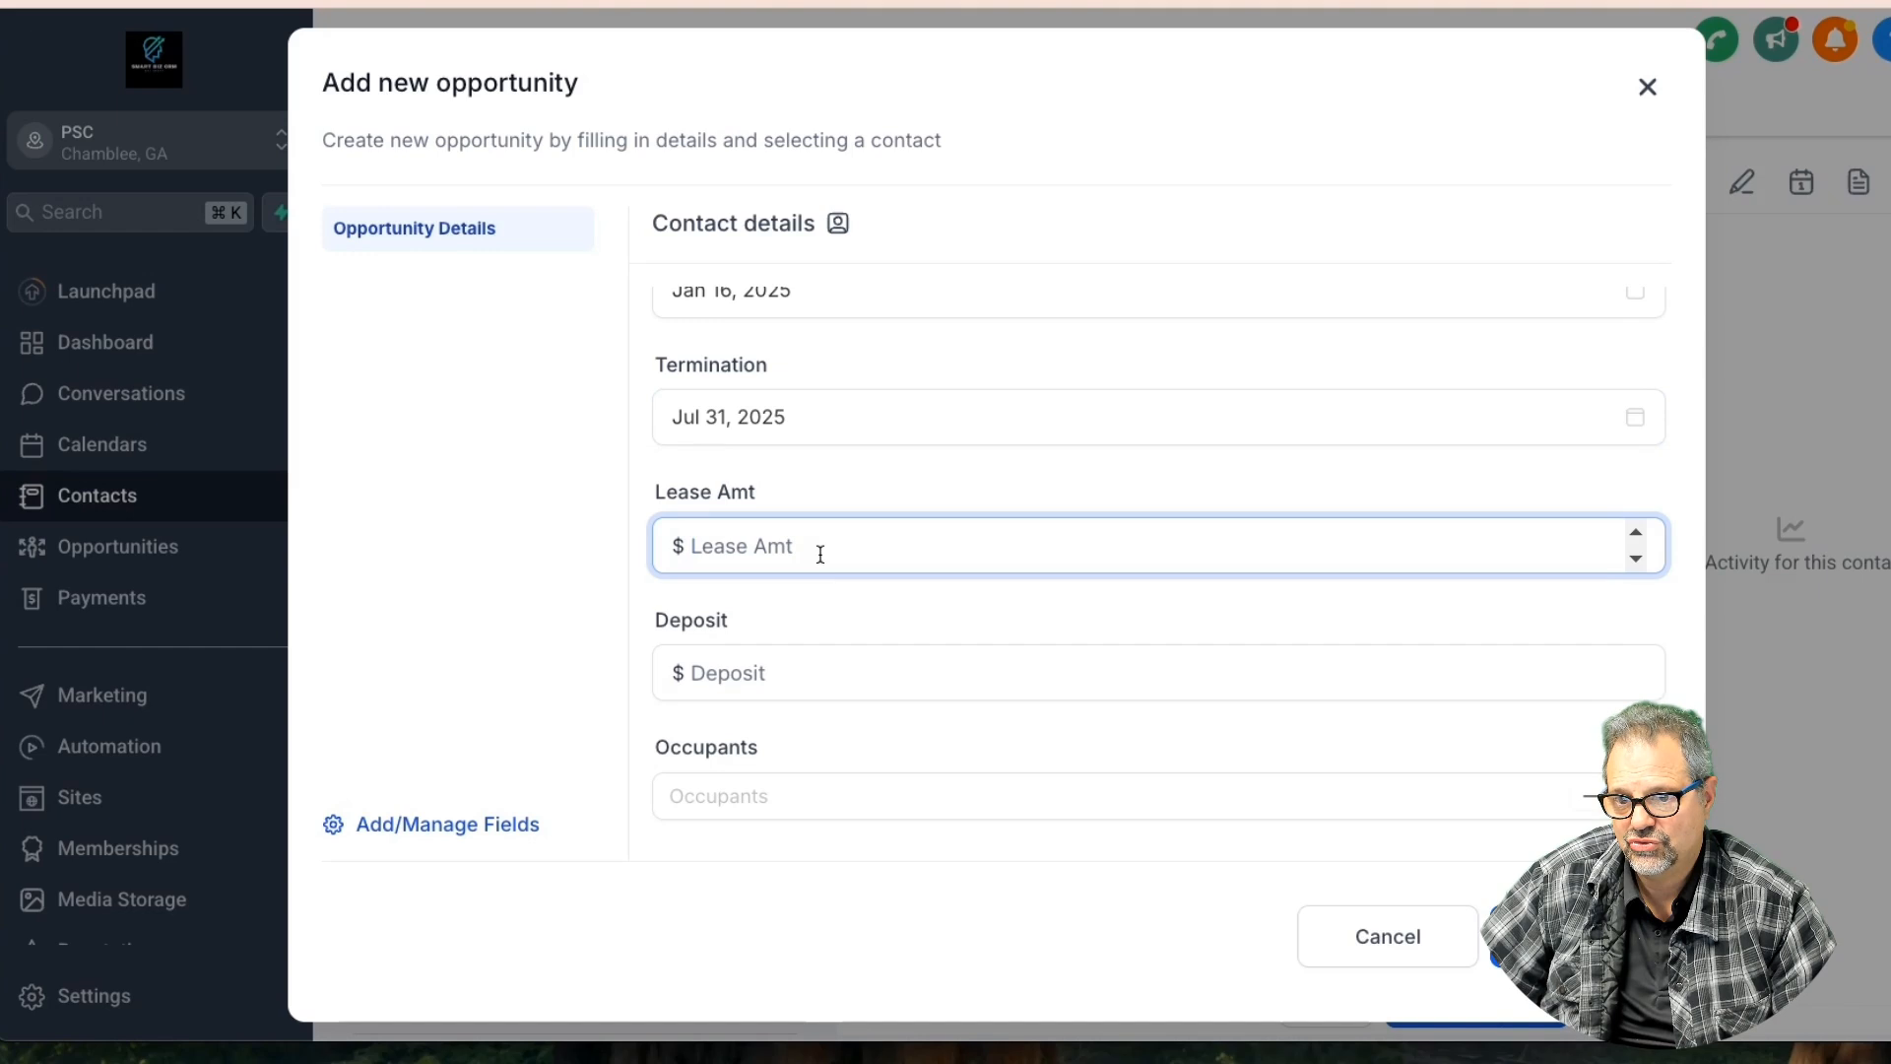
type("1597")
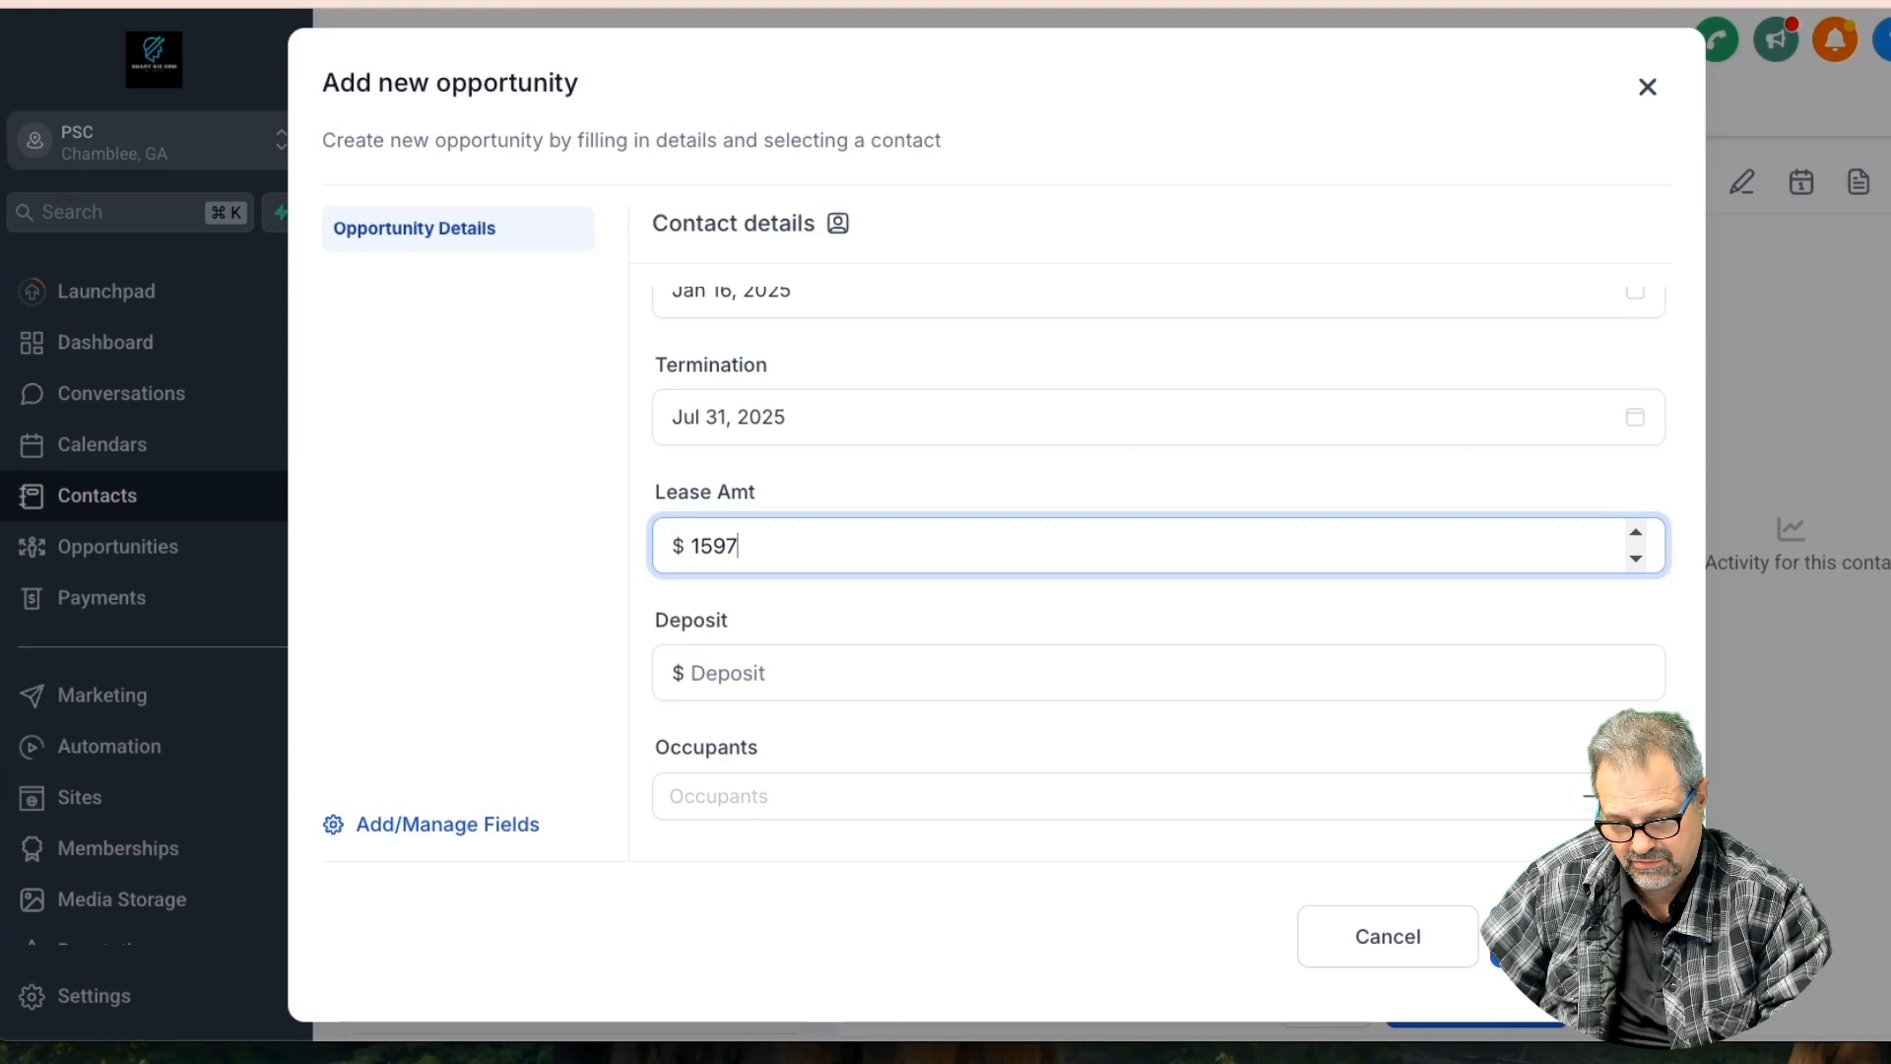
key("Tab")
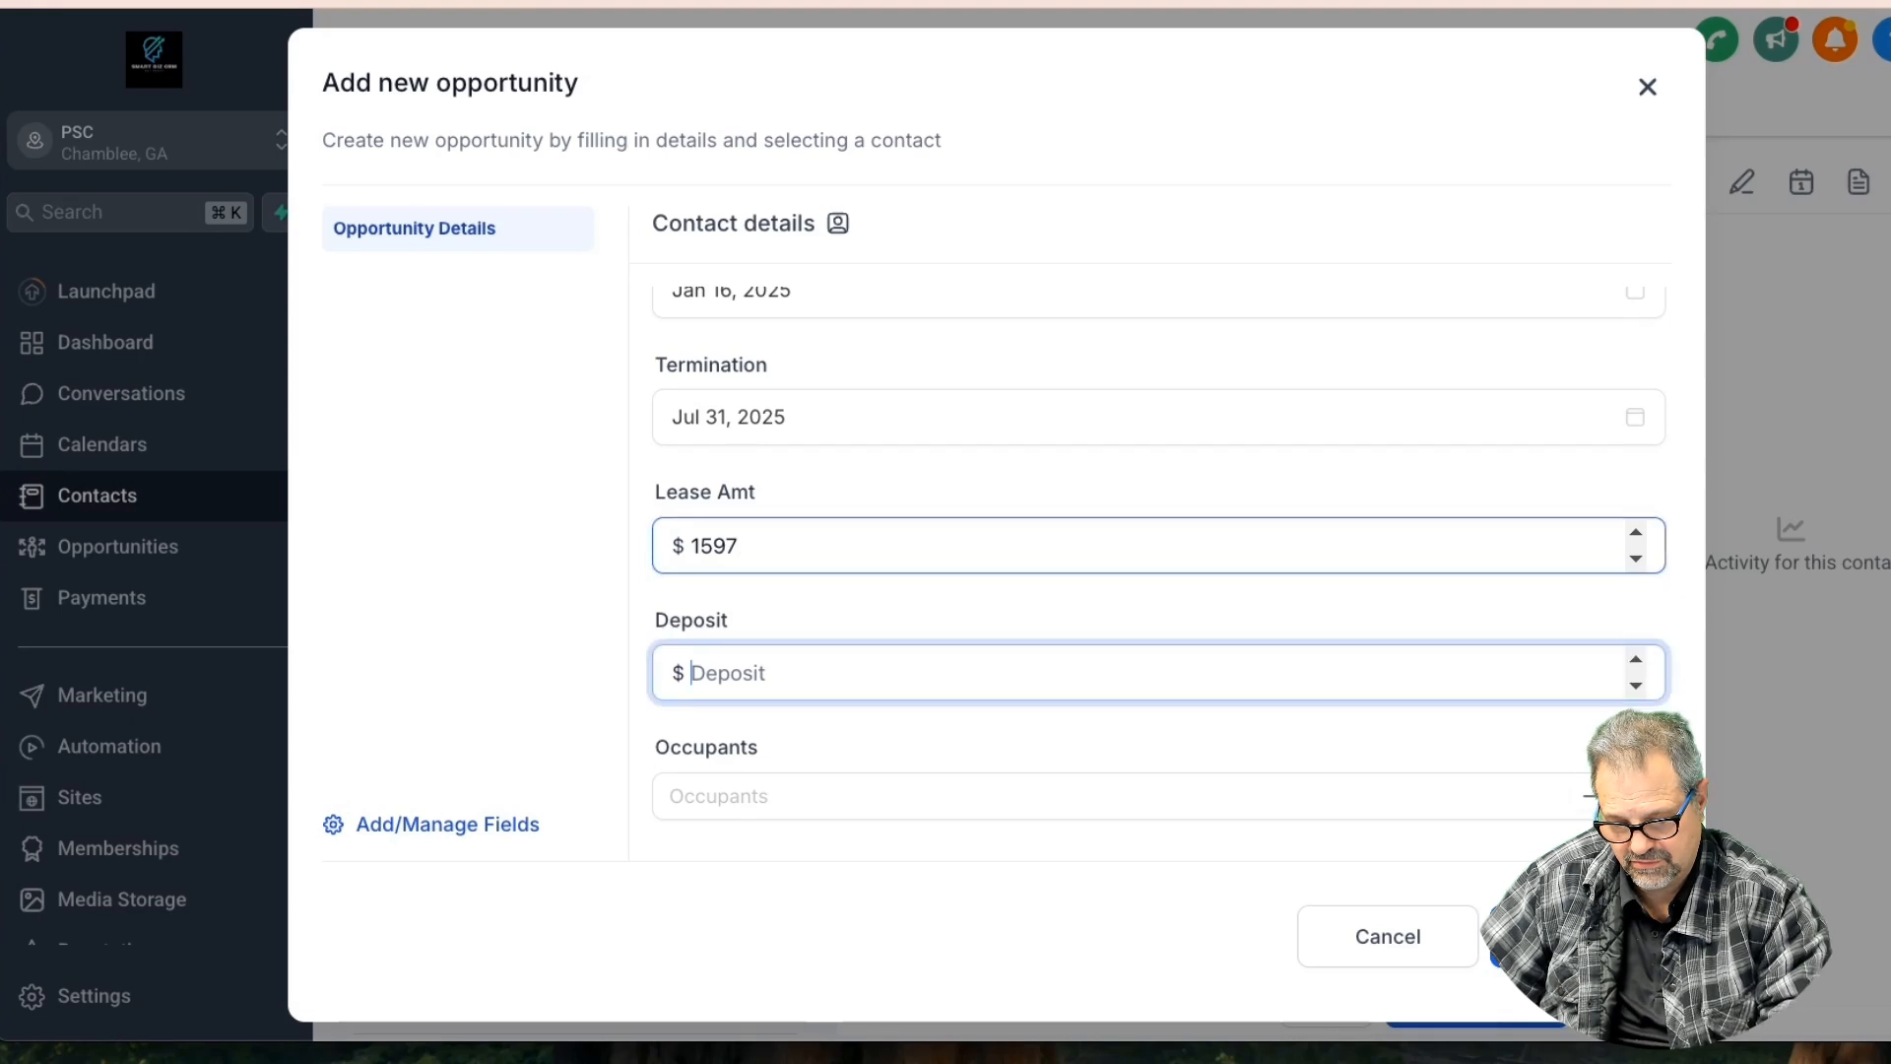
type("500")
left_click(763, 796)
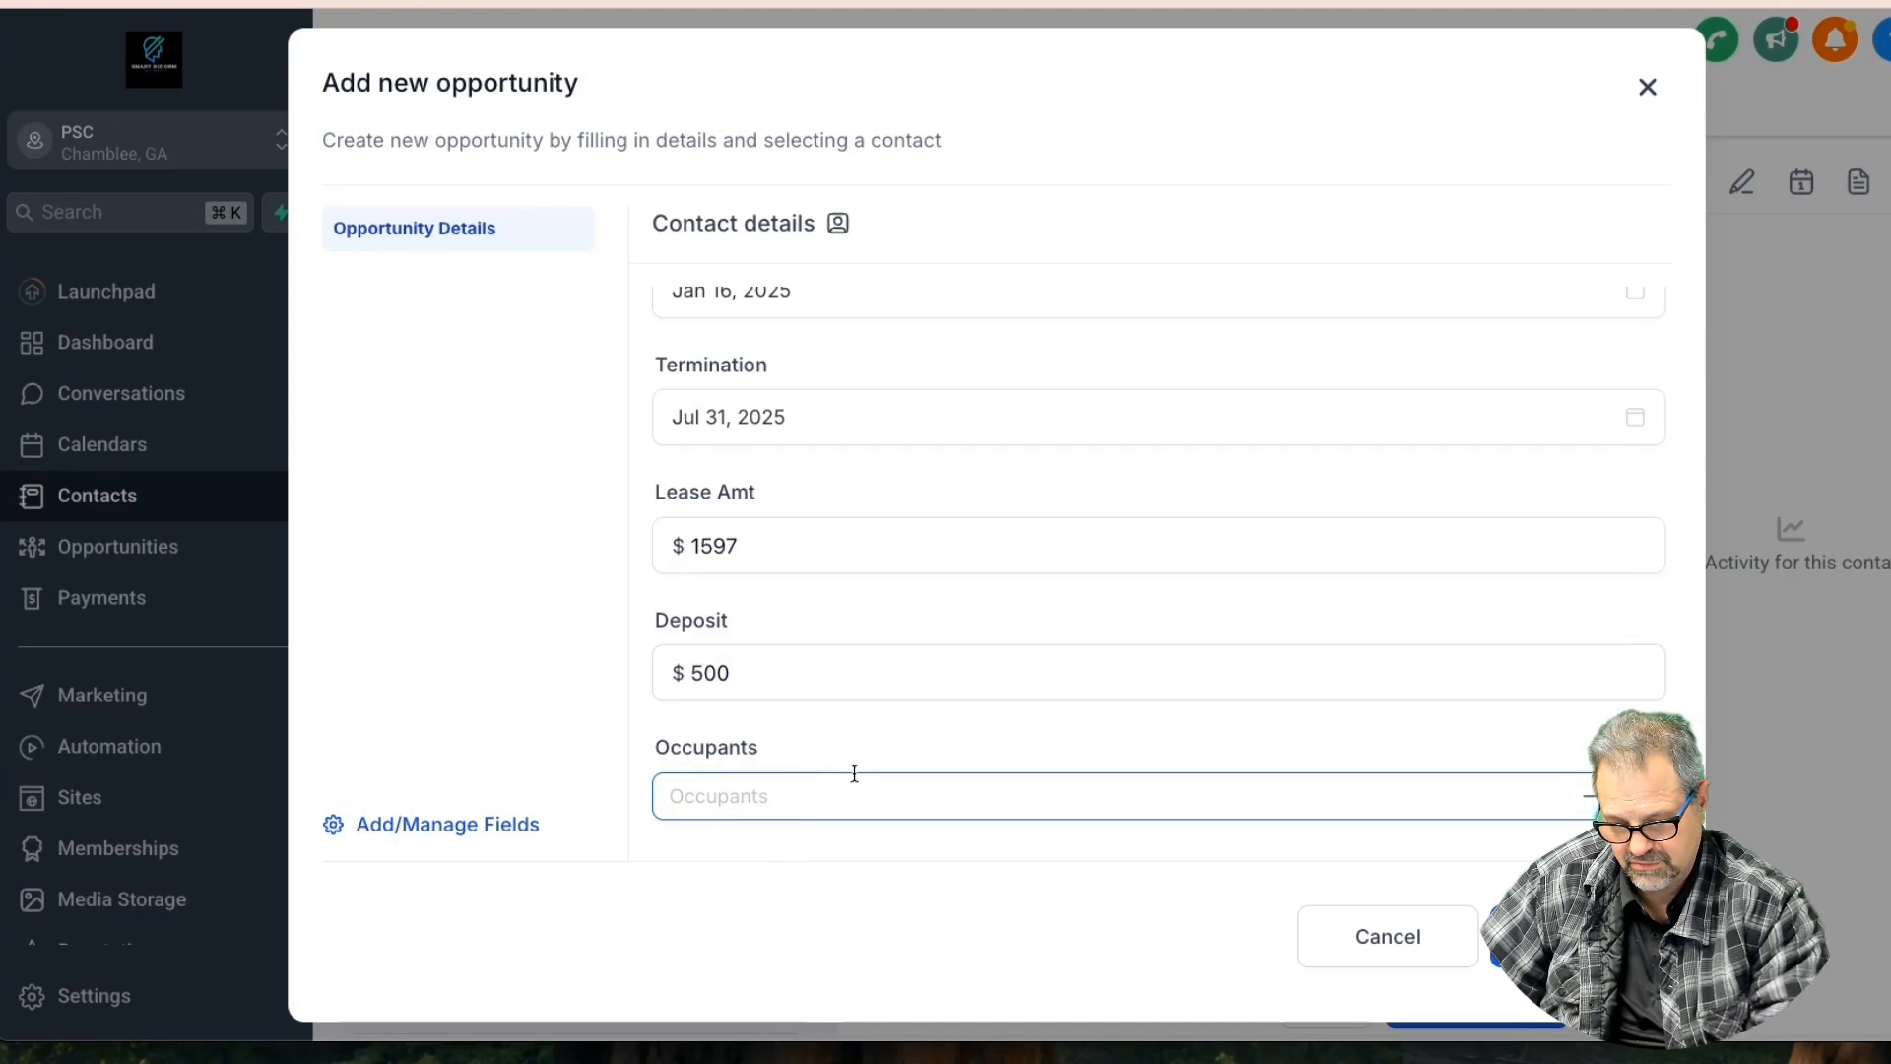
type("0")
left_click(1635, 796)
left_click(1635, 796)
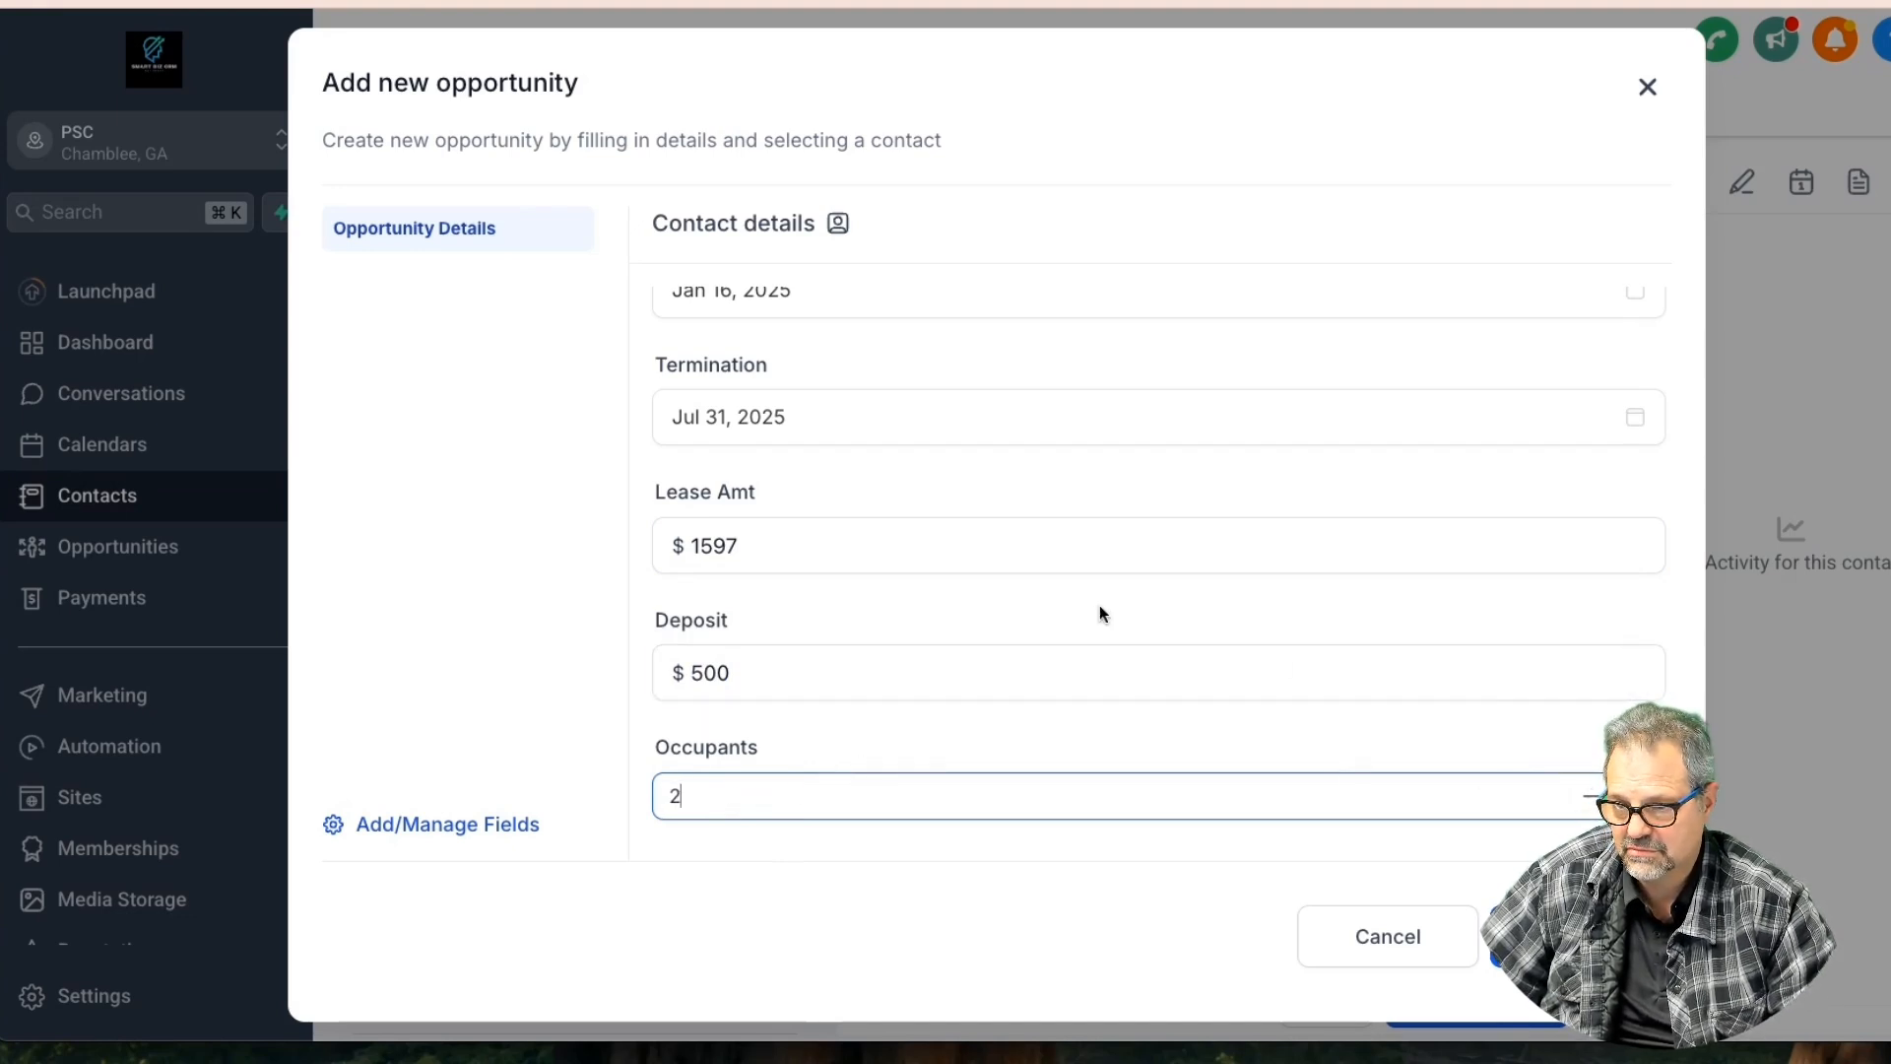
scroll(1166, 514, "up", 5)
scroll(1166, 514, "up", 5)
scroll(1166, 514, "up", 5)
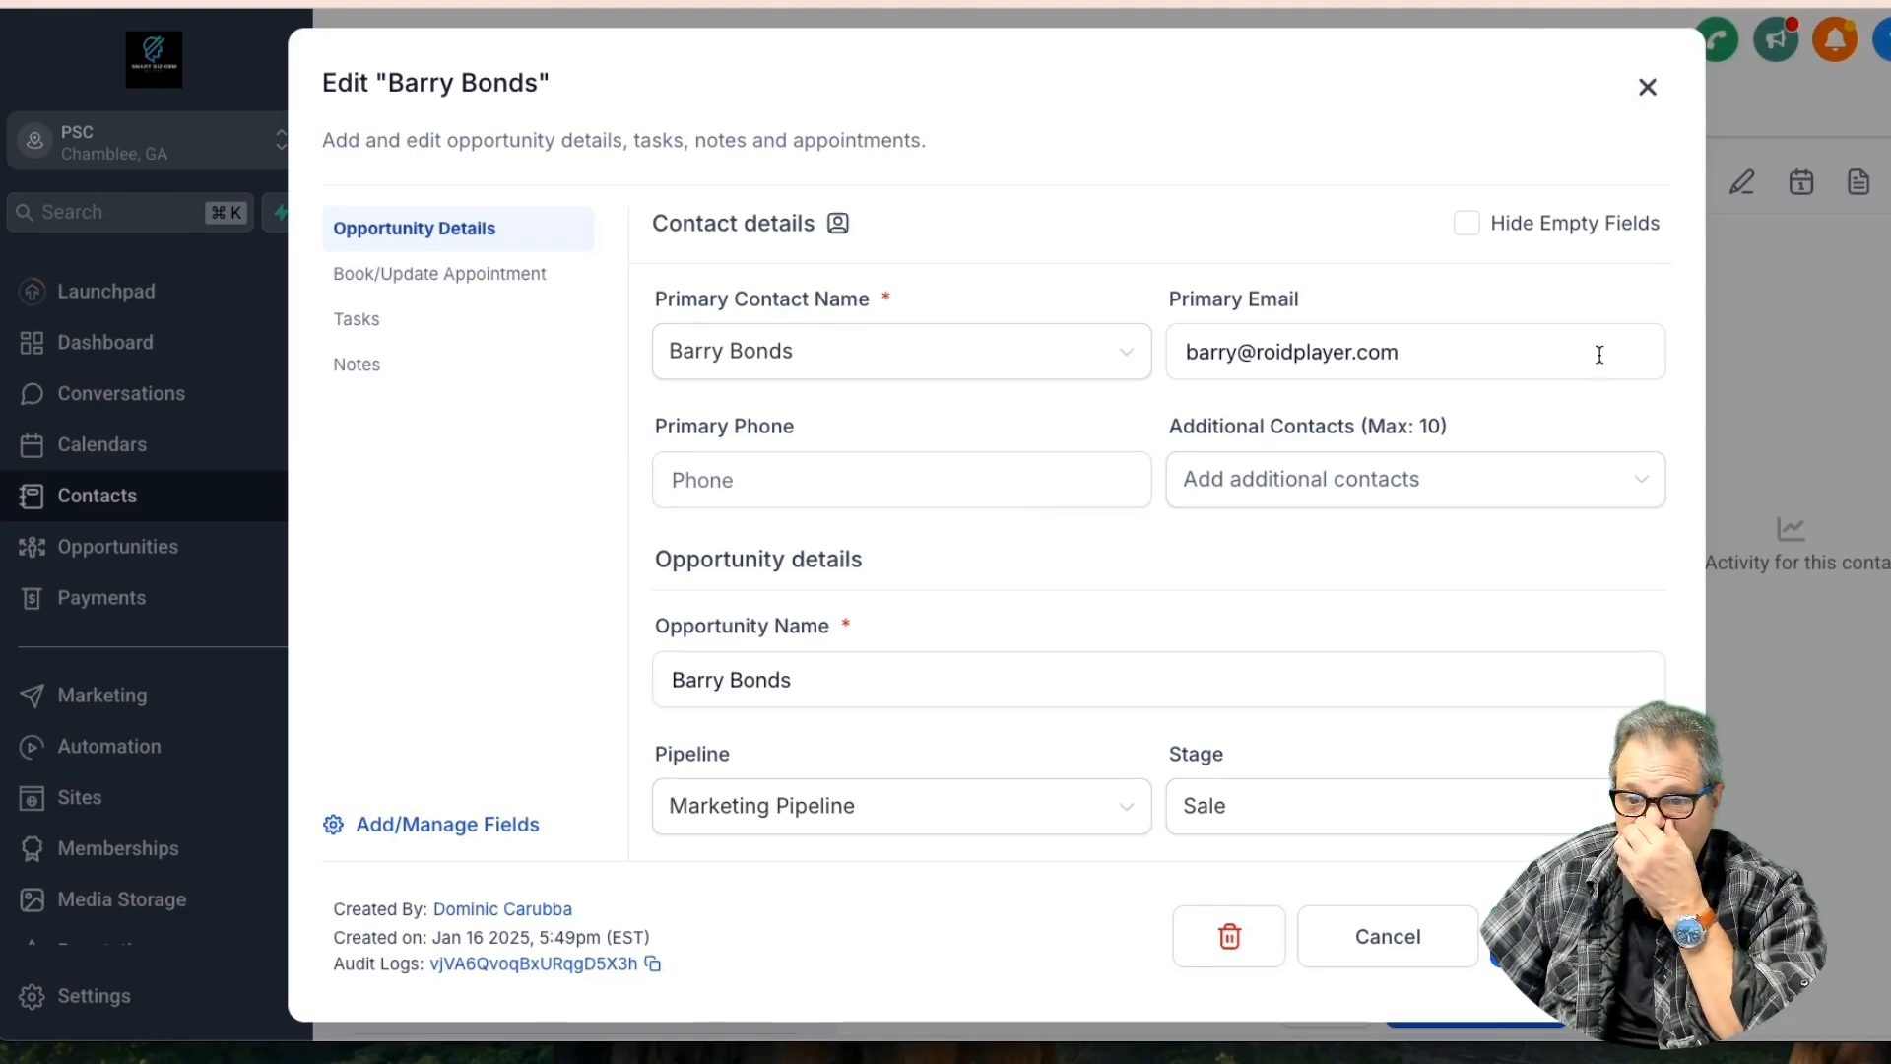
Close the opportunity editor, publish the lease template and copy its generated public link
left_click(1643, 91)
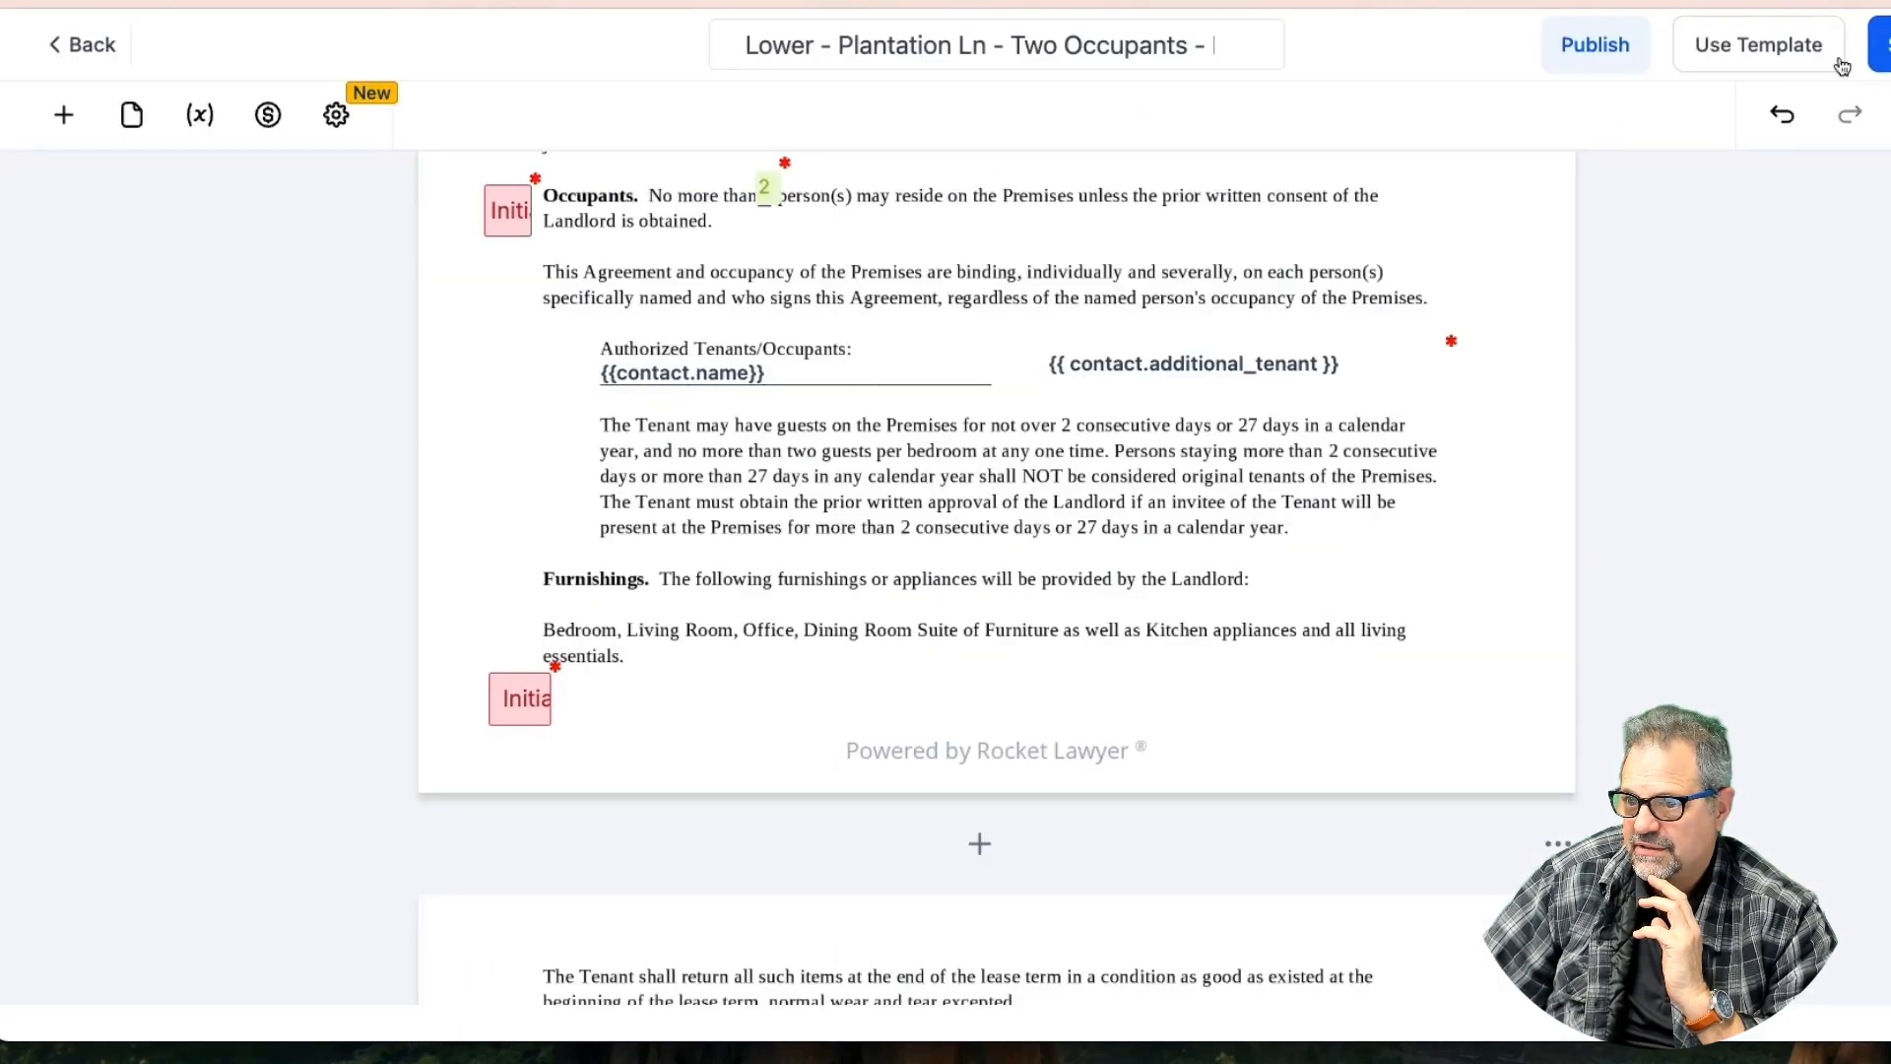
left_click(1595, 49)
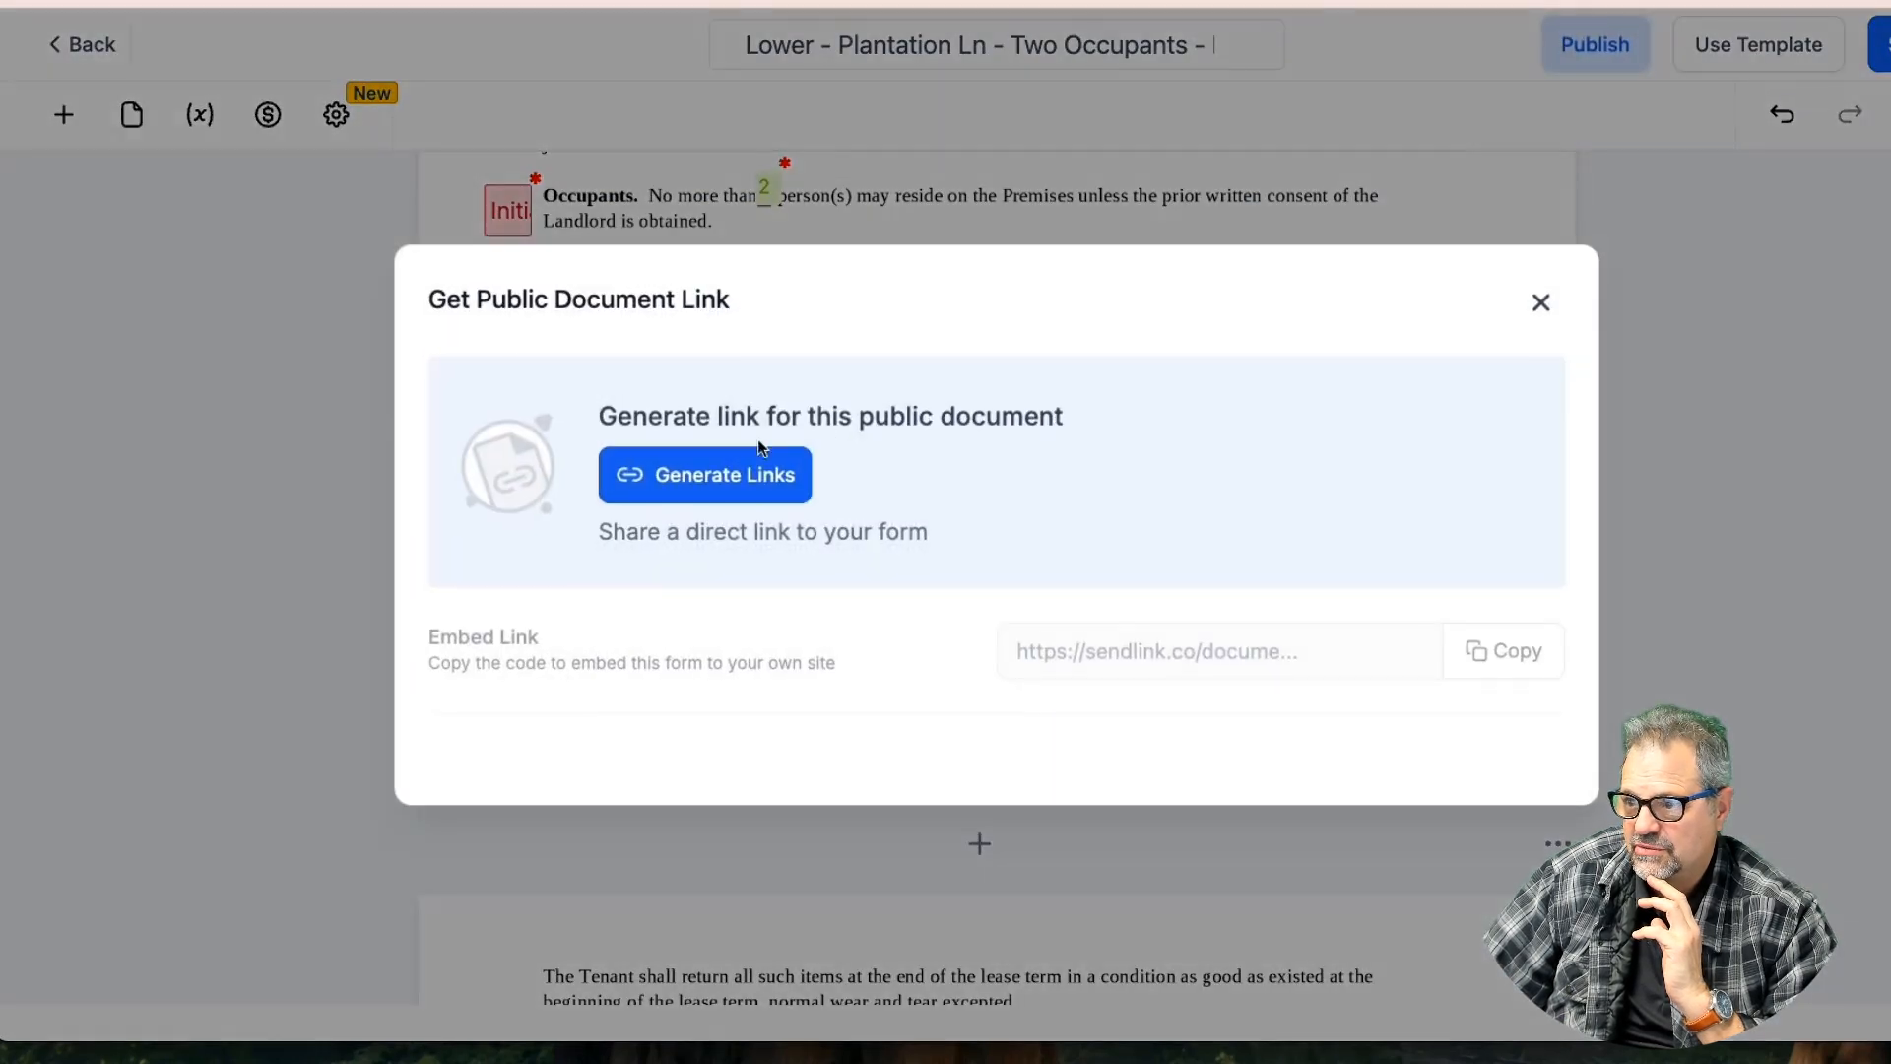
left_click(725, 475)
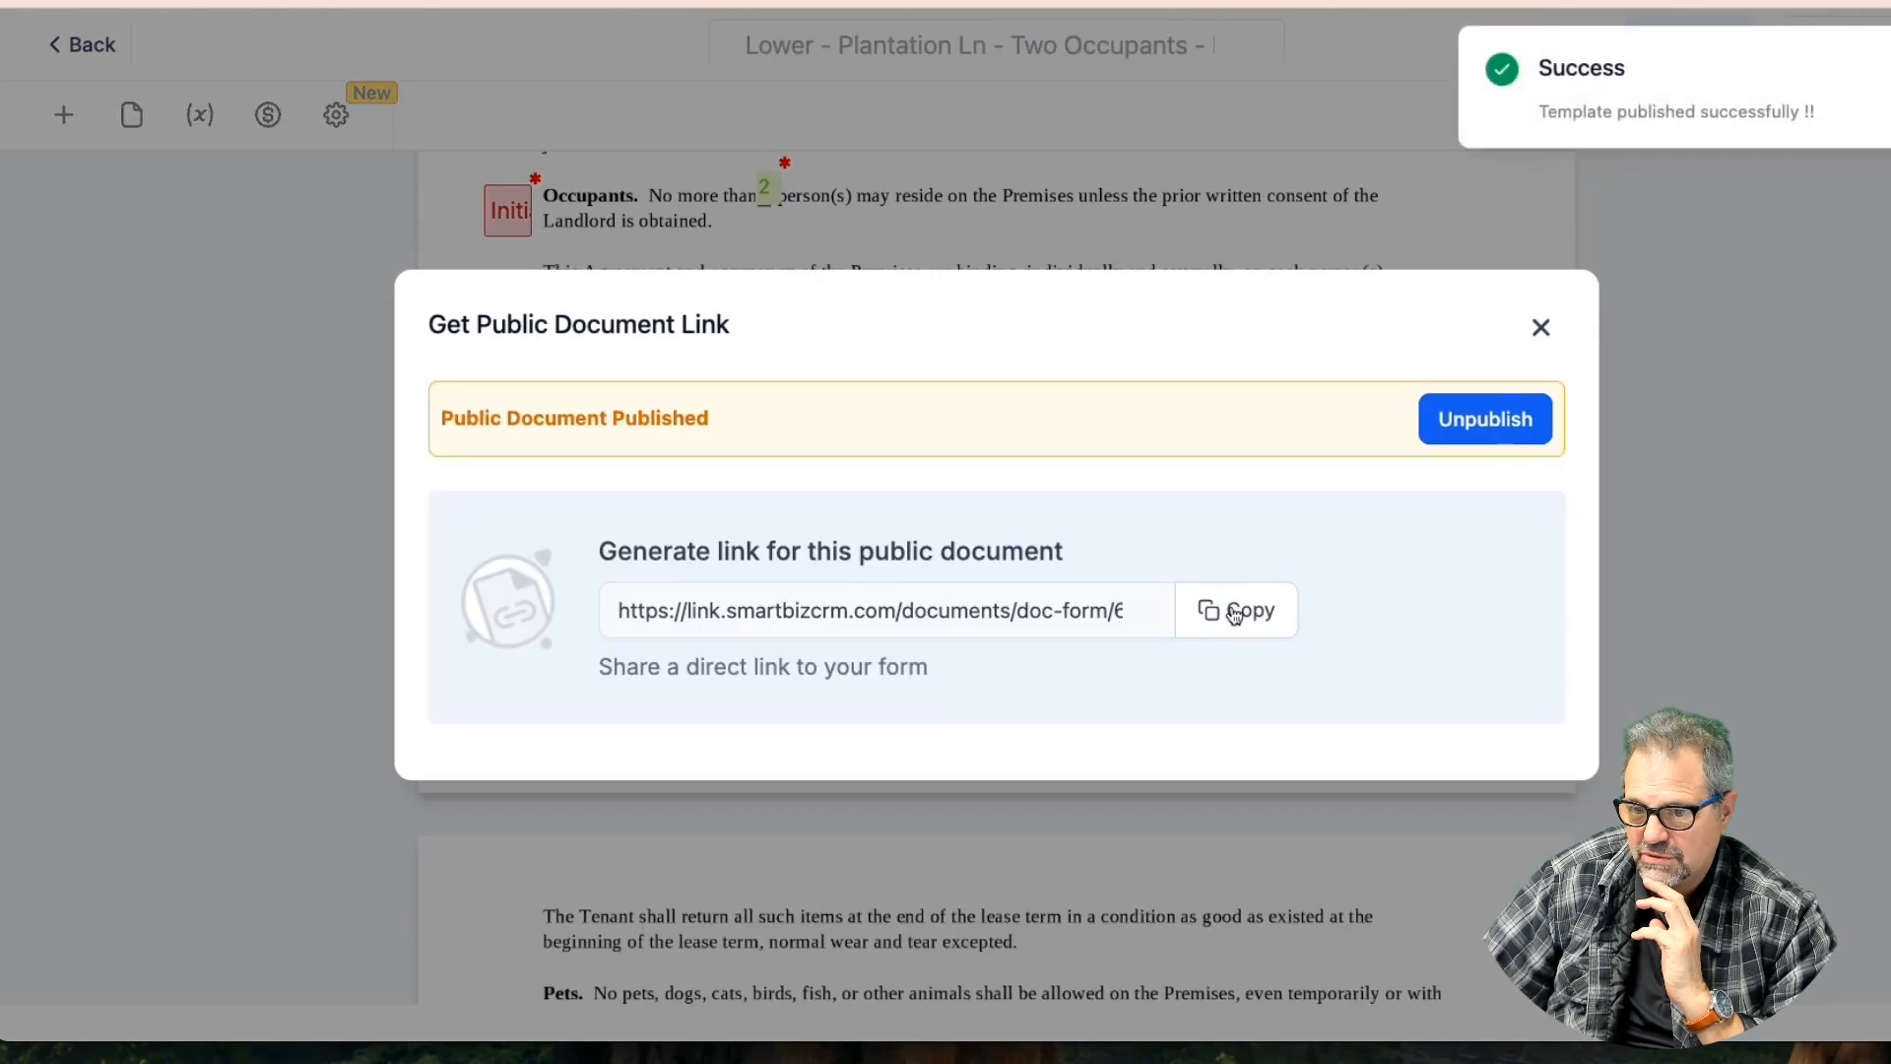
left_click(1211, 613)
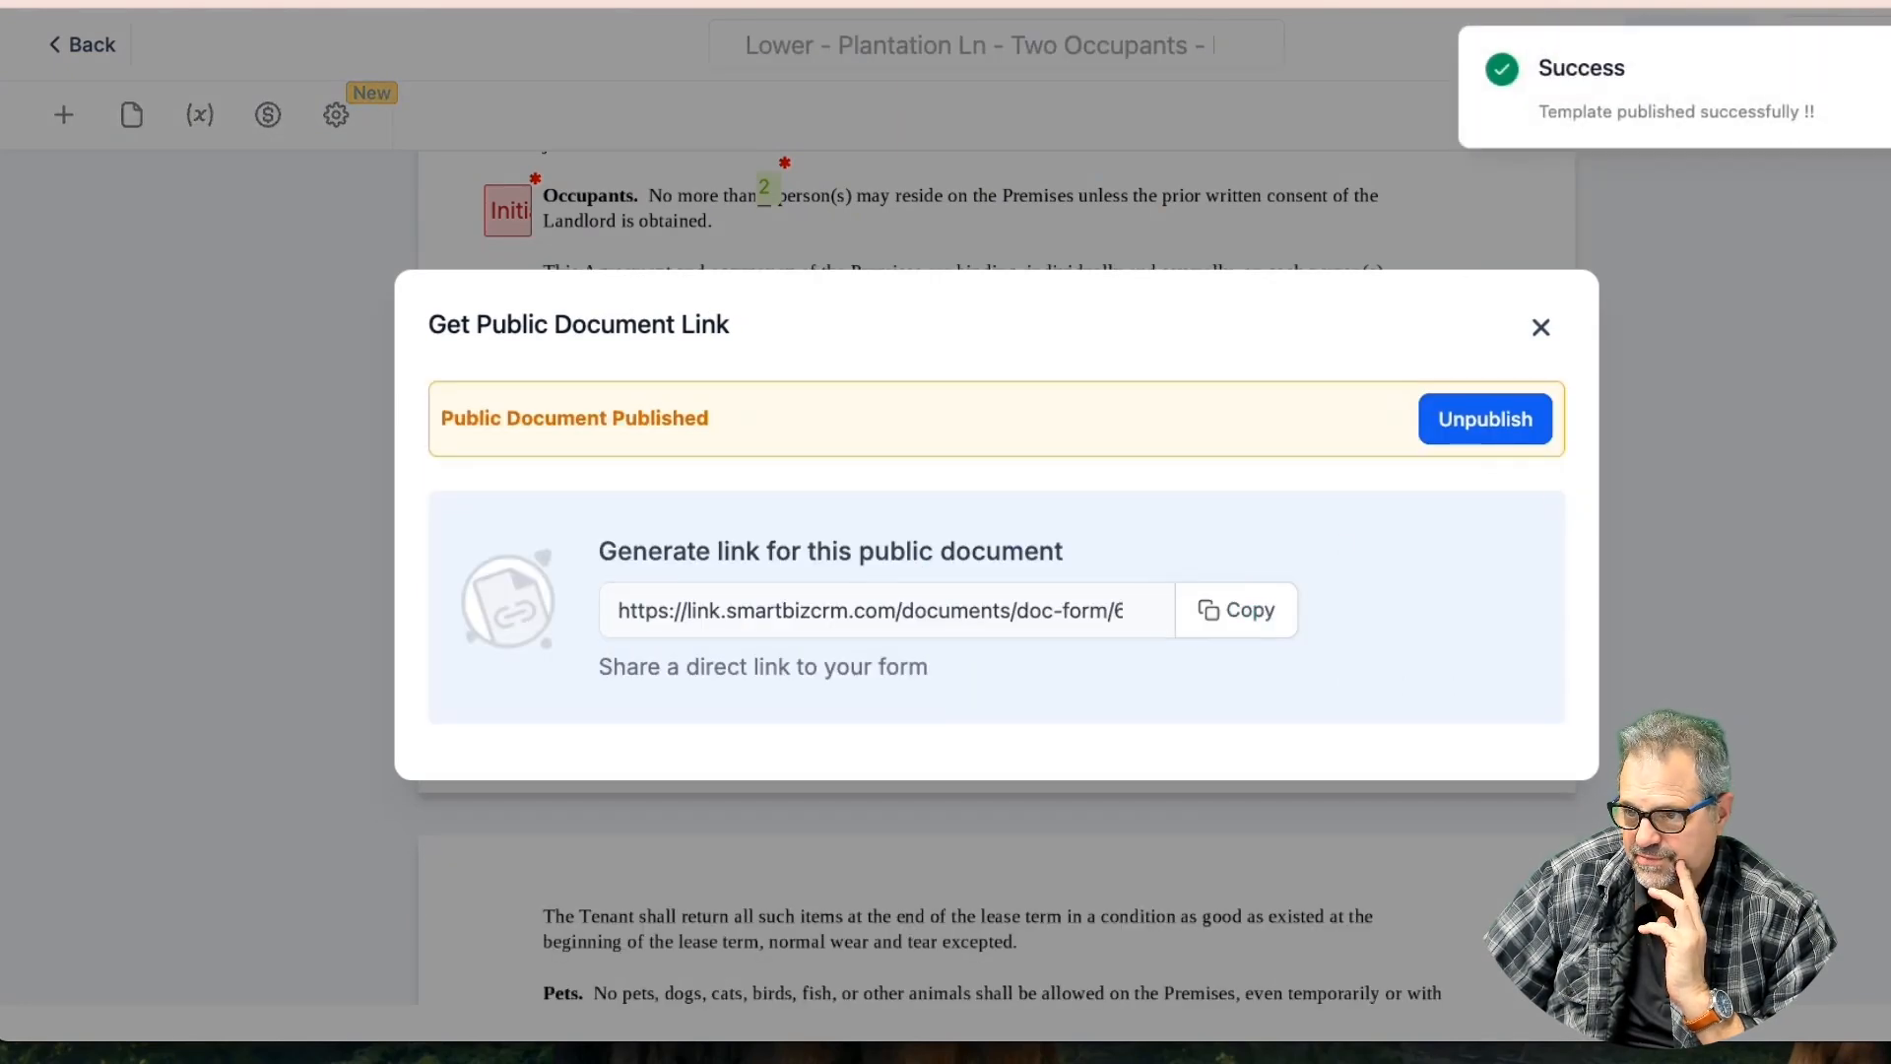
Open the copied public document link in a new browser tab
key("super+t")
right_click(891, 4)
left_click(1012, 93)
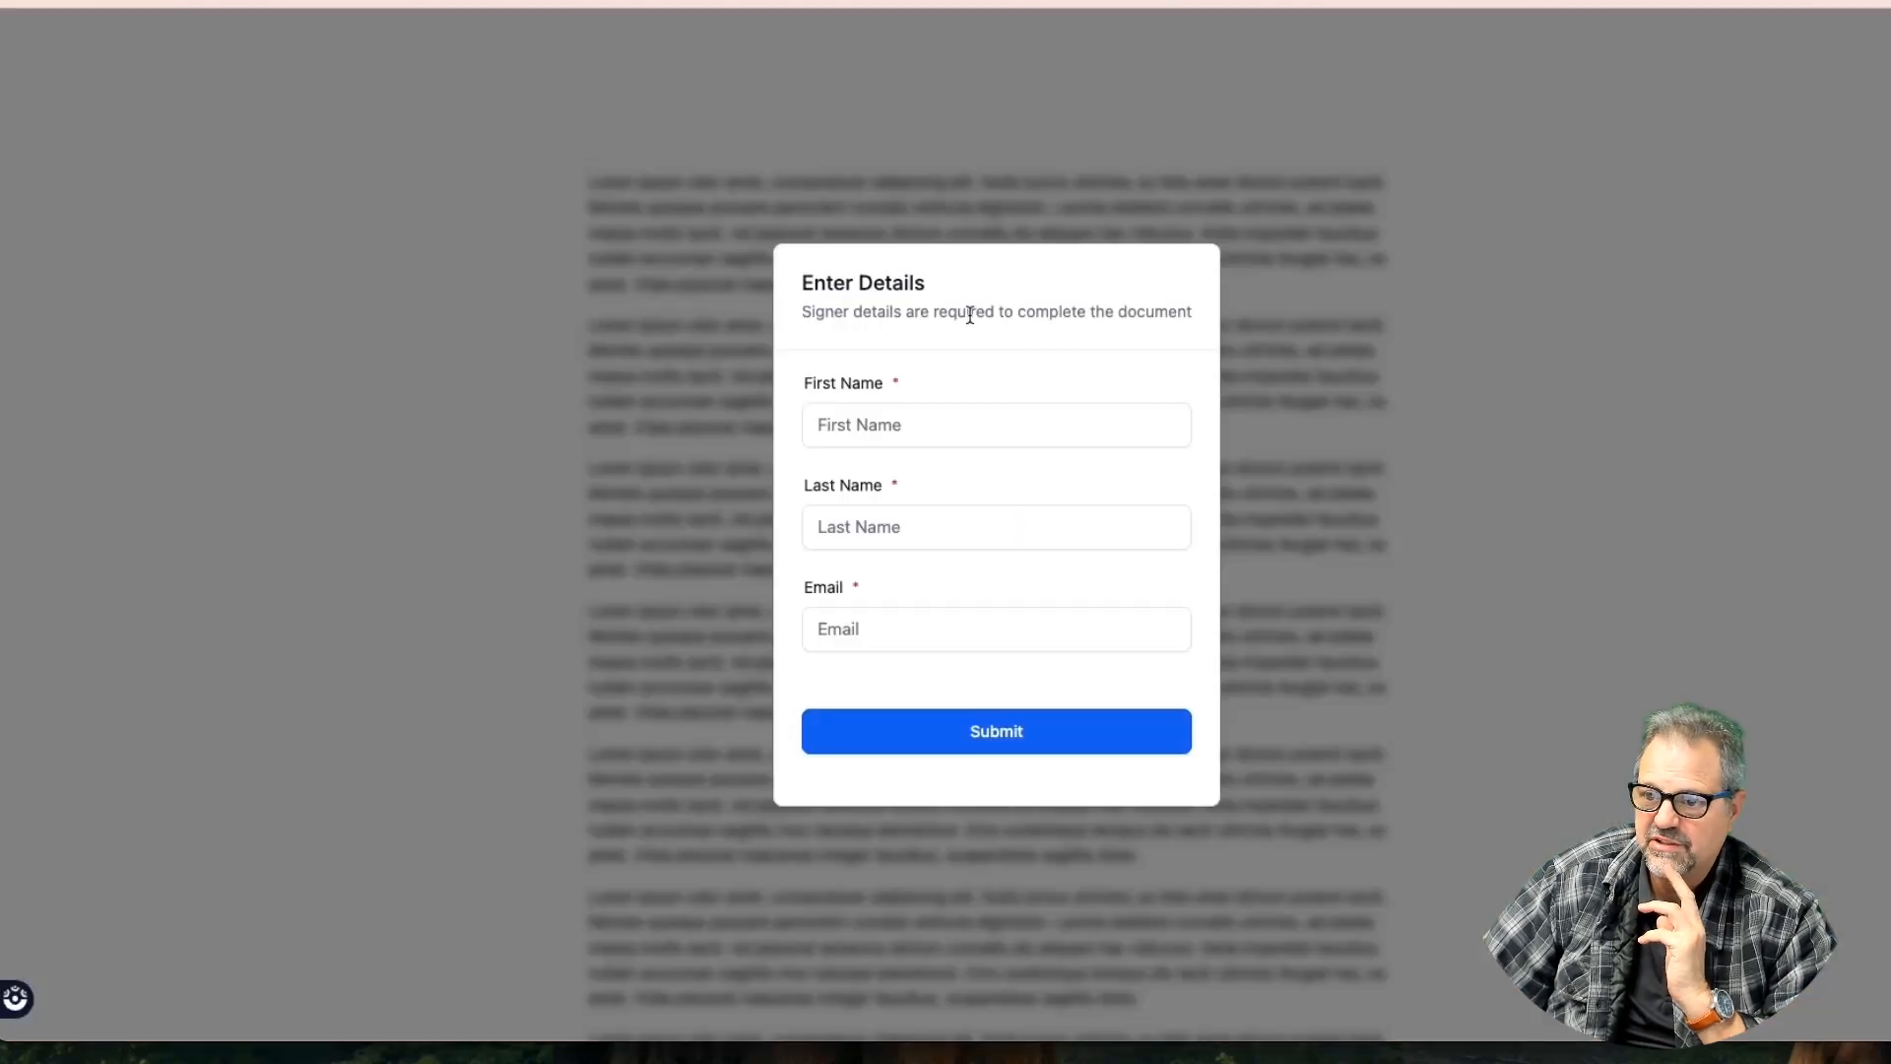
Enter the signer's first name and last name, and begin the e-mail
left_click(887, 429)
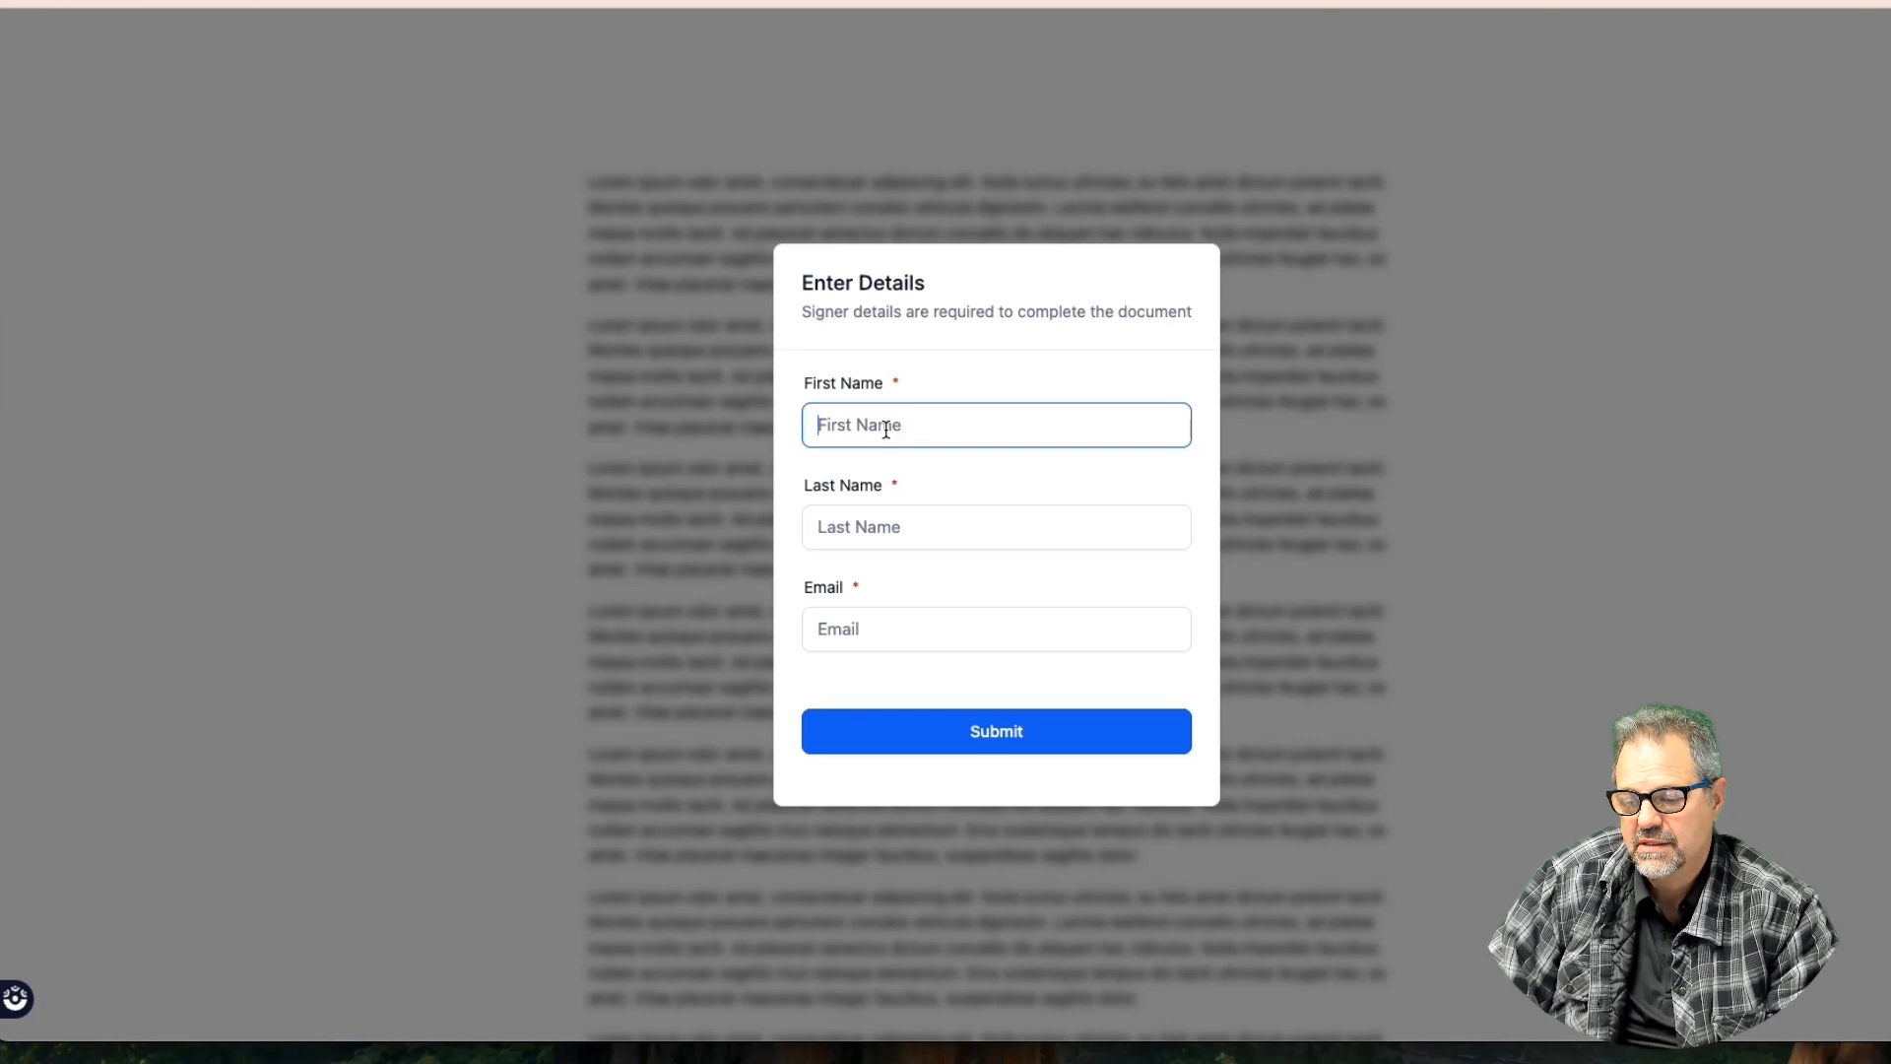
type("Barry")
key("Tab")
type("B")
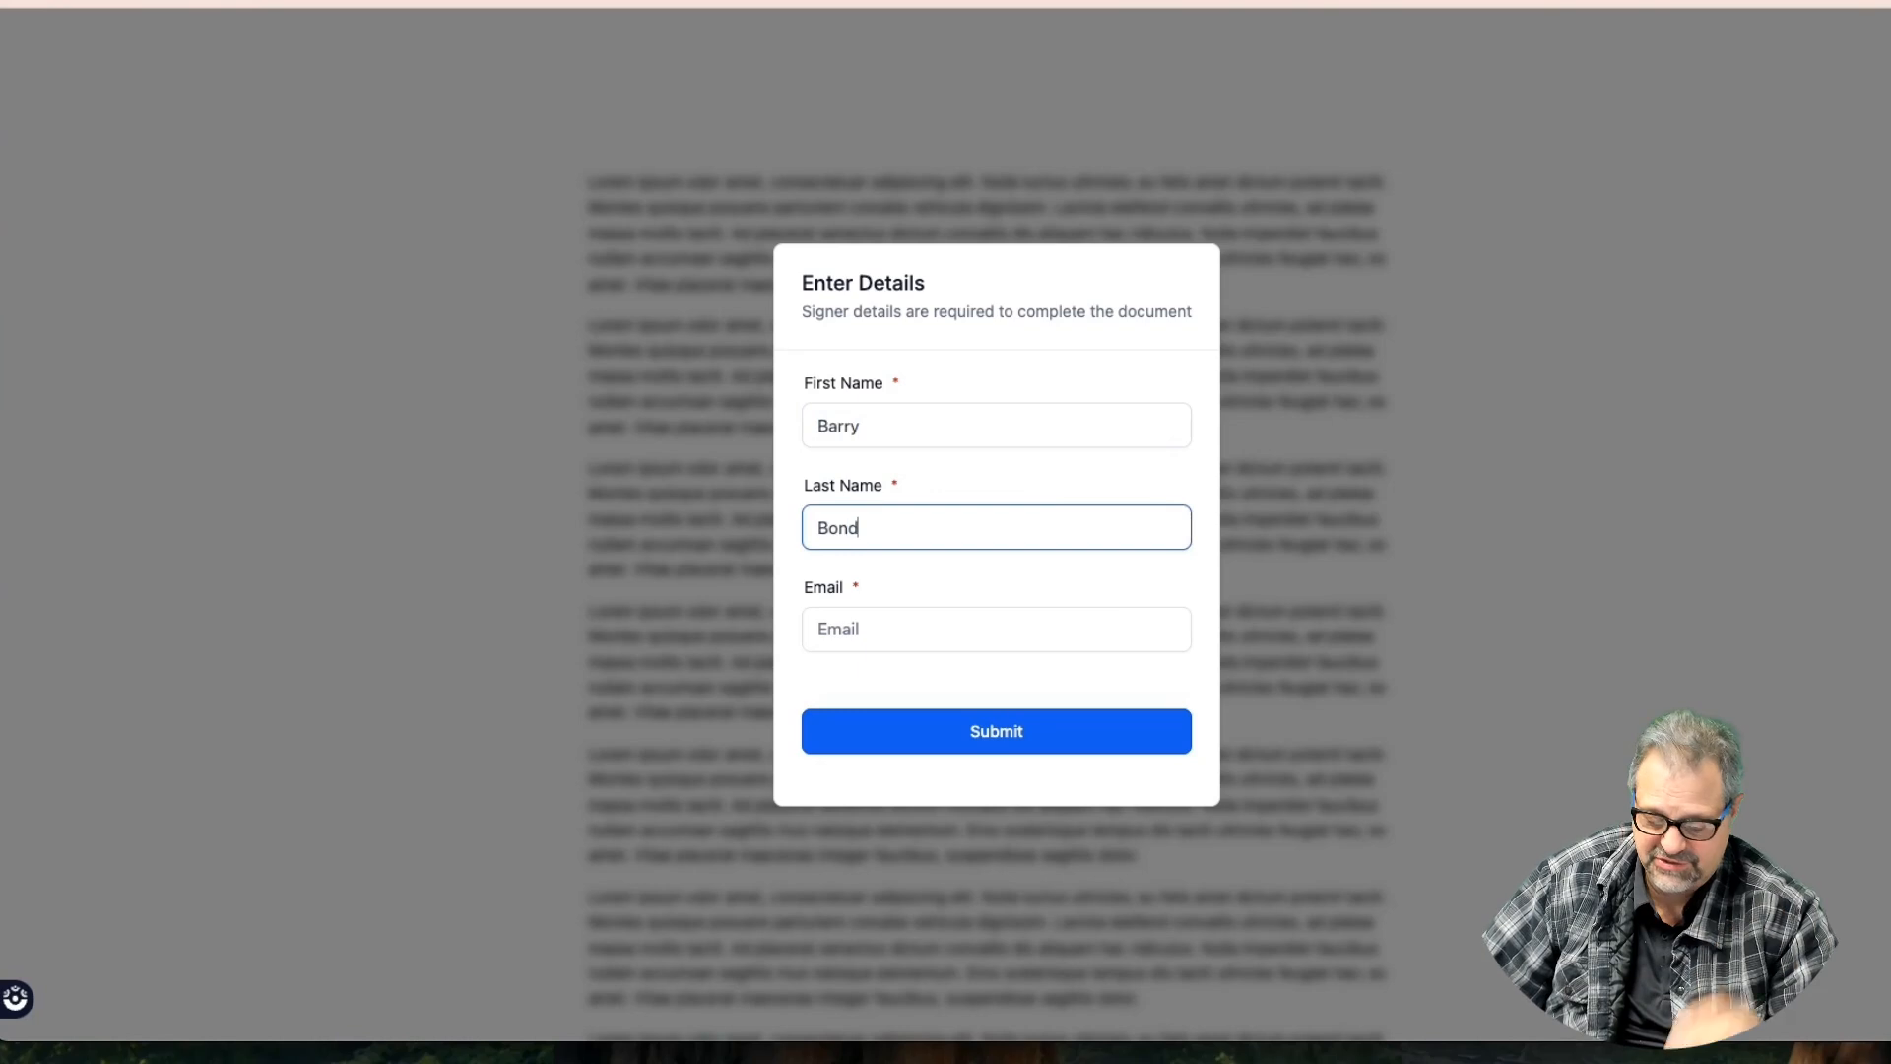
key("Tab")
type("Ba")
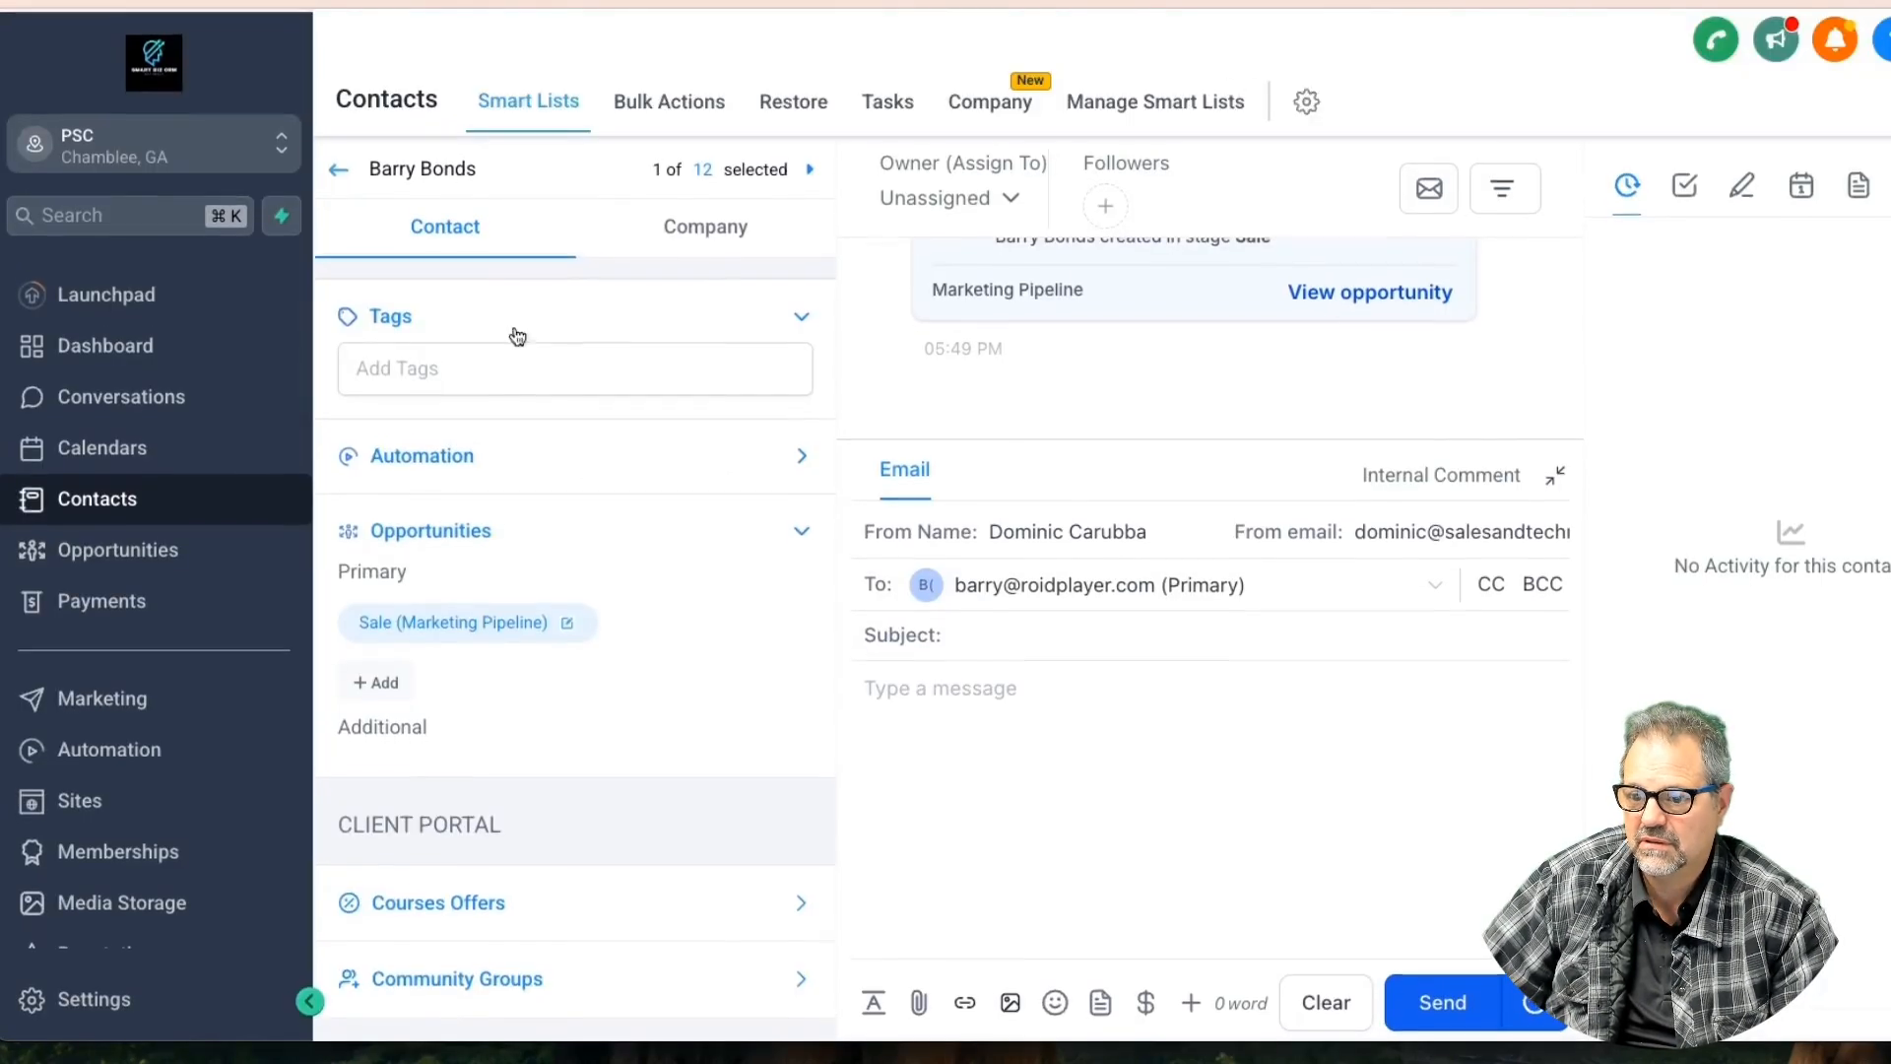
Replace the partial e-mail with the contact's saved e-mail address and submit the details
scroll(512, 325, "up", 10)
left_click_drag(547, 661, 325, 662)
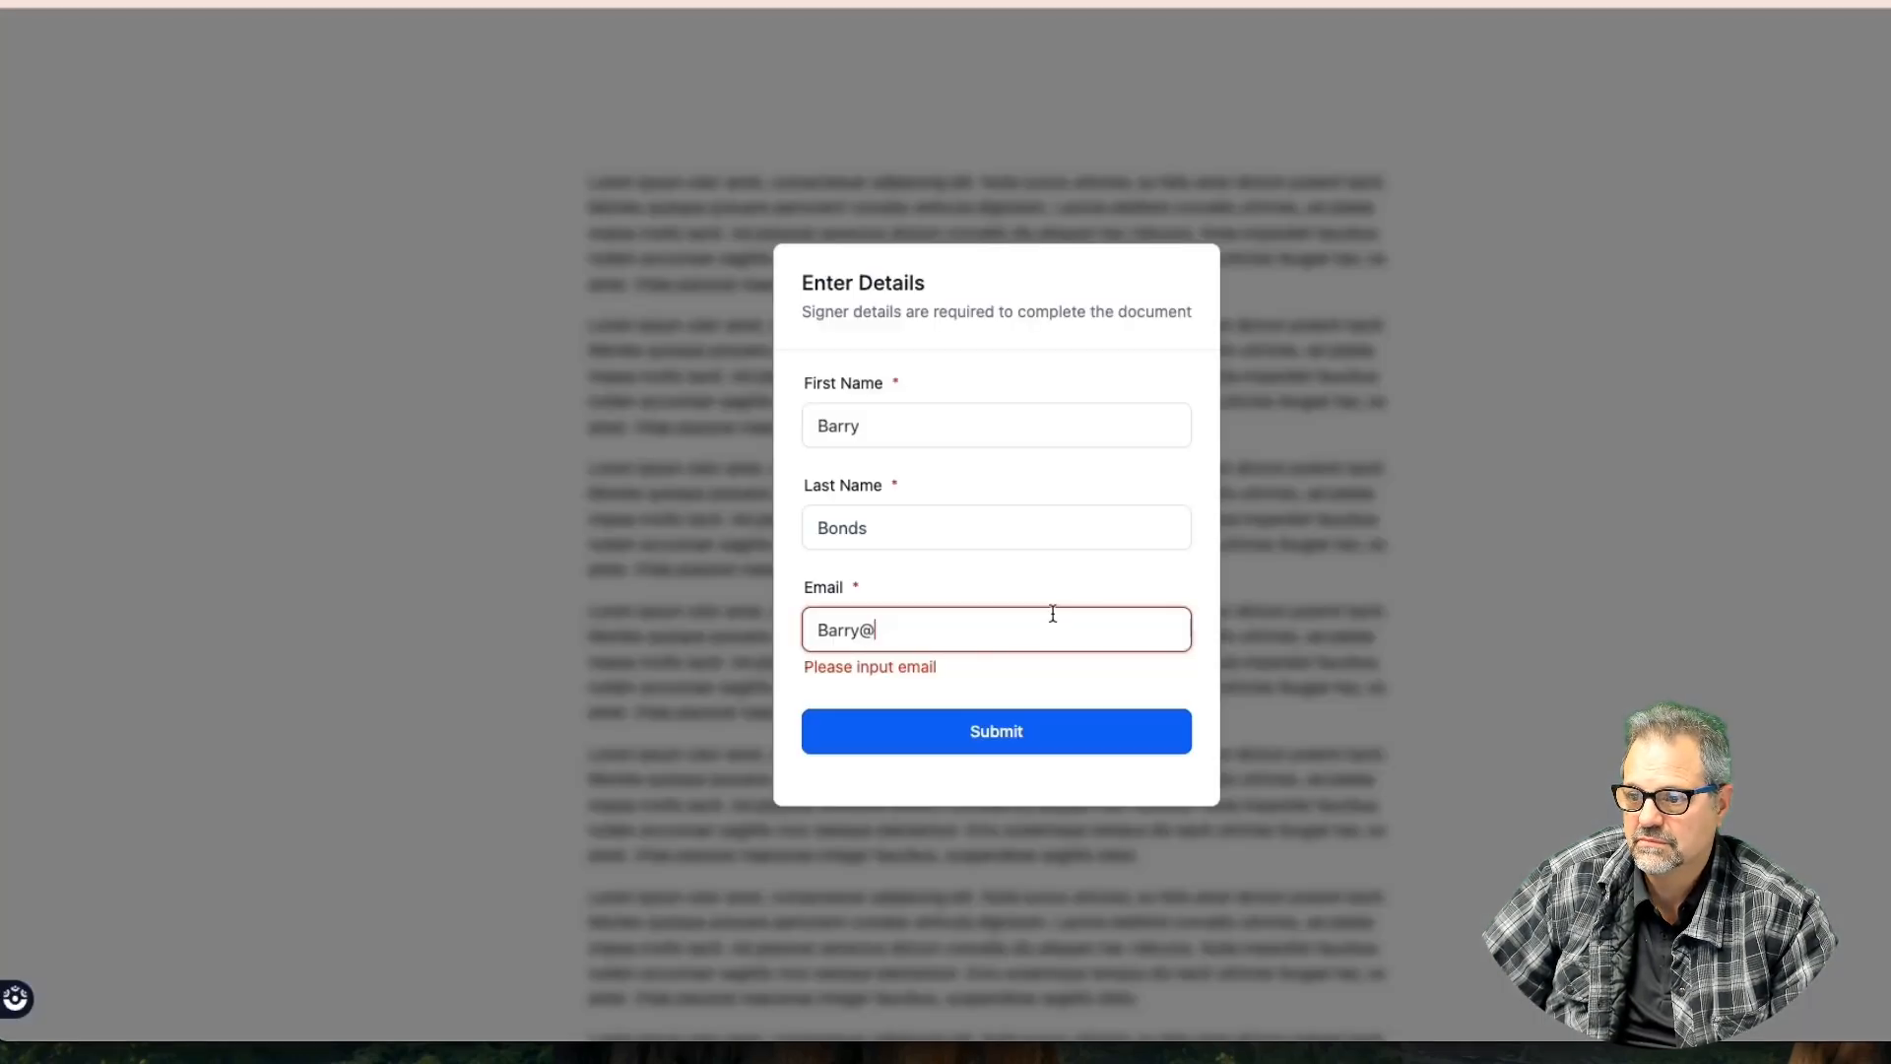
left_click_drag(899, 627, 777, 632)
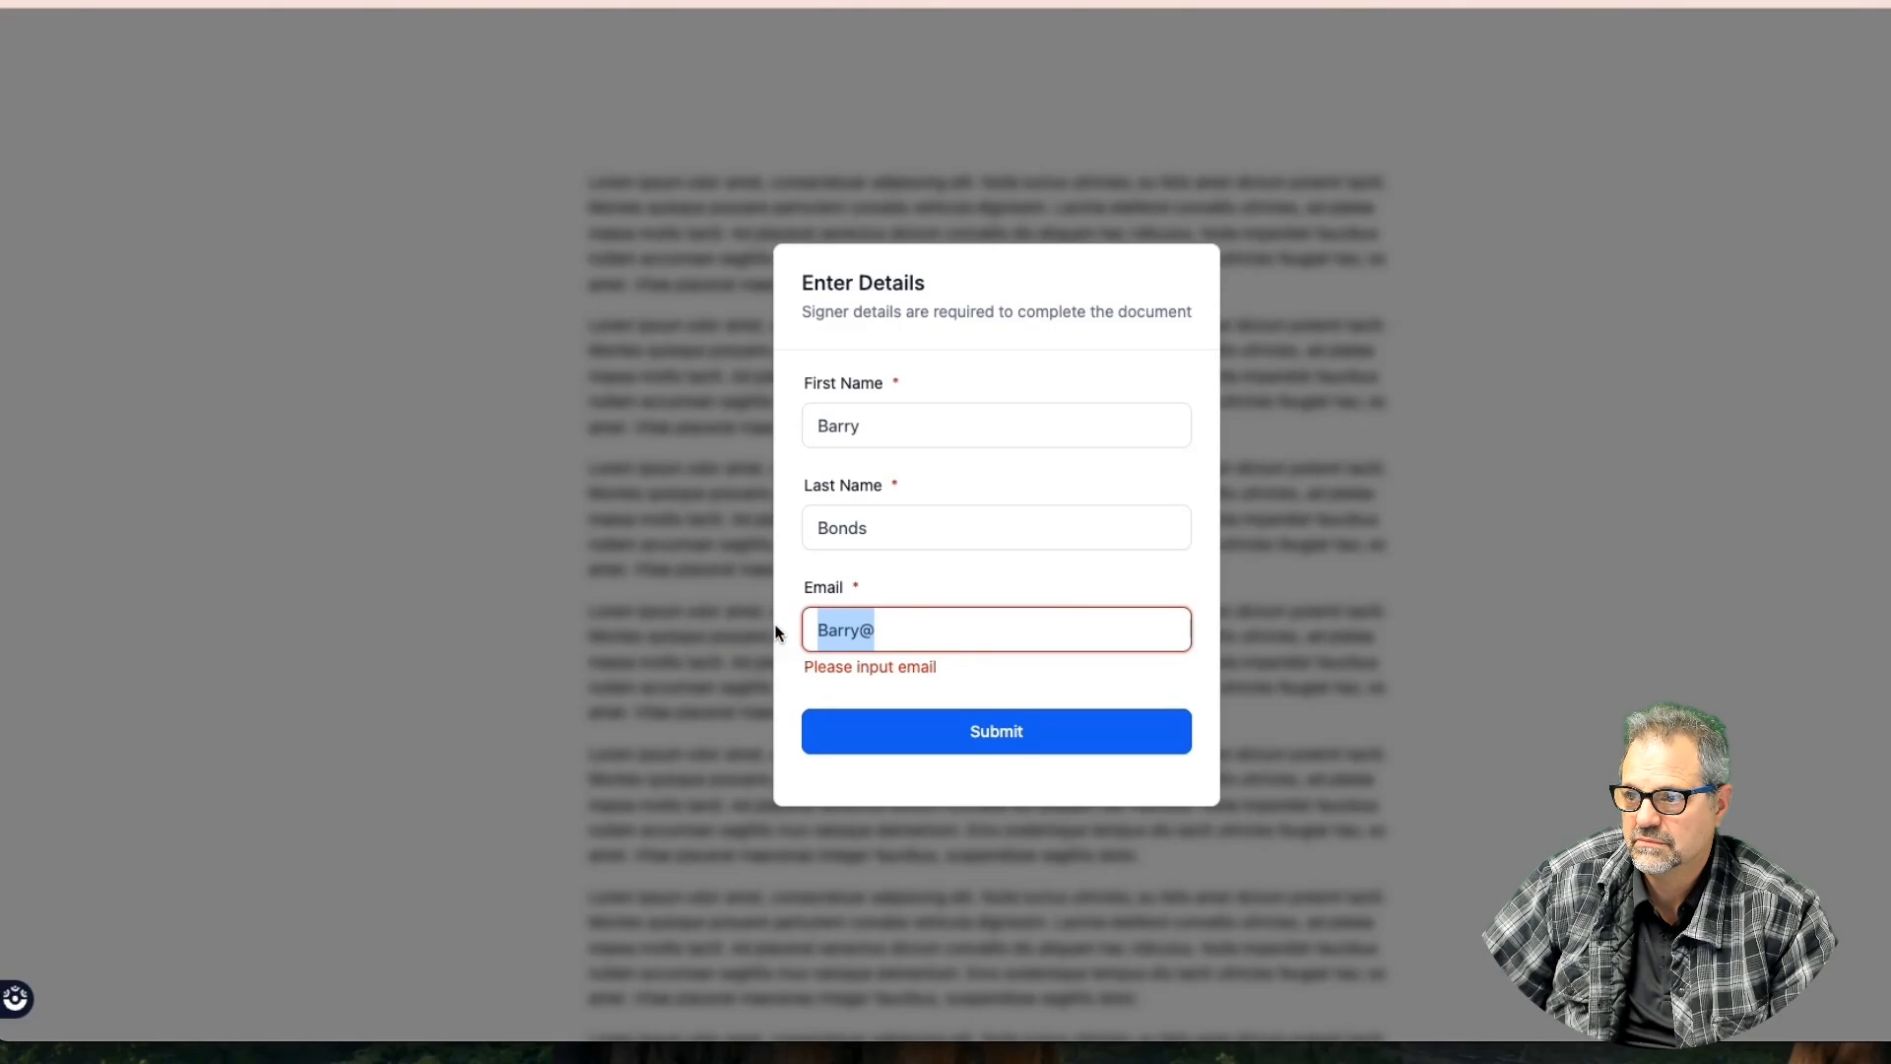
key("ctrl+v")
left_click(996, 729)
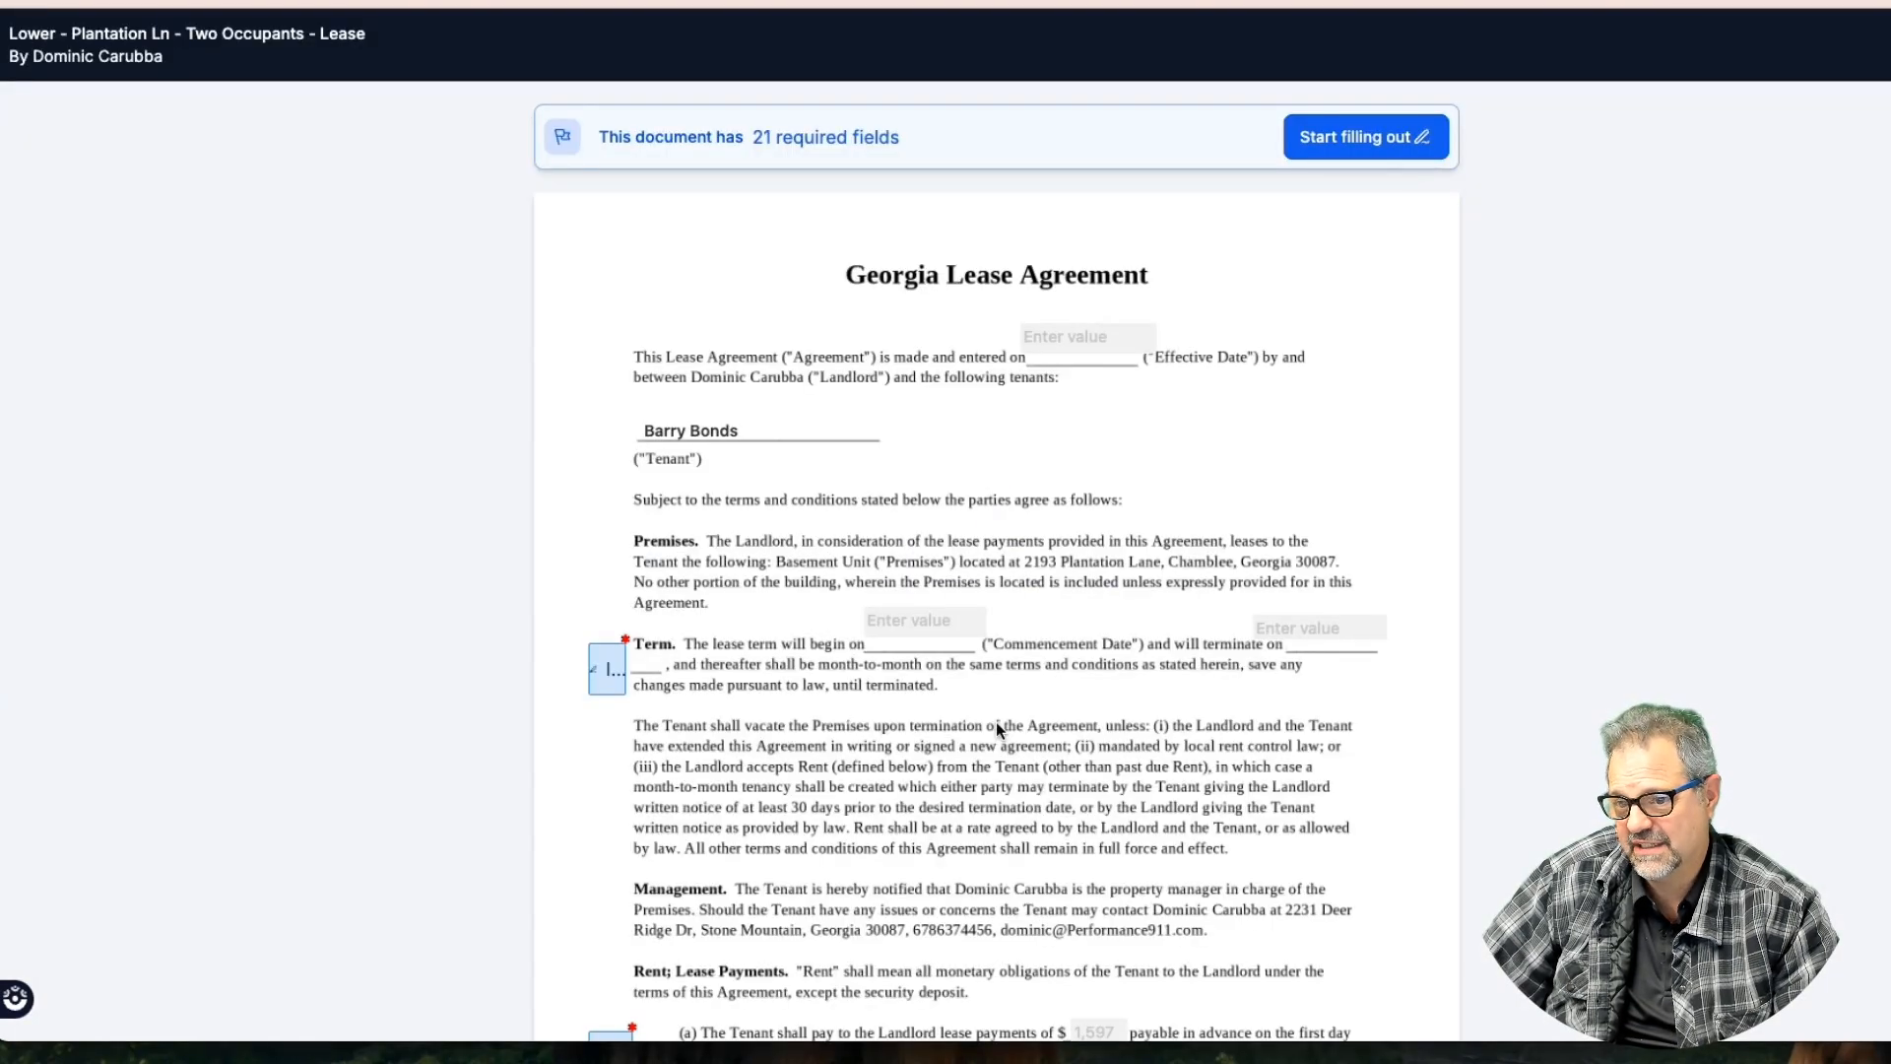
Start filling out the lease, then cancel the Term clause initials prompt
scroll(1080, 433, "down", 8)
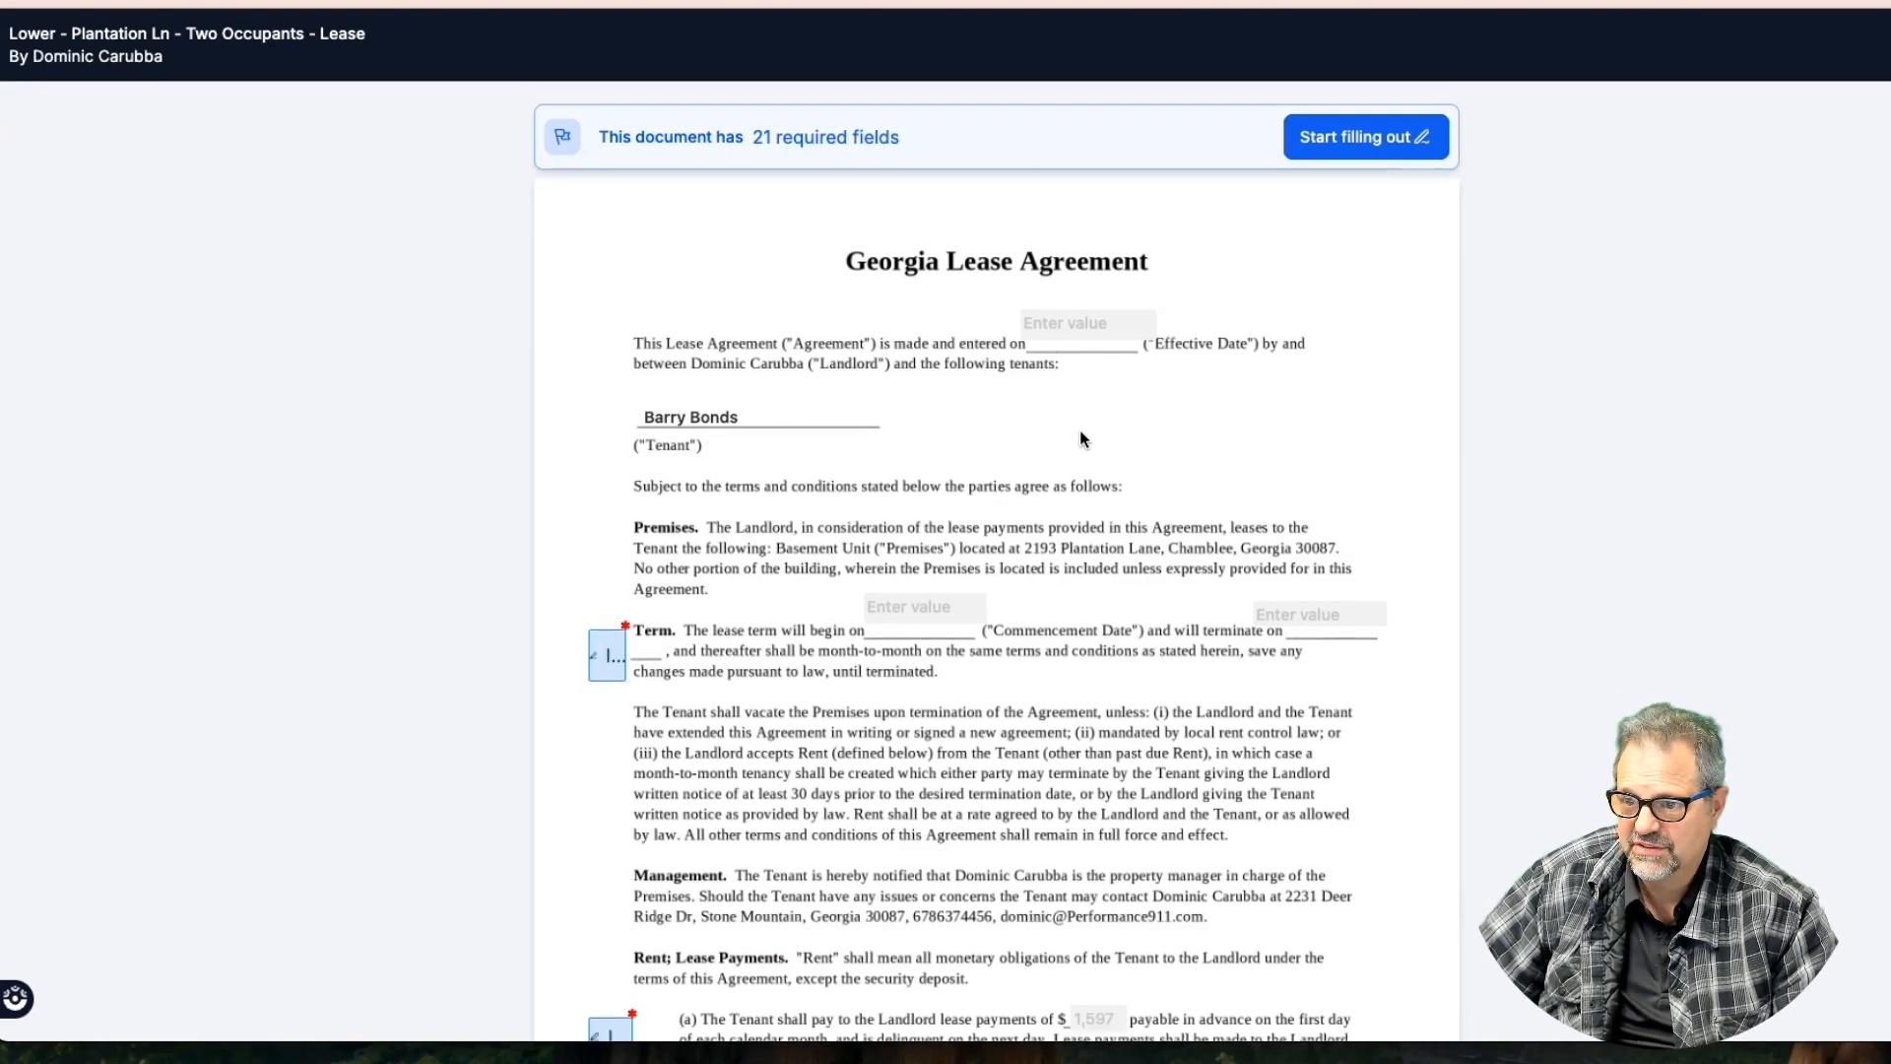
scroll(1080, 431, "up", 4)
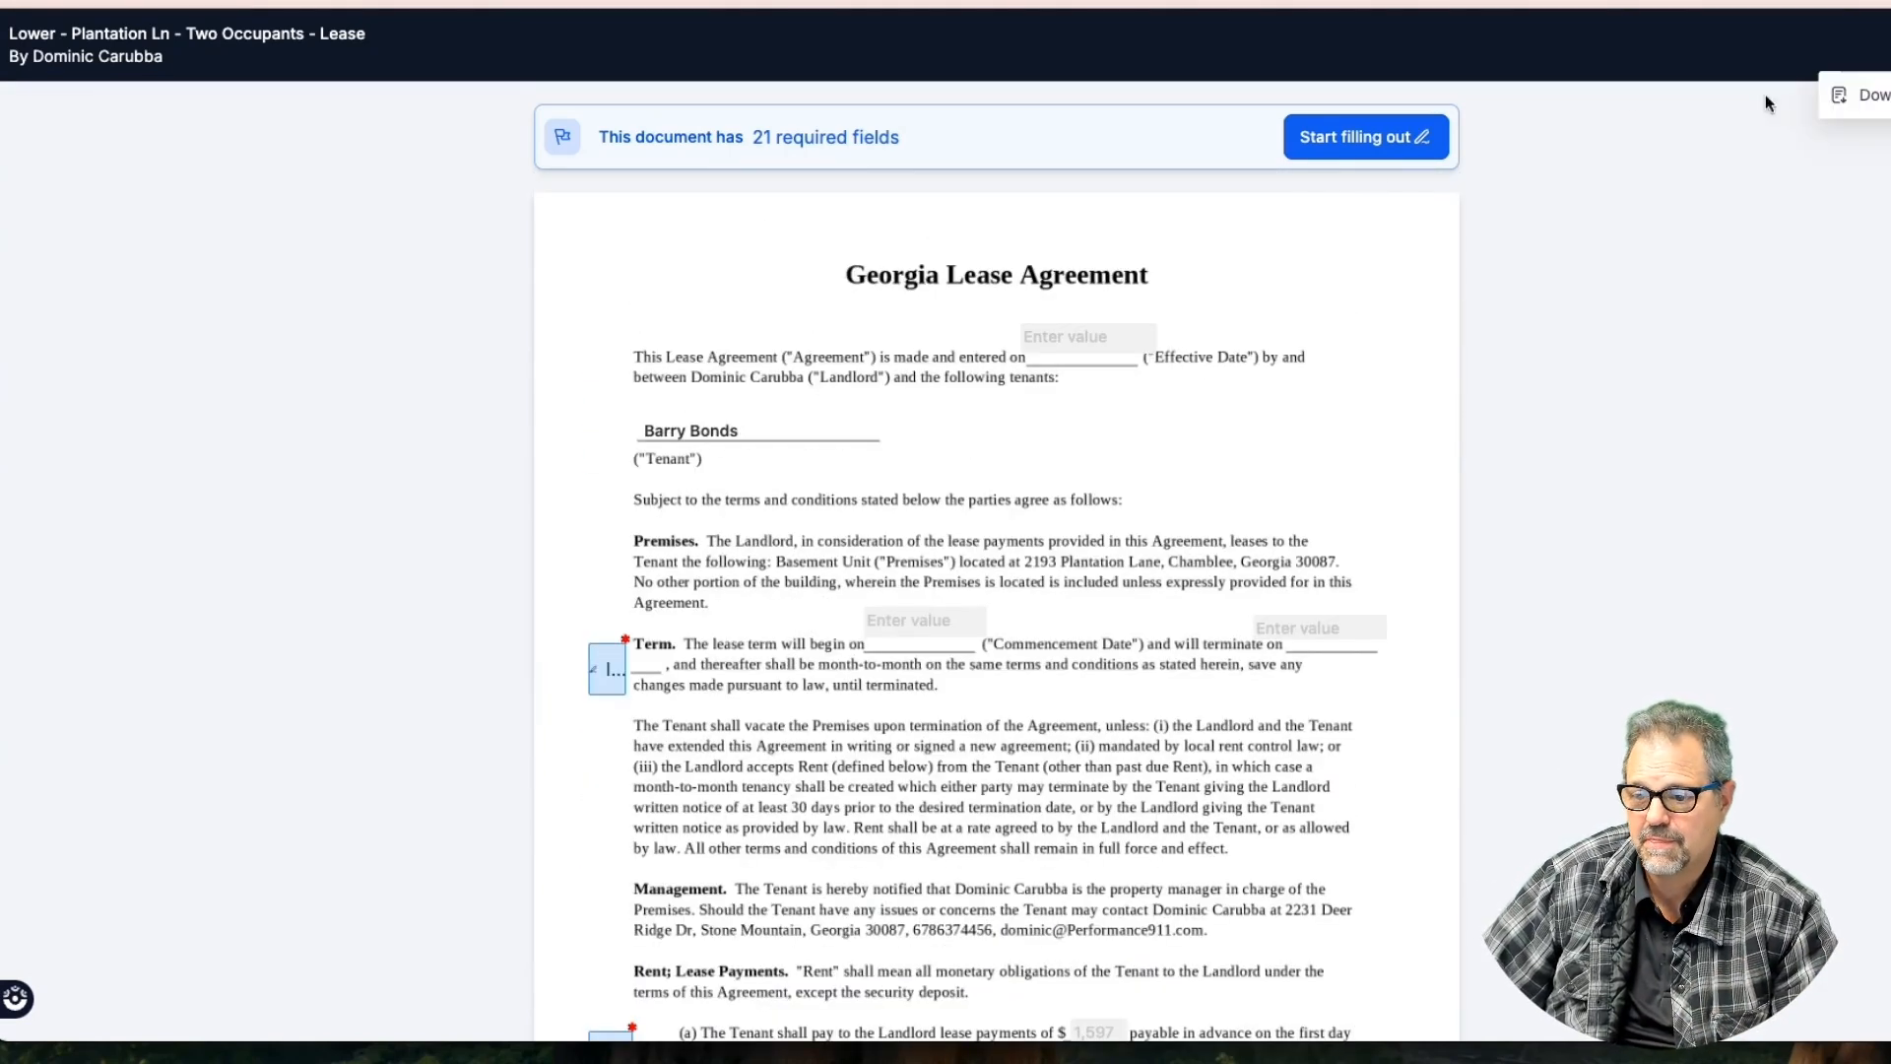
left_click(1375, 134)
left_click(608, 654)
left_click(1181, 842)
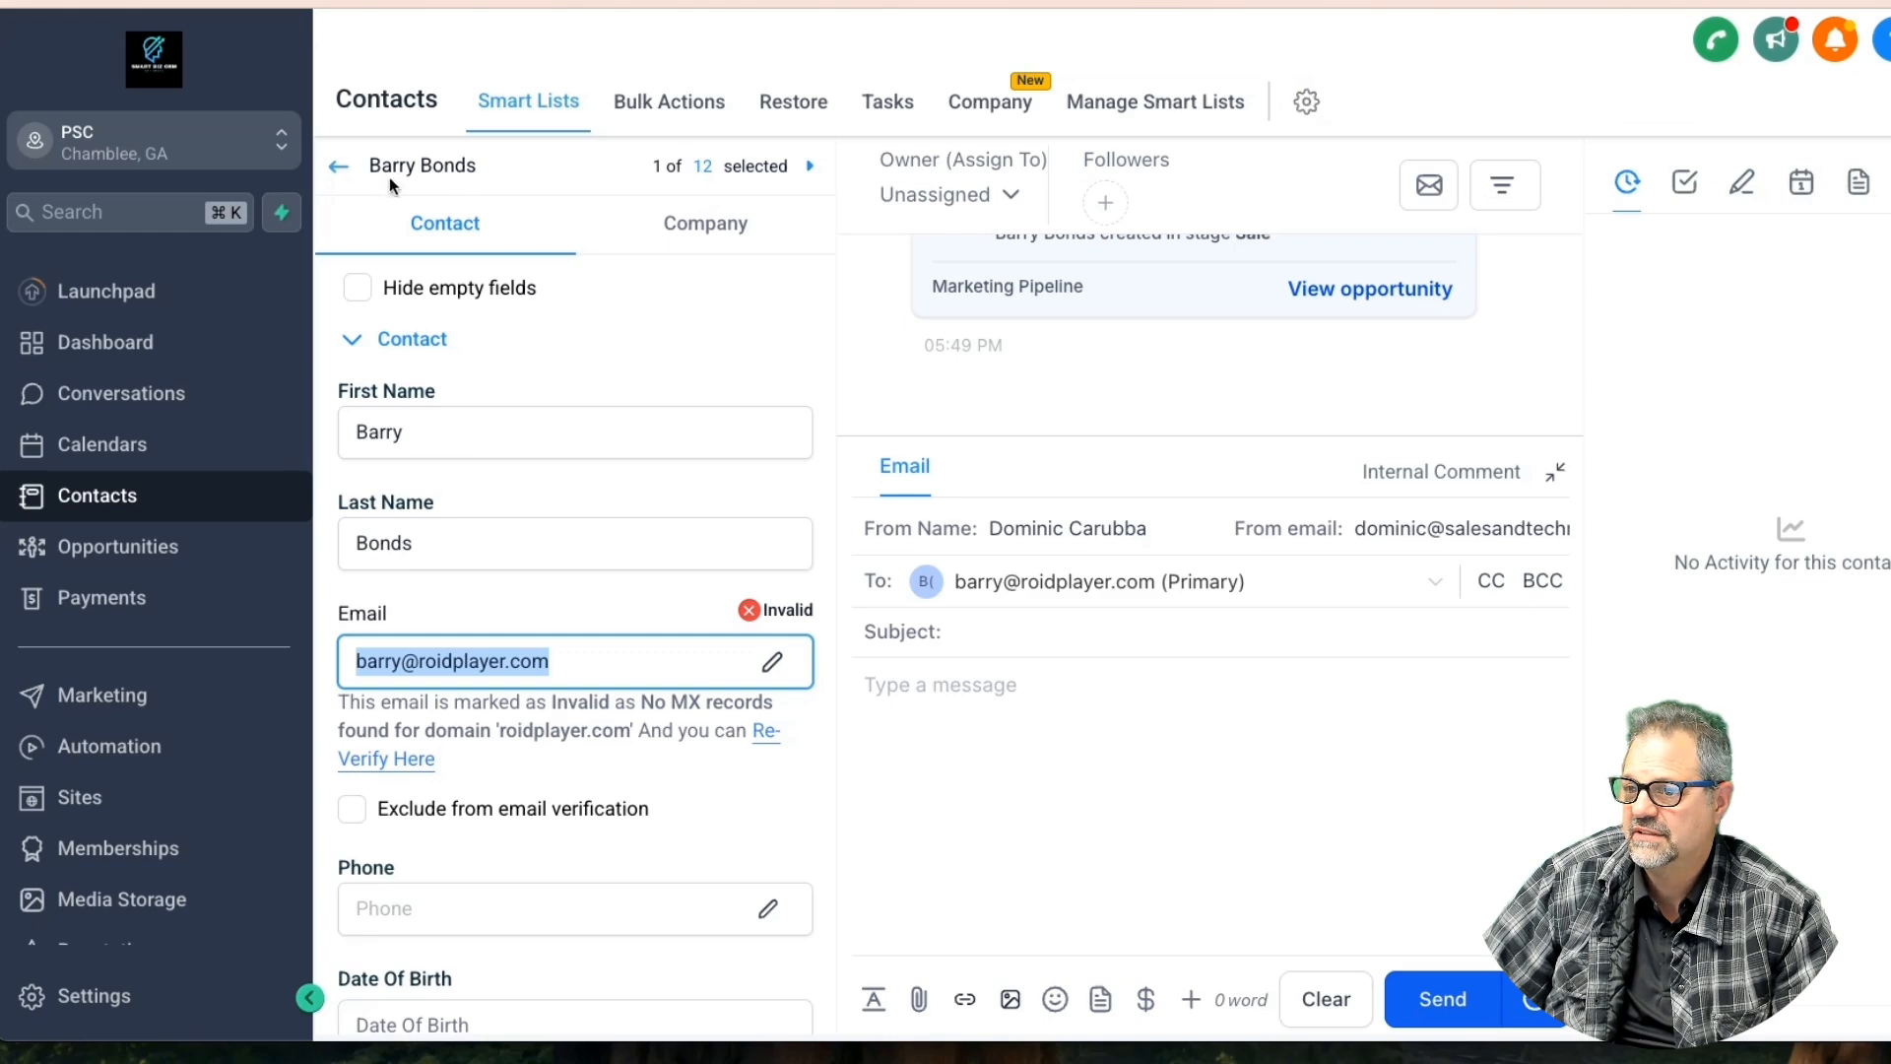
Reopen the contact from Smart Lists, show its documents, and open the first lease document
left_click(337, 166)
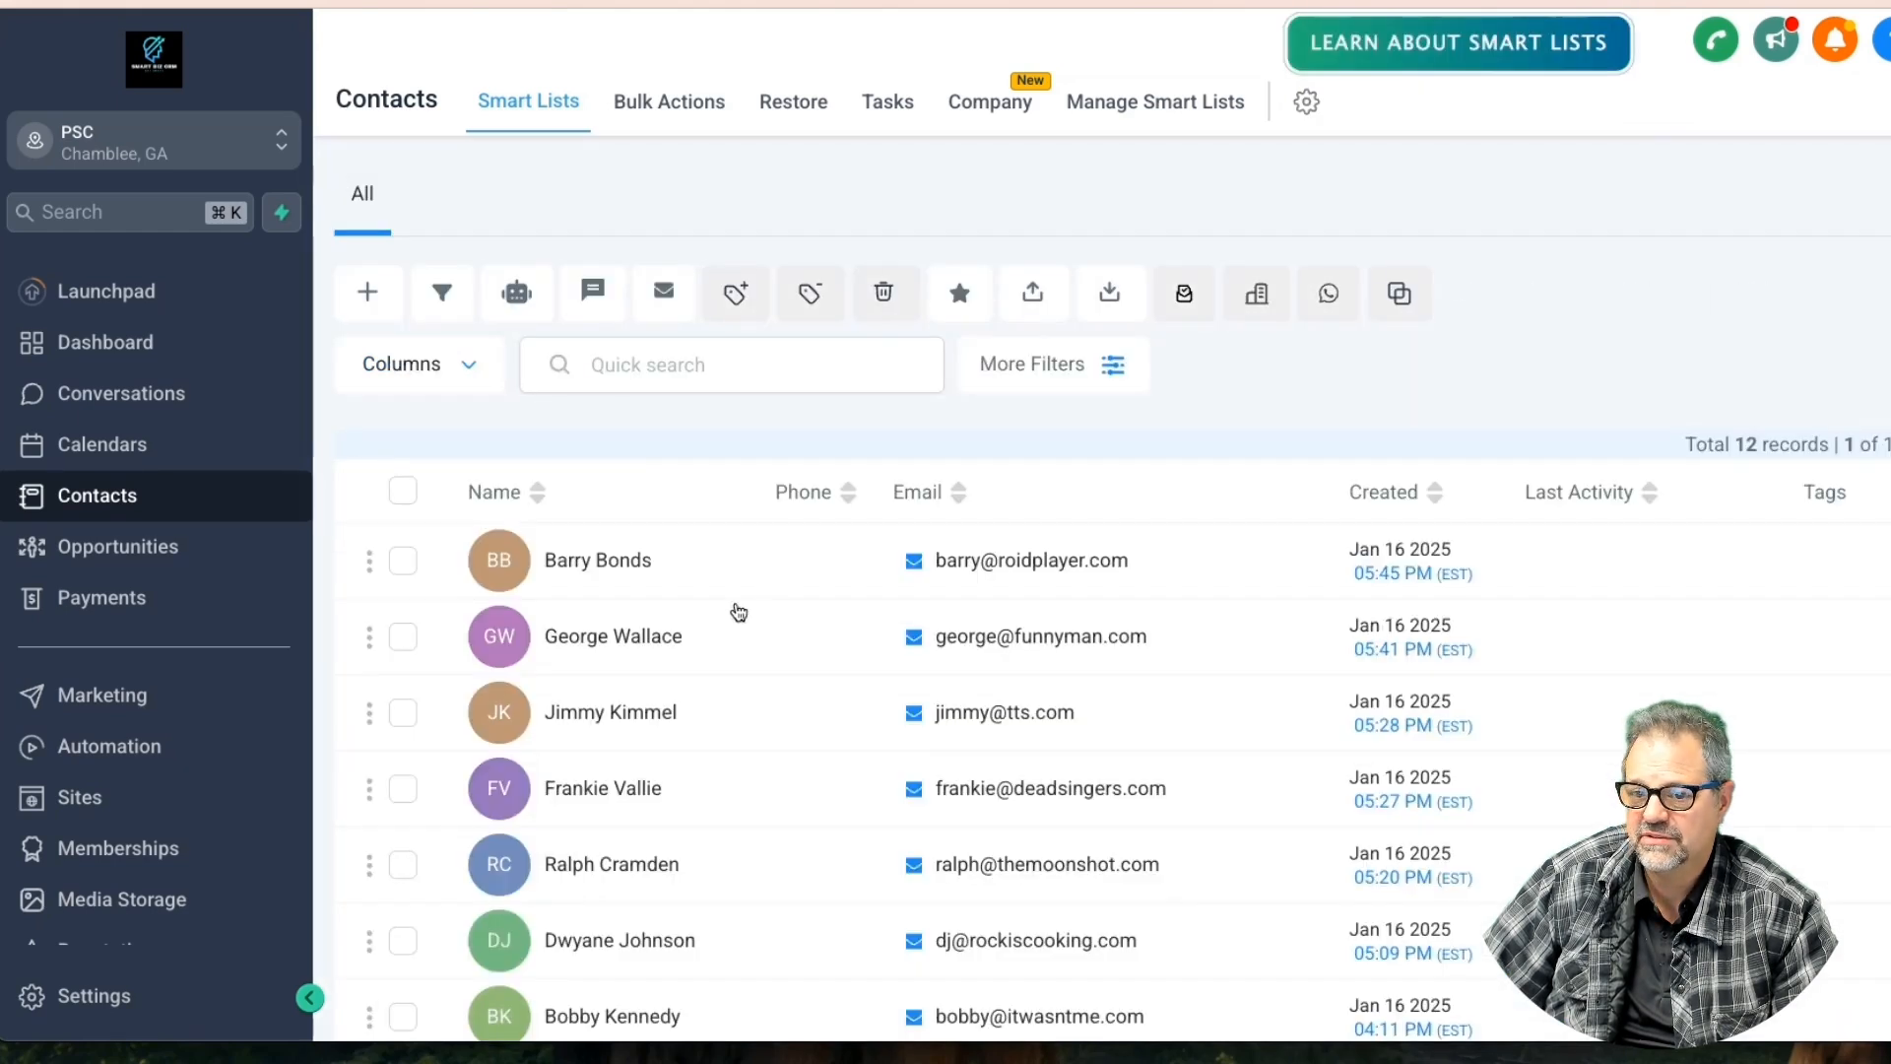
left_click(629, 561)
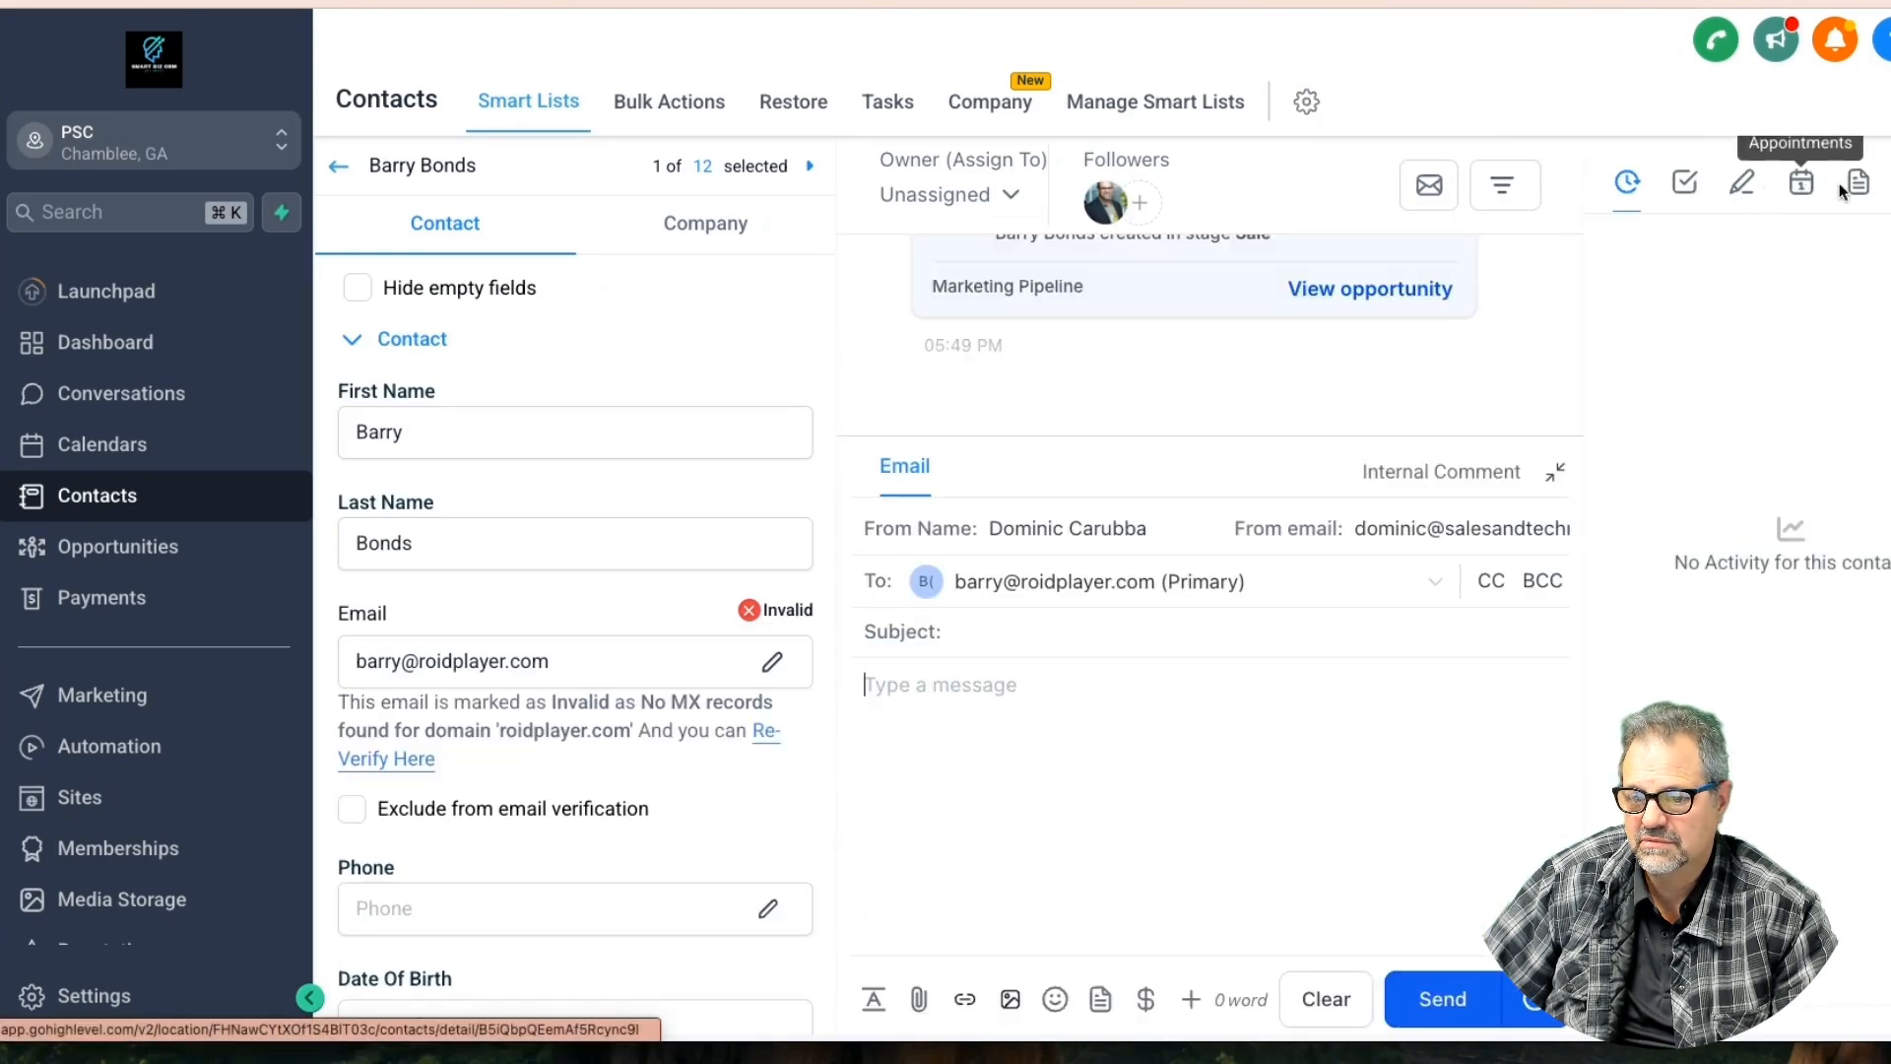
left_click(1861, 189)
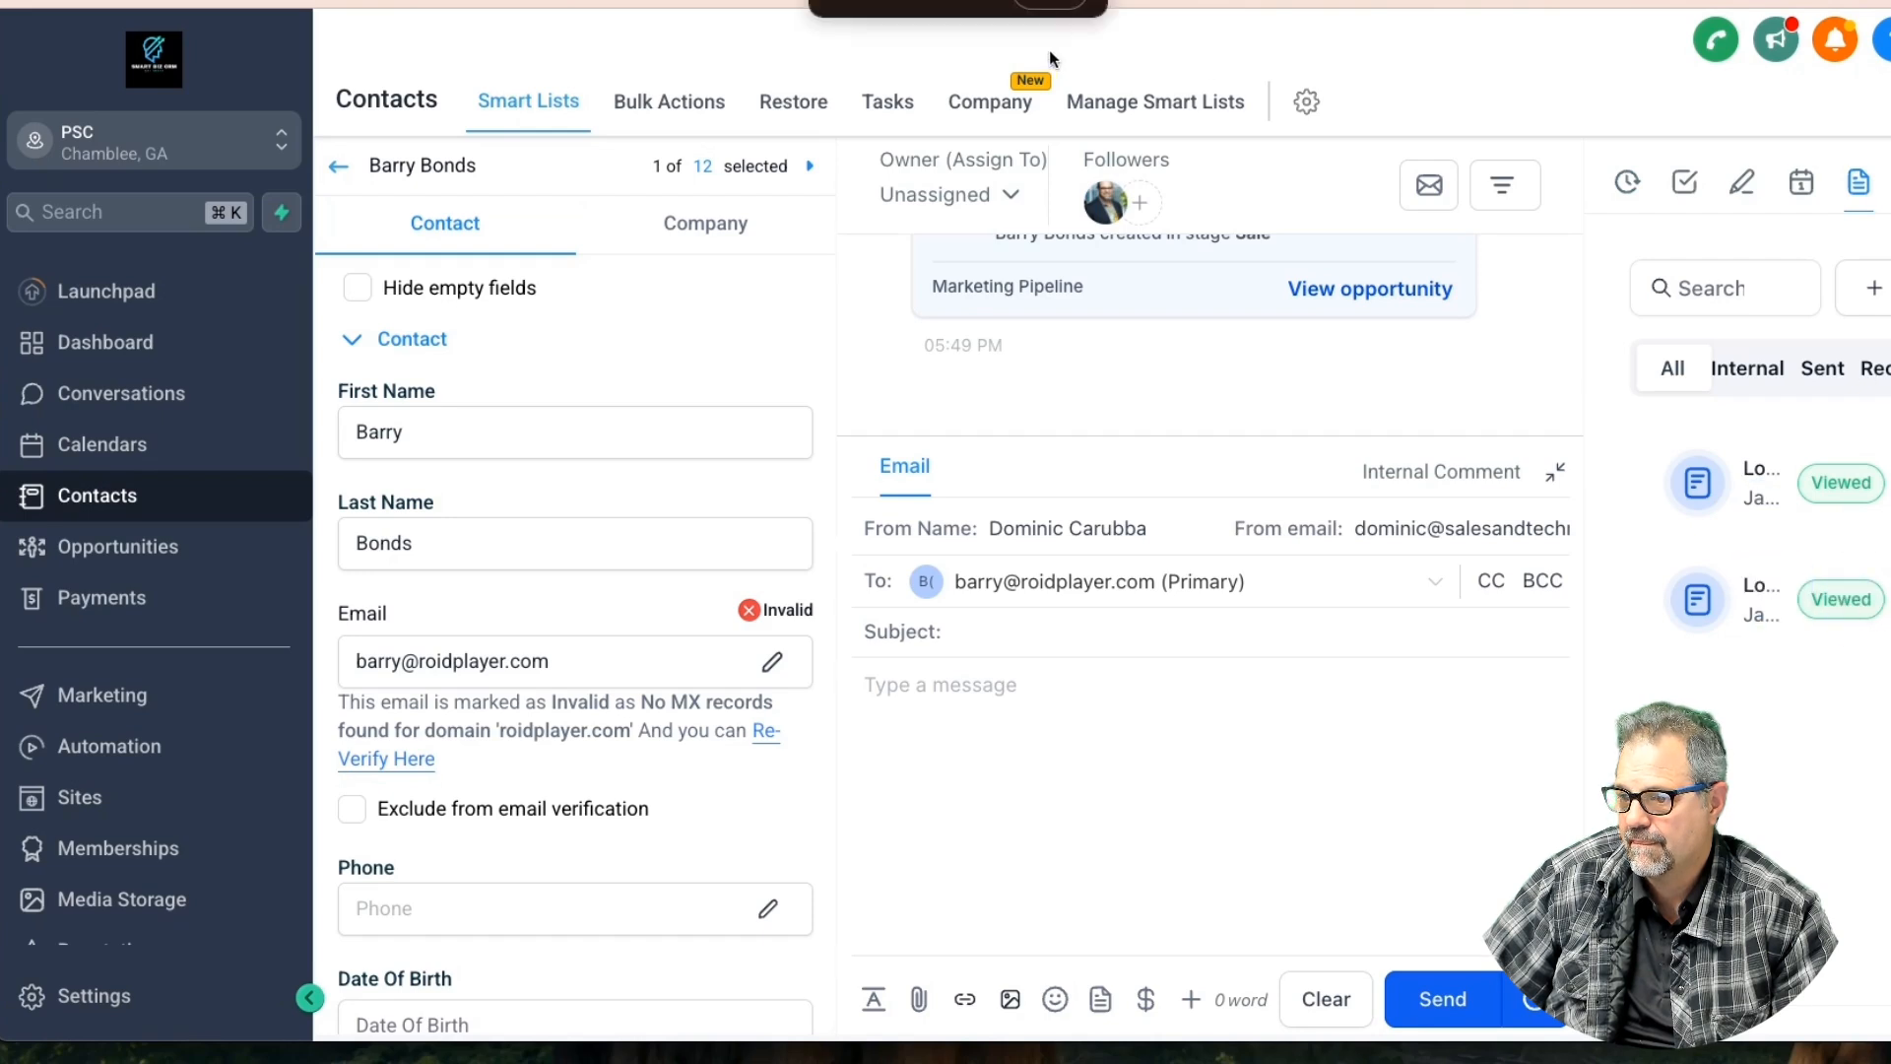
left_click(1049, 5)
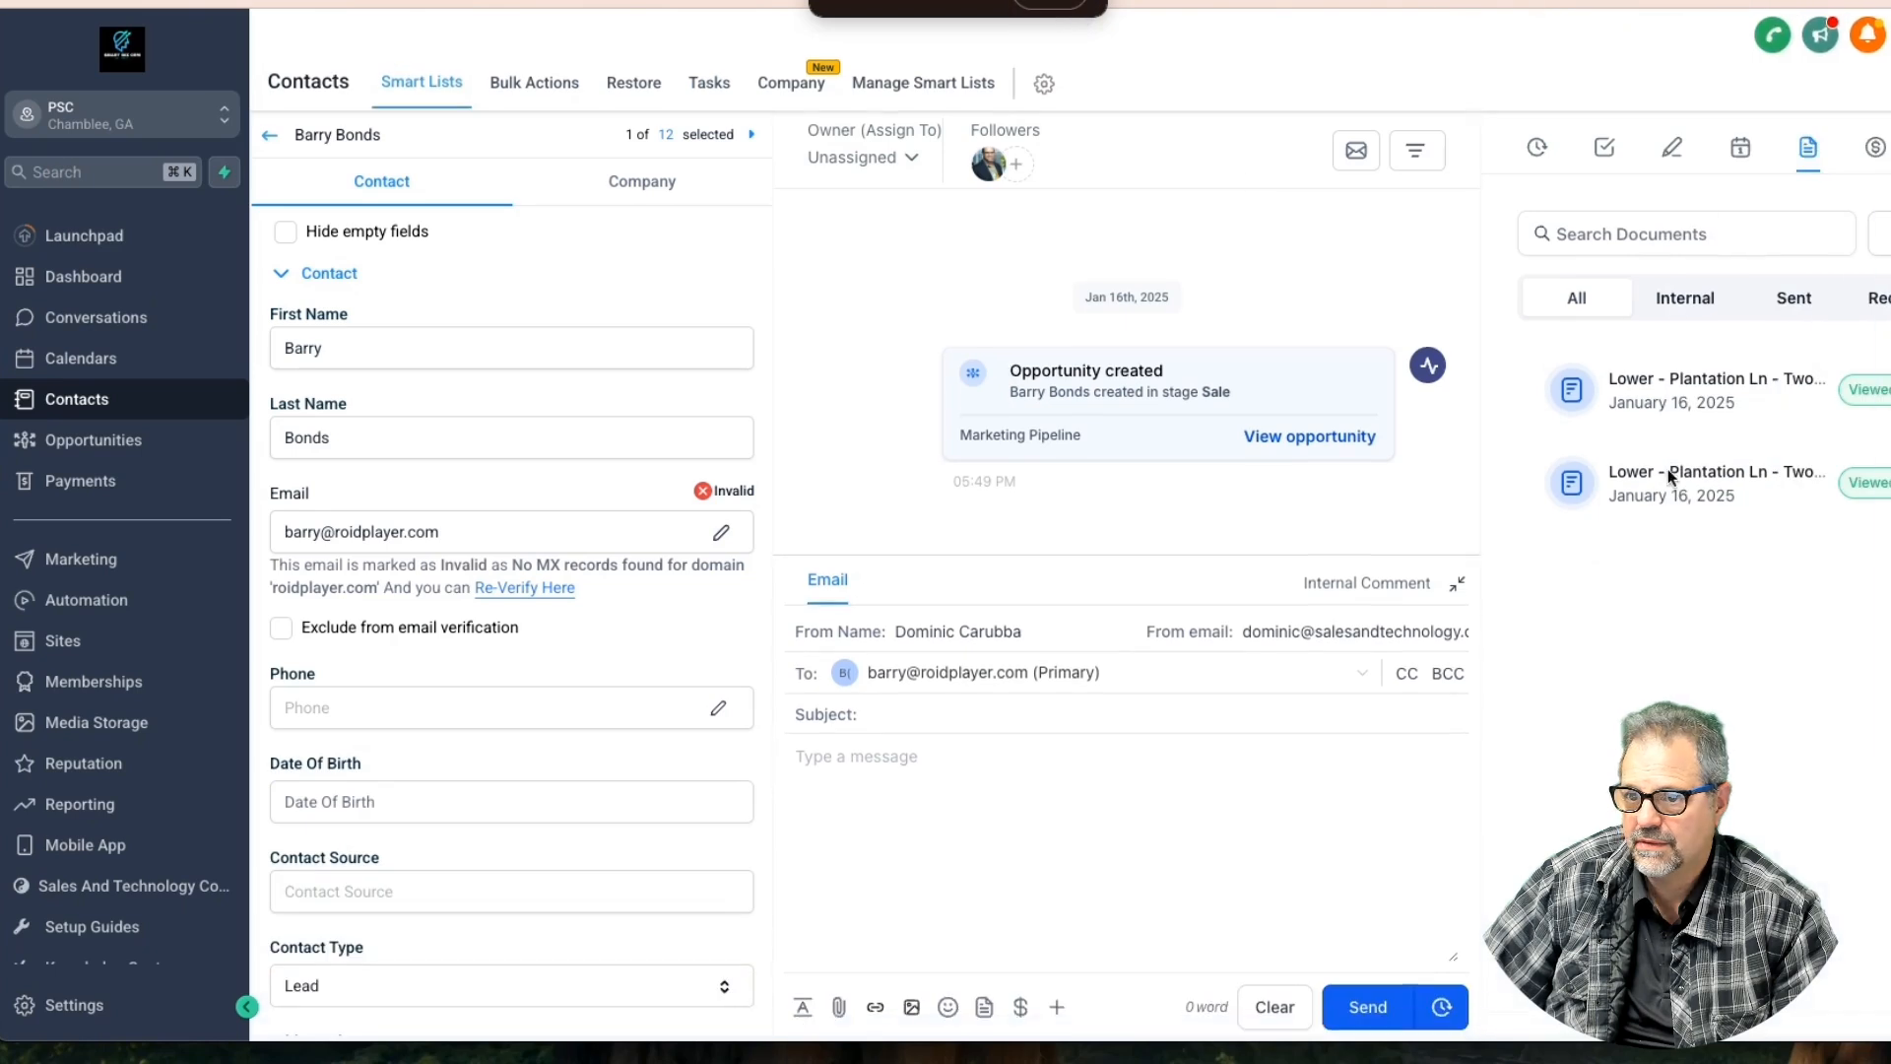
left_click(1889, 390)
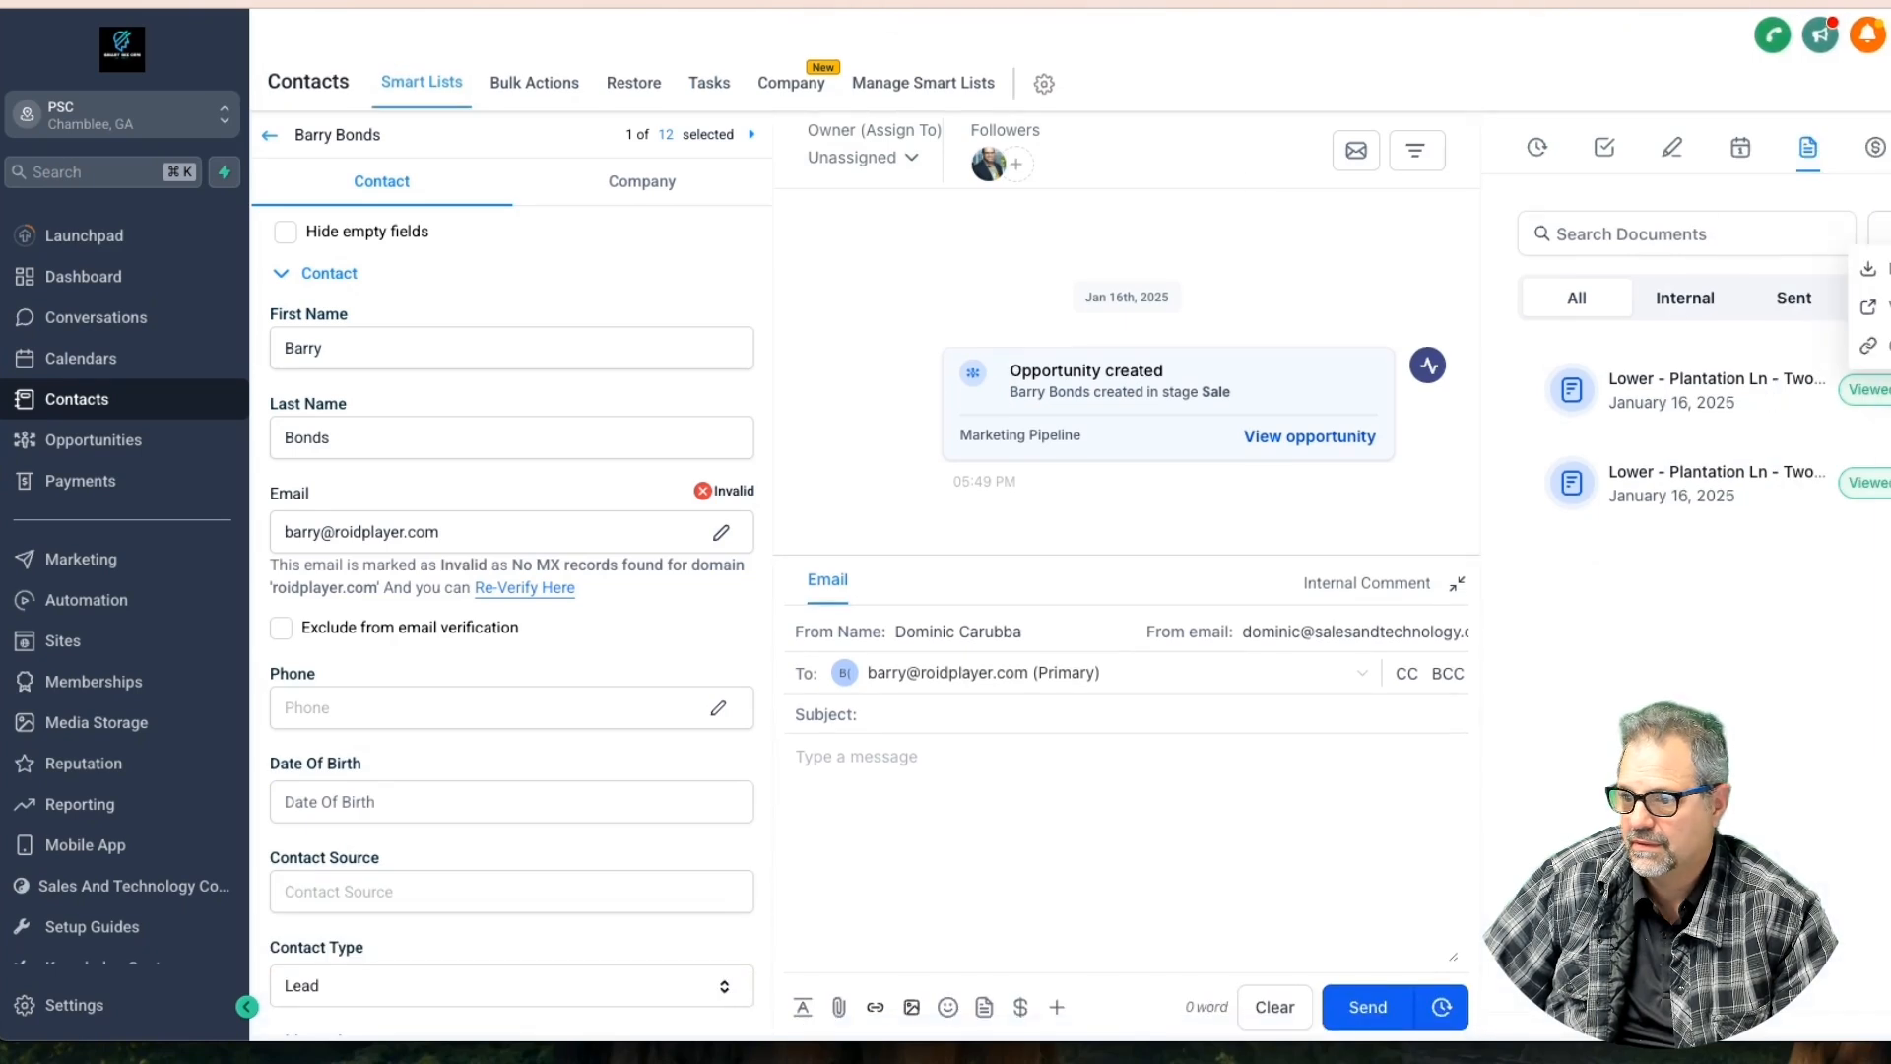
left_click(1888, 306)
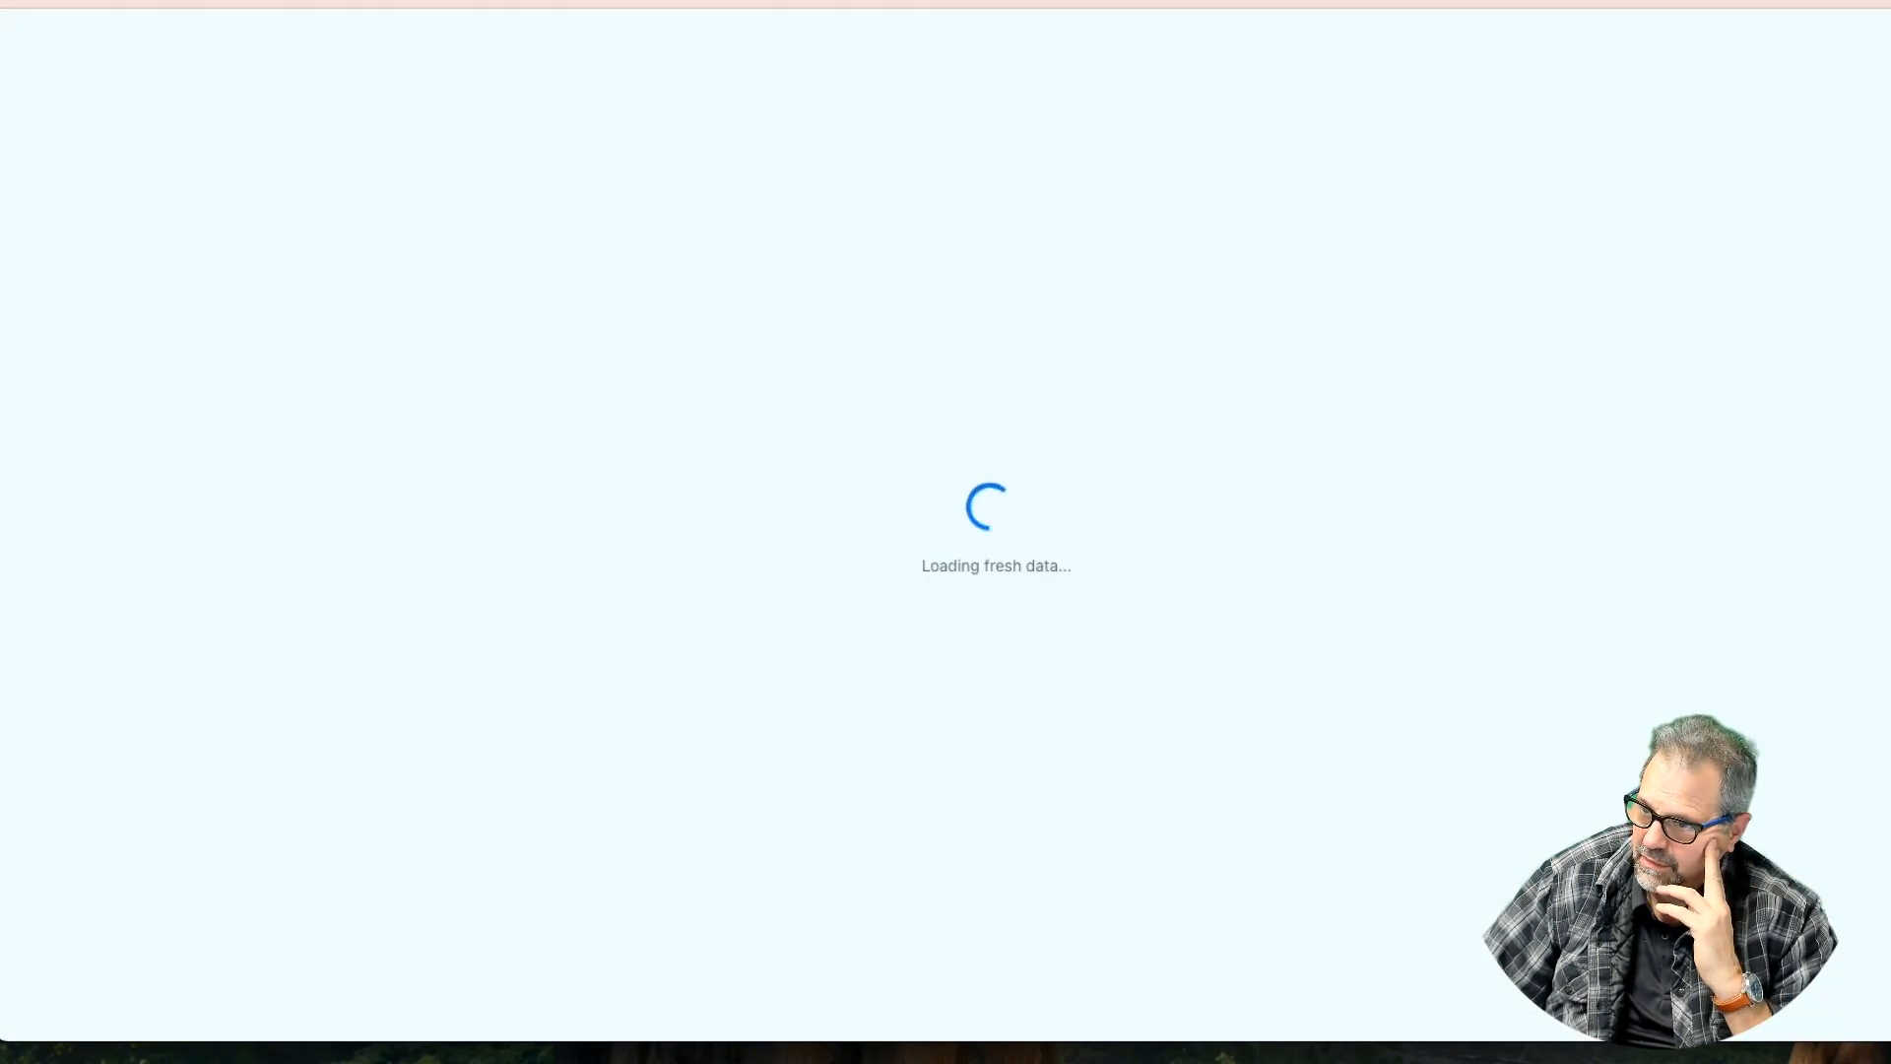
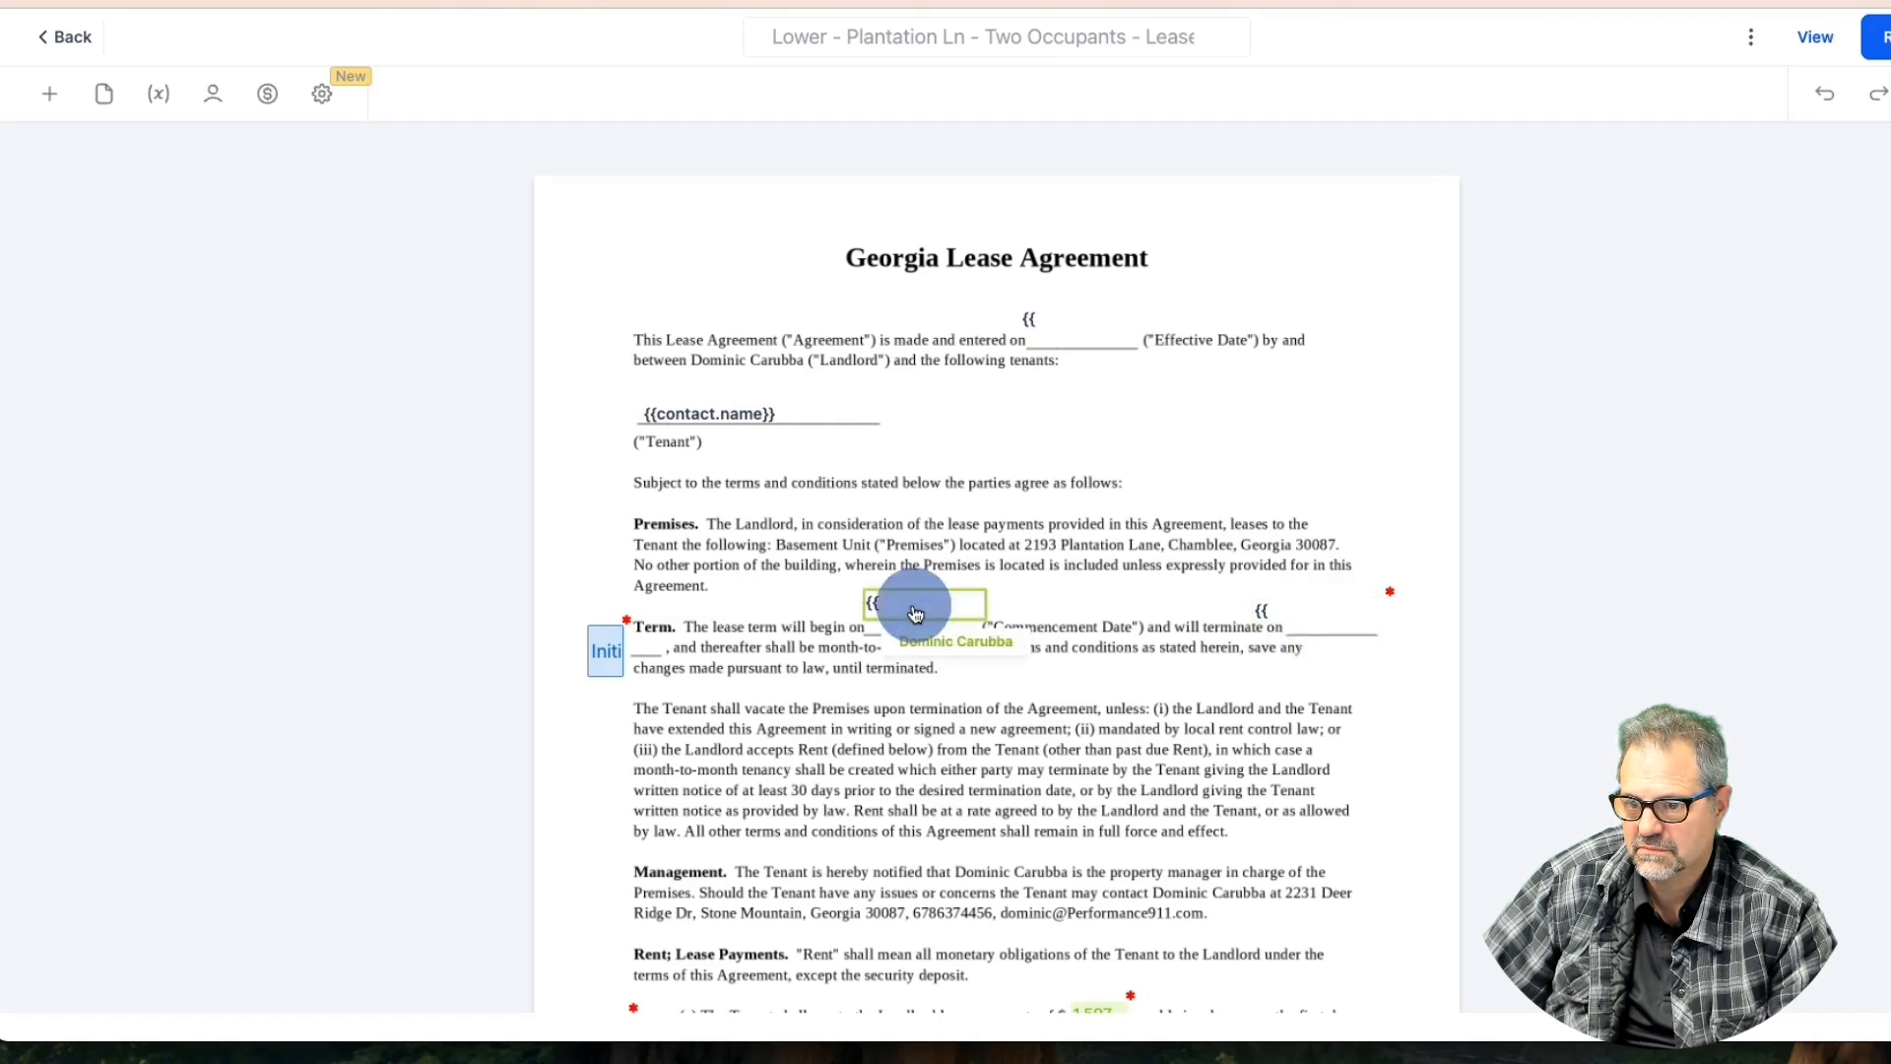
Preview the lease as a signer, testing the Effective, Commencement and termination date fields and the 1,597 rent
scroll(1073, 749, "down", 3)
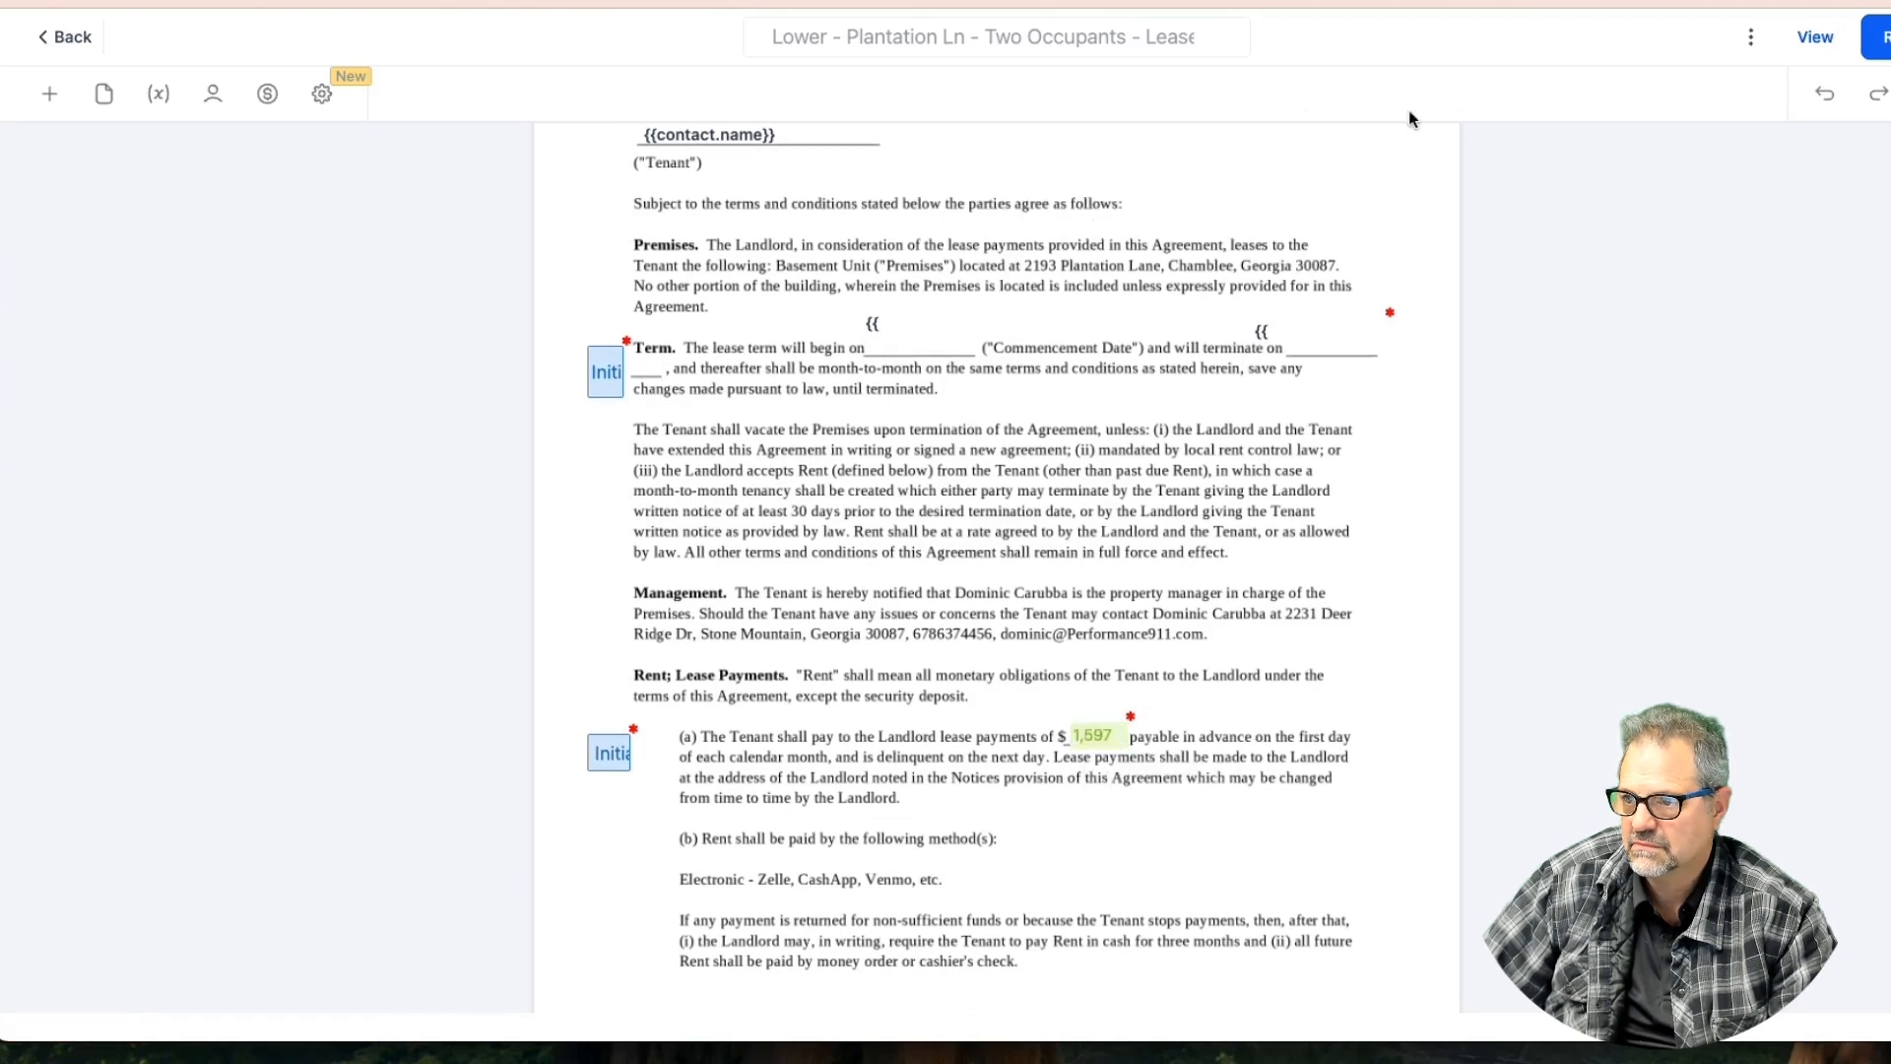
left_click(1816, 40)
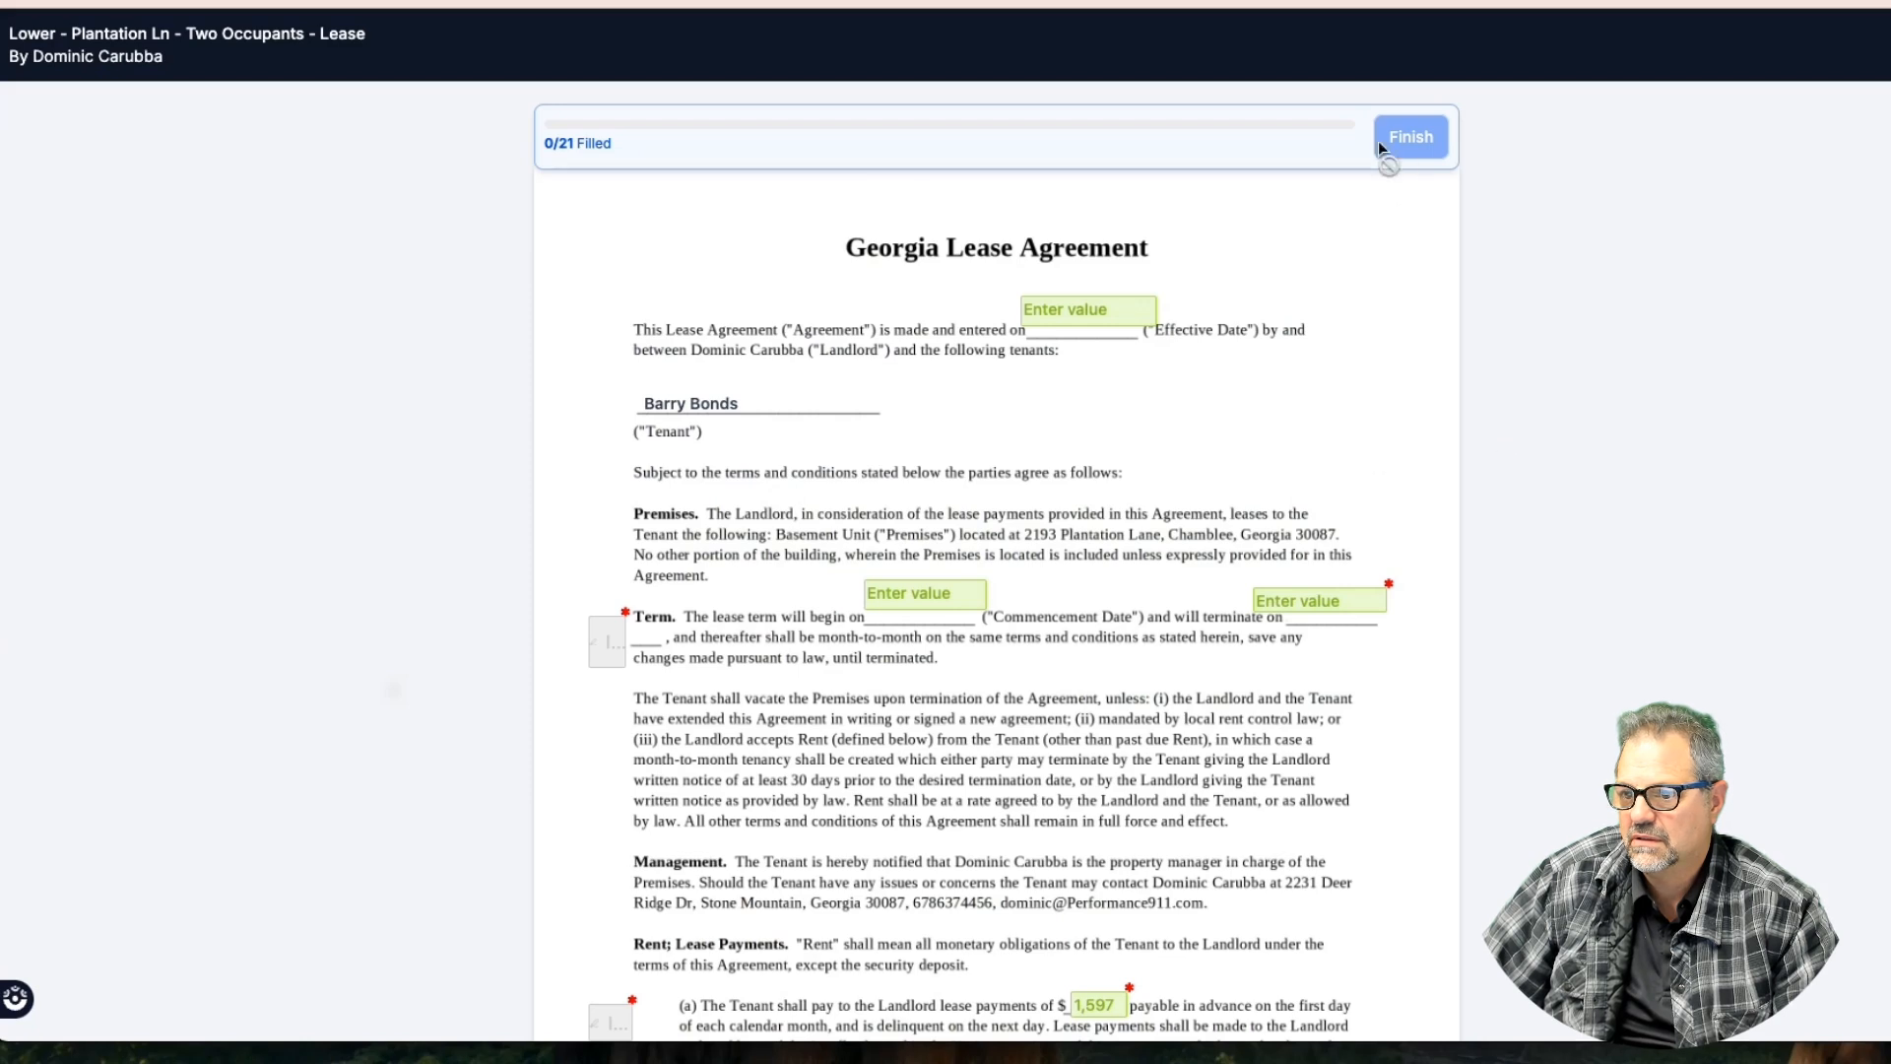
left_click(1076, 306)
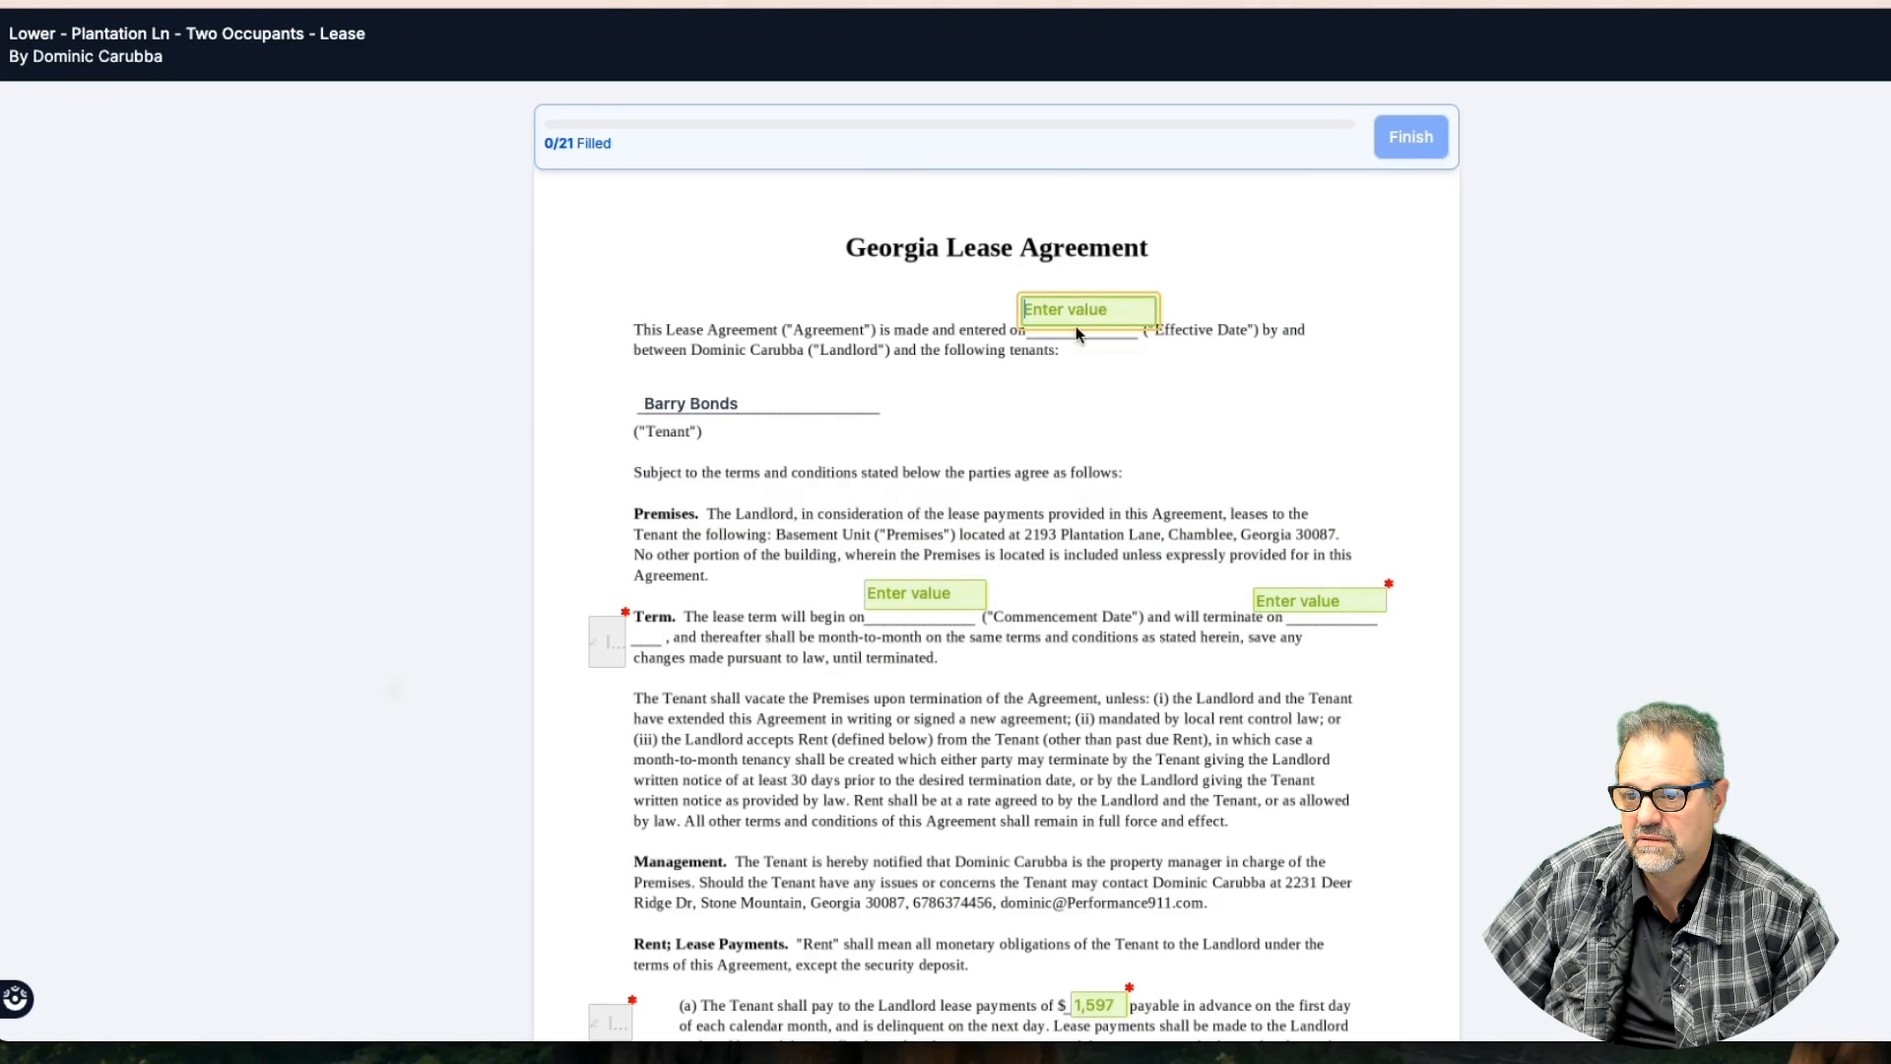
left_click(962, 595)
left_click(1295, 599)
scroll(1067, 573, "down", 4)
left_click(1072, 576)
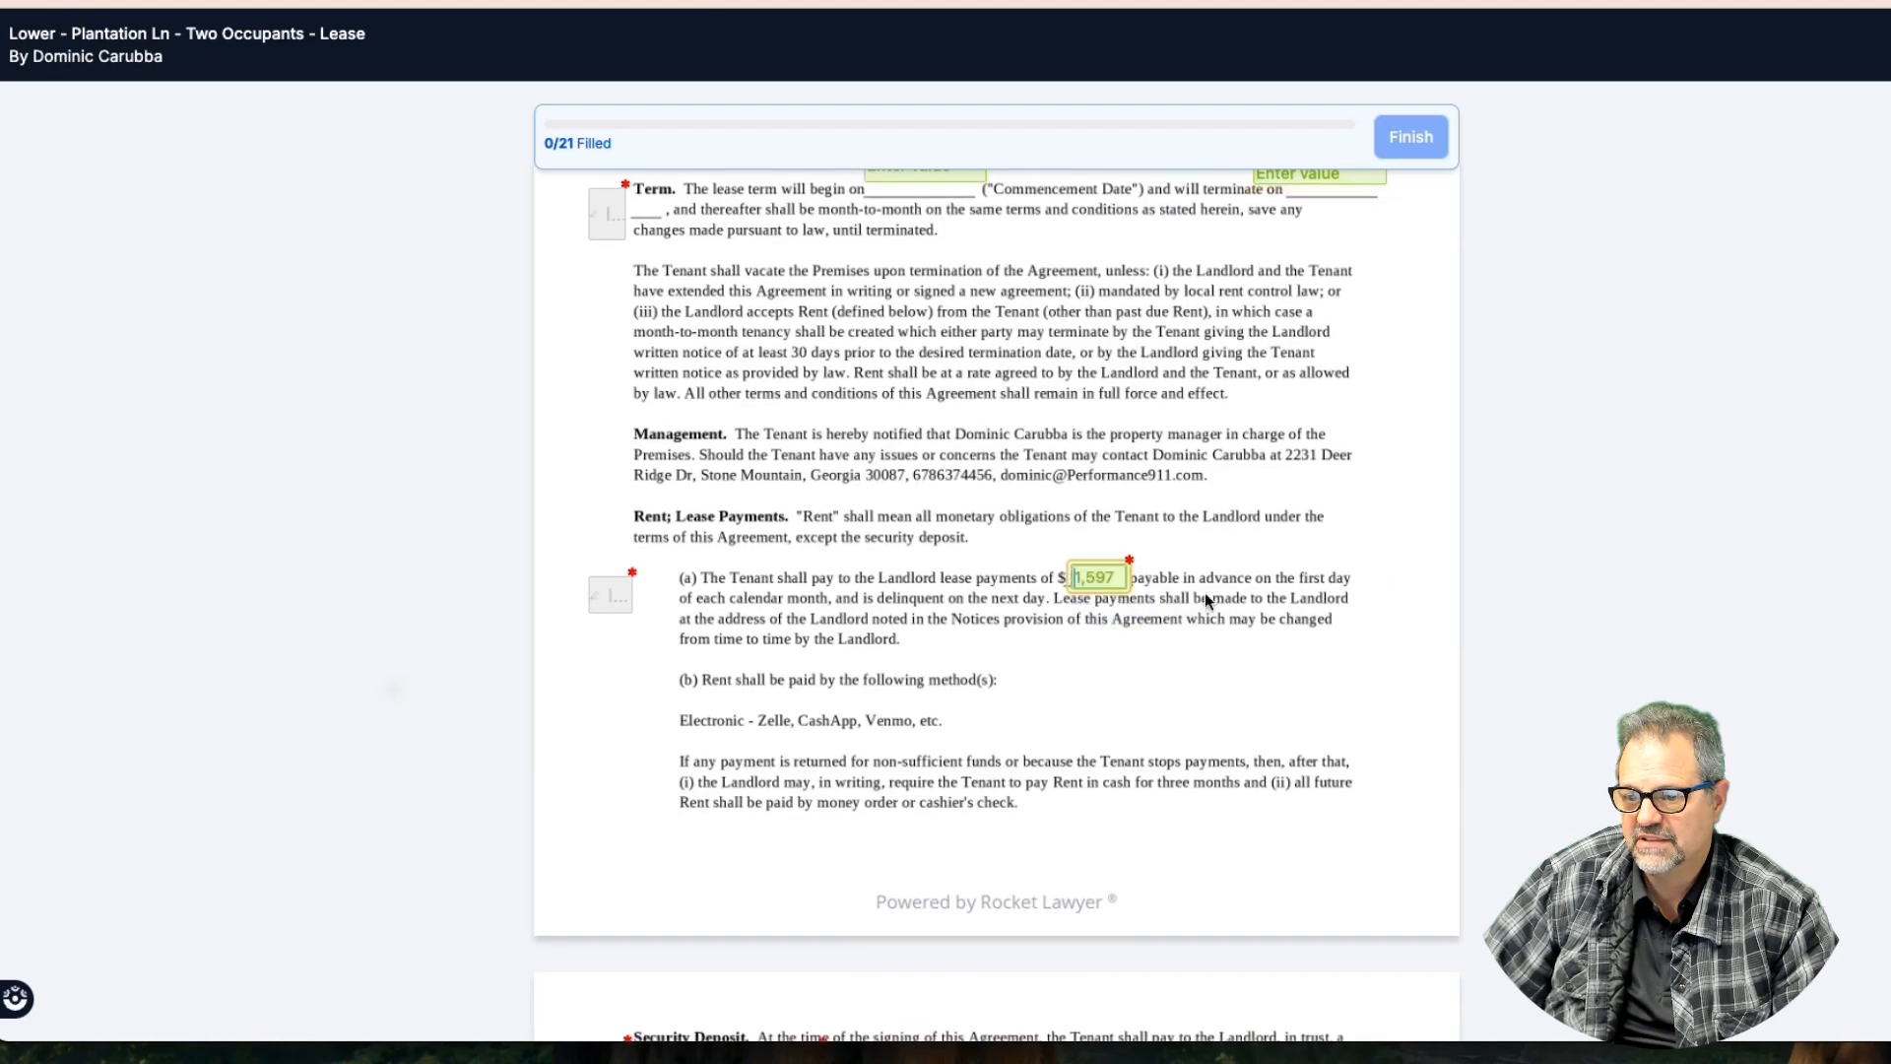
scroll(1249, 577, "up", 4)
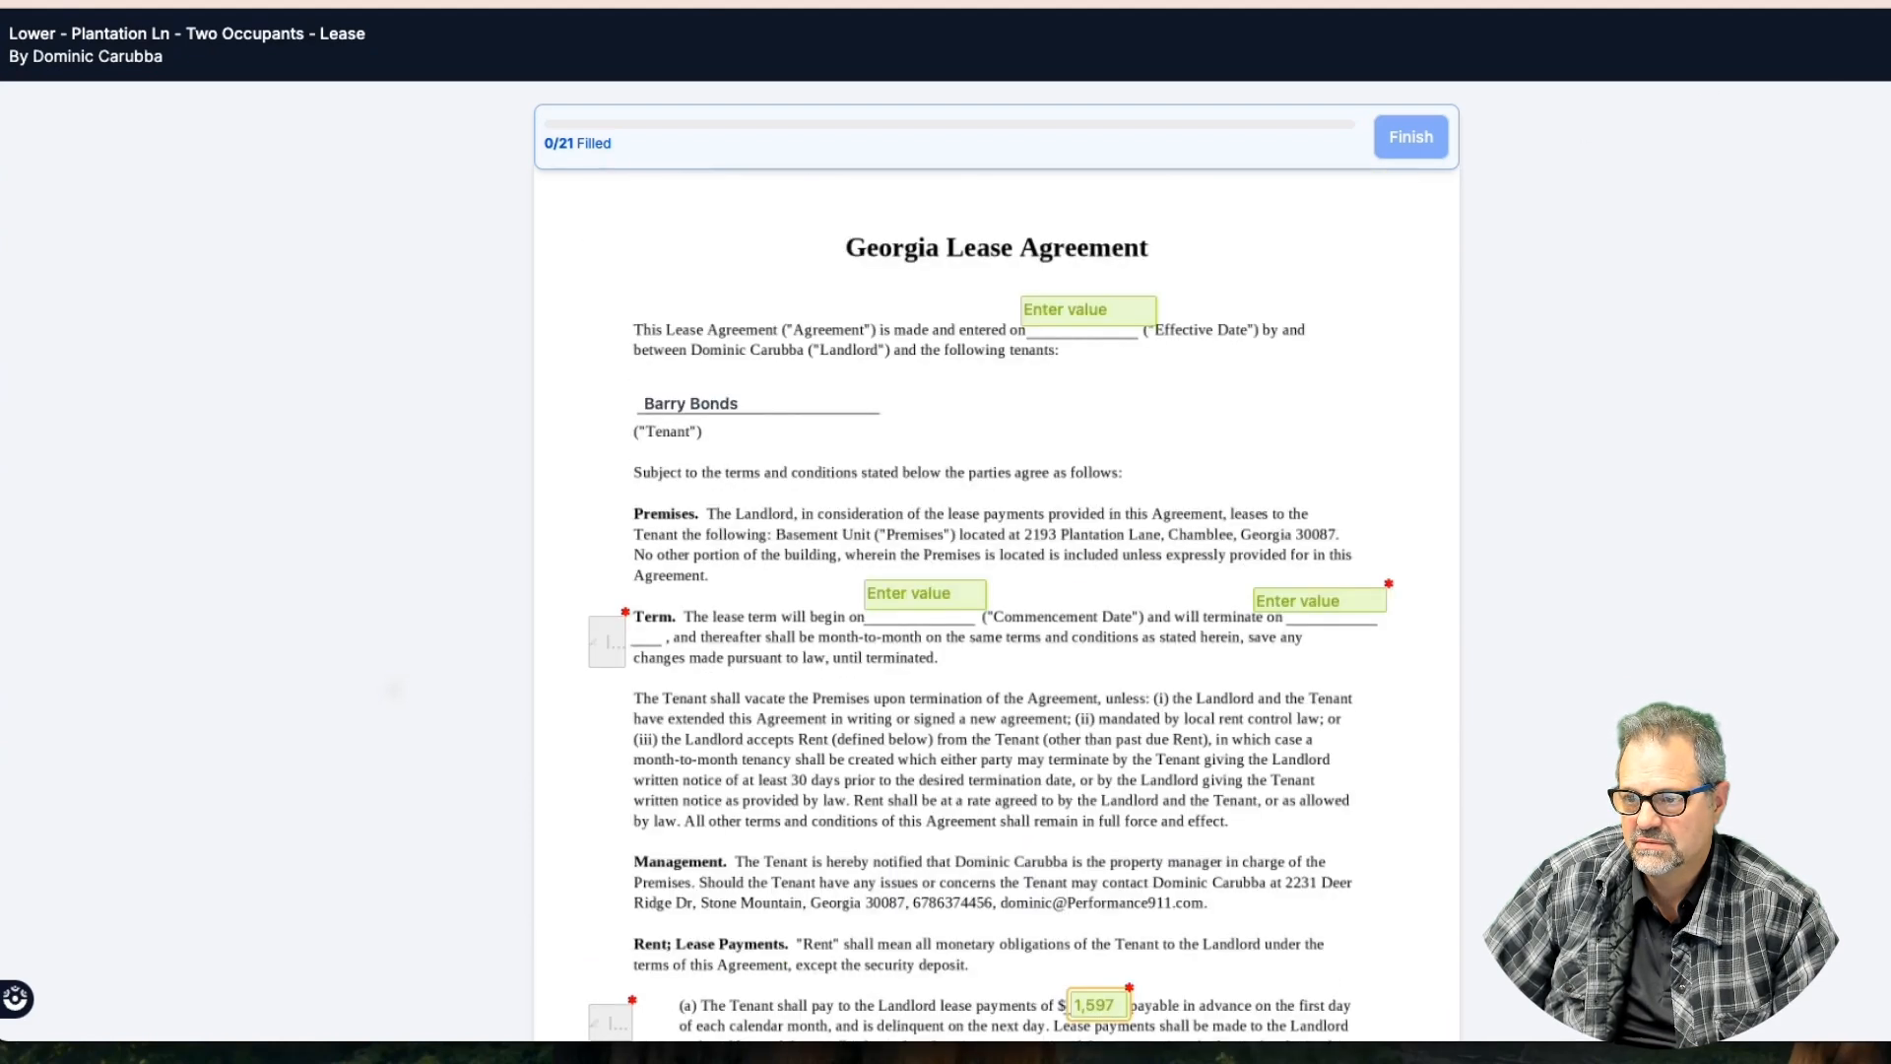
Unpublish the lease's public document link and close the link window
key("ctrl+Tab")
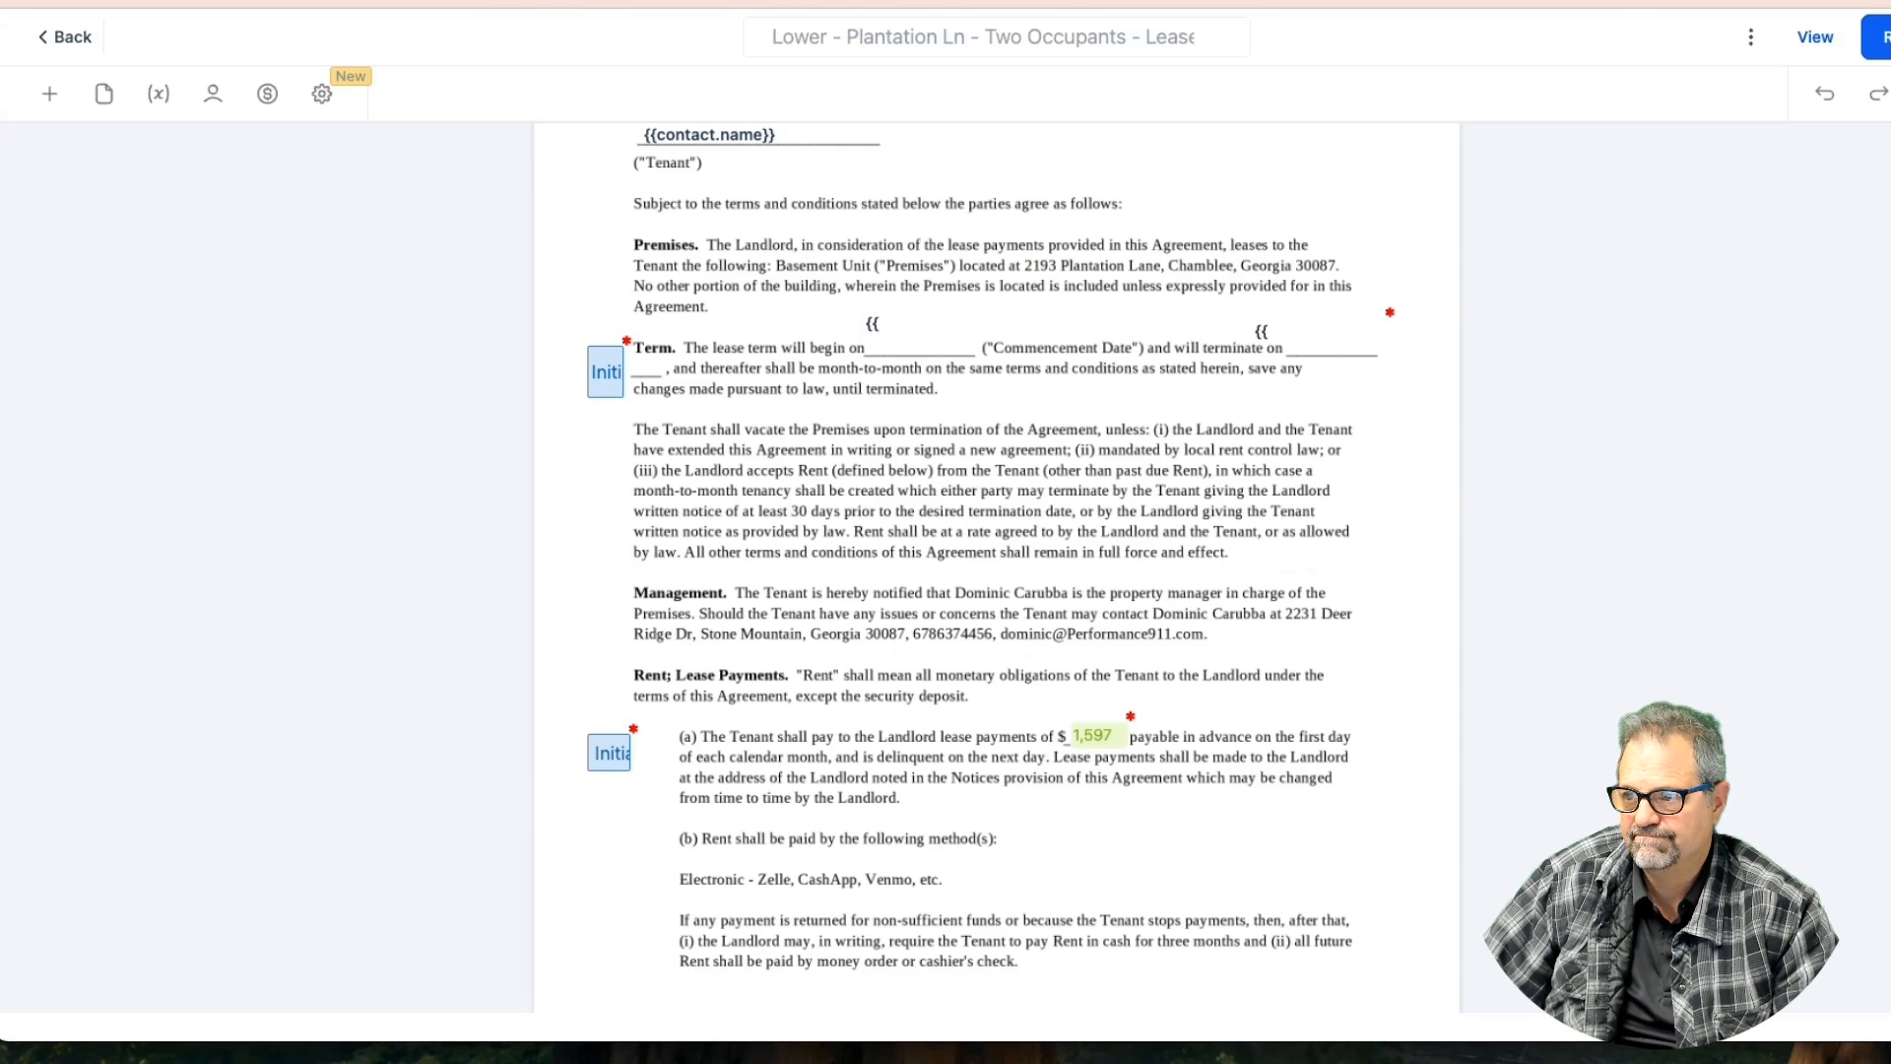
key("ctrl+Tab")
key("ctrl+shift+Tab")
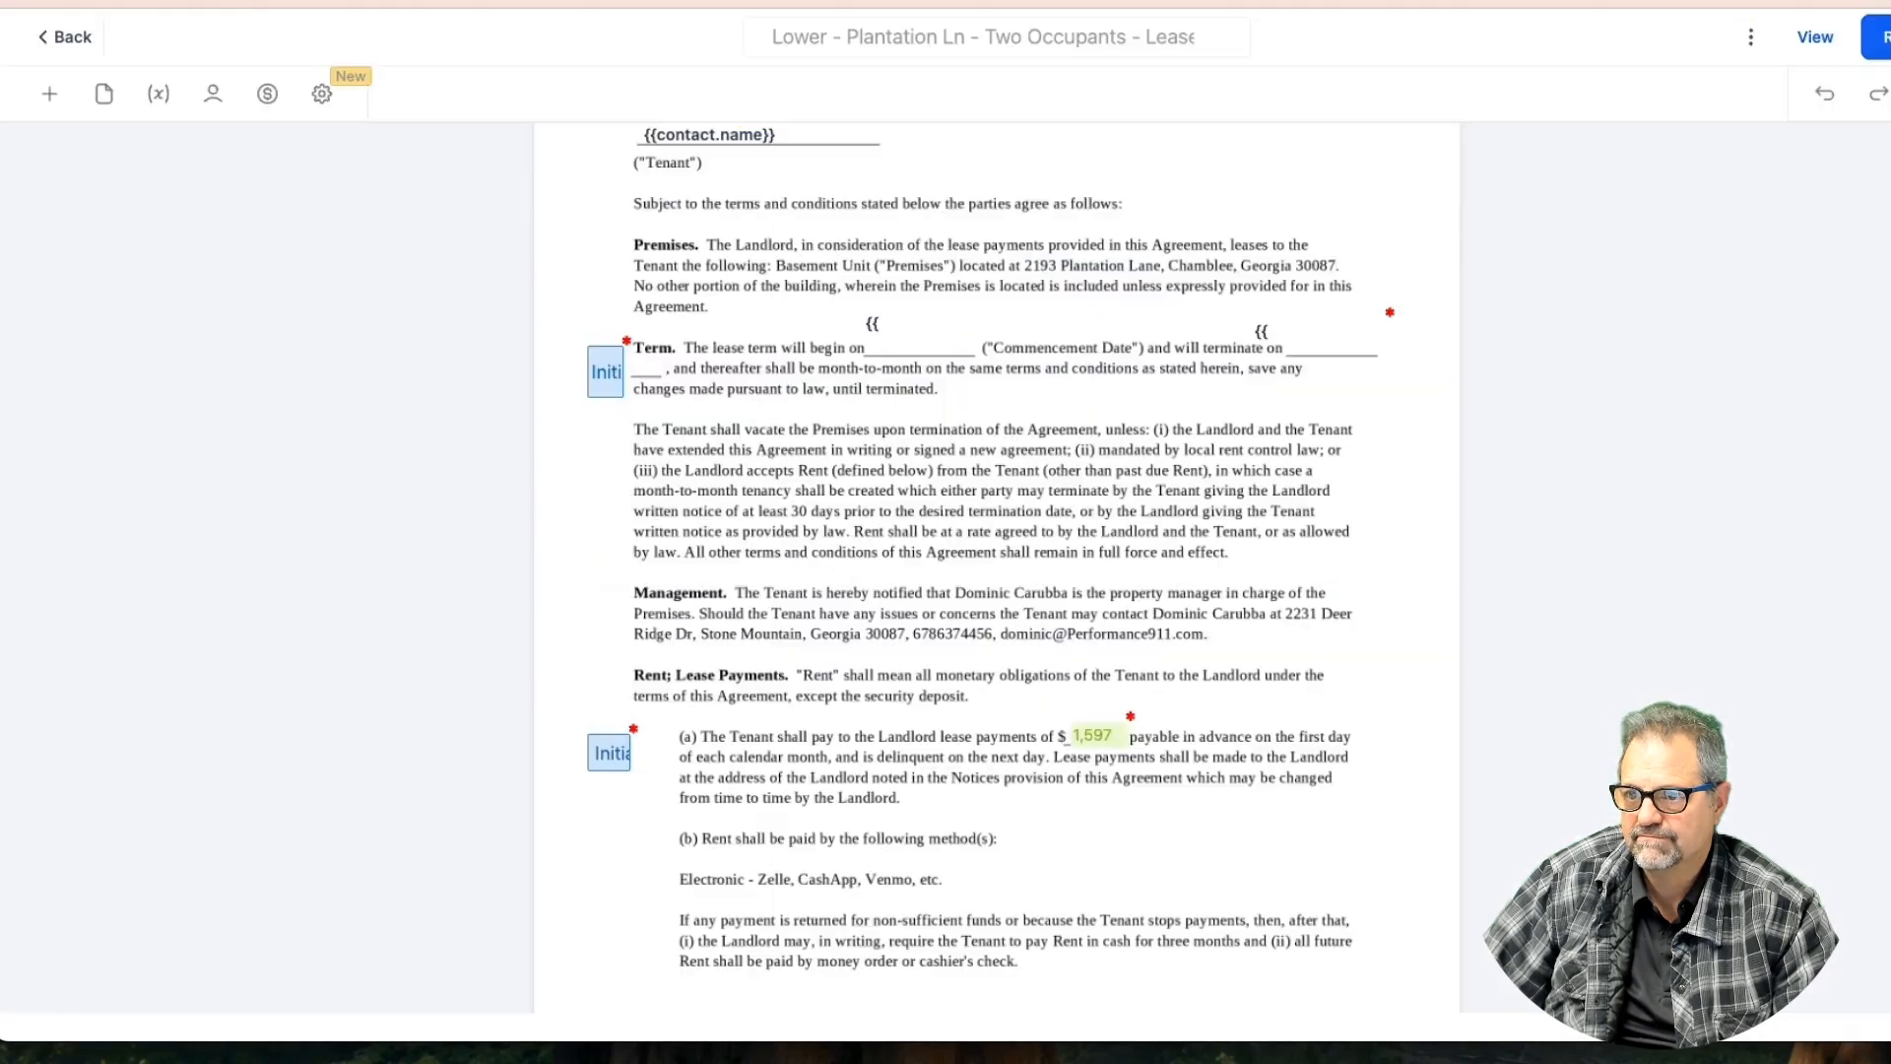
key("ctrl+Tab")
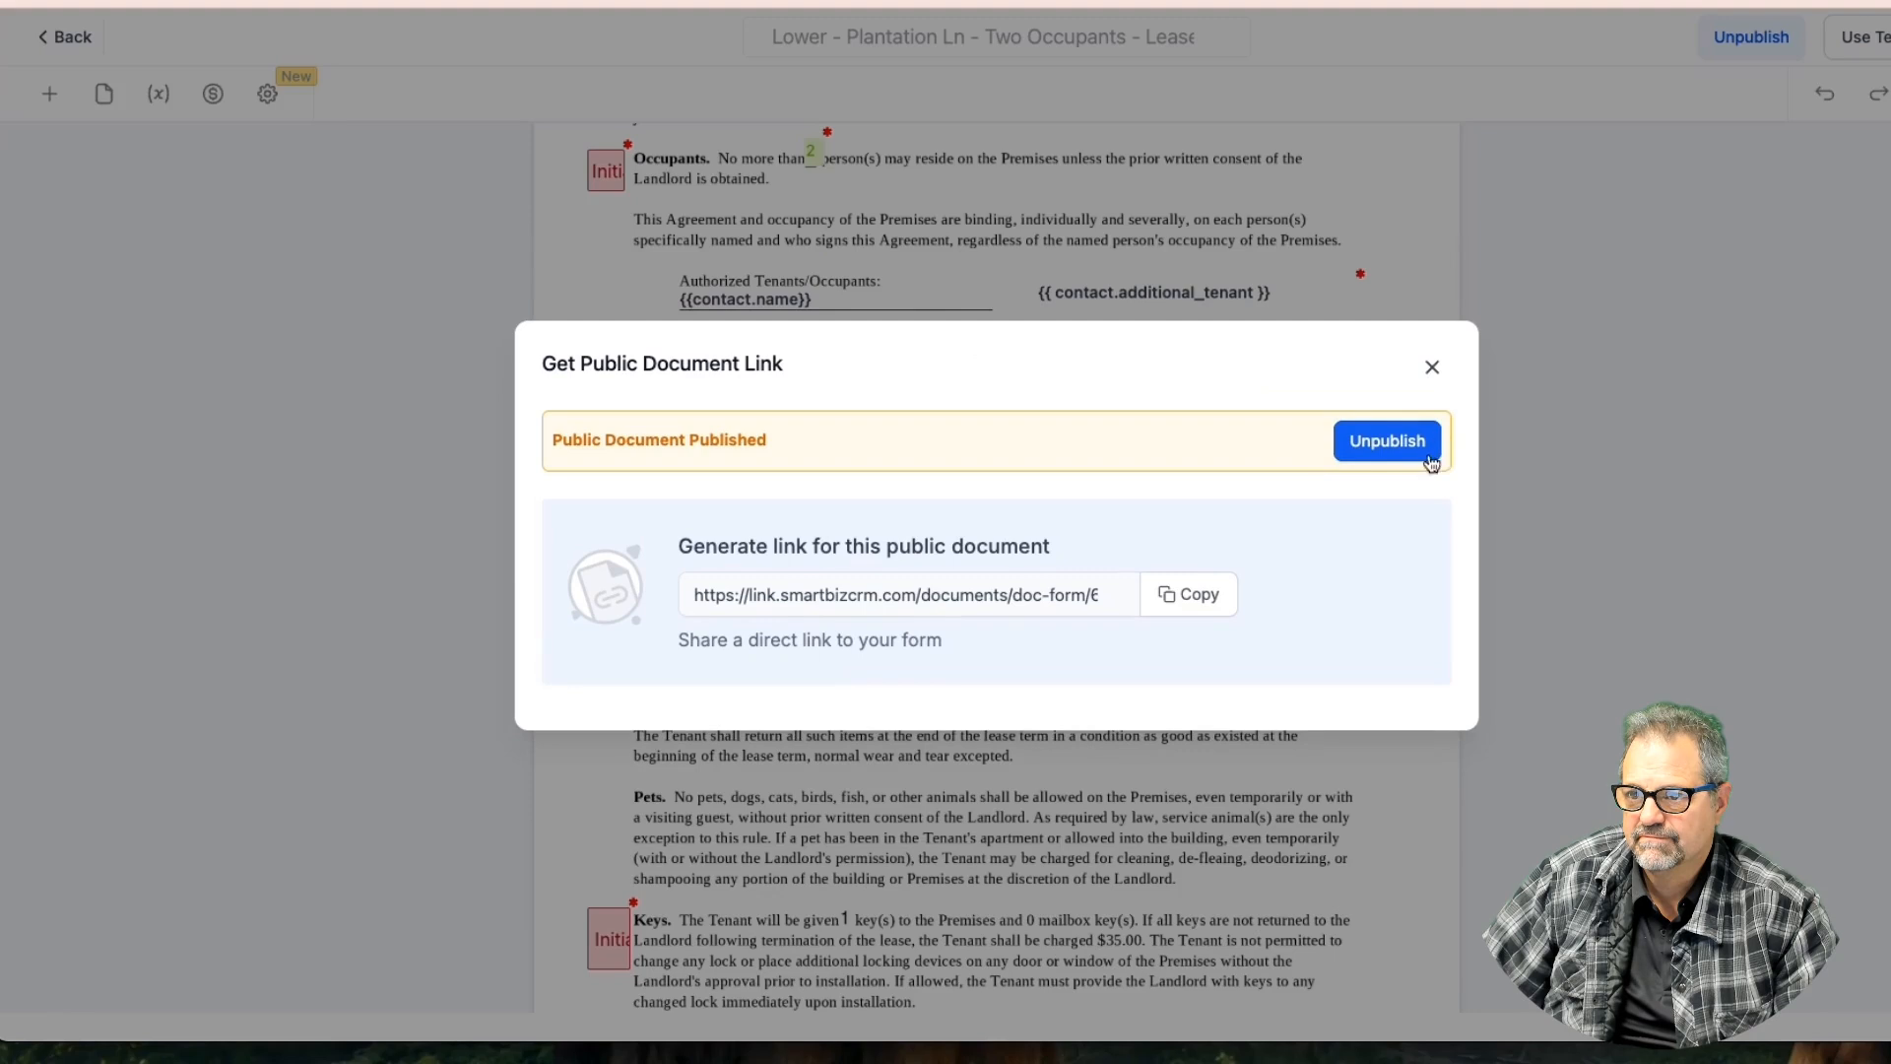
left_click(1399, 451)
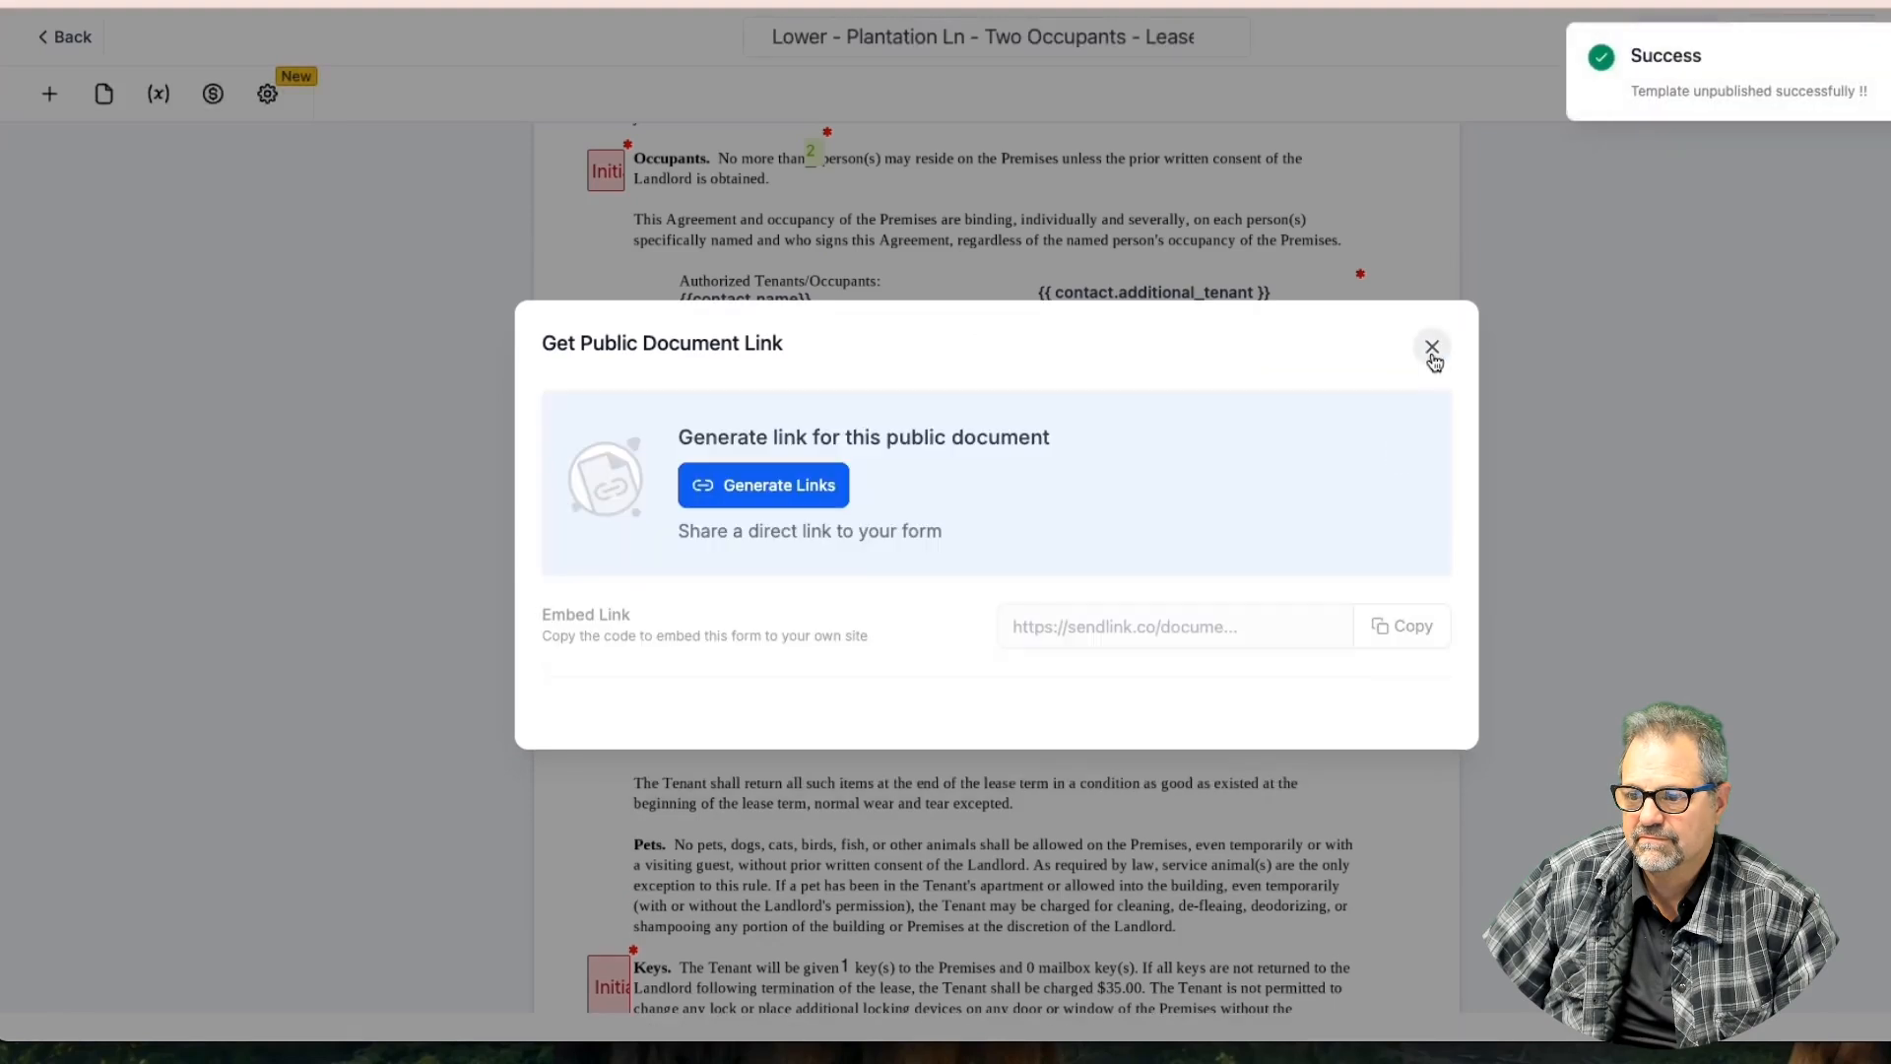
left_click(1432, 349)
Delete the effective_date placeholder from the lease's opening line
left_click(1080, 374)
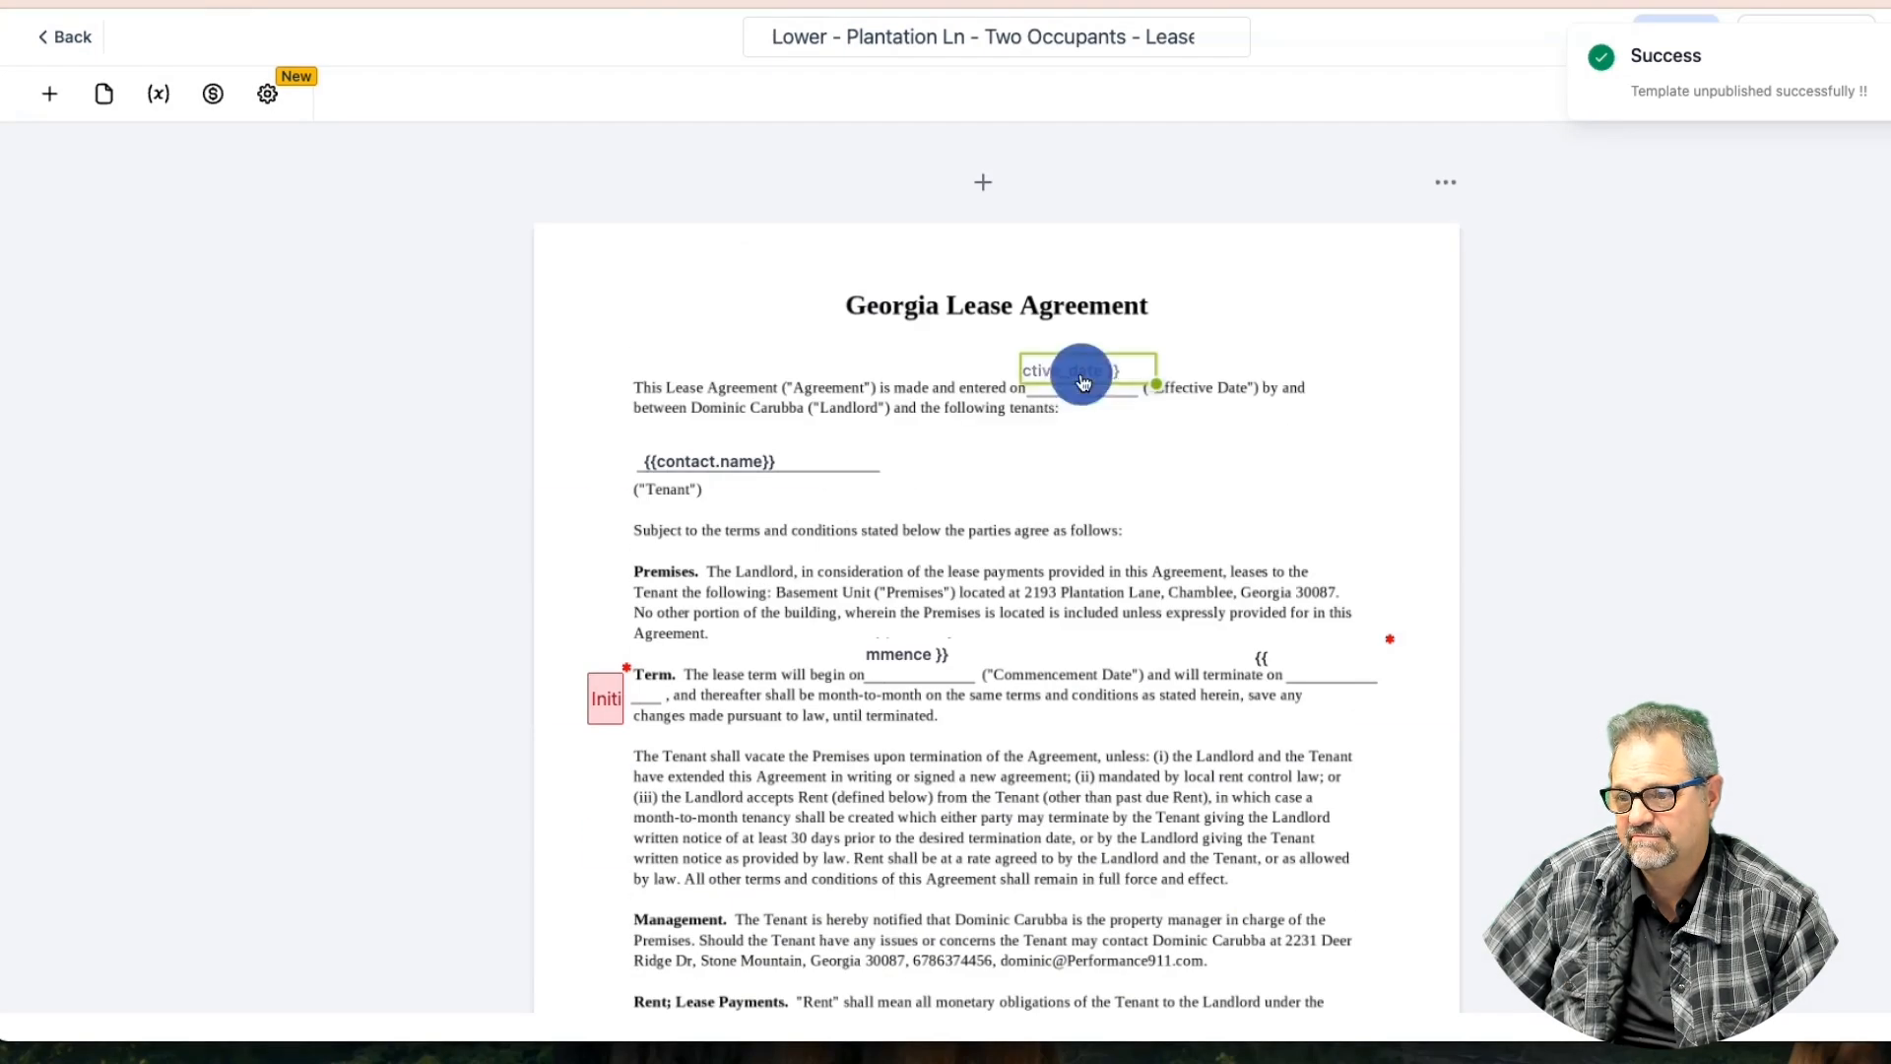
left_click(1112, 321)
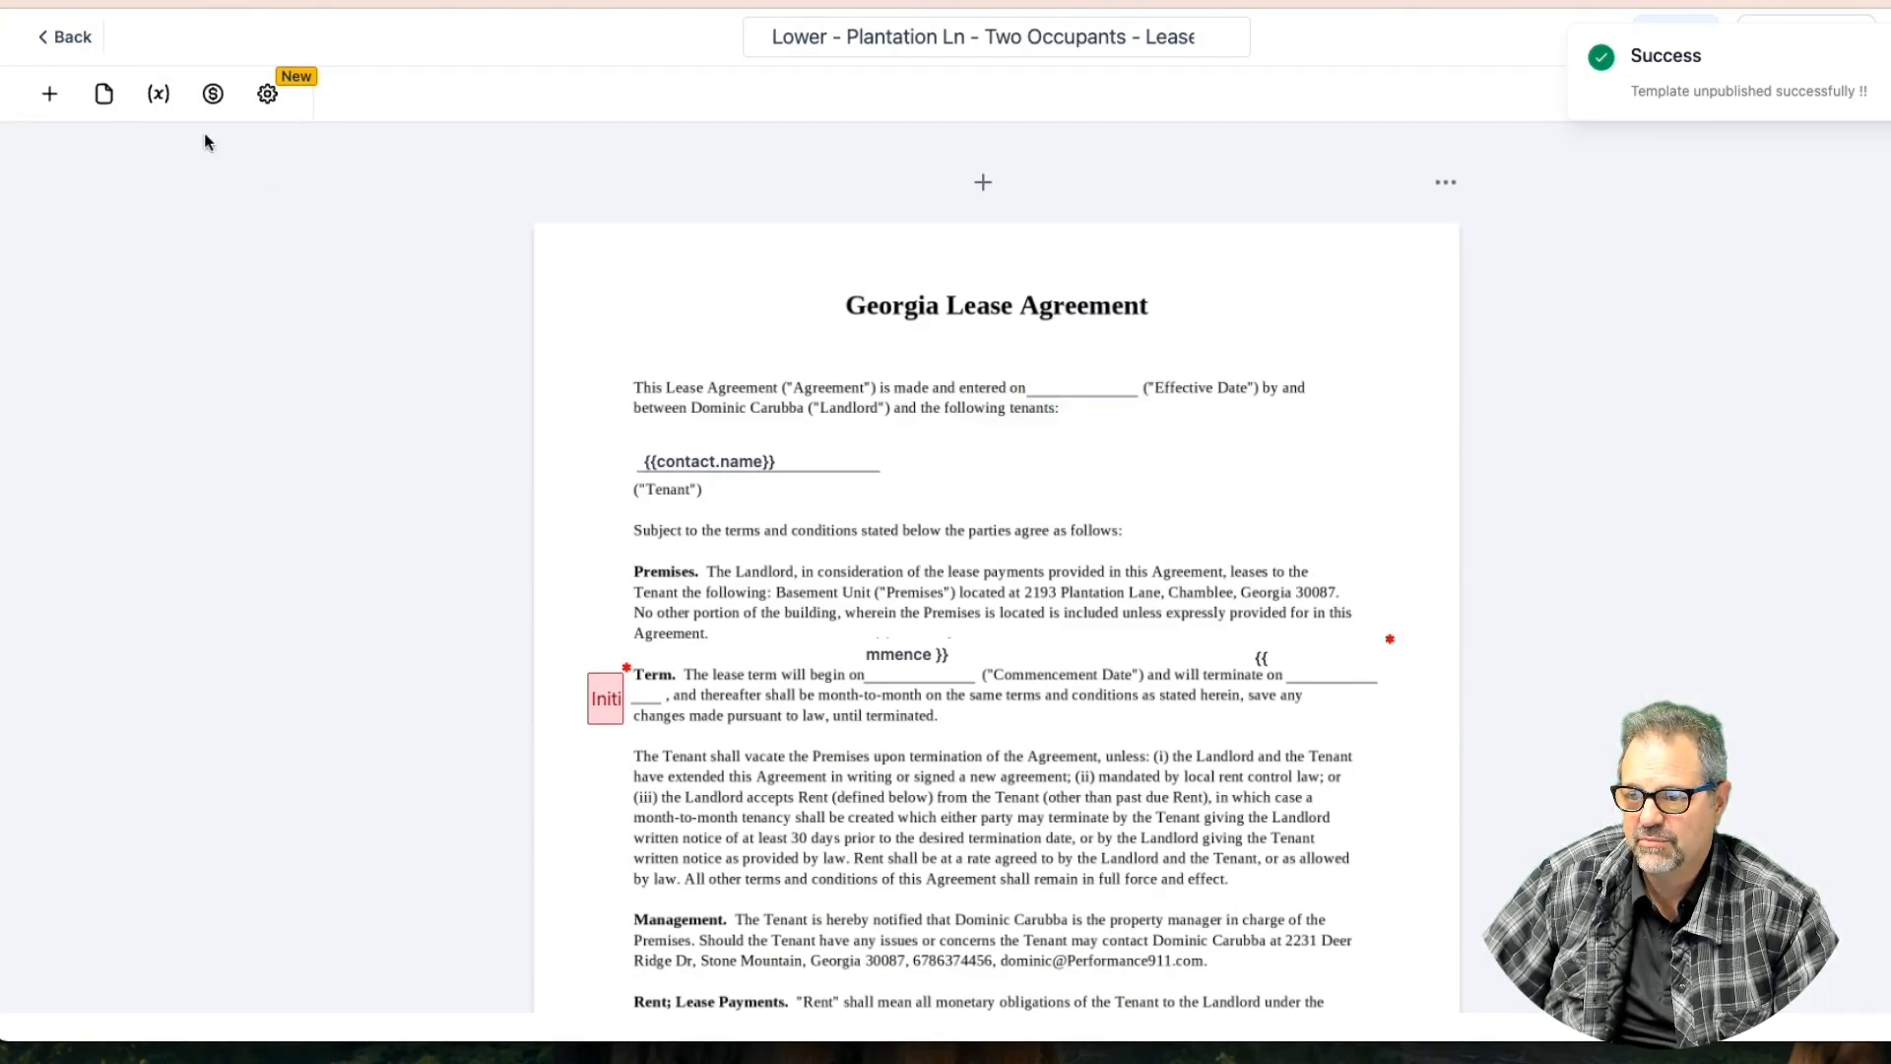
left_click(52, 97)
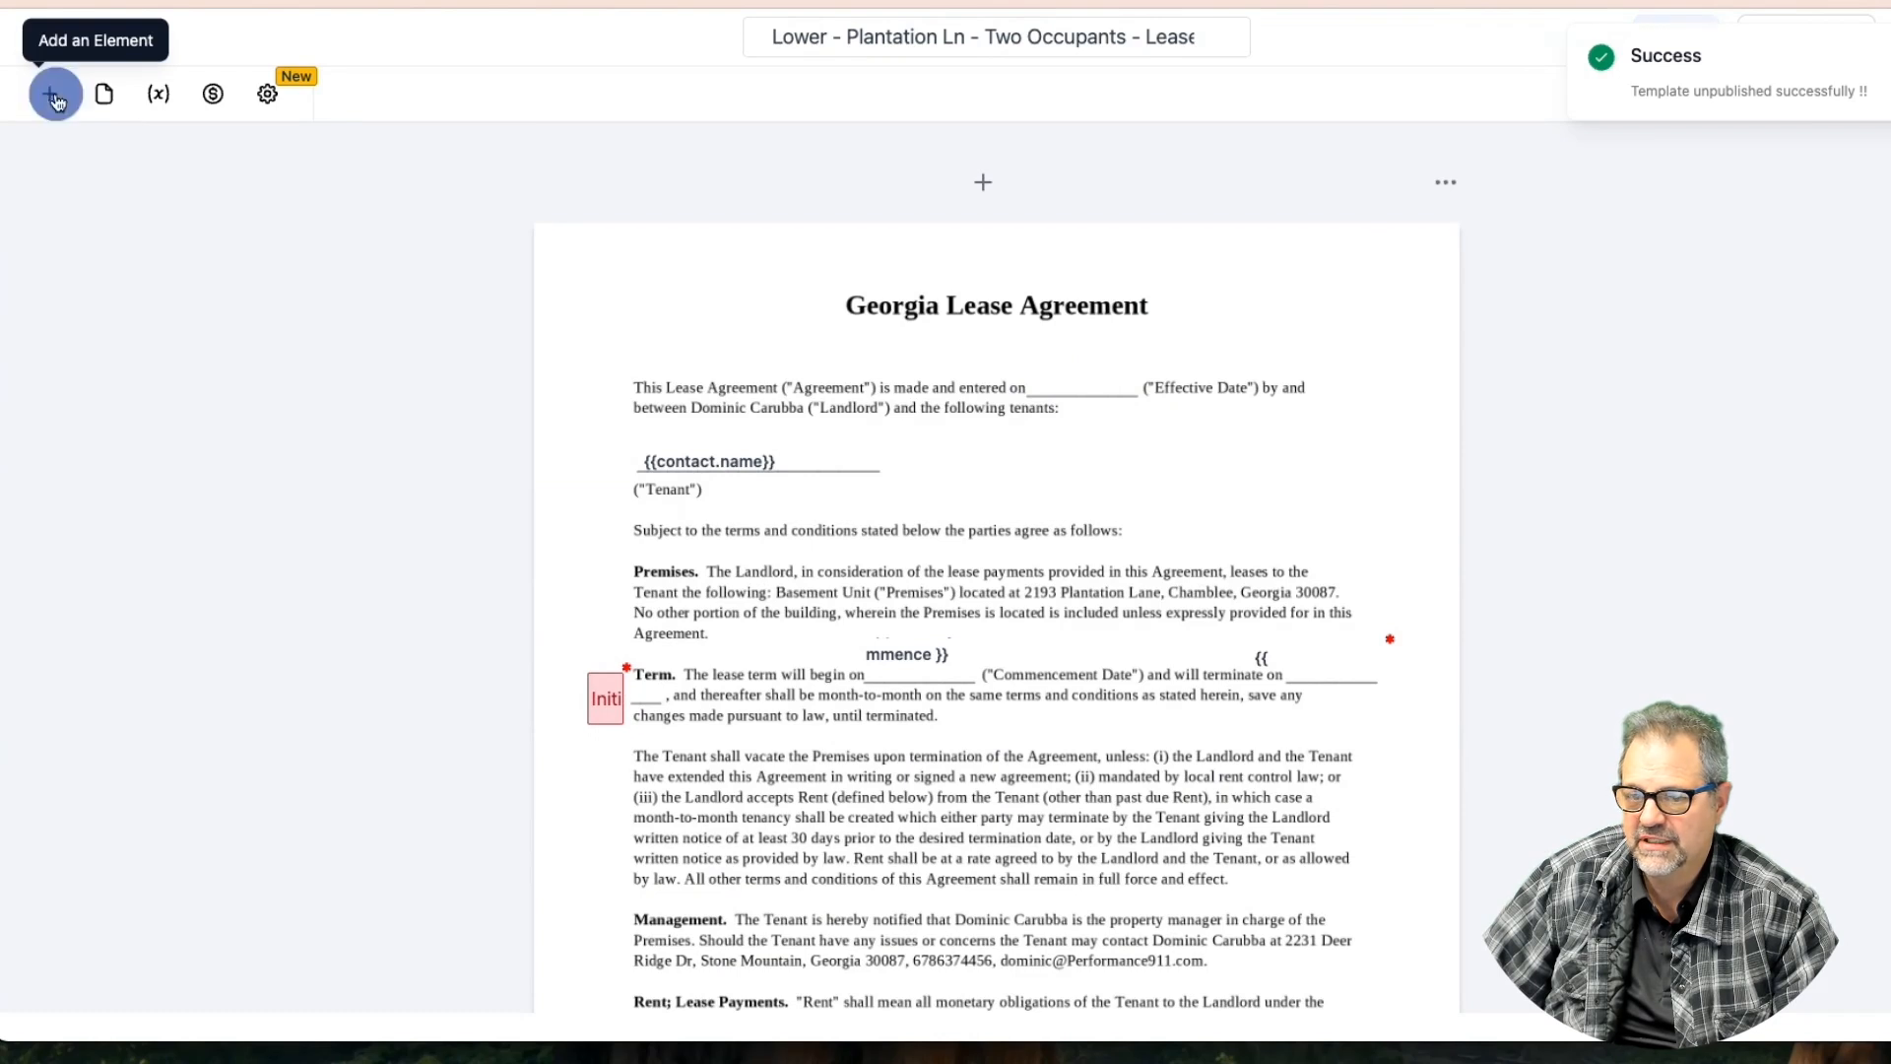
Place a sender-filled MM-DD-YYYY date field on the Effective Date blank and save
left_click_drag(394, 665, 1091, 367)
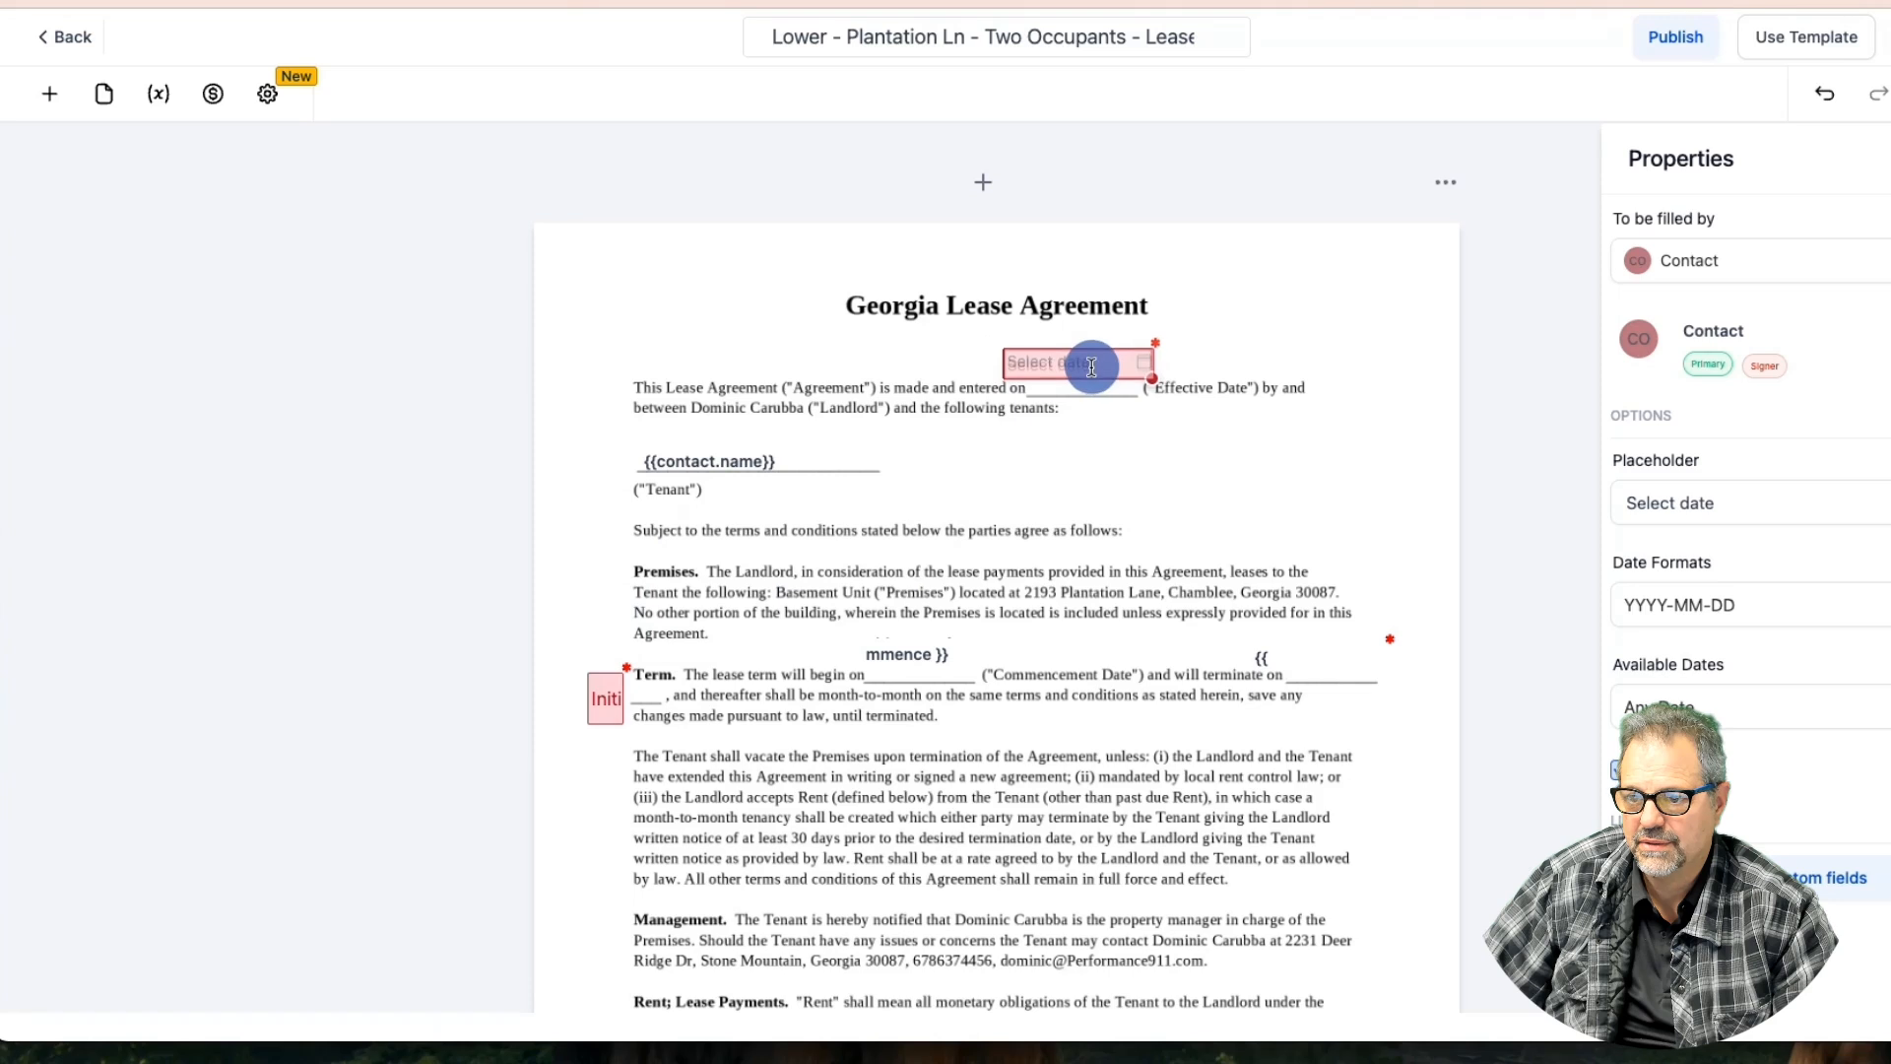
left_click(1670, 258)
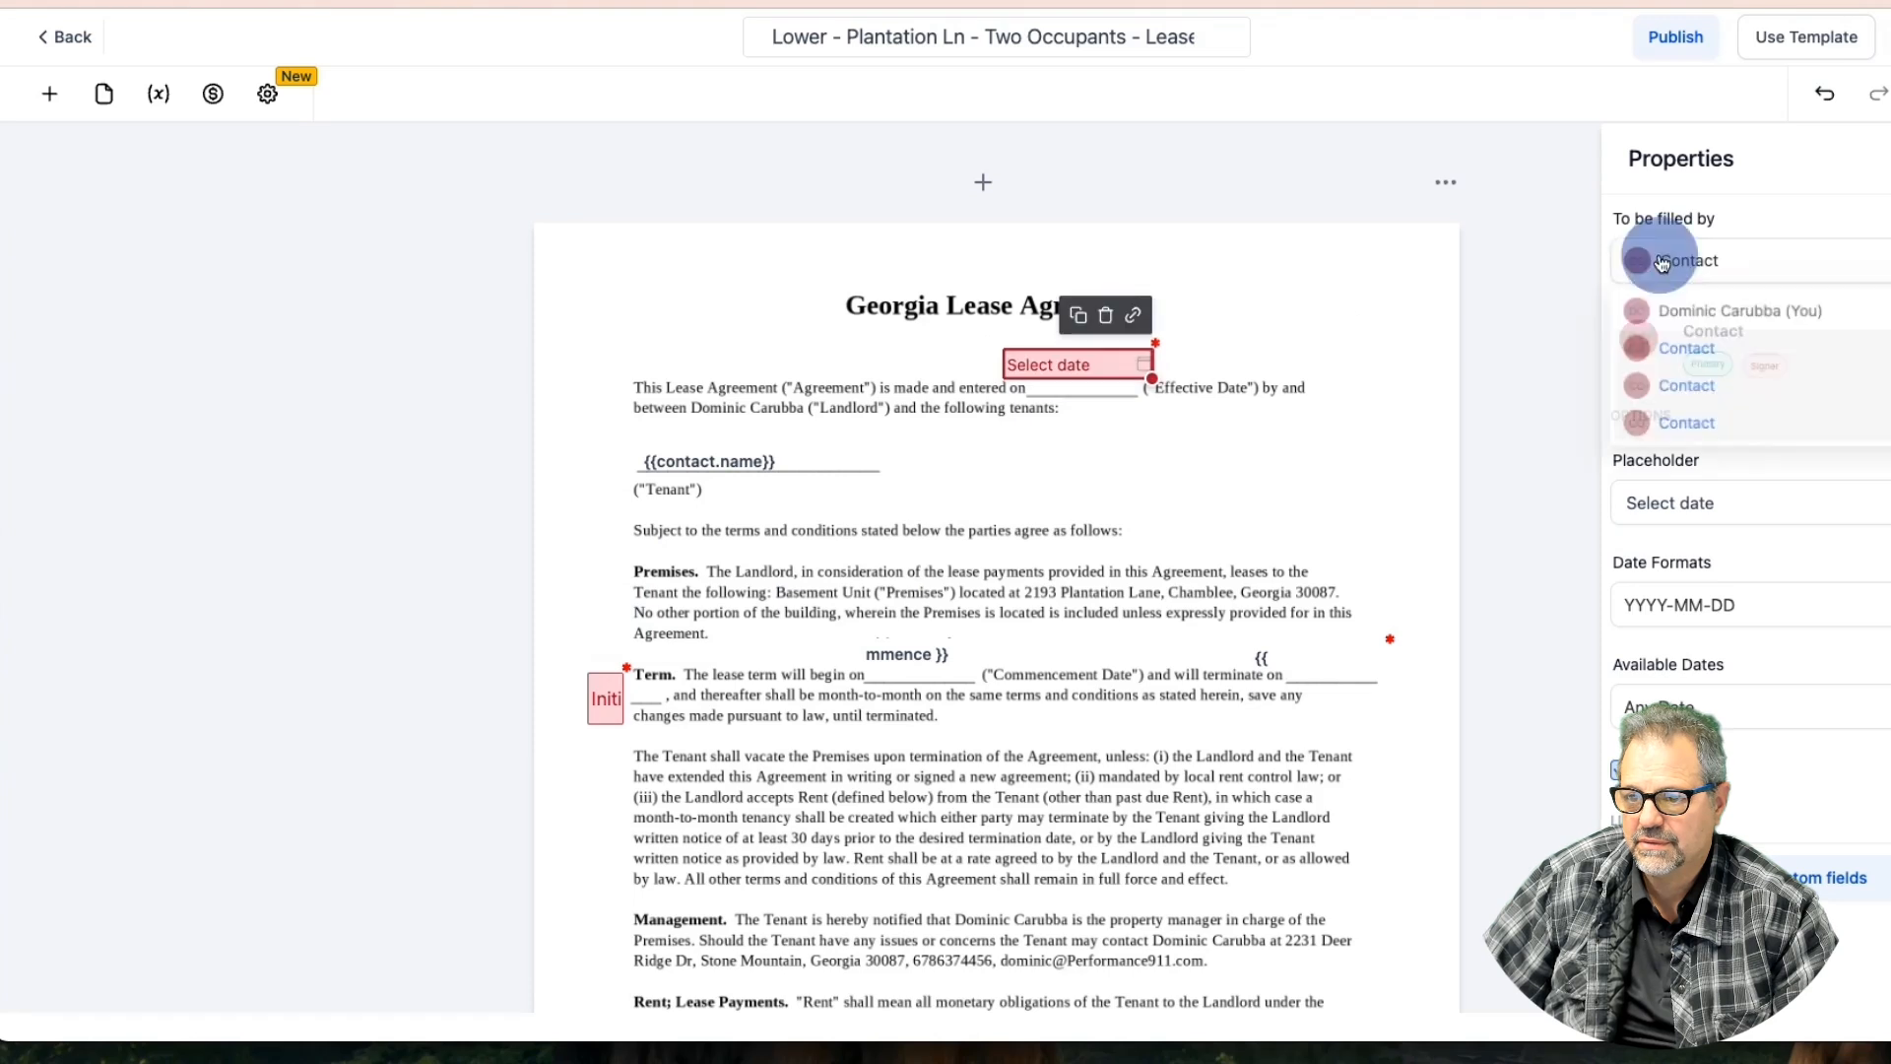
left_click(1705, 313)
left_click(1701, 628)
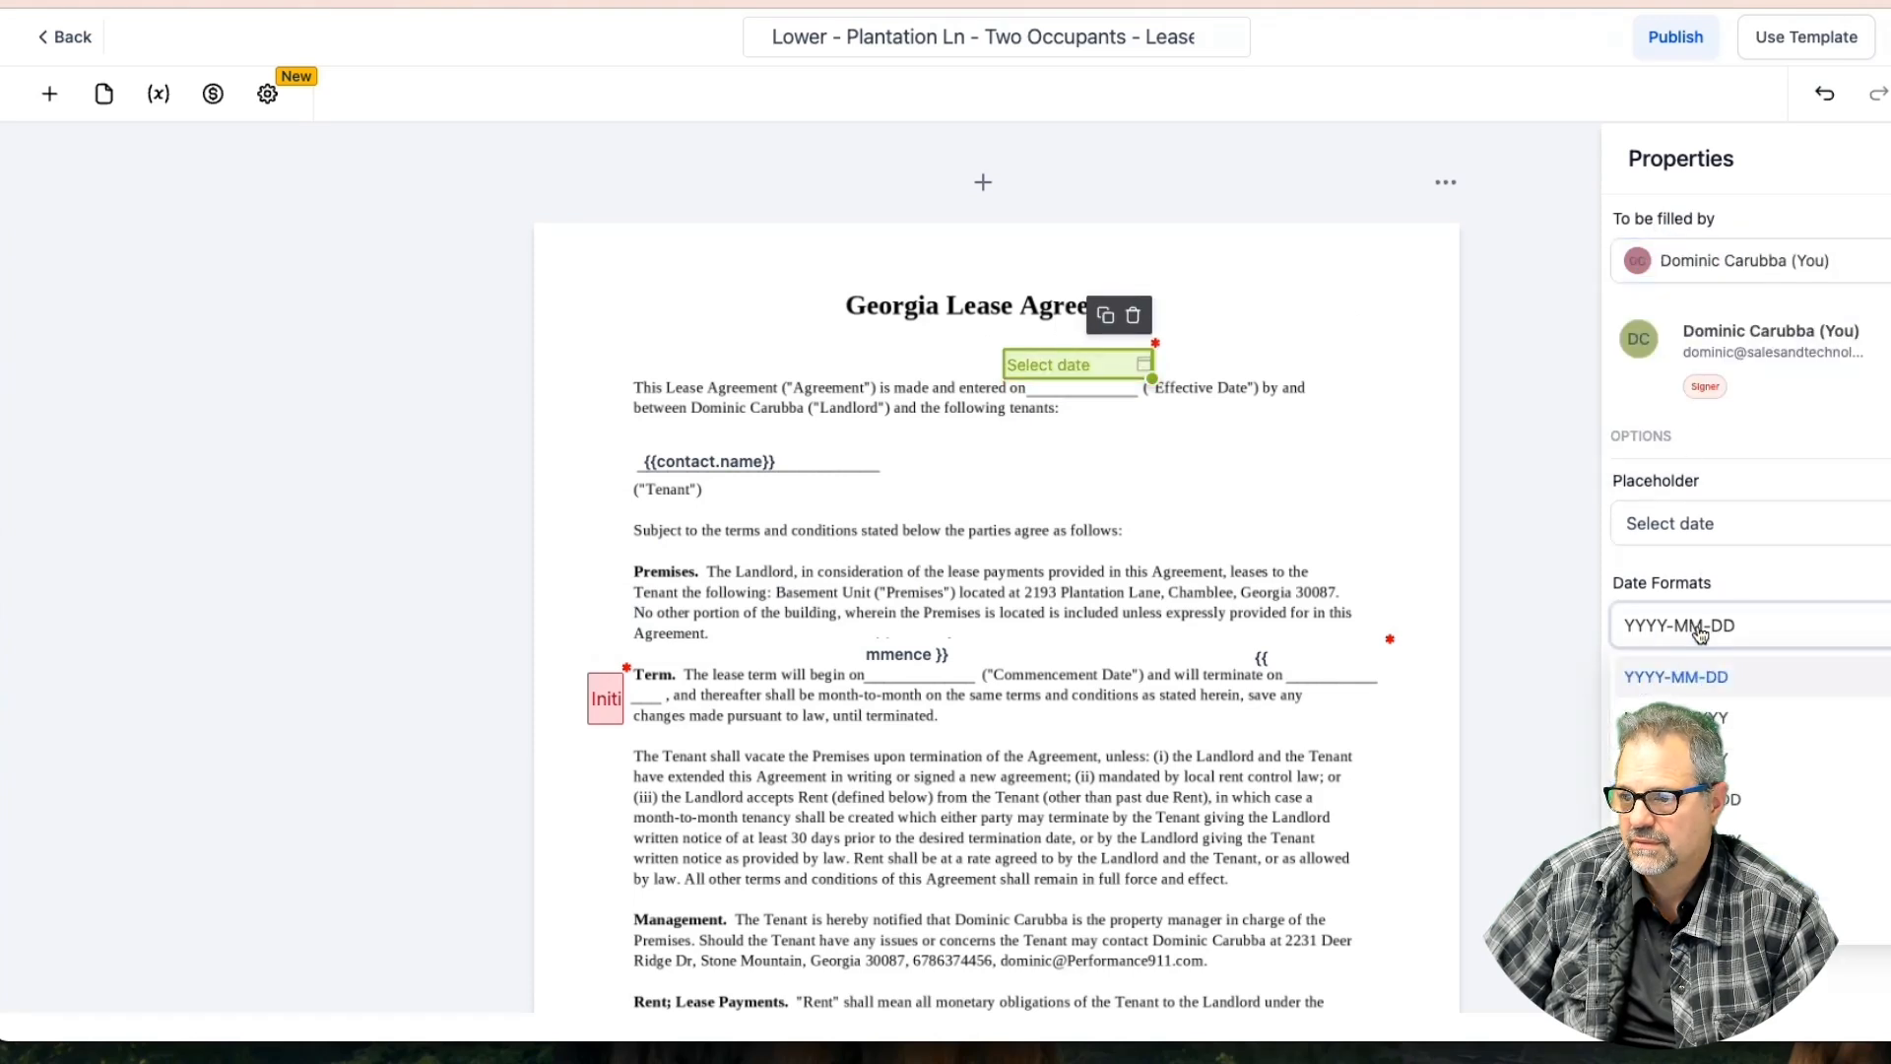
left_click(1725, 727)
left_click(1727, 746)
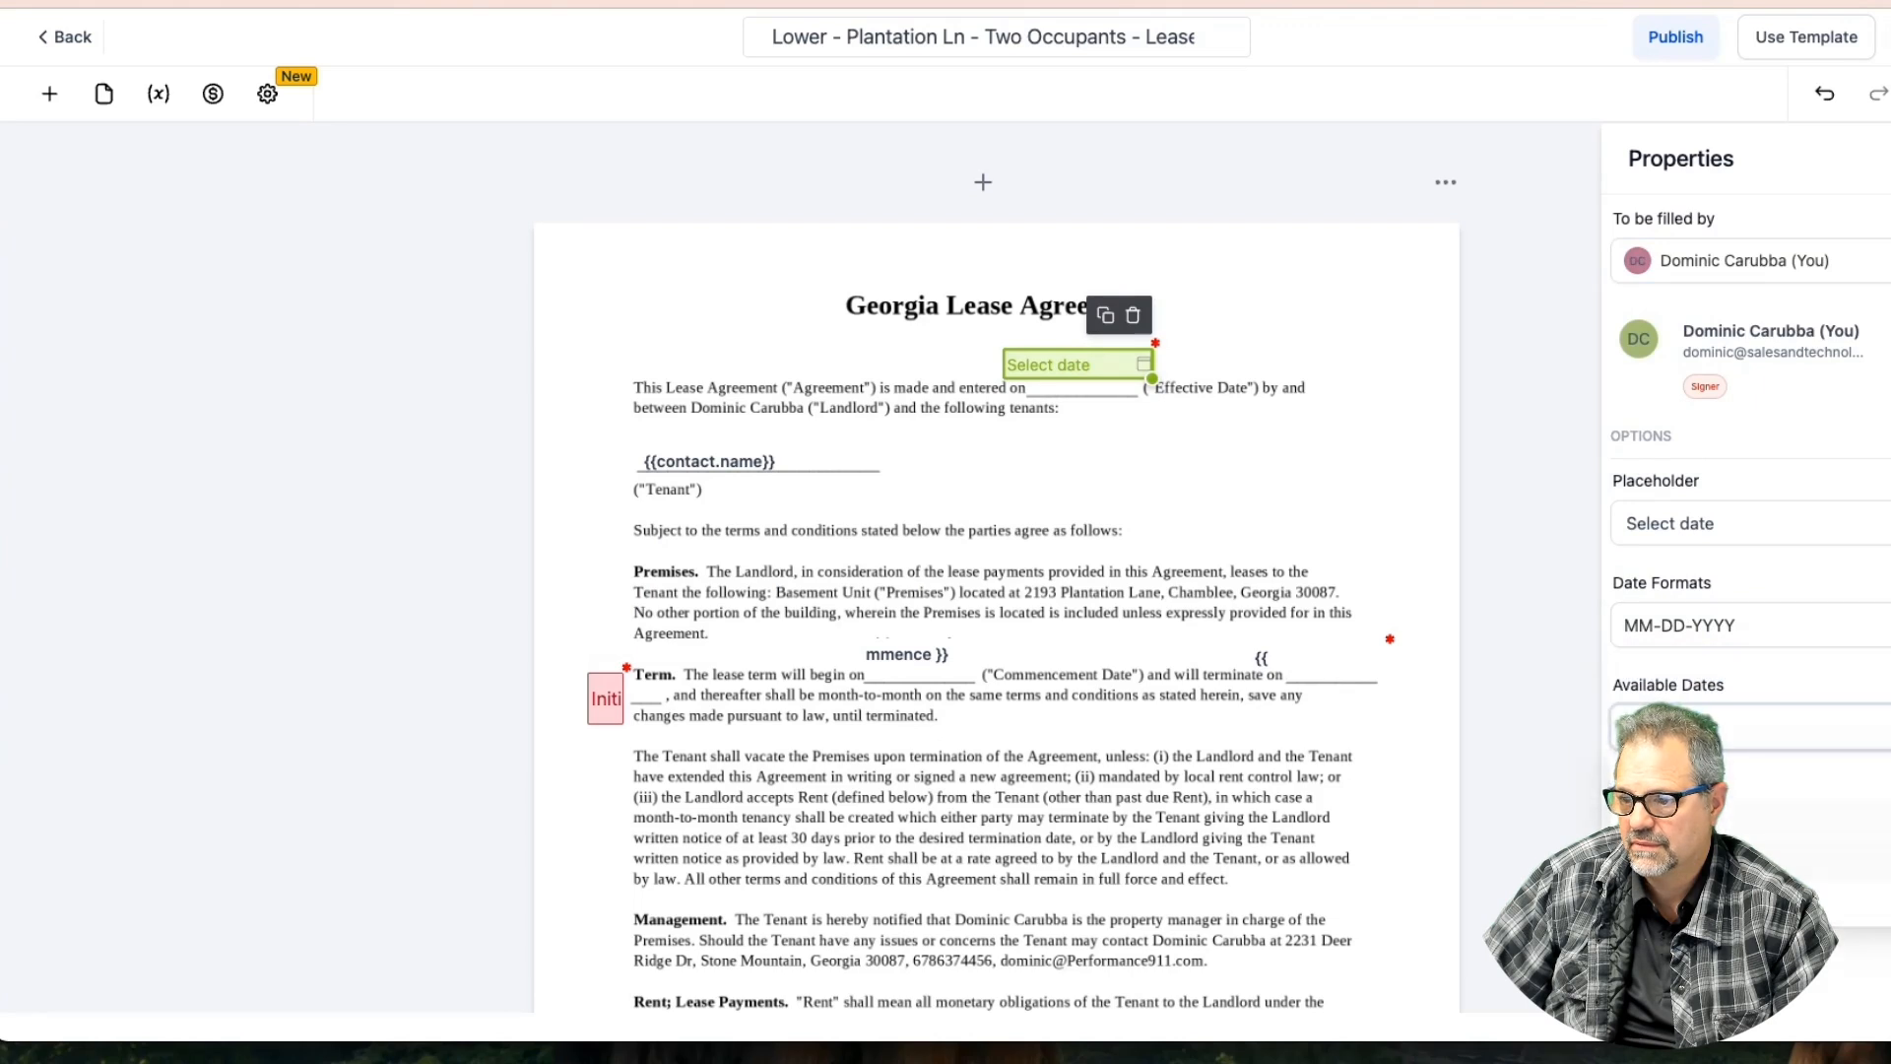
left_click_drag(1092, 368, 1100, 371)
left_click(1885, 37)
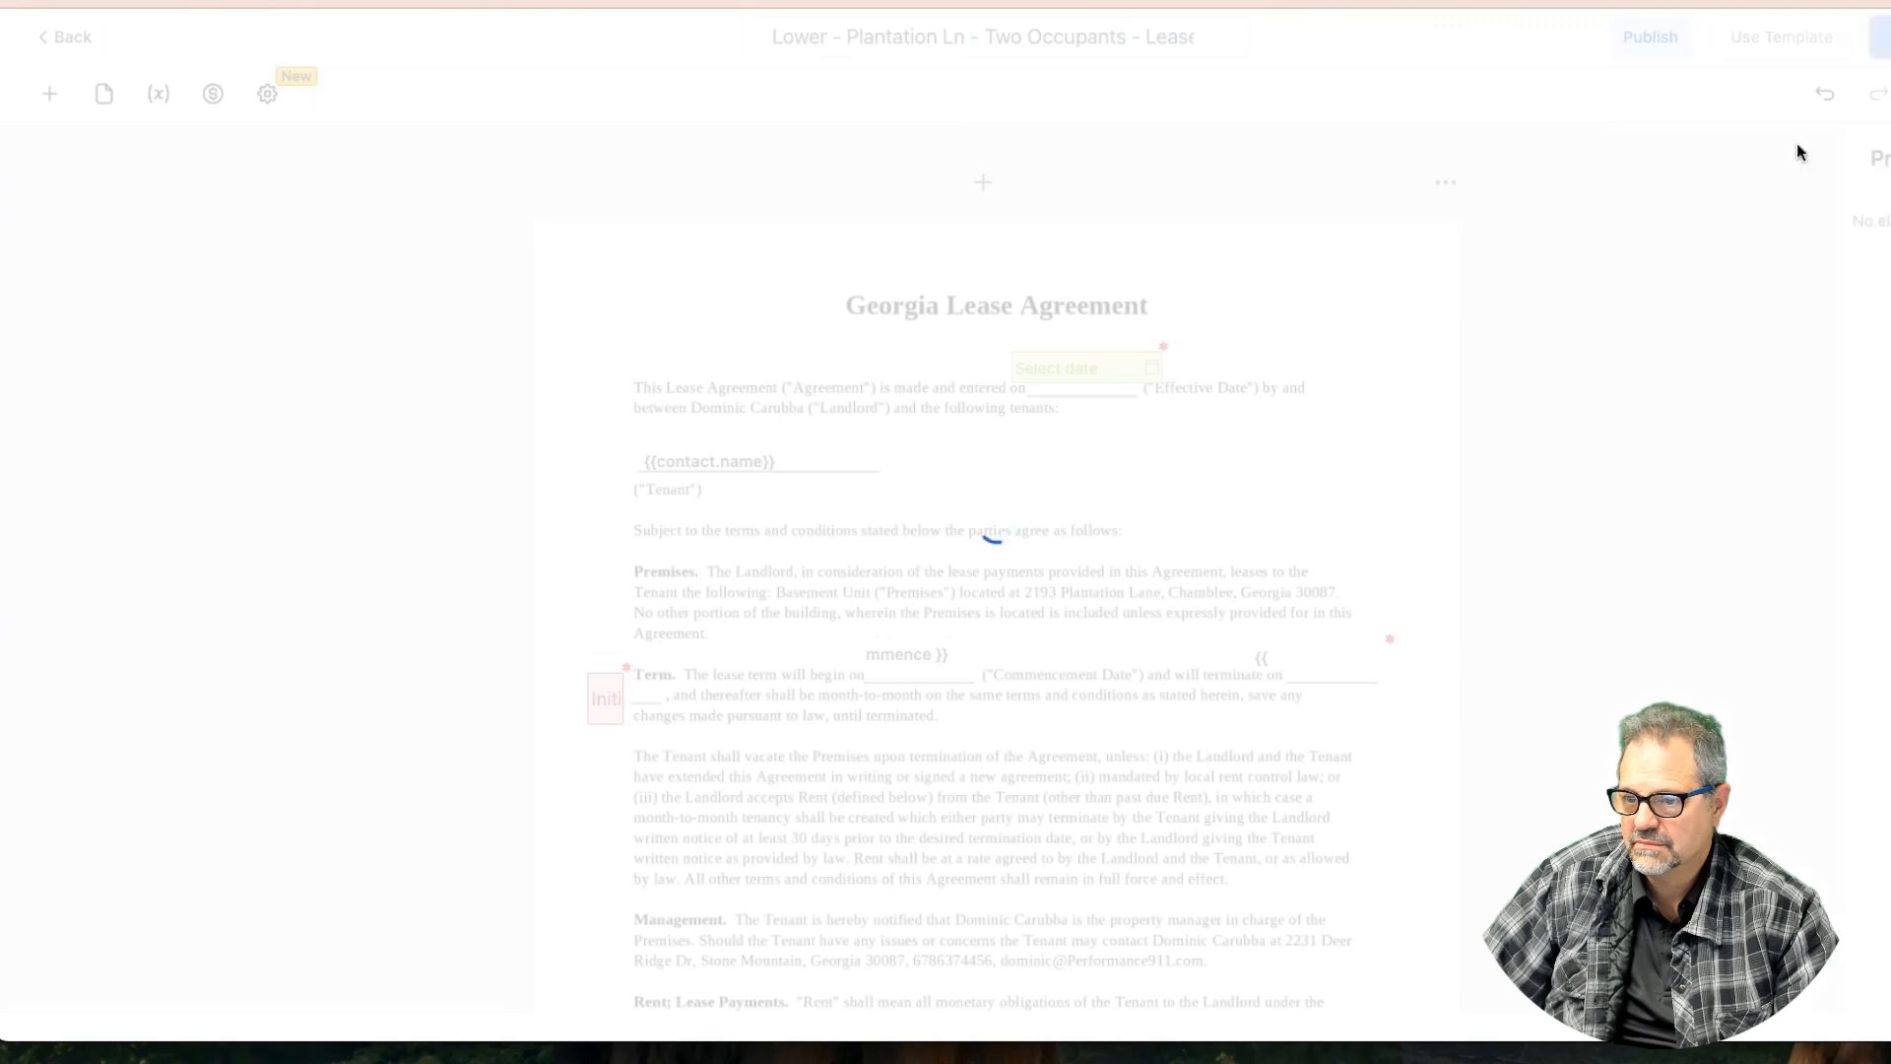
Replace the commencement and termination placeholders with copies of the date field
left_click(911, 655)
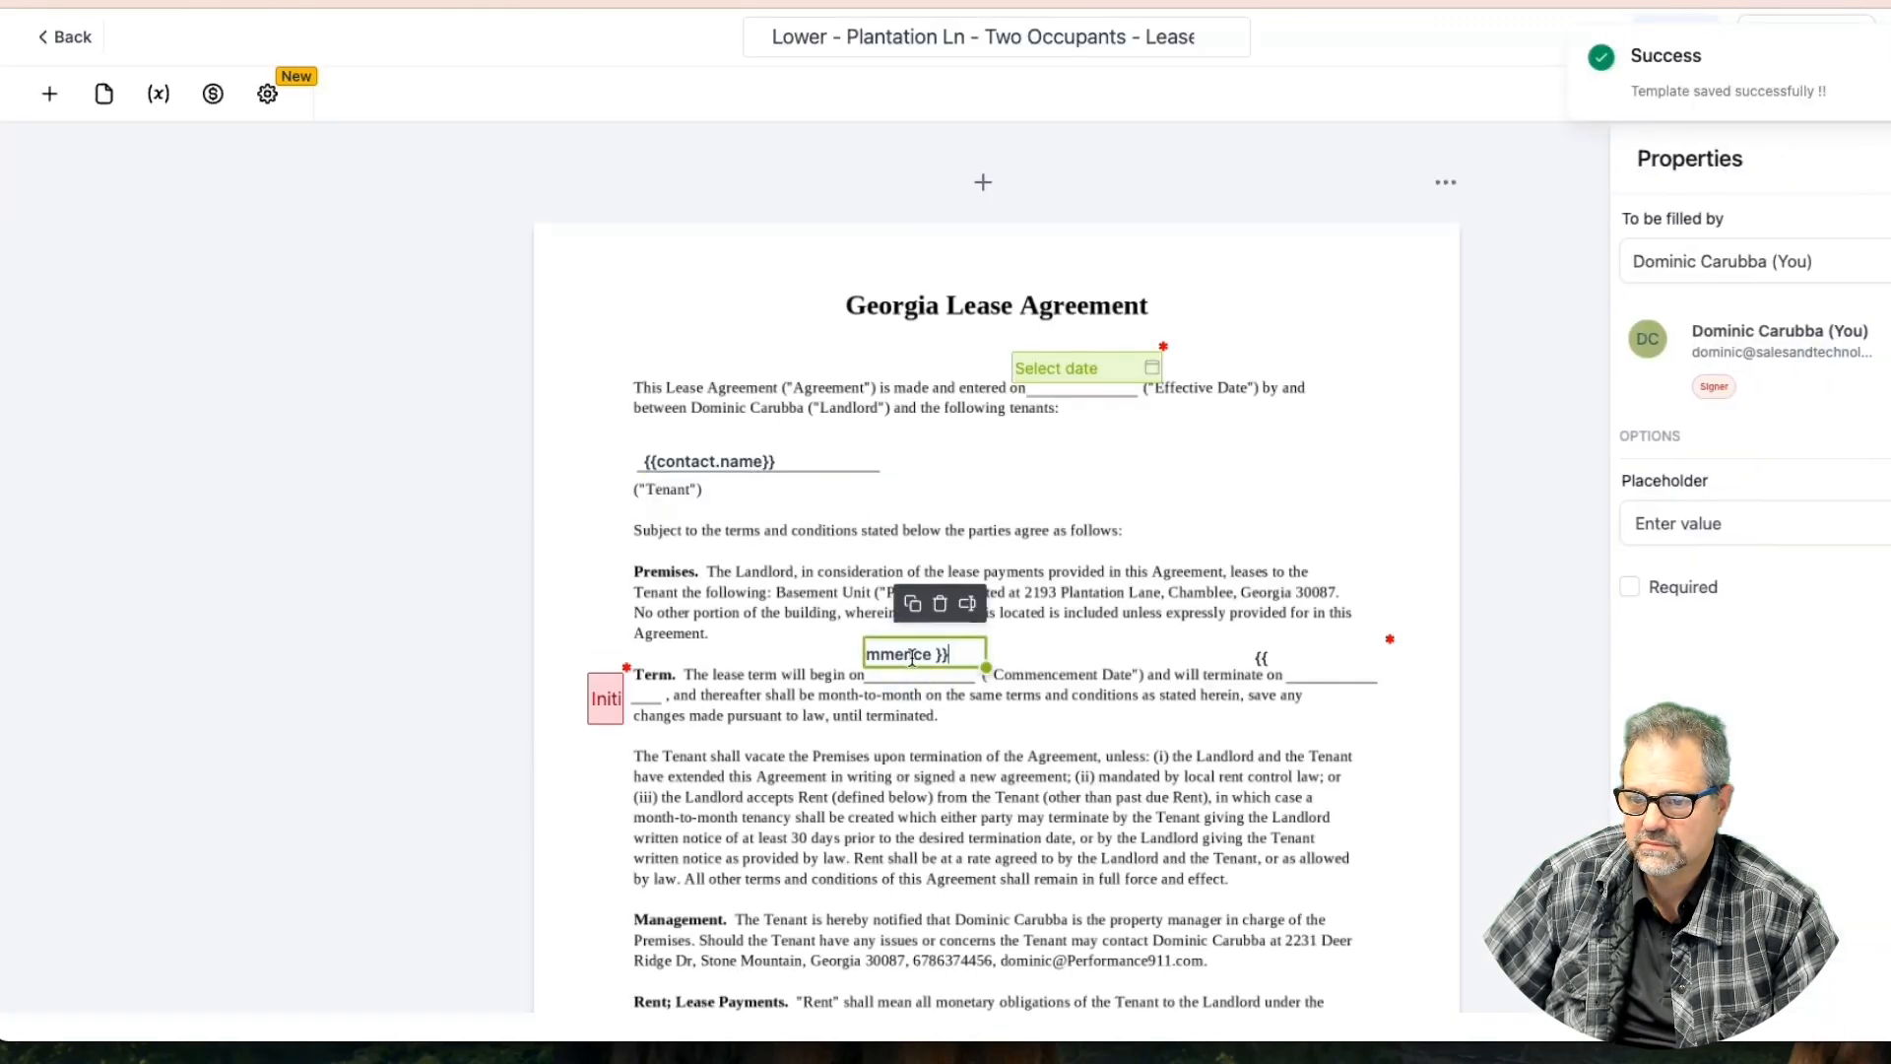
left_click(1325, 658)
left_click(1339, 612)
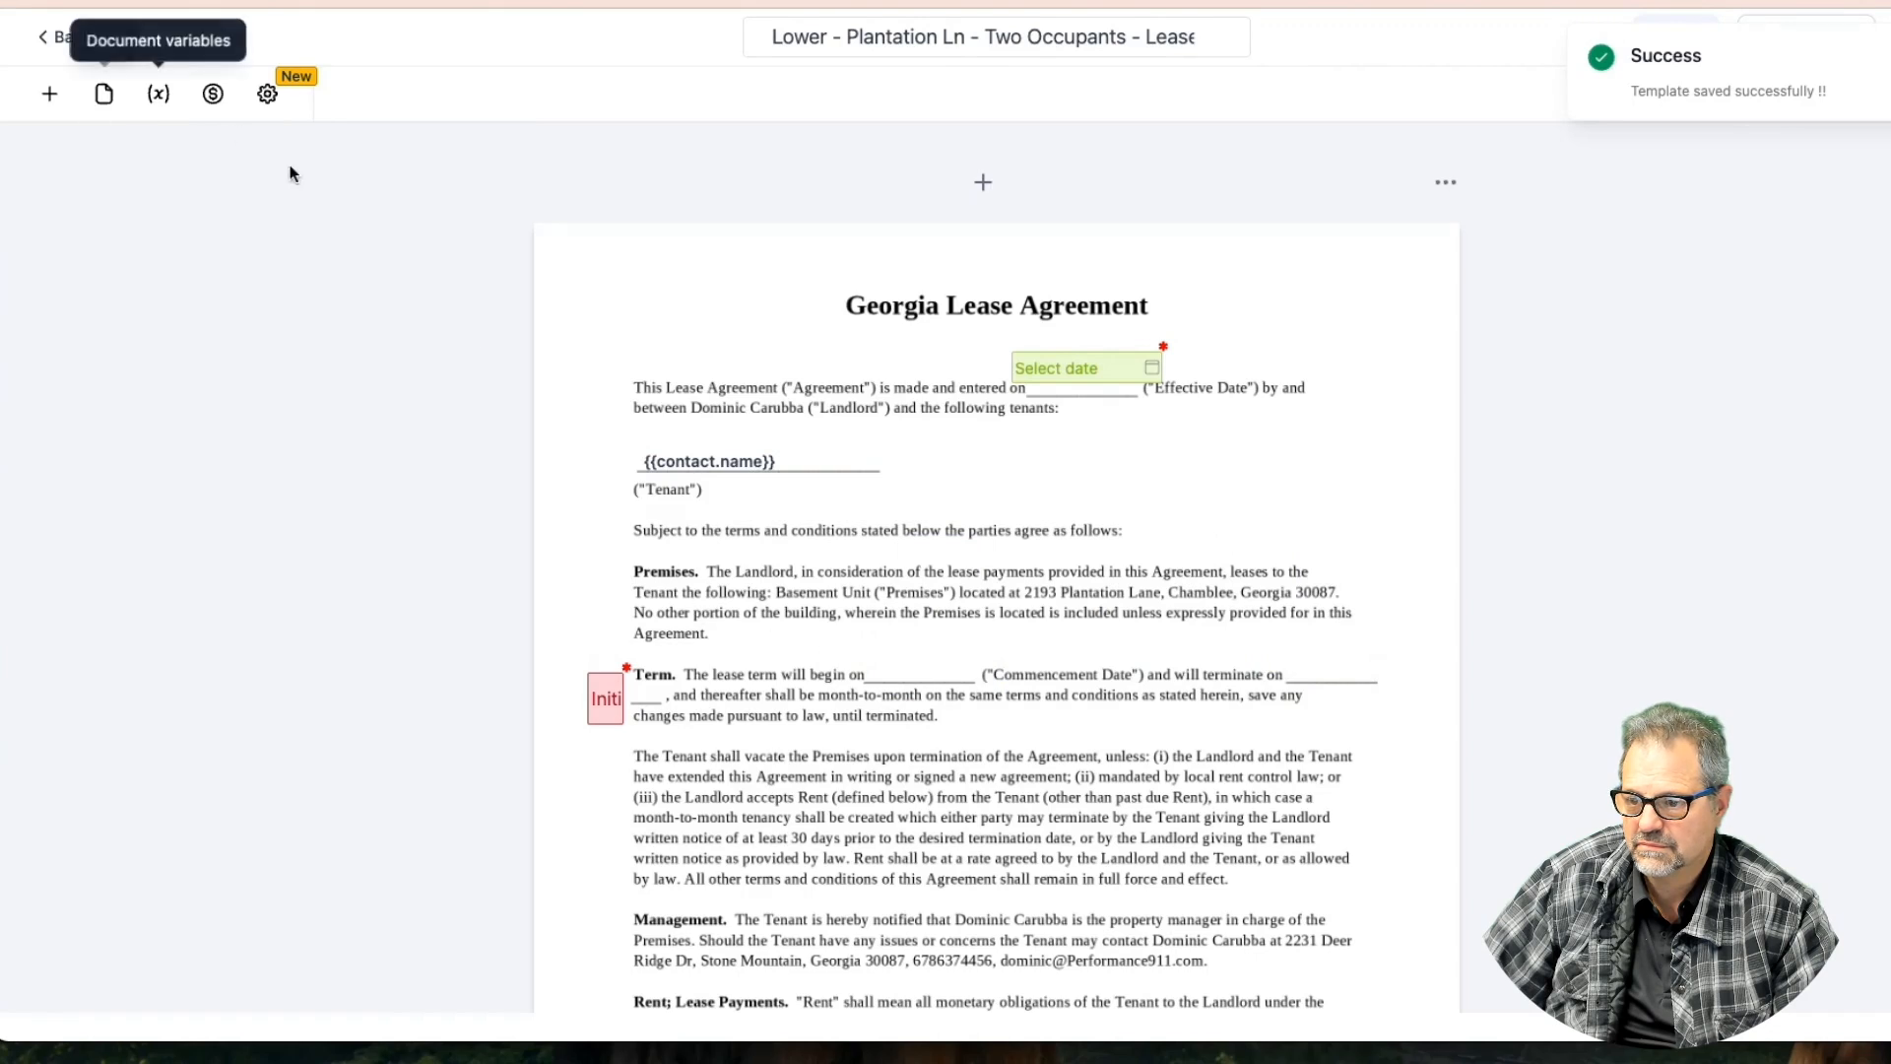
left_click(1090, 366)
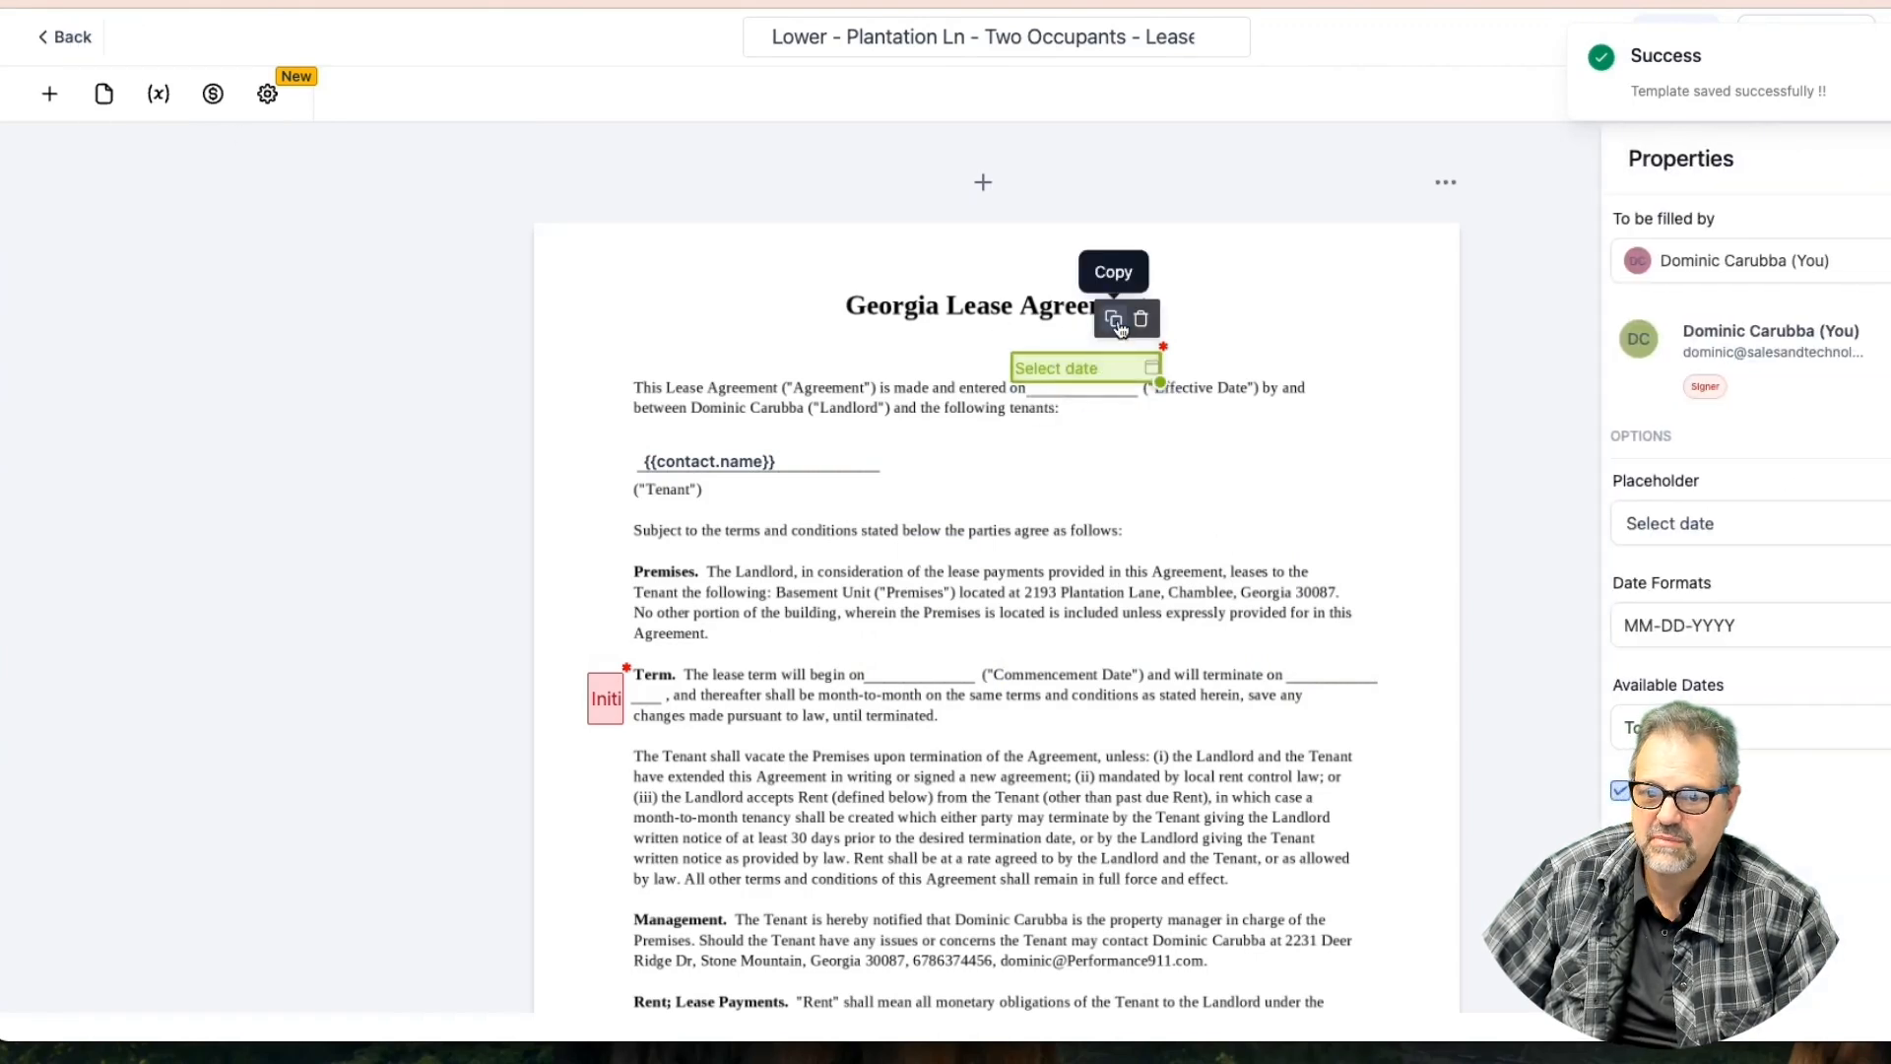
left_click(1114, 319)
left_click_drag(1109, 399, 922, 648)
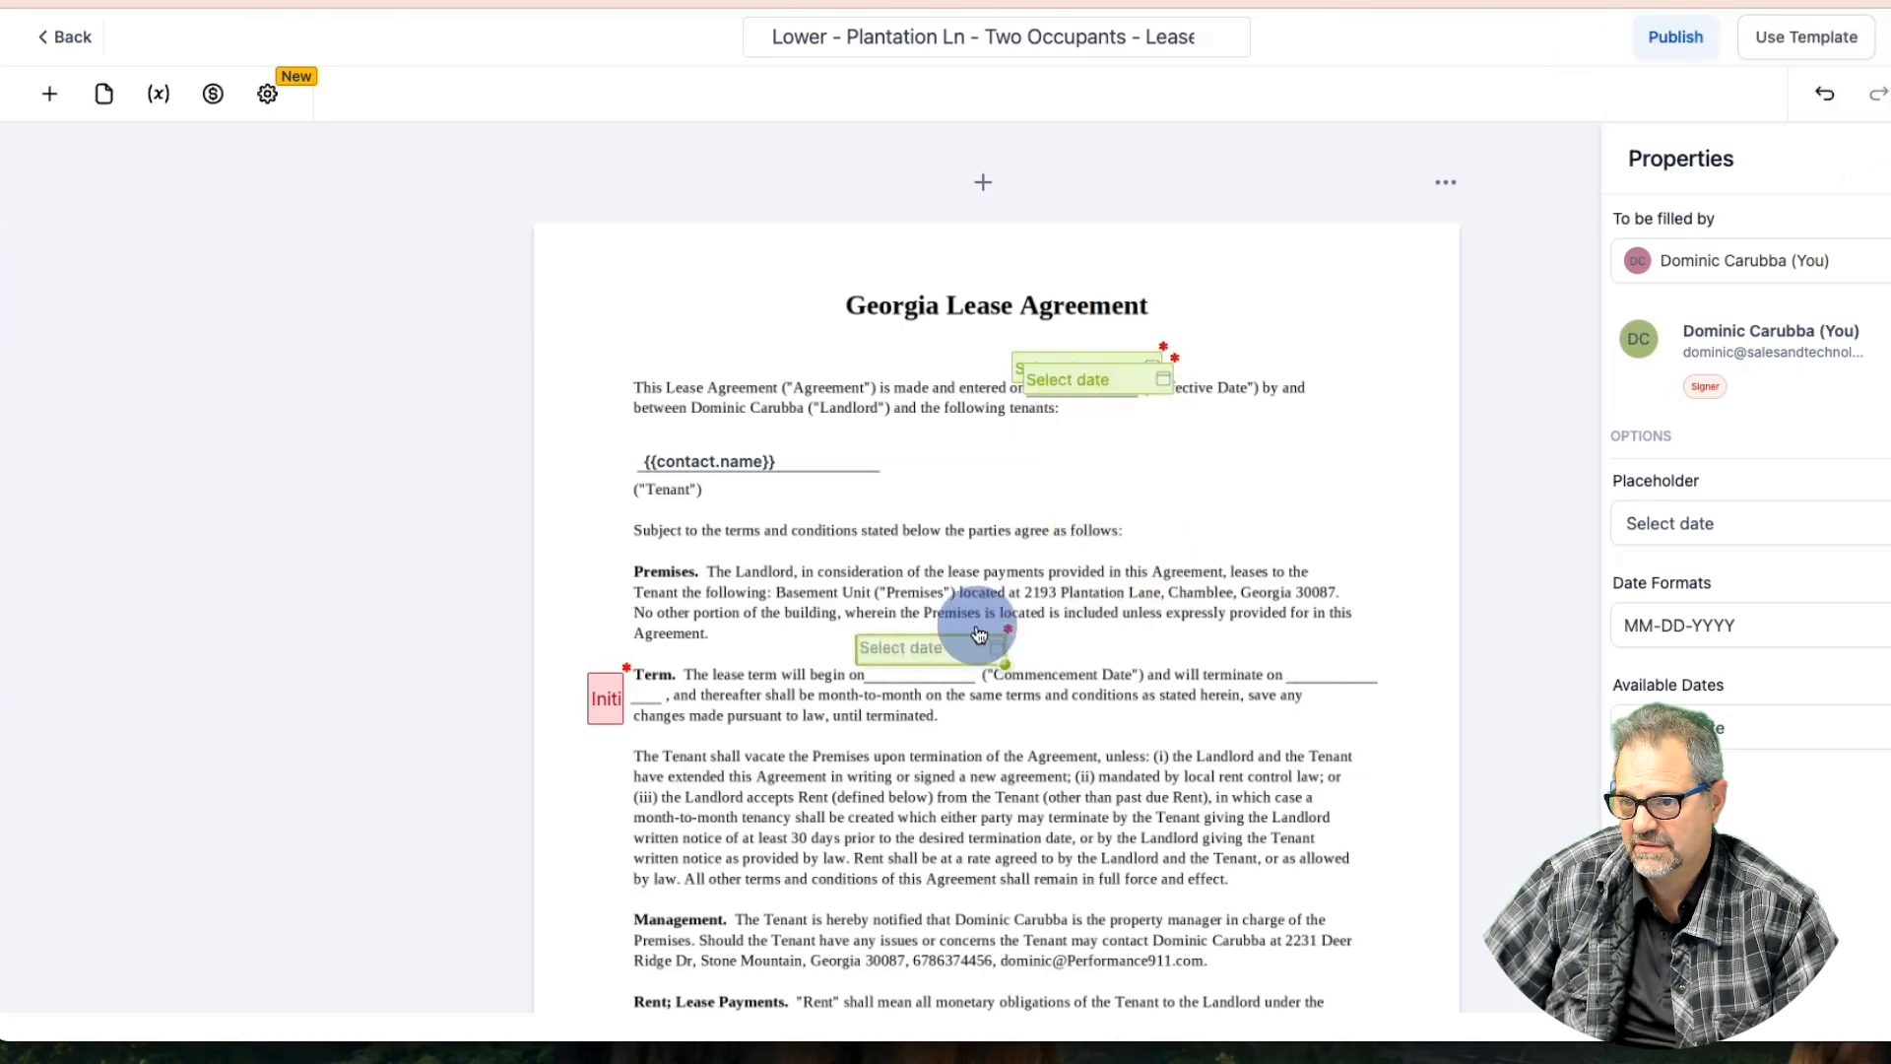
left_click_drag(1089, 375, 1309, 641)
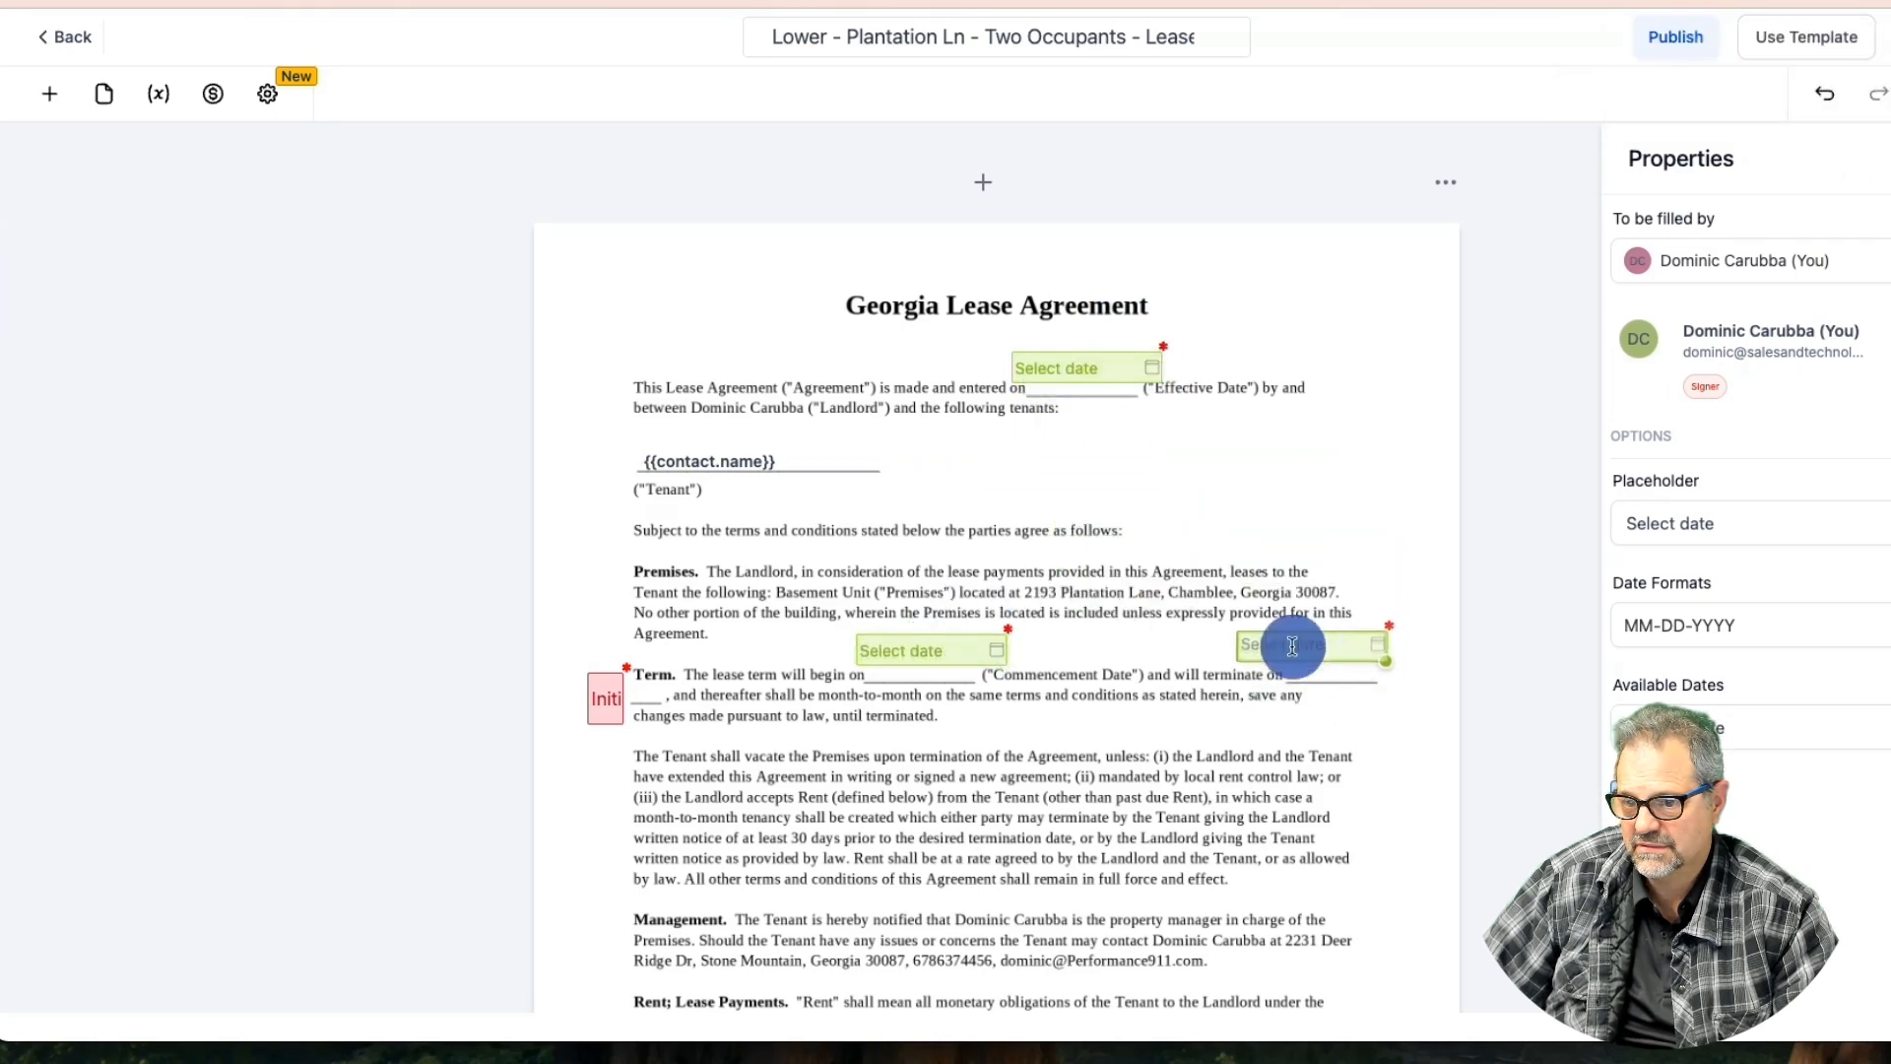
Check the allowed dates on the commencement and termination date fields, then save the template
left_click(975, 652)
left_click(1671, 709)
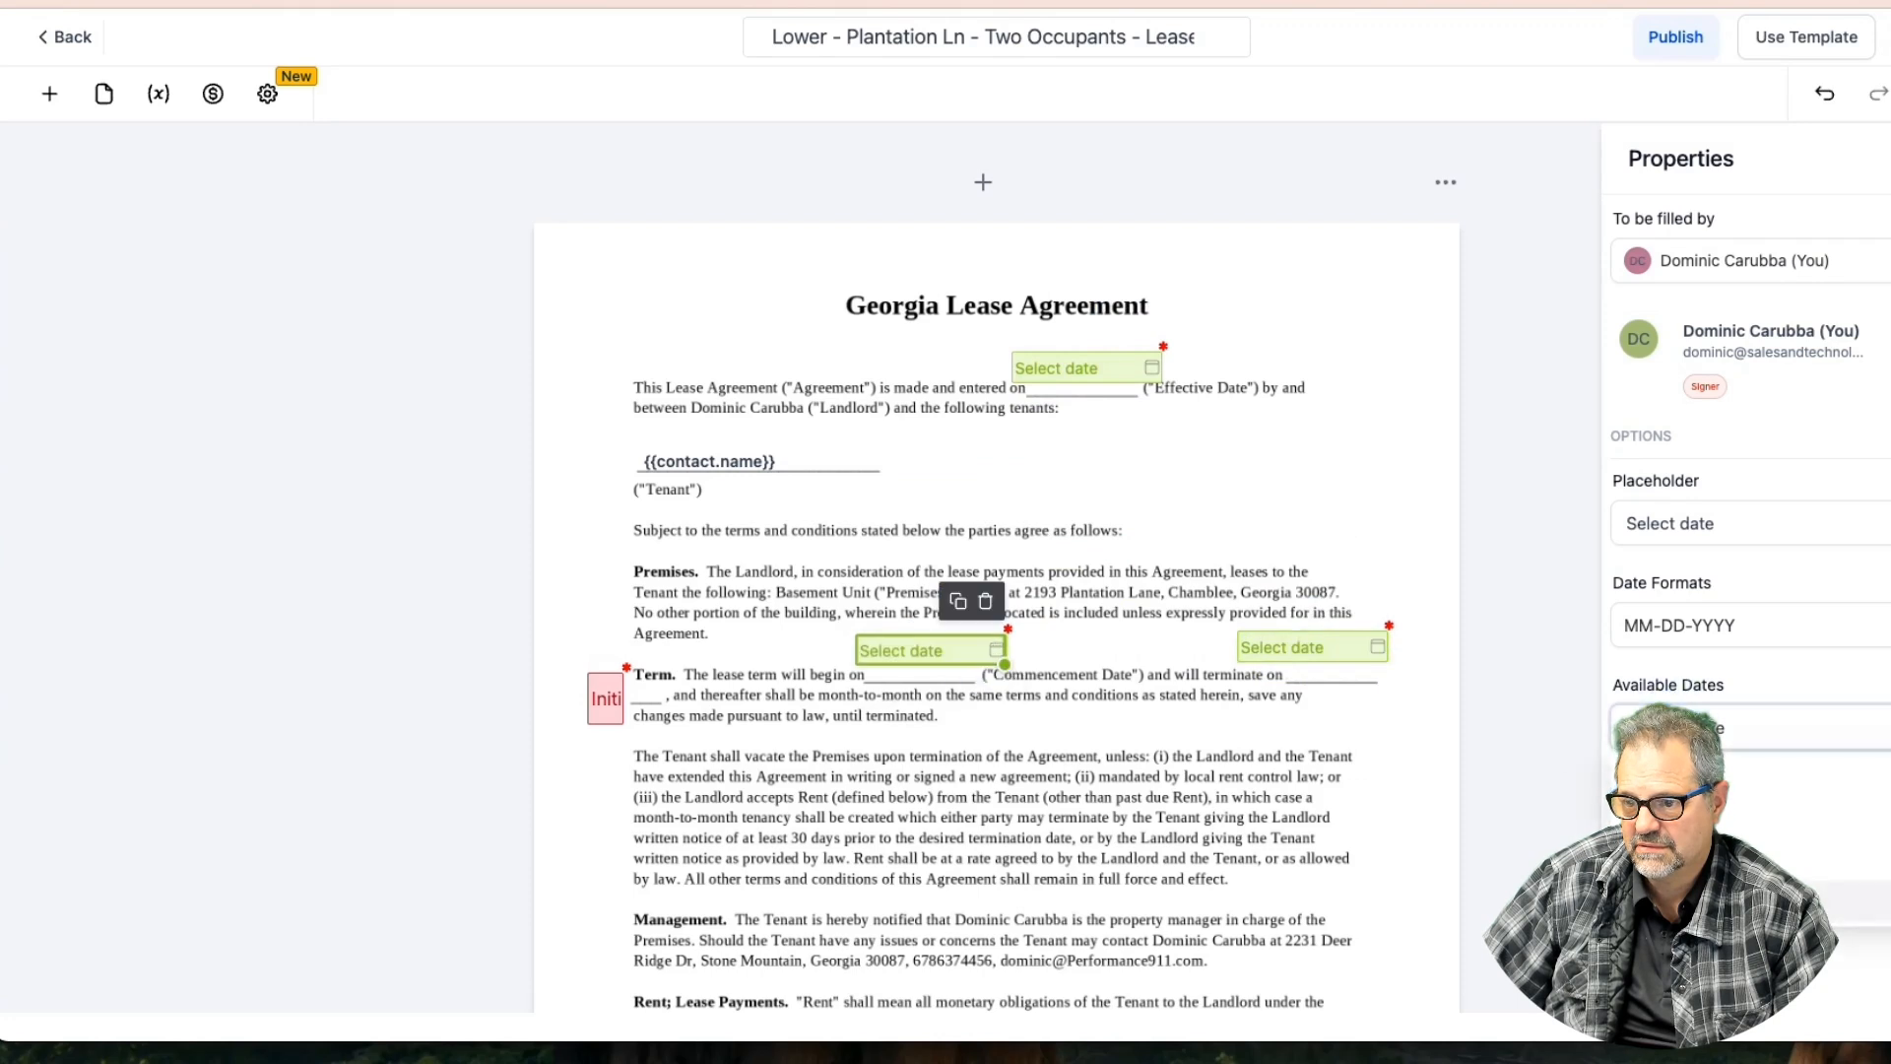
left_click(1331, 652)
left_click(1704, 727)
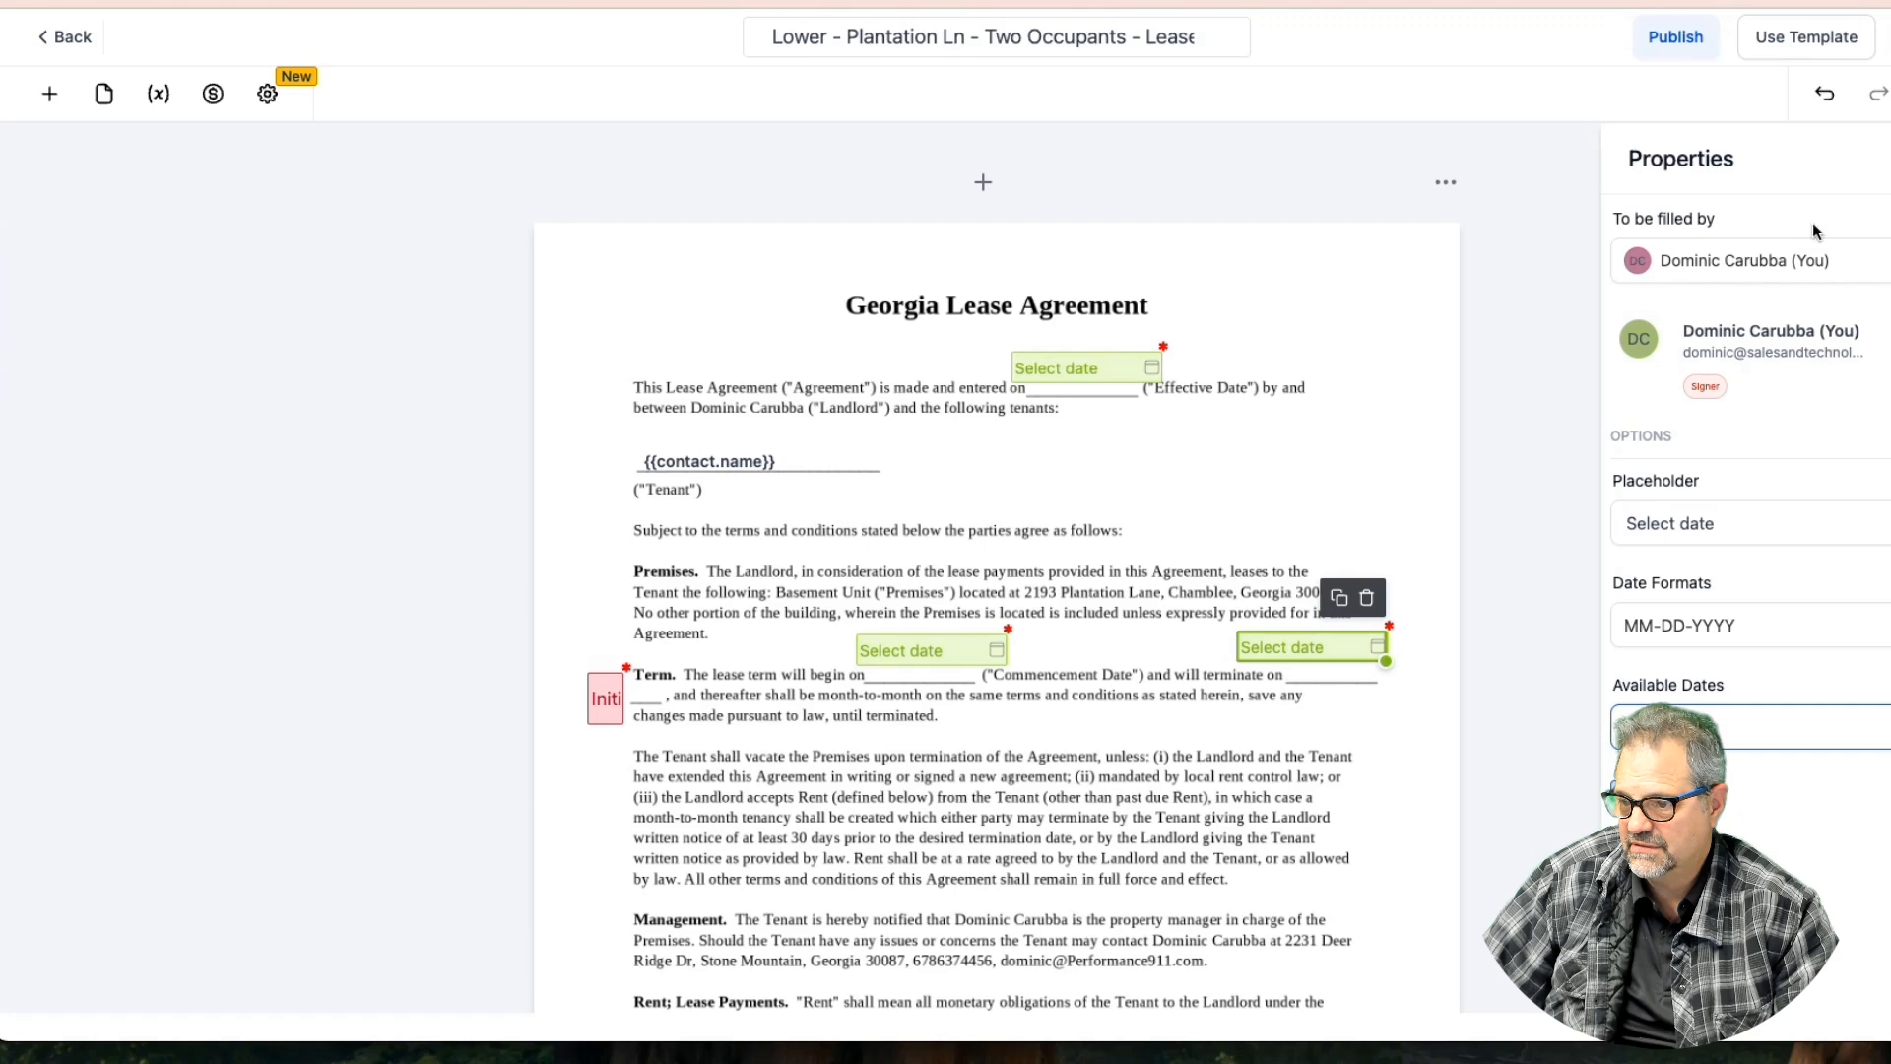
left_click(1888, 40)
scroll(1040, 466, "down", 9)
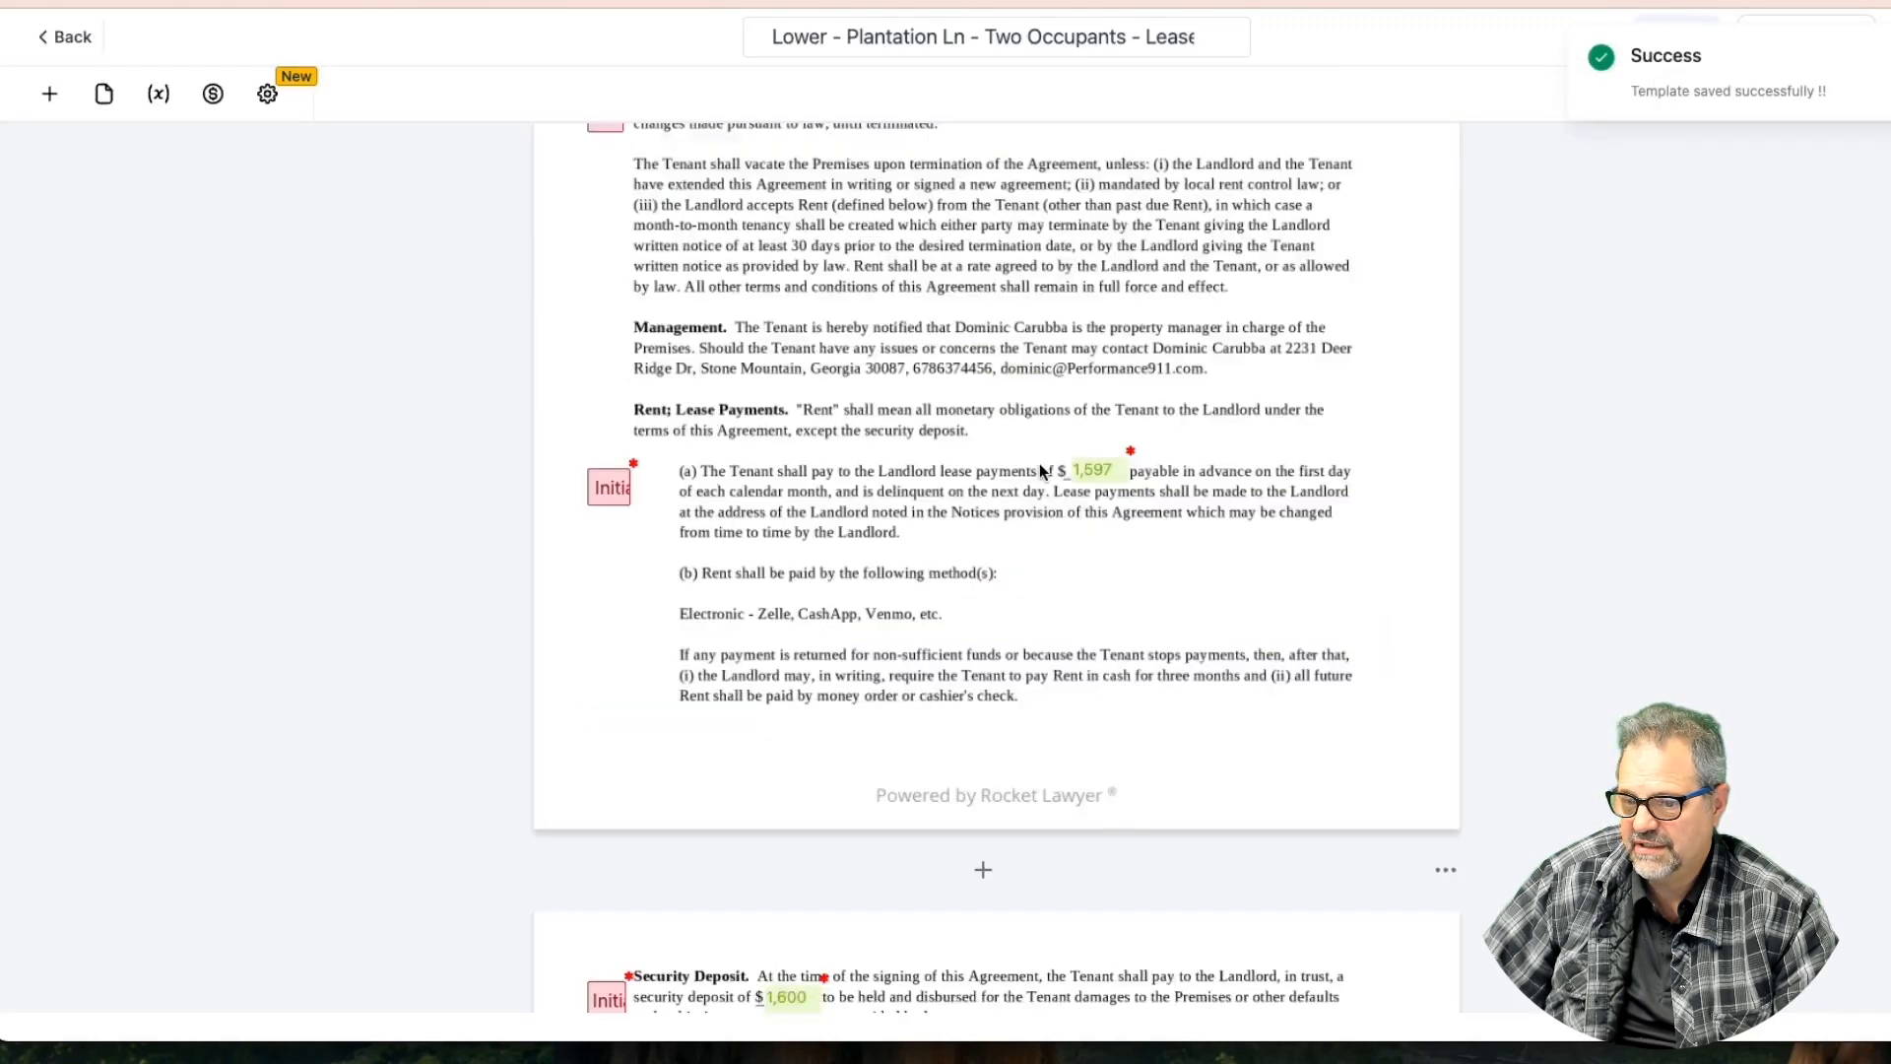
Inspect the occupant count and additional tenant field settings, then save the template
scroll(1039, 470, "up", 2)
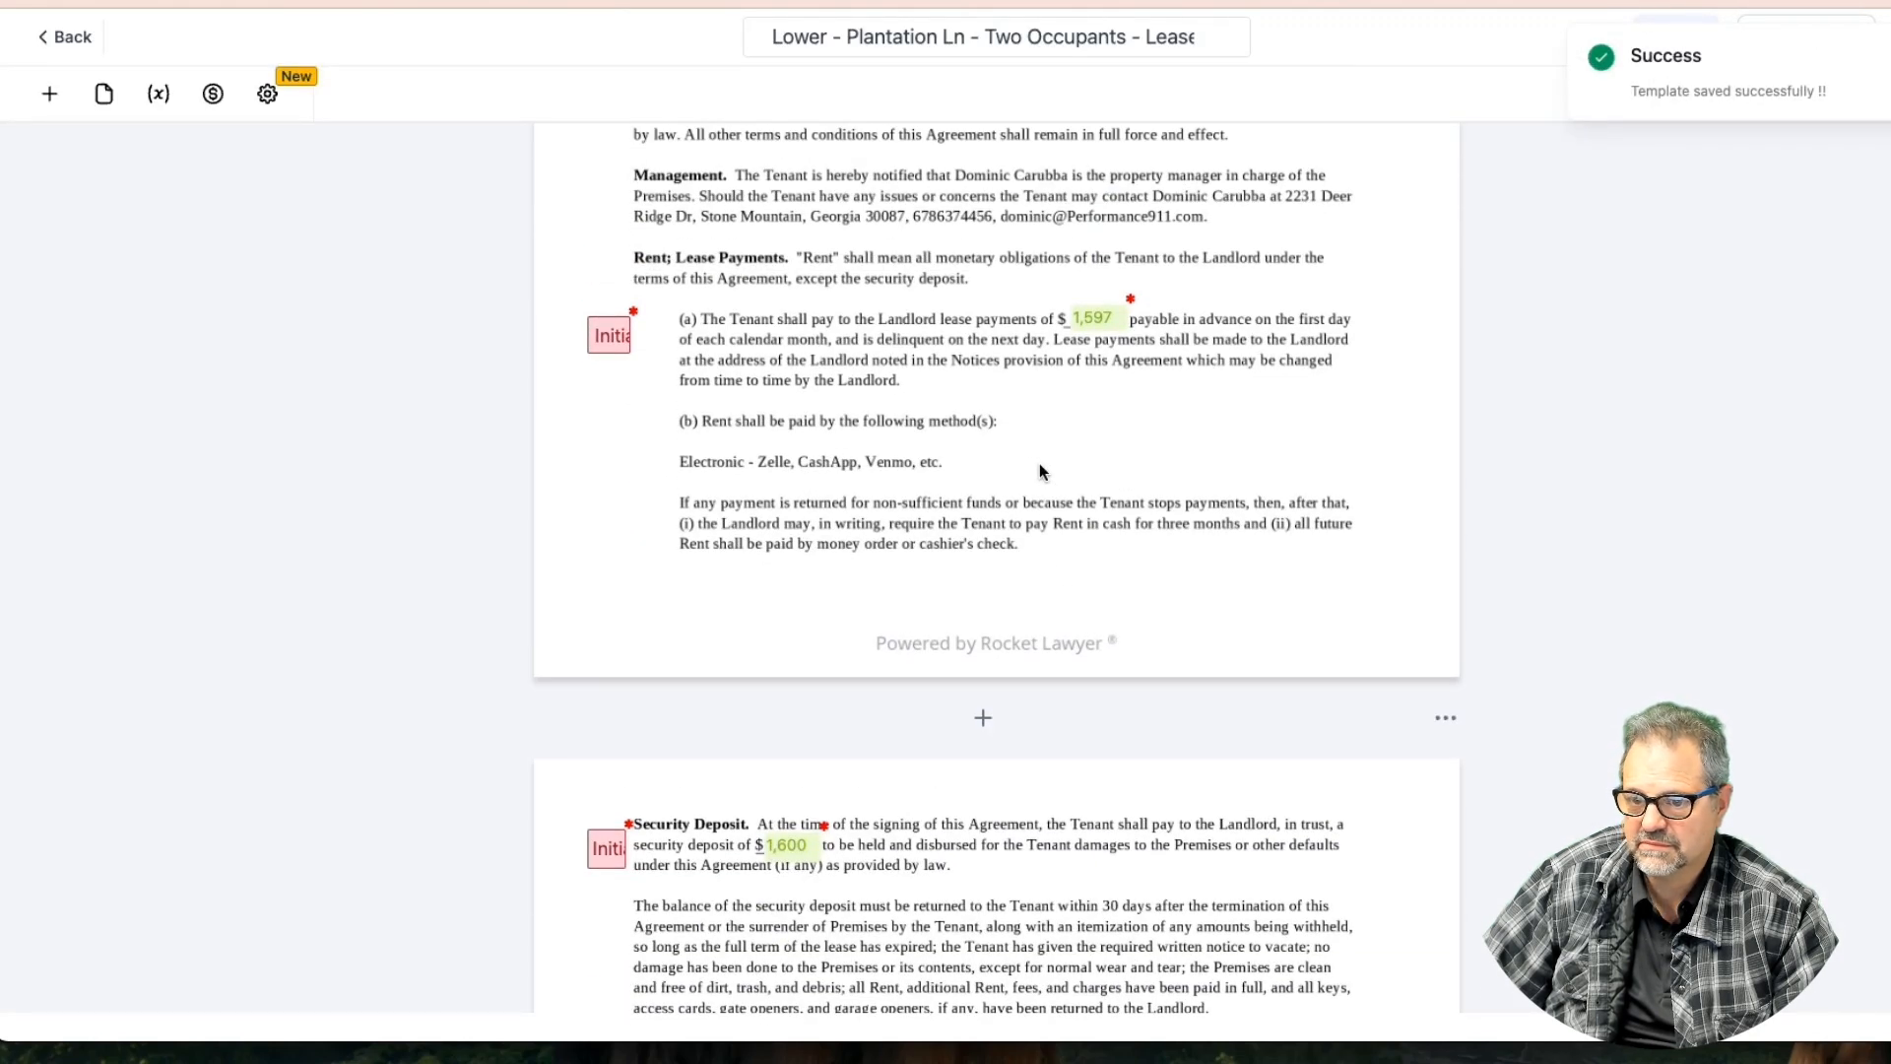
scroll(1040, 470, "down", 12)
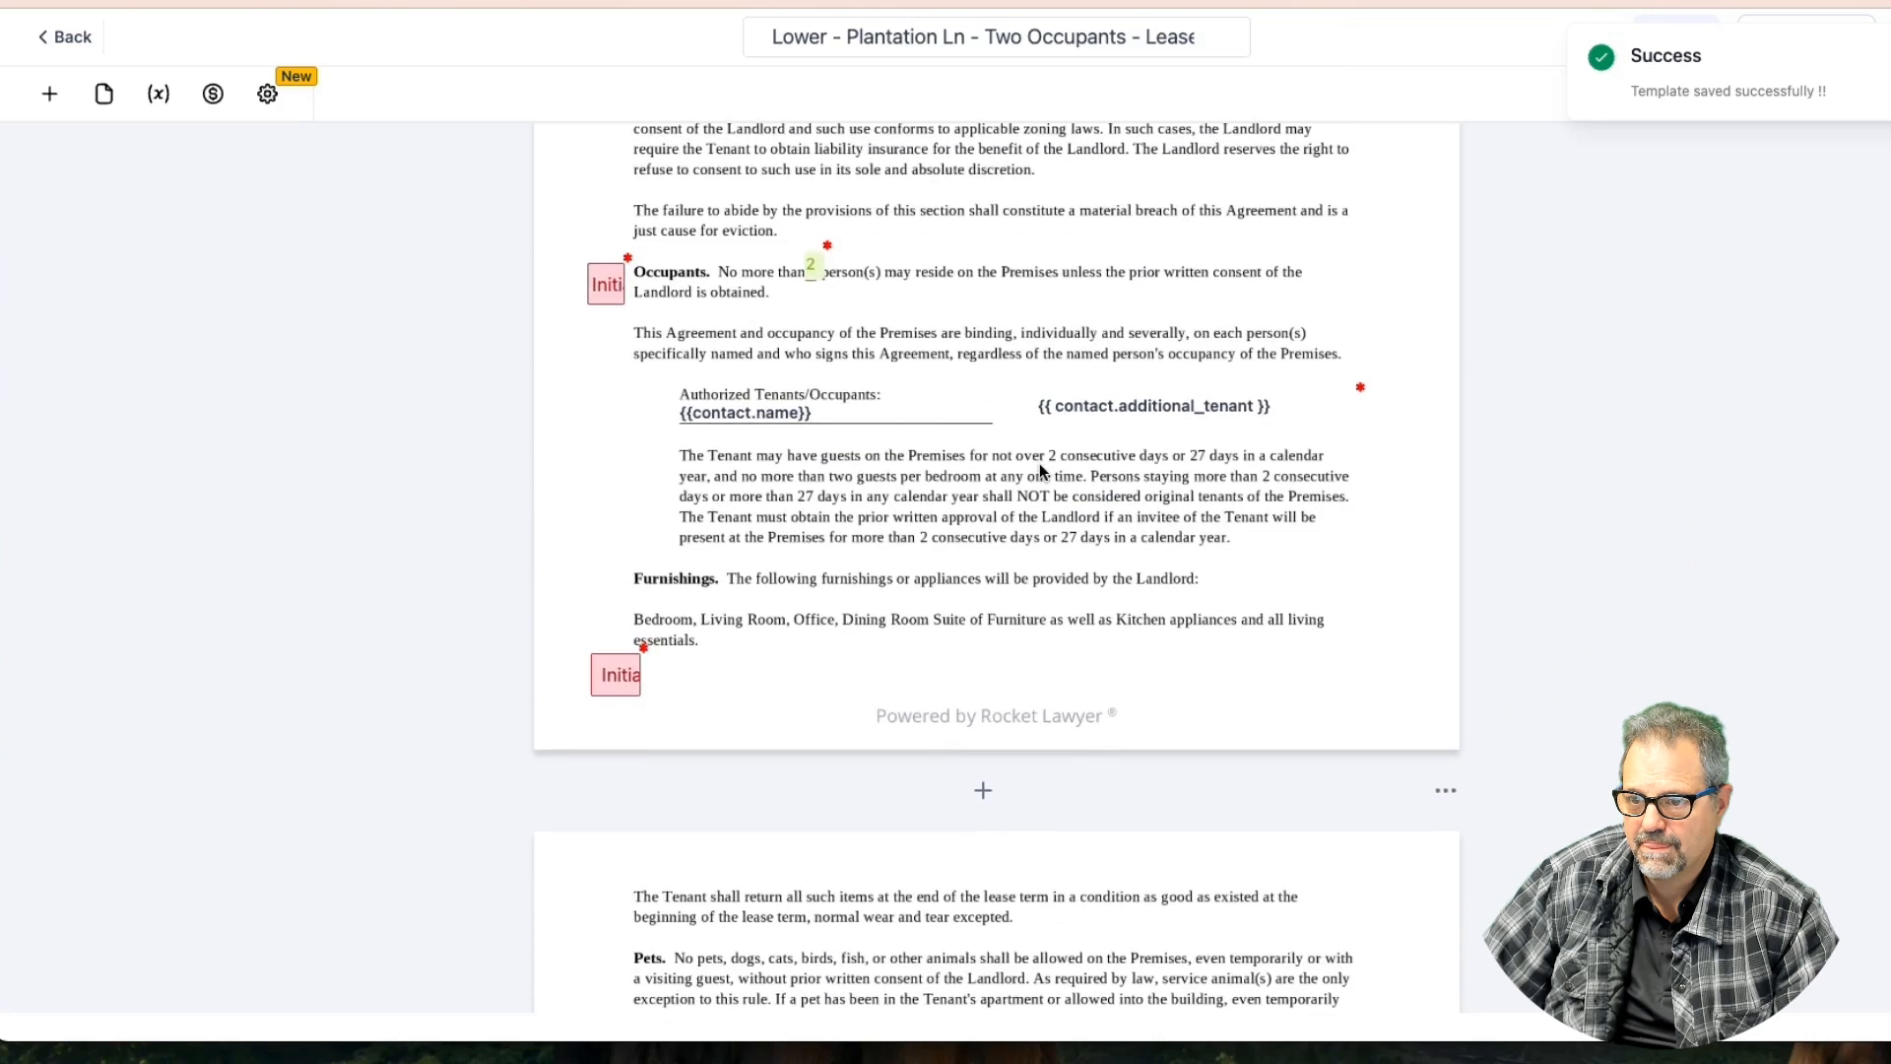
left_click(813, 263)
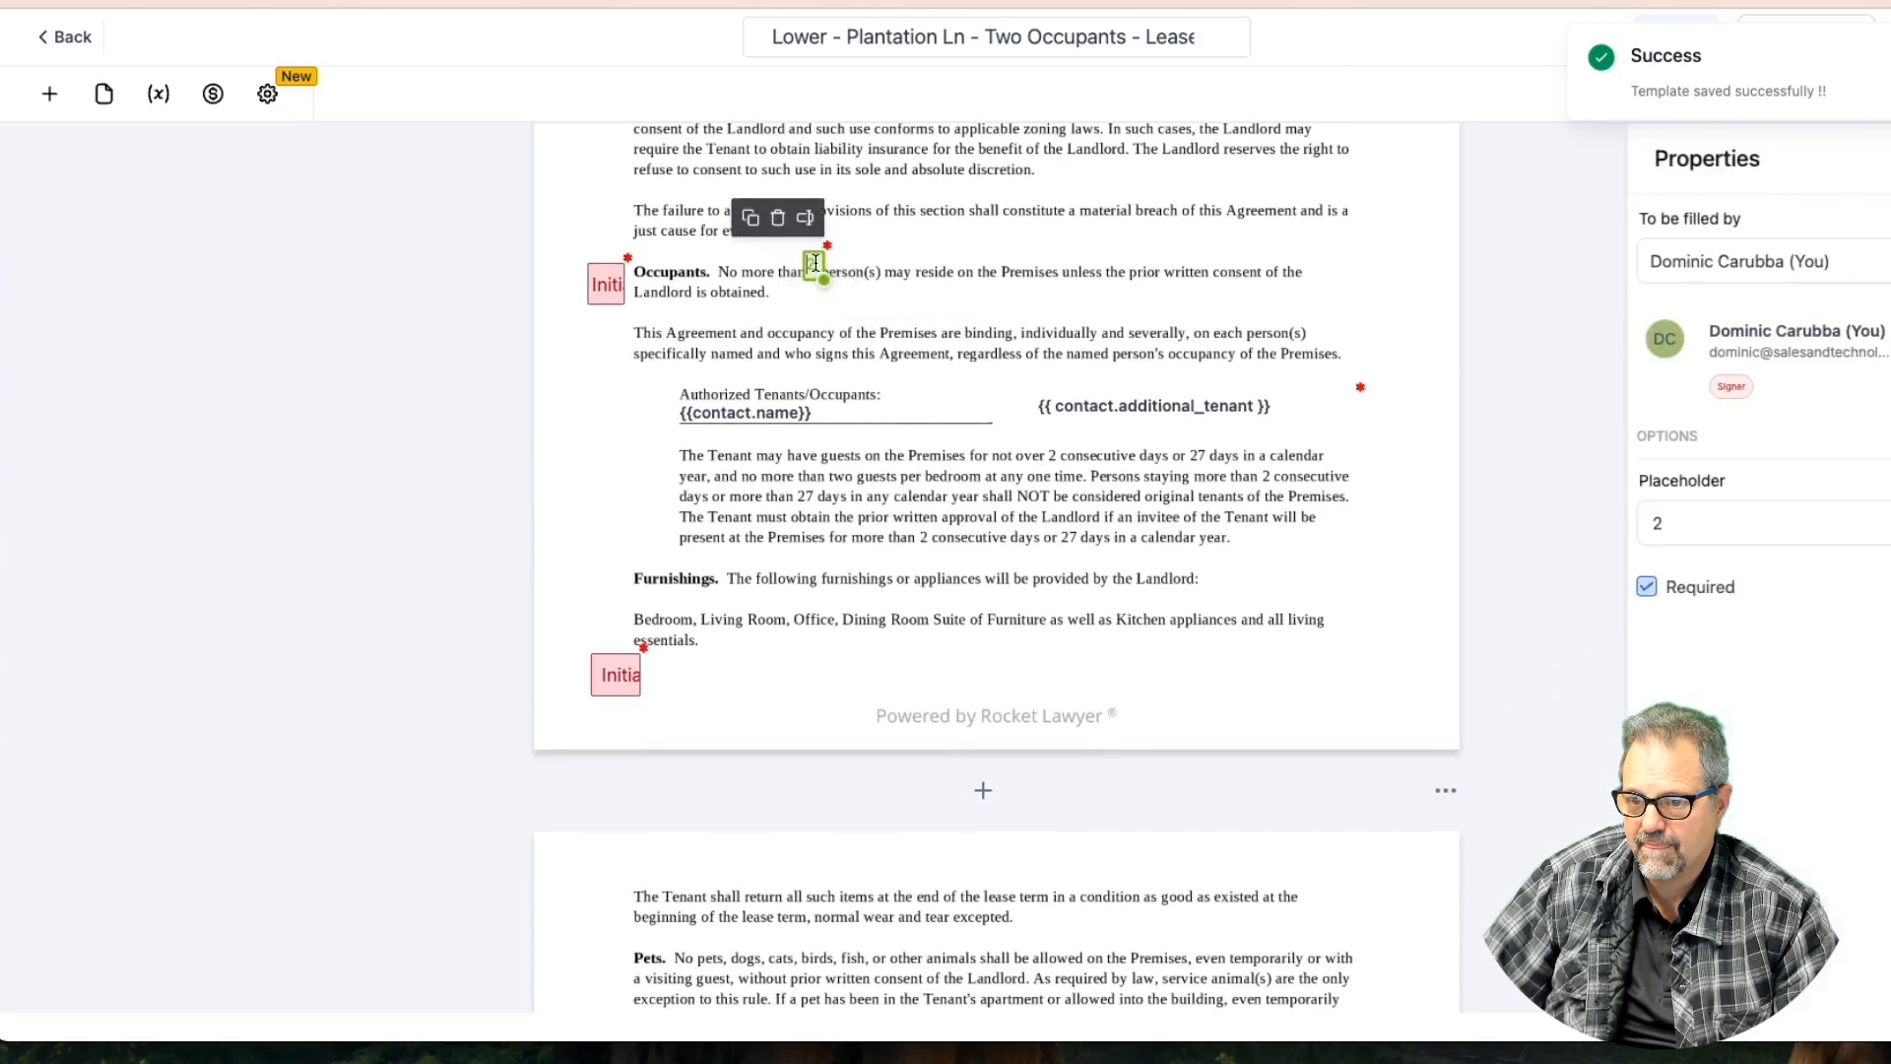
left_click(1176, 414)
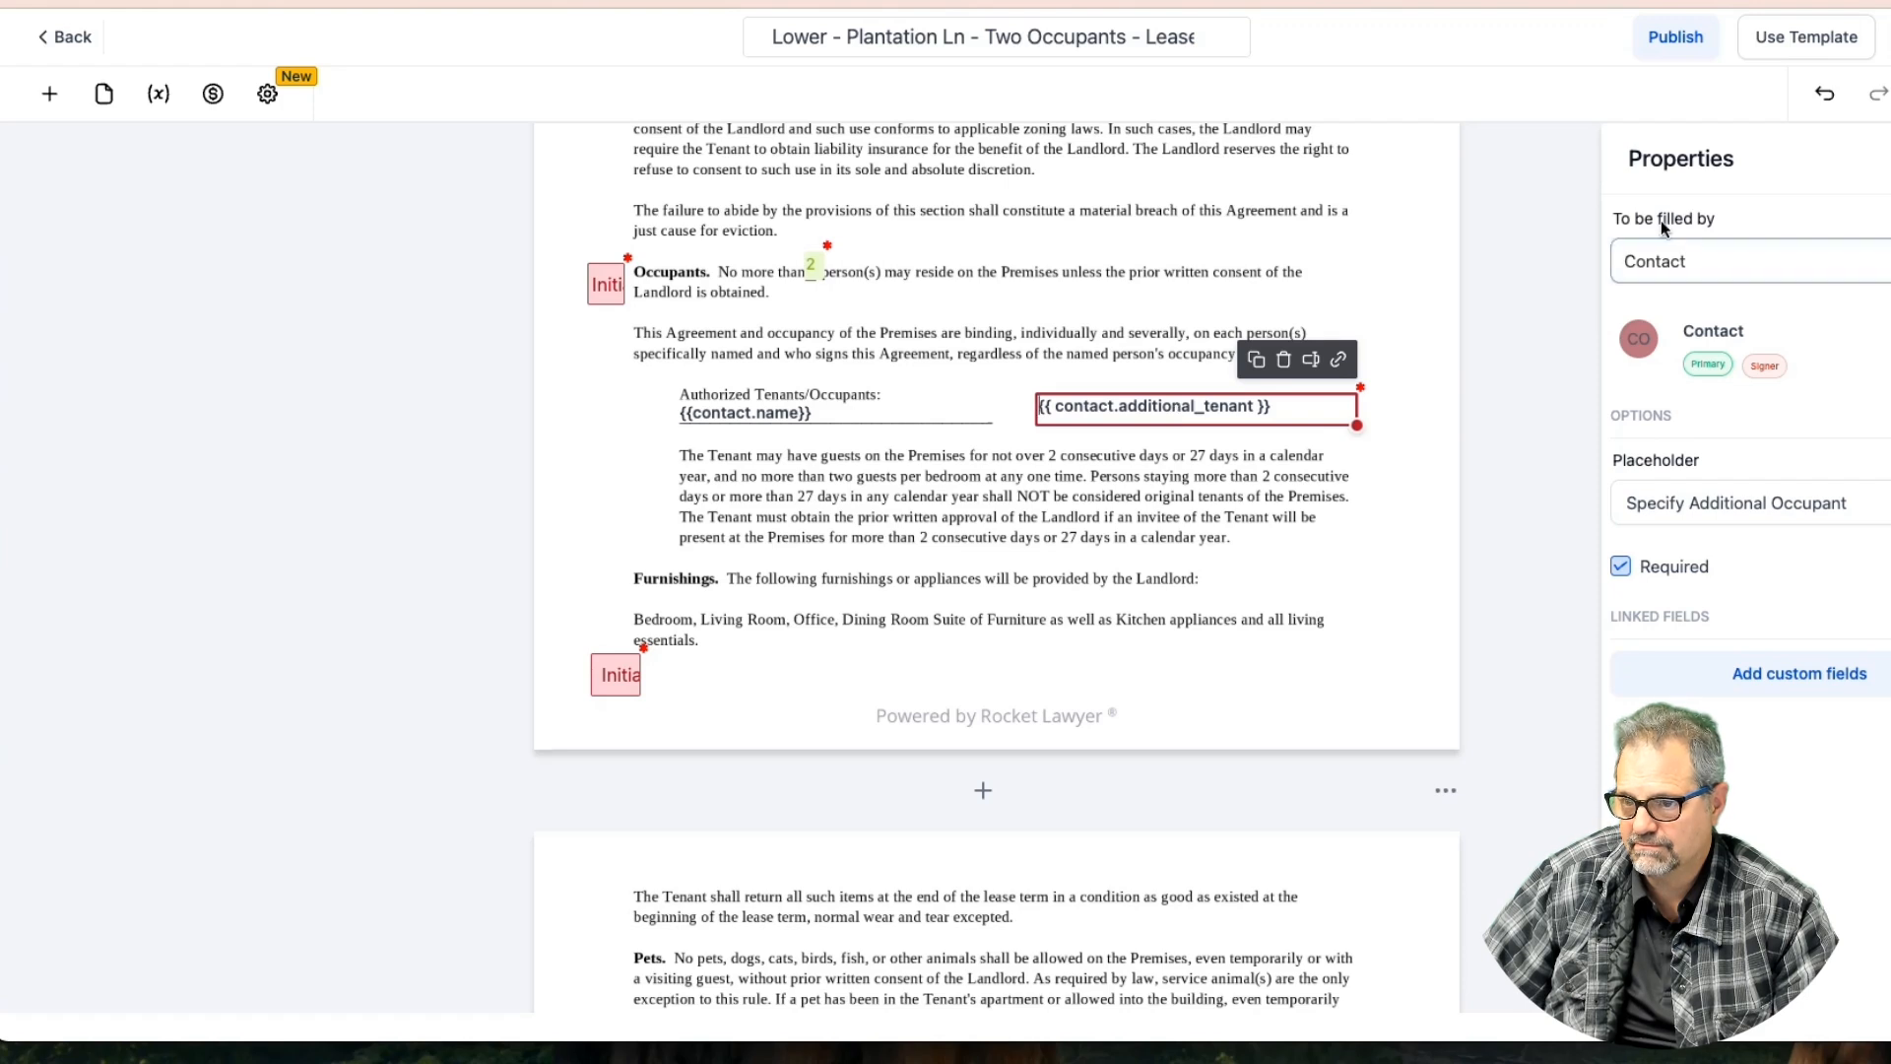
left_click(1888, 37)
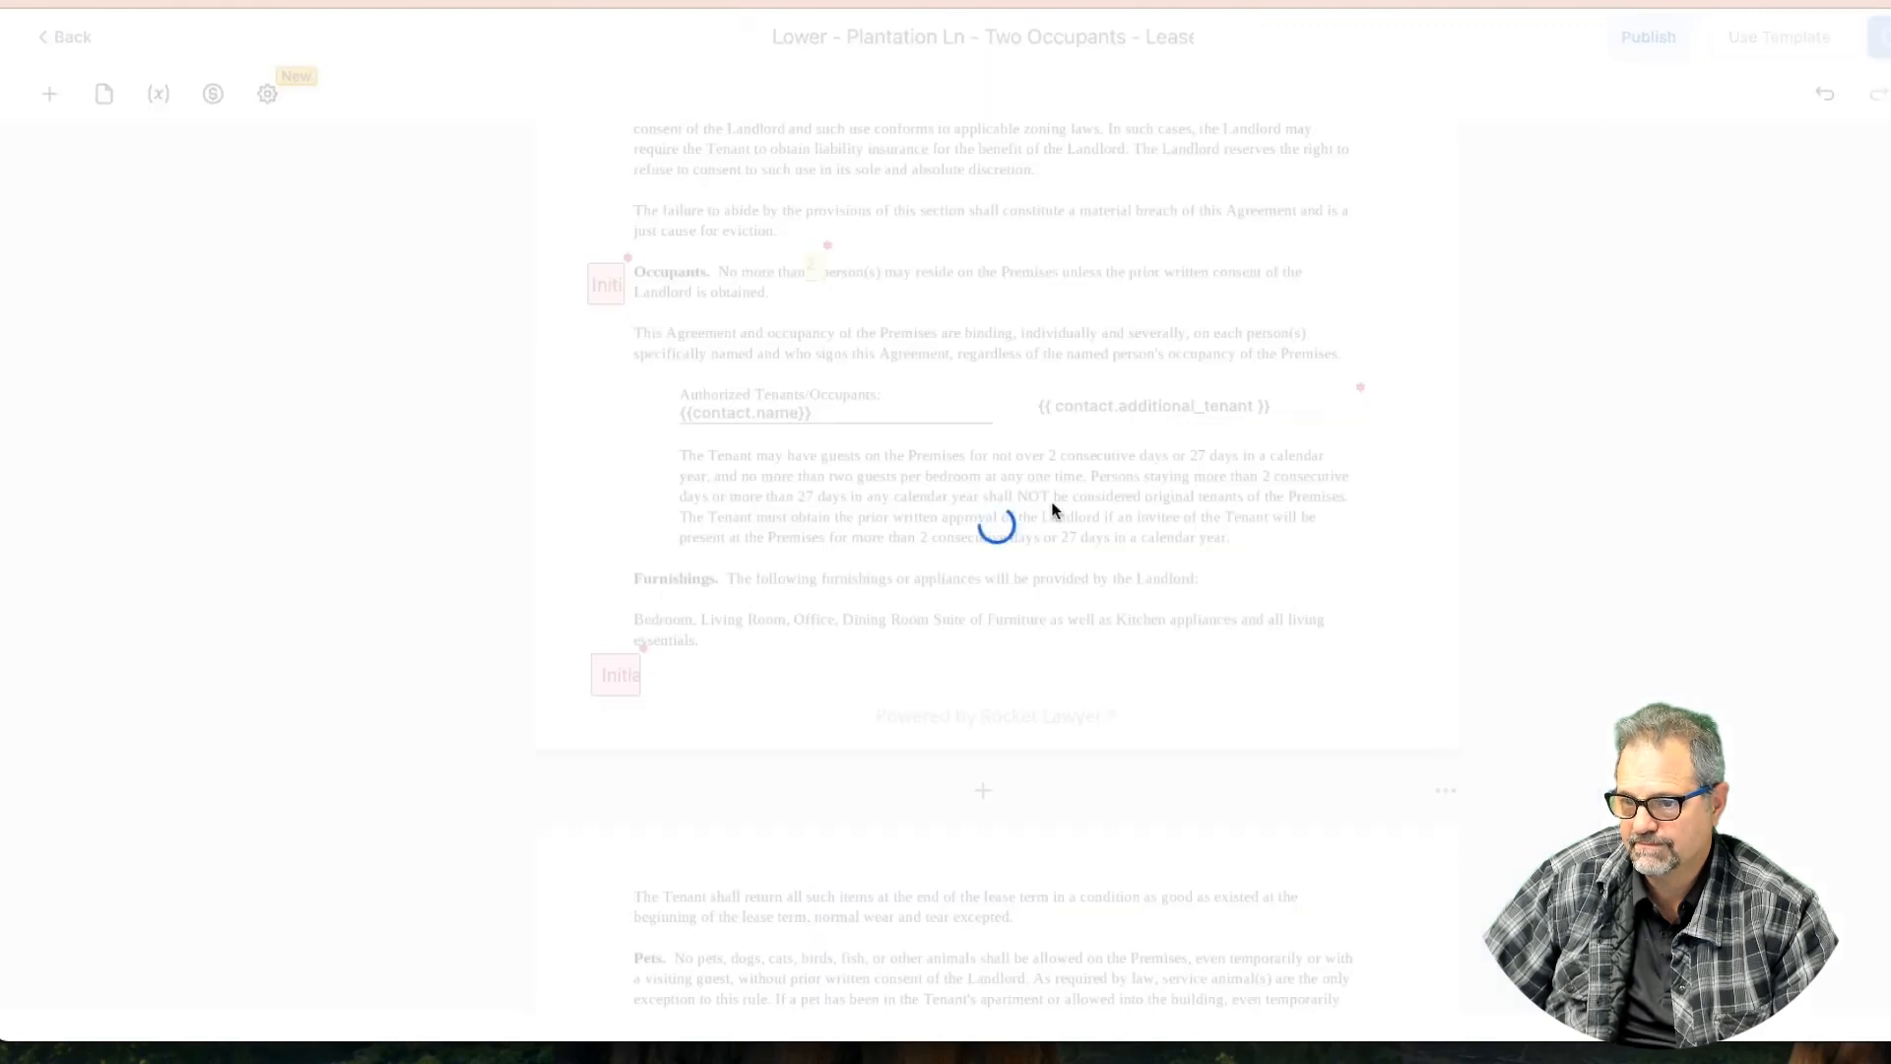
Uncheck Required on the additional tenant field and save the template
scroll(1162, 508, "down", 5)
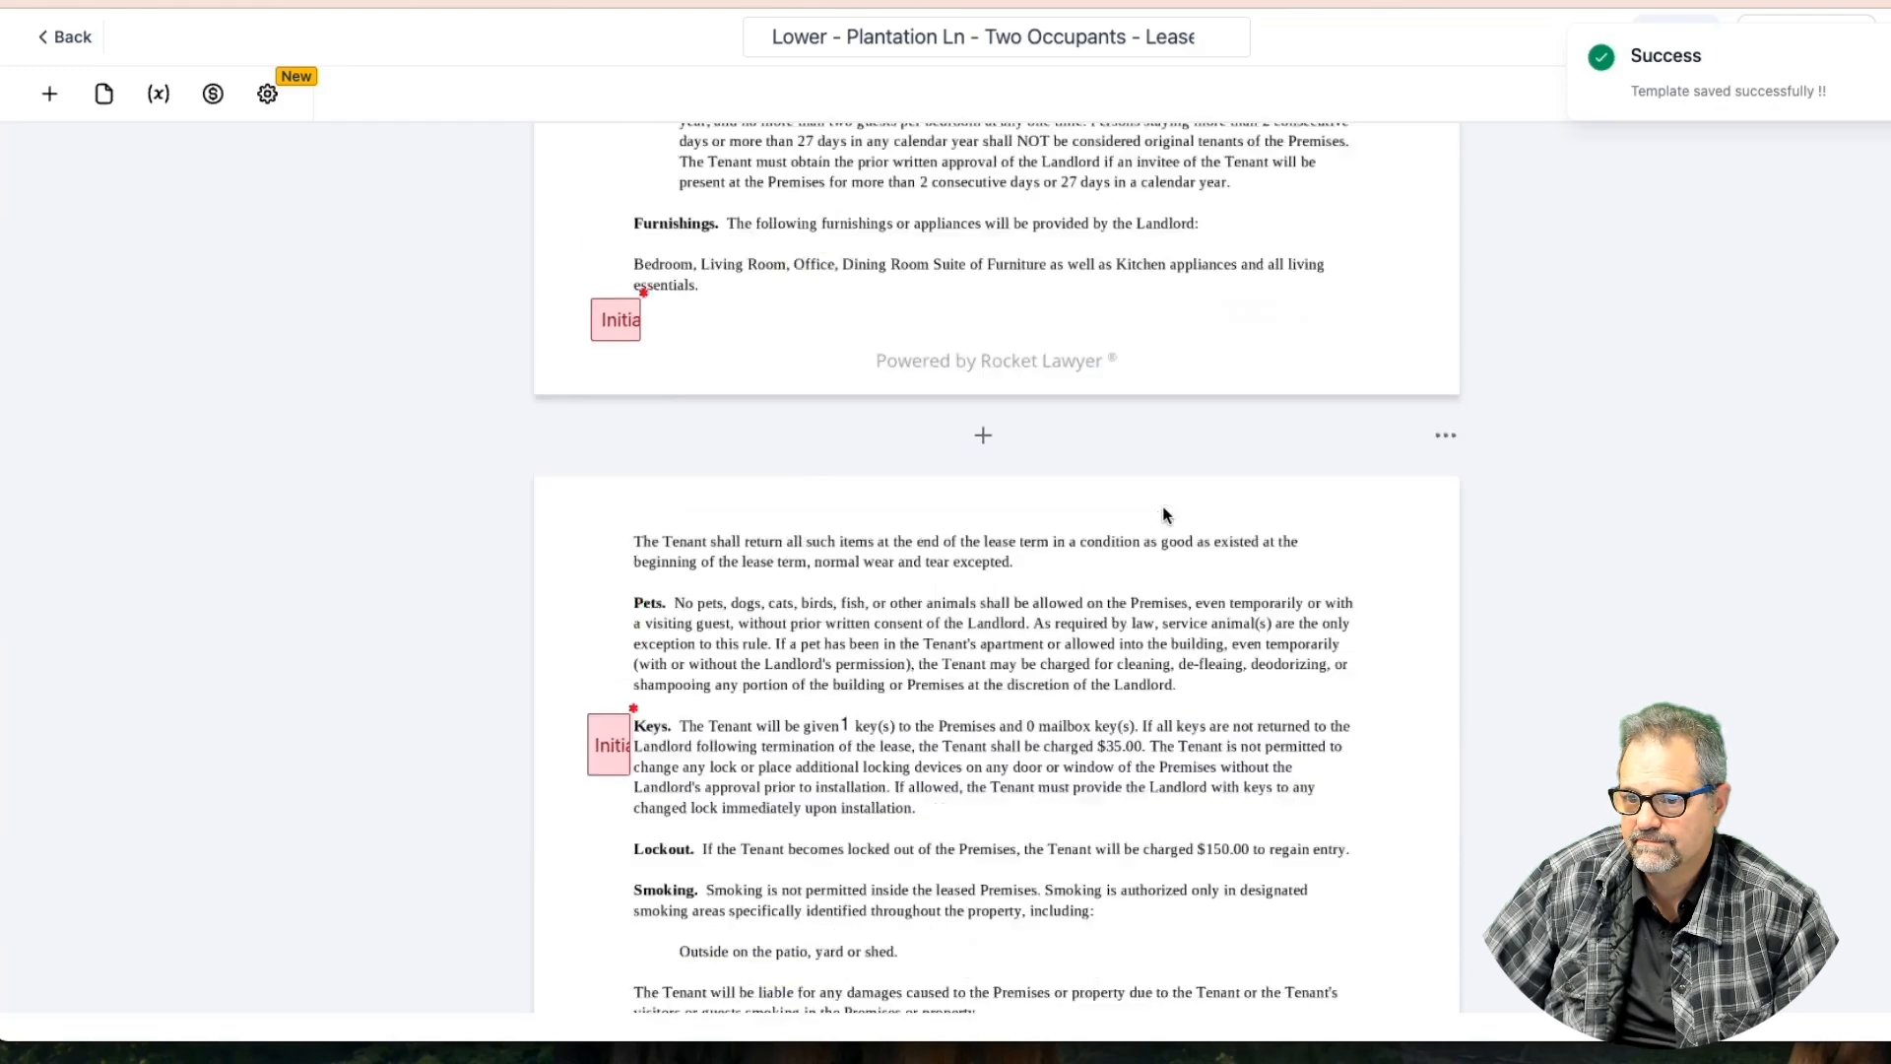
scroll(1162, 507, "up", 5)
scroll(1249, 427, "down", 3)
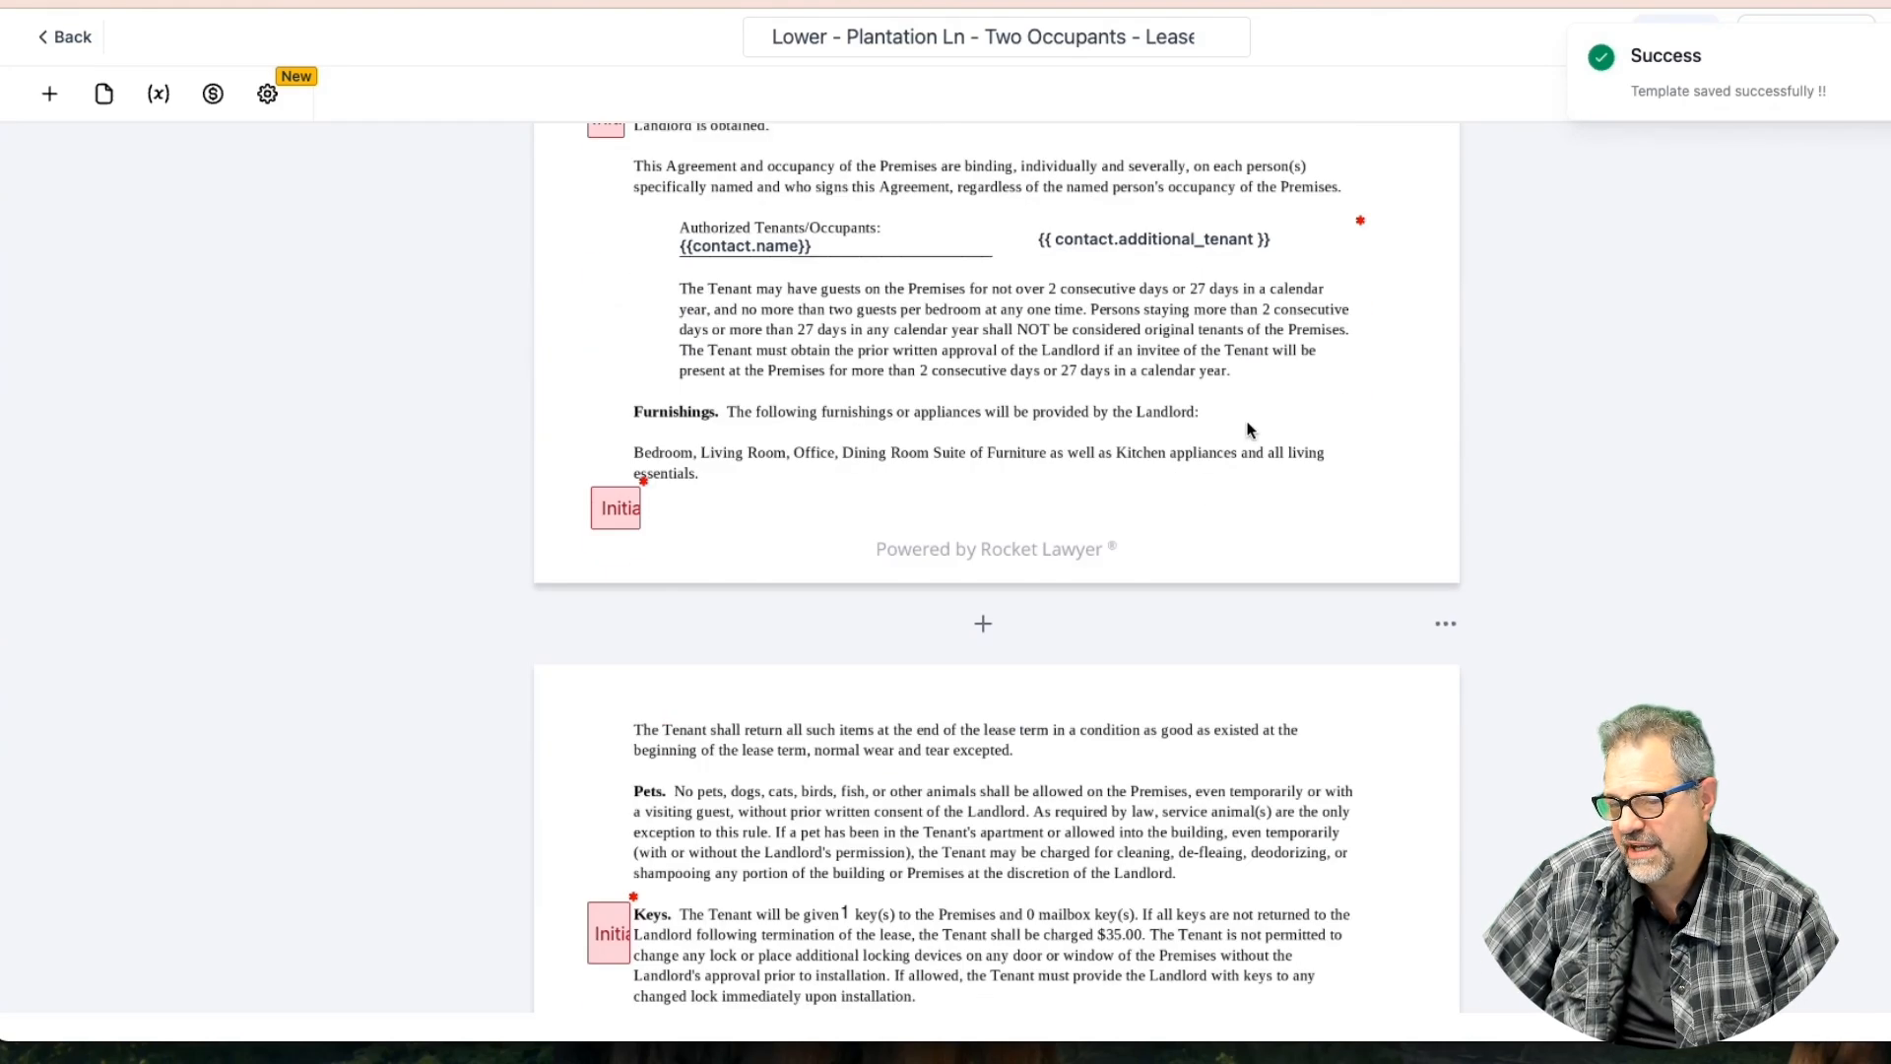
scroll(1248, 423, "up", 2)
left_click(1247, 424)
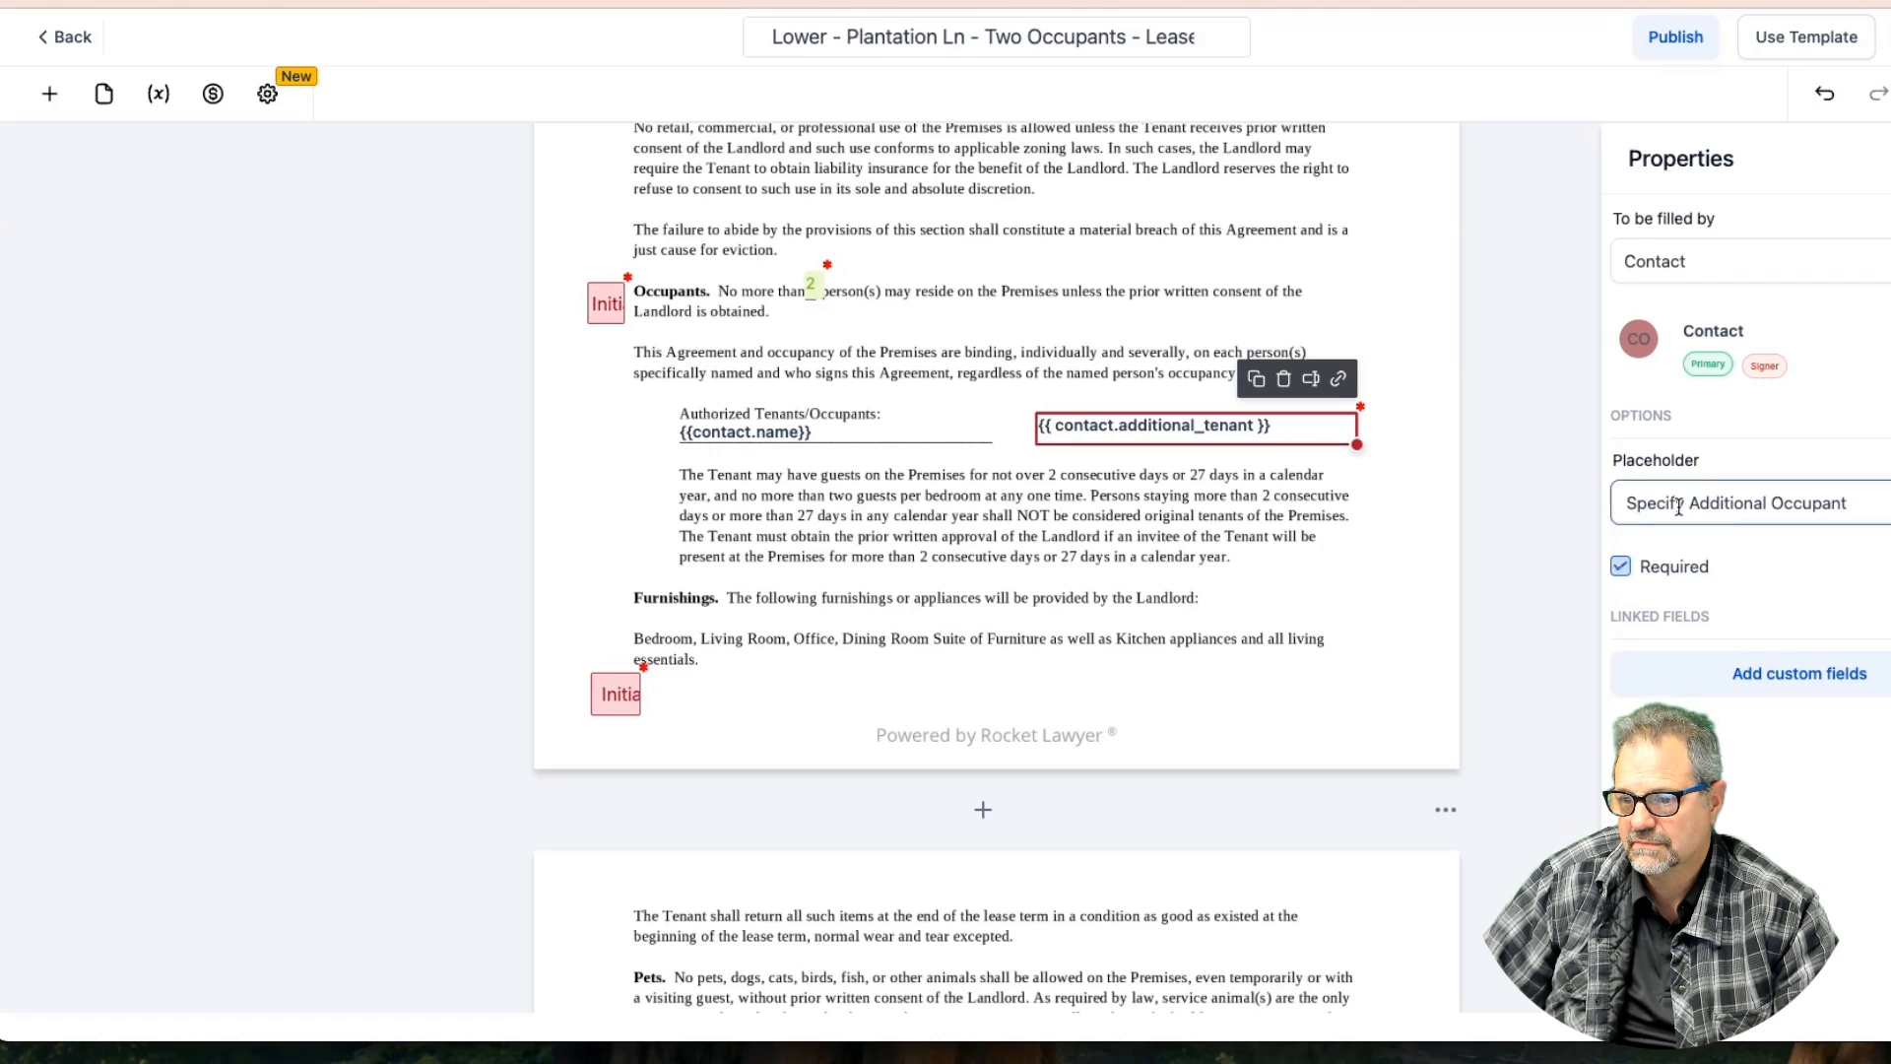
left_click(1622, 568)
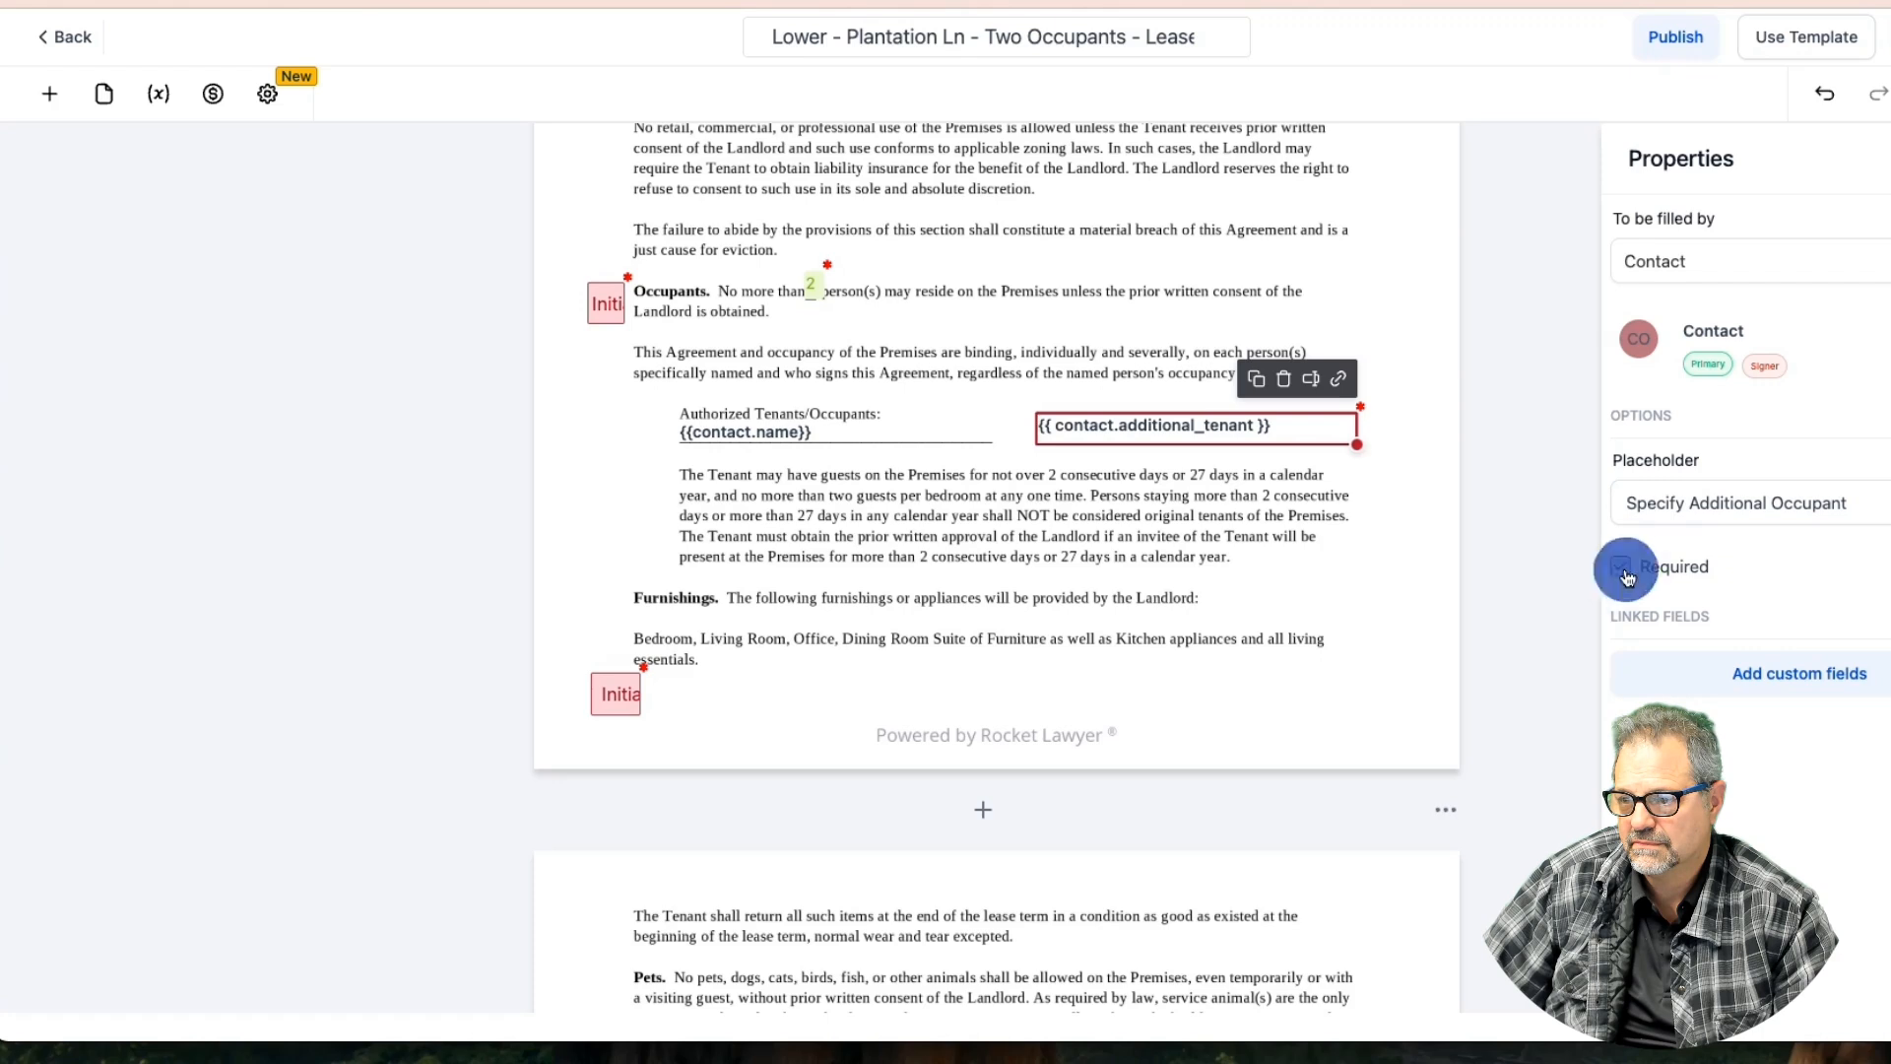
left_click(1889, 37)
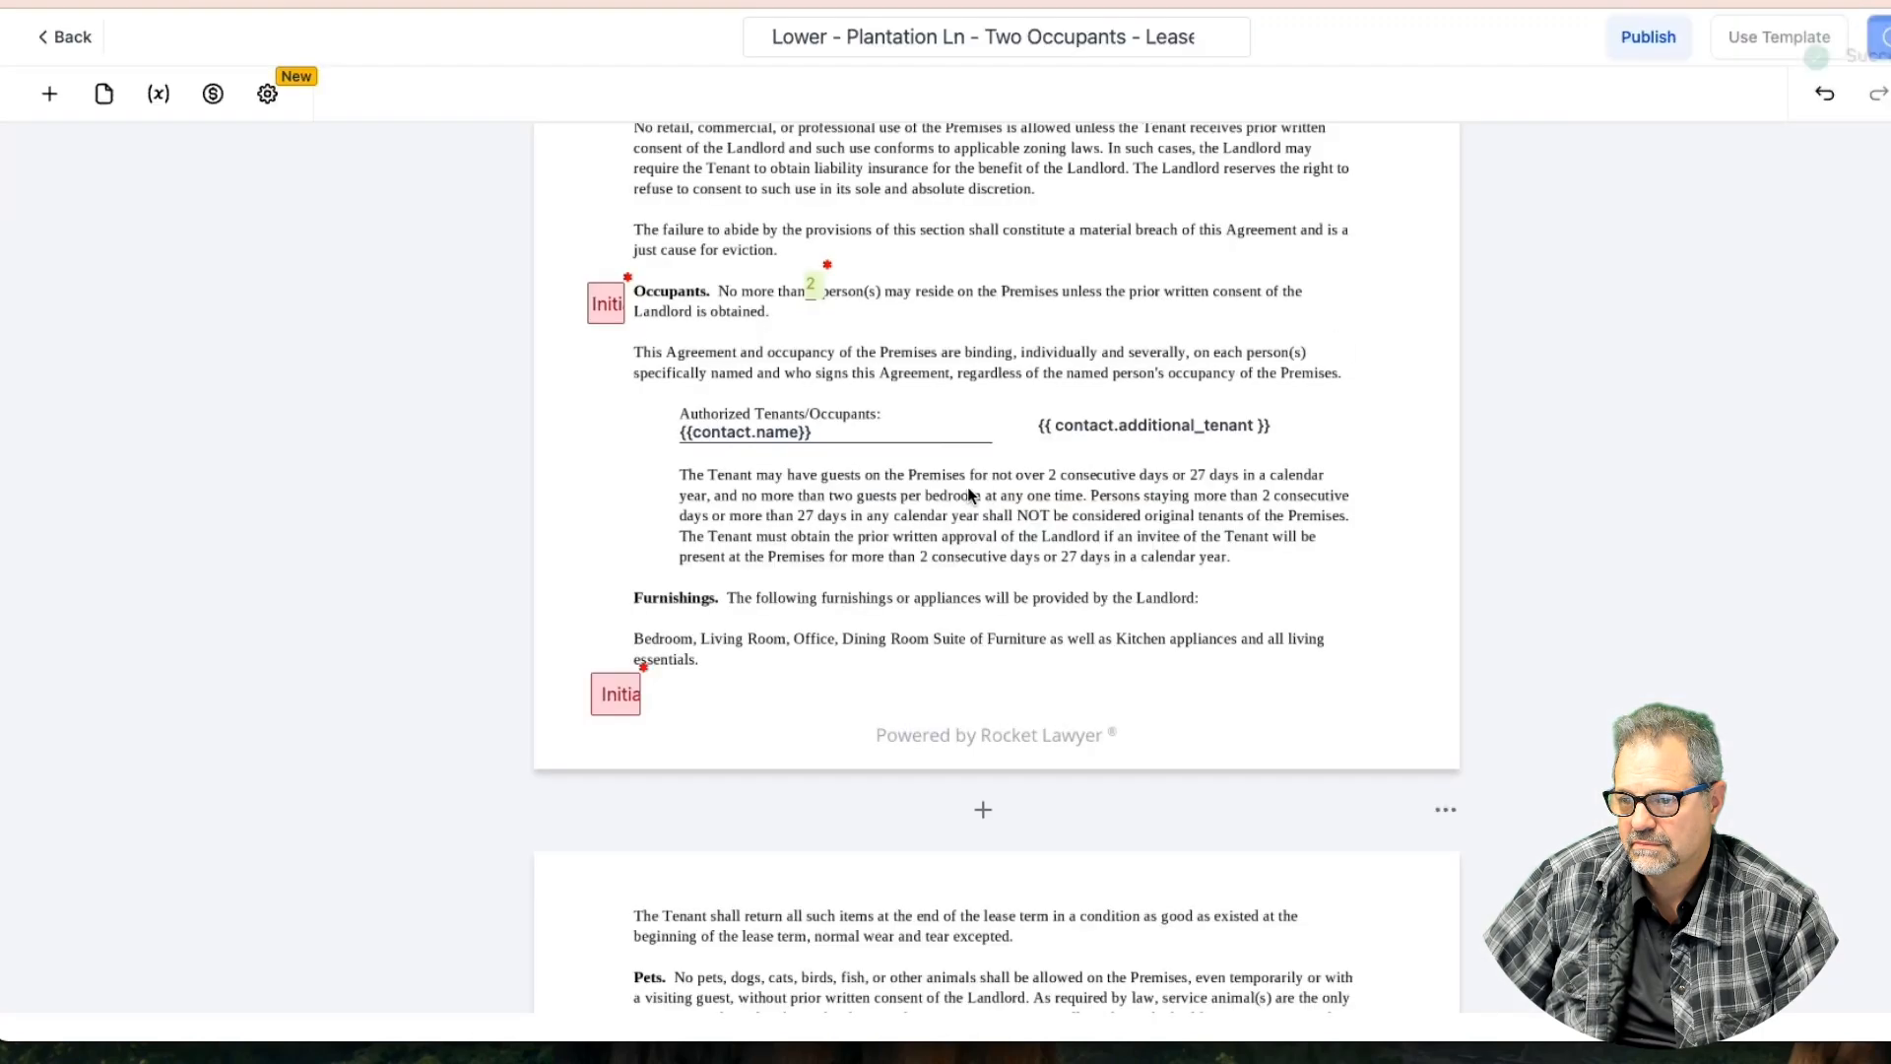
Review the Landlord and Contact signing date pickers, then scroll down to the inspection checklist
scroll(949, 516, "down", 10)
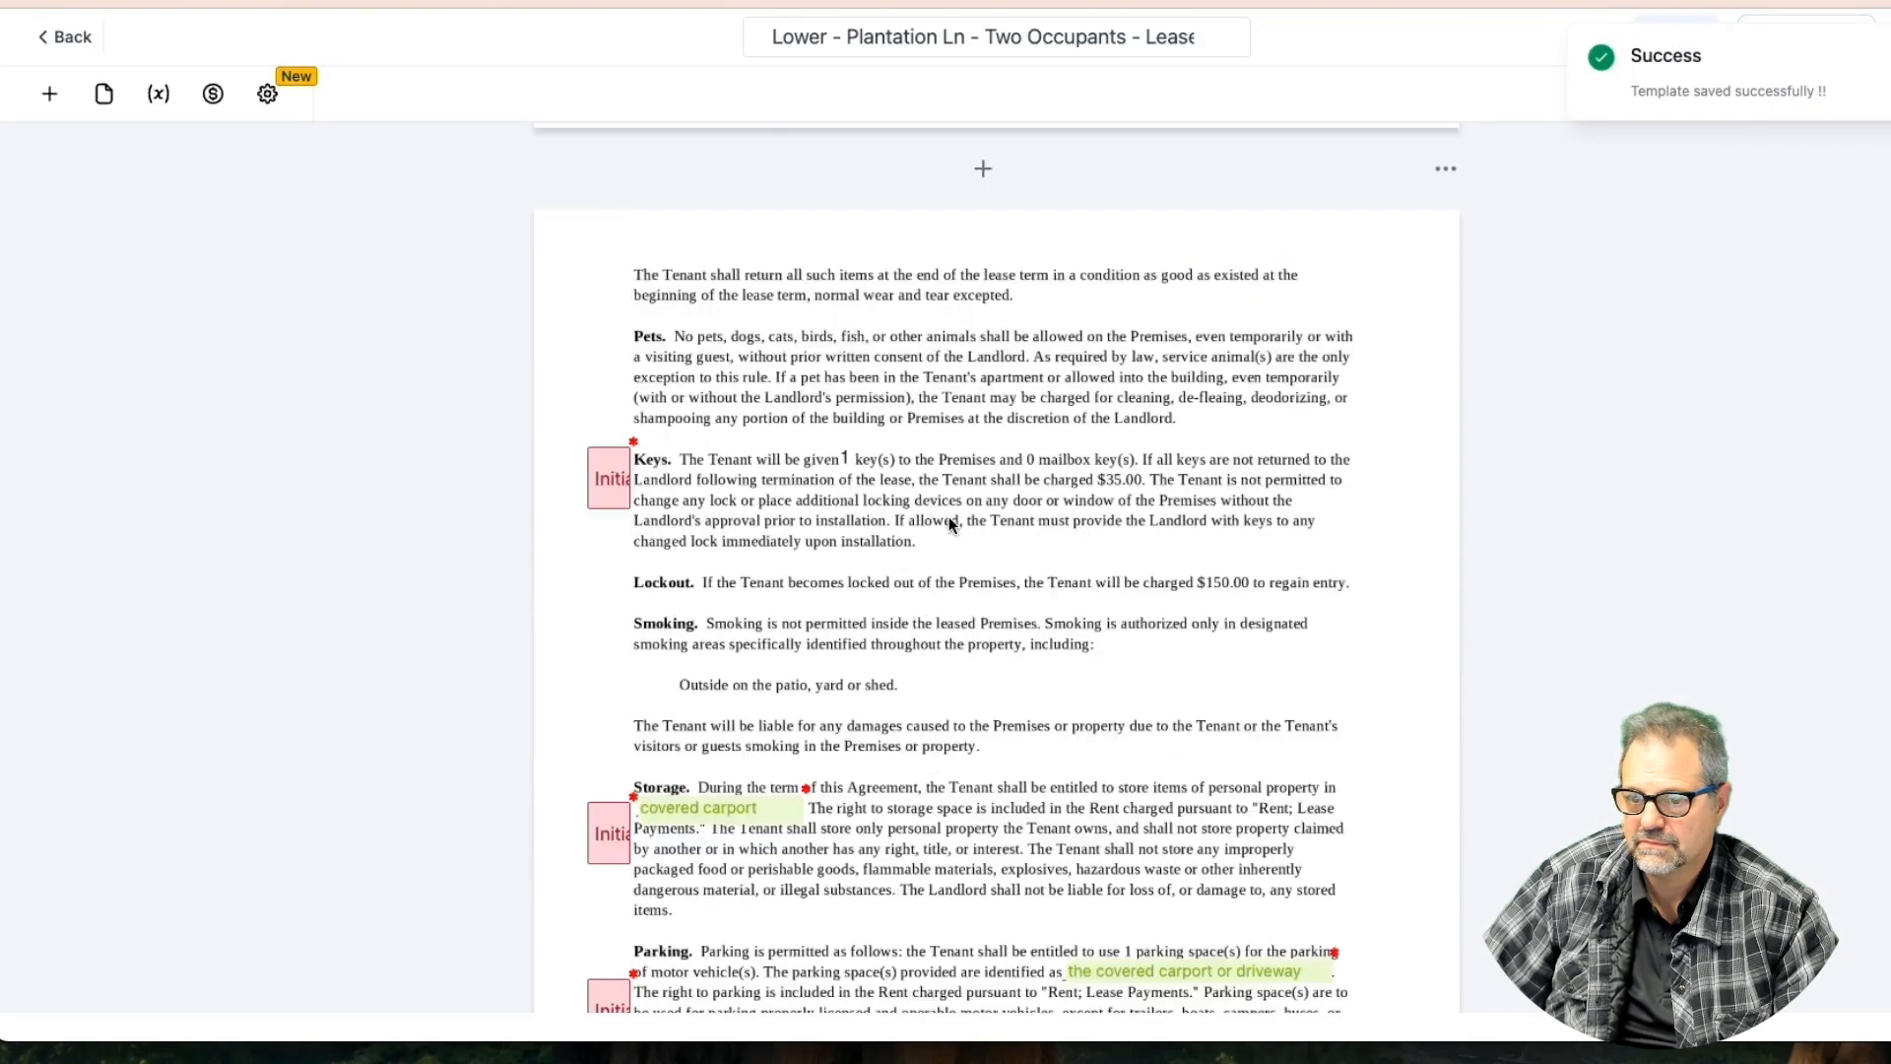
scroll(948, 516, "down", 20)
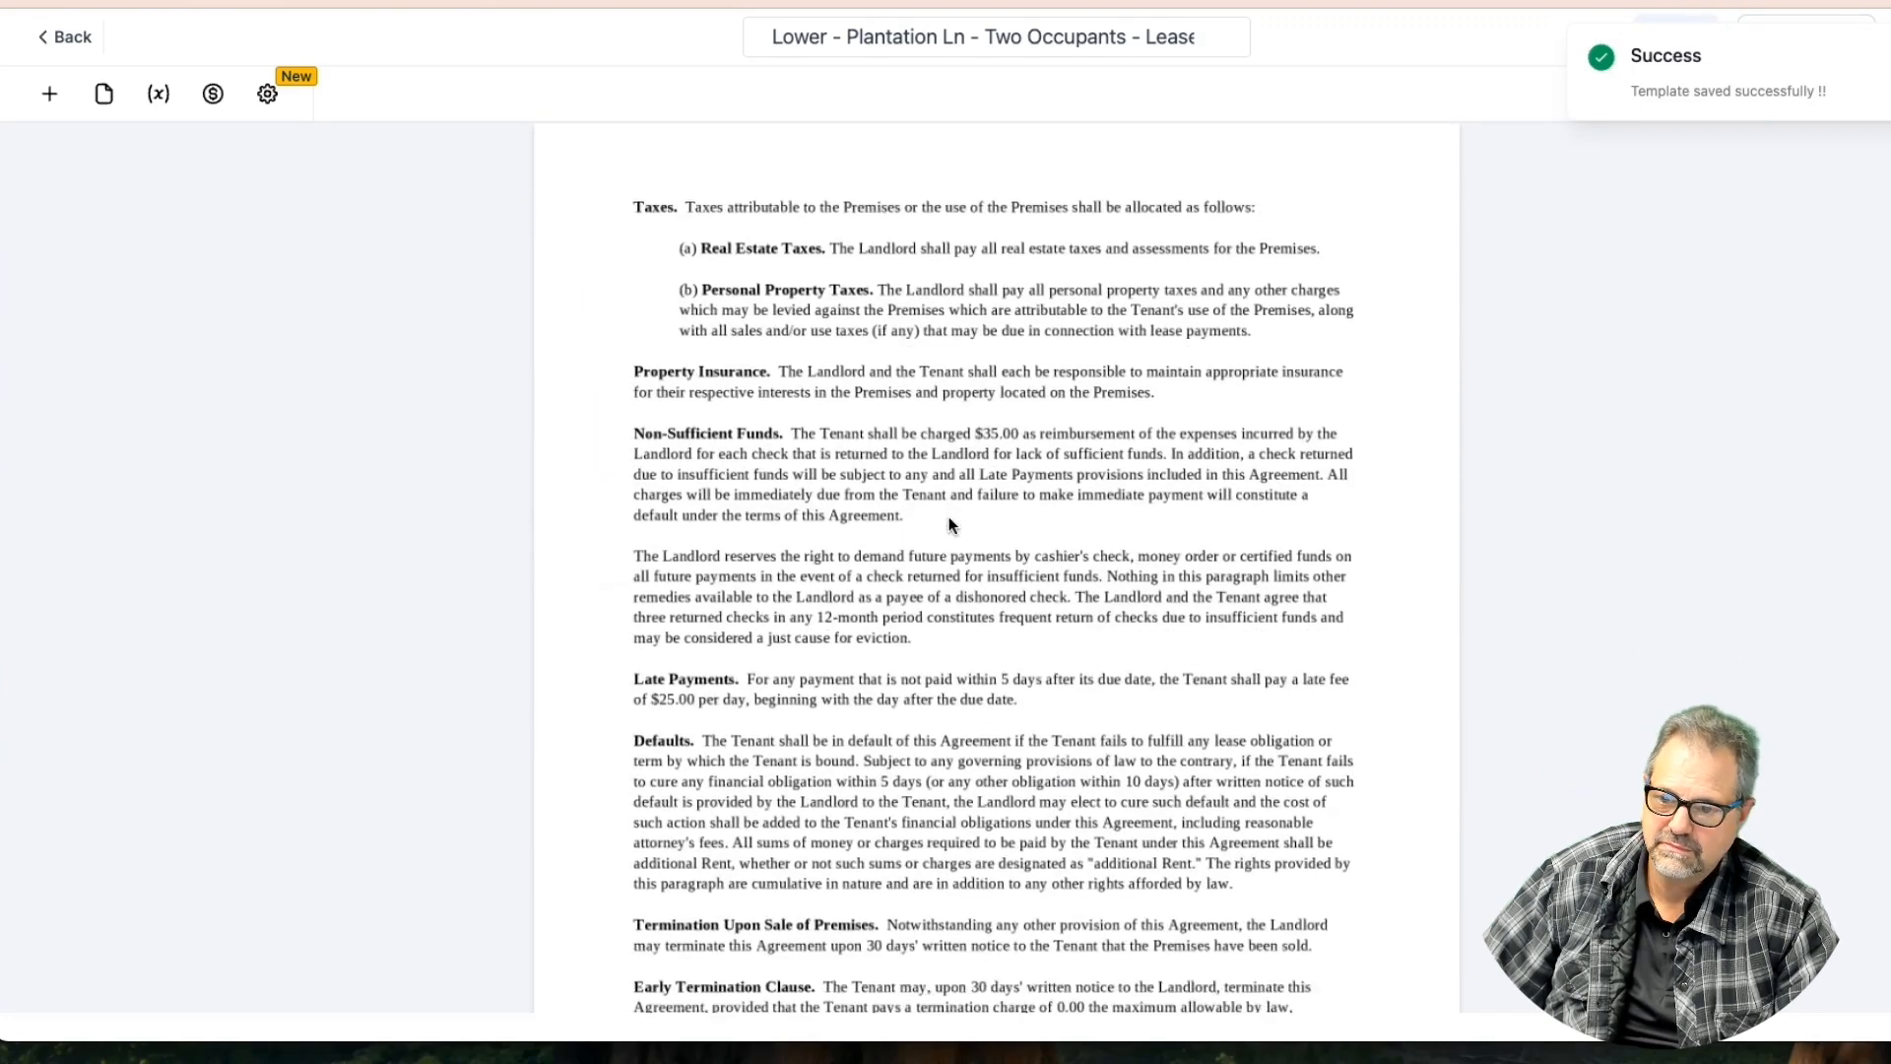
scroll(949, 516, "down", 20)
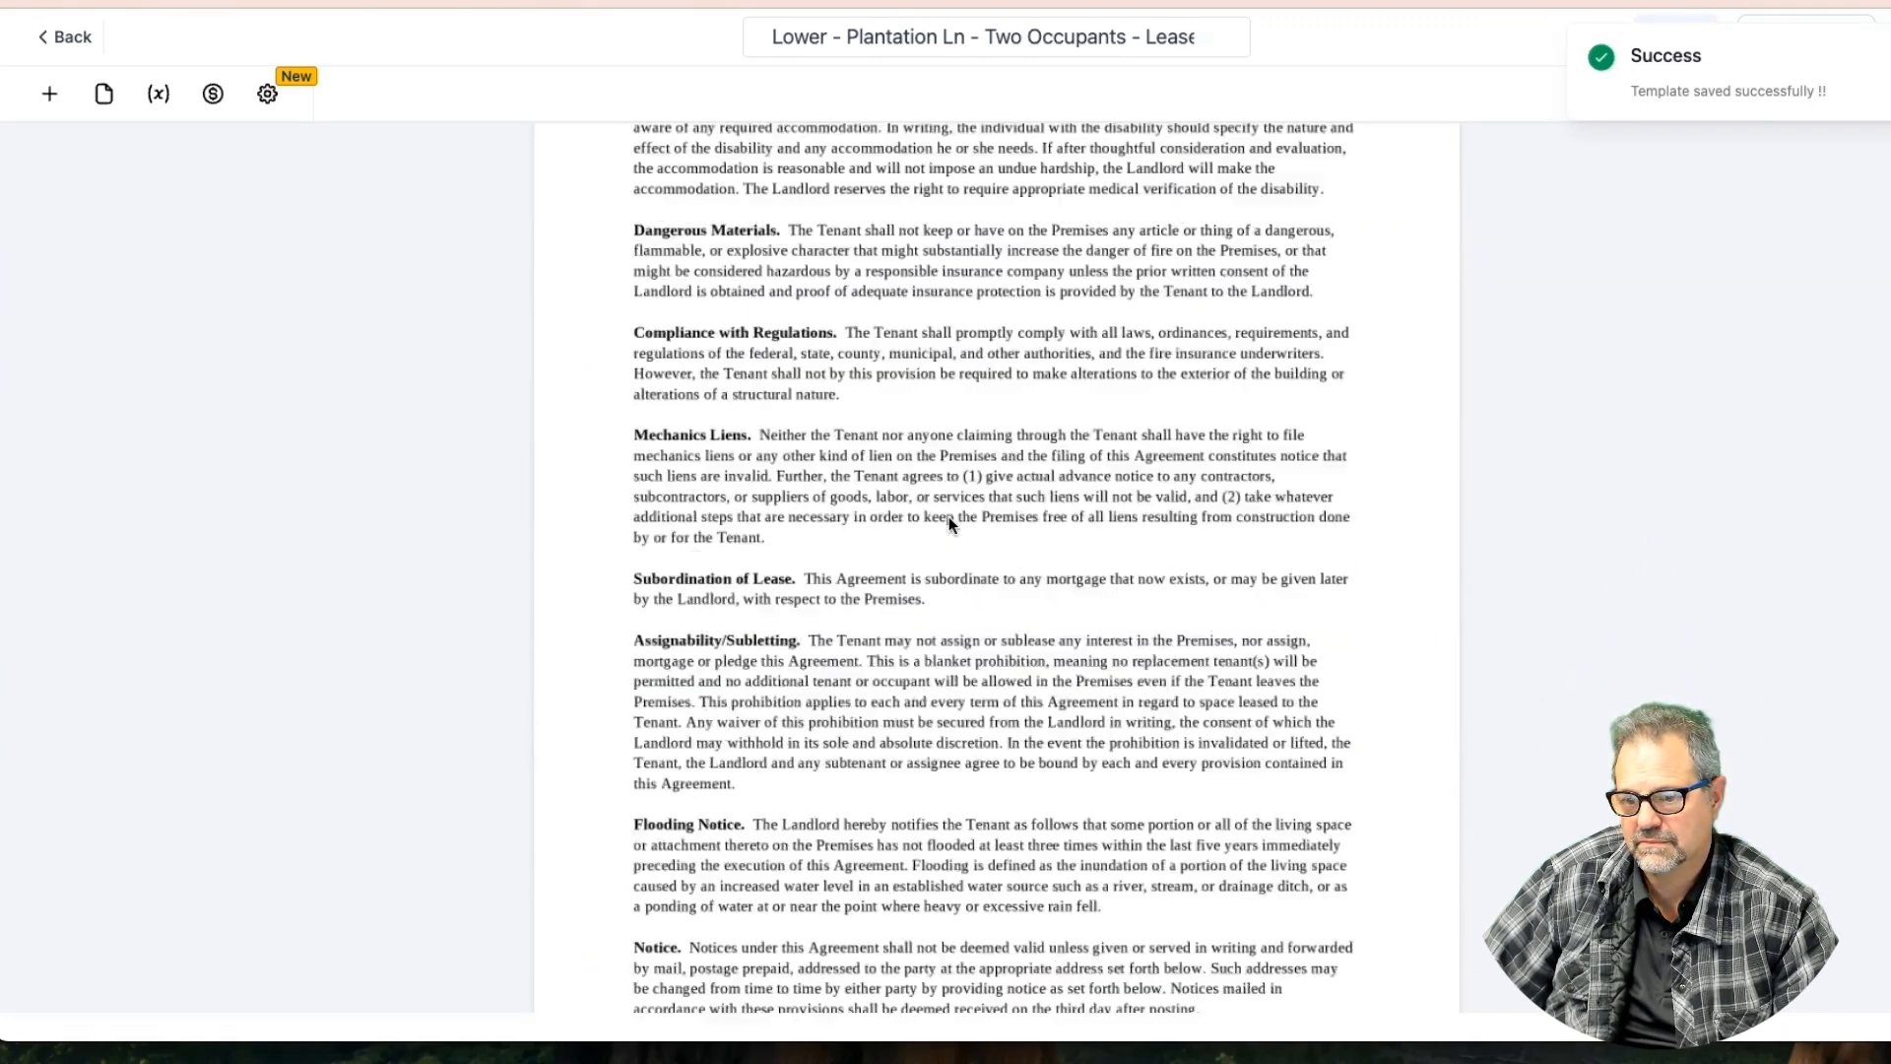
scroll(949, 516, "down", 8)
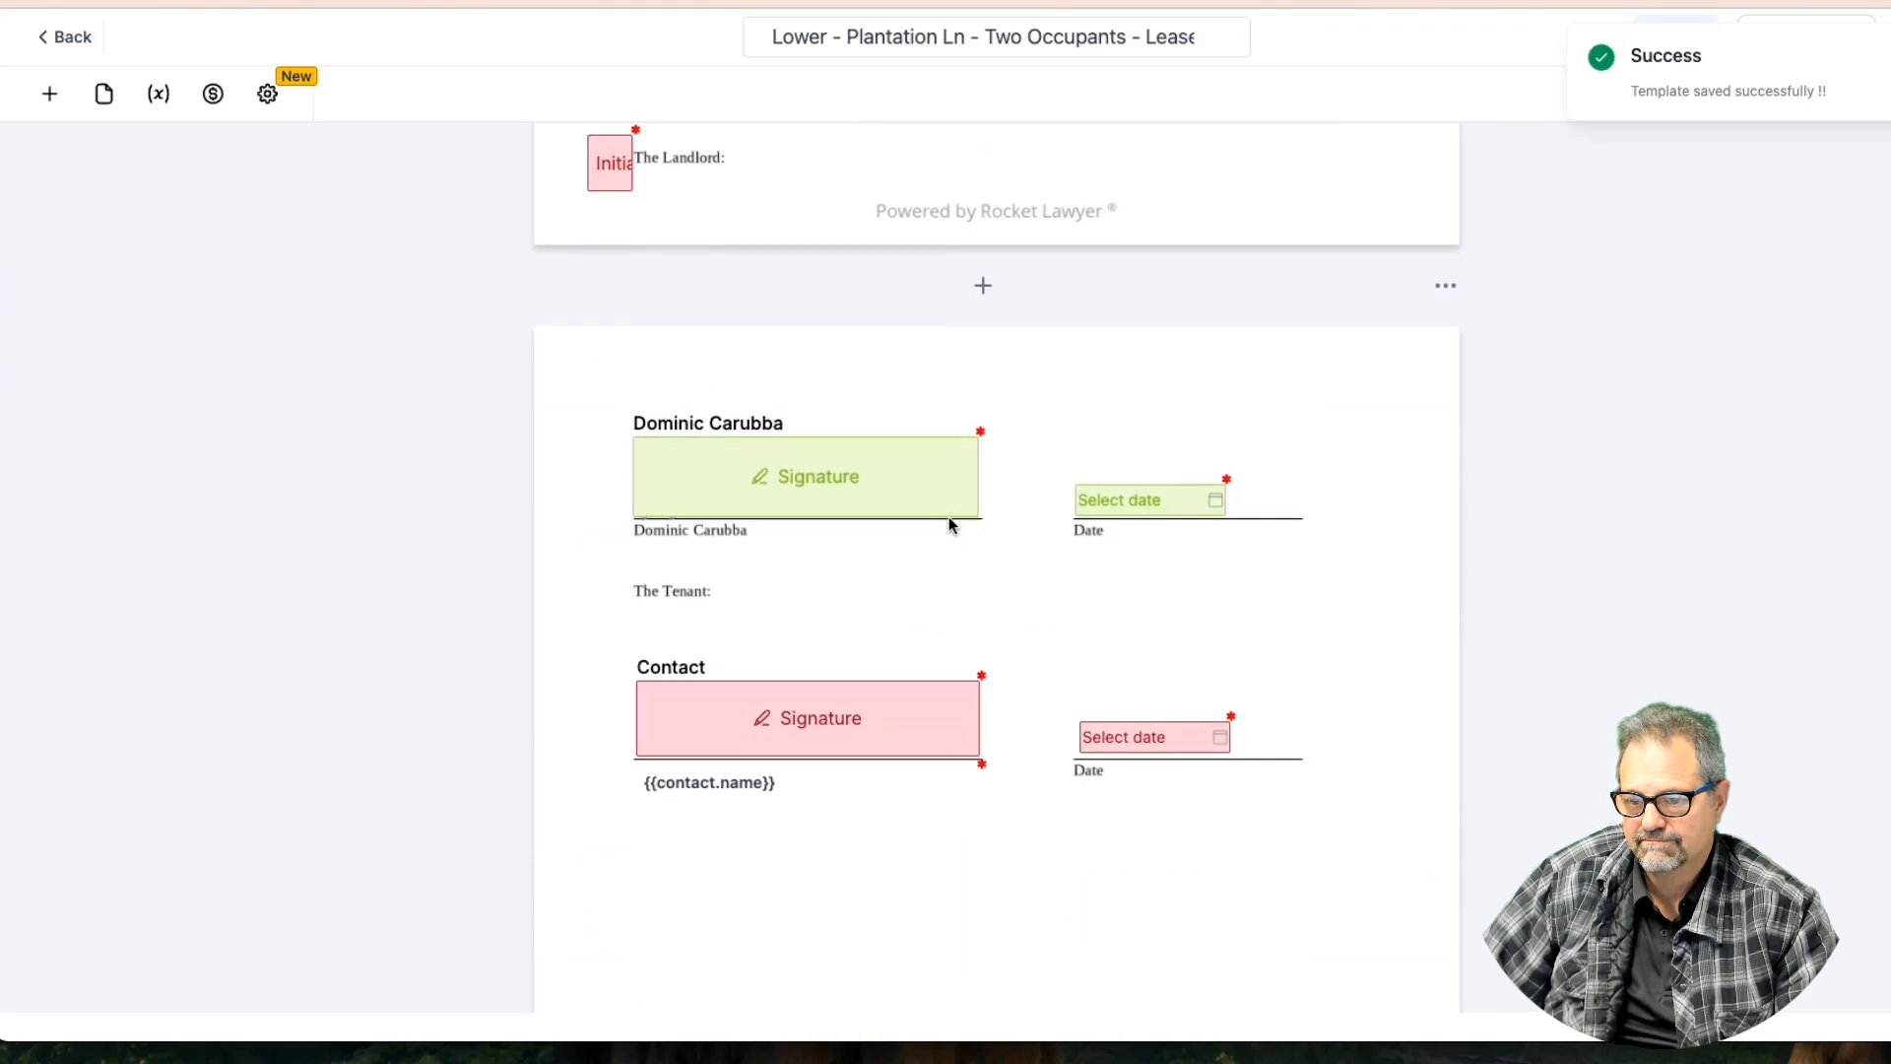
scroll(948, 516, "down", 8)
scroll(949, 517, "up", 10)
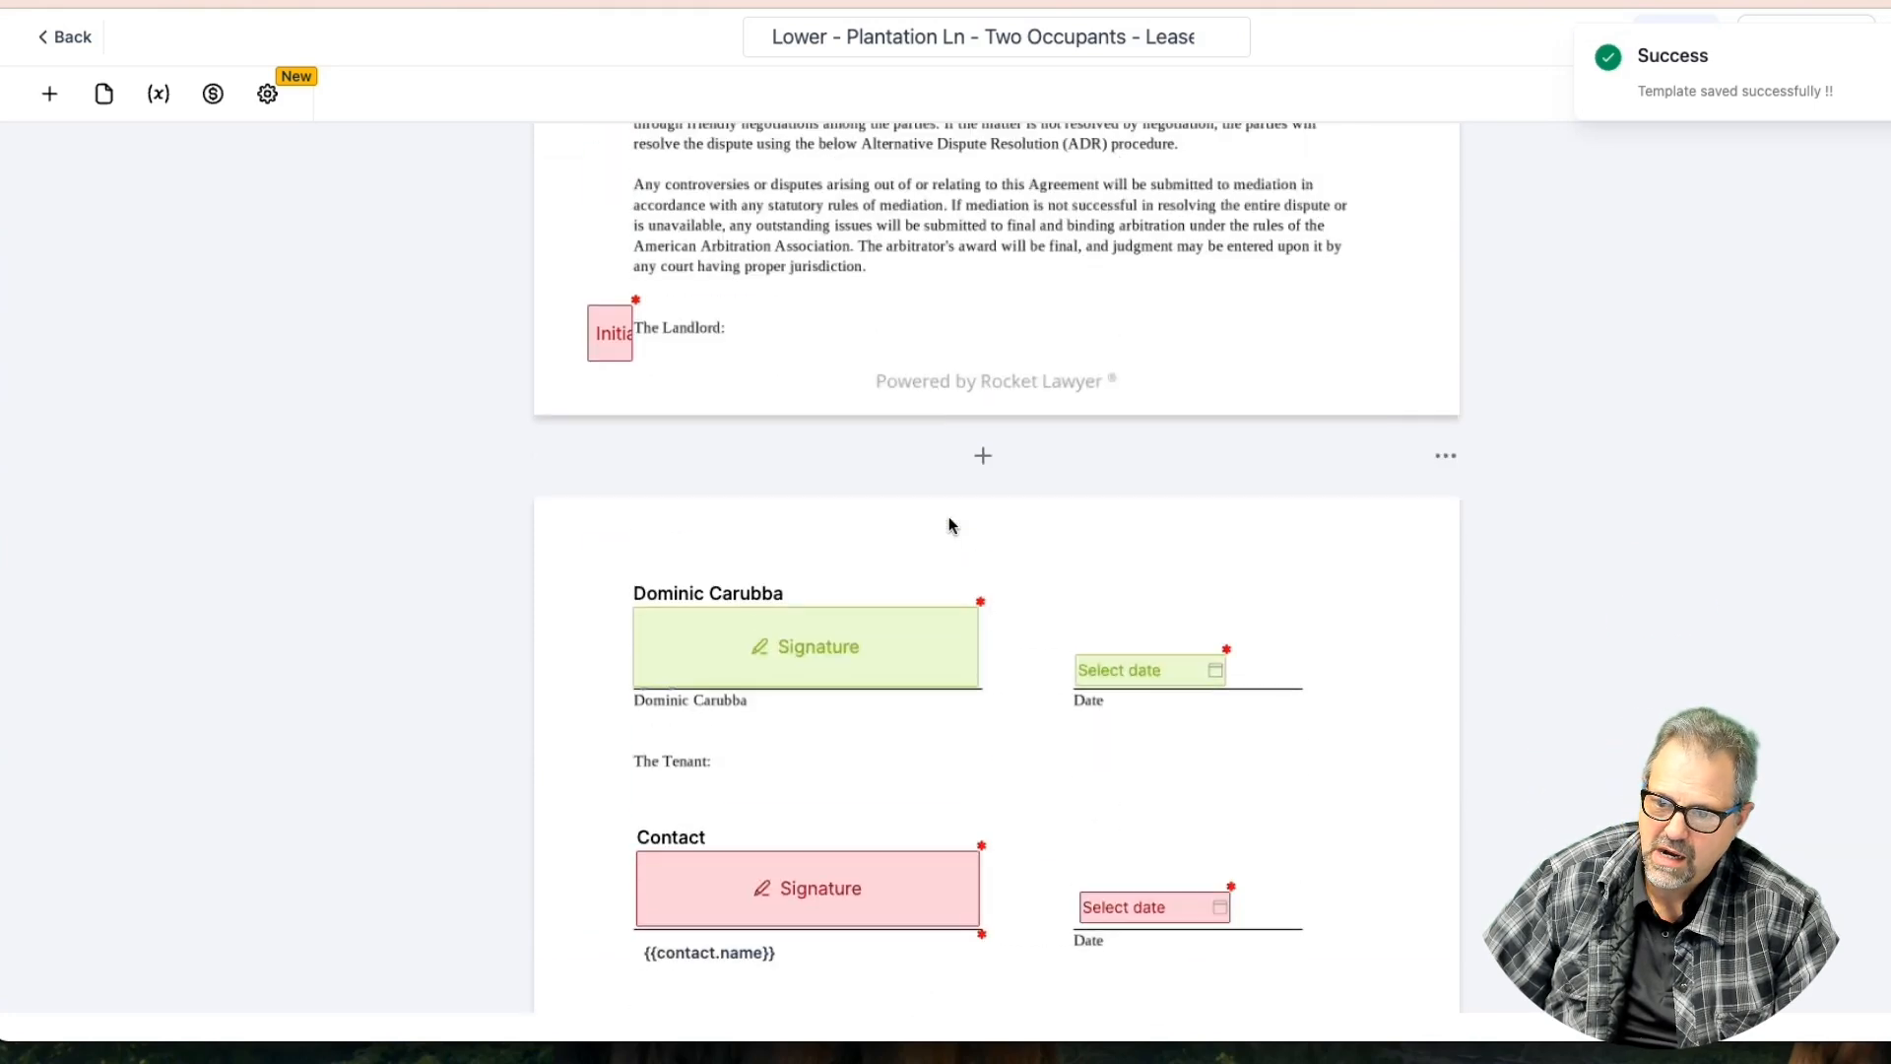
left_click(1140, 666)
scroll(1141, 661, "down", 2)
scroll(1141, 661, "down", 2)
left_click(1147, 560)
scroll(1156, 560, "down", 5)
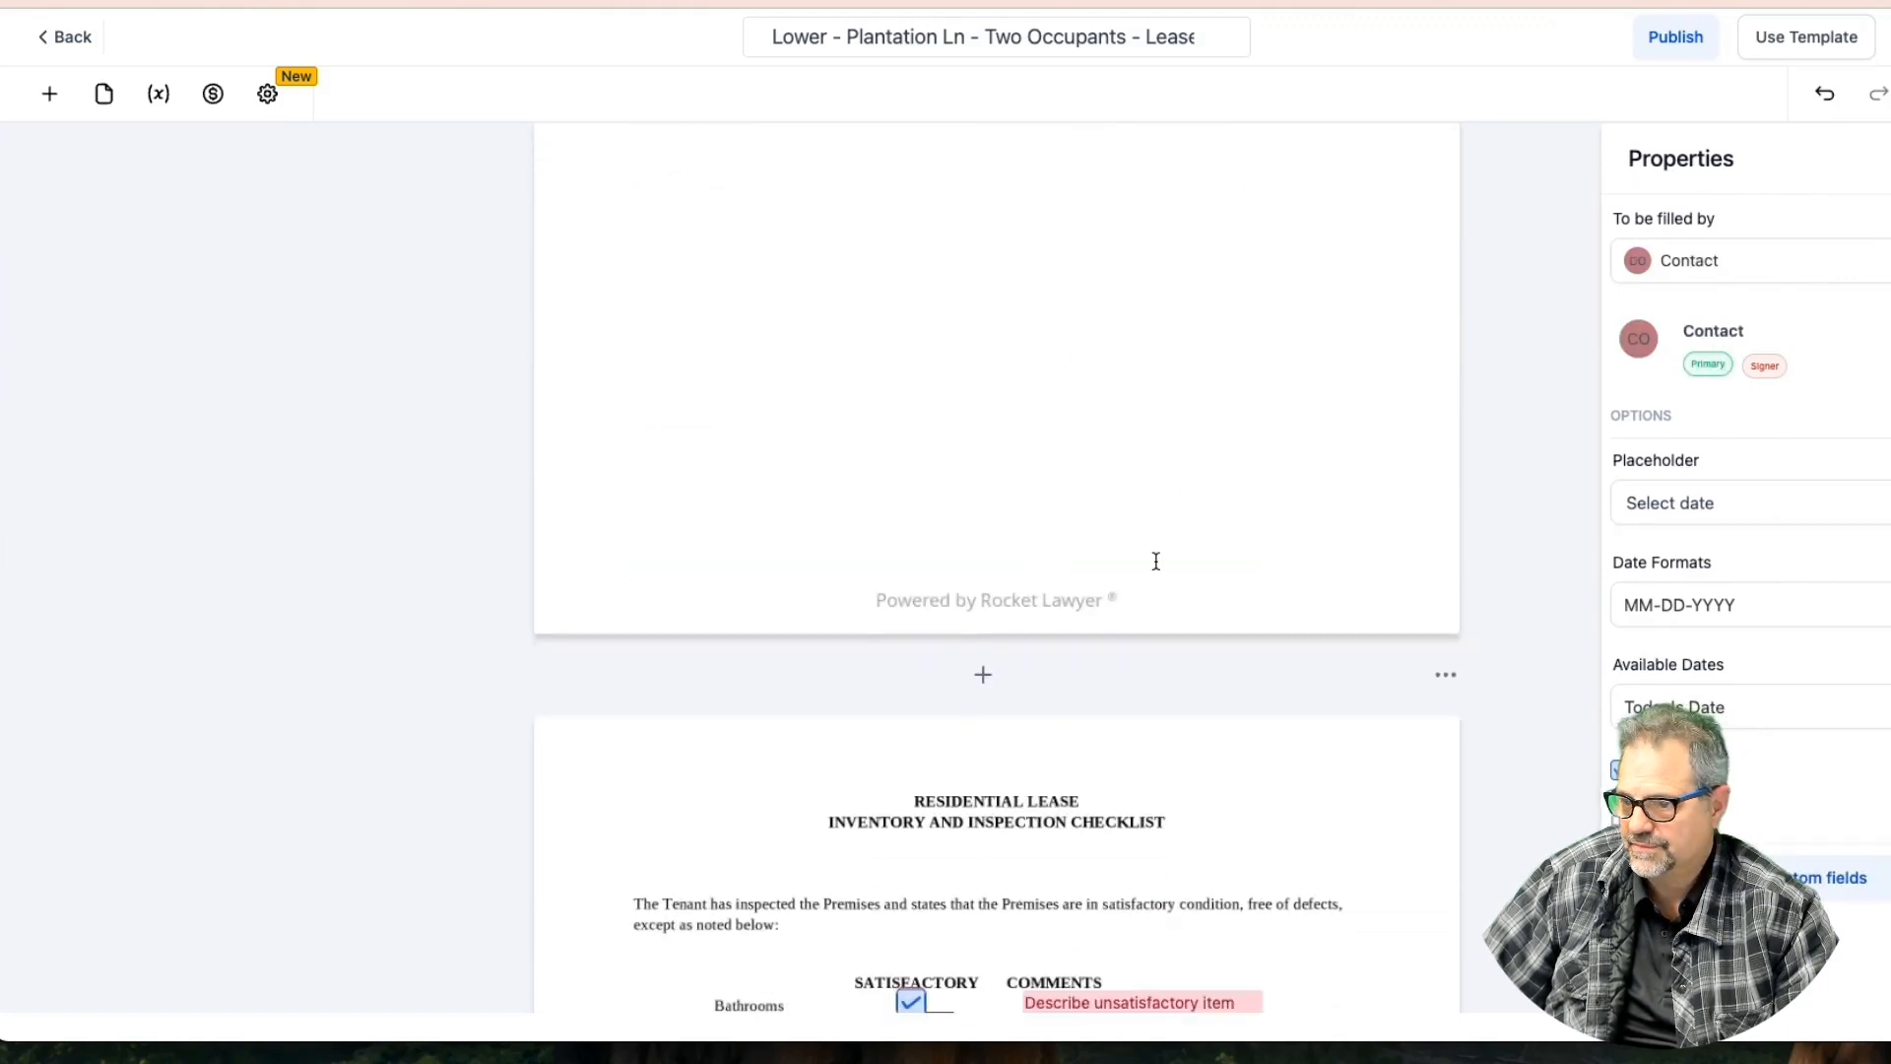
scroll(1156, 561, "down", 8)
scroll(1156, 560, "down", 4)
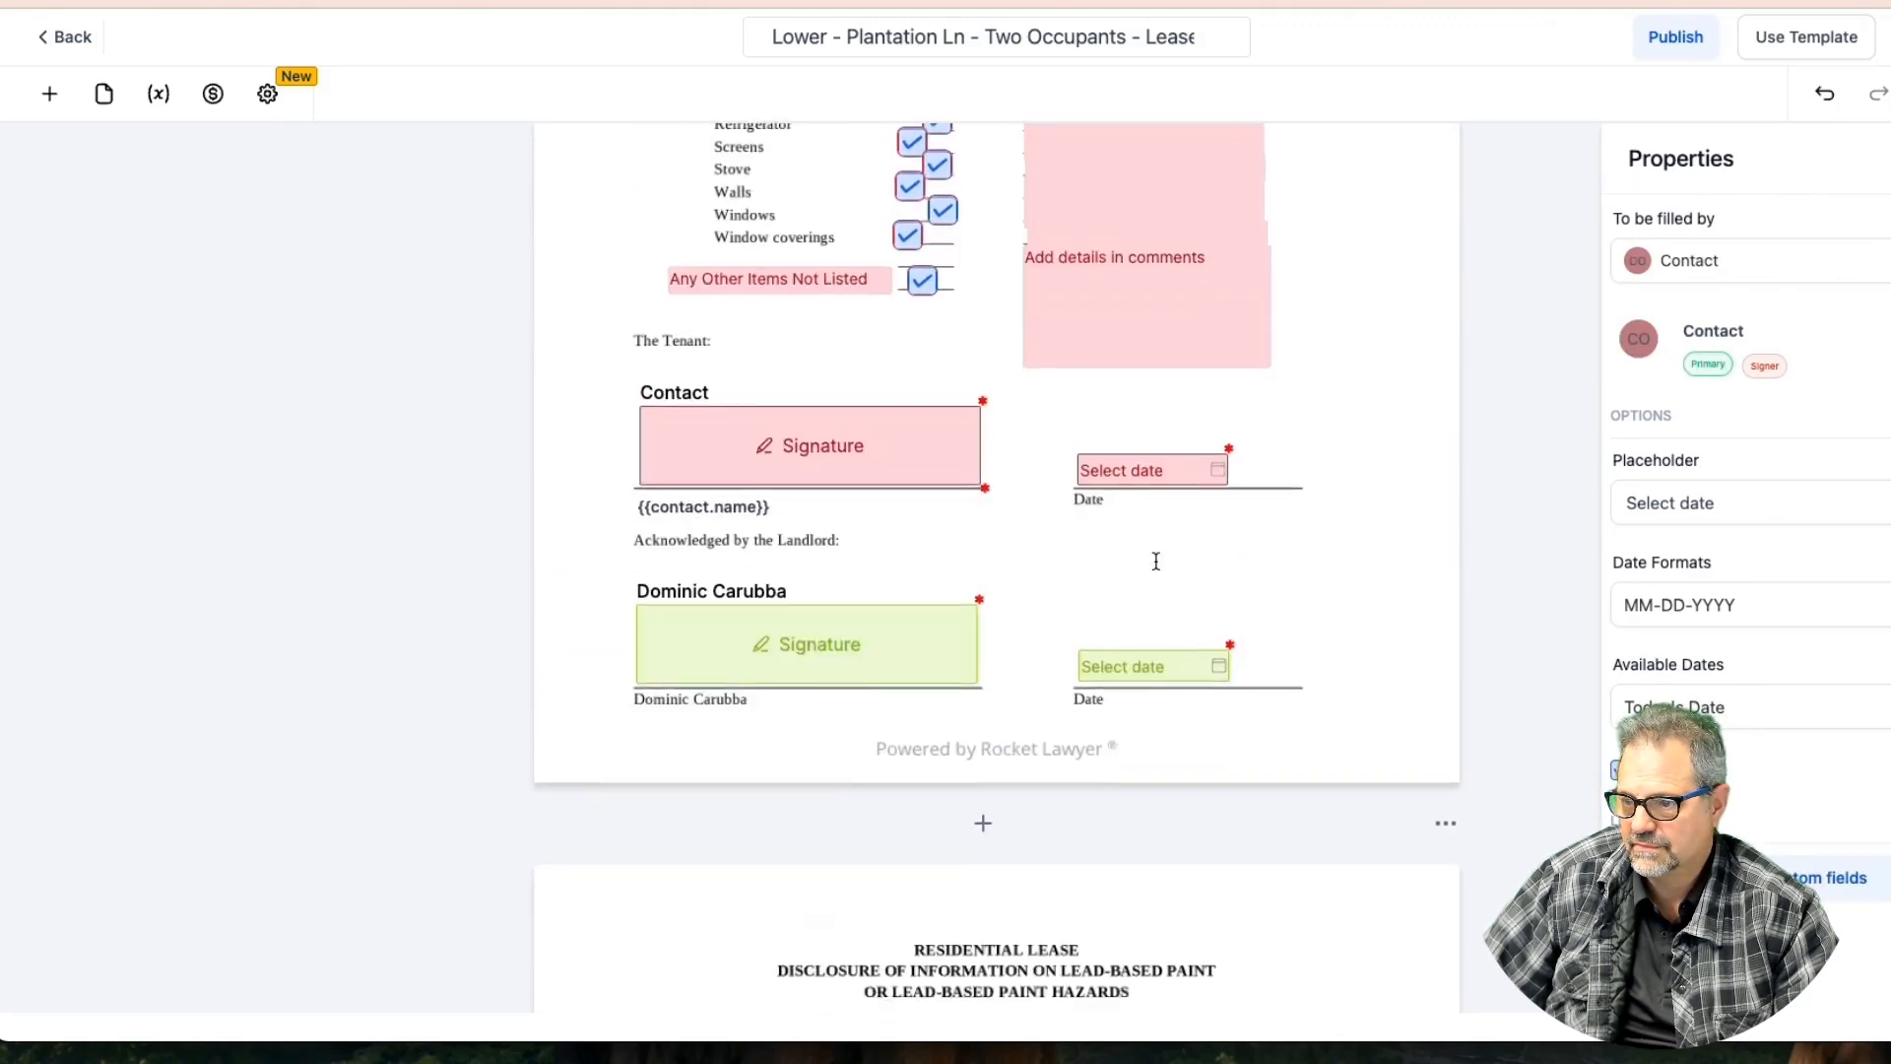
scroll(1156, 560, "up", 5)
scroll(1157, 560, "up", 2)
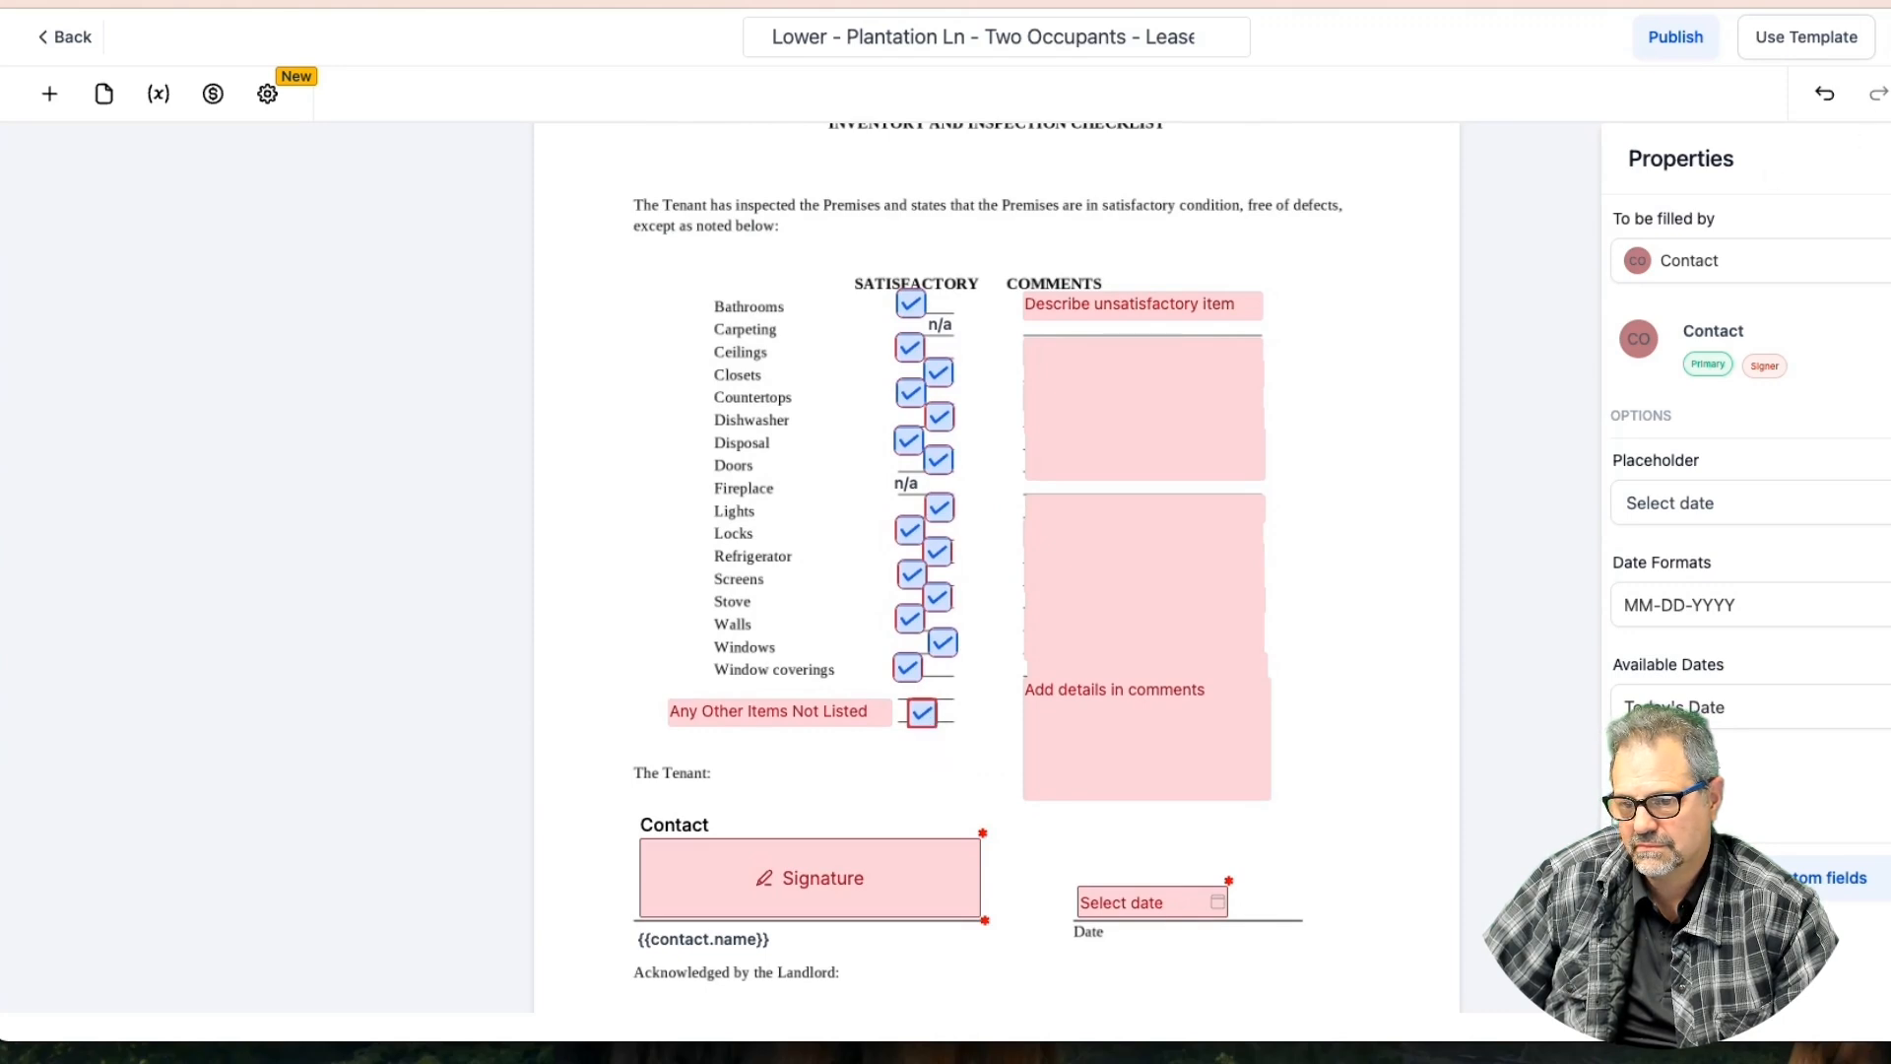
left_click(922, 712)
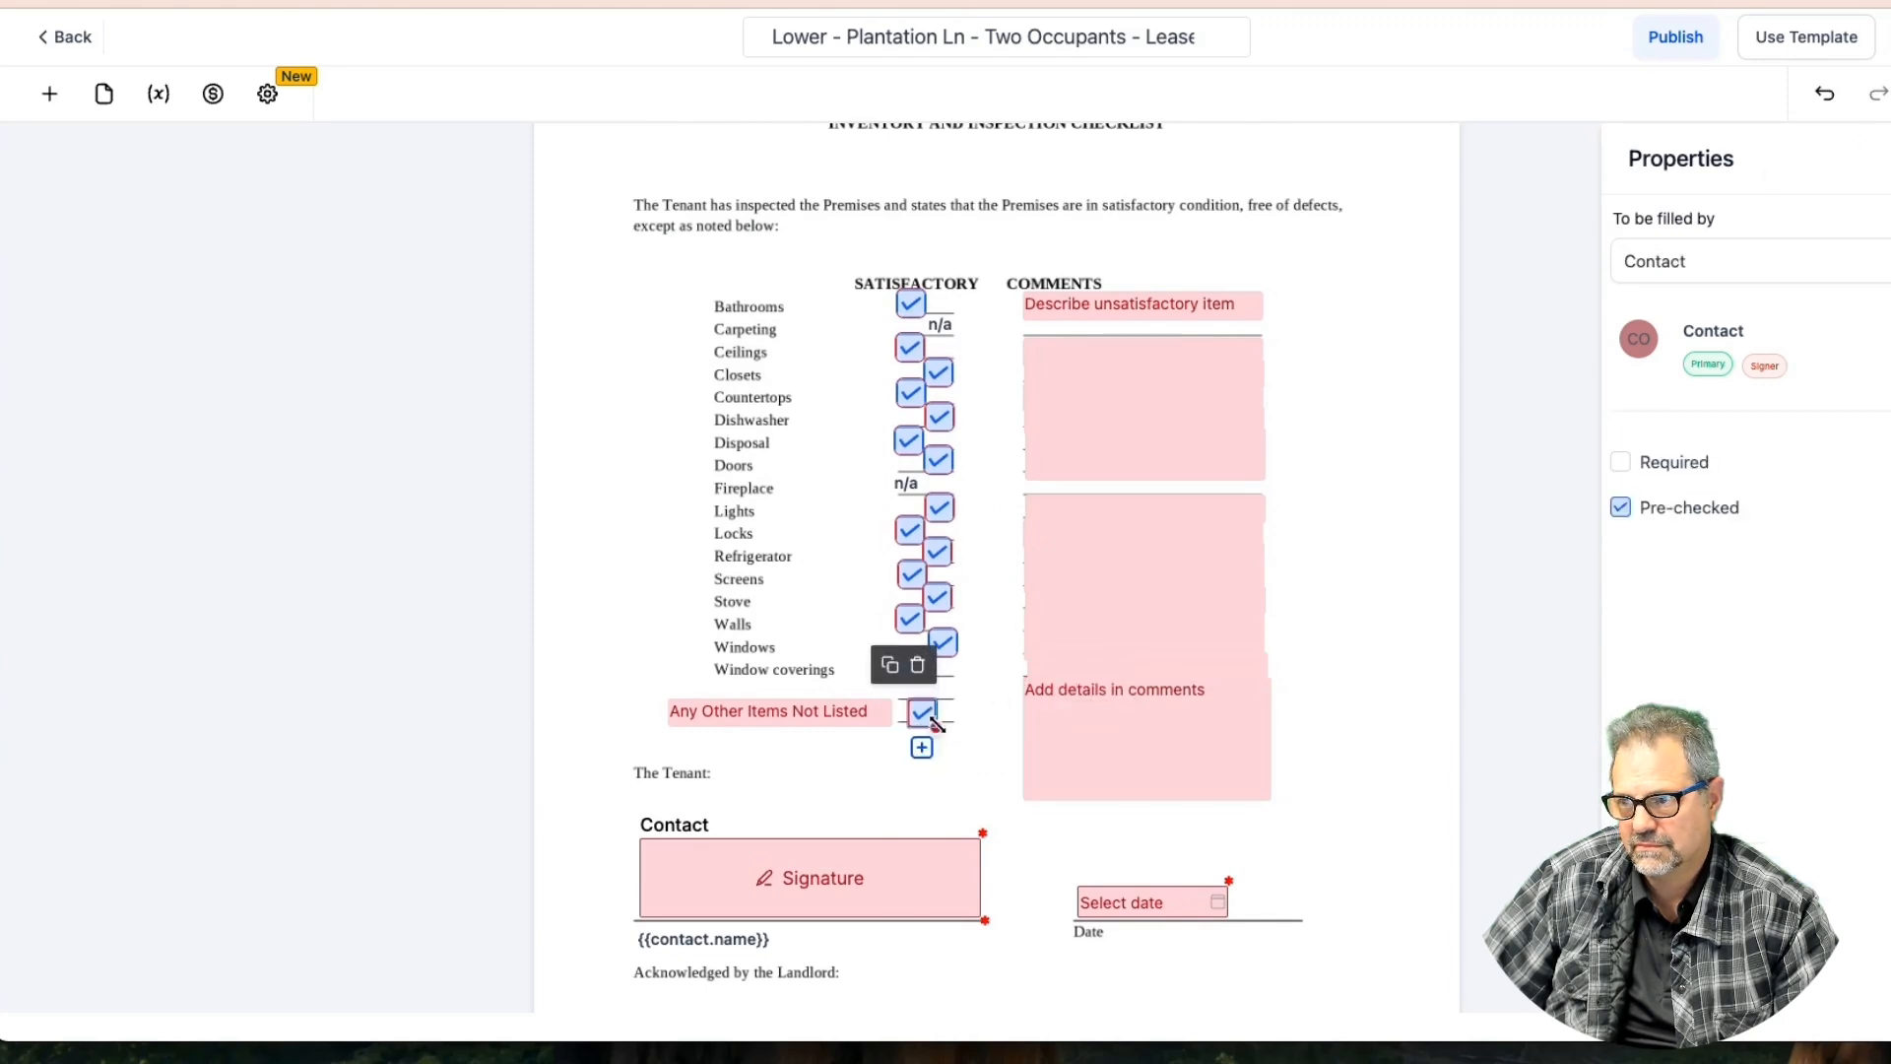
left_click(1615, 516)
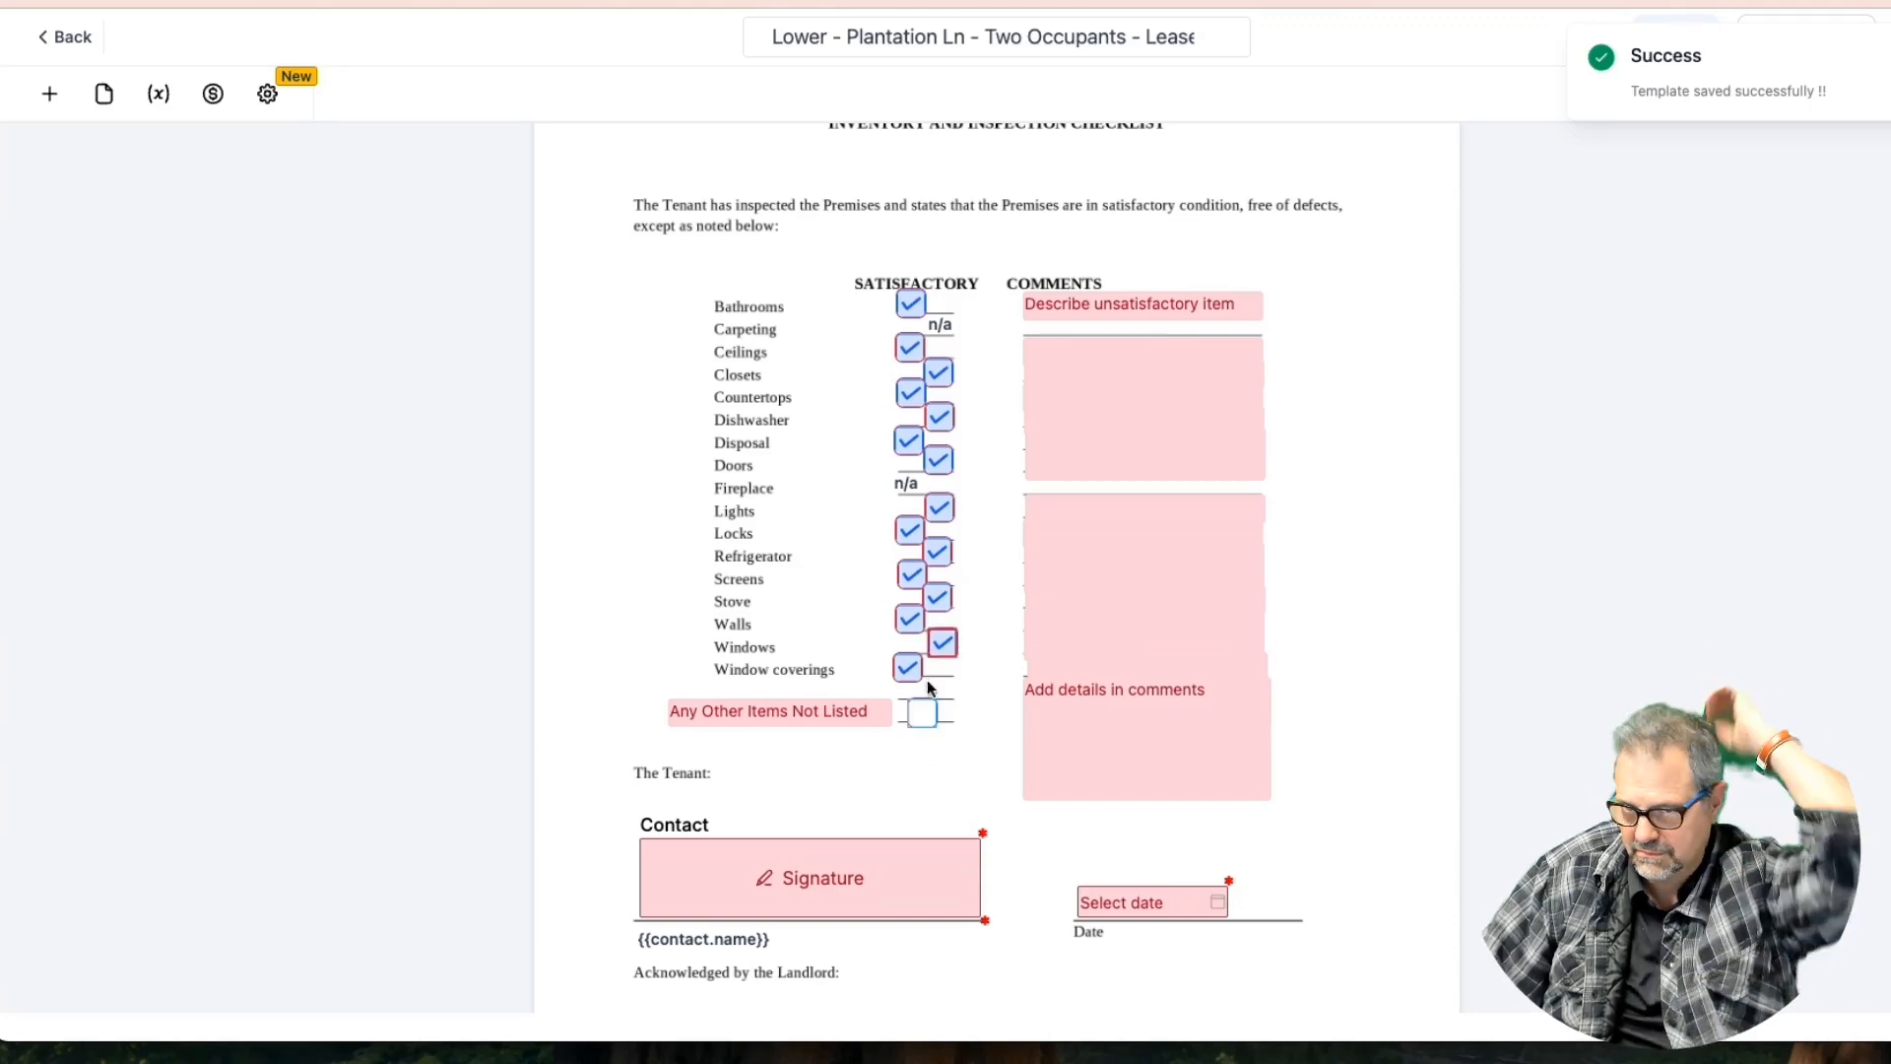
left_click(924, 730)
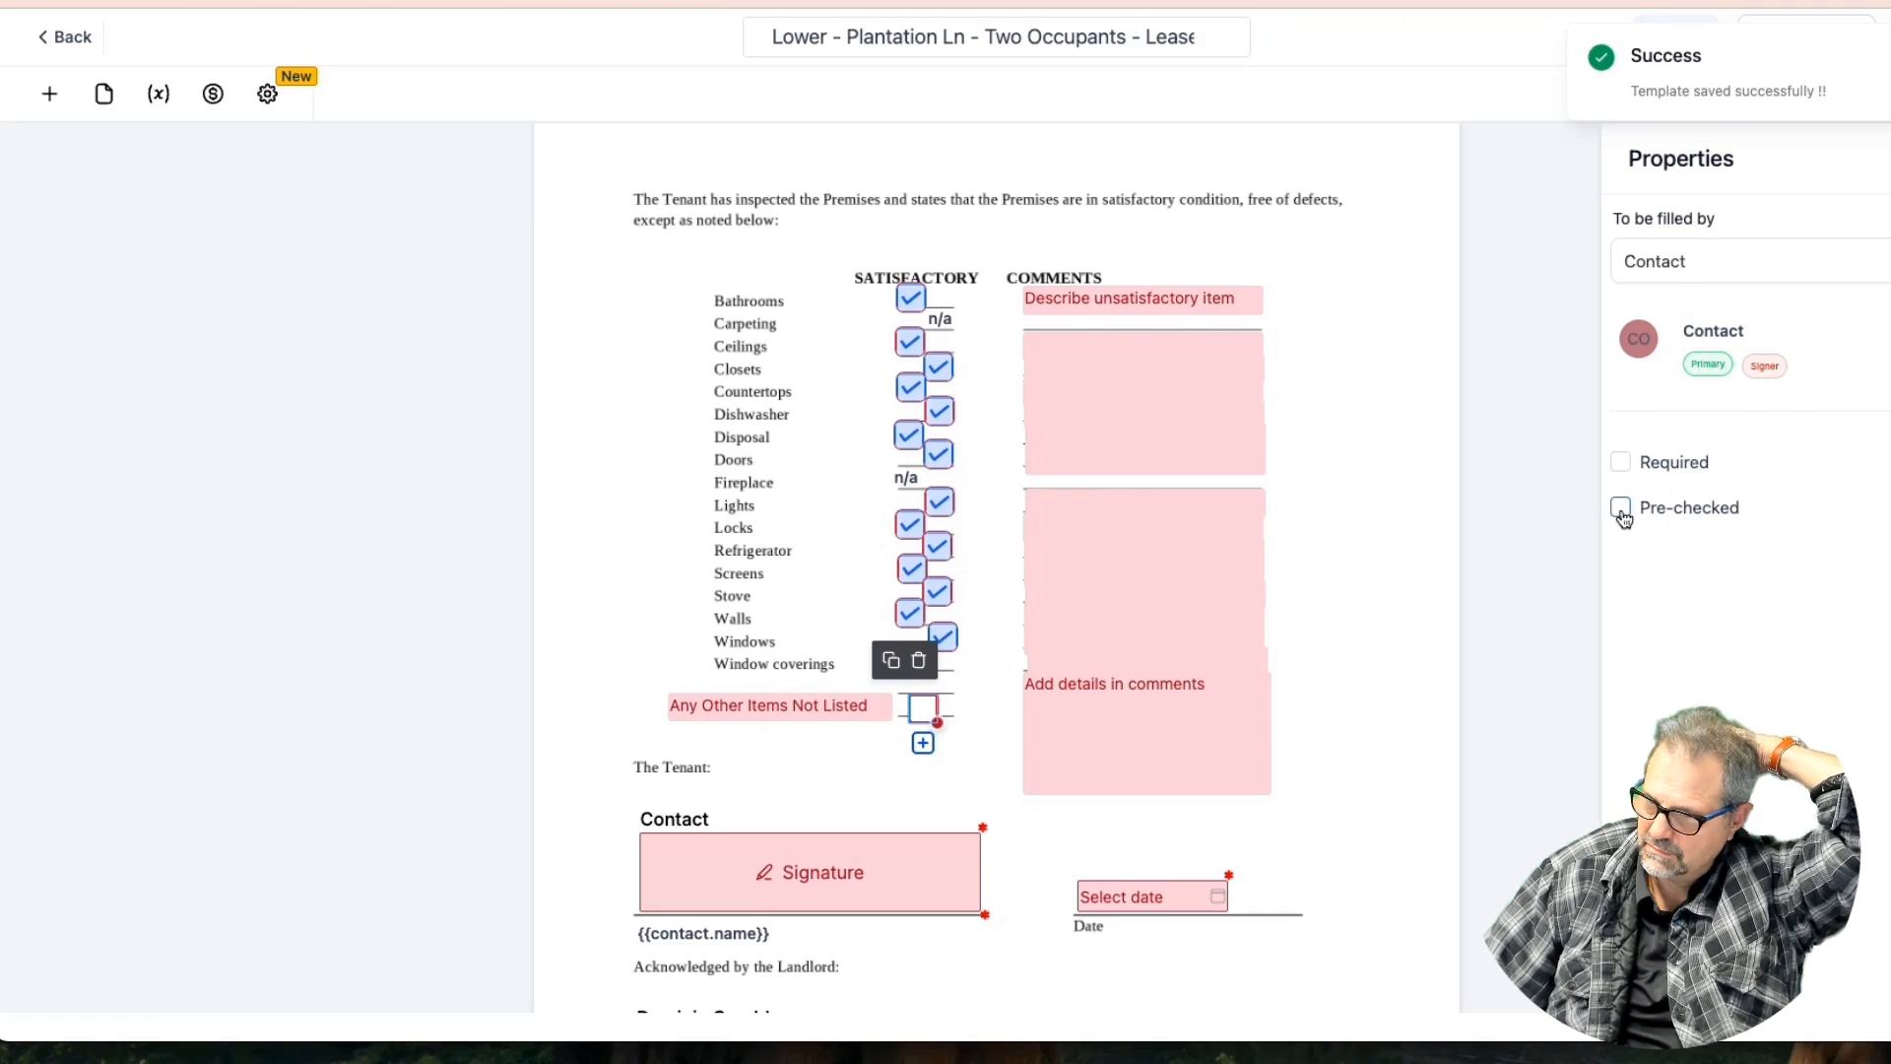
left_click(1622, 512)
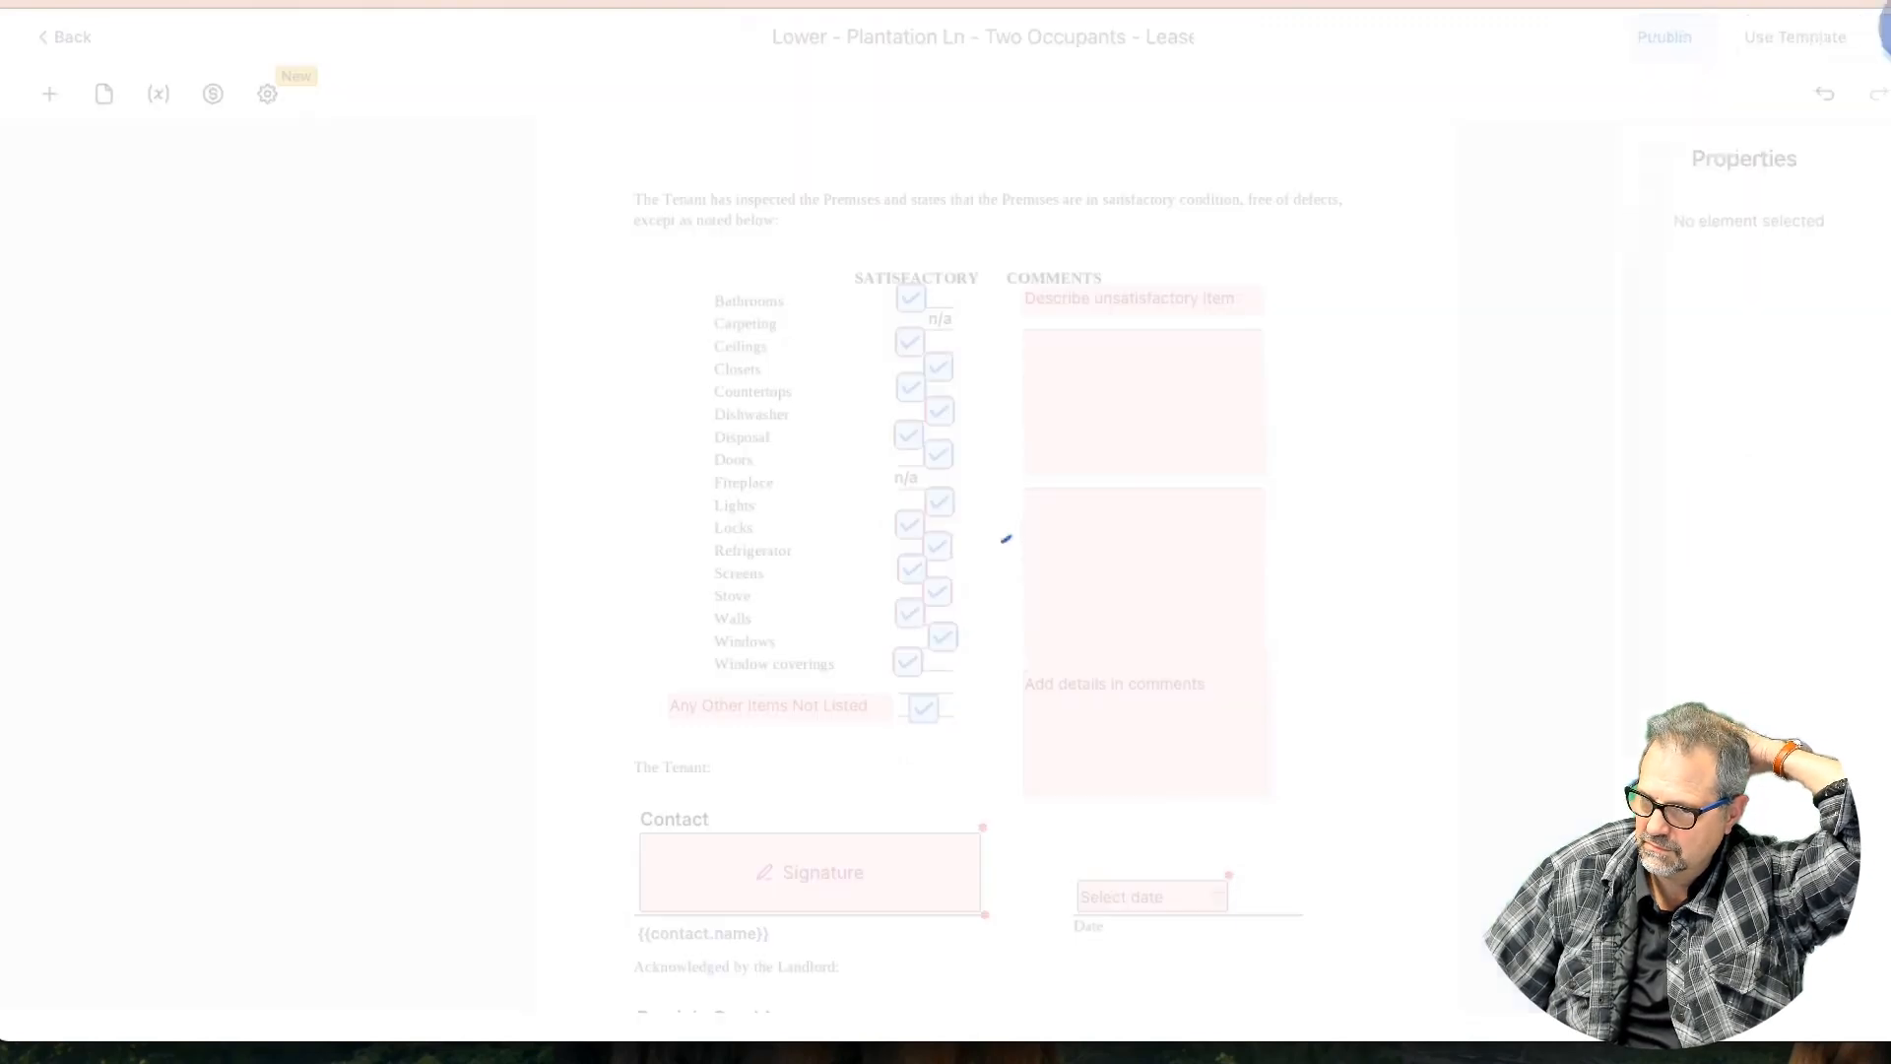
Return from the lease editor to the Documents & Contracts Templates list, then switch to Descript
scroll(1032, 613, "down", 4)
scroll(1032, 612, "down", 15)
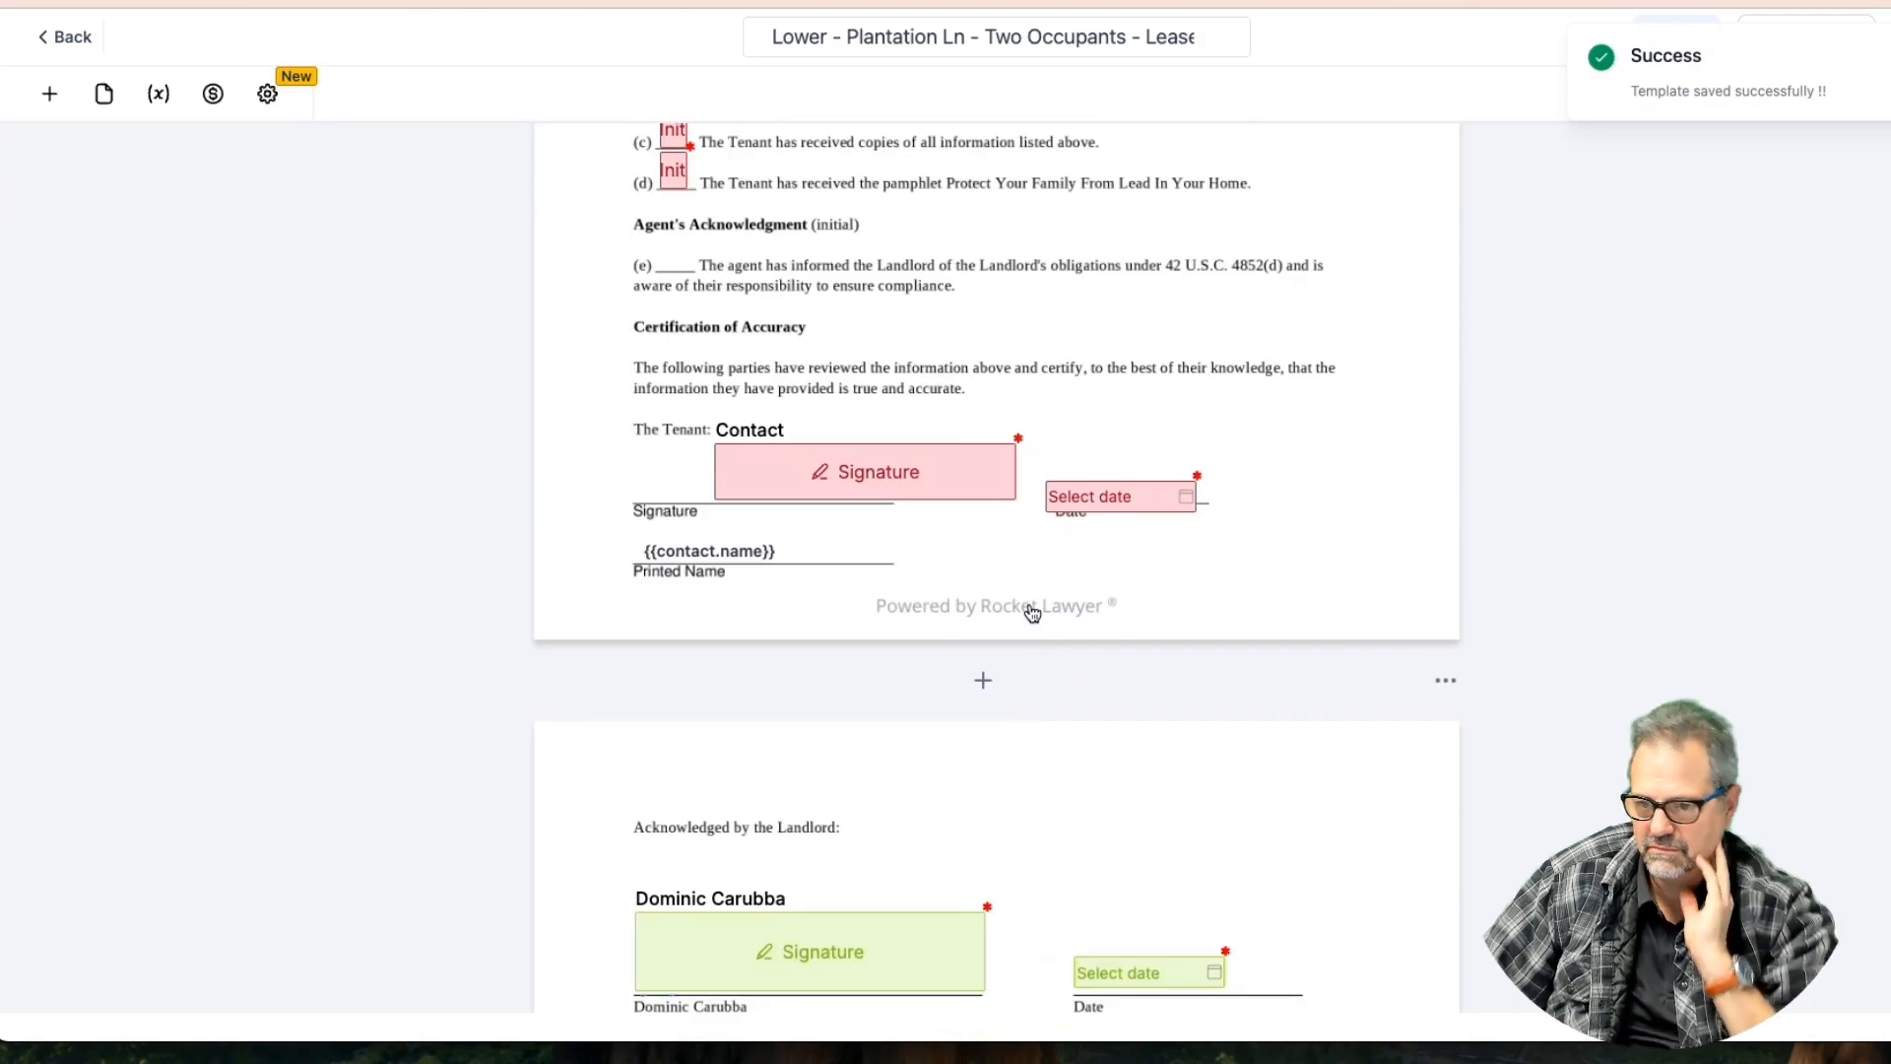
scroll(1032, 612, "down", 10)
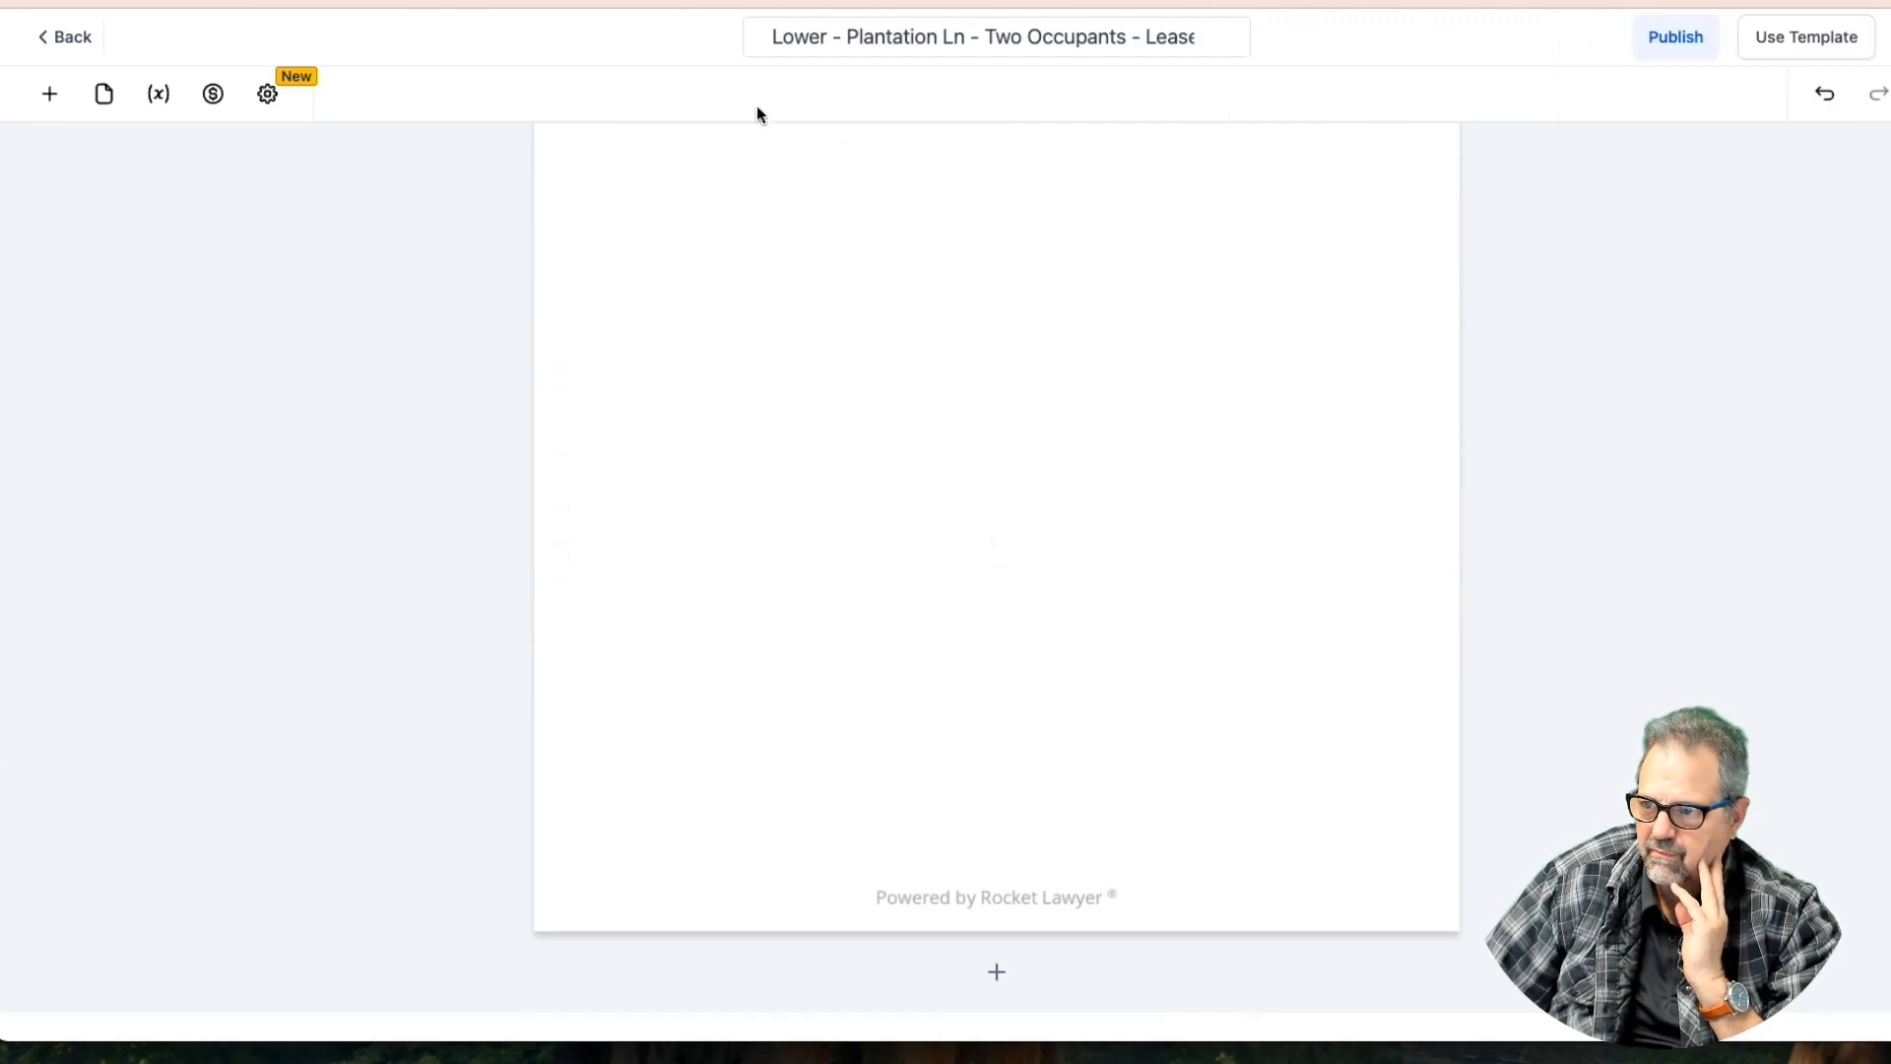
left_click(59, 42)
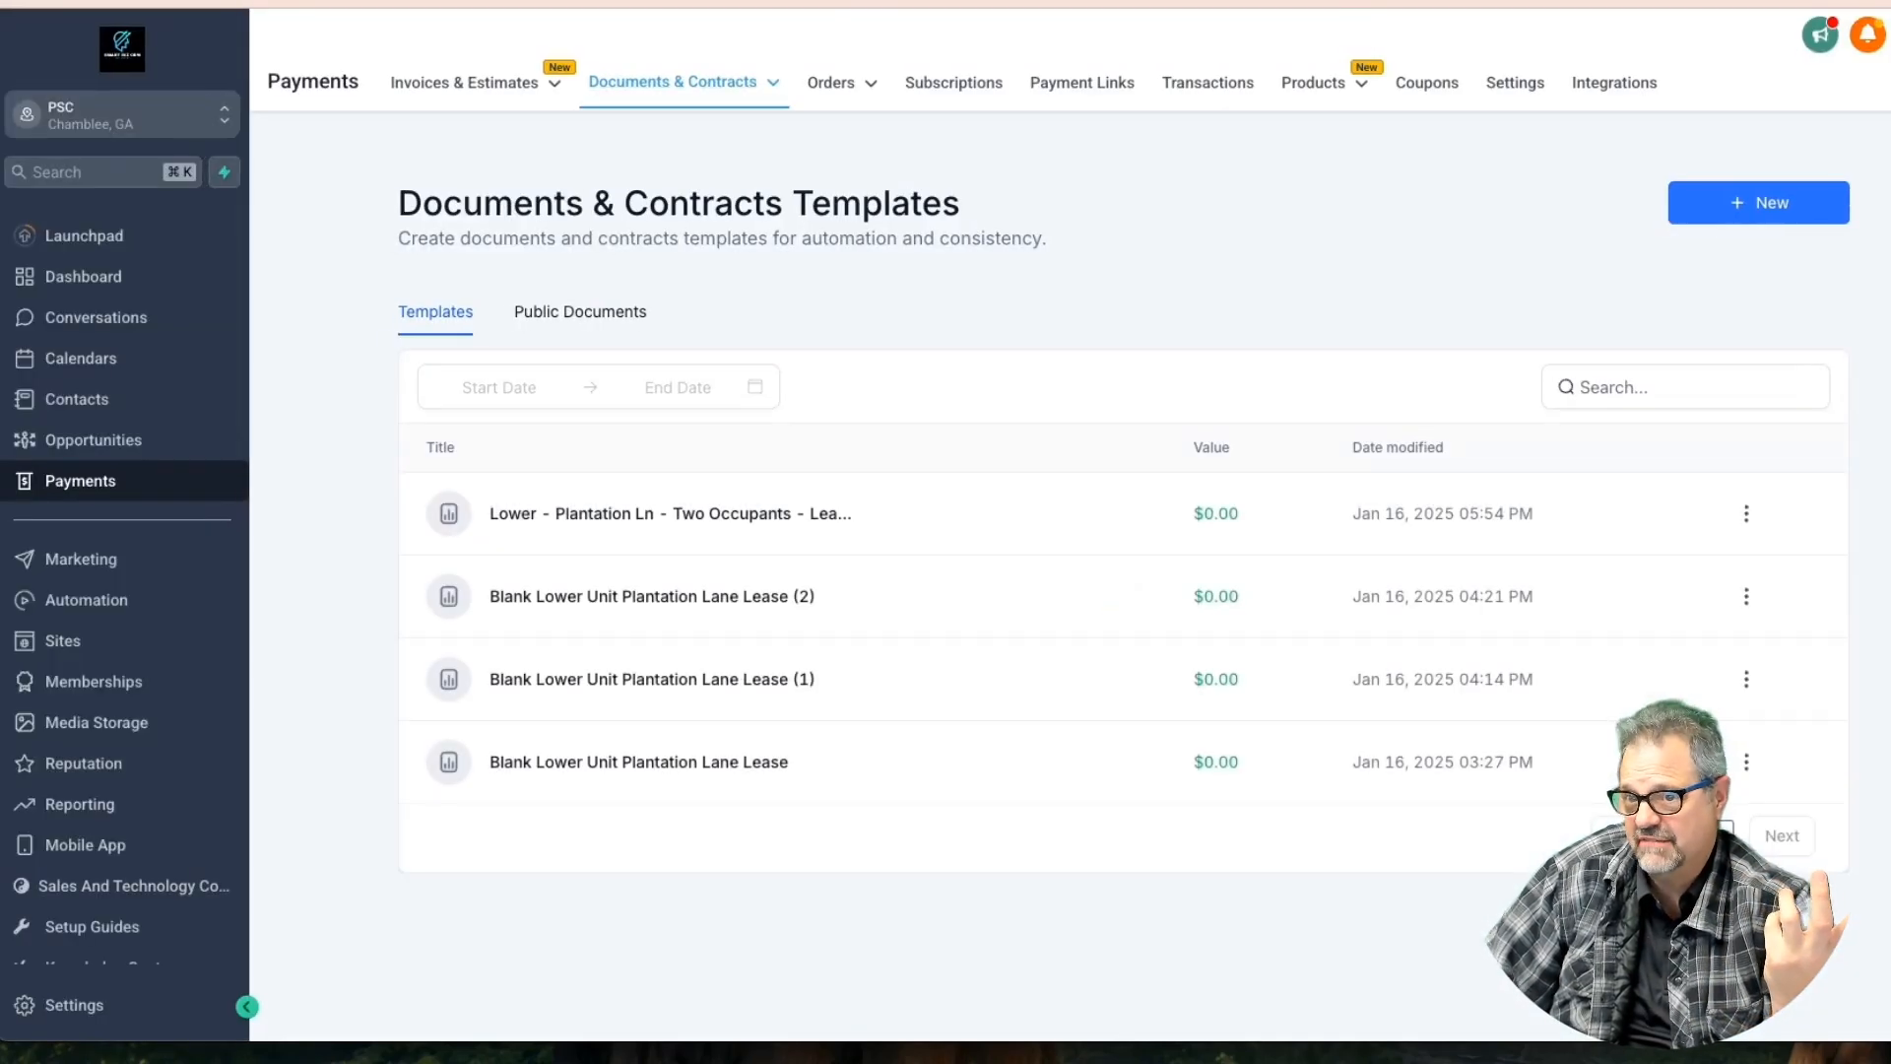
key("ctrl+Tab")
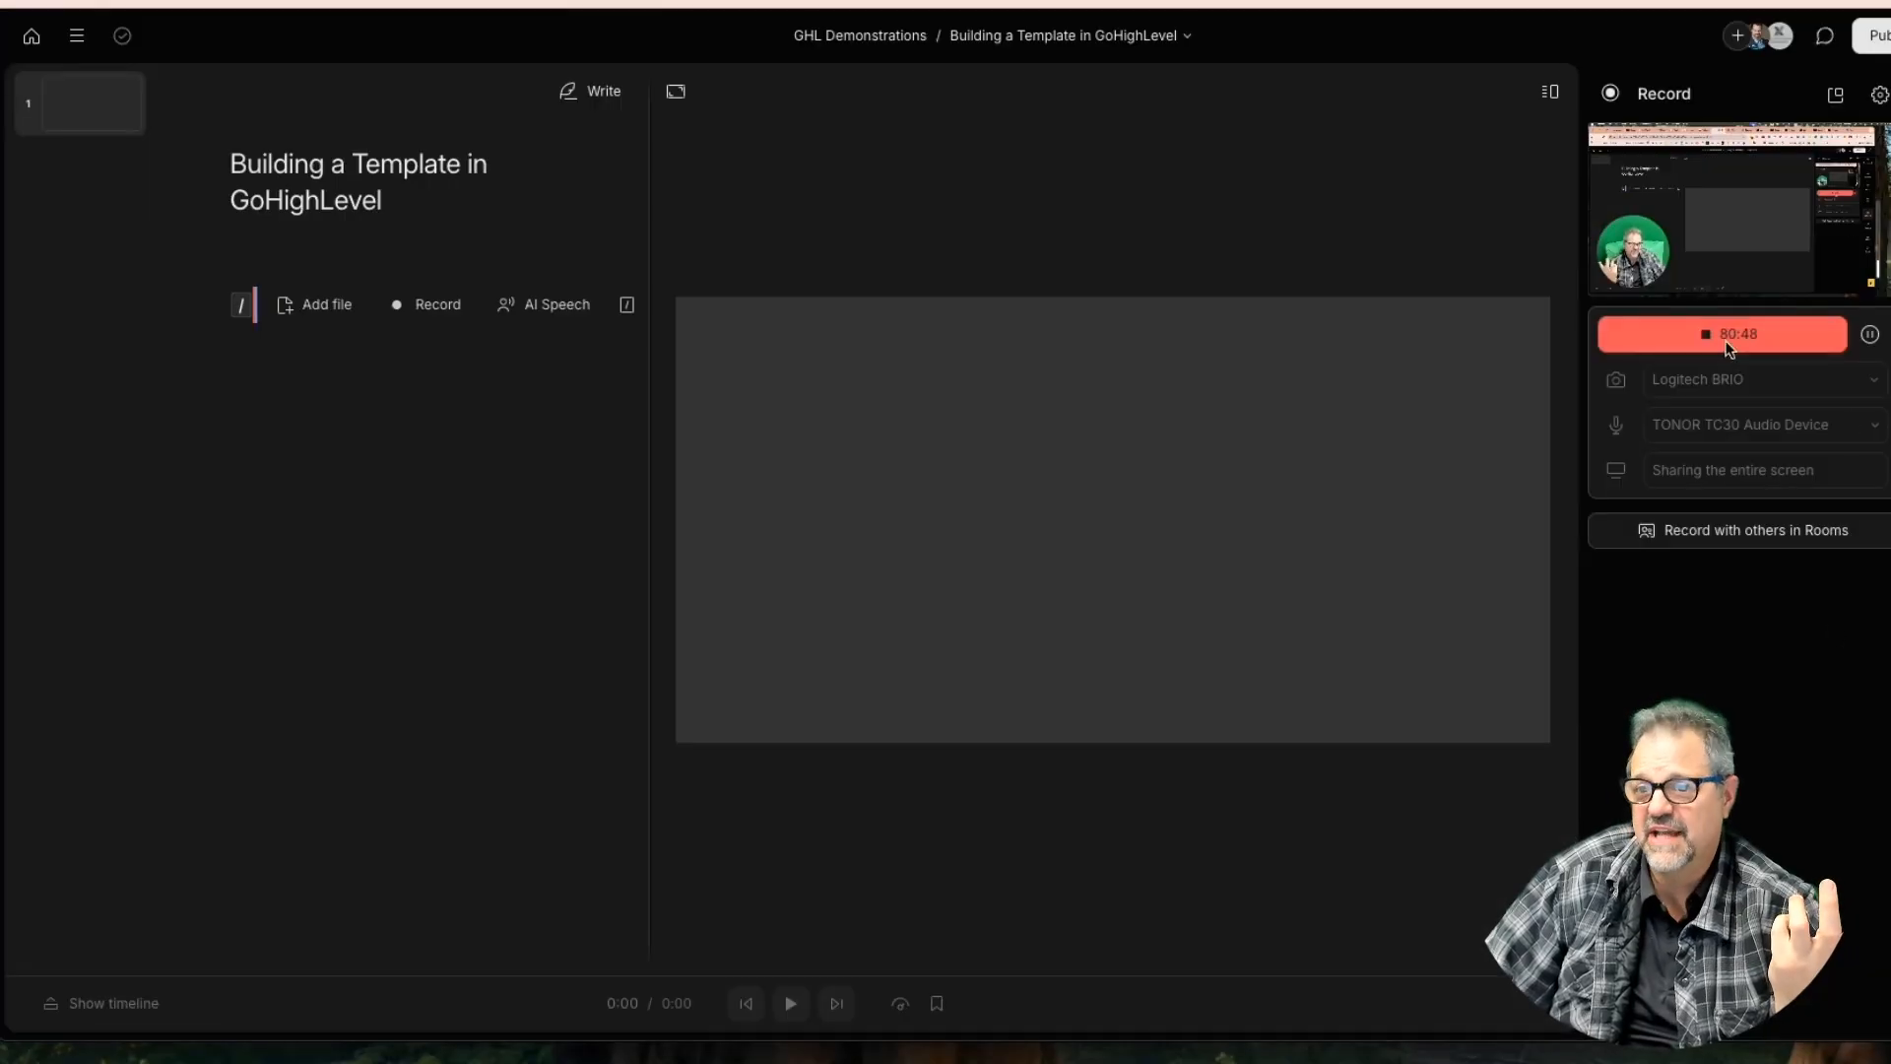